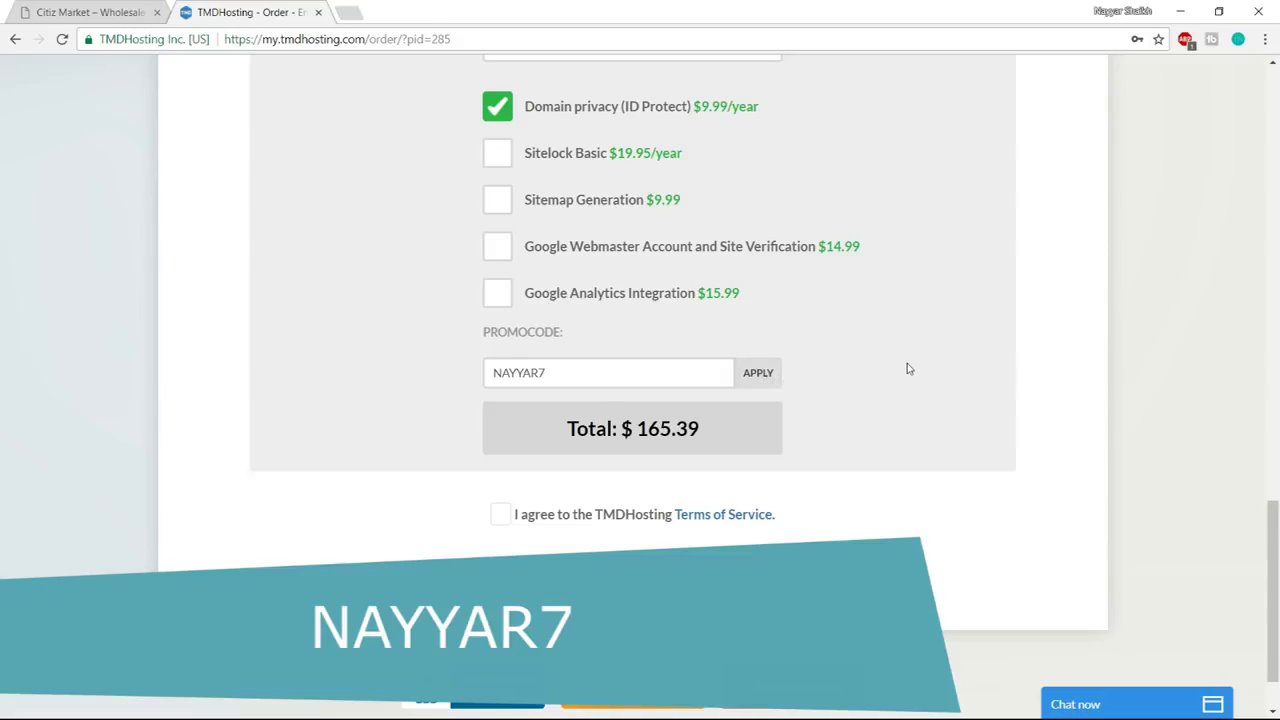
Accept the TMDHosting Terms of Service on the $154.51 order with the 7% promo applied
scroll(907, 363, "down", 1)
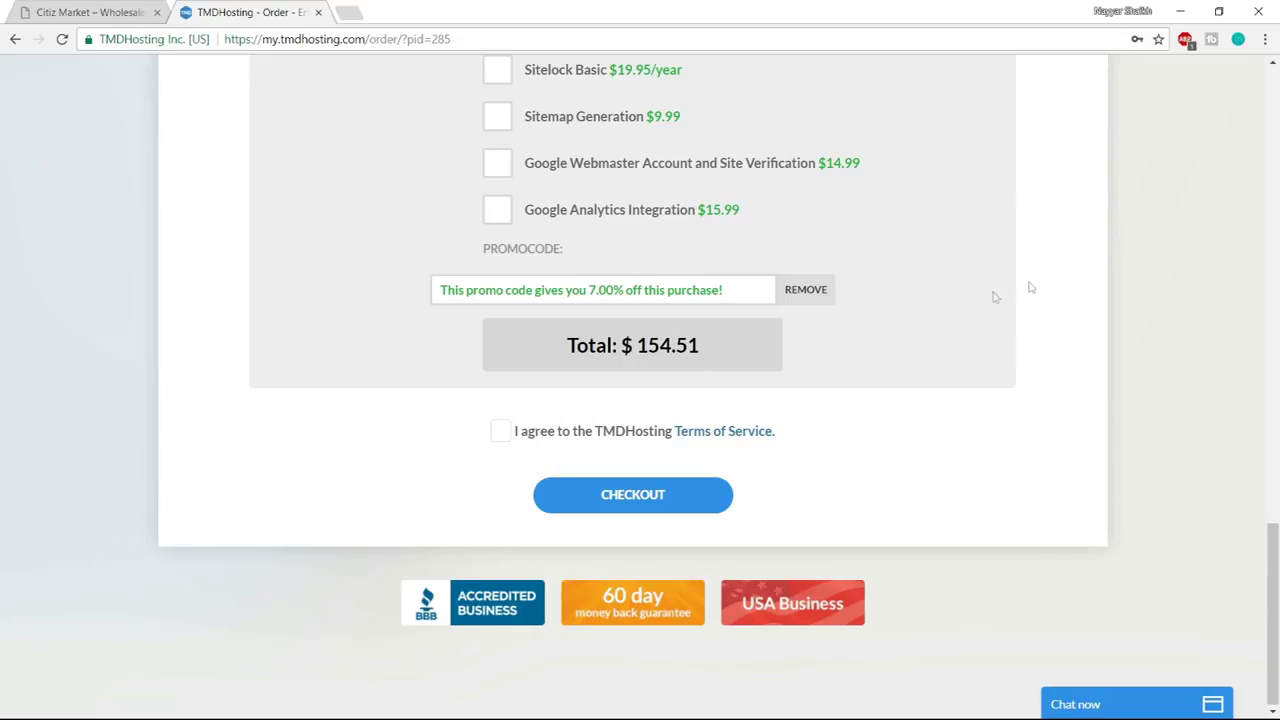
left_click(494, 435)
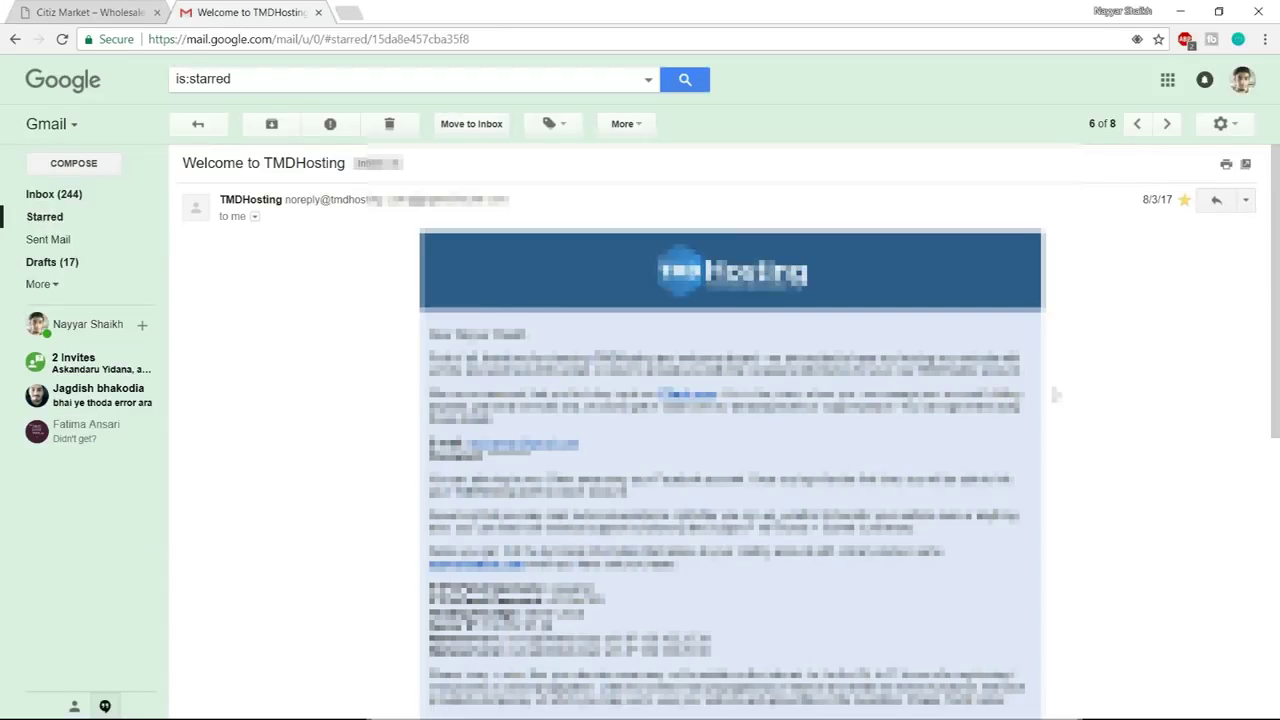
scroll(1055, 395, "down", 4)
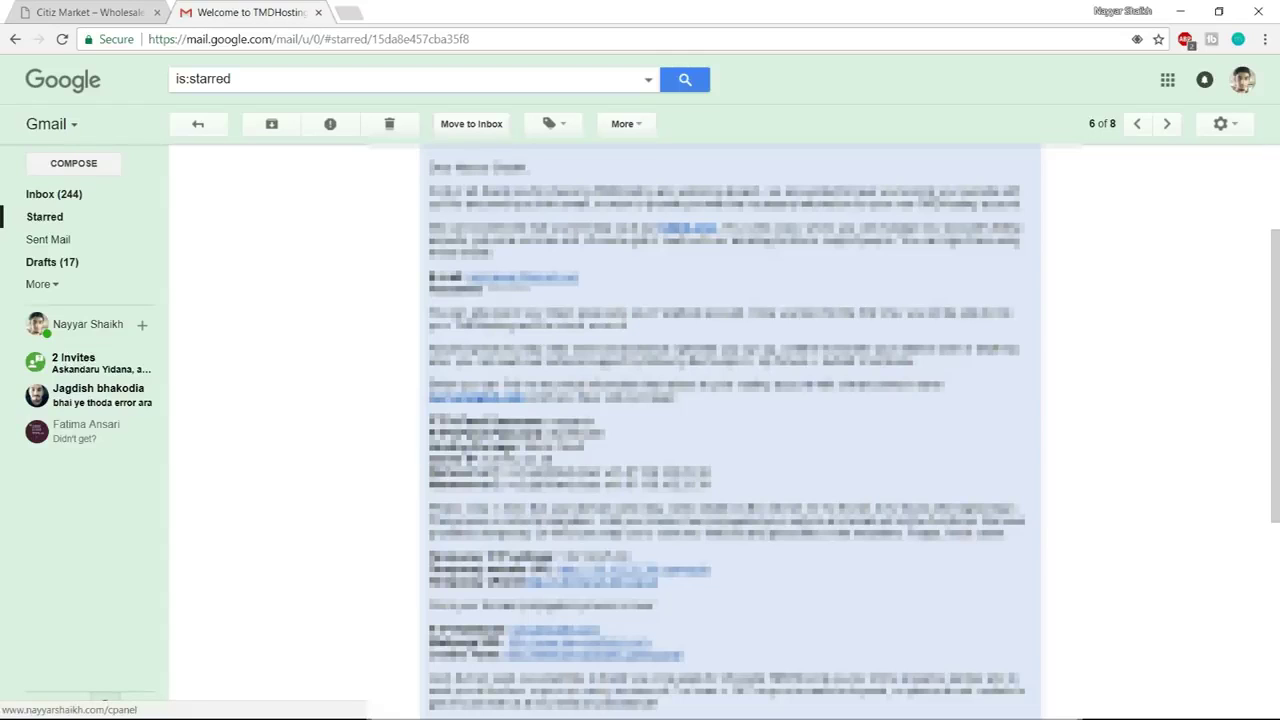
Log in to cPanel with the saved username and open Softaculous's WordPress installer
left_click(474, 397)
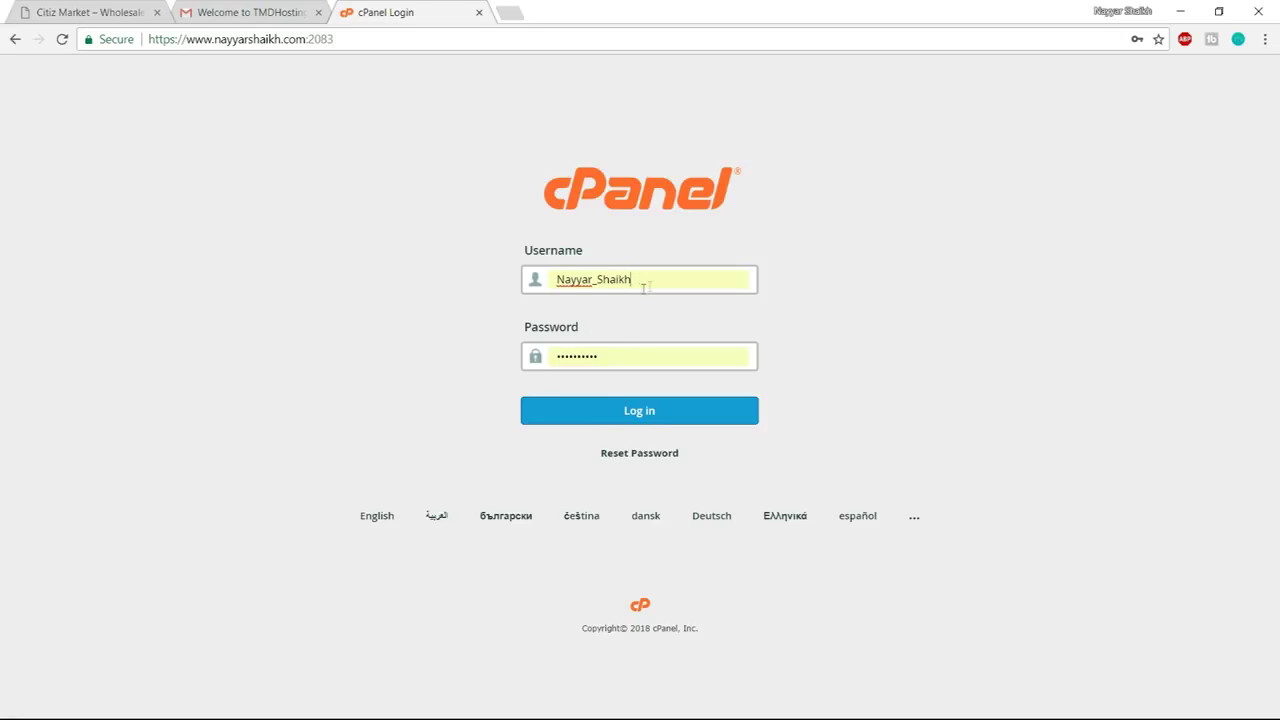
left_click_drag(648, 284, 533, 278)
left_click(645, 339)
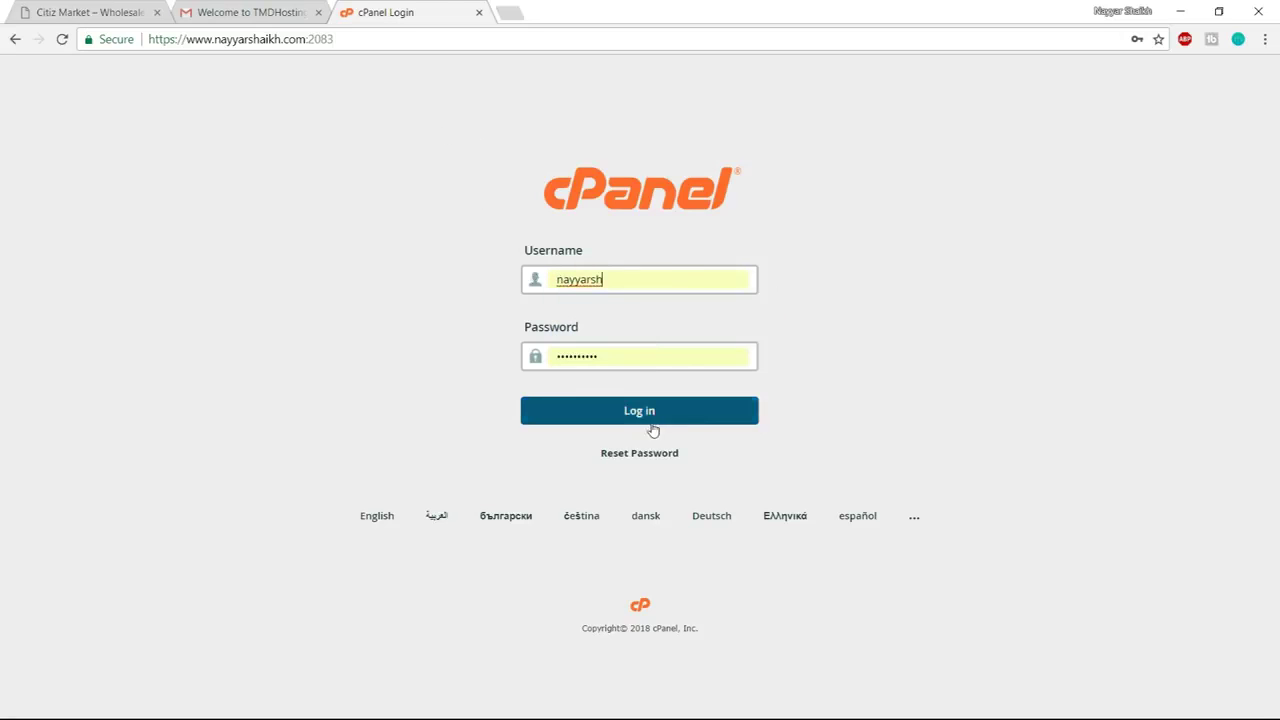
left_click(646, 418)
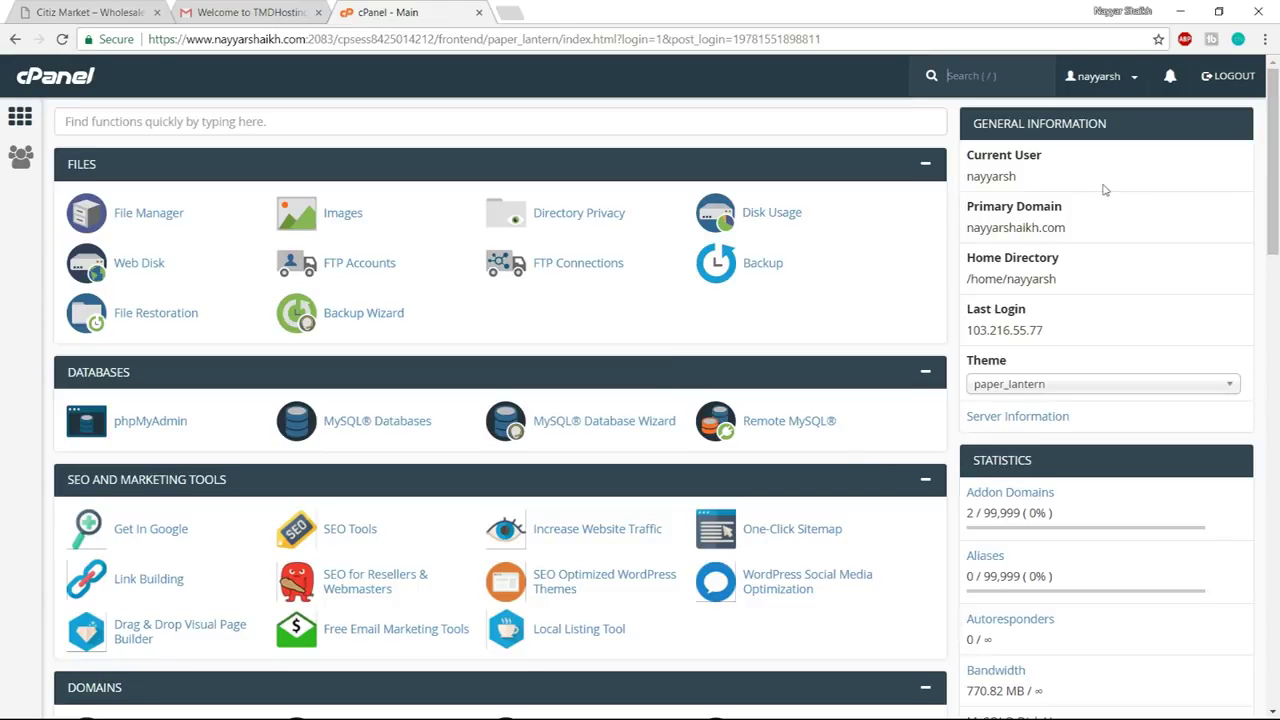
left_click_drag(1272, 150, 1272, 557)
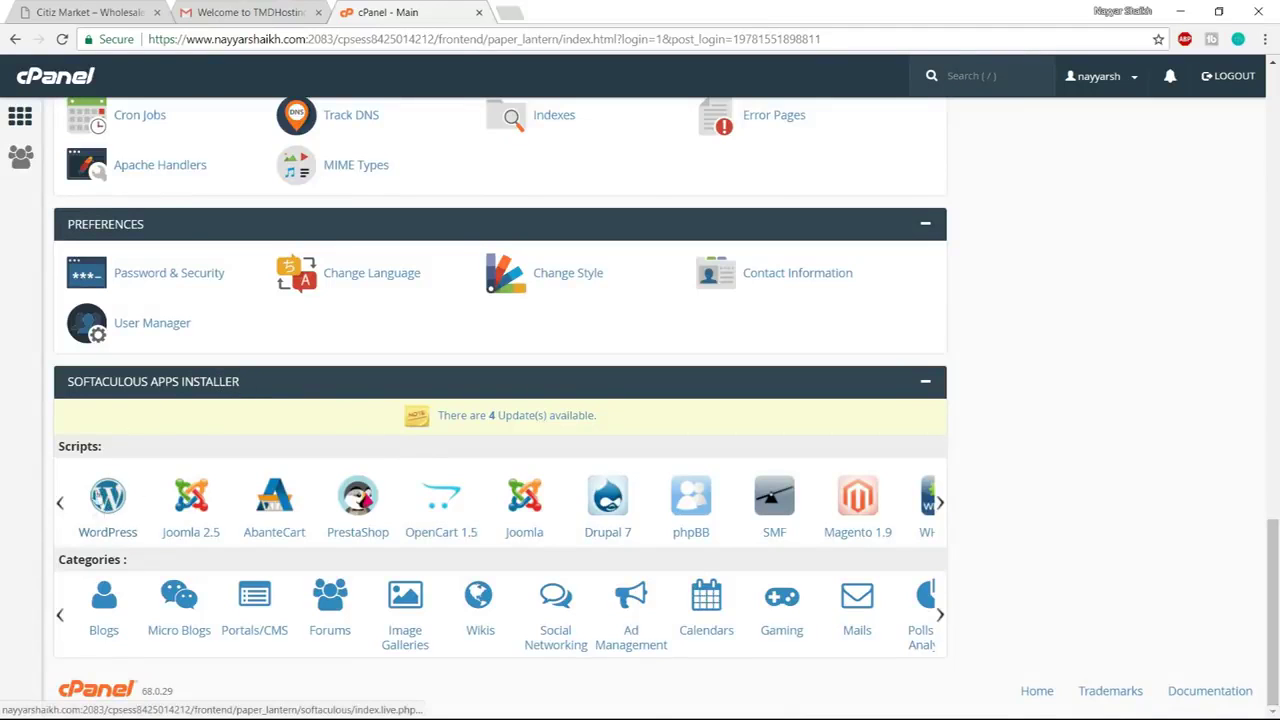
left_click(113, 512)
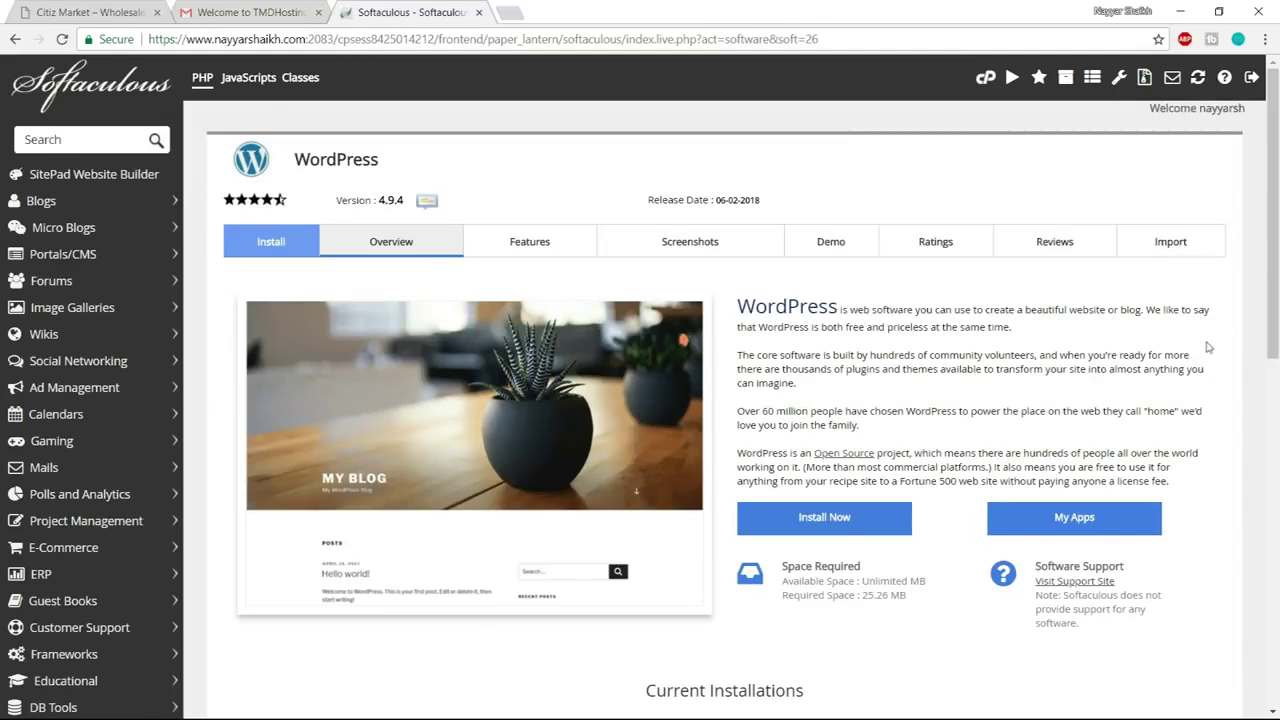
left_click(850, 518)
scroll(790, 440, "down", 1)
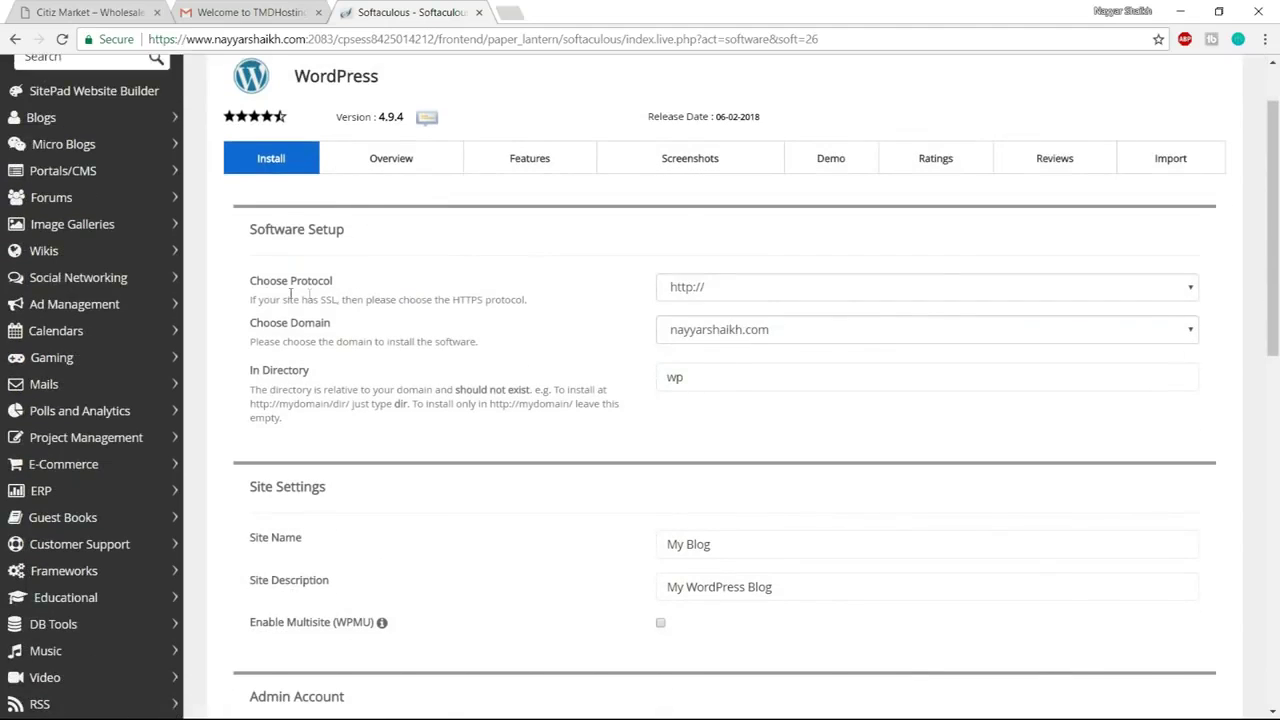
left_click(757, 300)
left_click(716, 348)
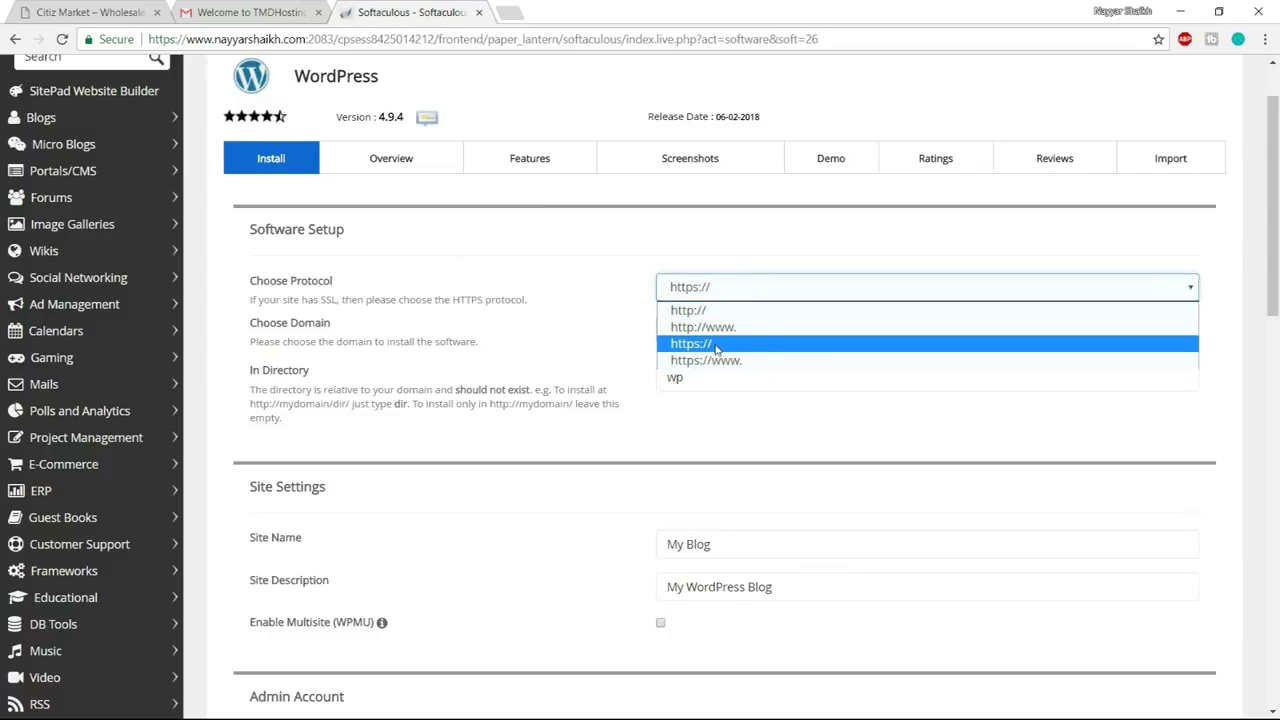
left_click(716, 345)
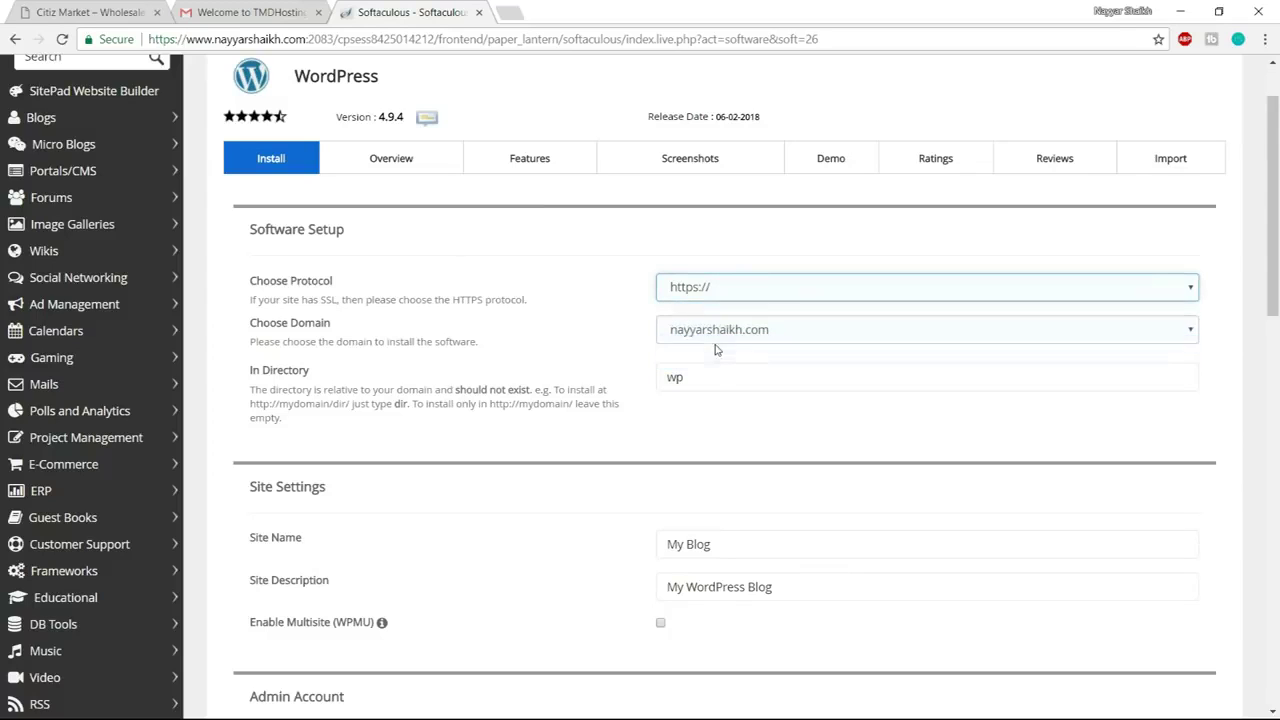
left_click(697, 295)
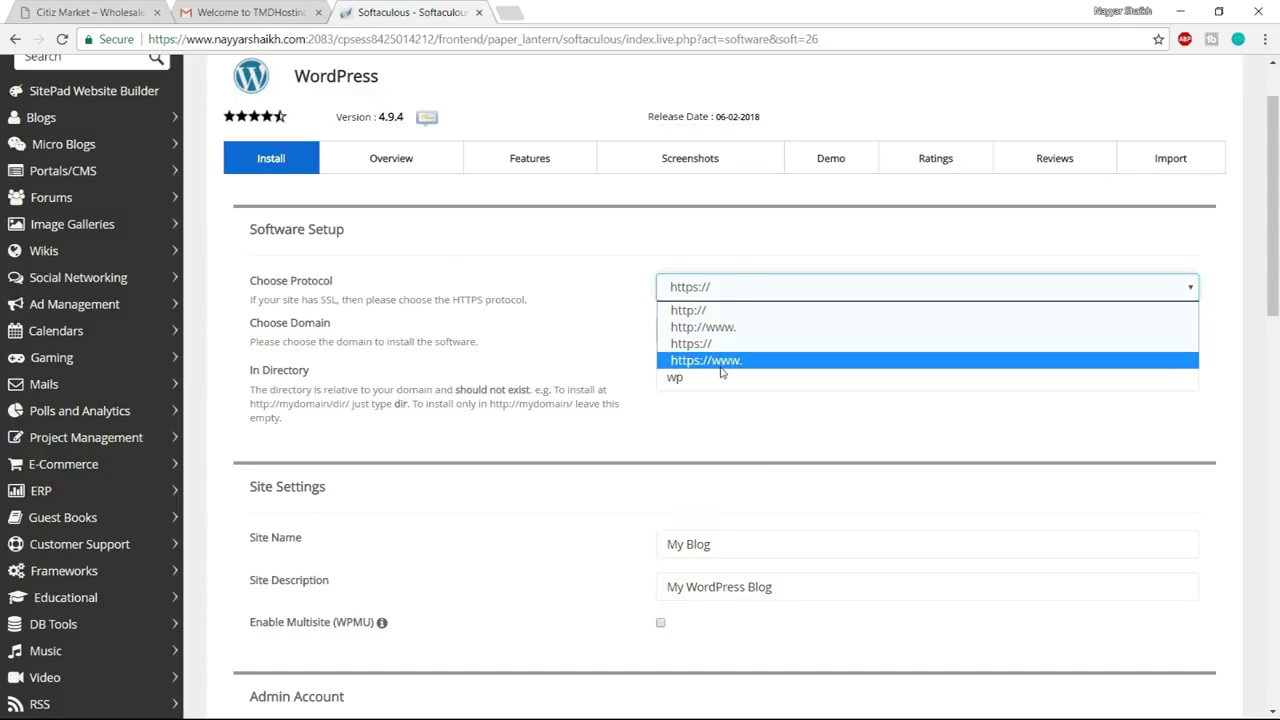
left_click(722, 361)
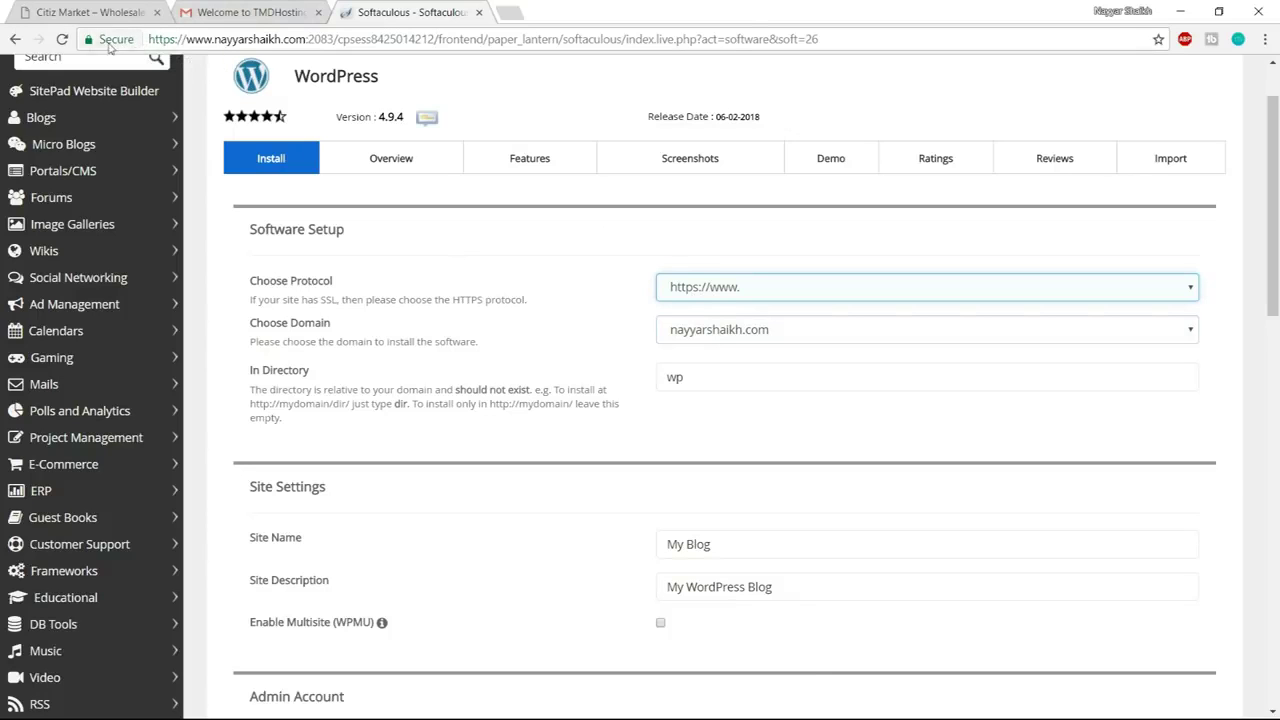
Pick the nitro1 subdomain as the install domain and select the default wp directory
left_click(752, 333)
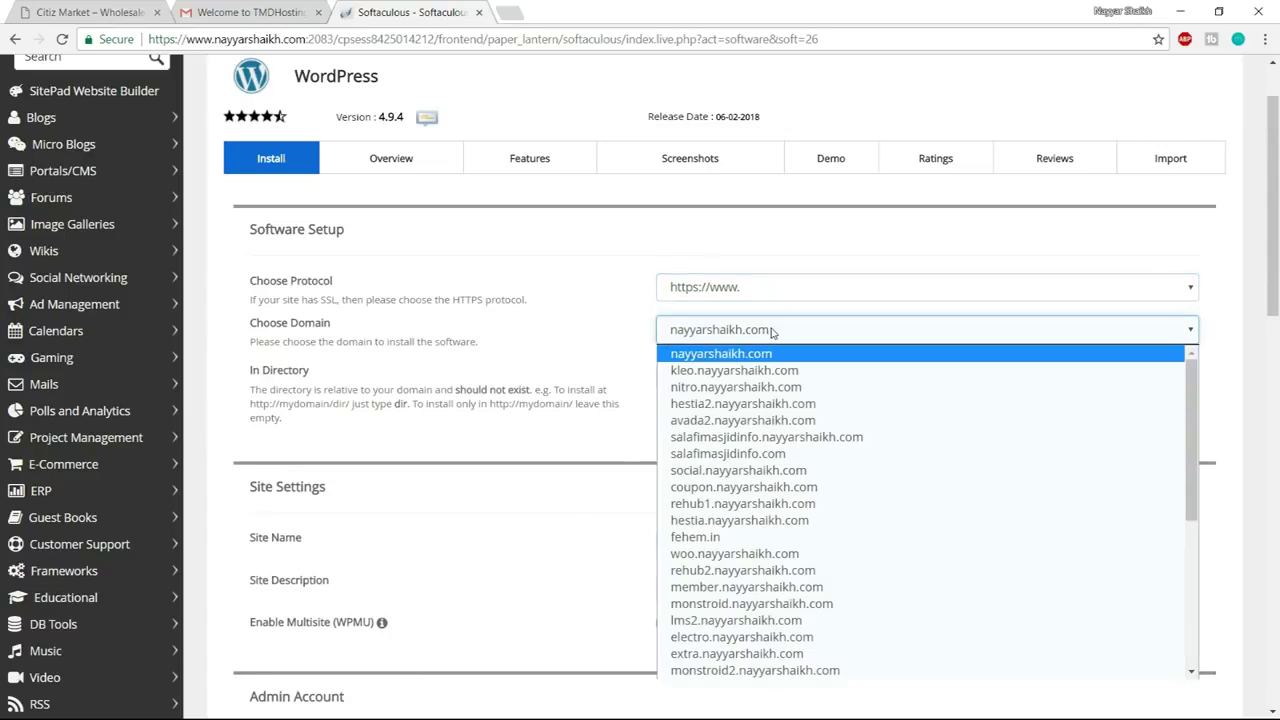
key("Down")
key("Down")
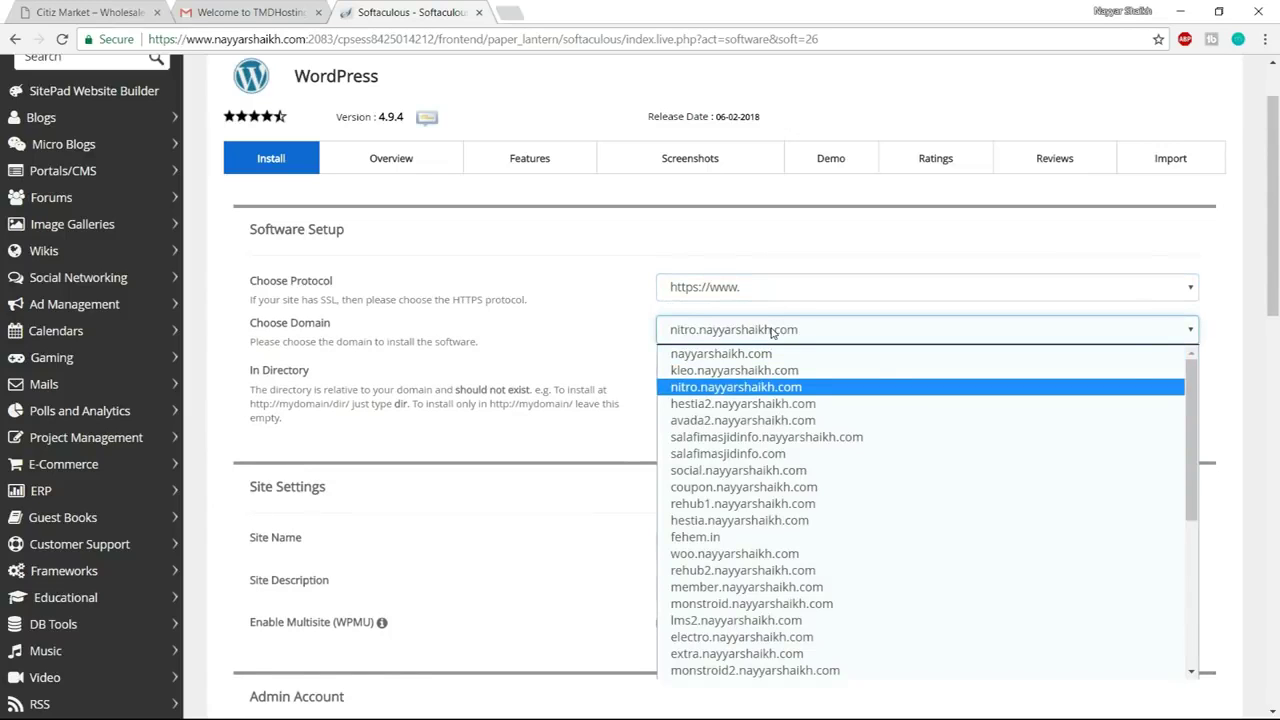
key("n")
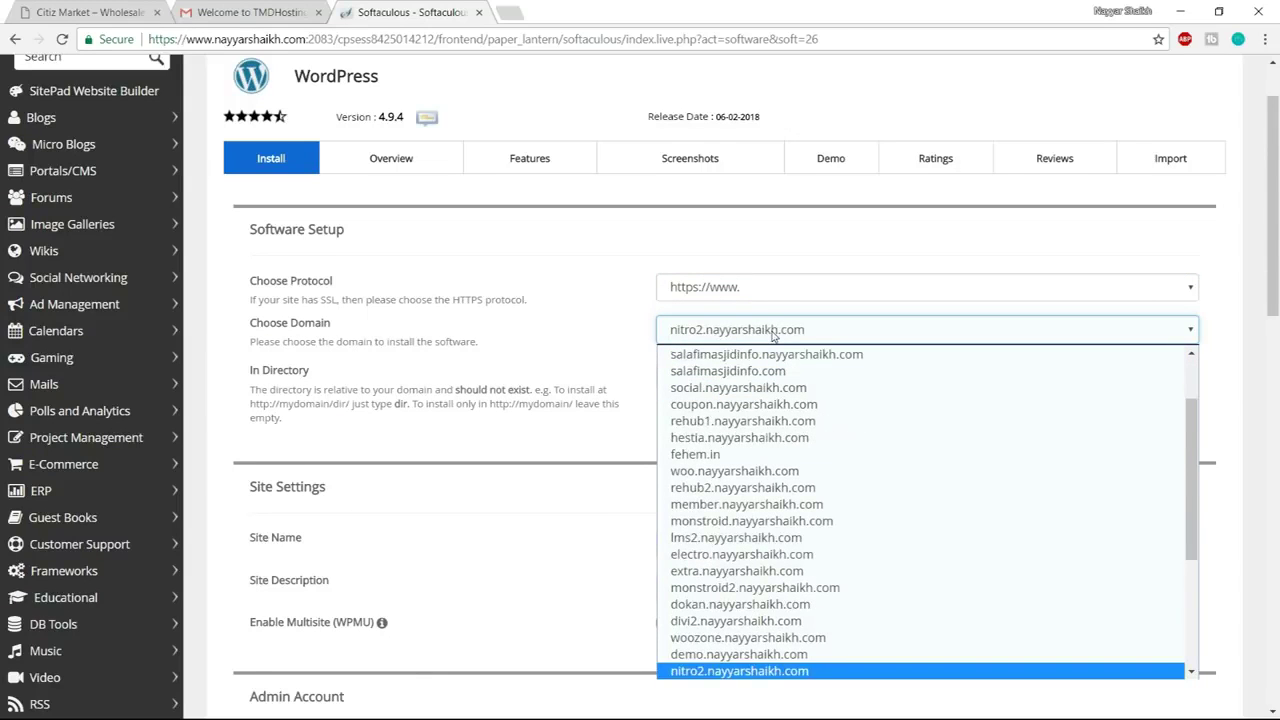
key("n")
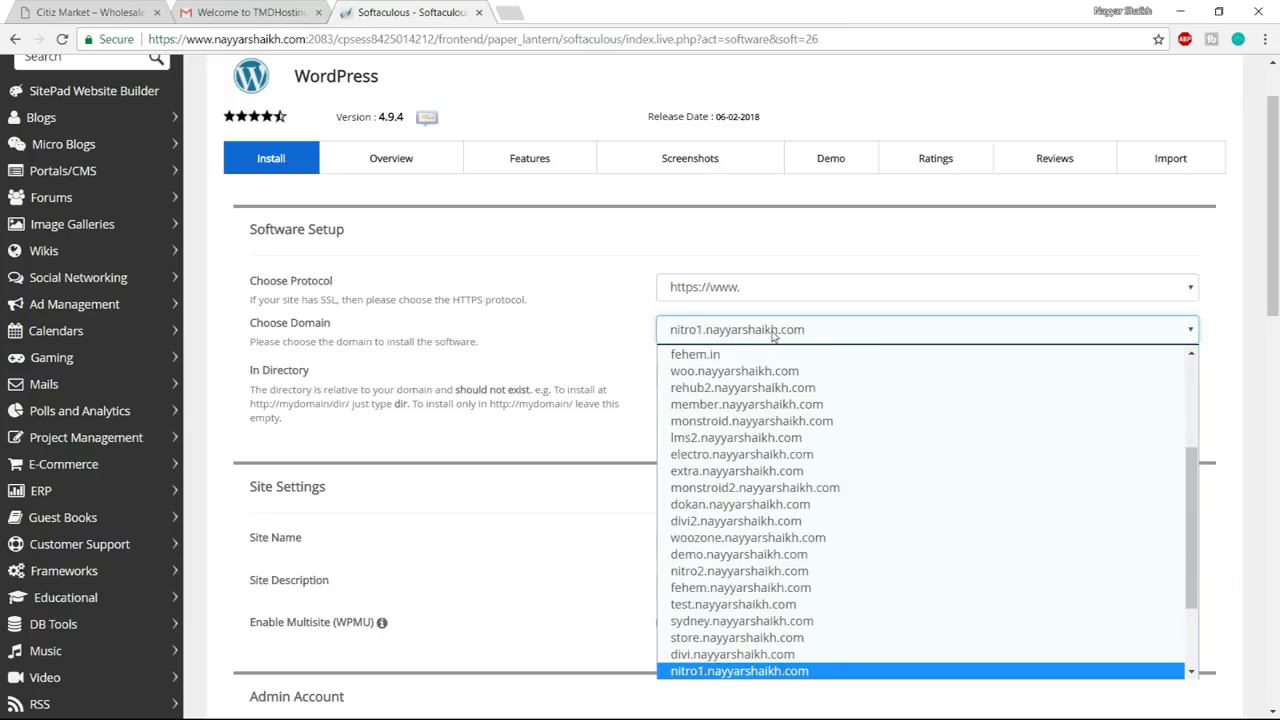
key("Return")
left_click(757, 370)
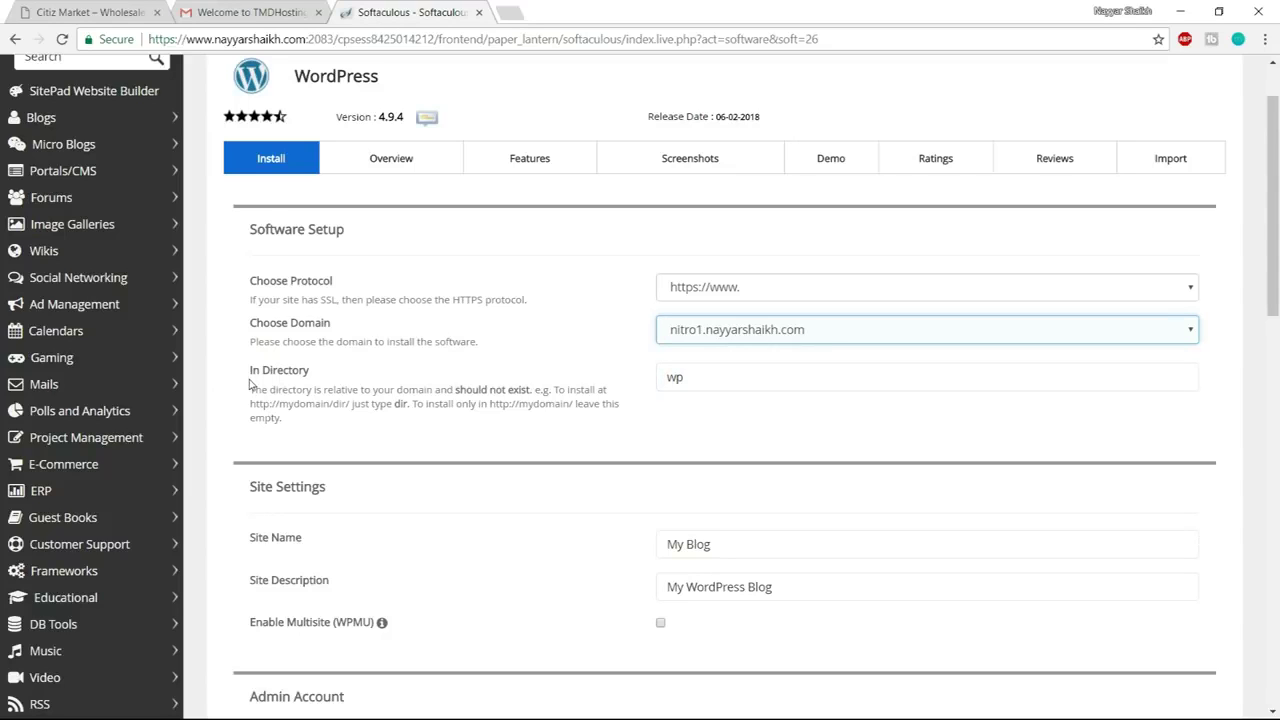
left_click(714, 385)
double_click(703, 377)
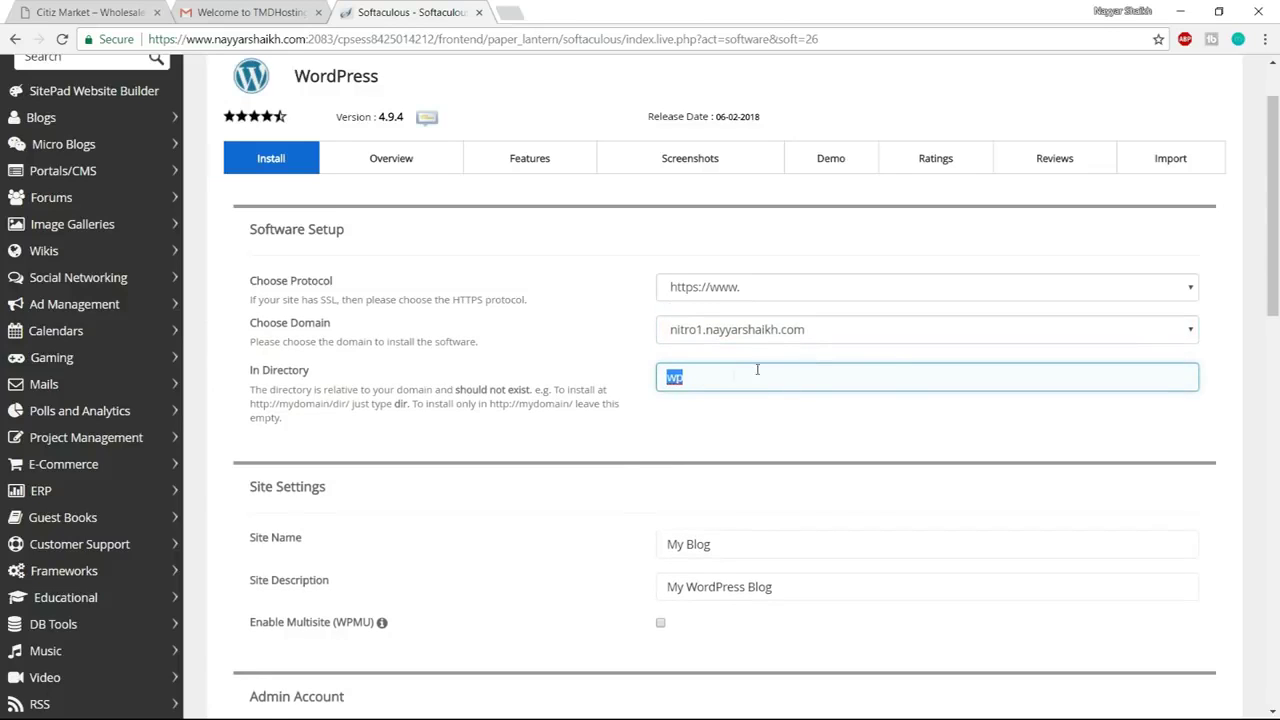
Clear the install directory so WordPress goes to the subdomain root, checking site name and description
key("BackSpace")
key("Tab")
scroll(832, 300, "down", 3)
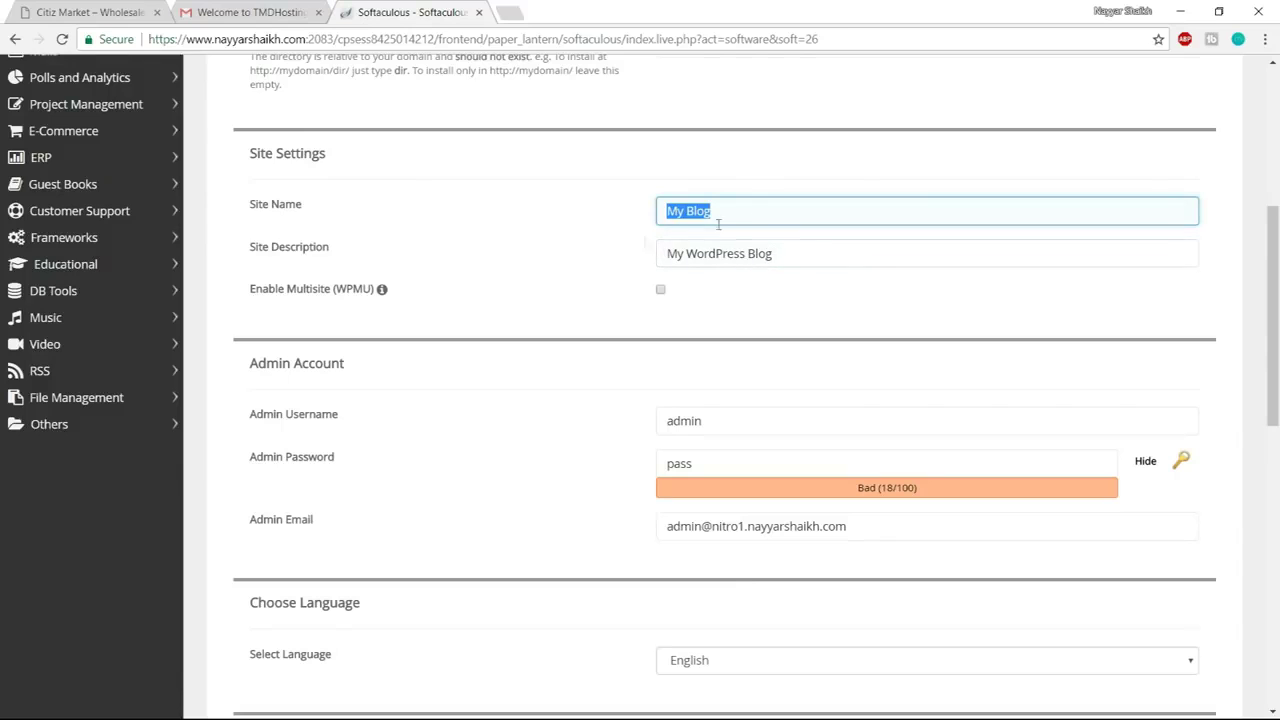
left_click_drag(831, 262, 646, 256)
left_click_drag(744, 209, 628, 222)
scroll(870, 285, "down", 2)
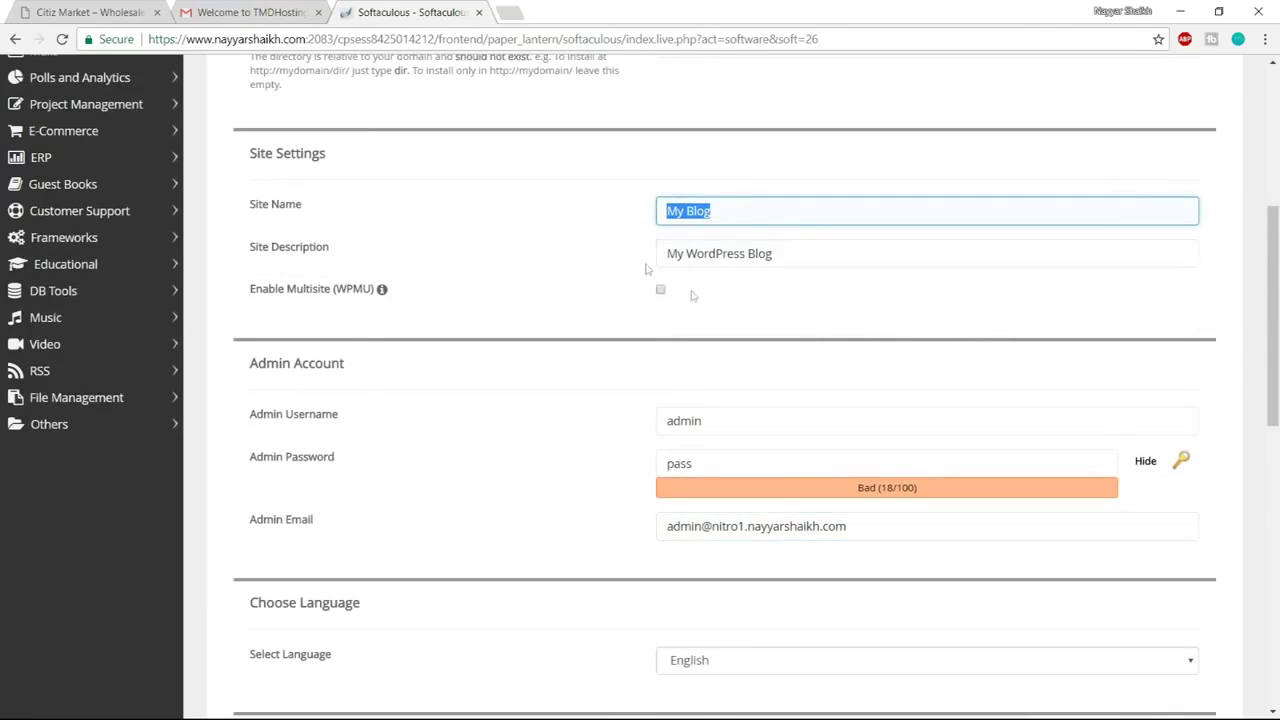
scroll(905, 248, "down", 1)
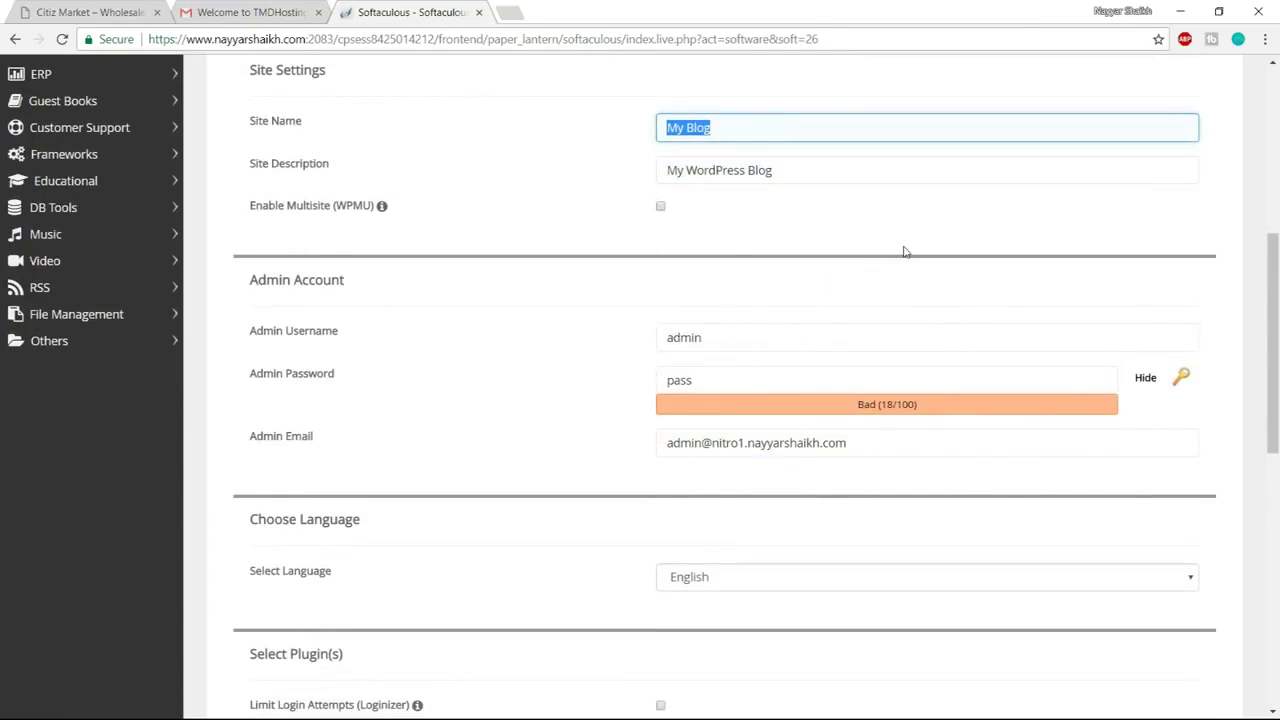
scroll(904, 251, "down", 2)
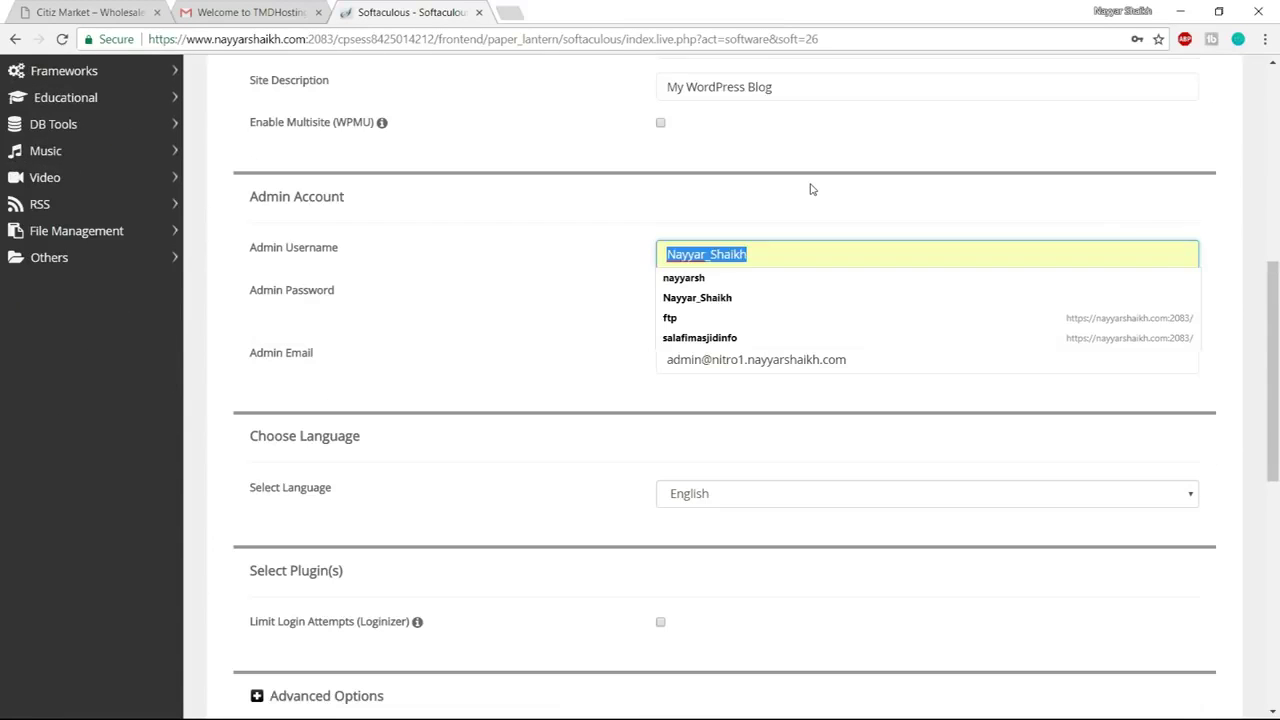
Fill in the admin username from saved suggestions, a new admin password, and the admin e-mail
key("BackSpace")
key("Escape")
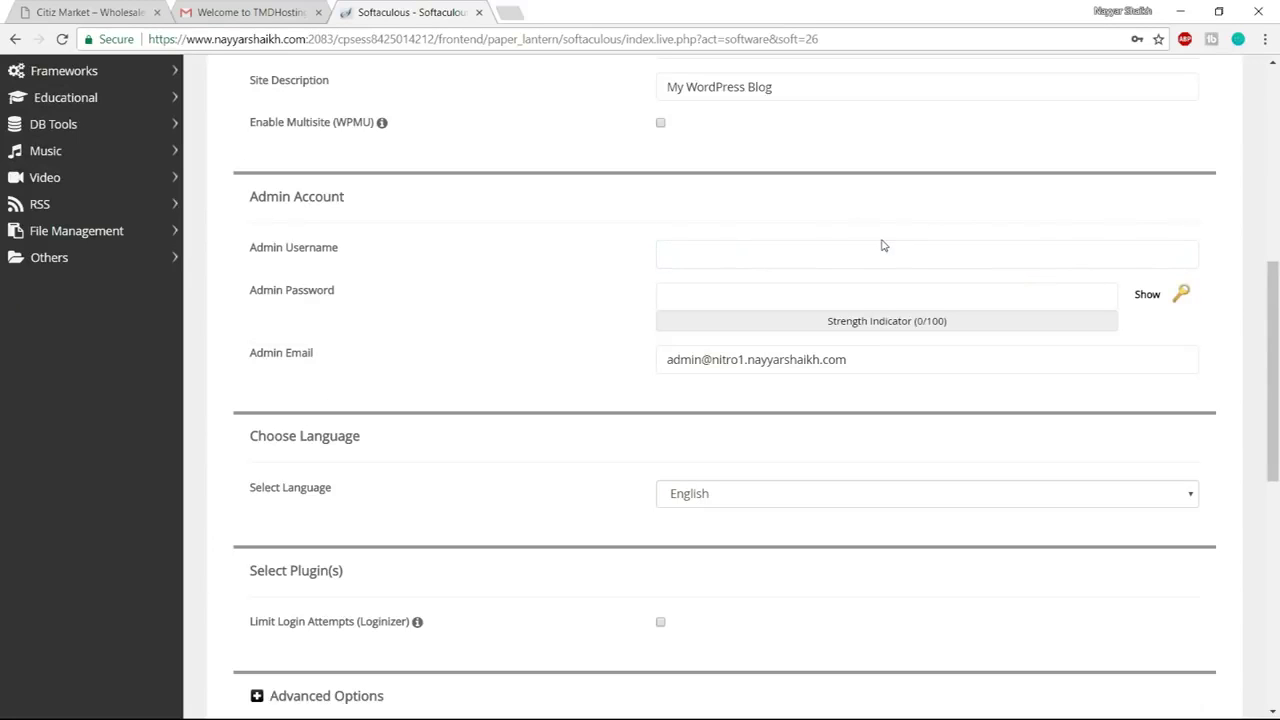
left_click(856, 258)
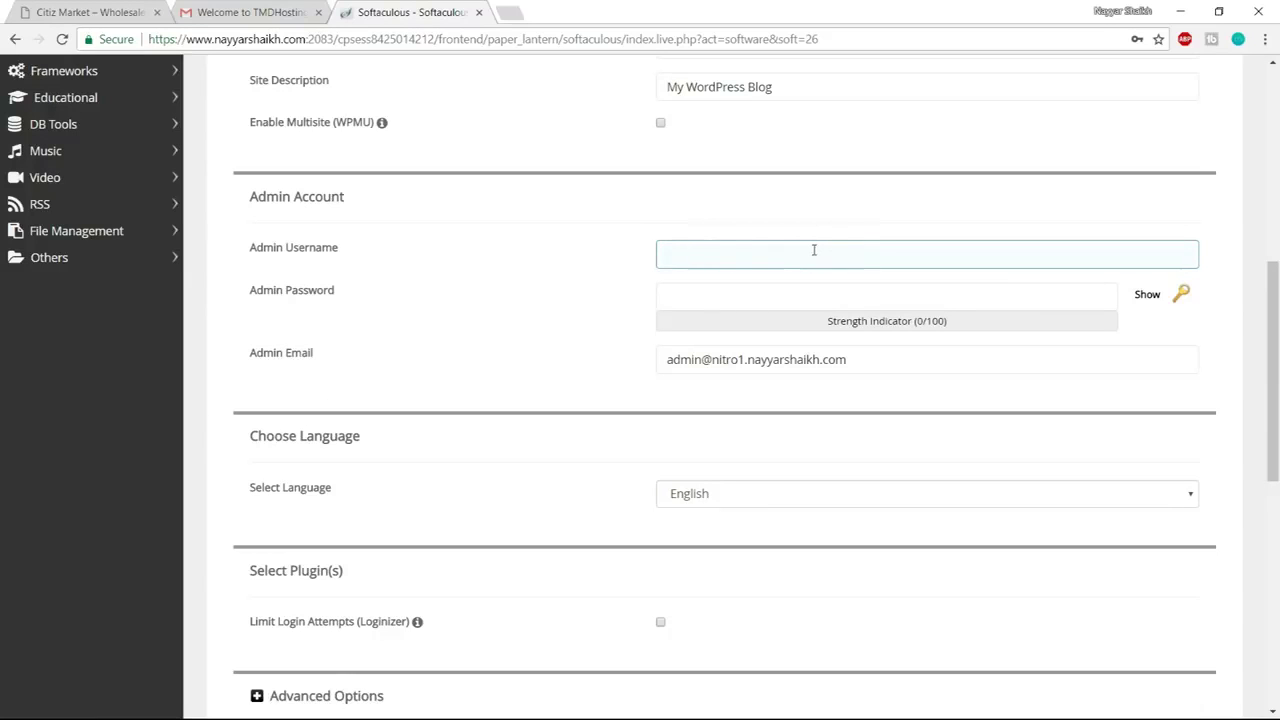
left_click(814, 250)
left_click(751, 297)
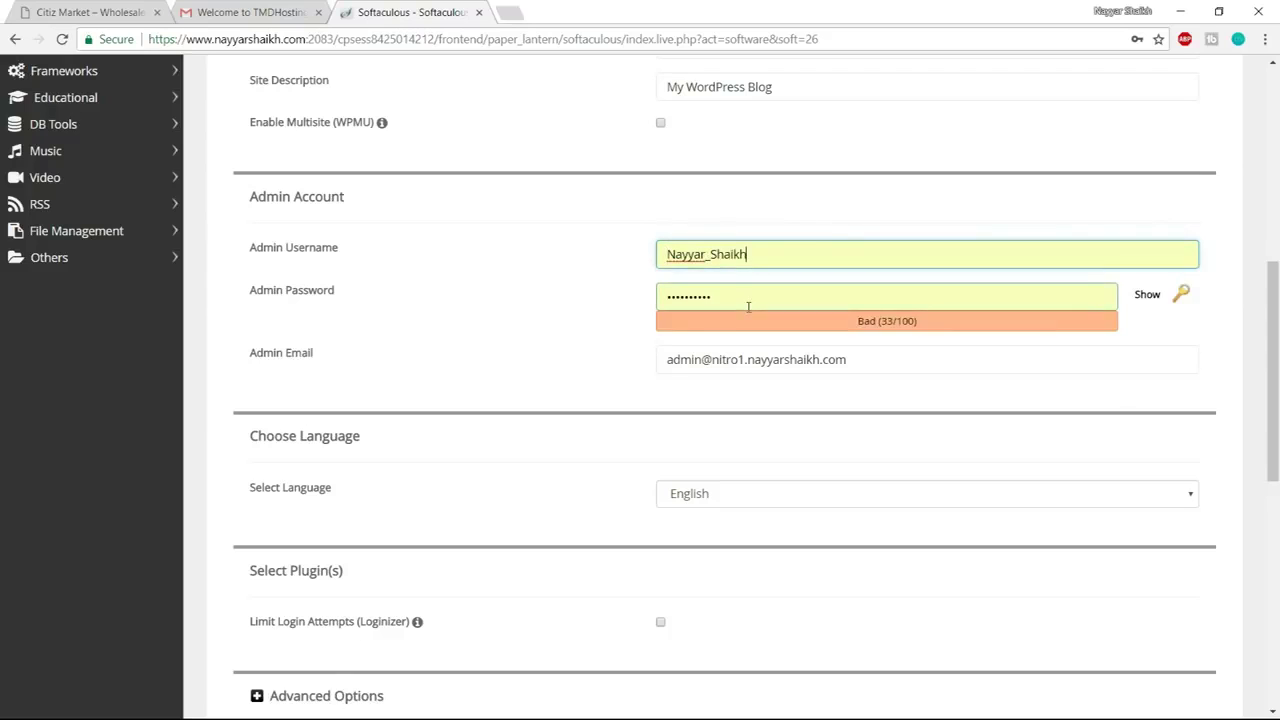
left_click(748, 305)
type("password")
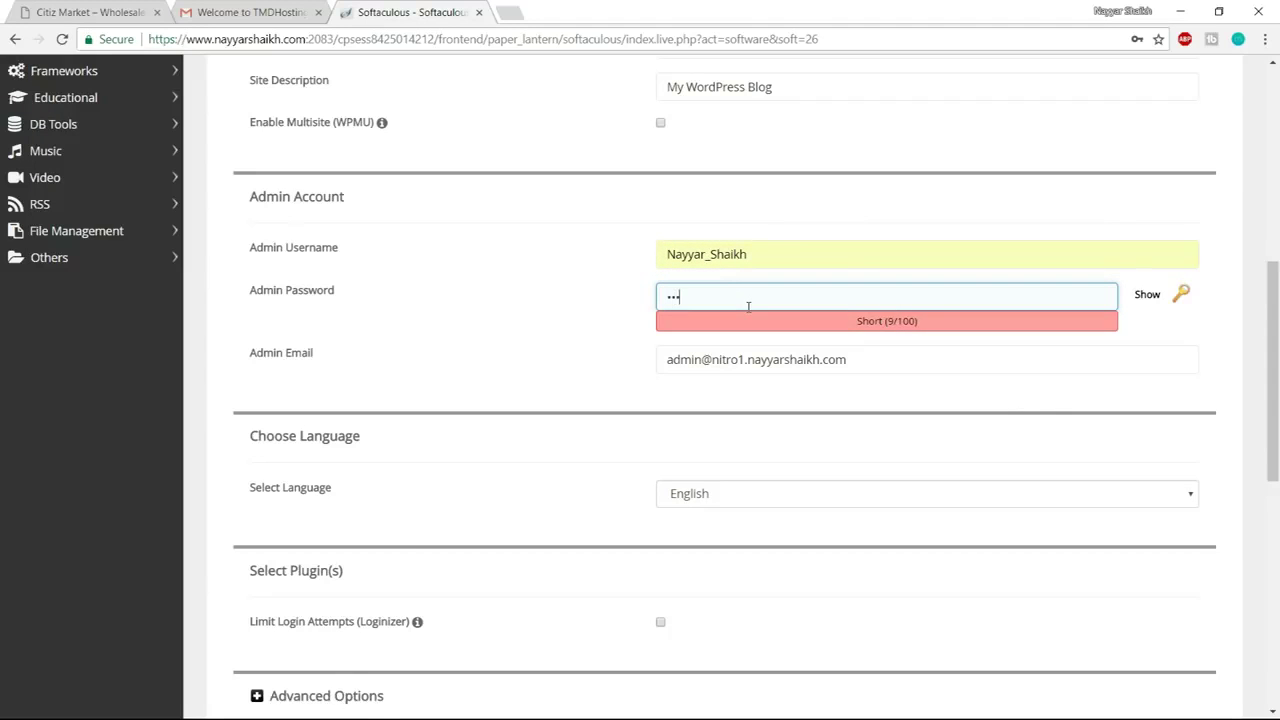
type("12")
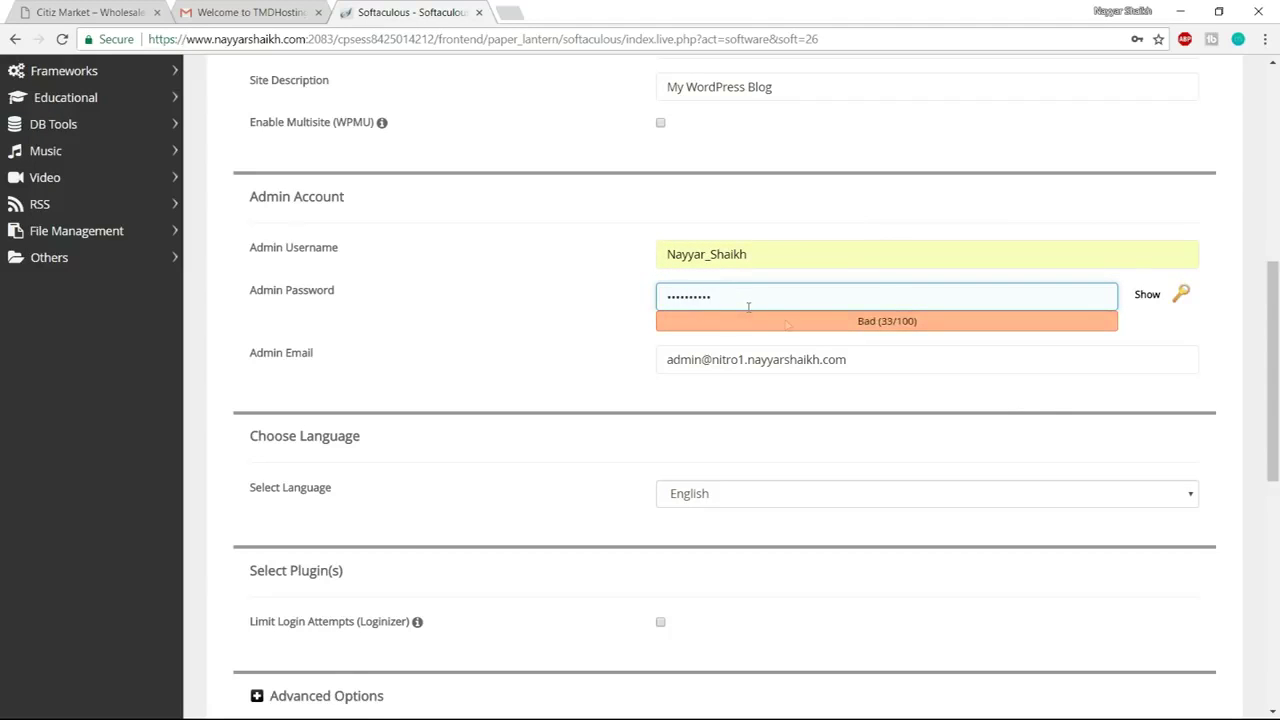
key("Tab")
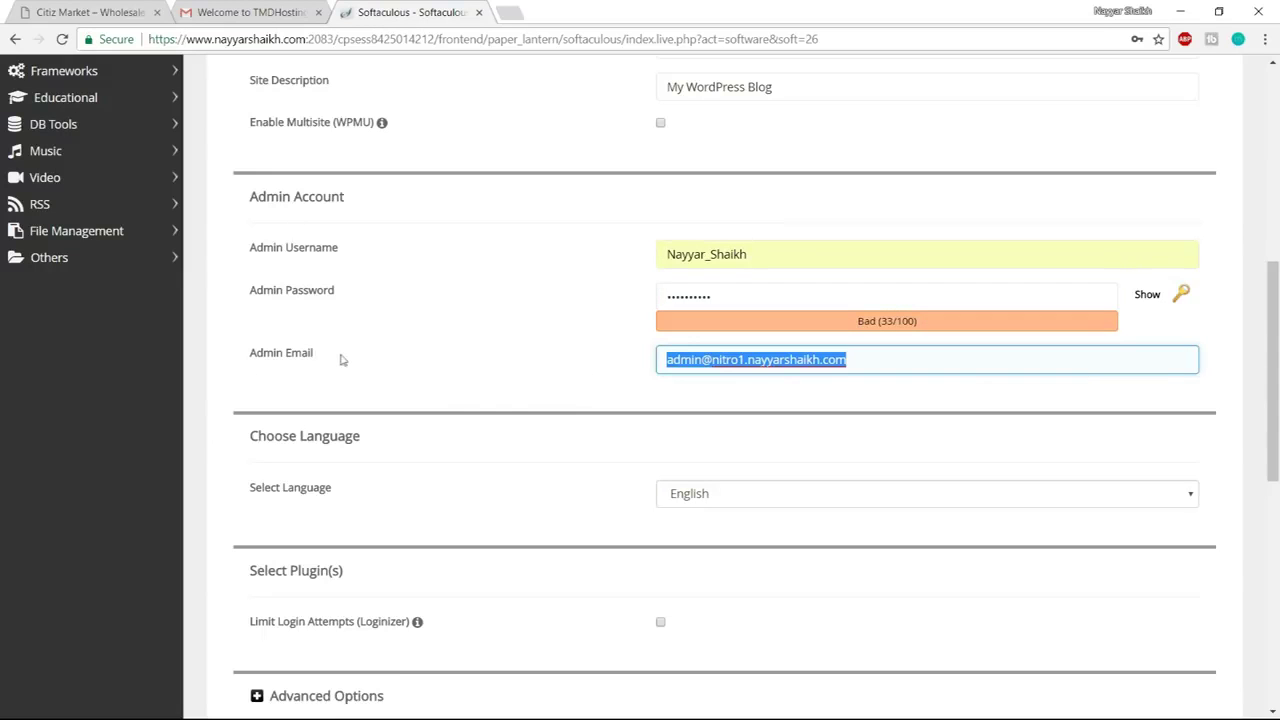
key("Down")
left_click(766, 383)
Run the WordPress installation and close the leftover mail tab
scroll(1015, 442, "down", 1)
scroll(1015, 442, "down", 7)
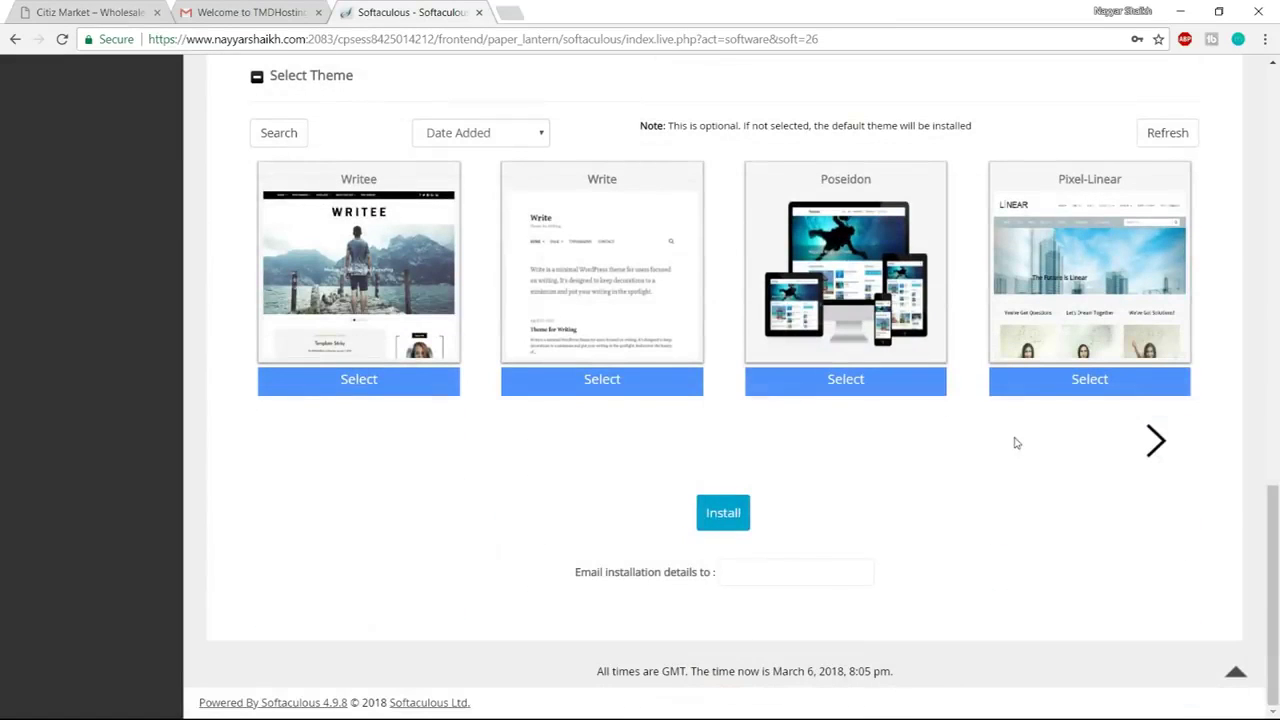
left_click(733, 515)
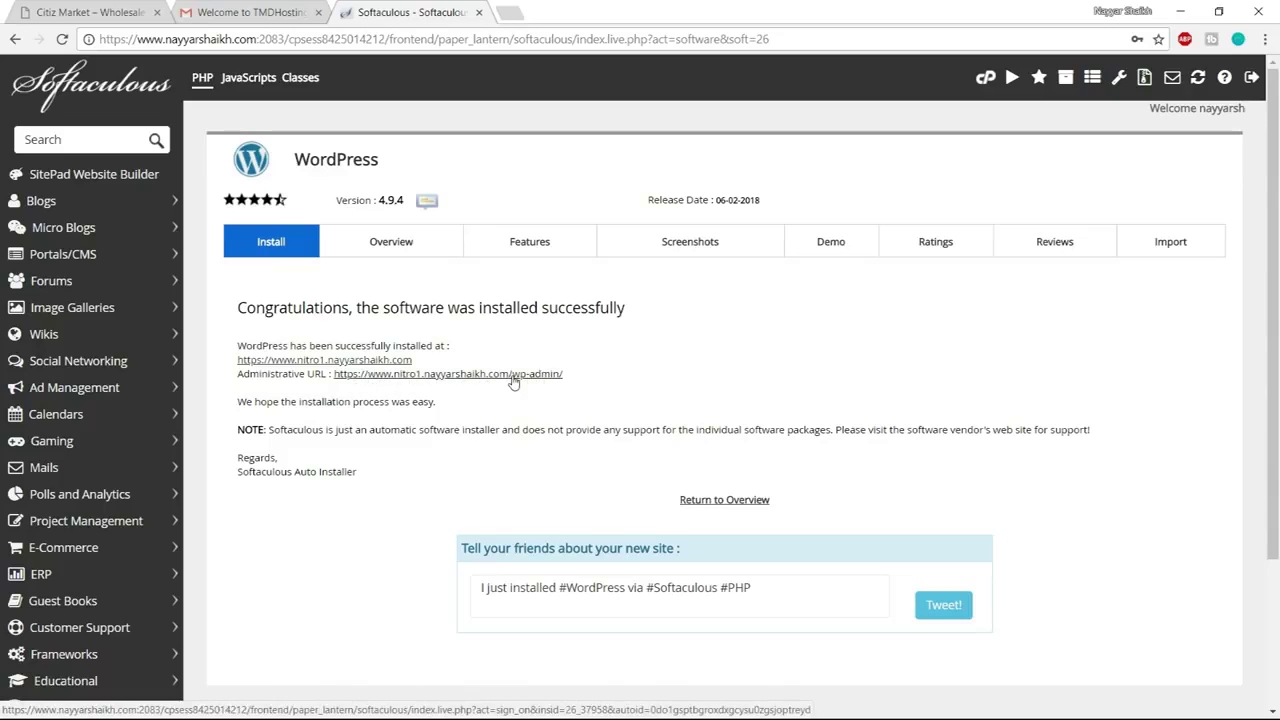
left_click(318, 12)
Close the Softaculous tab and go to Appearance > Themes in the WordPress admin
left_click(318, 12)
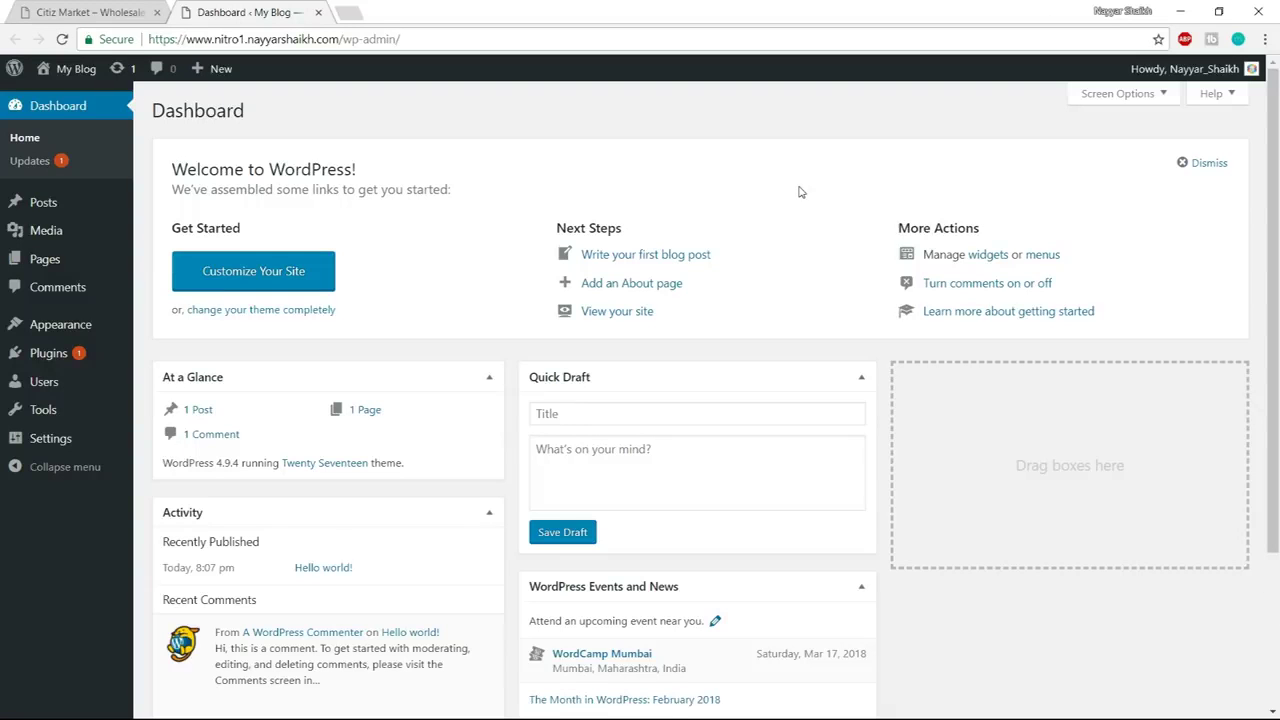
scroll(997, 330, "down", 1)
scroll(996, 339, "up", 1)
scroll(34, 432, "down", 1)
scroll(43, 466, "up", 1)
mouse_move(44, 208)
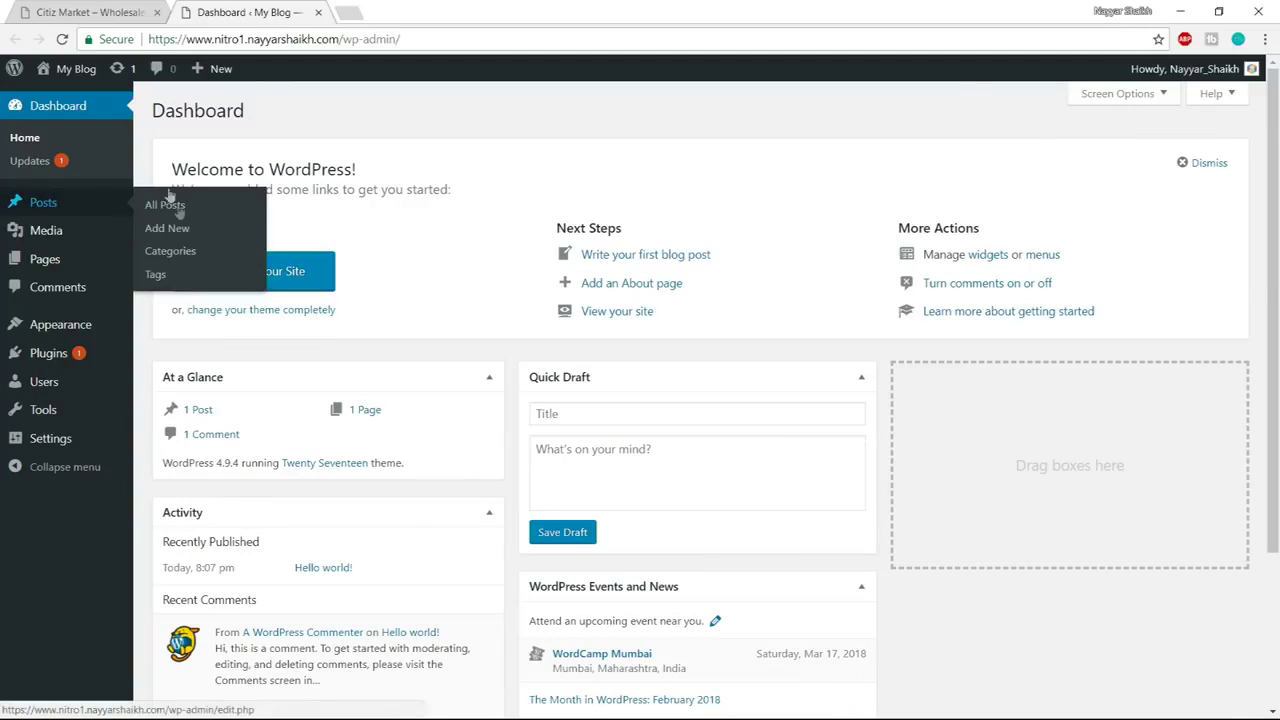
mouse_move(44, 265)
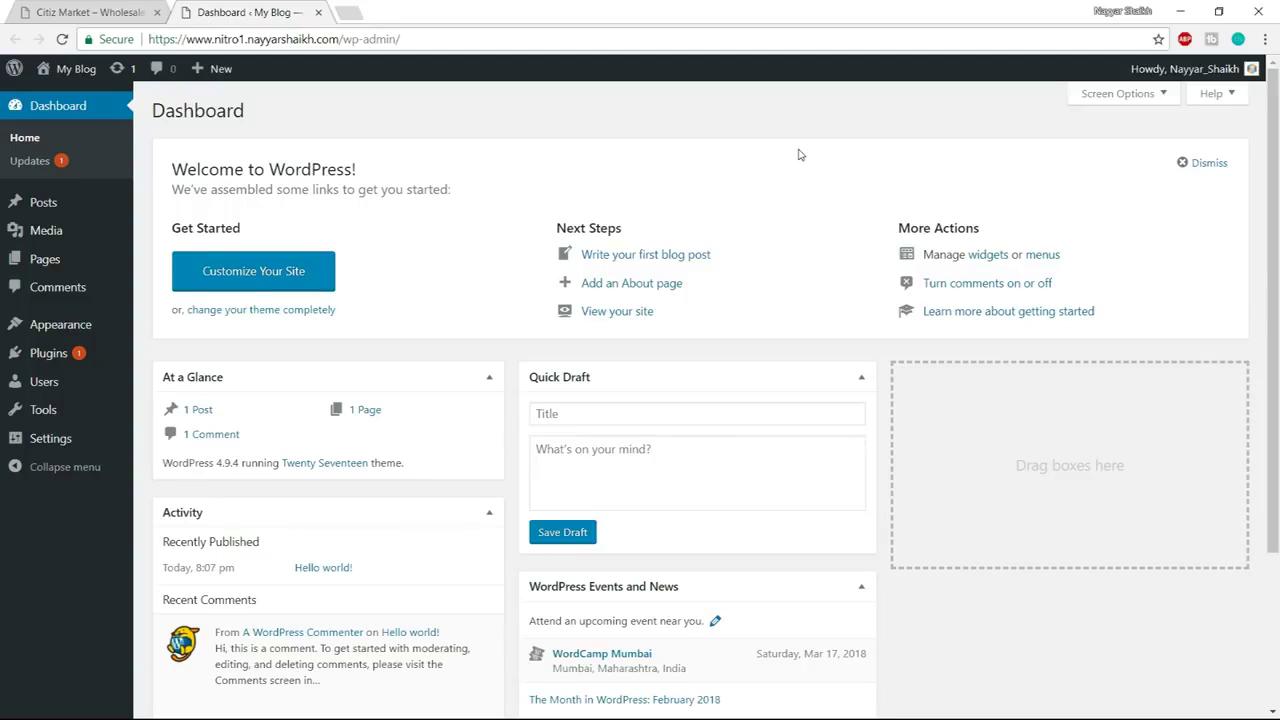
mouse_move(58, 325)
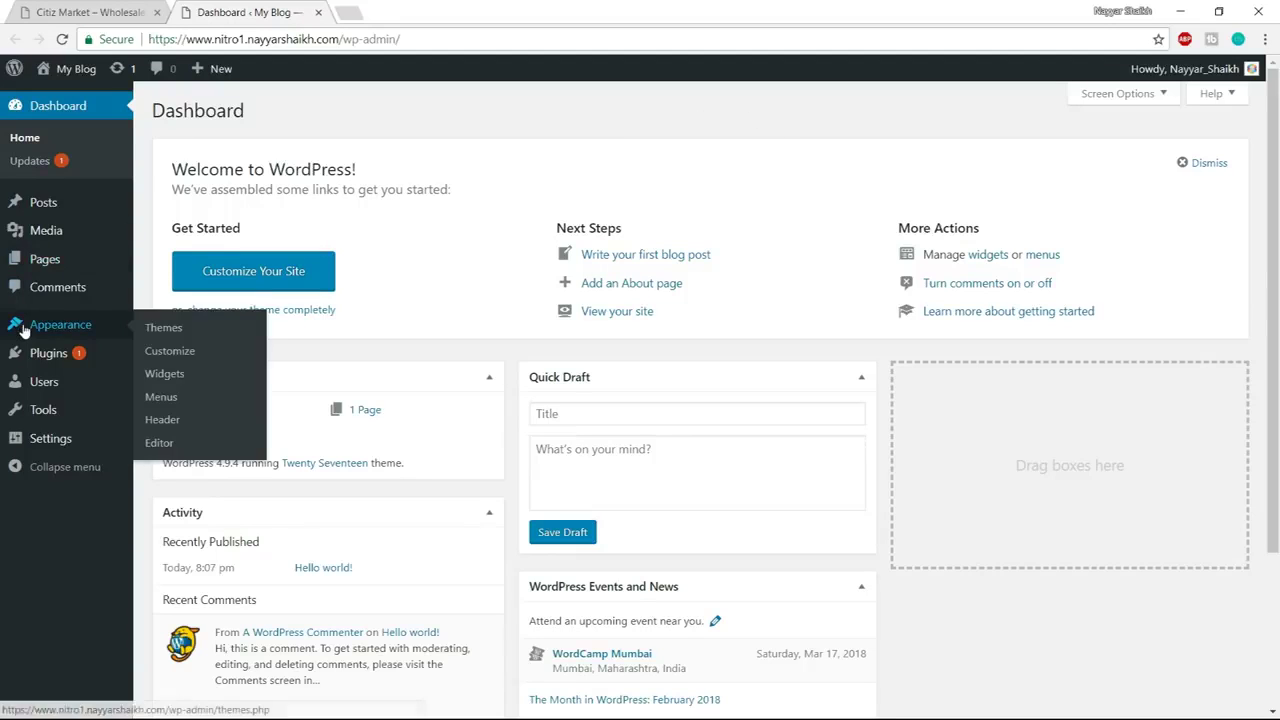
left_click(213, 330)
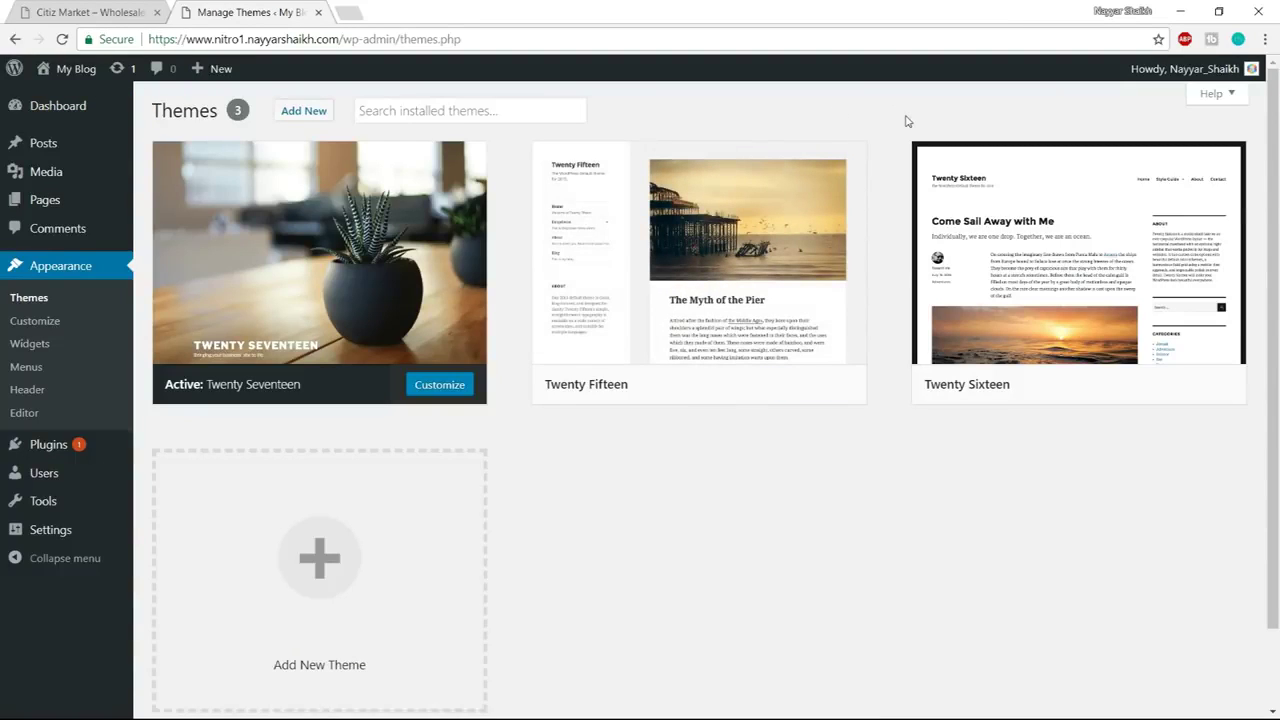
Delete the Twenty Fifteen and Twenty Sixteen themes, leaving only Twenty Seventeen
left_click(766, 210)
left_click(1216, 680)
key("Return")
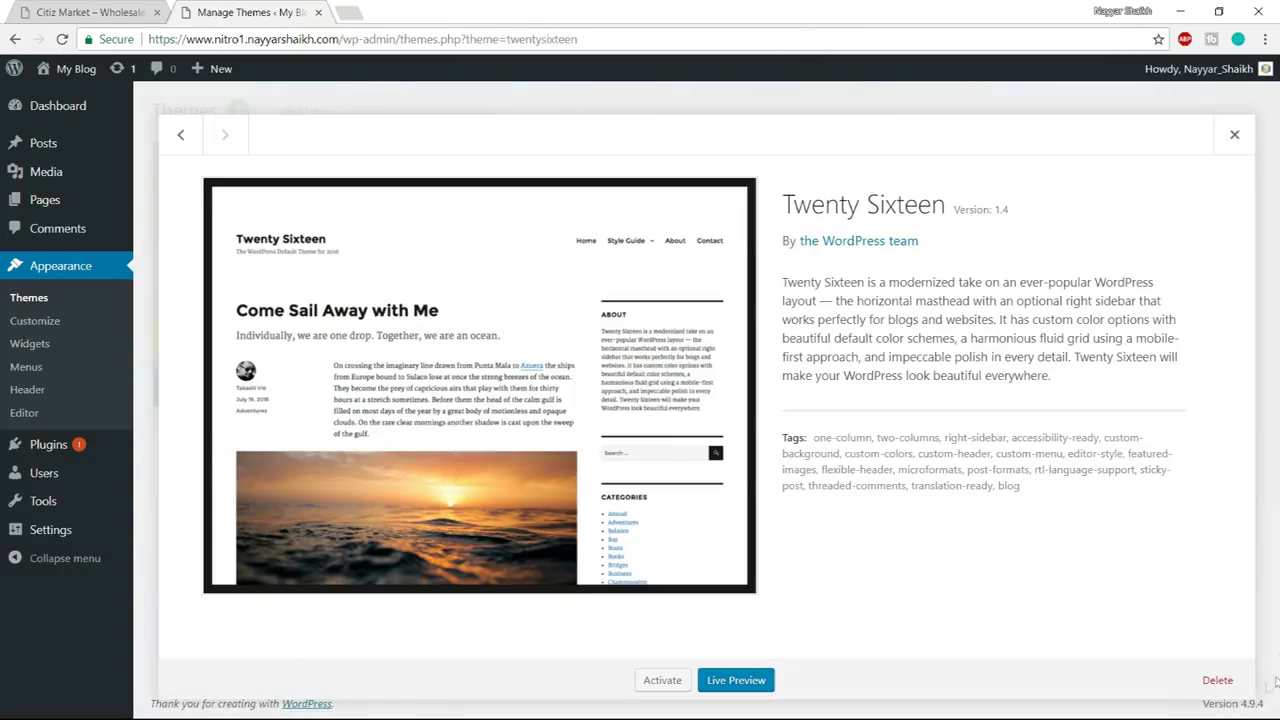
left_click(1216, 680)
key("Return")
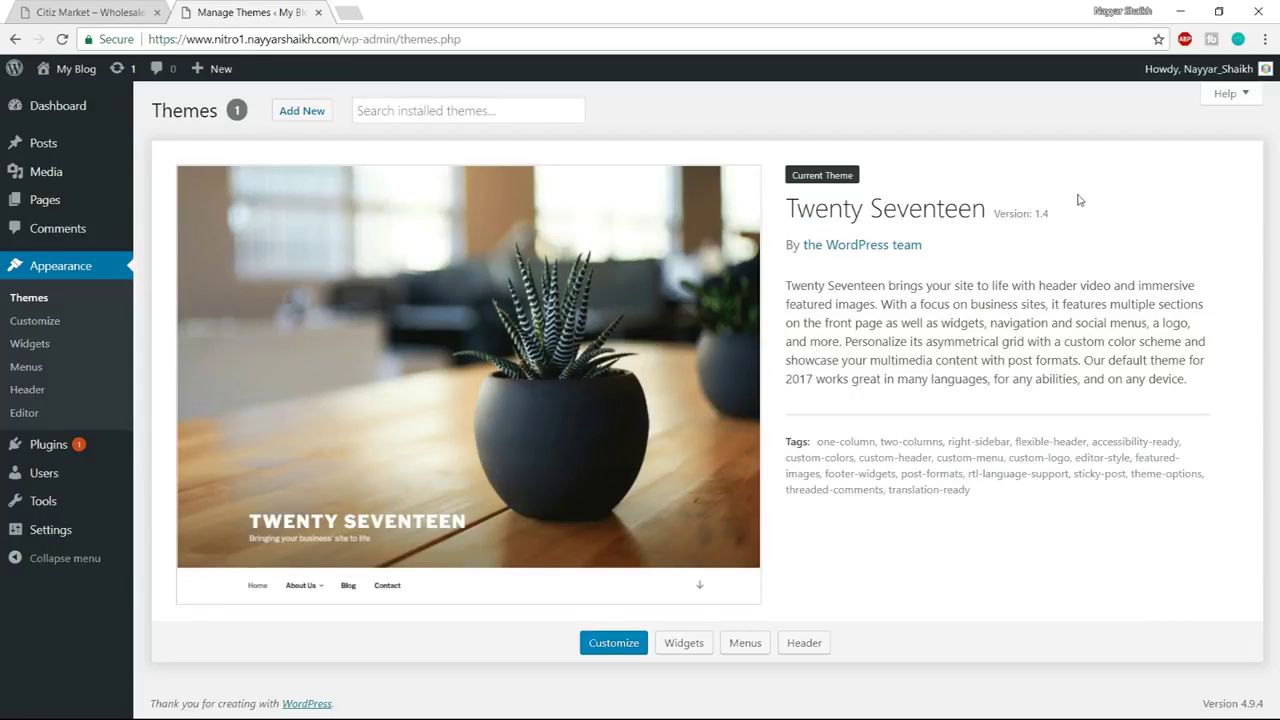
mouse_move(85, 80)
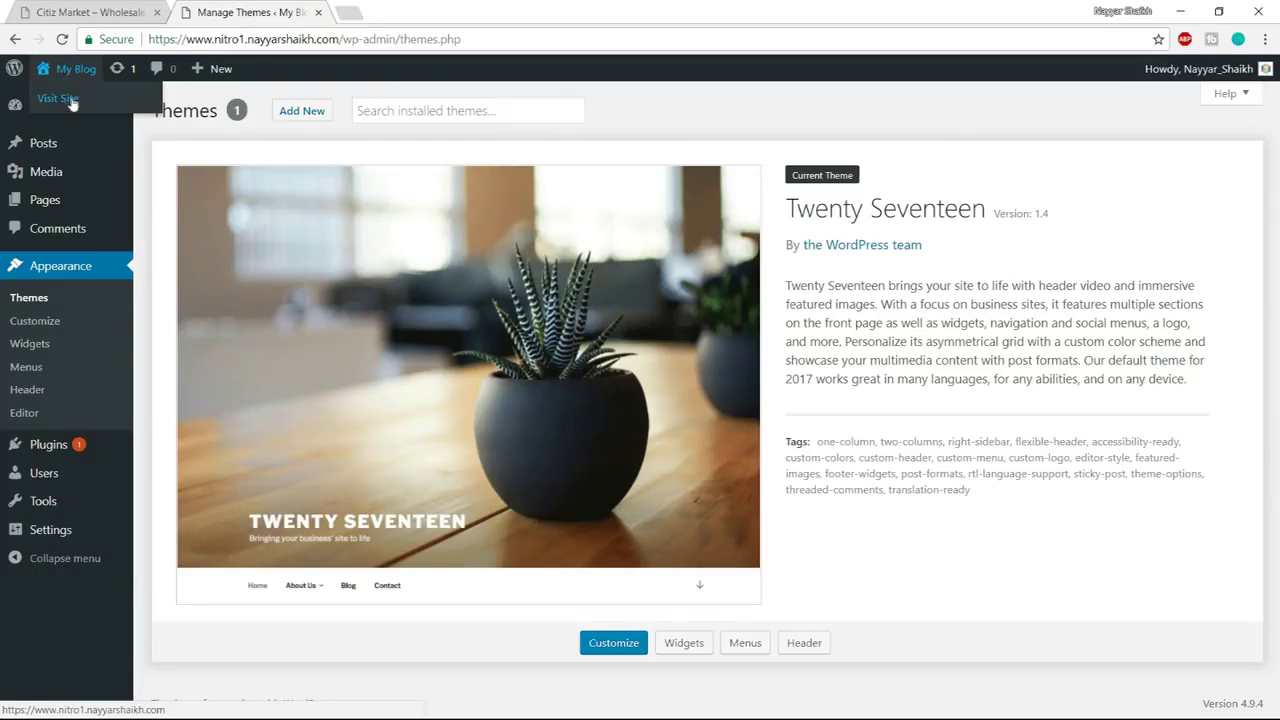
Open the live My Blog site in a new tab and scroll through its homepage
right_click(70, 103)
left_click(120, 106)
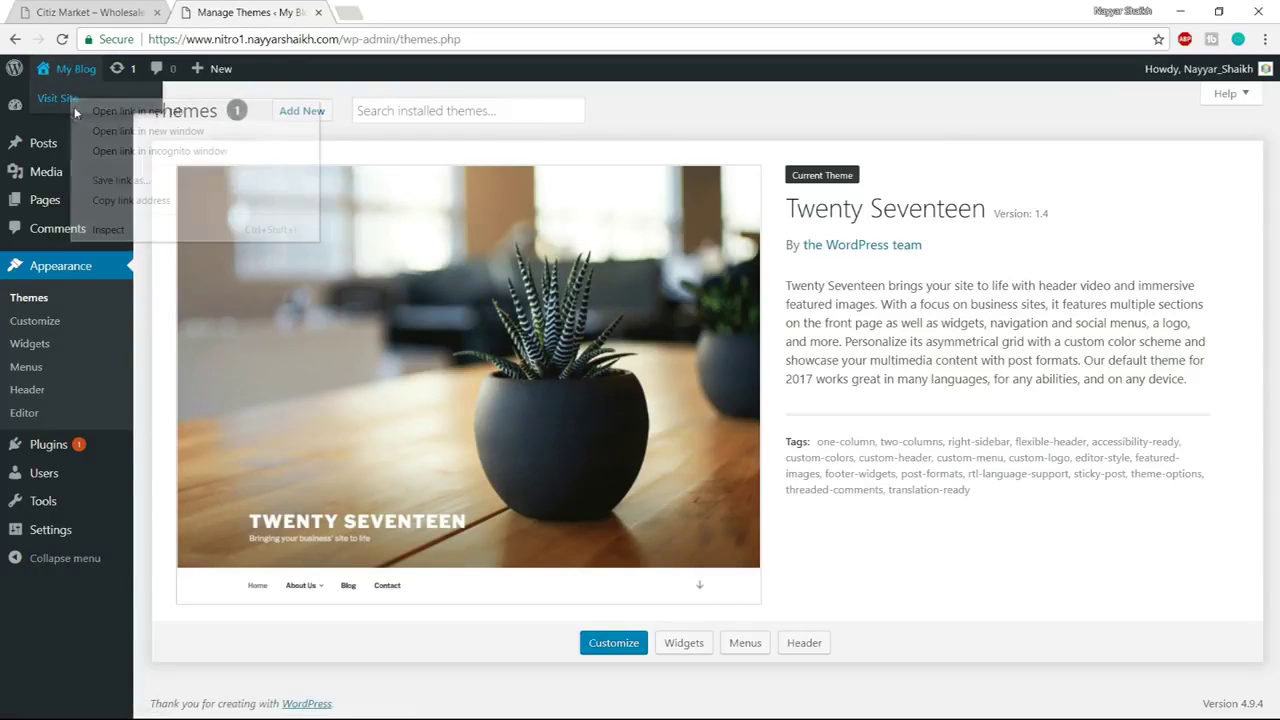
key("ctrl+Tab")
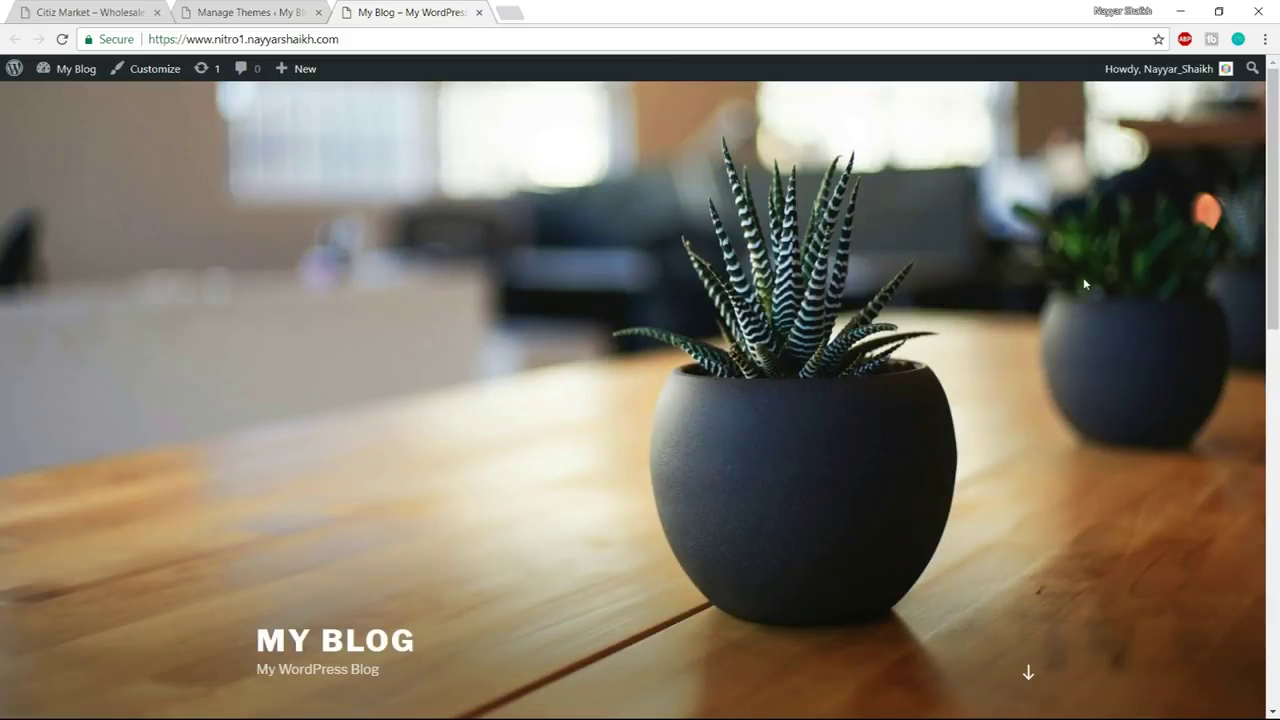
scroll(1072, 400, "down", 4)
scroll(1069, 418, "down", 3)
scroll(1069, 420, "up", 6)
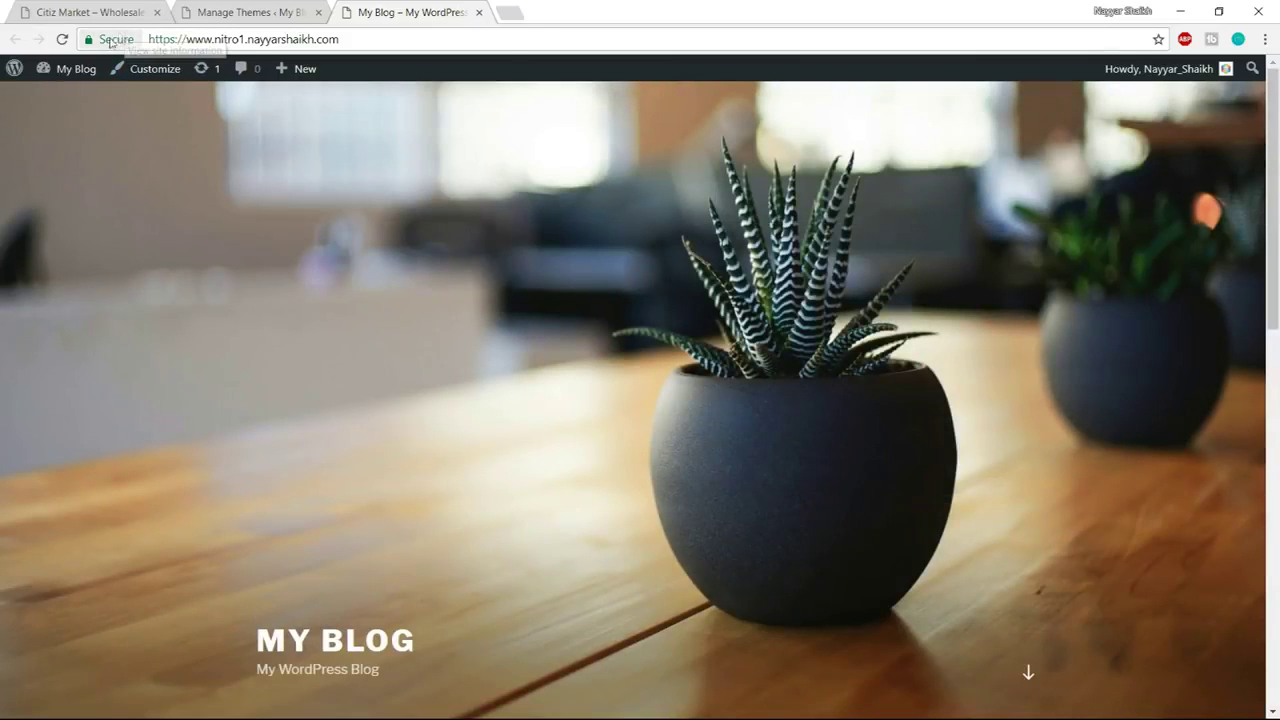
scroll(809, 386, "down", 5)
scroll(809, 391, "up", 6)
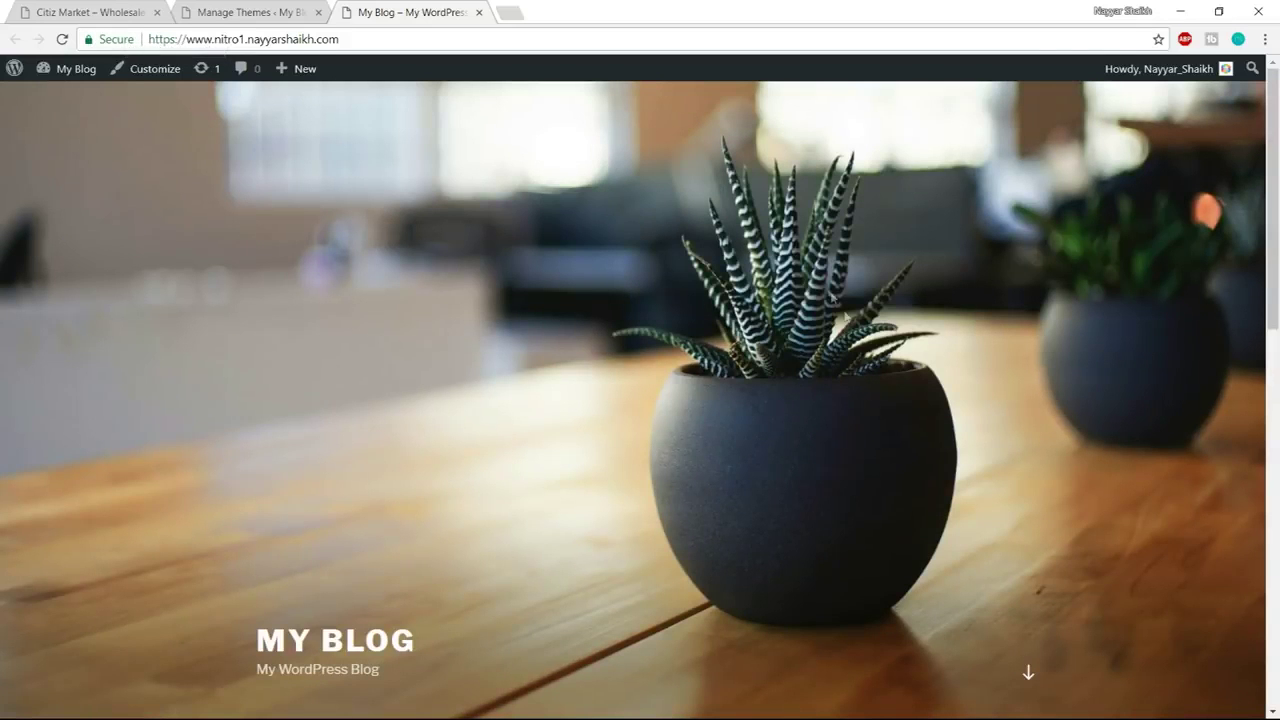
scroll(927, 374, "down", 5)
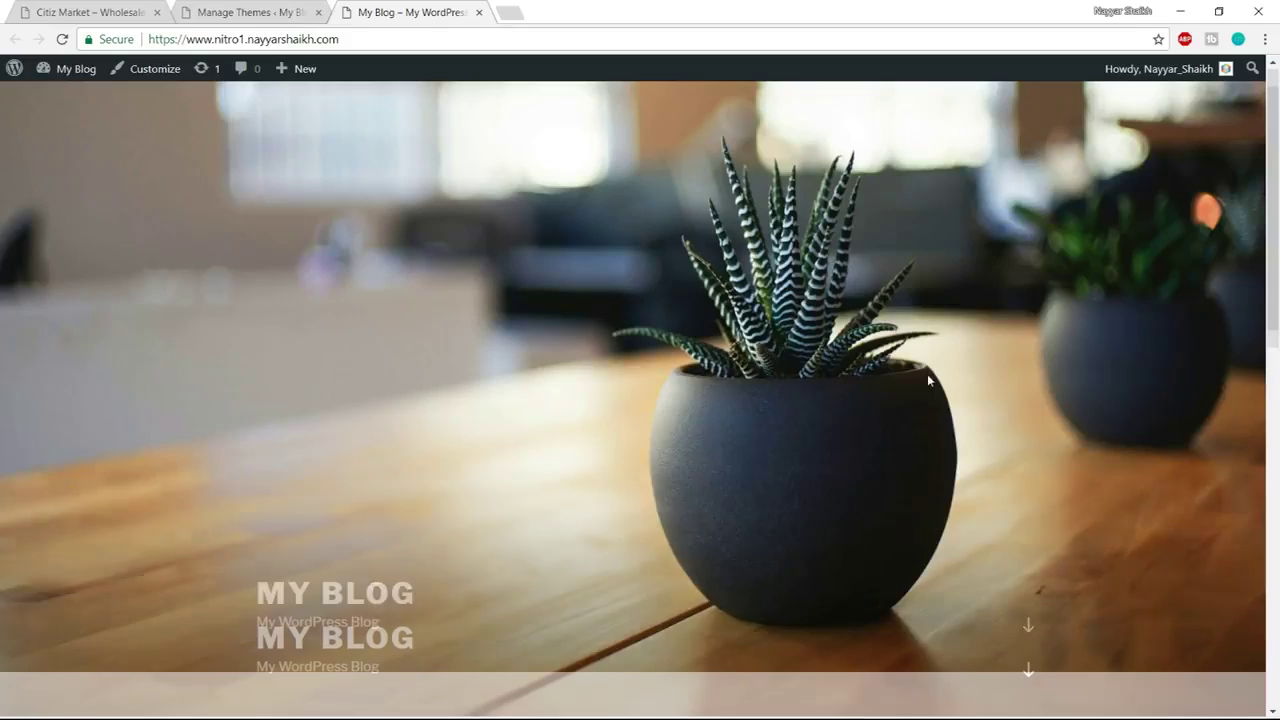
scroll(982, 477, "up", 6)
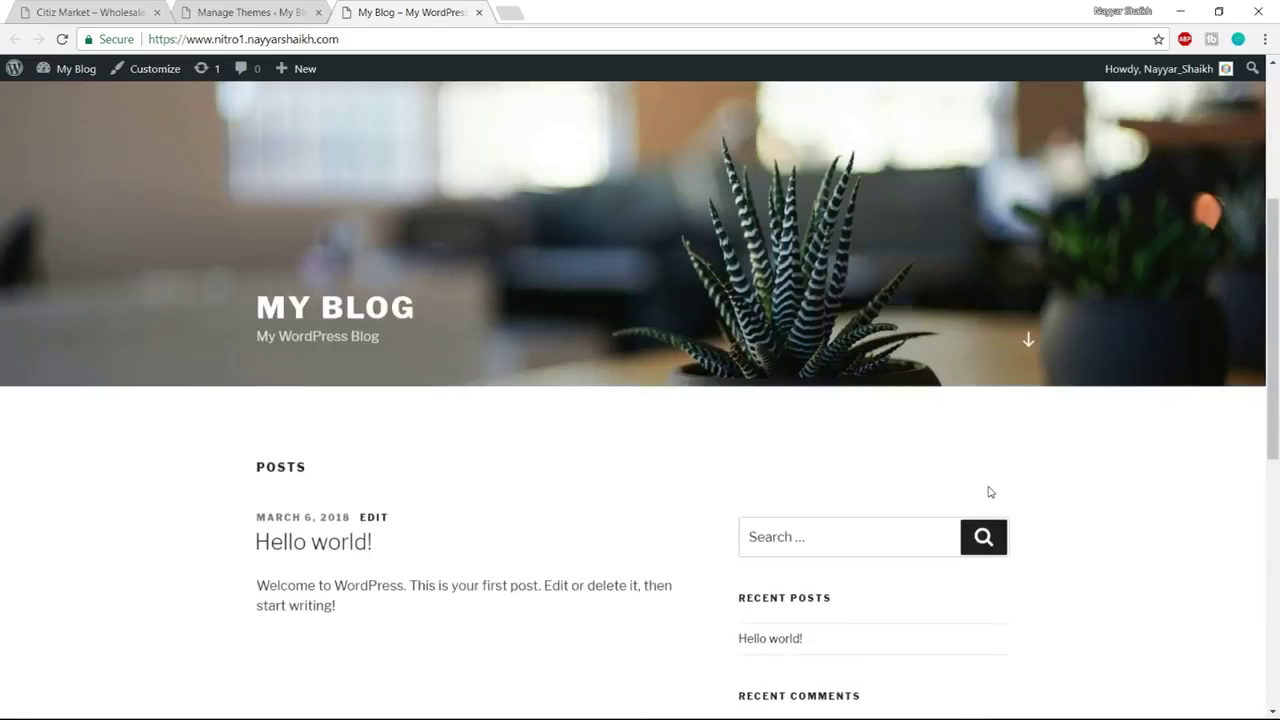
Compare the blog with the Citiz Market demo store, then start an empty tab
left_click(56, 8)
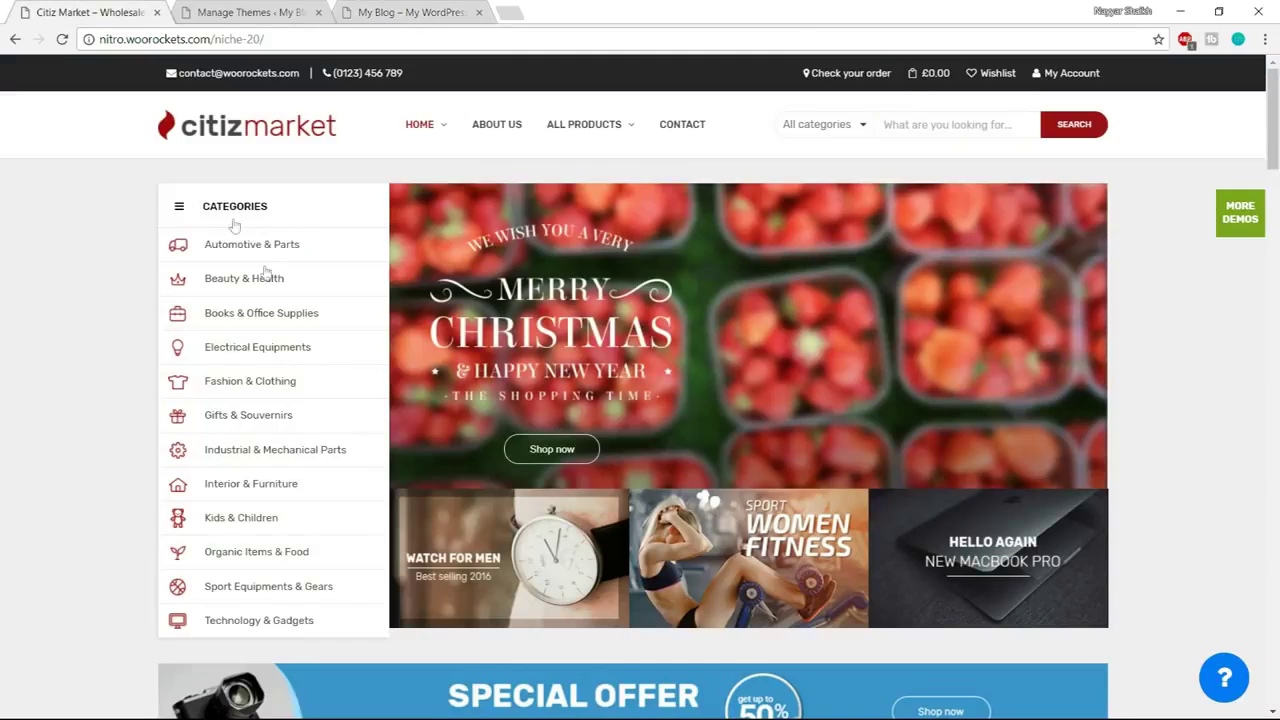
scroll(1043, 449, "down", 10)
scroll(1045, 449, "up", 10)
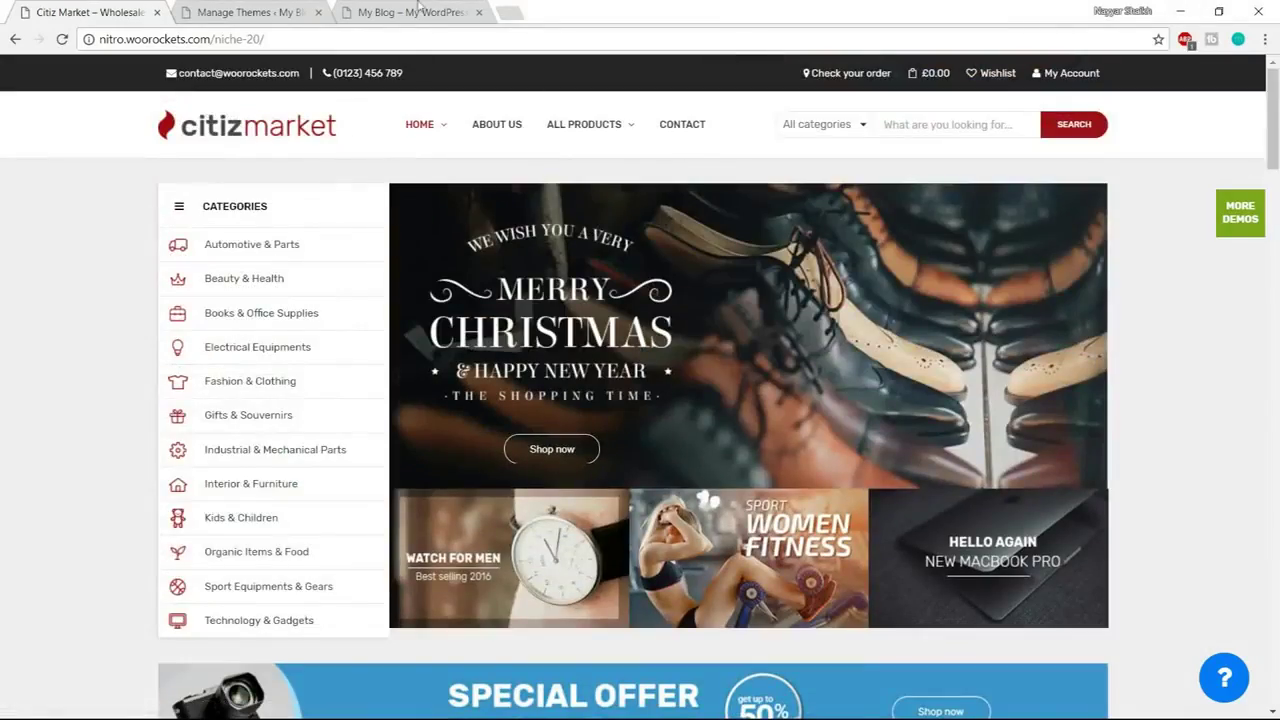
left_click(395, 11)
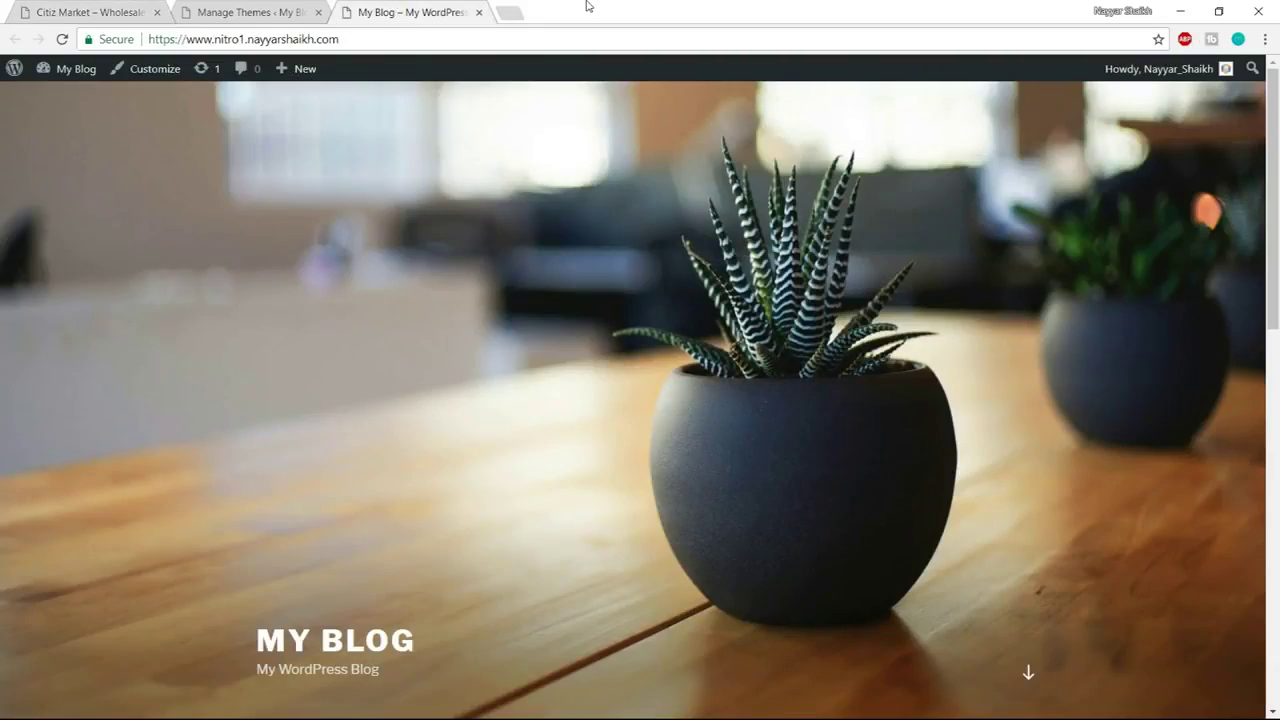
left_click(511, 7)
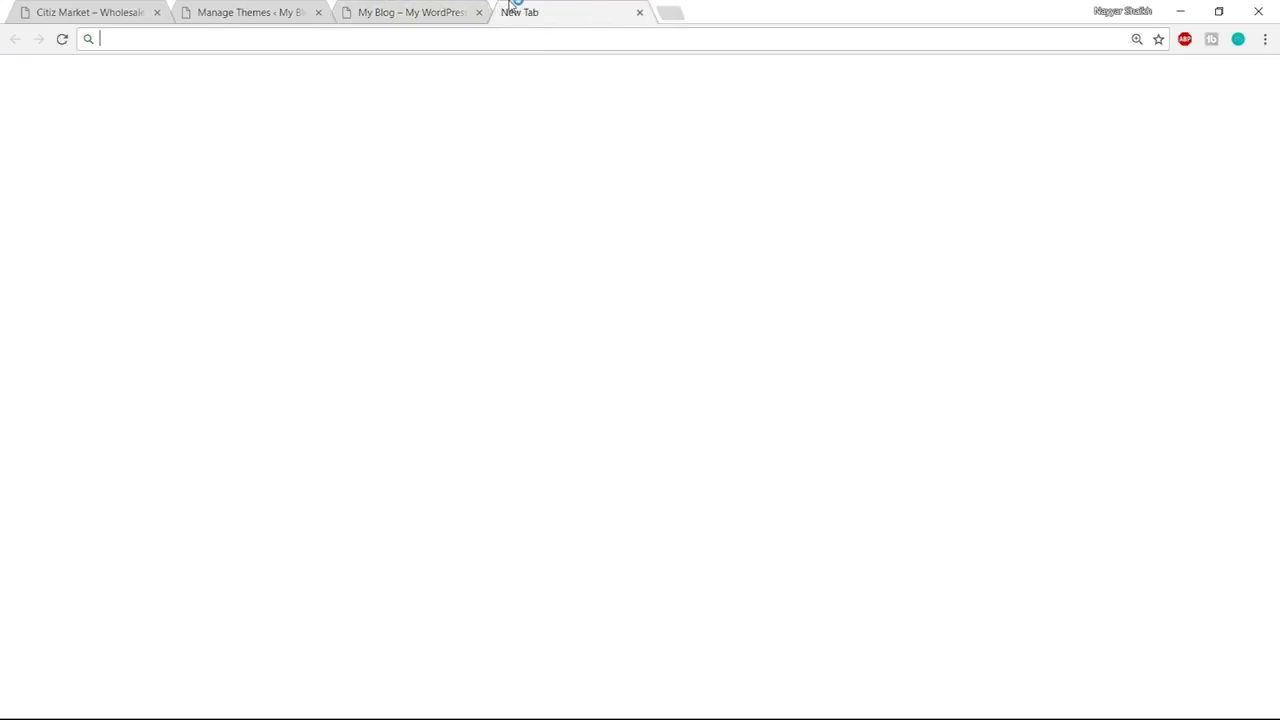
Load the Nitro theme page via bloggdude.com/, review its features, and return to Citiz Market
type("bloggdude.com")
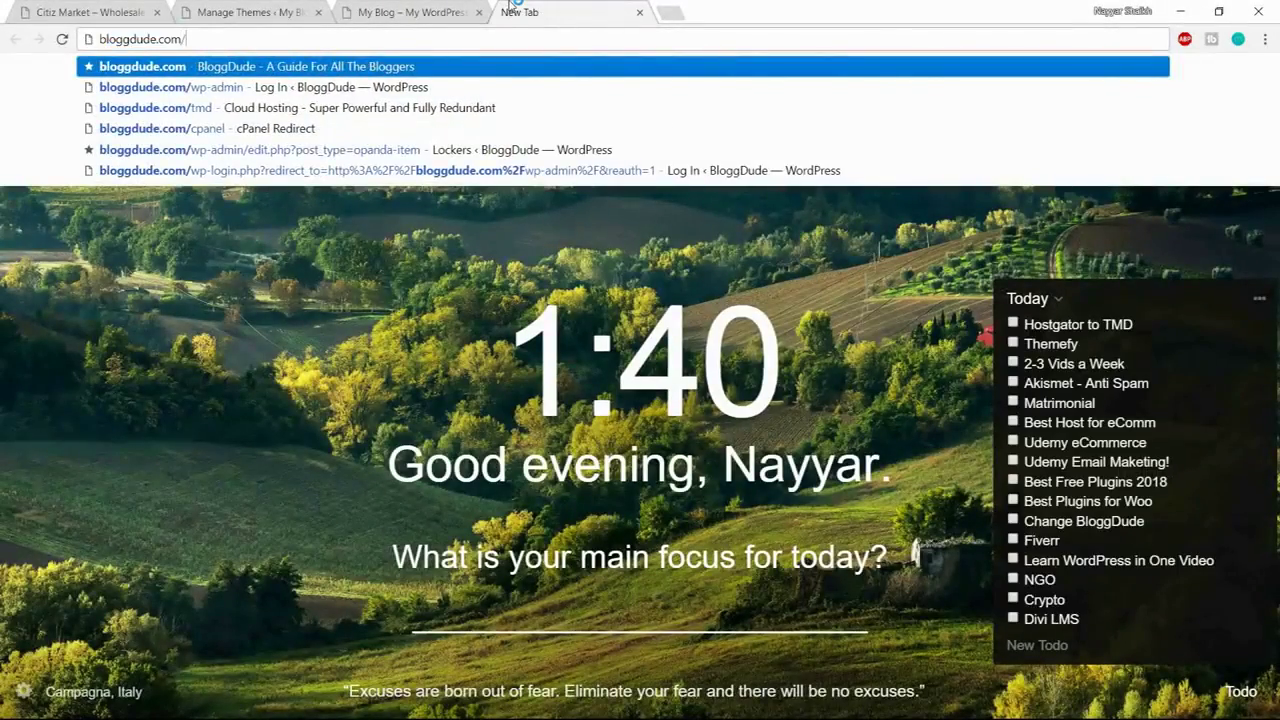
type("/")
key("Return")
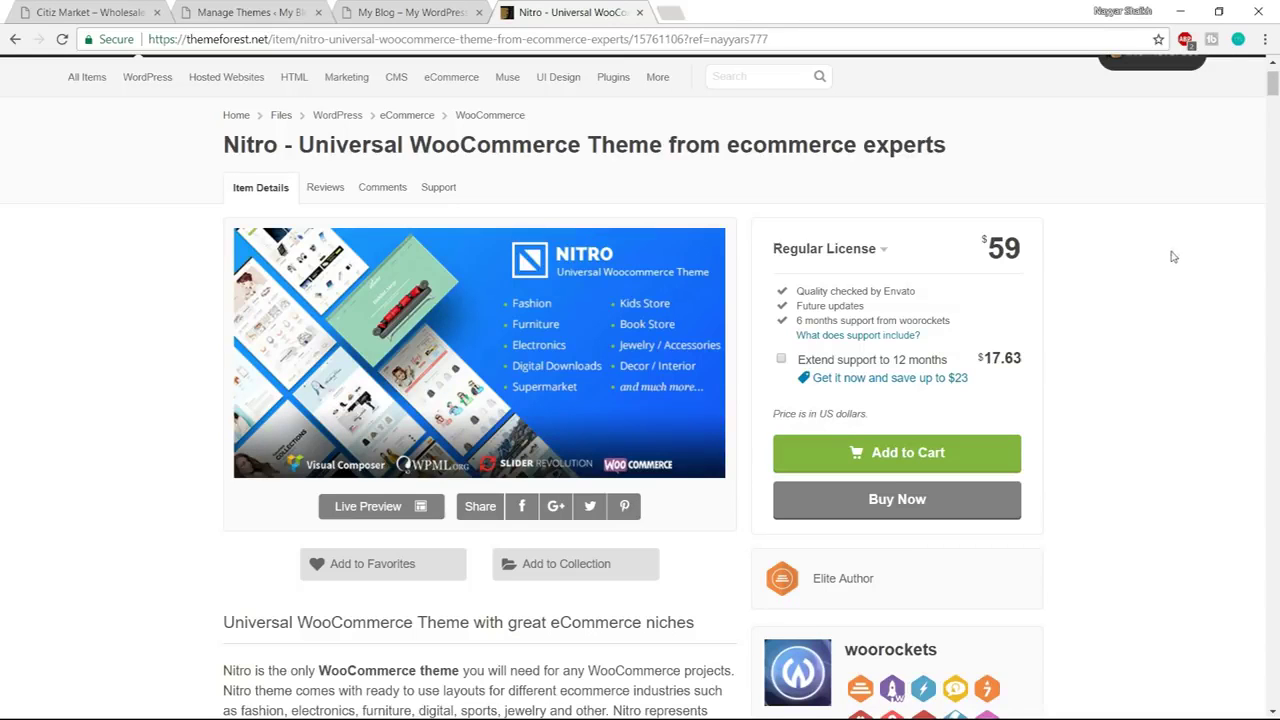
scroll(1192, 323, "down", 15)
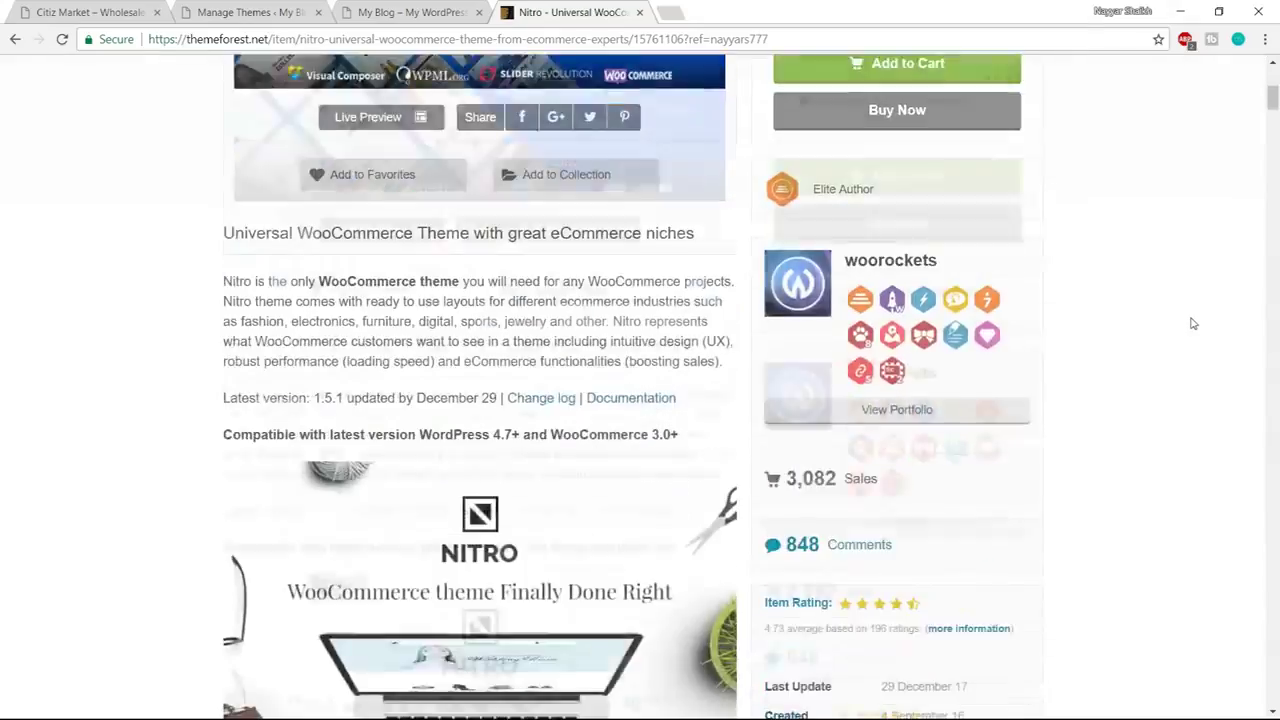
scroll(1199, 314, "down", 20)
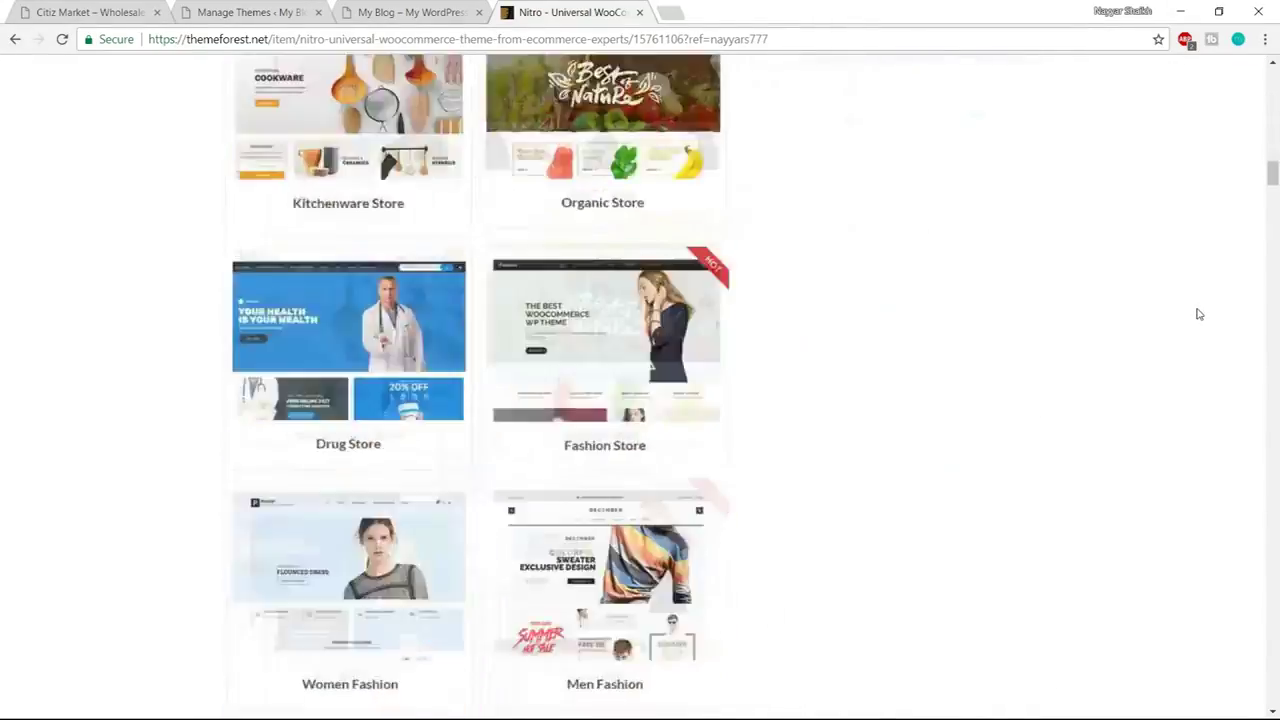
scroll(1199, 314, "up", 6)
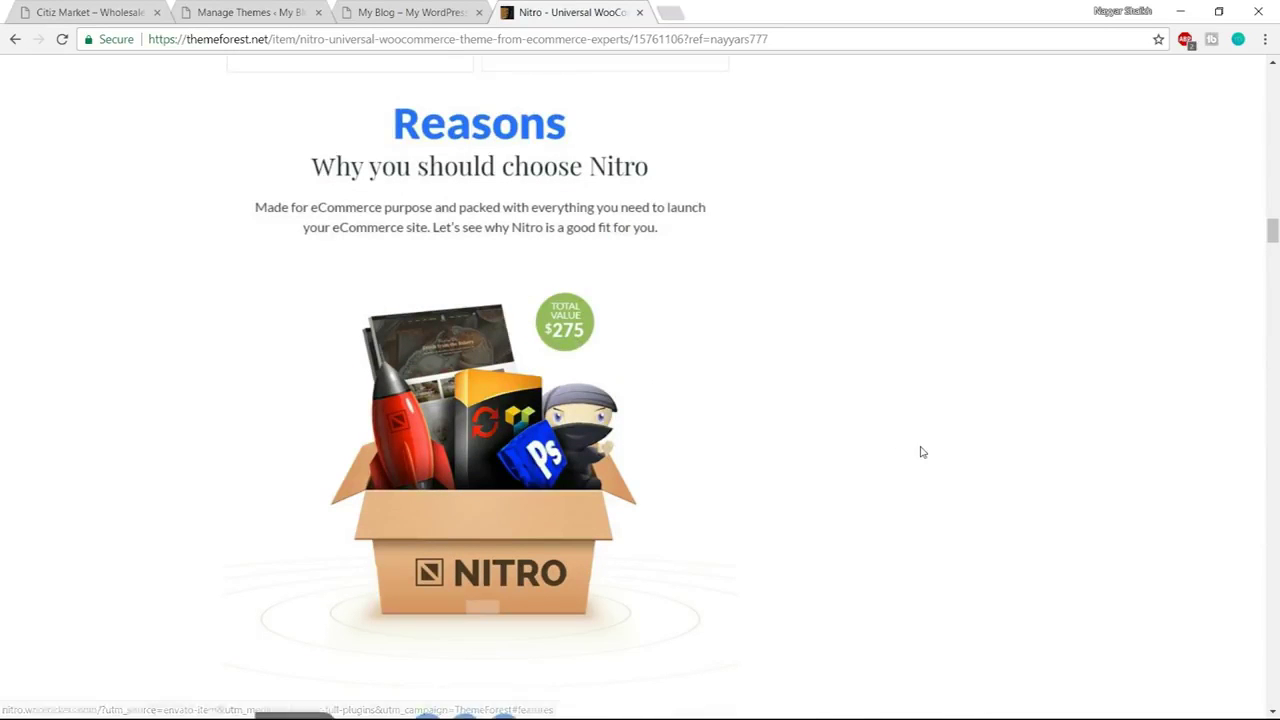
scroll(920, 449, "down", 10)
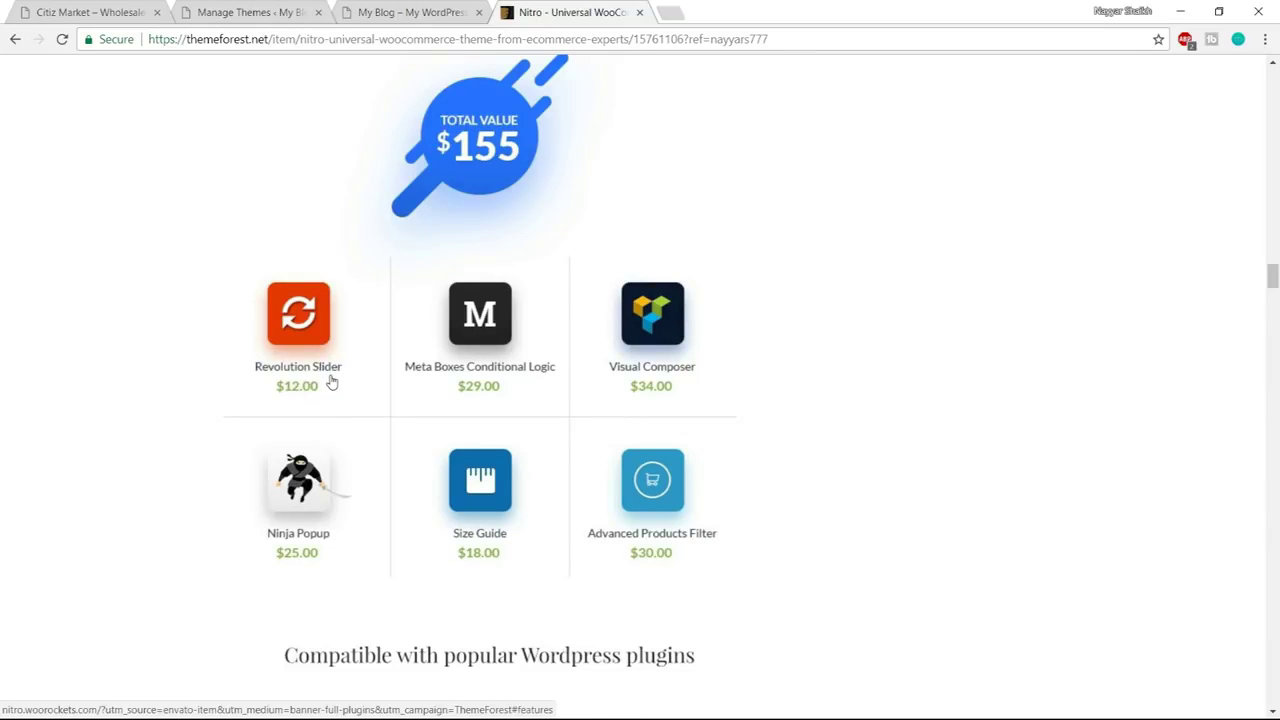
left_click(90, 12)
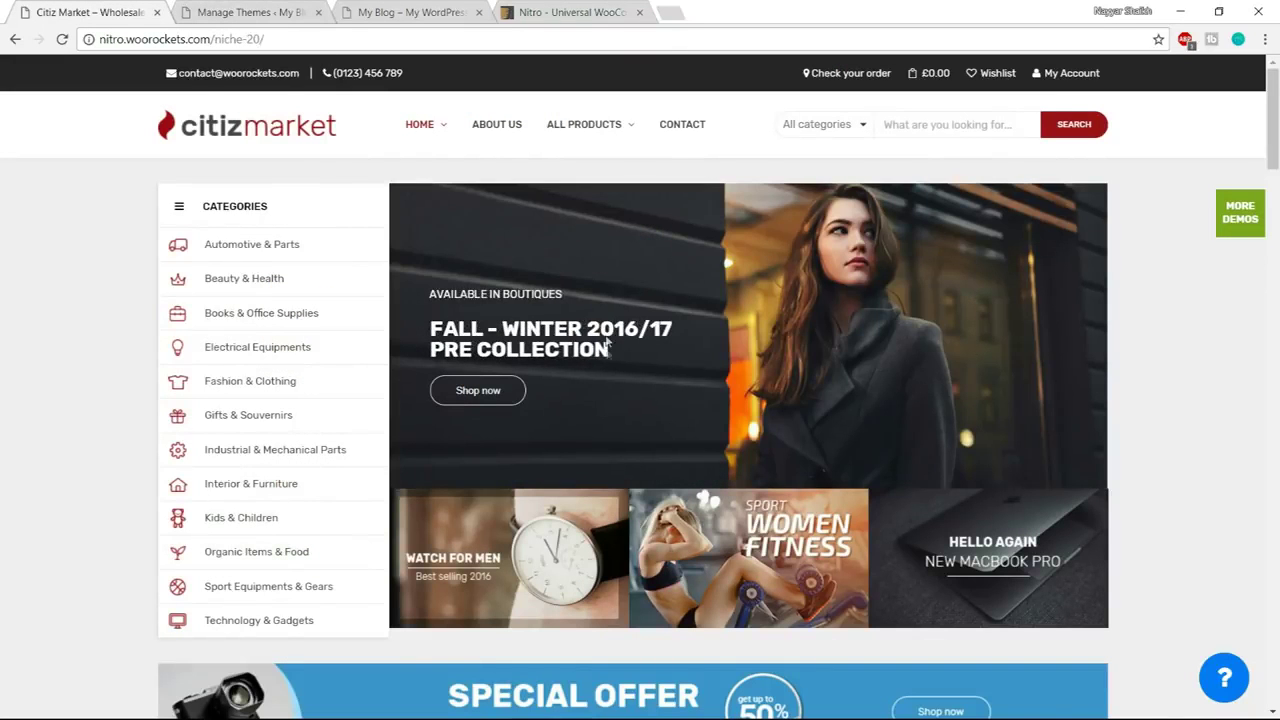
Scroll back up through the Nitro theme page, then close its tab
left_click(582, 14)
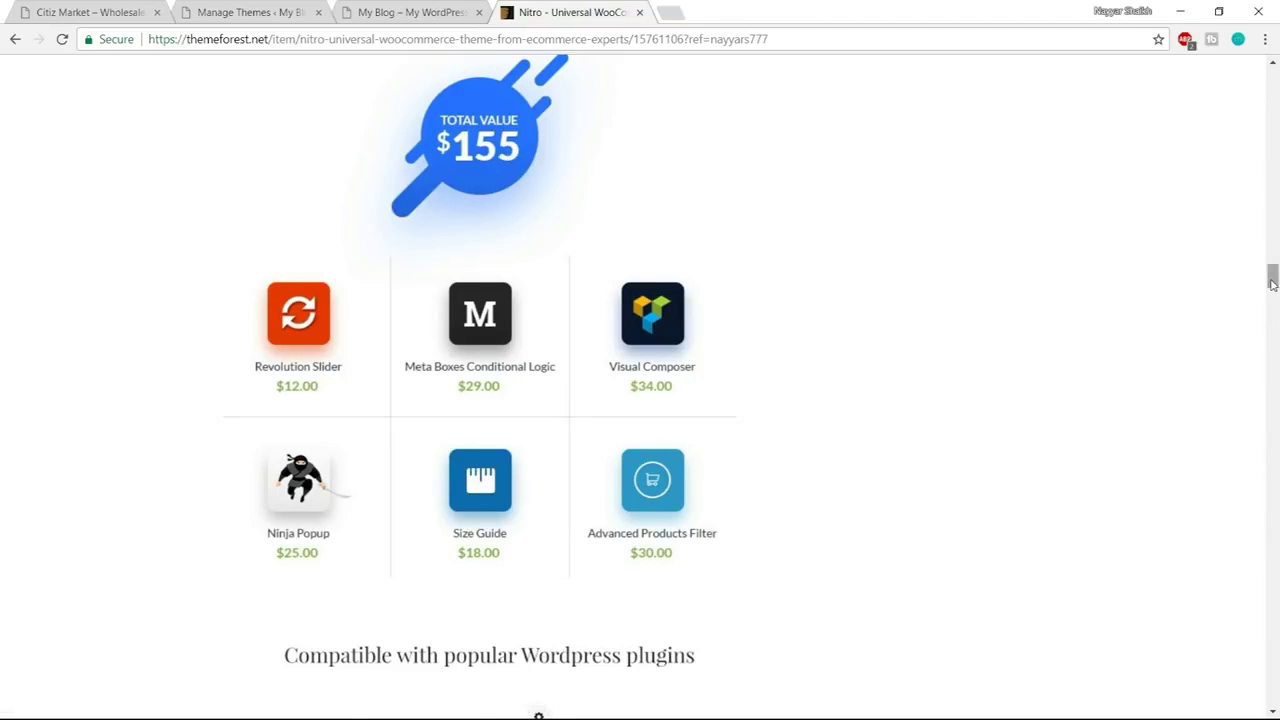
scroll(1270, 290, "up", 20)
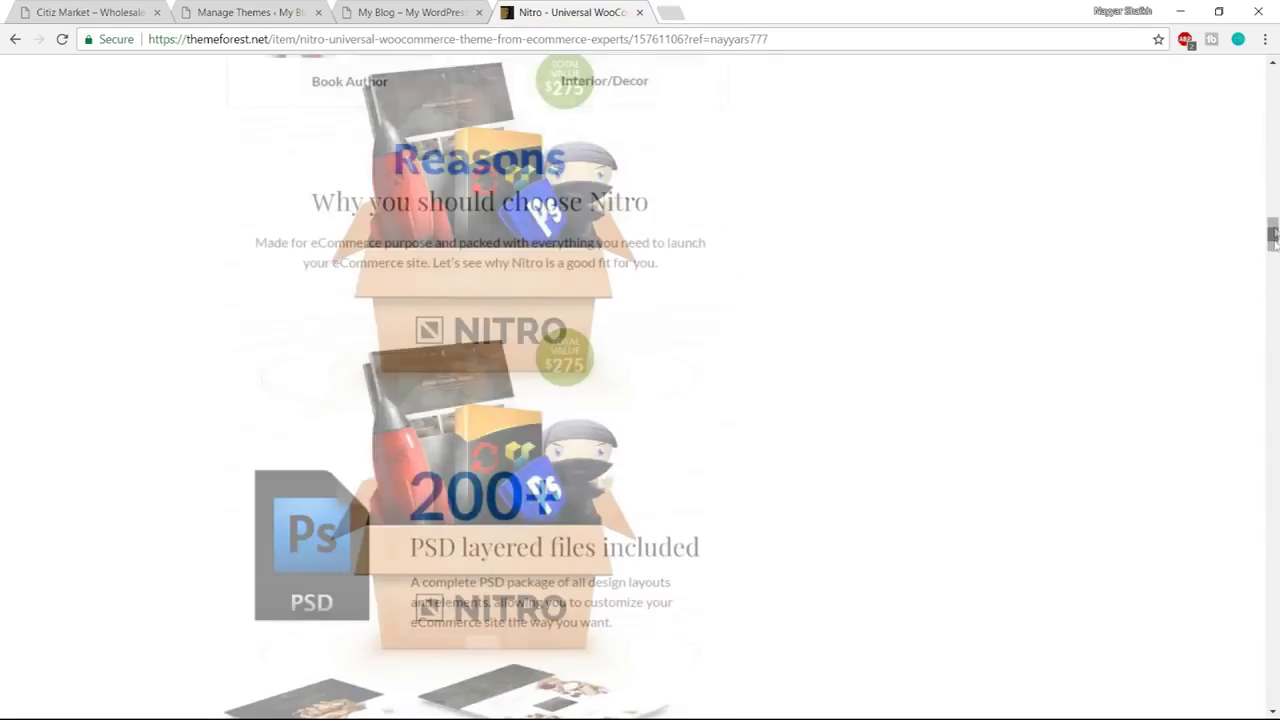
scroll(1230, 470, "up", 15)
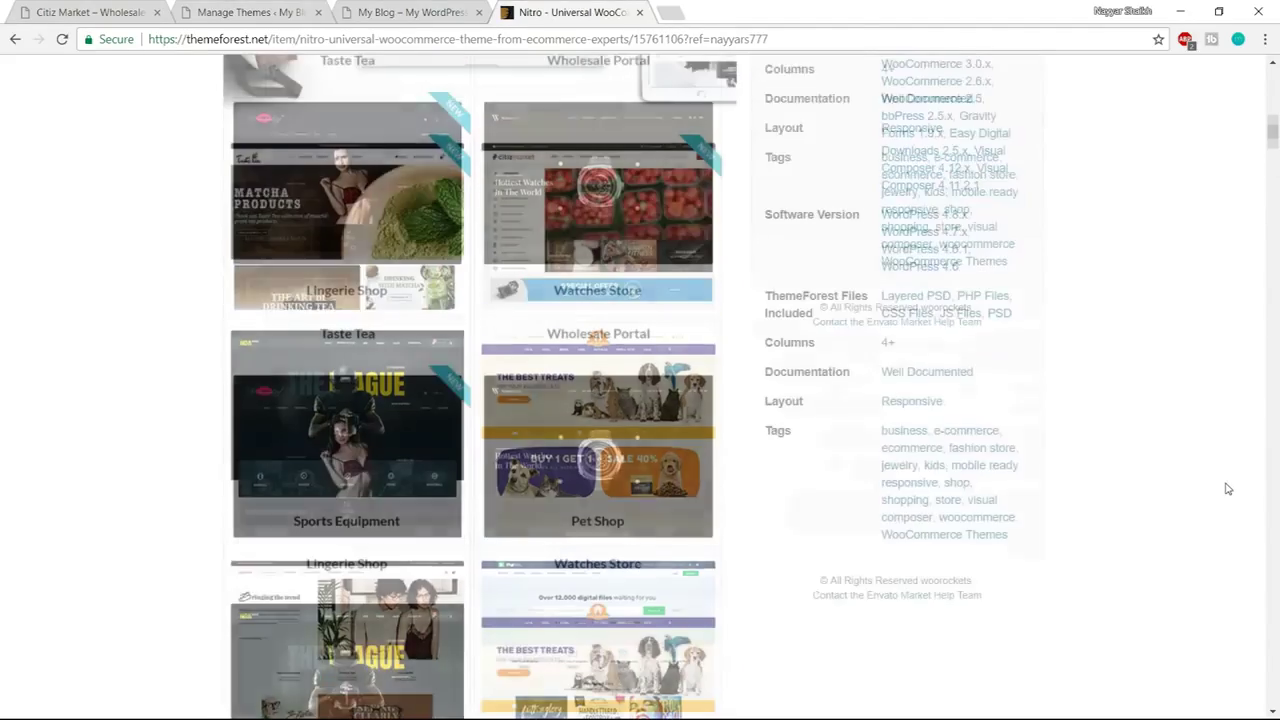
scroll(1228, 489, "up", 3)
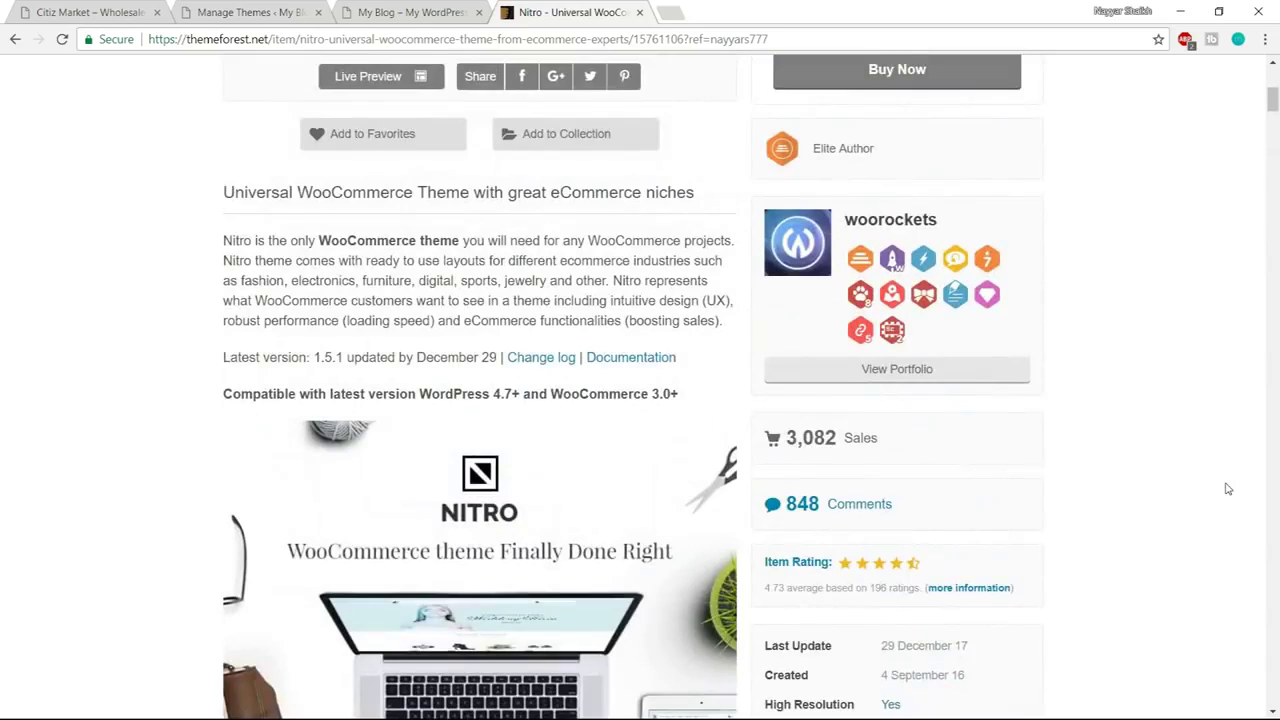
scroll(1228, 489, "up", 3)
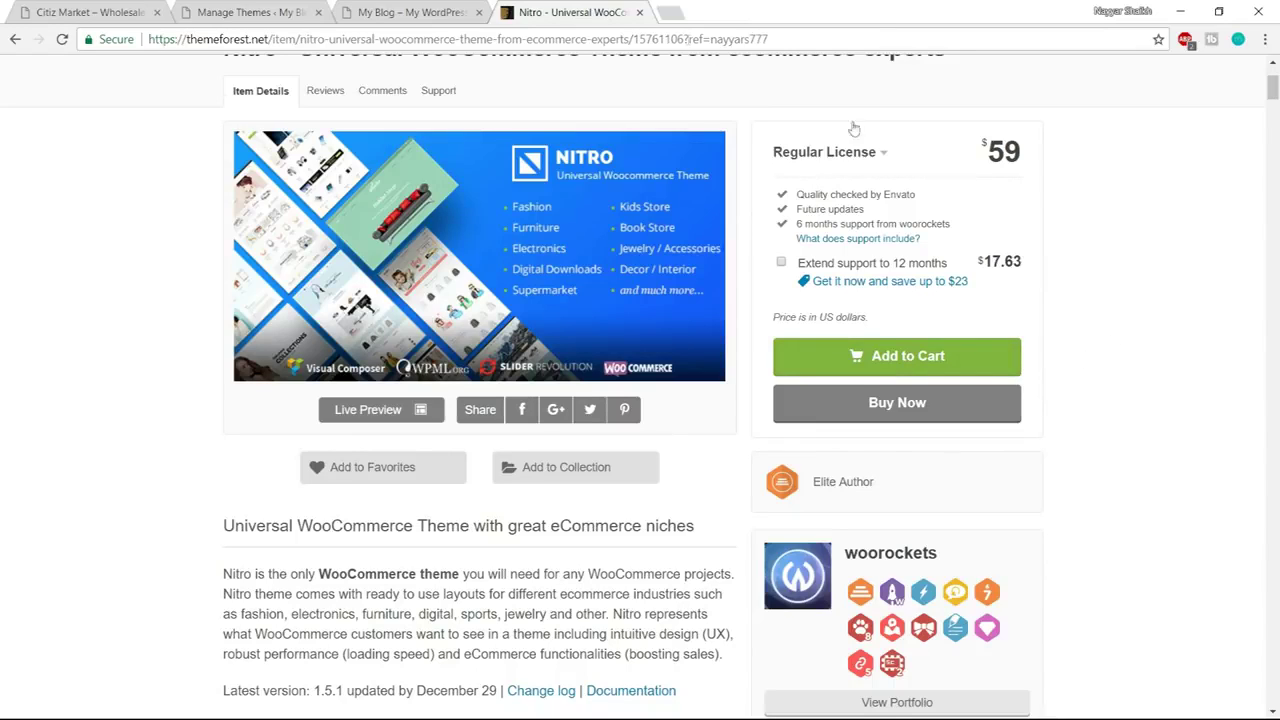
left_click(640, 14)
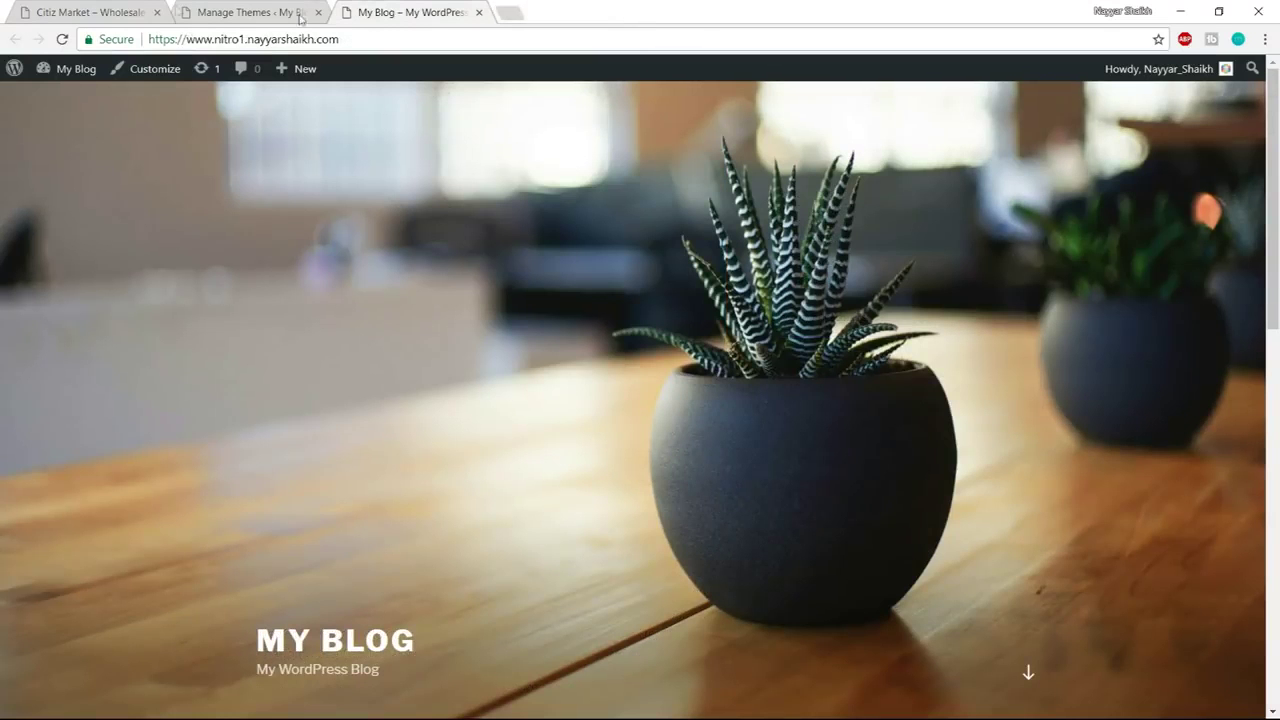
Upload E:\Nitro\wr-nitro.zip through Themes > Add New > Upload Theme and install it
left_click(255, 13)
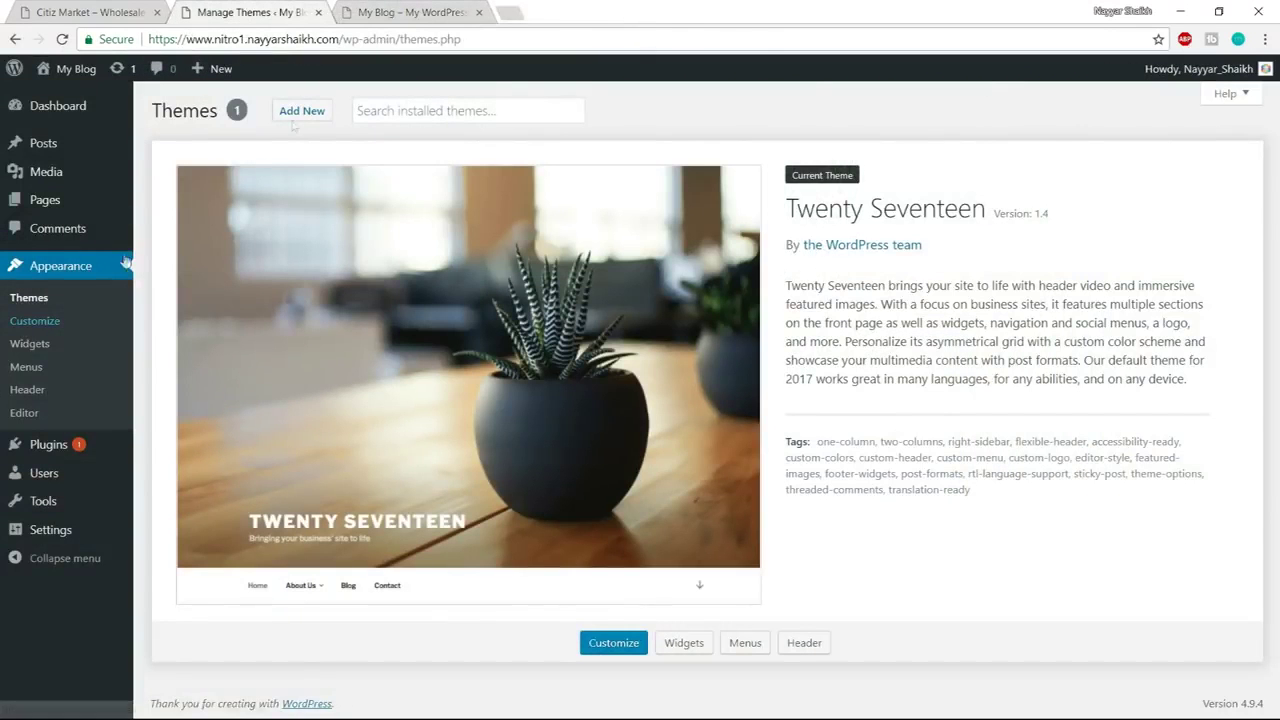
left_click(322, 118)
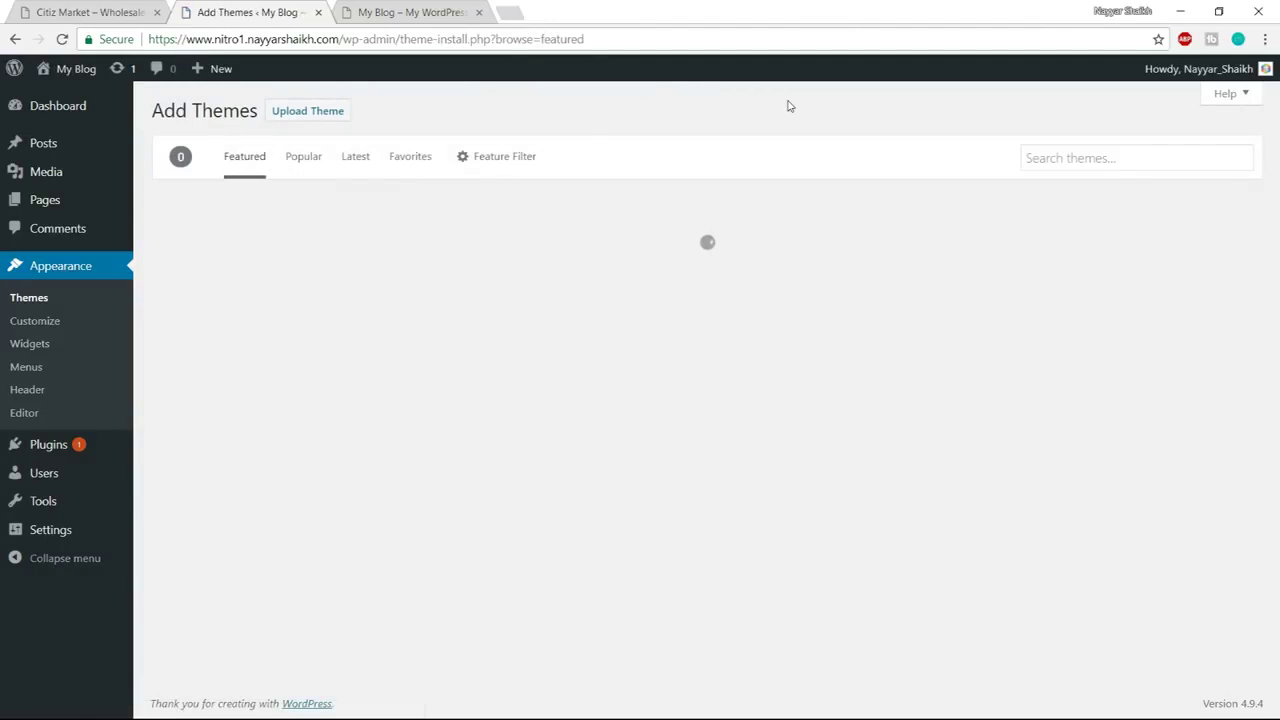
key("ctrl+Tab")
key("ctrl+shift+Tab")
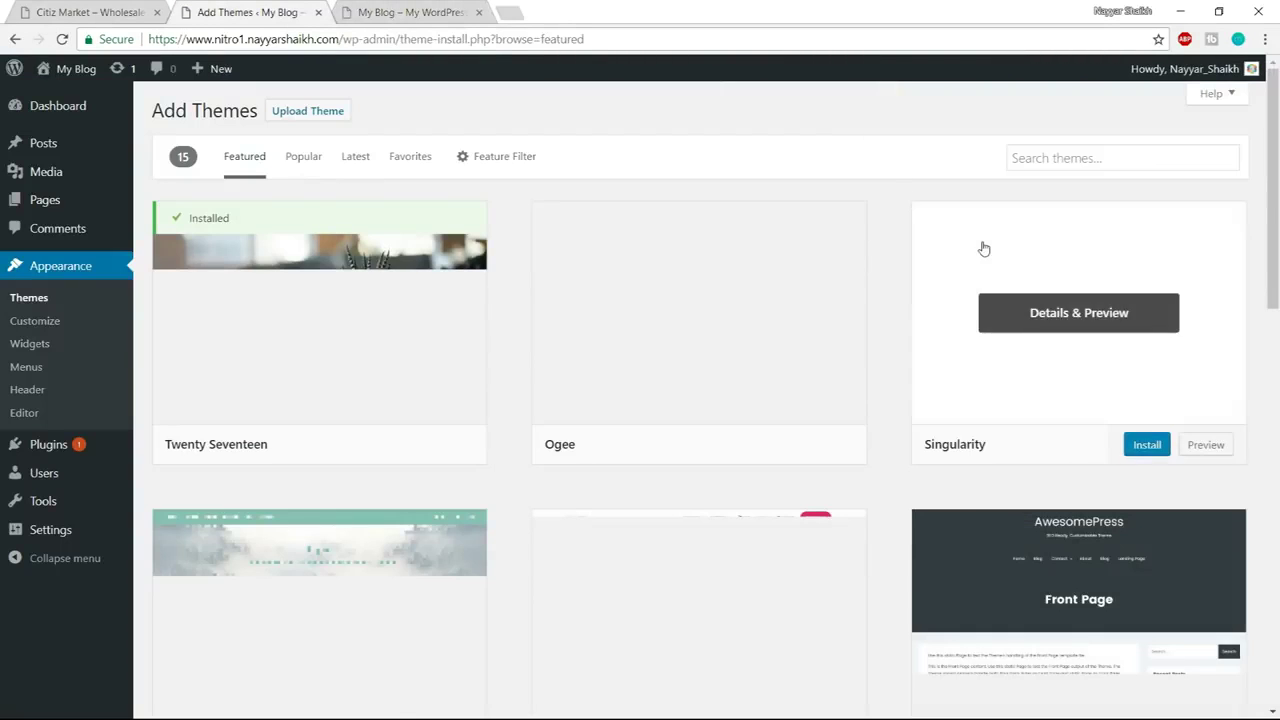
left_click(287, 112)
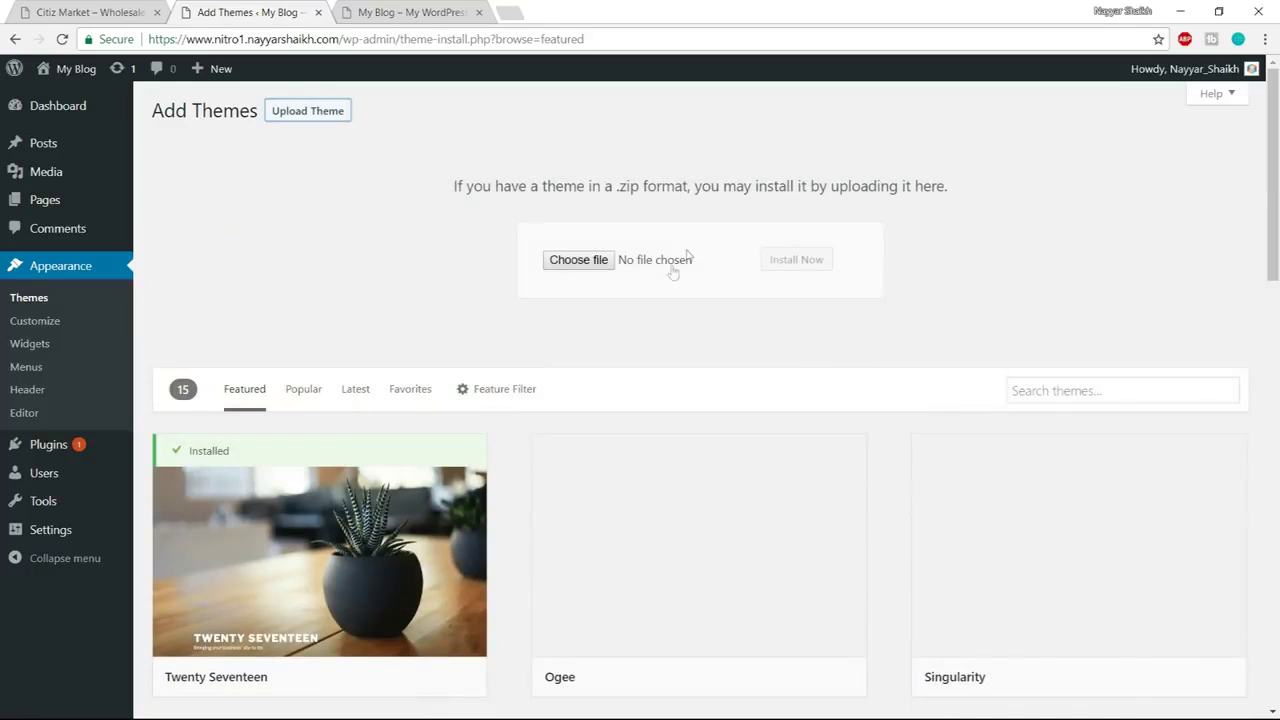
left_click(562, 259)
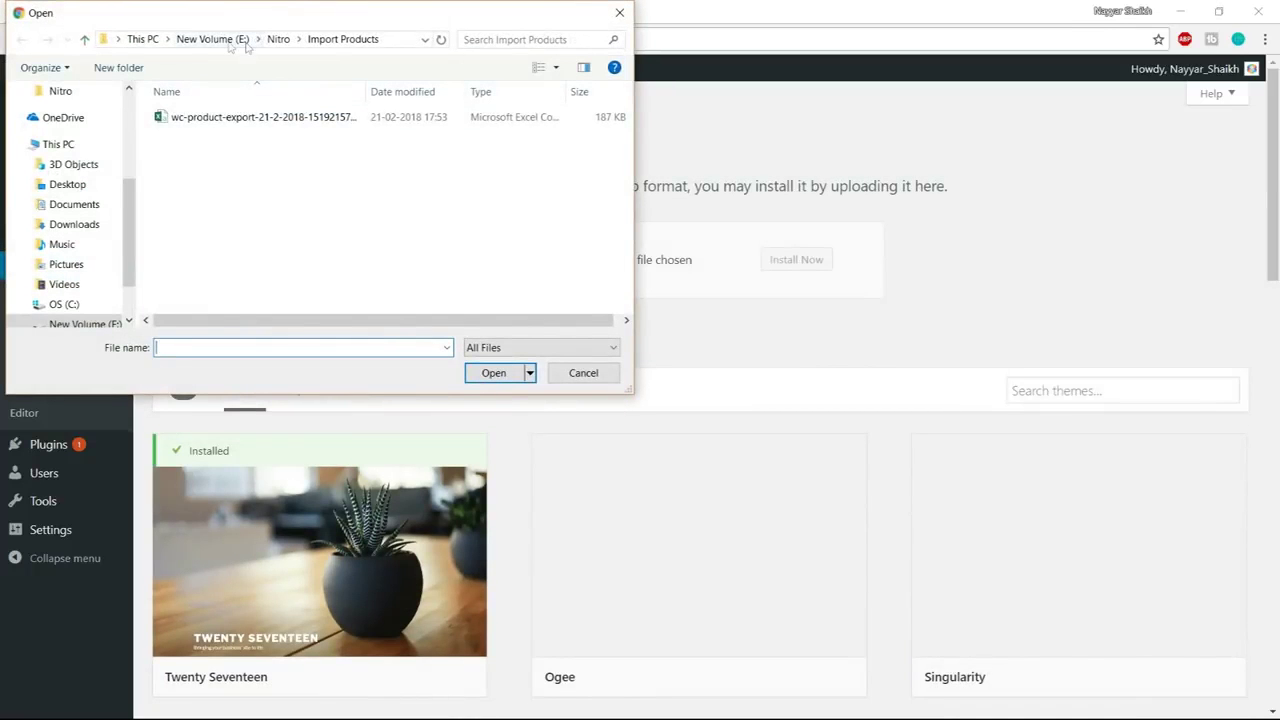
left_click(243, 39)
double_click(208, 212)
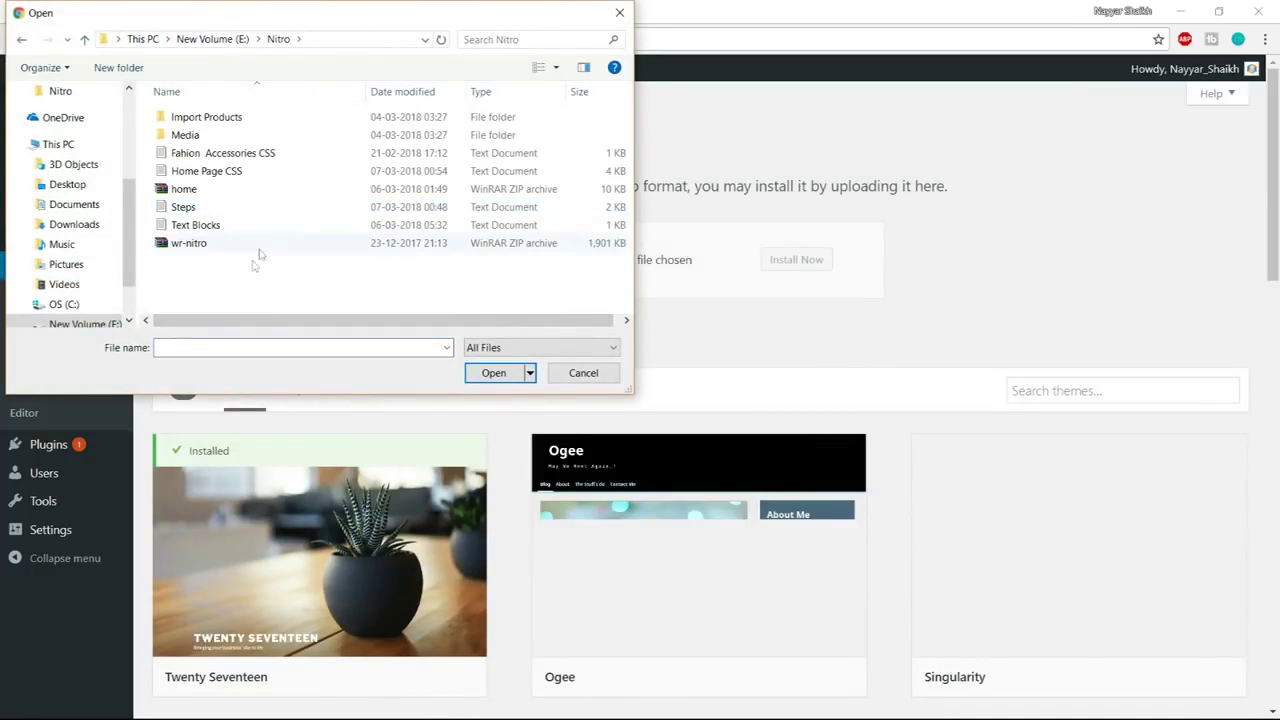
left_click(193, 246)
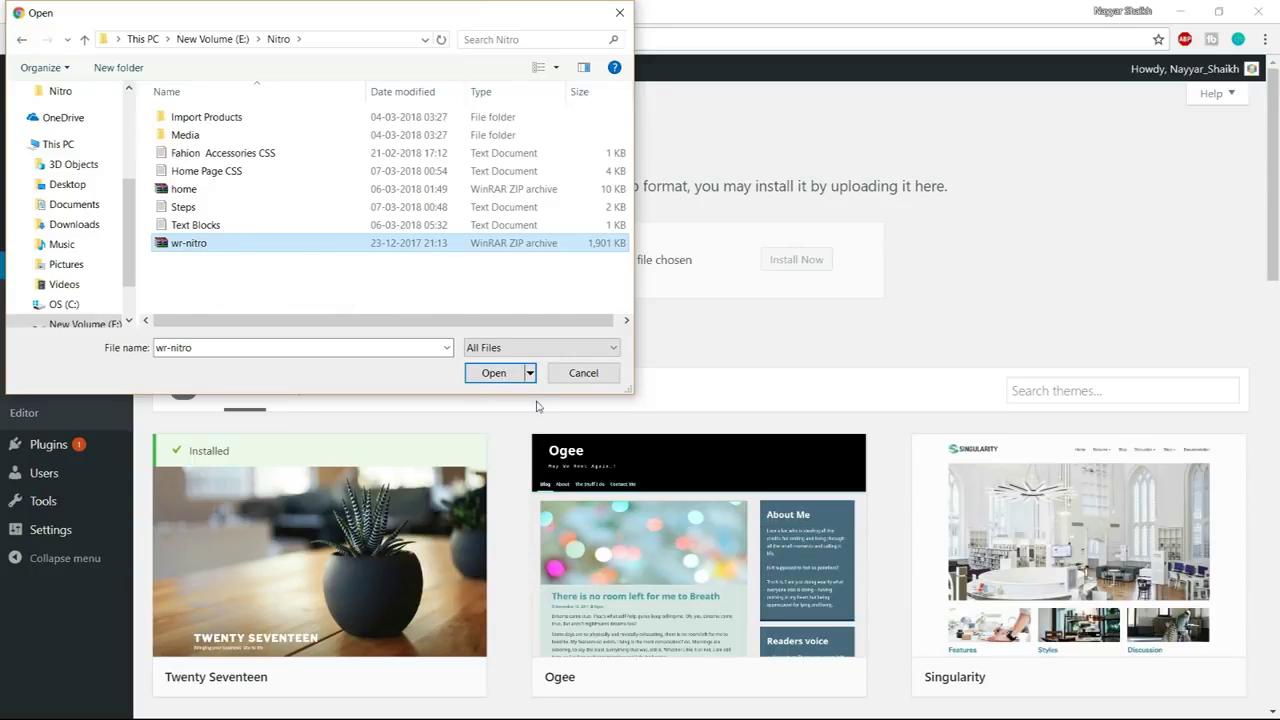
left_click(485, 374)
left_click(791, 264)
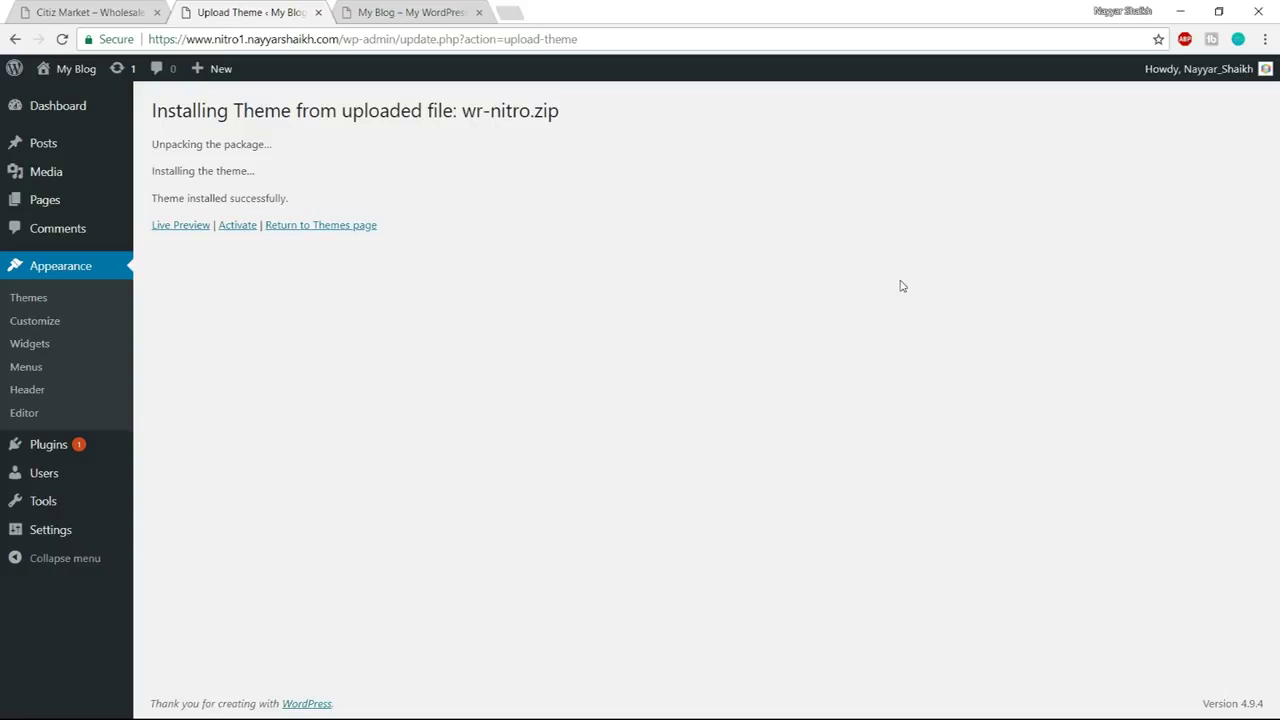
Activate the Nitro theme and reload the My Blog front page to see it applied
left_click(238, 226)
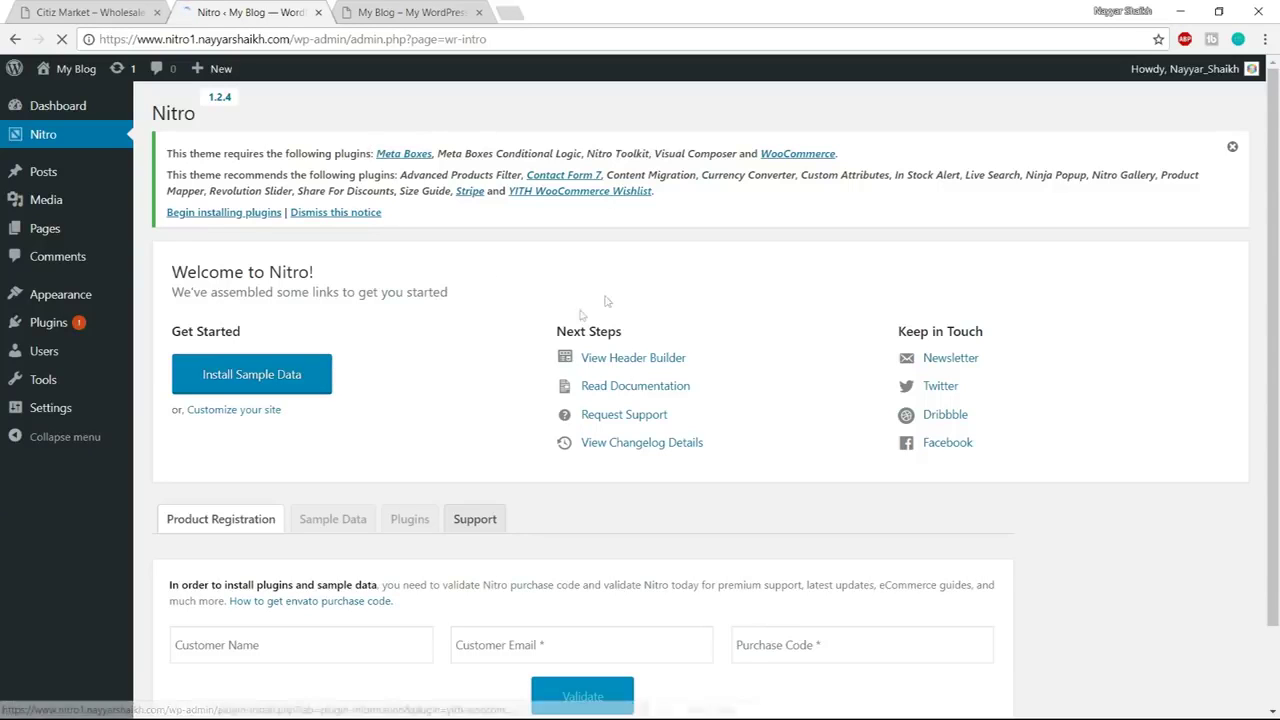
left_click(405, 12)
left_click(62, 39)
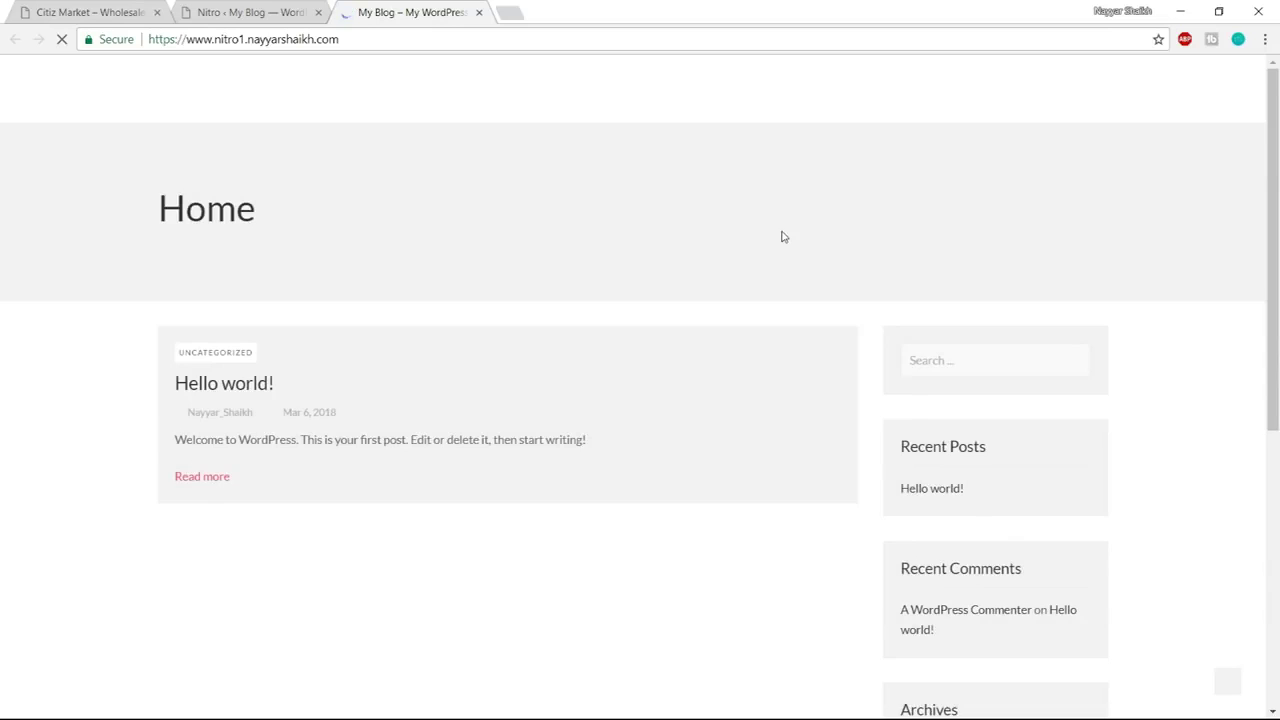
scroll(1149, 526, "down", 5)
scroll(1143, 574, "up", 5)
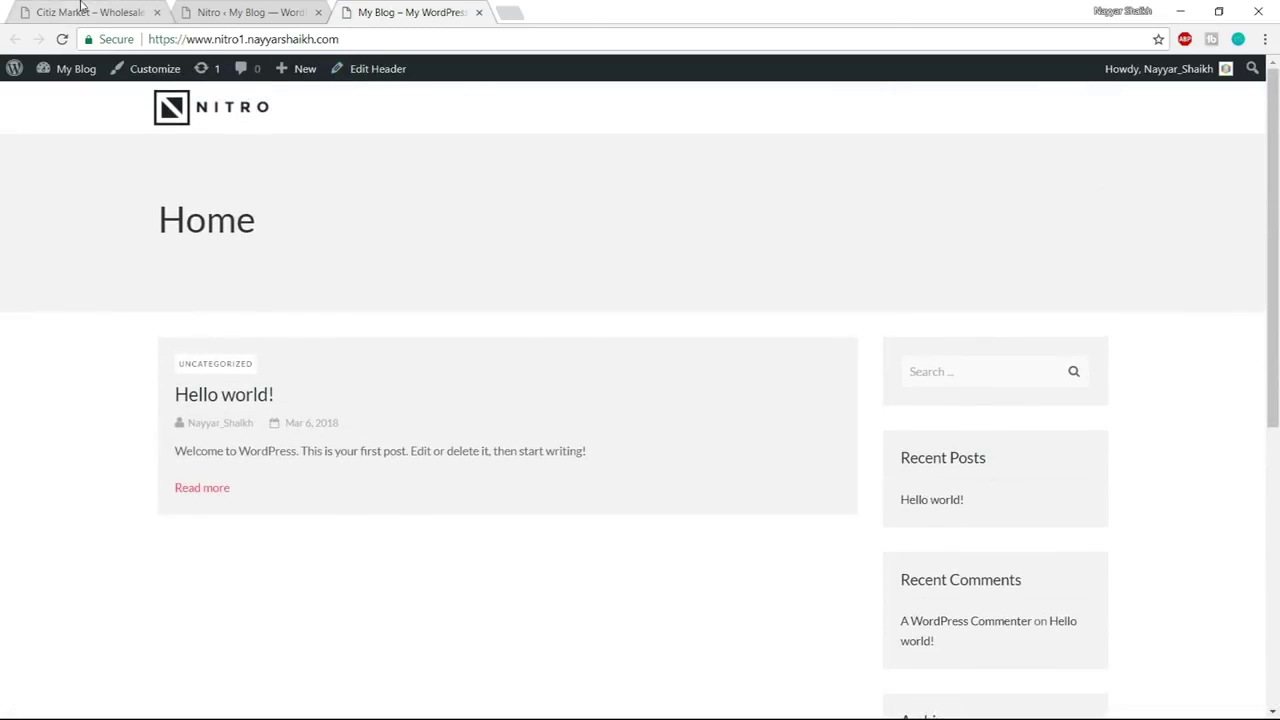
Compare the blog with the Citiz Market demo store, then return to the Nitro admin page
left_click(88, 10)
scroll(773, 583, "down", 4)
scroll(814, 703, "up", 4)
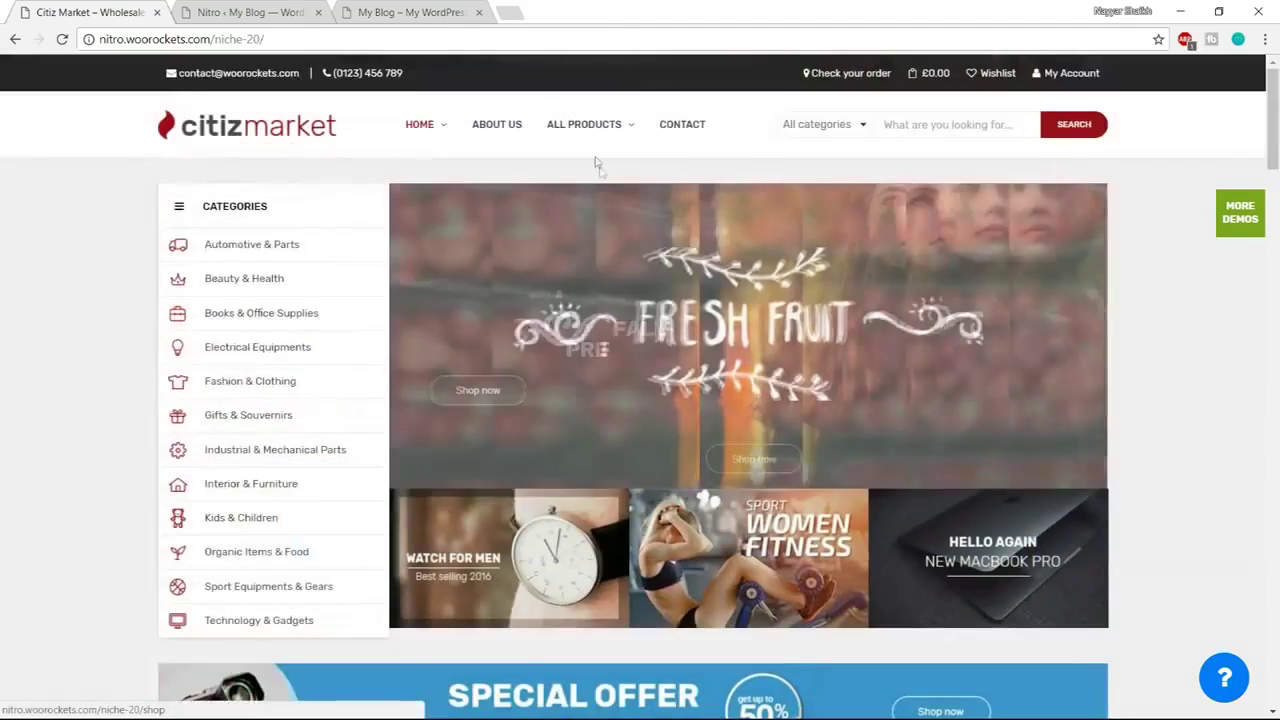
left_click(445, 10)
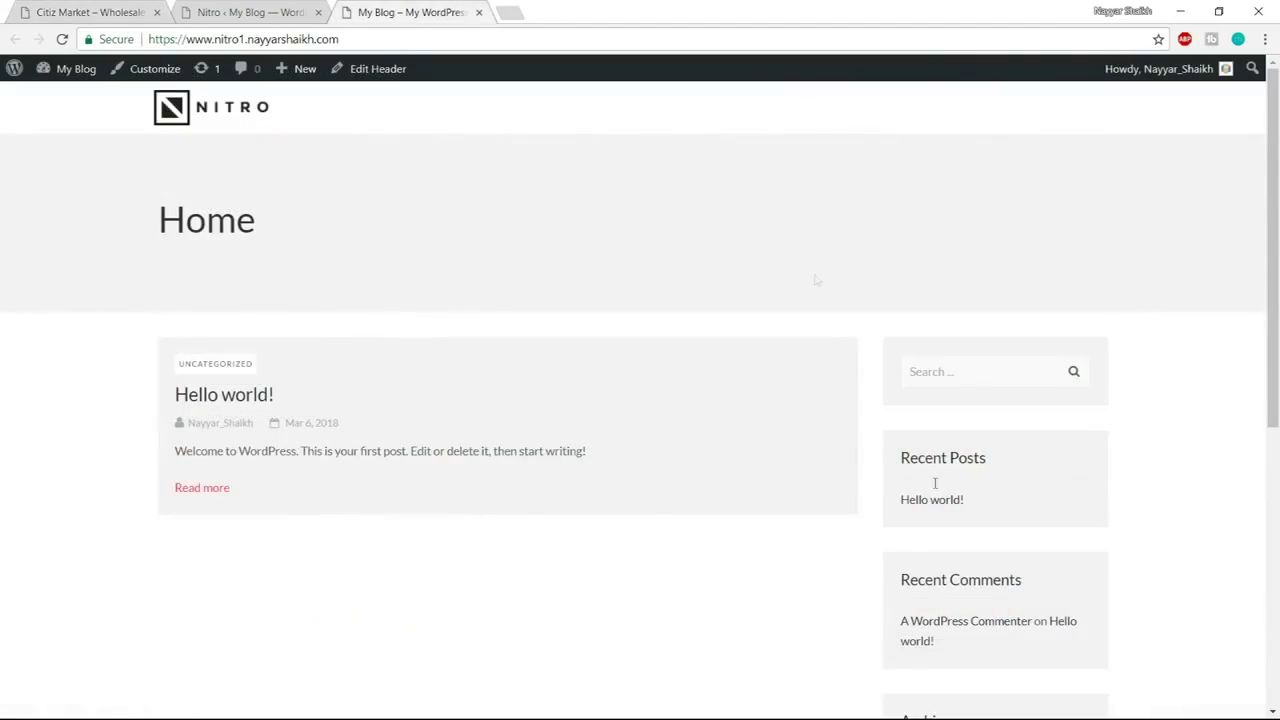
left_click(90, 10)
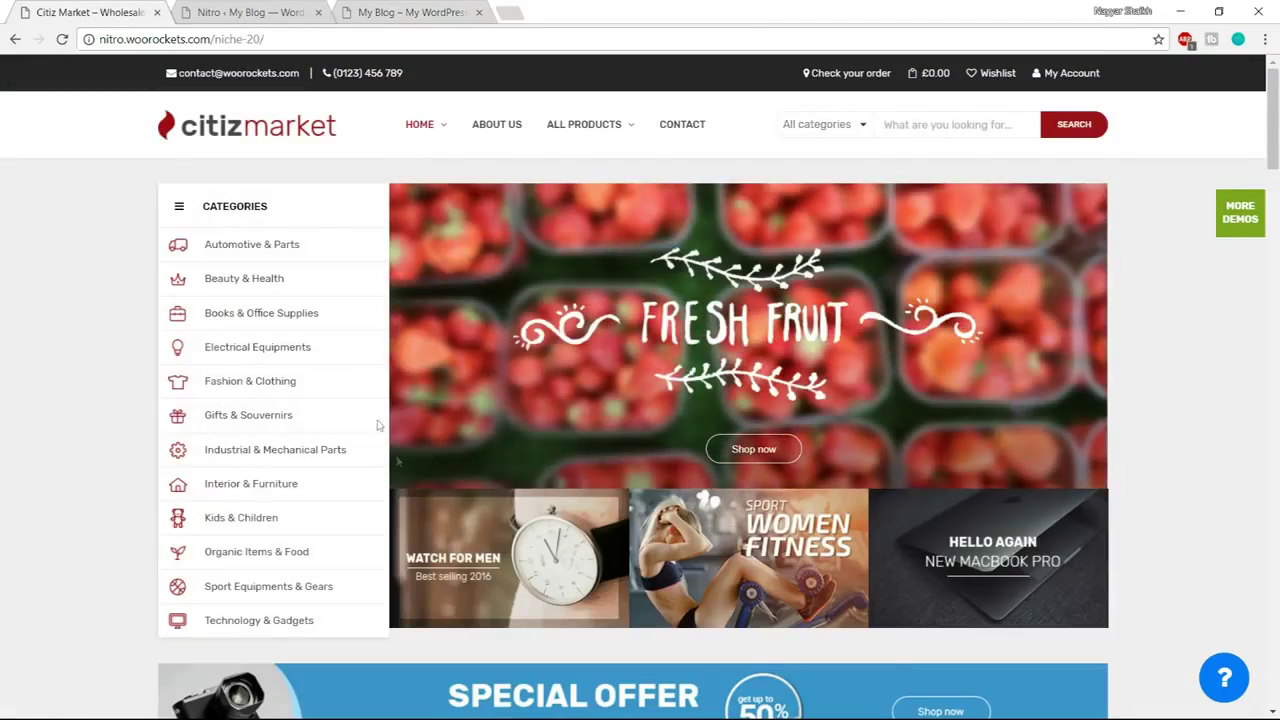
left_click(273, 14)
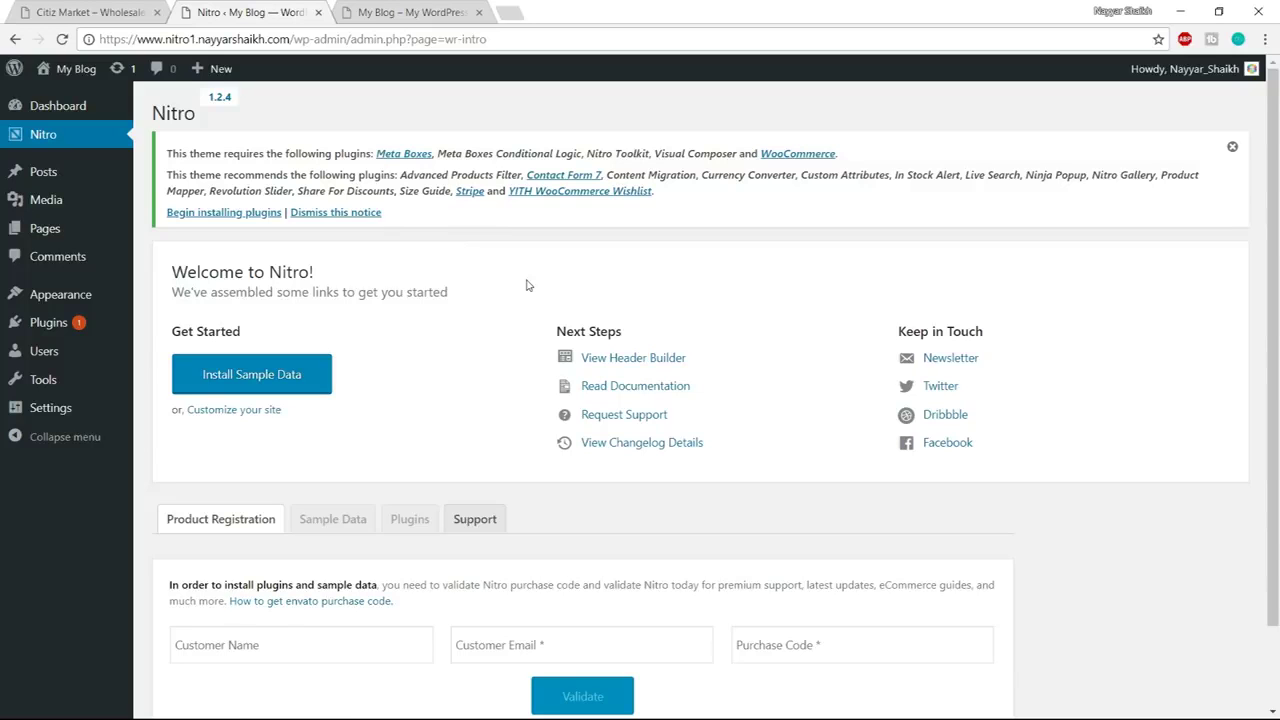
Enter the customer email and the purchase code in Nitro's Product Registration section
scroll(183, 440, "down", 1)
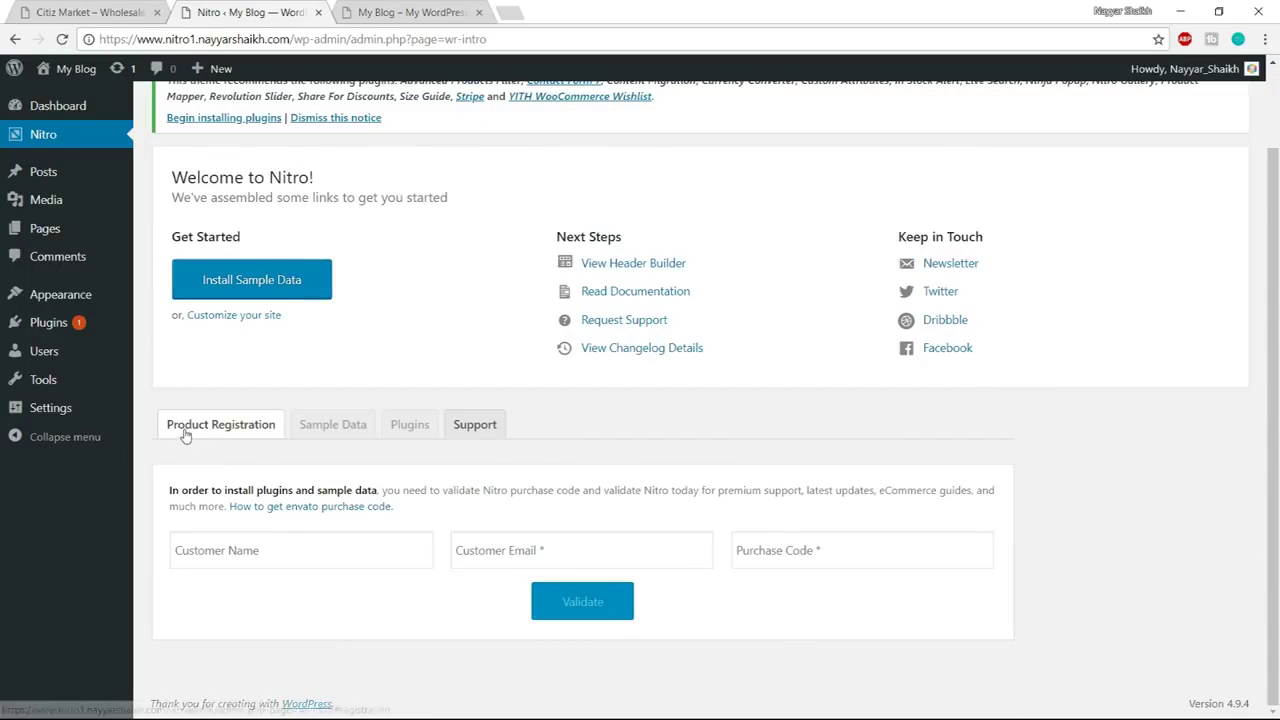
scroll(234, 446, "up", 1)
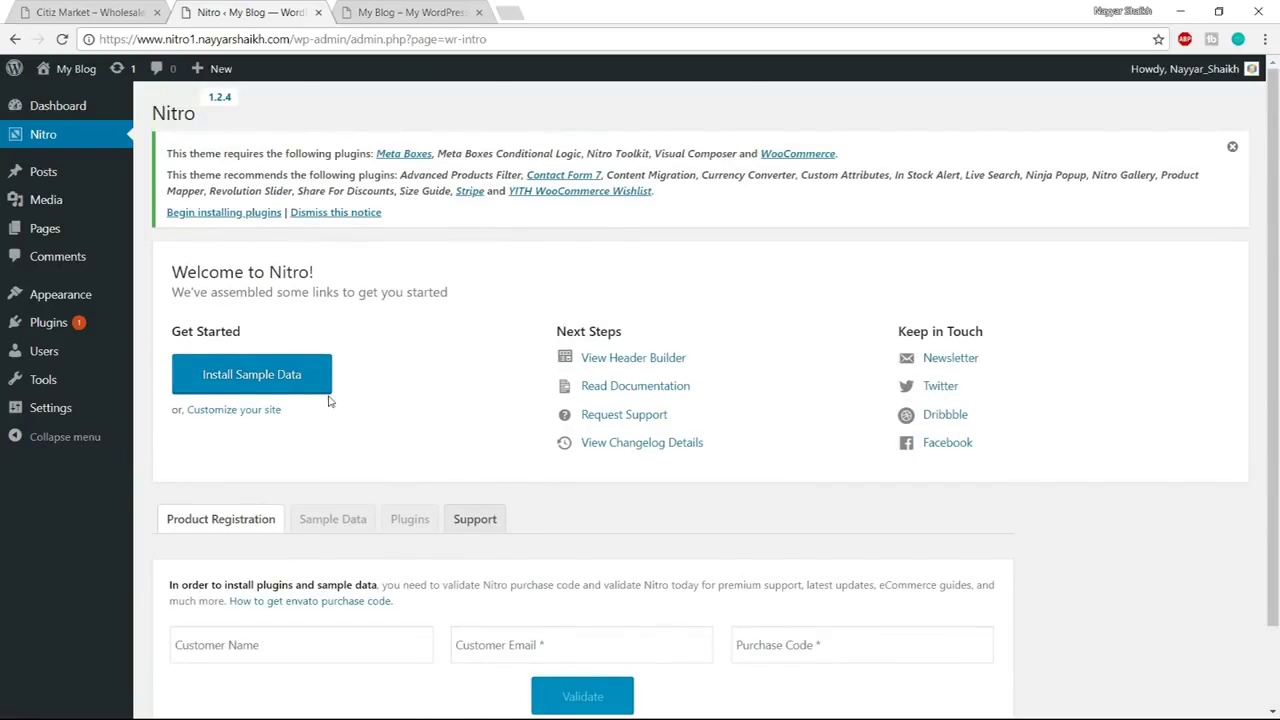
mouse_move(47, 110)
scroll(1176, 445, "down", 1)
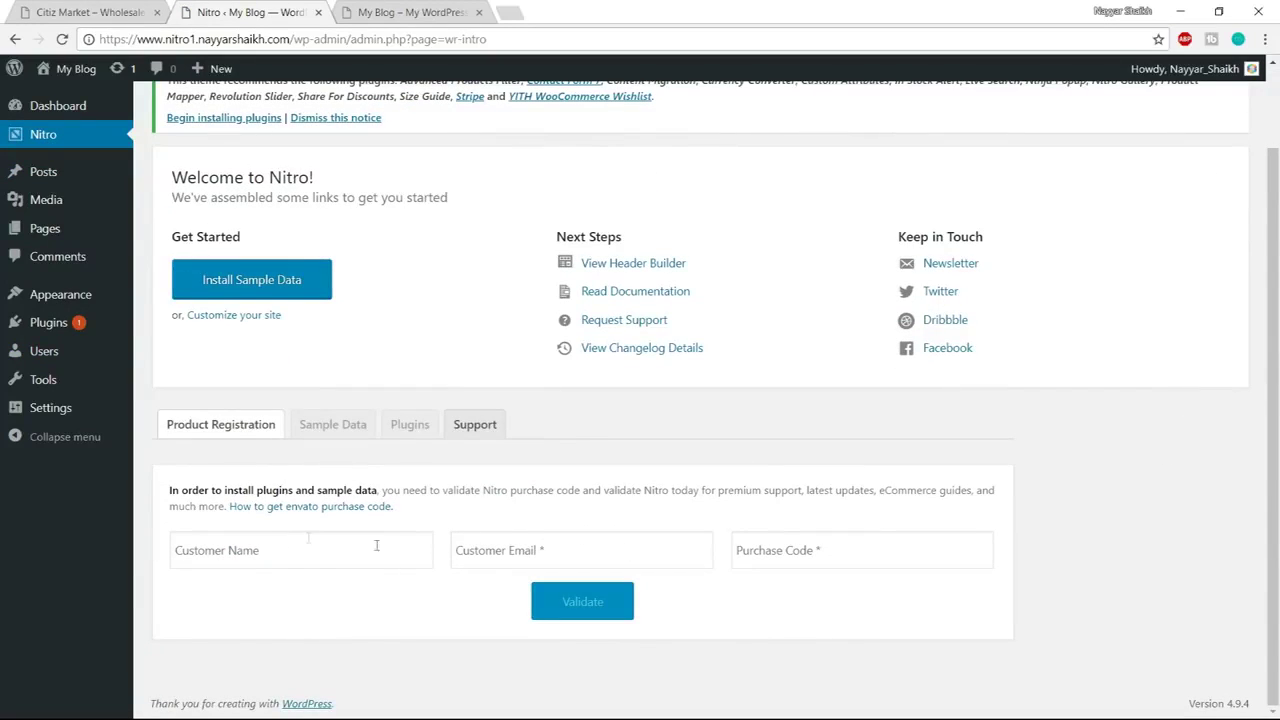
left_click(557, 549)
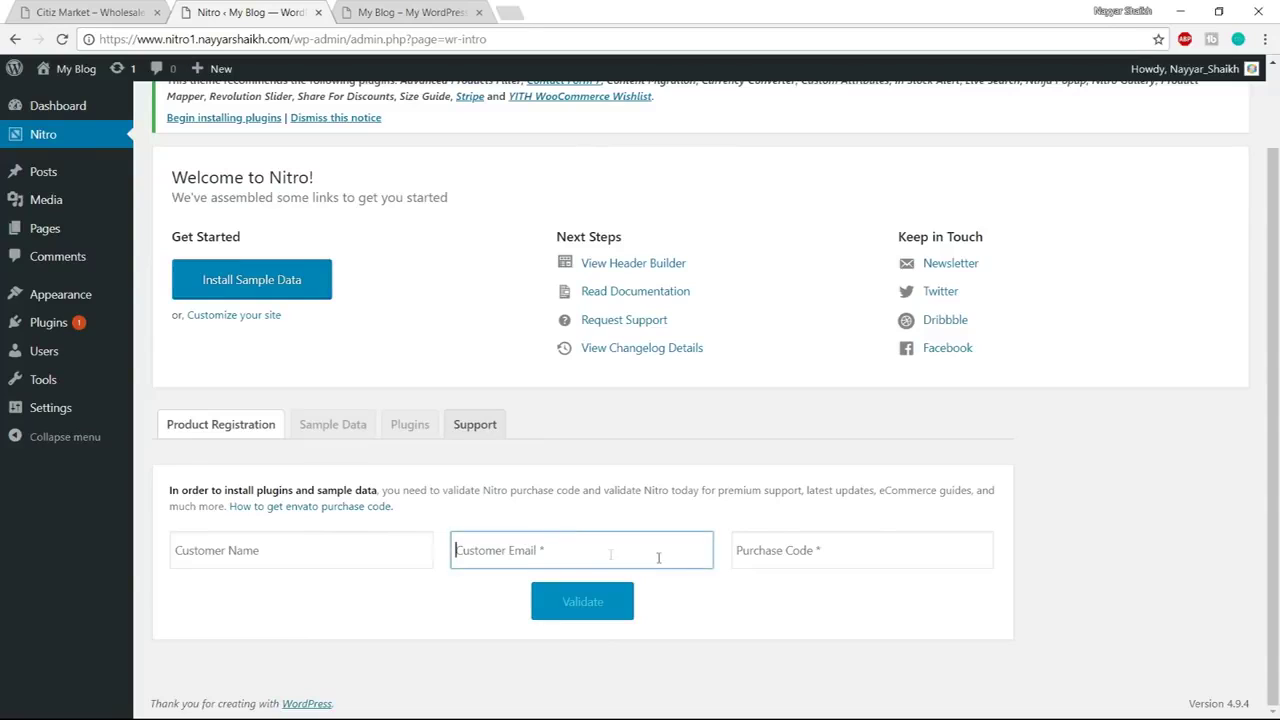
left_click(797, 555)
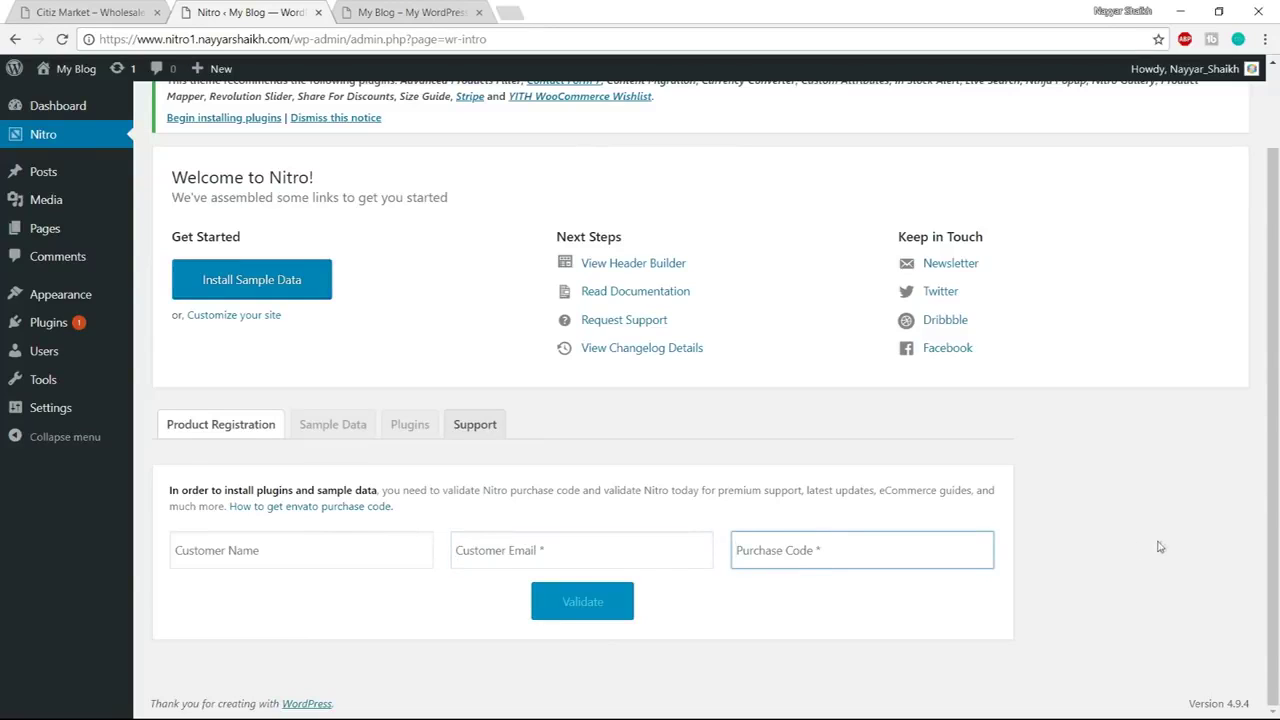
left_click(677, 559)
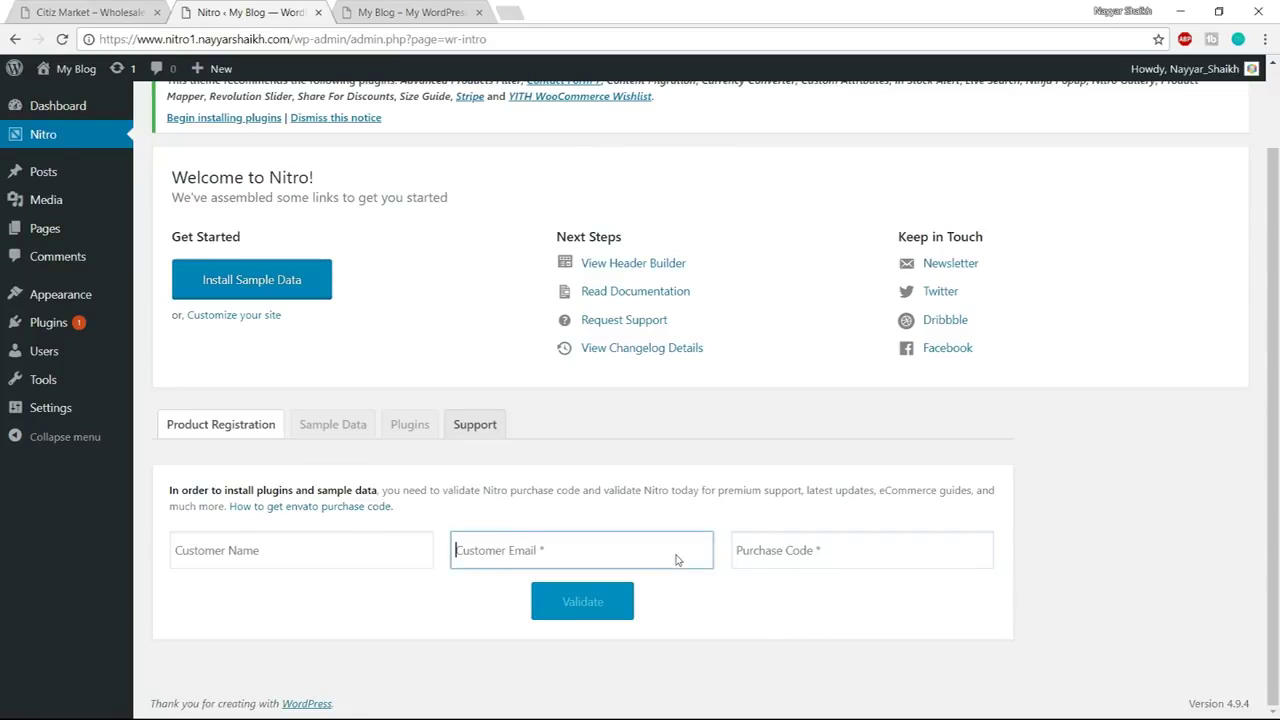
left_click(872, 555)
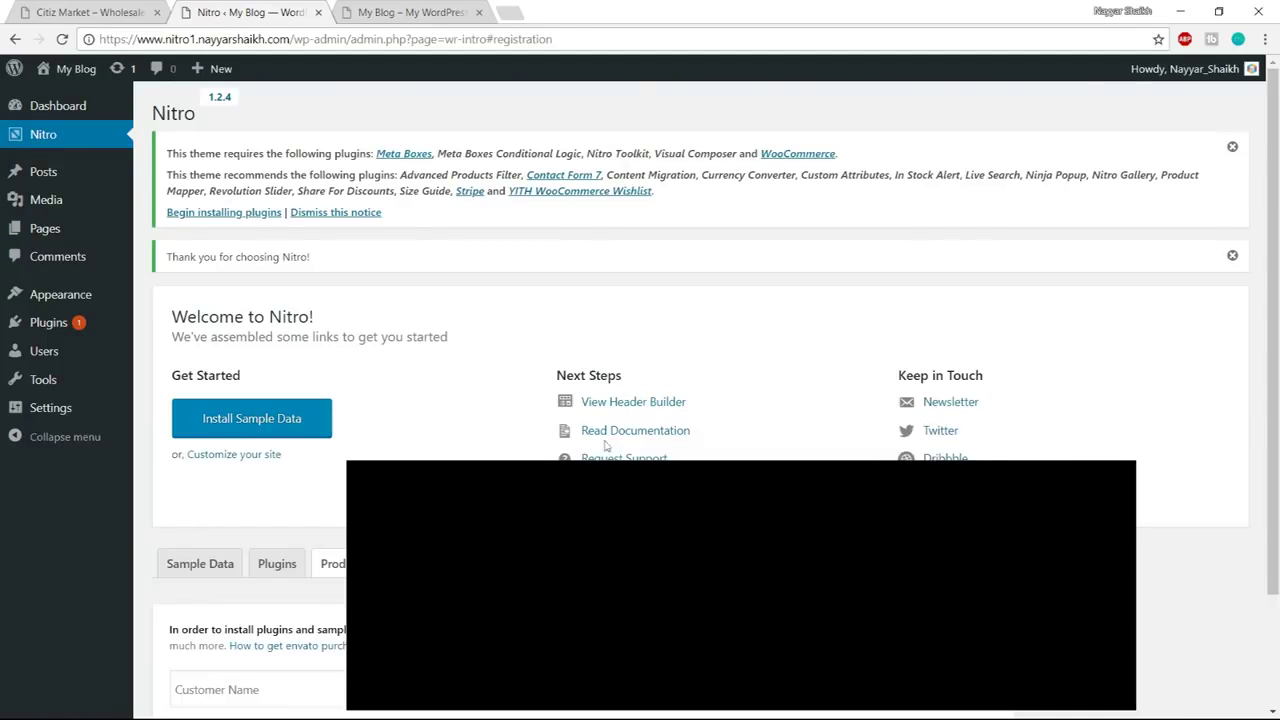
Open the Nitro plugins list and go to the installer for all recommended plugins
left_click(210, 214)
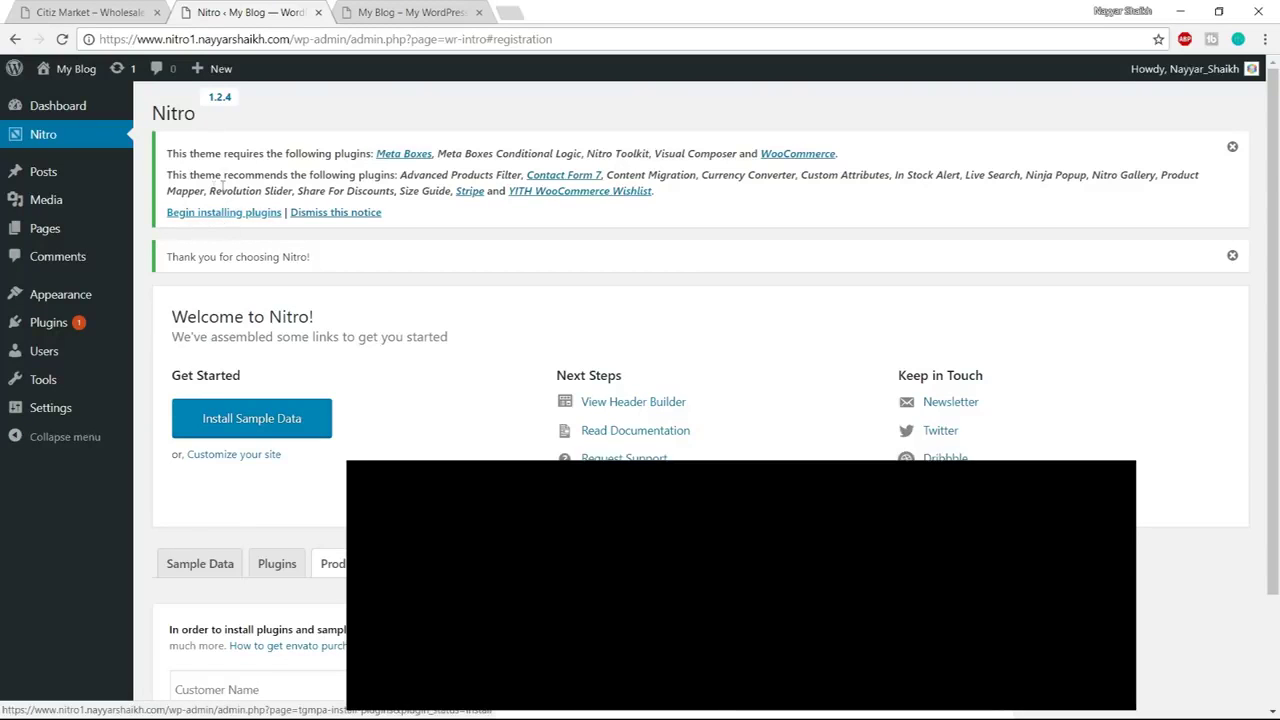
scroll(246, 197, "down", 2)
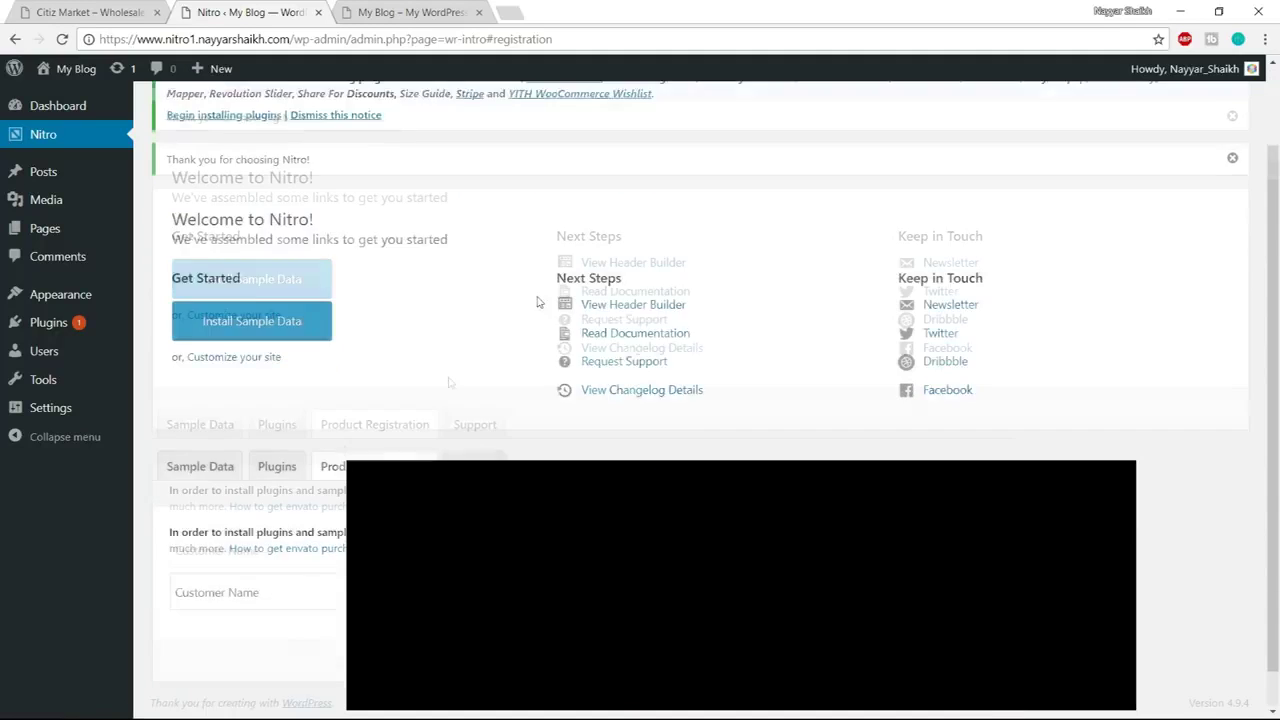
left_click(277, 424)
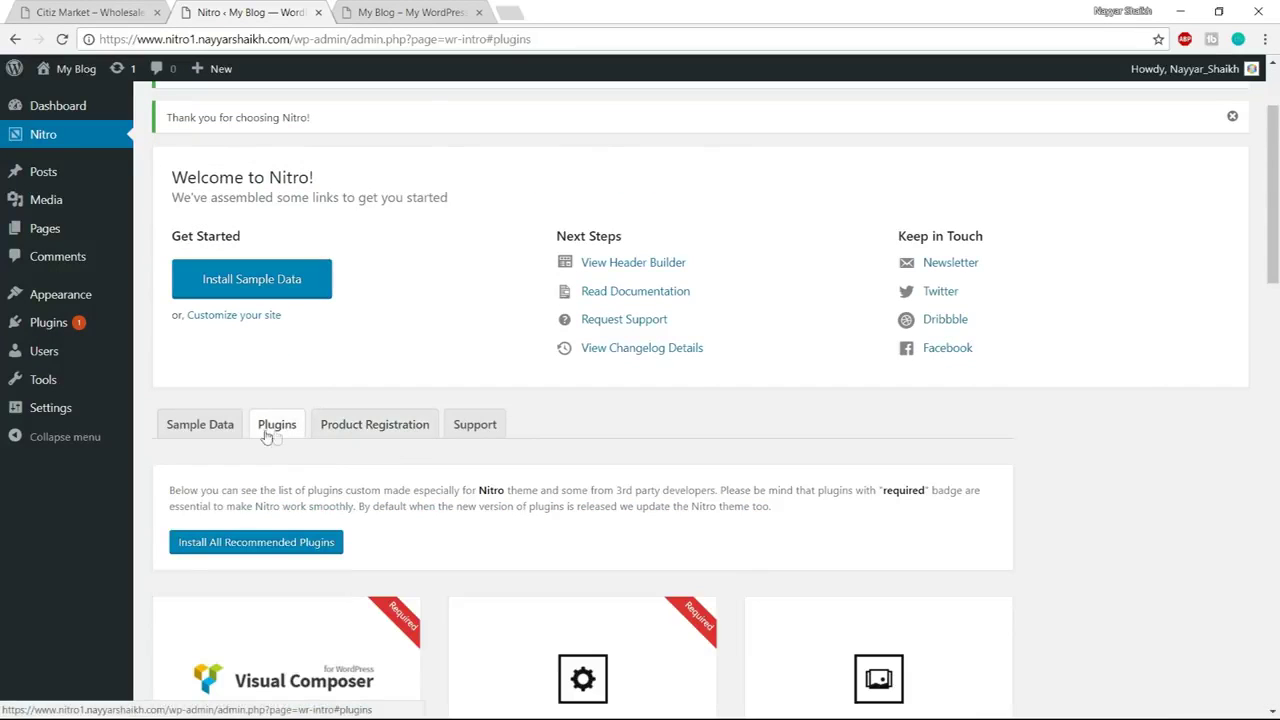
scroll(1020, 409, "down", 2)
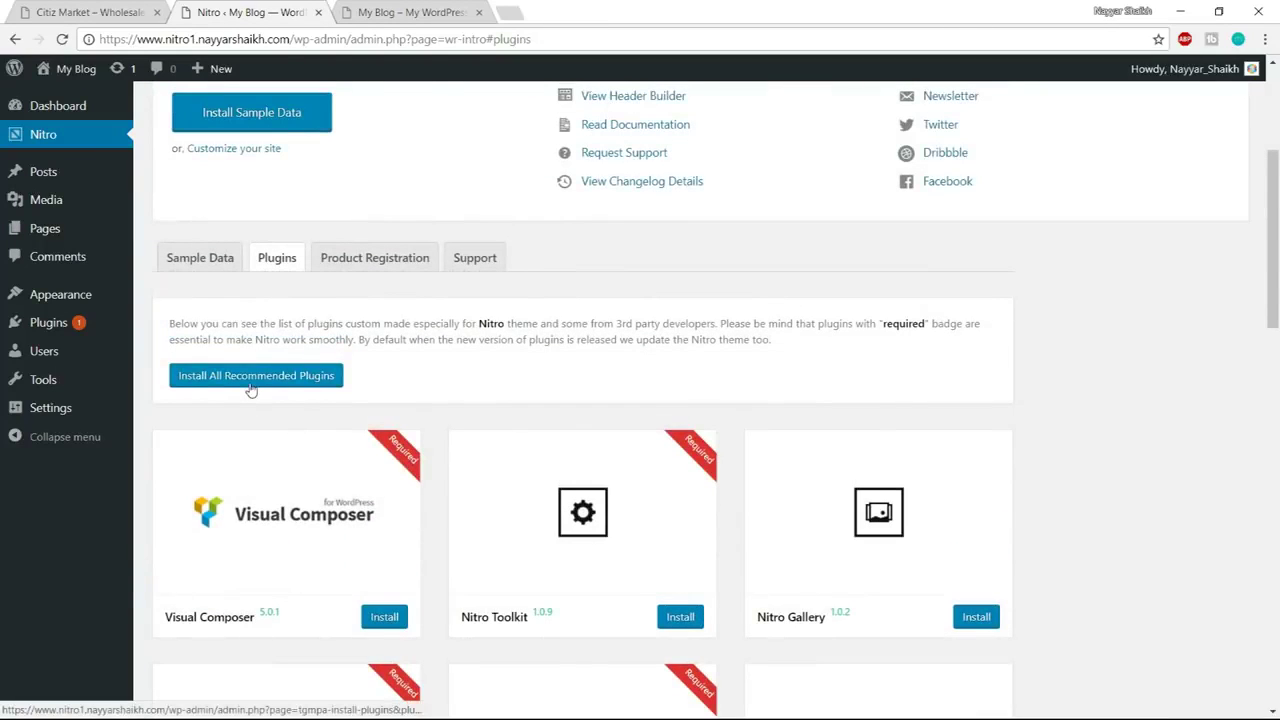
left_click(251, 384)
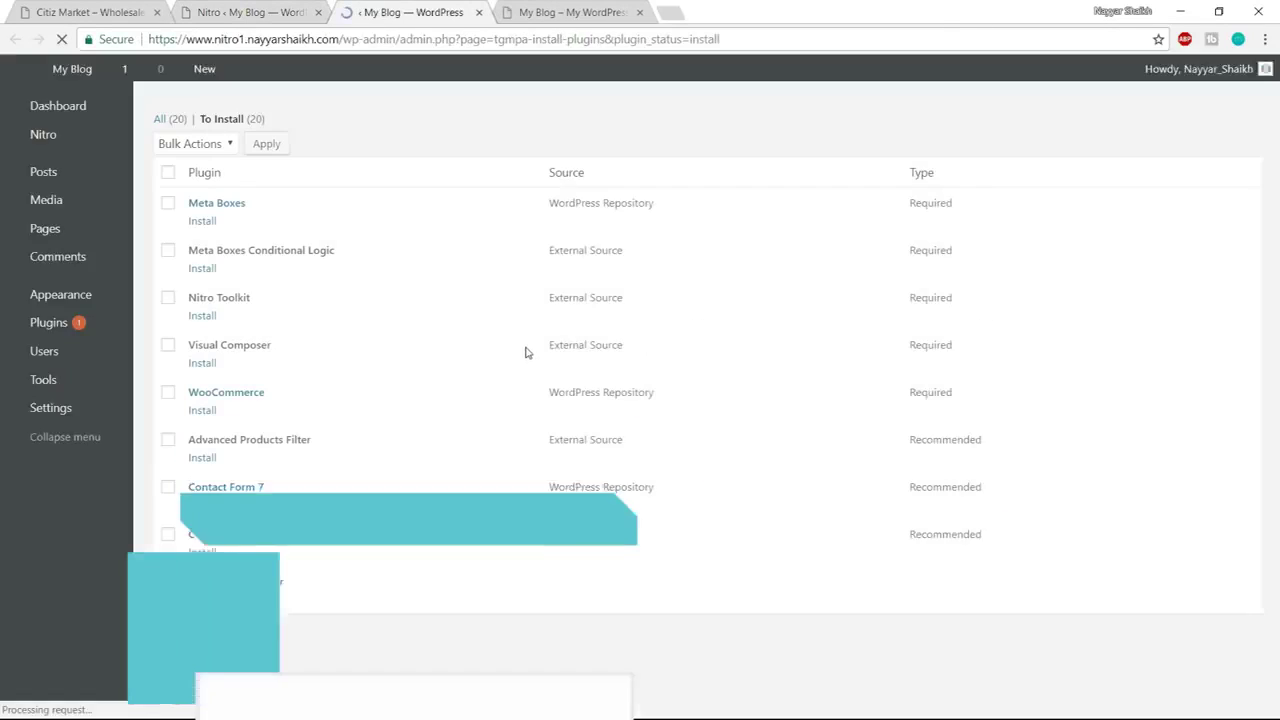
scroll(595, 430, "down", 6)
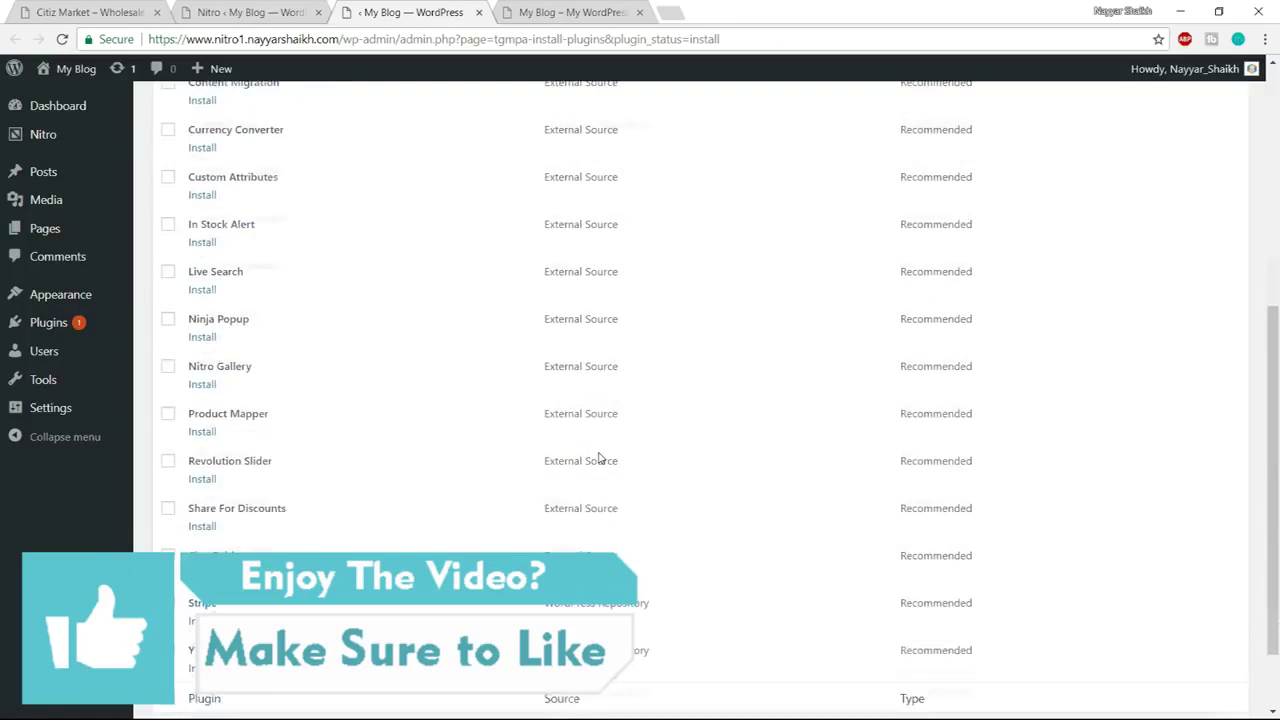
scroll(608, 516, "up", 6)
Select all 20 plugins and run the bulk Install action until every installation completes
left_click(168, 172)
scroll(229, 425, "down", 6)
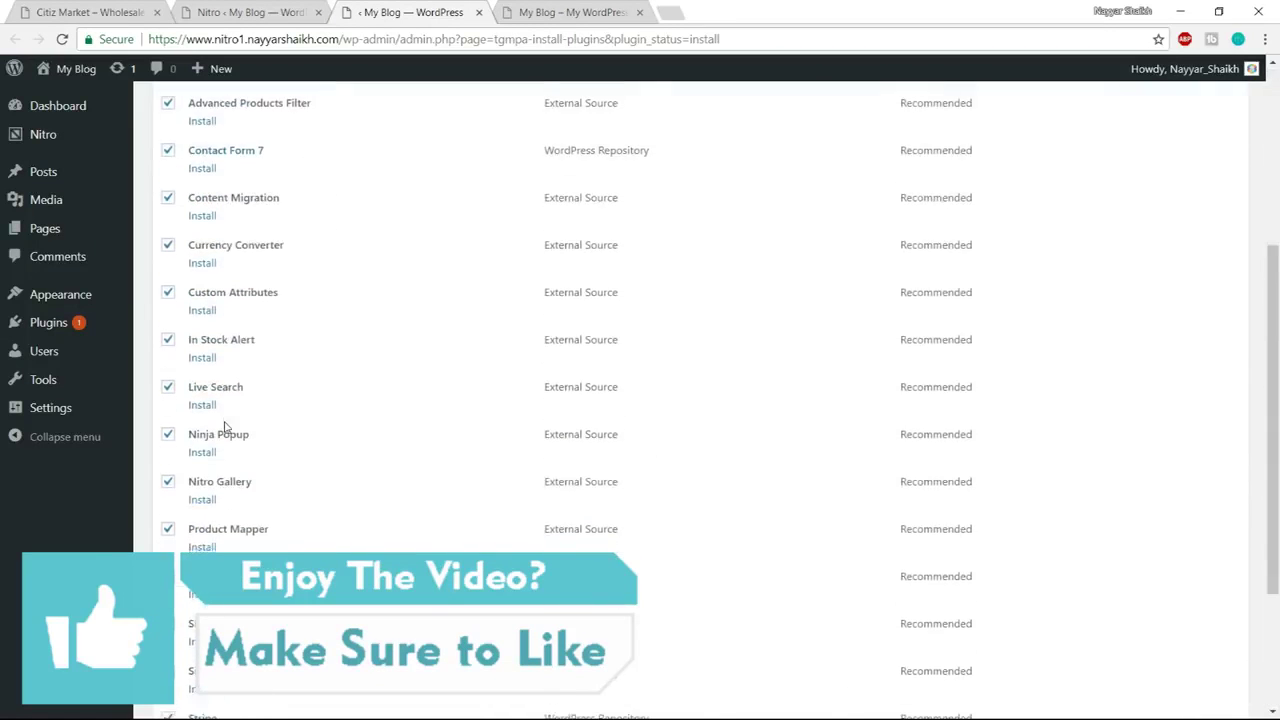
scroll(334, 500, "up", 6)
left_click(219, 148)
left_click(180, 177)
left_click(267, 145)
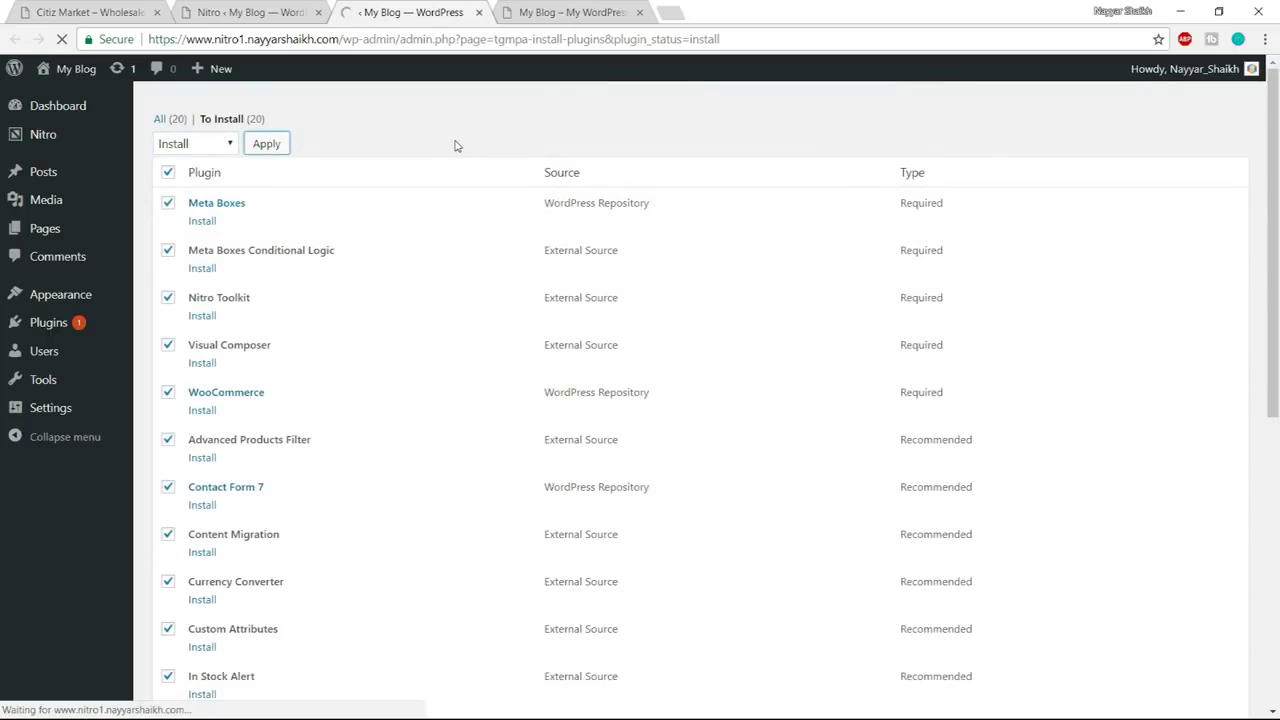
scroll(457, 420, "down", 6)
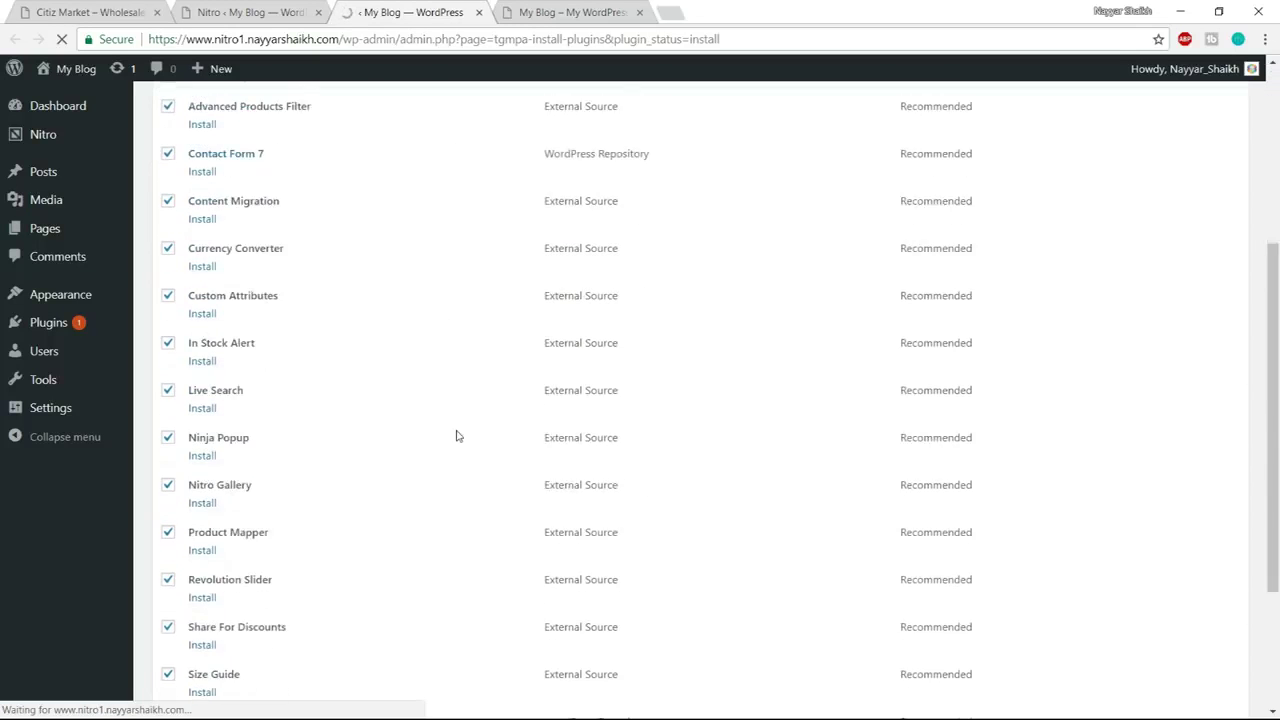
scroll(460, 449, "up", 6)
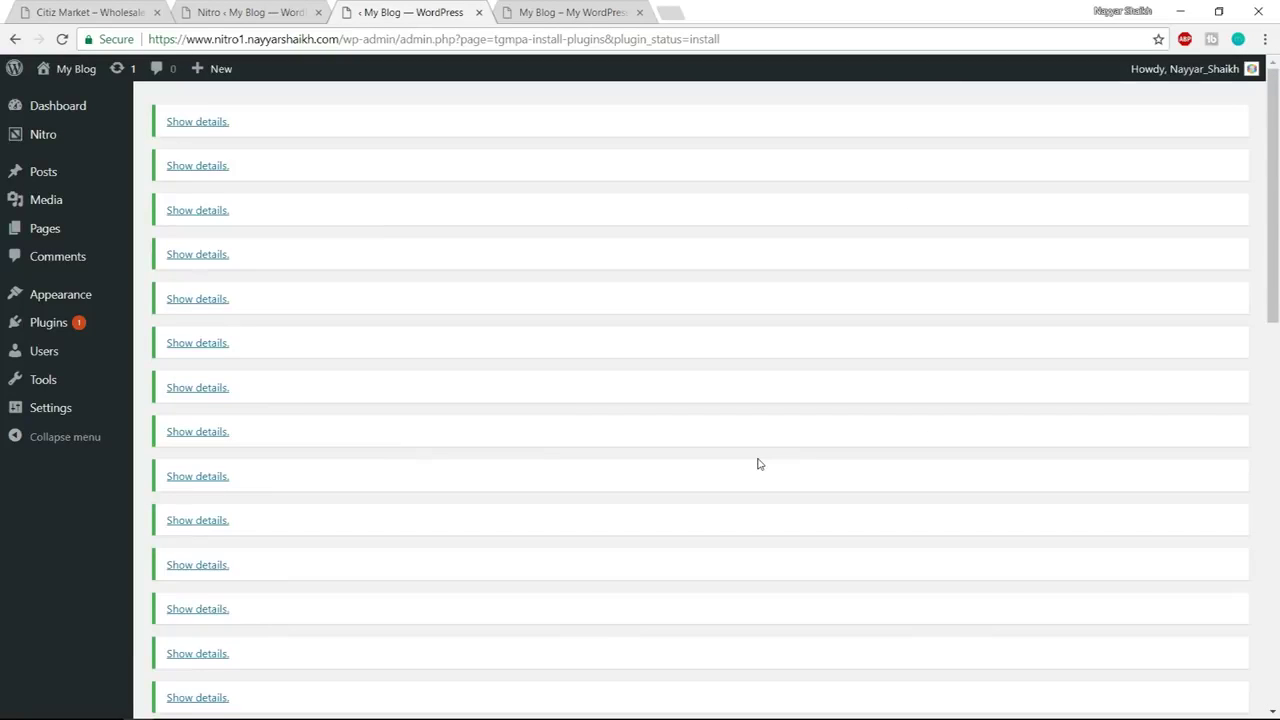
scroll(757, 472, "down", 10)
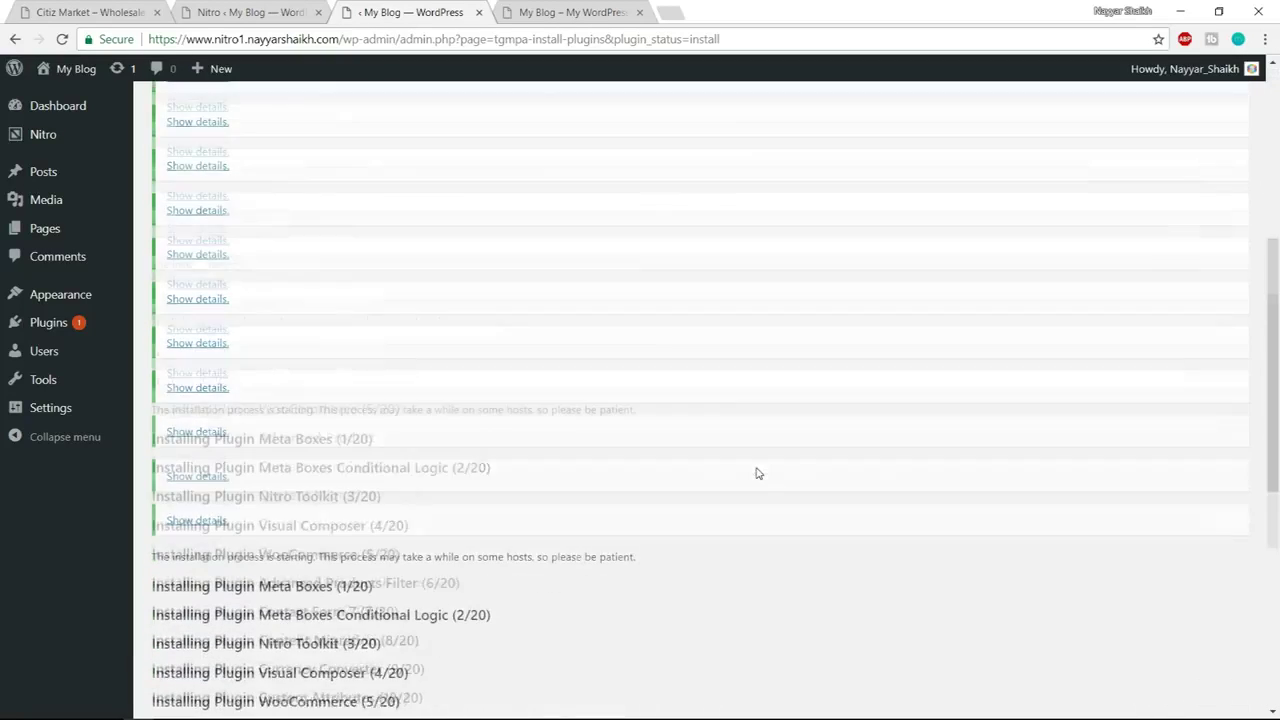
scroll(730, 460, "down", 1)
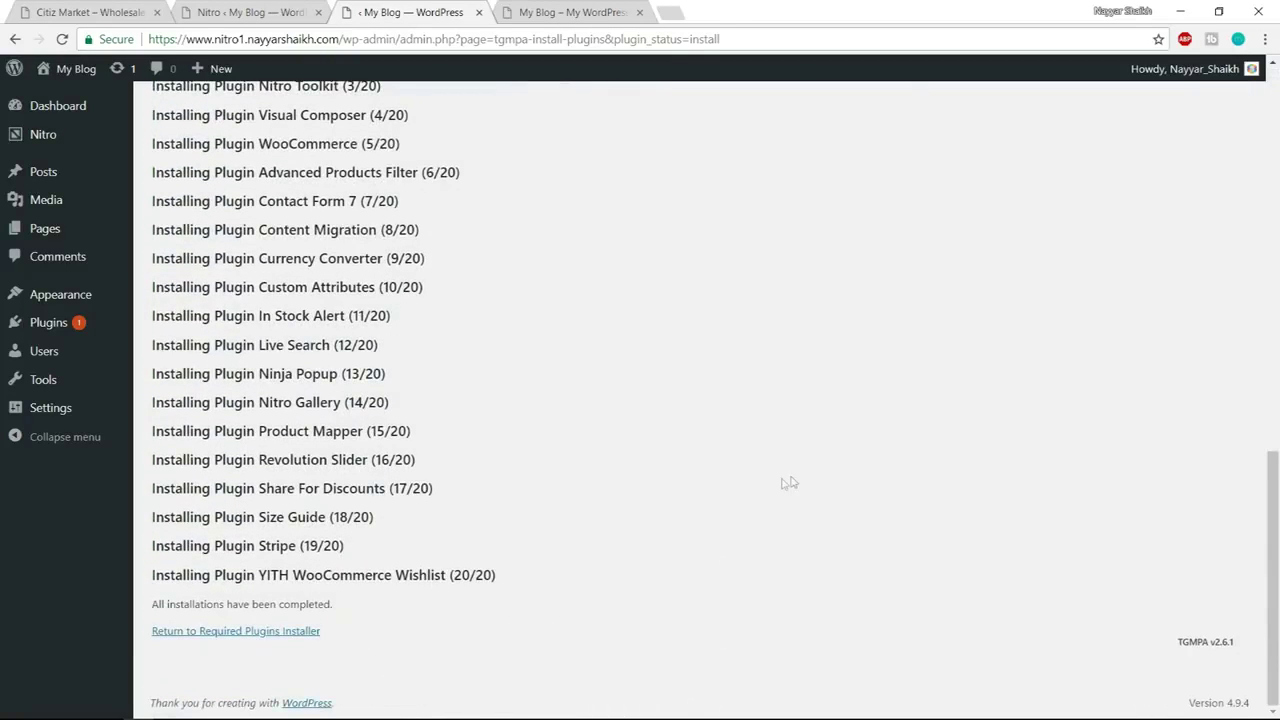
left_click(292, 637)
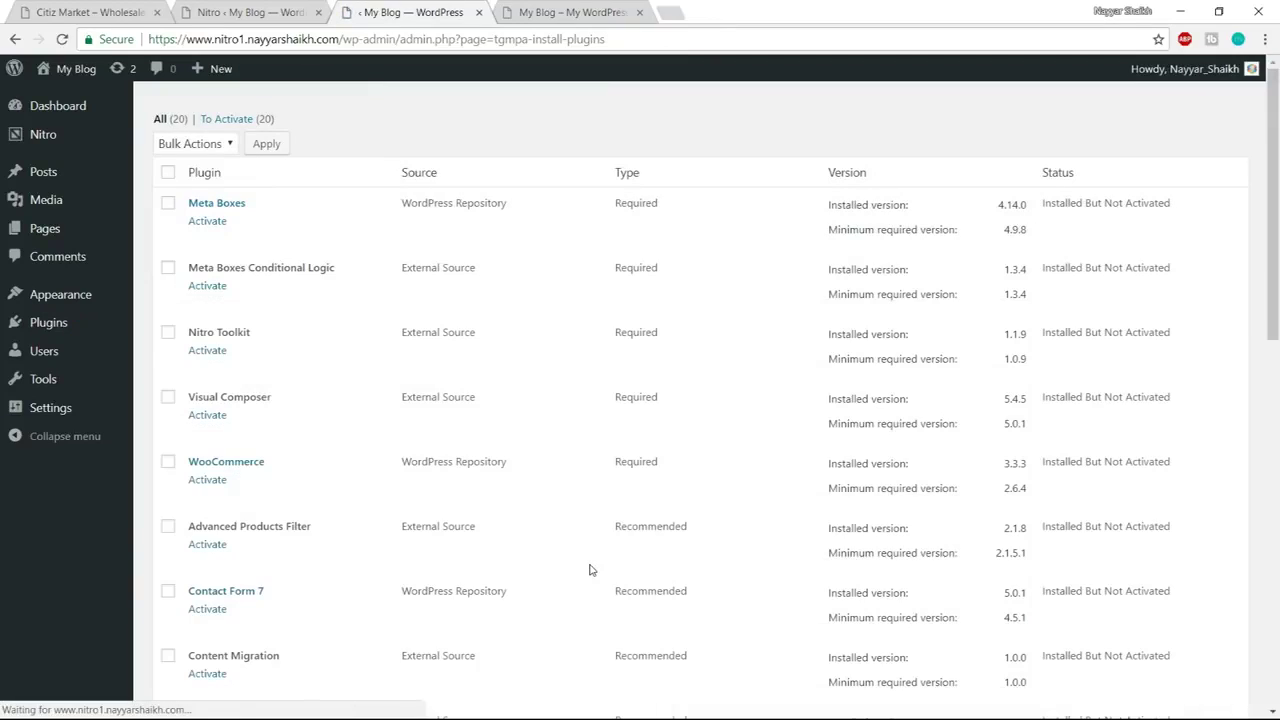
Select every Nitro plugin and apply the bulk Activate action
left_click(168, 173)
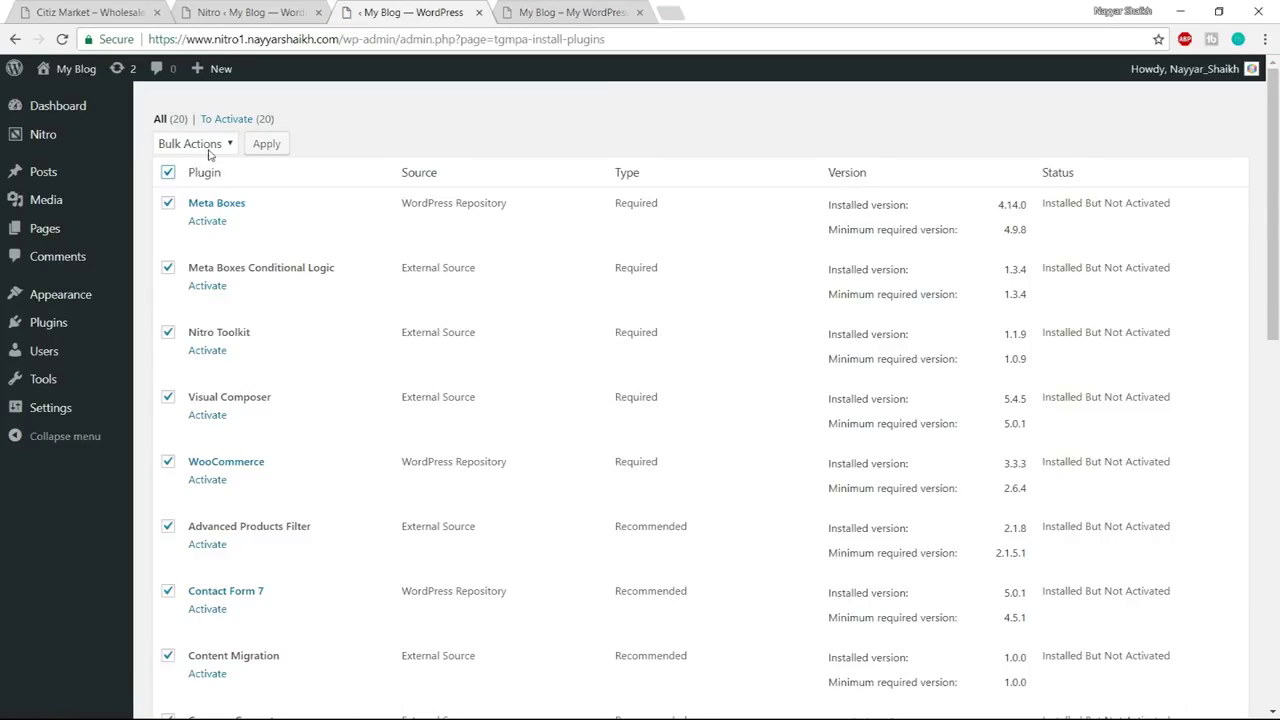
left_click(210, 146)
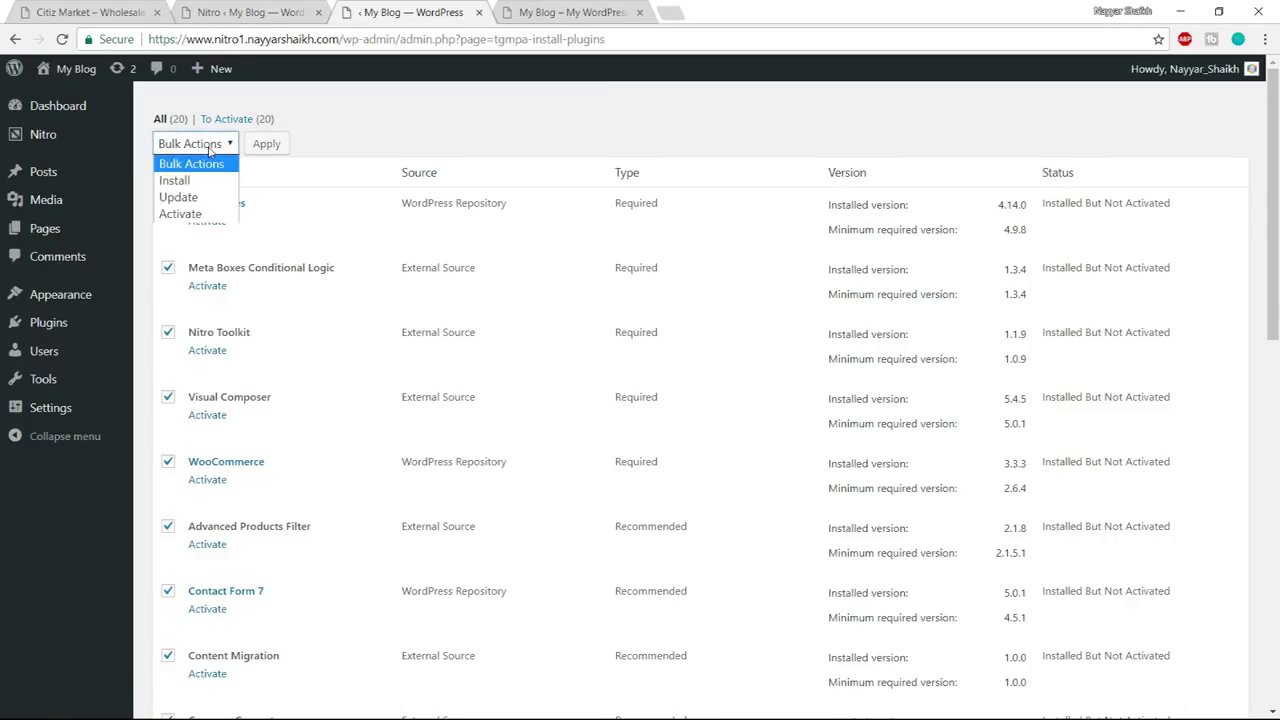
left_click(205, 215)
left_click(268, 145)
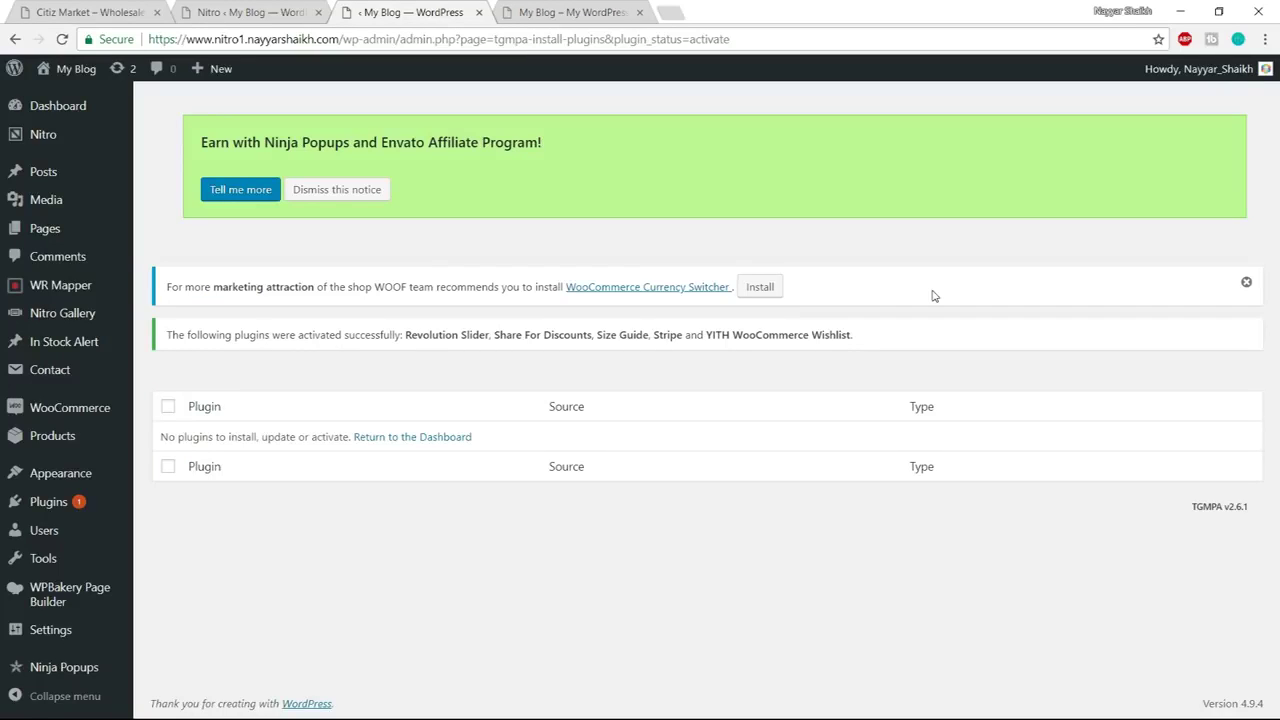
Dismiss the green Ninja Popups affiliate banner
left_click(378, 192)
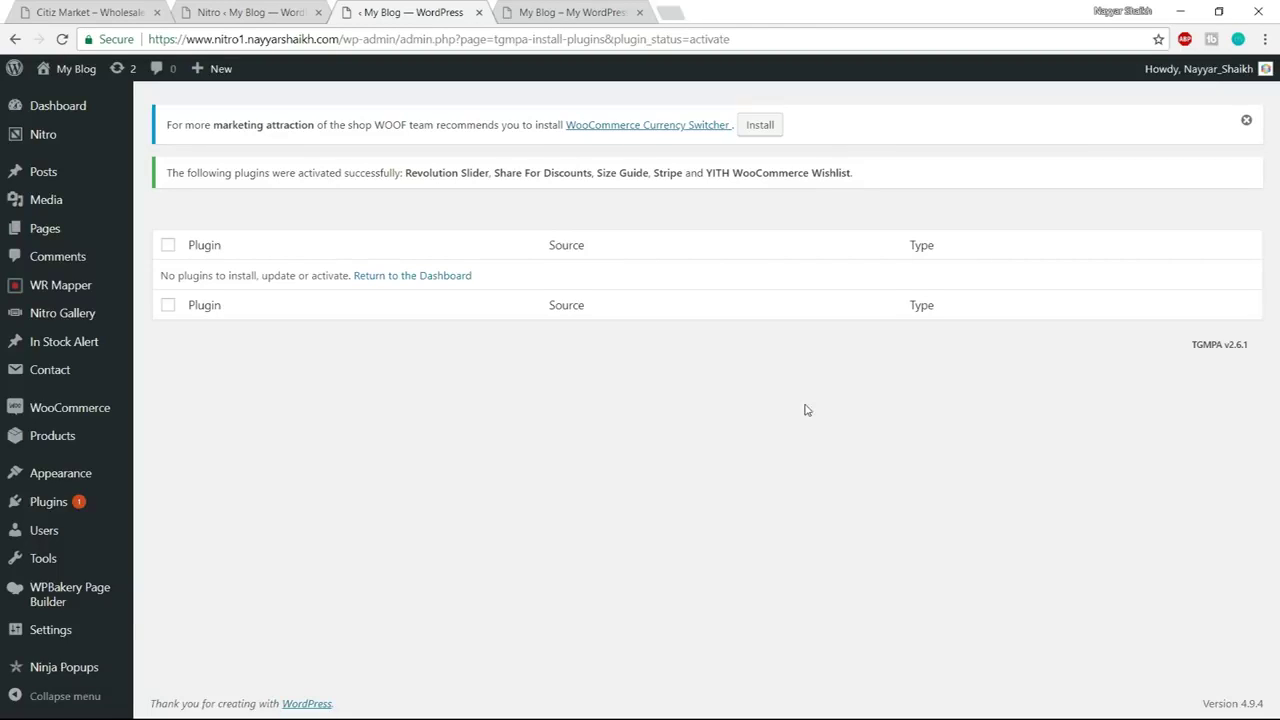
Paste the WooCommerce setup address into the address bar and select its wc-setup path
left_click(343, 40)
type("https://nitro1.nayyarshaikh.com/wp-admin/index.php?page=wc-setup")
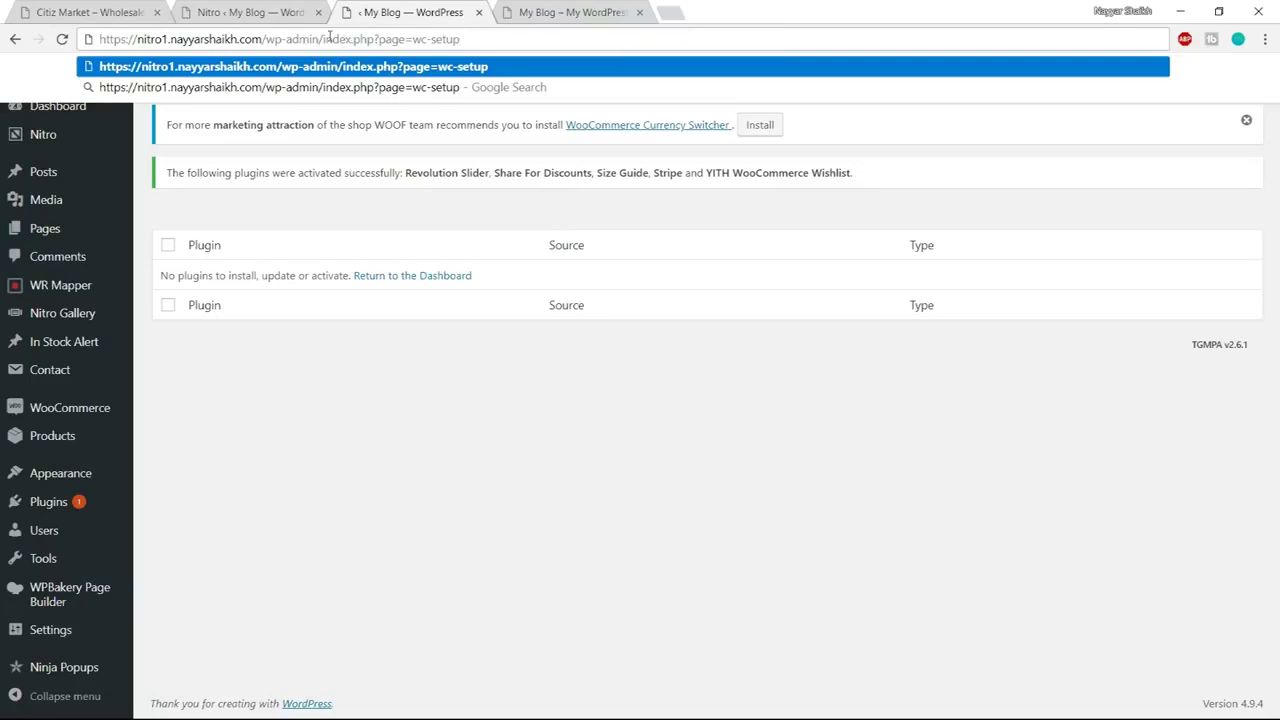
left_click(445, 420)
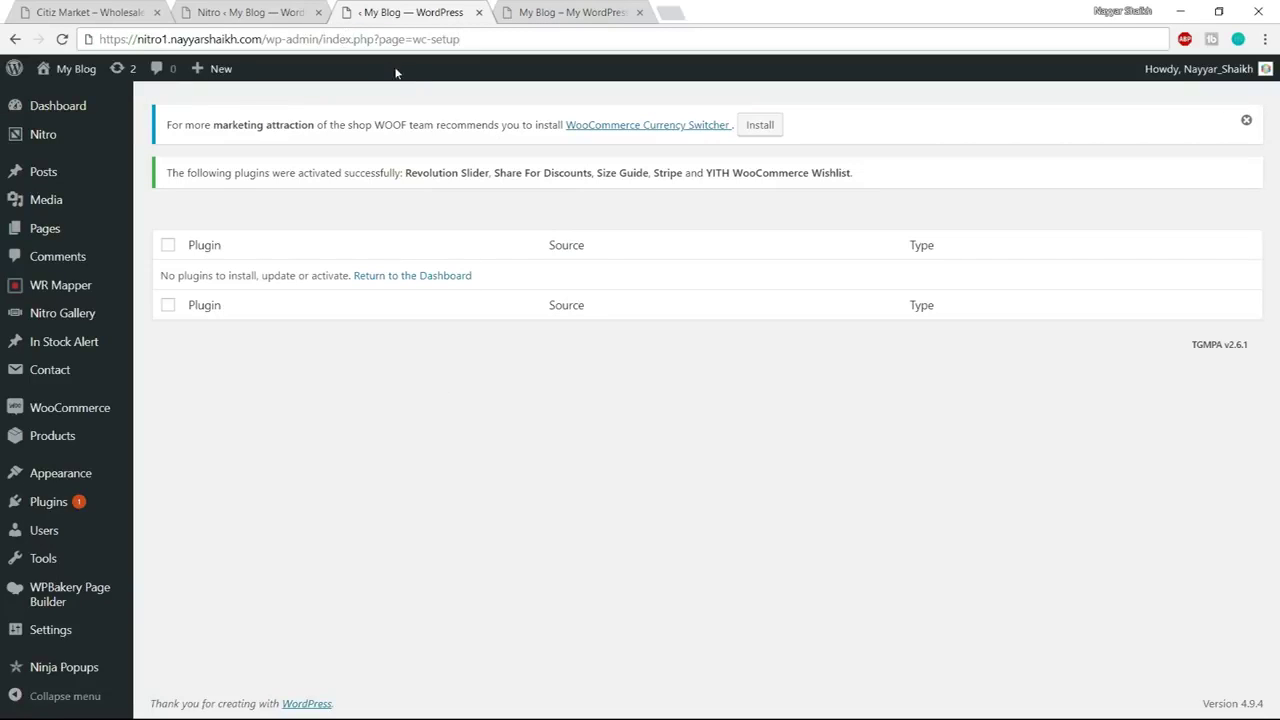
left_click_drag(104, 36, 479, 44)
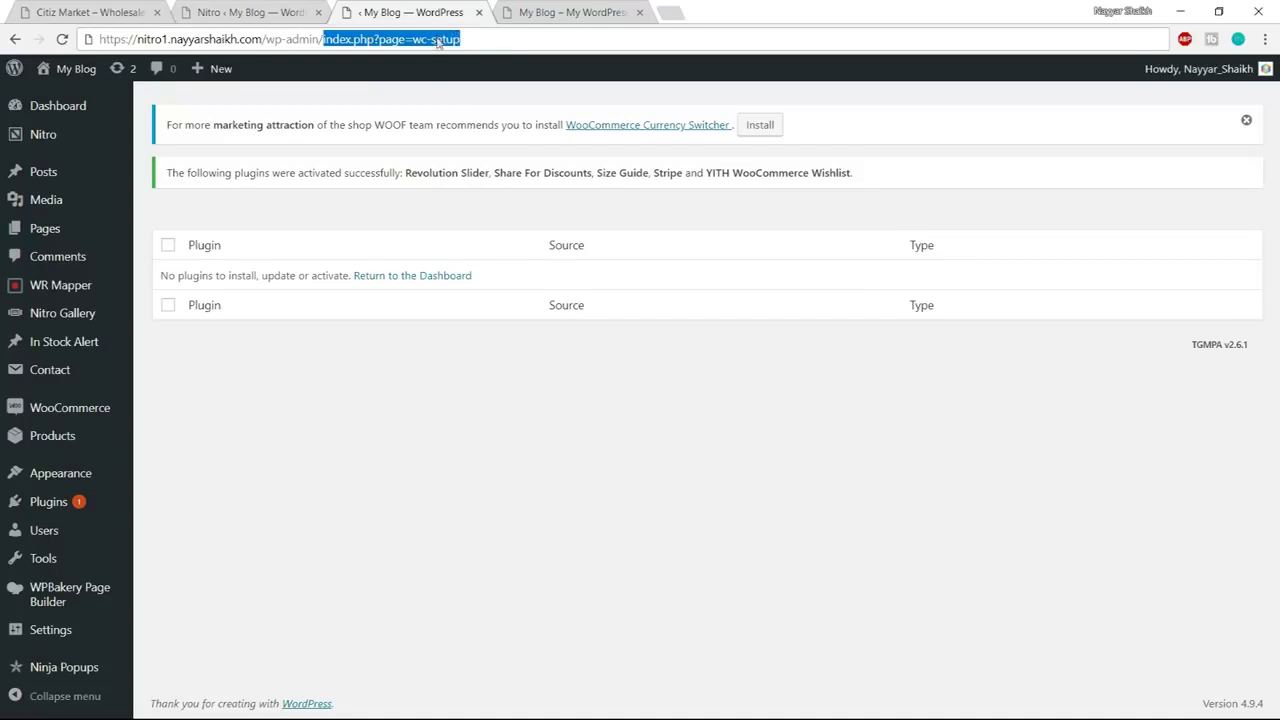
left_click(534, 43)
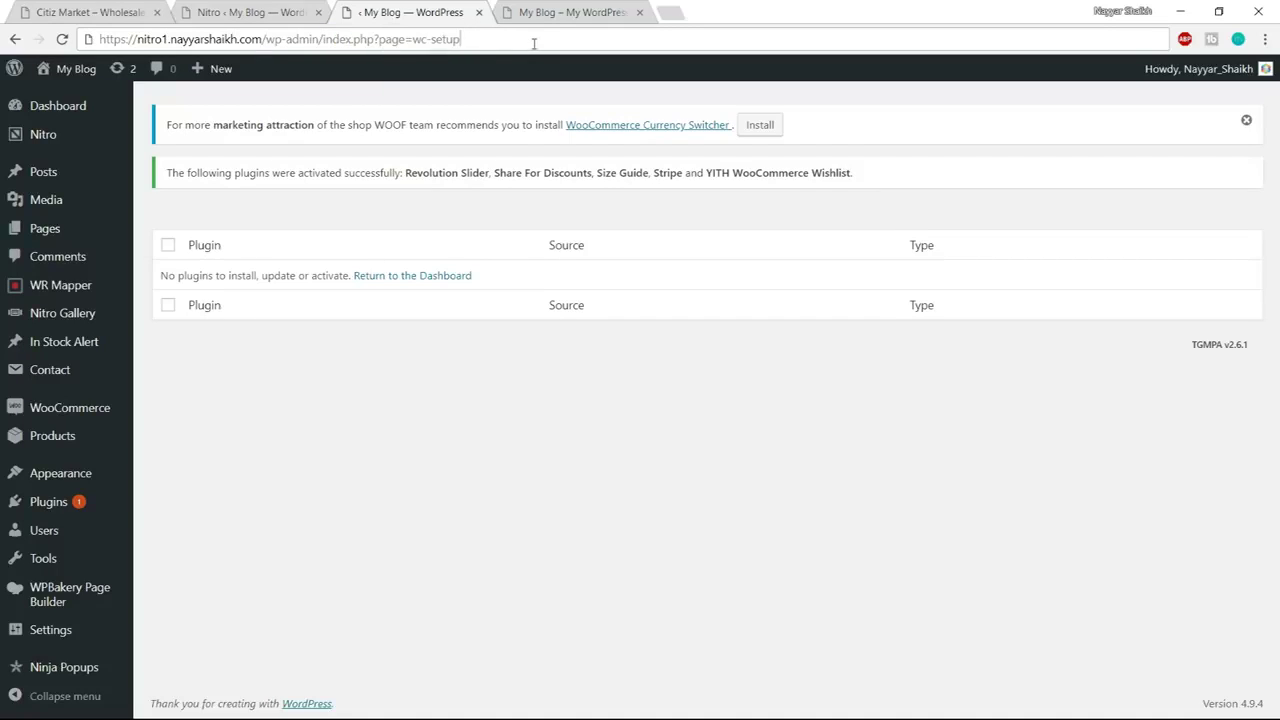
left_click_drag(534, 43, 320, 44)
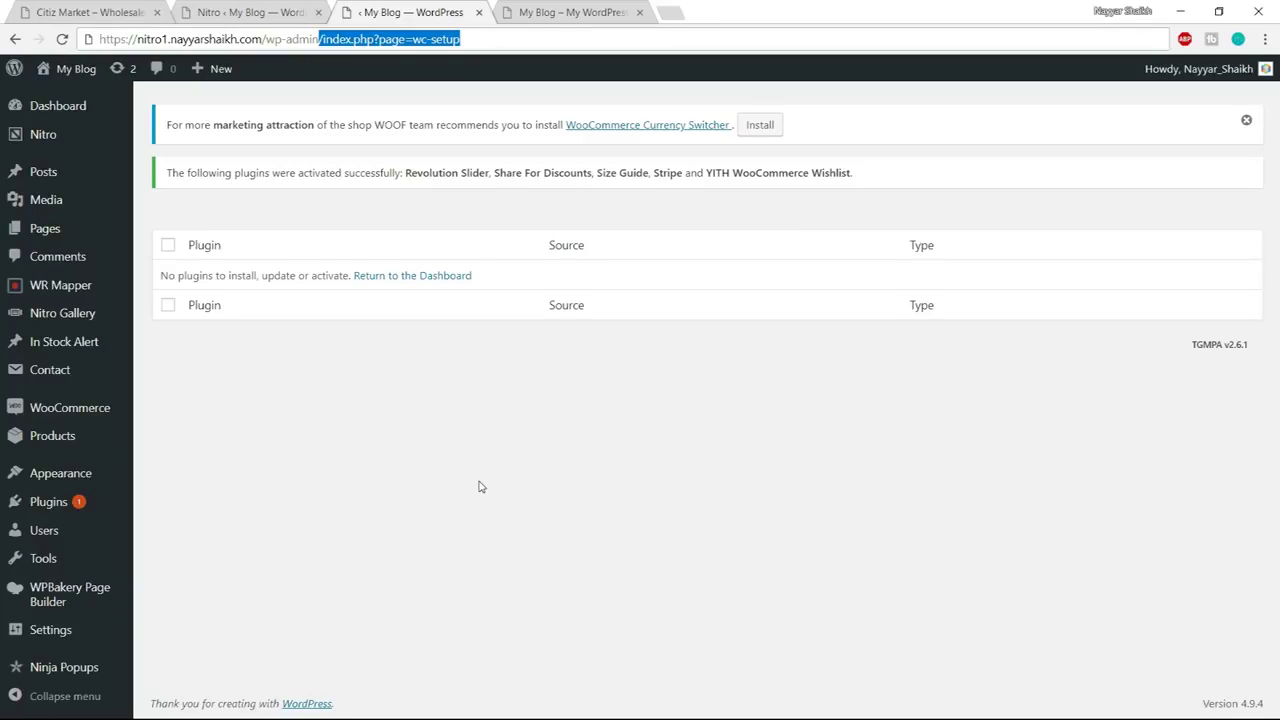
Check the path against the Notepad notes and load wp-admin/index.php?page=wc-setup
key("super")
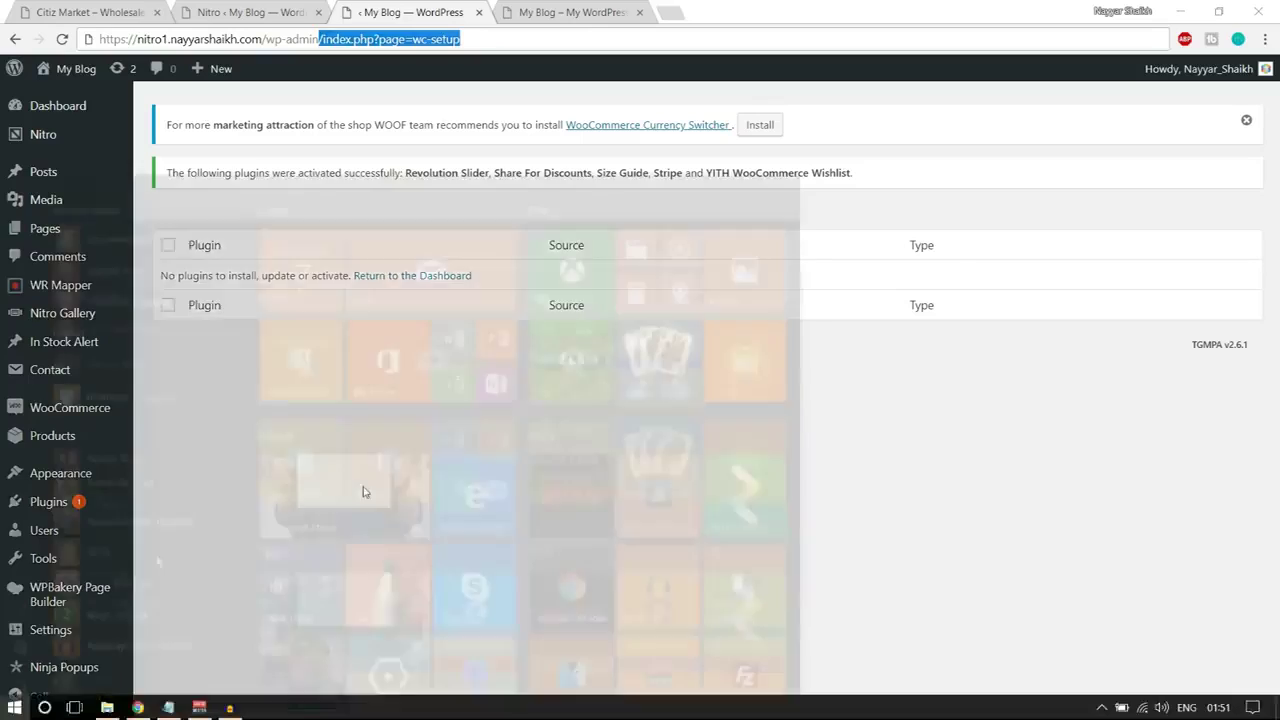
key("alt+Tab")
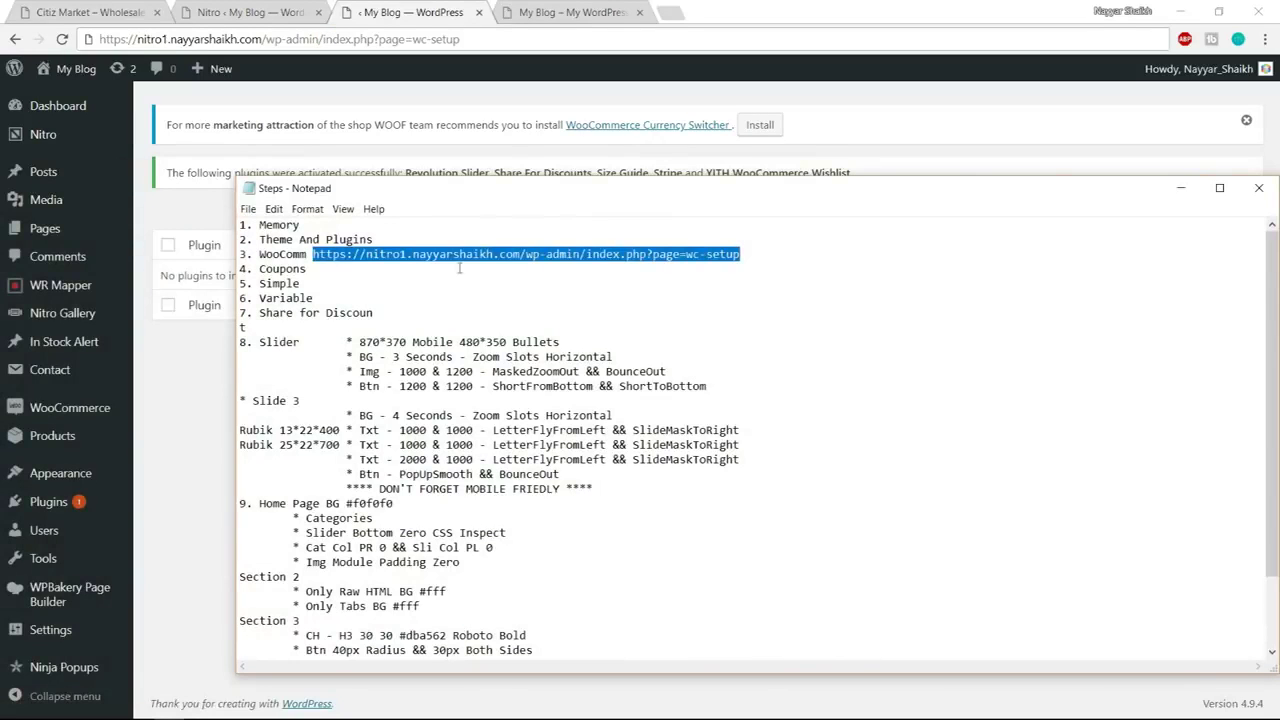
left_click(527, 262)
left_click_drag(525, 254, 701, 256)
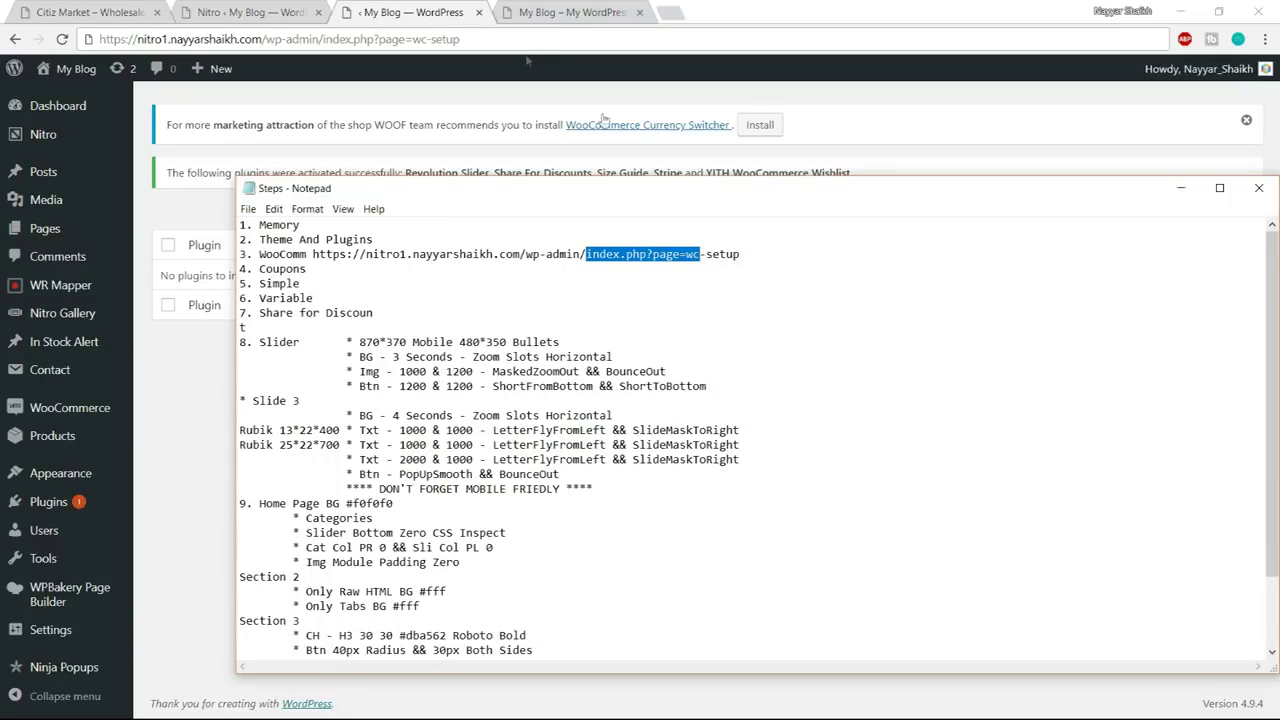
left_click_drag(321, 39, 530, 55)
left_click(560, 44)
key("Return")
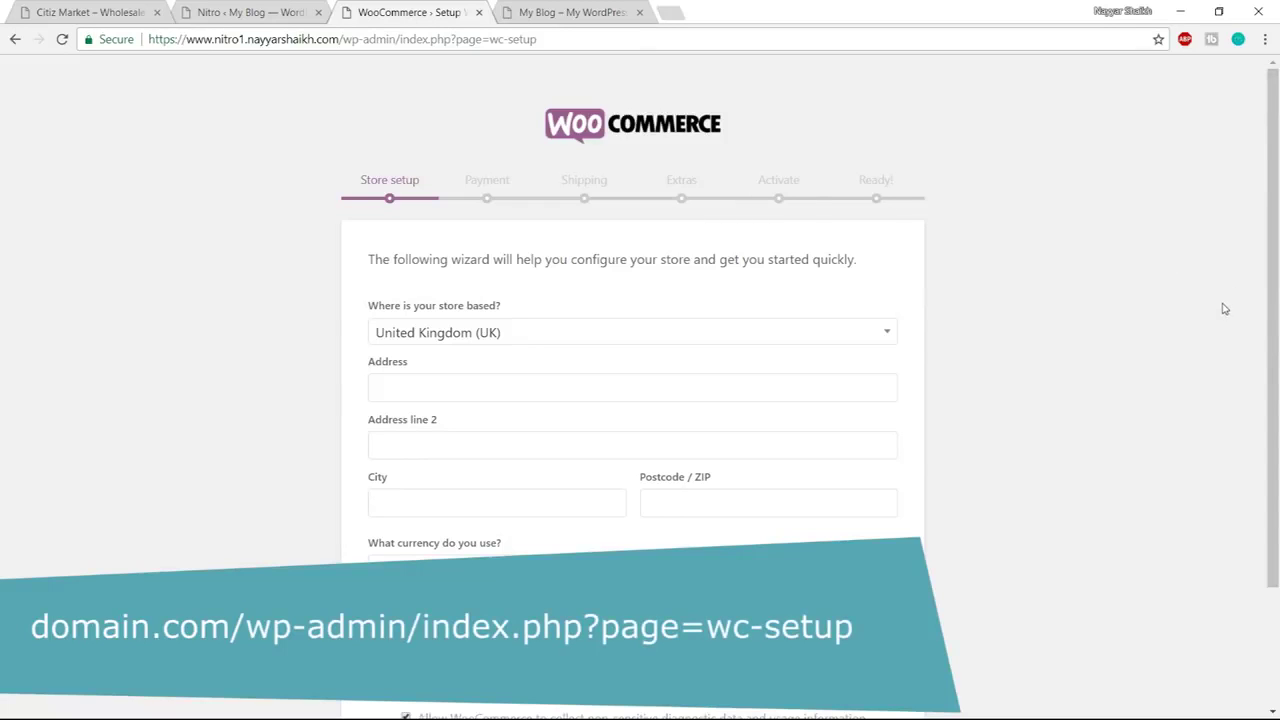
Set the store to India — Maharashtra, currency United States dollar, keep both product types, and continue
scroll(1224, 309, "down", 2)
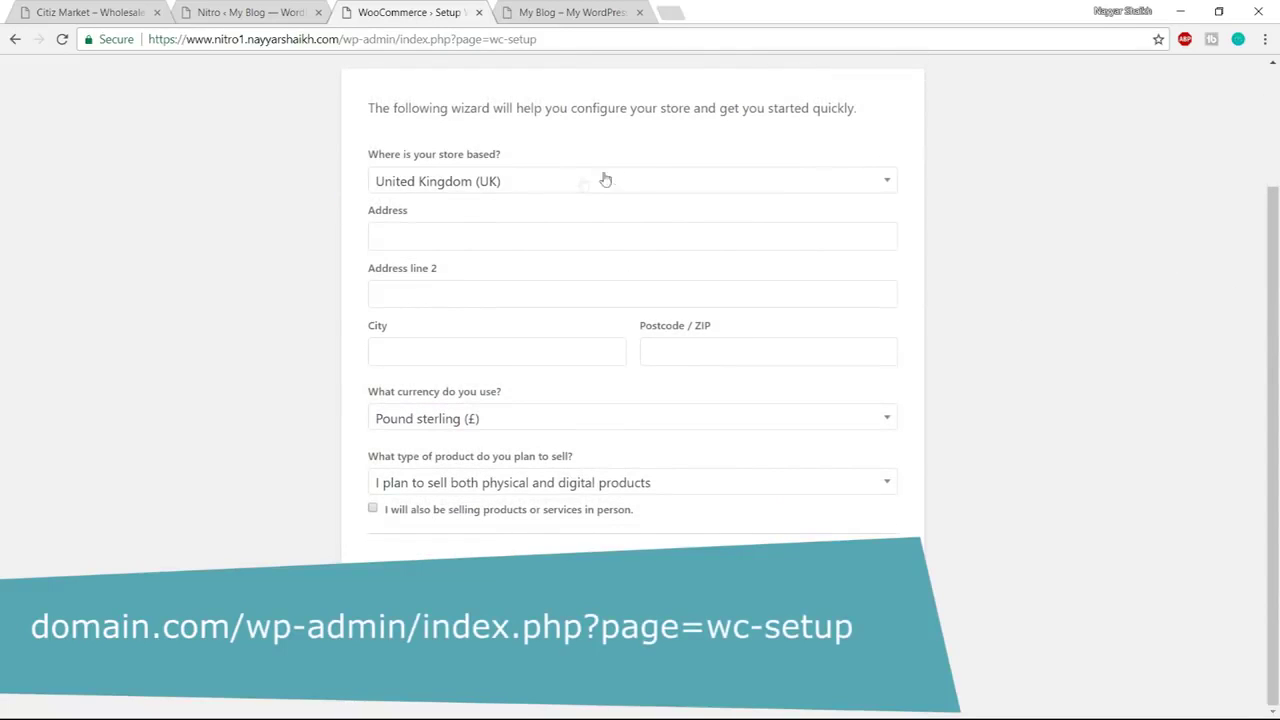
left_click(827, 193)
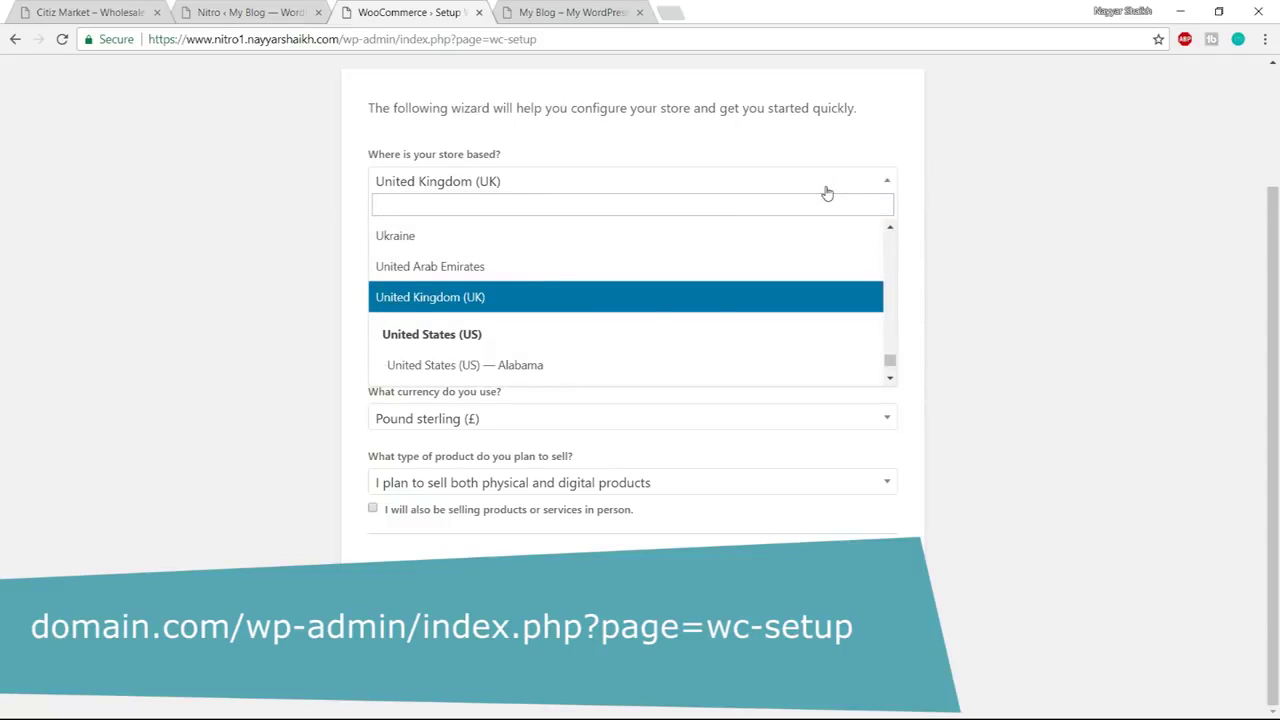
type("maha")
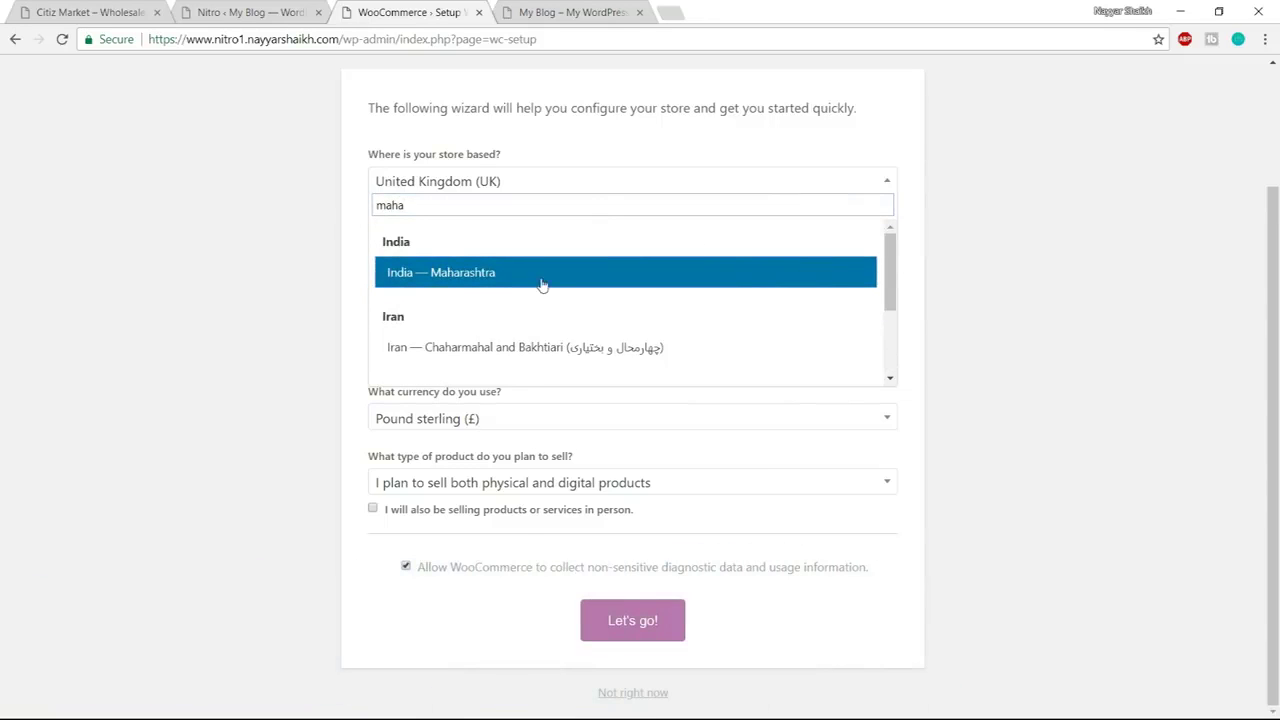
left_click(478, 287)
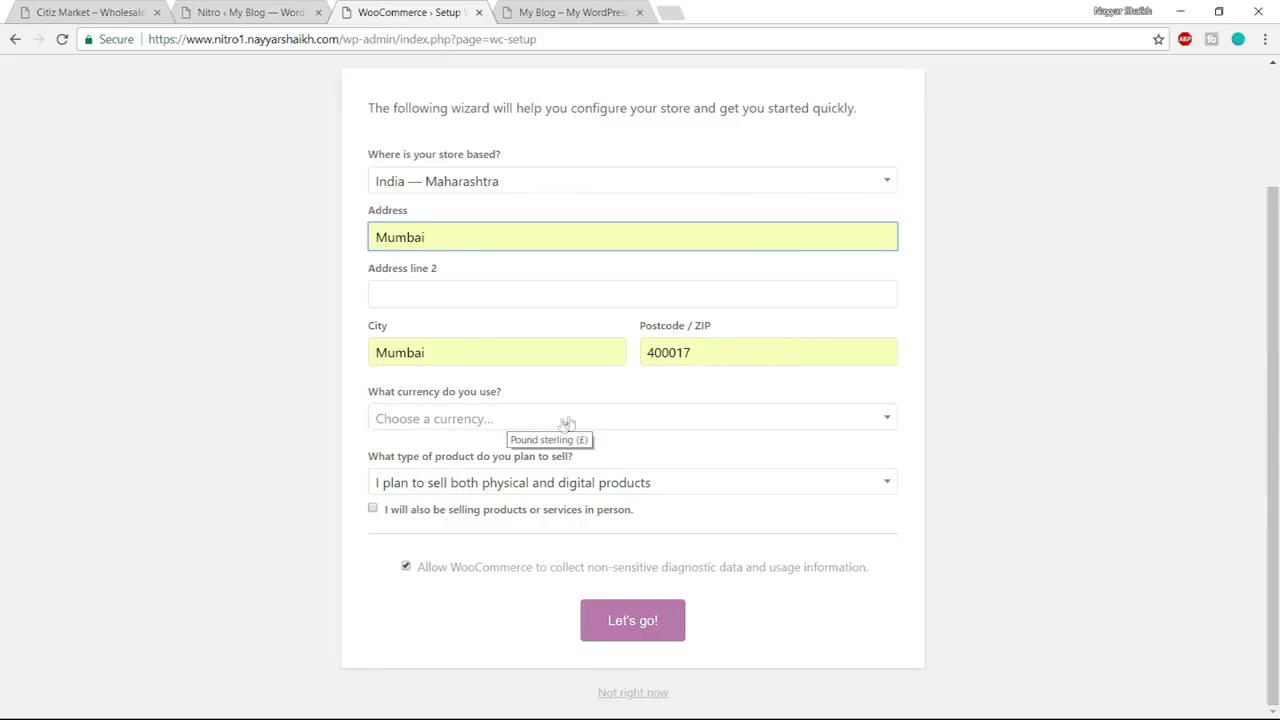
left_click(530, 428)
type("unite")
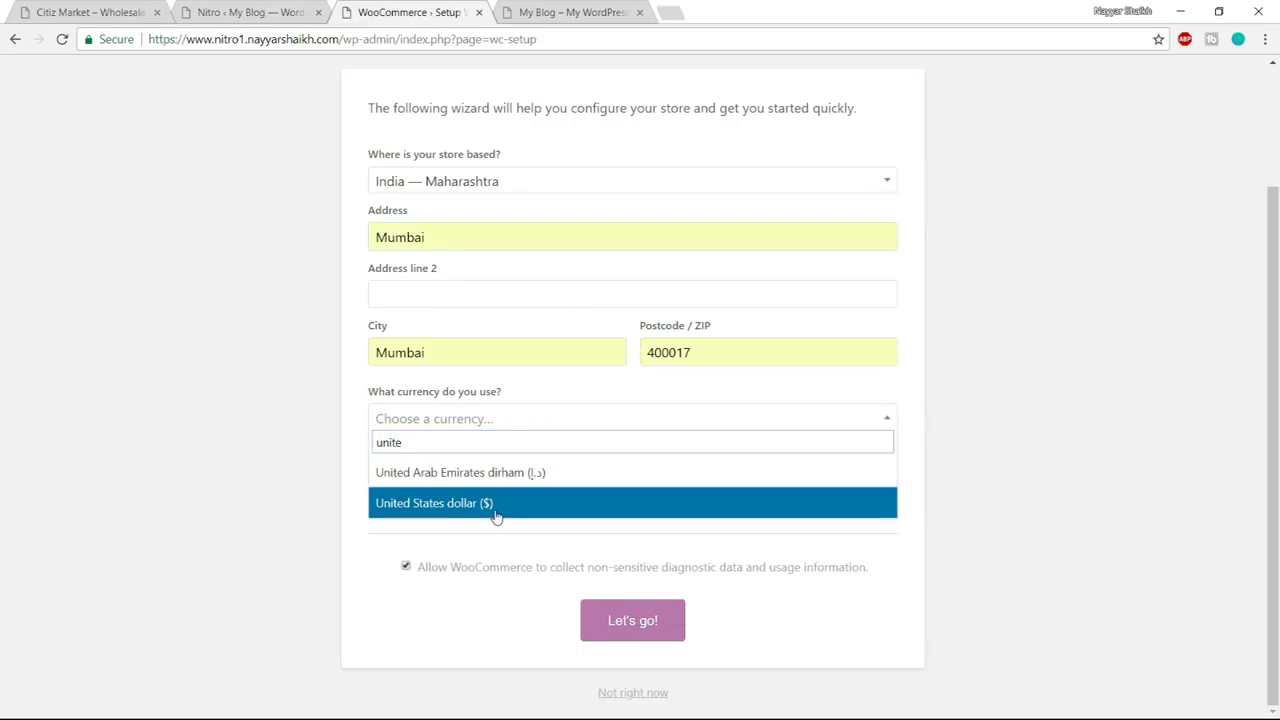
left_click(496, 515)
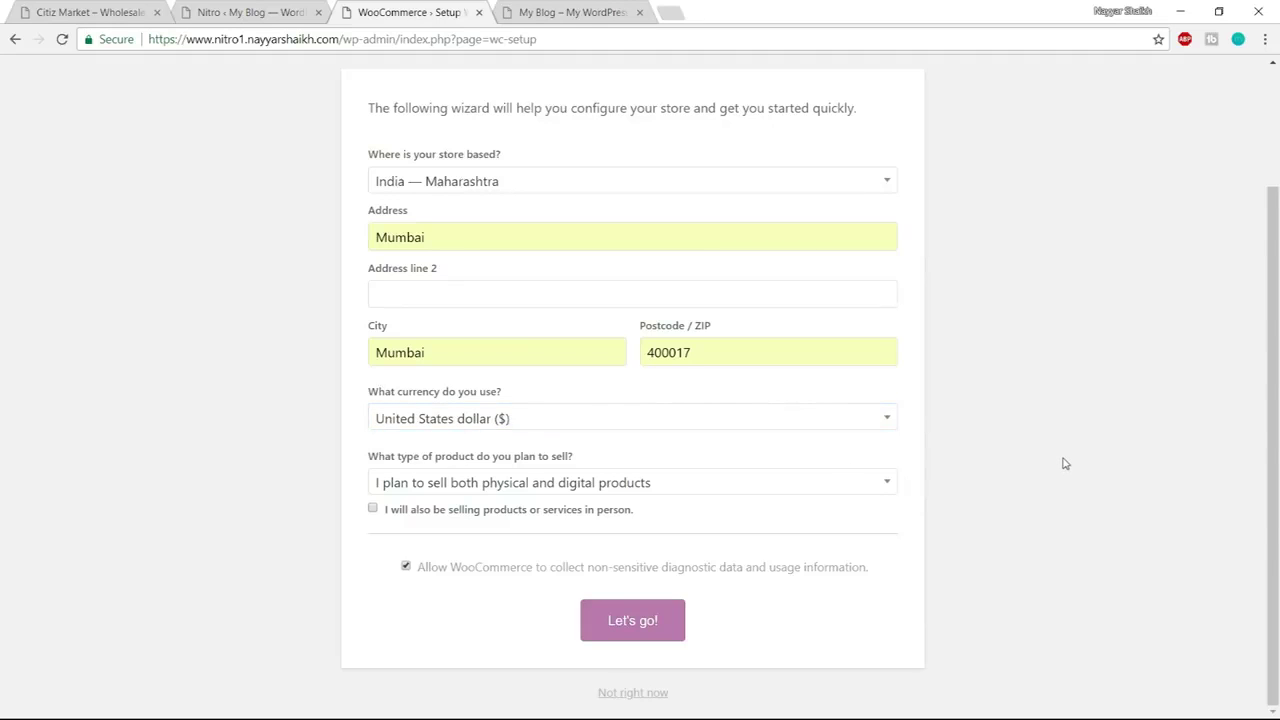
left_click(664, 490)
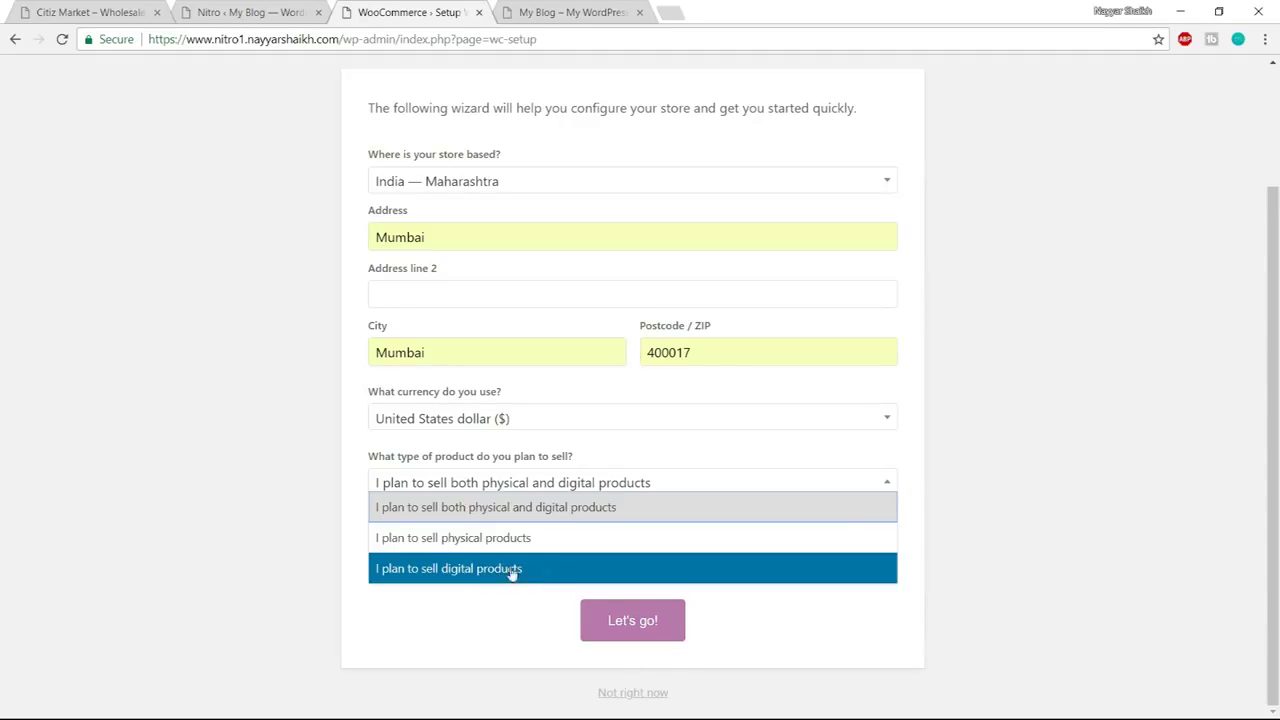
left_click(447, 513)
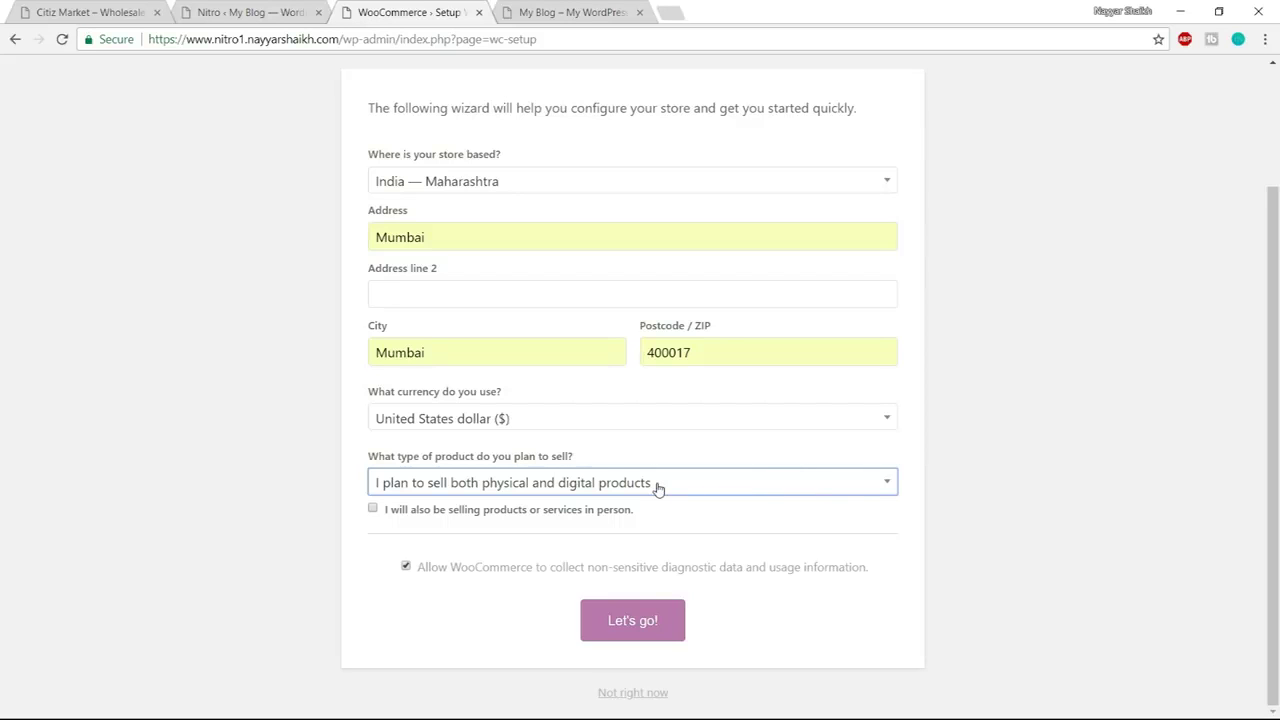
left_click(657, 630)
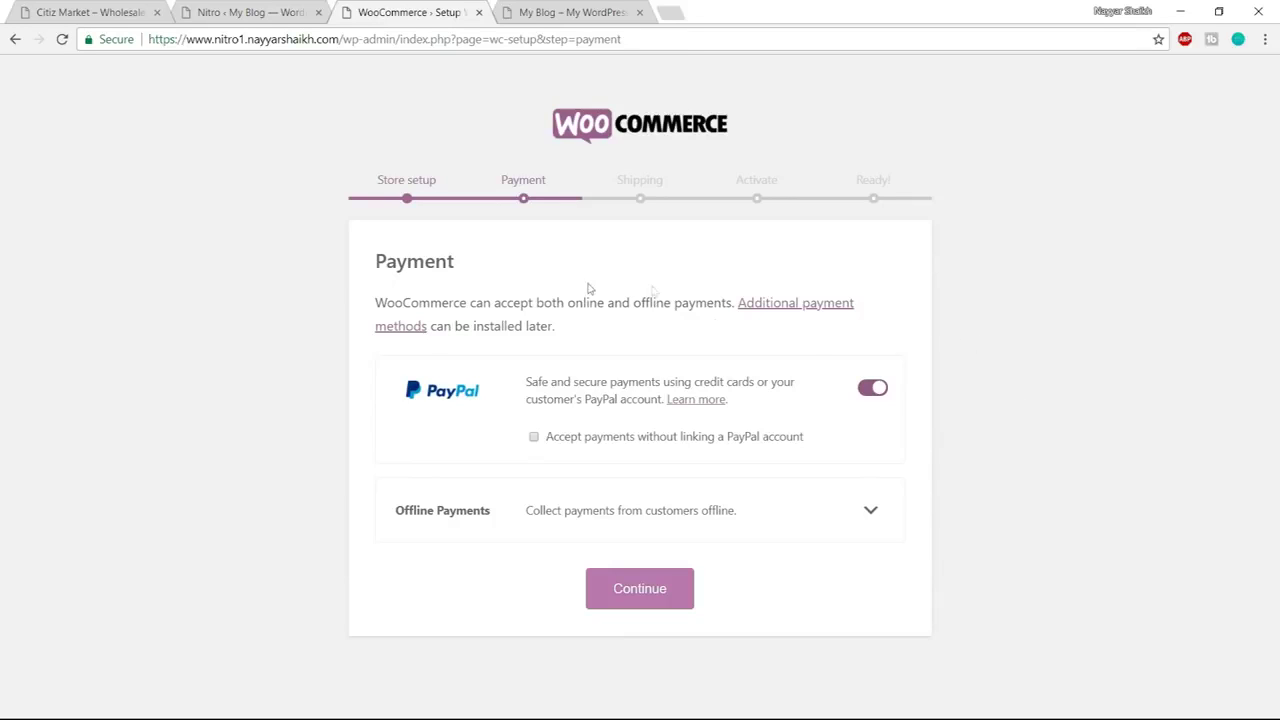
Turn off PayPal, then turn off flat-rate shipping for India and other locations
left_click(872, 389)
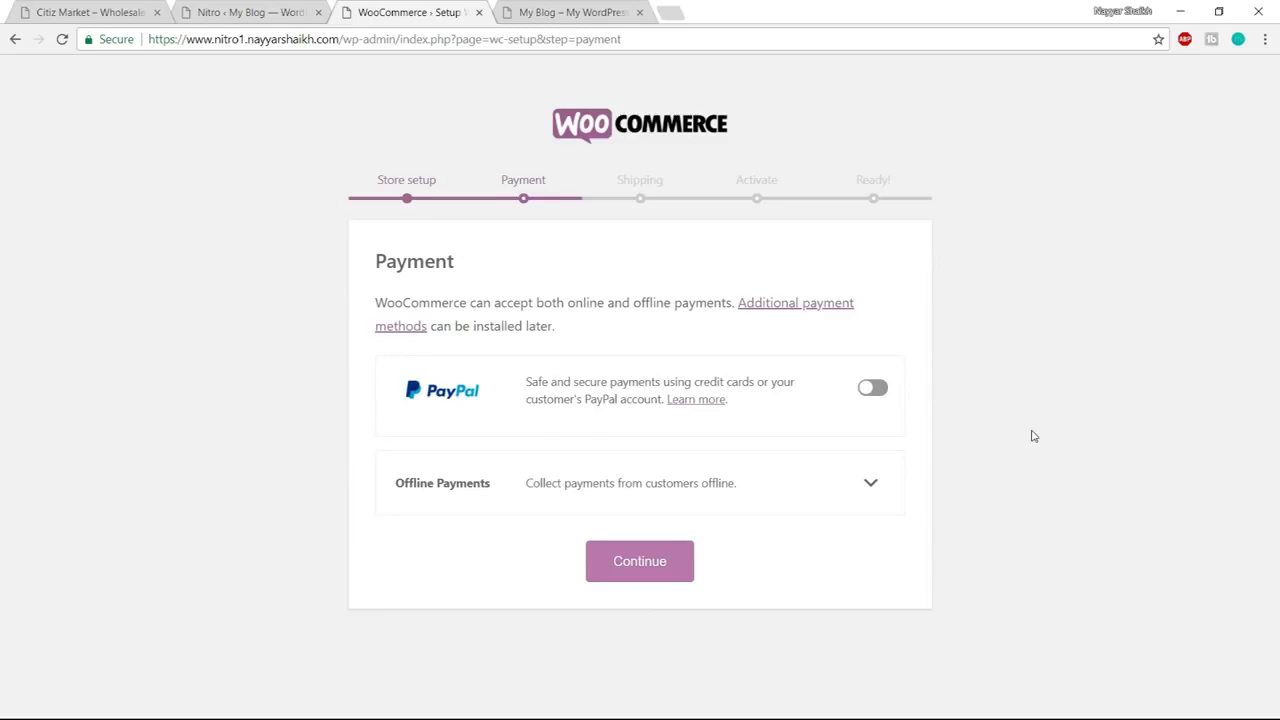
left_click(652, 574)
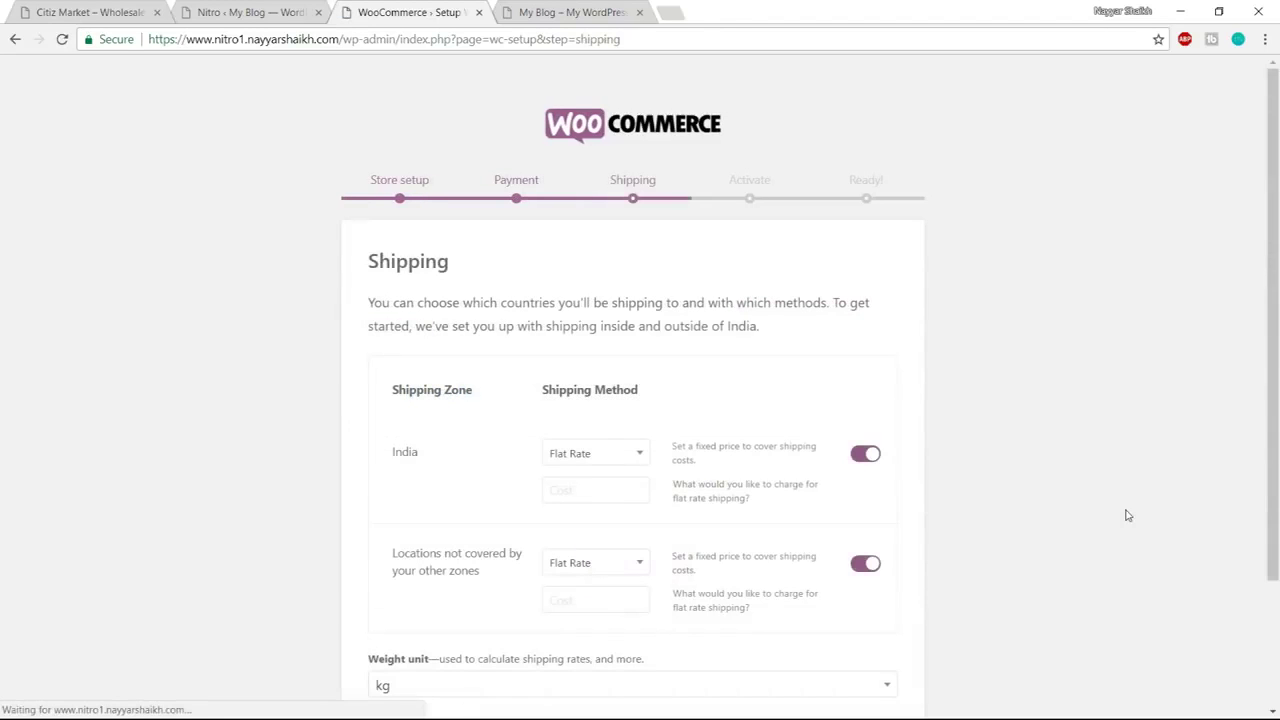
scroll(1090, 434, "down", 3)
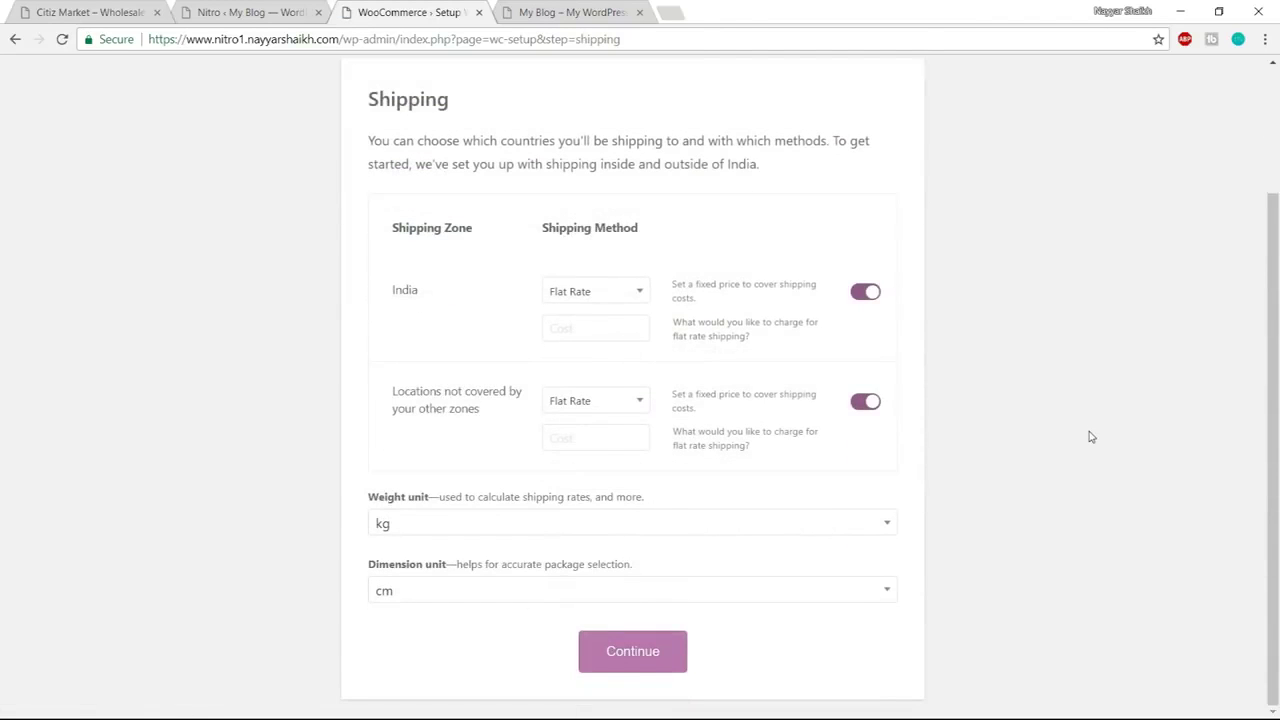
left_click(864, 292)
left_click(866, 401)
scroll(1012, 450, "up", 2)
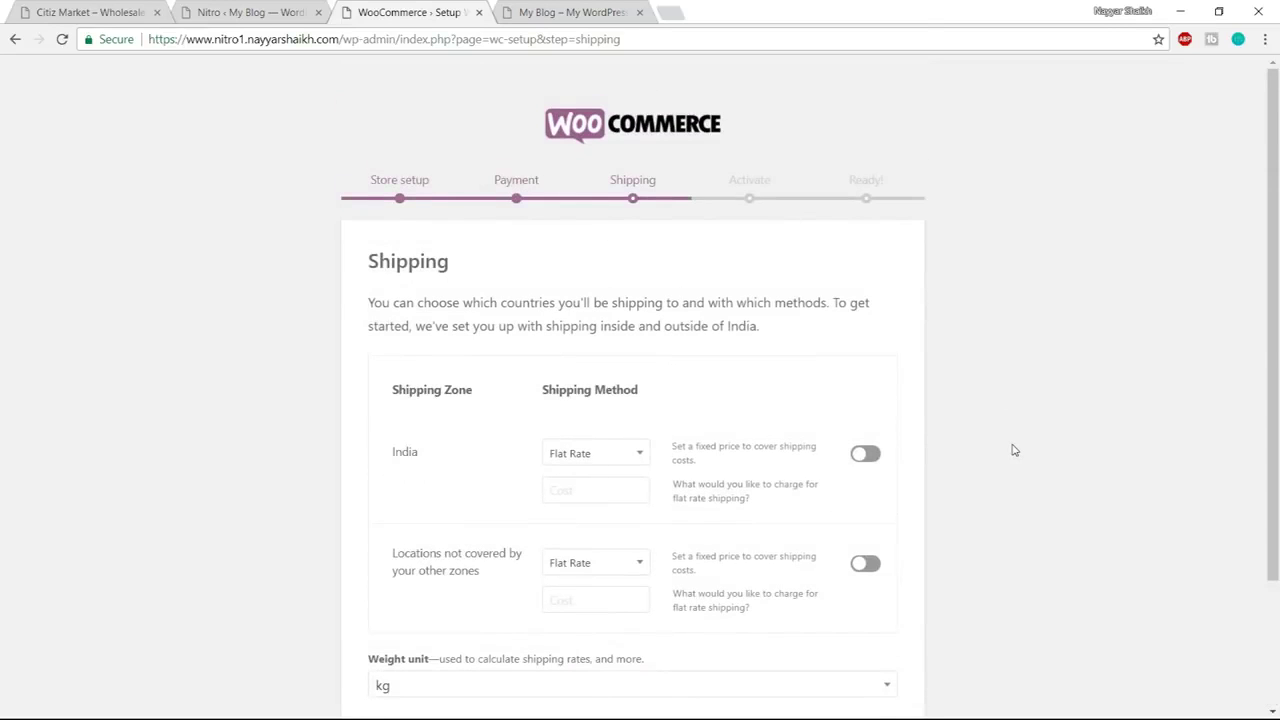
scroll(1012, 450, "down", 2)
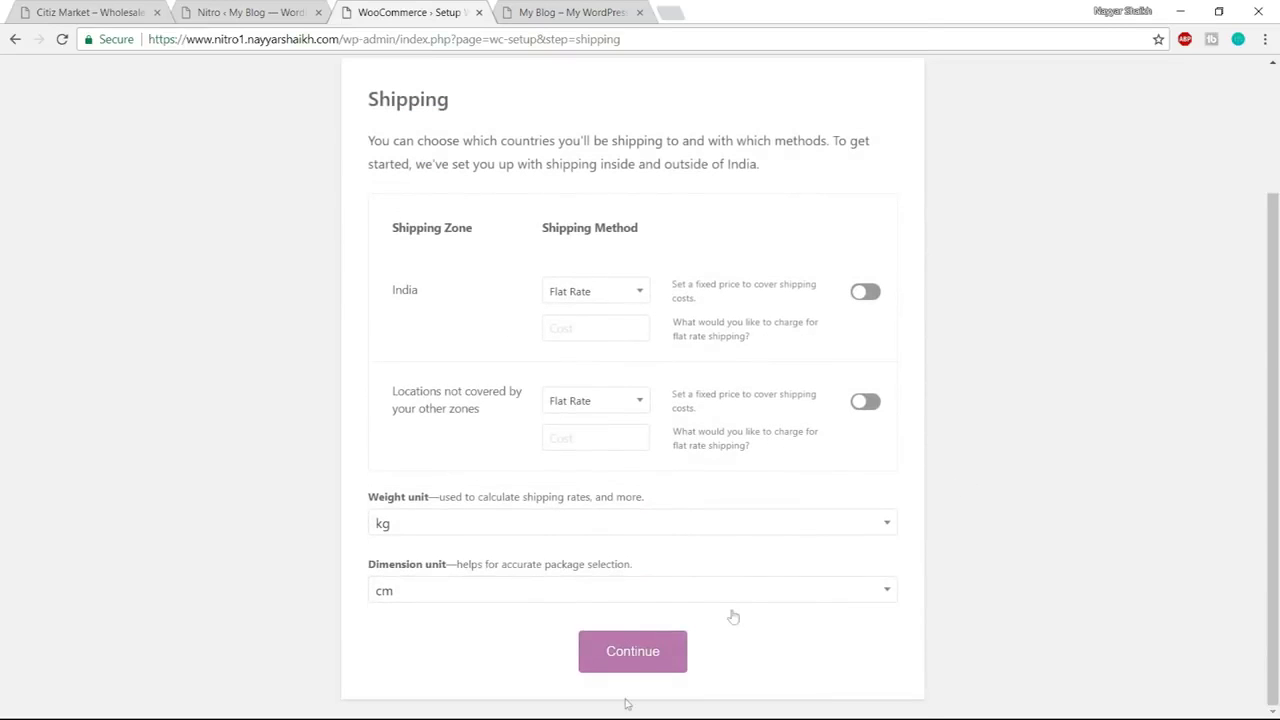
left_click(637, 655)
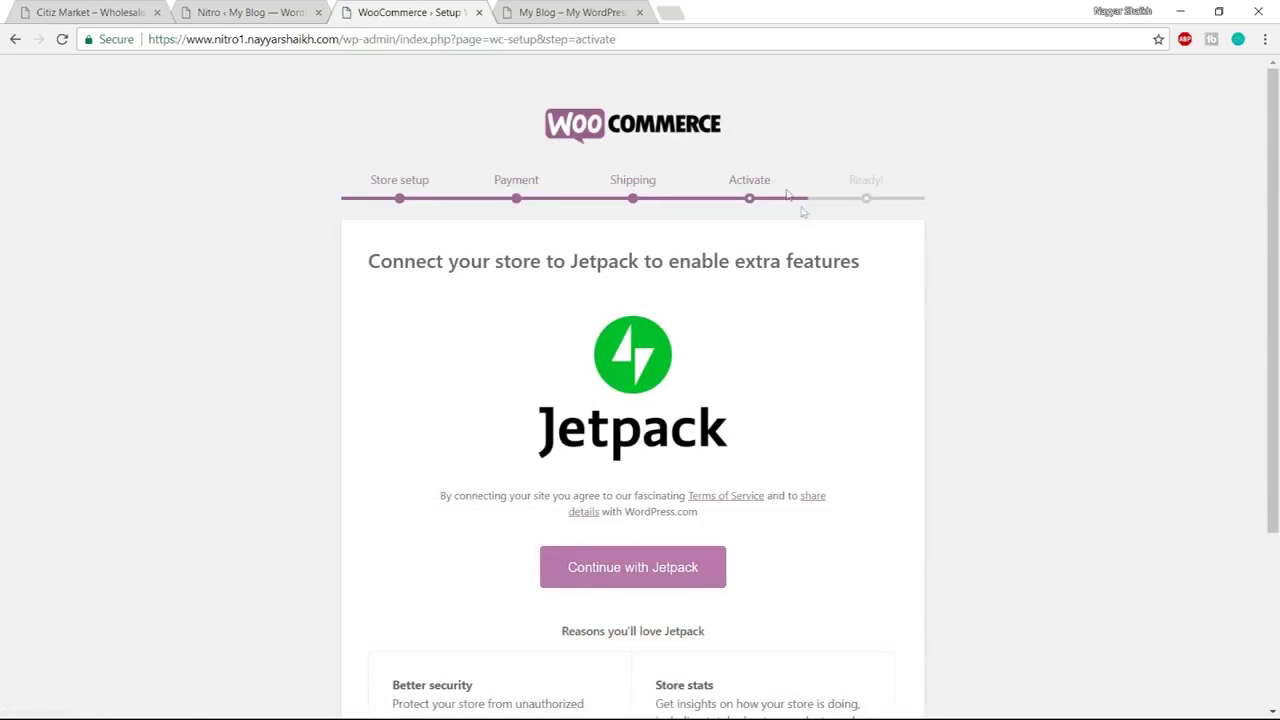
Skip the Jetpack step and return to the WordPress dashboard
scroll(951, 349, "down", 3)
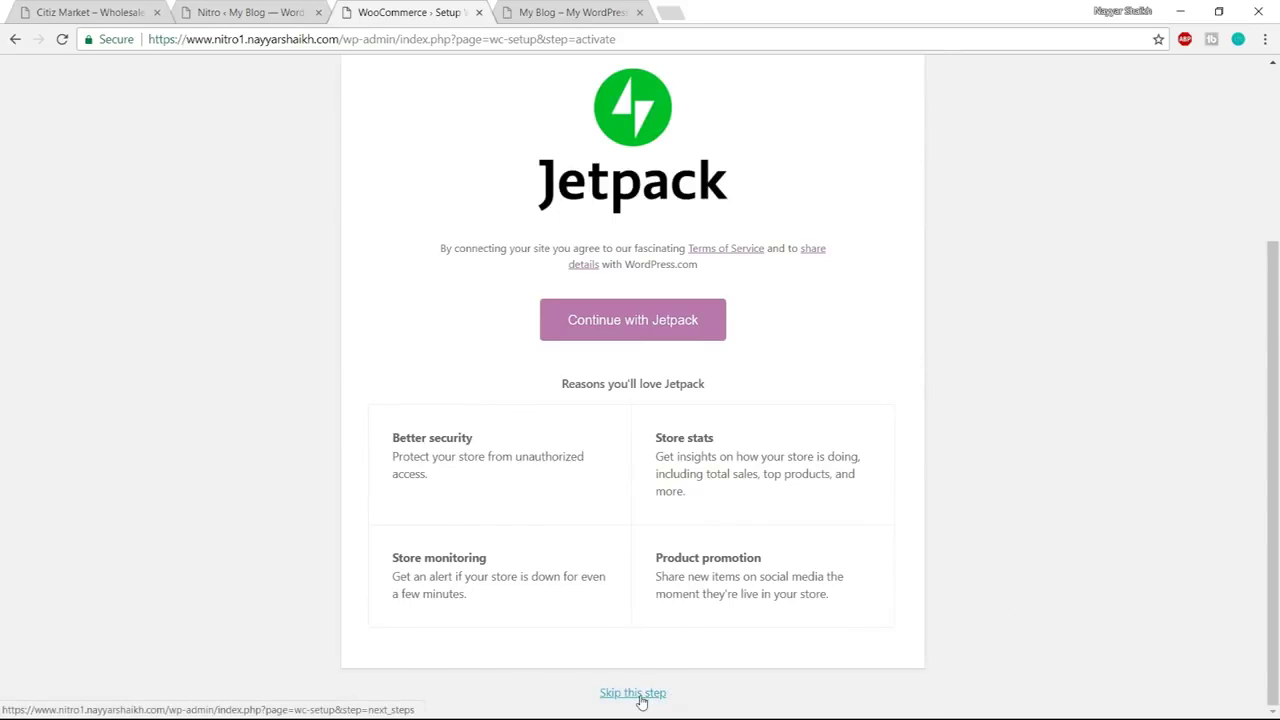
left_click(641, 702)
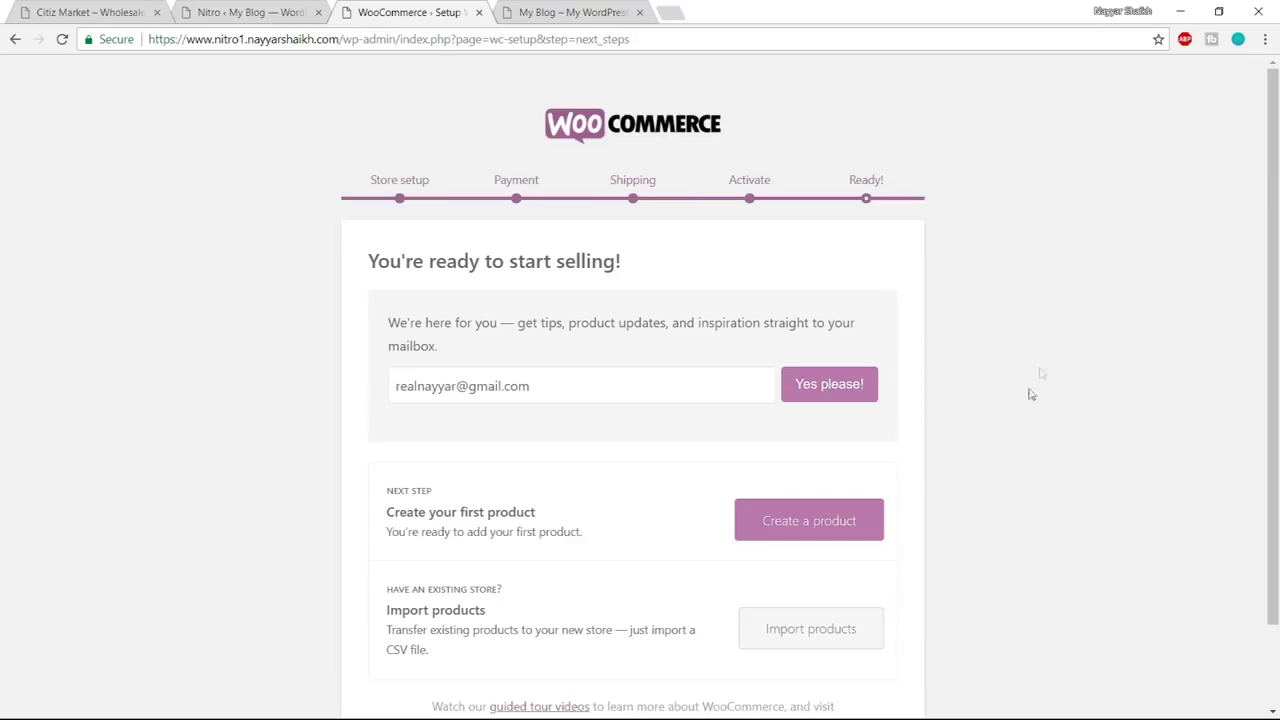
scroll(885, 261, "down", 1)
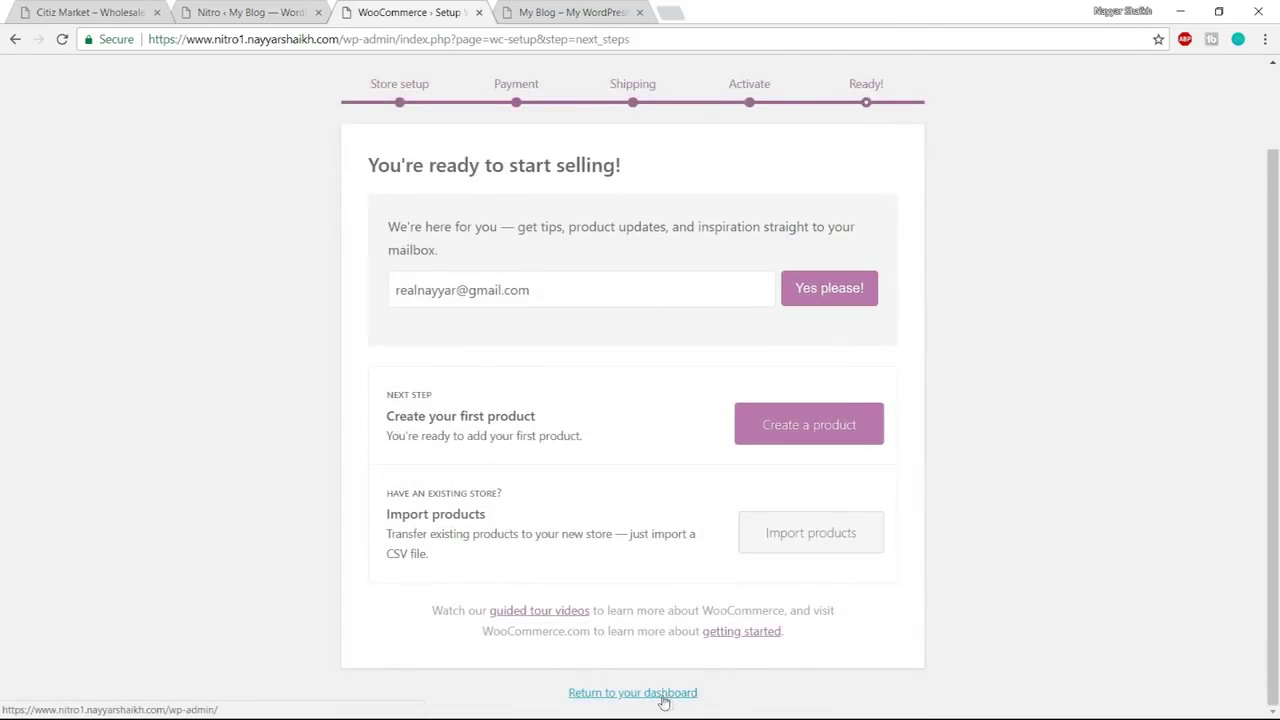
left_click(666, 700)
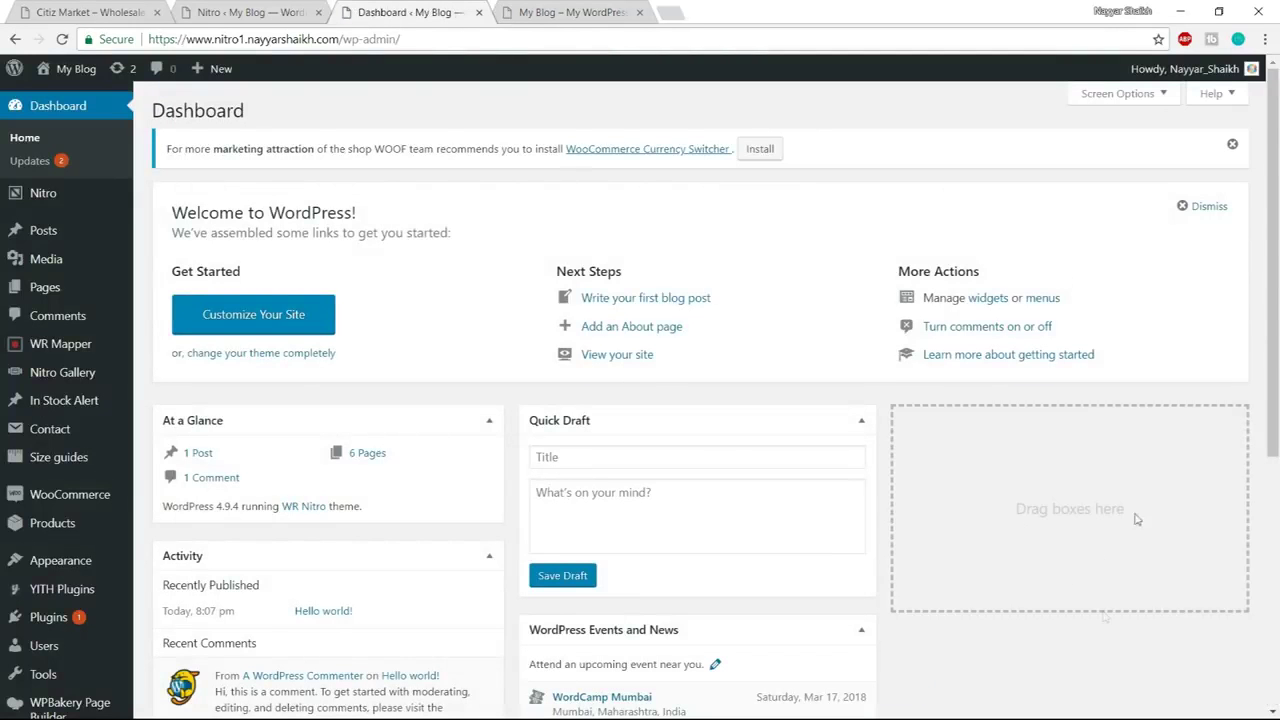
Move the default Sample Page to the trash from the All Pages list
scroll(778, 597, "down", 3)
scroll(778, 597, "up", 3)
mouse_move(44, 300)
left_click(44, 298)
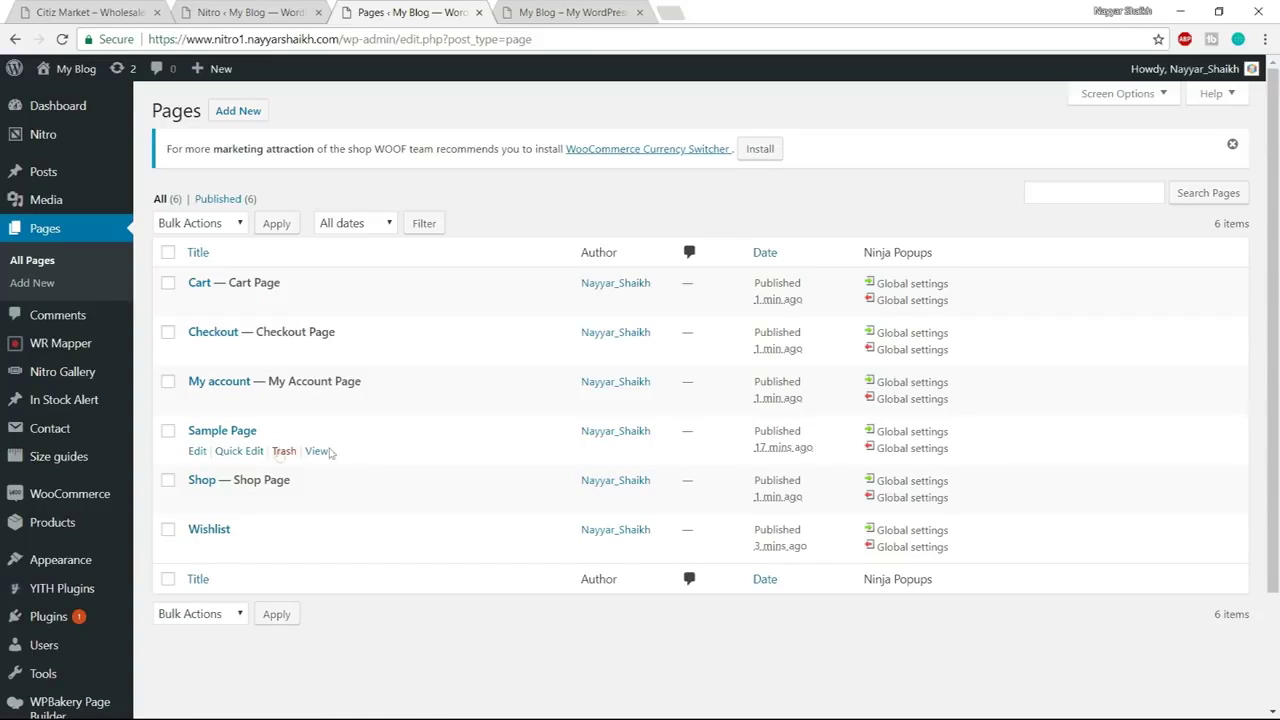
left_click(284, 451)
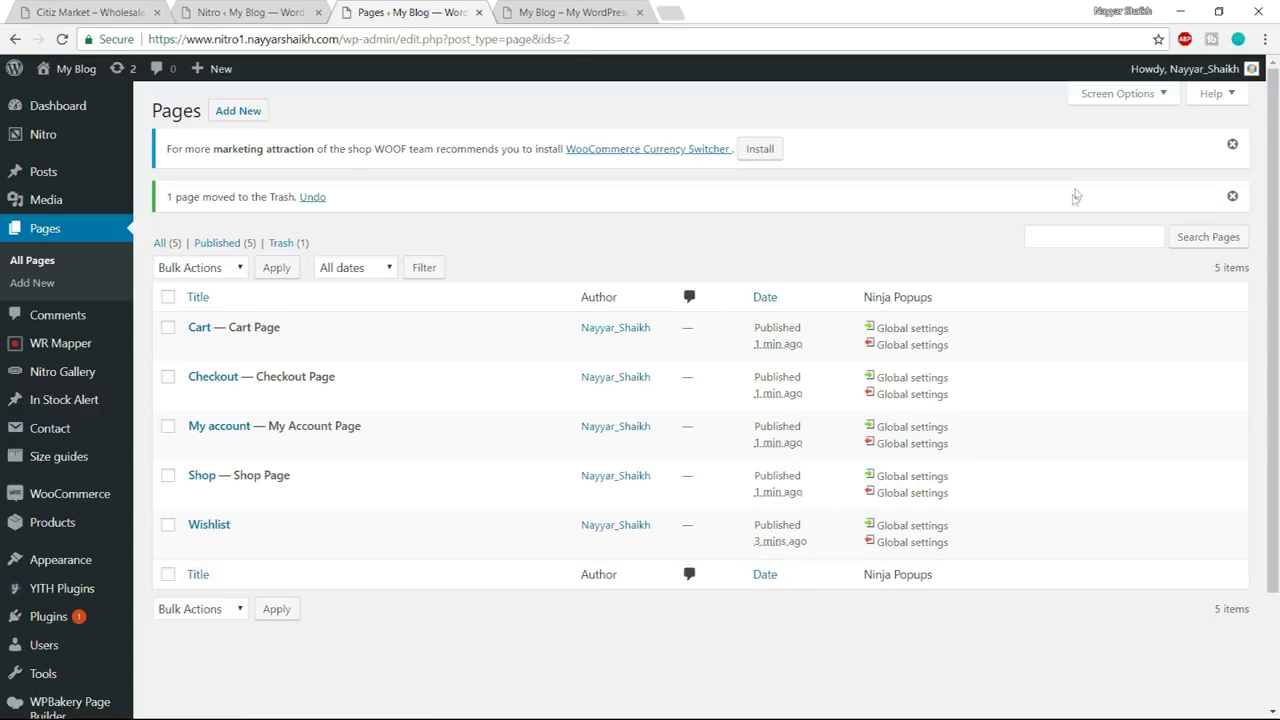
Open WooCommerce Settings from the admin sidebar
scroll(1066, 270, "down", 3)
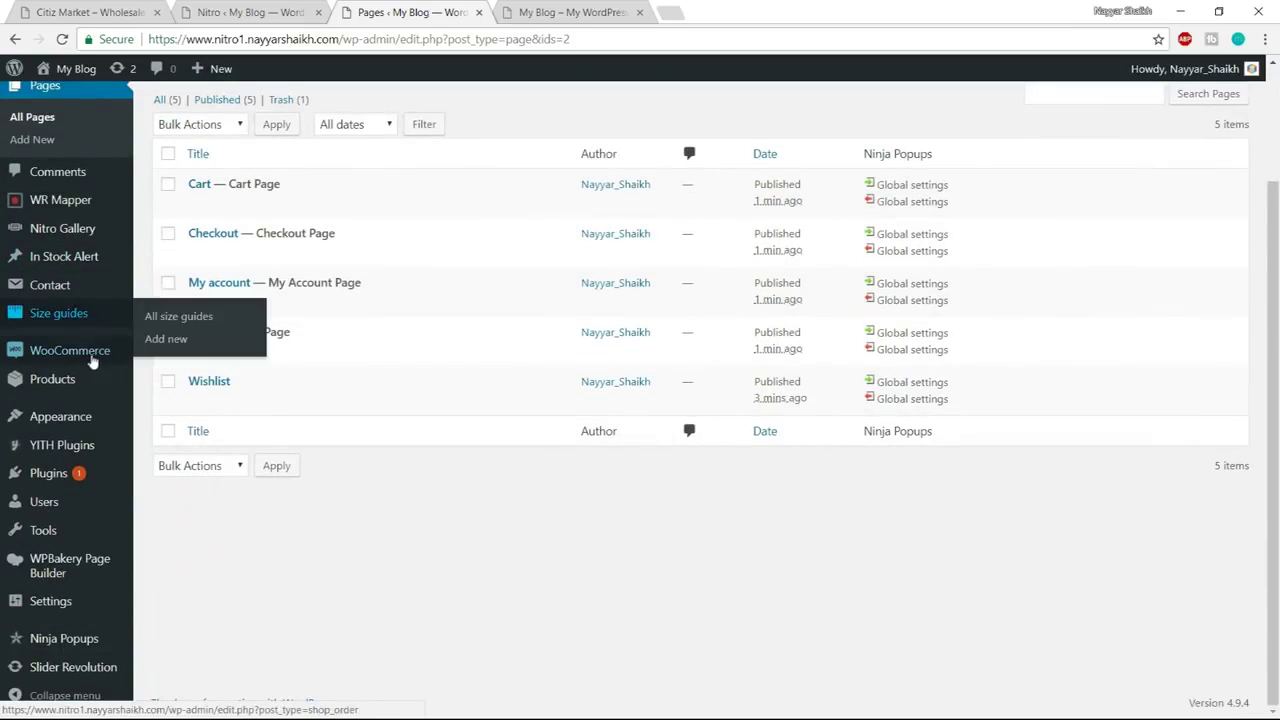
mouse_move(75, 365)
left_click(164, 422)
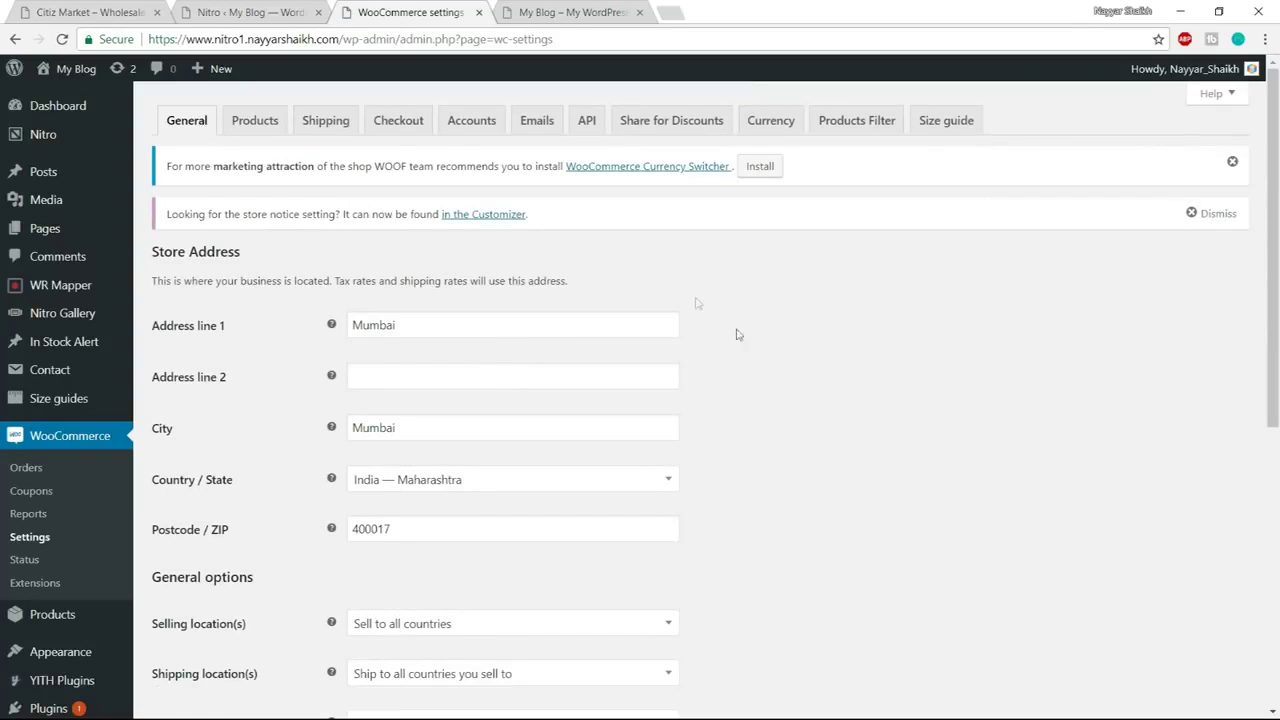
Switch Selling location(s) to 'Sell to specific countries' and add India
scroll(745, 345, "down", 2)
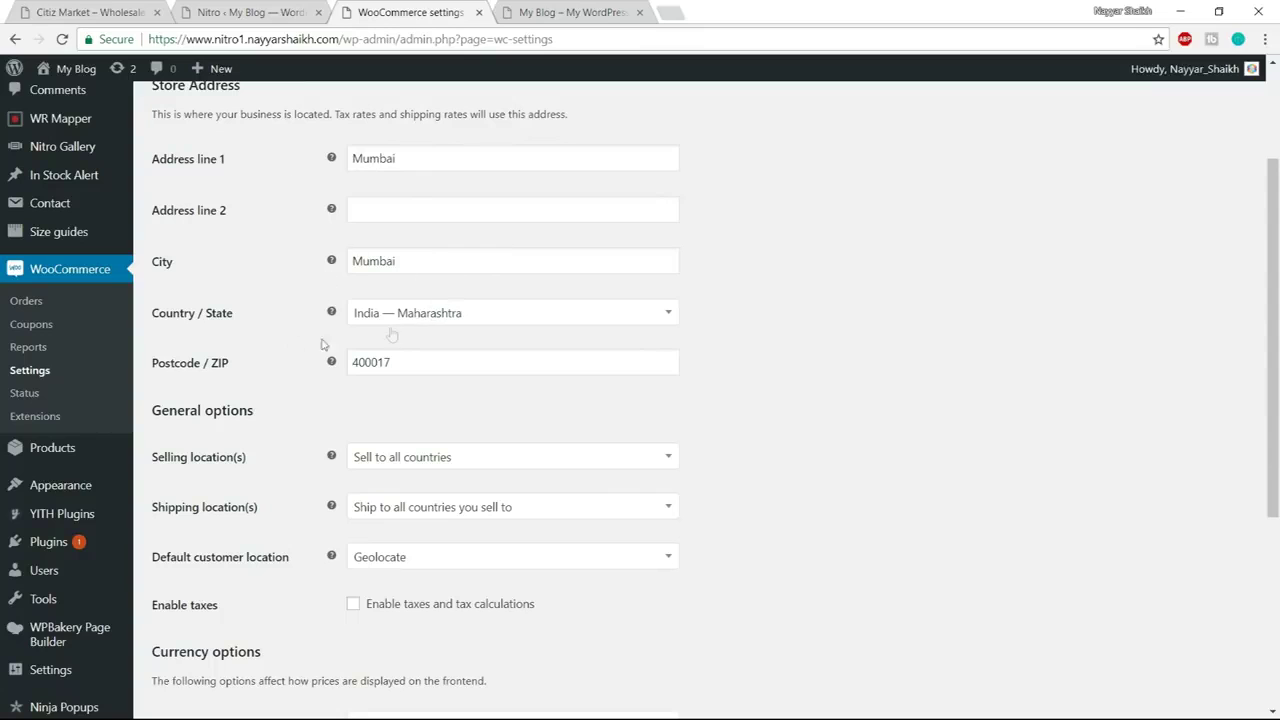
scroll(539, 372, "down", 2)
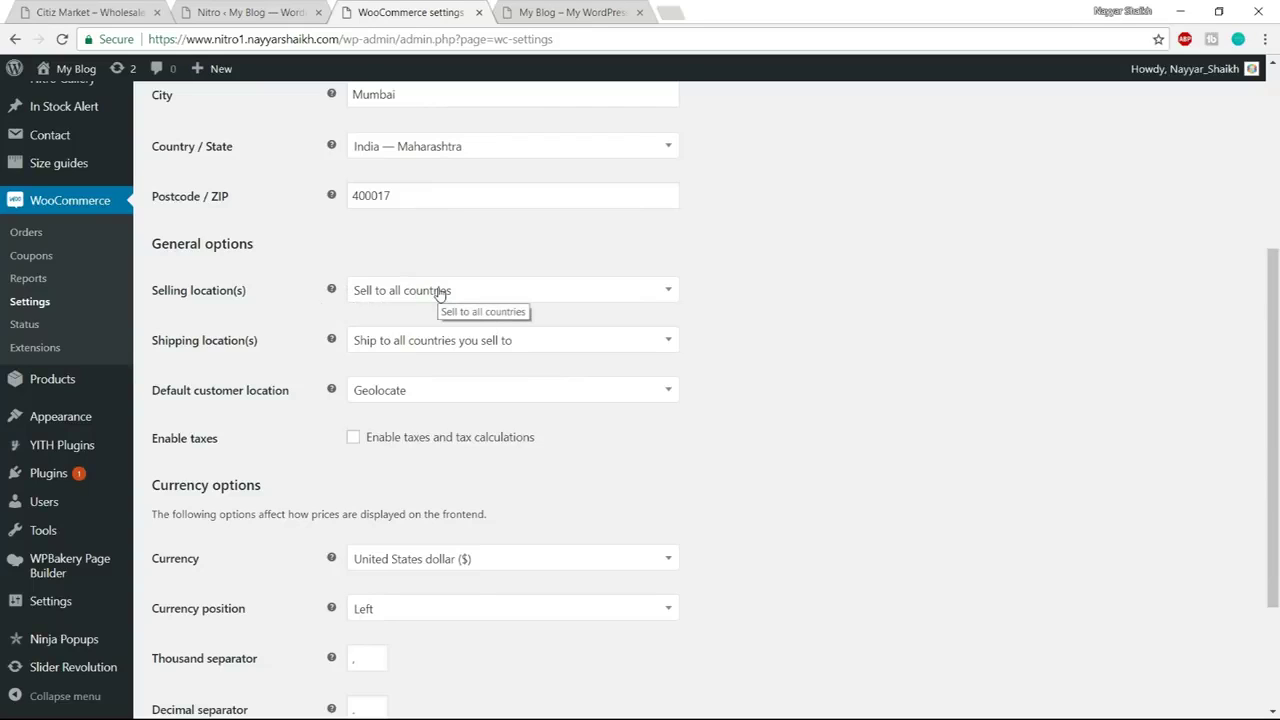
left_click(440, 293)
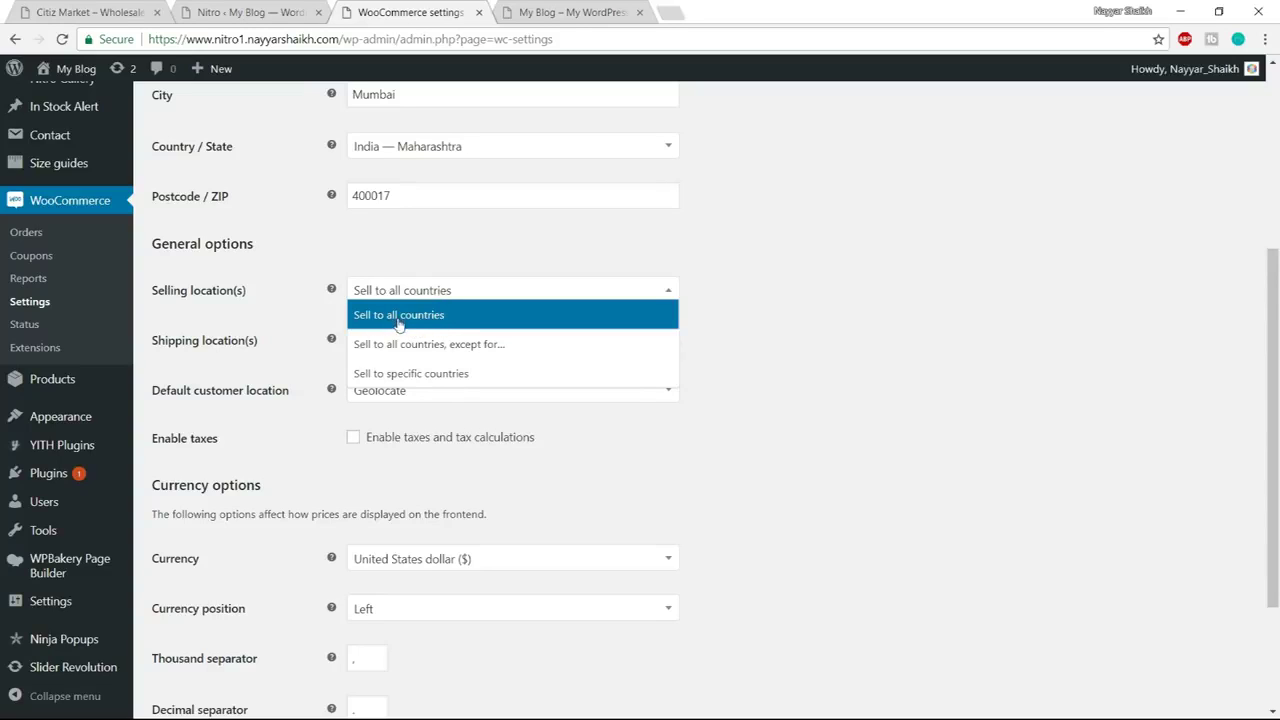
left_click(411, 325)
left_click(466, 289)
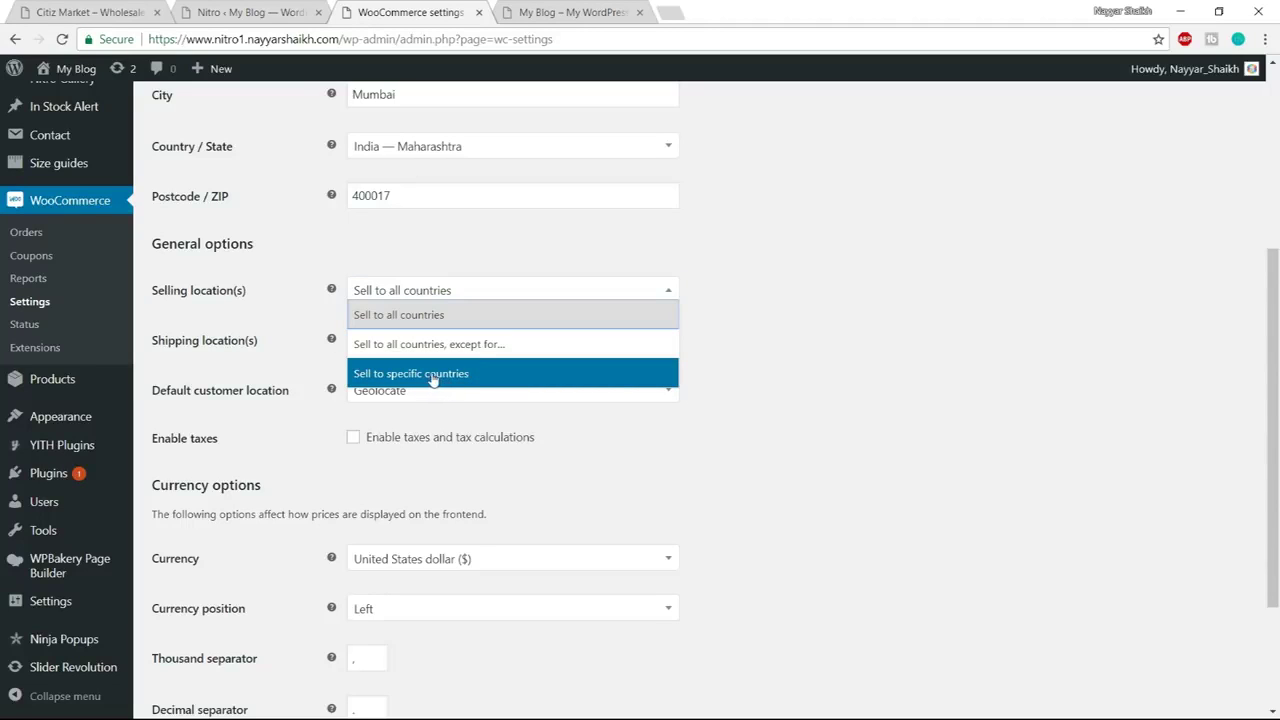
left_click(430, 378)
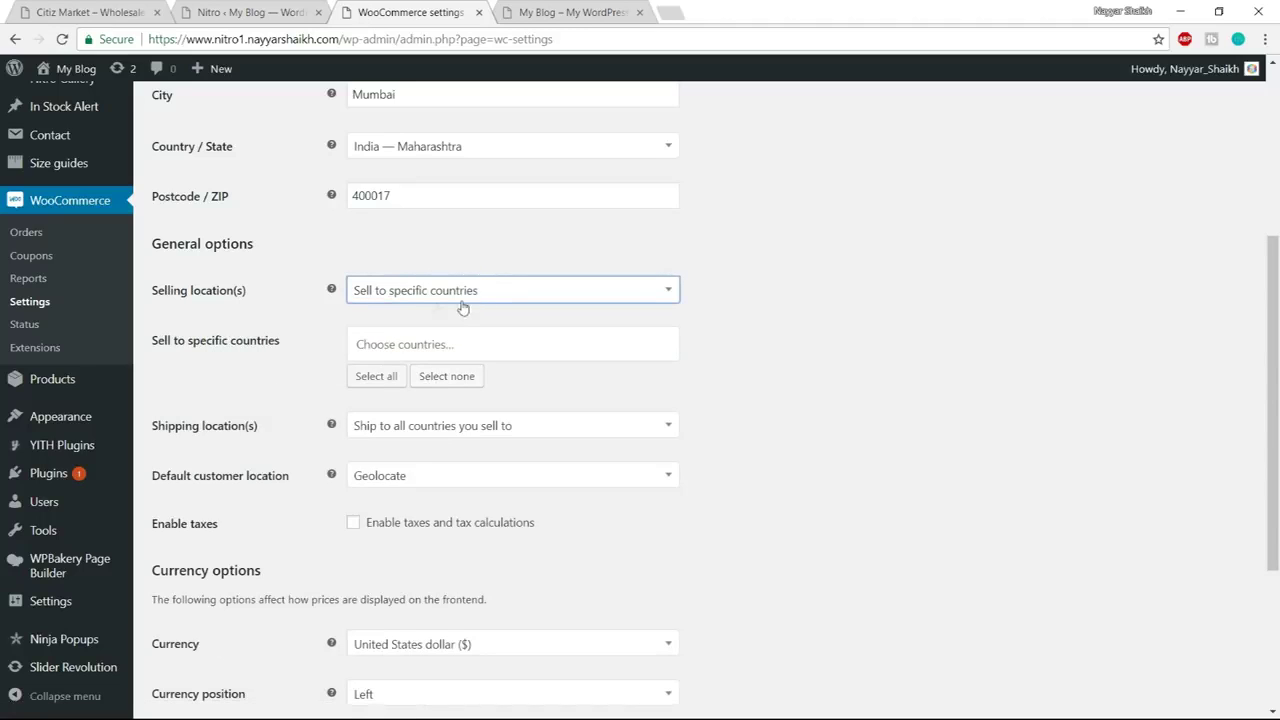
left_click(451, 343)
type("indi")
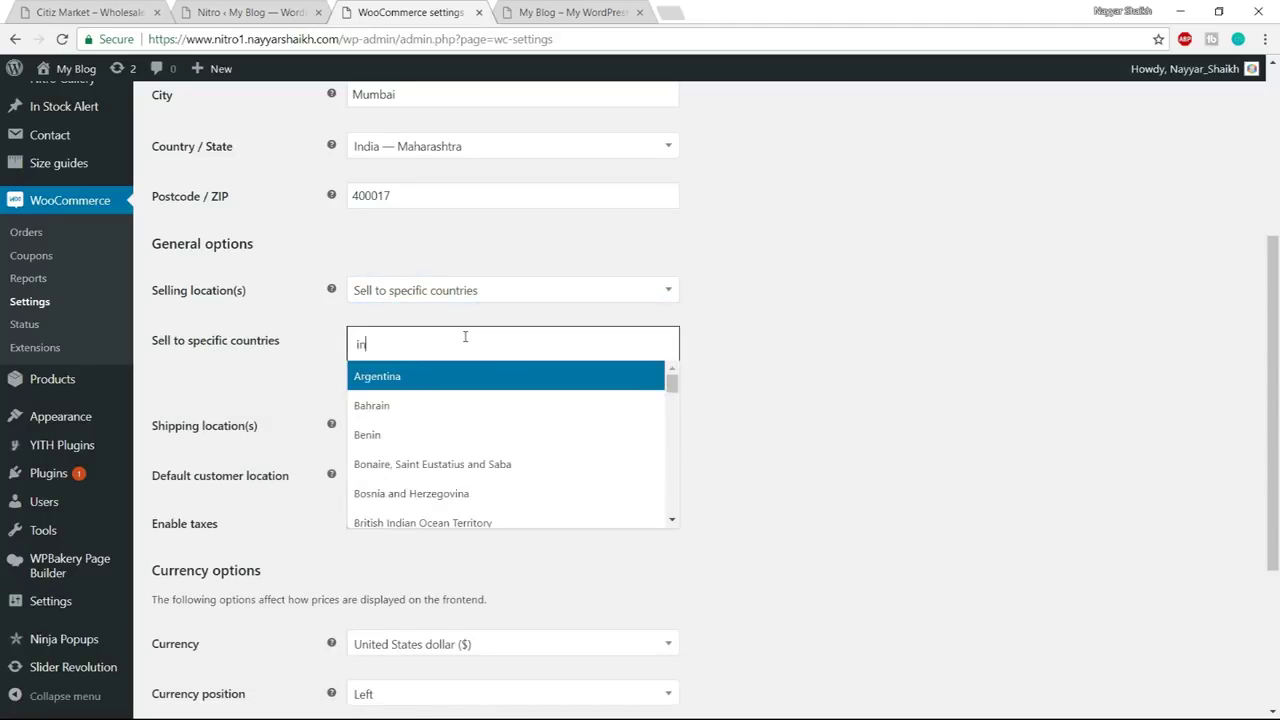
left_click(457, 408)
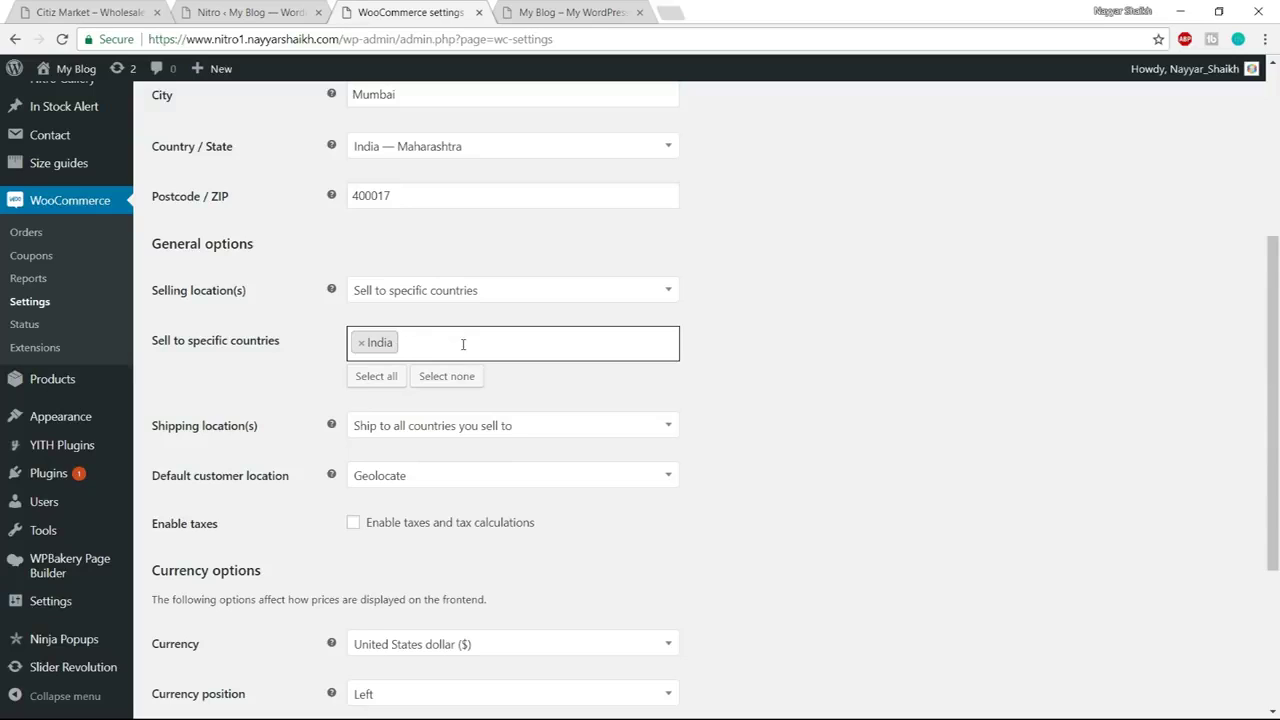
Add Pakistan and United Arab Emirates, then remove them so India is the only country
type("pakis")
key("Return")
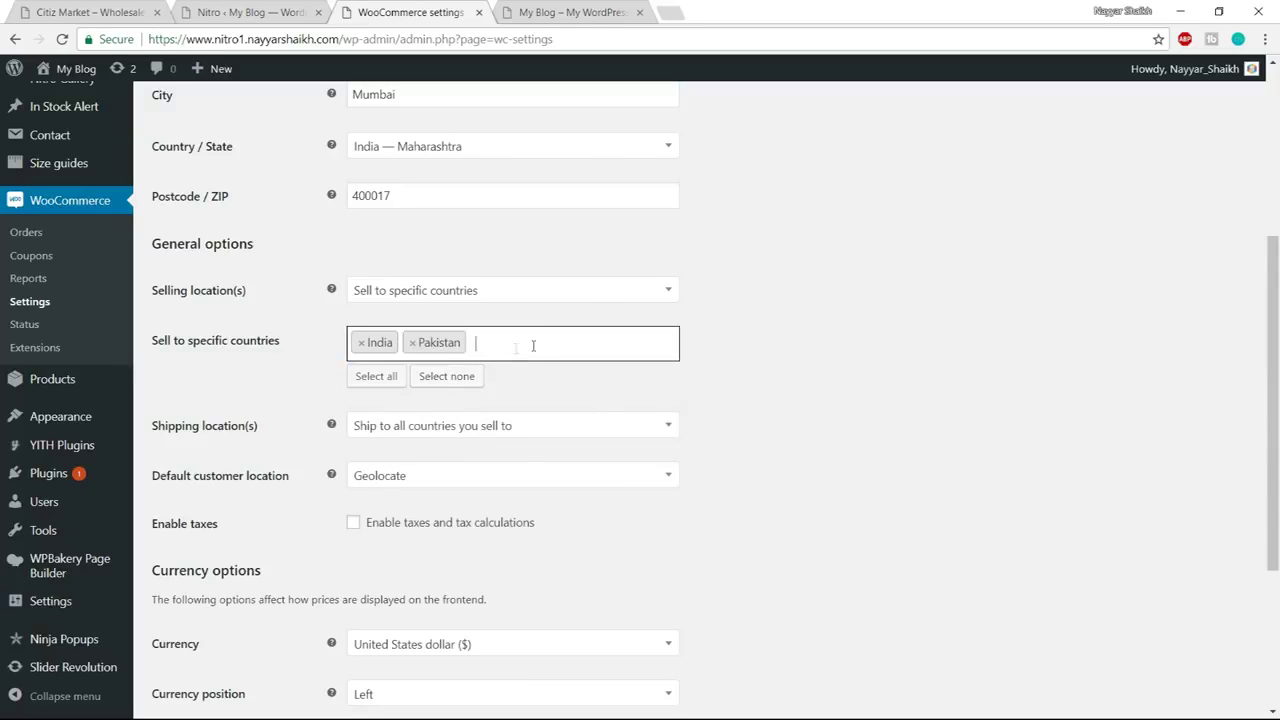
type("duabi")
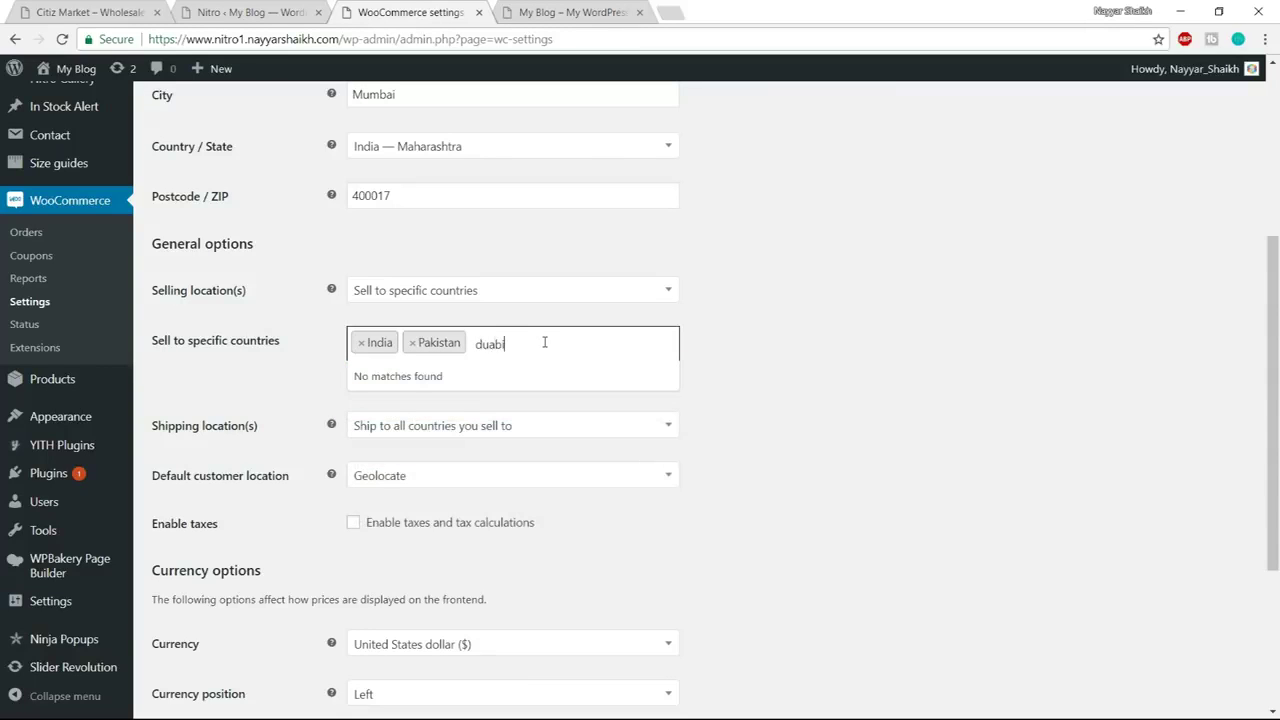
key("BackSpace")
type("bai")
key("BackSpace")
key("BackSpace")
key("BackSpace")
key("BackSpace")
key("BackSpace")
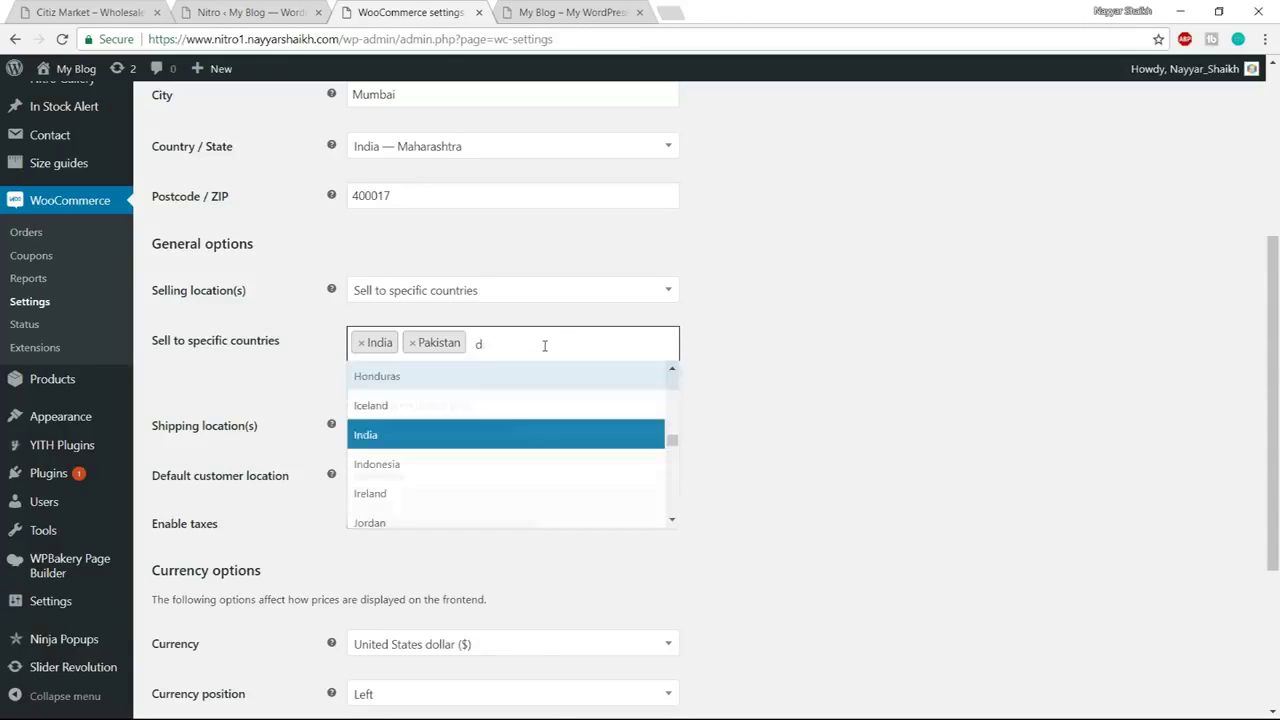
type("uni")
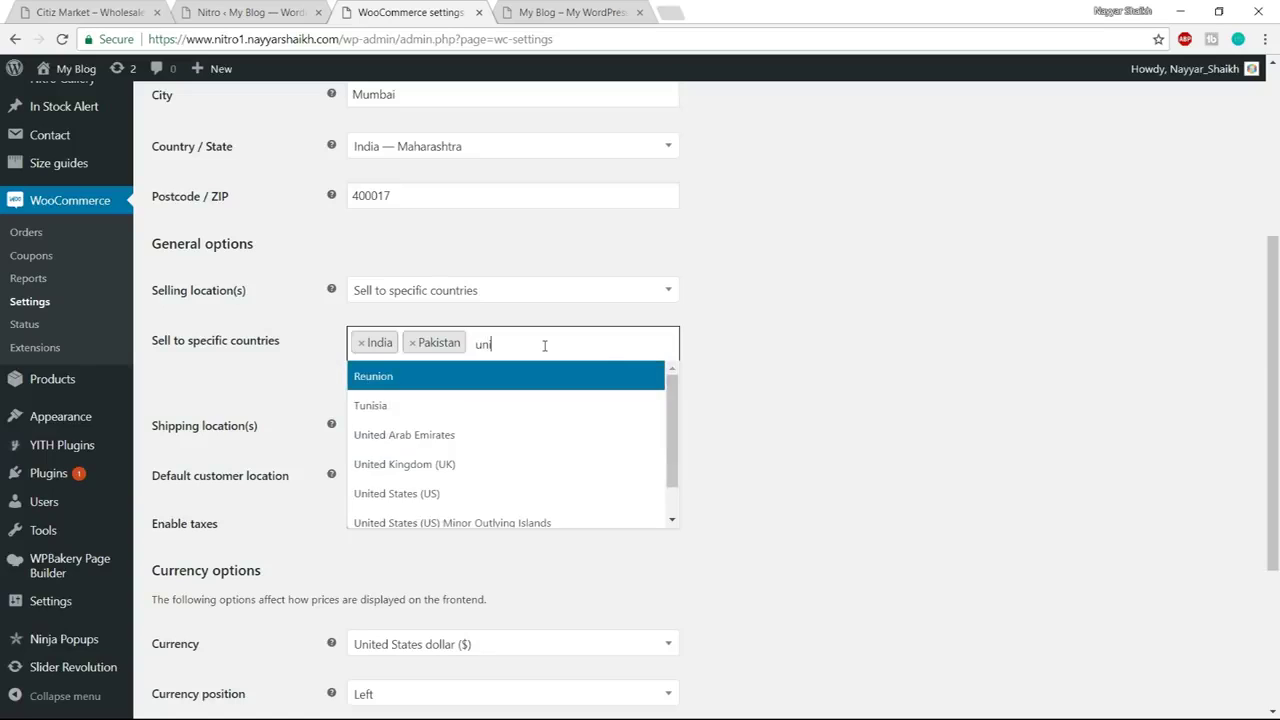
type("ted")
key("Return")
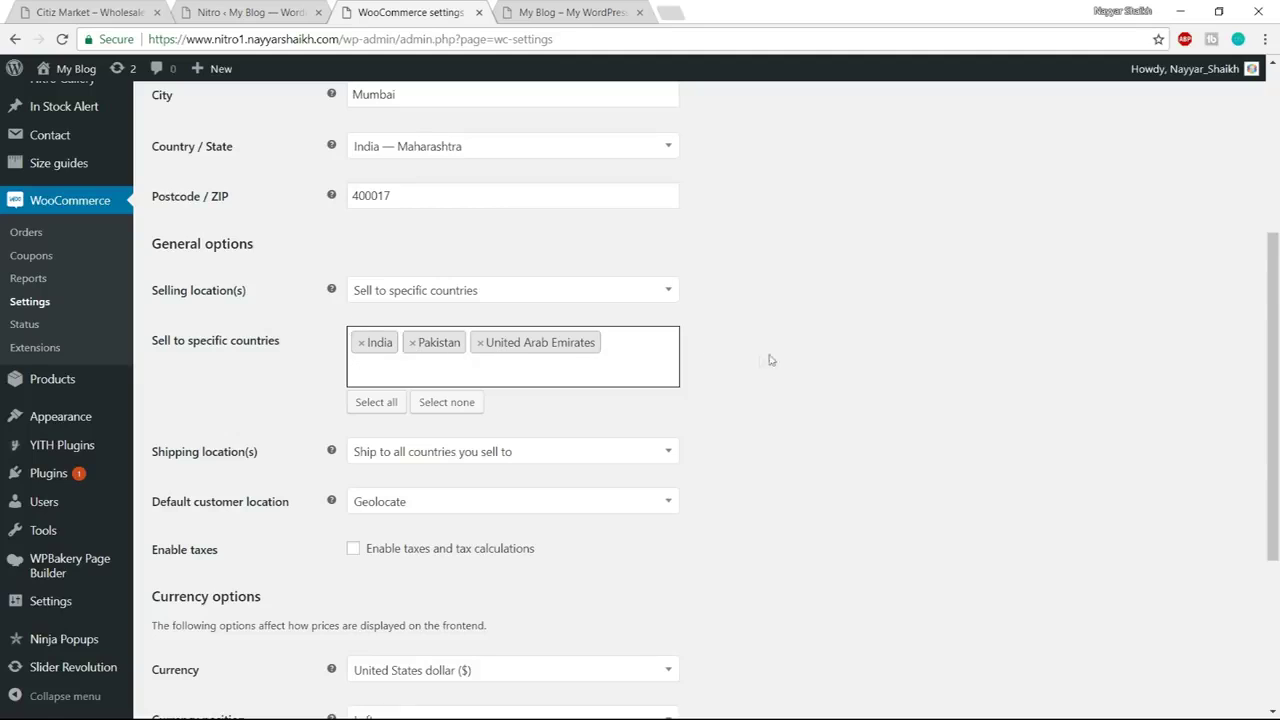
left_click(412, 342)
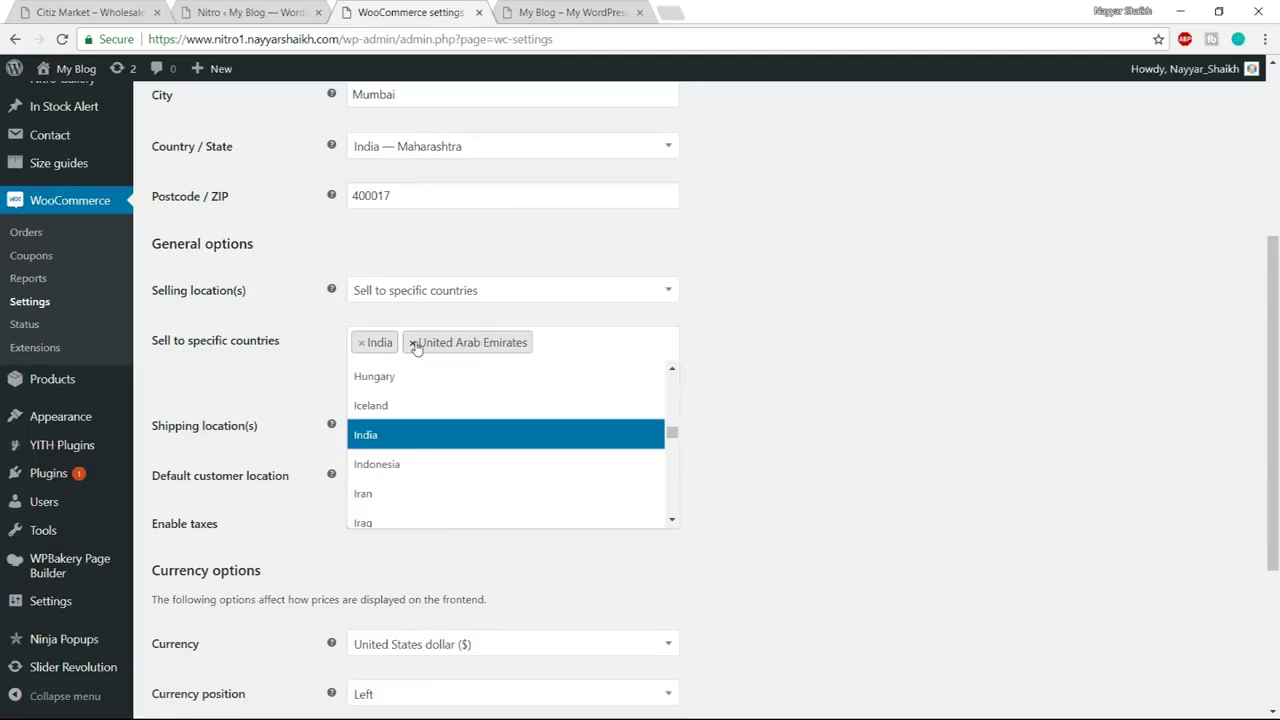
left_click(412, 342)
left_click(753, 354)
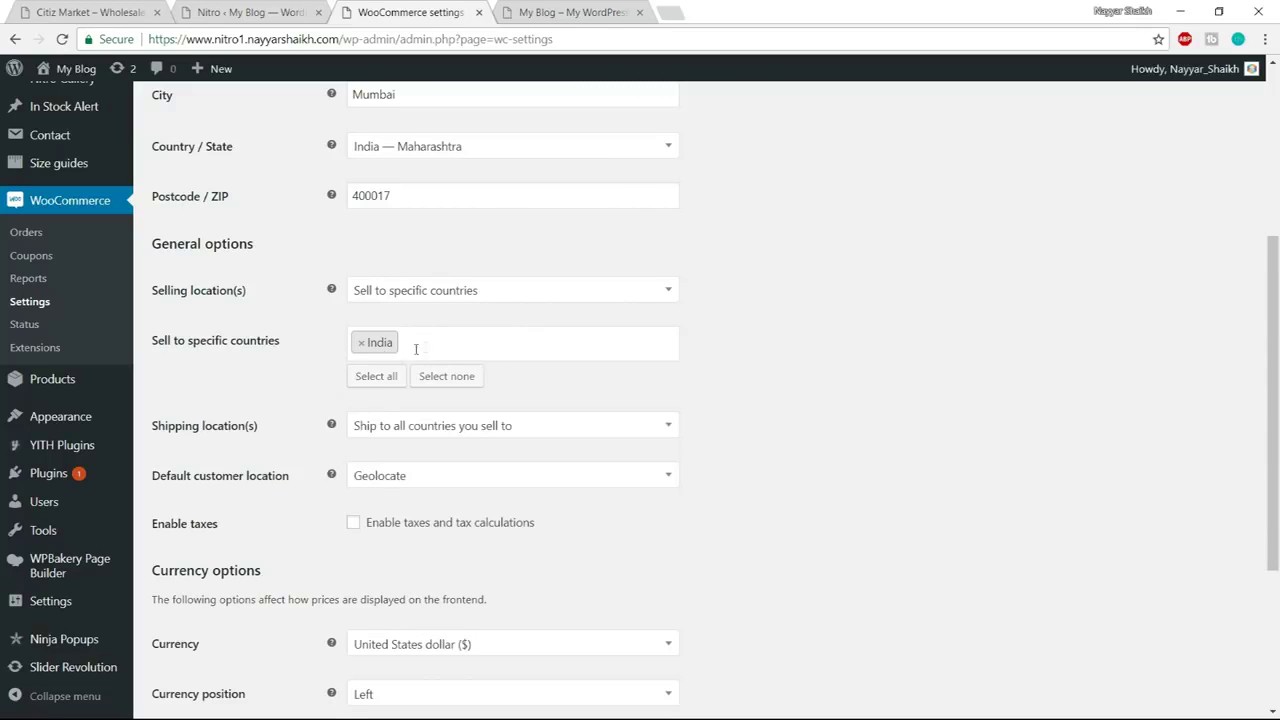
scroll(840, 355, "down", 3)
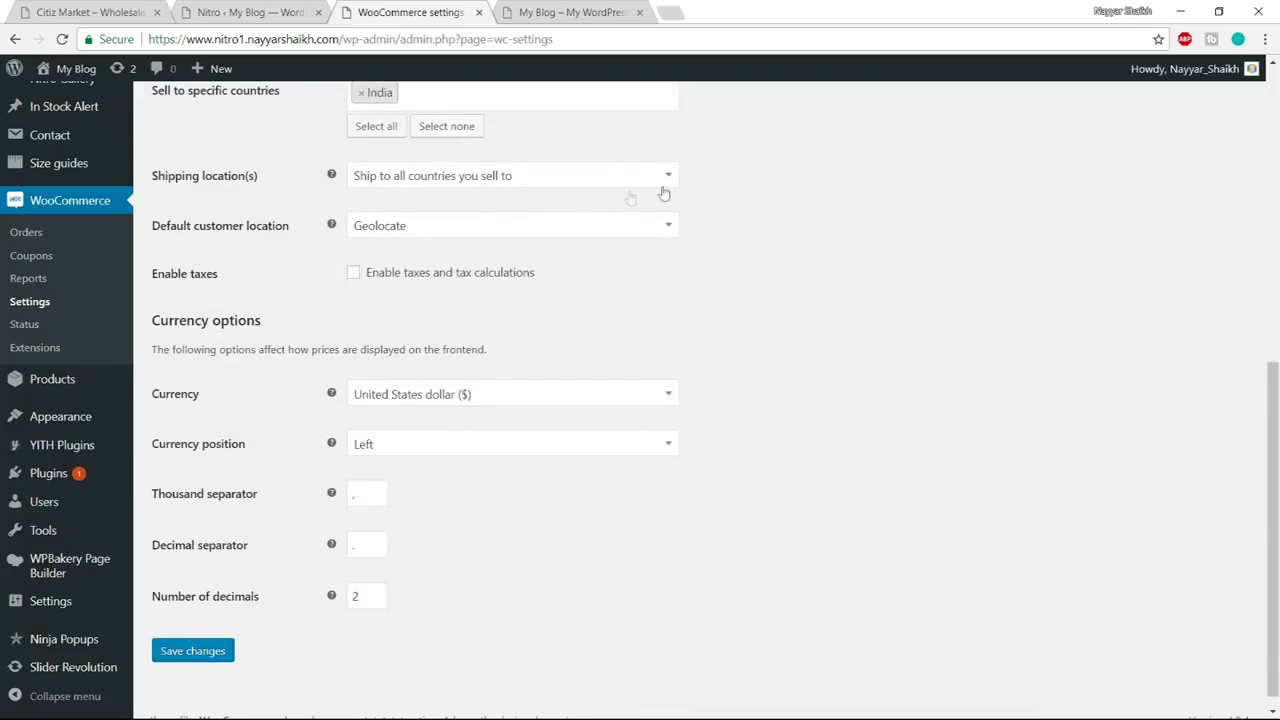
Keep shipping to all selling countries and enable taxes and tax calculations
left_click(455, 185)
left_click(432, 202)
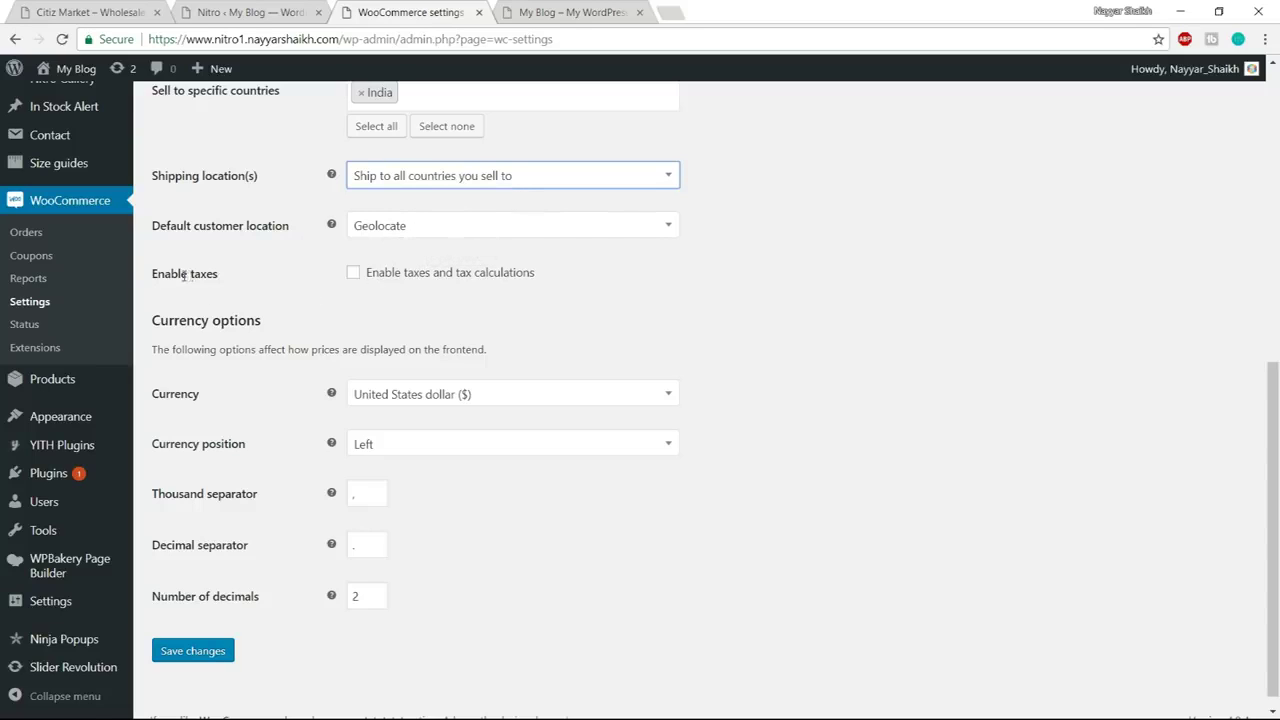
left_click(352, 276)
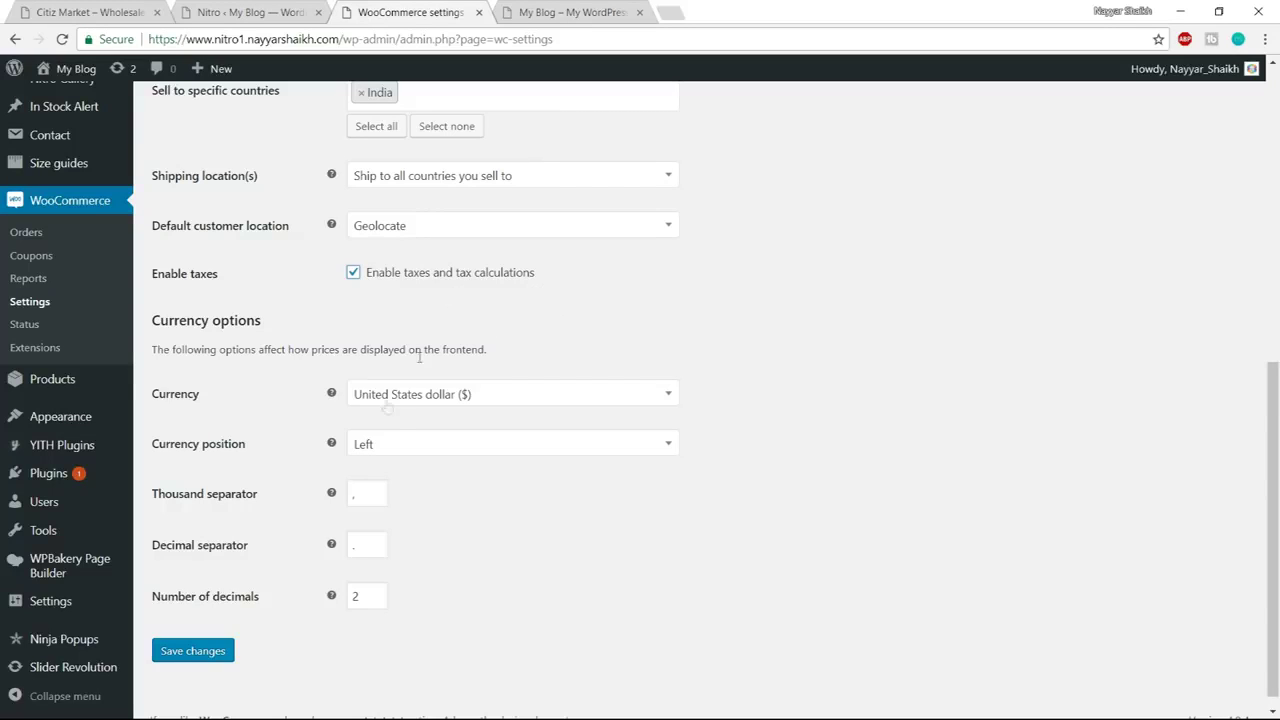
Keep United States dollar as currency with default separators and save the general settings
left_click(452, 395)
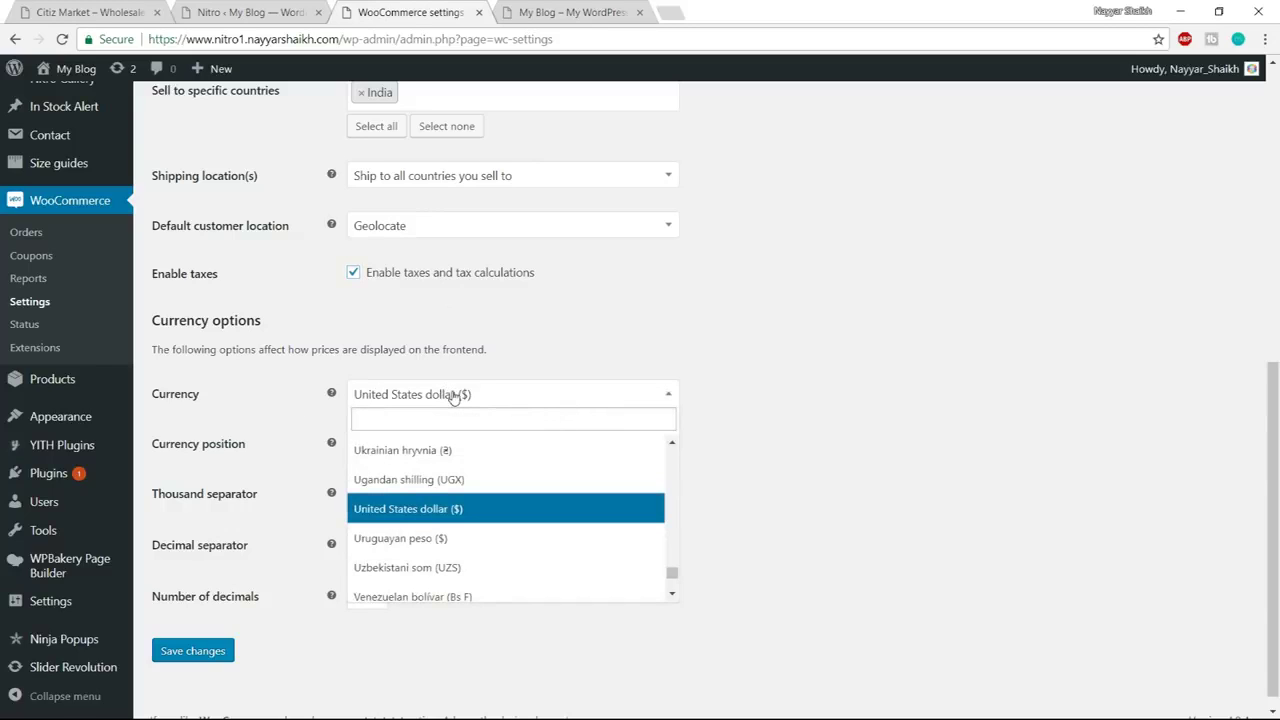
left_click(452, 395)
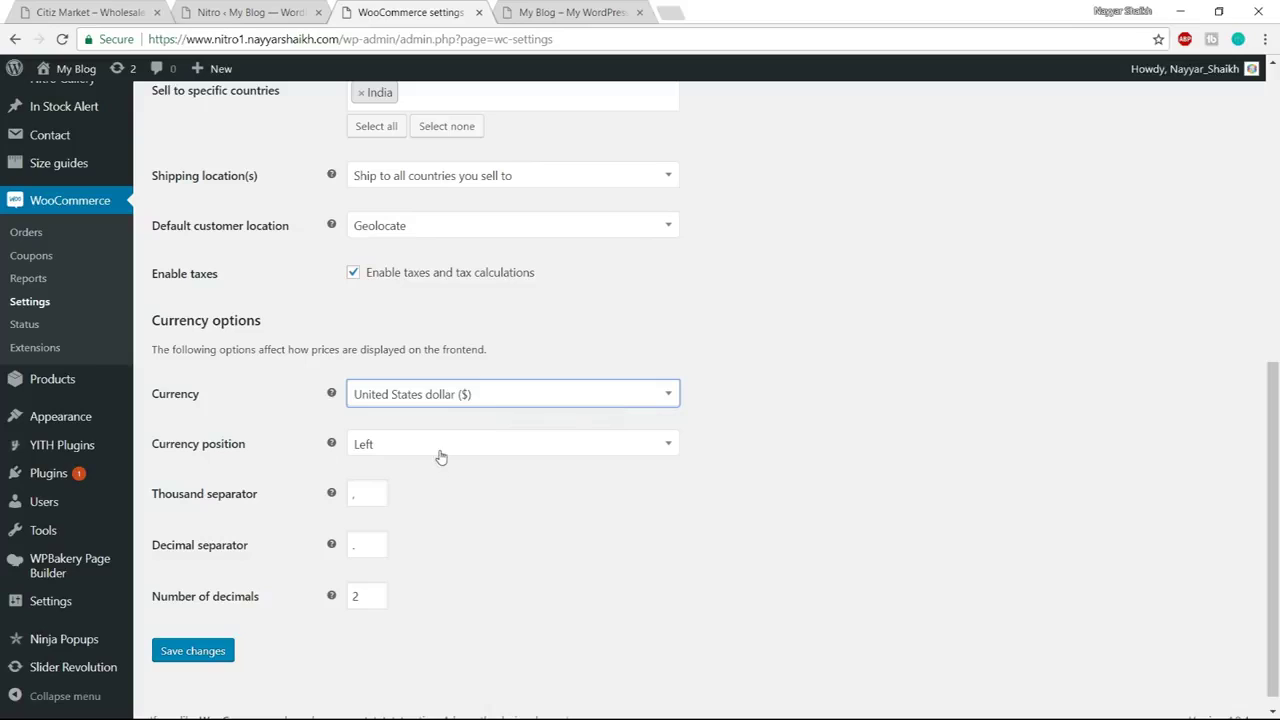
double_click(368, 503)
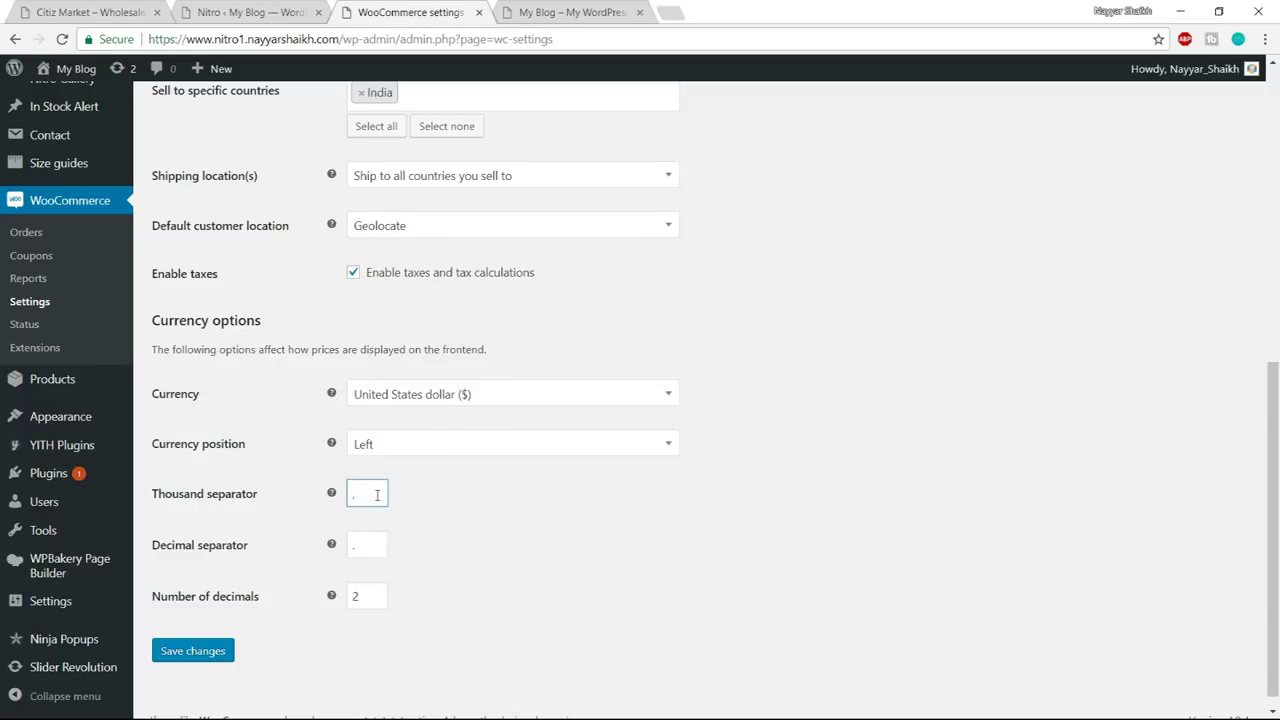
left_click(411, 503)
double_click(366, 550)
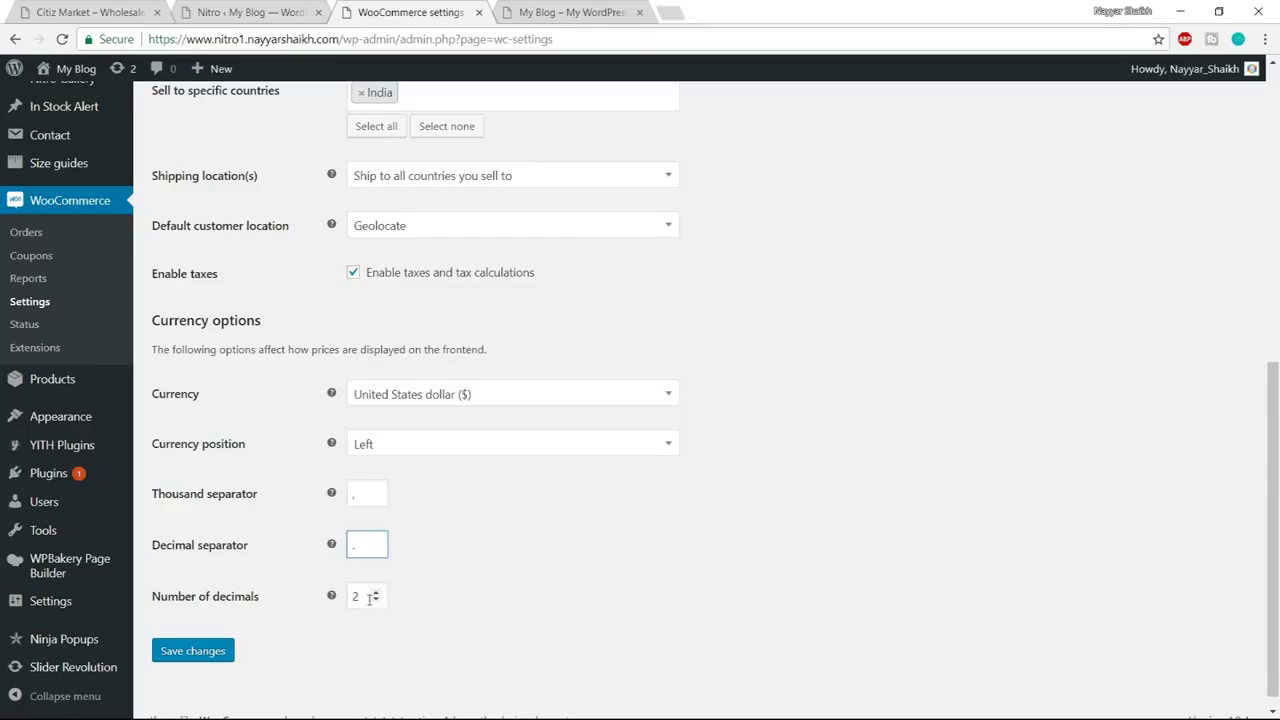
left_click(200, 652)
scroll(838, 497, "down", 5)
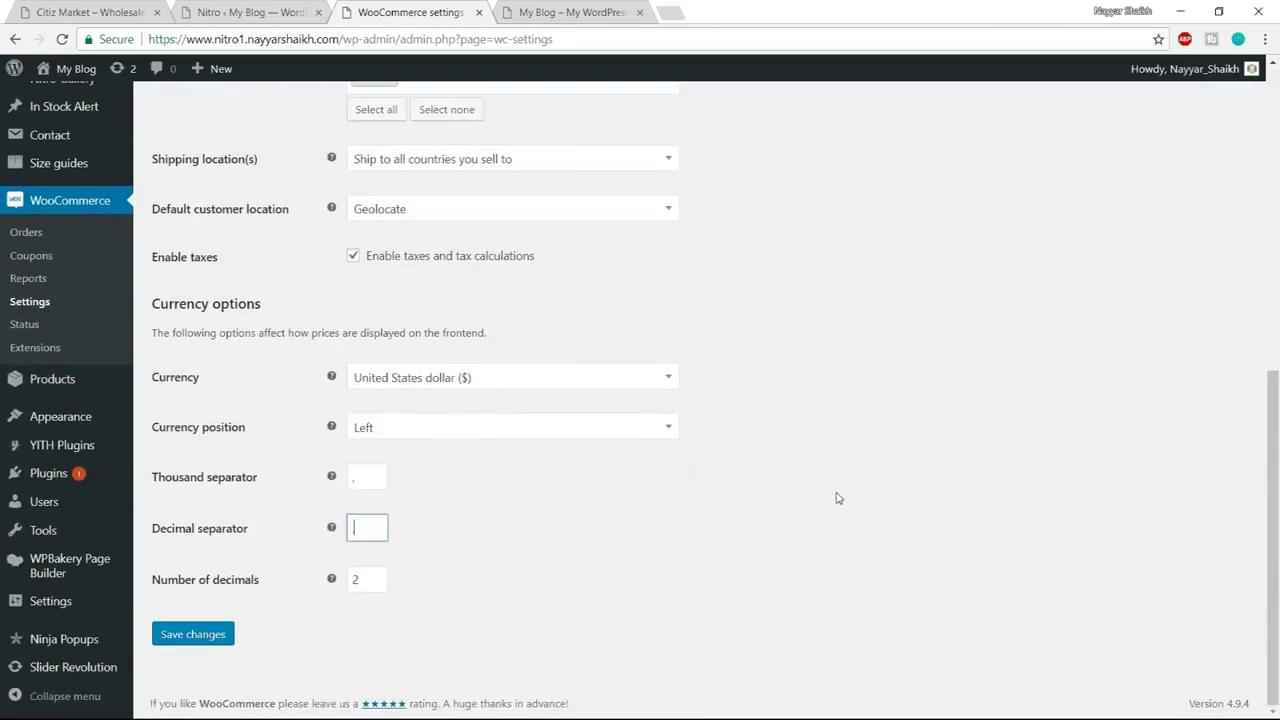
left_click(185, 645)
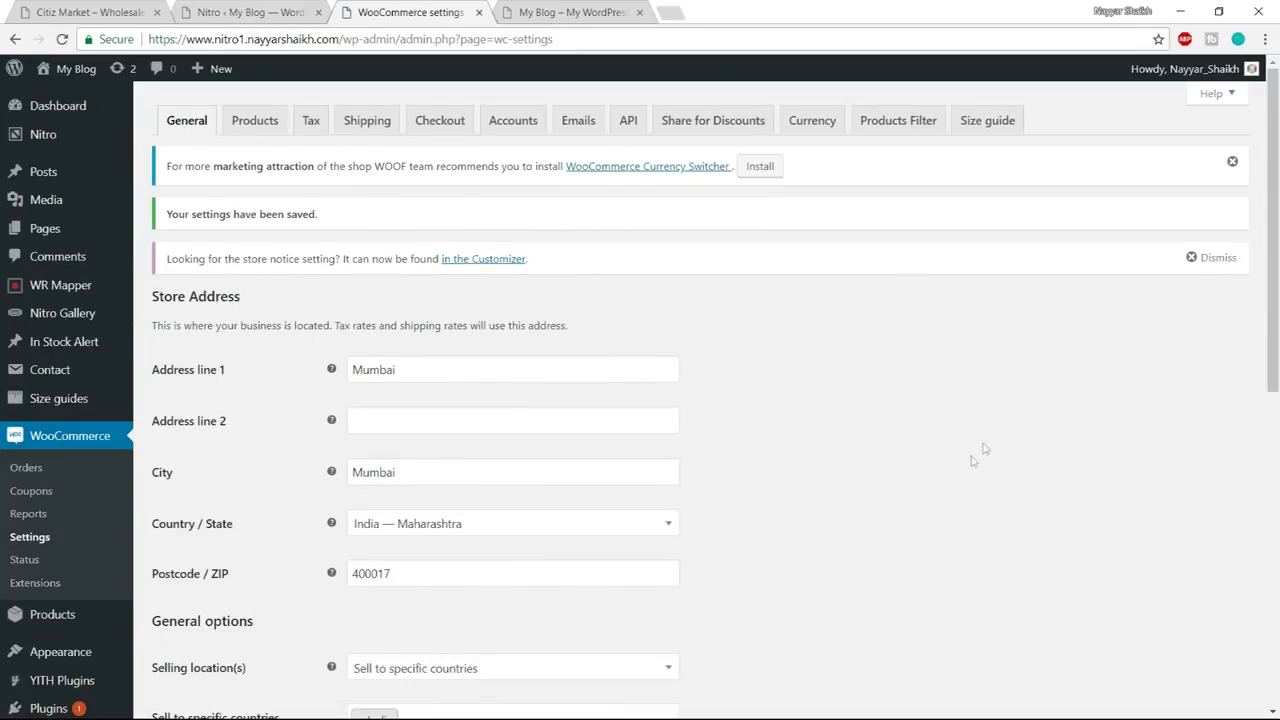
Open the Products settings tab and review the shop page, measurement and review options
left_click(255, 120)
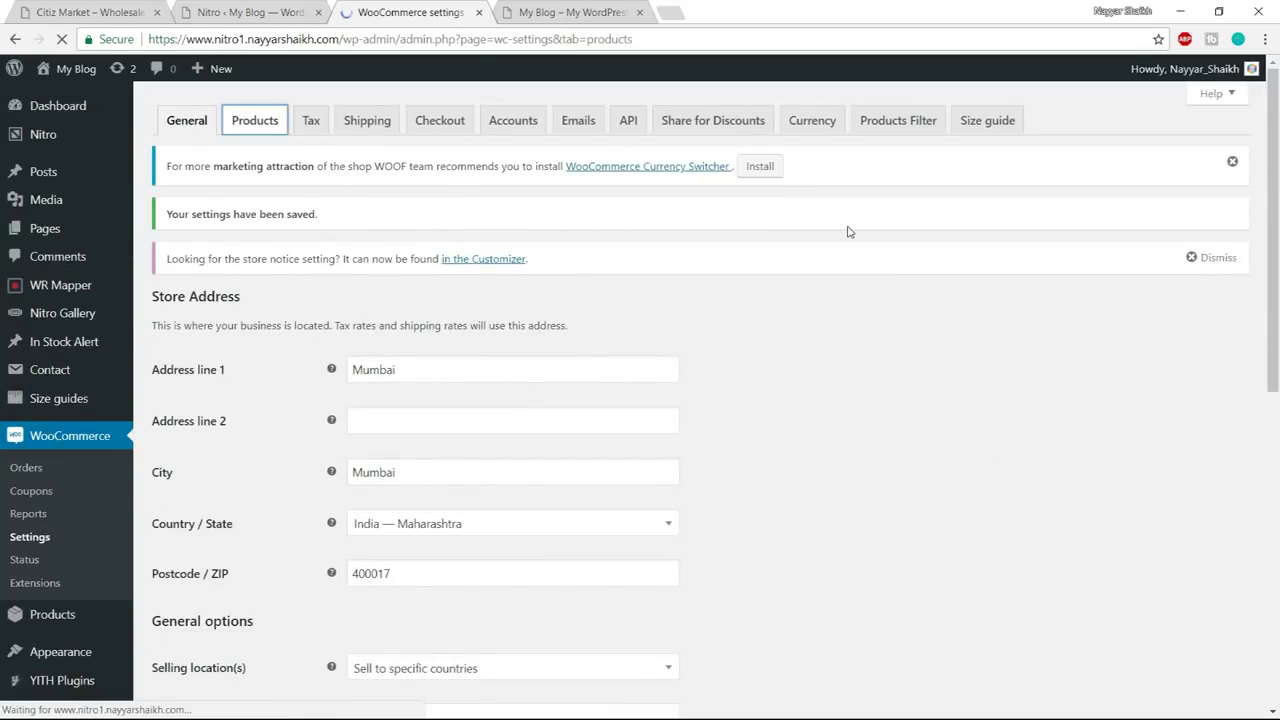
scroll(934, 271, "down", 1)
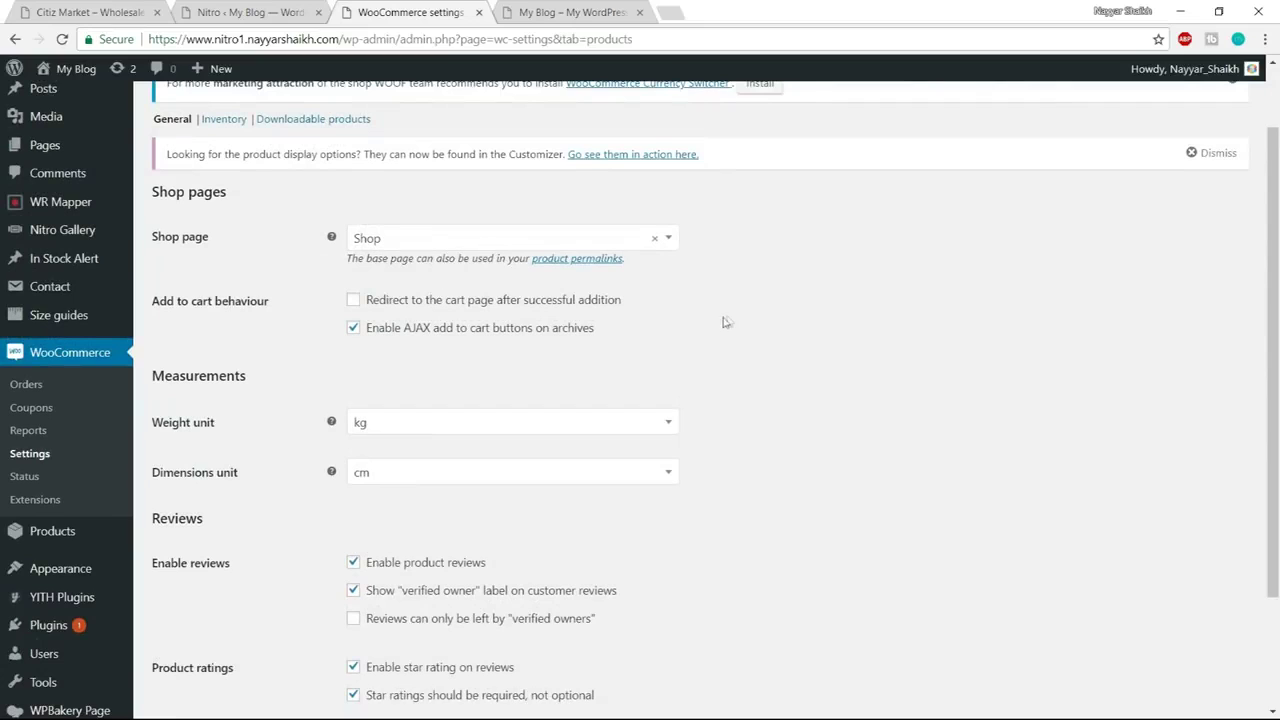
left_click_drag(157, 307, 306, 311)
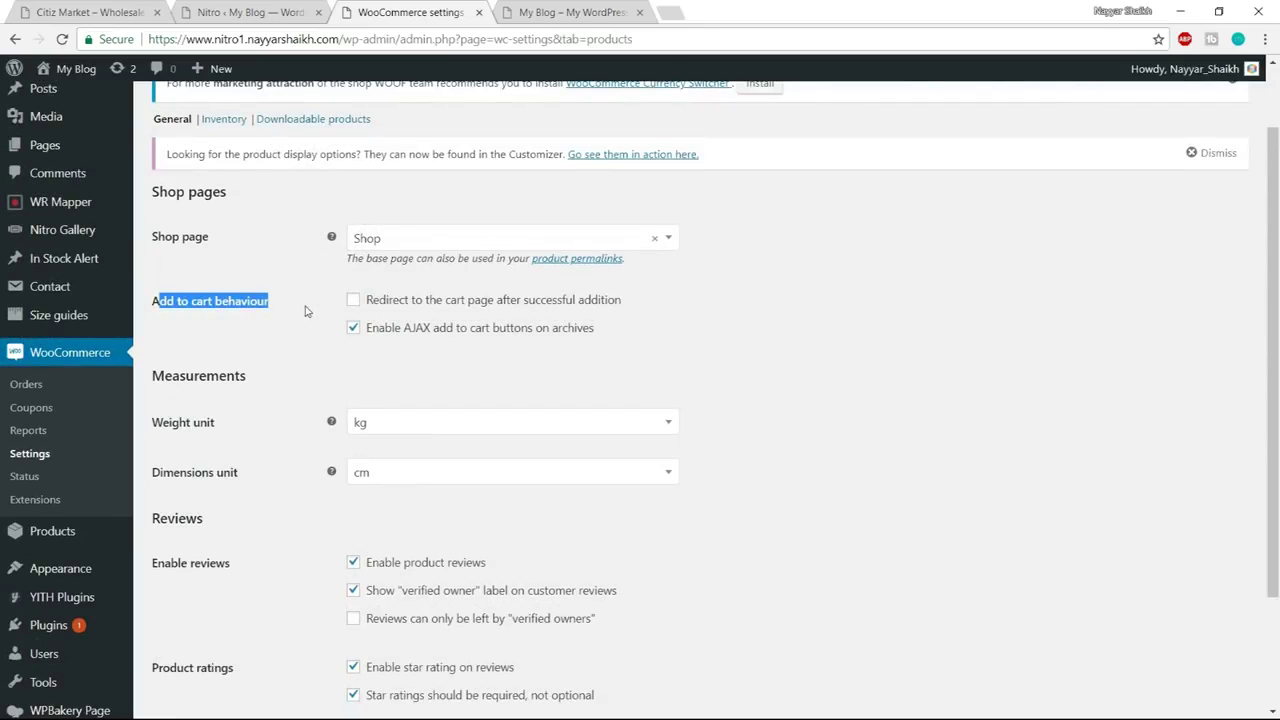
left_click(306, 311)
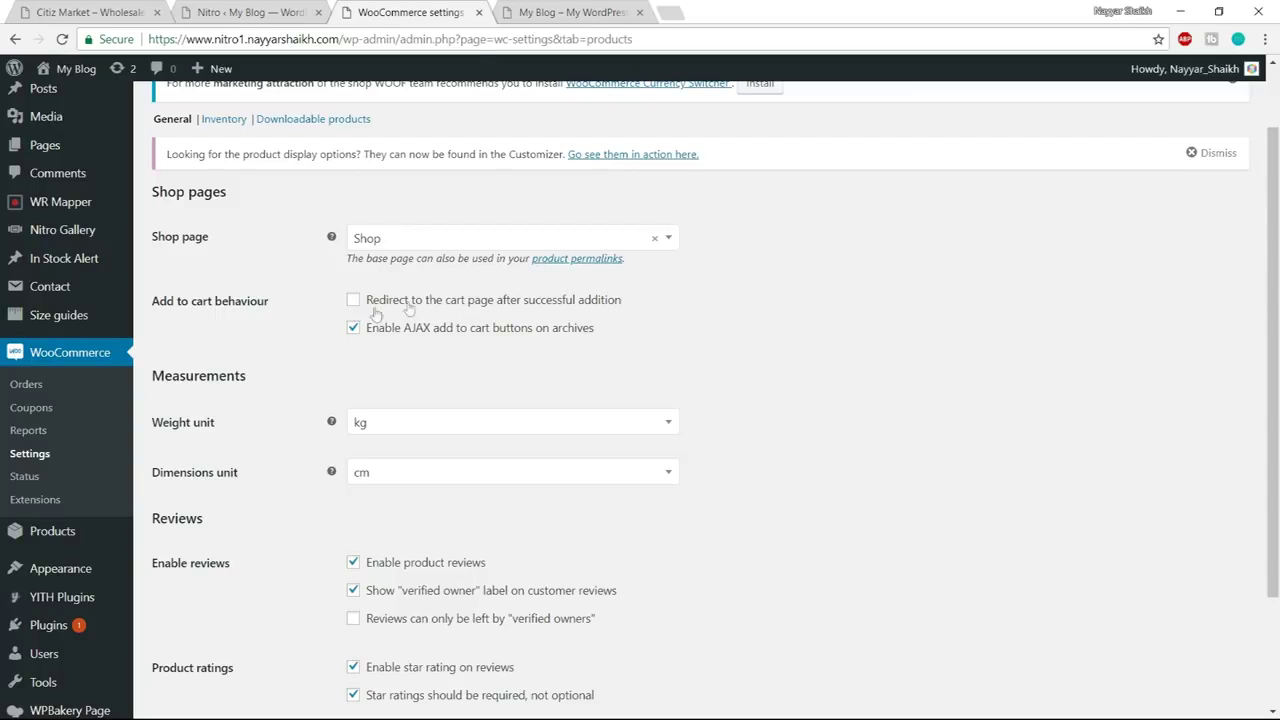
scroll(826, 311, "down", 2)
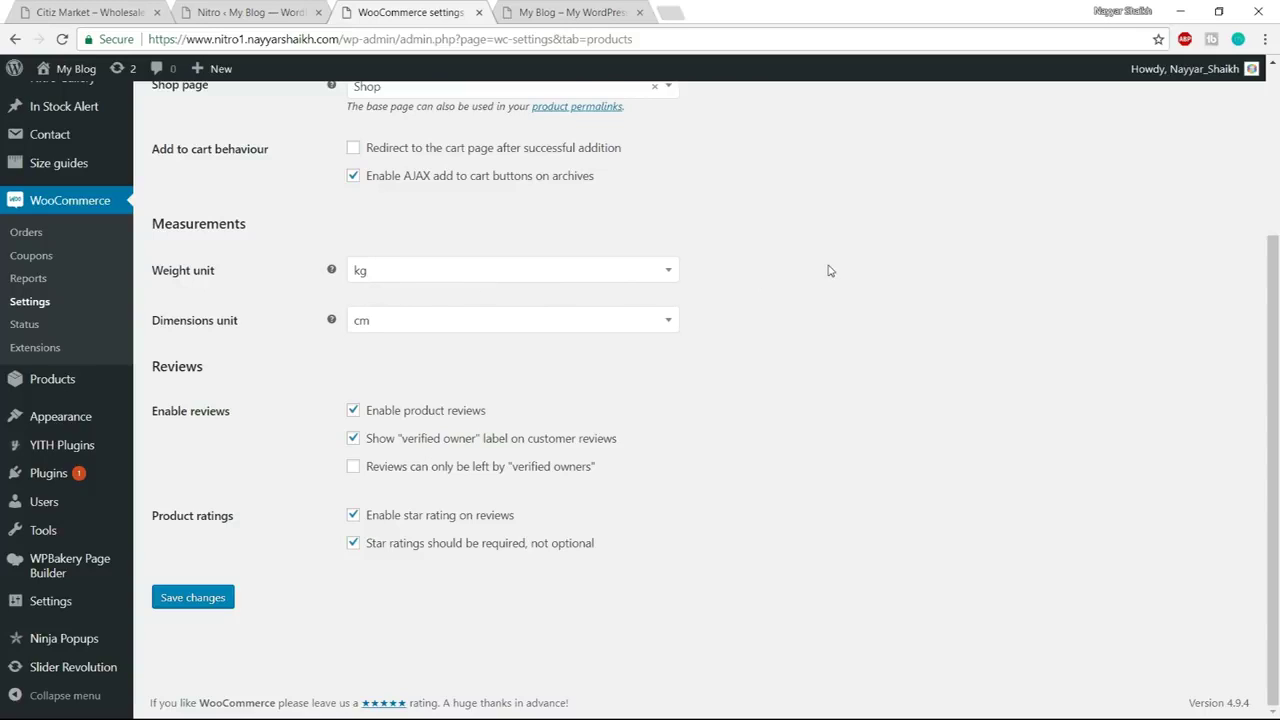
Set the weight unit to g and keep the dimensions unit as cm
left_click(560, 271)
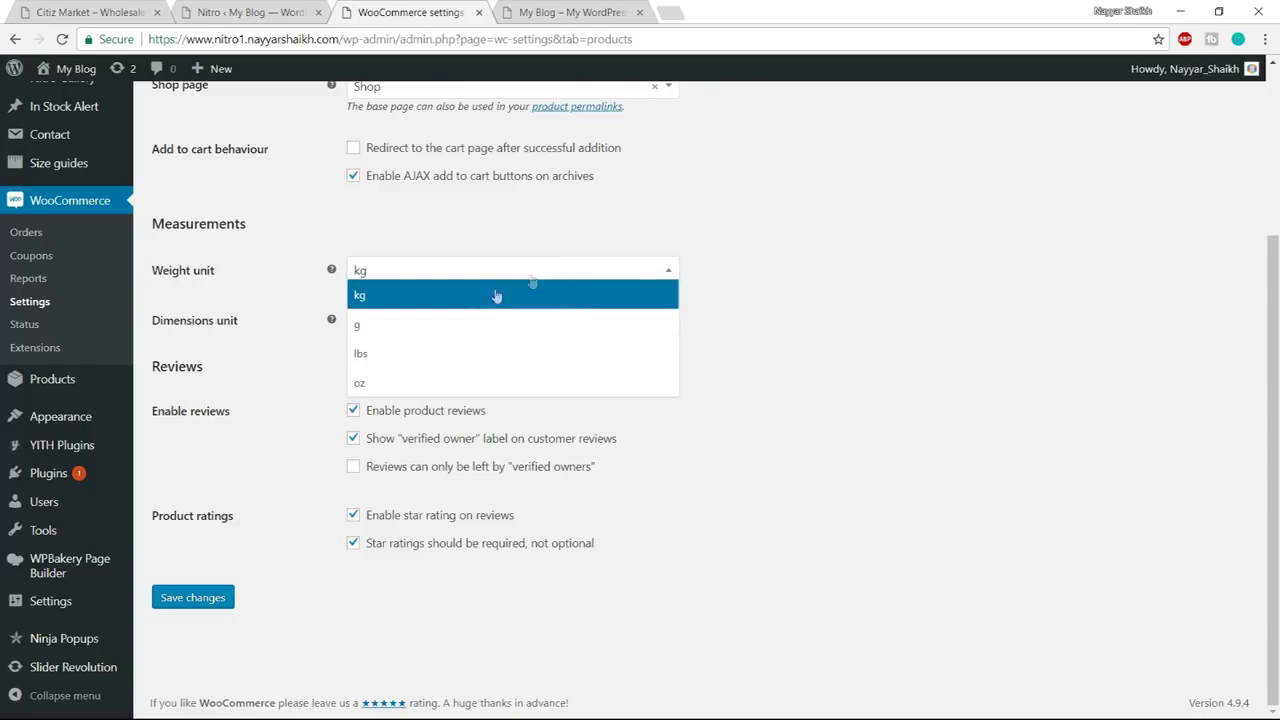
left_click(435, 327)
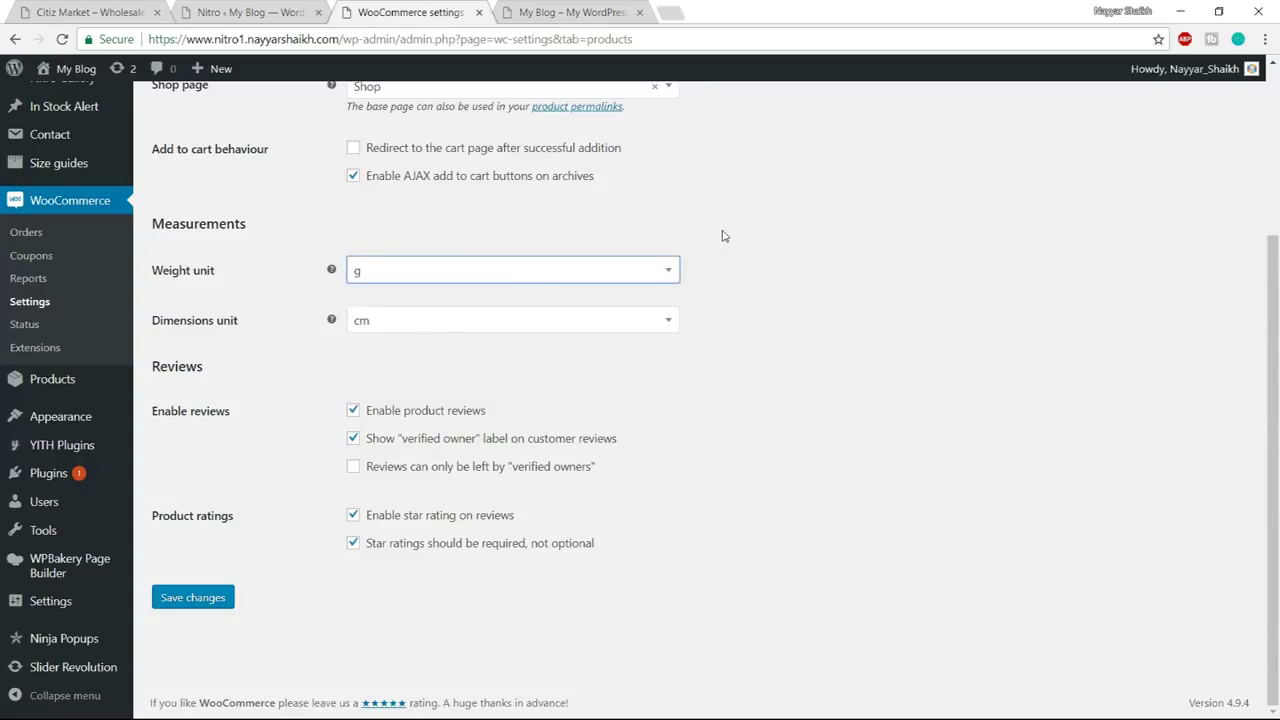
left_click(400, 329)
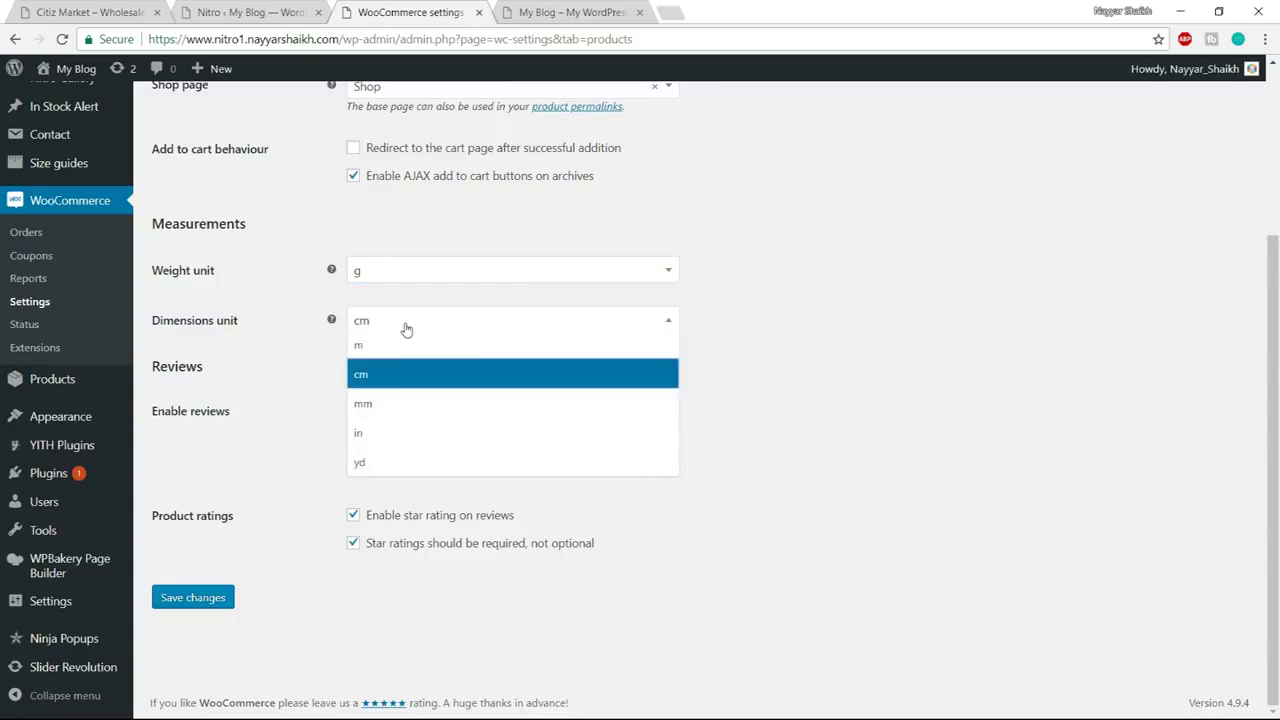
left_click(420, 384)
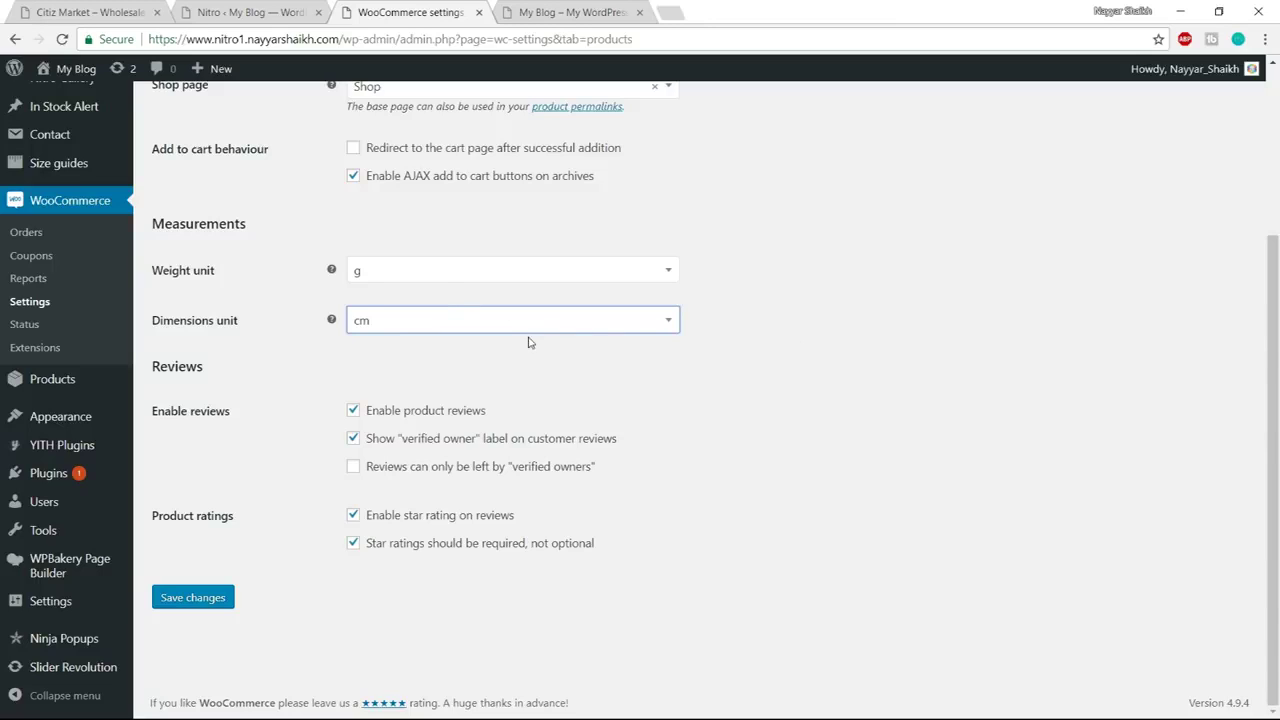
left_click(437, 280)
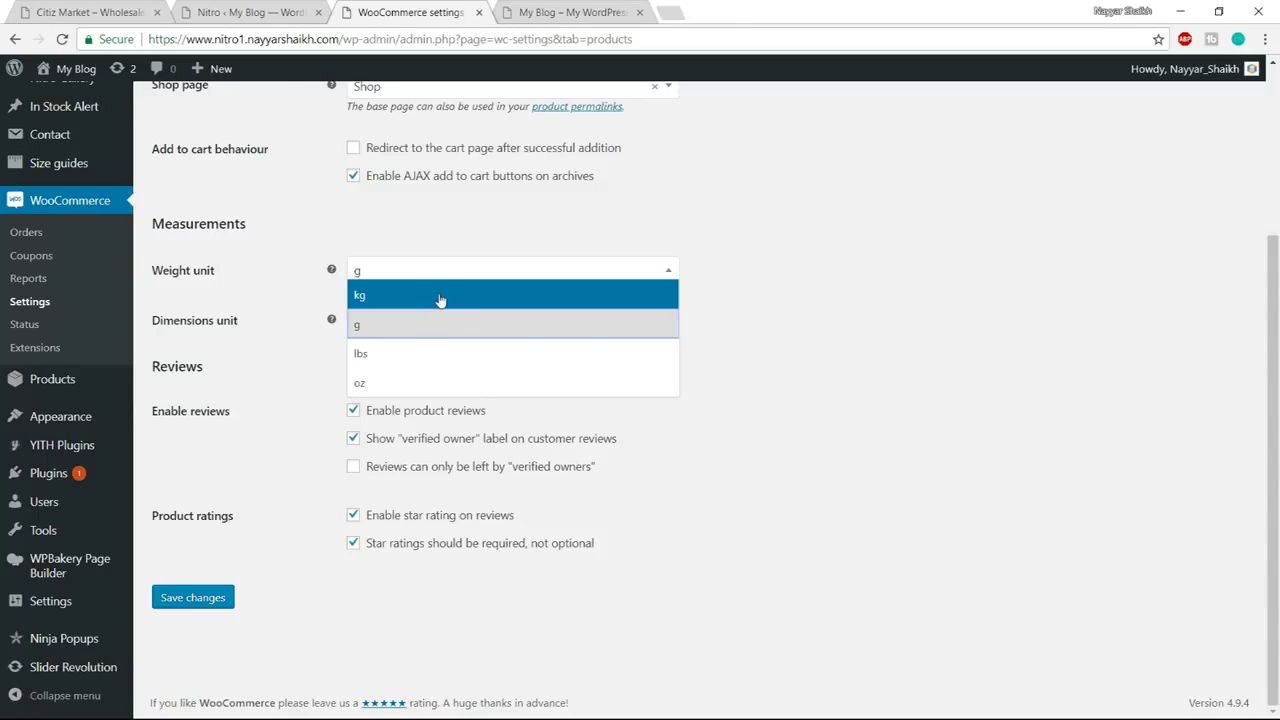
left_click(775, 294)
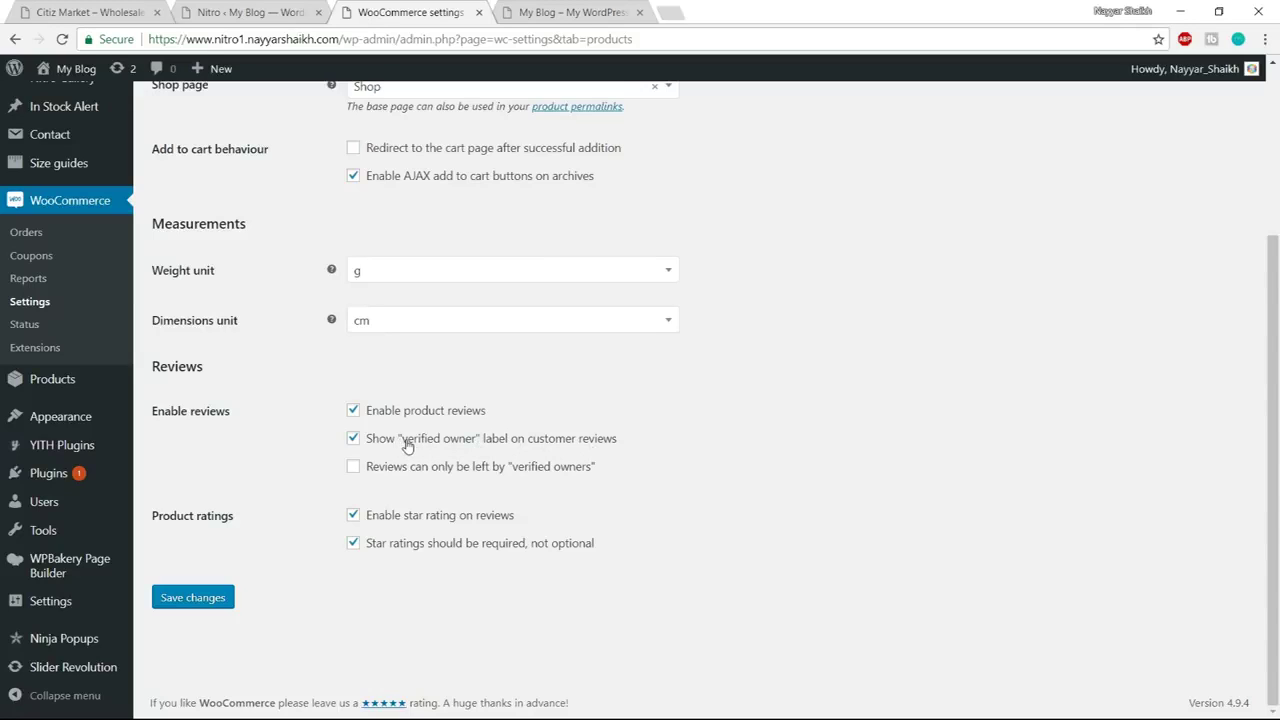
Keep the 'verified owner' label enabled for product reviews
left_click_drag(401, 441, 476, 446)
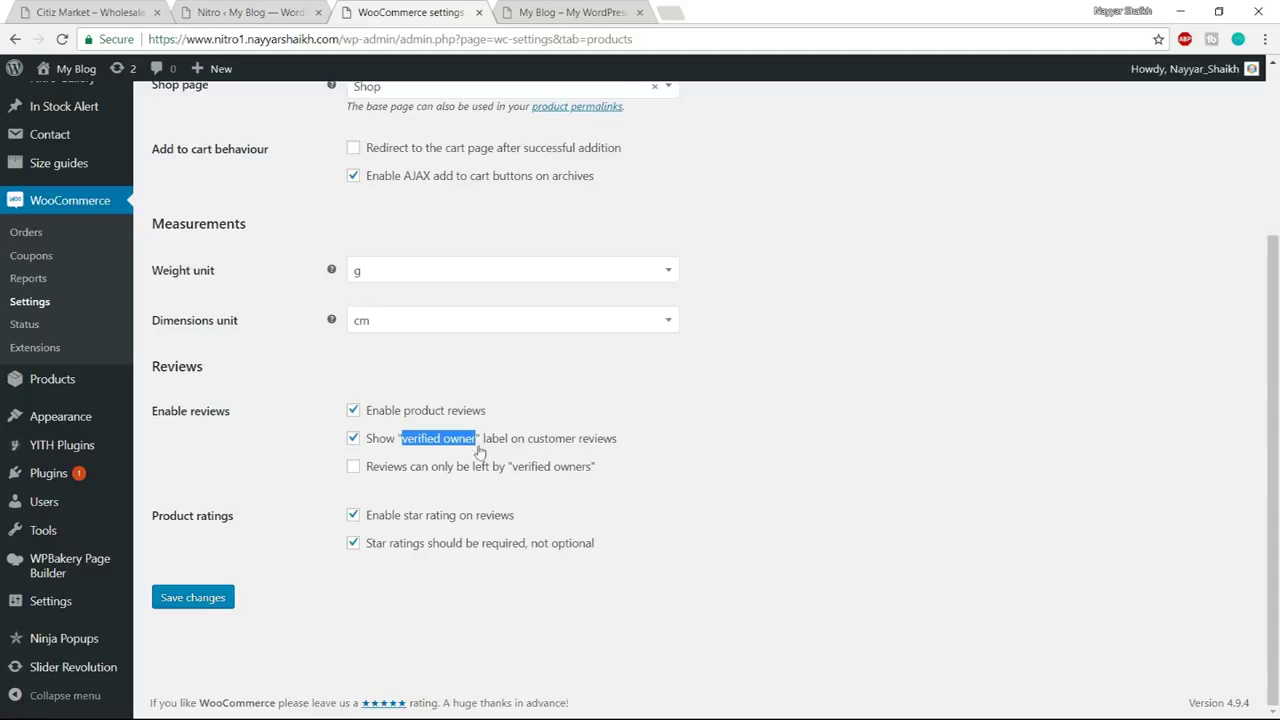
left_click(468, 449)
left_click(398, 447)
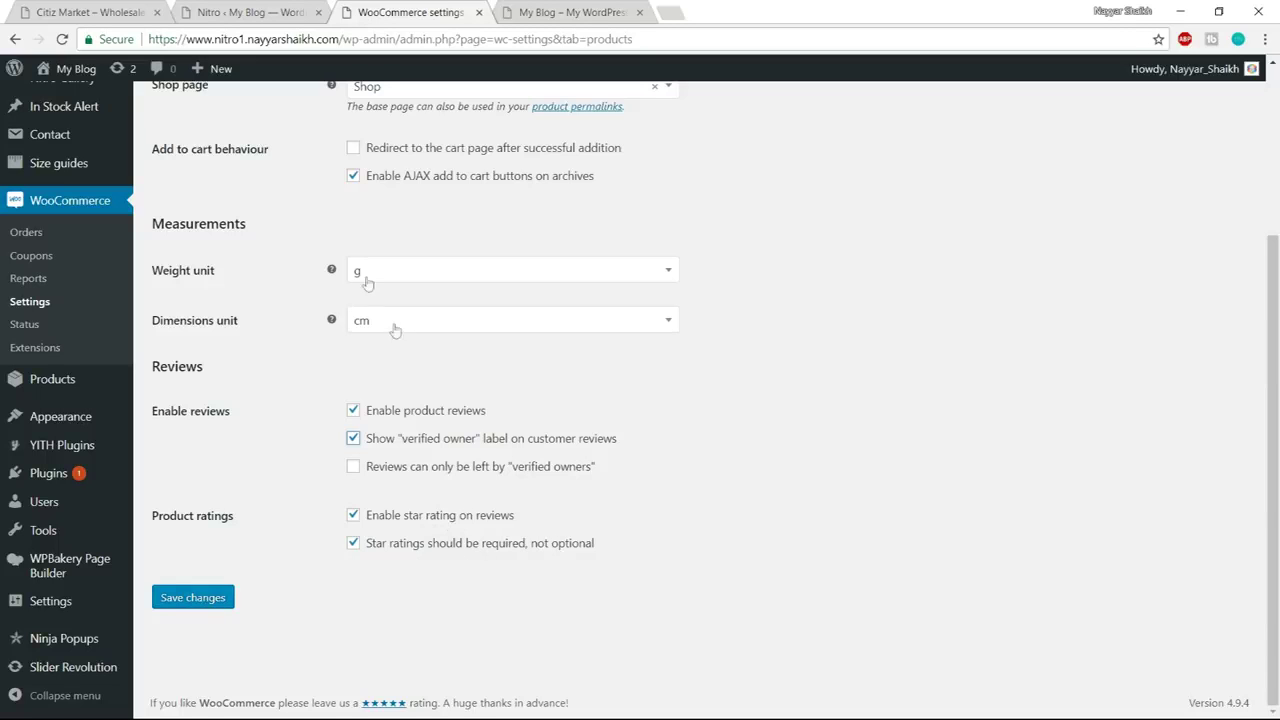
scroll(1005, 482, "up", 3)
scroll(1006, 488, "down", 3)
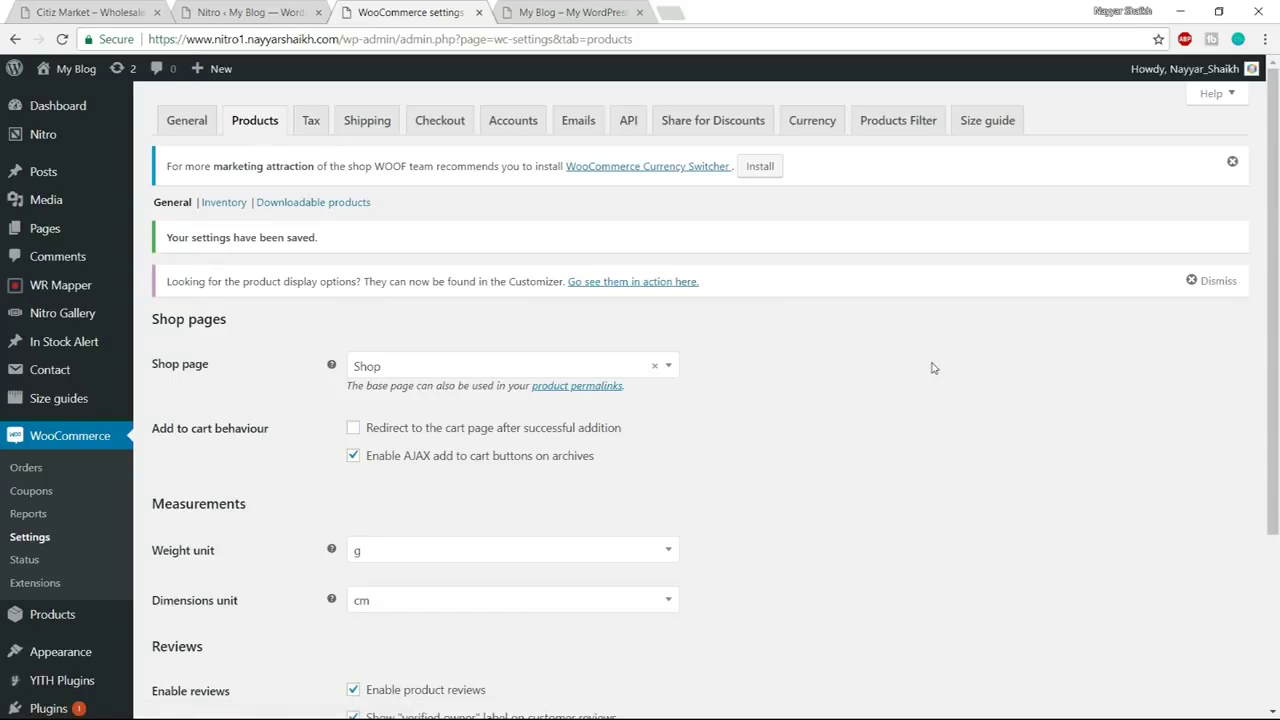
Open the Inventory section and keep stock management enabled
left_click(218, 206)
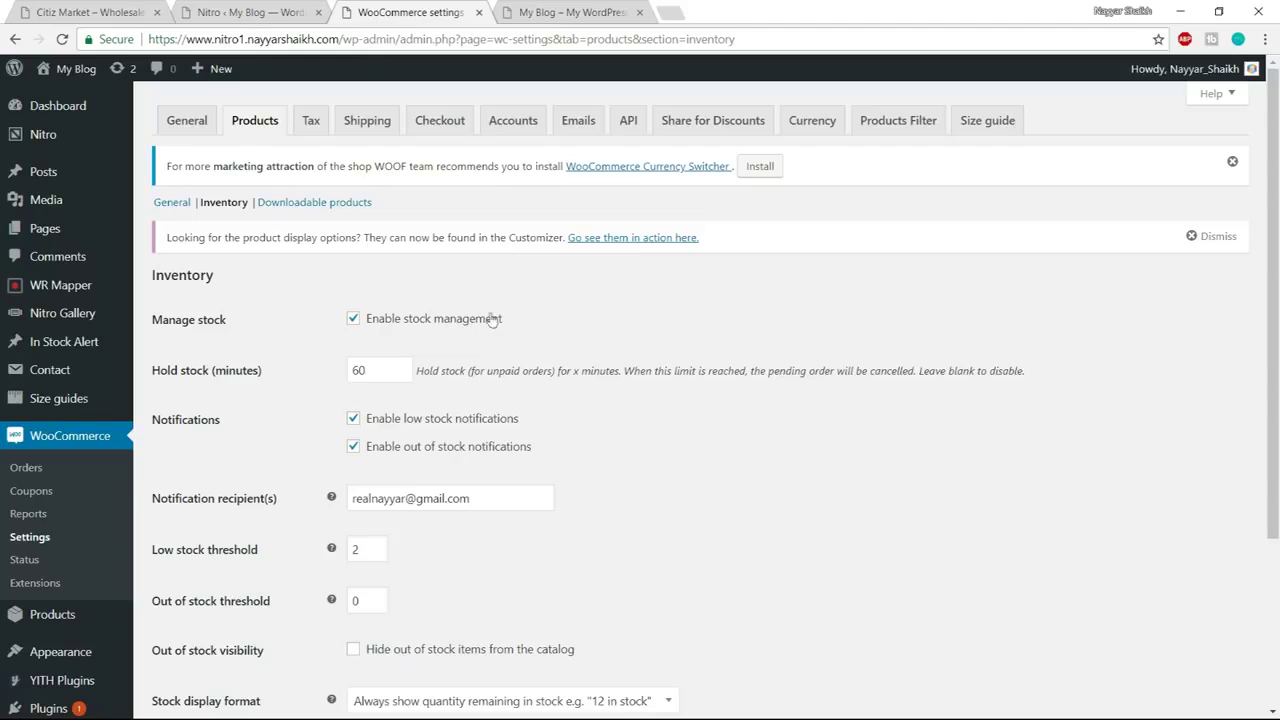
left_click(356, 320)
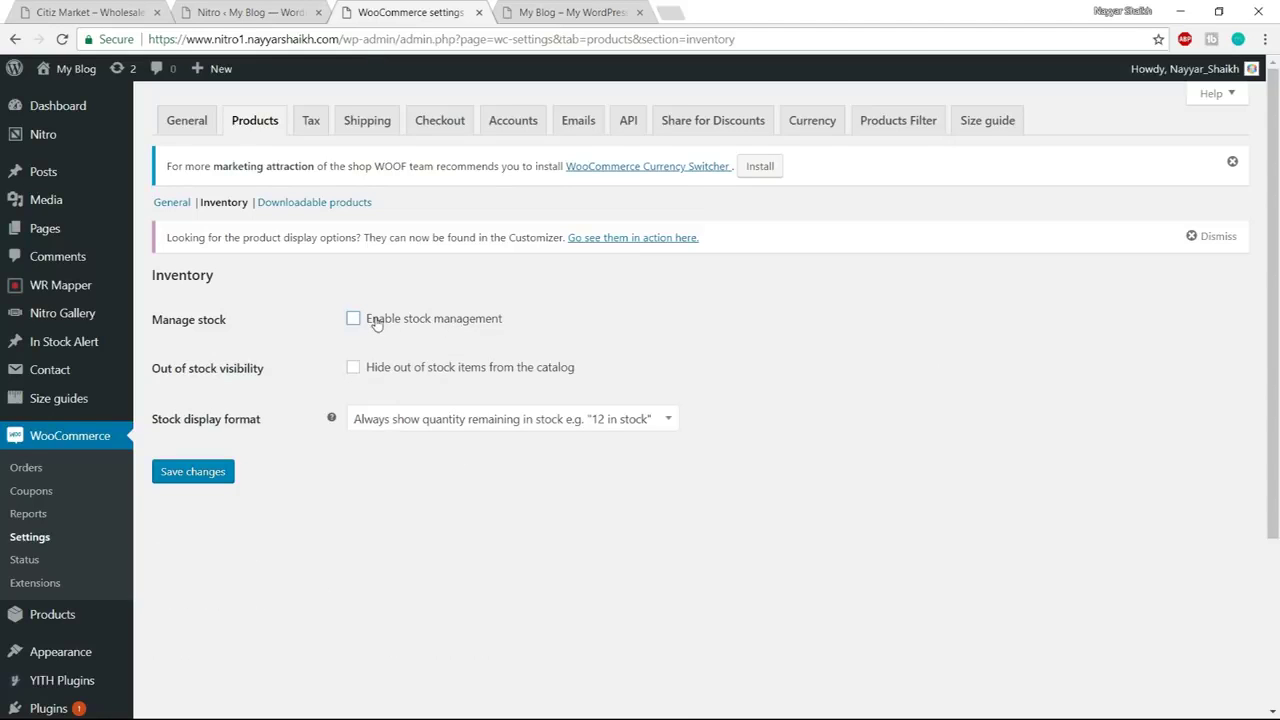
left_click(380, 326)
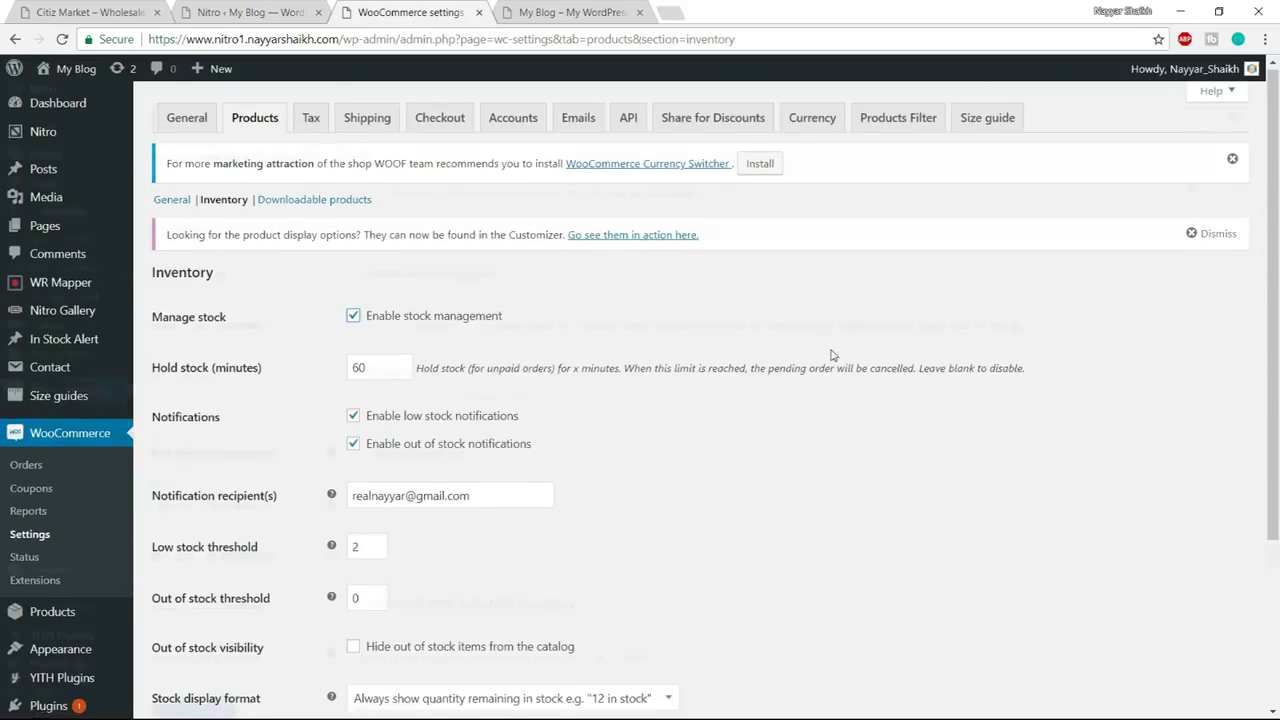
scroll(830, 355, "down", 2)
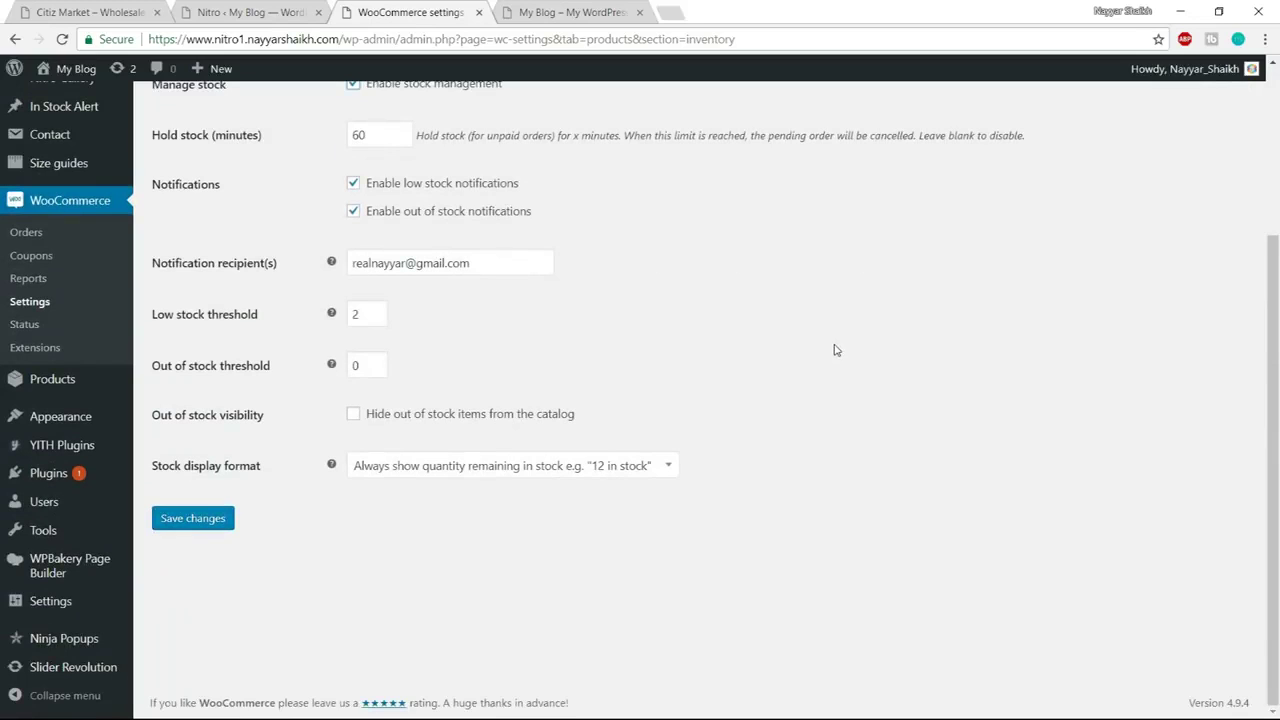
scroll(836, 350, "up", 1)
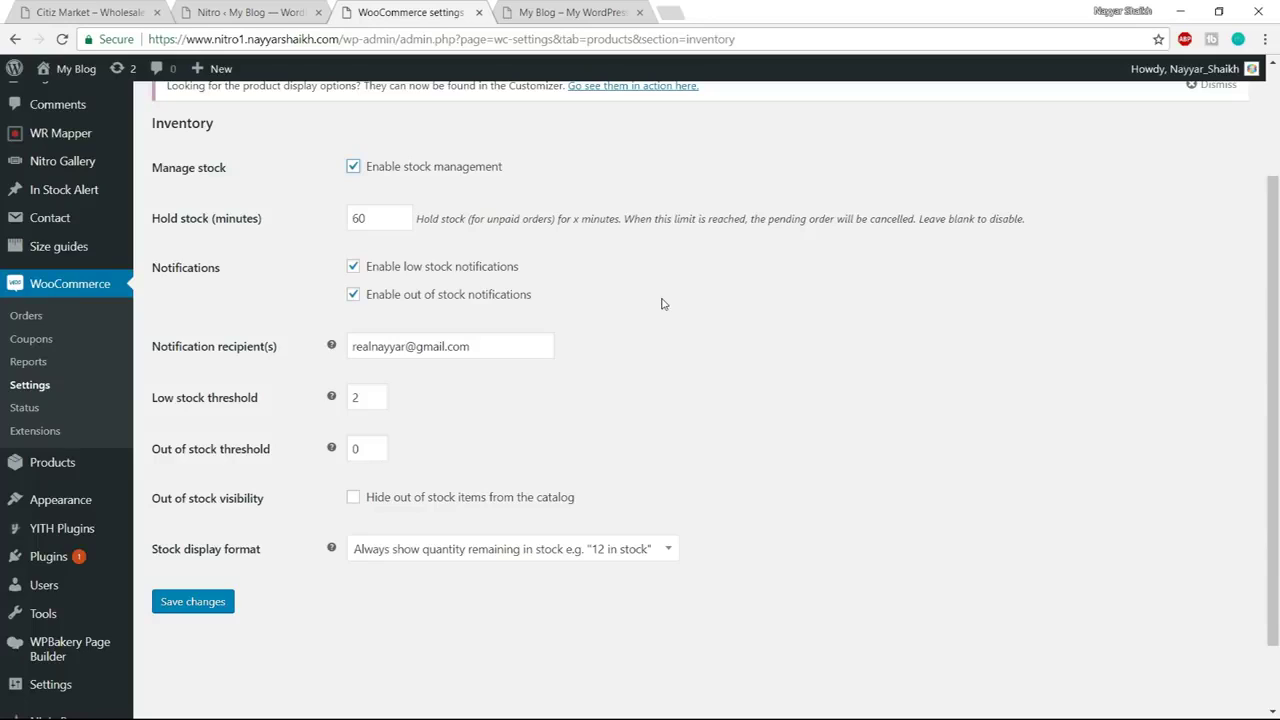
Keep low stock threshold 2, hide out-of-stock items from the catalog, and save
left_click_drag(493, 342, 319, 346)
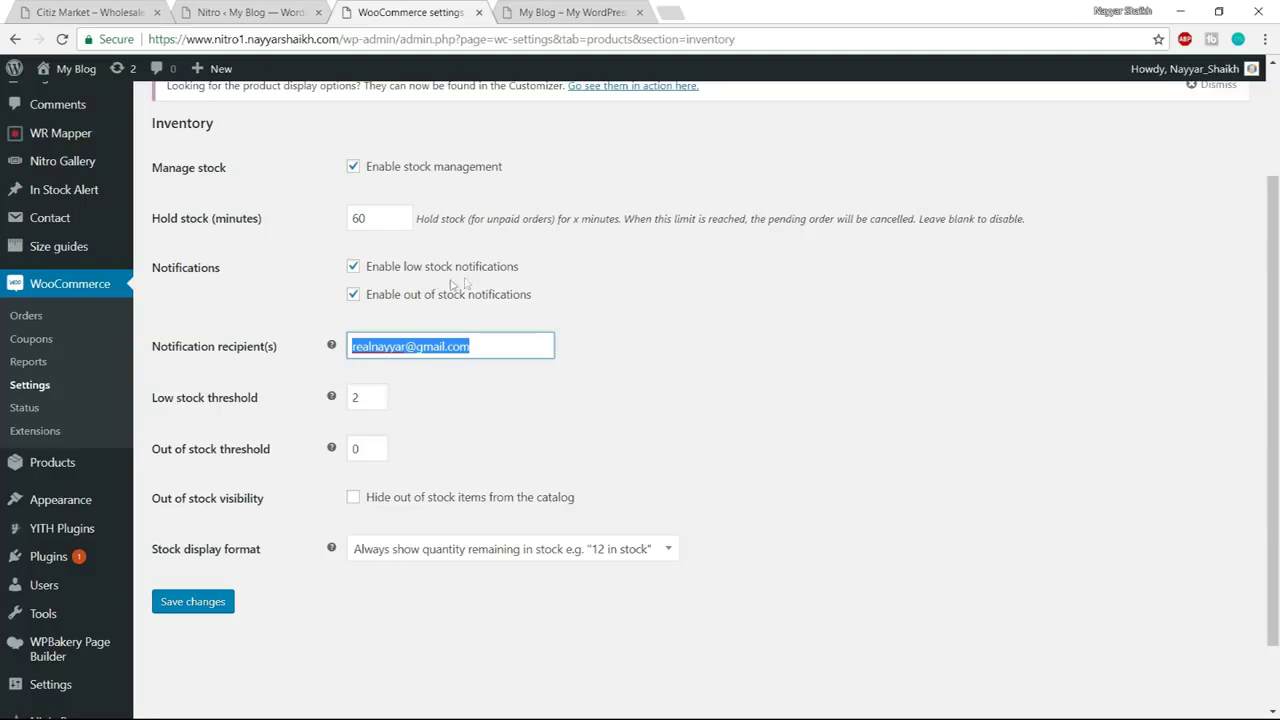
double_click(353, 396)
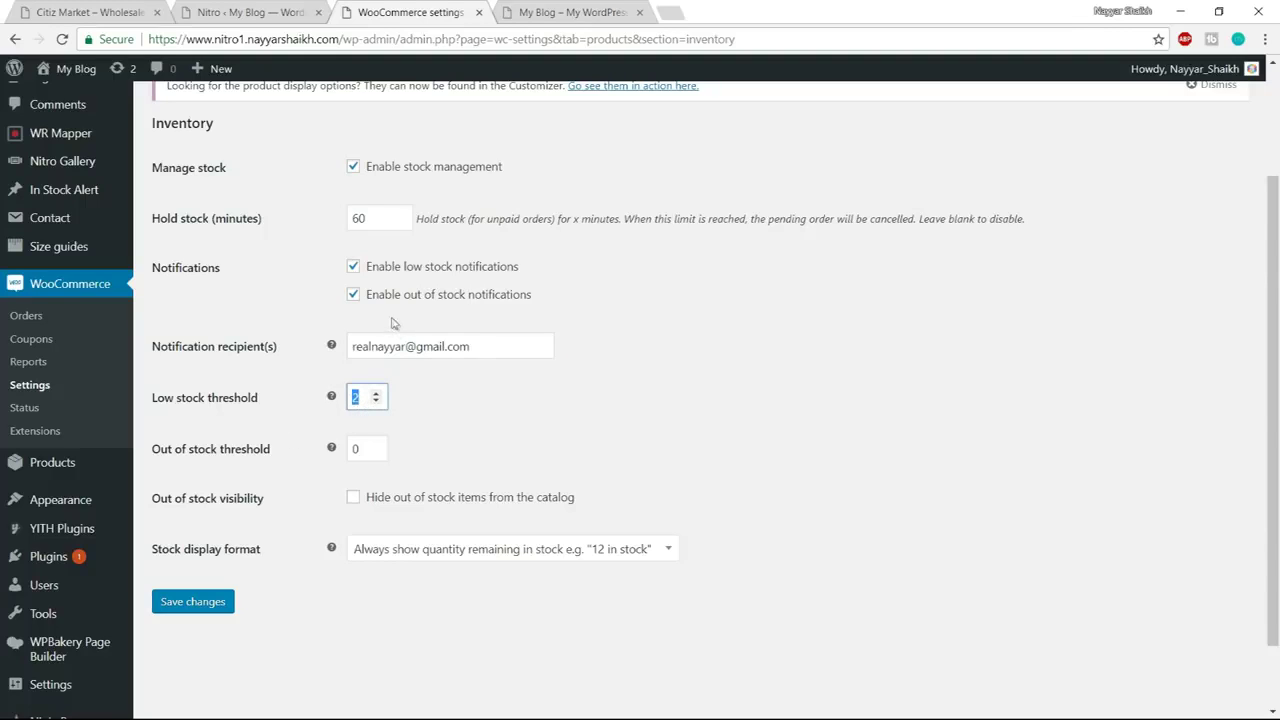
double_click(358, 448)
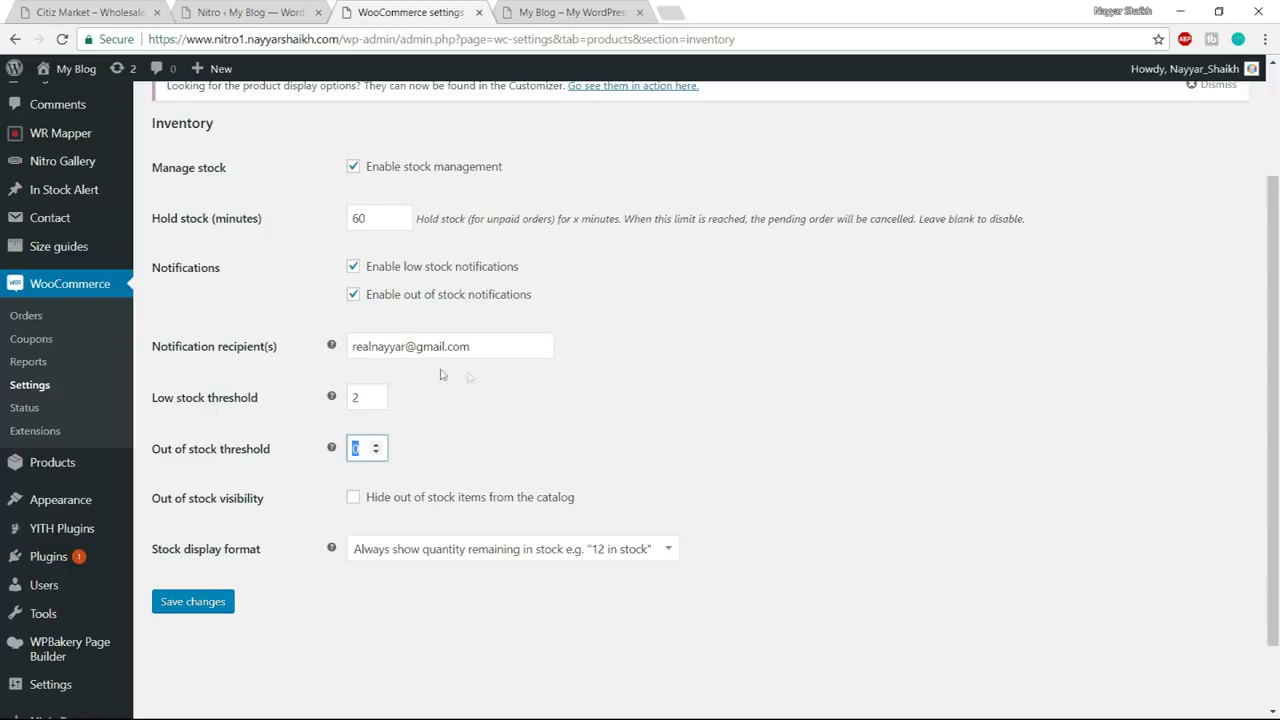
double_click(351, 398)
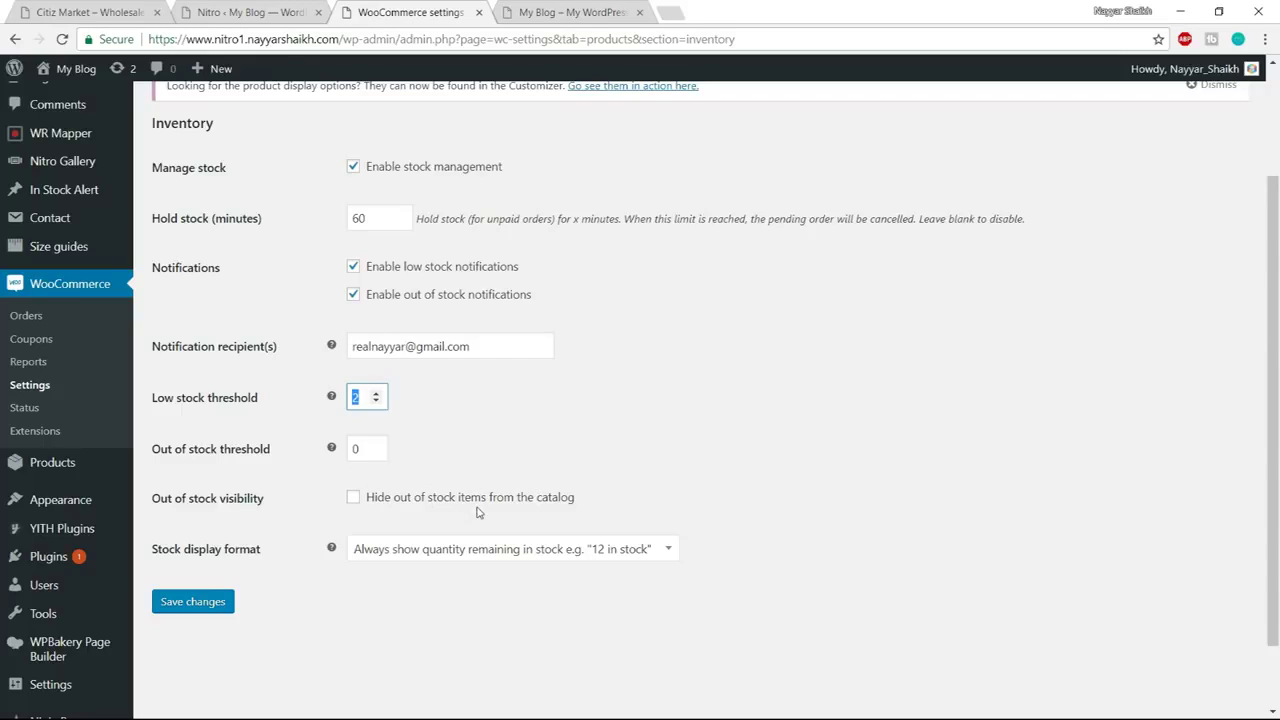
left_click(378, 500)
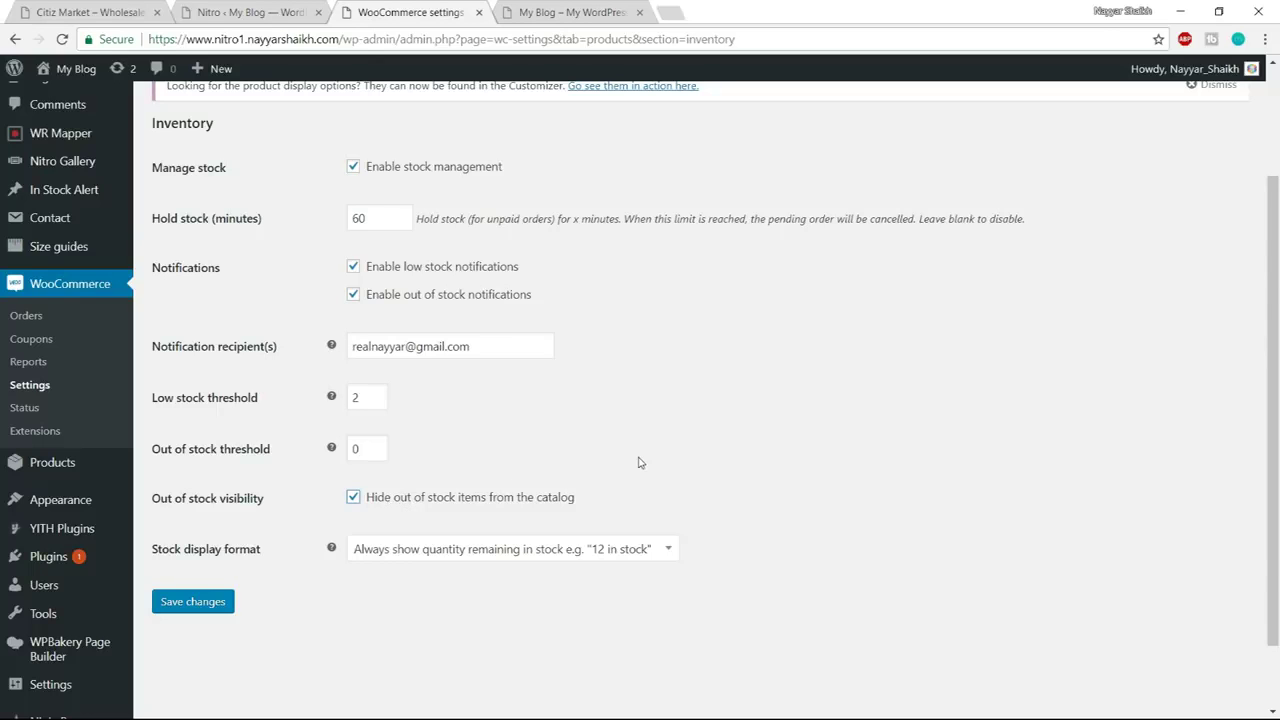
key("Return")
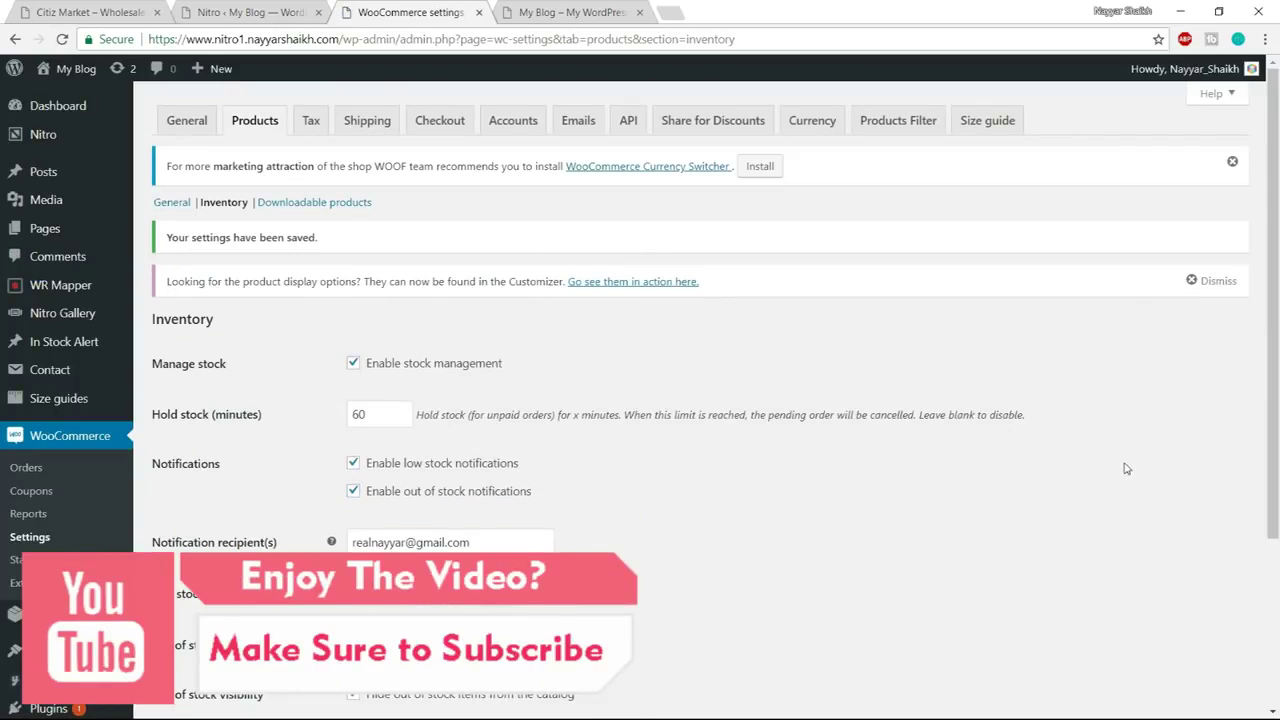
left_click(308, 130)
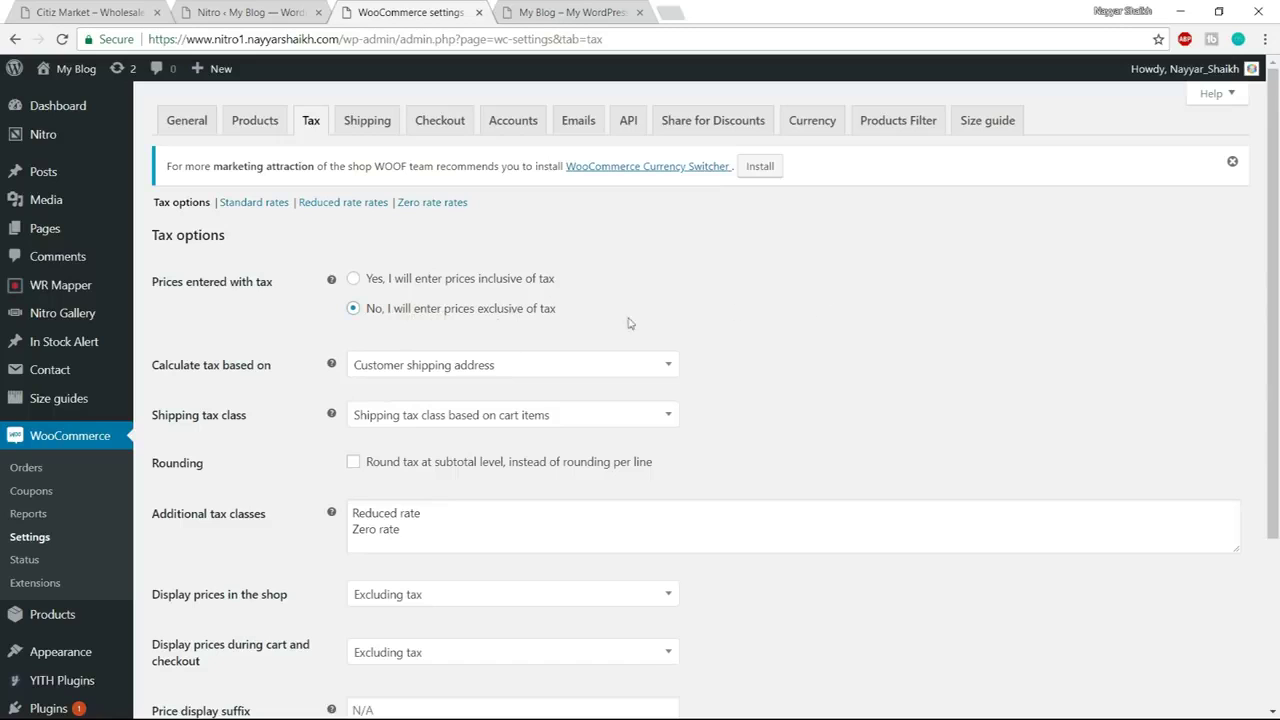
Base tax on customer shipping address and shipping tax class on cart items
scroll(884, 307, "down", 1)
scroll(209, 309, "down", 1)
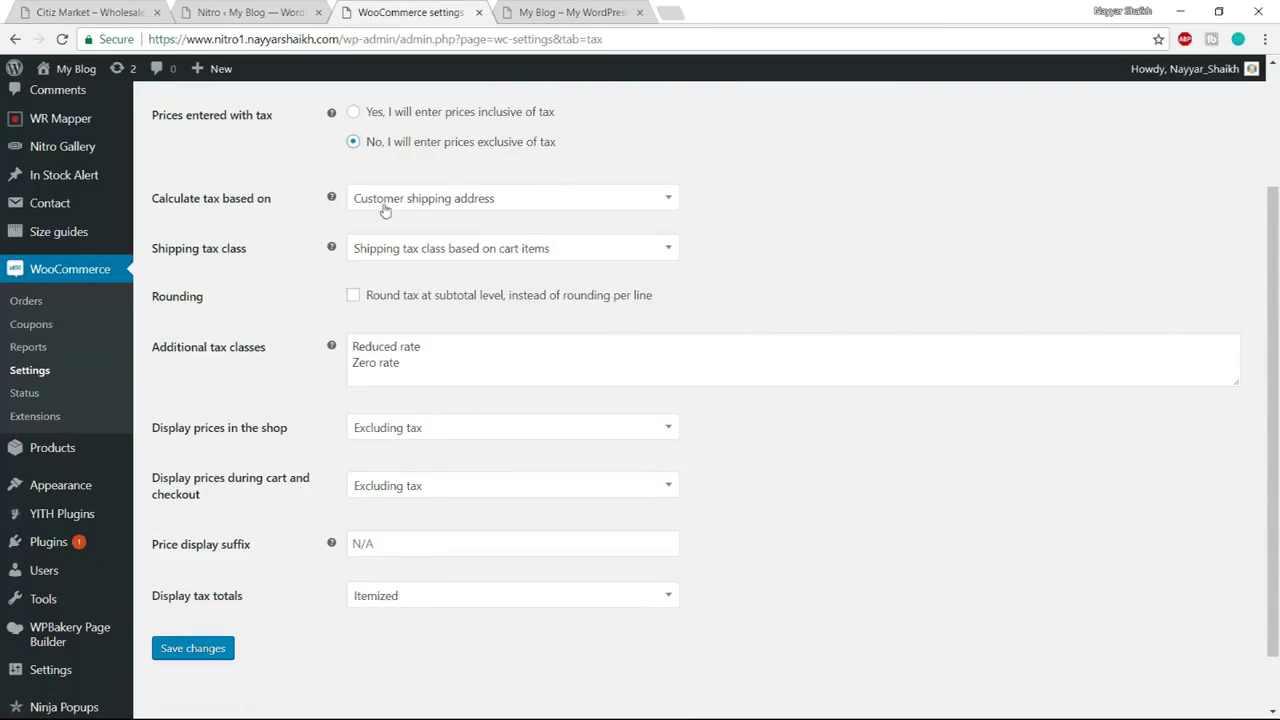
left_click(477, 200)
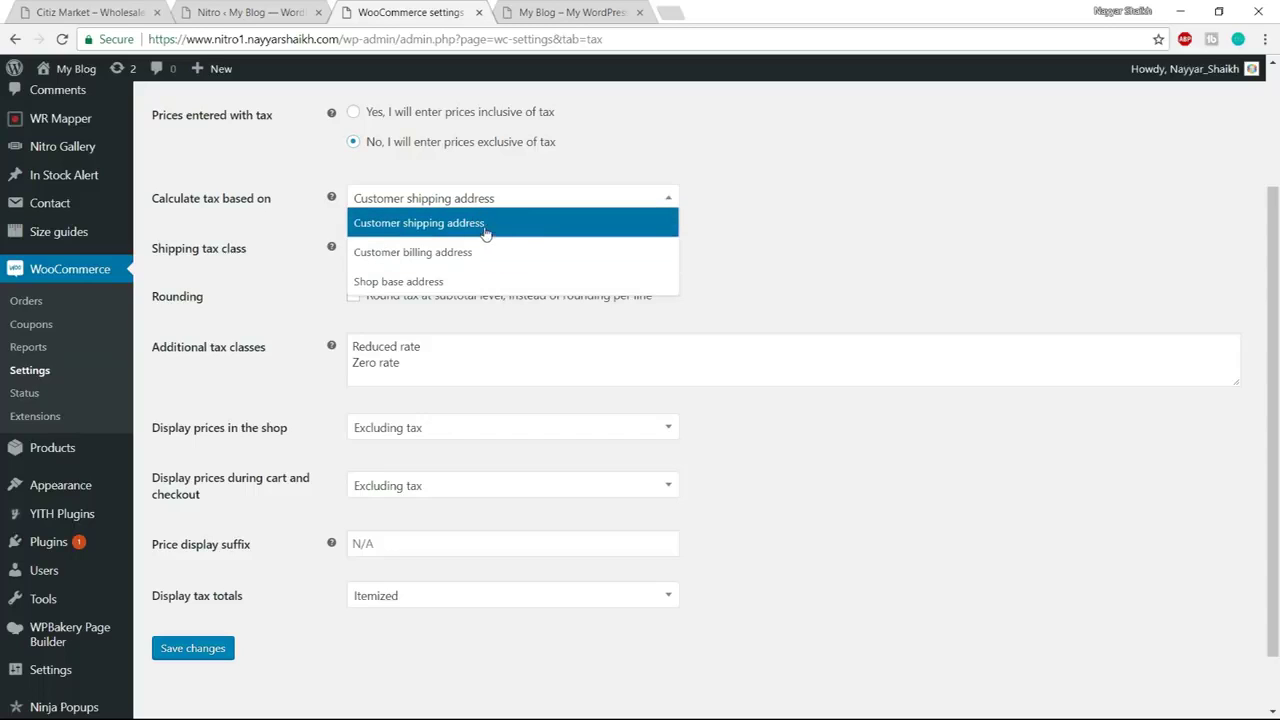
left_click(514, 233)
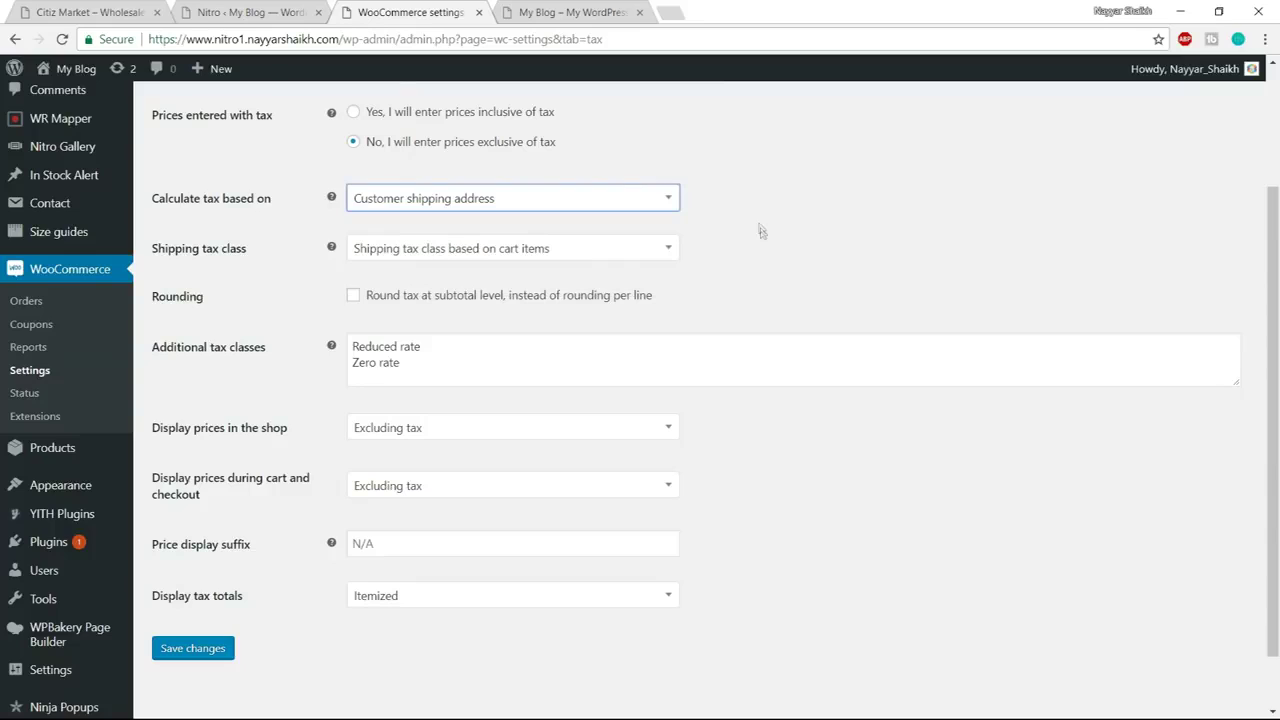
left_click(458, 255)
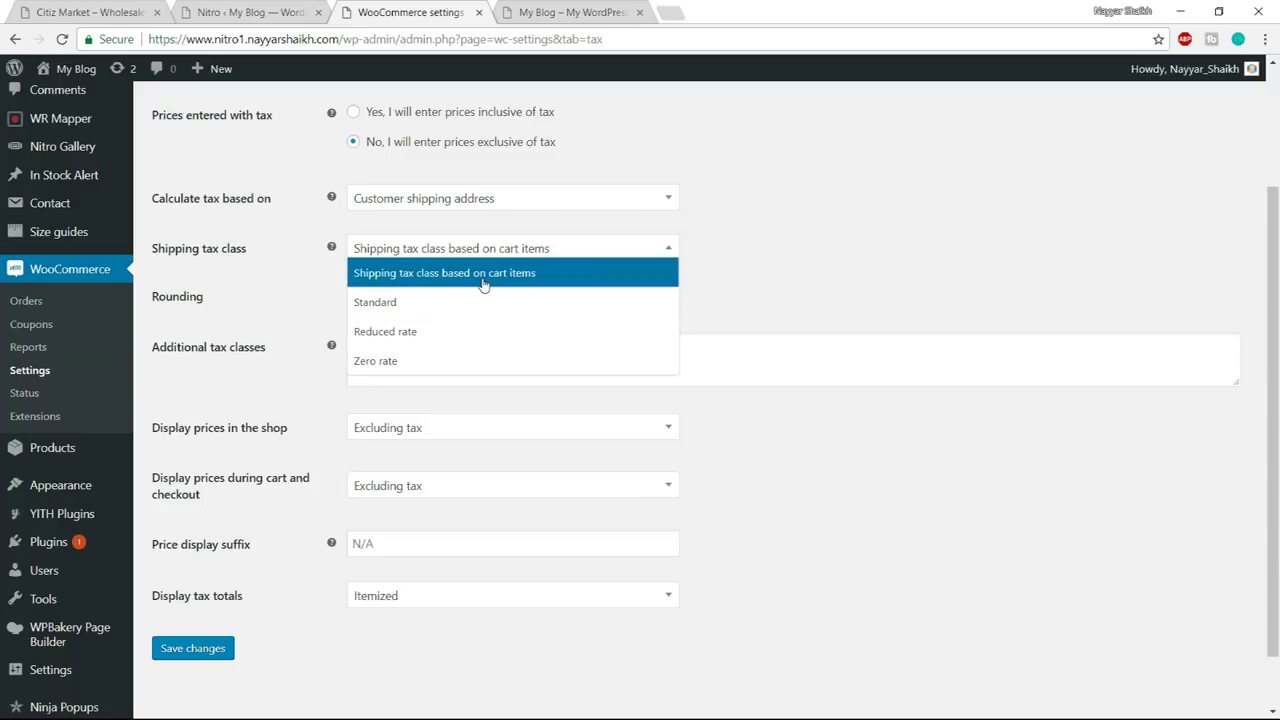
left_click(483, 284)
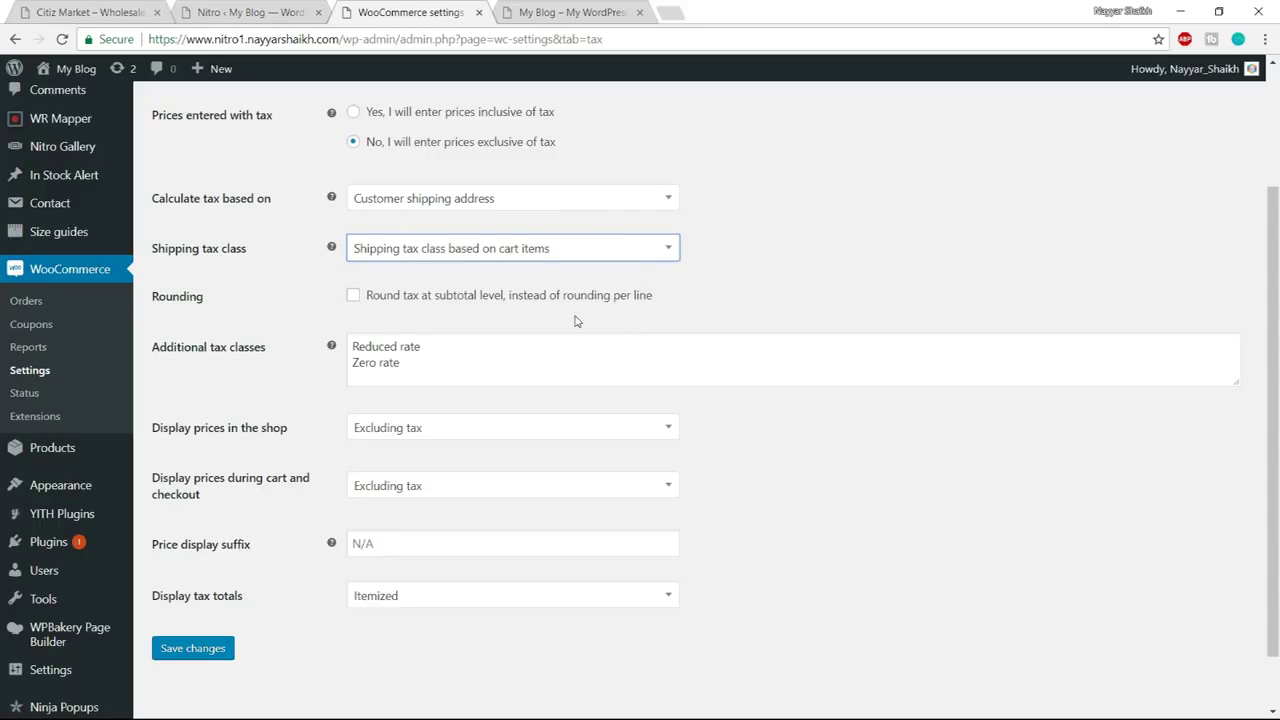
Add GST as a new additional tax class after Zero rate
scroll(808, 300, "down", 1)
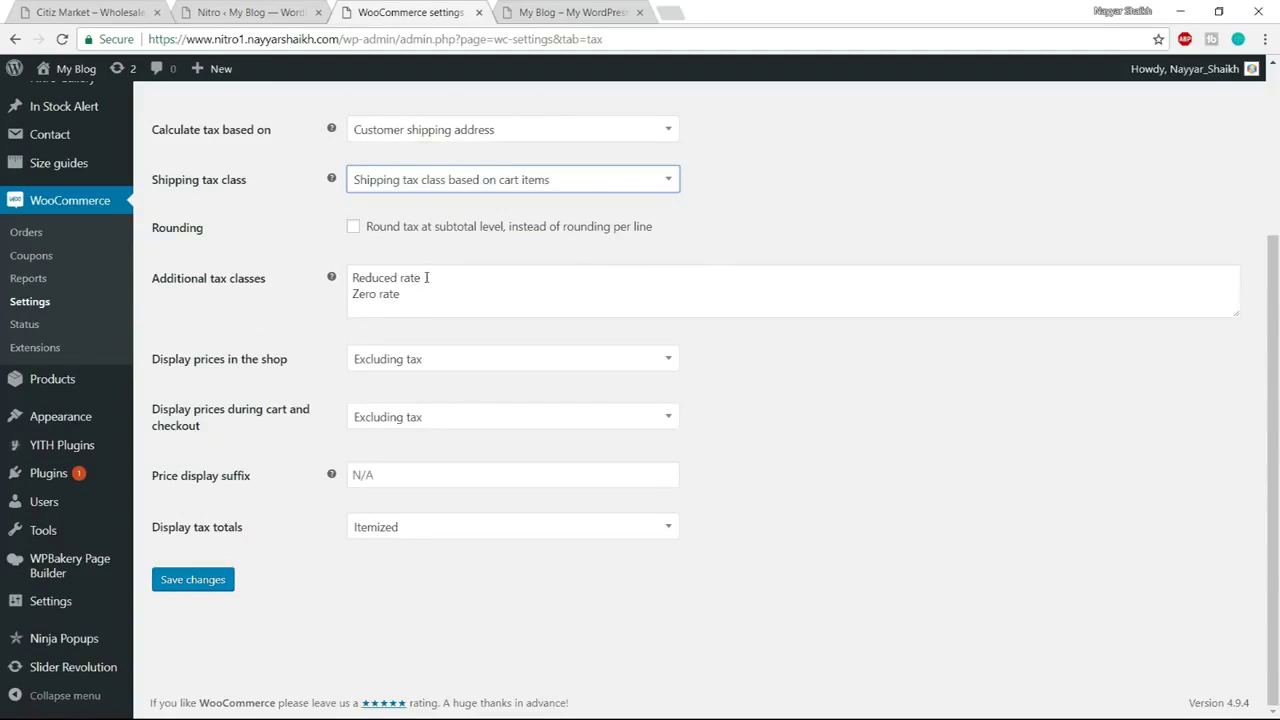
left_click_drag(429, 283, 348, 281)
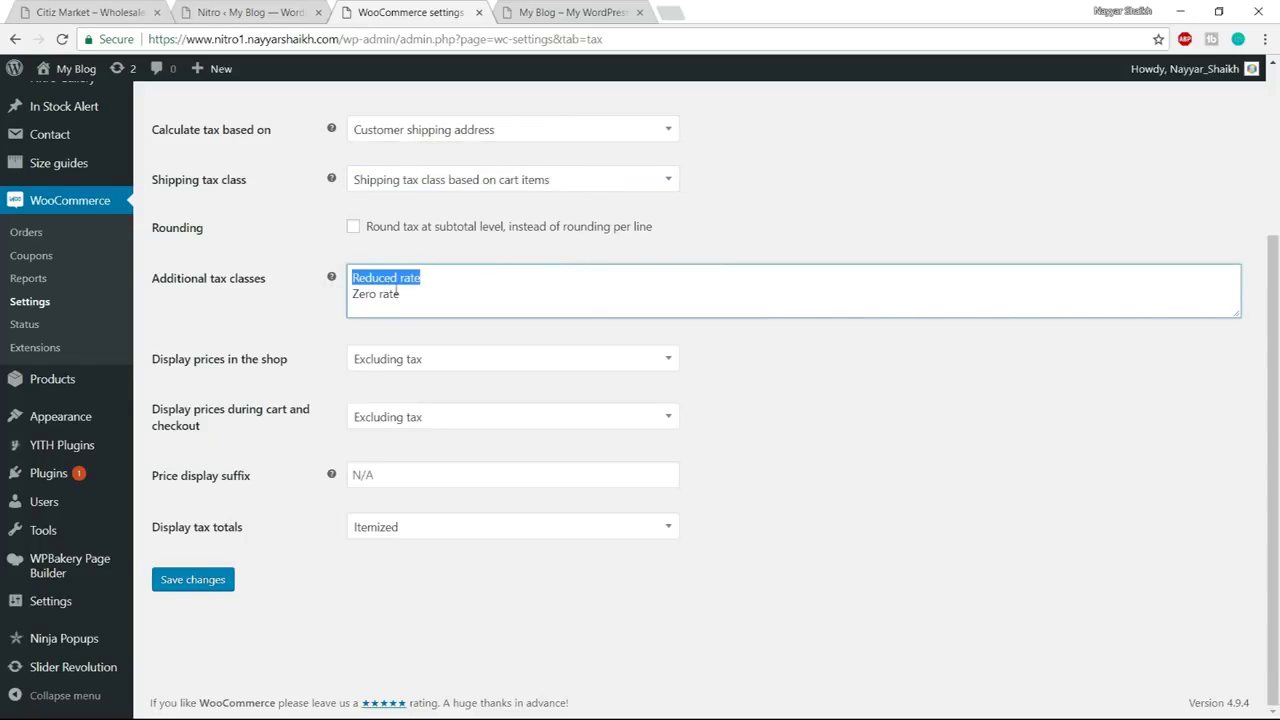
left_click_drag(439, 293, 340, 300)
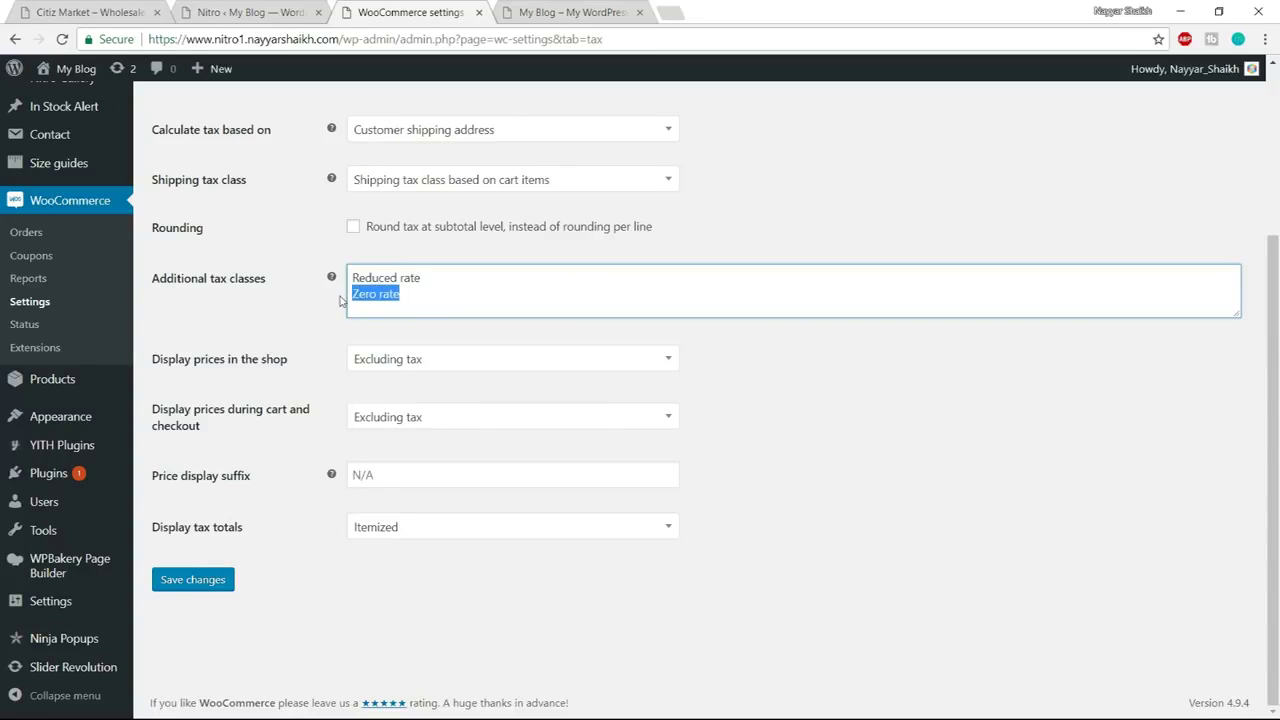
left_click(398, 309)
key("Return")
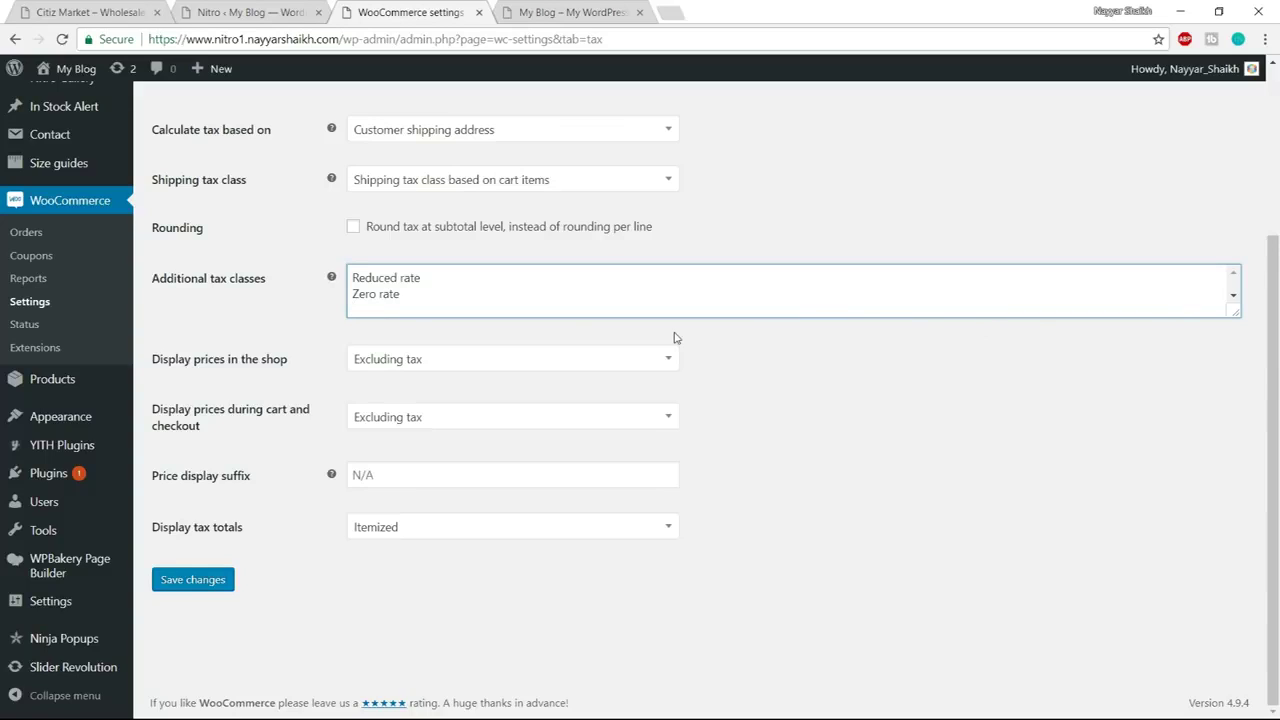
type("GST")
Keep shop prices displayed excluding tax and save the tax options
left_click(436, 362)
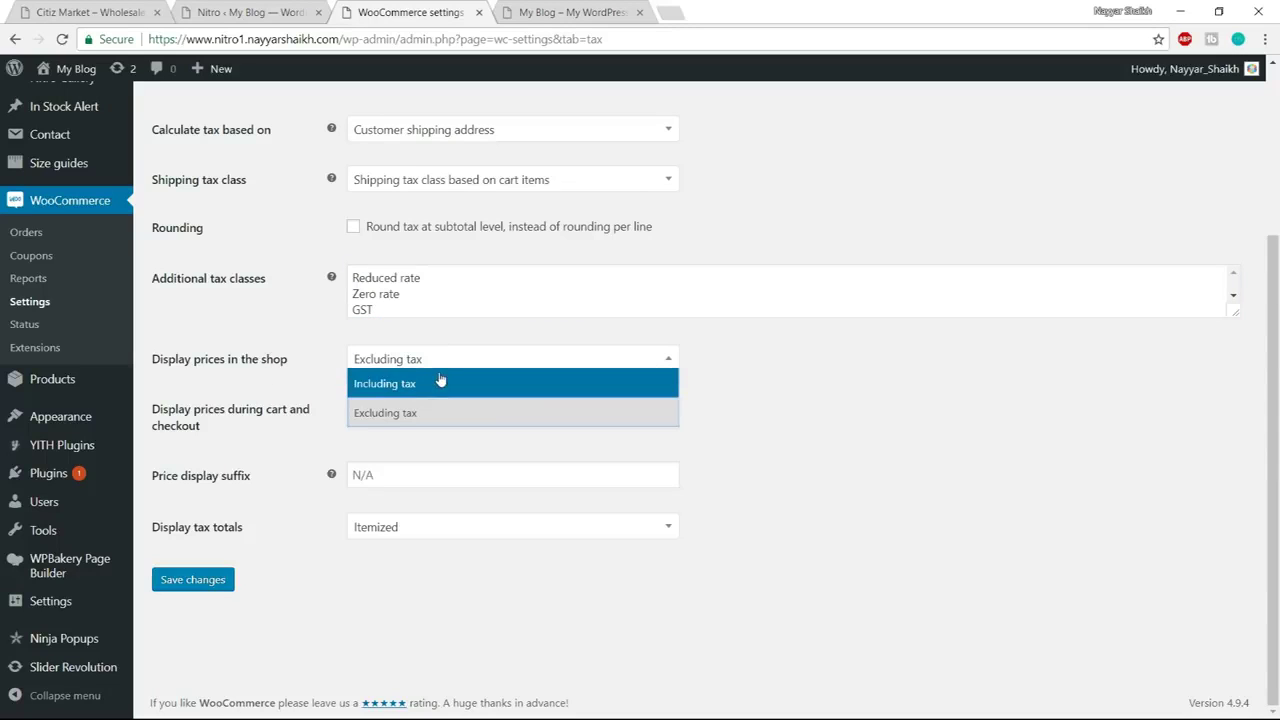
left_click(425, 414)
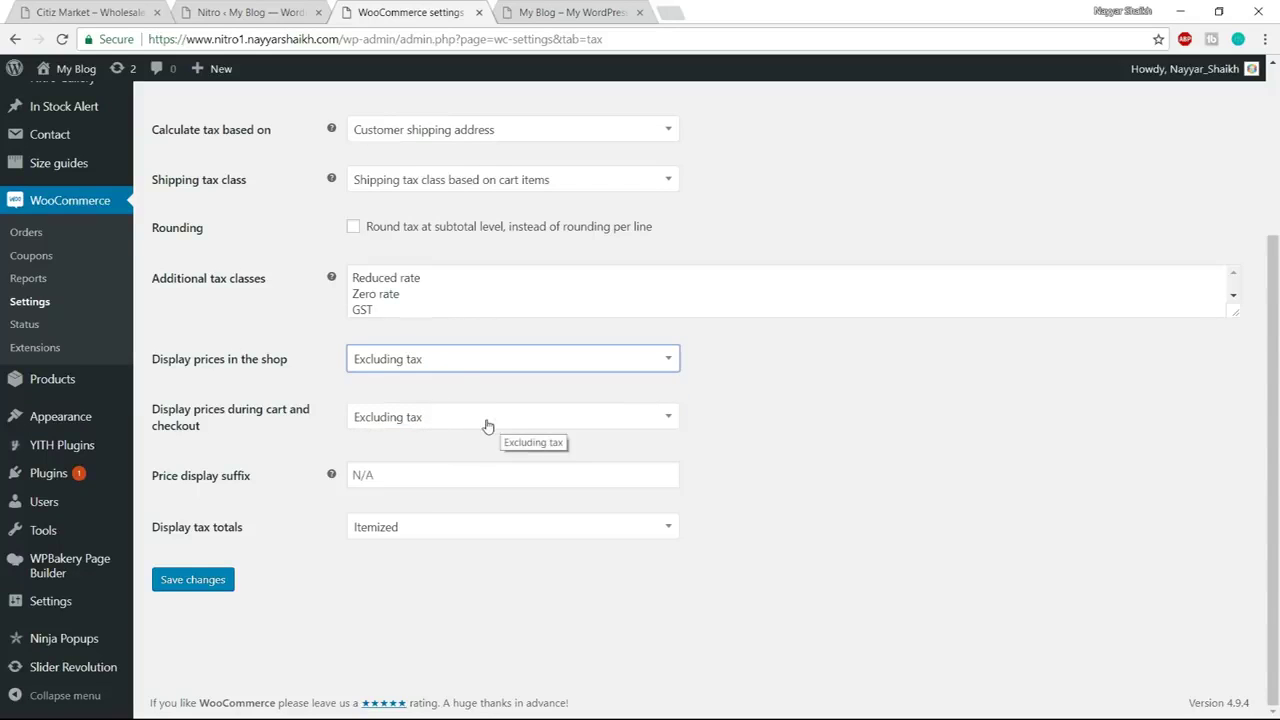
left_click(190, 589)
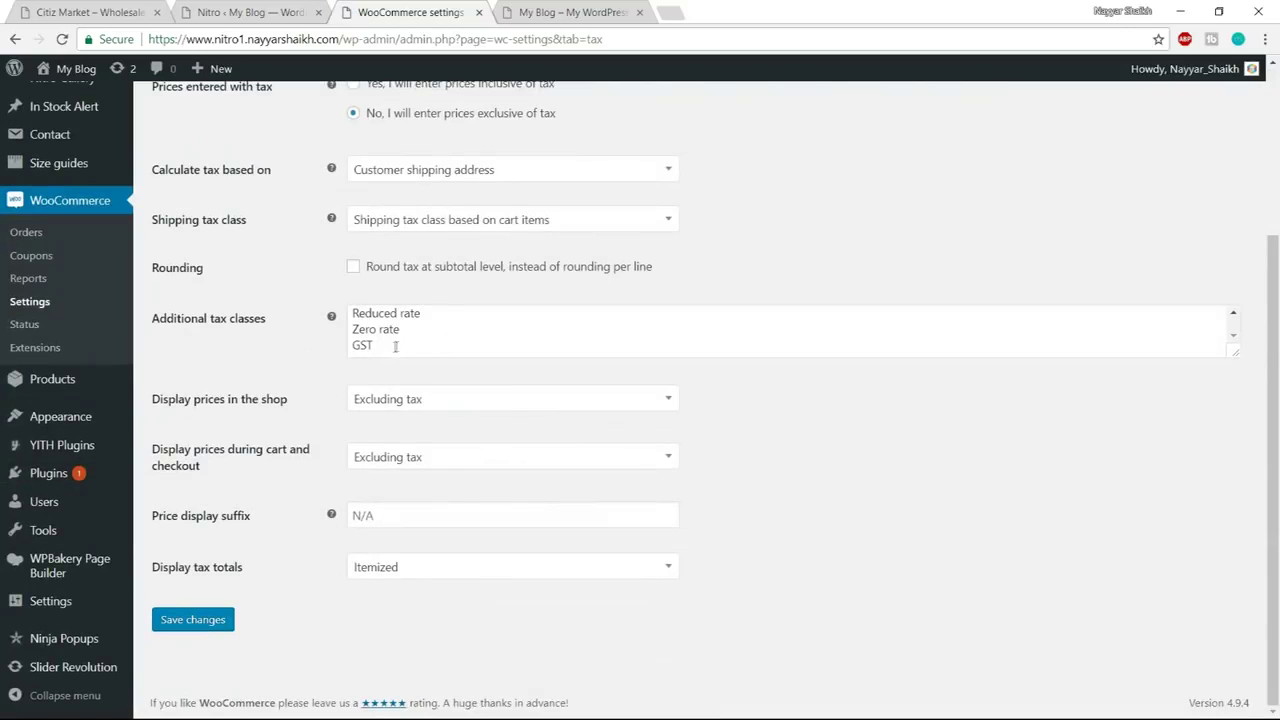
left_click(382, 349)
Open the GST rates section and insert a blank tax rate row
left_click_drag(382, 349, 342, 350)
scroll(540, 402, "up", 3)
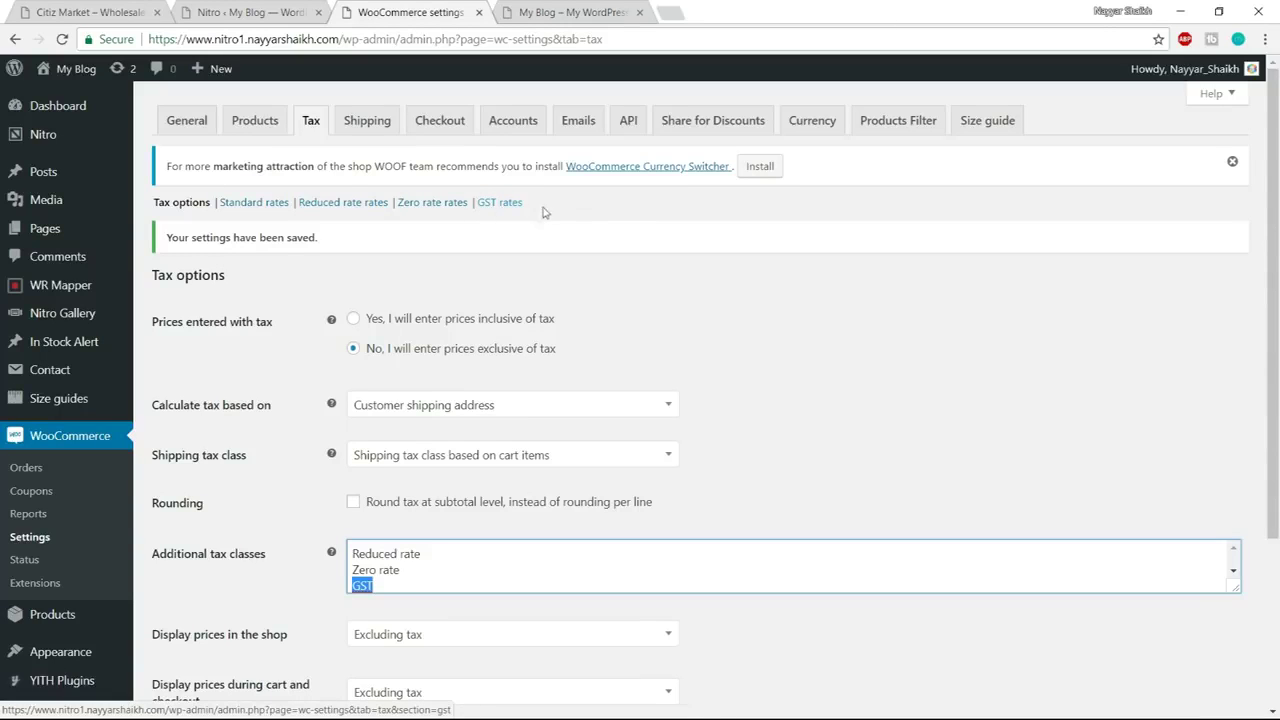
left_click(513, 204)
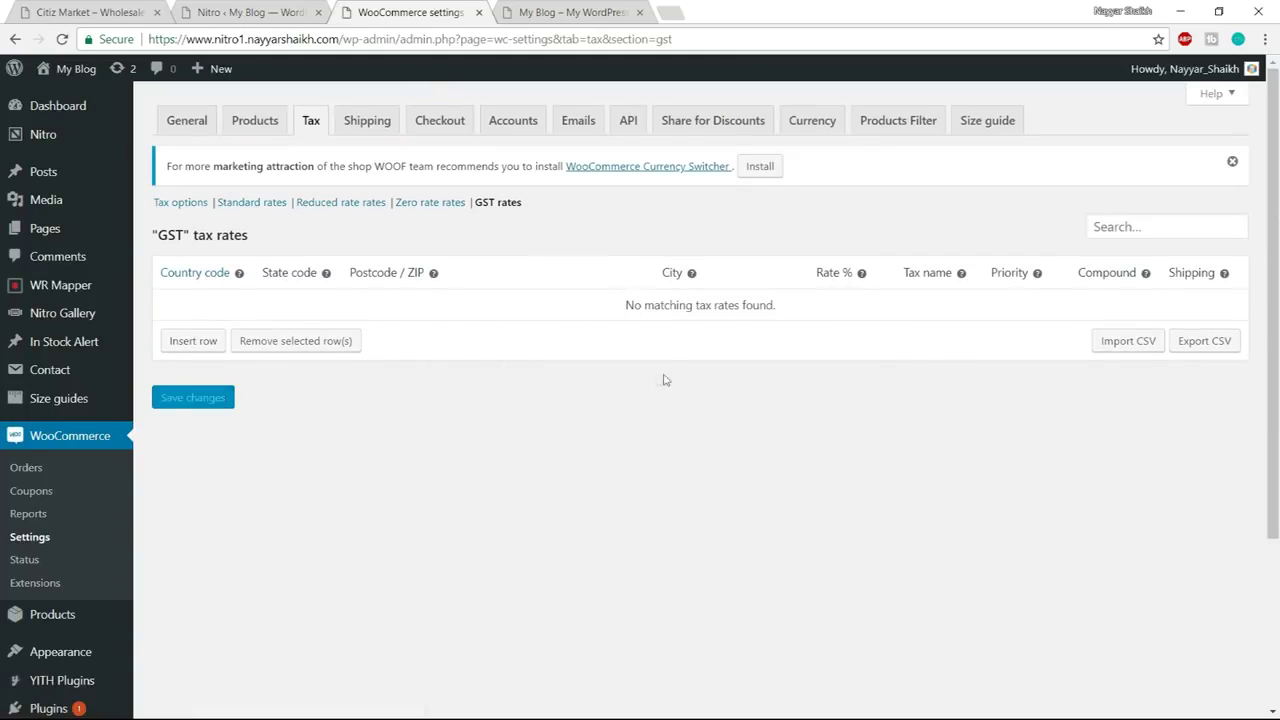
left_click(193, 341)
Enter country code IN and state code MH in the new rate row
left_click(227, 299)
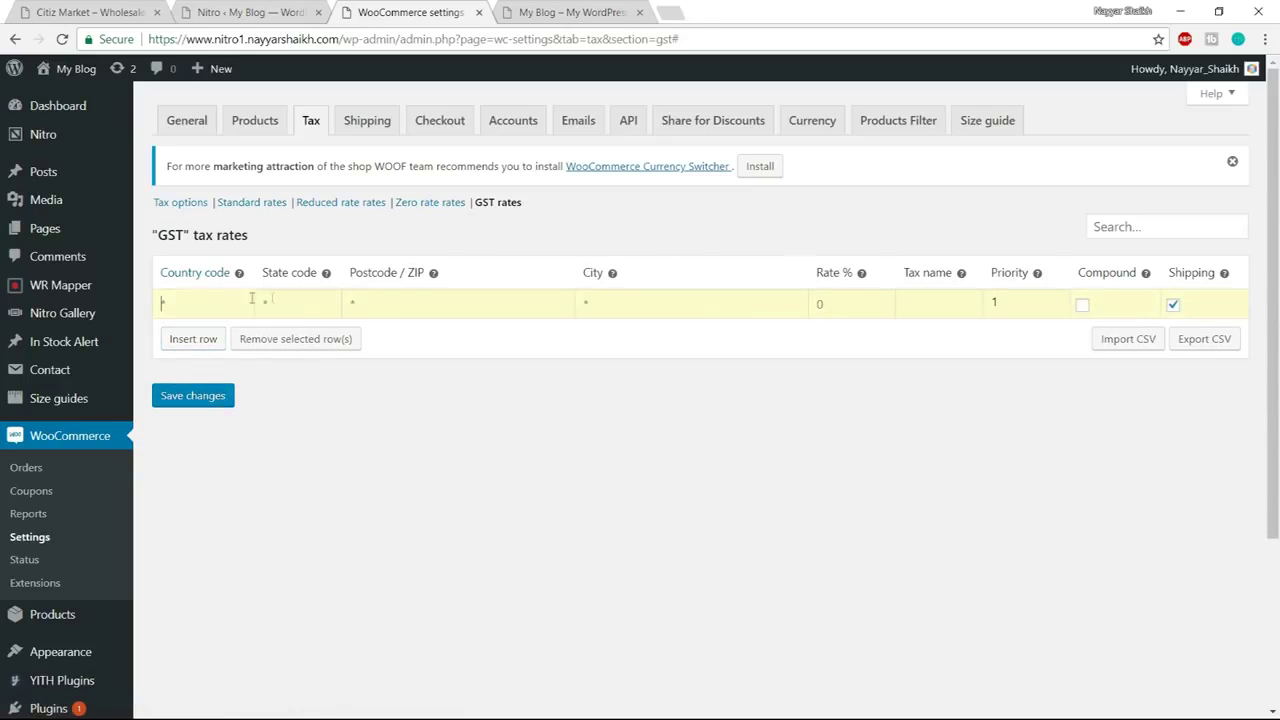
type("IN")
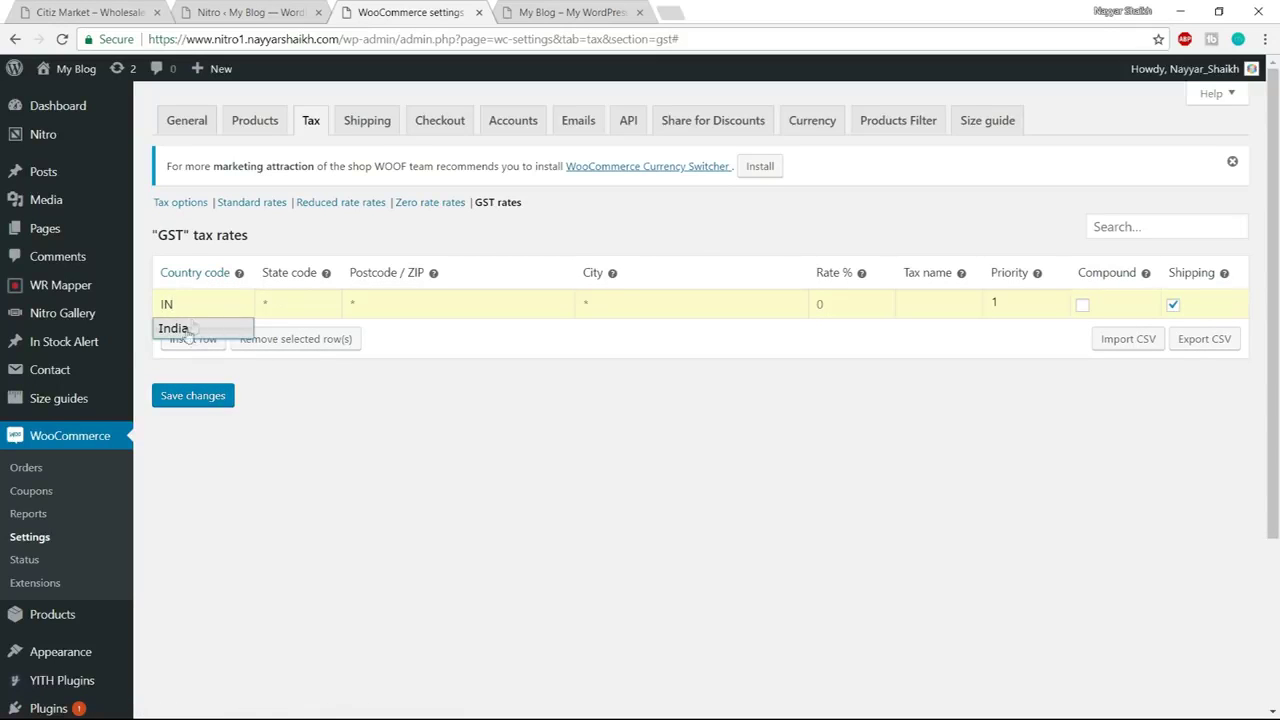
left_click(194, 330)
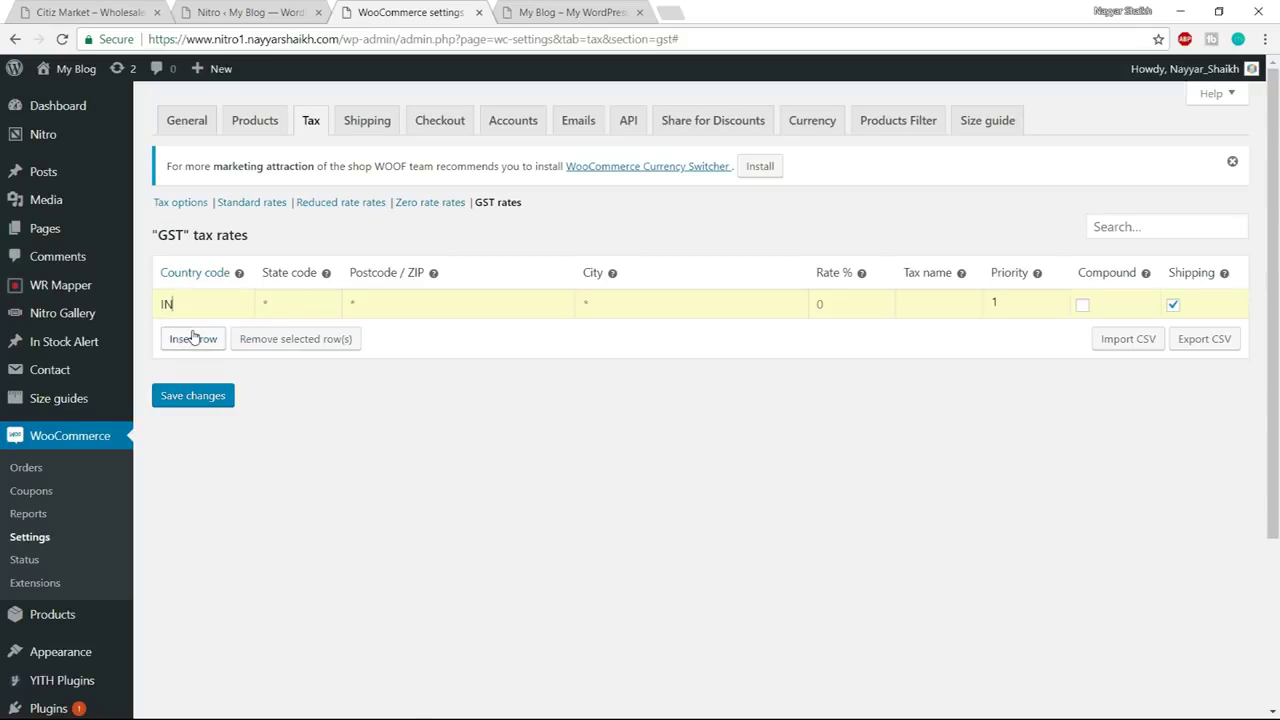
key("Tab")
type("mh")
left_click(601, 308)
left_click_drag(298, 305, 257, 306)
type("MH")
Give the row a 9% rate named SGST and add another blank row
left_click(837, 303)
type("9")
double_click(837, 306)
left_click(952, 308)
type("SGST")
left_click(203, 343)
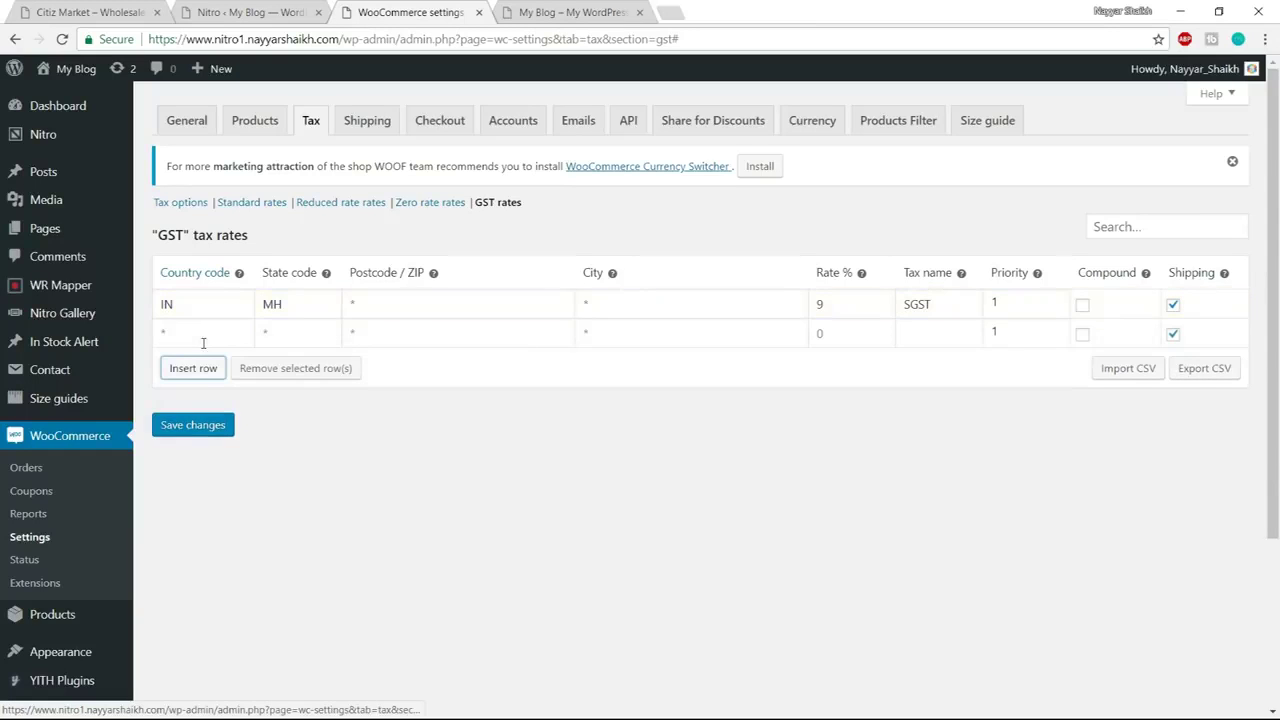
Set the second row's country code to IN, clearing the autofilled state
left_click(200, 340)
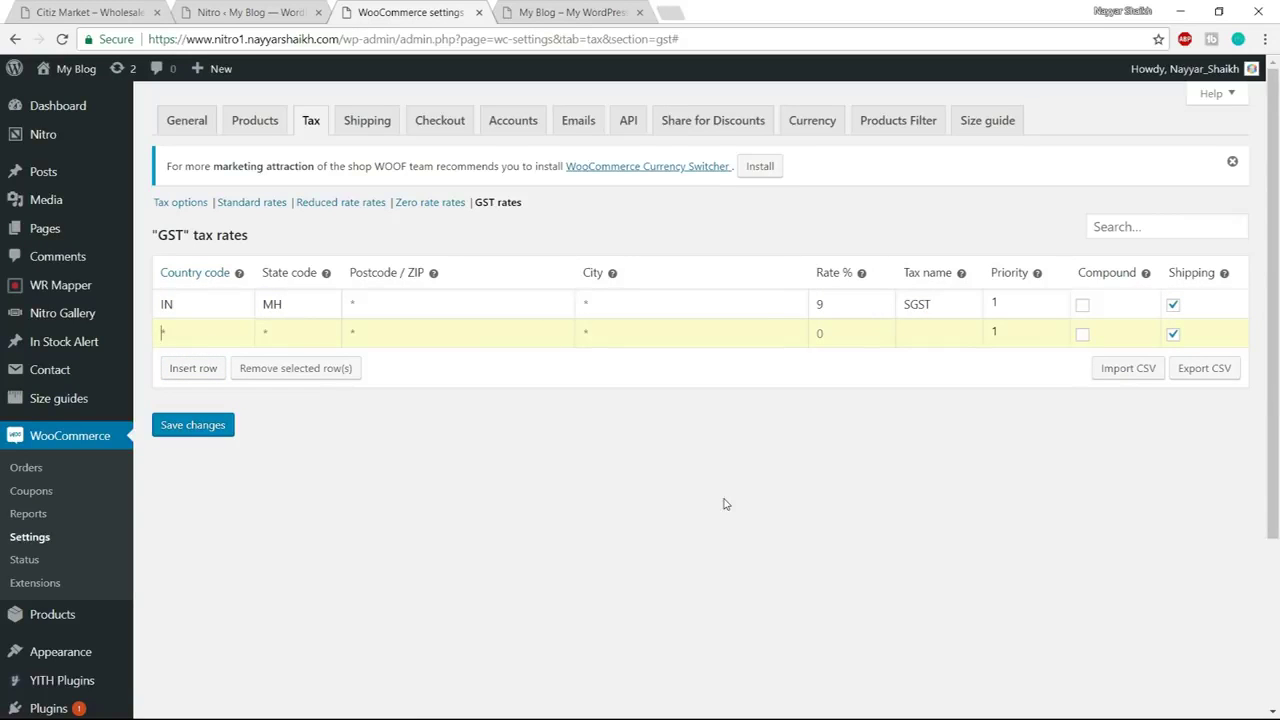
type("INDIA")
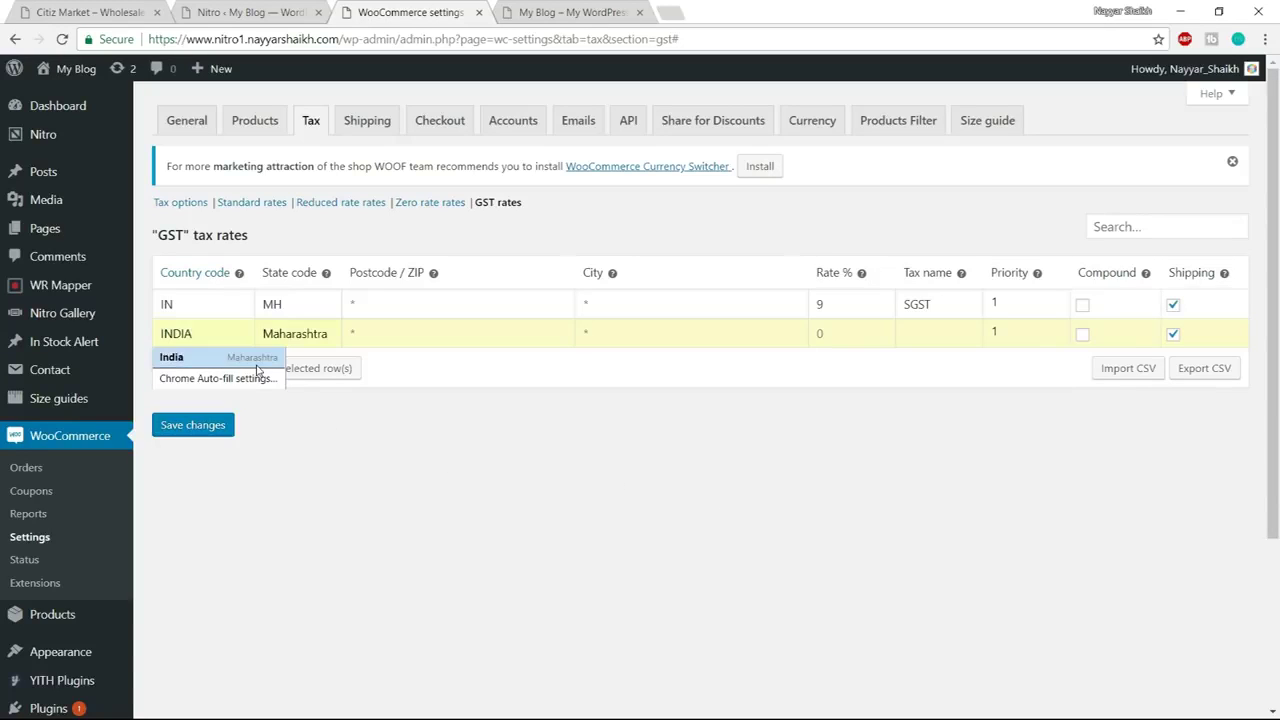
left_click(210, 358)
left_click(315, 335)
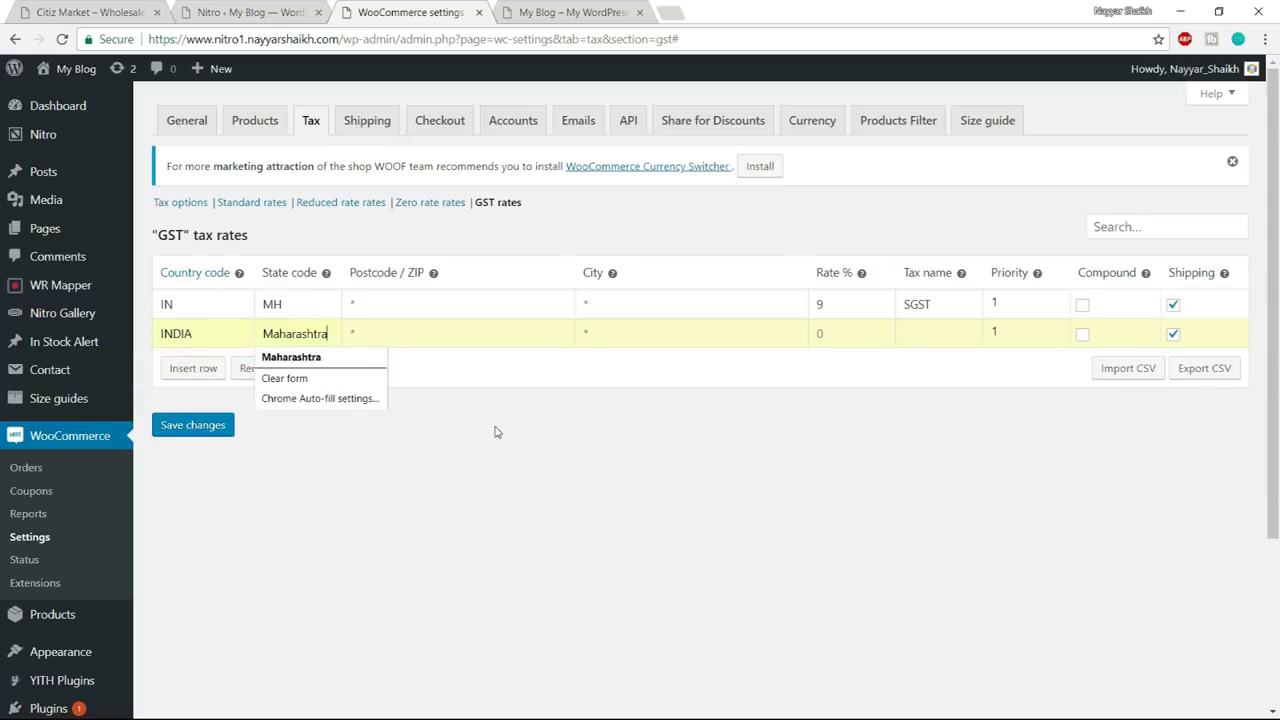
key("ctrl+a")
key("BackSpace")
key("Escape")
key("BackSpace")
key("BackSpace")
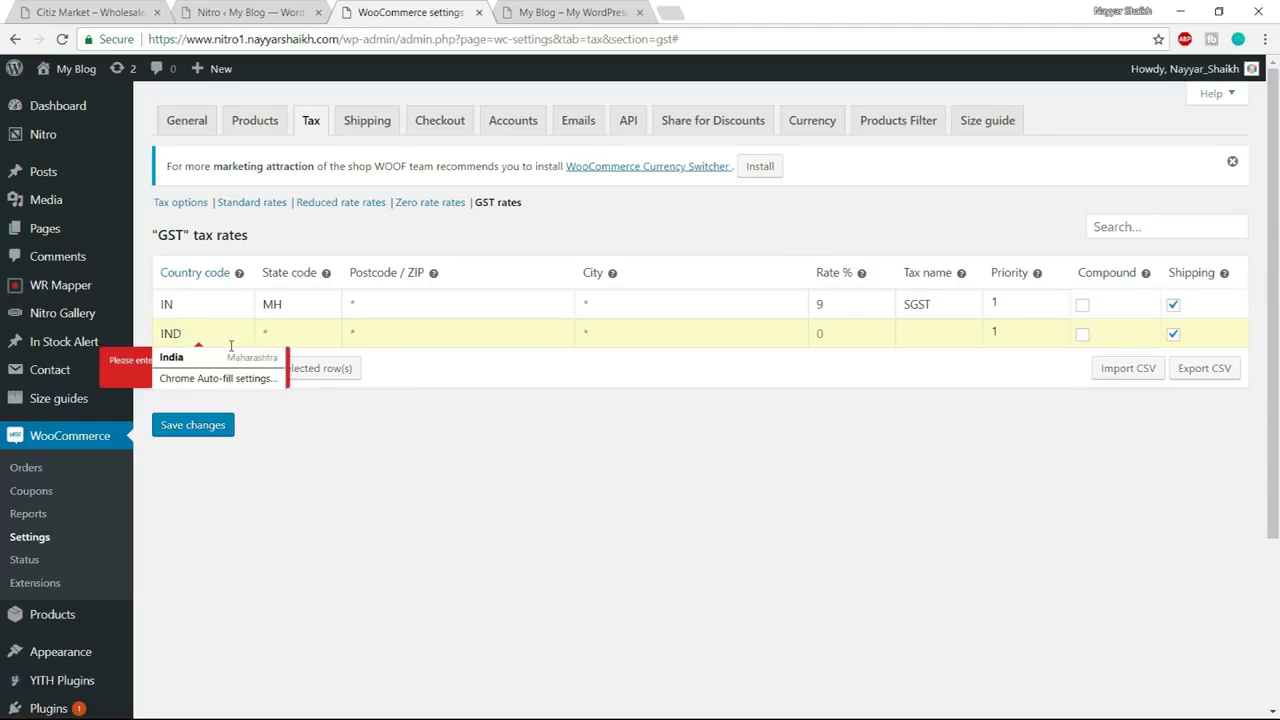
key("BackSpace")
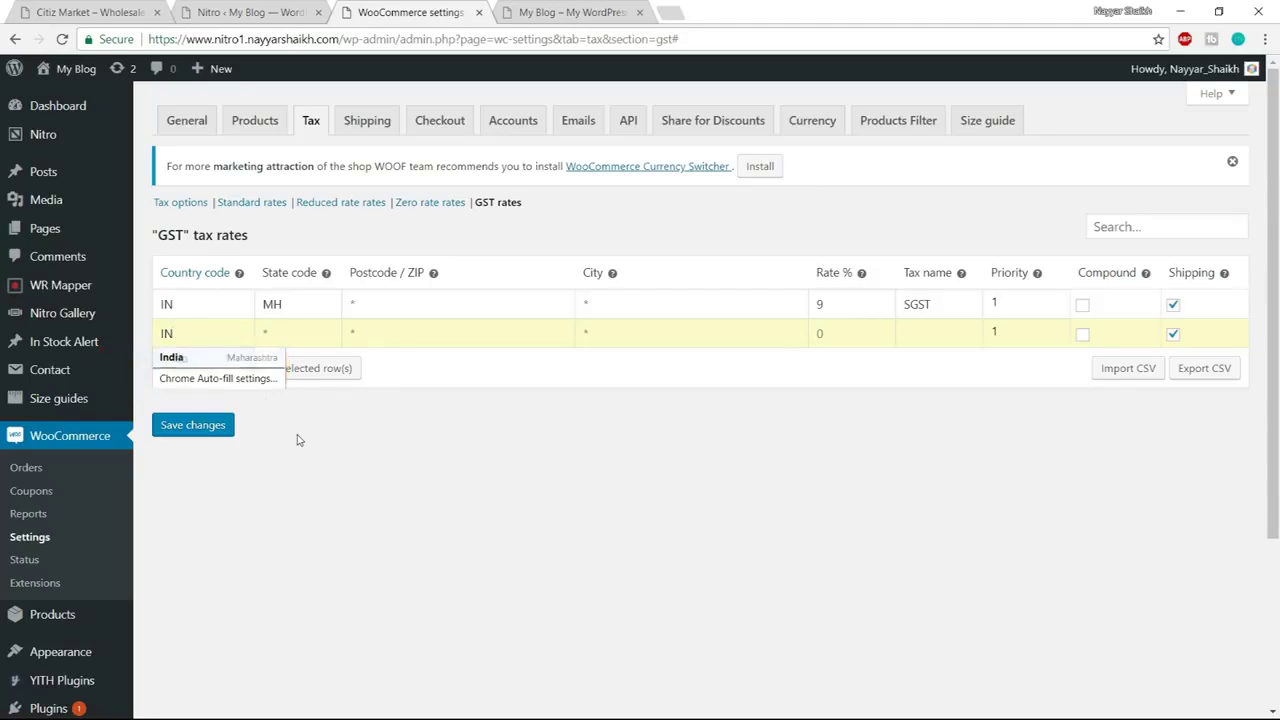
key("Escape")
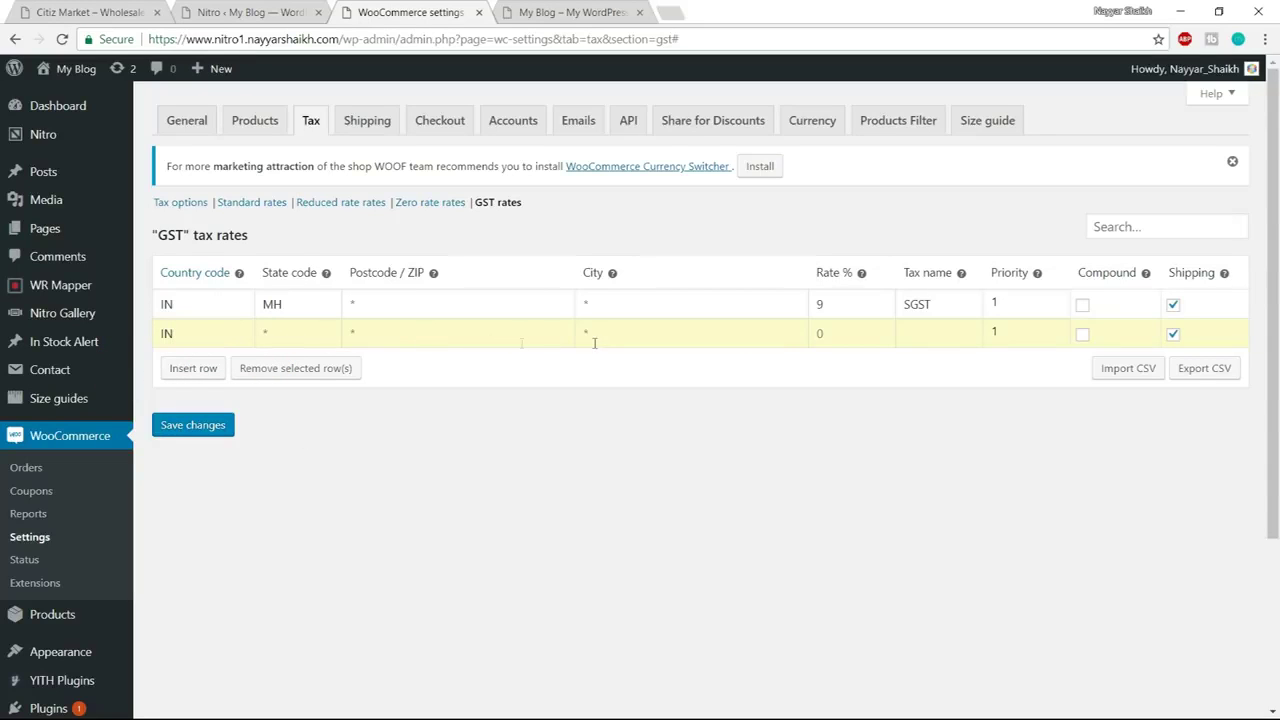
Give the second row a 9% rate named CGST and save the GST rates
left_click(818, 335)
type("9")
left_click(937, 335)
type("CGST")
left_click(228, 425)
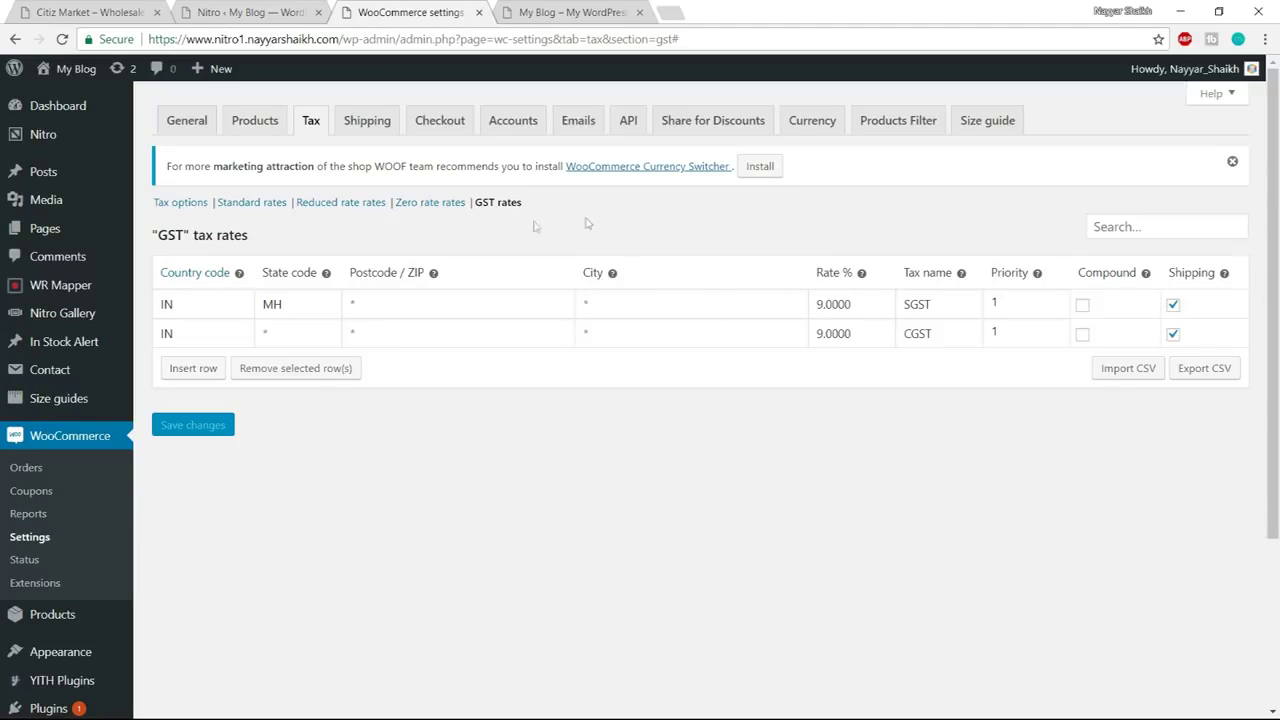
left_click(435, 205)
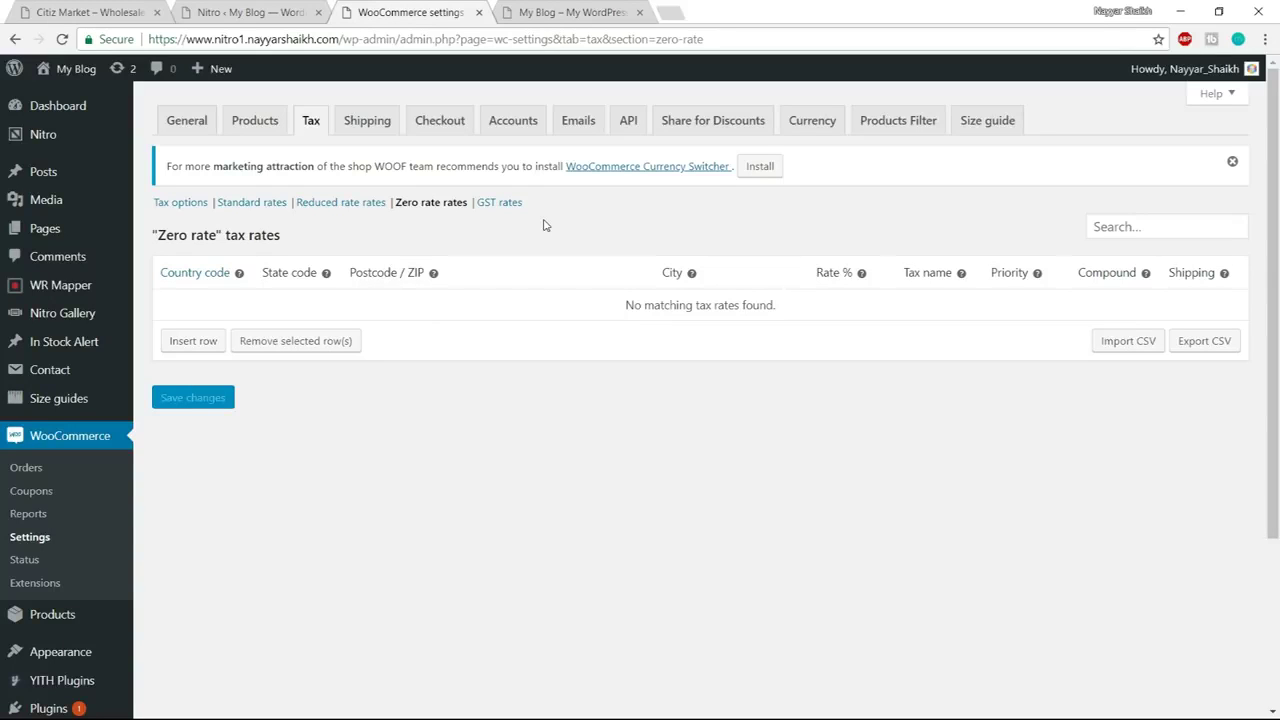
Switch to the Shipping settings to view the empty Shipping zones list
left_click(367, 120)
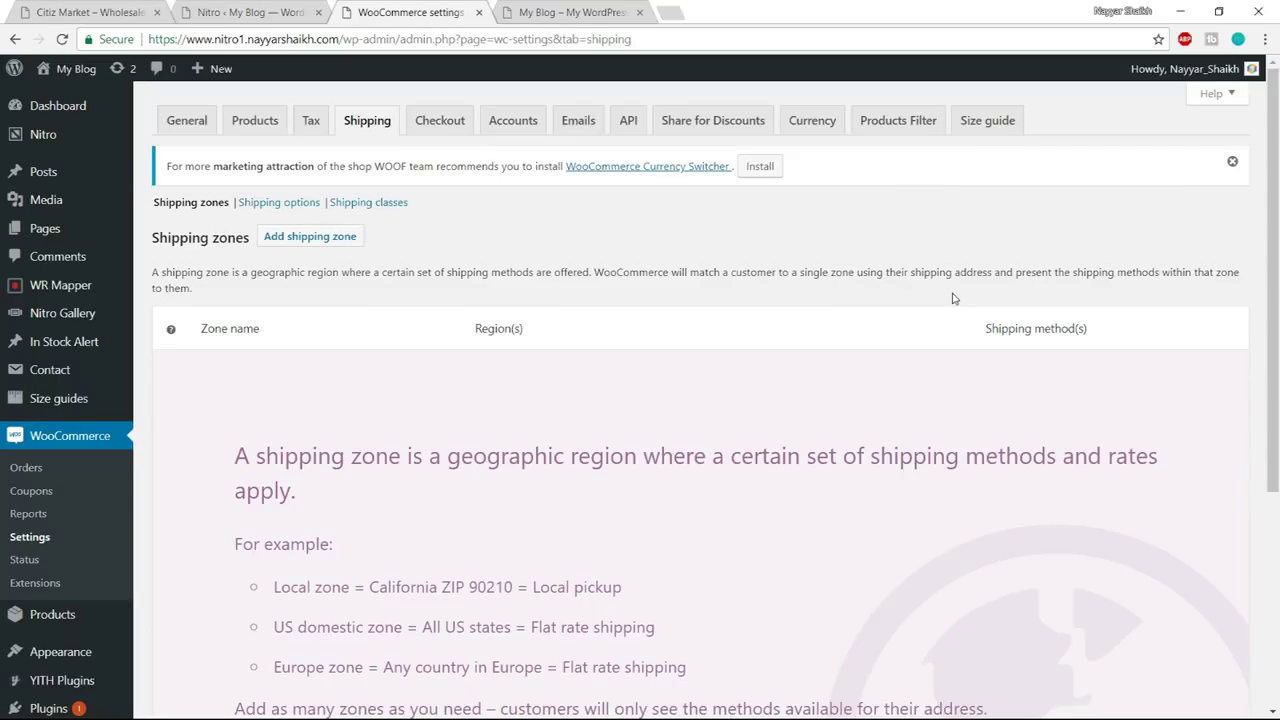
Add a zone named 'India' with India as its region and save it
scroll(950, 330, "down", 3)
scroll(950, 370, "up", 3)
left_click(310, 240)
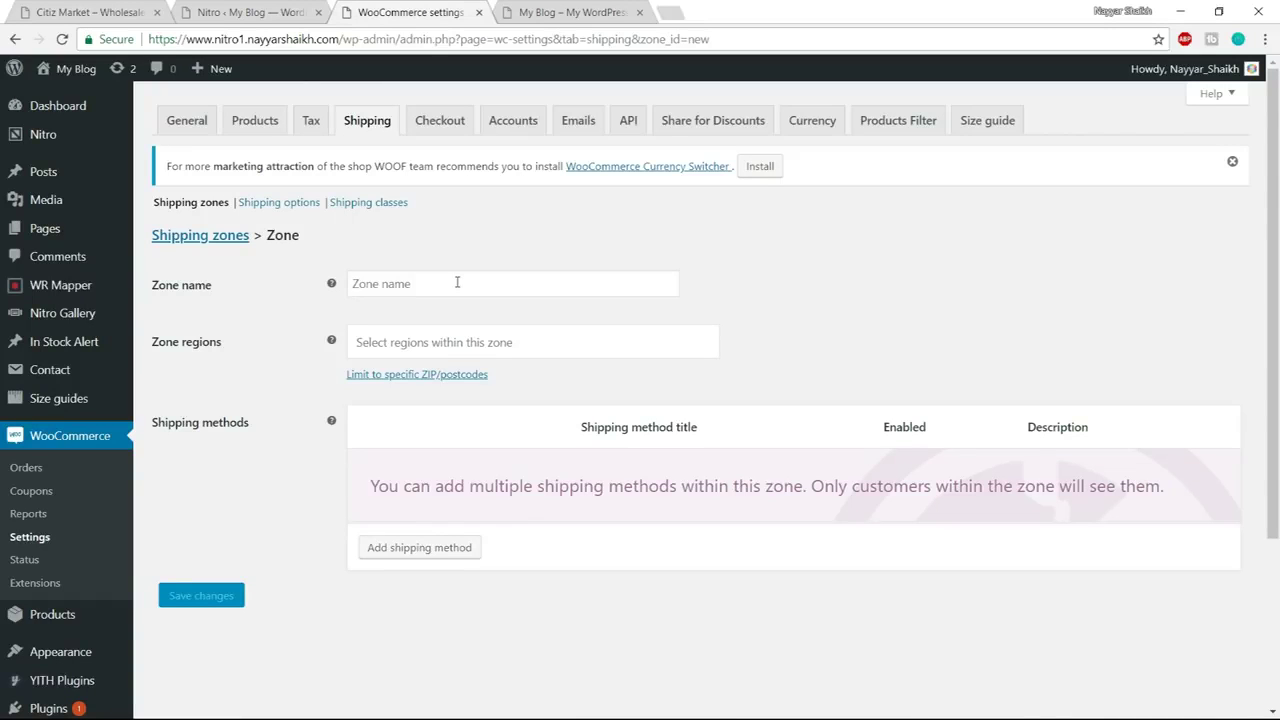
left_click(457, 283)
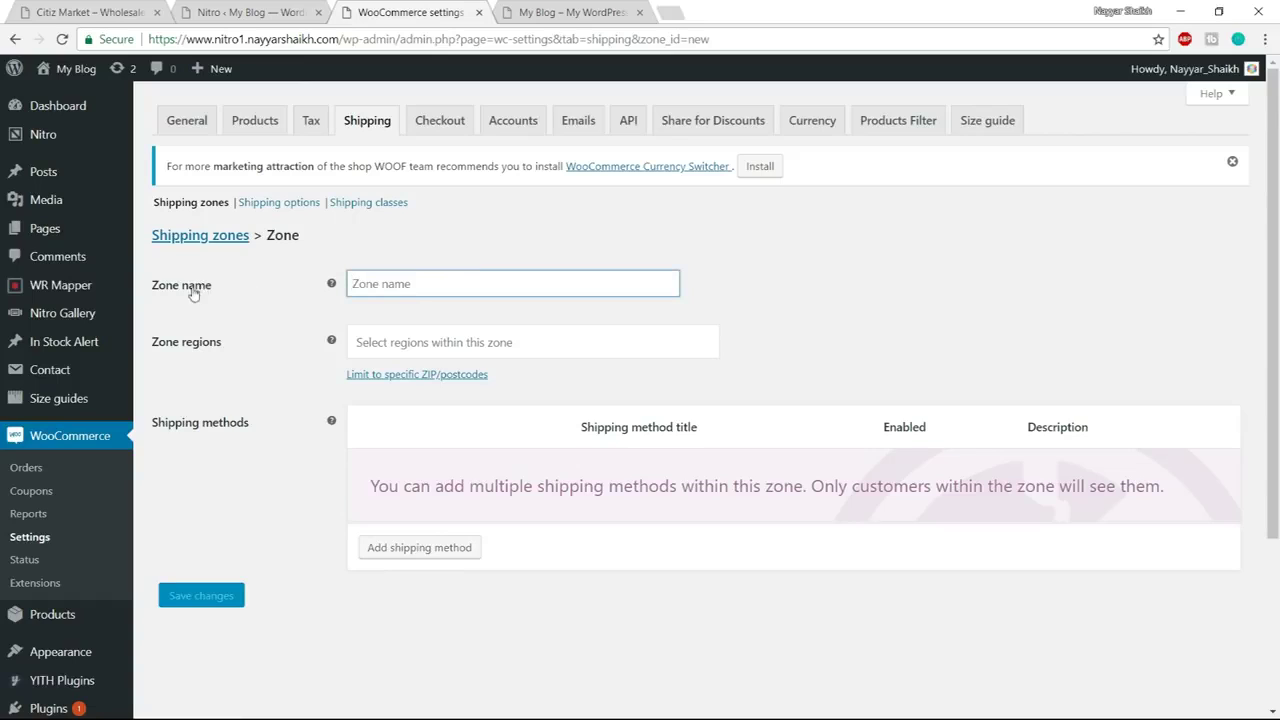
type("India")
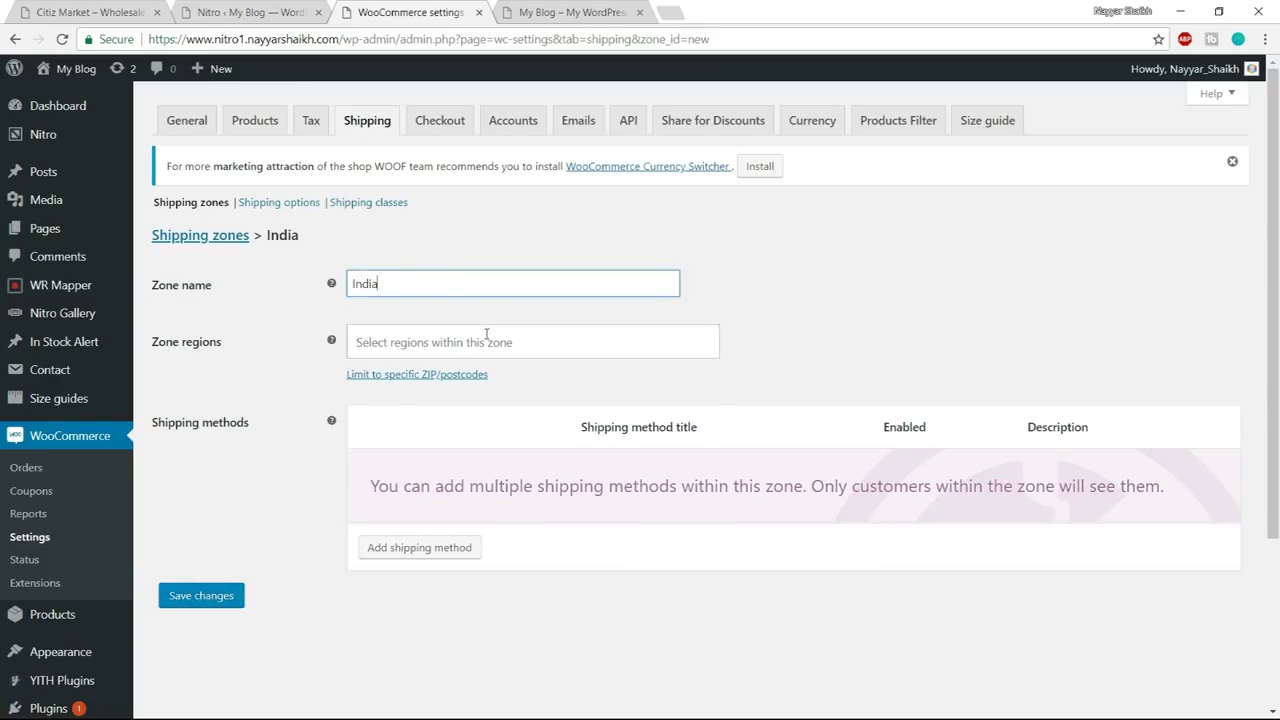
left_click(488, 338)
type("india")
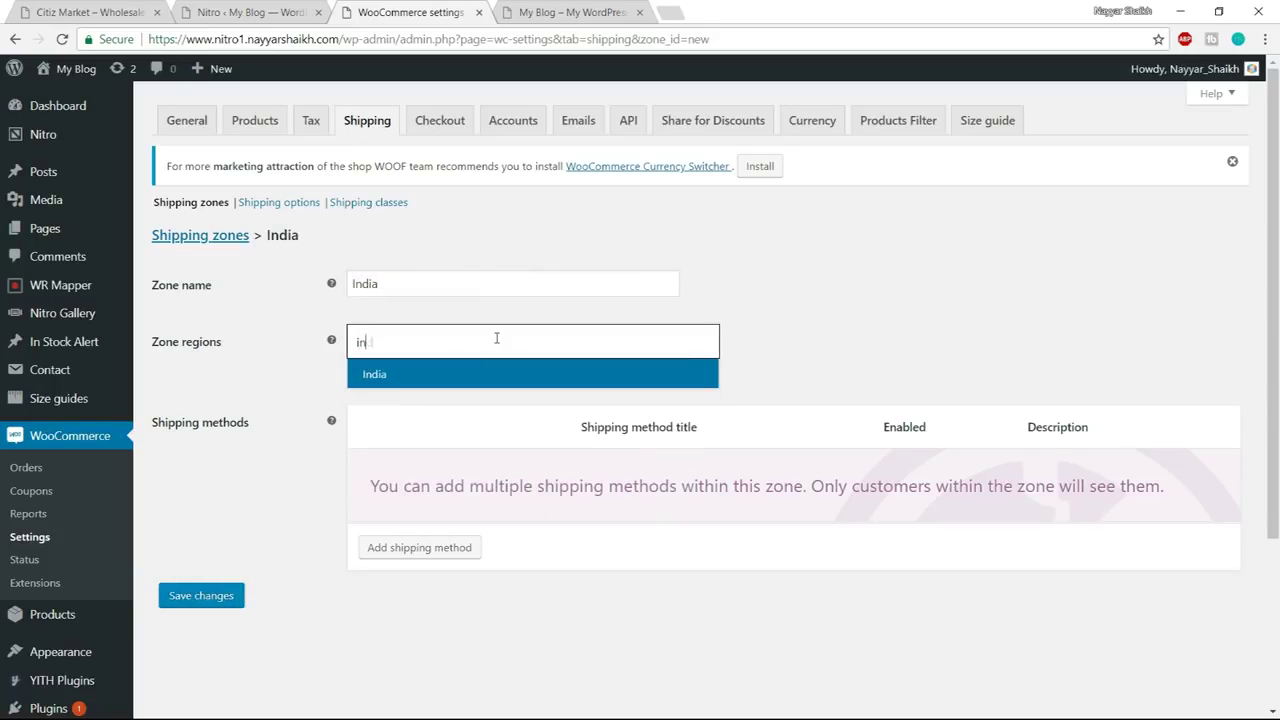
left_click(462, 376)
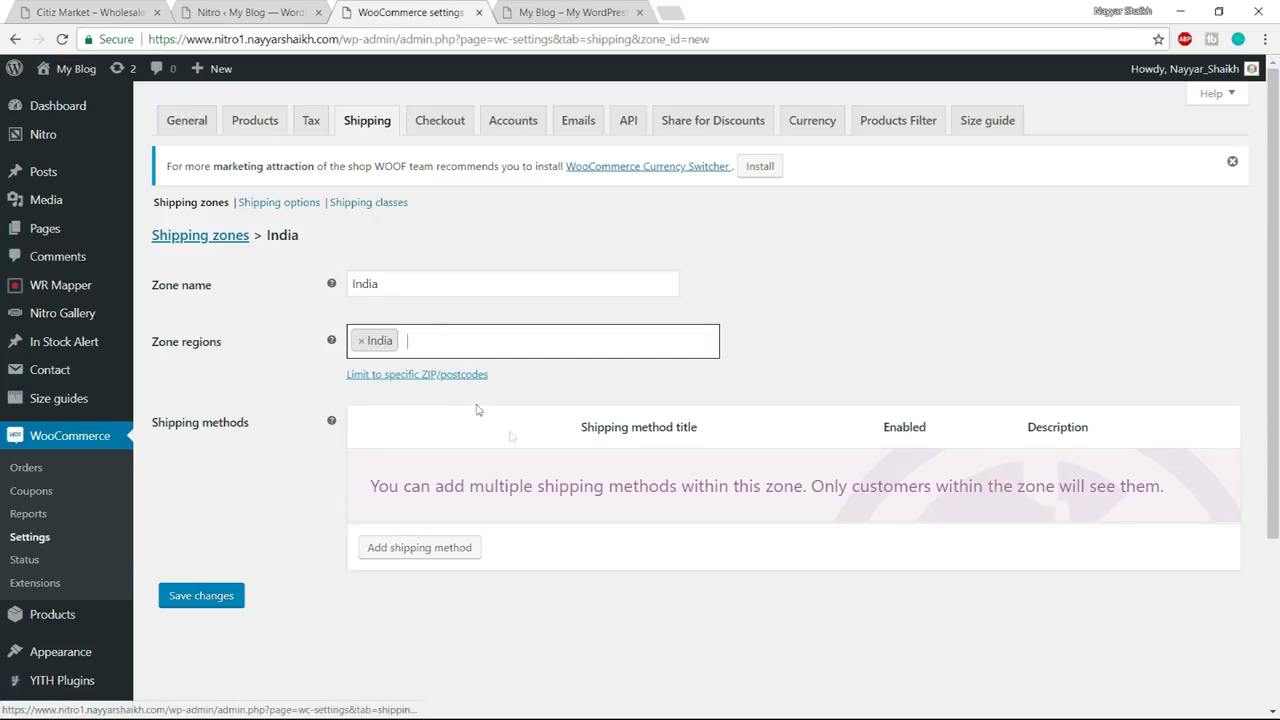
left_click(226, 602)
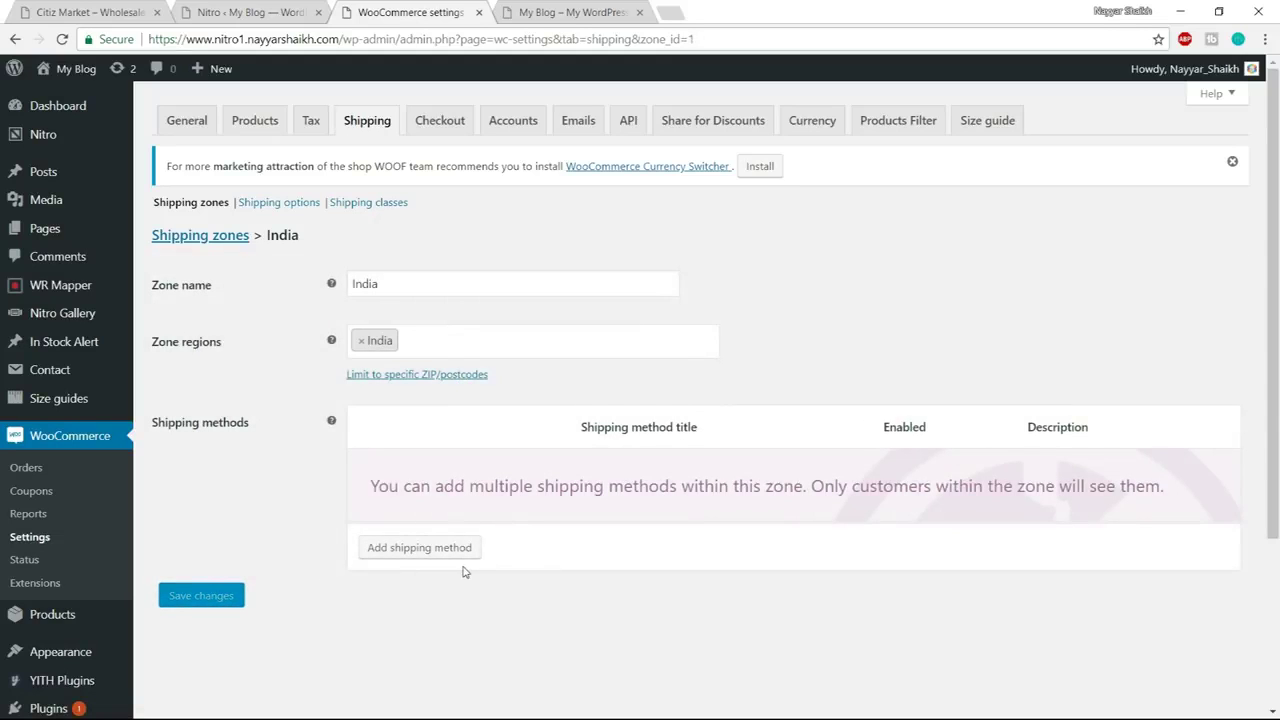
left_click(410, 557)
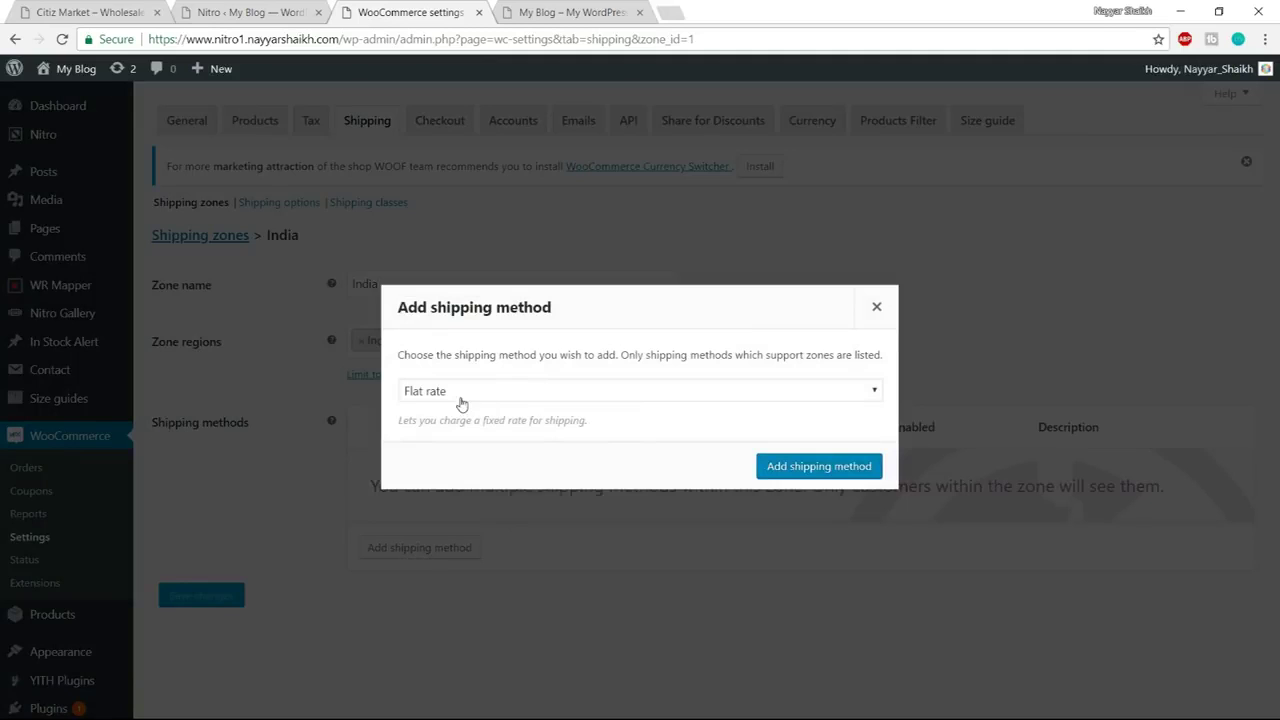
Add a Flat rate method to the India zone, replace its cost of 0 with 1, and save
left_click(792, 468)
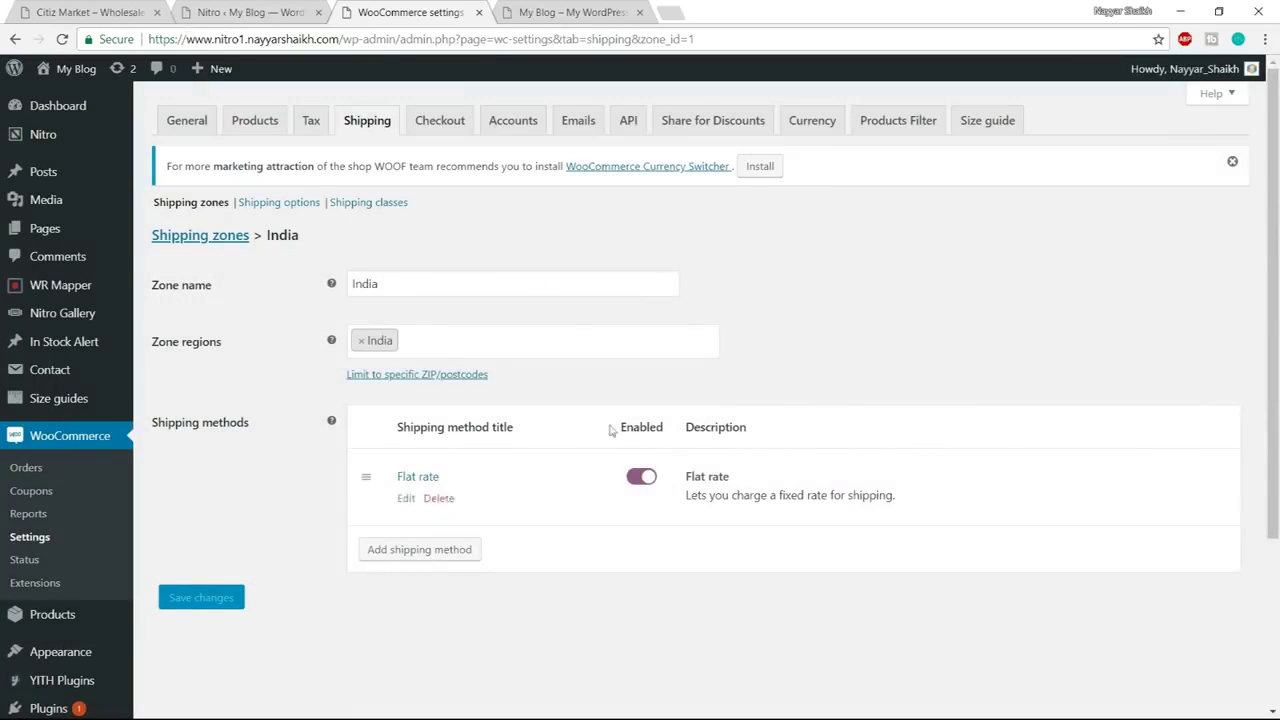
left_click(405, 498)
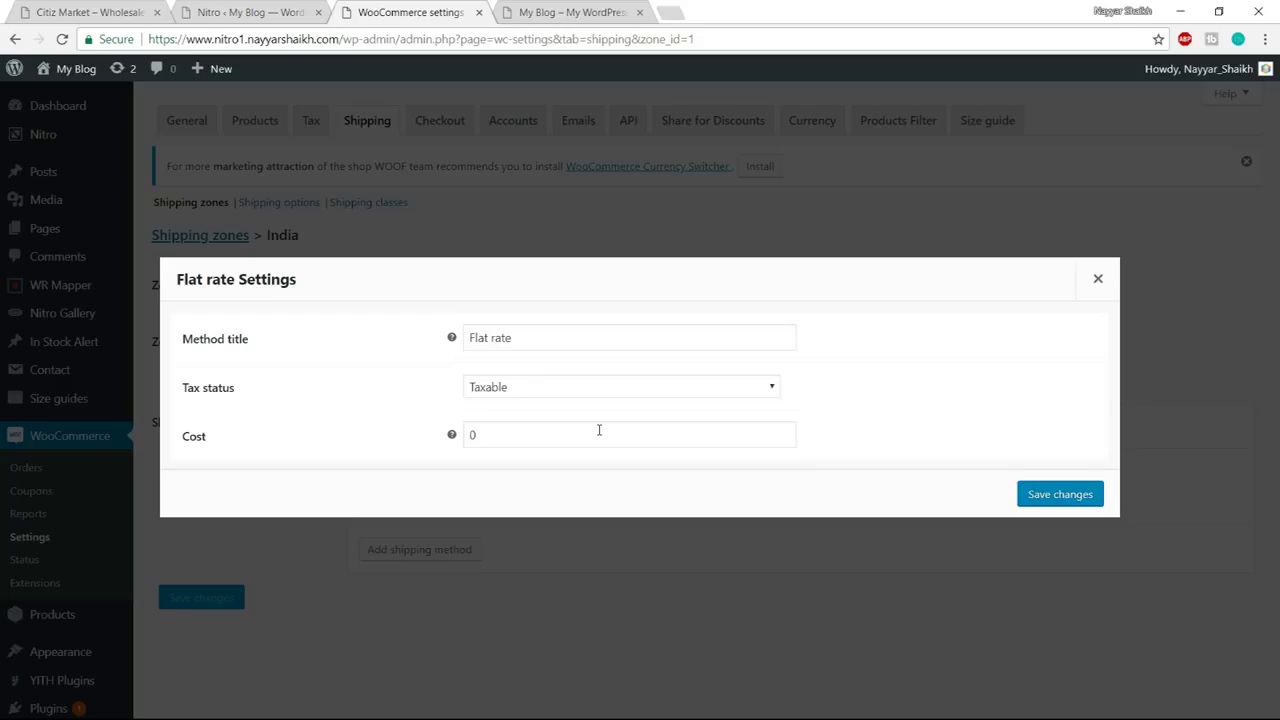
left_click_drag(520, 437, 446, 443)
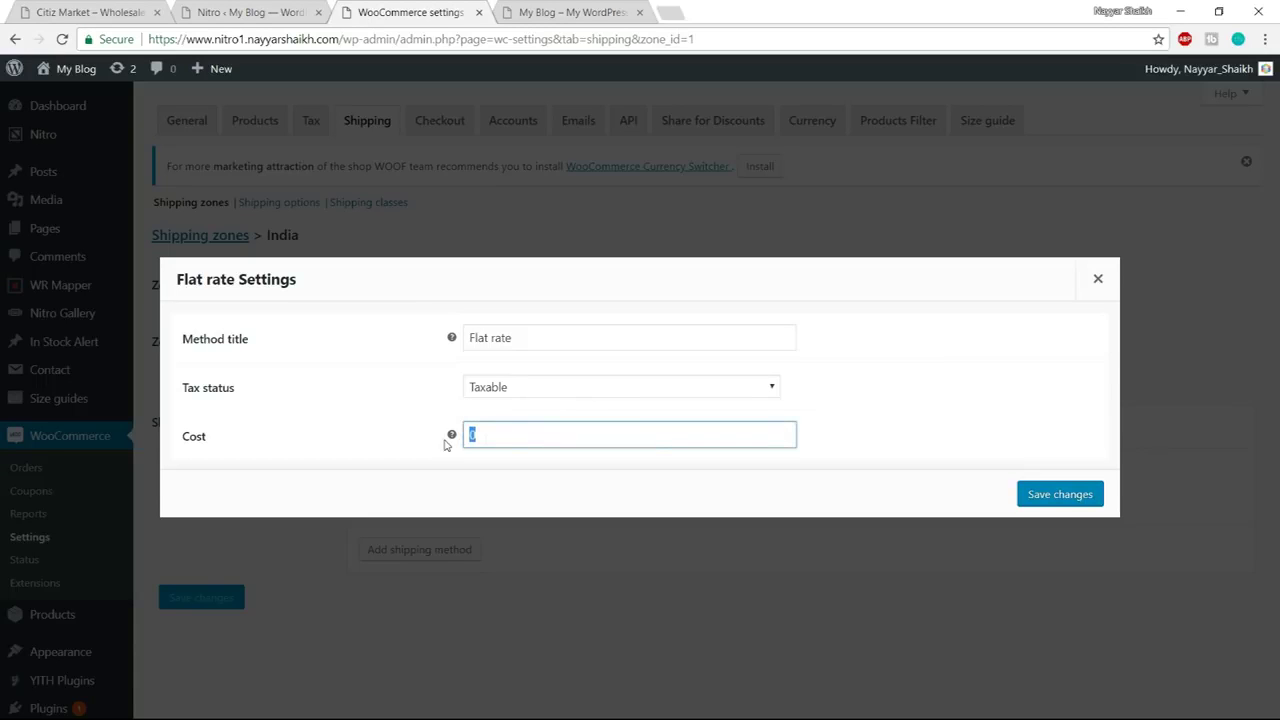
type("1")
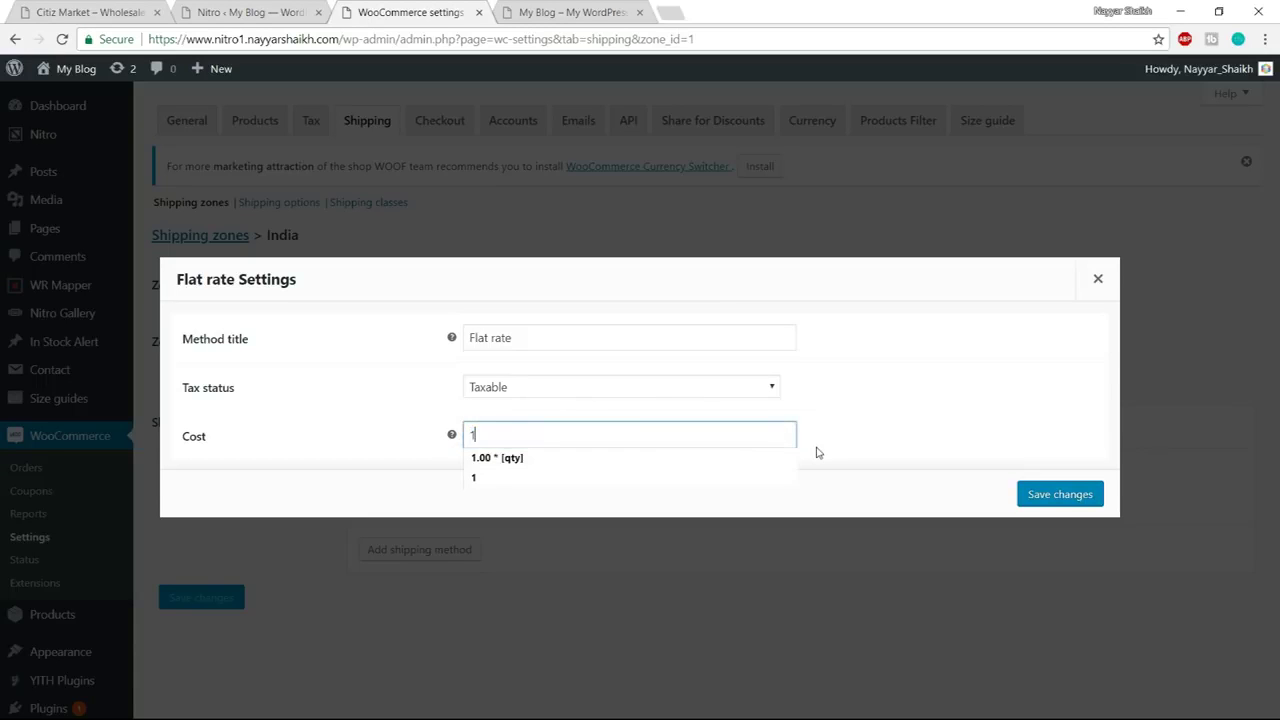
left_click(838, 470)
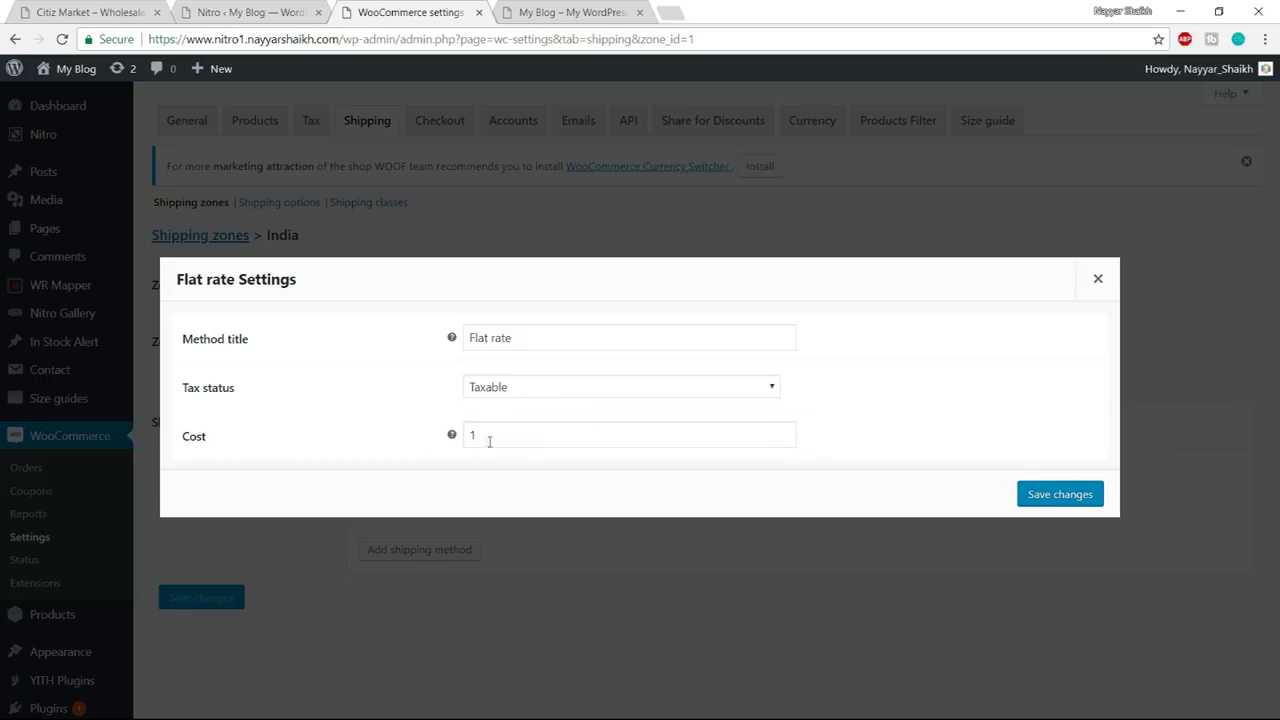
left_click(1059, 494)
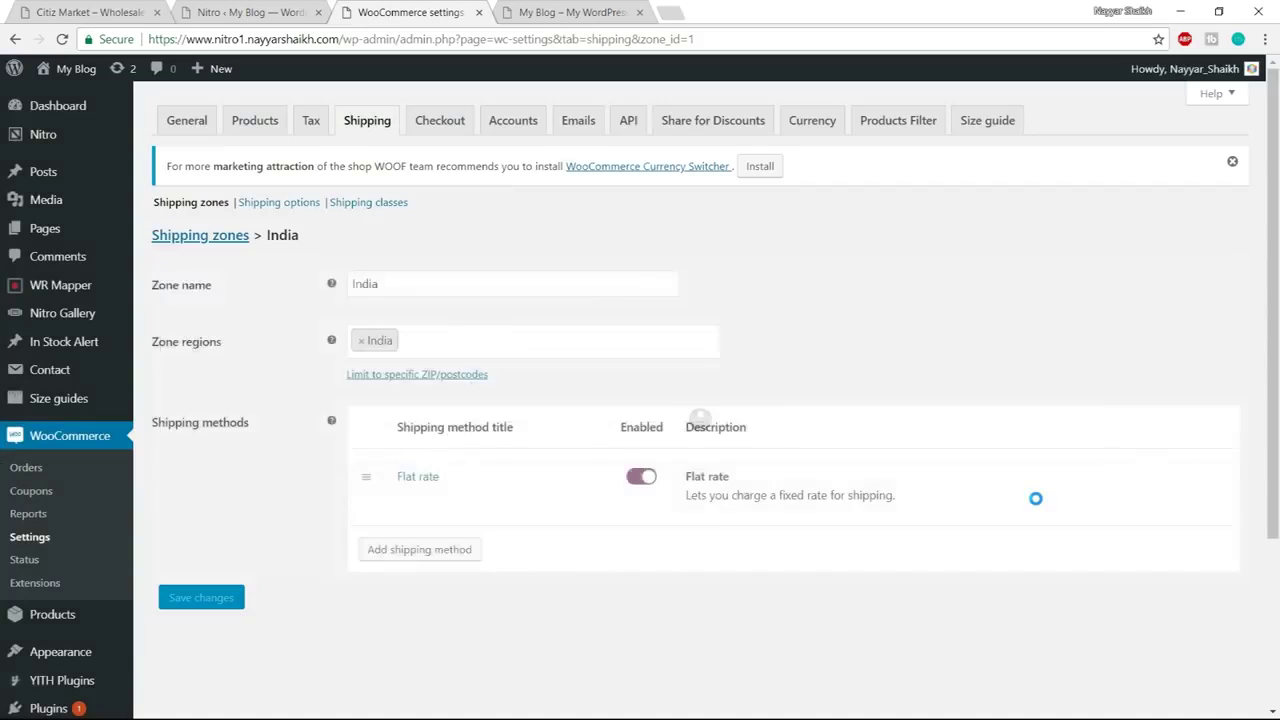
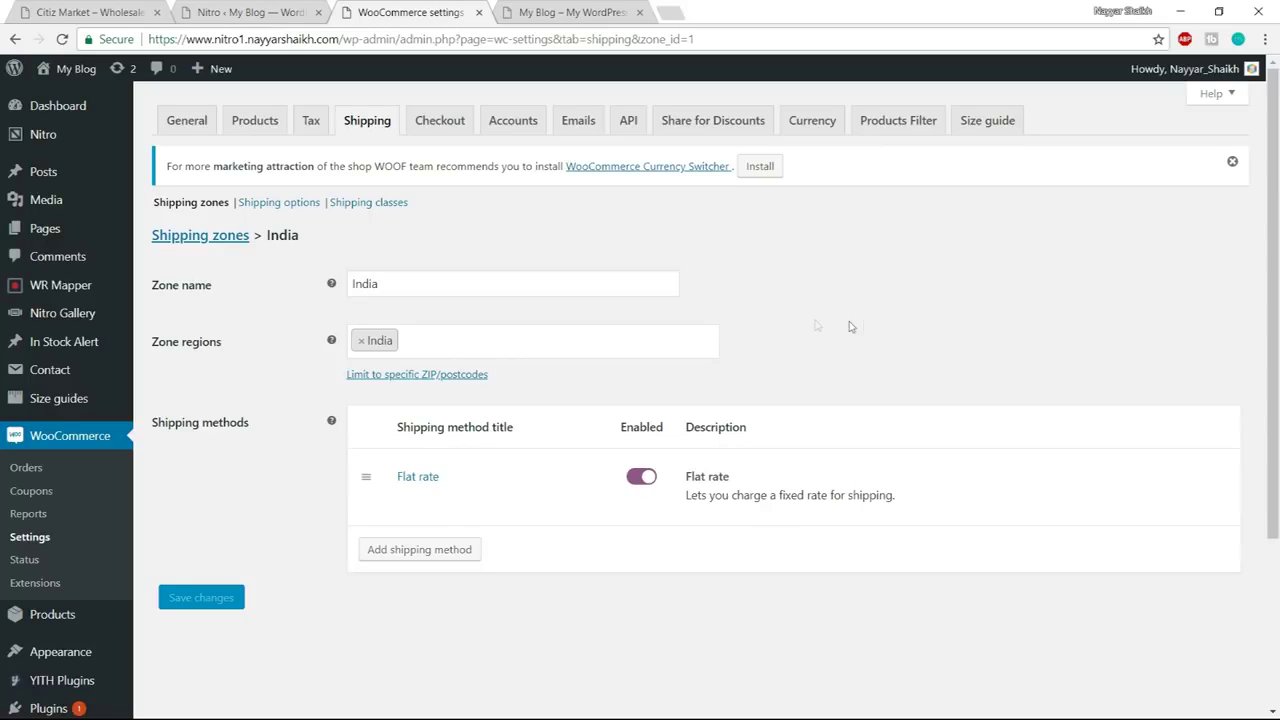
Add a shipping class named 'Bulky Products' and save the shipping classes
left_click(373, 204)
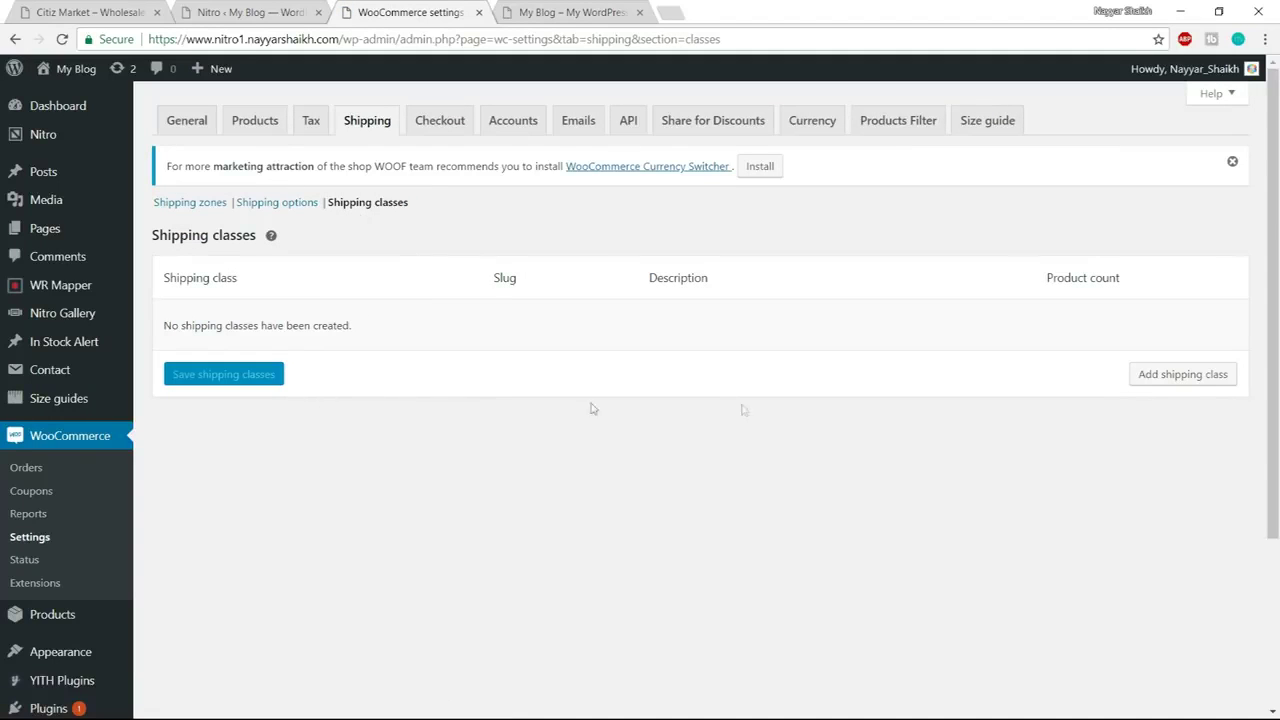
left_click(1182, 374)
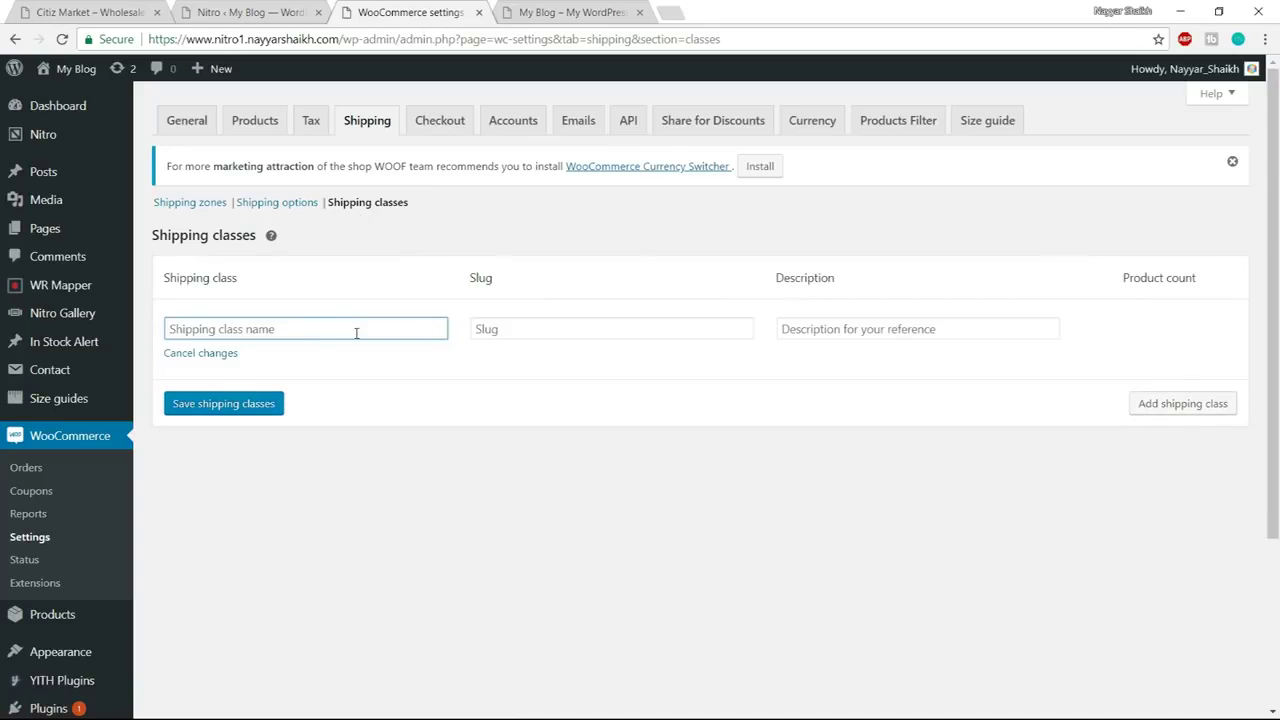
type("Bulky Products")
left_click(240, 410)
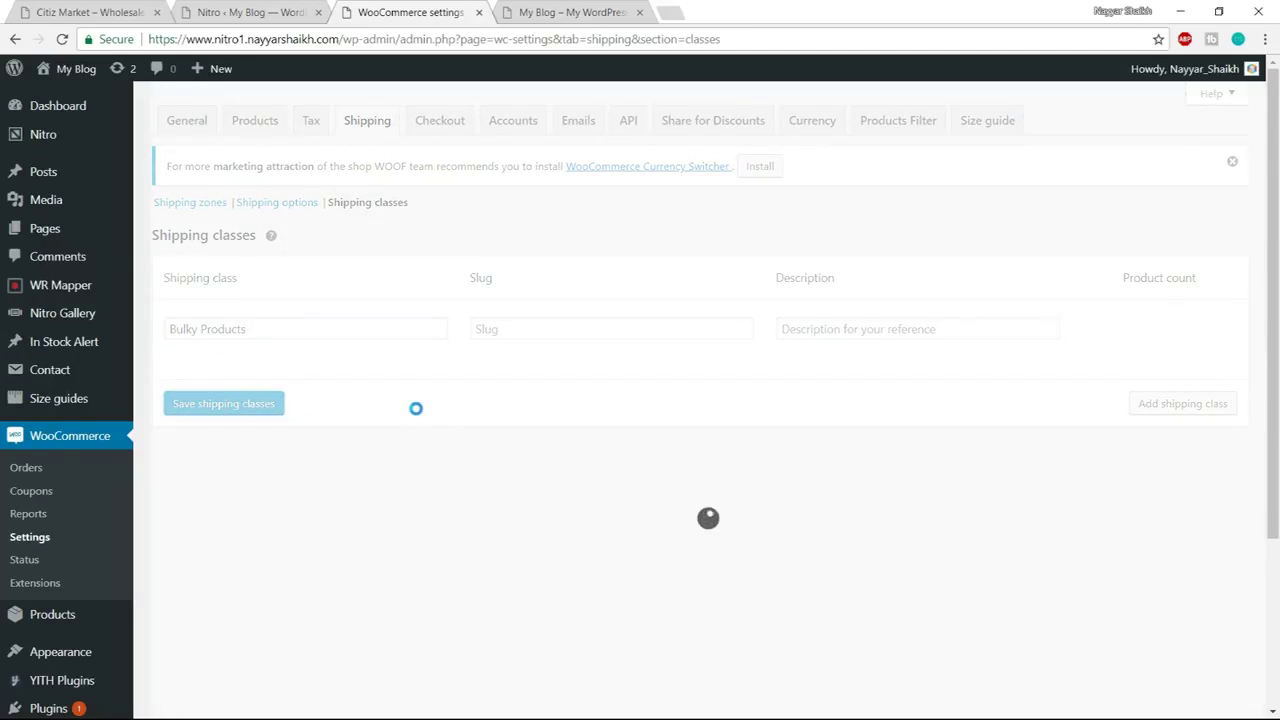
left_click(272, 206)
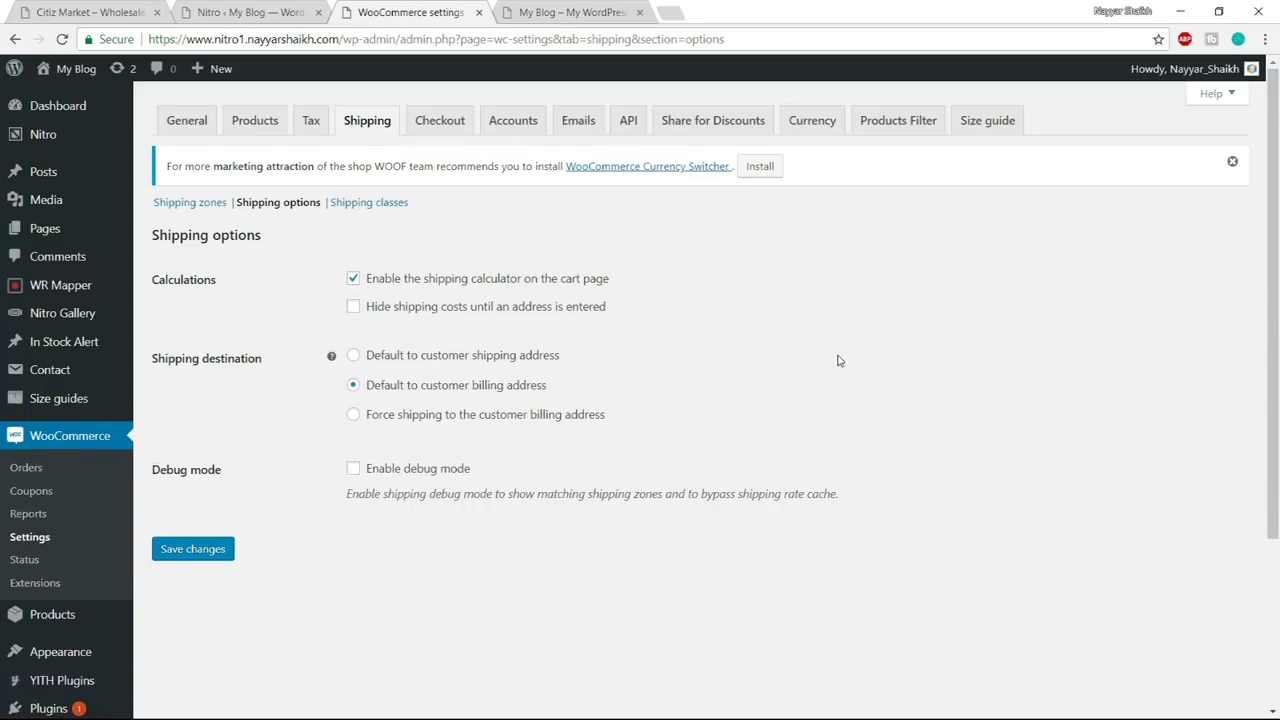
Return to the Shipping zones list and open the India zone for editing
scroll(837, 357, "down", 3)
scroll(837, 360, "up", 3)
left_click(189, 204)
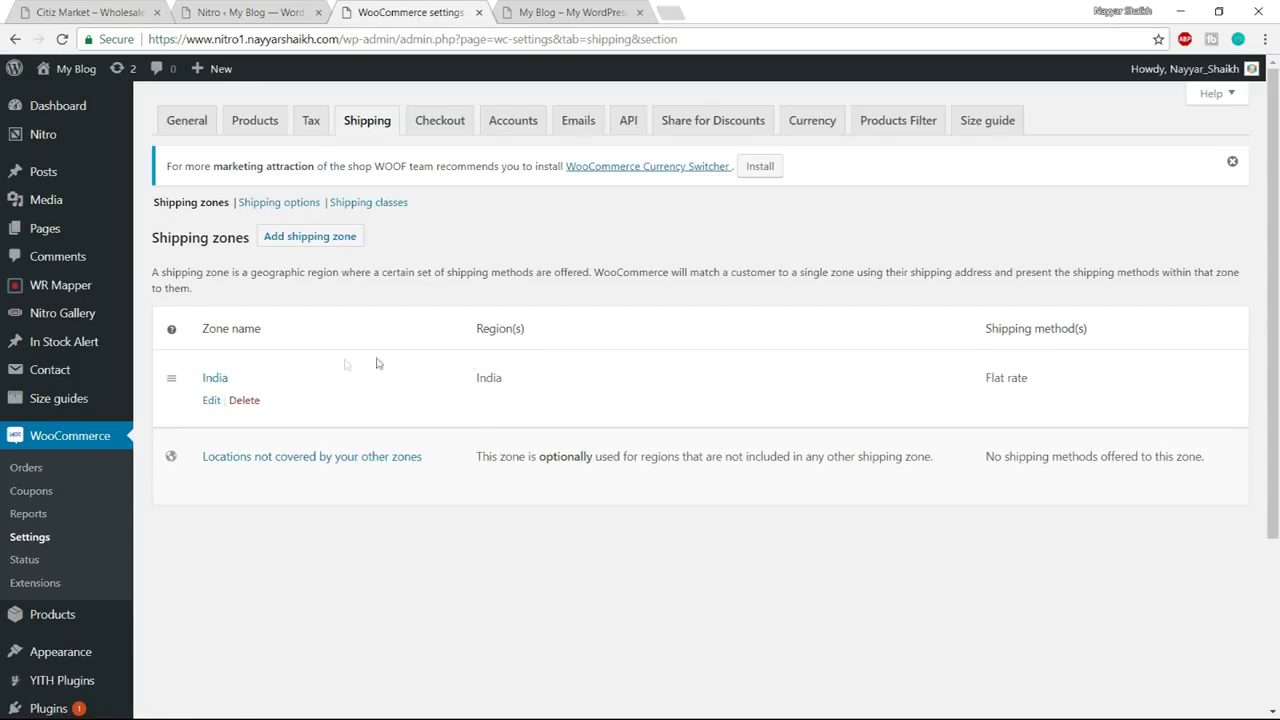
left_click(211, 401)
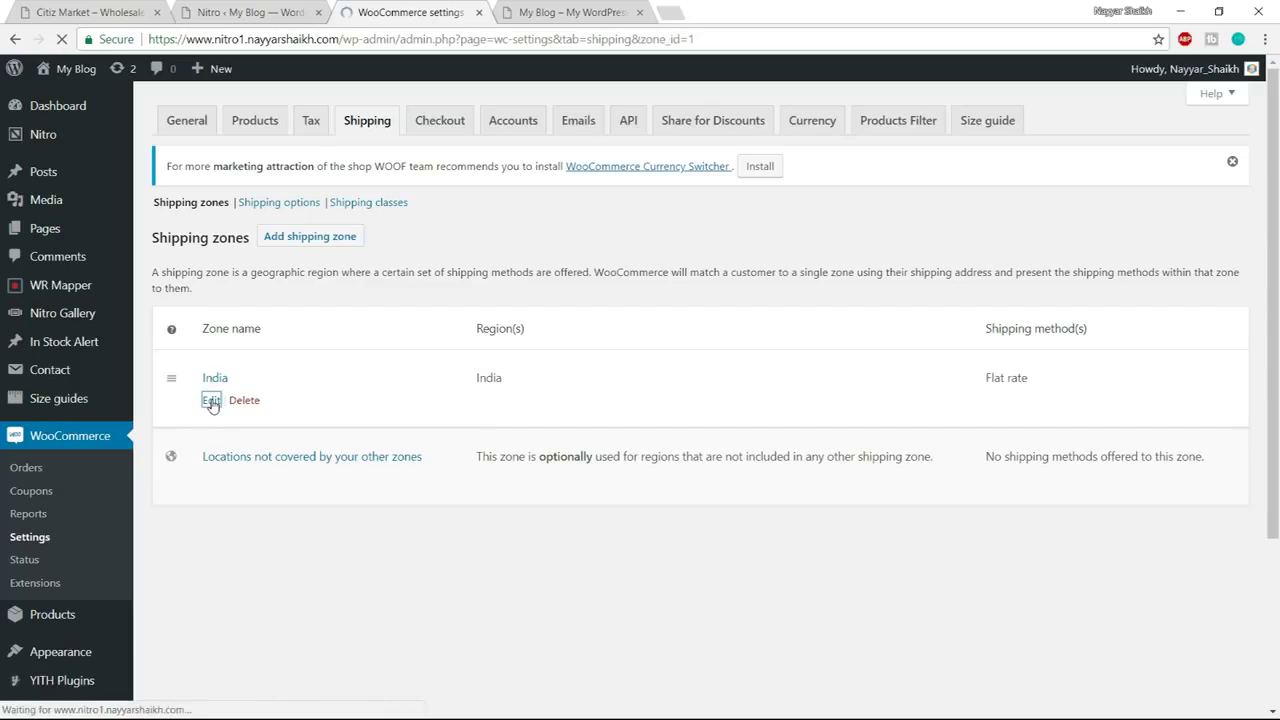
scroll(809, 371, "down", 1)
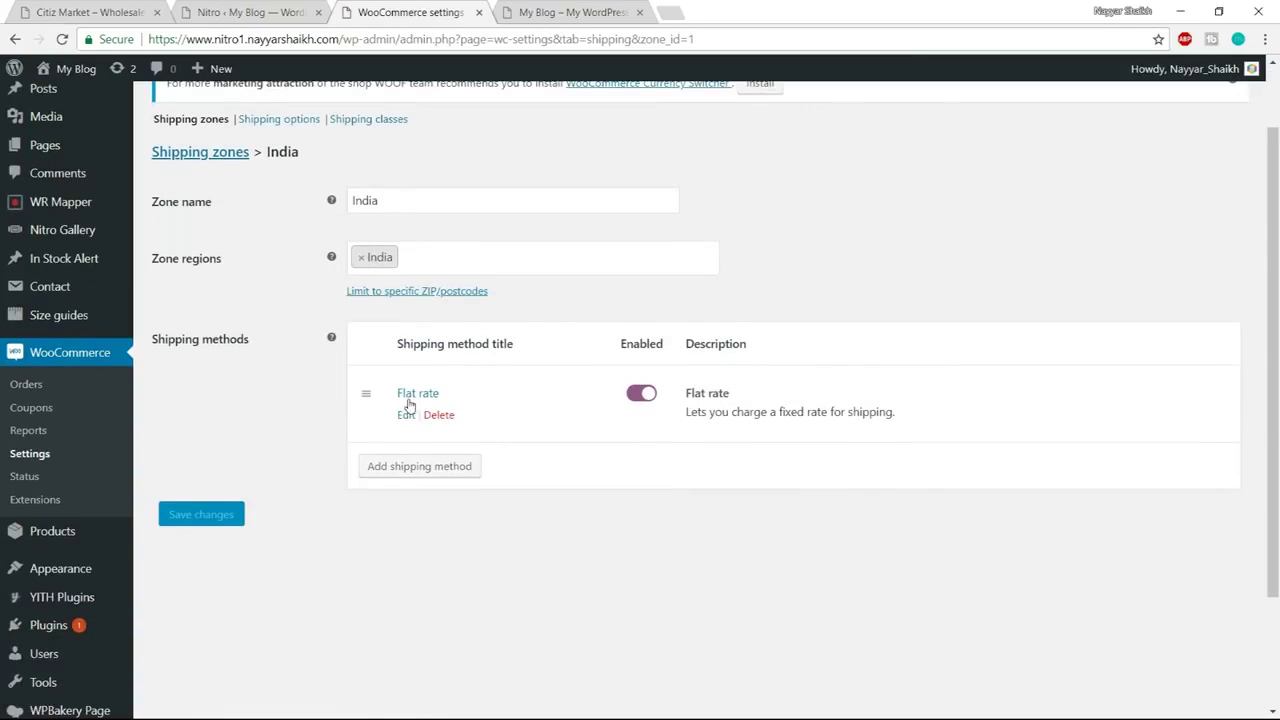
Open the India zone's Flat rate settings and inspect the Cost value of 1
left_click(406, 416)
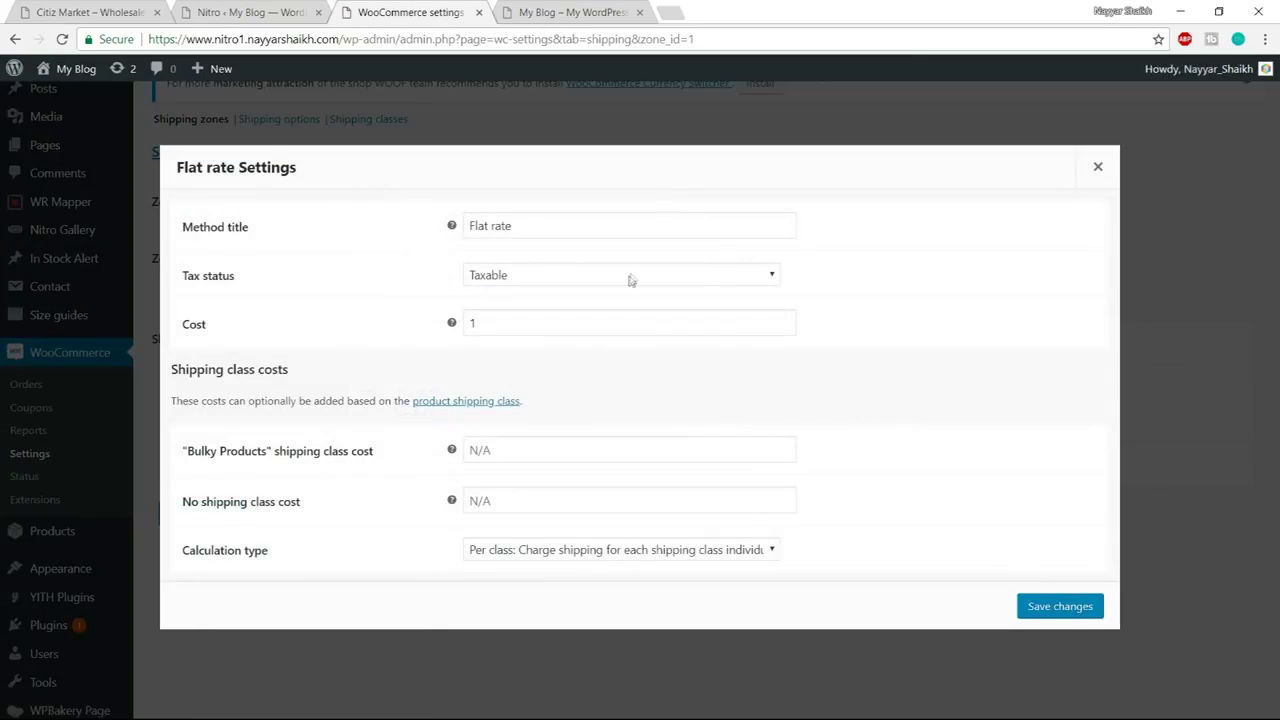
left_click(518, 326)
left_click_drag(184, 452, 282, 460)
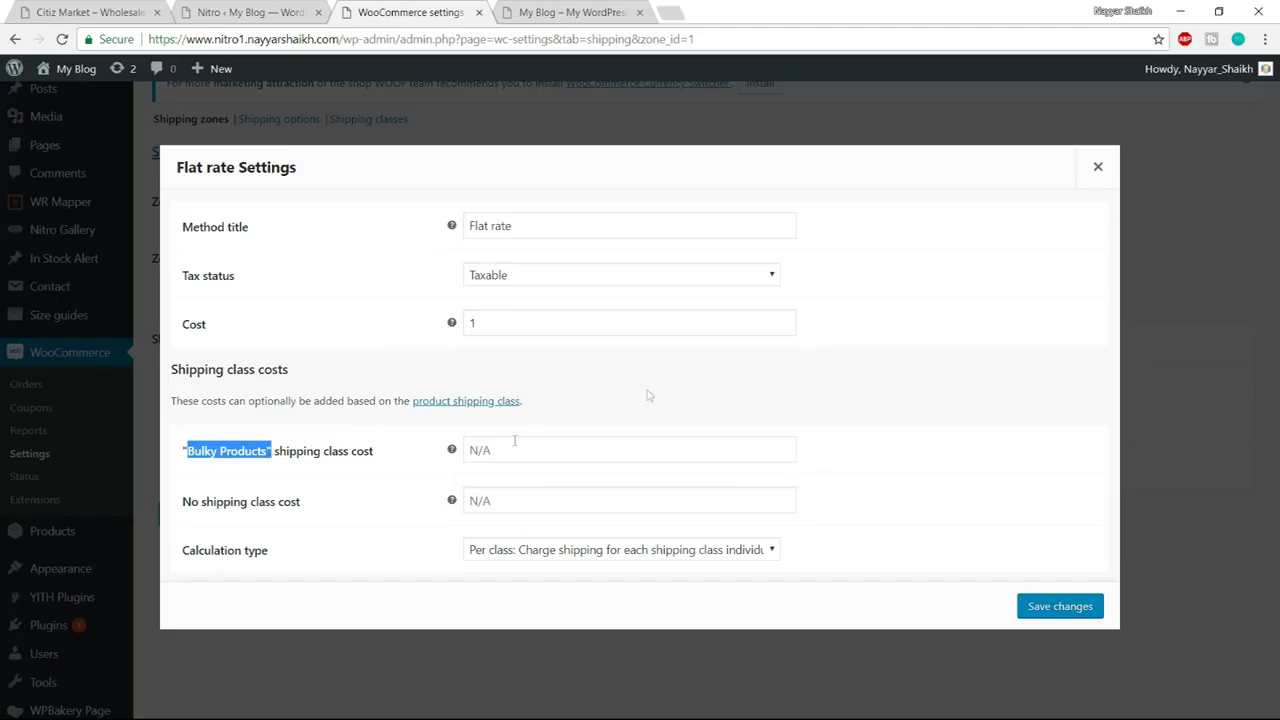
left_click(524, 327)
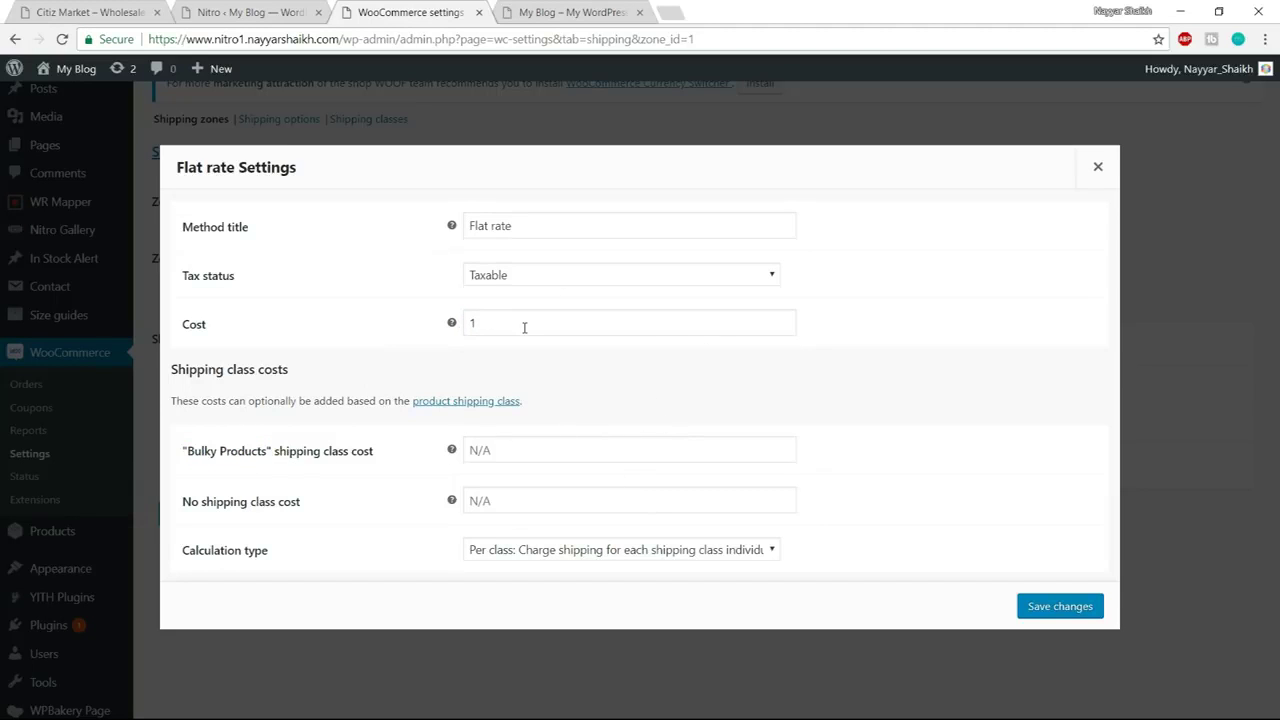
left_click(524, 327)
left_click(915, 312)
left_click_drag(505, 326, 467, 324)
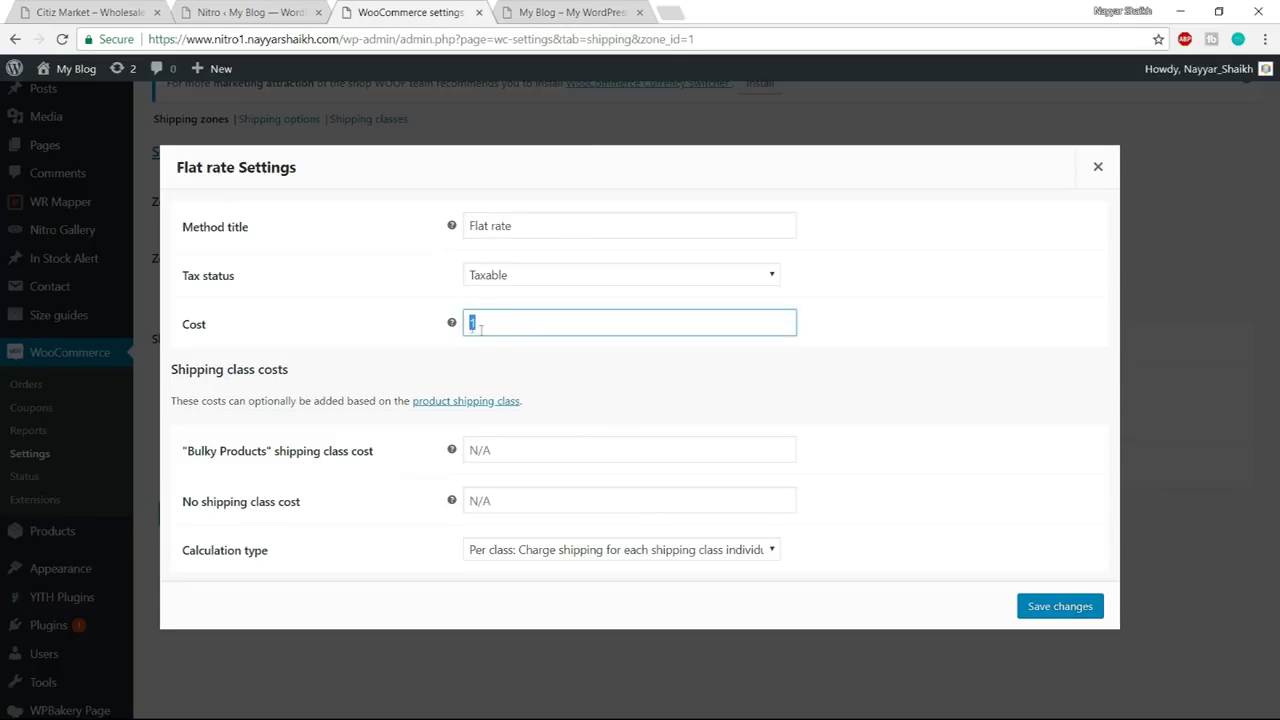
left_click(682, 371)
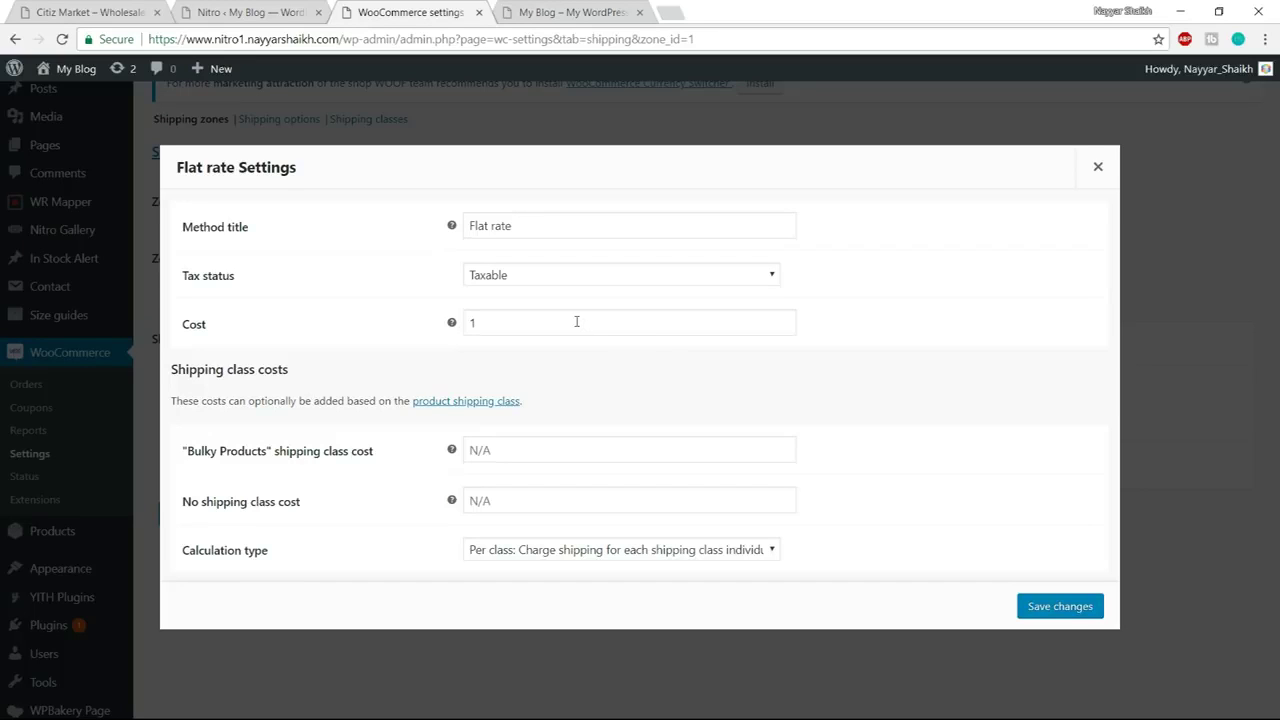
left_click(544, 317)
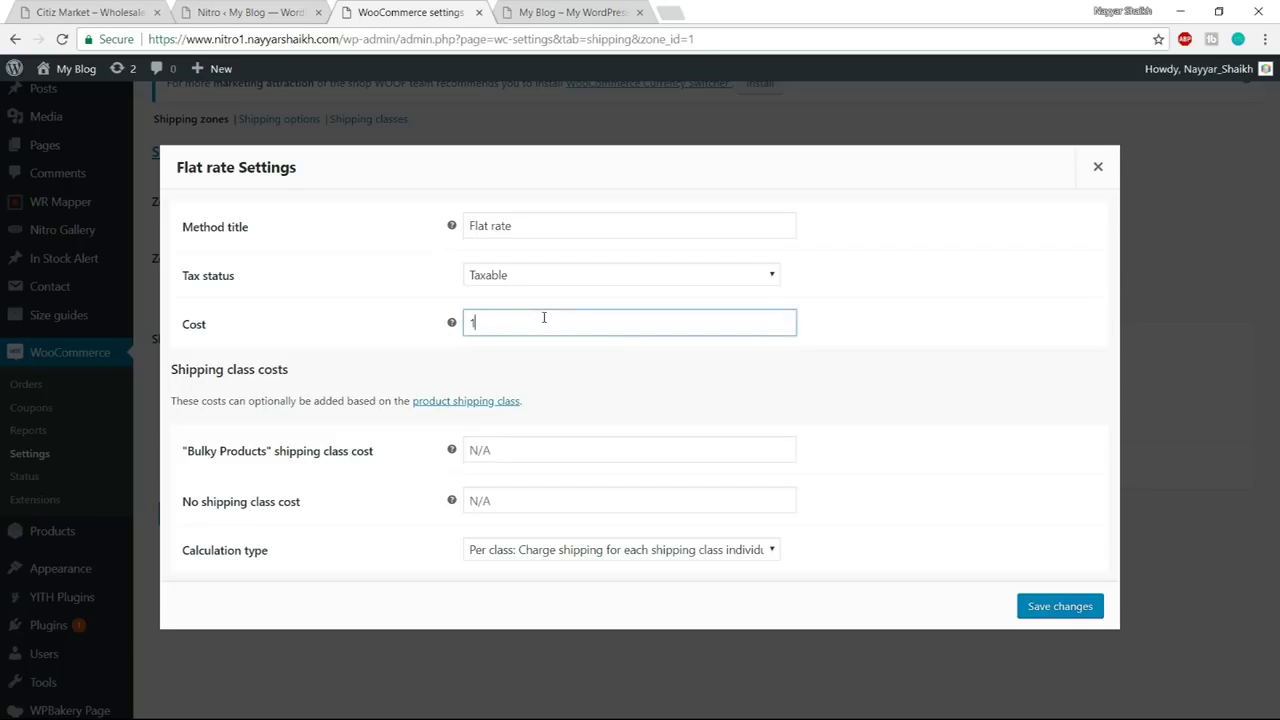
mouse_move(451, 323)
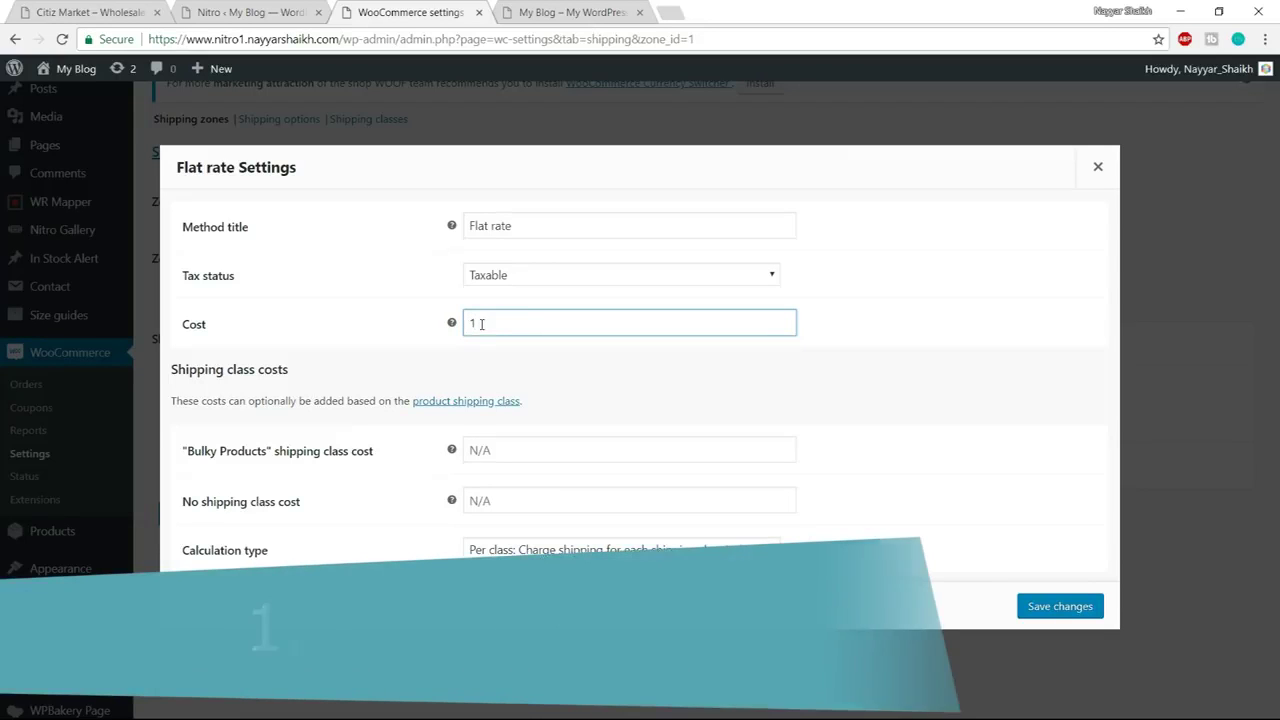
Change the Flat rate Cost to '1.00 * [qty]'
left_click(480, 324)
type(".00")
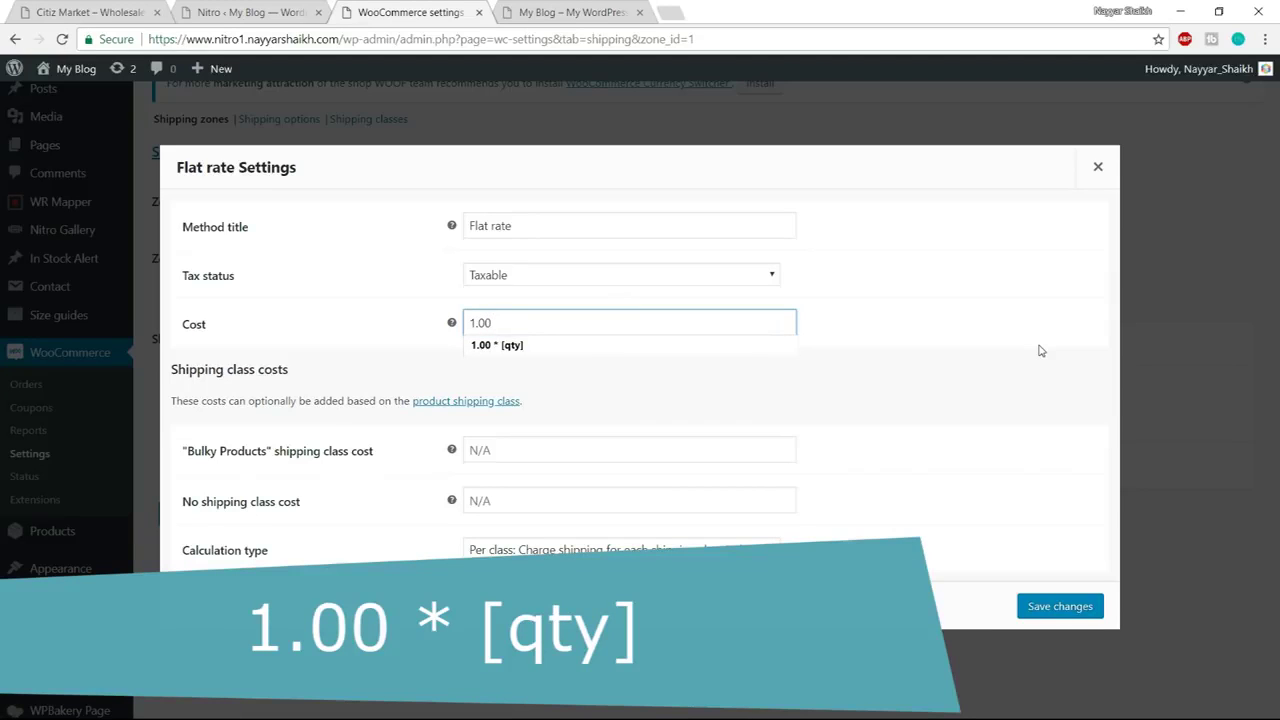
type("* [qty")
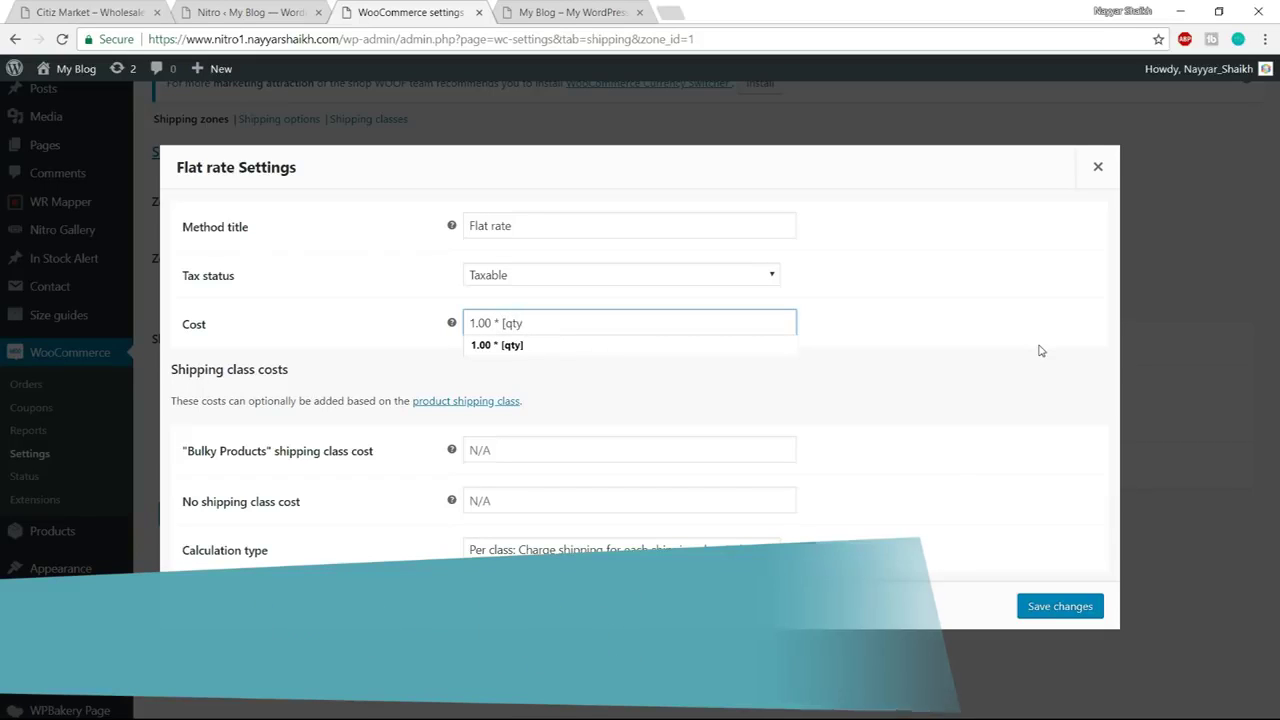
type("]")
left_click(530, 358)
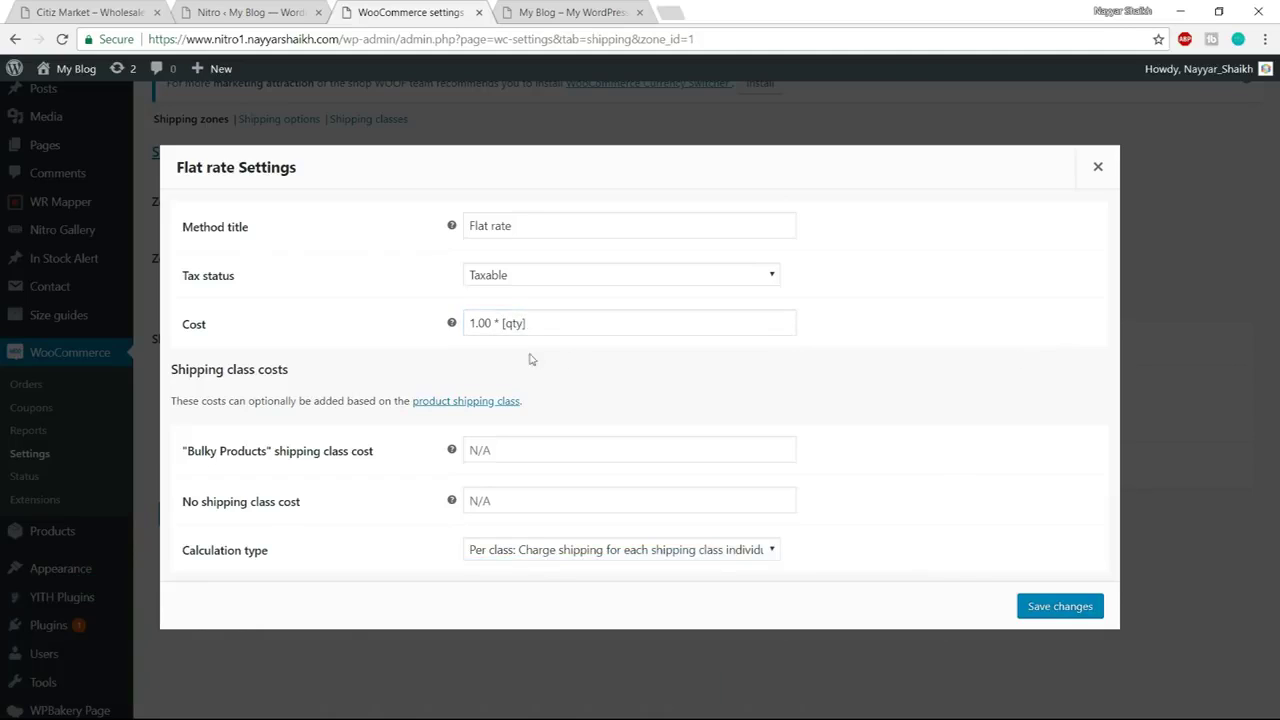
left_click_drag(526, 322, 465, 322)
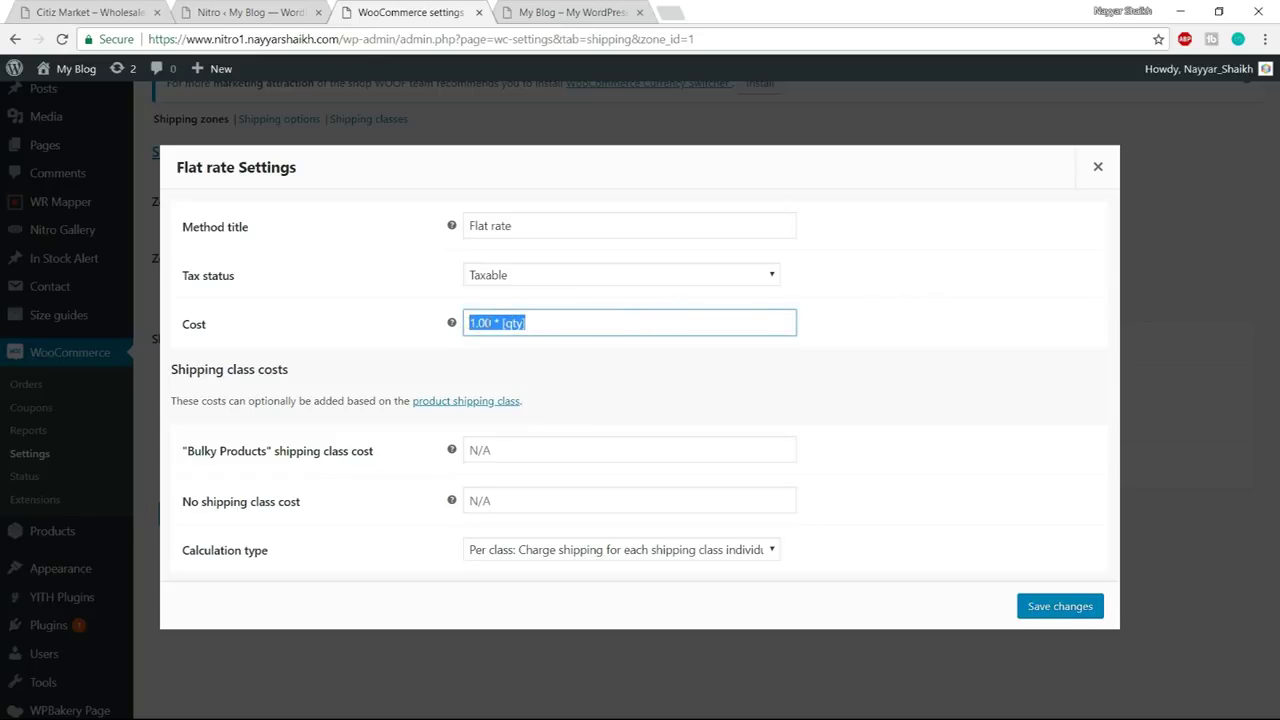
left_click(571, 322)
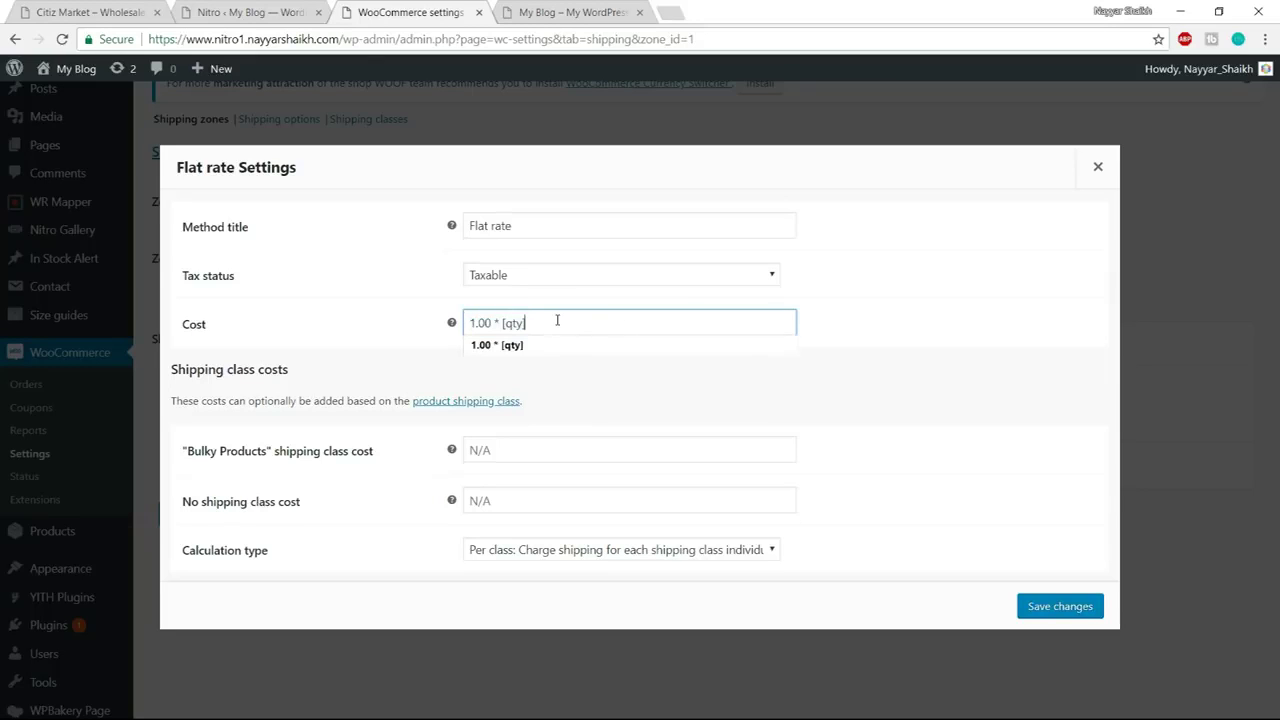
left_click_drag(525, 322, 506, 320)
left_click(921, 310)
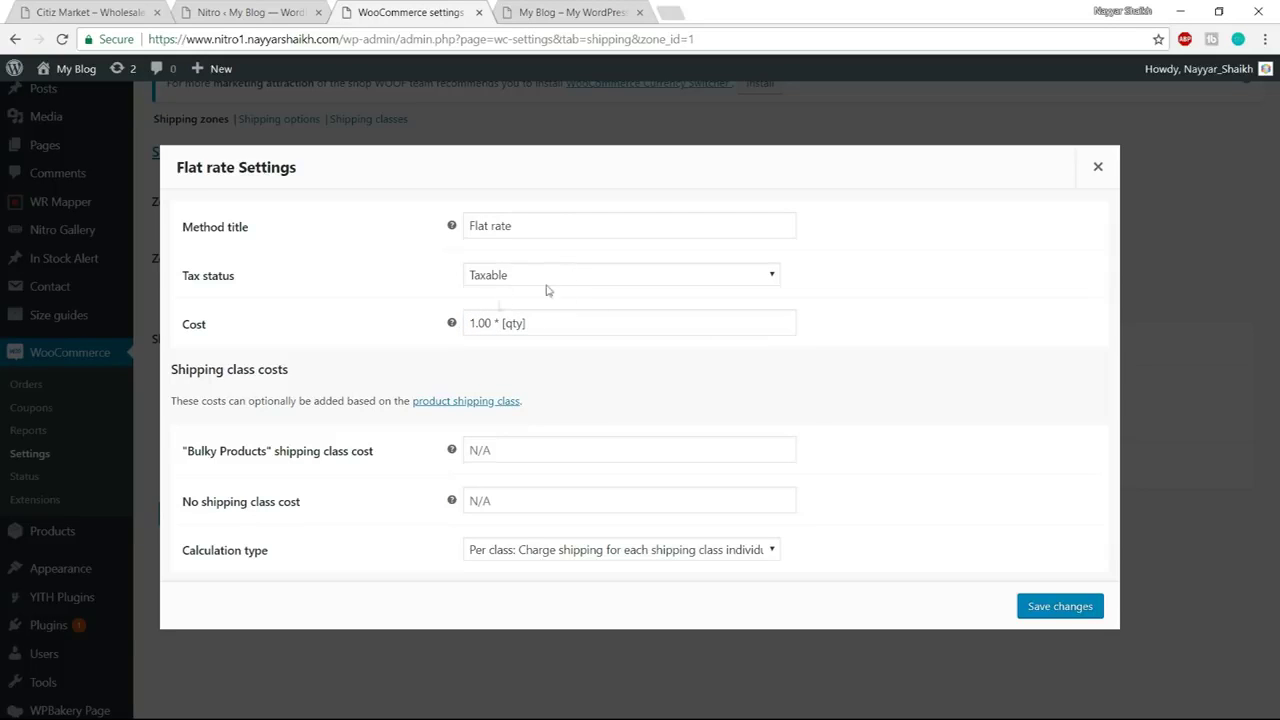
Set the Bulky Products class cost to '5.00 * [qty]' and save the Flat rate settings
left_click(500, 448)
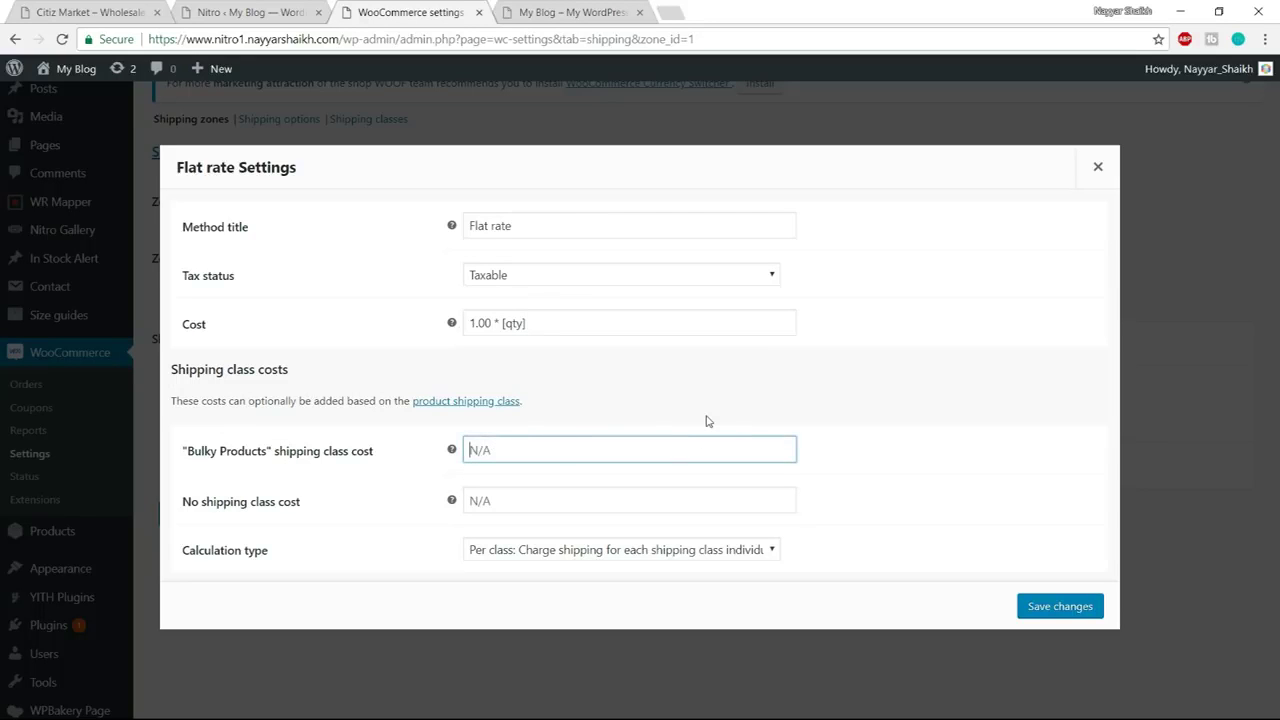
type("5.00 * [qty]")
left_click(1058, 606)
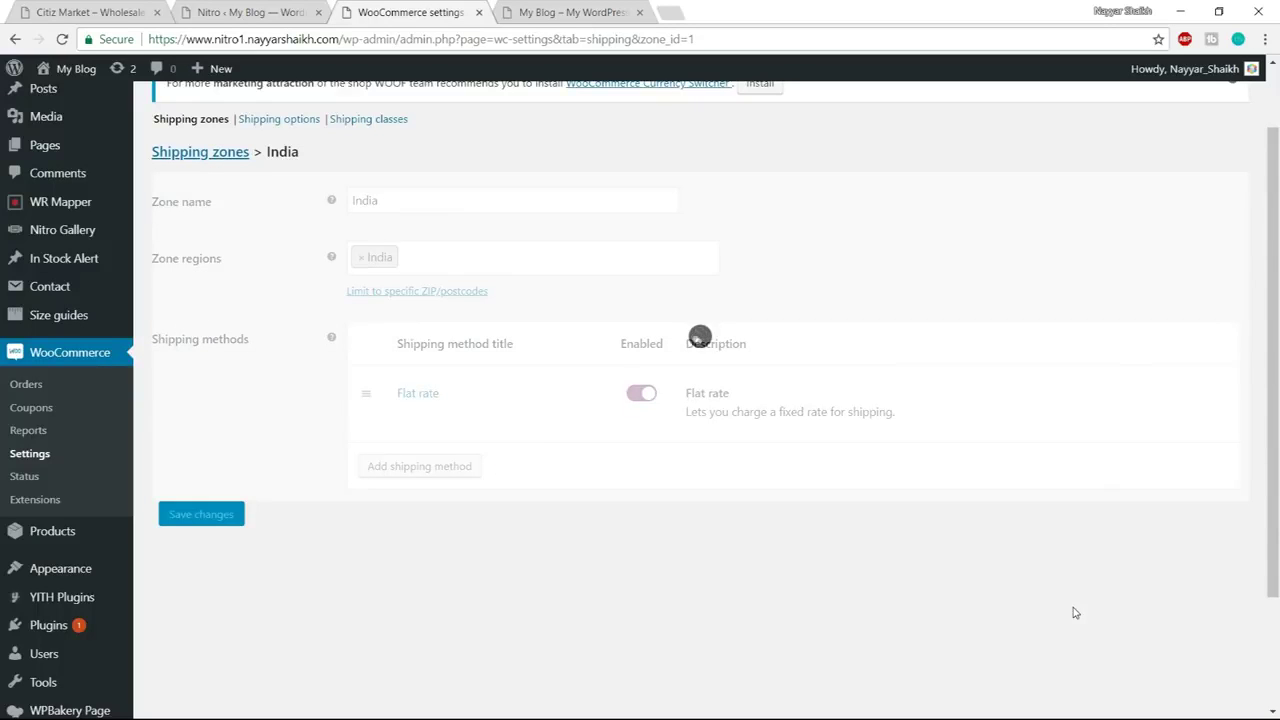
scroll(1050, 547, "up", 2)
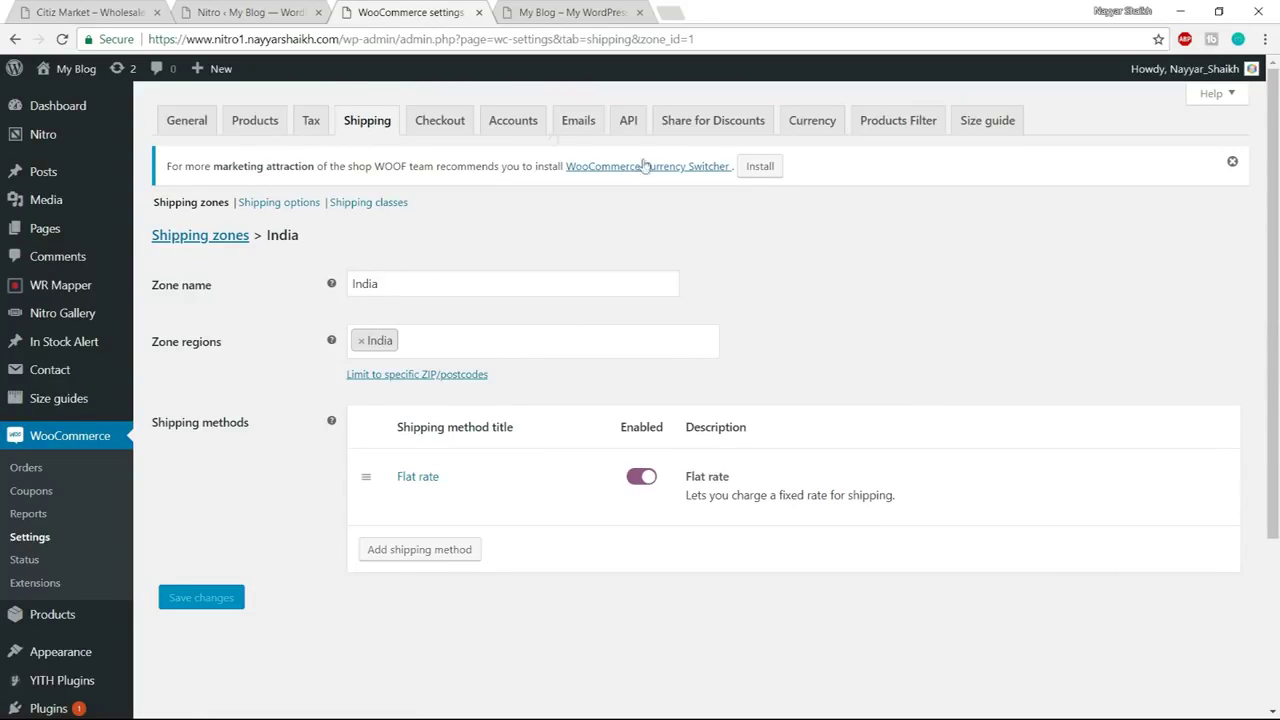
left_click(445, 127)
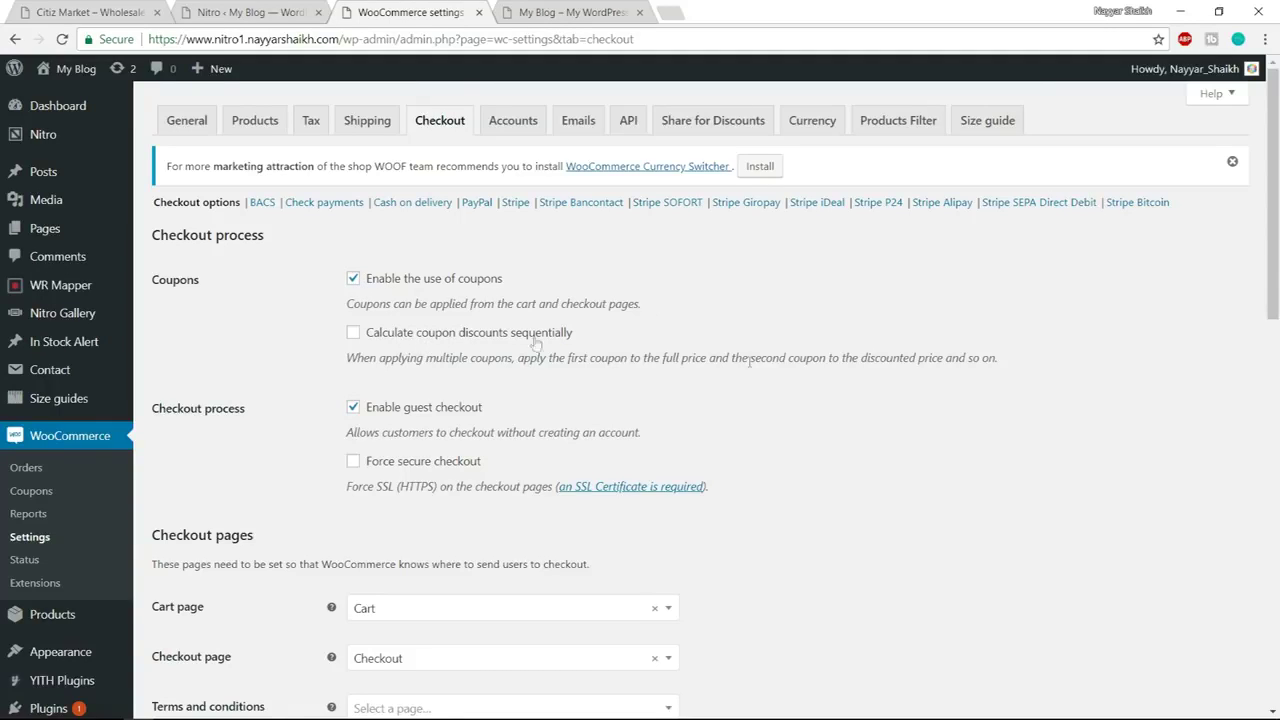
Scroll down the Checkout settings to the checkout process options
scroll(530, 345, "down", 2)
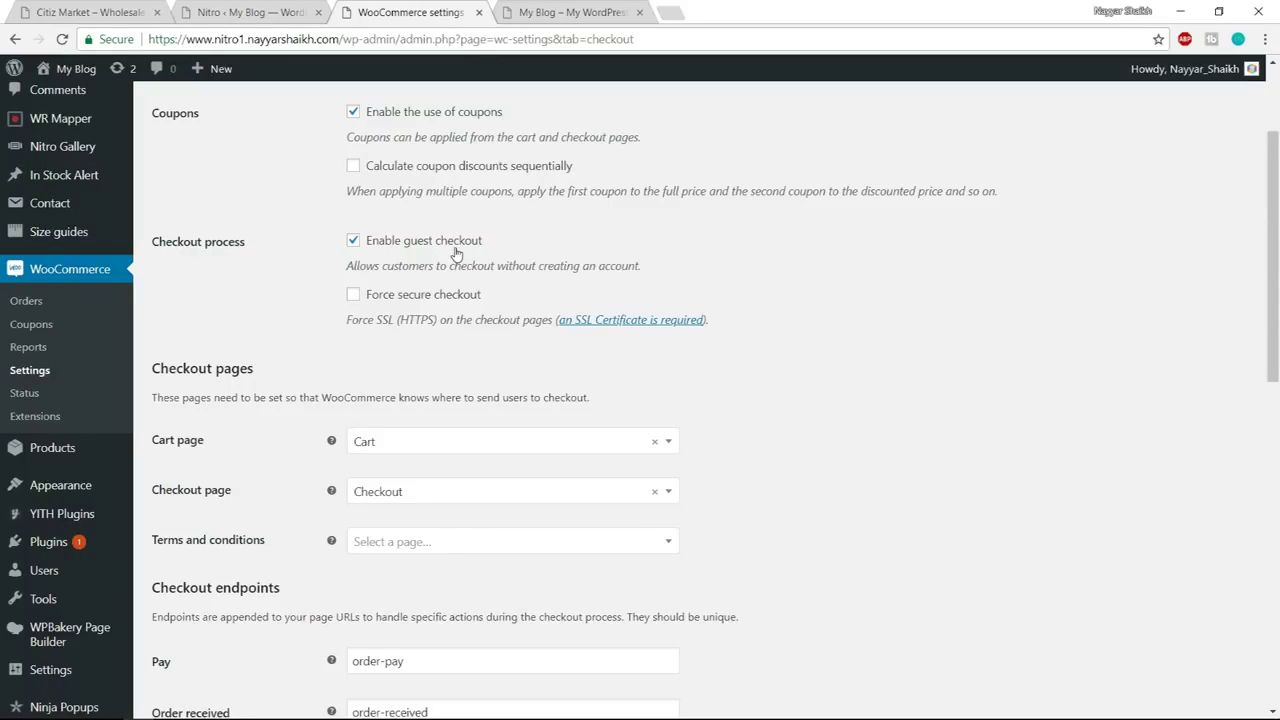
Tick Force secure checkout and dismiss the site security popup
left_click(404, 300)
left_click_drag(347, 320, 437, 320)
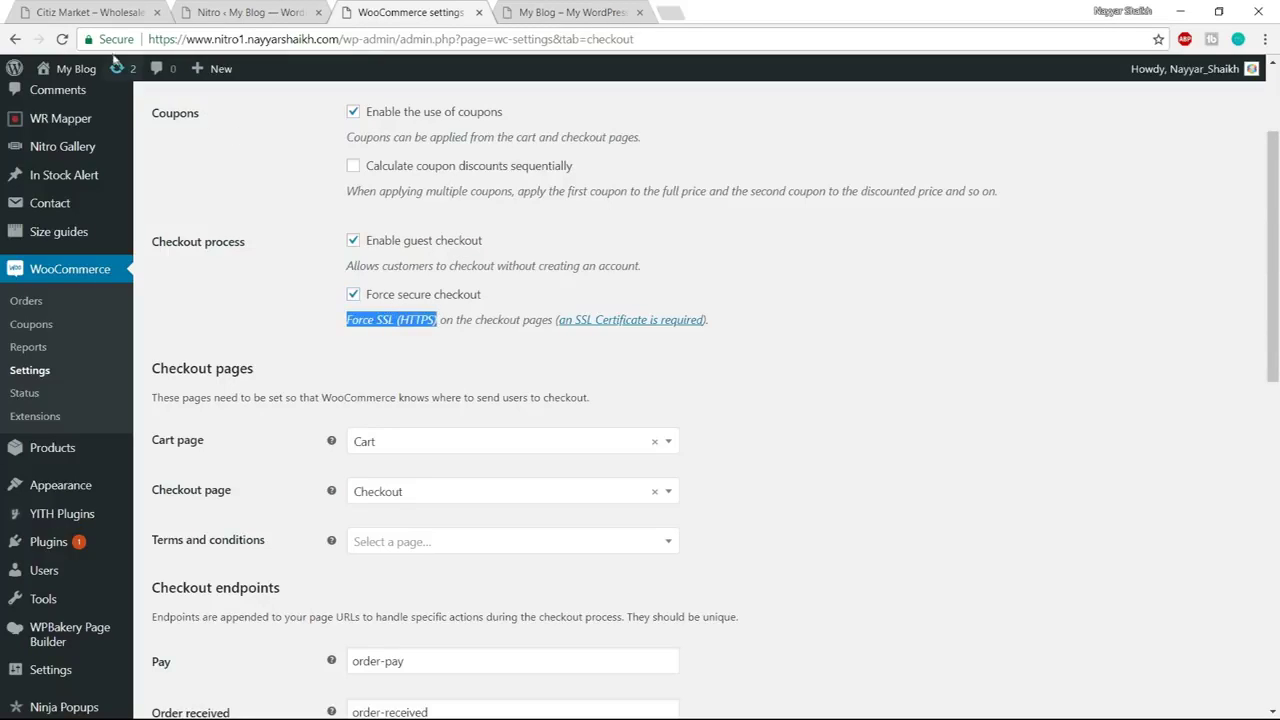
left_click(112, 40)
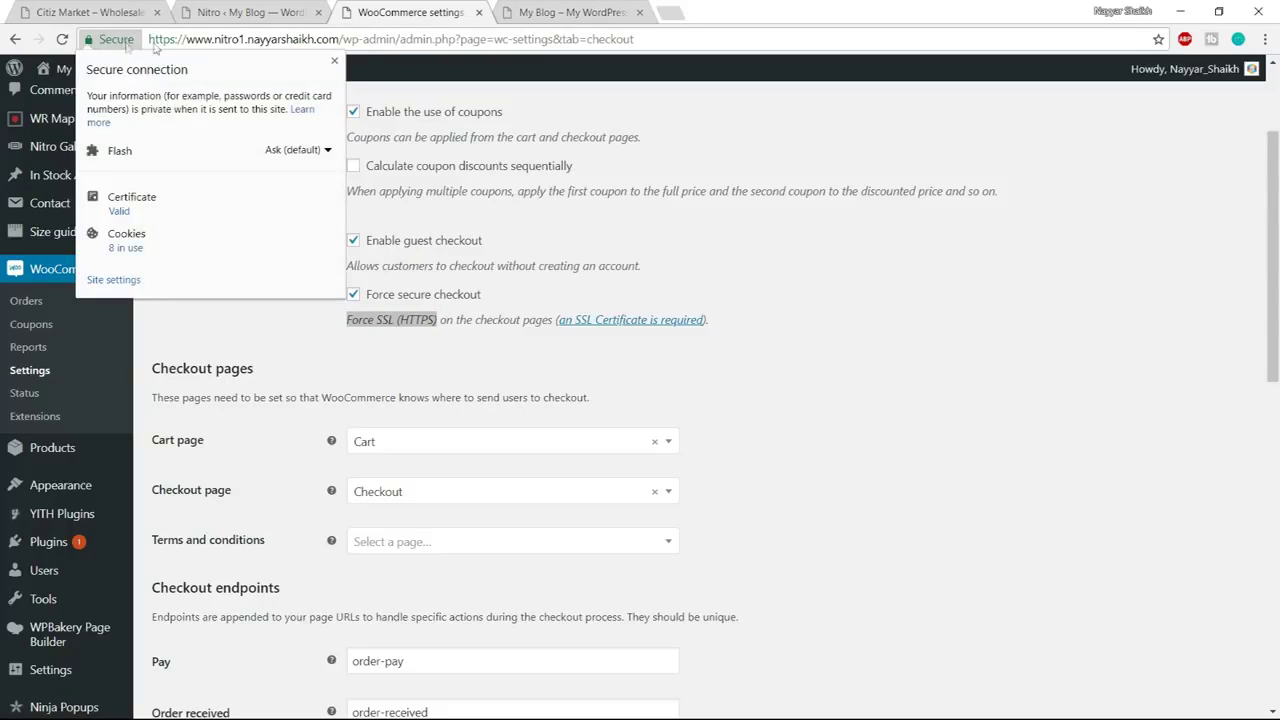
left_click(334, 62)
left_click(353, 313)
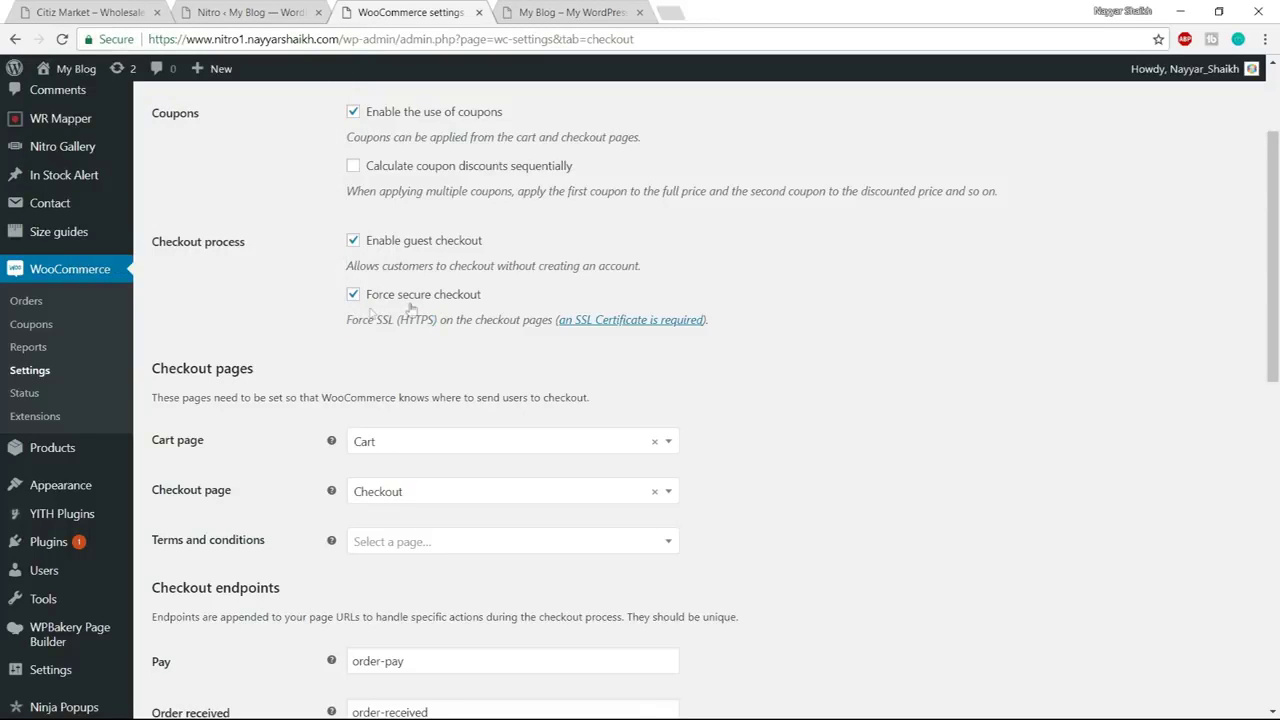
Scroll to the Payment gateways list and open the PayPal gateway settings
scroll(966, 333, "down", 3)
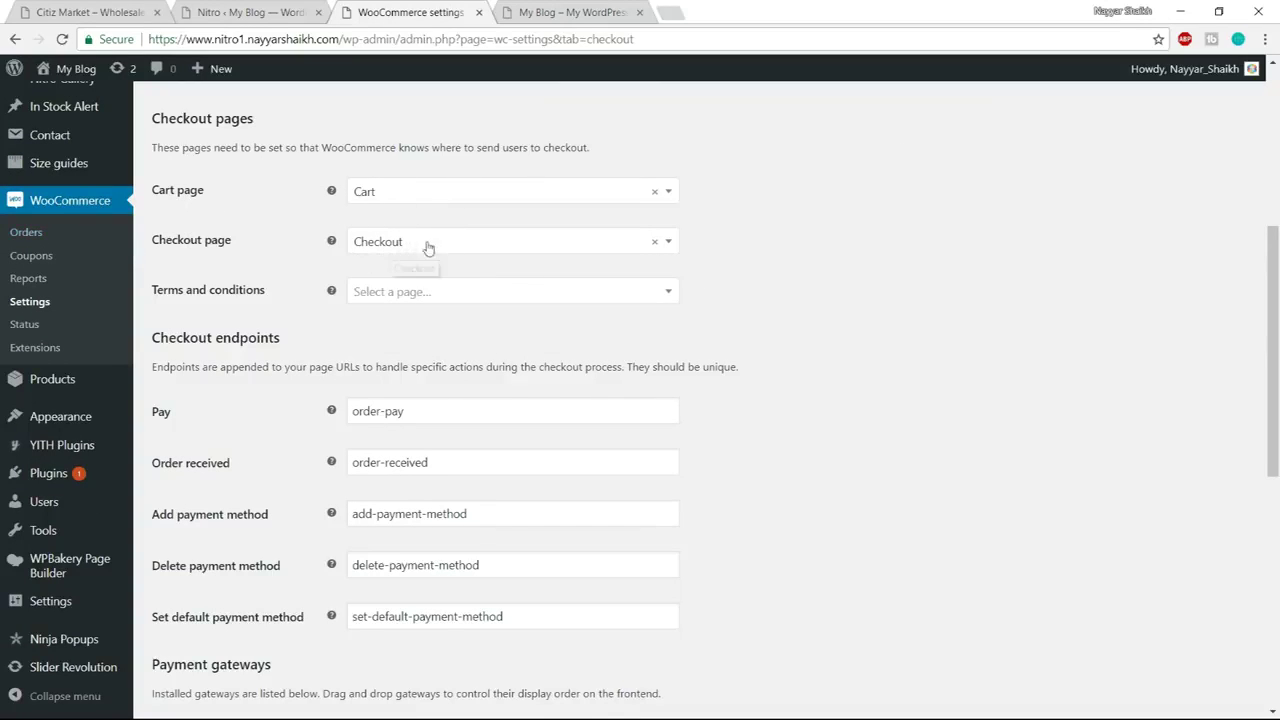
scroll(951, 338, "down", 4)
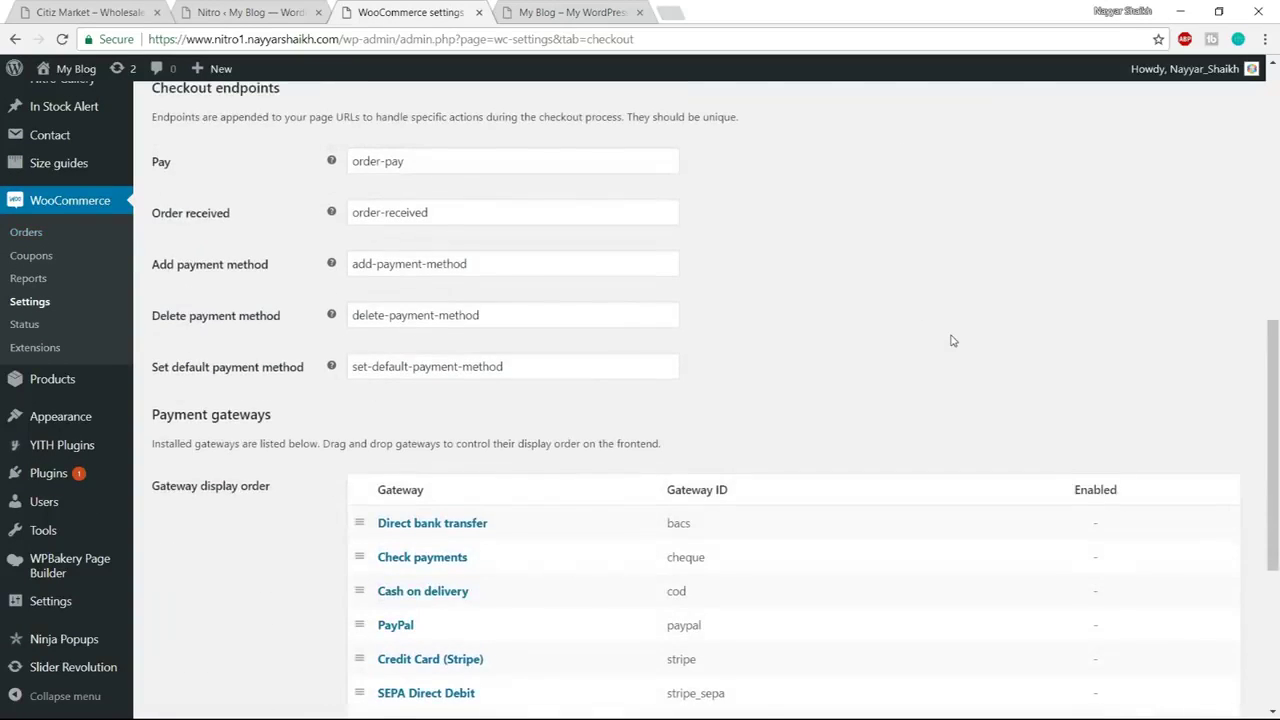
scroll(795, 219, "up", 9)
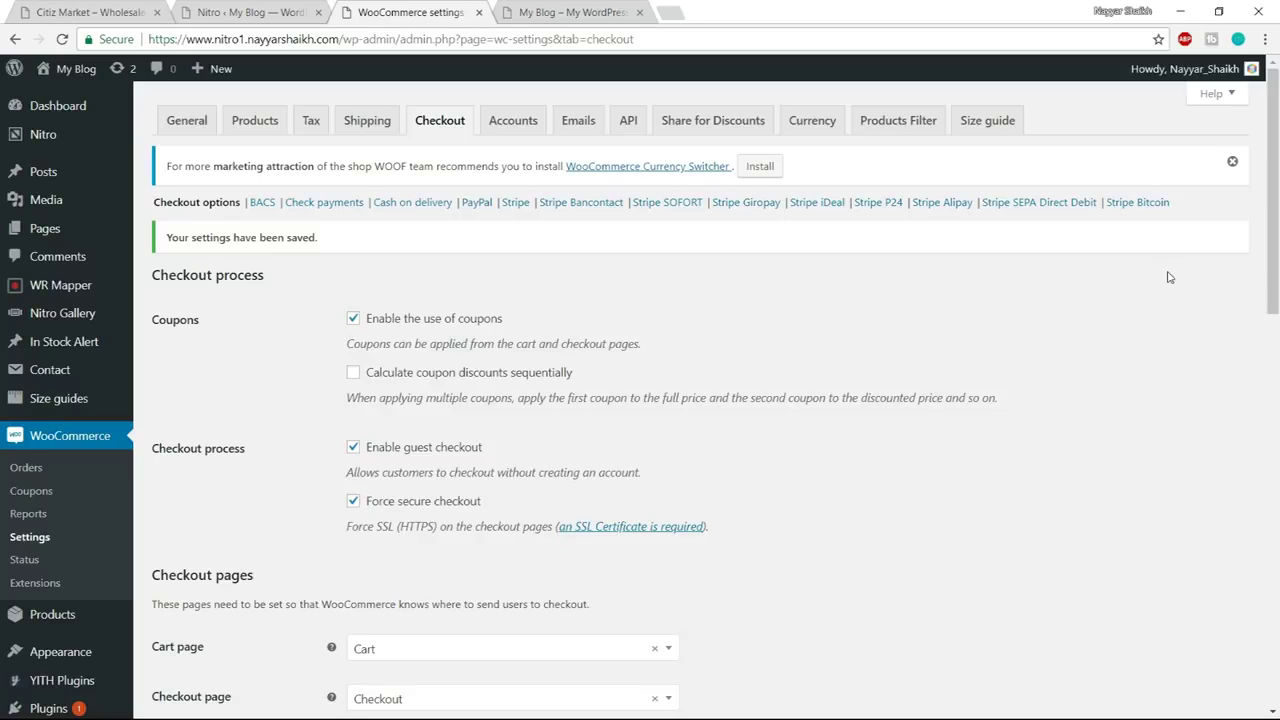
left_click(476, 202)
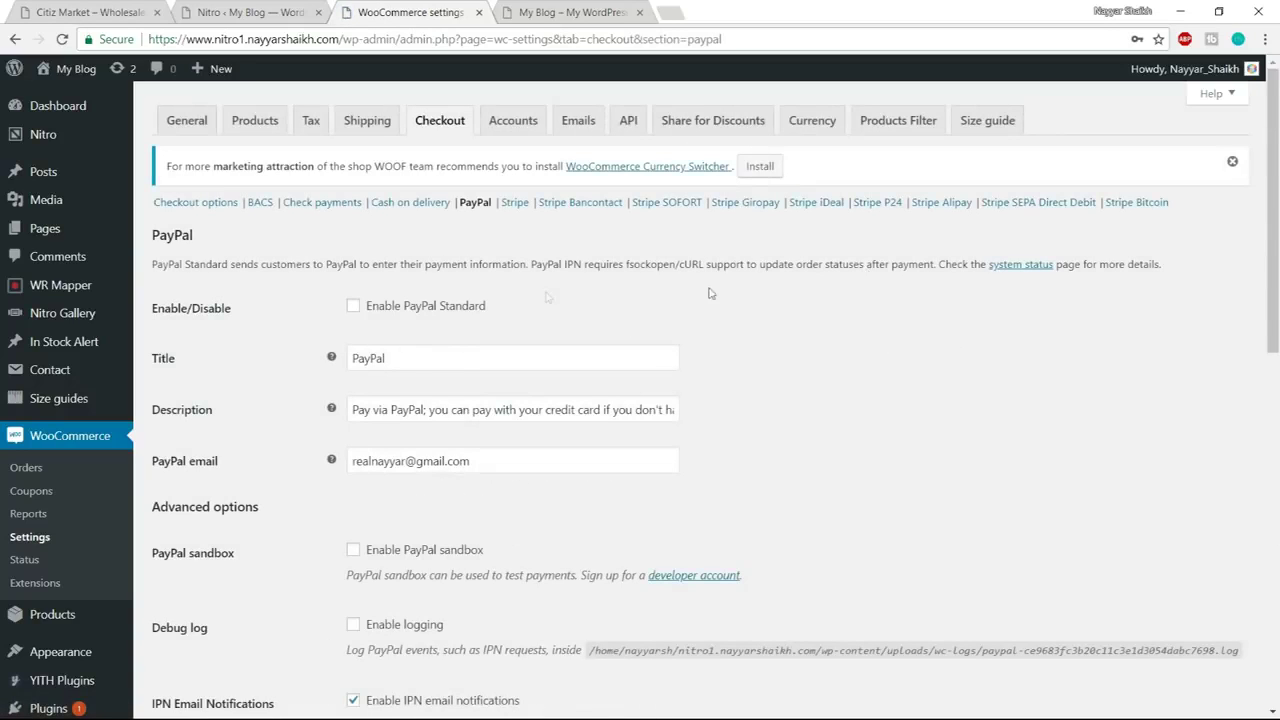
Enable PayPal Standard, review the PayPal email and API credentials, then open a new browser tab
left_click(354, 308)
scroll(908, 420, "down", 4)
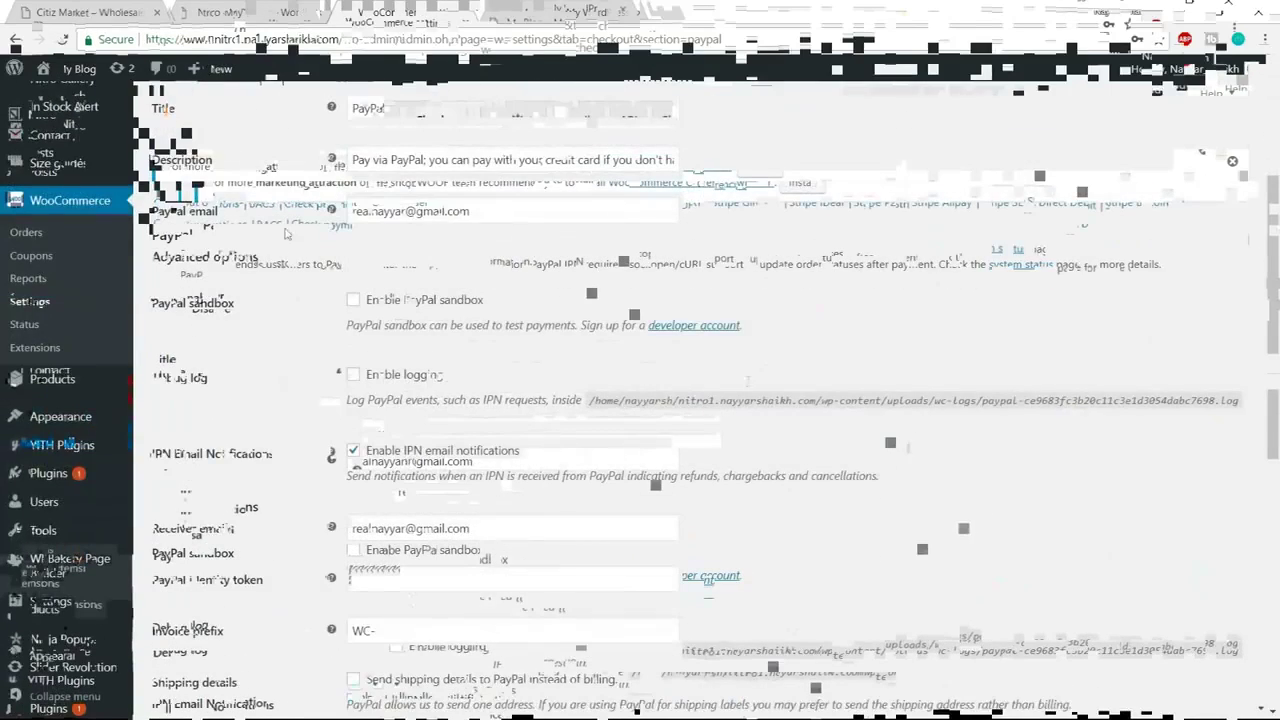
left_click_drag(499, 216, 312, 218)
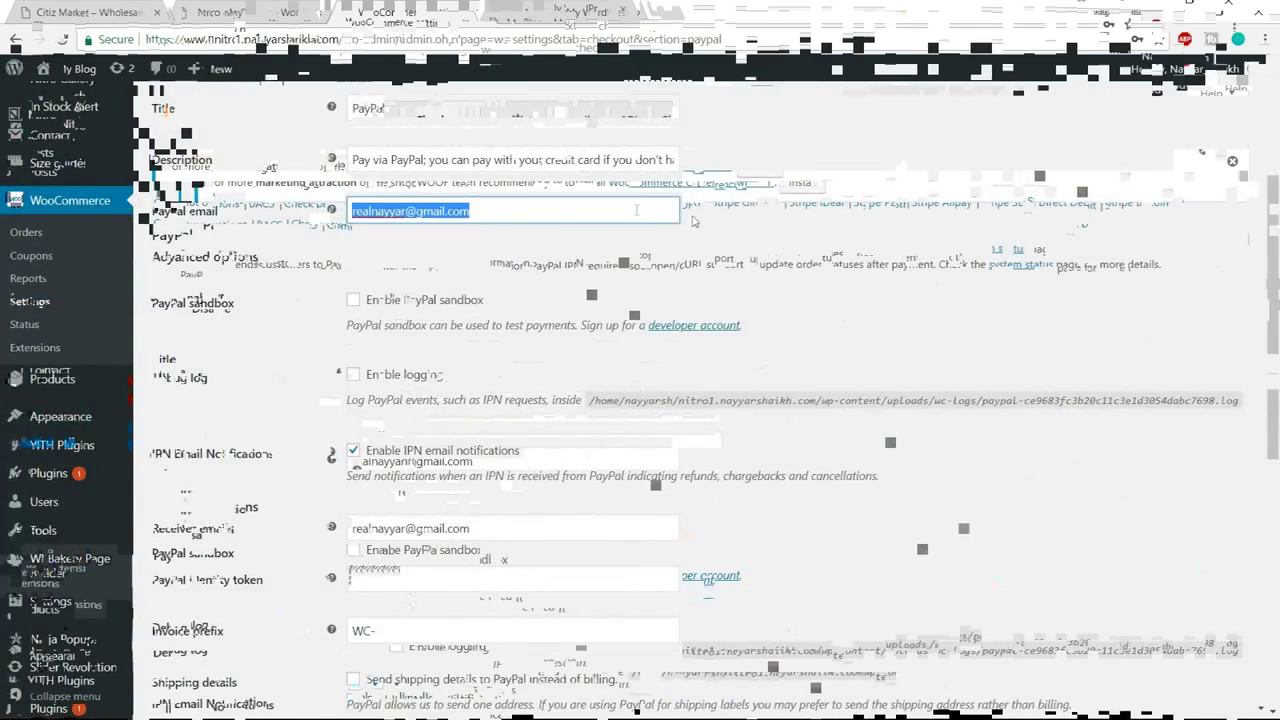
left_click(963, 511)
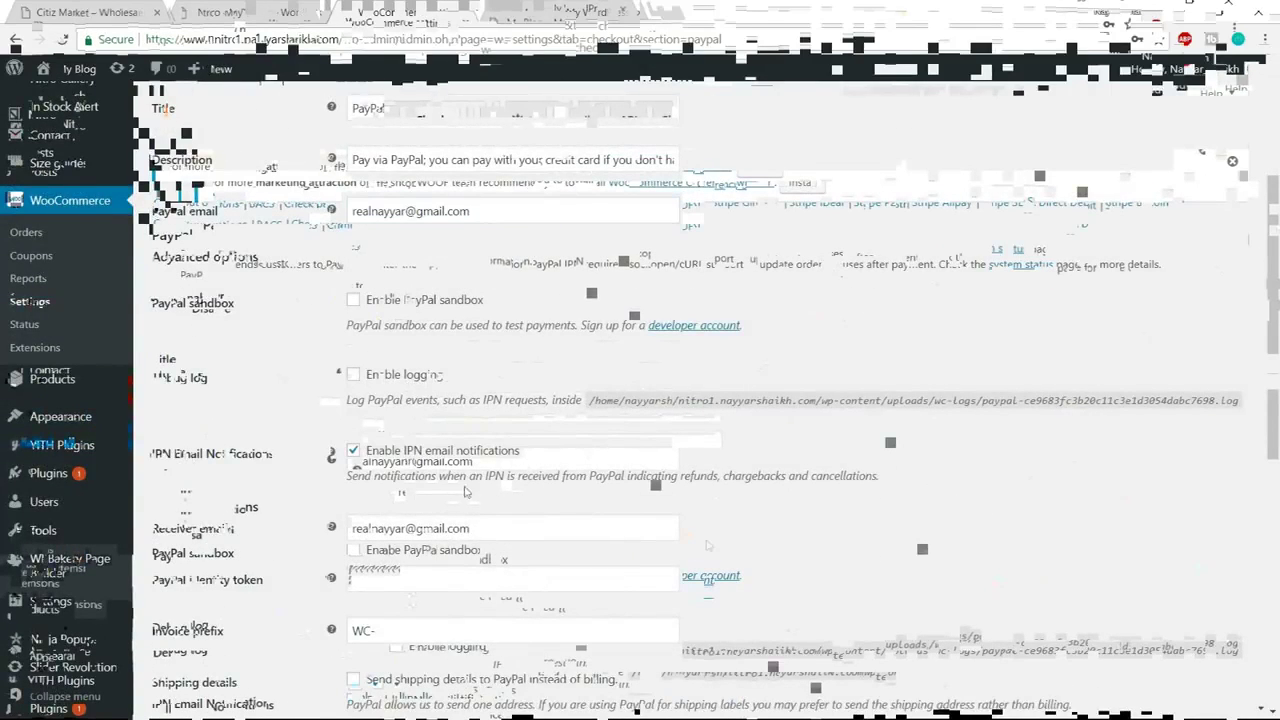
scroll(707, 545, "down", 6)
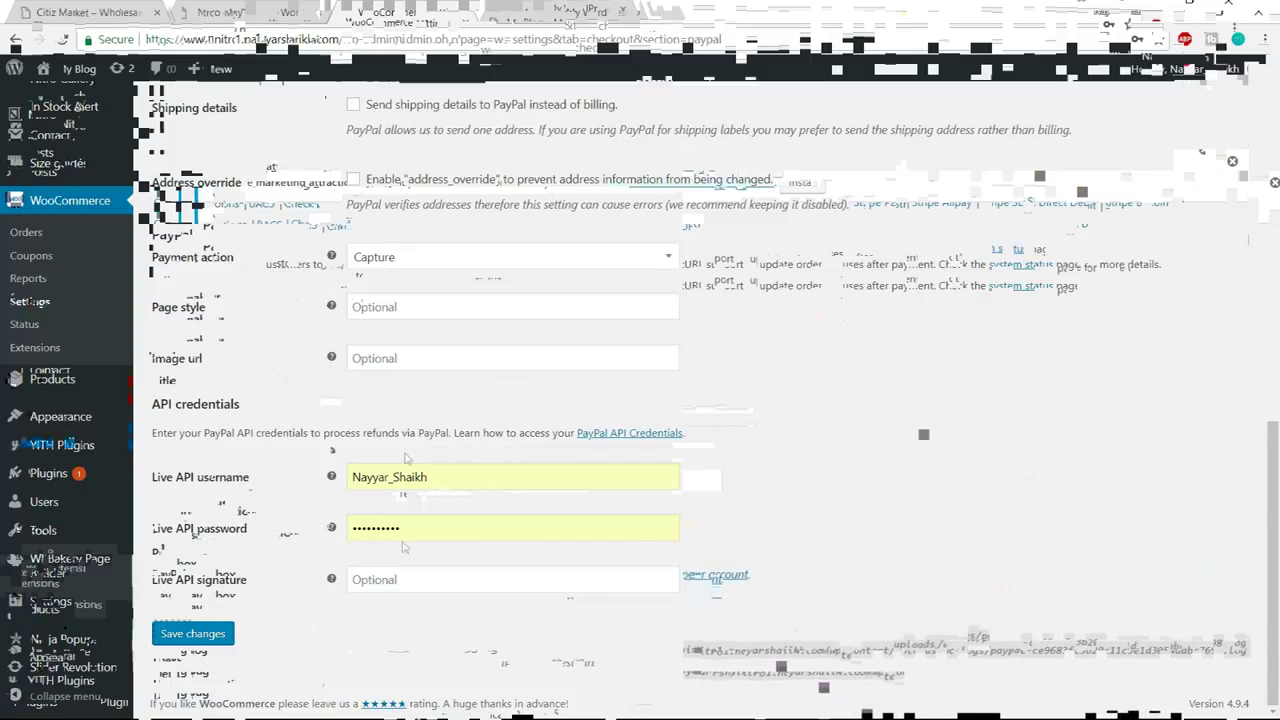
left_click(680, 11)
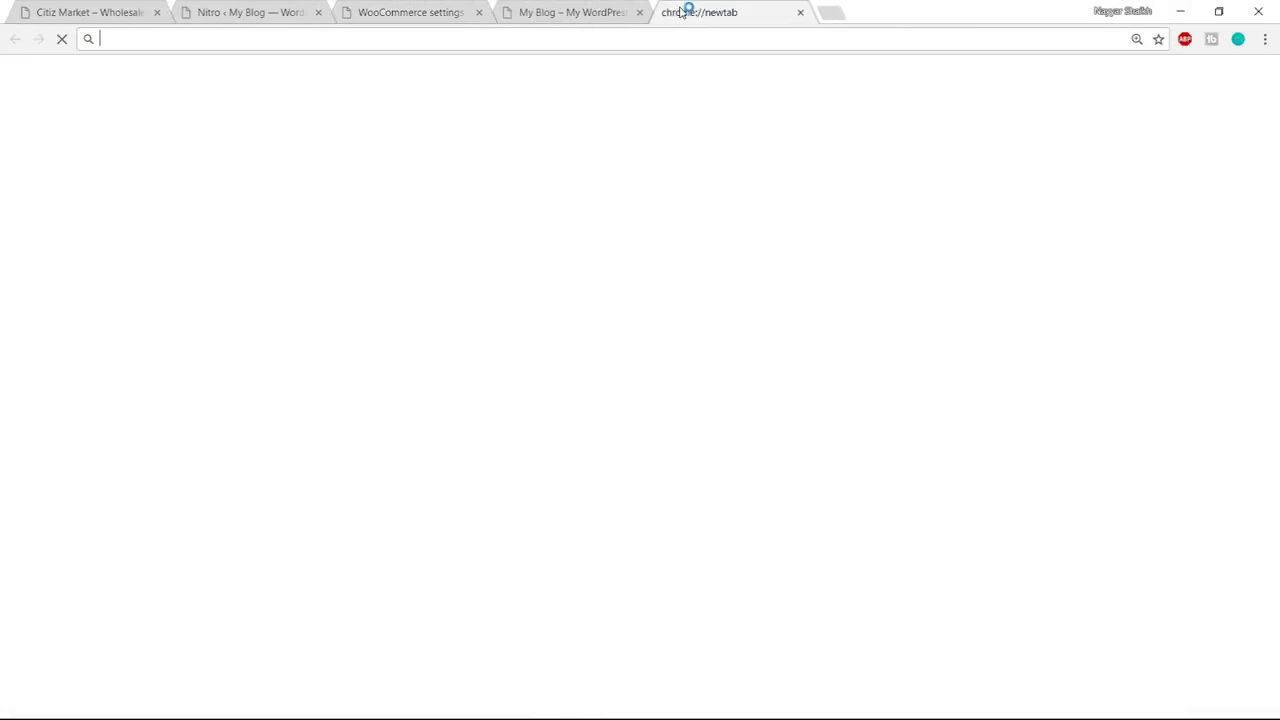
Load PayPal and open the API access settings under Seller preferences
type("paypal.com")
key("Return")
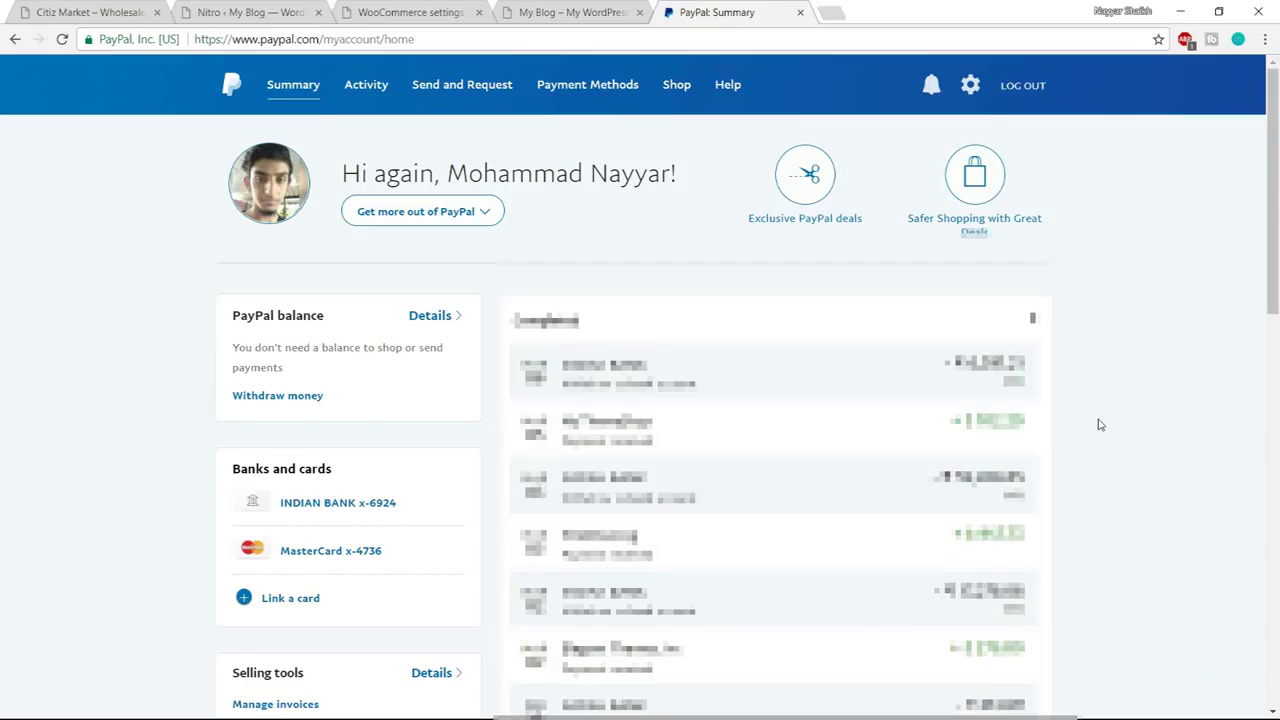
scroll(1098, 425, "down", 1)
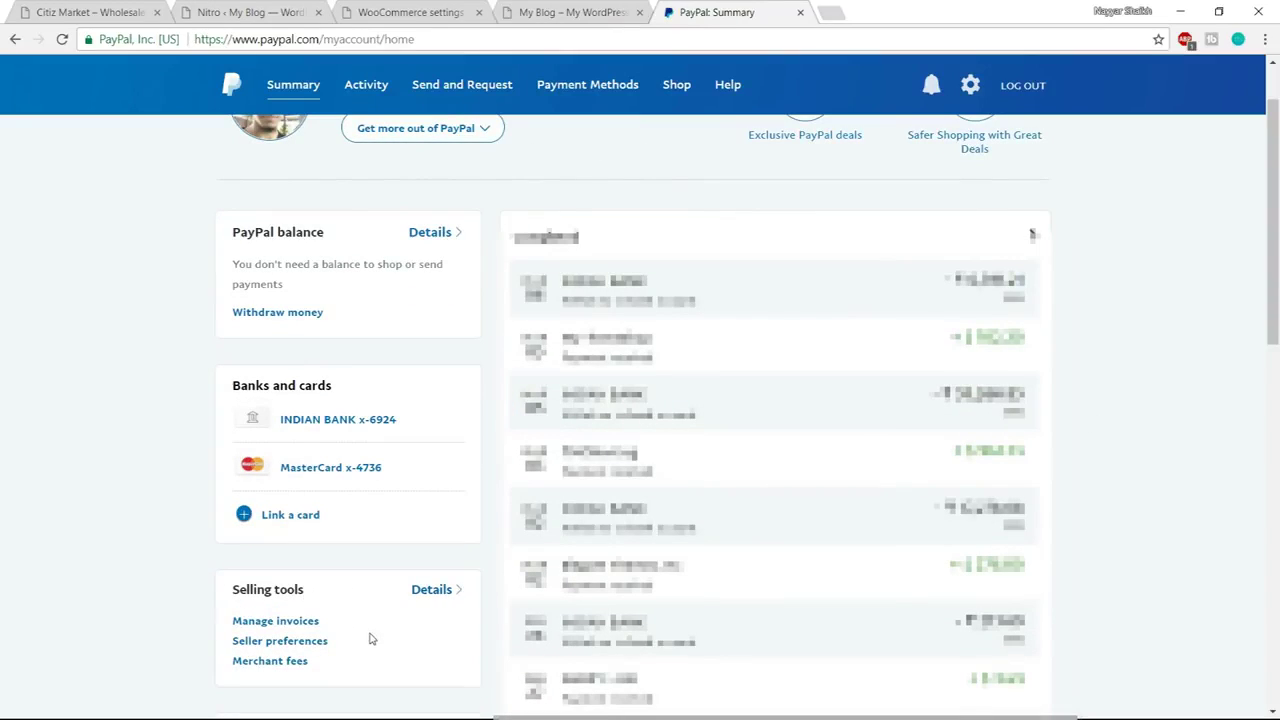
left_click(280, 645)
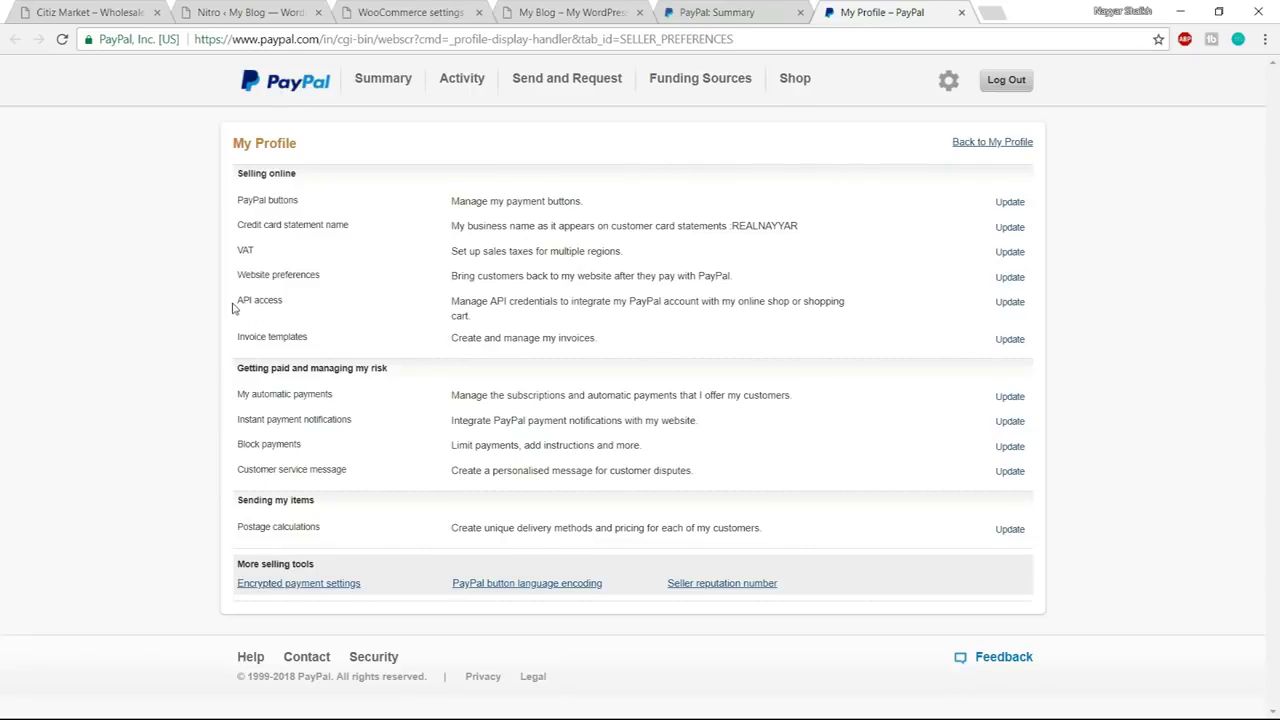
left_click_drag(237, 305, 620, 302)
left_click(875, 304)
triple_click(875, 304)
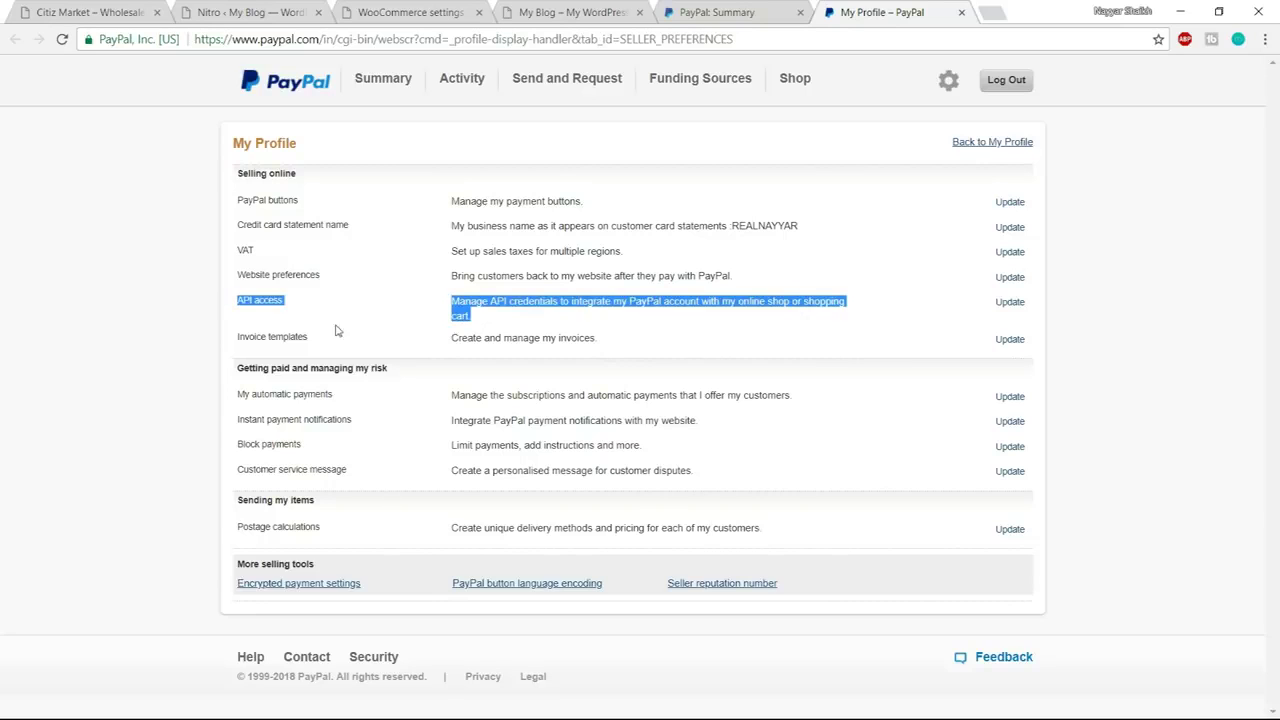
left_click(1011, 309)
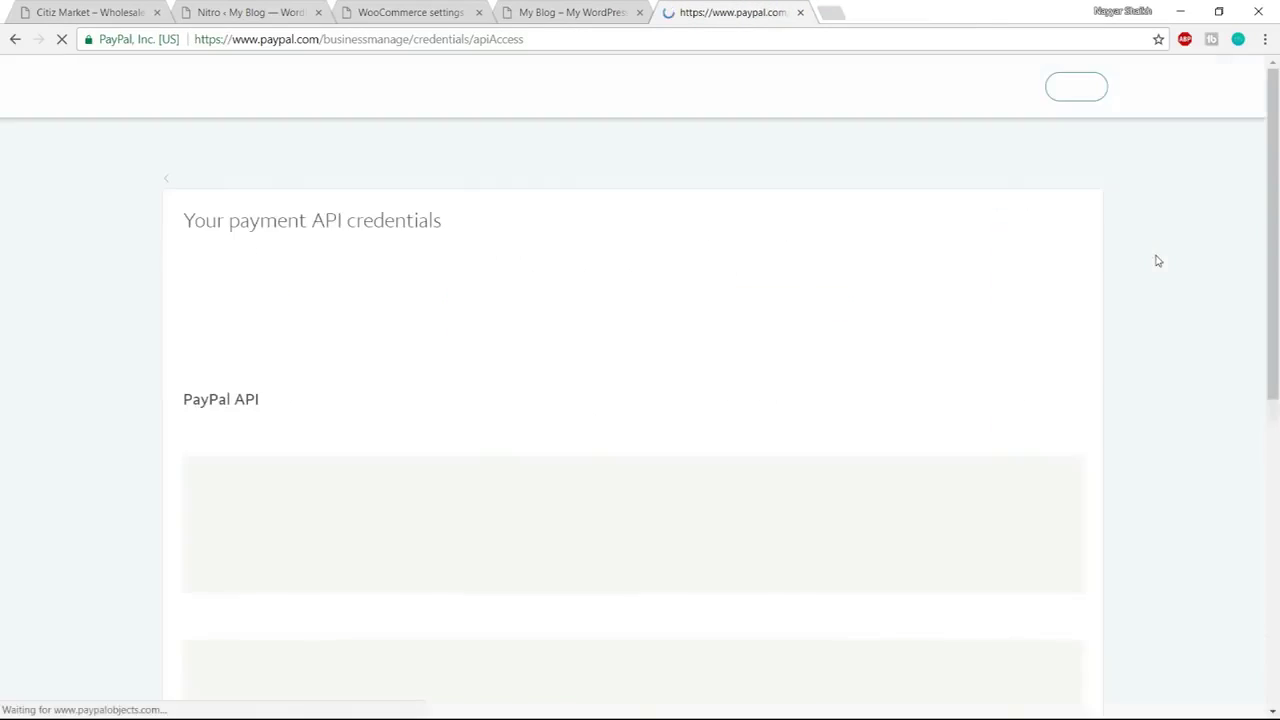
Open the classic NVP/SOAP API credentials page
scroll(1152, 285, "down", 5)
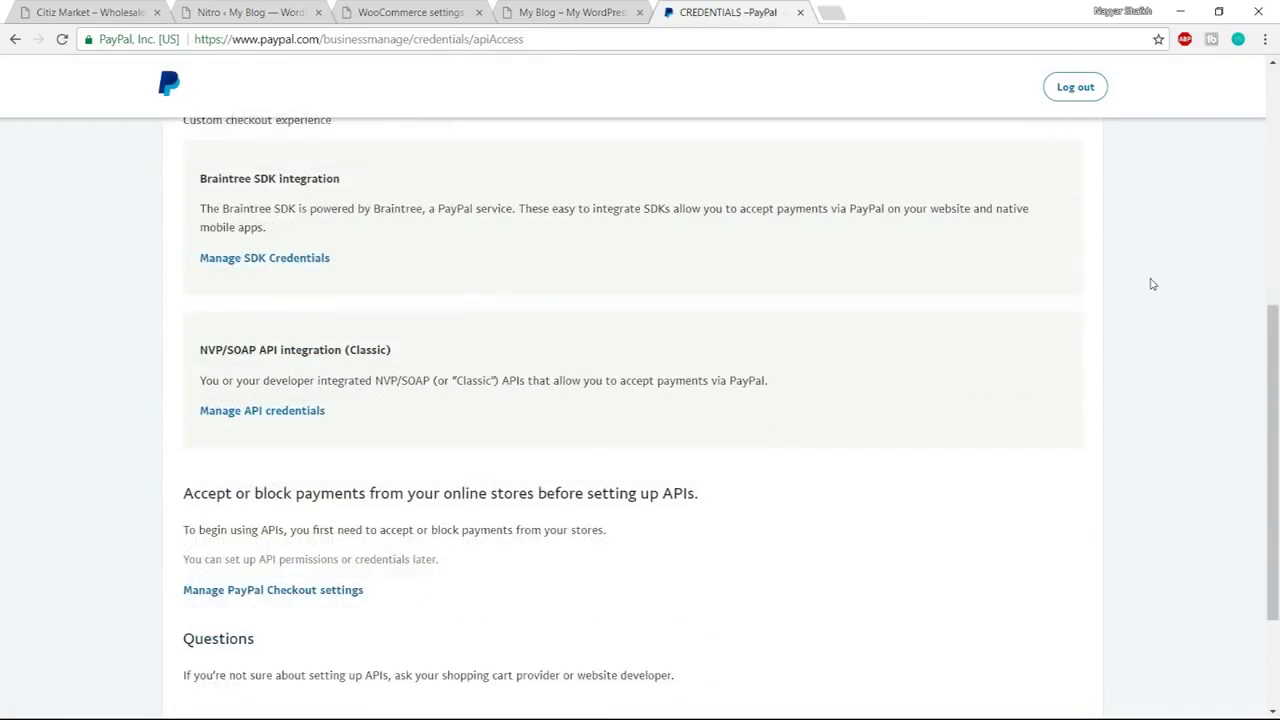
scroll(1152, 285, "down", 2)
scroll(1152, 285, "up", 2)
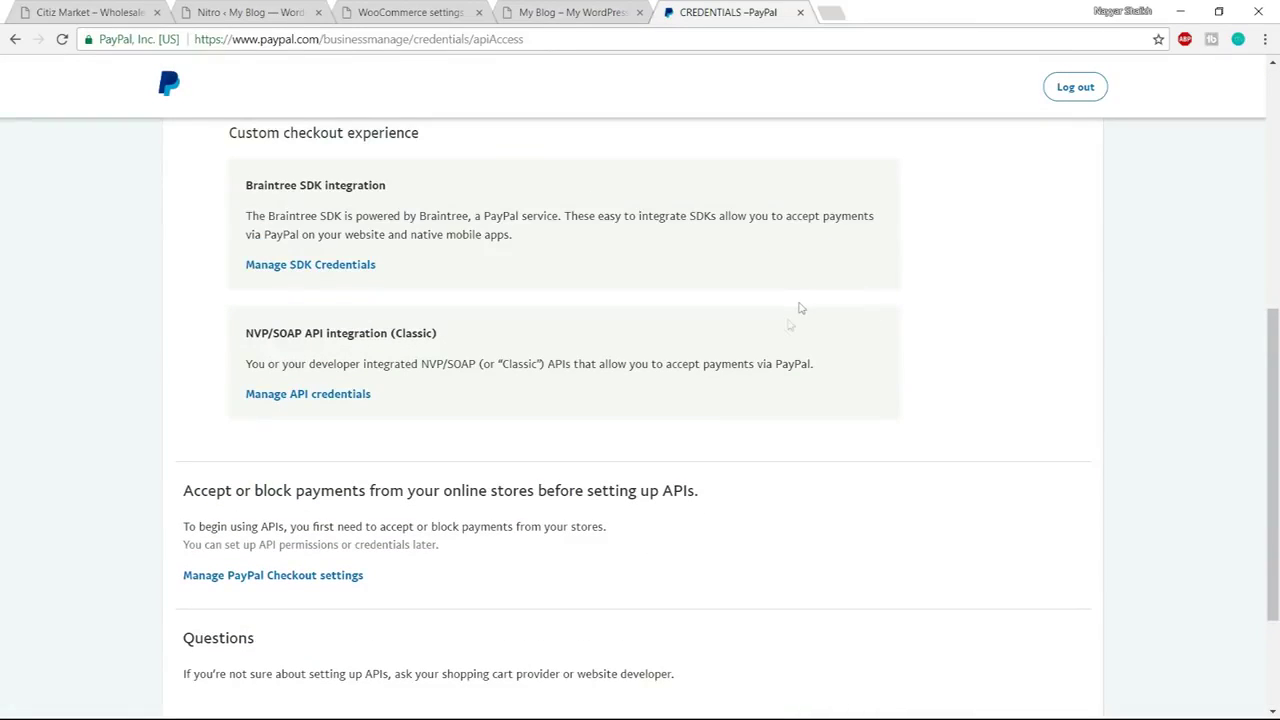
left_click_drag(245, 341, 483, 337)
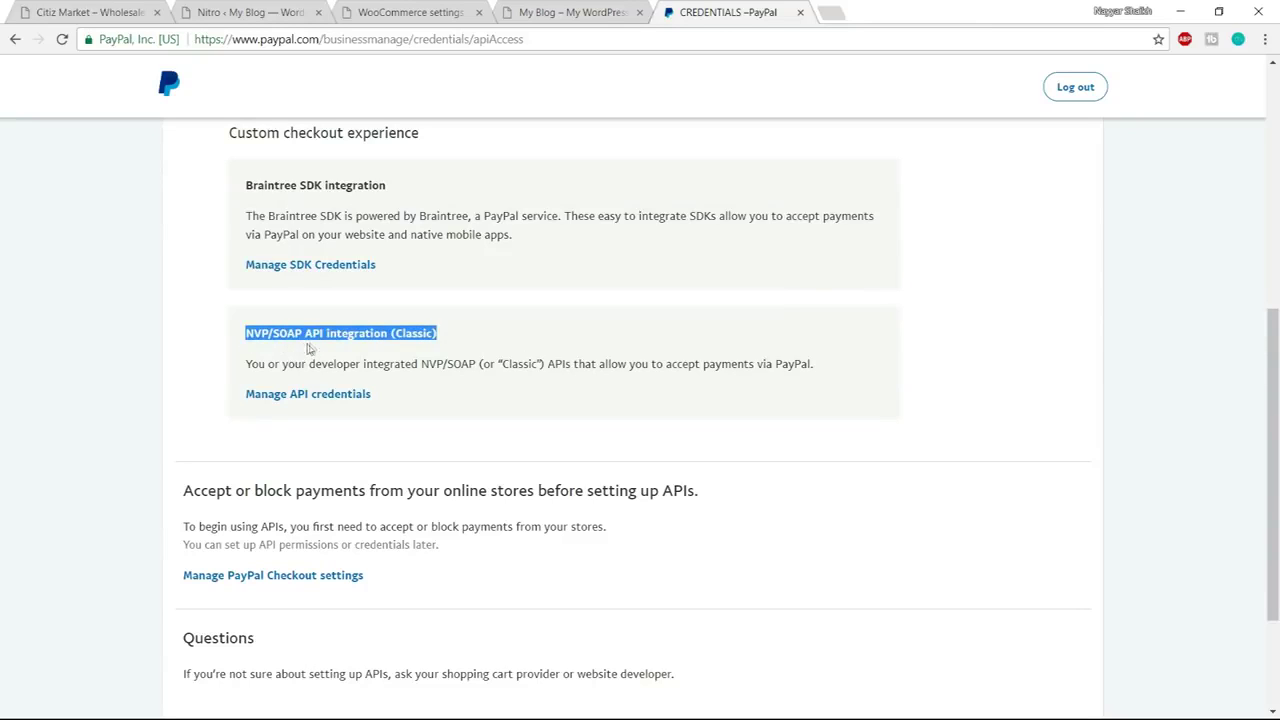
left_click(407, 350)
left_click_drag(391, 333, 459, 337)
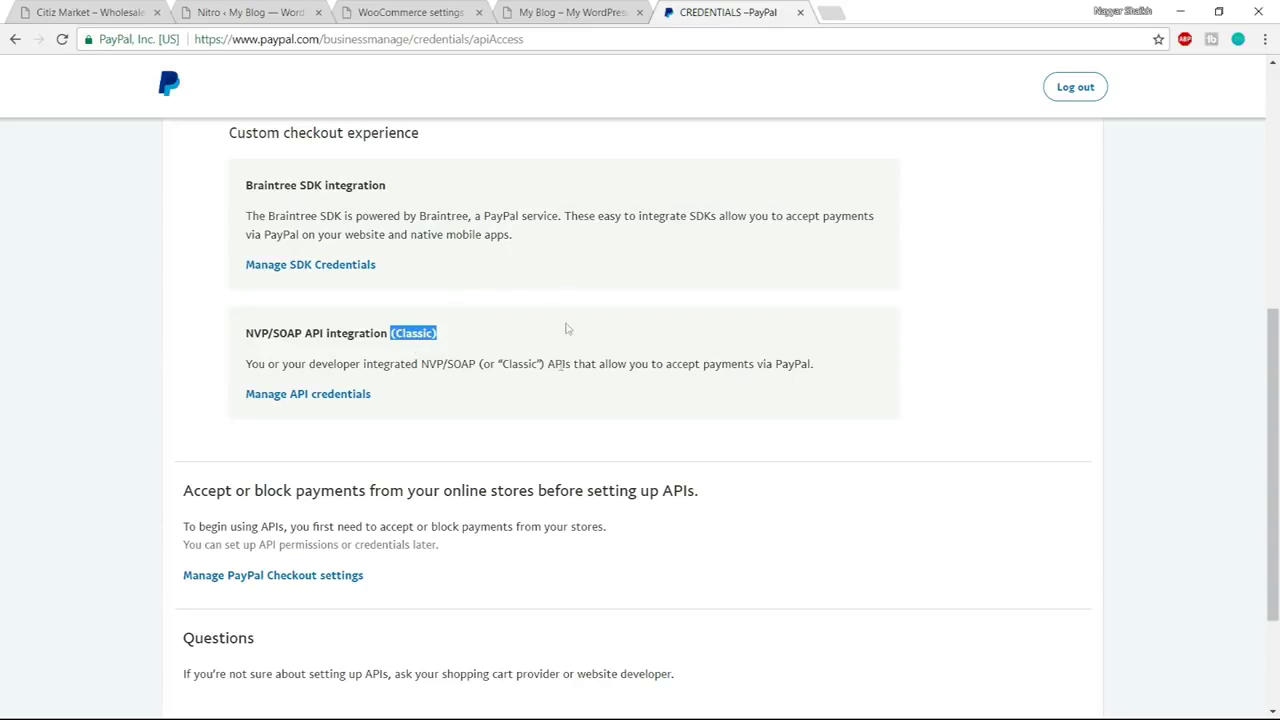
left_click(310, 398)
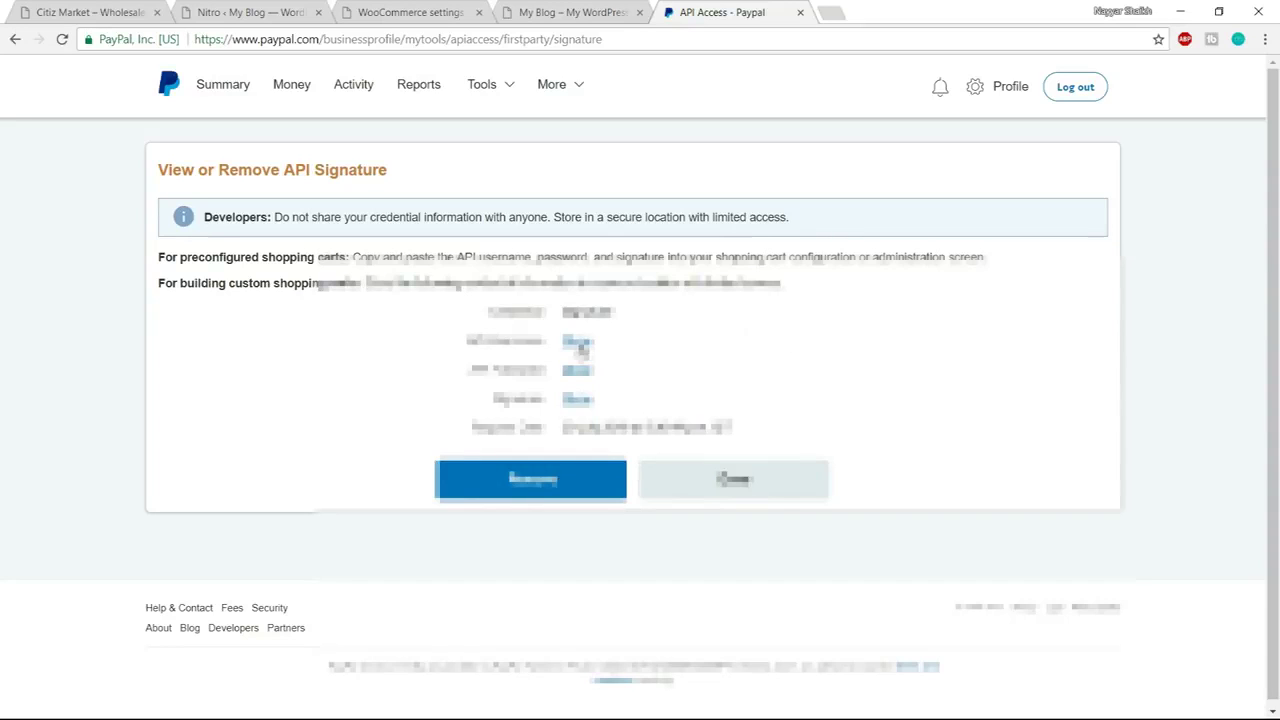
Reveal and select the PayPal API username, then switch to the My Blog tab
left_click(578, 342)
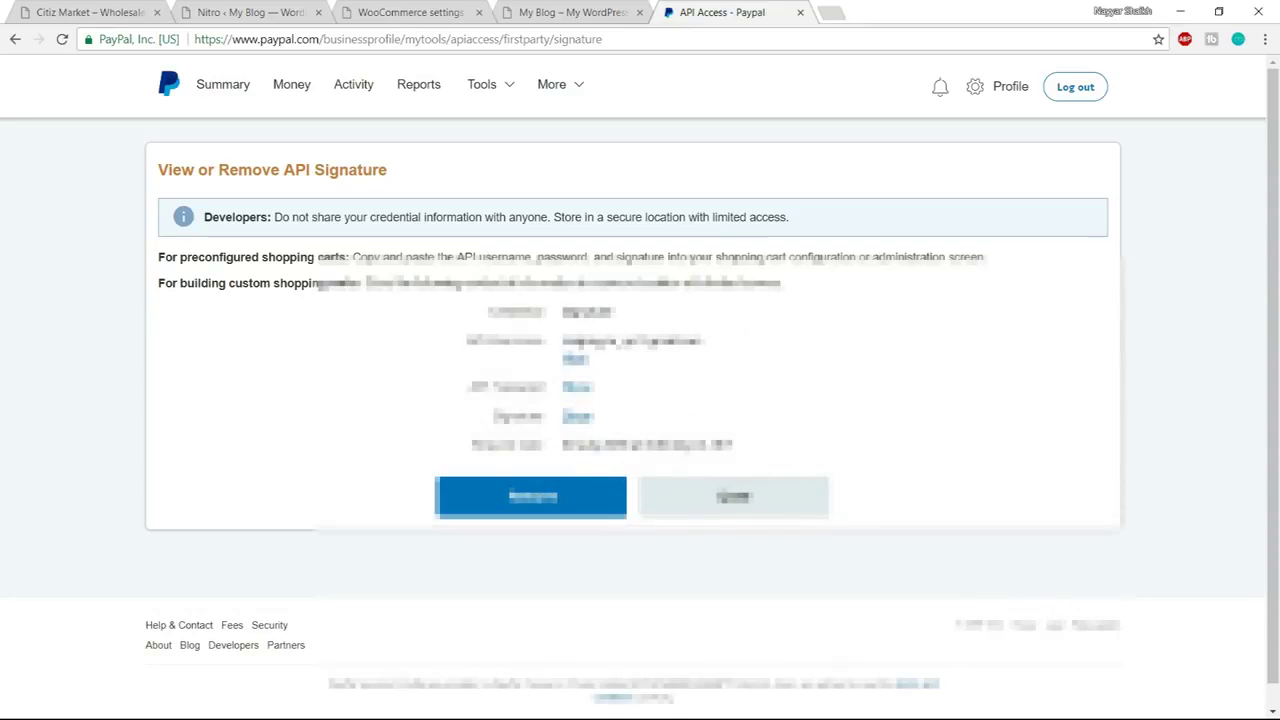
left_click_drag(563, 342, 740, 342)
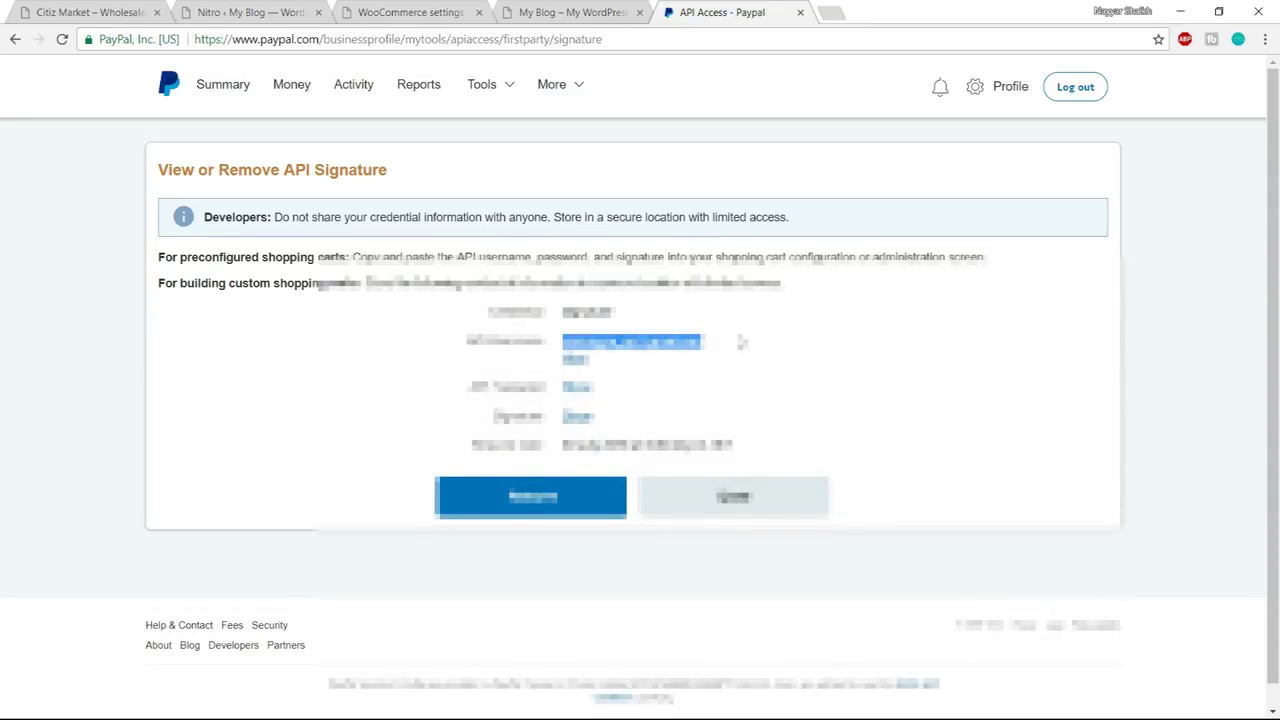
left_click(576, 10)
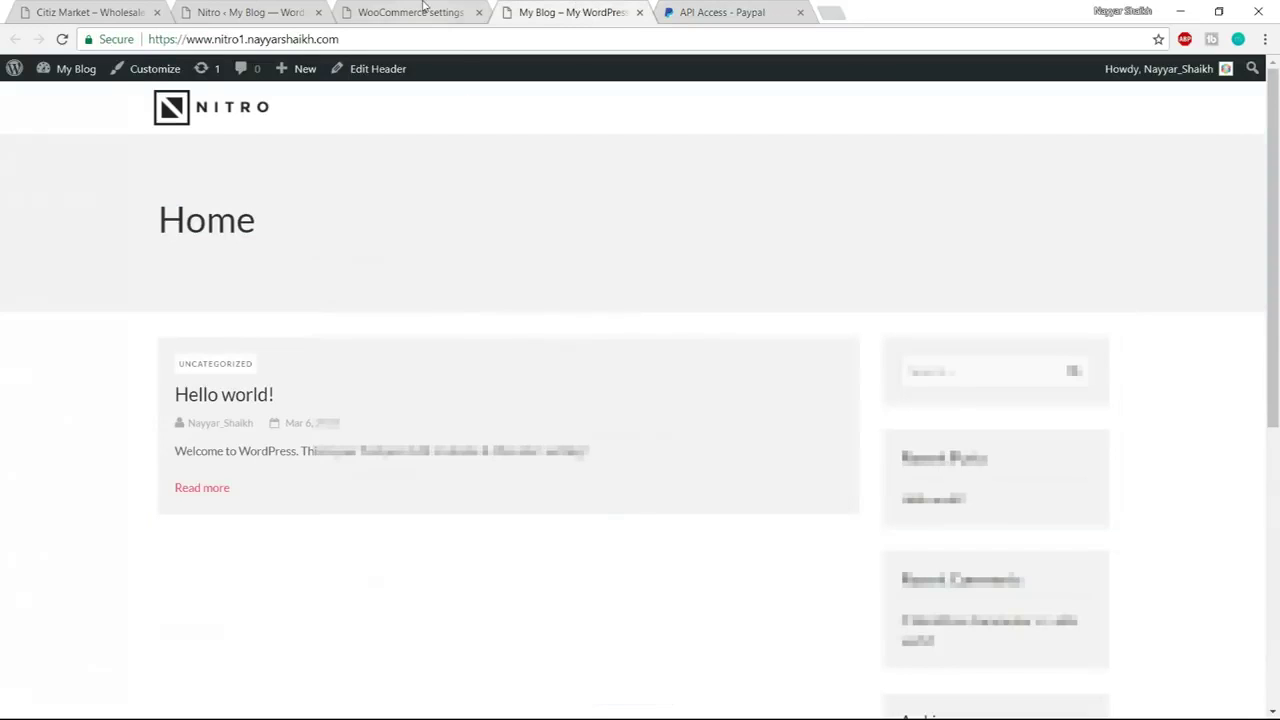
Paste the copied API username into WooCommerce's Live API username field
left_click(423, 8)
left_click(526, 478)
key("ctrl+a")
key("ctrl+v")
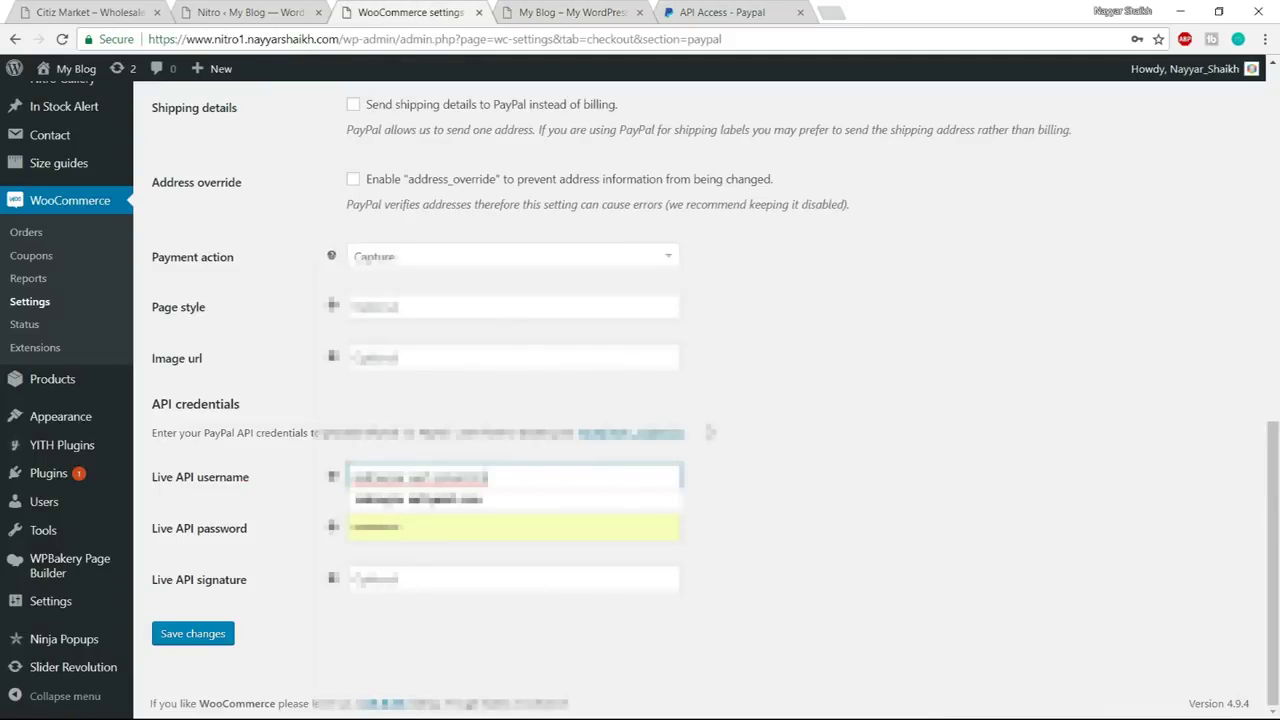
Copy the PayPal API password into the Live API password field
left_click(724, 8)
left_click(582, 388)
double_click(622, 387)
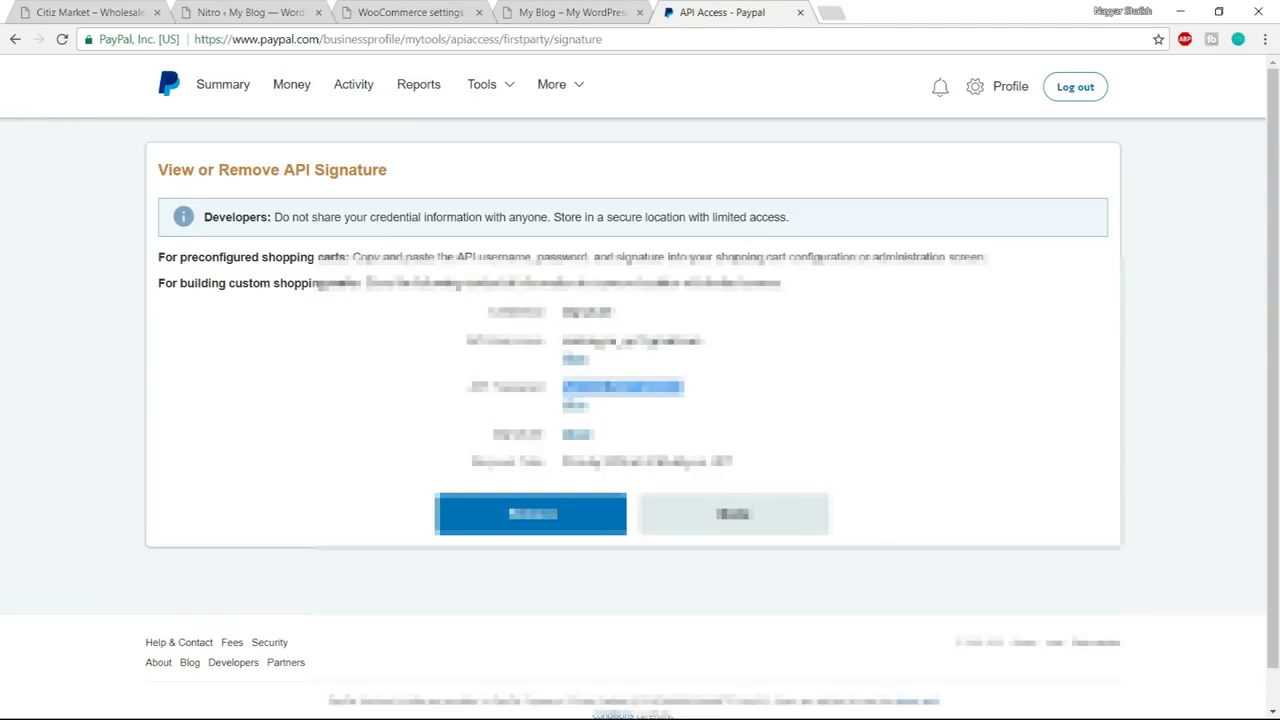
left_click(420, 12)
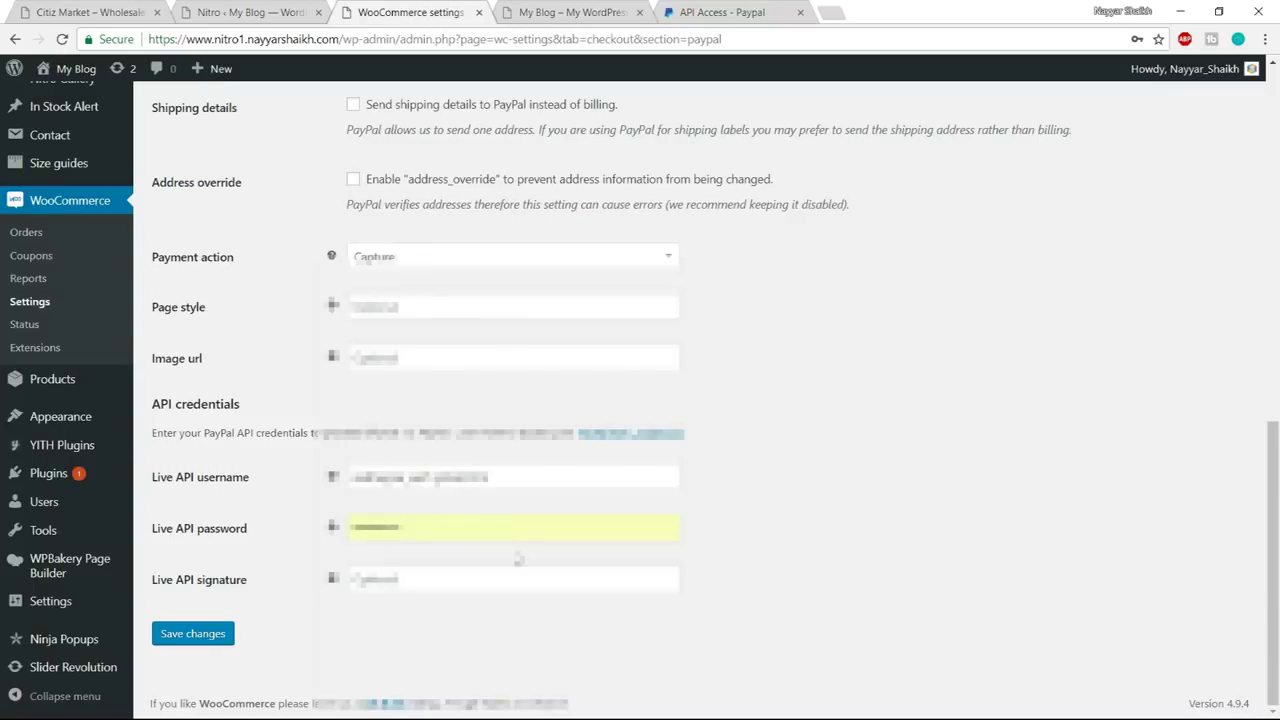
left_click(510, 545)
double_click(504, 535)
key("ctrl+v")
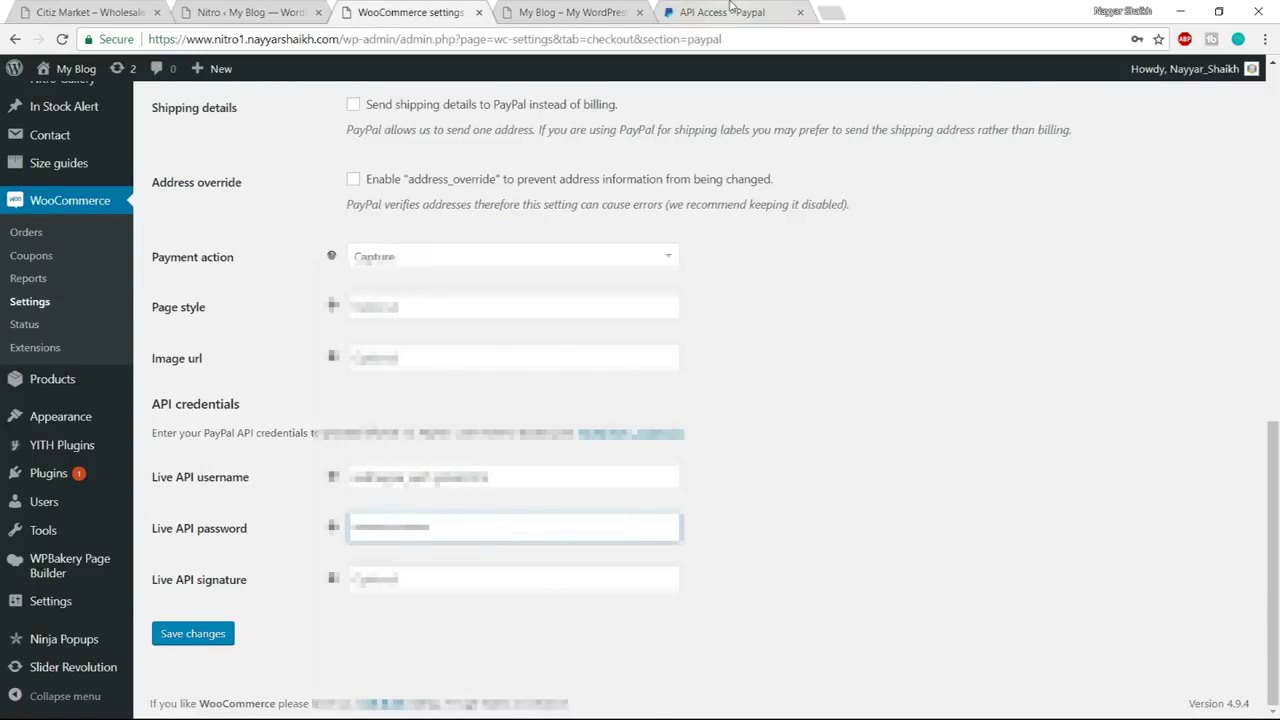
Copy the PayPal API signature into the Live API signature field and save the PayPal settings
left_click(720, 12)
left_click(577, 435)
double_click(639, 434)
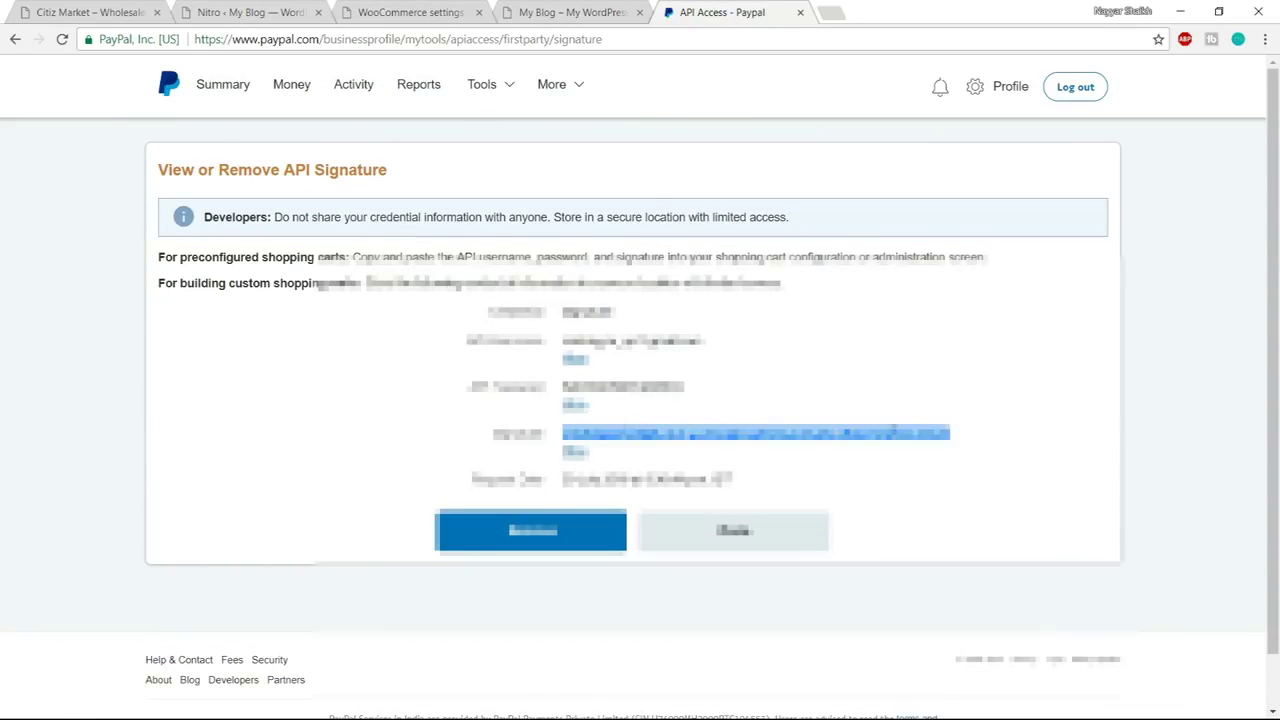
left_click(637, 426)
mouse_move(562, 432)
left_mouse_down()
mouse_move(900, 434)
mouse_move(970, 452)
left_mouse_up()
left_click(606, 435)
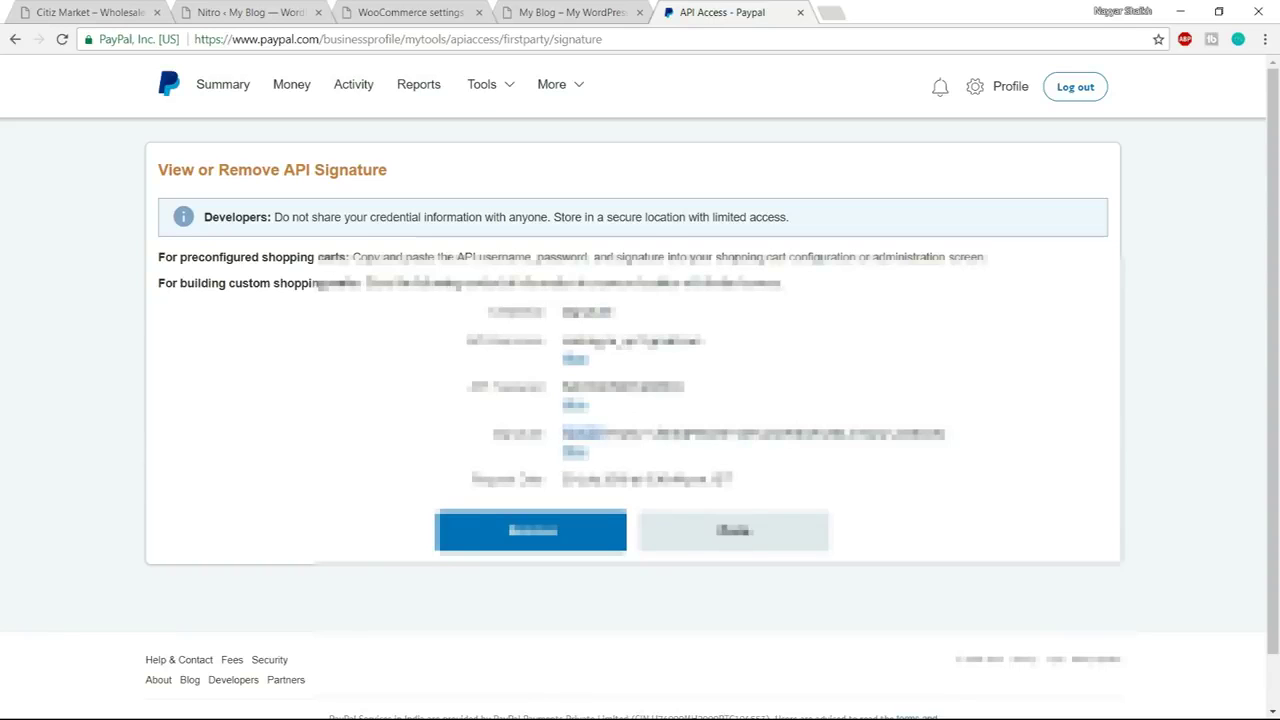
left_click_drag(562, 432, 946, 436)
left_click(468, 8)
left_click(456, 577)
key("ctrl+v")
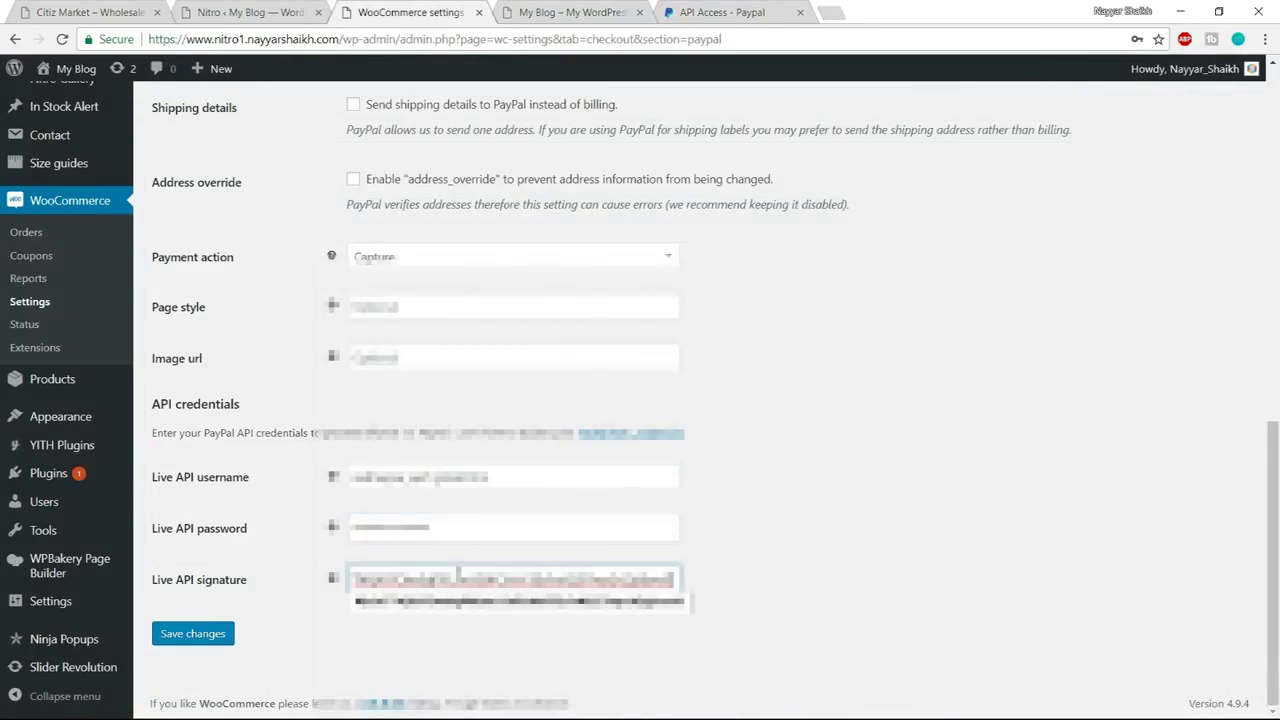
left_click(207, 634)
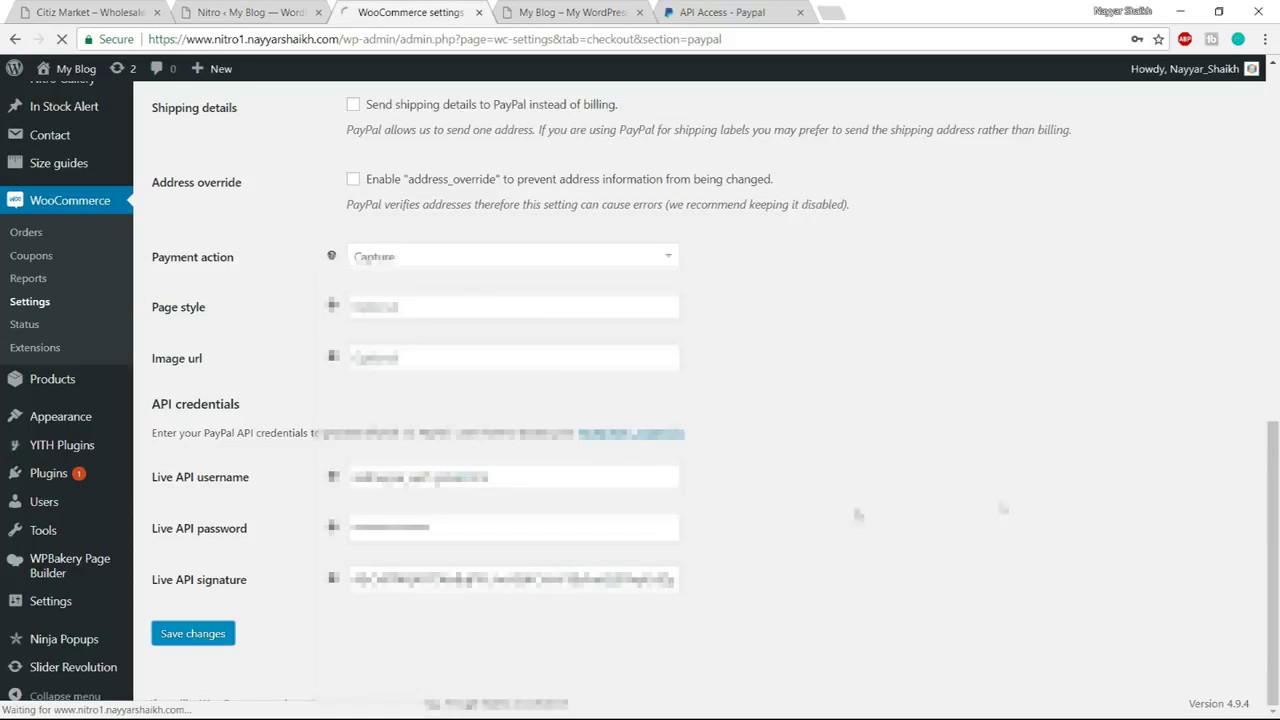
left_click(515, 128)
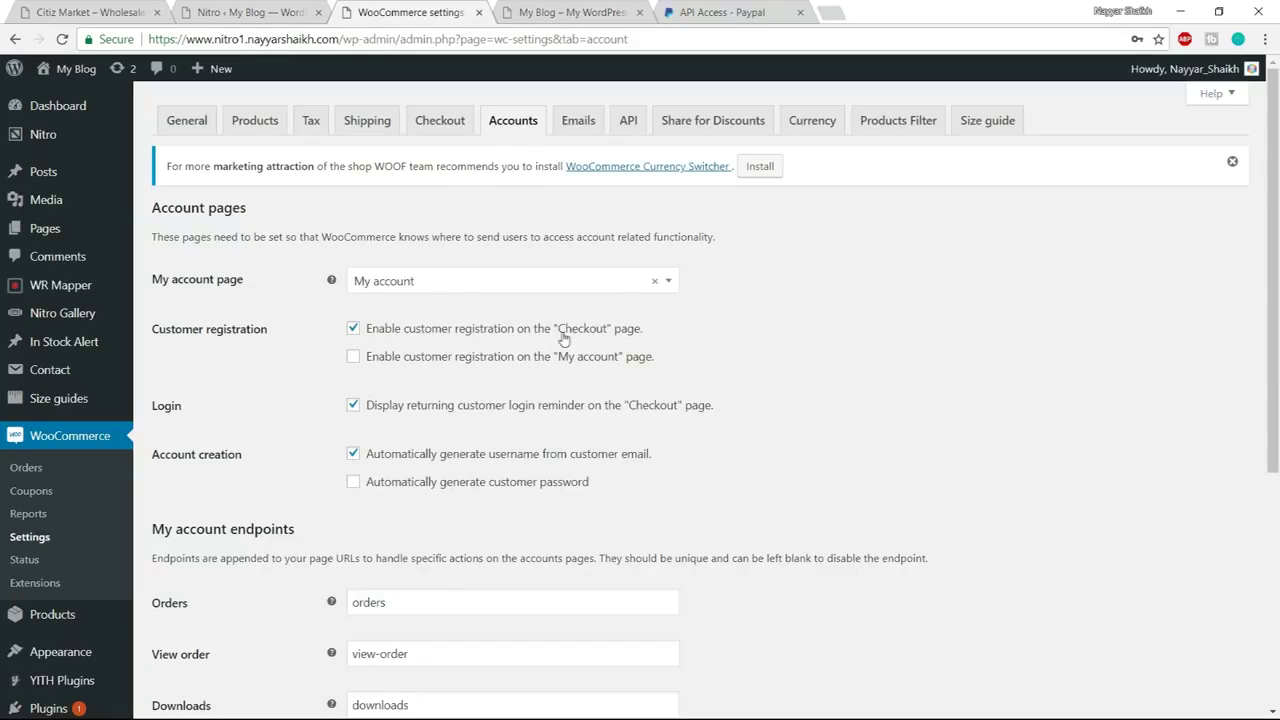
Allow registration on the My account page, turn off email-based usernames, and save the account settings
left_click_drag(557, 333, 604, 334)
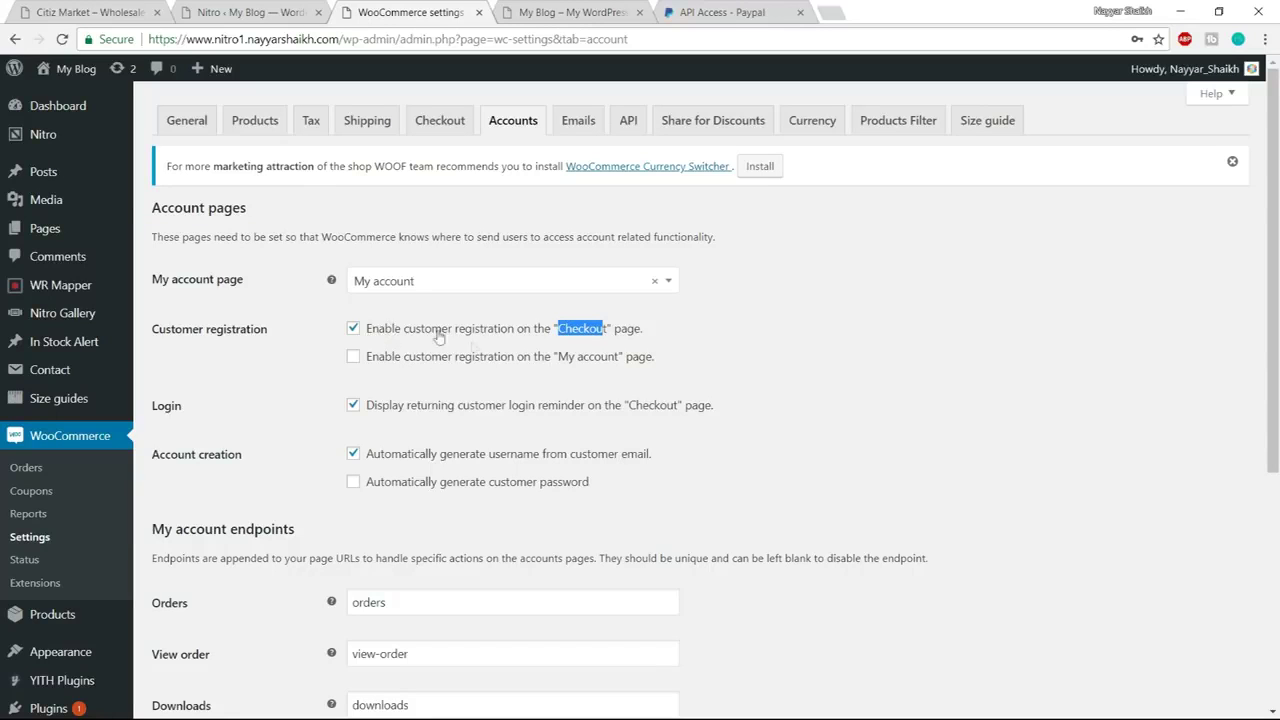
left_click(362, 360)
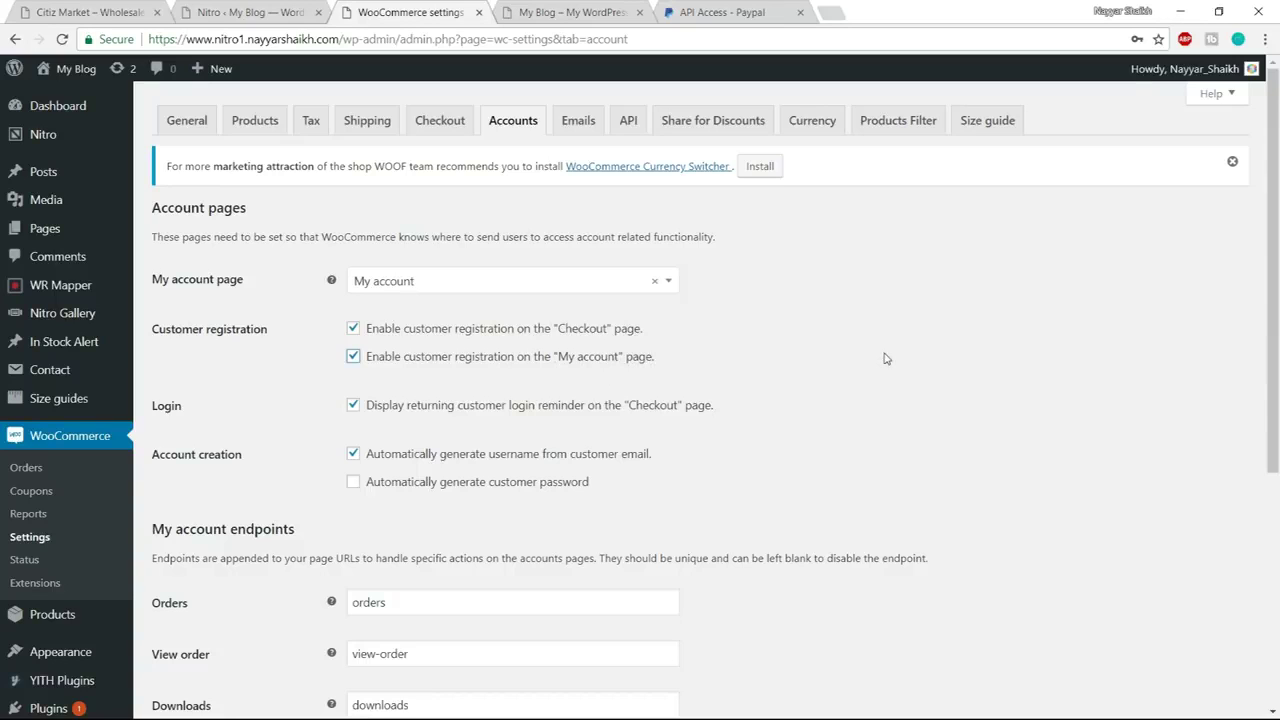
scroll(885, 358, "down", 1)
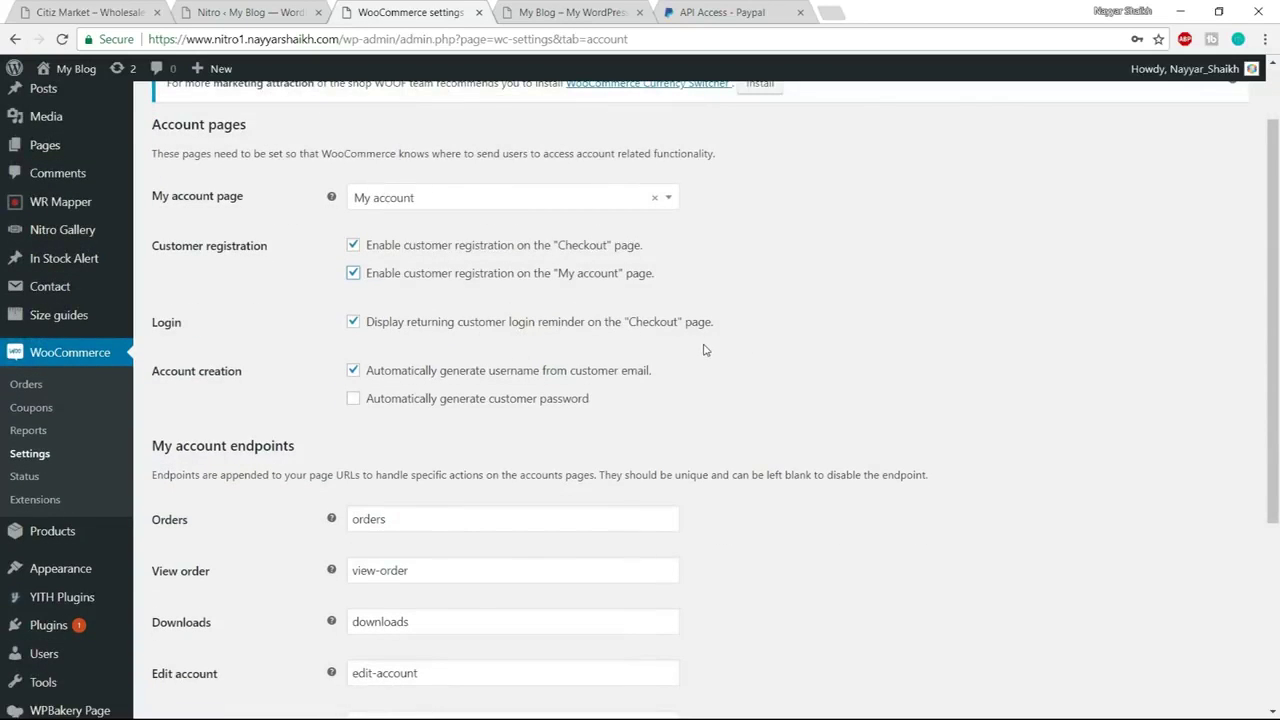
scroll(760, 351, "down", 2)
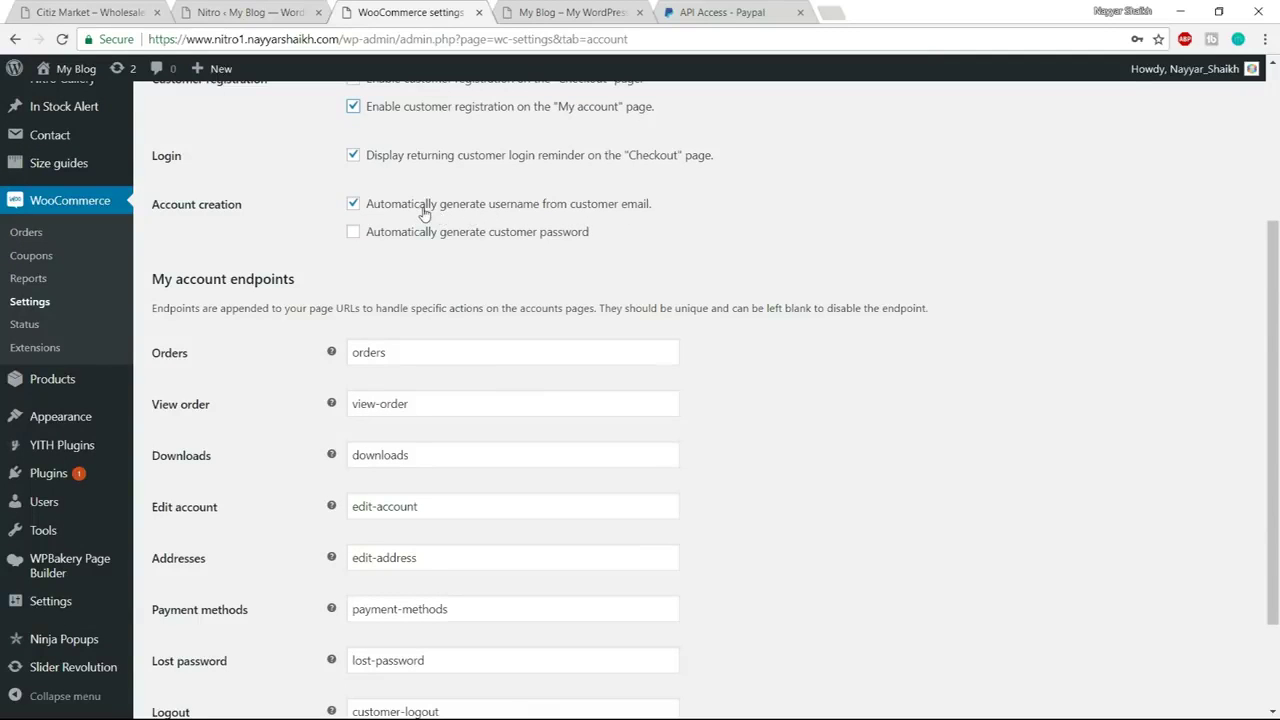
left_click(394, 210)
scroll(714, 306, "down", 2)
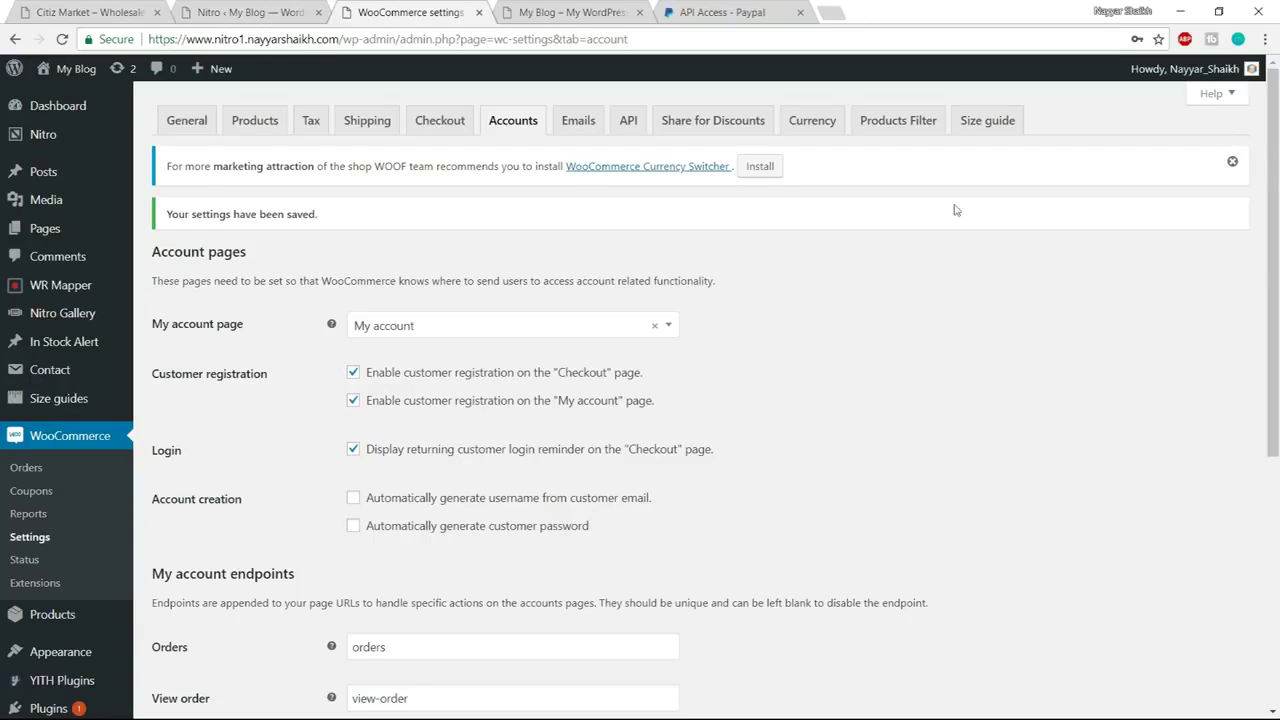
left_click(579, 131)
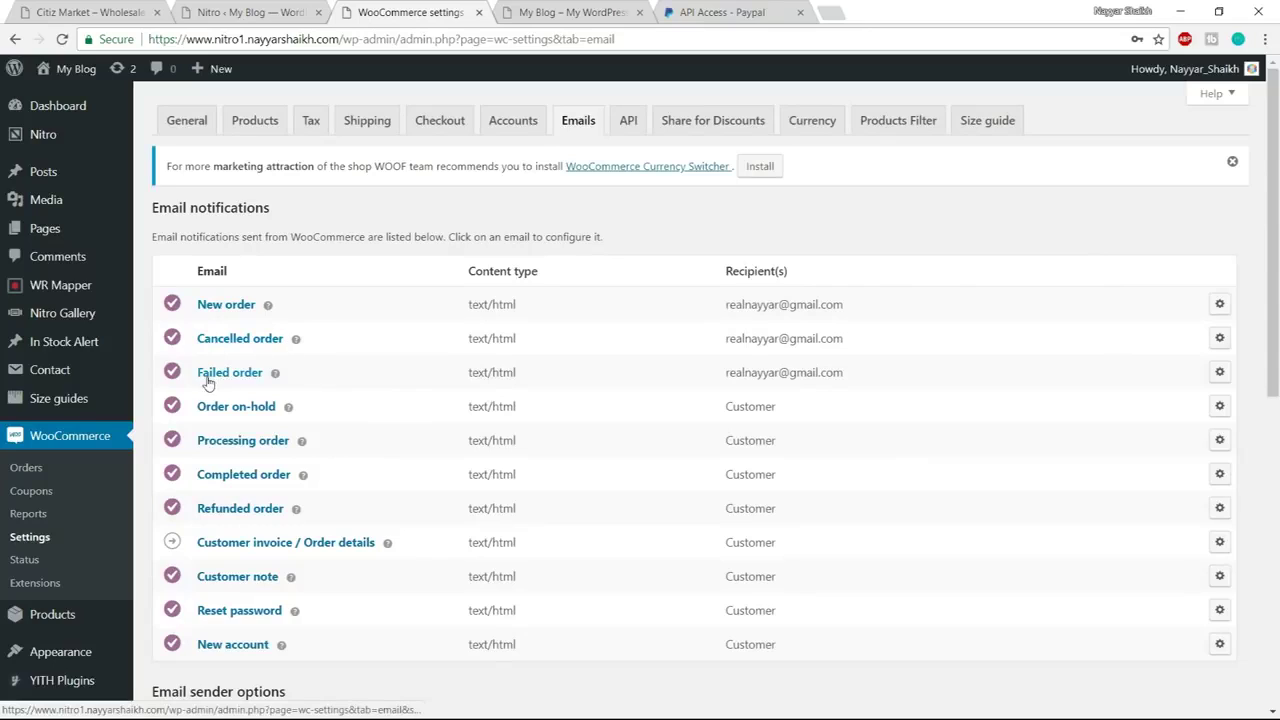
Replace the Email sender 'From' name with BloggDude and save the Emails settings
left_click_drag(842, 380, 866, 317)
left_click(756, 305)
scroll(889, 349, "down", 5)
scroll(908, 316, "down", 5)
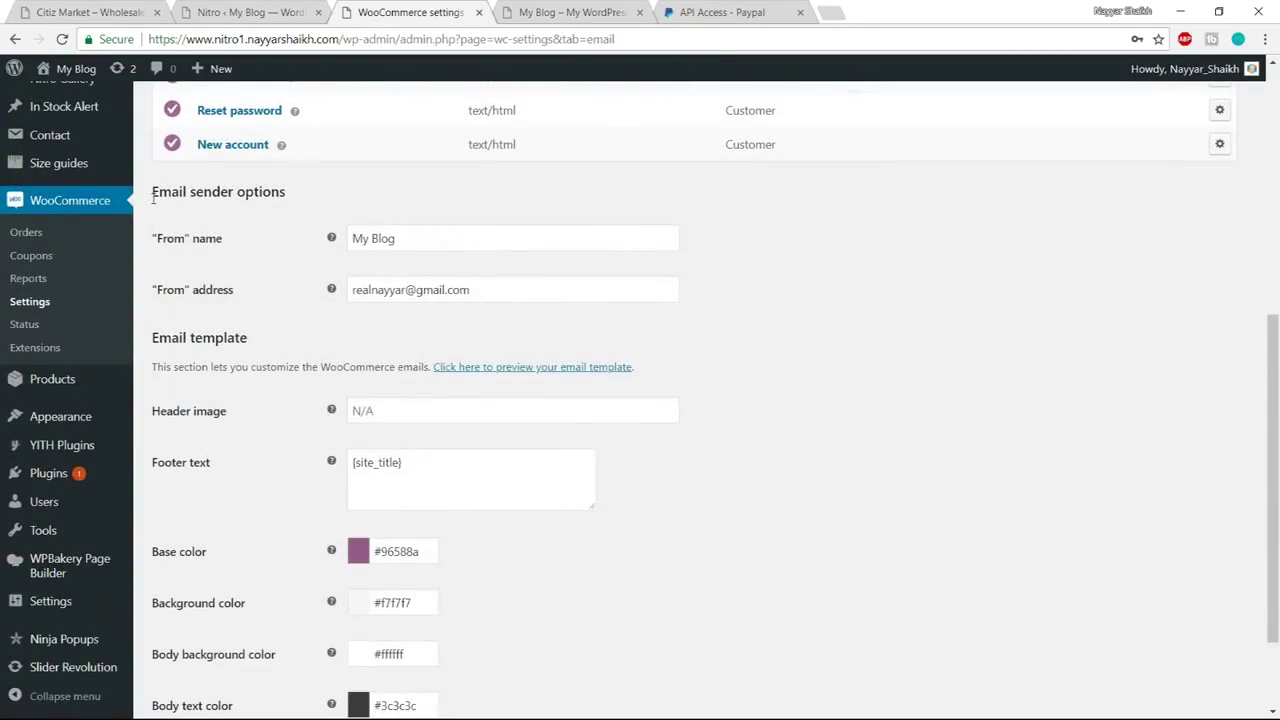
left_click_drag(150, 194, 296, 202)
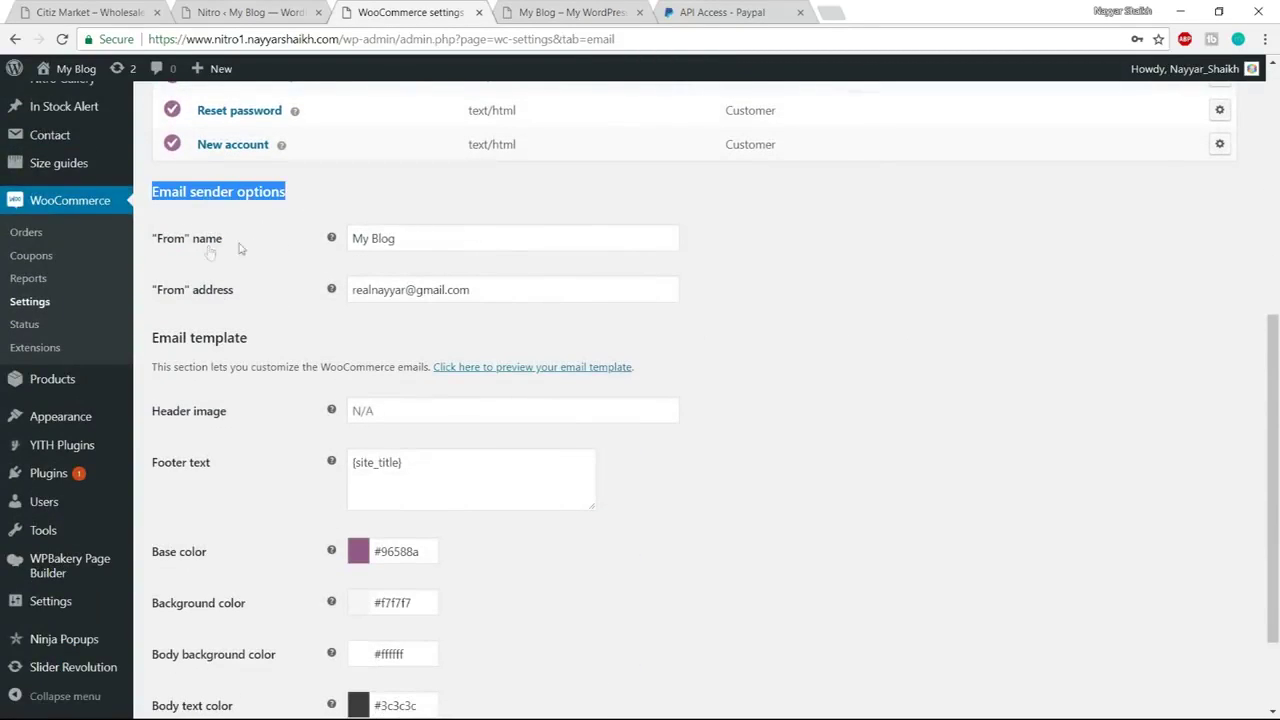
left_click_drag(423, 240, 311, 241)
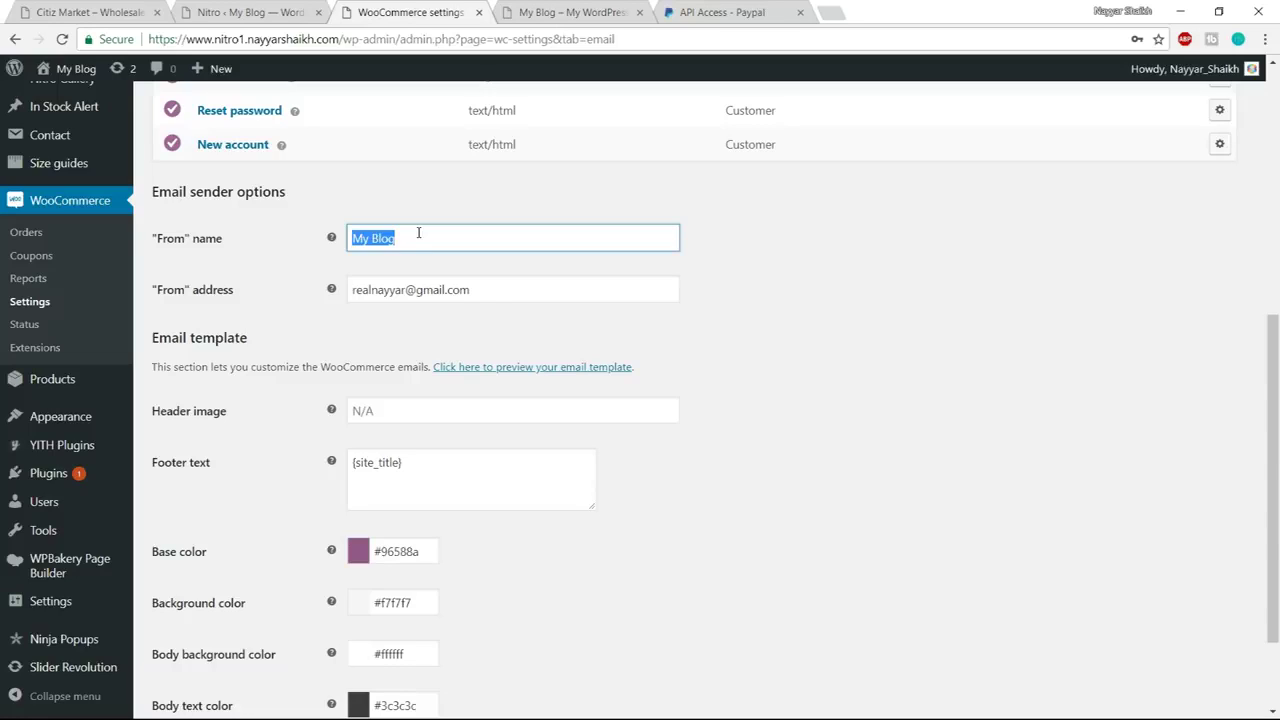
type("BloggDude")
scroll(441, 310, "down", 2)
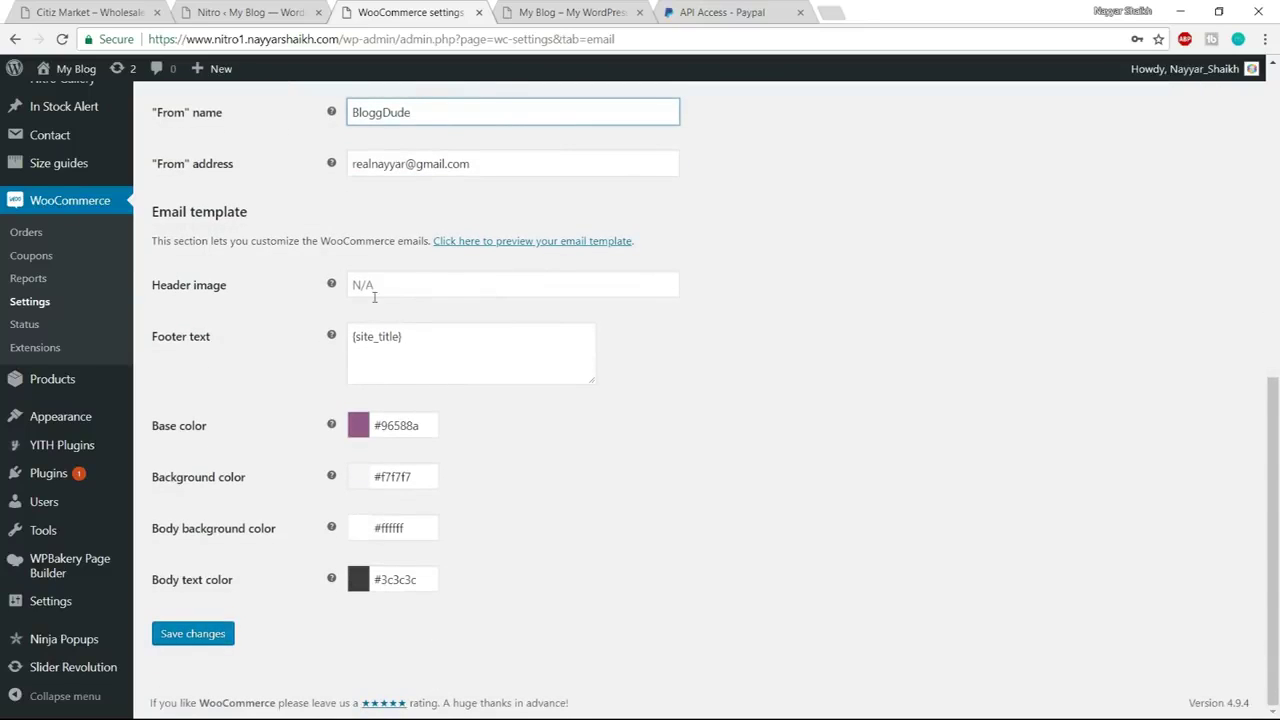
left_click(412, 289)
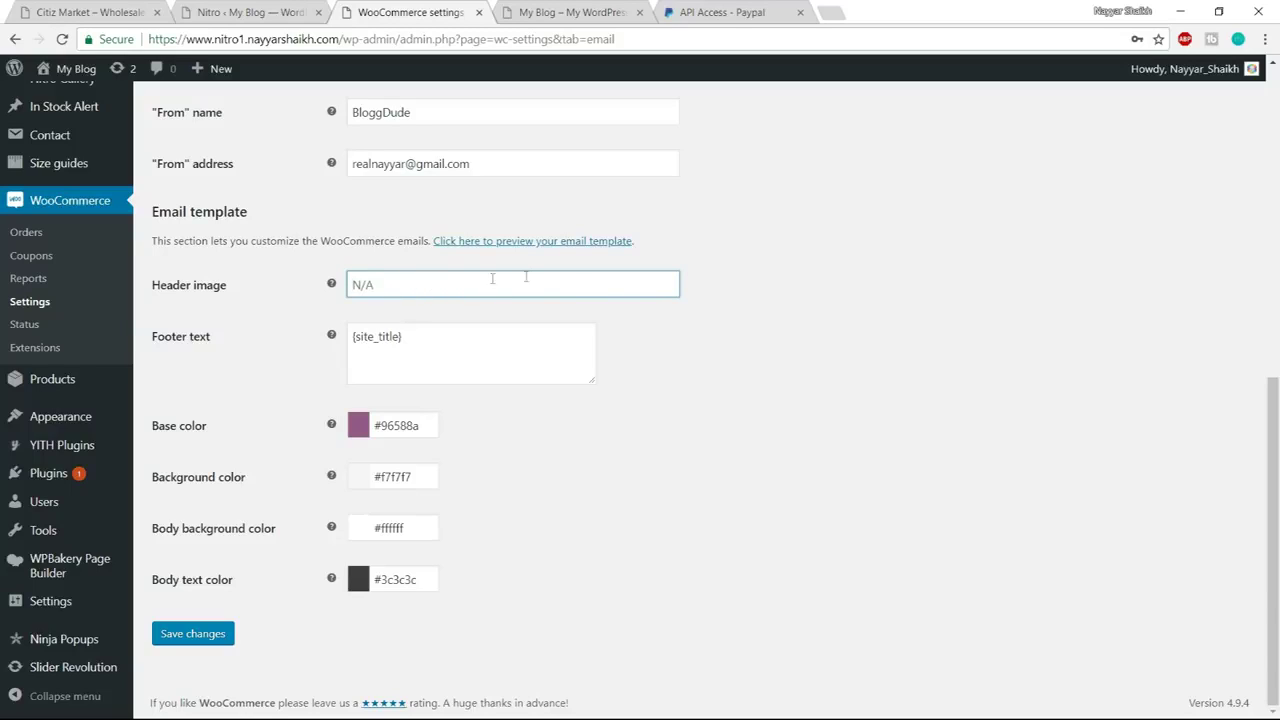
left_click(185, 634)
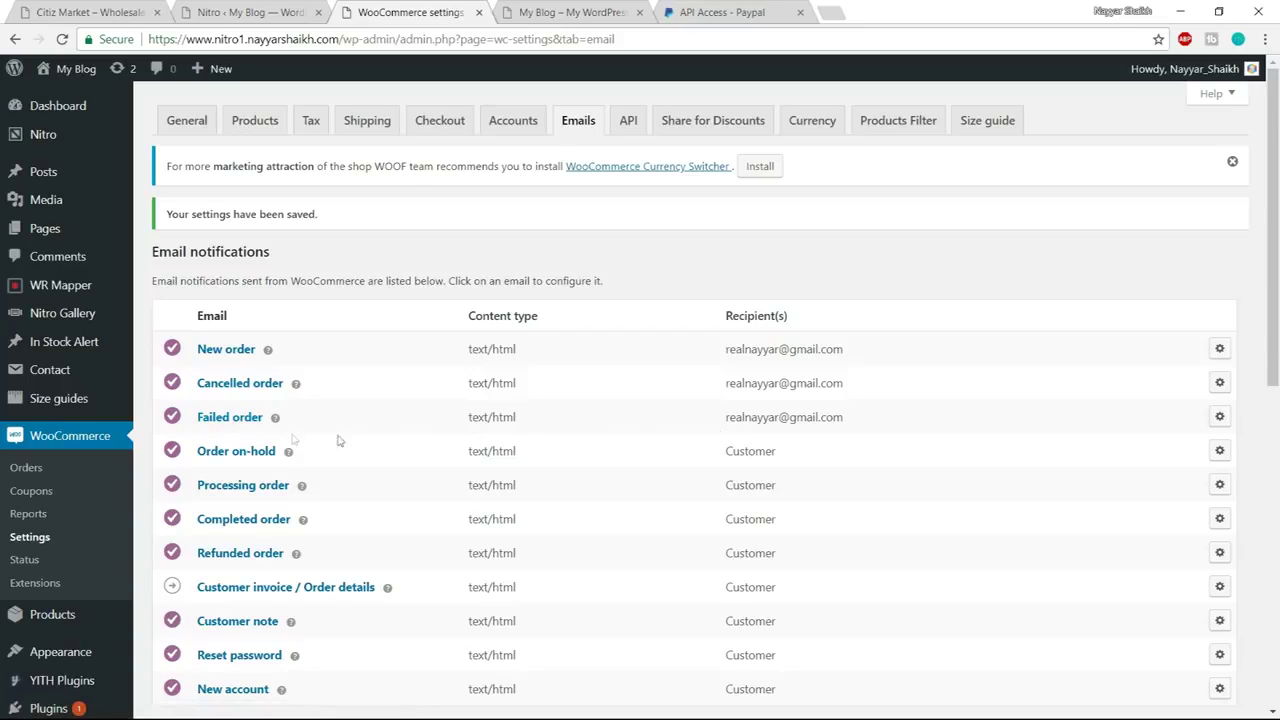
left_click_drag(855, 421, 720, 355)
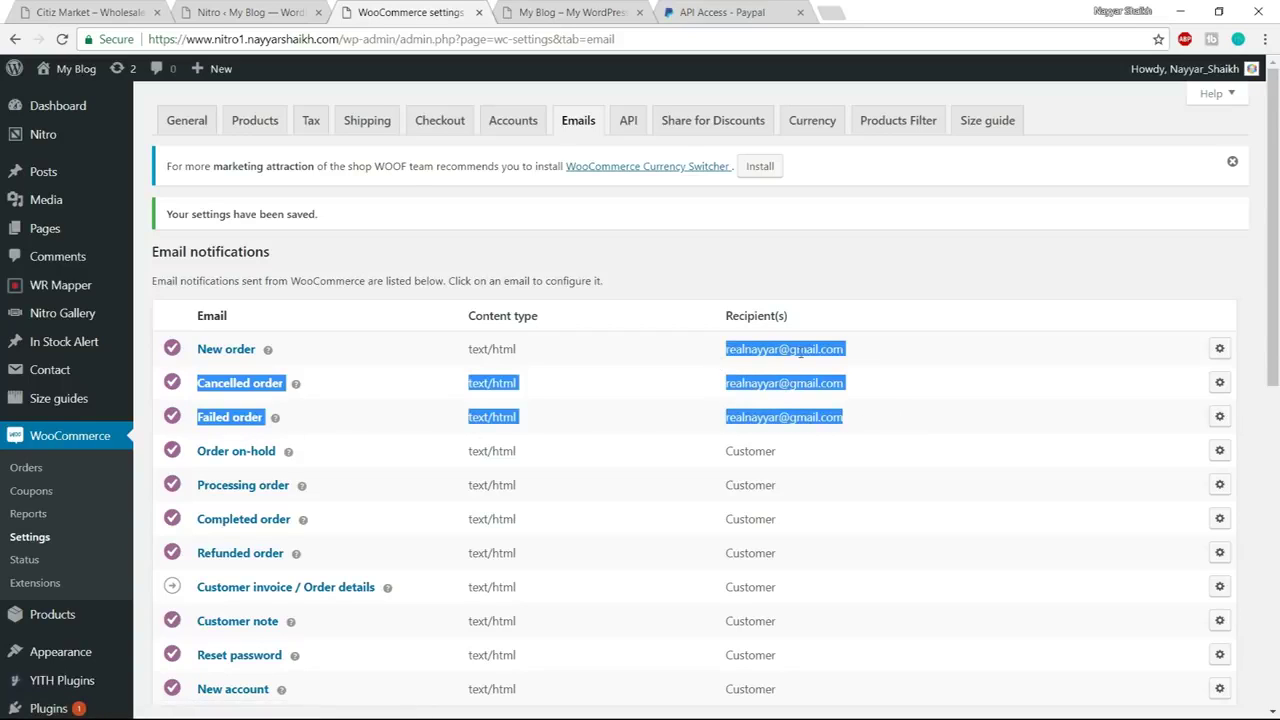
Go to the WooCommerce Coupons page from the sidebar
left_click(940, 373)
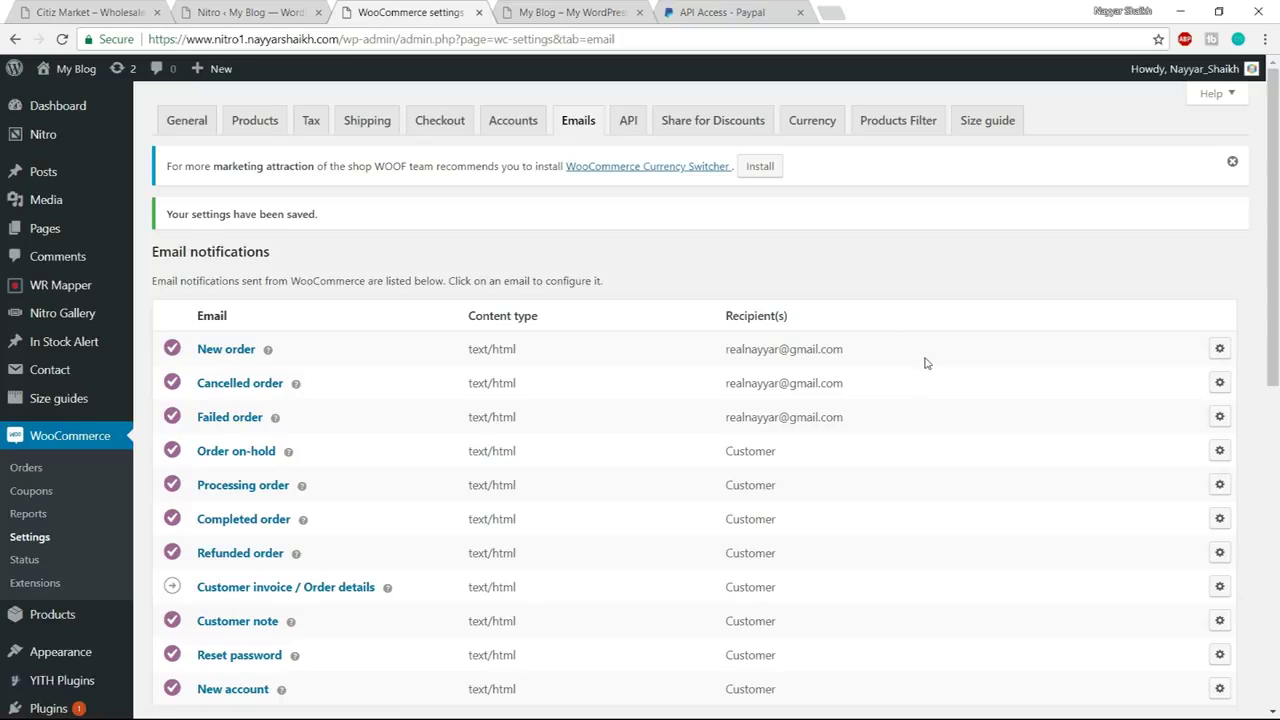
scroll(855, 367, "down", 3)
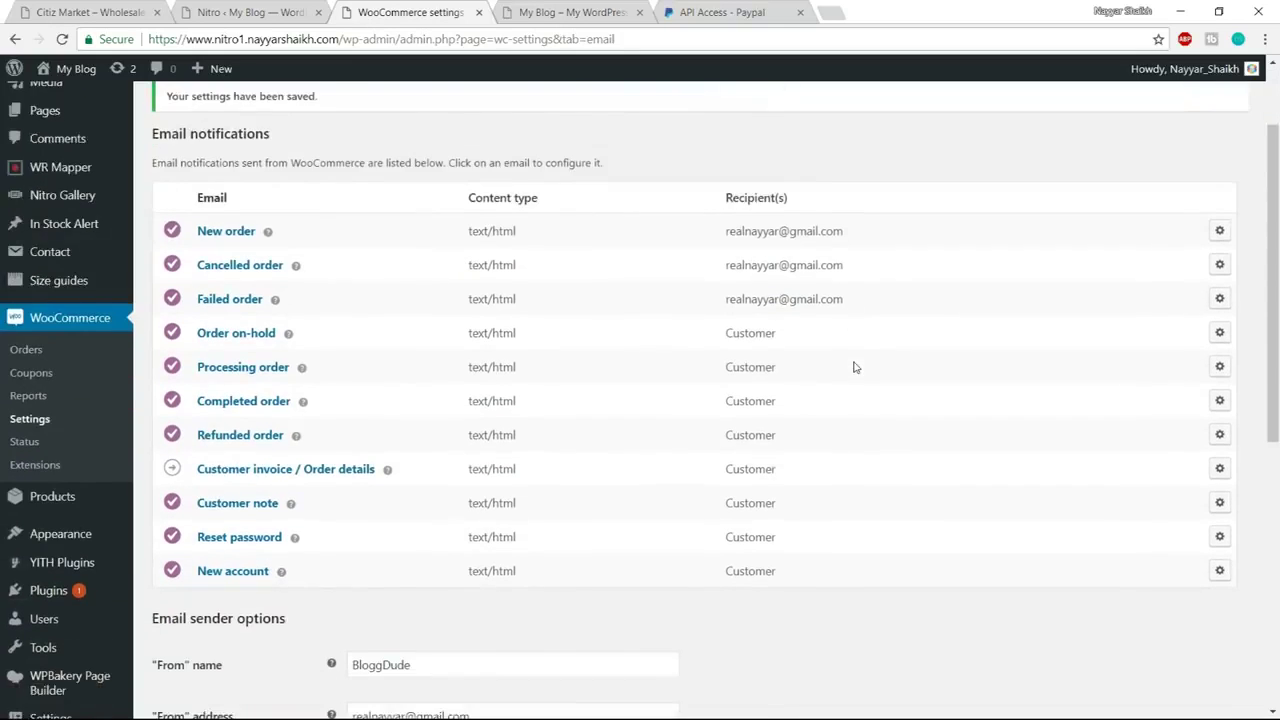
scroll(855, 367, "up", 3)
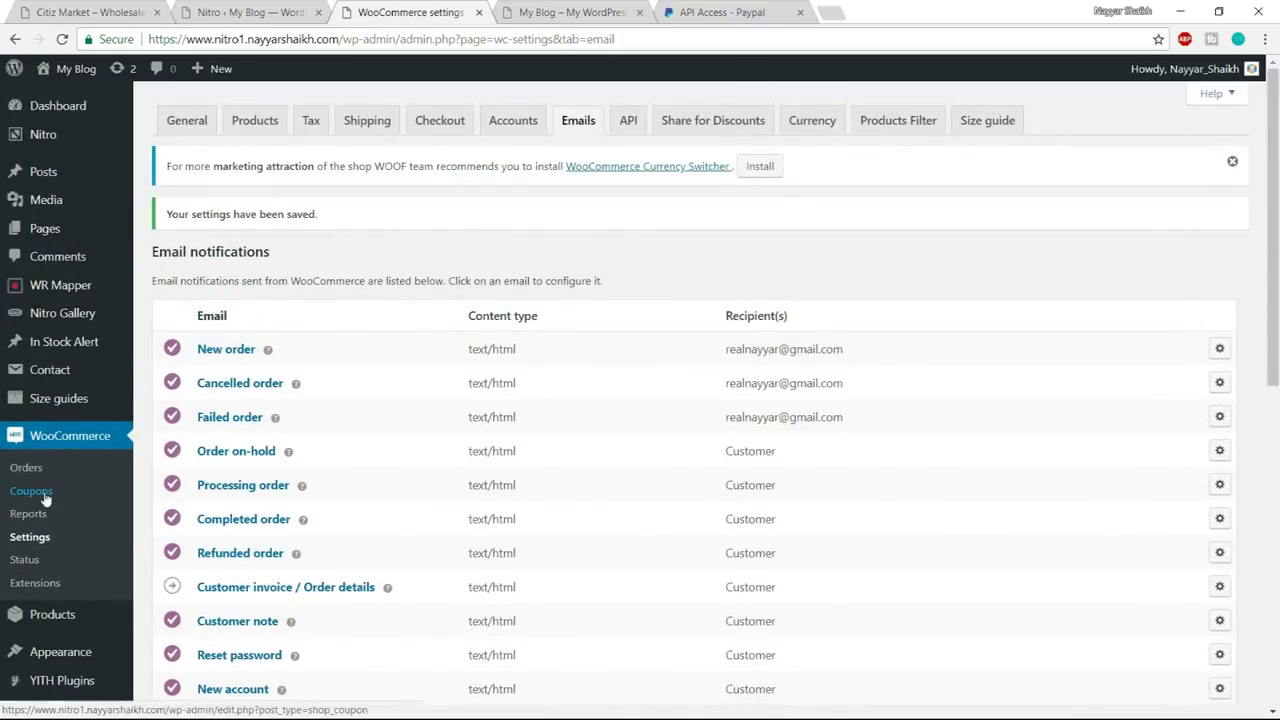
scroll(97, 449, "down", 1)
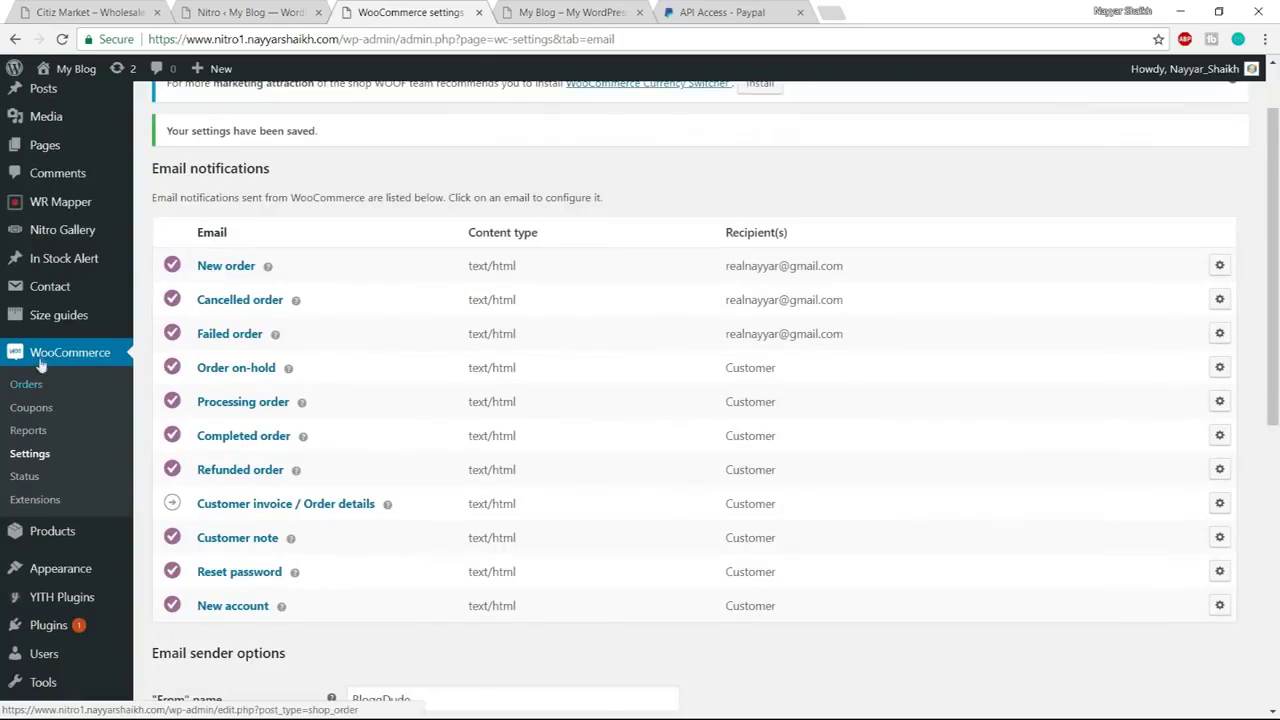
left_click(44, 418)
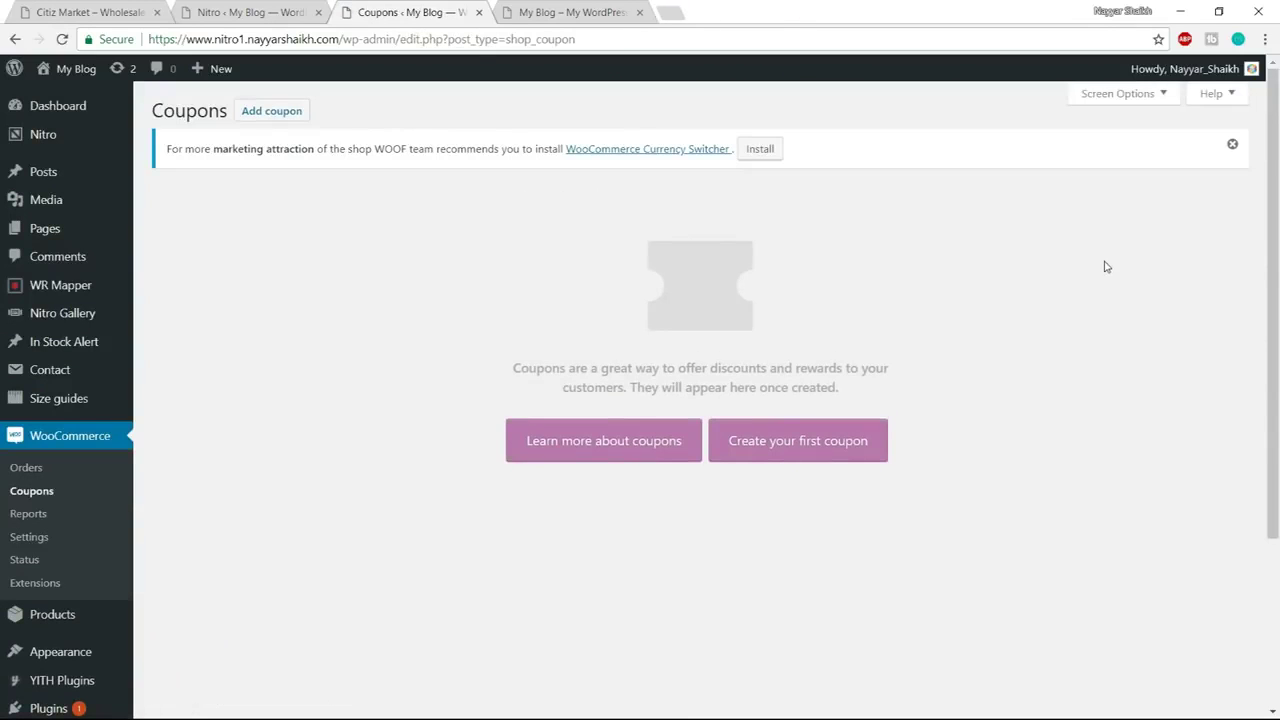
Create the first coupon and give it the code NAYYAR60
left_click(849, 451)
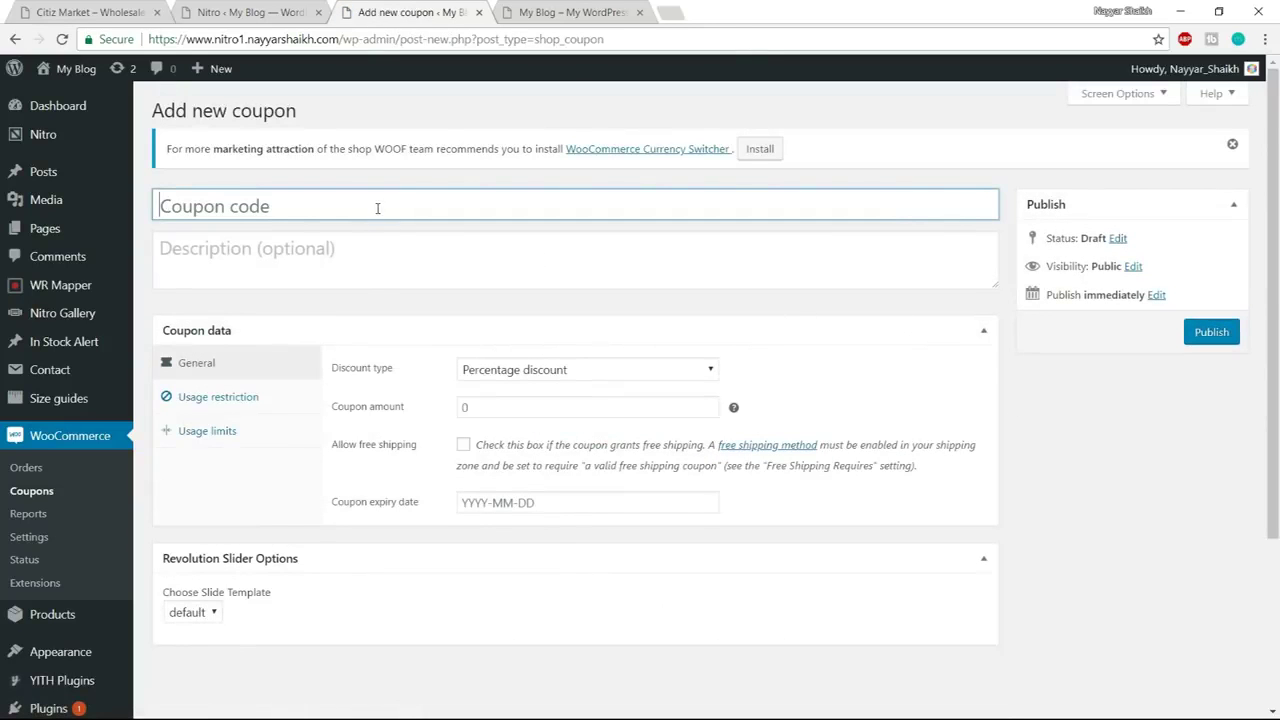
type("NAYYAR7")
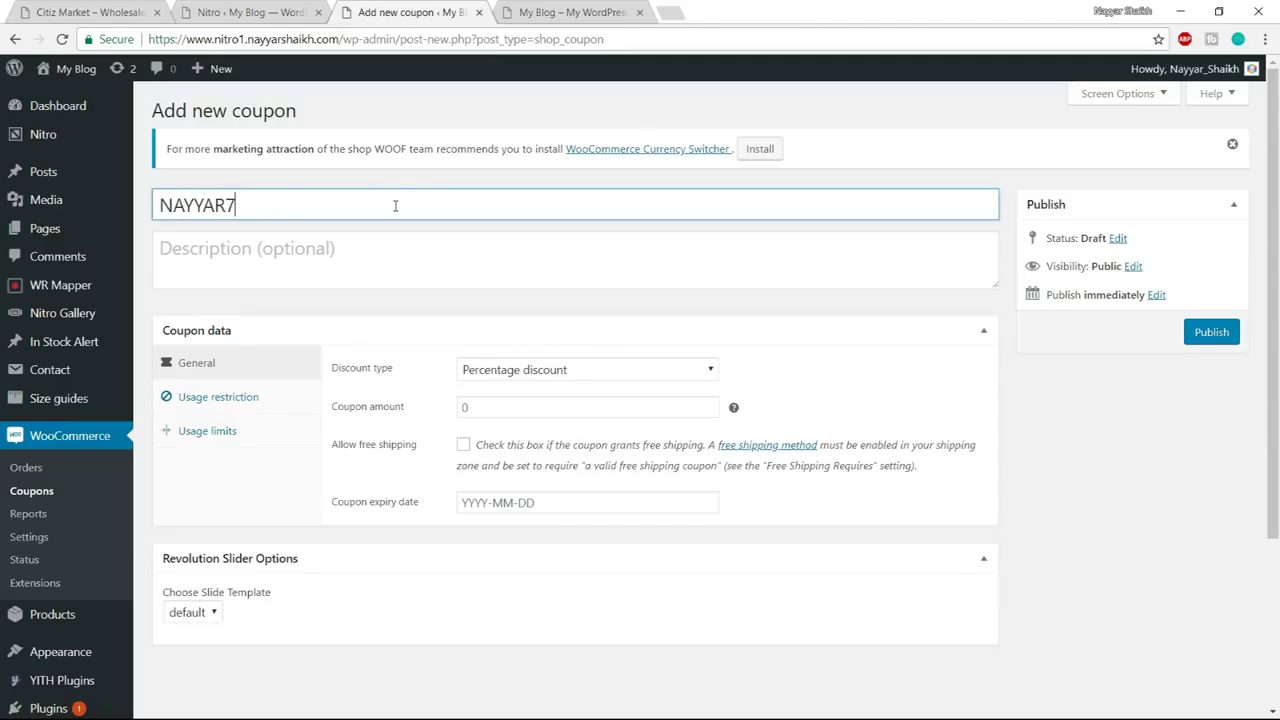
left_click_drag(395, 205, 120, 206)
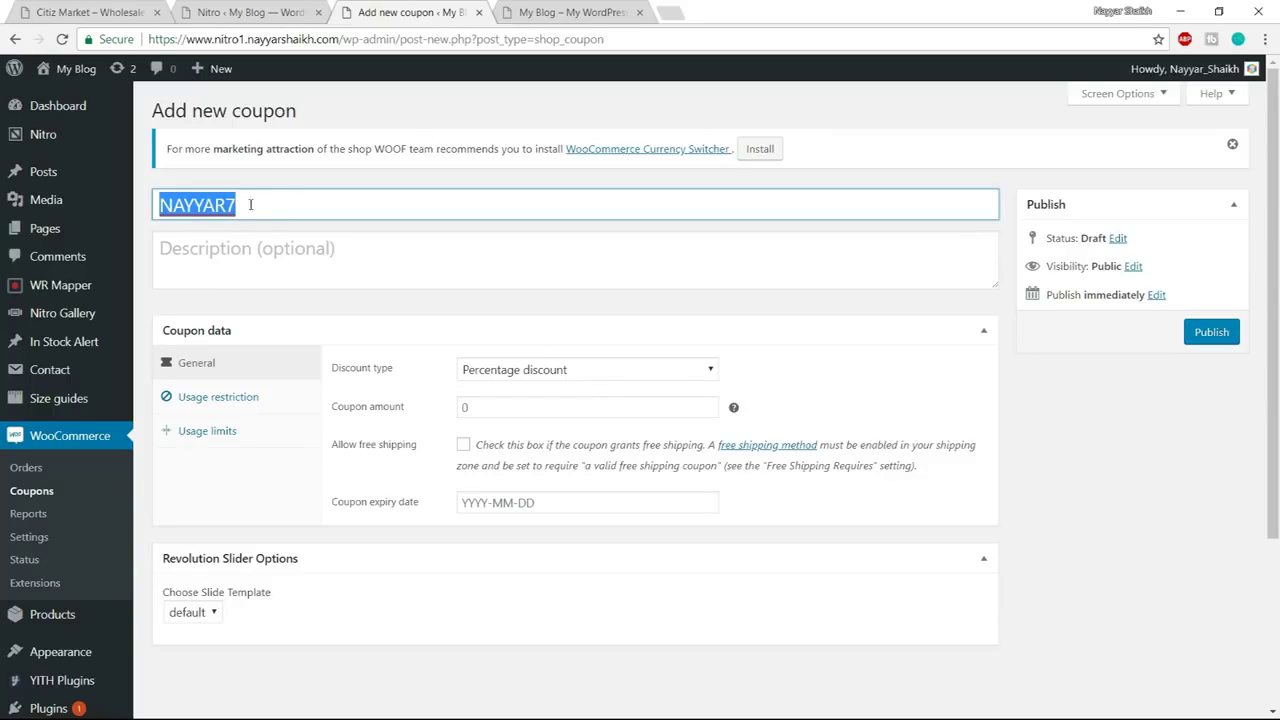
left_click(271, 206)
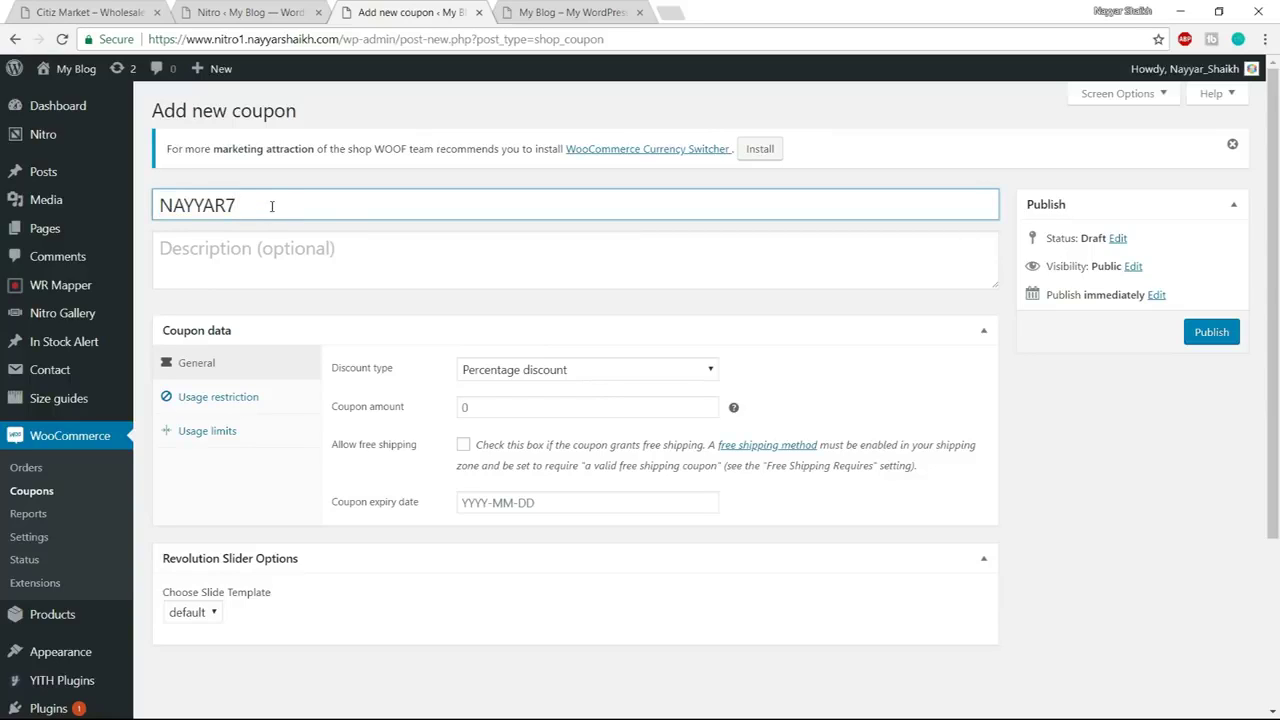
type("60")
left_click_drag(271, 206, 155, 204)
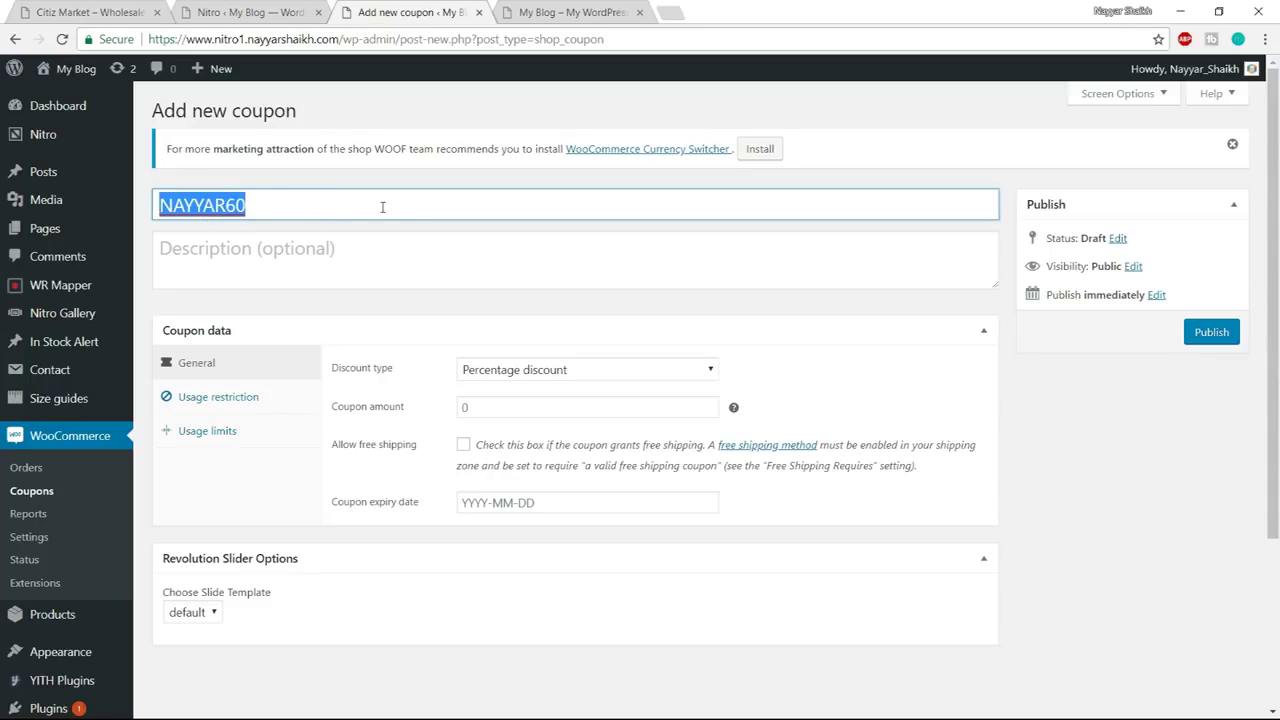
mouse_move(160, 205)
left_mouse_down()
mouse_move(268, 206)
mouse_move(158, 205)
left_mouse_up()
left_click(284, 204)
Write the coupon description 'This coupon code gives you 60% Discount!', fixing the typo
left_click(309, 248)
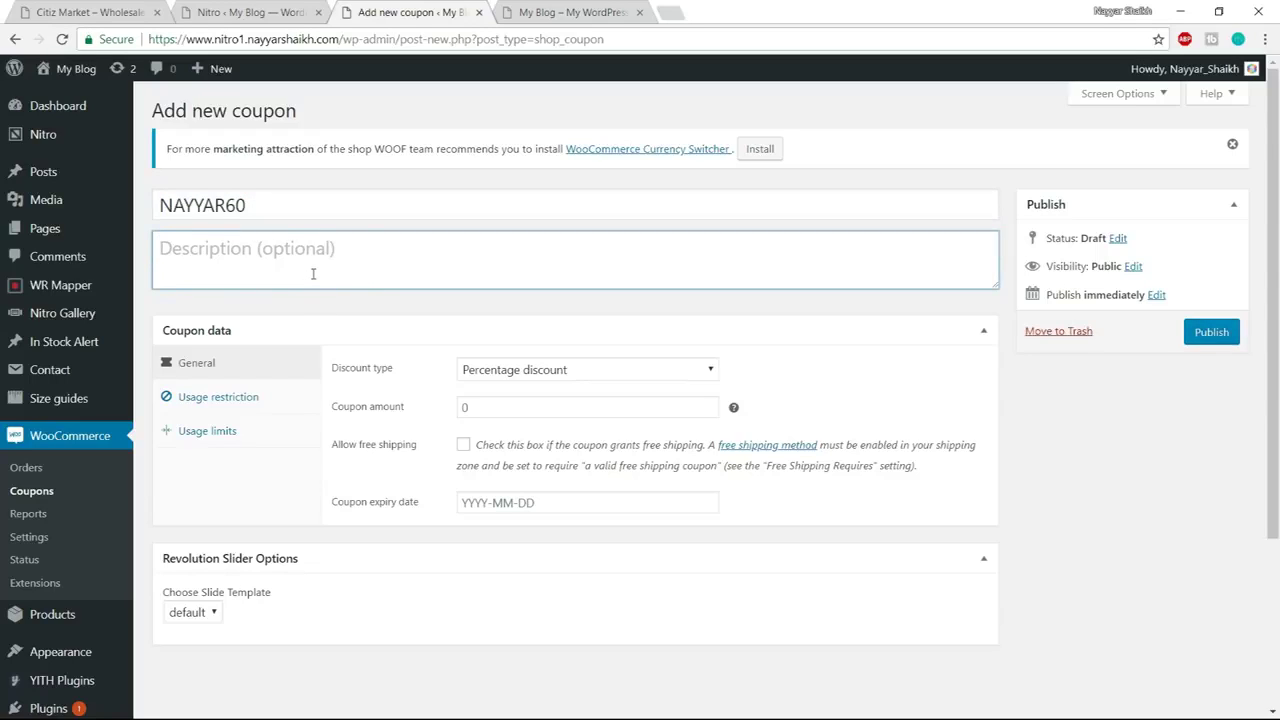
type("This")
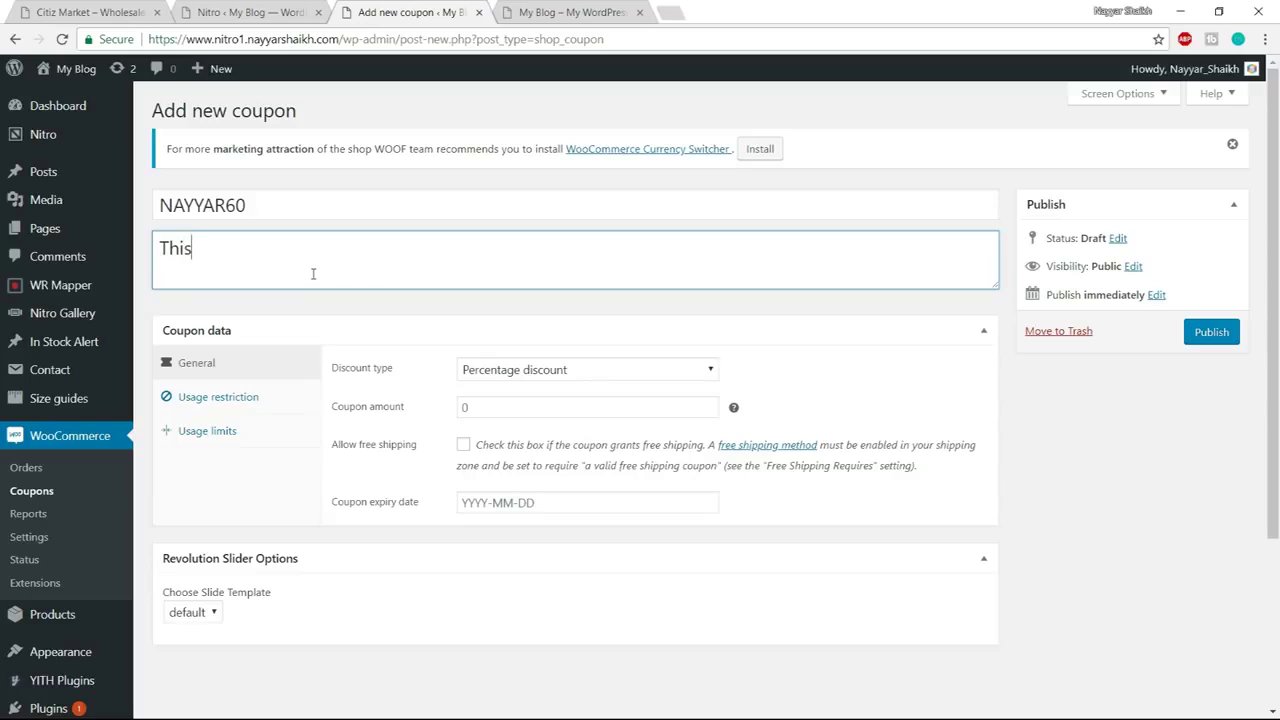
type(" coupon cod")
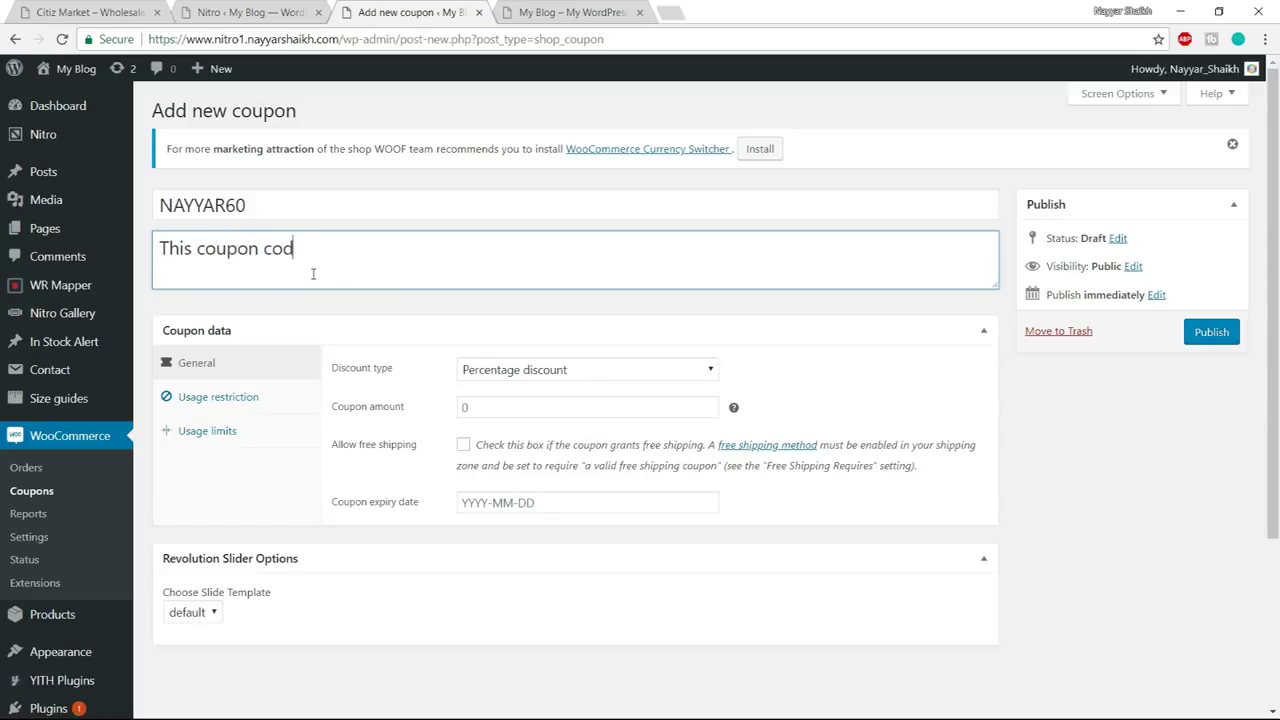
type("e gives you 60% ")
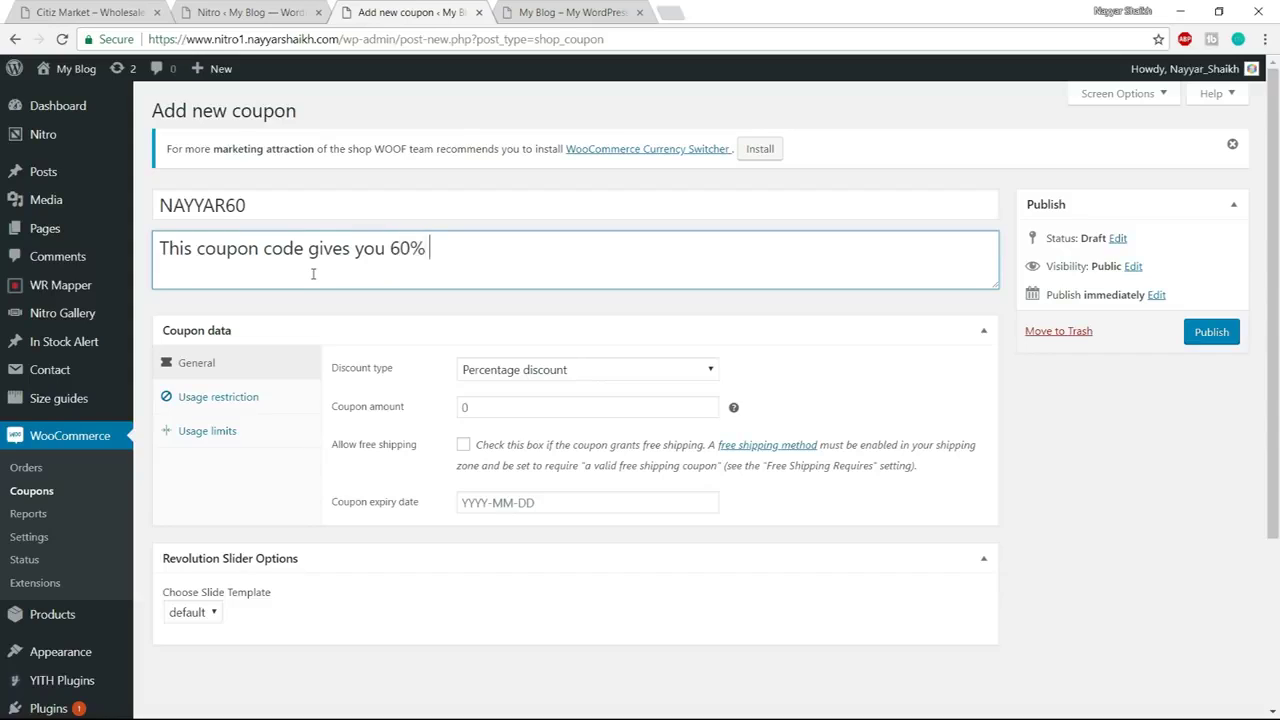
type("Discount!")
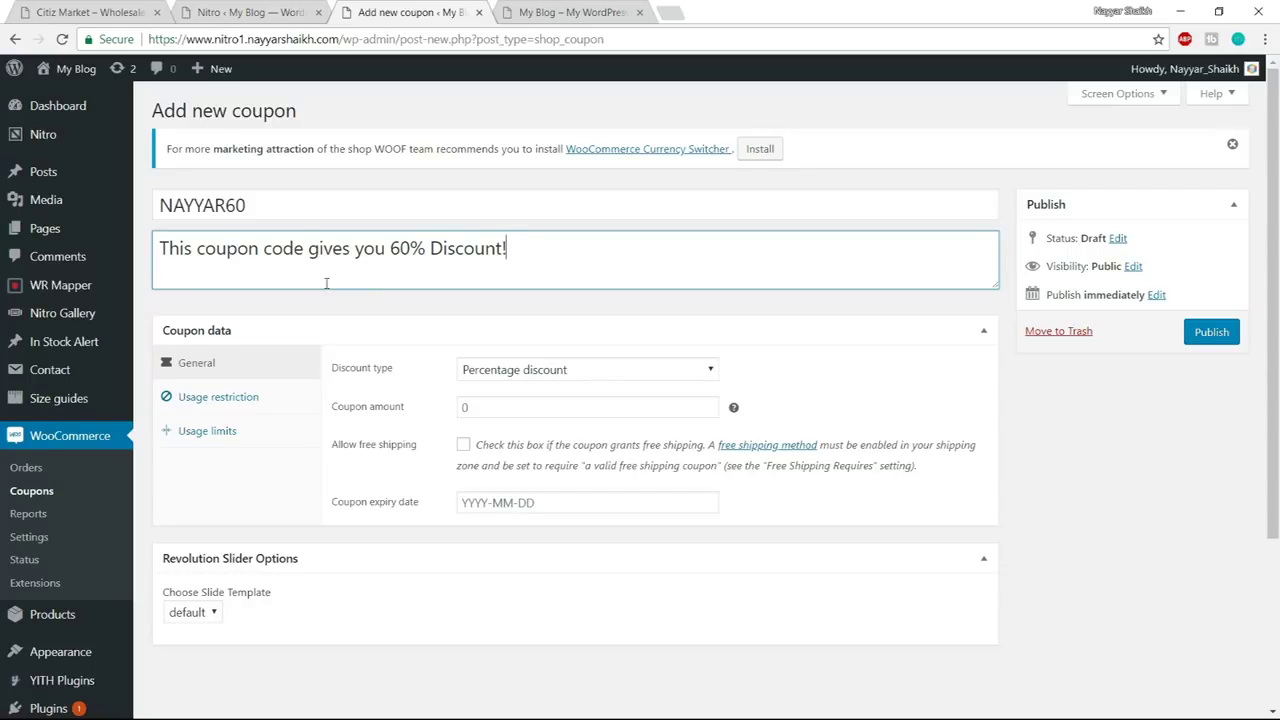
scroll(326, 285, "down", 1)
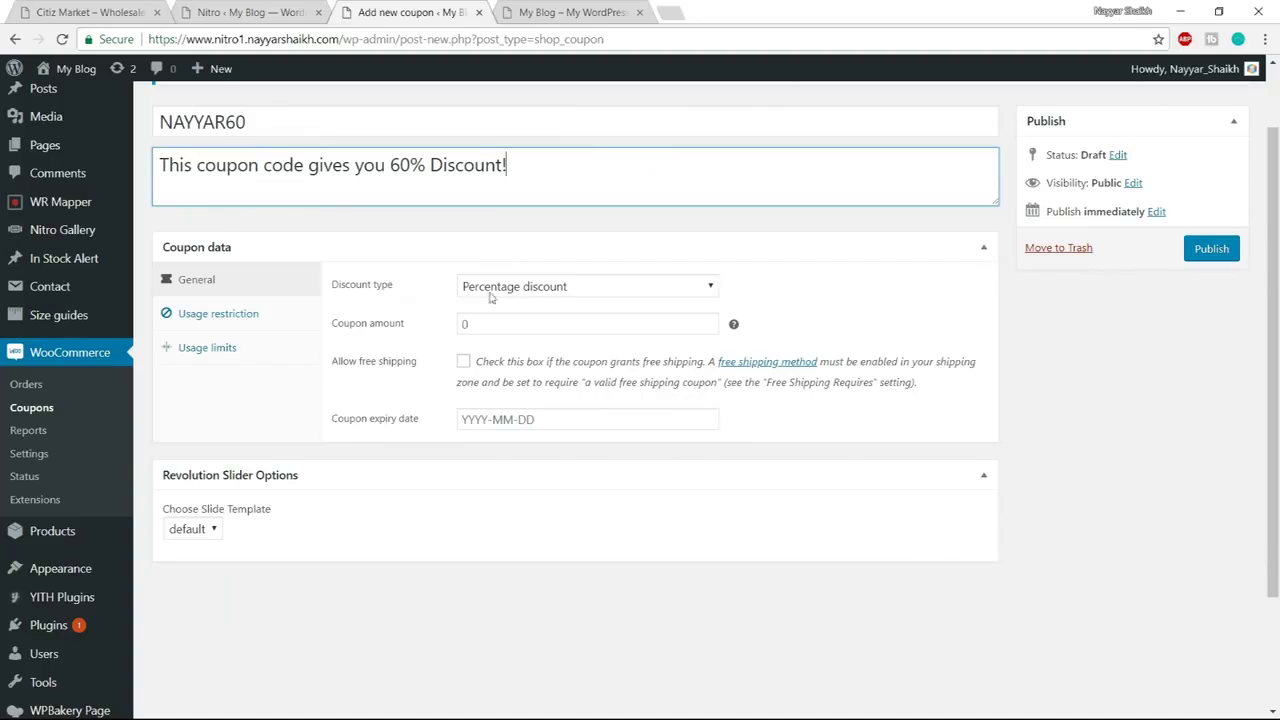
Keep the discount type as Percentage discount and set the coupon amount to 60
left_click_drag(390, 168, 431, 168)
left_click(570, 287)
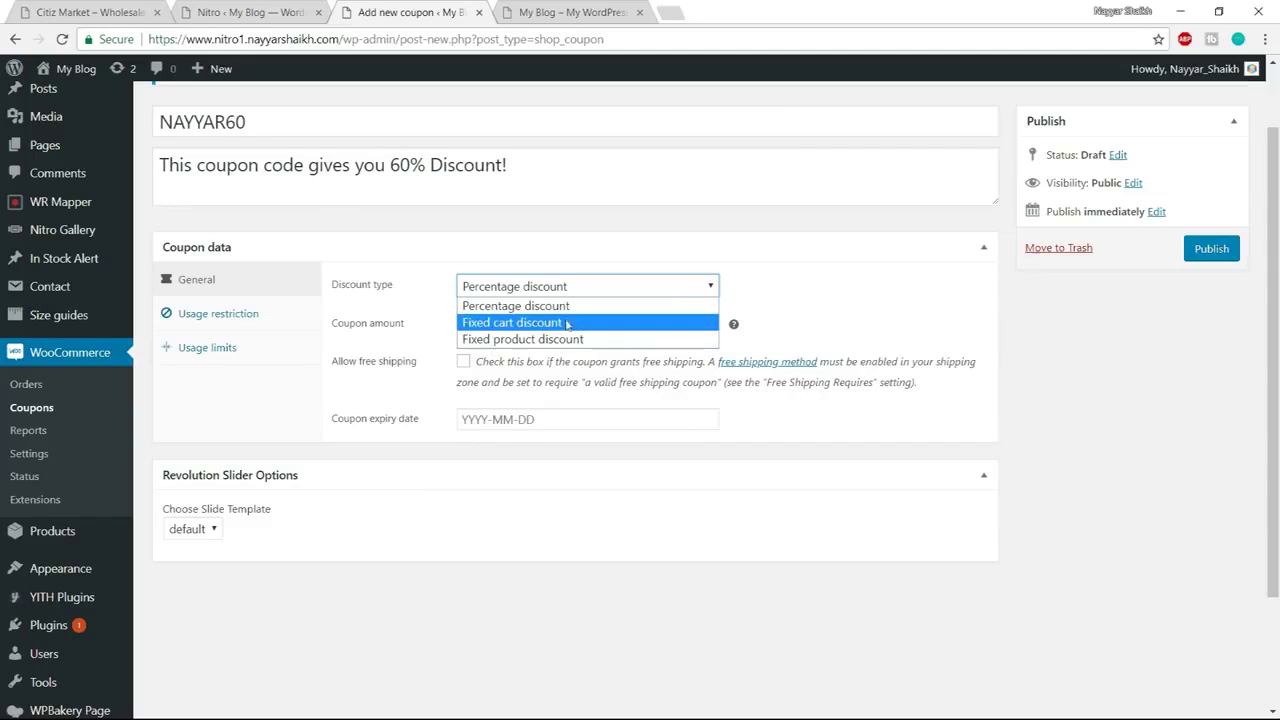
left_click(541, 308)
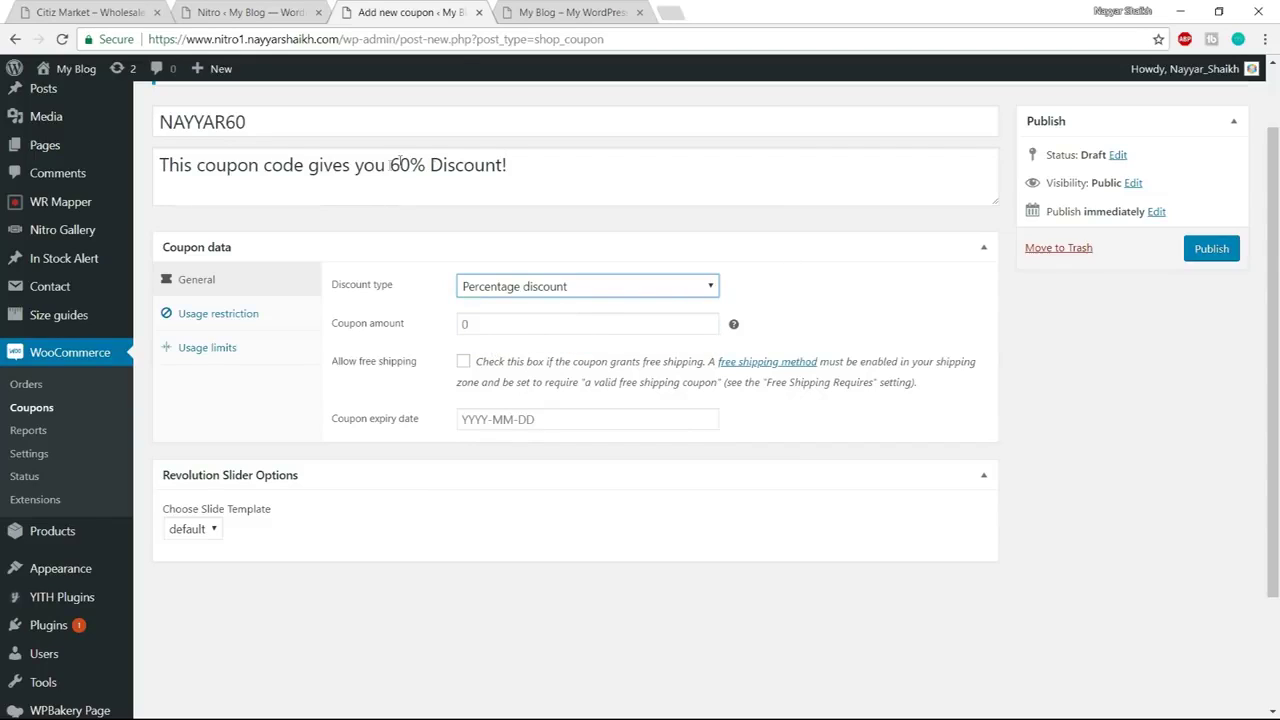
left_click_drag(386, 167, 434, 167)
left_click(440, 213)
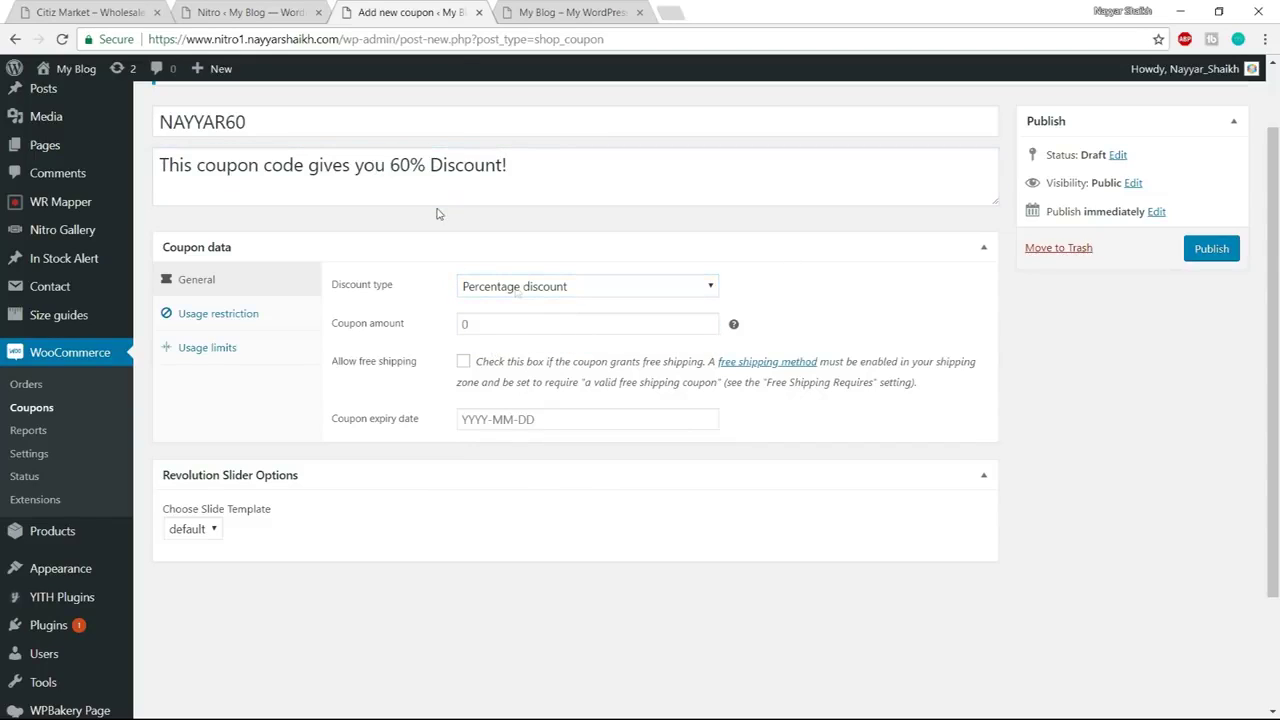
left_click(534, 323)
type("60")
scroll(870, 415, "down", 1)
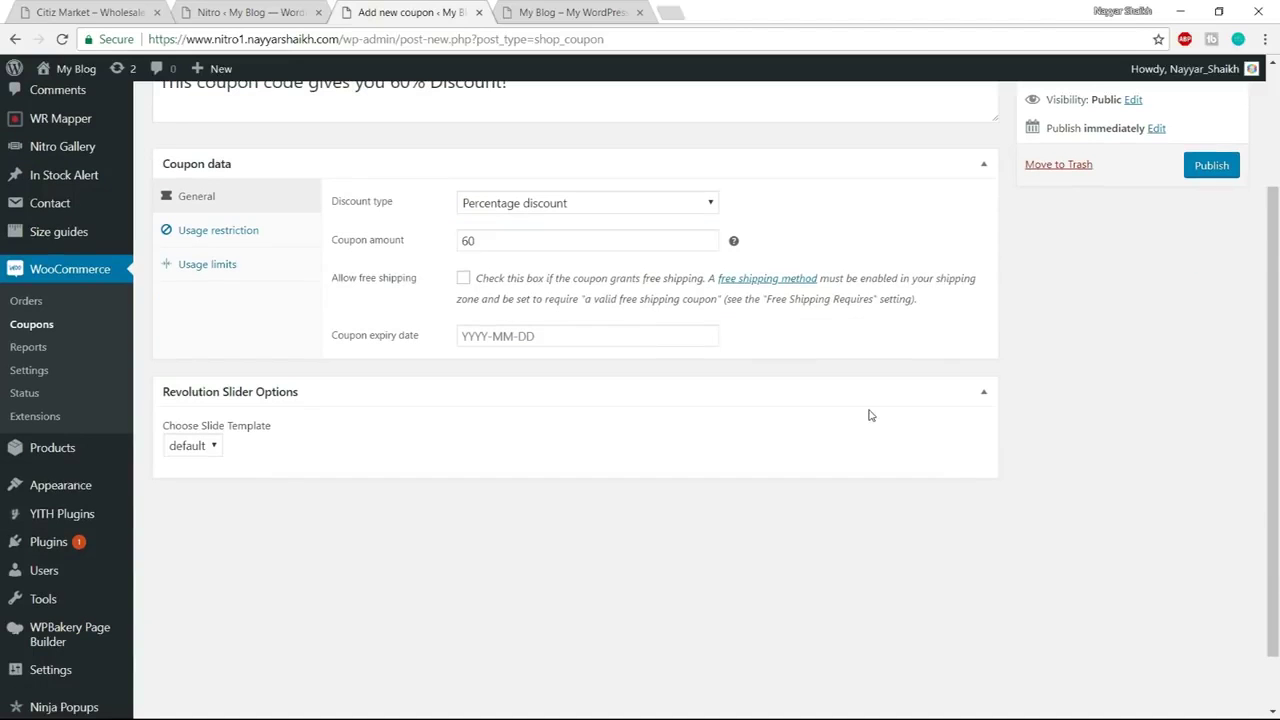
scroll(870, 415, "down", 1)
scroll(869, 411, "up", 1)
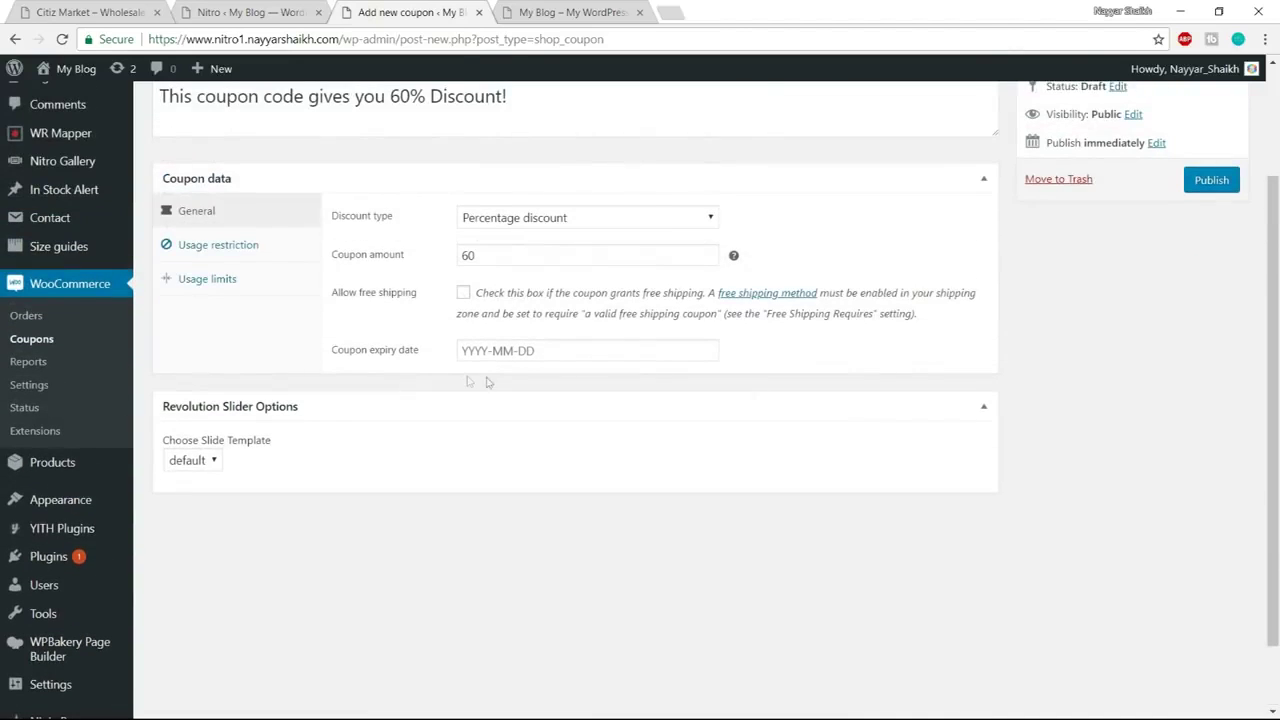
Leave the expiry date empty and bring up the Usage restriction settings
left_click(530, 351)
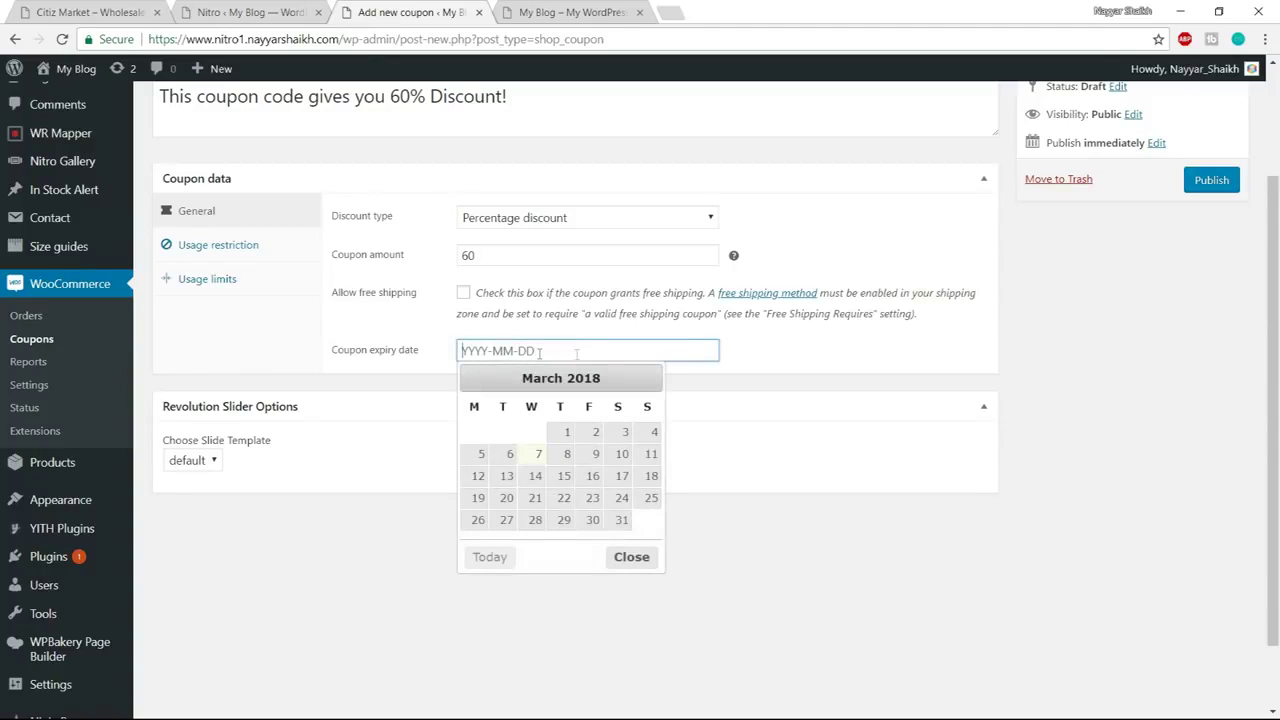
left_click(632, 557)
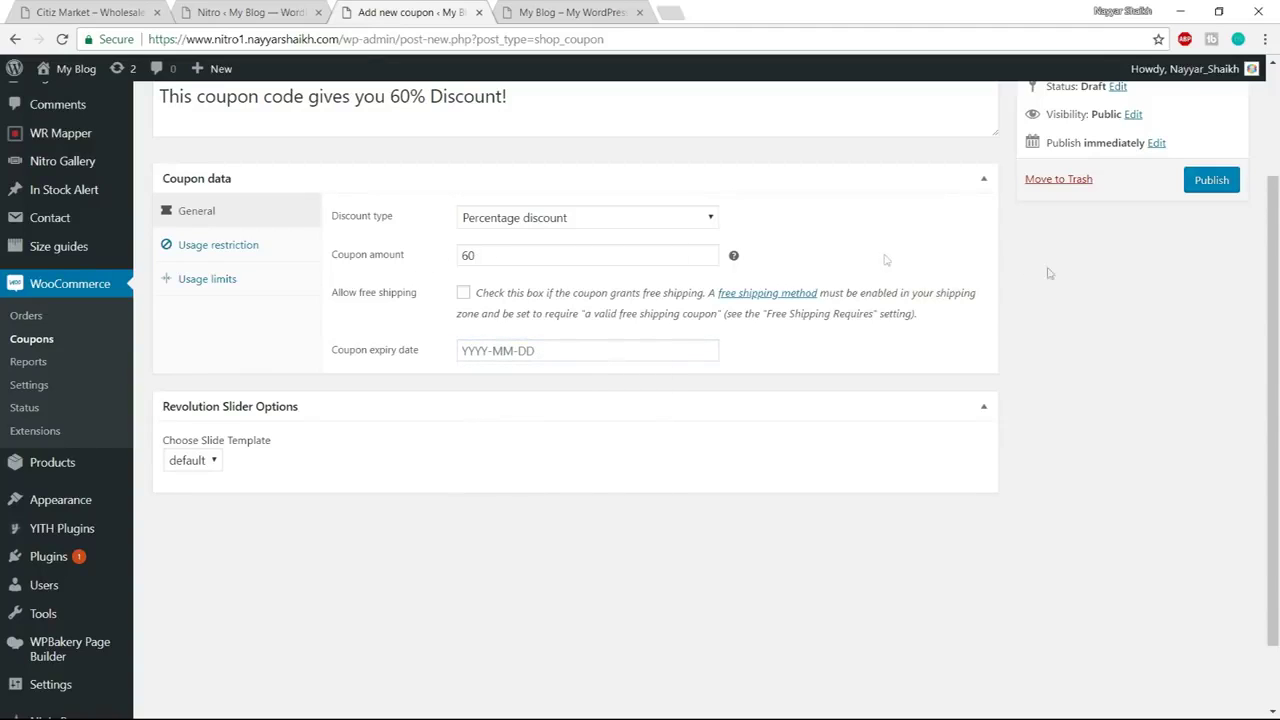
left_click(221, 256)
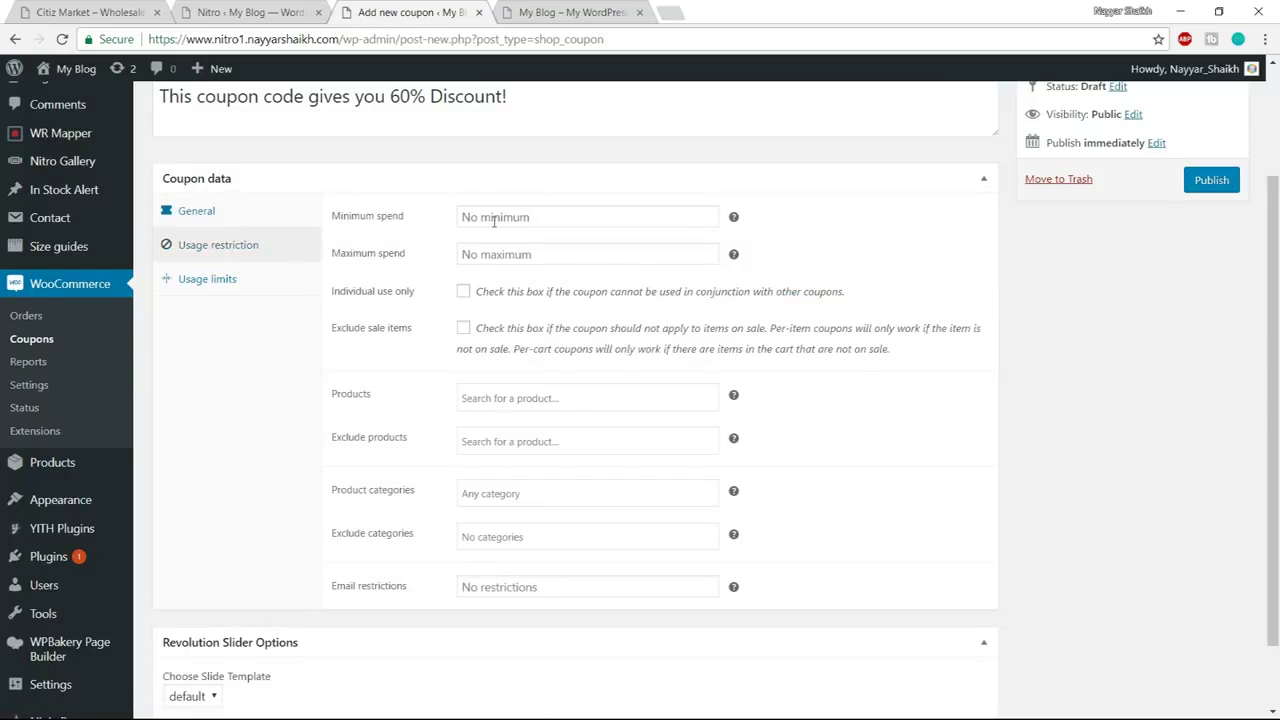
Set the coupon's minimum spend to 100 and maximum spend to 1000
scroll(880, 340, "up", 2)
scroll(880, 340, "down", 1)
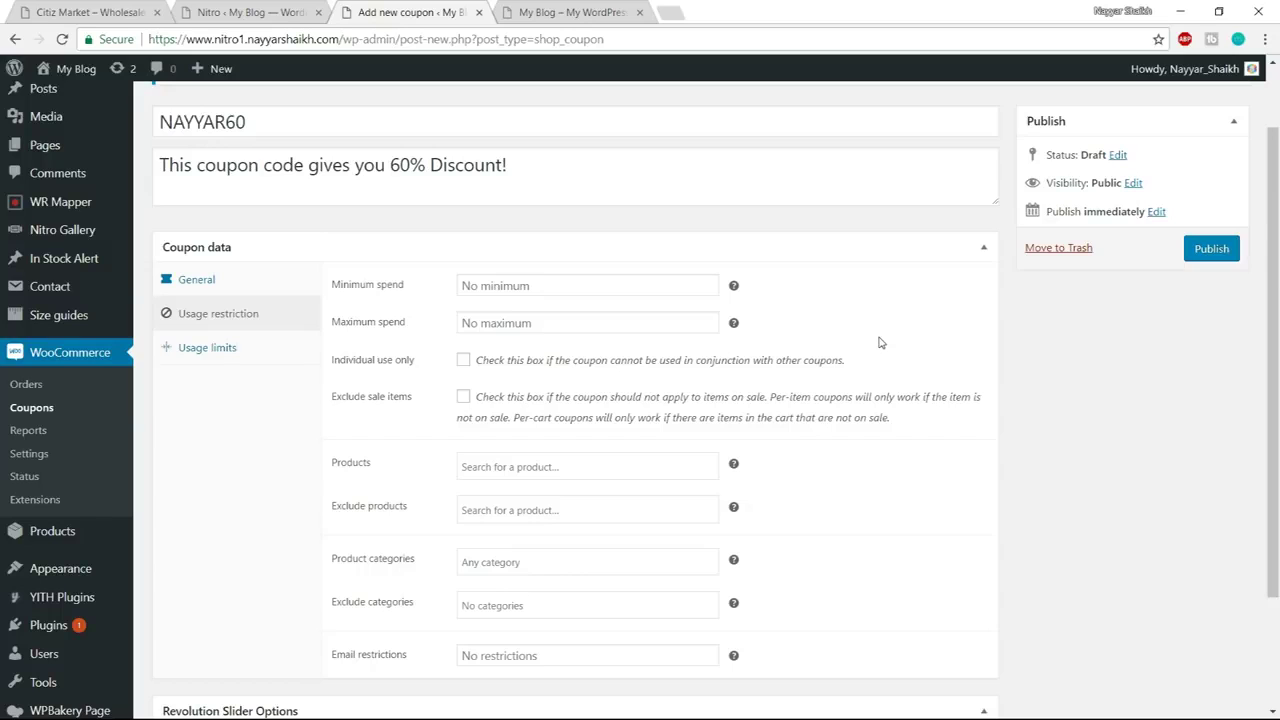
scroll(880, 340, "up", 1)
scroll(880, 340, "down", 1)
left_click(534, 287)
type("100")
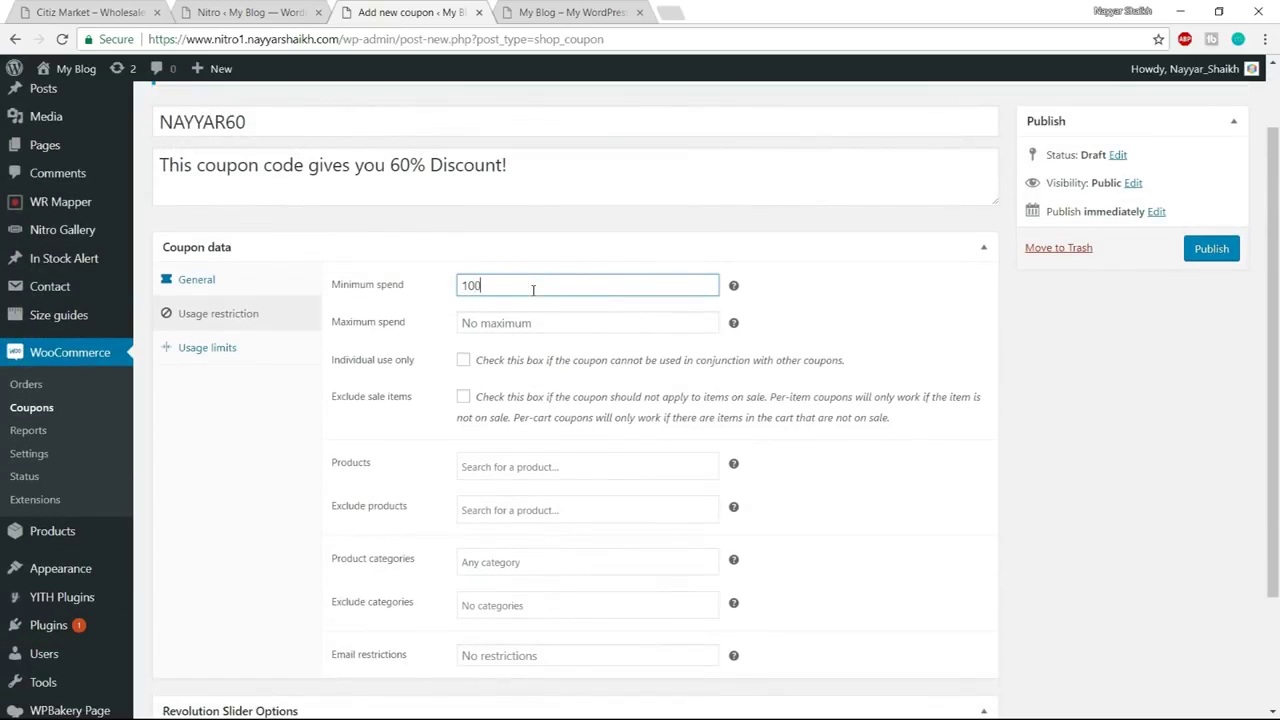
left_click(838, 262)
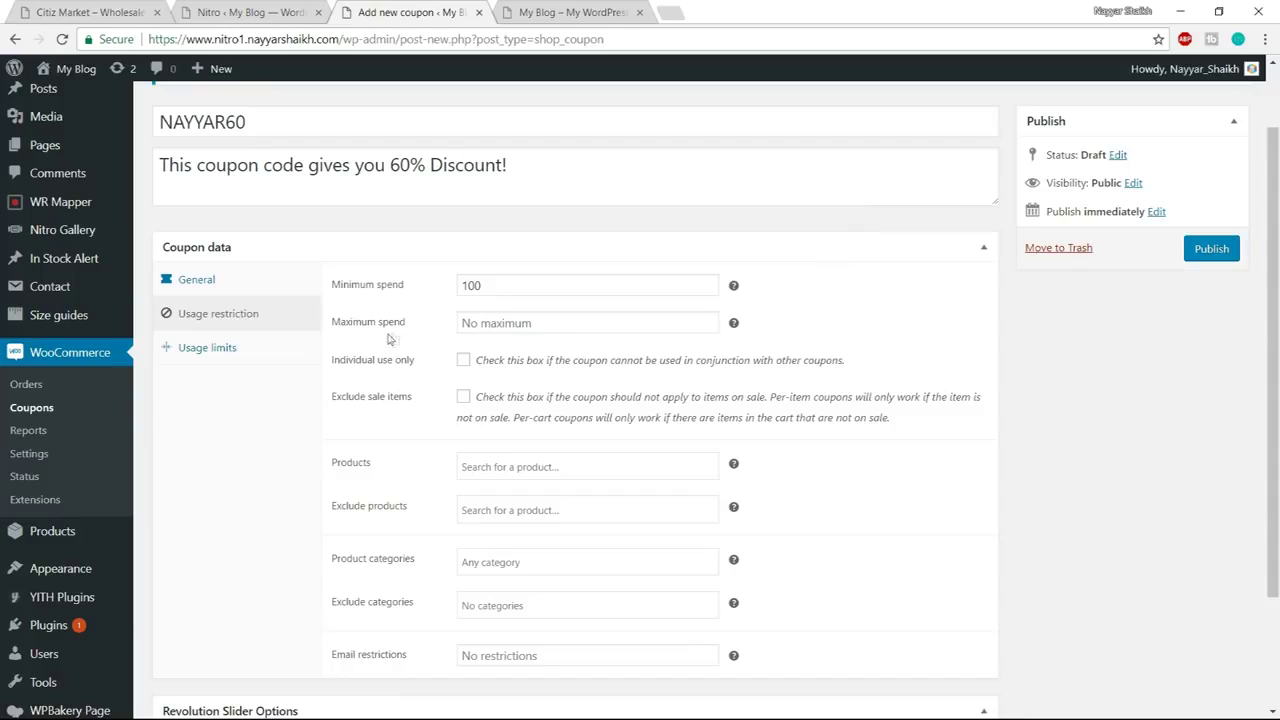
left_click(572, 330)
type("1000")
left_click(833, 328)
Restrict the coupon to individual use only and exclude sale items
scroll(1101, 365, "down", 1)
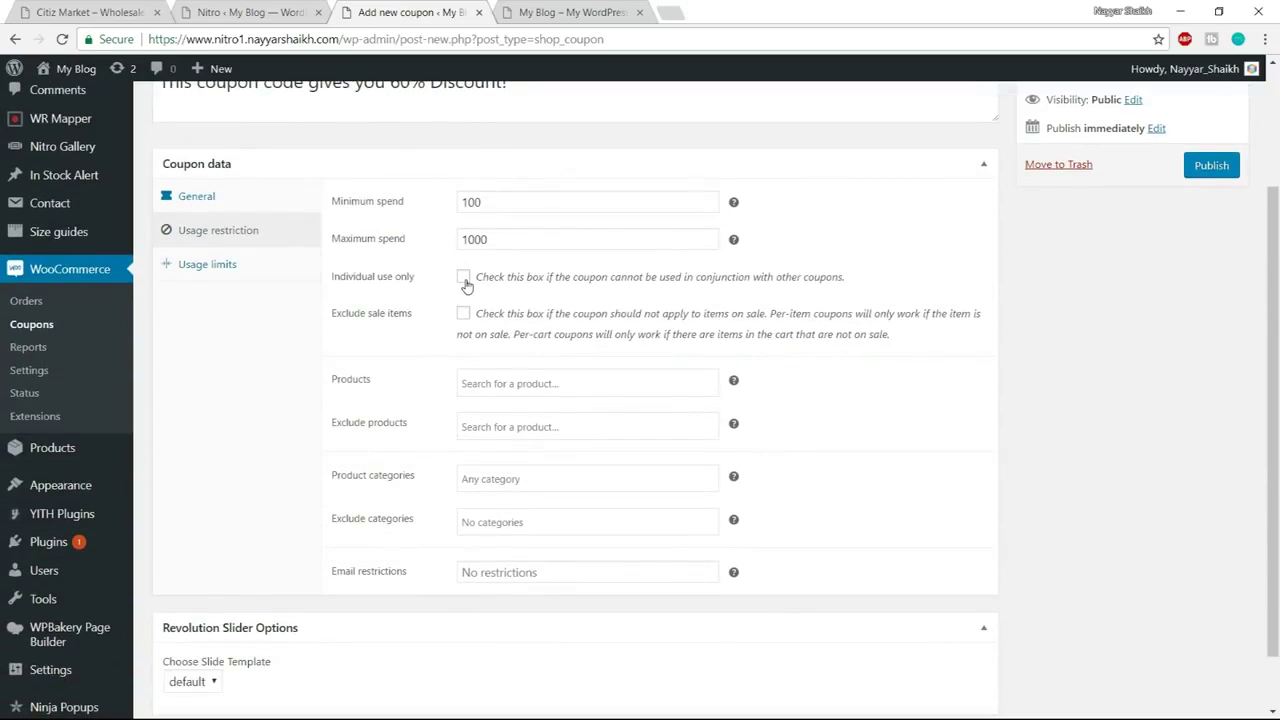
left_click(463, 278)
left_click(463, 316)
scroll(1051, 337, "down", 1)
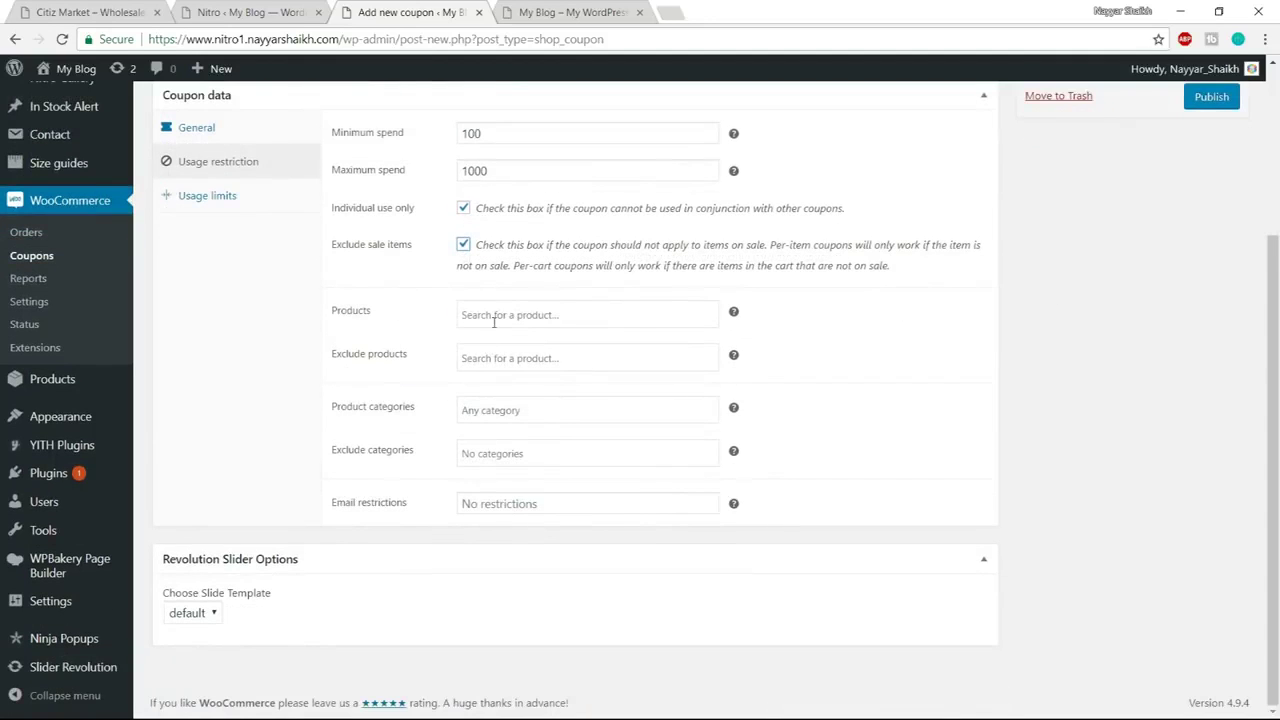
left_click(505, 316)
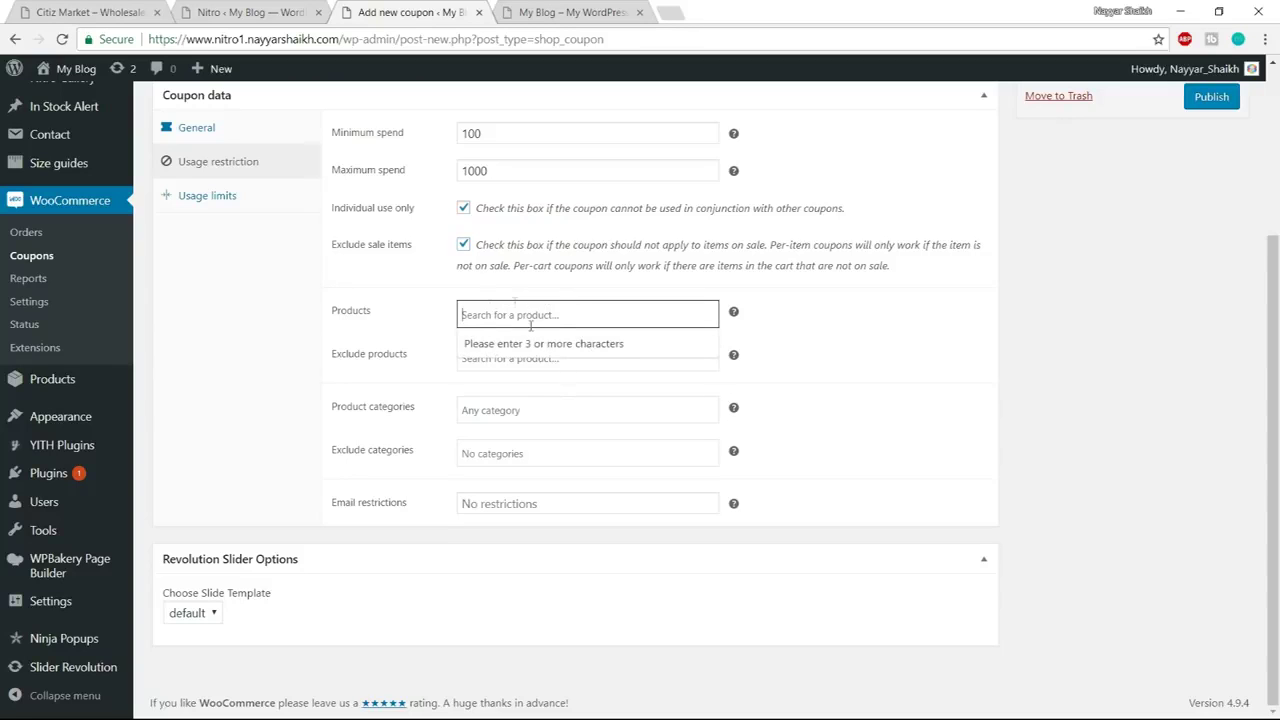
left_click(994, 306)
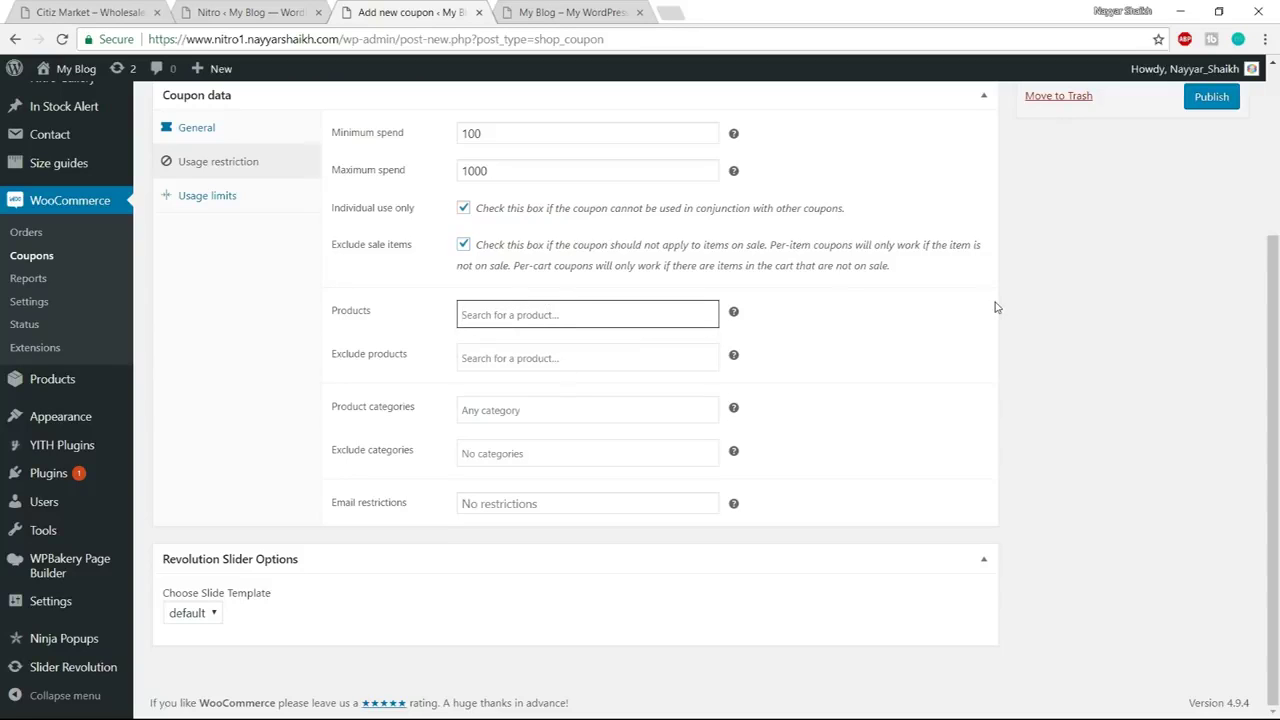
scroll(994, 307, "up", 3)
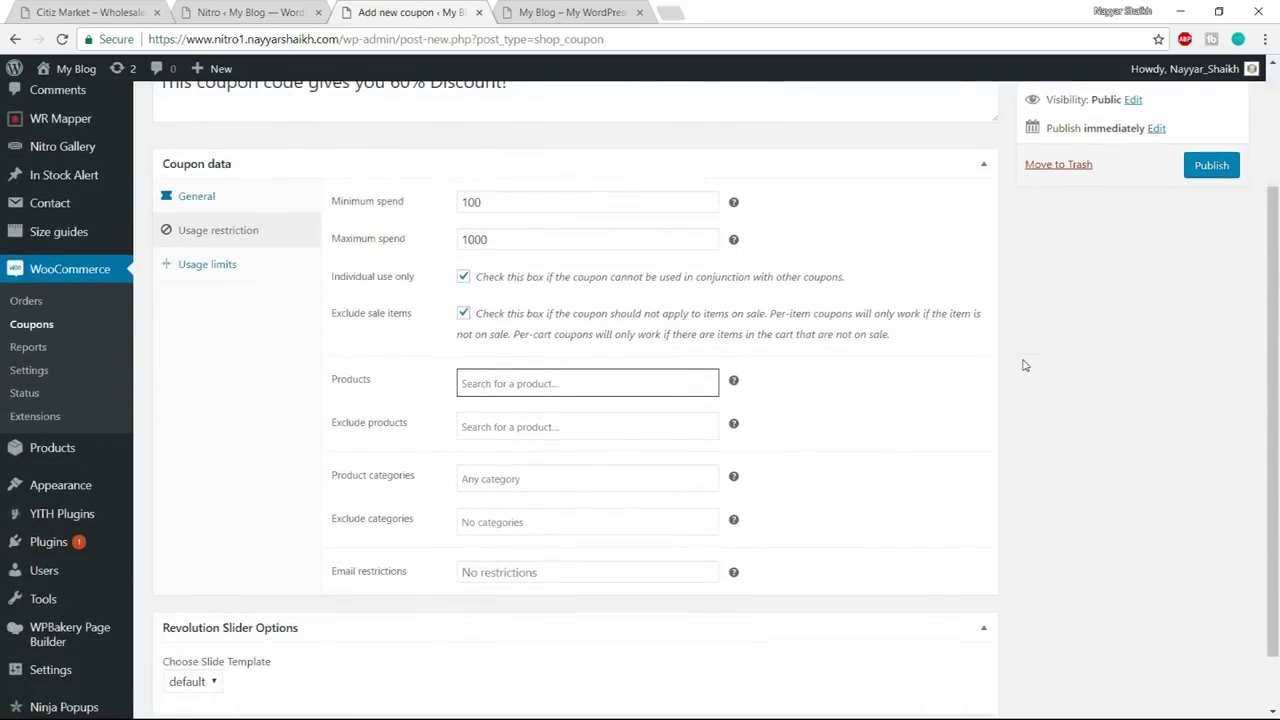
left_click(610, 383)
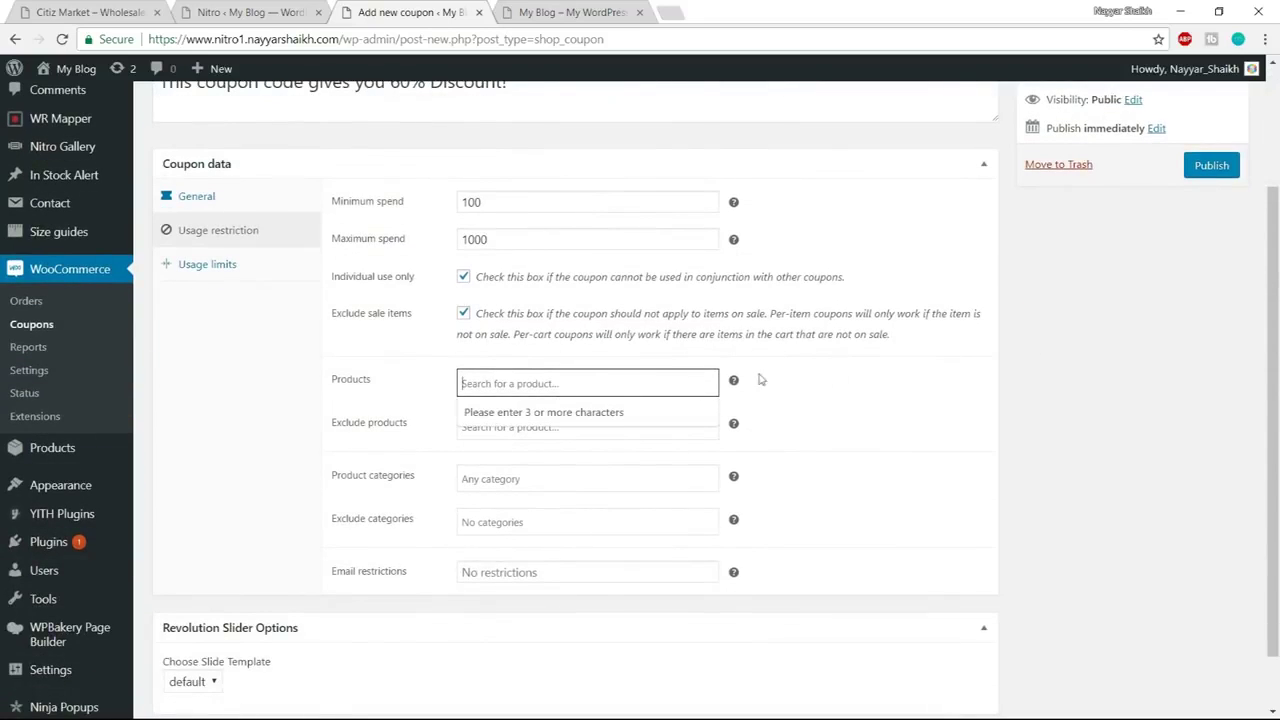
left_click(833, 434)
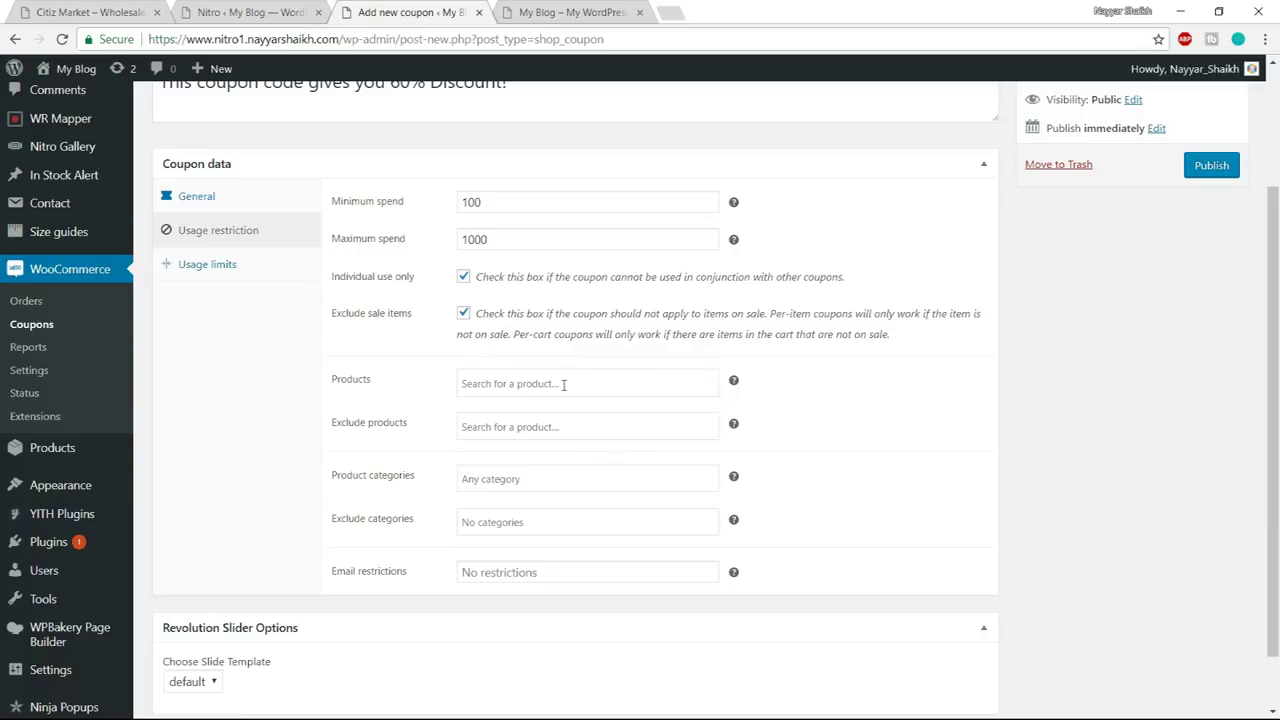
scroll(914, 406, "up", 2)
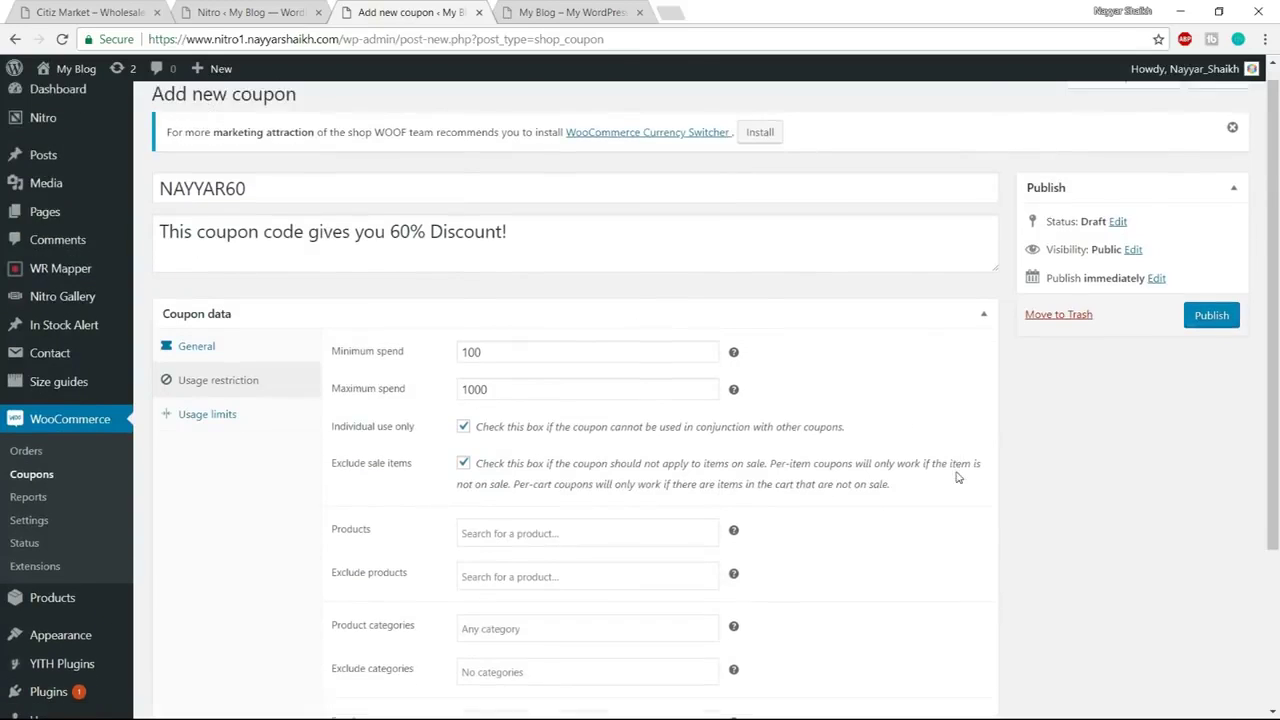
scroll(509, 334, "down", 2)
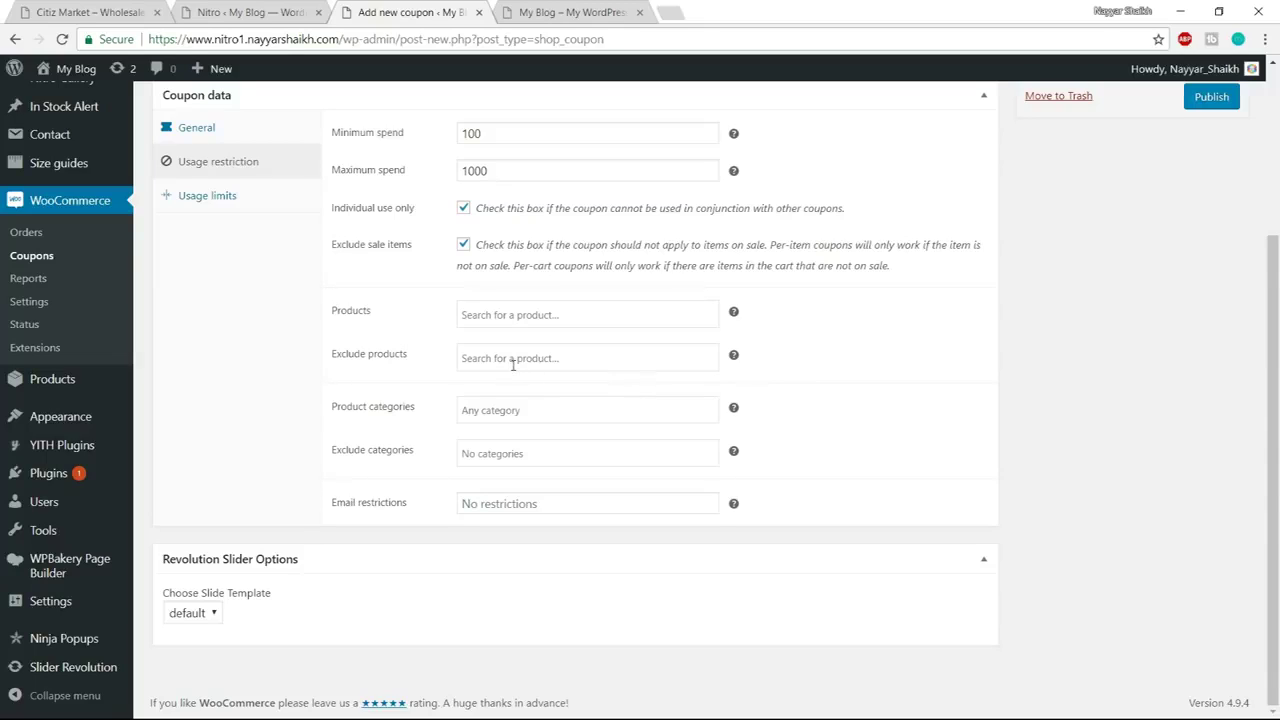
left_click(557, 357)
left_click(1104, 375)
scroll(940, 423, "up", 1)
scroll(940, 423, "down", 1)
left_click(515, 506)
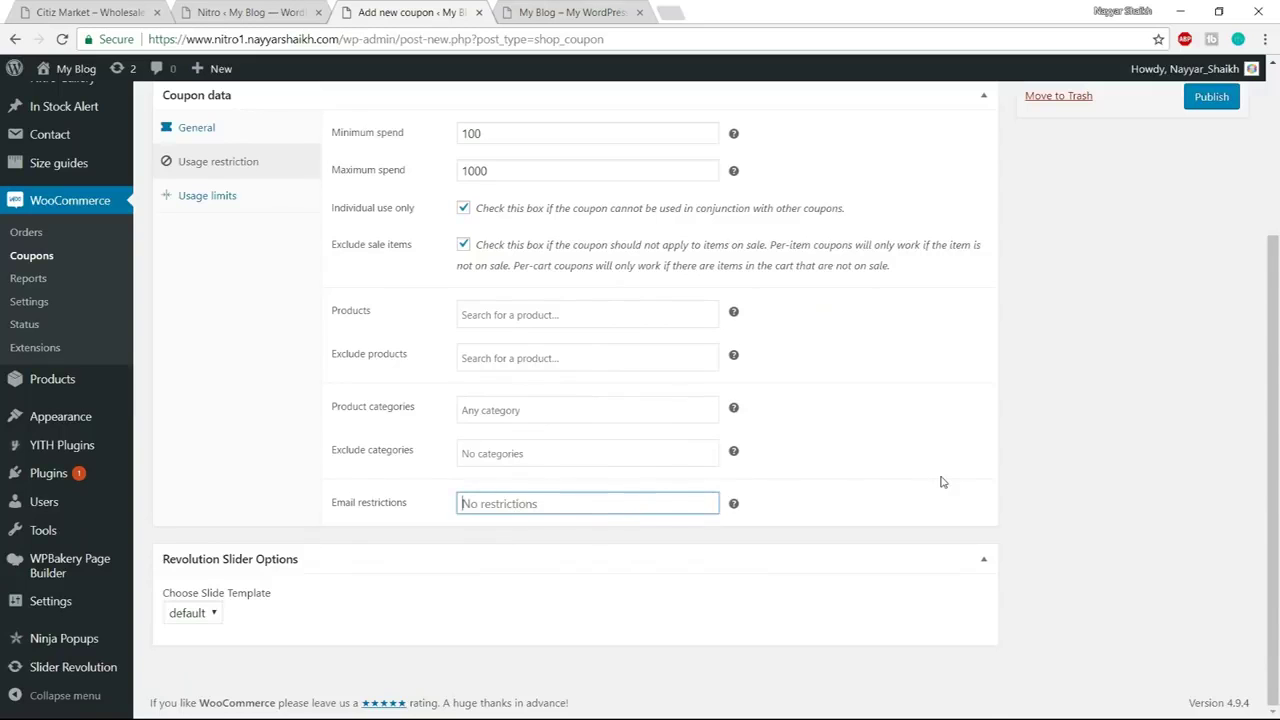
scroll(943, 480, "up", 2)
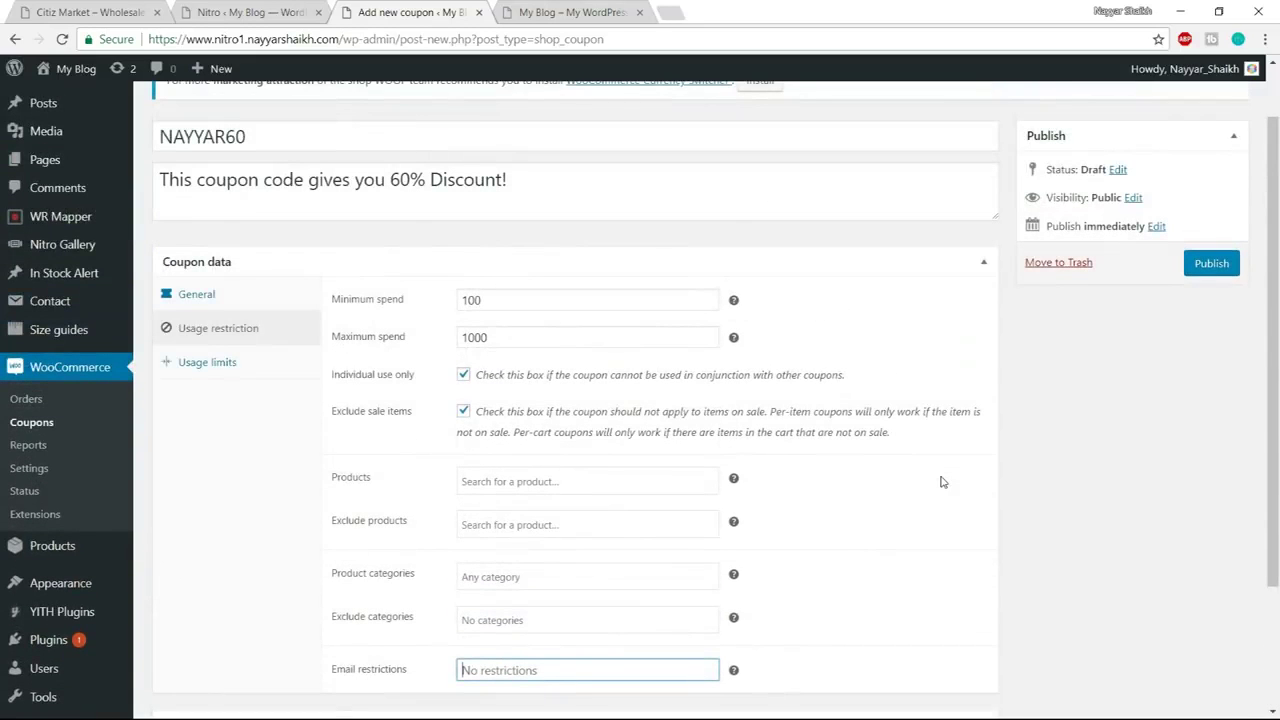
scroll(943, 480, "down", 1)
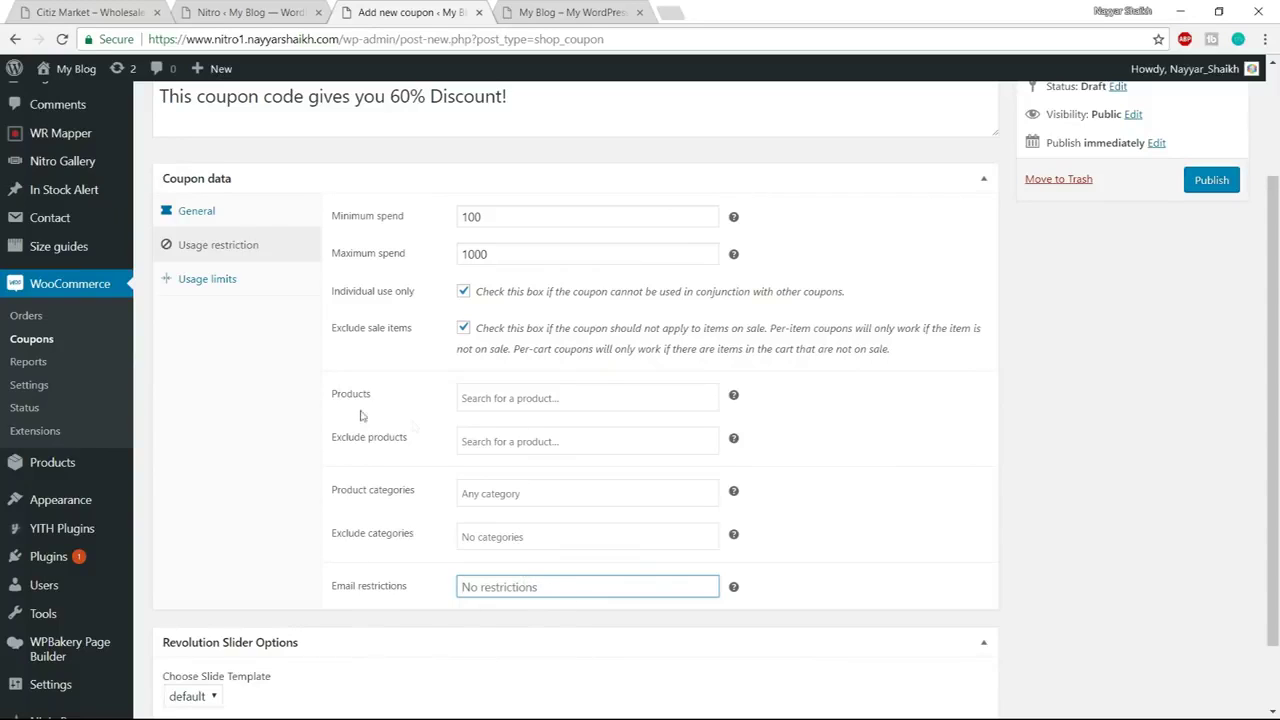
left_click(237, 289)
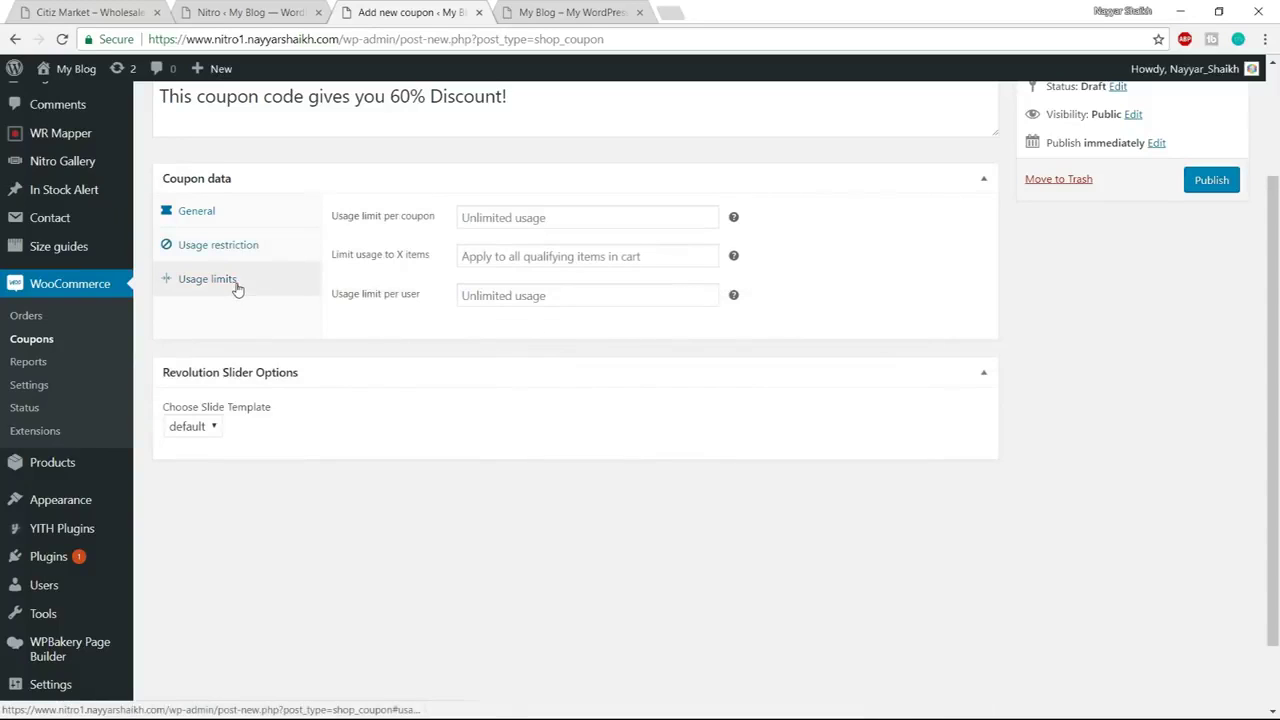
Set usage limits of 1 per coupon, 1 item and 1 per user, then publish NAYYAR60
left_click(579, 217)
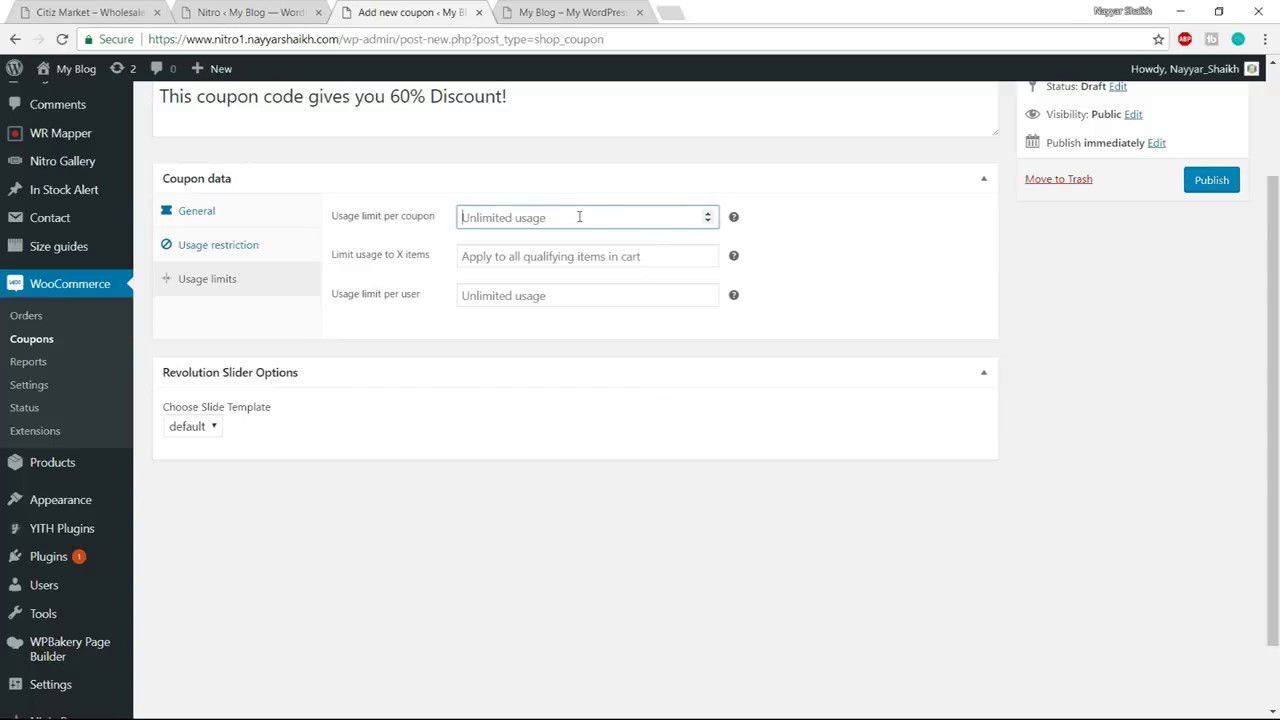
type("1")
left_click(797, 238)
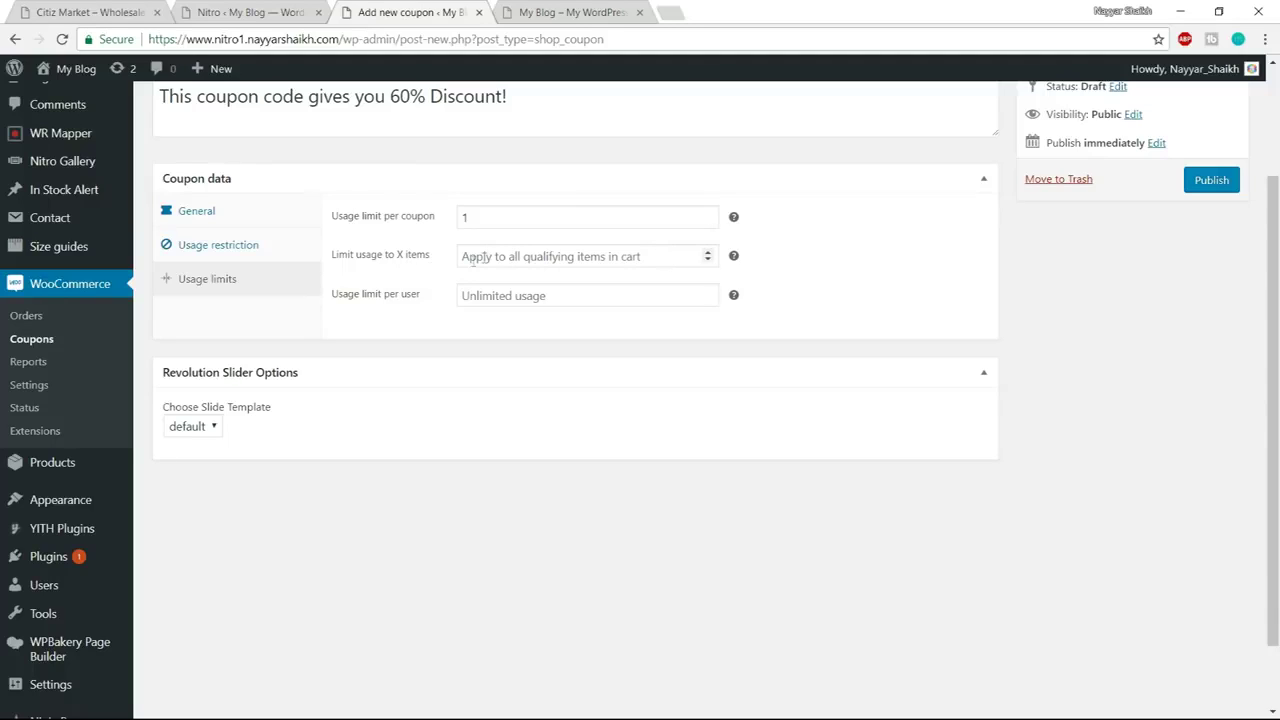
left_click(648, 256)
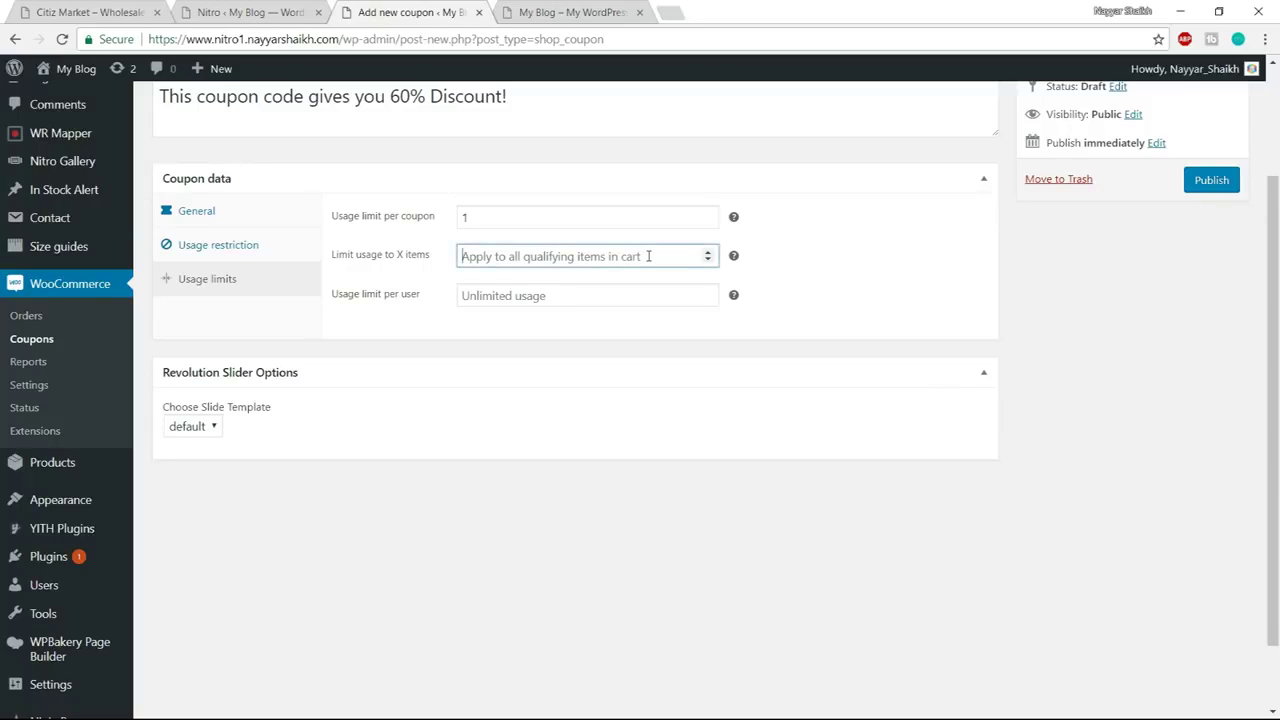
type("1")
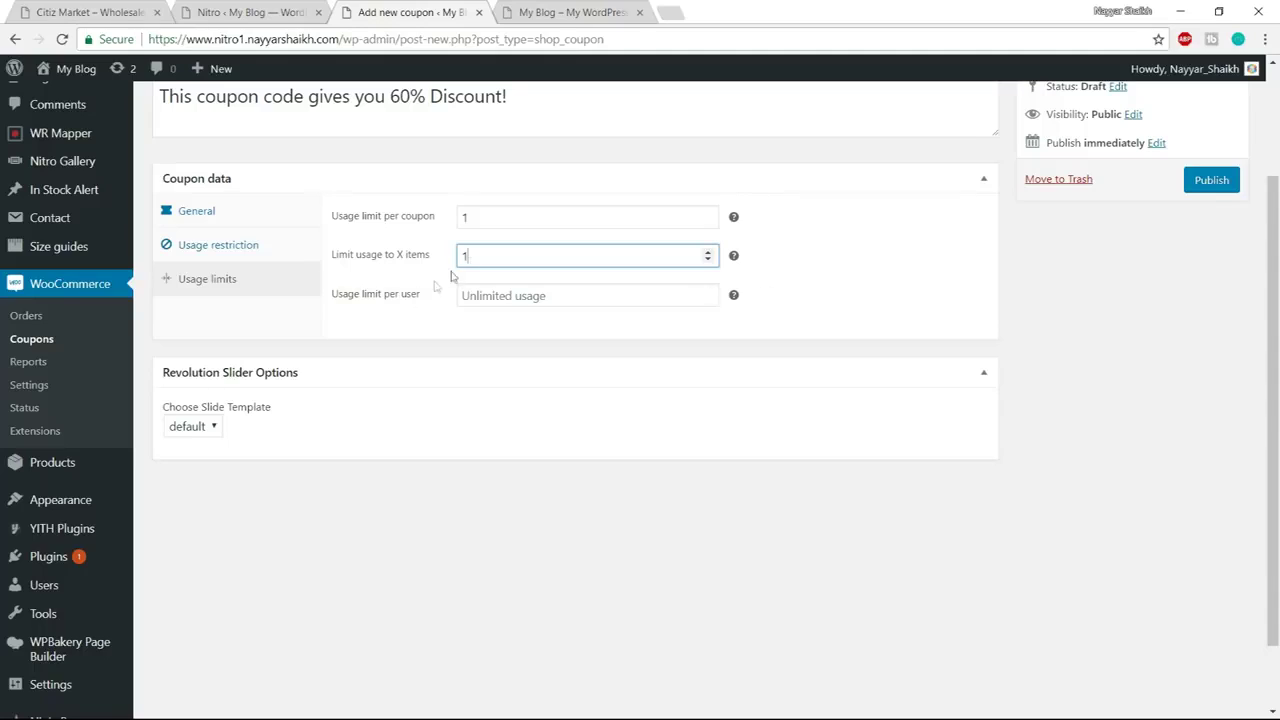
key("BackSpace")
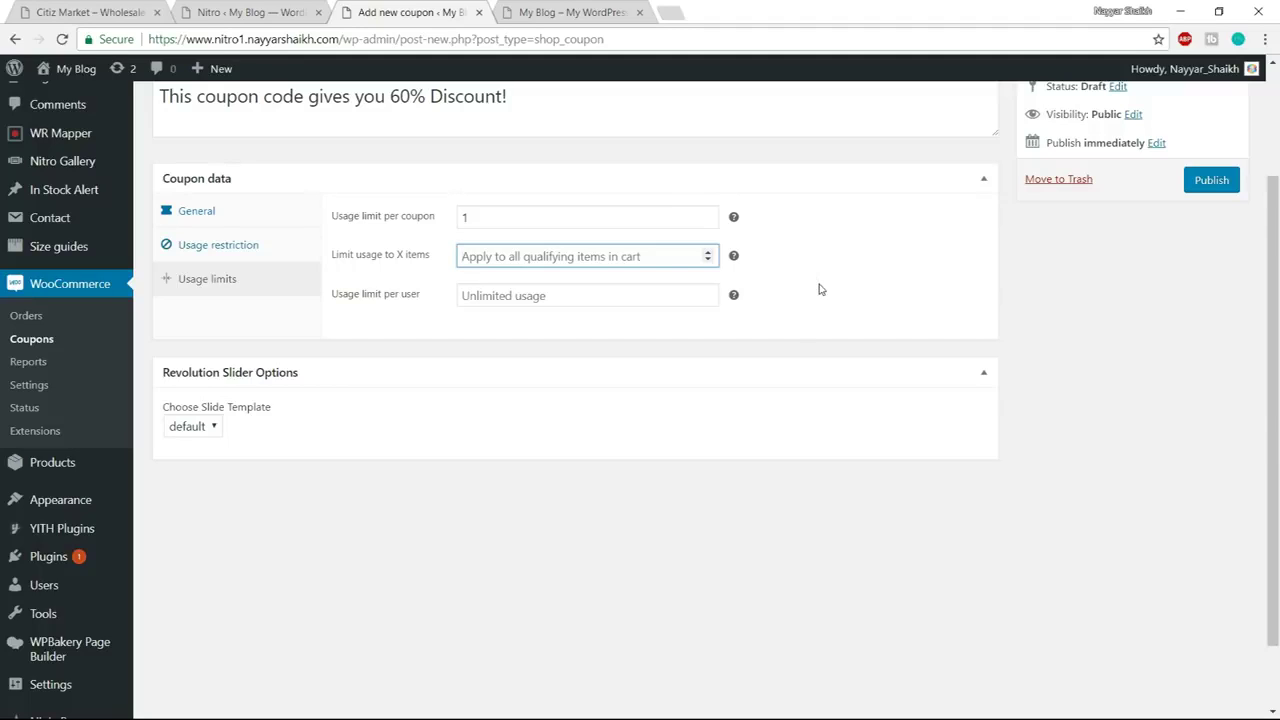
type("1")
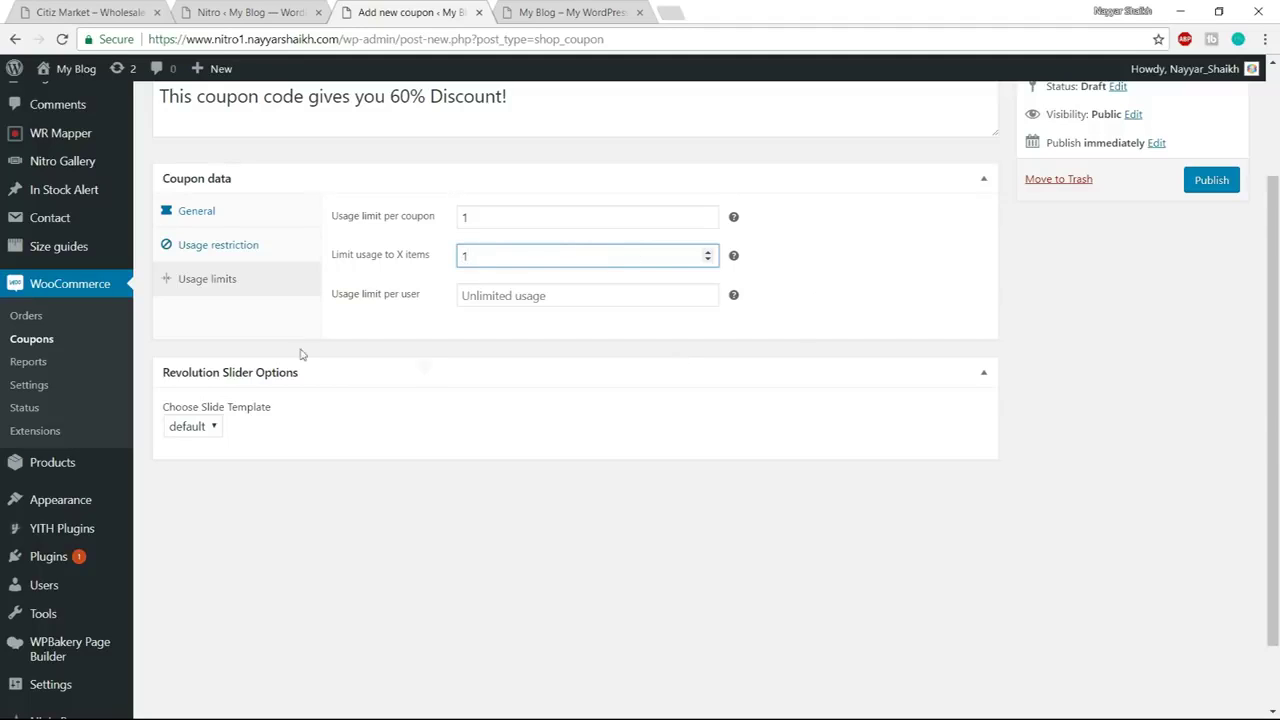
left_click(508, 298)
type("1")
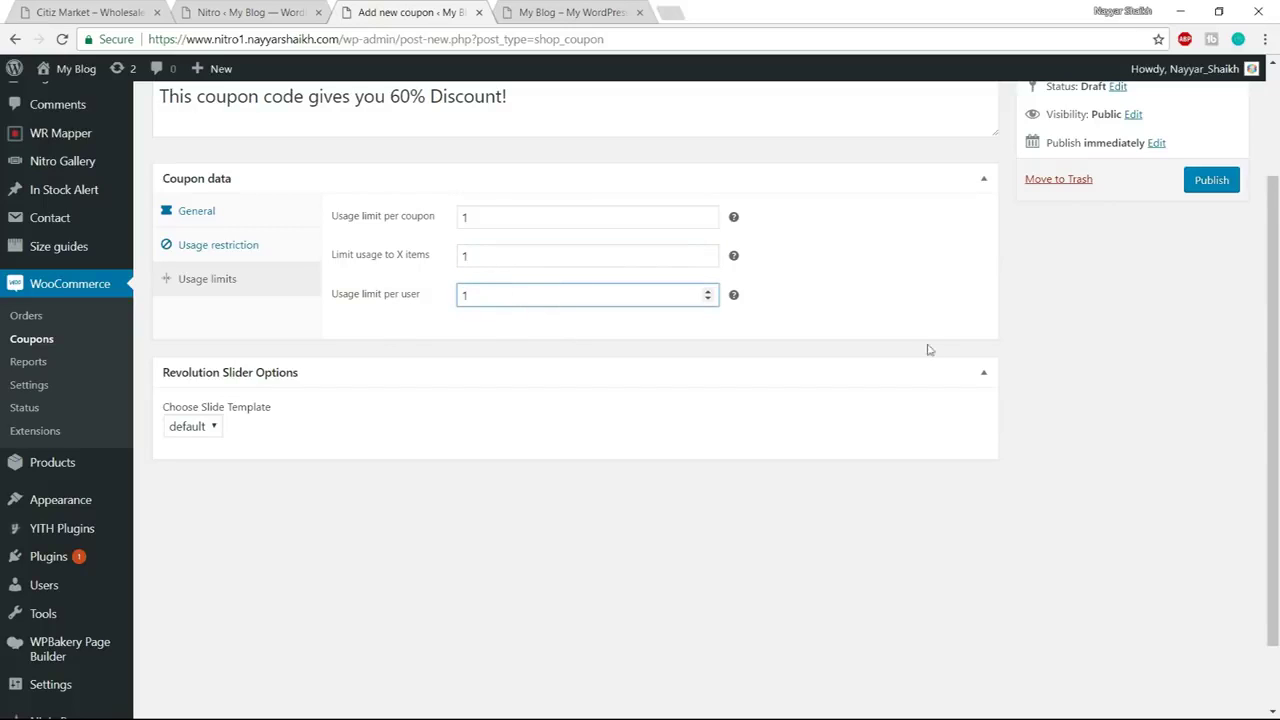
scroll(1249, 351, "up", 3)
left_click(1216, 334)
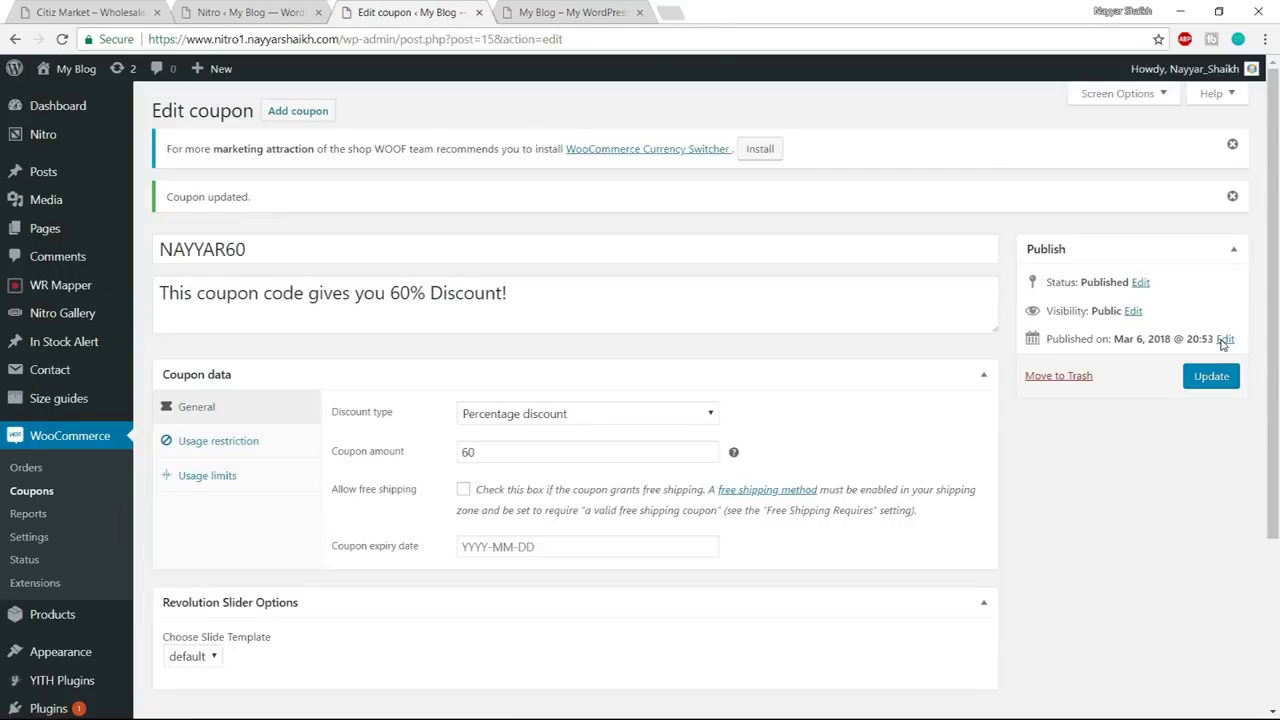
Add a new product titled 'iPhone 7 - 32GB - Black' so it auto-saves as a draft
key("ctrl+shift+b")
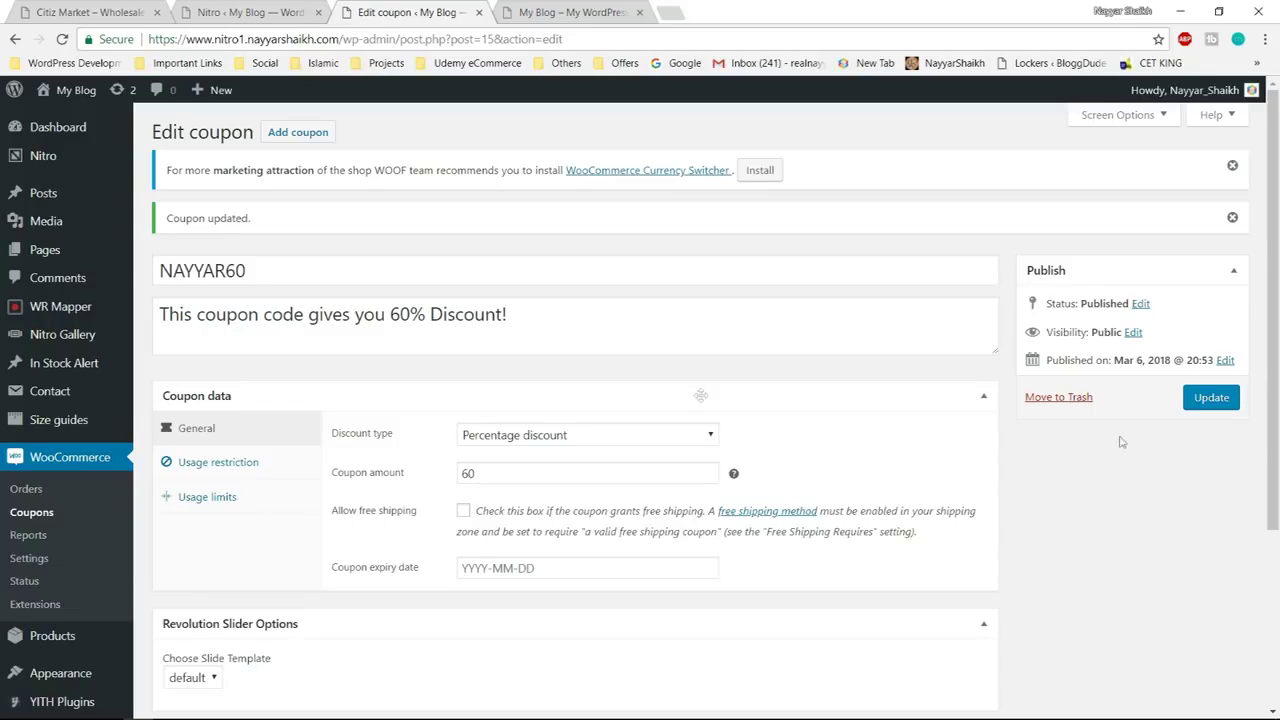
scroll(517, 397, "down", 3)
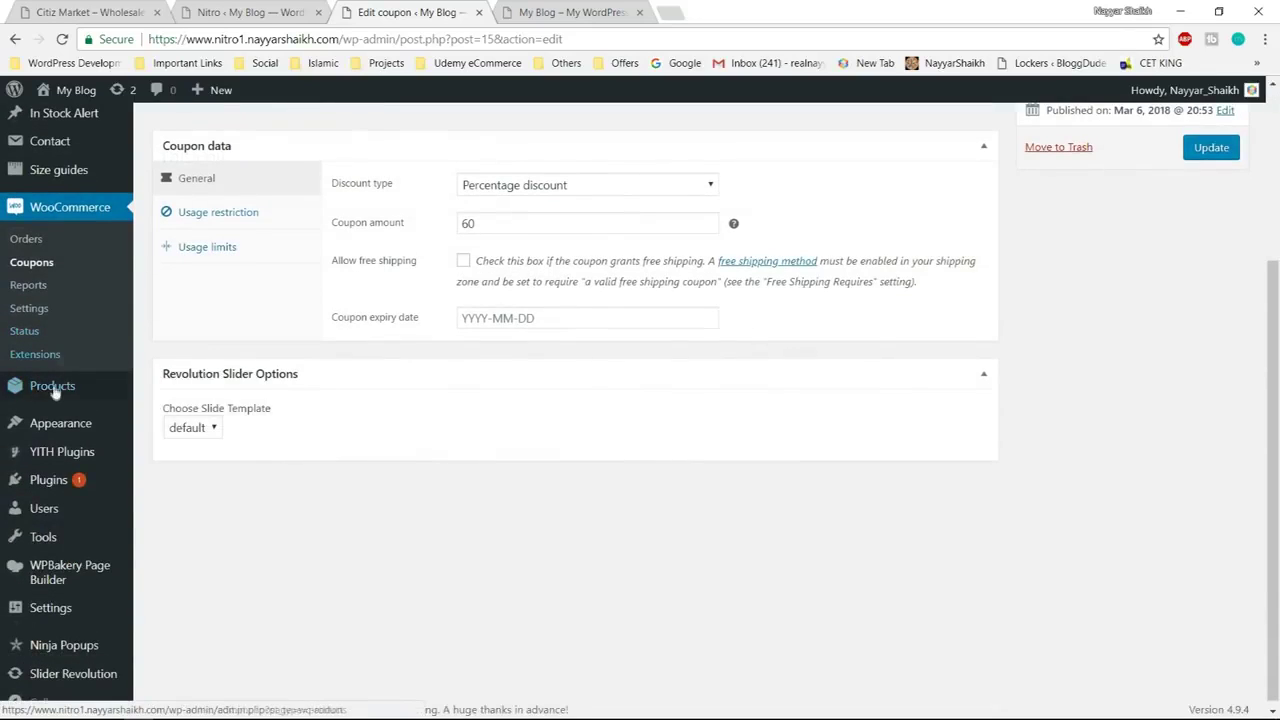
mouse_move(45, 392)
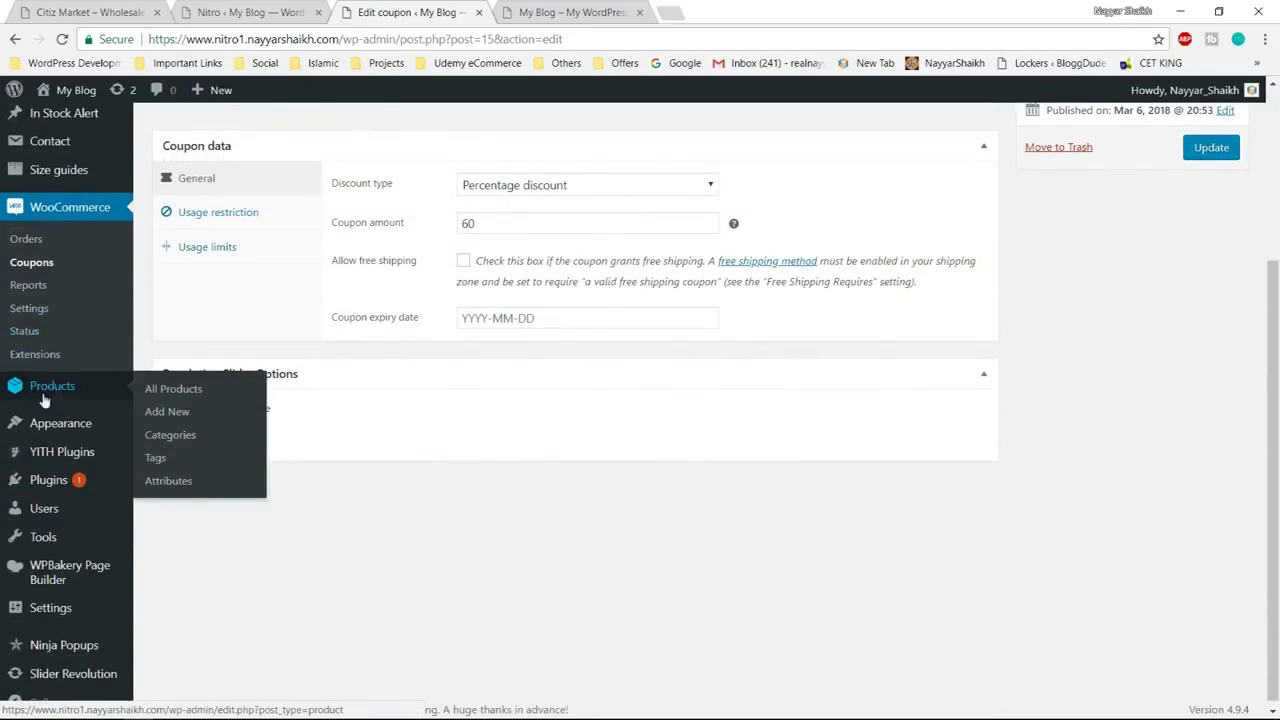
left_click(182, 411)
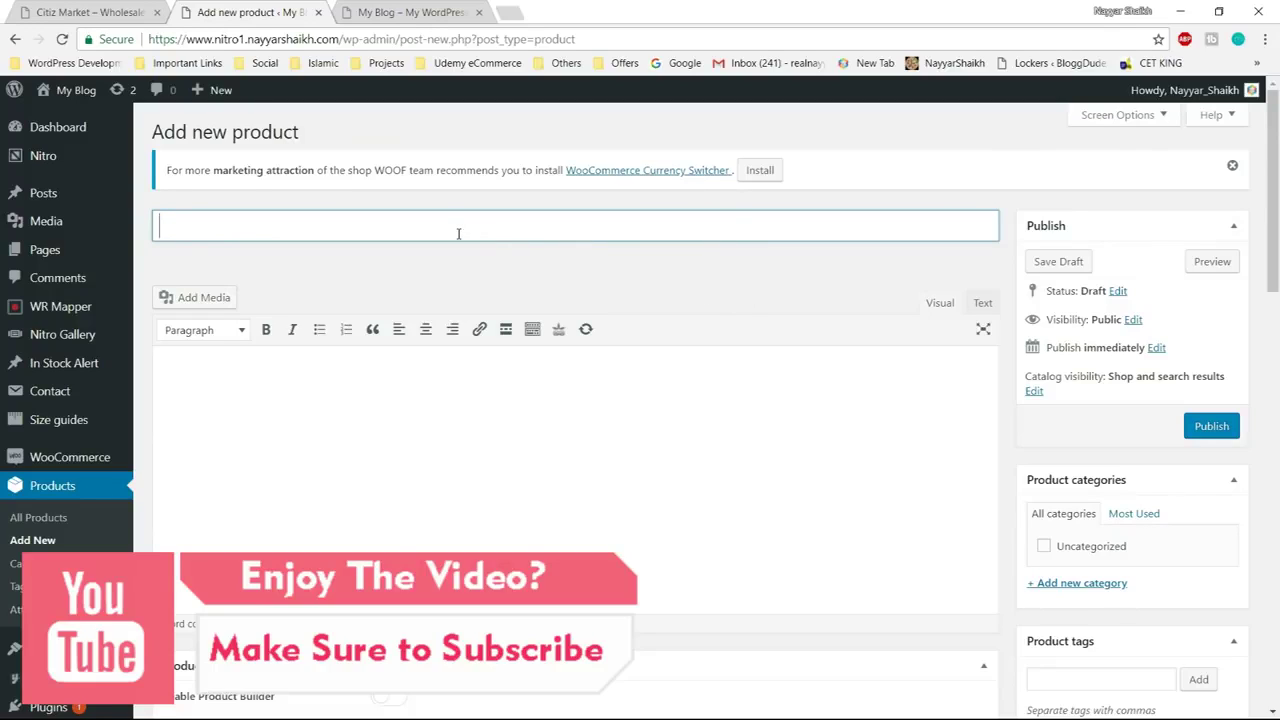
type("iPhone 7")
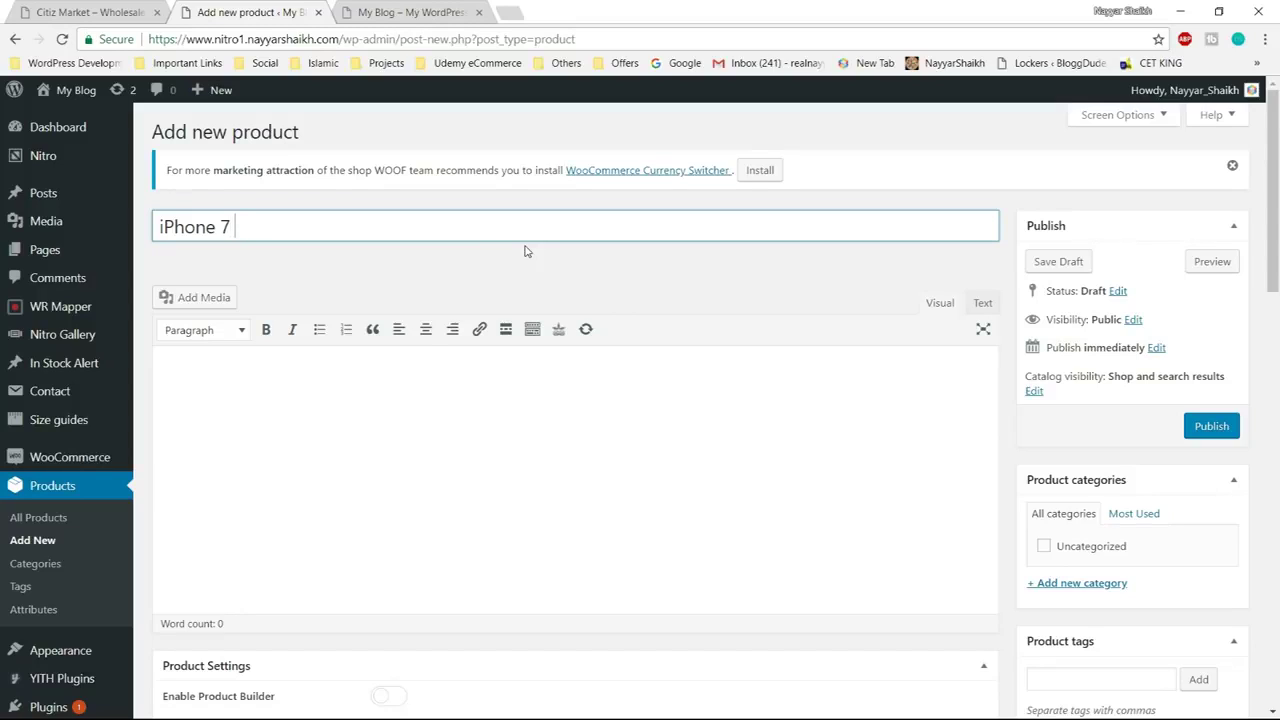
type("- 32GB - Black")
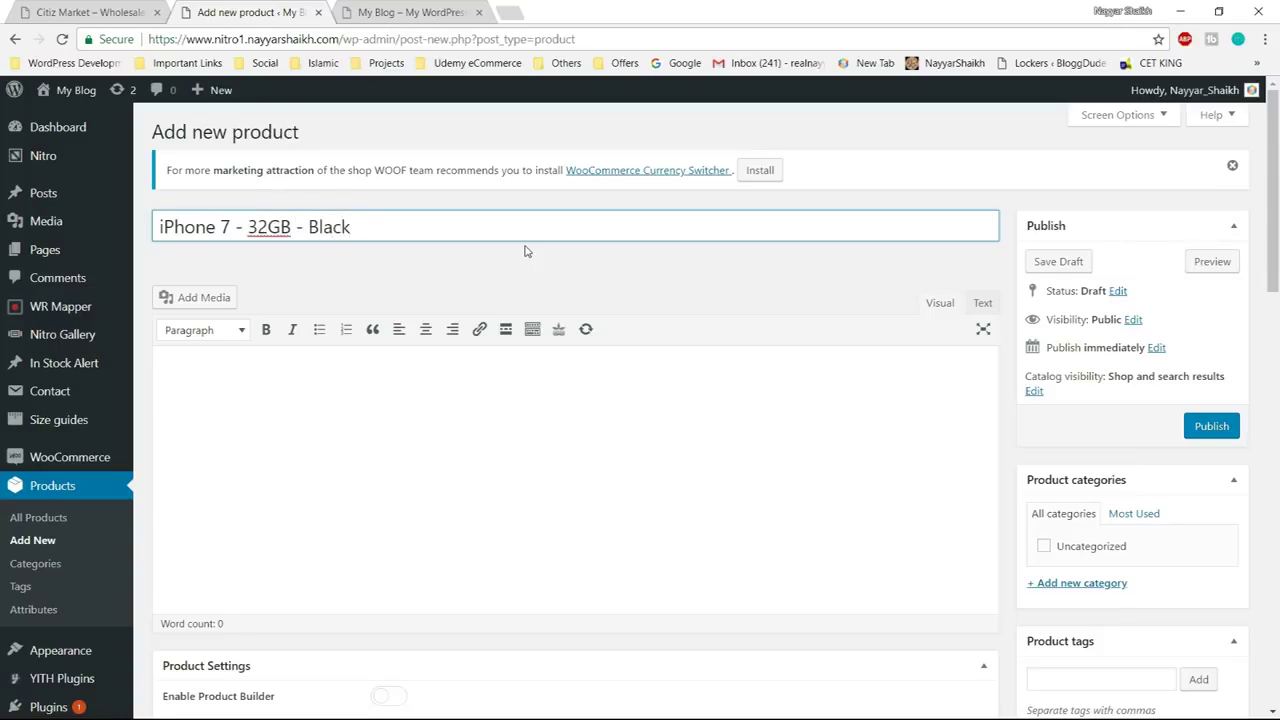
left_click(545, 500)
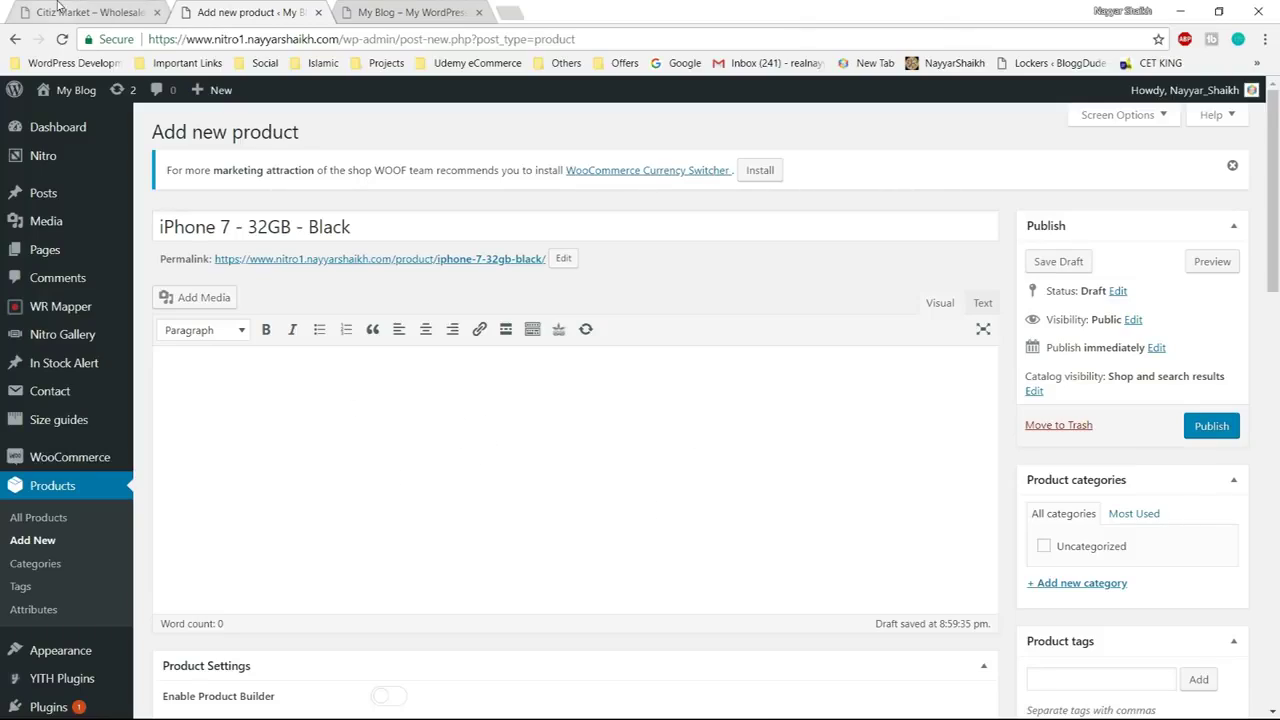
View the Apple – iPhone 7 32GB page on Citiz Market, then go back to the product draft
left_click(66, 12)
scroll(1131, 451, "down", 12)
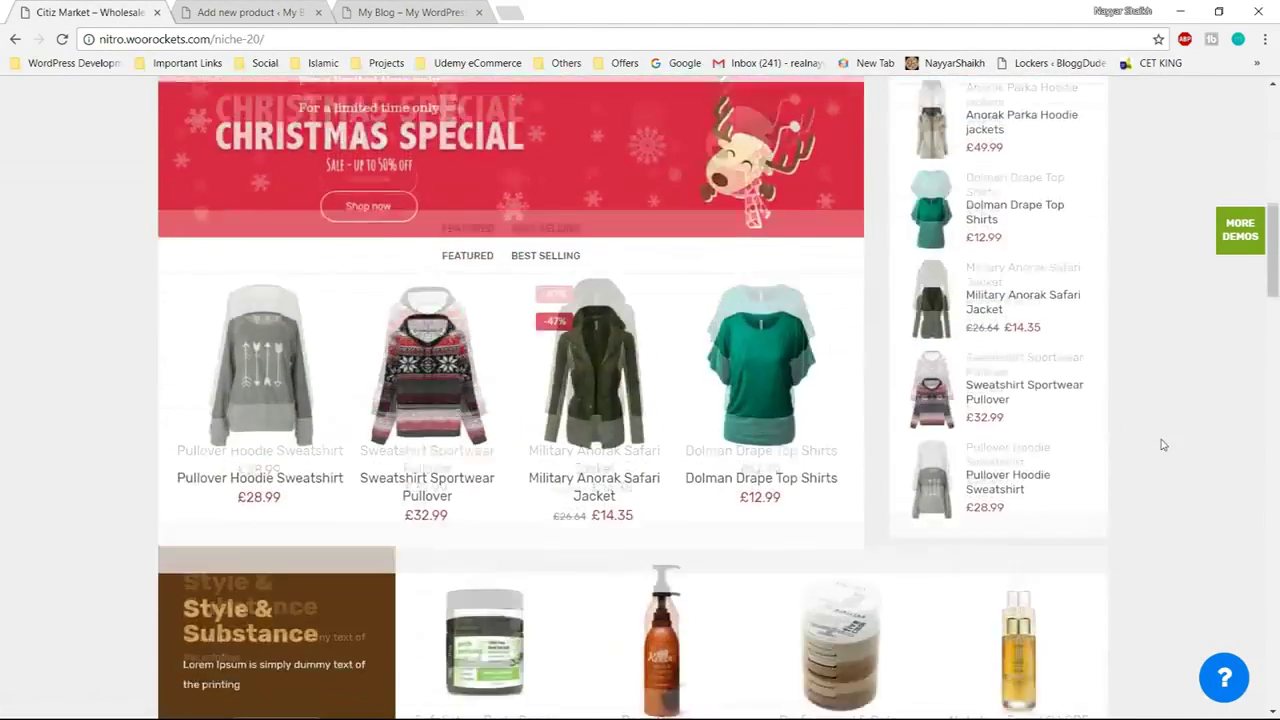
scroll(1160, 443, "down", 12)
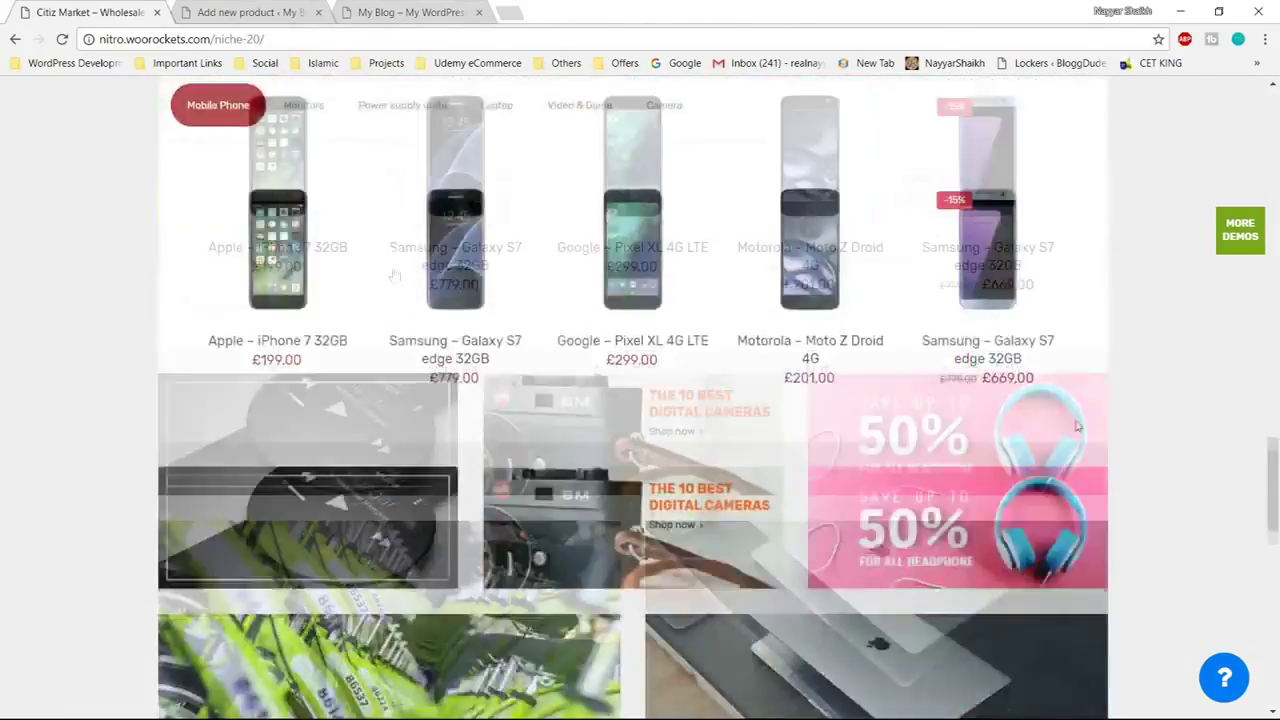
scroll(308, 243, "up", 3)
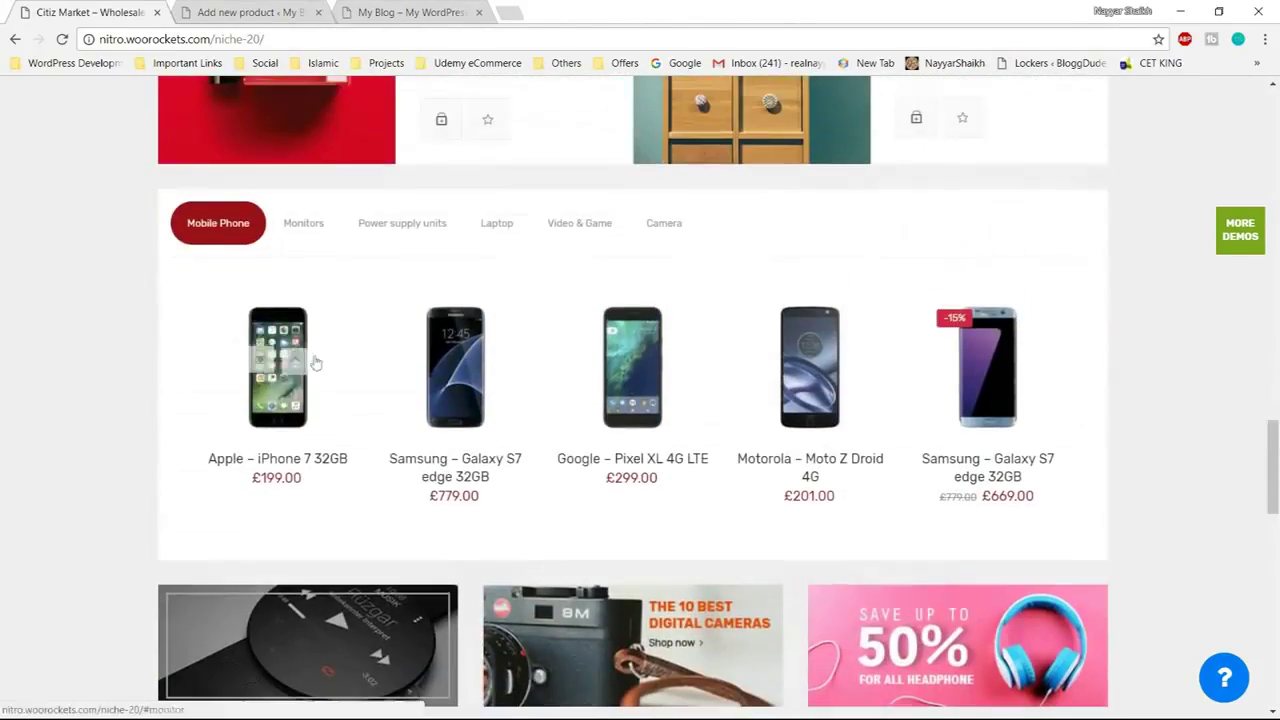
left_click(288, 425)
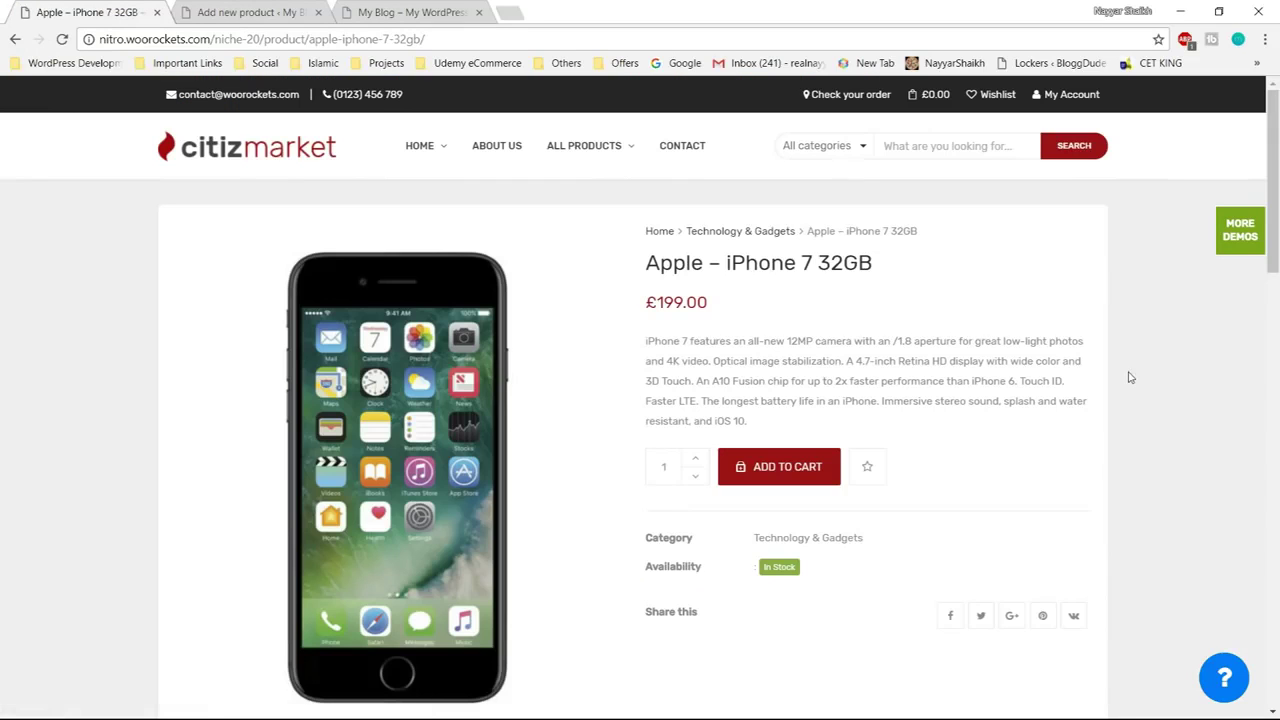
left_click_drag(648, 264, 903, 267)
left_click(903, 267)
left_click_drag(723, 309, 755, 428)
key("ctrl+c")
left_click(643, 345)
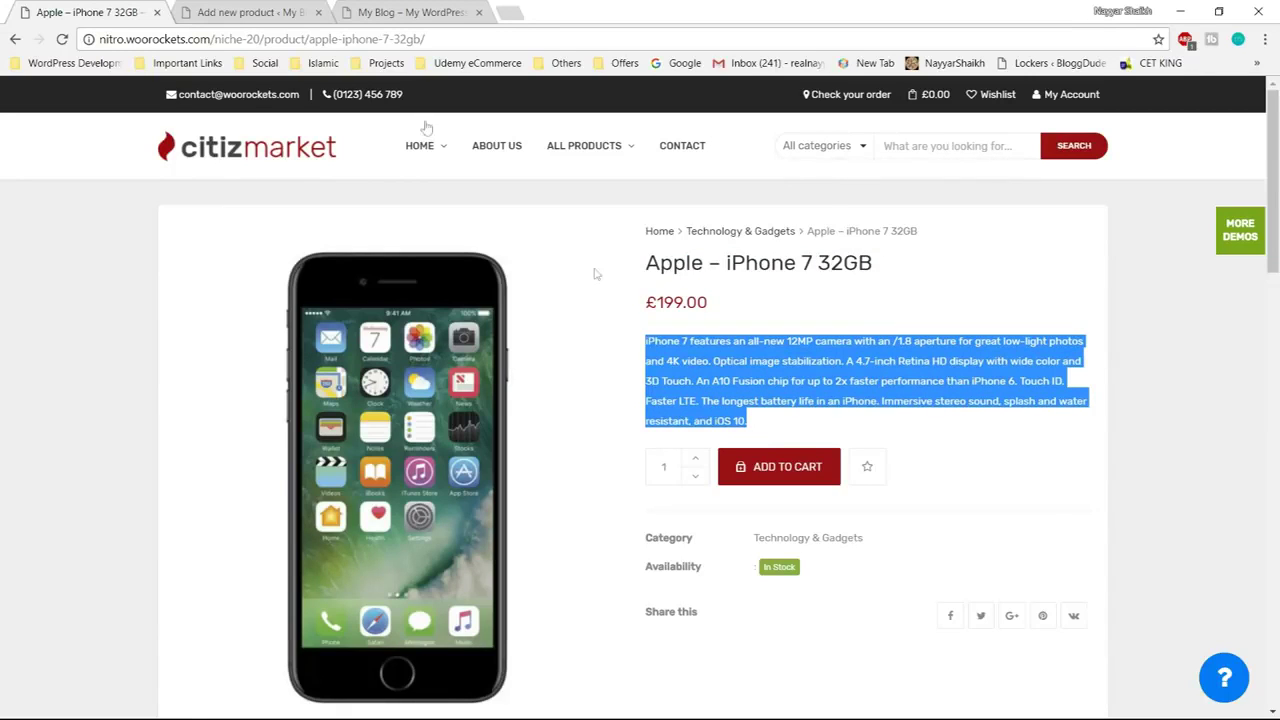
left_click(337, 24)
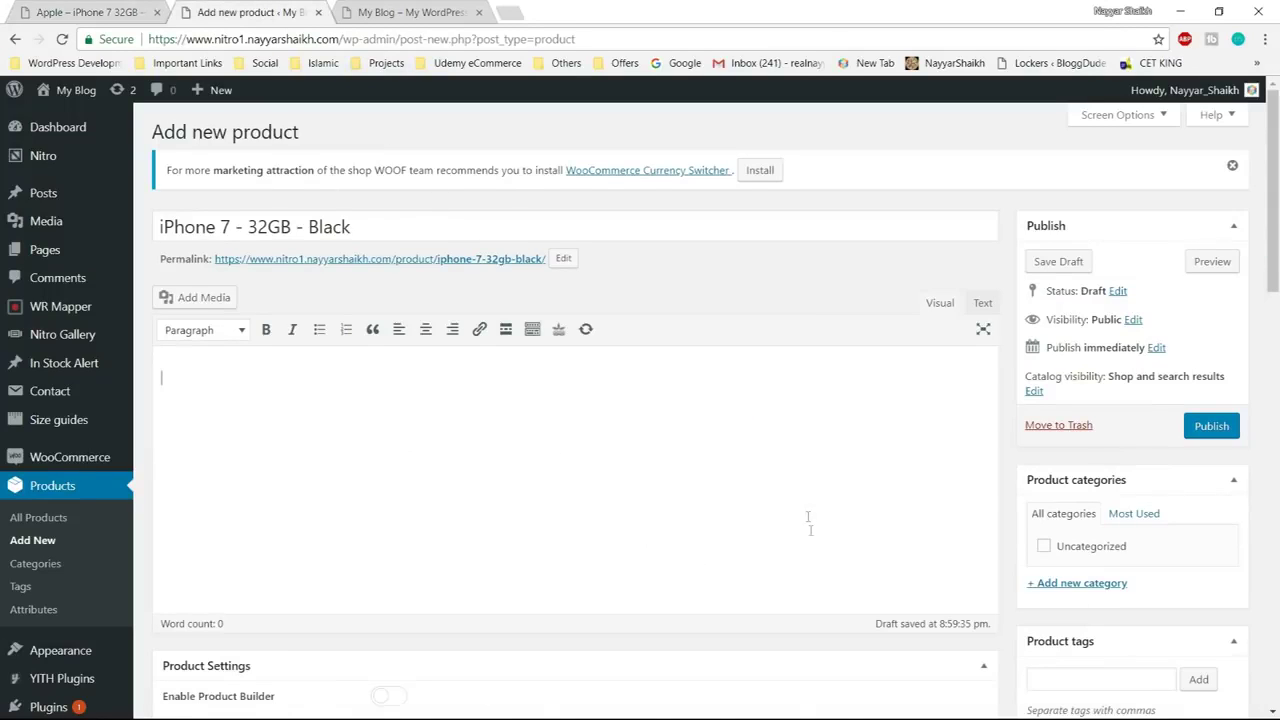
Paste the copied iPhone 7 feature paragraph into the Product short description editor
scroll(814, 528, "down", 10)
scroll(806, 516, "down", 3)
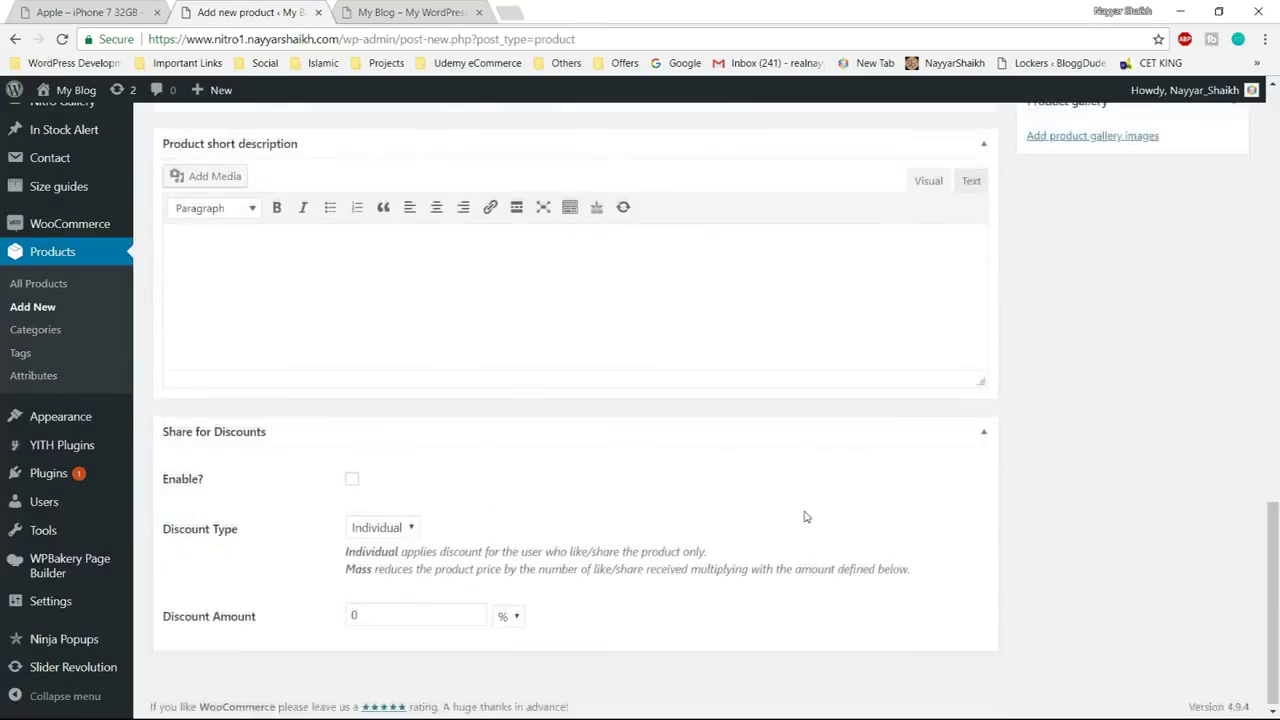
scroll(806, 512, "up", 1)
left_click(288, 396)
key("ctrl+v")
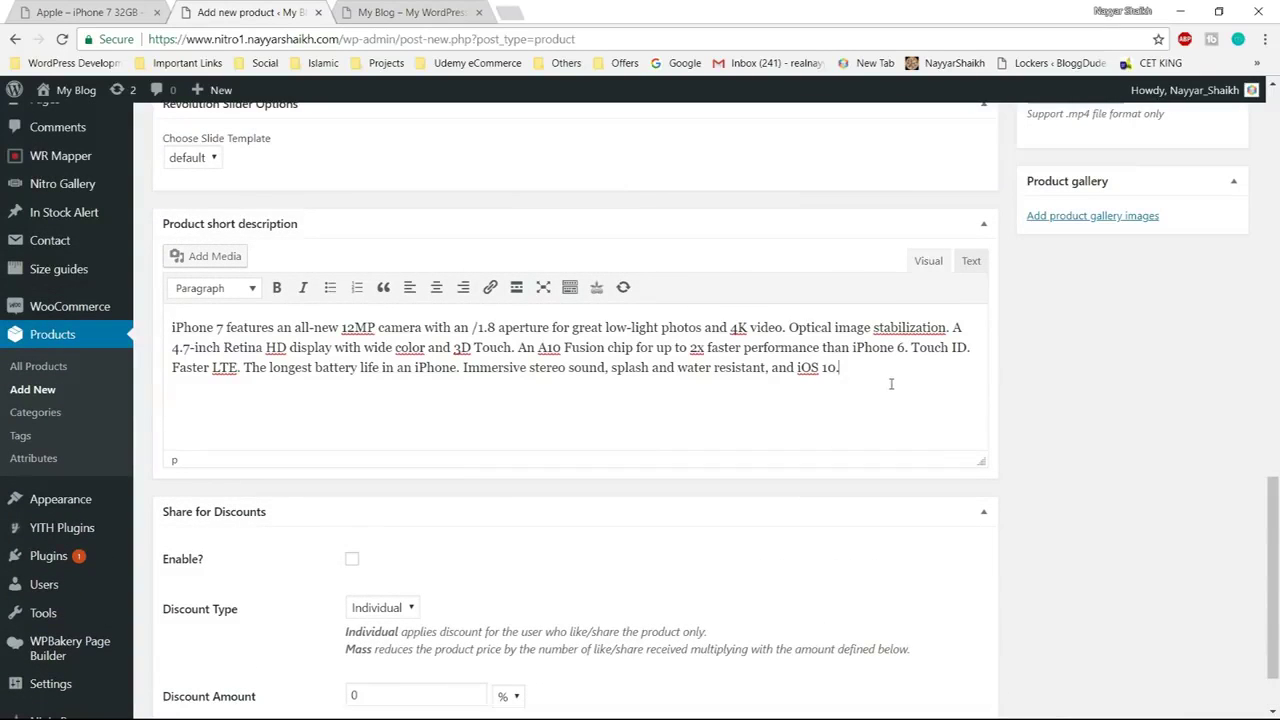
left_click_drag(340, 327, 385, 328)
left_click(434, 367)
scroll(1127, 373, "down", 2)
scroll(1124, 373, "up", 4)
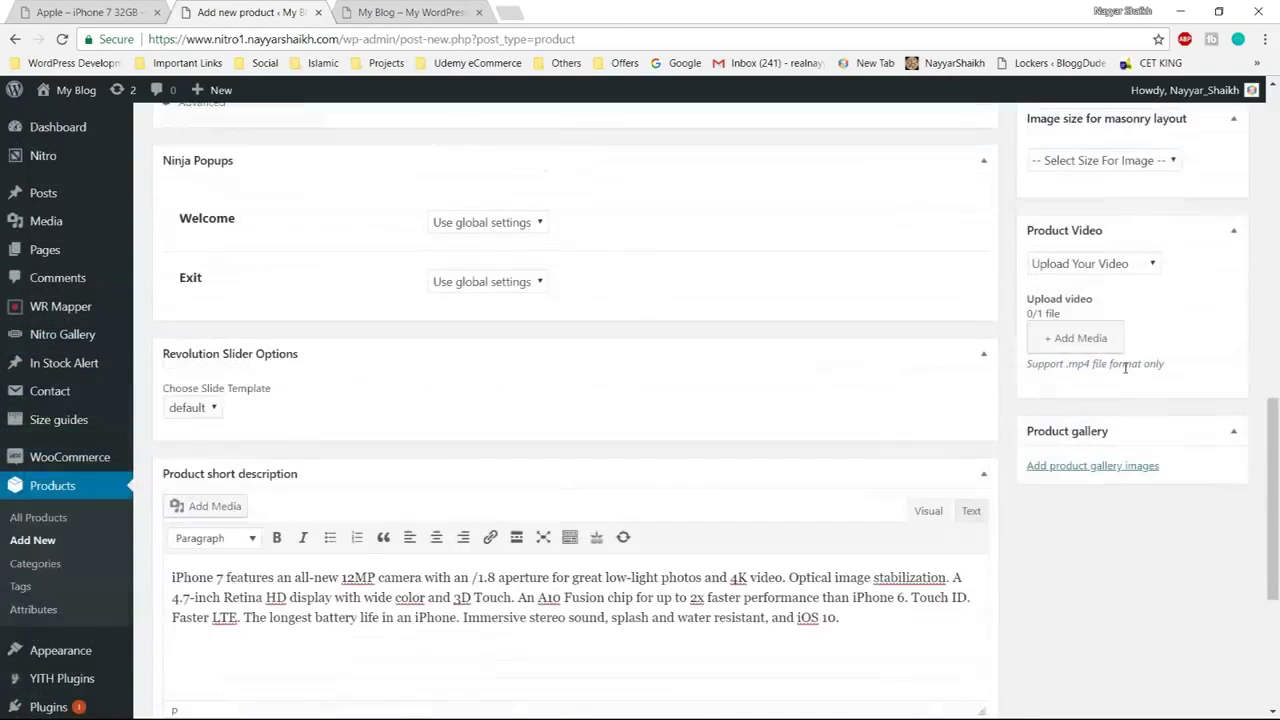
scroll(798, 433, "up", 8)
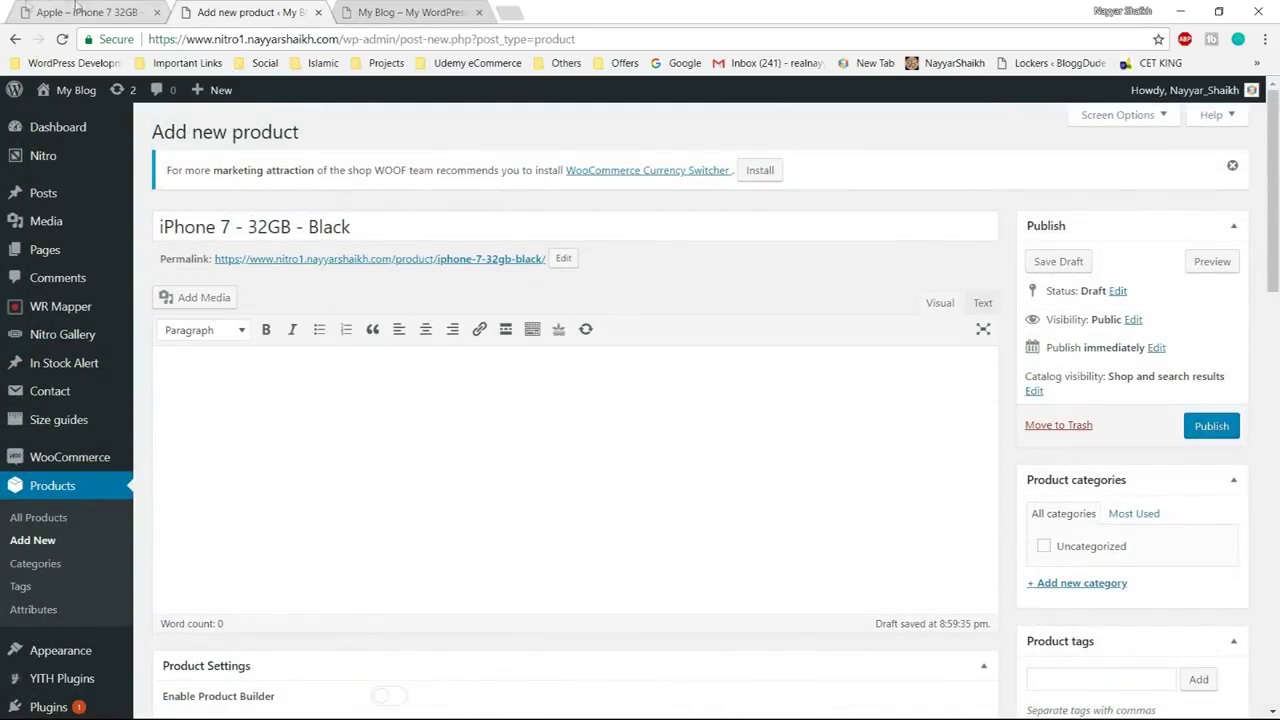
Go from the store's iPhone product page back to the Citiz Market home page
left_click(30, 10)
scroll(815, 385, "down", 4)
scroll(815, 385, "down", 3)
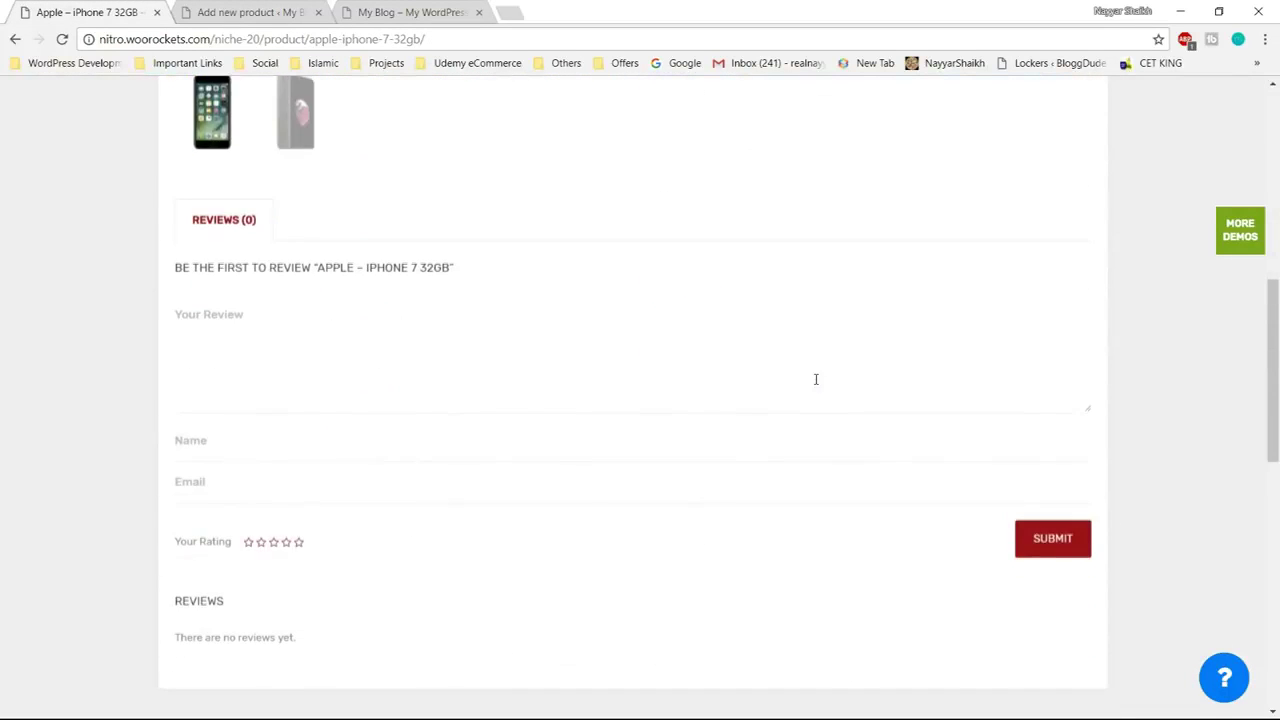
scroll(443, 353, "up", 1)
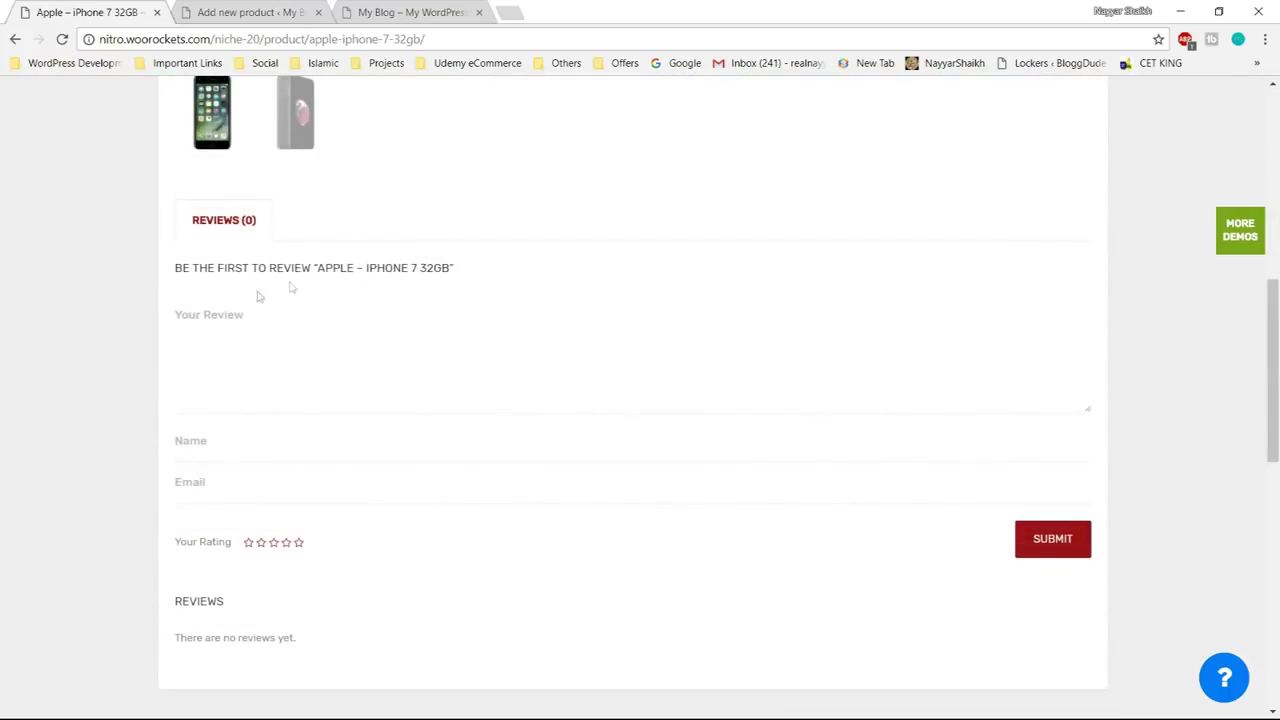
scroll(404, 300, "up", 7)
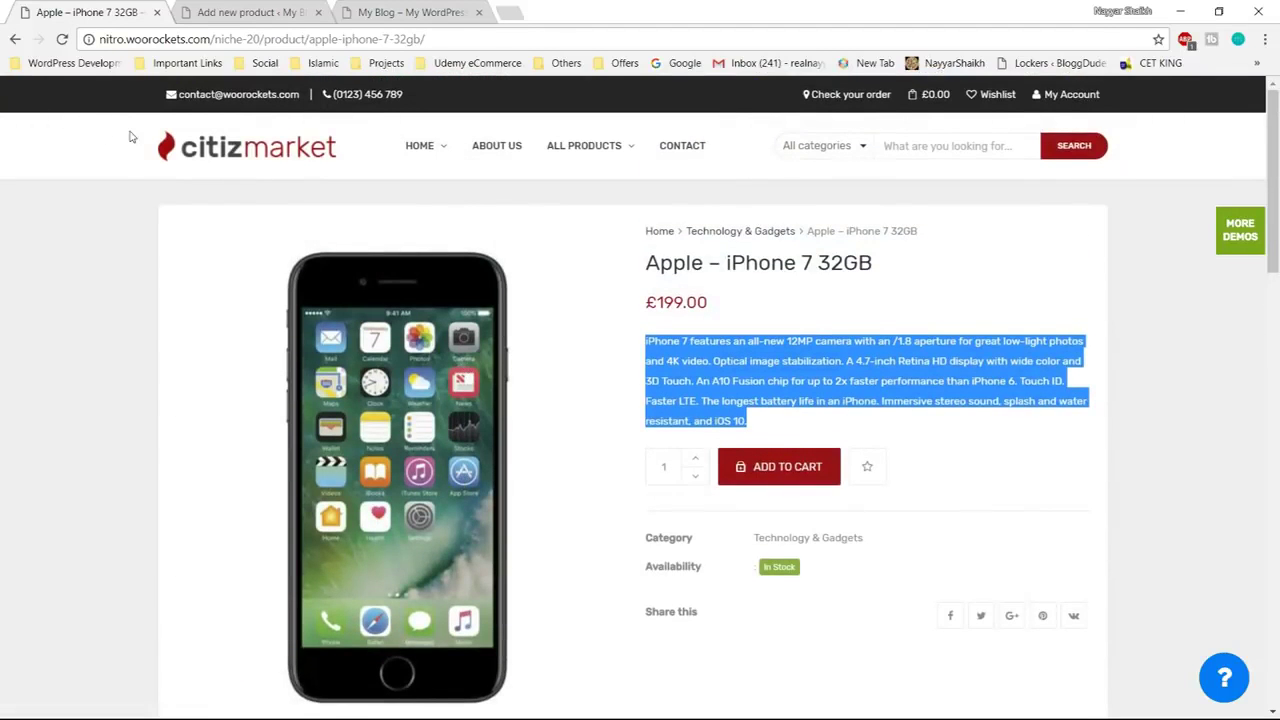
left_click(15, 39)
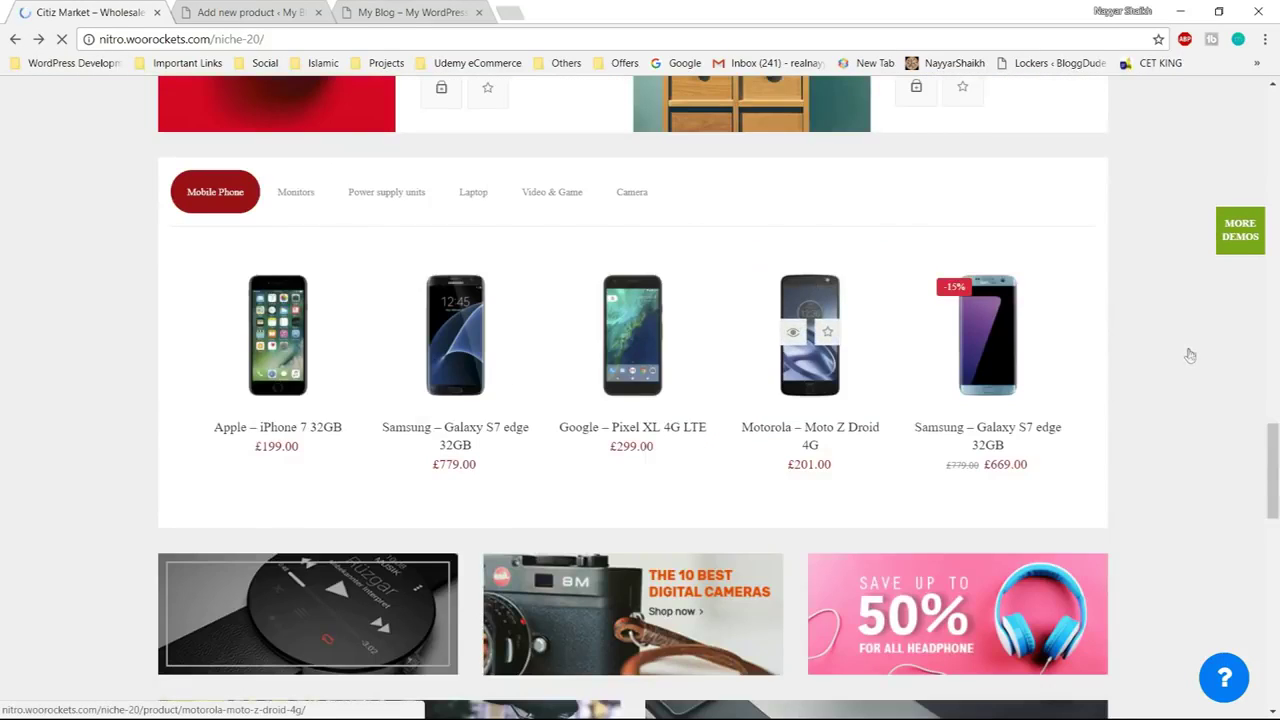
Open the Varela Suri Accent Chair page and select its full description text
scroll(1188, 355, "down", 7)
scroll(1188, 355, "down", 1)
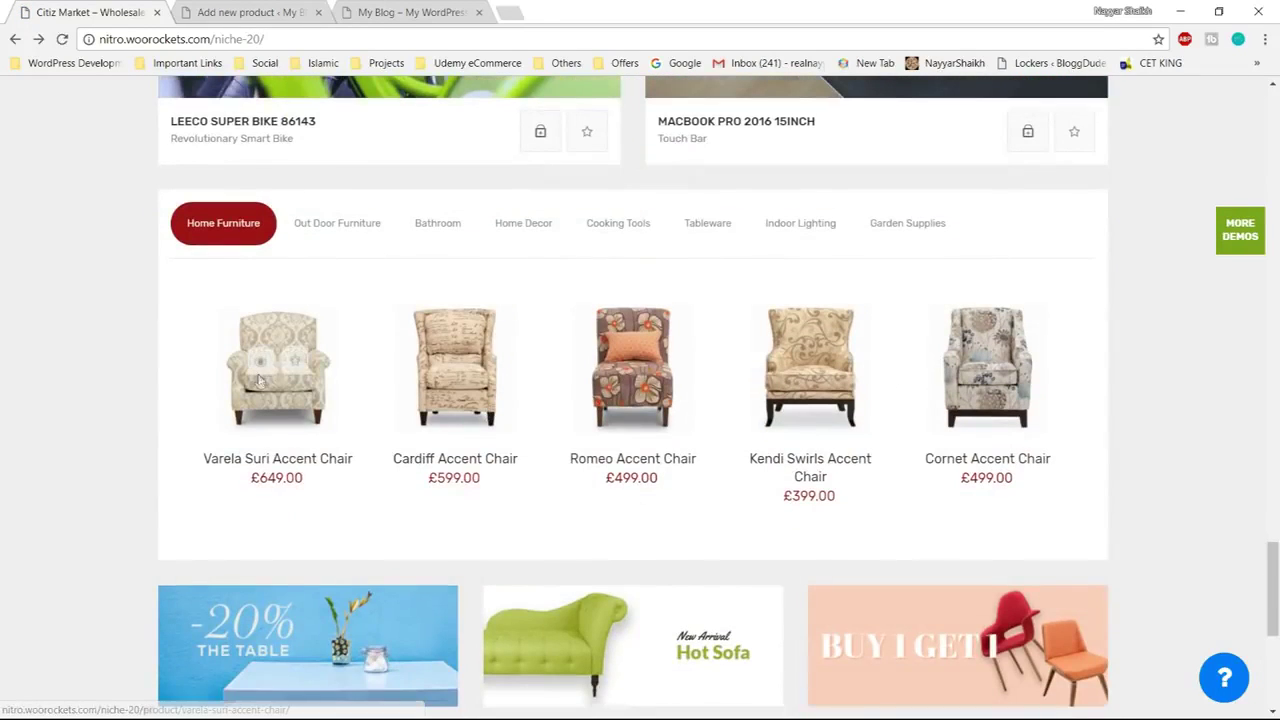
left_click(269, 406)
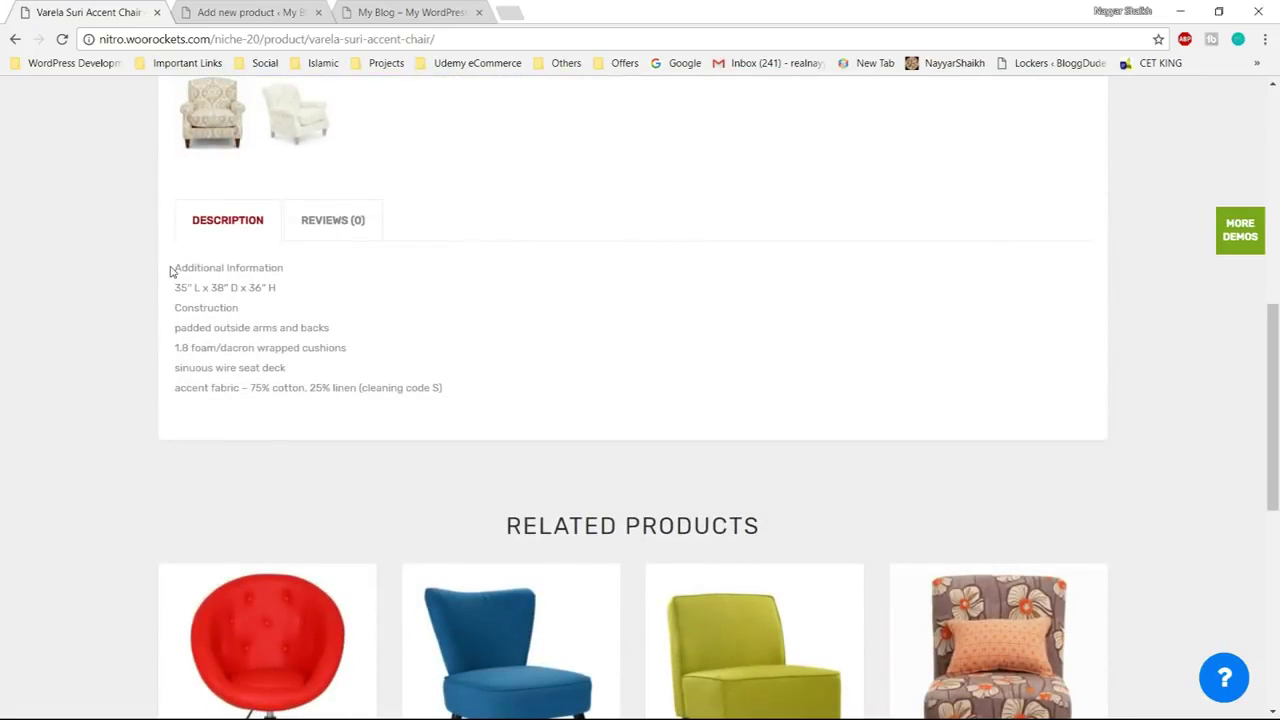
left_click_drag(172, 268, 492, 399)
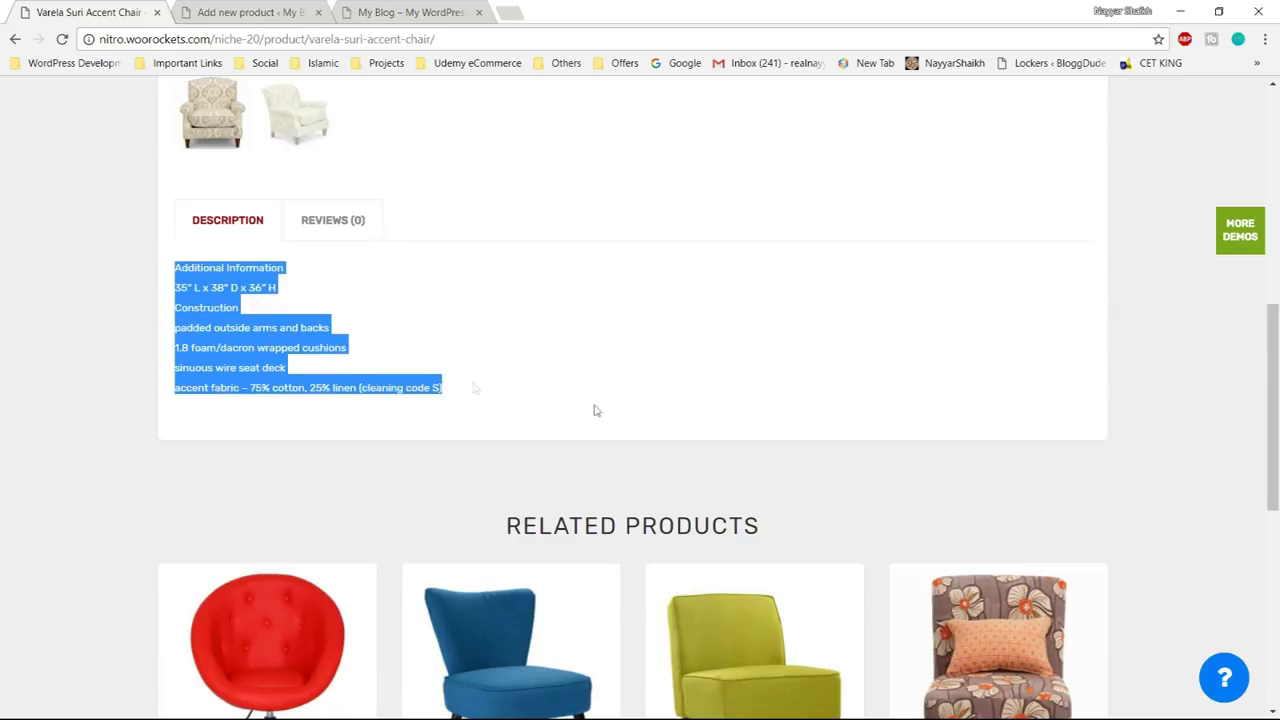
scroll(560, 398, "up", 10)
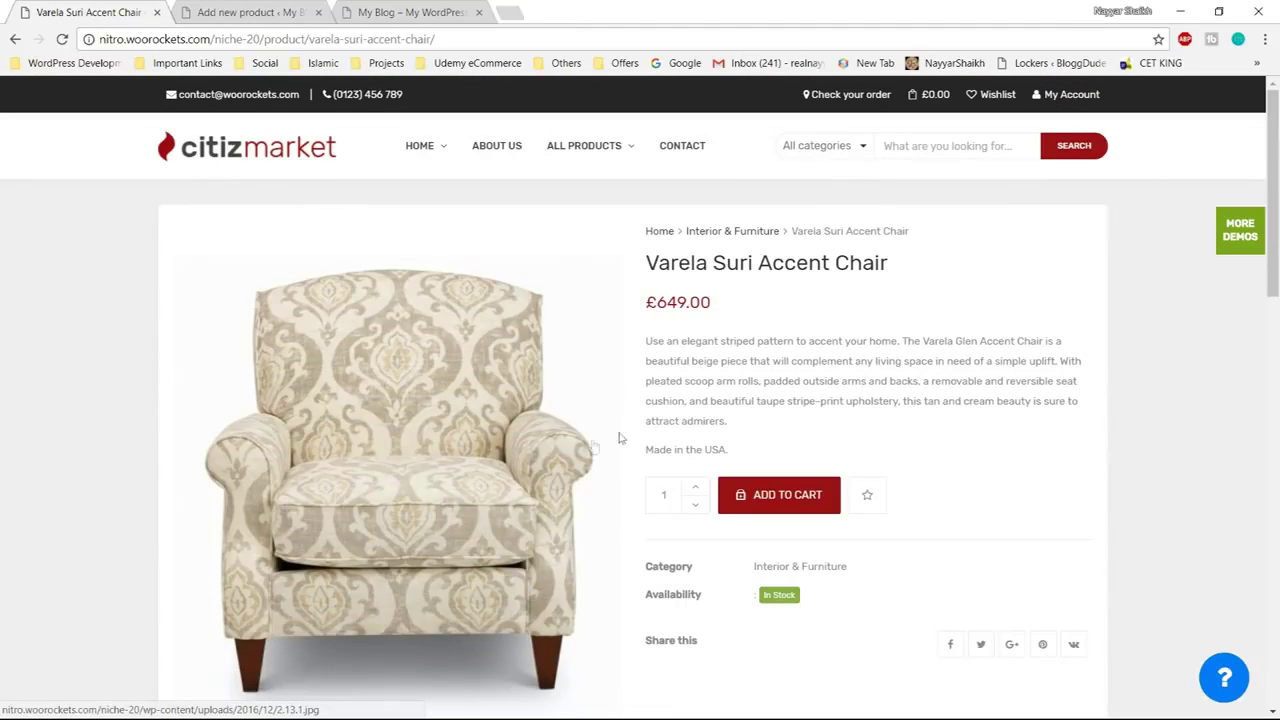
left_click(250, 12)
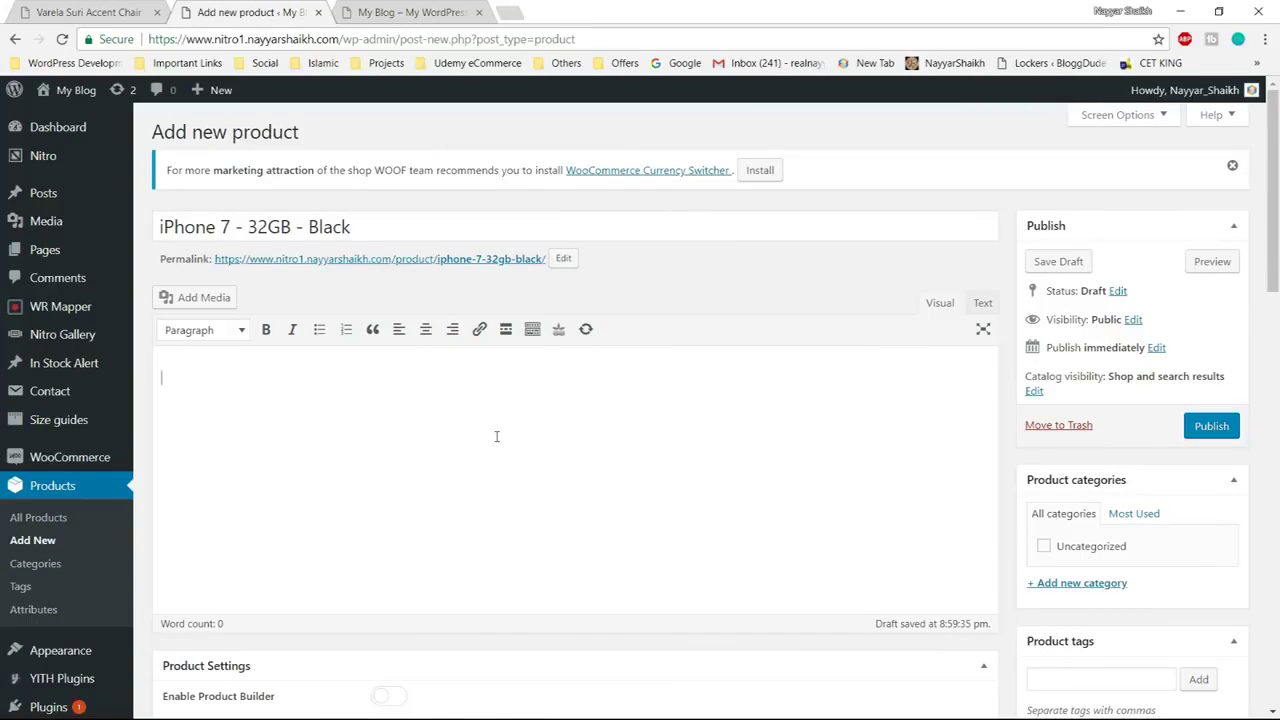
Paste the chair's seven-line specification text into the product description editor
type("Additional Information 35″ L x 38″ D x 36″ H Construction padded outside arms and backs 1.8 foam/dacron wrapped cushions sinuous wire seat deck accent fabric – 75% cotton, 25% linen (cleaning code S)")
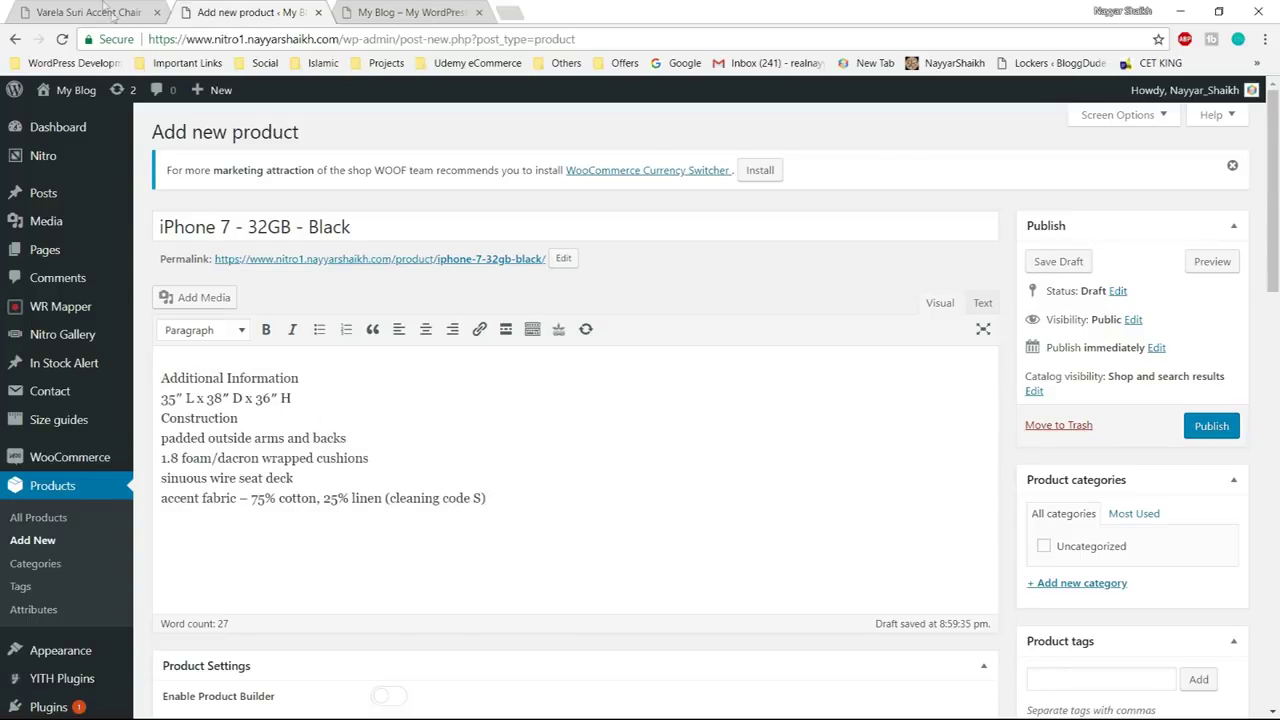
left_click(88, 12)
scroll(640, 400, "down", 5)
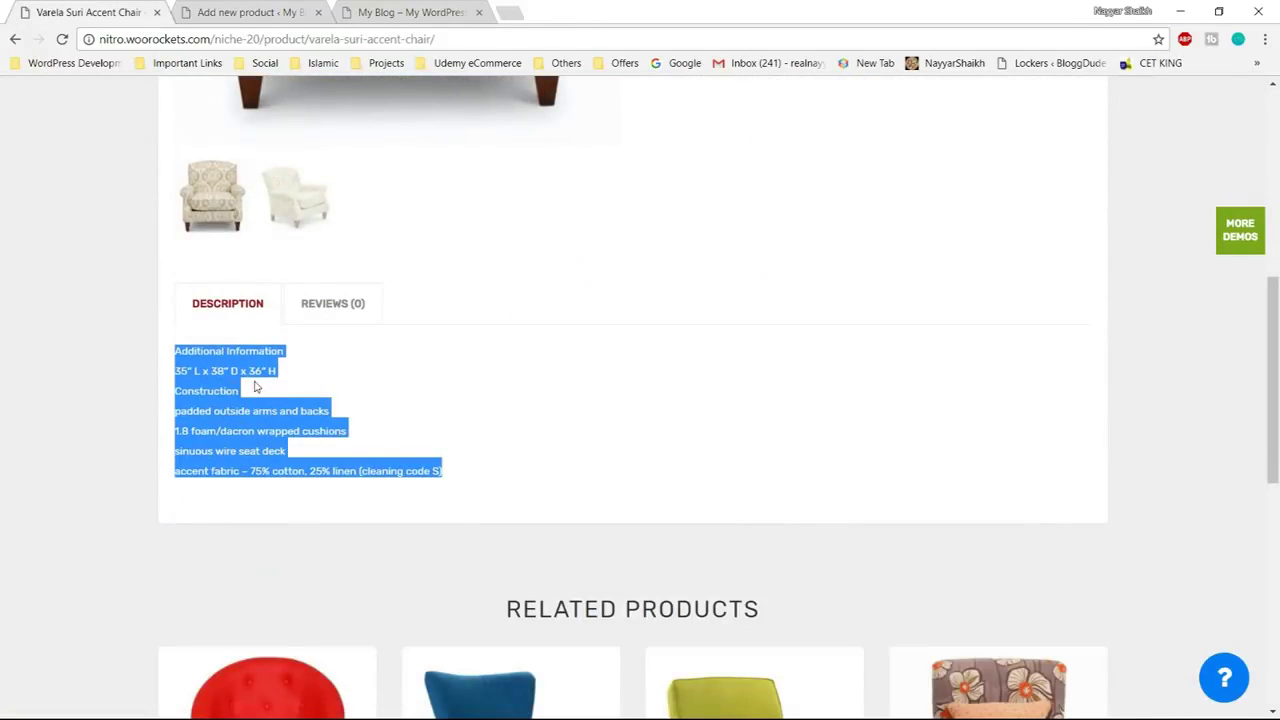
left_click(258, 387)
key("ctrl+Tab")
Reselect the chair's description, review the editor, then bring up the Citiz Market home page
left_click(115, 10)
left_click_drag(174, 361, 384, 471)
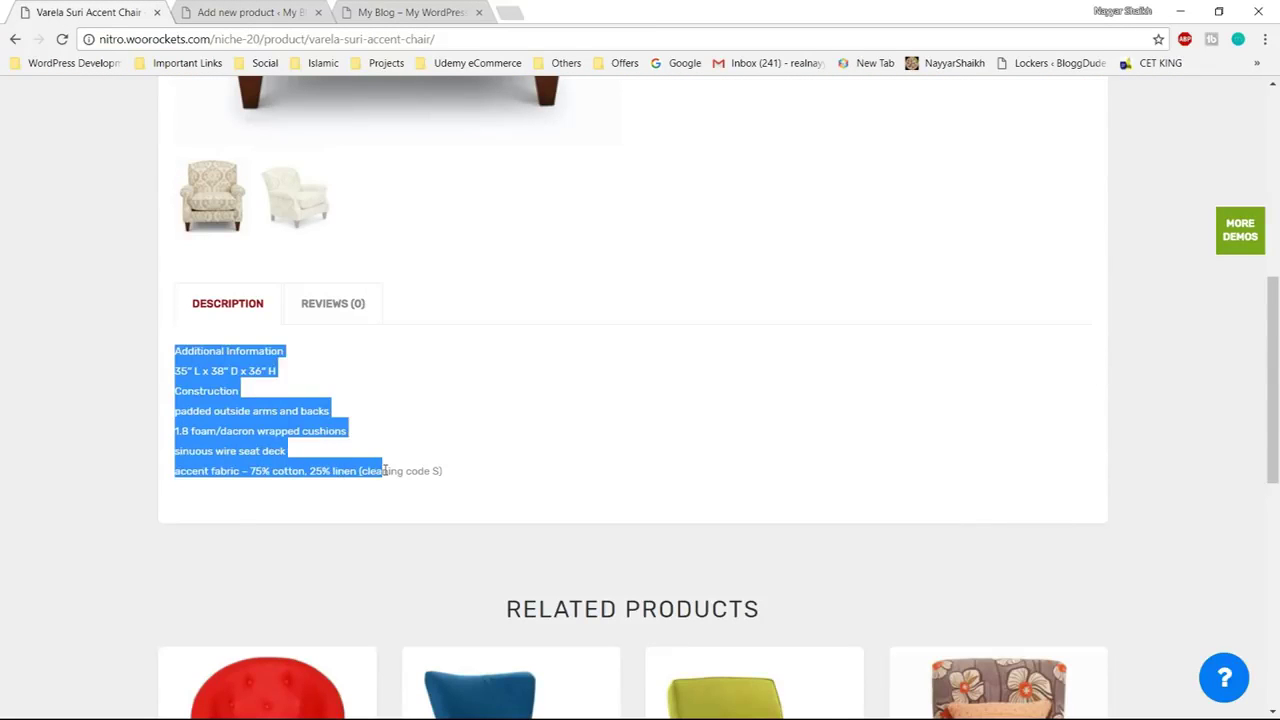
key("ctrl+Tab")
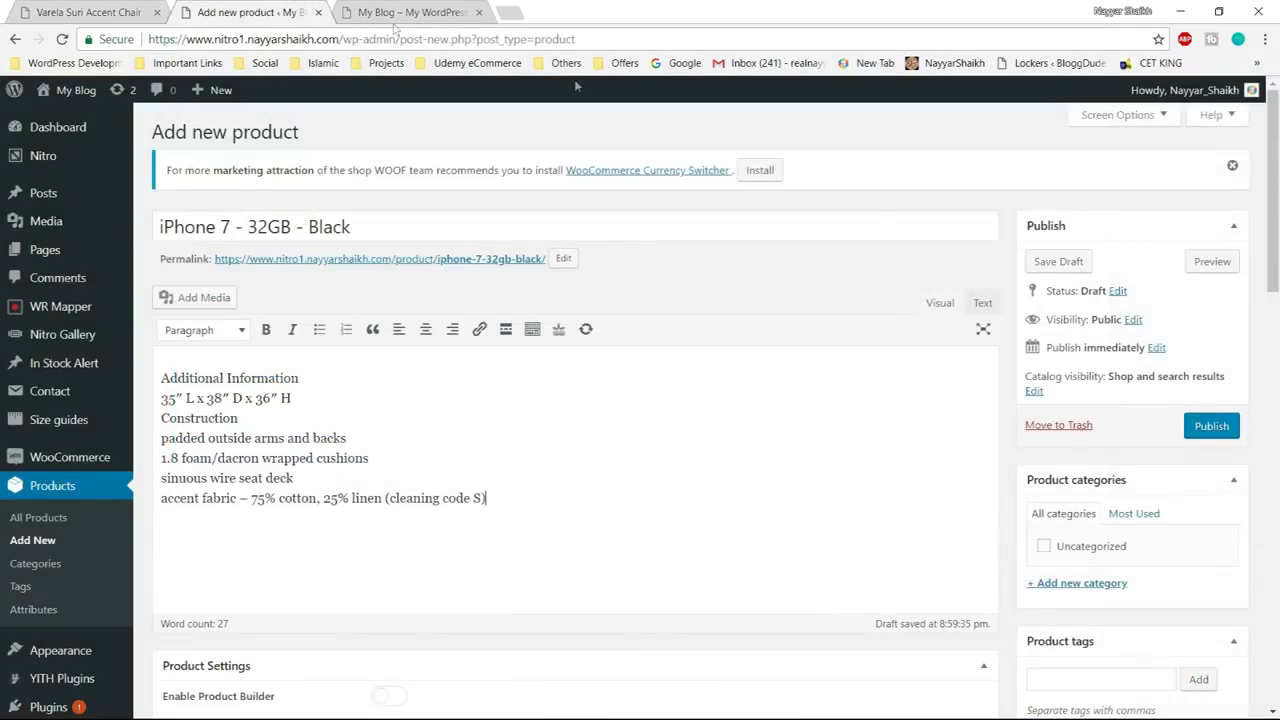
scroll(823, 430, "down", 2)
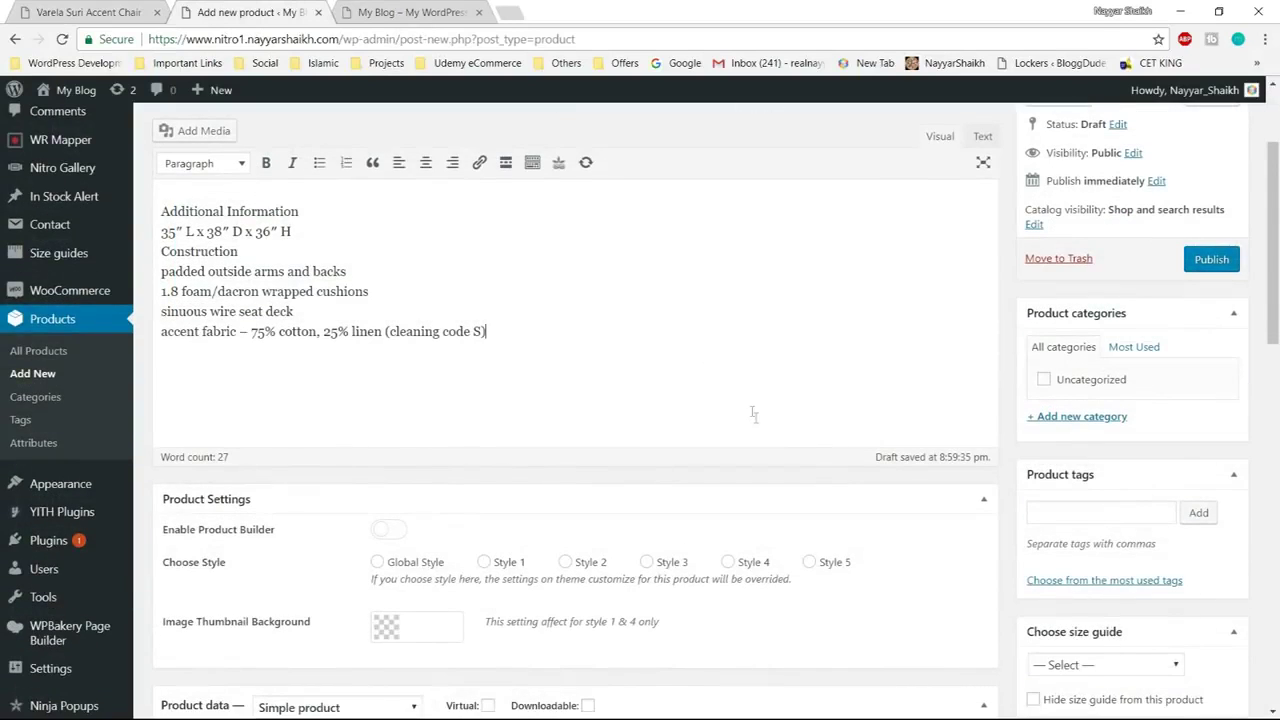
key("ctrl+shift+Tab")
scroll(108, 154, "up", 5)
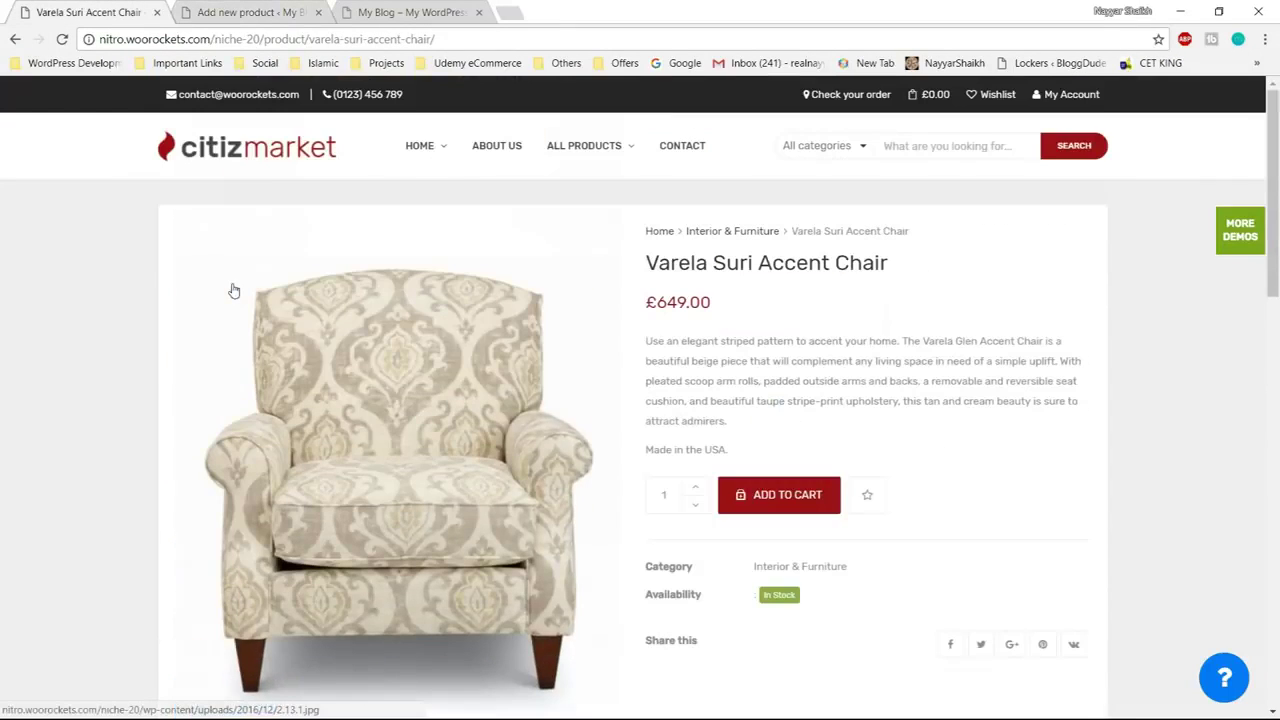
left_click(250, 10)
scroll(1245, 400, "down", 1)
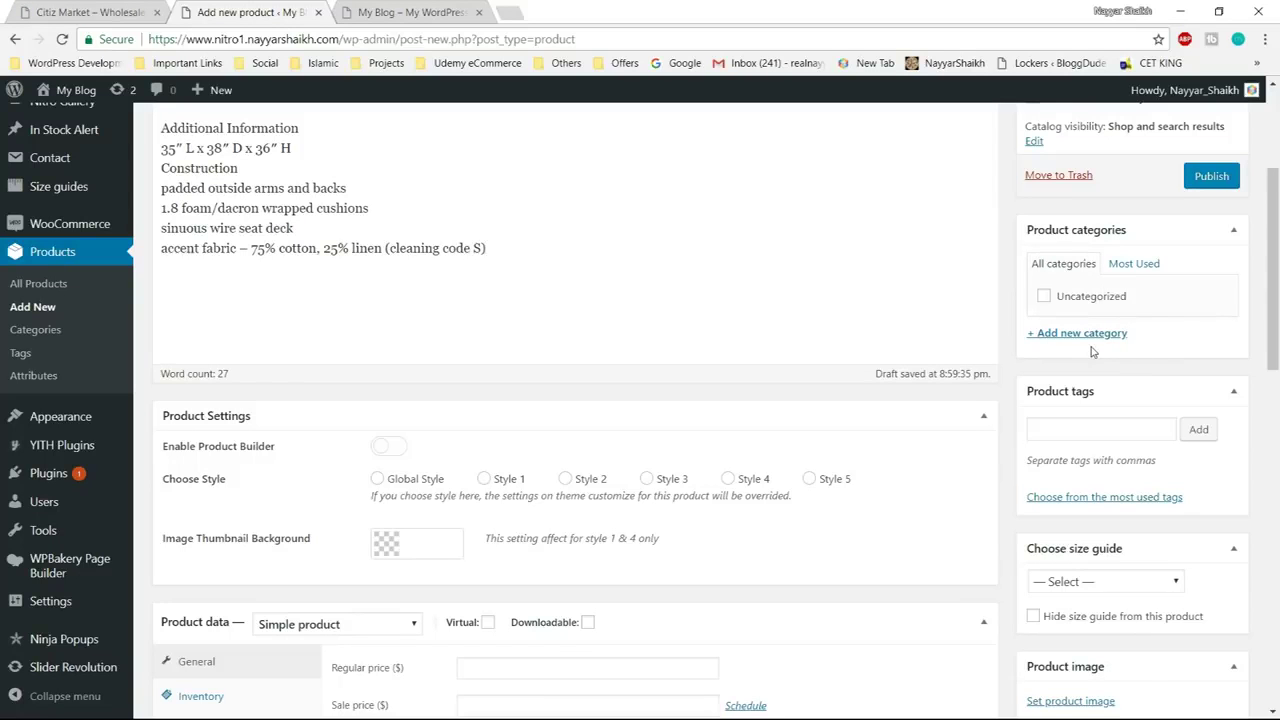
scroll(401, 323, "up", 3)
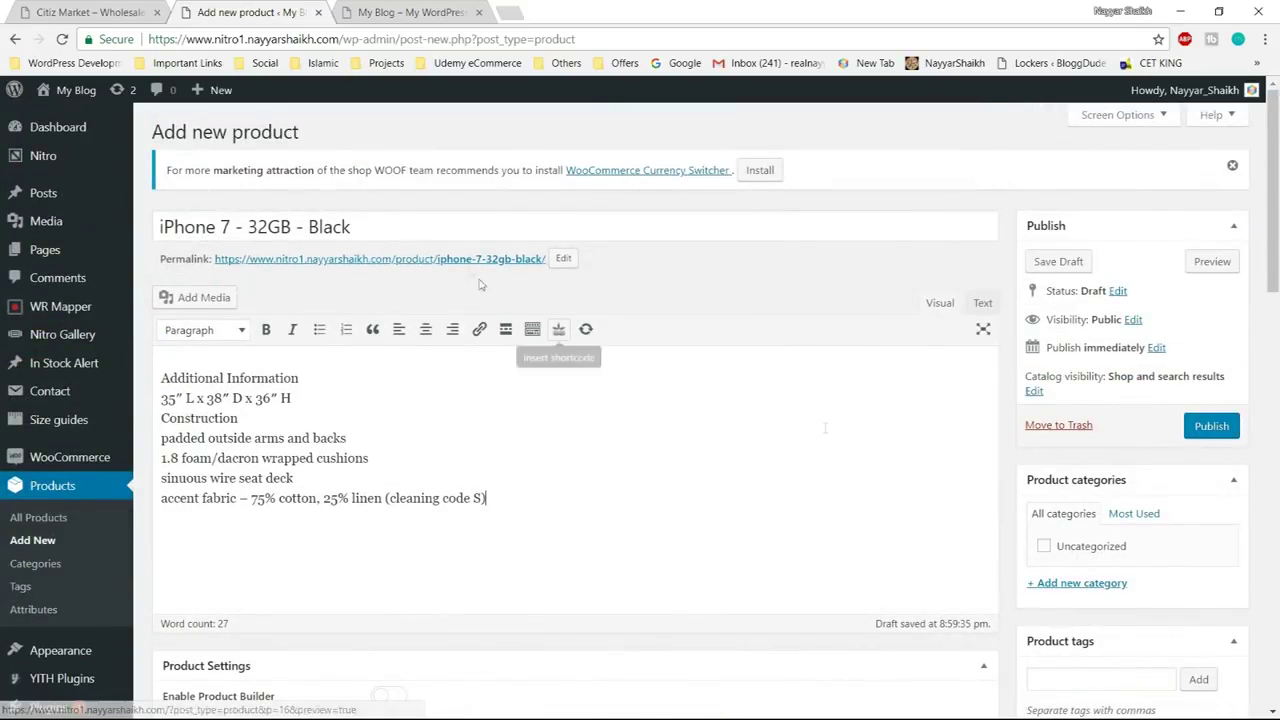
left_click(88, 12)
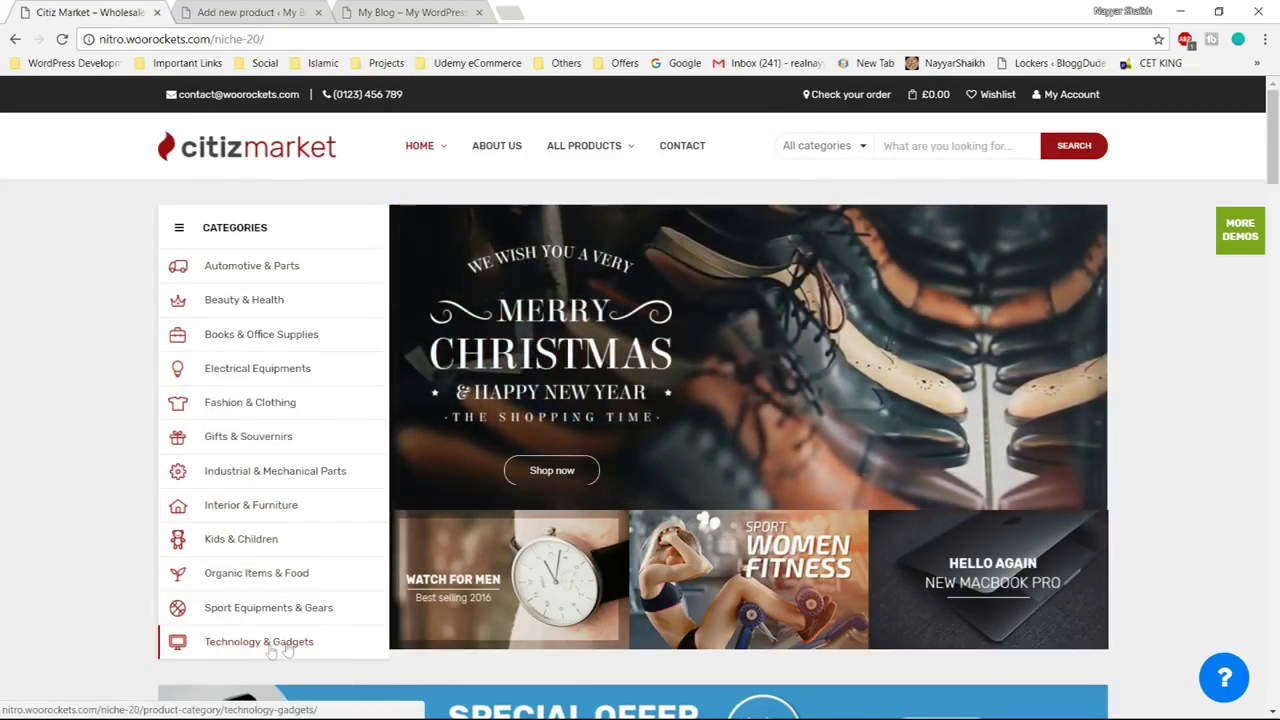
Add a new 'Mobile Phones' product category and leave it ticked for the iPhone draft
left_click(293, 6)
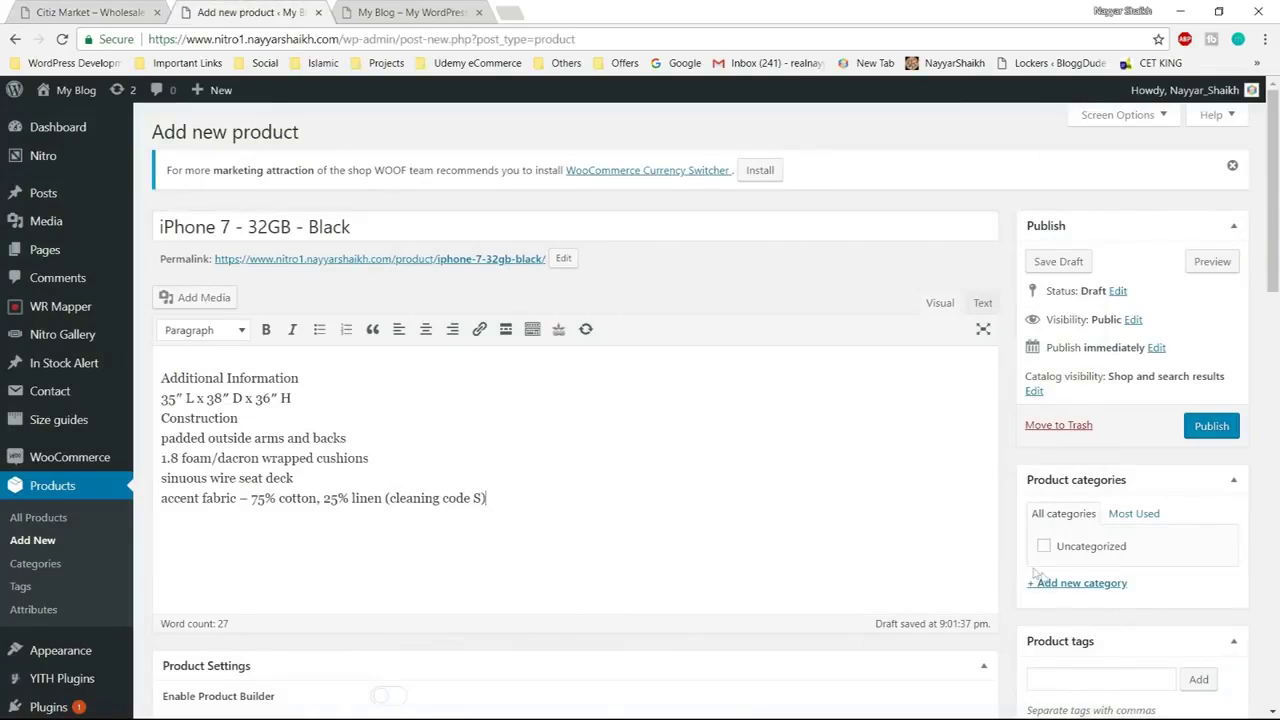
left_click(1084, 588)
scroll(1114, 470, "down", 2)
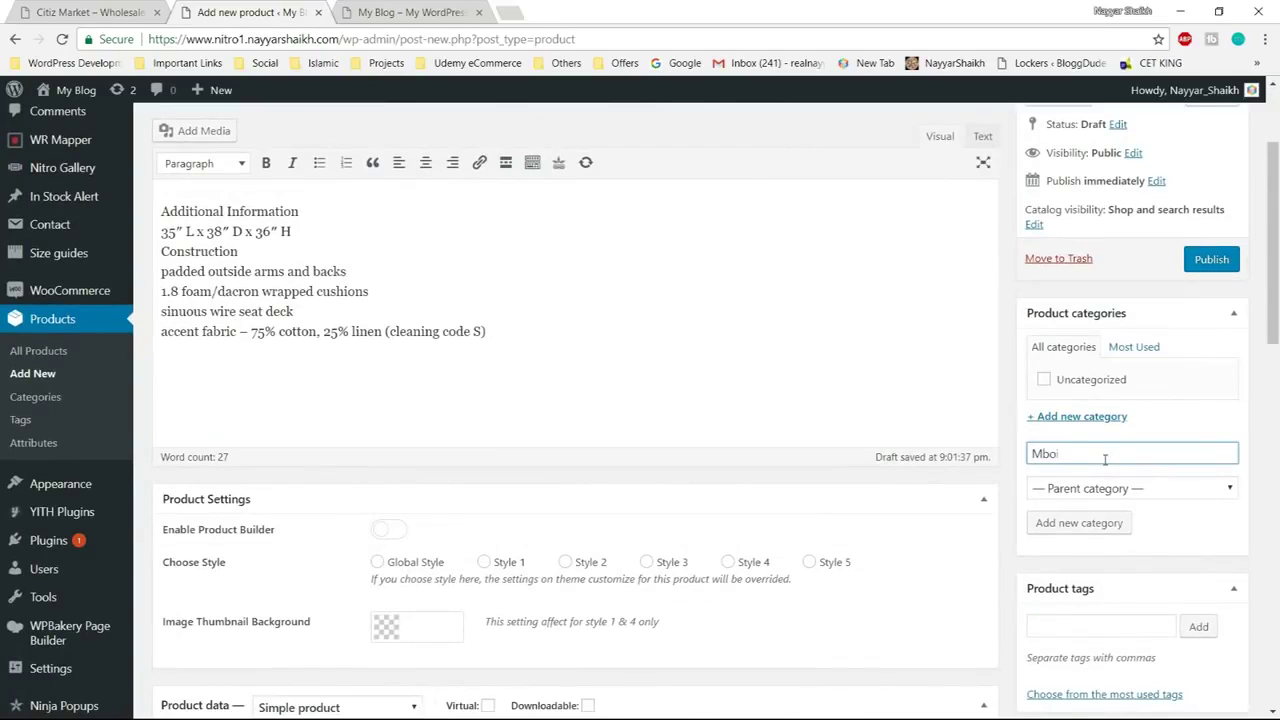
type("Mobile Phones")
left_click(1080, 523)
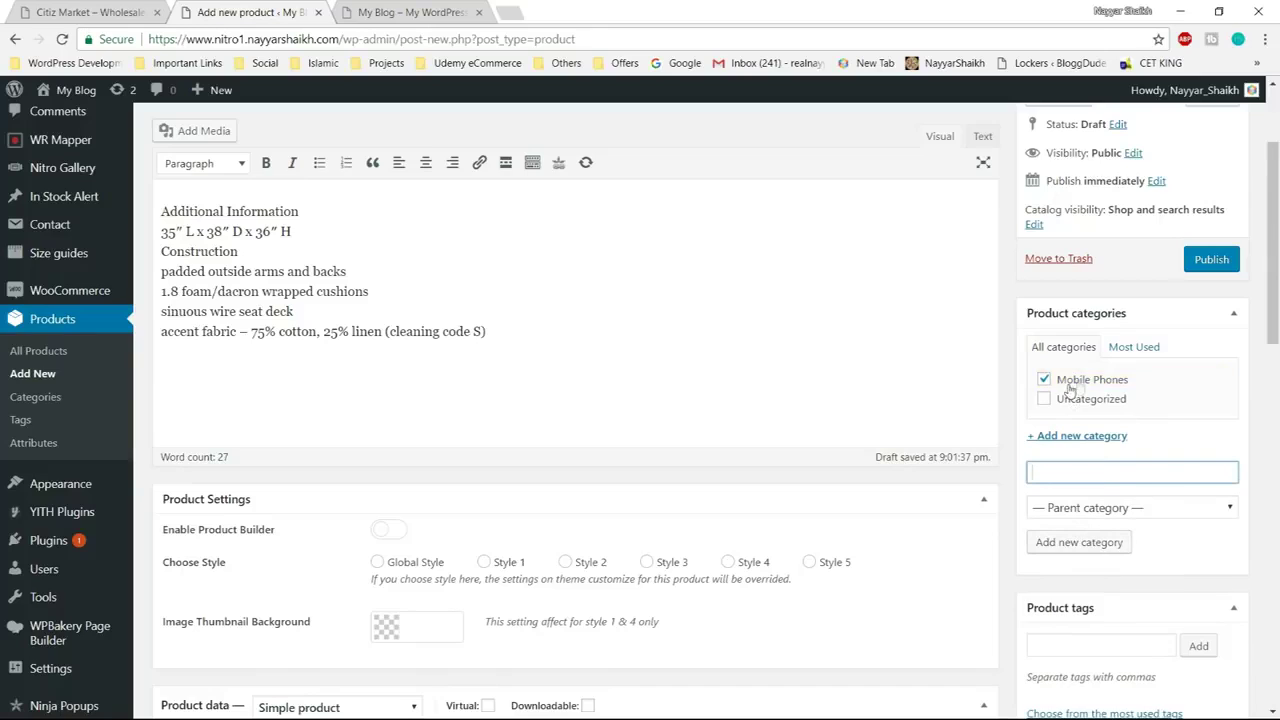
scroll(1234, 409, "down", 3)
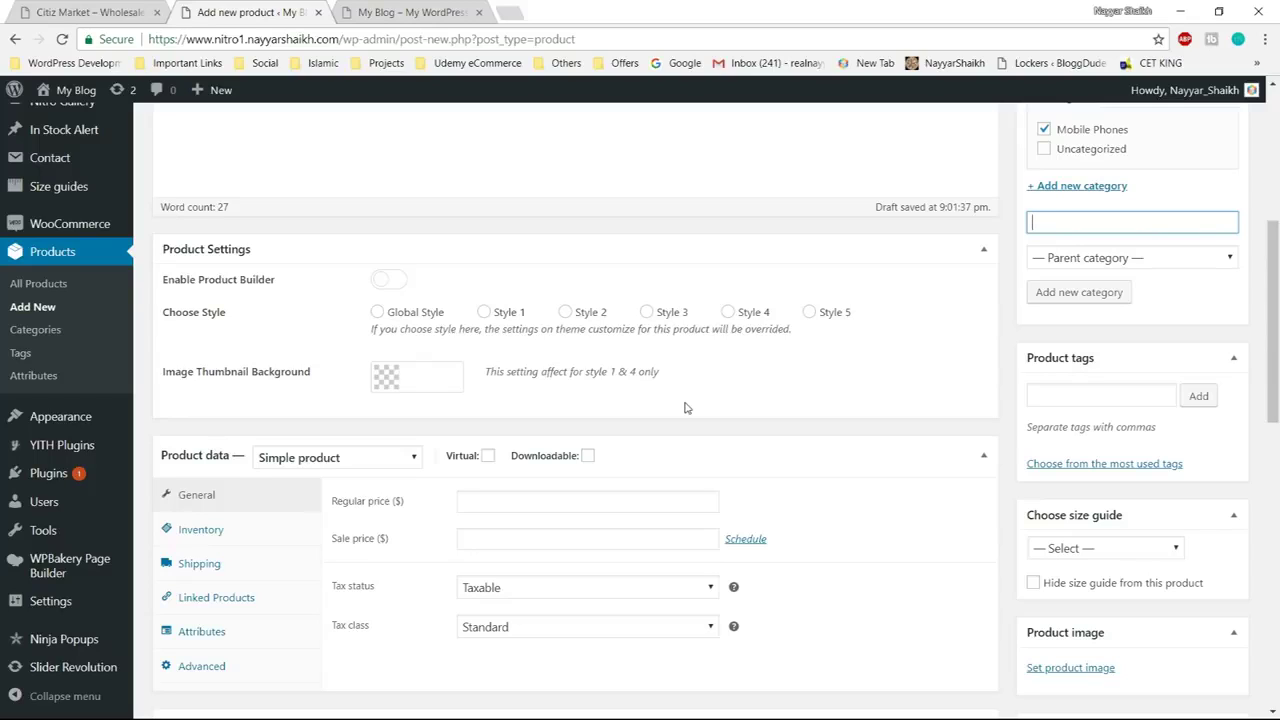
Add the product tags iphone, black and 32 GB
left_click(1084, 398)
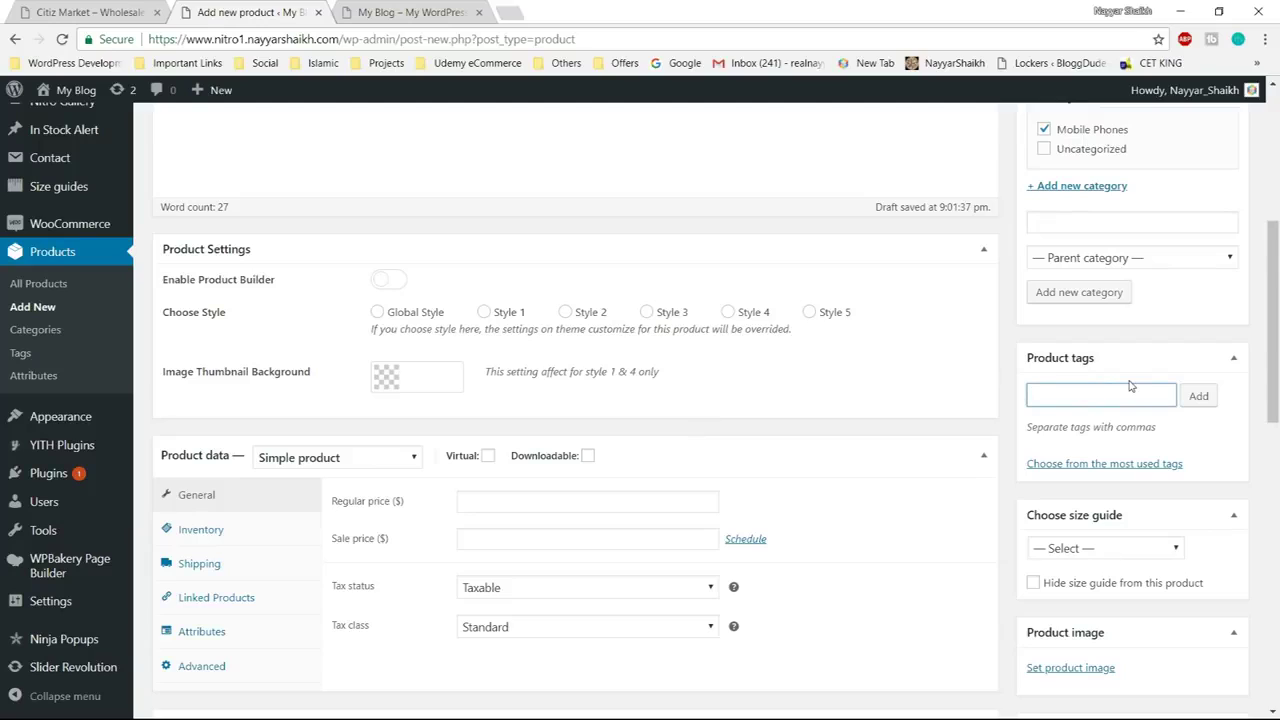
type("iphone")
key("Return")
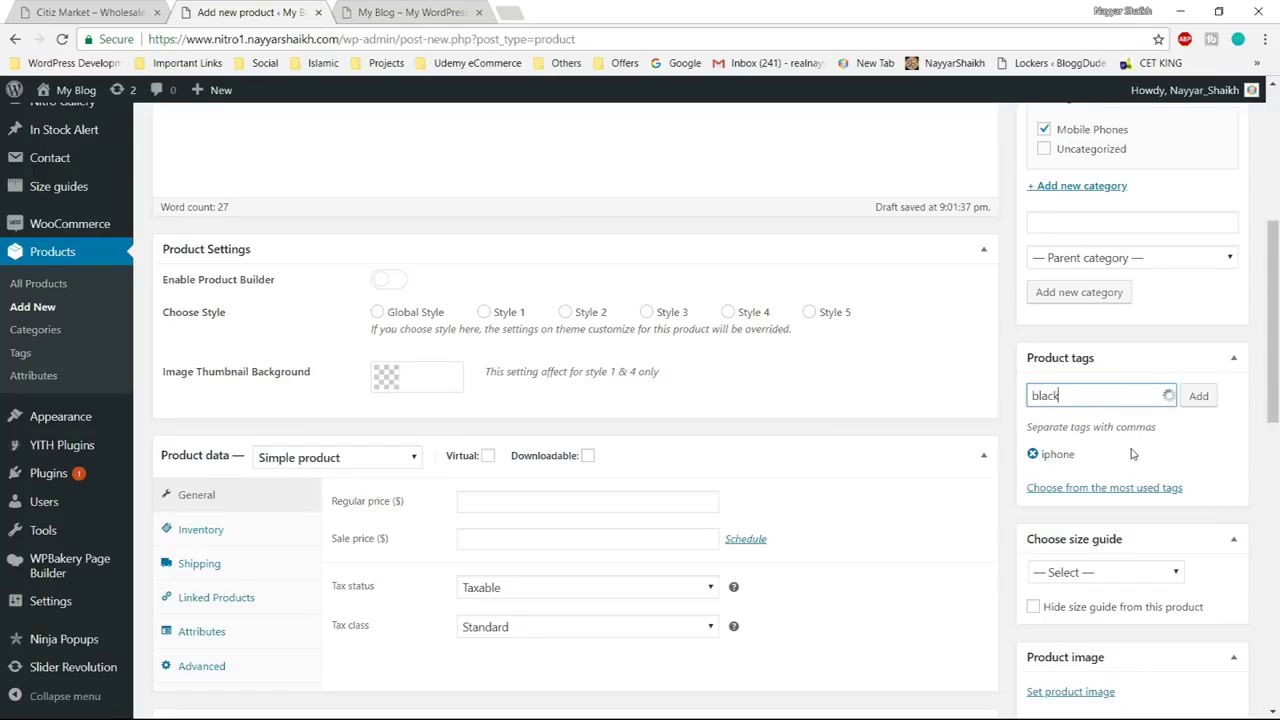
key("Return")
type("32 GB")
key("Return")
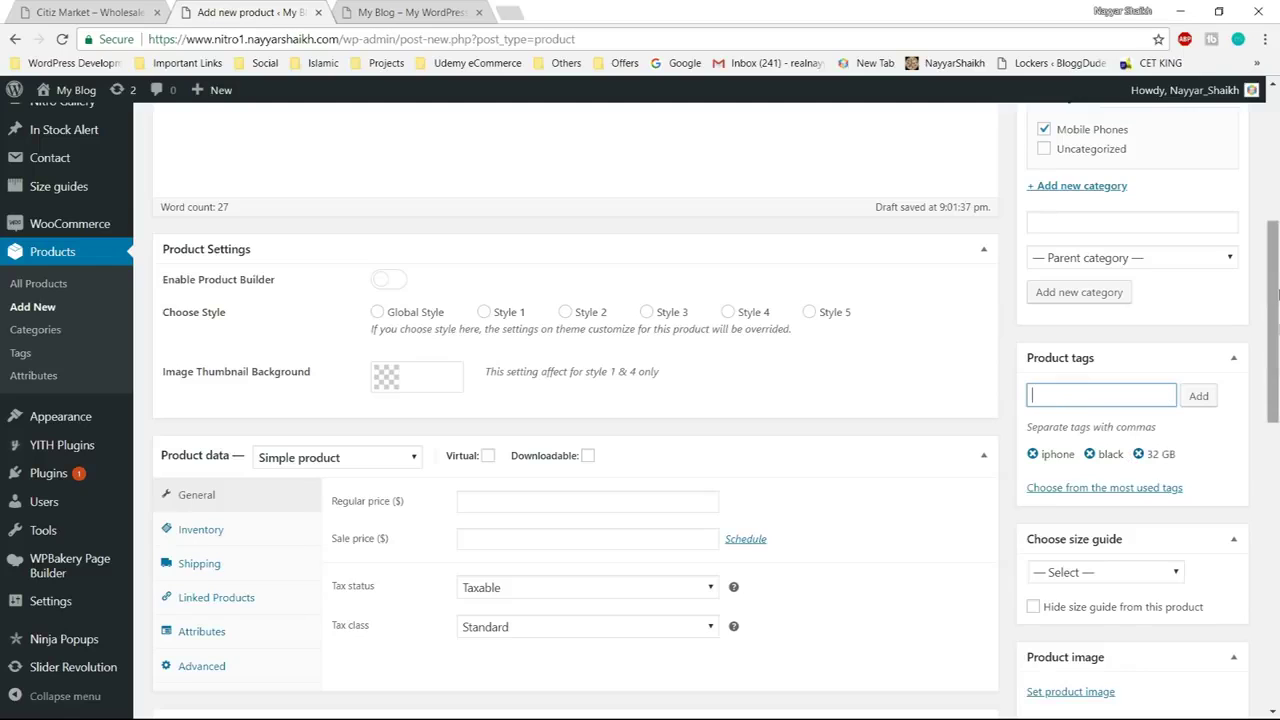
scroll(1276, 390, "down", 2)
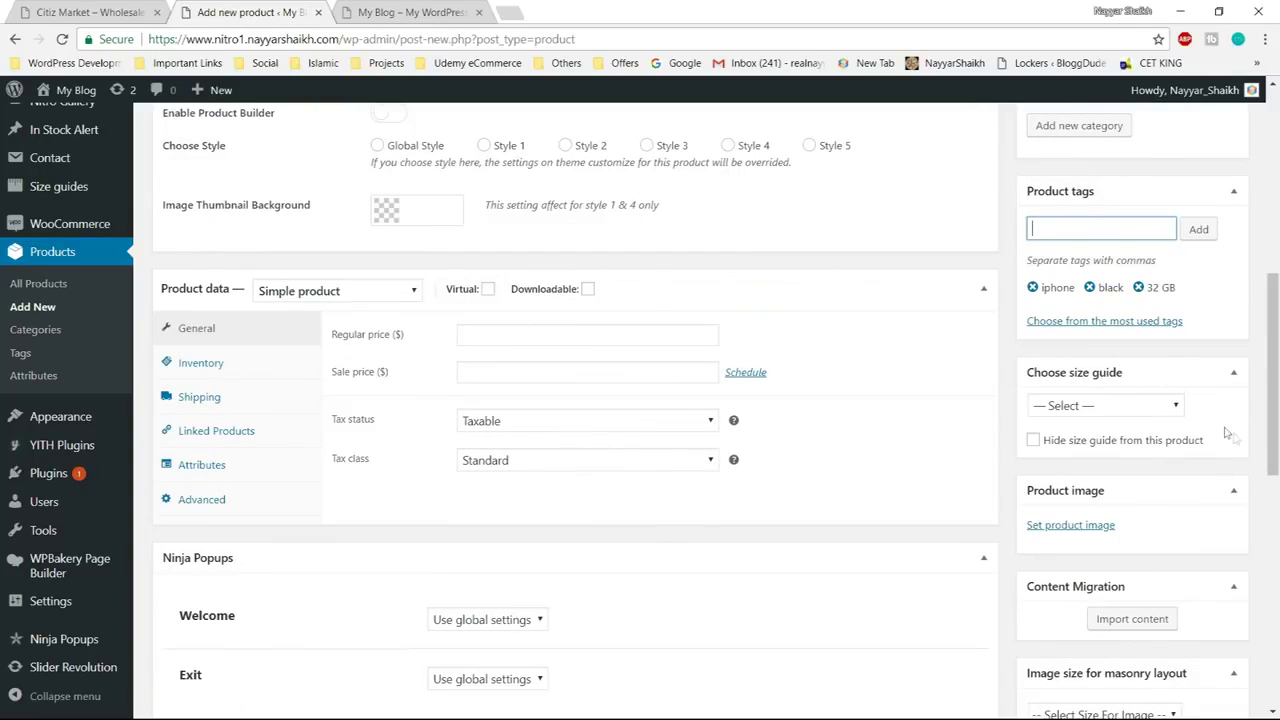
scroll(1230, 442, "down", 1)
scroll(1122, 420, "down", 2)
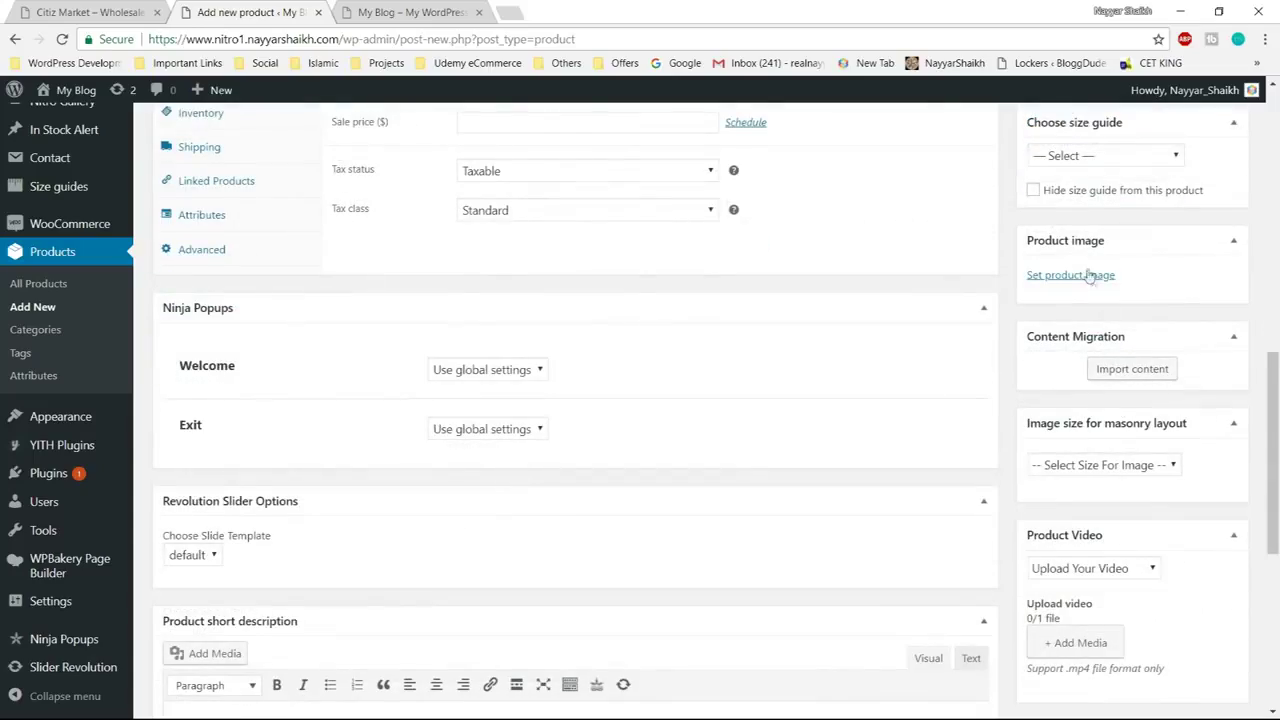
Open the Apple iPhone 7 32GB store page and preview its front-view gallery image
left_click(100, 12)
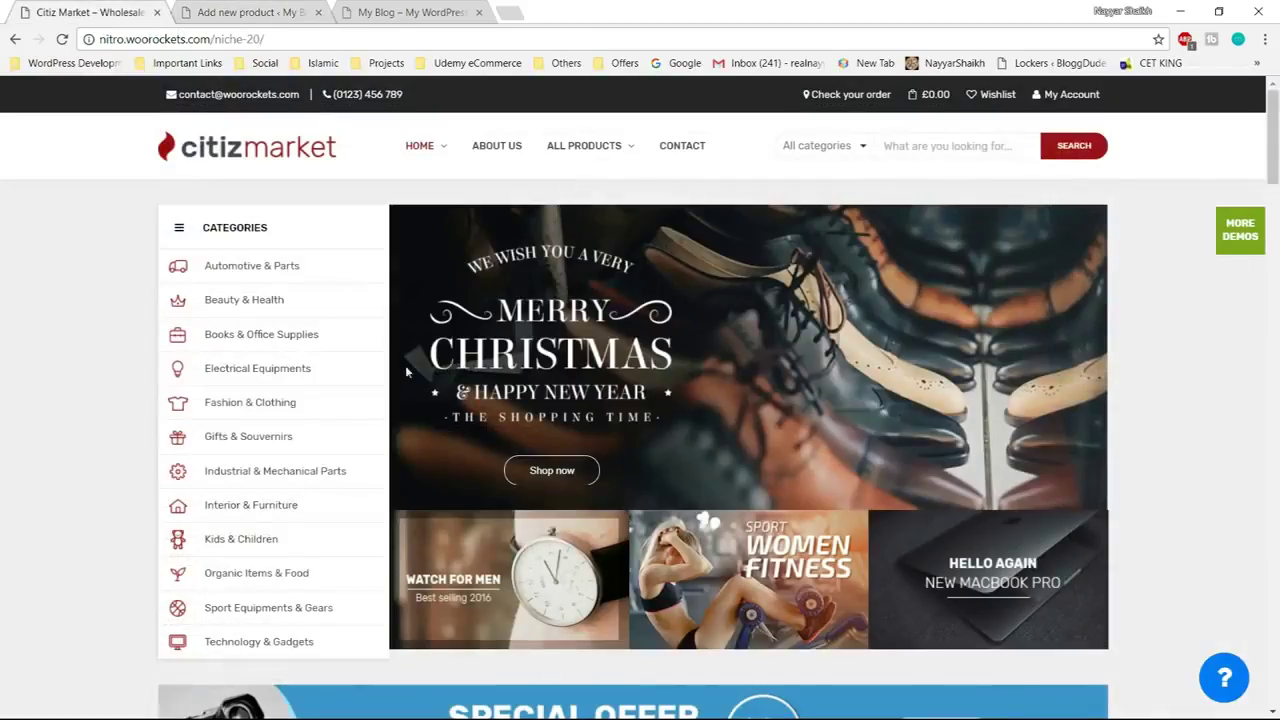
scroll(452, 497, "down", 6)
scroll(452, 497, "down", 10)
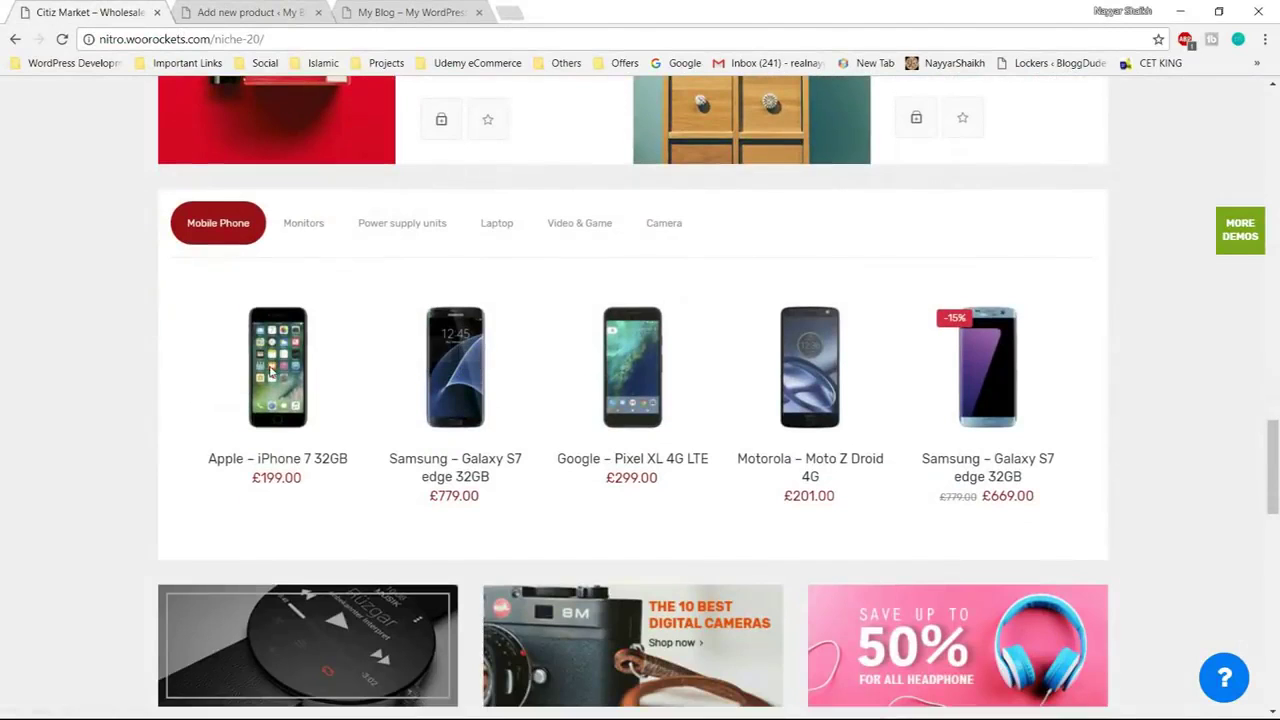
mouse_move(272, 366)
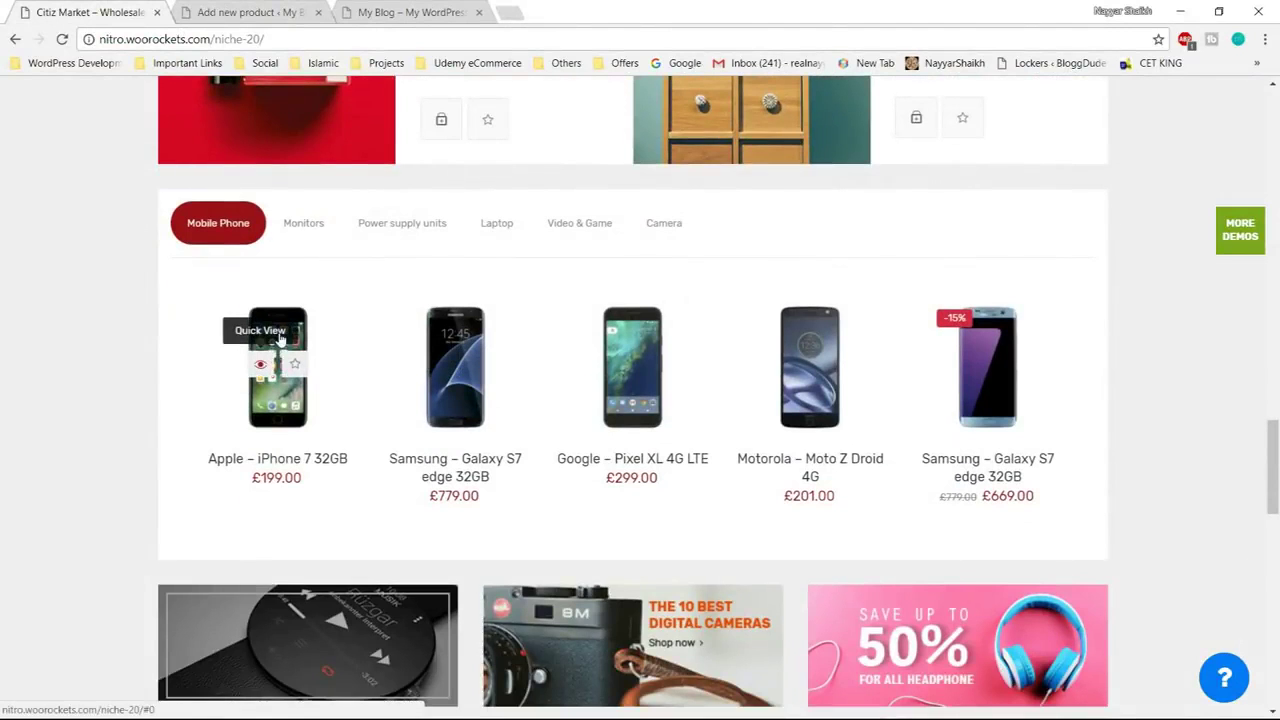
left_click(298, 325)
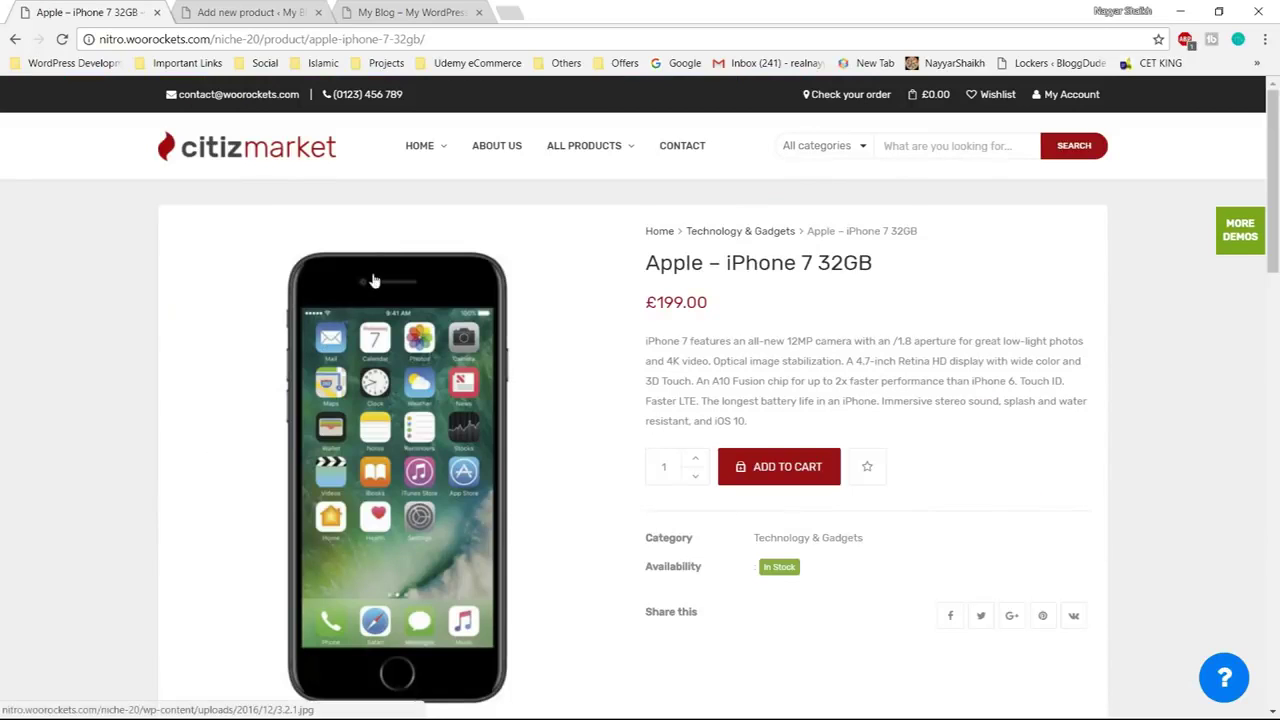
scroll(375, 460, "down", 3)
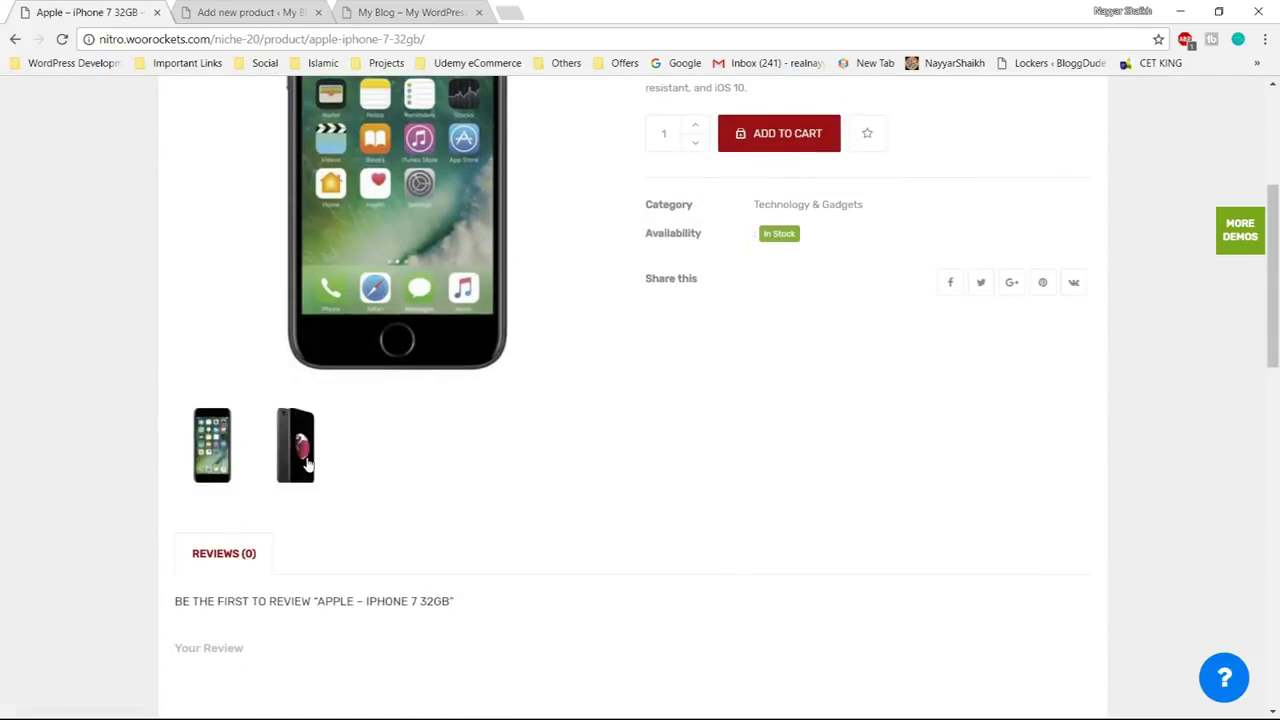
left_click(228, 458)
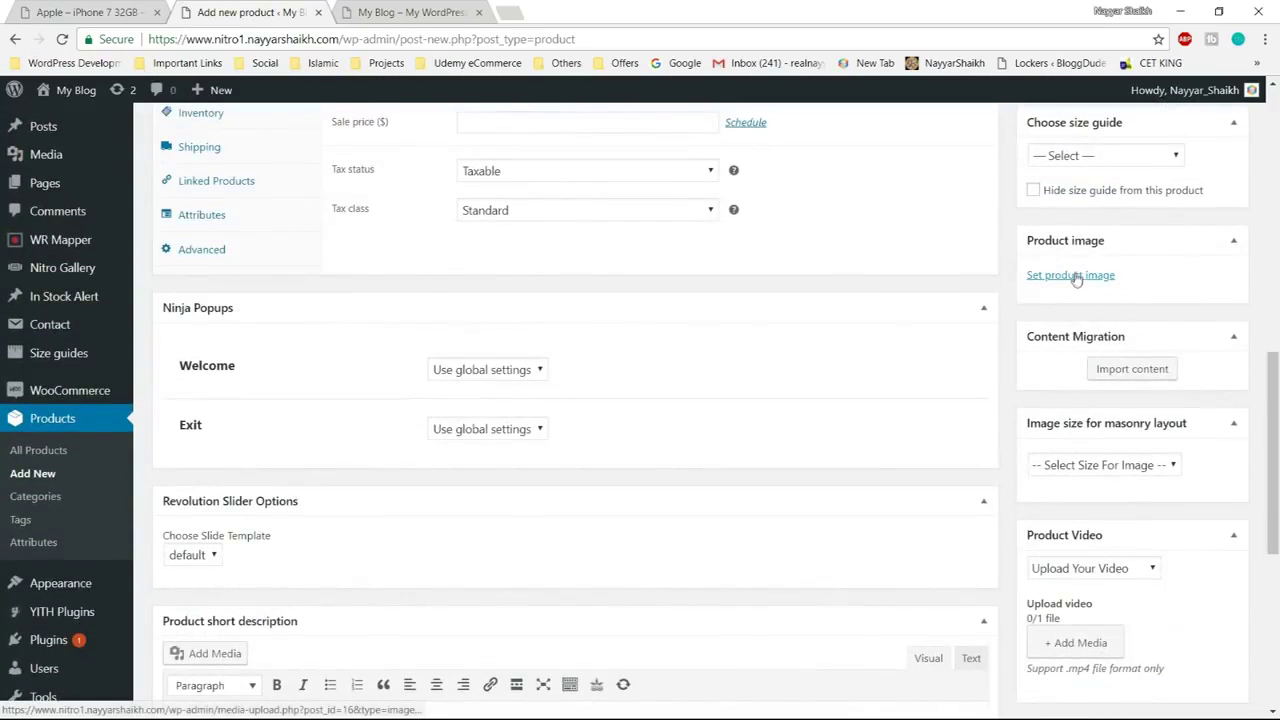
Upload Apple1.jpg and Apple2.jpg to the media library from the product image dialog
left_click(1060, 277)
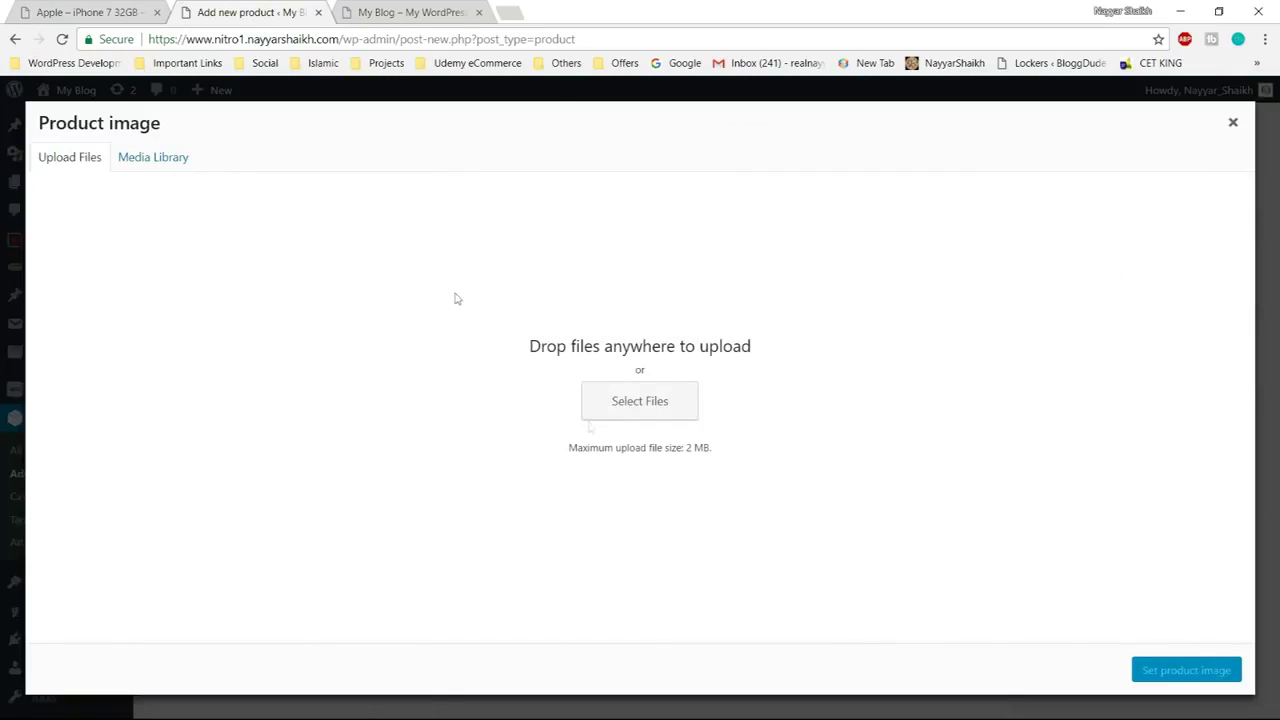
left_click(650, 408)
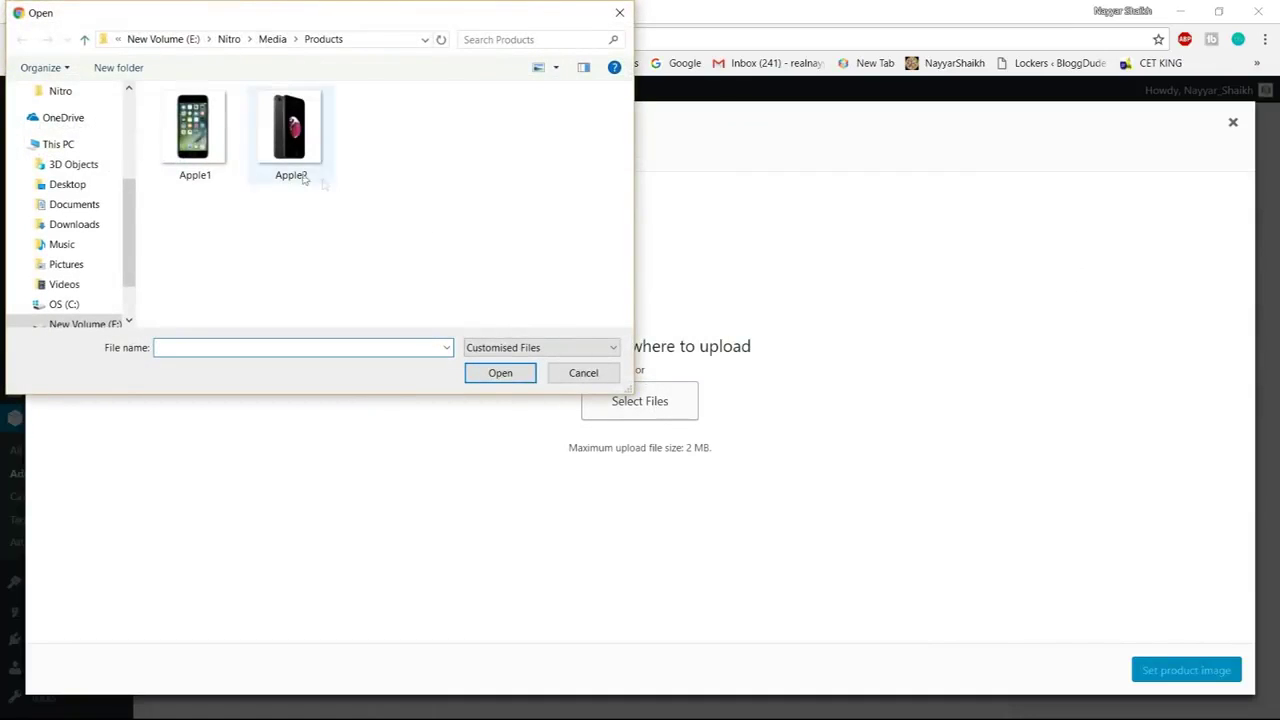
left_click_drag(330, 195, 152, 86)
left_click(509, 372)
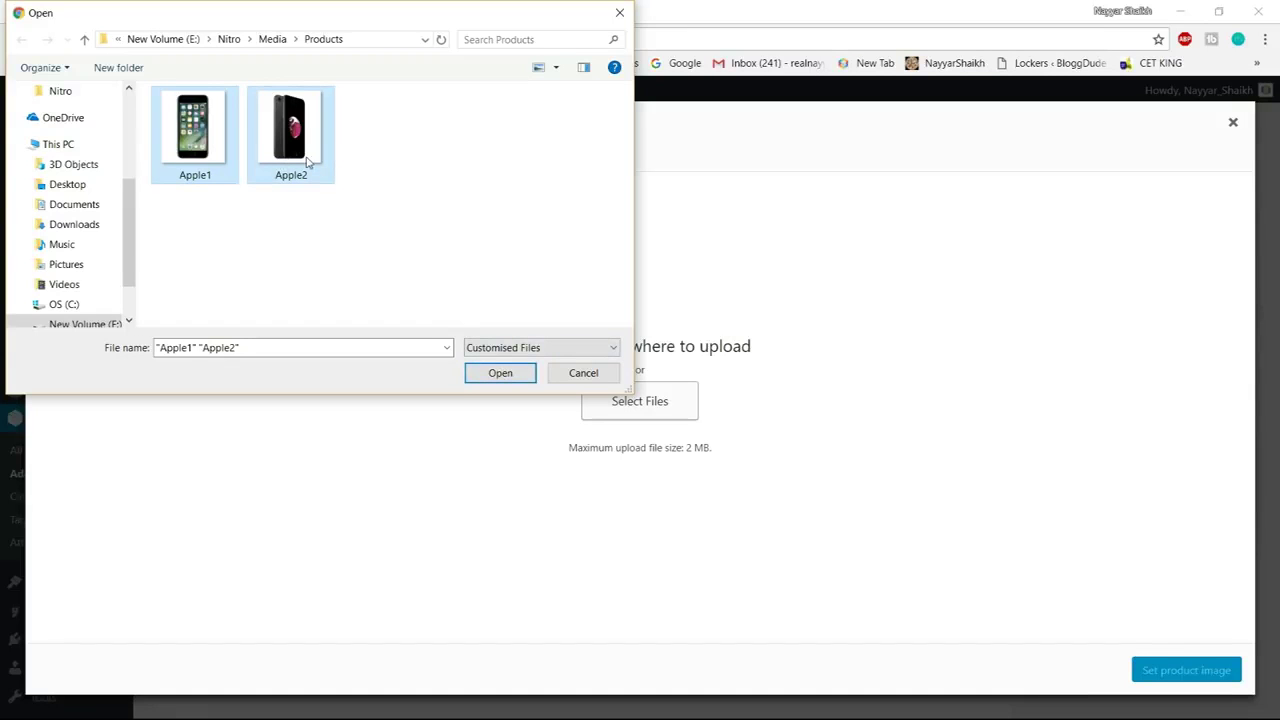
left_click(502, 374)
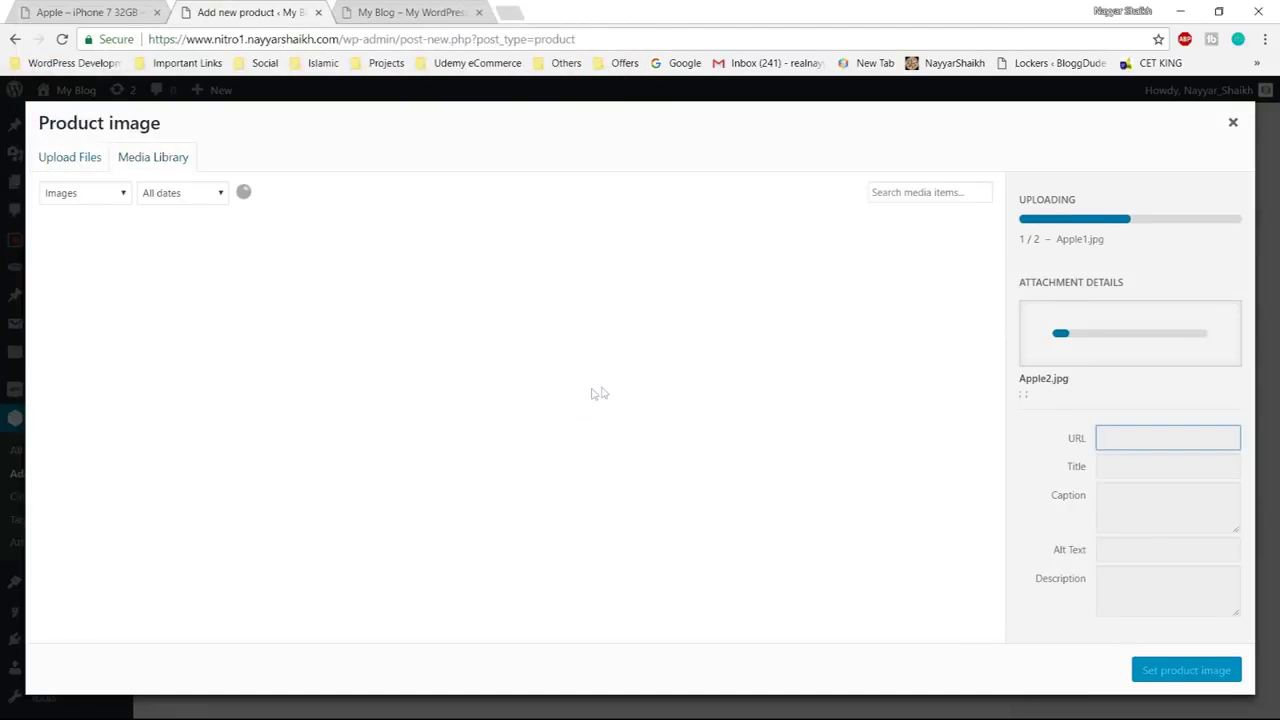
Set the Apple1 front-view photo as the product image
left_click(229, 292)
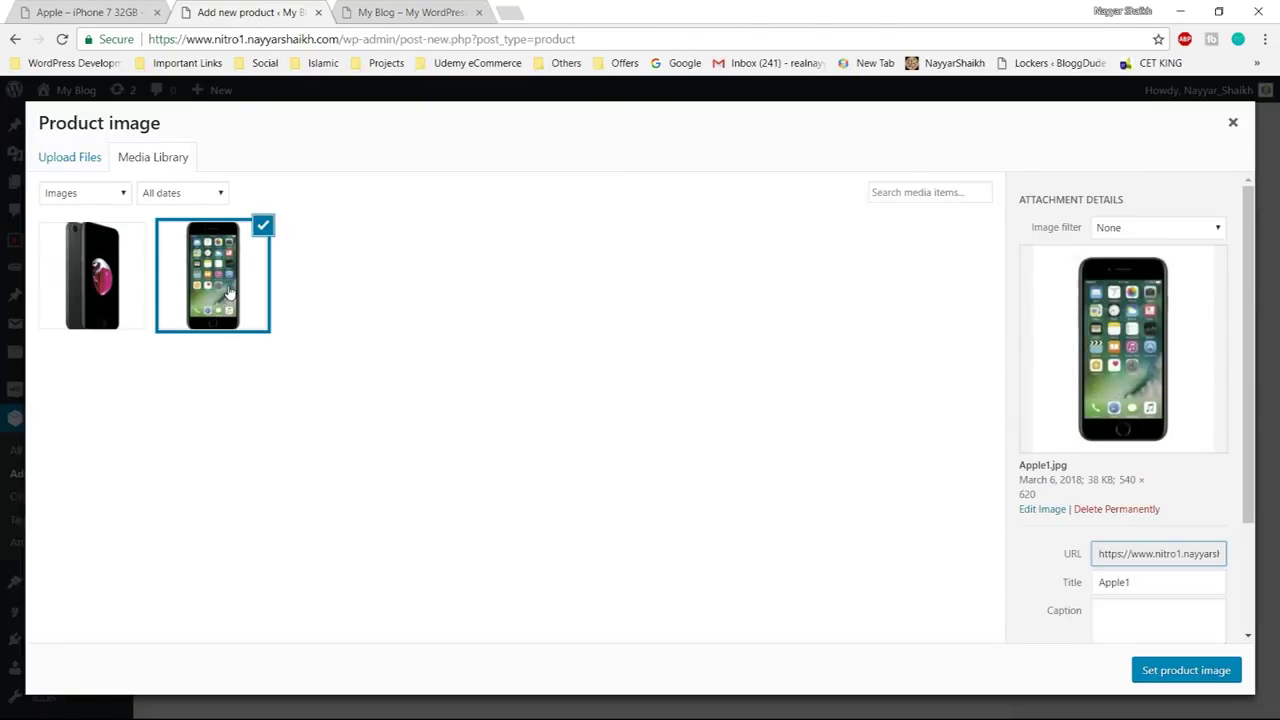
left_click(1178, 670)
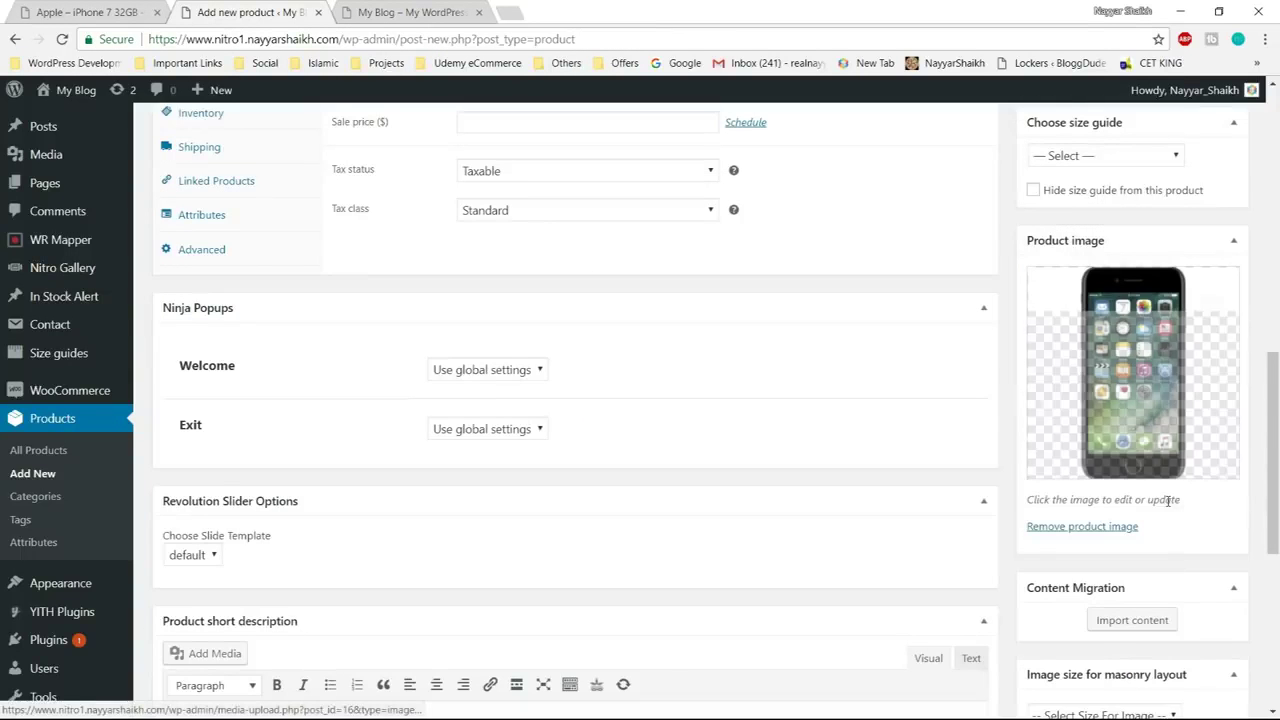
scroll(1240, 510, "down", 3)
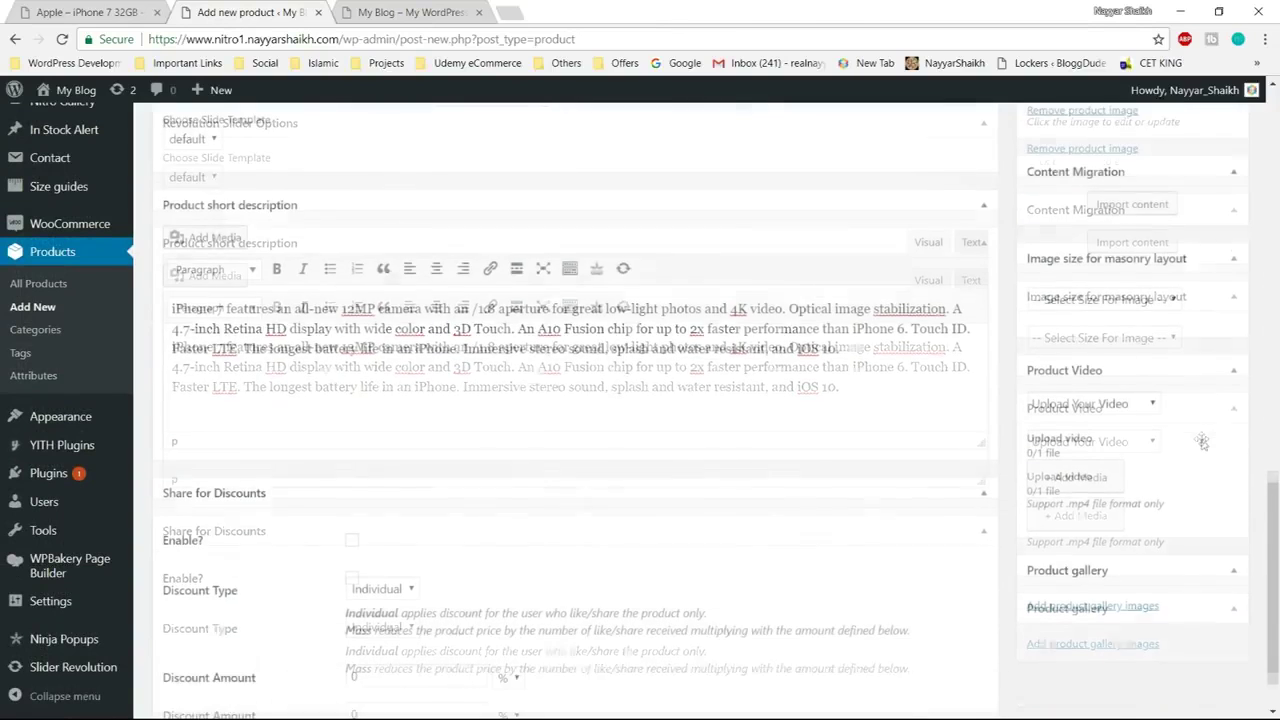
scroll(1204, 444, "down", 2)
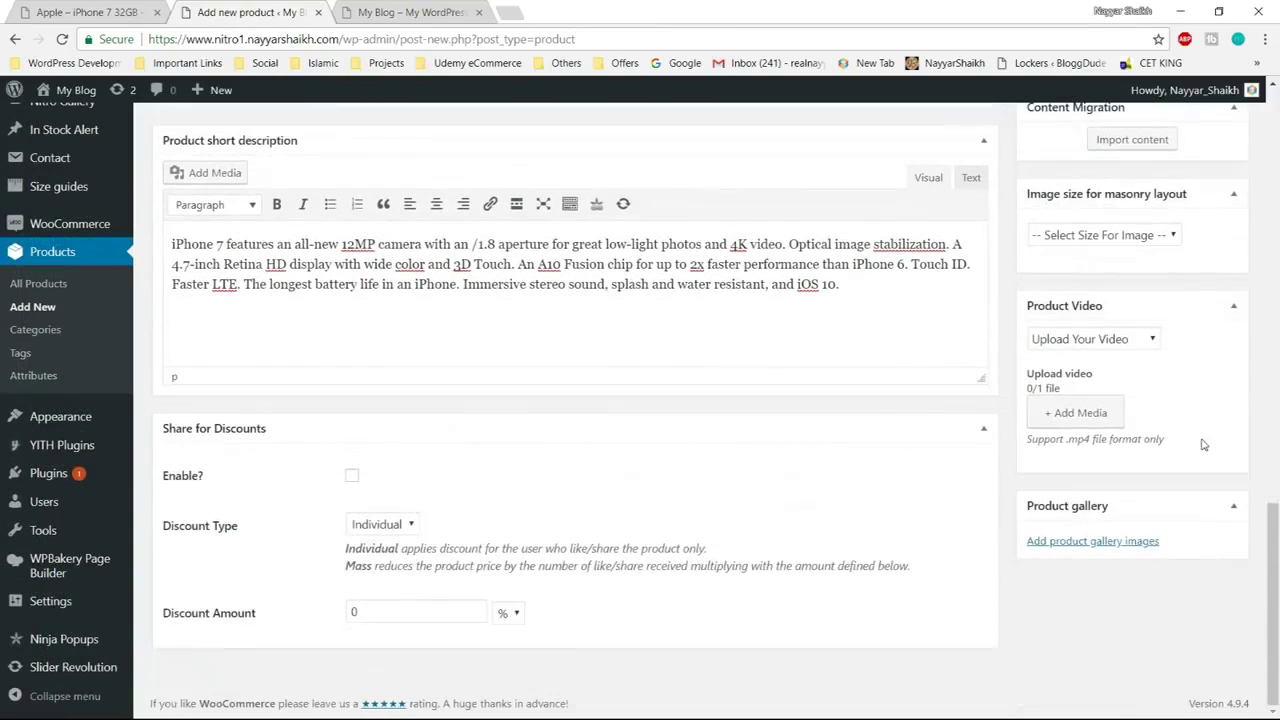
Add the Apple2 back-view phone photo to the product gallery
left_click(1088, 541)
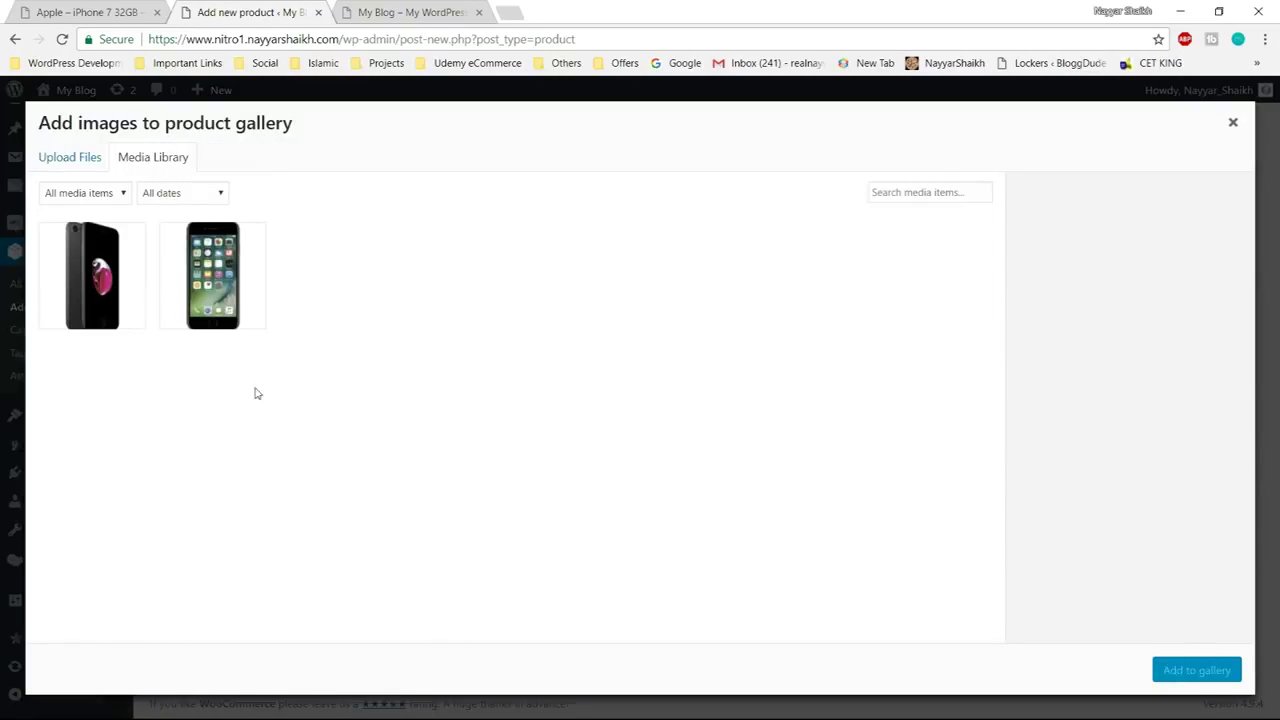
left_click(104, 296)
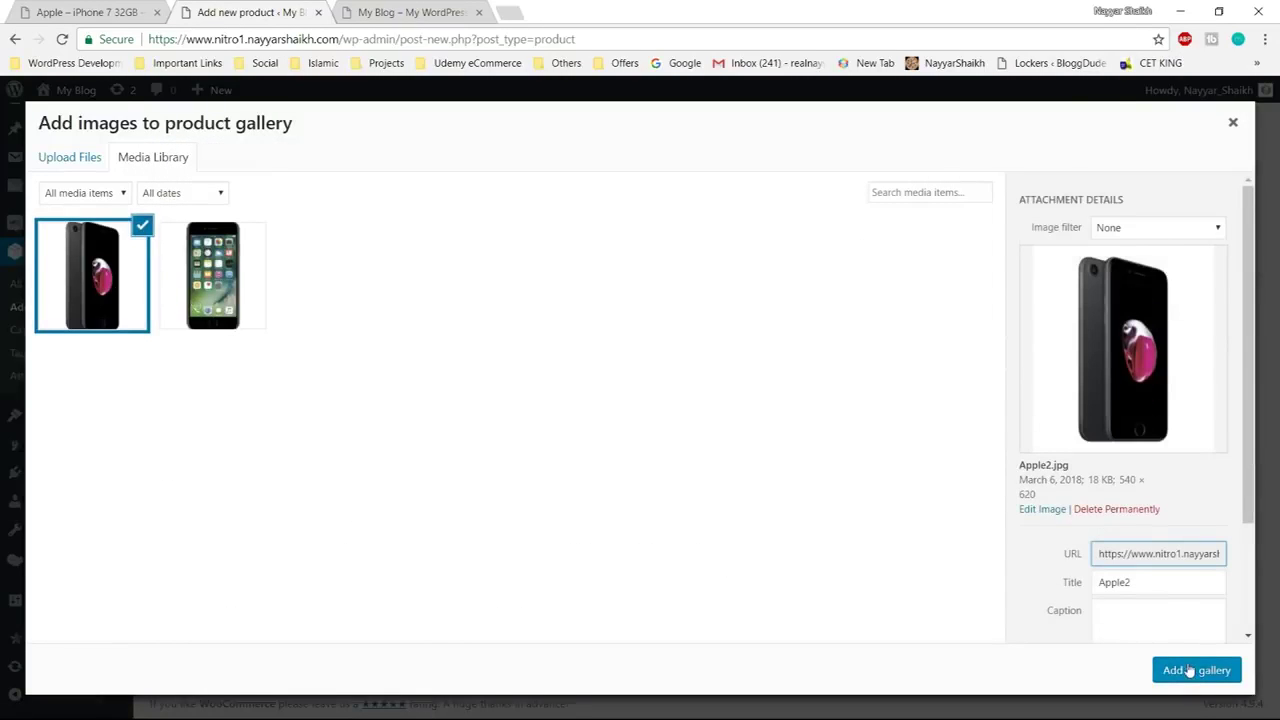
left_click(1190, 670)
scroll(1192, 660, "up", 10)
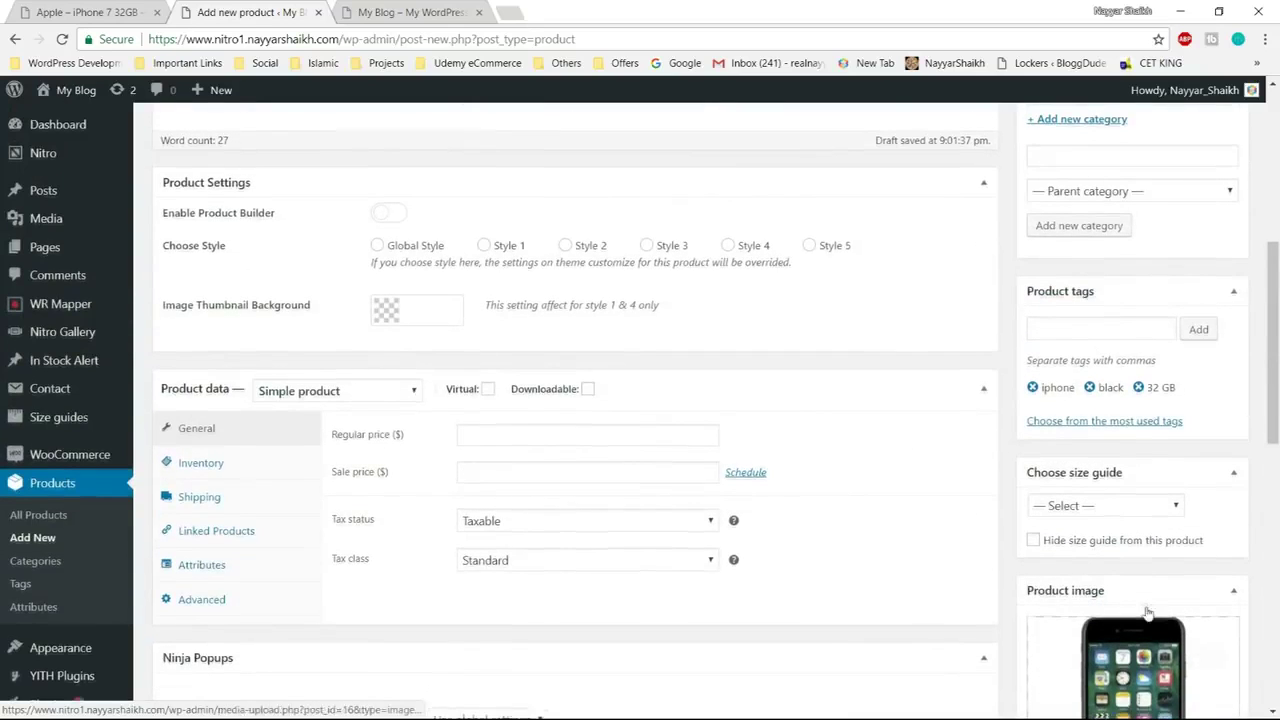
scroll(205, 273, "down", 2)
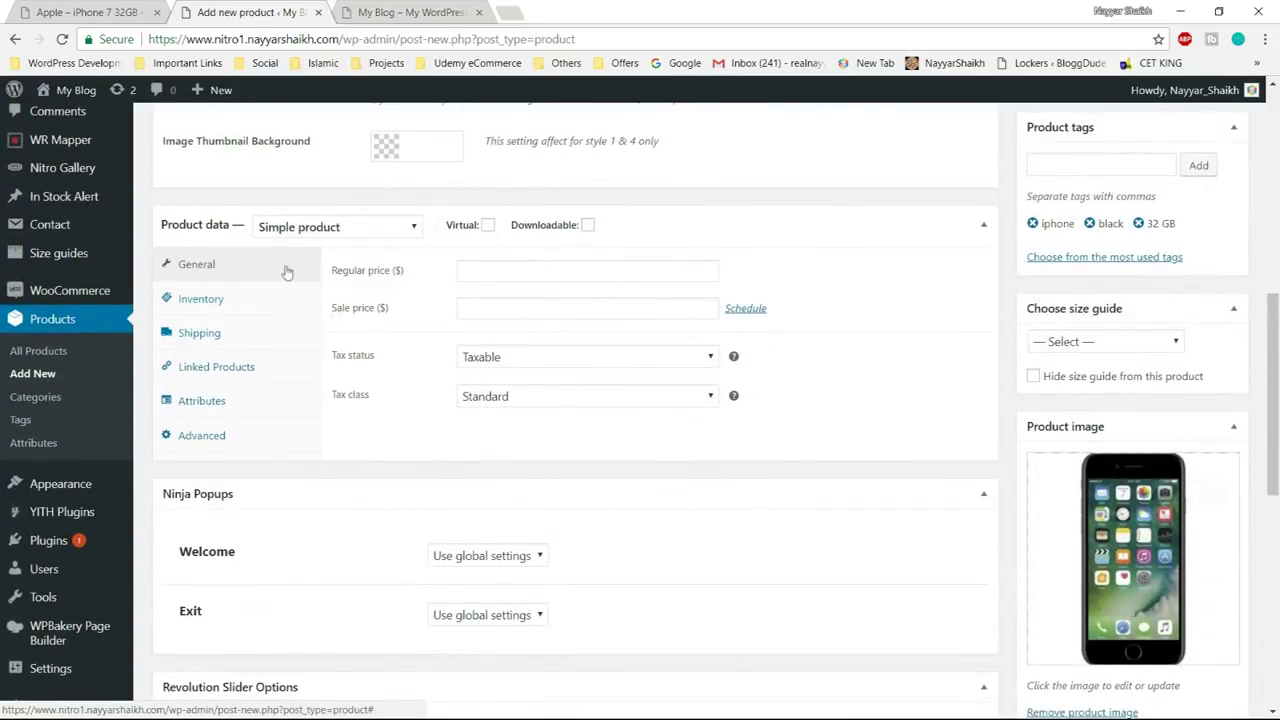
Keep it a Simple product and enter a regular price of 300
left_click(335, 228)
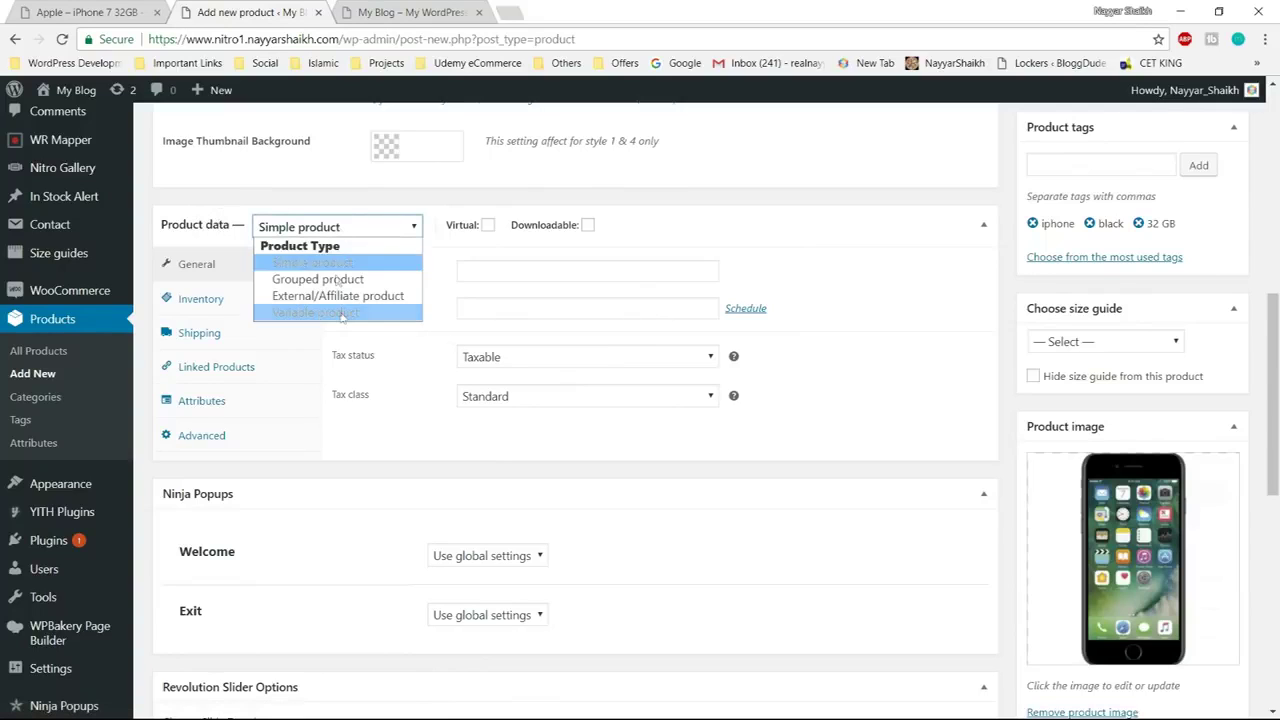
left_click(312, 262)
left_click(467, 270)
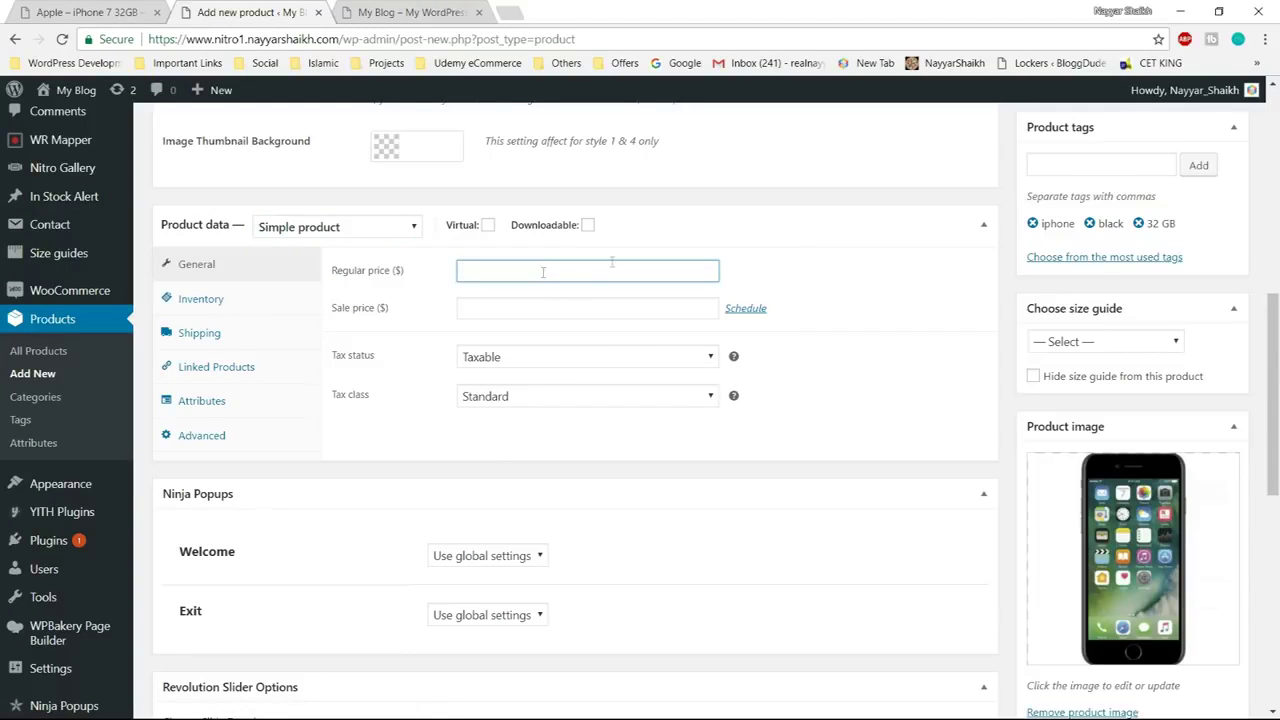
left_click(85, 14)
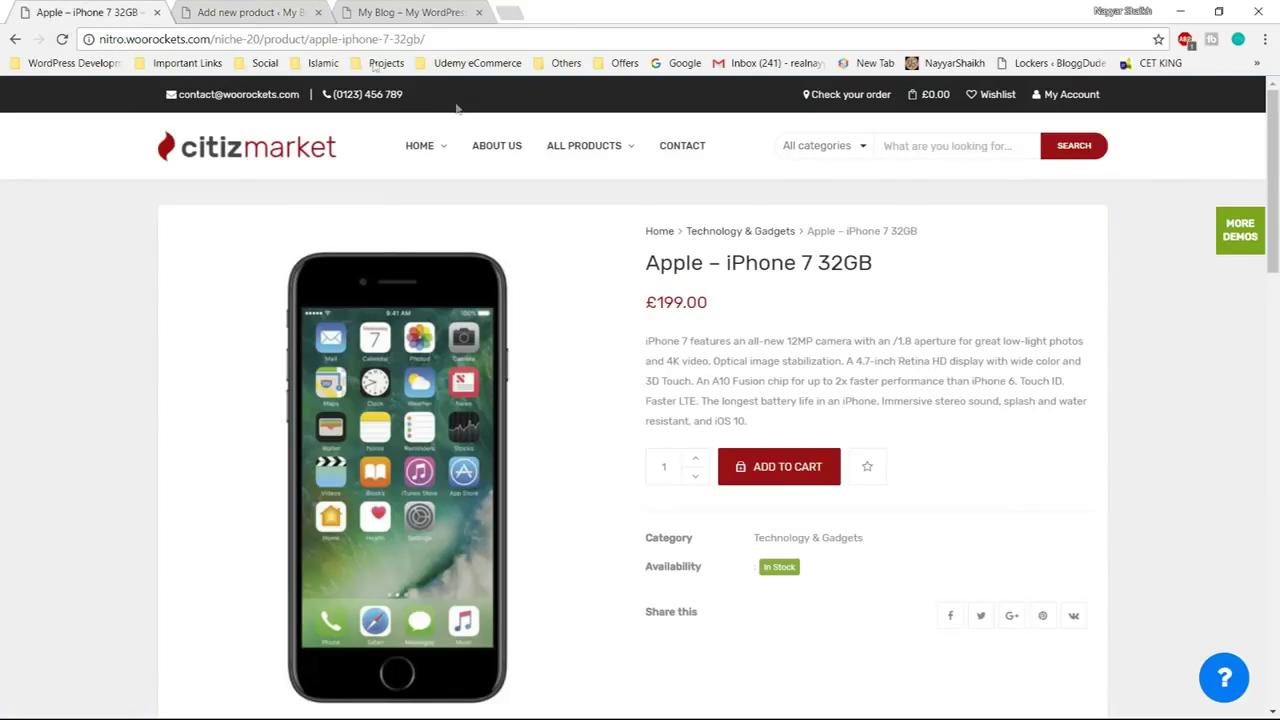
left_click_drag(663, 302, 681, 302)
key("ctrl+Tab")
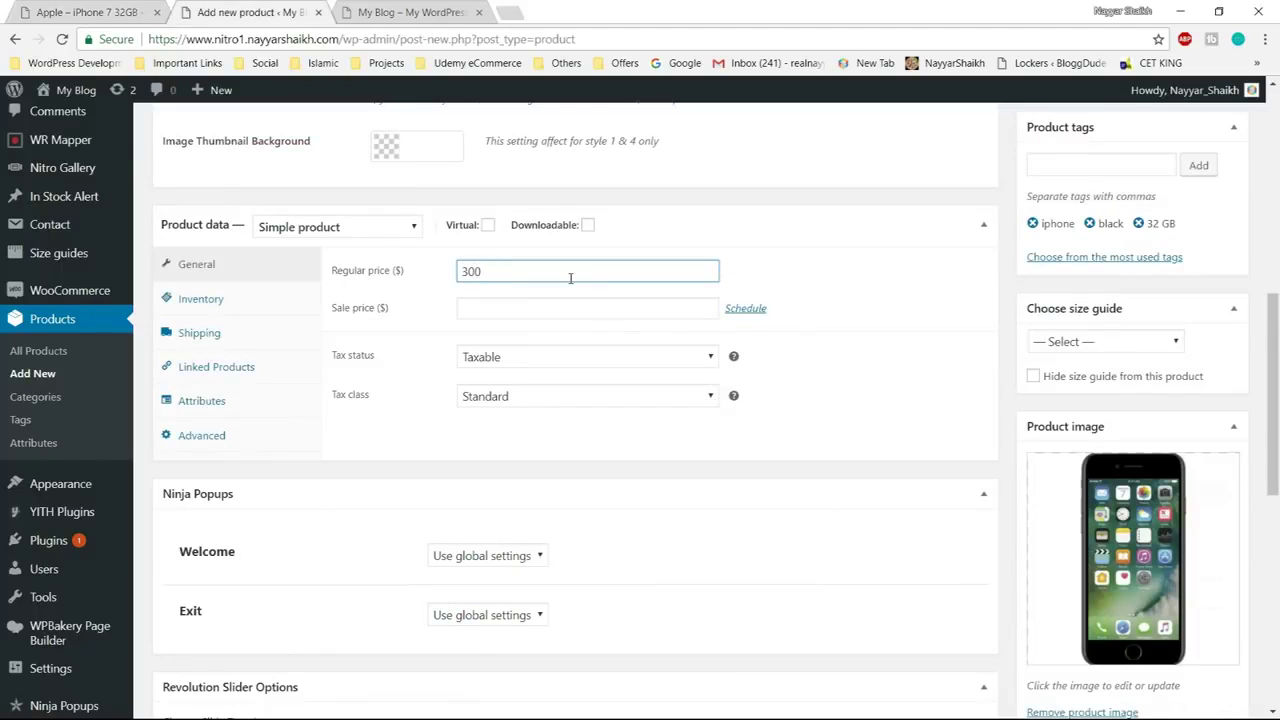
type("300")
left_click(568, 310)
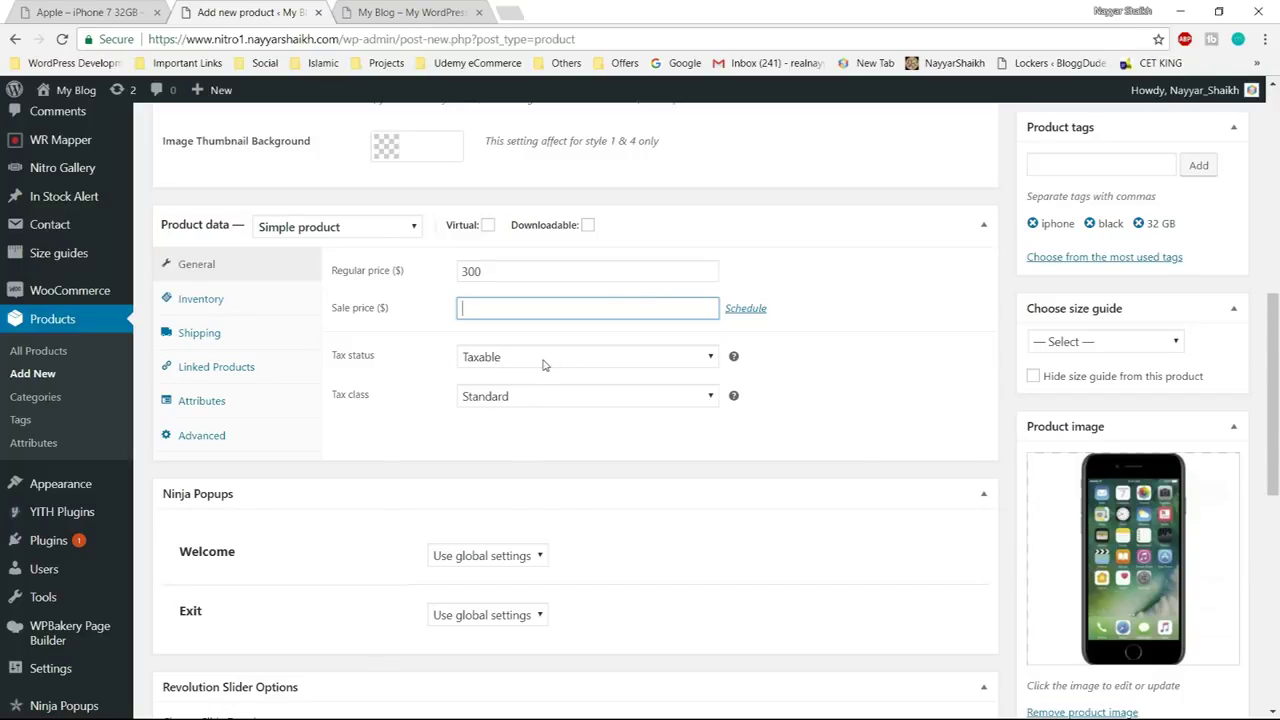
Set the tax class to GST with tax status Taxable
left_click(538, 398)
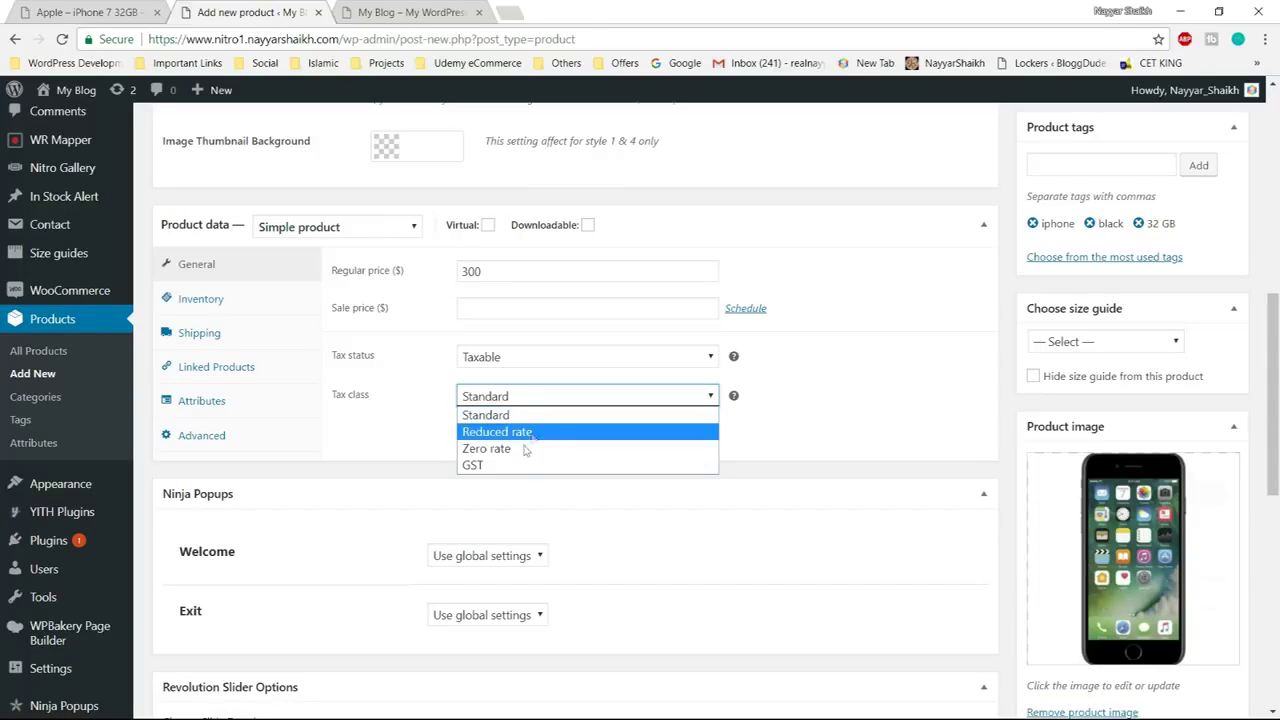
left_click(503, 470)
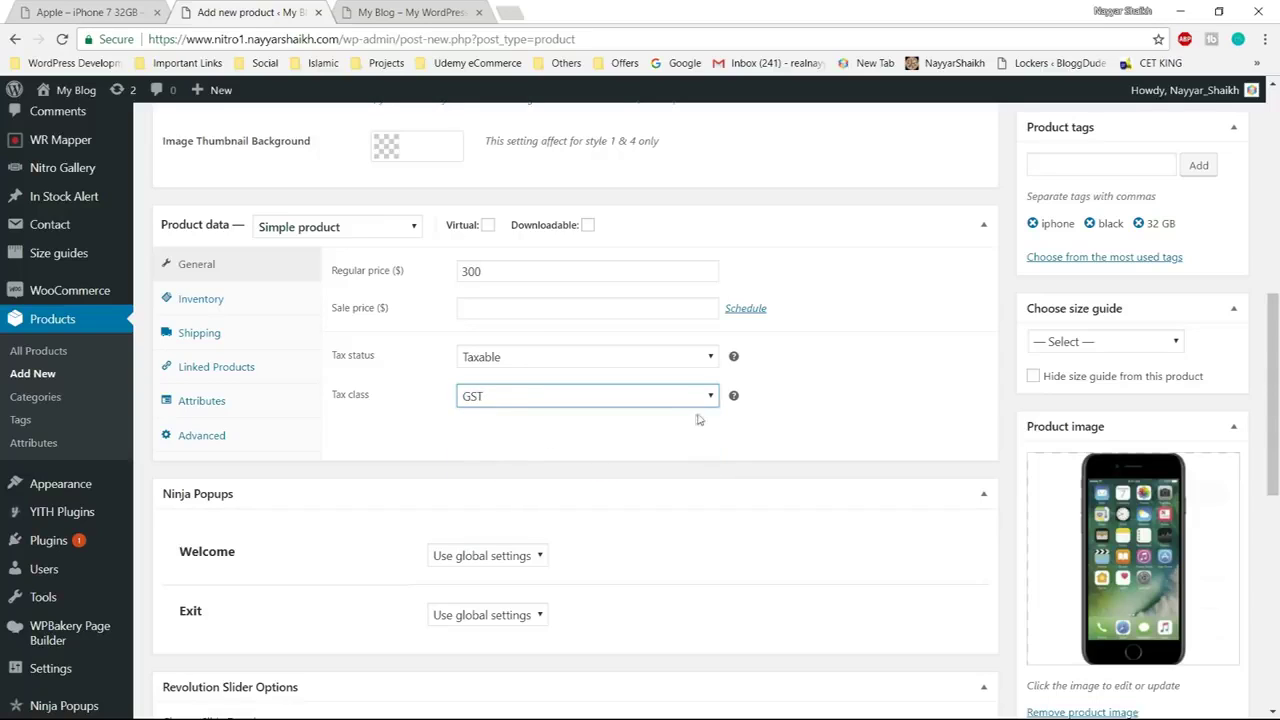
left_click(522, 398)
left_click(513, 465)
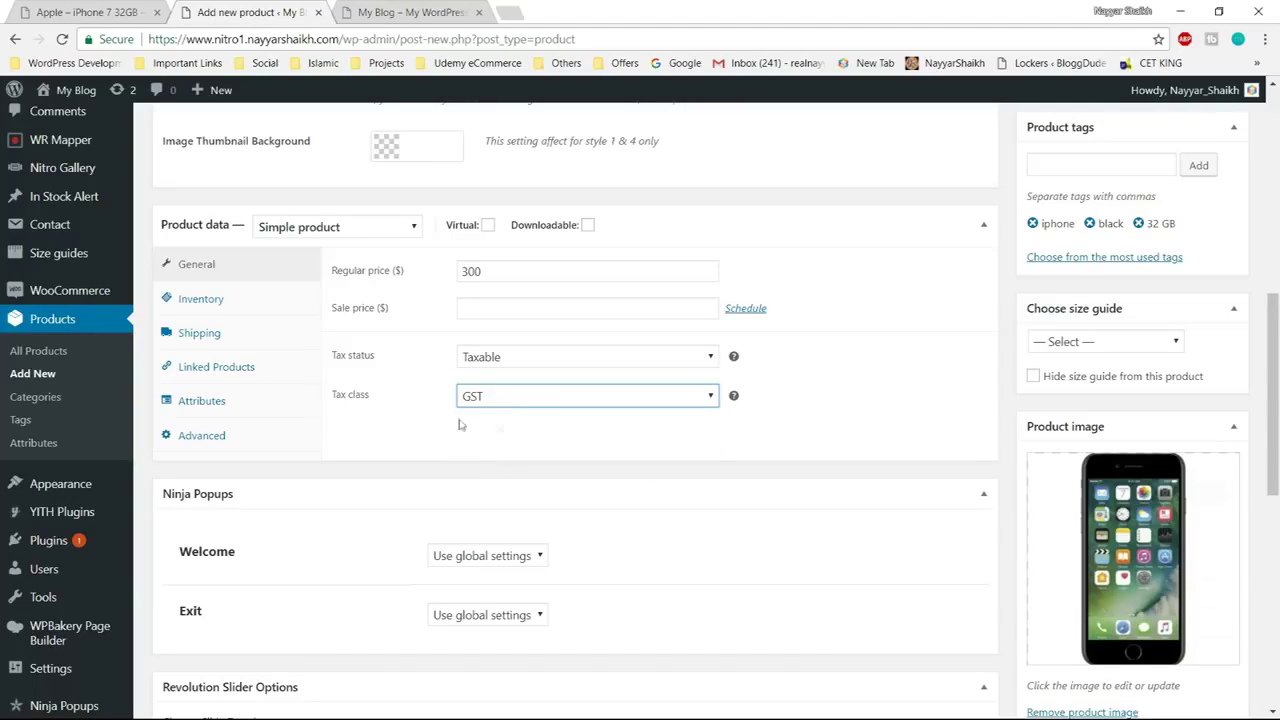
left_click(527, 358)
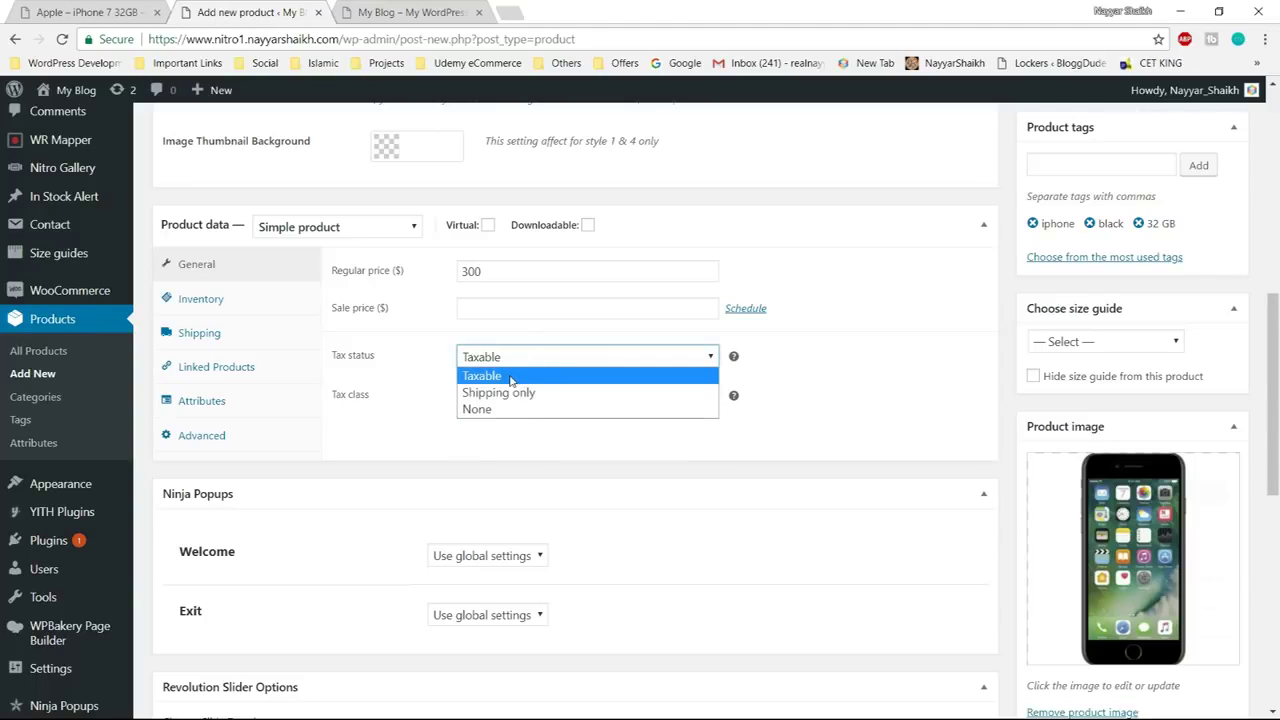
left_click(510, 378)
Leave the sale price blank and start on the SKU under Inventory
left_click(472, 308)
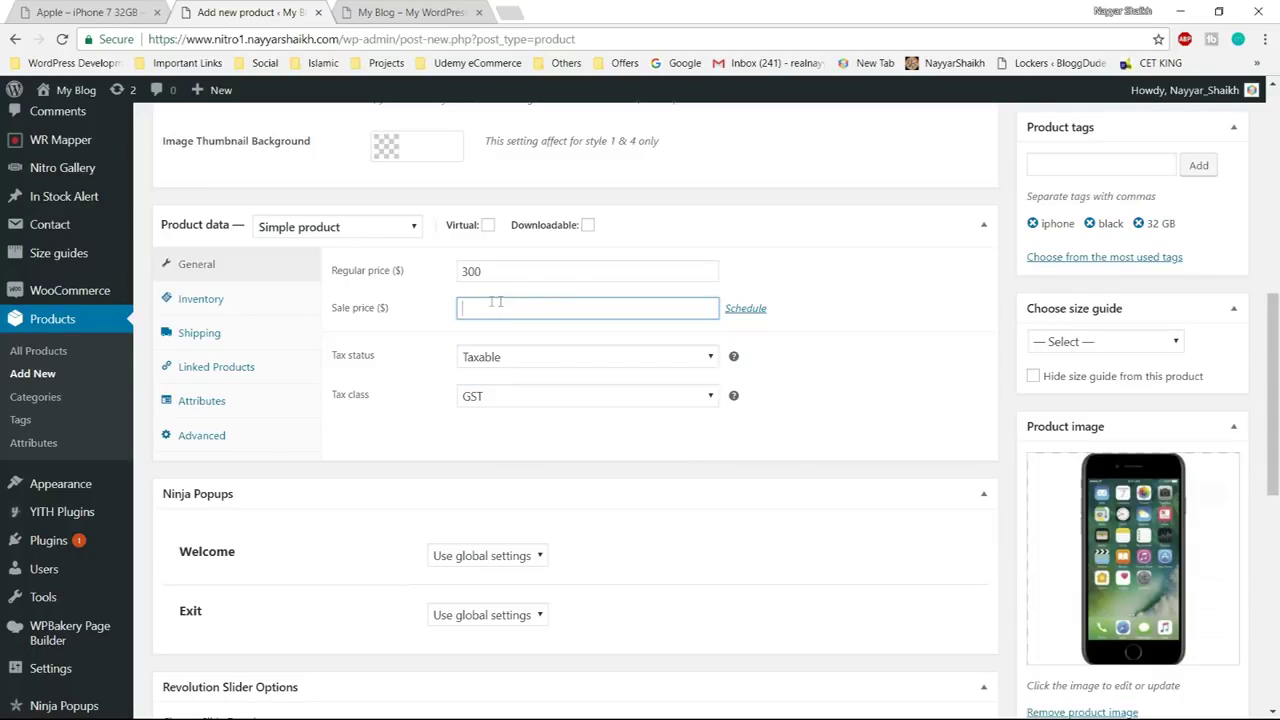
type("70")
key("BackSpace")
key("BackSpace")
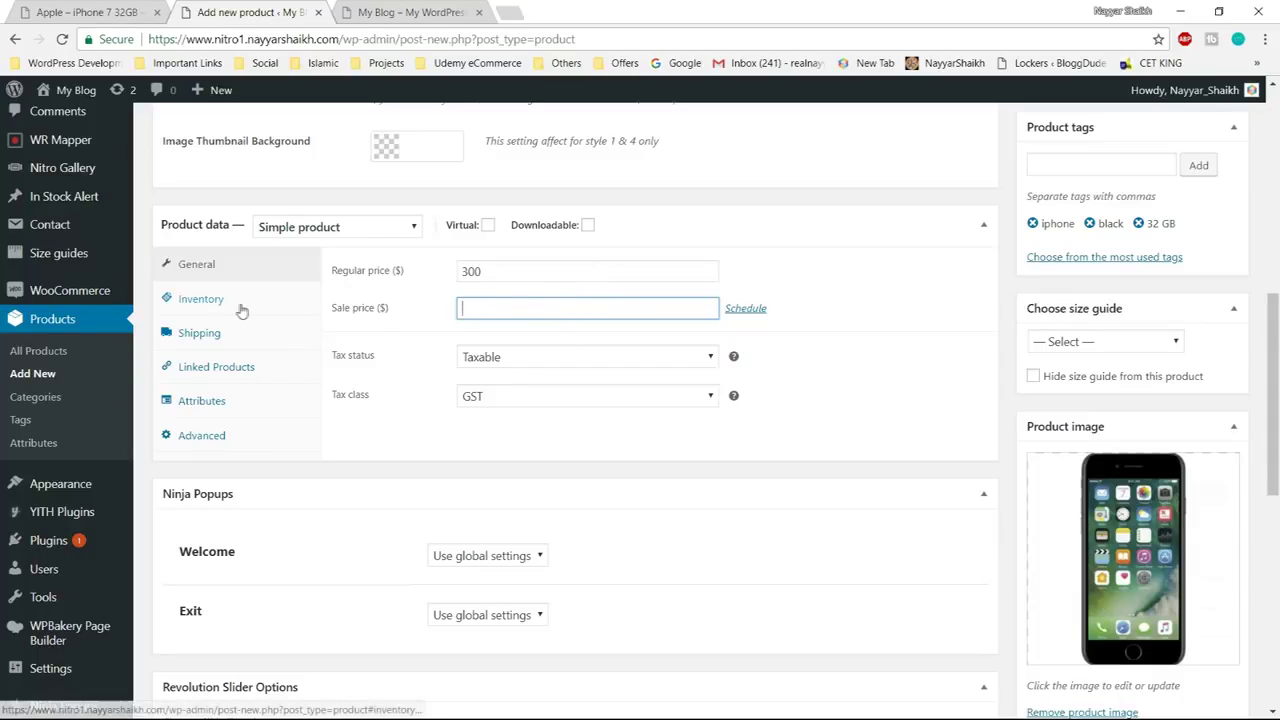
left_click(240, 311)
left_click(490, 270)
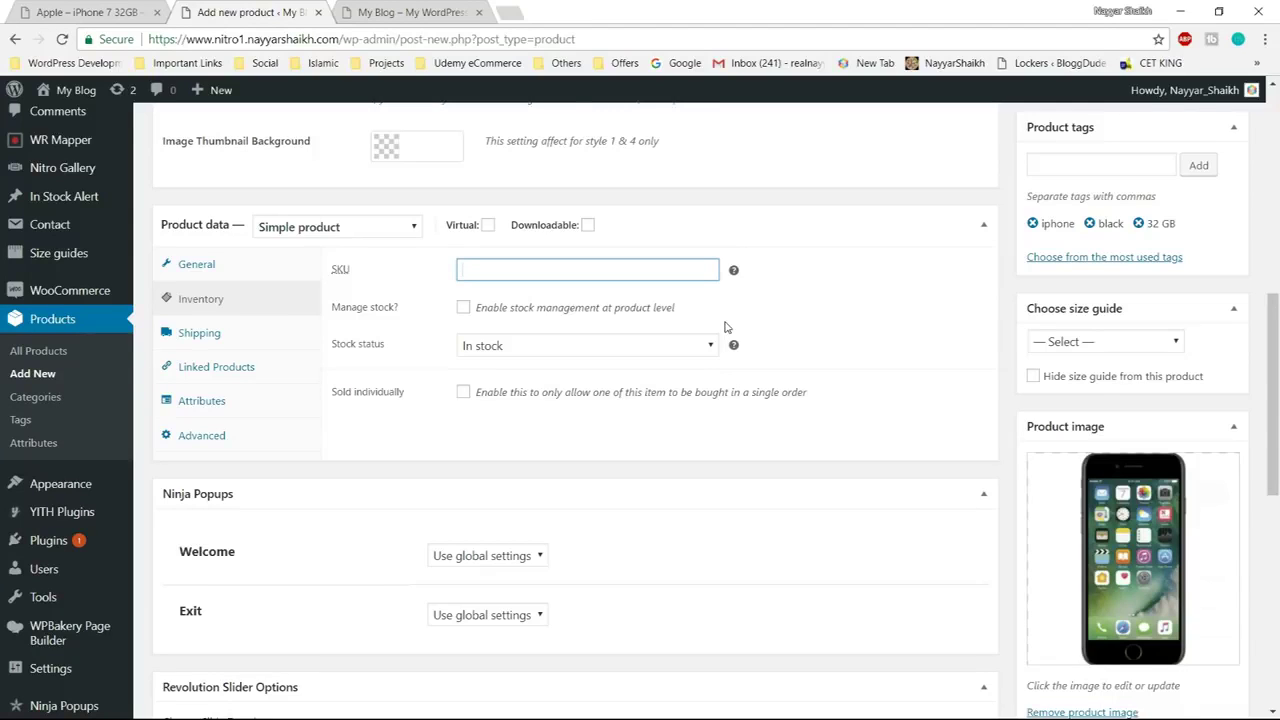
Set the iPhone's SKU to A-i732B and enable product-level stock management
type("A-i732")
left_click_drag(460, 270, 467, 270)
left_click_drag(474, 270, 480, 270)
left_click(514, 272)
left_click_drag(498, 270, 472, 268)
left_click(512, 271)
type("B")
double_click(512, 271)
left_click(528, 274)
left_click(465, 310)
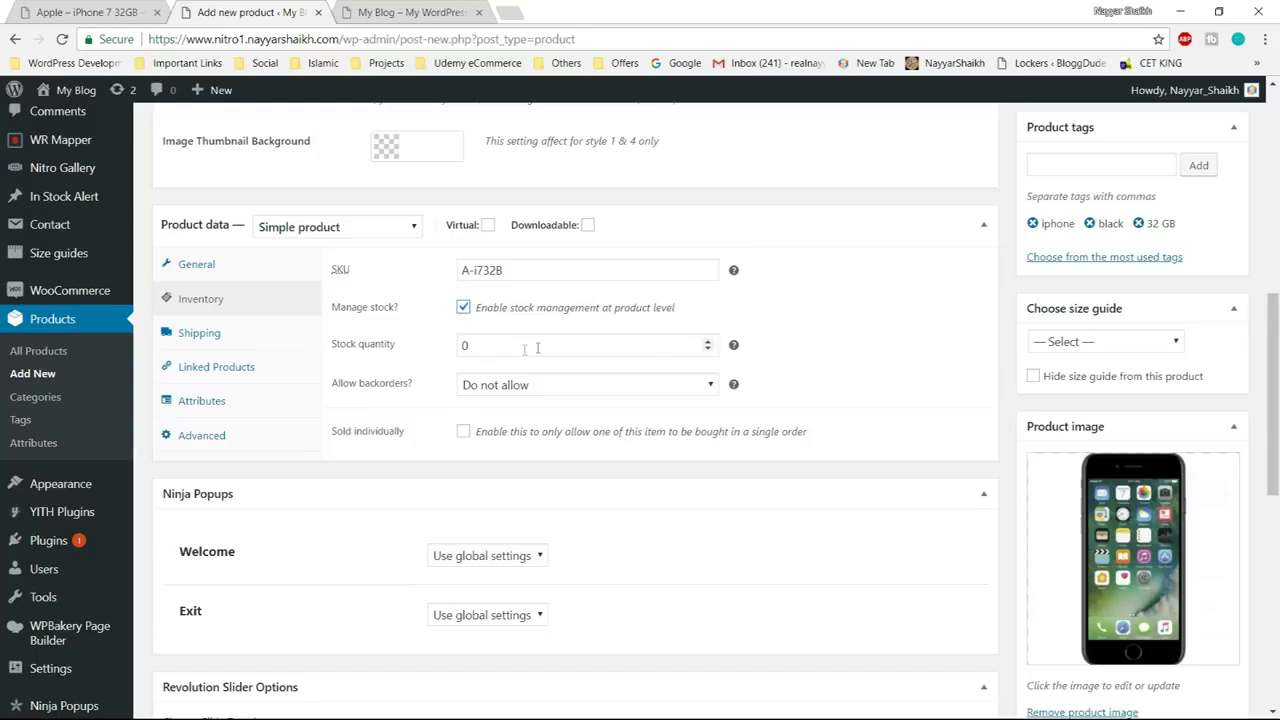
left_click_drag(486, 346, 448, 350)
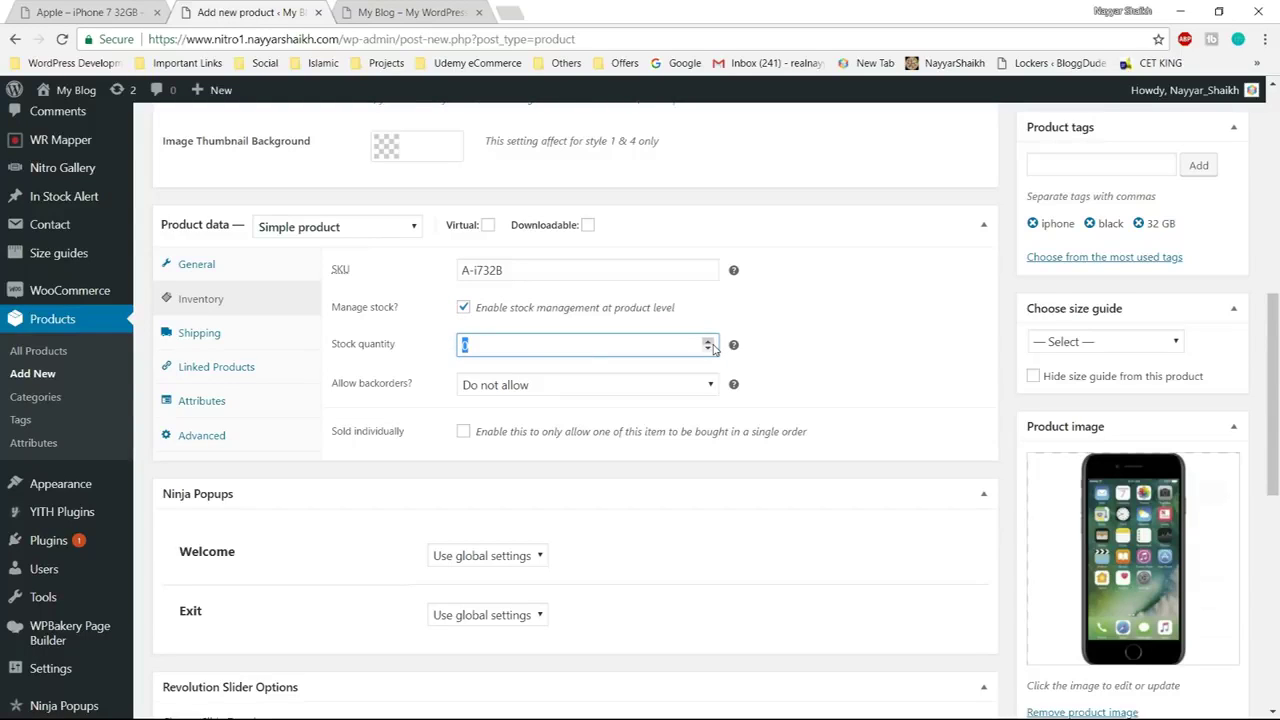
Set stock quantity to 50 and backorders to 'Allow, but notify customer'
type("50")
left_click(820, 332)
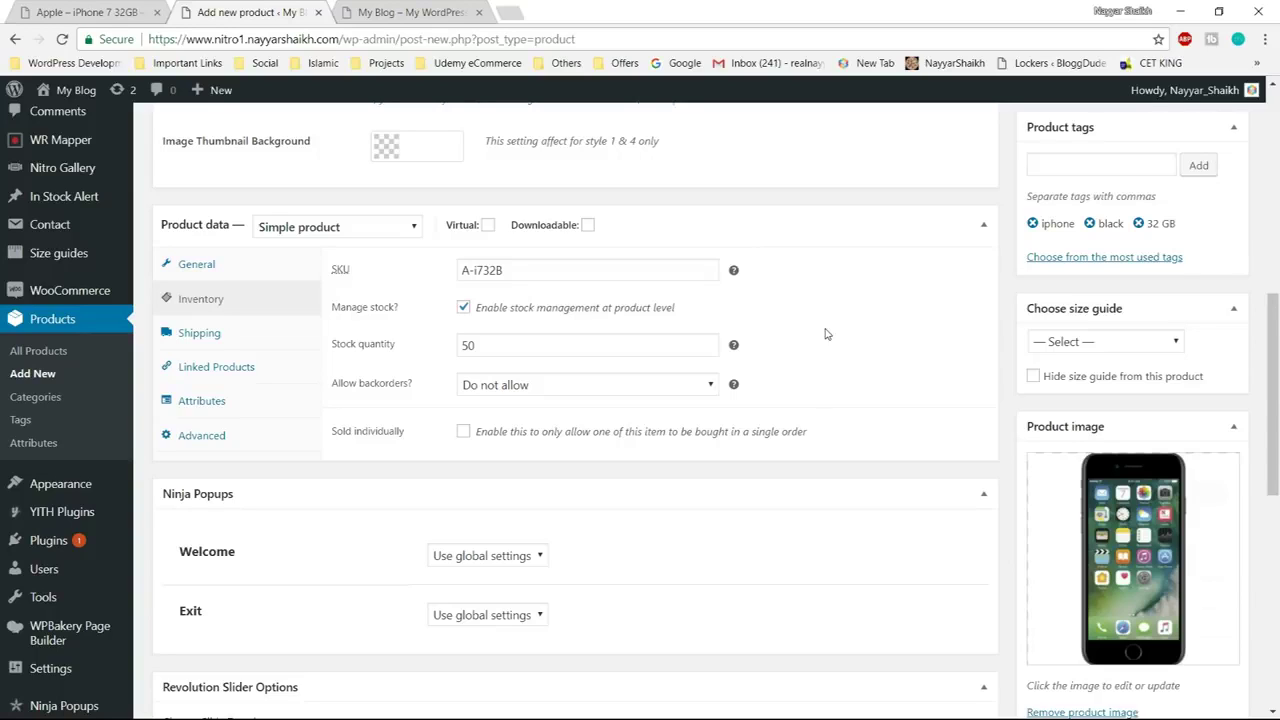
left_click(590, 393)
left_click(590, 393)
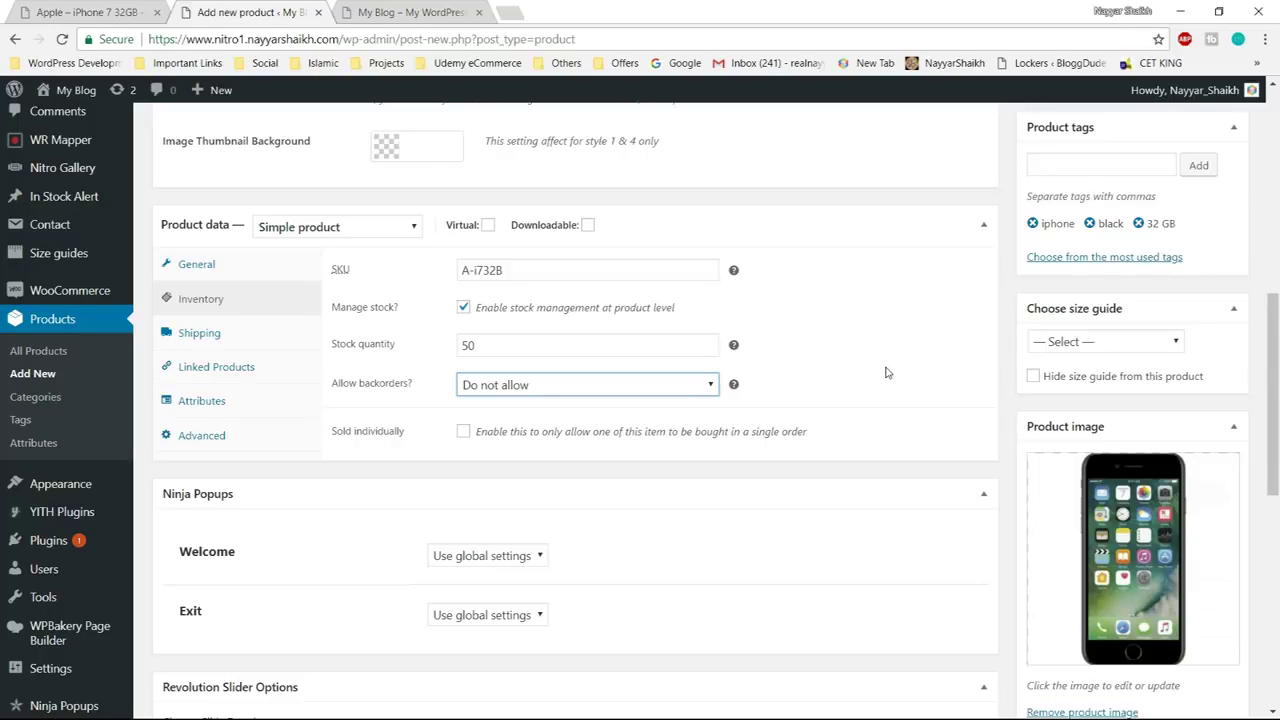
left_click(600, 385)
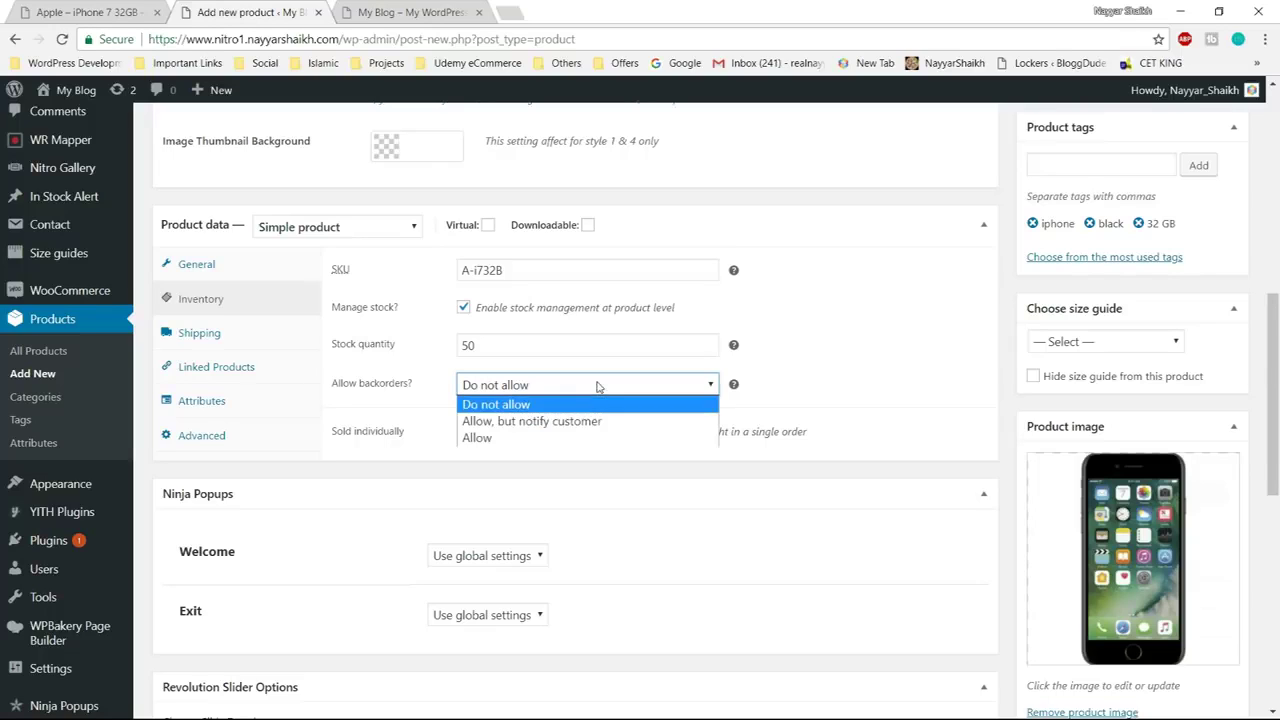
left_click(558, 440)
left_click(571, 385)
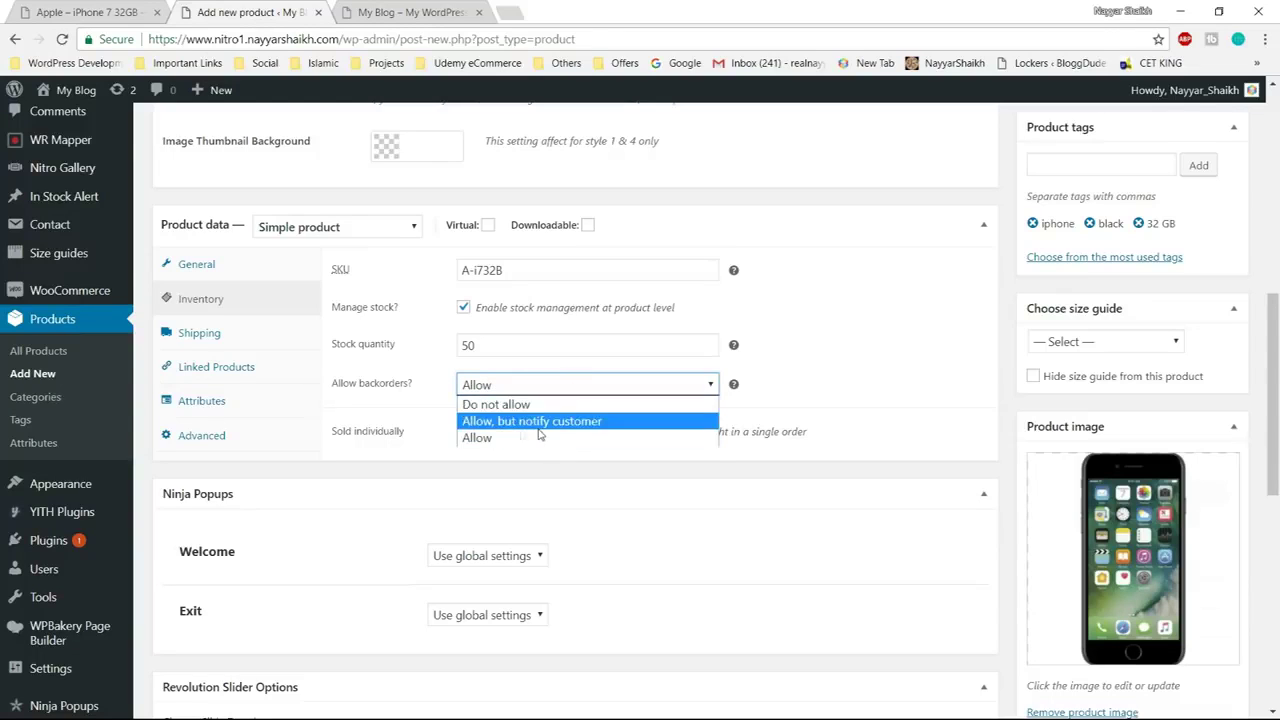
left_click(517, 425)
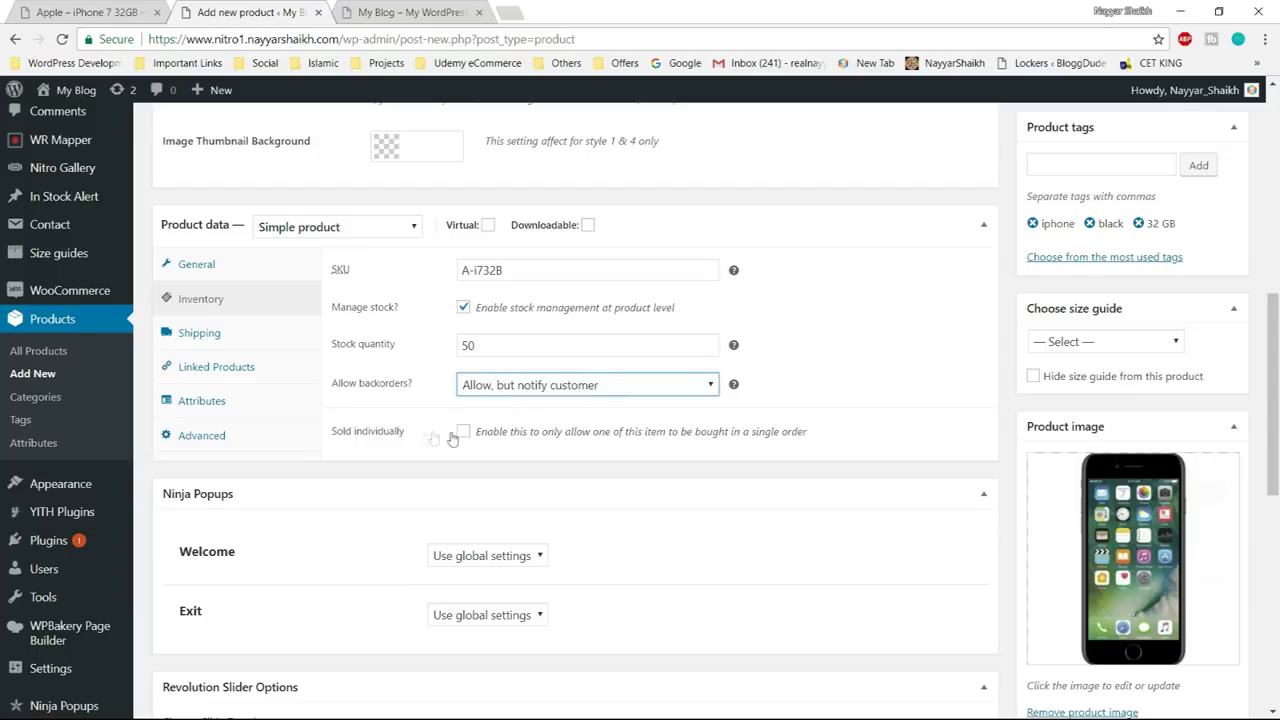
left_click(185, 335)
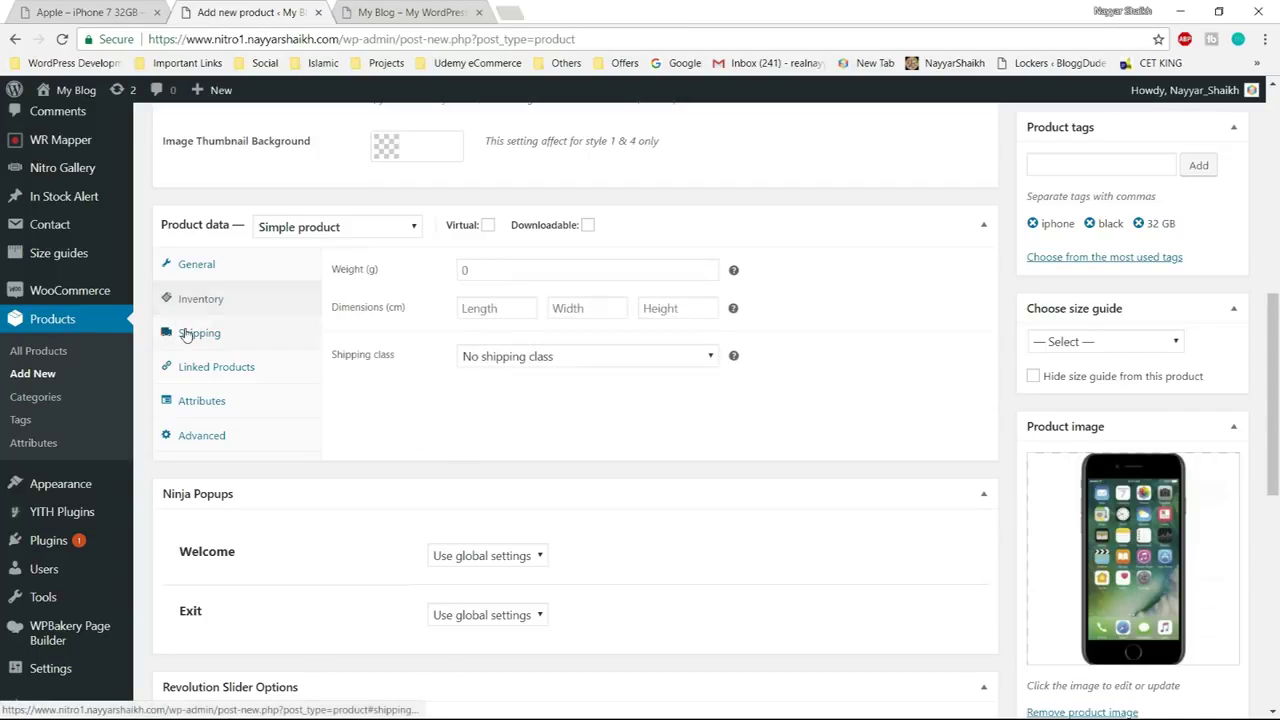
Enter weight 120 and dimensions 8 × 4 × 8 on the Shipping tab
left_click(545, 272)
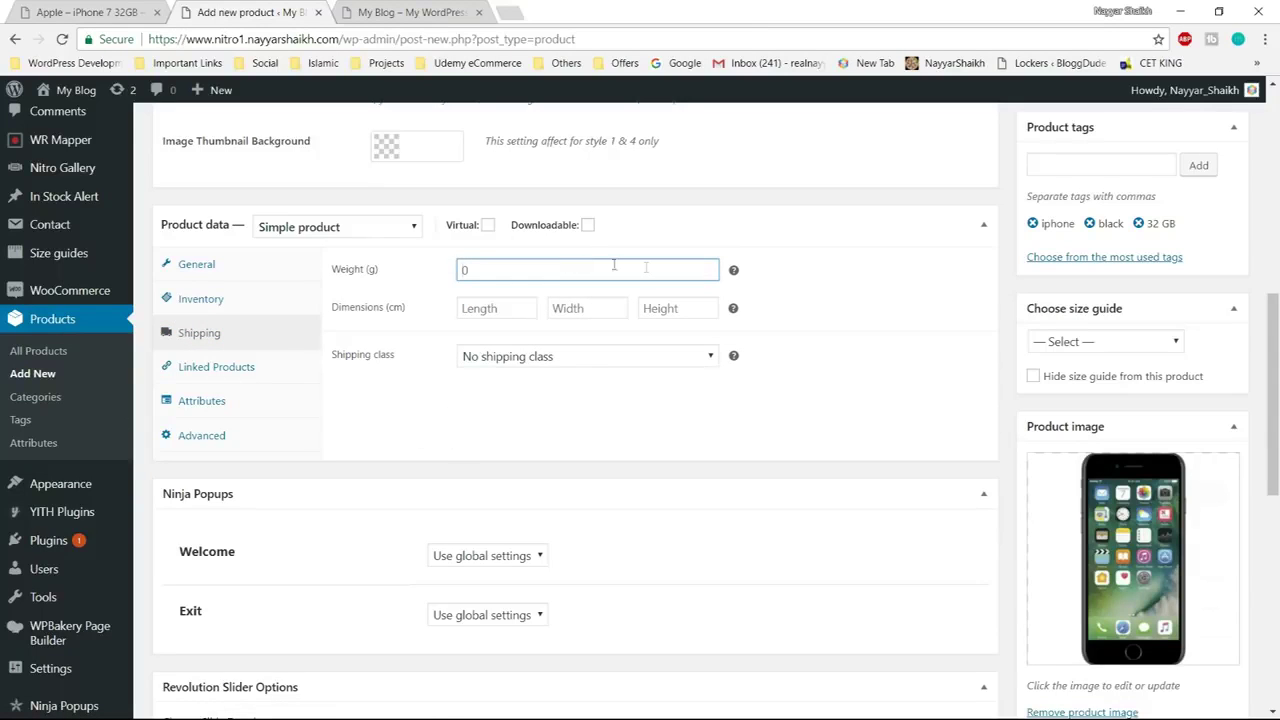
type("120")
left_click(488, 312)
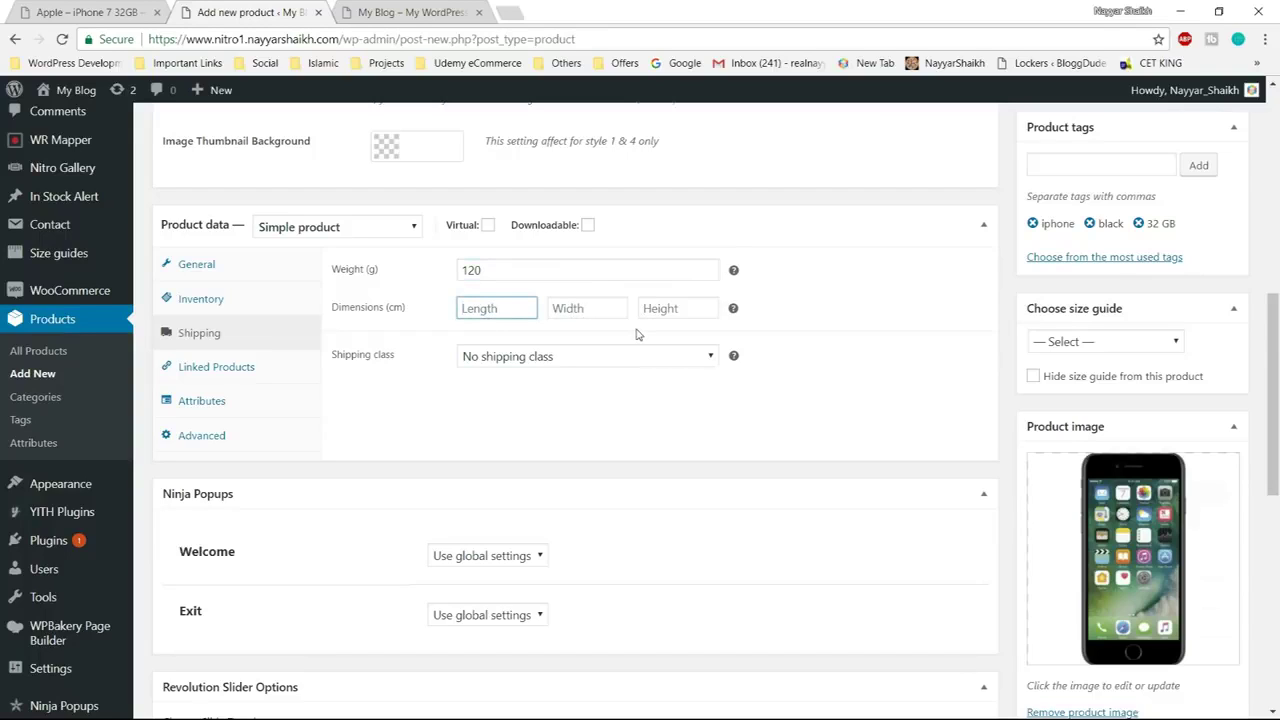
type("8")
key("Tab")
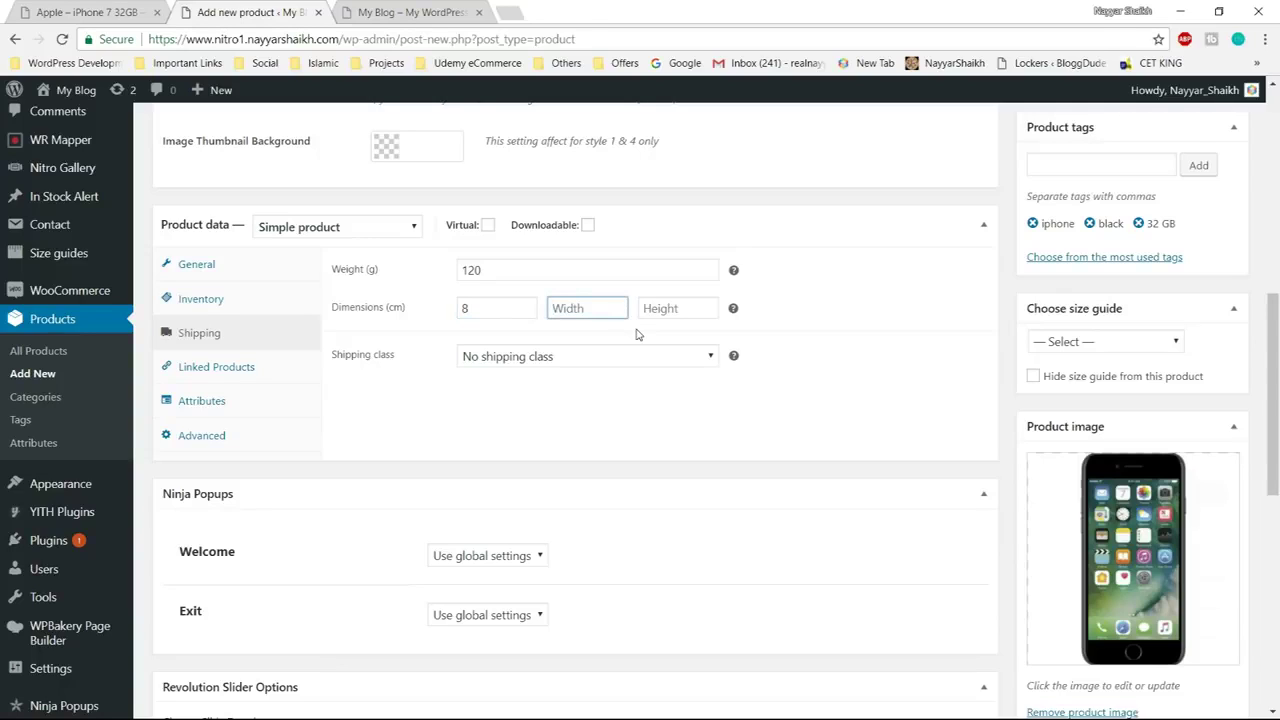
type("4")
key("Tab")
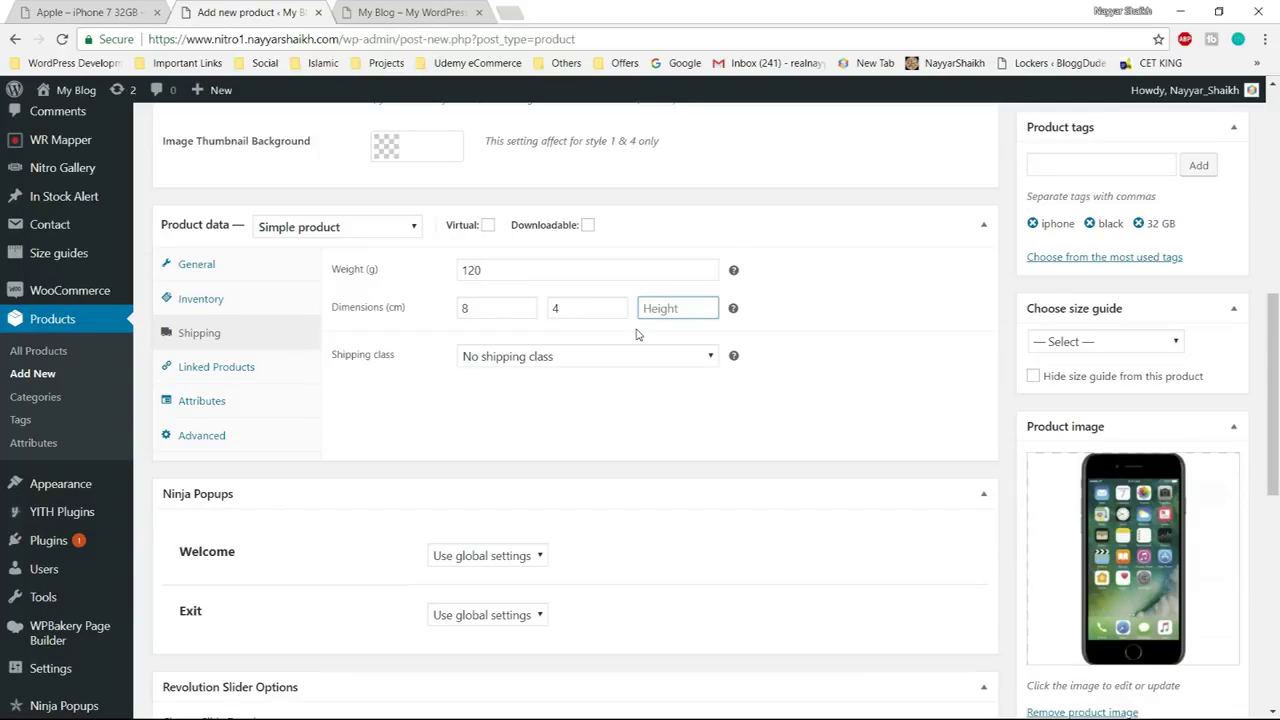
type("8")
left_click(770, 354)
Leave the shipping class as 'No shipping class' instead of Bulky Products
left_click(558, 357)
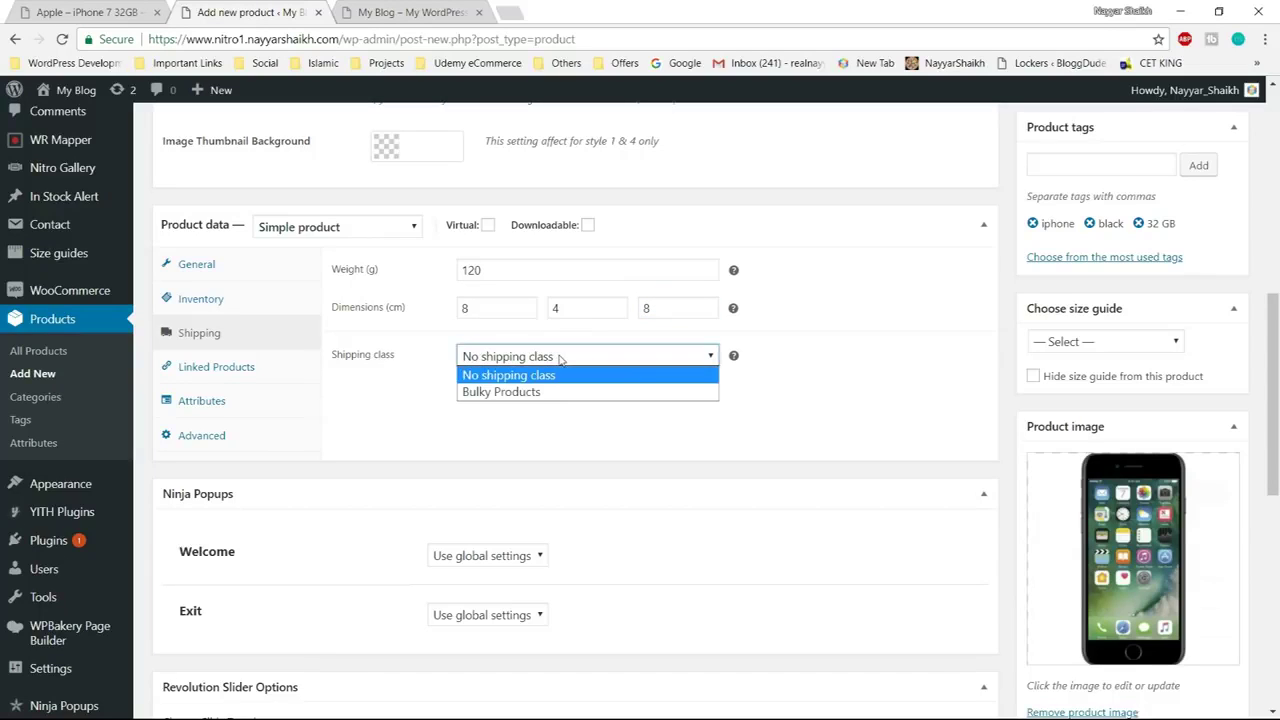
left_click(566, 375)
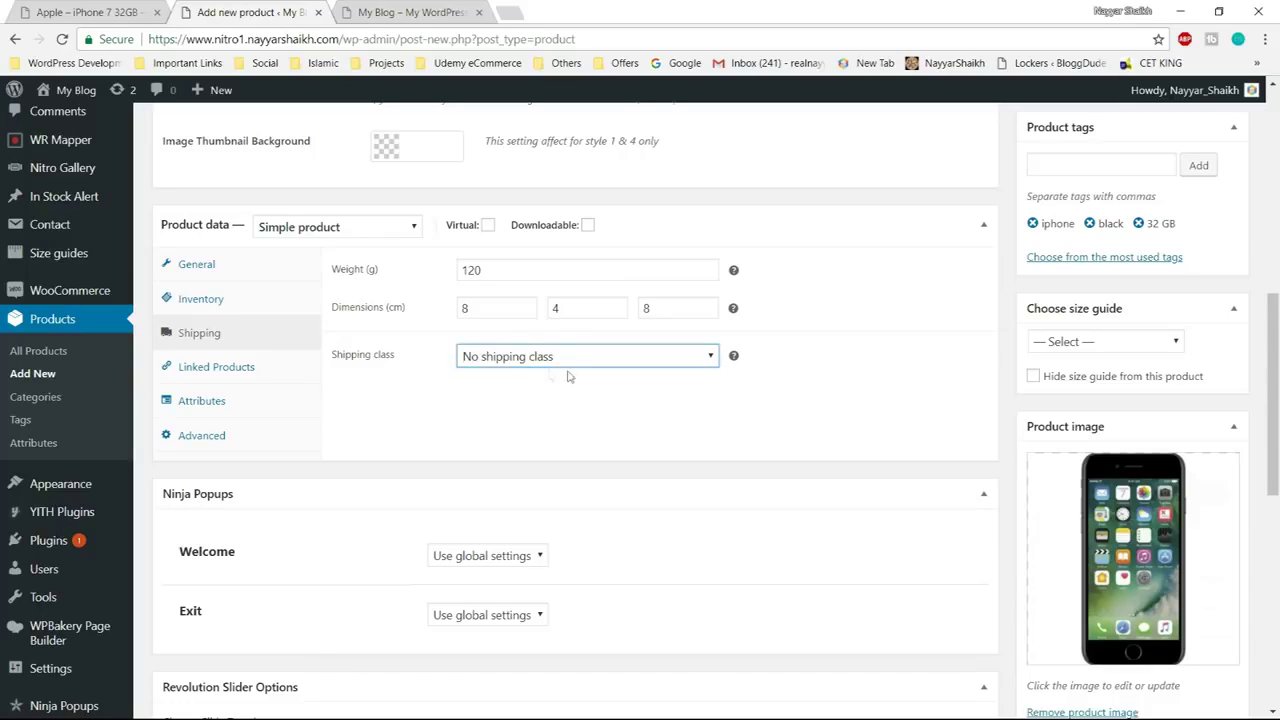
left_click(622, 360)
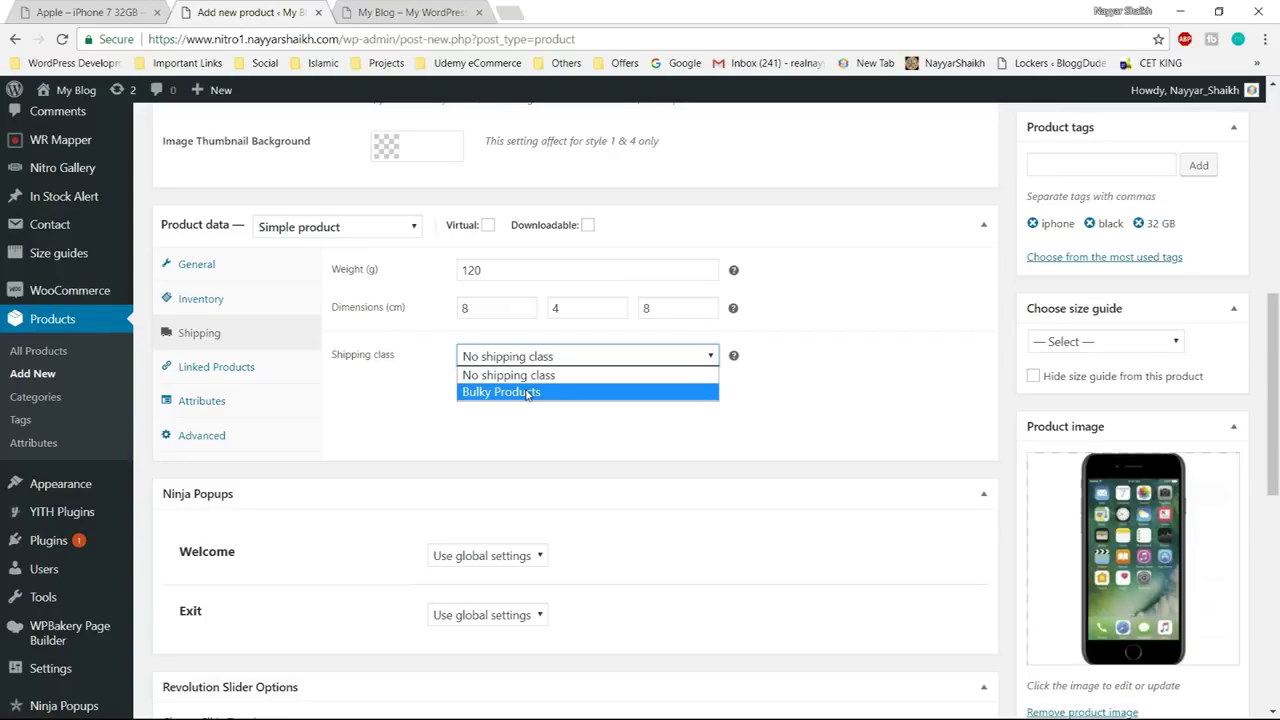
left_click(556, 393)
left_click(549, 360)
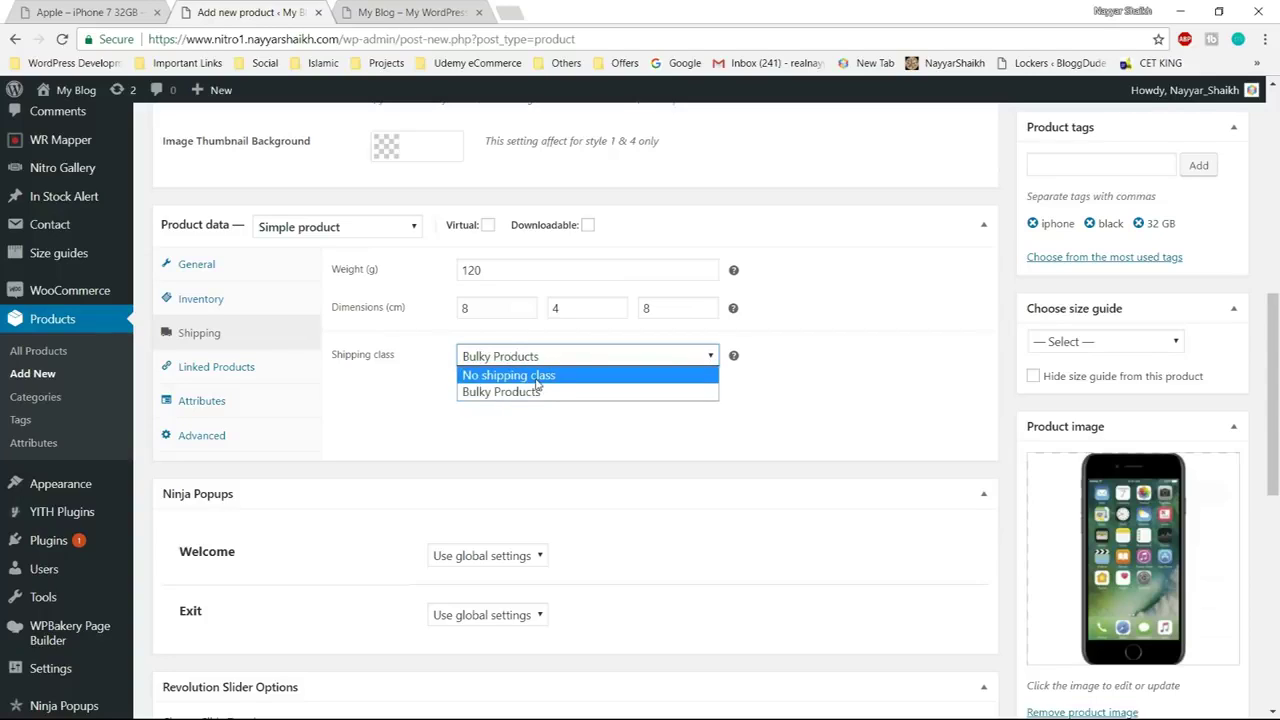
left_click(540, 377)
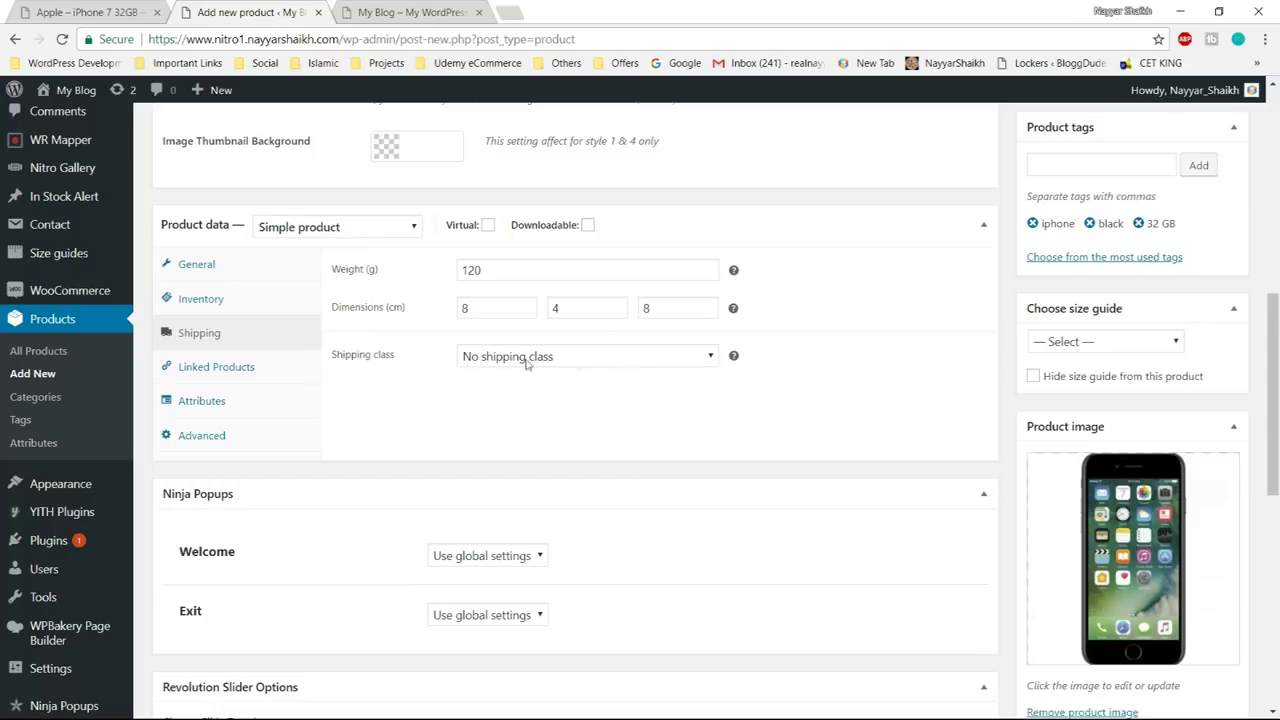
left_click(270, 367)
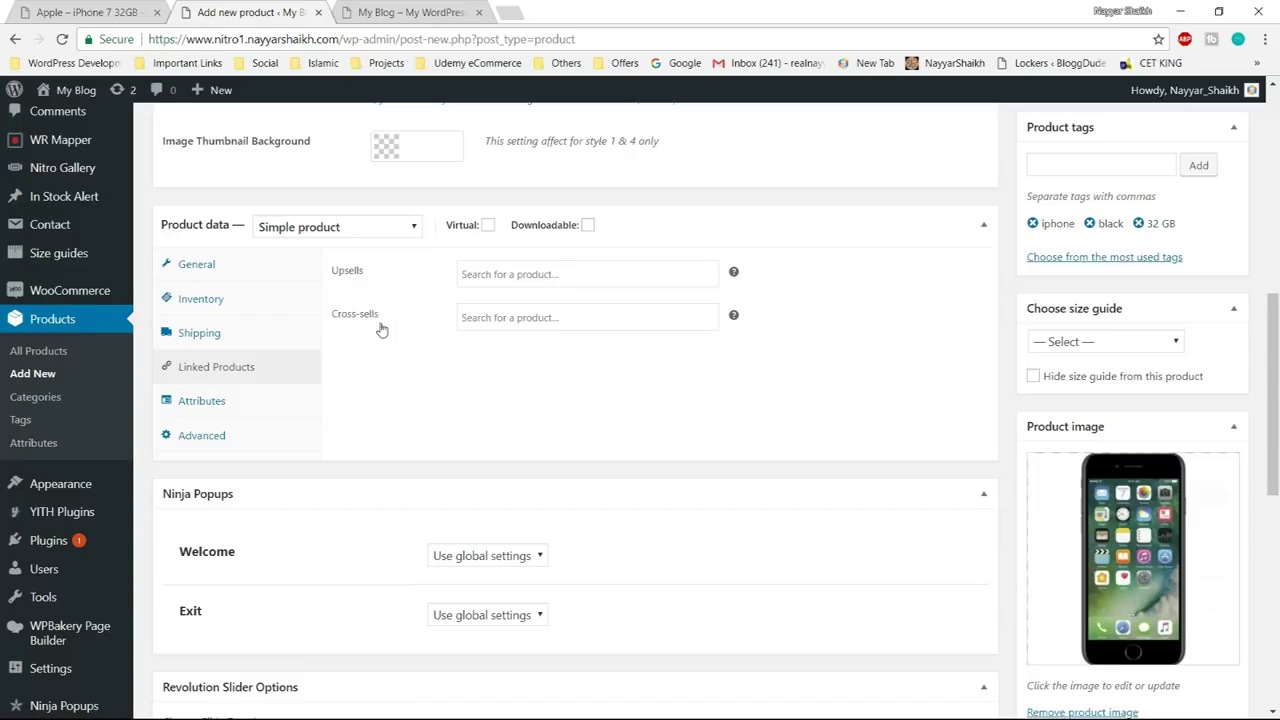
Review the Attributes and Advanced settings, then publish iPhone 7 - 32GB - Black
left_click(226, 405)
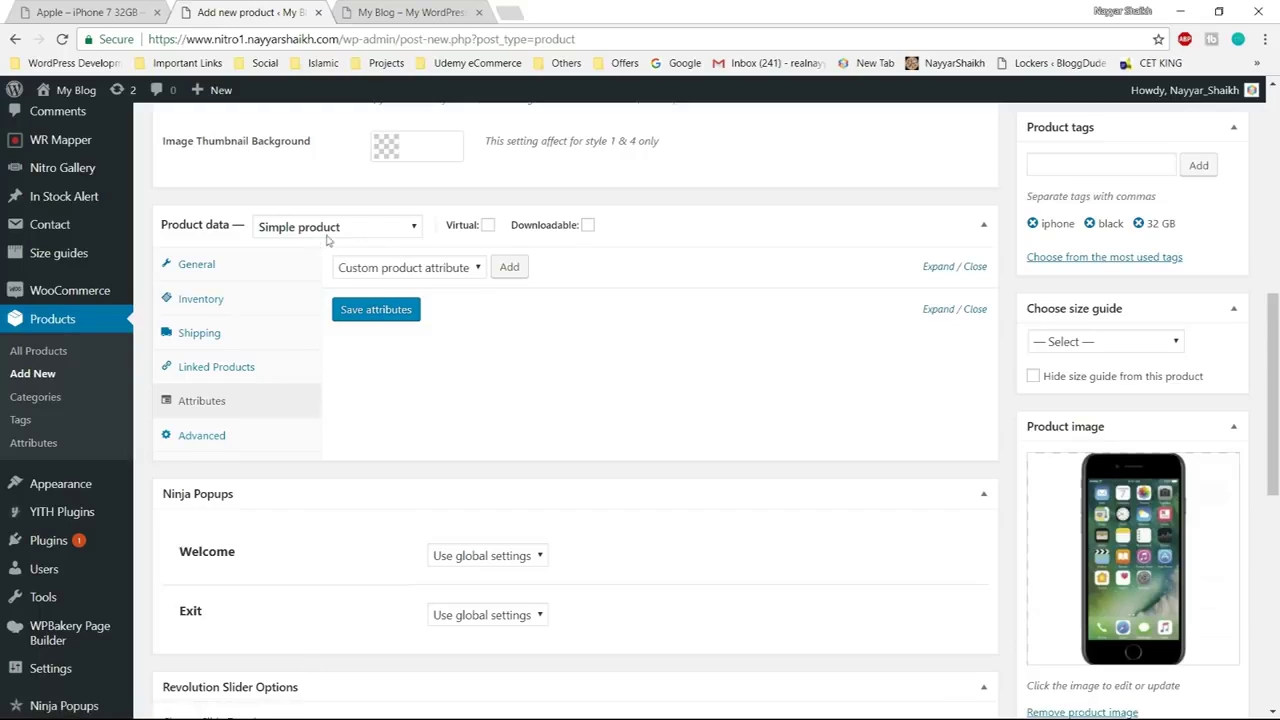
left_click(206, 437)
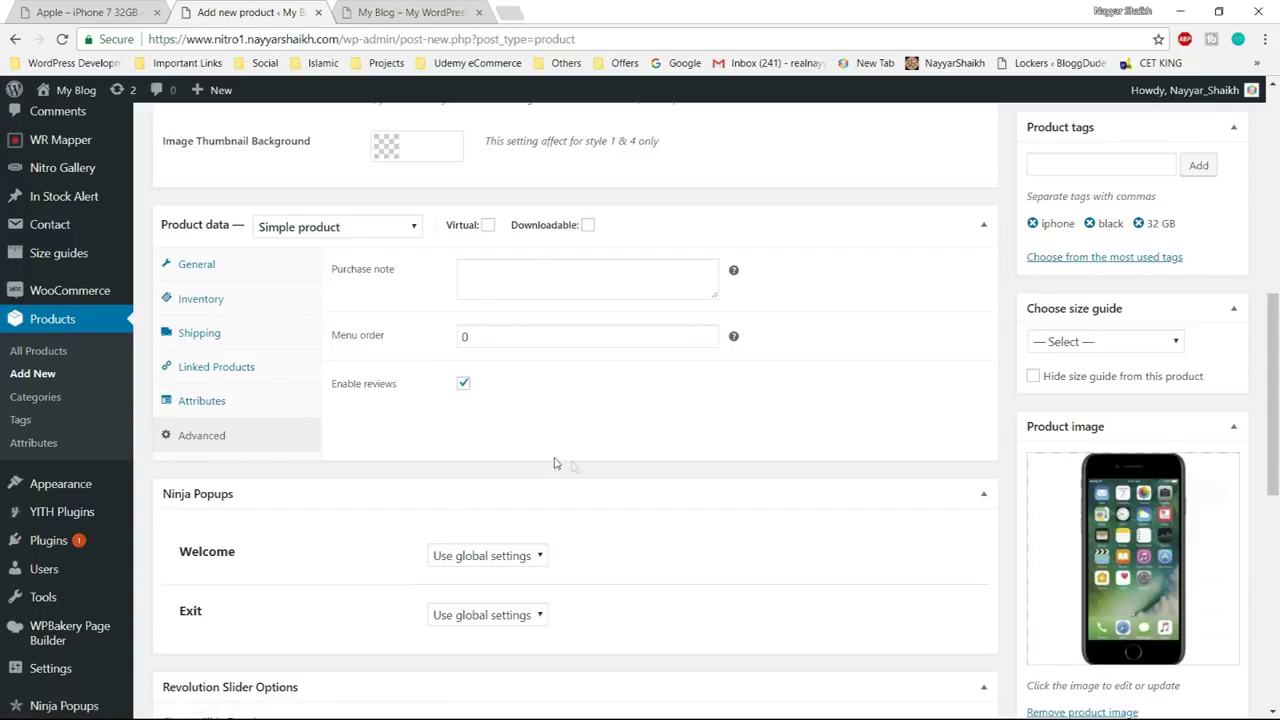
scroll(574, 468, "down", 8)
scroll(607, 538, "up", 15)
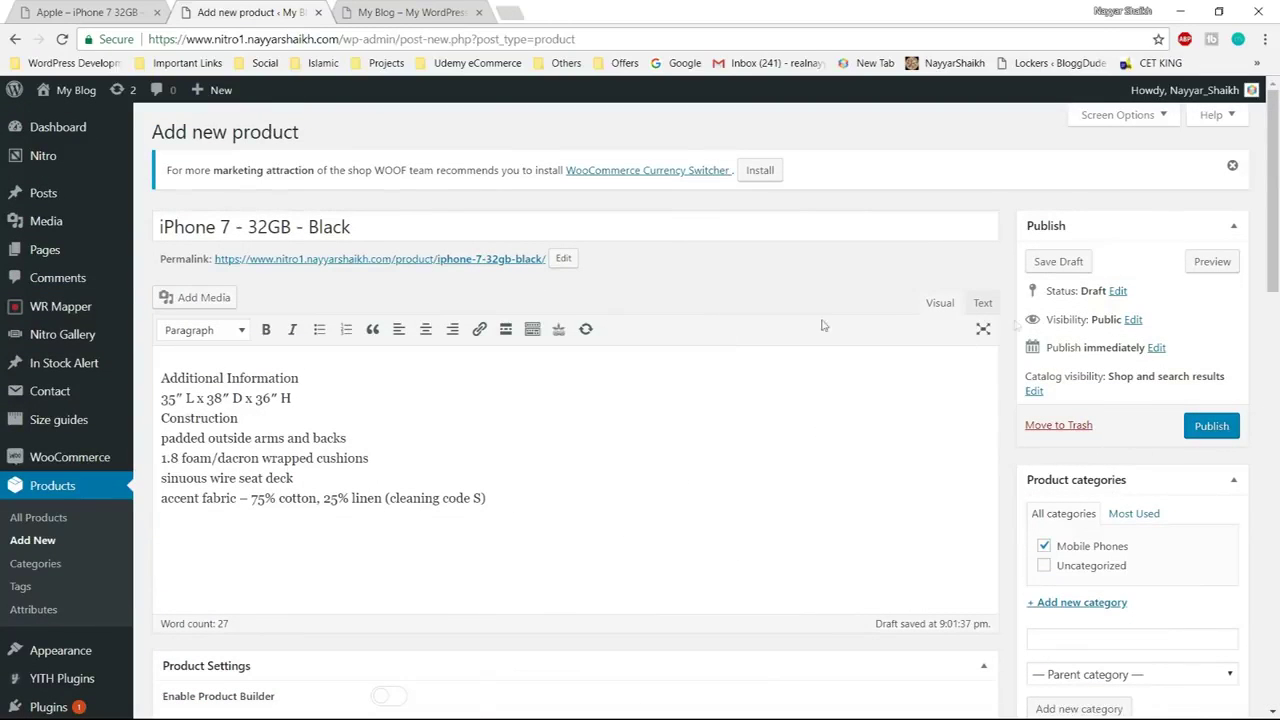
left_click(1211, 428)
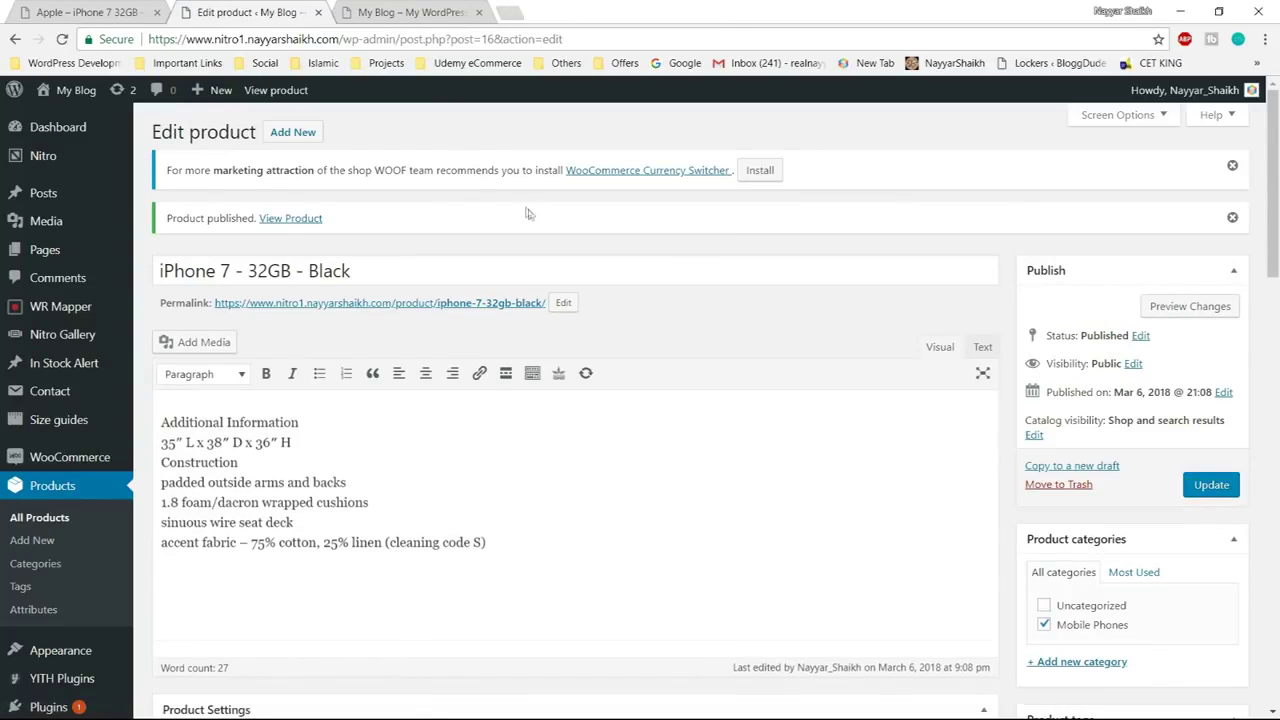
right_click(300, 220)
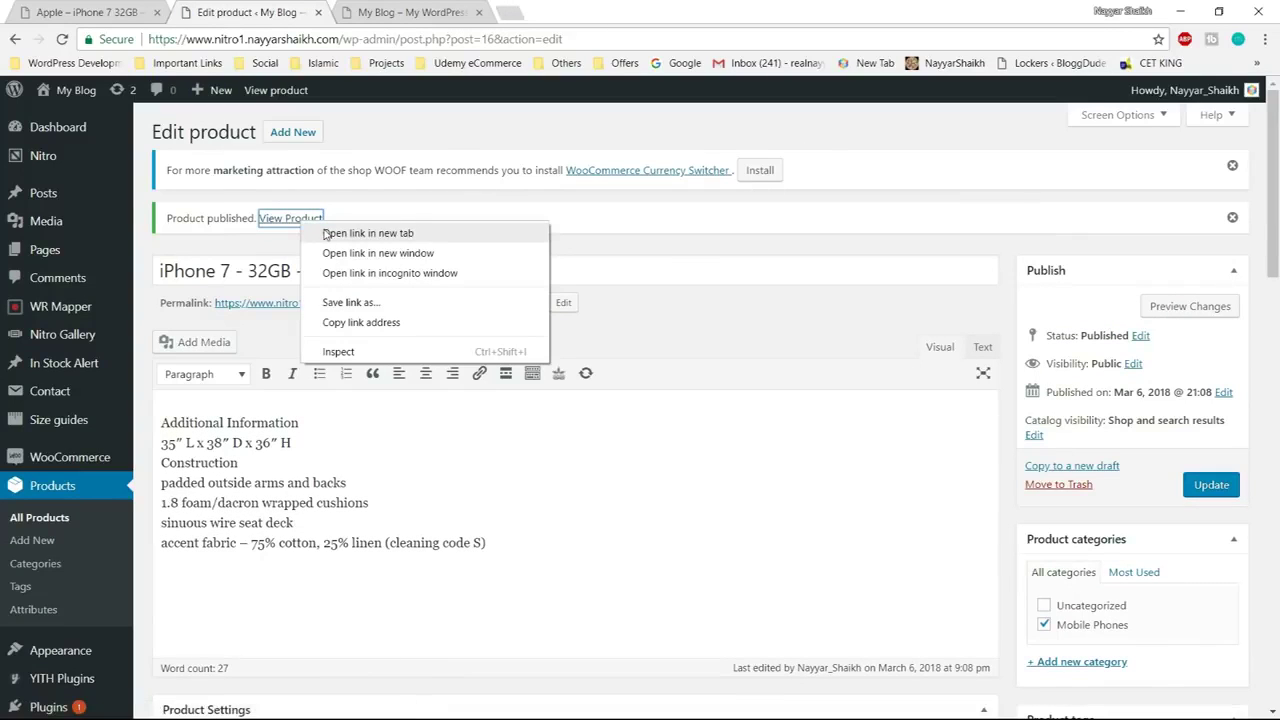
Open the live product page in a new tab and browse its Description and Additional Information
left_click(326, 234)
left_click(400, 12)
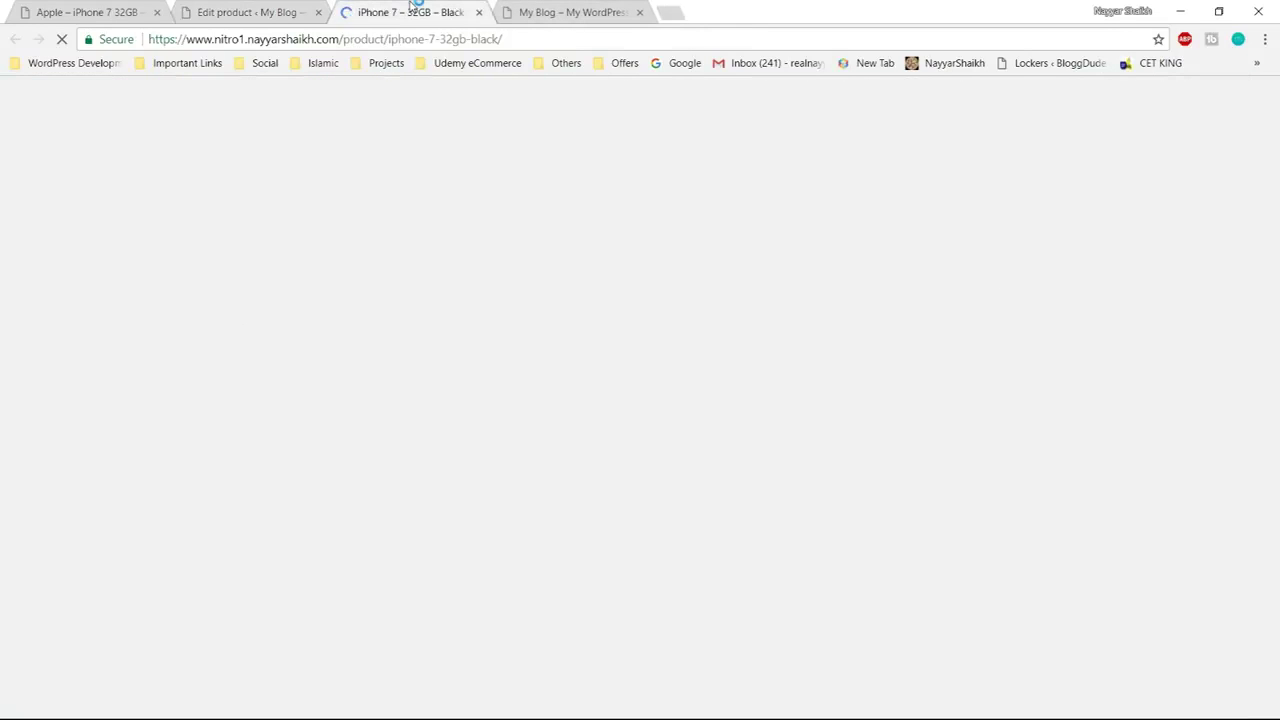
scroll(1222, 320, "down", 3)
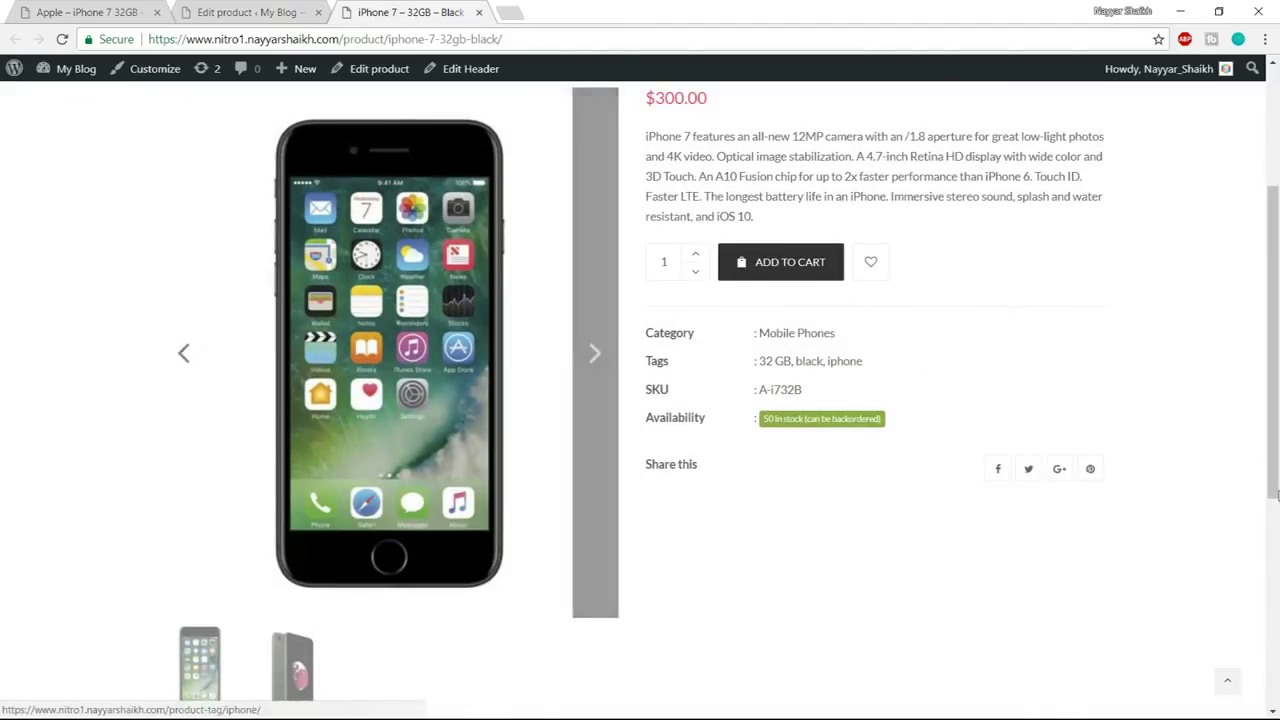
scroll(1278, 497, "up", 3)
scroll(1278, 497, "down", 2)
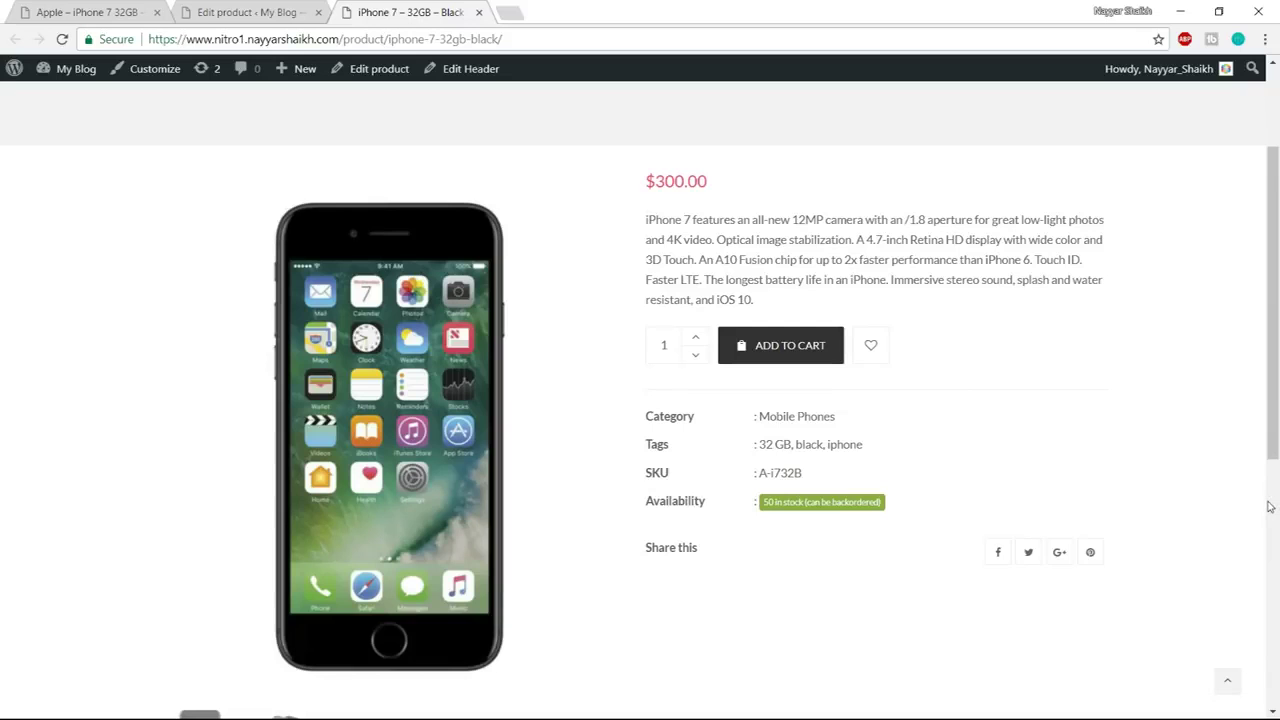
scroll(1268, 507, "down", 6)
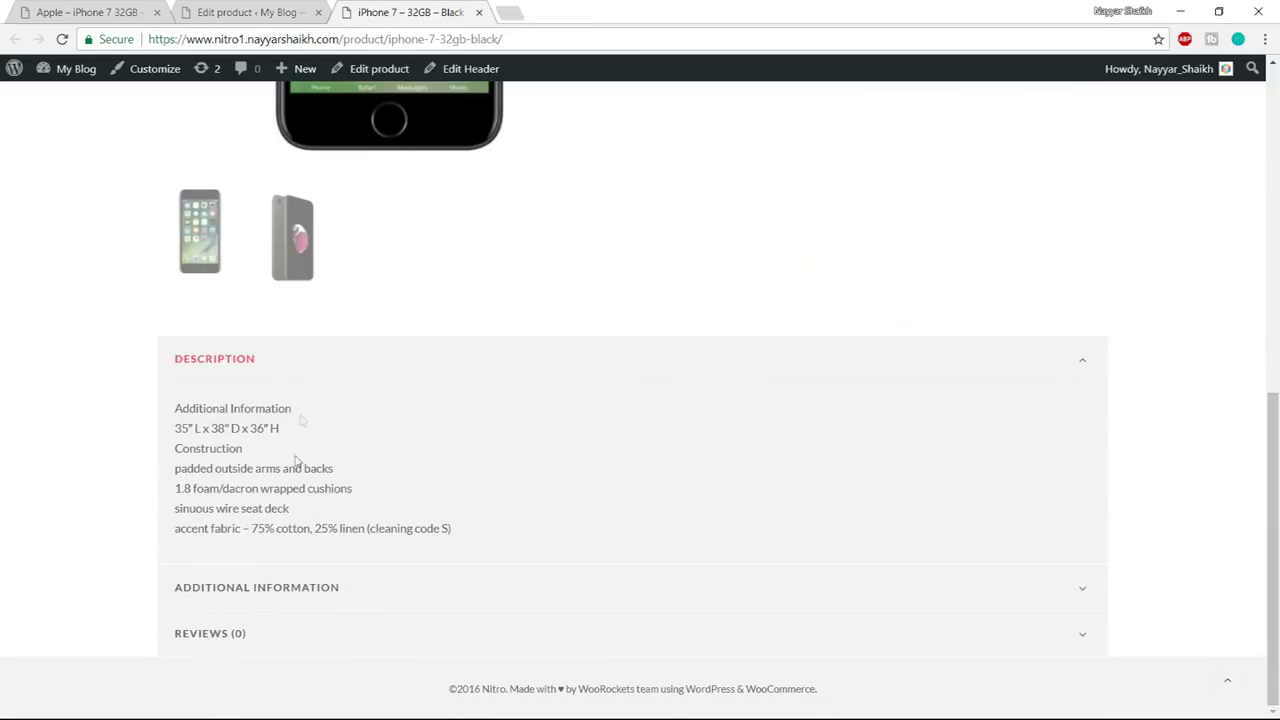
left_click(183, 360)
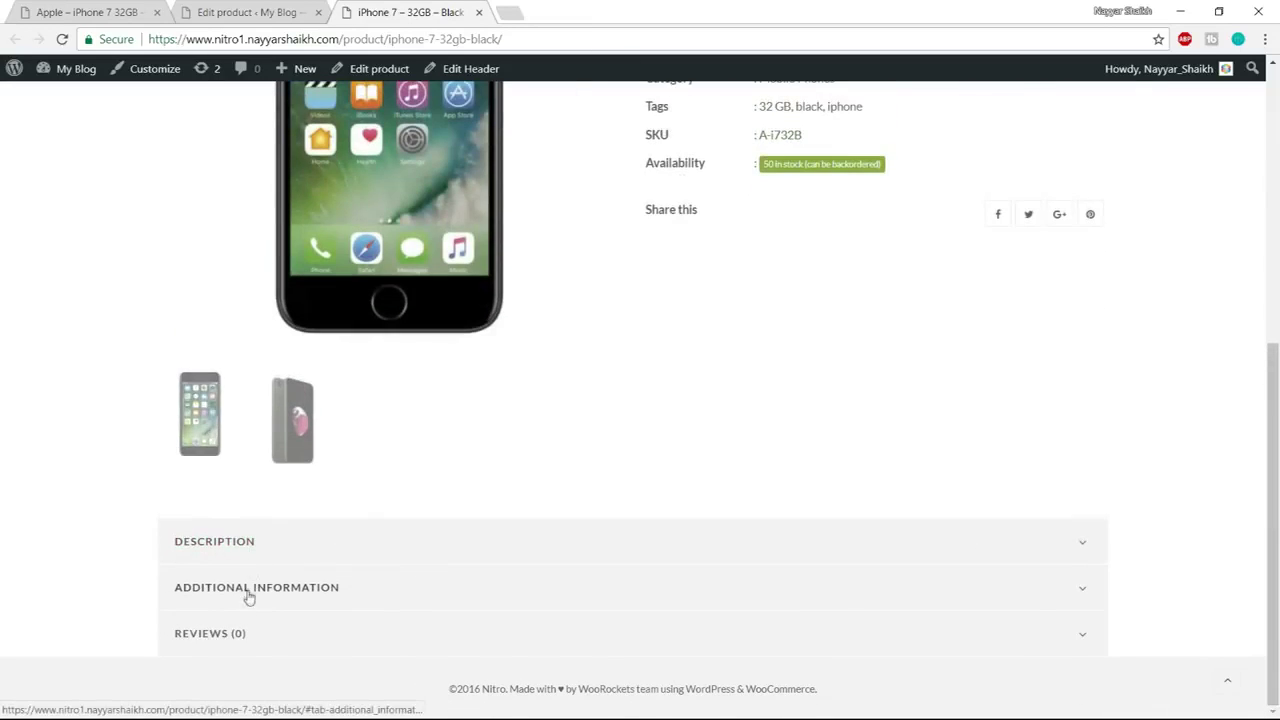
left_click(249, 591)
left_click(200, 415)
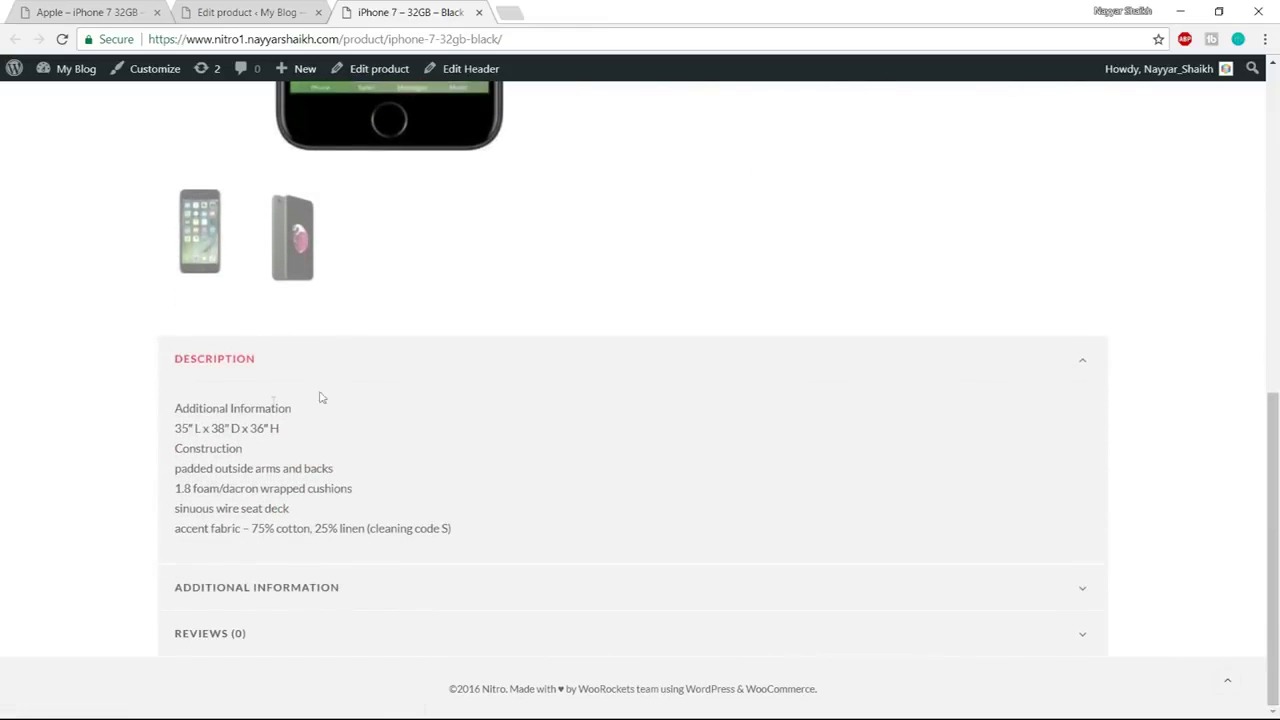
left_click(262, 360)
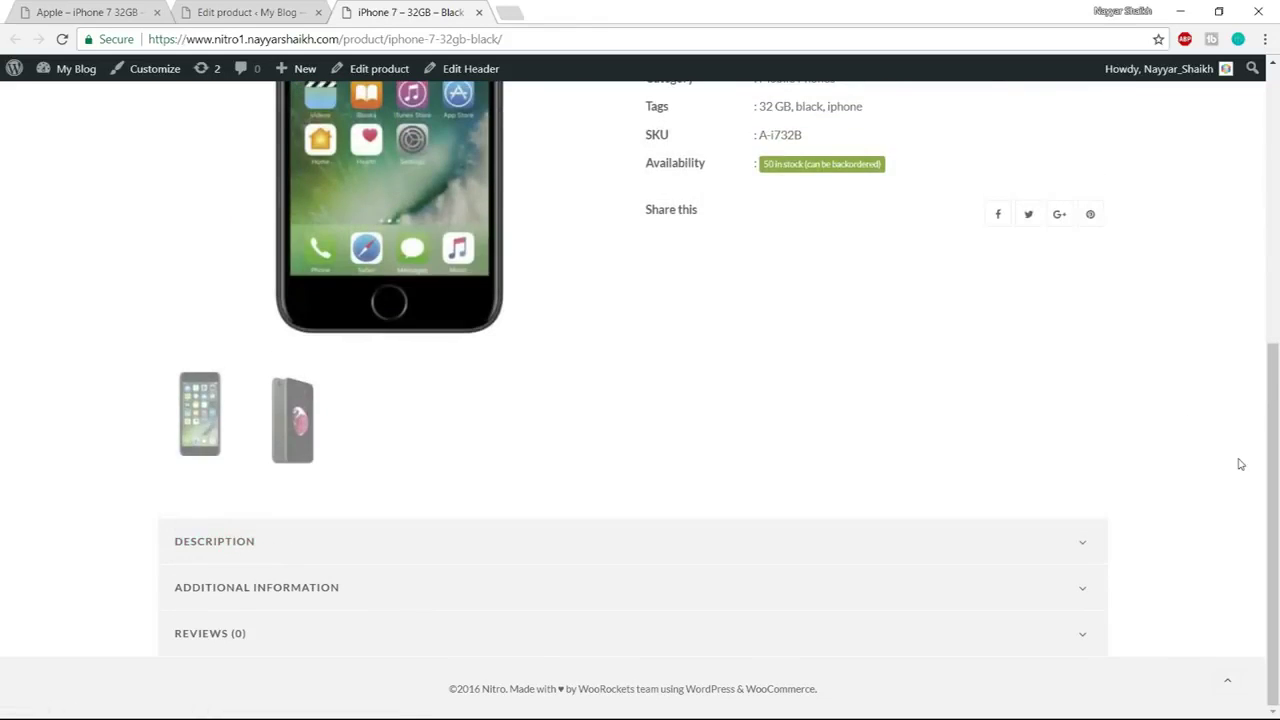
scroll(1240, 464, "up", 5)
scroll(1240, 465, "down", 1)
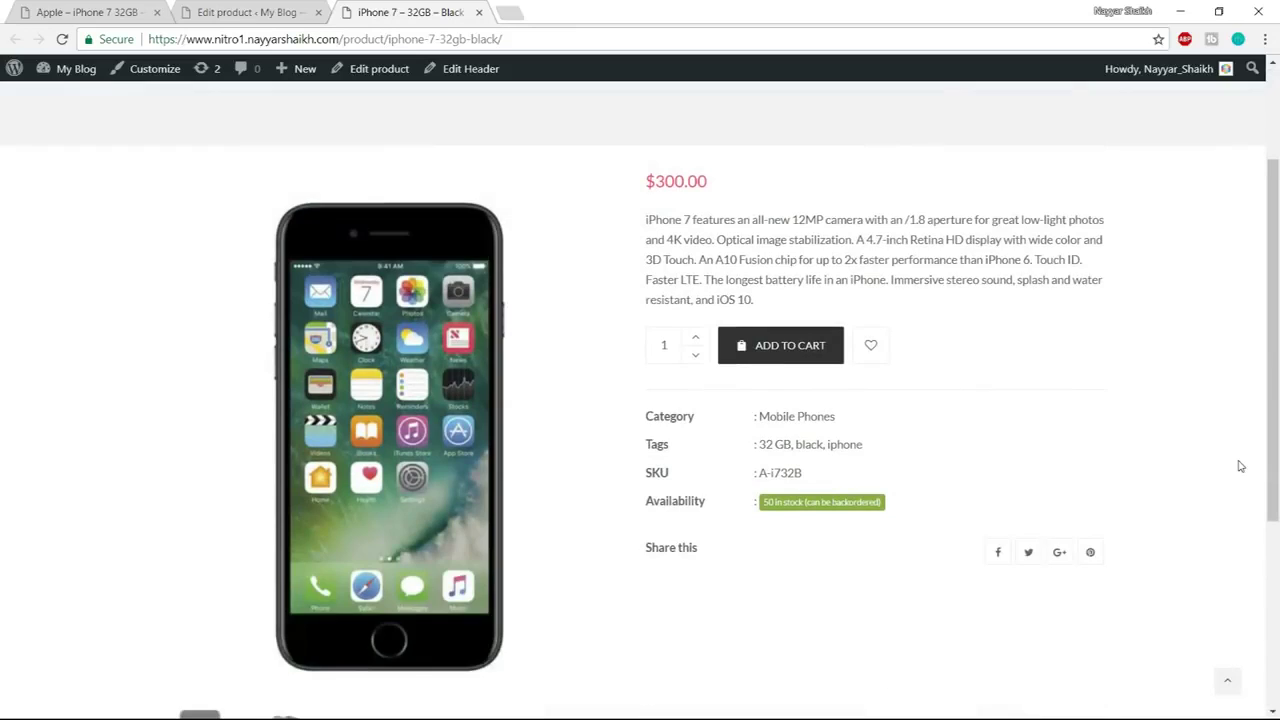
scroll(1240, 466, "down", 1)
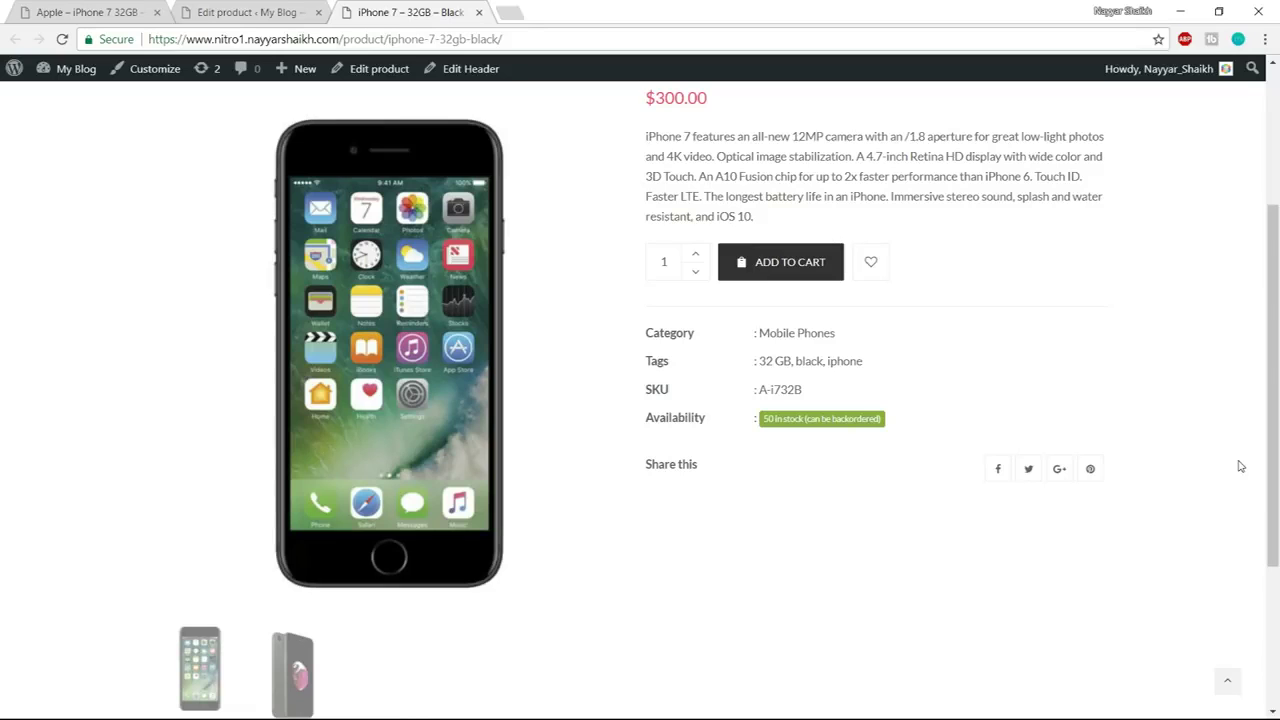
scroll(1240, 466, "up", 3)
scroll(1237, 463, "down", 2)
scroll(1216, 462, "up", 2)
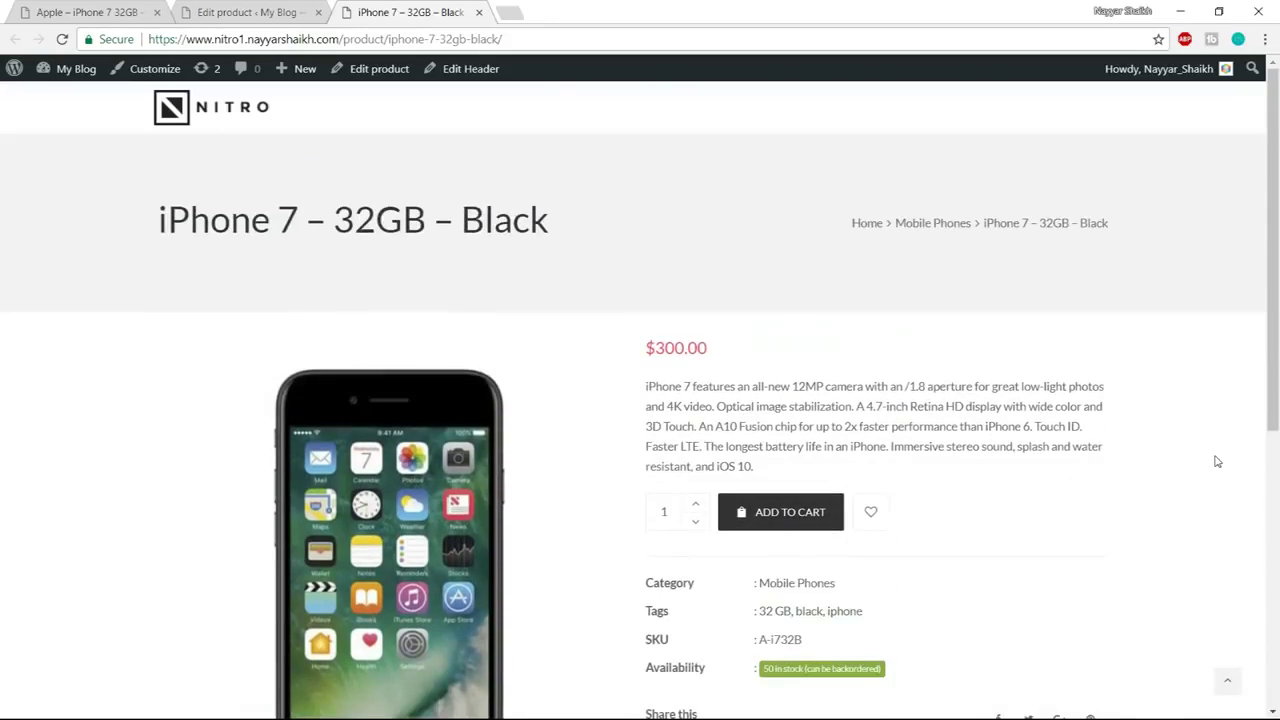
scroll(392, 459, "down", 2)
scroll(392, 459, "up", 1)
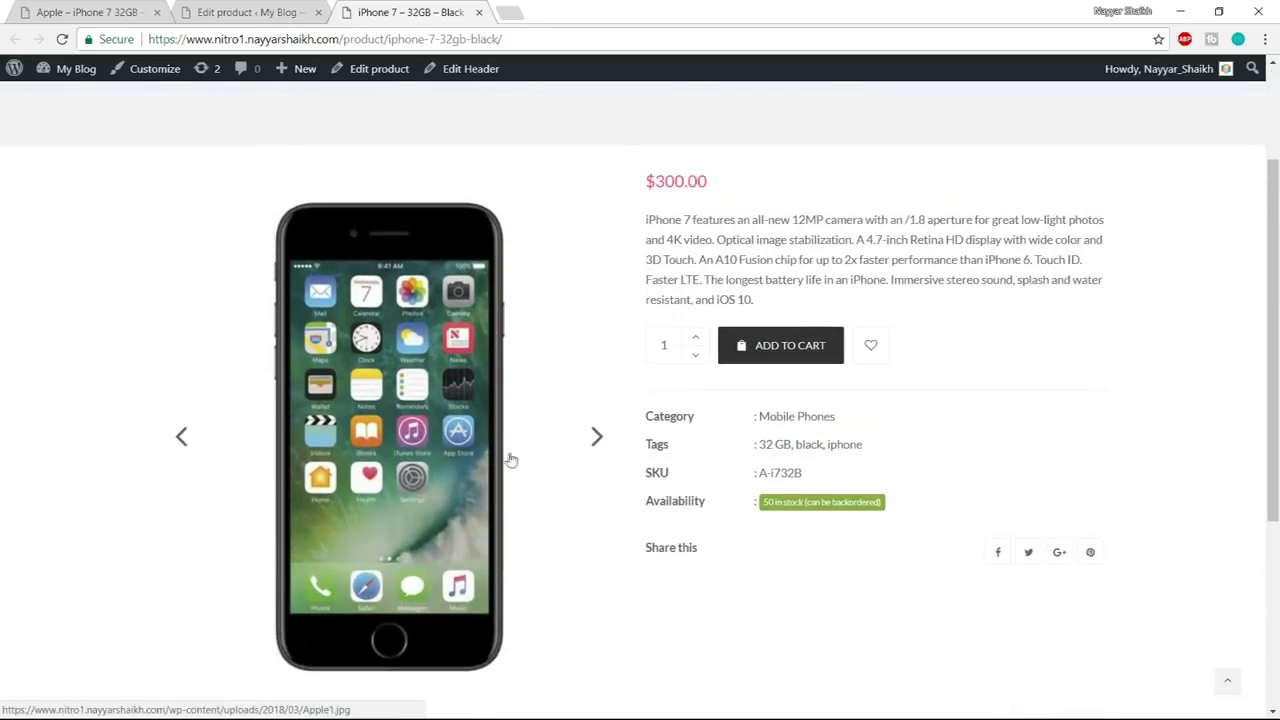
View the back gallery image and check the stock, SKU A-i732B and tags
left_click_drag(642, 220, 794, 343)
scroll(794, 343, "down", 3)
left_click(317, 556)
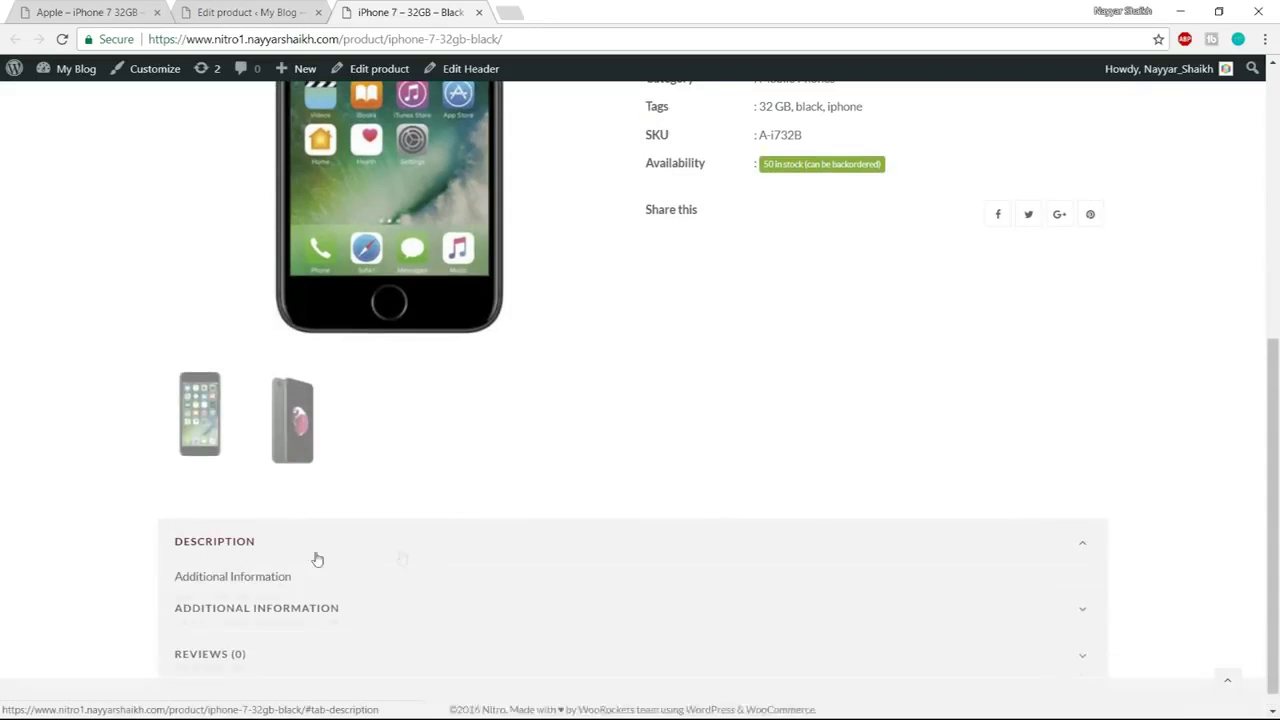
scroll(317, 559, "down", 2)
scroll(326, 551, "up", 4)
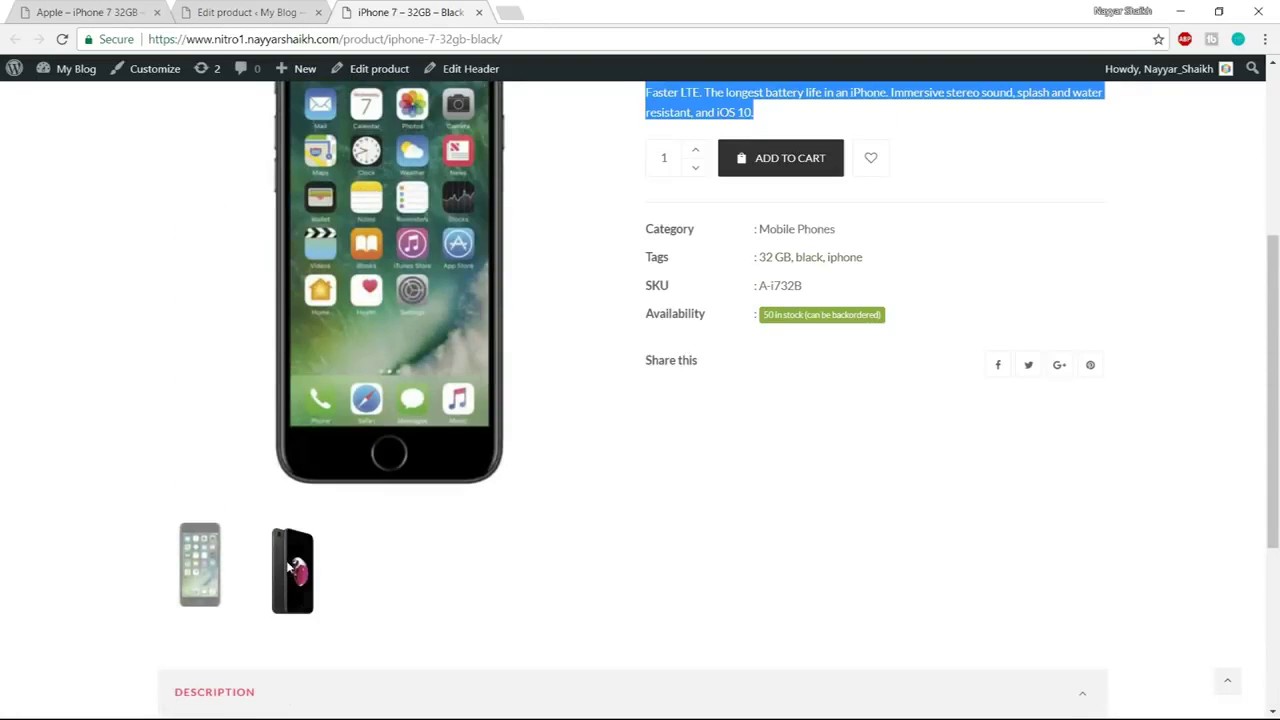
left_click(290, 568)
scroll(571, 563, "up", 2)
left_click_drag(764, 483, 900, 490)
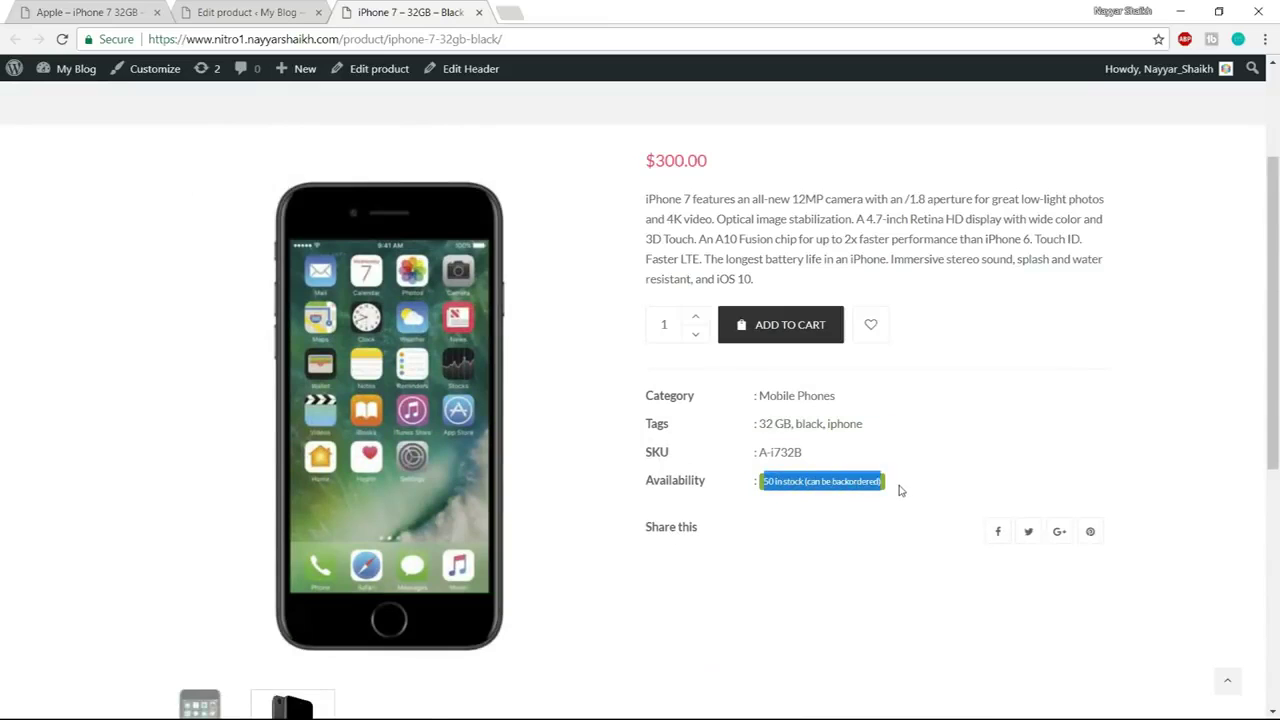
left_click(900, 490)
left_click_drag(811, 449, 749, 449)
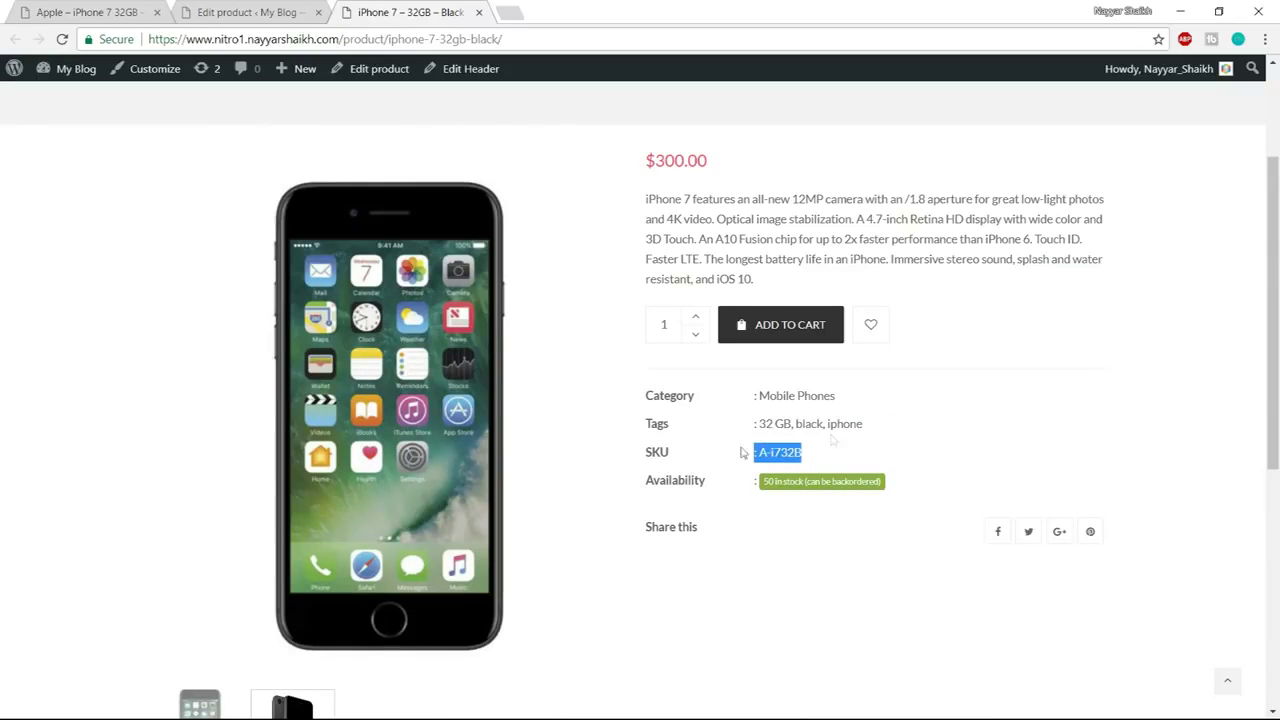
left_click_drag(857, 423, 701, 432)
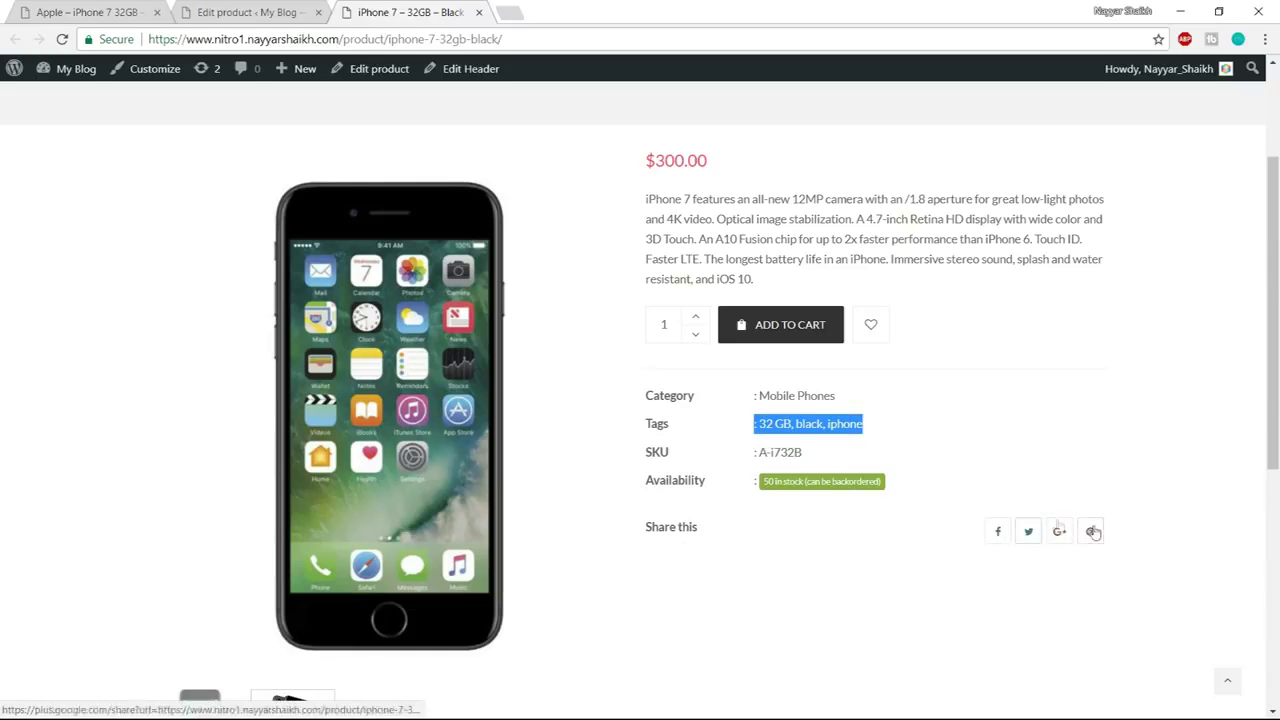
scroll(1122, 460, "up", 1)
scroll(1128, 481, "up", 1)
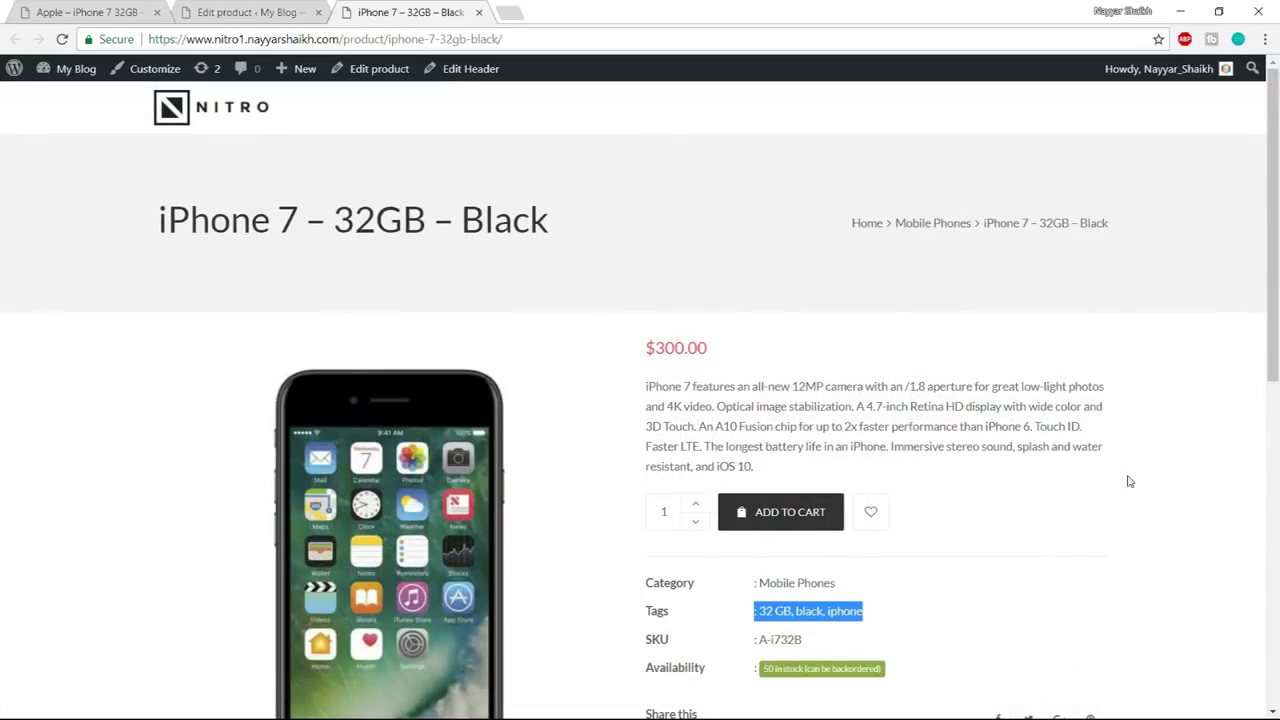
left_click(252, 12)
scroll(745, 378, "down", 1)
Set a sale price of 290 scheduled 2018-03-06 to 2018-03-31 and update the product
scroll(745, 378, "down", 4)
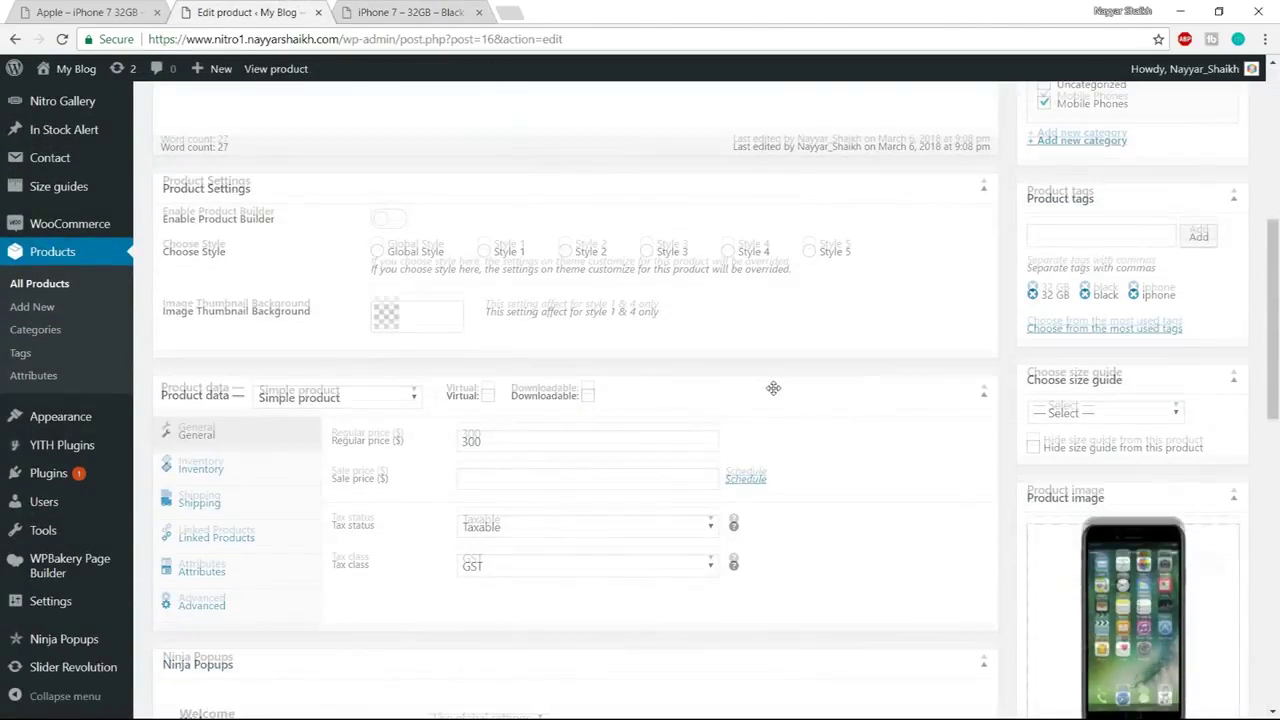
left_click(502, 396)
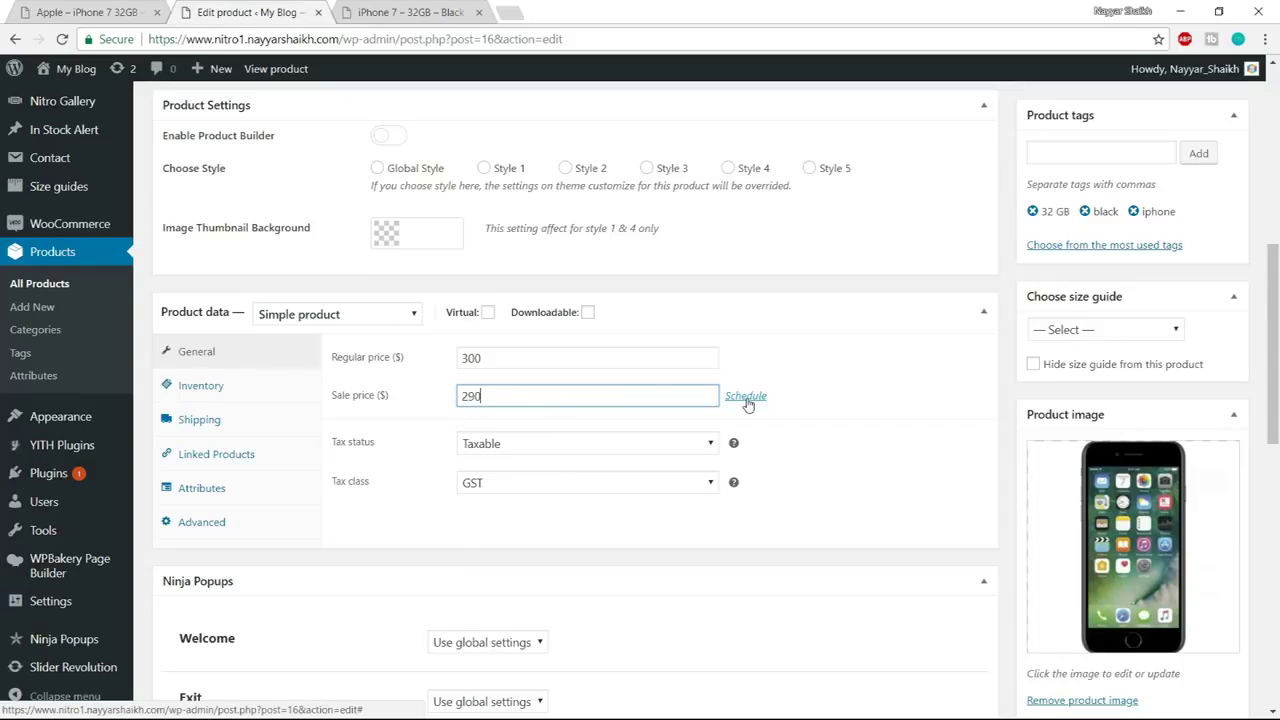
left_click(747, 399)
scroll(760, 400, "down", 1)
left_click(586, 352)
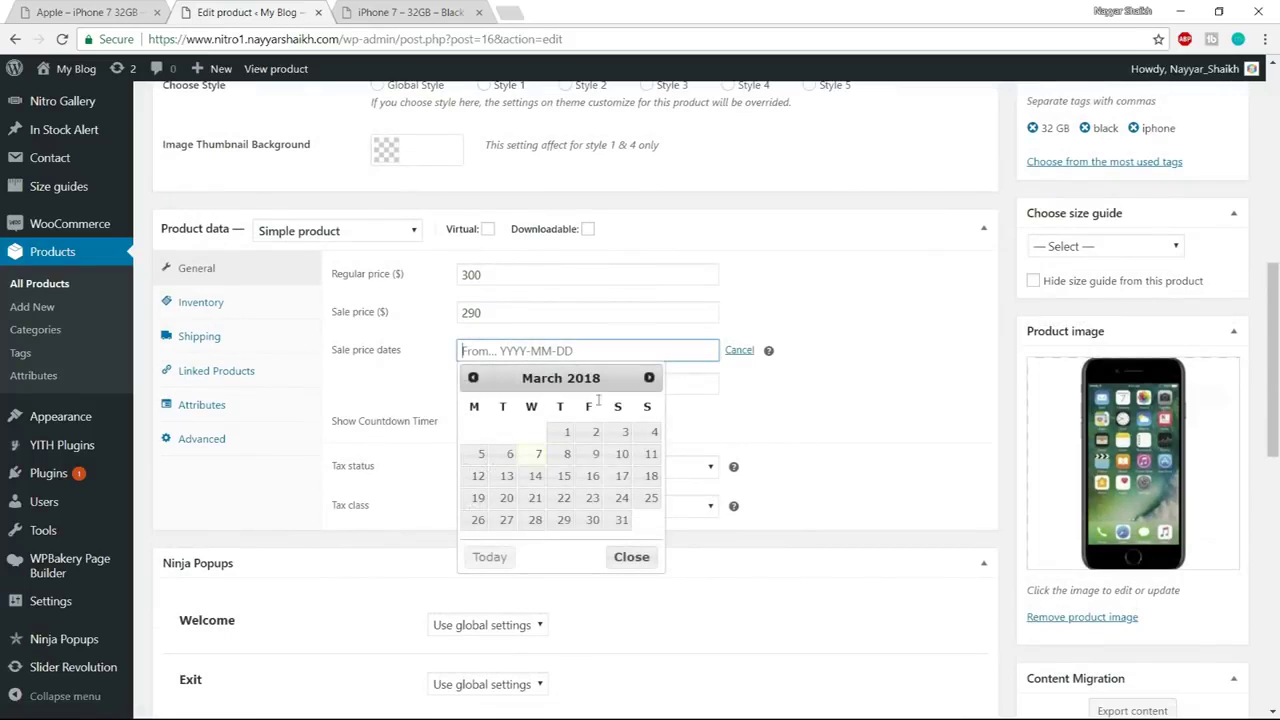
left_click(510, 454)
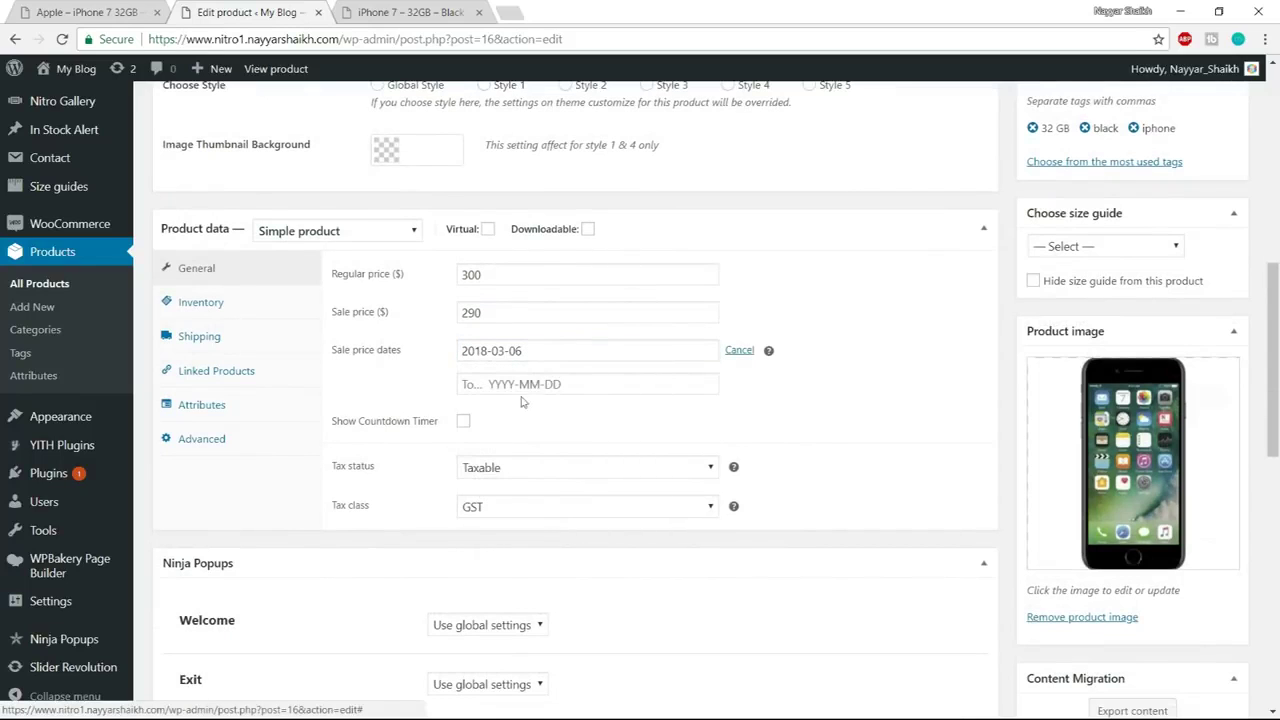
left_click(550, 385)
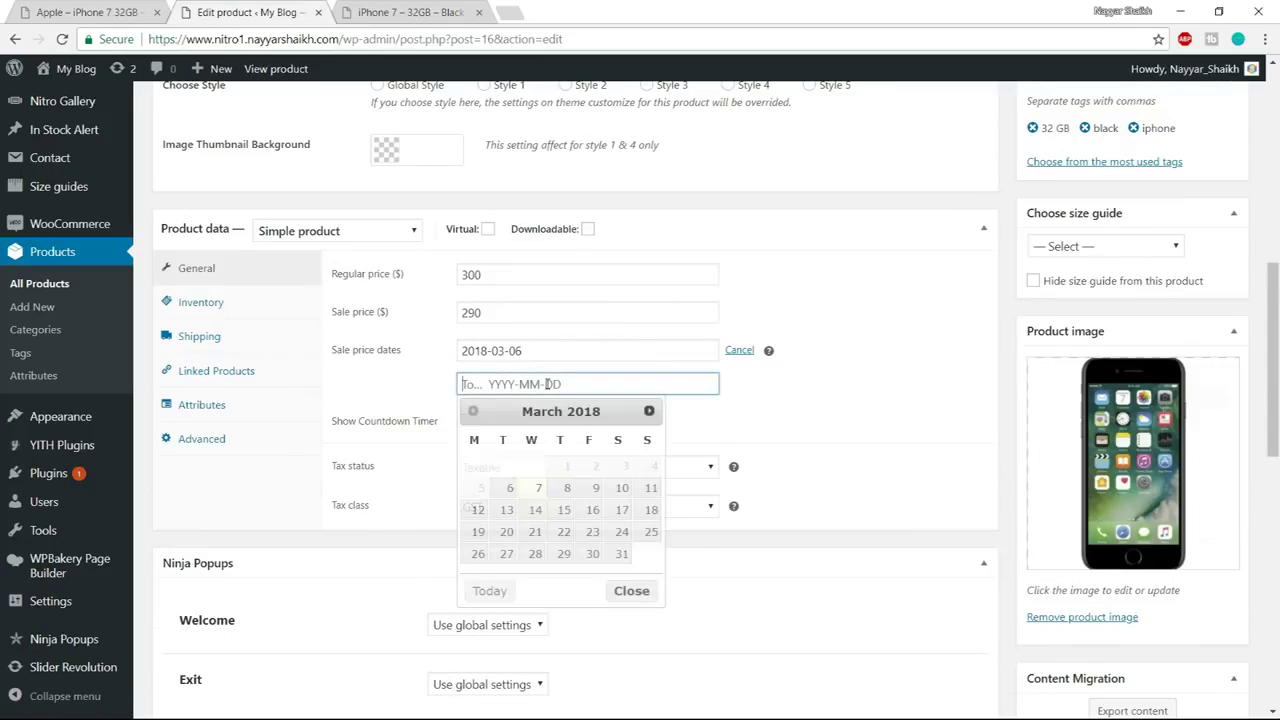
left_click(621, 556)
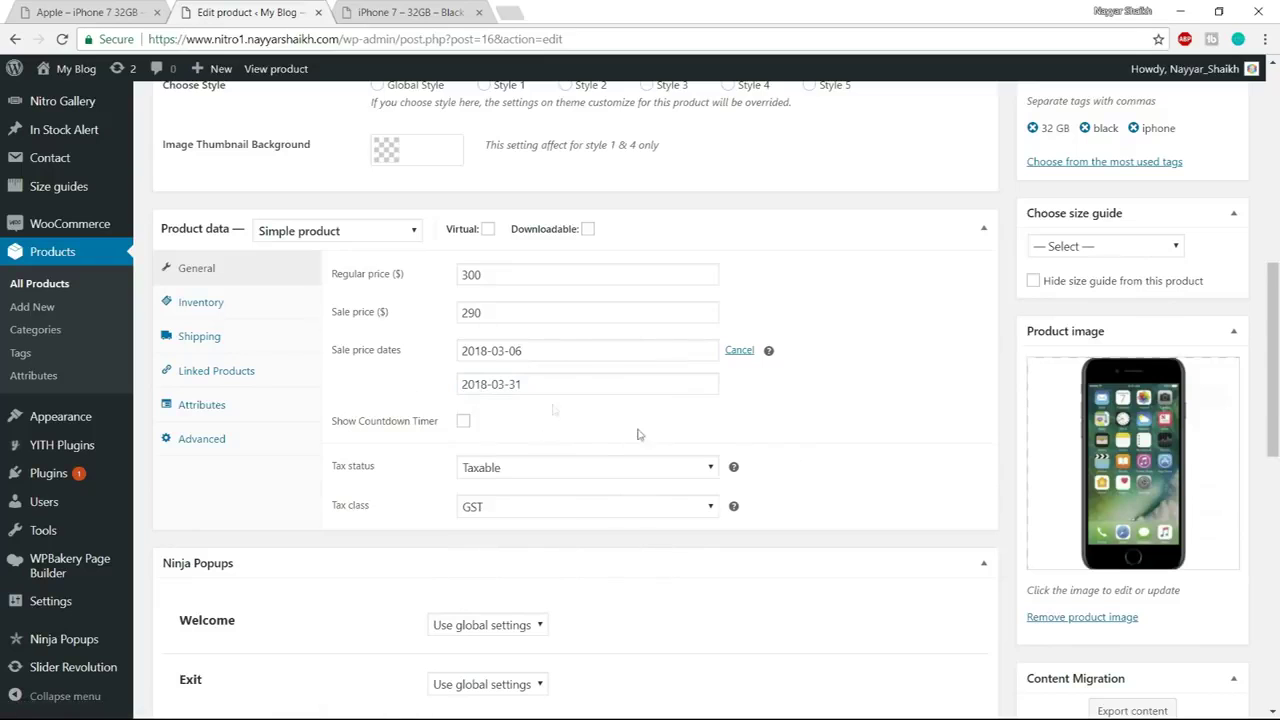
scroll(929, 371, "up", 4)
left_click(1212, 213)
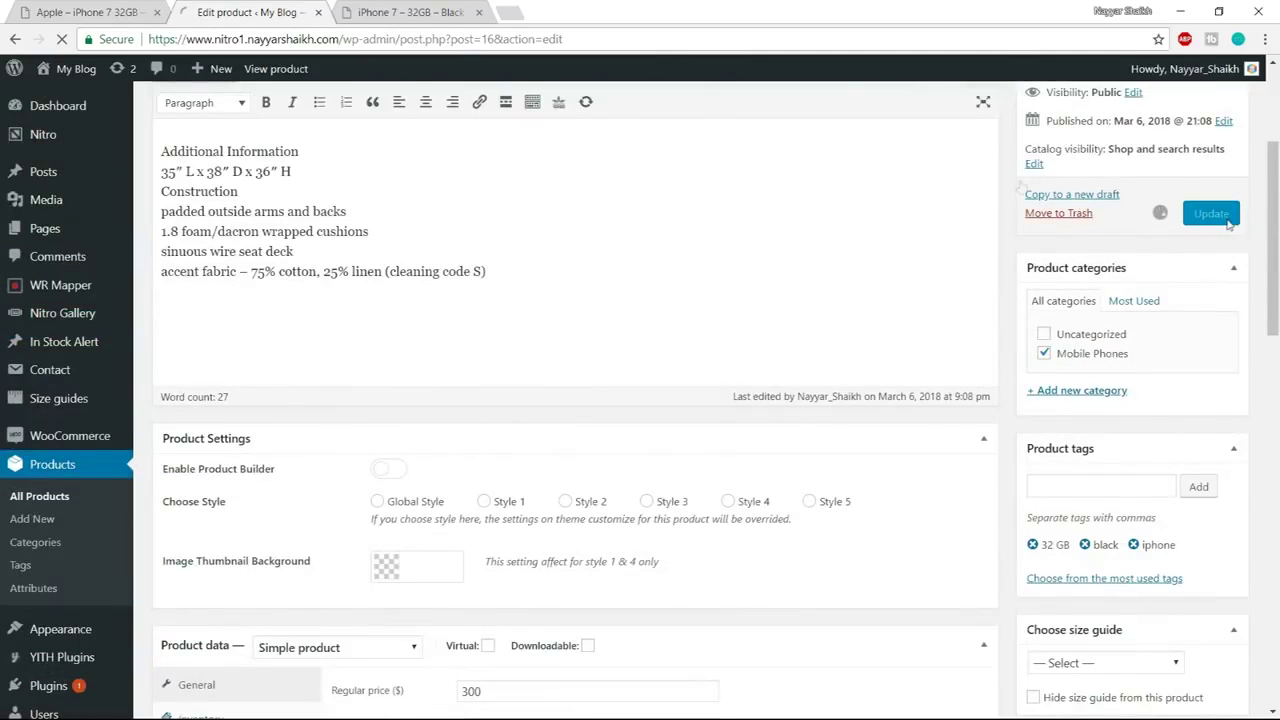
left_click(412, 12)
Reload the live product page and check the -4% sale badge
left_click(525, 39)
key("Return")
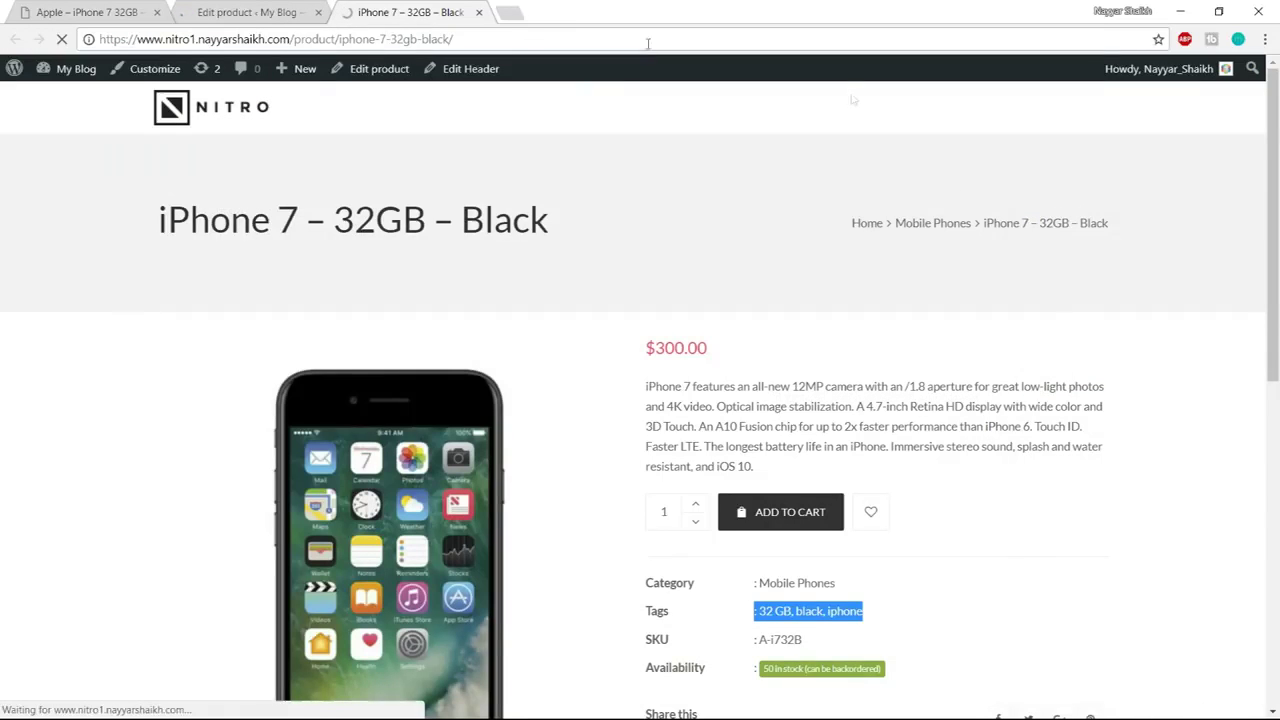
scroll(1168, 271, "down", 1)
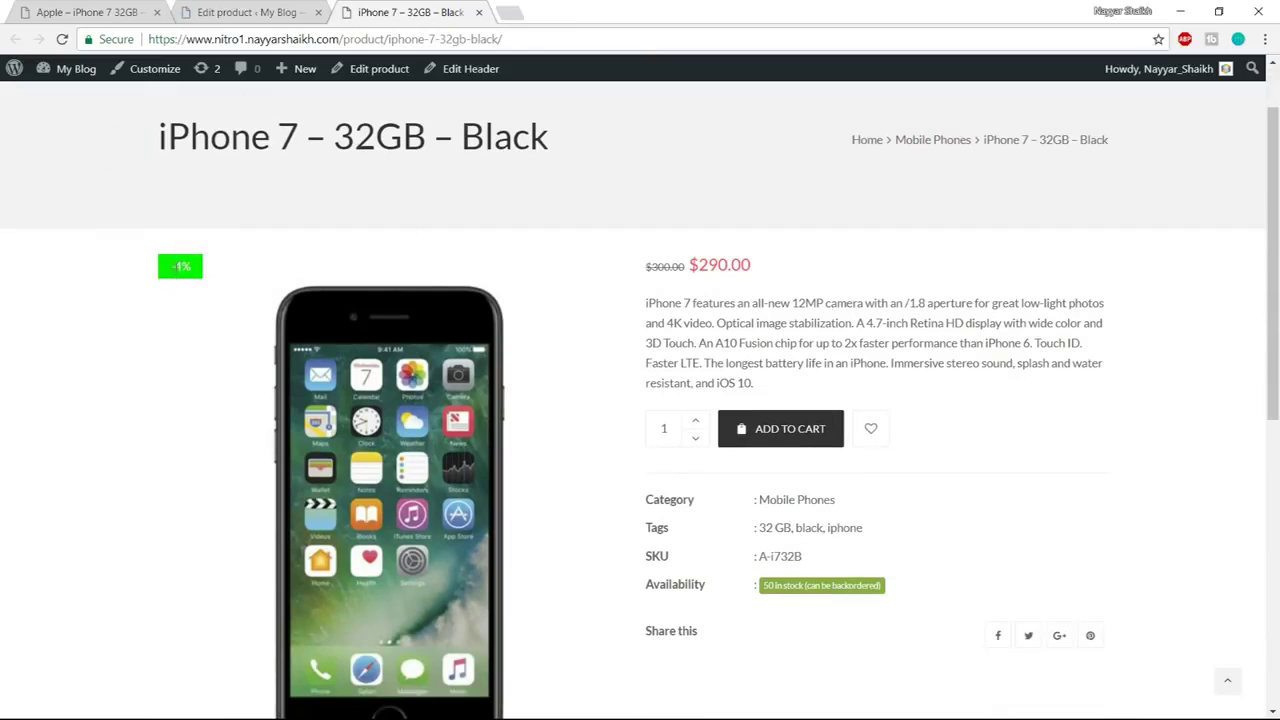
left_click_drag(173, 265, 196, 268)
left_click(277, 243)
left_click_drag(168, 271, 198, 270)
left_click(198, 270)
Compare the old $300.00 price with the new $290.00 sale price
left_click_drag(645, 268, 690, 268)
left_click(701, 286)
left_click_drag(697, 265, 799, 264)
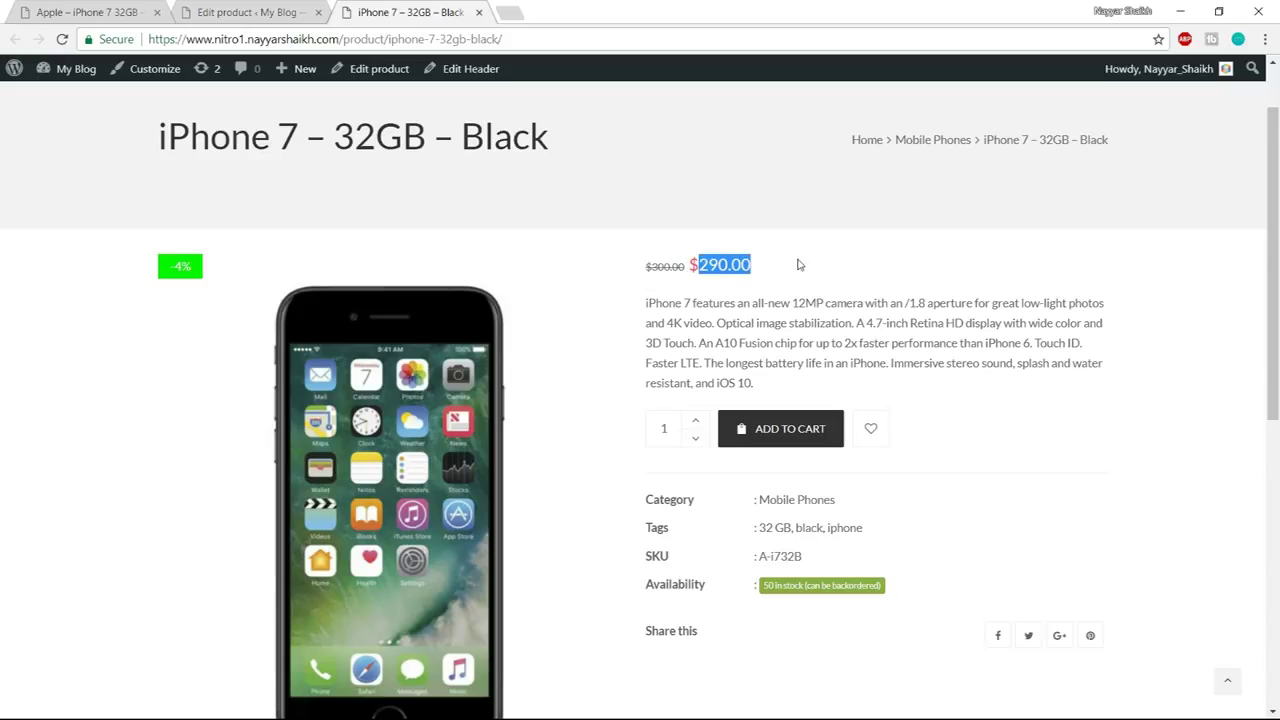
left_click(798, 264)
scroll(997, 311, "down", 8)
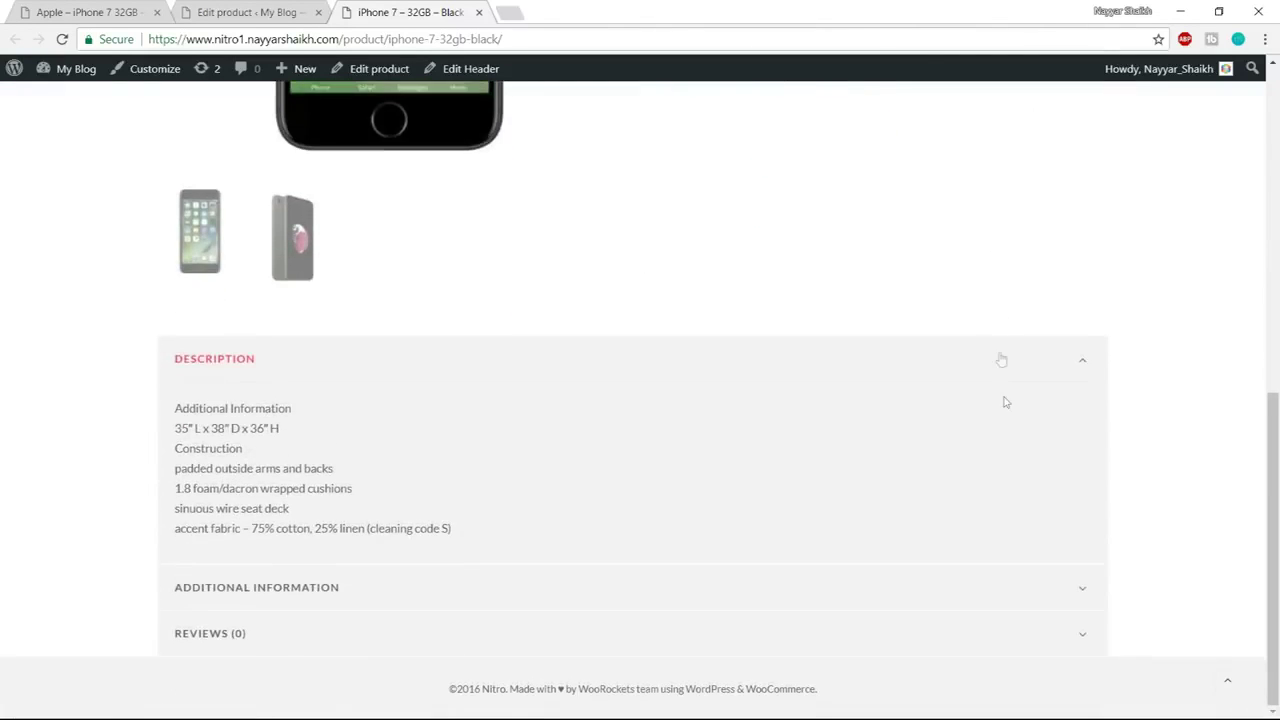
scroll(1003, 400, "up", 7)
scroll(1005, 402, "up", 2)
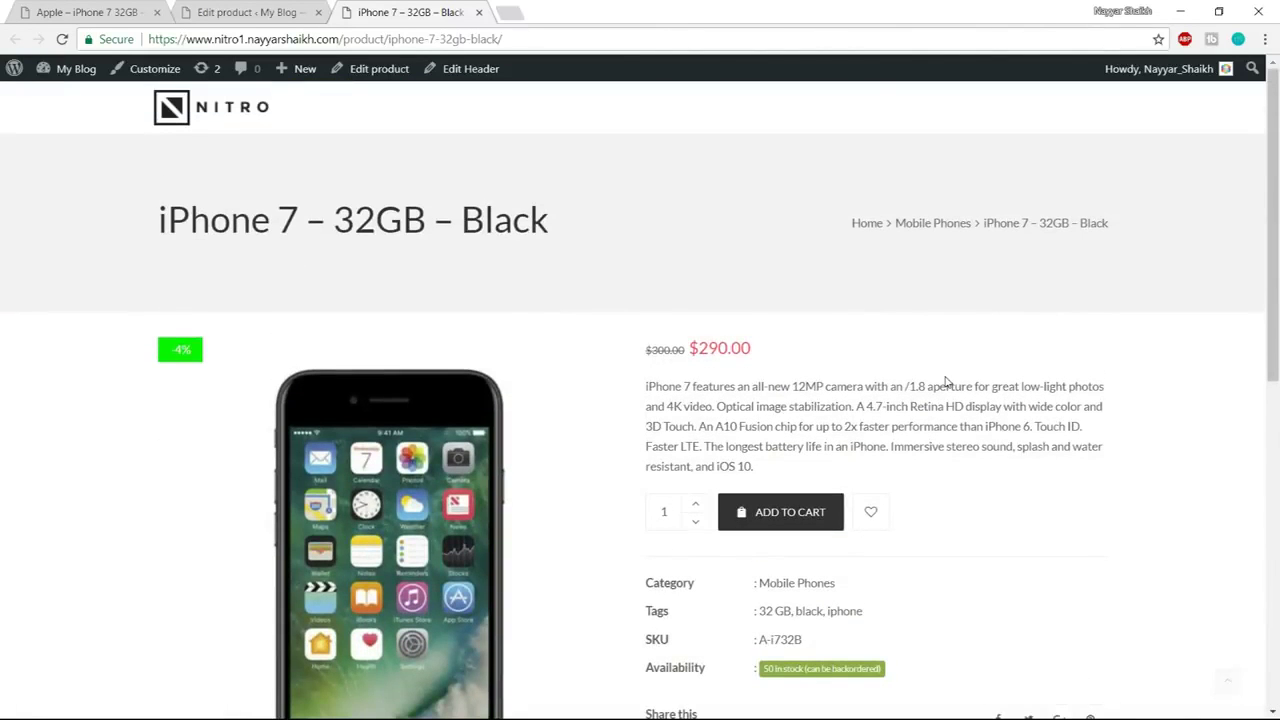
left_click(298, 12)
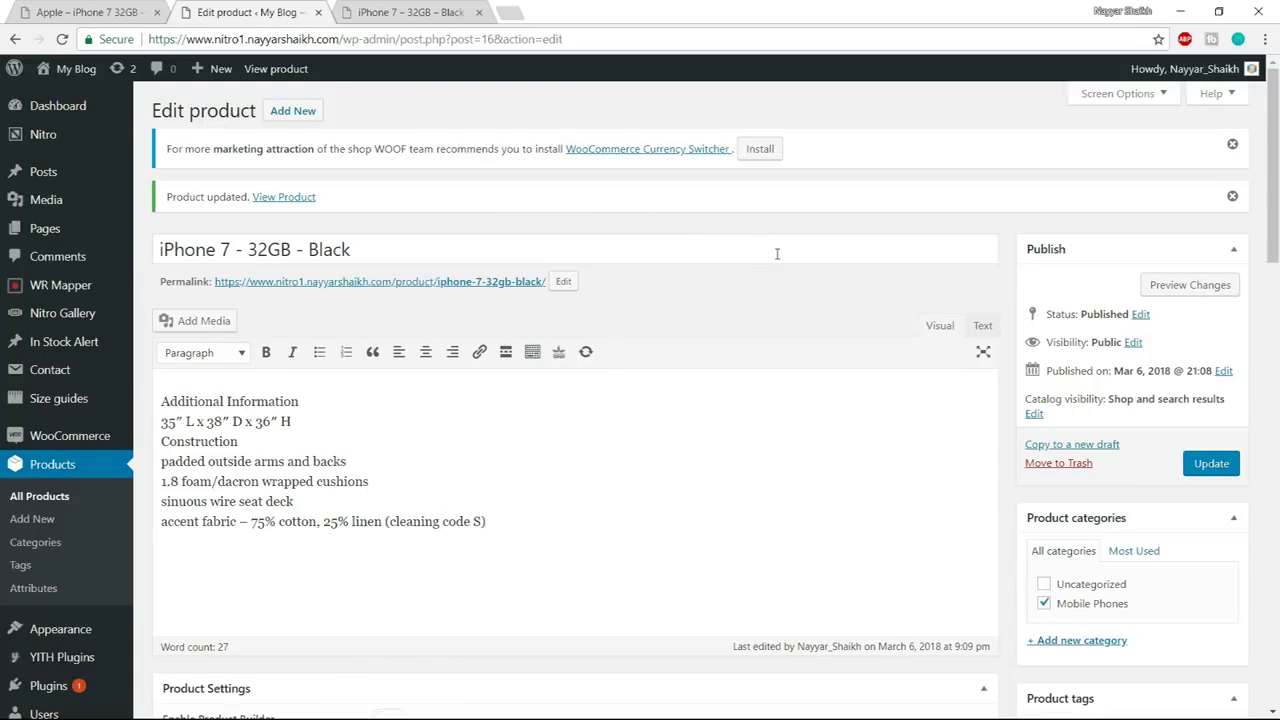
Duplicate iPhone 7 – 32GB – Black from the All Products list
scroll(776, 254, "down", 2)
scroll(193, 338, "up", 2)
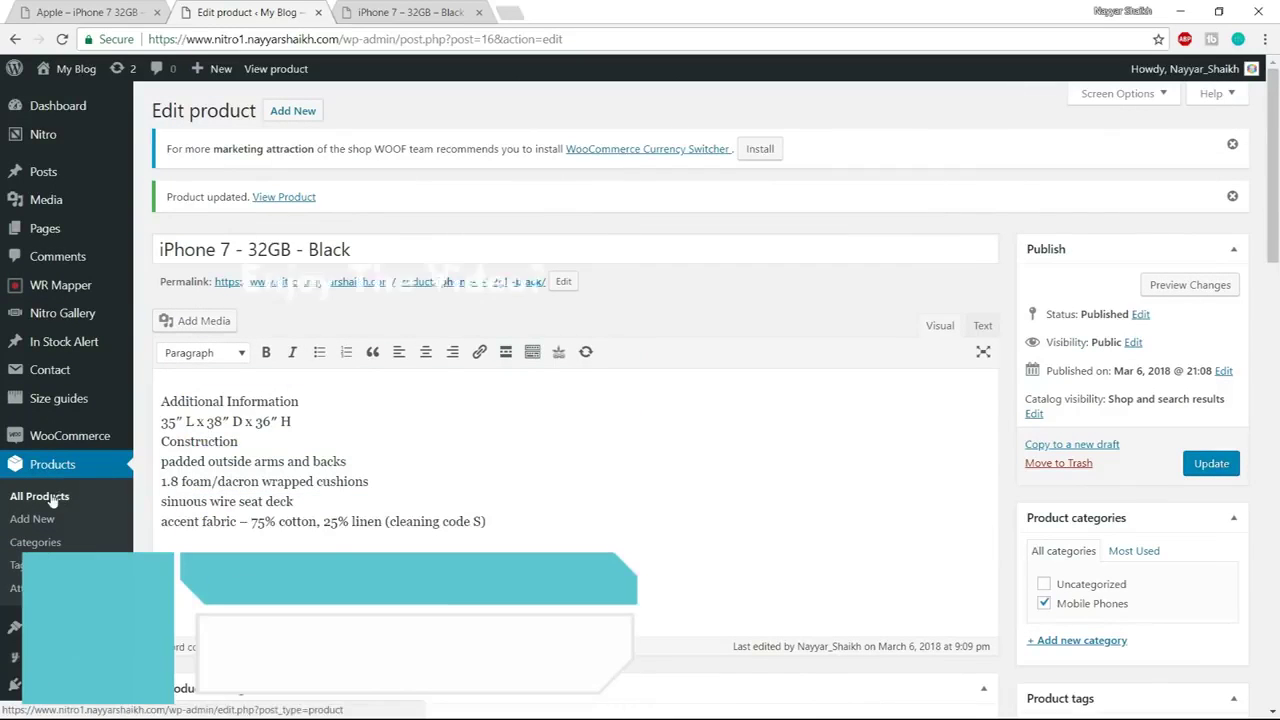
left_click(24, 496)
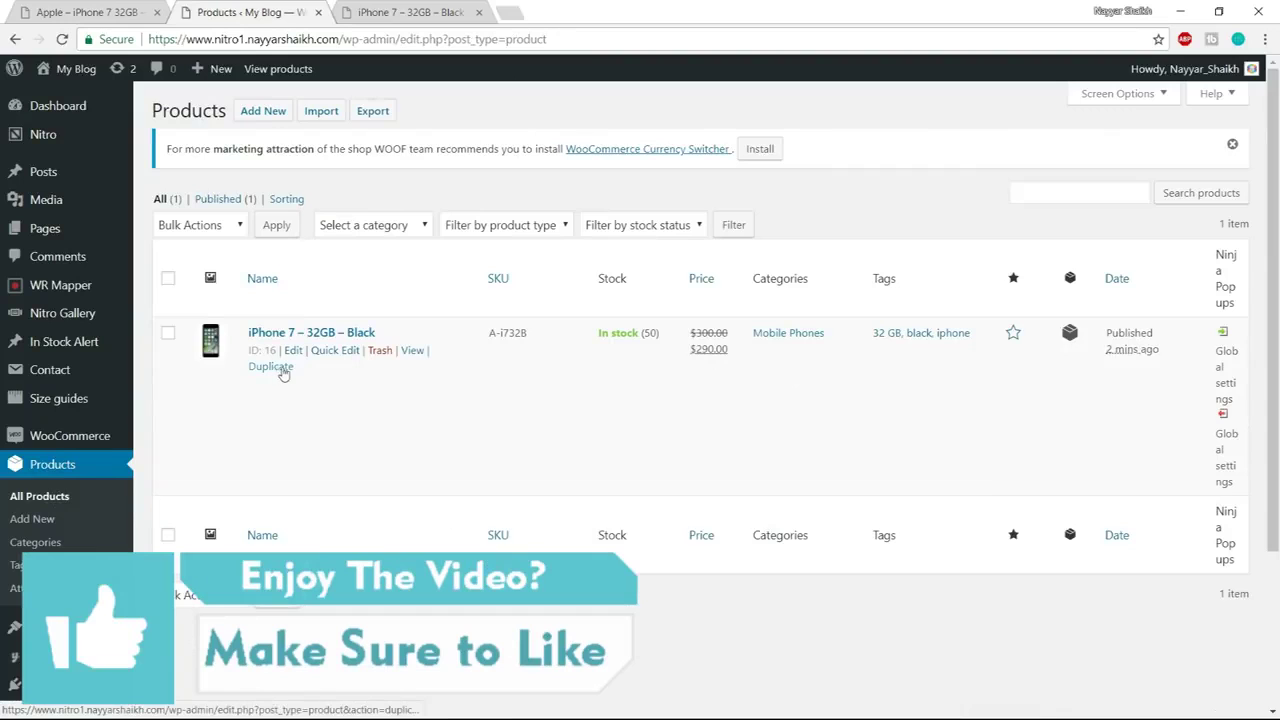
left_click(276, 368)
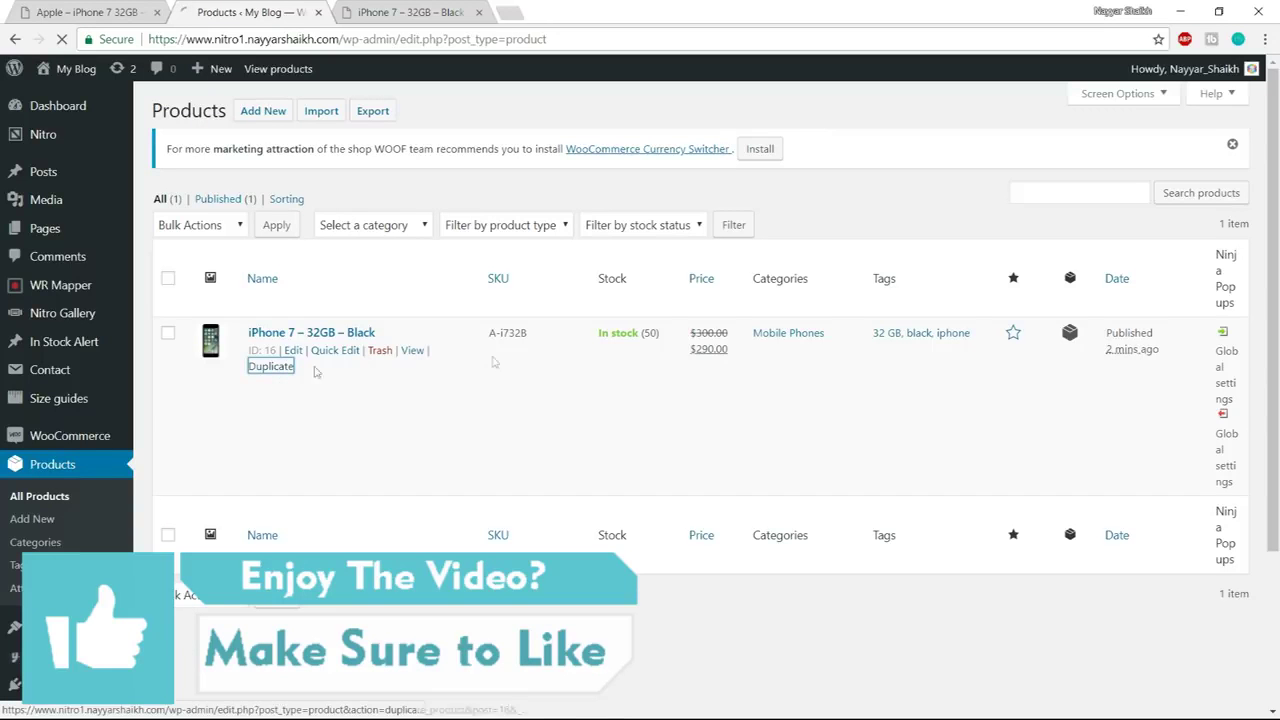
Look over the live product page, then return to the copy's editor
left_click(433, 20)
scroll(695, 225, "down", 1)
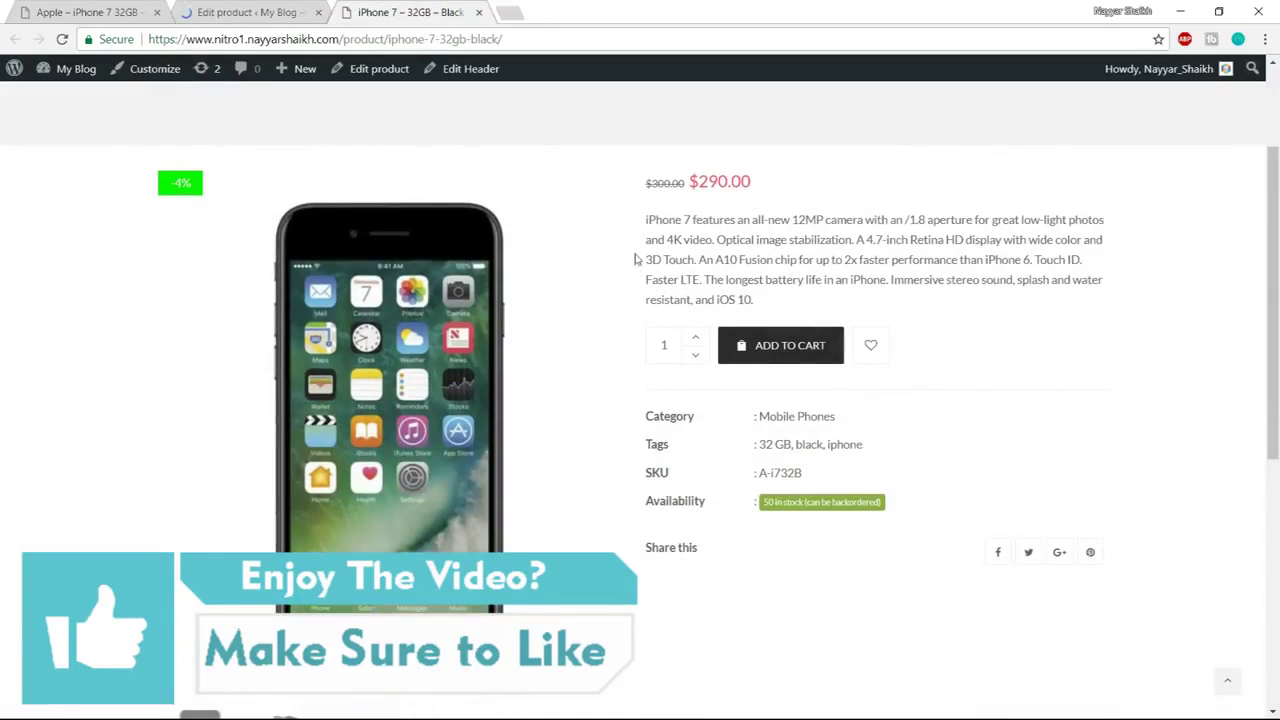
left_click_drag(646, 219, 820, 337)
left_click(820, 337)
scroll(704, 381, "down", 5)
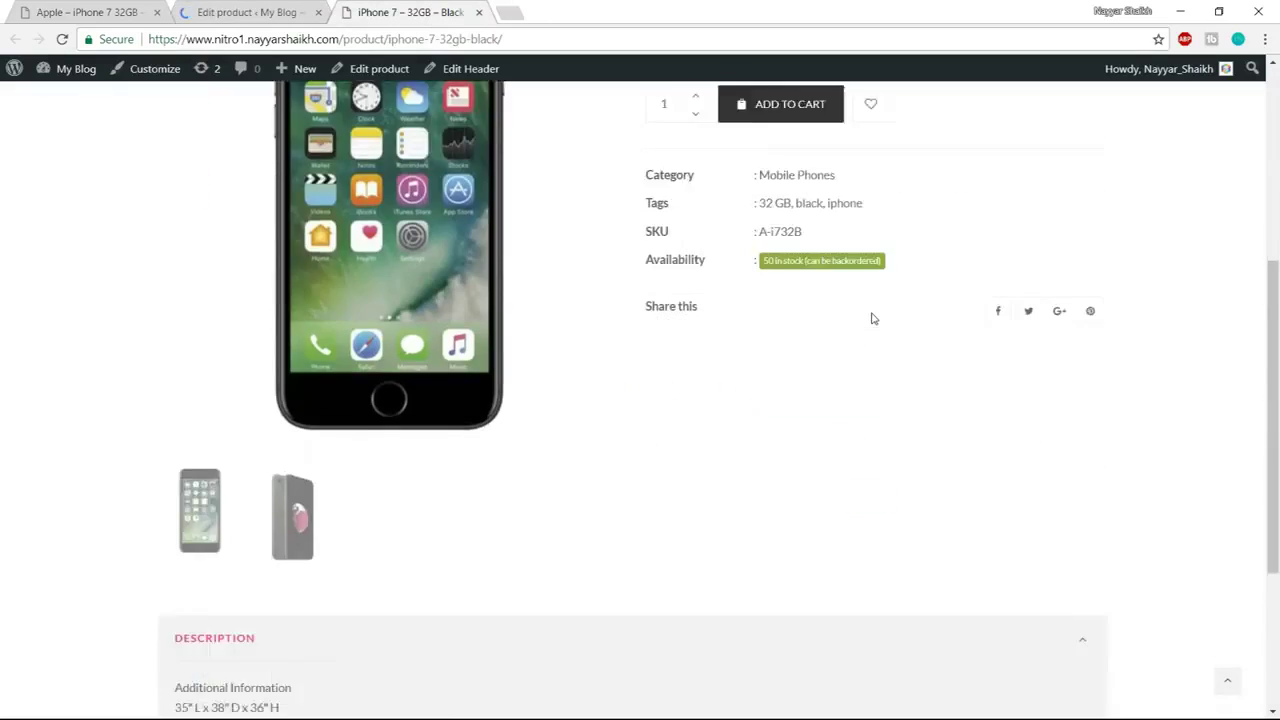
scroll(540, 580, "down", 1)
scroll(540, 580, "up", 7)
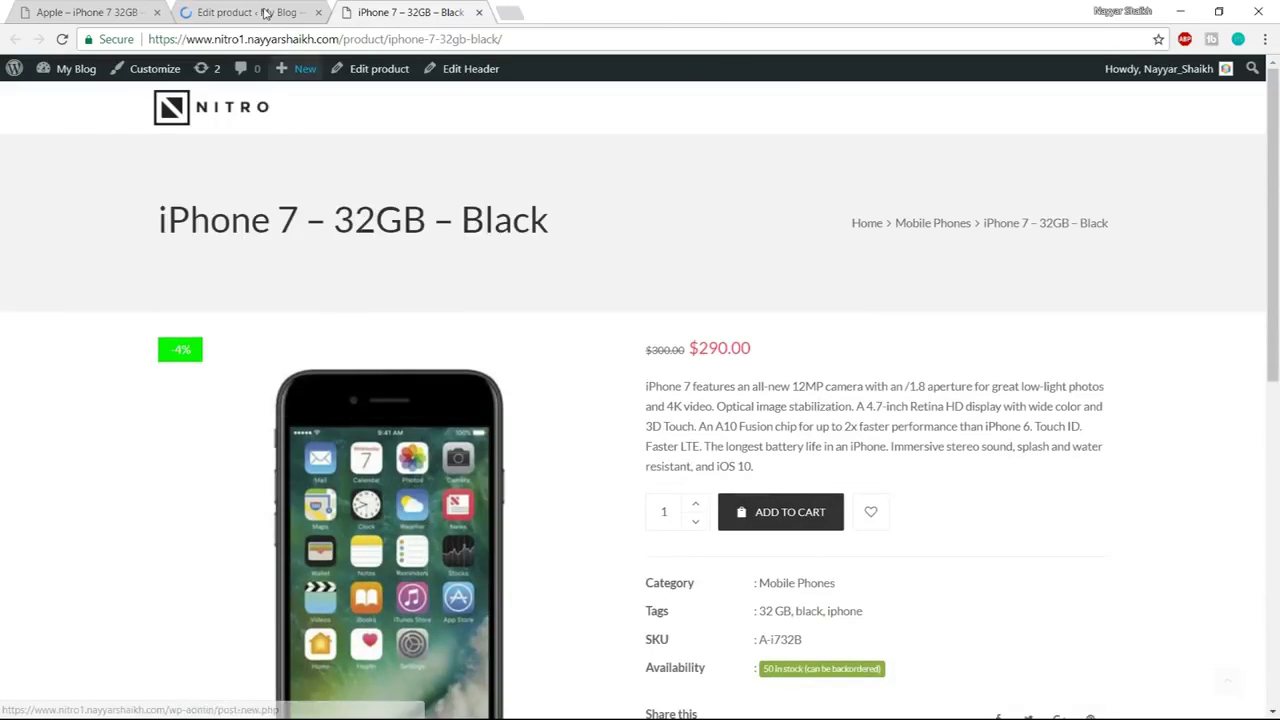
left_click(267, 12)
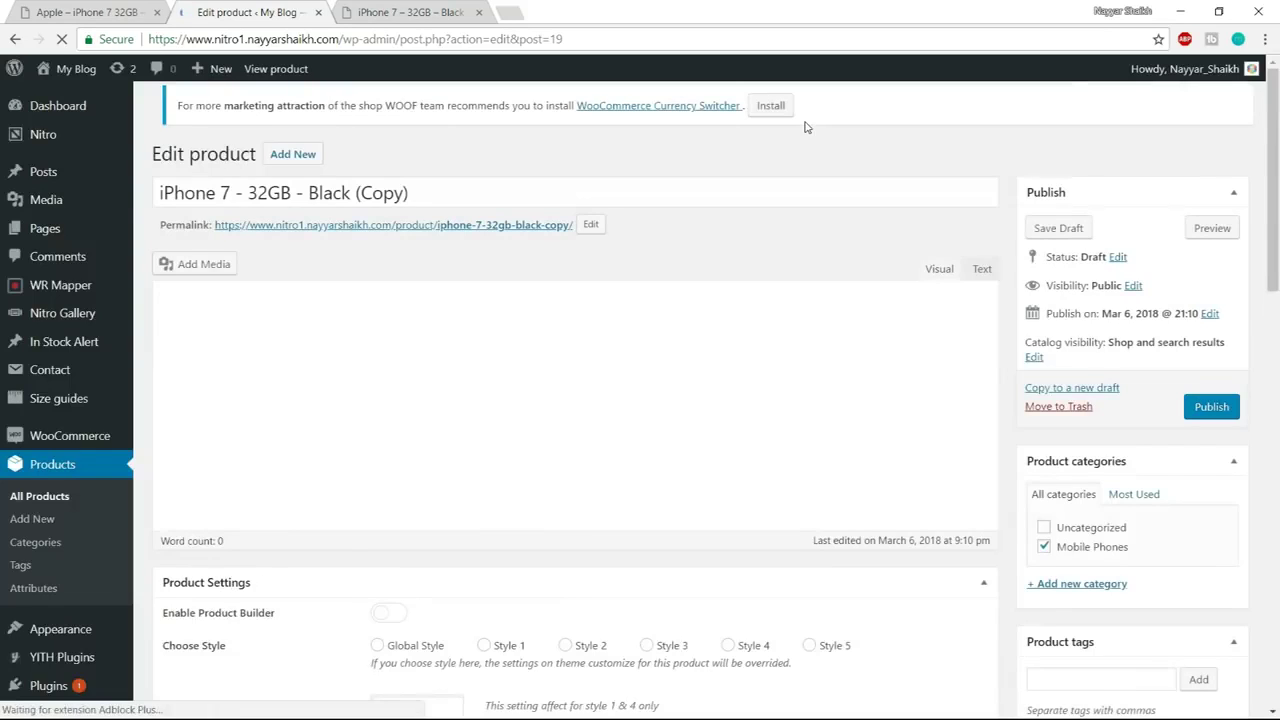
Delete ' - 32GB - Black (Copy)' from the copied product's title, leaving 'iPhone 7'
left_click(340, 205)
left_click_drag(340, 205, 410, 205)
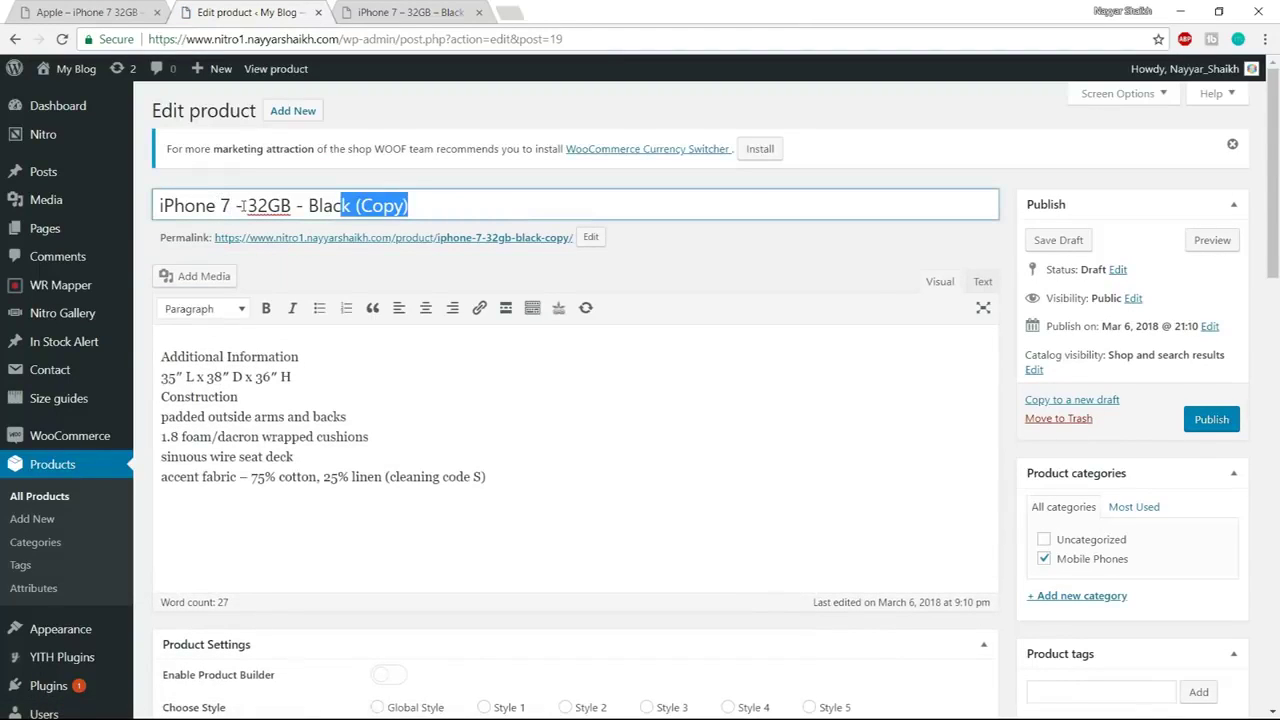
left_click_drag(233, 205, 474, 208)
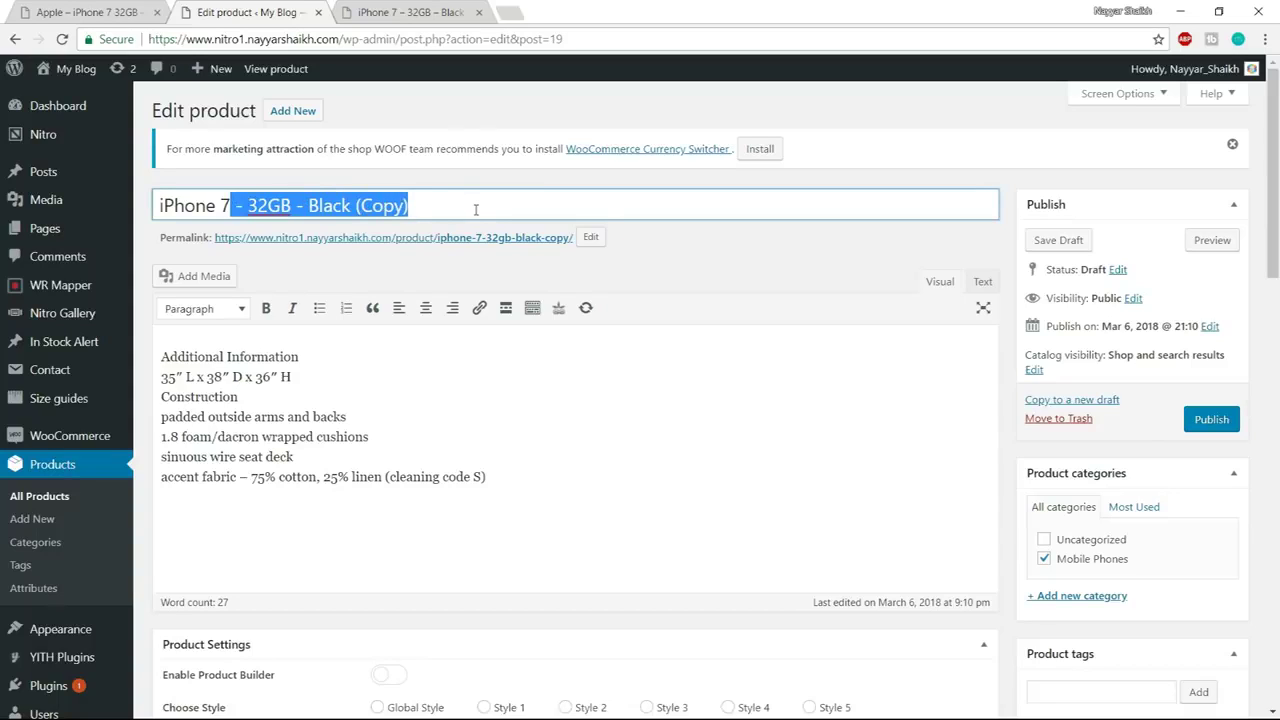
key("BackSpace")
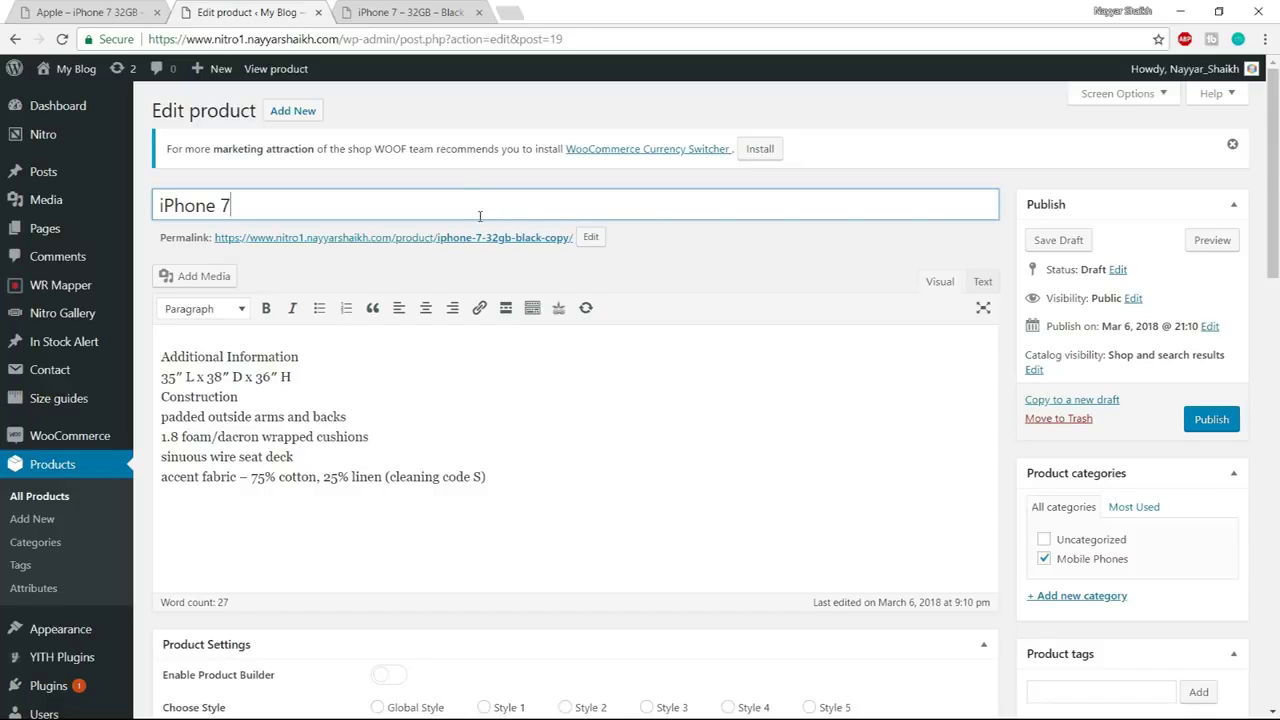
left_click_drag(307, 201, 148, 206)
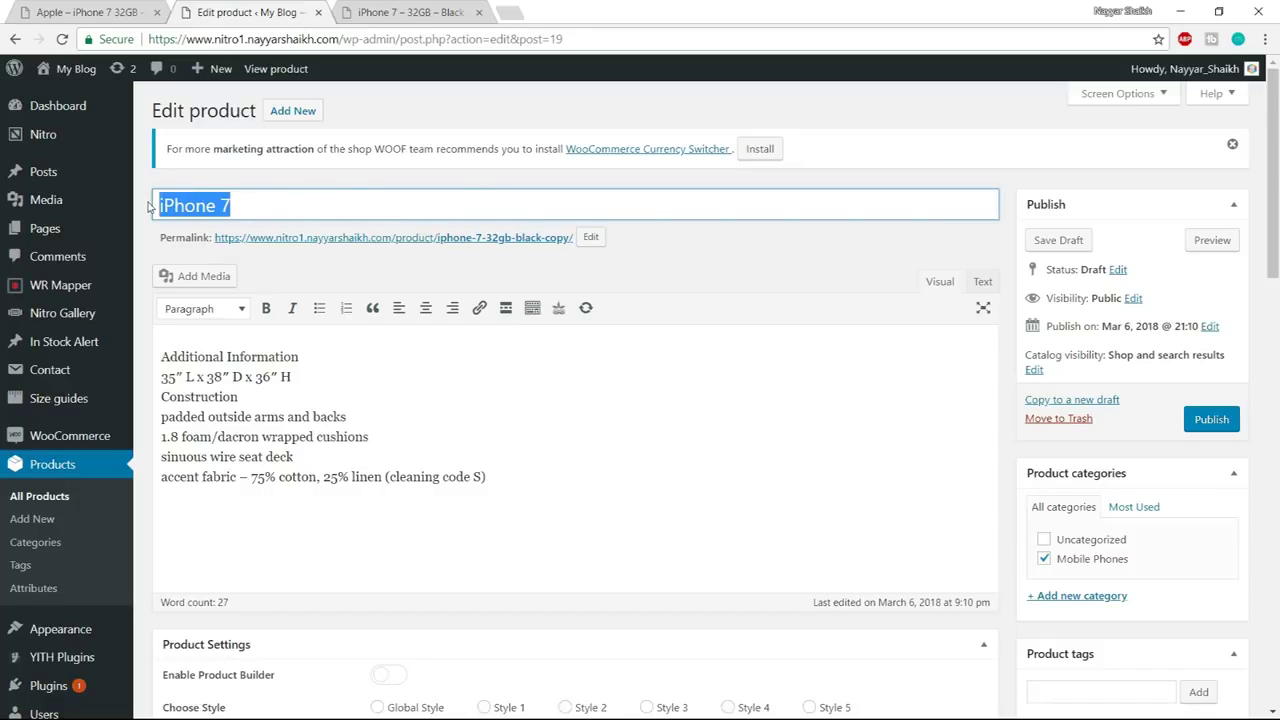
scroll(653, 340, "down", 5)
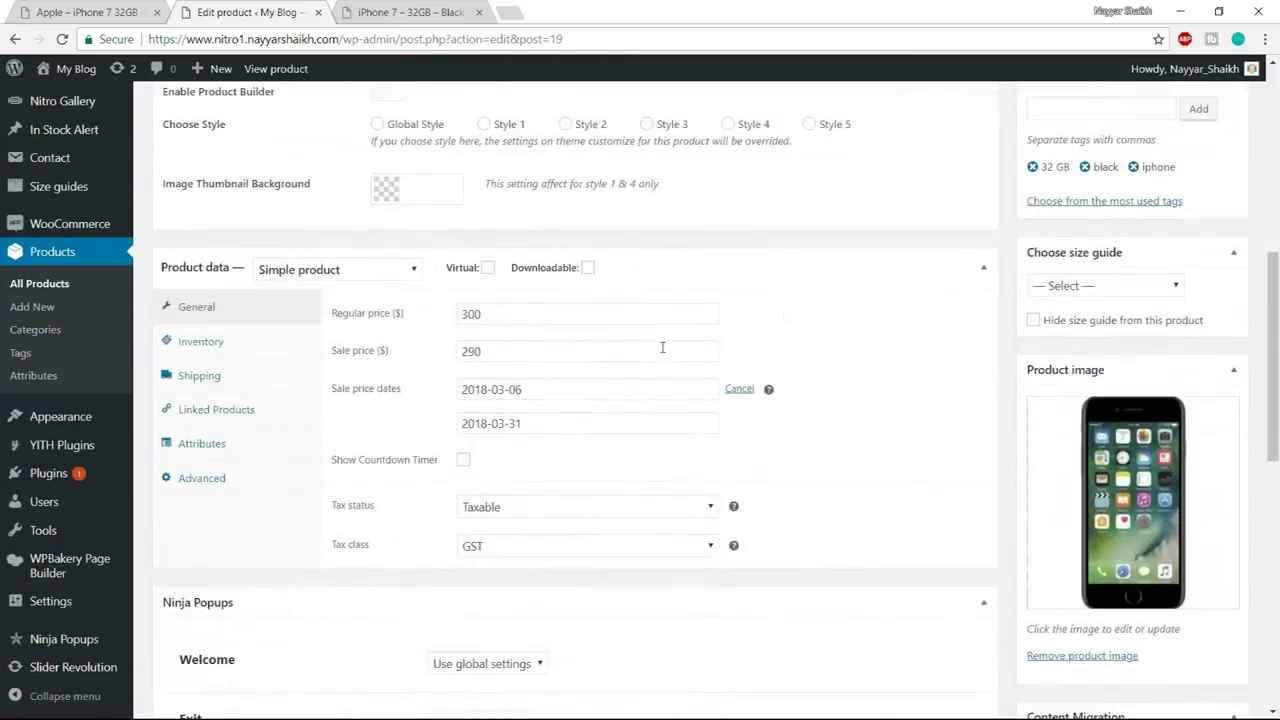
scroll(995, 402, "down", 5)
scroll(663, 441, "up", 1)
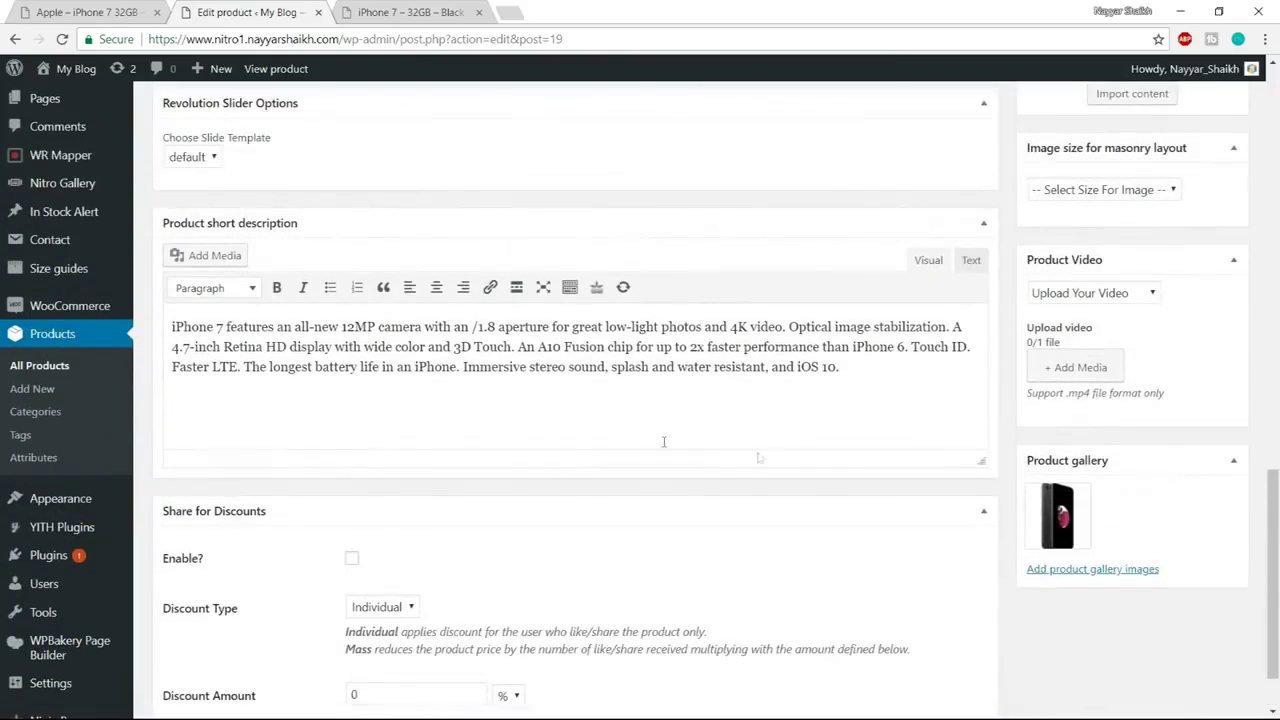
scroll(897, 498, "up", 8)
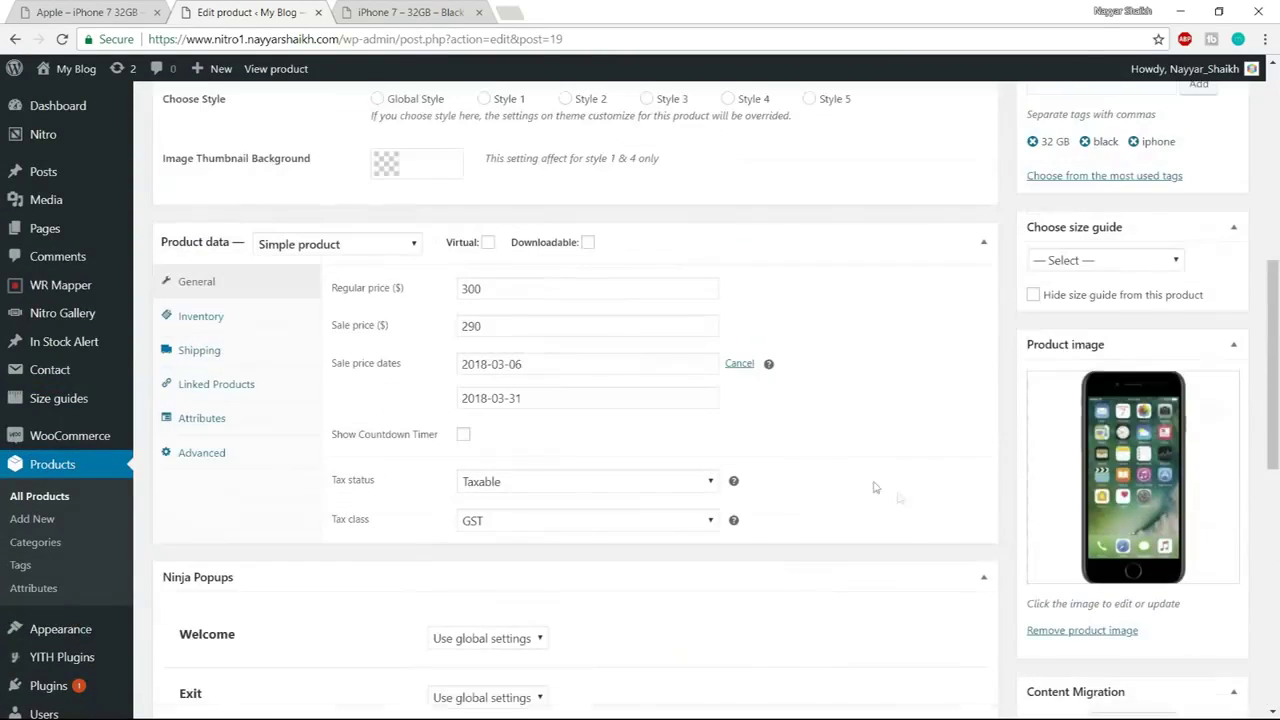
left_click(331, 249)
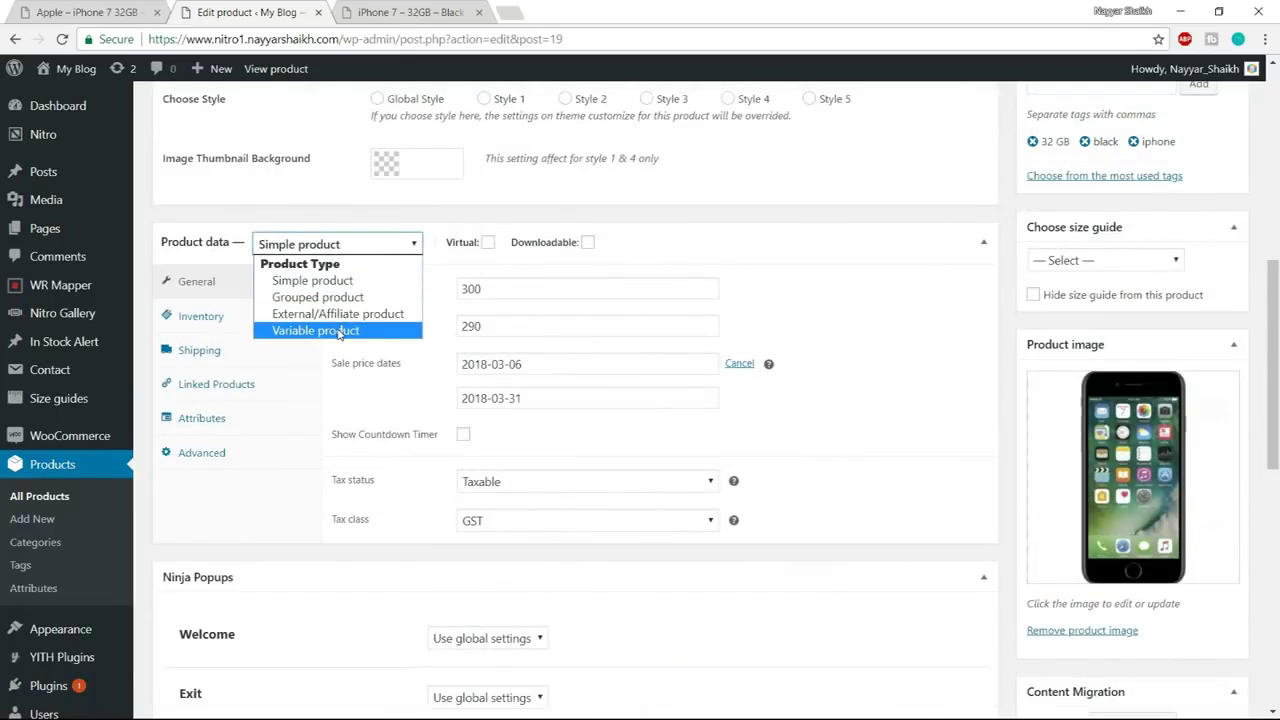
Change the product type to Variable product and add a blank custom attribute
left_click(338, 331)
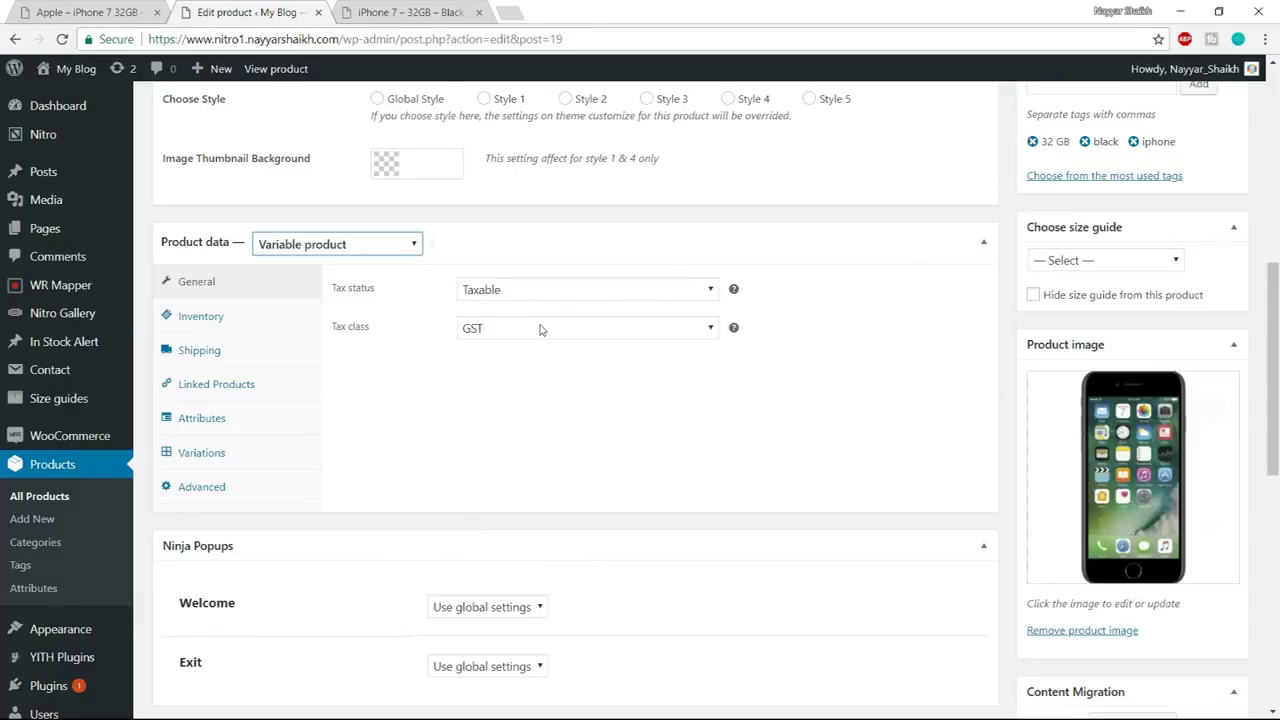
left_click(208, 325)
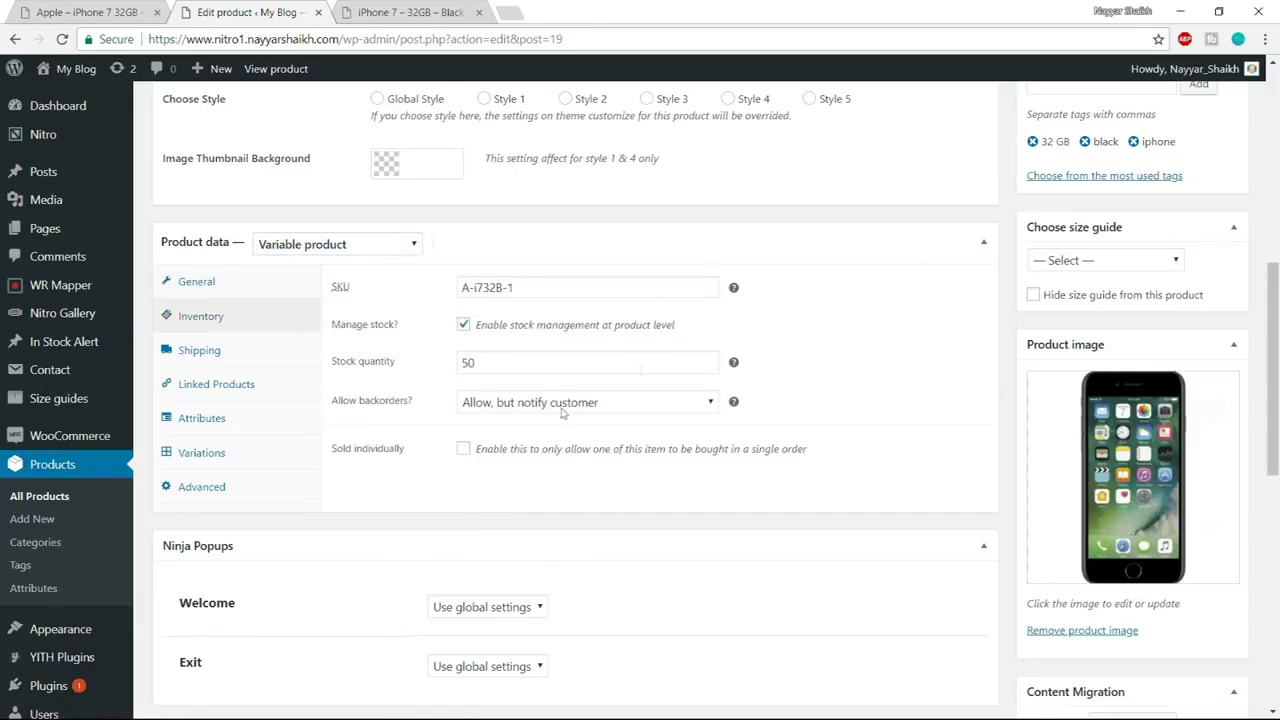
left_click(233, 353)
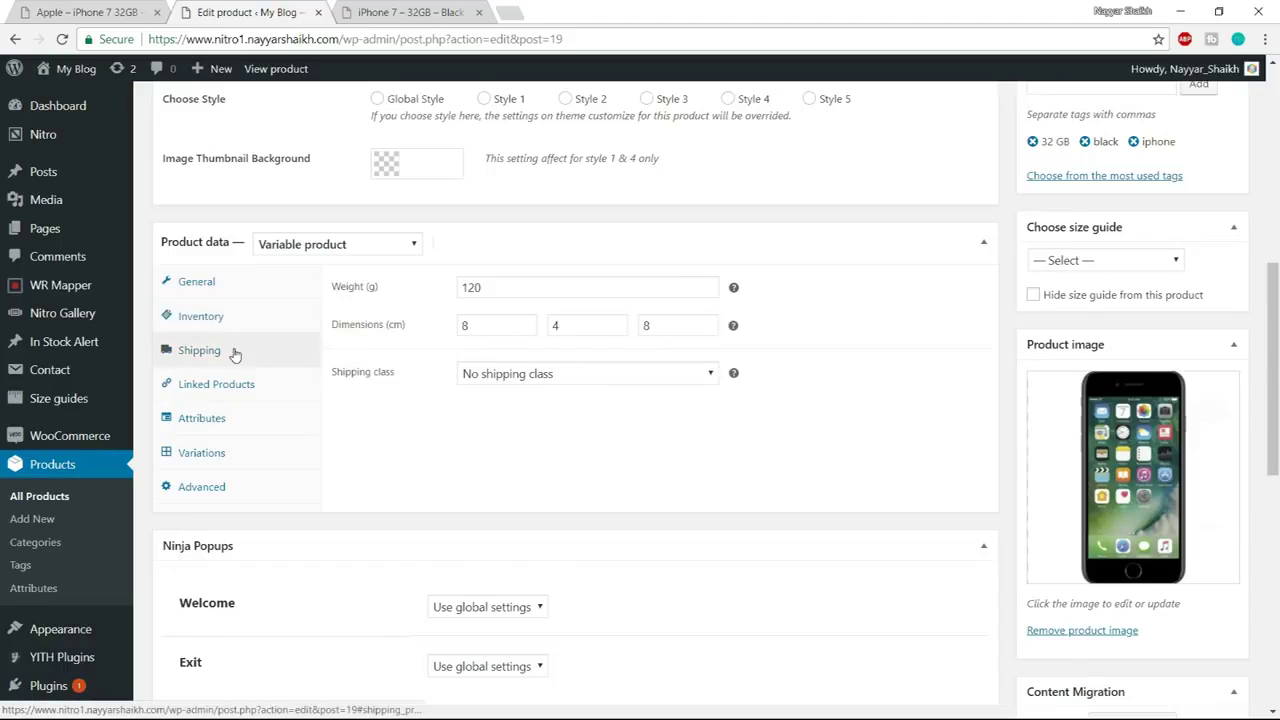
left_click(214, 395)
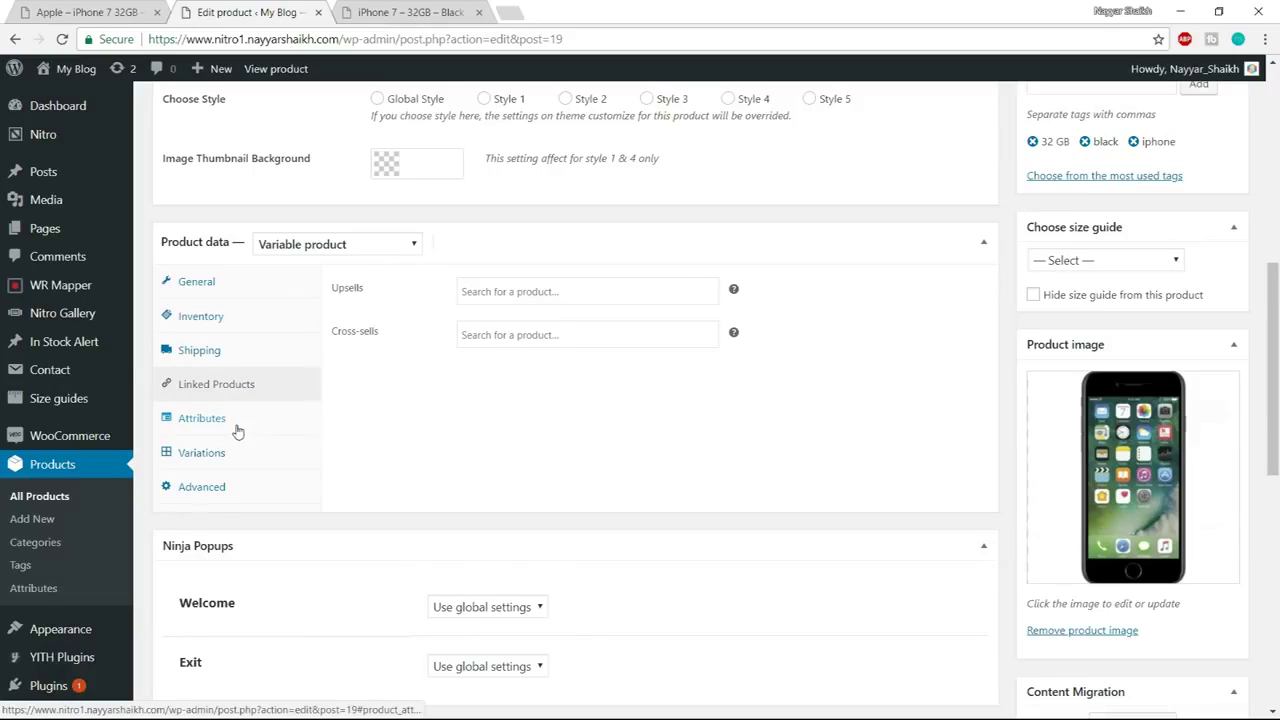
left_click(218, 428)
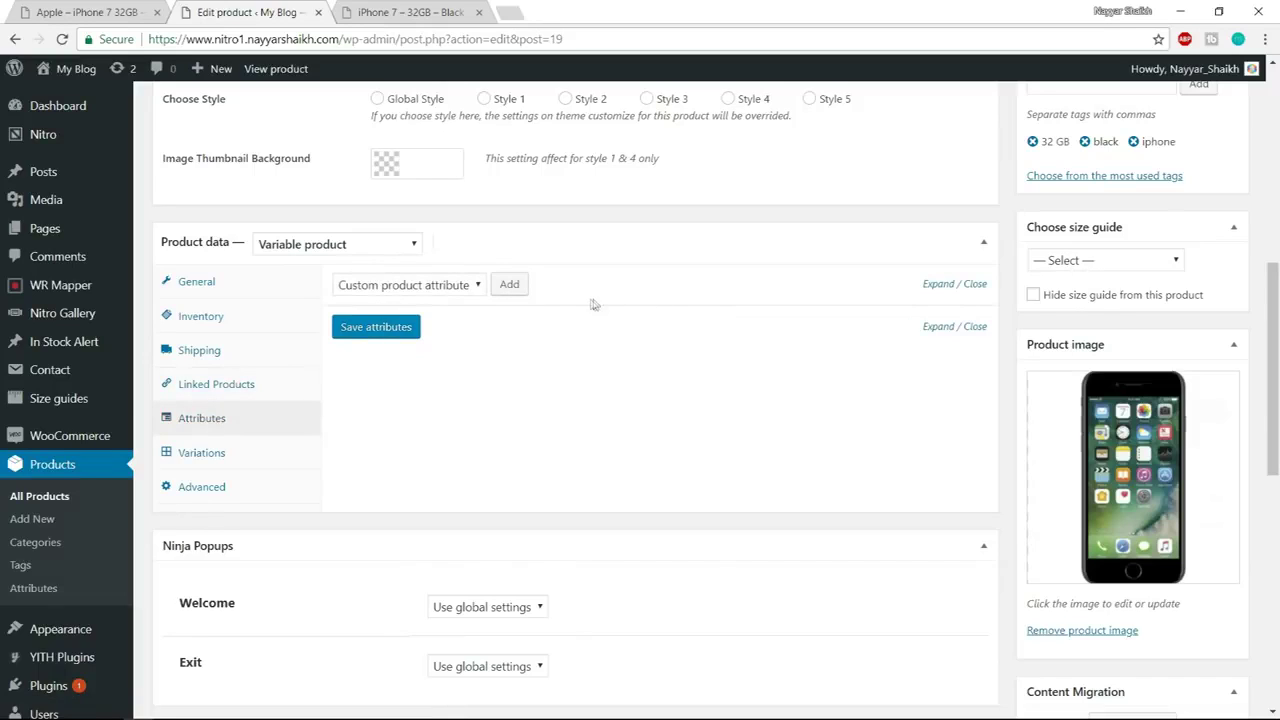
left_click(512, 288)
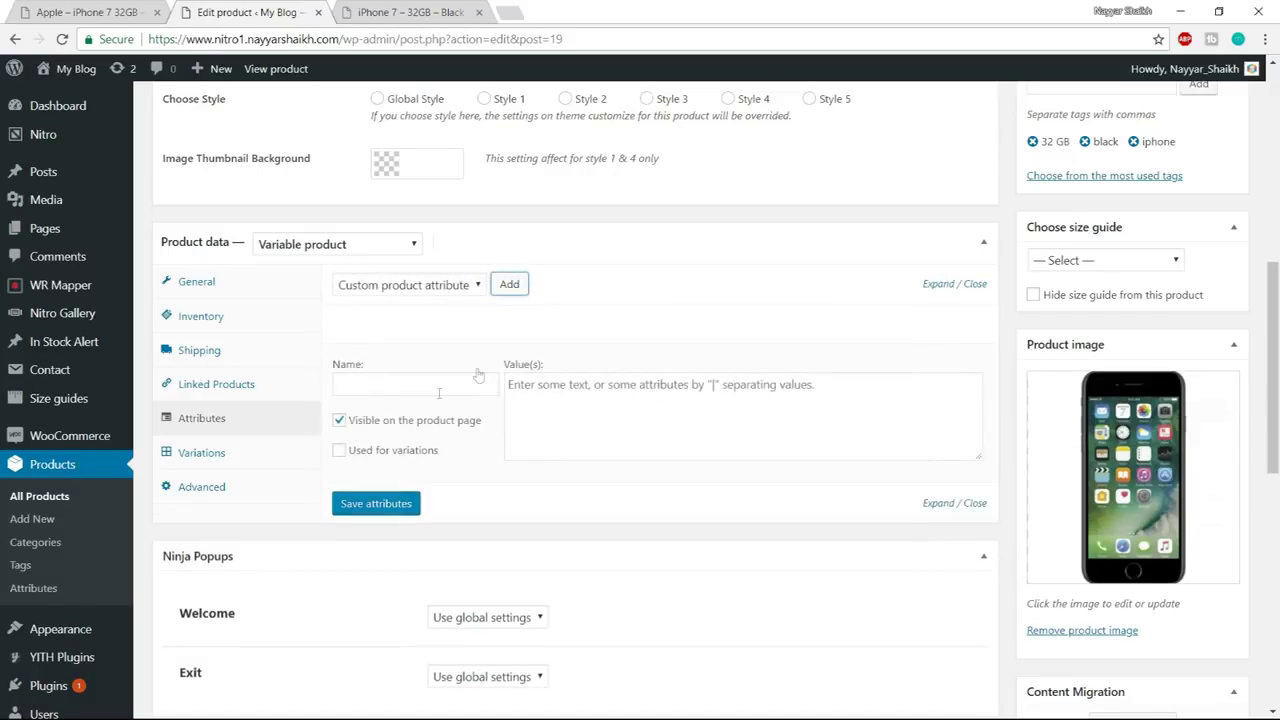
Add a Memory attribute with values 32GB, 64GB, 128GB, used for variations, and save it
left_click(410, 380)
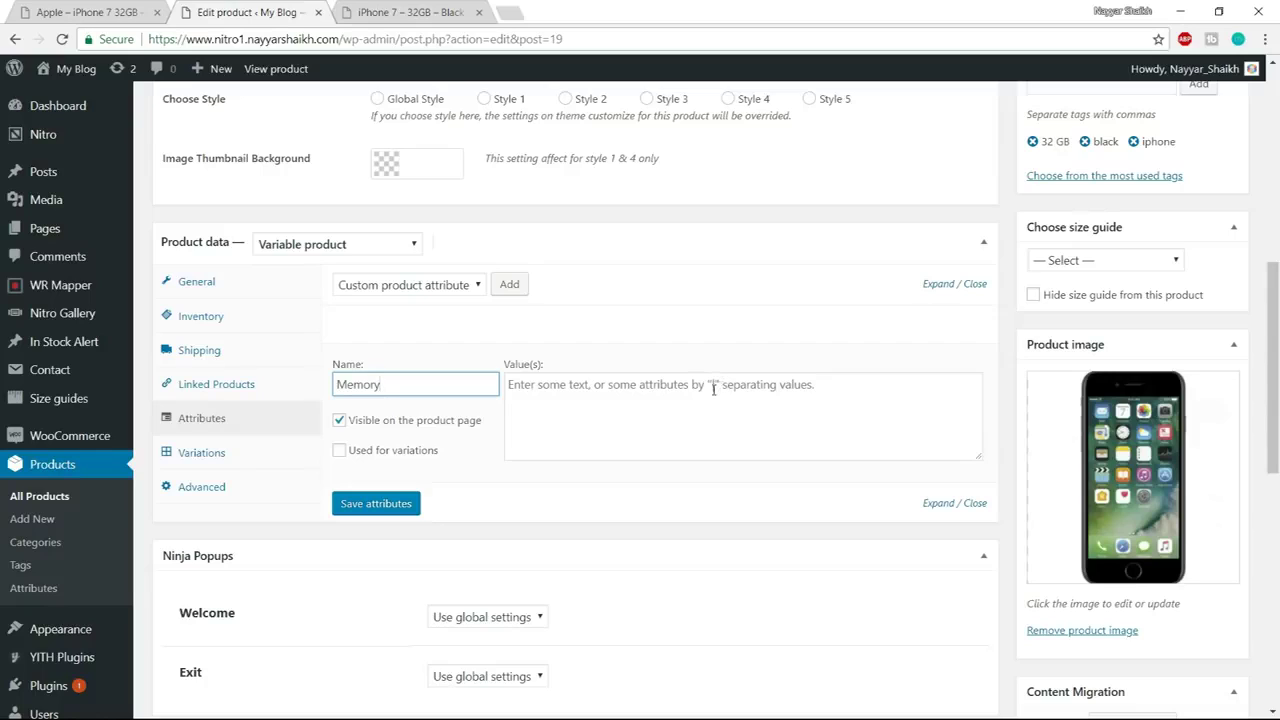
left_click(732, 394)
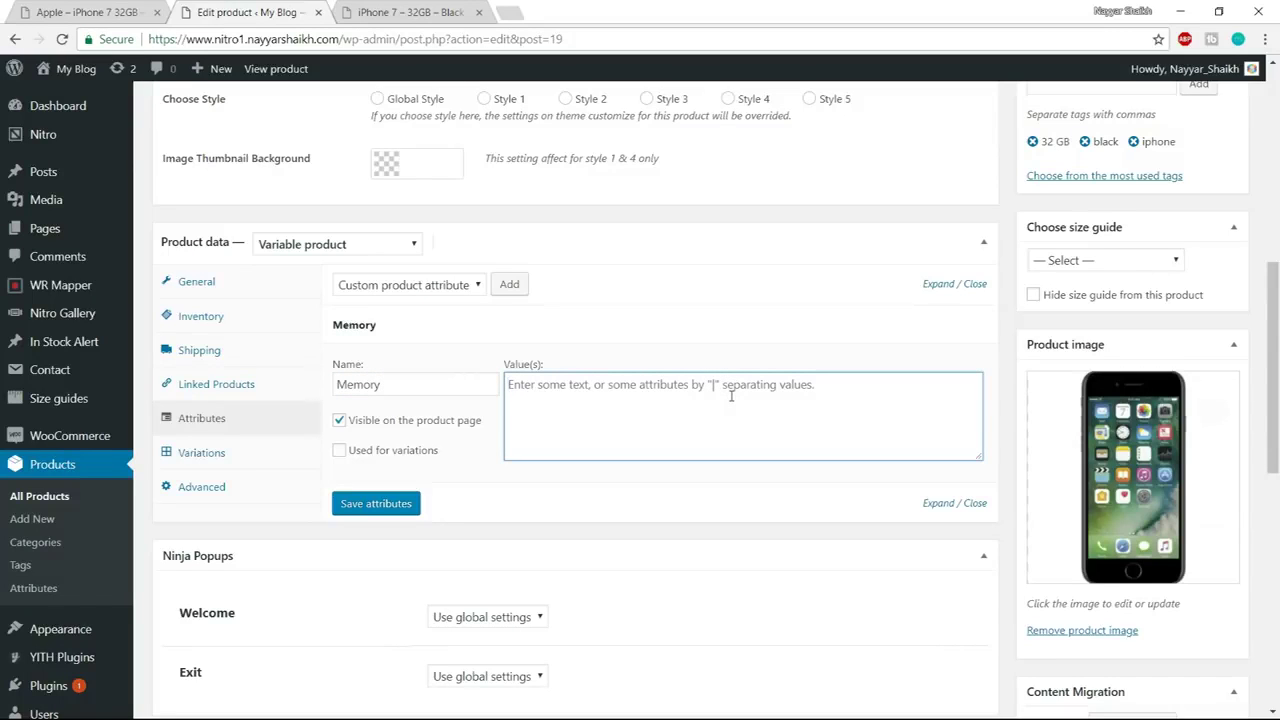
type("32GB | 64GB | 128GB")
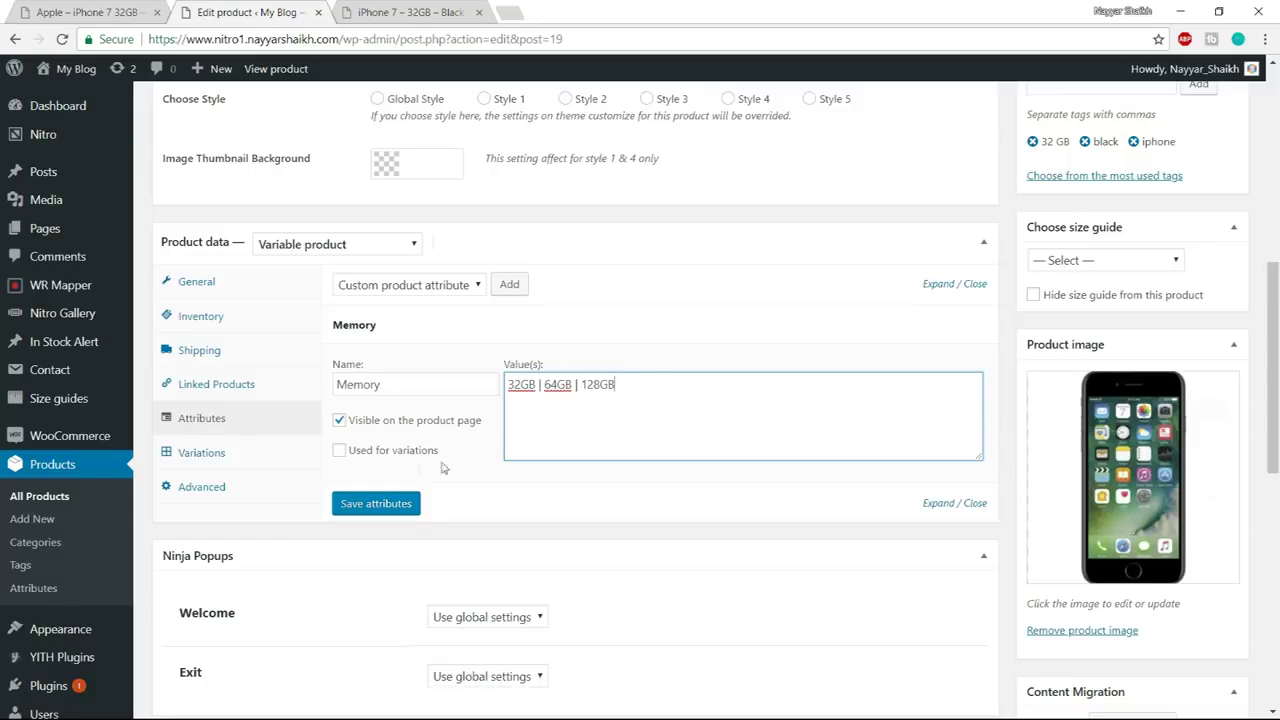
left_click(372, 455)
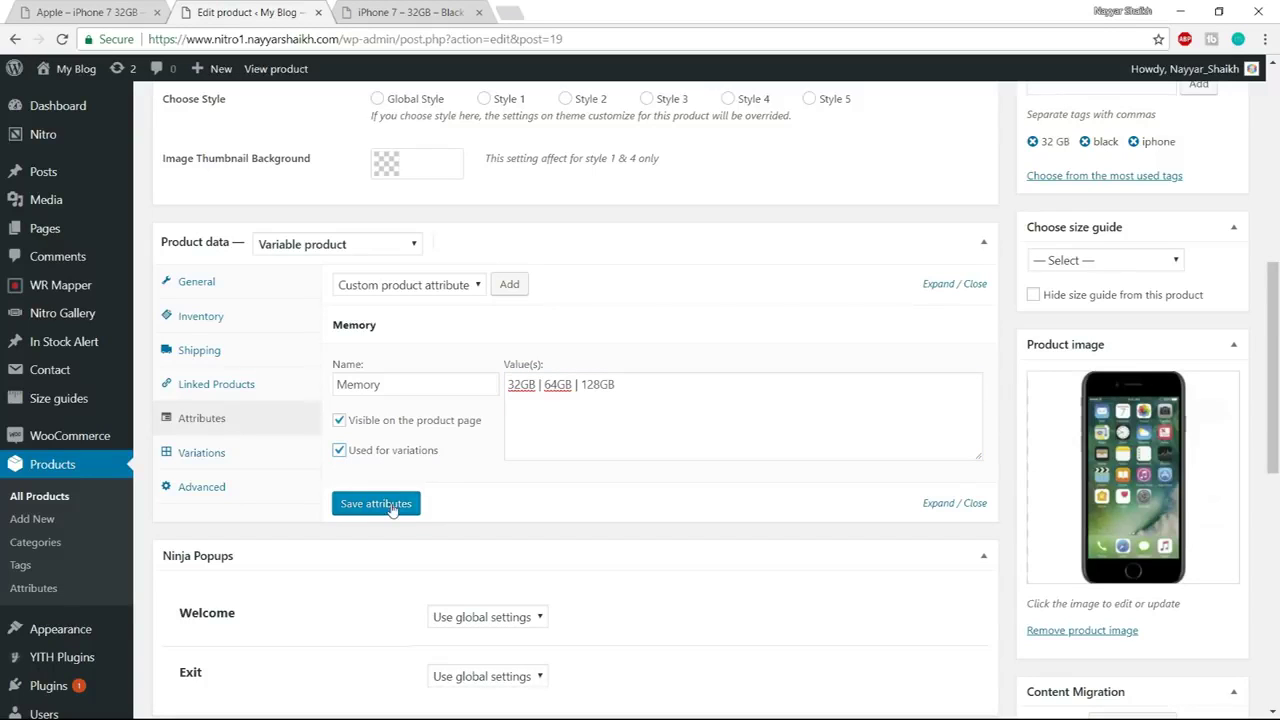
left_click(390, 505)
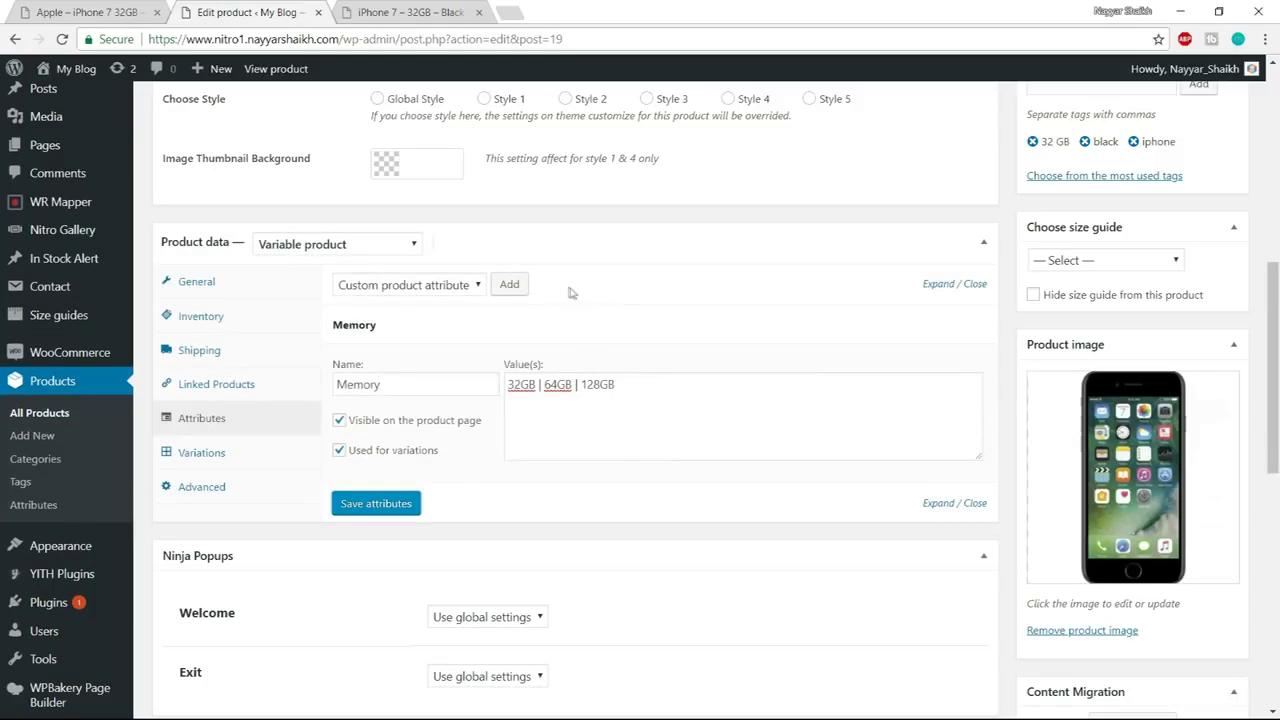
Add a Color attribute with values Black, Gold, White, used for variations, and save the attributes
left_click(510, 285)
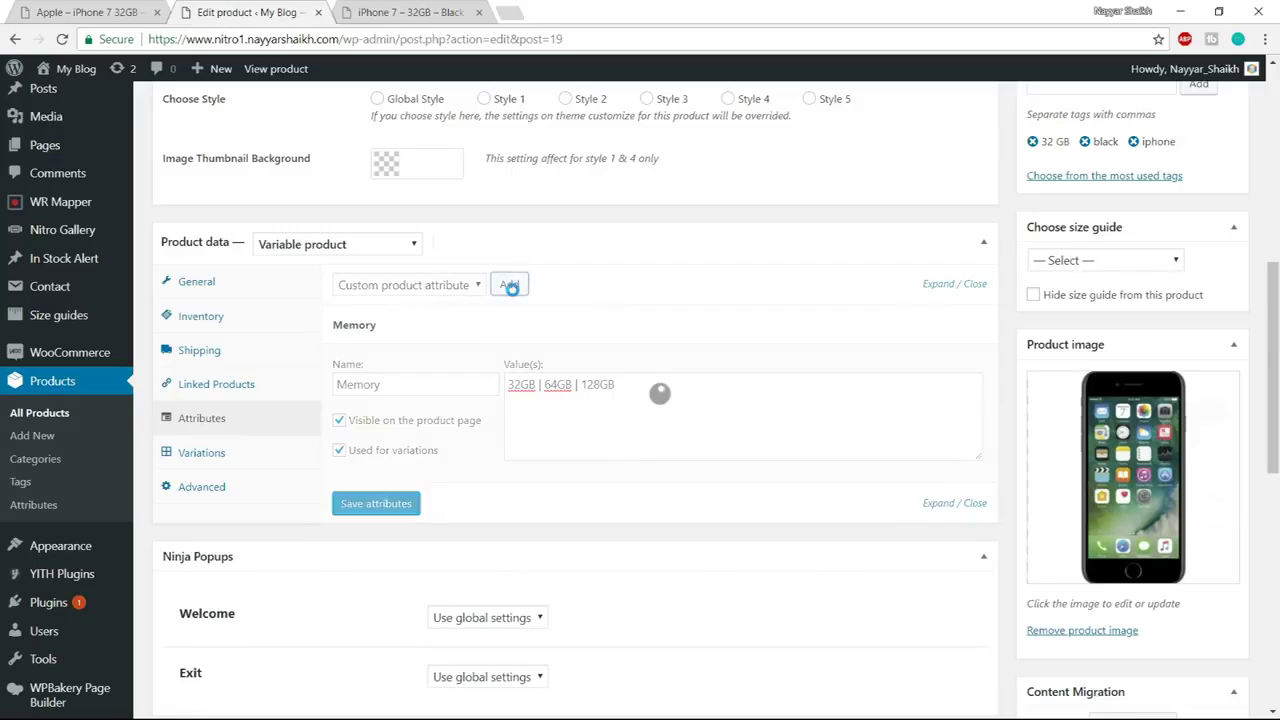
scroll(657, 390, "down", 2)
left_click(413, 398)
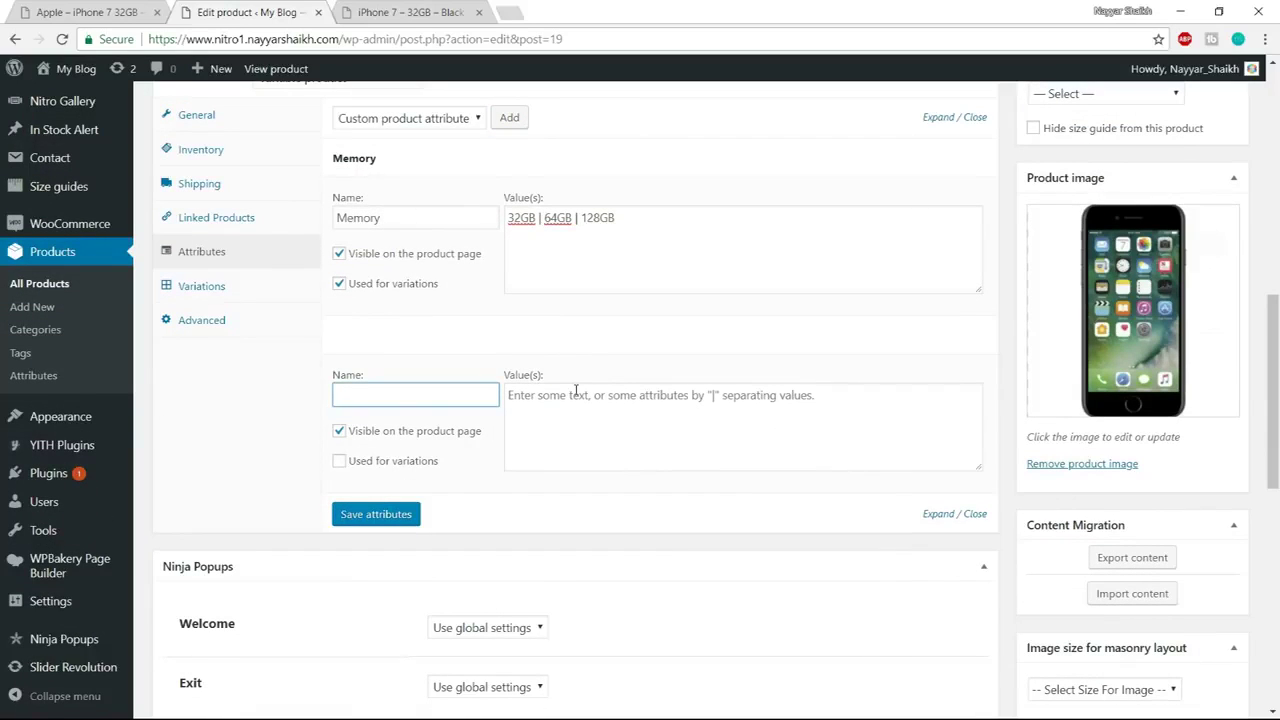
left_click(345, 464)
left_click(524, 441)
type("Black | Gold | White")
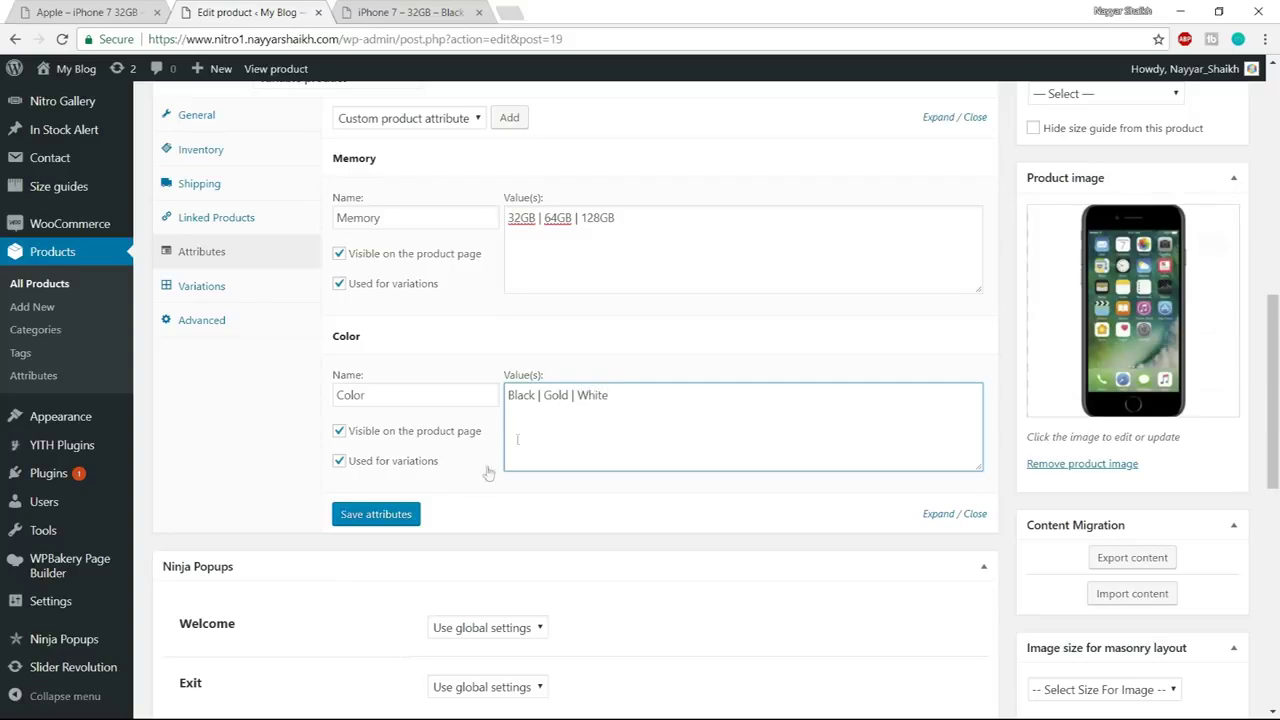
left_click(400, 518)
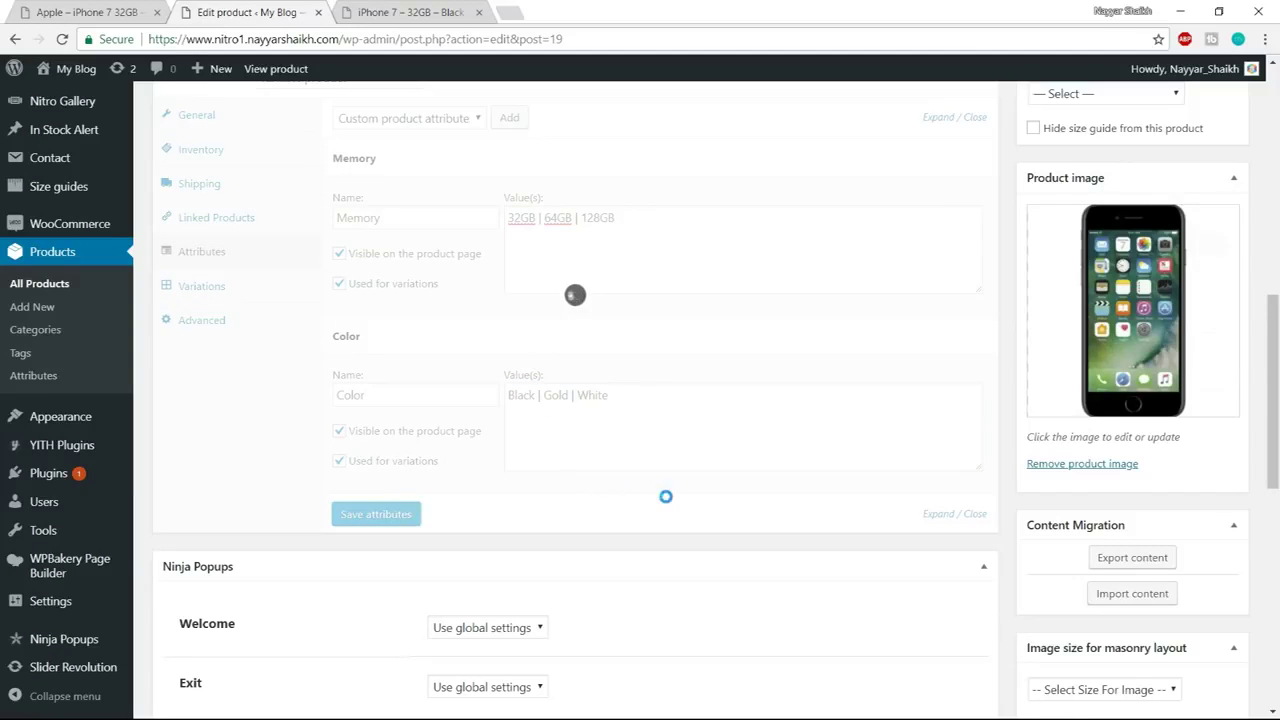
scroll(740, 466, "up", 1)
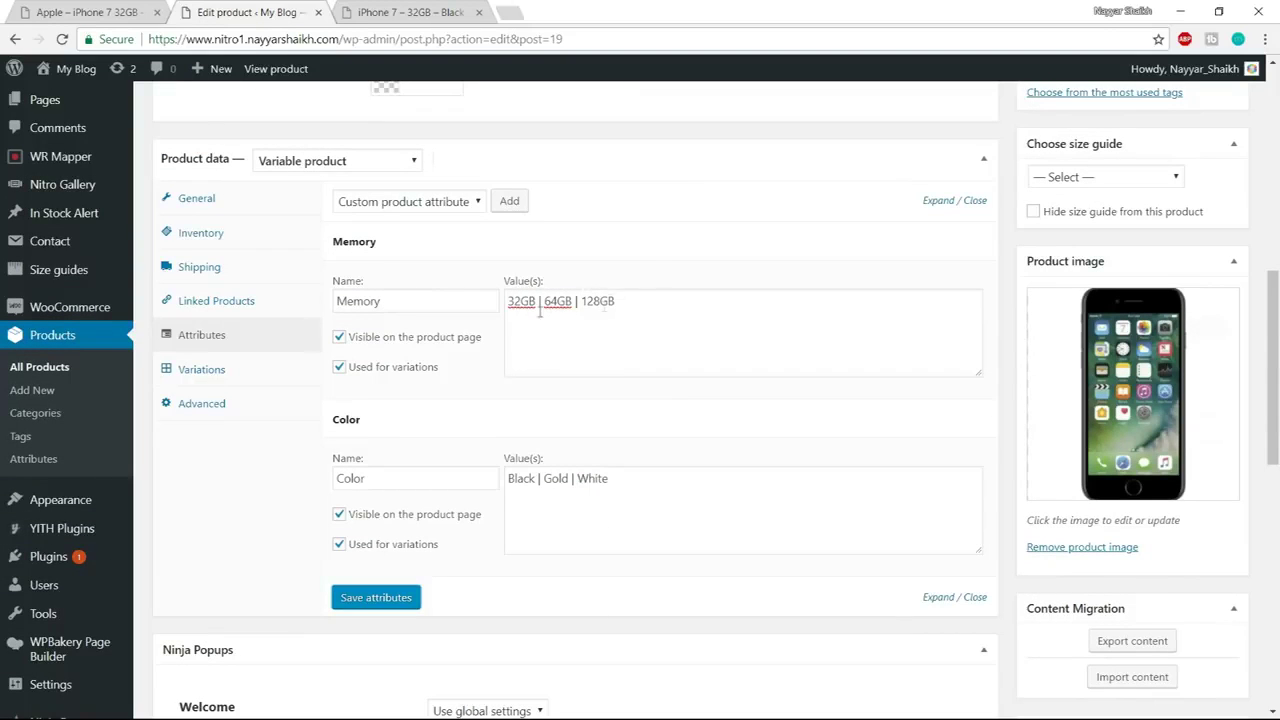
Create all nine Memory/Color variations from the attributes and expand variation #20's details
left_click(178, 368)
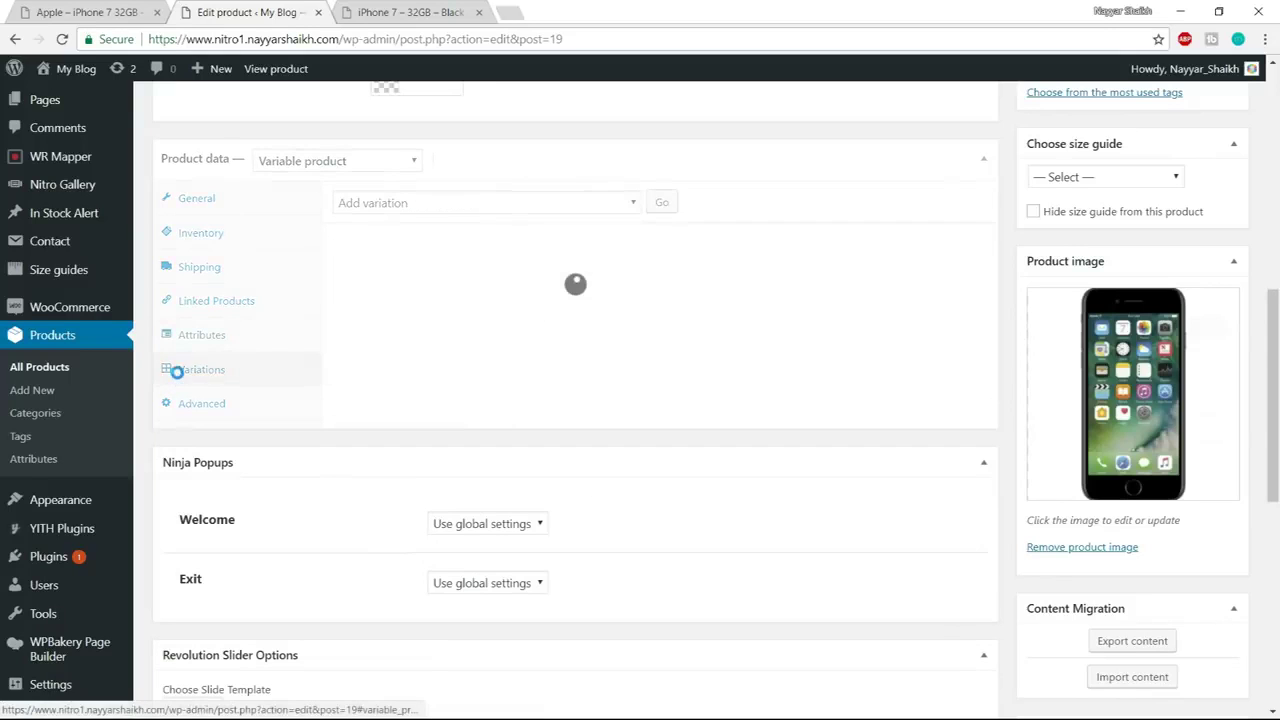
left_click(420, 205)
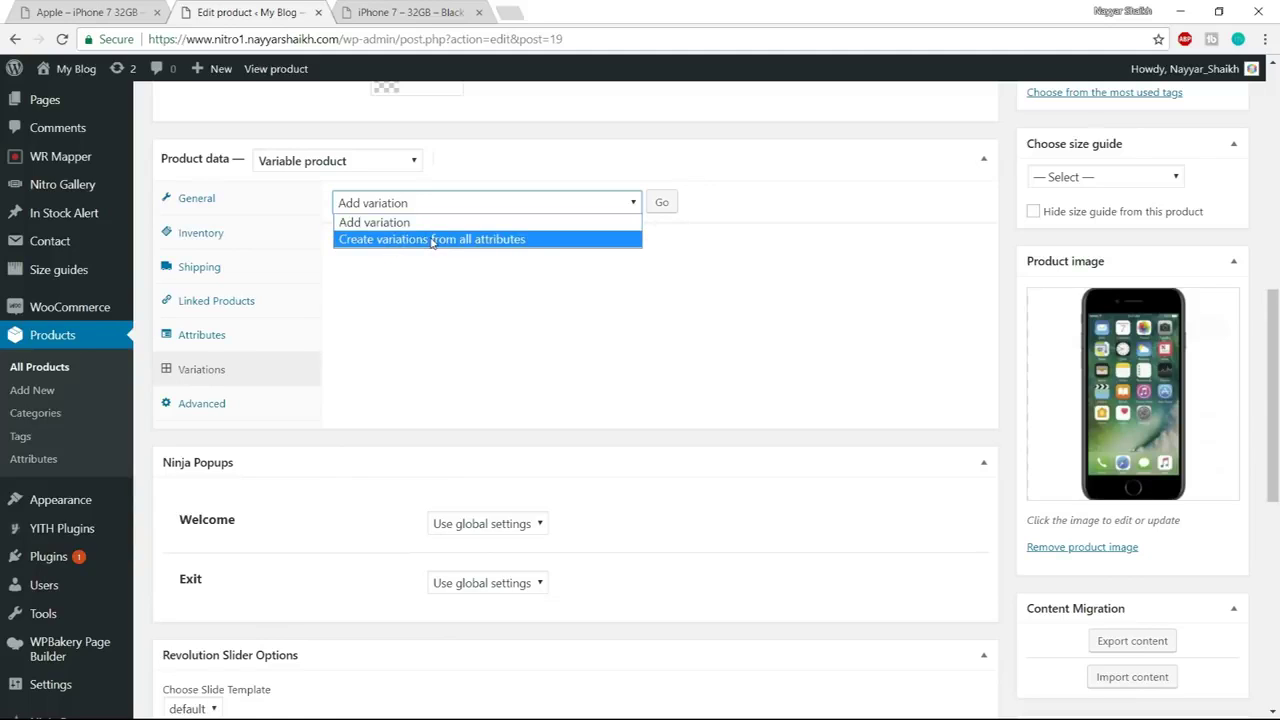
left_click(446, 241)
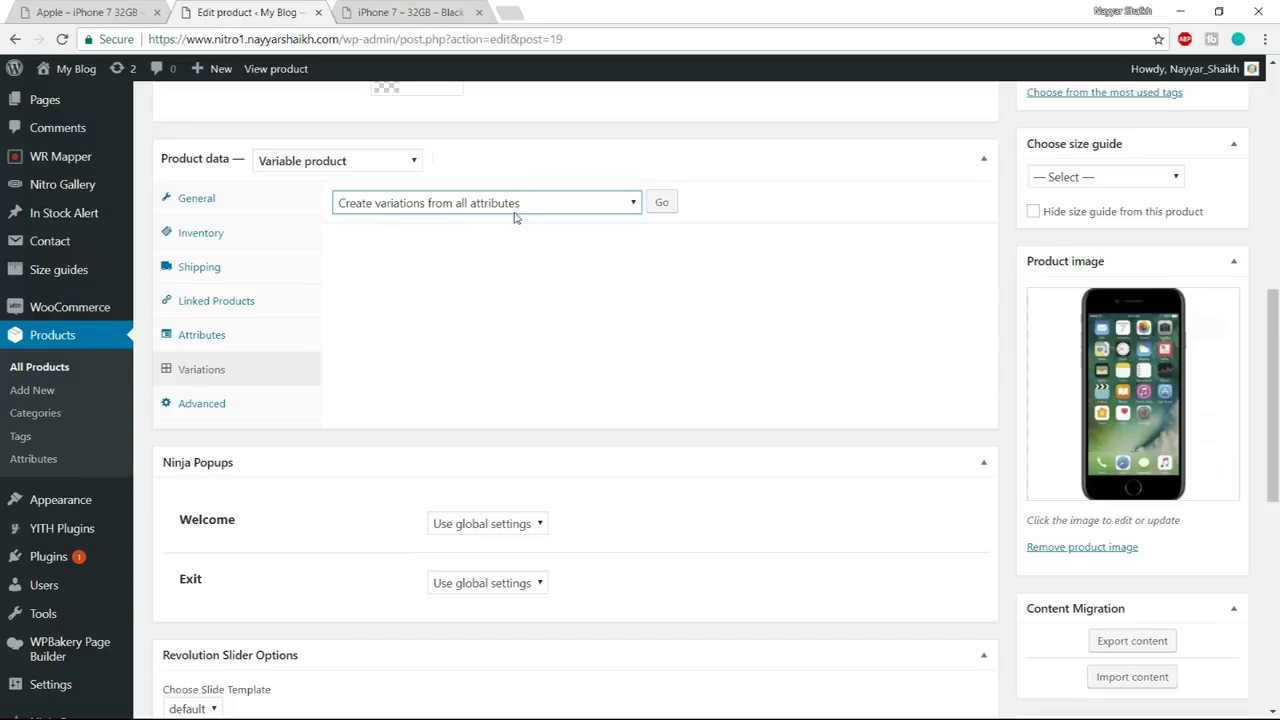
left_click(664, 207)
left_click(697, 157)
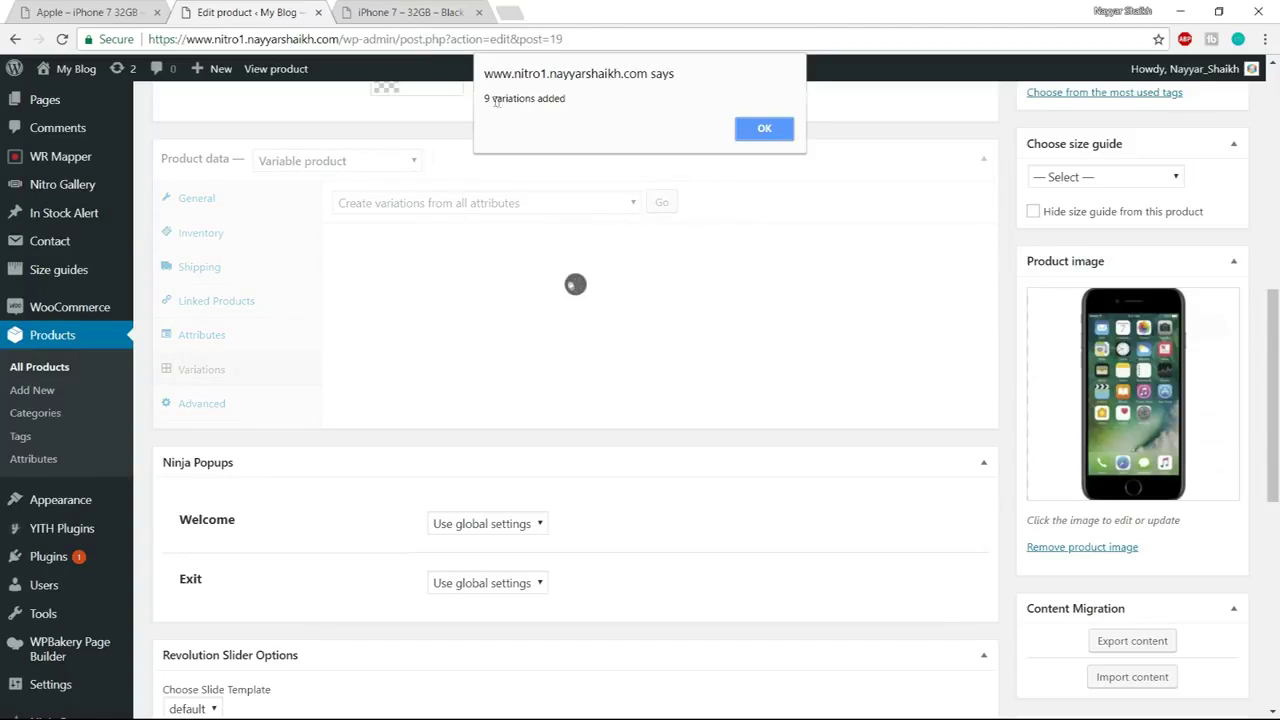
left_click_drag(486, 98, 576, 100)
left_click(762, 132)
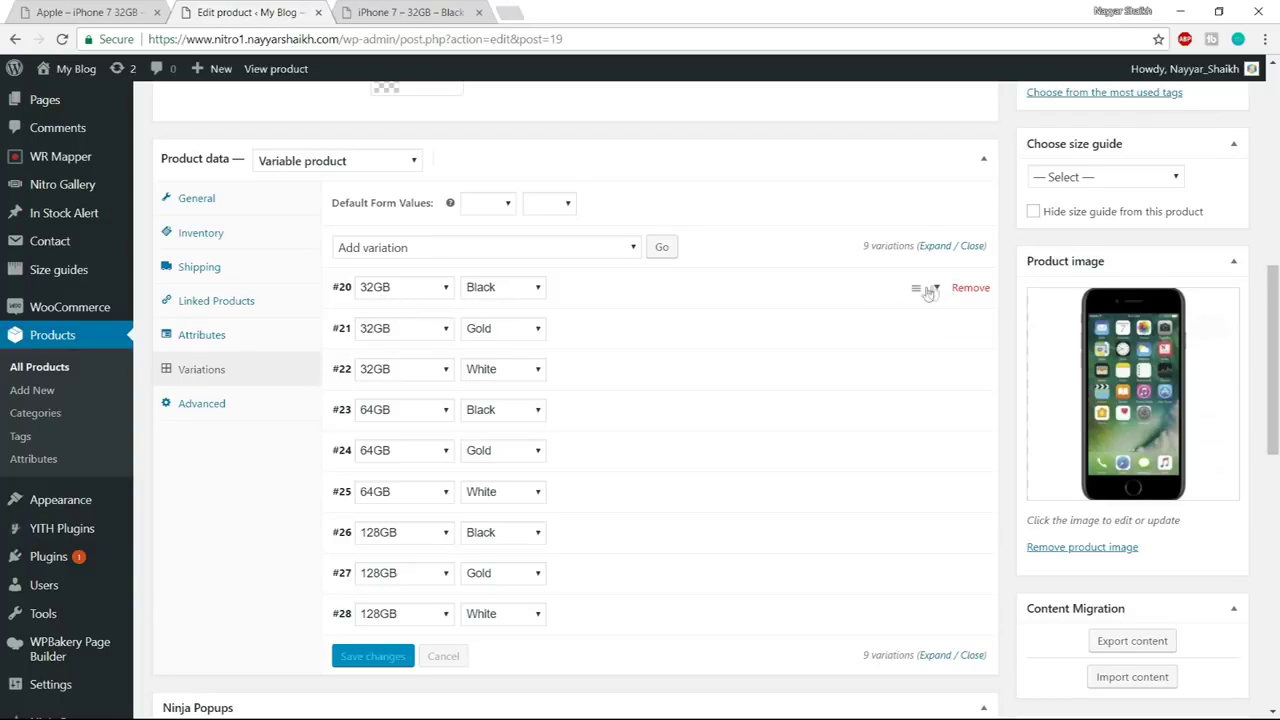
left_click(941, 290)
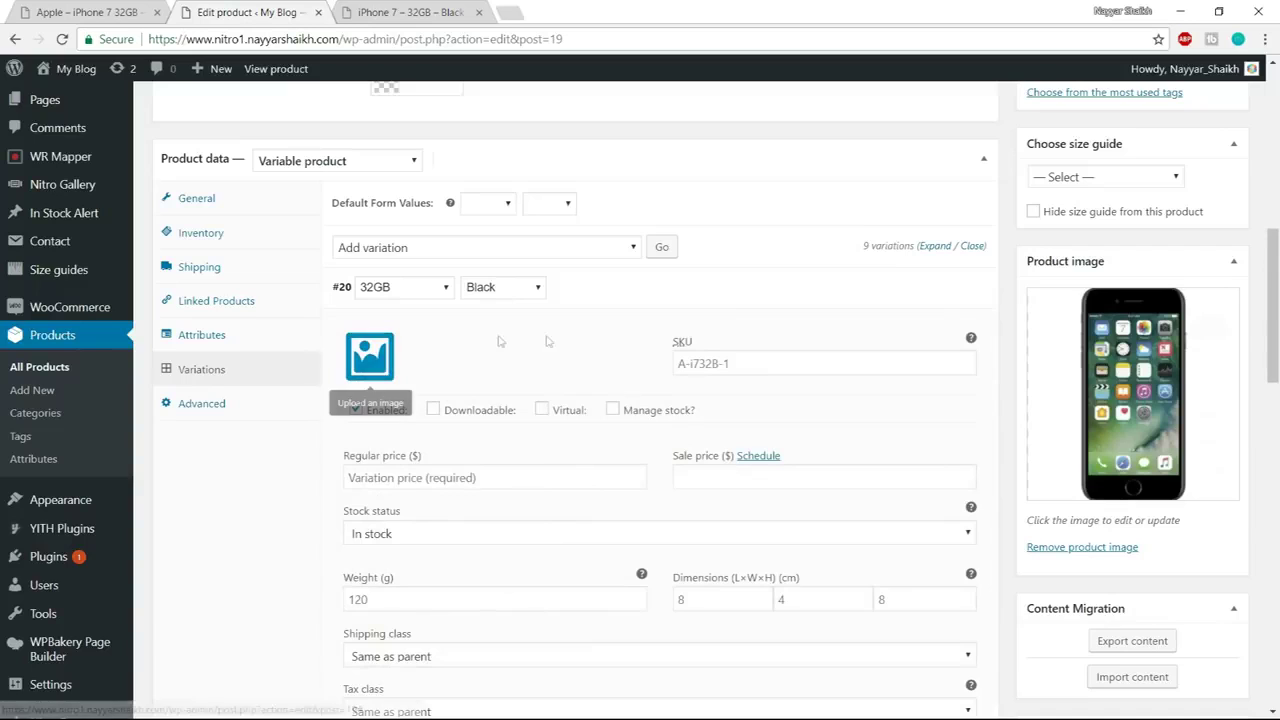
Give variation #20 the Apple1 image priced 300 and #21 the Apple2 image priced 350
left_click(367, 356)
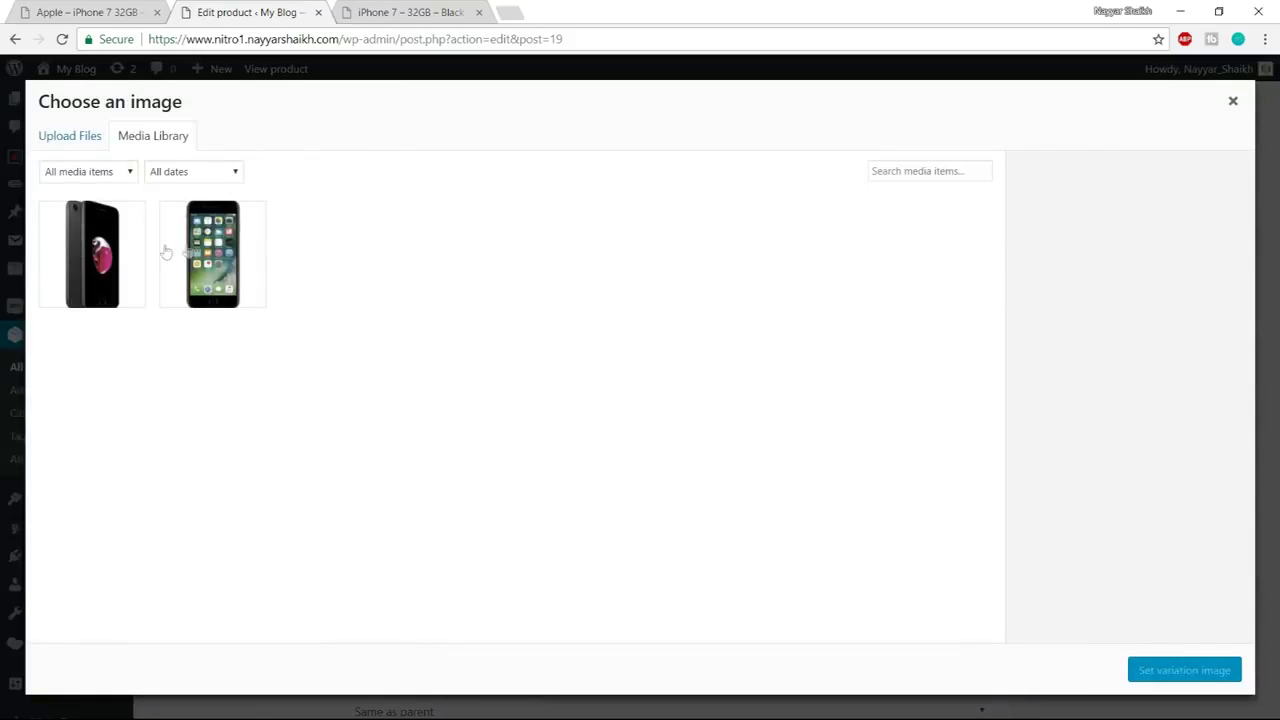
left_click(235, 240)
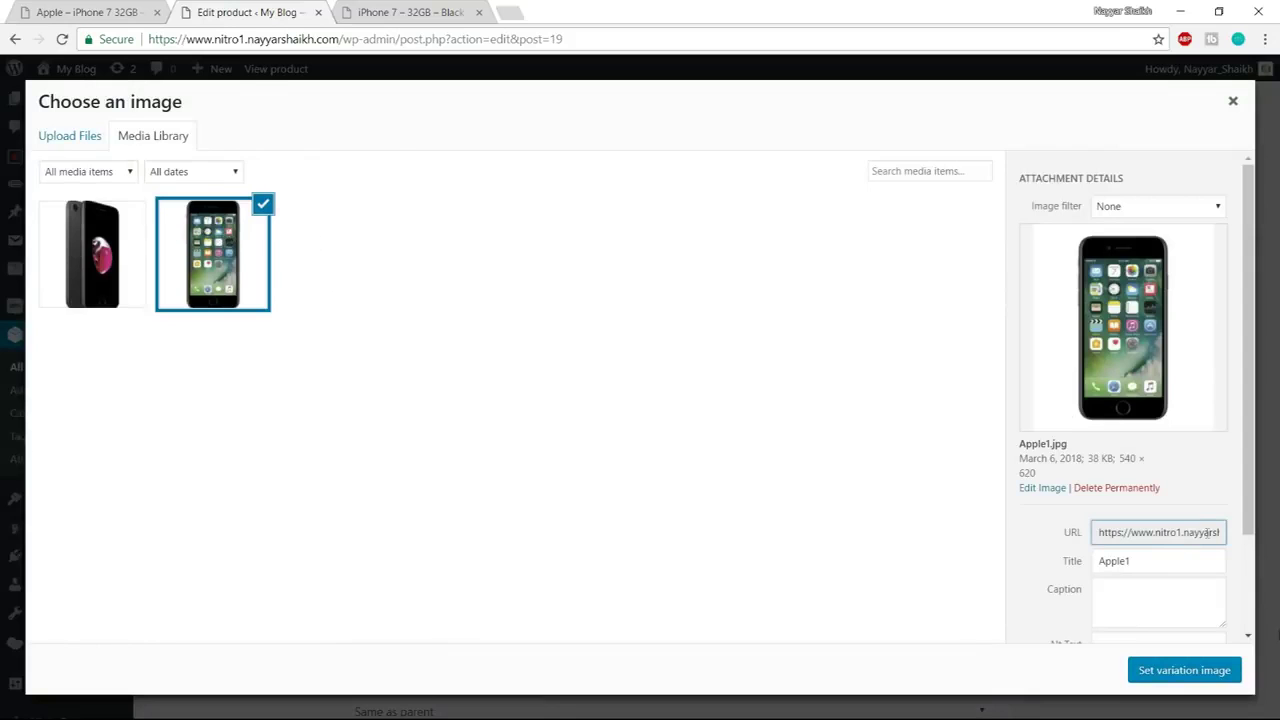
left_click(1195, 671)
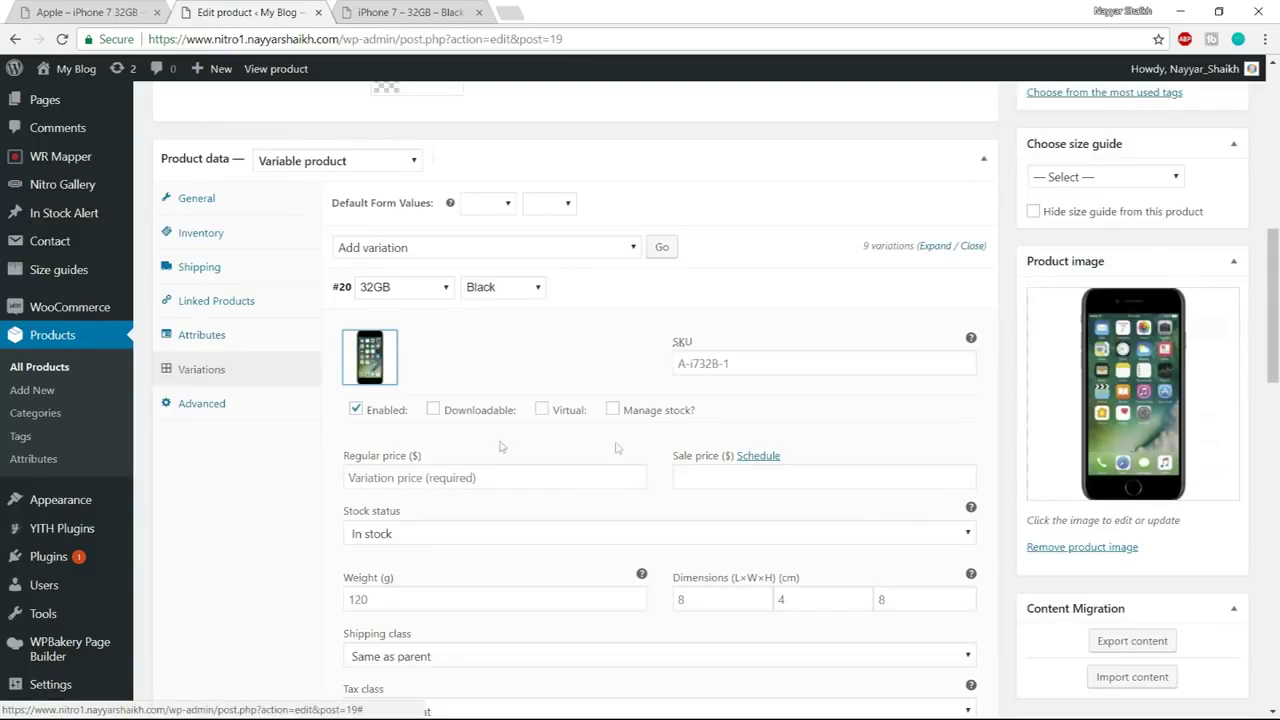
left_click(449, 477)
scroll(520, 474, "down", 1)
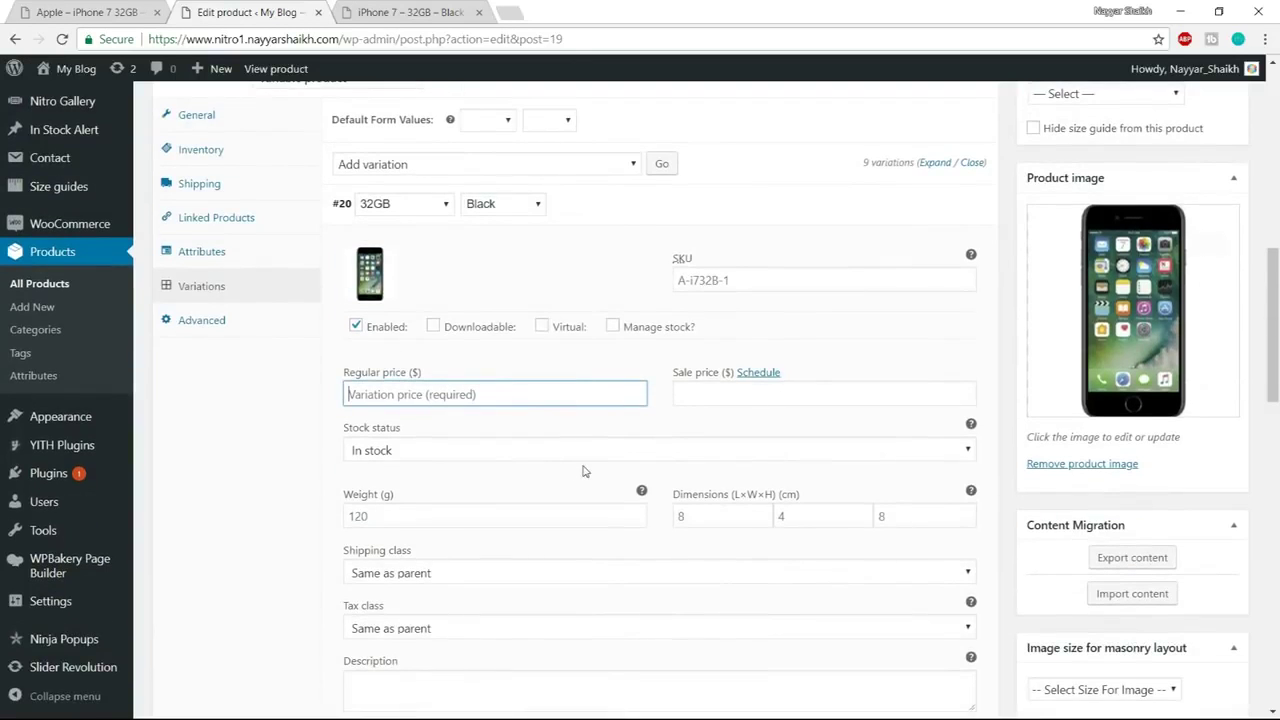
type("300")
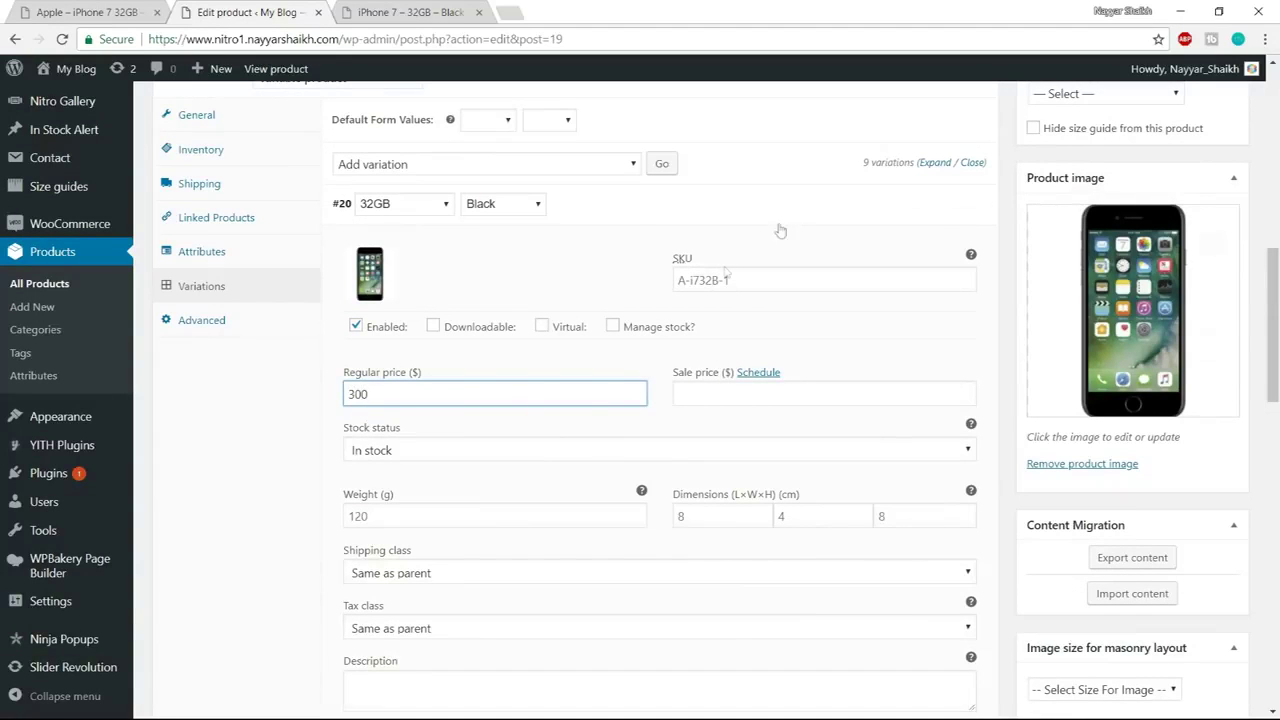
left_click(940, 206)
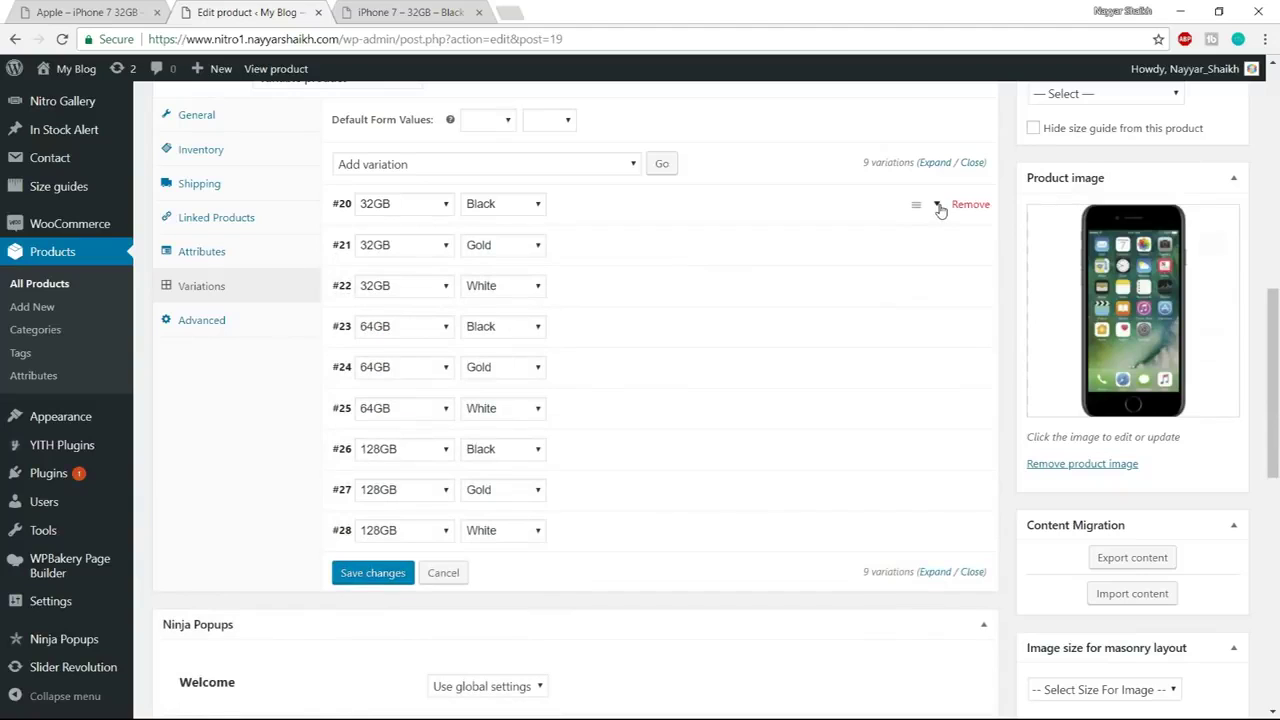
left_click(940, 245)
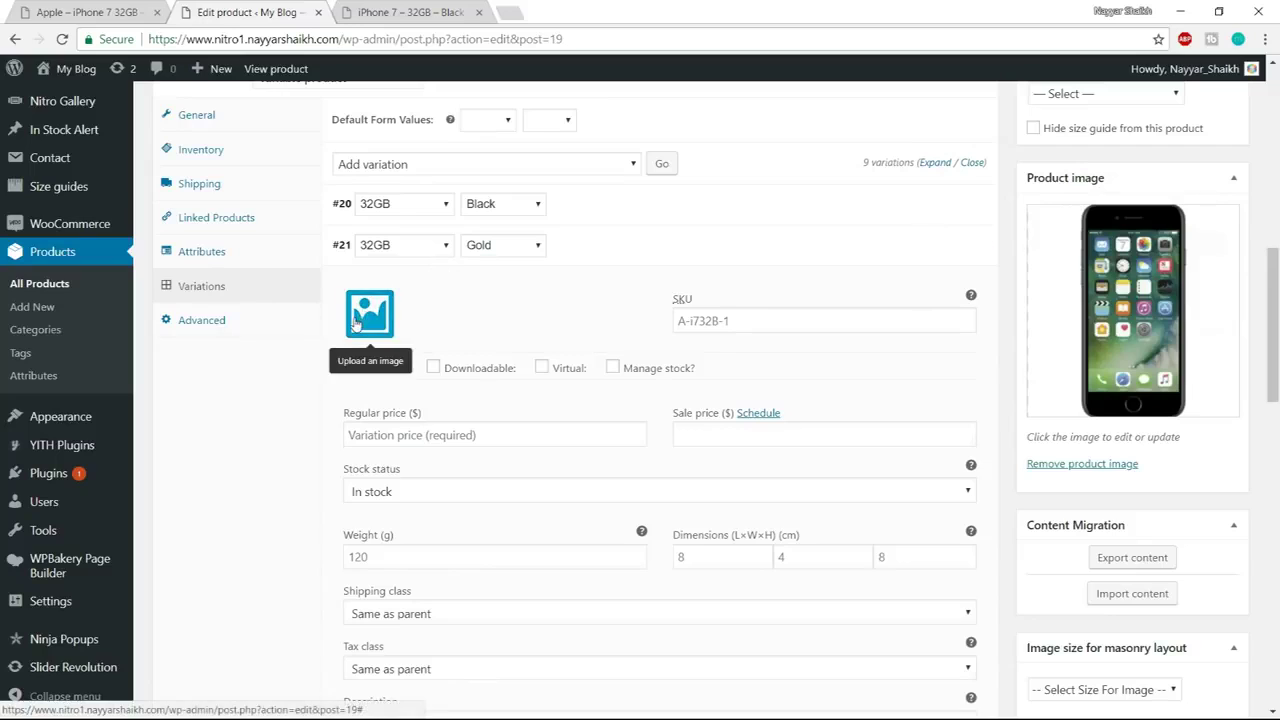
left_click(355, 323)
left_click(106, 294)
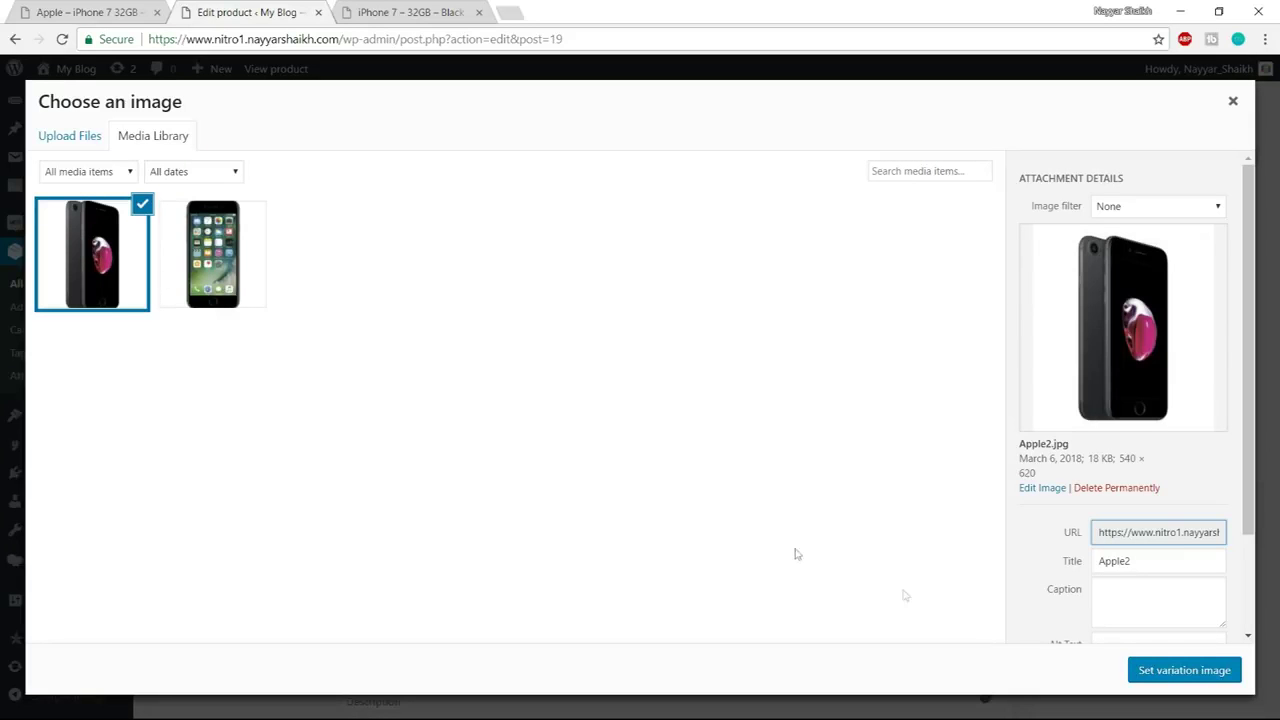
left_click(1131, 679)
left_click(499, 430)
type("350")
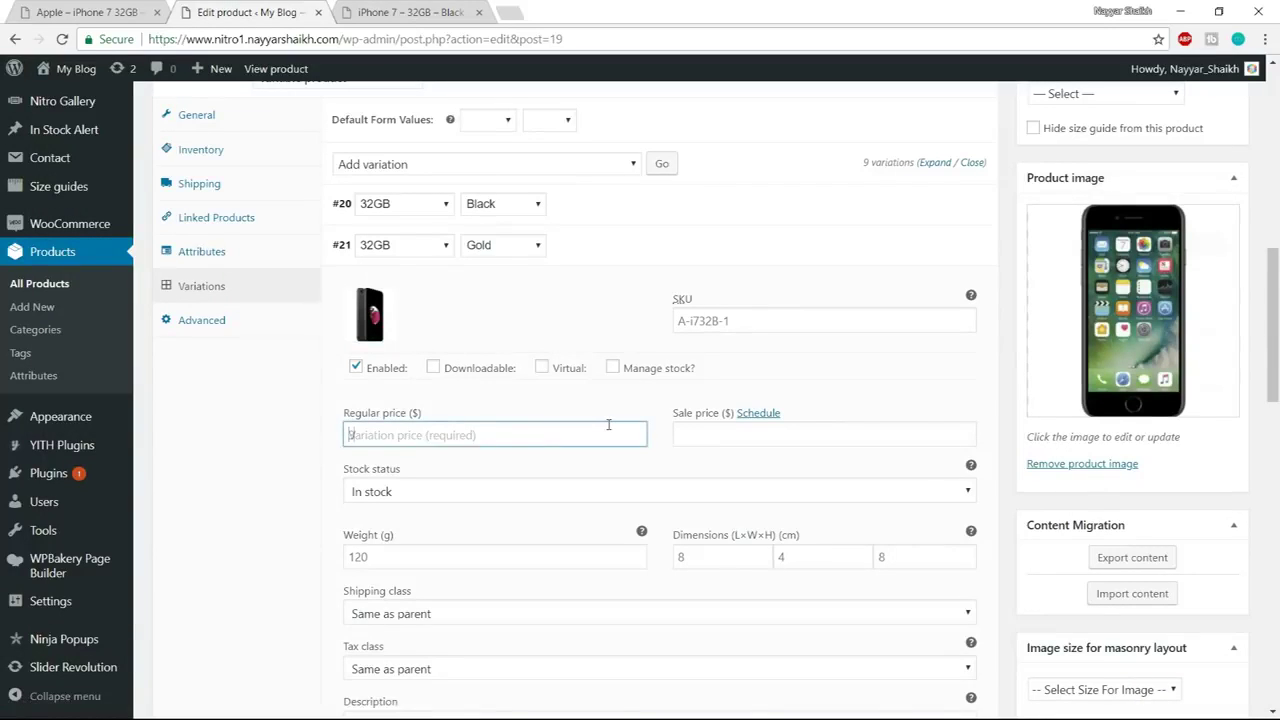
left_click(938, 249)
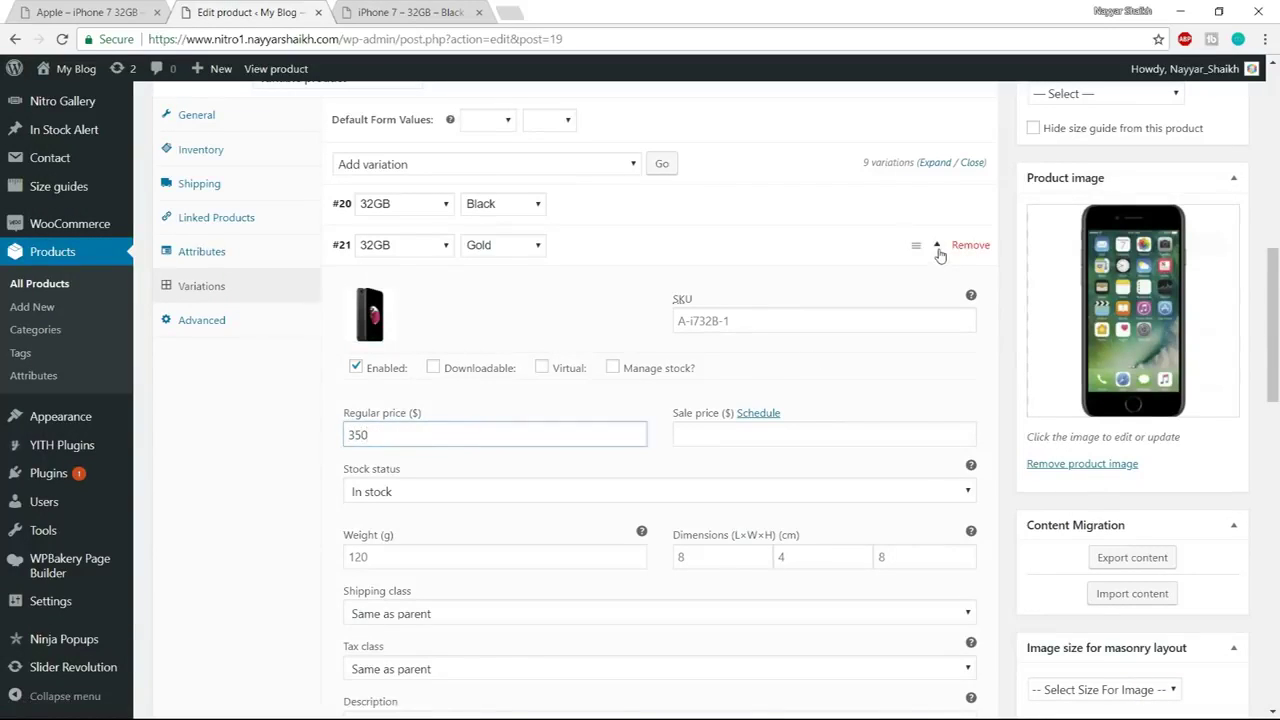
Set Apple1 as the image for variations #22 and #23 and enter their regular prices, 300 for #22
left_click(940, 289)
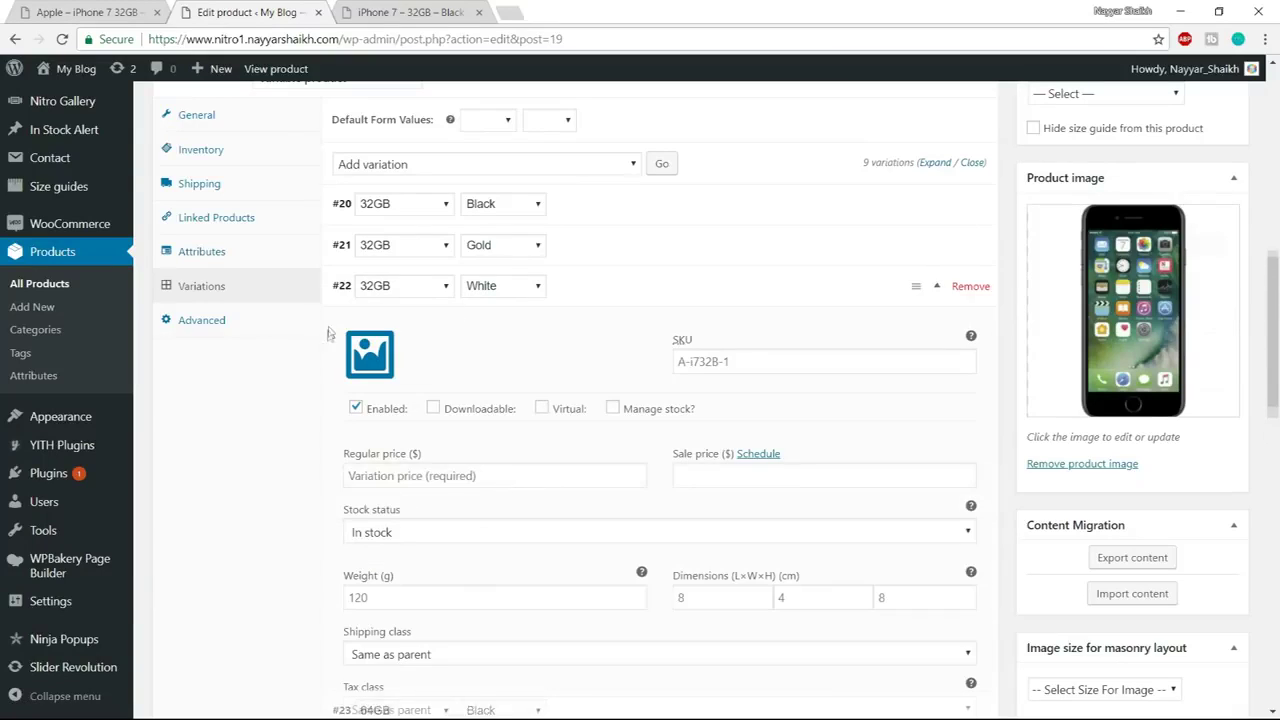
left_click(366, 350)
left_click(245, 268)
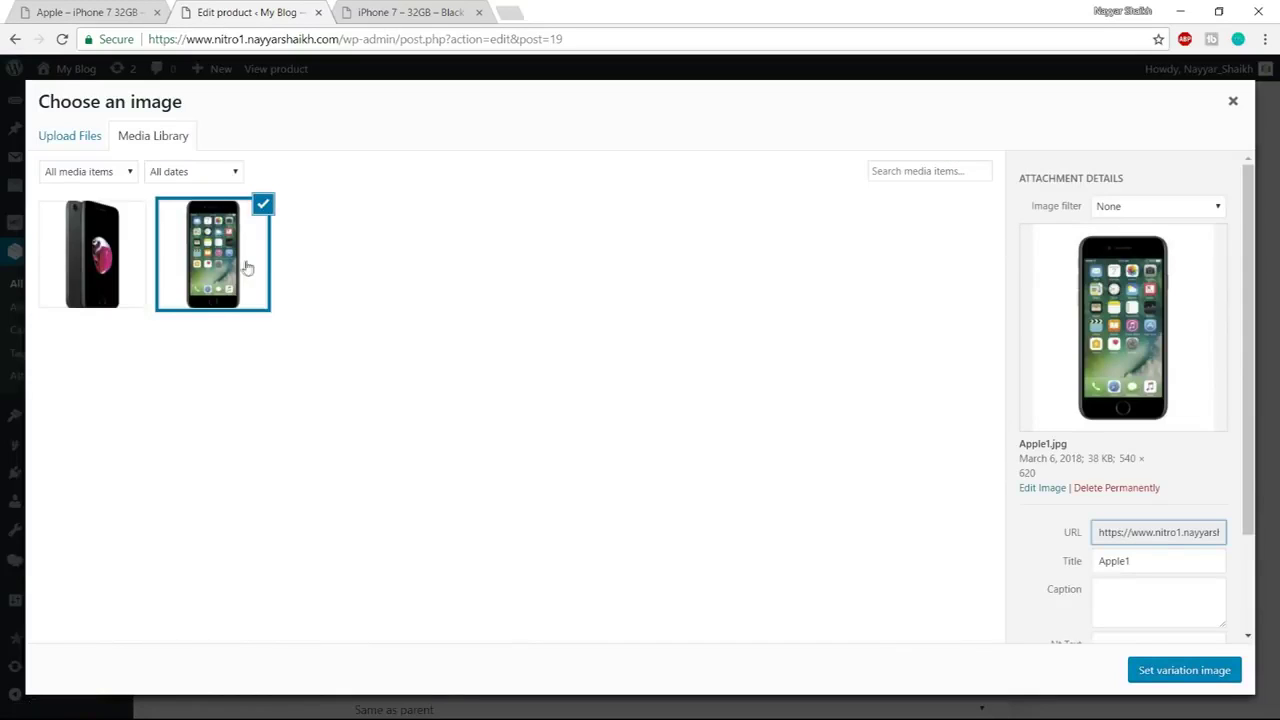
left_click(1192, 671)
left_click(465, 477)
type("300")
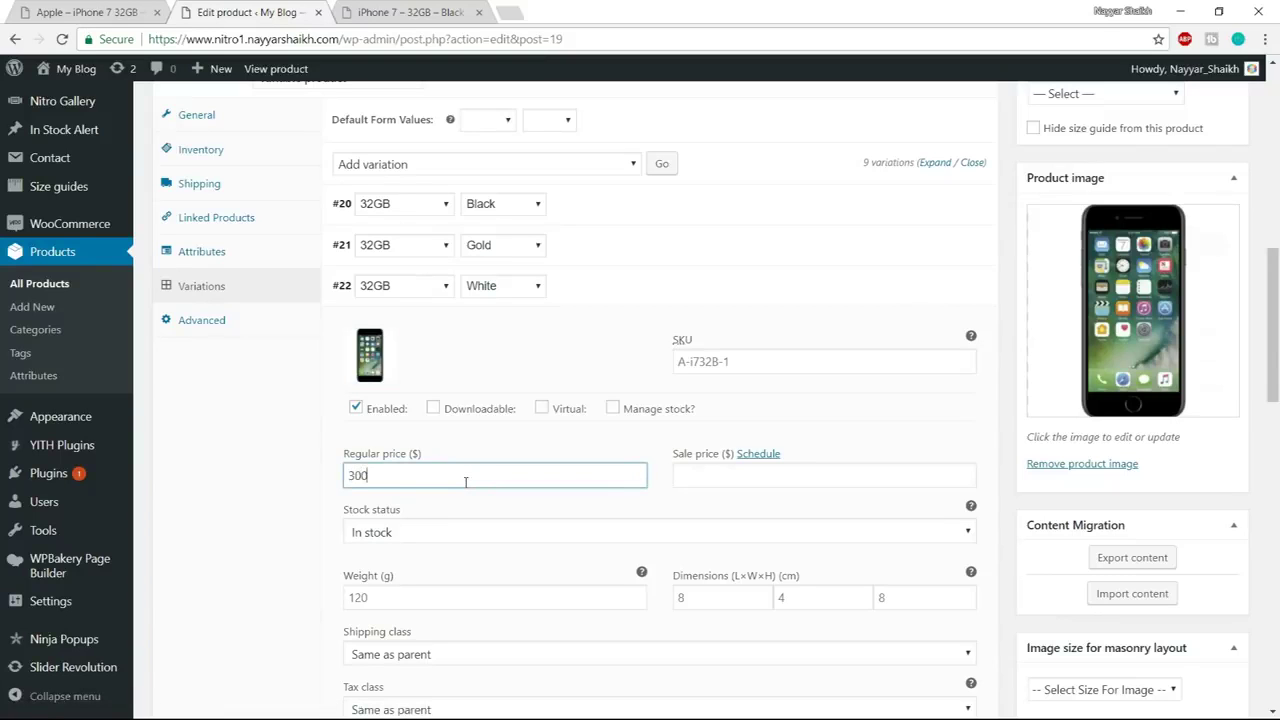
left_click(932, 295)
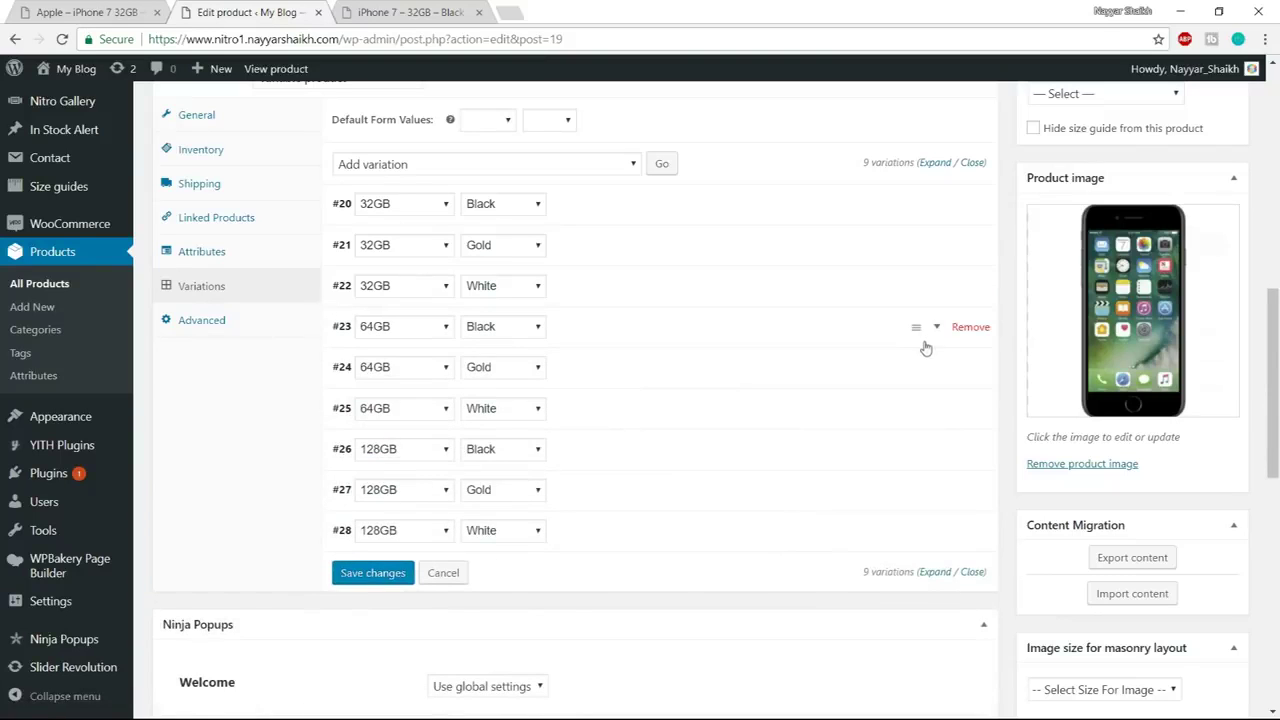
left_click(926, 340)
left_click(370, 398)
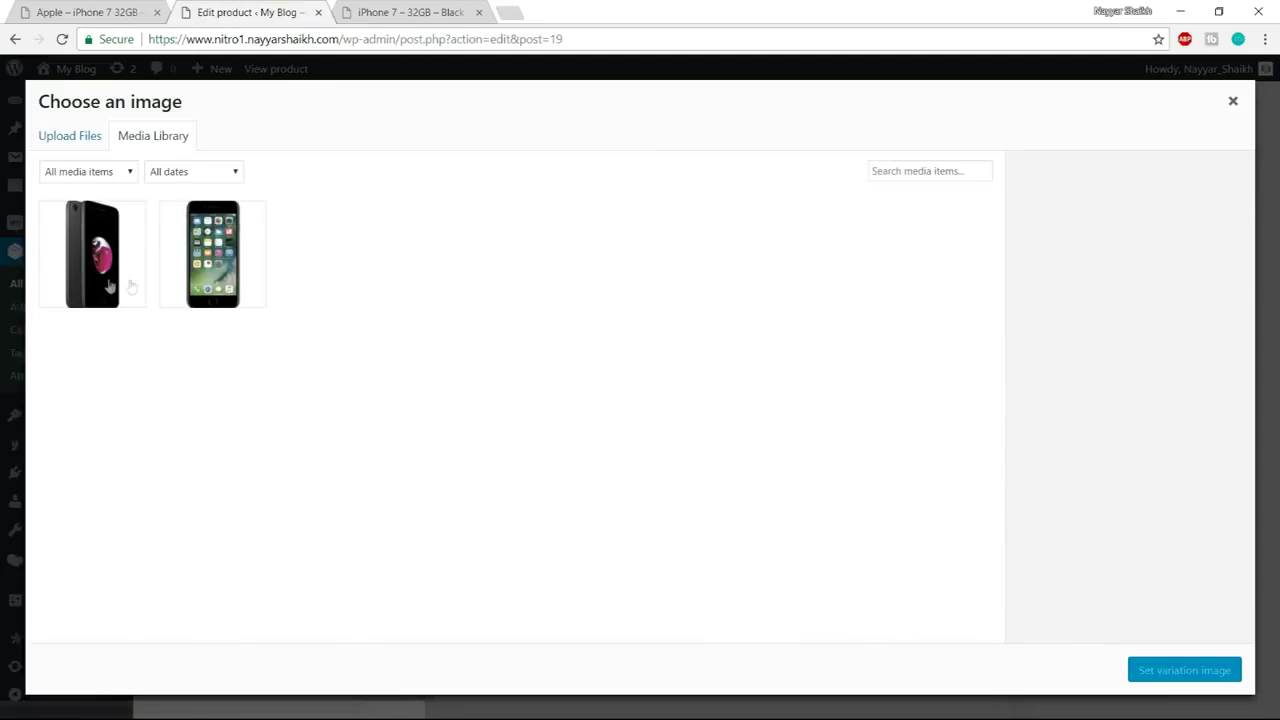
left_click(200, 262)
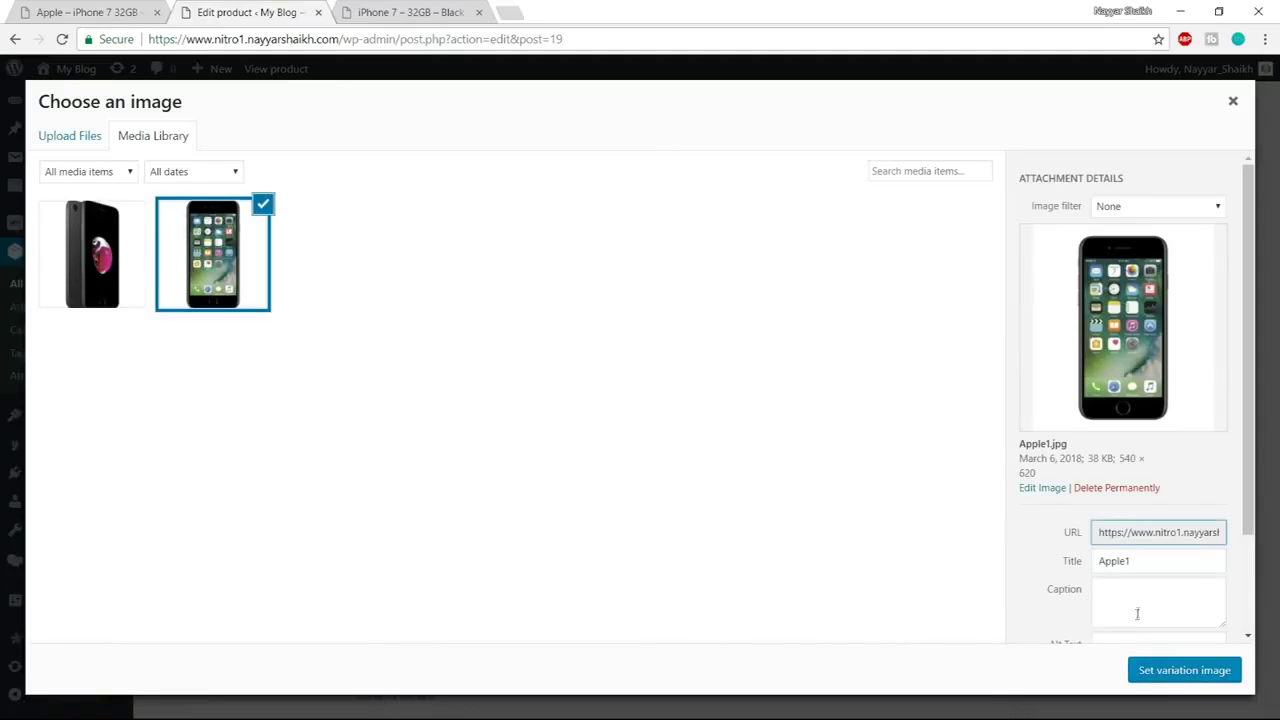
left_click(1170, 670)
left_click(423, 516)
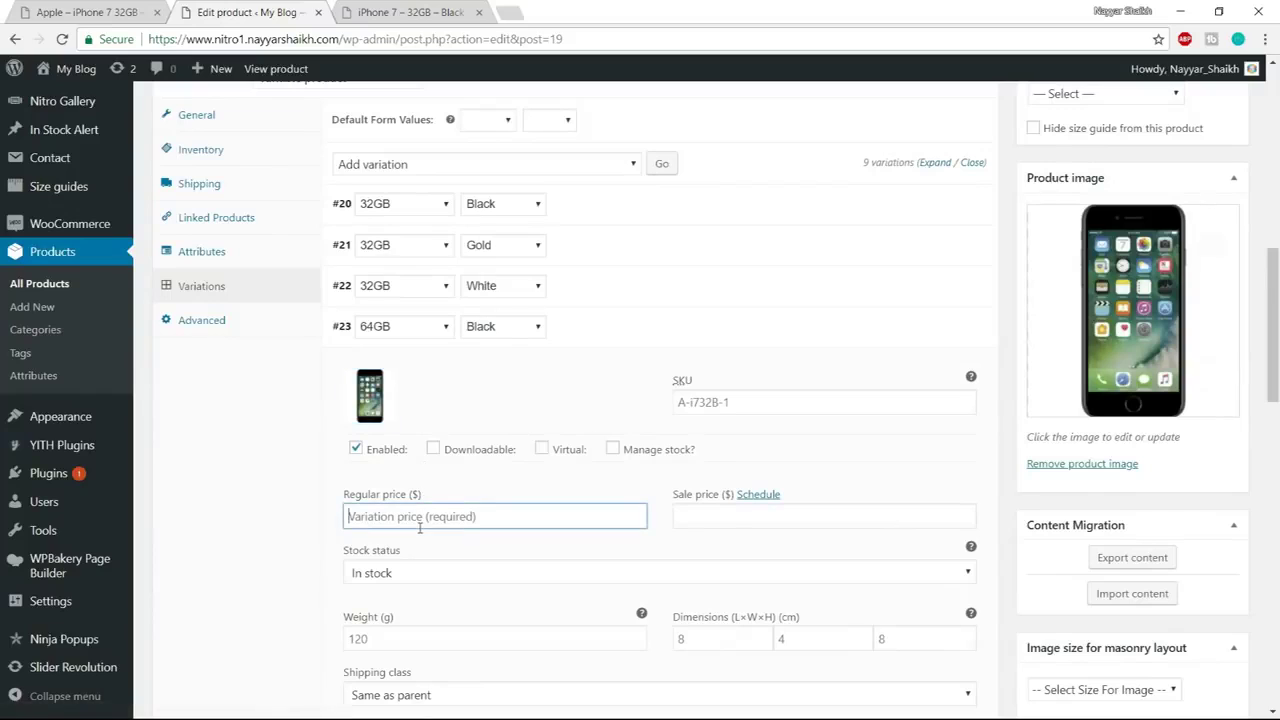
type("400")
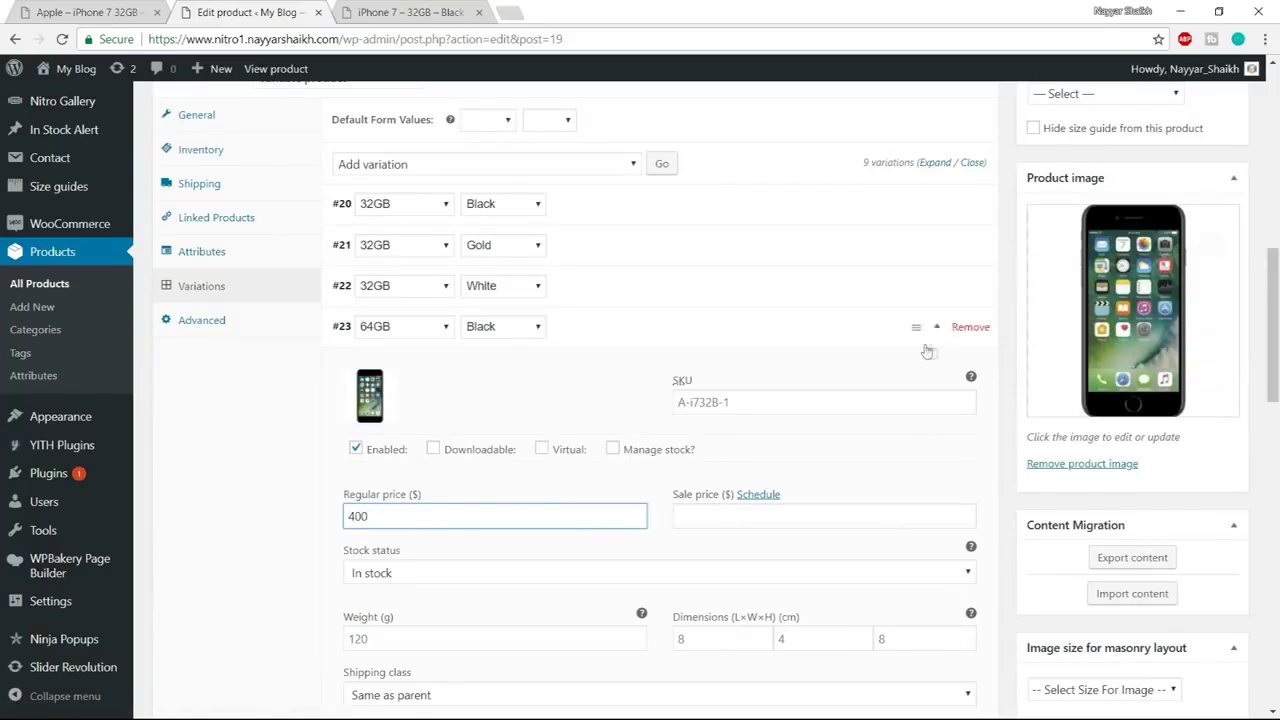
left_click(940, 338)
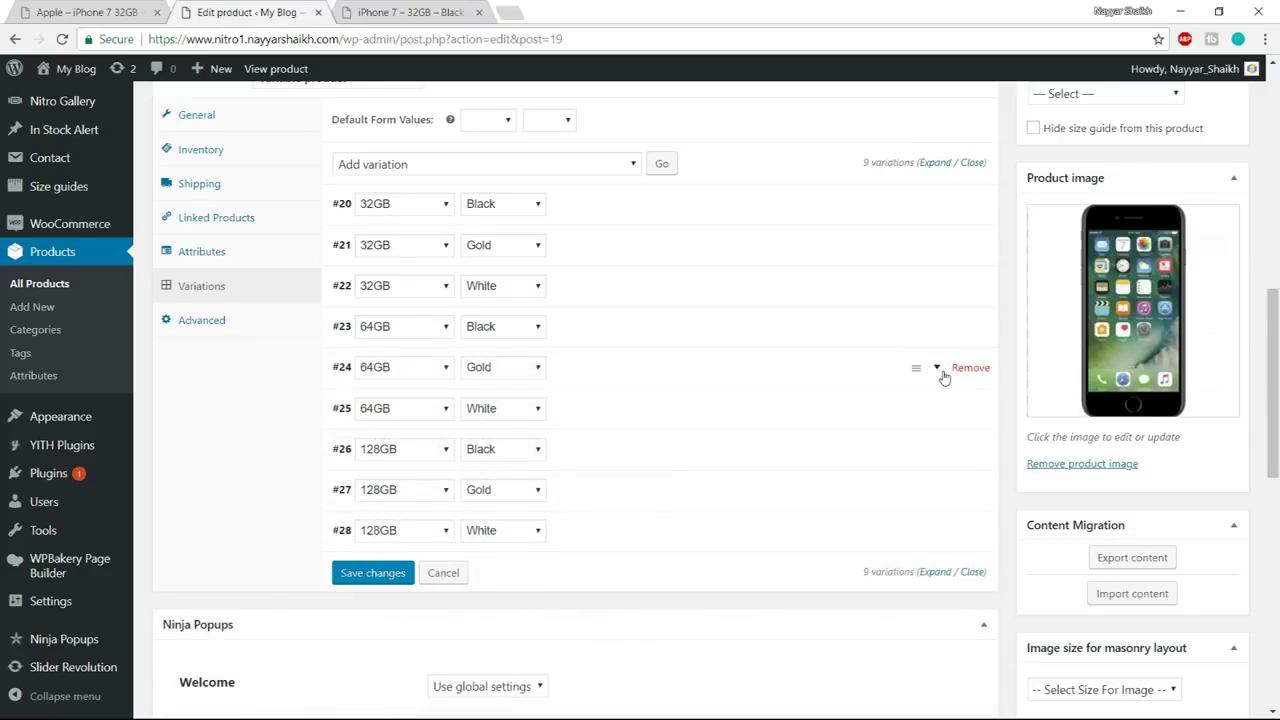
Give variation #24 the Apple2 image priced 420 and #25 the Apple1 image priced 400
left_click(943, 369)
left_click(370, 436)
left_click(92, 276)
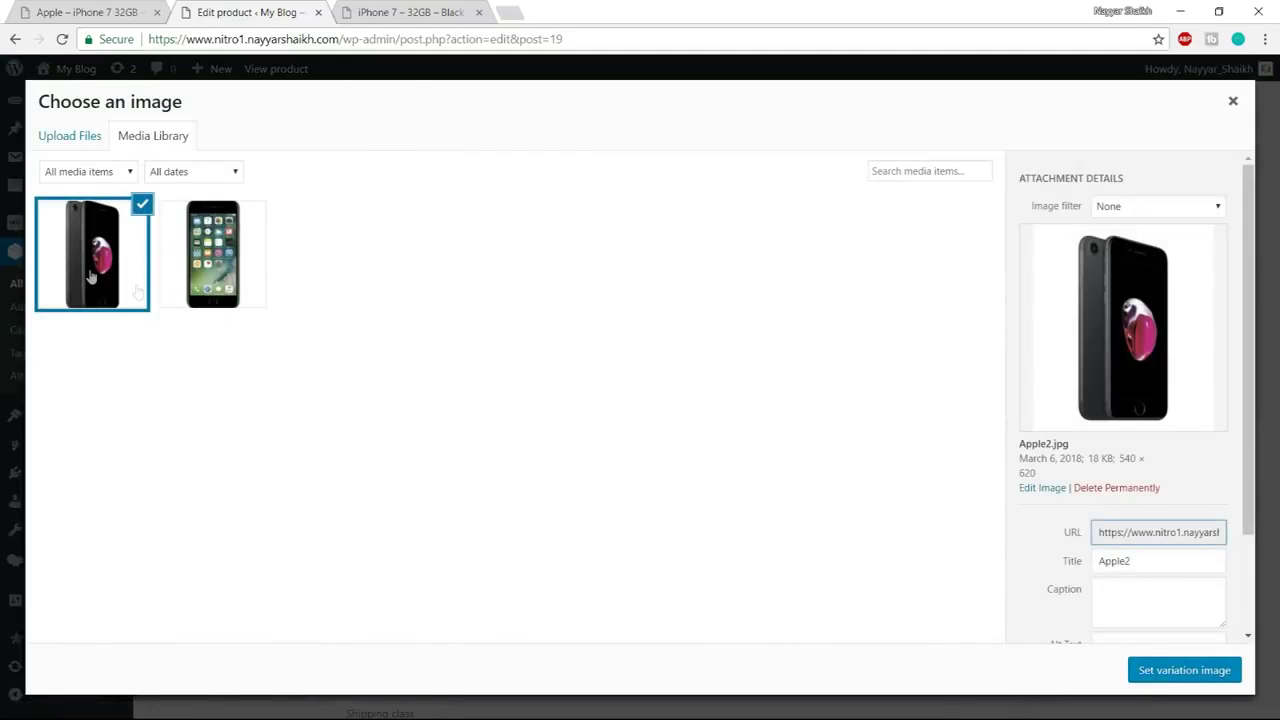
left_click(1185, 668)
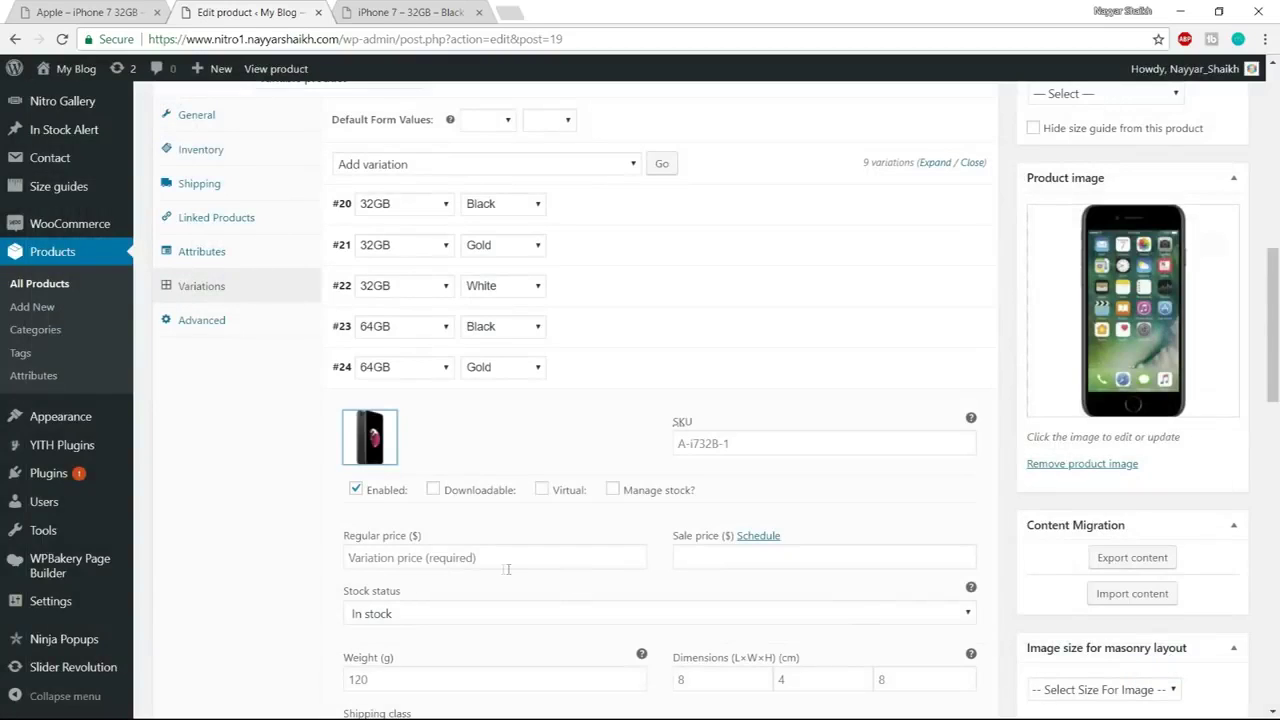
left_click(497, 558)
type("420")
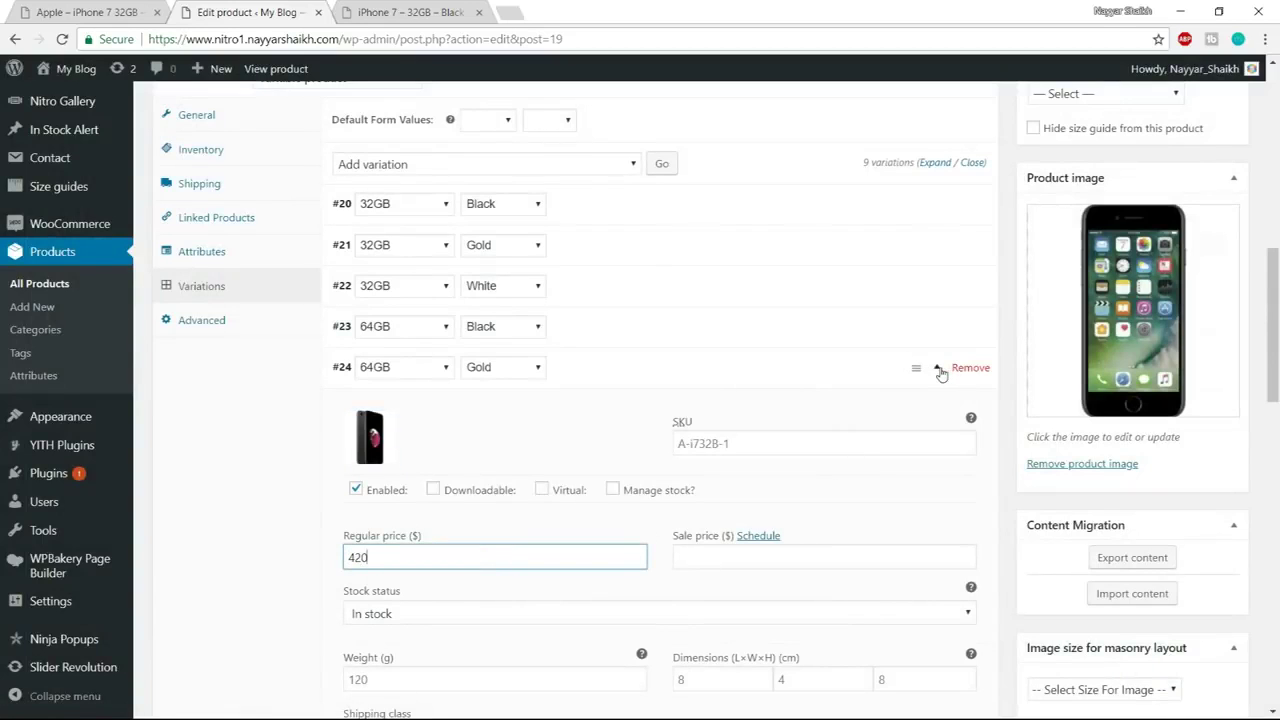
left_click(939, 370)
left_click(940, 410)
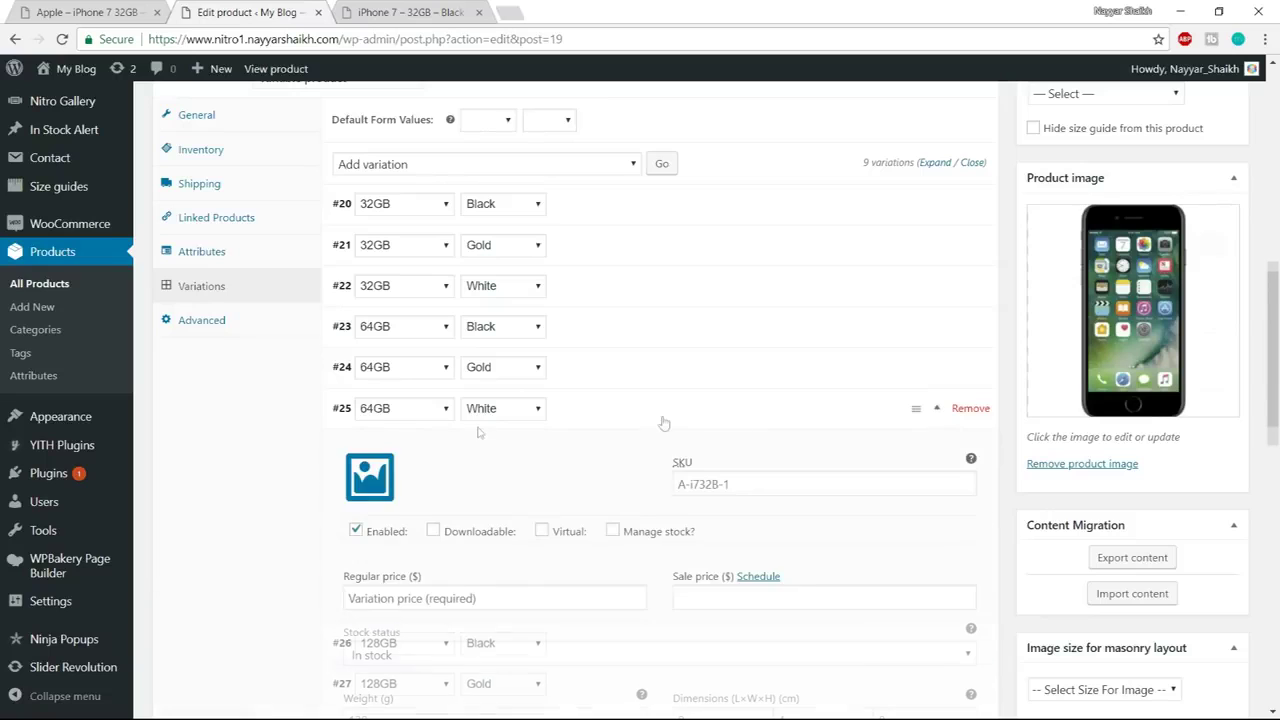
left_click(370, 477)
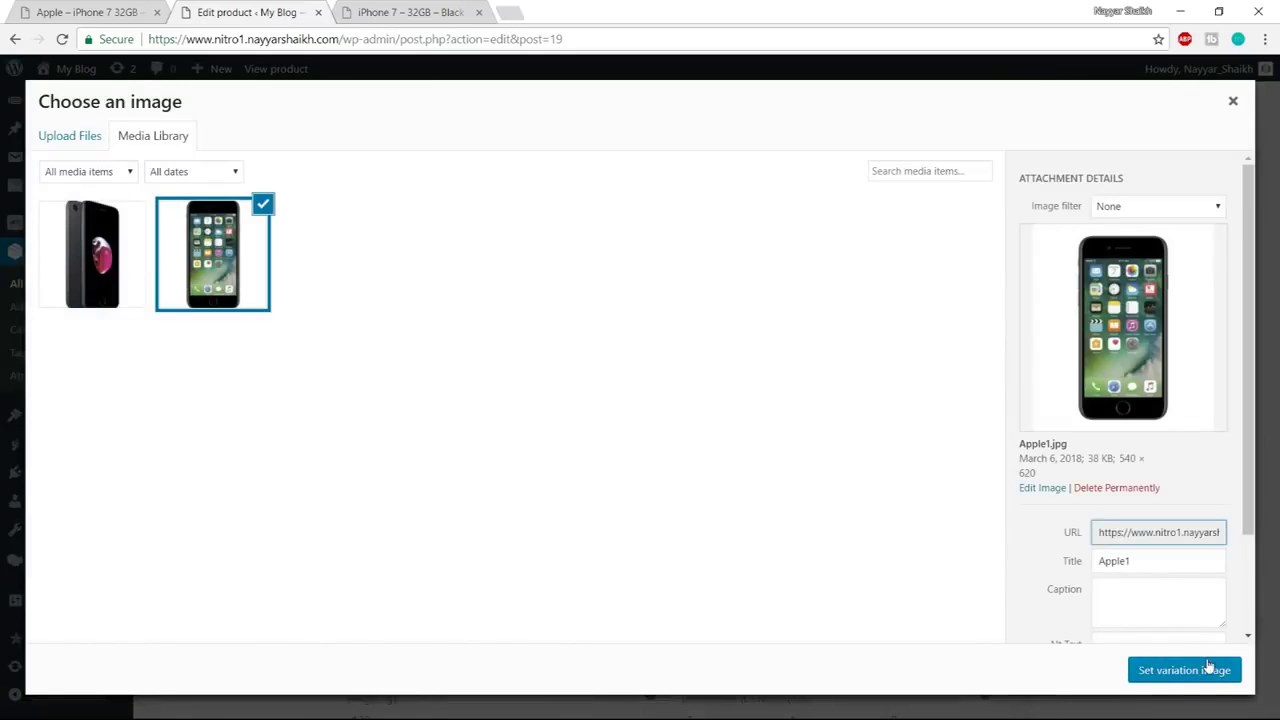
left_click(1210, 669)
left_click(416, 600)
type("400")
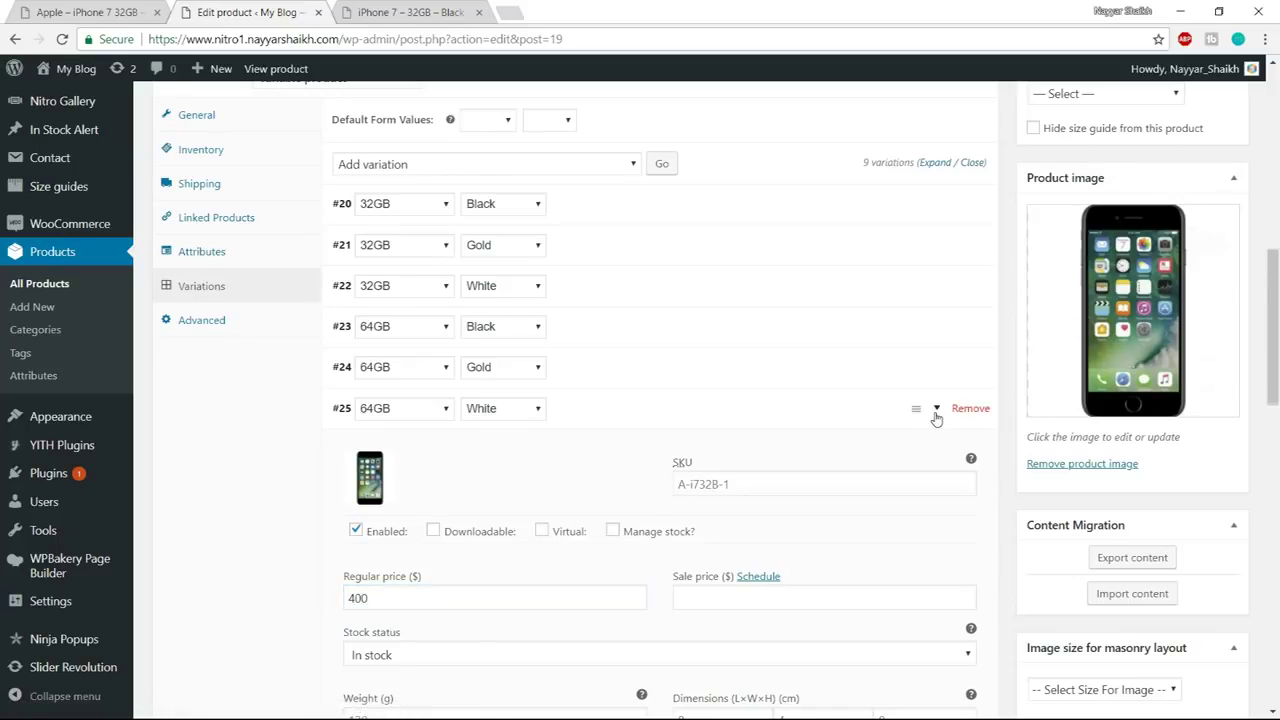
left_click(933, 408)
scroll(930, 320, "down", 2)
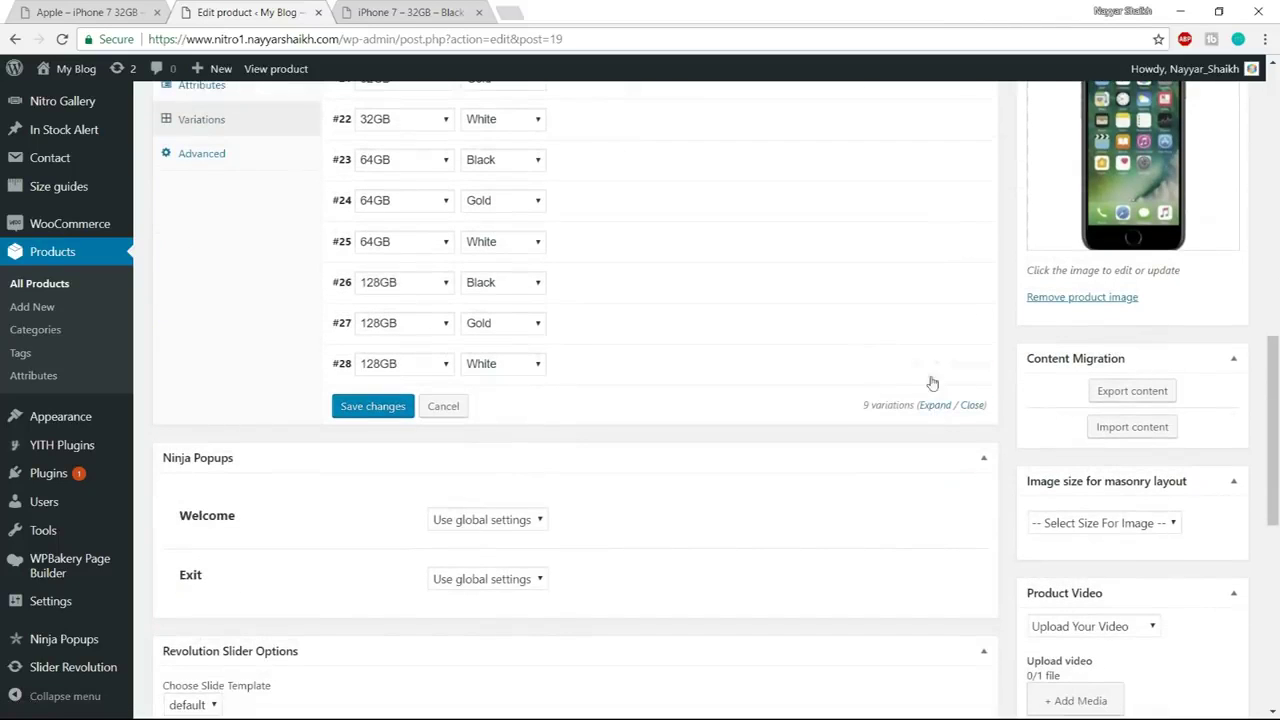
Give variation #26 the Apple1 image and a 400 regular price
left_click(945, 285)
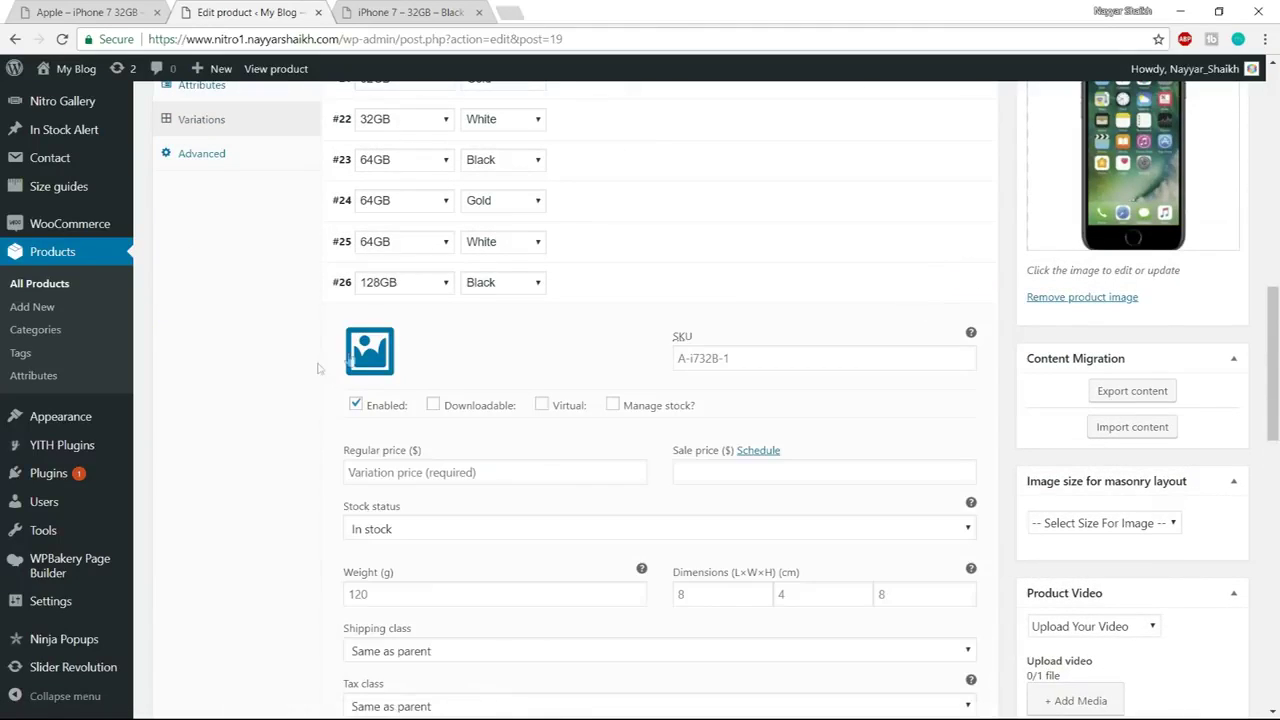
left_click(369, 350)
left_click(213, 253)
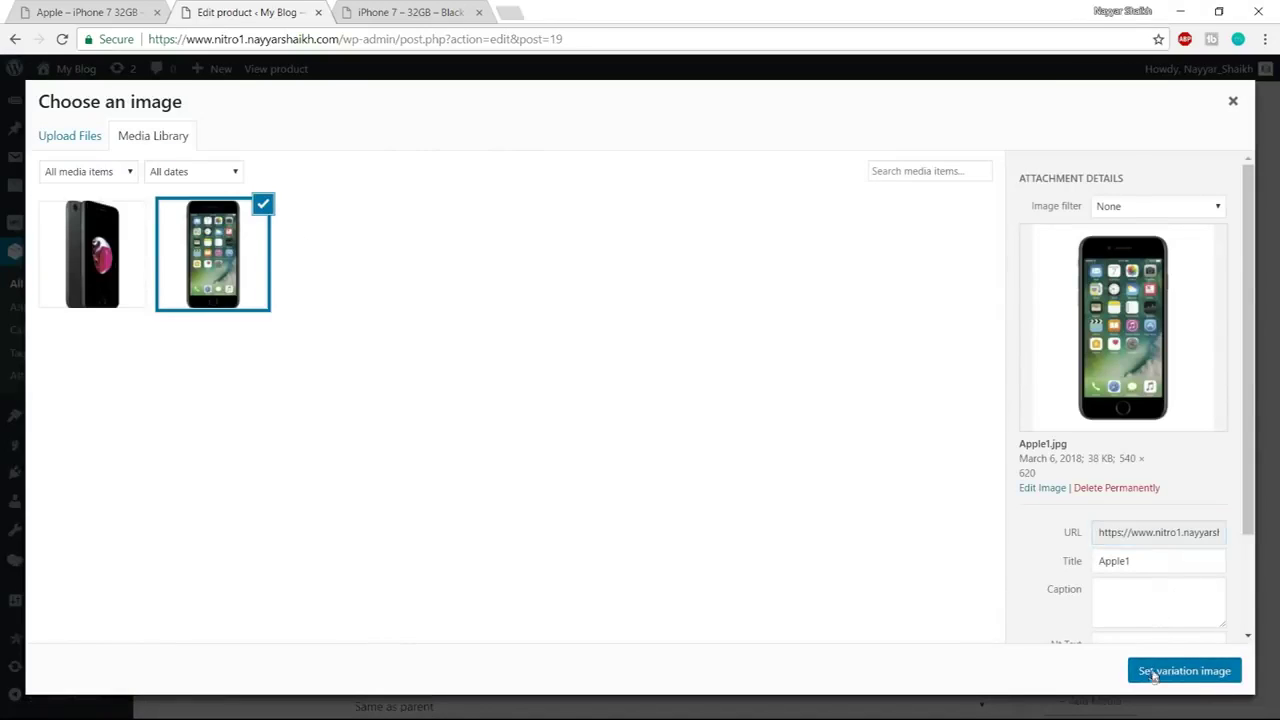
left_click(1165, 668)
left_click(466, 472)
type("4")
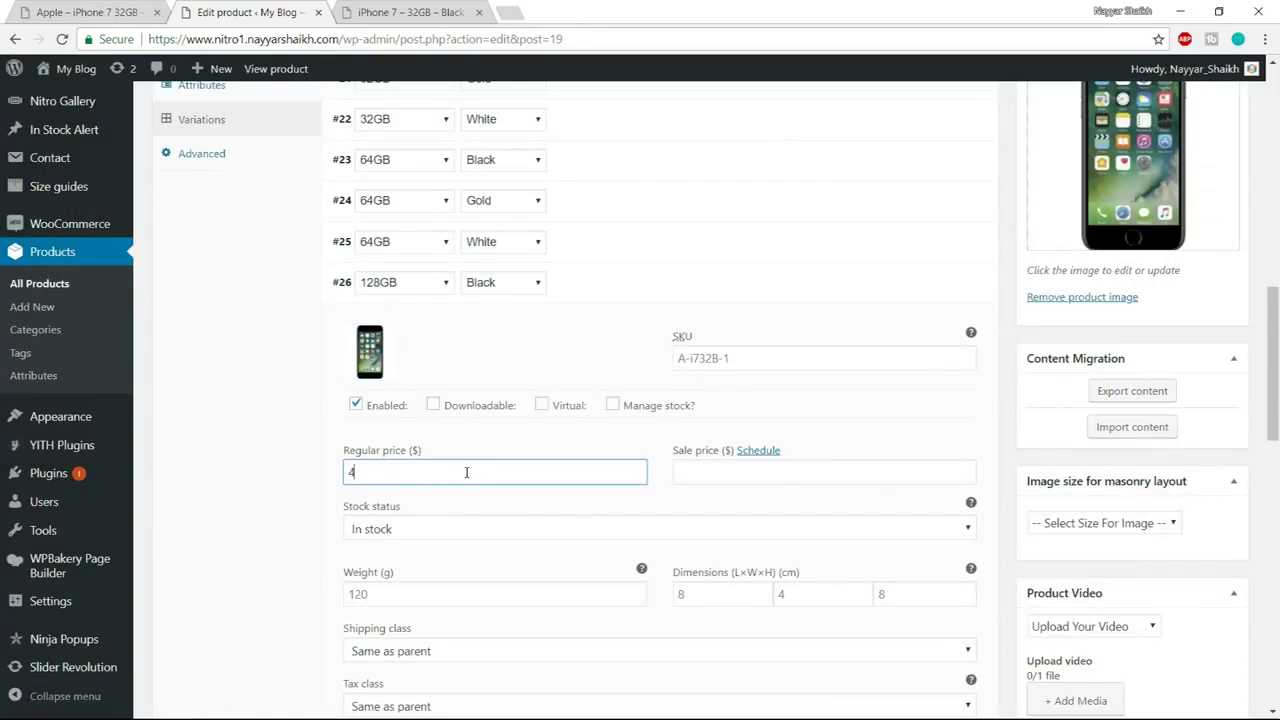
type("00")
left_click(944, 289)
Give 128GB Gold the Apple2 image priced 450 and 128GB White the front-view image priced 400
left_click(948, 322)
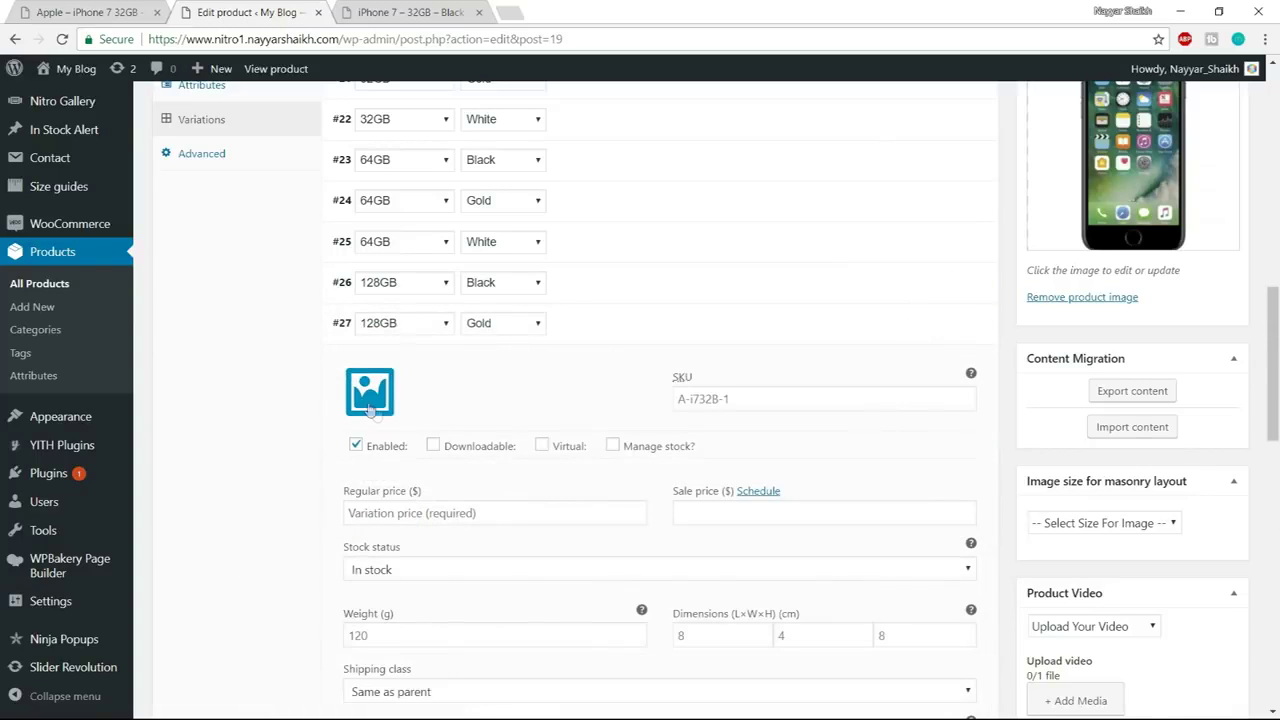
left_click(369, 405)
left_click(124, 290)
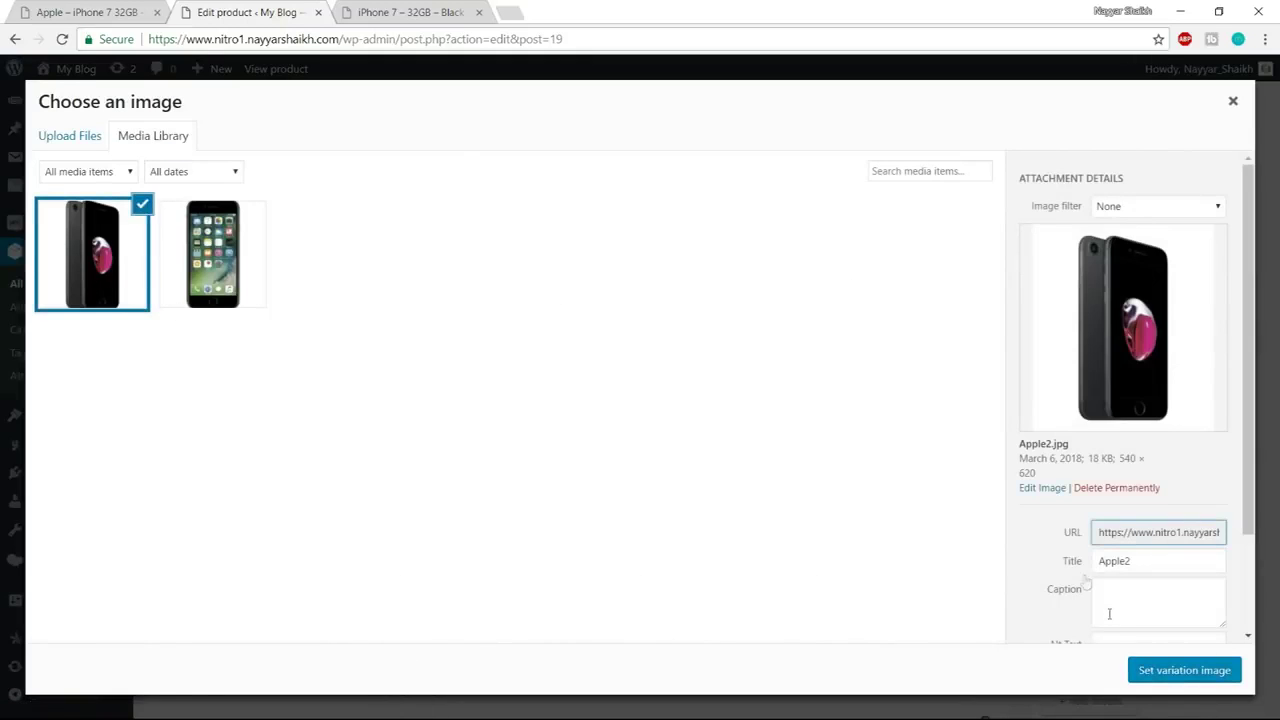
left_click(1181, 675)
left_click(488, 515)
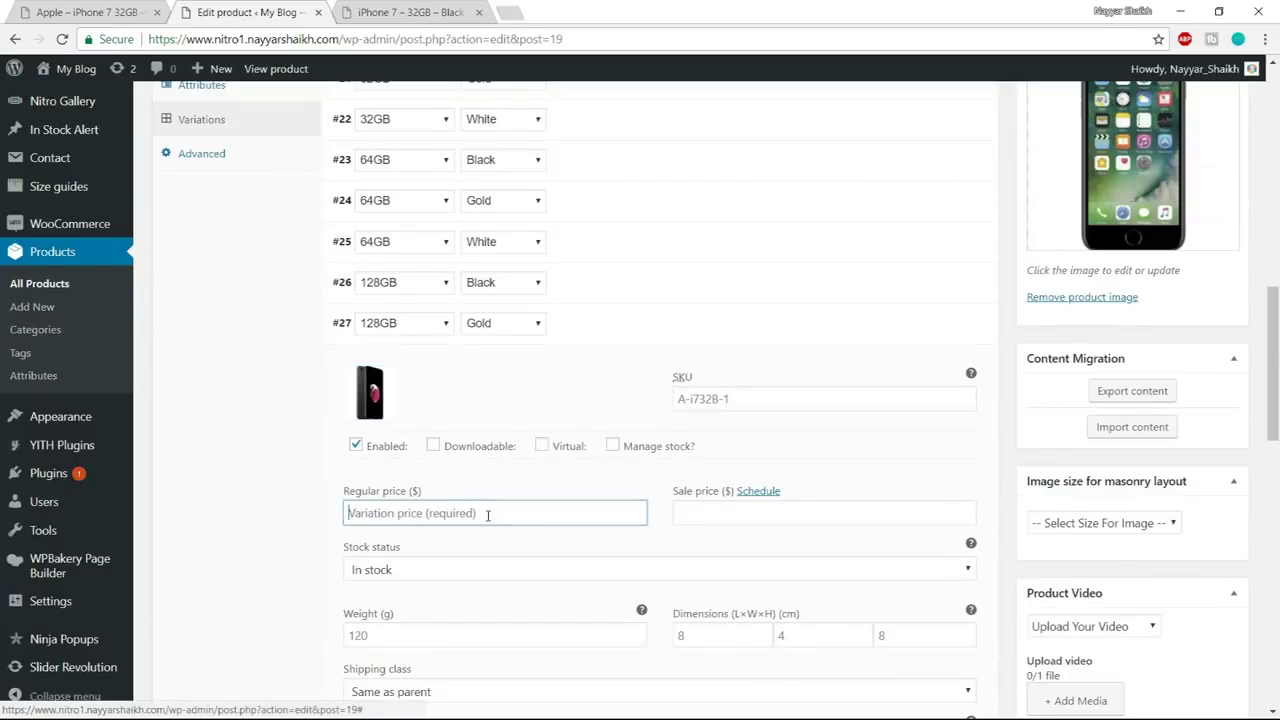
type("450")
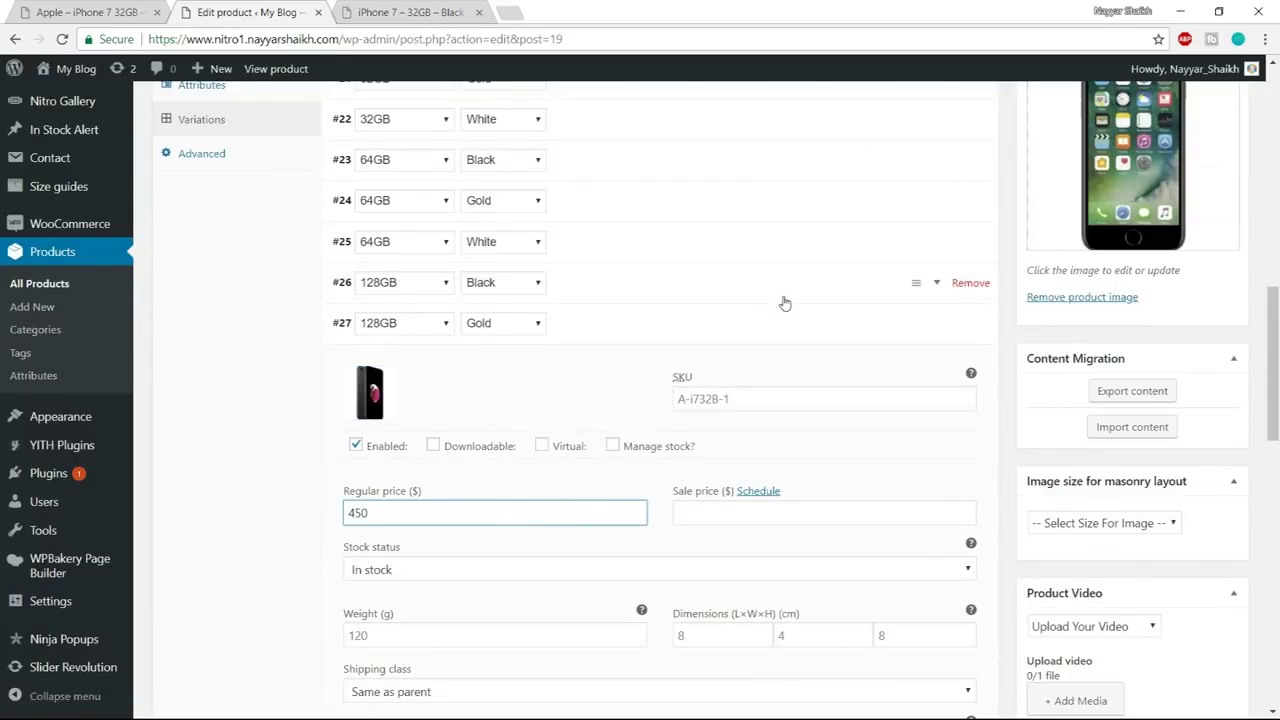
left_click(935, 340)
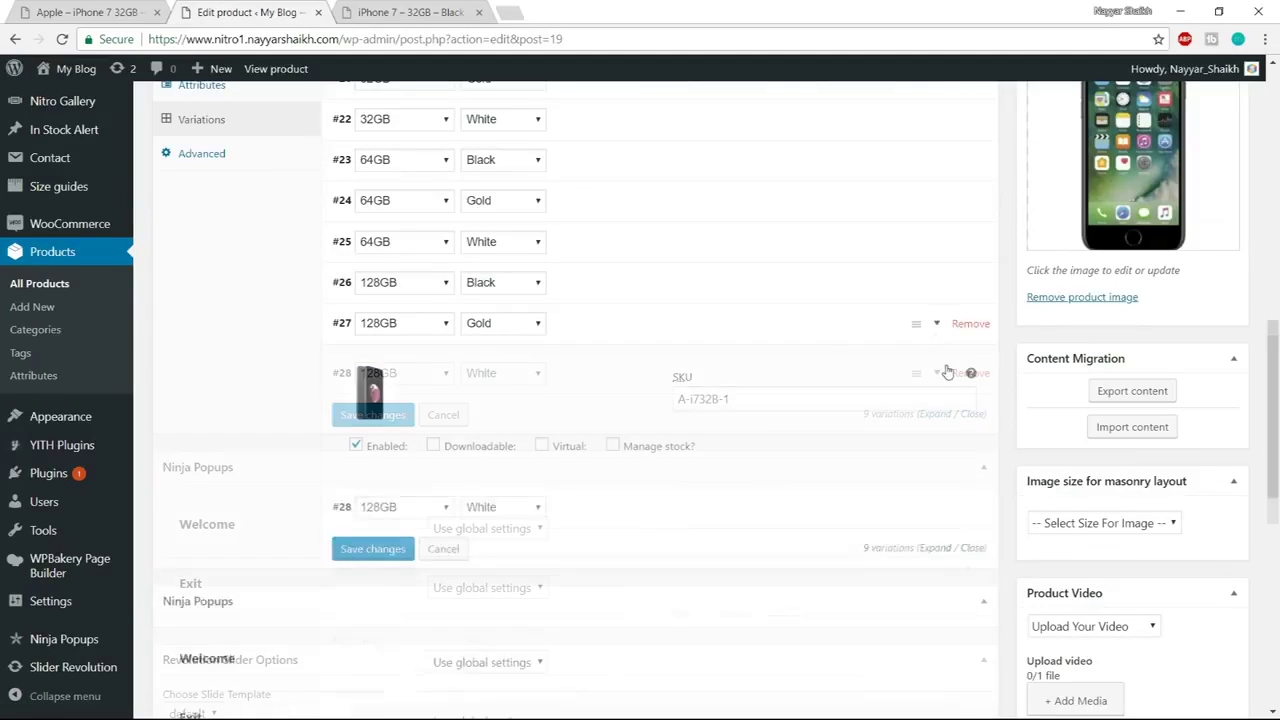
left_click(942, 368)
left_click(366, 453)
left_click(236, 262)
left_click(1180, 670)
left_click(440, 556)
type("400")
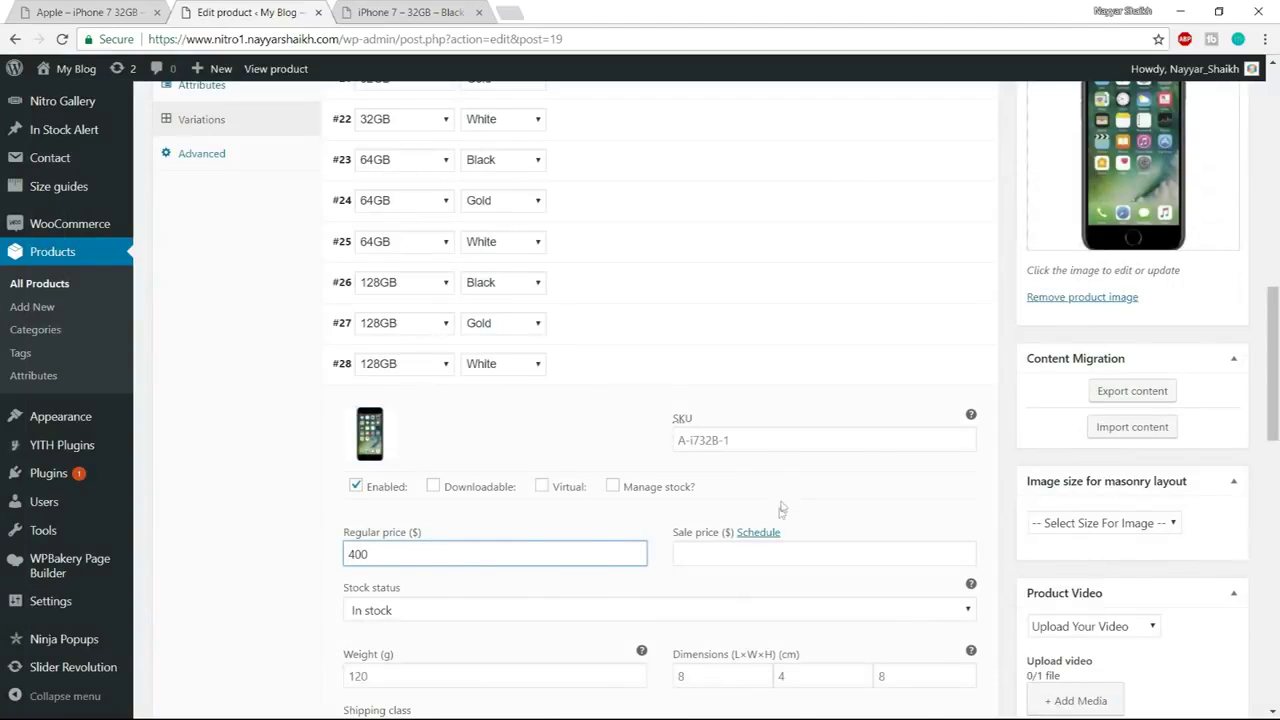
left_click(934, 366)
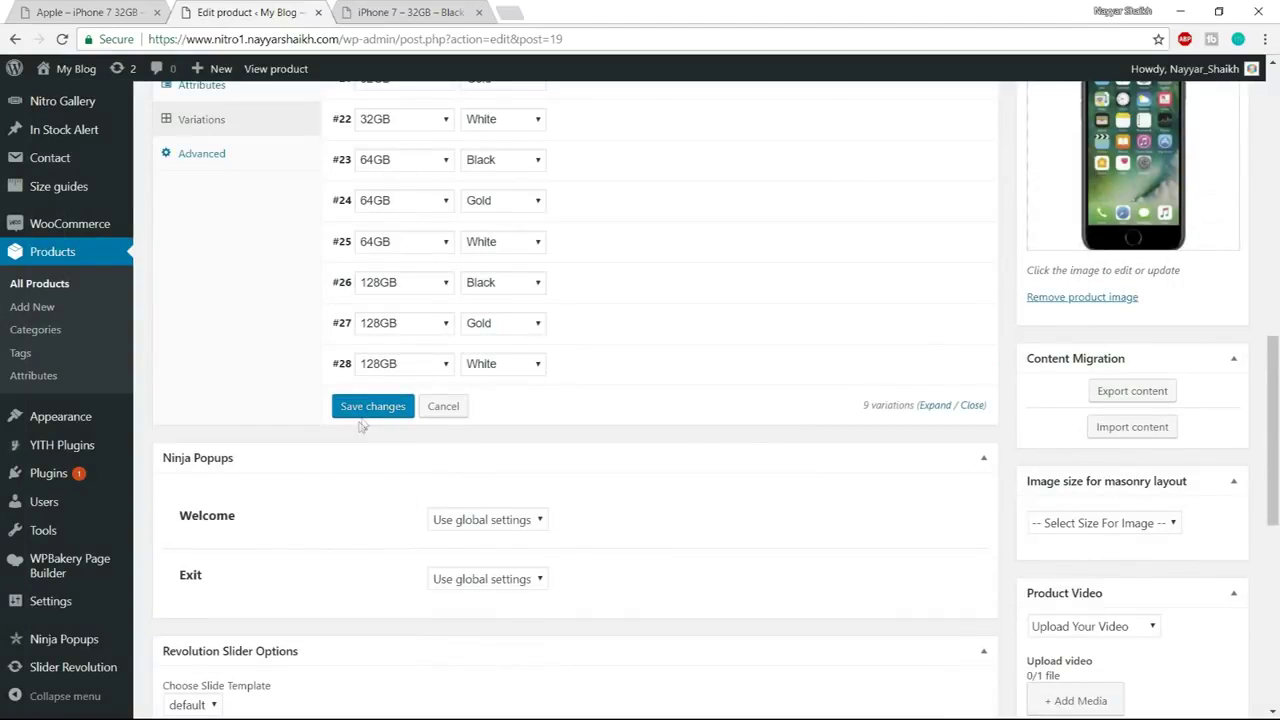
Save the variation changes and publish the iPhone 7 product
left_click(369, 408)
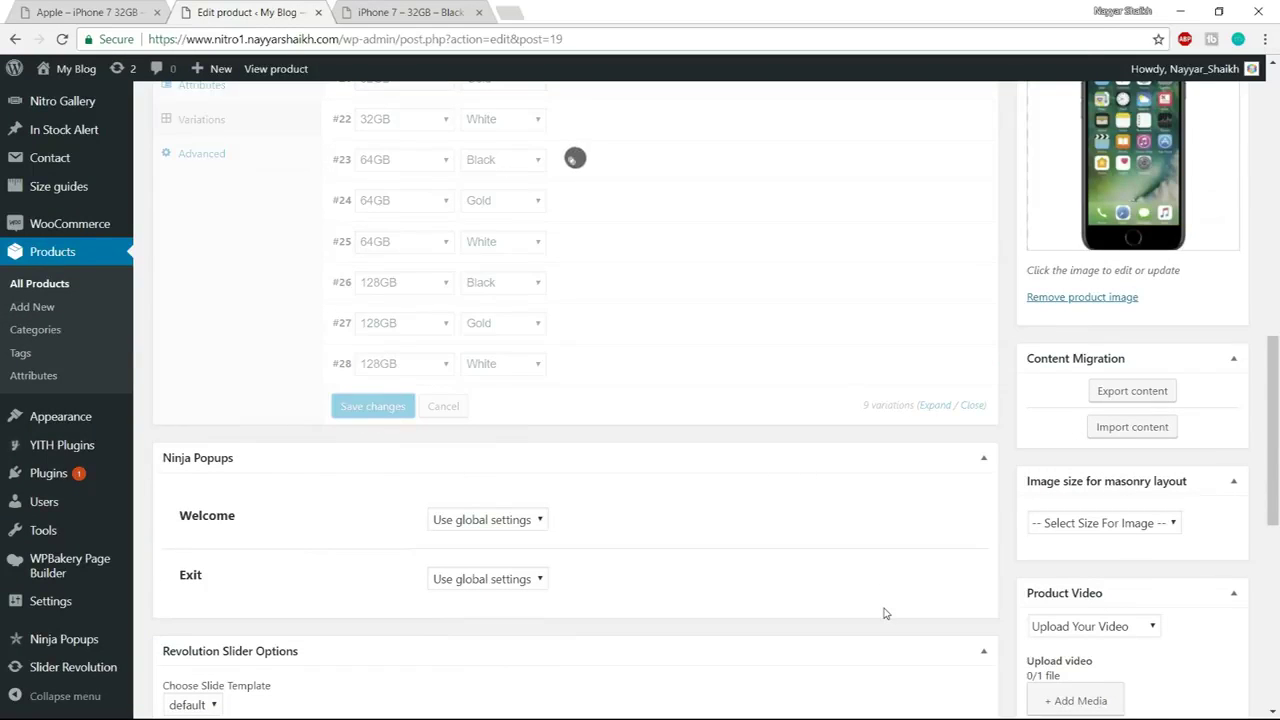
scroll(926, 630, "up", 10)
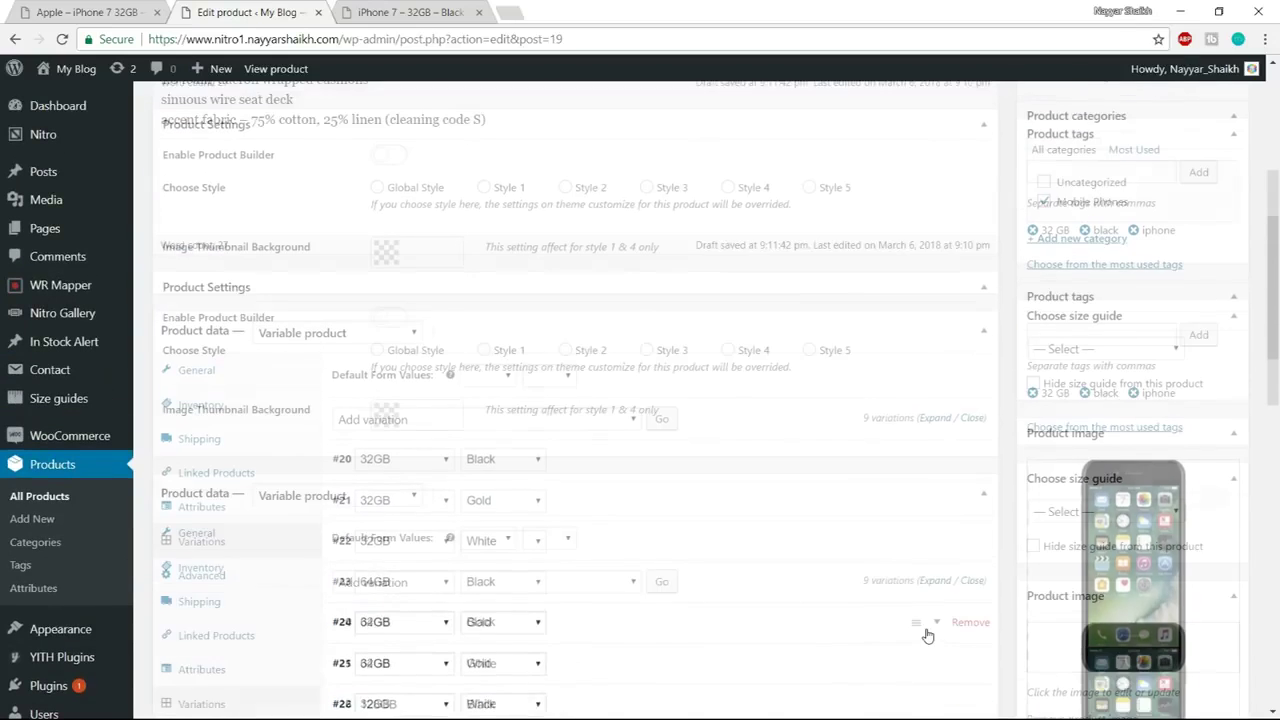
left_click(1213, 420)
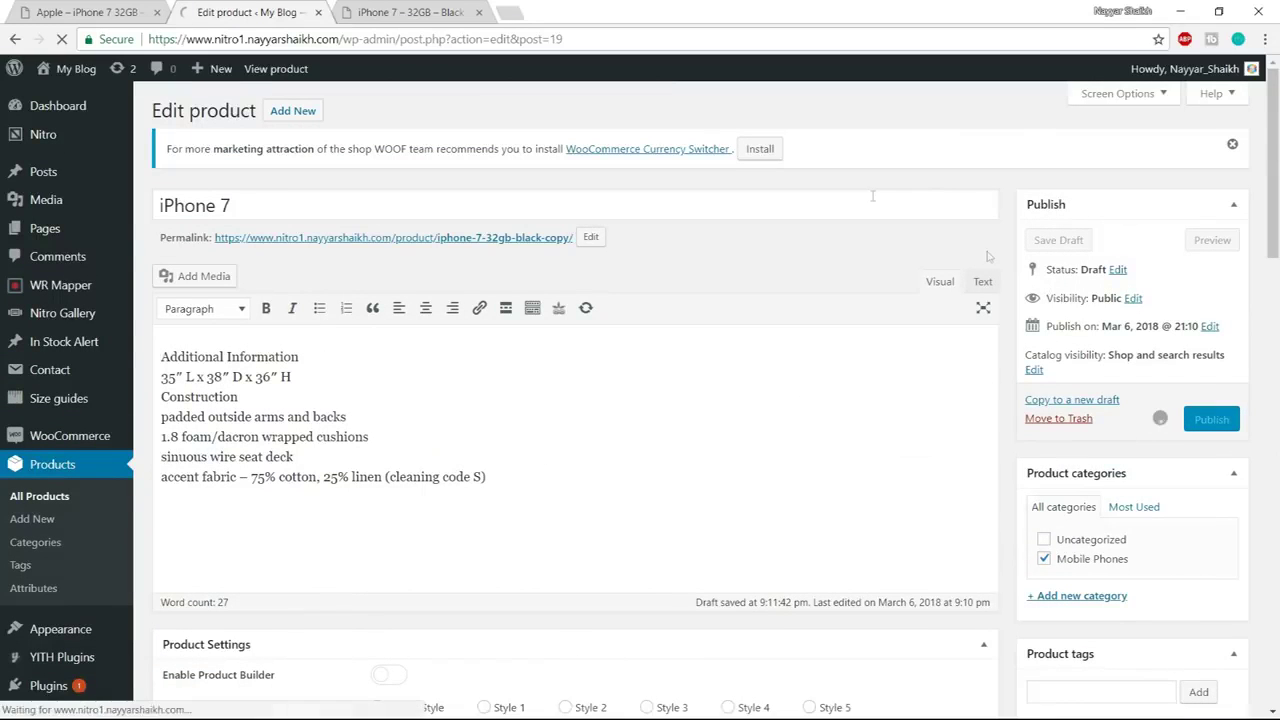
Close the old iPhone 7 – 32GB – Black tab and open the published product in a new tab
left_click(468, 13)
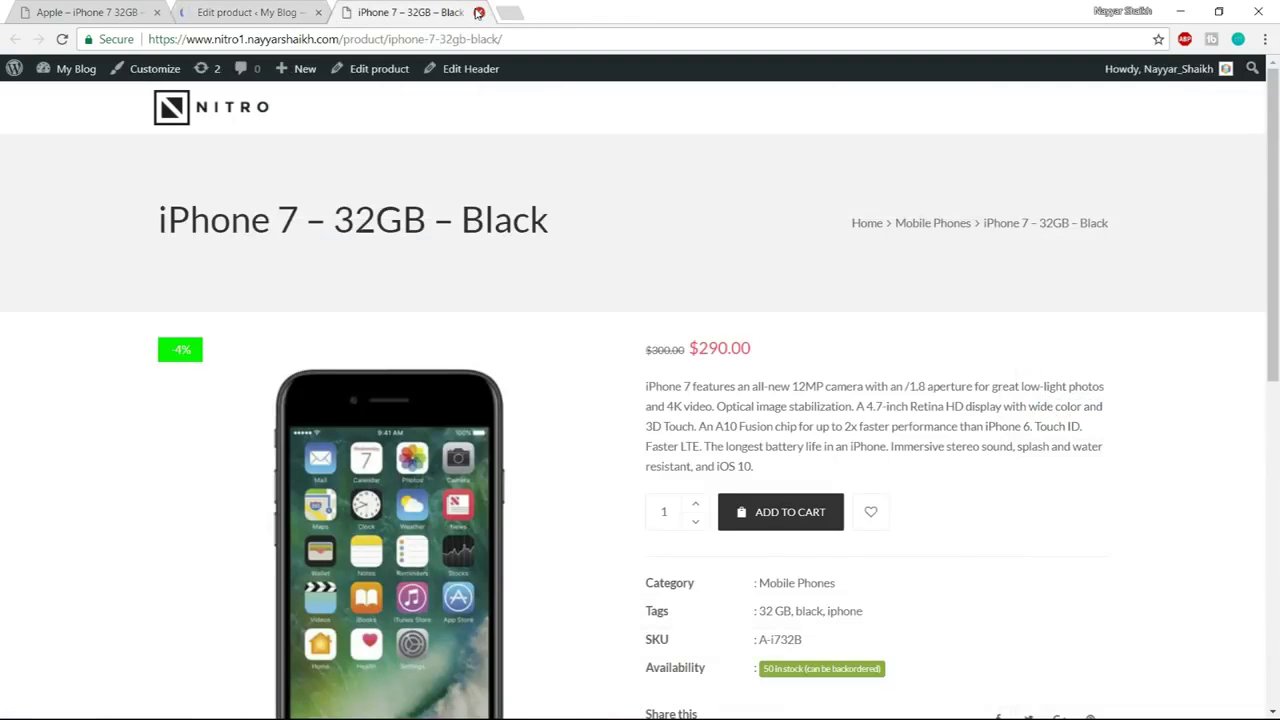
left_click(478, 12)
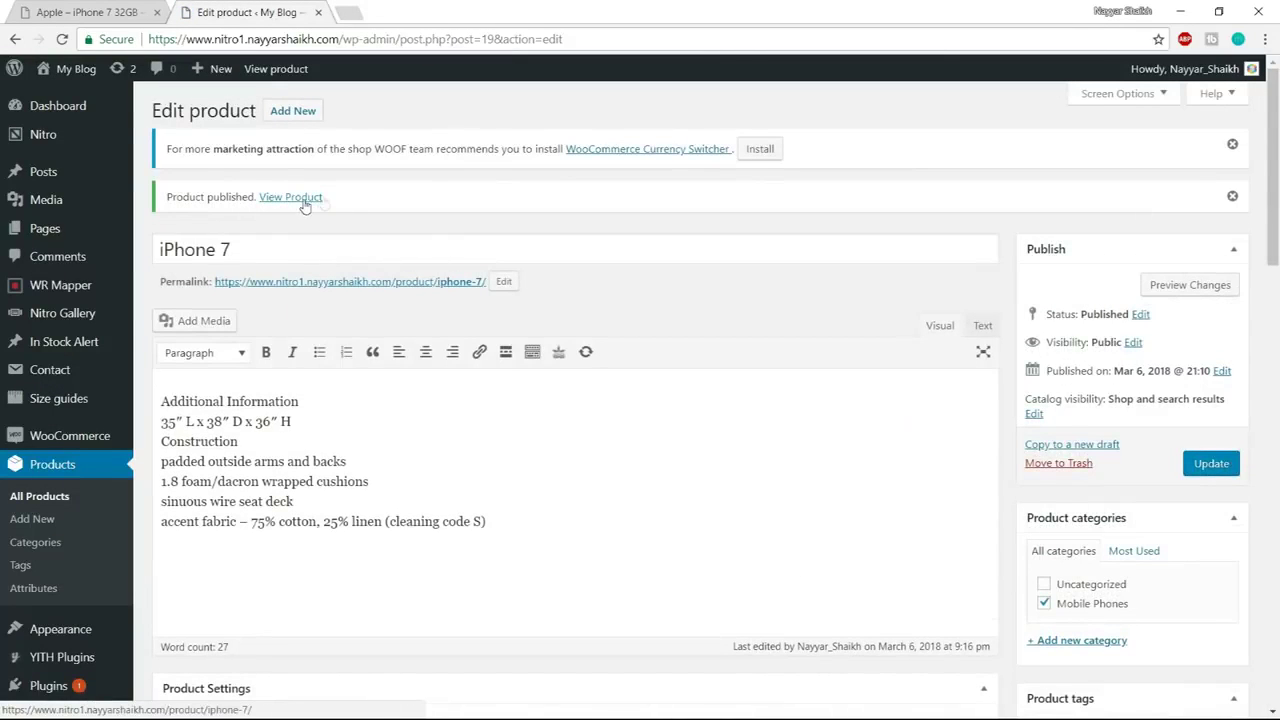
right_click(299, 199)
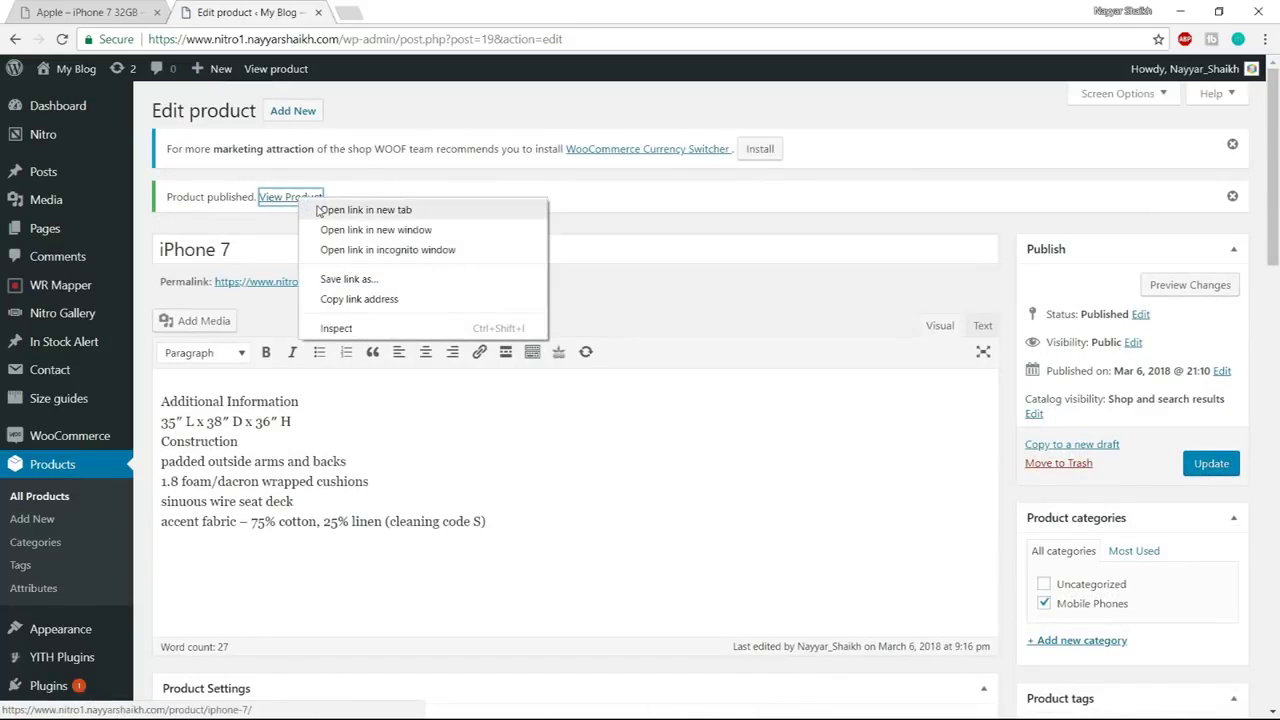
left_click(318, 210)
left_click(429, 12)
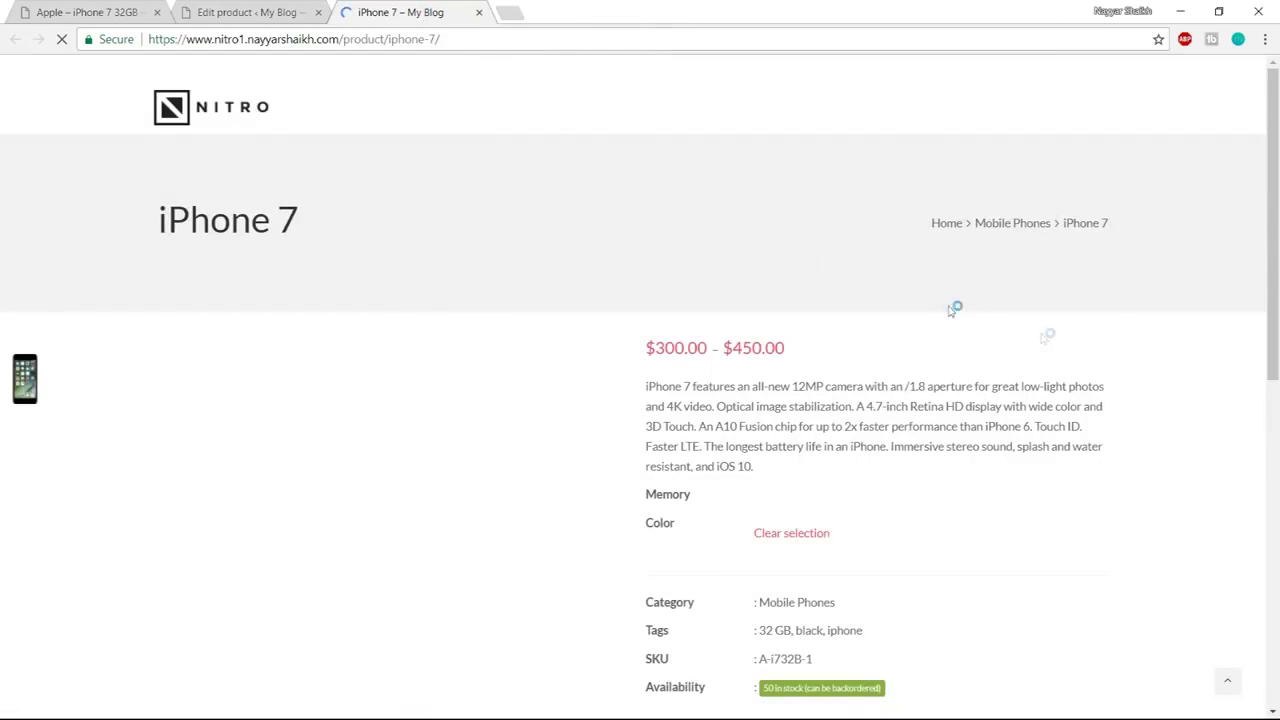
Check the 32GB storefront prices: Black $300.00, Gold $350.00, White $300.00
scroll(1159, 400, "down", 3)
scroll(1159, 408, "up", 2)
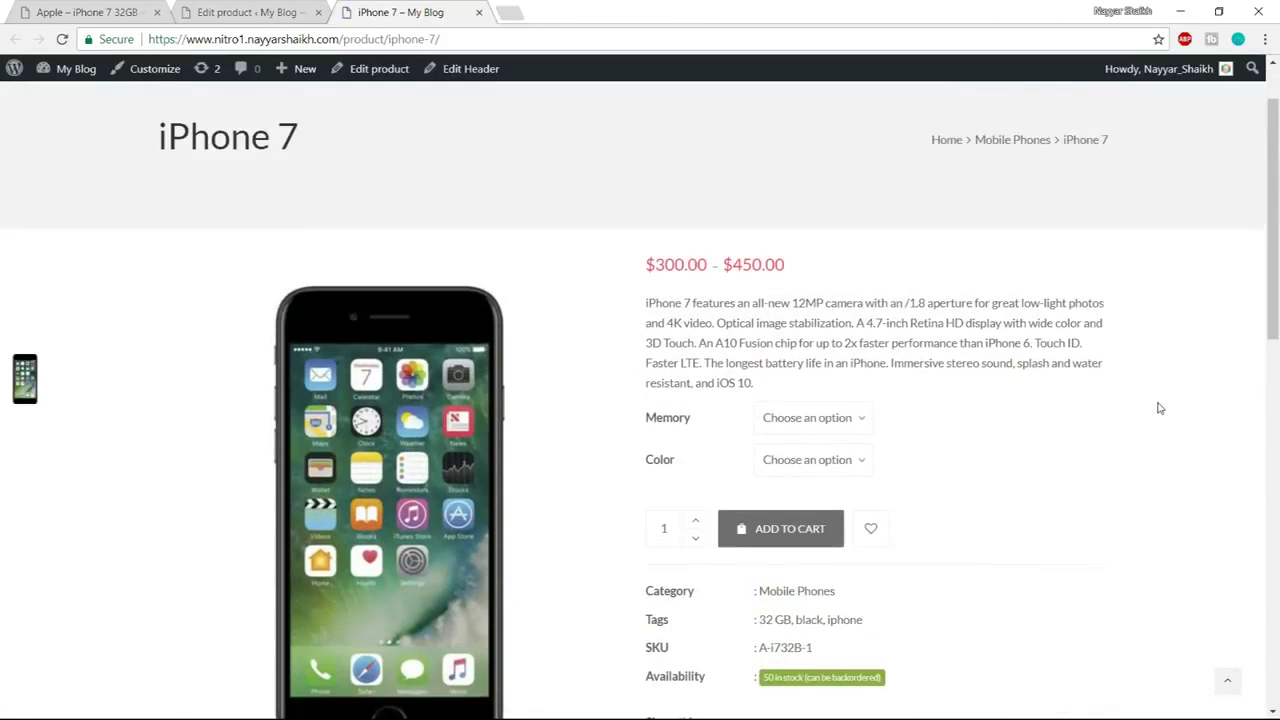
scroll(1159, 408, "down", 1)
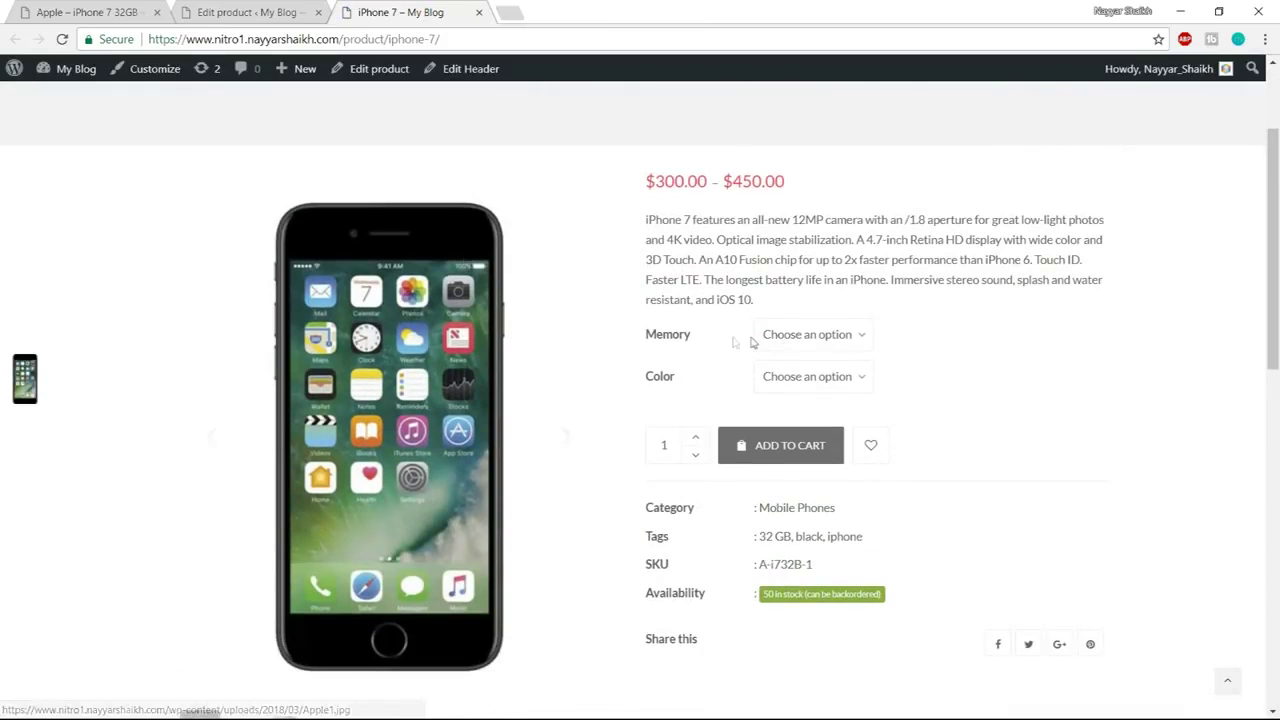
left_click_drag(646, 336, 680, 383)
left_click(806, 336)
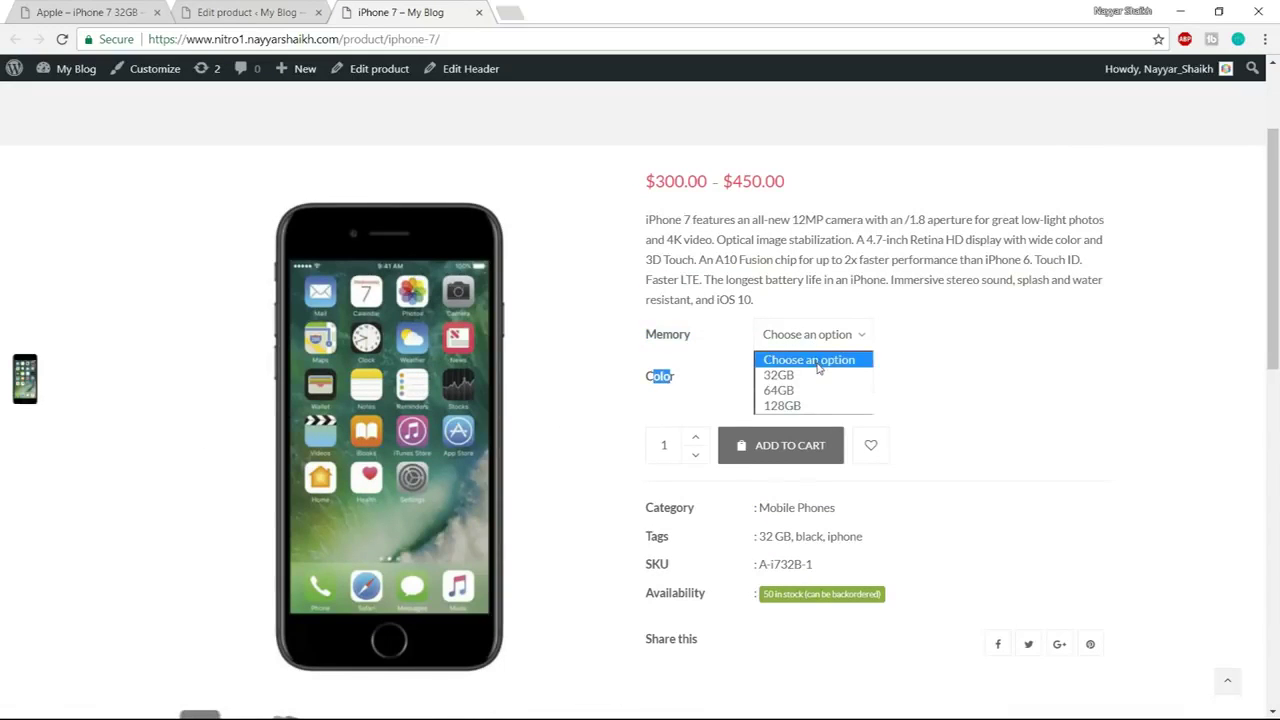
left_click(818, 376)
left_click(712, 389)
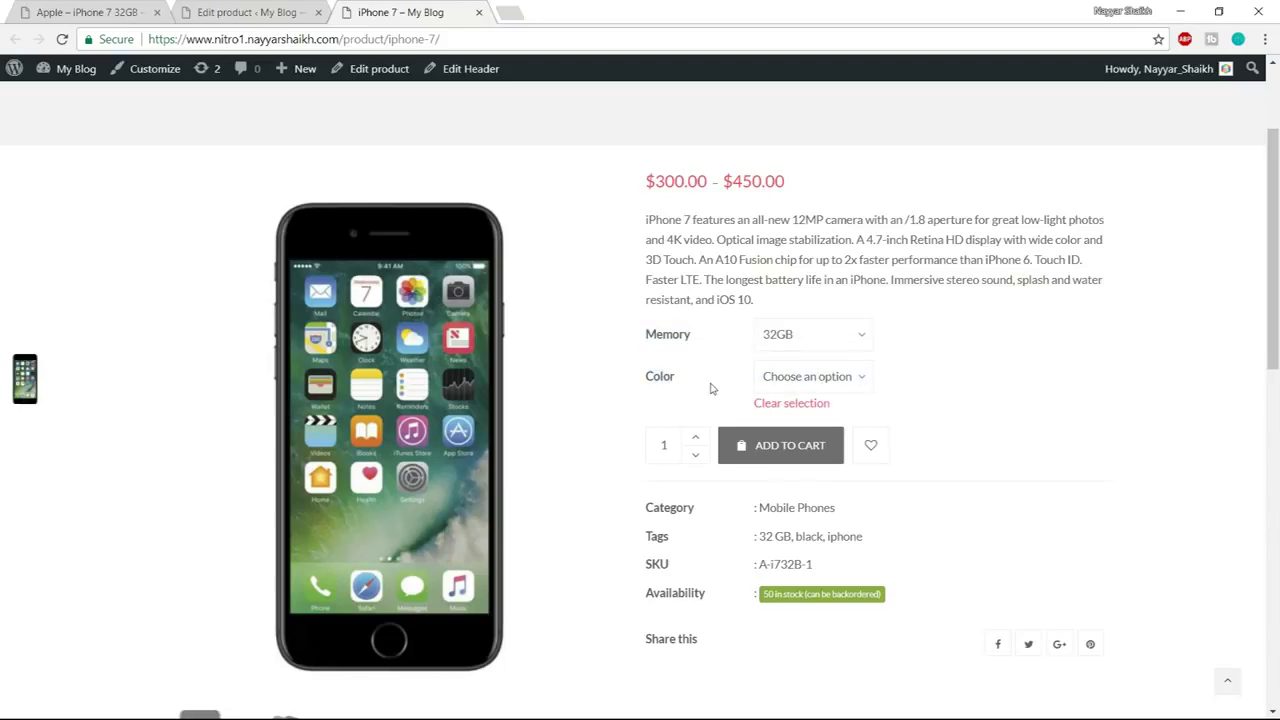
left_click(822, 386)
left_click(818, 417)
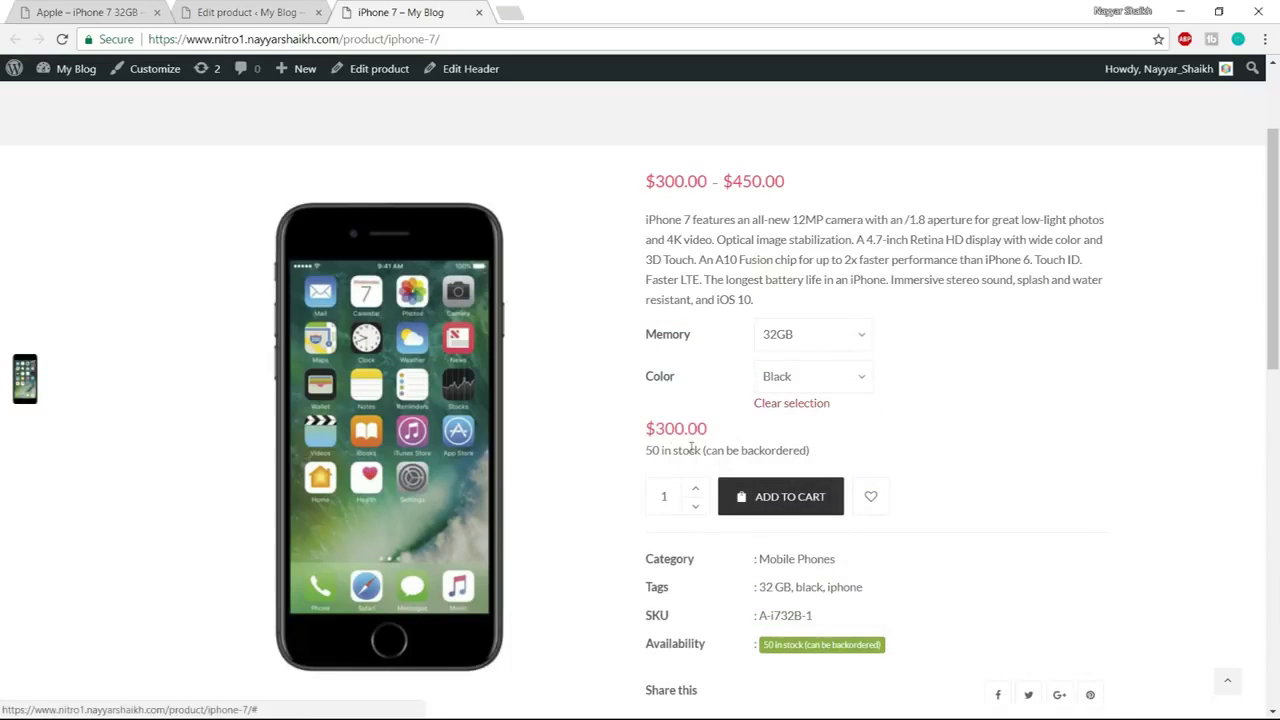
left_click_drag(642, 434, 729, 431)
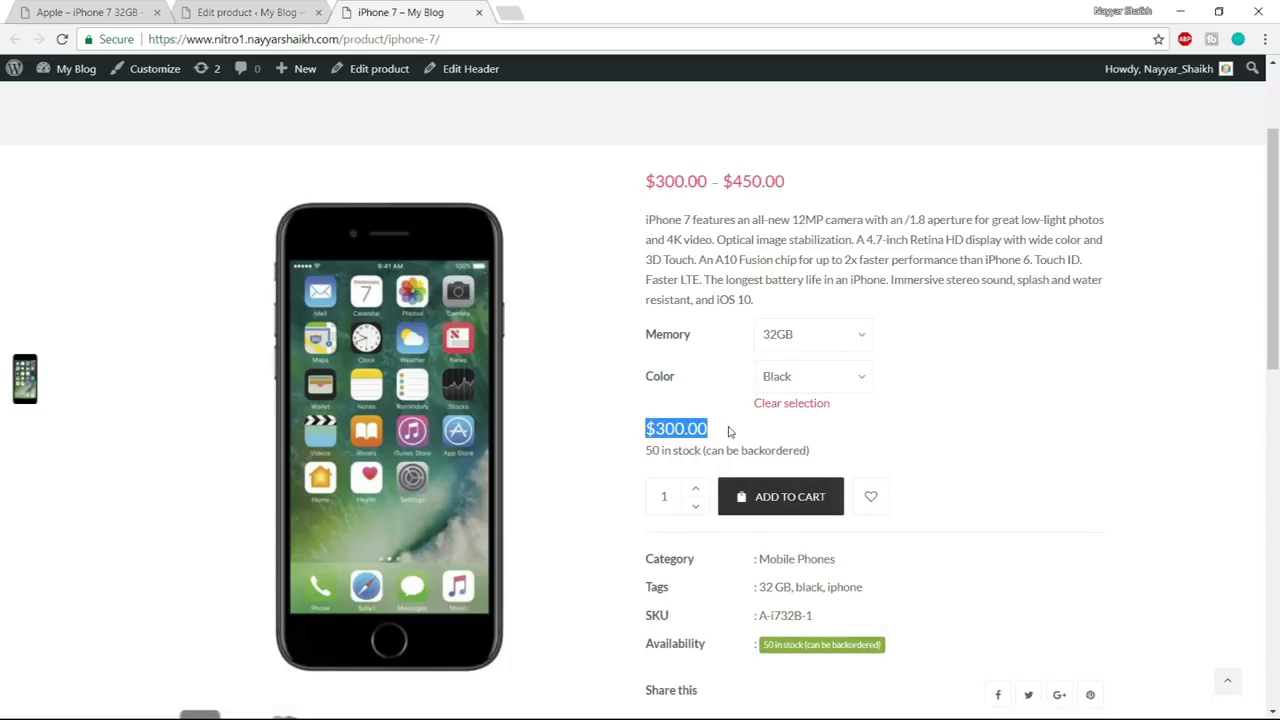
left_click(729, 431)
left_click(822, 380)
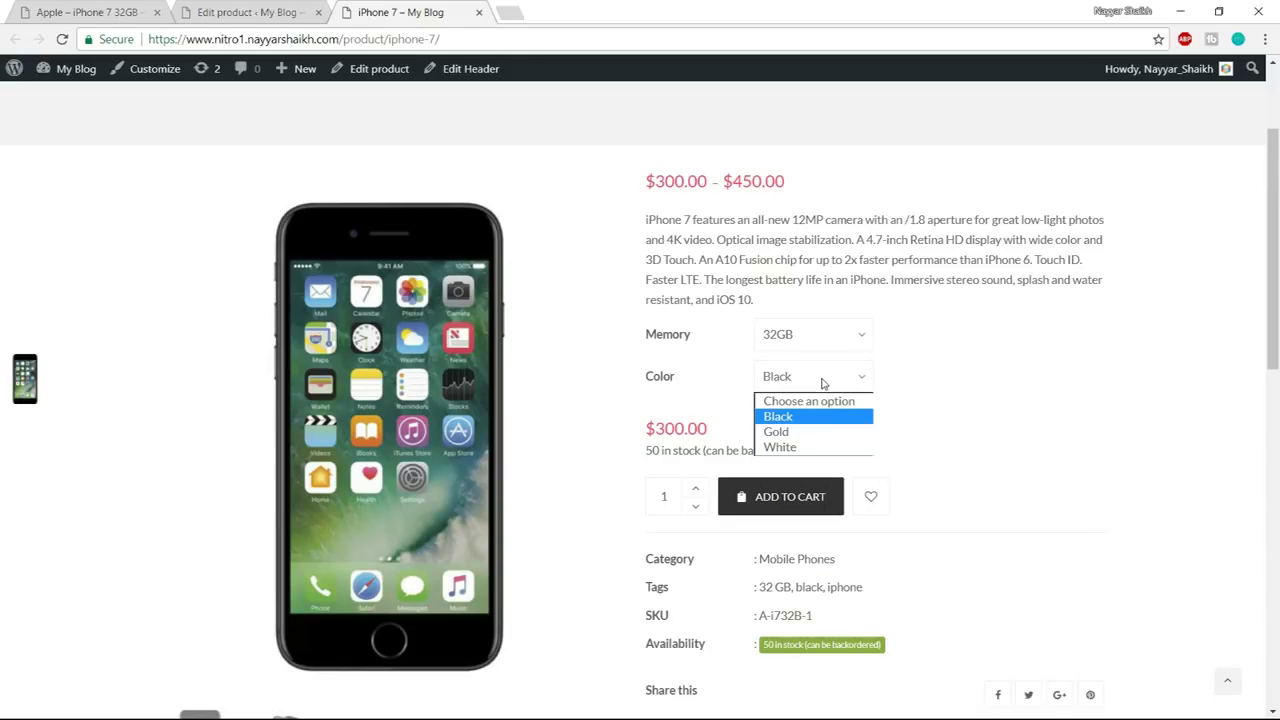
left_click(816, 432)
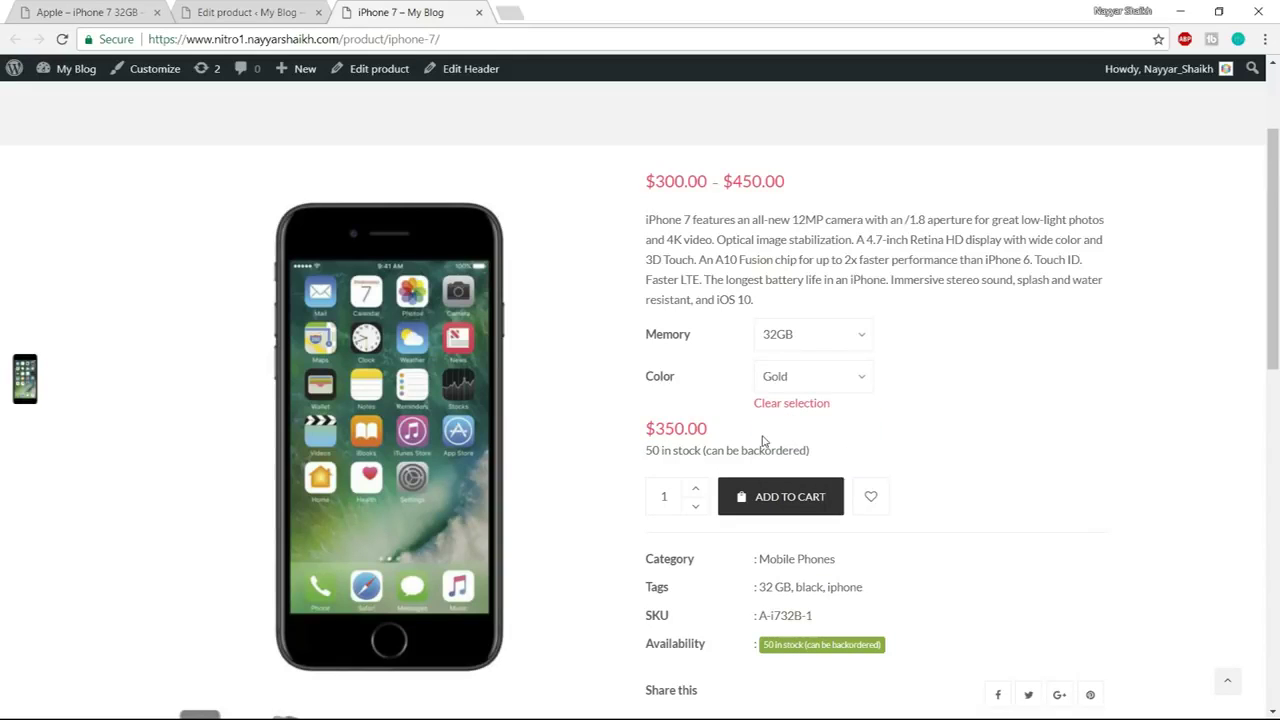
left_click_drag(645, 440, 716, 433)
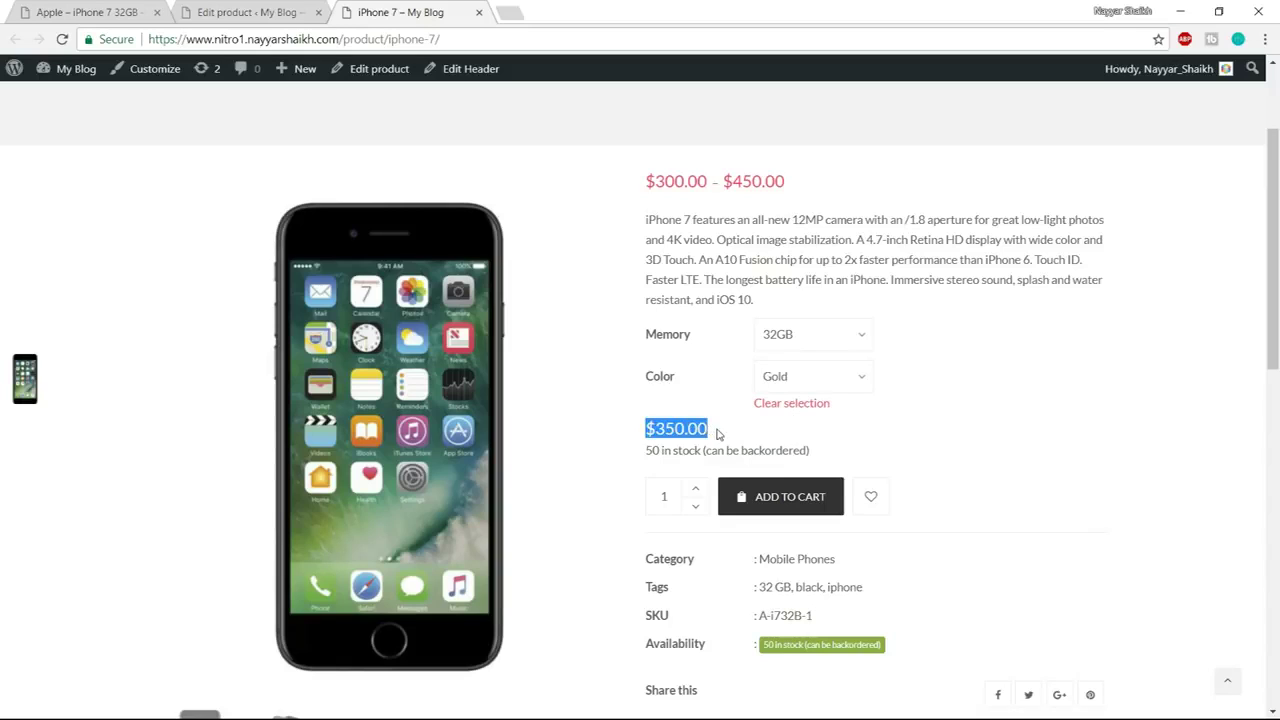
left_click(814, 378)
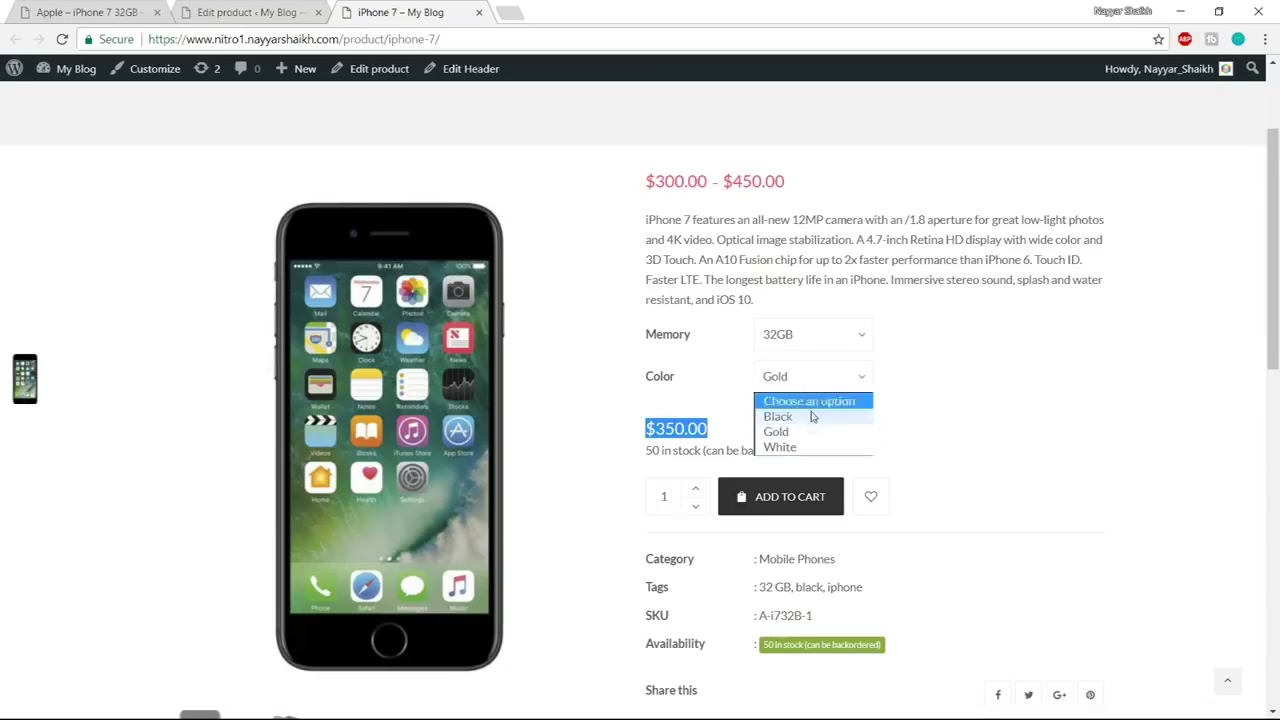
left_click(810, 448)
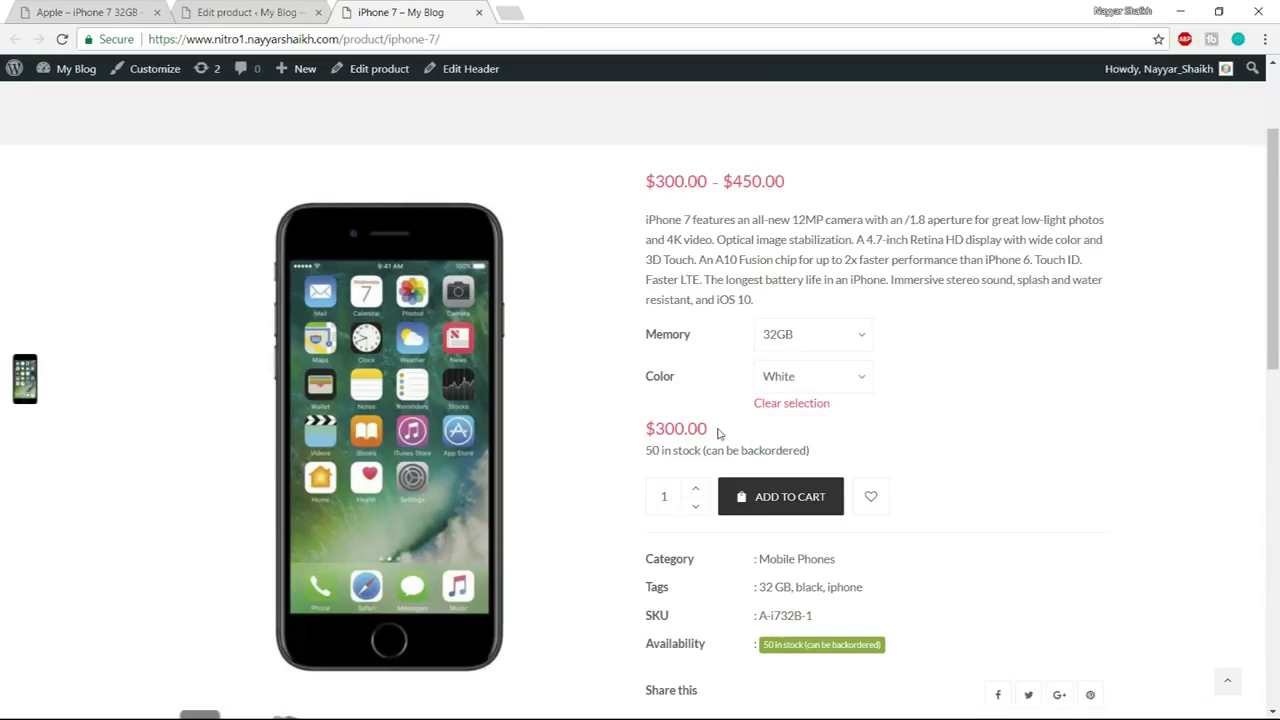
left_click_drag(717, 432, 644, 440)
left_click(735, 412)
Switch Memory to 128GB with White kept selected to show the $400.00 price
left_click(826, 340)
left_click(808, 406)
left_click_drag(712, 430, 645, 432)
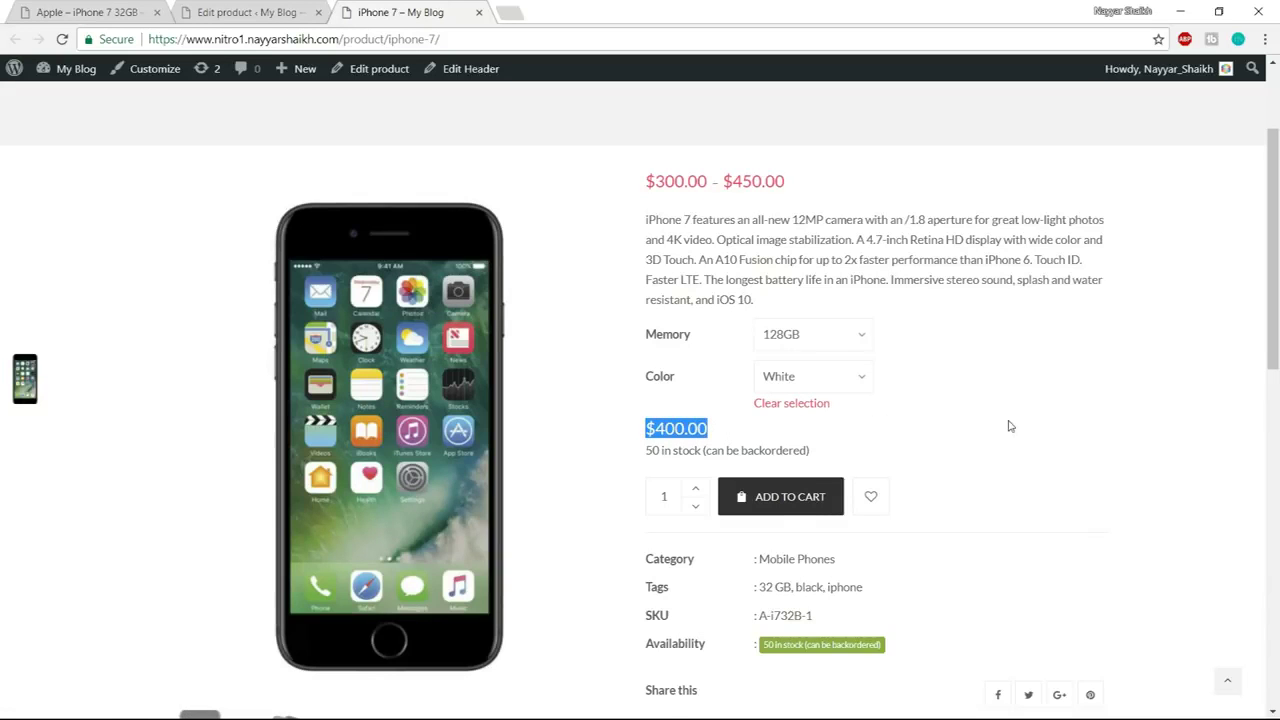
scroll(1010, 426, "down", 1)
scroll(1010, 419, "up", 2)
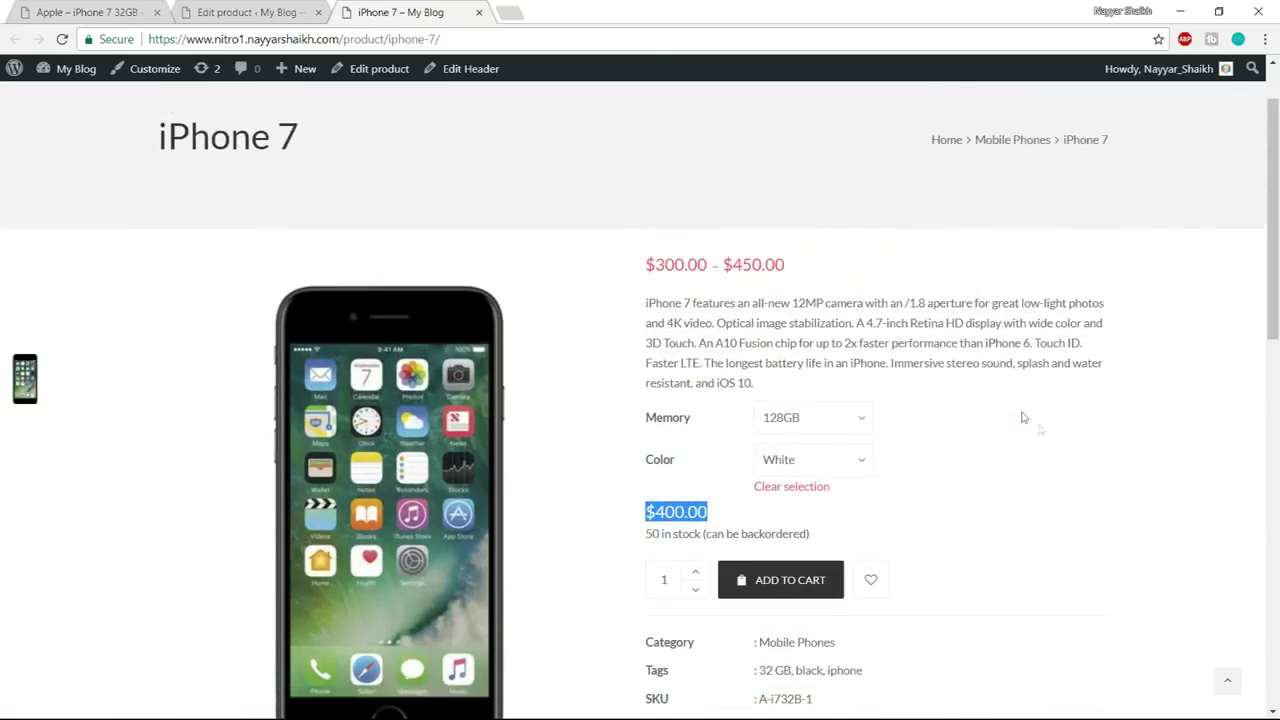
left_click(1058, 455)
scroll(1058, 455, "down", 1)
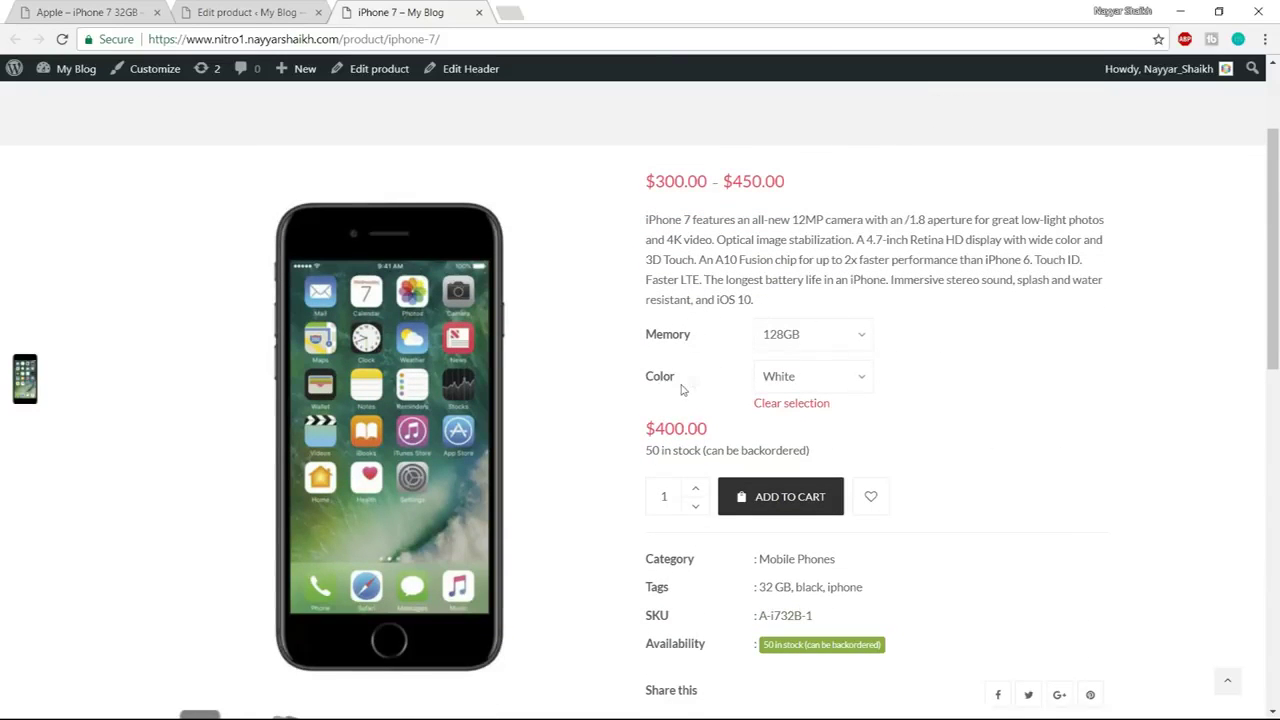
left_click(814, 381)
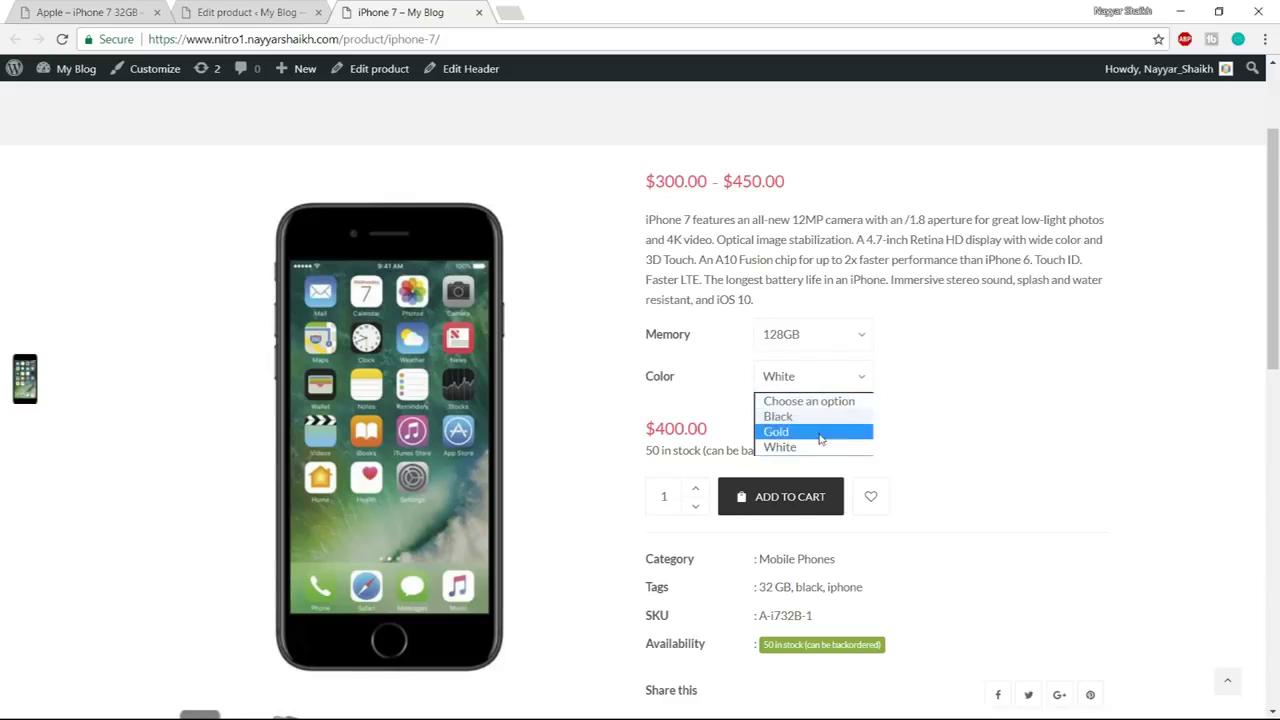
left_click(920, 398)
left_click(792, 376)
left_click(925, 415)
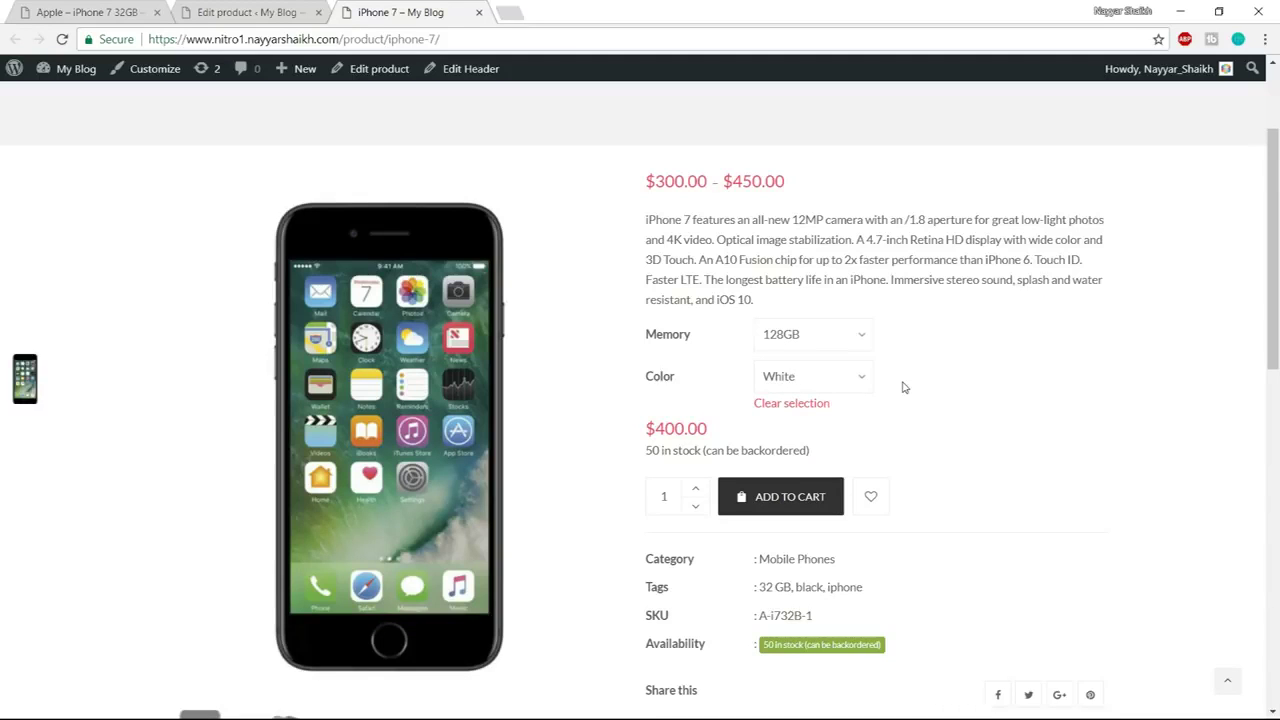
scroll(943, 394, "down", 8)
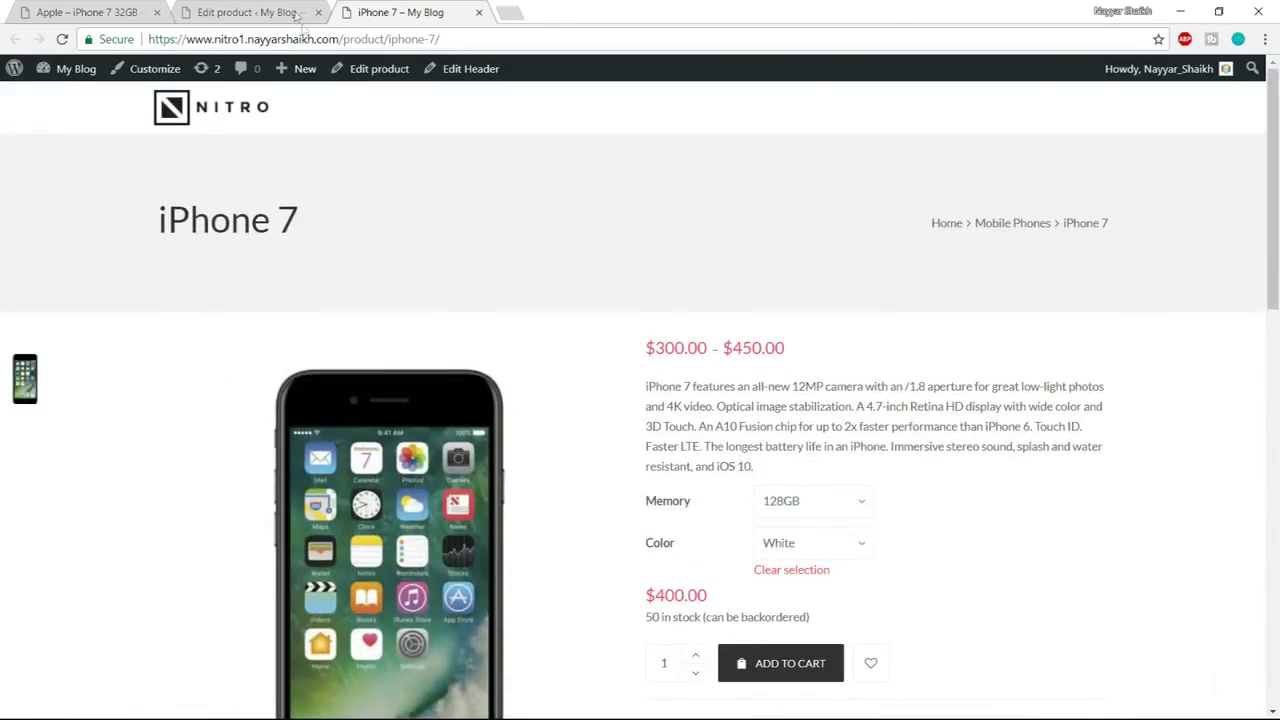
Duplicate the iPhone 7 - 32GB - Black product from the All Products list
left_click(297, 12)
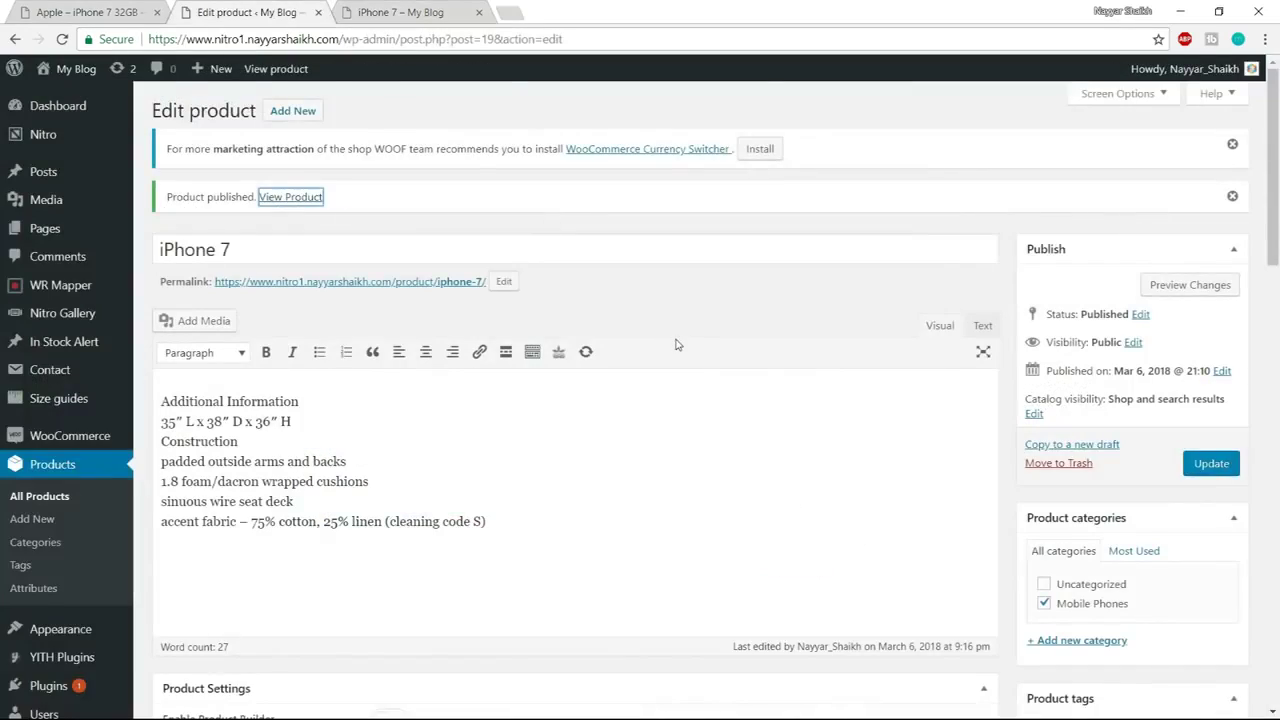
scroll(676, 344, "down", 6)
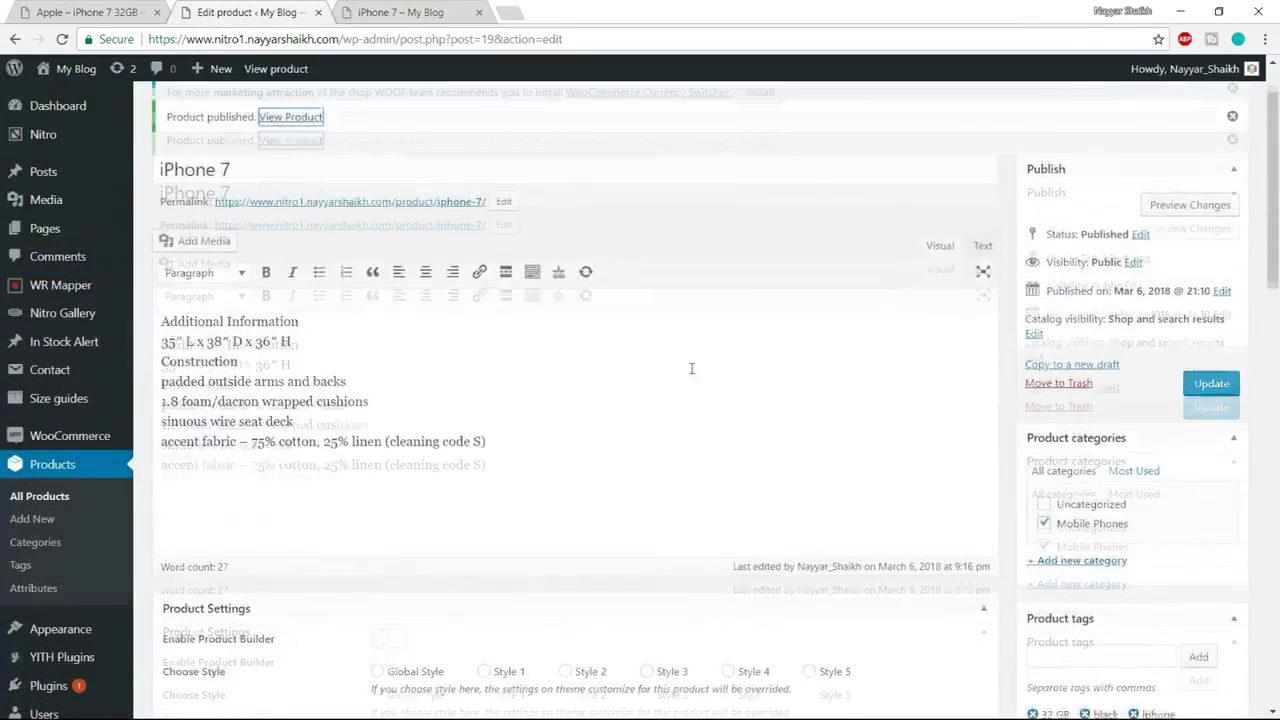
scroll(691, 368, "up", 1)
scroll(695, 331, "down", 7)
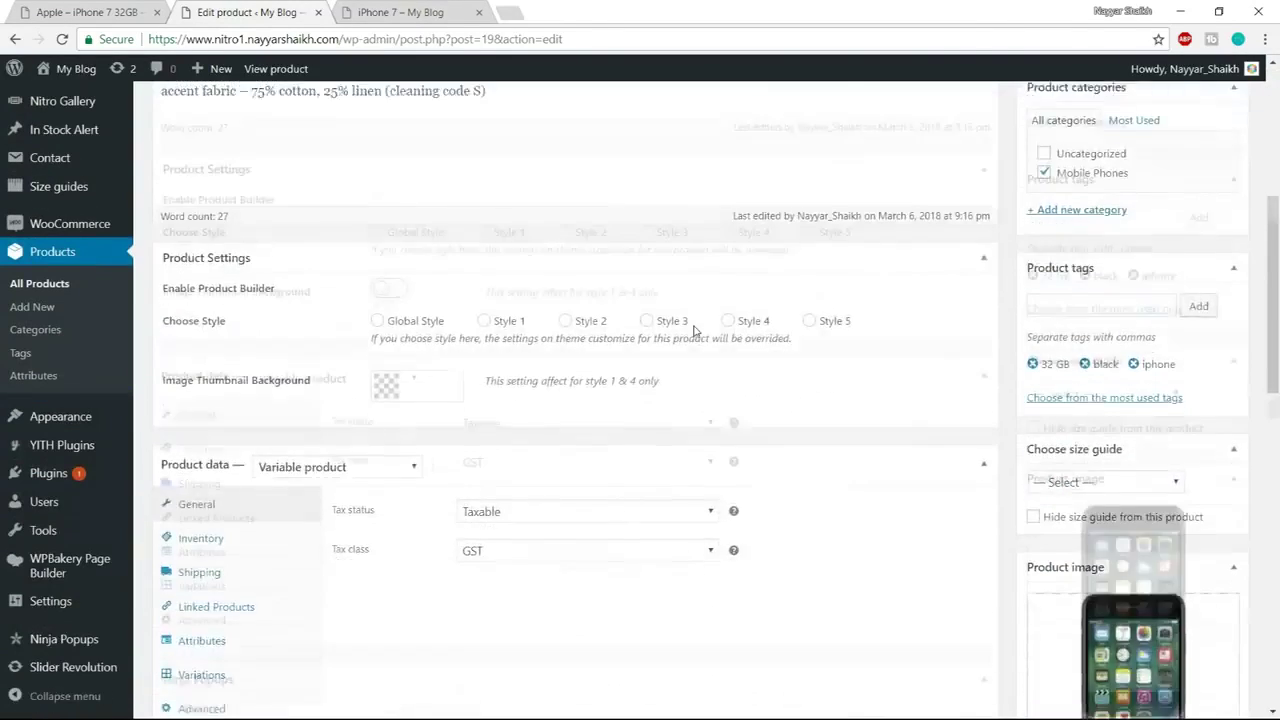
left_click(340, 228)
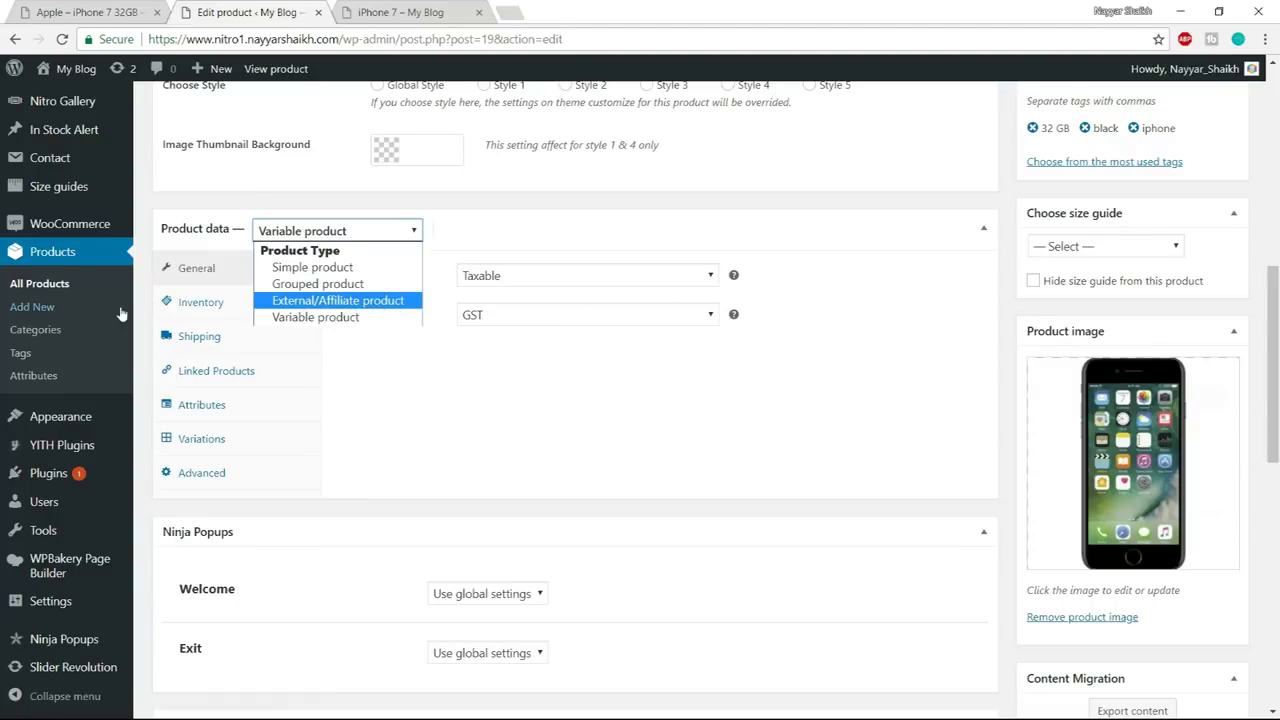
left_click(47, 290)
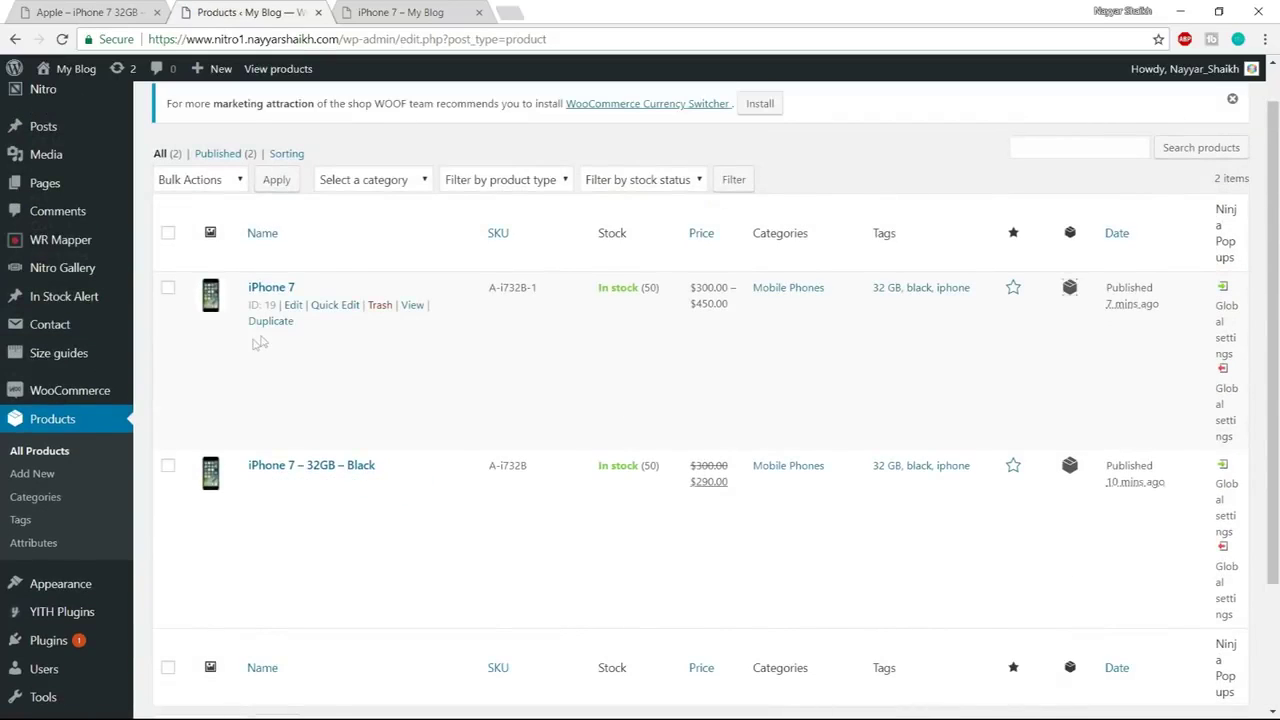
scroll(345, 368, "down", 3)
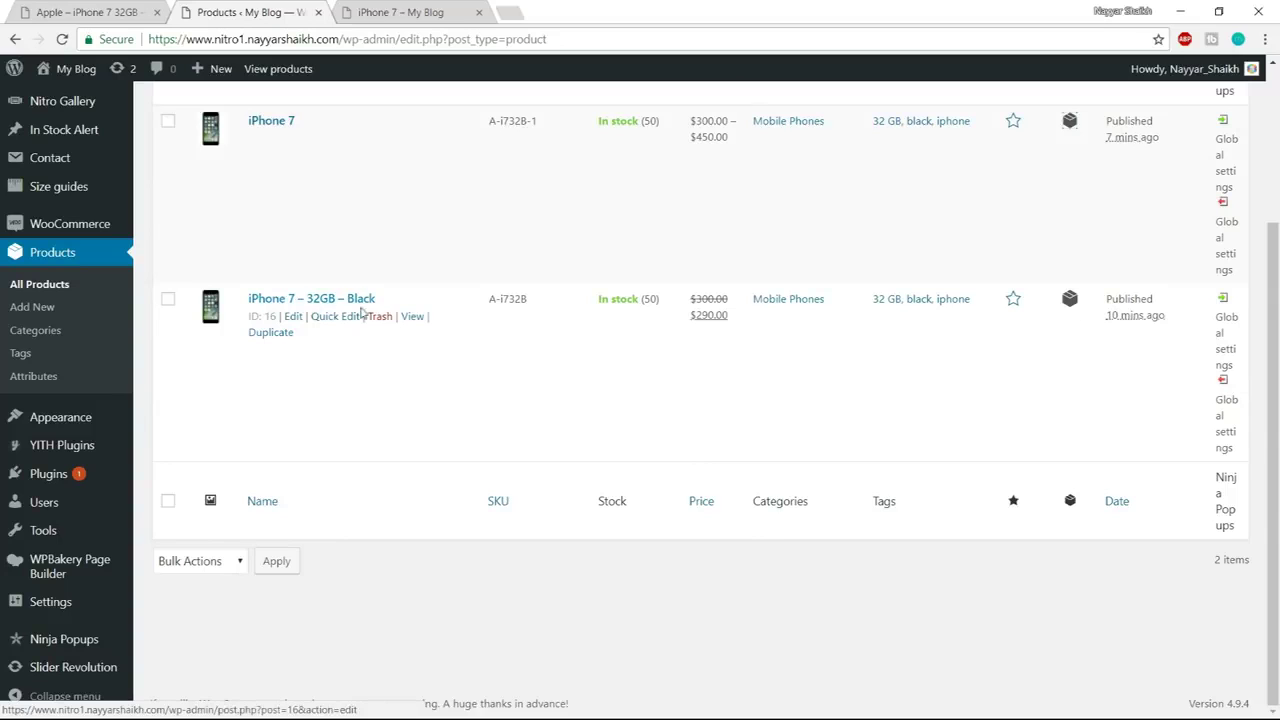
left_click(271, 333)
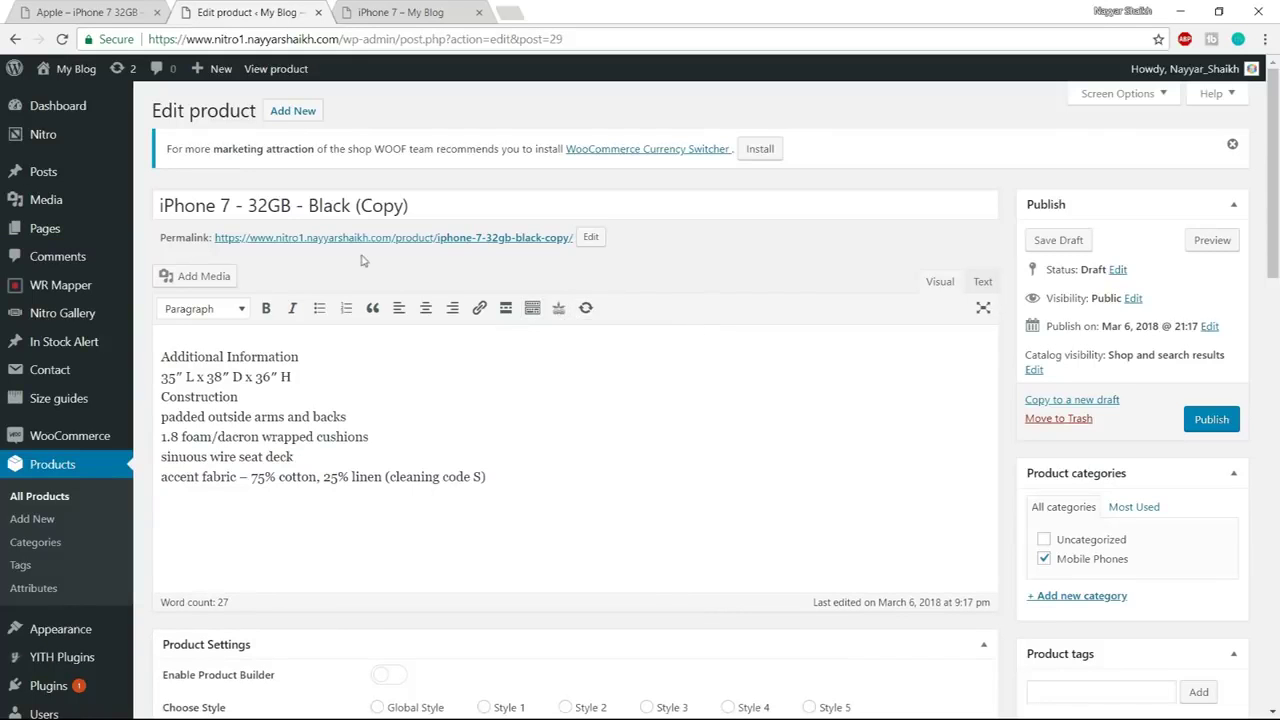
Remove the '(Copy)' suffix so the title reads iPhone 7 - 32GB - Black
left_click_drag(351, 205, 586, 194)
key("BackSpace")
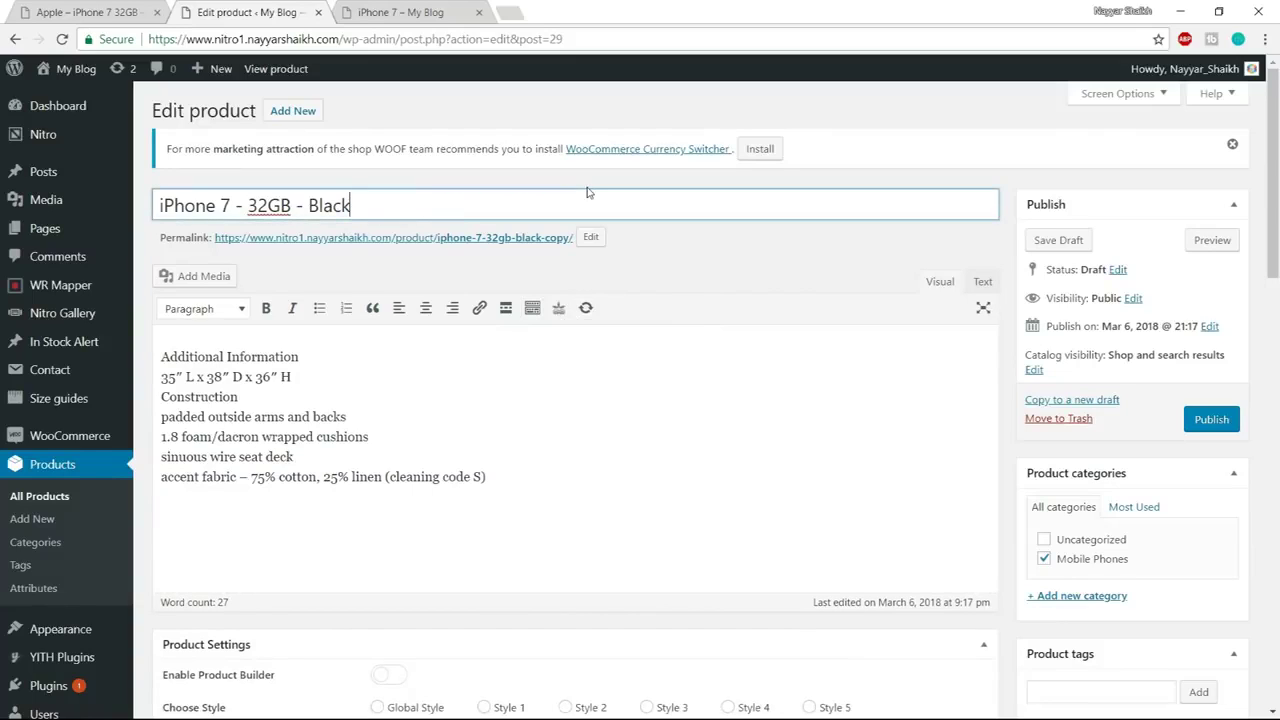
left_click(581, 393)
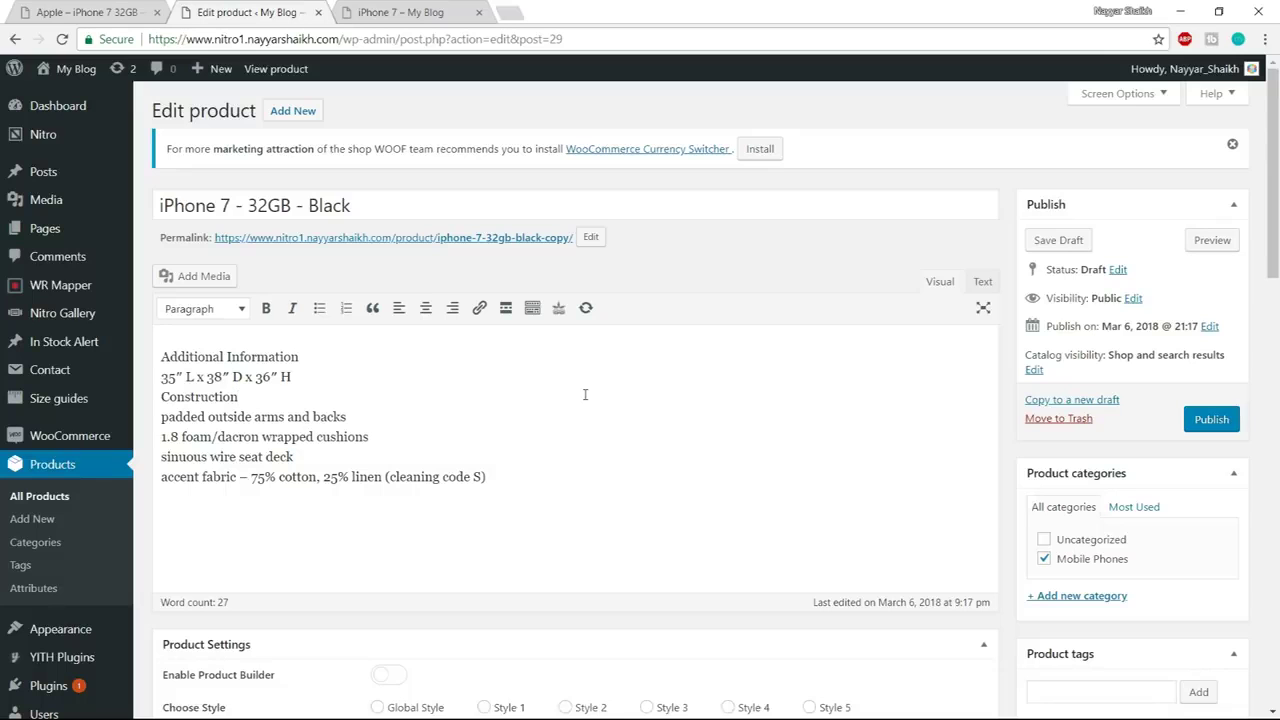
Make the copy an External/Affiliate product, focus the Product URL field, and open a new browser tab
scroll(714, 471, "down", 3)
scroll(720, 488, "down", 3)
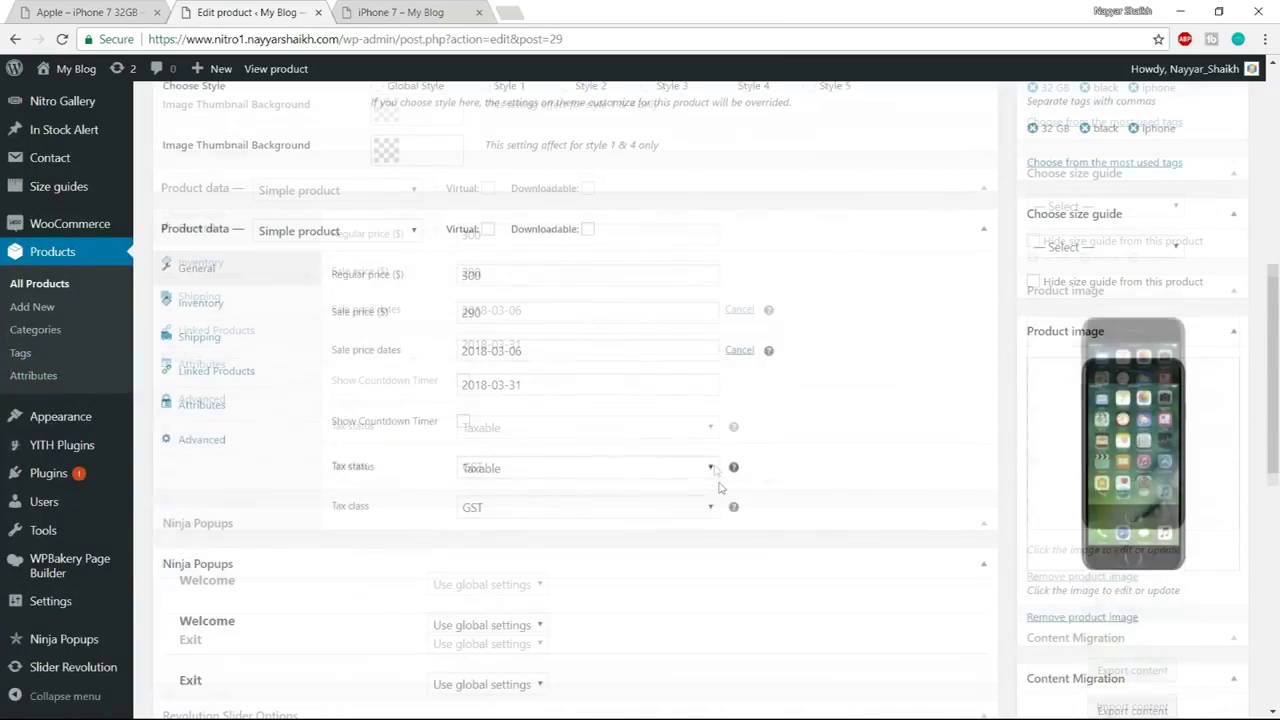
left_click(373, 189)
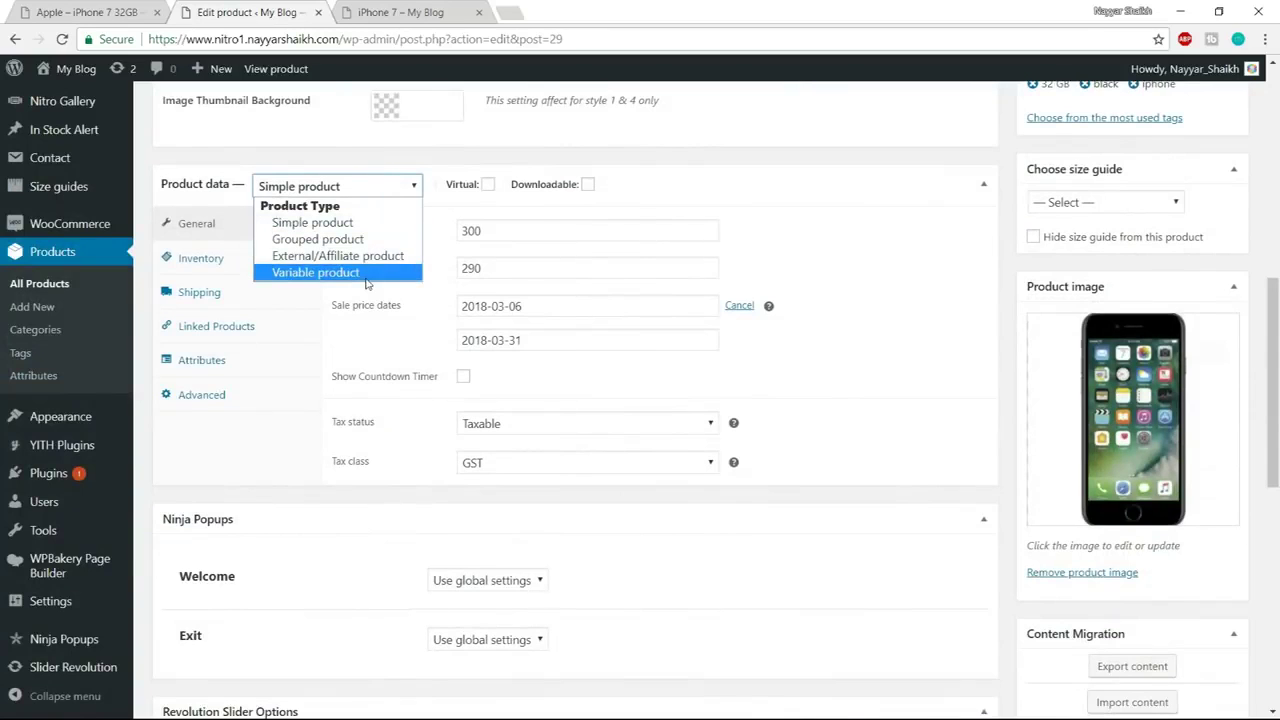
left_click(362, 256)
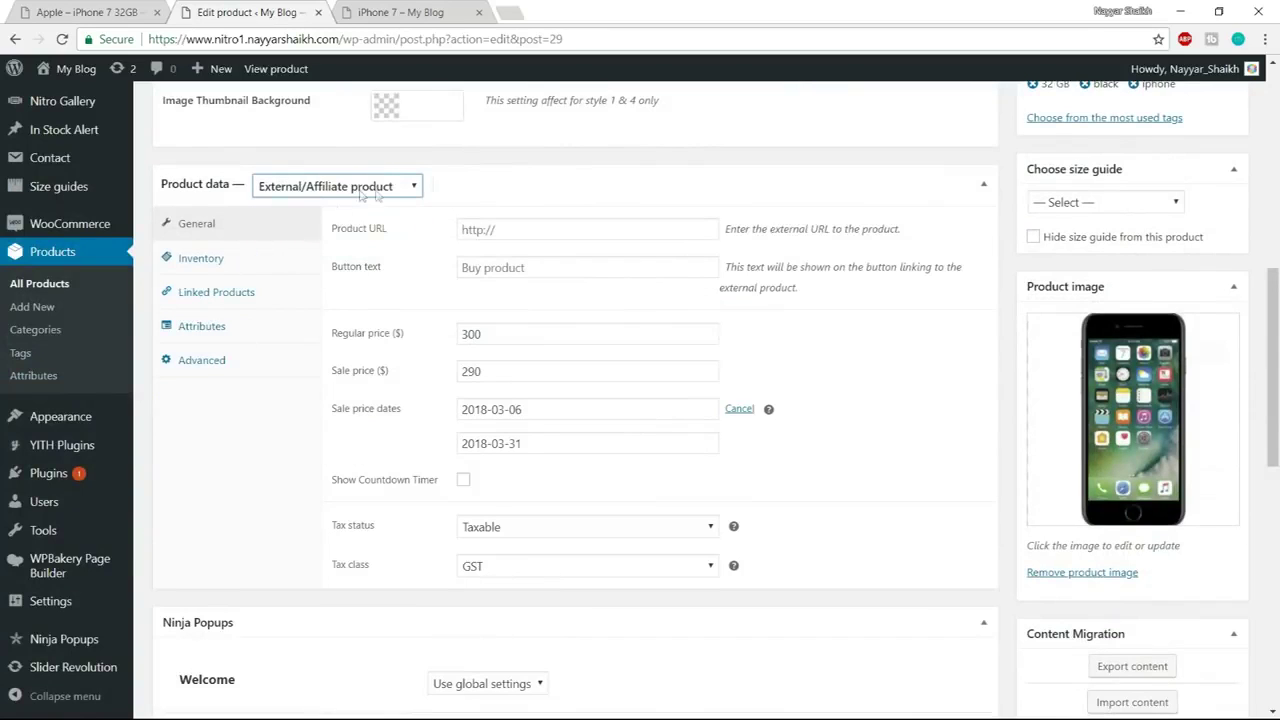
left_click(491, 230)
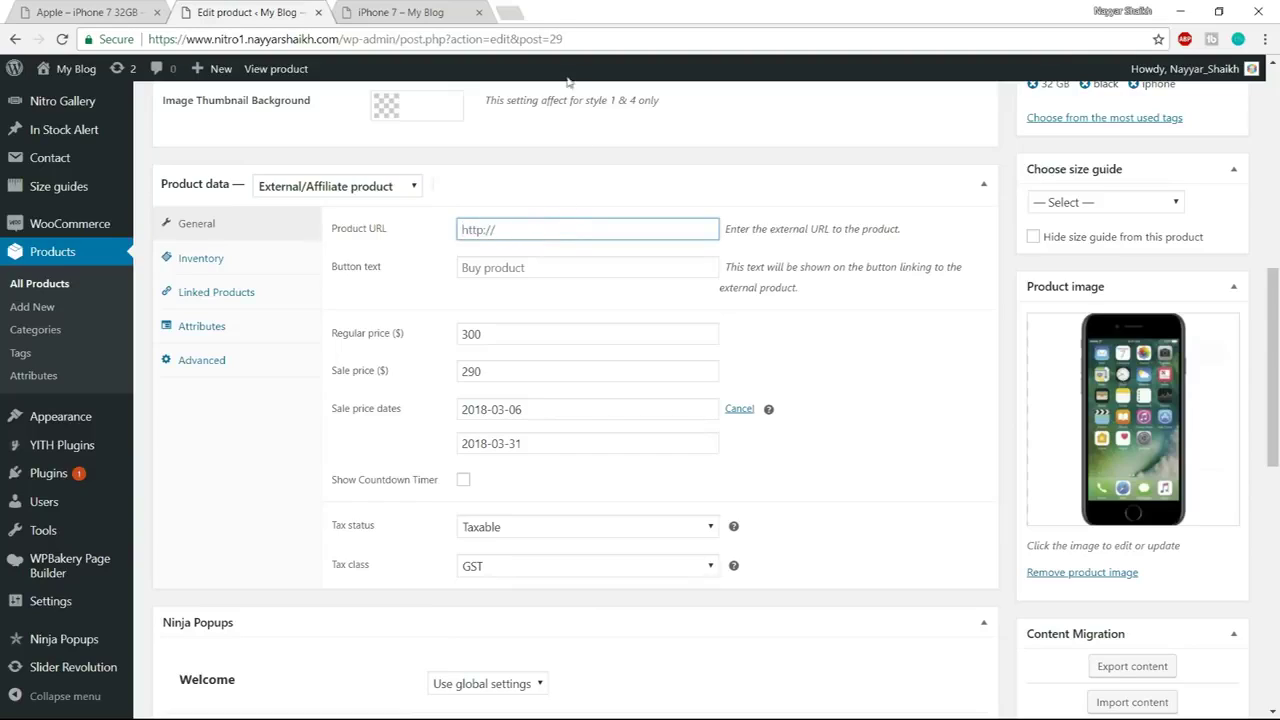
left_click(510, 10)
Copy the product title 'iPhone 7 - 32GB - Black' from the WooCommerce product editor
type("ma")
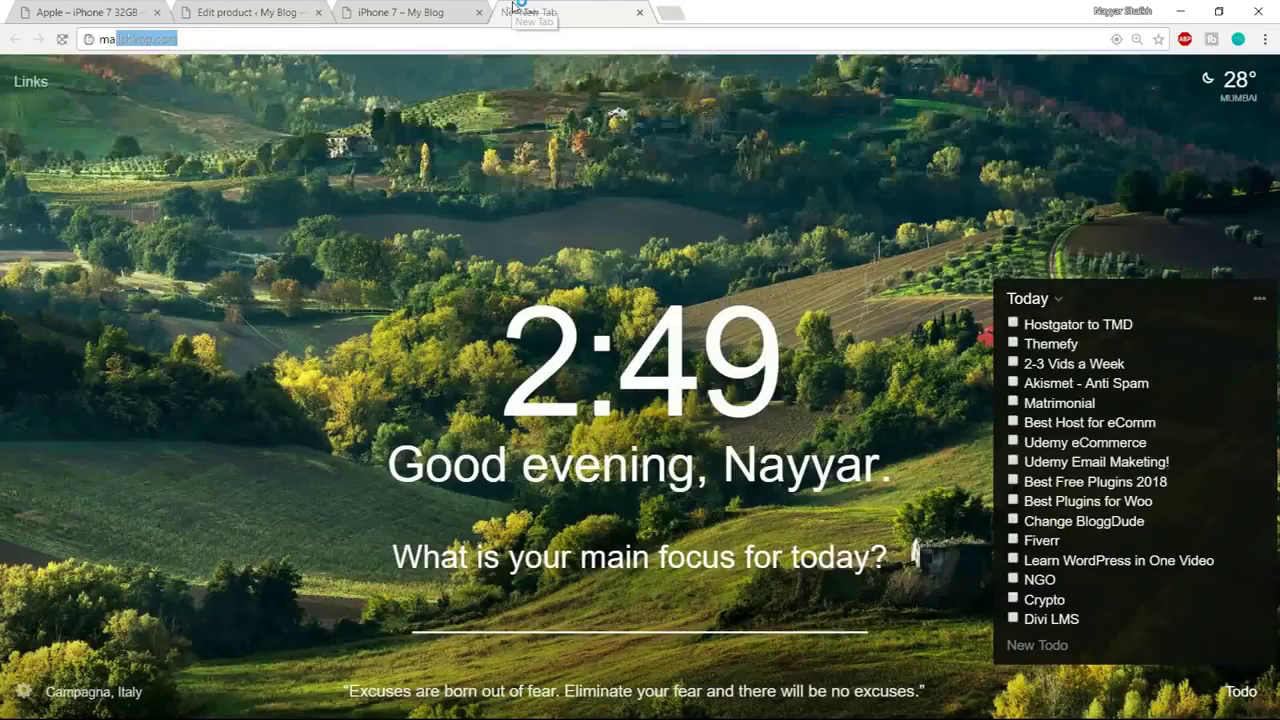
key("Return")
left_click(250, 12)
scroll(594, 266, "up", 5)
left_click_drag(414, 206, 157, 204)
key("ctrl+c")
Search Amazon.in for that title and copy the Apple iPhone 7 (Jet Black, 32GB) listing URL
left_click(565, 12)
left_click(488, 80)
key("ctrl+v")
key("Return")
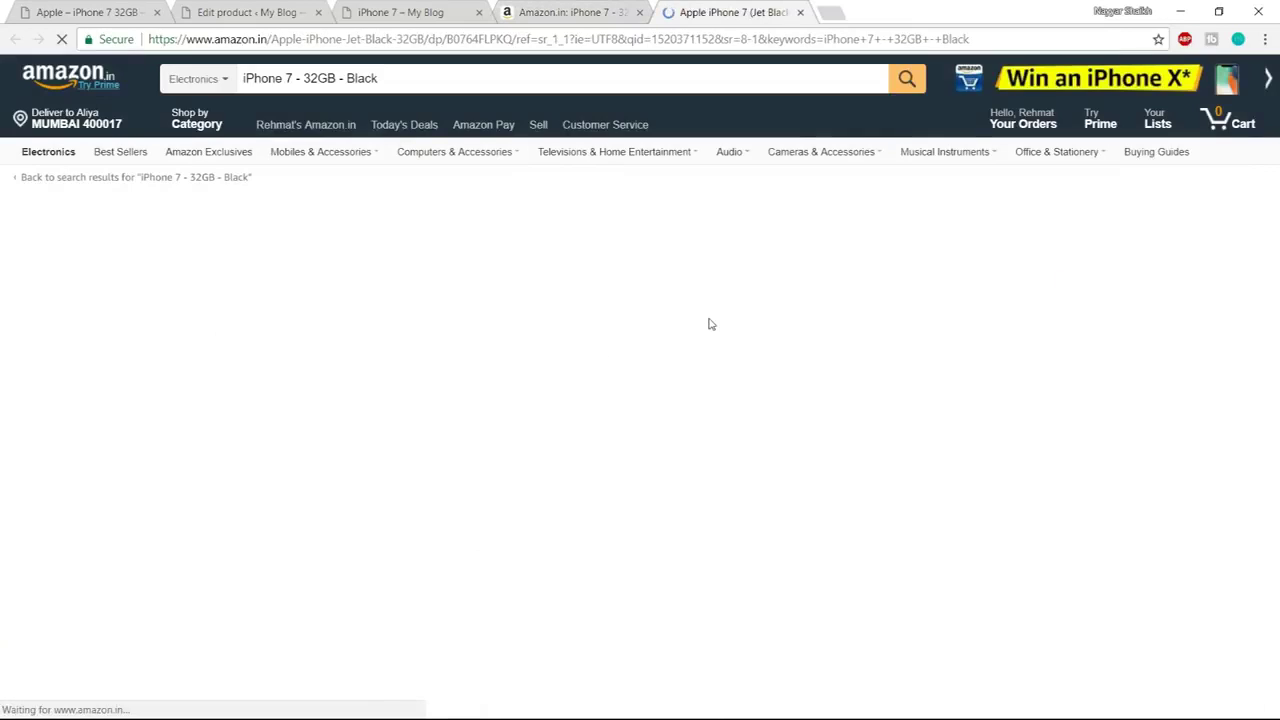
left_click(860, 40)
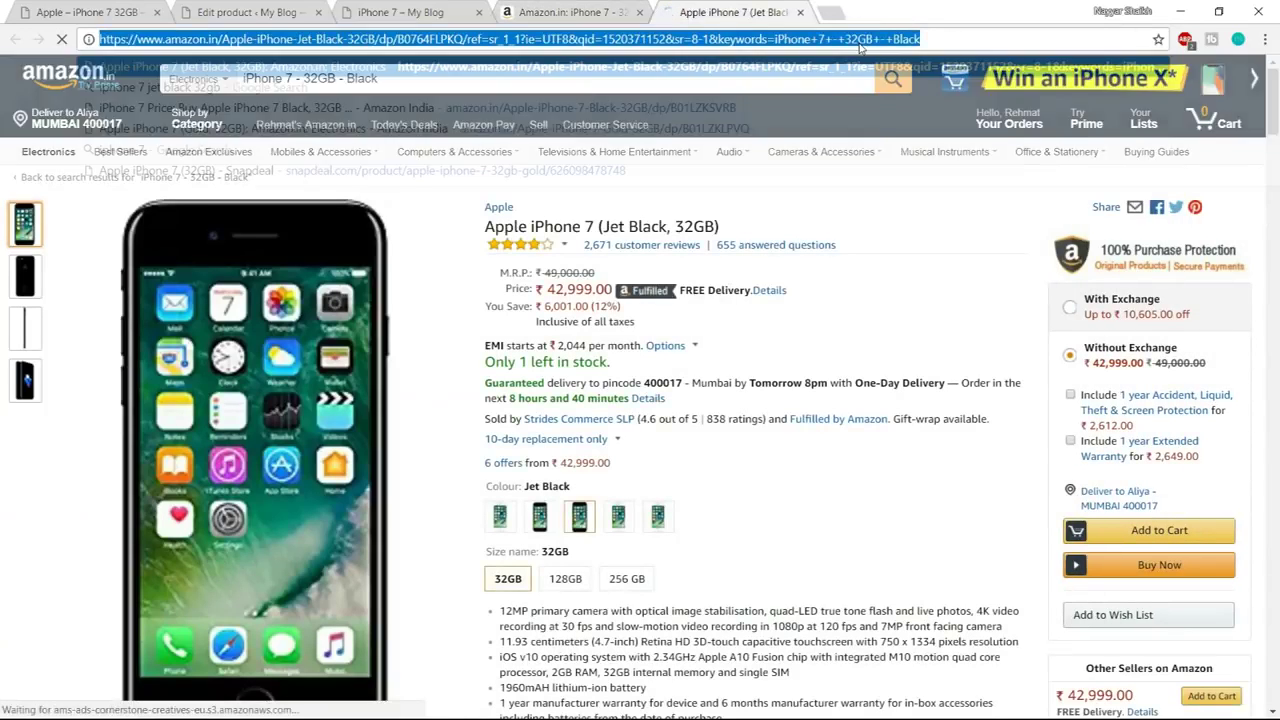
left_click(890, 226)
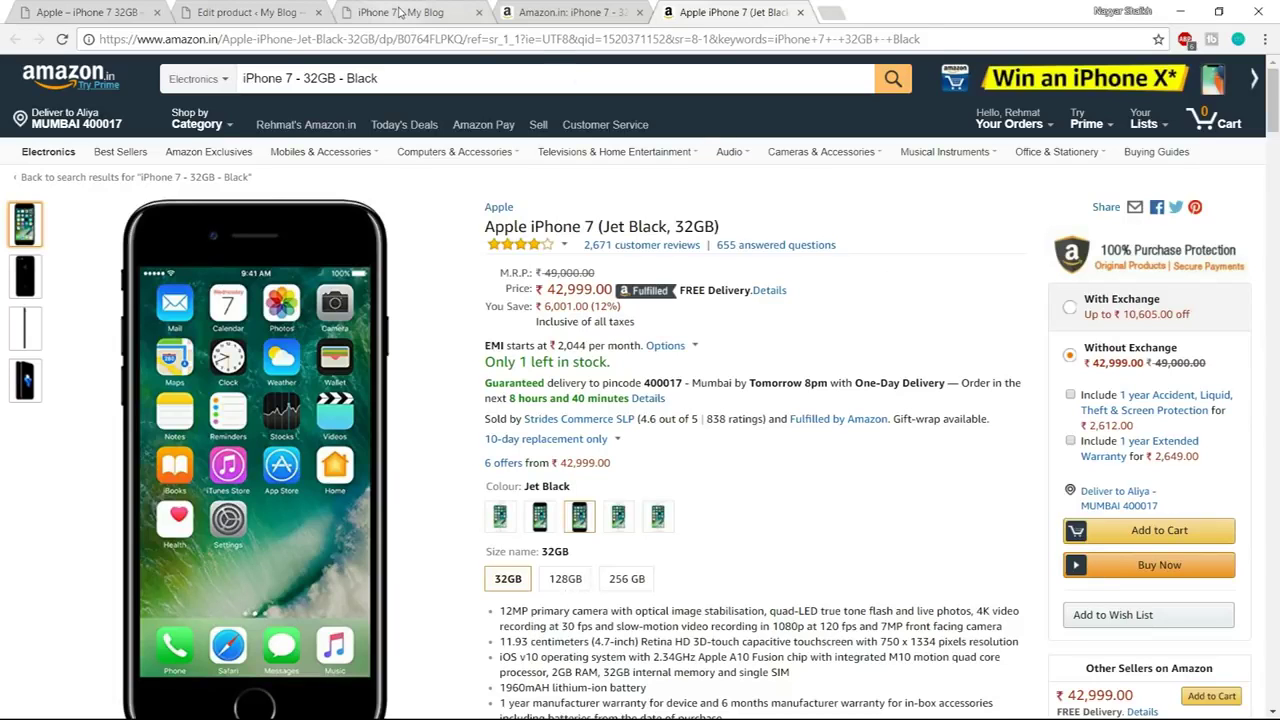
key("ctrl+l")
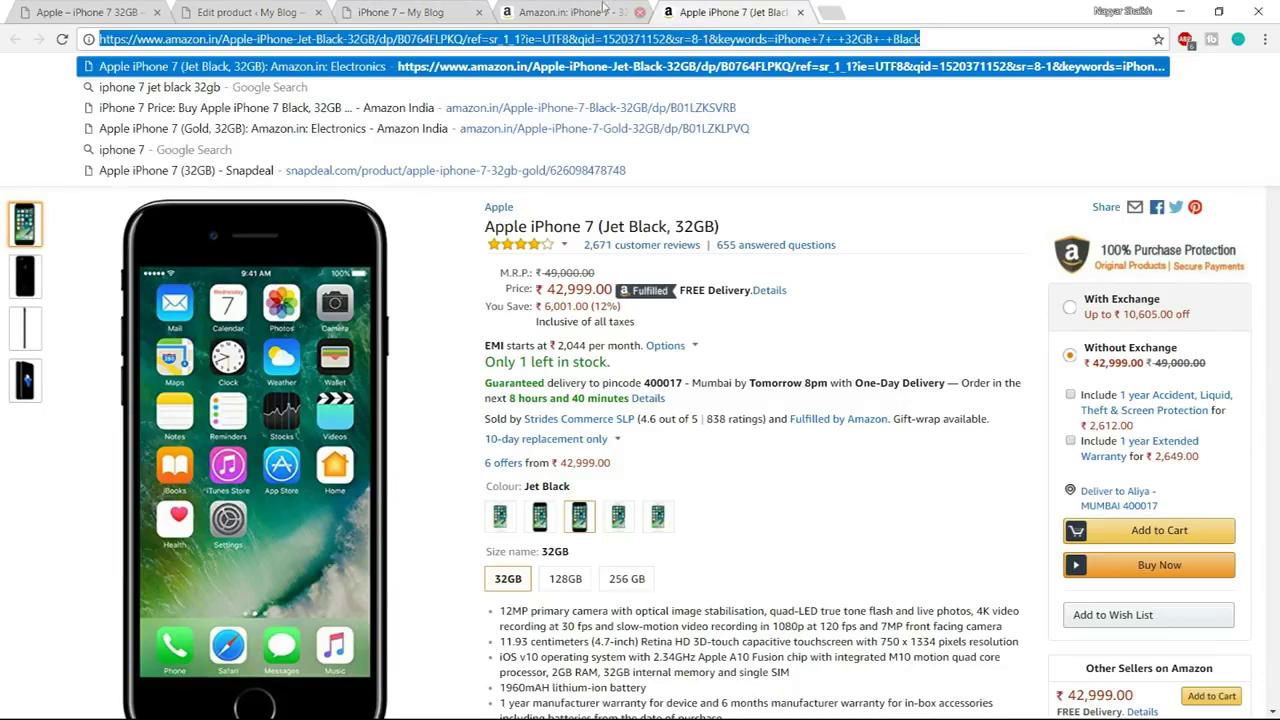
left_click(453, 7)
Set Product URL to the Amazon listing address and Button text to 'Buy from Amazon'
left_click(270, 10)
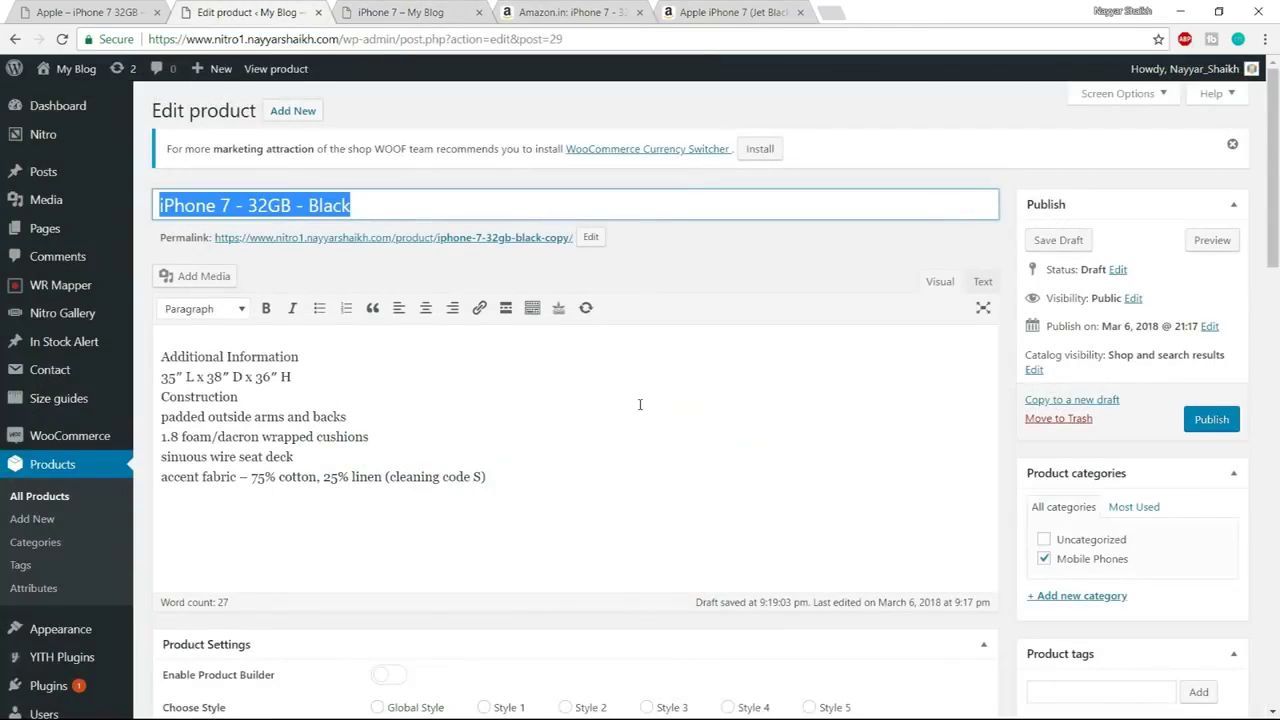
scroll(640, 409, "down", 3)
scroll(640, 409, "down", 3)
left_click(547, 230)
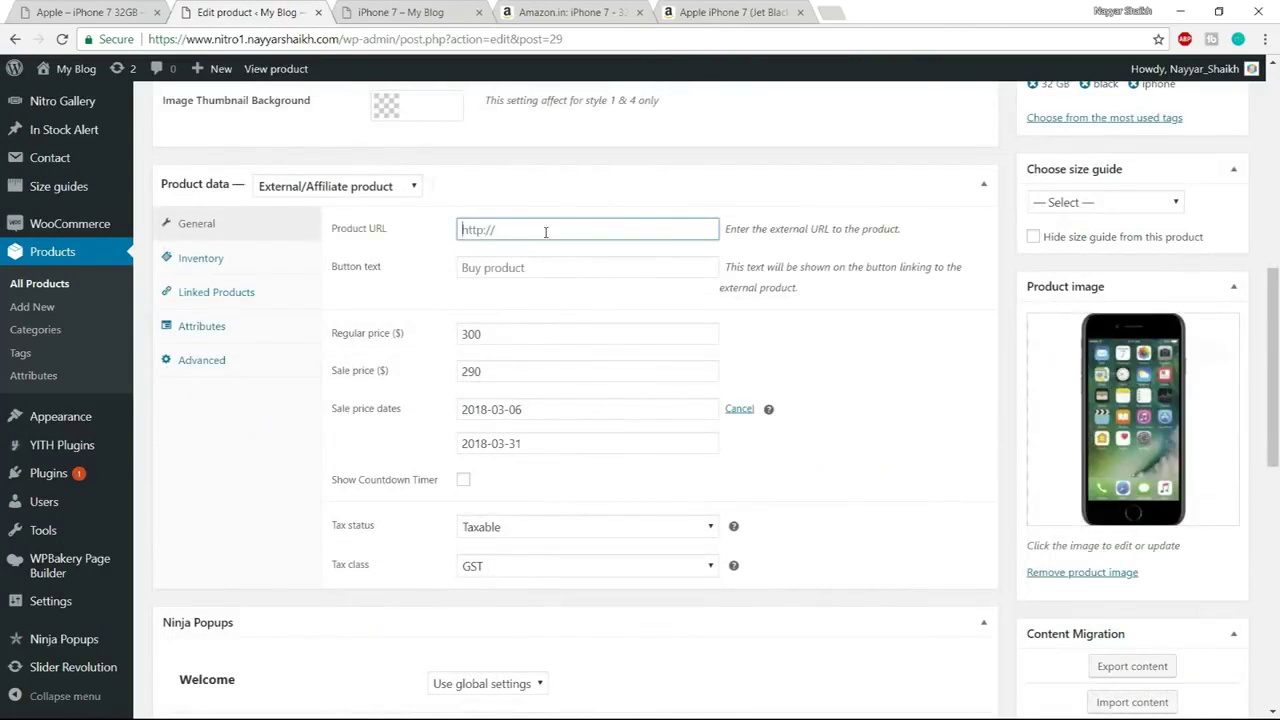
key("ctrl+v")
left_click(544, 268)
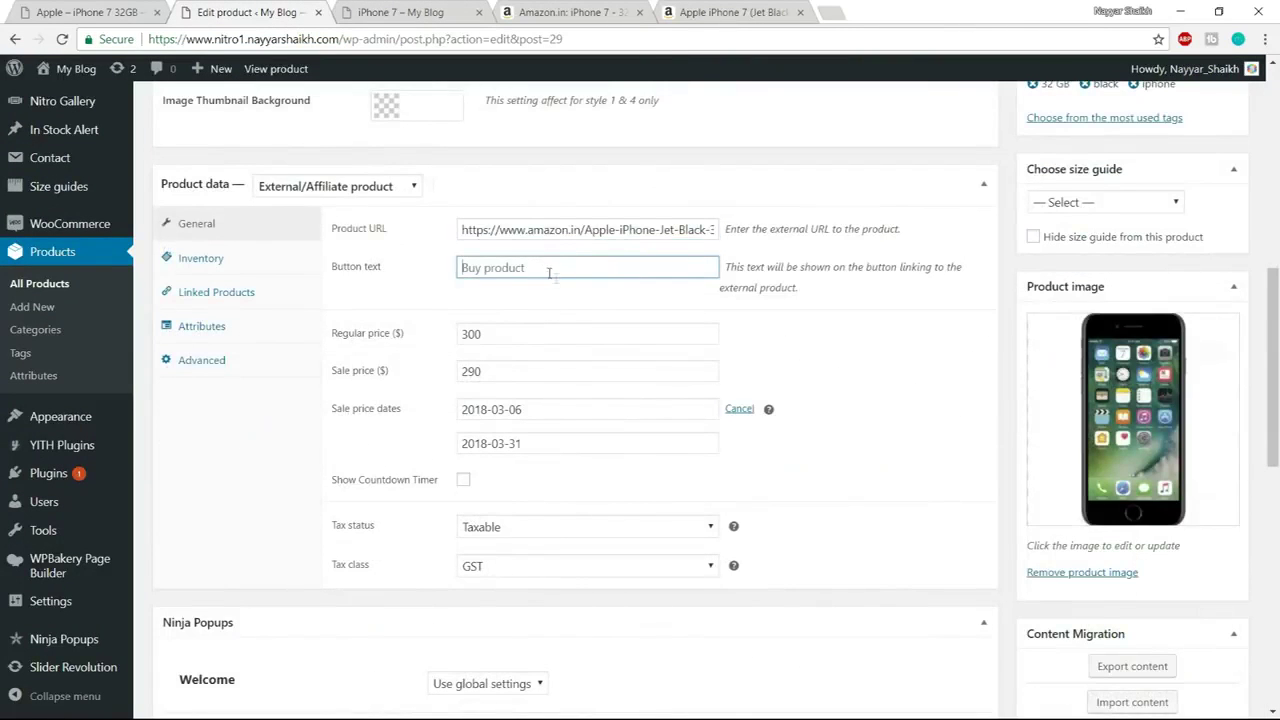
left_click(540, 293)
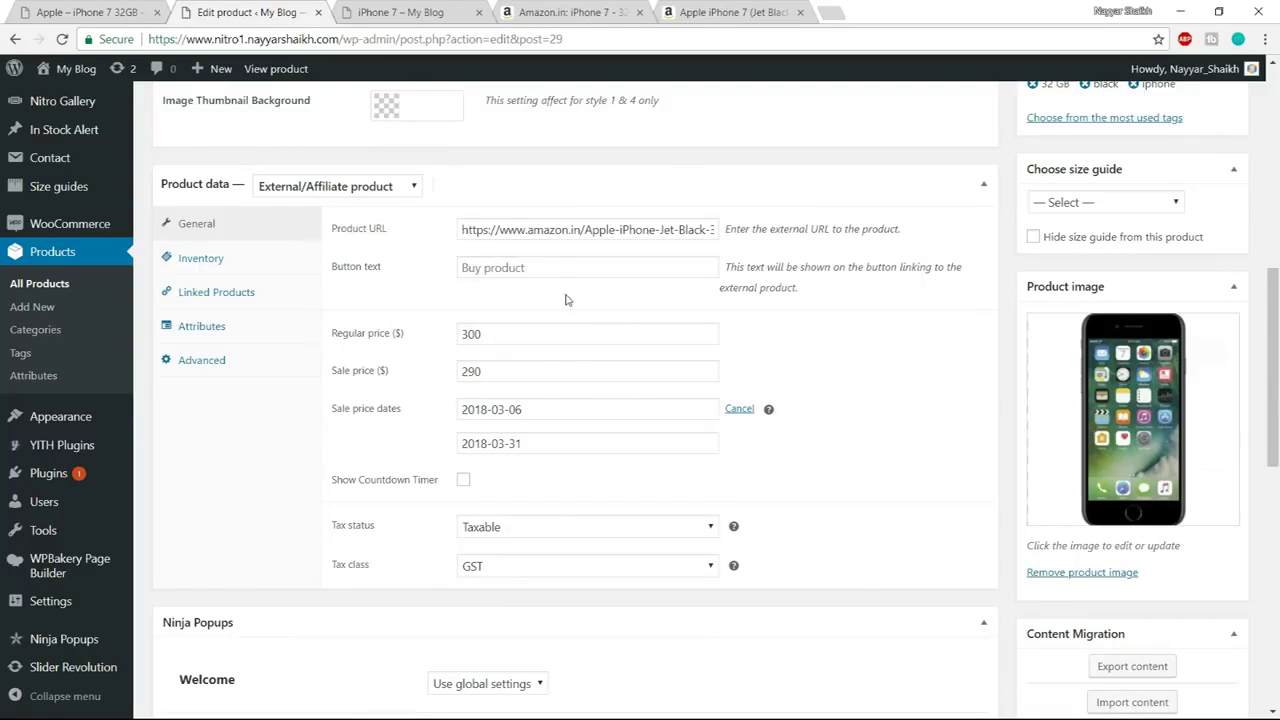
left_click(543, 267)
type("B")
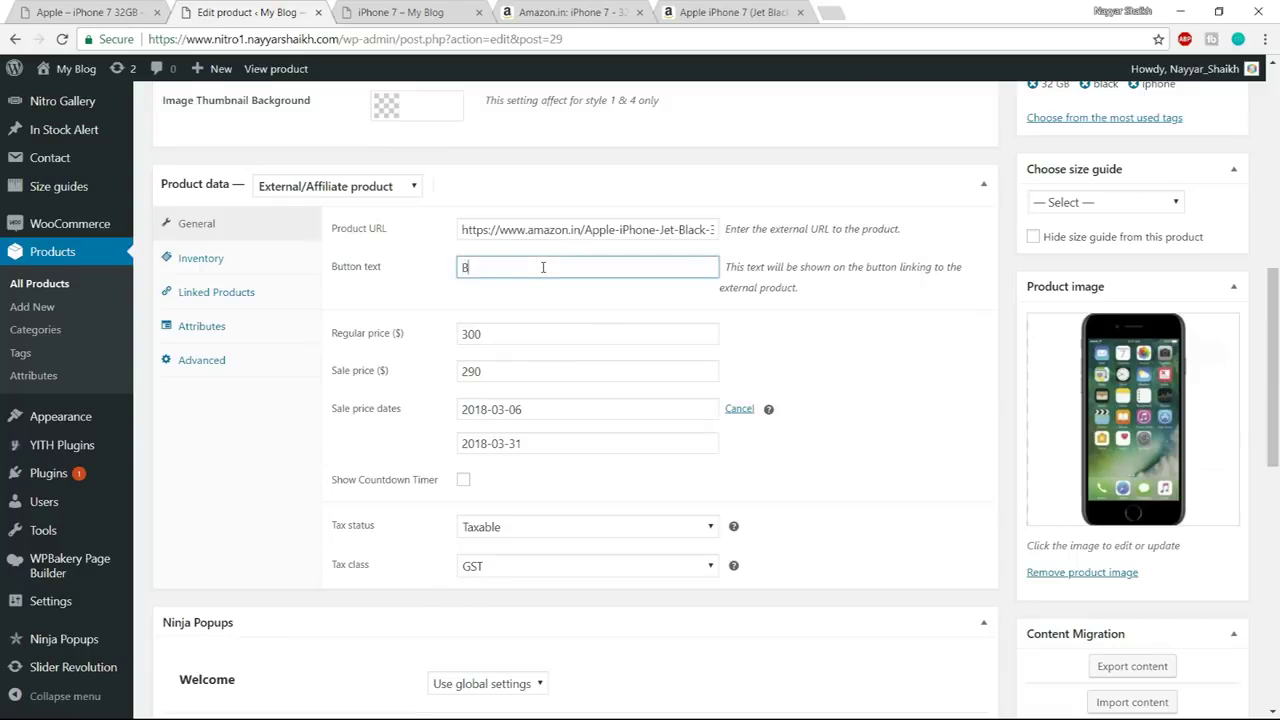
type("uy from ama")
type("zon")
Review the 300 regular price and the Inventory, Linked Products and Attributes tabs, then publish
scroll(550, 350, "down", 1)
left_click(505, 255)
double_click(505, 255)
triple_click(507, 302)
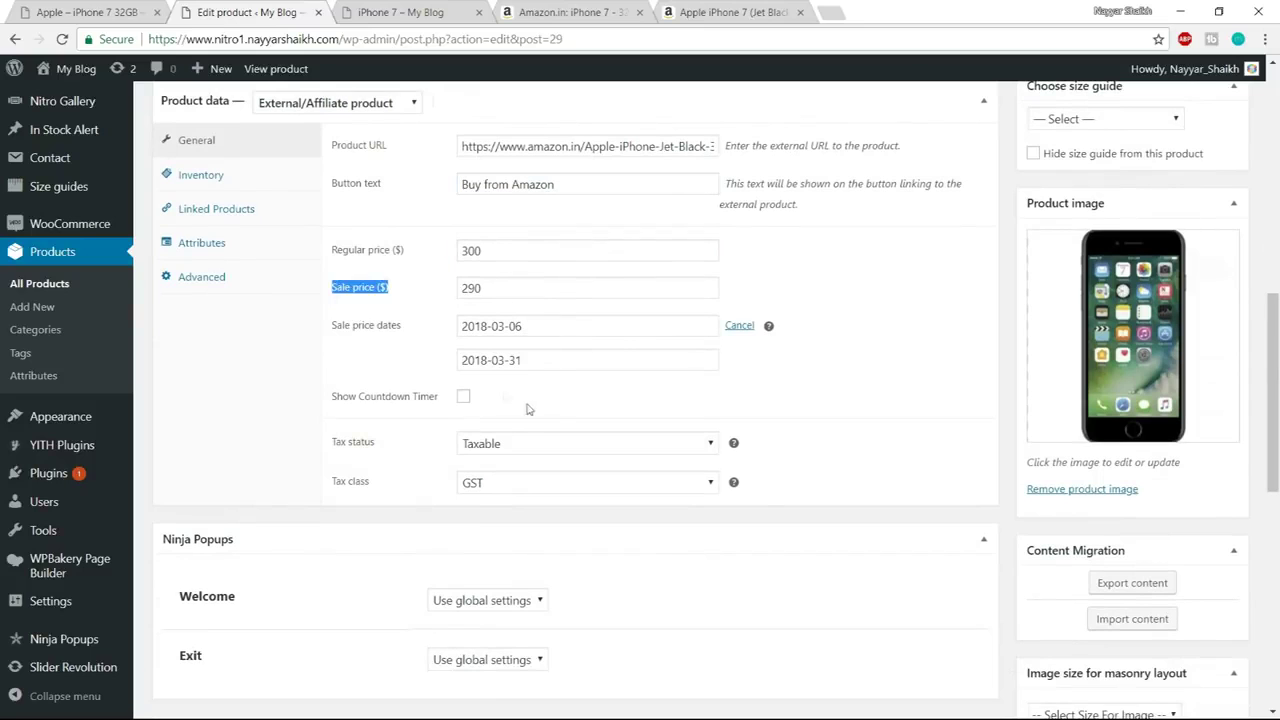
scroll(571, 459, "up", 2)
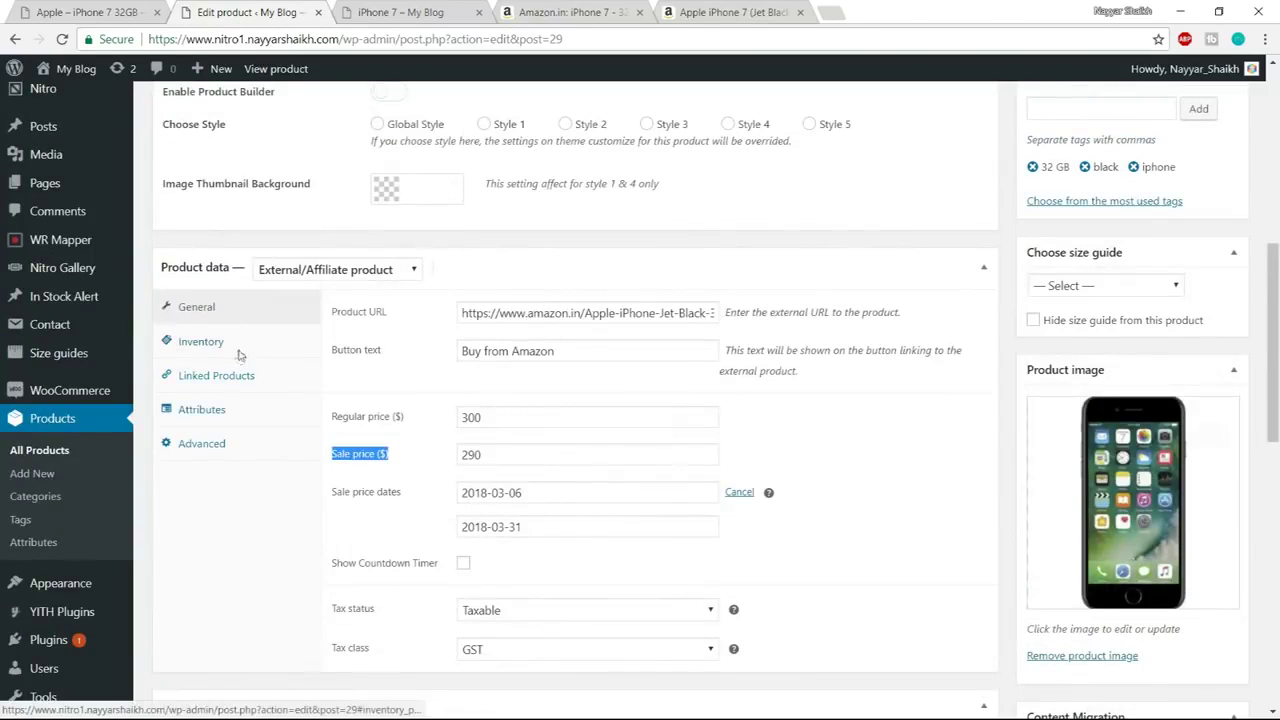
left_click(240, 352)
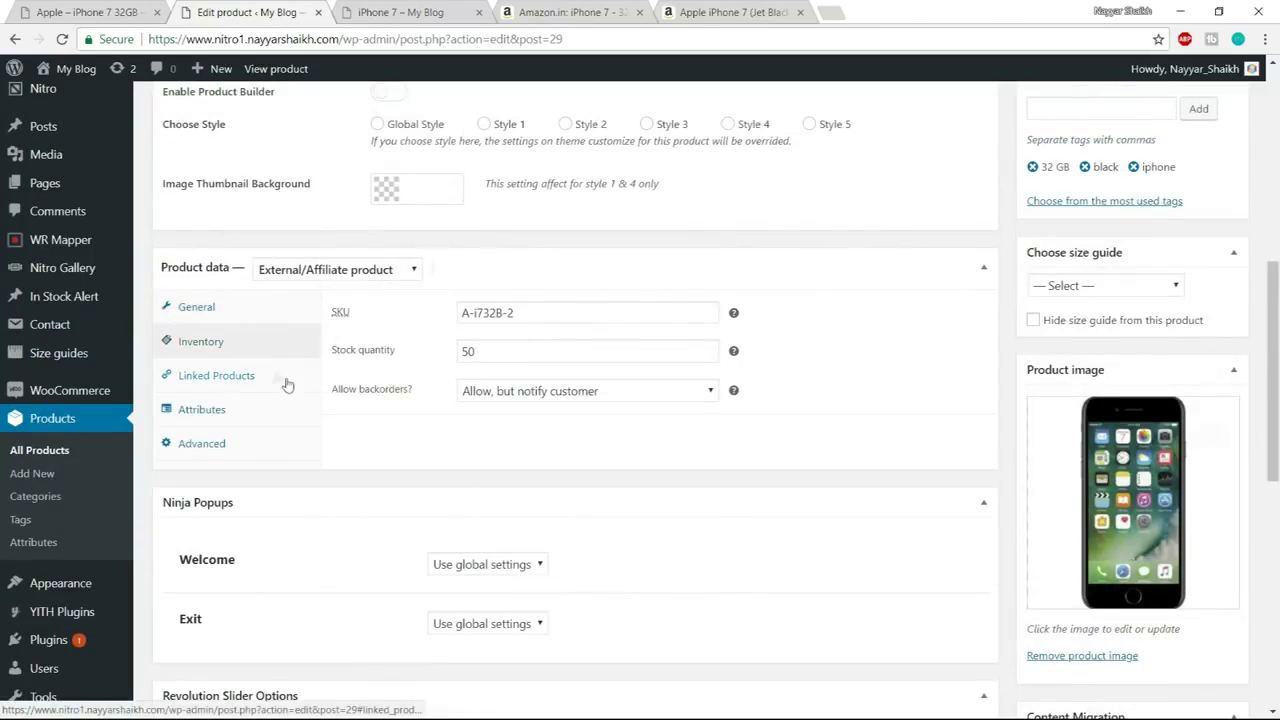
left_click(266, 376)
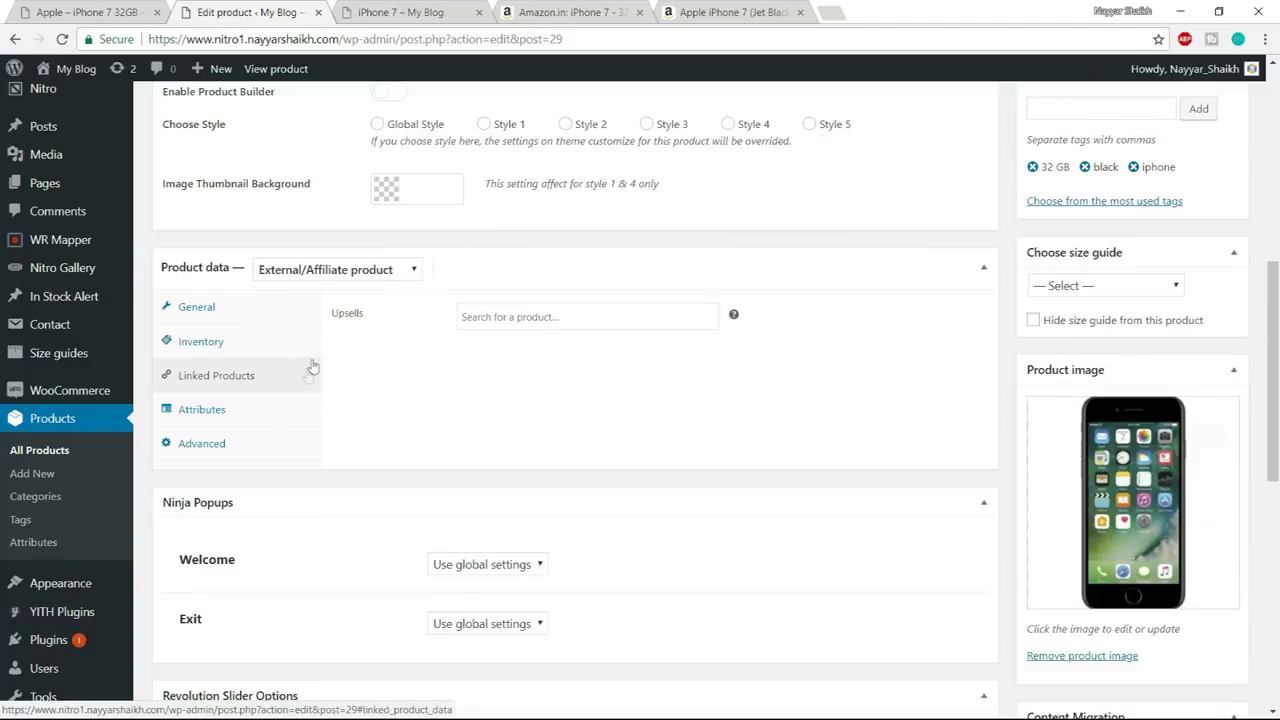
left_click(286, 424)
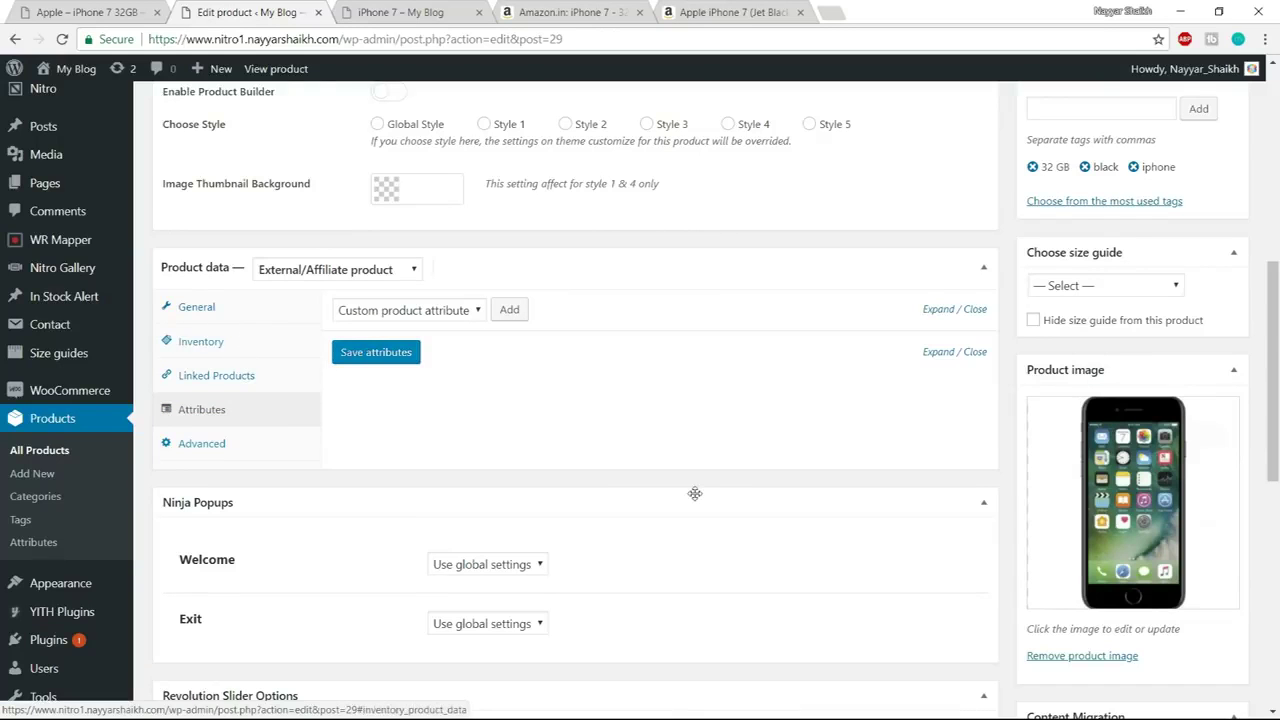
scroll(705, 505, "down", 3)
scroll(738, 541, "up", 10)
left_click(1212, 418)
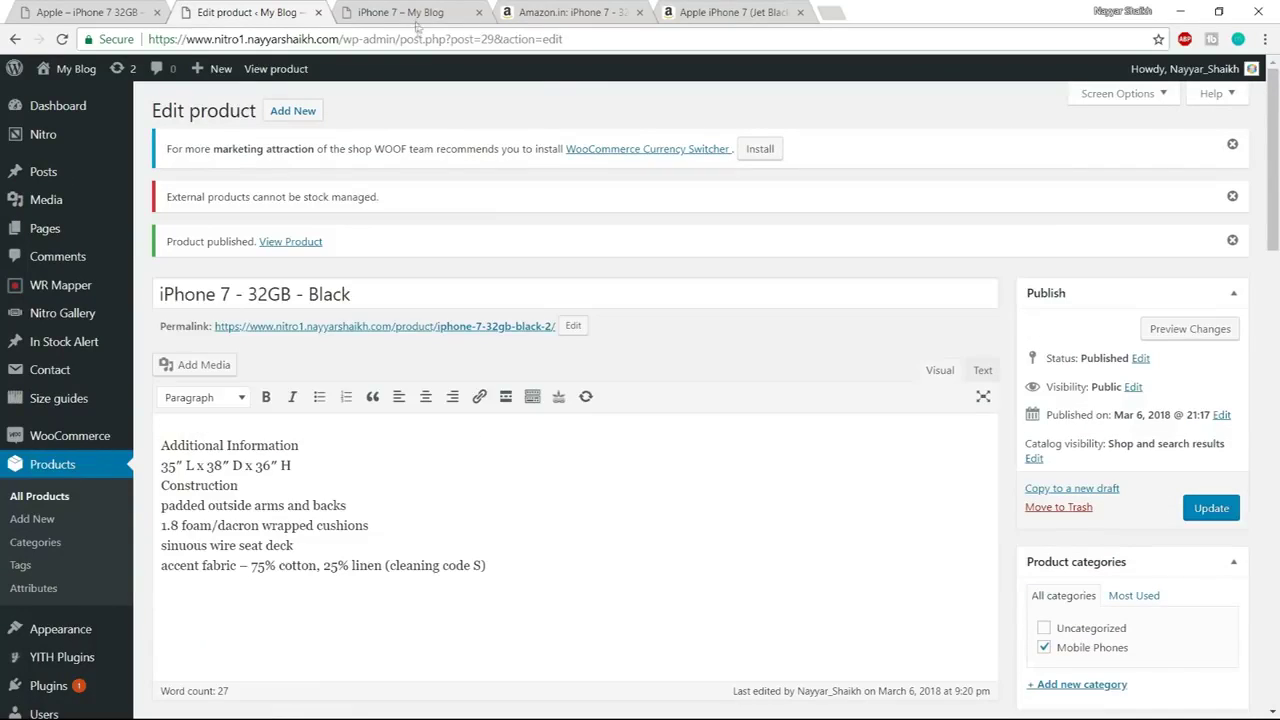
Open the published iPhone 7 product page in a new tab
right_click(300, 242)
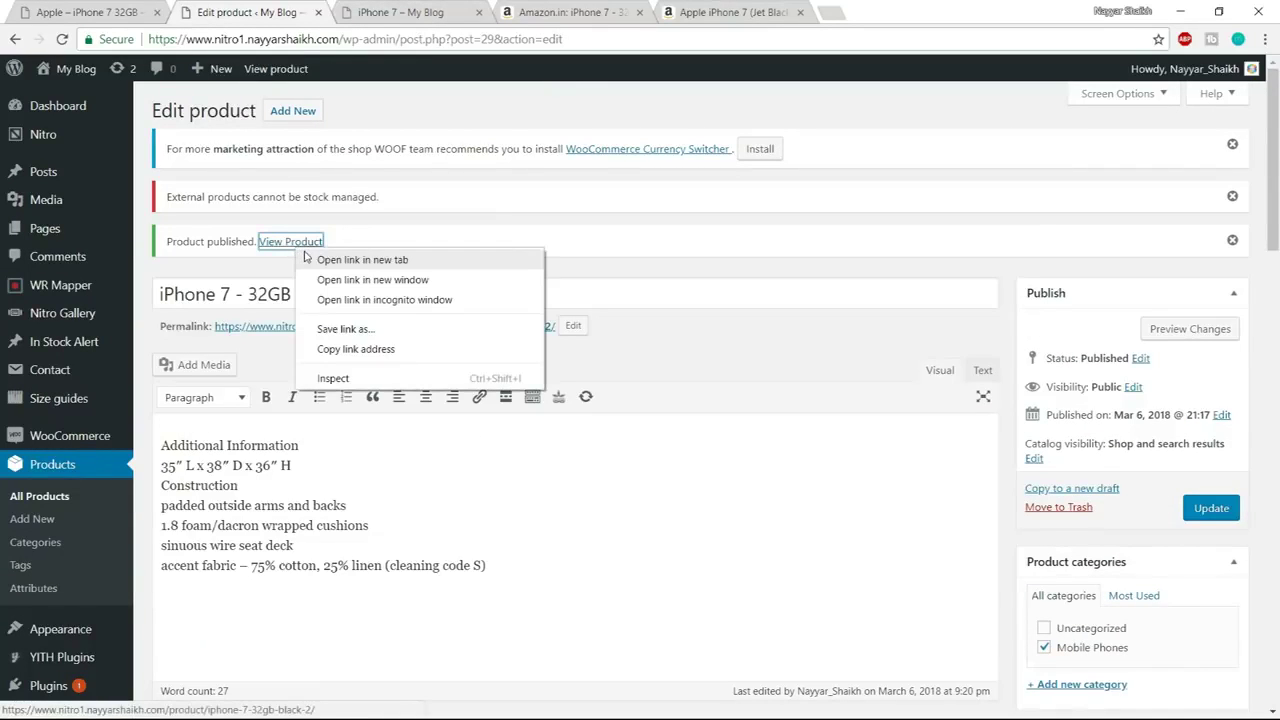
left_click(470, 261)
left_click(447, 10)
left_click(639, 12)
Follow the Buy from Amazon link to the Amazon.in listing, then return to the editor
scroll(1194, 322, "down", 2)
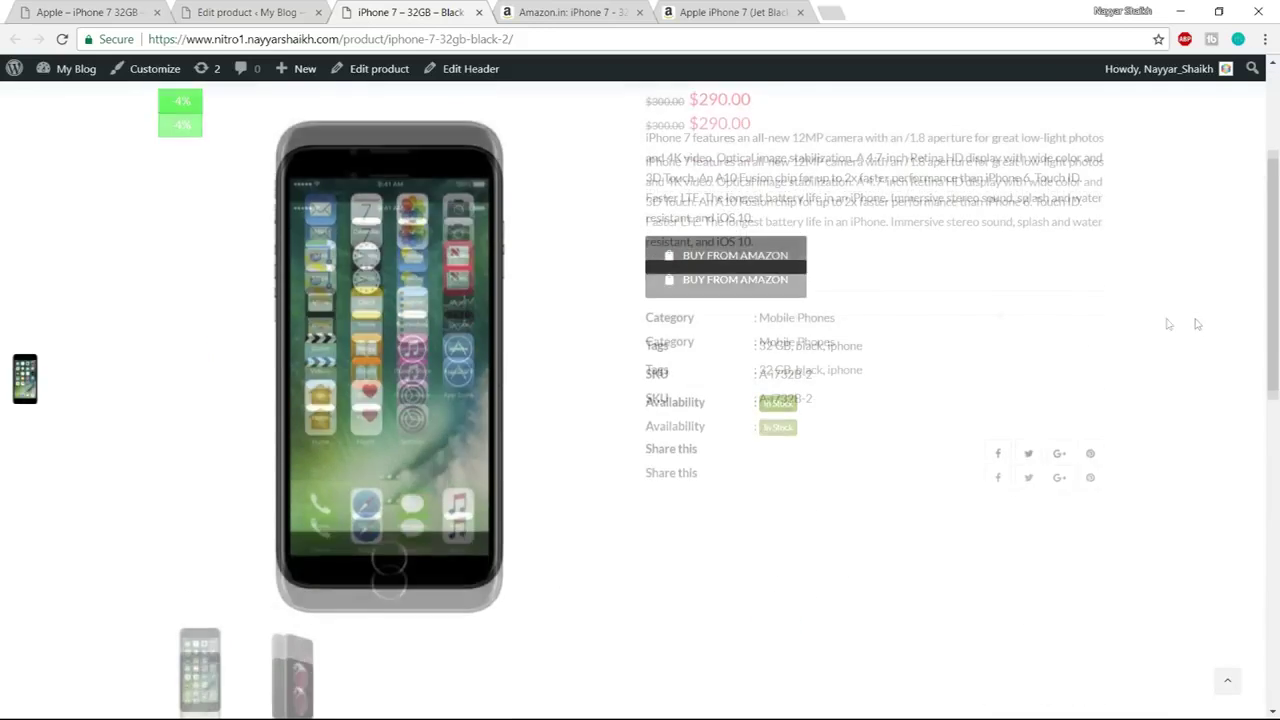
left_click(715, 256)
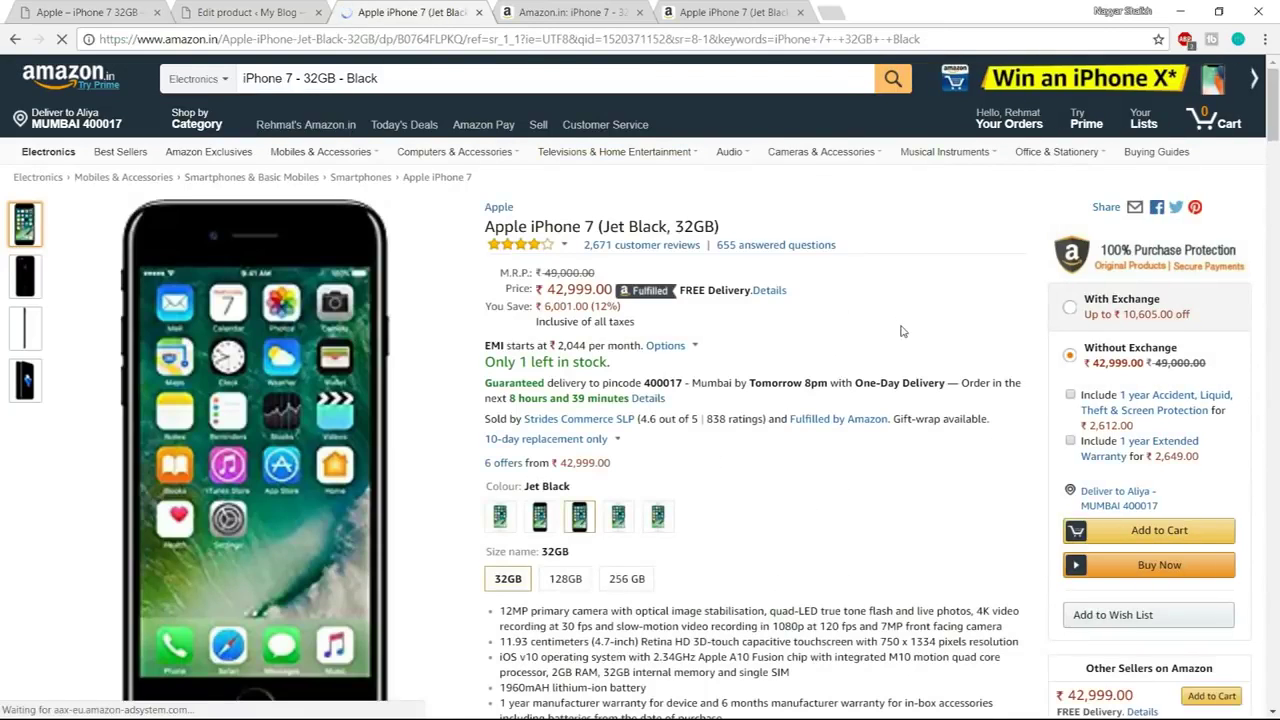
scroll(1197, 337, "down", 3)
scroll(1137, 250, "up", 3)
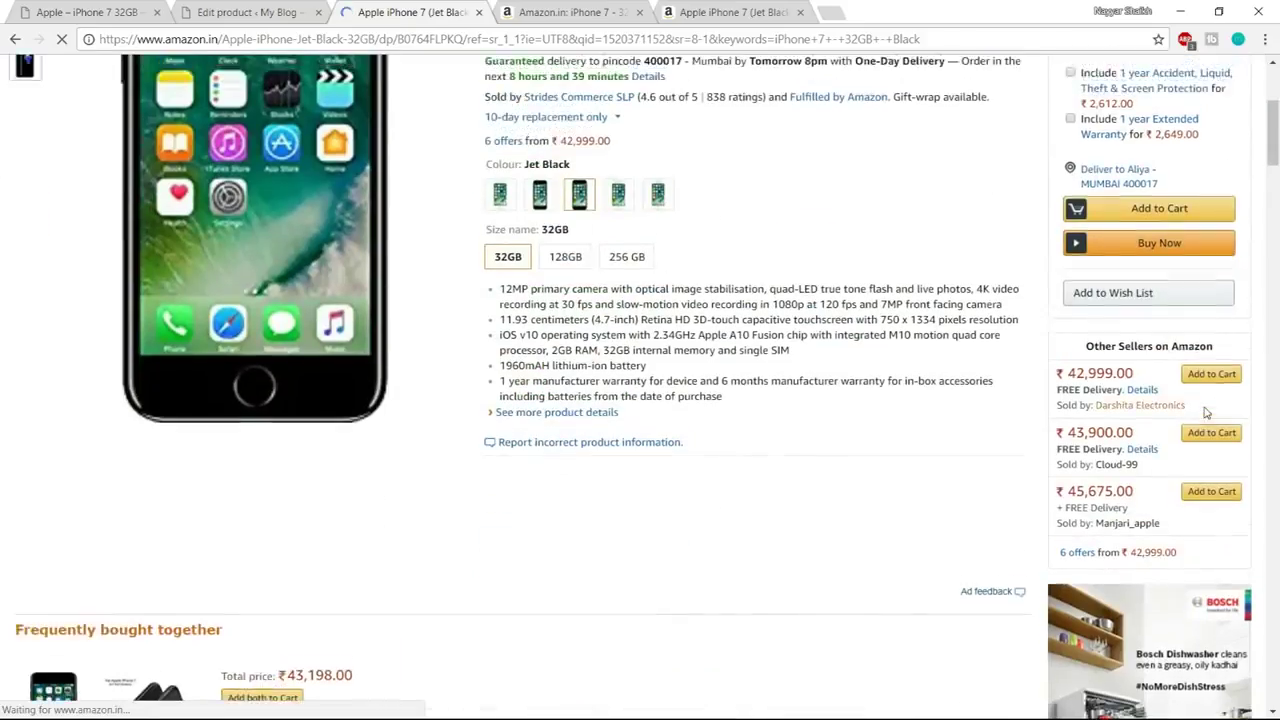
left_click(15, 39)
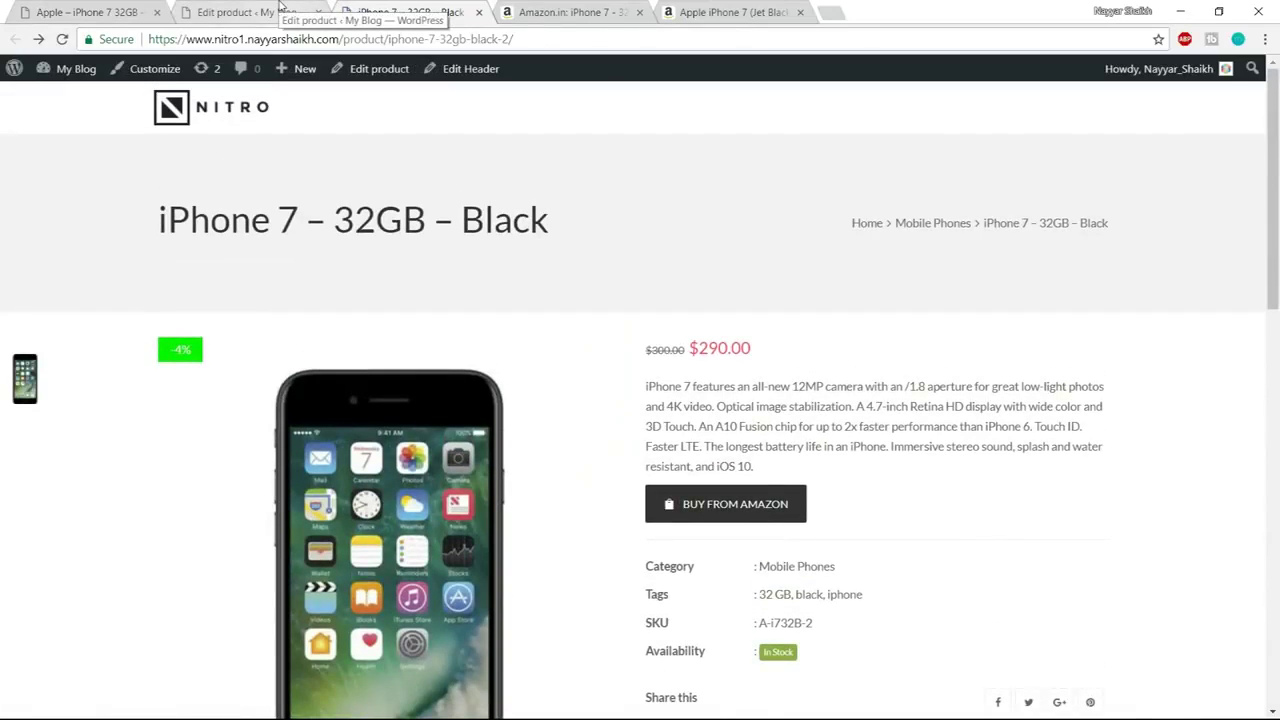
left_click(280, 10)
scroll(500, 325, "down", 10)
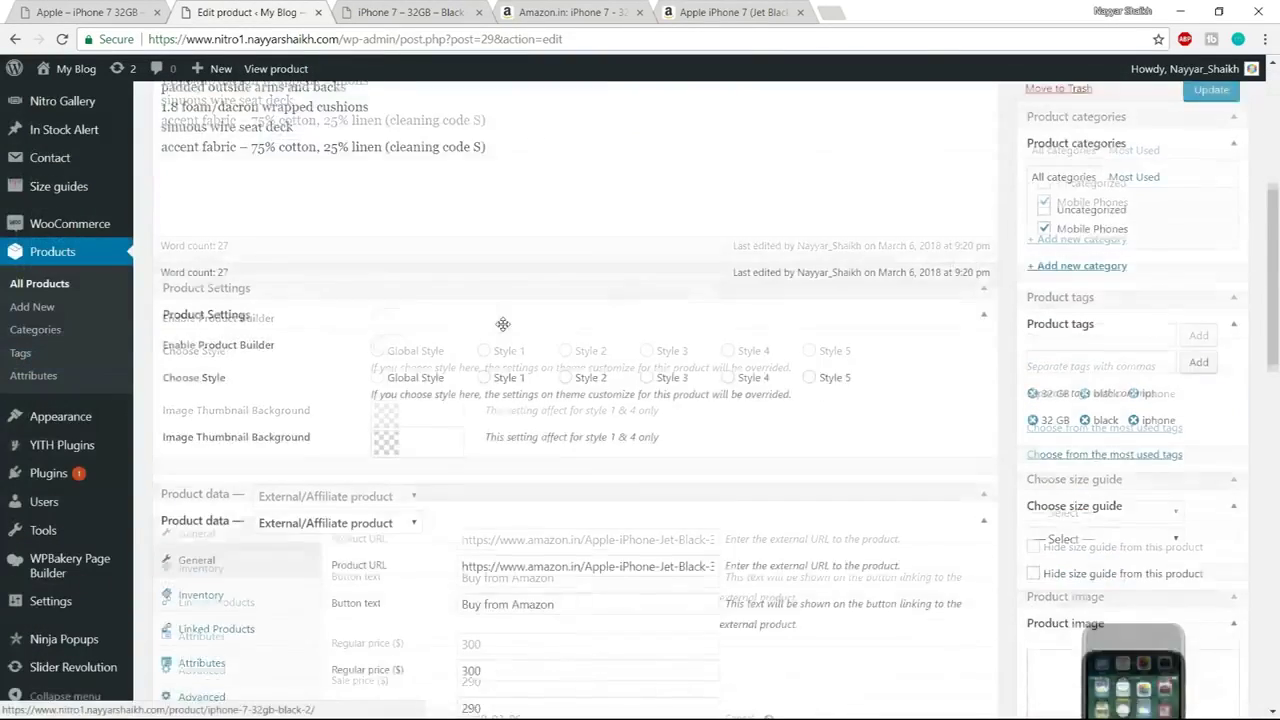
left_click(386, 275)
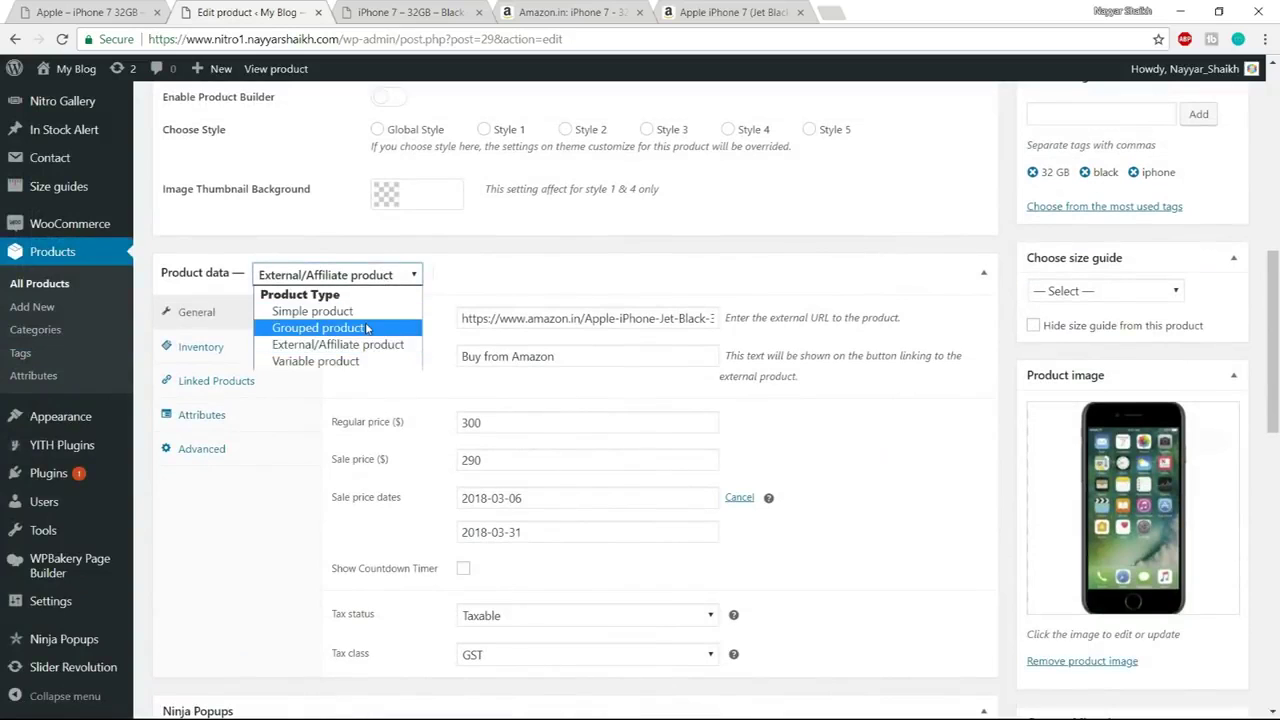
left_click(482, 280)
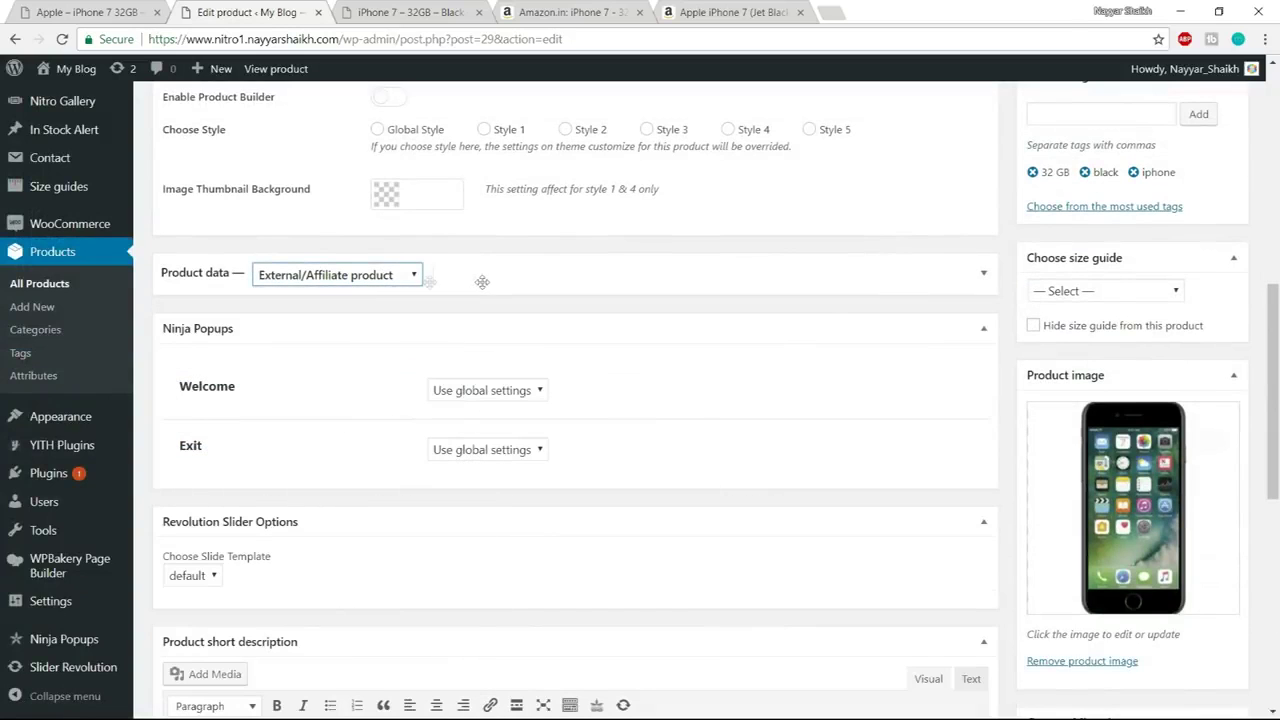
left_click(474, 274)
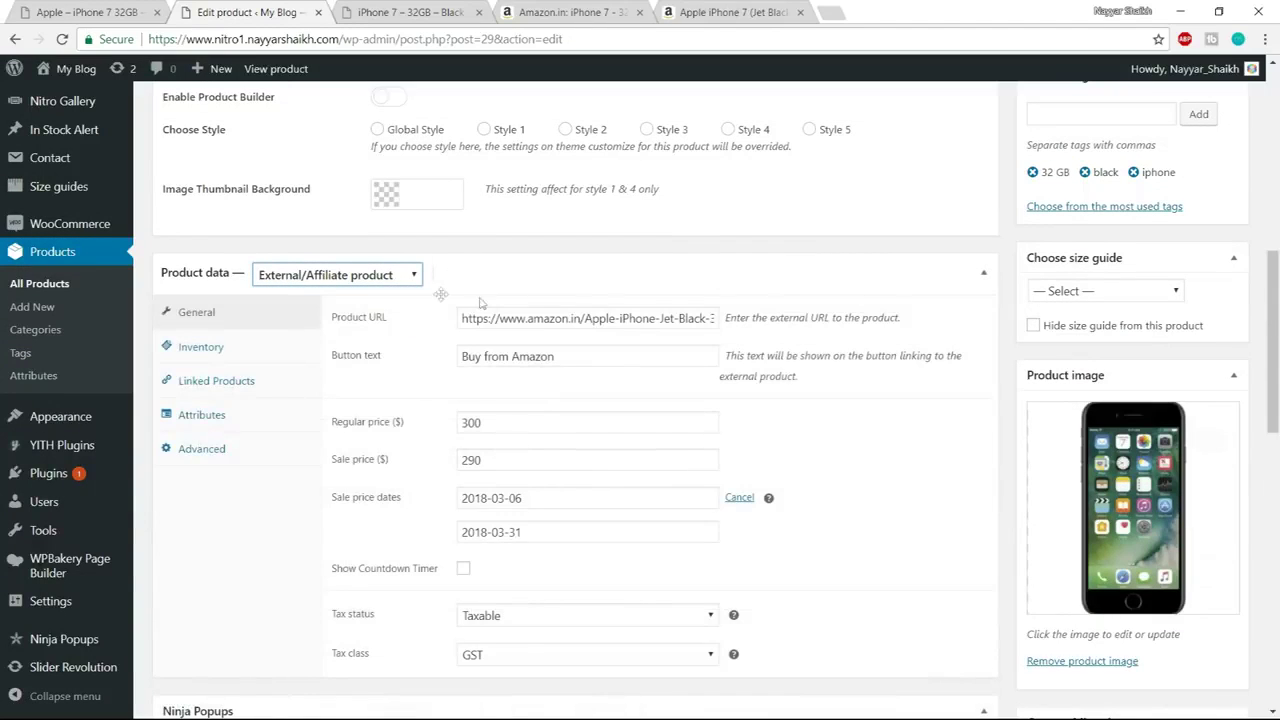
left_click(867, 247)
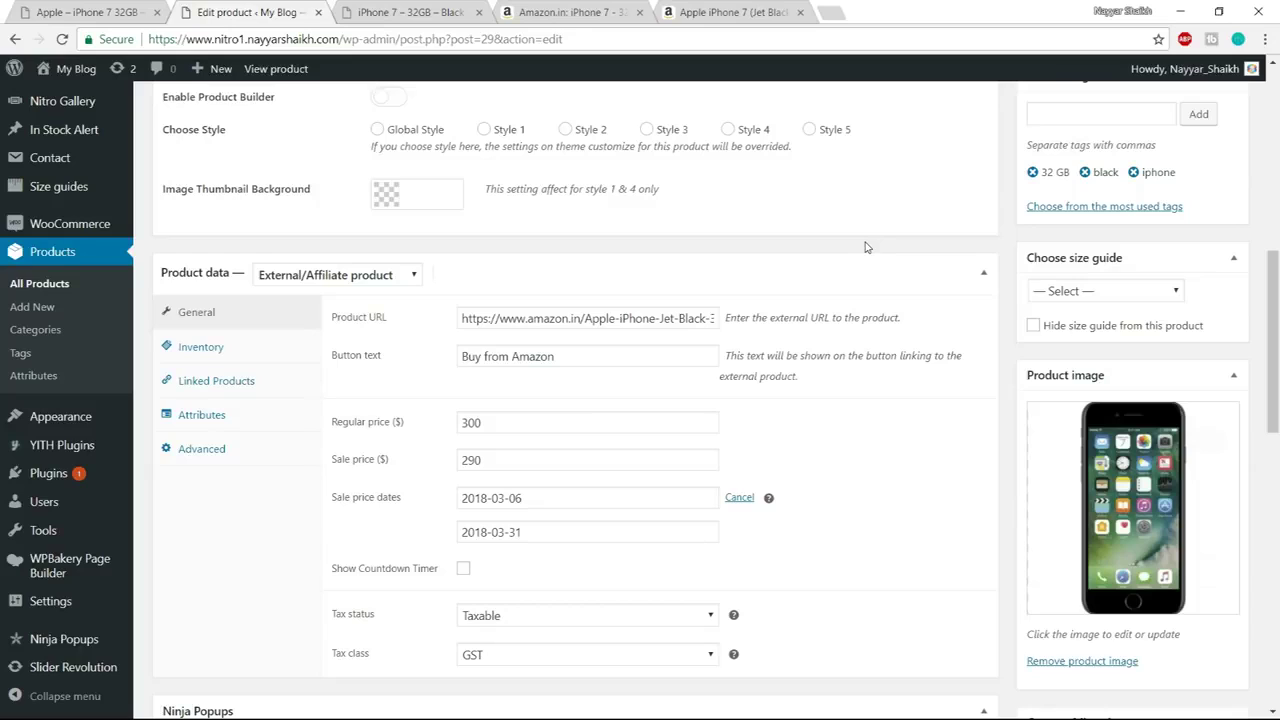
left_click(408, 275)
left_click(405, 280)
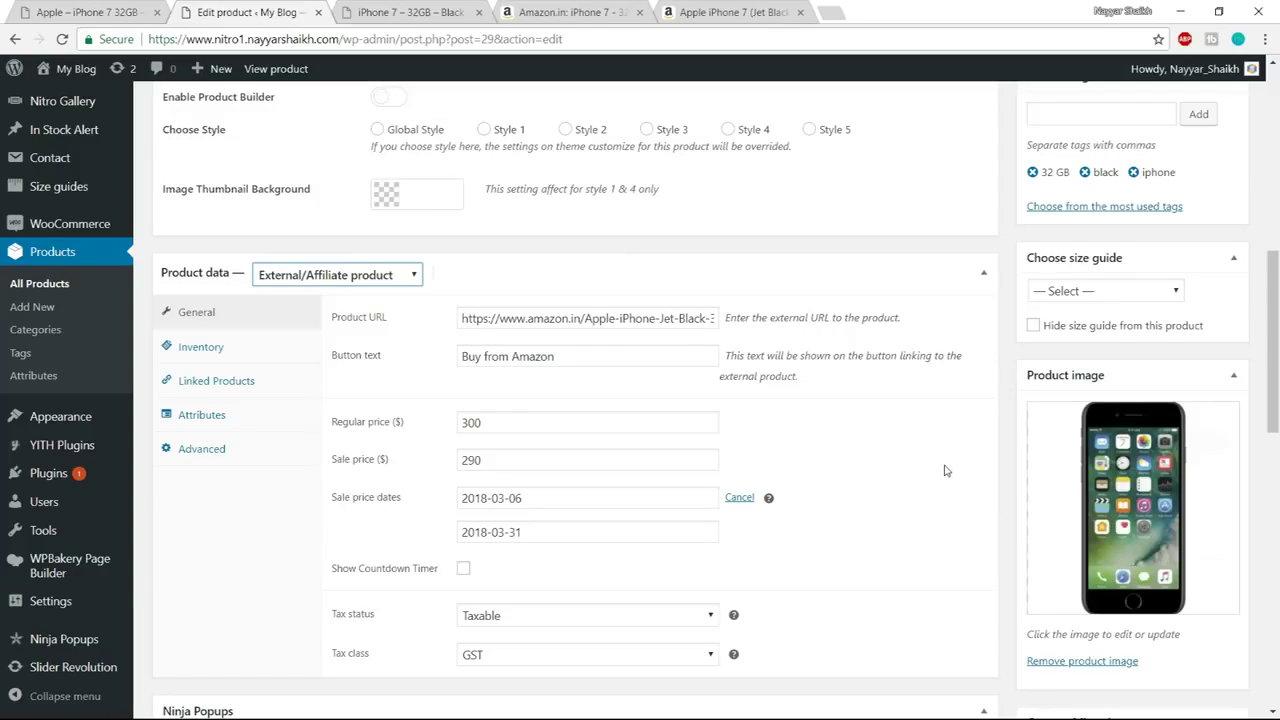
scroll(946, 470, "down", 4)
scroll(946, 470, "up", 10)
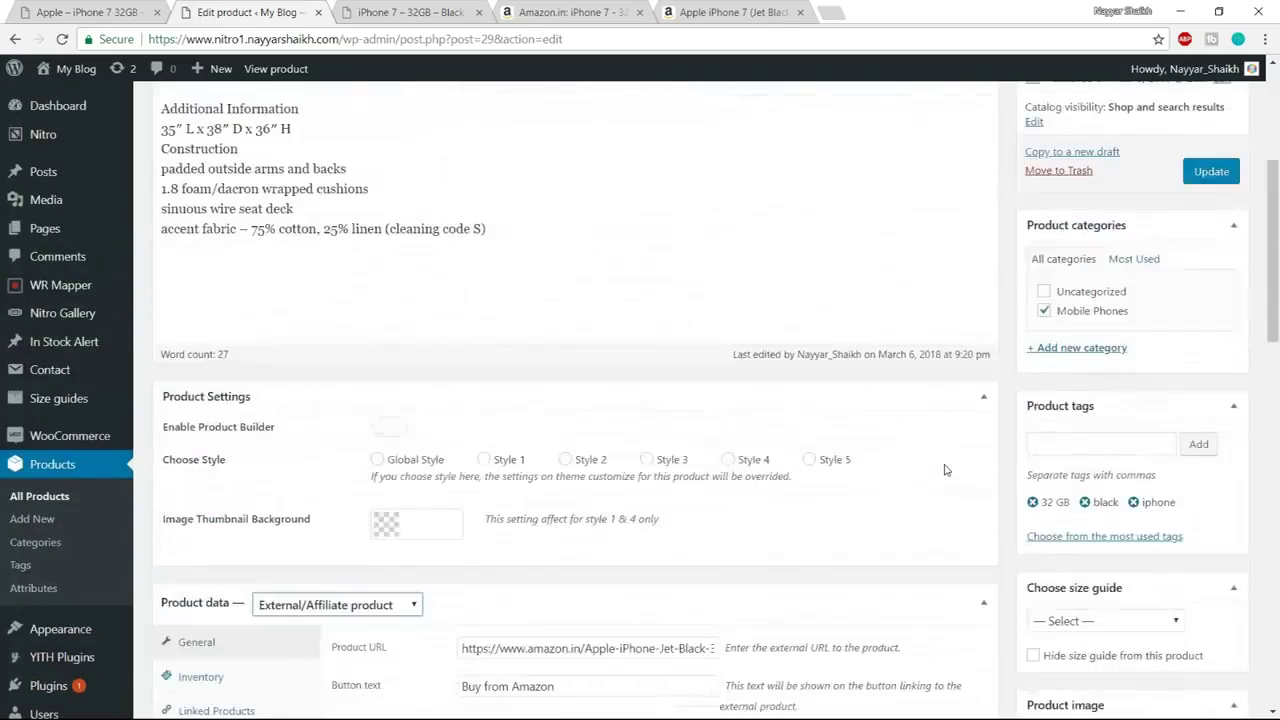
scroll(946, 470, "up", 1)
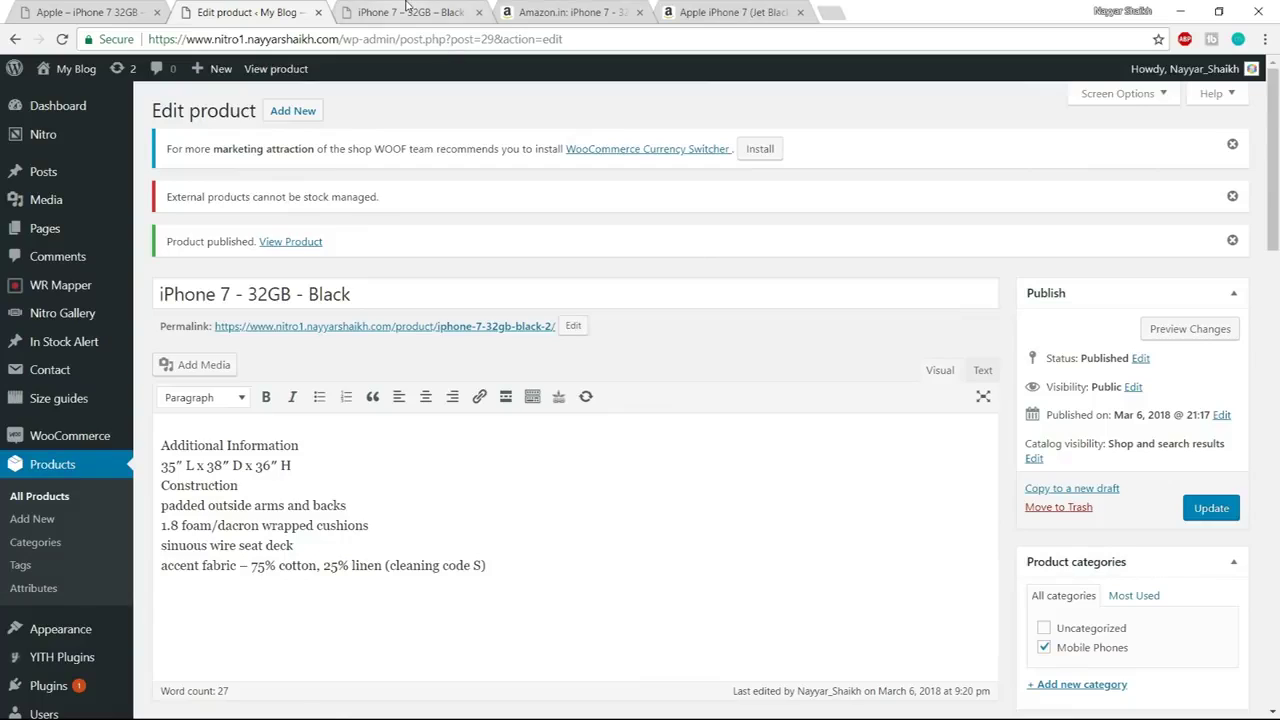
left_click(407, 10)
left_click(290, 12)
scroll(803, 317, "down", 3)
scroll(803, 317, "up", 3)
mouse_move(100, 440)
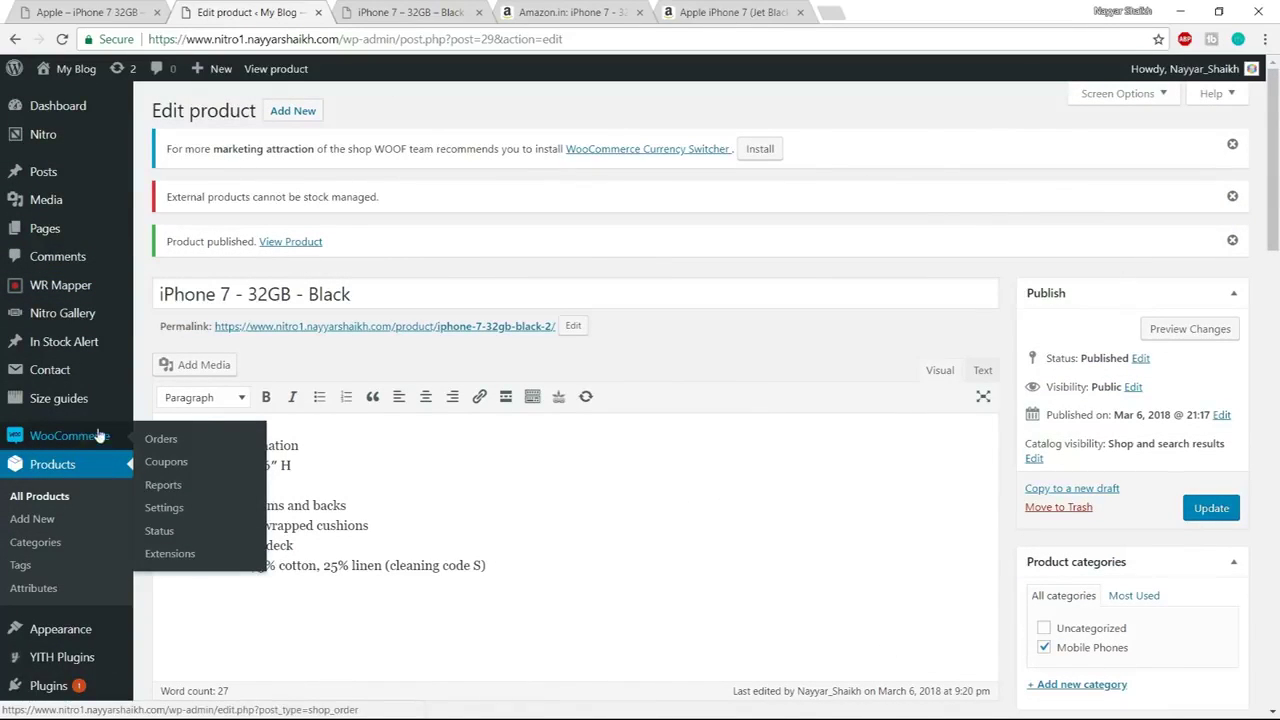
left_click(175, 508)
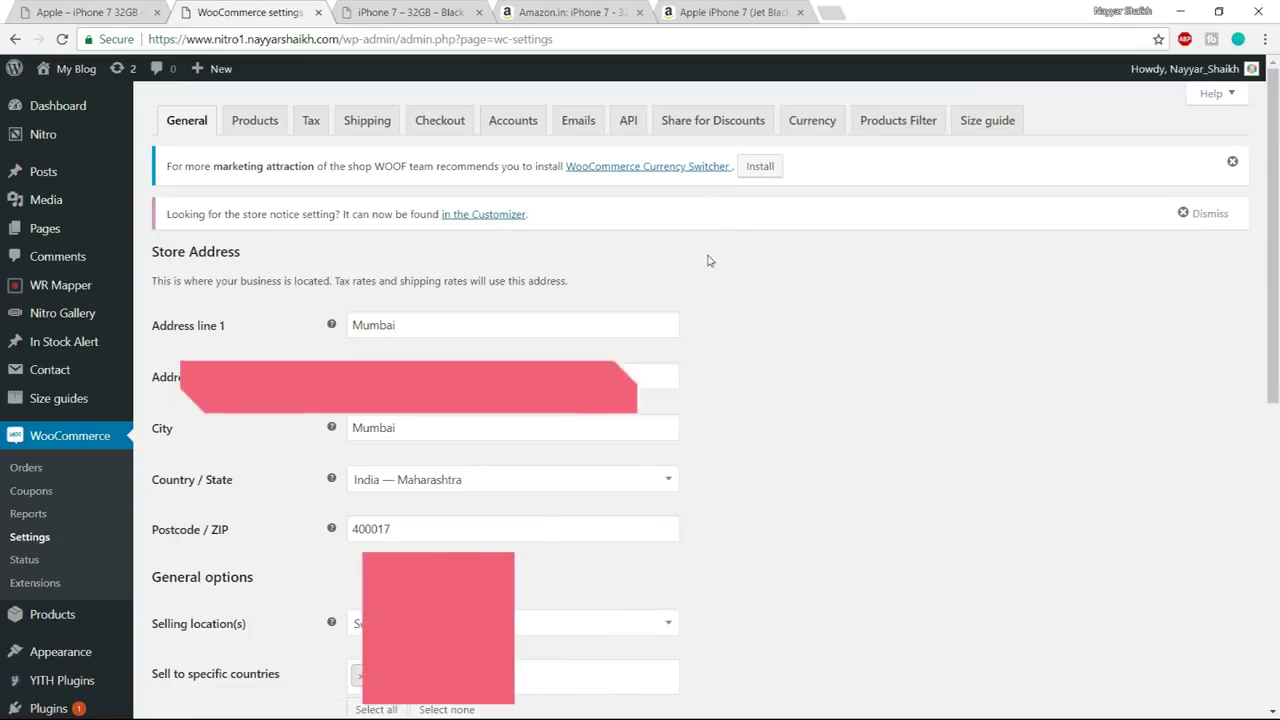
Tick Facebook Sharing Enable? in Share for Discounts and follow the Get Facebook App ID link
left_click(710, 128)
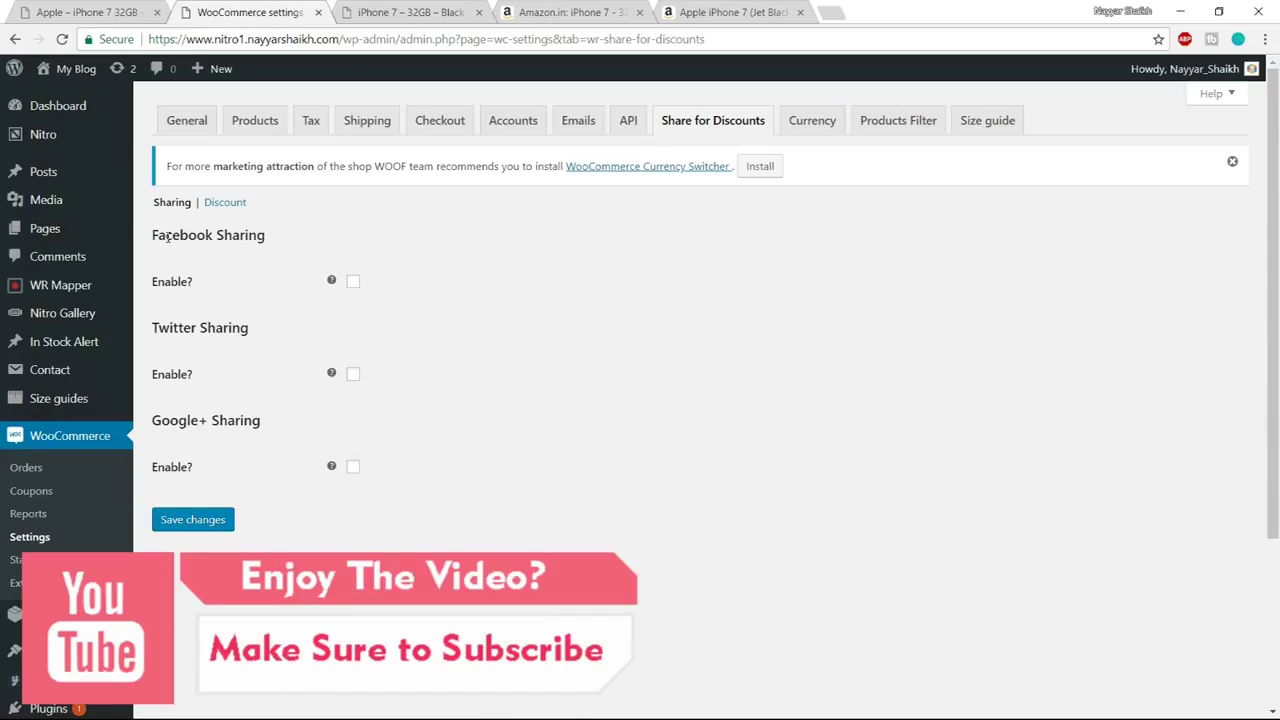
left_click_drag(197, 235, 305, 237)
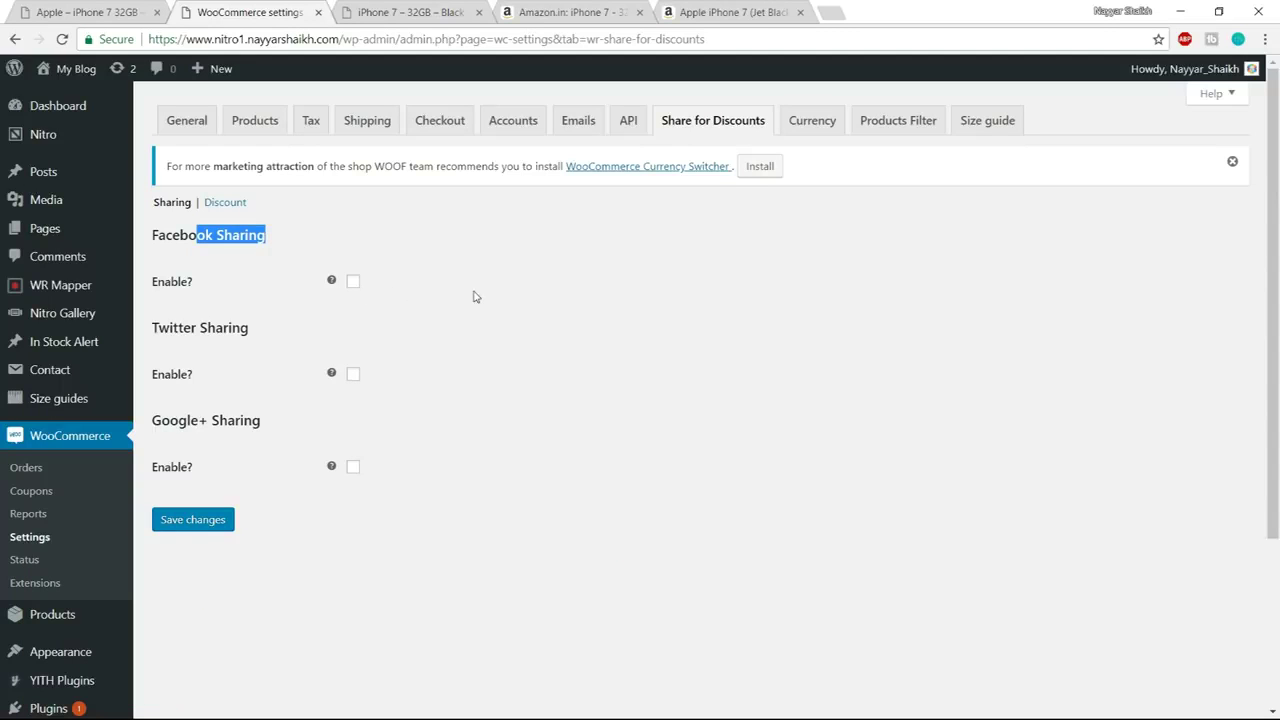
left_click(353, 284)
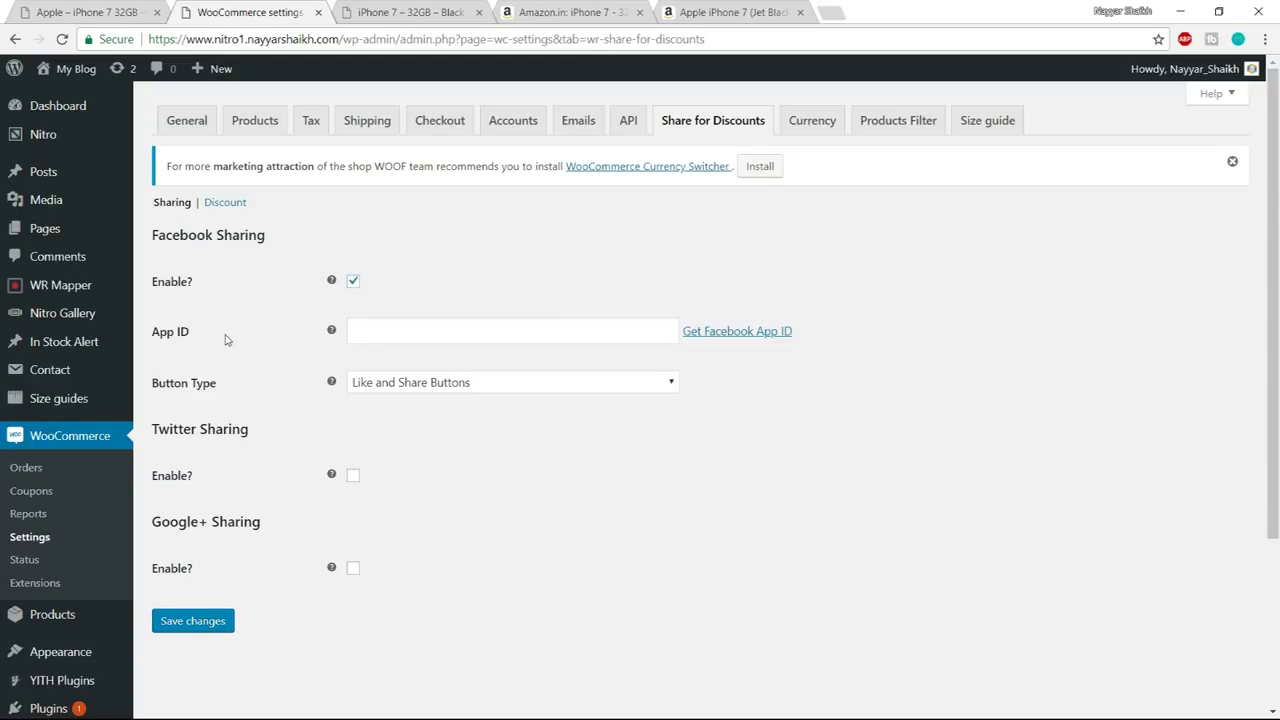
left_click(393, 329)
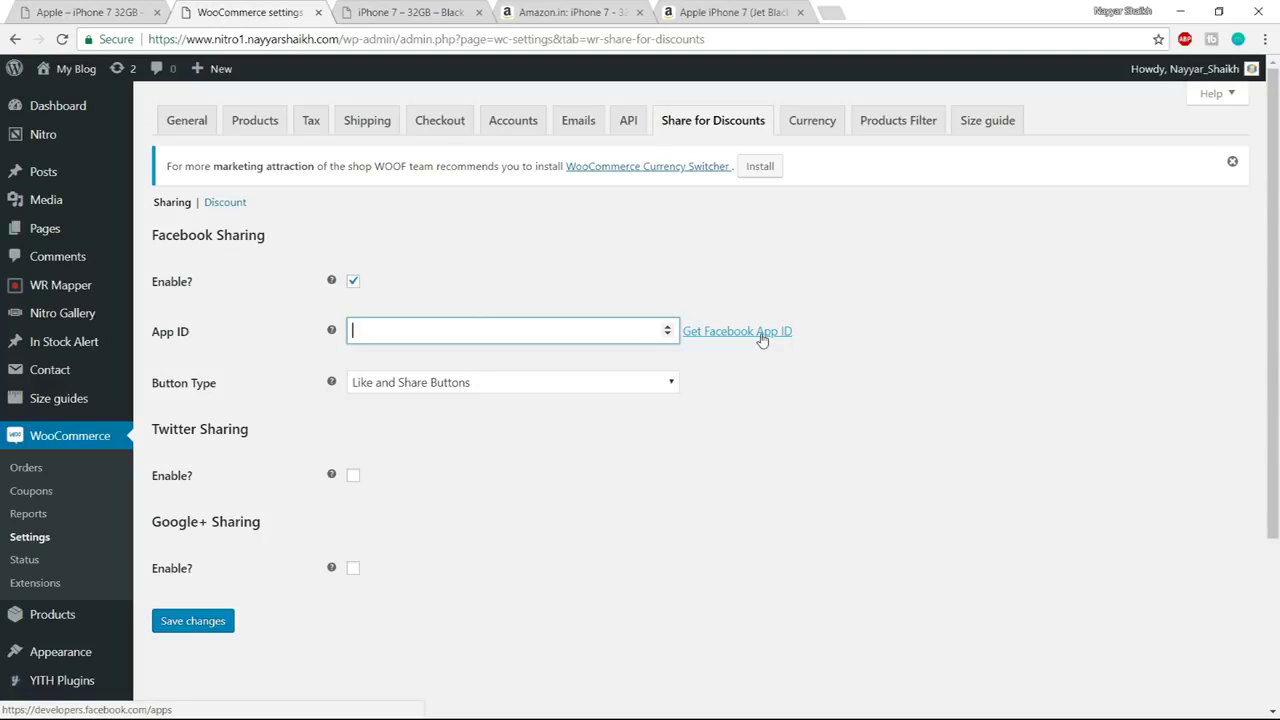
left_click(762, 338)
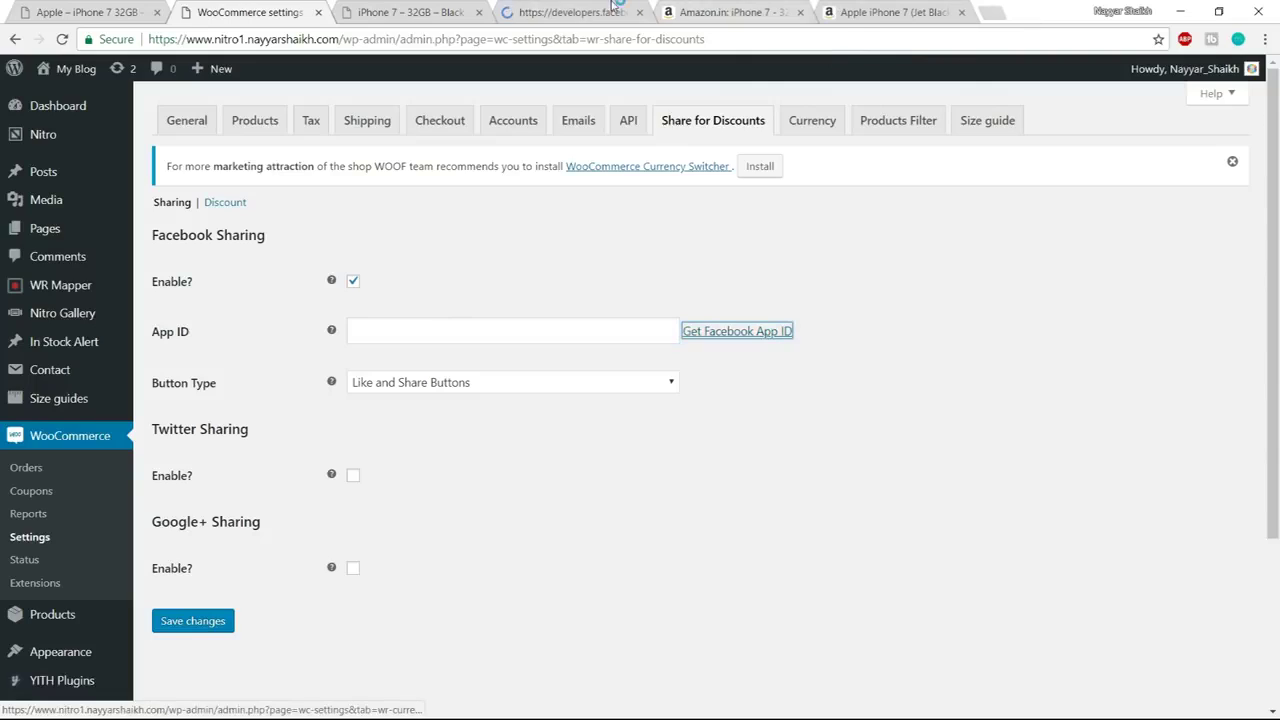
left_click(600, 12)
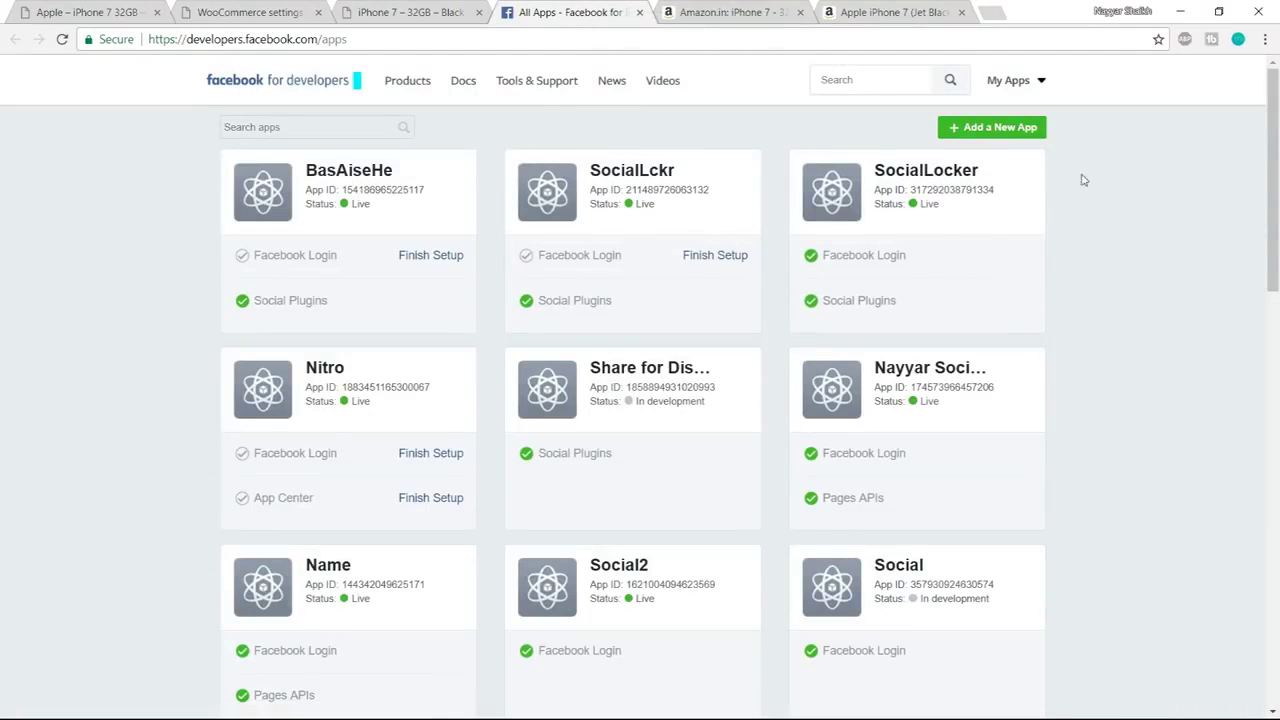
Create a new Facebook app with display name NitroWooCommerce and pass the security check
left_click(1001, 130)
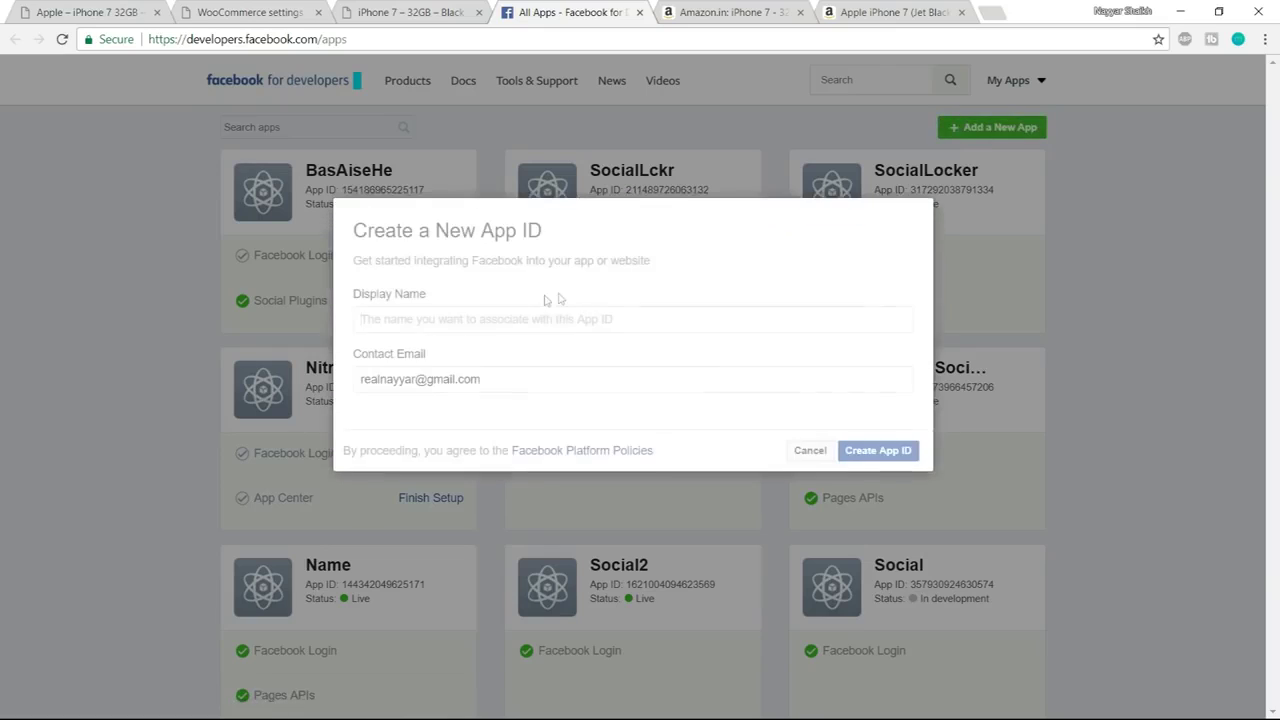
left_click(497, 319)
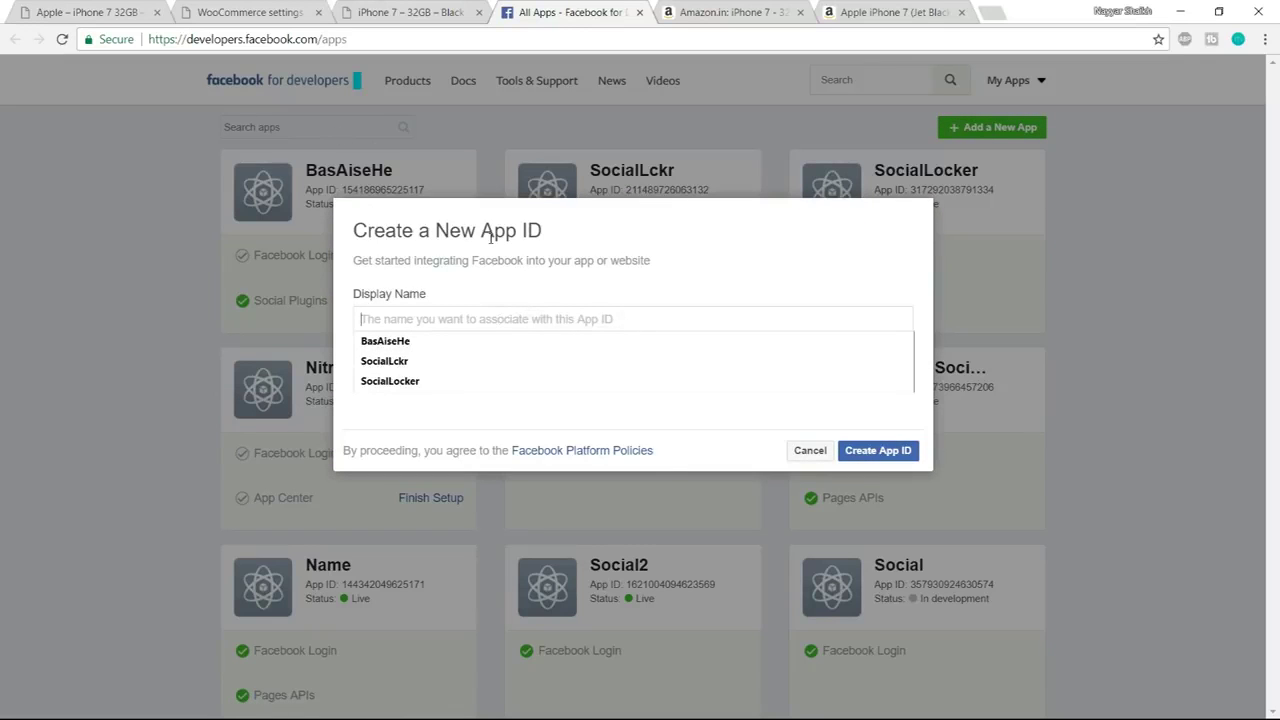
type("NitroWooCommerce")
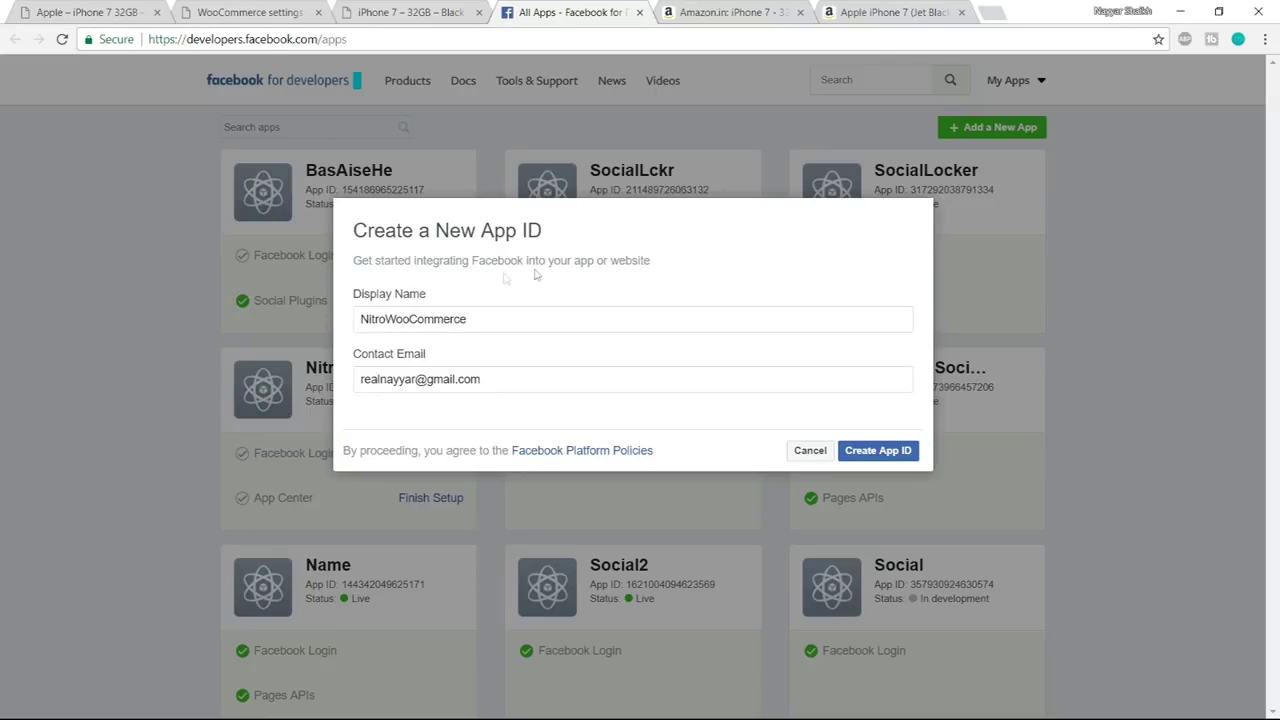
left_click(880, 452)
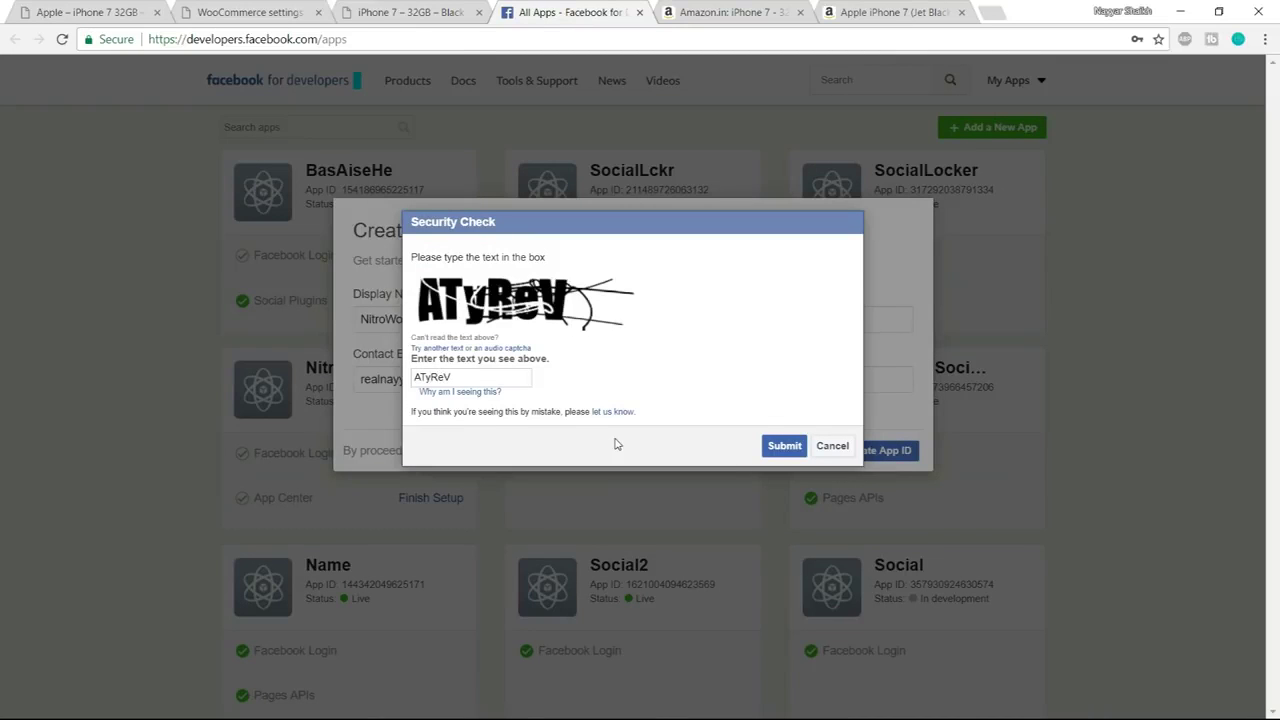
type("ATyReV")
left_click(780, 446)
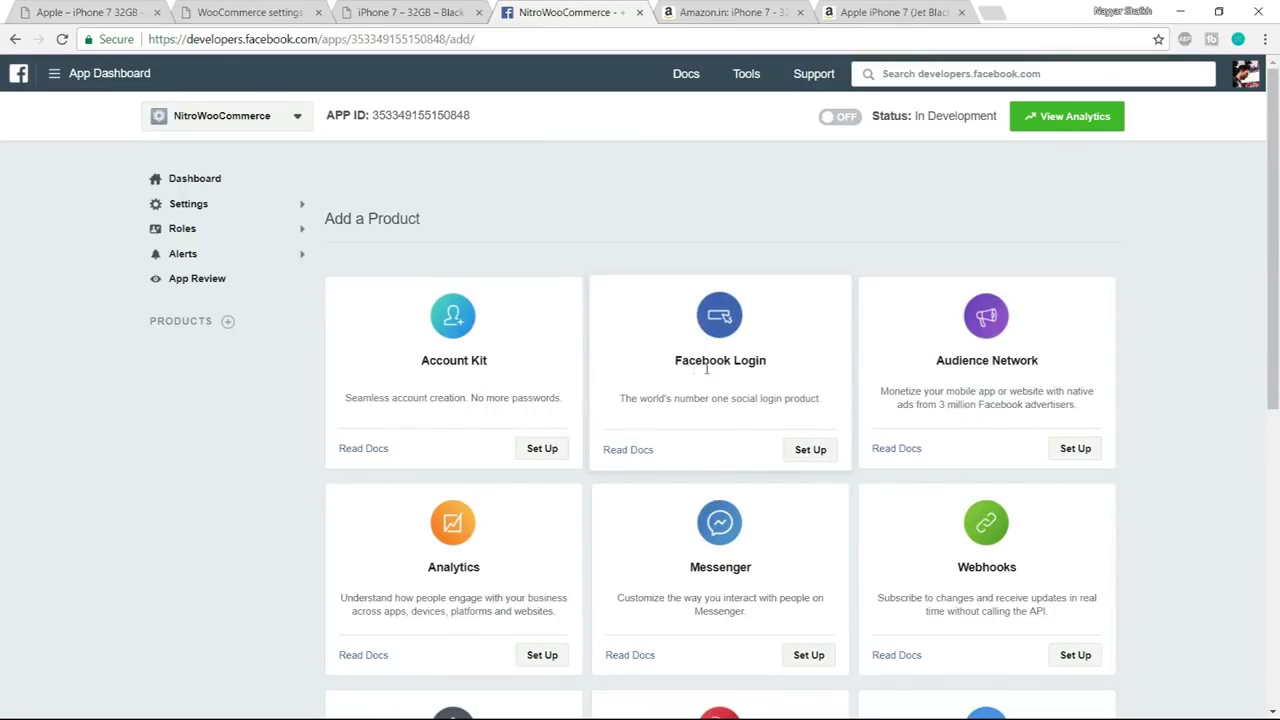
Add Facebook Login for a website and save the copied site address as its Site URL
left_click(818, 454)
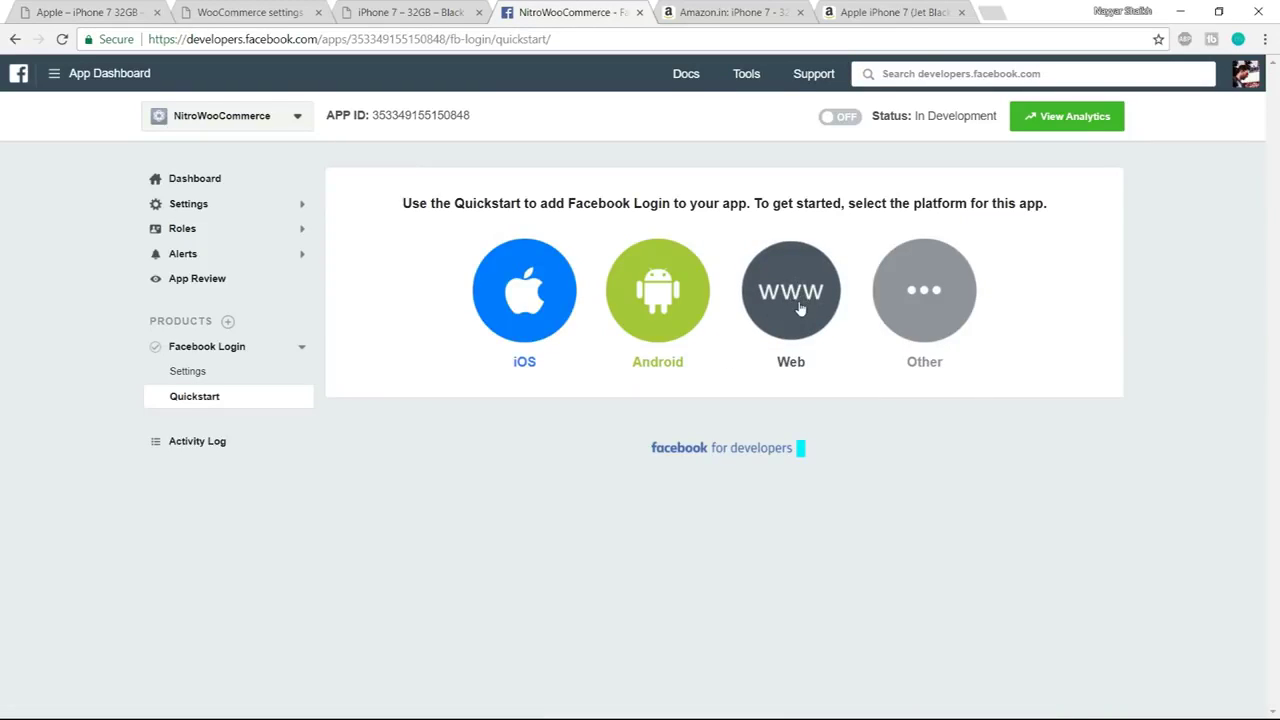
left_click(800, 309)
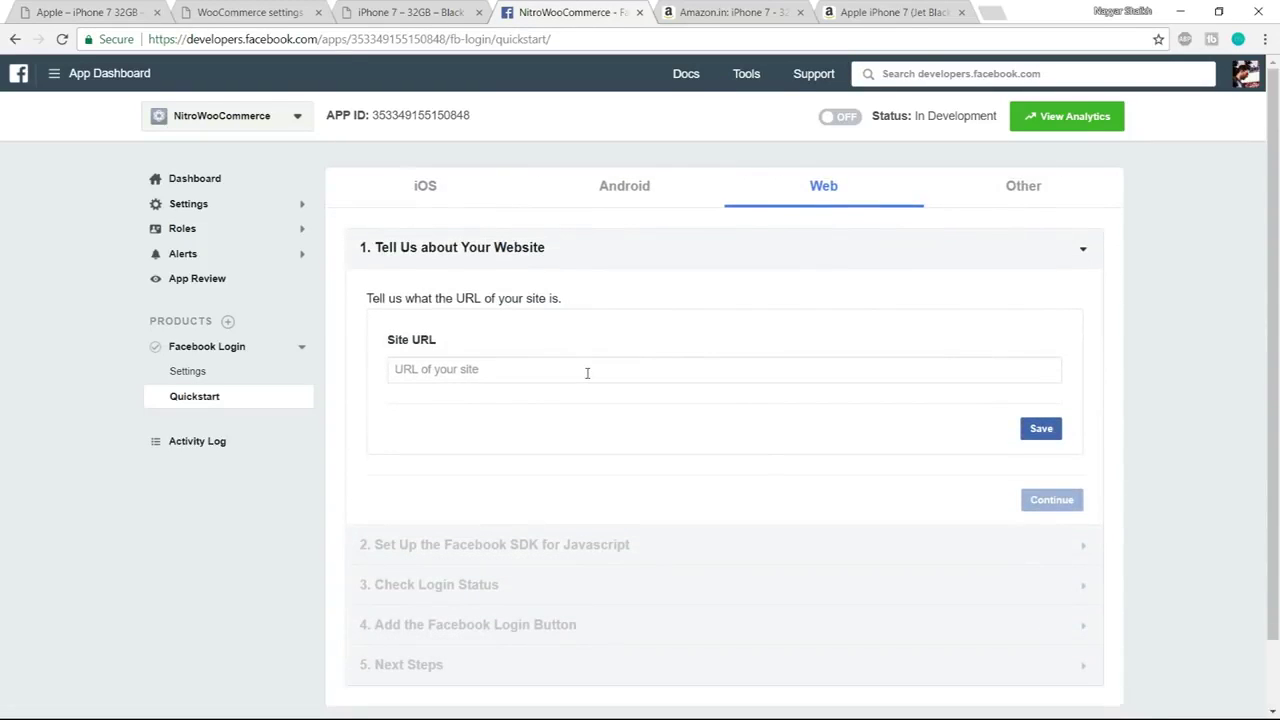
left_click(270, 12)
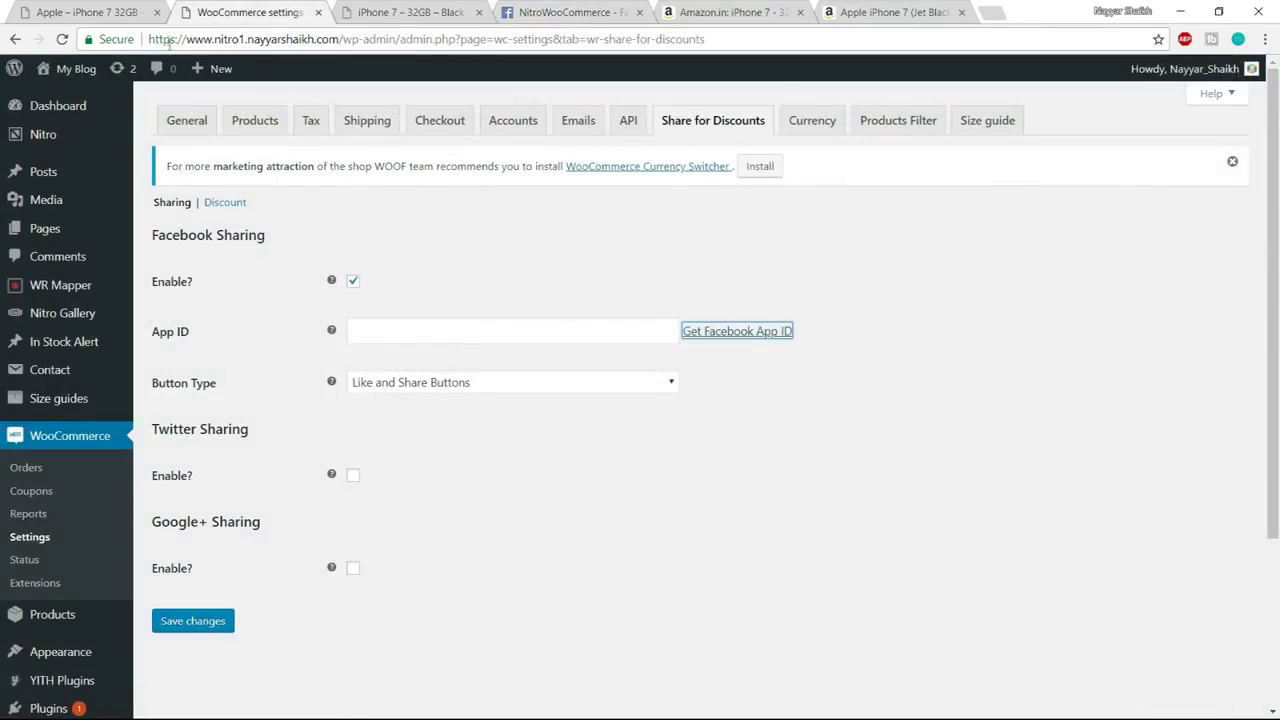
left_click_drag(152, 38, 343, 38)
key("ctrl+c")
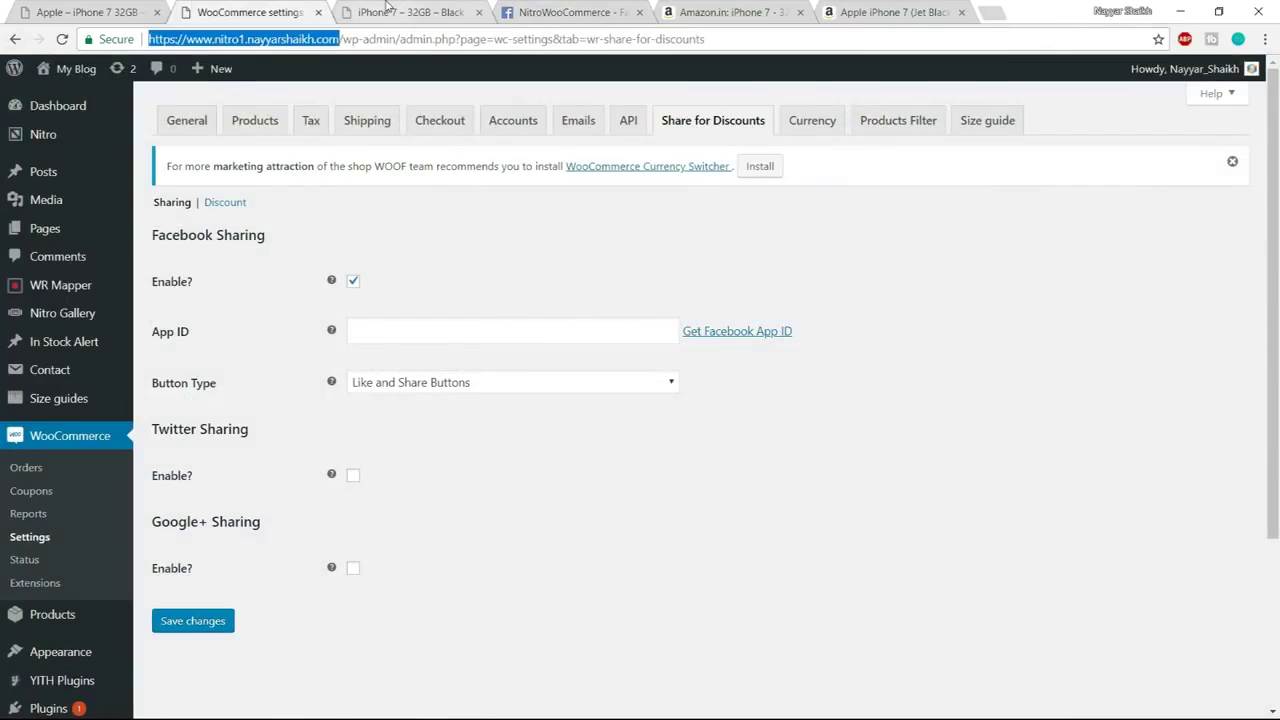
left_click(386, 8)
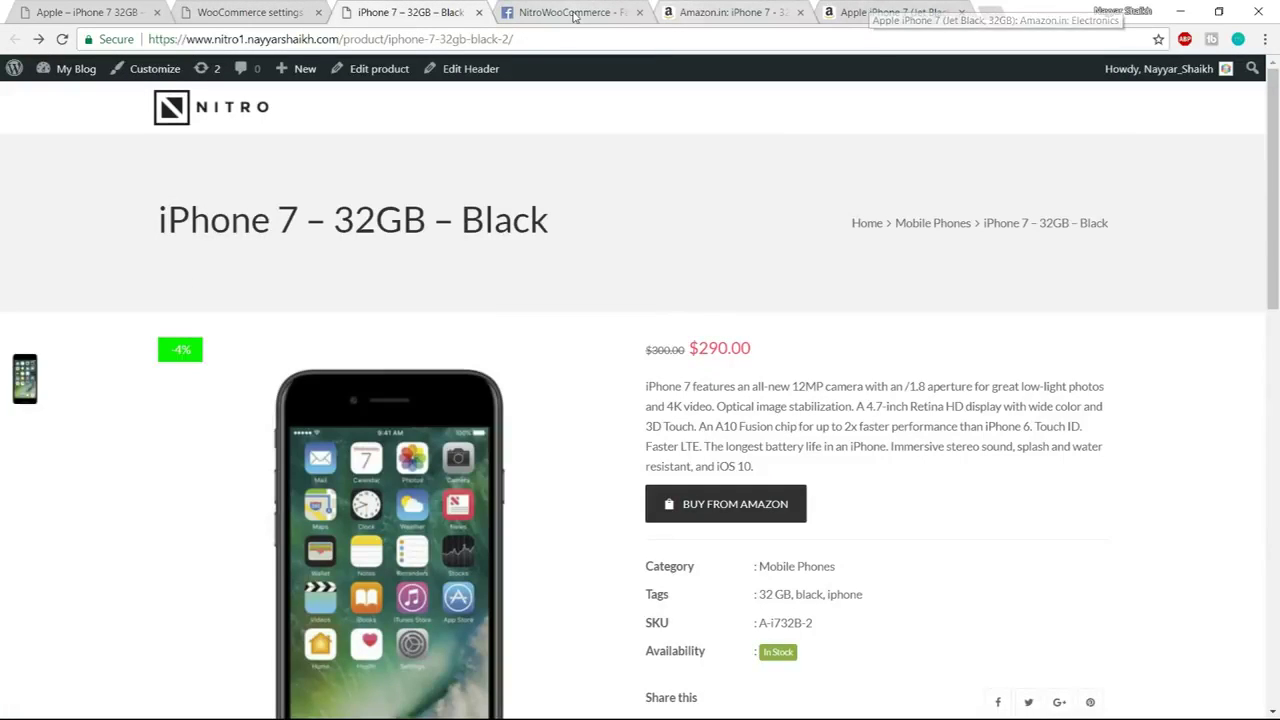
left_click(575, 13)
left_click(630, 369)
key("ctrl+v")
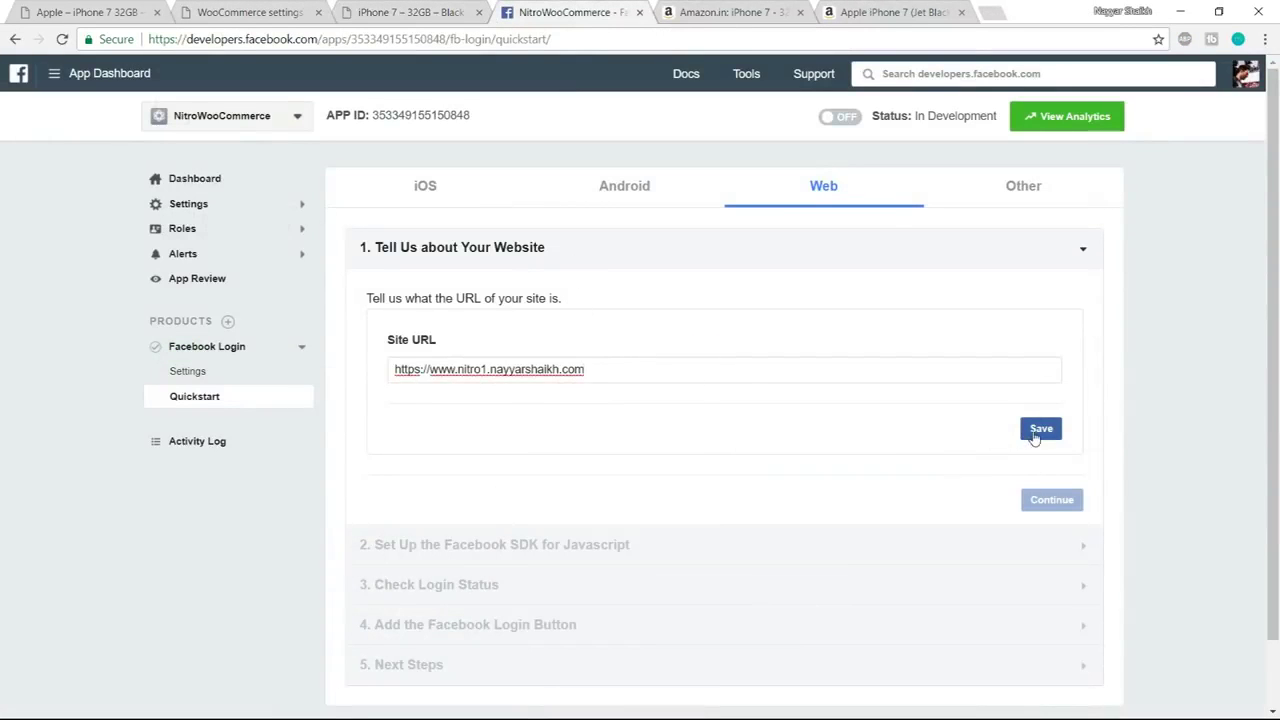
left_click(1038, 429)
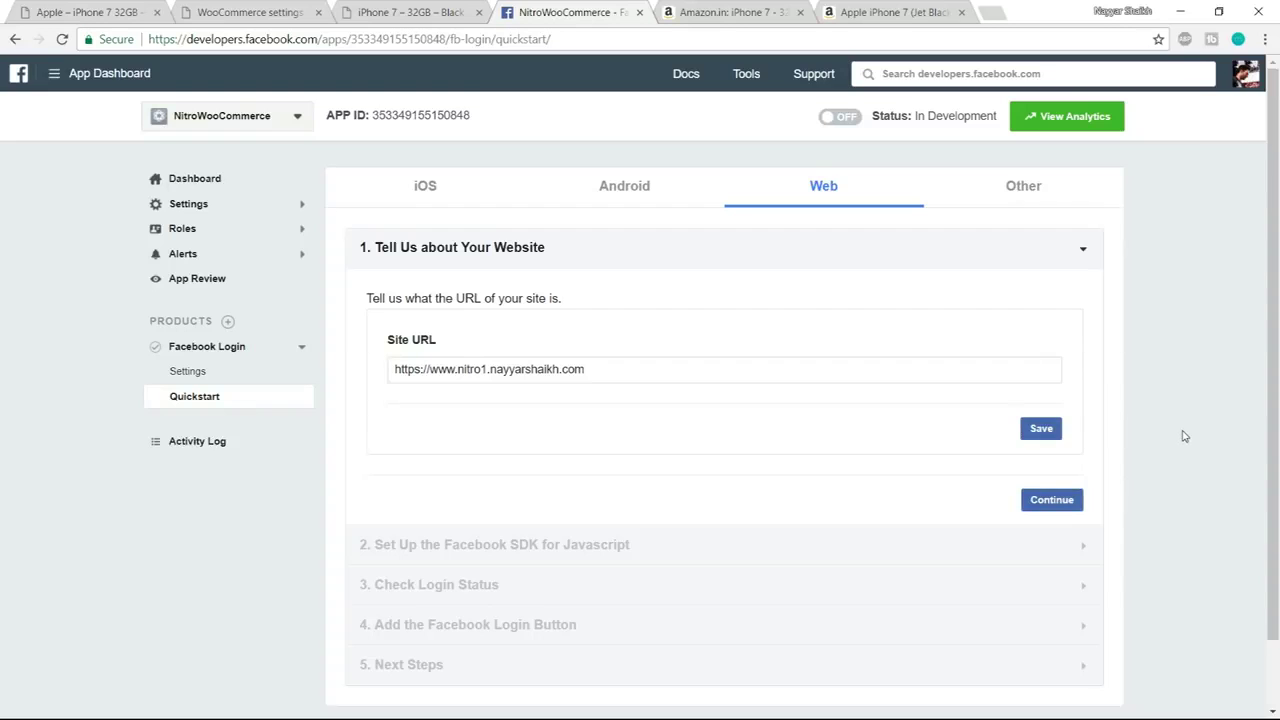
Step through the remaining Facebook Login quickstart sections and open Settings > Basic
left_click(1071, 500)
left_click(1060, 665)
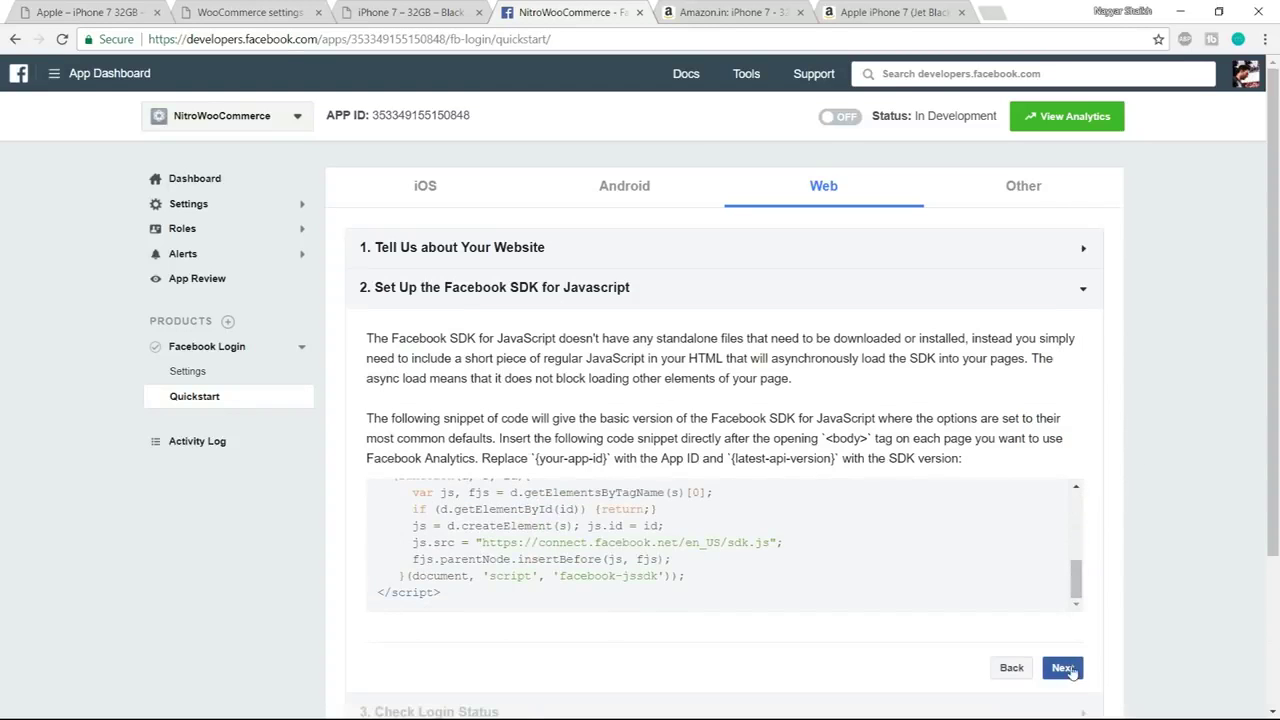
scroll(1090, 605, "down", 5)
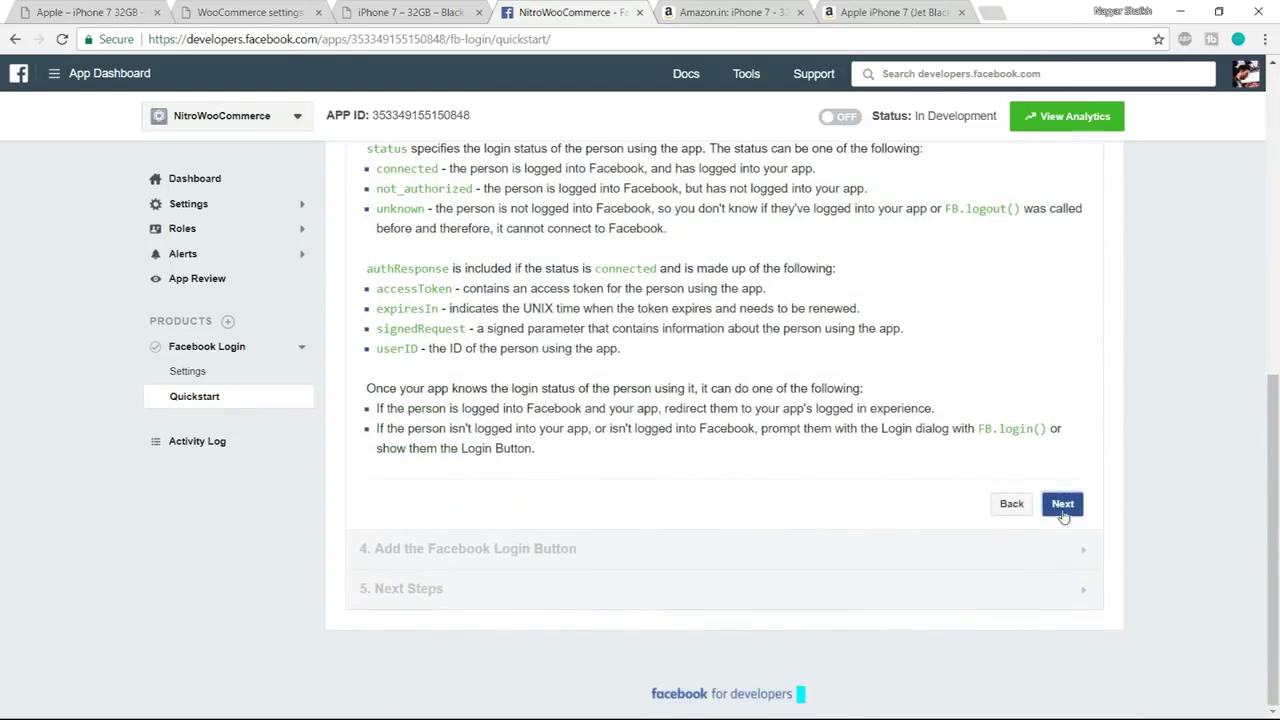
left_click(1062, 503)
left_click(1062, 544)
scroll(1140, 560, "down", 3)
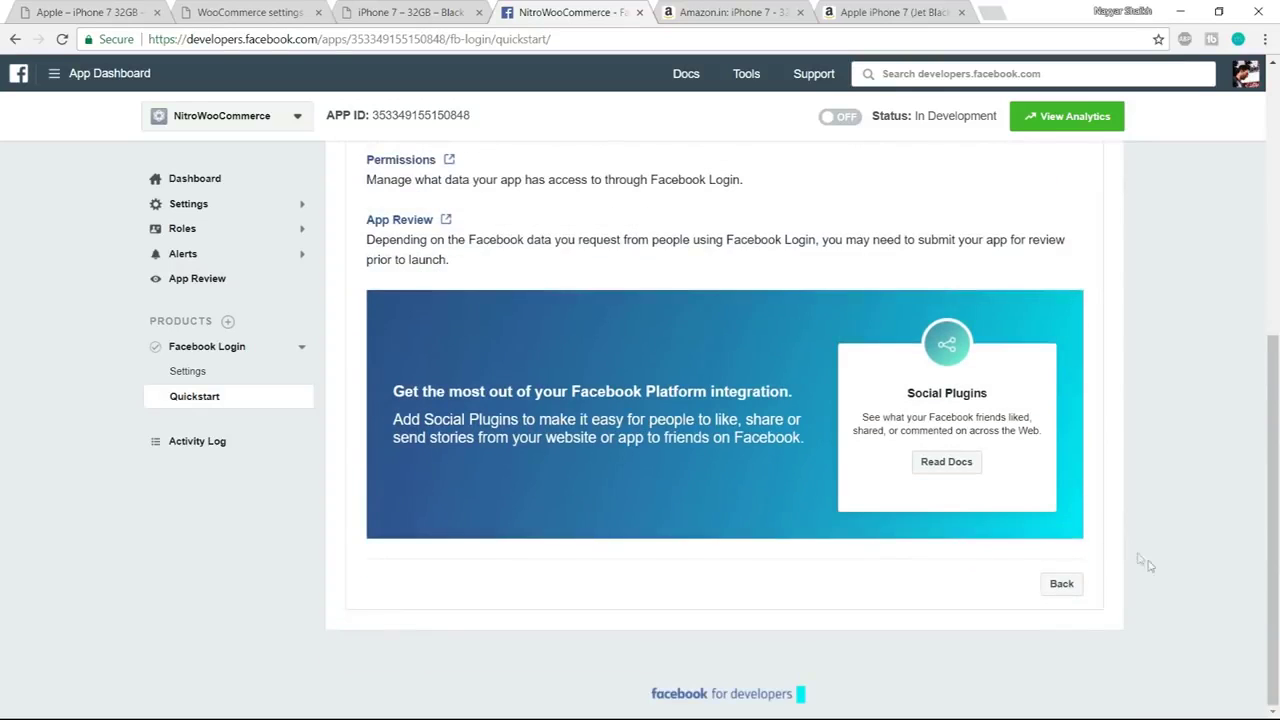
scroll(1163, 603, "up", 5)
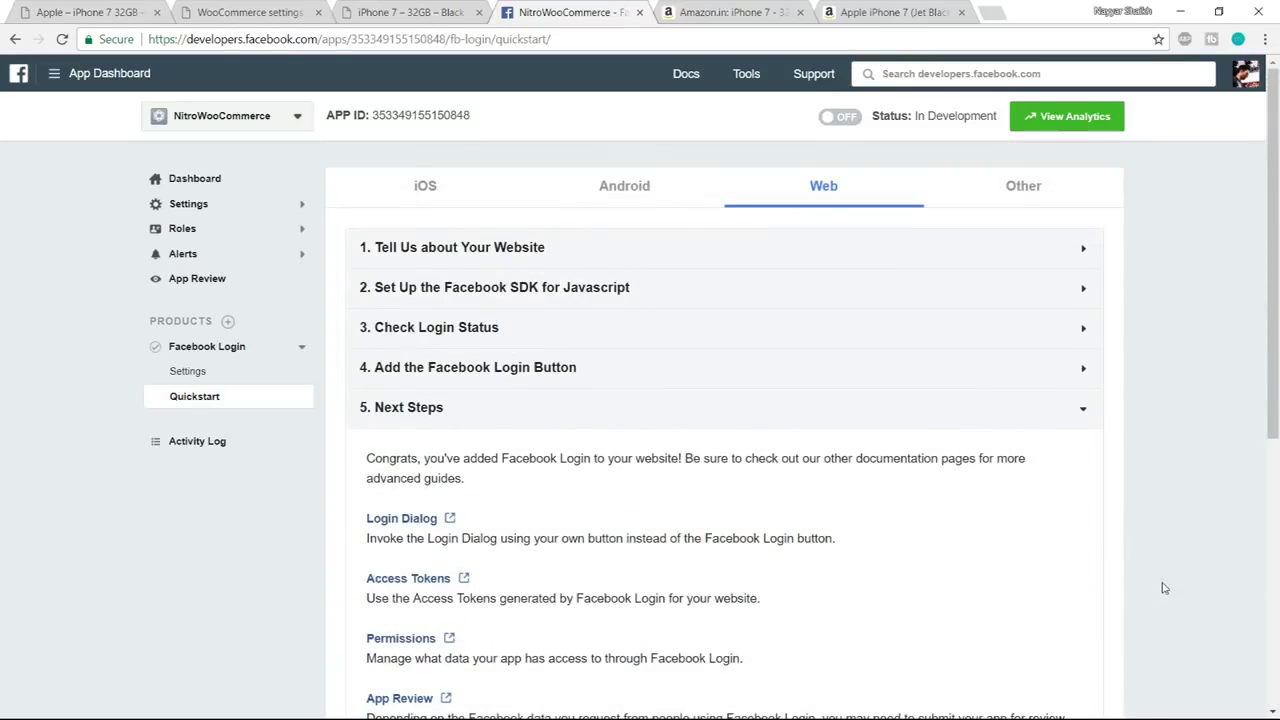
left_click(205, 206)
left_click(205, 243)
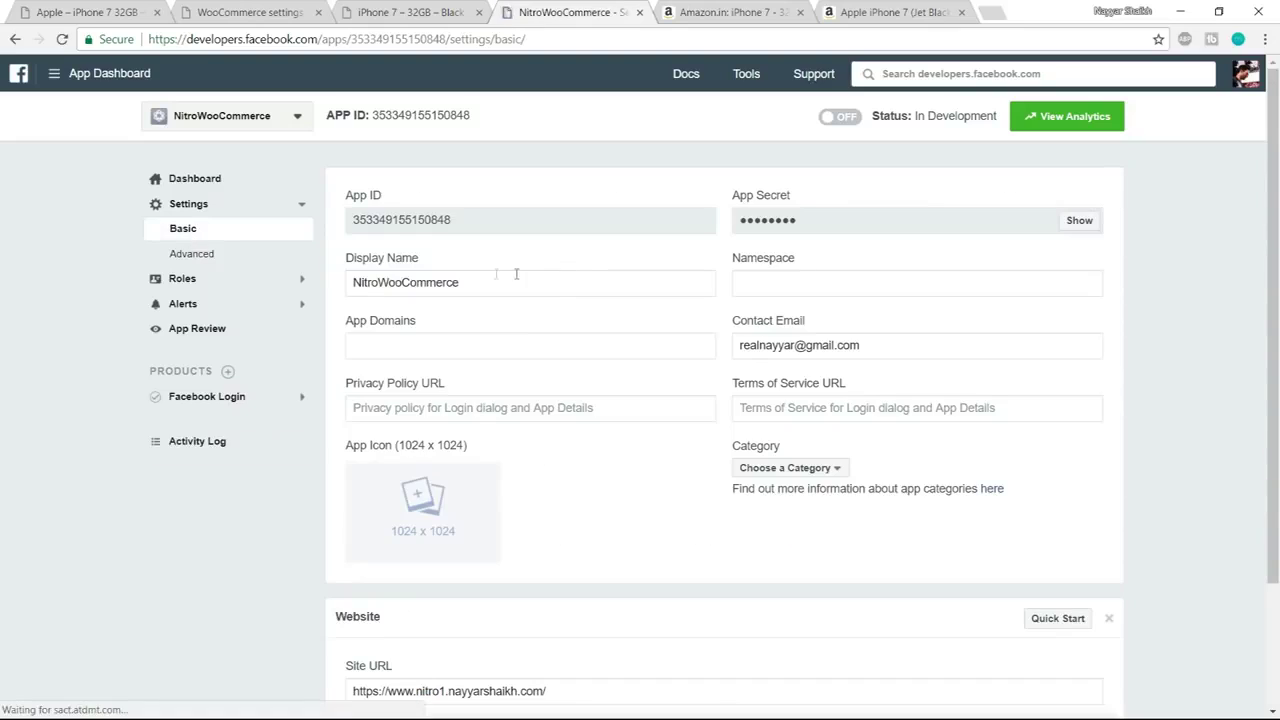
Set the site URL as App Domain and Privacy Policy URL, choose Shopping category, and save
left_click(432, 341)
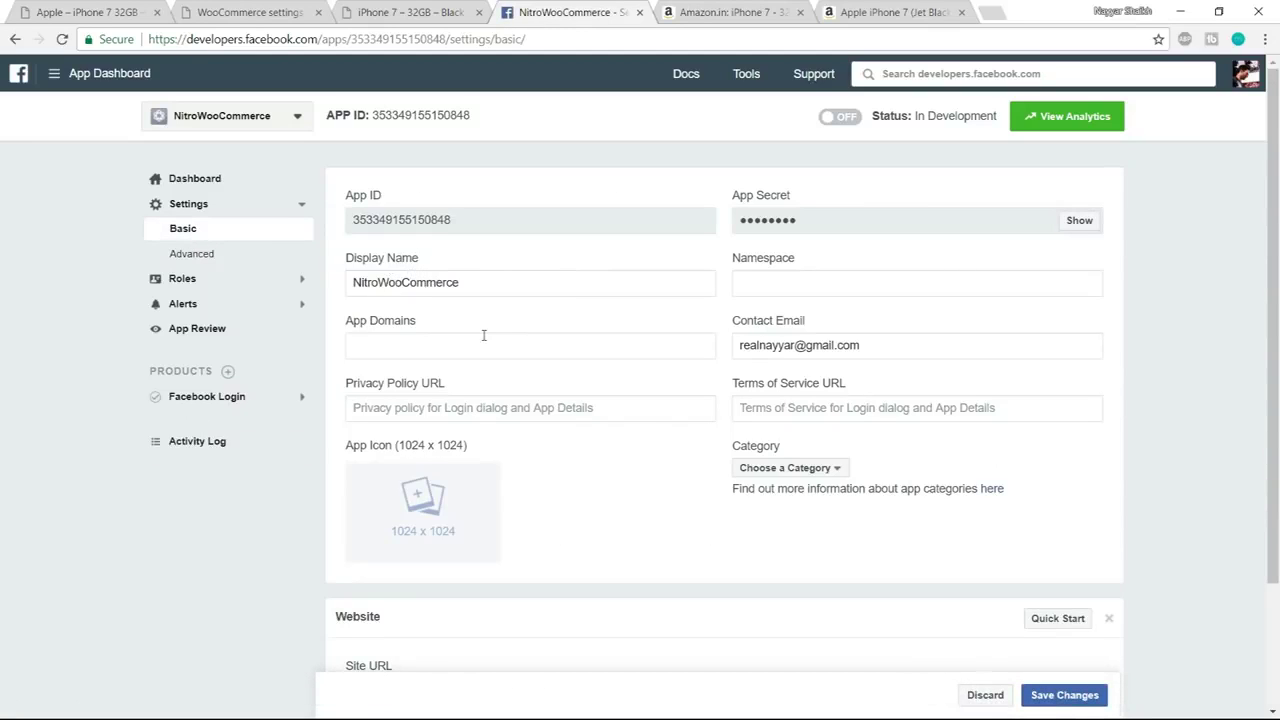
key("ctrl+v")
key("Return")
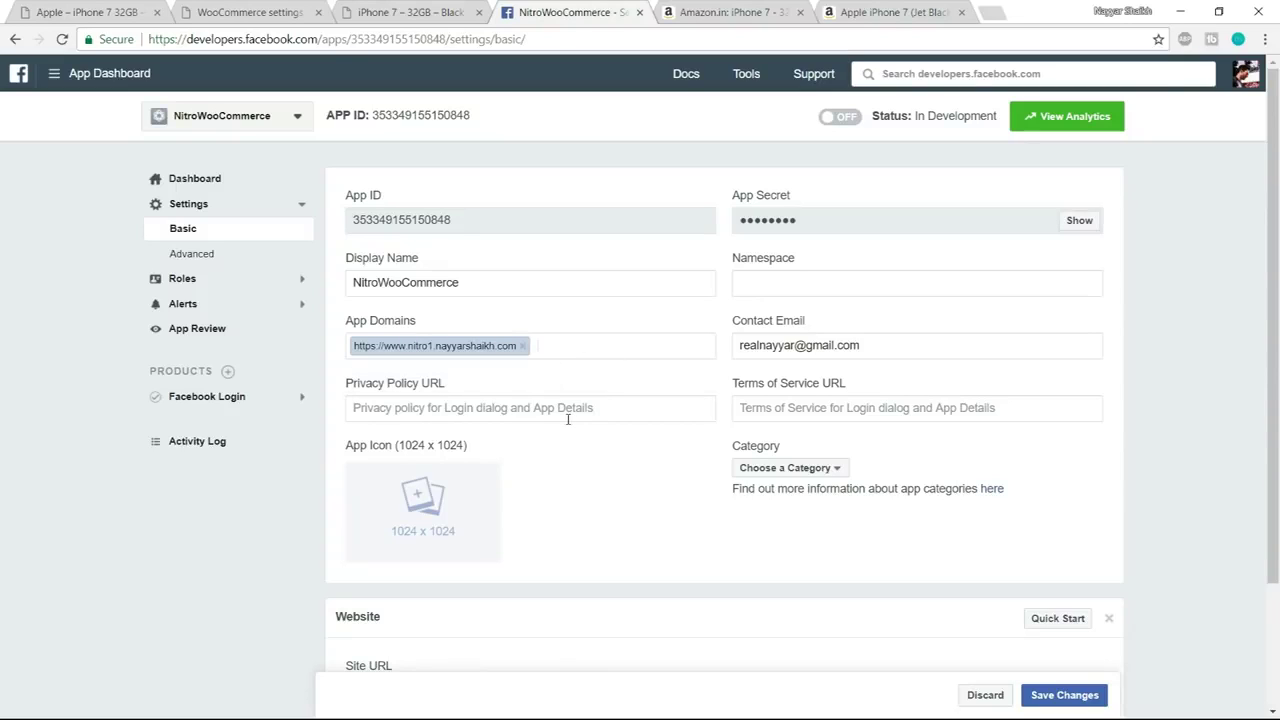
left_click(470, 406)
key("ctrl+v")
left_click(795, 468)
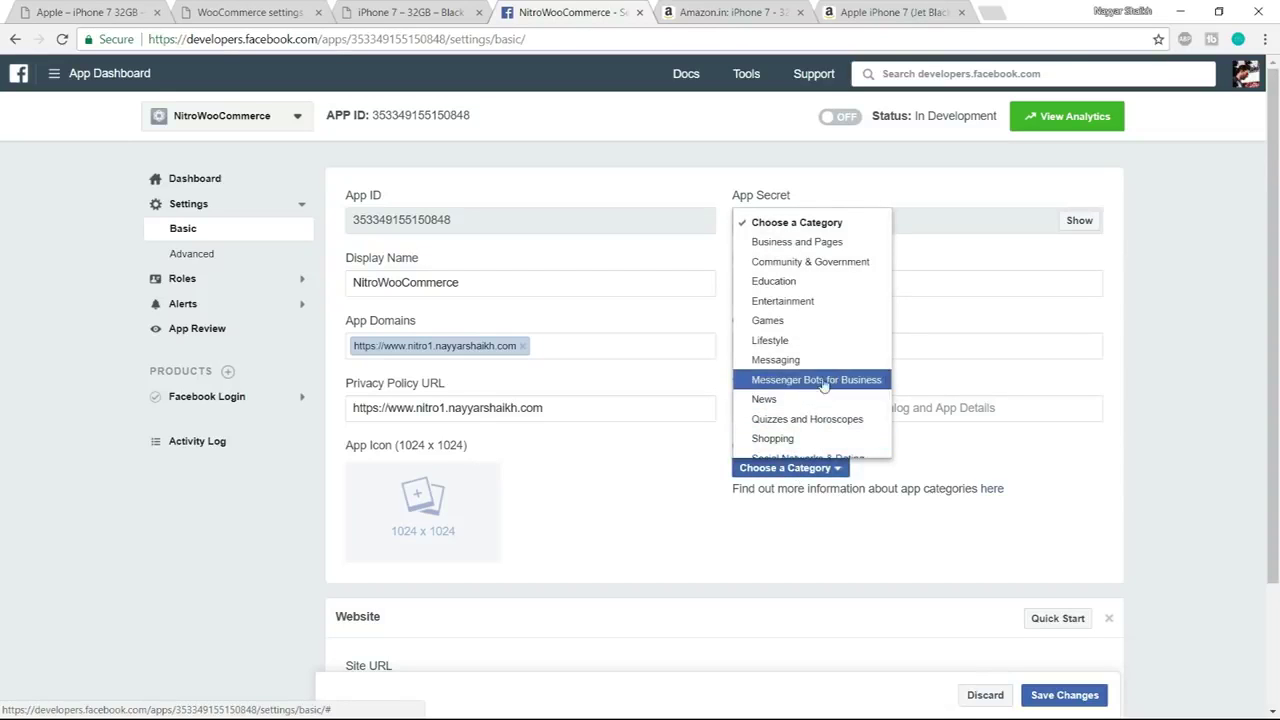
scroll(828, 352, "down", 3)
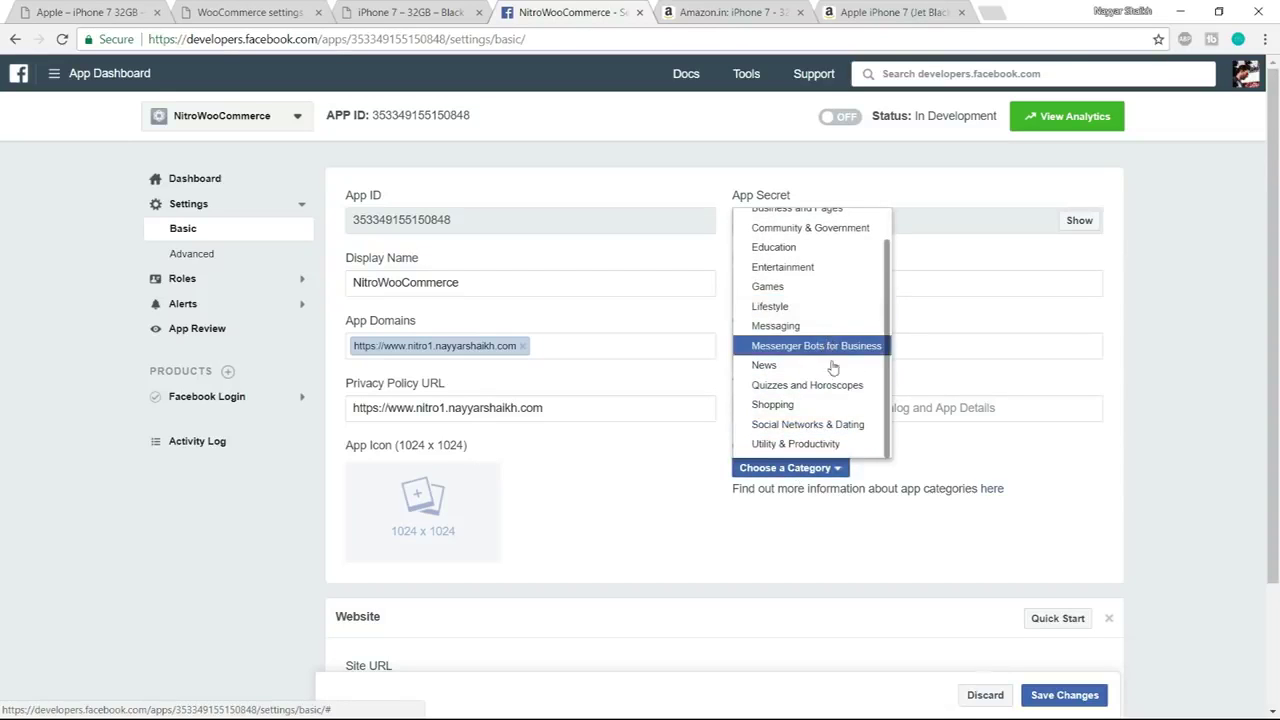
left_click(805, 321)
scroll(1049, 410, "up", 1)
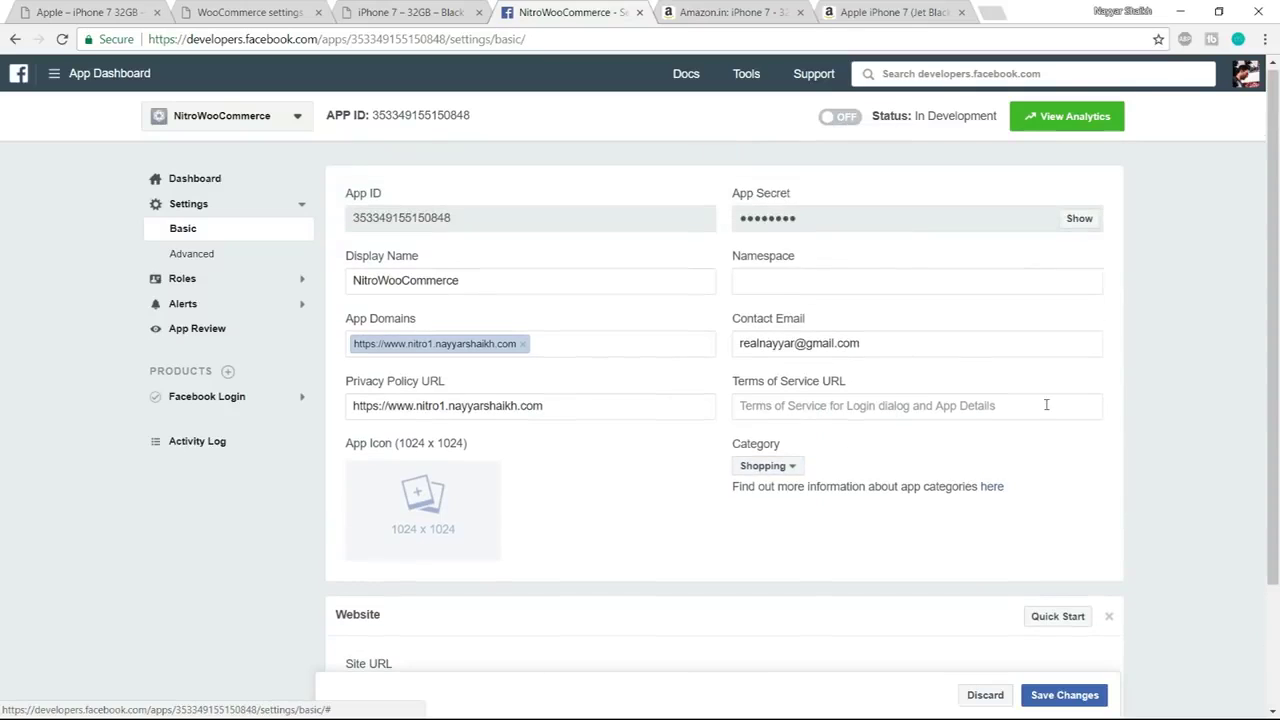
scroll(876, 385, "down", 2)
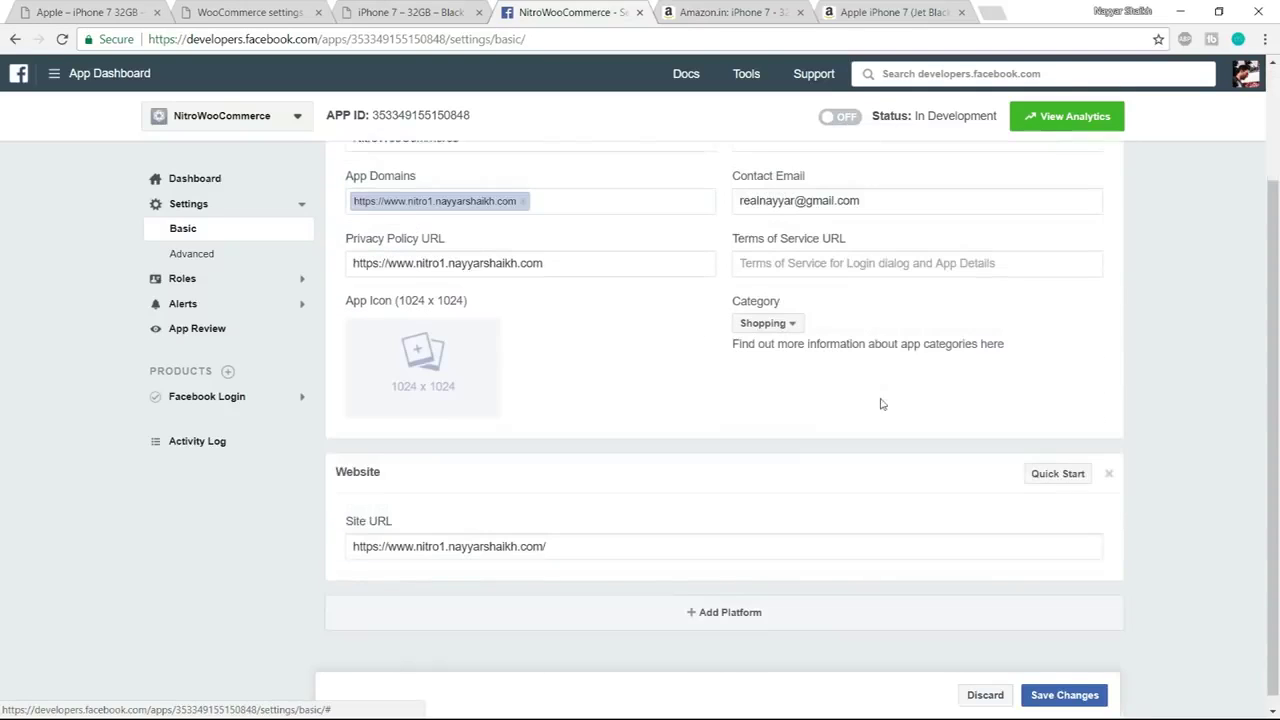
left_click(1064, 695)
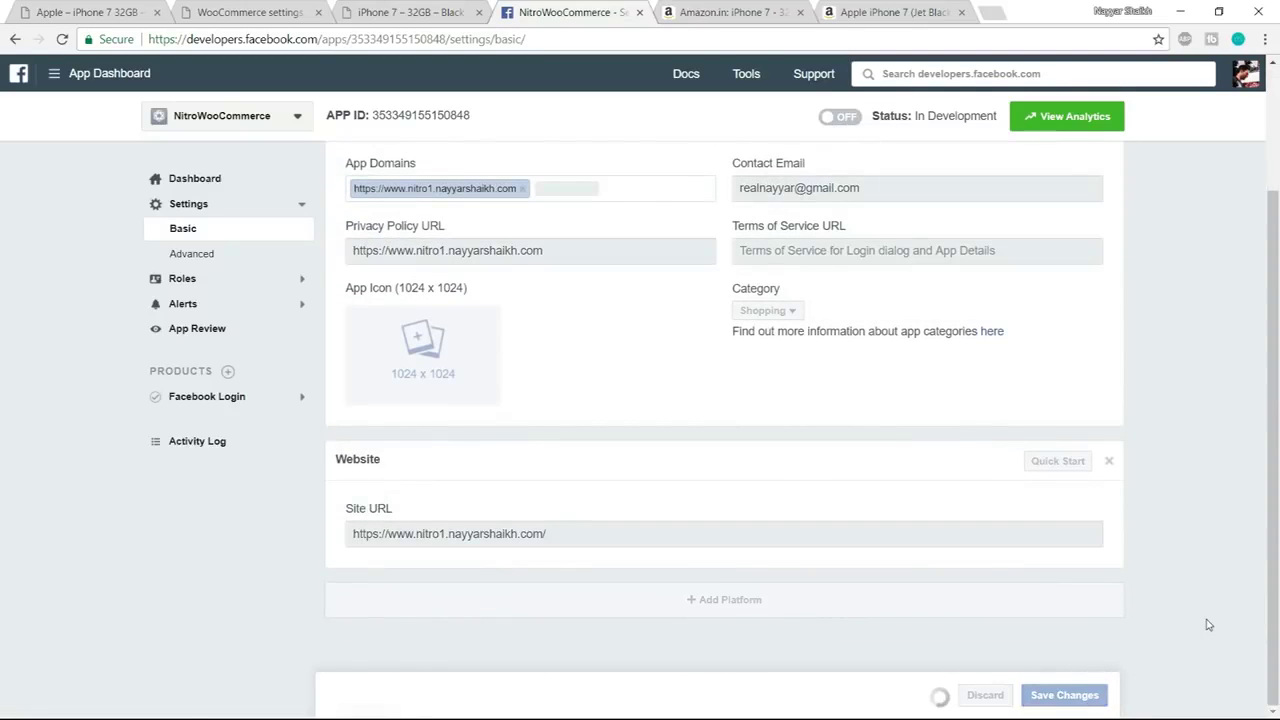
Switch NitroWooCommerce to Live, confirm making it public, and select its App ID
scroll(1208, 625, "up", 2)
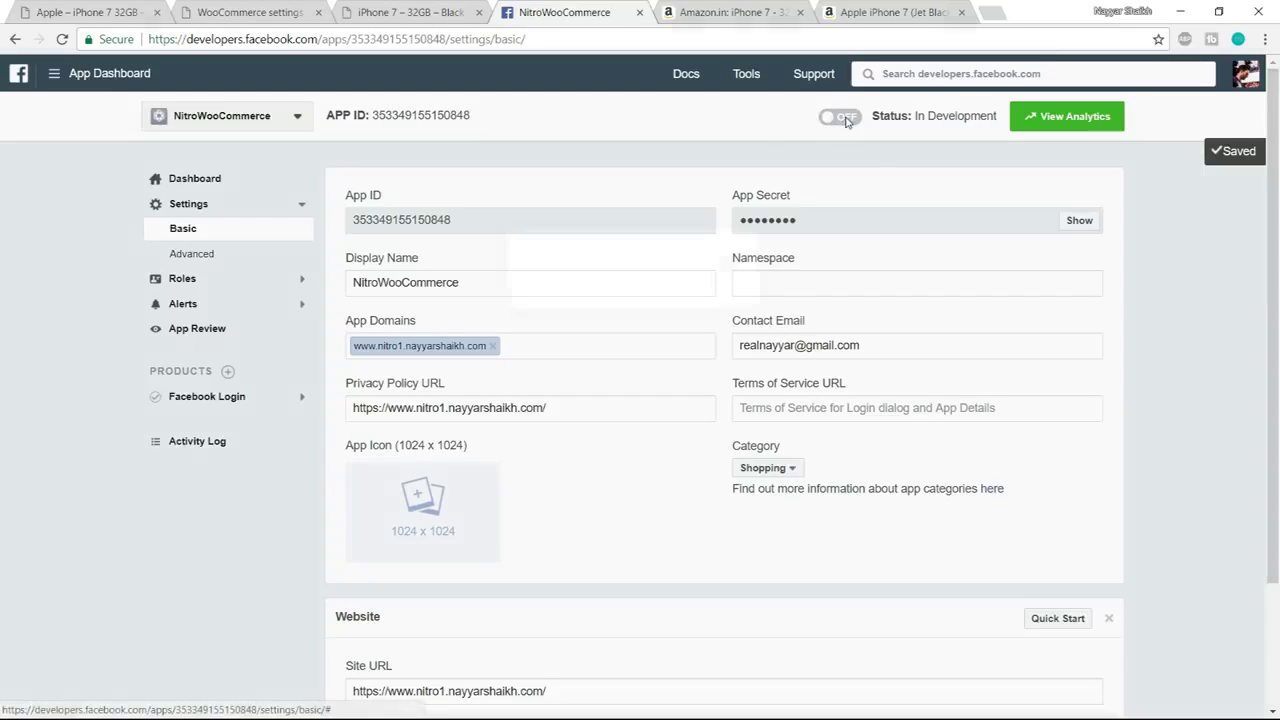
left_click(842, 117)
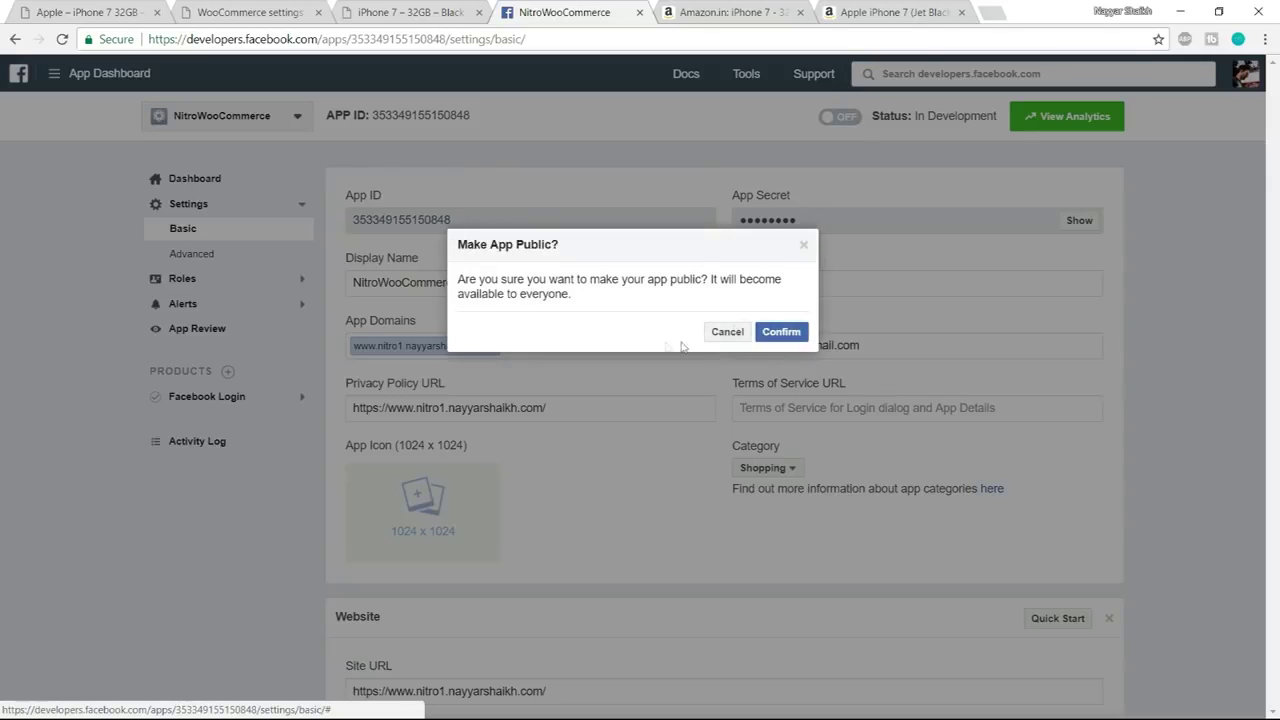
left_click(781, 331)
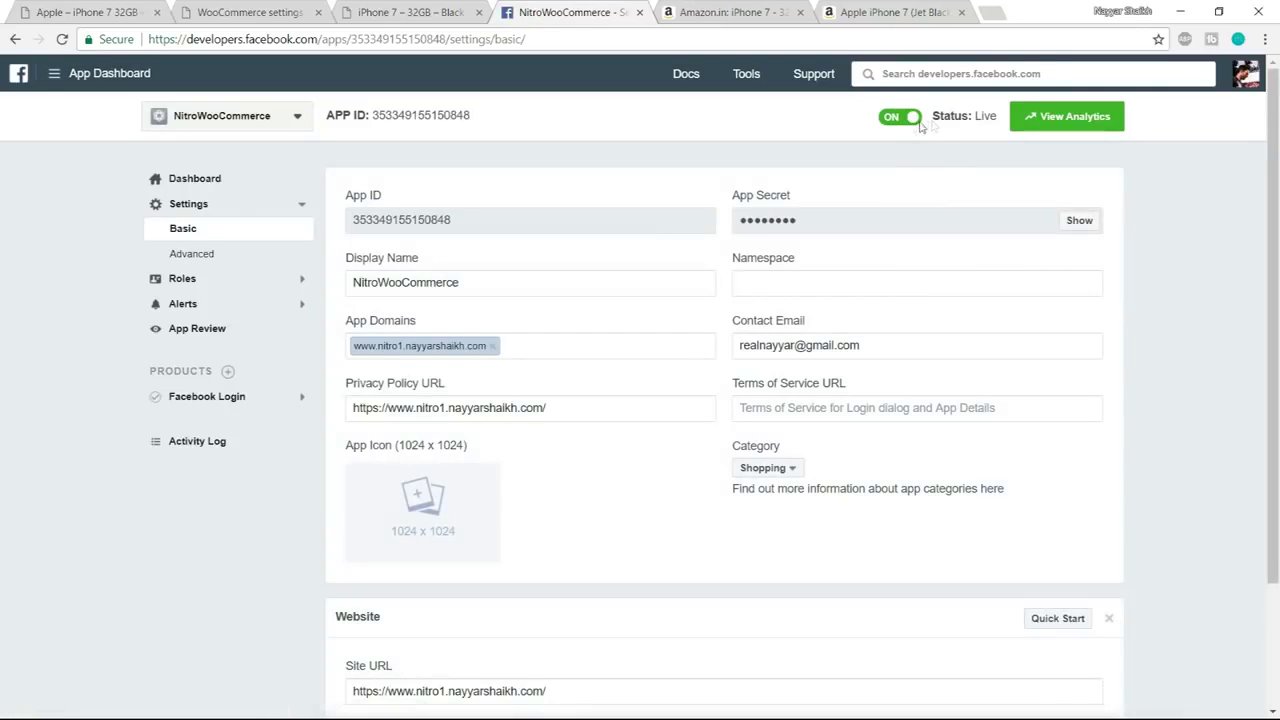
left_click_drag(938, 118, 1004, 122)
left_click(974, 140)
left_click_drag(548, 230, 350, 220)
key("ctrl+c")
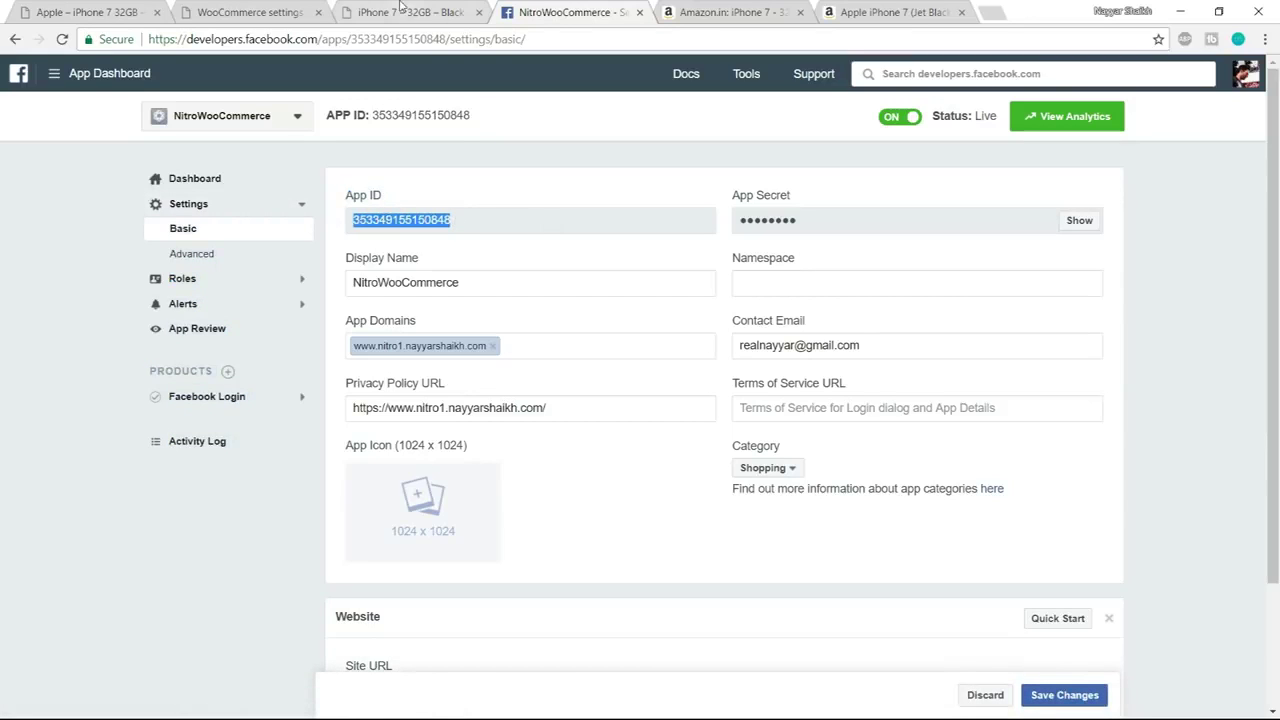
Paste the new Facebook App ID, enable Twitter sharing, and save the Share for Discounts settings
left_click(258, 12)
left_click(494, 328)
key("ctrl+v")
left_click(556, 440)
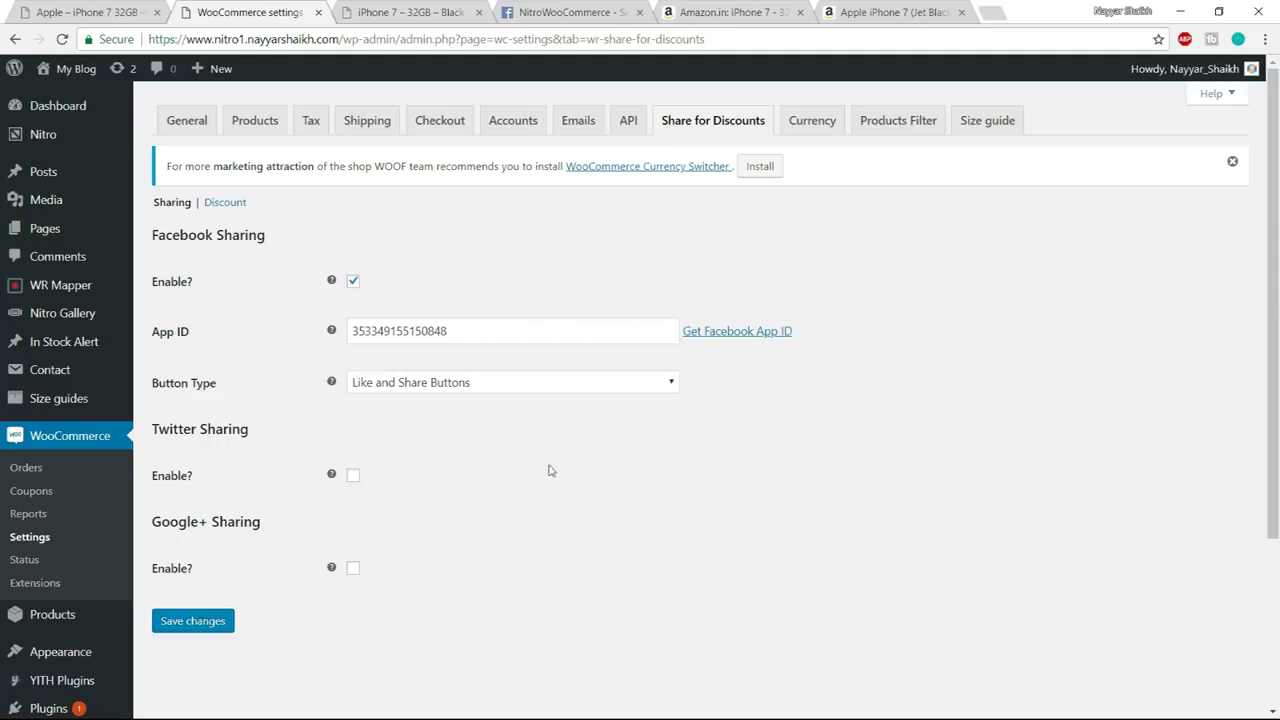
scroll(344, 297, "down", 3)
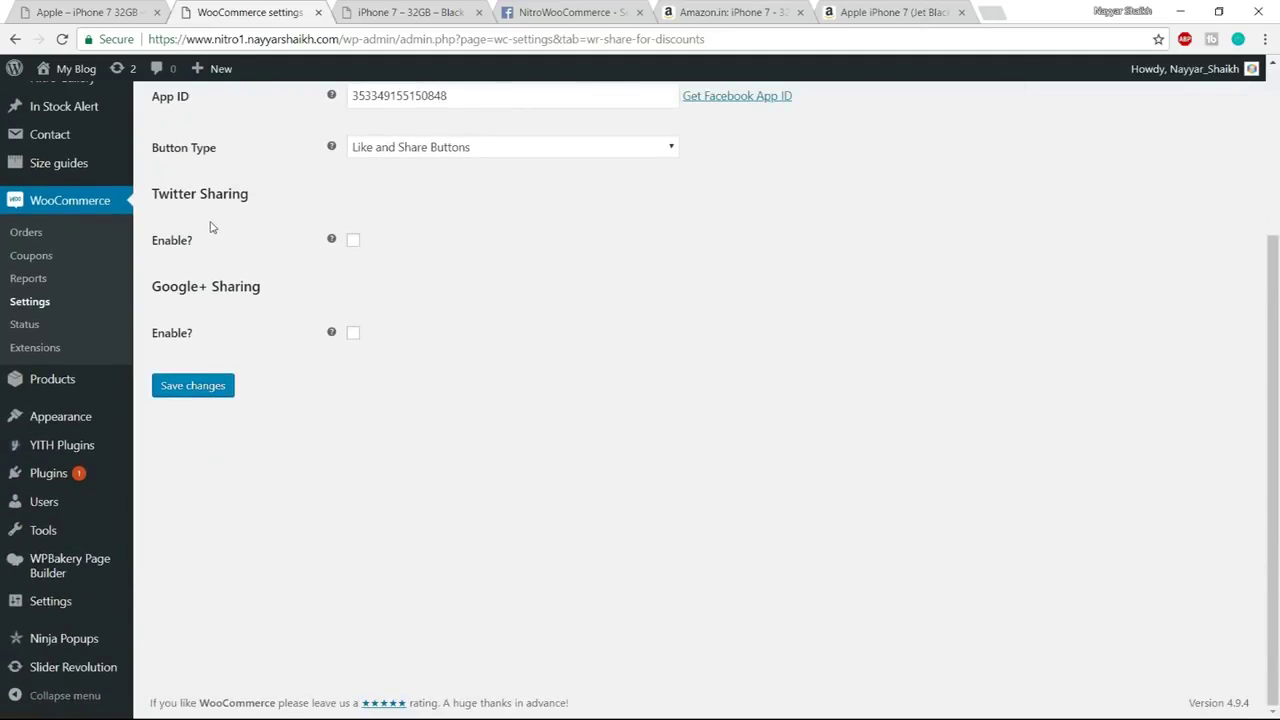
left_click(354, 241)
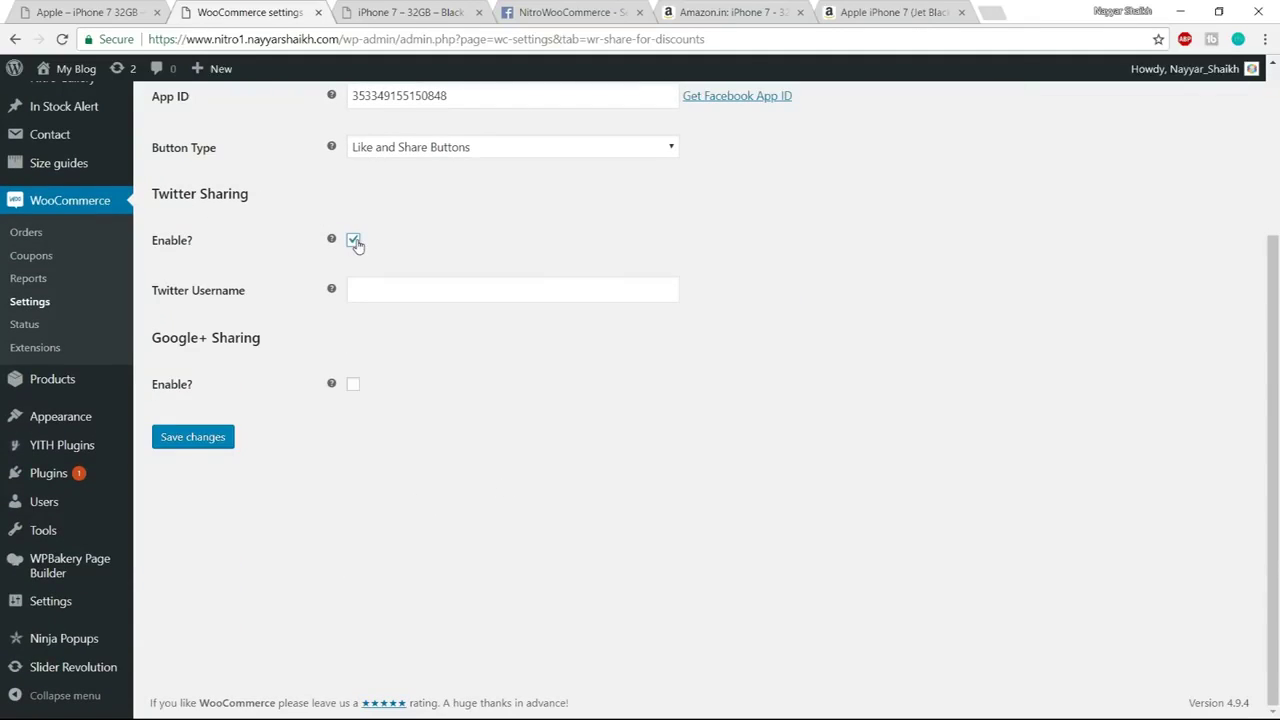
left_click(410, 298)
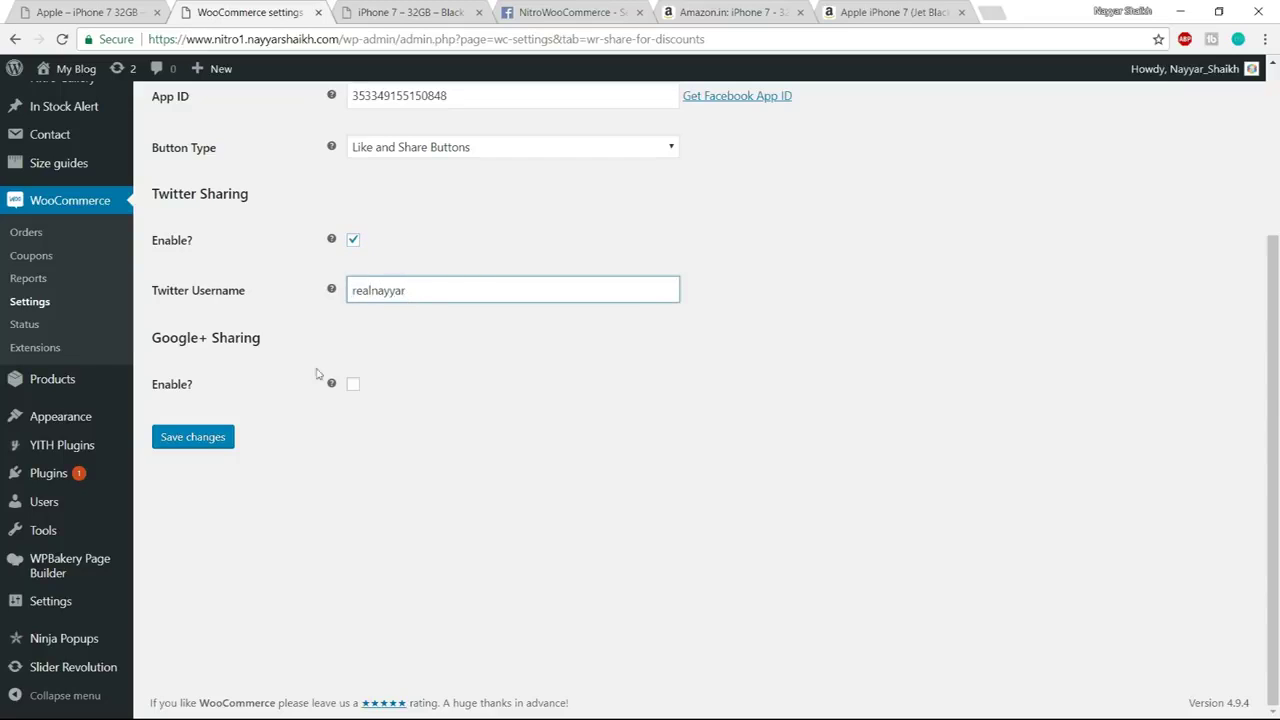
left_click(203, 446)
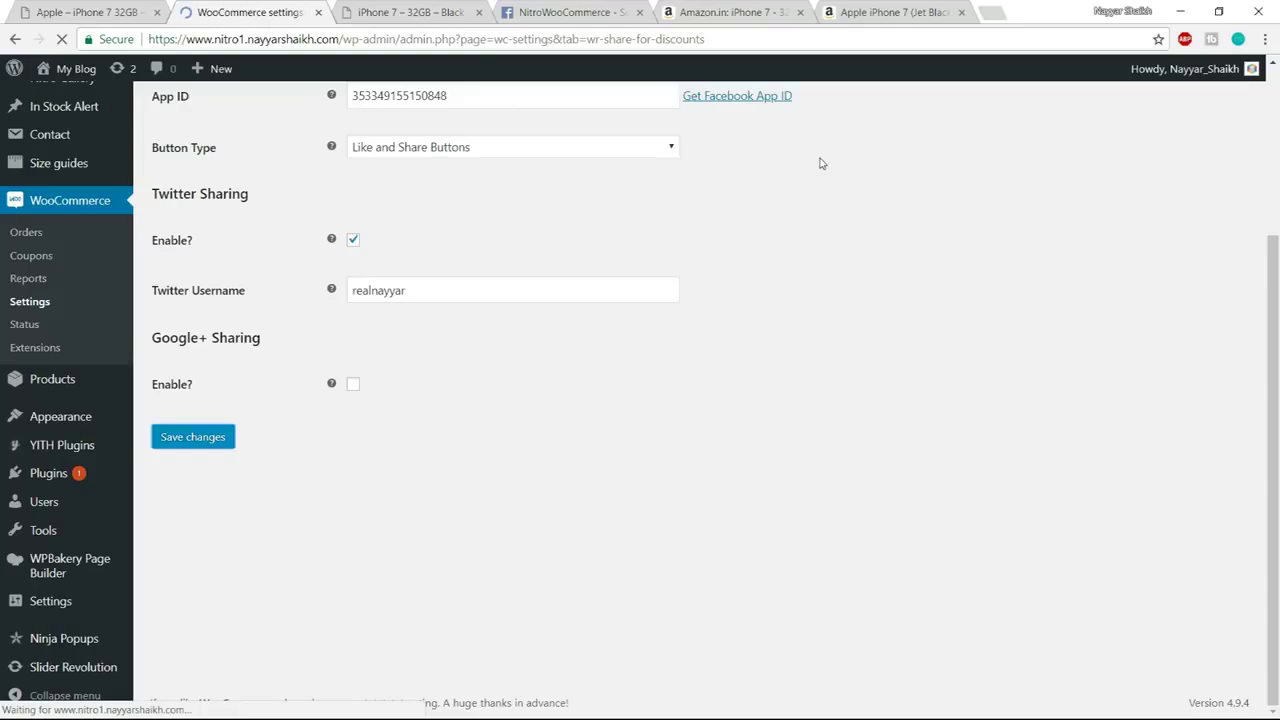
Close the Amazon and Facebook developer tabs and open the Discount settings section
left_click(800, 12)
left_click(800, 12)
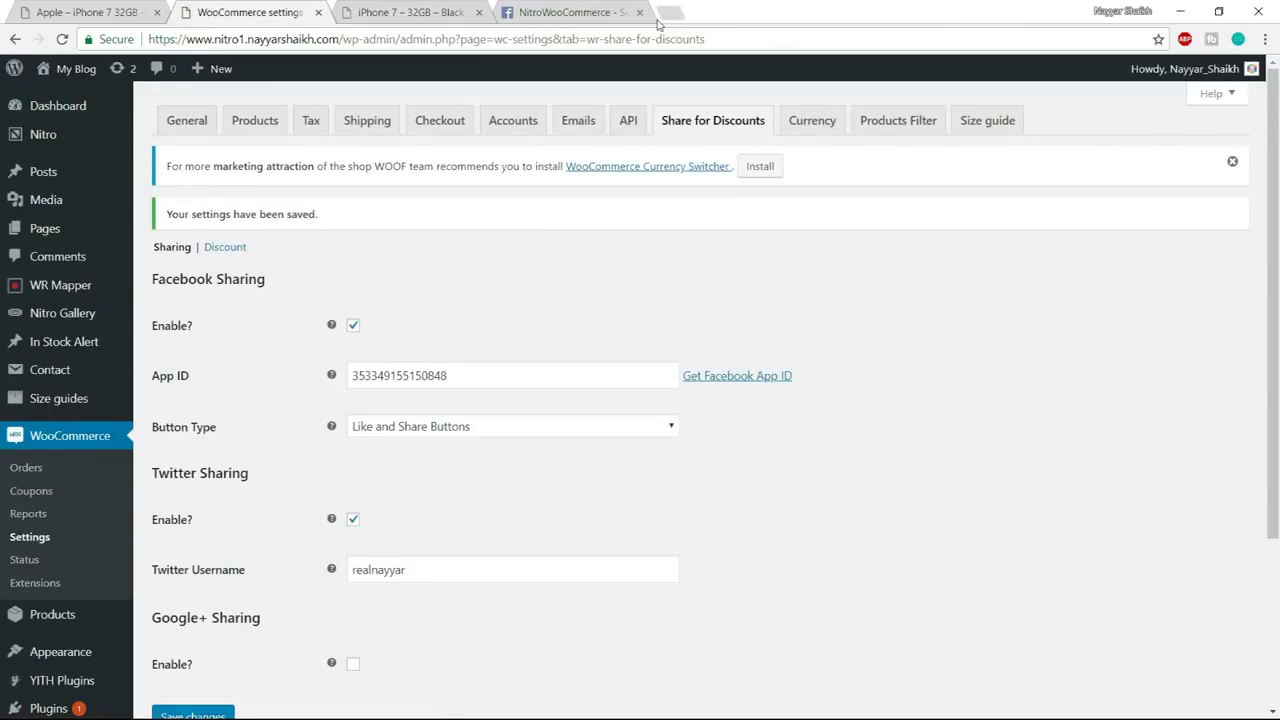
left_click(600, 12)
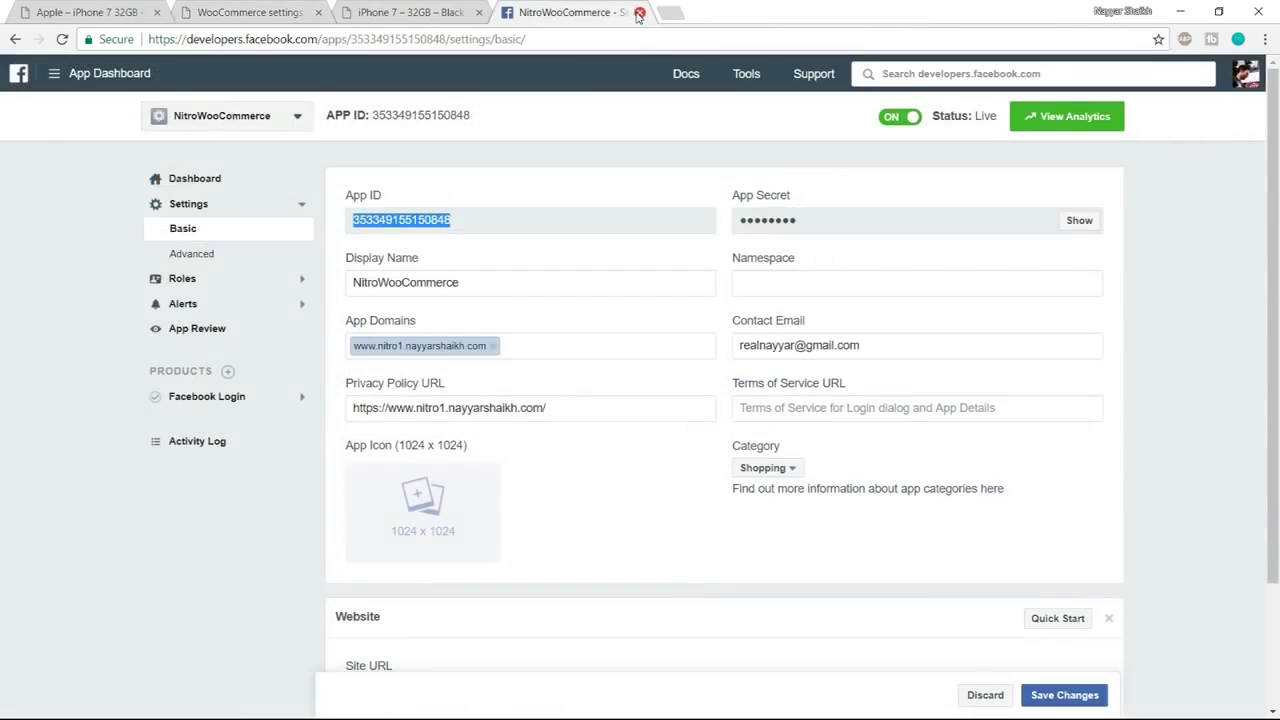
left_click(639, 12)
left_click(290, 8)
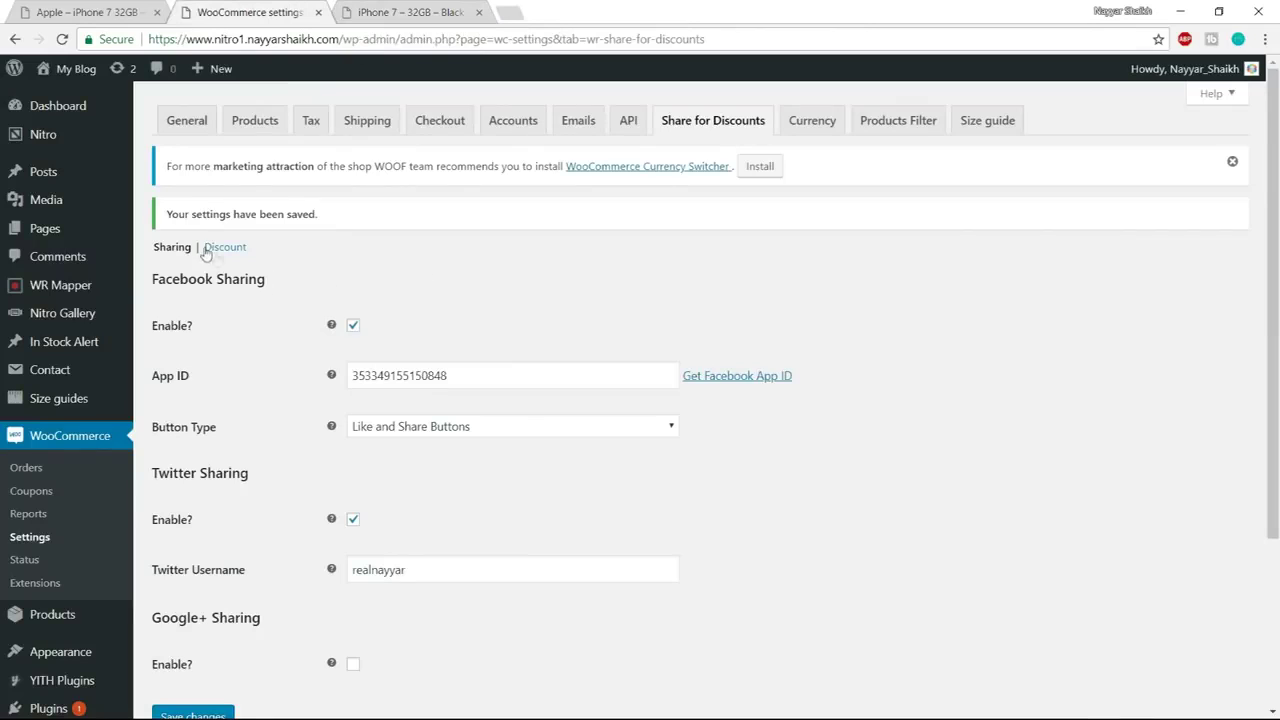
scroll(360, 300, "down", 2)
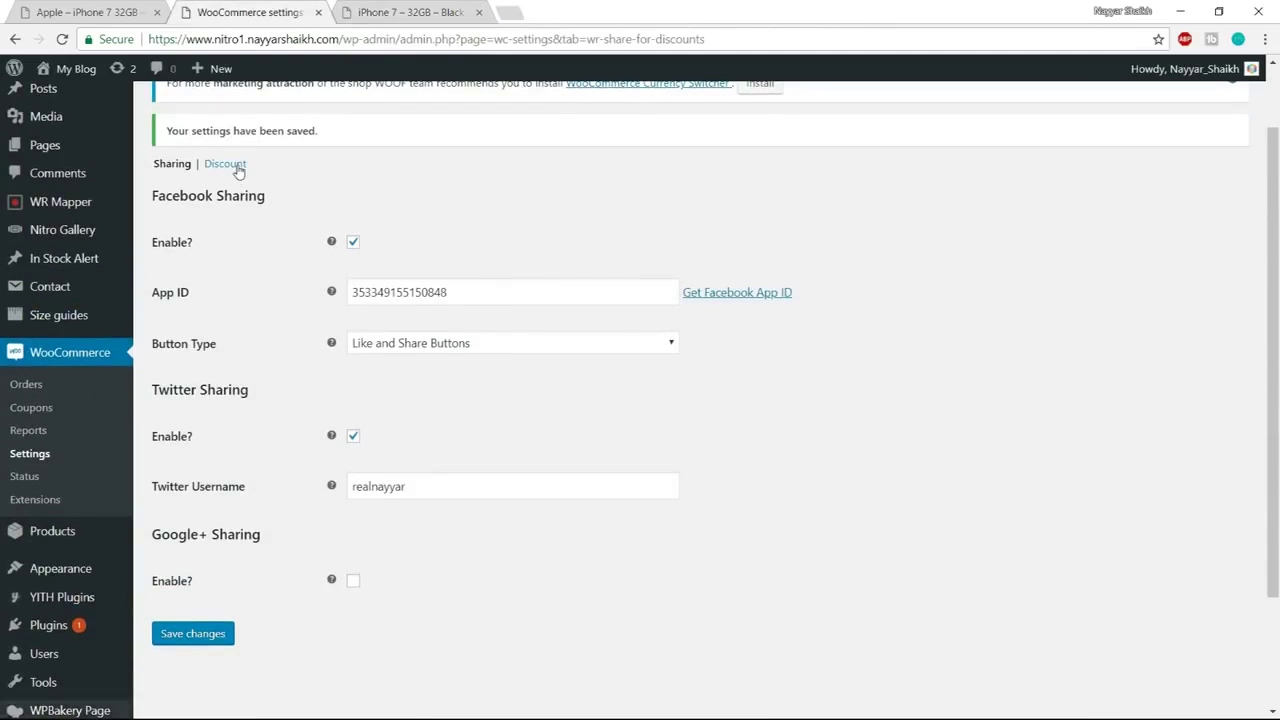
left_click(227, 167)
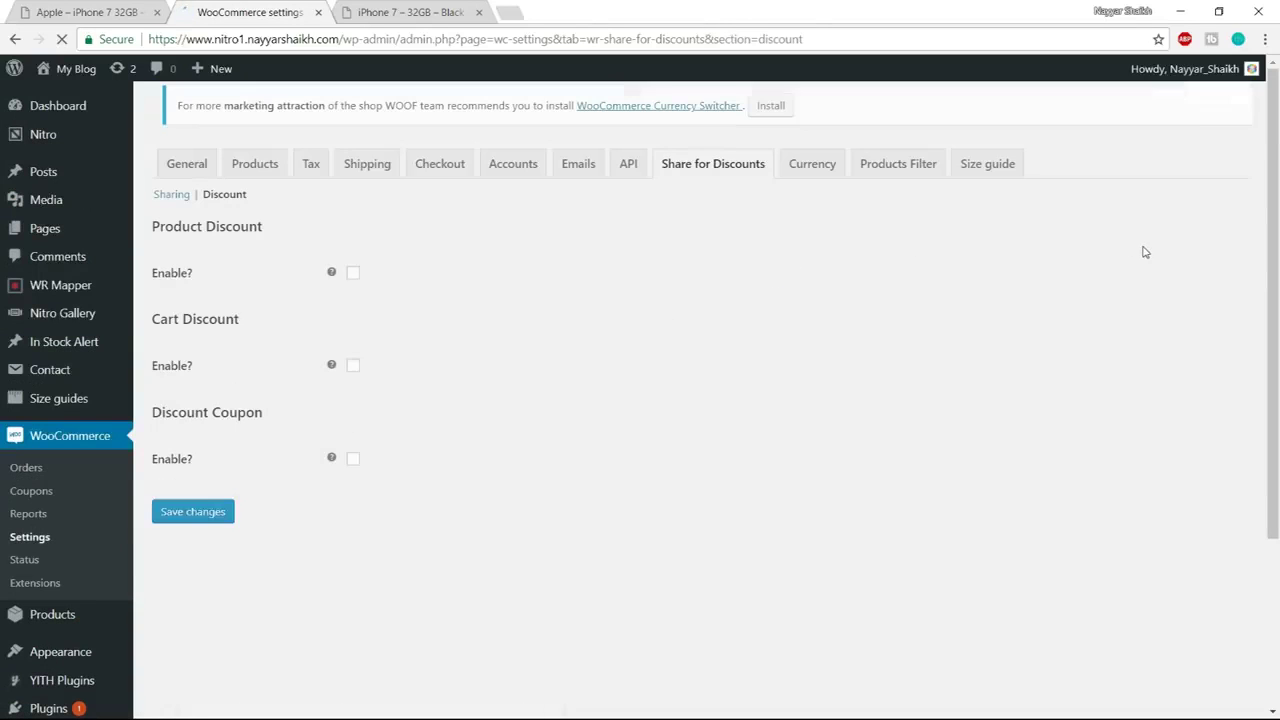
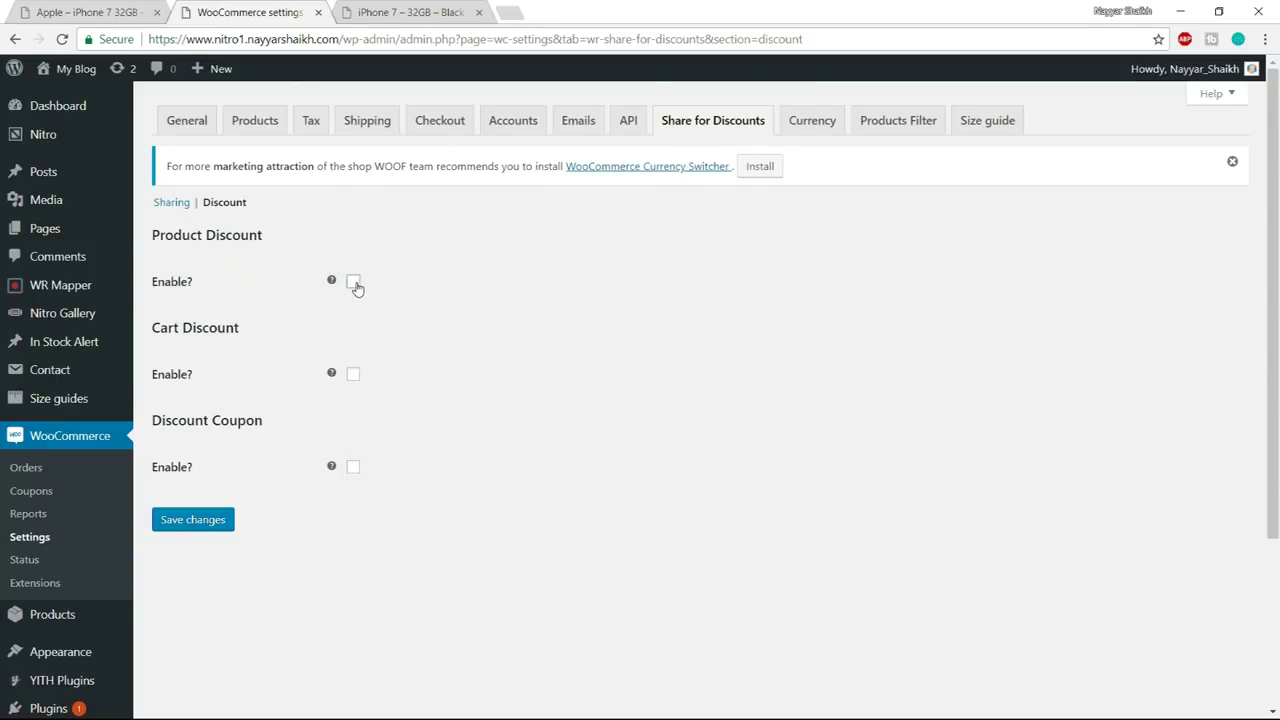
Enable Share for Discounts Product Discount with the Individual type and save the settings
left_click(354, 284)
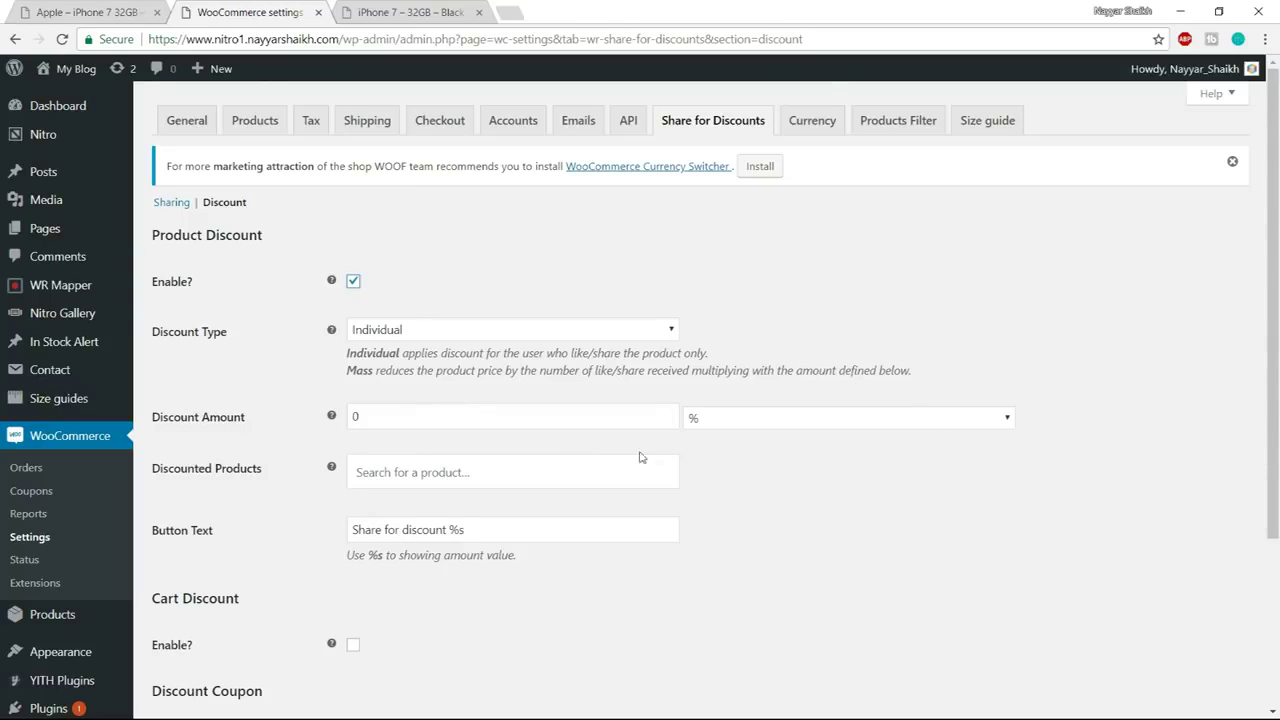
left_click(407, 331)
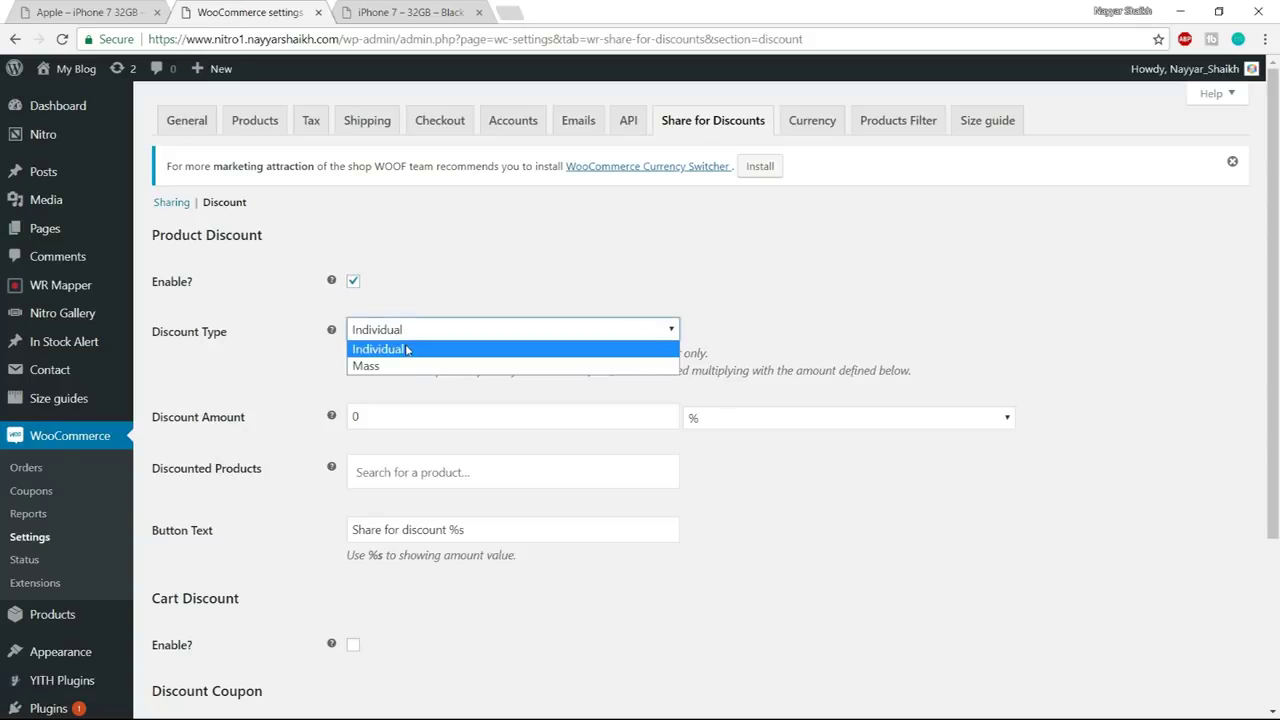
left_click(407, 349)
scroll(711, 406, "down", 3)
scroll(462, 515, "up", 3)
scroll(462, 515, "down", 3)
left_click(192, 555)
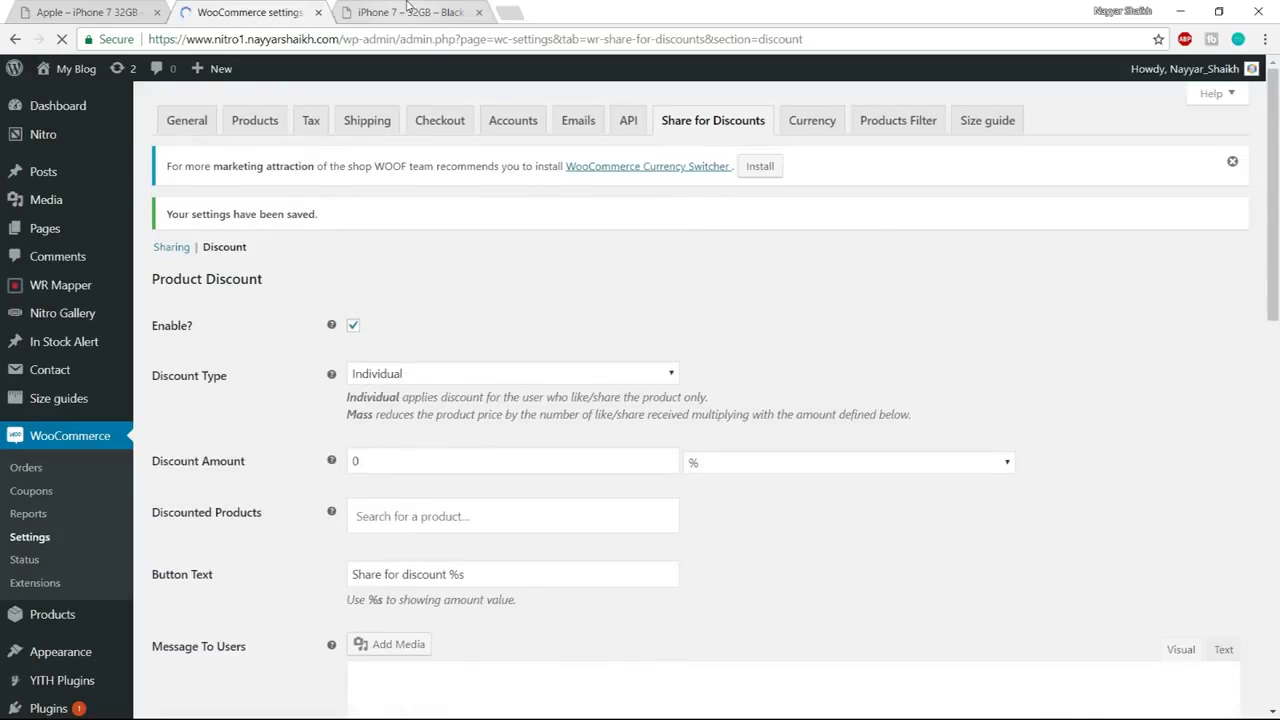
left_click(407, 11)
Find iPhone 7 – 32GB – Black (ID 16) in All Products and open its edit page
scroll(551, 254, "down", 3)
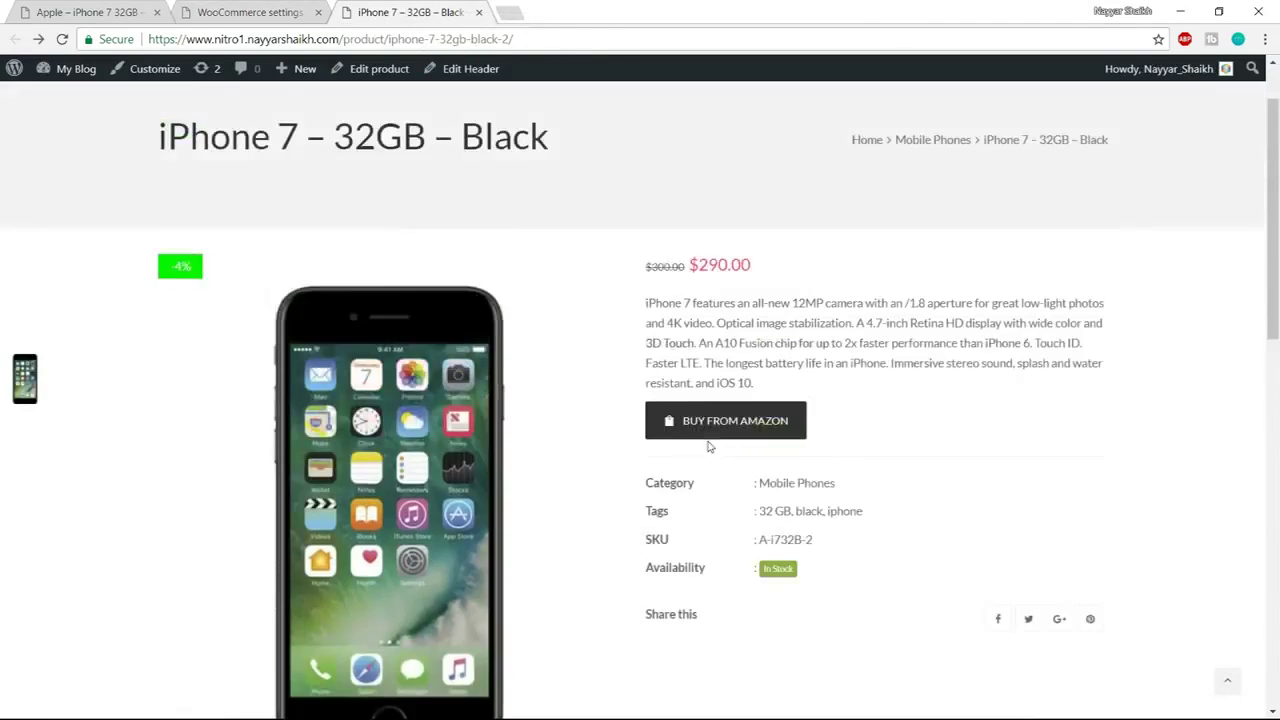
left_click(256, 11)
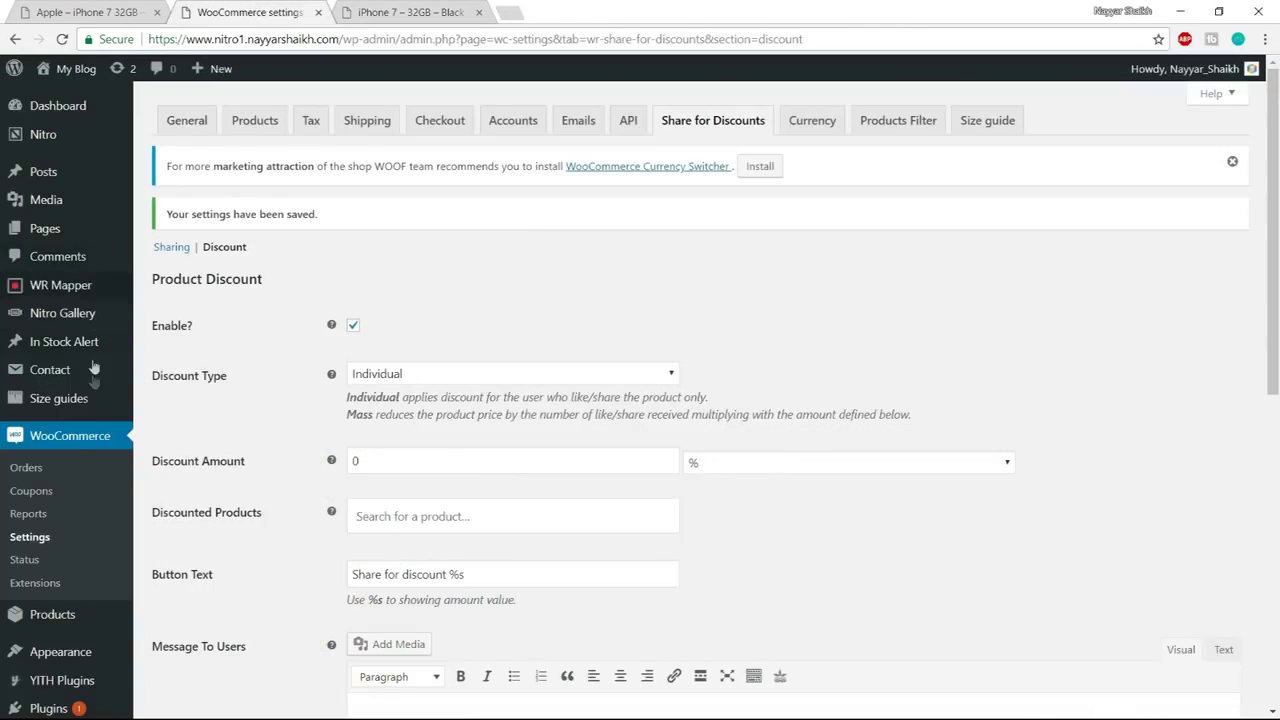
scroll(89, 423, "down", 3)
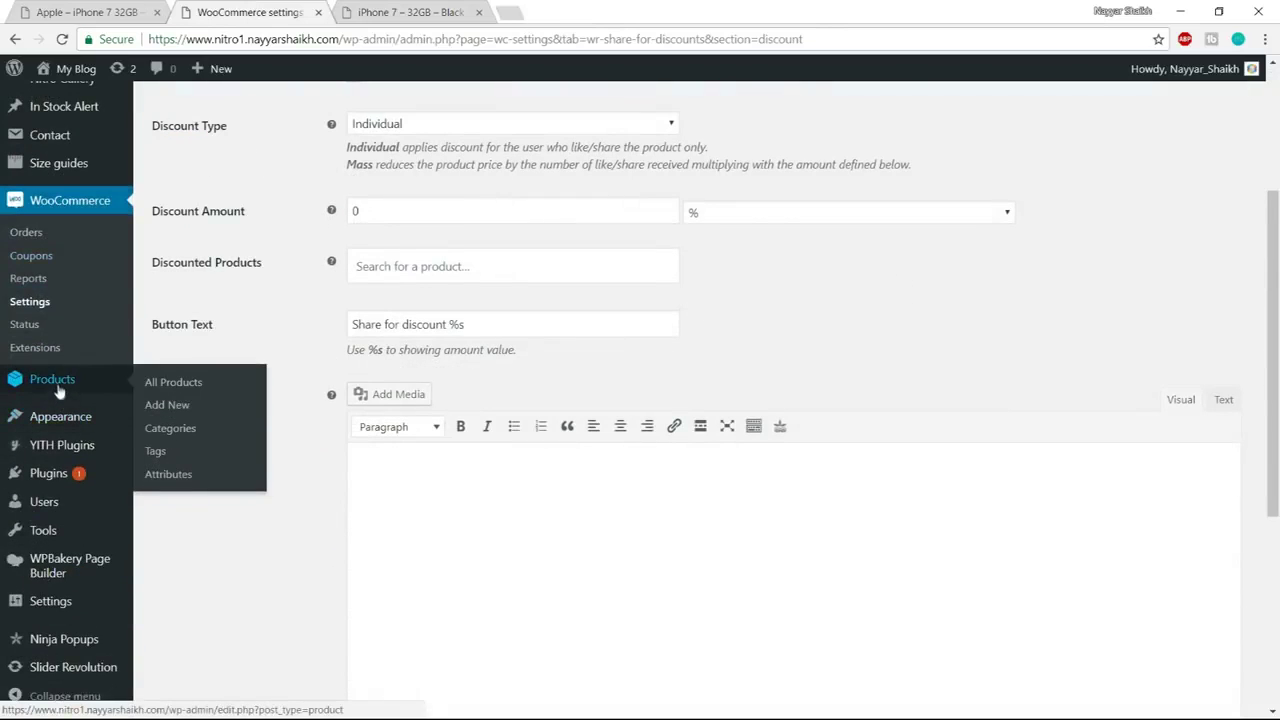
left_click(57, 382)
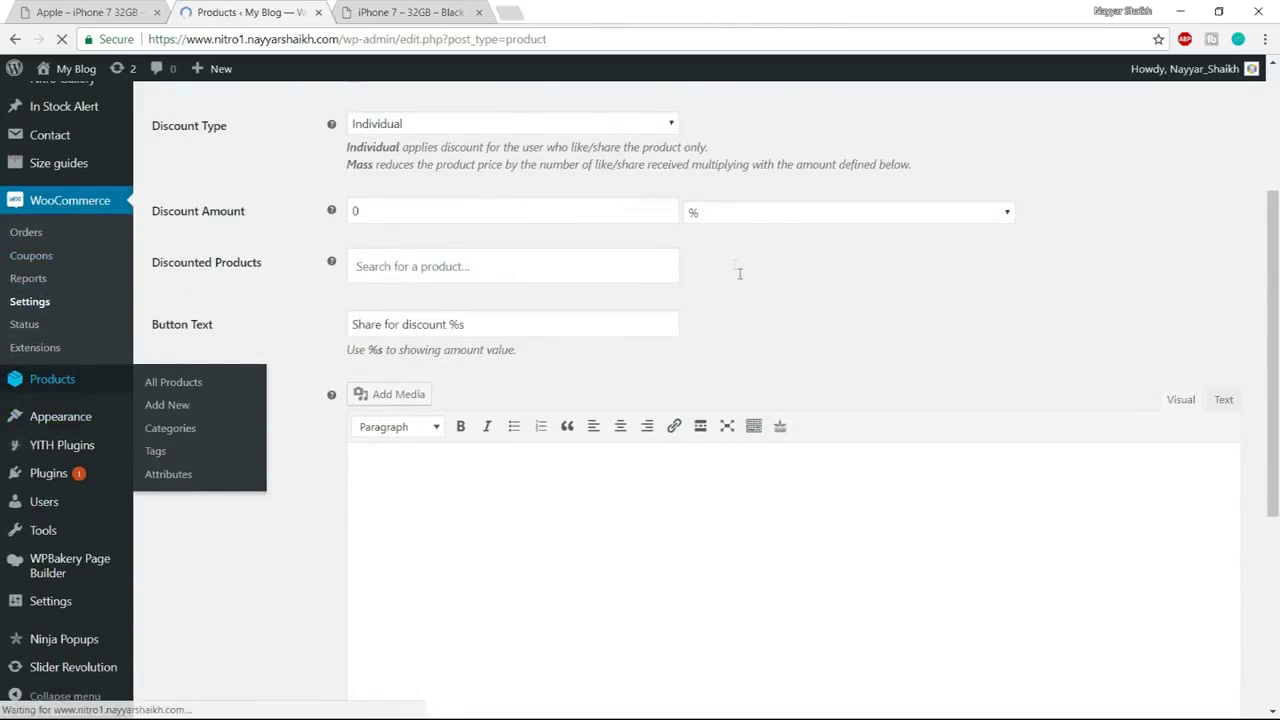
scroll(257, 357, "down", 3)
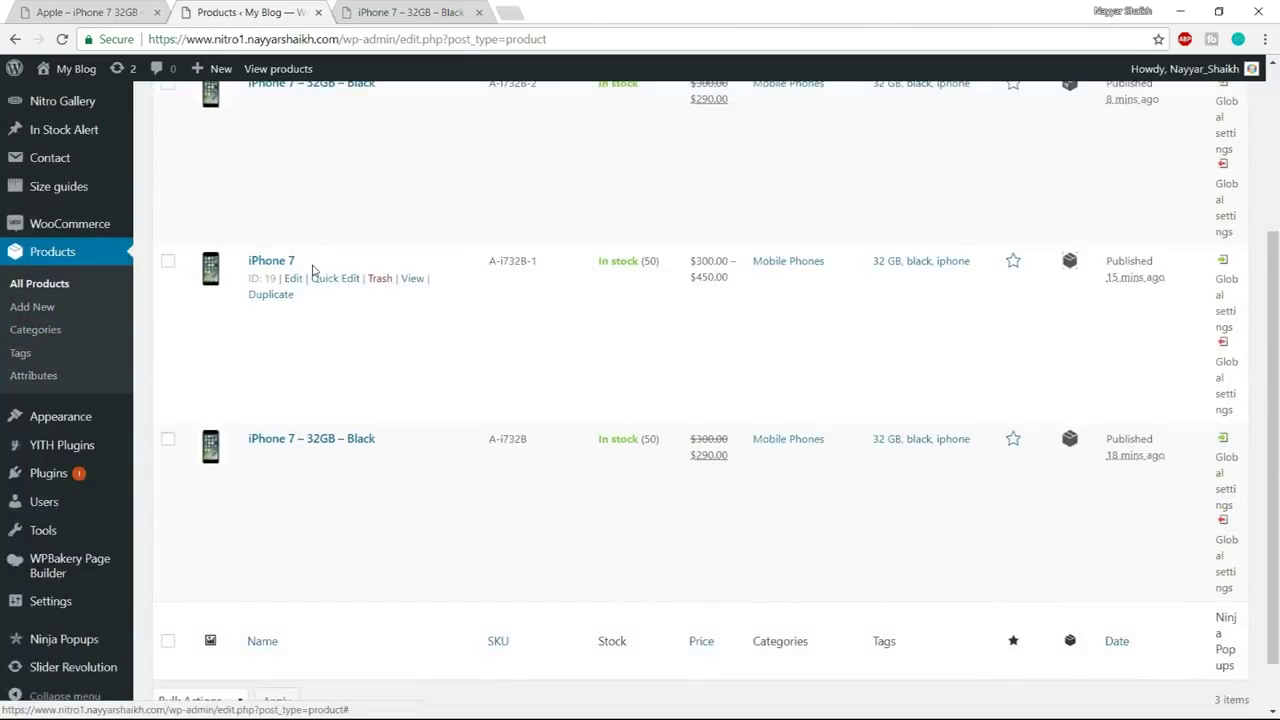
scroll(305, 270, "up", 2)
scroll(340, 300, "down", 2)
scroll(346, 311, "up", 2)
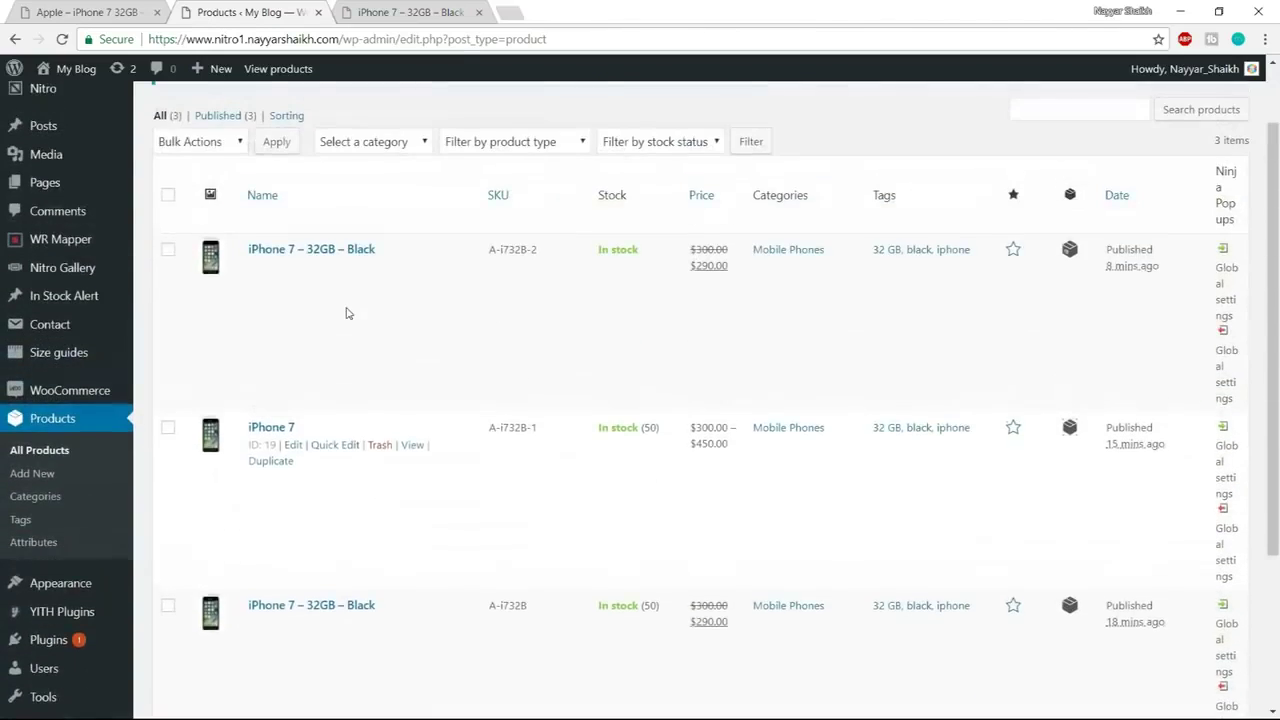
scroll(347, 313, "down", 1)
scroll(350, 315, "down", 1)
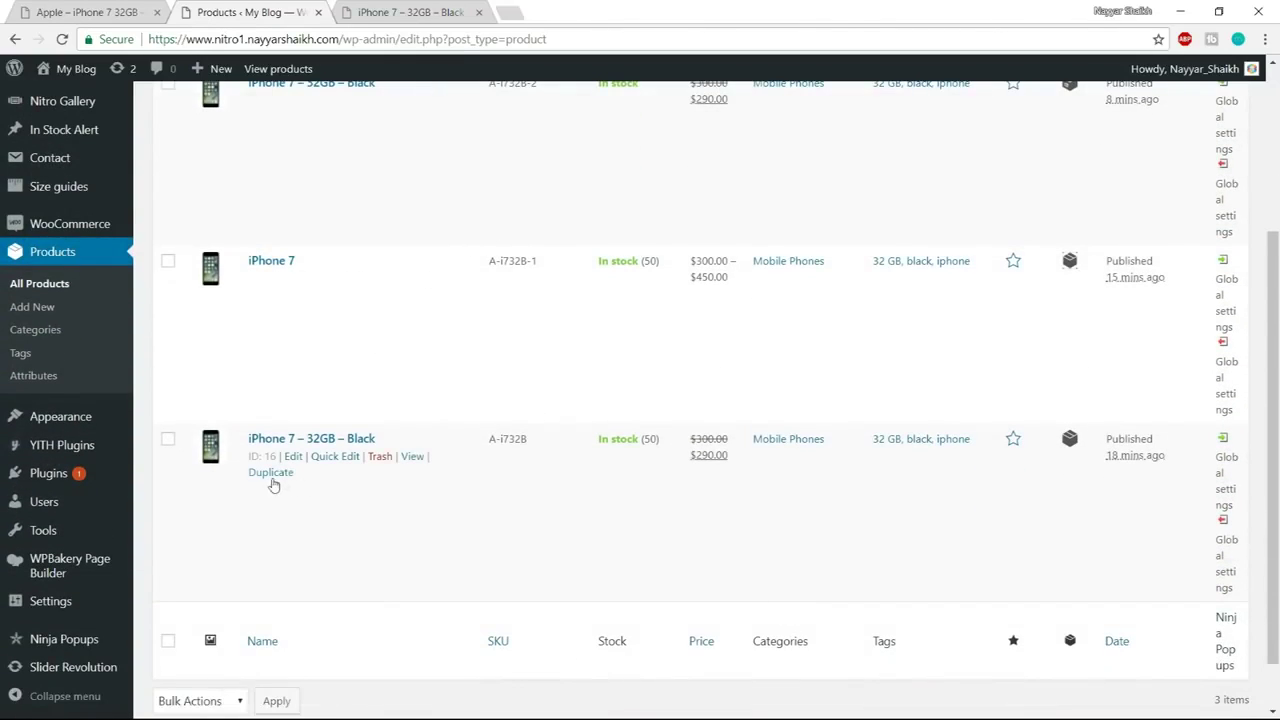
left_click(291, 457)
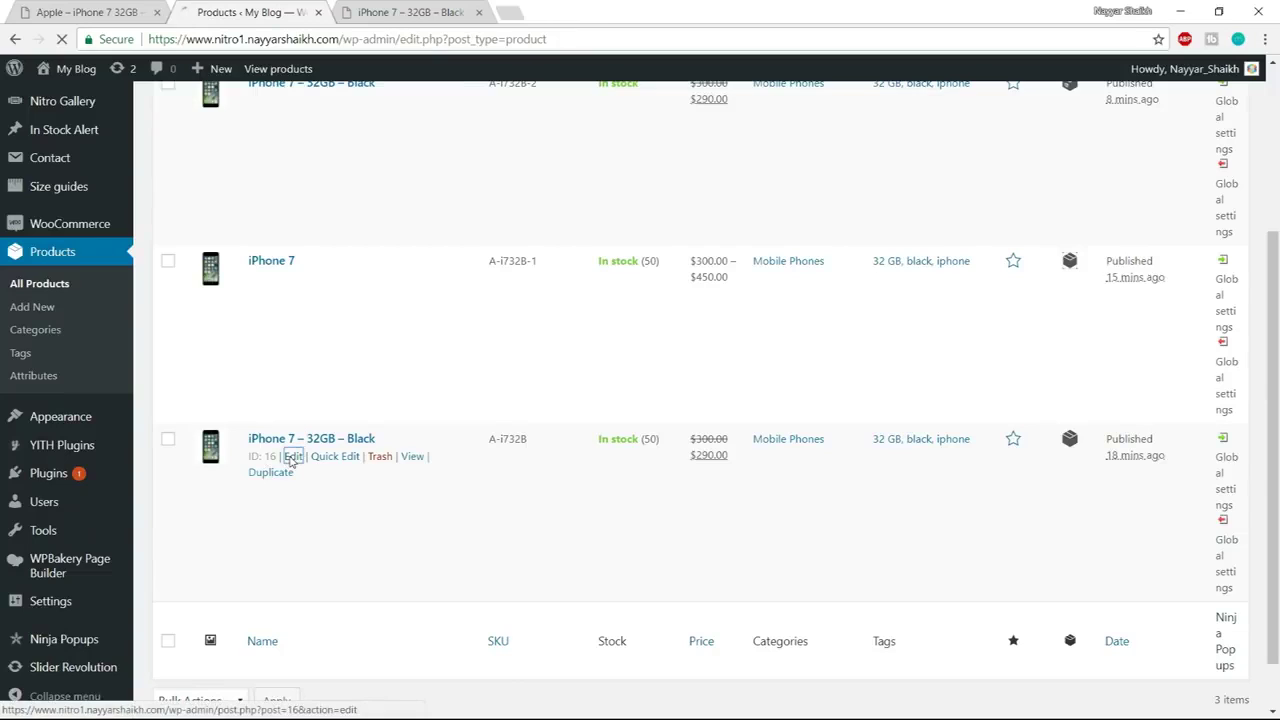
Enable the product's Share for Discounts with a 1 $ Discount Amount and update it
left_click(480, 13)
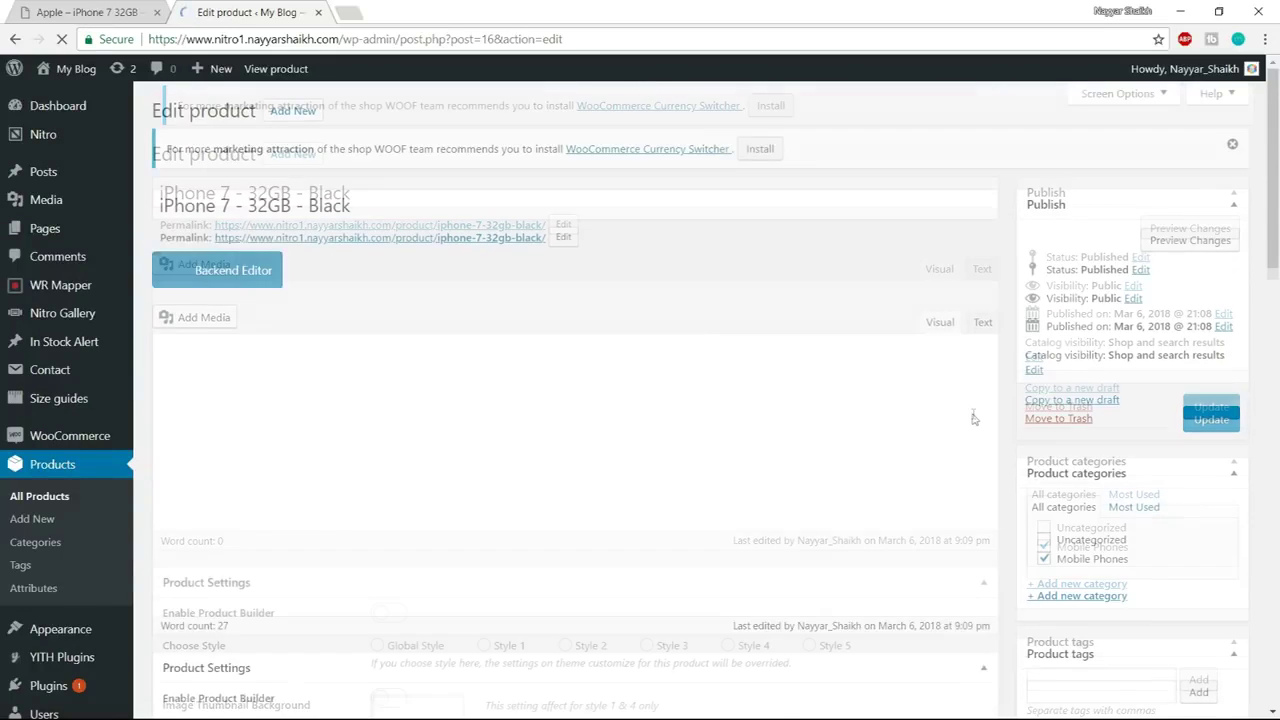
scroll(975, 420, "down", 20)
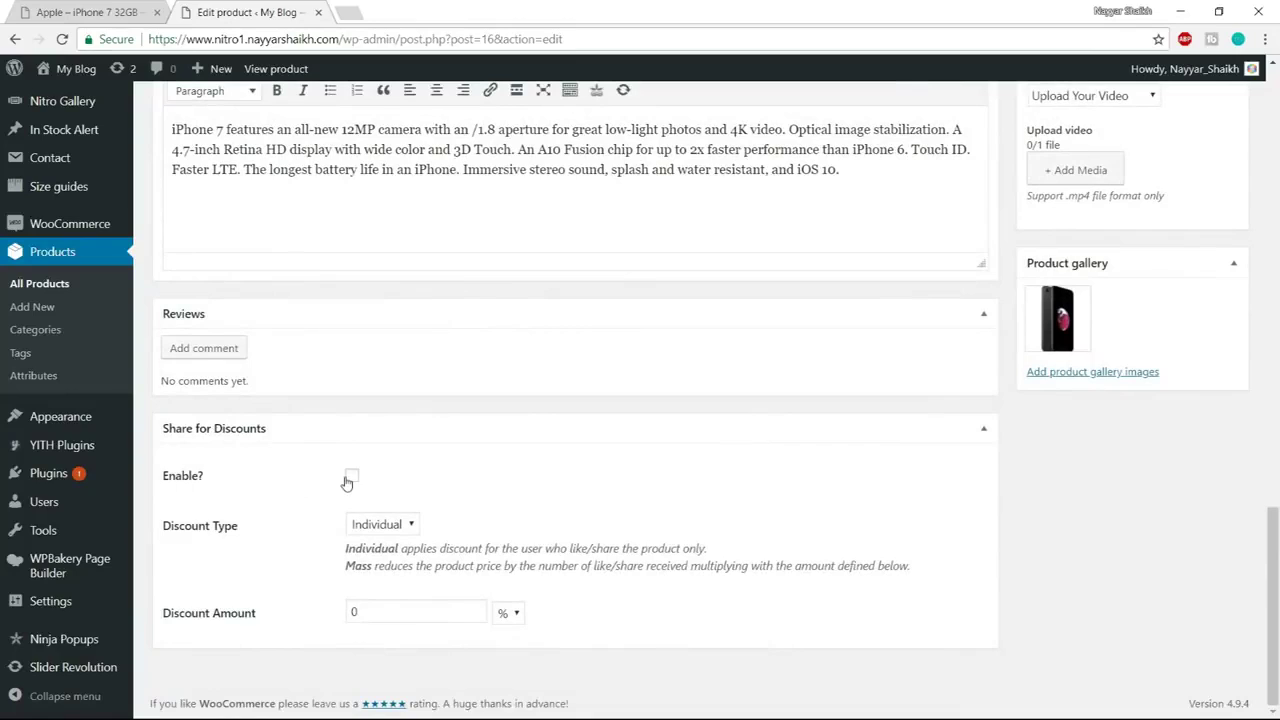
left_click(353, 478)
left_click_drag(395, 616, 336, 621)
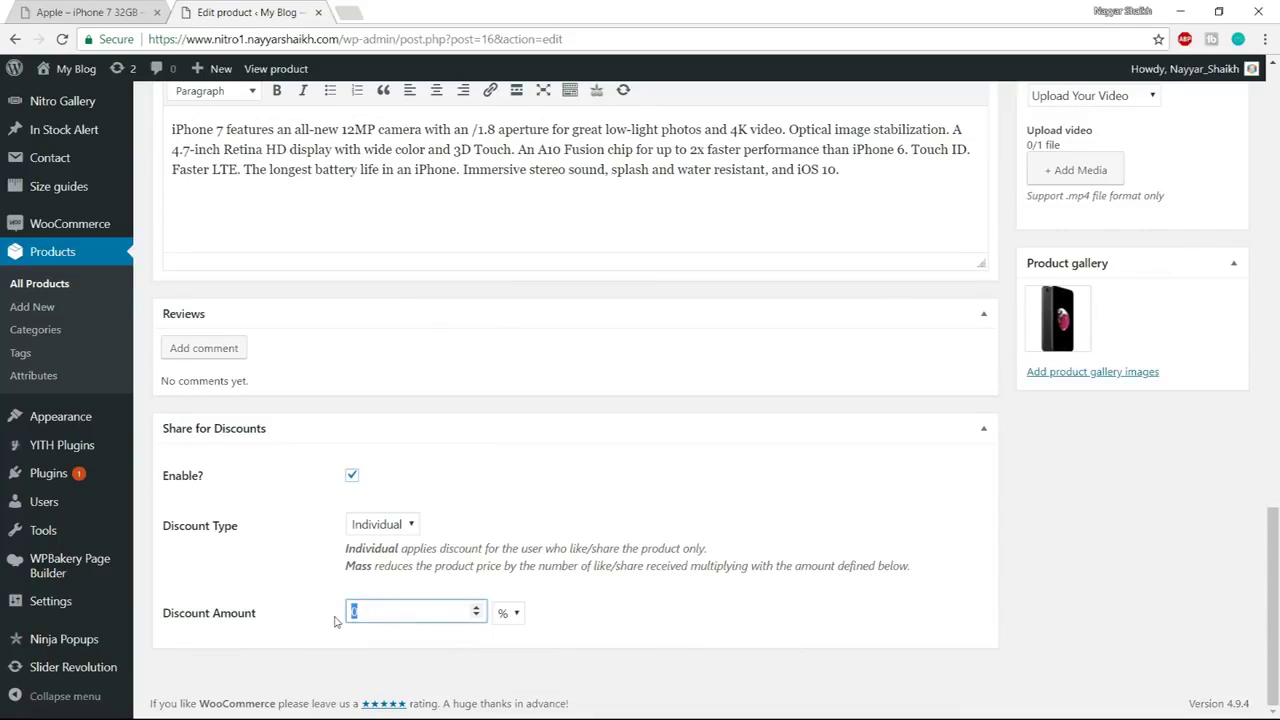
left_click(503, 614)
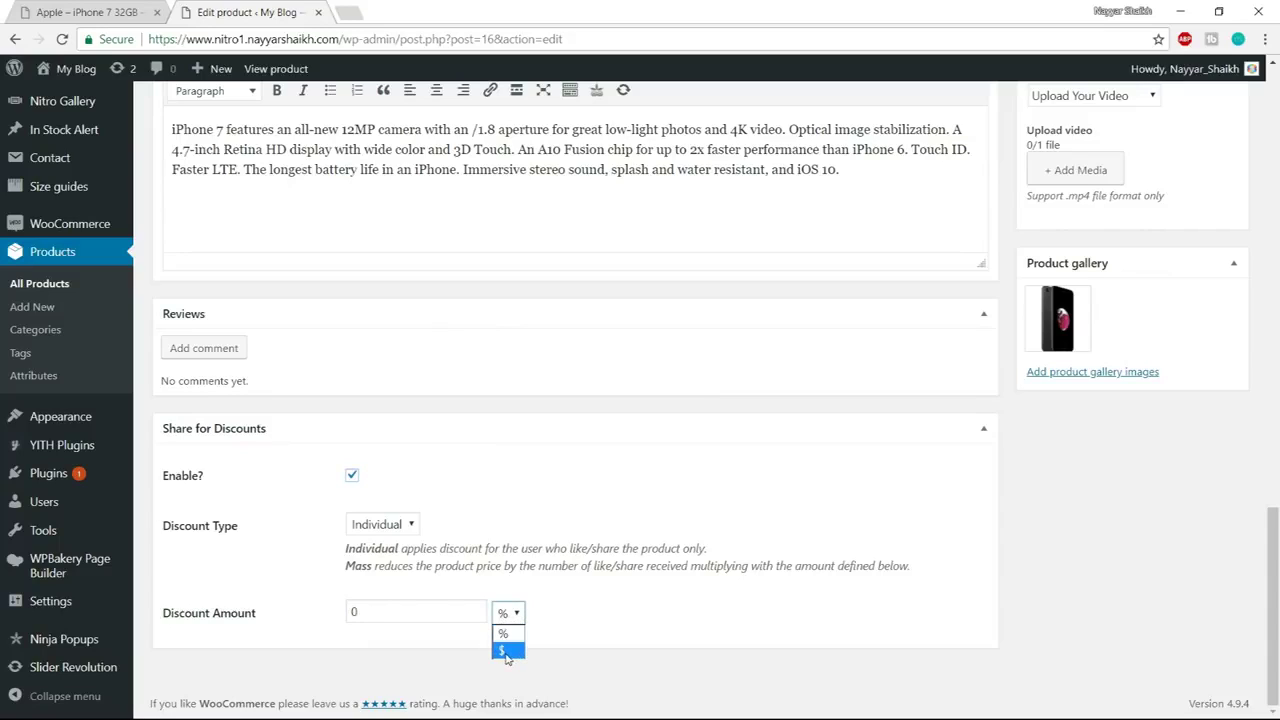
left_click(522, 651)
left_click_drag(424, 607, 380, 606)
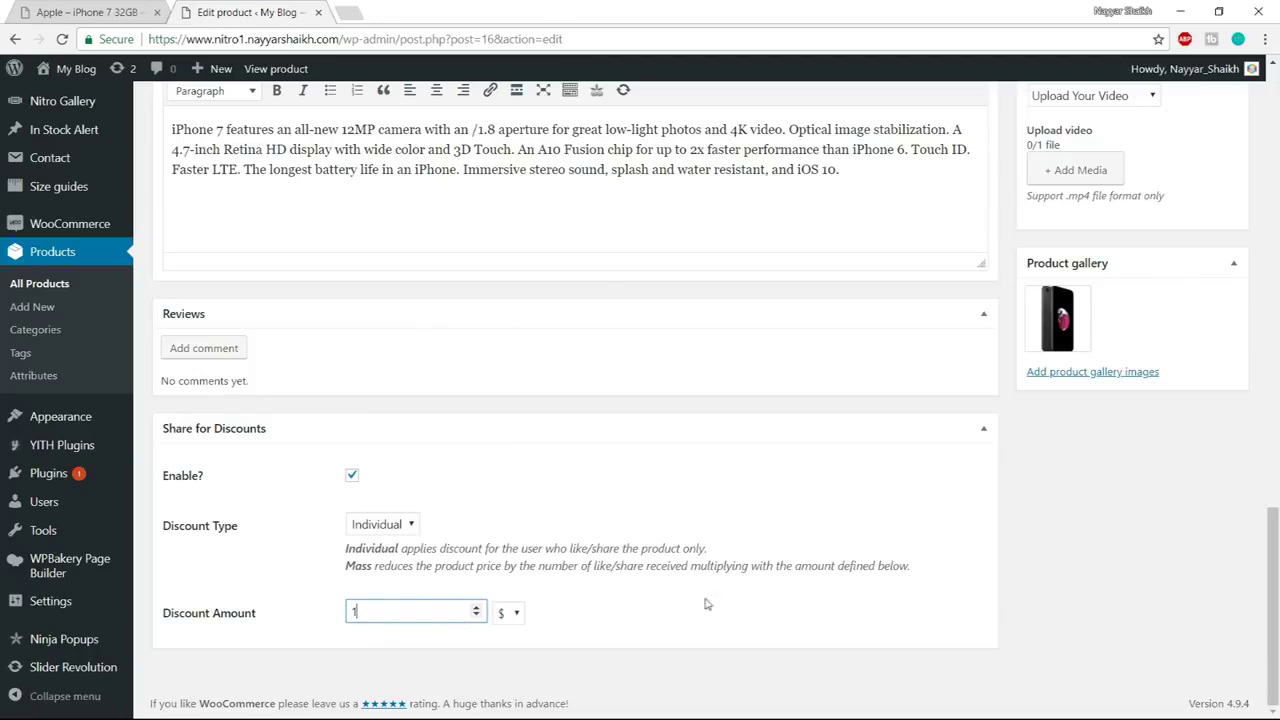
left_click(581, 618)
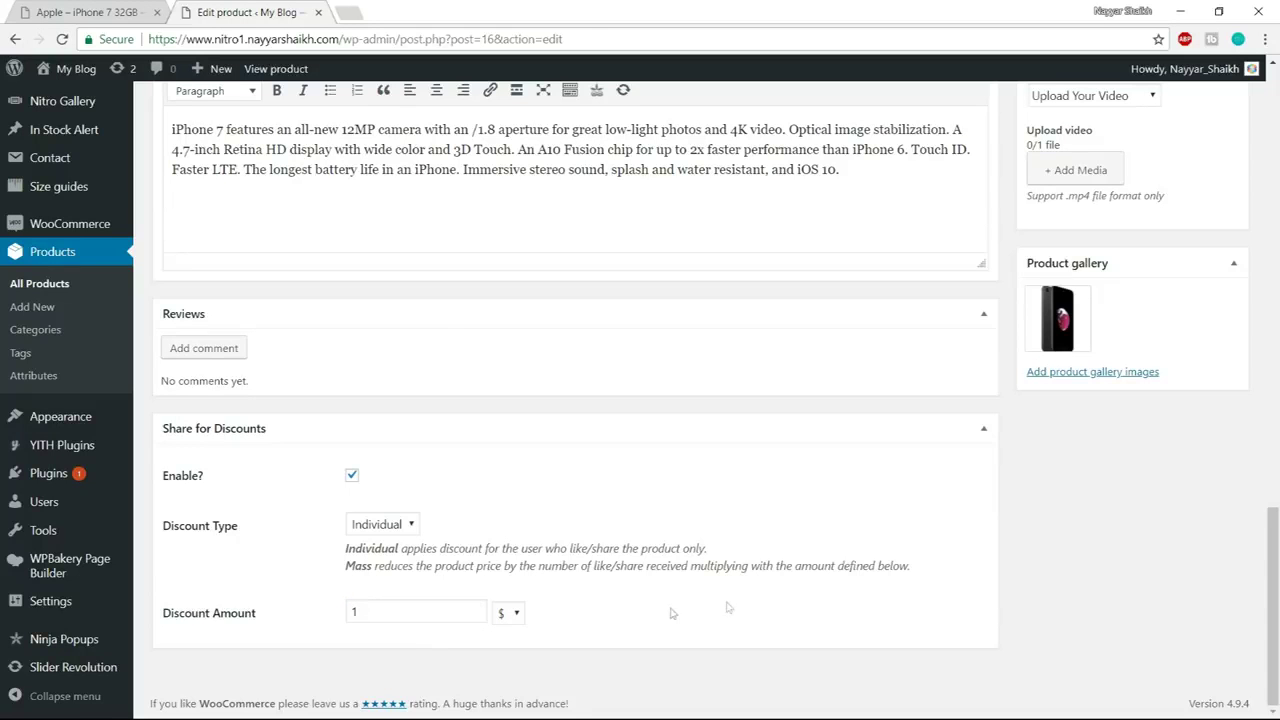
scroll(736, 606, "up", 15)
scroll(736, 606, "up", 5)
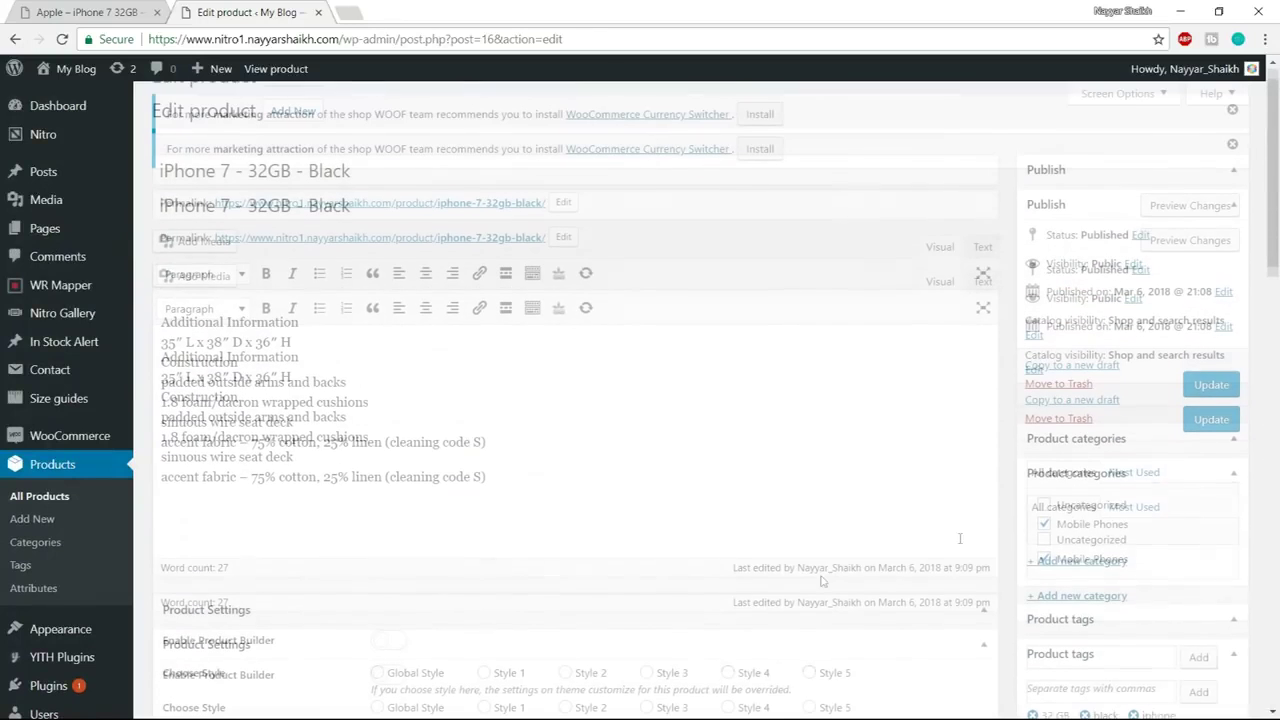
left_click(1232, 422)
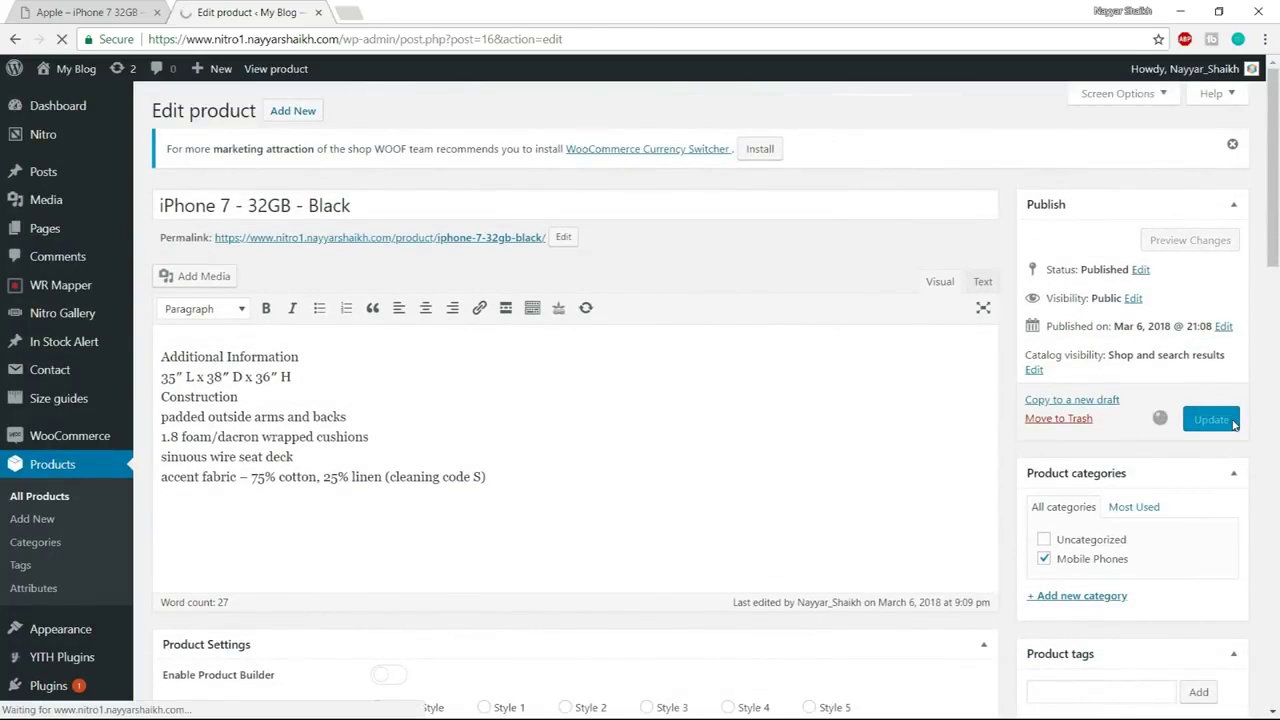
Open the iPhone 7 – 32GB – Black storefront page in a new tab
right_click(296, 196)
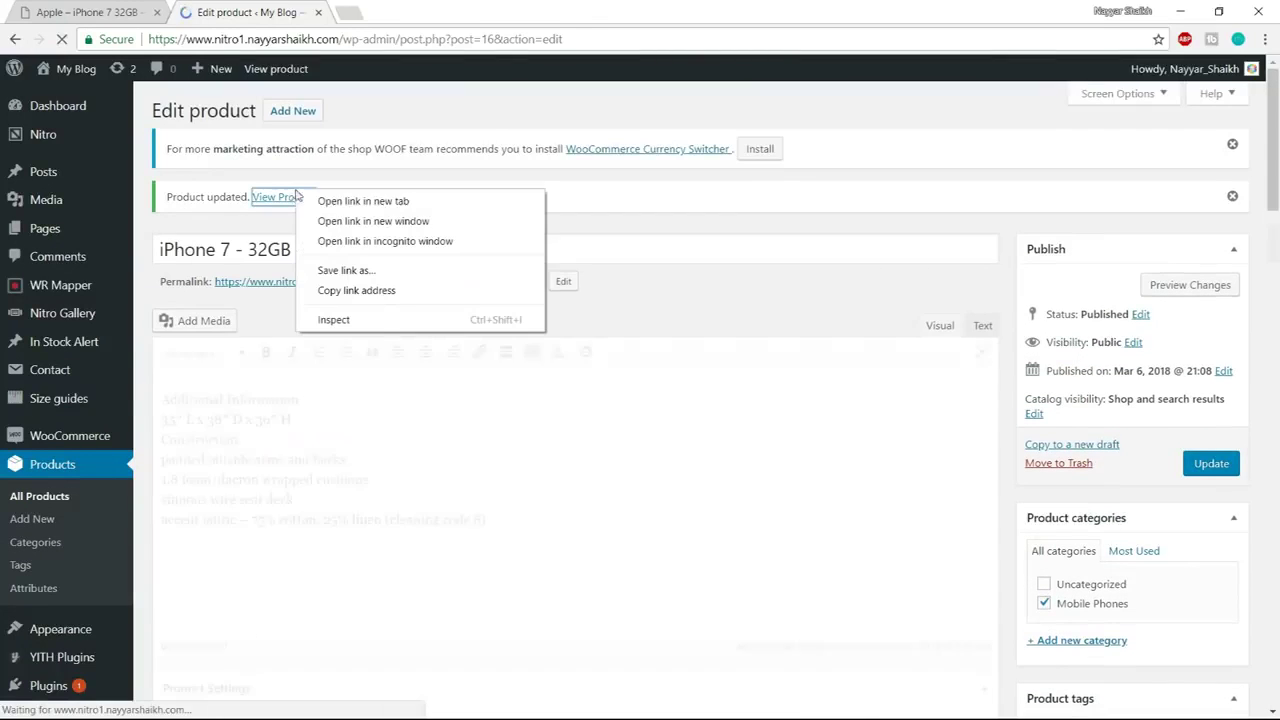
left_click(372, 200)
left_click(498, 17)
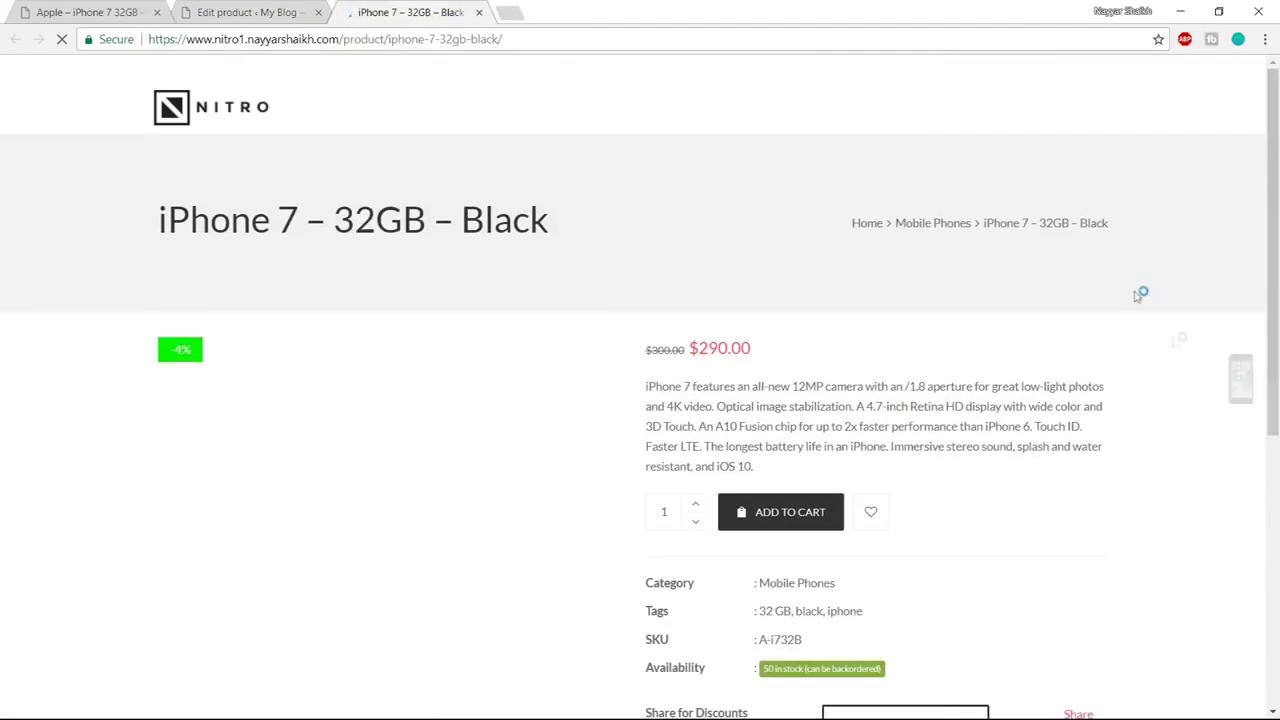
scroll(1186, 363, "down", 2)
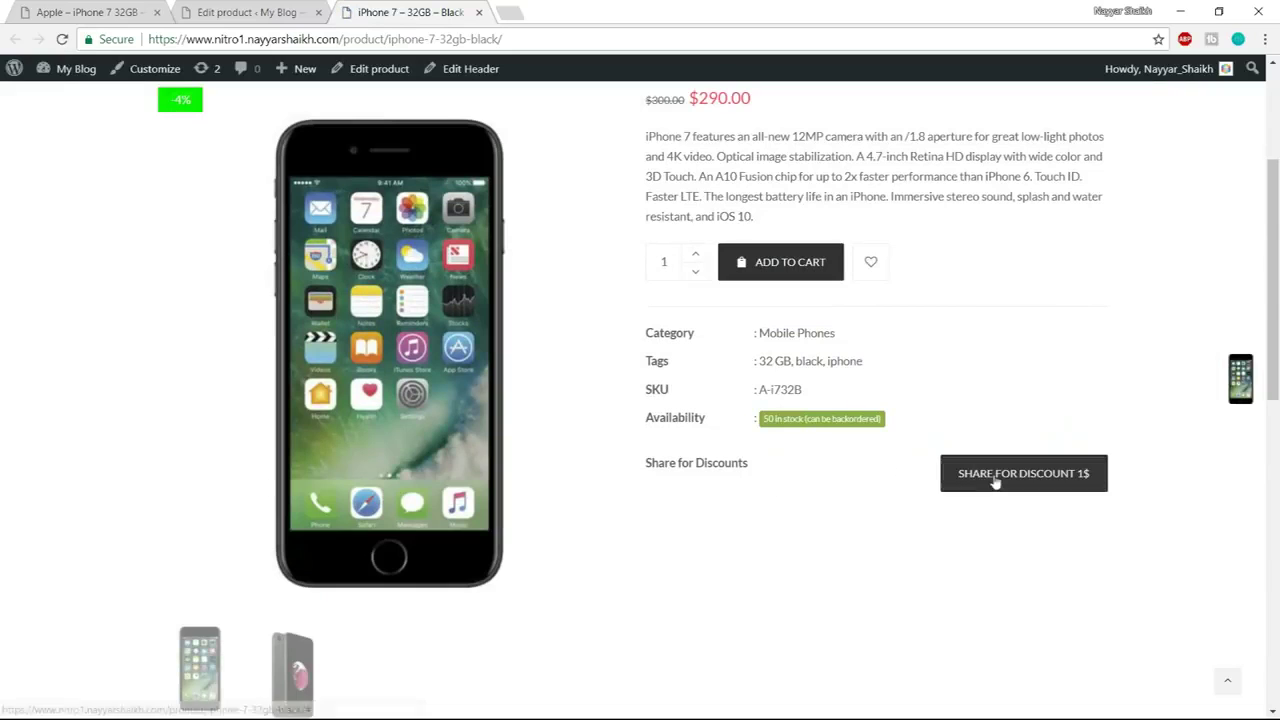
Share the product to Facebook with audience Only me, dropping the price to $289.00
left_click(1046, 487)
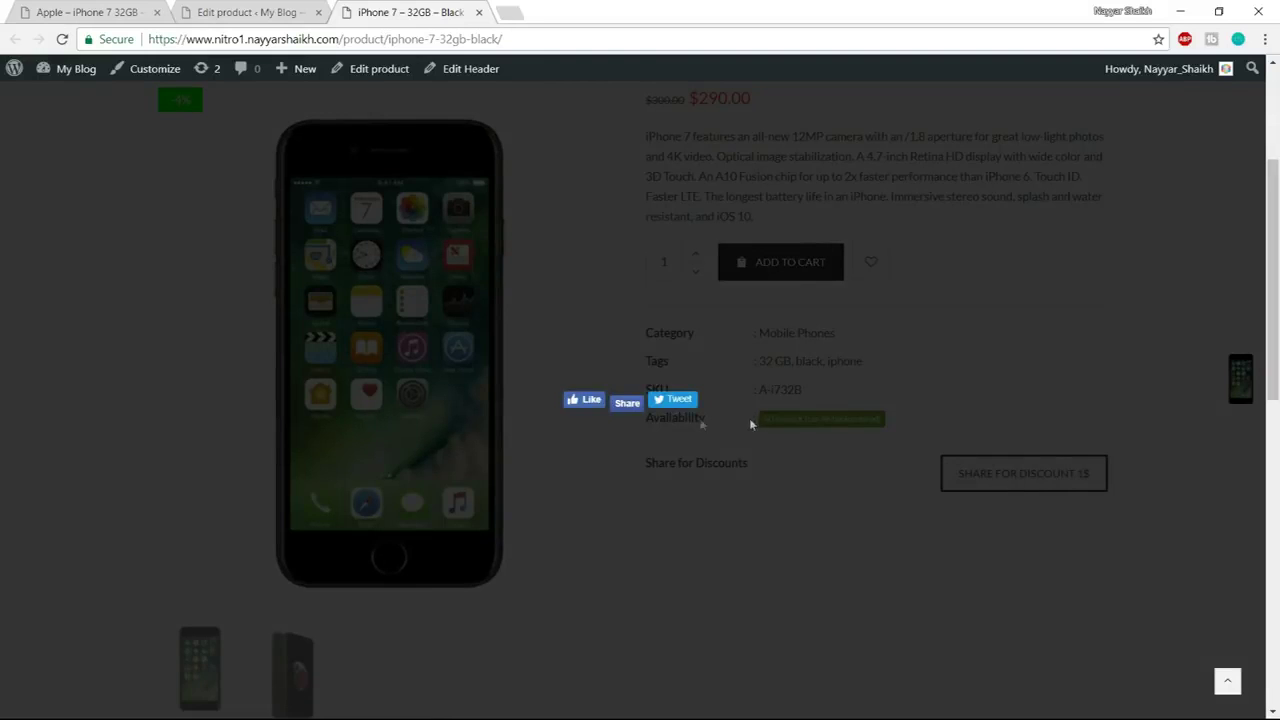
left_click(628, 403)
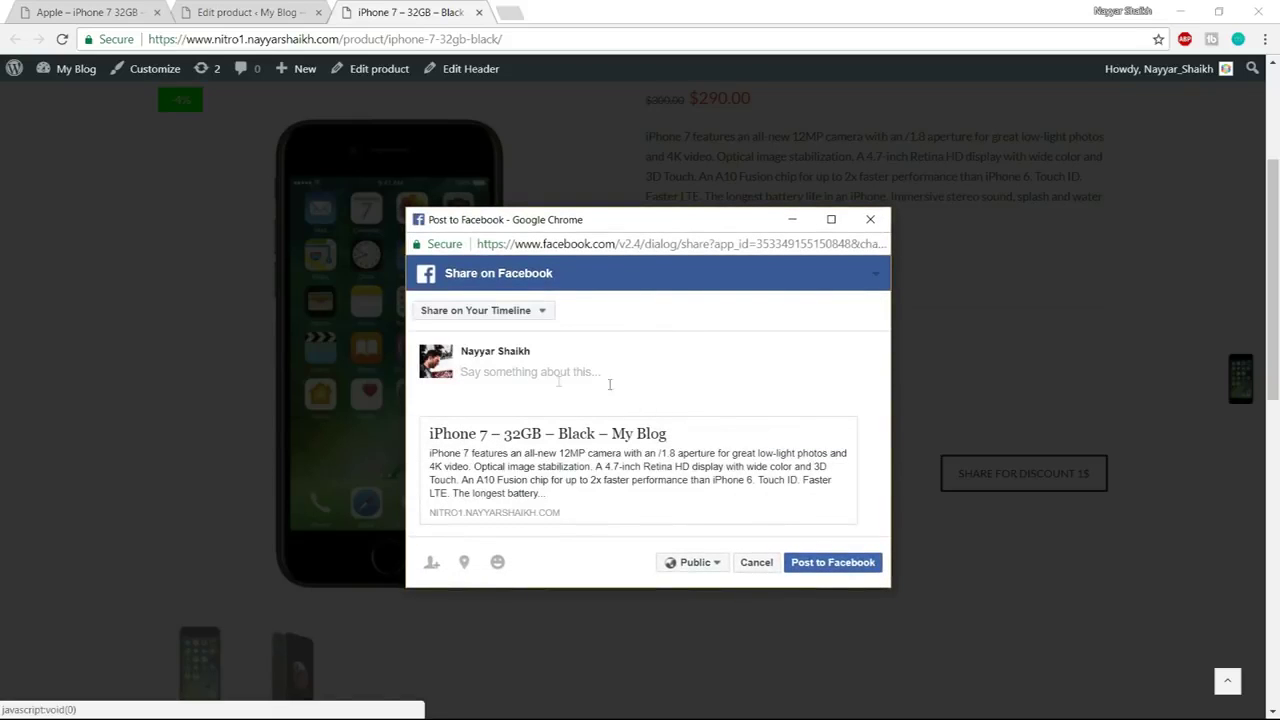
left_click(694, 563)
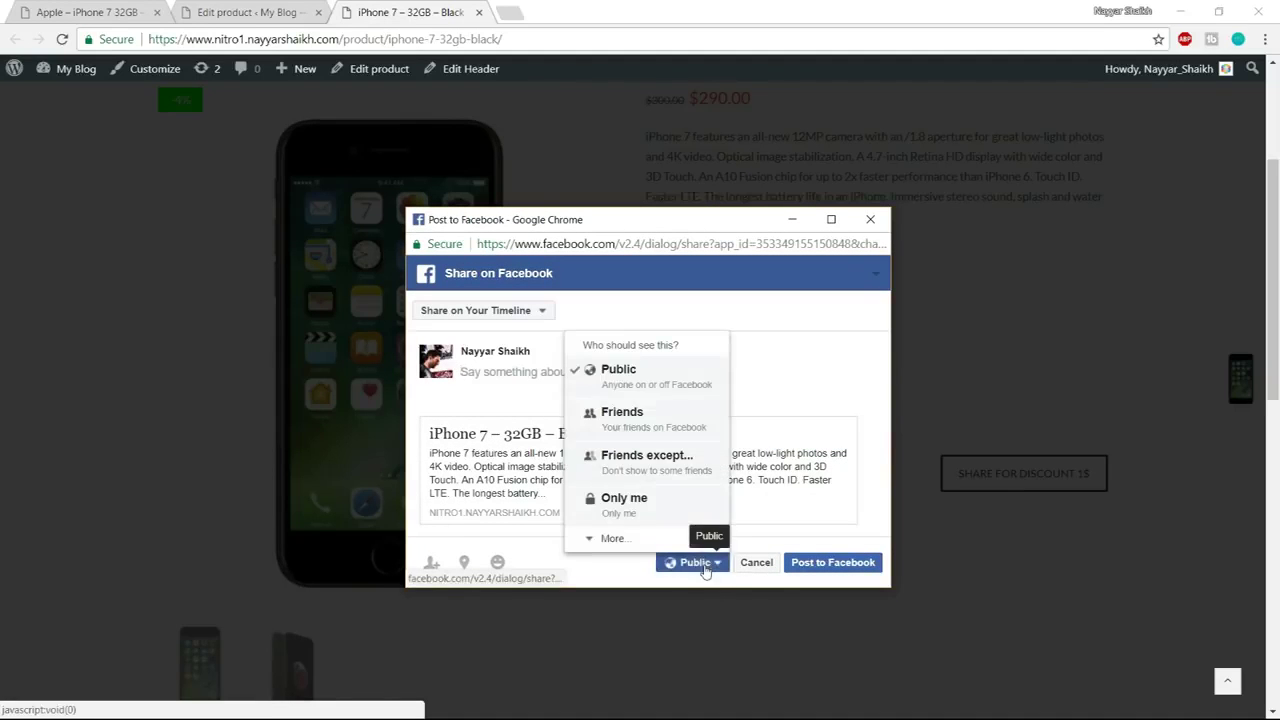
left_click(650, 510)
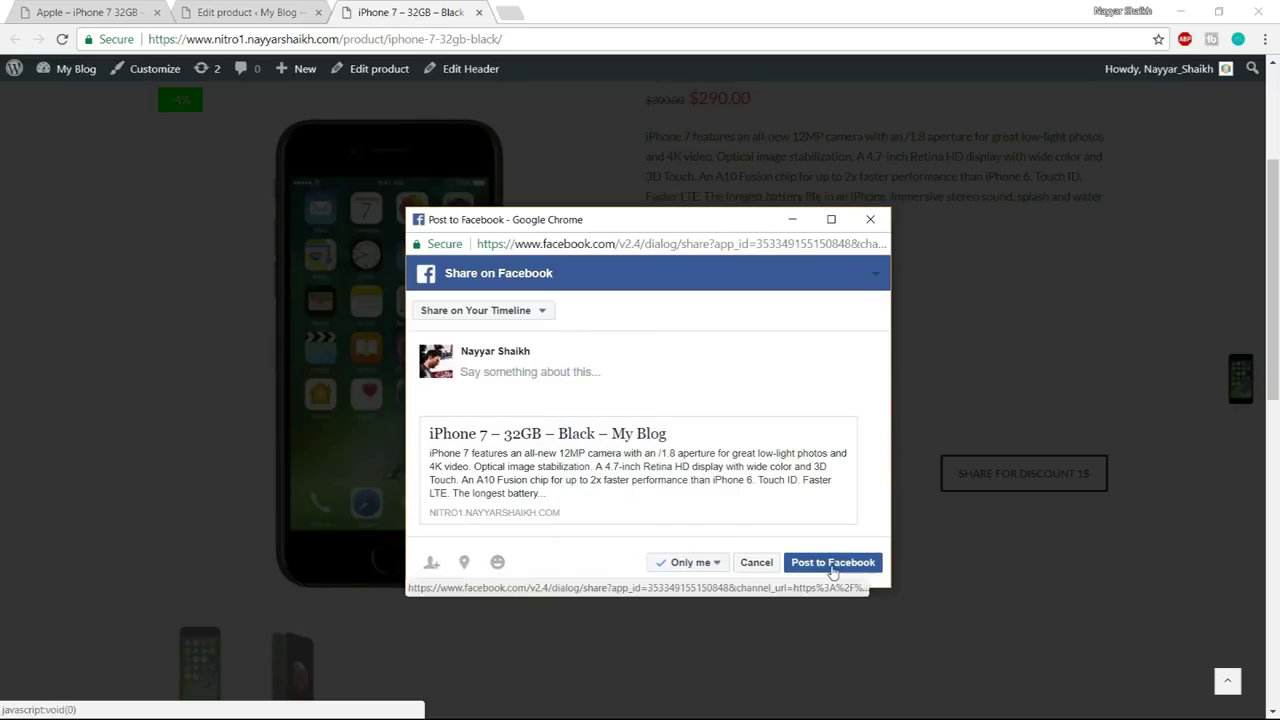
left_click(831, 566)
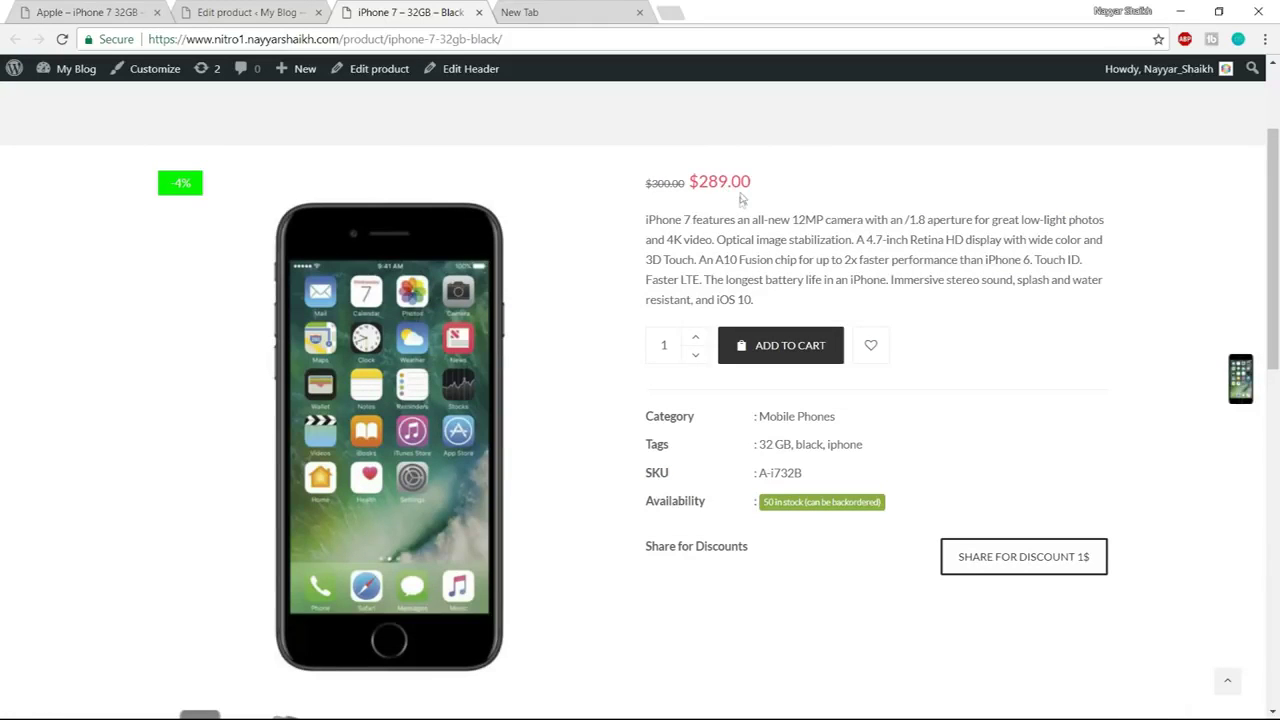
left_click_drag(754, 186, 663, 184)
Clear the 290 sale price, cancel its schedule, and update the product
left_click(763, 188)
left_click(255, 10)
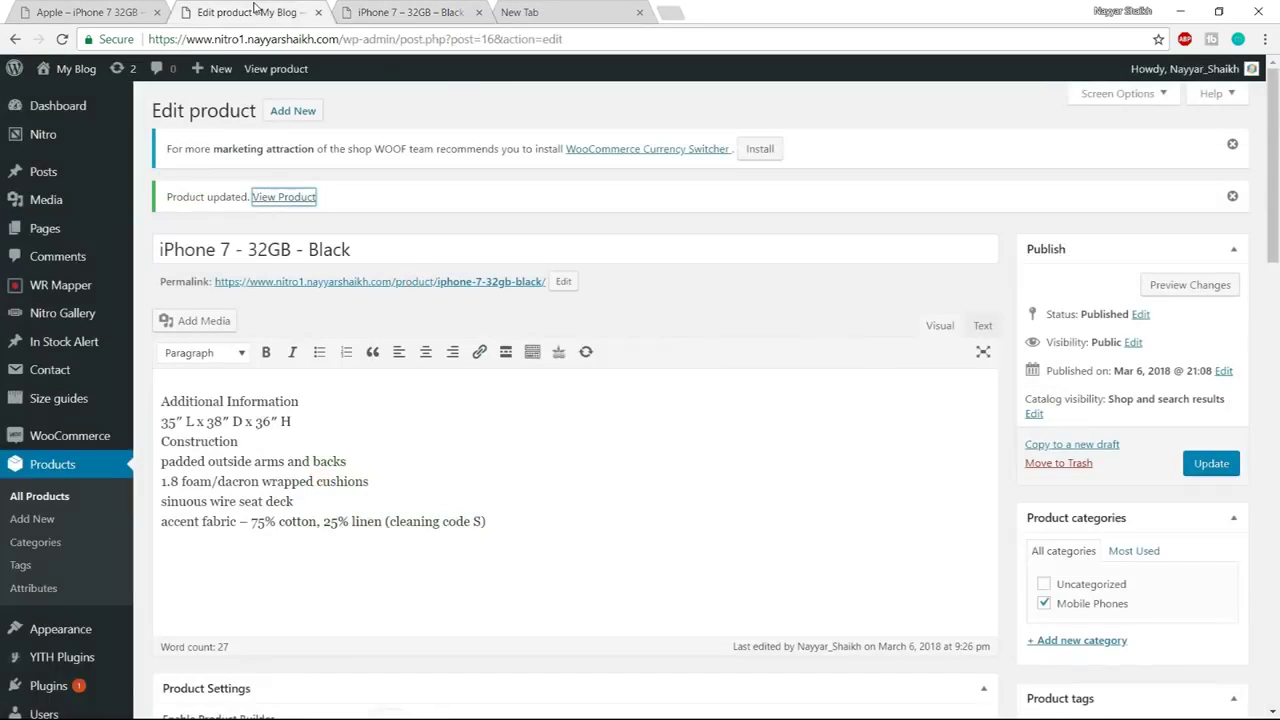
scroll(695, 383, "down", 7)
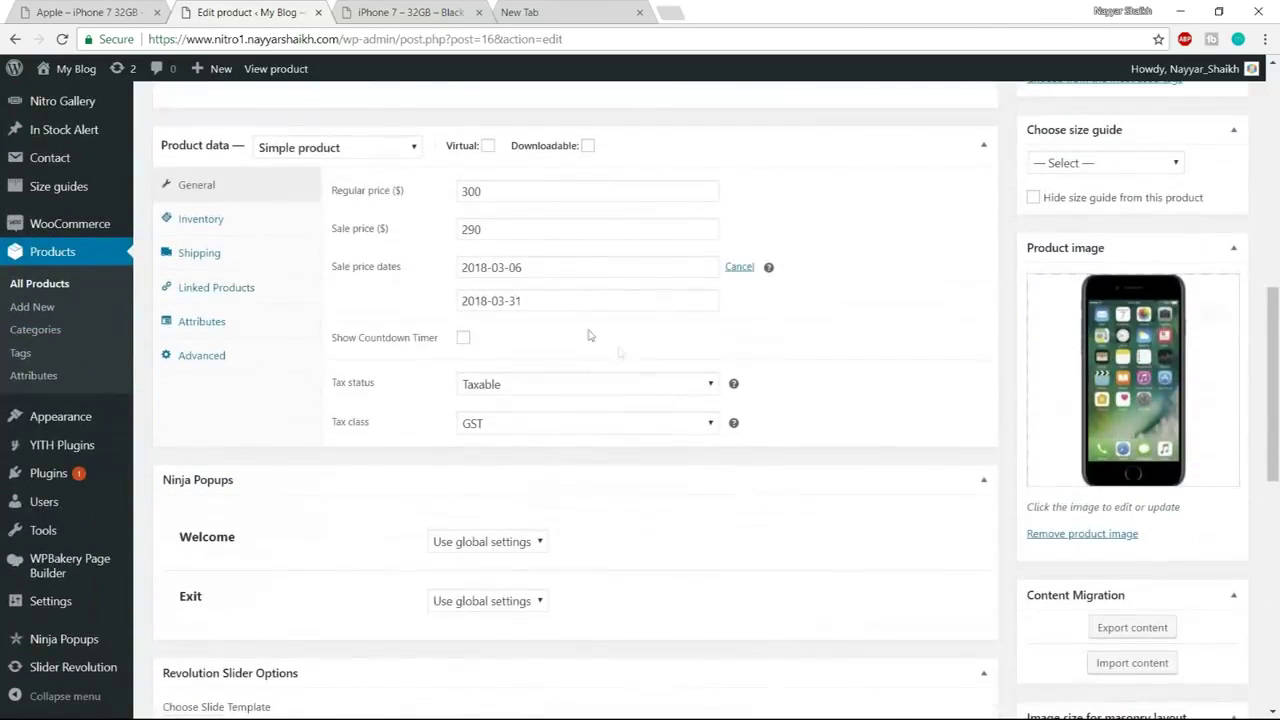
left_click_drag(521, 223, 411, 236)
key("BackSpace")
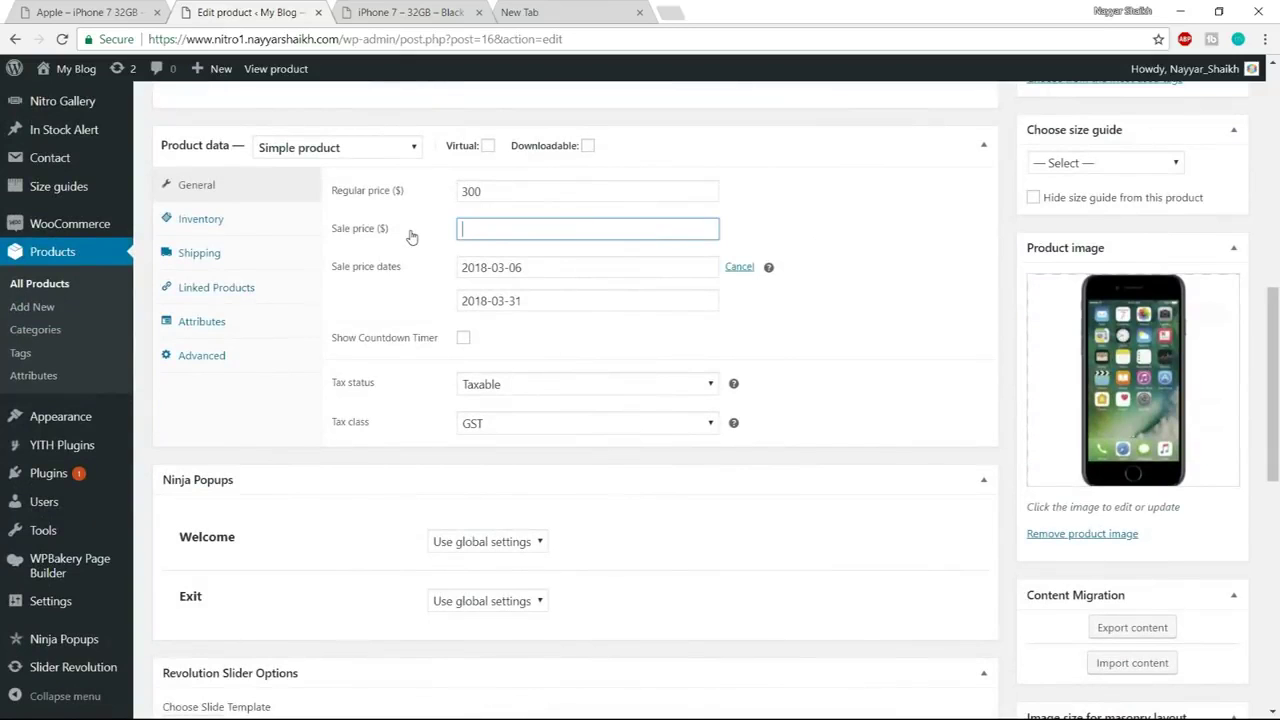
left_click(837, 226)
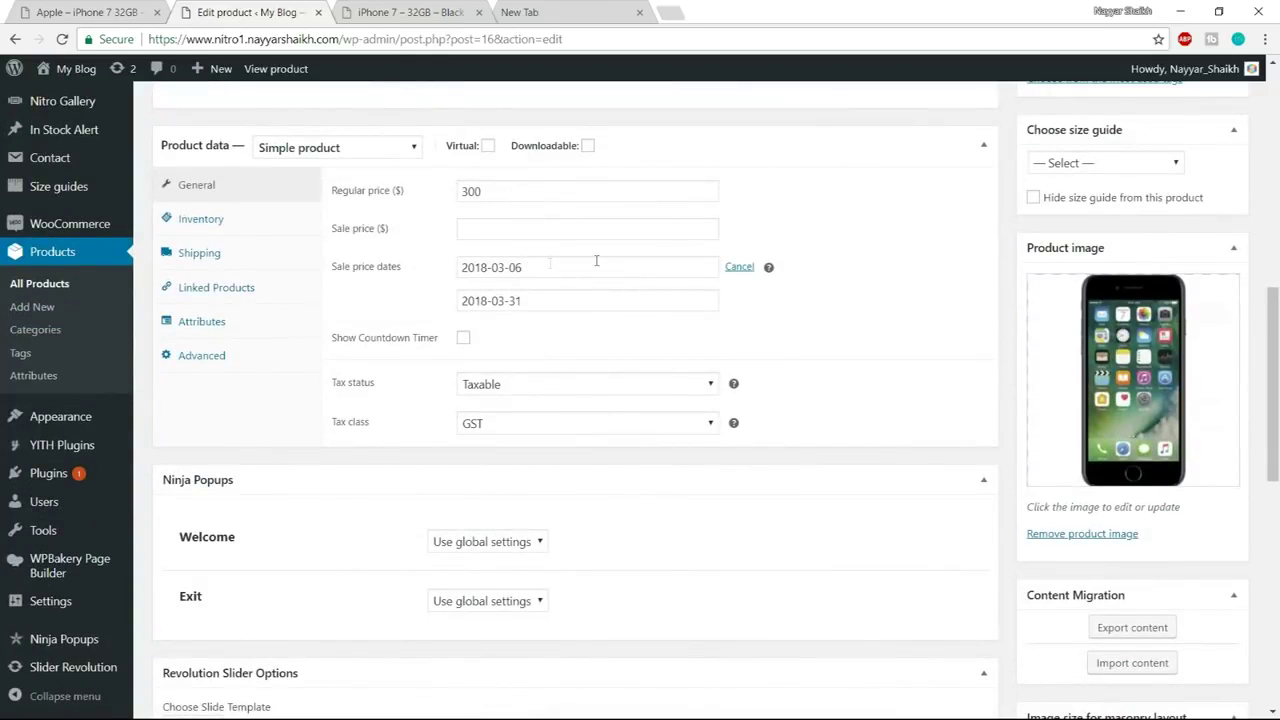
left_click(742, 268)
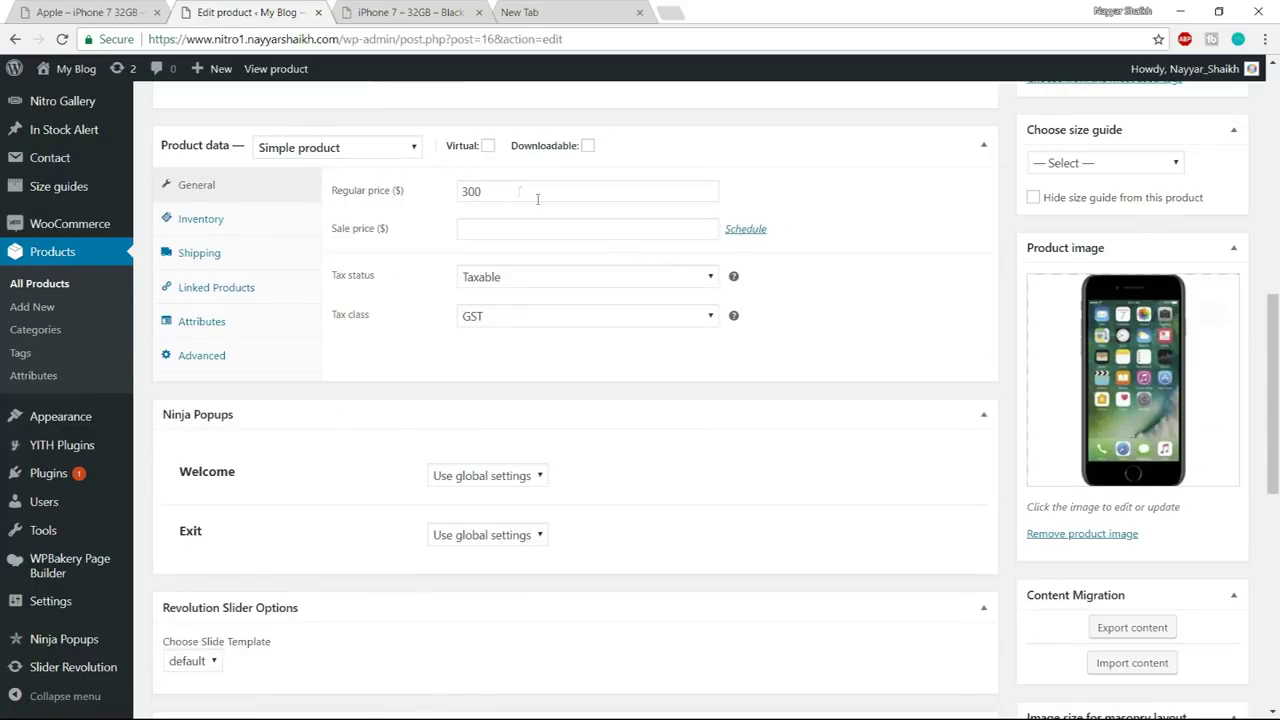
scroll(519, 191, "up", 7)
left_click(1211, 380)
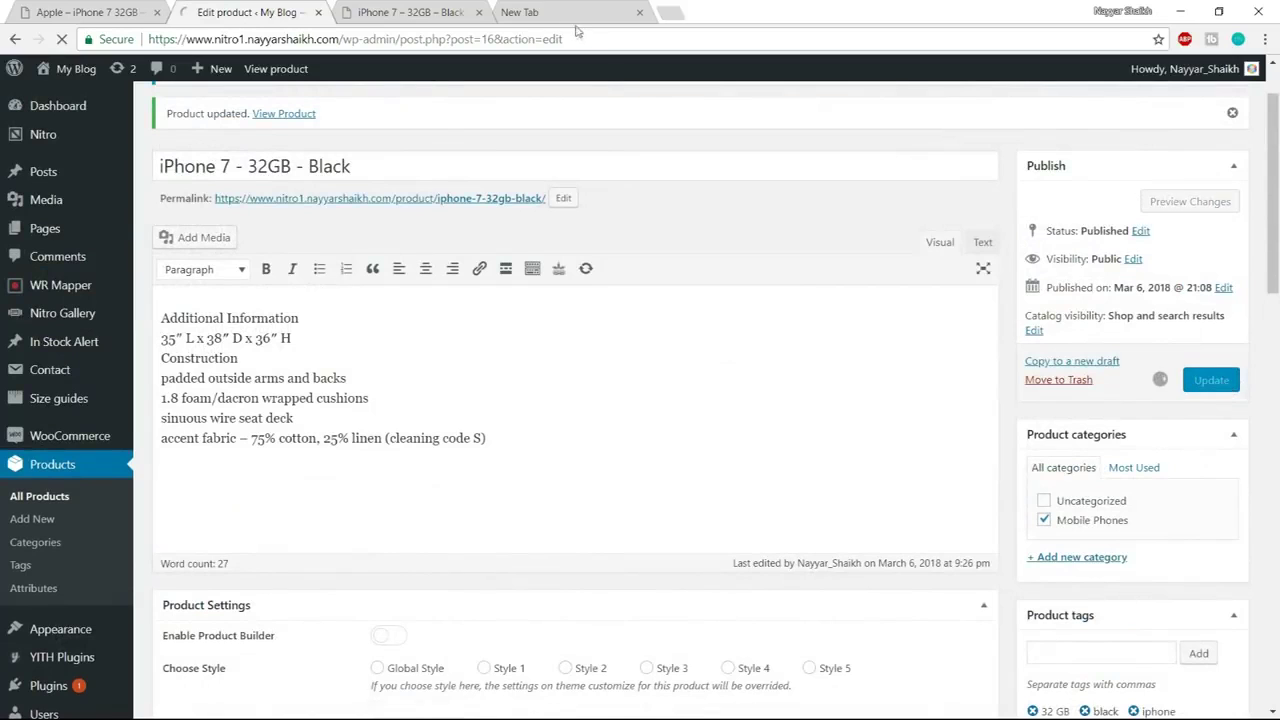
Reload the storefront product page, which now shows $299.00 against $300.00
left_click(451, 8)
left_click(448, 39)
key("Return")
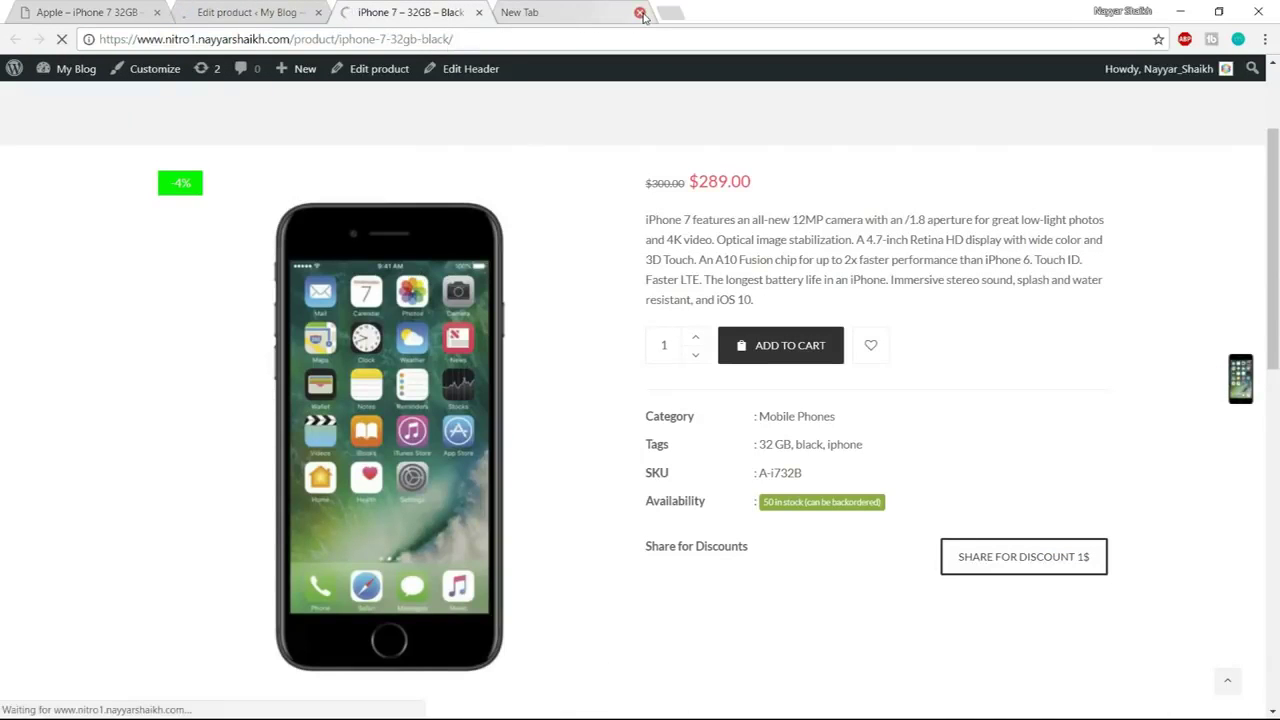
left_click(638, 13)
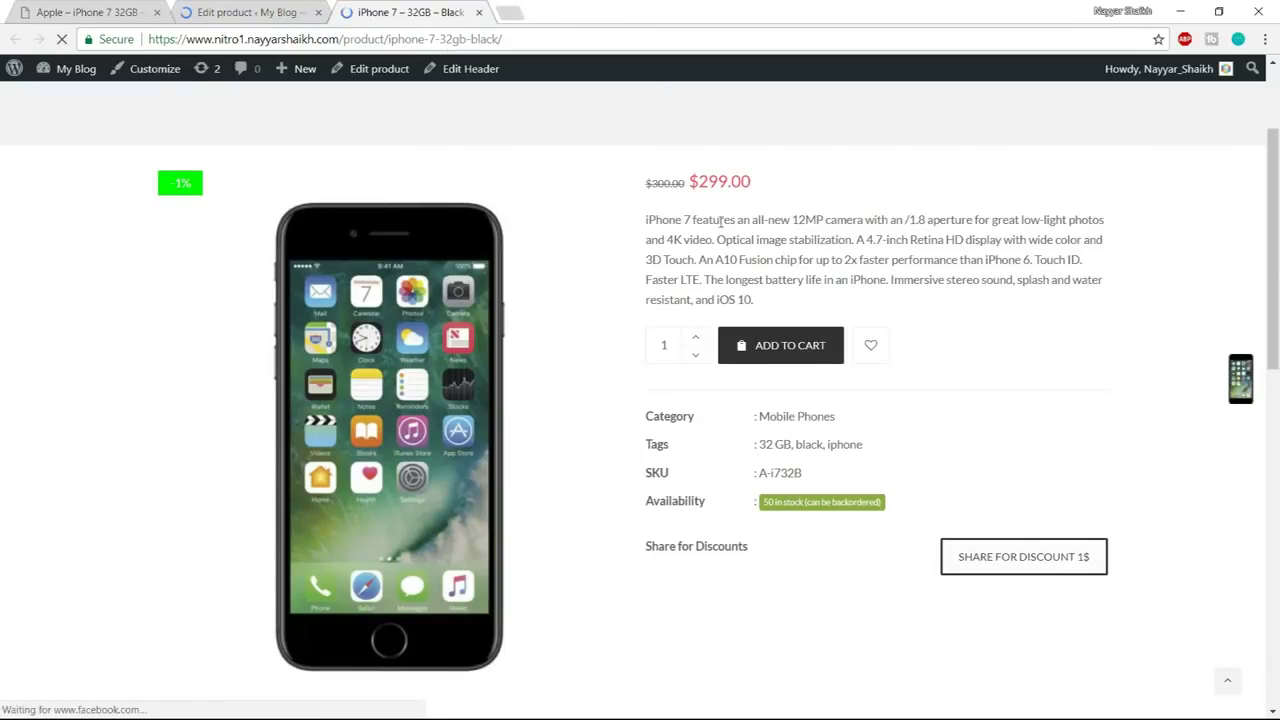
left_click_drag(696, 181, 728, 181)
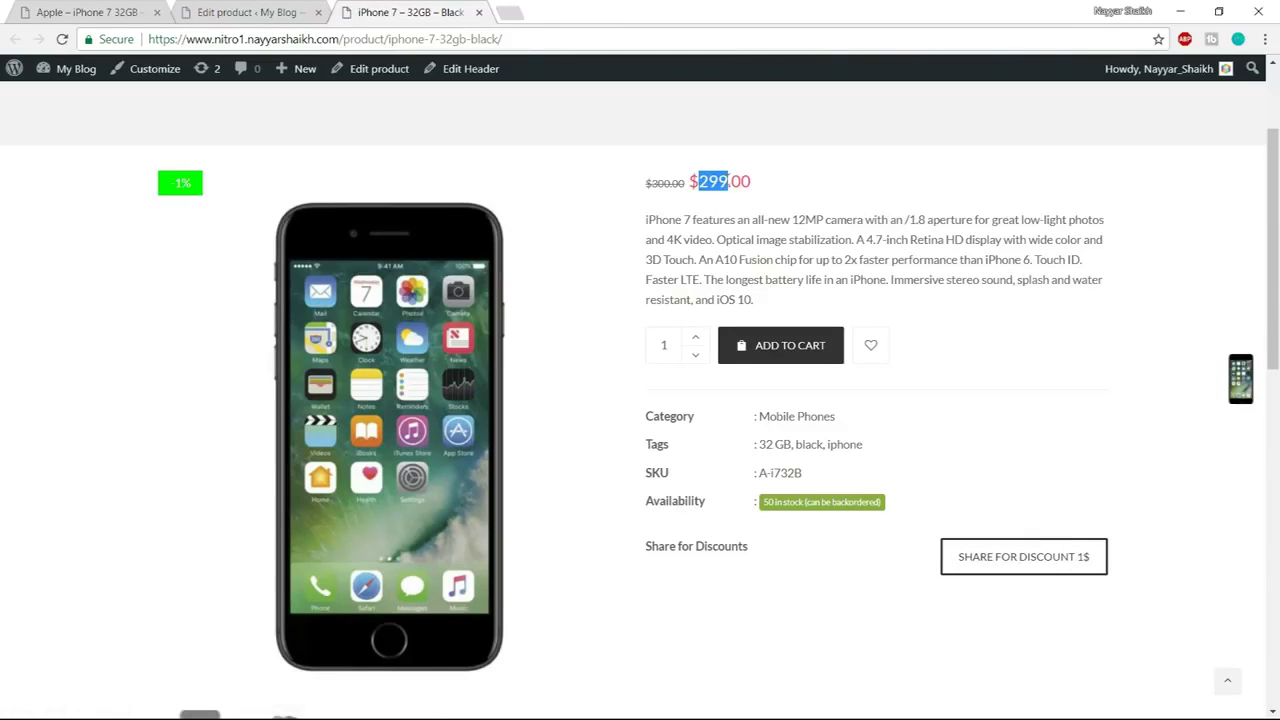
left_click_drag(648, 183, 763, 199)
Return to the product editor and open Slider Revolution > Slider Revolution in the sidebar
left_click(805, 207)
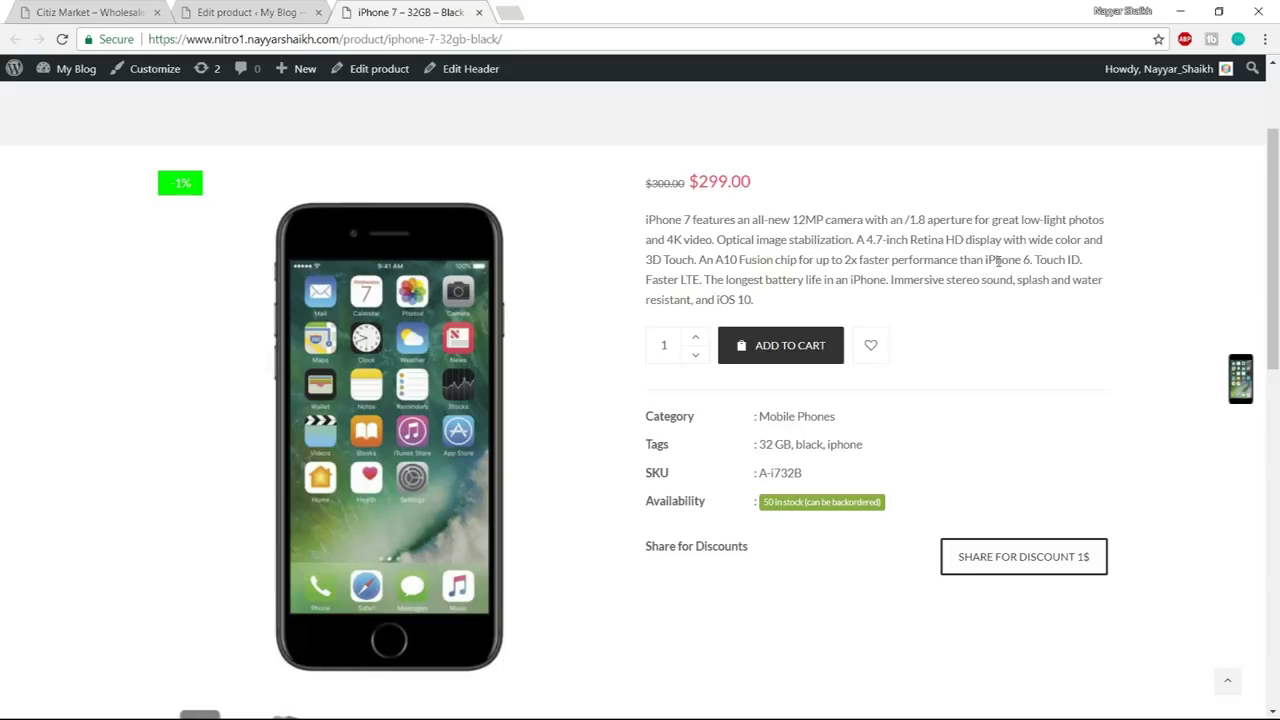
right_click(14, 12)
left_click(60, 12)
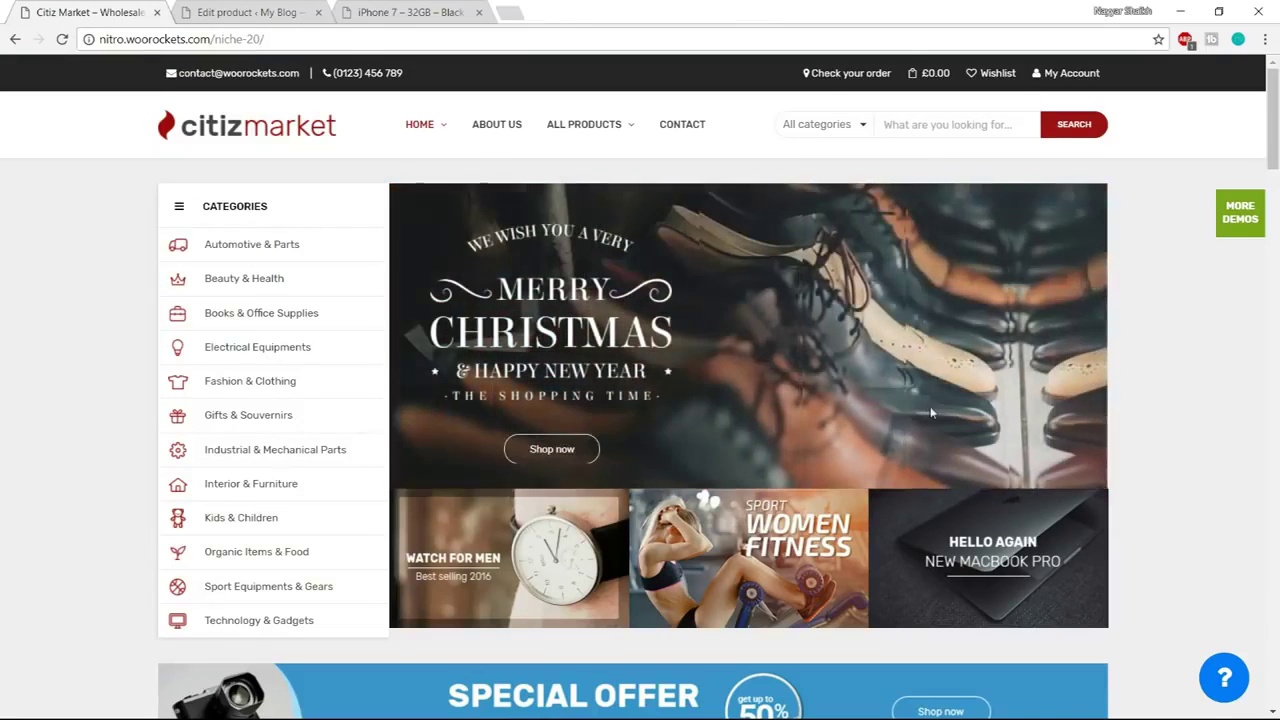
left_click(250, 12)
scroll(34, 550, "down", 3)
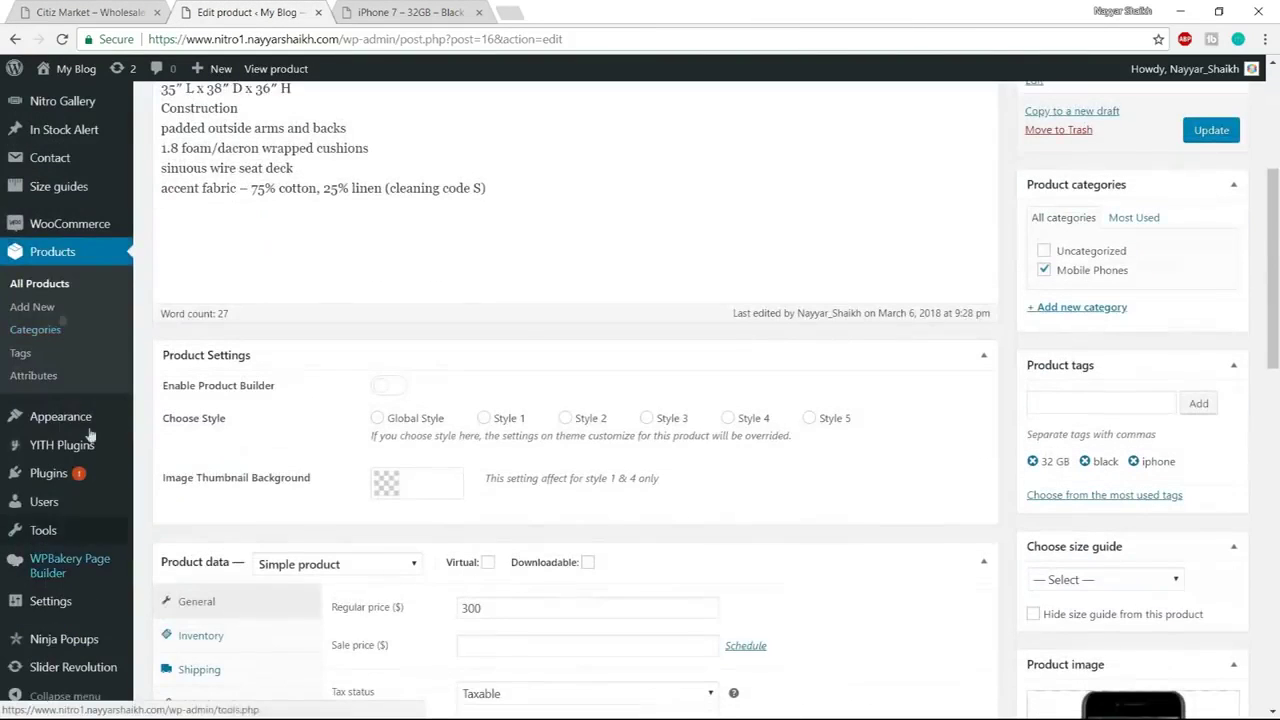
mouse_move(46, 672)
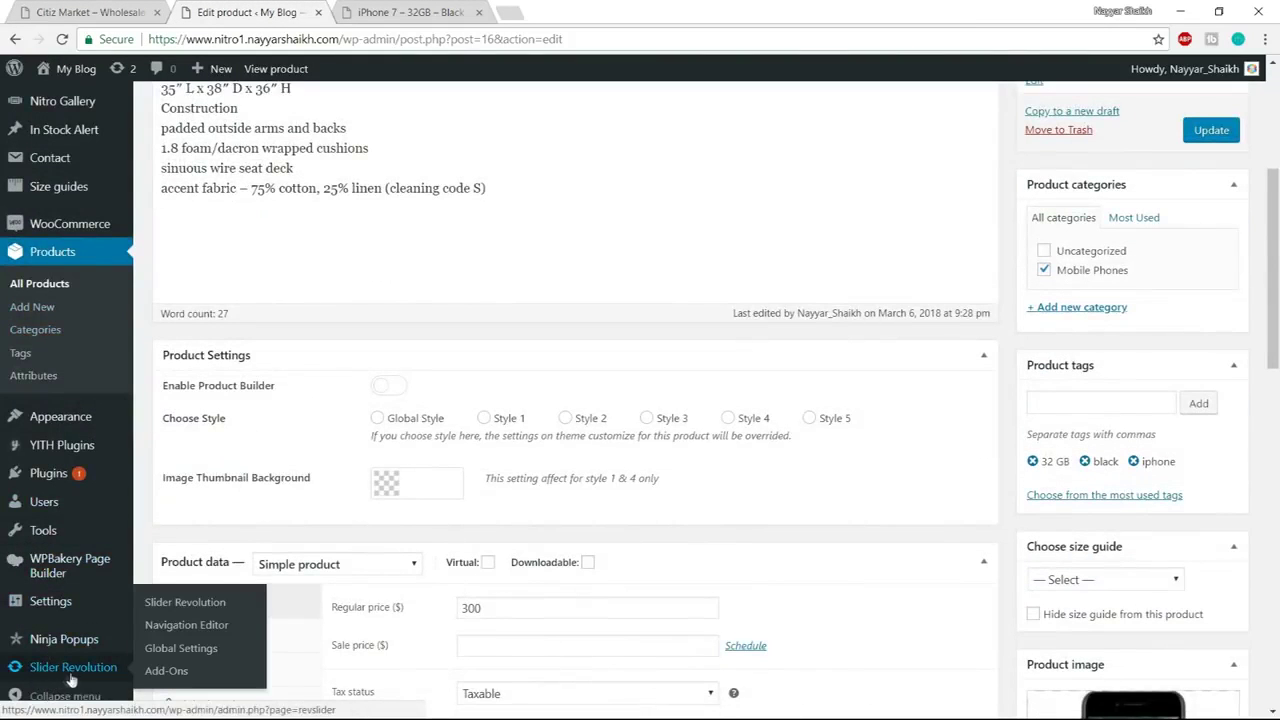
left_click(90, 668)
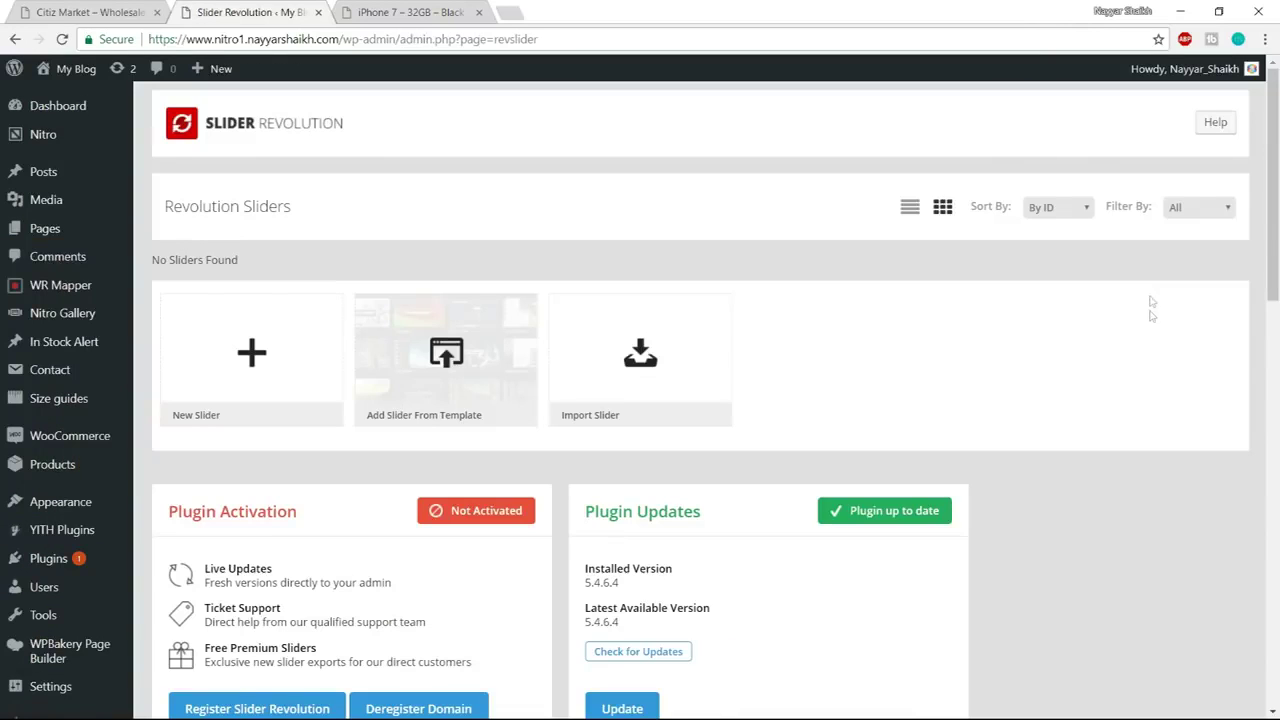
Create a new slider with Slider Name and Slider Alias set to slider1
left_click(247, 358)
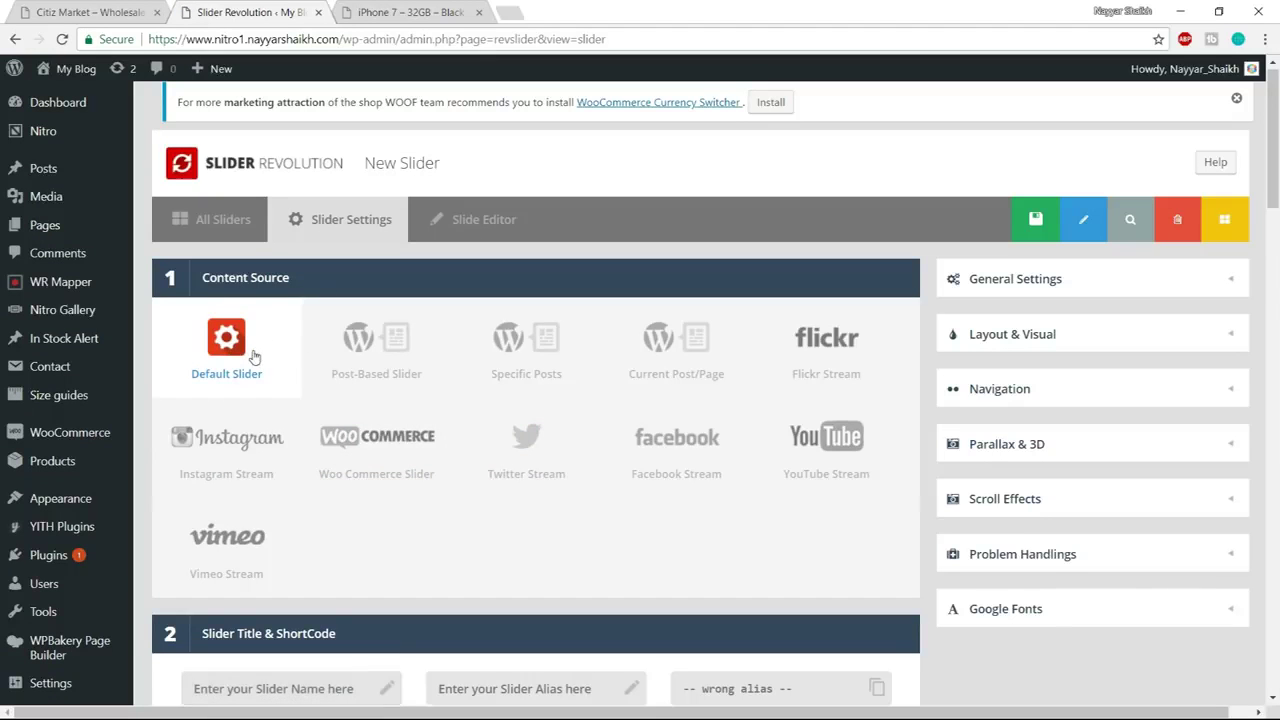
scroll(258, 357, "down", 3)
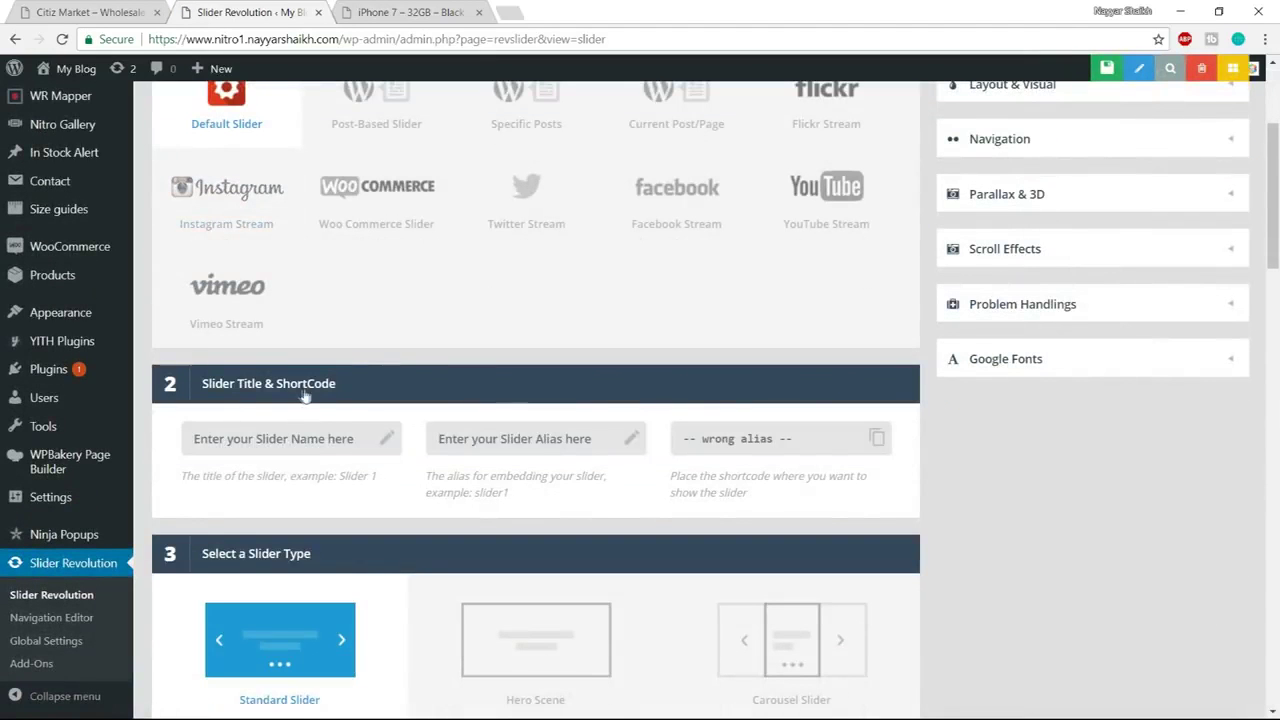
left_click(322, 446)
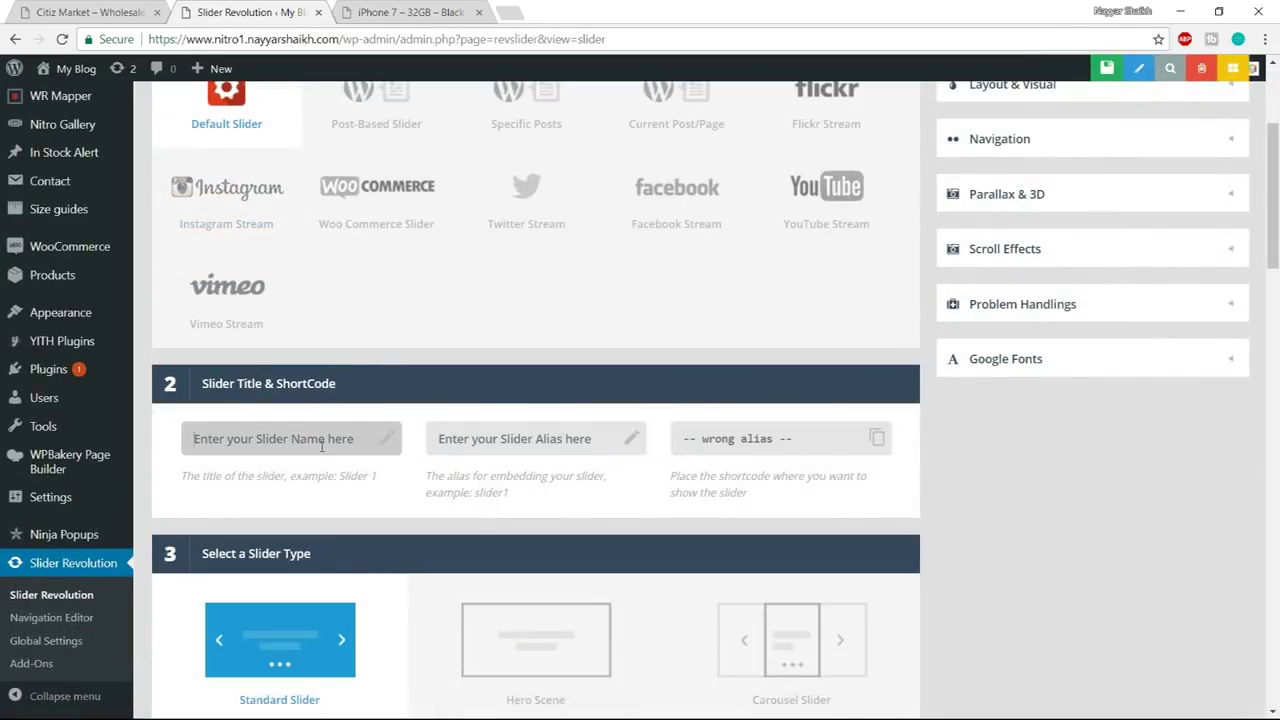
type("slider1")
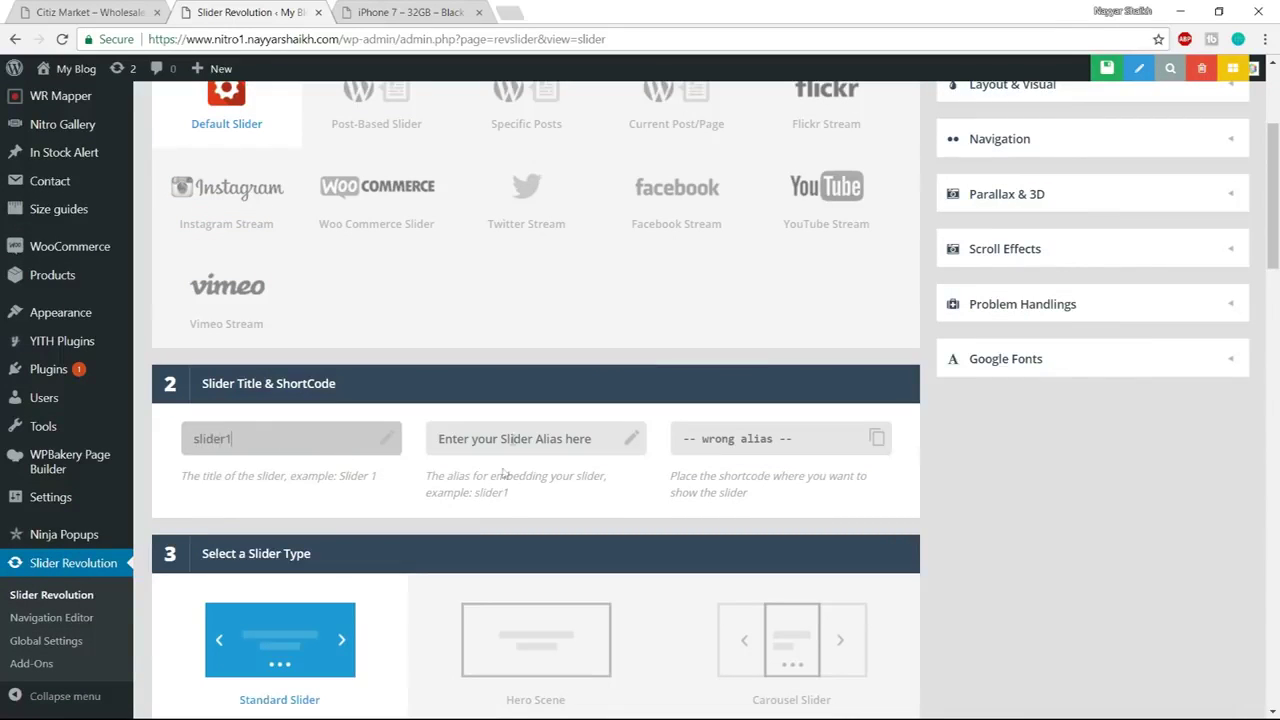
left_click(515, 436)
type("slider1")
left_click(1006, 451)
scroll(1010, 470, "down", 3)
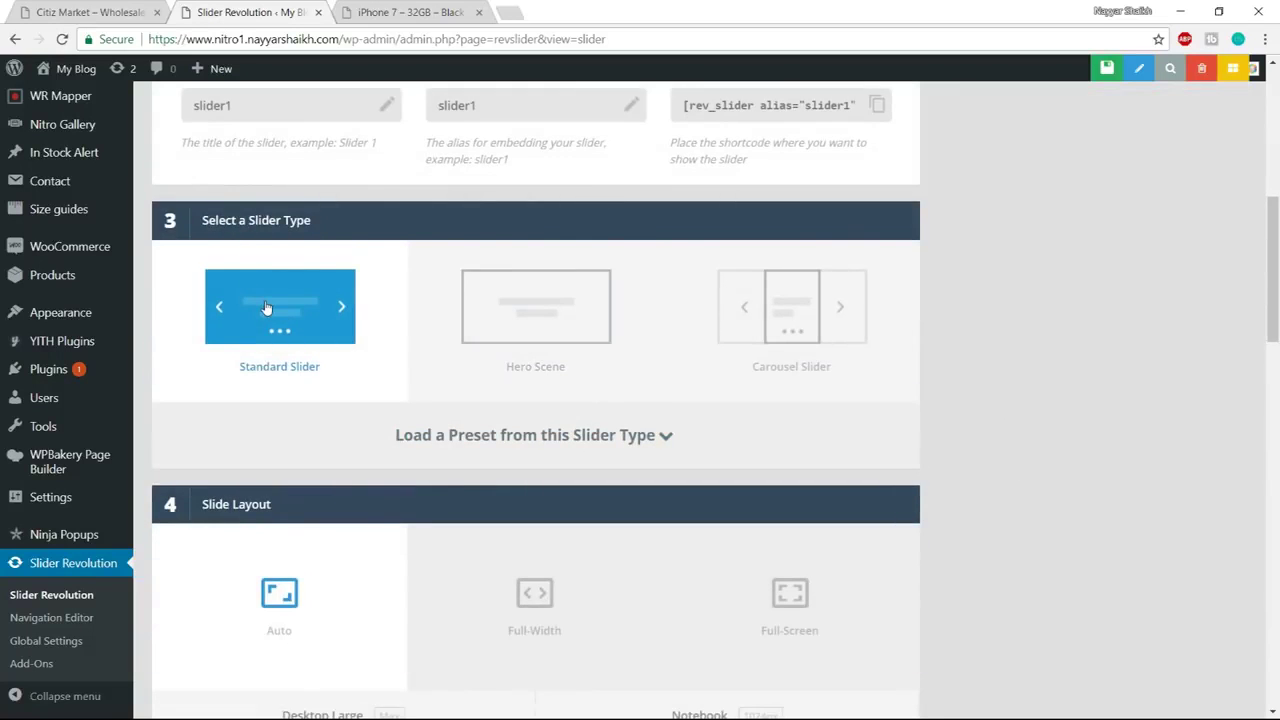
scroll(240, 215, "down", 3)
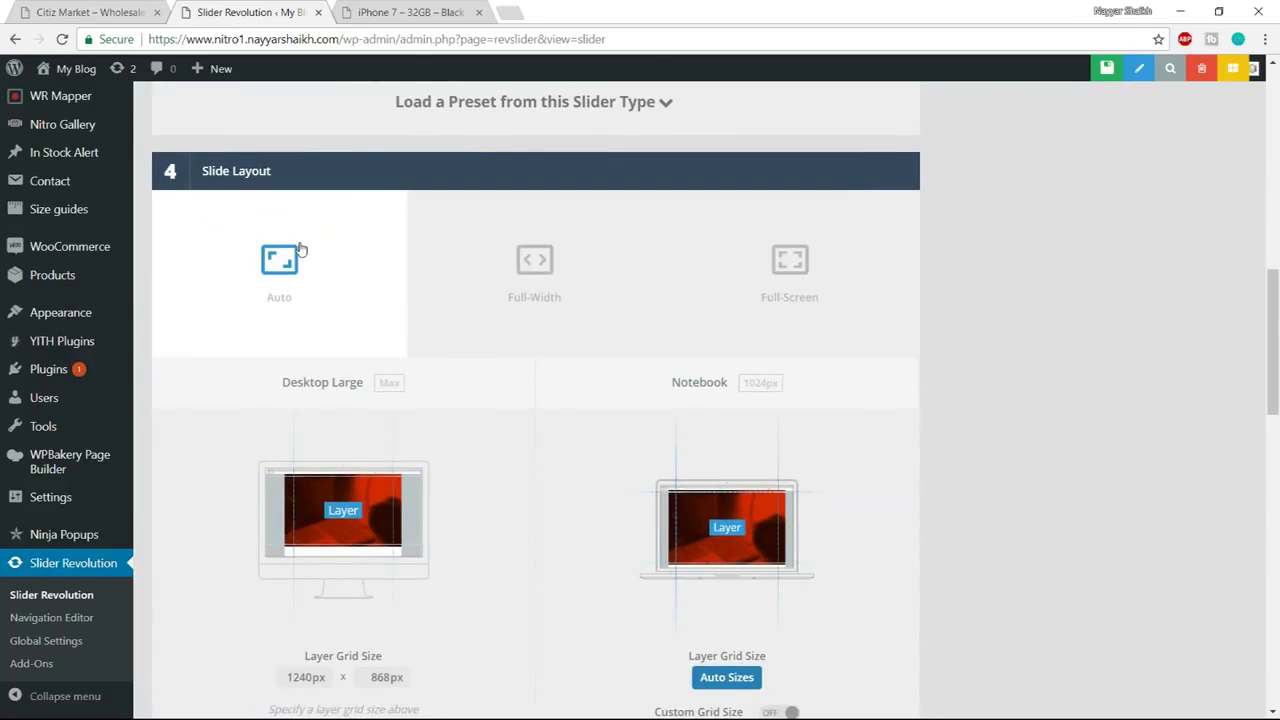
Set the desktop layer grid size to 870 × 370 px
scroll(413, 490, "down", 3)
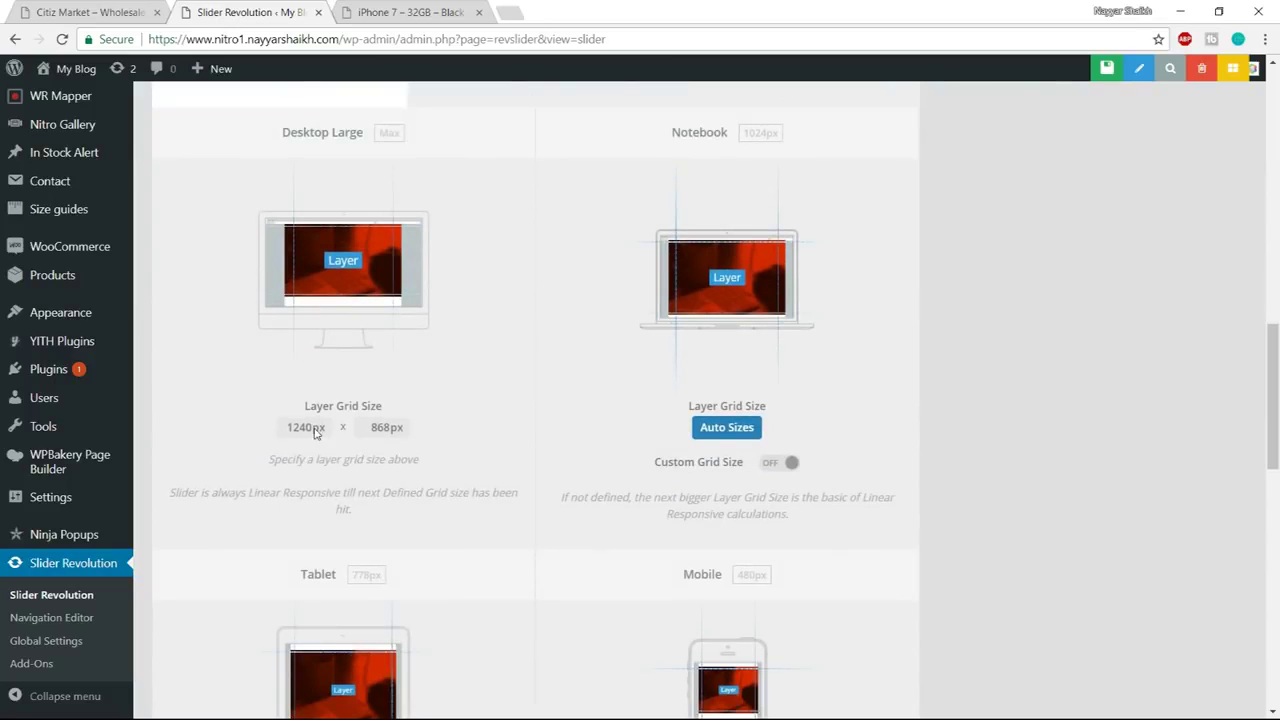
scroll(421, 462, "up", 1)
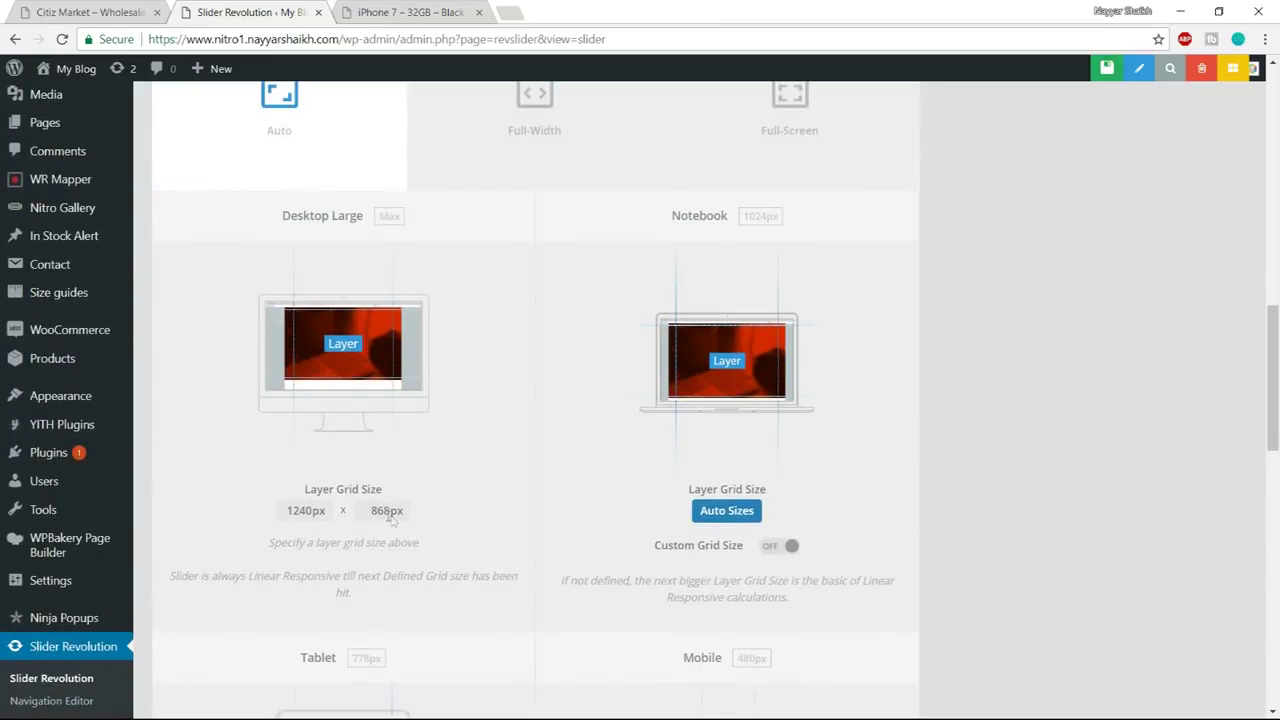
double_click(309, 511)
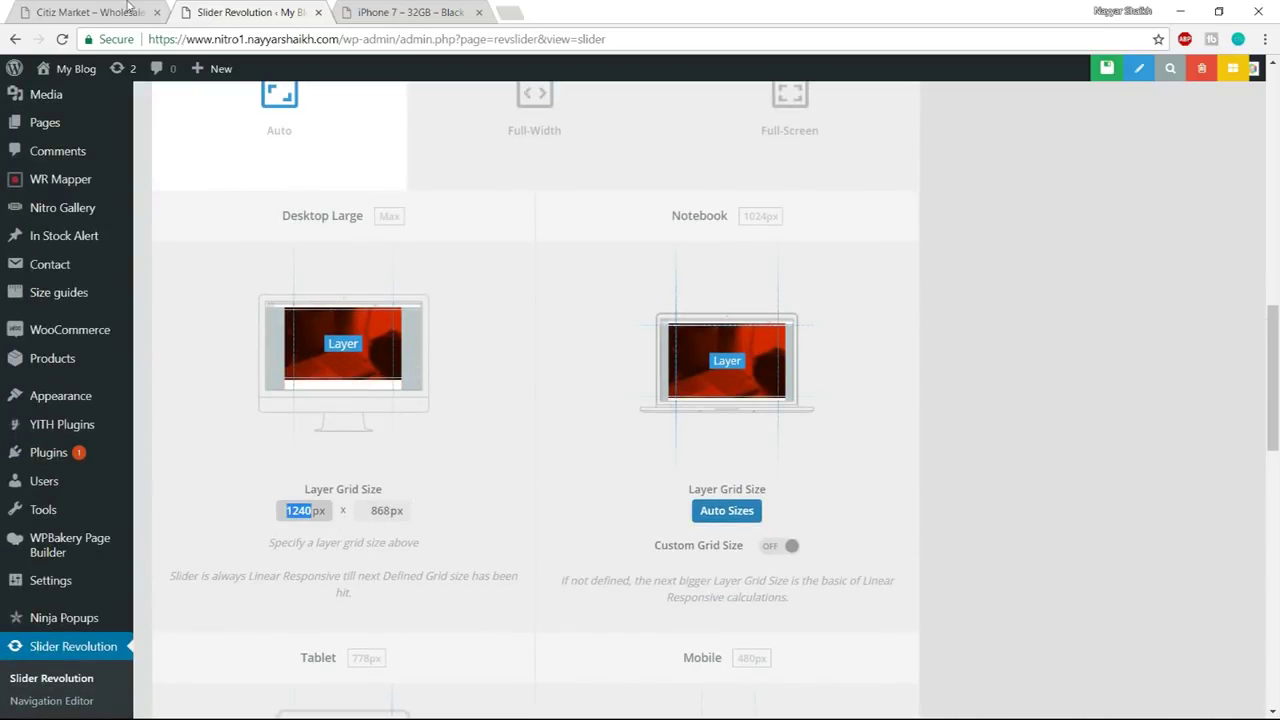
left_click(159, 22)
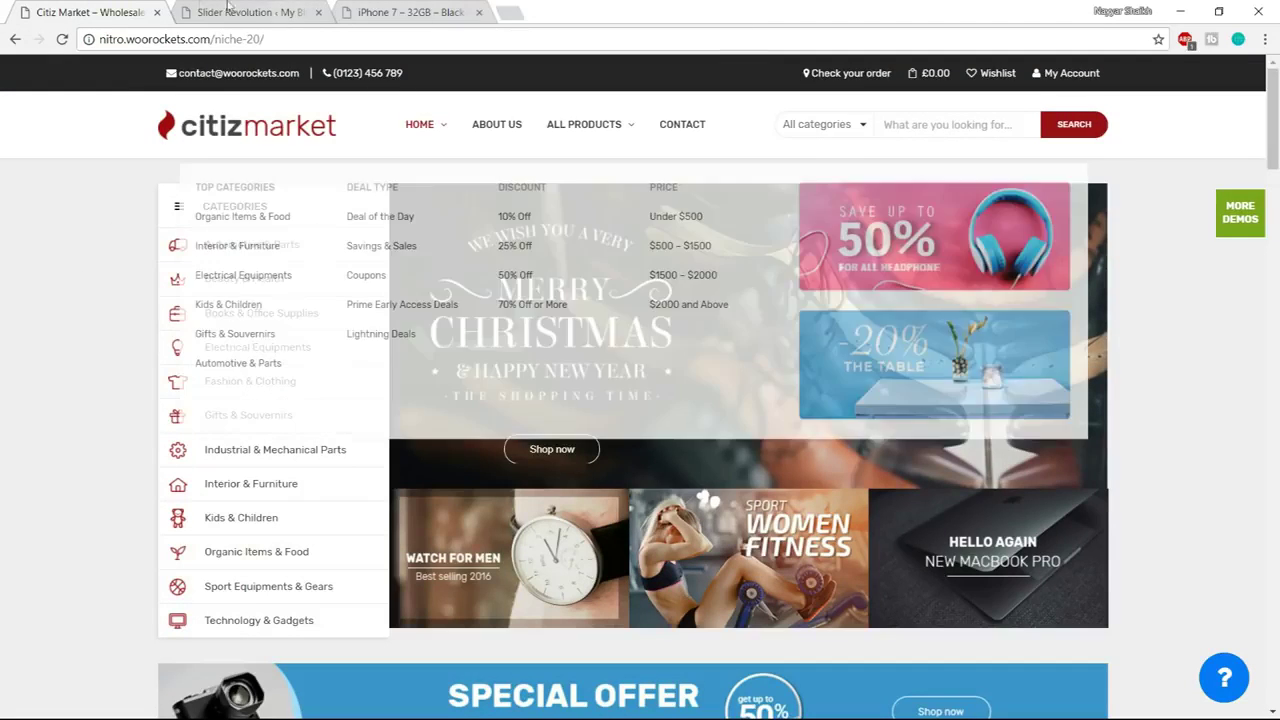
key("ctrl+Tab")
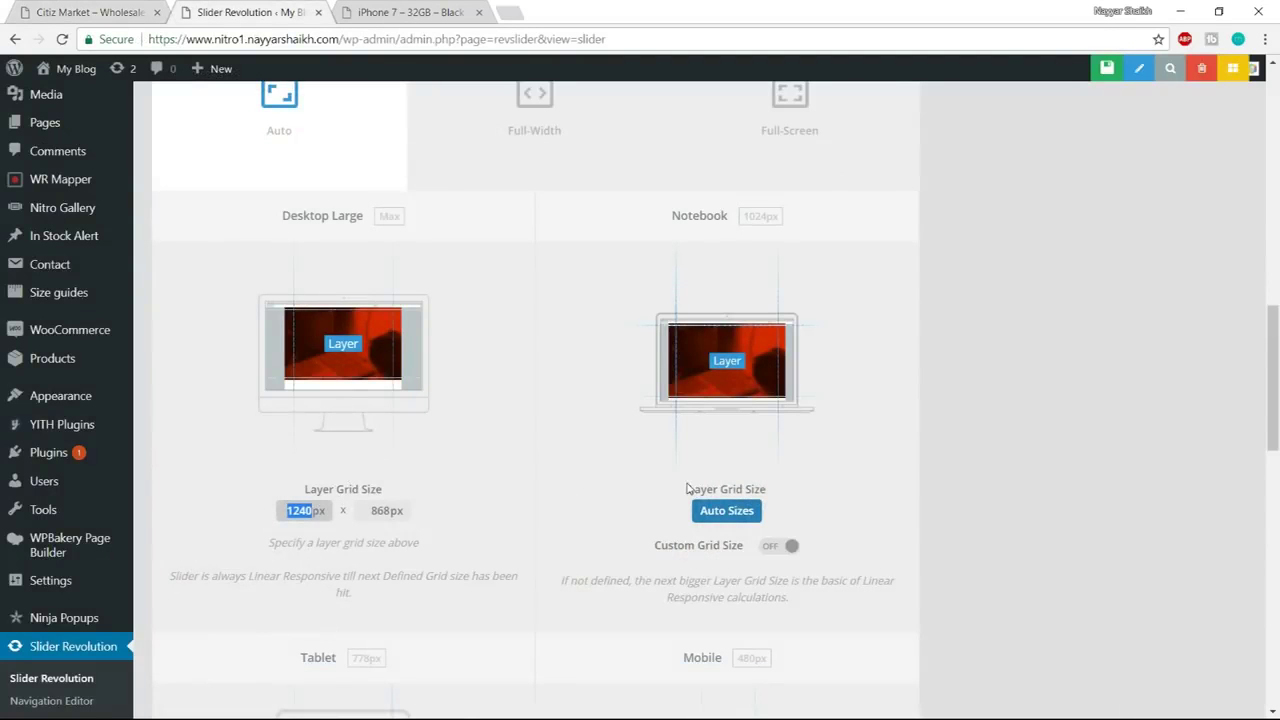
type("870")
key("Tab")
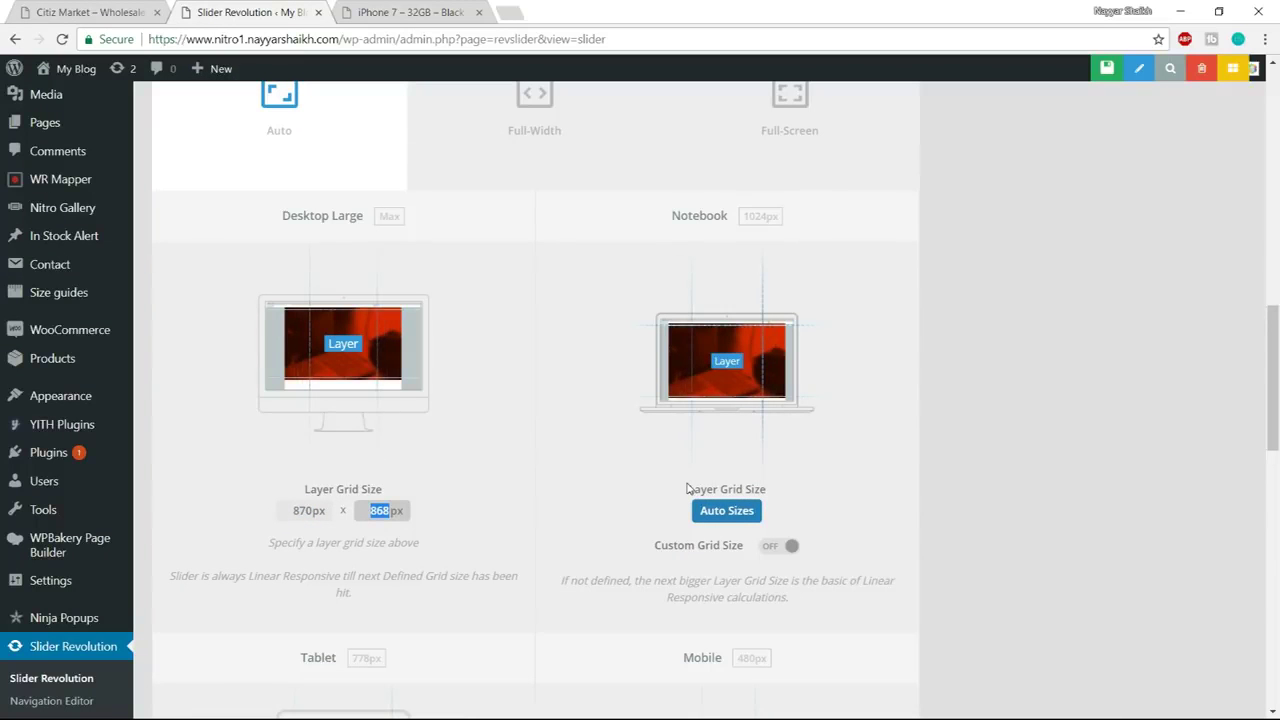
type("370")
left_click(672, 449)
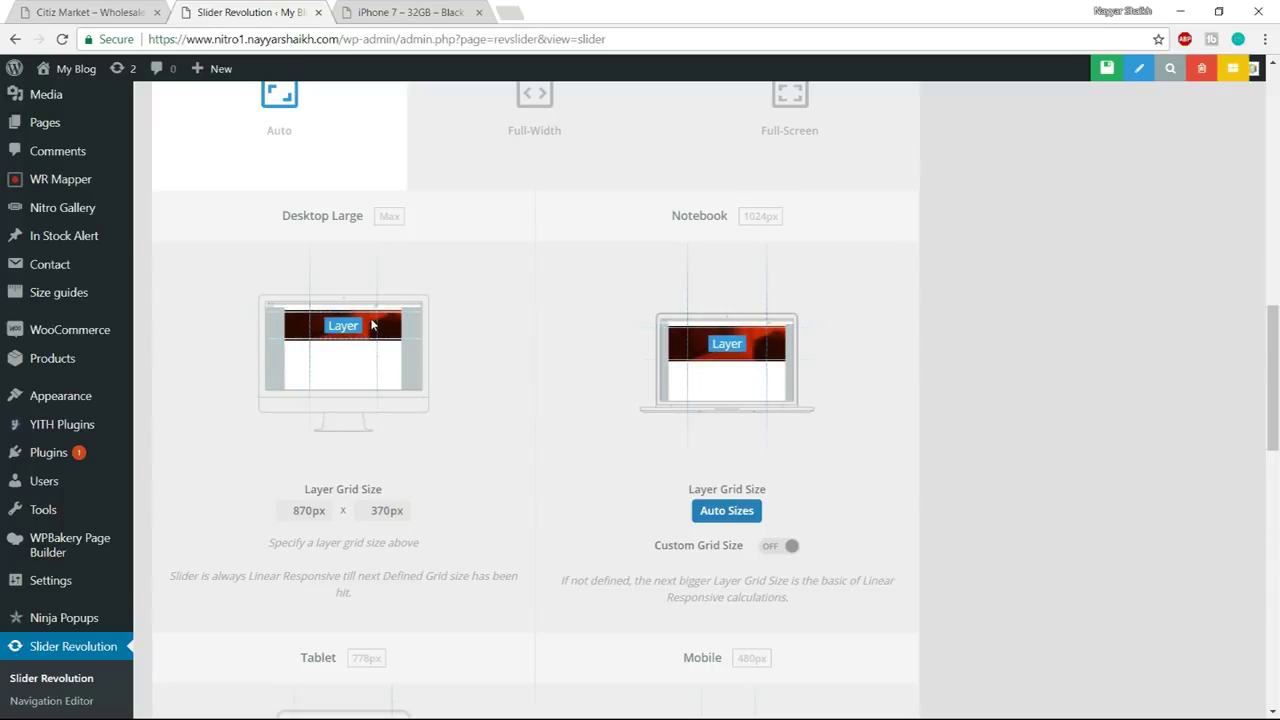
Enable Custom Grid Size for Mobile and set it to 480 × 350 px
scroll(408, 309, "down", 1)
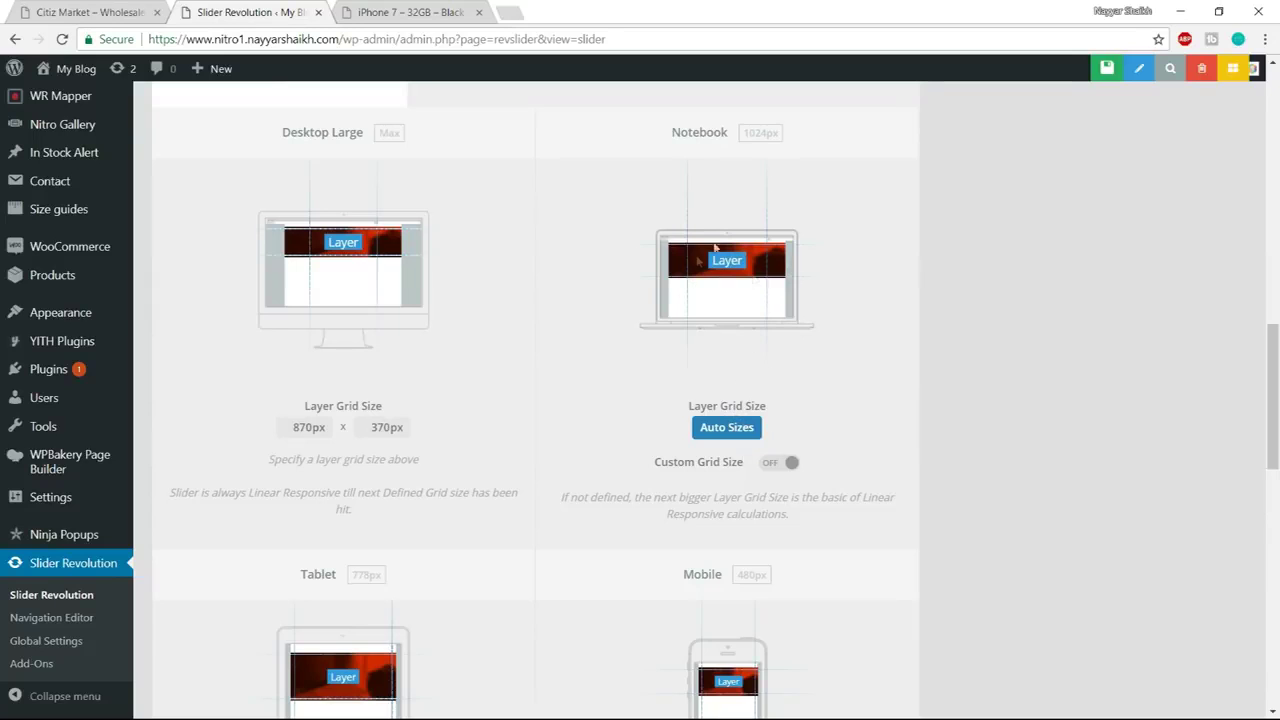
scroll(811, 400, "down", 3)
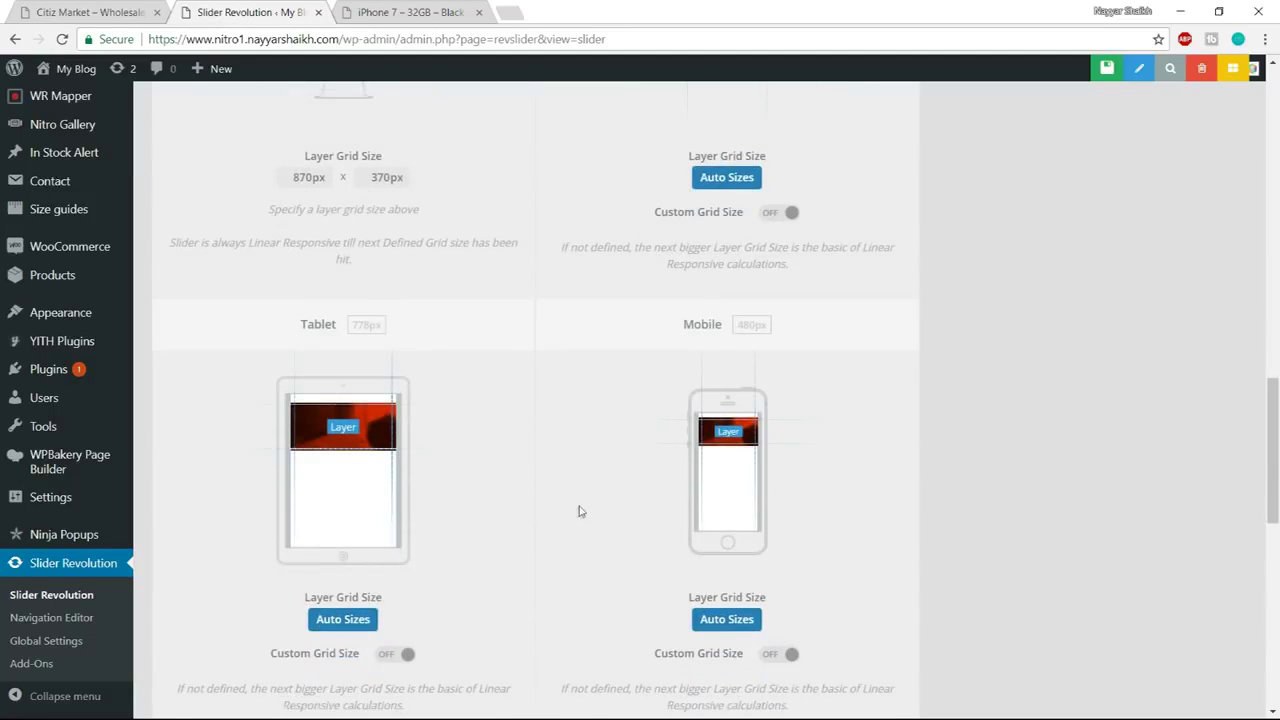
scroll(748, 388, "down", 1)
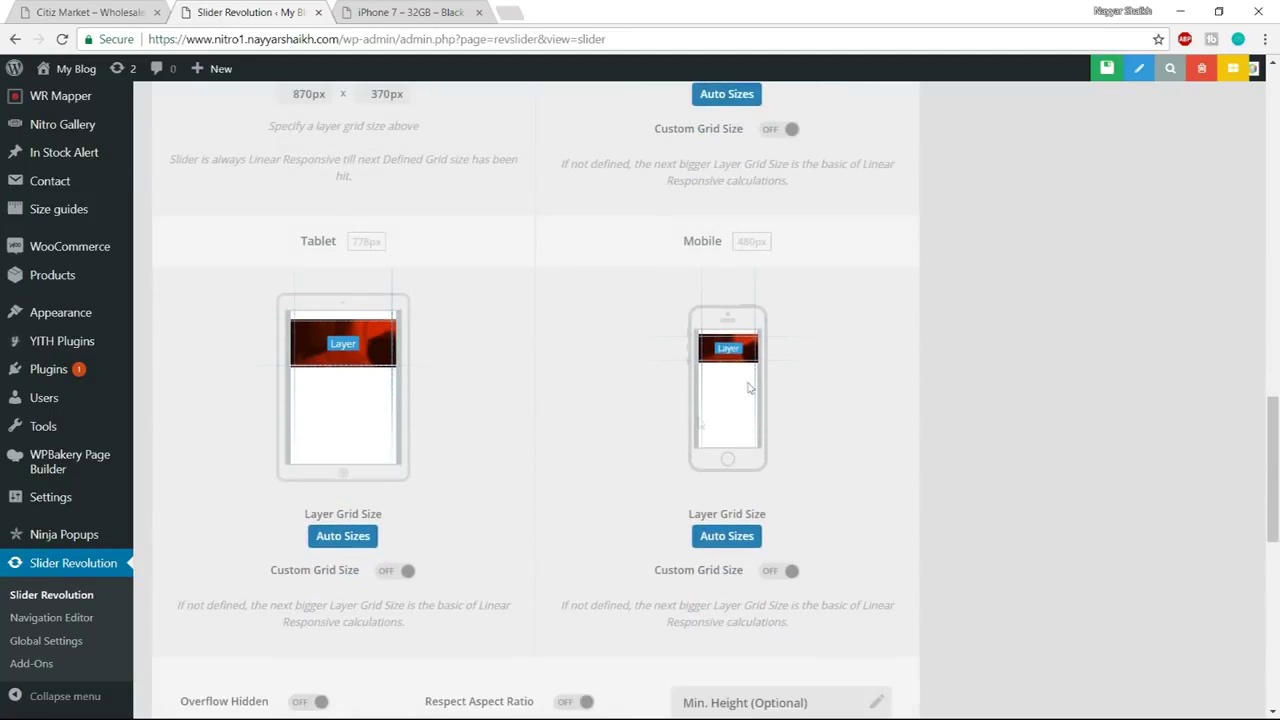
left_click(773, 576)
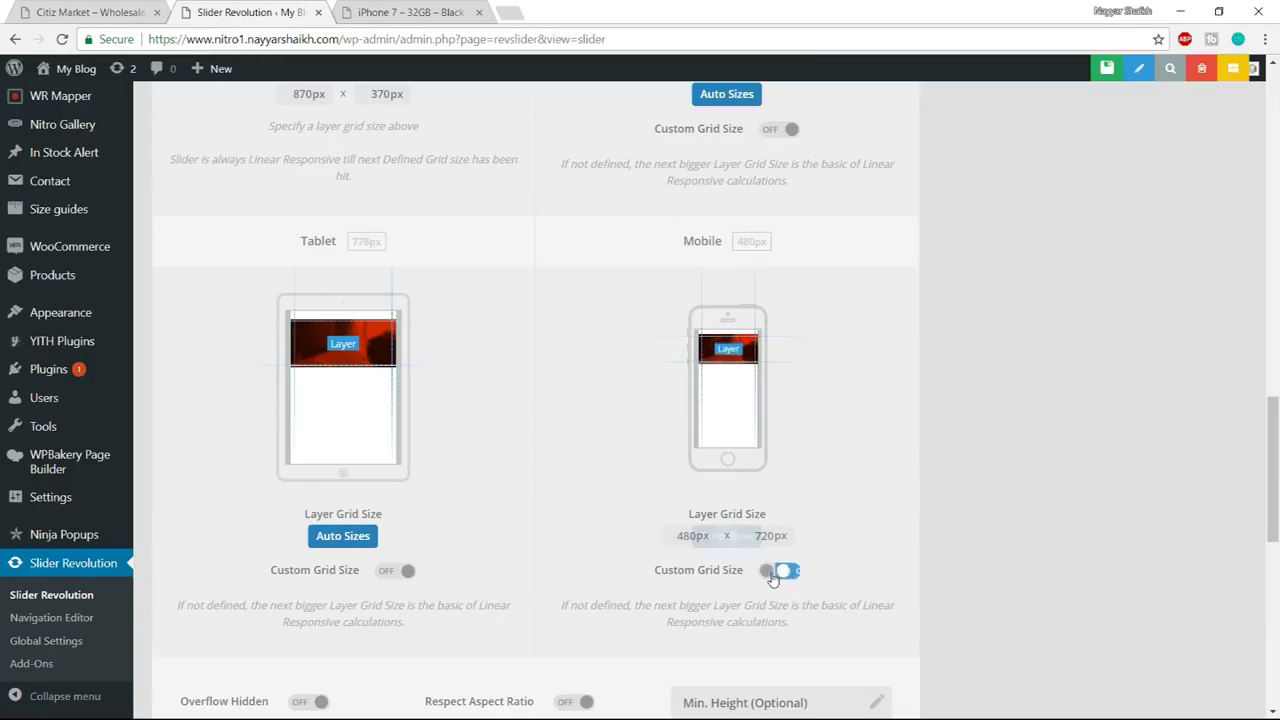
left_click(697, 538)
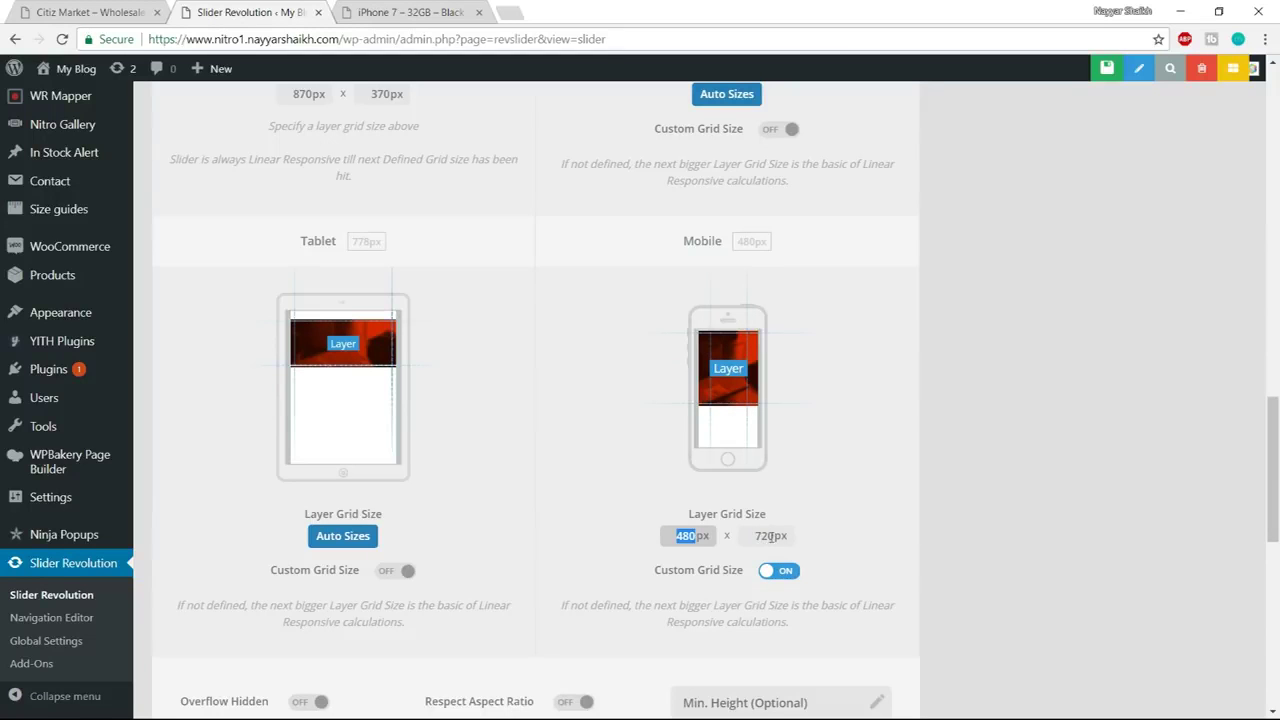
left_click(770, 537)
type("35")
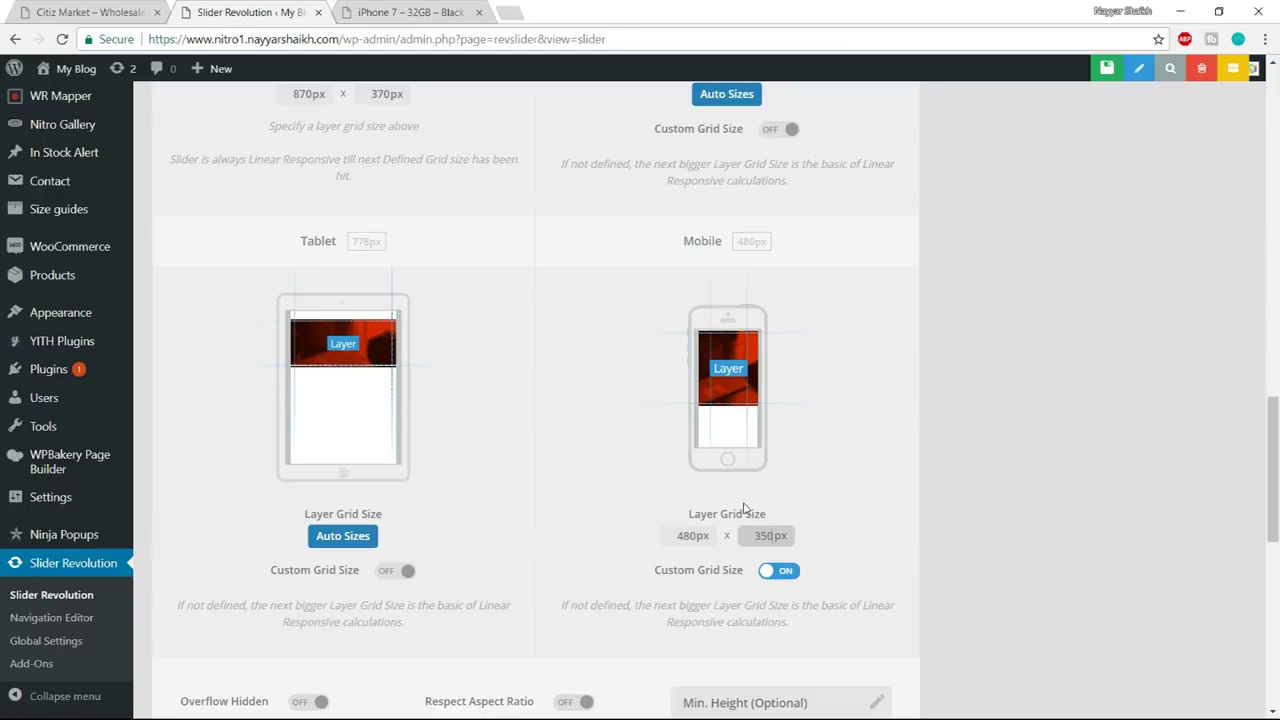
left_click(1043, 421)
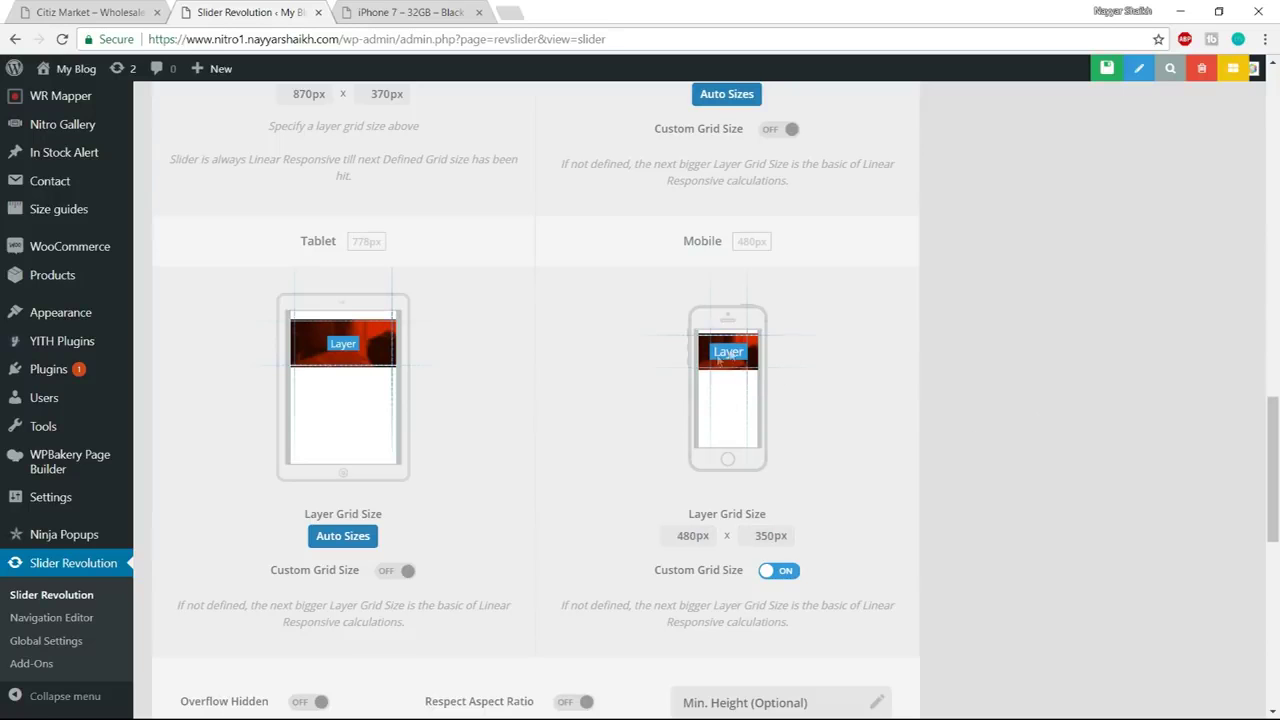
scroll(1088, 476, "up", 10)
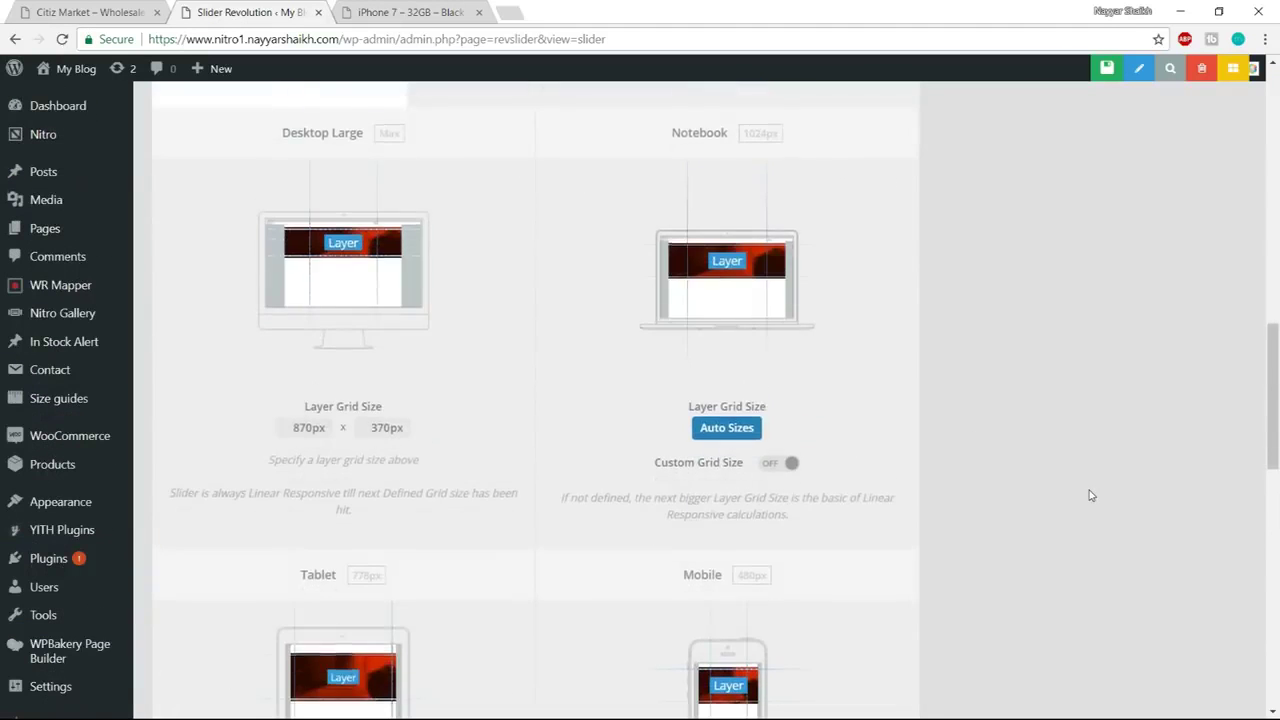
Switch Enable Arrows to ON under General Settings > Navigation and save slider1's settings
scroll(1090, 495, "up", 4)
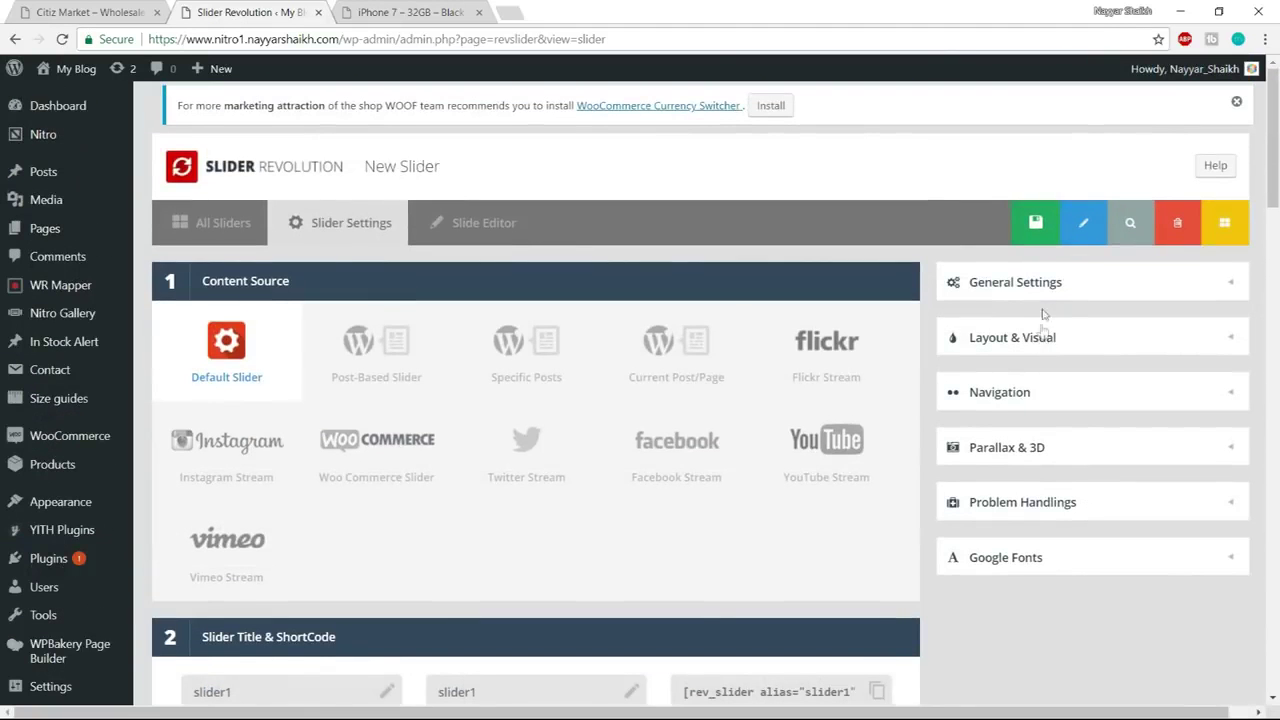
left_click(1071, 287)
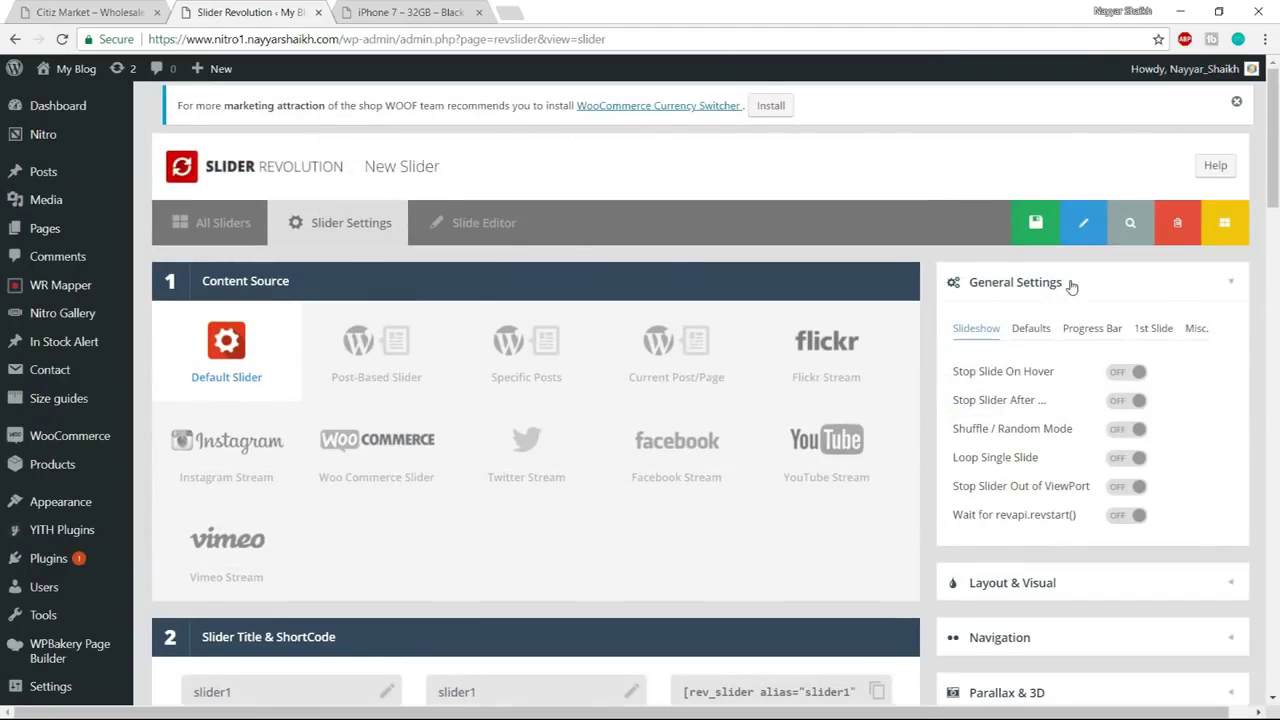
left_click(1071, 287)
left_click(1069, 394)
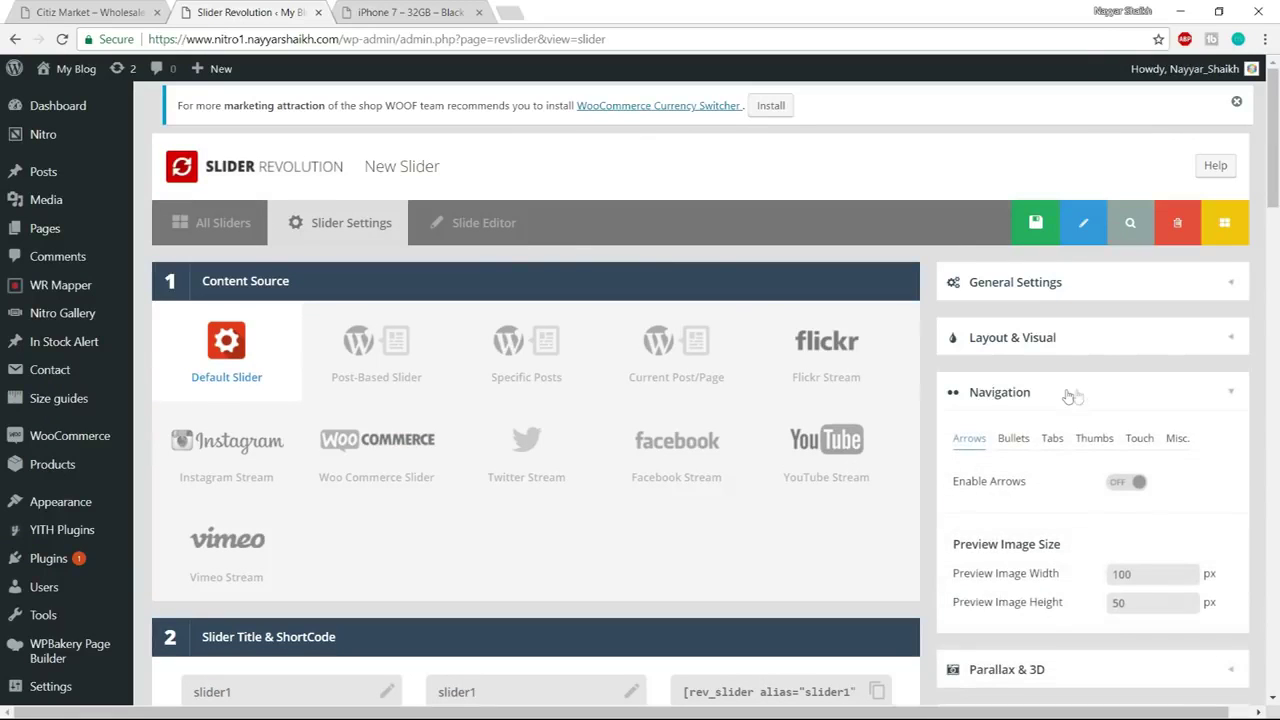
scroll(1160, 477, "down", 1)
left_click(1127, 399)
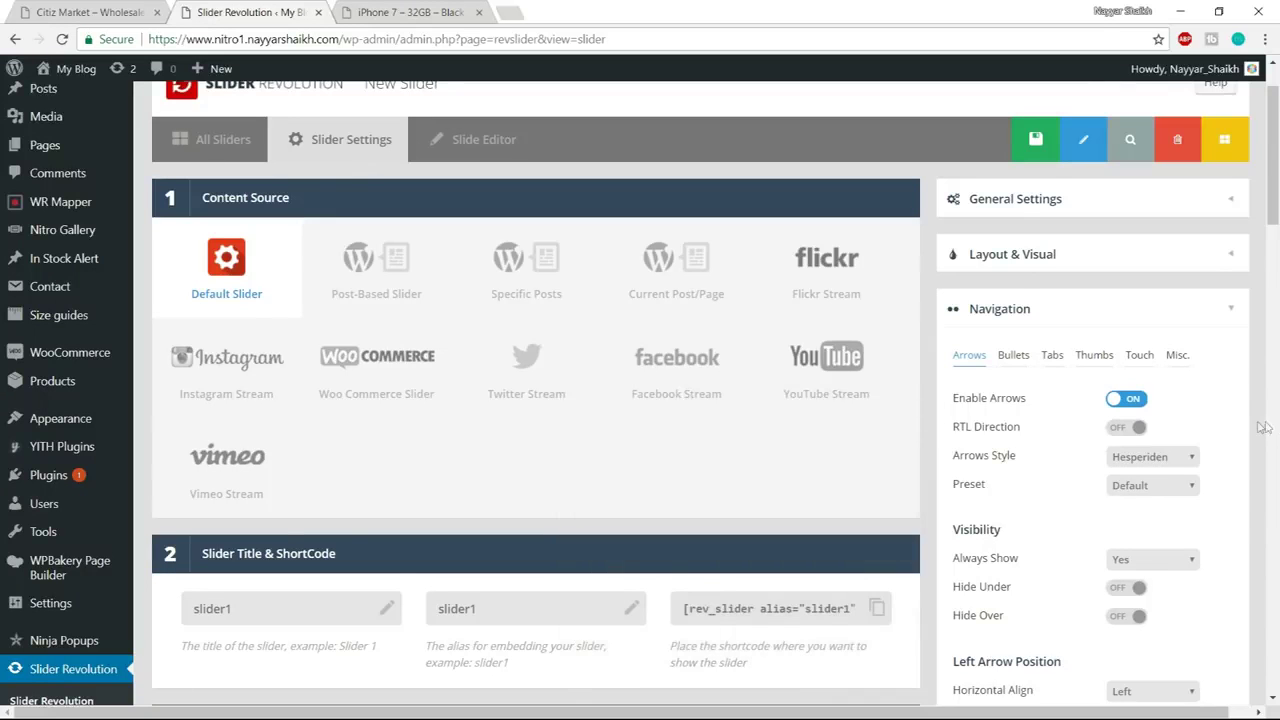
scroll(1240, 390, "down", 3)
scroll(1230, 385, "down", 3)
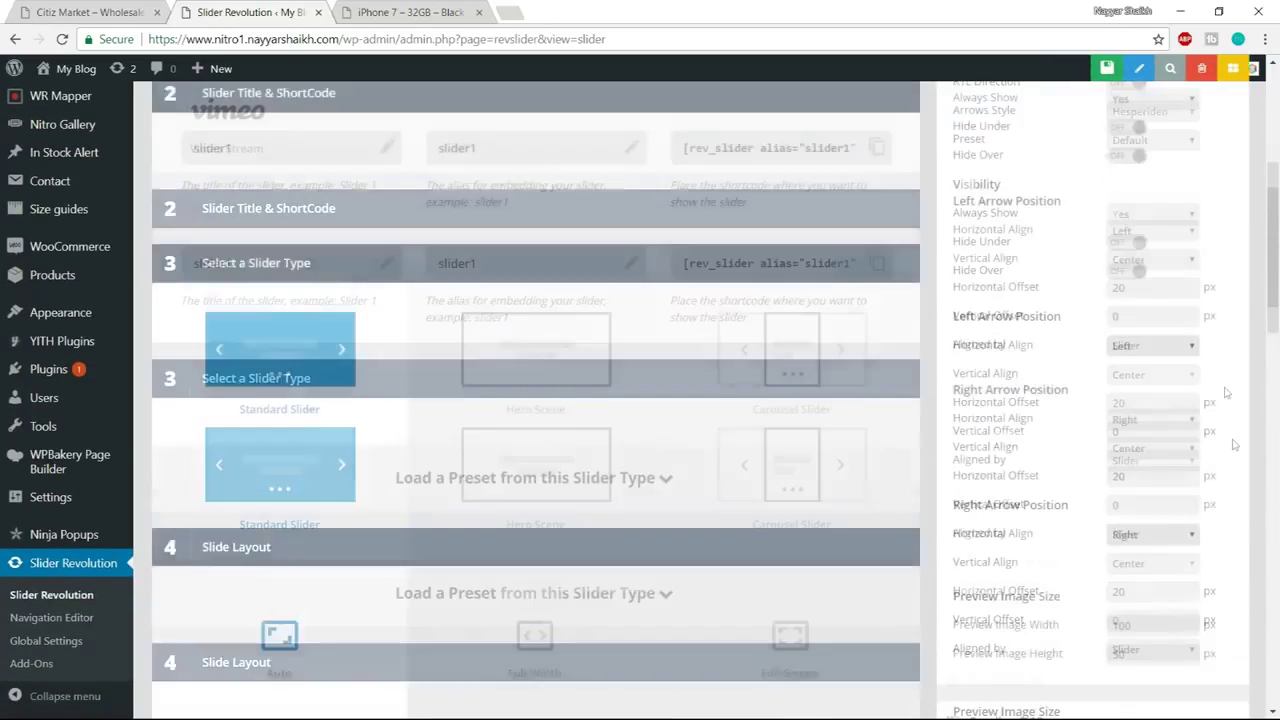
scroll(1230, 390, "up", 10)
left_click(1017, 229)
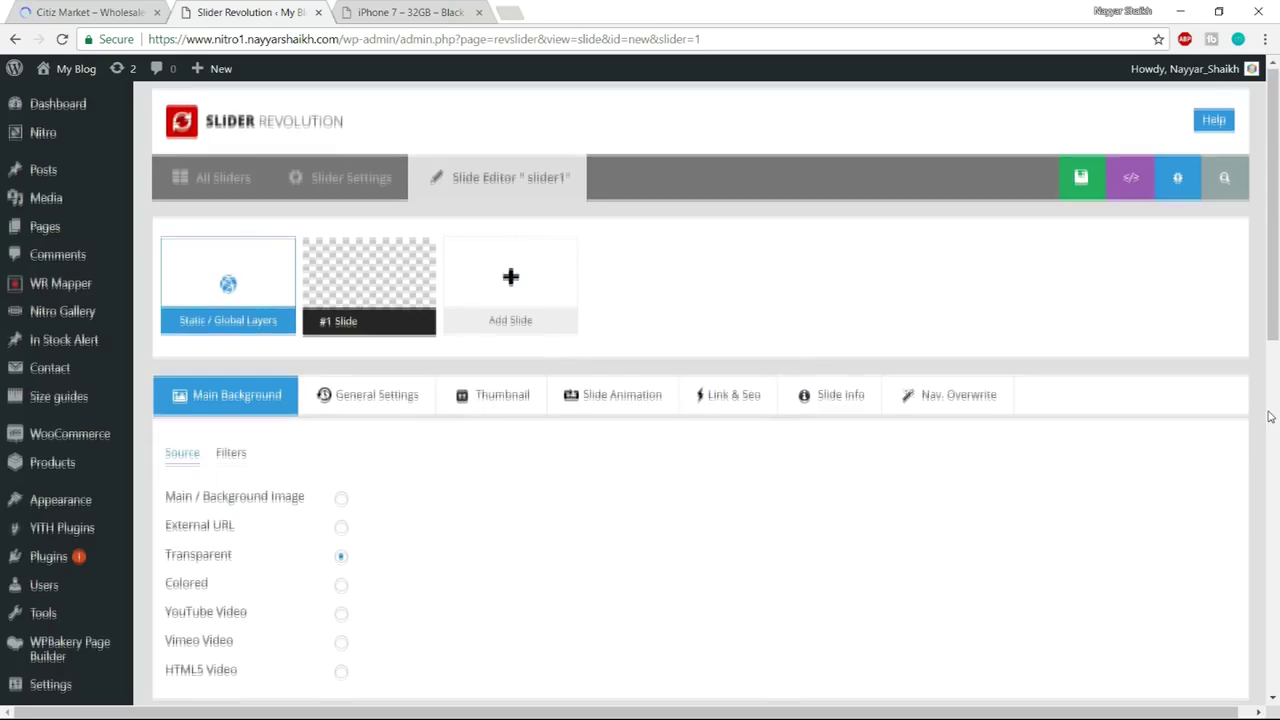
scroll(1270, 416, "down", 8)
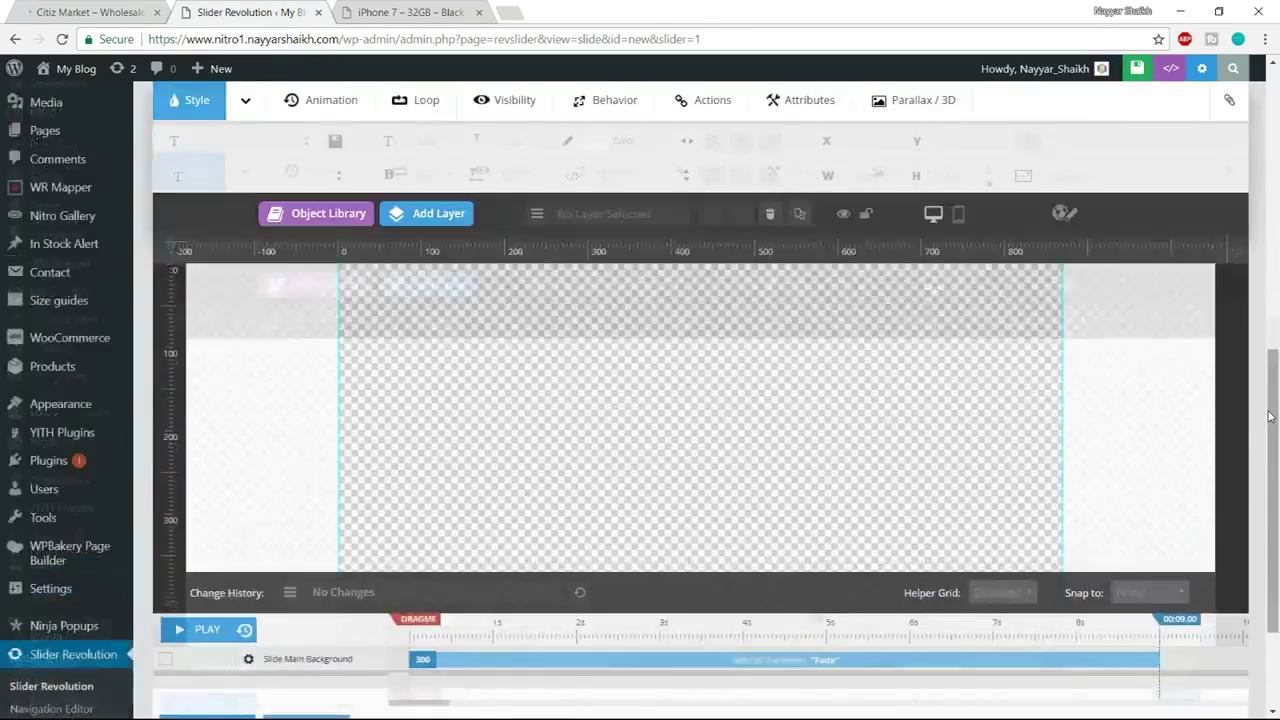
scroll(843, 198, "up", 2)
right_click(12, 5)
left_click(88, 10)
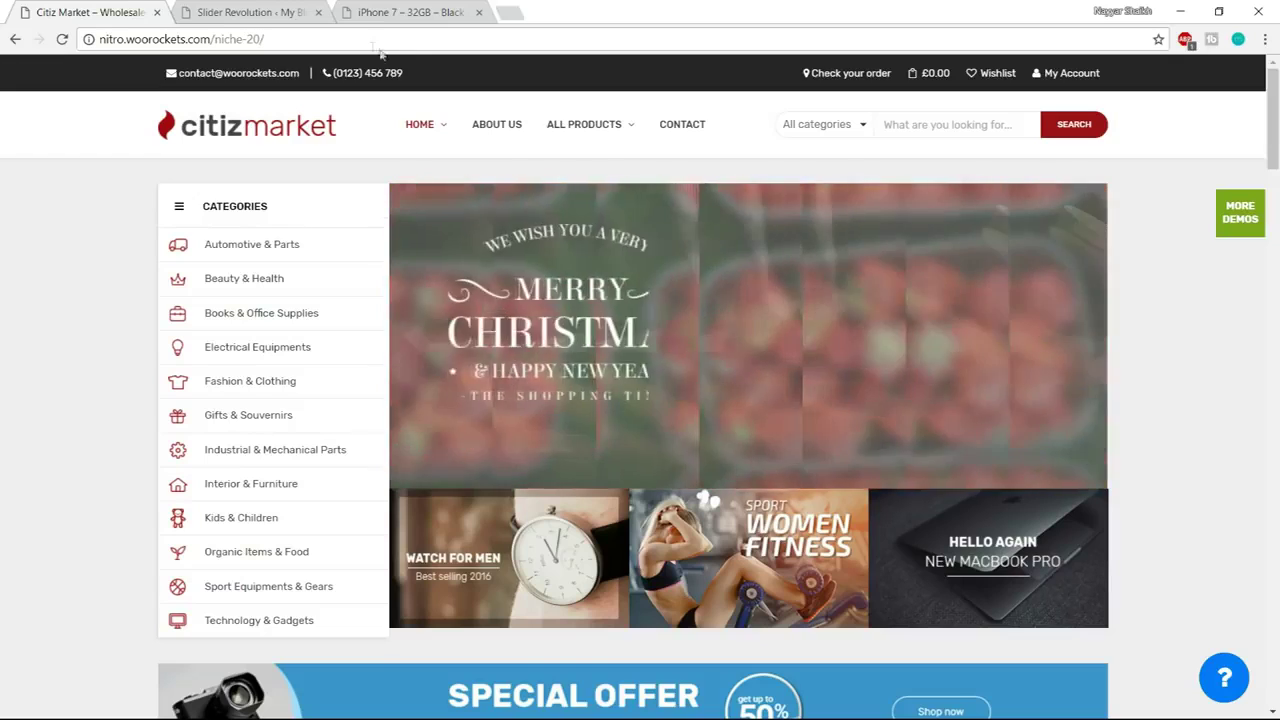
left_click(250, 12)
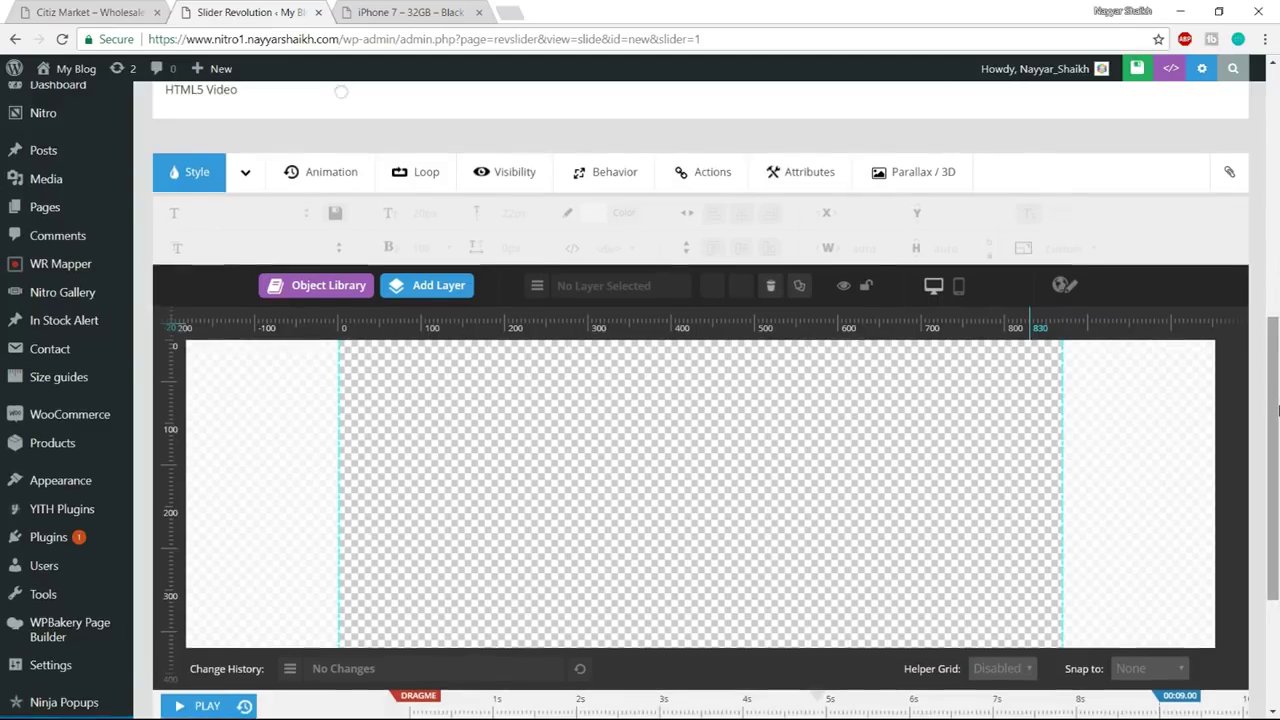
scroll(1278, 410, "up", 5)
scroll(1278, 410, "down", 1)
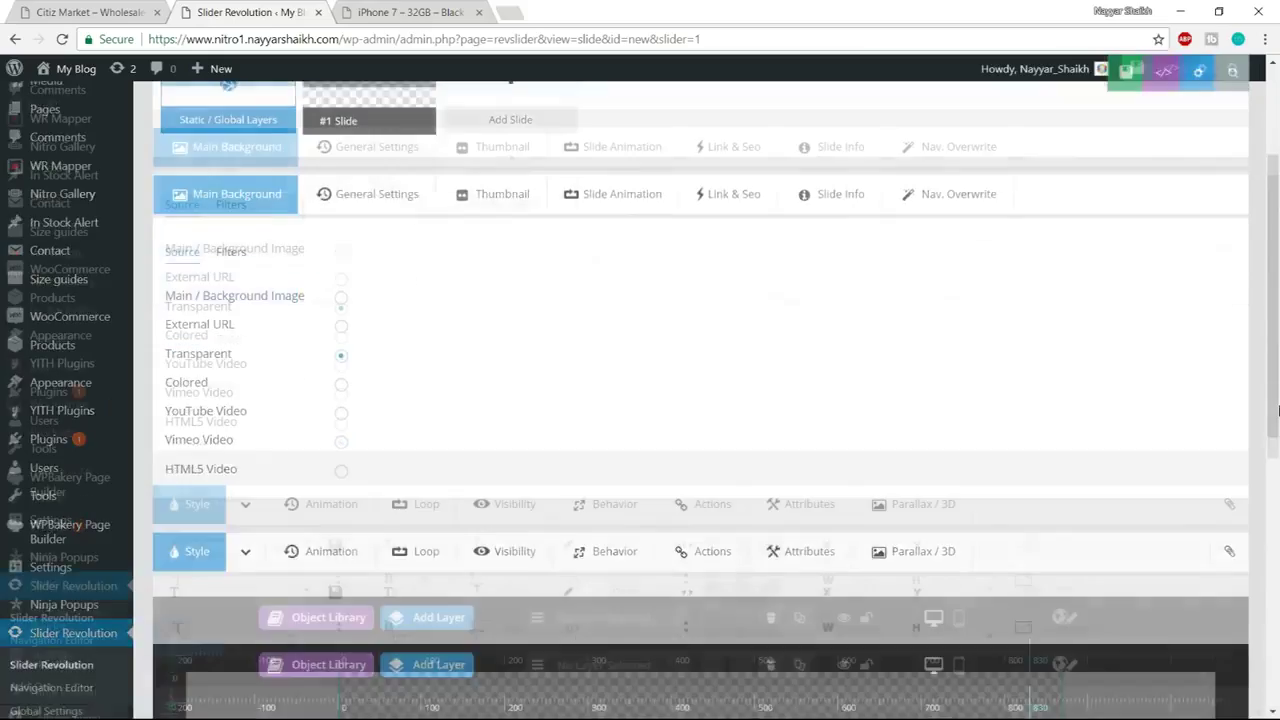
scroll(1278, 410, "up", 1)
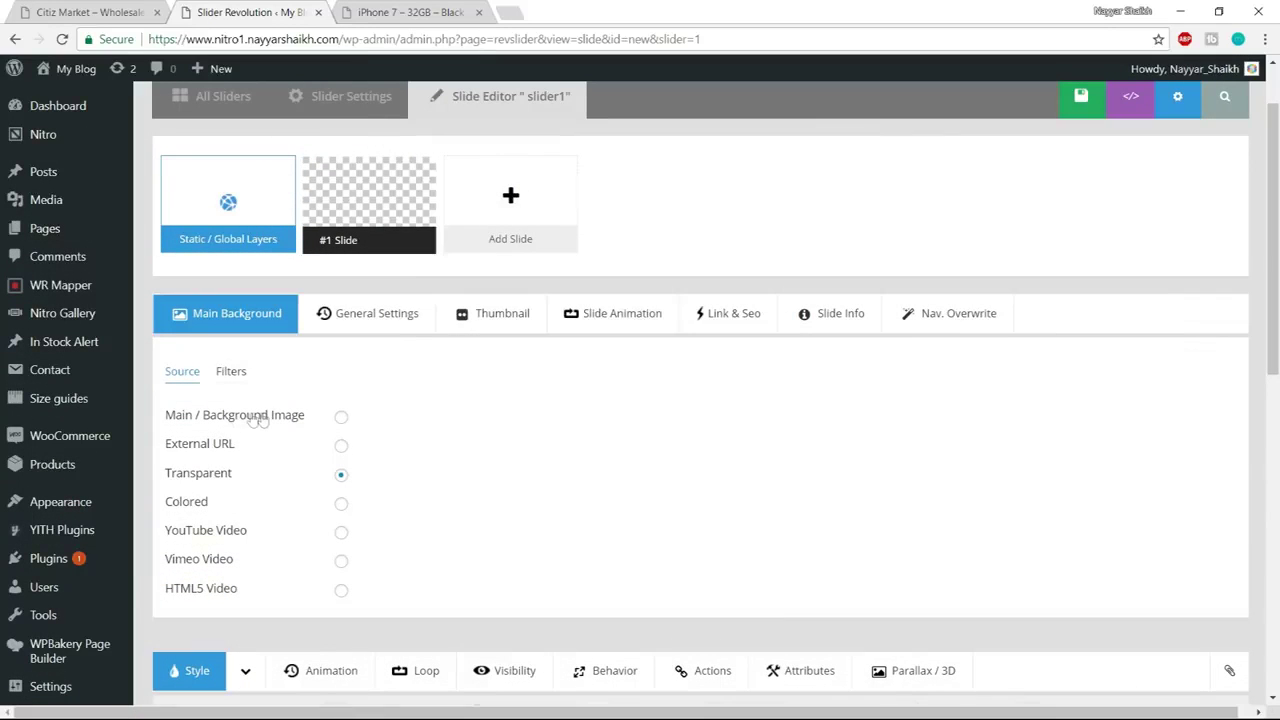
Upload the five images from Nitro > Media > Slider and insert slider_01 as #1 Slide's background
left_click(341, 419)
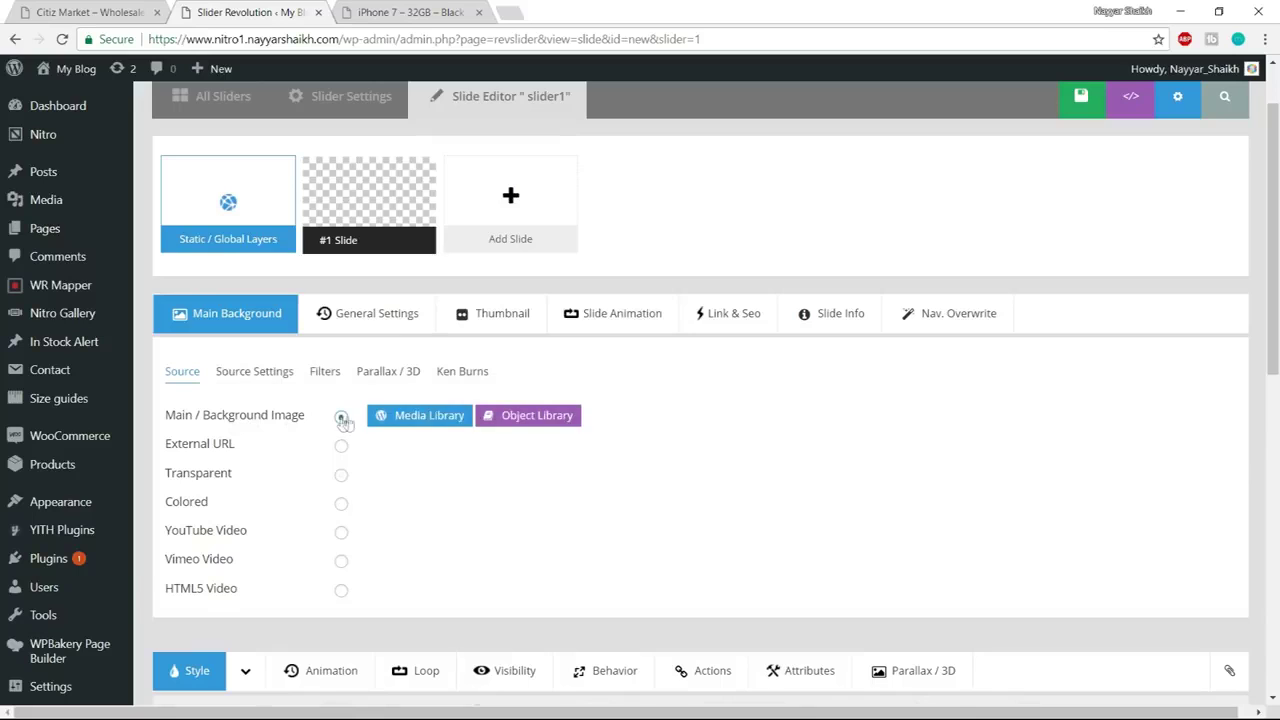
left_click(432, 420)
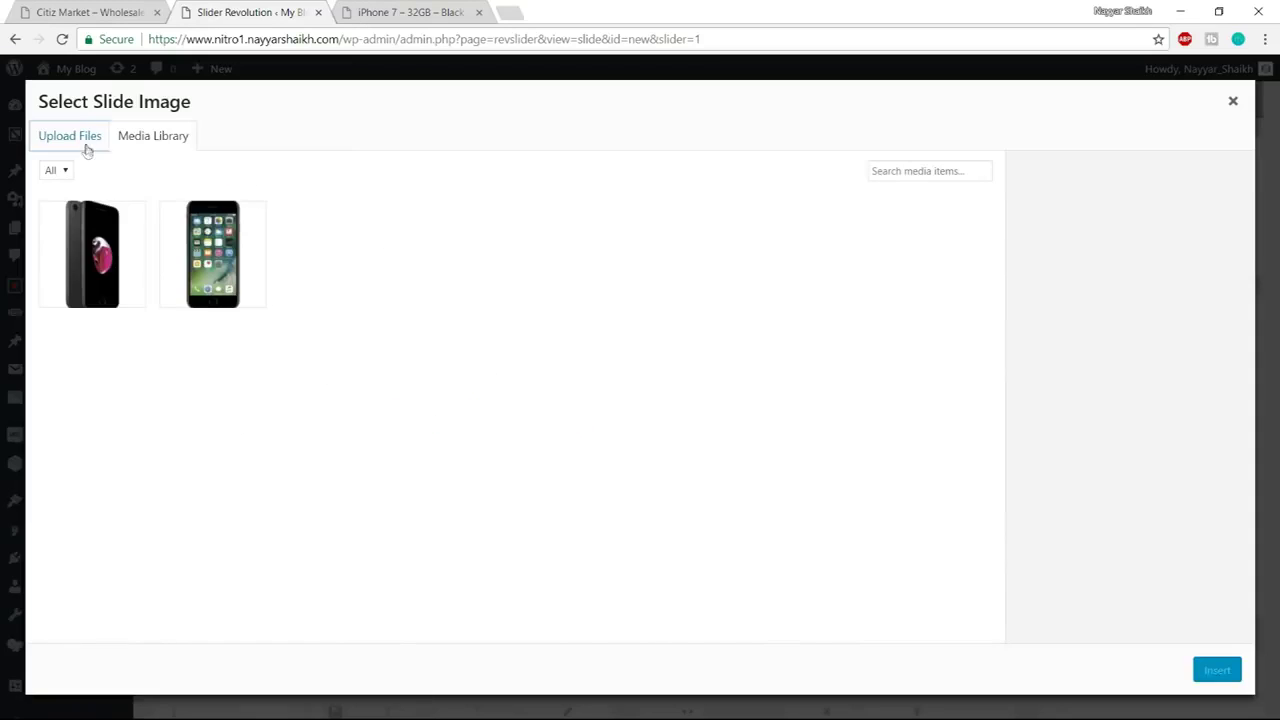
left_click(86, 148)
left_click(666, 398)
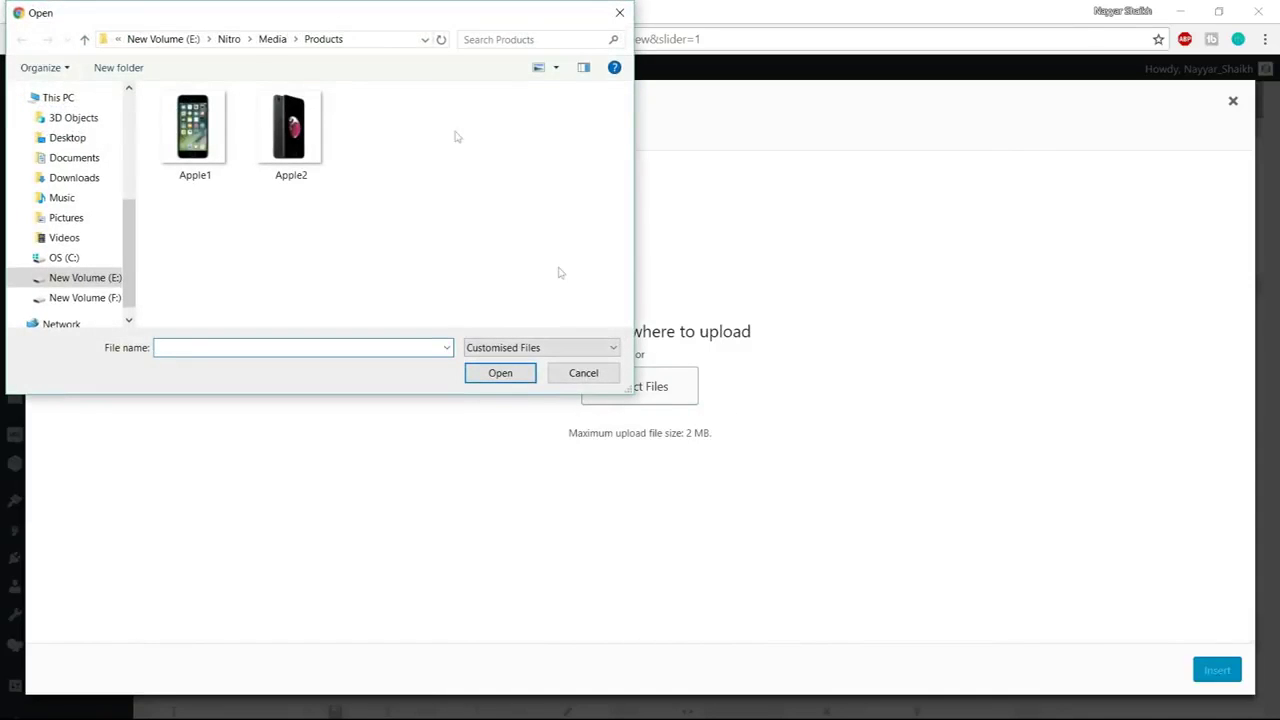
left_click(229, 39)
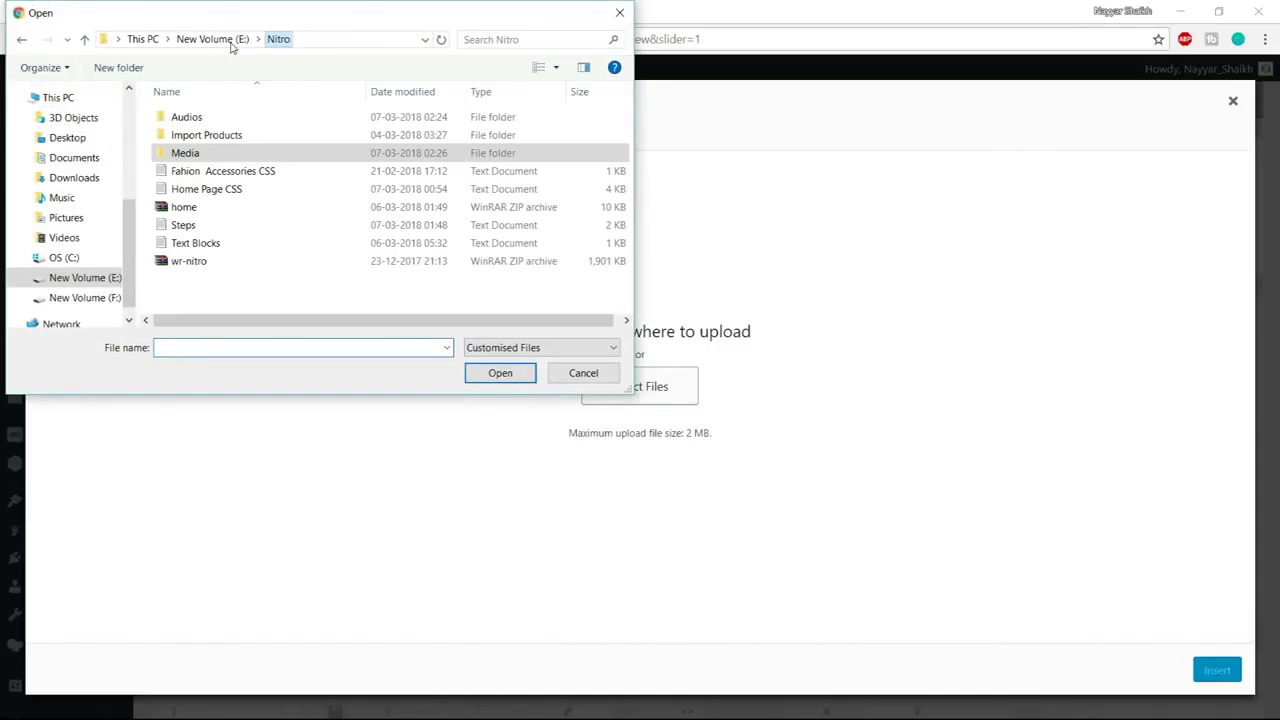
double_click(218, 158)
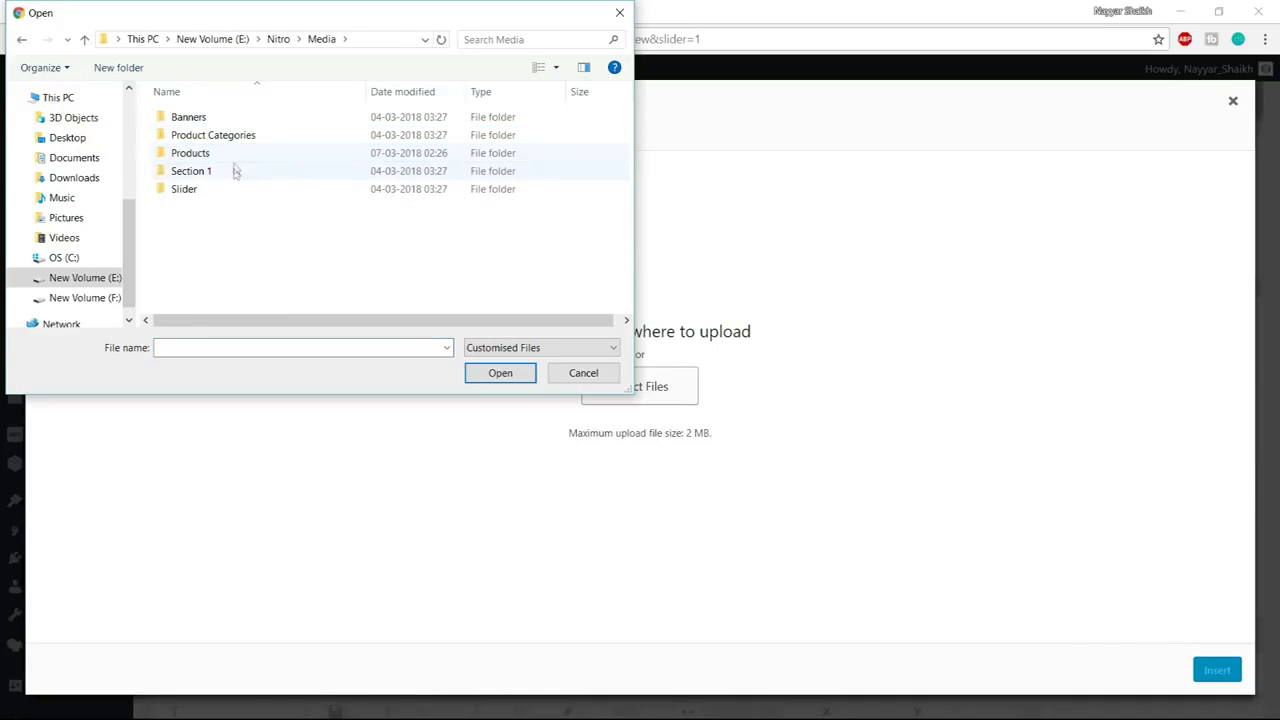
double_click(231, 191)
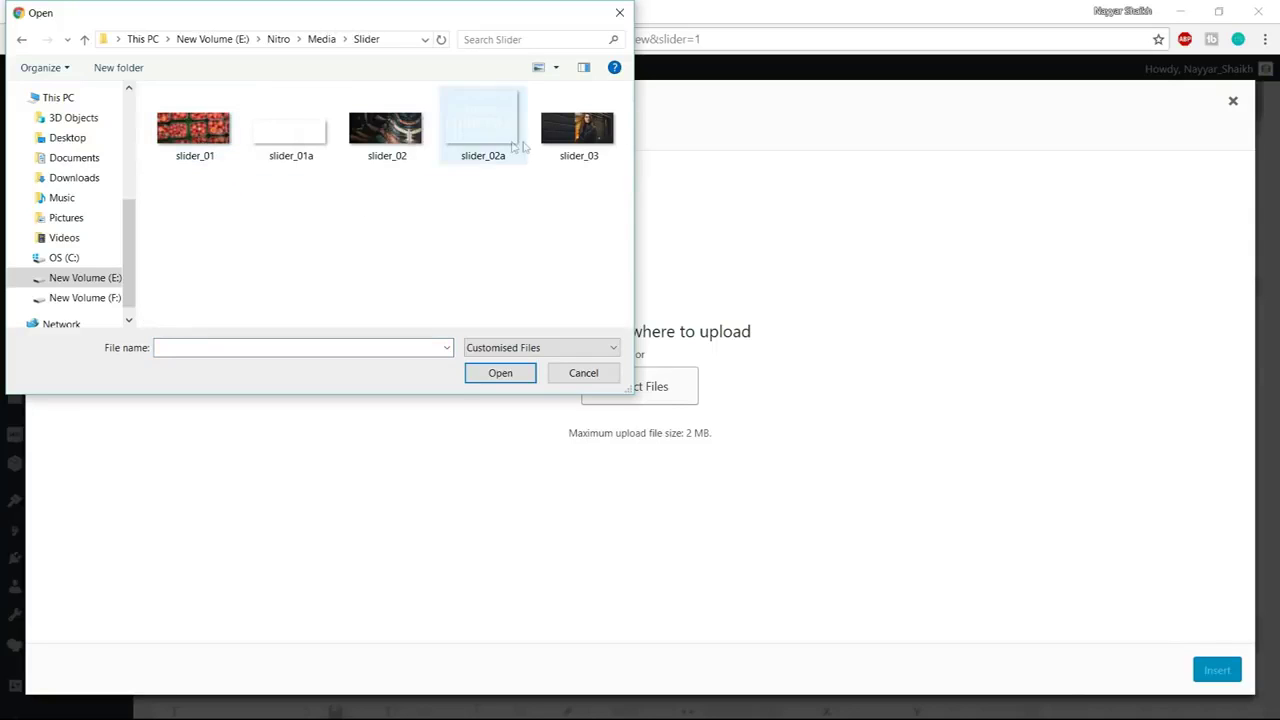
left_click_drag(588, 244, 169, 94)
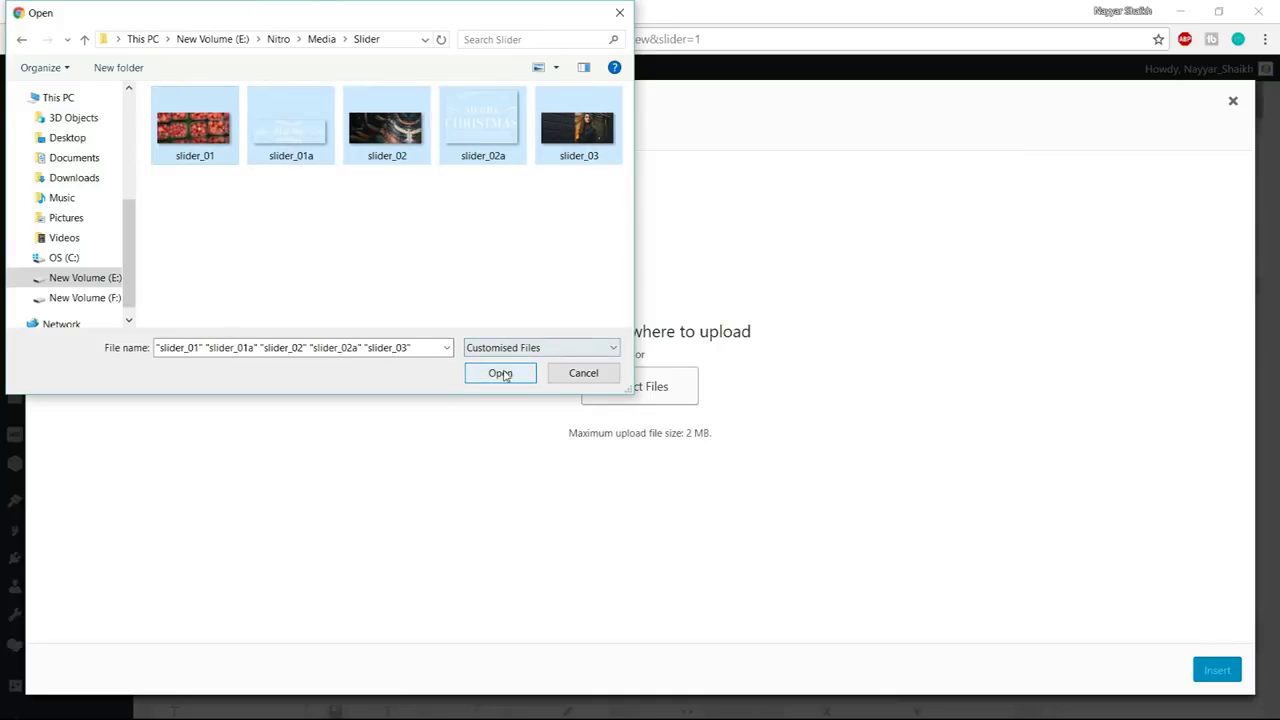
left_click(515, 372)
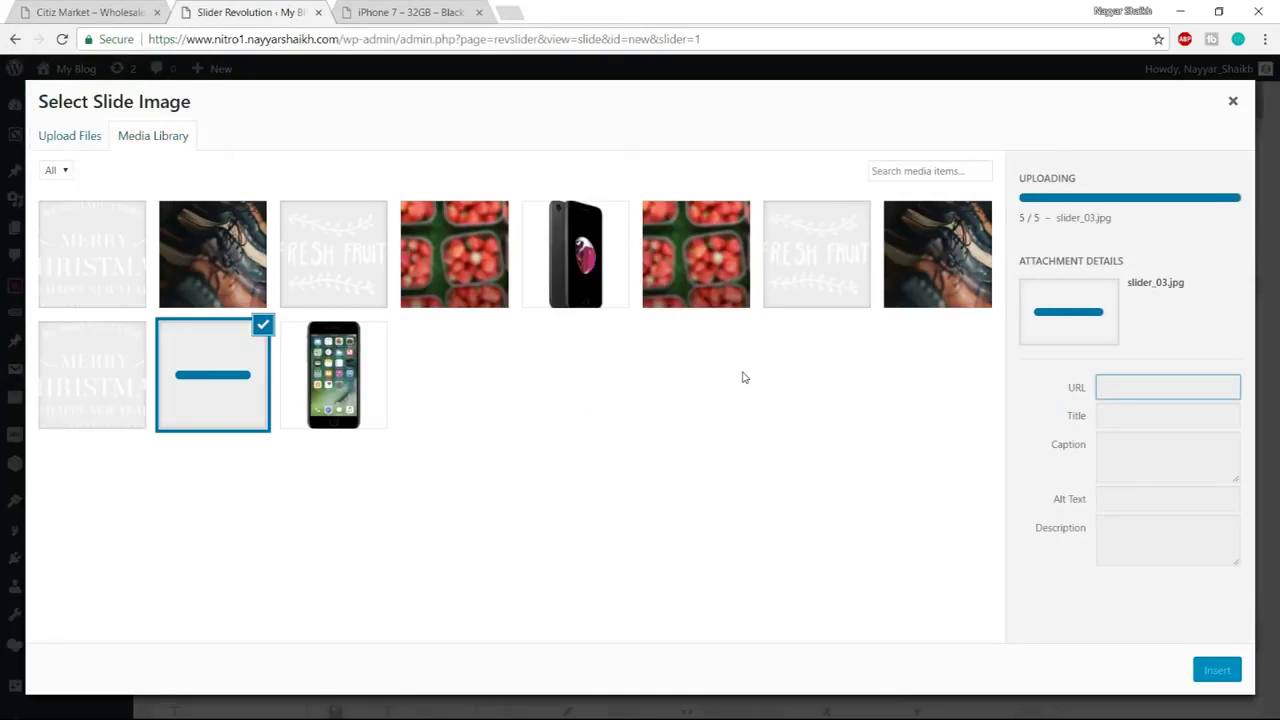
left_click(597, 275)
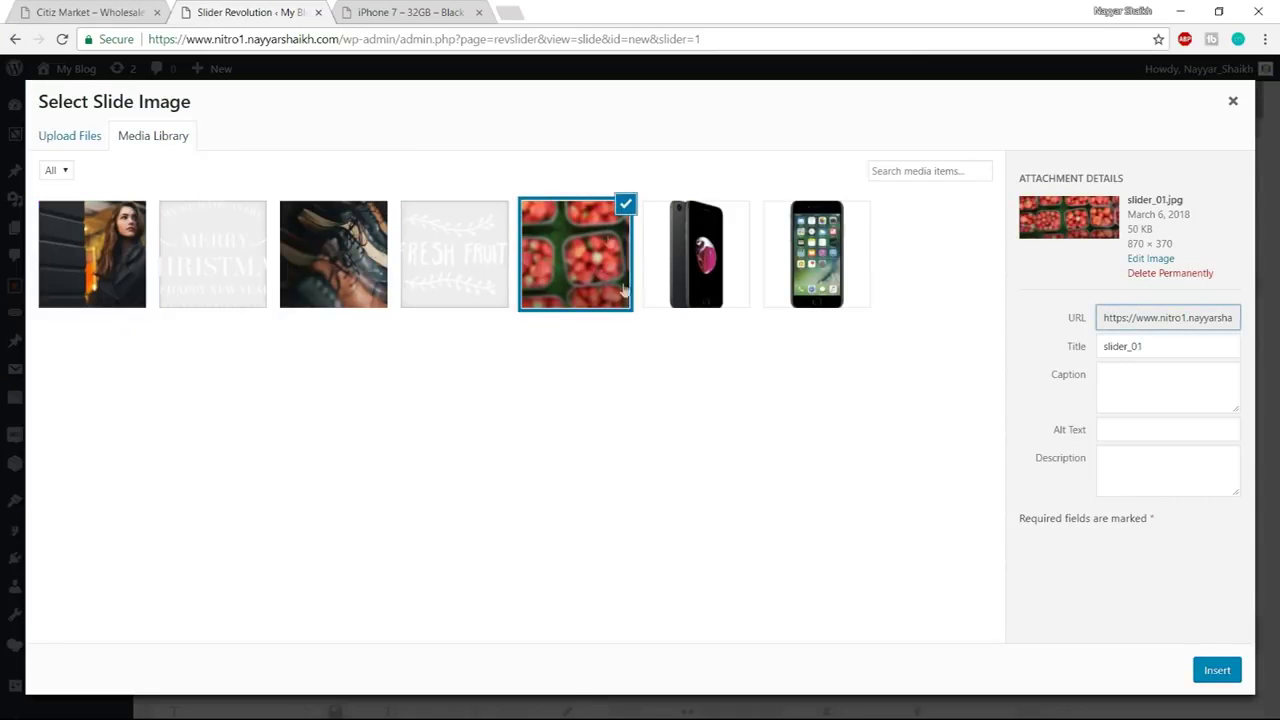
left_click(1217, 670)
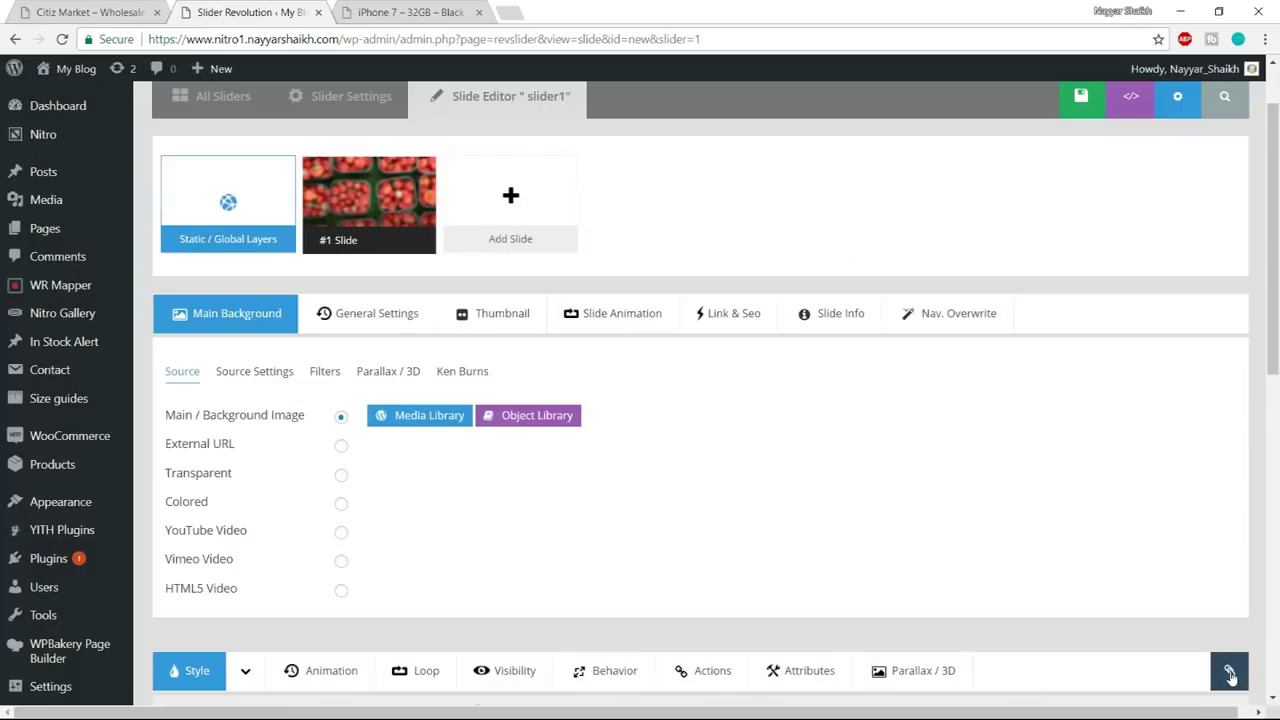
Look at the Citiz Market demo slide for reference
scroll(1029, 449, "down", 4)
scroll(725, 620, "down", 2)
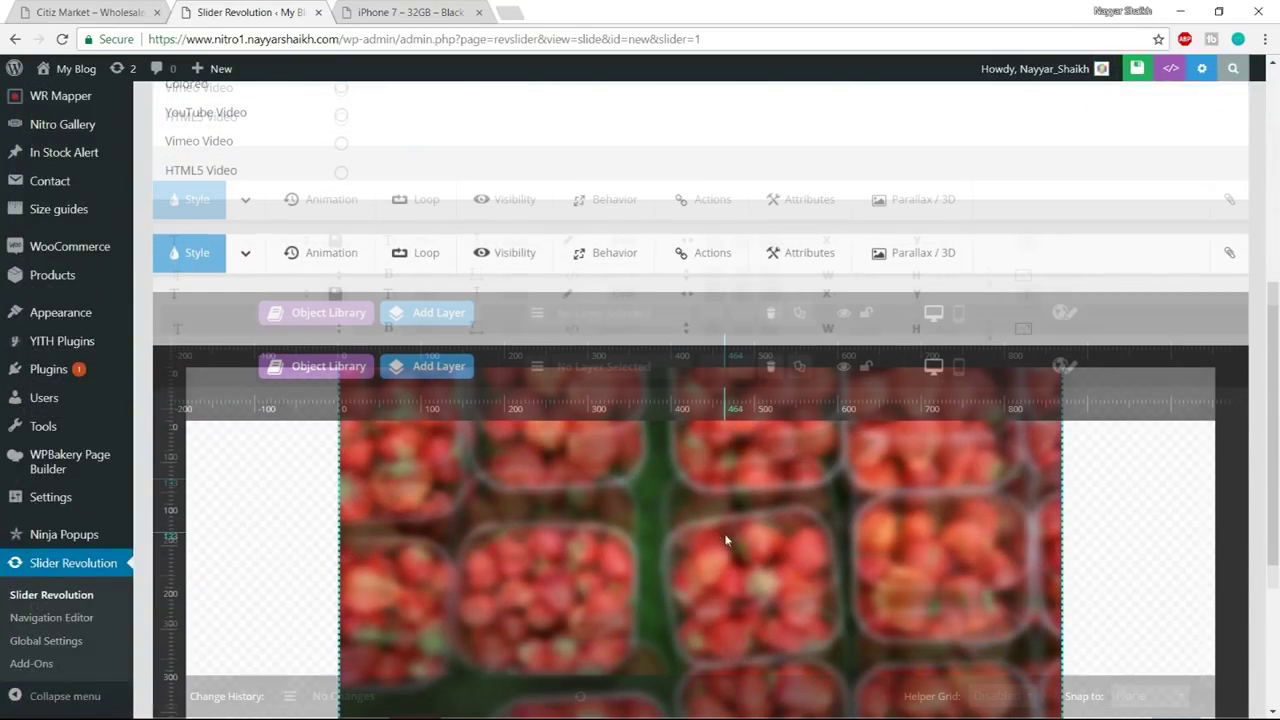
left_click(72, 14)
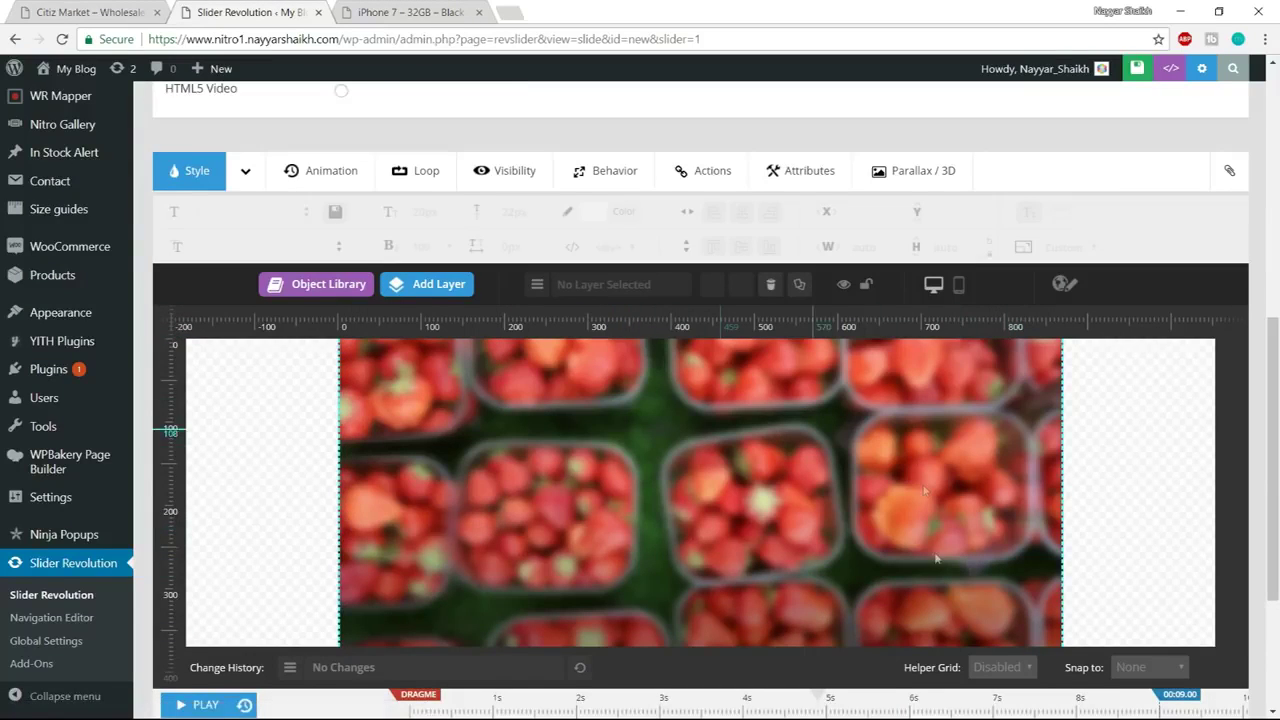
Add slider_01a as an image layer and place it near the top centre at about X 152, Y 49
mouse_move(437, 298)
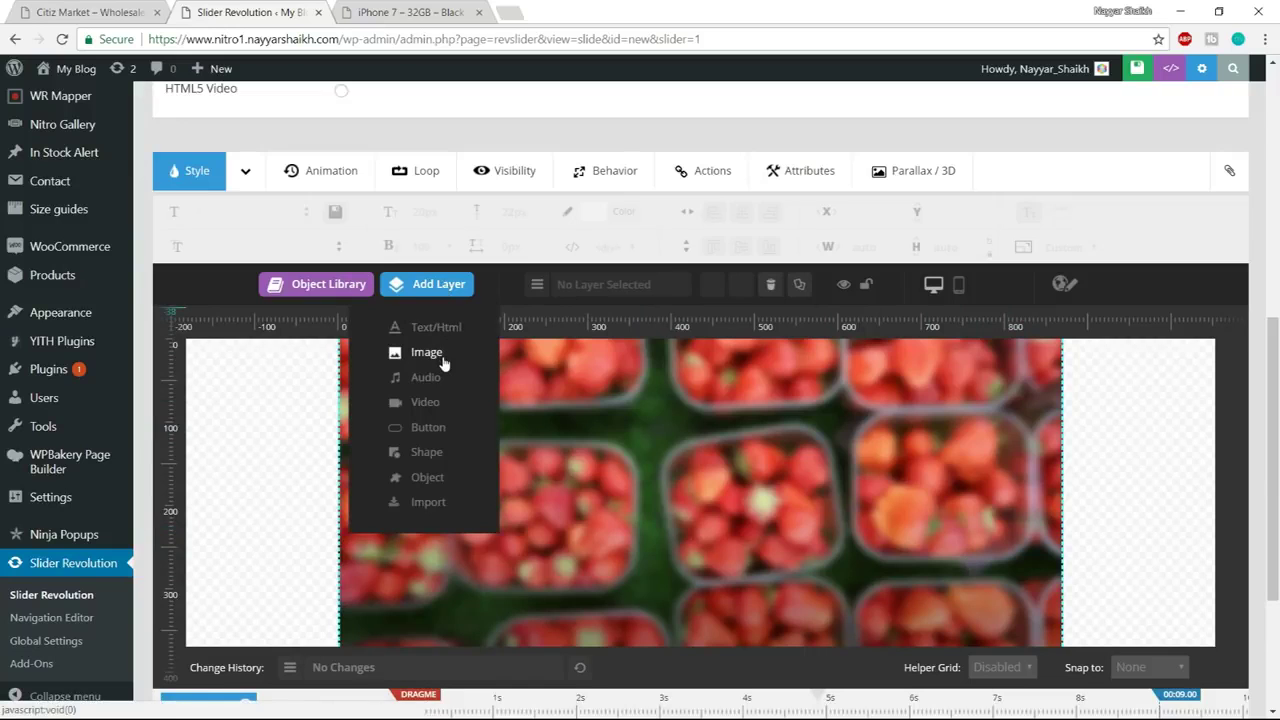
left_click(444, 355)
left_click(451, 281)
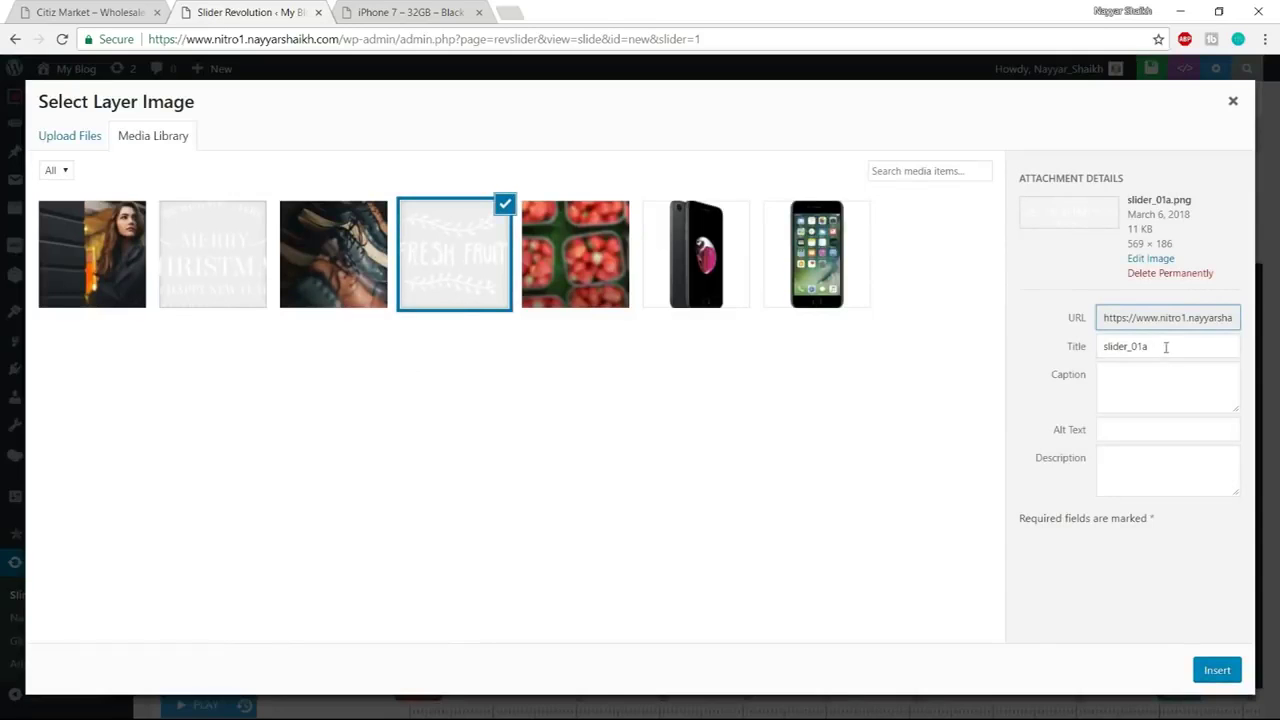
left_click(1084, 352)
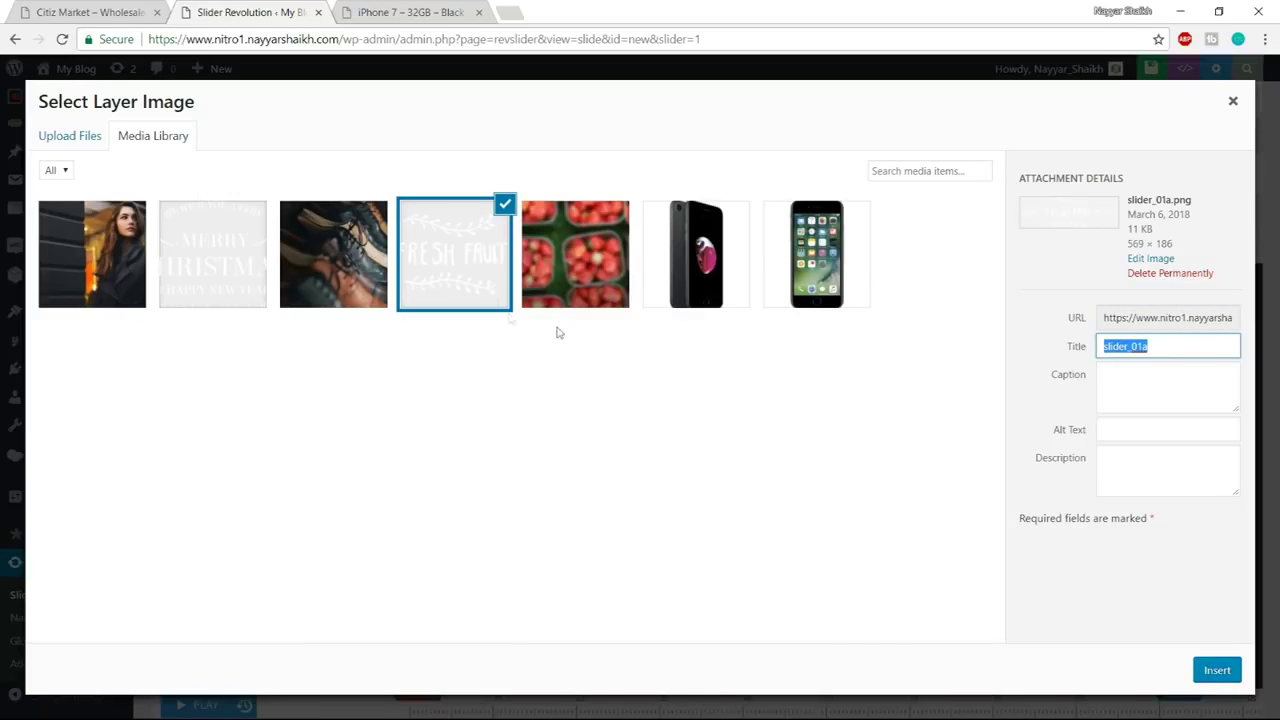
left_click(1217, 670)
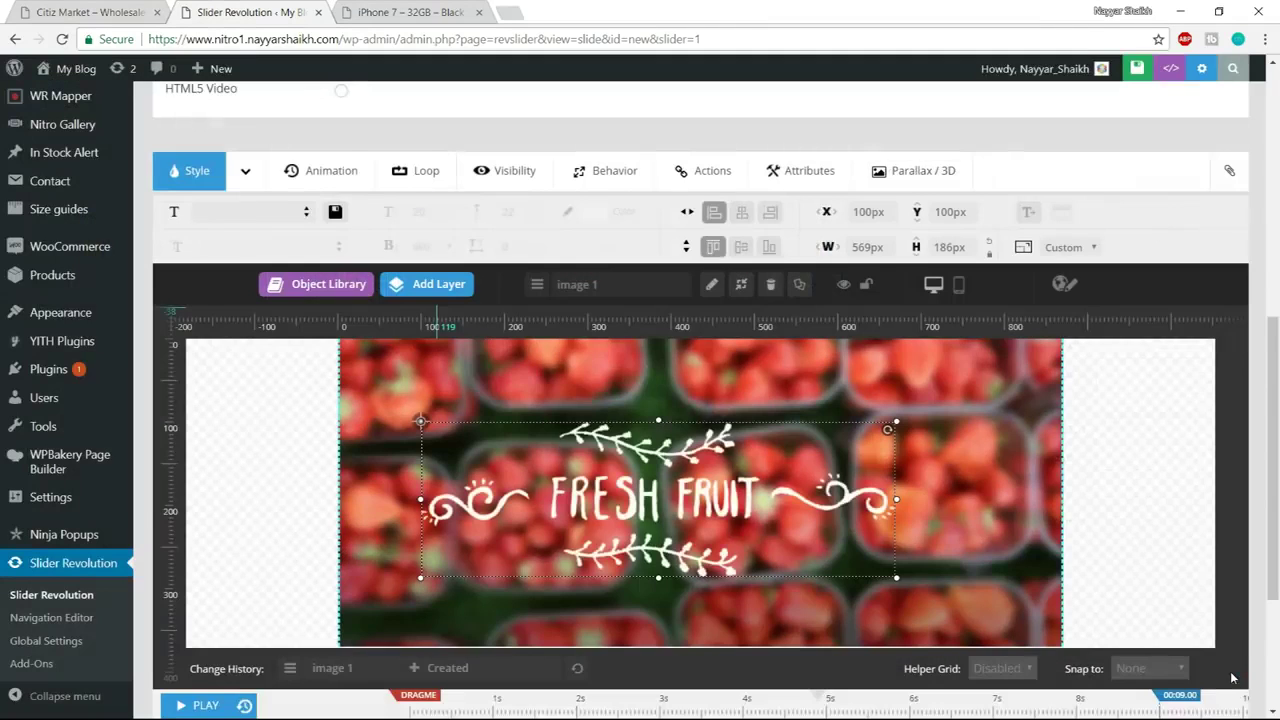
scroll(745, 459, "down", 1)
left_click_drag(745, 459, 781, 398)
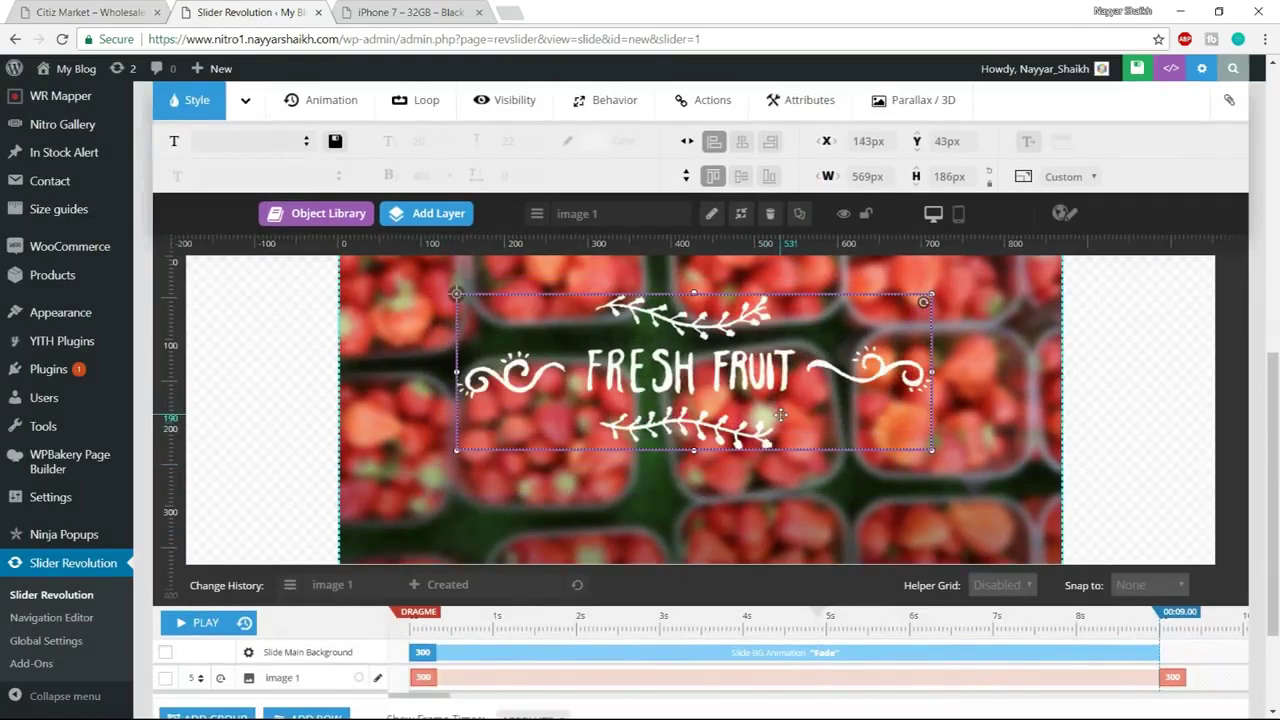
scroll(781, 398, "up", 1)
left_click_drag(778, 476, 792, 477)
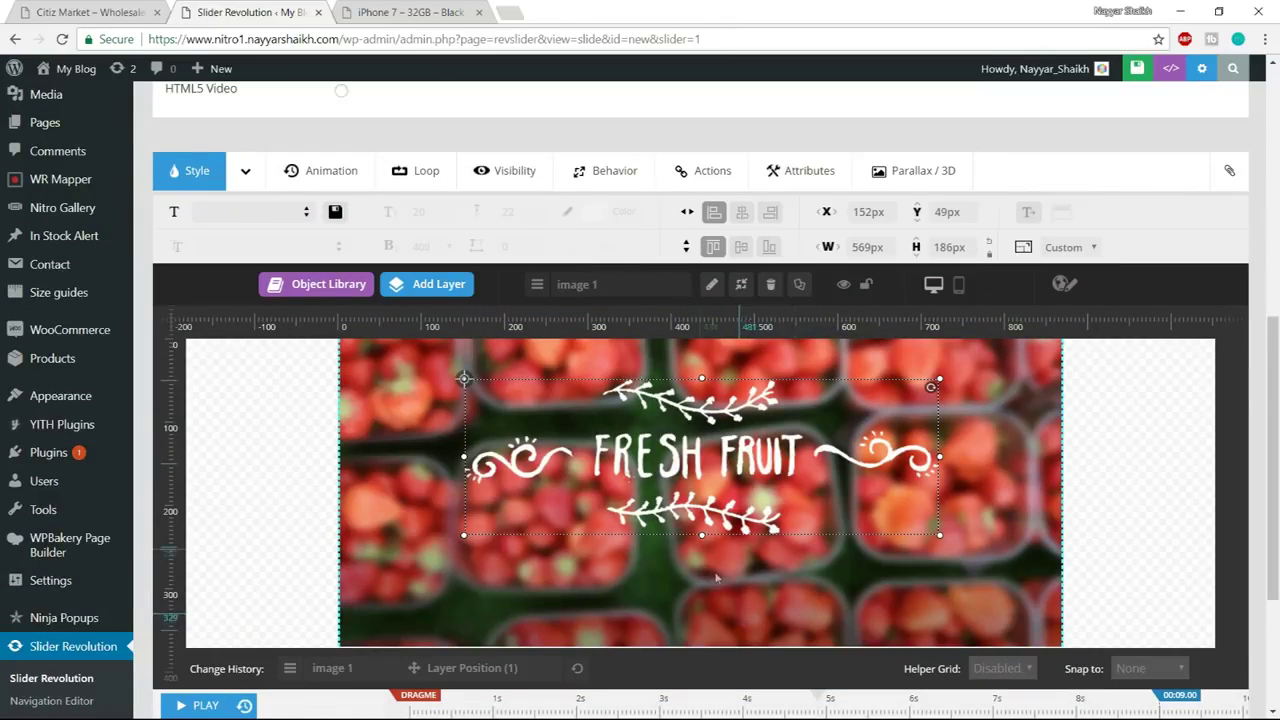
Open the Add Button Layer dialog from Add Layer > Button
mouse_move(427, 292)
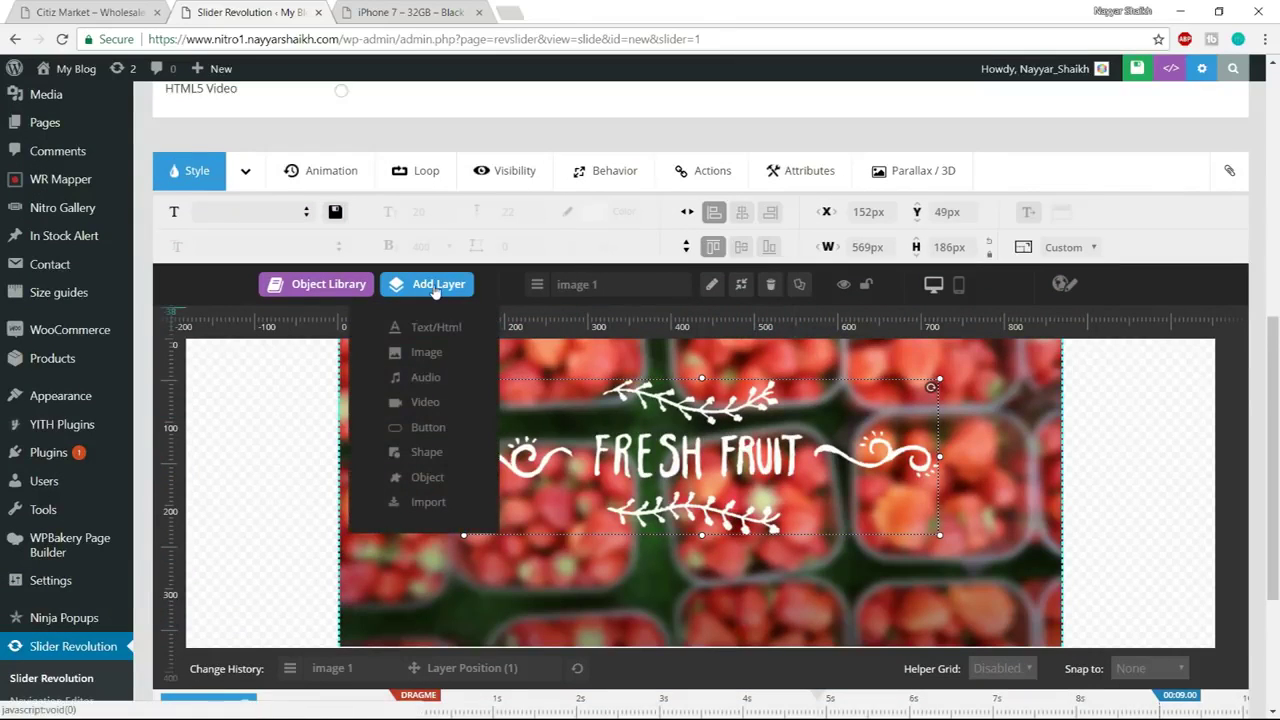
left_click(442, 428)
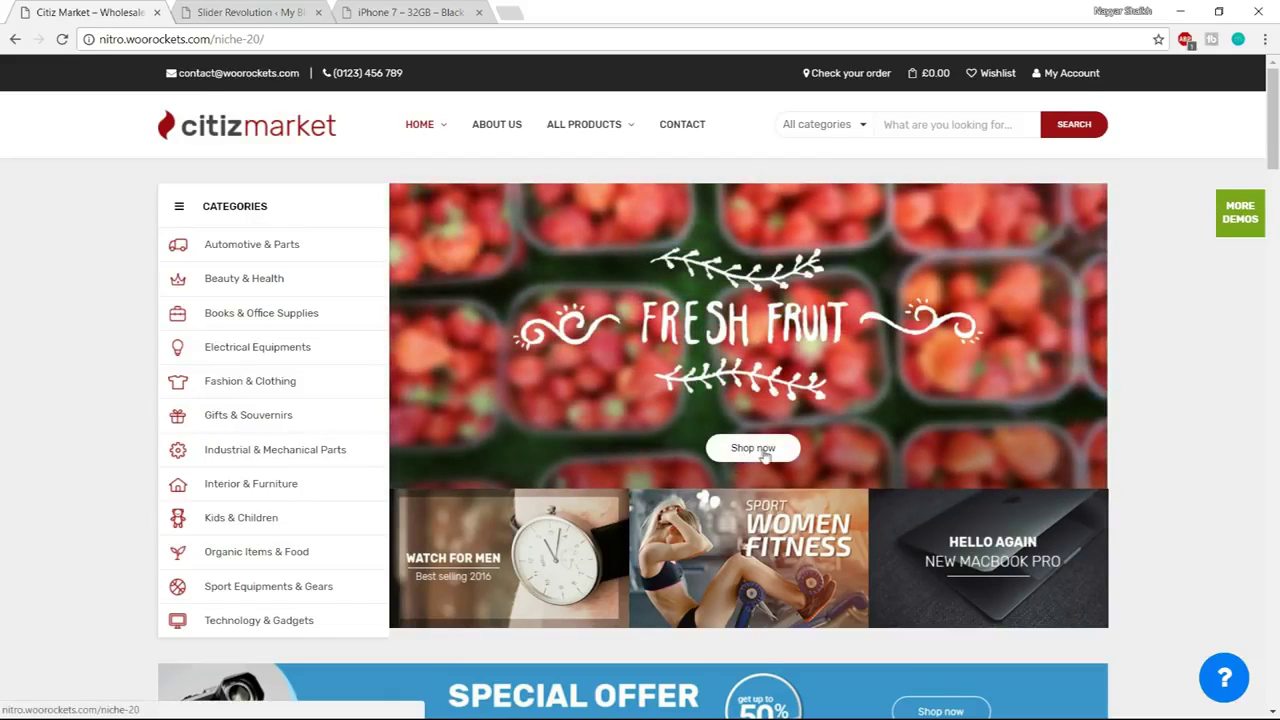
key("ctrl+Tab")
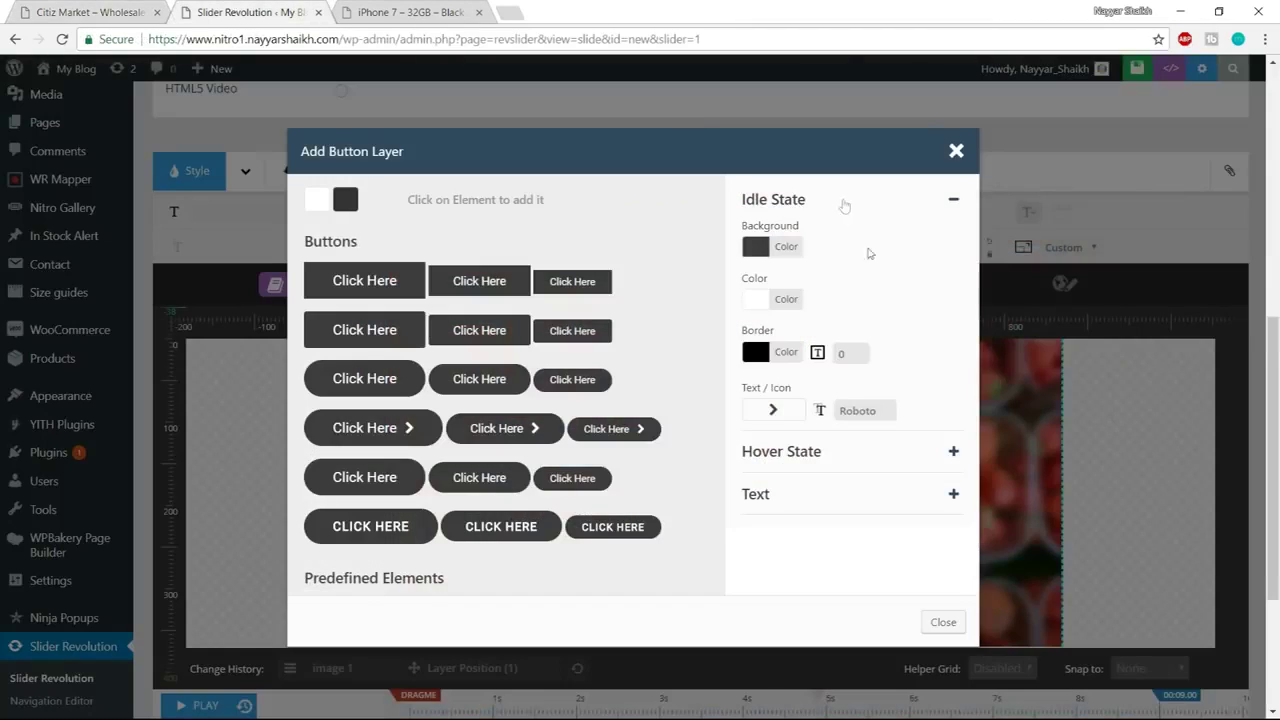
Set the idle-state button background to 0% opacity with white text
left_click(785, 245)
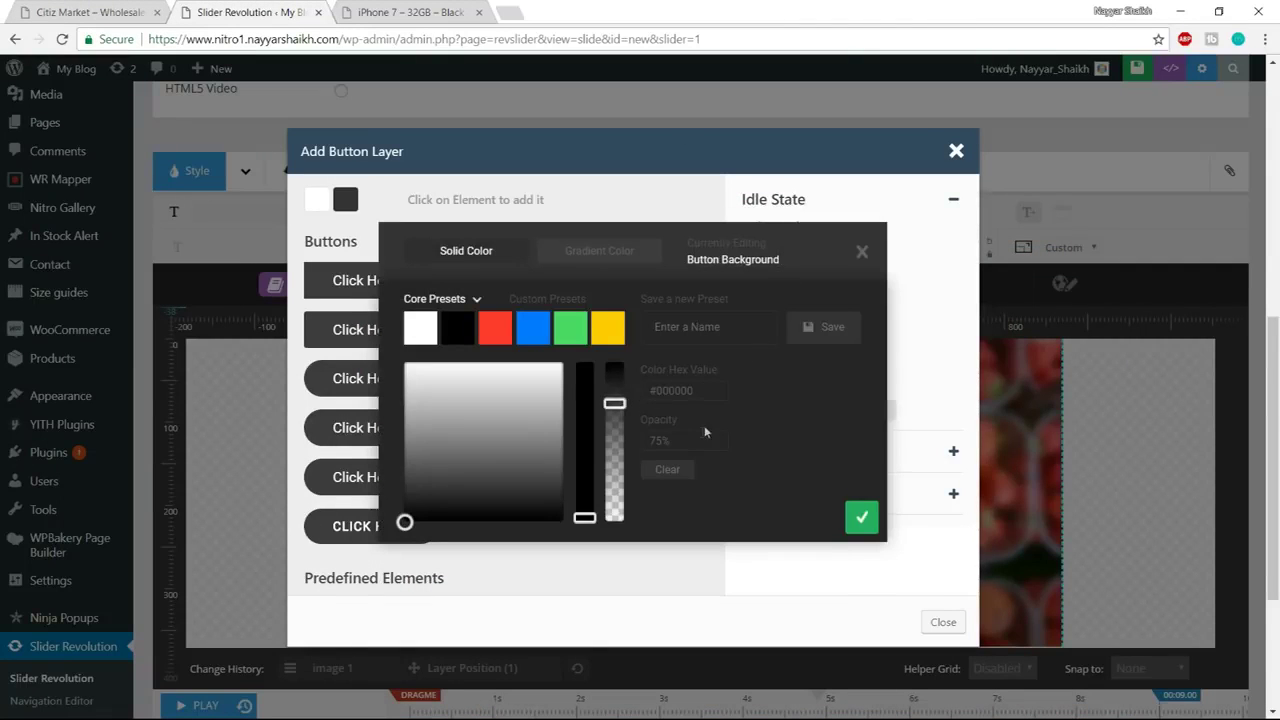
left_click_drag(620, 404, 620, 563)
left_click(861, 519)
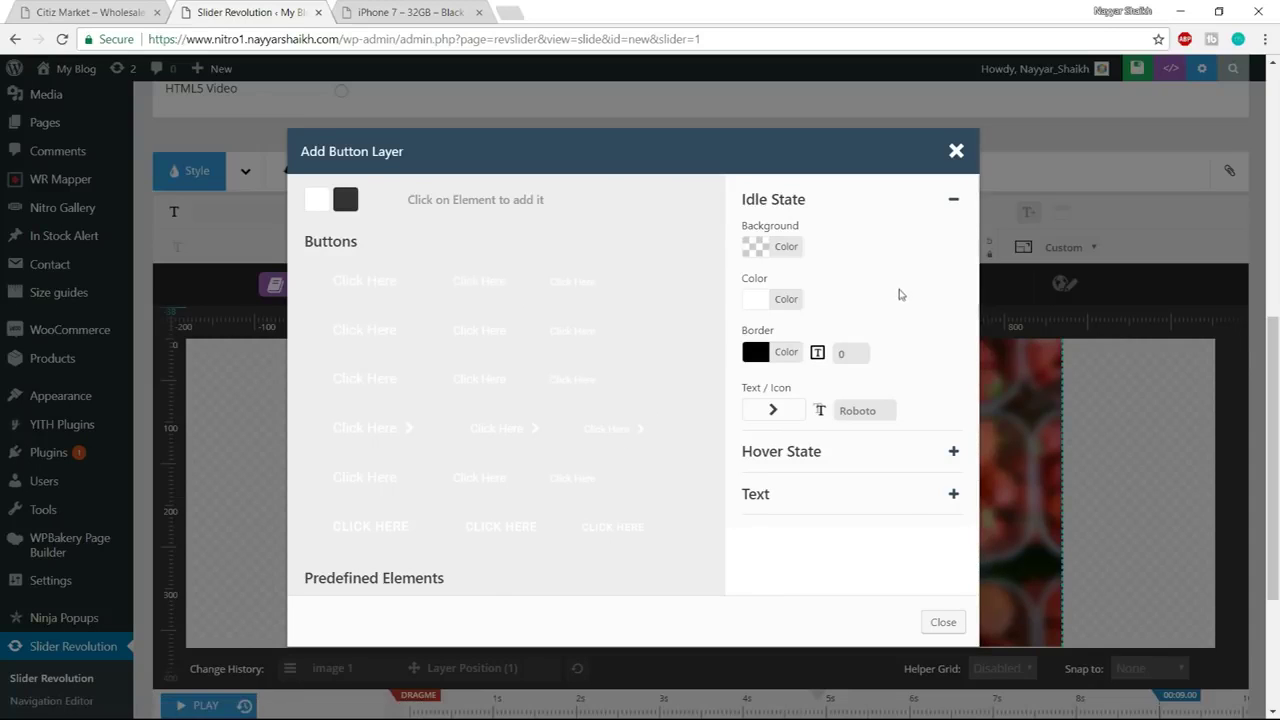
left_click(801, 307)
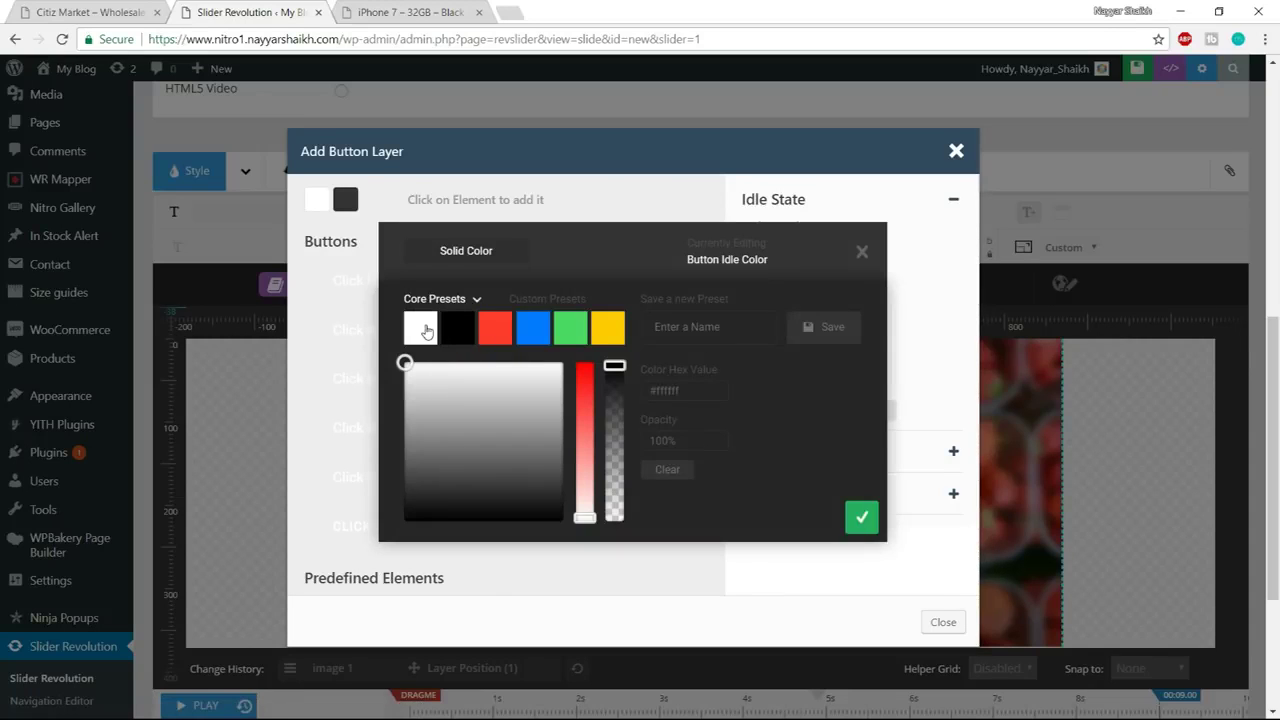
left_click(864, 520)
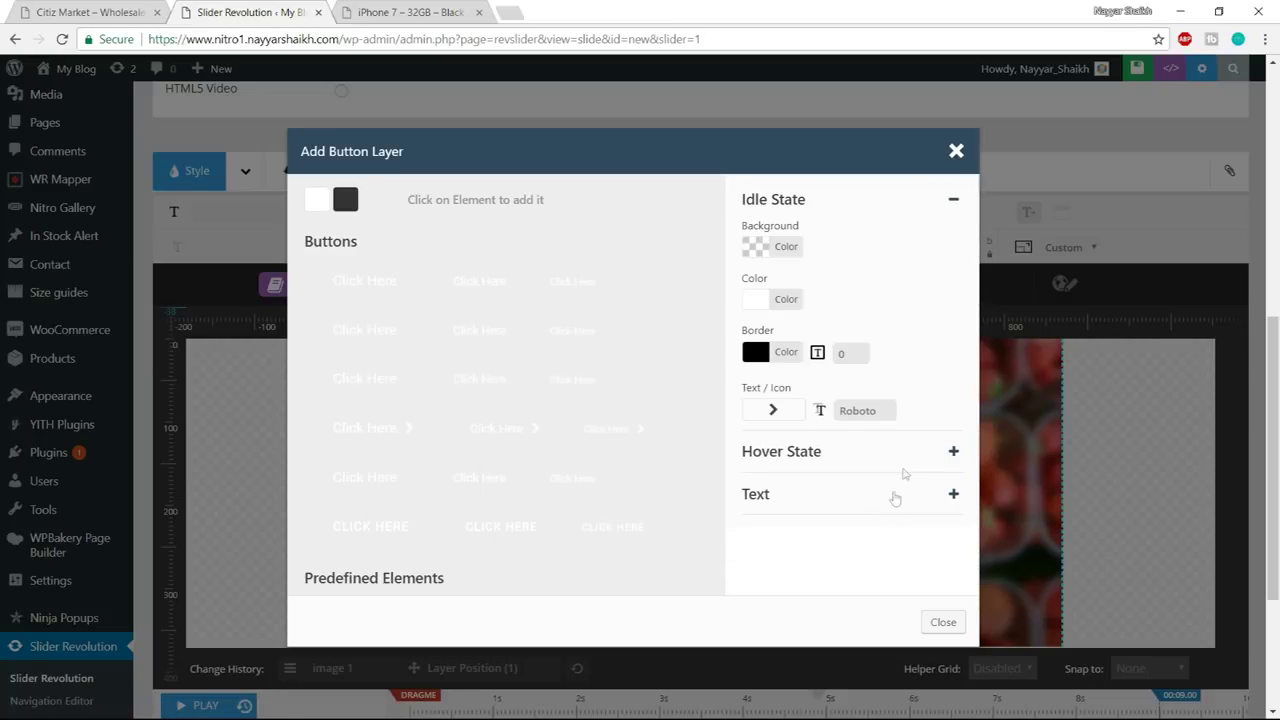
Give the idle-state button a 1px white border, without adding an icon
left_click(779, 353)
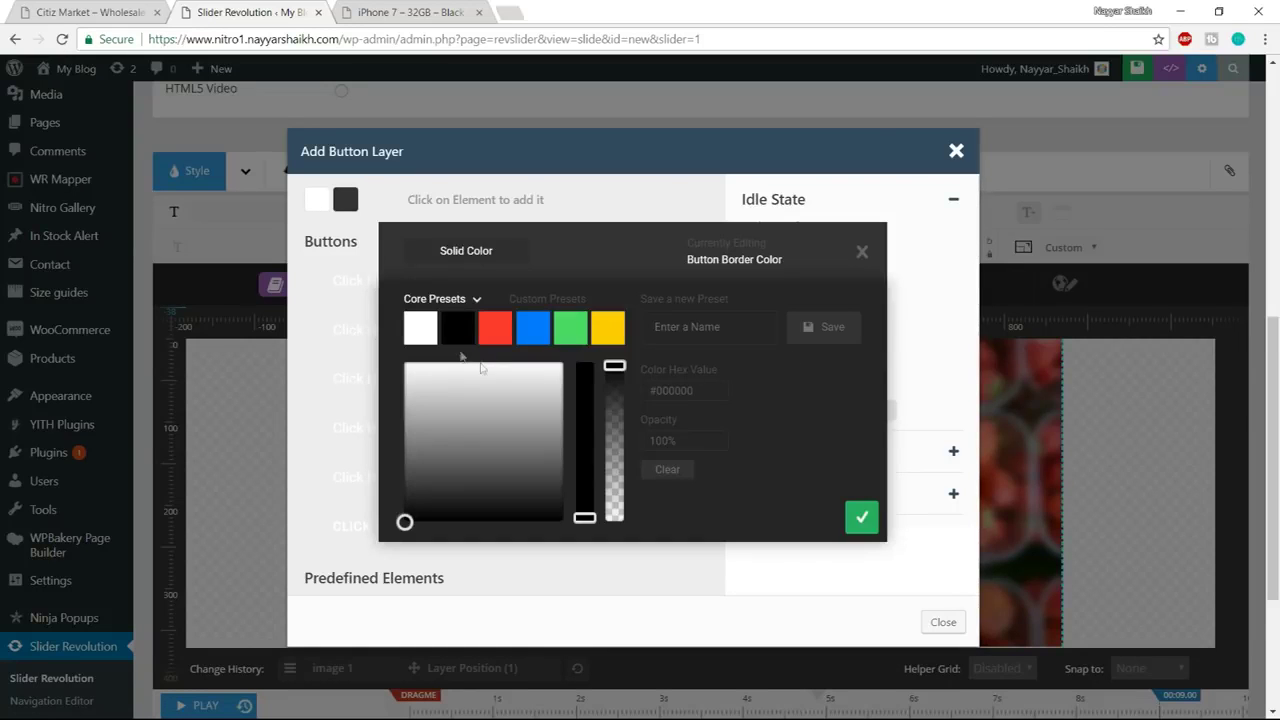
left_click(424, 335)
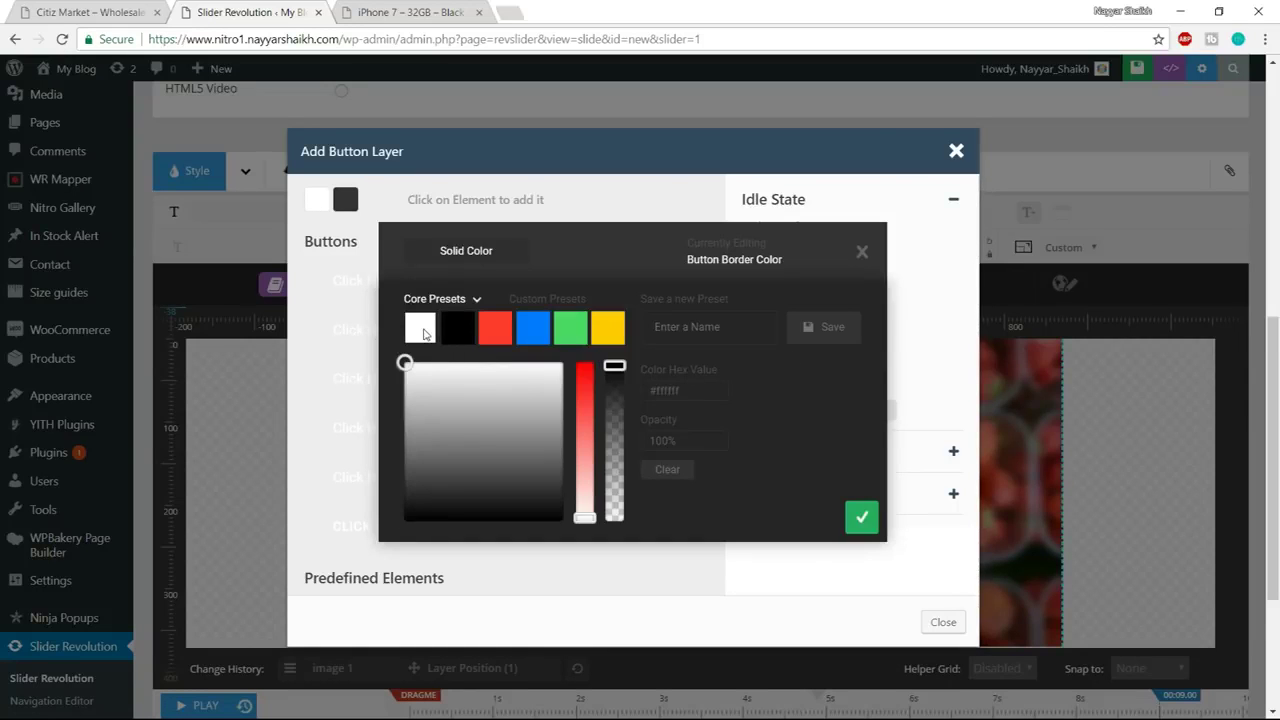
left_click(862, 517)
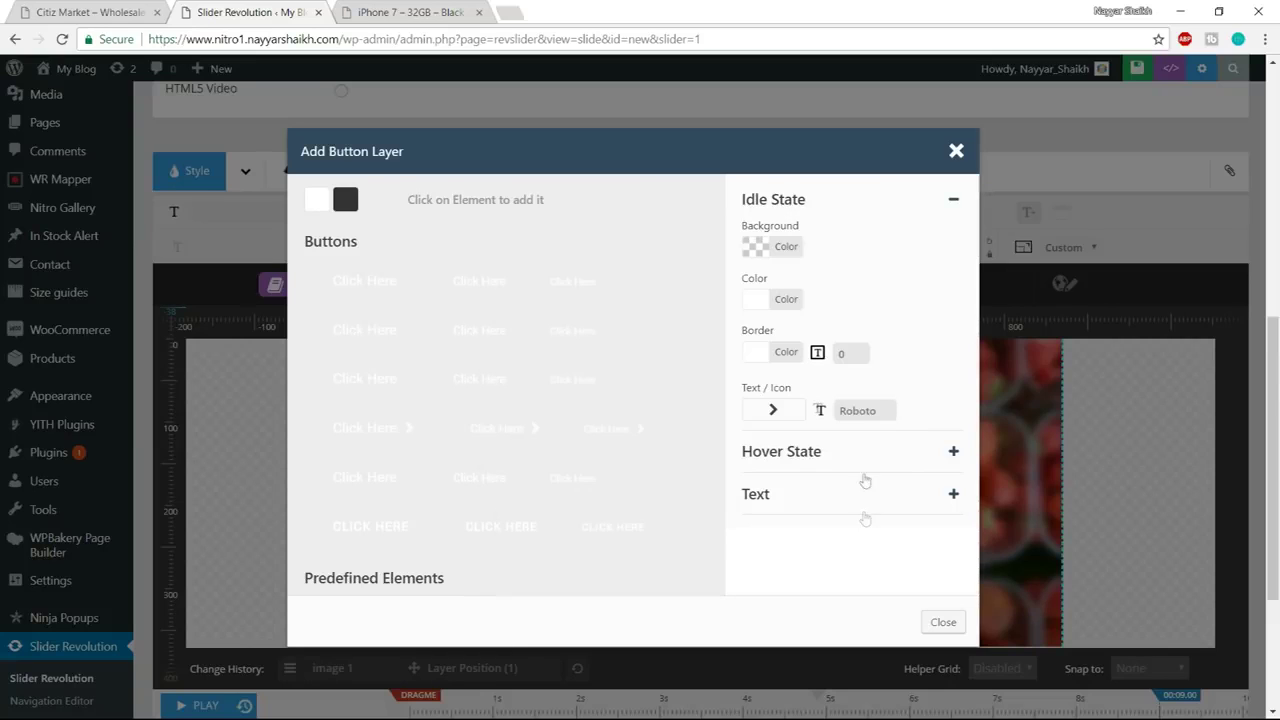
double_click(838, 353)
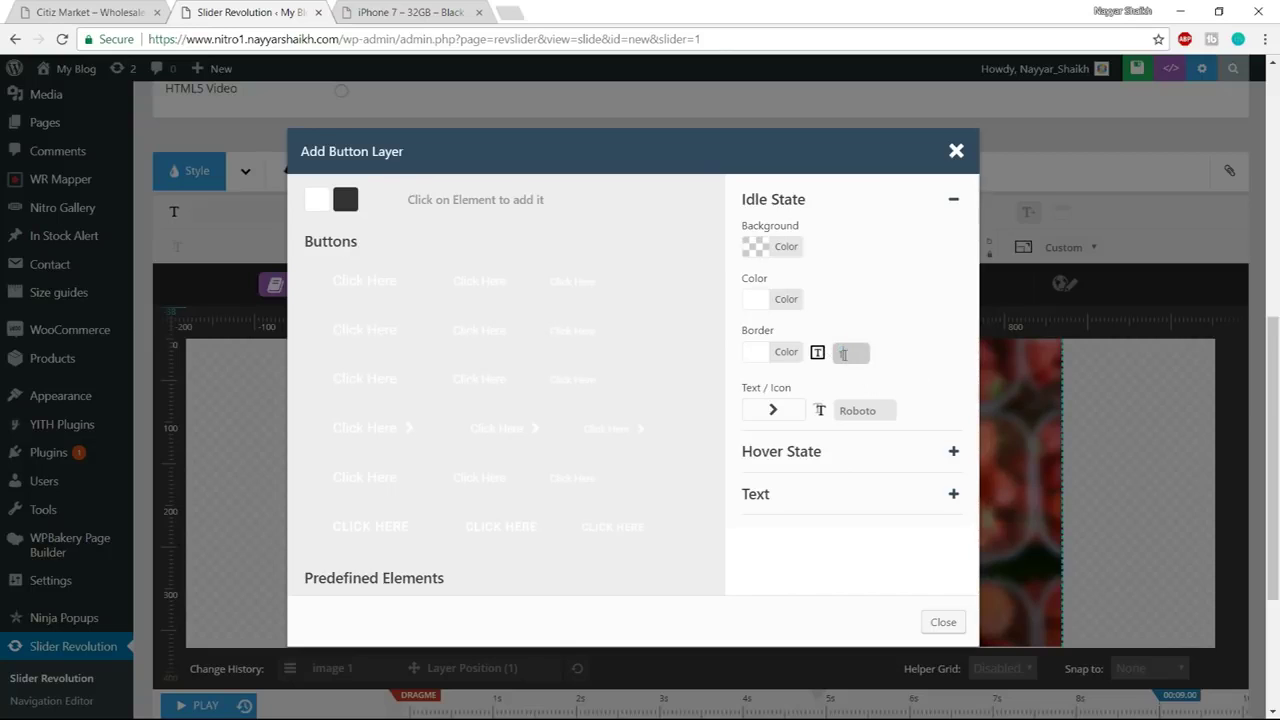
left_click(940, 341)
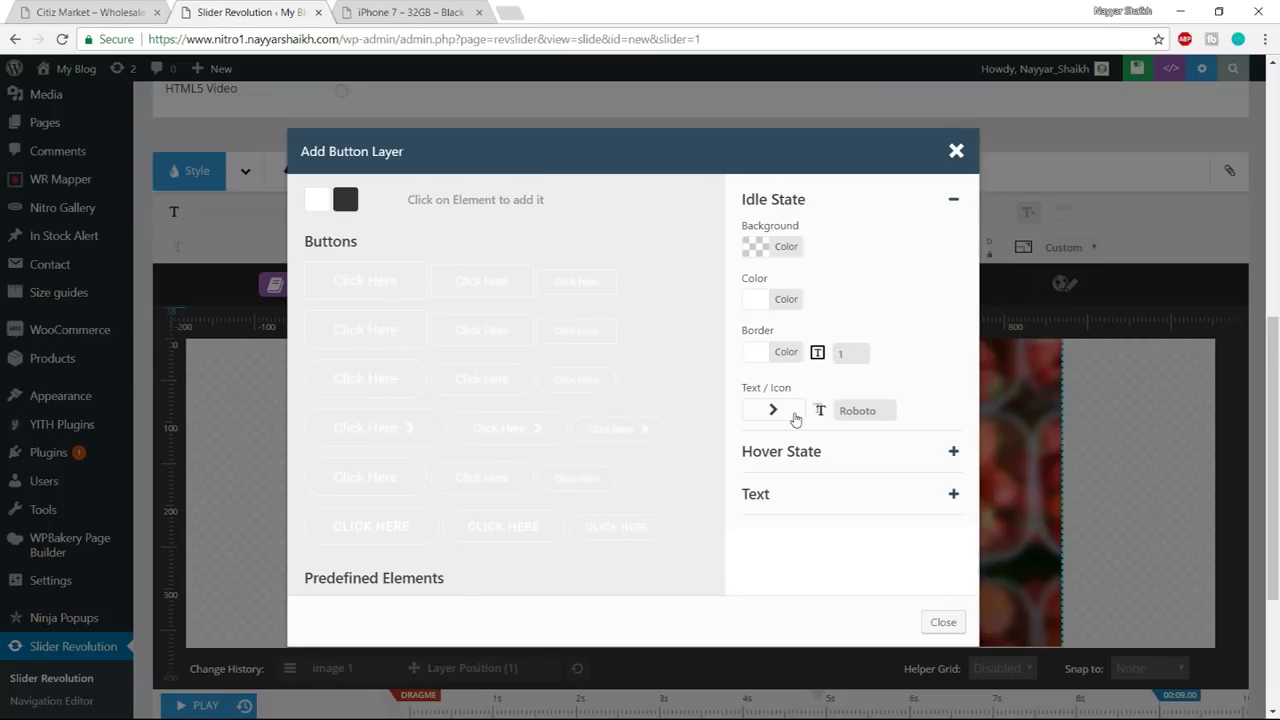
left_click(795, 418)
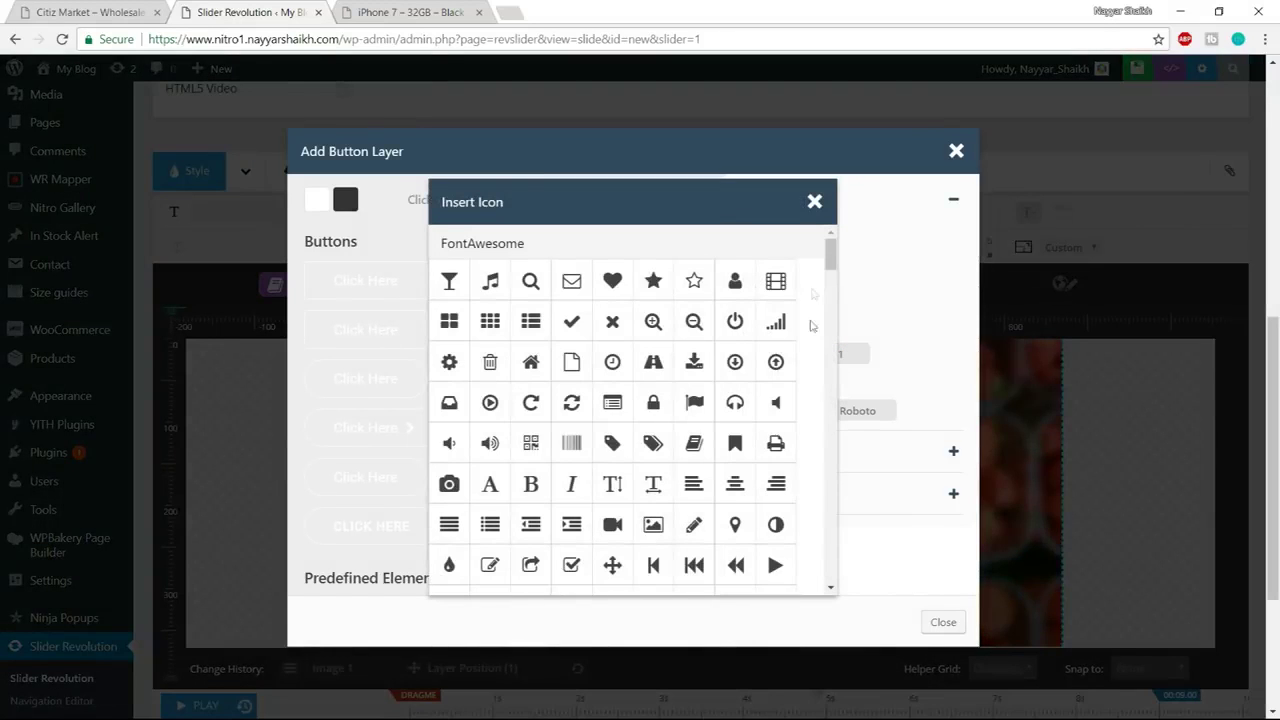
left_click(814, 201)
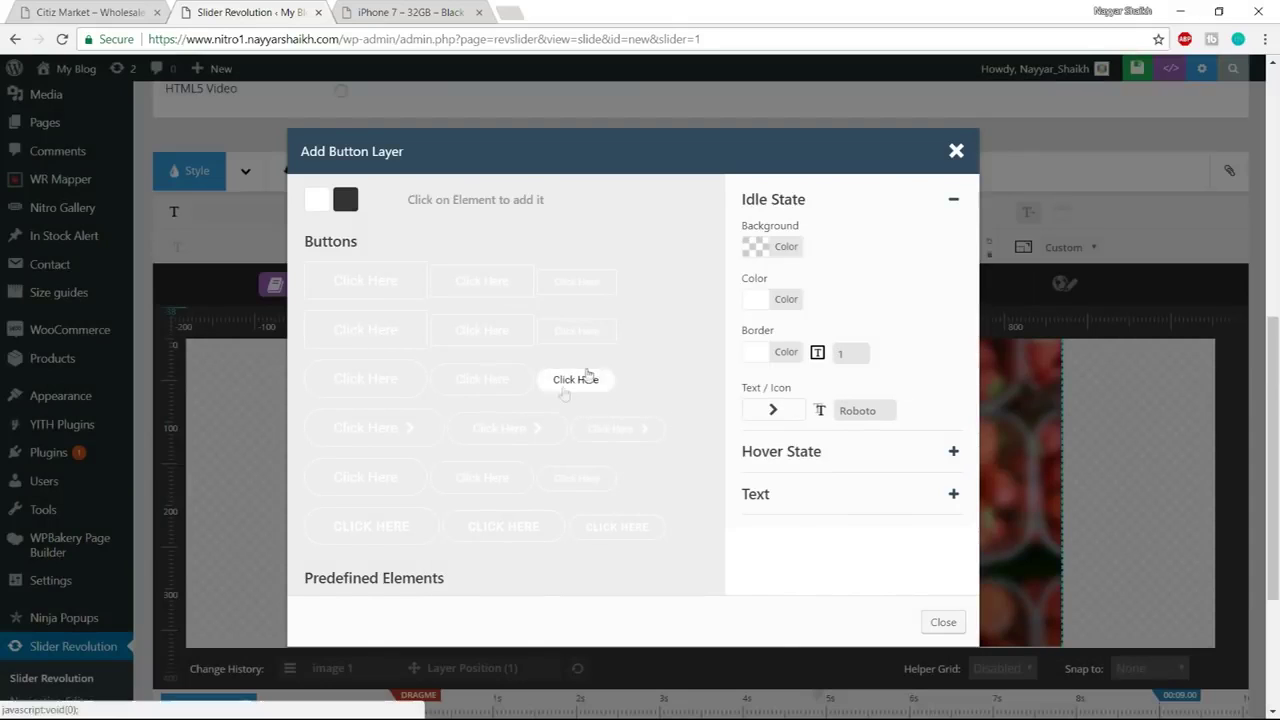
left_click(882, 455)
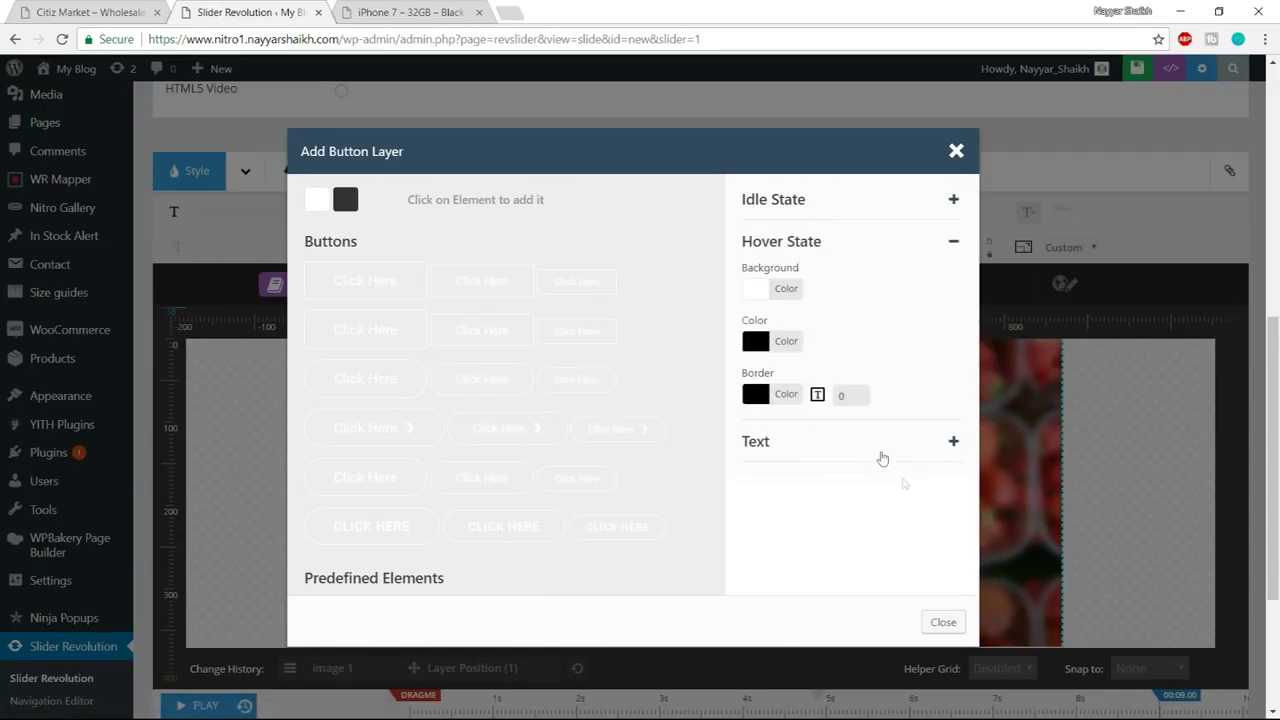
Keep the hover state's white background and black text after checking the reference slider
key("ctrl+shift+Tab")
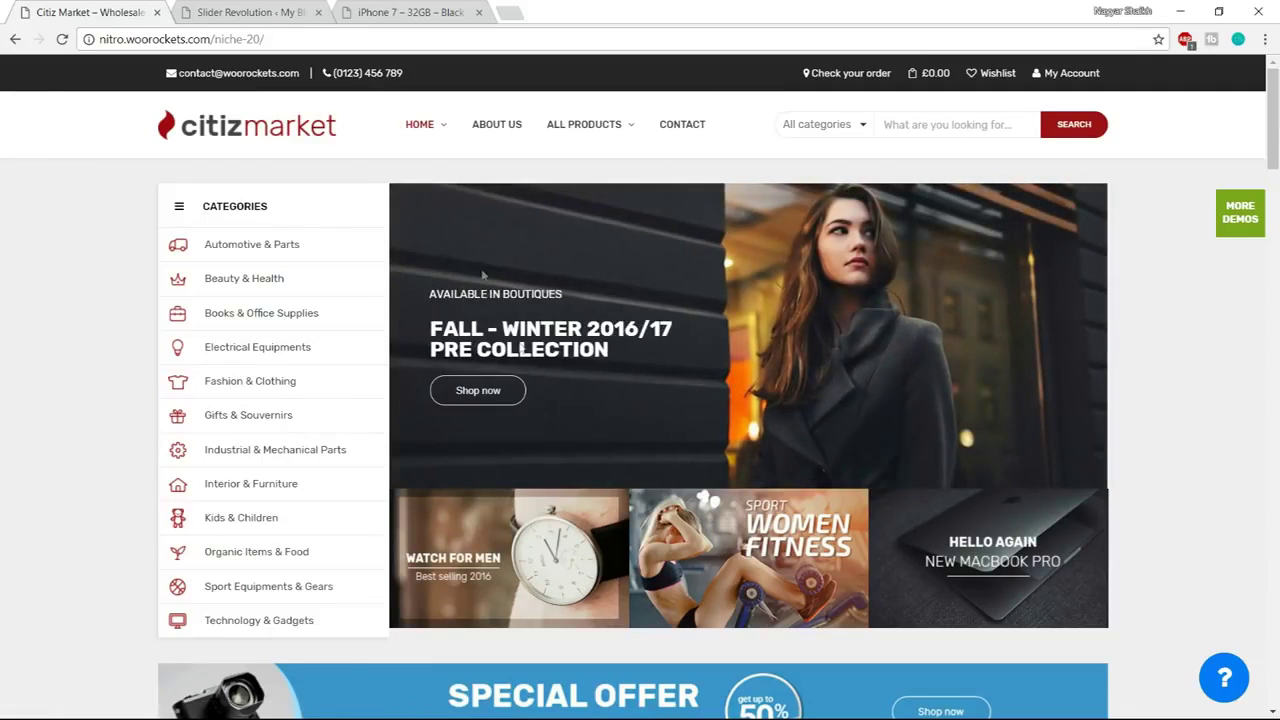
key("ctrl+Tab")
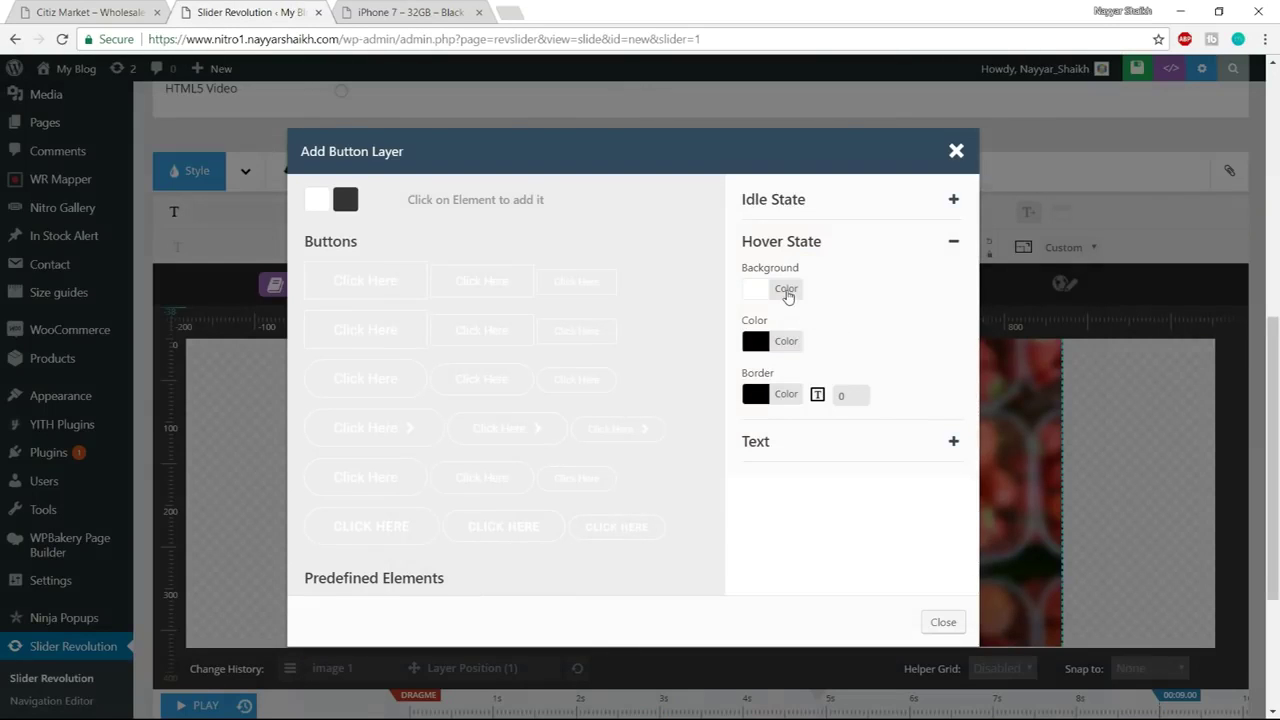
left_click(786, 289)
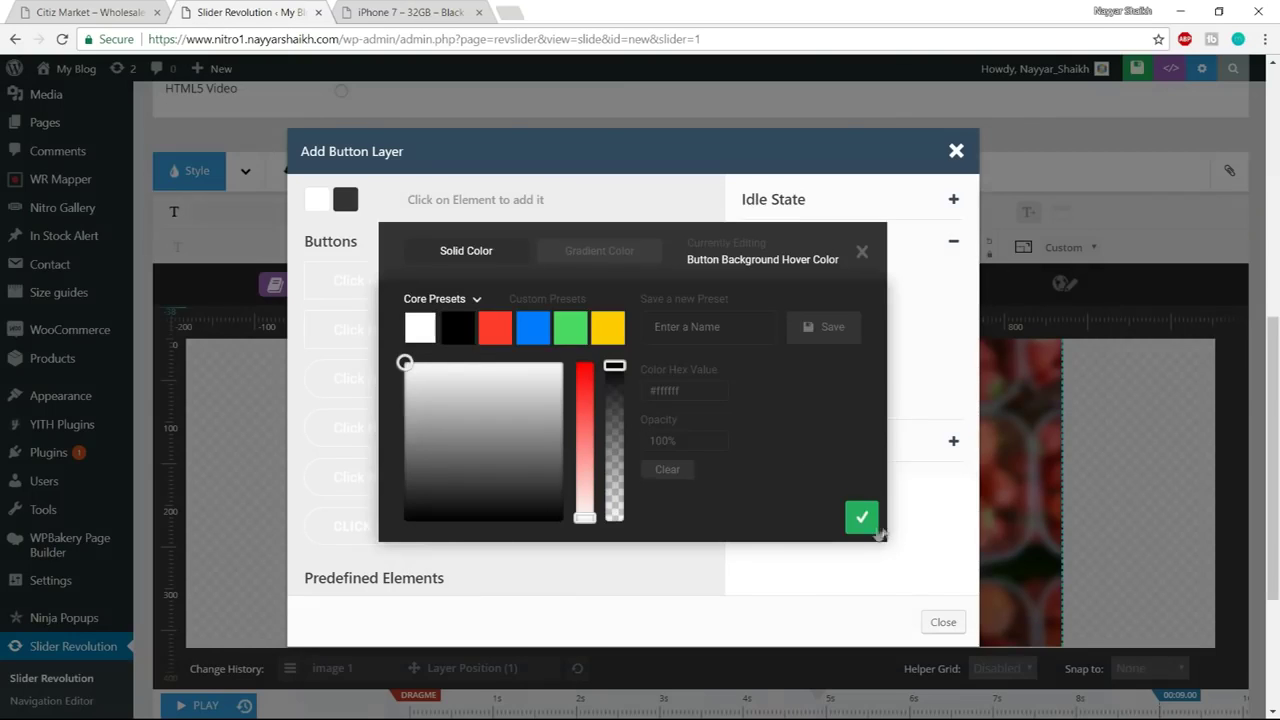
left_click(862, 517)
left_click(782, 344)
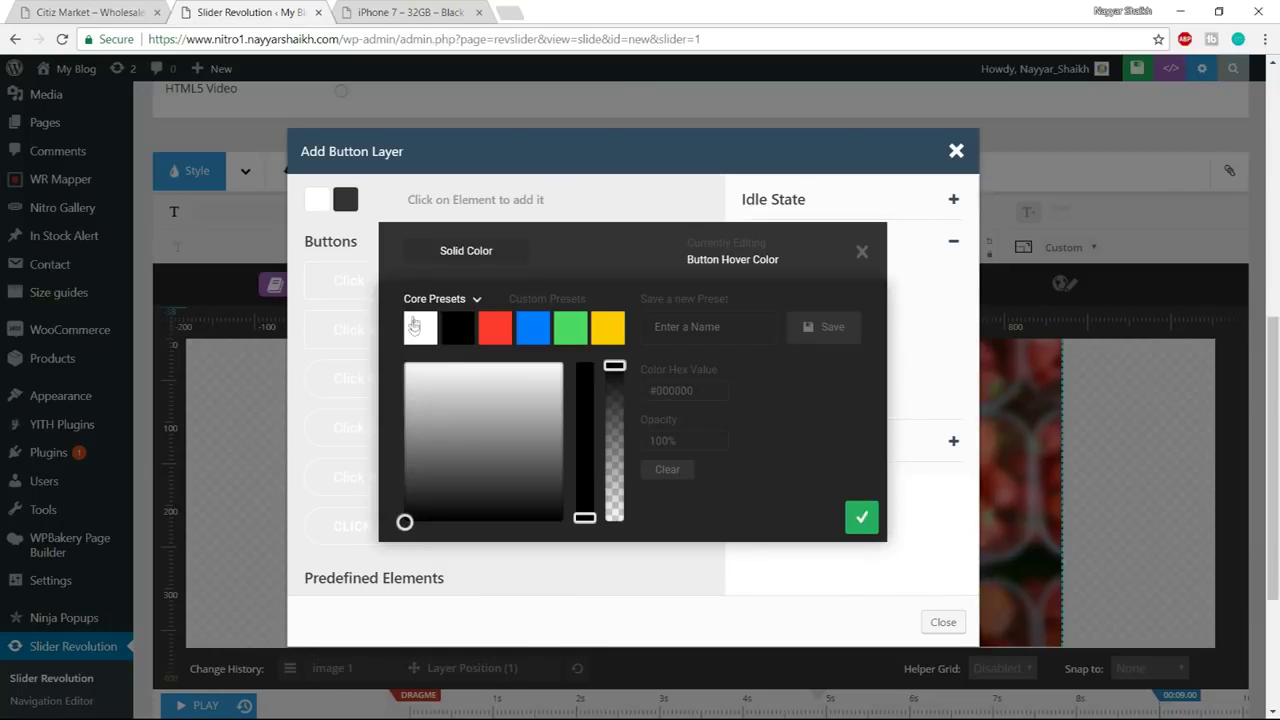
left_click(862, 517)
Give the hover state a white border and select the default button text
left_click(801, 402)
left_click(422, 330)
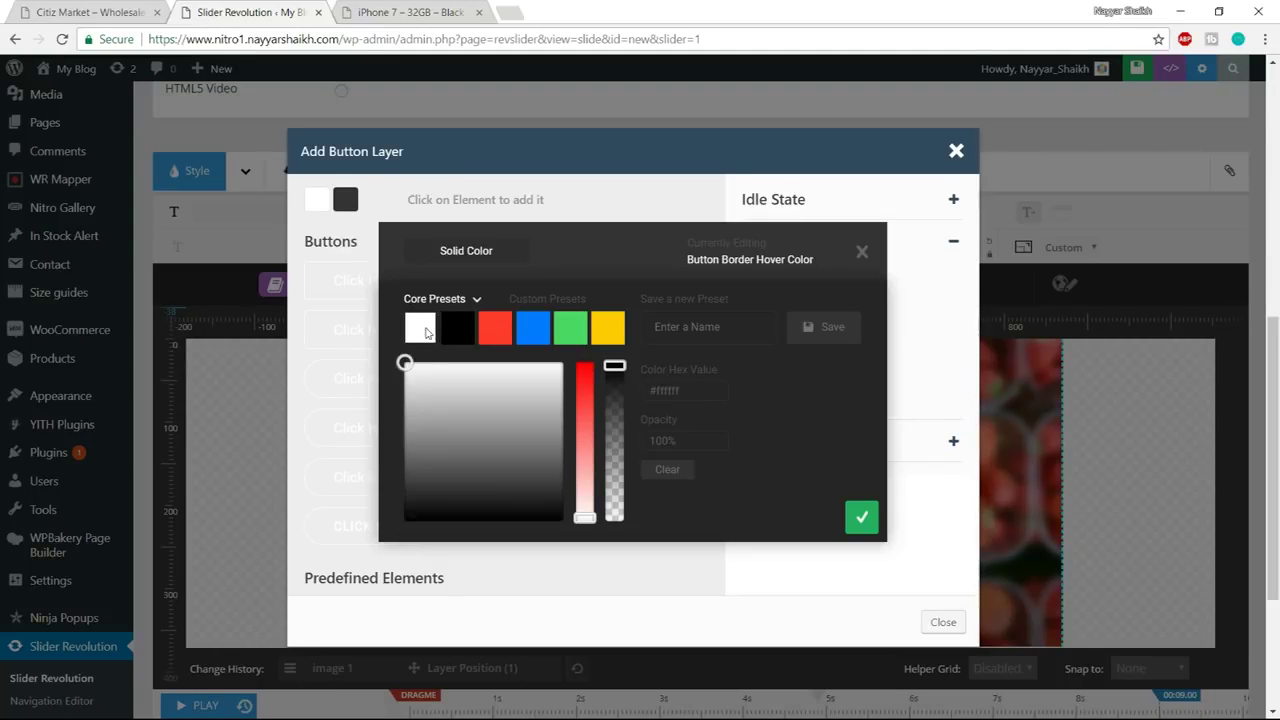
left_click(872, 523)
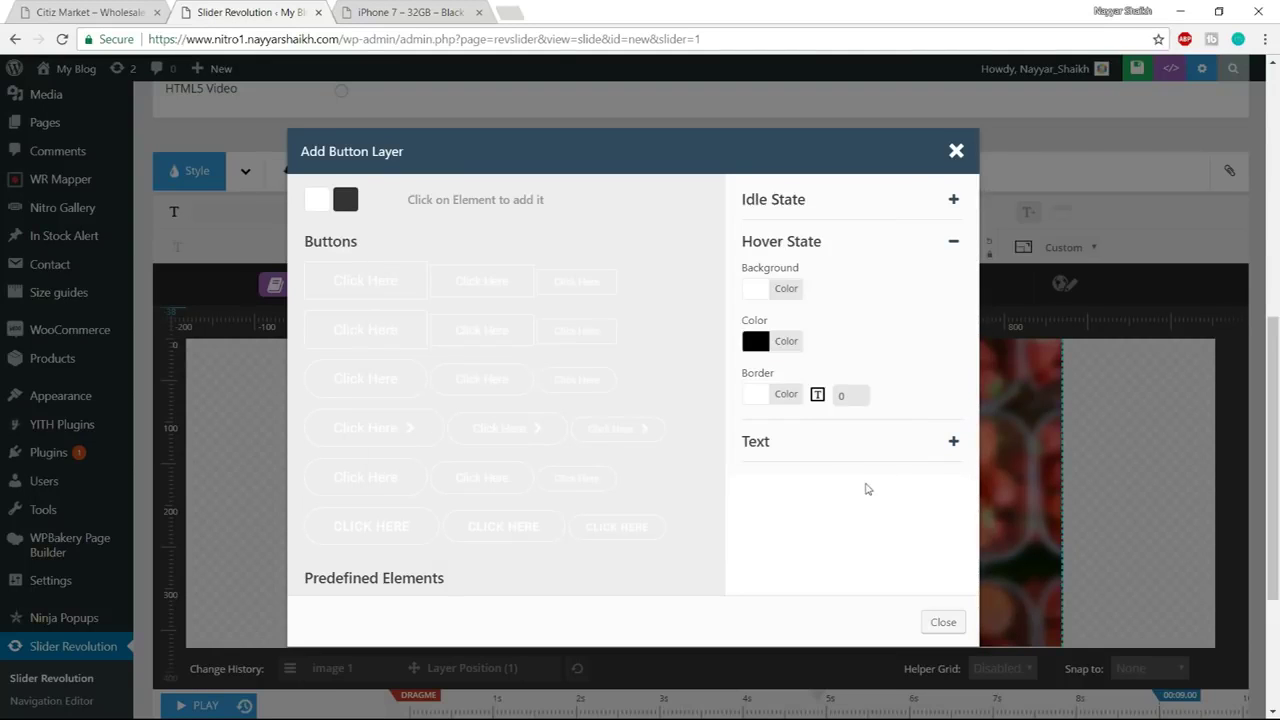
left_click(884, 454)
left_click(104, 10)
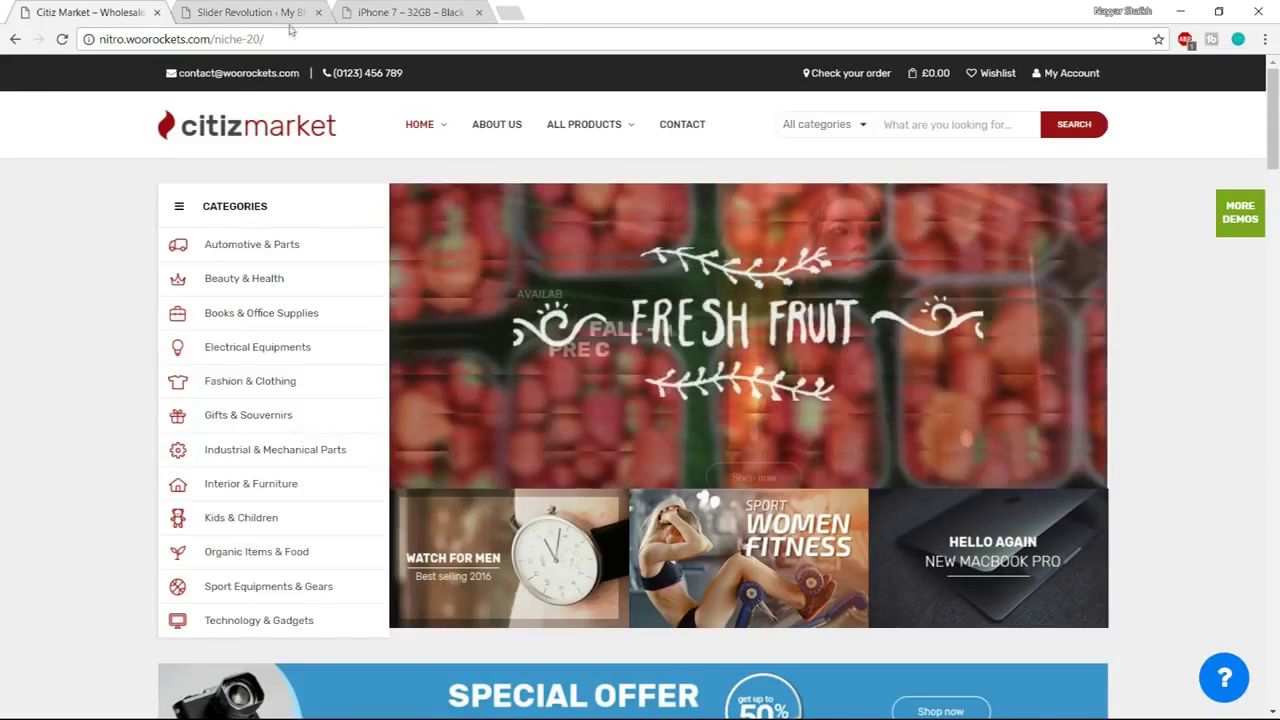
key("ctrl+Tab")
left_click_drag(808, 312, 710, 319)
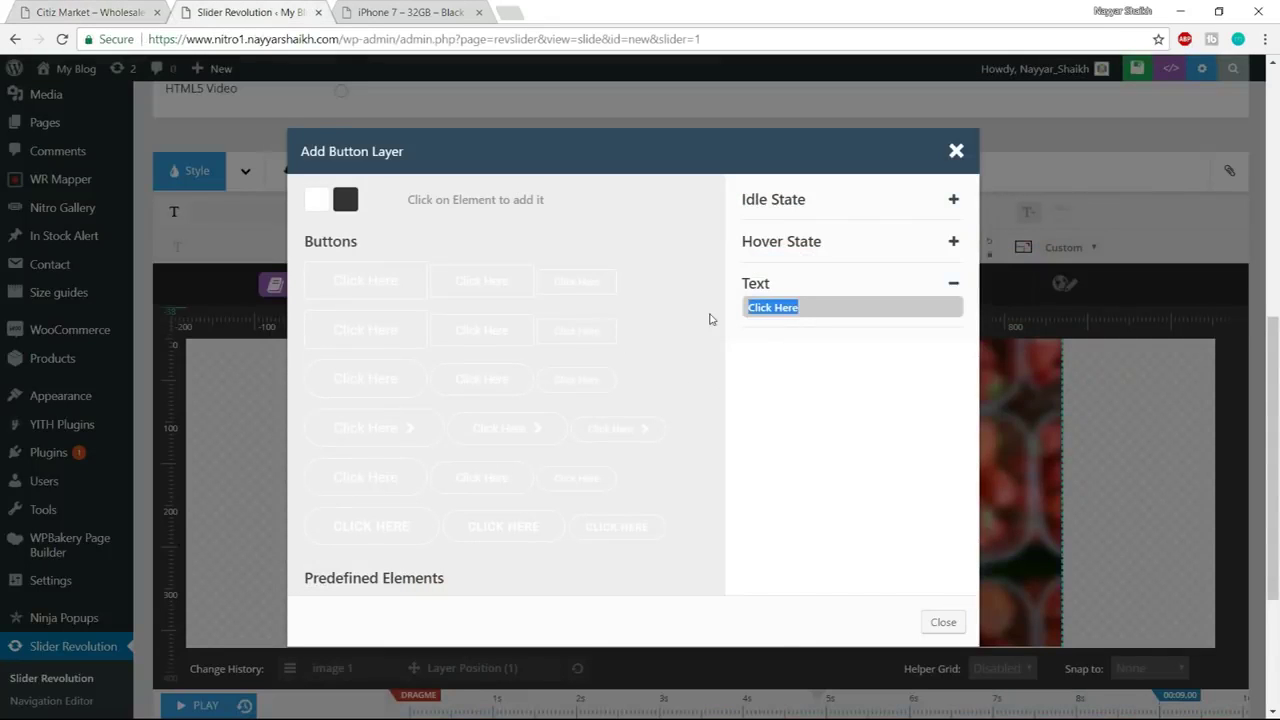
Add a rounded 'Shop Now' button and place it below Fresh Fruit at X 389, Y 288
type("Shop Now")
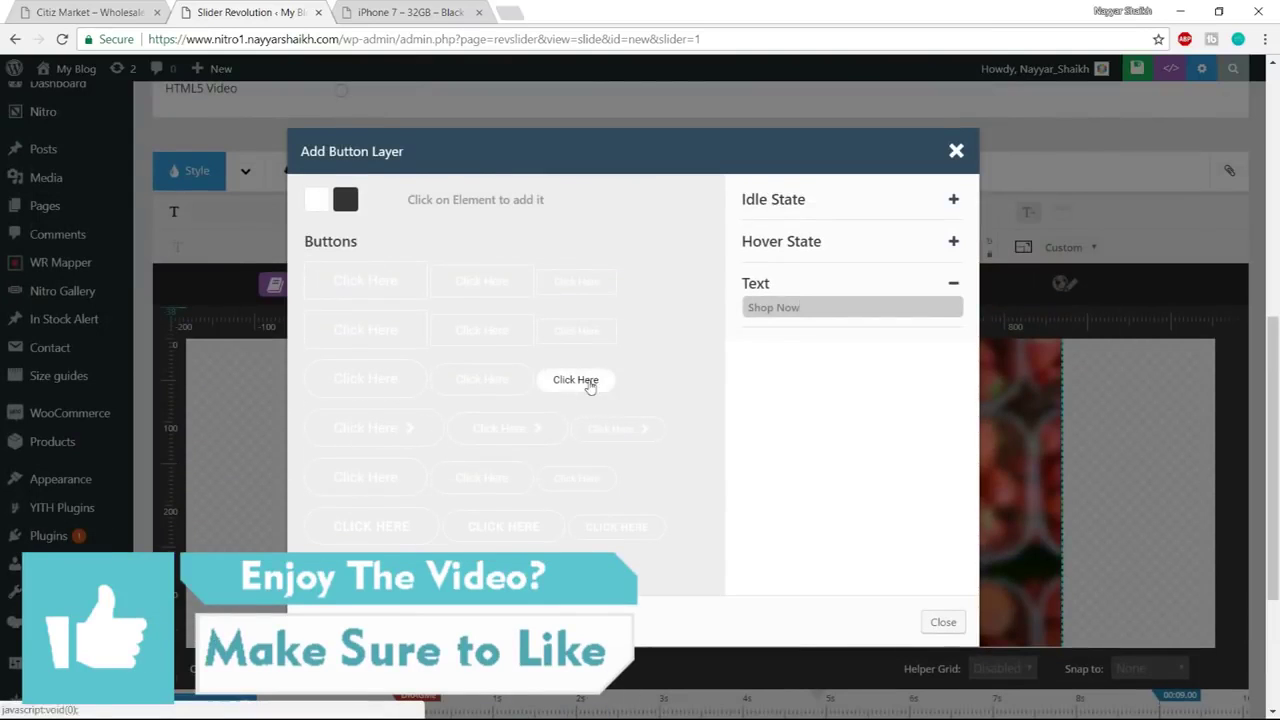
left_click(471, 388)
left_click_drag(464, 434, 676, 594)
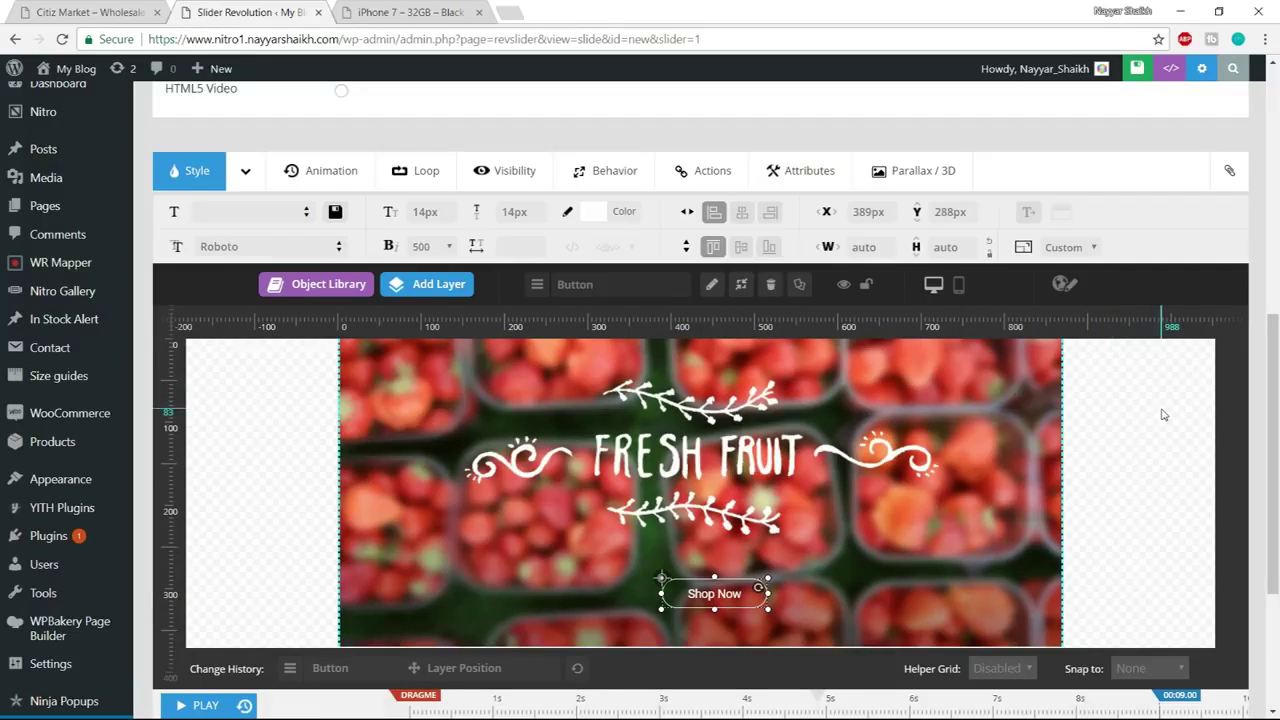
left_click_drag(1274, 367, 1276, 392)
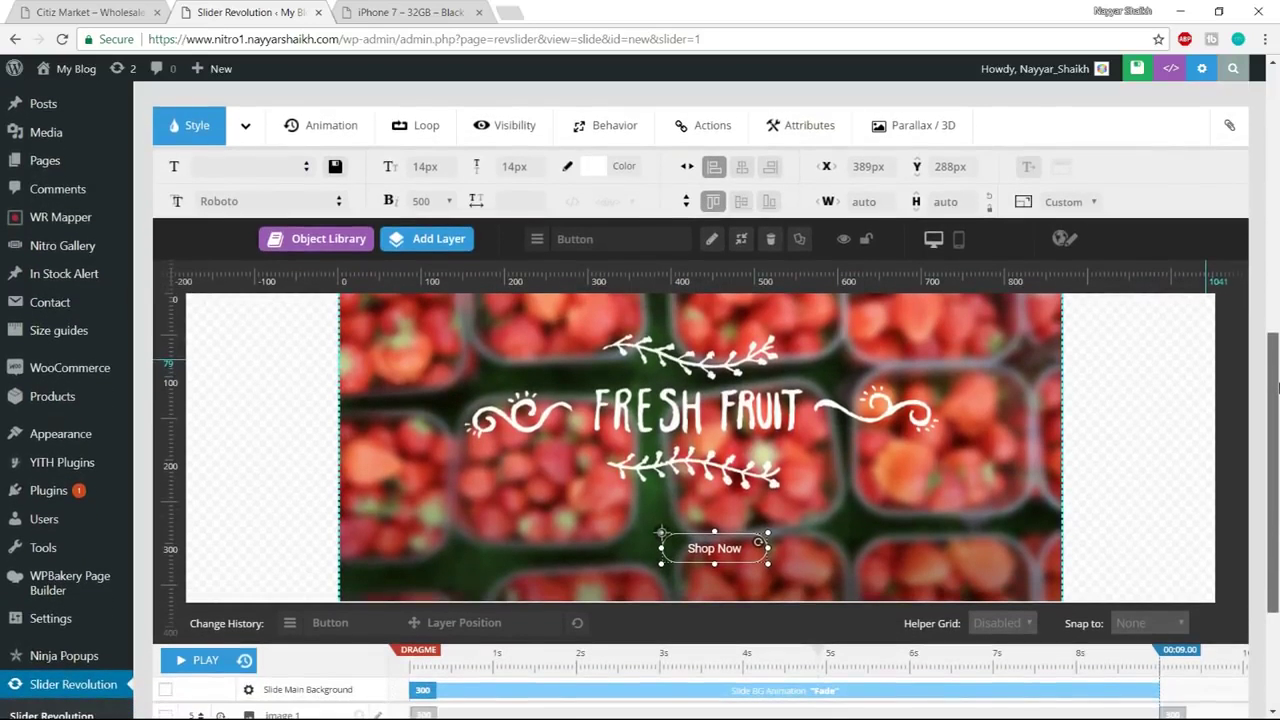
Preview the slide animation and compare it with the reference storefront's slider
left_click(197, 664)
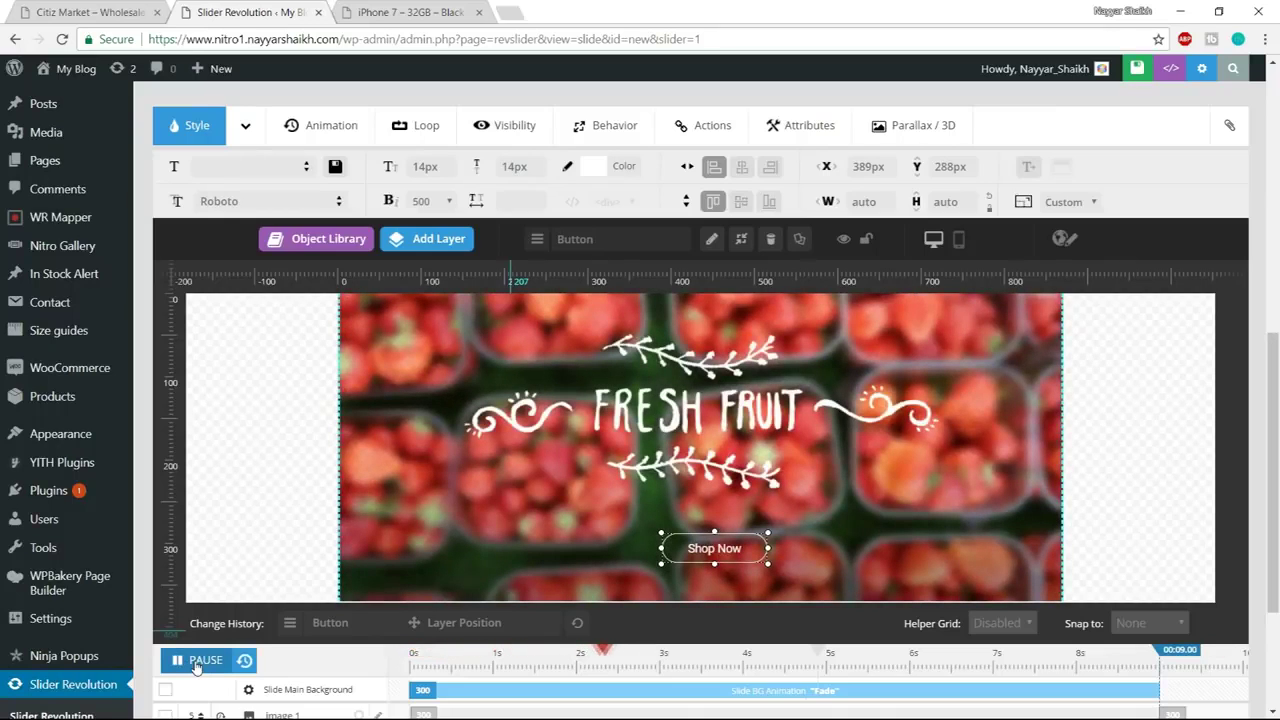
left_click(194, 667)
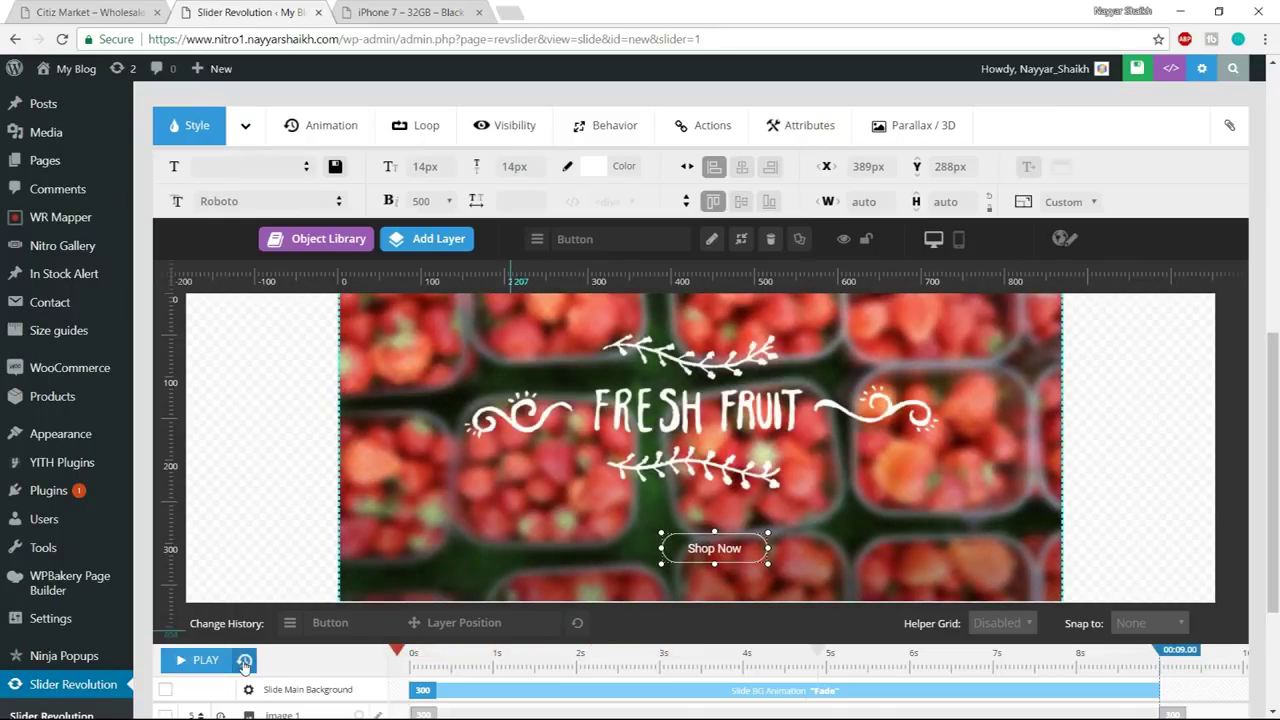
left_click(190, 664)
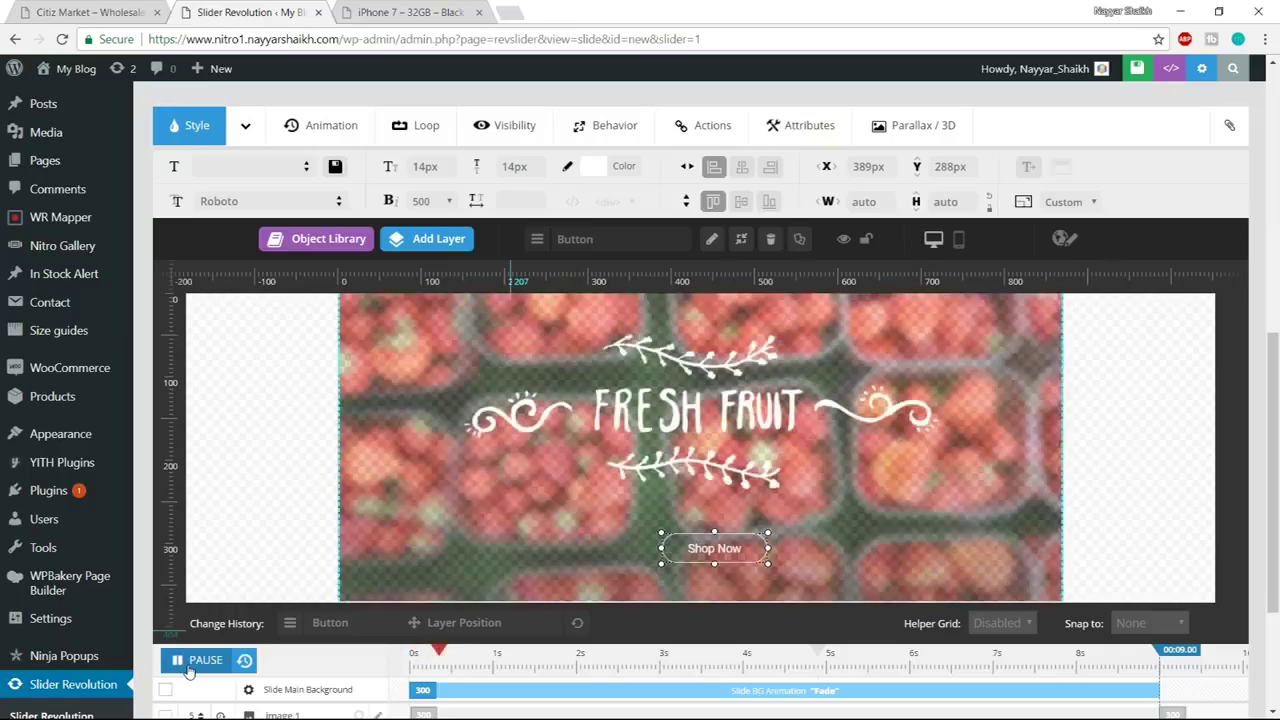
key("ctrl+shift+Tab")
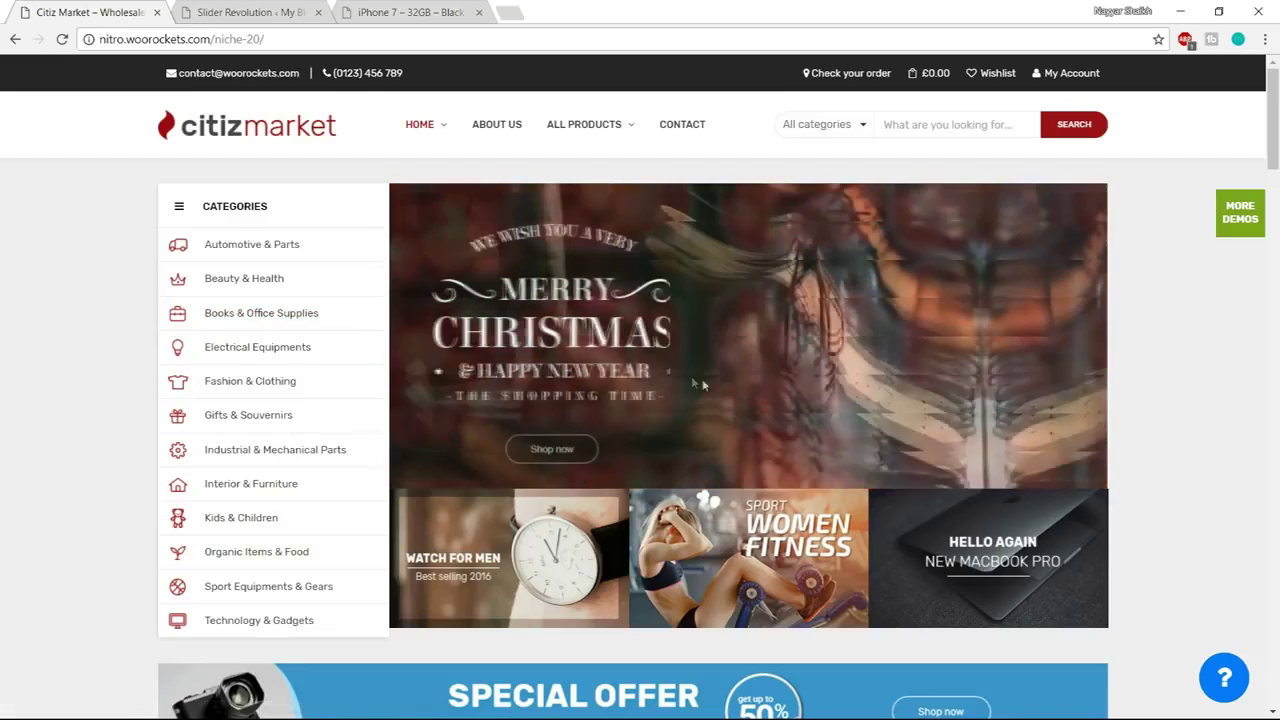
left_click(228, 8)
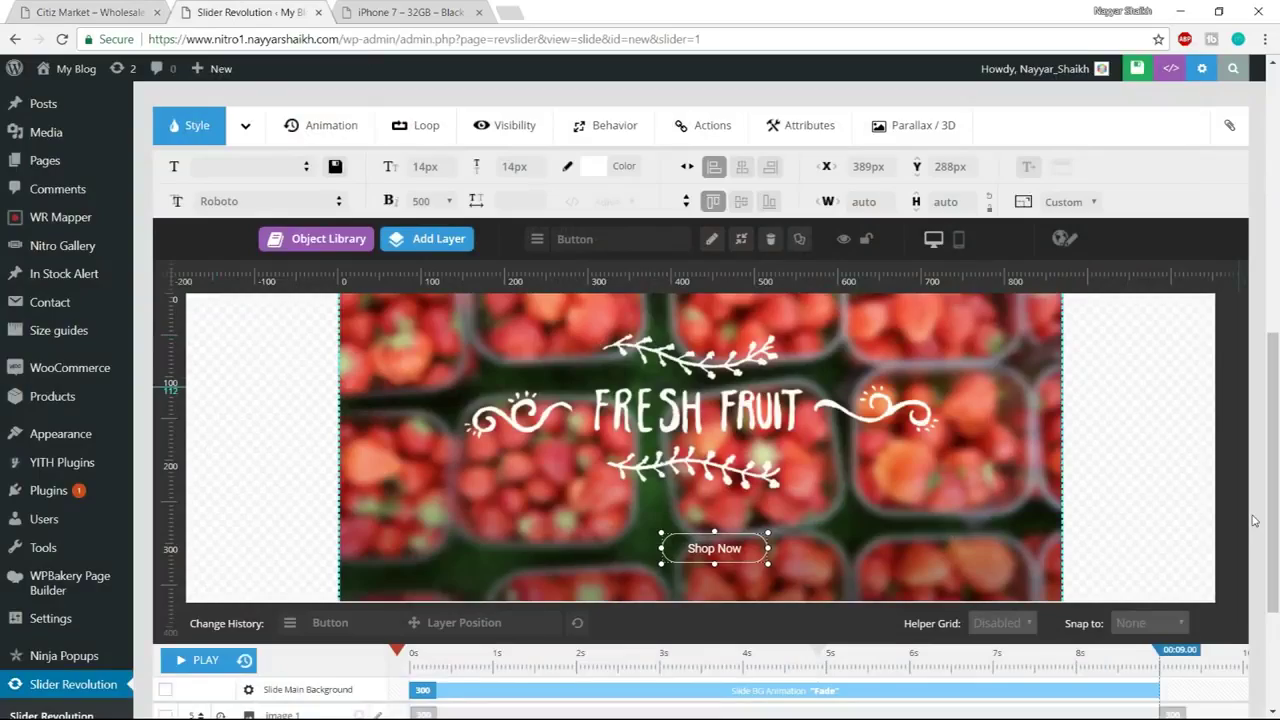
Drag the slide end marker from 00:09.00 to about 00:04.93
scroll(1253, 520, "up", 4)
scroll(1032, 590, "down", 3)
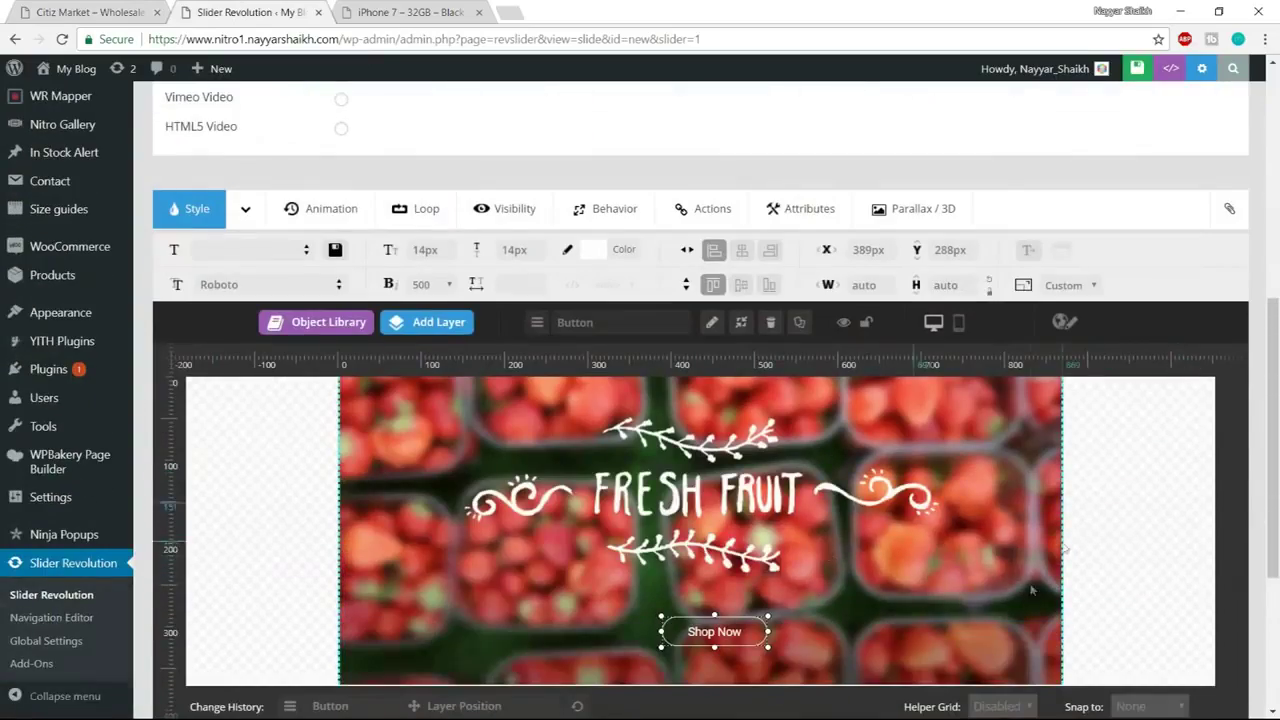
scroll(1032, 590, "up", 5)
scroll(640, 460, "down", 1)
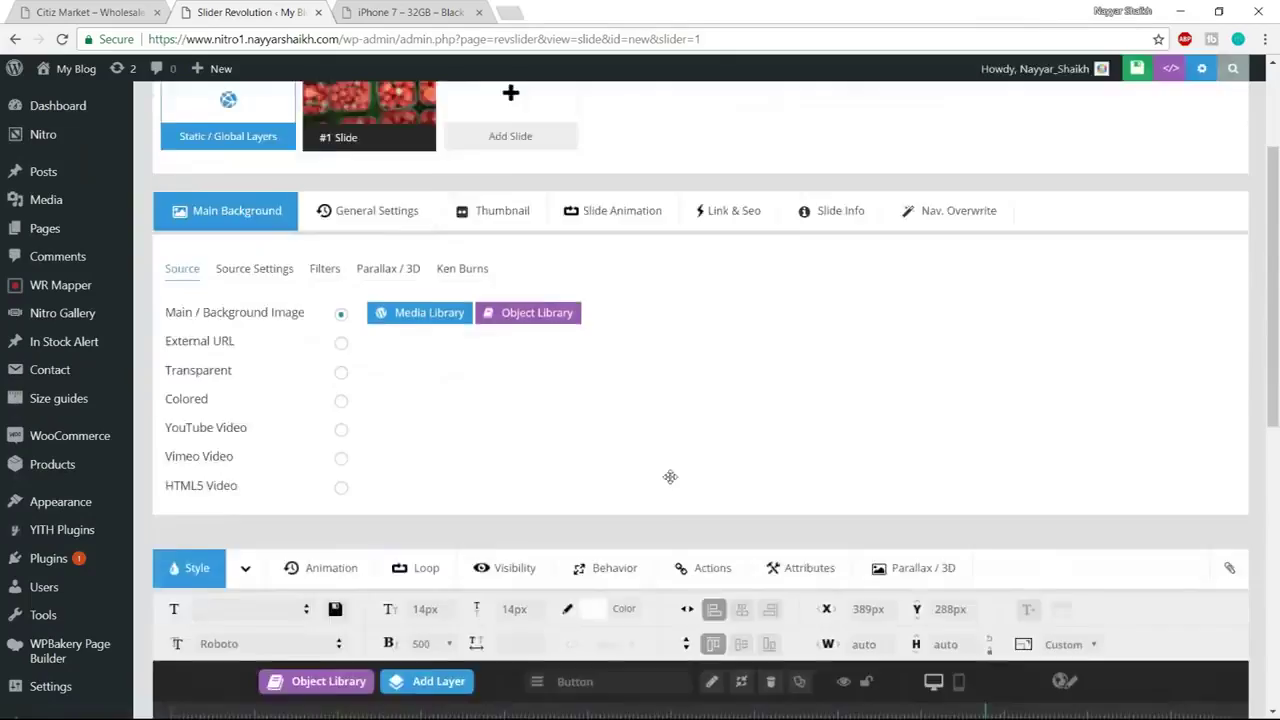
scroll(265, 420, "up", 2)
scroll(794, 445, "down", 5)
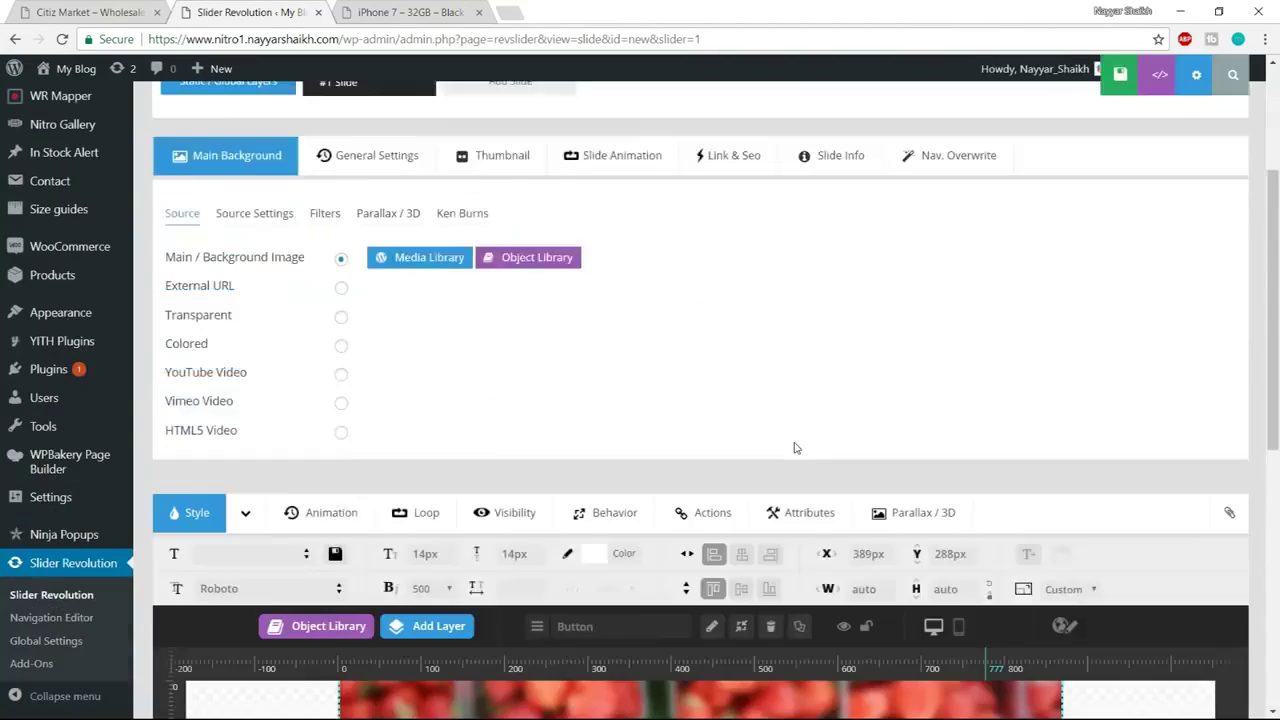
scroll(794, 441, "down", 1)
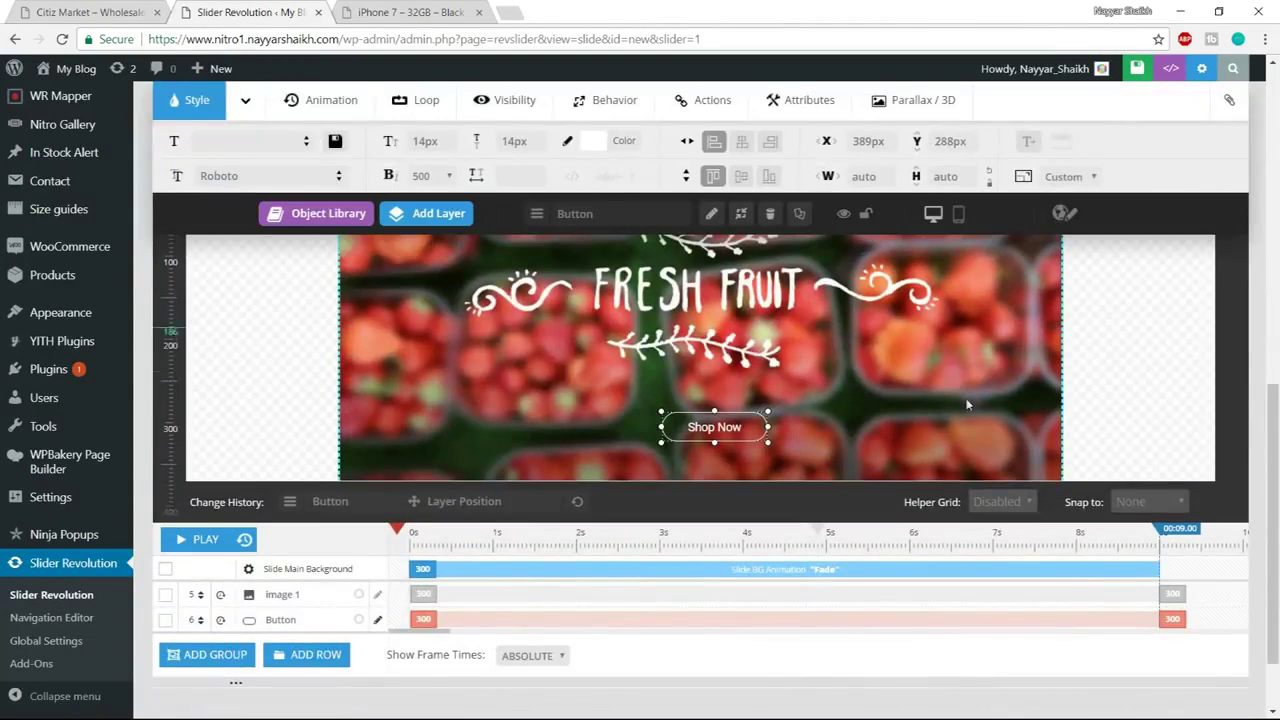
scroll(857, 371, "up", 2)
scroll(857, 371, "down", 1)
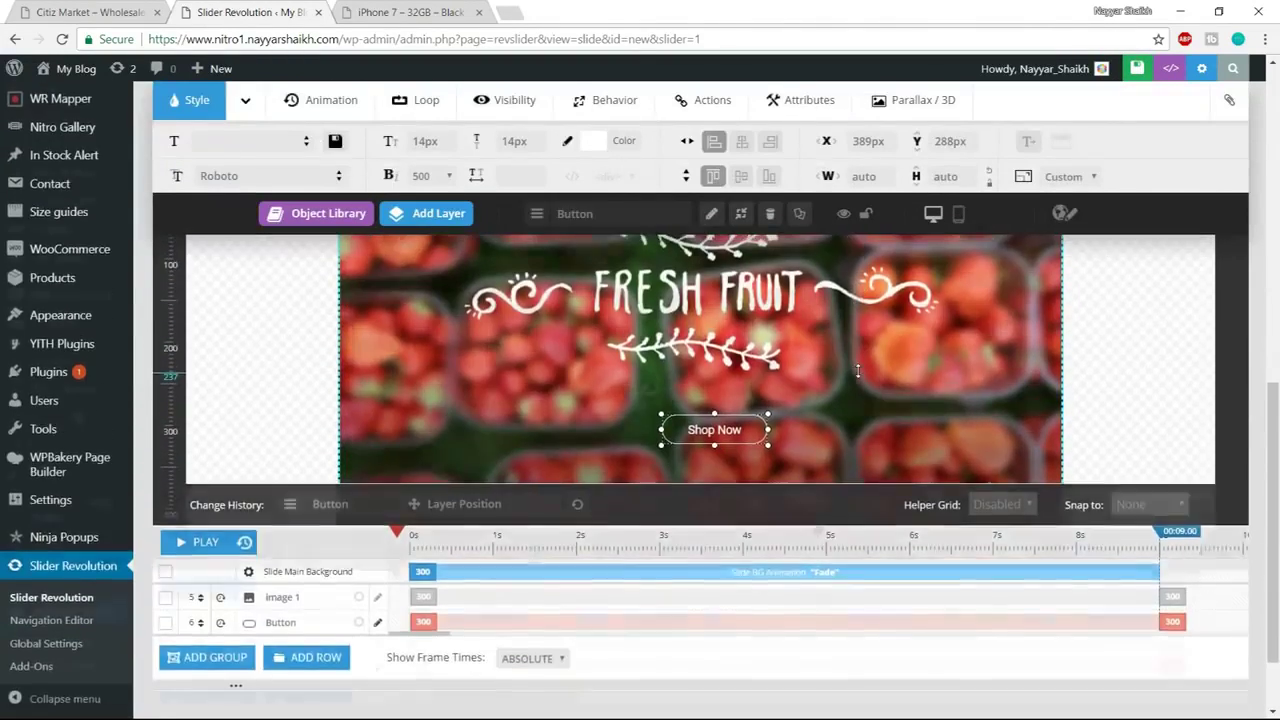
scroll(857, 371, "up", 2)
scroll(858, 370, "down", 2)
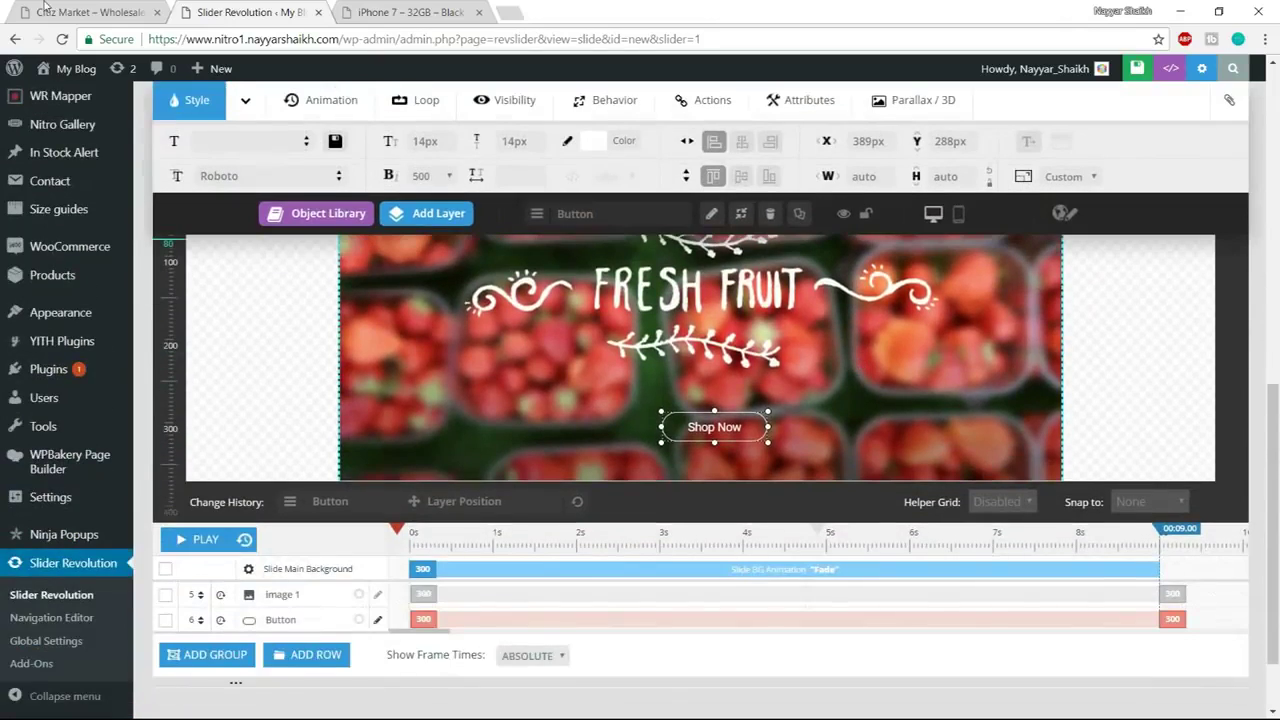
left_click(38, 10)
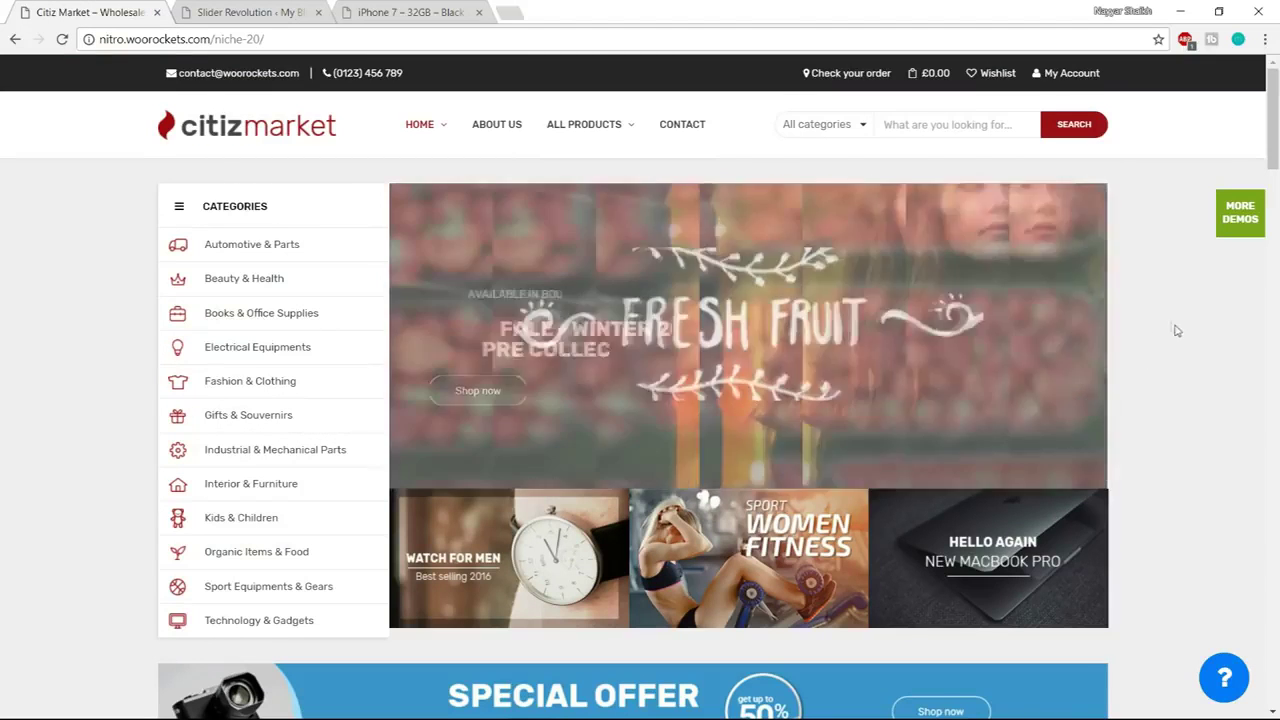
left_click(262, 12)
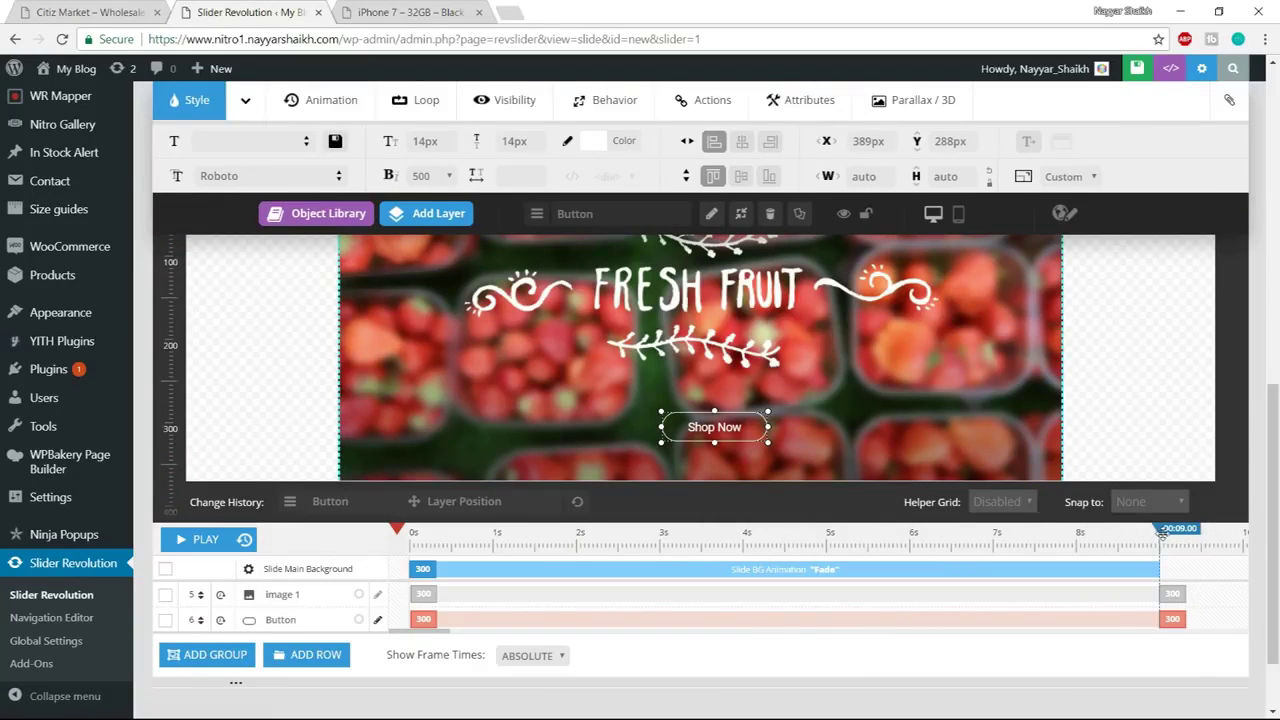
left_click_drag(1163, 531, 830, 546)
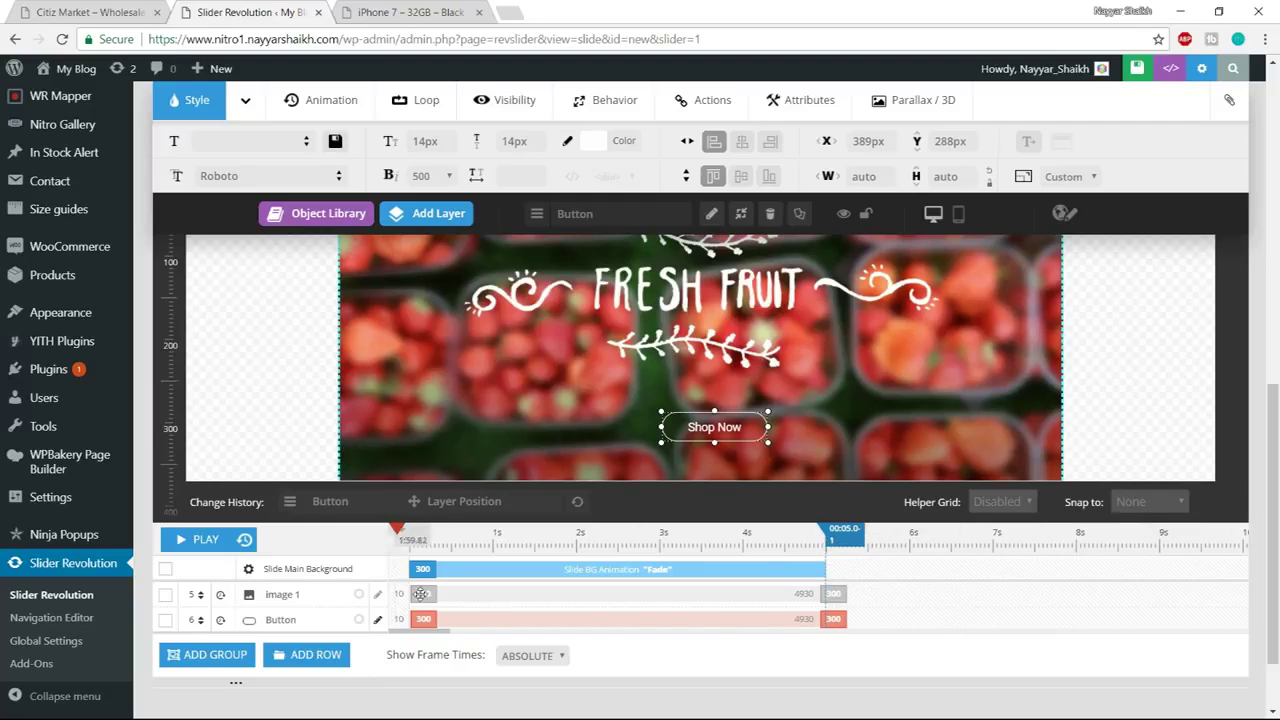
Open the Image 1 layer's start frame timing in the timeline
scroll(645, 600, "up", 1)
scroll(645, 620, "down", 1)
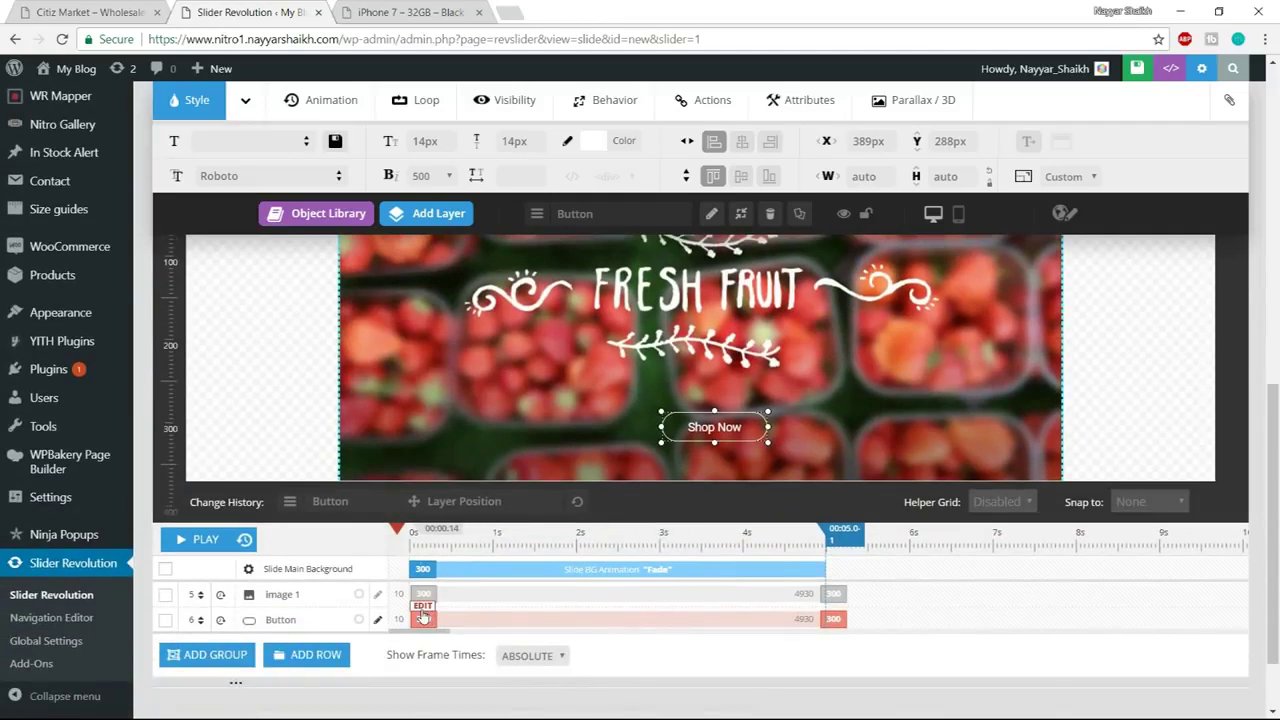
scroll(530, 615, "up", 1)
scroll(530, 615, "down", 1)
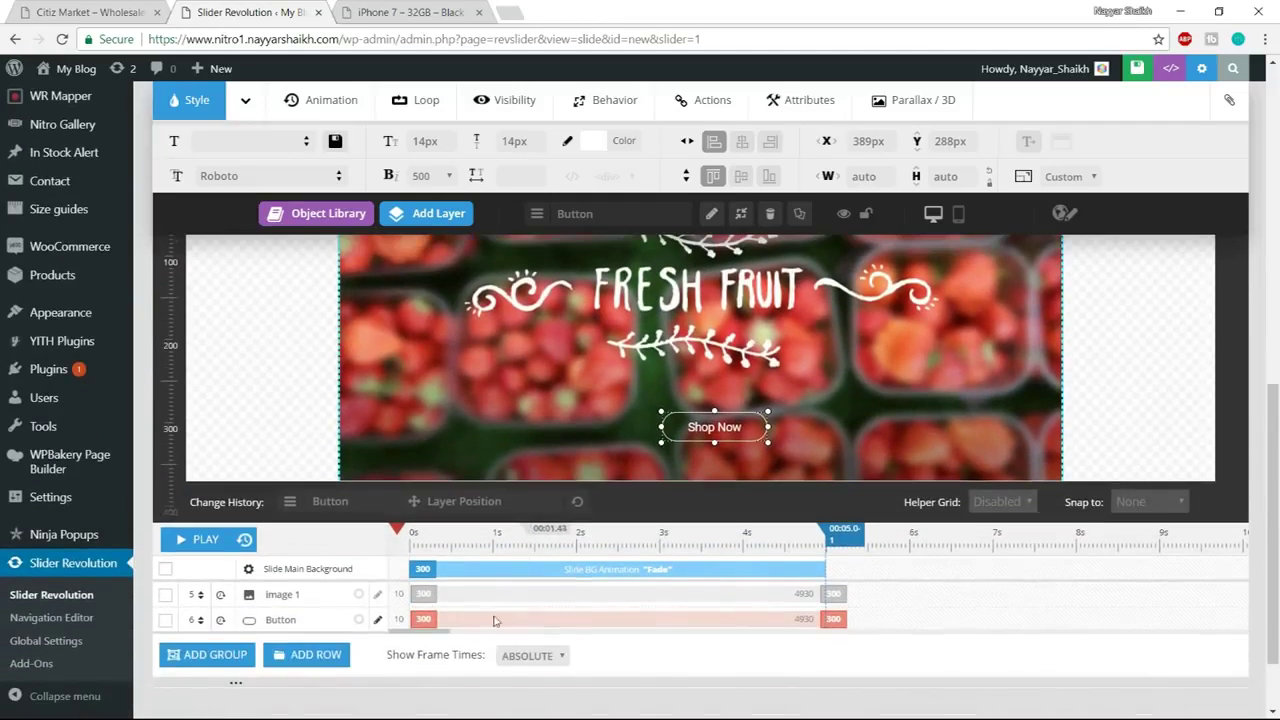
scroll(358, 617, "up", 1)
scroll(362, 610, "down", 1)
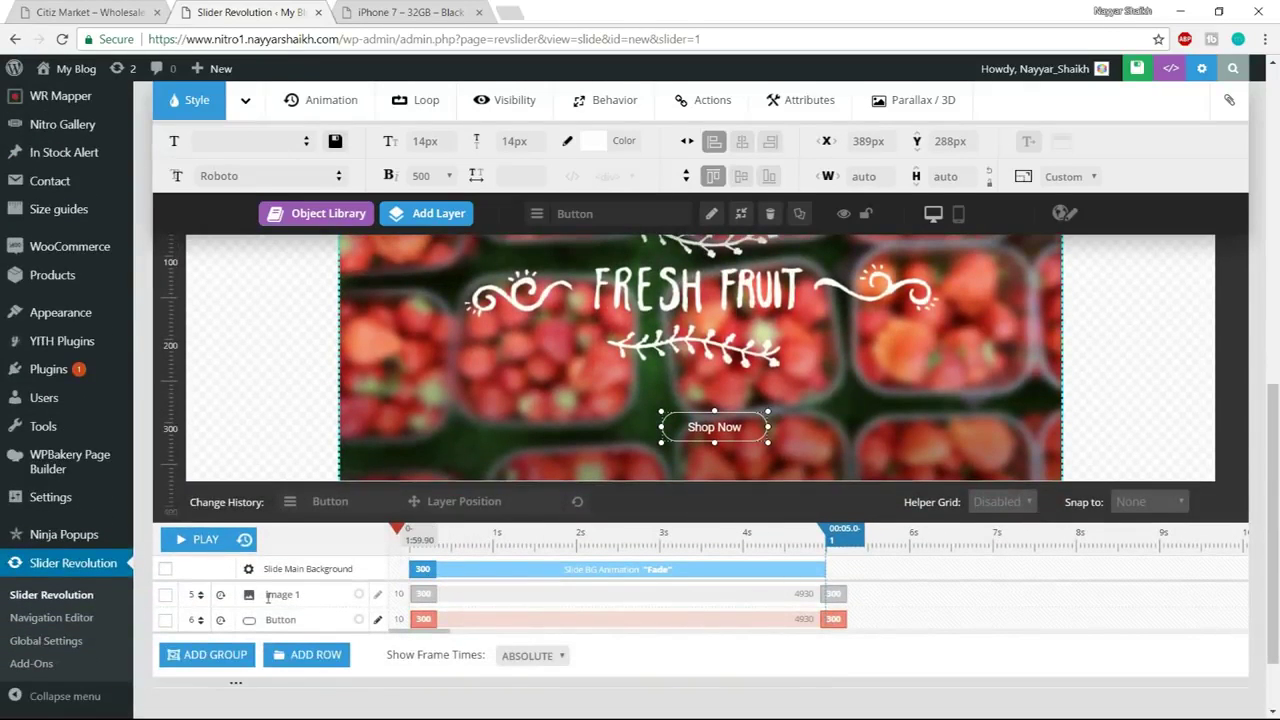
left_click(268, 596)
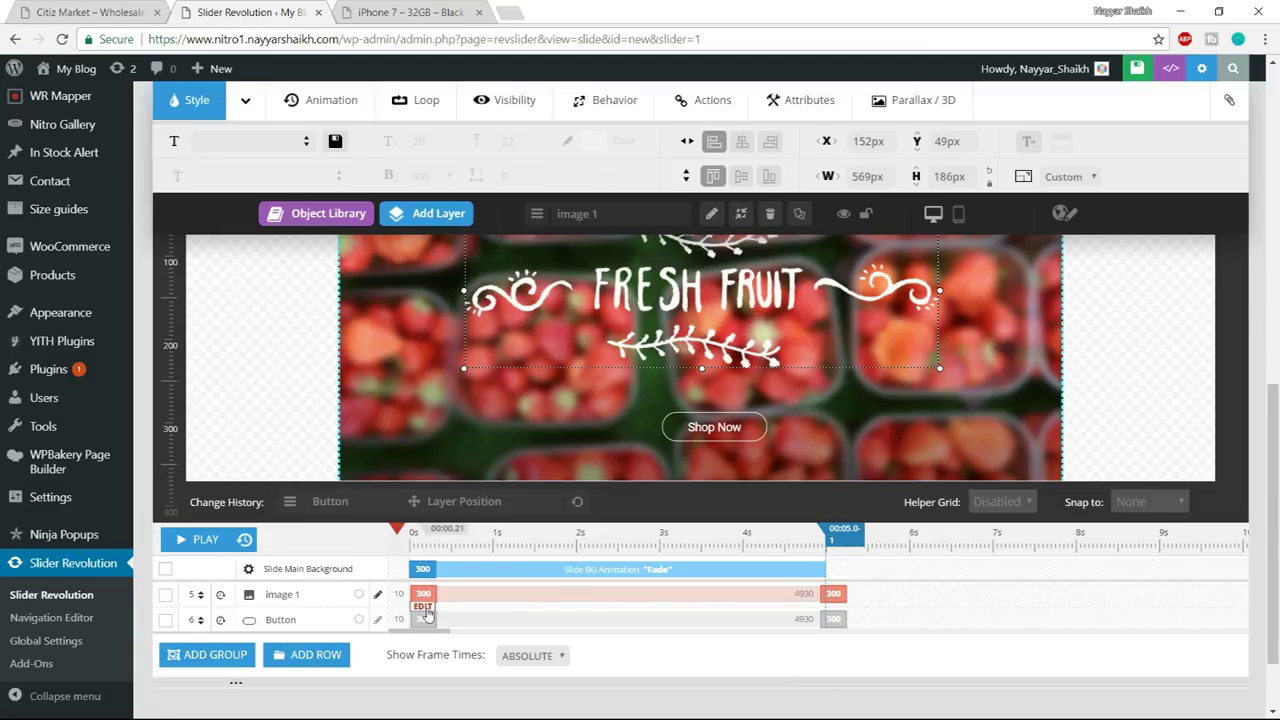
left_click(425, 608)
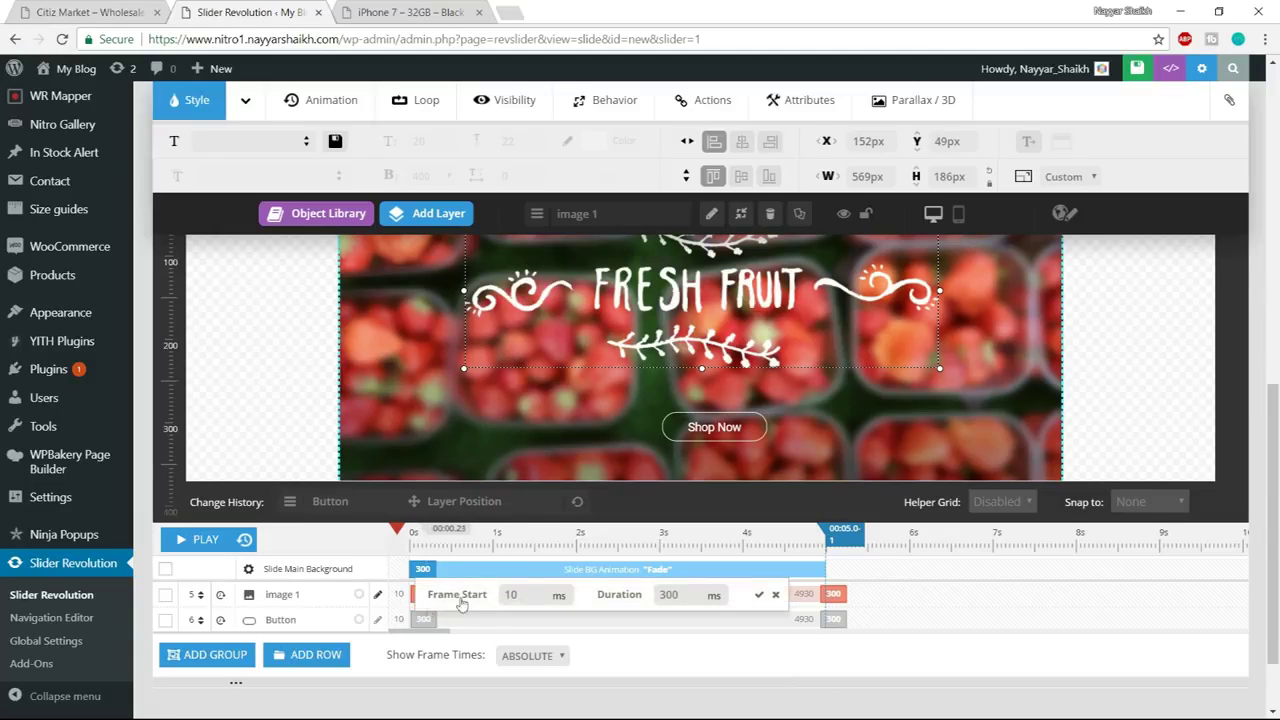
Set the image layer's entrance Duration to 1000 ms, then compare with the demo slider
scroll(607, 652, "up", 1)
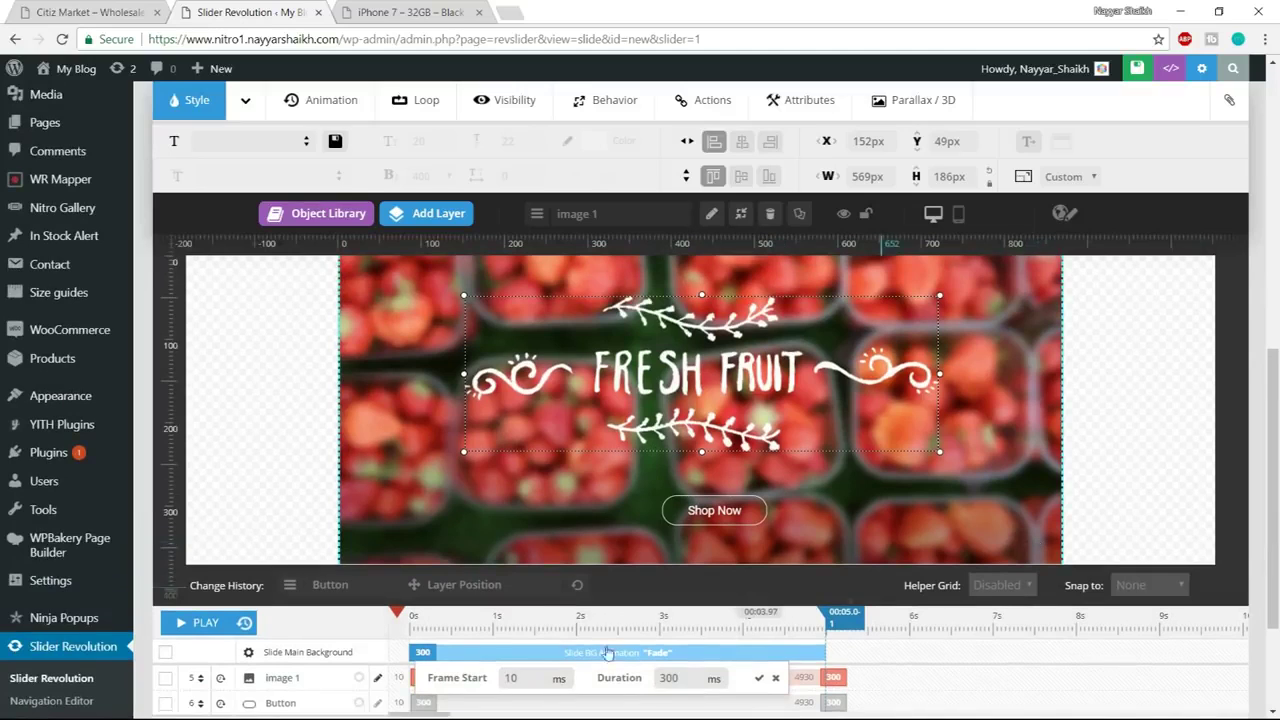
double_click(521, 677)
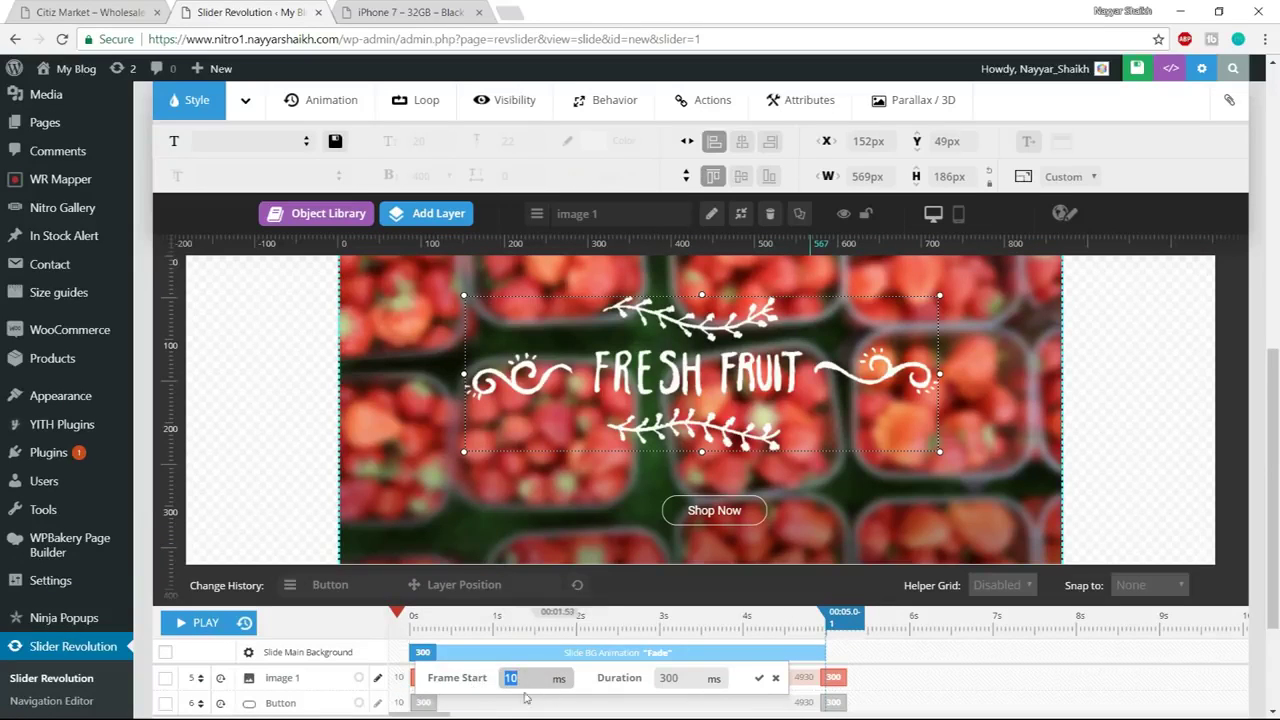
double_click(679, 684)
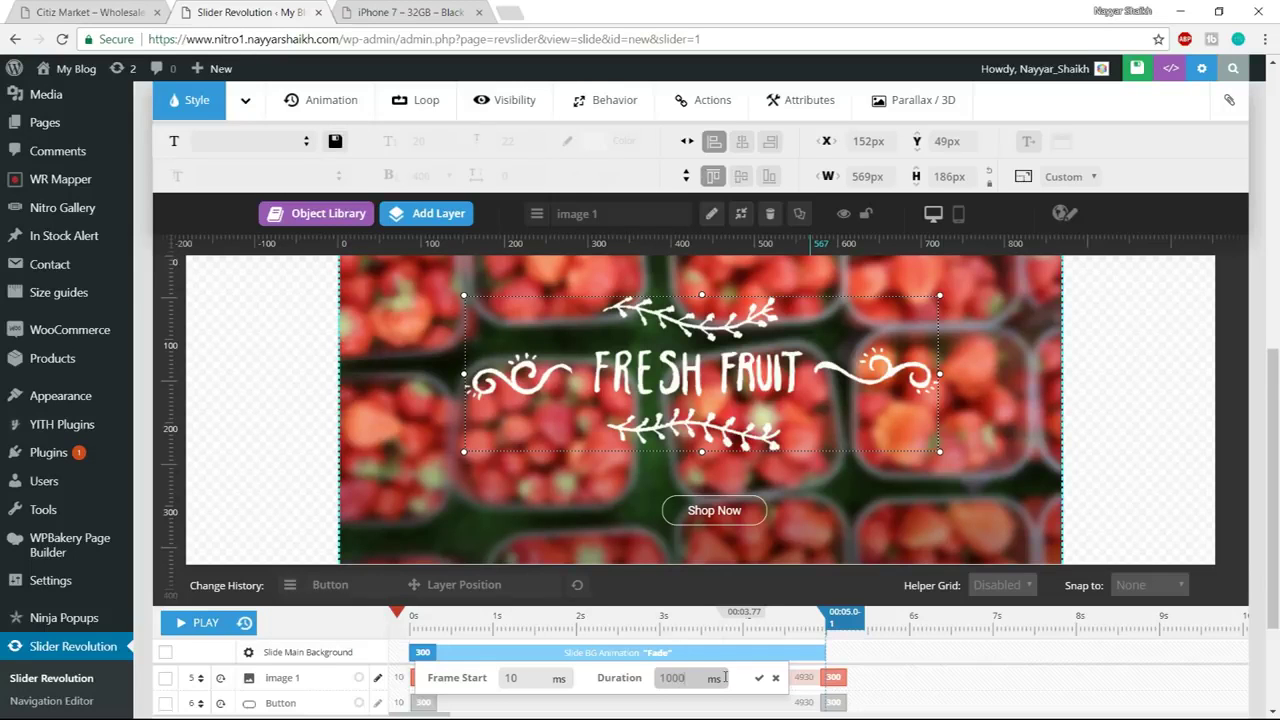
scroll(725, 677, "down", 1)
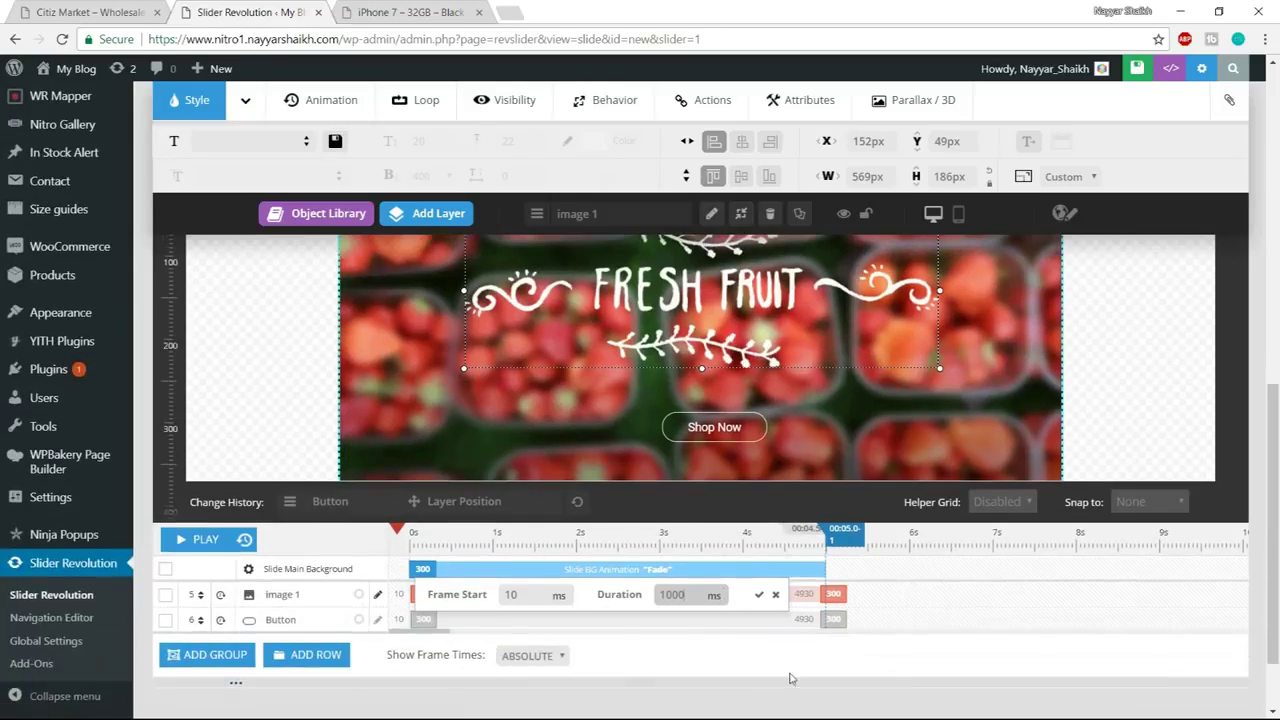
left_click(759, 596)
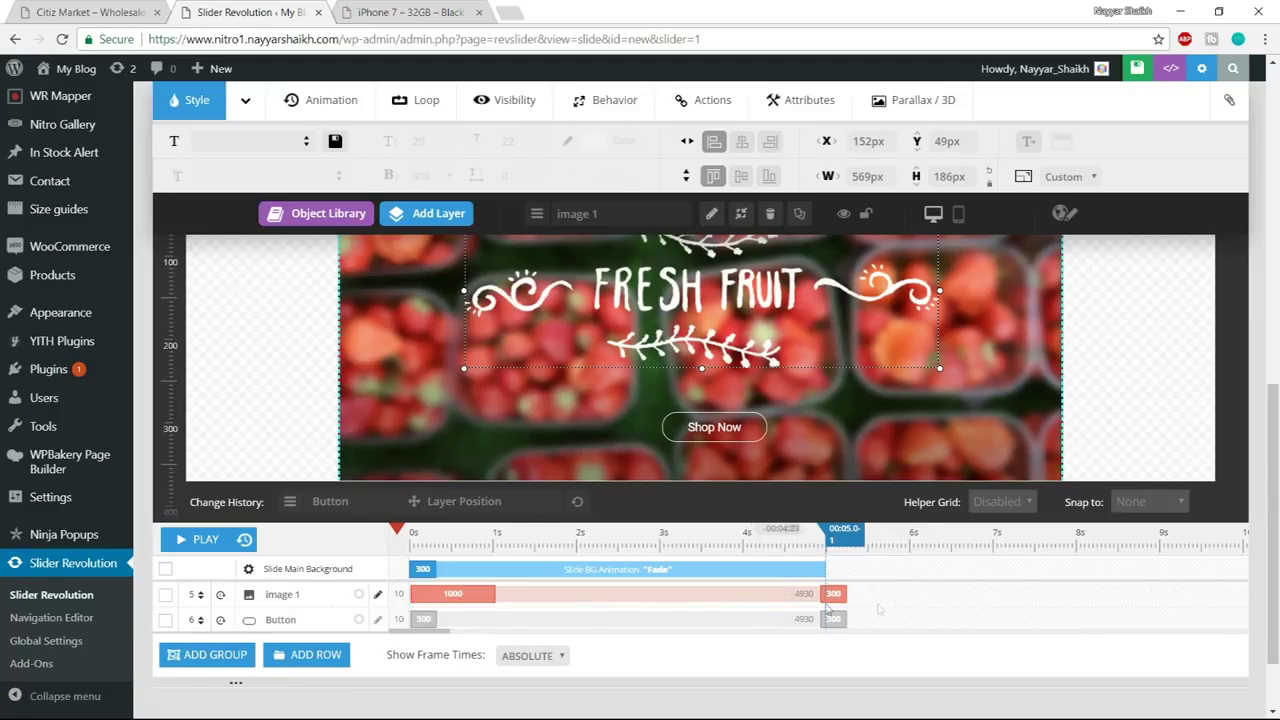
left_click(85, 11)
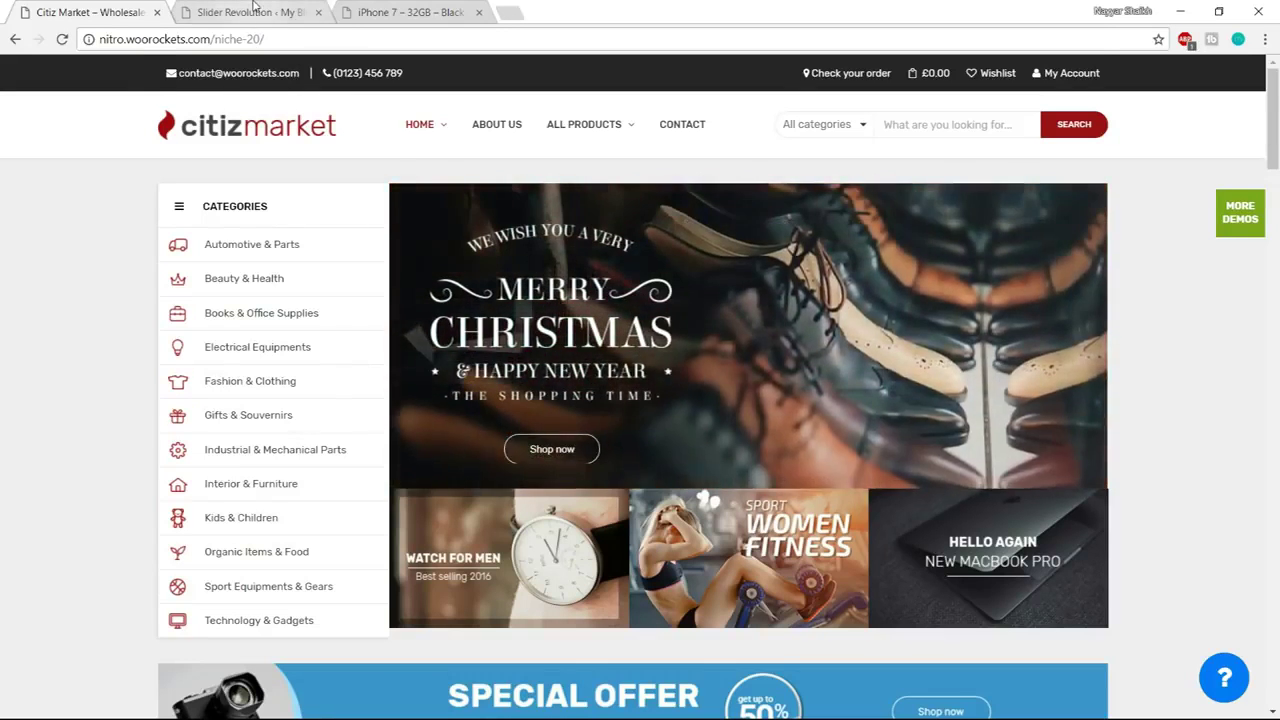
key("ctrl+Tab")
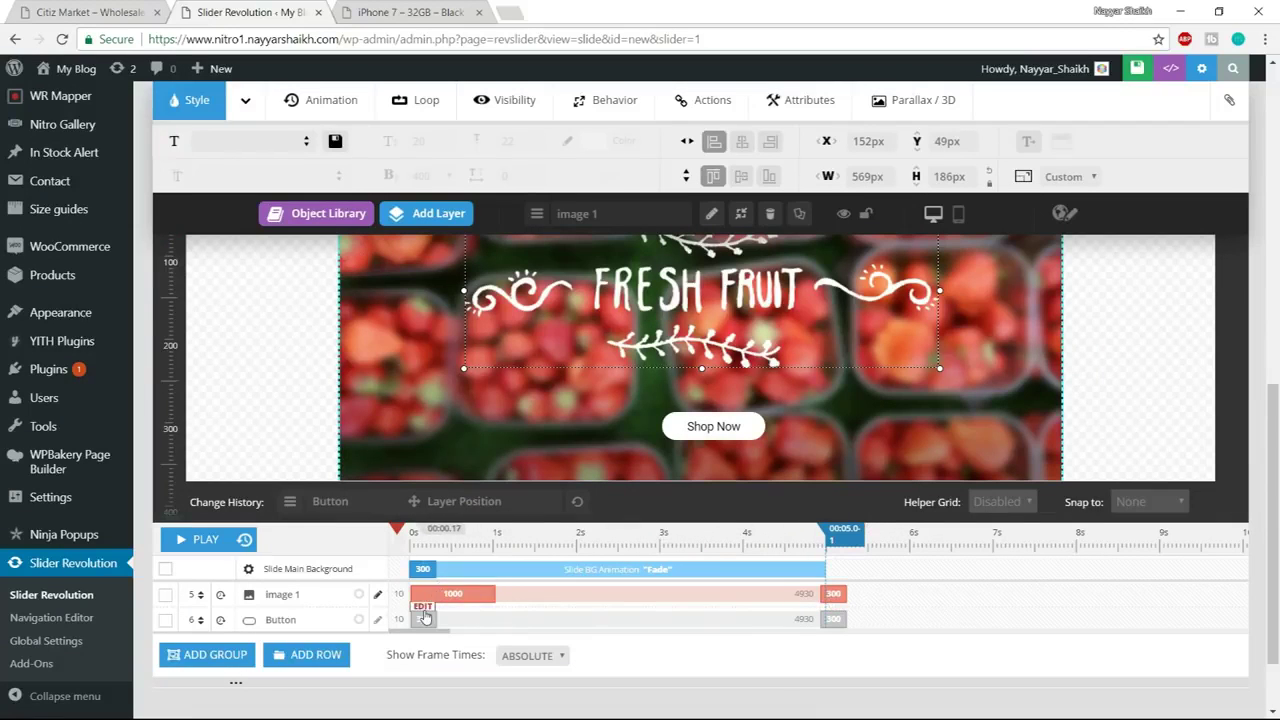
Recheck the image layer's entrance timing, keeping the 1000 ms duration
left_click(423, 607)
double_click(512, 596)
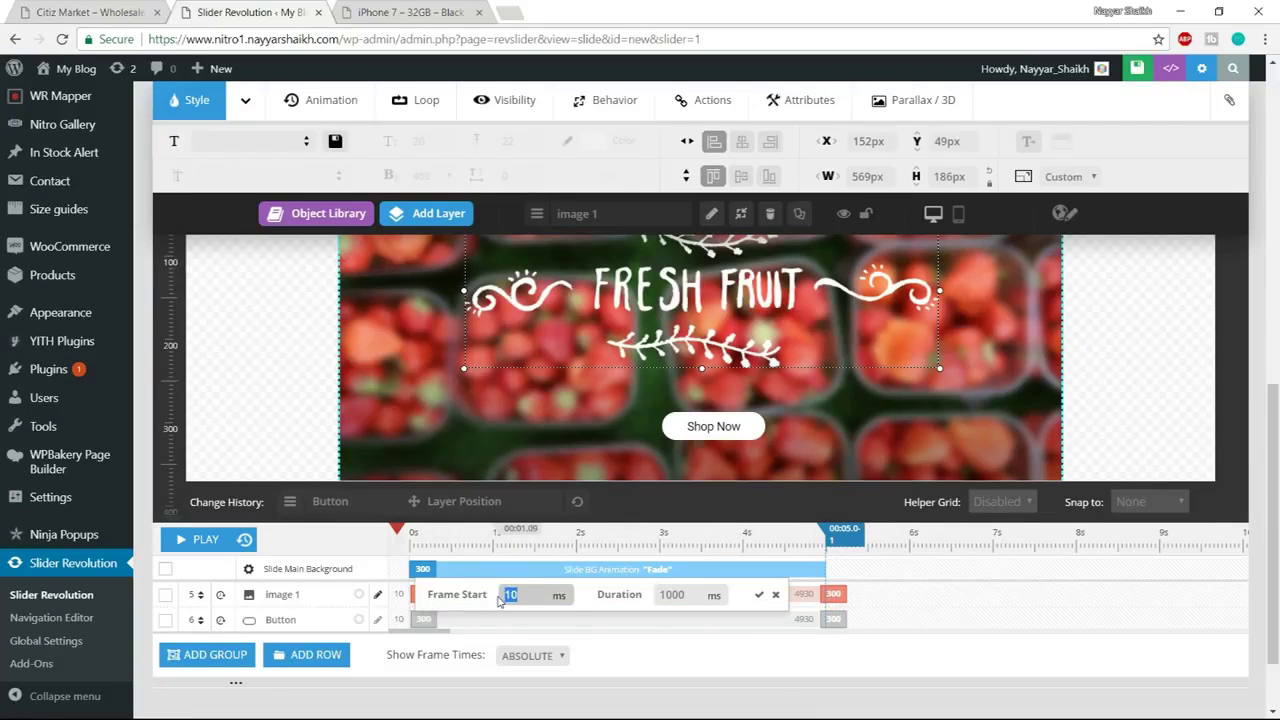
double_click(672, 595)
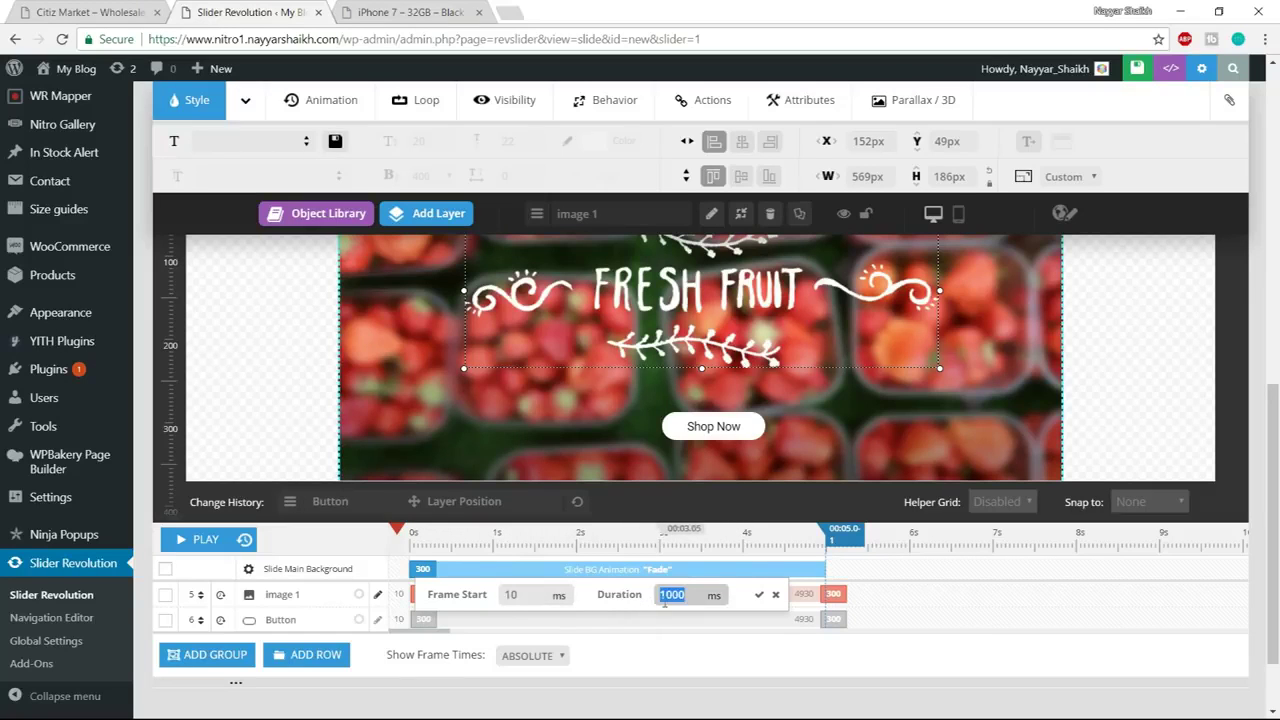
left_click(758, 595)
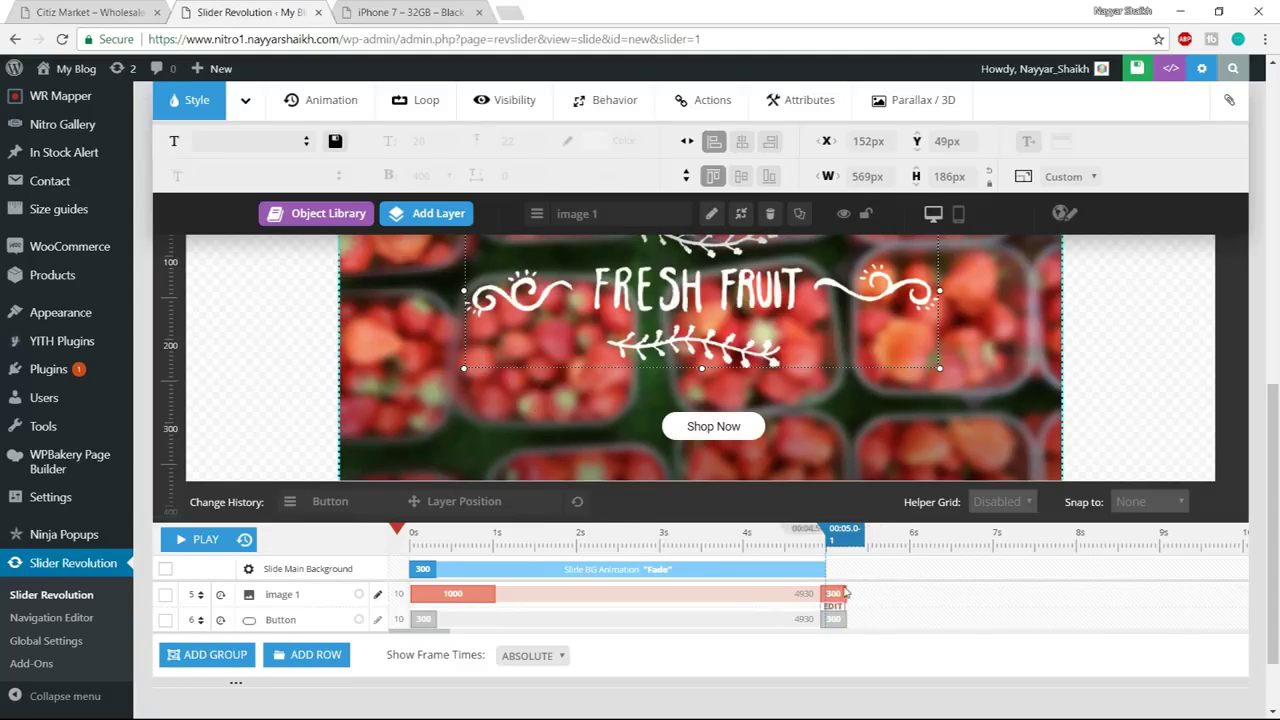
Set the image layer's exit animation to 1200 ms, starting at 4930 ms
left_click(834, 608)
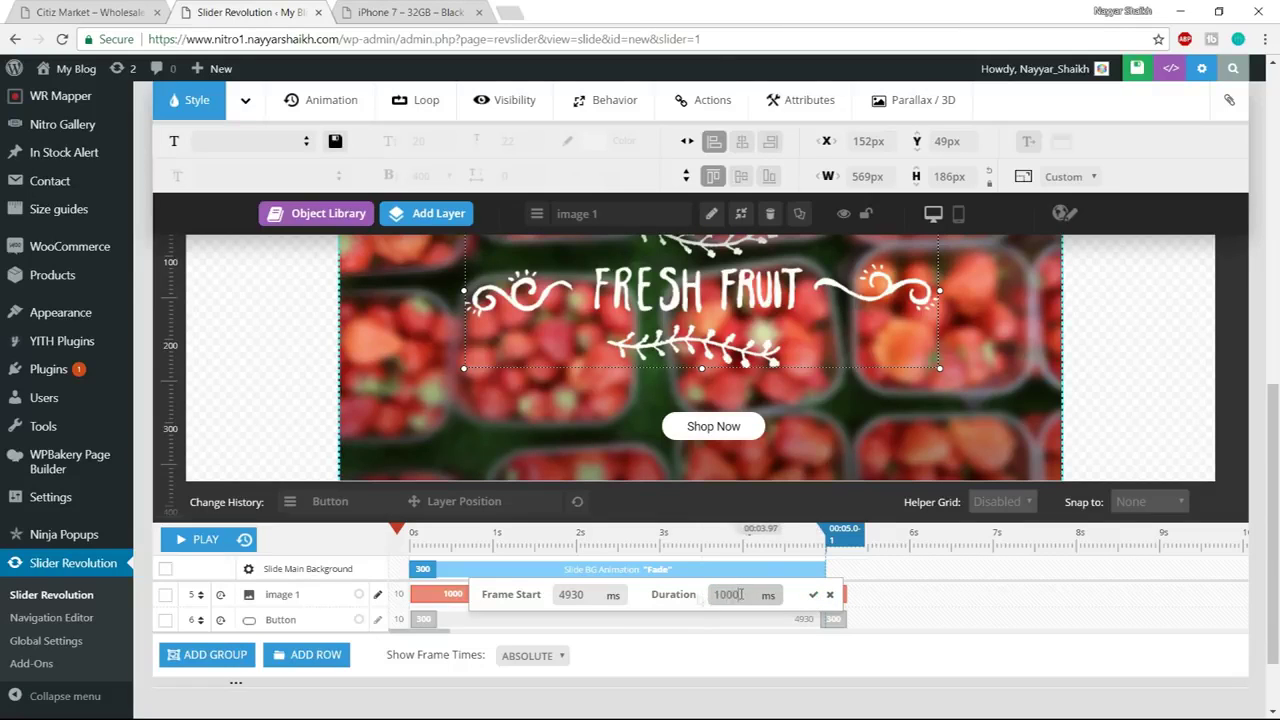
left_click(813, 594)
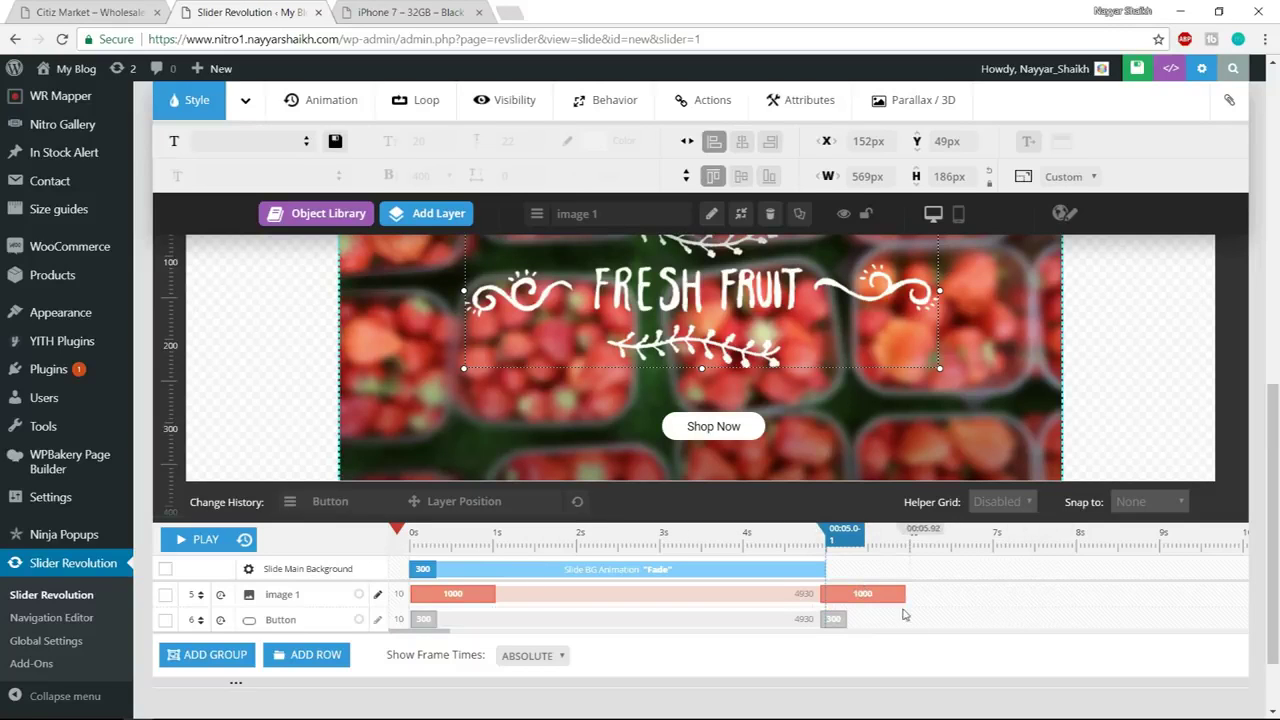
left_click(829, 606)
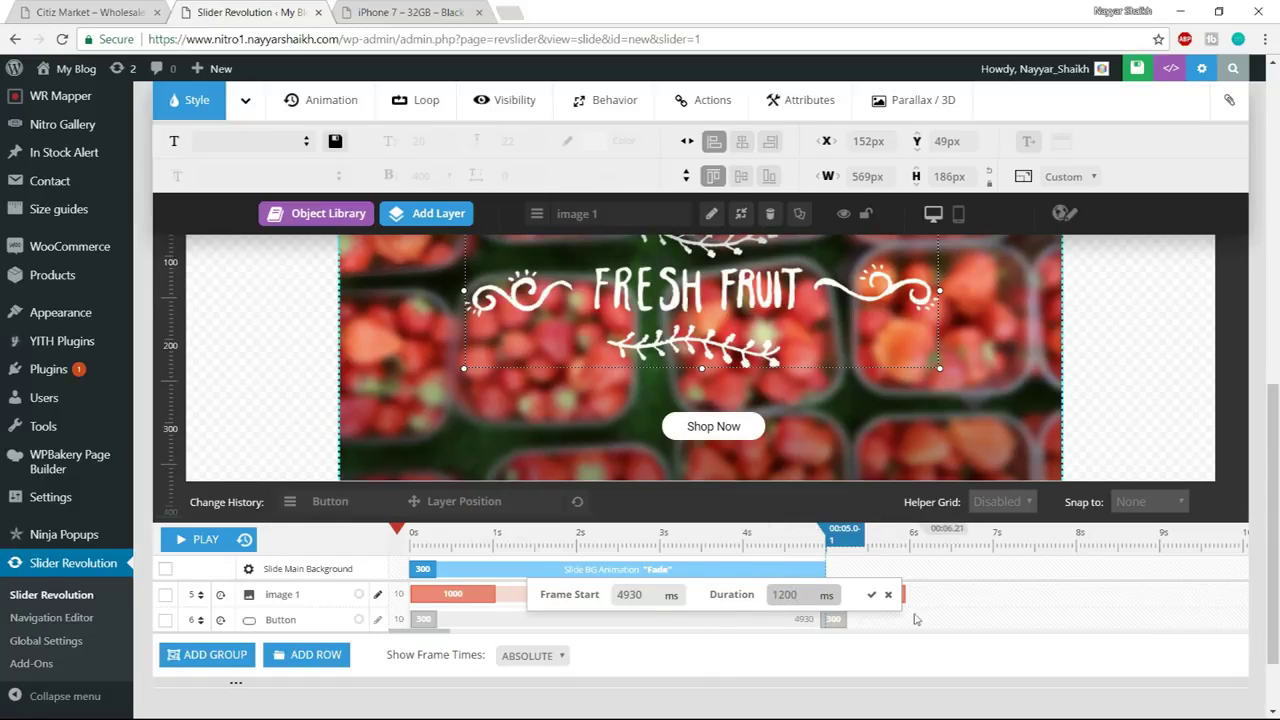
left_click(871, 594)
scroll(1023, 607, "up", 2)
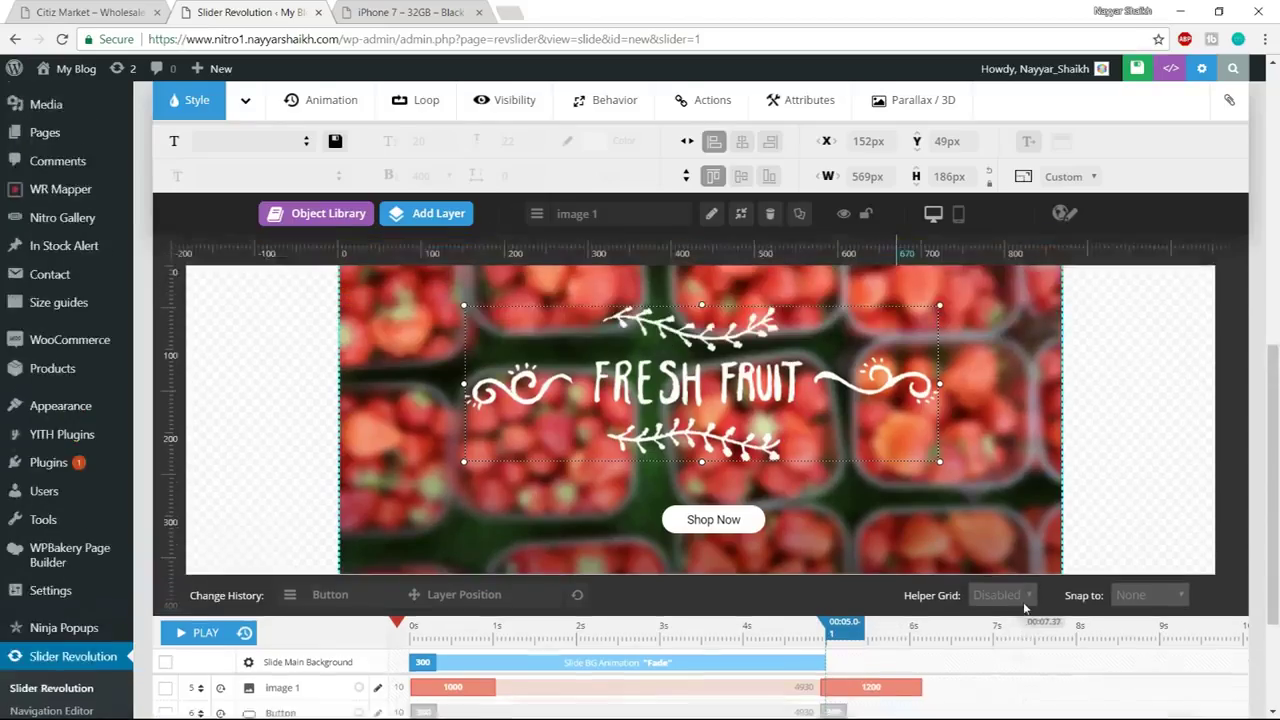
scroll(1023, 602, "down", 3)
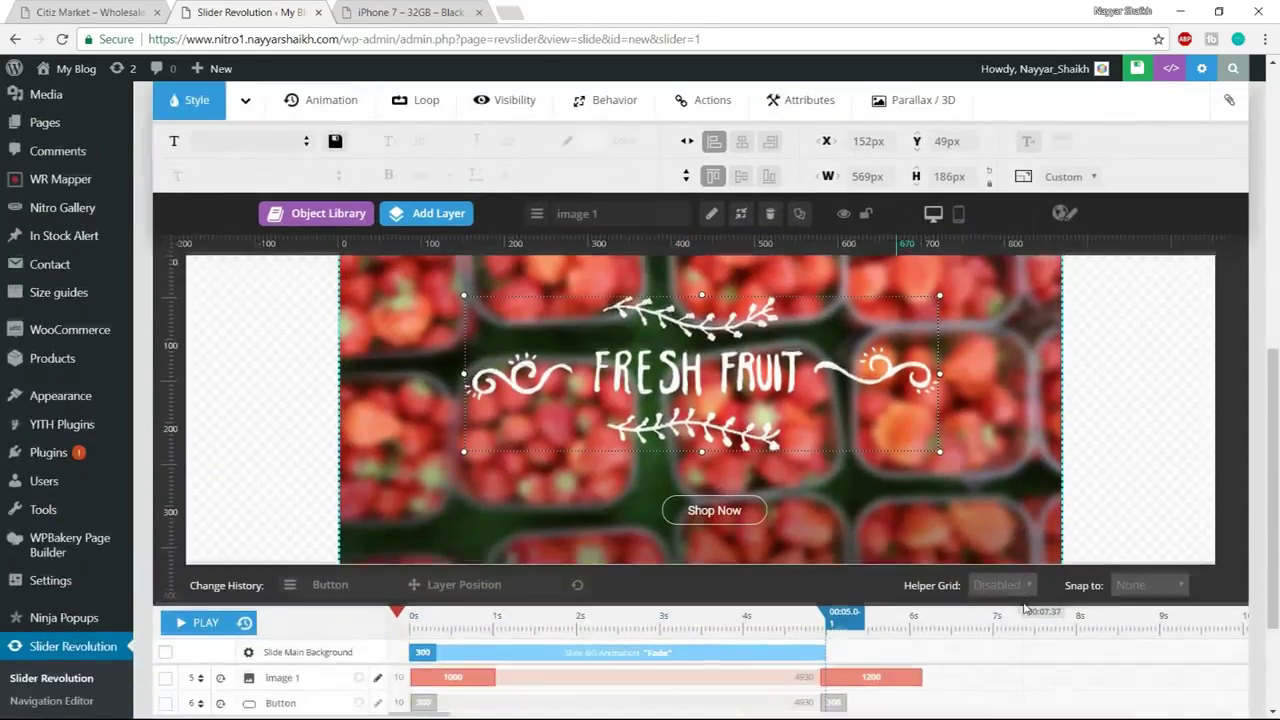
scroll(1023, 602, "up", 2)
scroll(1023, 607, "up", 1)
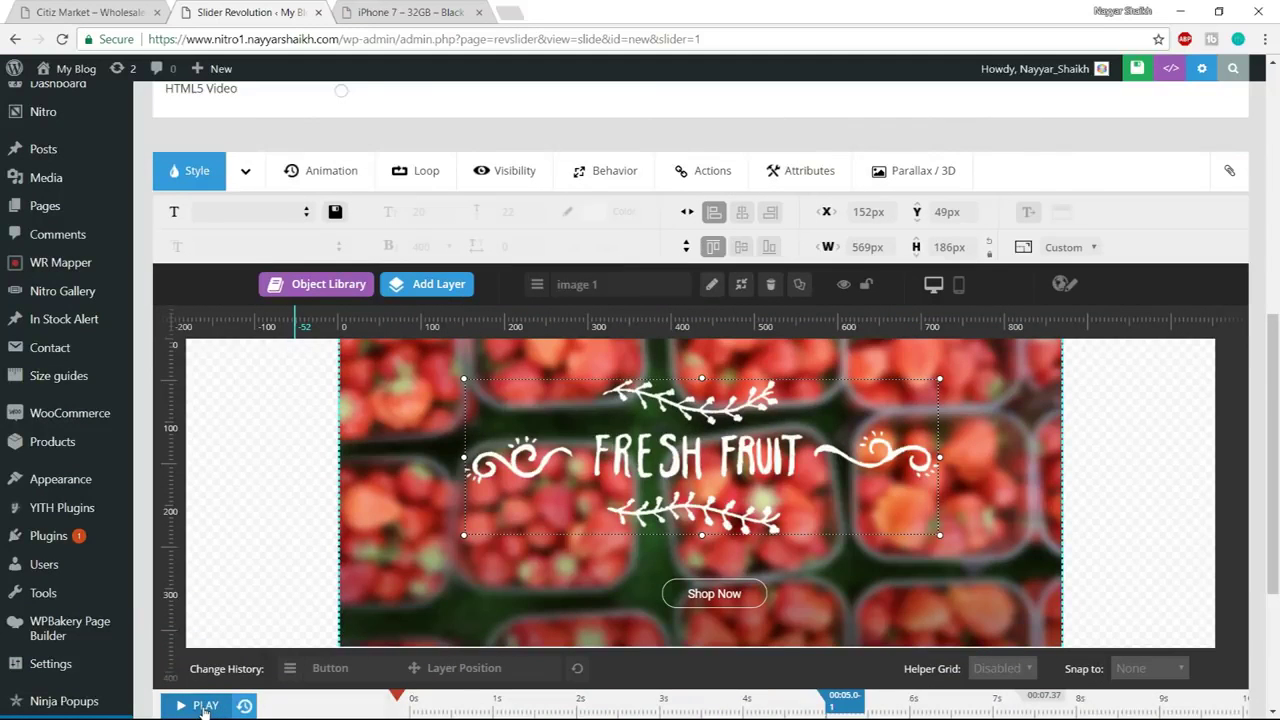
Set the Shop Now button layer's entrance Duration to 1200 ms
left_click(204, 707)
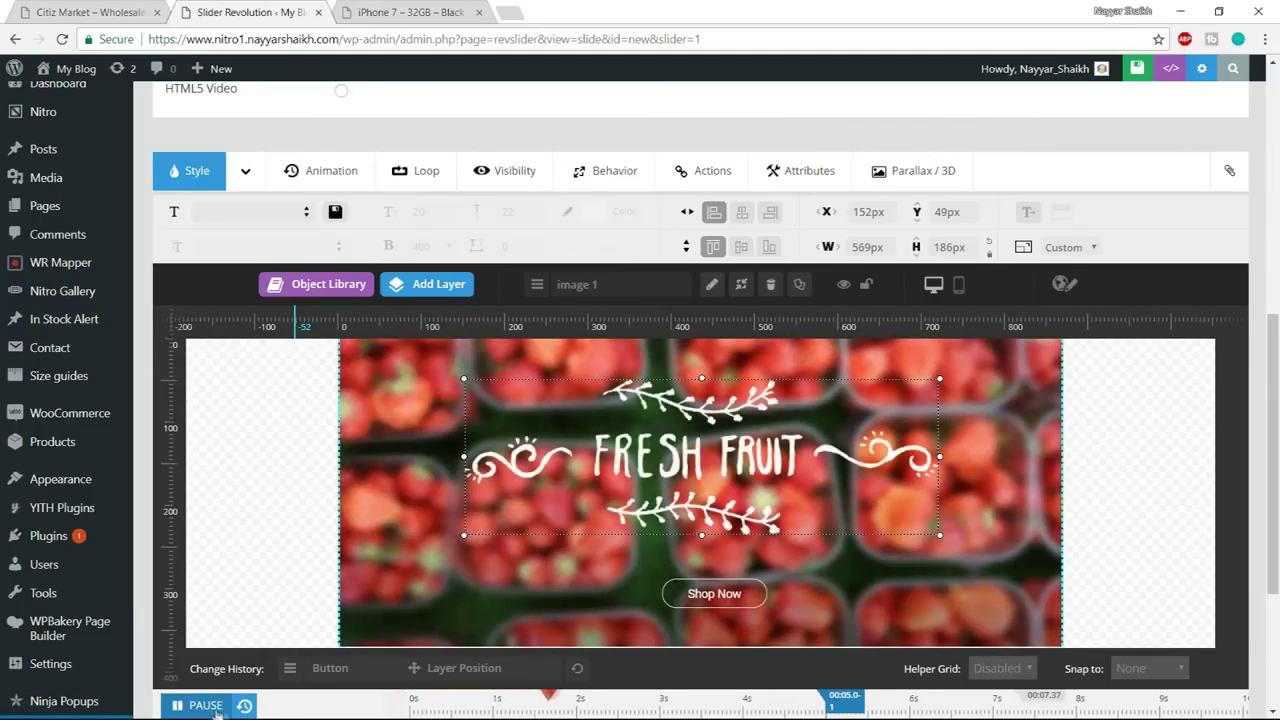
left_click(206, 707)
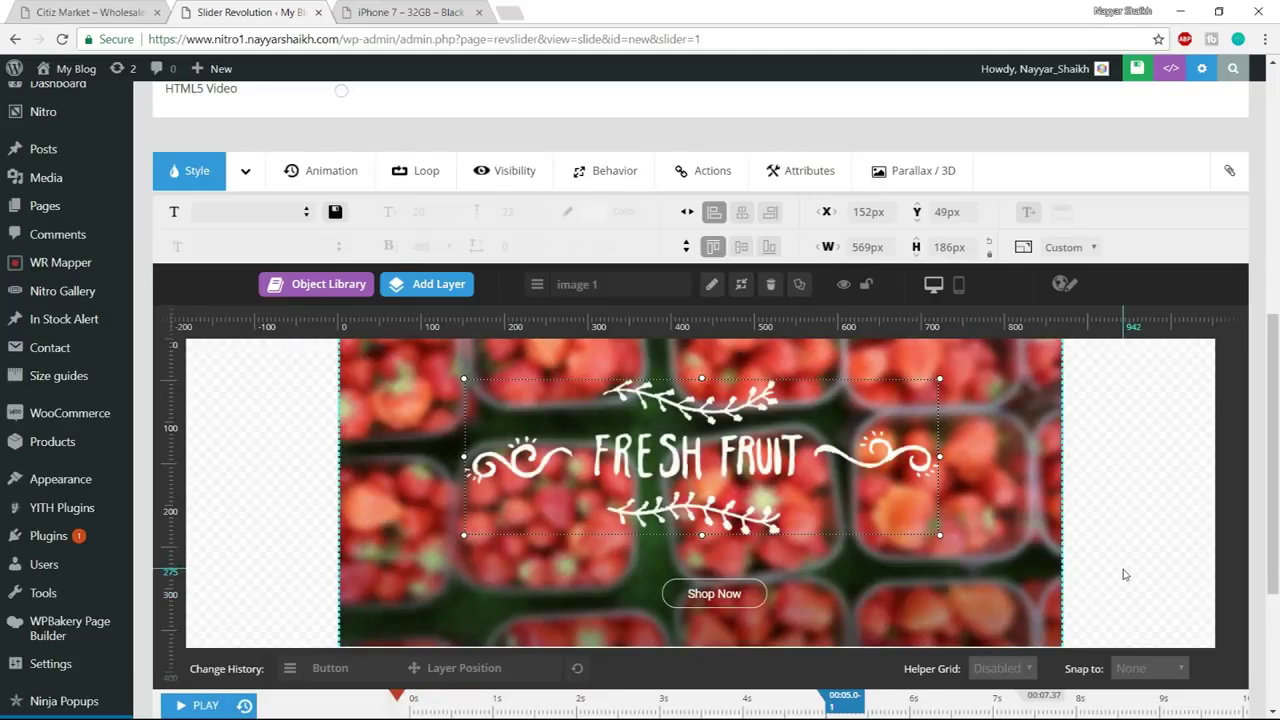
scroll(1124, 574, "down", 1)
scroll(745, 513, "down", 2)
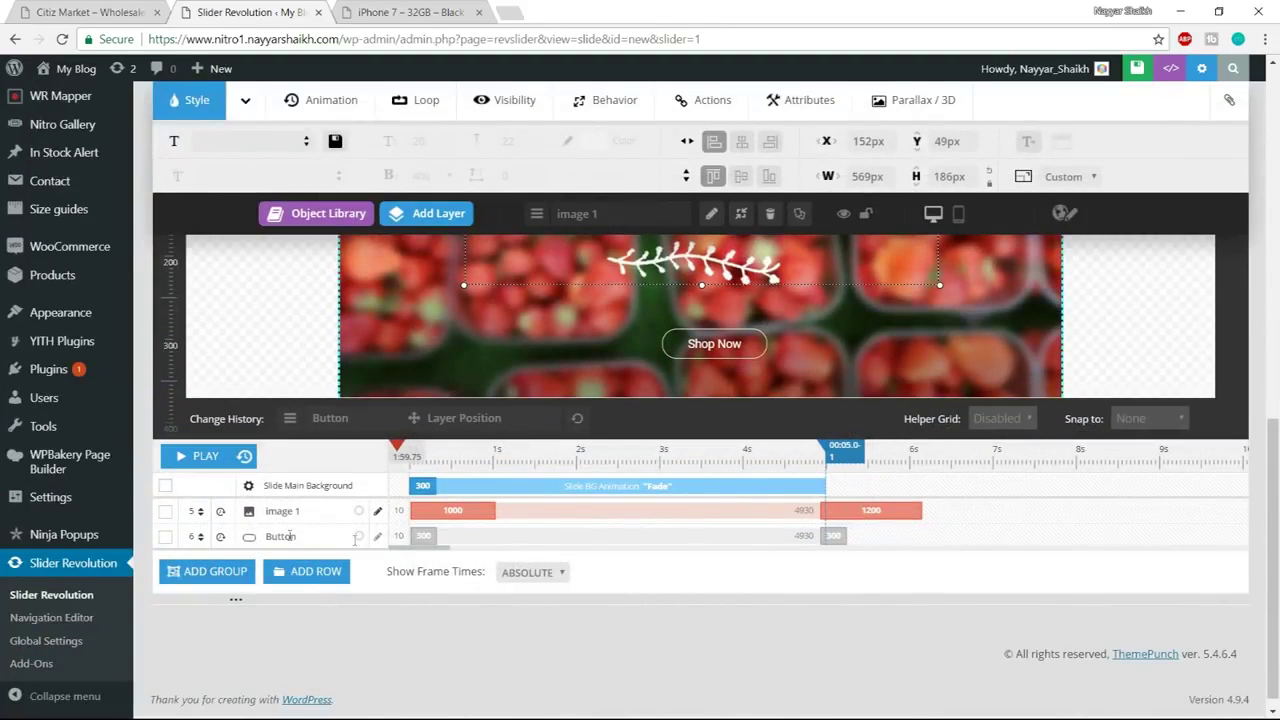
left_click(425, 537)
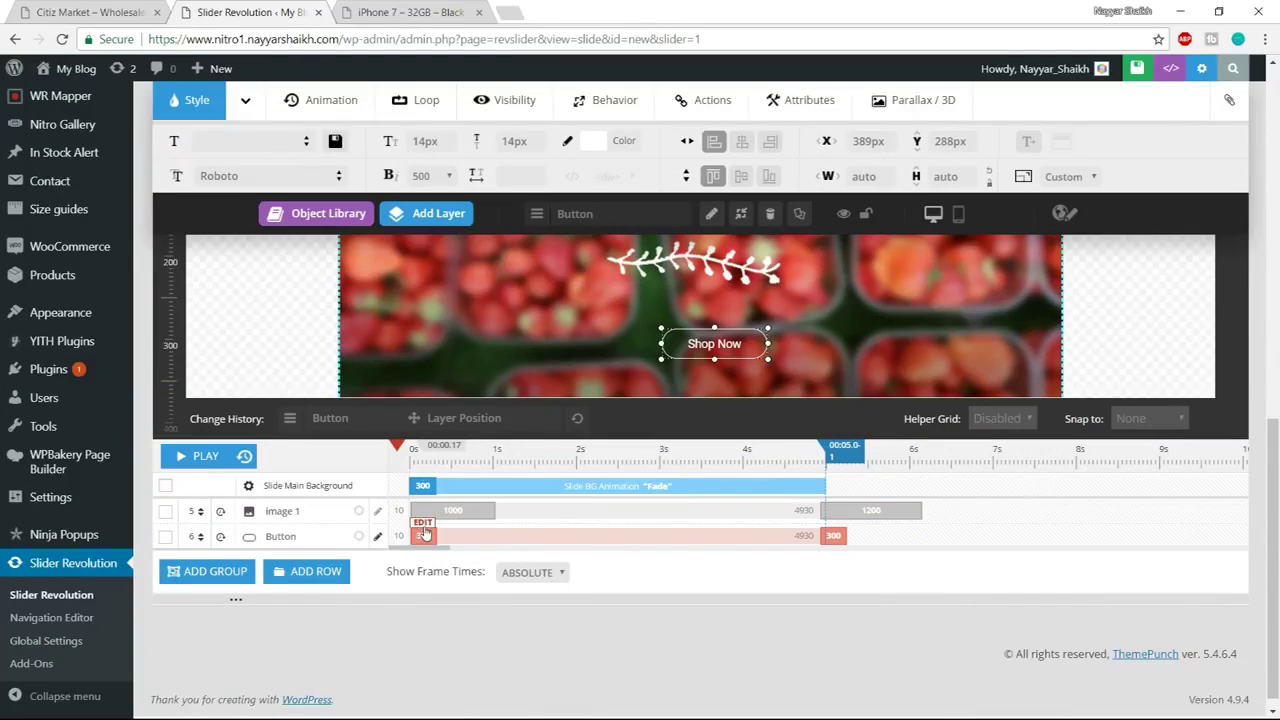
left_click(425, 535)
double_click(670, 537)
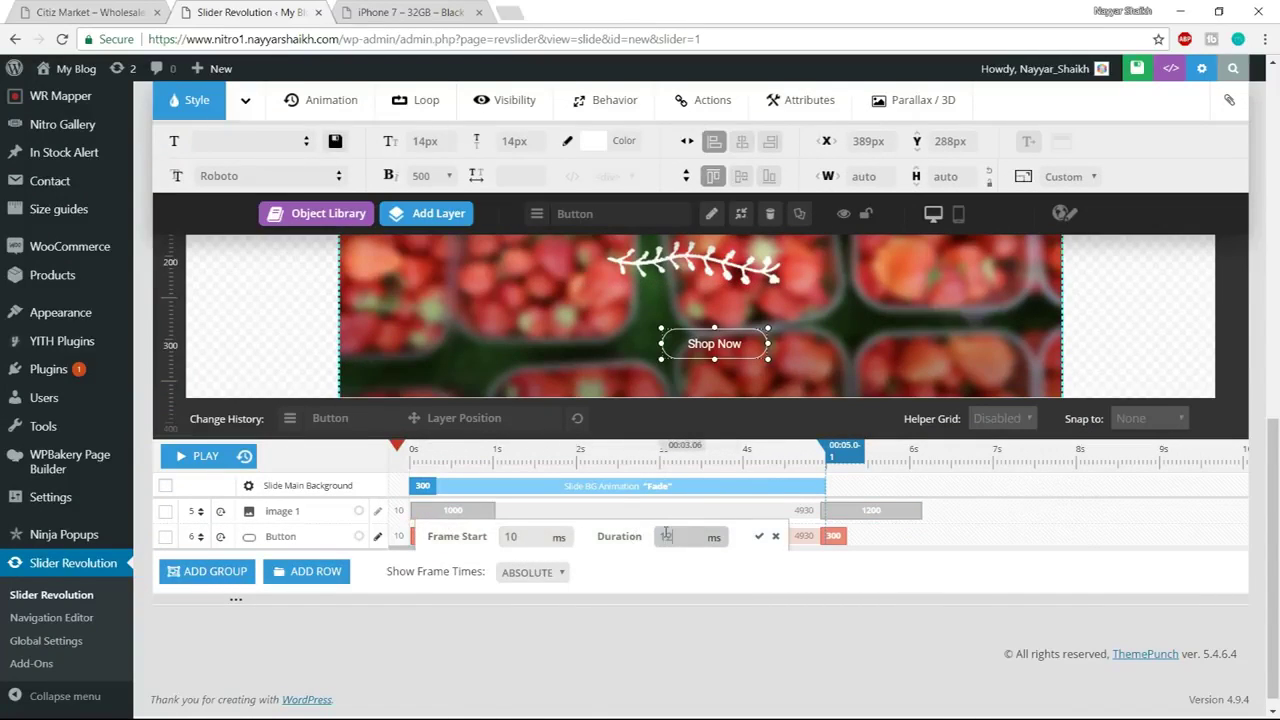
left_click(759, 536)
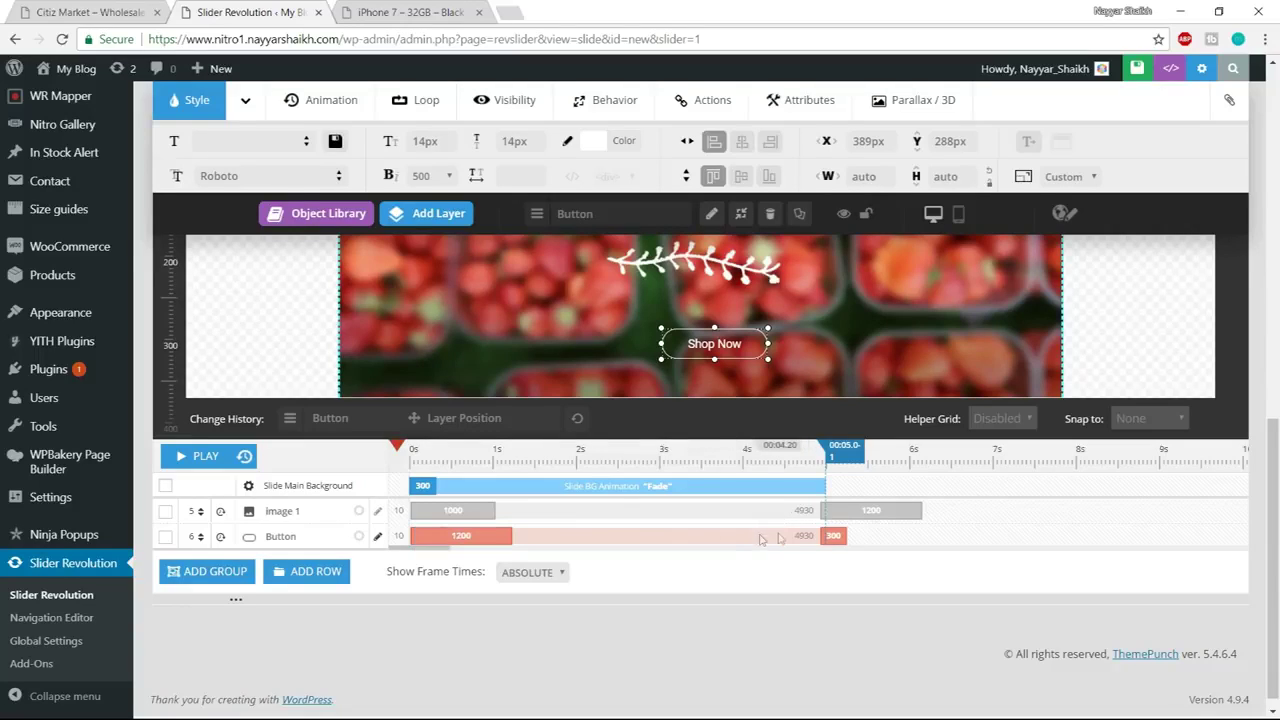
Set the button's exit Duration to 1200 ms
left_click(835, 534)
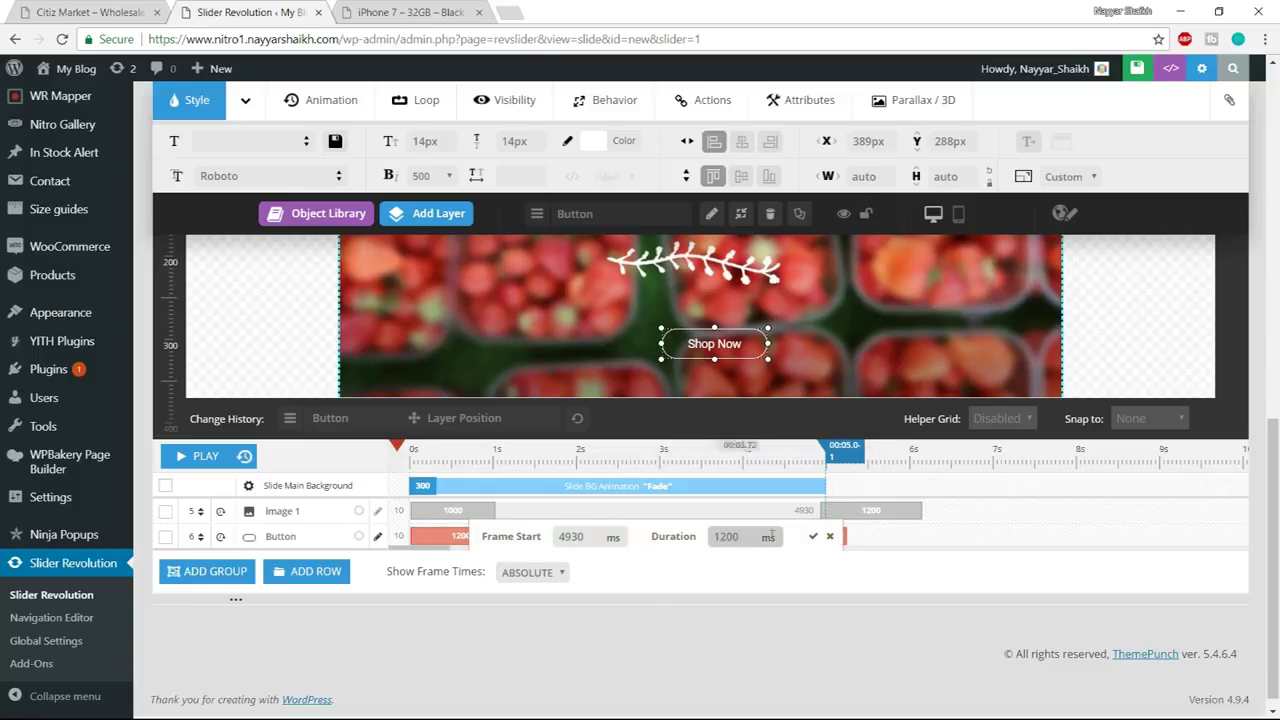
left_click(813, 536)
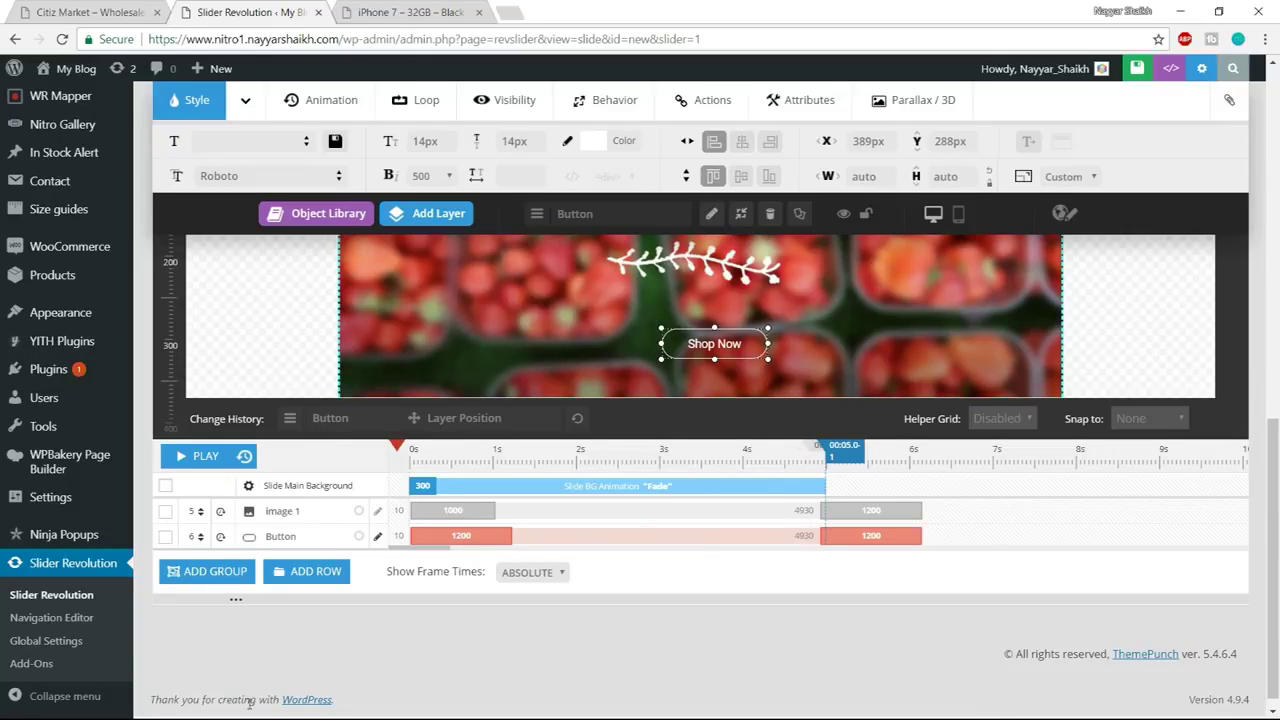
scroll(1040, 588, "up", 3)
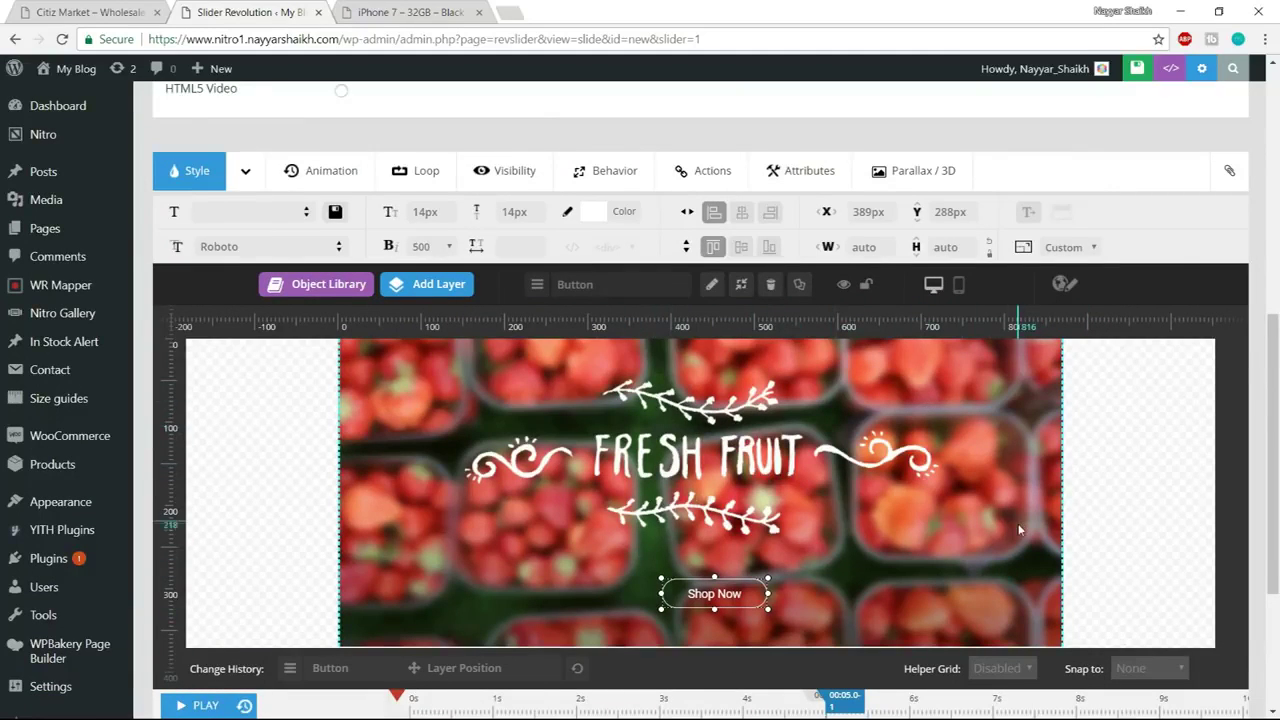
scroll(1018, 523, "up", 5)
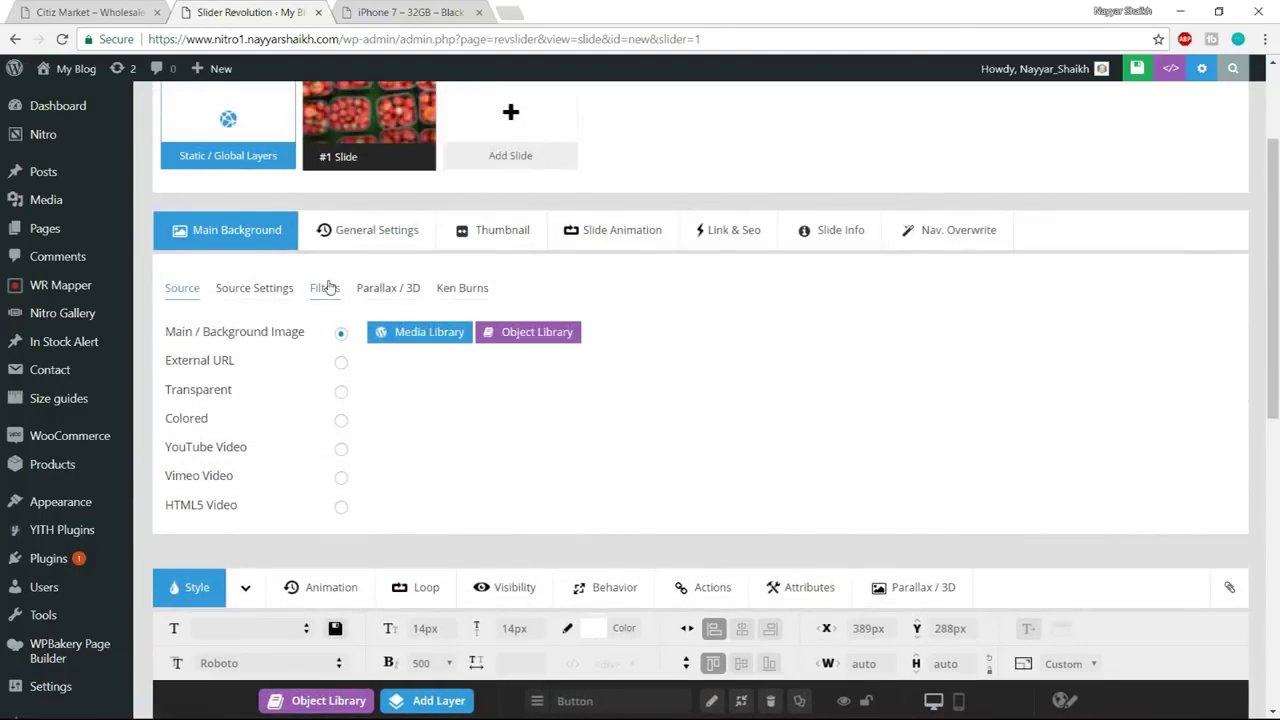
Choose Zoom Slots Horizontal under Zoom Transitions as the slide animation
left_click(605, 244)
scroll(760, 300, "down", 1)
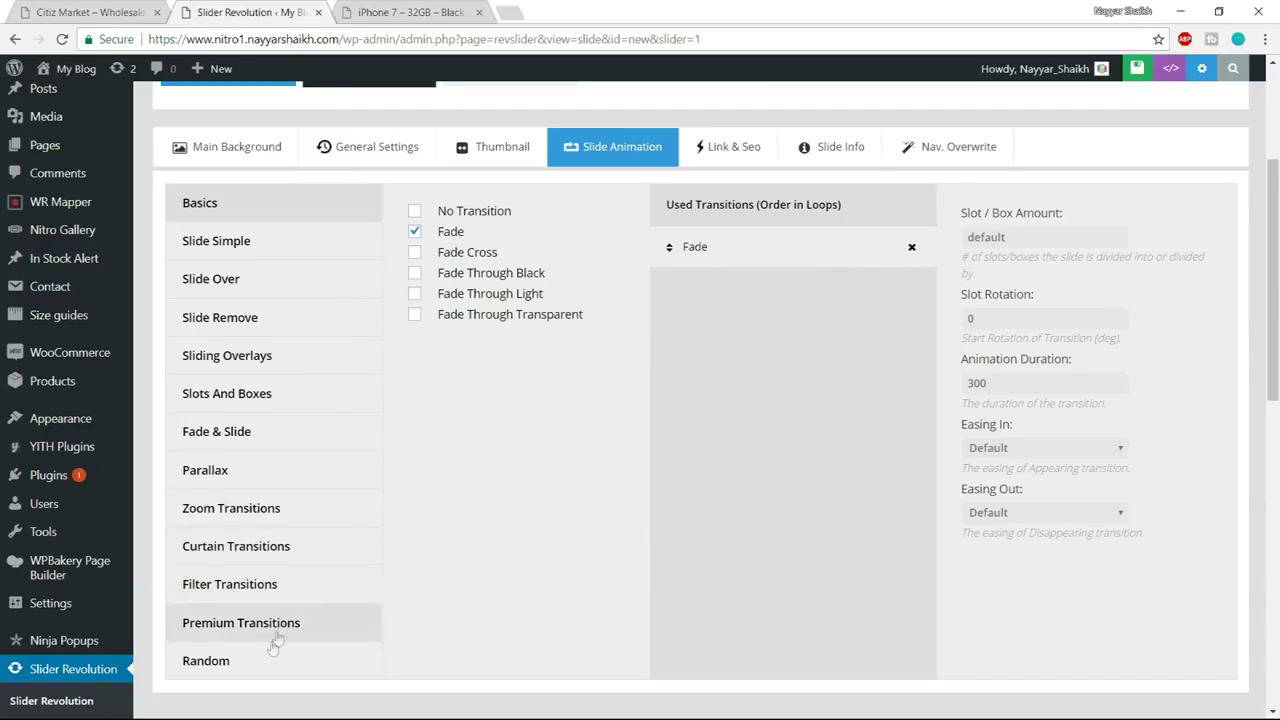
left_click(271, 508)
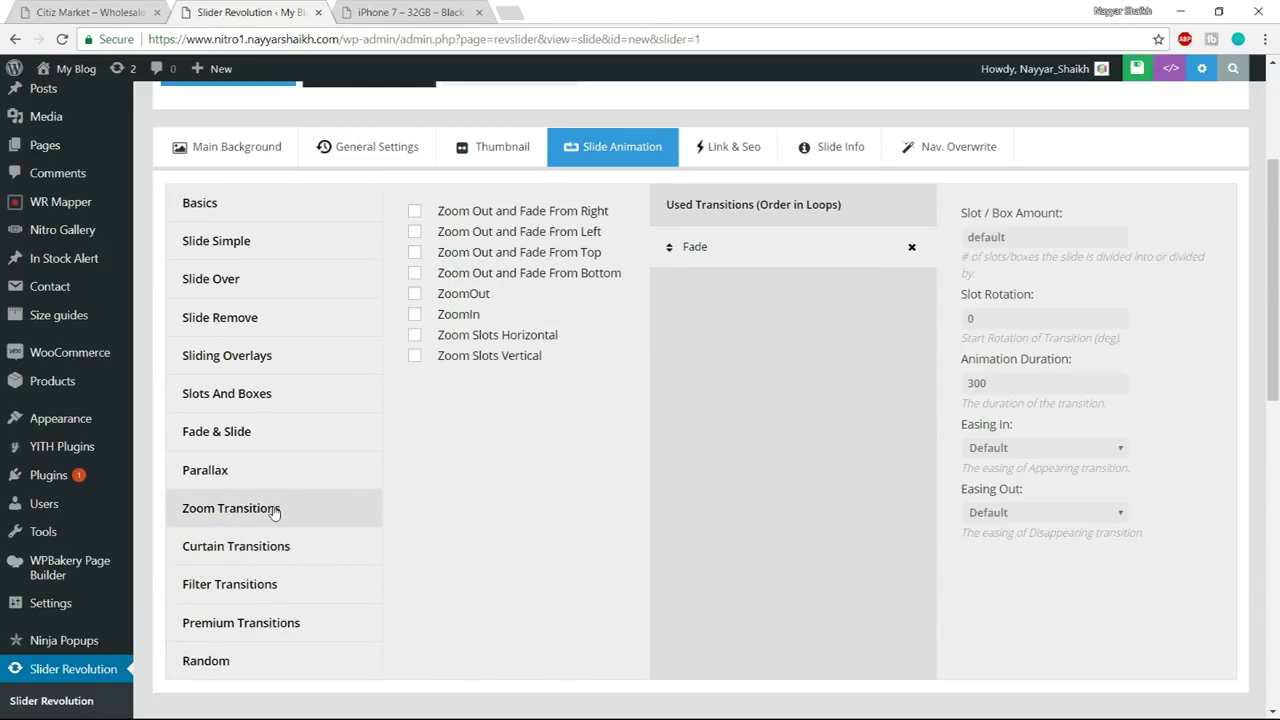
mouse_move(455, 343)
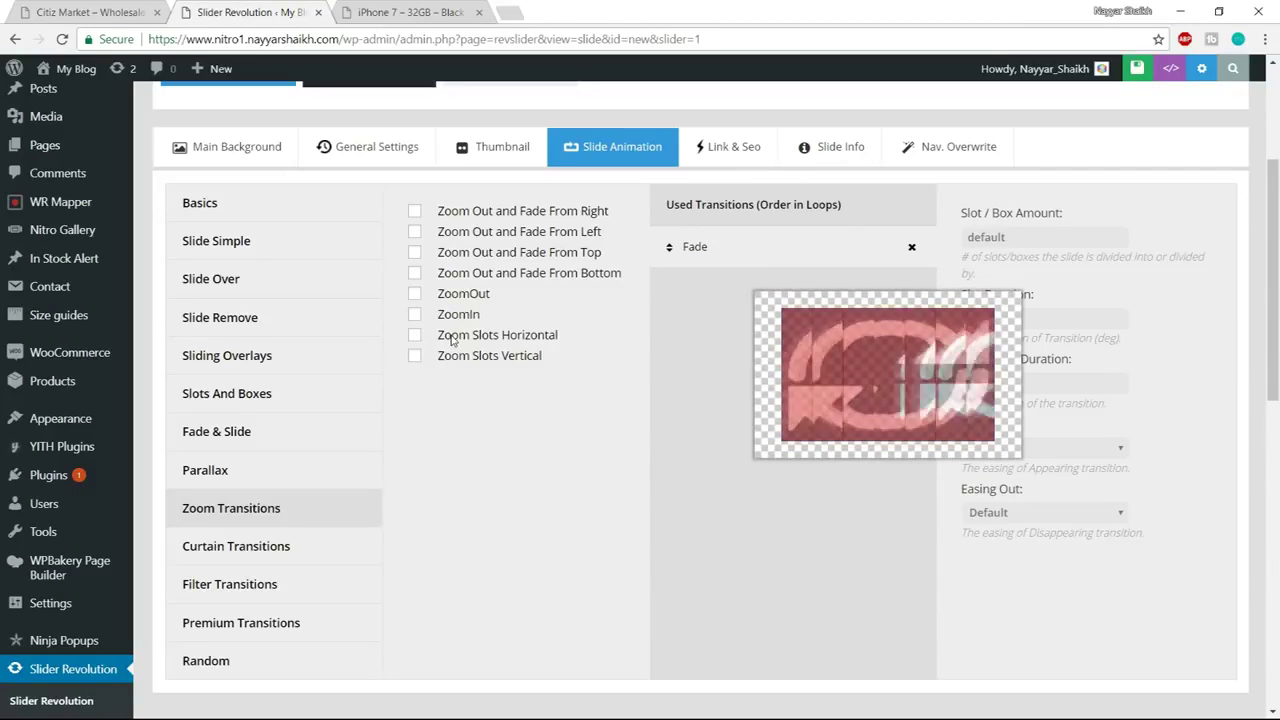
left_click(414, 337)
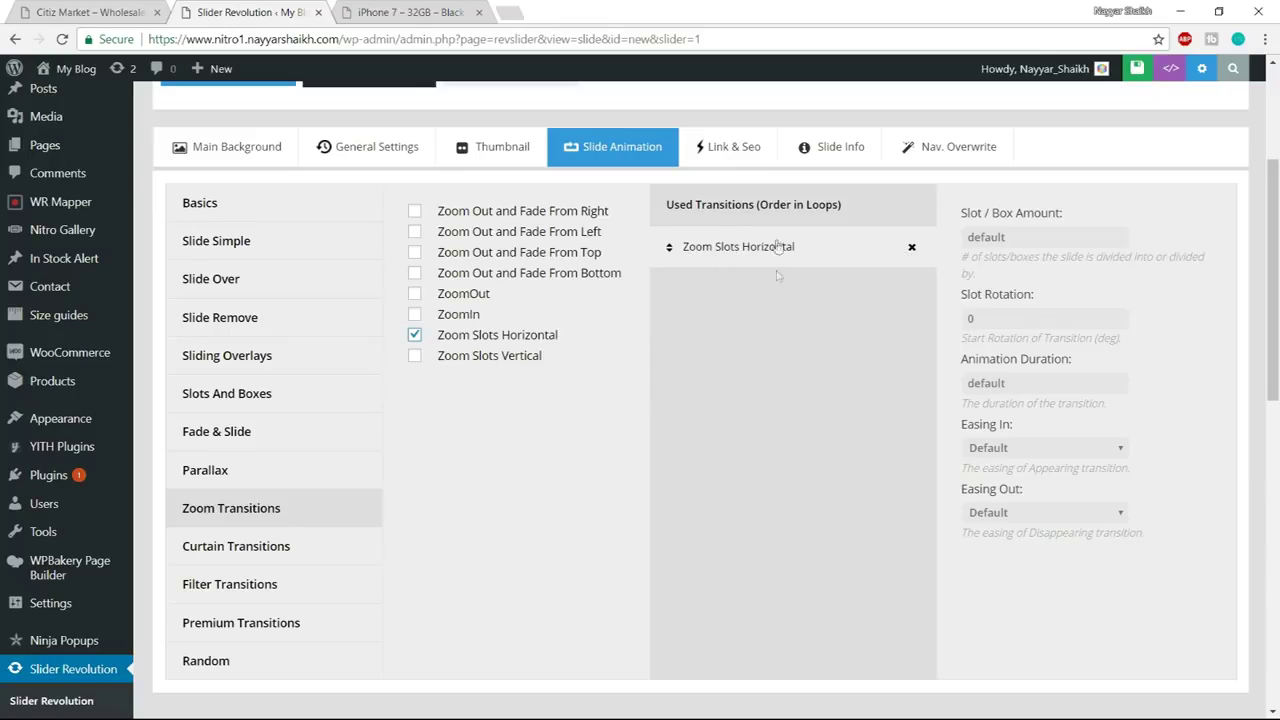
Open and close the browser menu and an empty new tab, then return to the slider editor tab
left_click(1265, 39)
key("Escape")
key("ctrl+t")
left_click(1265, 39)
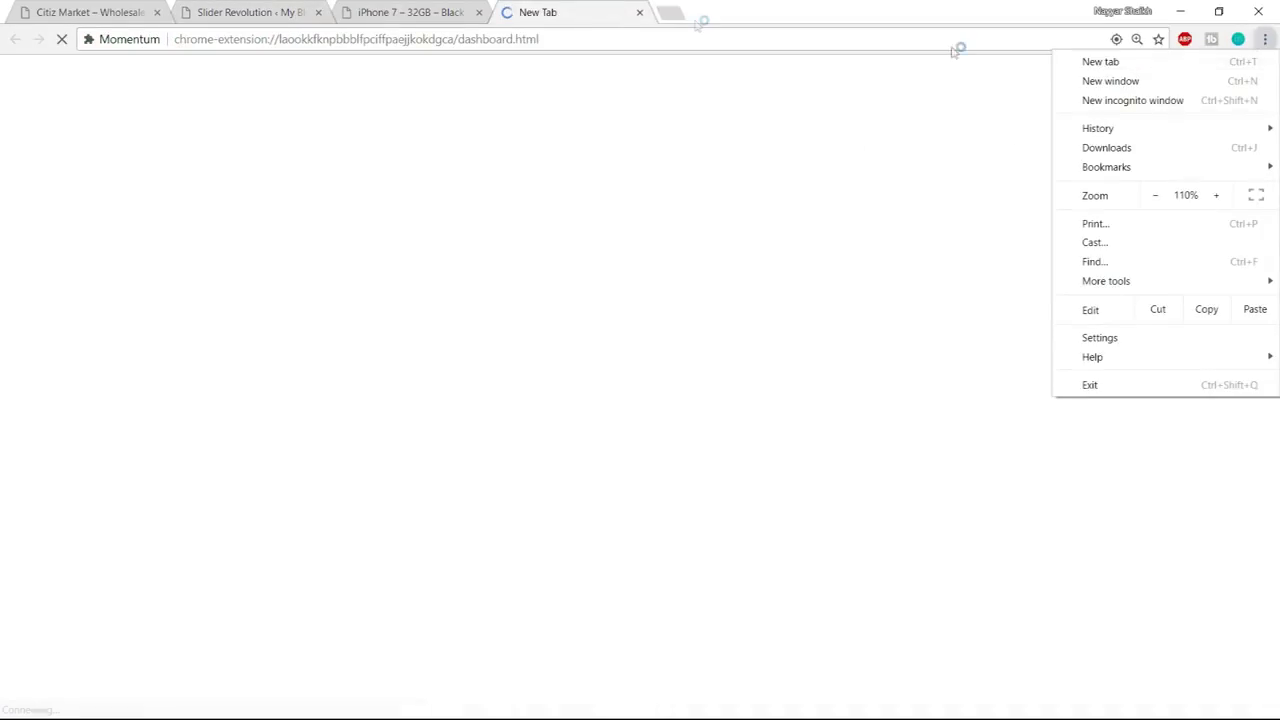
left_click(639, 12)
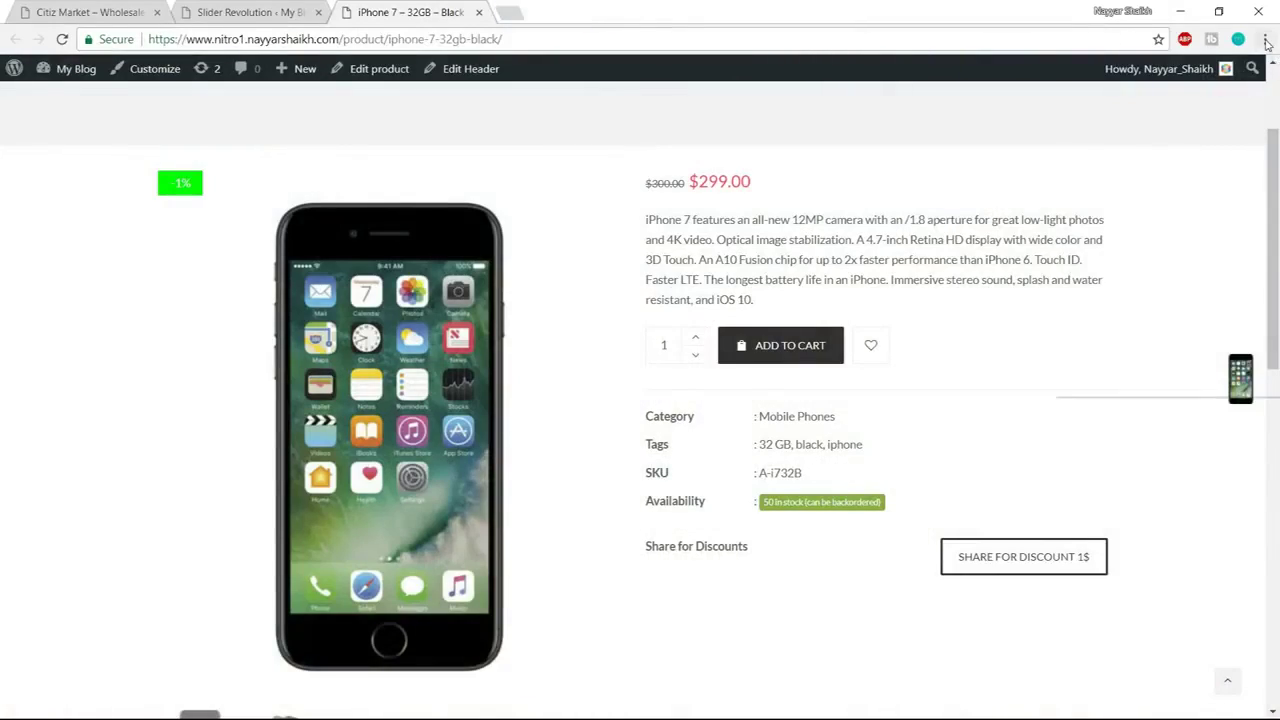
left_click(1265, 40)
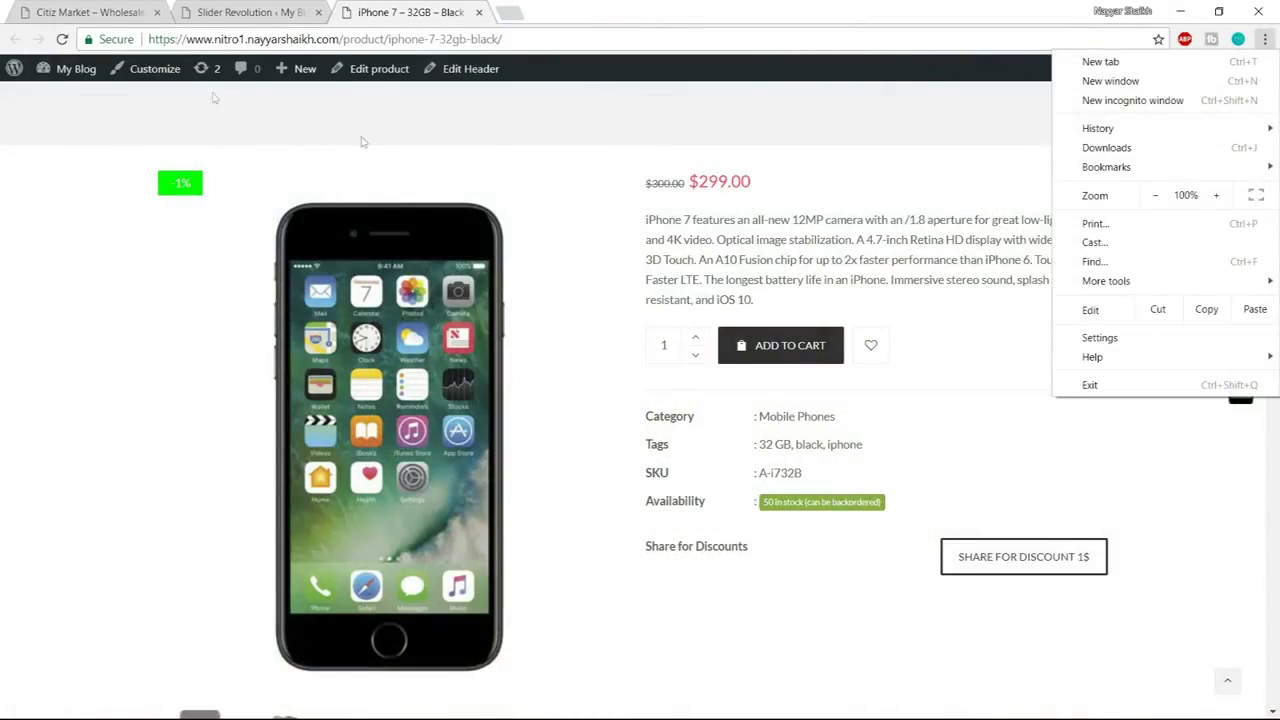
left_click(107, 14)
left_click(250, 12)
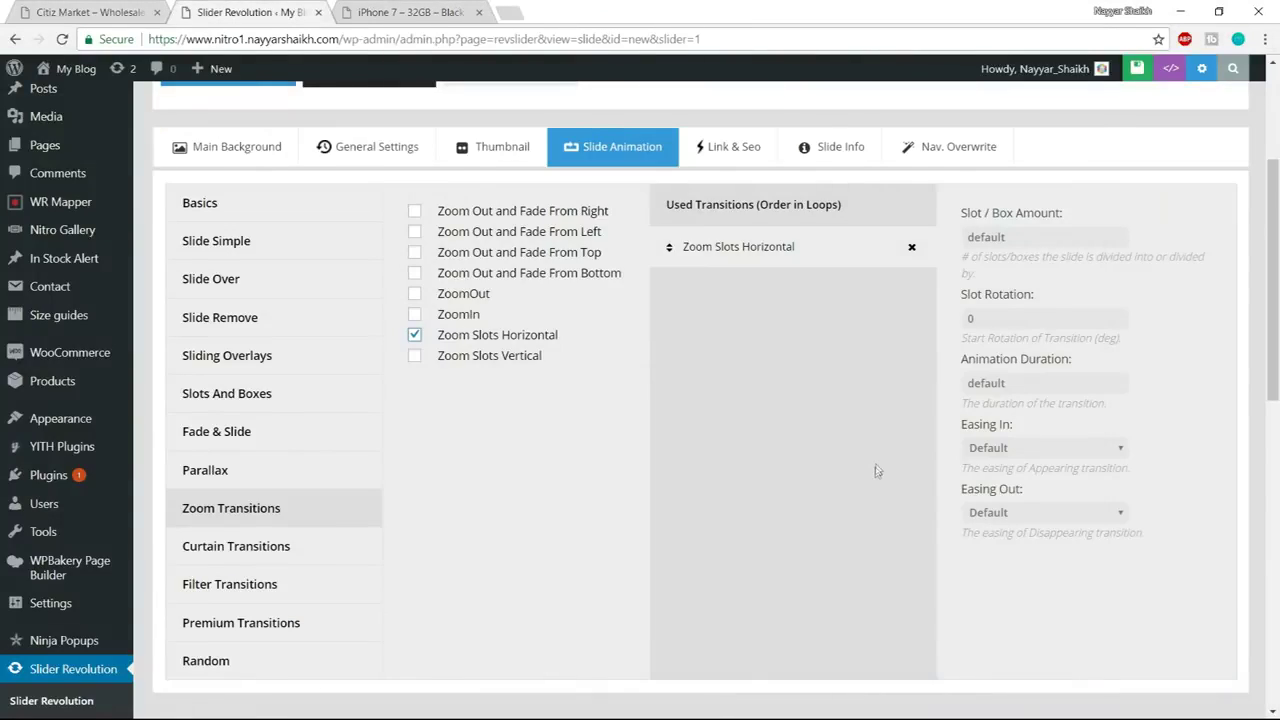
Select the FRESH FRUIT image layer and give it a MaskedZoomOut entrance animation
scroll(876, 469, "down", 6)
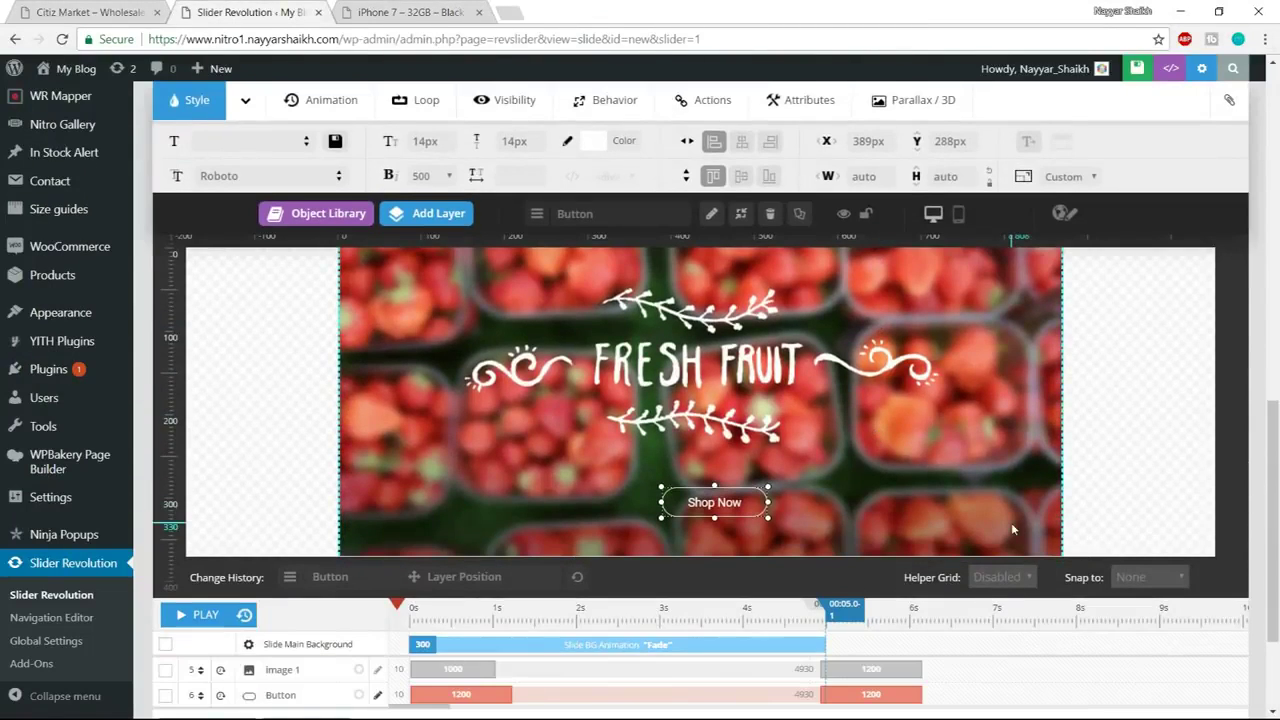
scroll(1024, 523, "down", 2)
scroll(1040, 520, "up", 3)
scroll(1063, 519, "up", 1)
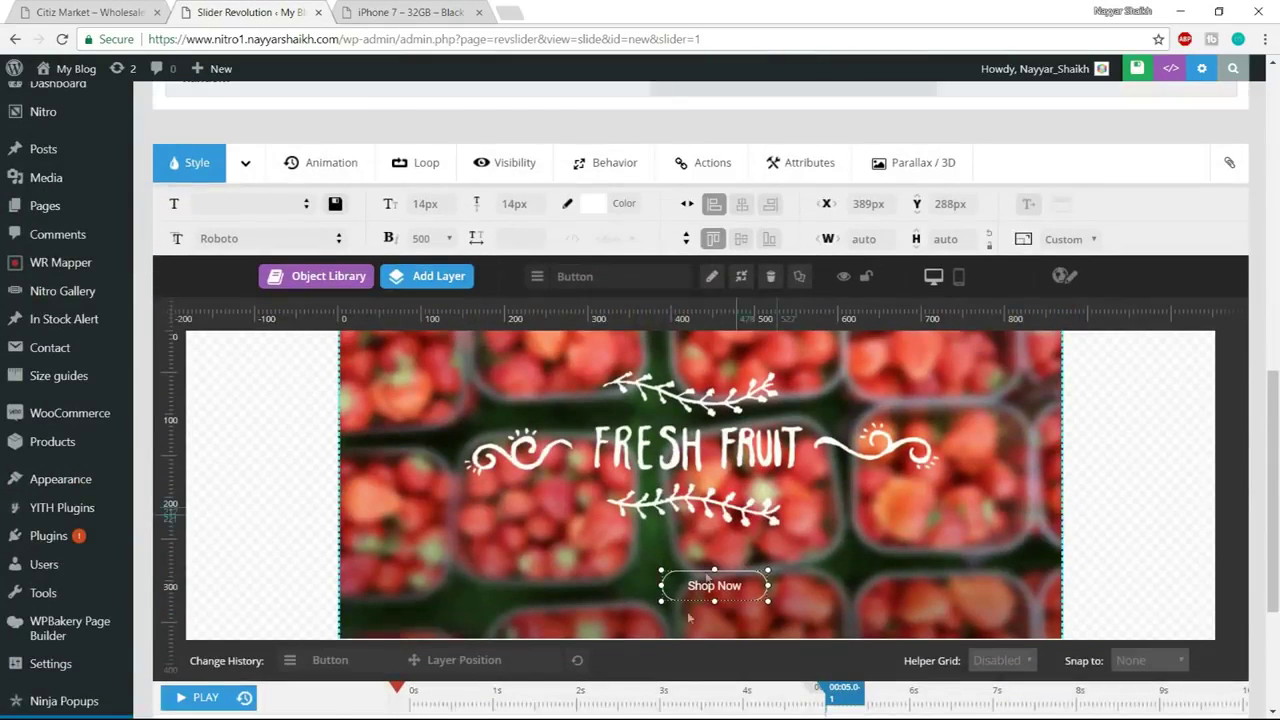
left_click(691, 433)
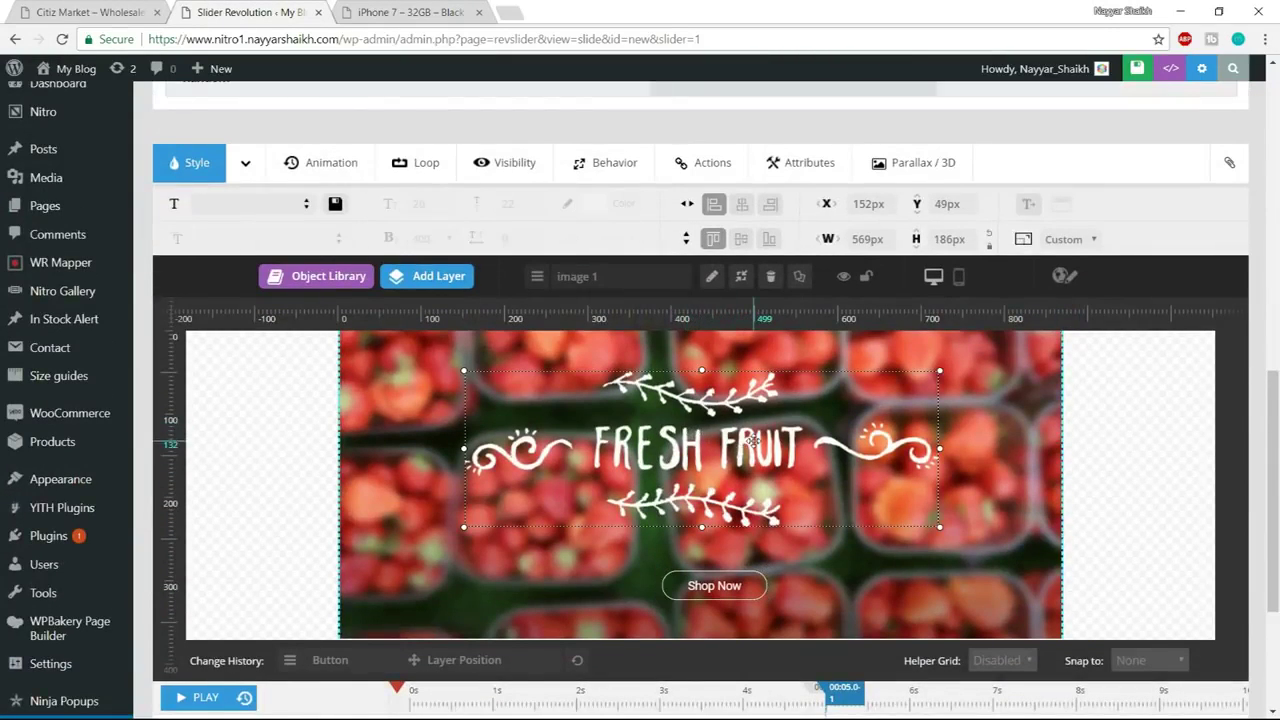
key("alt+Tab")
key("Escape")
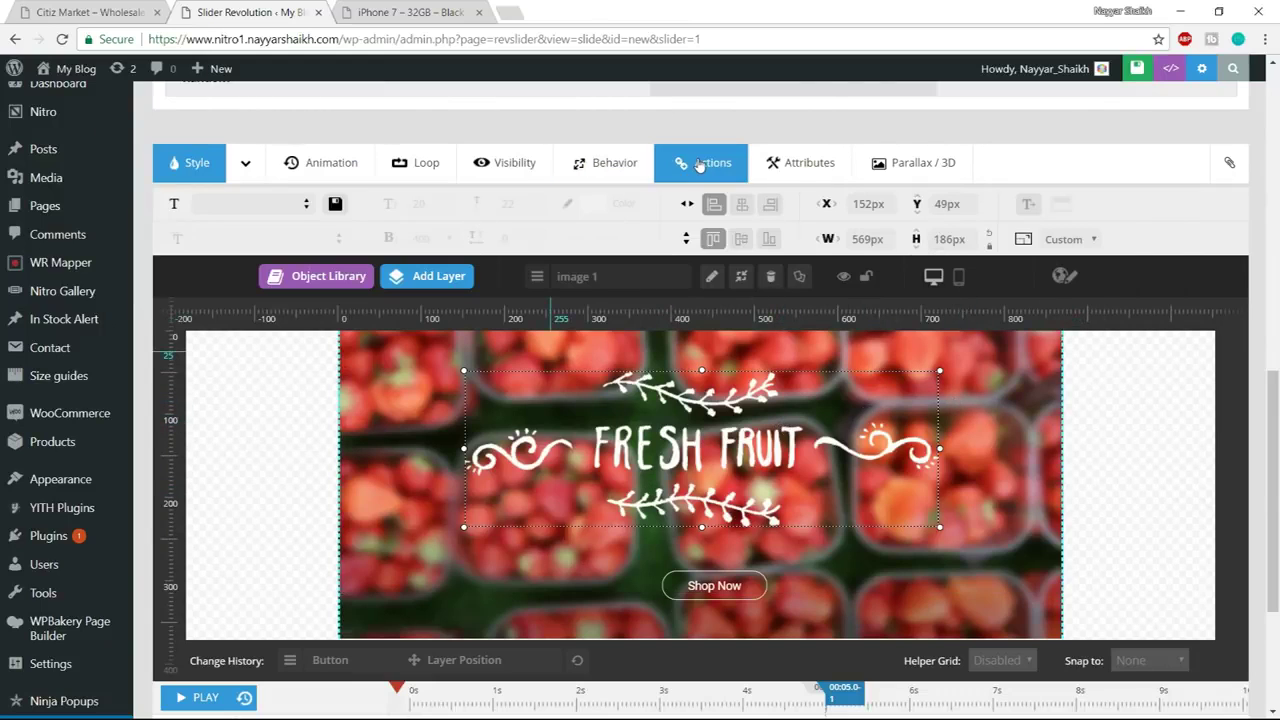
left_click(313, 180)
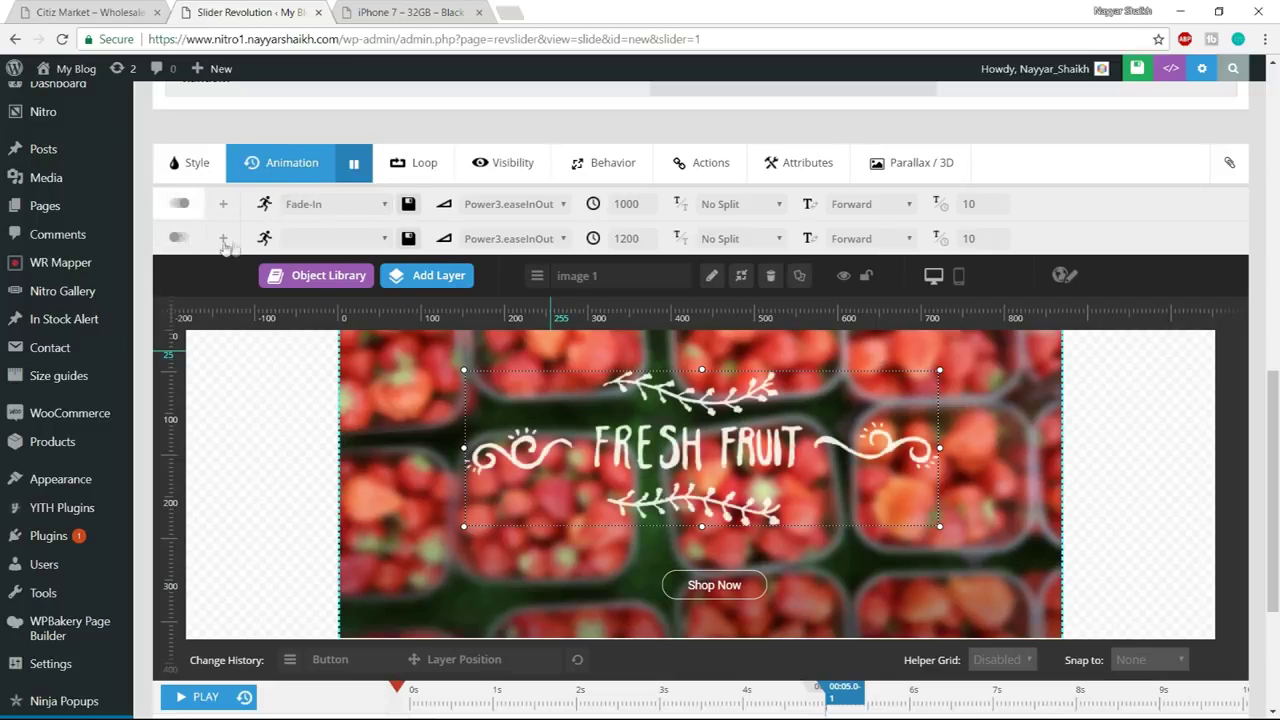
left_click(346, 205)
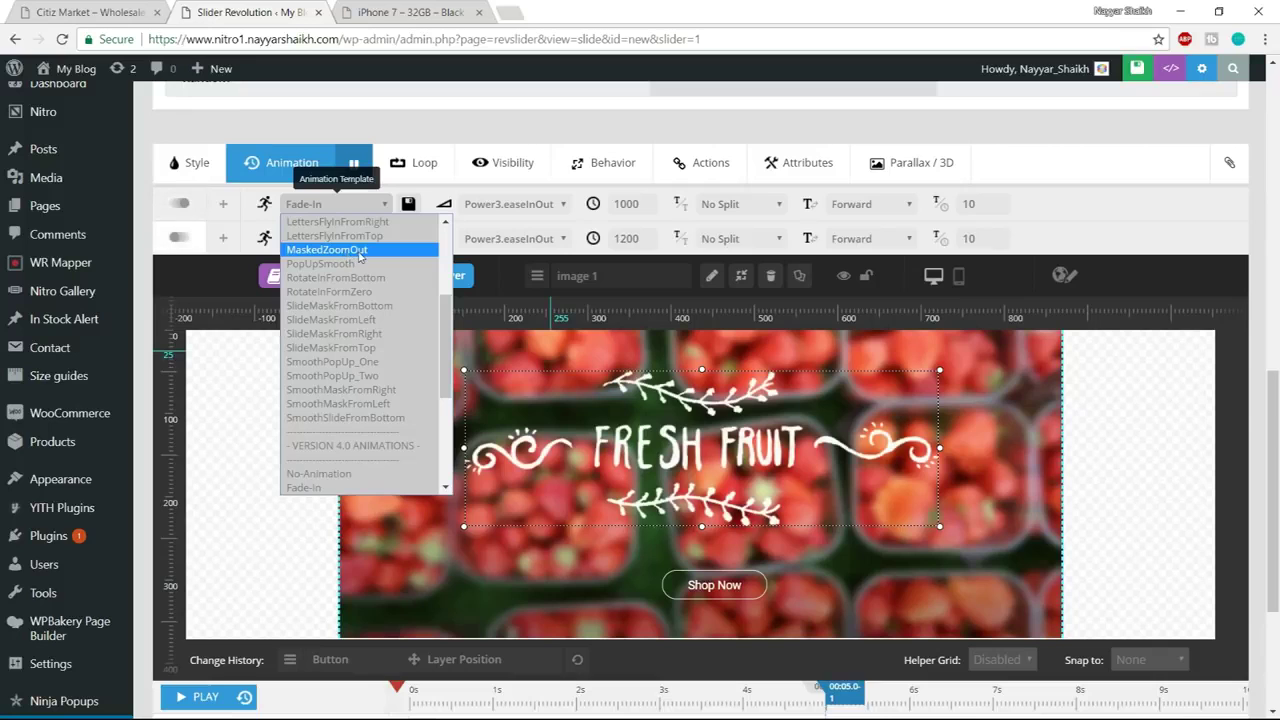
left_click(358, 250)
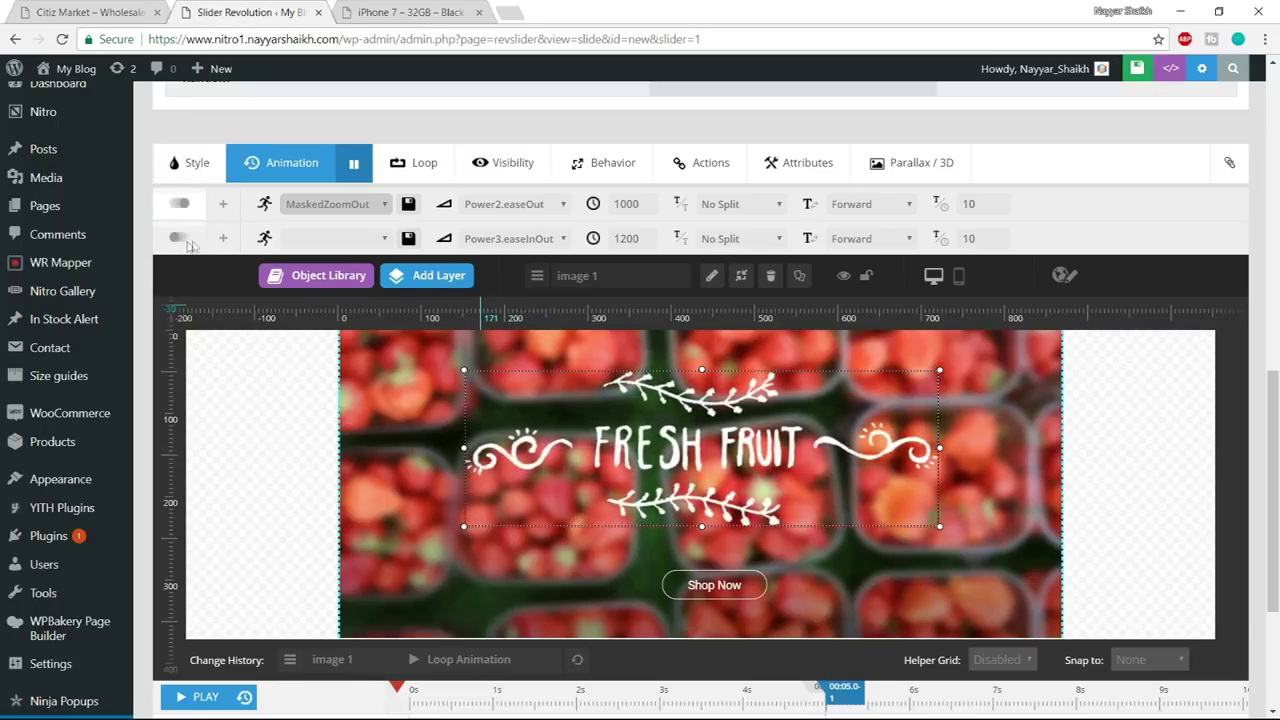
Make the image exit with BounceOut at 1000 ms, then select the Shop Now button layer
left_click(333, 238)
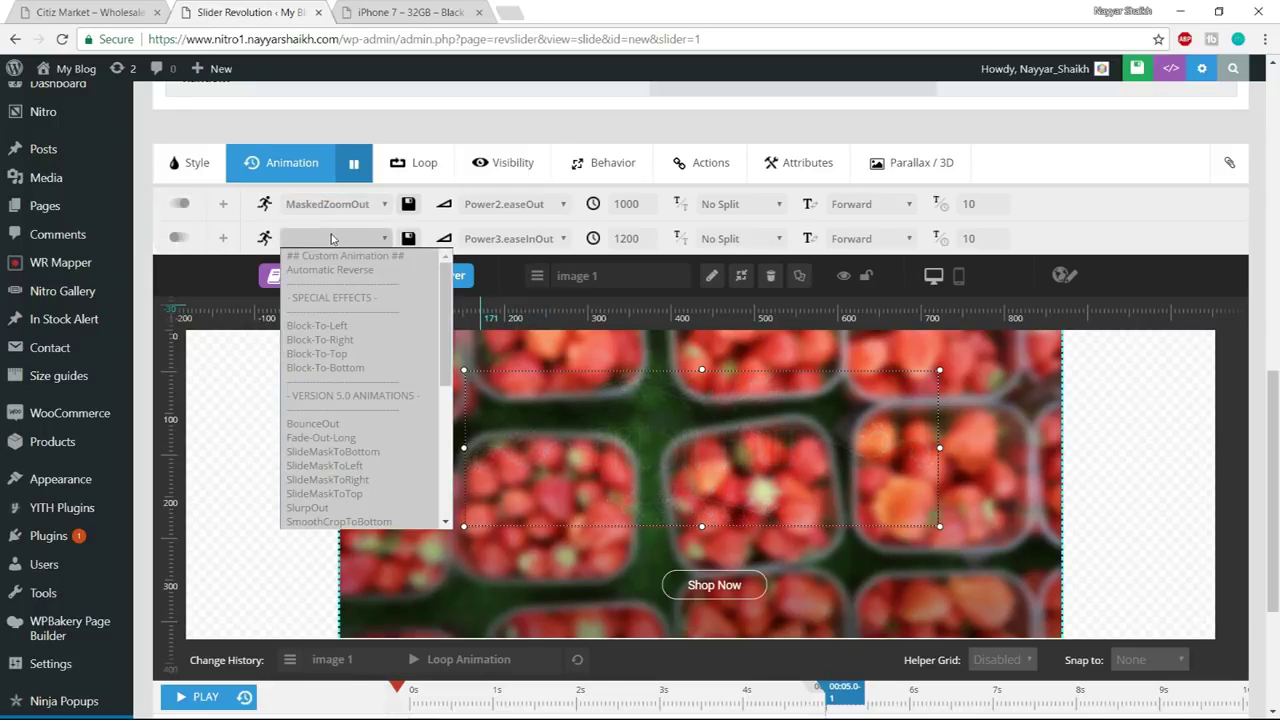
key("Down")
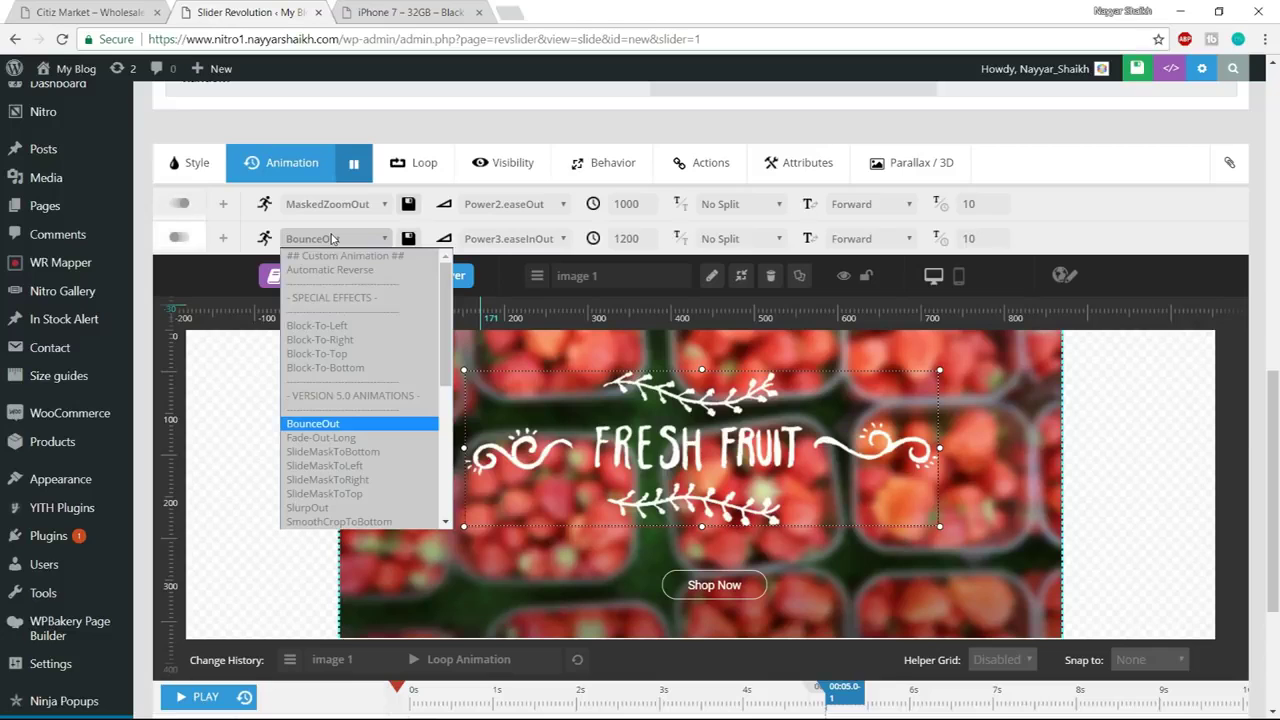
left_click(313, 426)
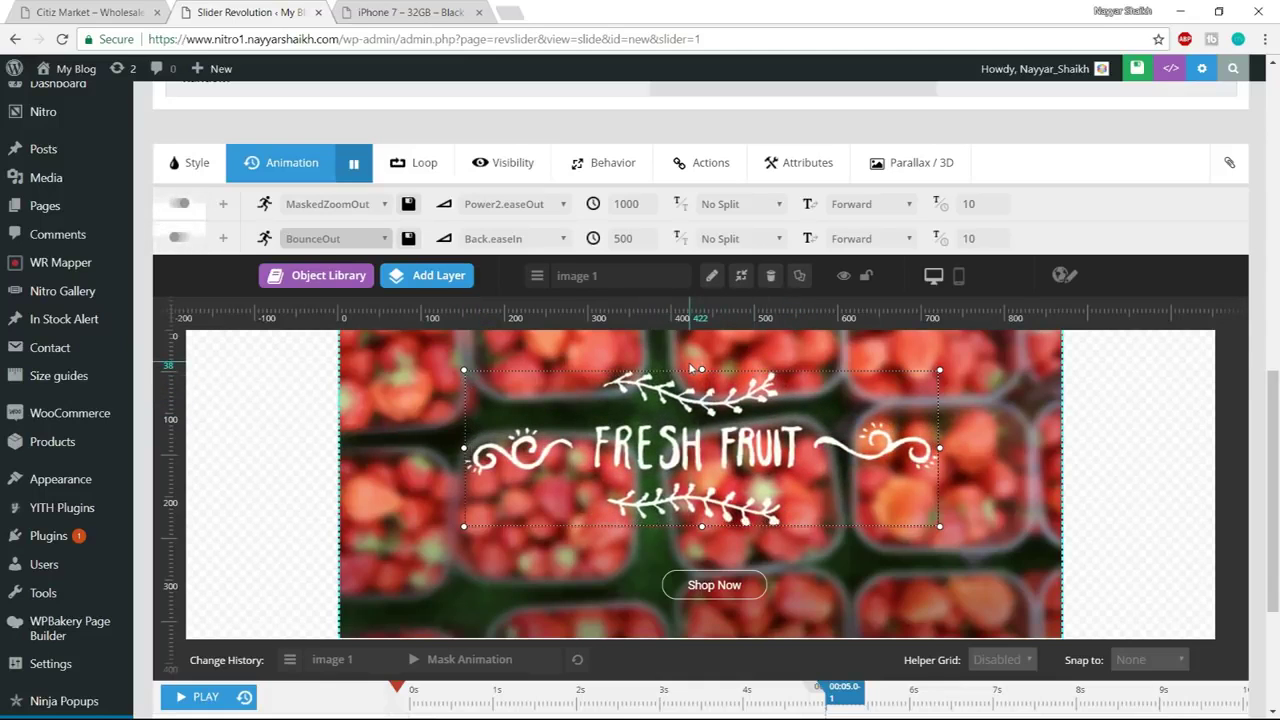
double_click(641, 238)
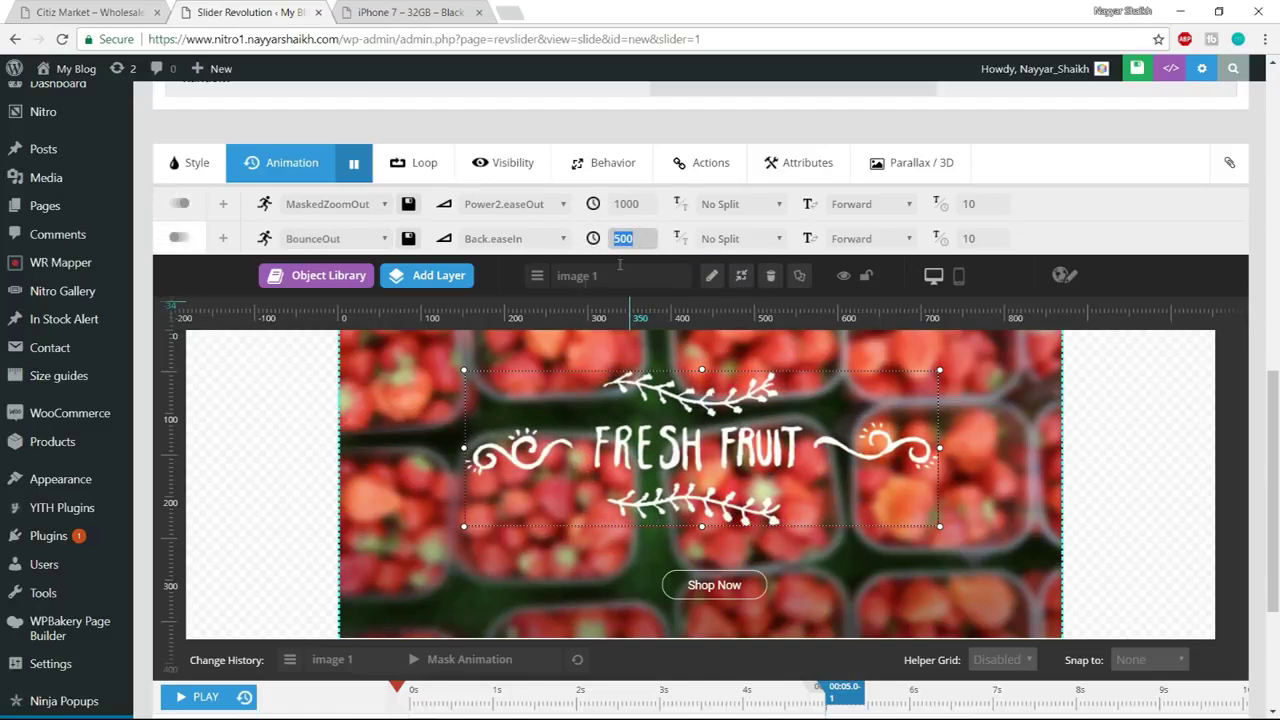
type("10")
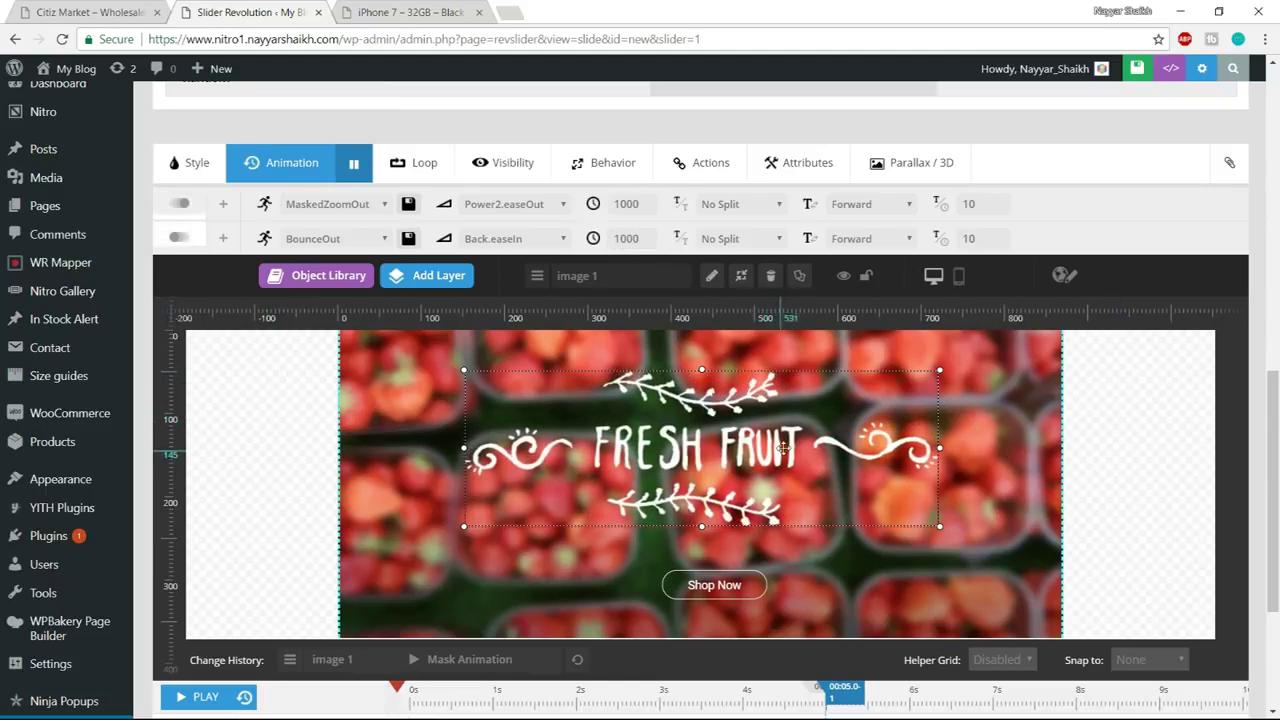
left_click(703, 594)
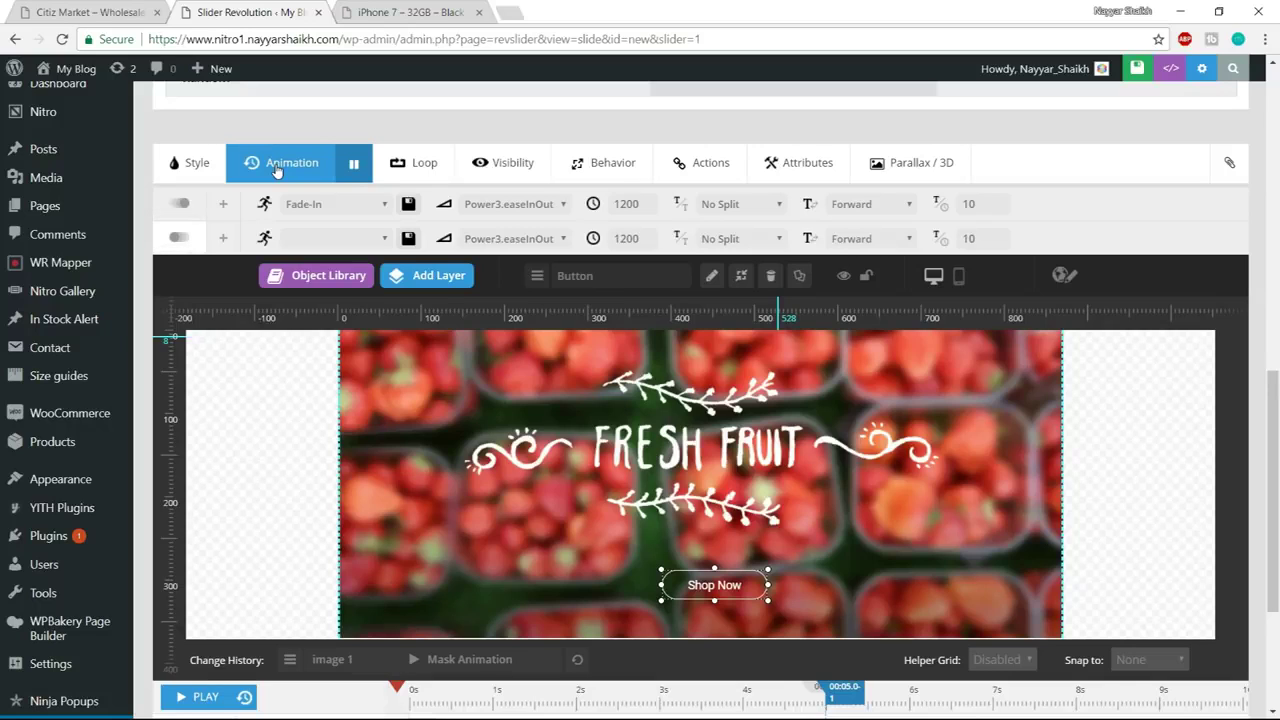
Set the Shop Now button to enter Short-from-Bottom and exit Short-To-Bottom
left_click(330, 204)
scroll(377, 370, "down", 5)
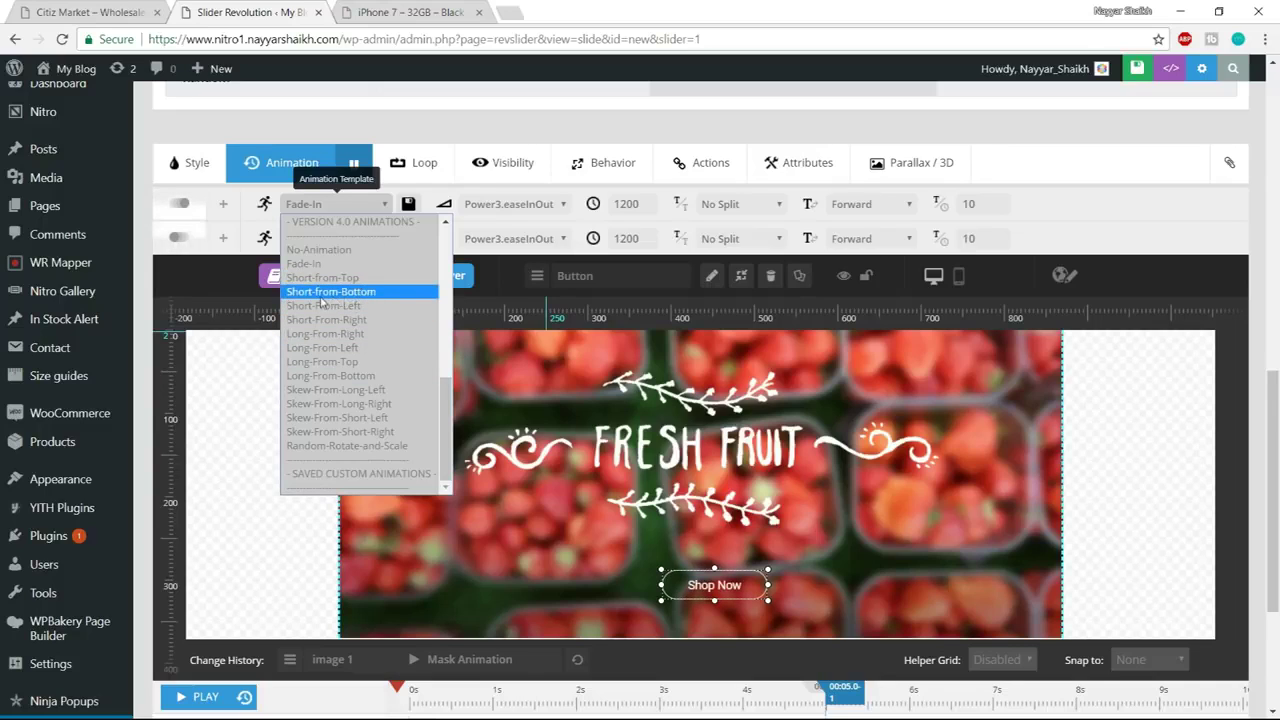
left_click(325, 292)
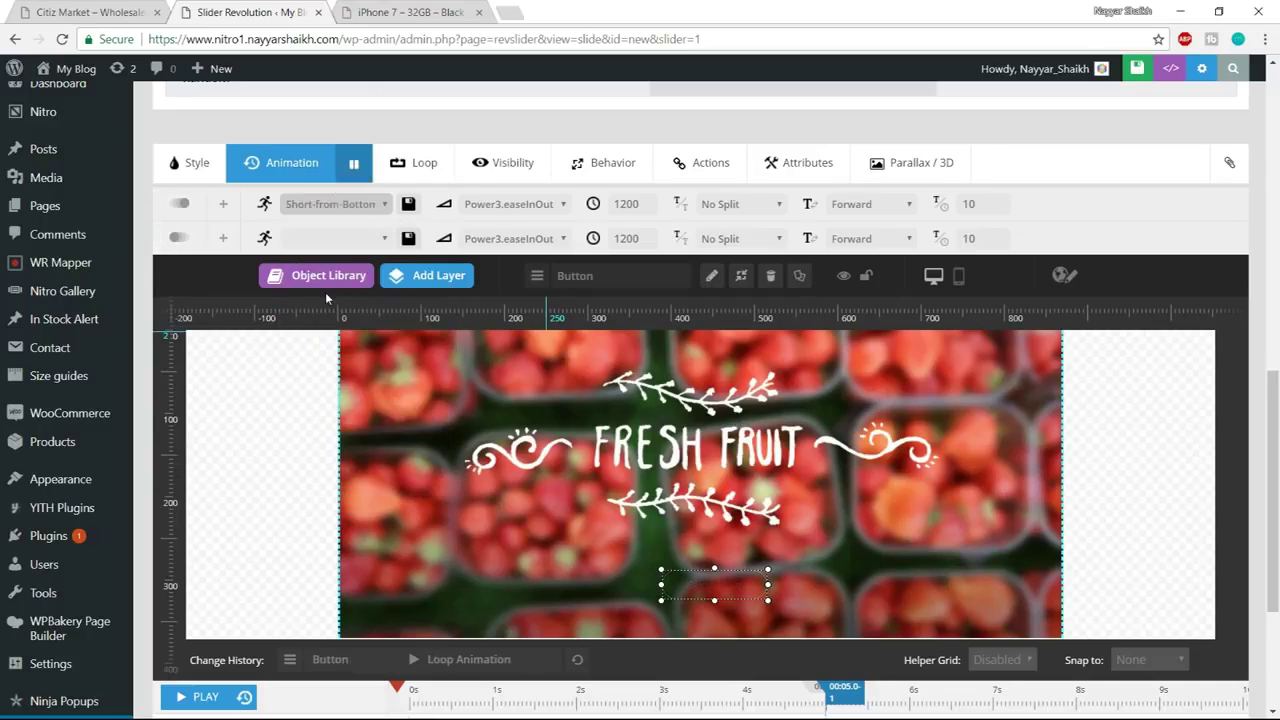
left_click(320, 237)
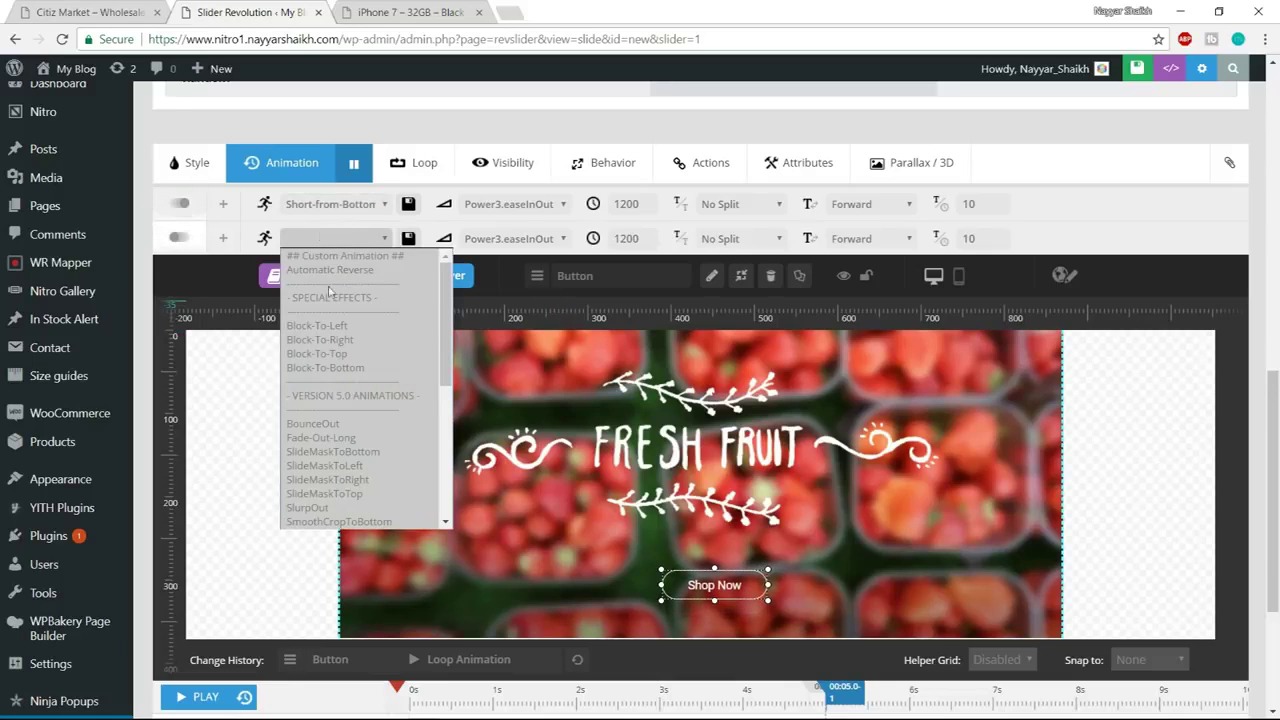
scroll(356, 384, "down", 5)
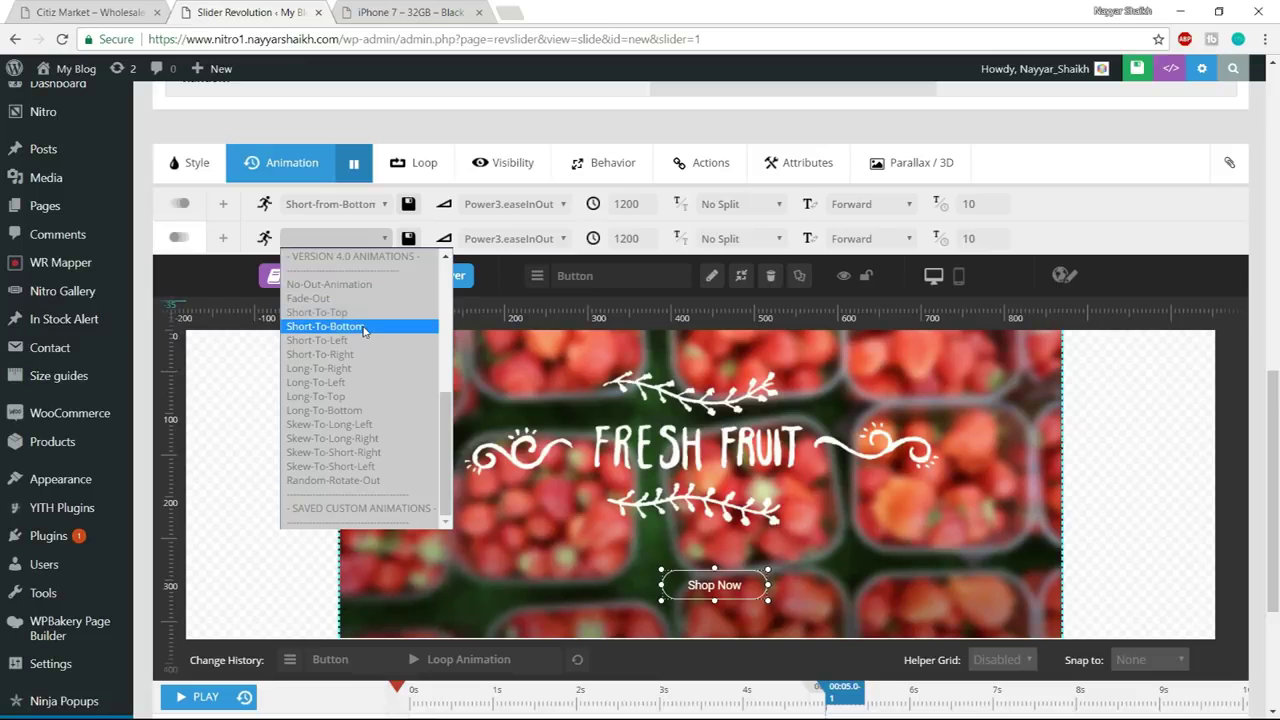
left_click(424, 330)
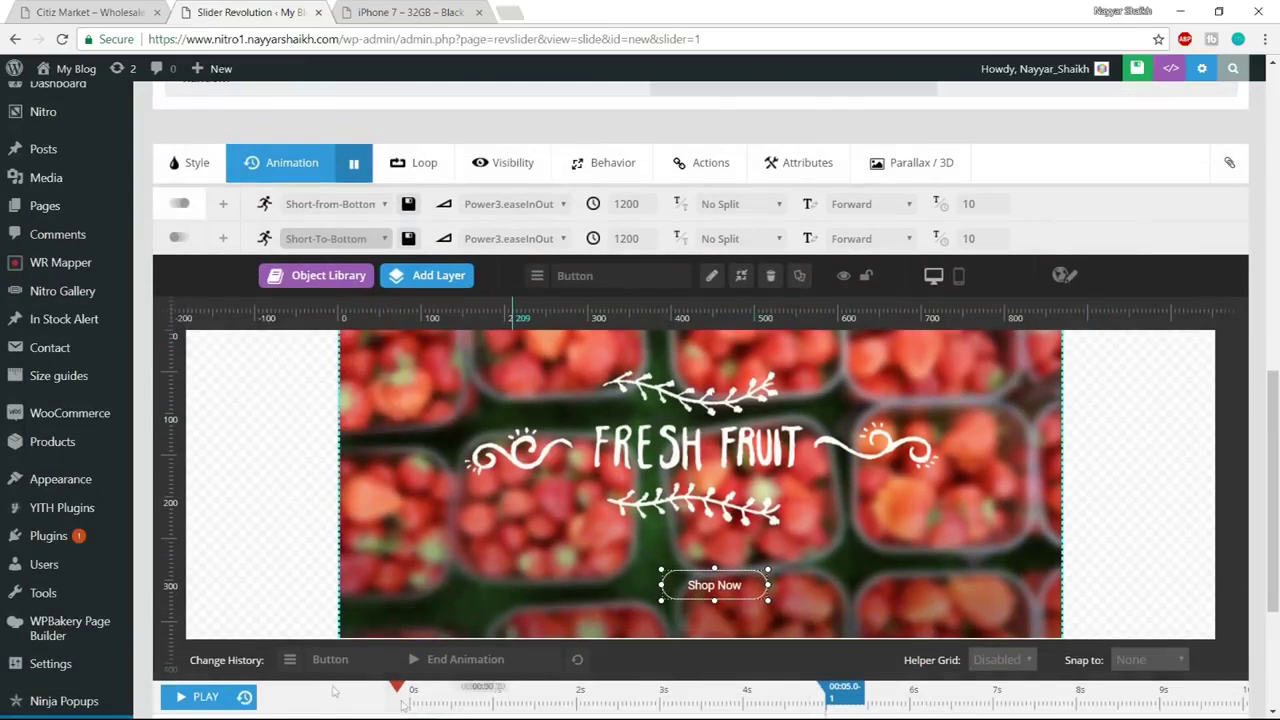
Rewind, play and stop the slide preview to check the new animations
left_click(205, 697)
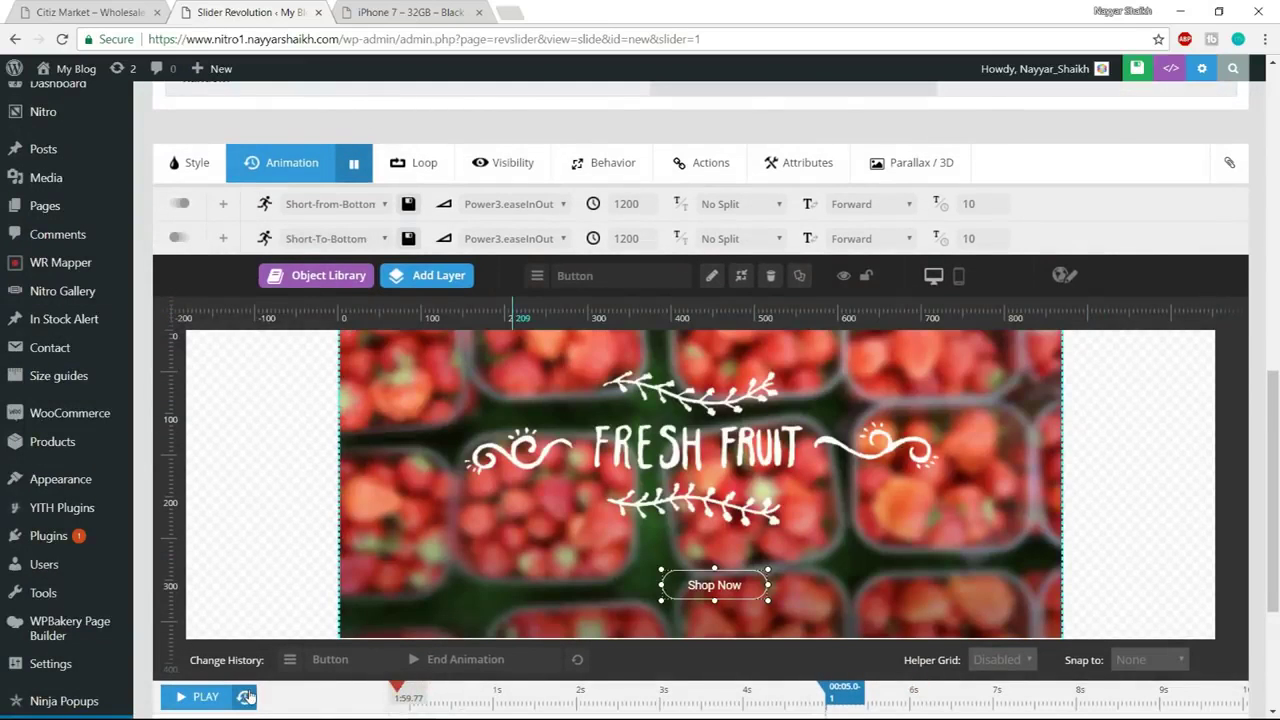
left_click(205, 697)
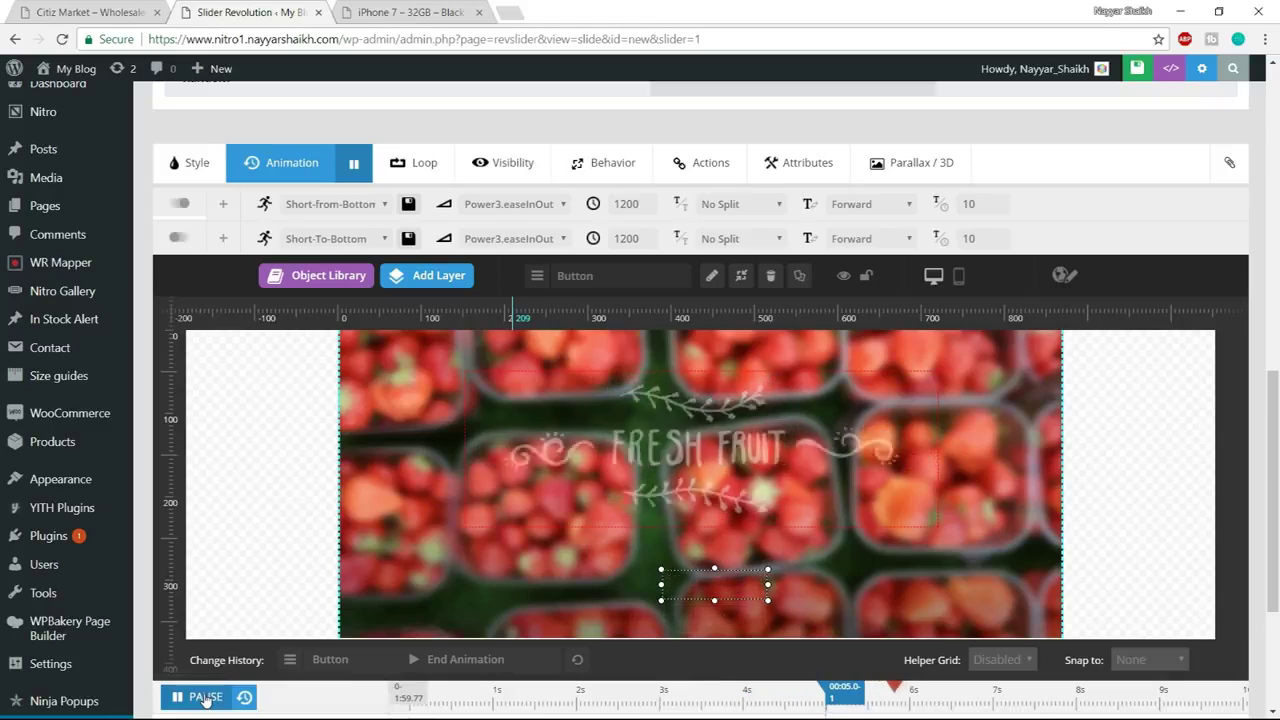
left_click(244, 698)
scroll(1265, 478, "up", 3)
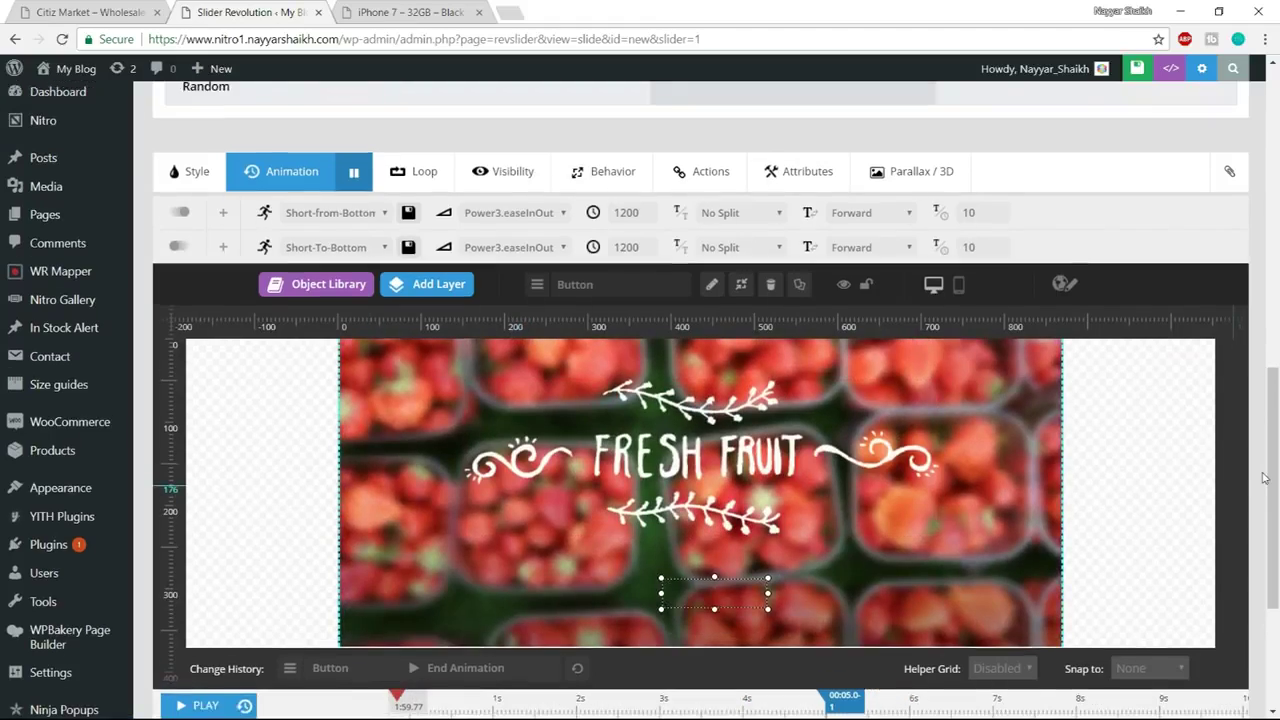
scroll(1265, 478, "up", 5)
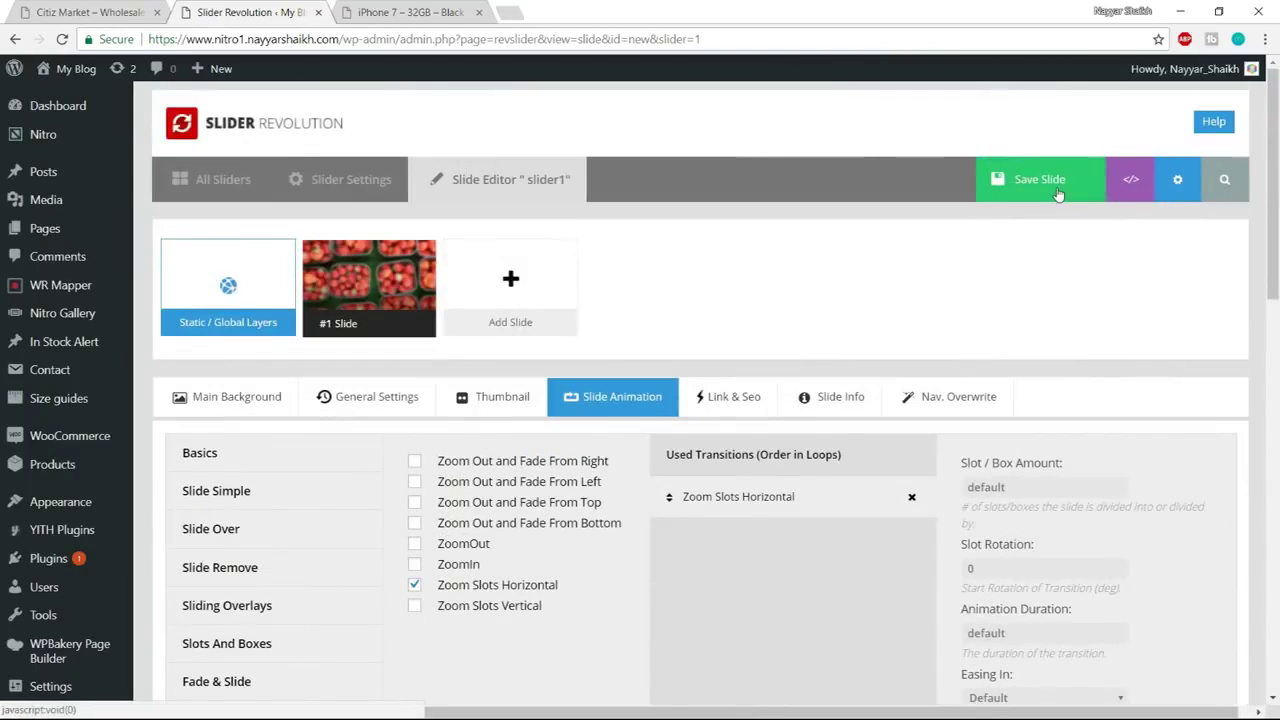
Save the slide's animation changes and switch over to File Explorer
left_click(1058, 194)
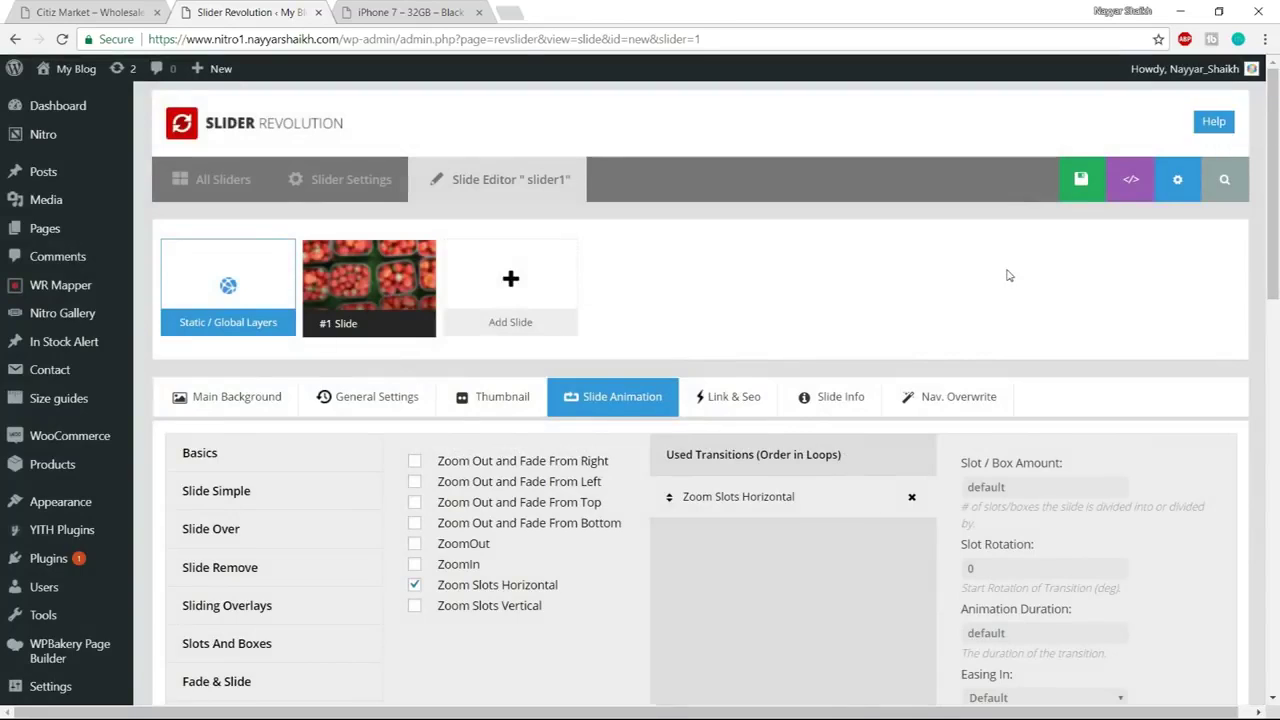
scroll(1008, 275, "down", 1)
mouse_move(510, 195)
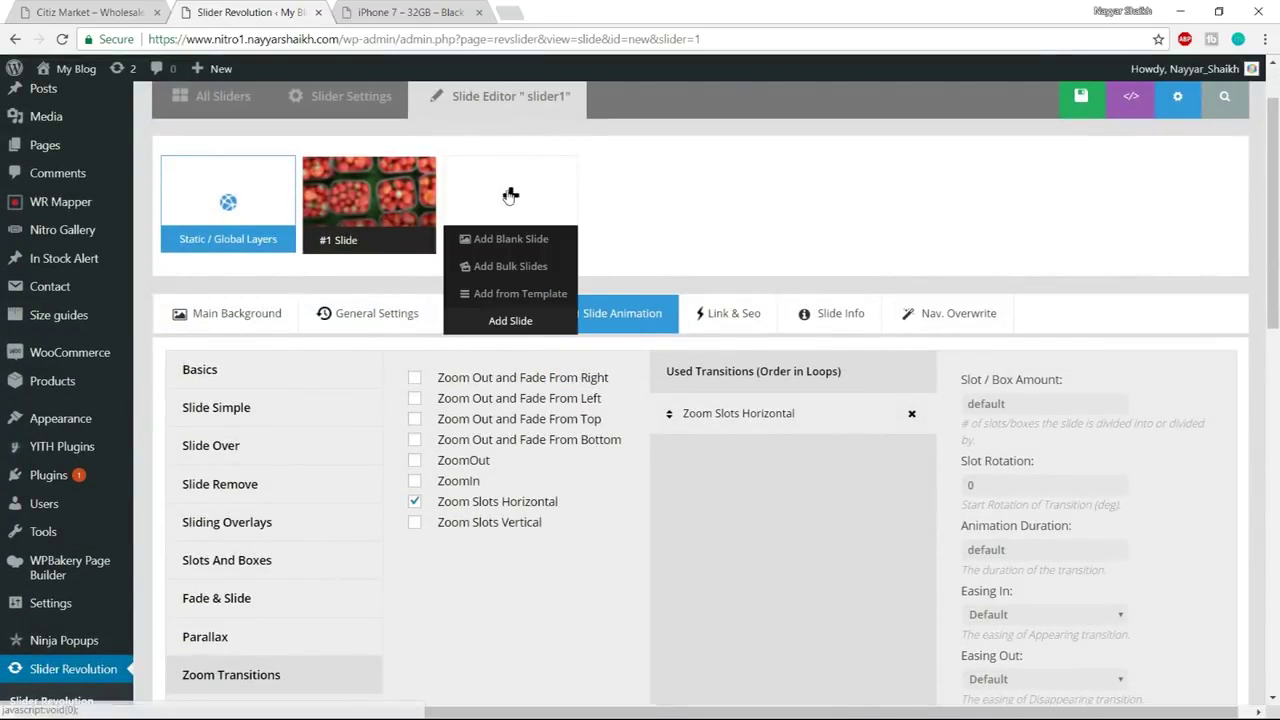
mouse_move(420, 188)
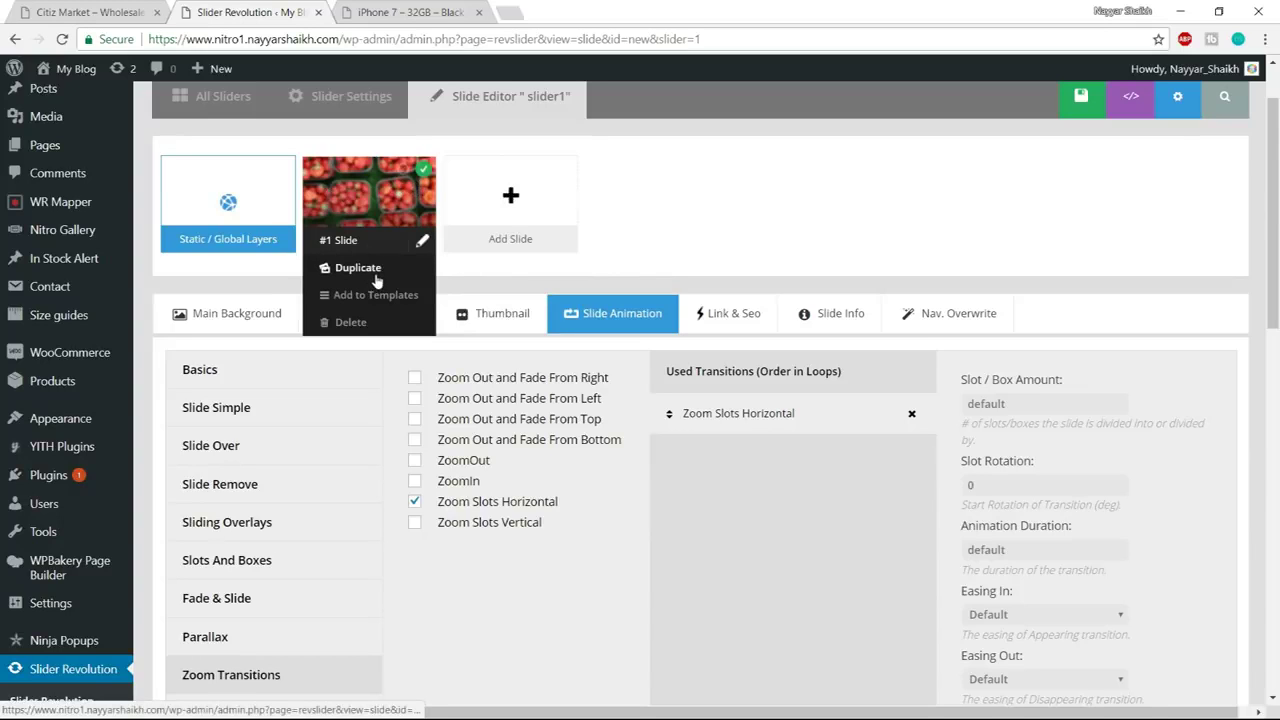
scroll(893, 296, "up", 1)
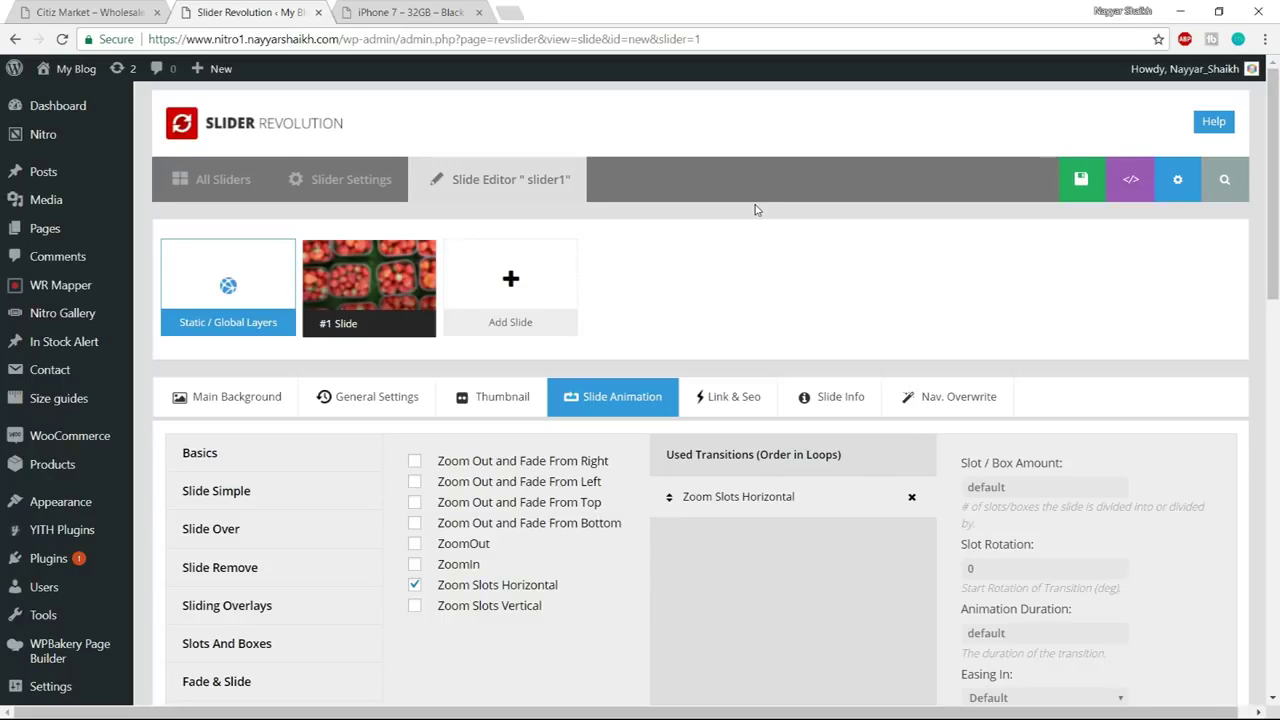
key("super")
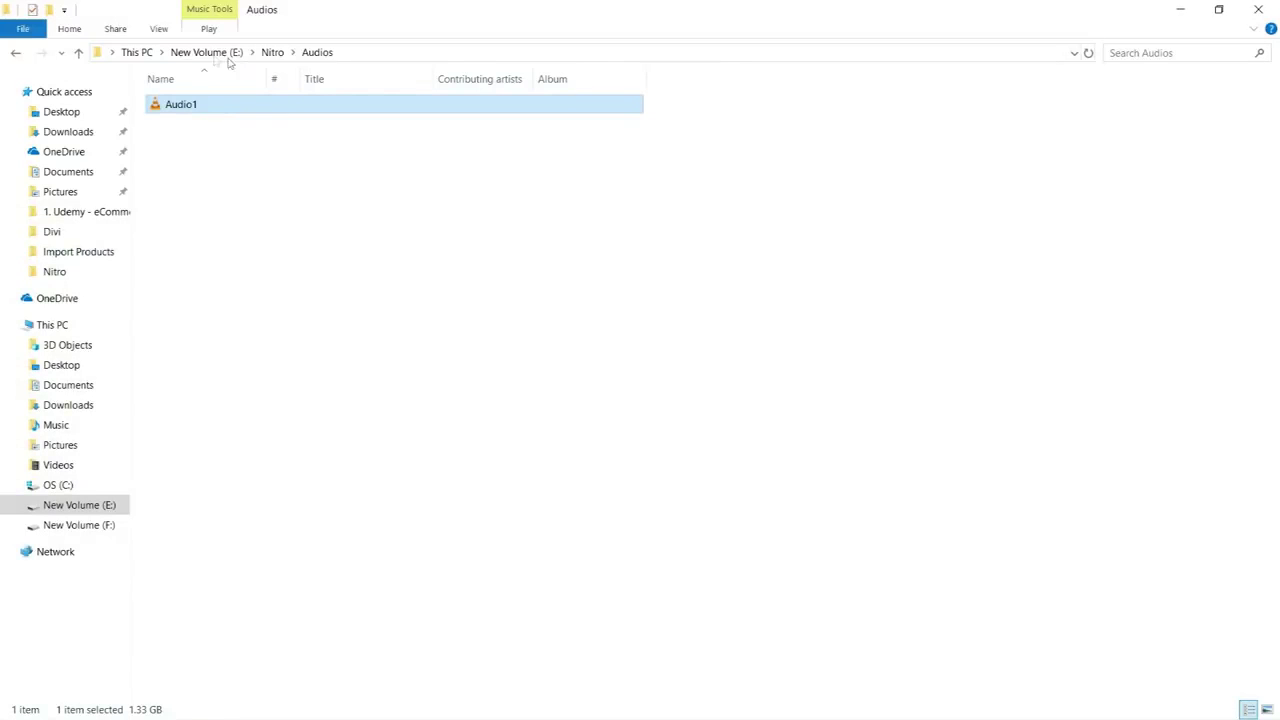
Go to drive E:, open the Nitro folder, and select the home ZIP archive
left_click(207, 52)
double_click(208, 198)
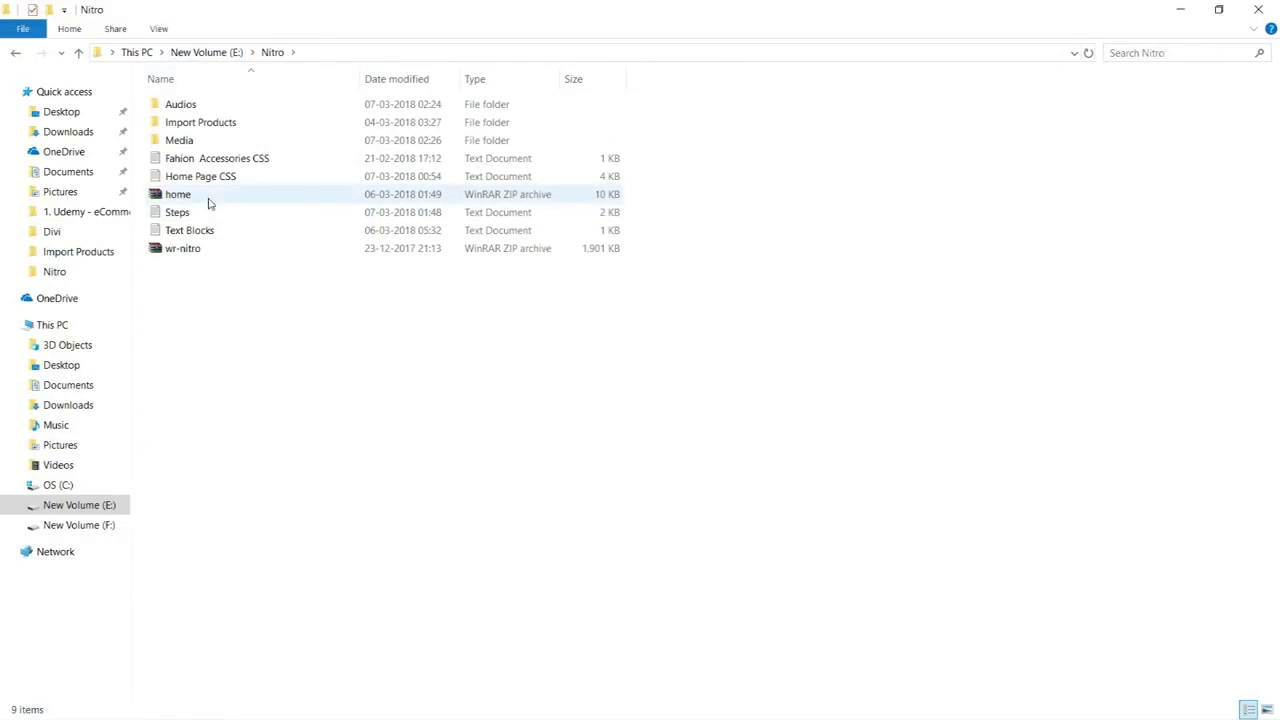
left_click(210, 198)
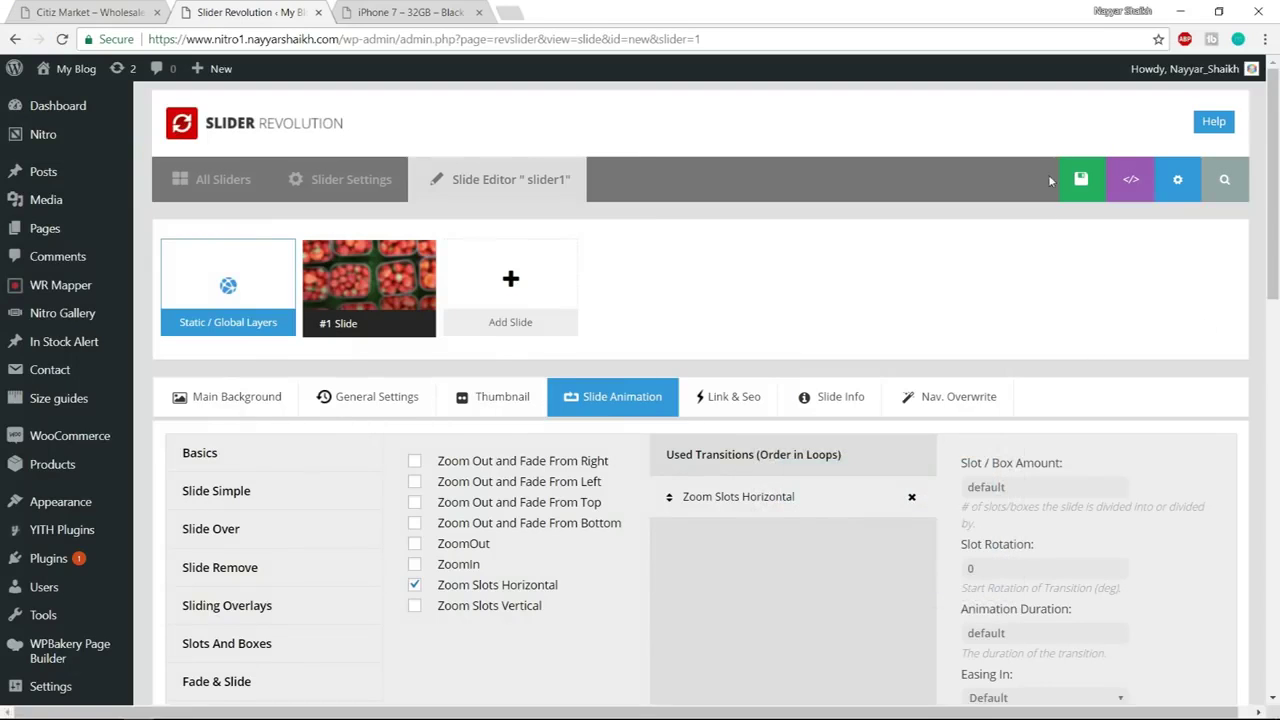
Save the slide and return to the Slider Revolution overview of all sliders
left_click(1040, 179)
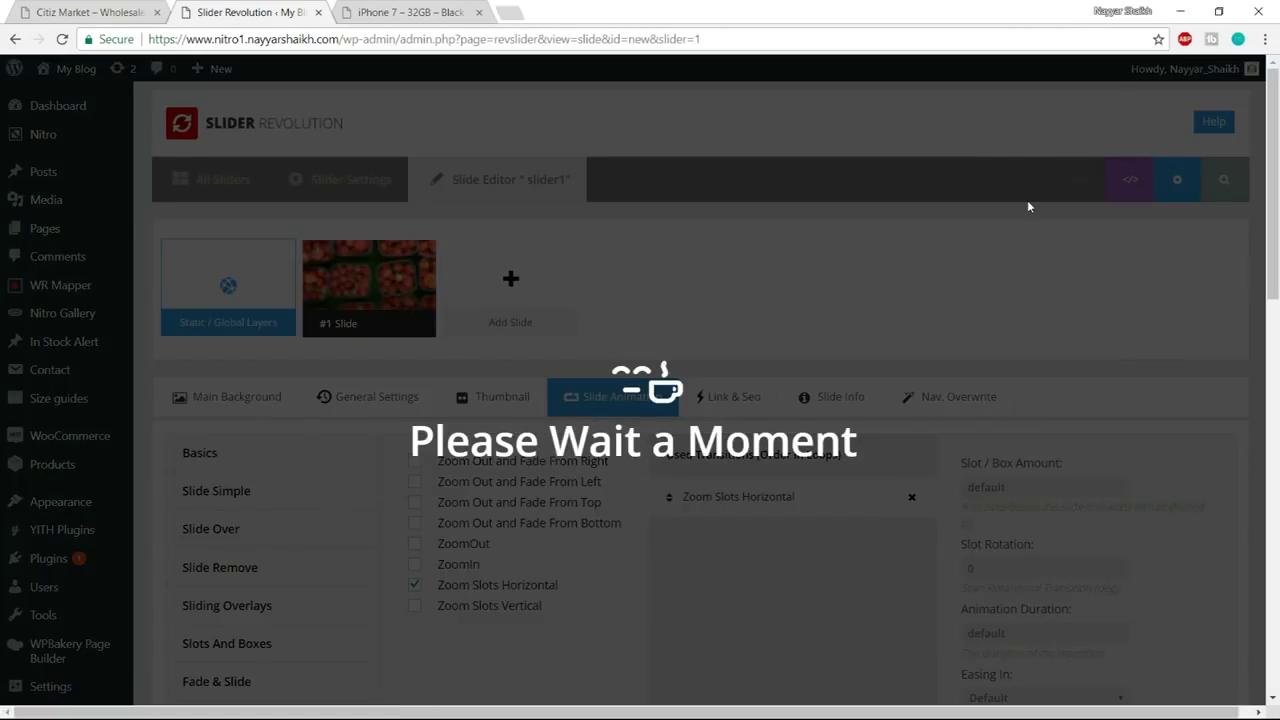
scroll(212, 525, "down", 1)
scroll(212, 525, "down", 3)
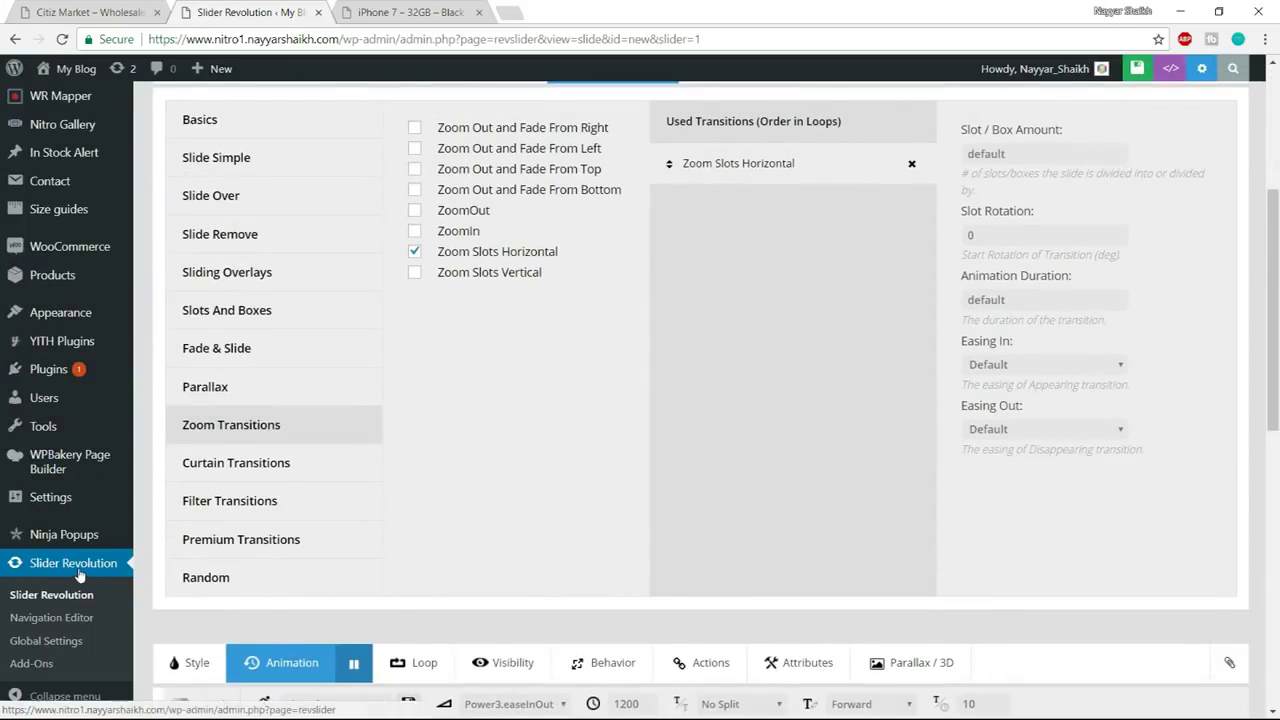
left_click(84, 568)
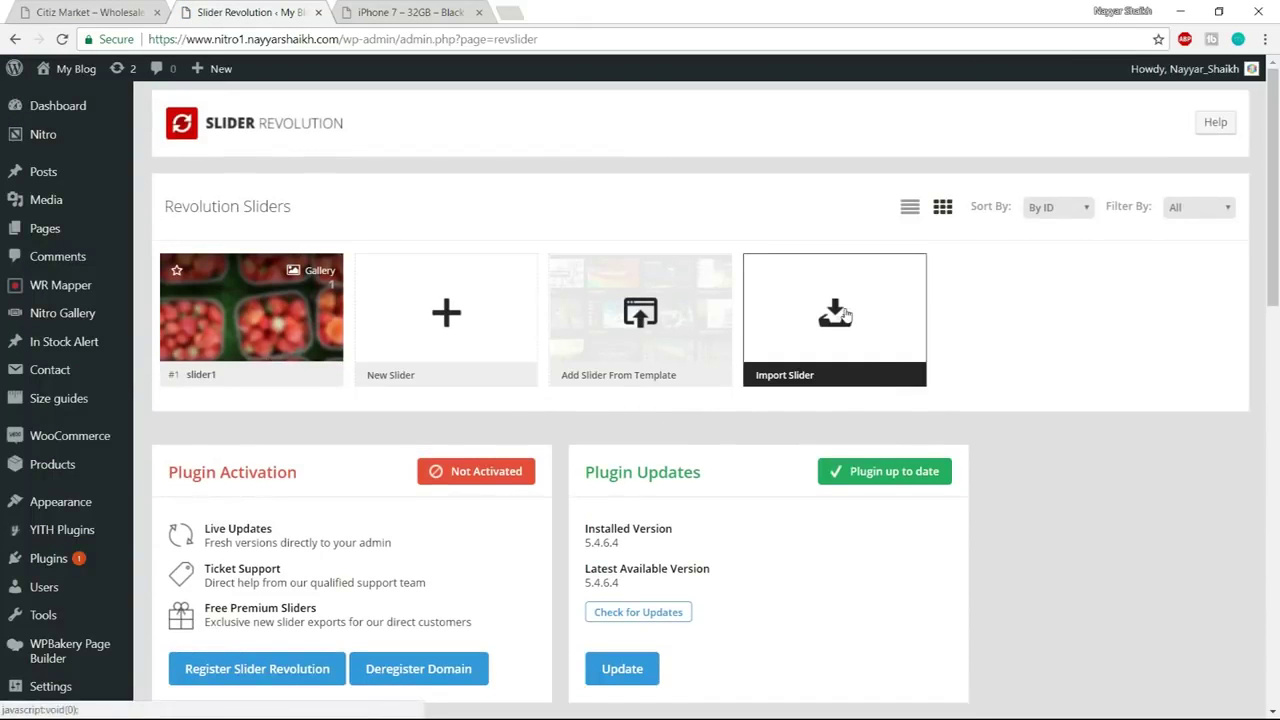
Import home.zip from the Nitro folder as a new slider named Home
left_click(845, 315)
left_click(431, 321)
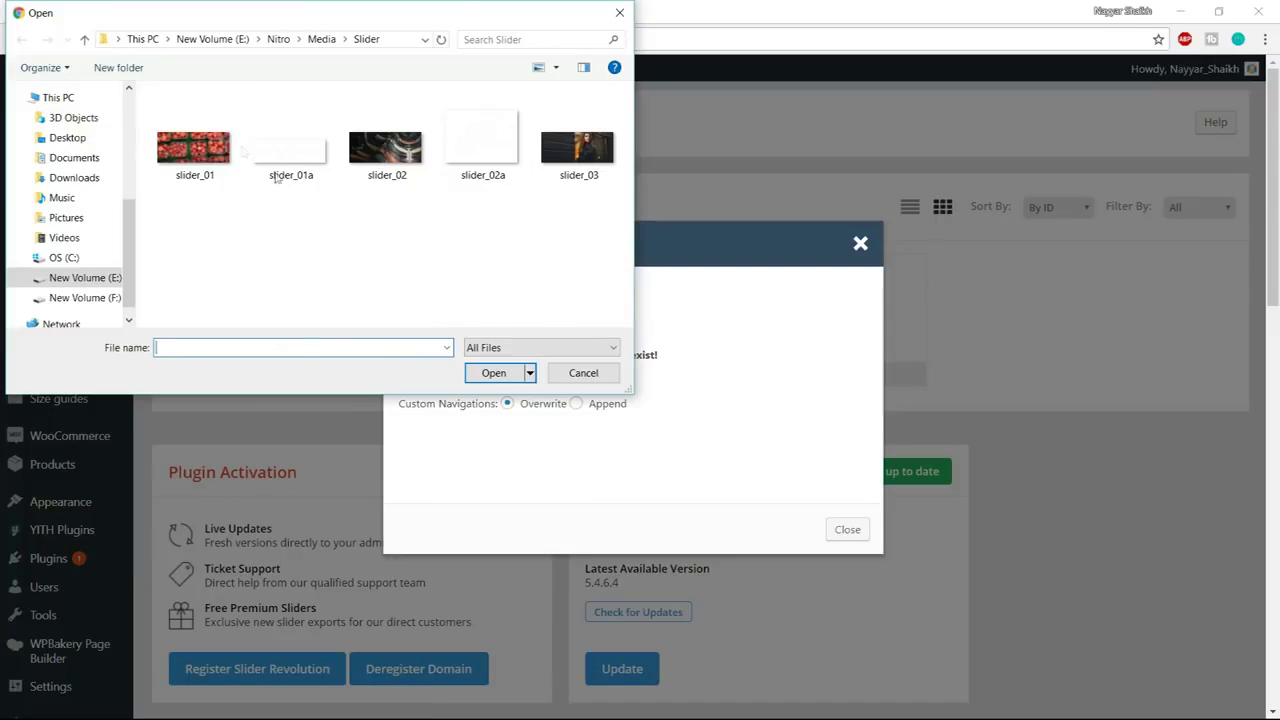
left_click(279, 39)
left_click(192, 208)
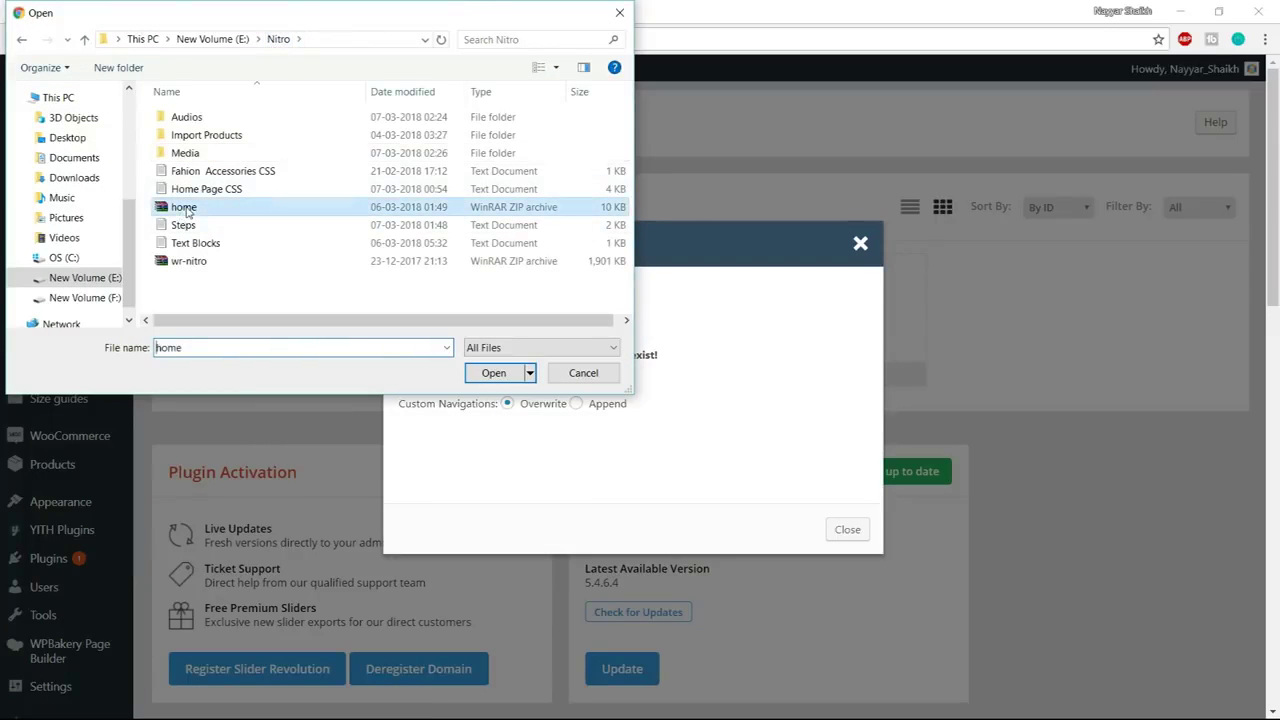
left_click(497, 376)
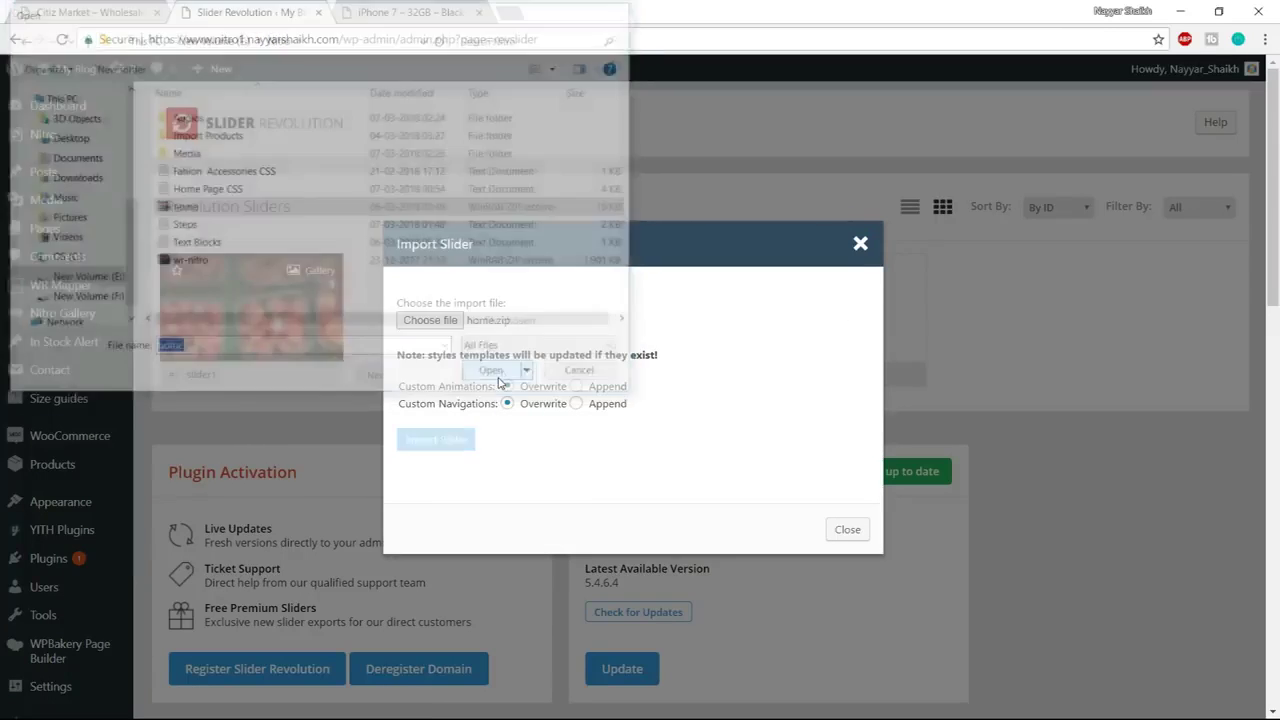
left_click(436, 440)
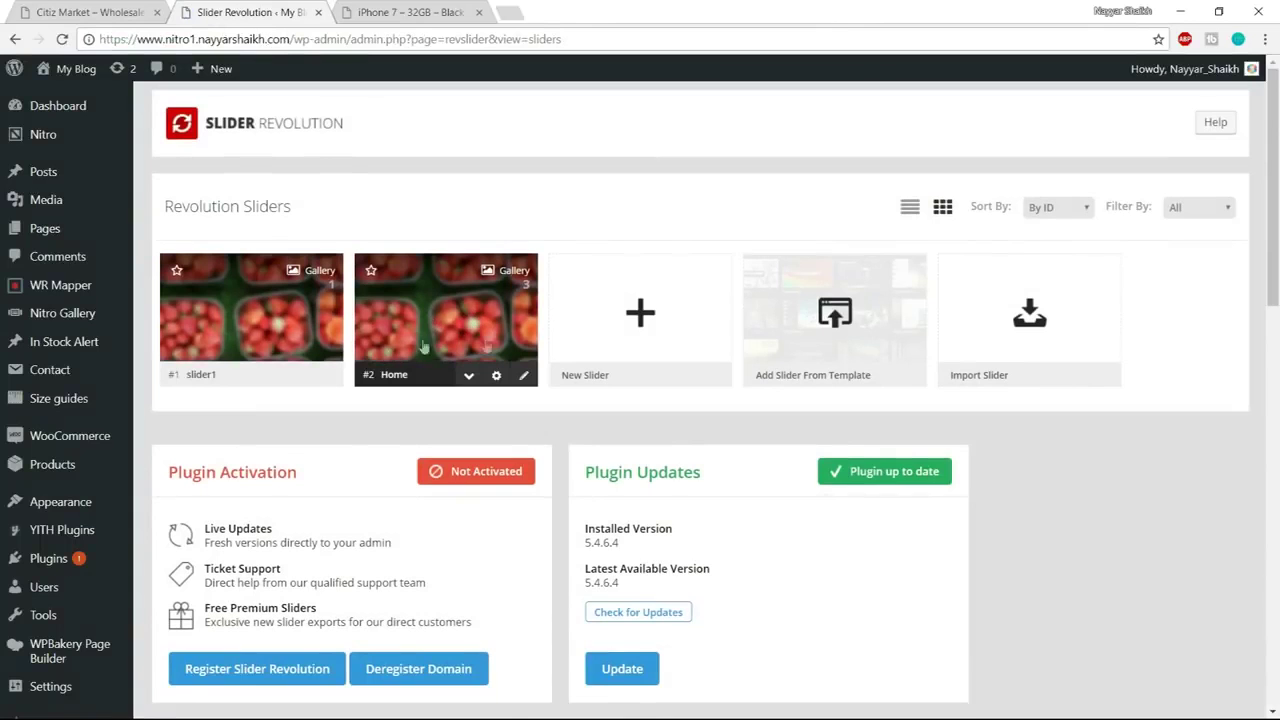
scroll(1229, 409, "down", 3)
scroll(1229, 409, "up", 3)
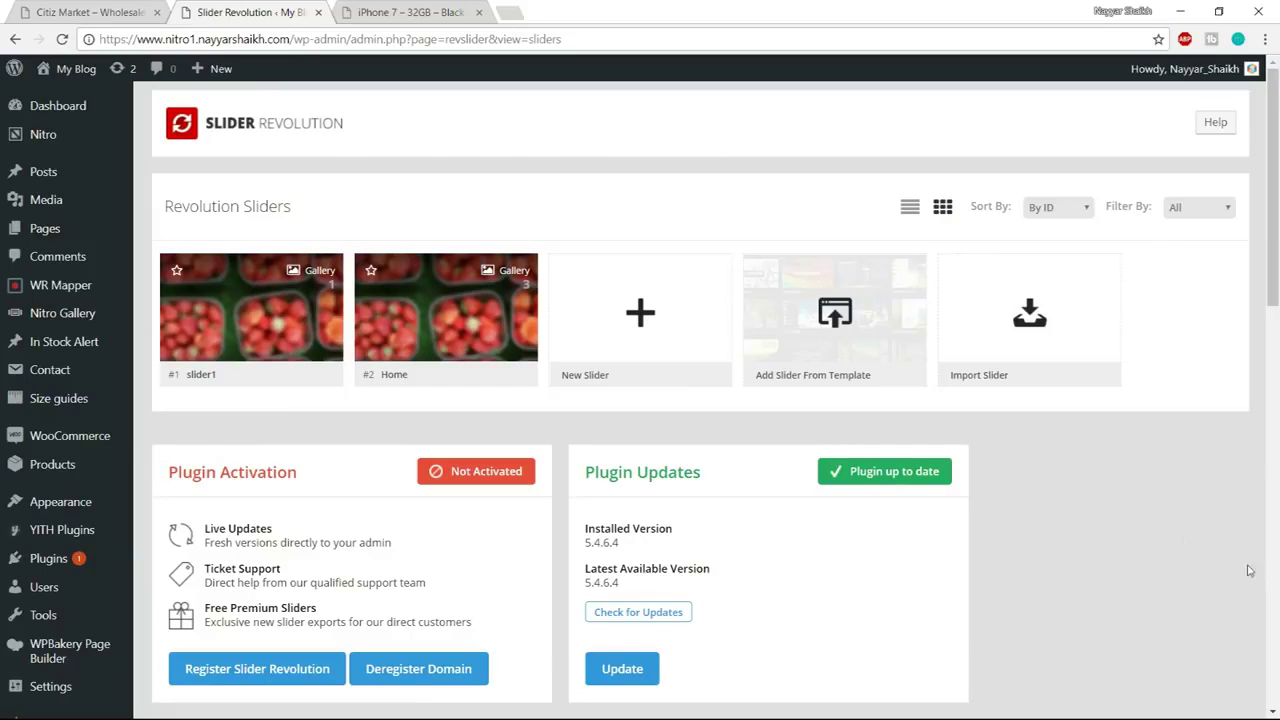
left_click(67, 8)
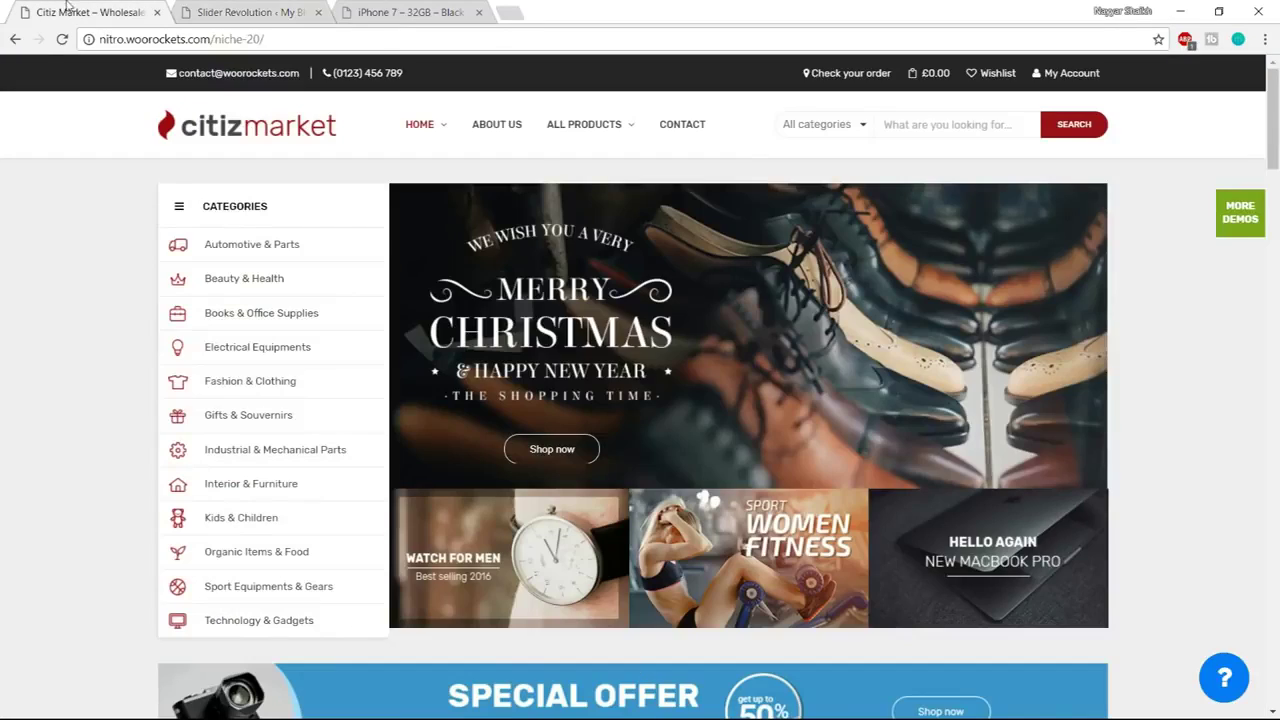
Create a new page titled 'Home Page'
left_click(280, 11)
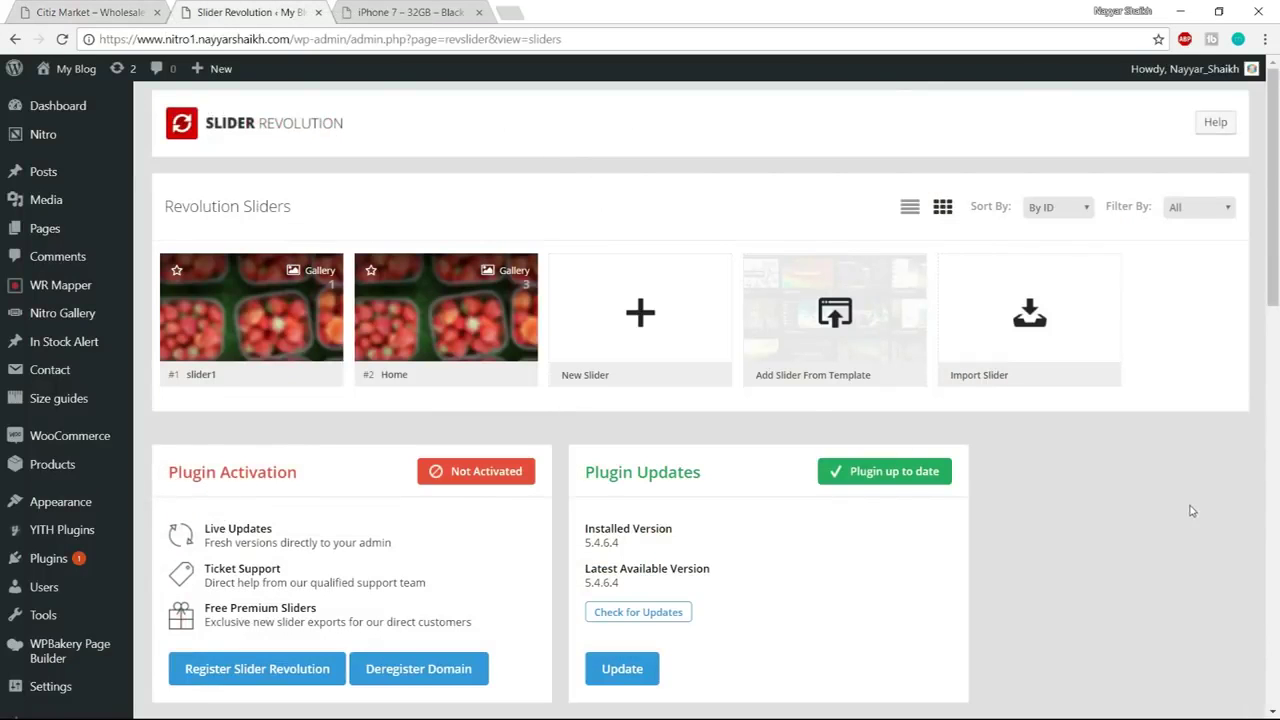
mouse_move(85, 224)
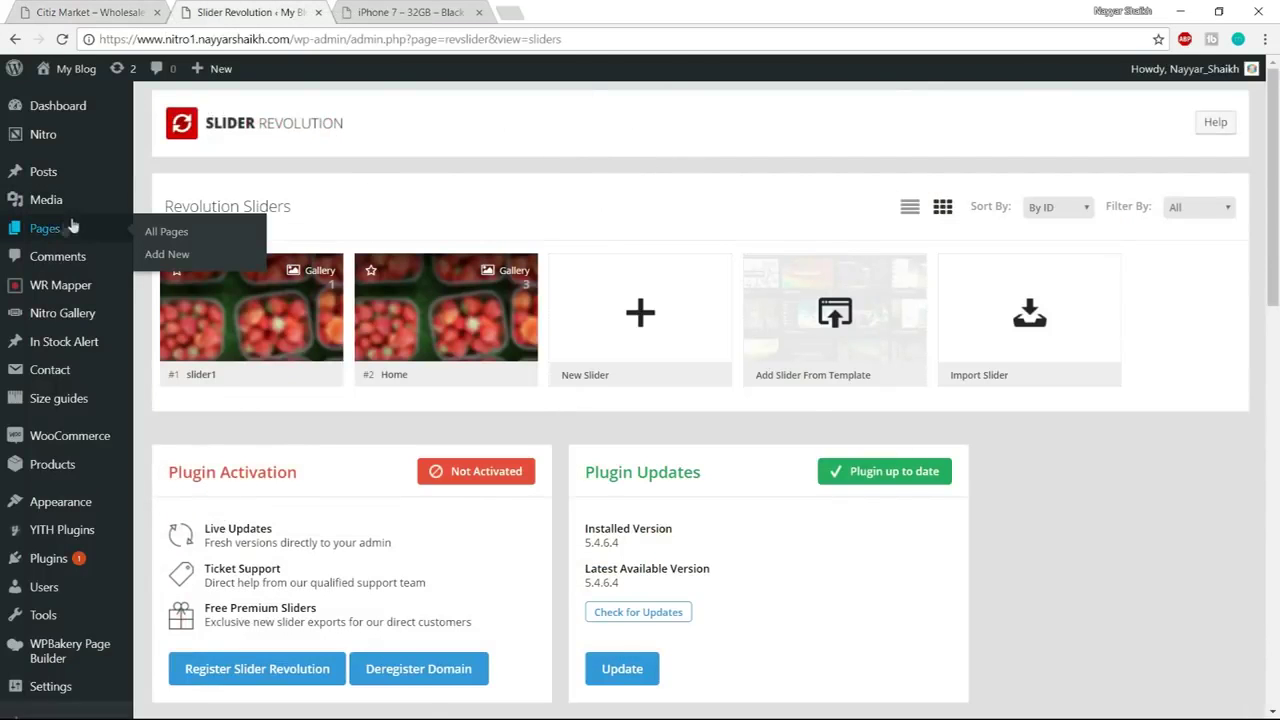
left_click(188, 257)
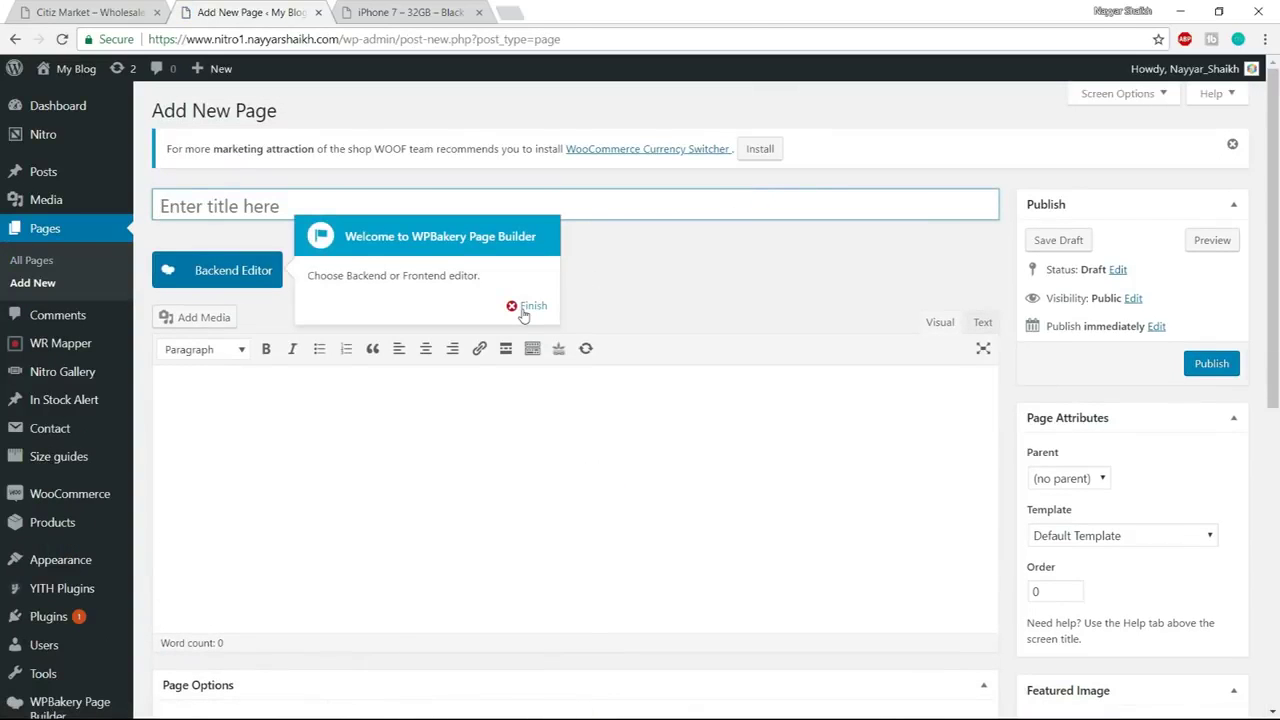
left_click(532, 306)
left_click(520, 207)
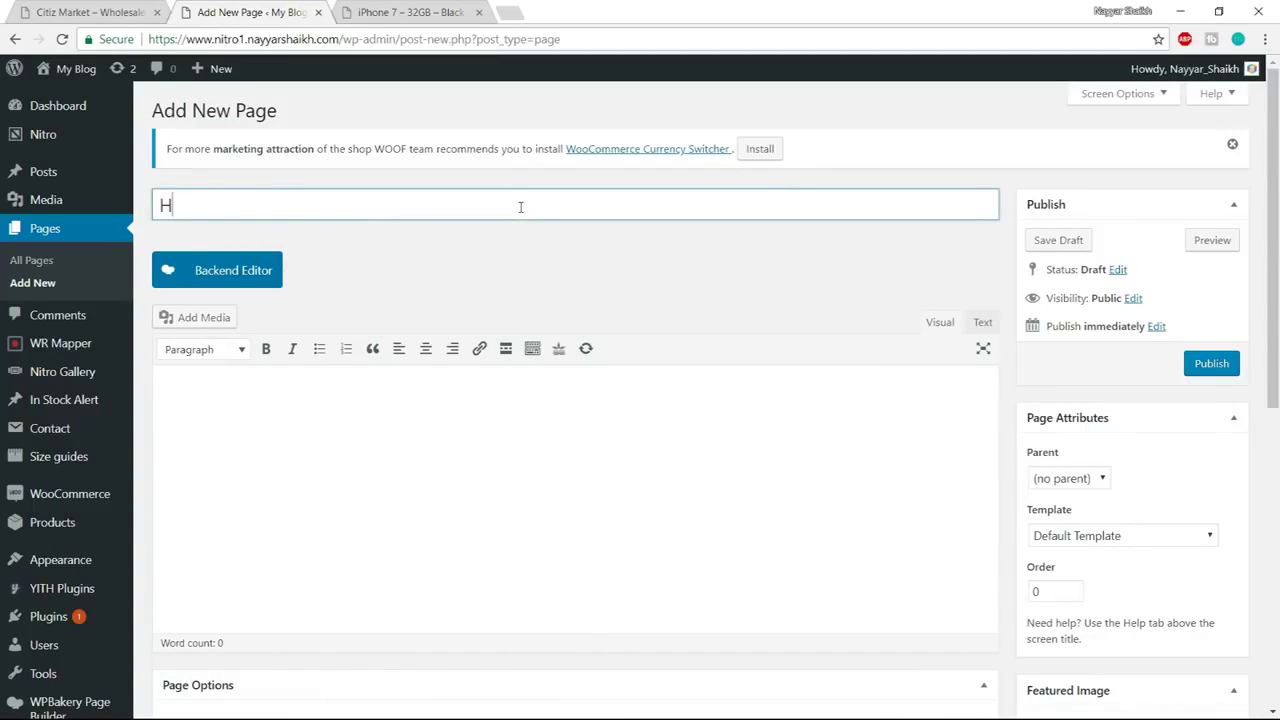
type("Home Page")
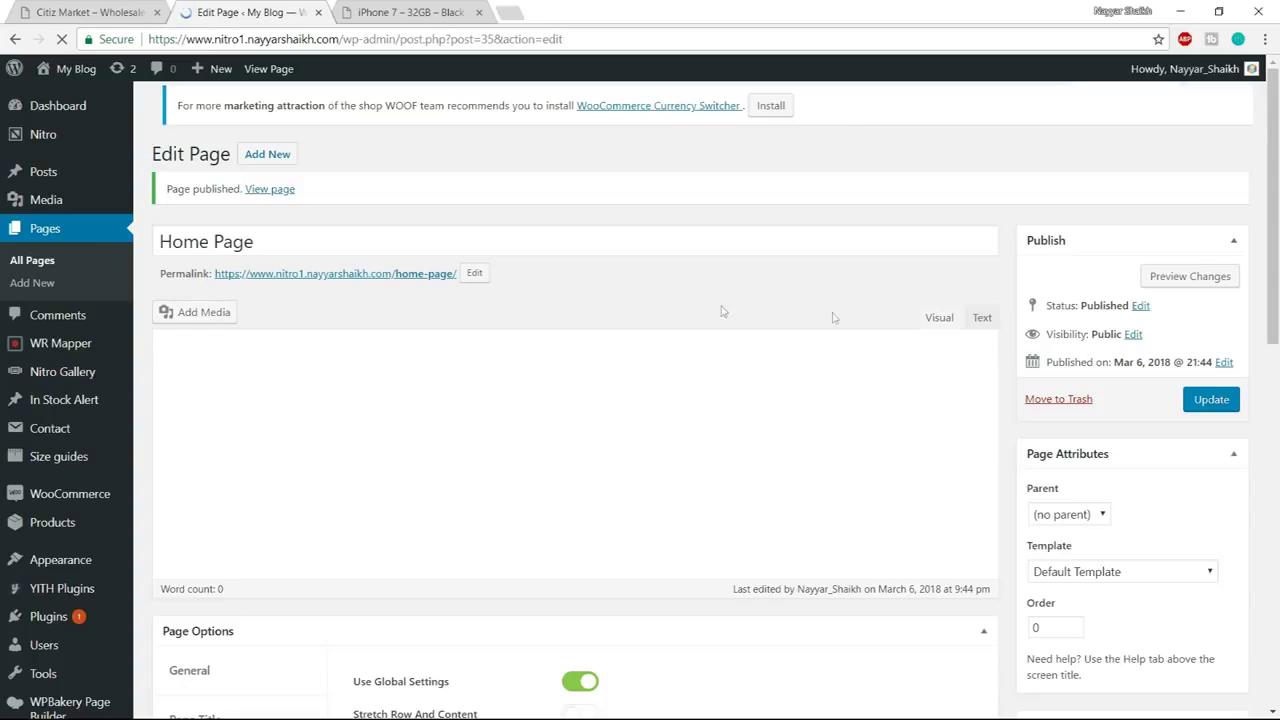
Open the published Home Page in a new tab to check it live, then return to its editor
right_click(280, 193)
left_click(343, 204)
left_click(410, 12)
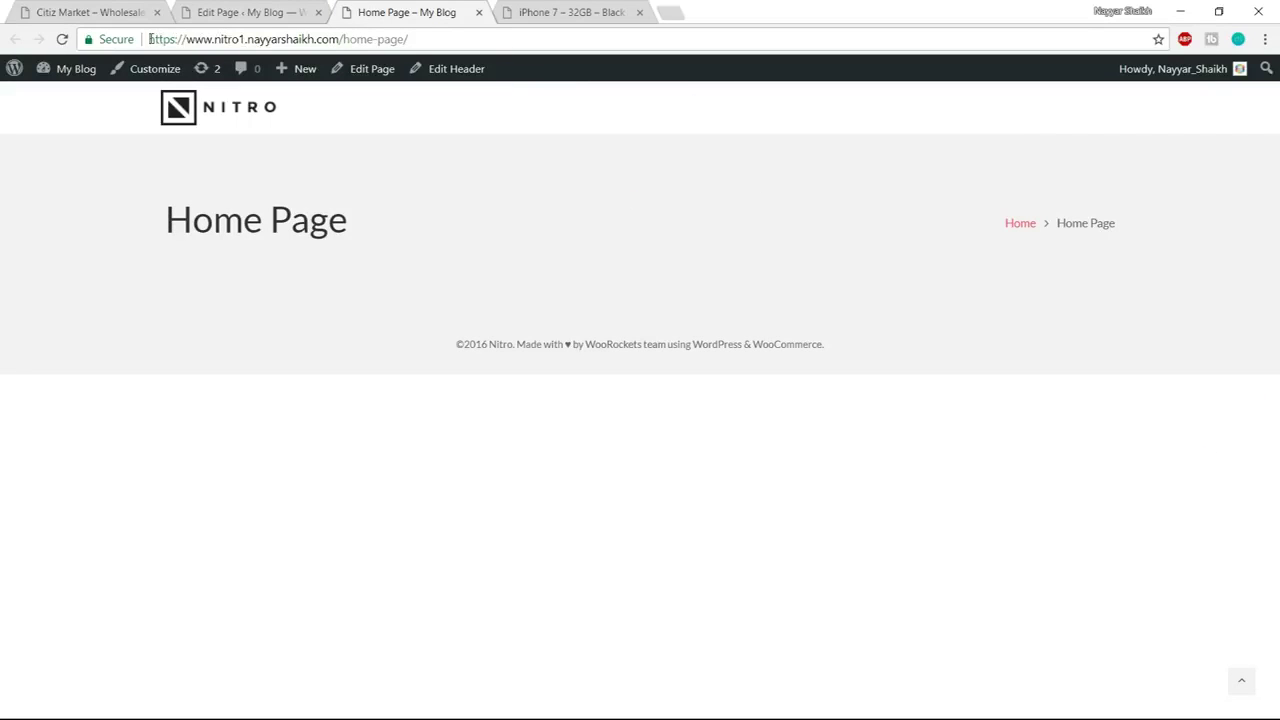
left_click_drag(150, 39, 416, 39)
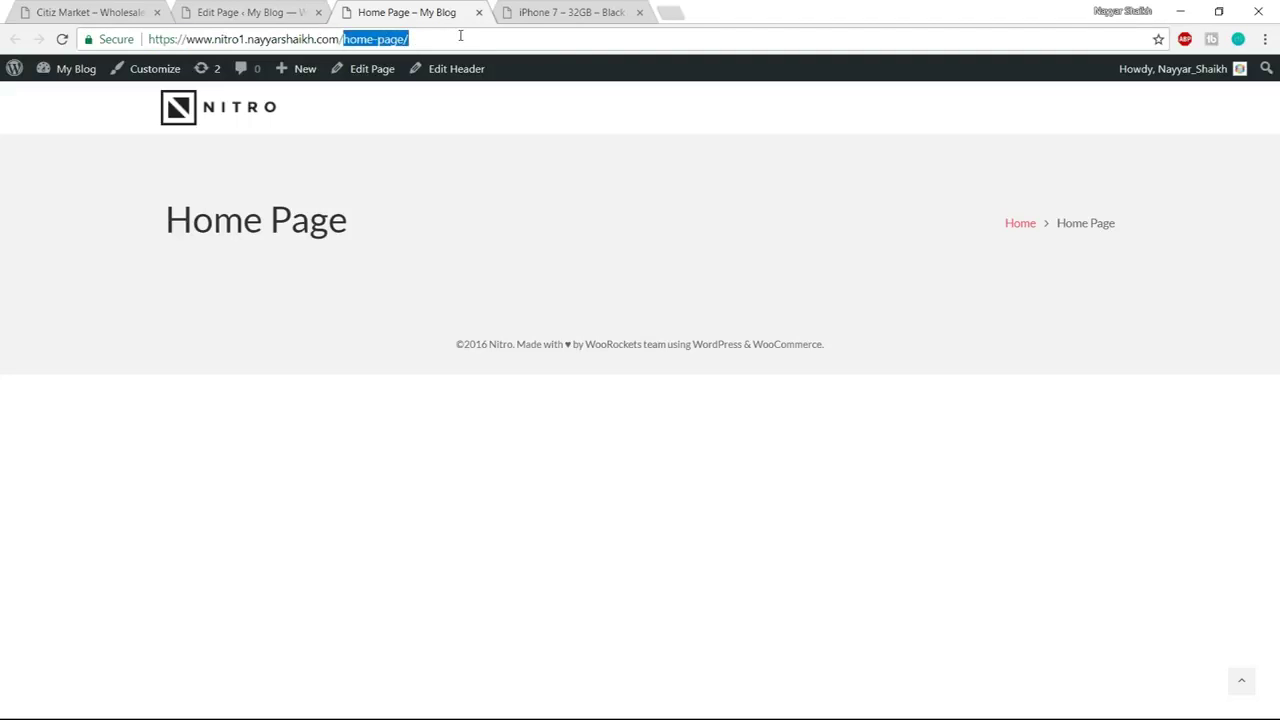
left_click(259, 11)
left_click(386, 10)
key("ctrl+shift+Tab")
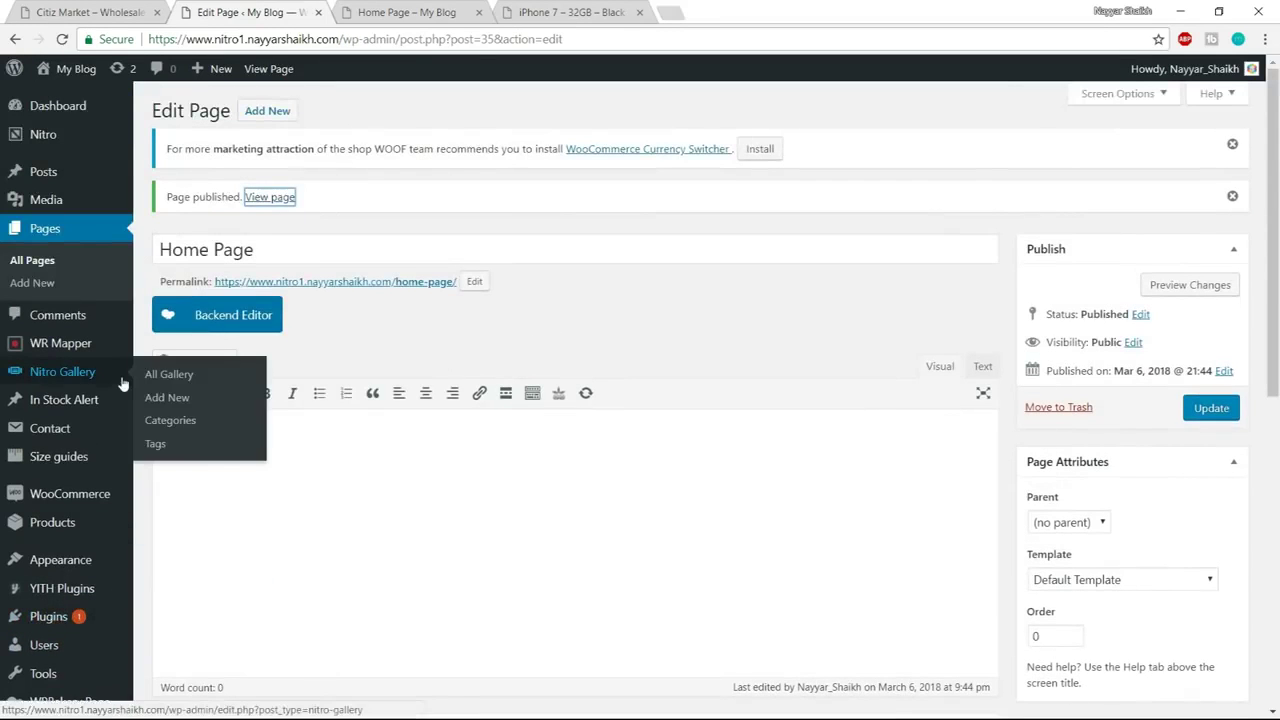
In General Settings, tick 'Anyone can register' and save the changes
scroll(60, 370, "down", 3)
scroll(76, 493, "down", 2)
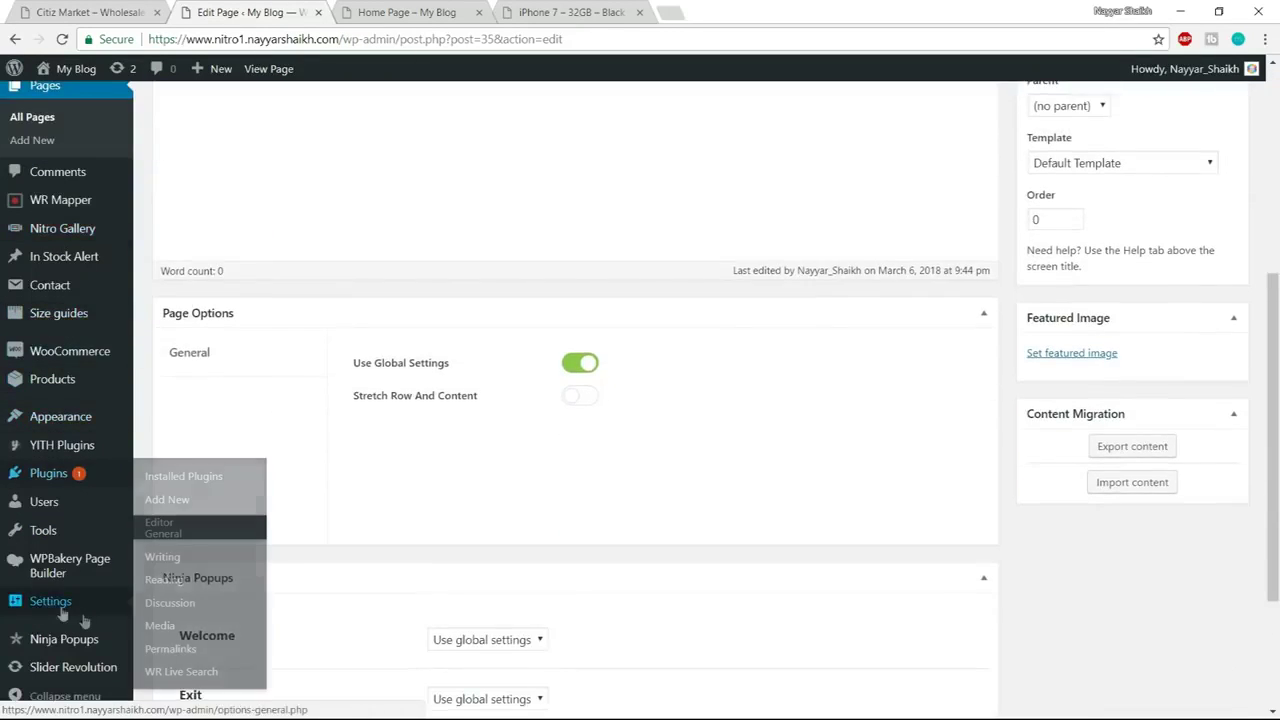
left_click(48, 599)
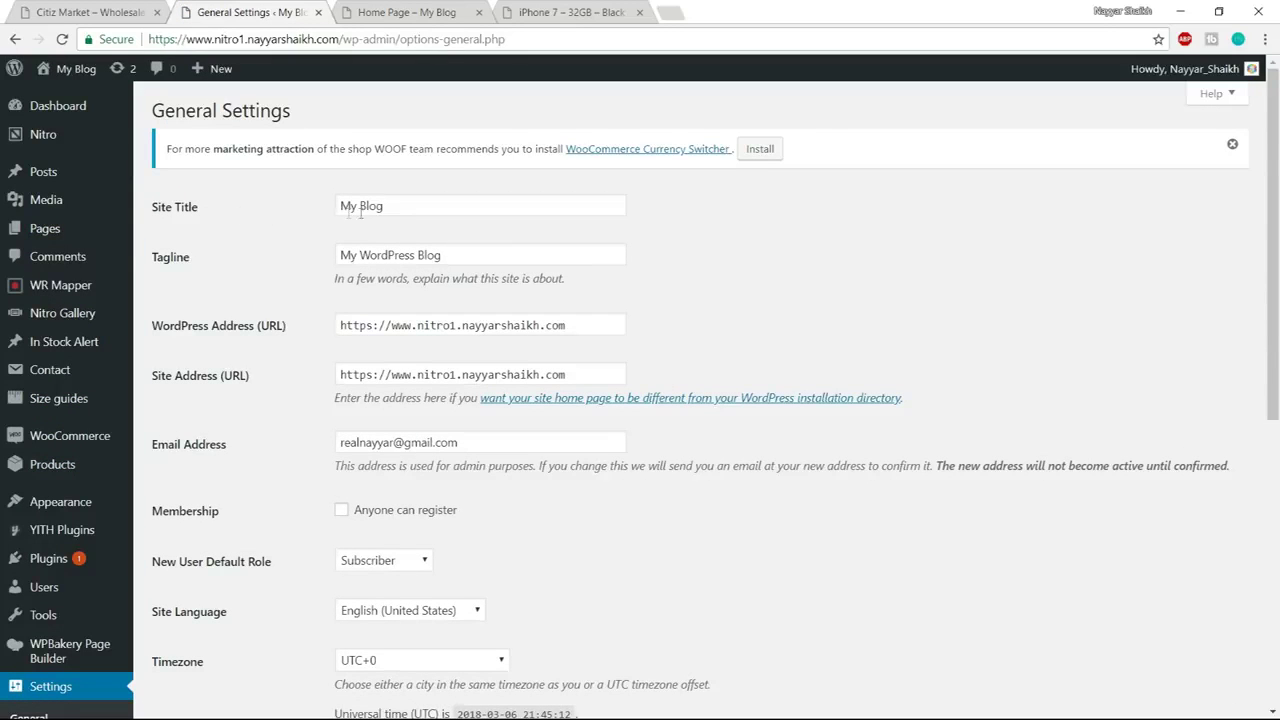
left_click_drag(421, 212, 290, 218)
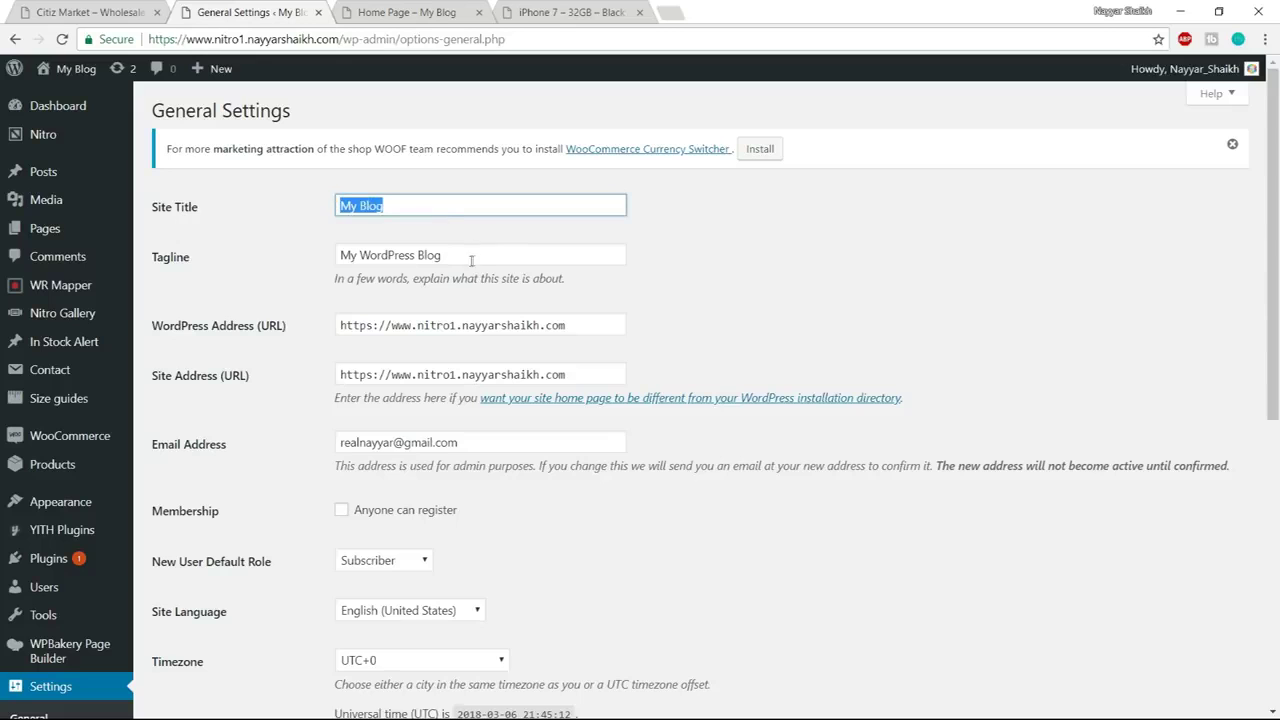
key("Tab")
scroll(741, 270, "down", 3)
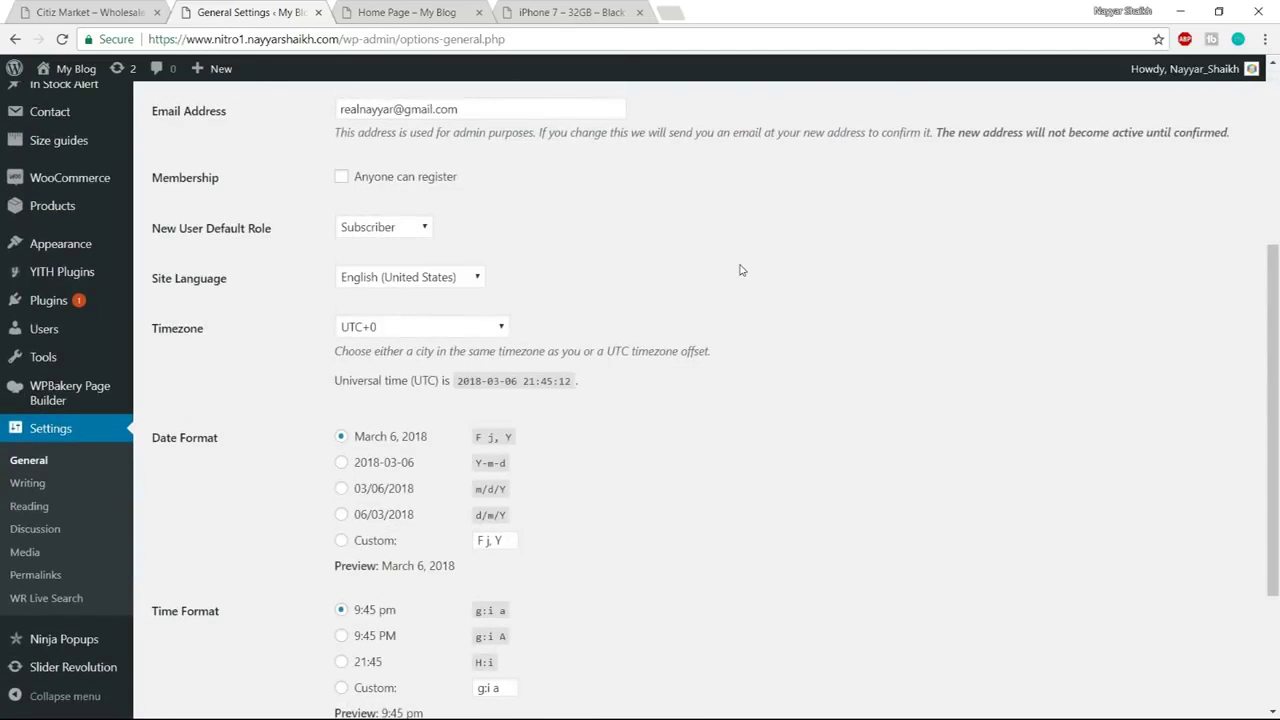
left_click_drag(153, 177, 218, 178)
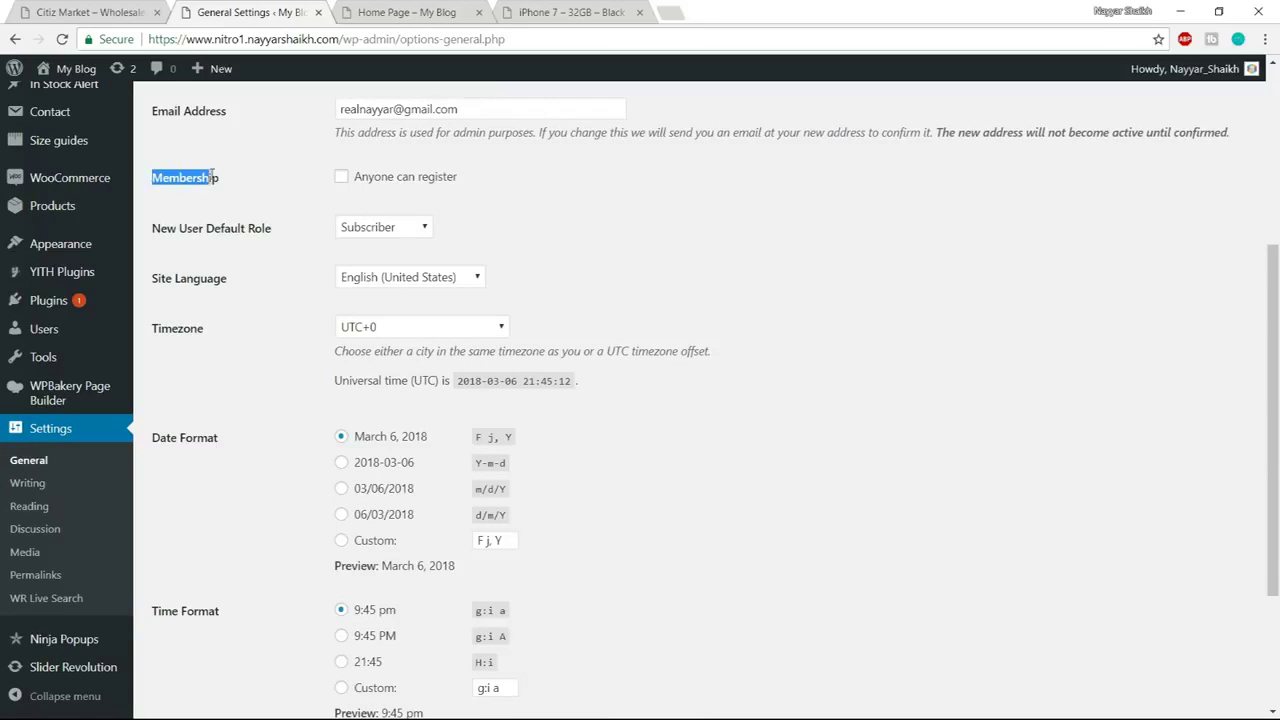
scroll(281, 206, "up", 2)
left_click(343, 345)
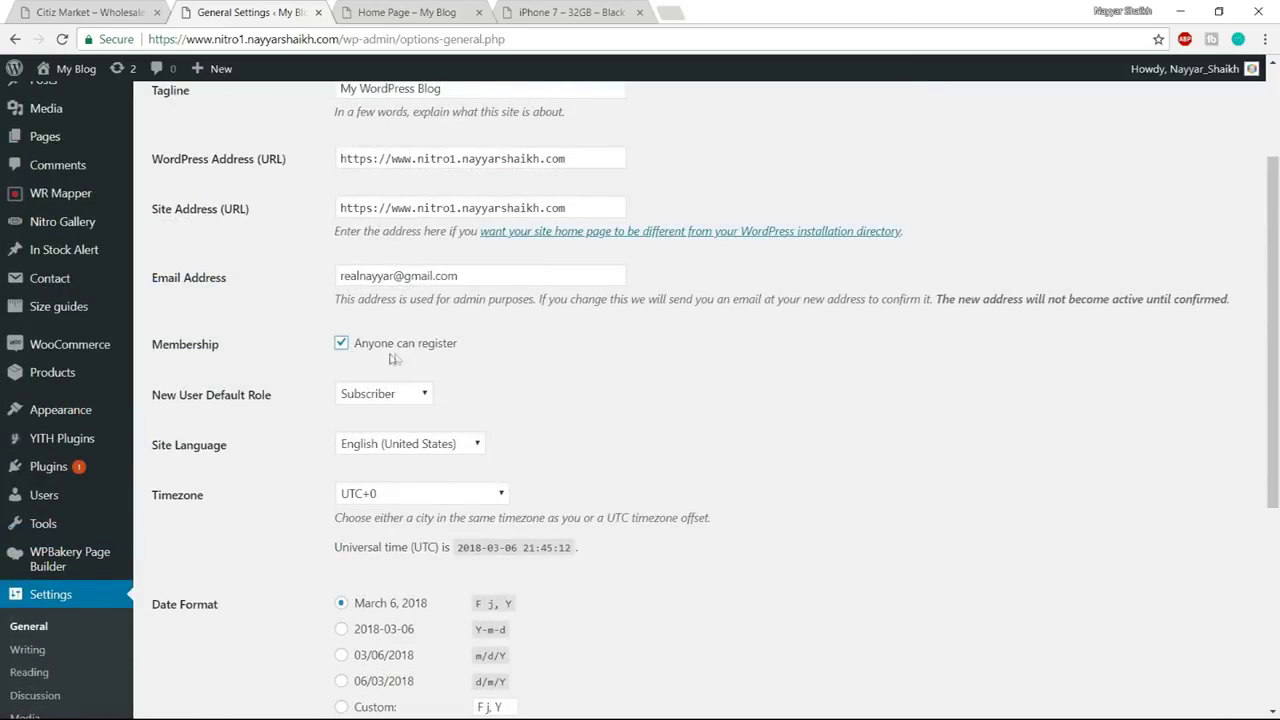
scroll(470, 350, "down", 4)
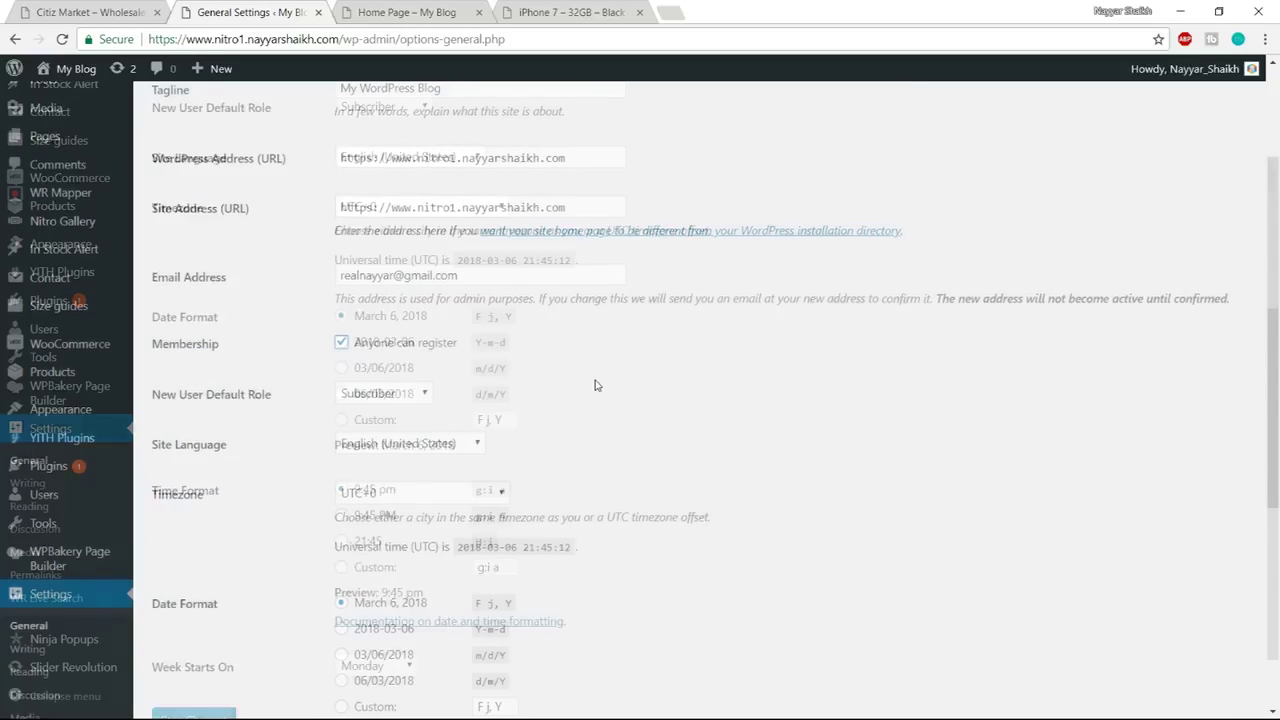
left_click(222, 638)
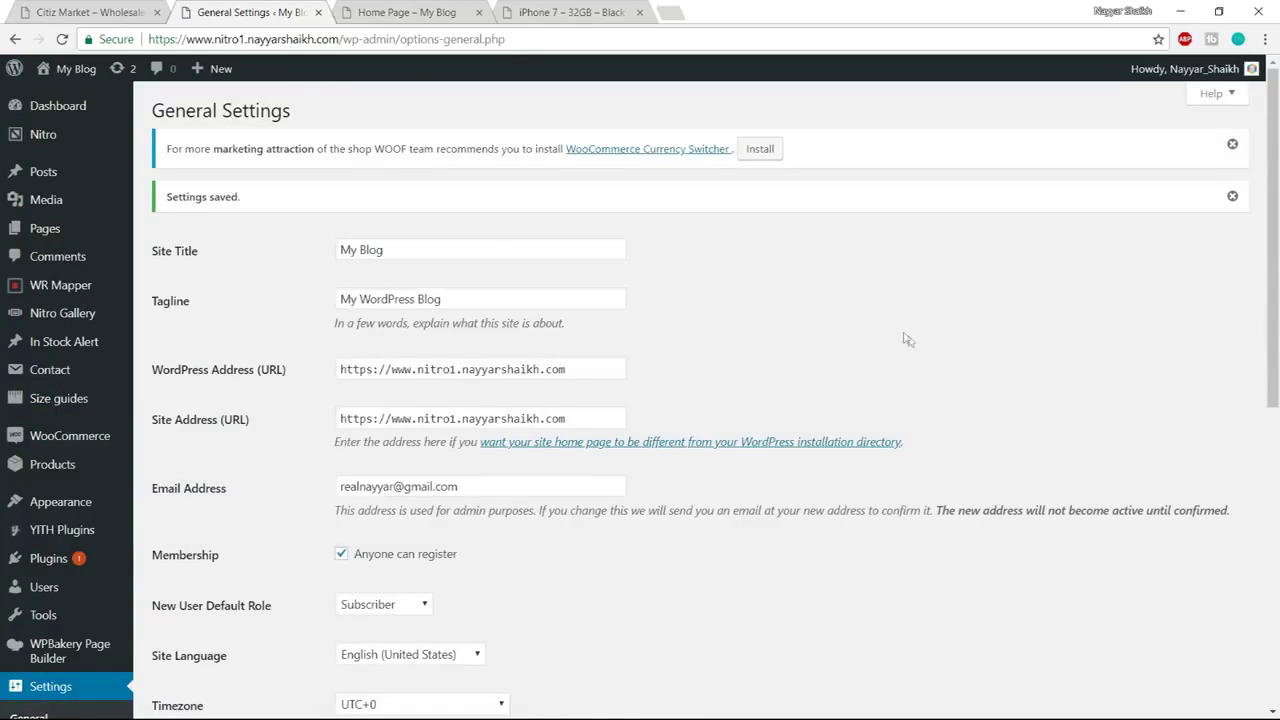
In Reading Settings, set a static homepage to Home Page and save
scroll(906, 340, "down", 2)
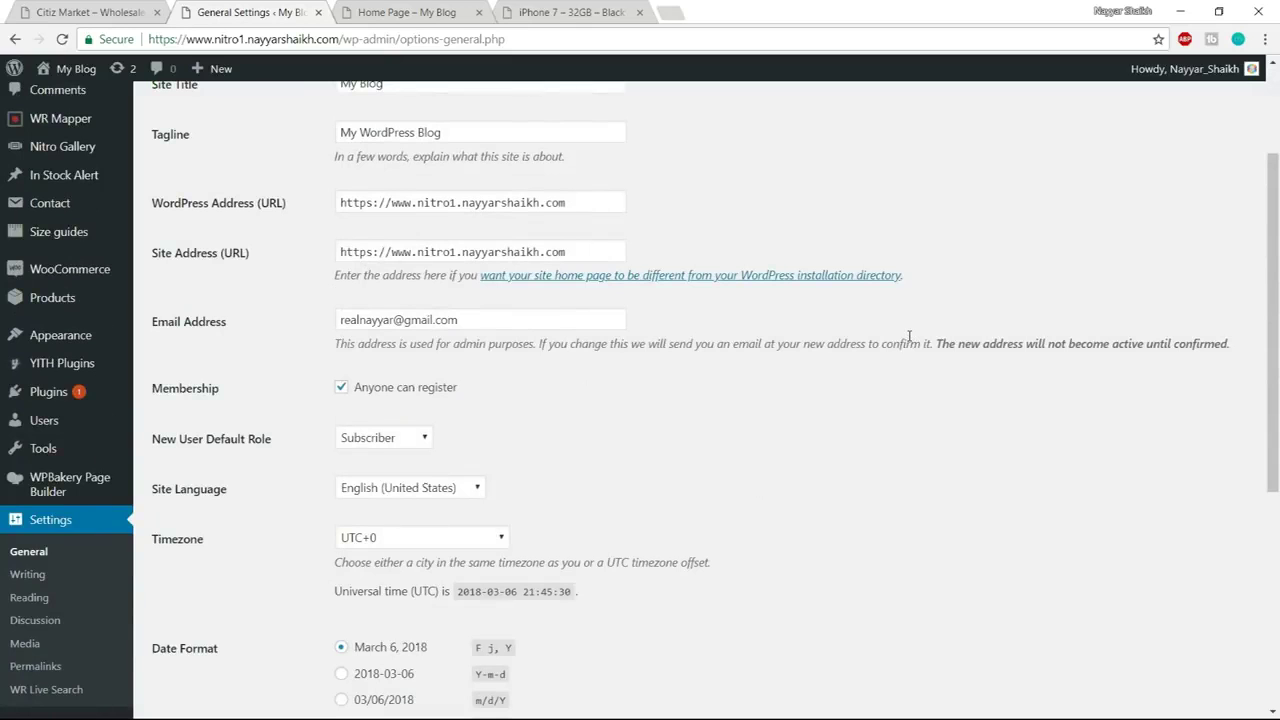
scroll(912, 336, "down", 1)
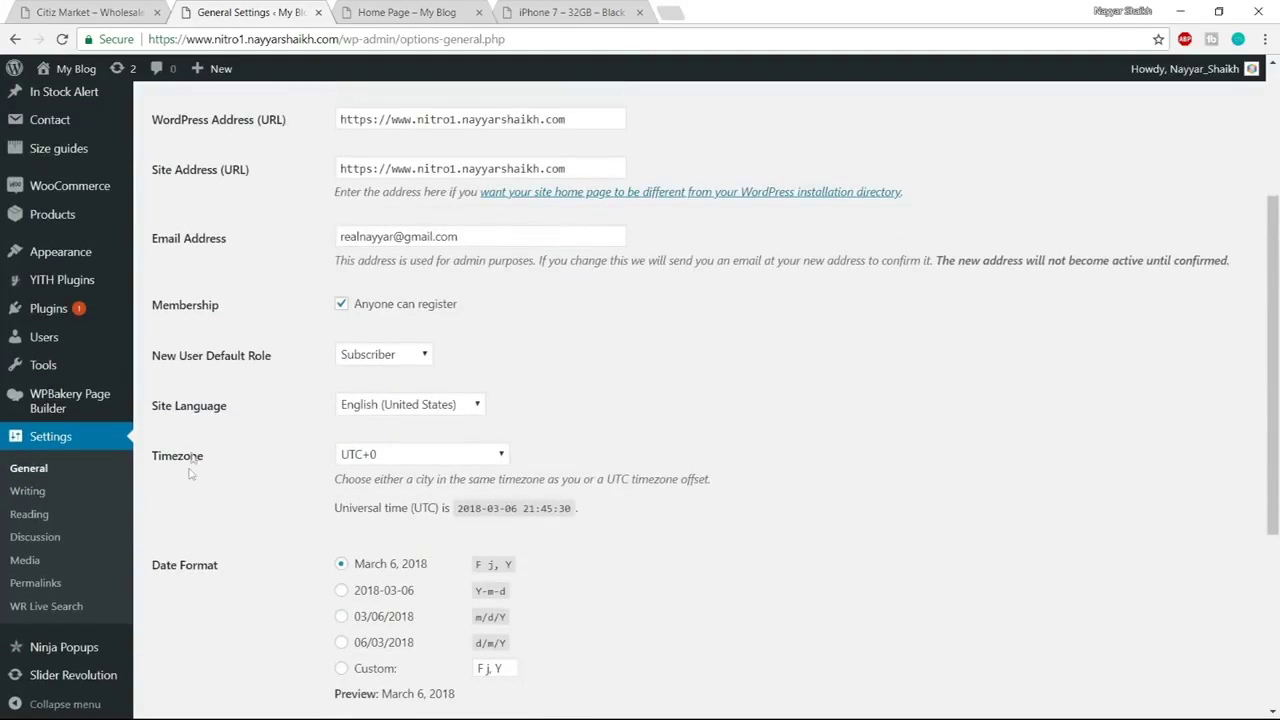
left_click(37, 523)
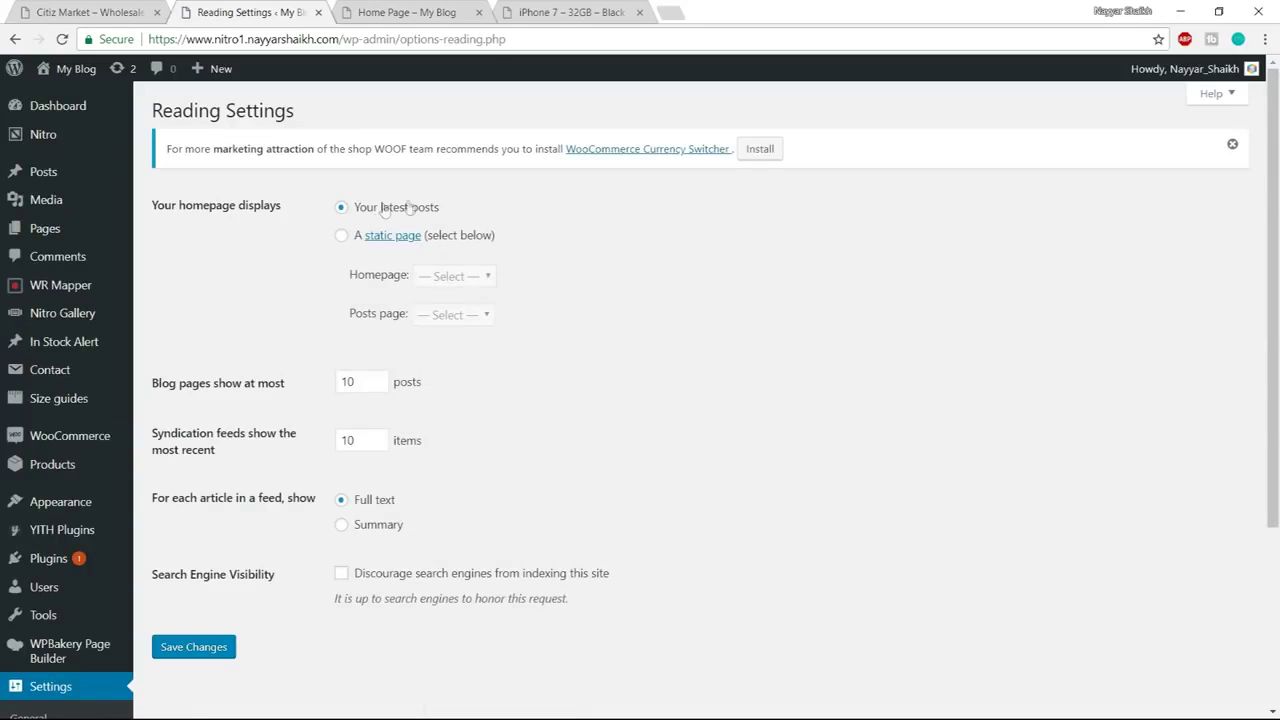
left_click(343, 237)
left_click(422, 277)
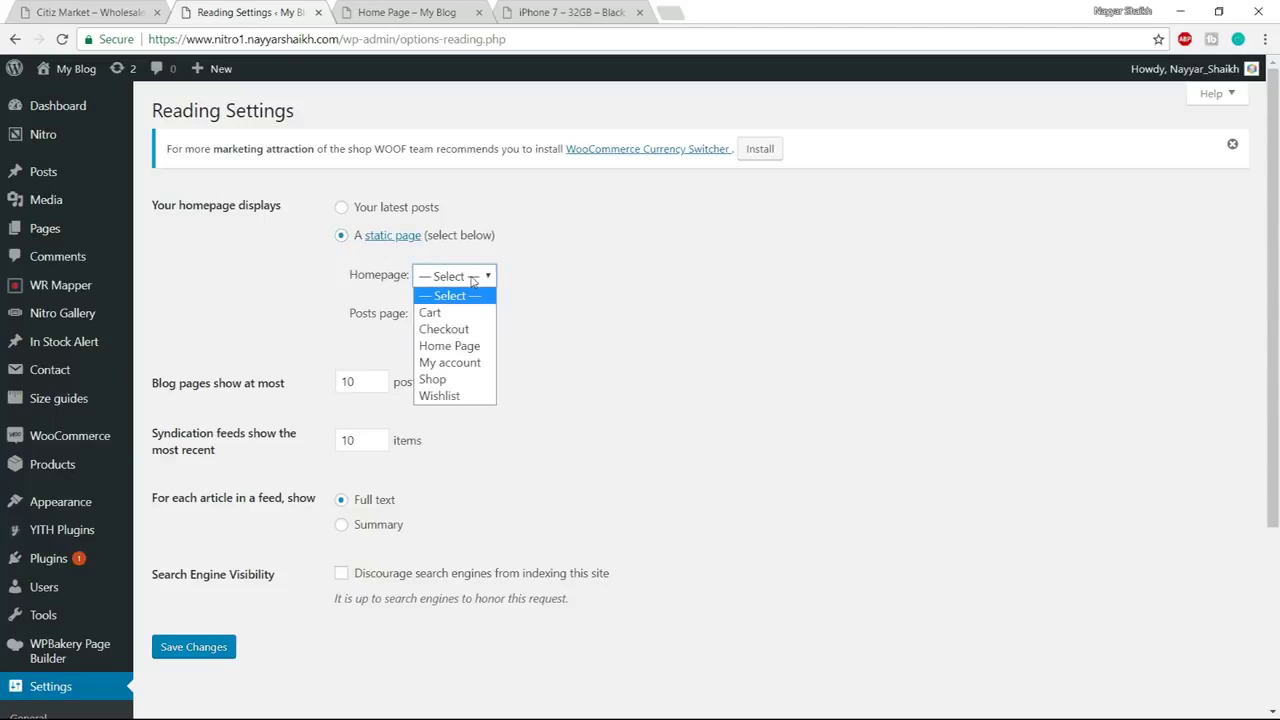
left_click(456, 347)
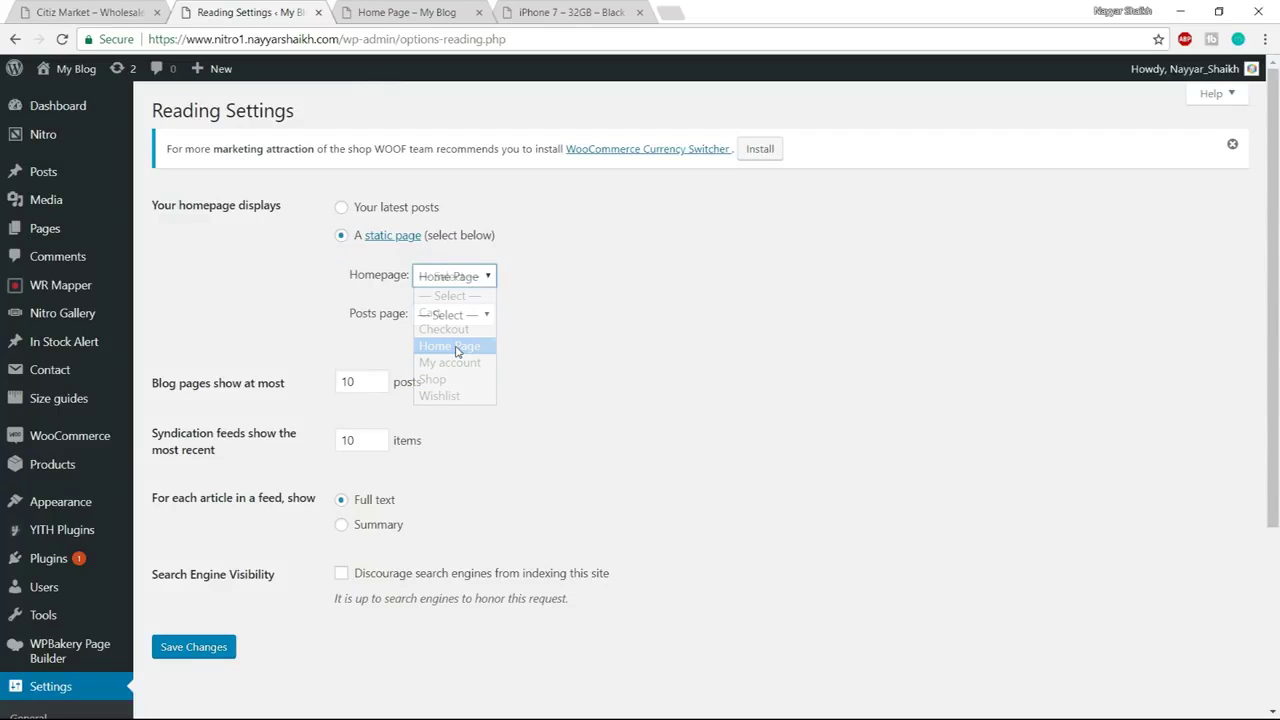
left_click(205, 650)
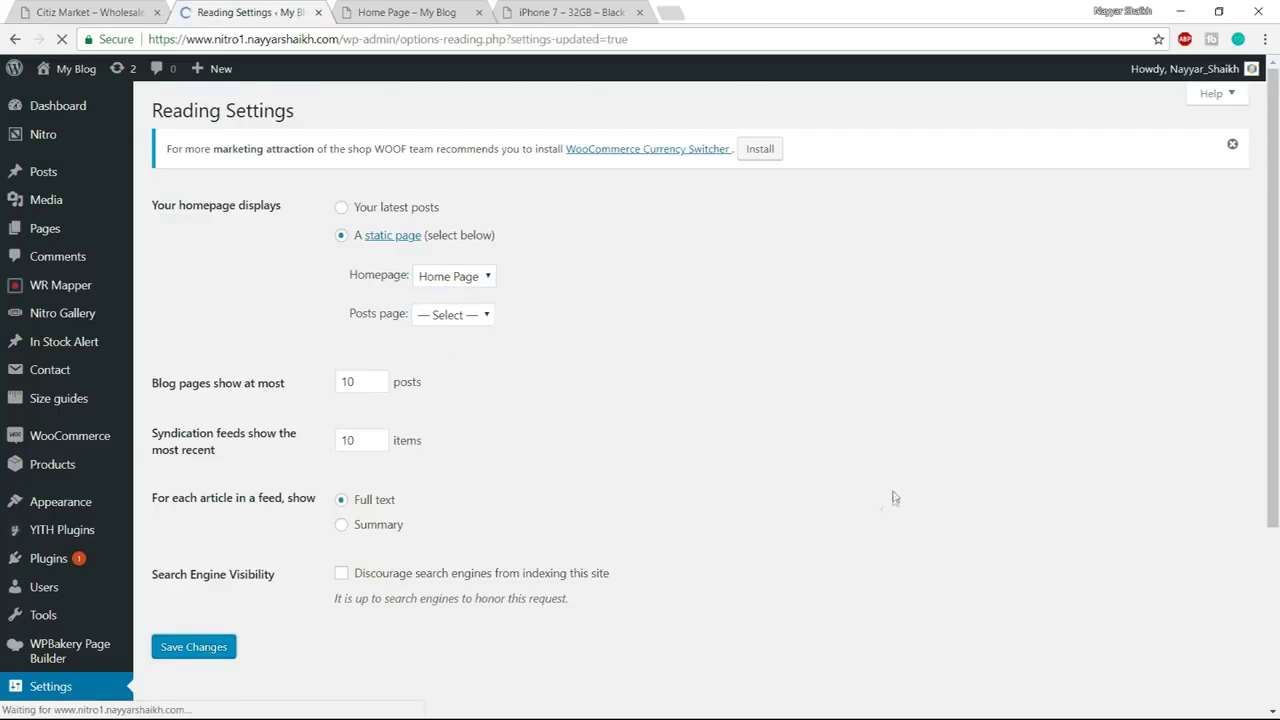
scroll(909, 487, "down", 3)
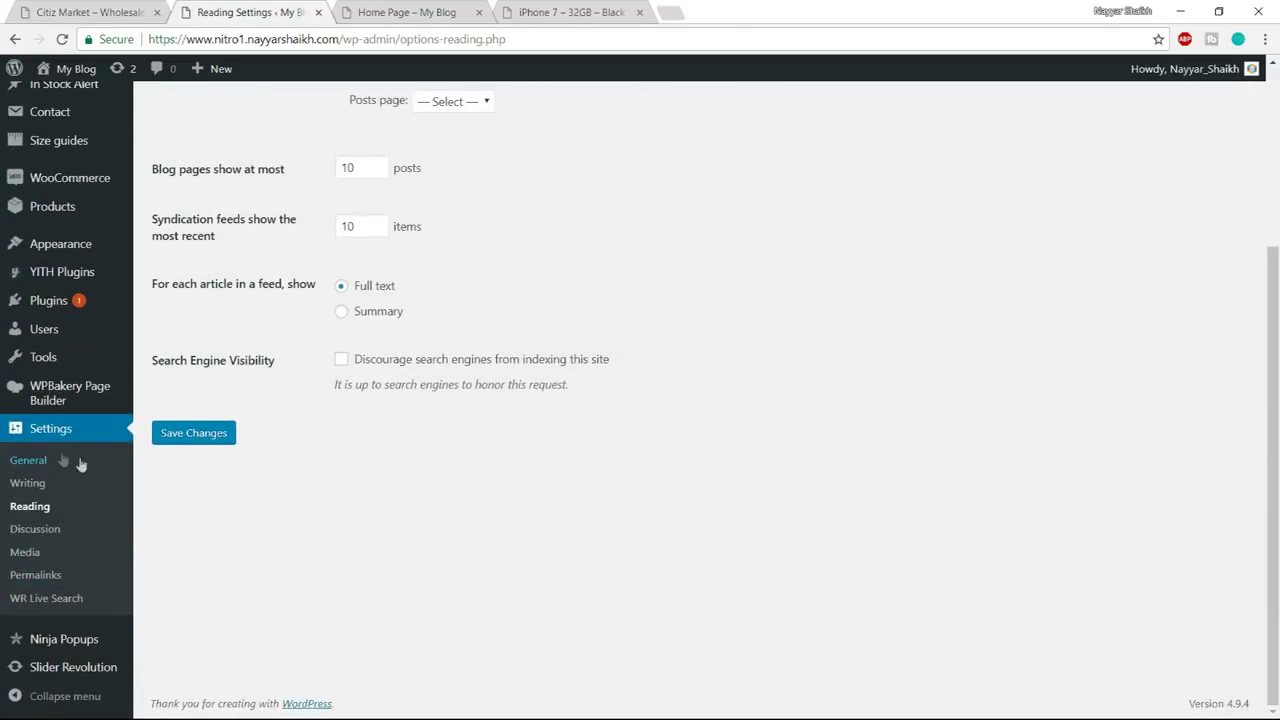
left_click(38, 586)
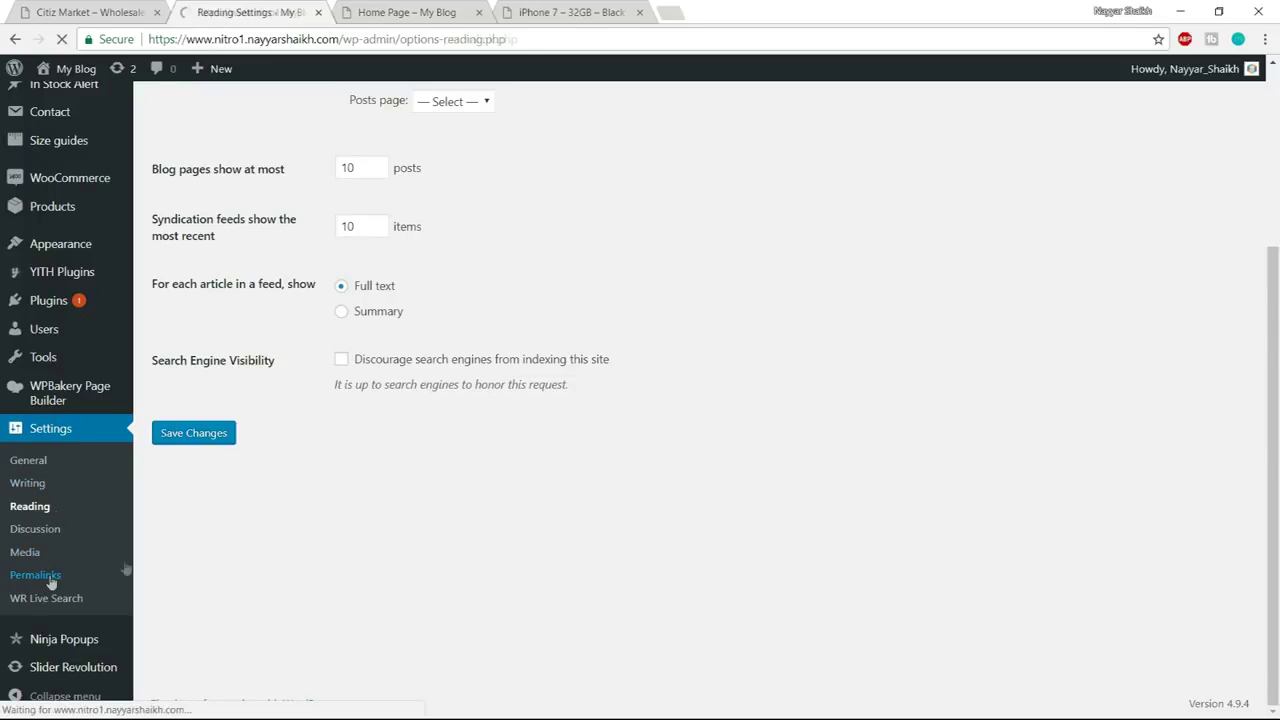
Switch permalinks to Custom Structure and clear the old pattern
scroll(882, 326, "down", 1)
scroll(882, 326, "down", 1)
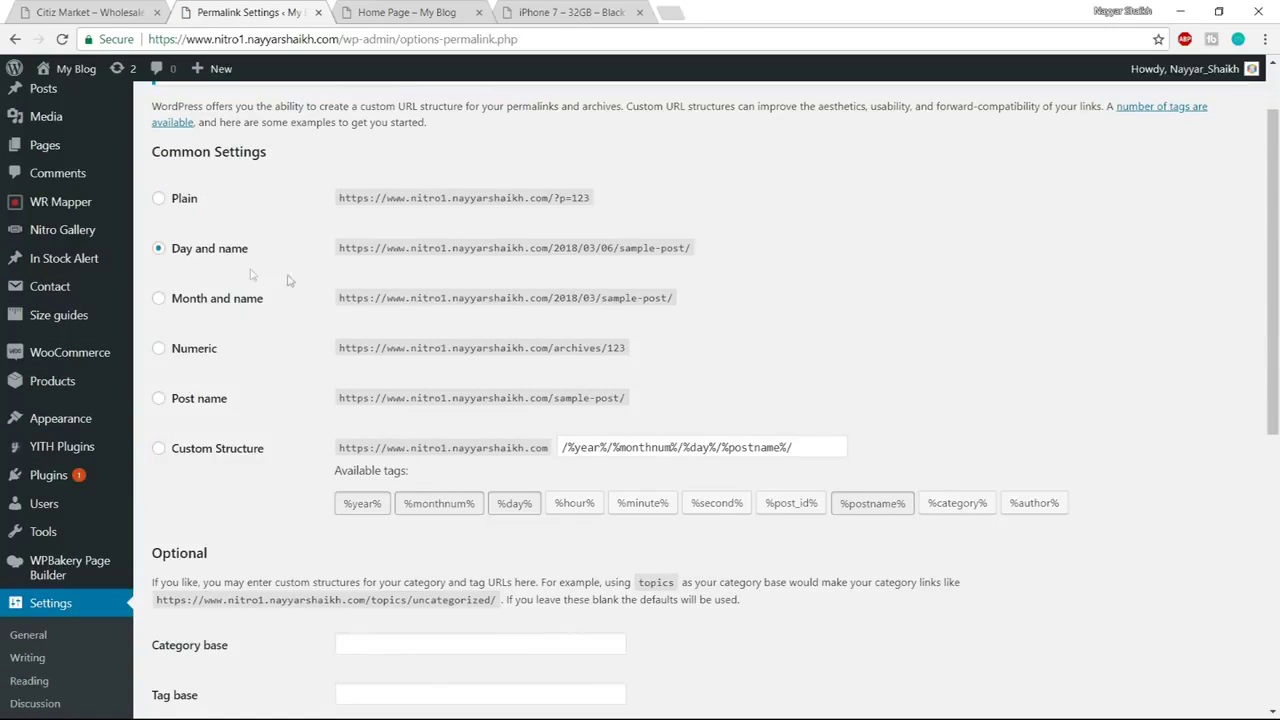
left_click_drag(172, 260, 238, 254)
left_click(252, 260)
left_click(211, 456)
left_click_drag(820, 447, 533, 447)
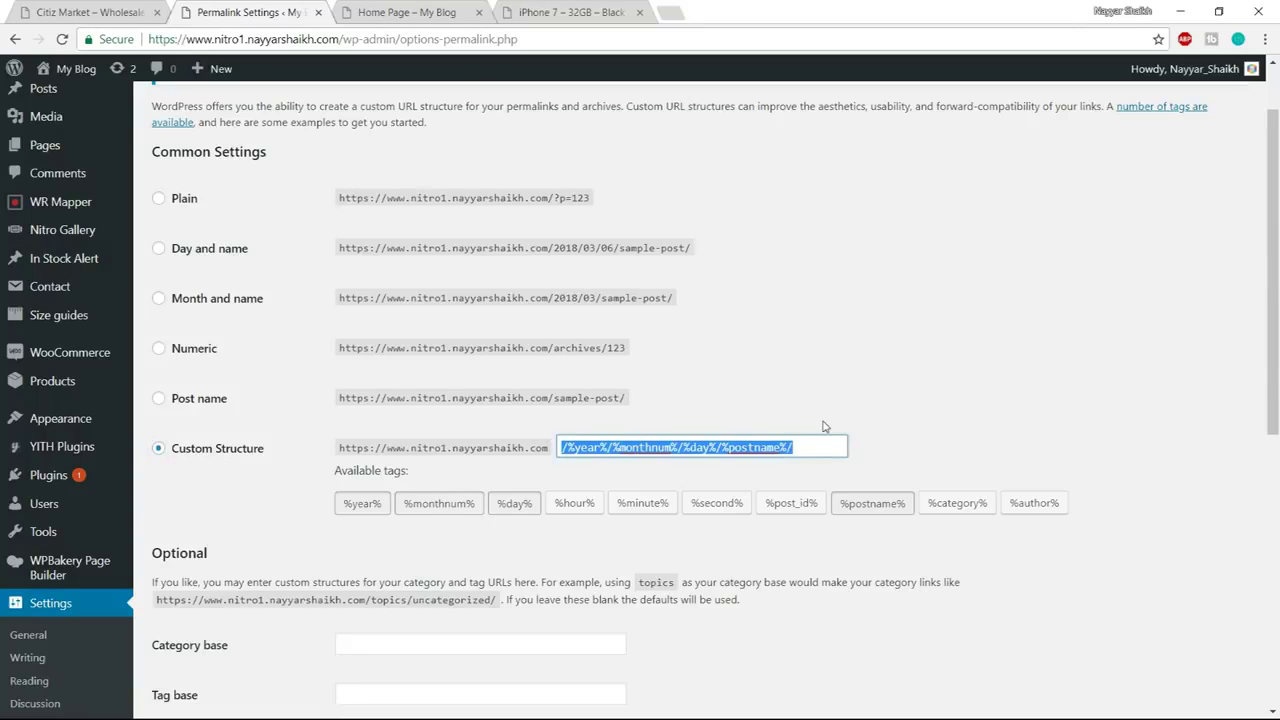
key("BackSpace")
left_click(886, 443)
Build the custom structure /%category%/%postname%/ from the %category% and %postname% tags
left_click(957, 503)
left_click(872, 505)
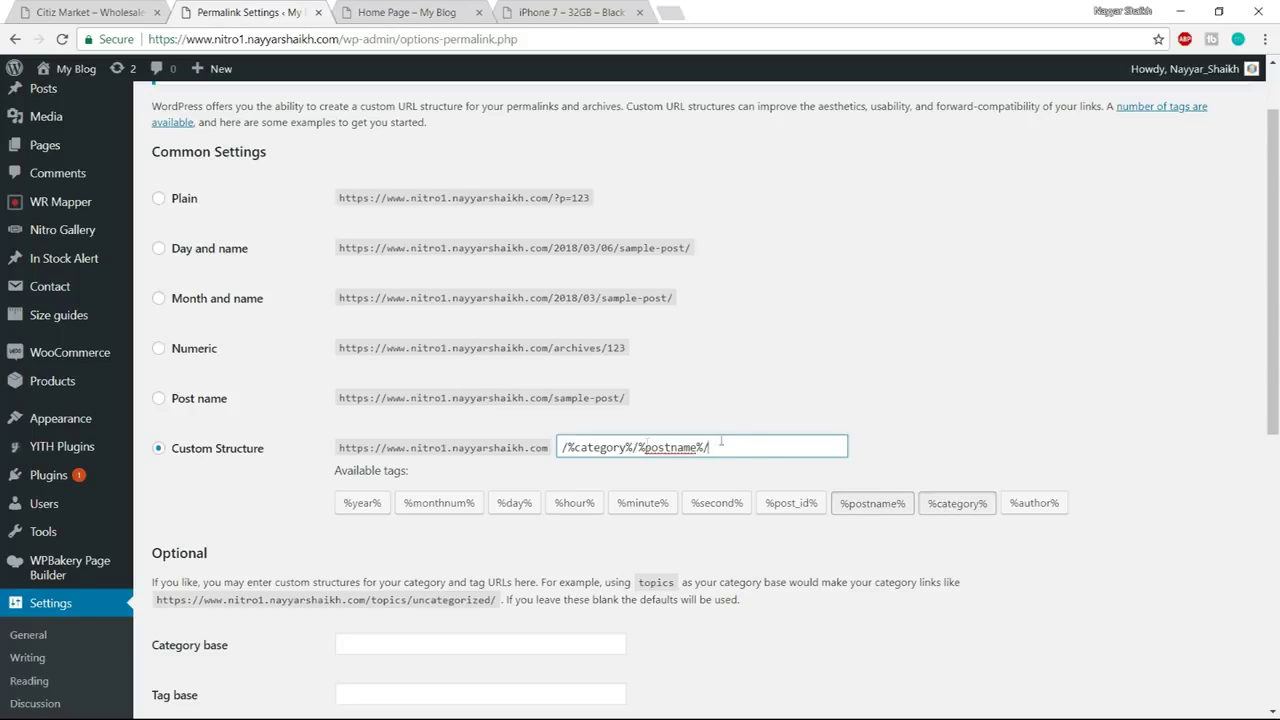
left_click_drag(746, 447, 557, 447)
left_click(820, 402)
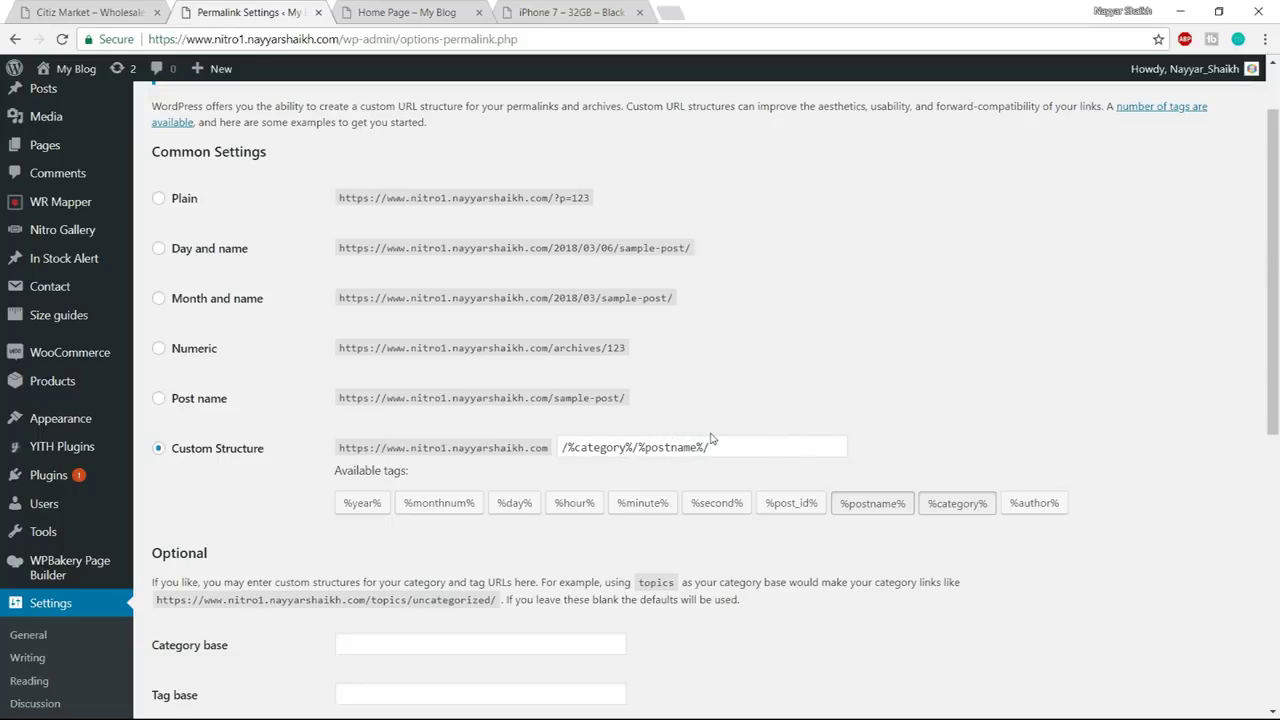
scroll(1060, 432, "down", 5)
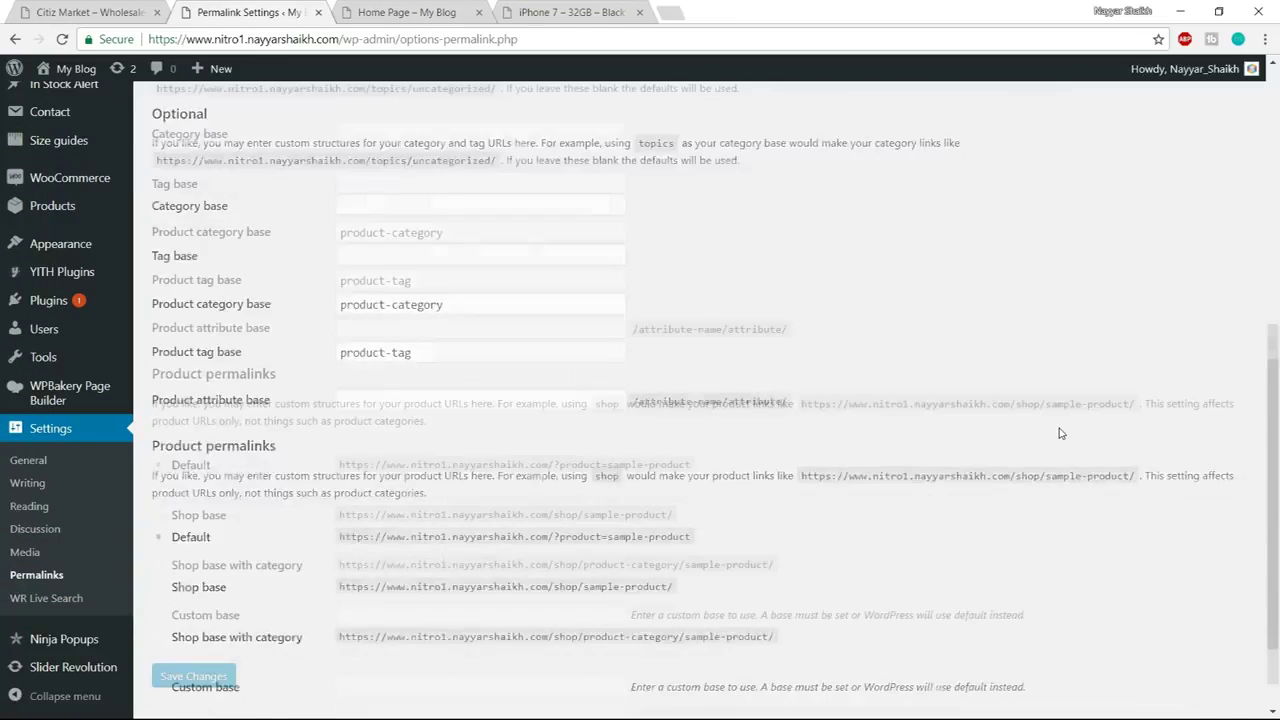
Save the /%category%/%postname%/ permalinks, reload the live Home Page to test it, then open the Pages list
left_click(222, 634)
left_click(433, 8)
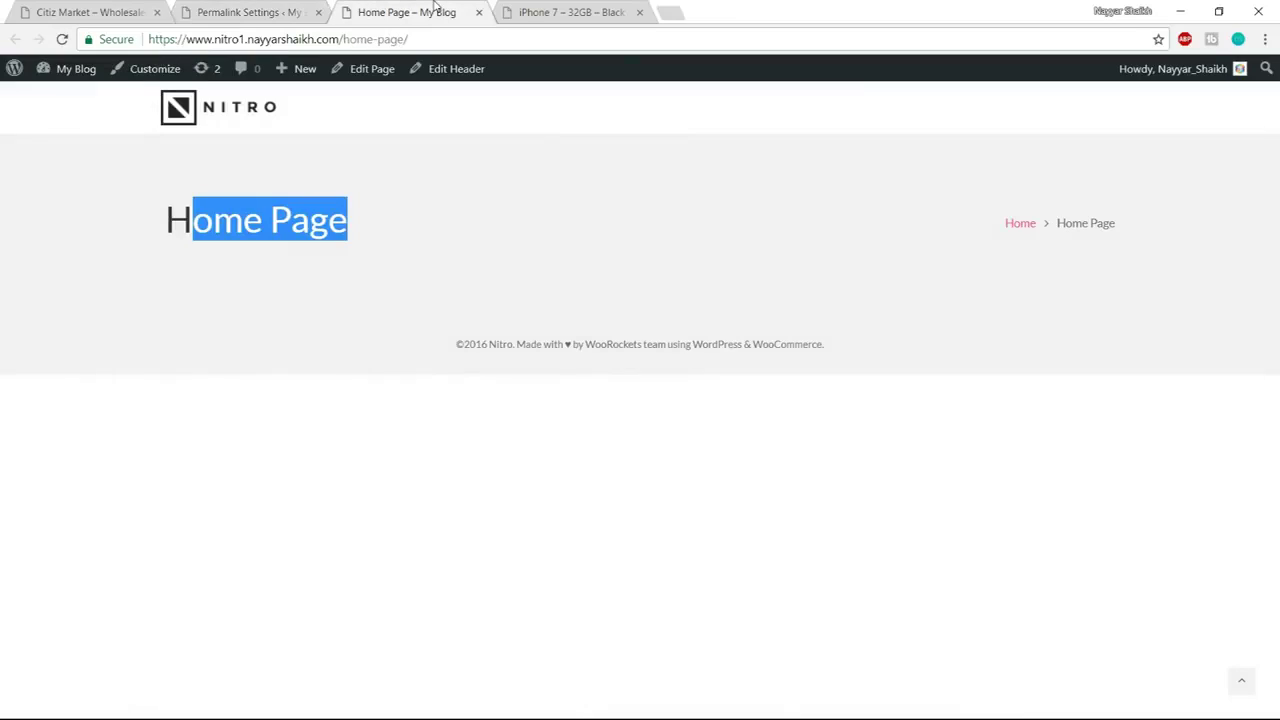
left_click(451, 41)
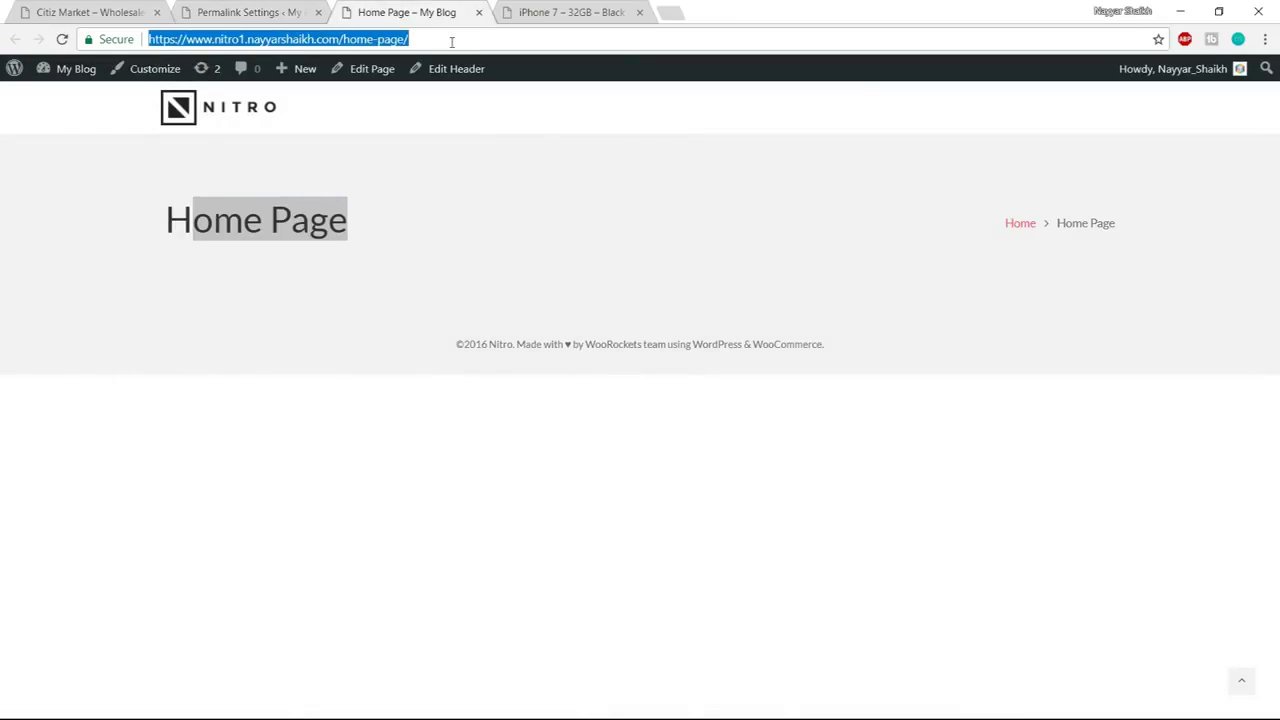
key("Return")
left_click_drag(441, 234, 147, 224)
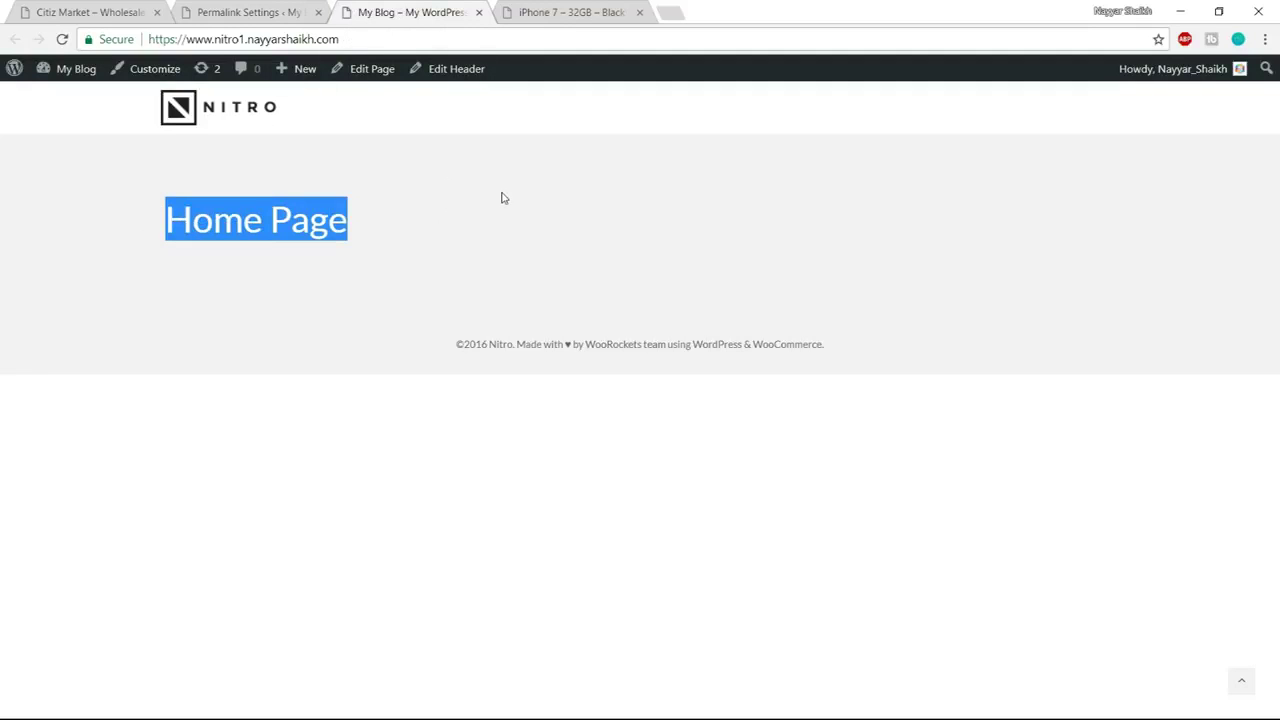
left_click(400, 204)
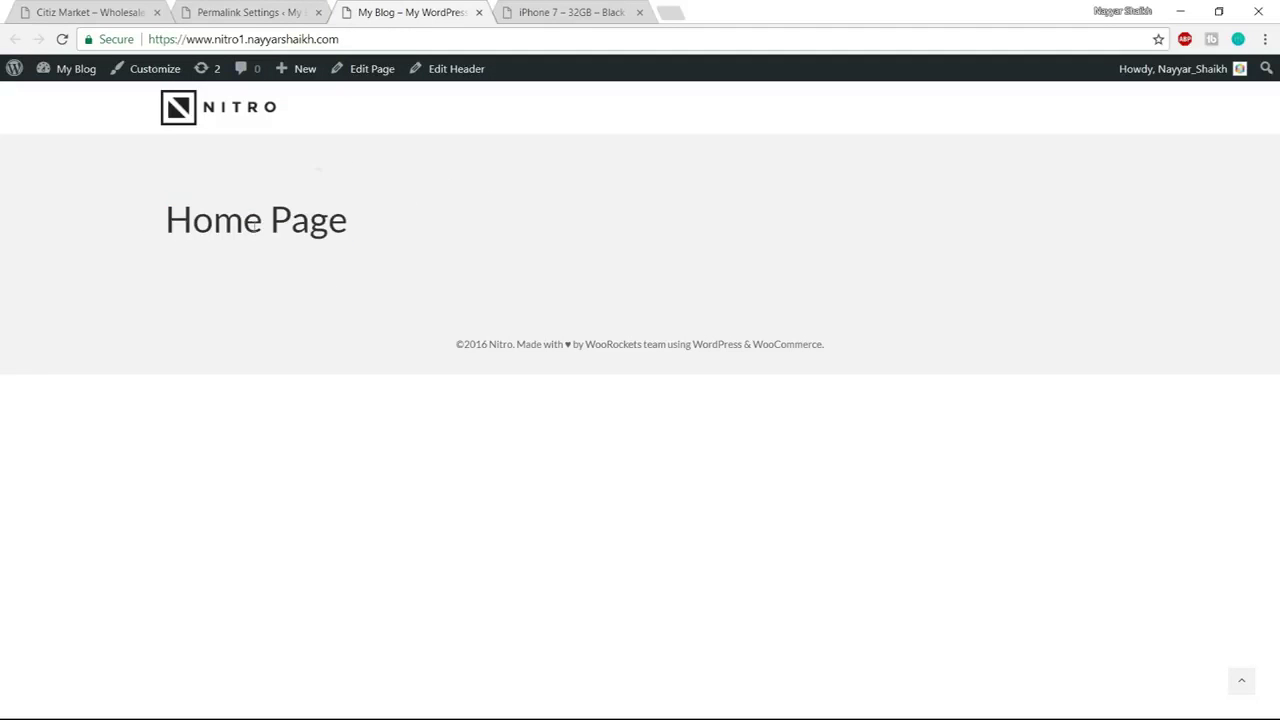
left_click(271, 15)
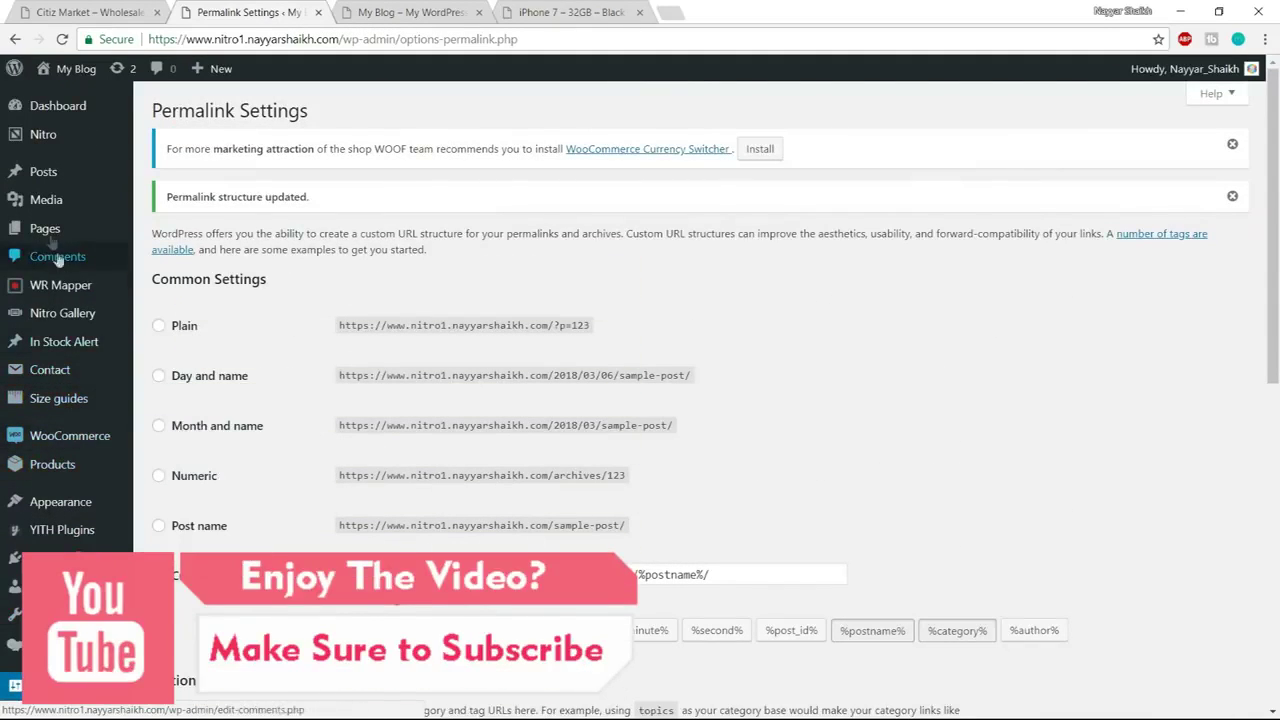
left_click(72, 230)
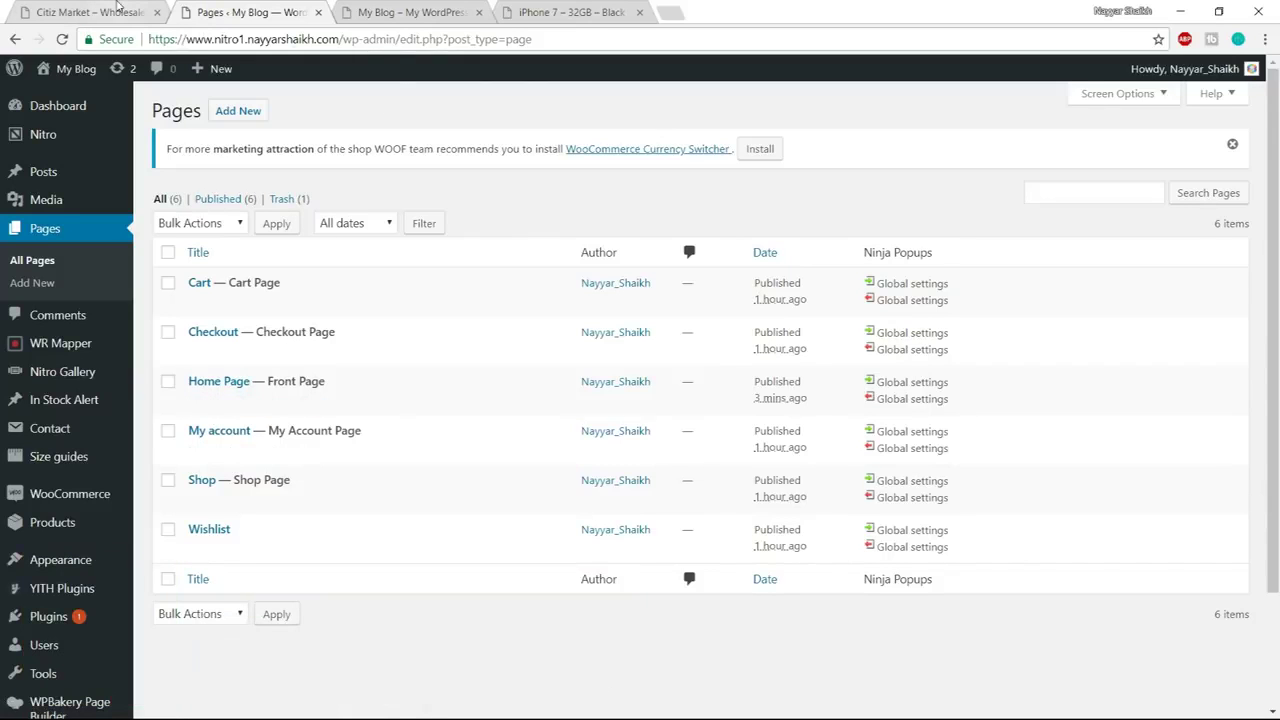
left_click(118, 6)
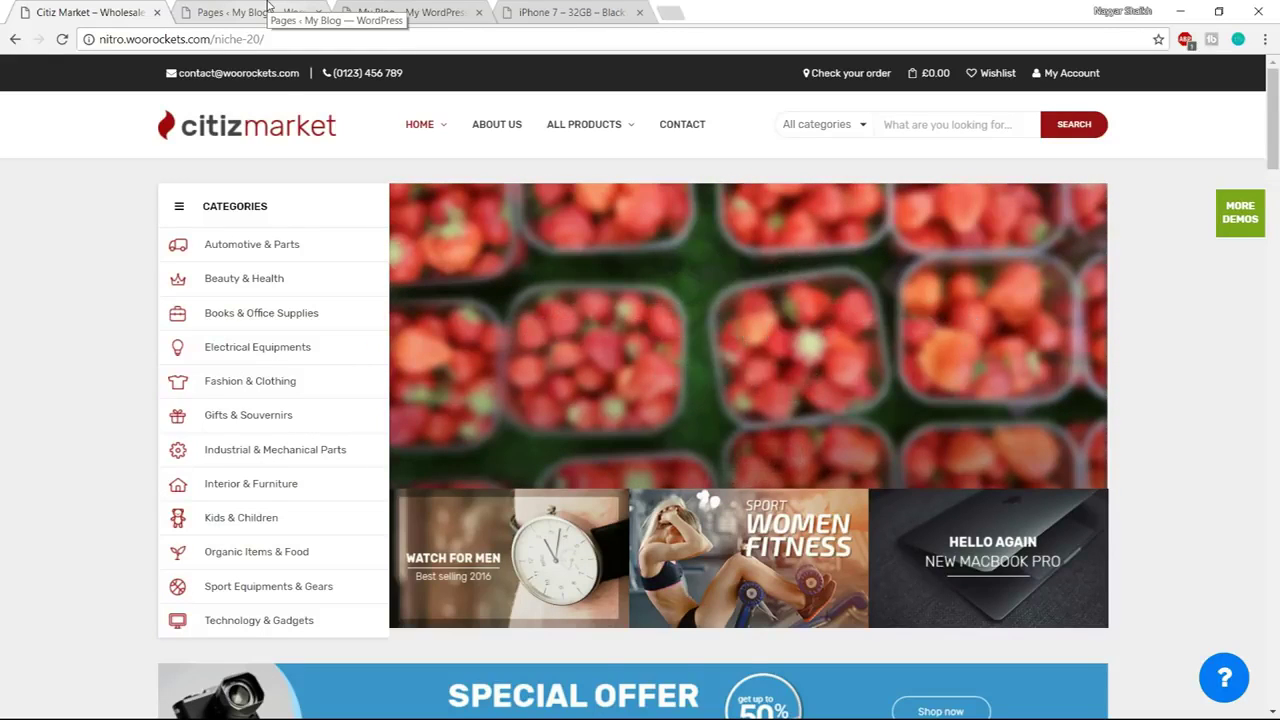
left_click(268, 5)
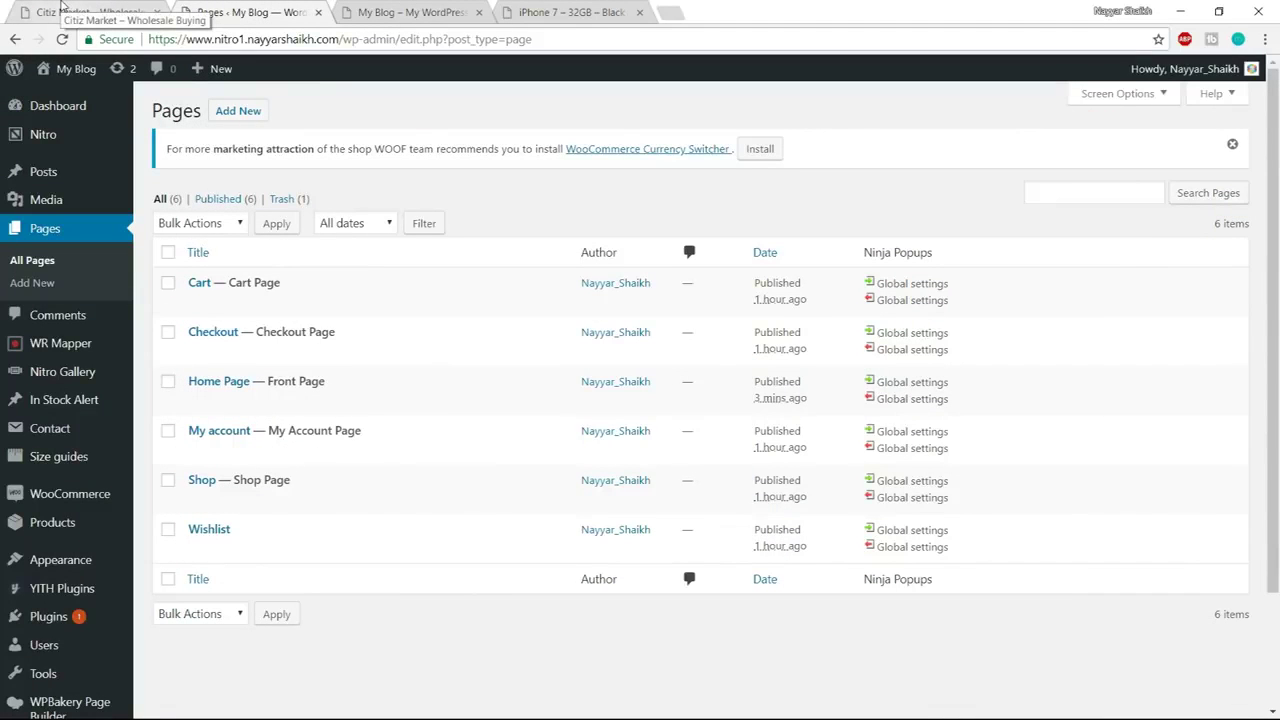
left_click(62, 8)
scroll(420, 320, "down", 10)
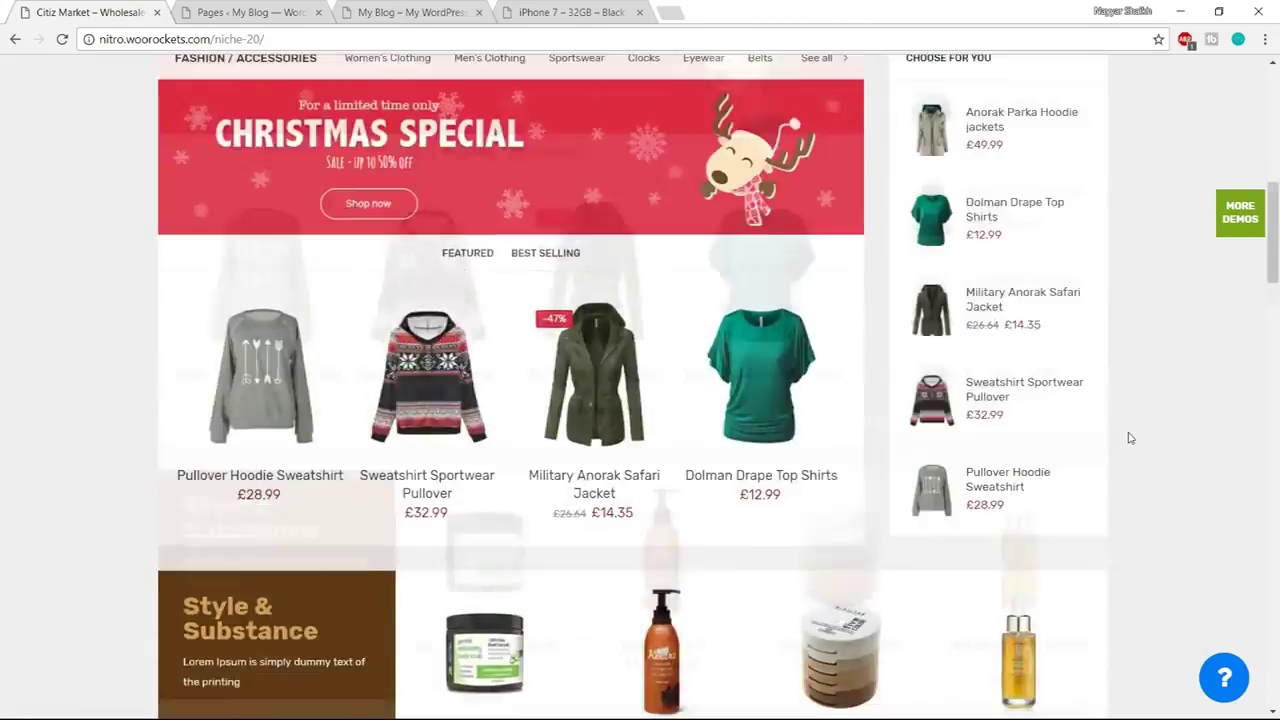
scroll(1130, 438, "up", 5)
scroll(1130, 438, "up", 3)
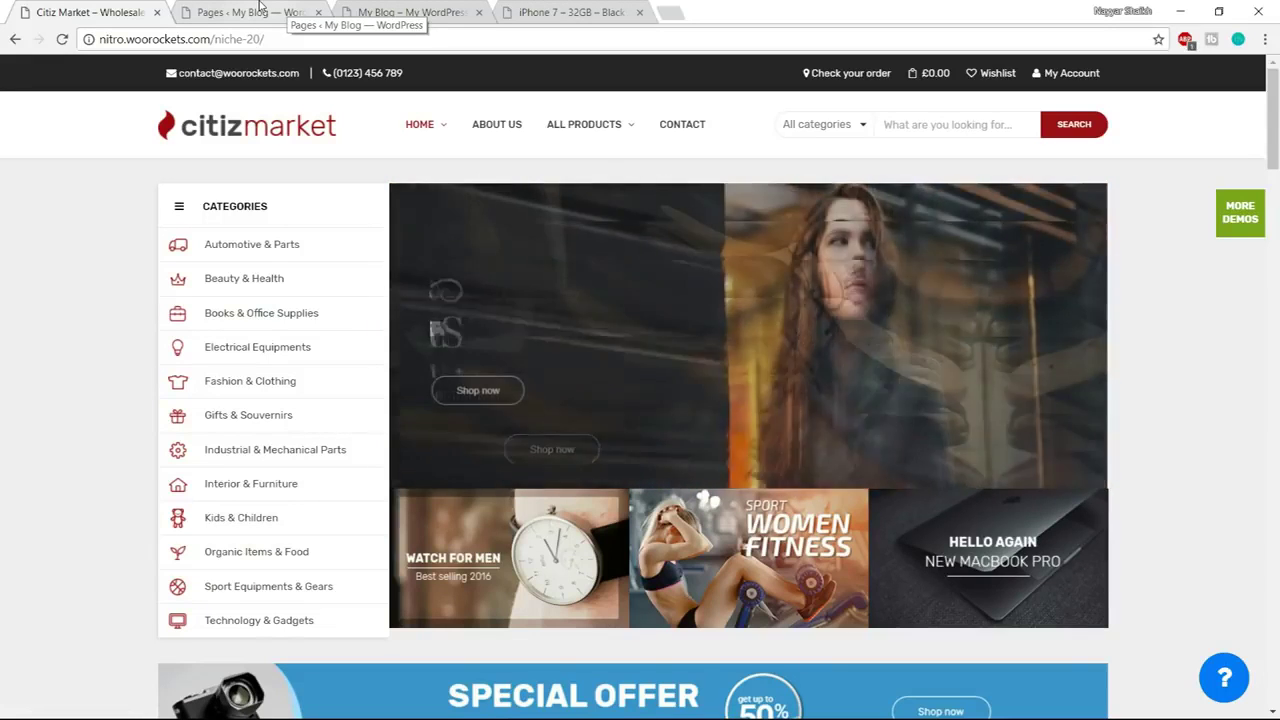
left_click(260, 6)
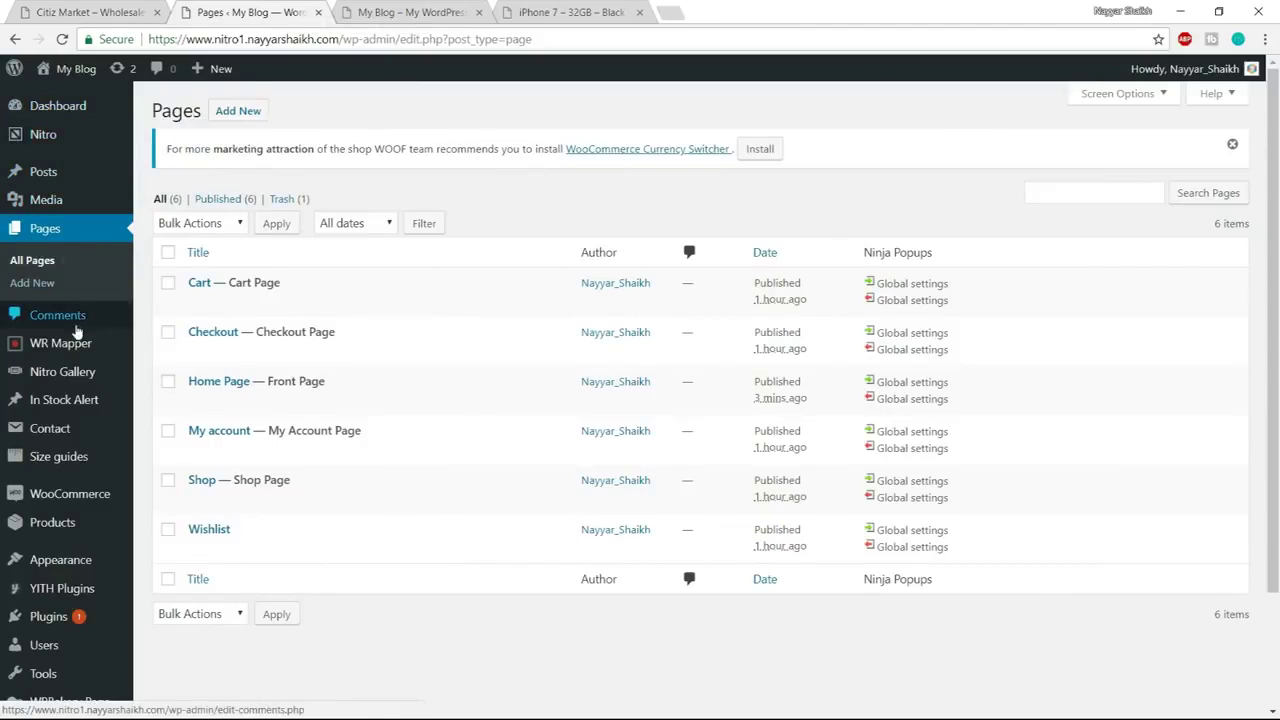
scroll(80, 340, "down", 2)
mouse_move(57, 393)
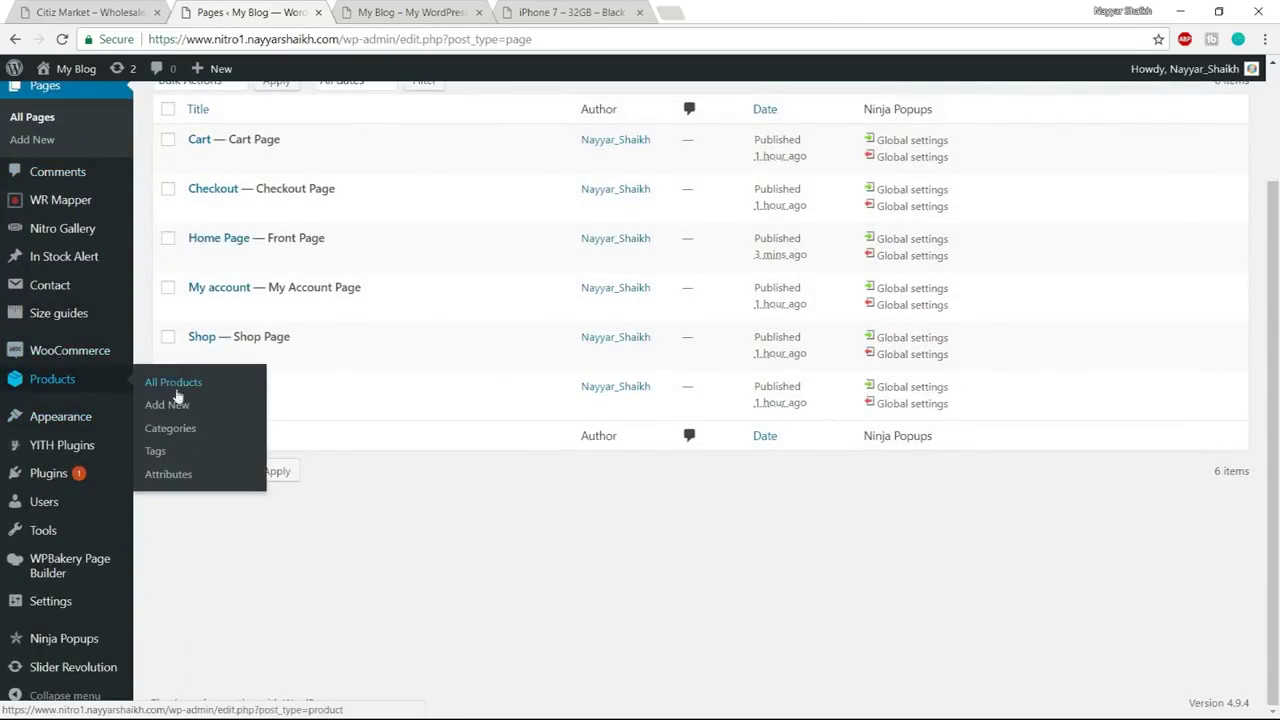
Add a new product category named Laptops without a thumbnail image
left_click(191, 430)
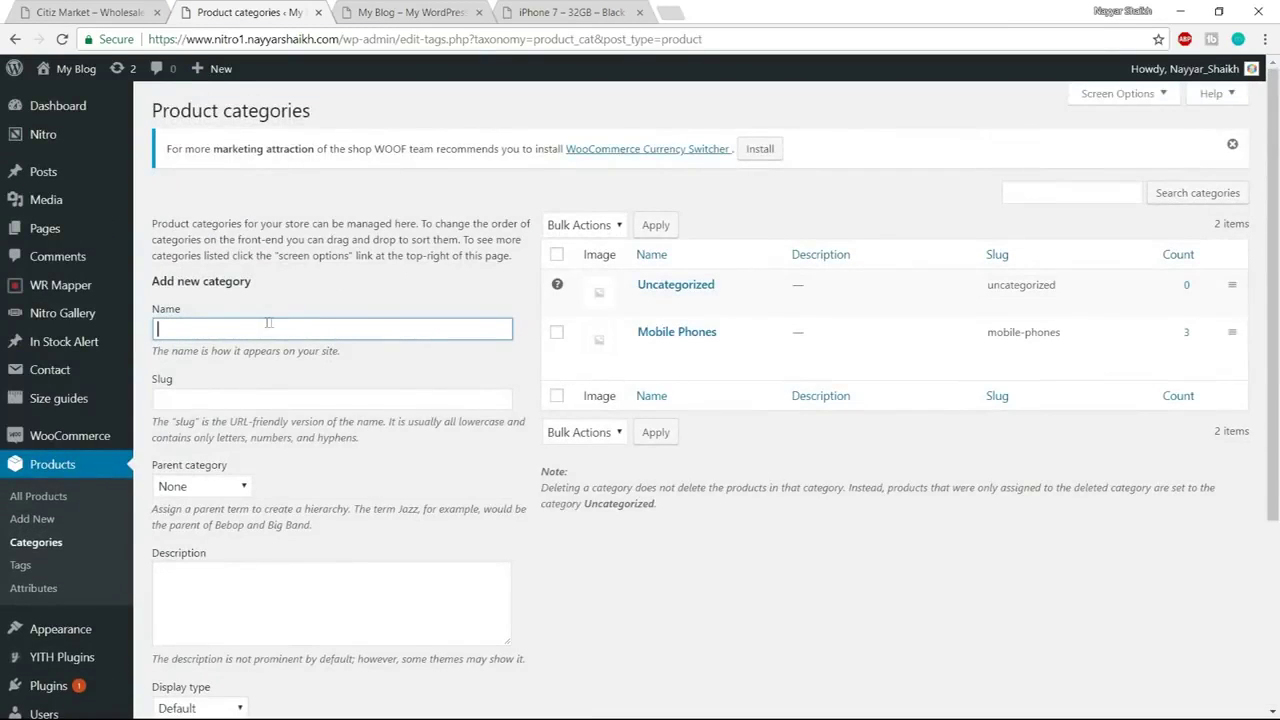
type("Laptops")
scroll(315, 322, "down", 3)
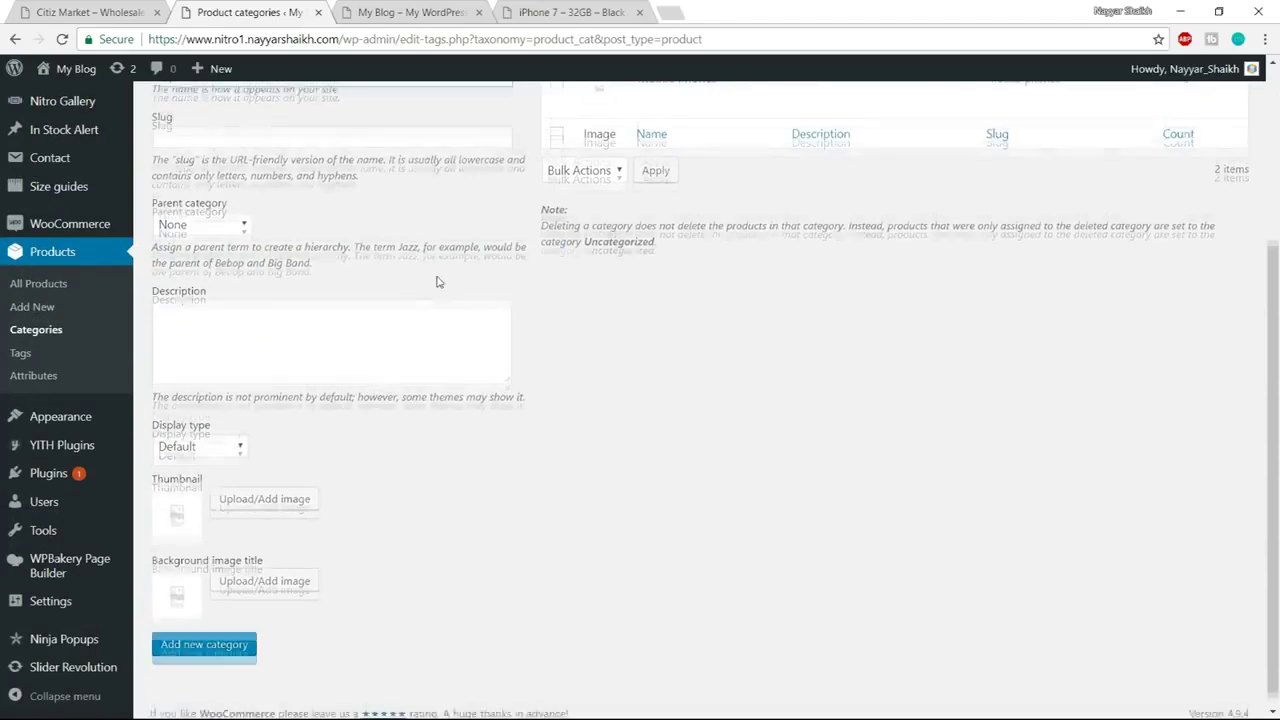
scroll(180, 300, "down", 1)
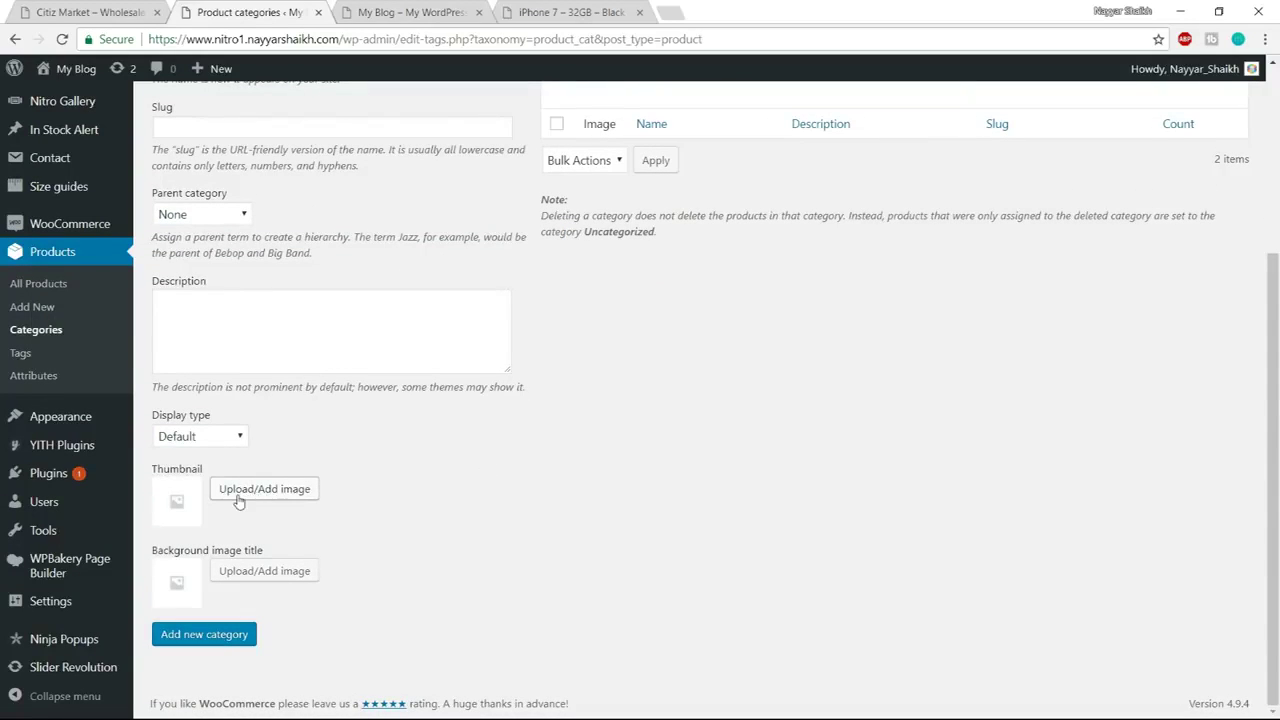
left_click(400, 12)
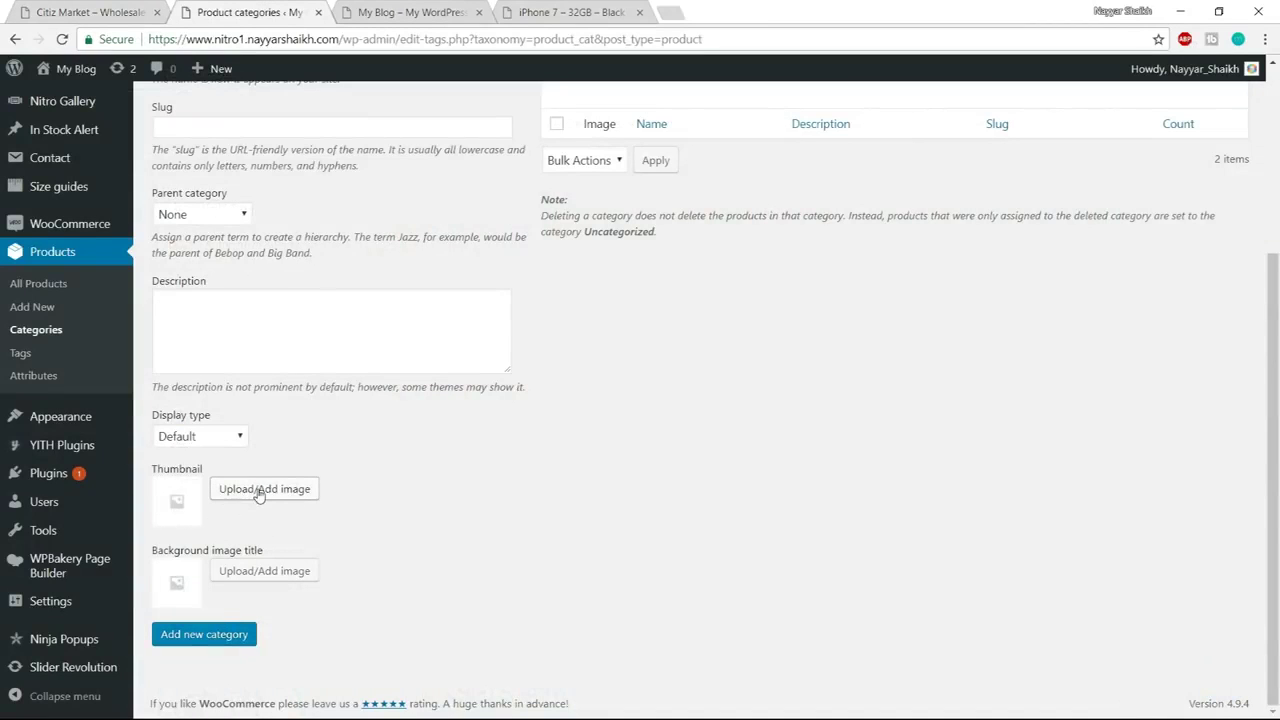
left_click(259, 490)
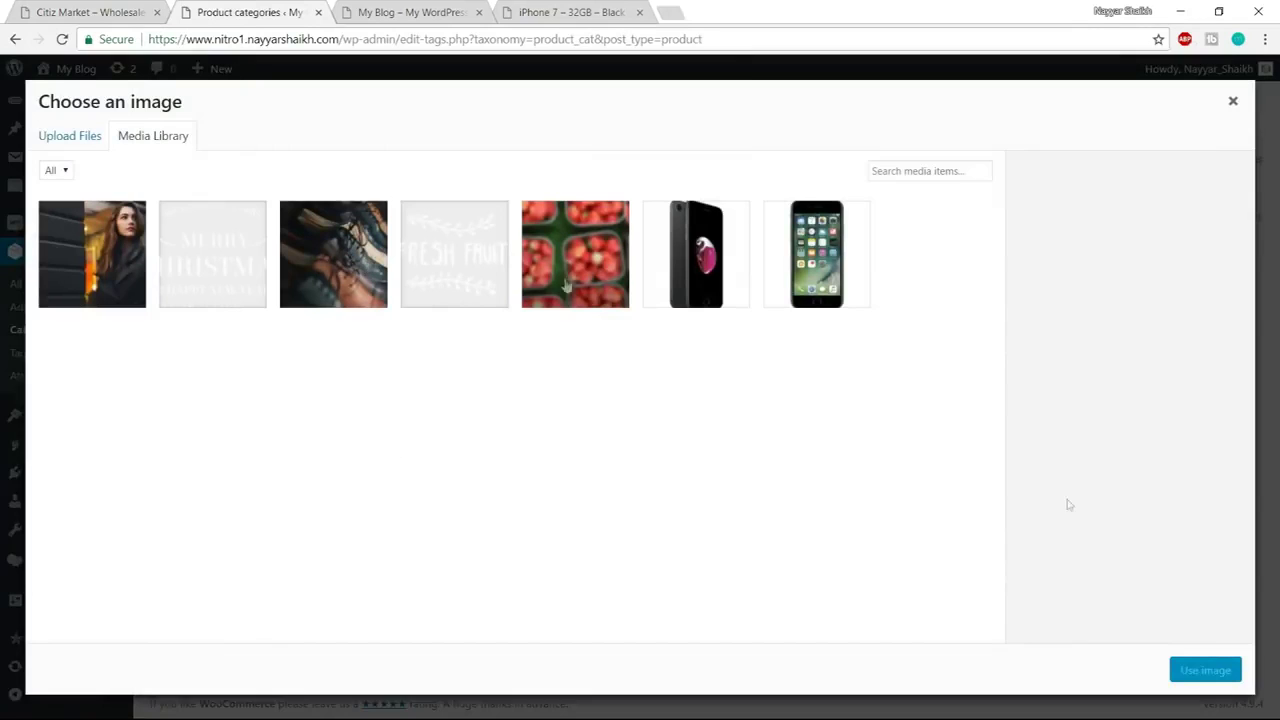
left_click(1233, 101)
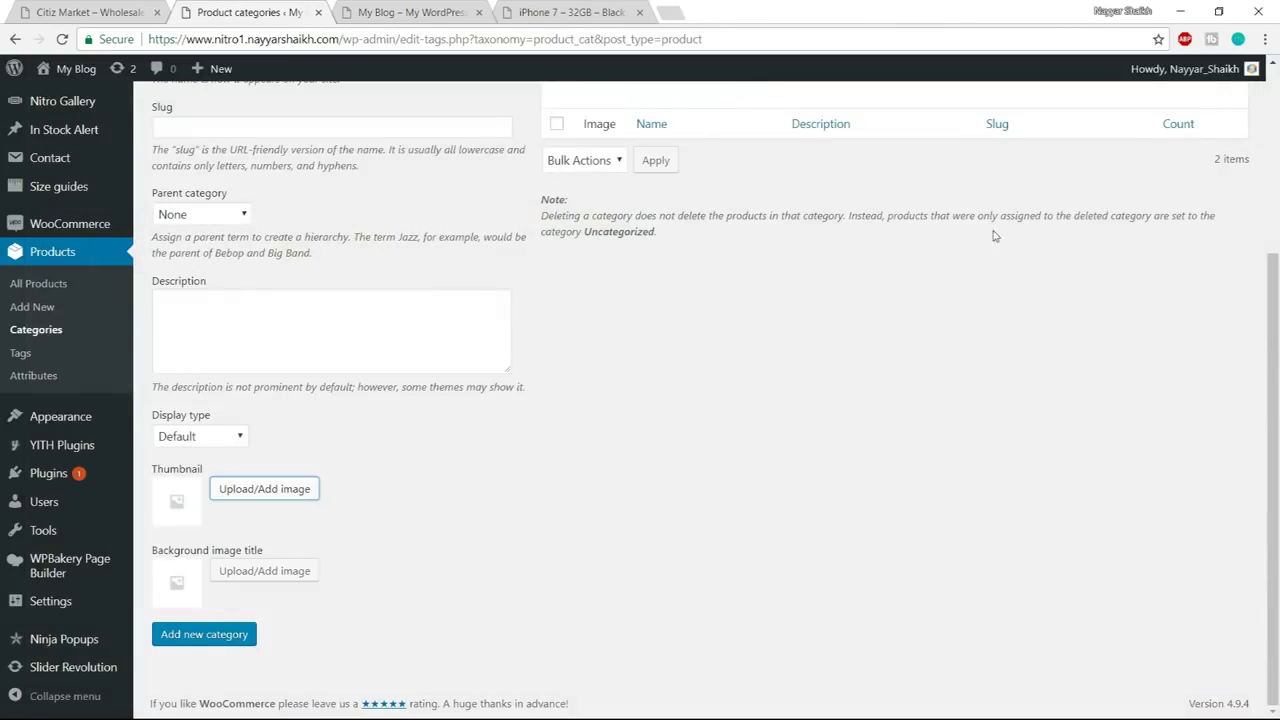
left_click(204, 634)
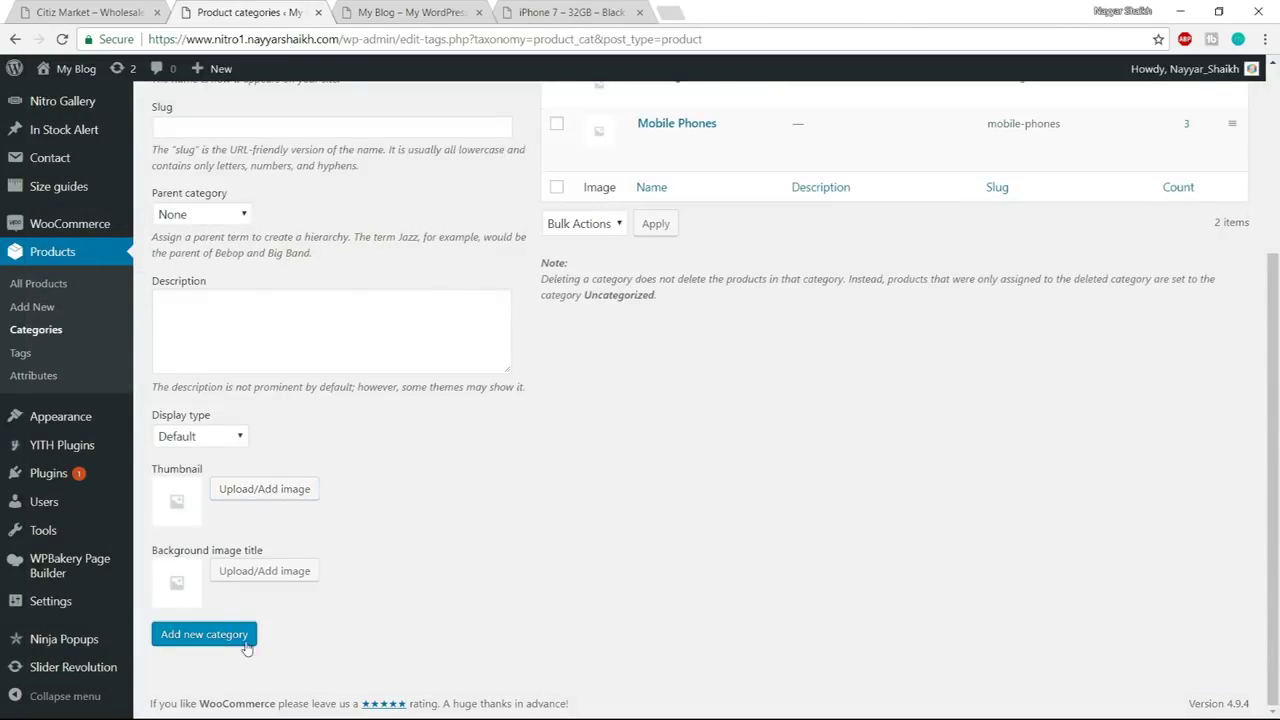
Compare the product categories with the Citiz Market demo store's category list
scroll(605, 548, "up", 3)
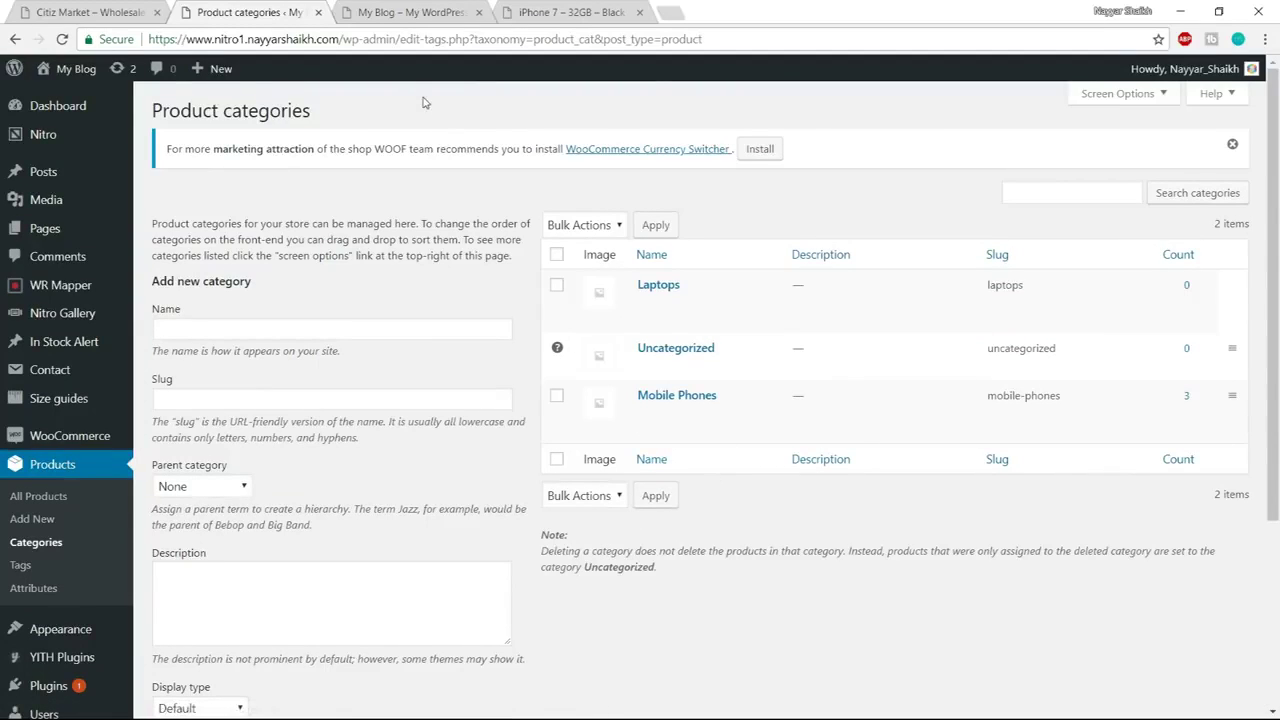
left_click(148, 10)
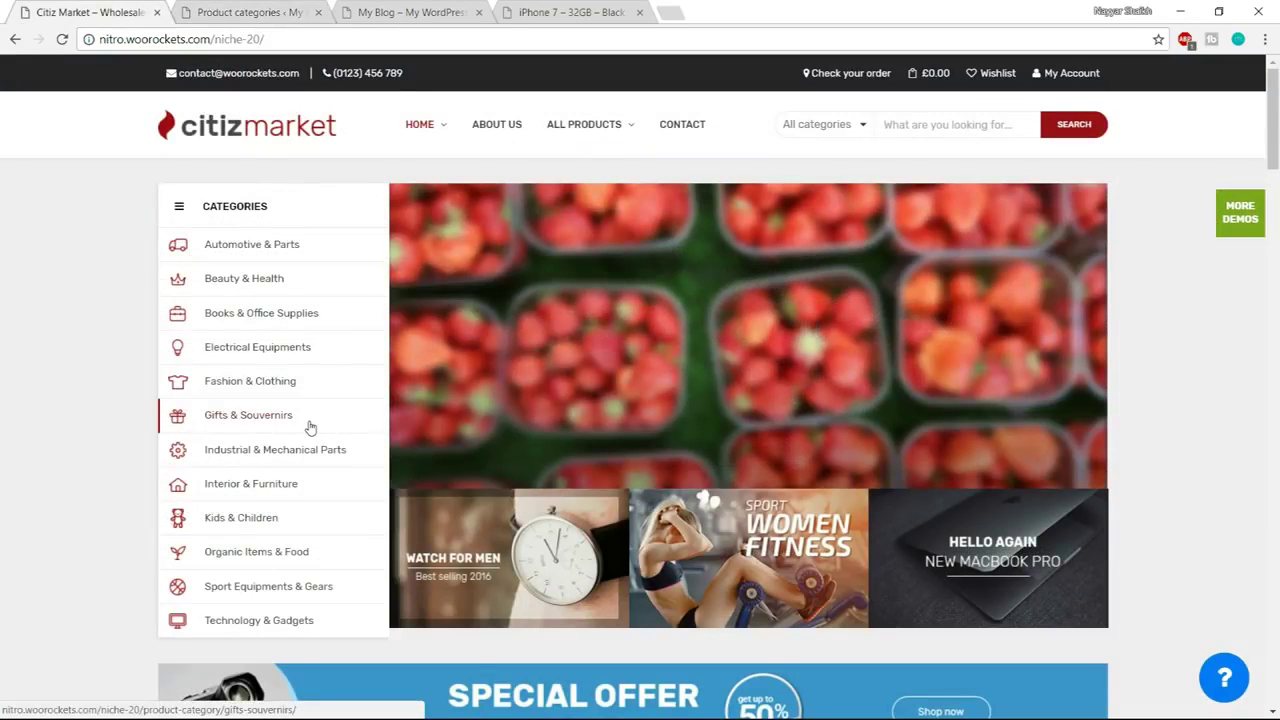
left_click(245, 10)
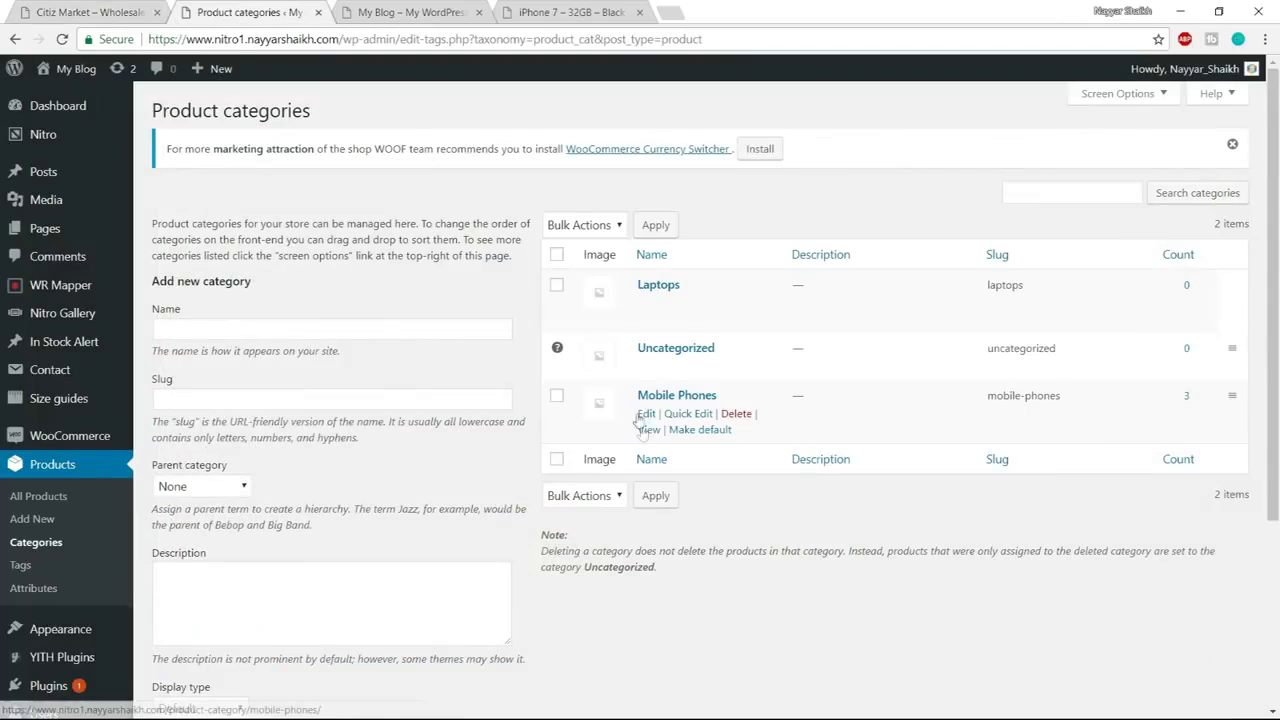
left_click(127, 5)
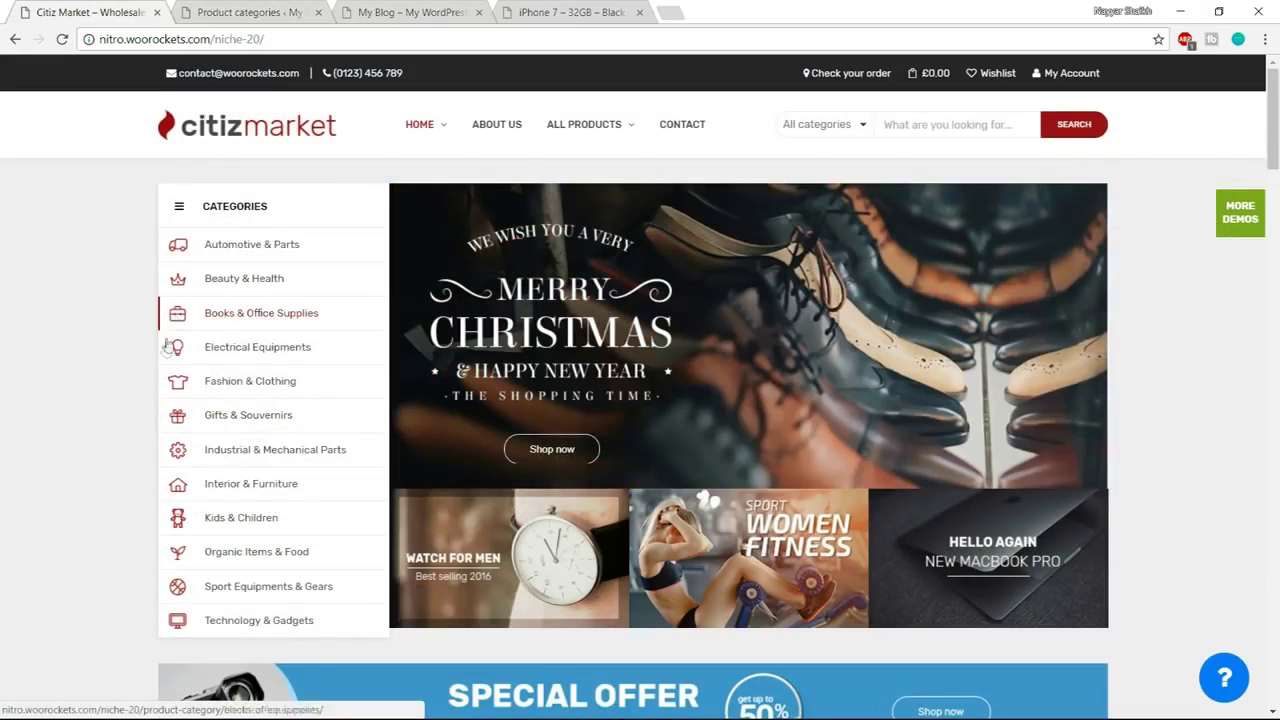
left_click(245, 8)
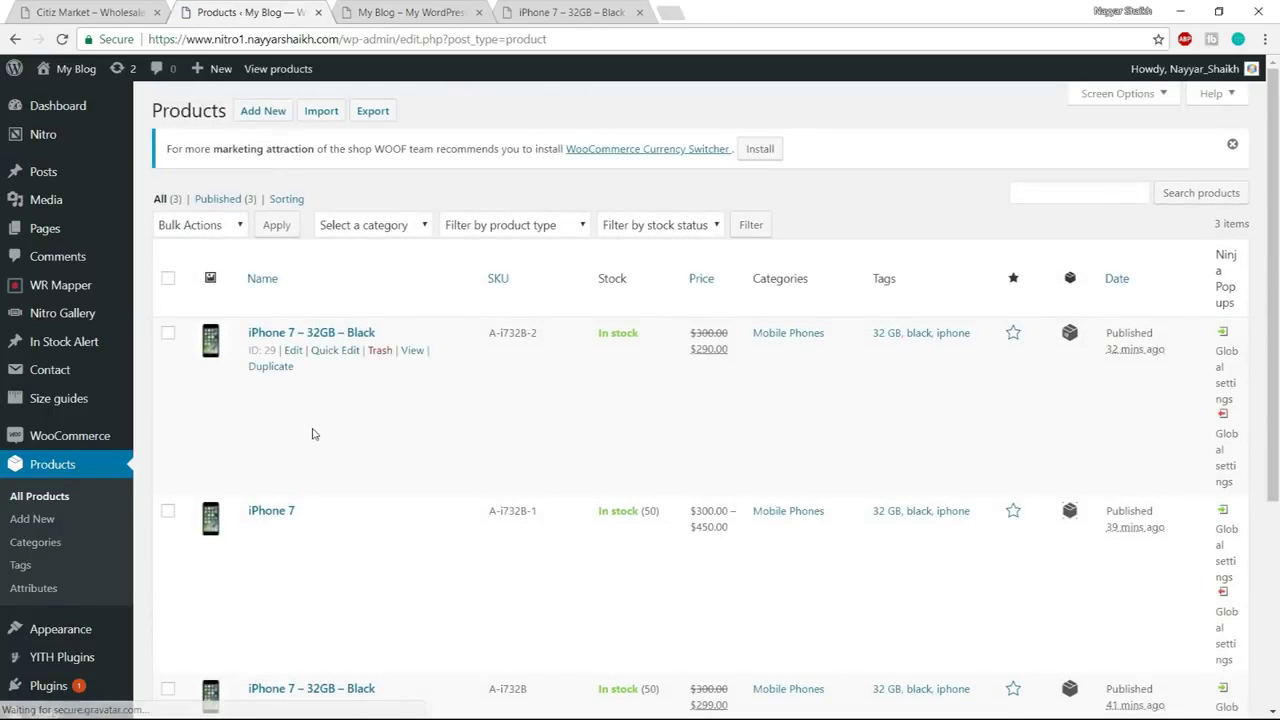
Select the wc-product-export CSV from the Import Products folder as the import file
left_click(316, 112)
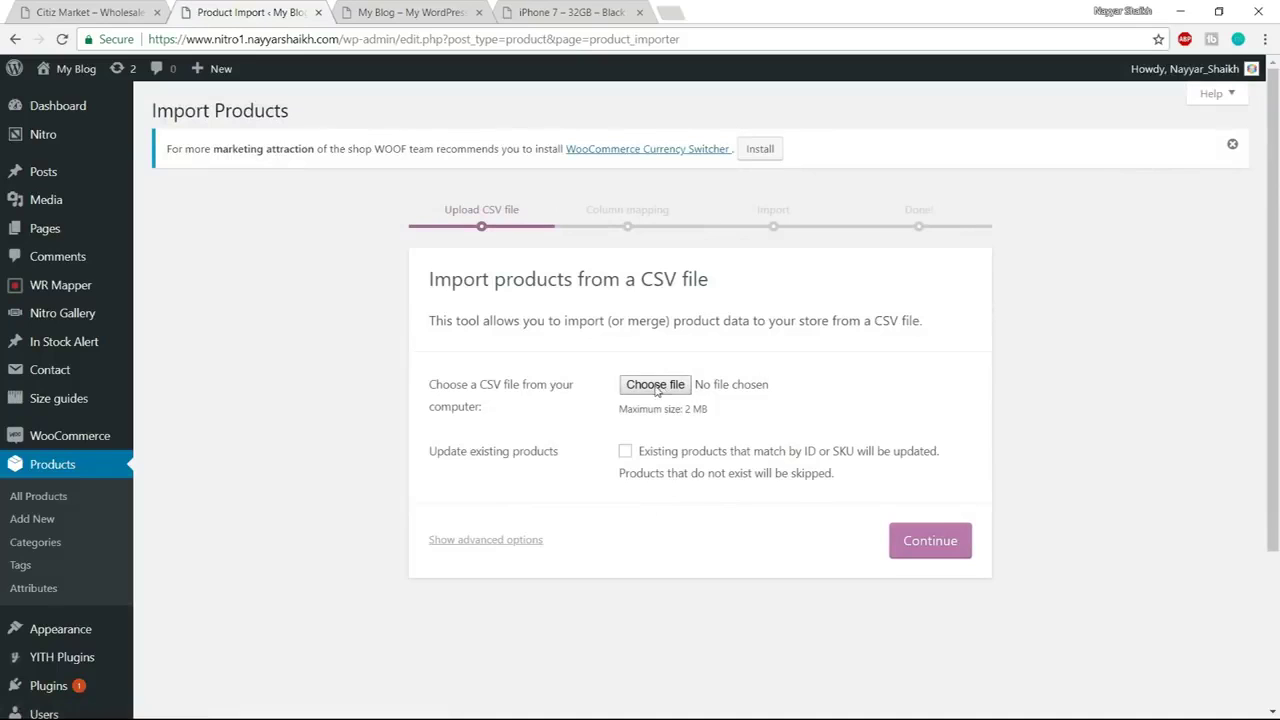
left_click(655, 385)
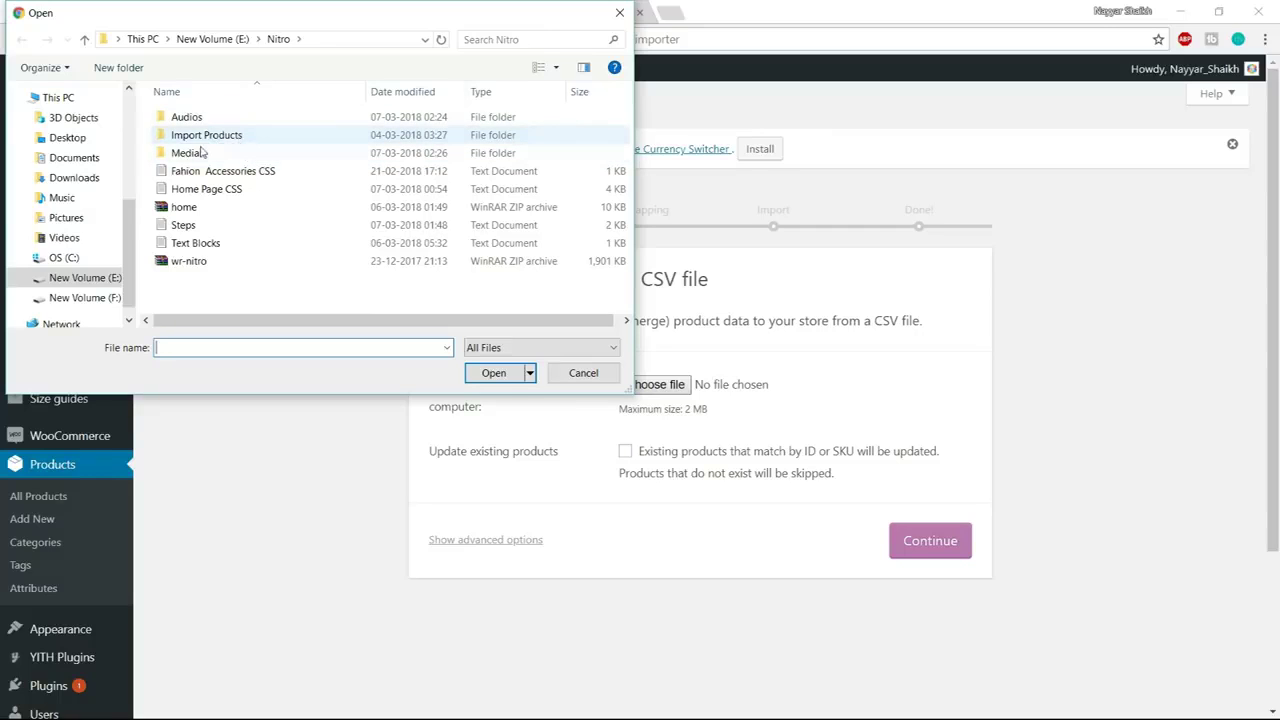
double_click(214, 137)
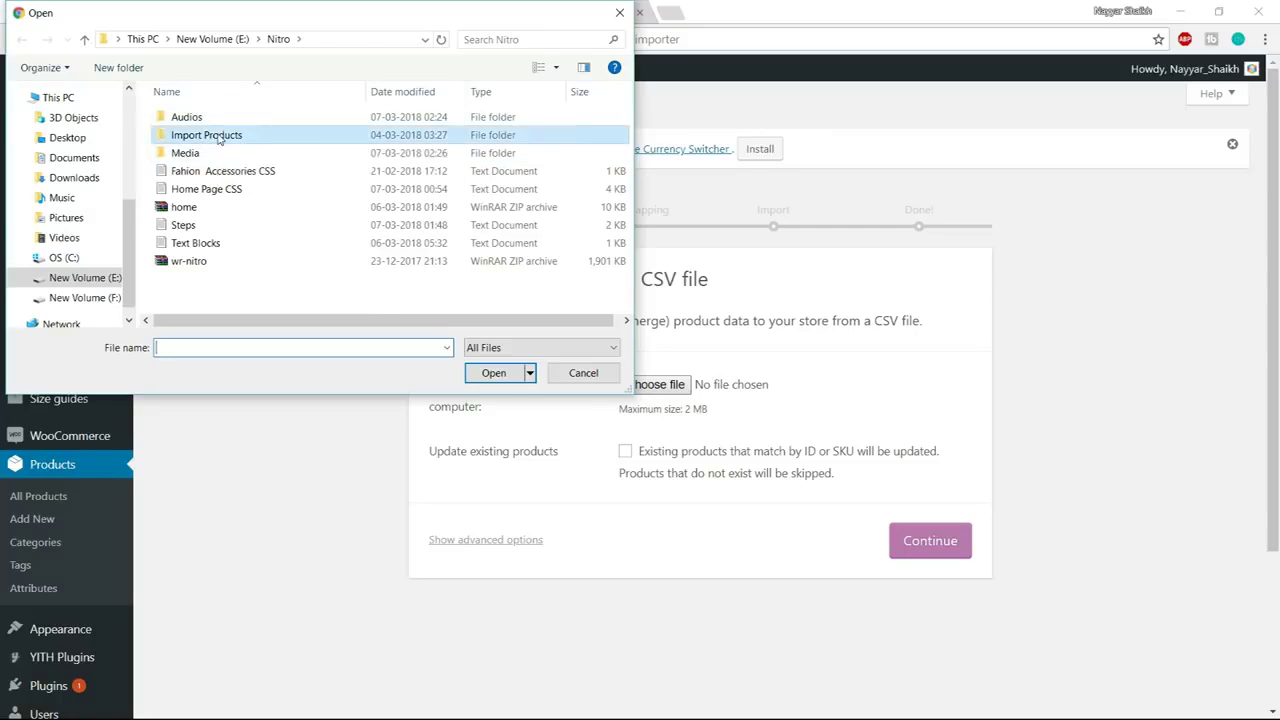
left_click(228, 121)
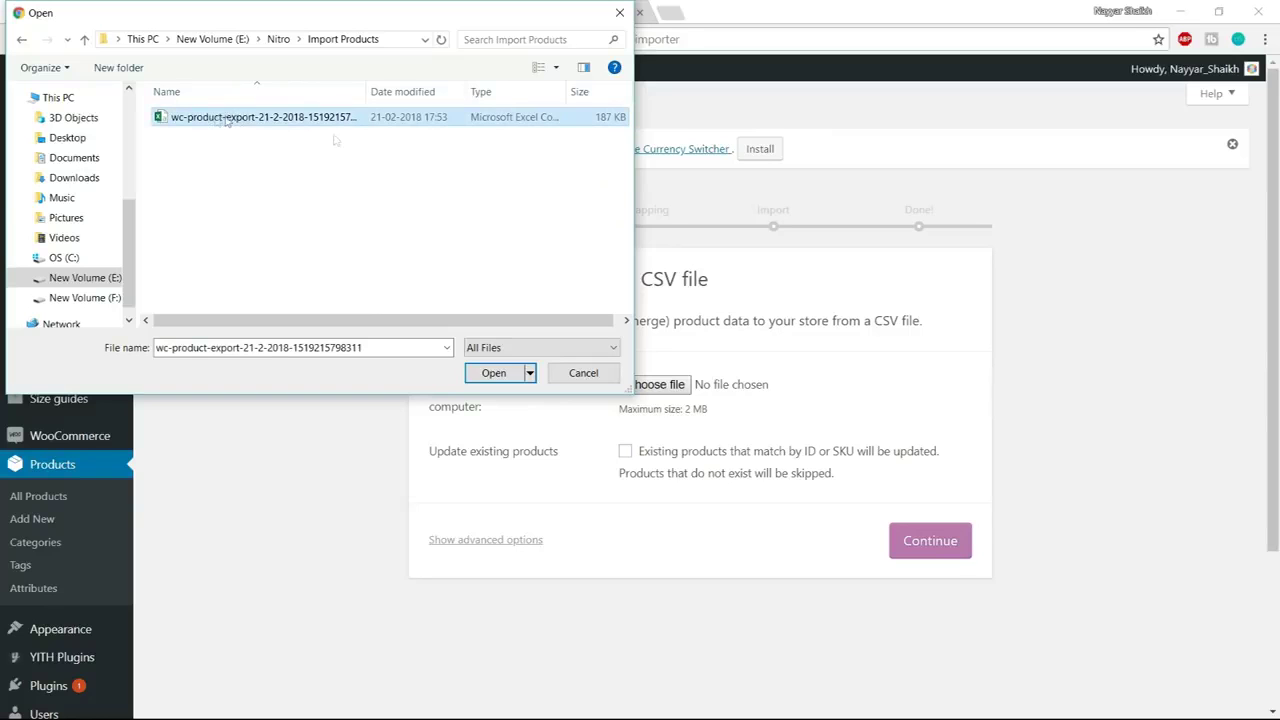
left_click(487, 376)
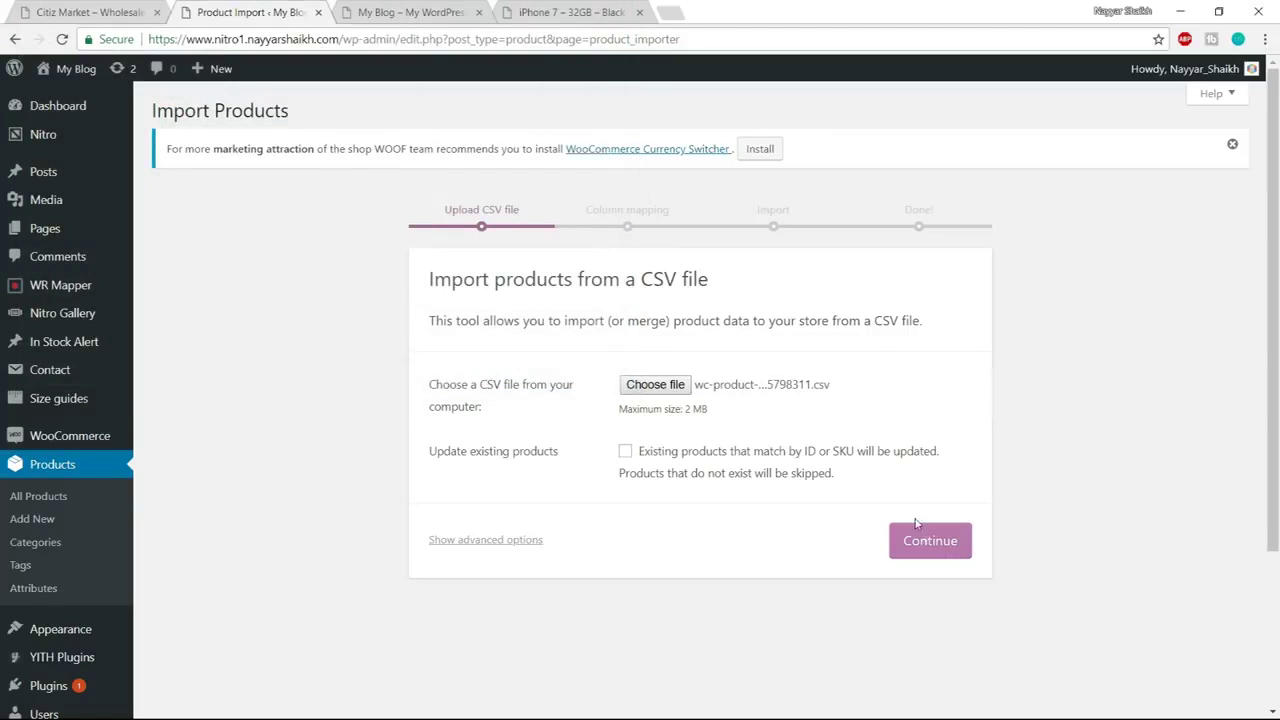
Keep the default column mapping and run the product importer
left_click(945, 549)
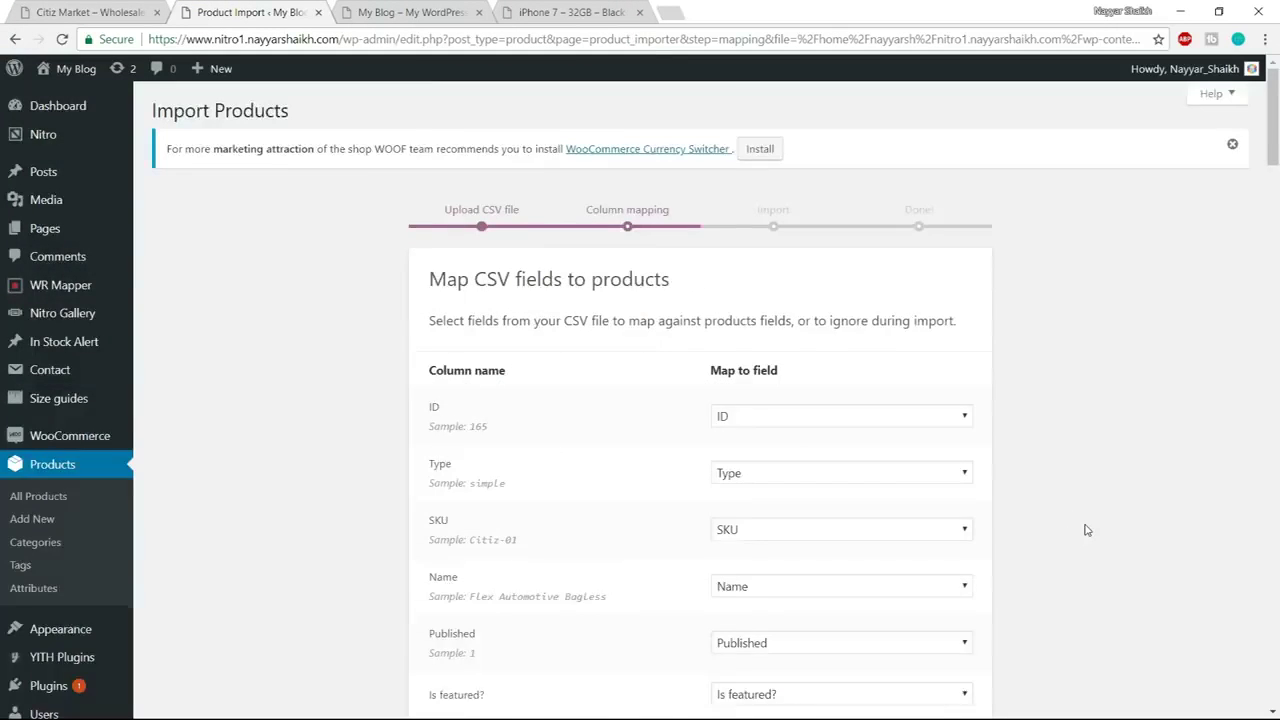
scroll(1087, 530, "down", 20)
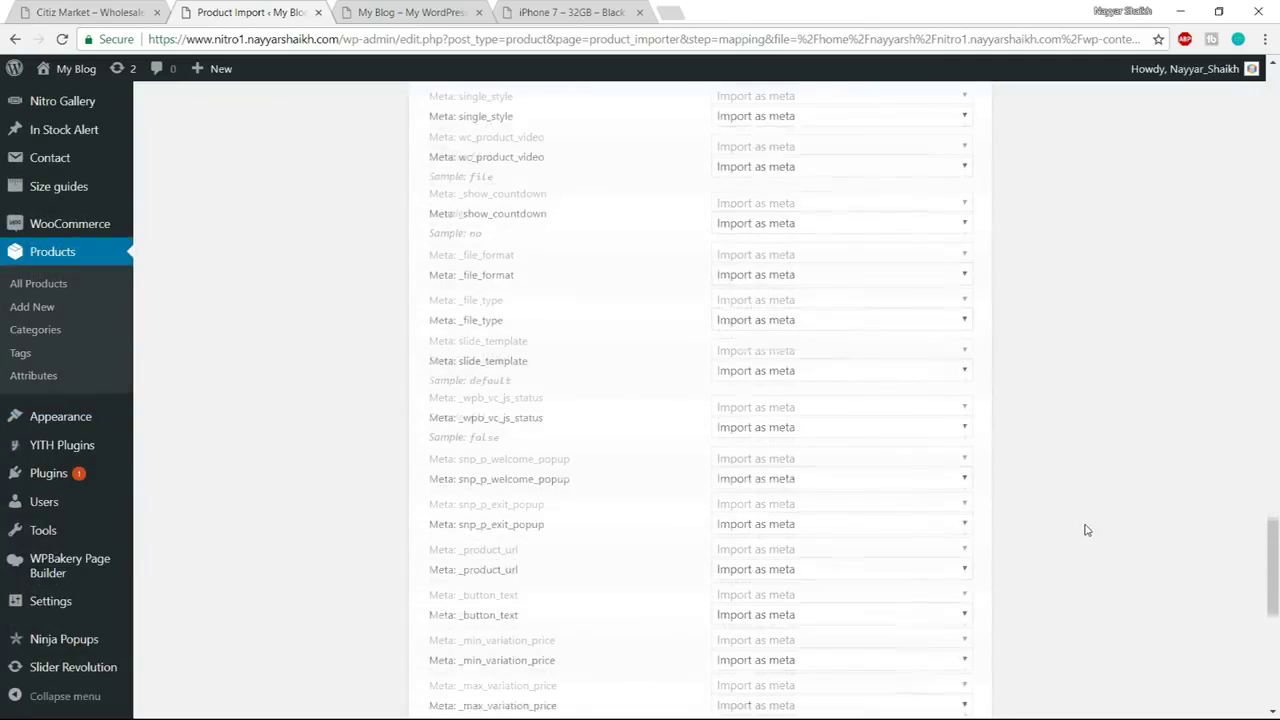
scroll(1087, 530, "down", 5)
left_click(964, 594)
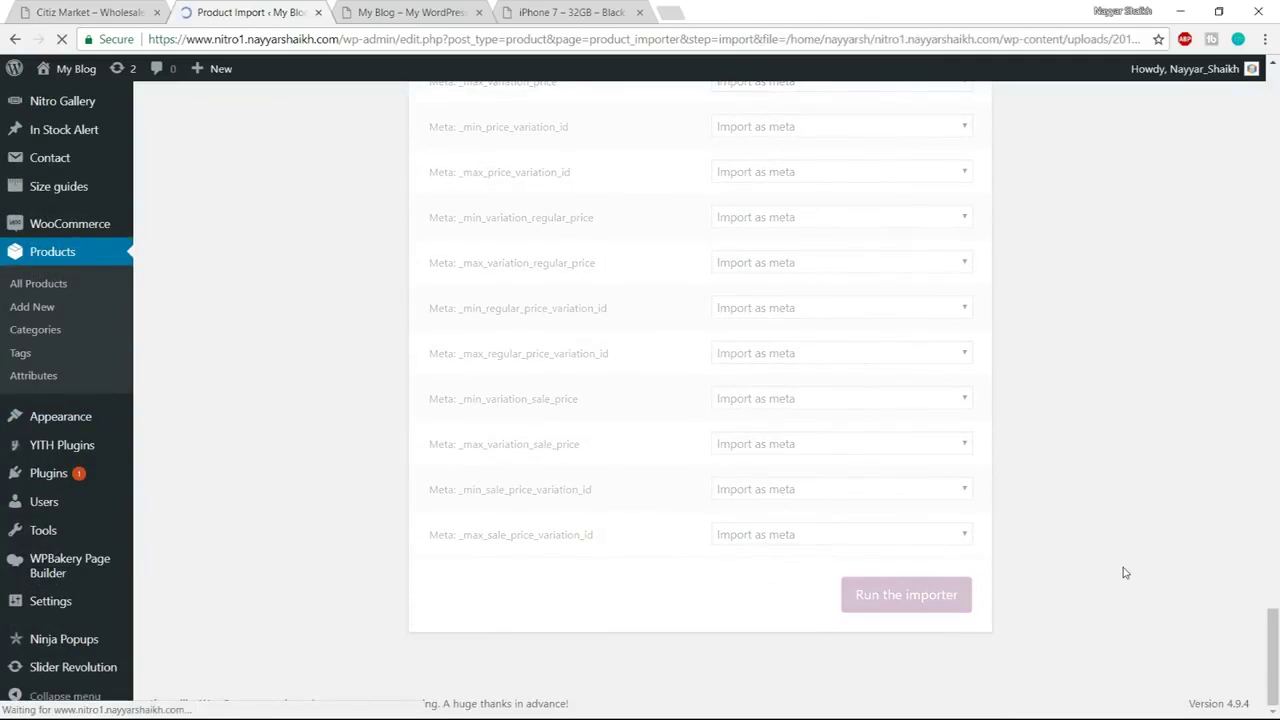
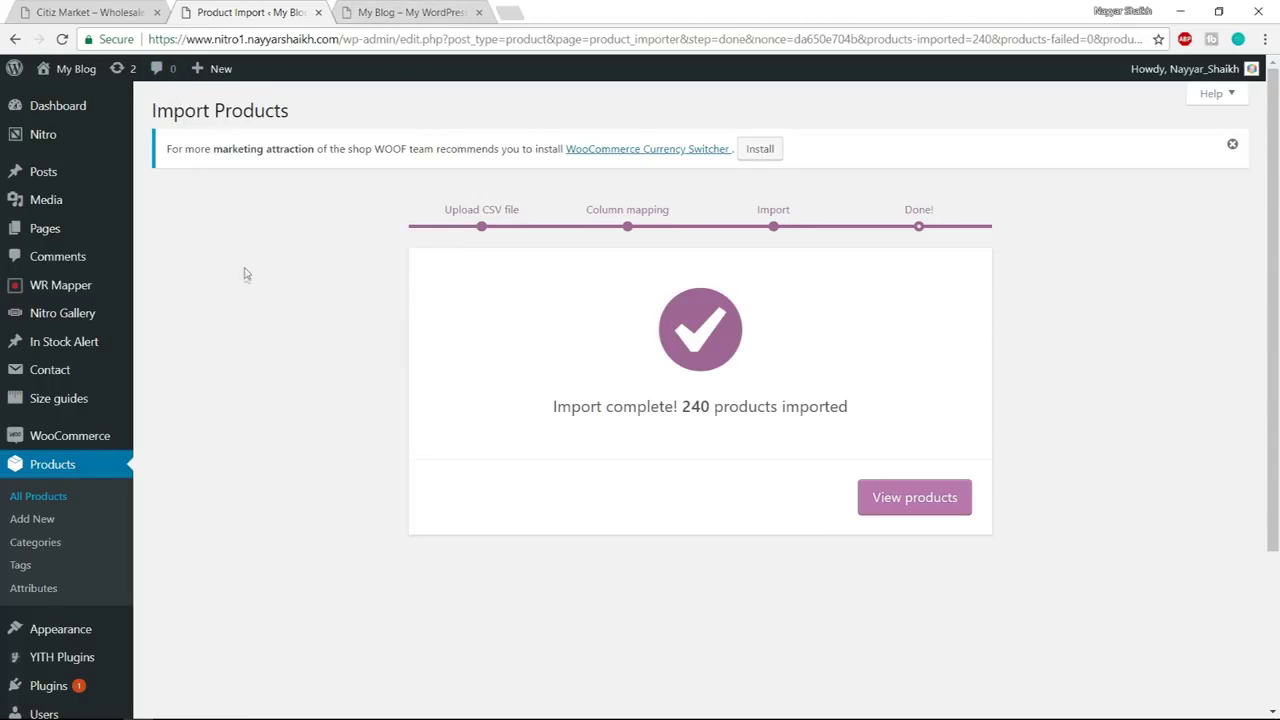
Scroll through the All Products list of 103 imported products, then go to Product categories
left_click(55, 498)
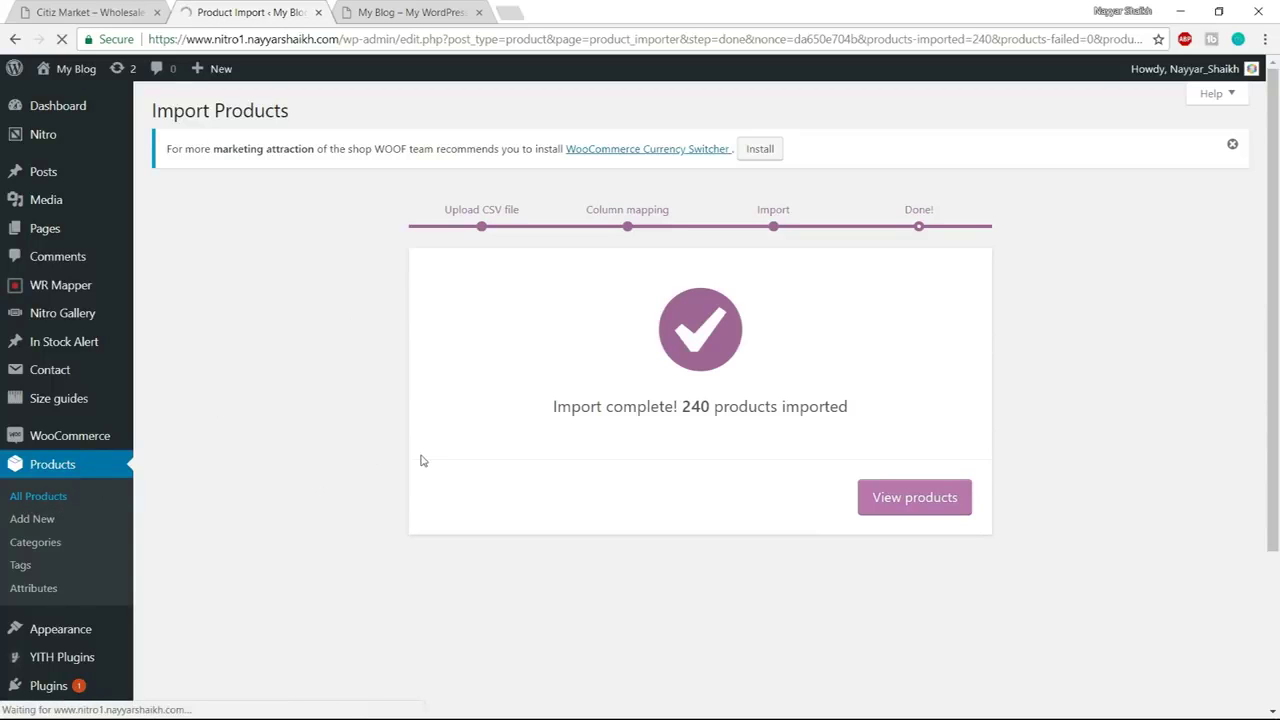
scroll(527, 520, "down", 6)
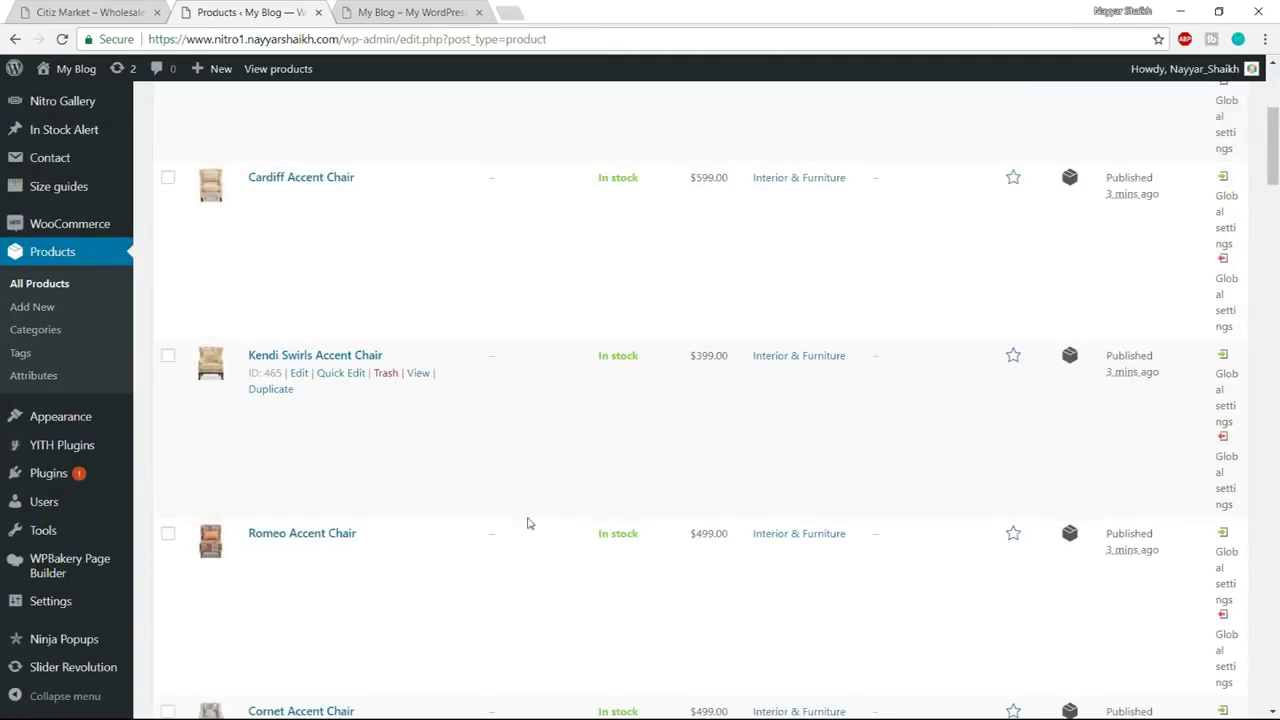
scroll(528, 525, "up", 6)
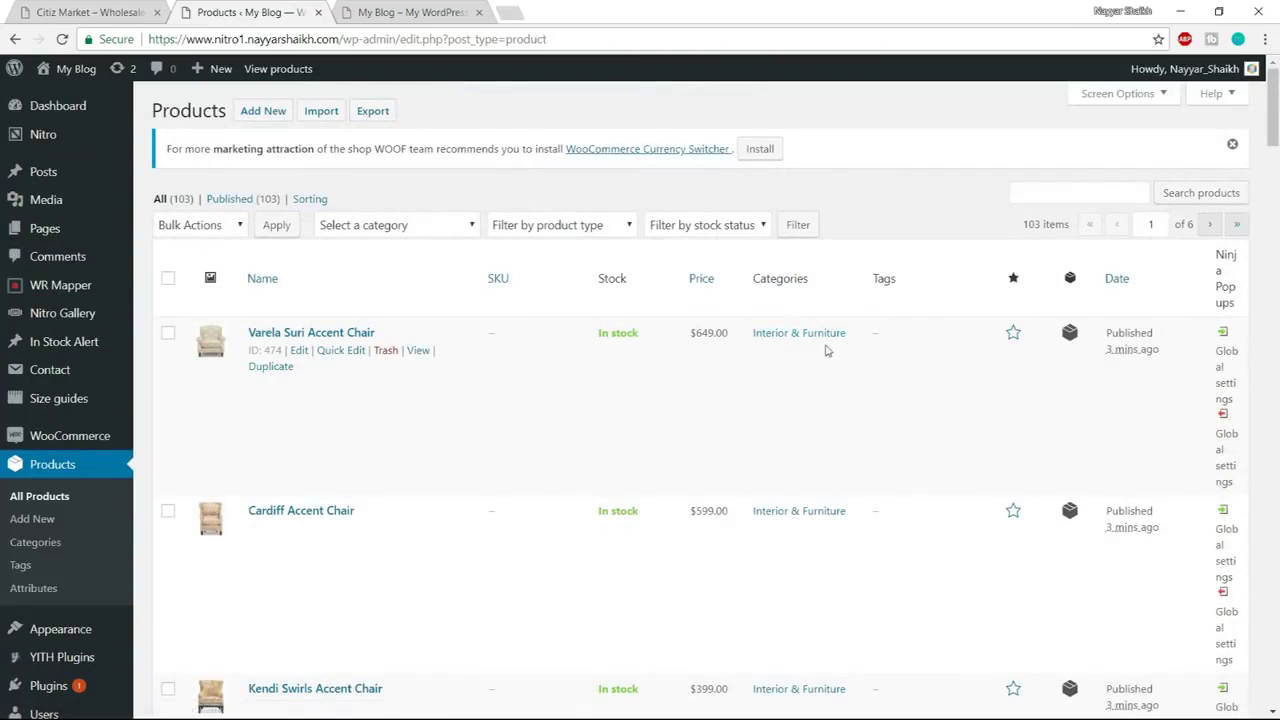
scroll(557, 514, "down", 5)
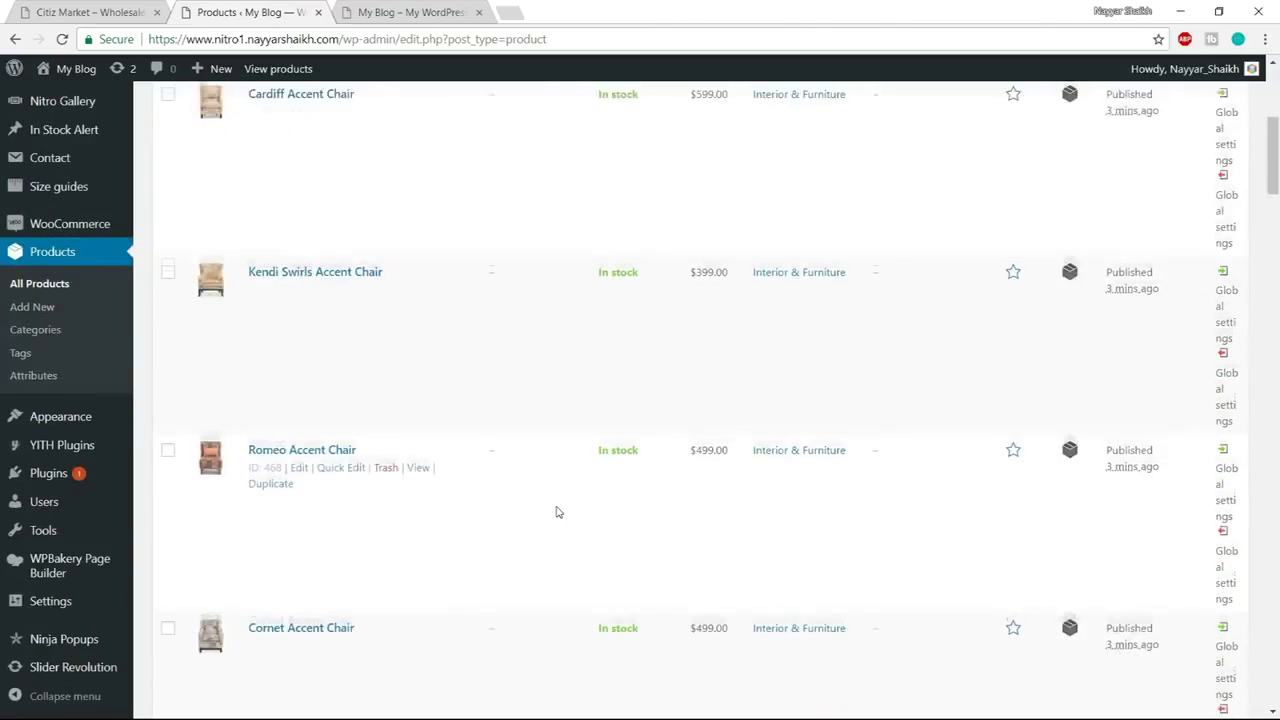
scroll(557, 514, "up", 5)
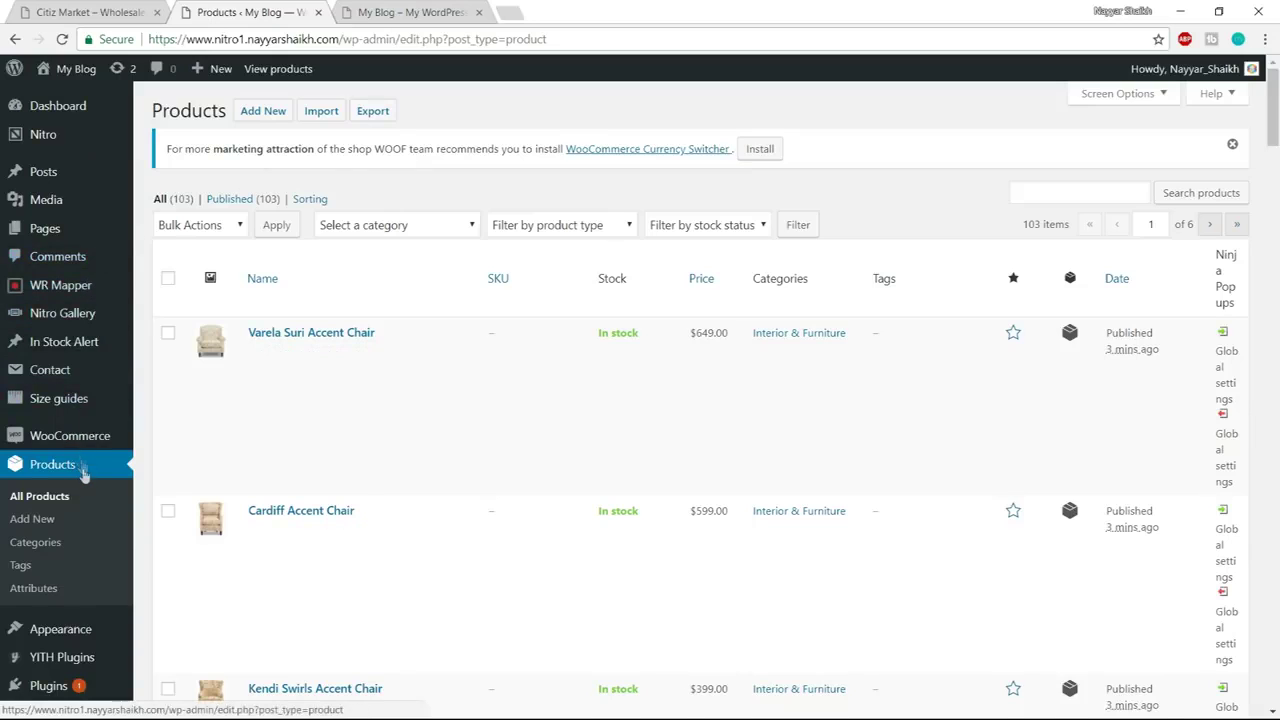
scroll(86, 477, "down", 2)
scroll(86, 477, "up", 1)
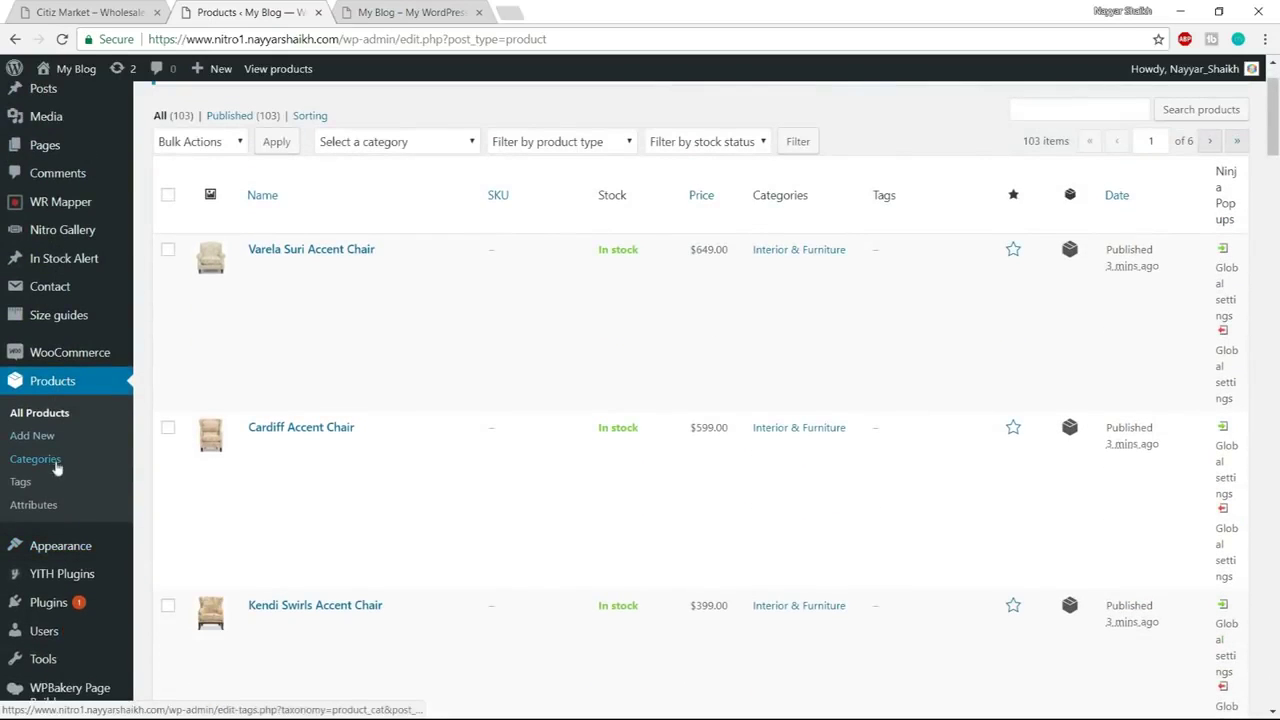
left_click(44, 463)
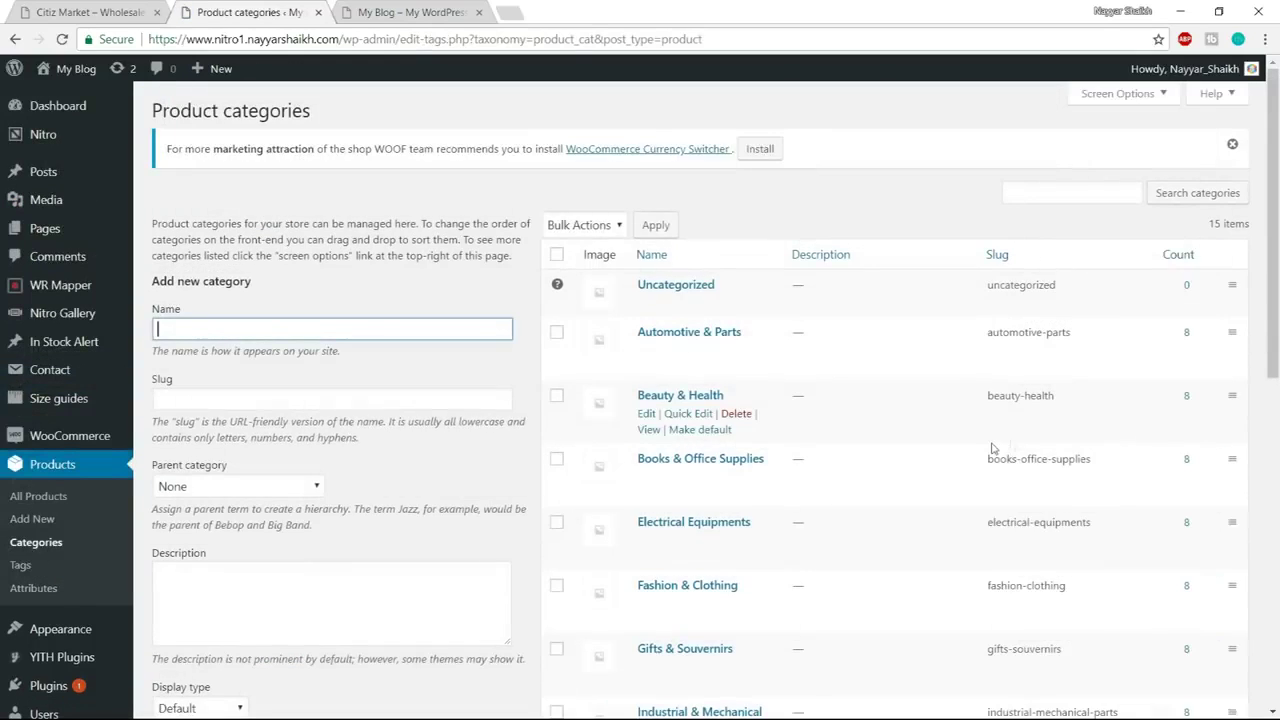
Compare the admin category list with the demo store's category sidebar
scroll(985, 440, "down", 7)
scroll(975, 485, "up", 7)
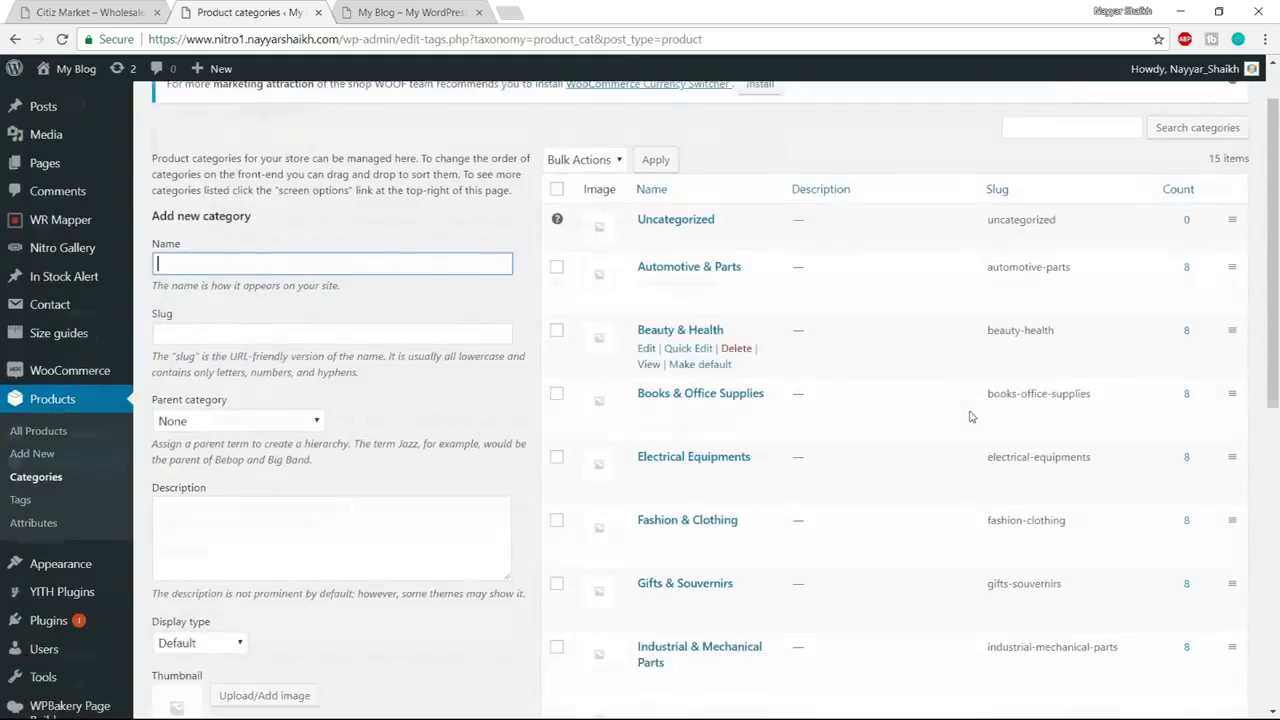
scroll(965, 410, "down", 7)
scroll(969, 421, "up", 5)
scroll(969, 421, "up", 3)
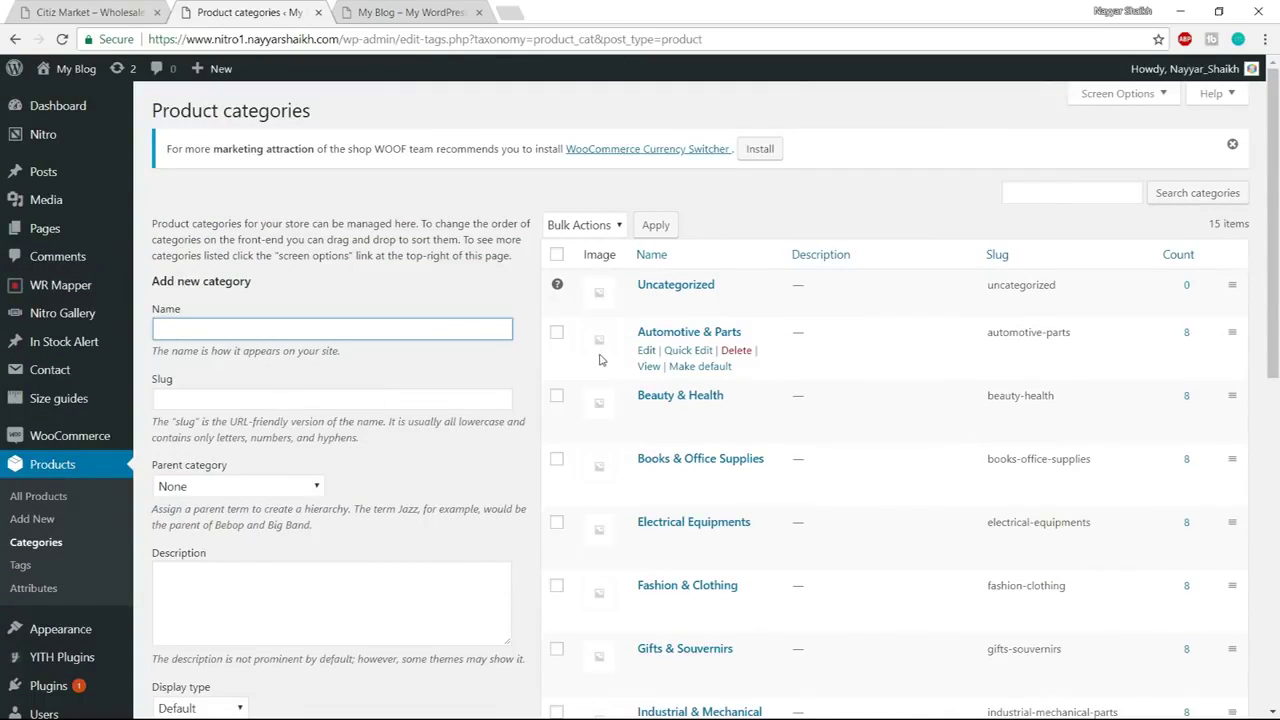
left_click(98, 12)
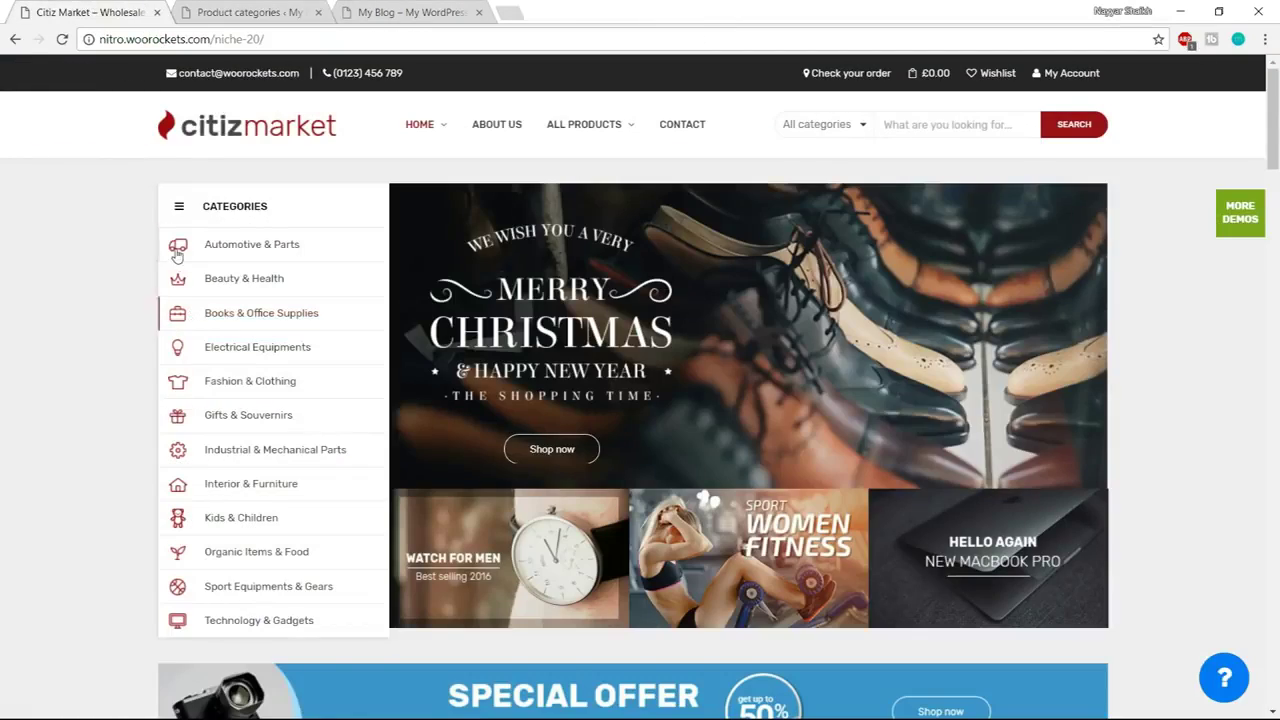
key("ctrl+Tab")
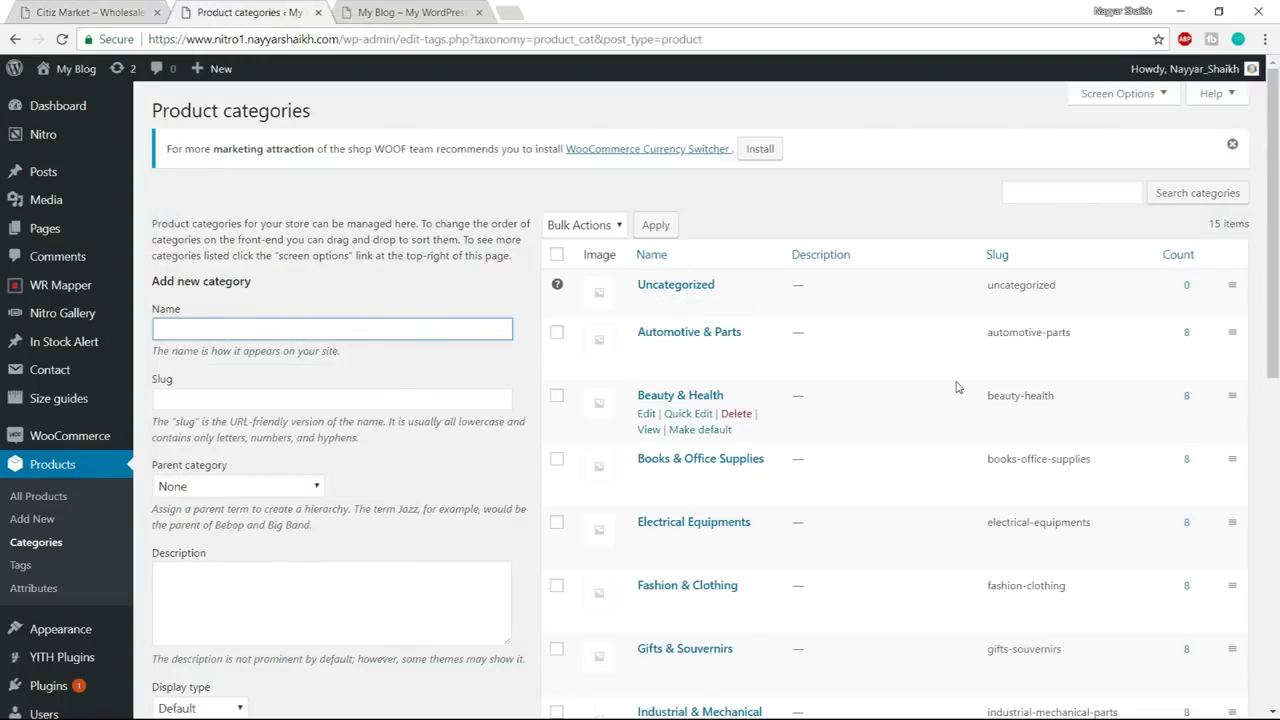
scroll(957, 387, "down", 5)
scroll(957, 387, "down", 3)
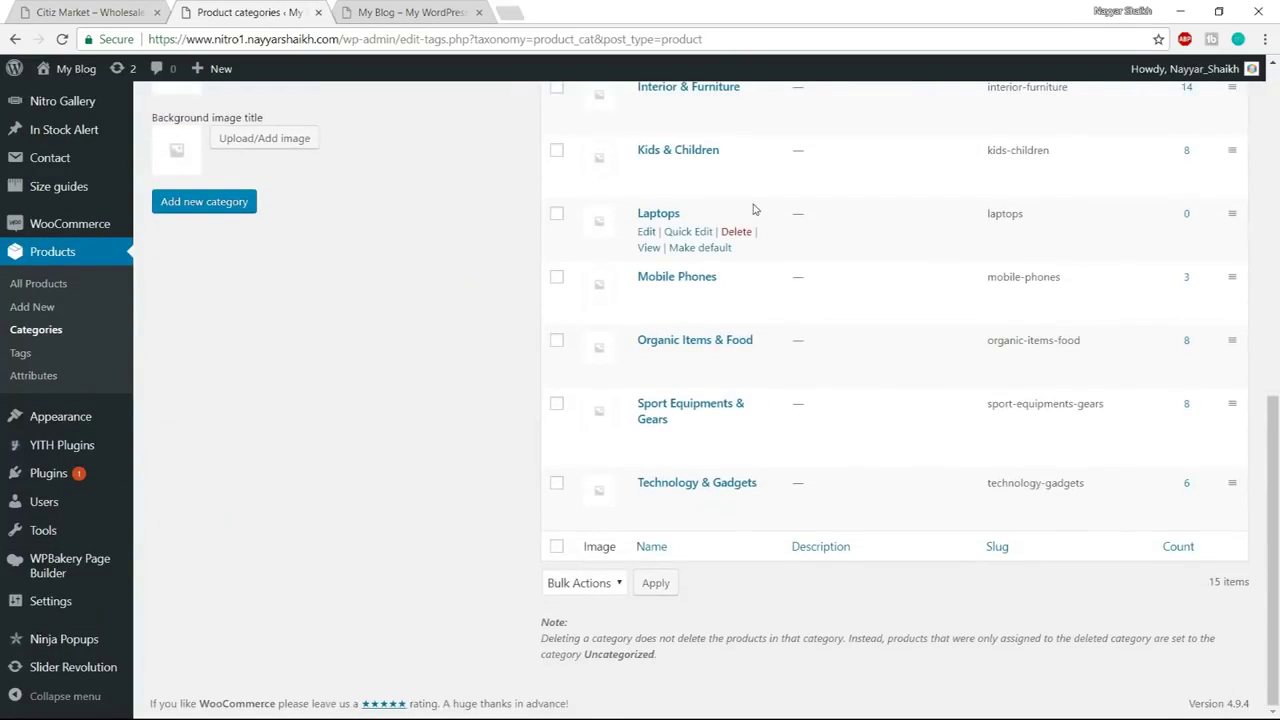
scroll(810, 245, "up", 2)
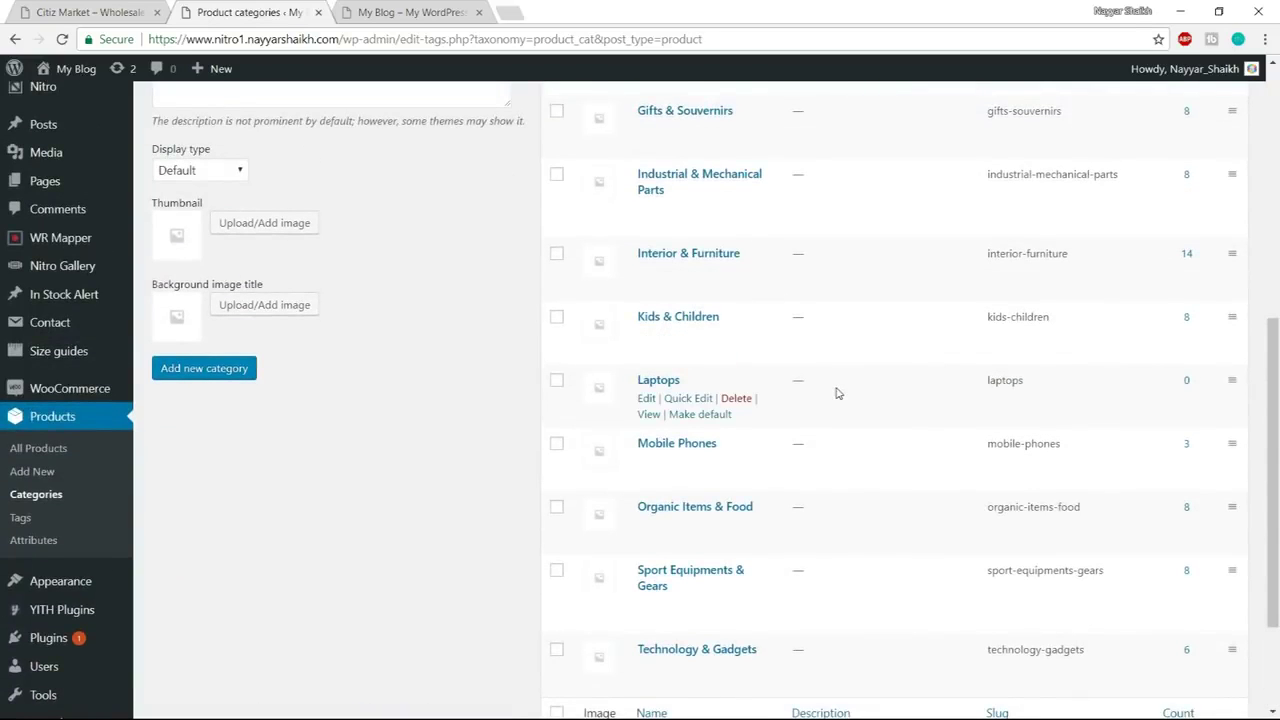
Delete the Laptops and Mobile Phones categories, confirming each deletion
left_click(738, 403)
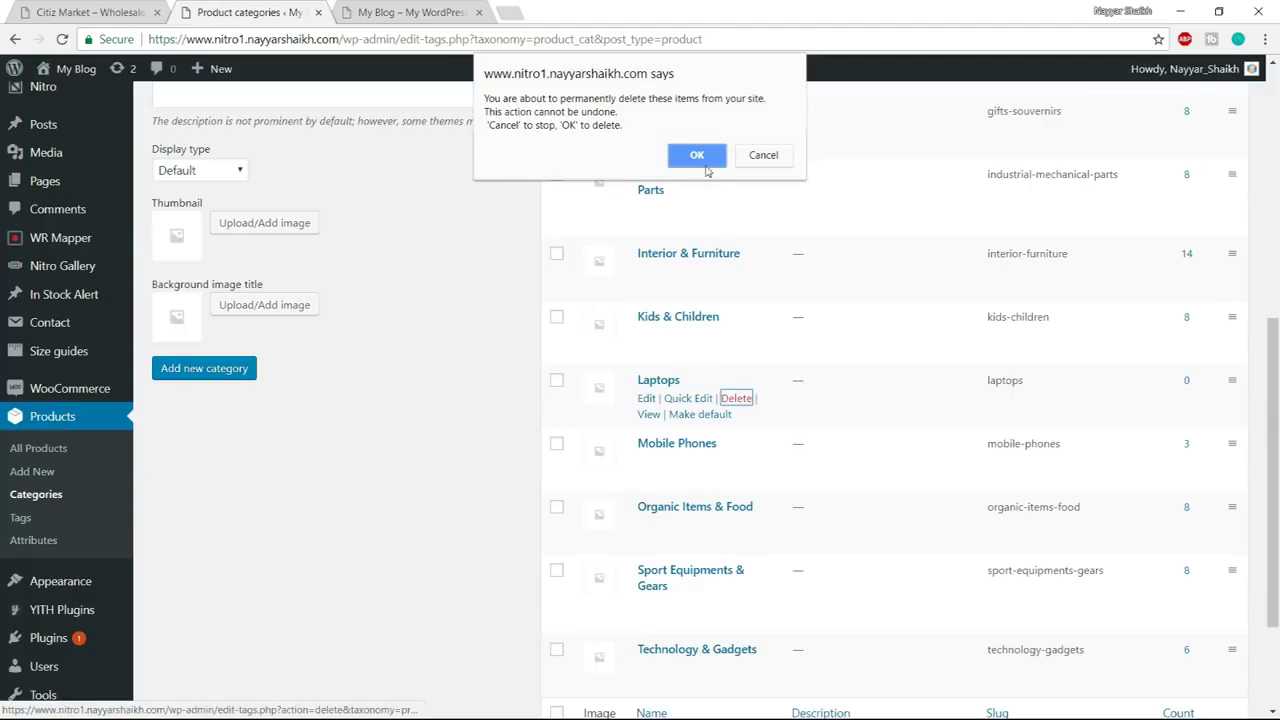
left_click(700, 156)
left_click(736, 398)
left_click(700, 156)
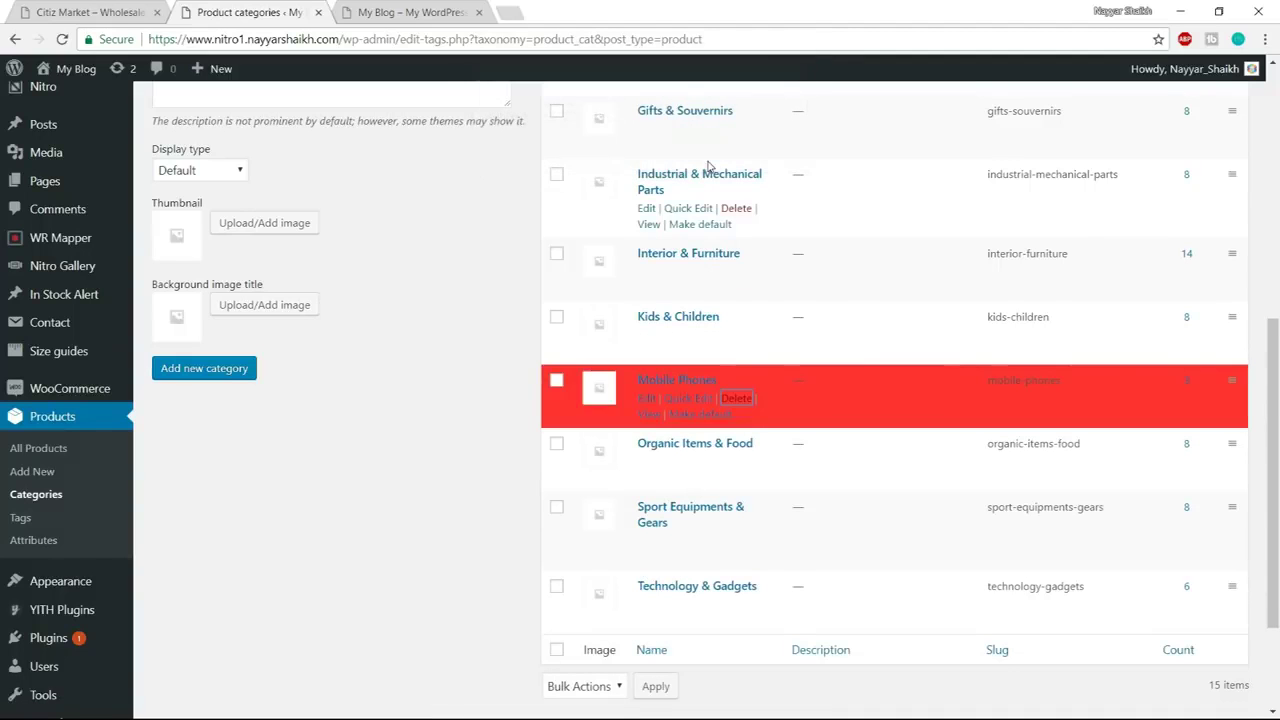
scroll(766, 398, "up", 6)
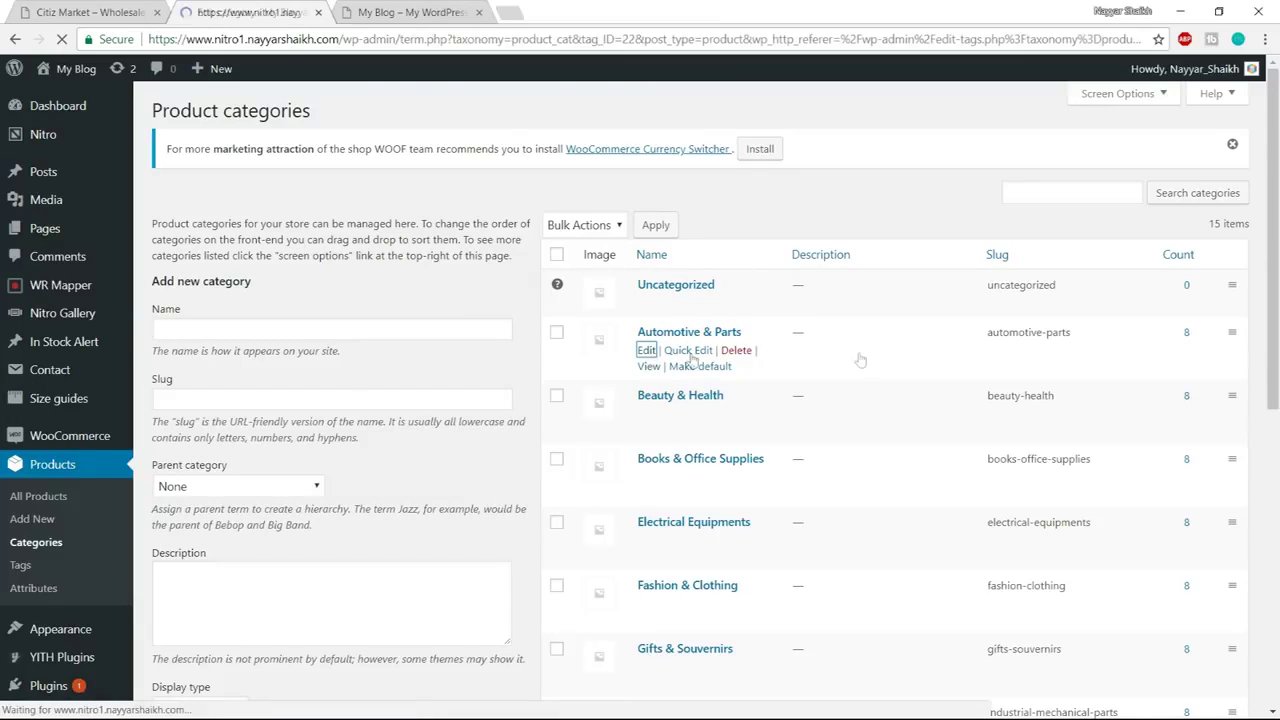
scroll(308, 420, "down", 3)
Upload all twelve icon files from Media\Product Categories to the media library
left_click(447, 418)
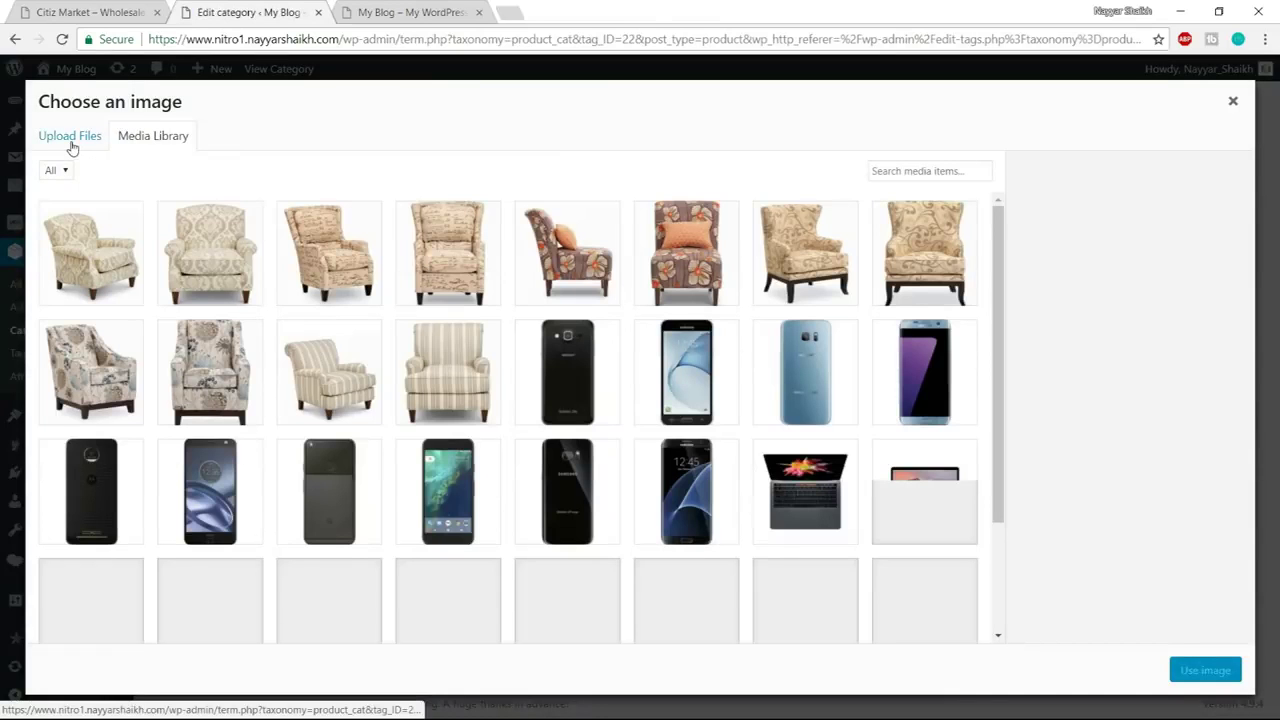
left_click(71, 147)
left_click(680, 395)
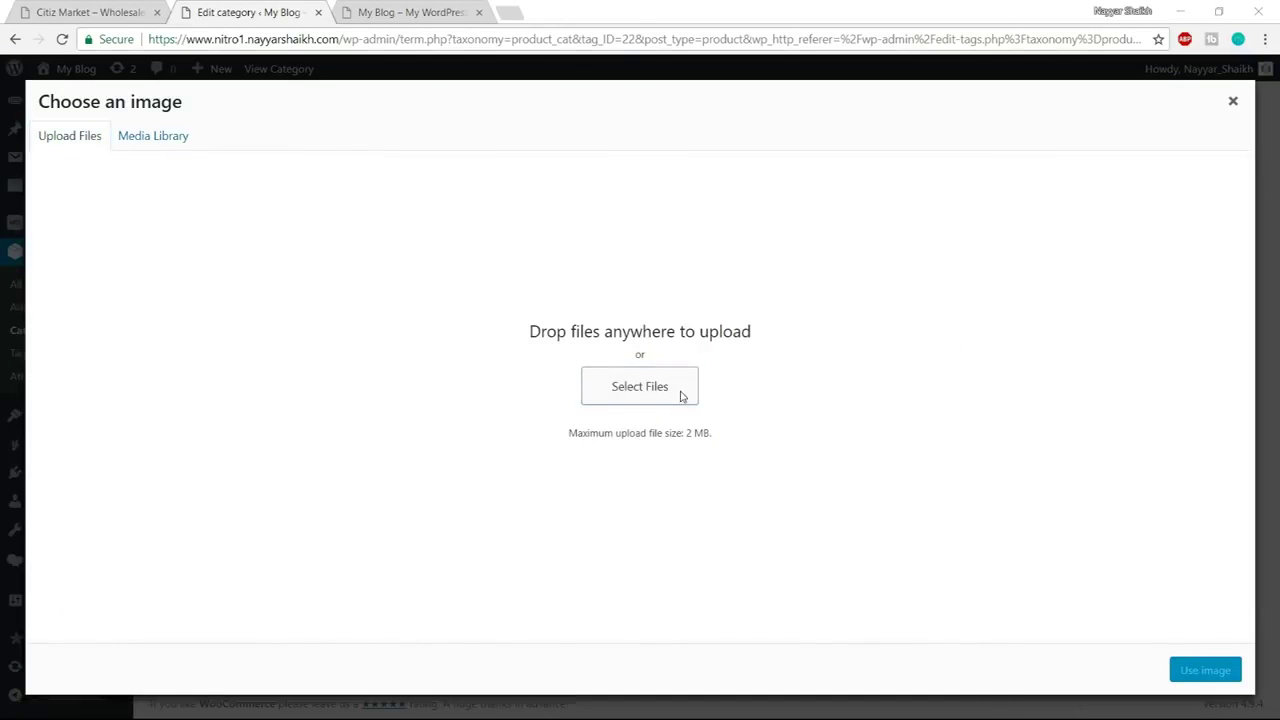
left_click(282, 39)
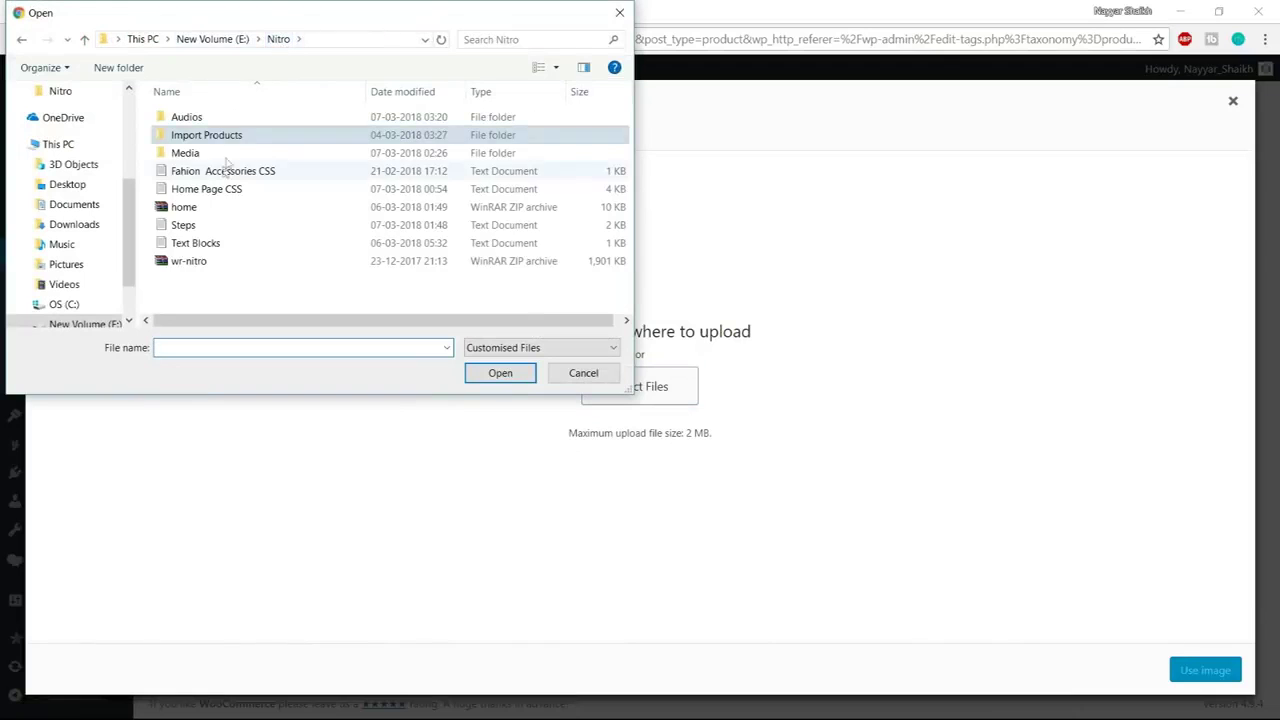
double_click(212, 155)
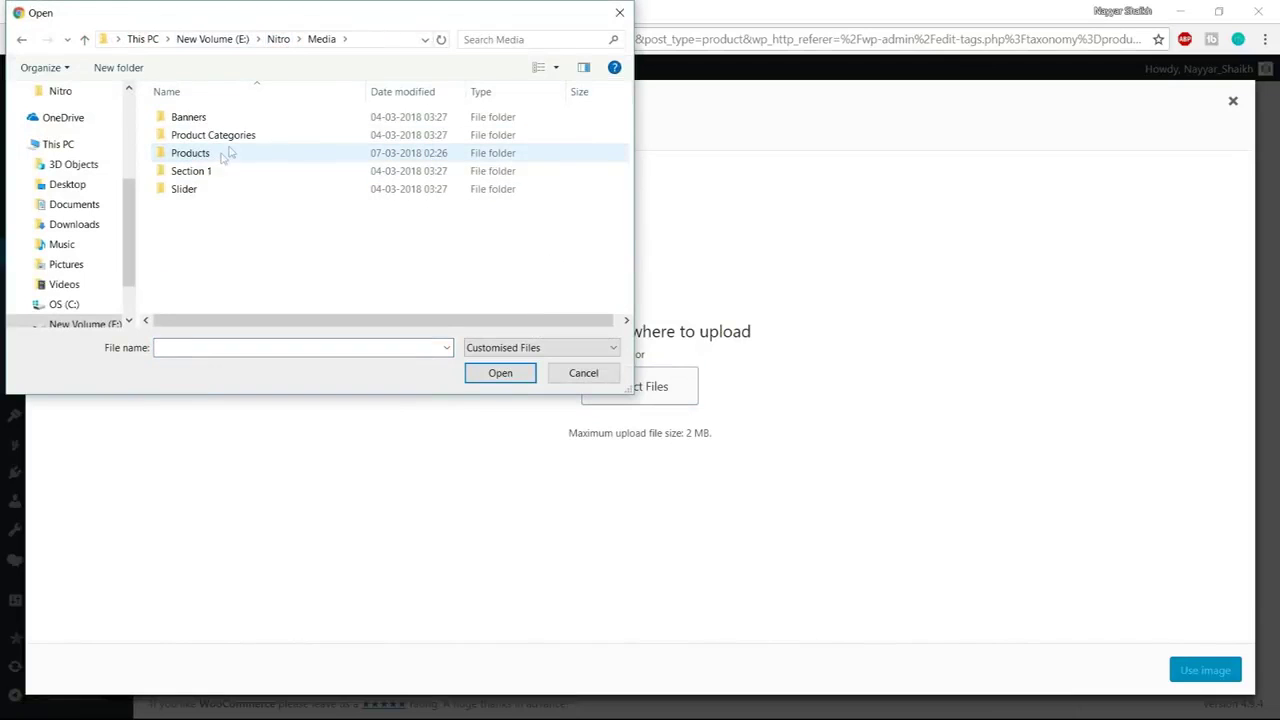
double_click(225, 135)
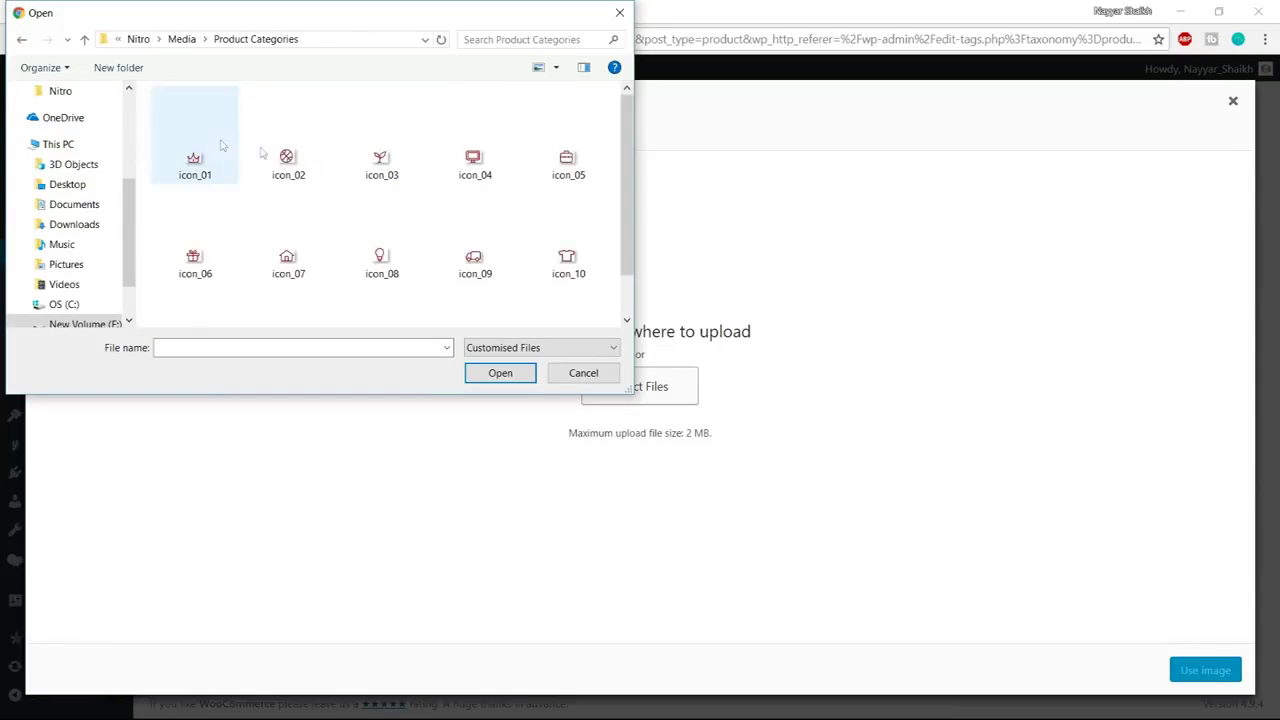
left_click(285, 130)
scroll(437, 220, "down", 1)
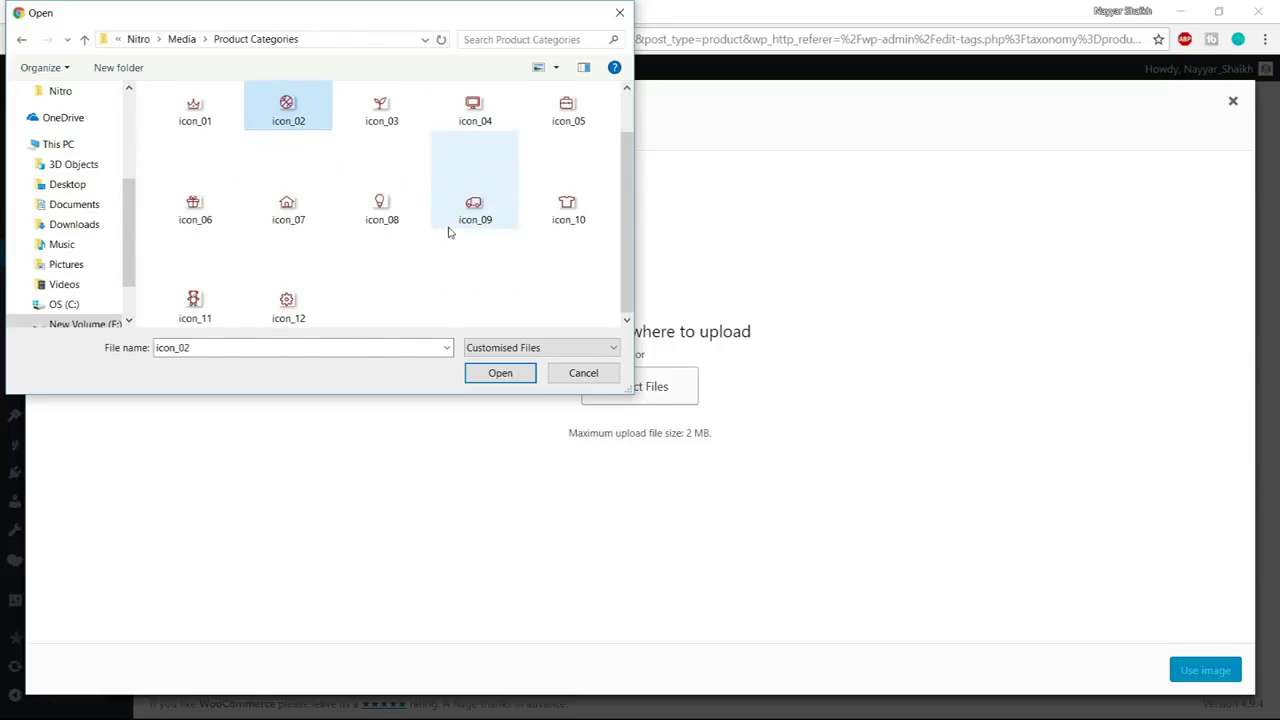
key("ctrl+a")
left_click(504, 373)
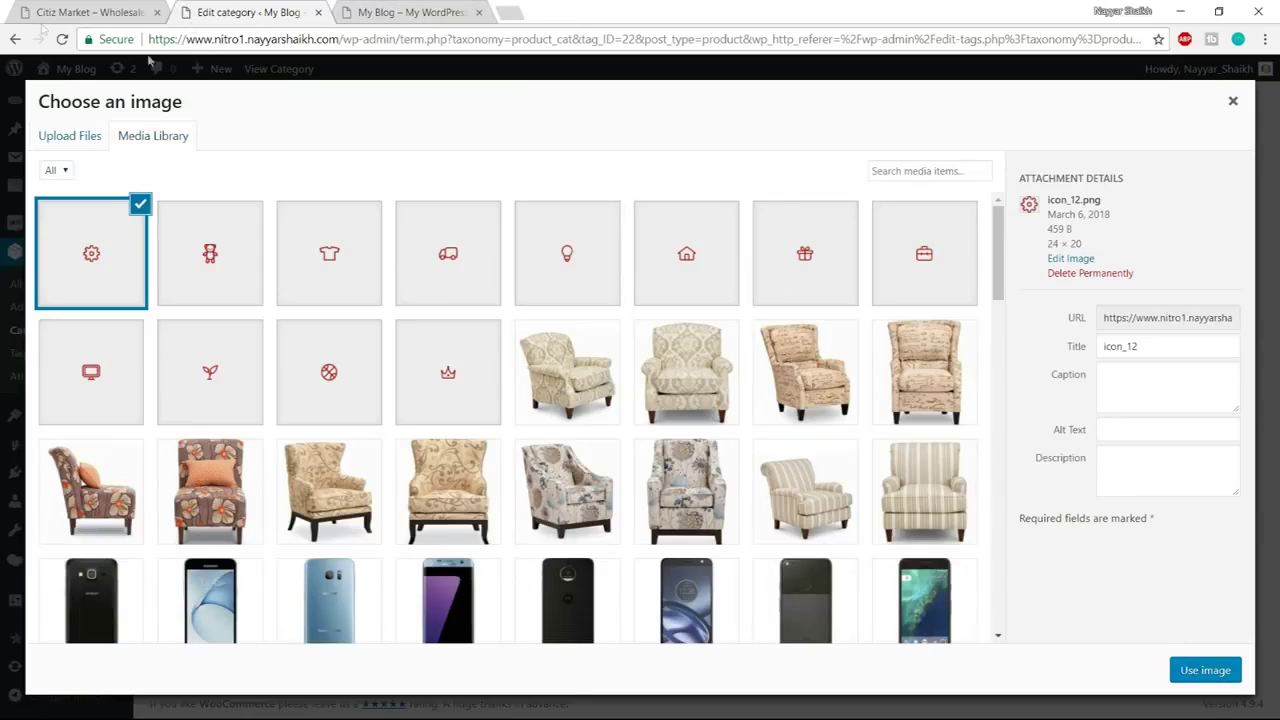
Set the icon_09 truck icon as the Automotive & Parts thumbnail and return to Categories
left_click(97, 8)
left_click(266, 16)
left_click(430, 280)
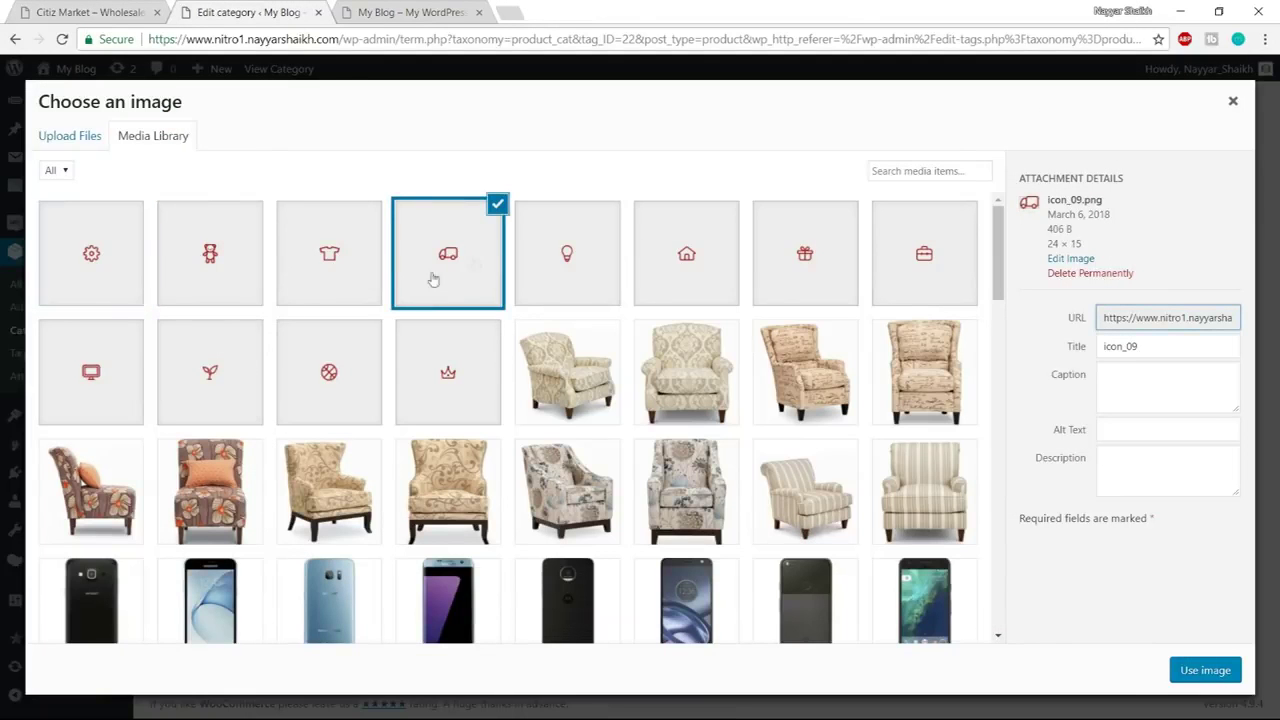
left_click(1206, 670)
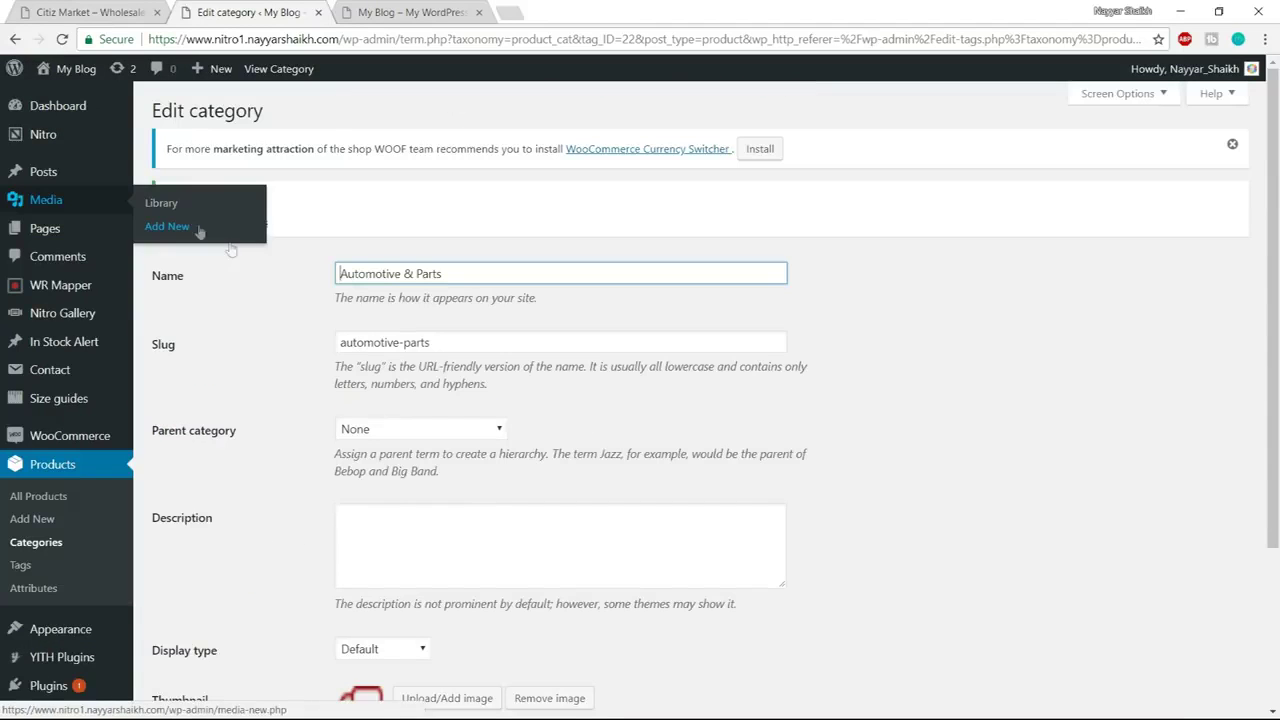
left_click(251, 222)
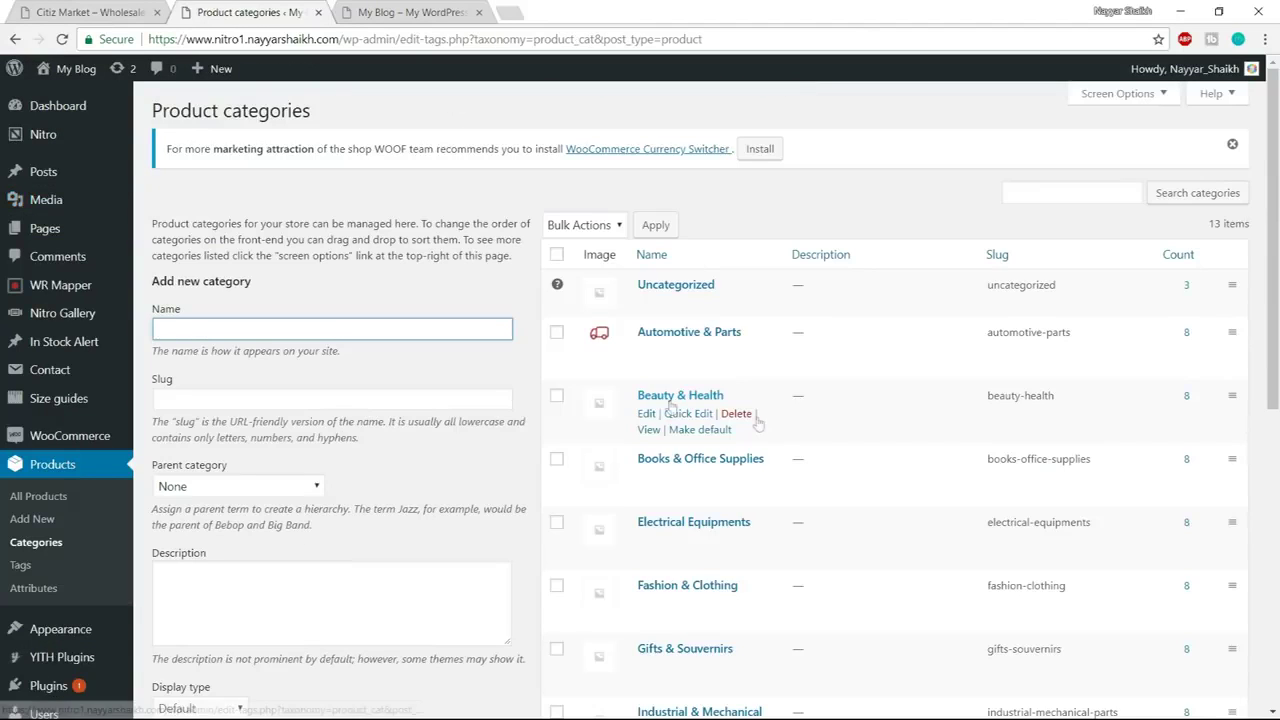
Give Beauty & Health the crown icon thumbnail
left_click(647, 414)
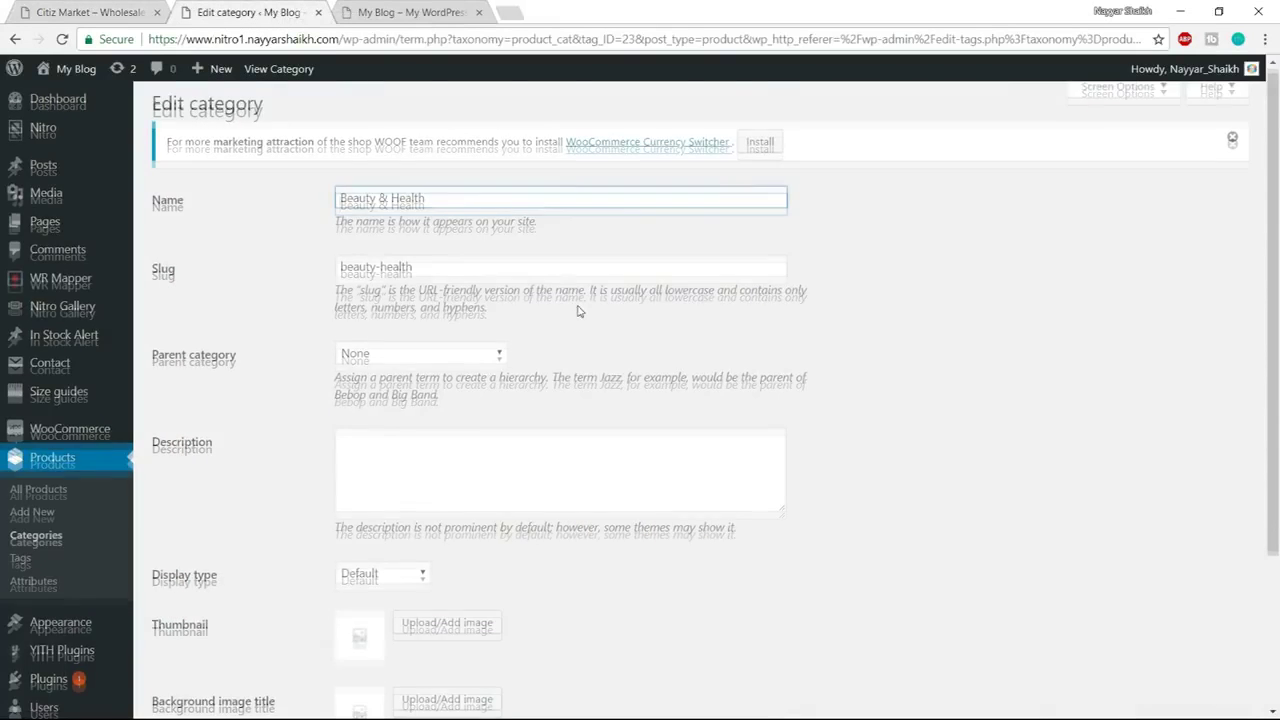
scroll(577, 311, "down", 2)
left_click(447, 416)
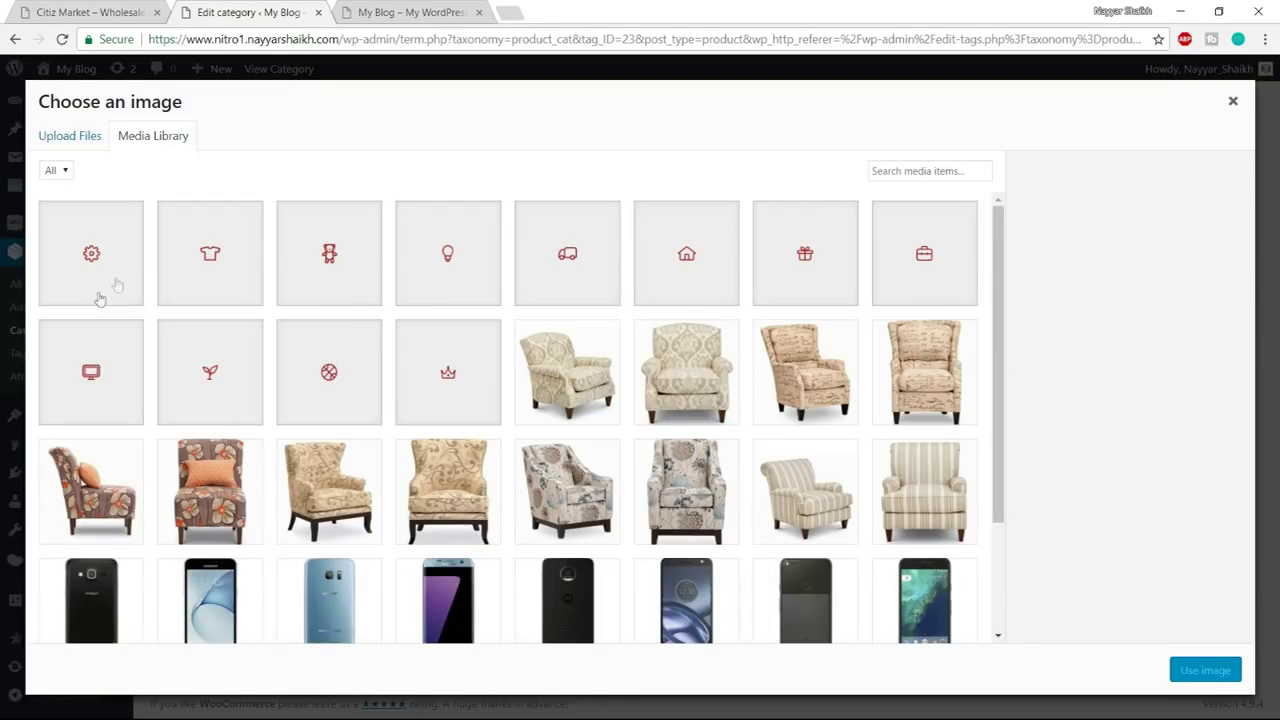
left_click(434, 400)
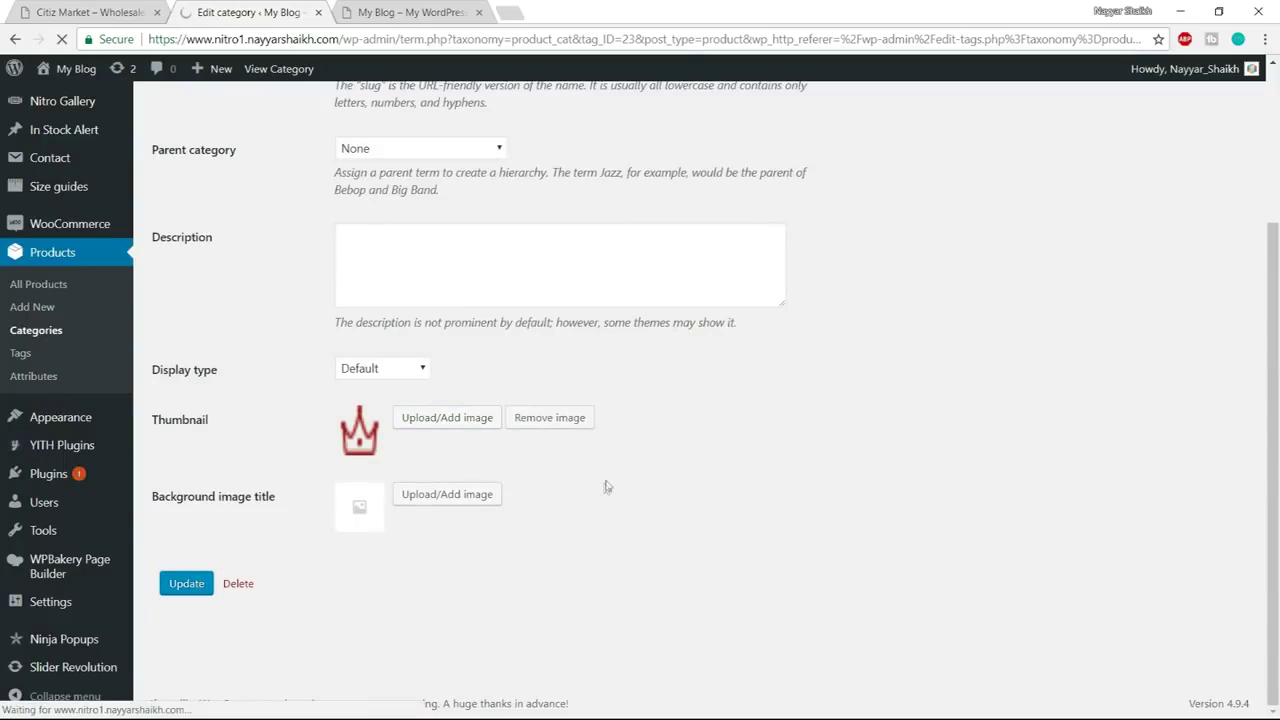
left_click(255, 226)
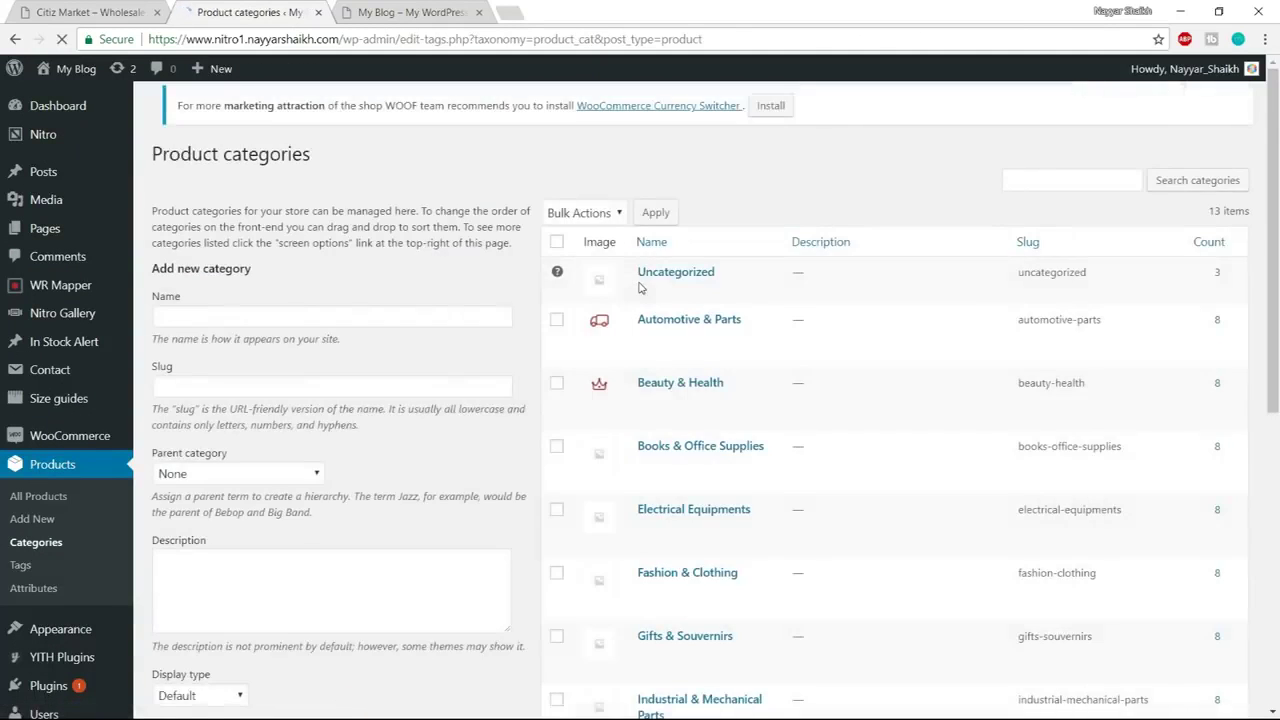
Give Books & Office Supplies the briefcase icon thumbnail and save it
scroll(665, 428, "down", 1)
left_click(646, 393)
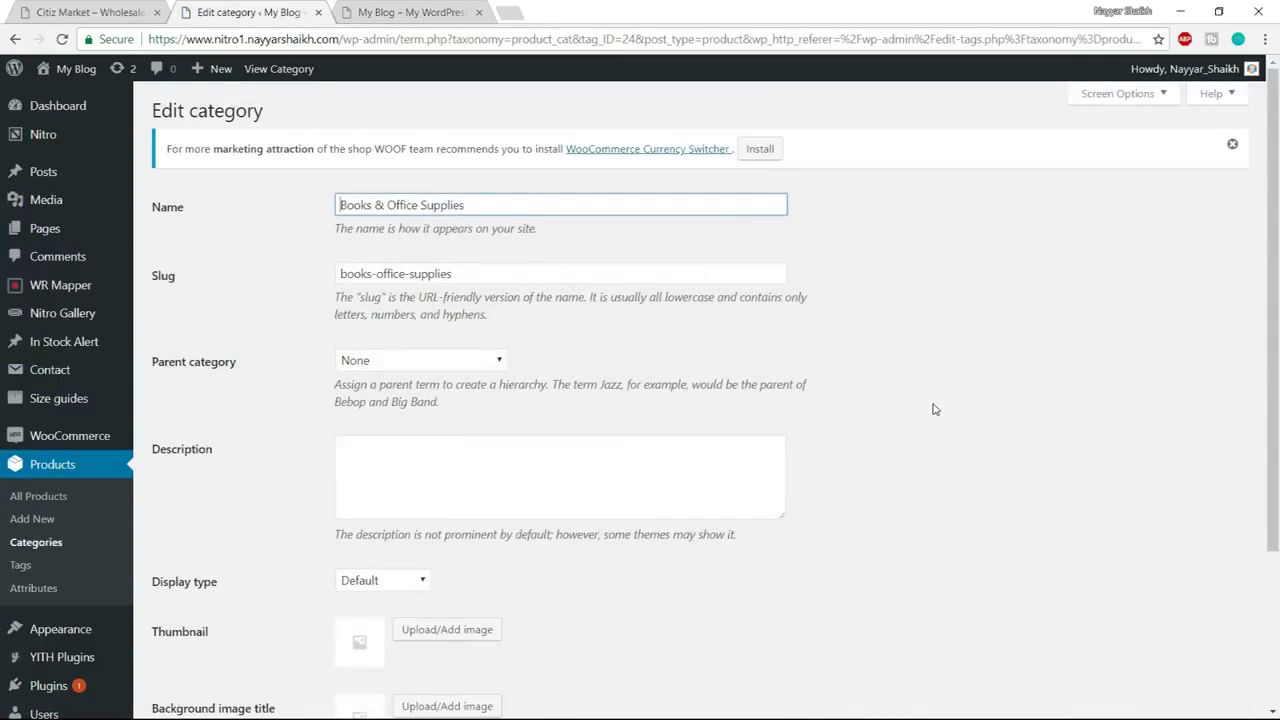
scroll(931, 408, "down", 3)
left_click(459, 425)
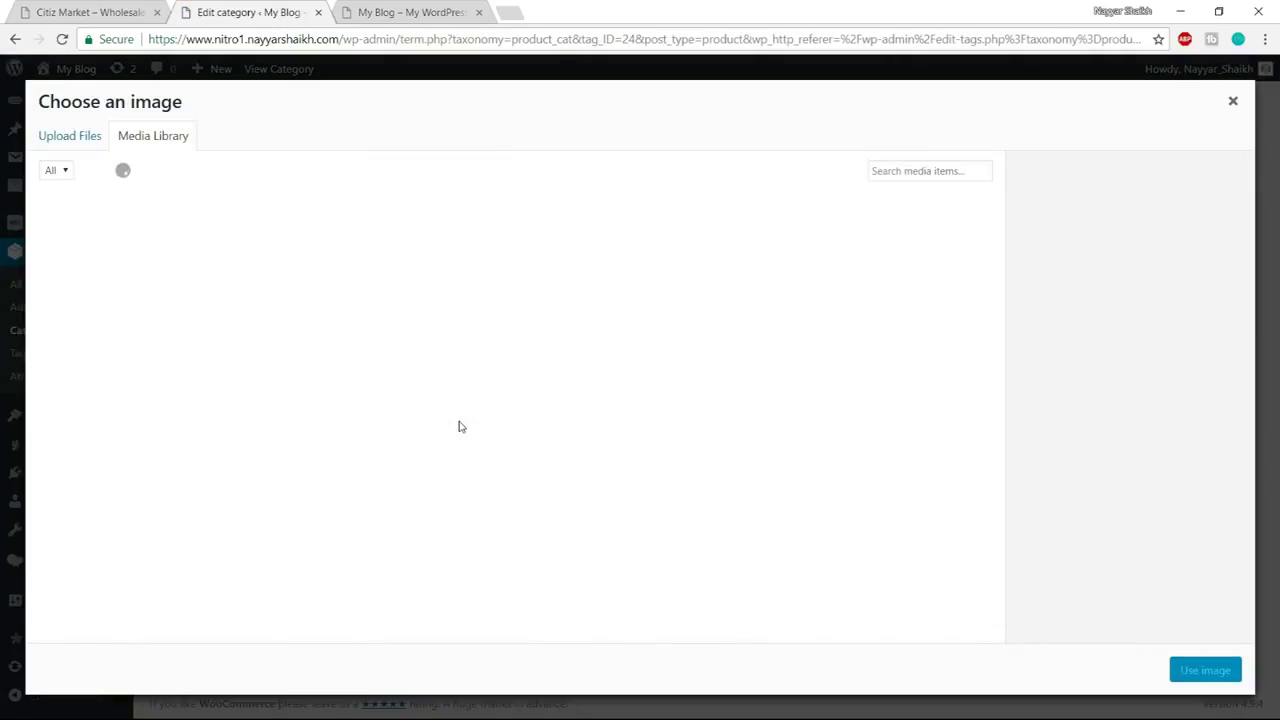
left_click(908, 272)
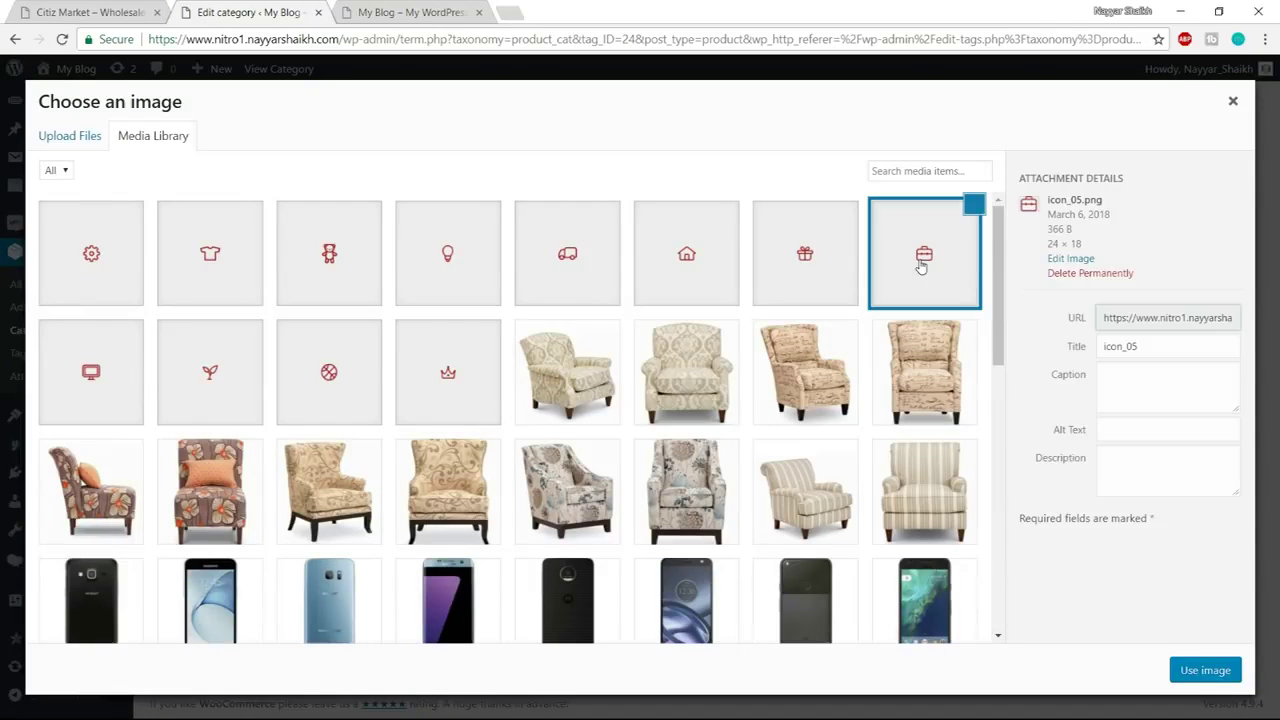
left_click(1205, 670)
left_click(190, 586)
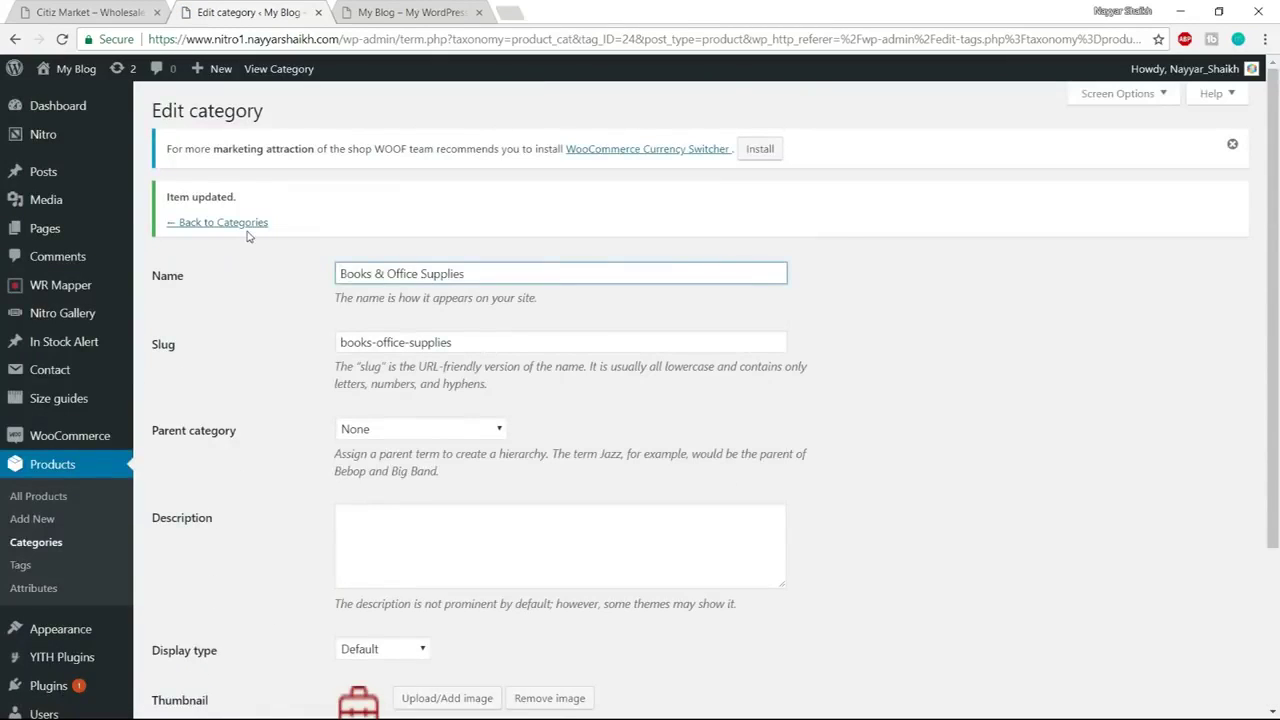
left_click(248, 225)
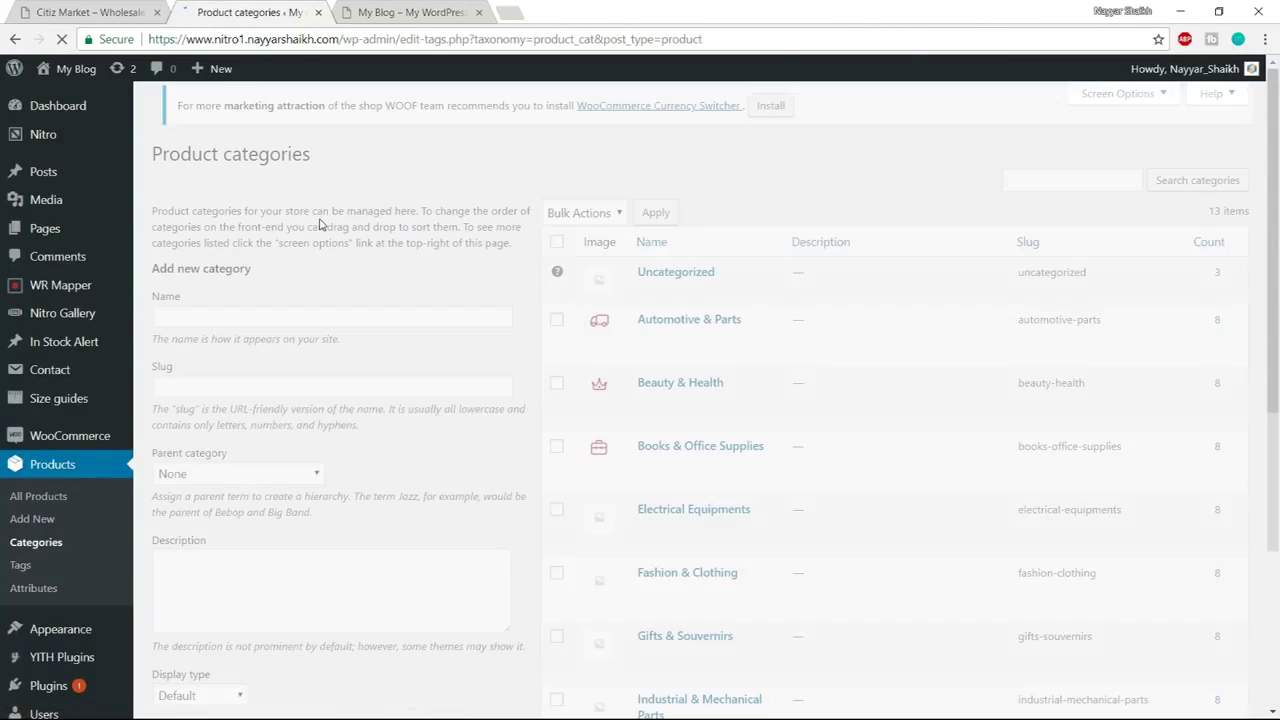
Give Electrical Equipments the lightbulb icon thumbnail and save it
scroll(640, 480, "down", 1)
left_click(647, 462)
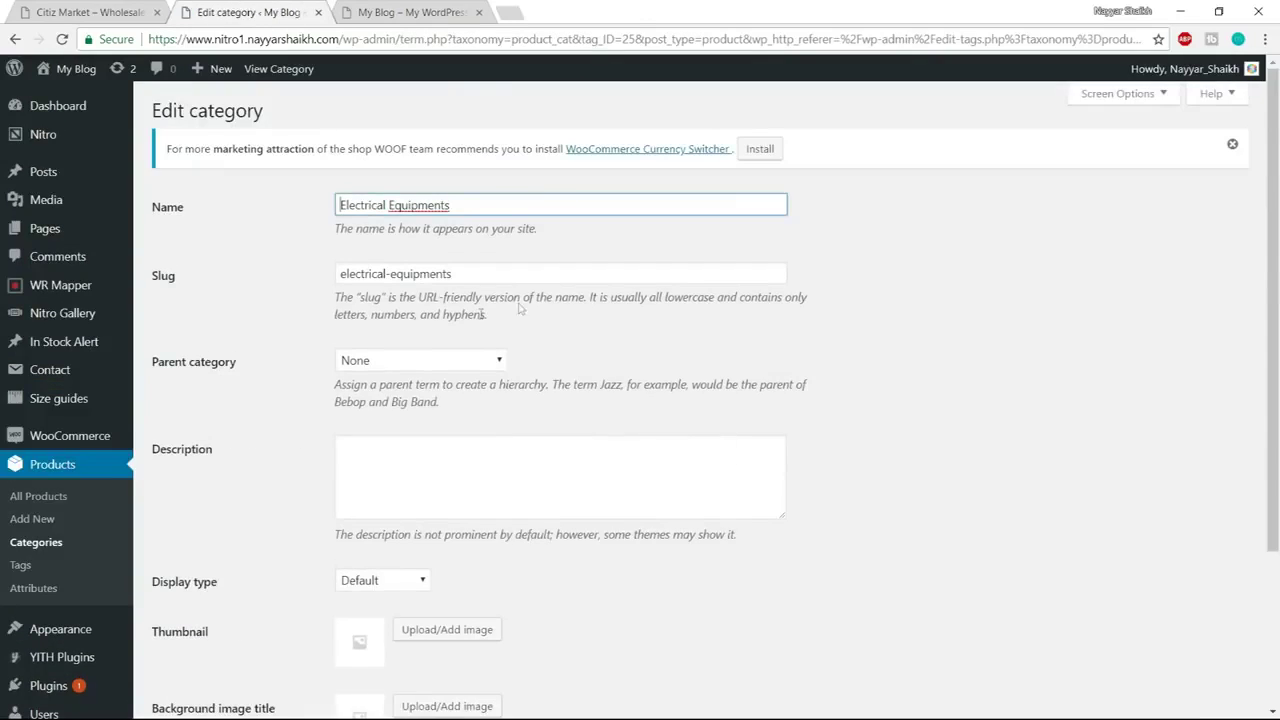
scroll(500, 380, "down", 2)
left_click(462, 470)
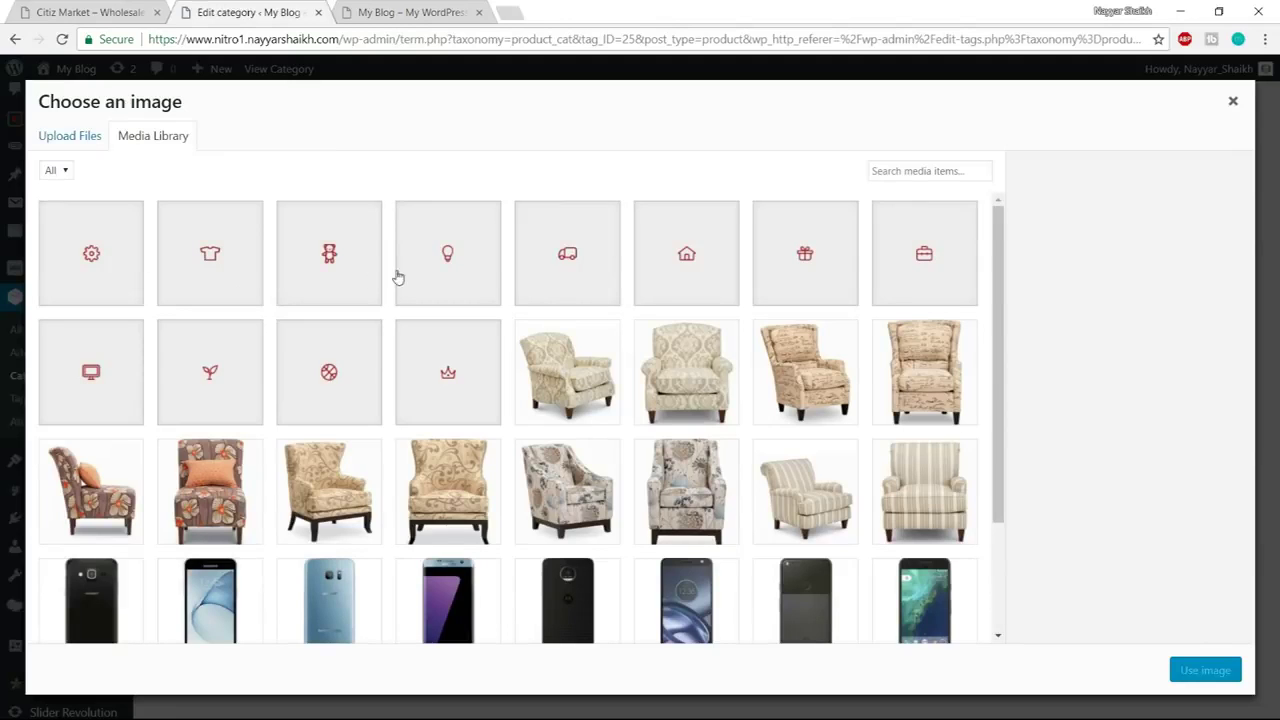
left_click(457, 278)
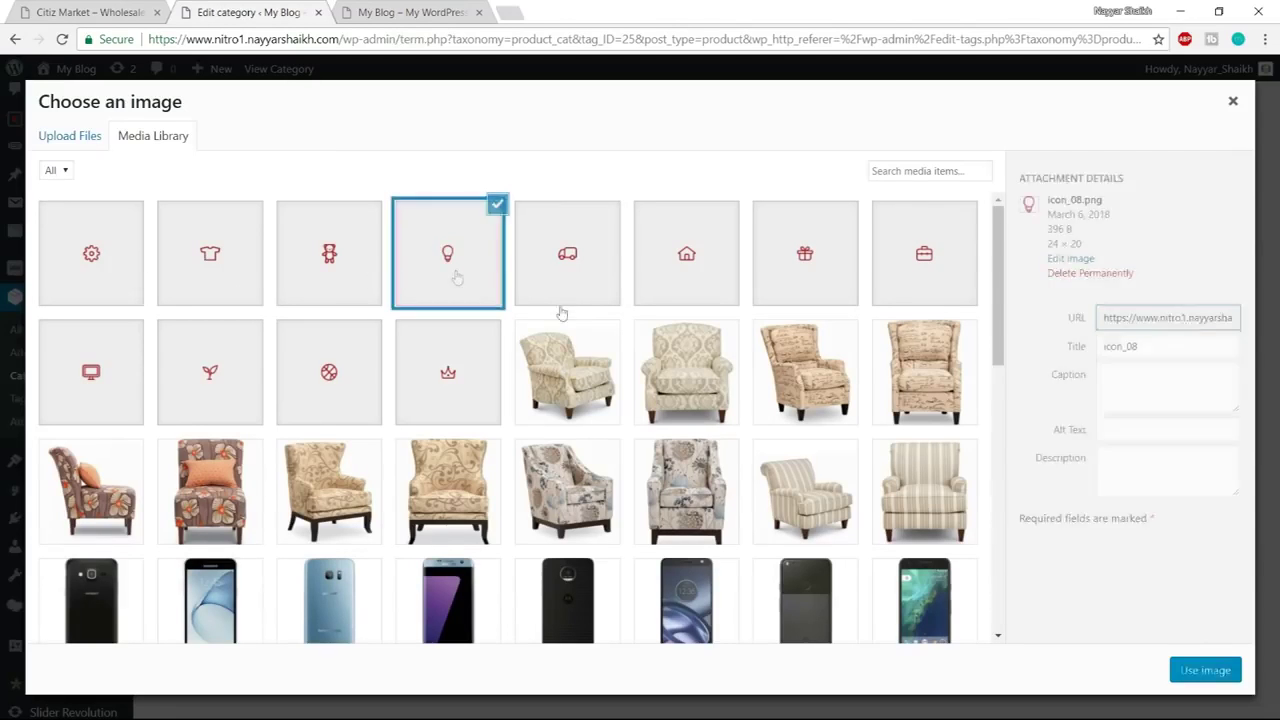
left_click(1205, 670)
left_click(186, 628)
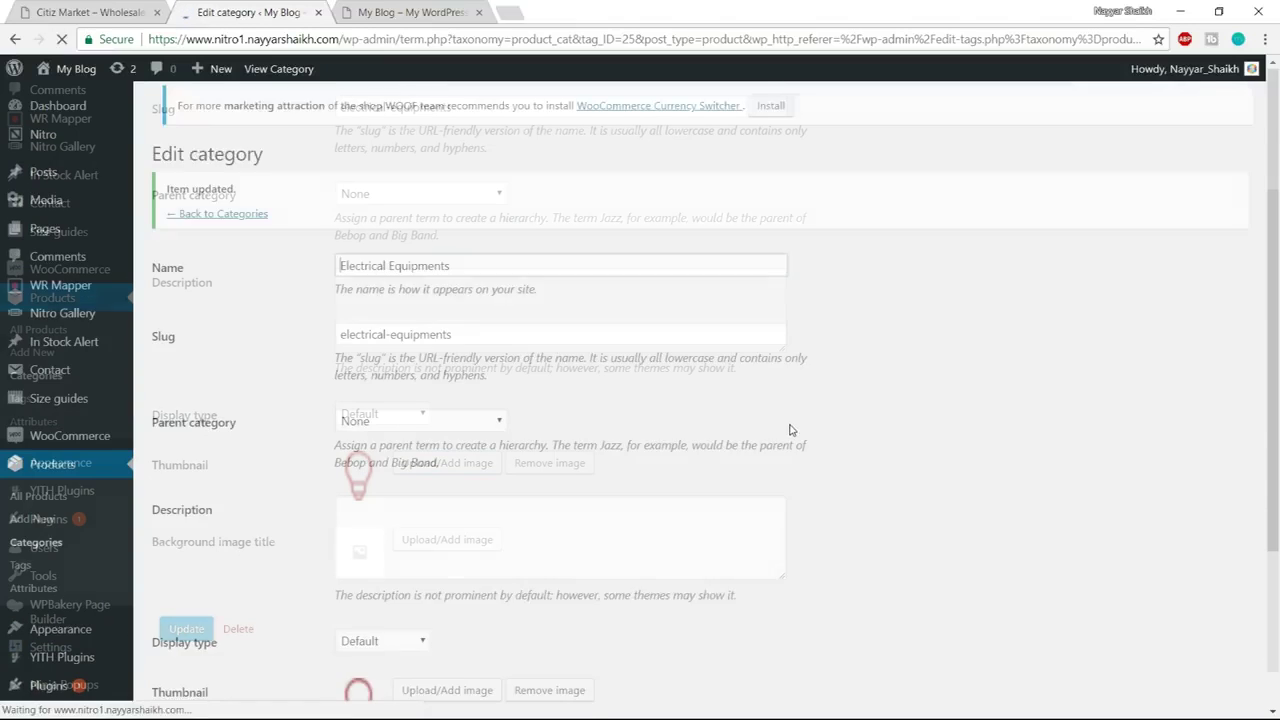
left_click(257, 222)
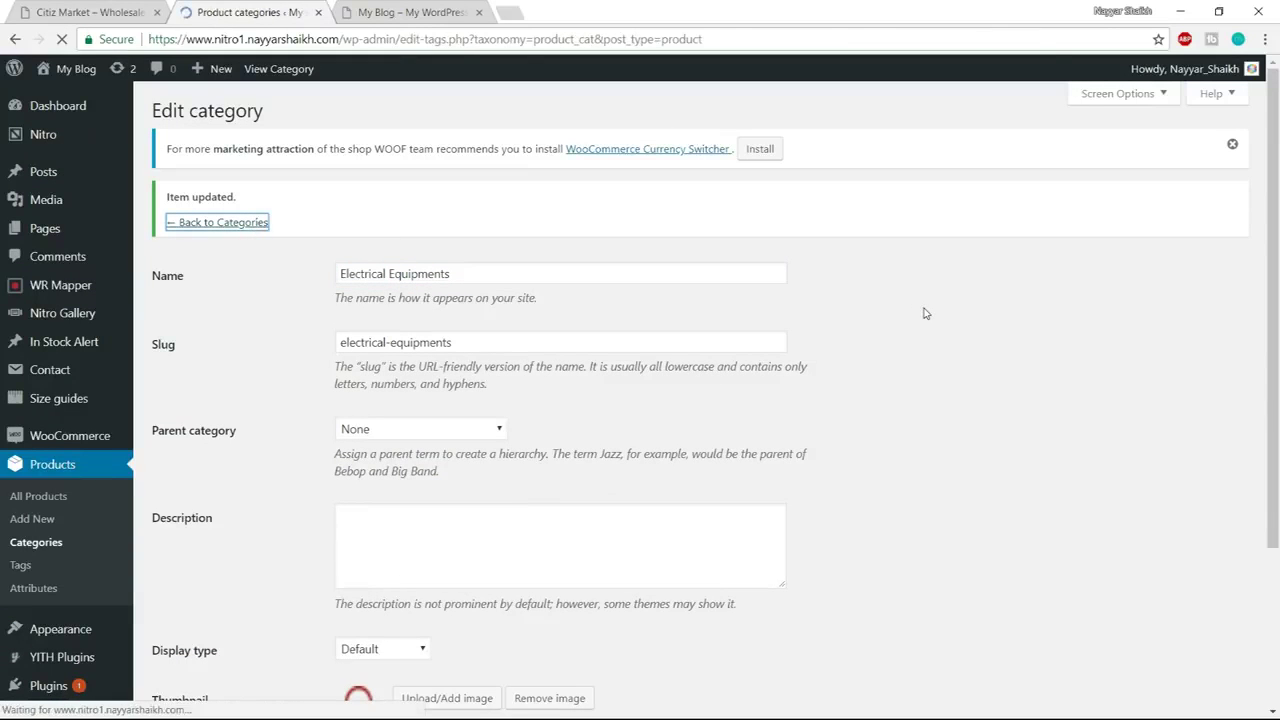
scroll(924, 313, "down", 1)
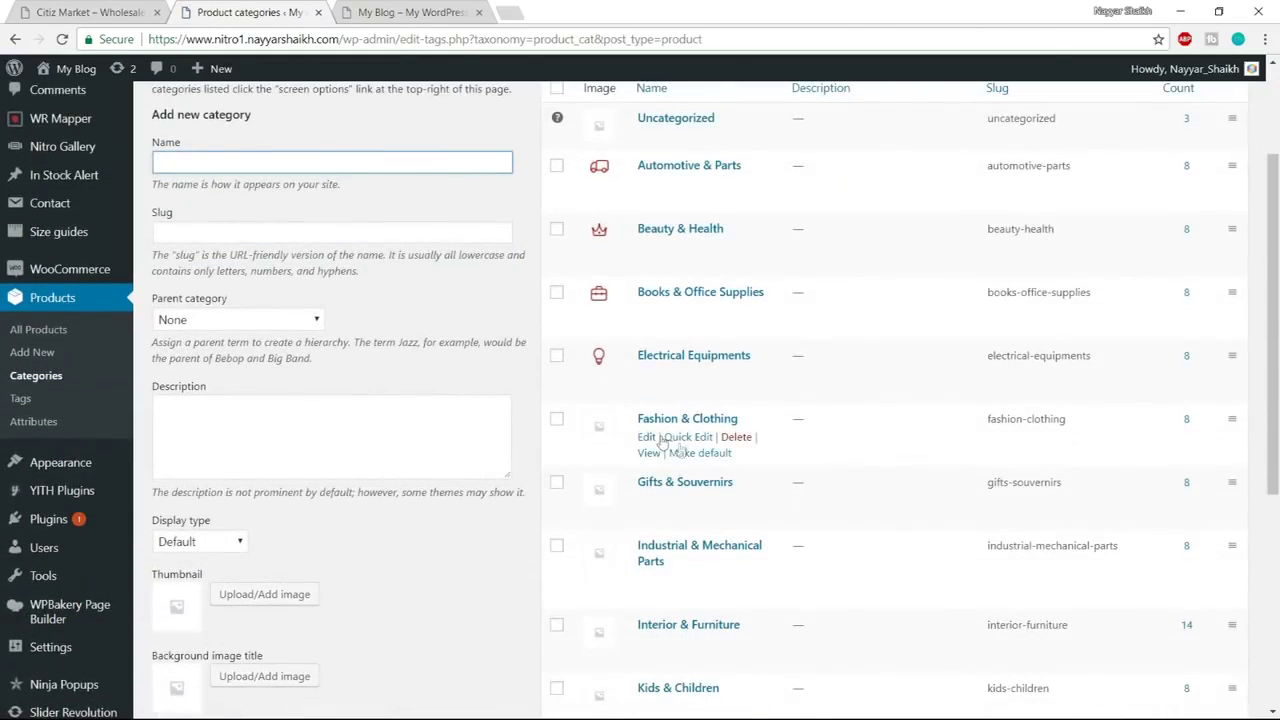
left_click(646, 437)
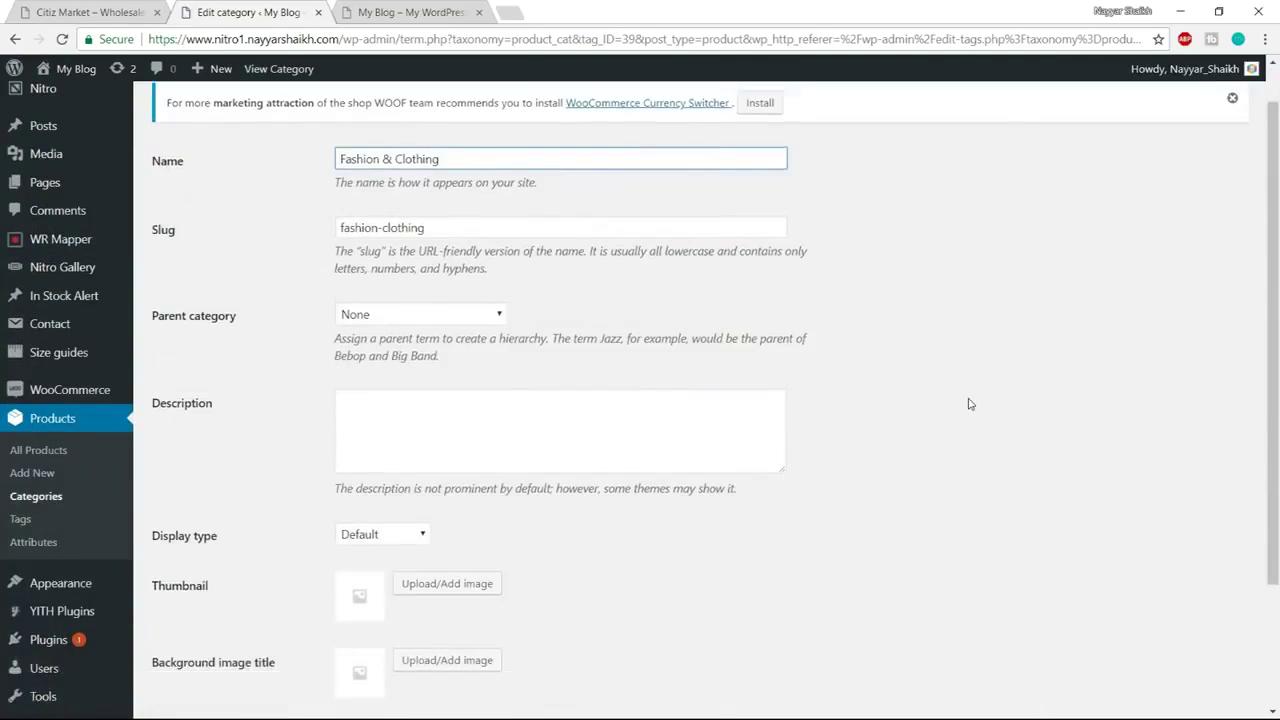
Give Fashion & Clothing the T-shirt icon thumbnail
scroll(634, 452, "down", 2)
left_click(484, 419)
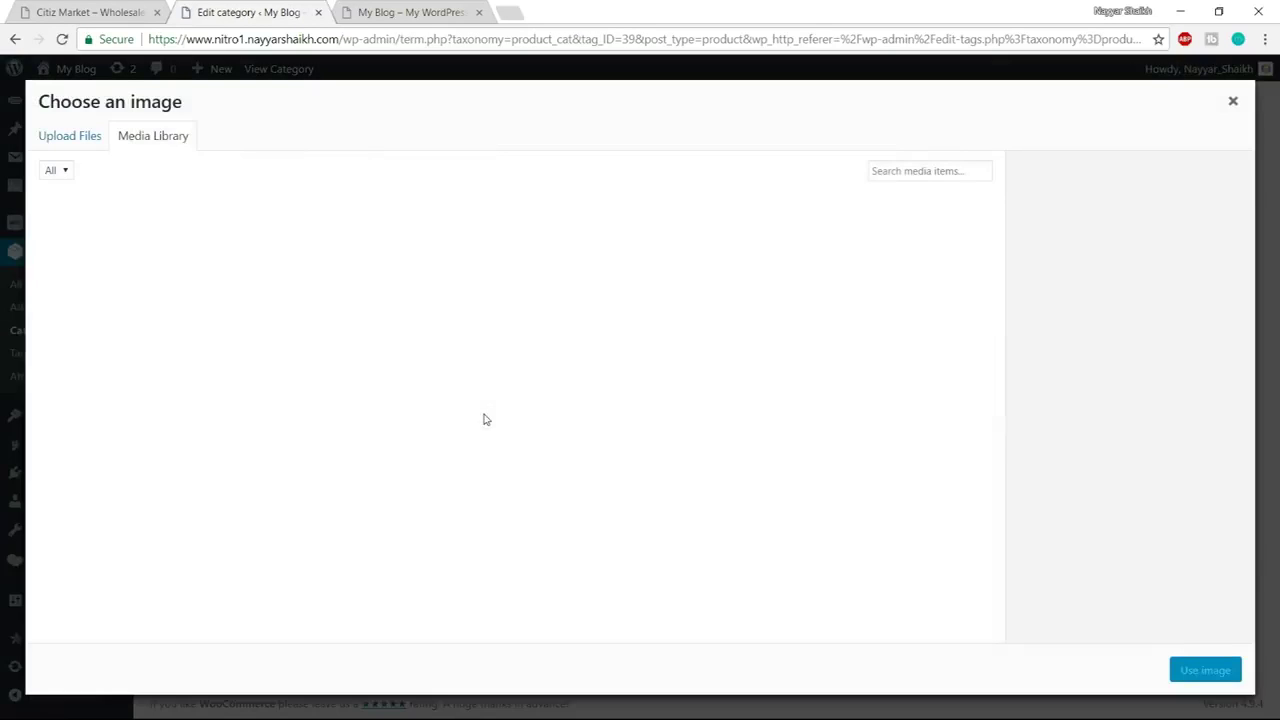
left_click(249, 277)
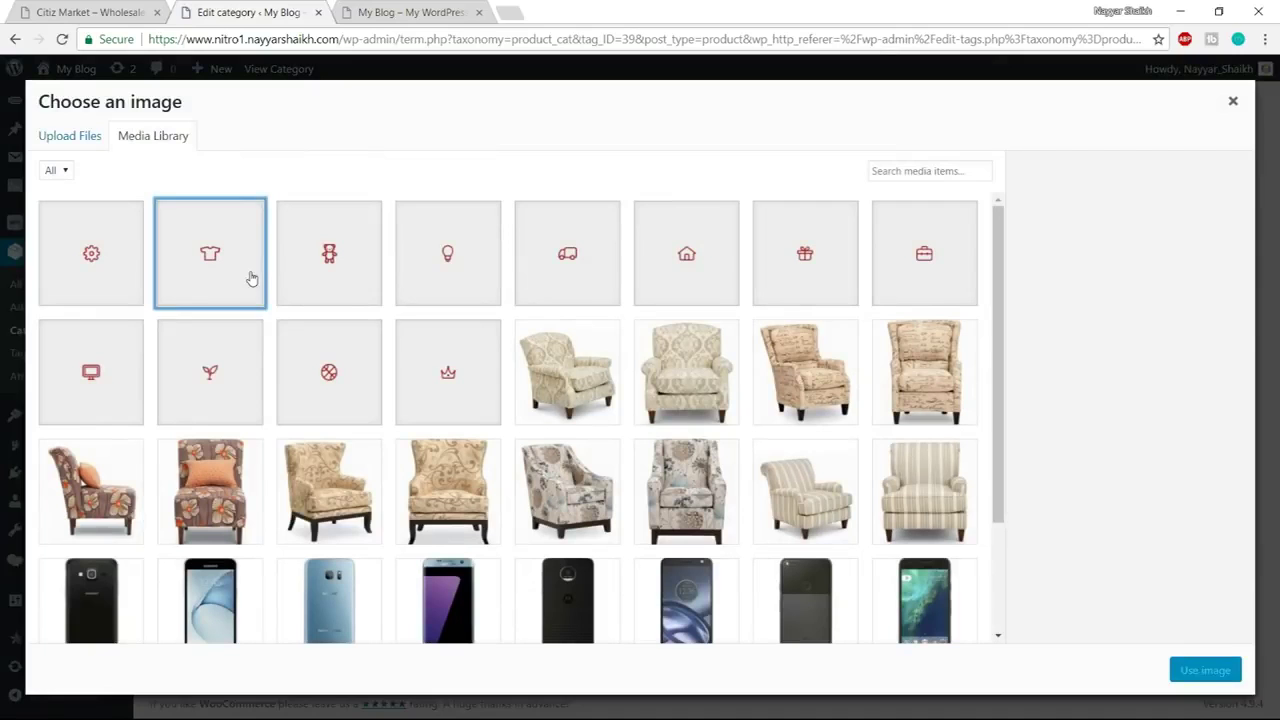
left_click(1207, 670)
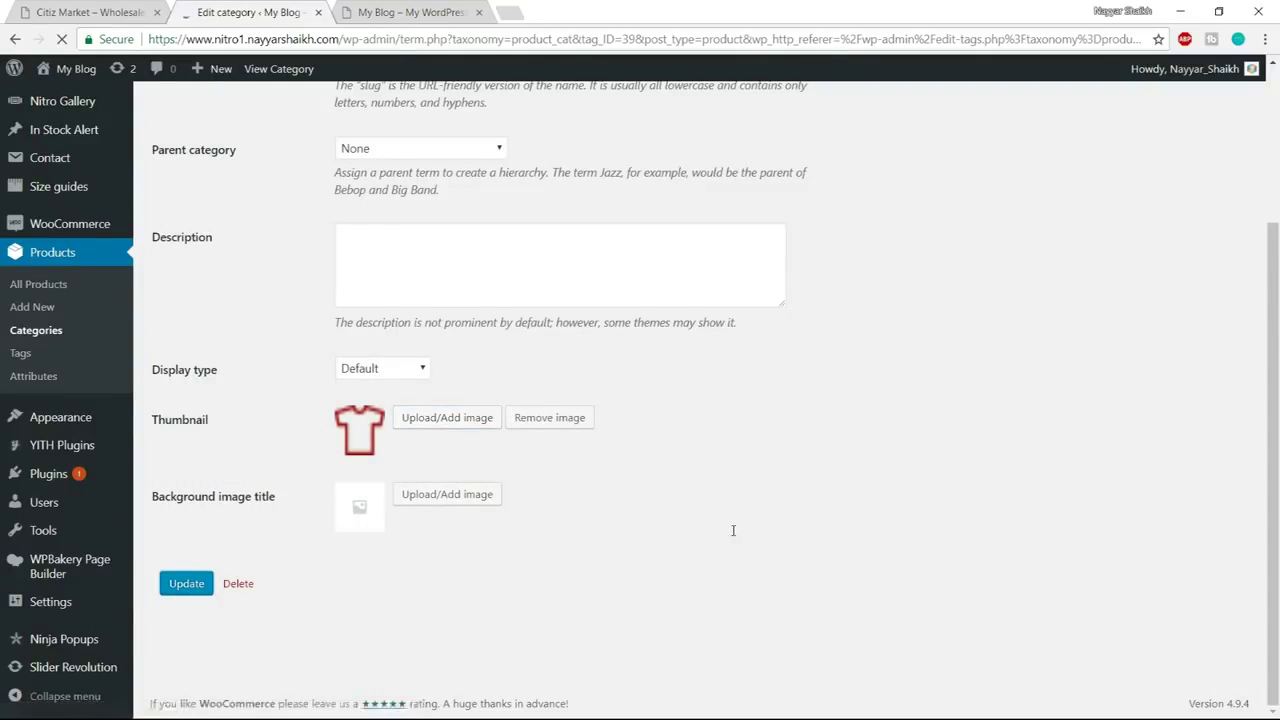
left_click(258, 228)
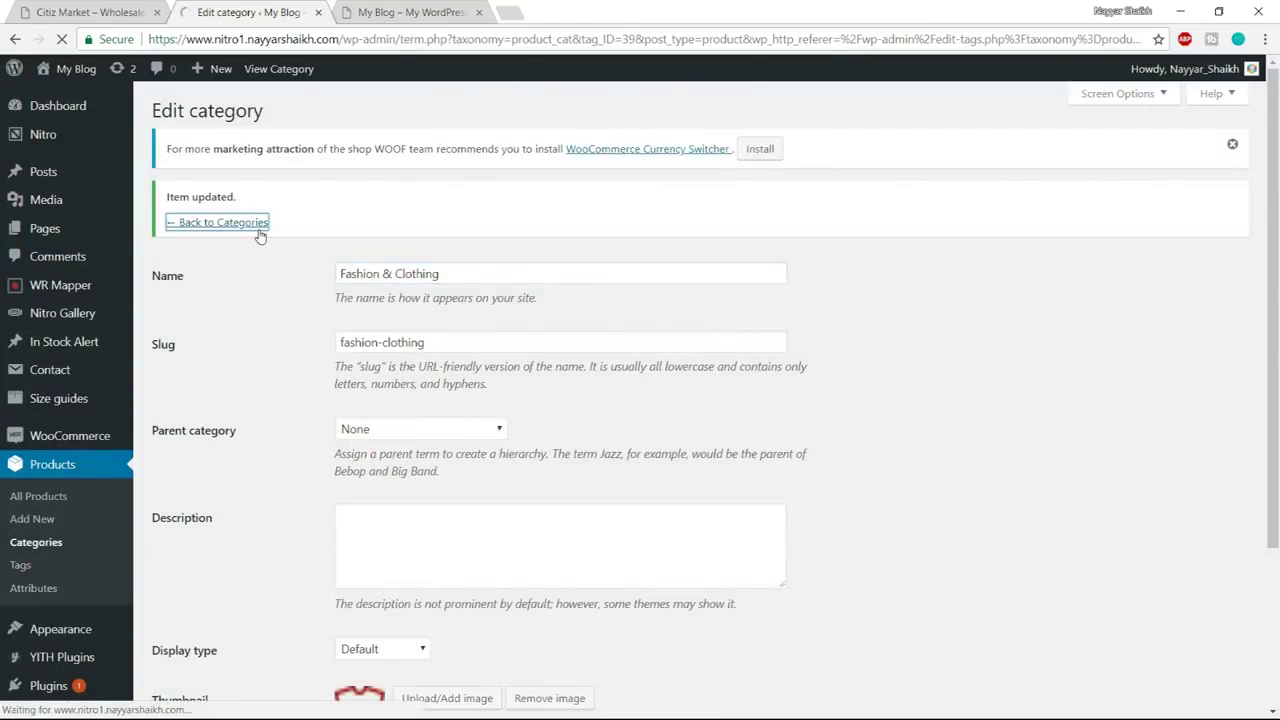
Give Gifts & Souvenirs the gift icon thumbnail
scroll(724, 416, "down", 3)
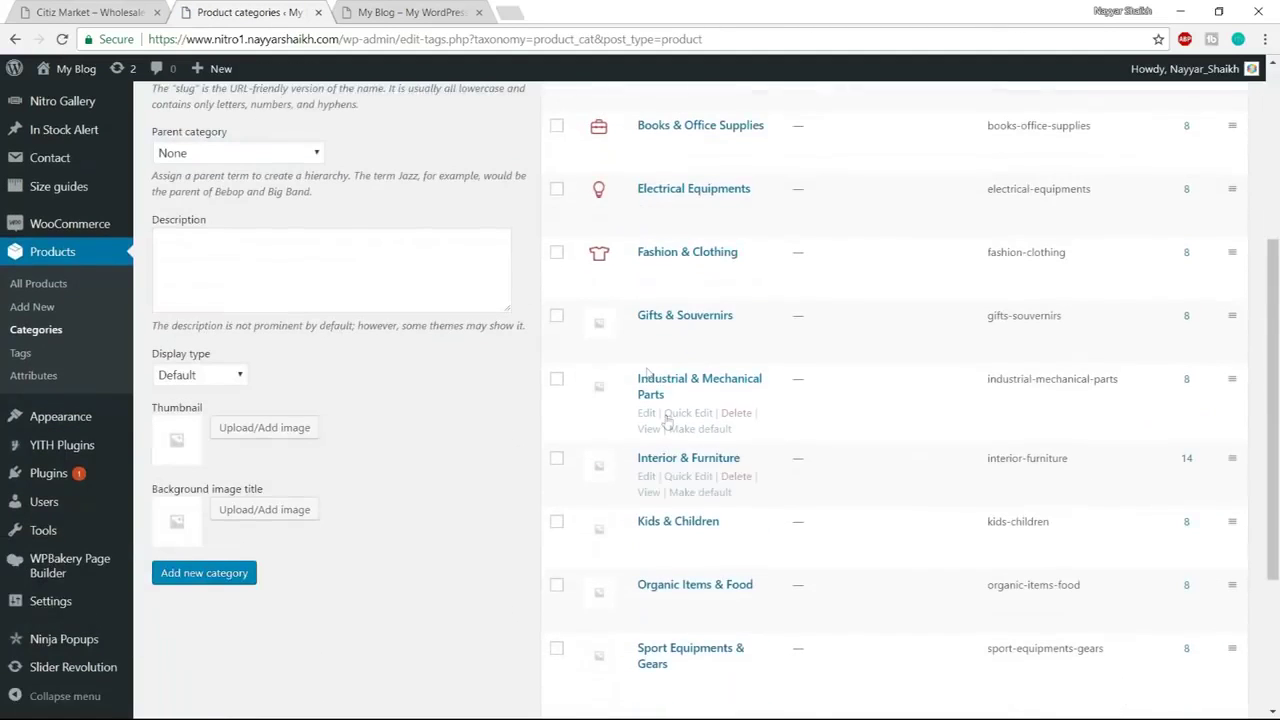
left_click(648, 336)
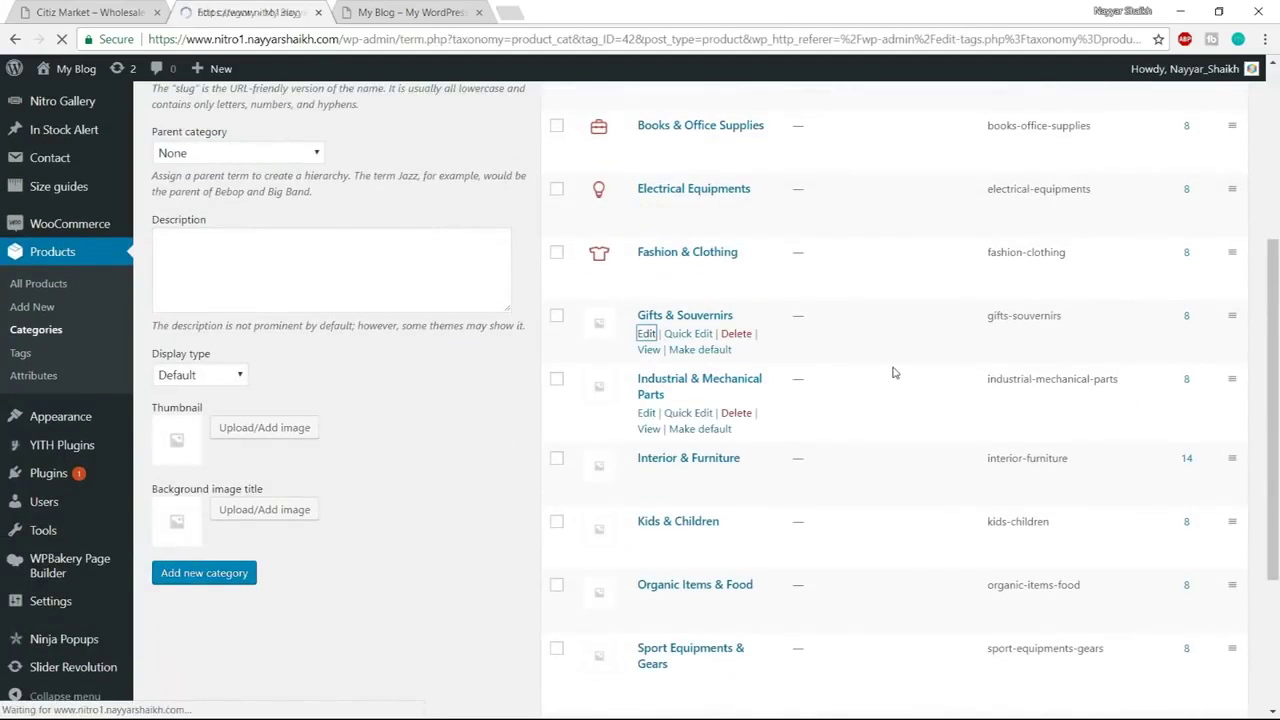
scroll(515, 455, "down", 1)
scroll(500, 445, "down", 1)
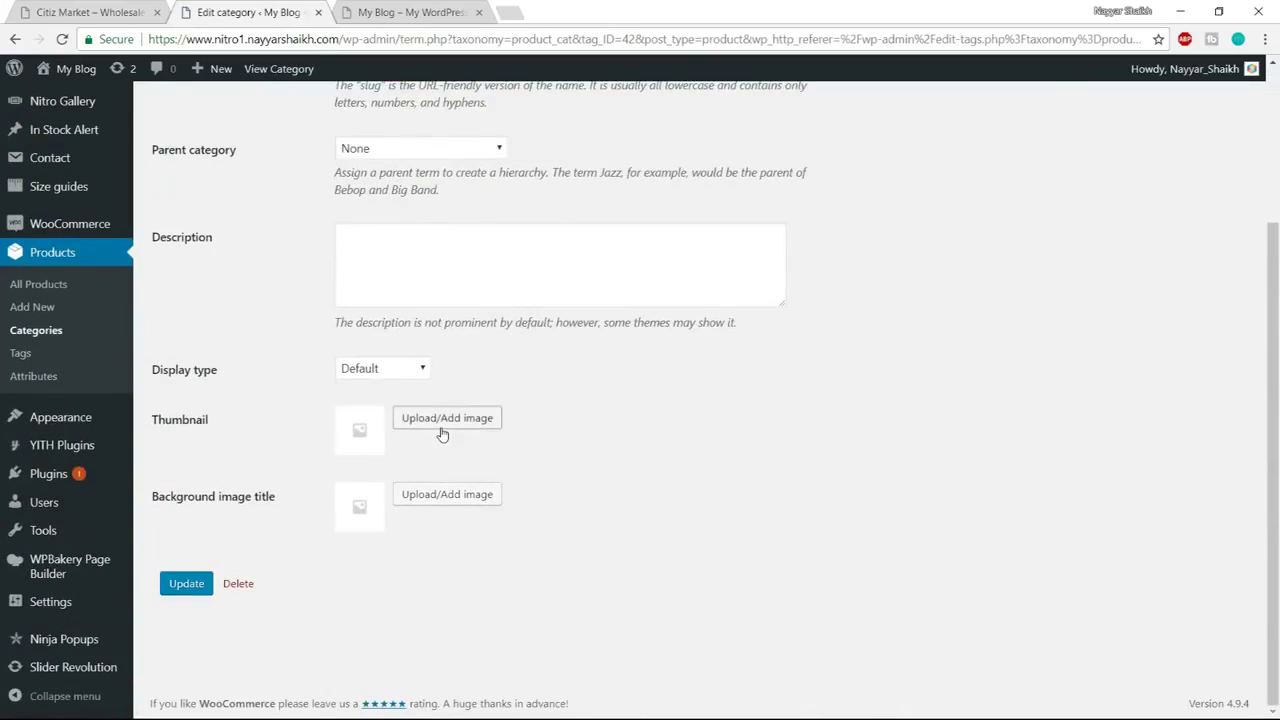
left_click(445, 430)
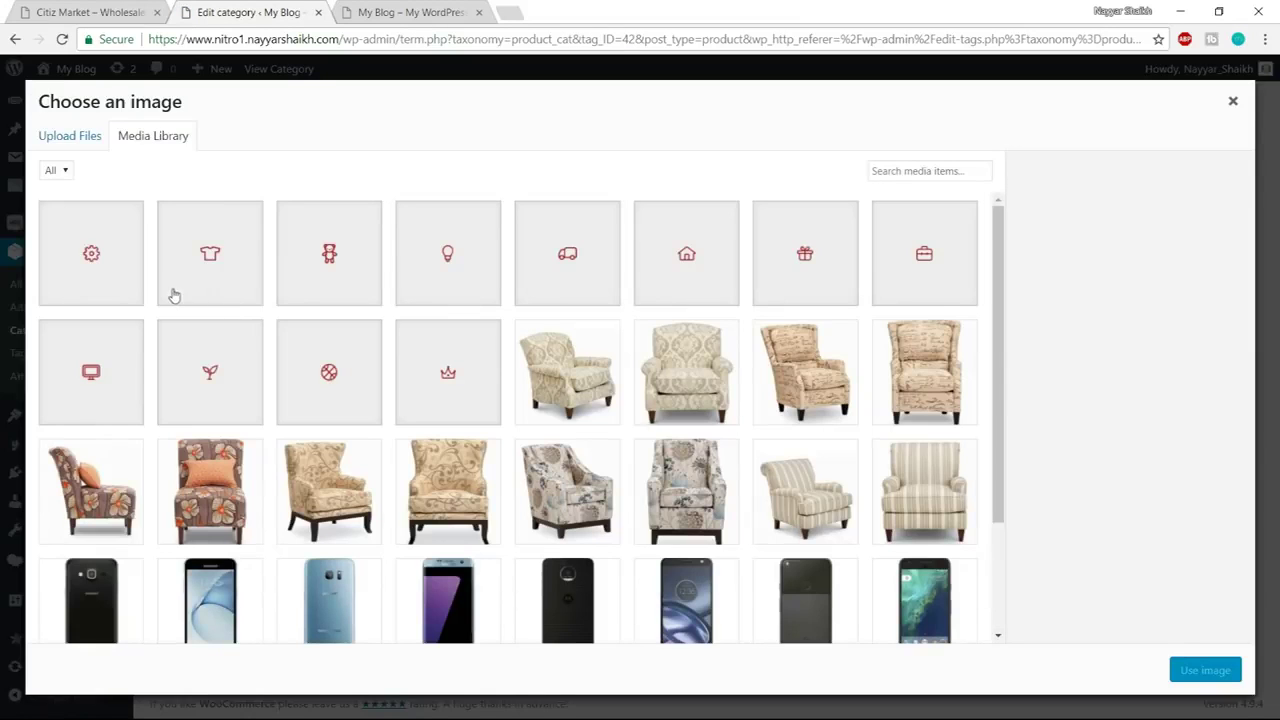
left_click(803, 278)
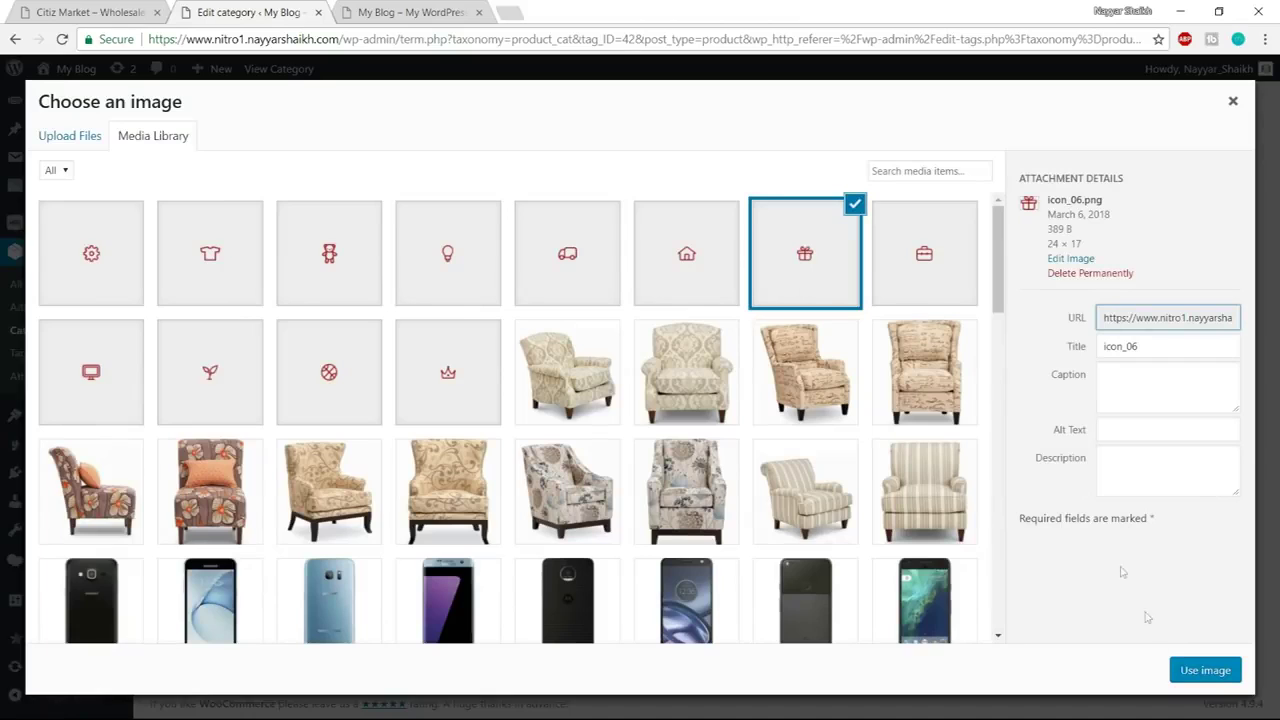
left_click(1204, 670)
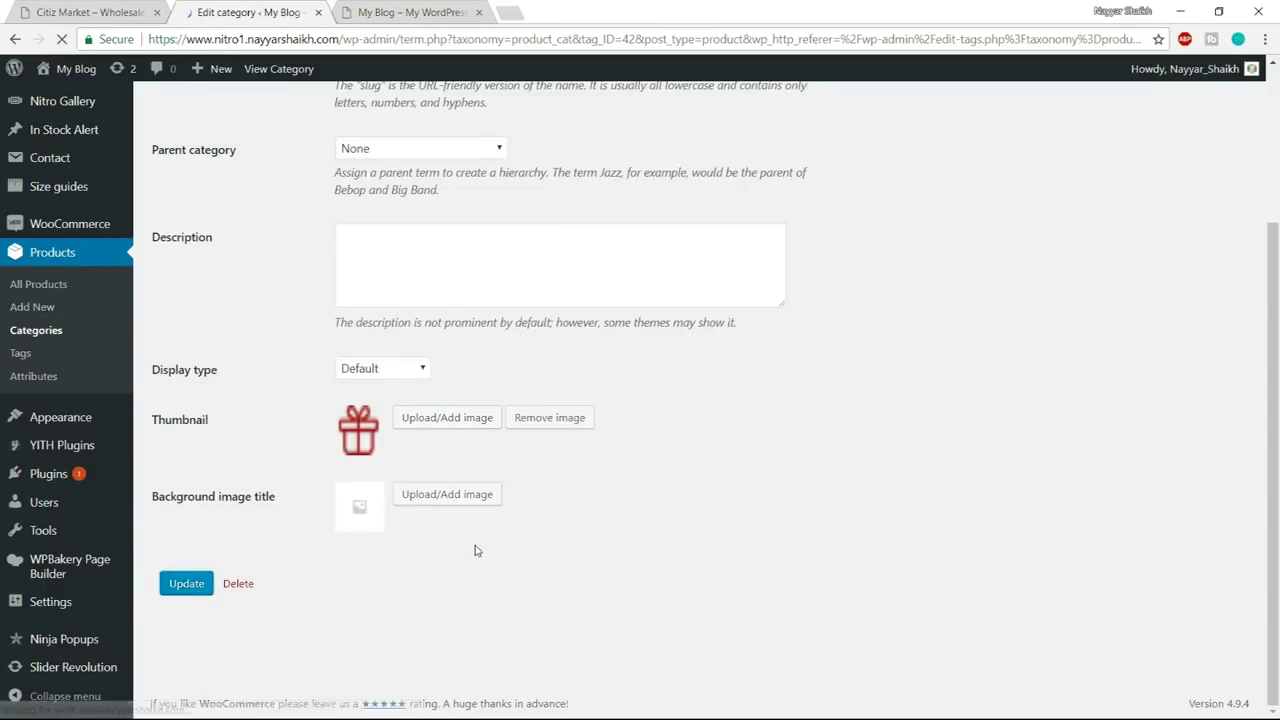
left_click(232, 228)
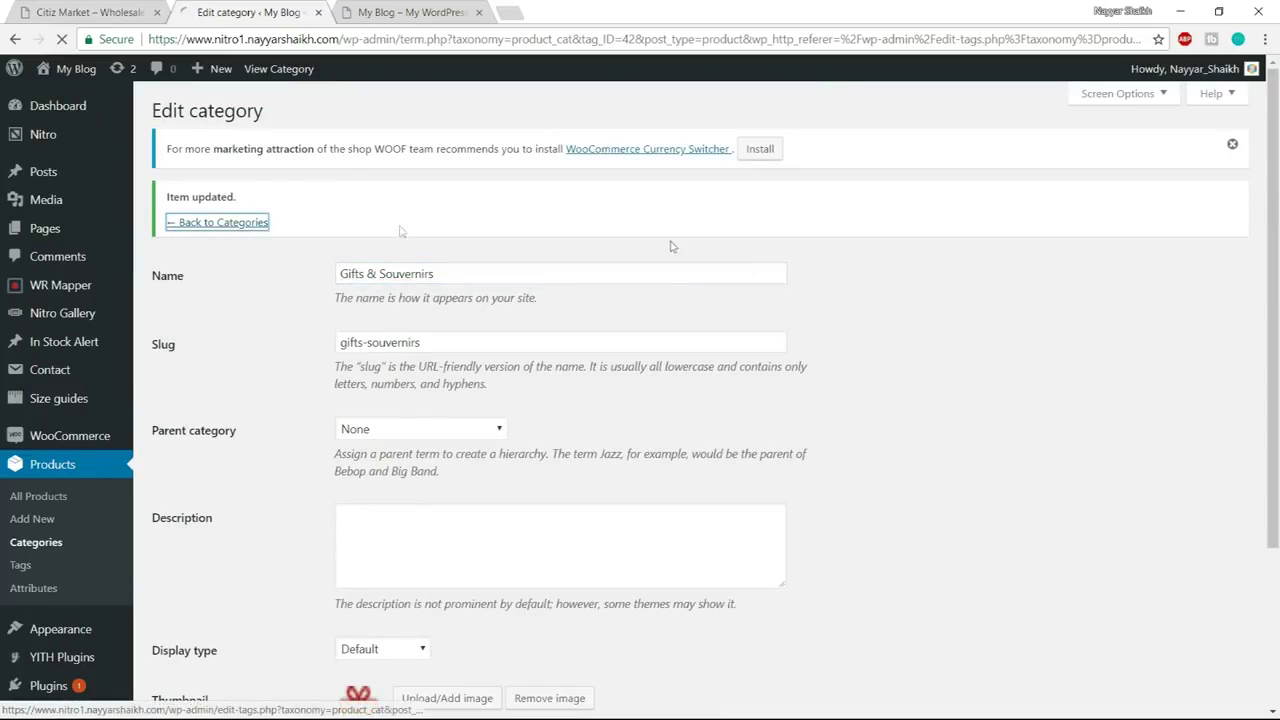
Give Industrial & Mechanical Parts the gear icon thumbnail and save it
scroll(797, 310, "down", 4)
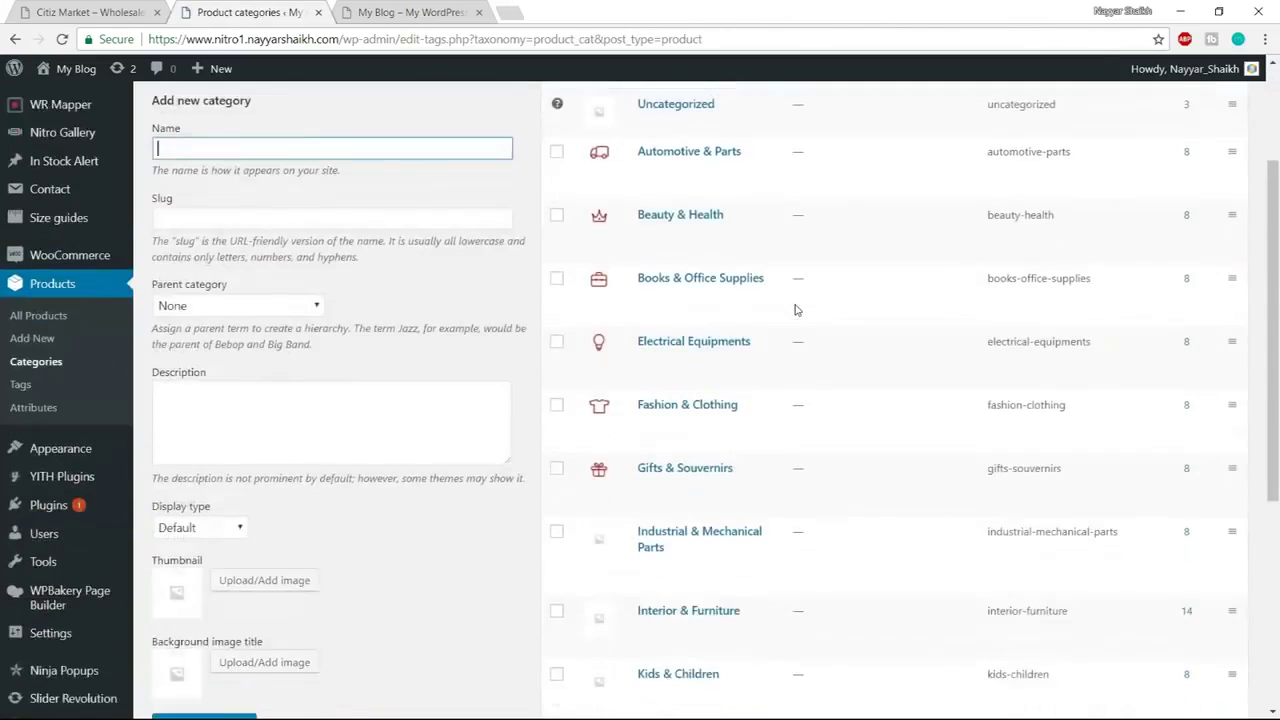
left_click(648, 333)
scroll(651, 342, "down", 3)
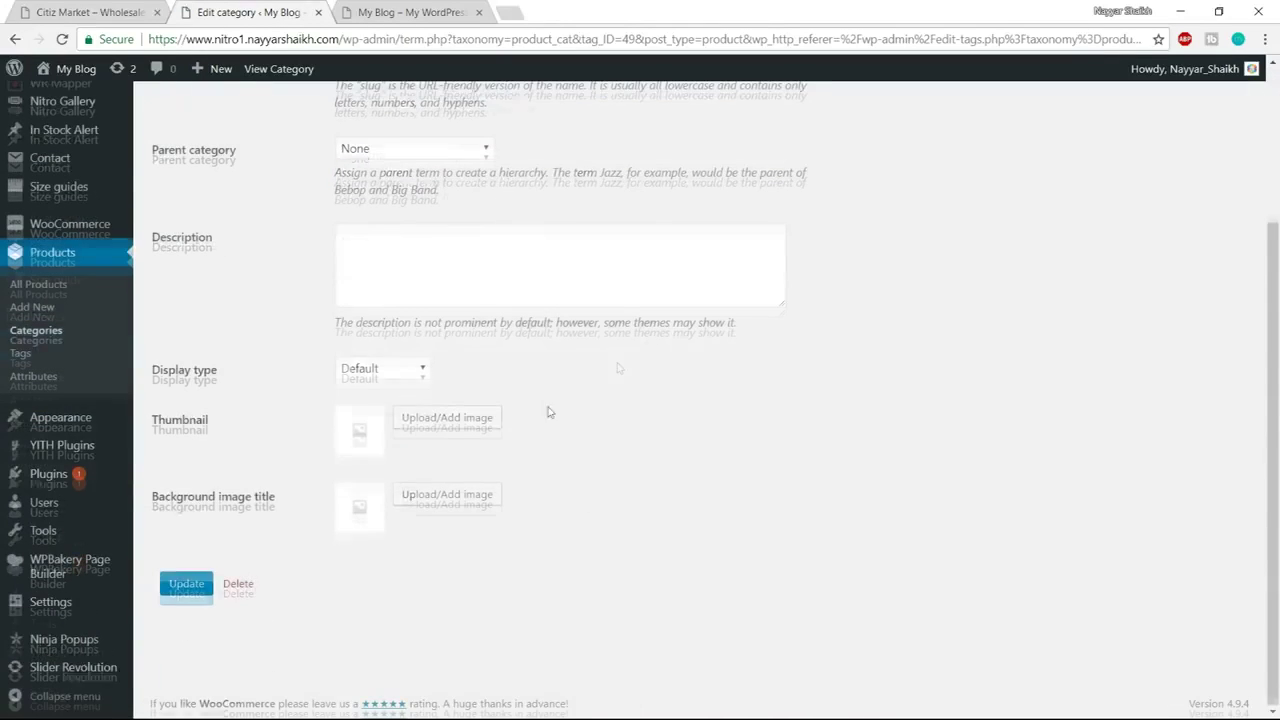
left_click(489, 420)
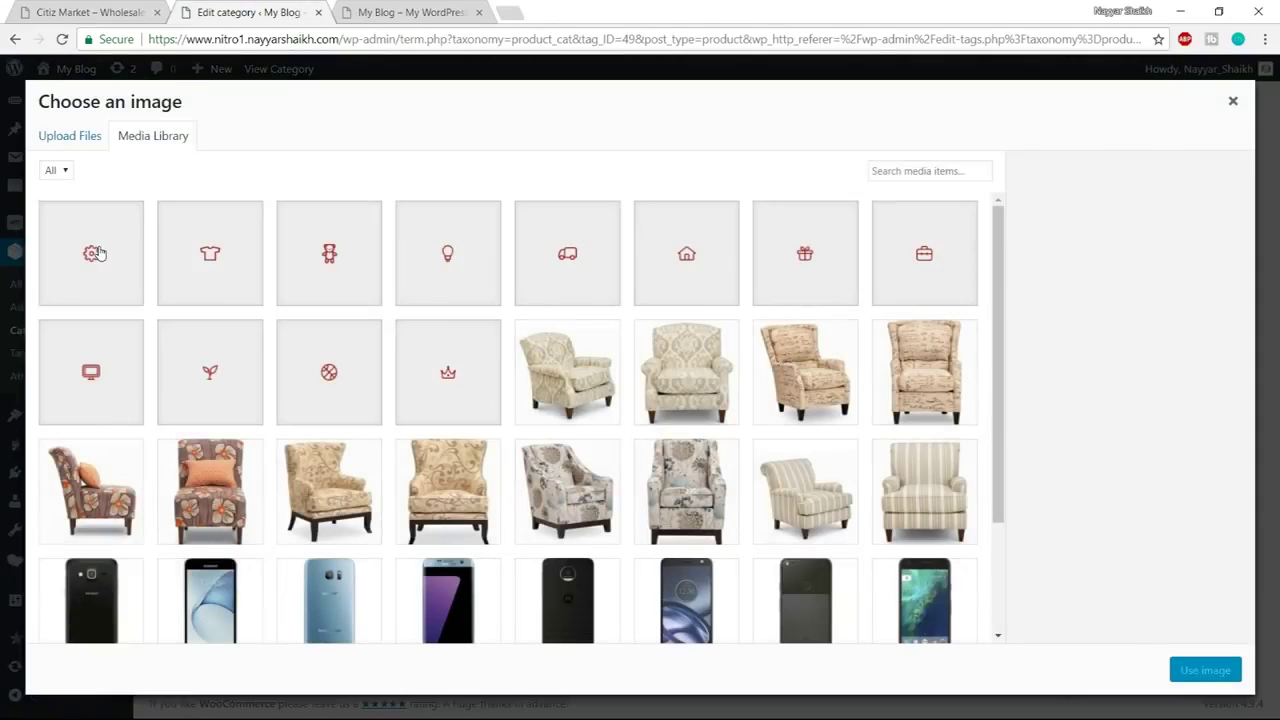
left_click(98, 252)
left_click(1200, 670)
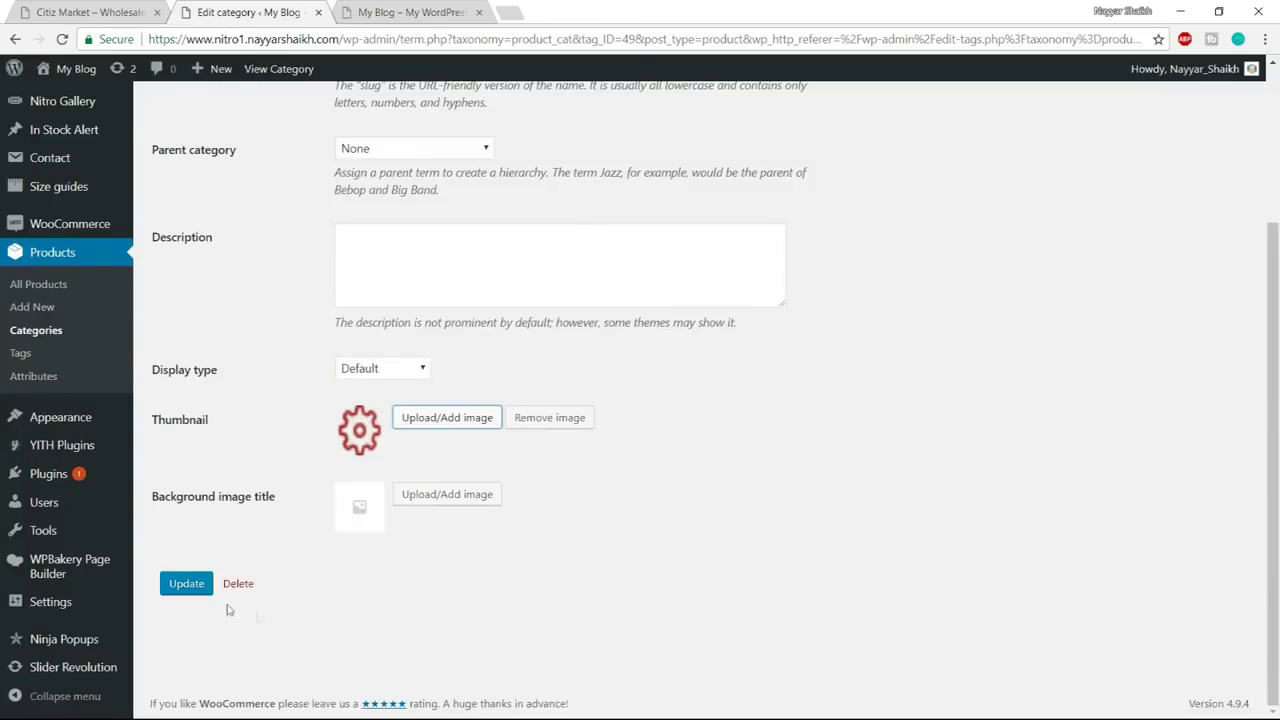
left_click(175, 588)
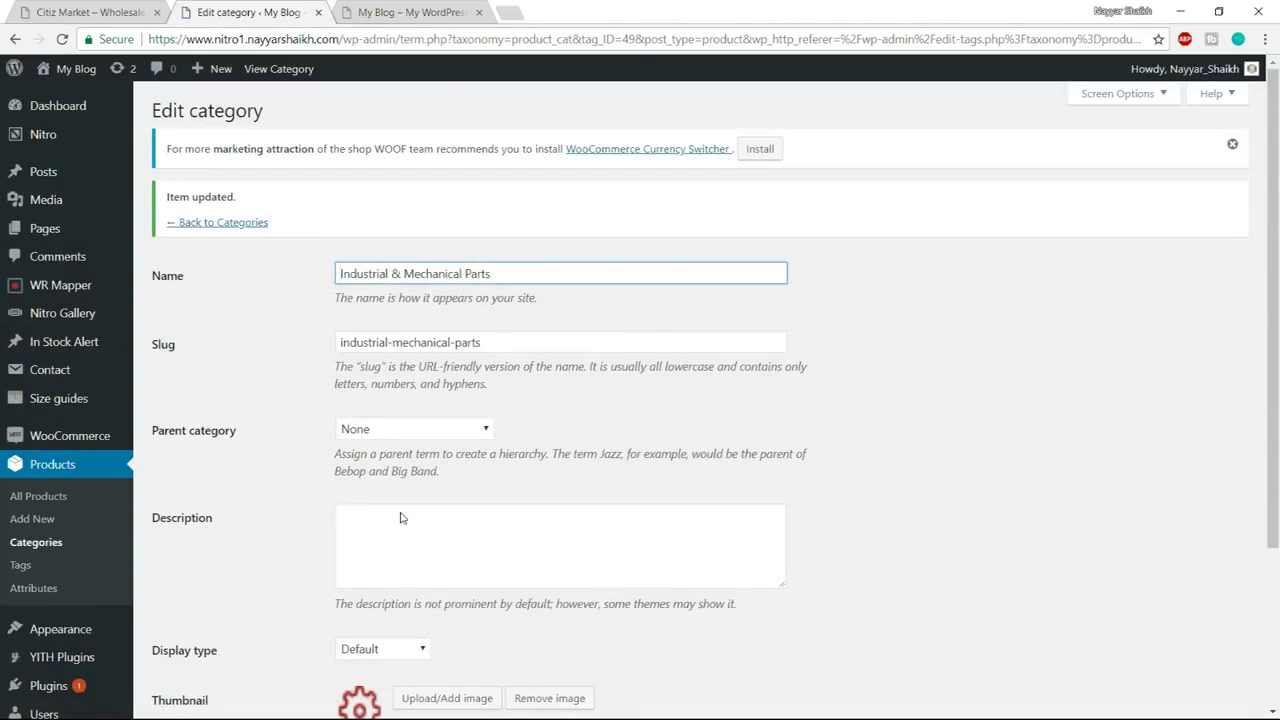
left_click(226, 223)
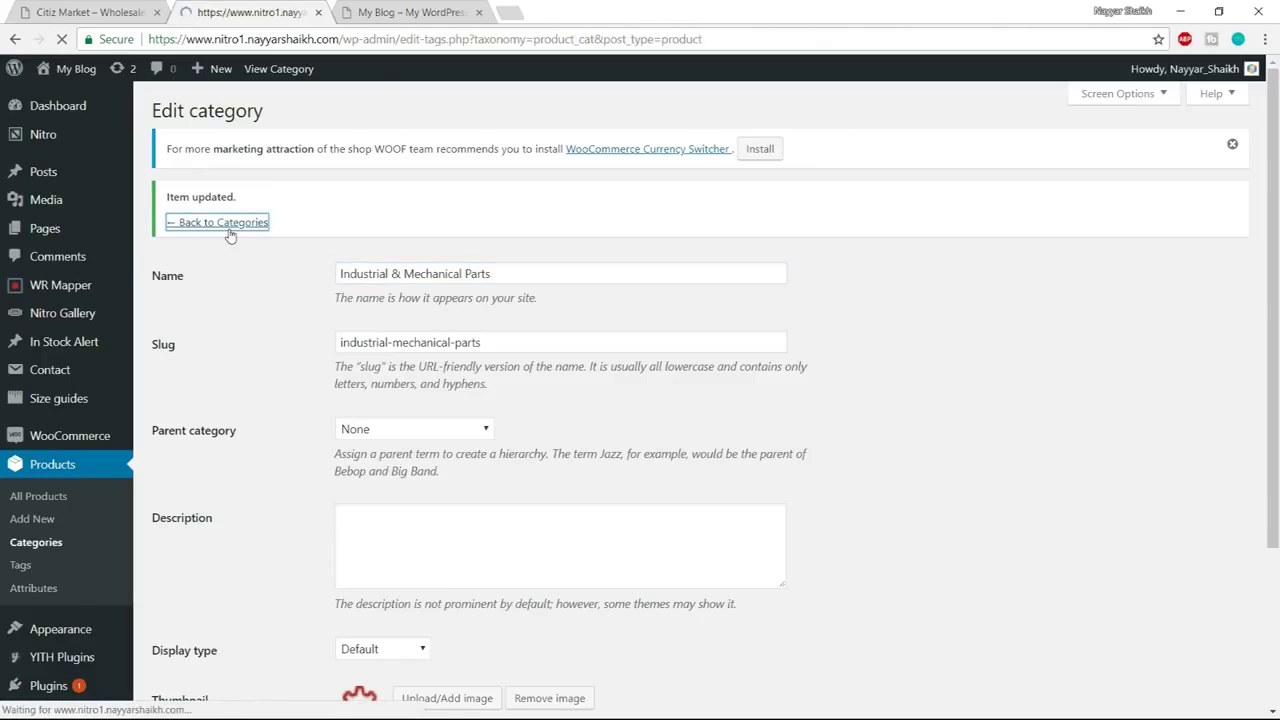
scroll(634, 337, "down", 3)
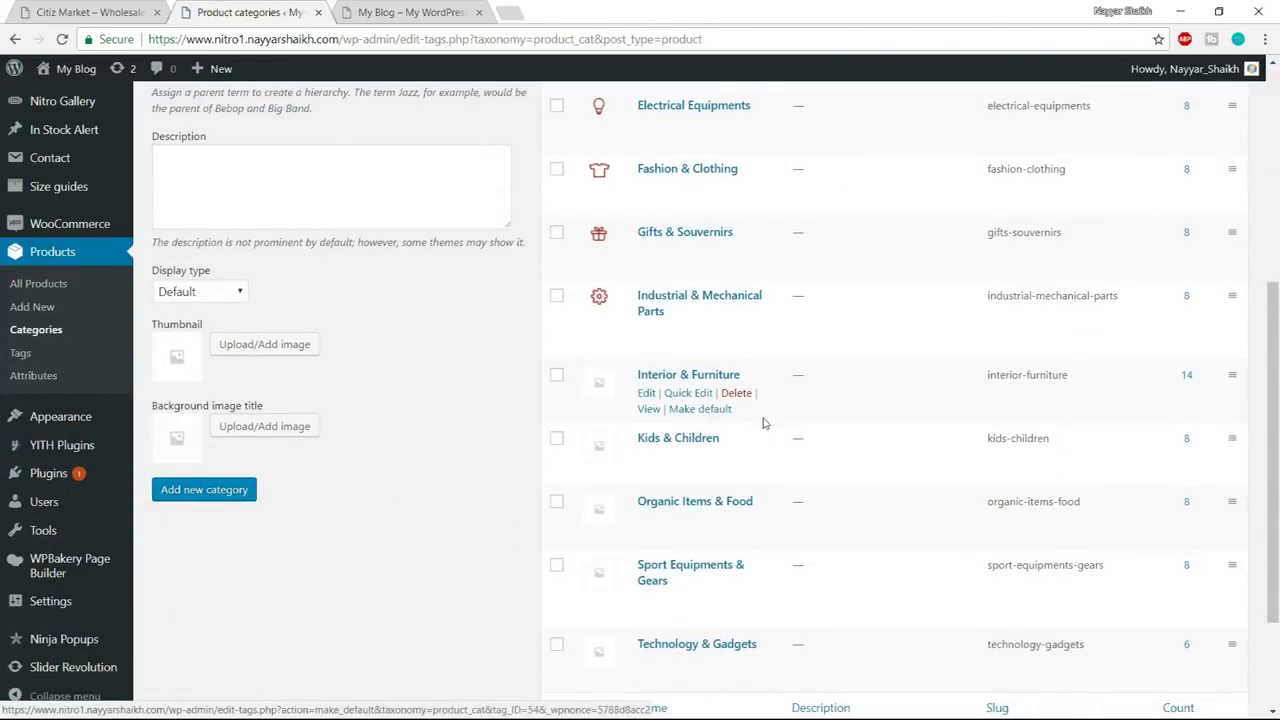
Give Interior & Furniture the house icon thumbnail and save it
left_click(647, 393)
scroll(493, 453, "down", 3)
left_click(448, 421)
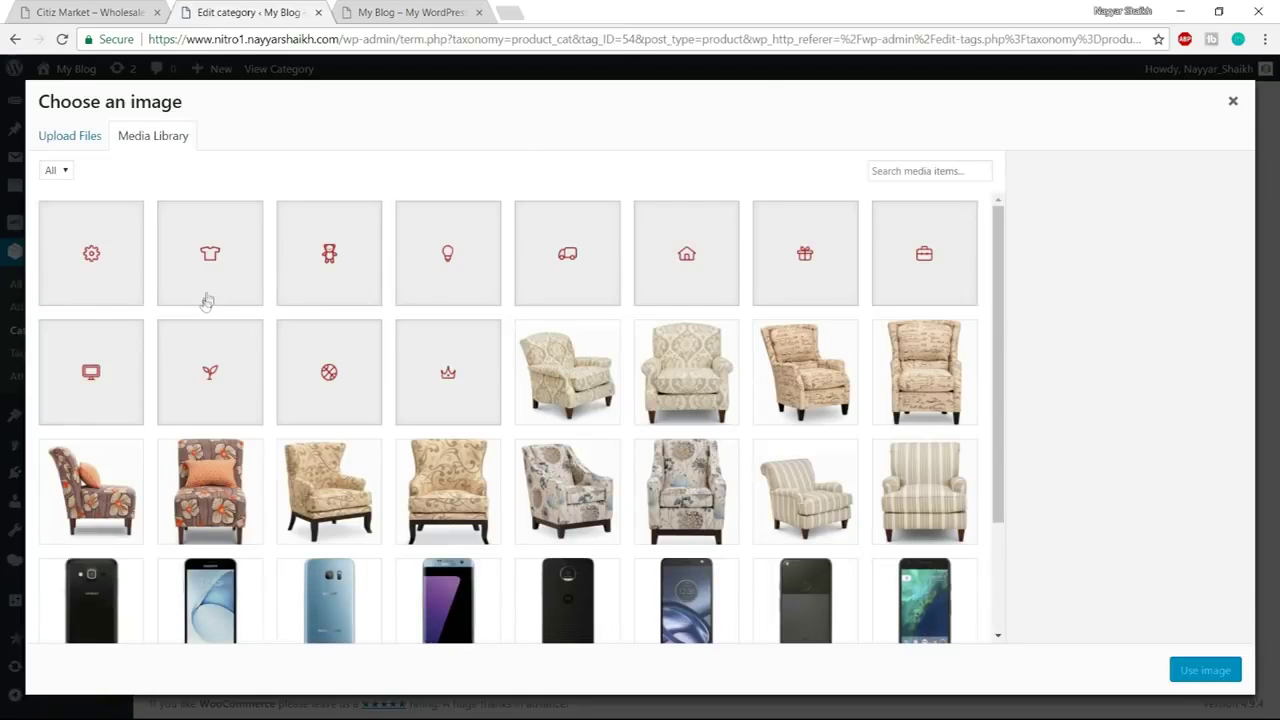
left_click(656, 274)
left_click(1214, 671)
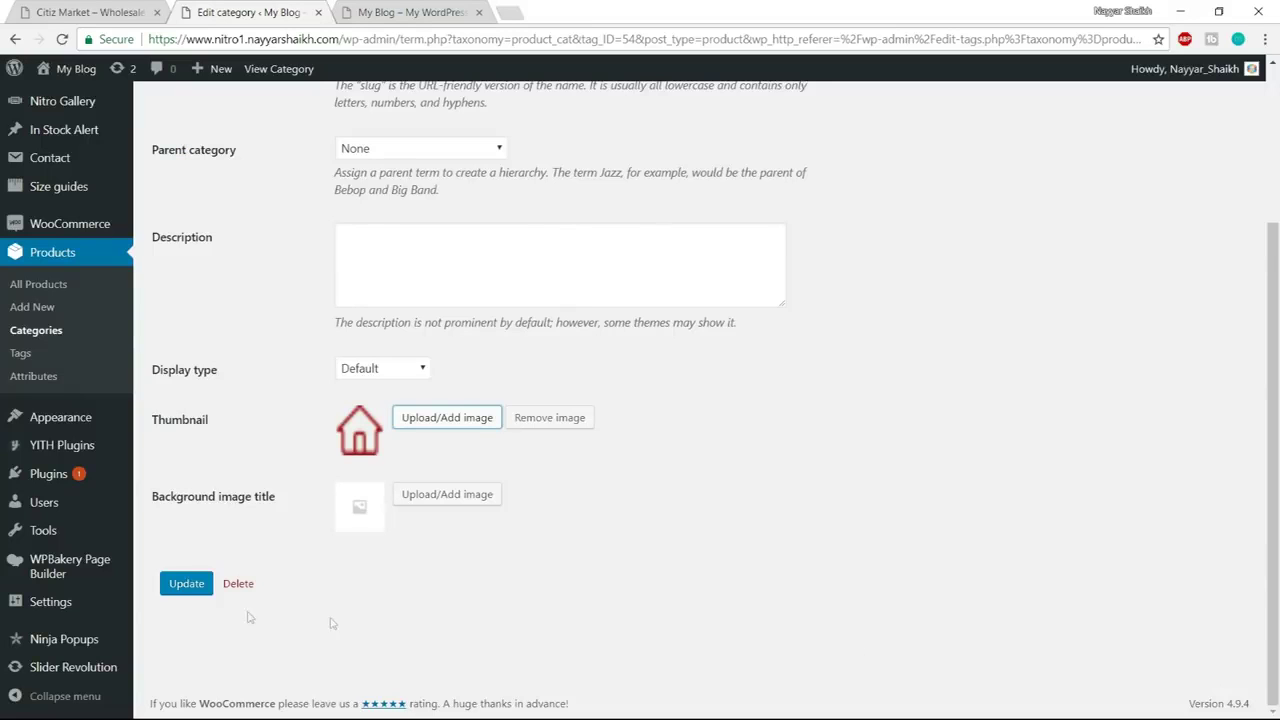
left_click(168, 594)
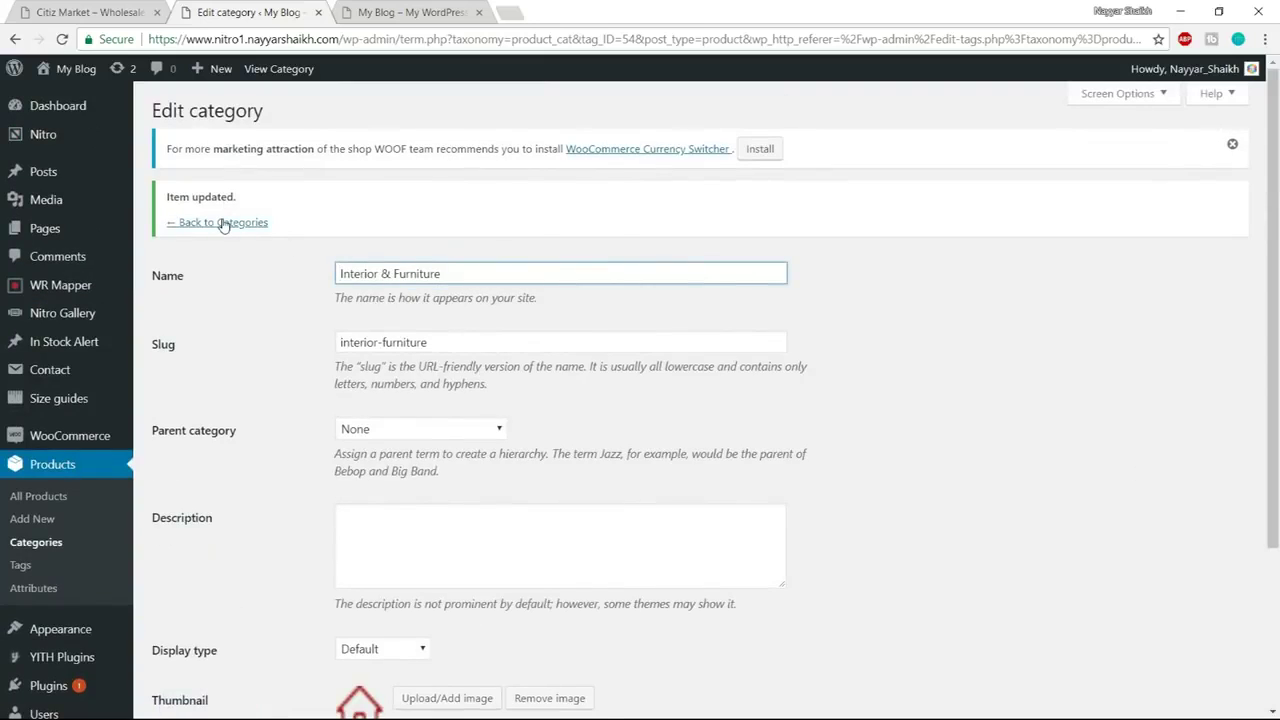
left_click(224, 223)
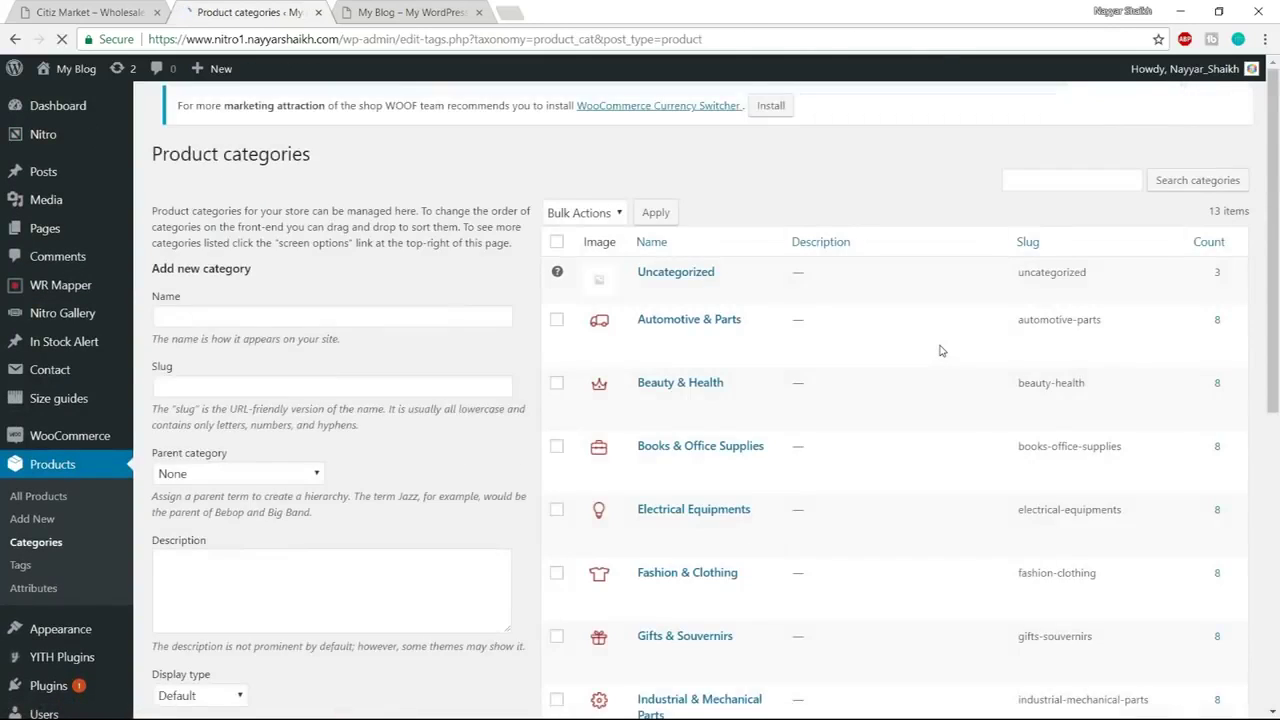
Give Kids & Children the teddy-bear icon thumbnail
scroll(940, 350, "down", 6)
mouse_move(668, 292)
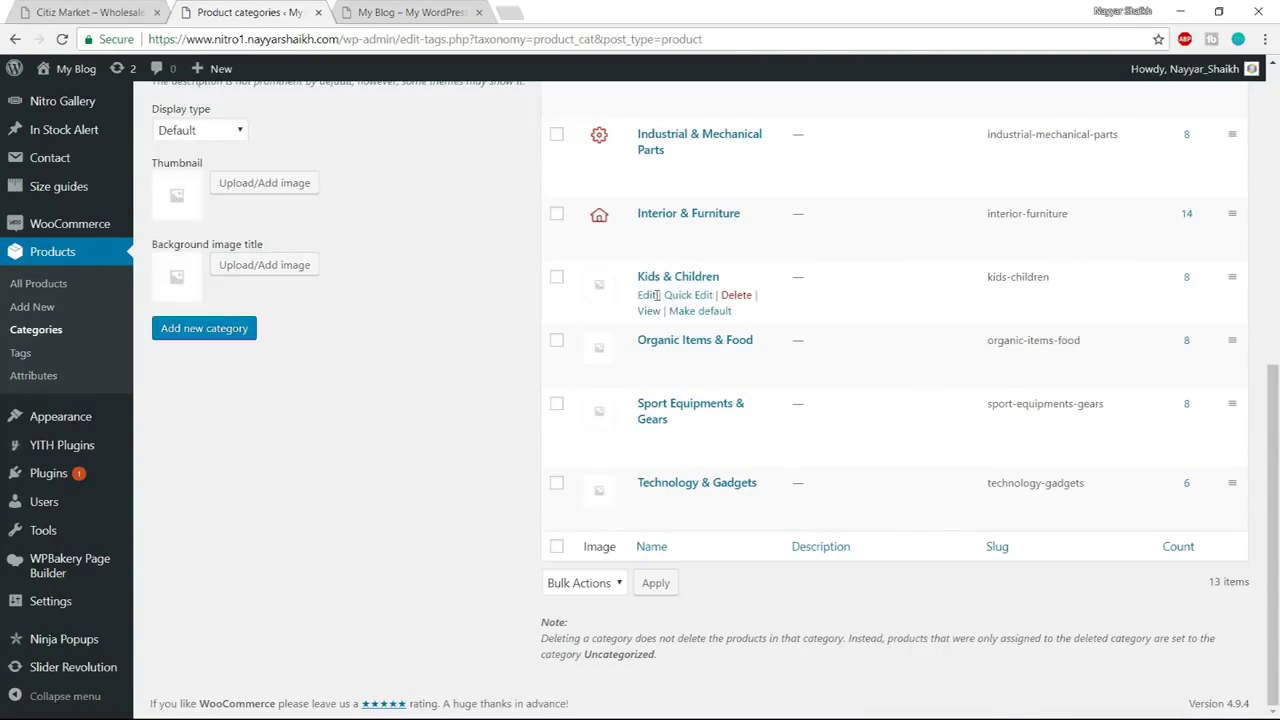
left_click(648, 295)
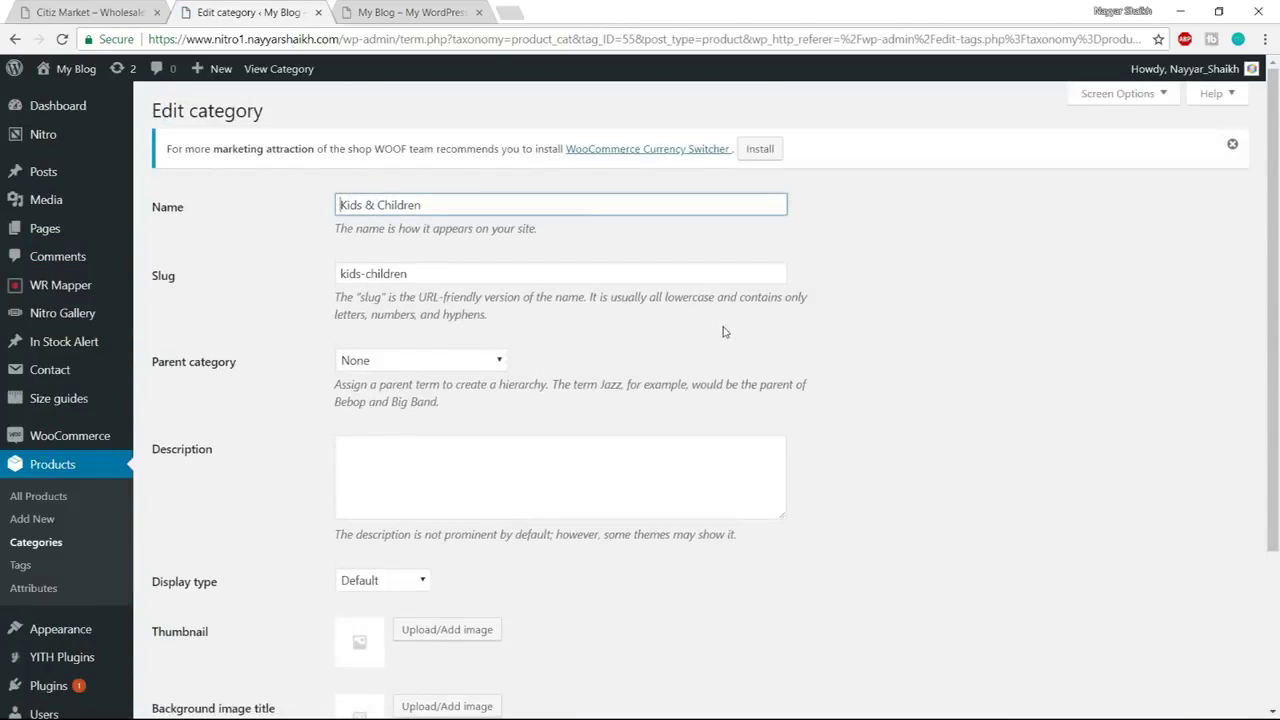
scroll(450, 410, "down", 2)
left_click(438, 422)
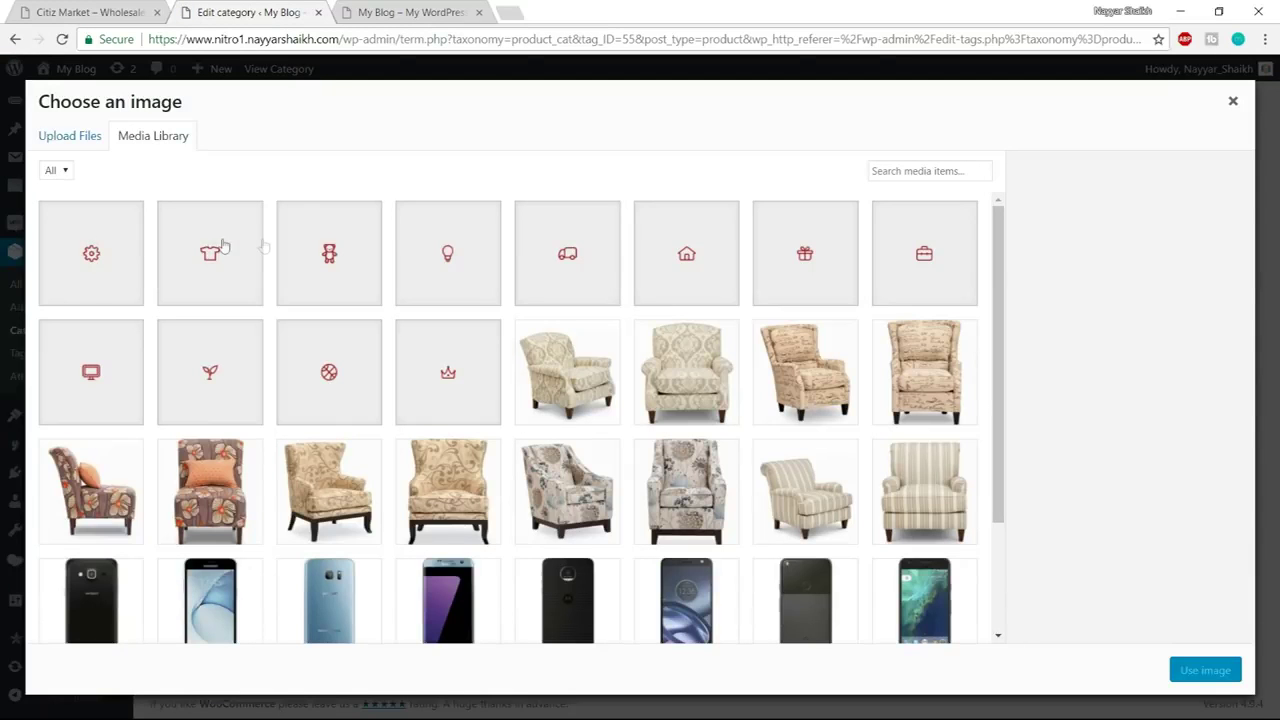
left_click(350, 279)
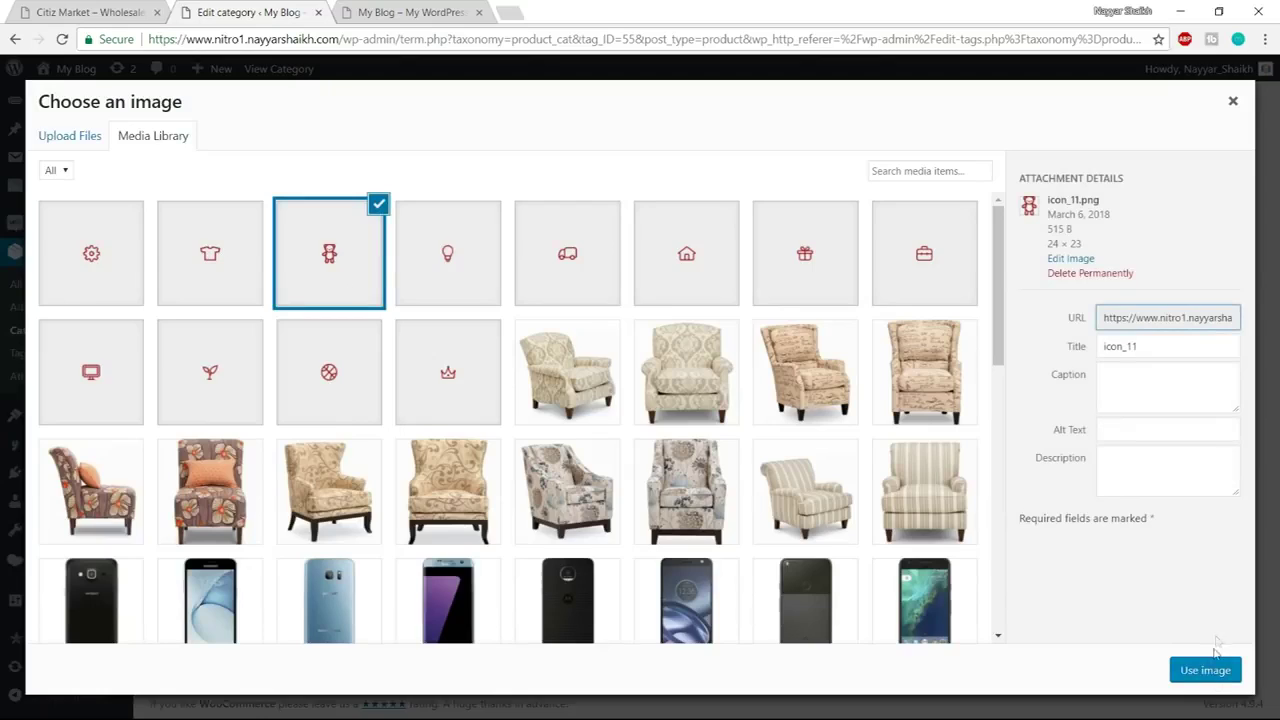
left_click(1208, 674)
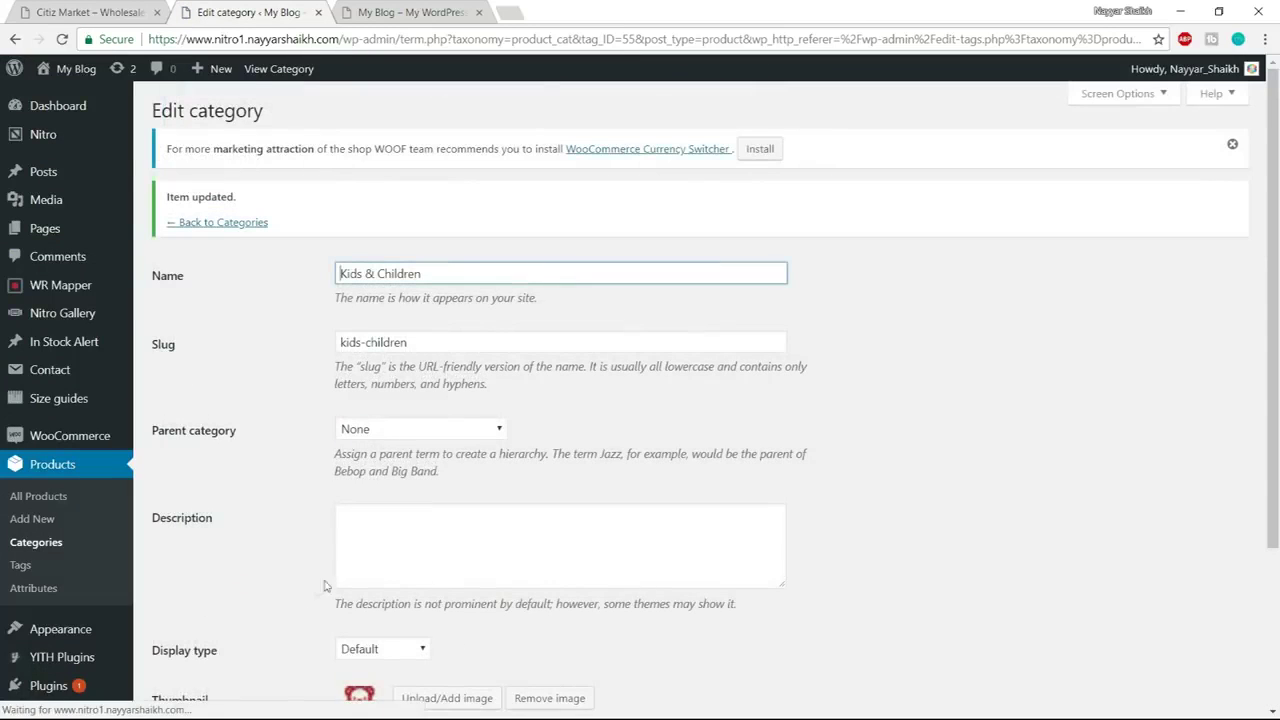
left_click(248, 224)
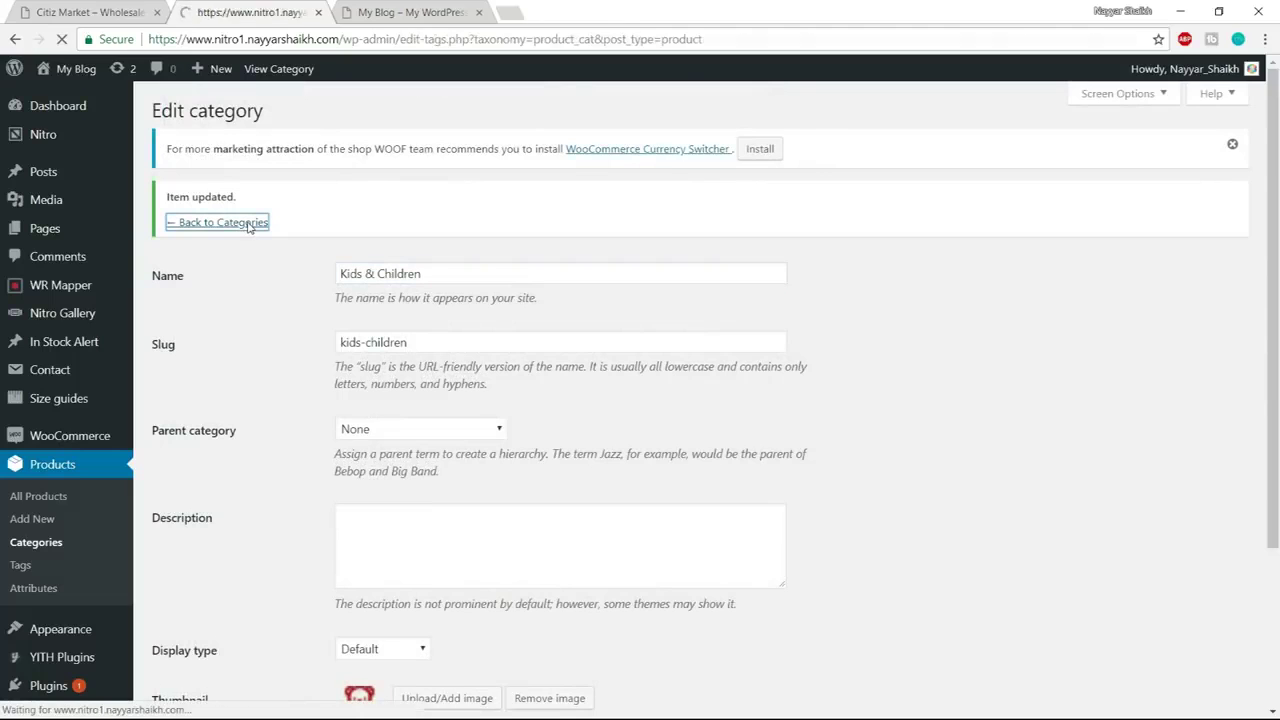
Give Organic Items & Food the plant icon thumbnail and save it
scroll(323, 397, "down", 6)
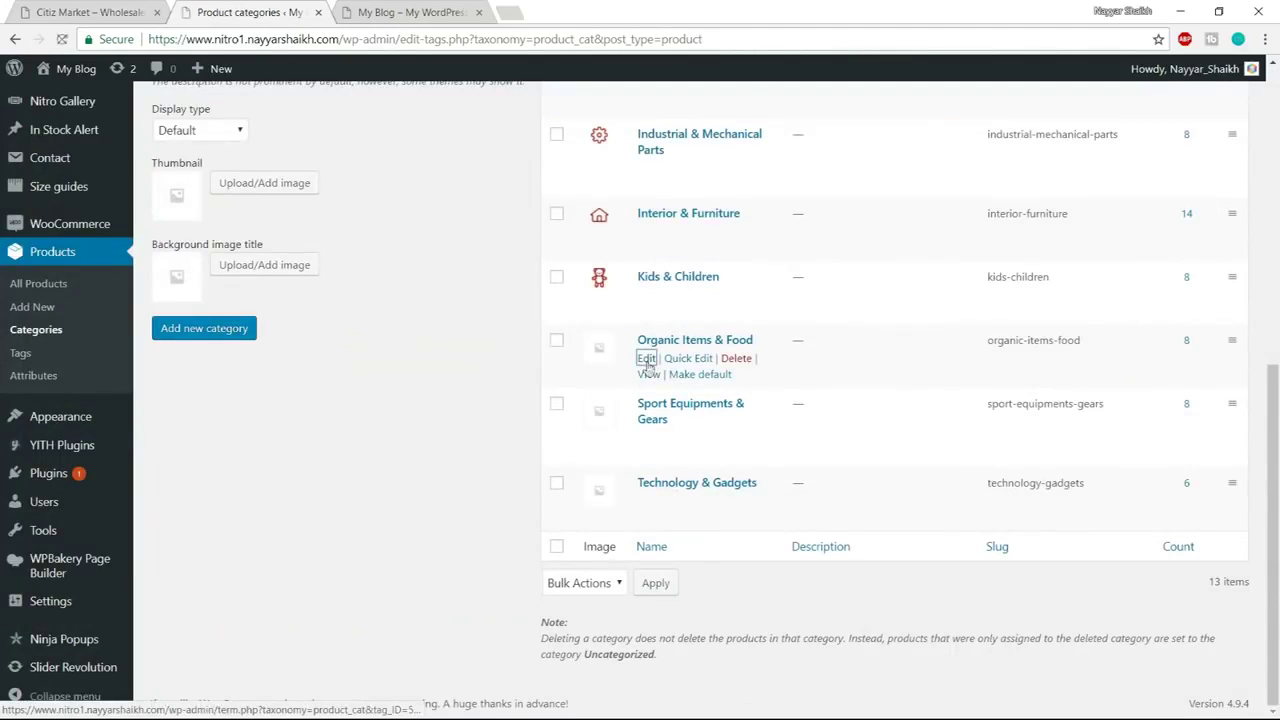
scroll(640, 397, "down", 3)
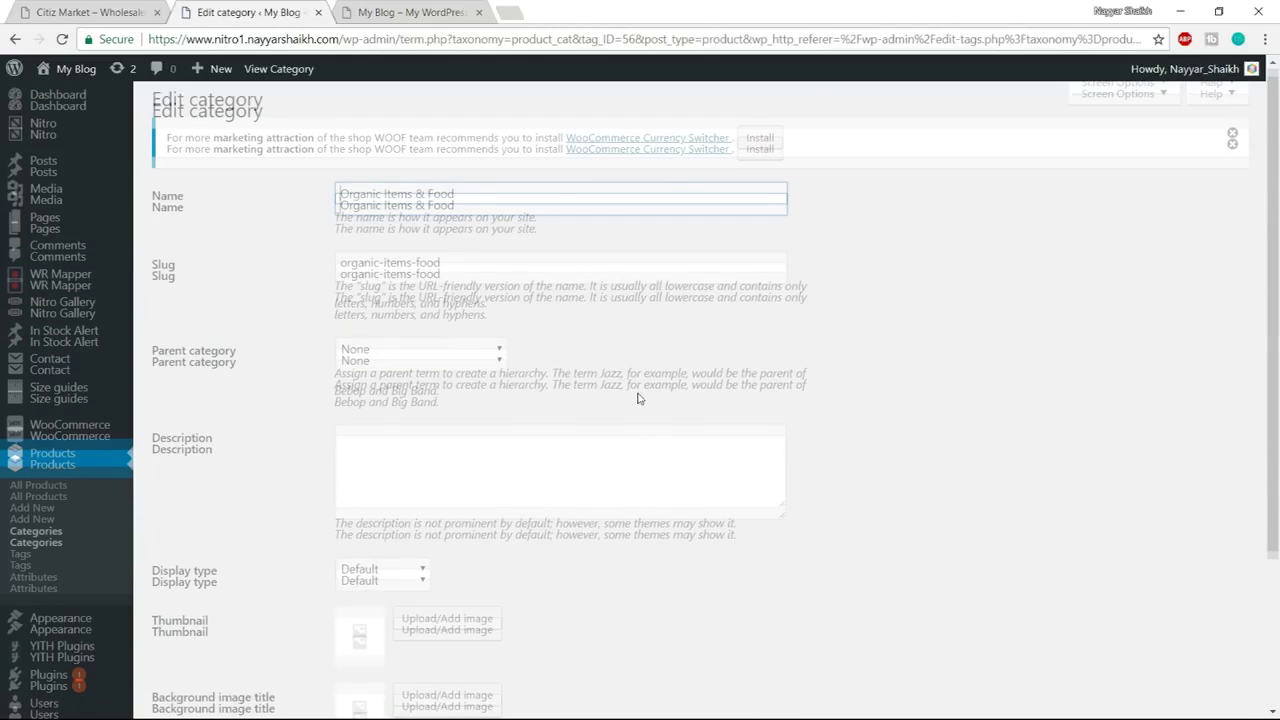
left_click(465, 420)
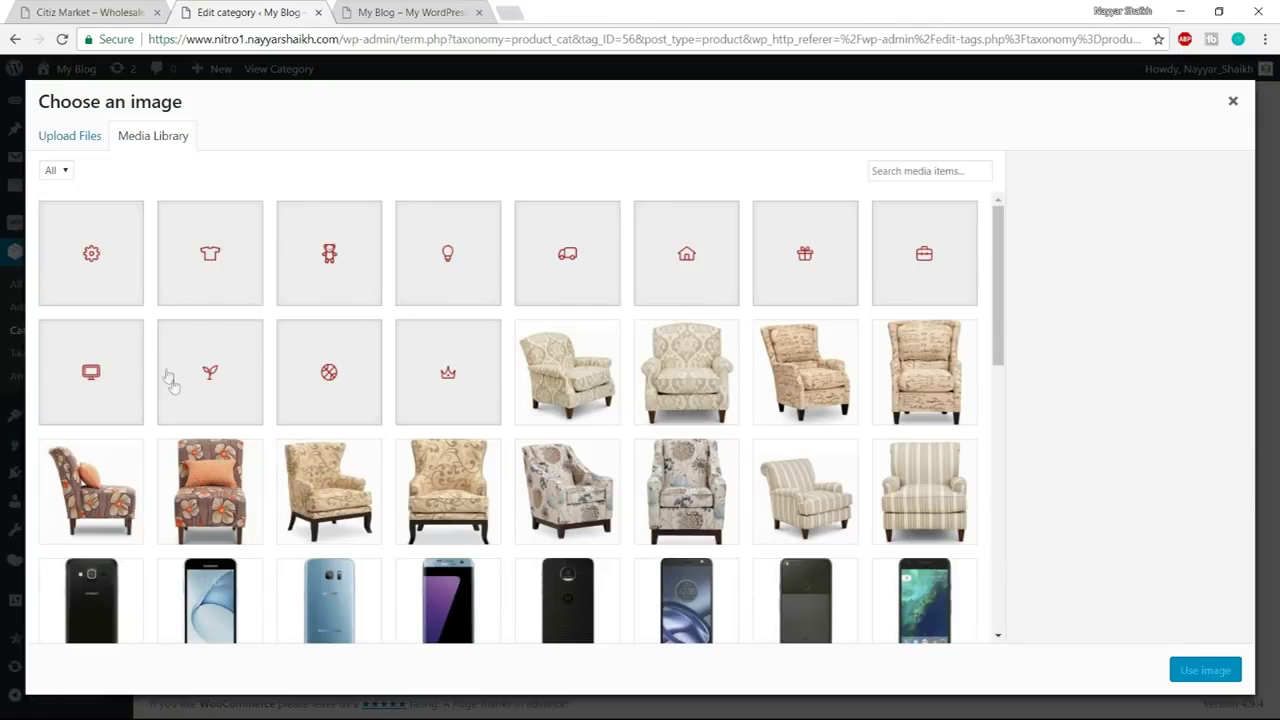
left_click(190, 386)
left_click(1200, 672)
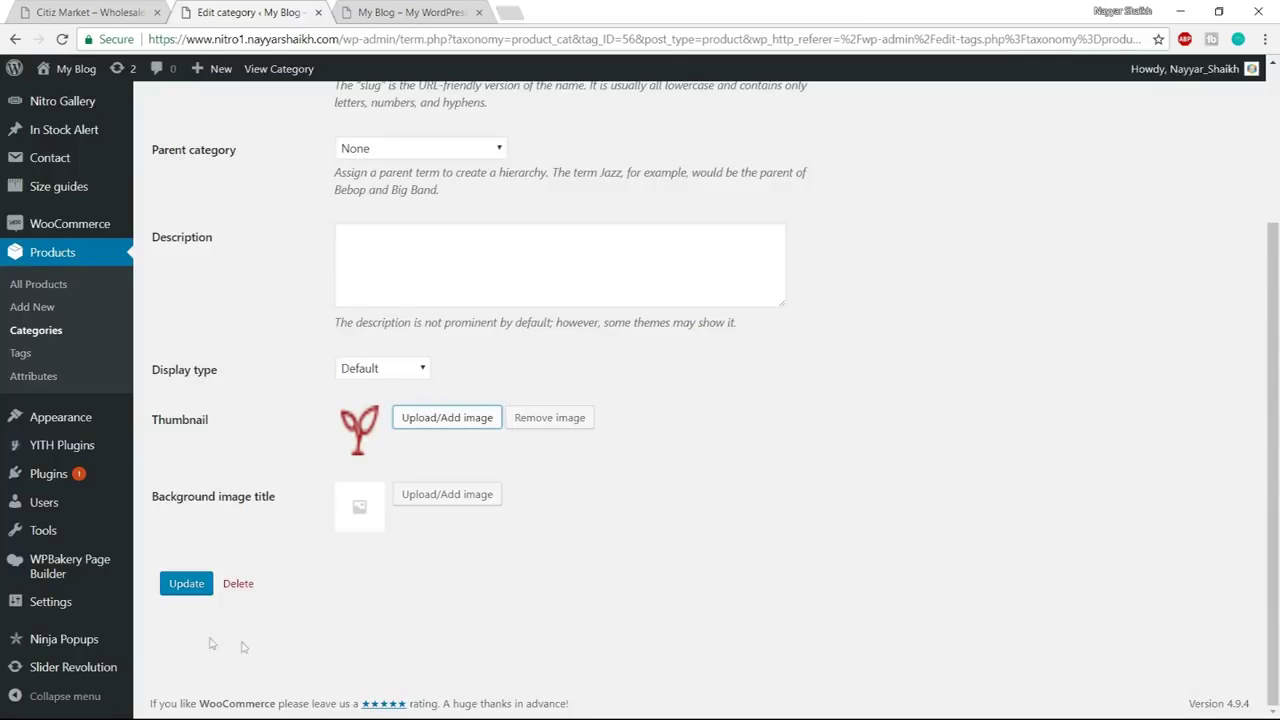
left_click(170, 586)
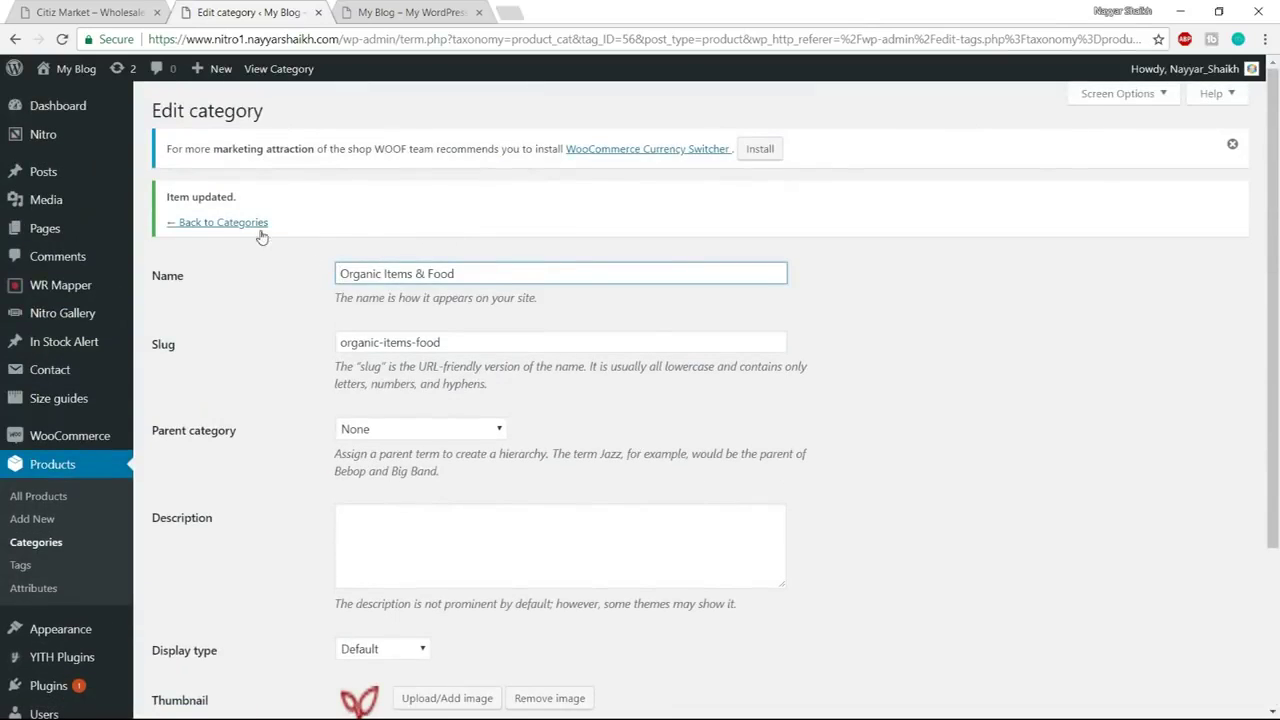
left_click(257, 228)
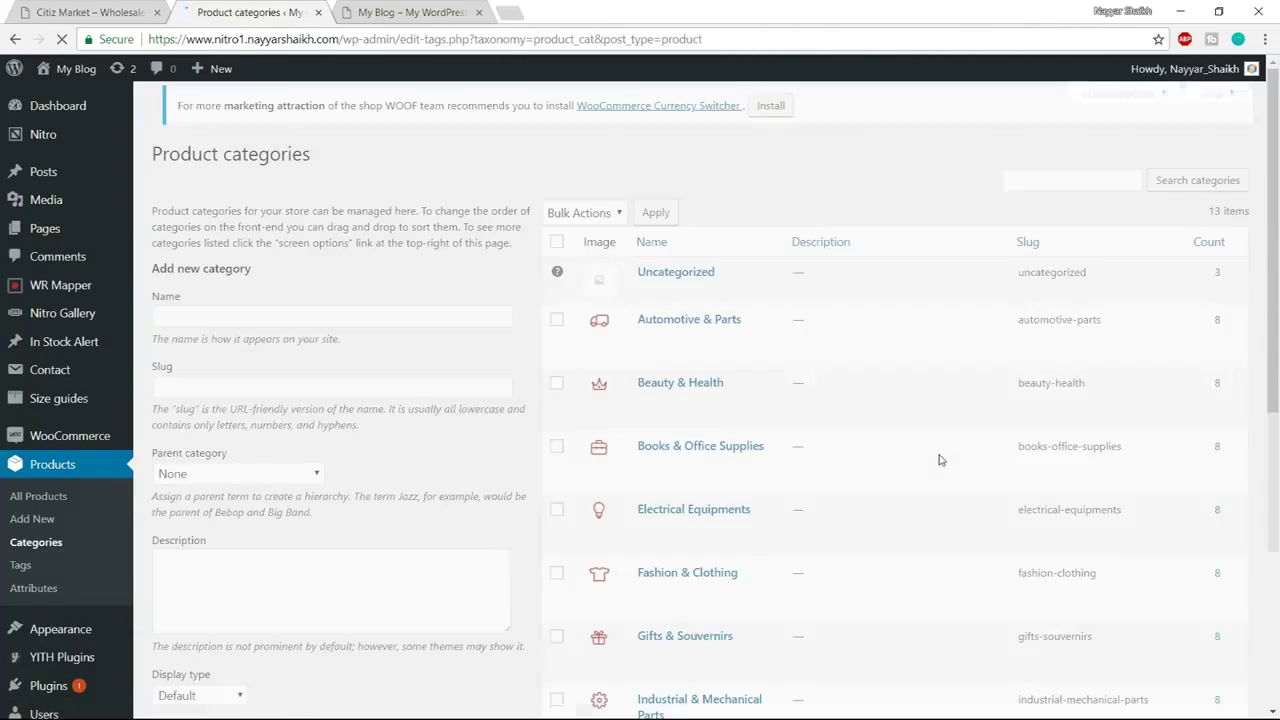
Give Sport Equipments & Gears the icon_02 ball icon thumbnail and save it
scroll(938, 460, "down", 6)
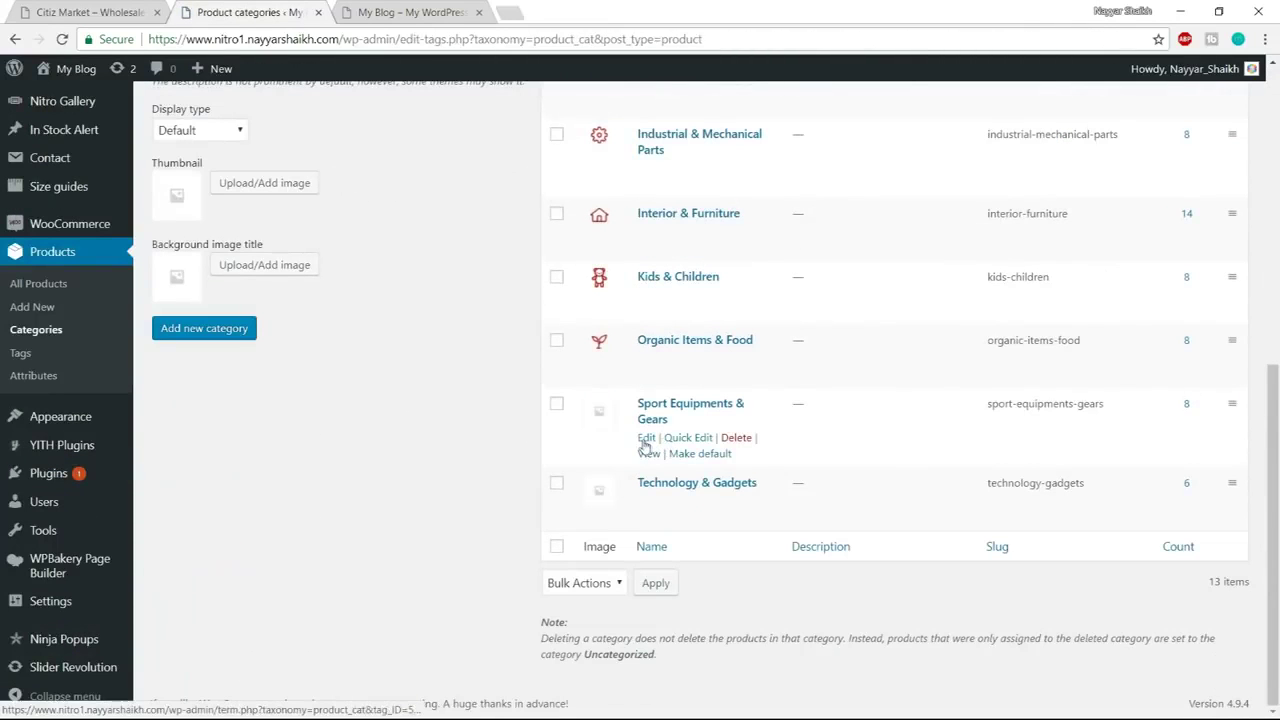
left_click(648, 438)
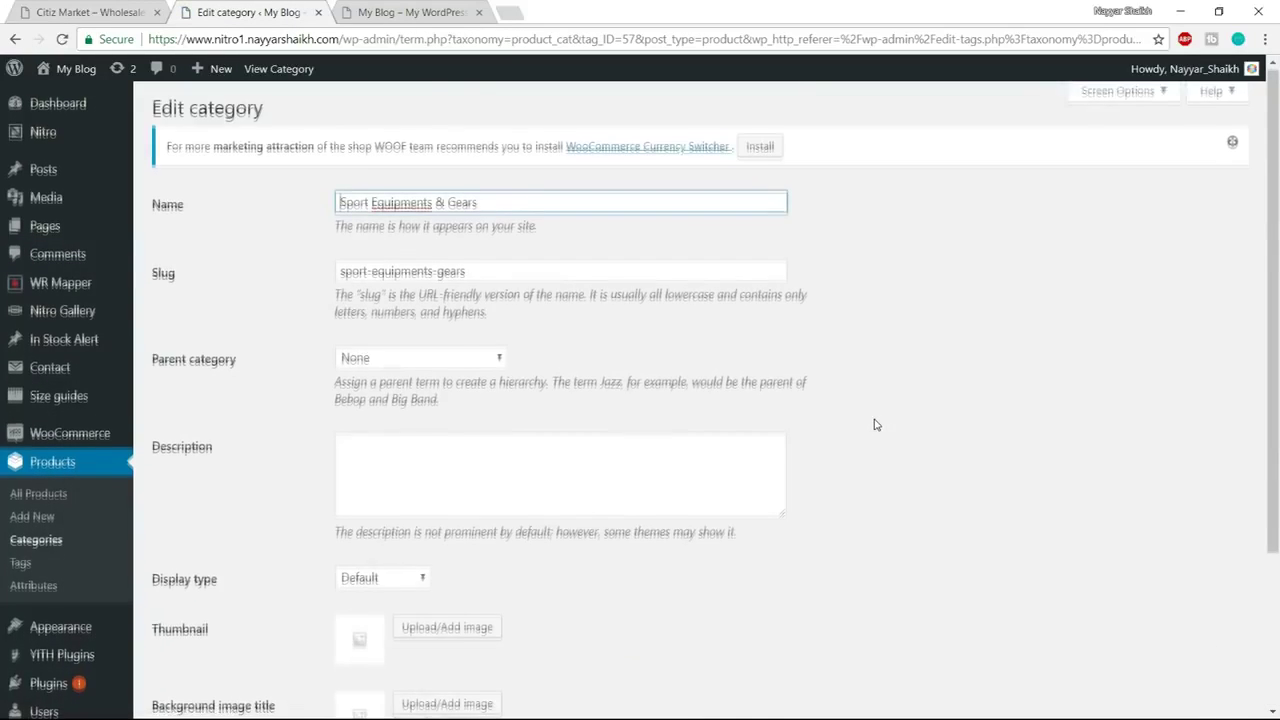
scroll(874, 423, "down", 3)
left_click(404, 417)
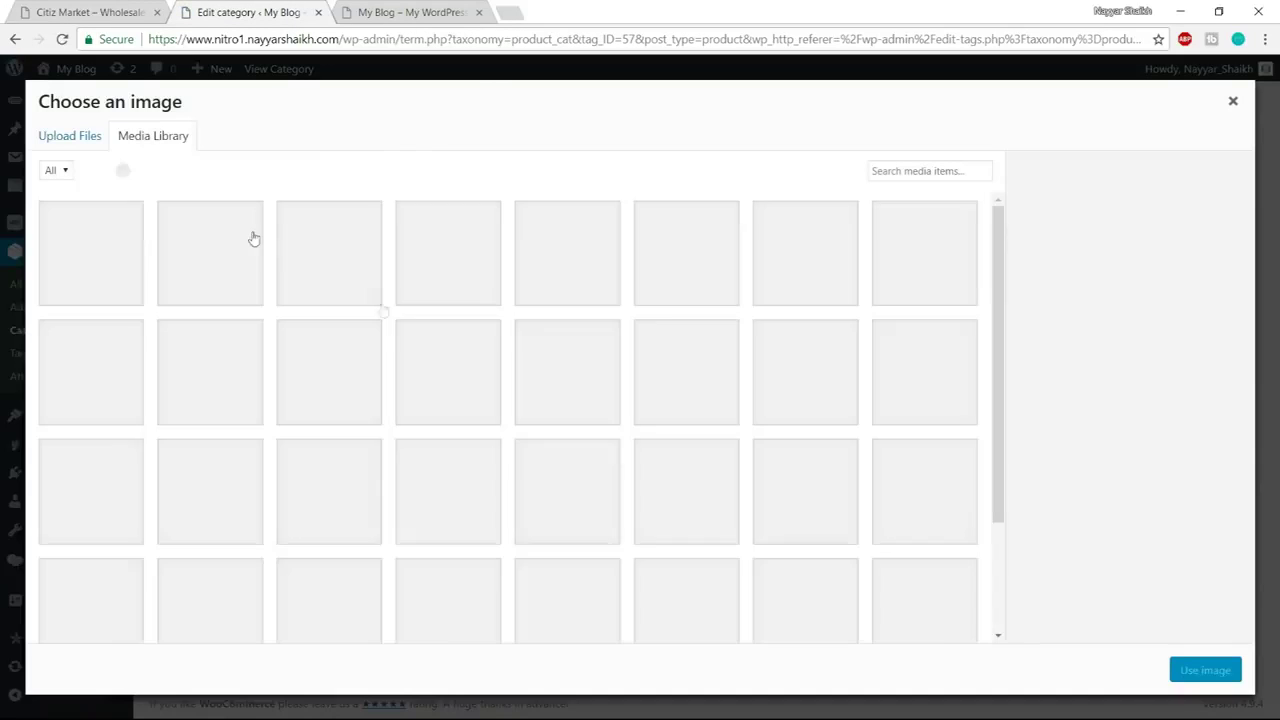
left_click(330, 375)
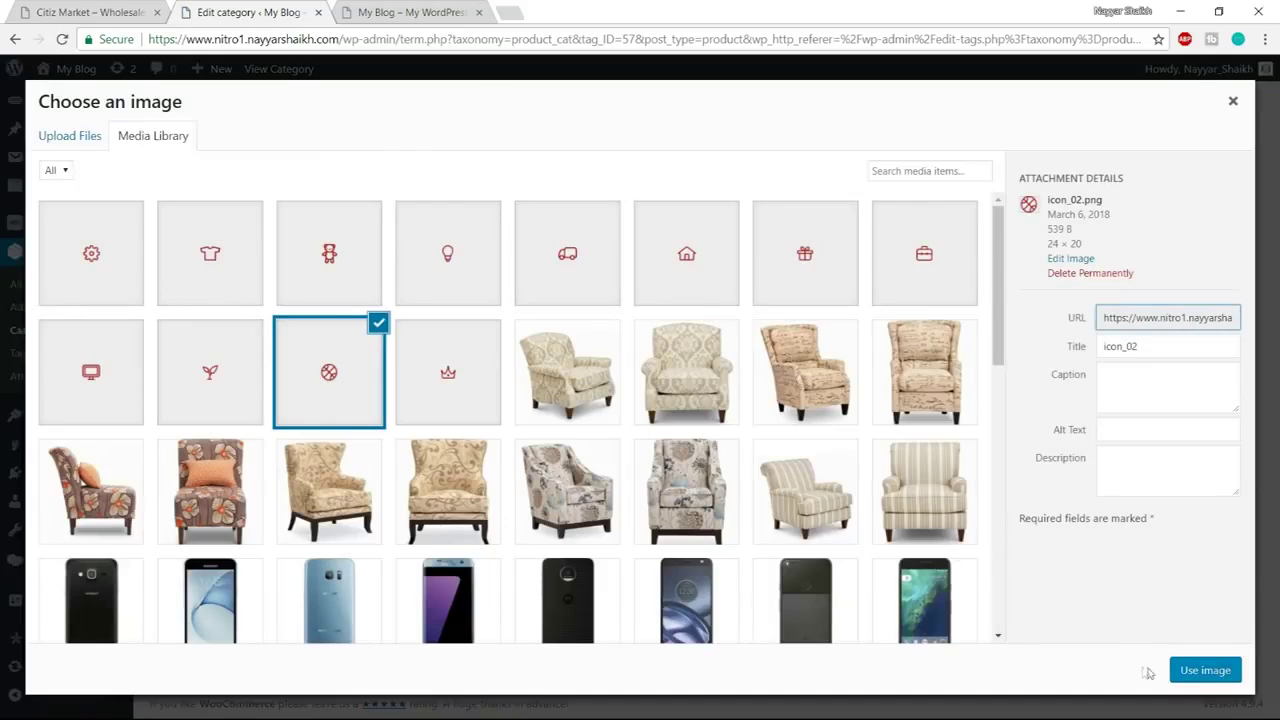
left_click(1180, 670)
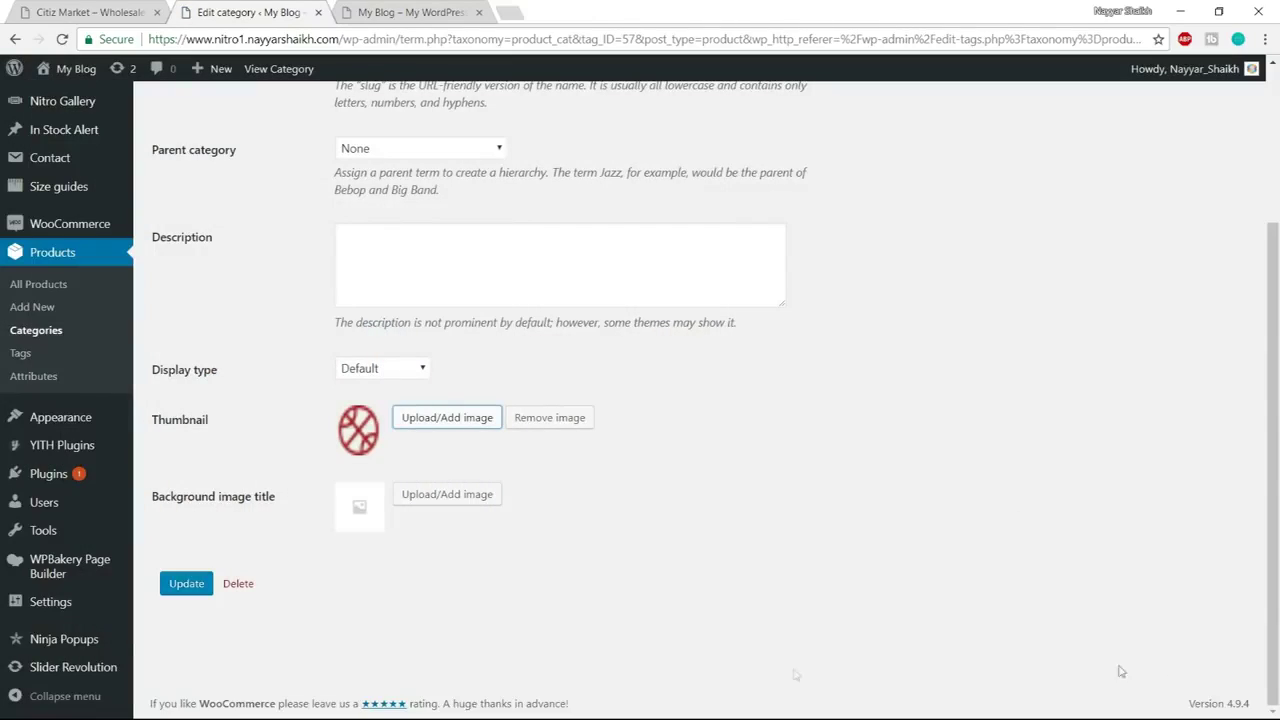
left_click(193, 584)
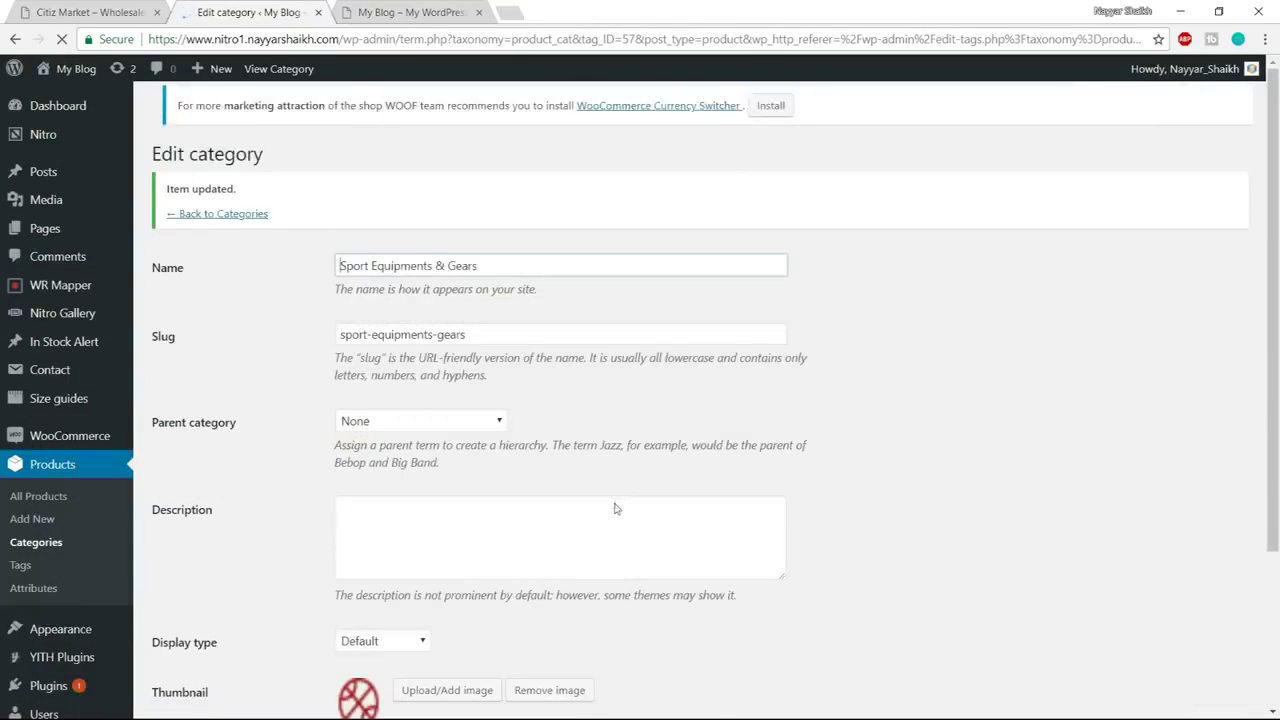
left_click(252, 224)
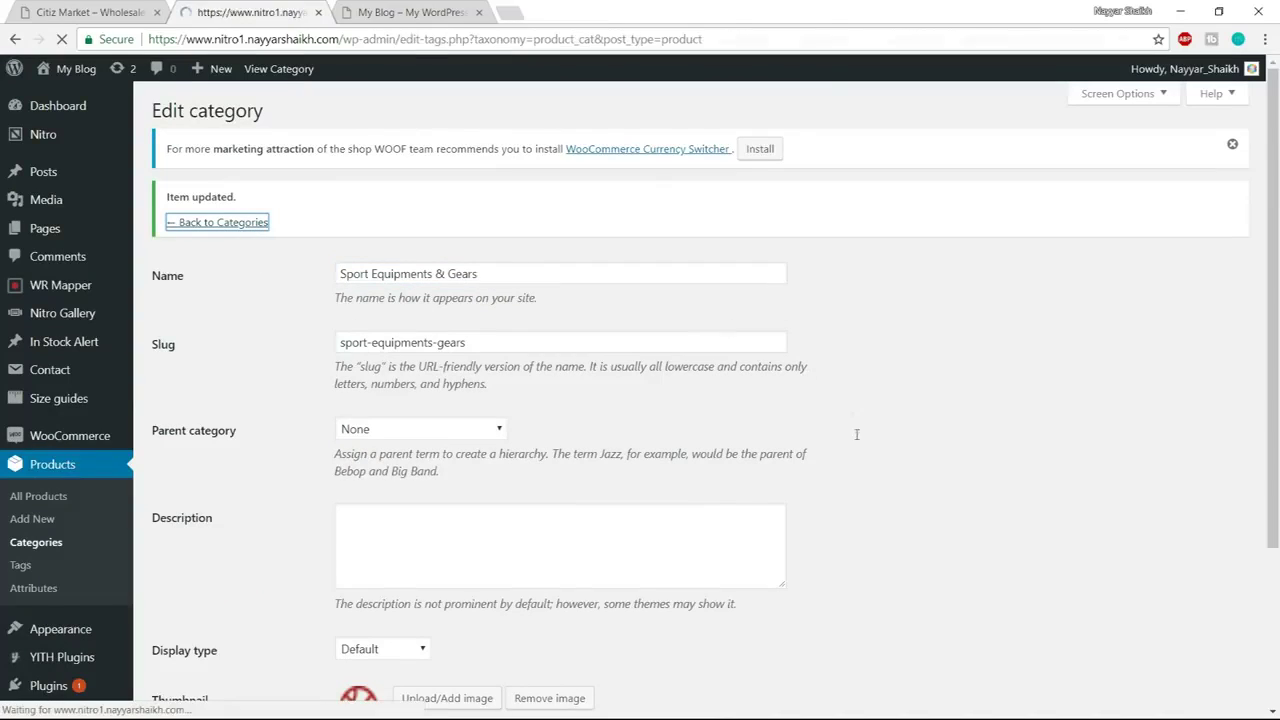
Permanently delete the Technology & Gadgets category, confirming with OK
scroll(856, 442, "down", 6)
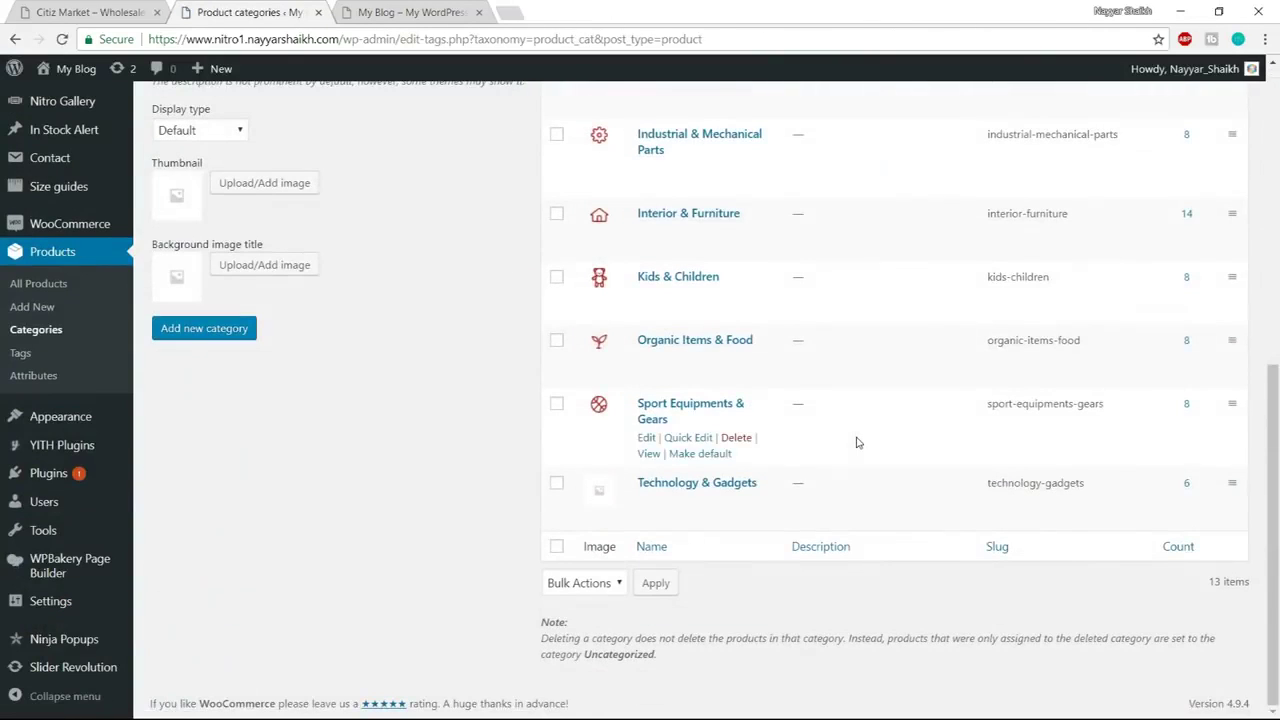
mouse_move(757, 503)
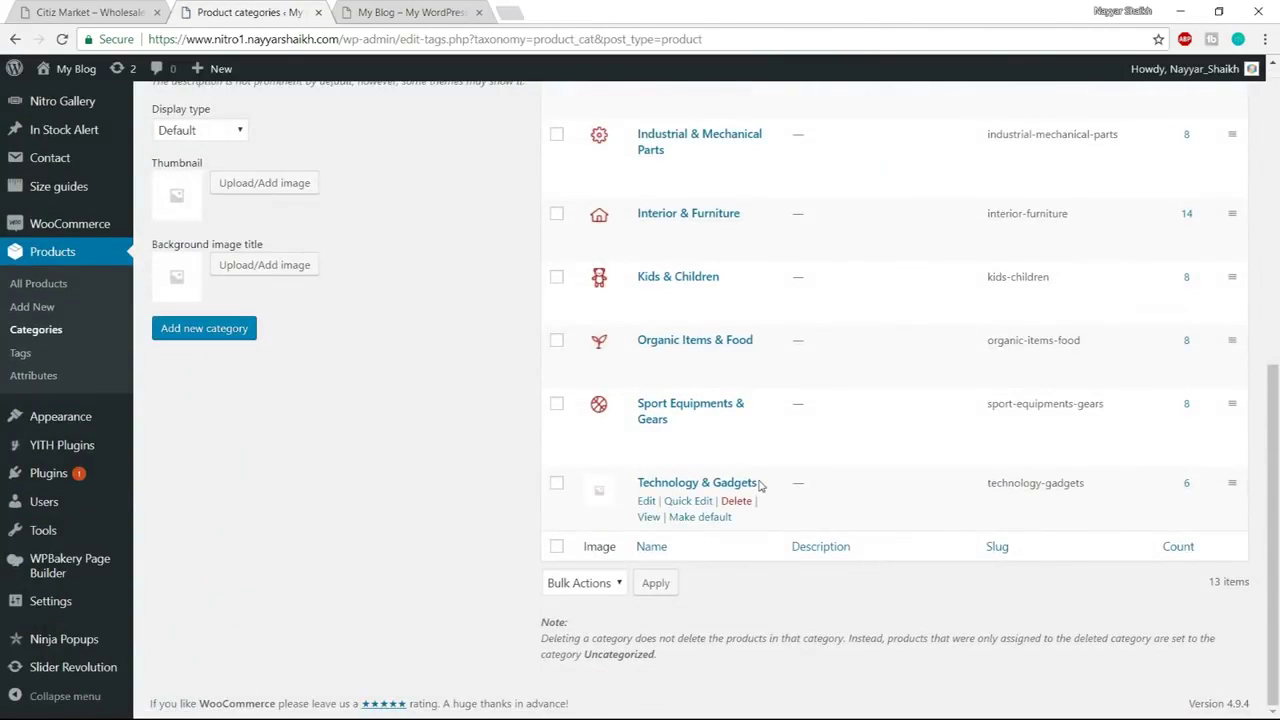
left_click_drag(681, 483, 638, 481)
key("ctrl+c")
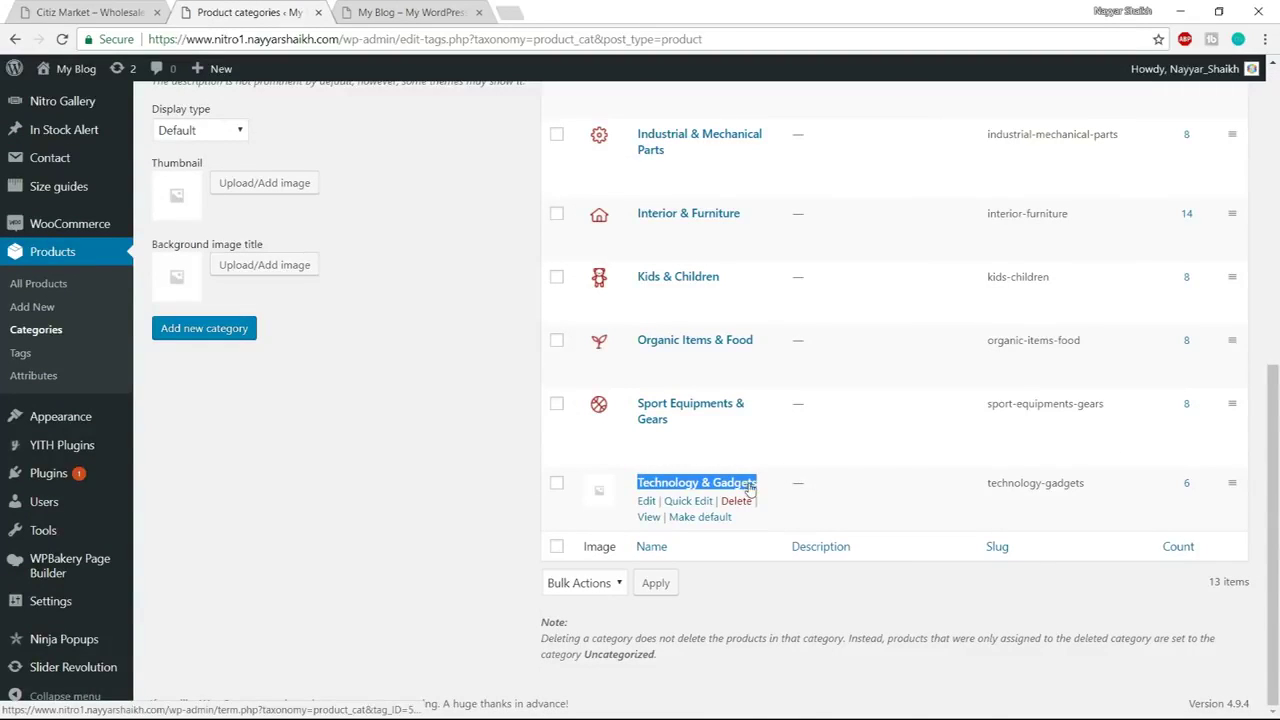
left_click(736, 501)
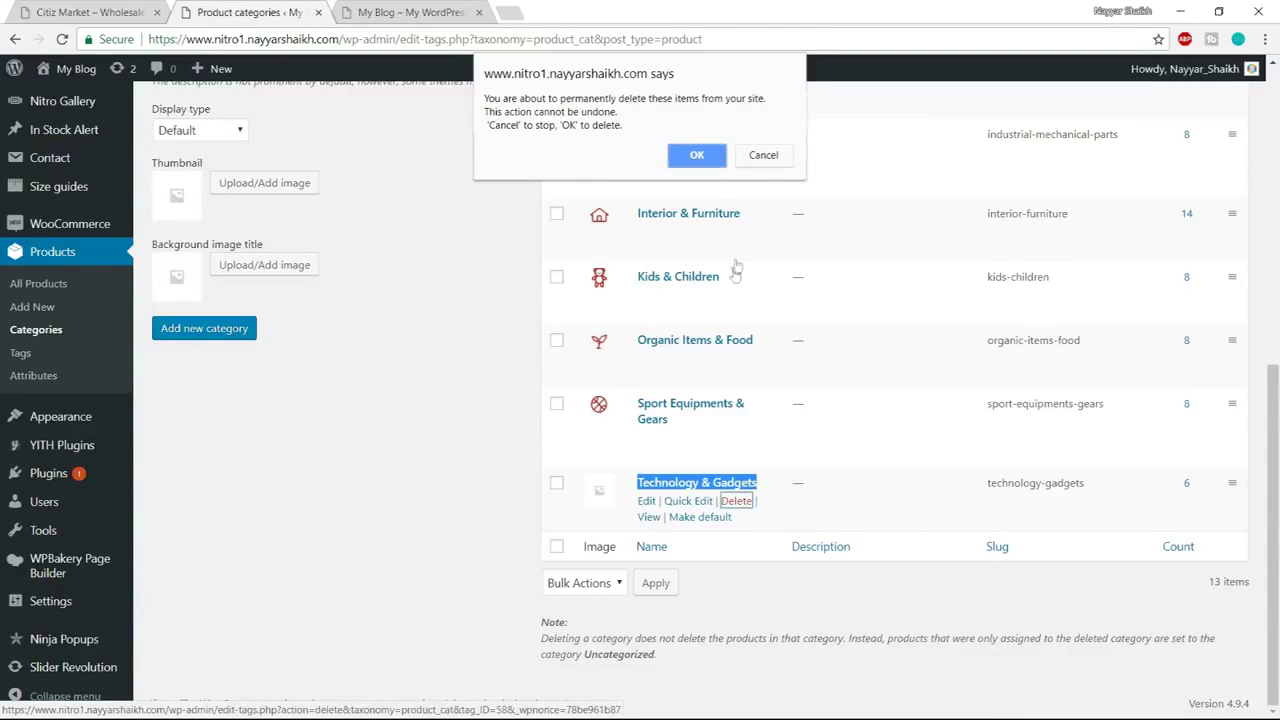
left_click(700, 158)
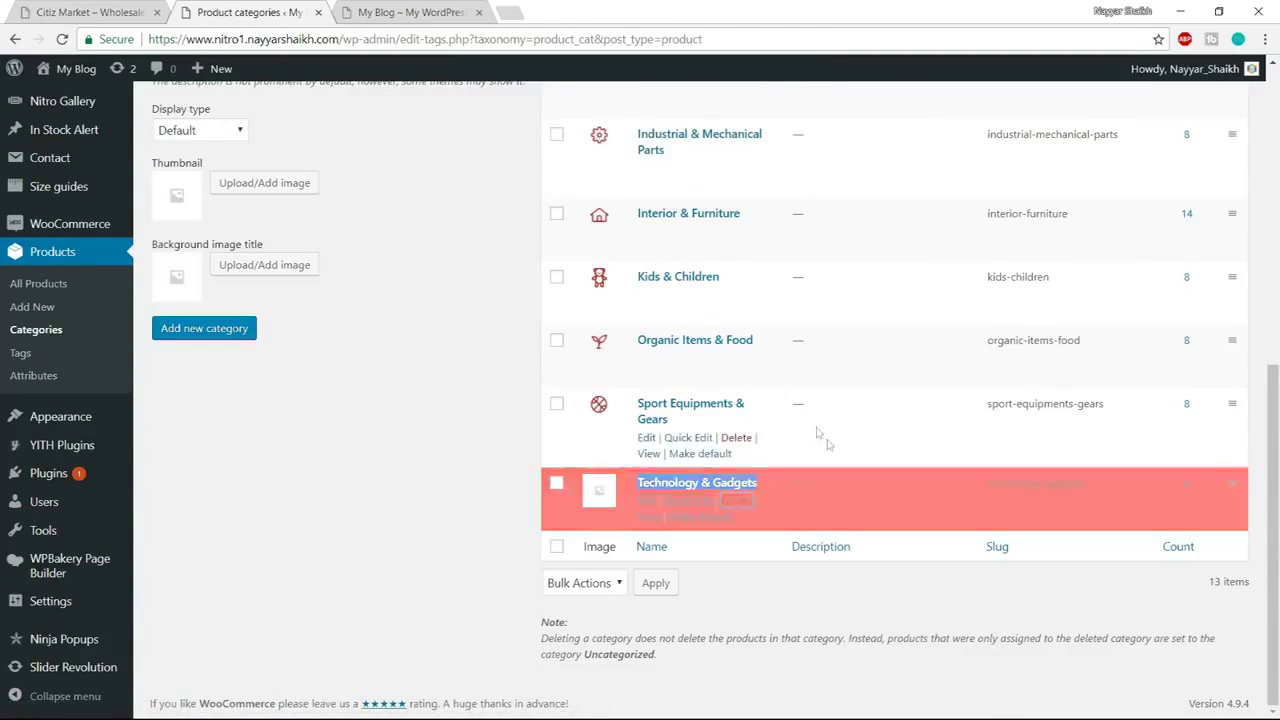
scroll(848, 475, "up", 5)
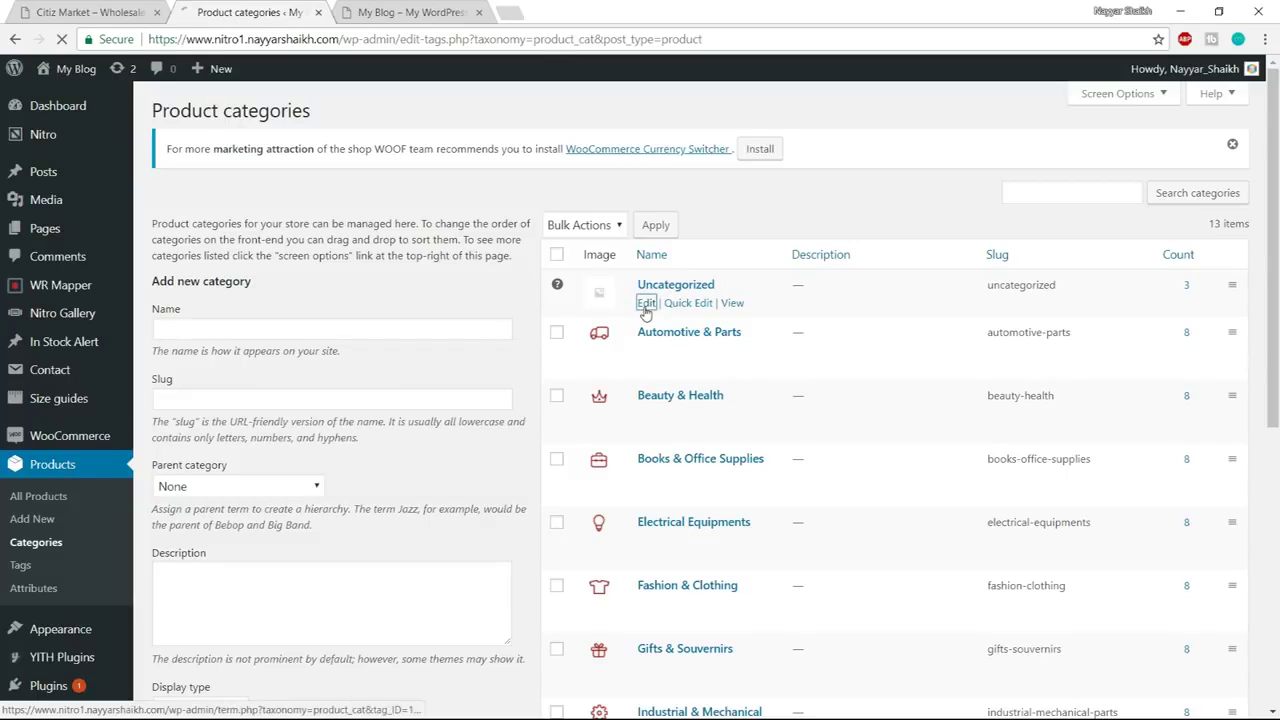
Rename Uncategorized to Technology & Gadgets with the slug technology-gadgets
left_click_drag(502, 211, 183, 214)
key("ctrl+v")
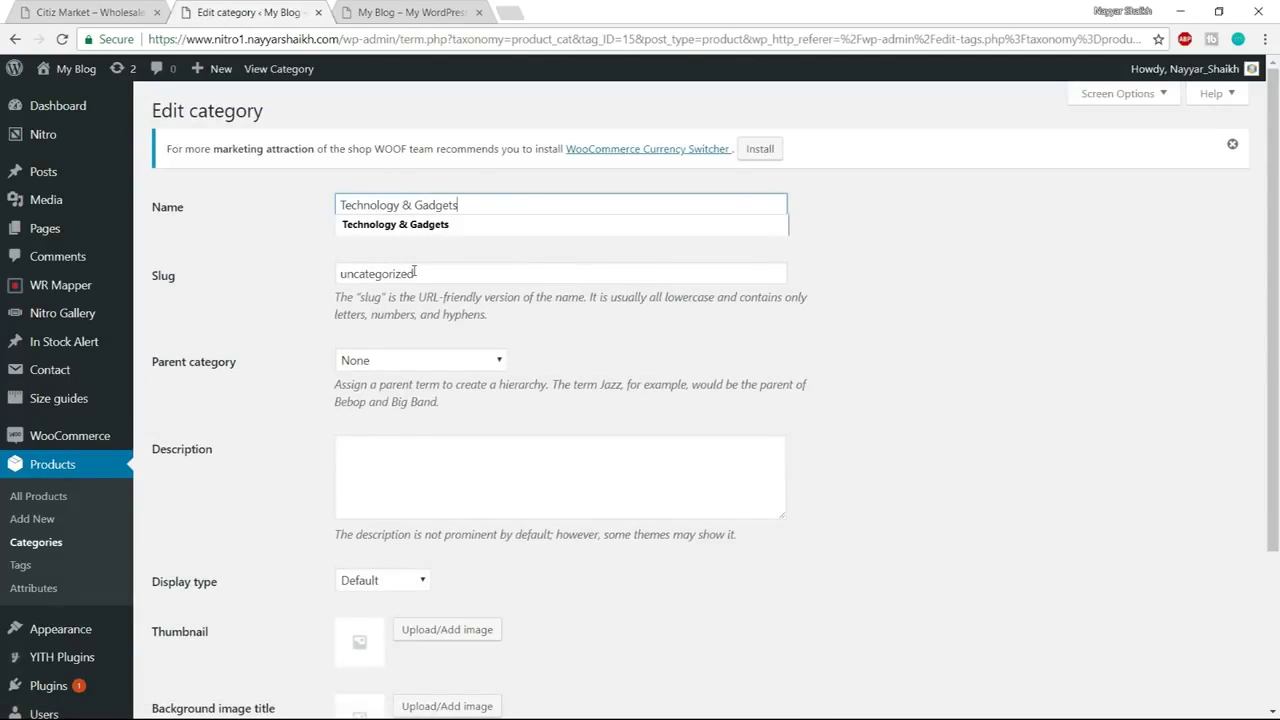
left_click_drag(417, 278, 266, 280)
type("t")
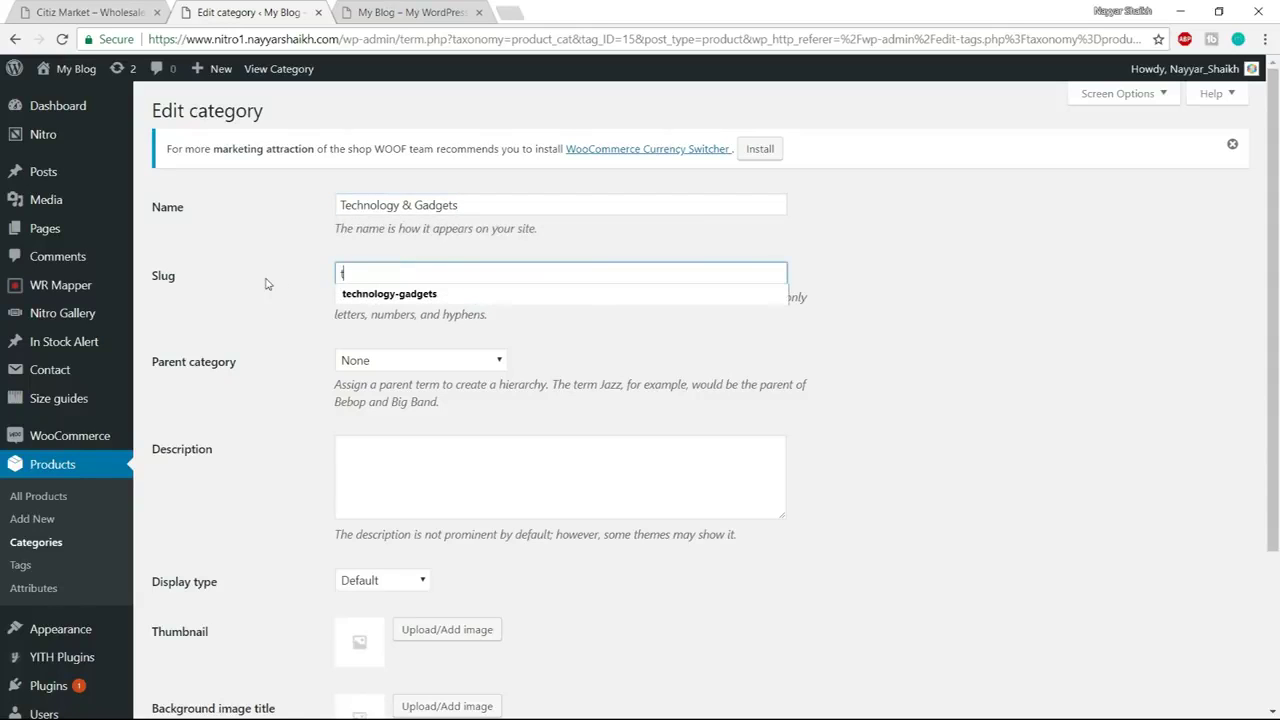
left_click(396, 297)
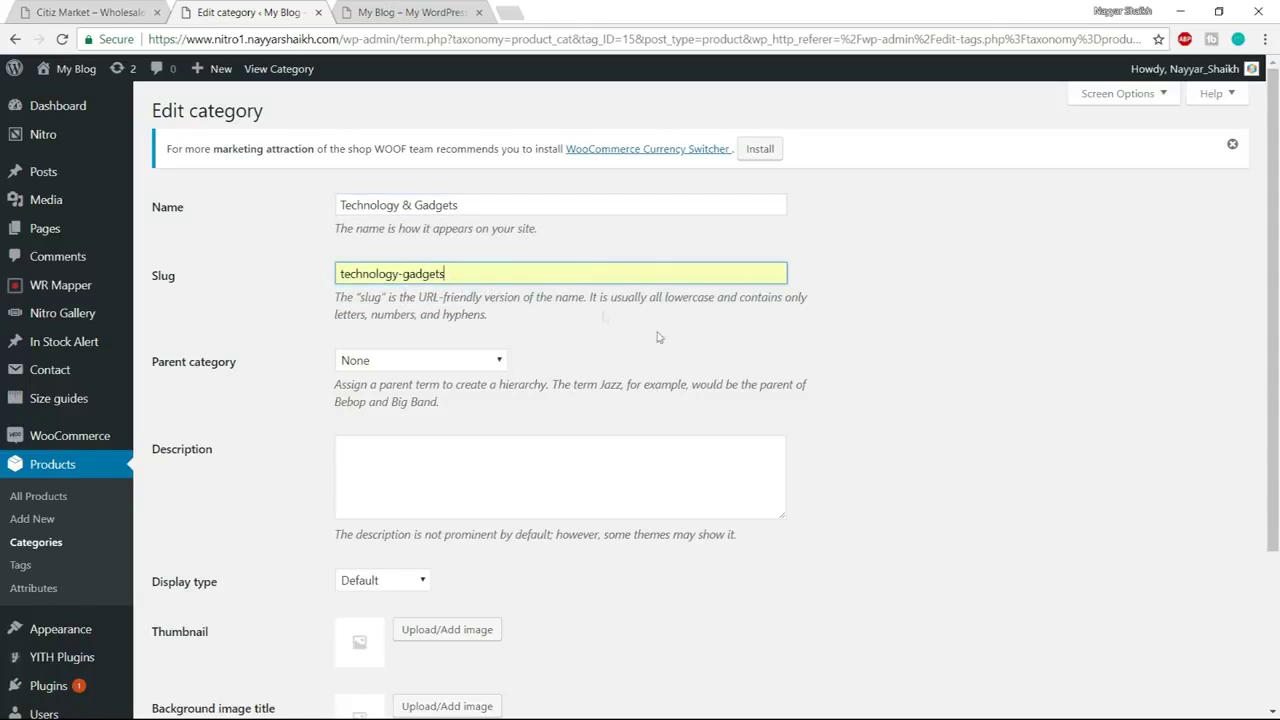
Set the monitor icon as its thumbnail, update, and return to the categories list
scroll(957, 420, "down", 2)
left_click(455, 427)
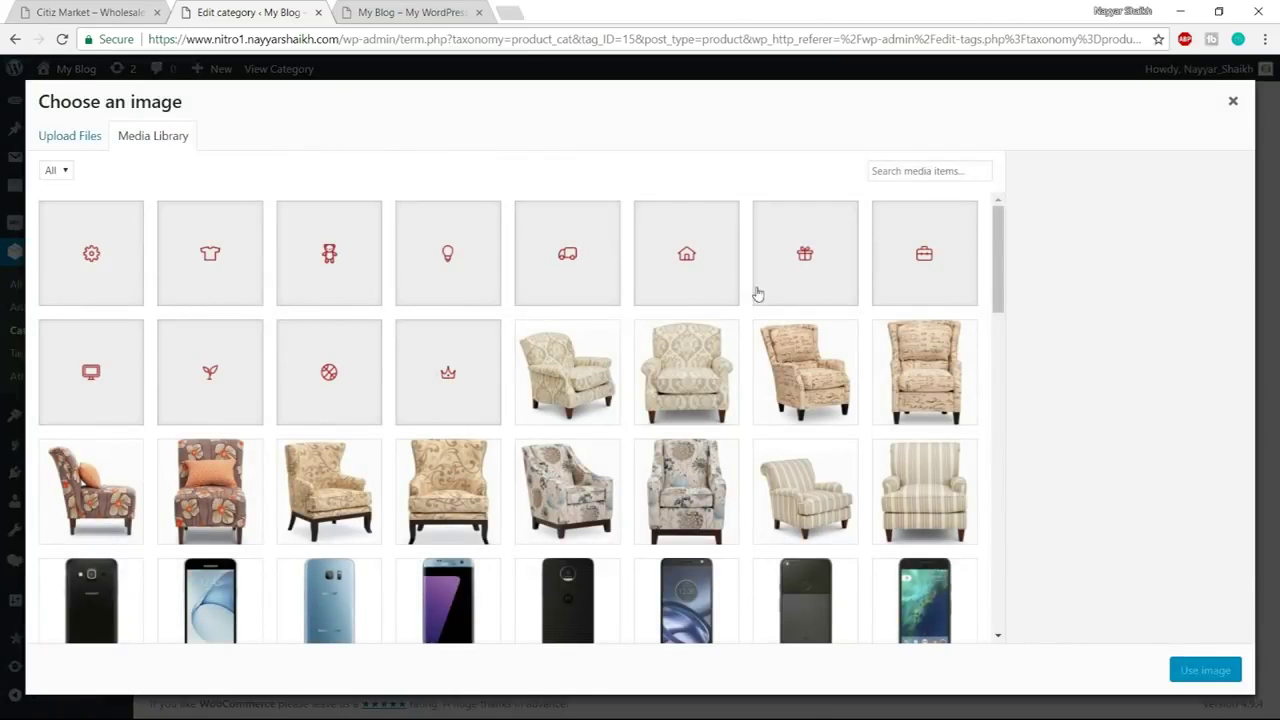
left_click(92, 390)
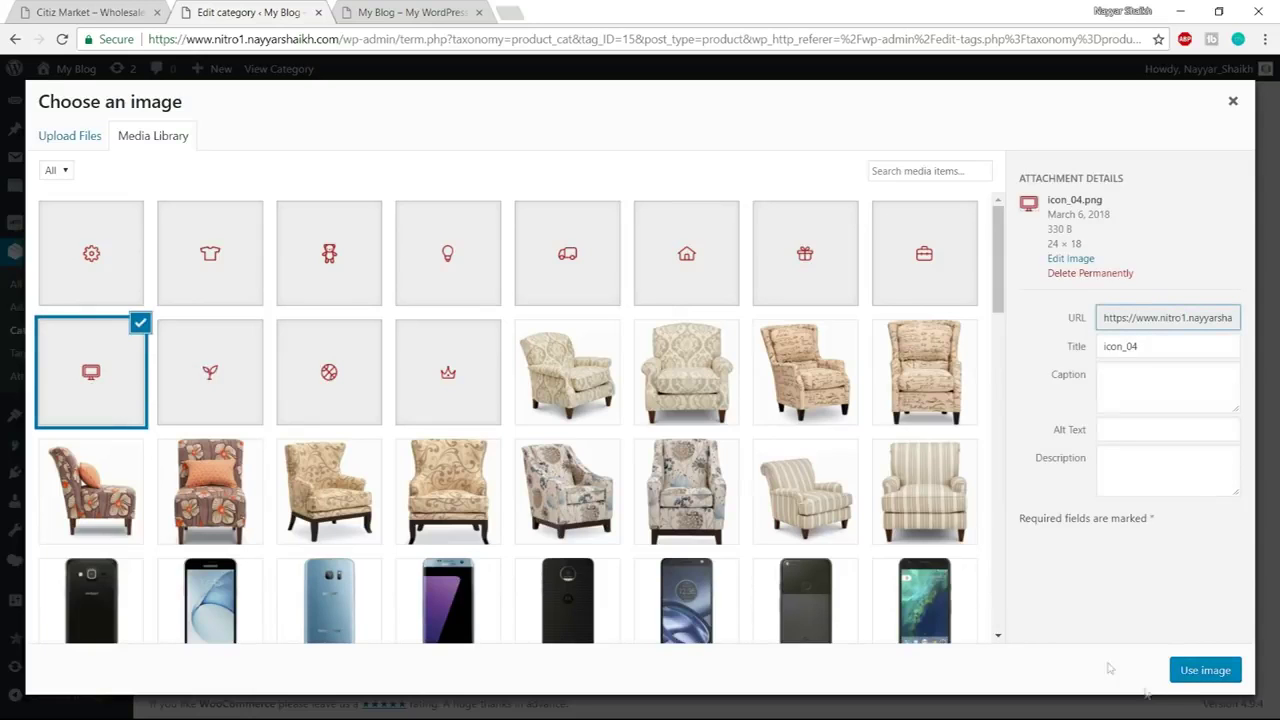
left_click(1201, 672)
left_click(190, 584)
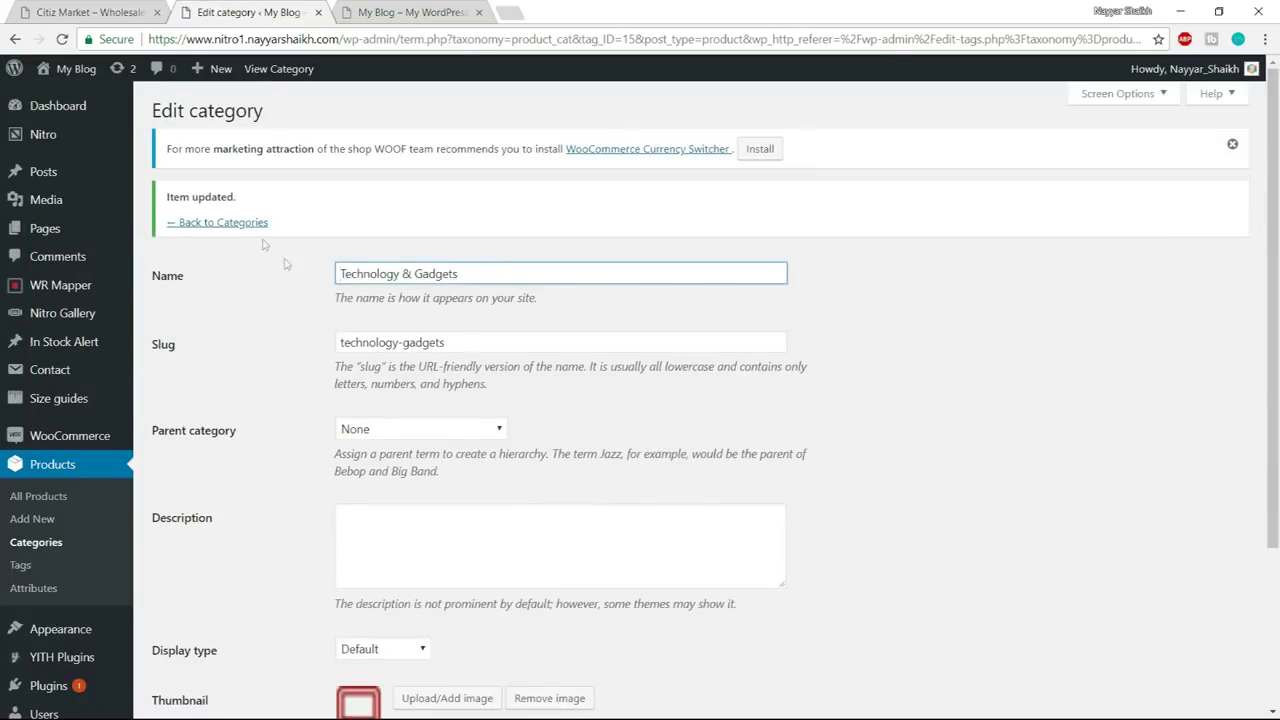
left_click(240, 231)
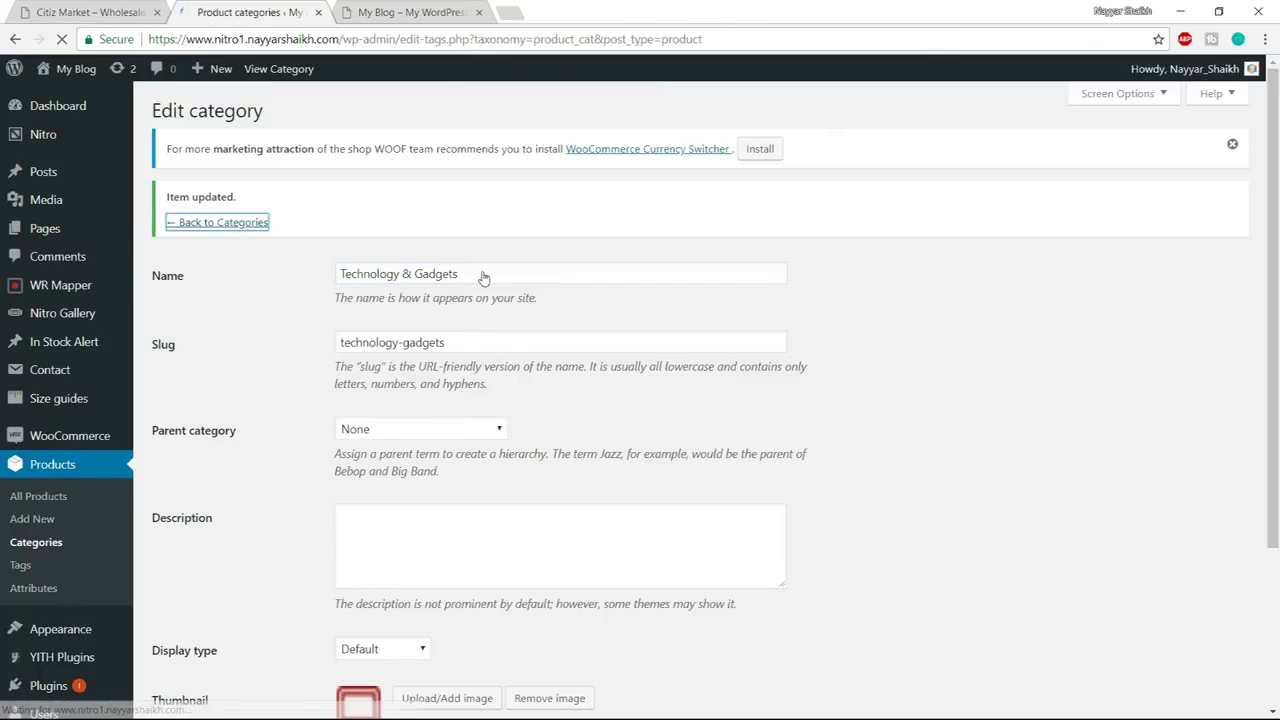
scroll(715, 480, "down", 5)
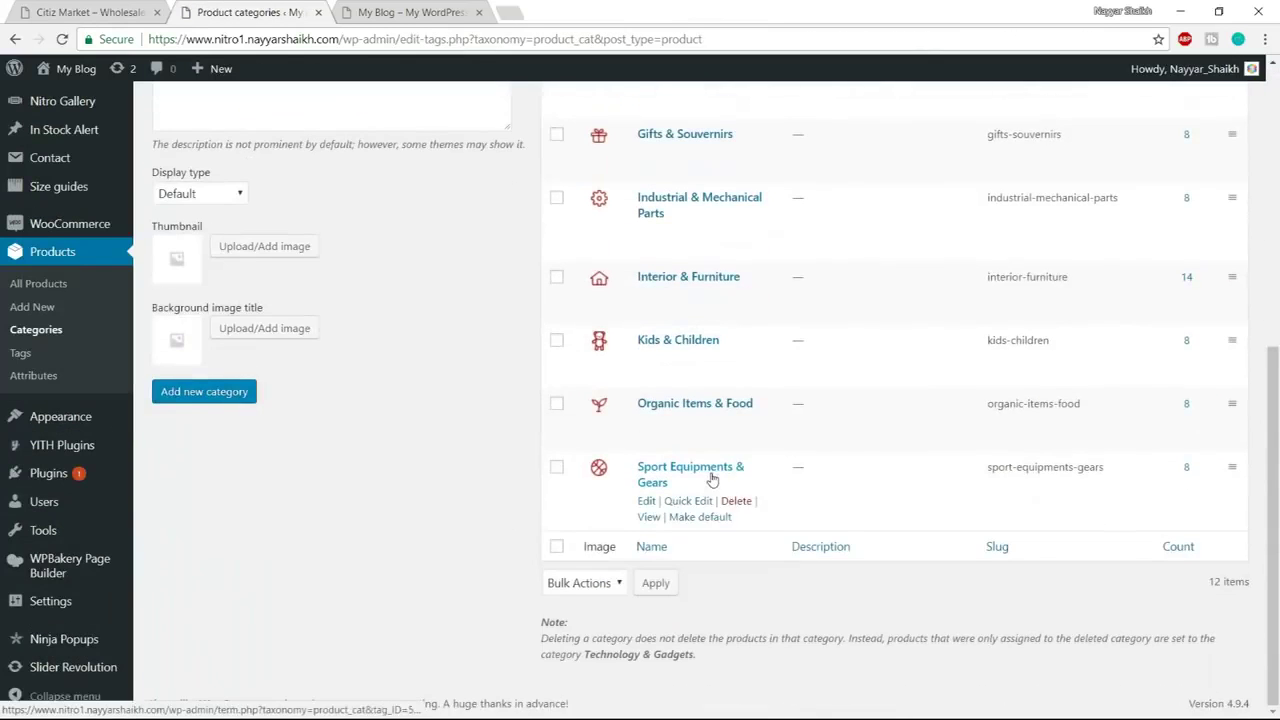
scroll(720, 527, "up", 5)
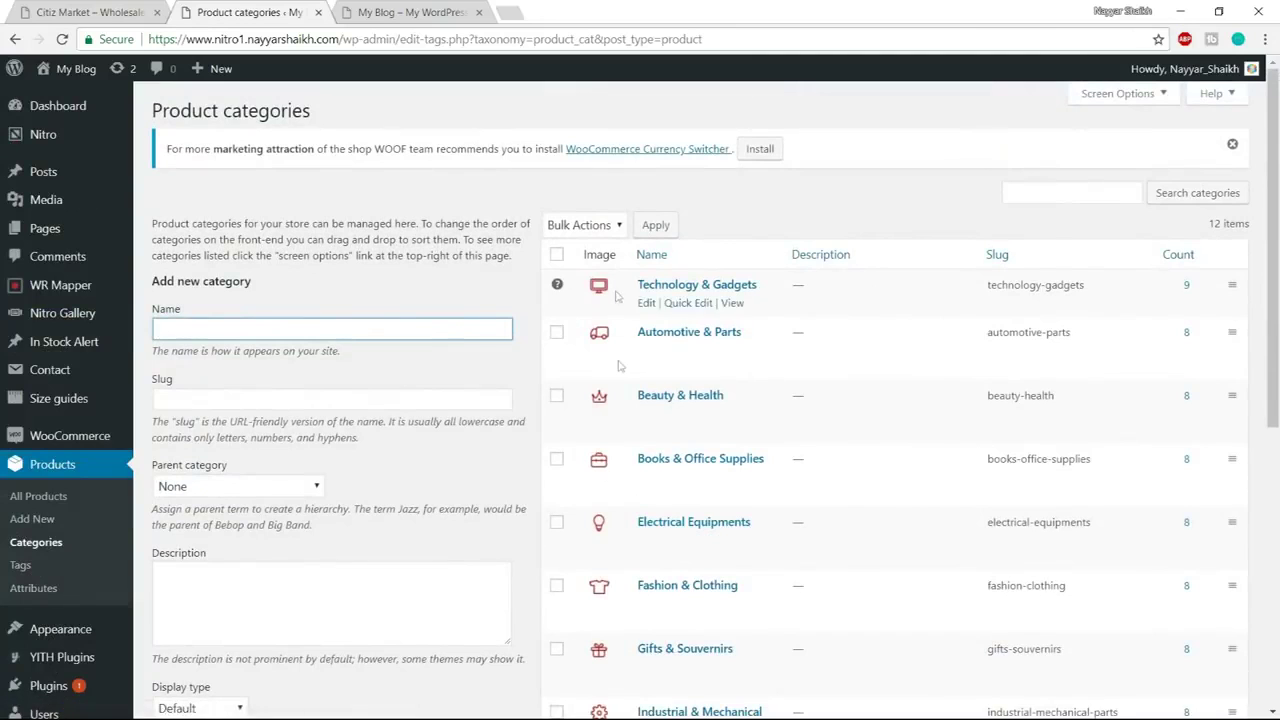
Open Home Page in the WPBakery Backend Editor and check the demo storefront for reference
left_click(70, 236)
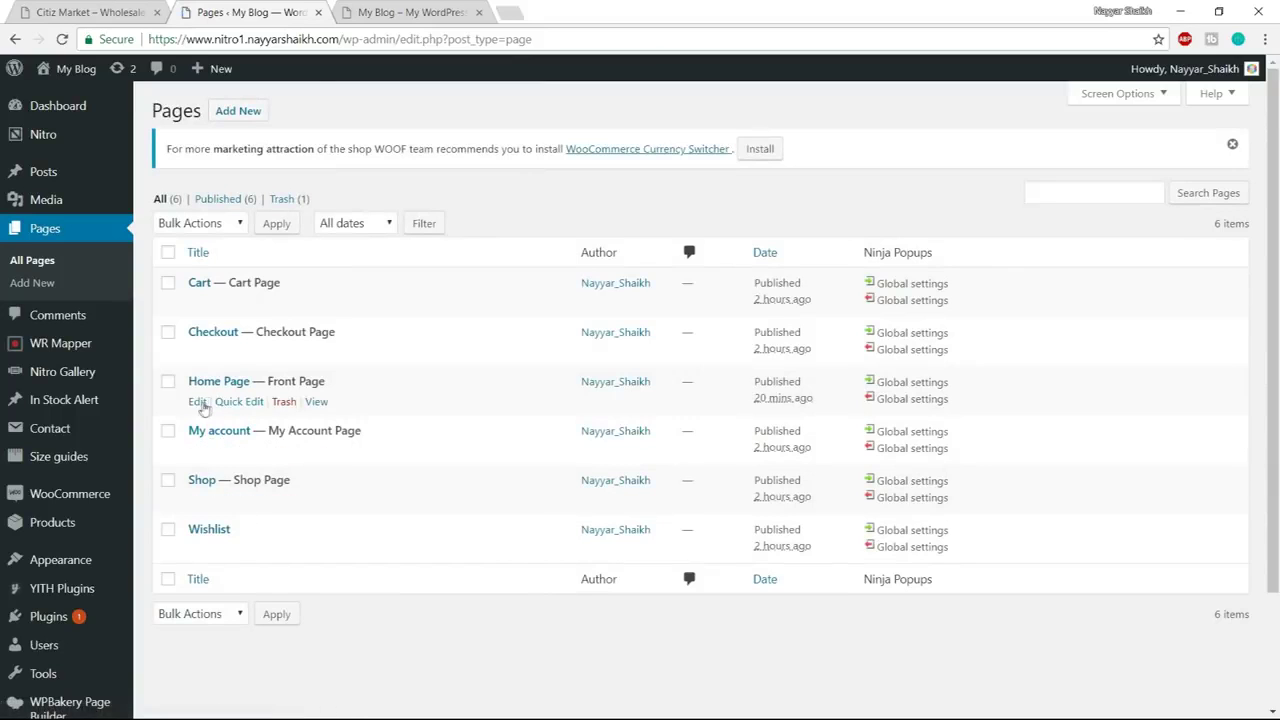
left_click(198, 402)
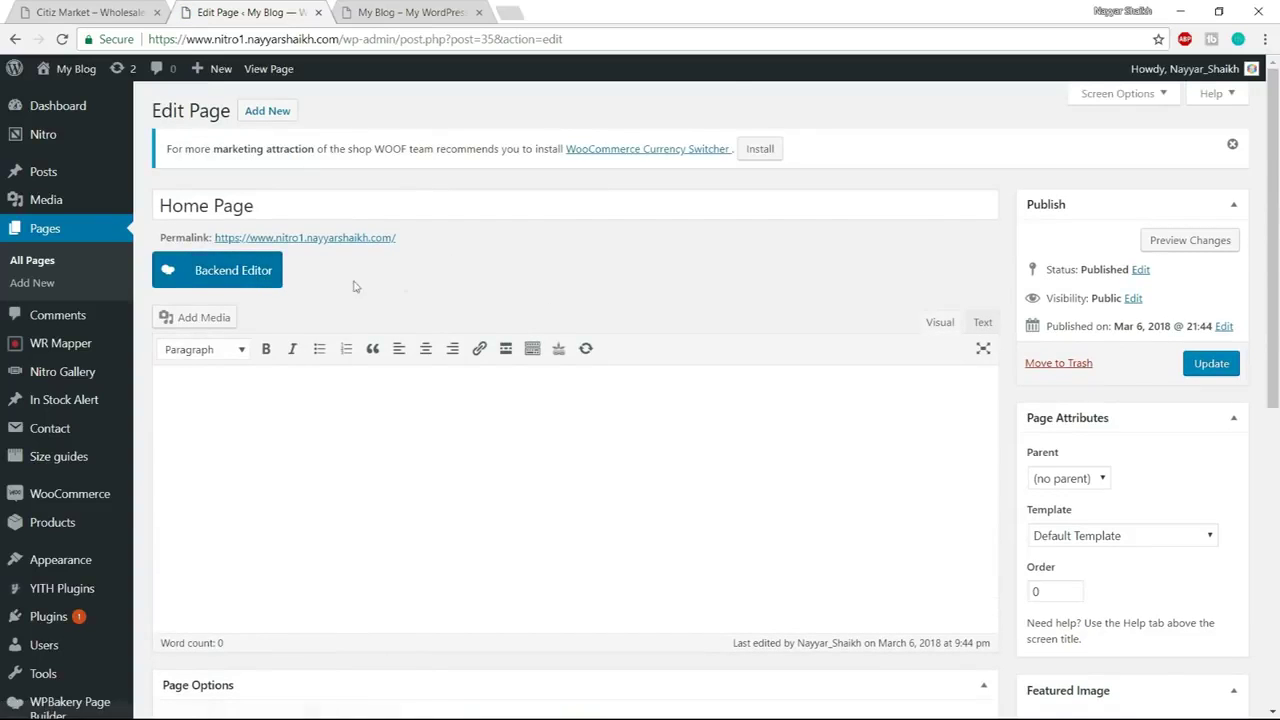
left_click(240, 286)
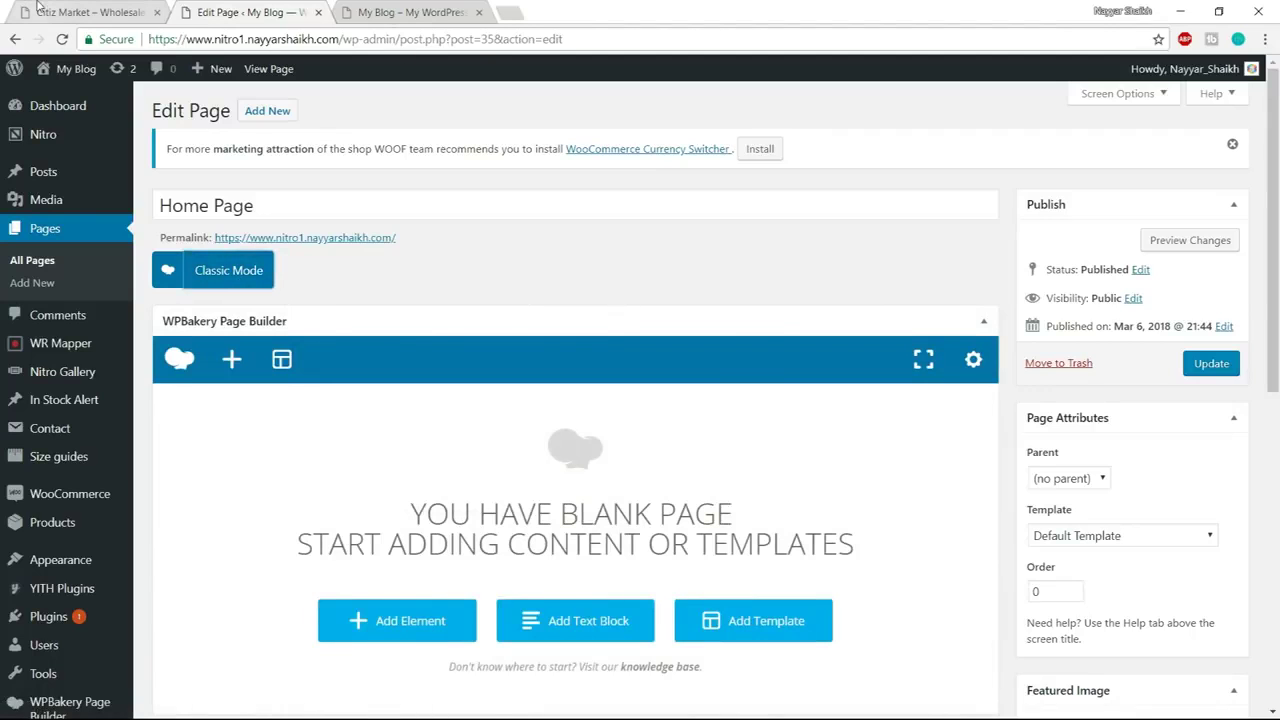
left_click(95, 12)
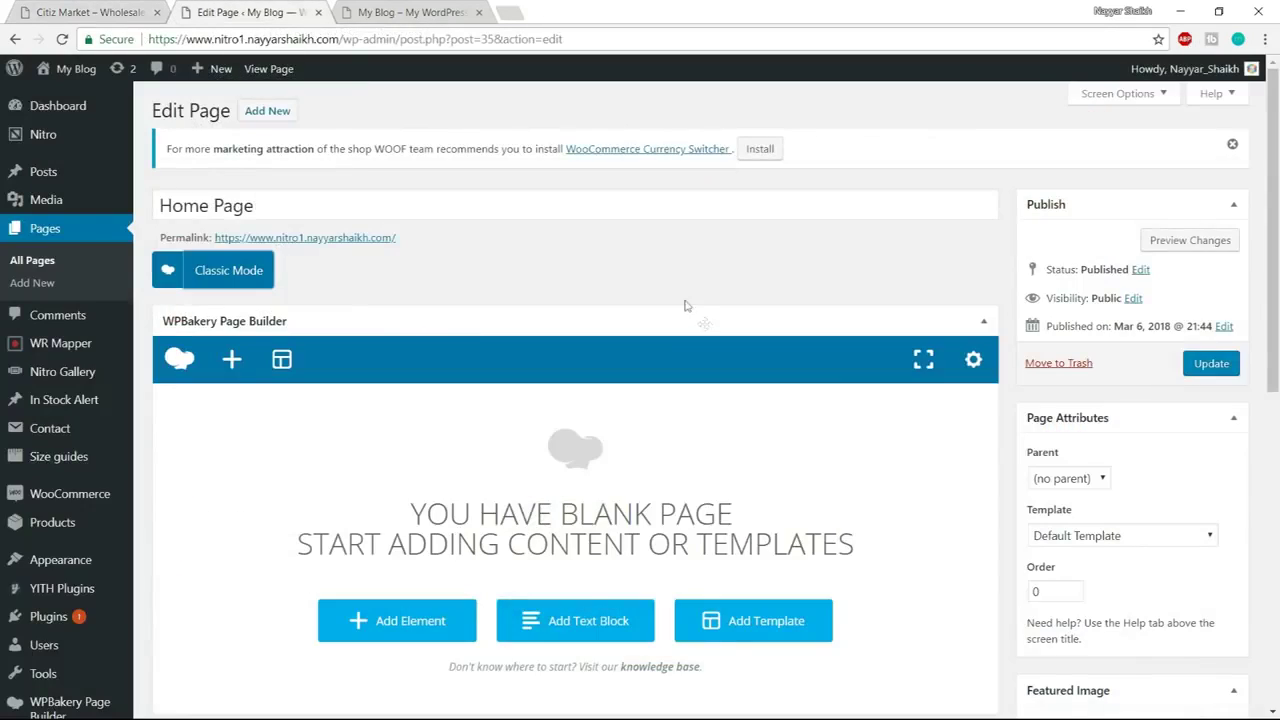
scroll(686, 303, "down", 2)
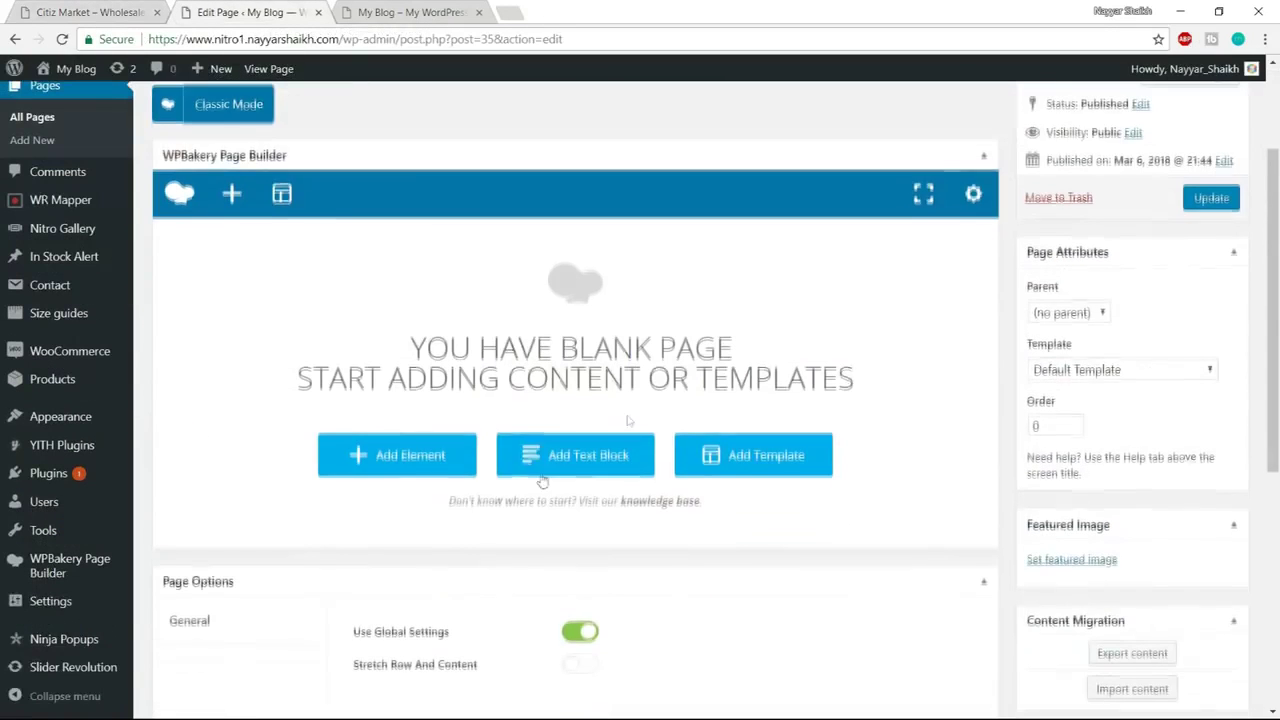
Add a Product Categories element to the Home Page via an element search for 'produ'
left_click(451, 457)
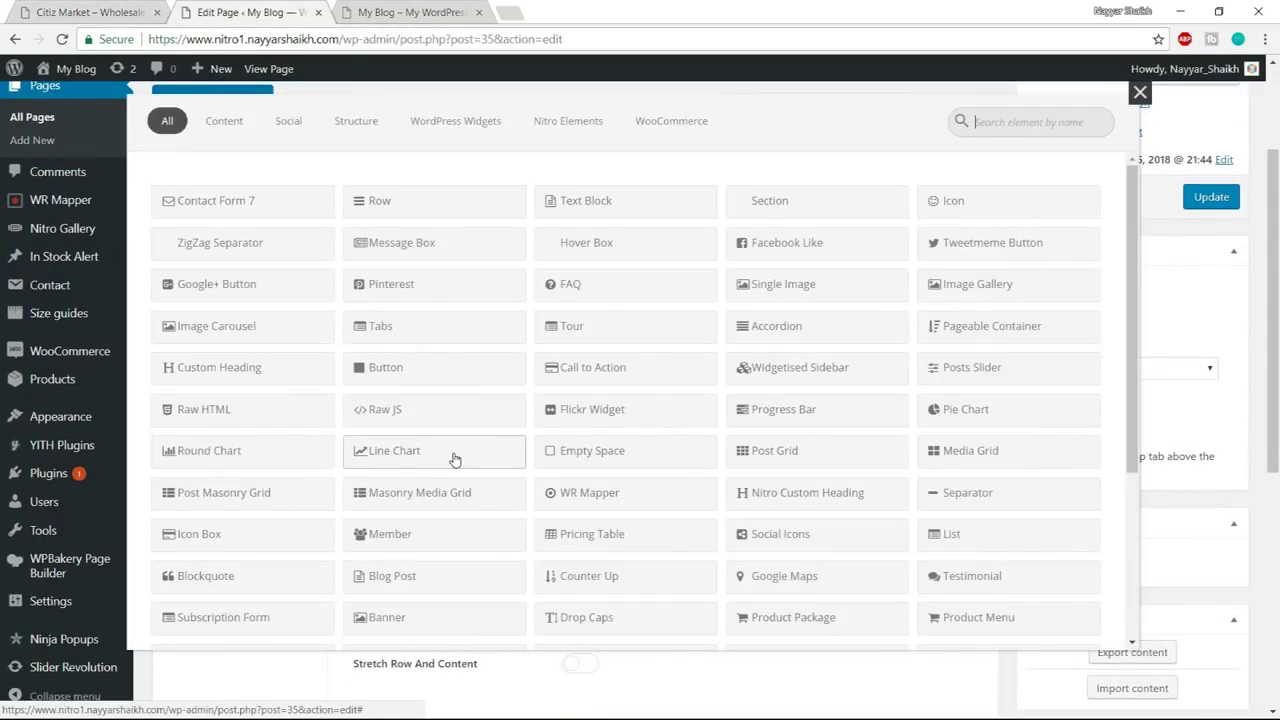
type("produ")
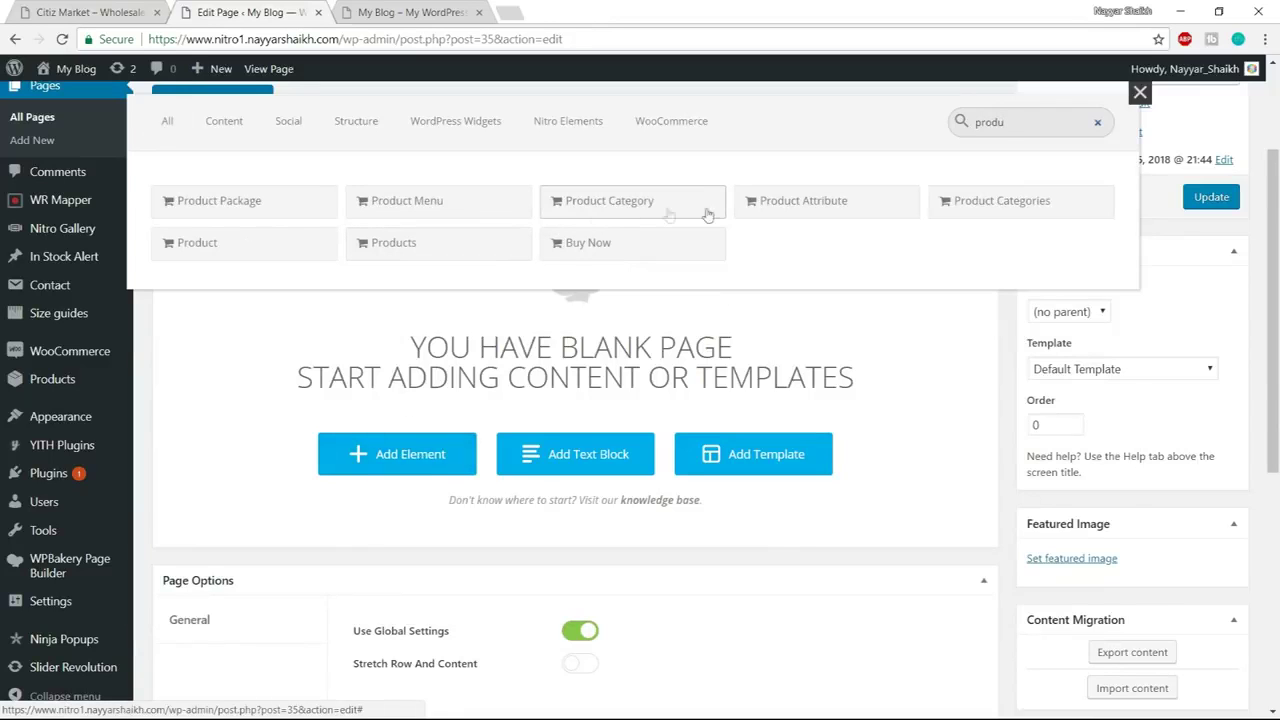
left_click(1013, 212)
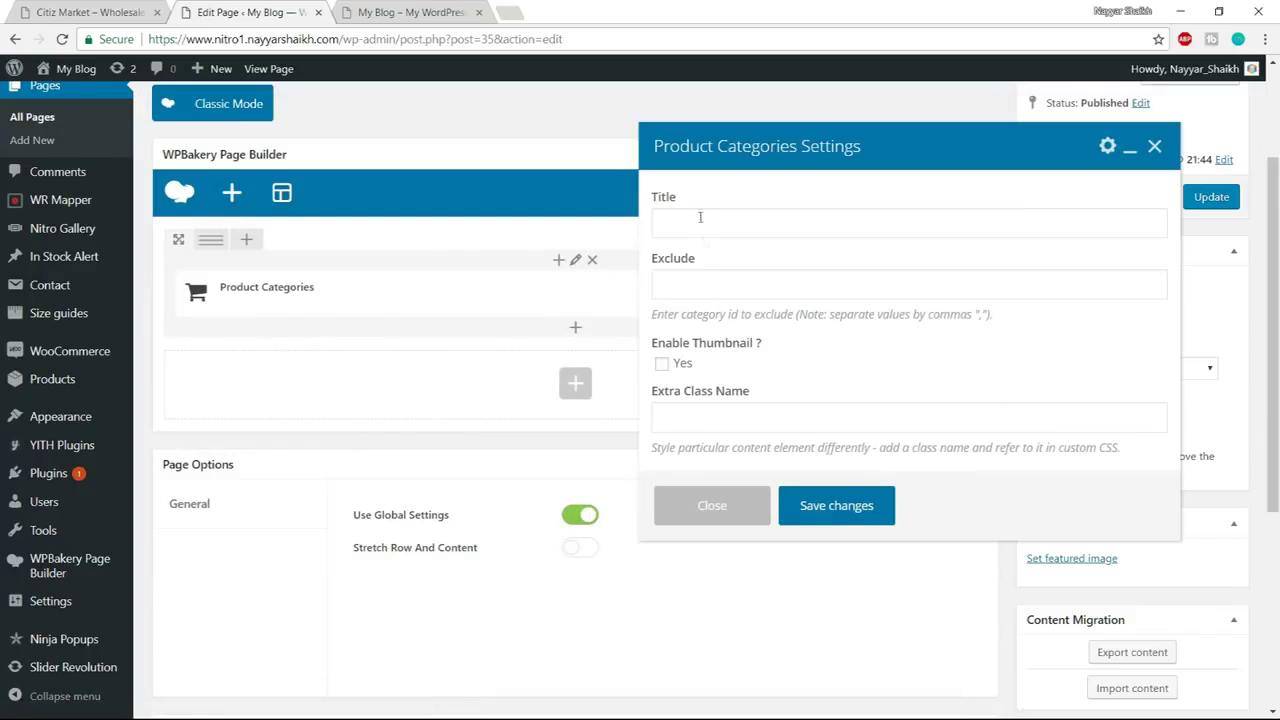
left_click(700, 221)
left_click(40, 16)
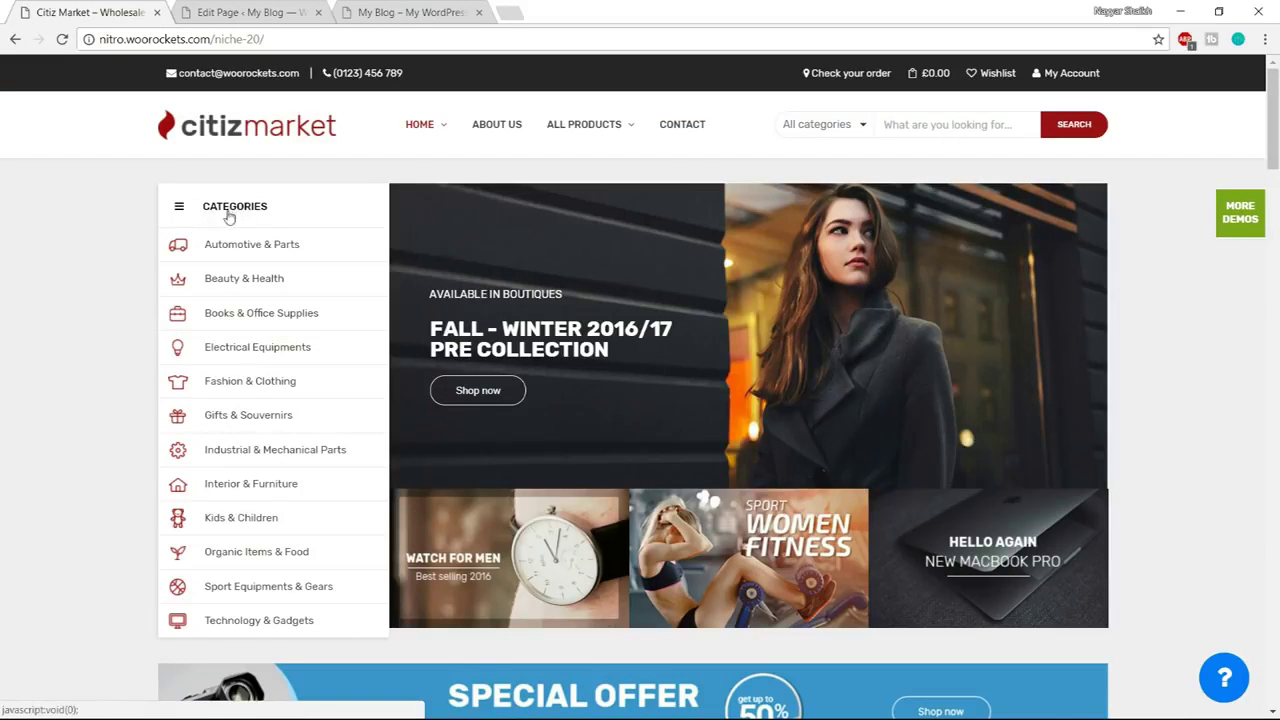
left_click(235, 10)
Title it CATEGORIES, set style to Always expand, enable thumbnails, and save
type("CATEGORIES")
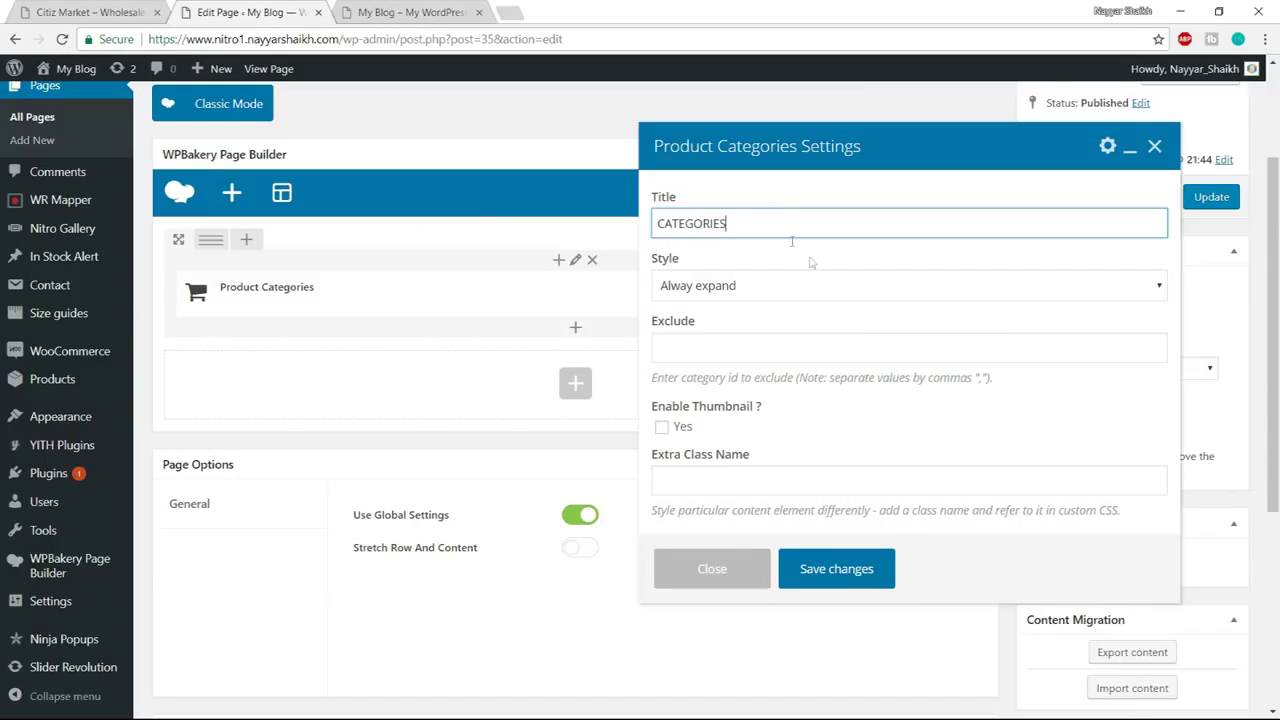
left_click(724, 287)
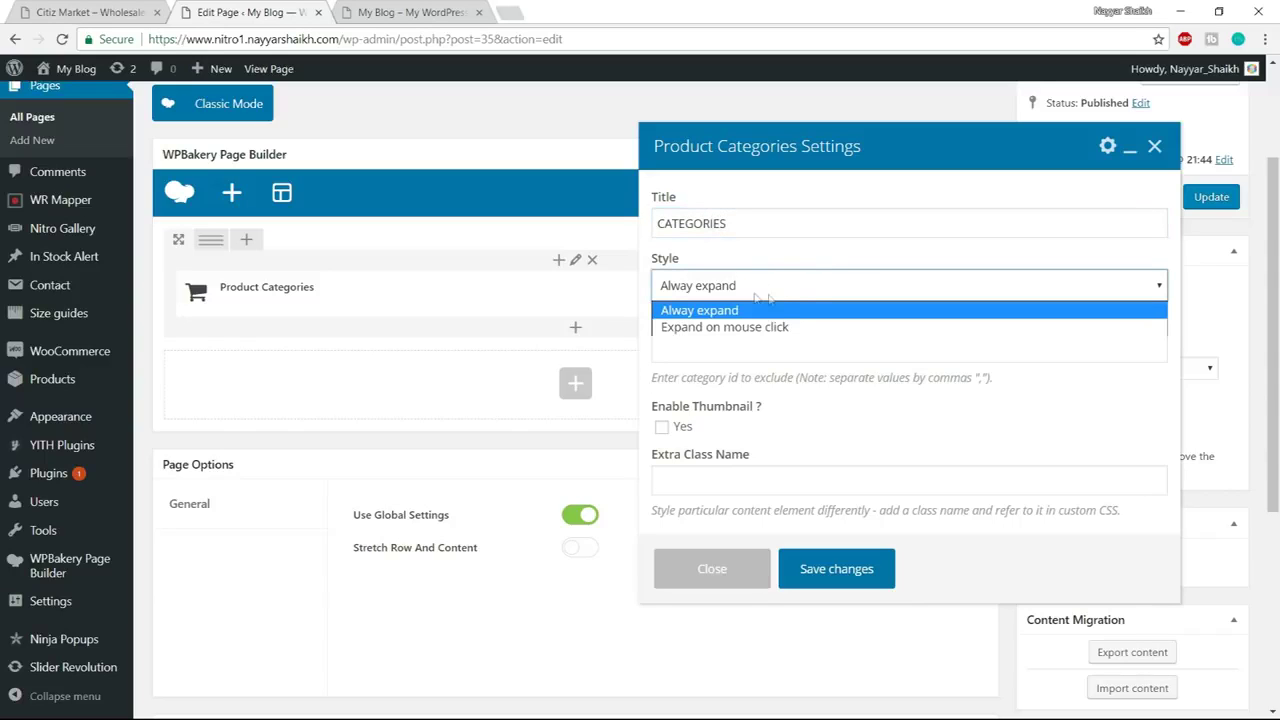
left_click(771, 311)
scroll(758, 433, "down", 2)
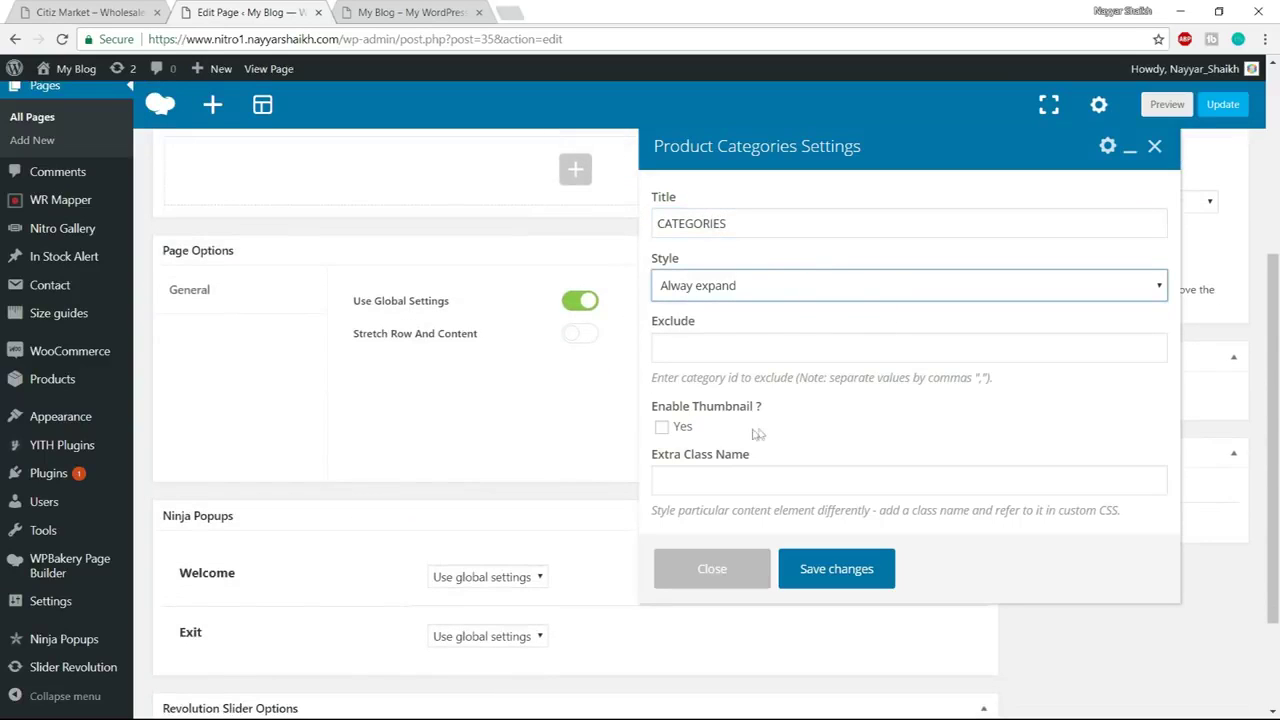
left_click(662, 428)
scroll(800, 433, "up", 4)
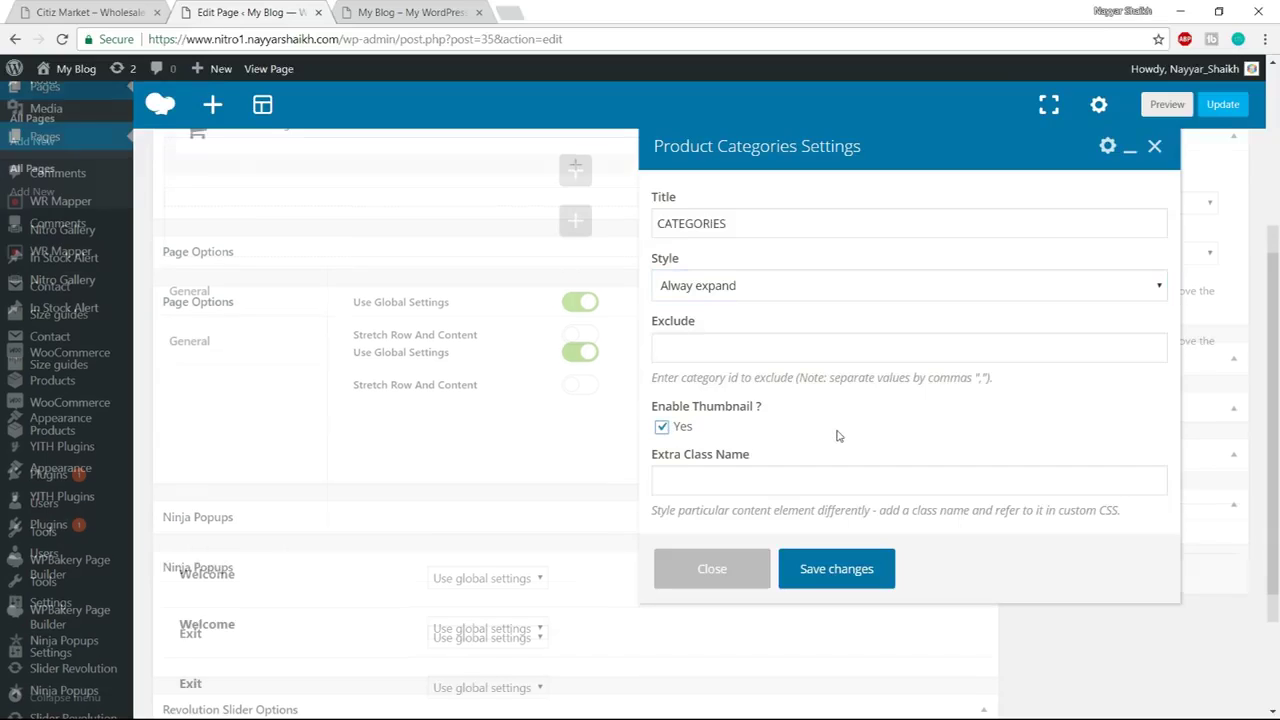
left_click(840, 585)
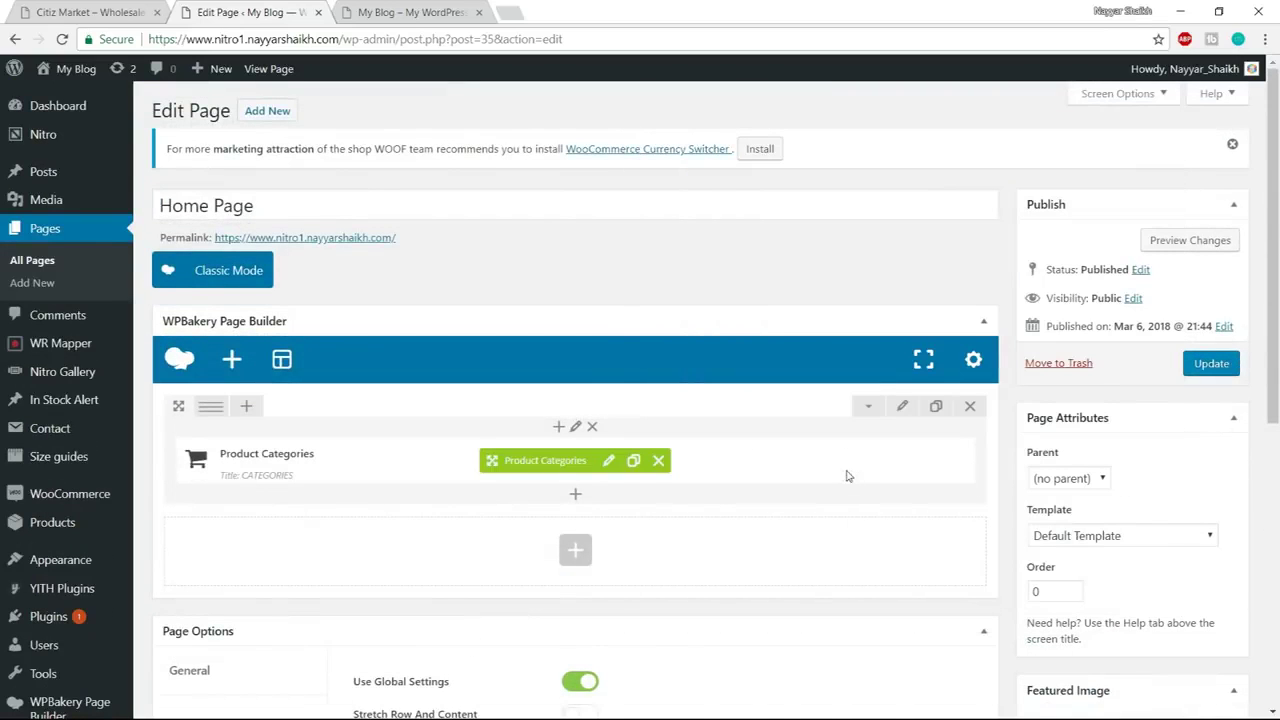
Compare the layout with the demo storefront, then return to the Home Page editor
mouse_move(235, 463)
left_click(56, 9)
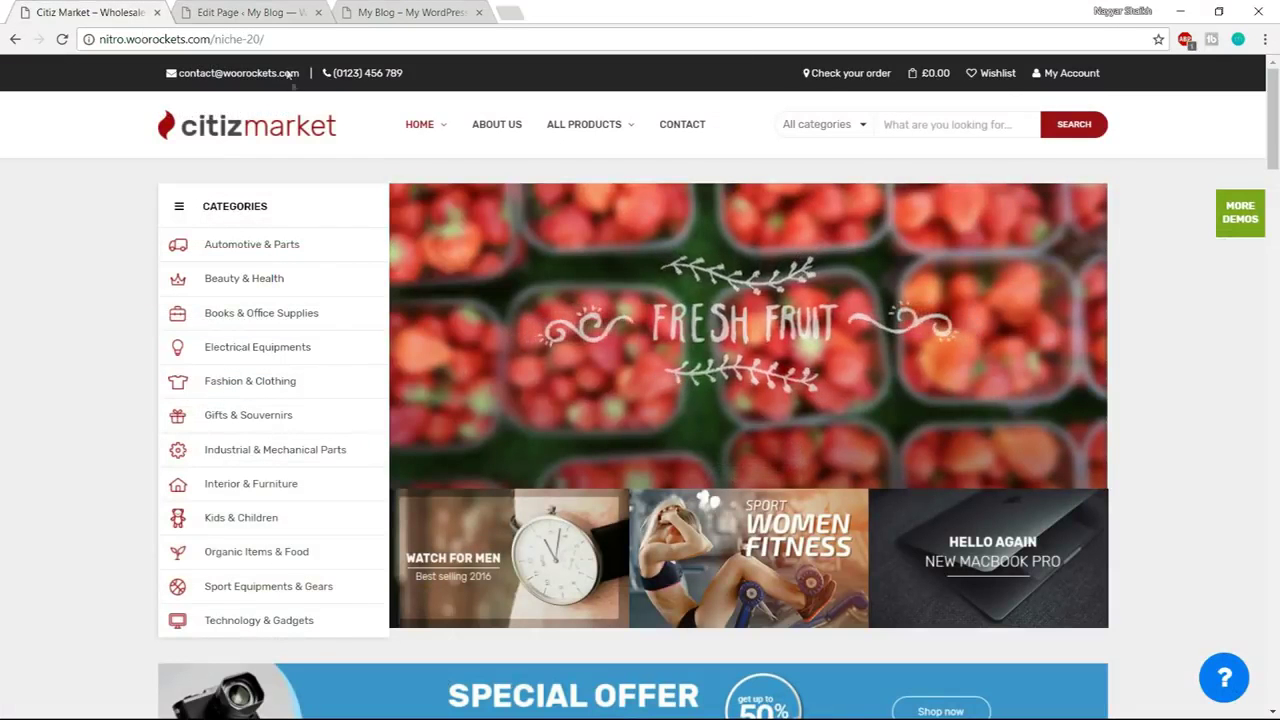
left_click(253, 8)
scroll(491, 414, "down", 1)
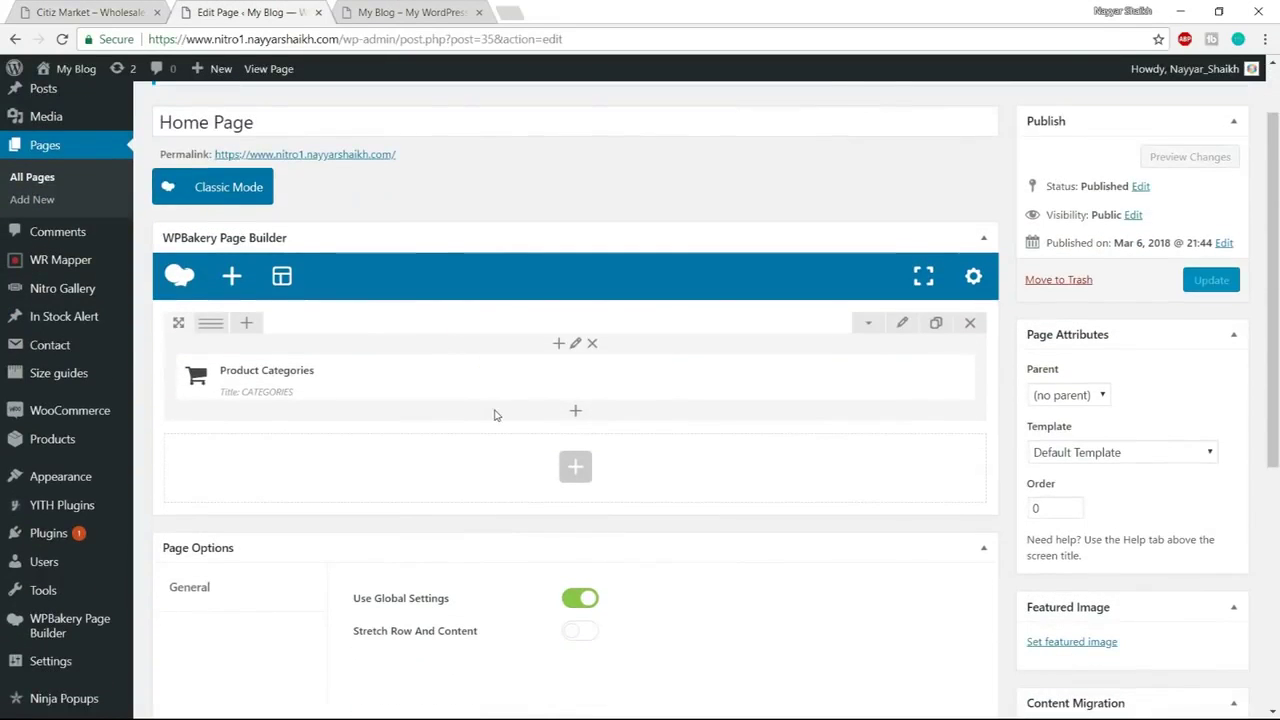
Split the row 1/4 + 3/4, add the Home Revolution Slider to the wide column, and update the page
mouse_move(210, 331)
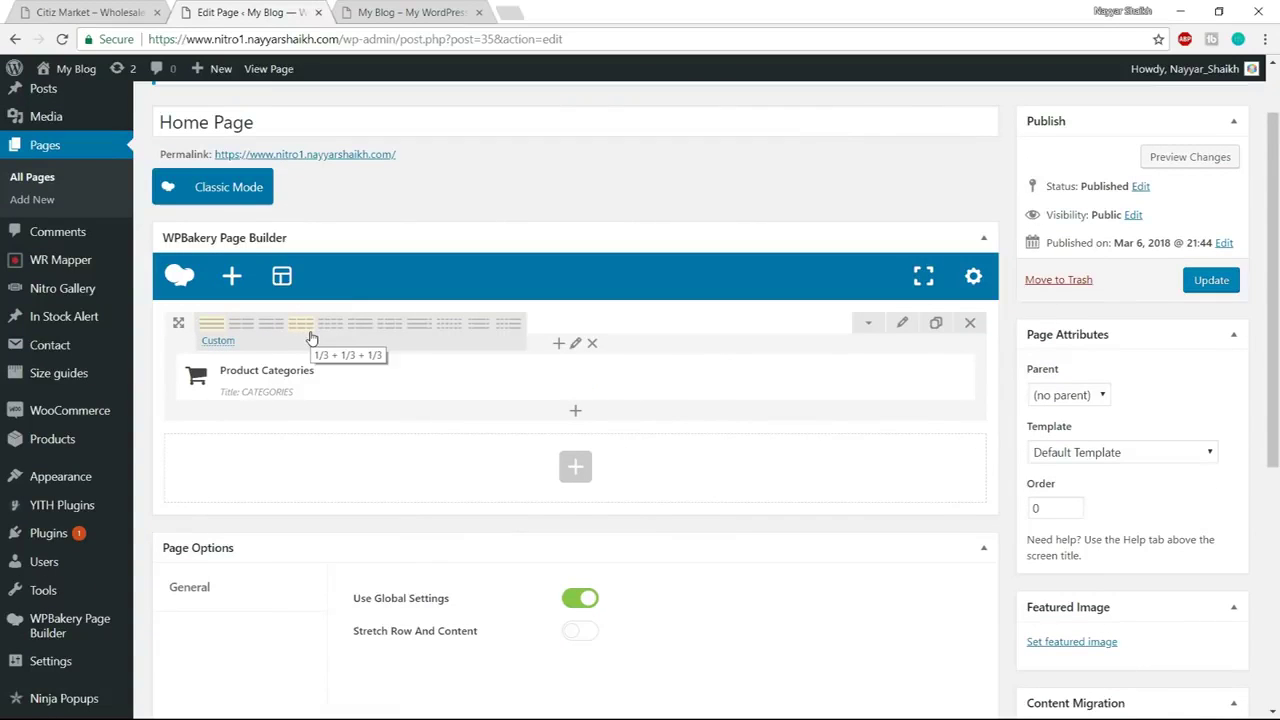
left_click(360, 336)
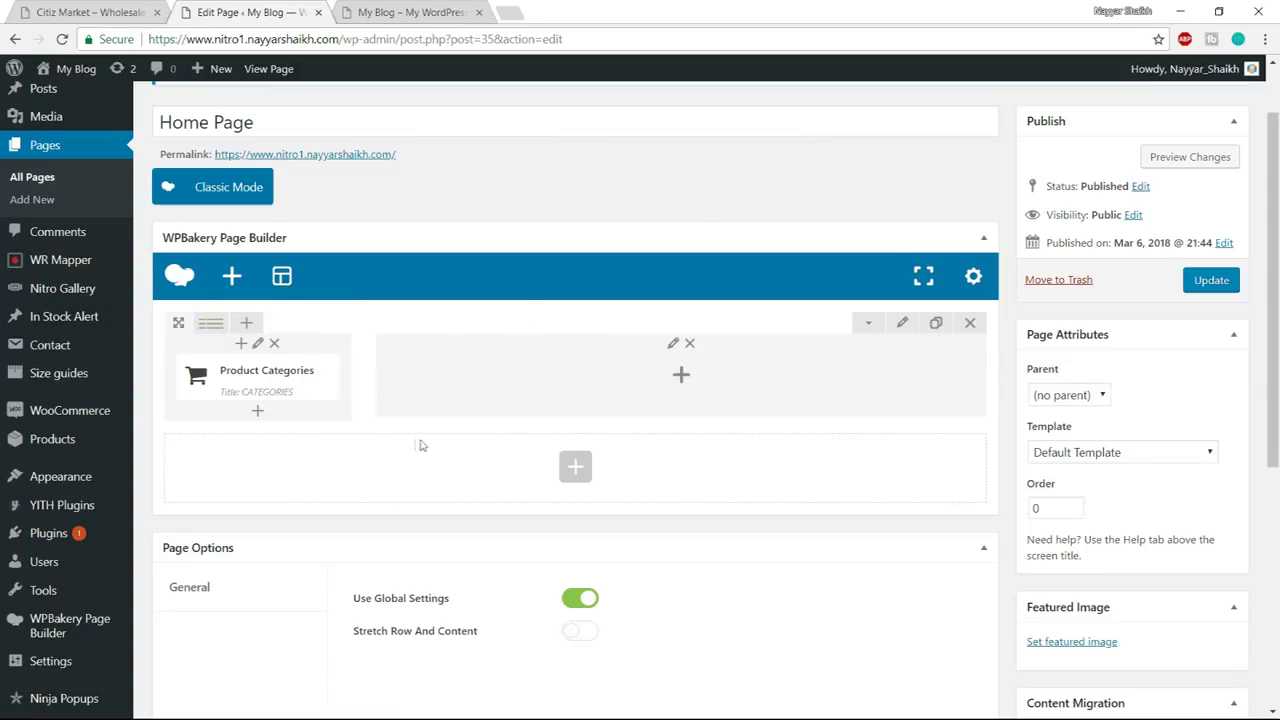
left_click(681, 377)
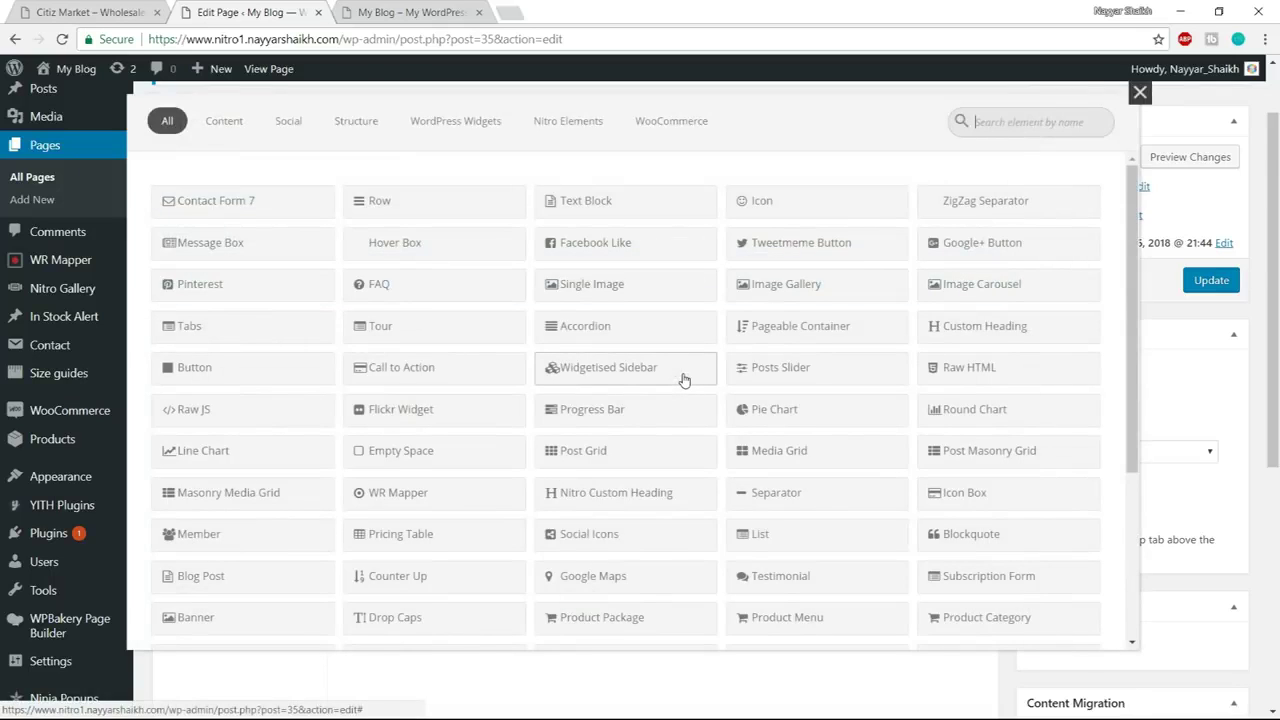
type("SLIDE")
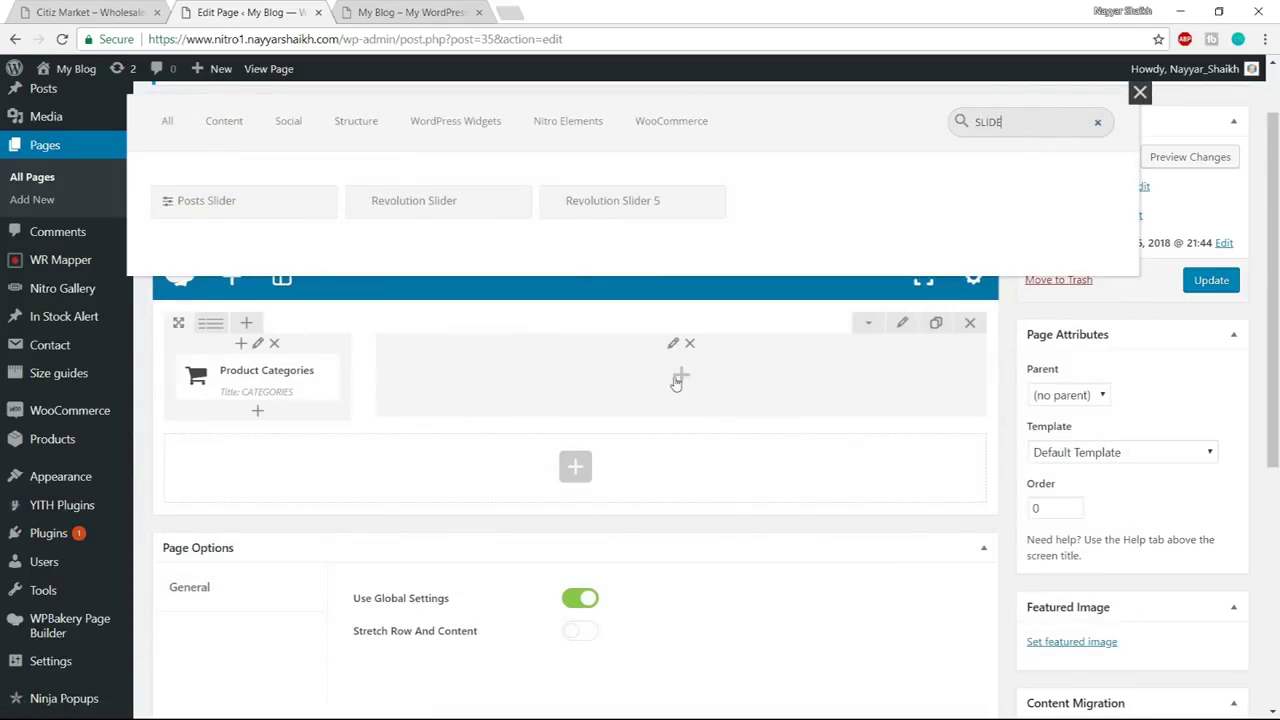
left_click(440, 208)
left_click(794, 312)
left_click(797, 349)
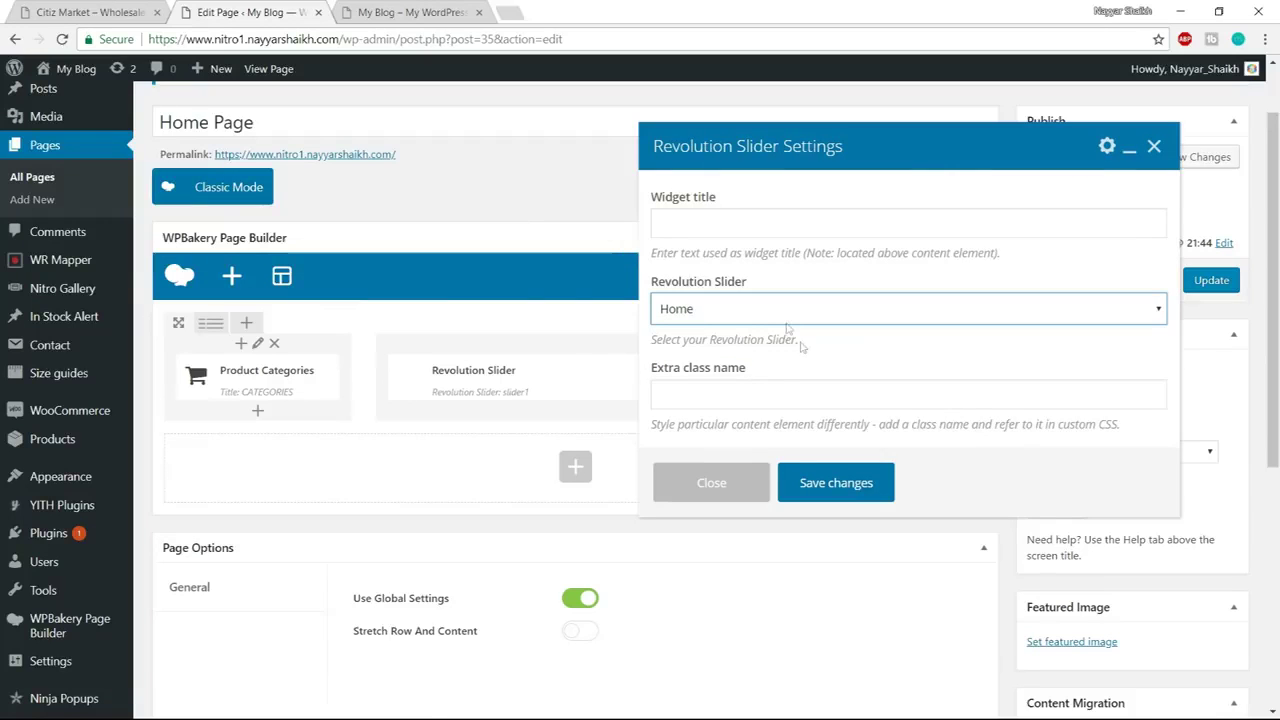
left_click(869, 494)
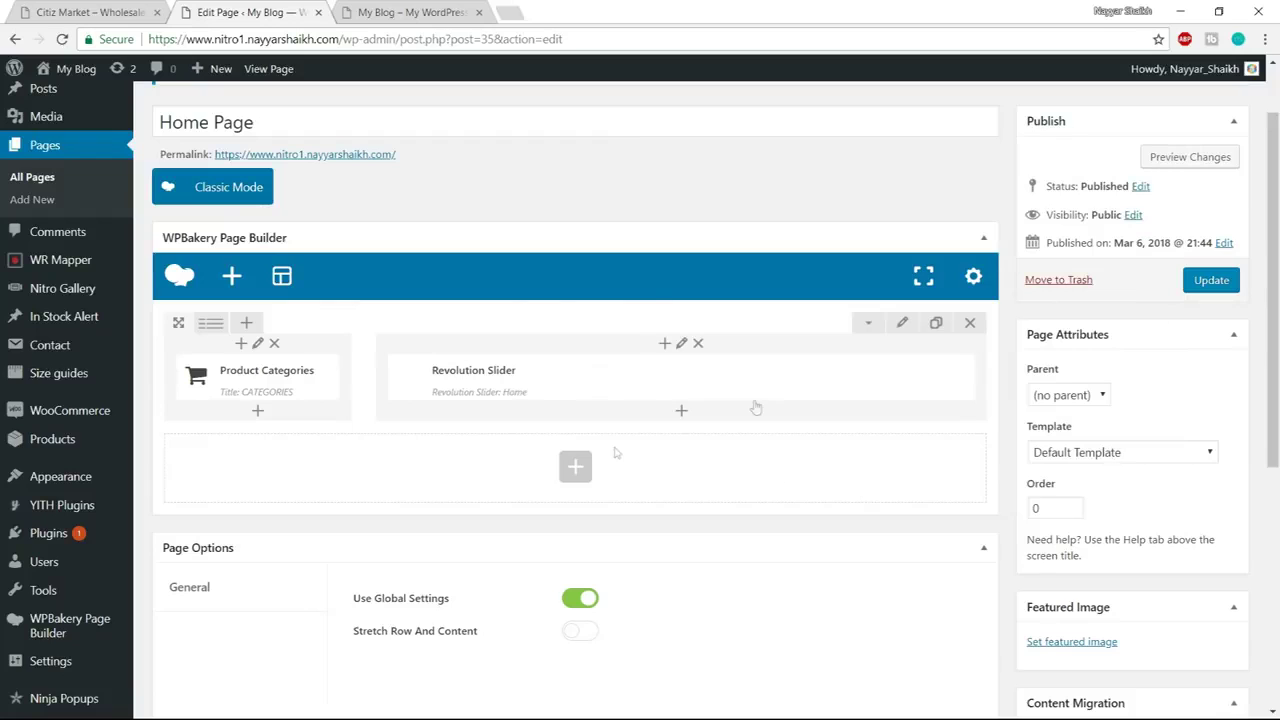
left_click(1224, 285)
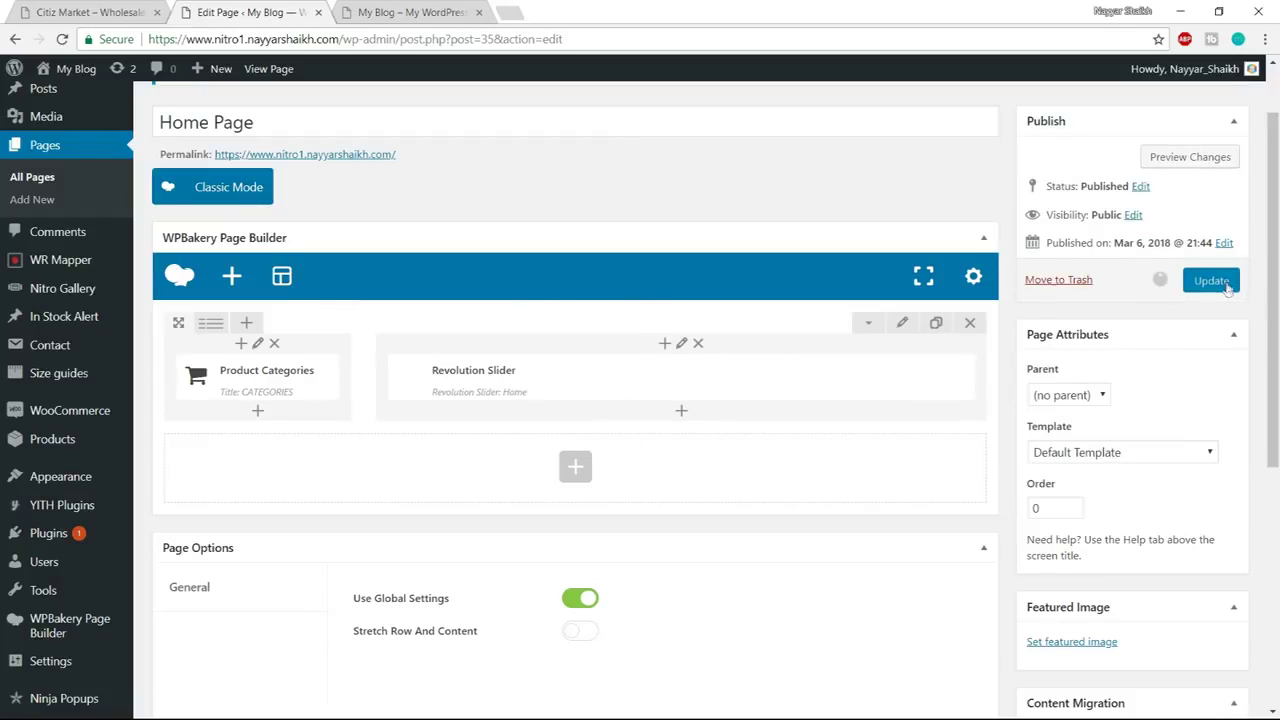
Reload the live Home Page to see the categories menu beside the slider, then return to Edit Page
left_click(418, 12)
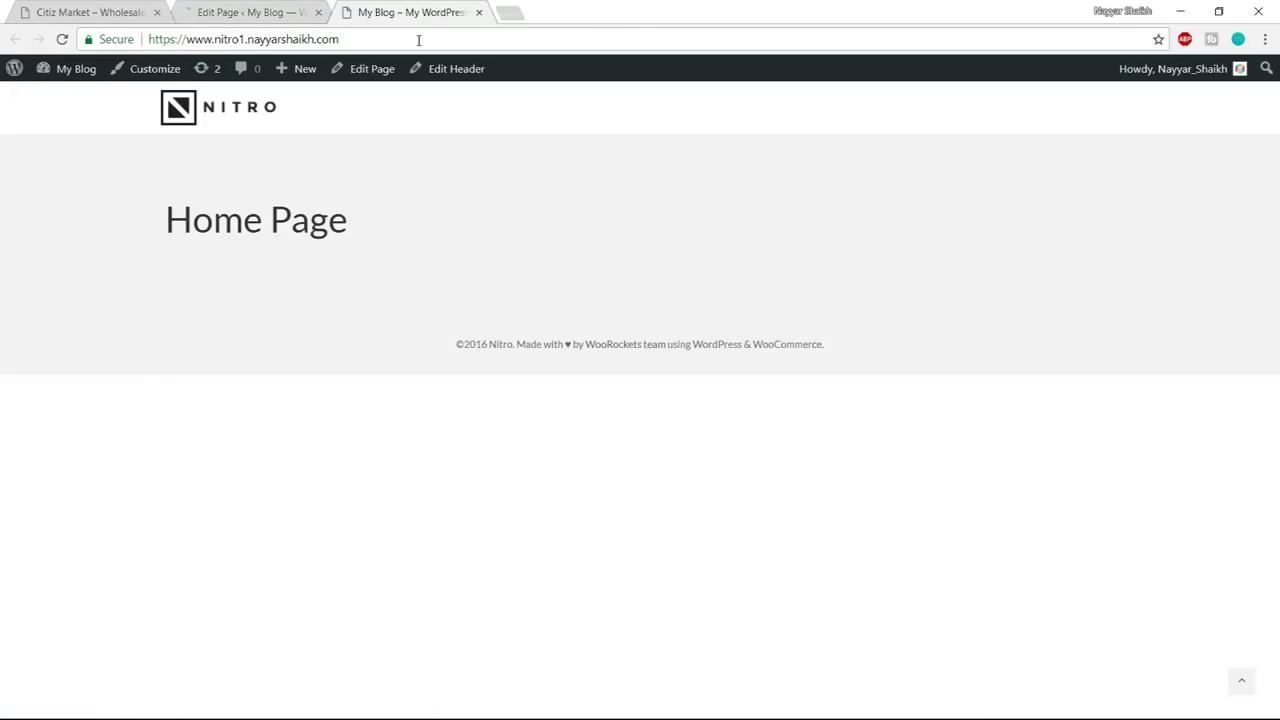
left_click(418, 40)
key("Return")
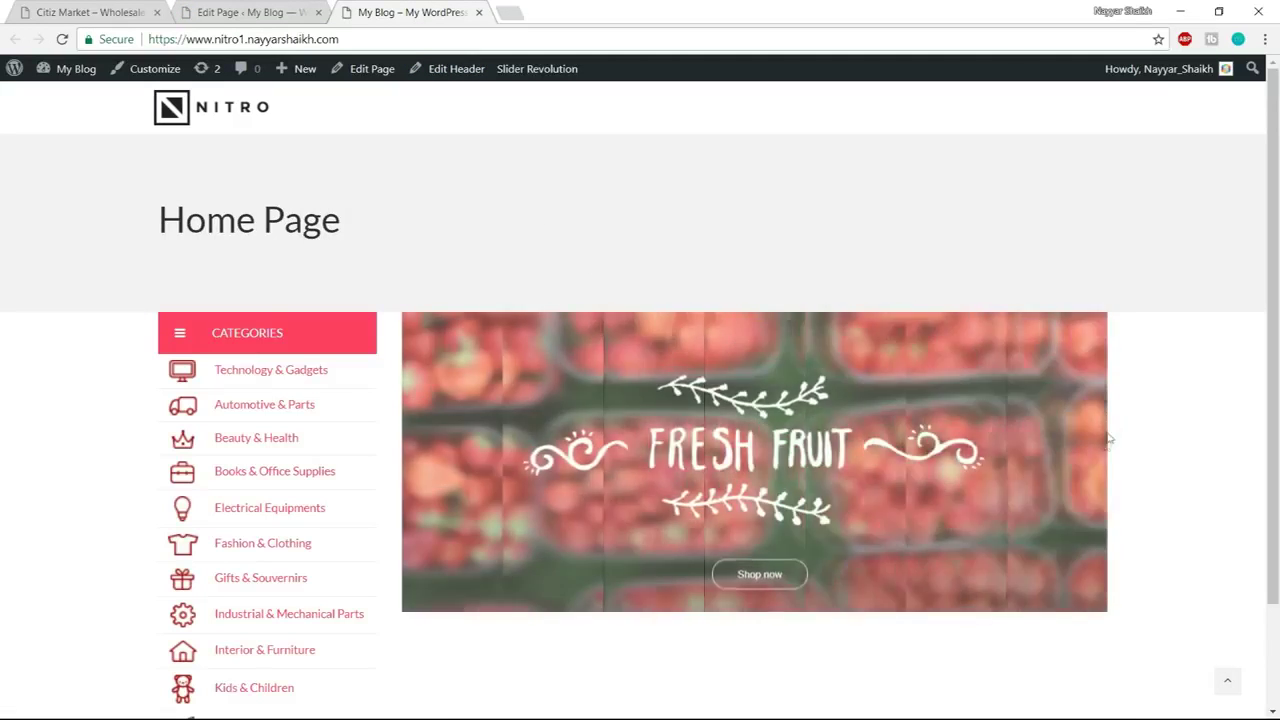
scroll(1118, 472, "down", 1)
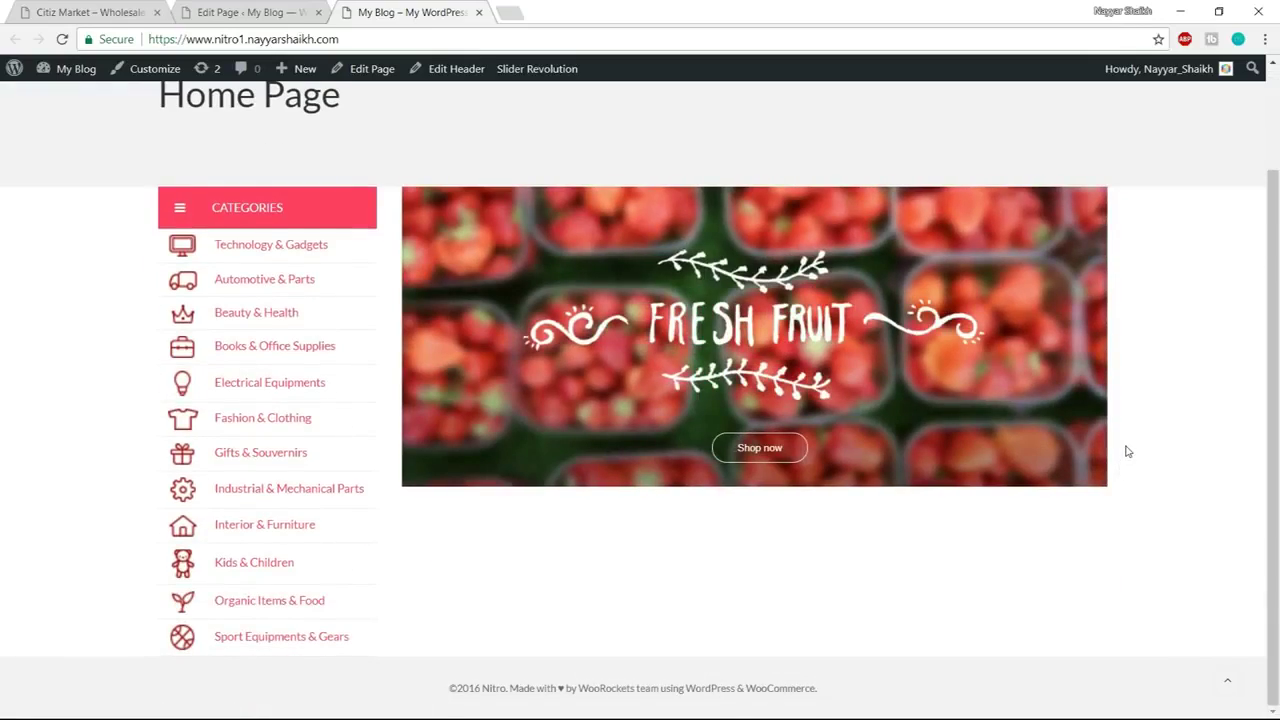
scroll(1125, 450, "up", 1)
scroll(1123, 449, "down", 1)
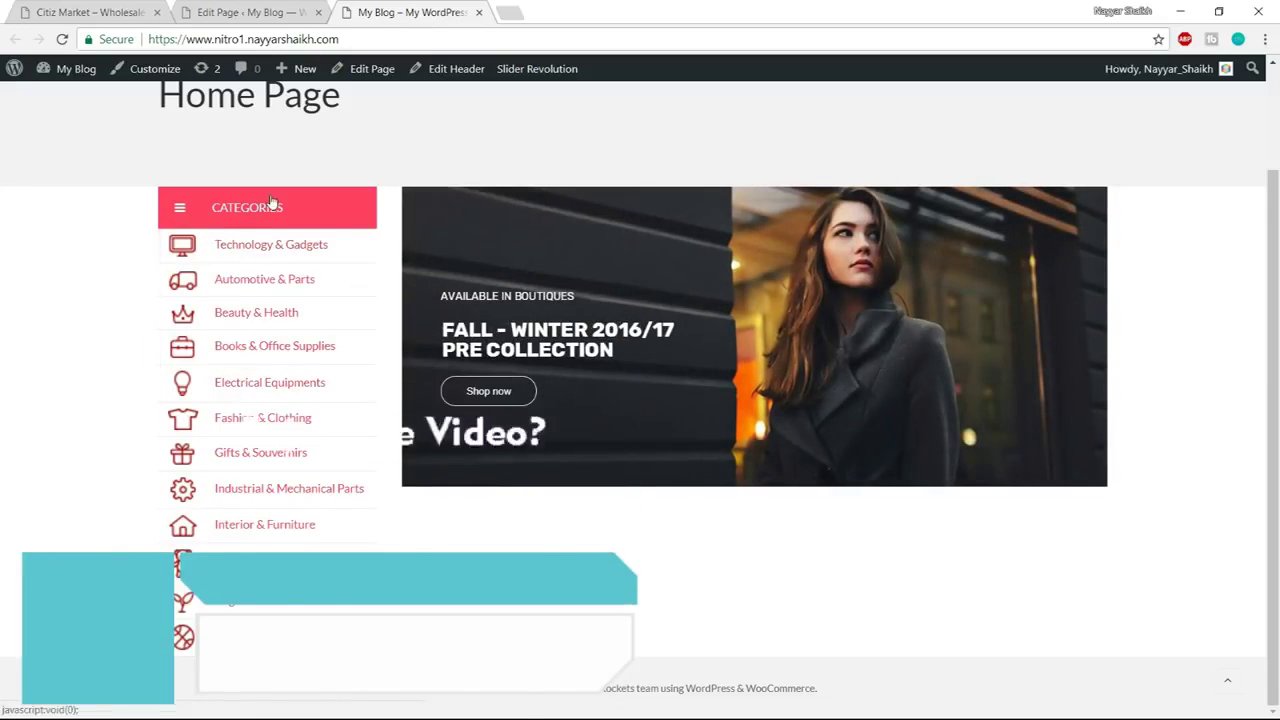
left_click(262, 10)
scroll(880, 422, "down", 2)
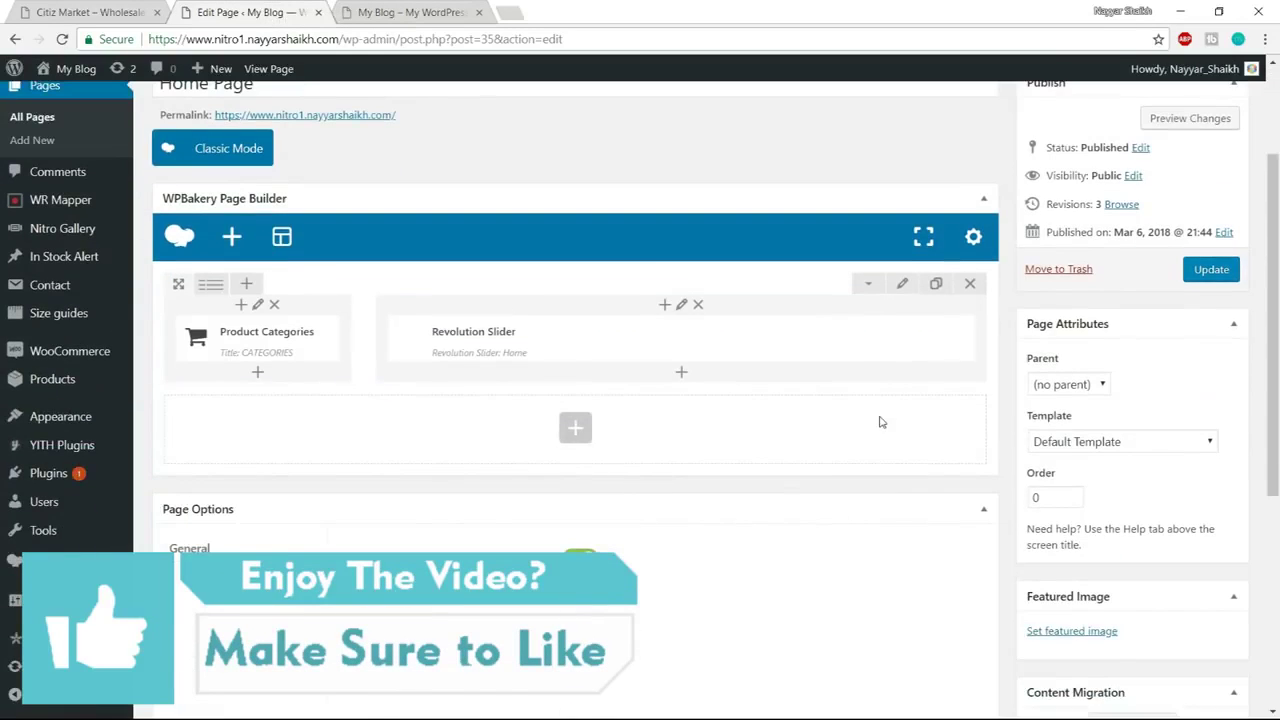
Open Home Page CSS from E:\Nitro in Notepad, copy all its contents, and close it
key("super")
left_click(174, 709)
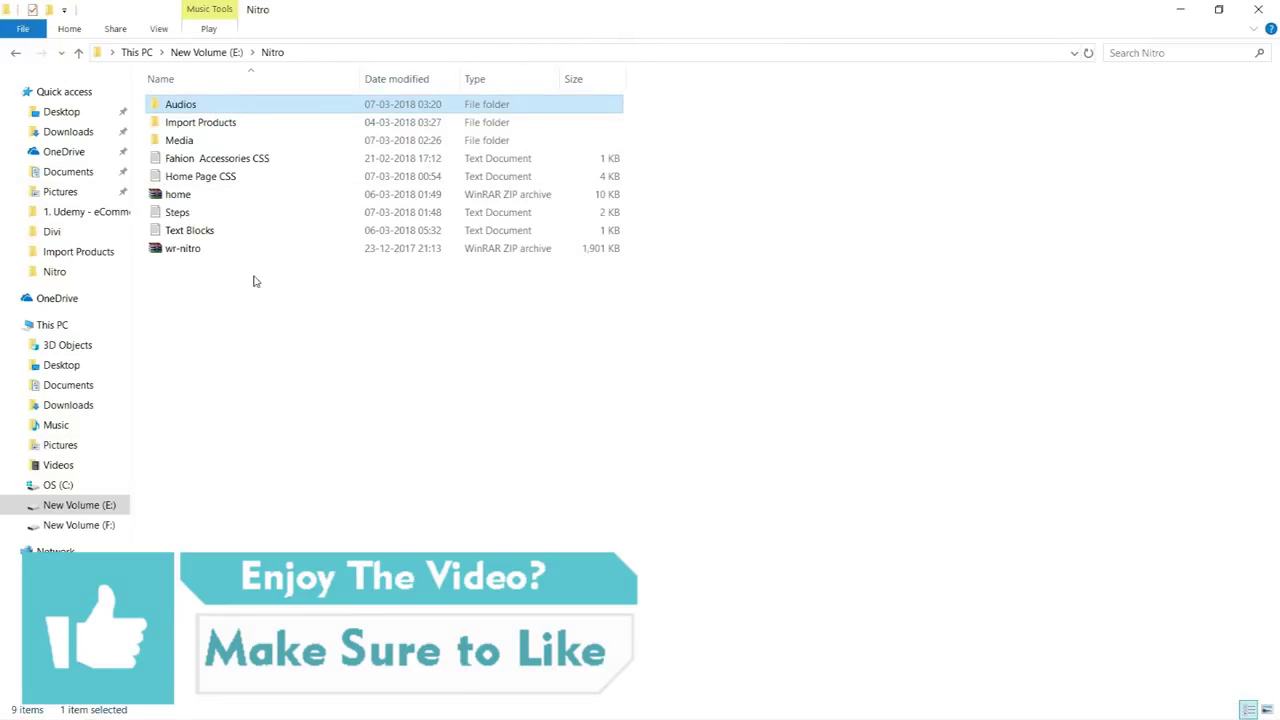
double_click(225, 180)
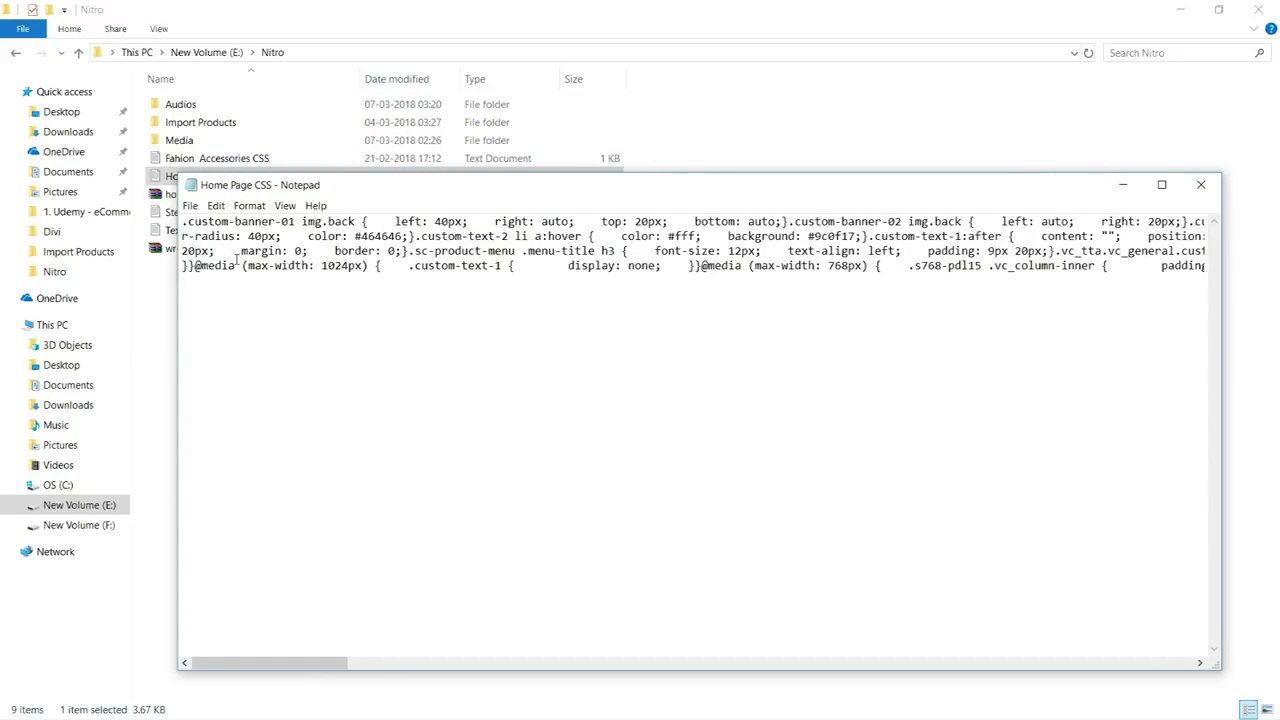
key("ctrl+a")
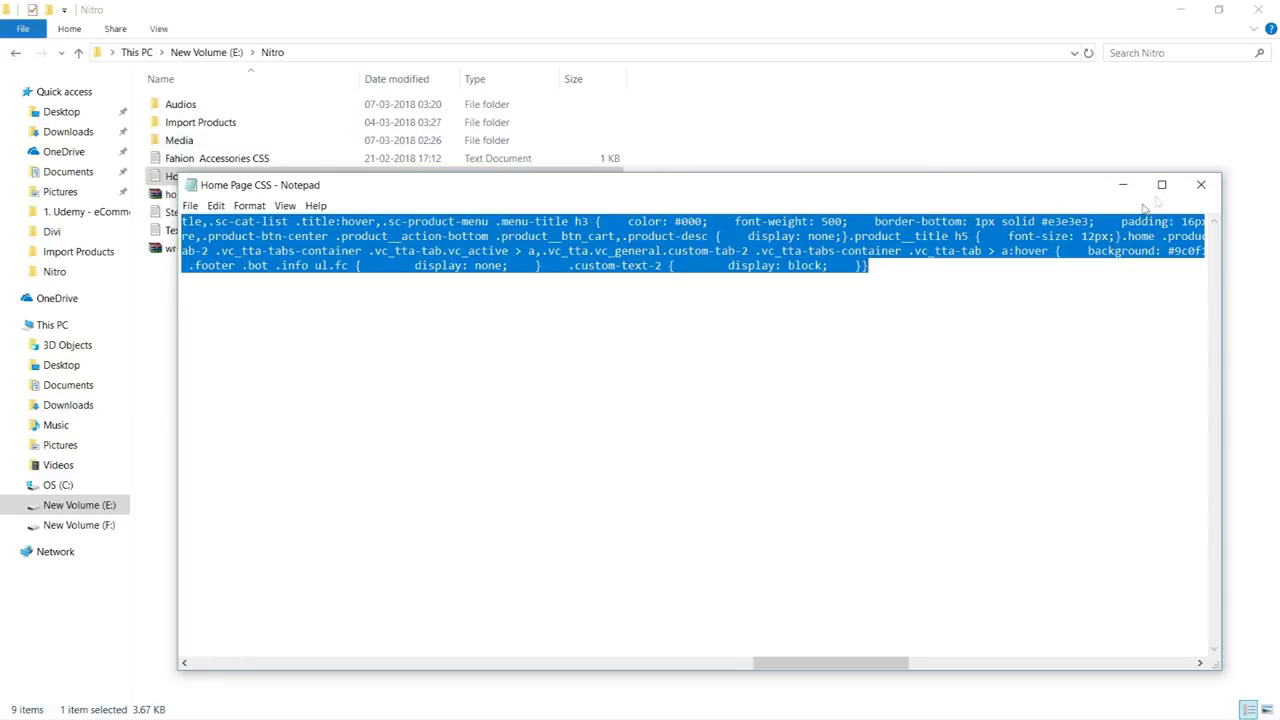
left_click(1201, 185)
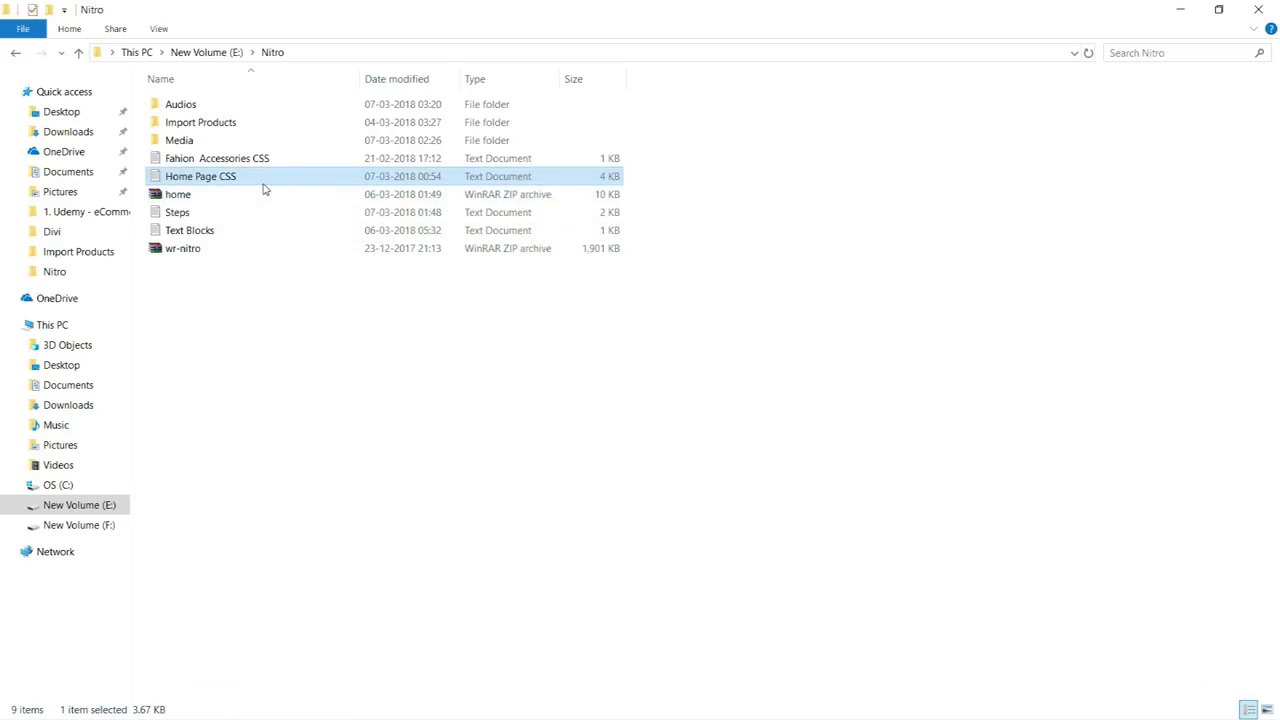
left_click(14, 707)
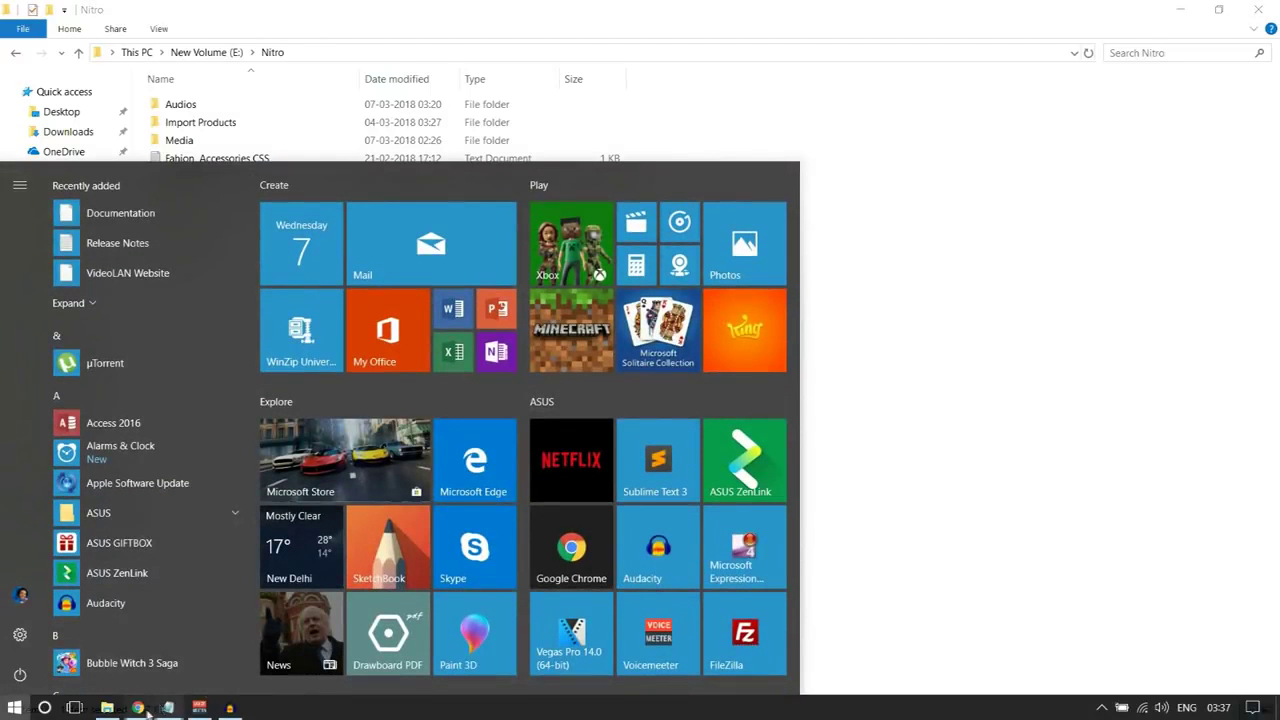
Paste the copied CSS into the page's WPBakery Custom CSS settings and update the Home Page
left_click(138, 707)
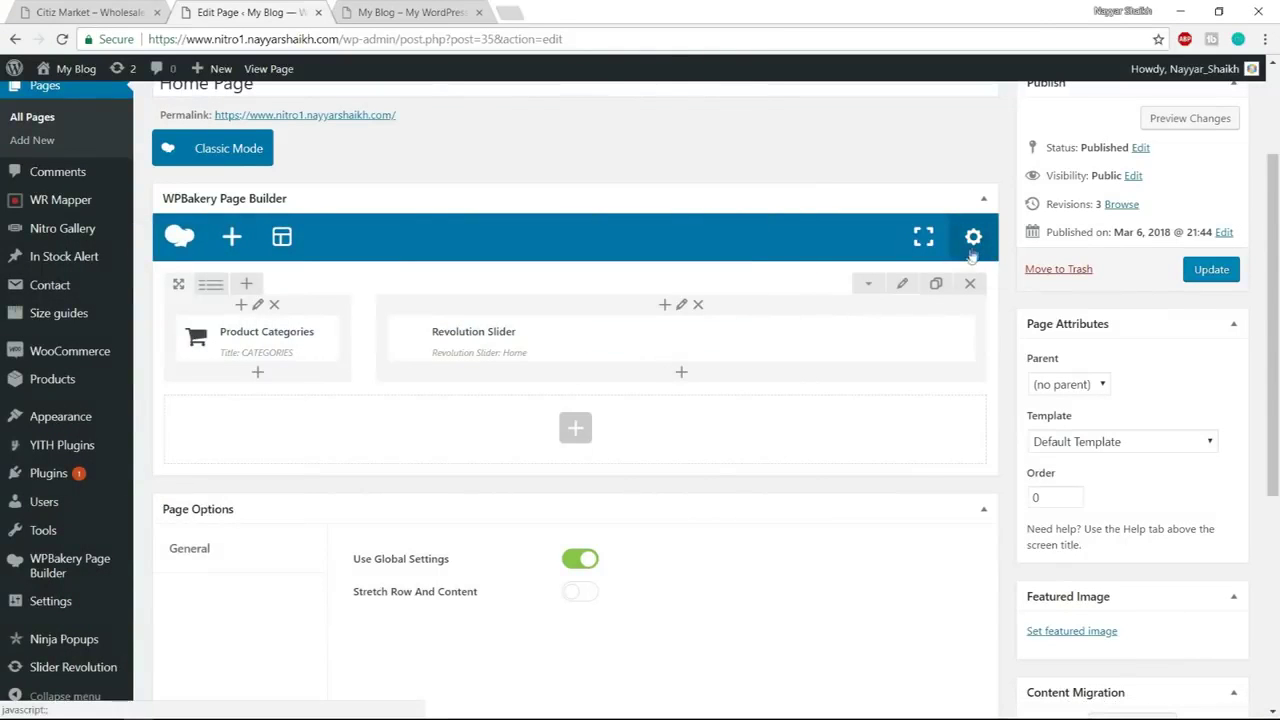
left_click(973, 248)
key("ctrl+v")
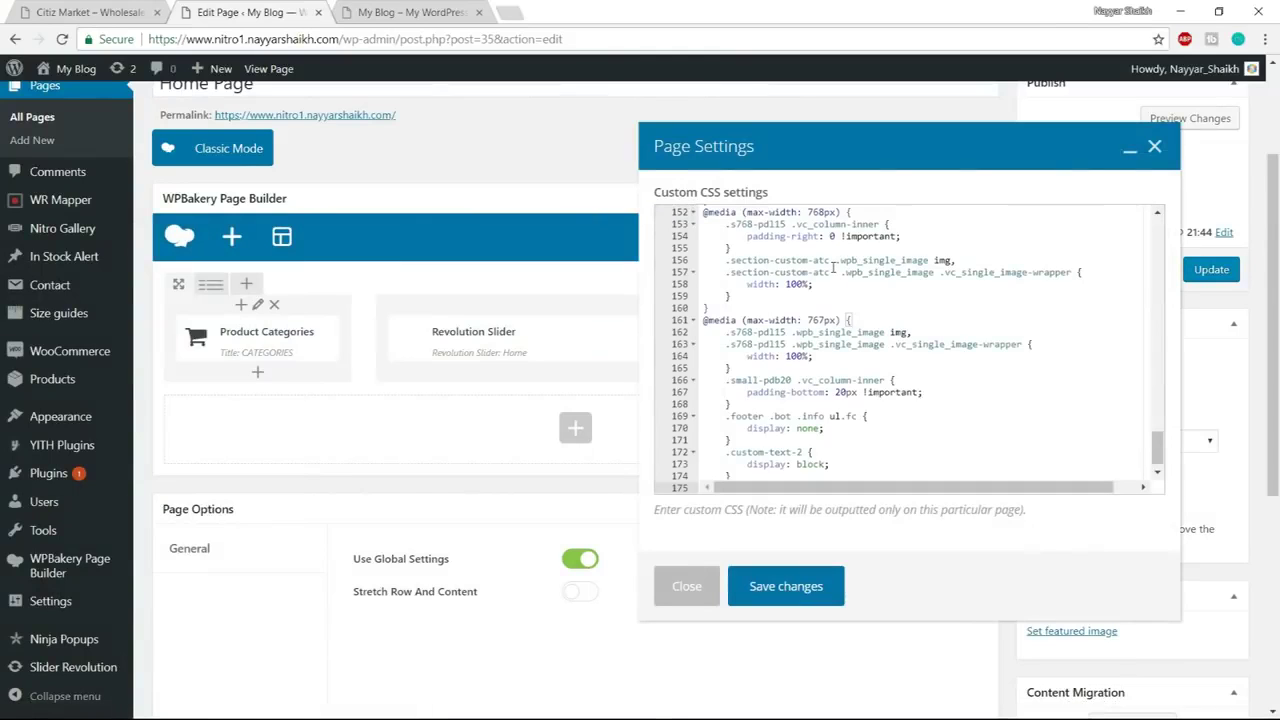
left_click(786, 587)
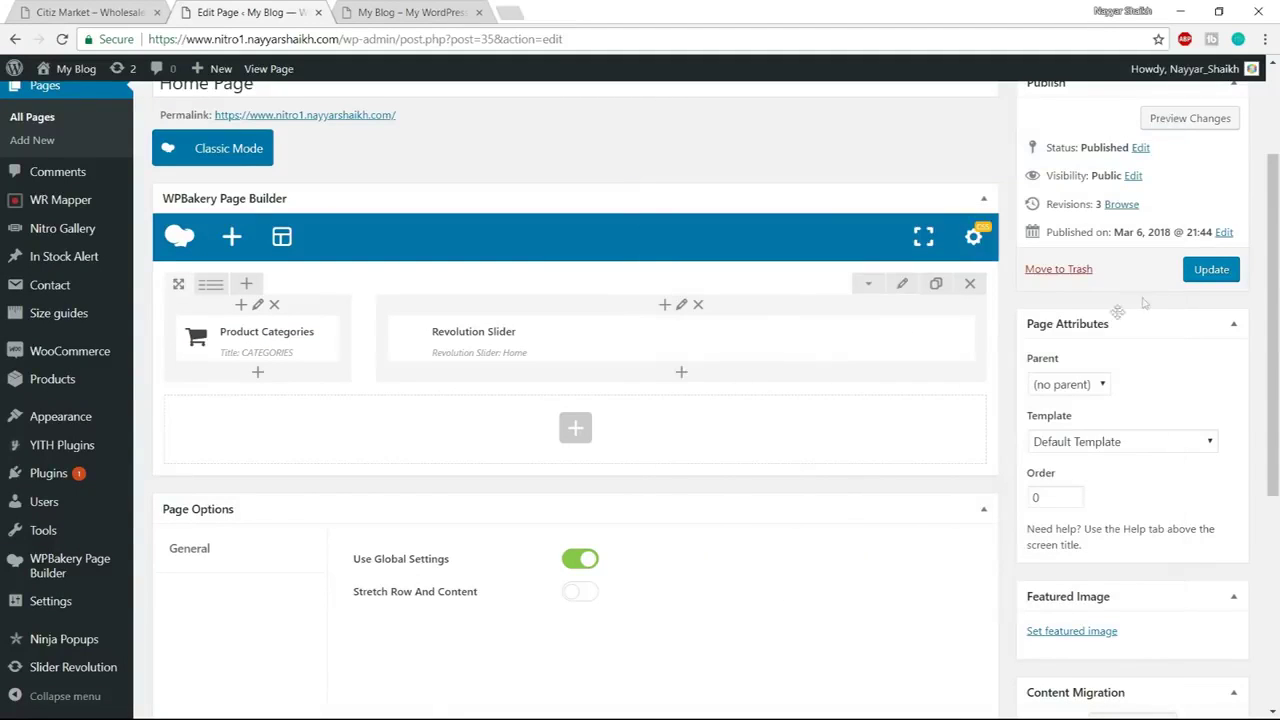
left_click(1204, 272)
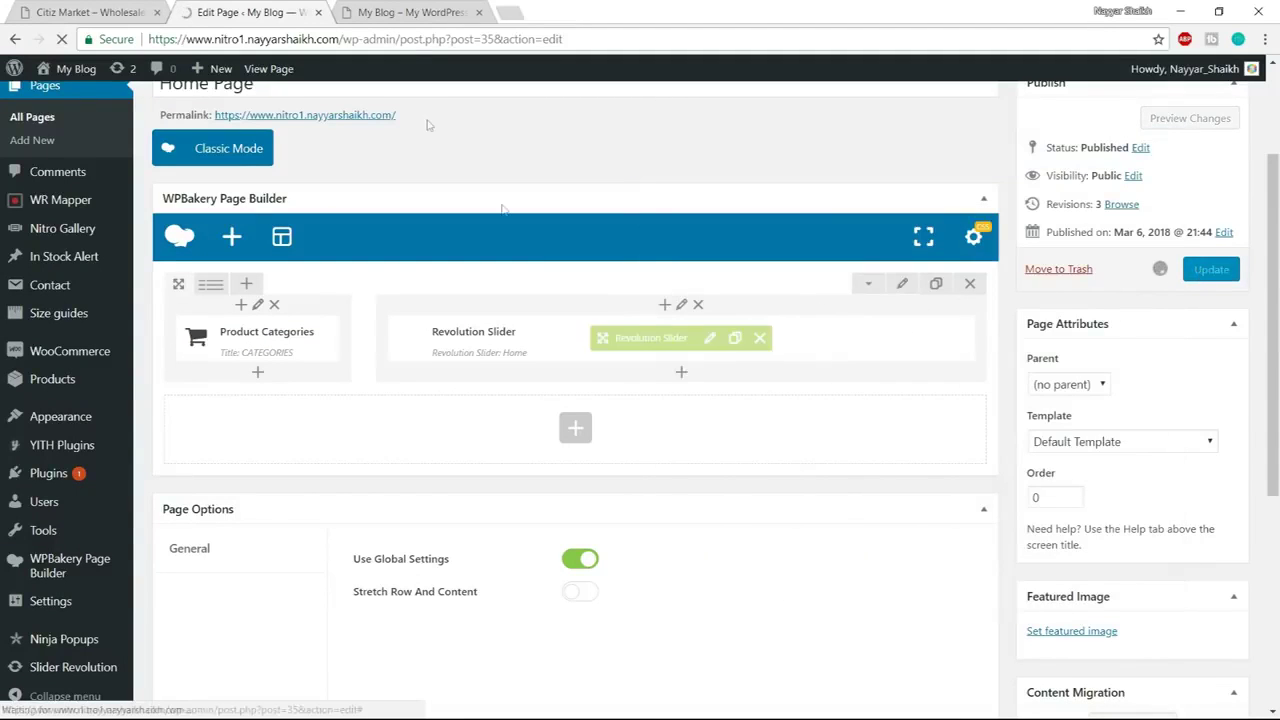
Reload the live site to check the styling, compare with the demo, and return to the editor
left_click(408, 12)
left_click(417, 38)
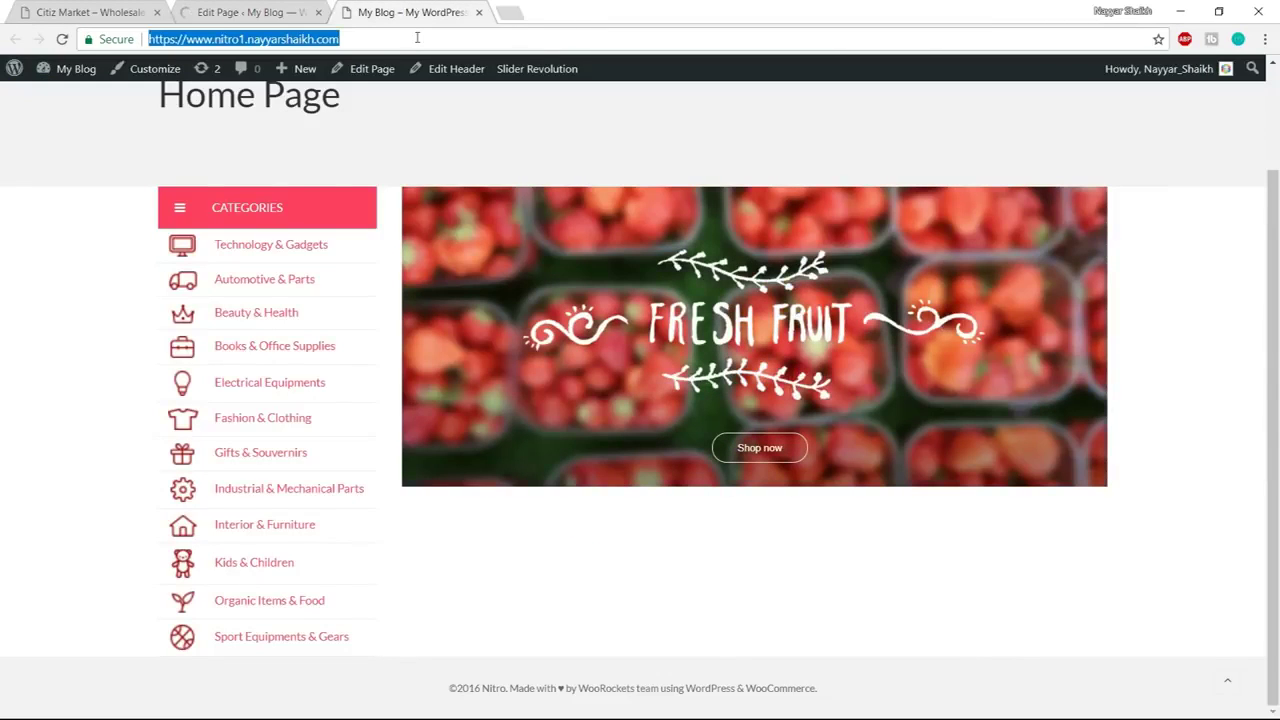
key("Return")
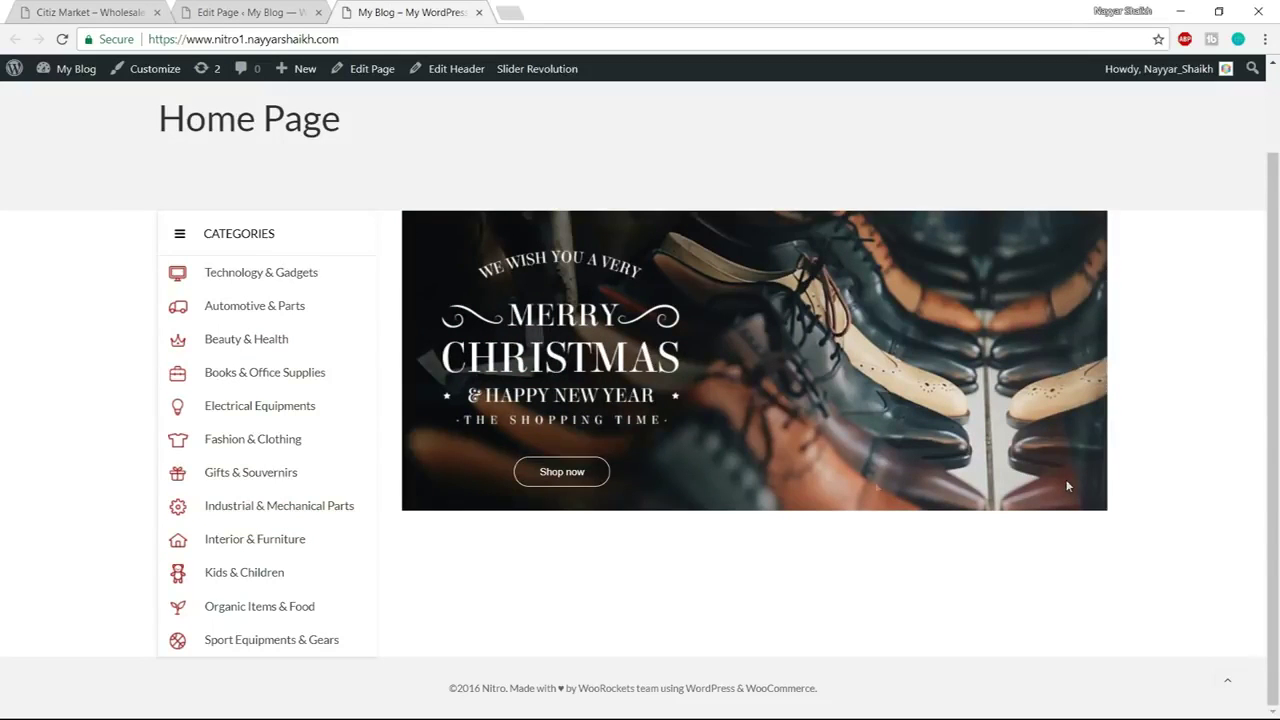
left_click(115, 8)
scroll(752, 462, "down", 1)
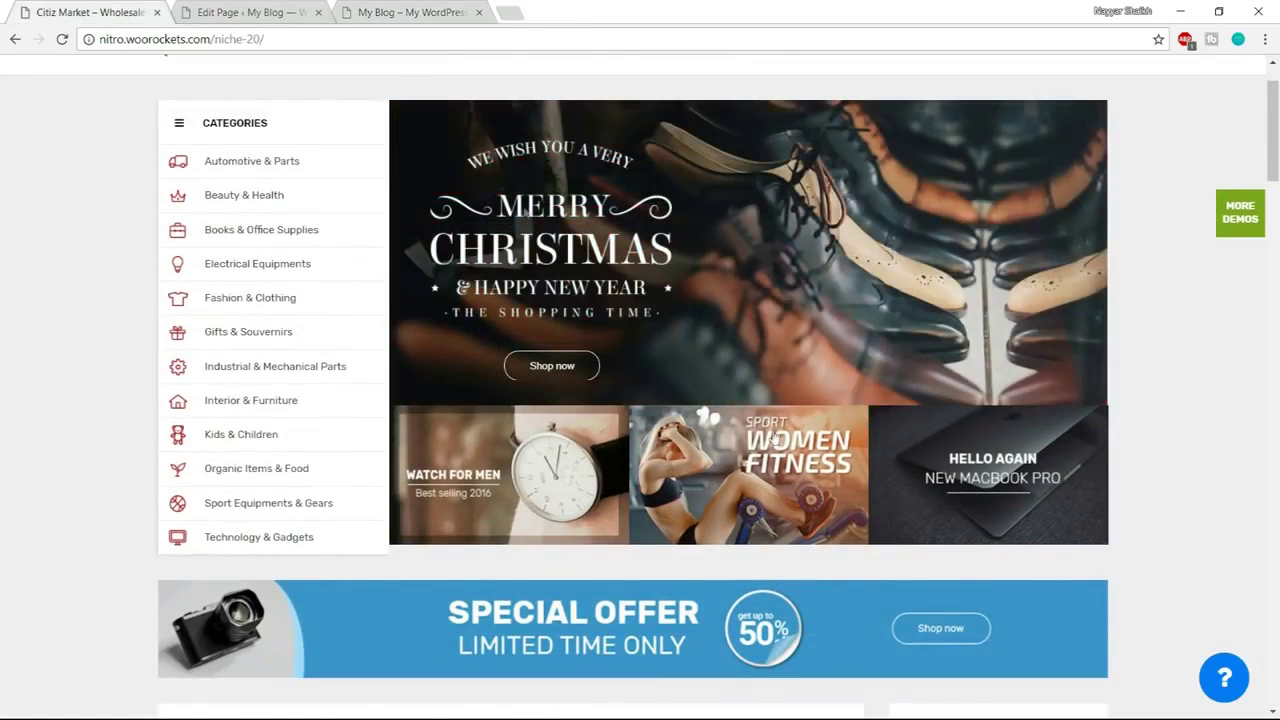
left_click(293, 7)
scroll(711, 536, "down", 1)
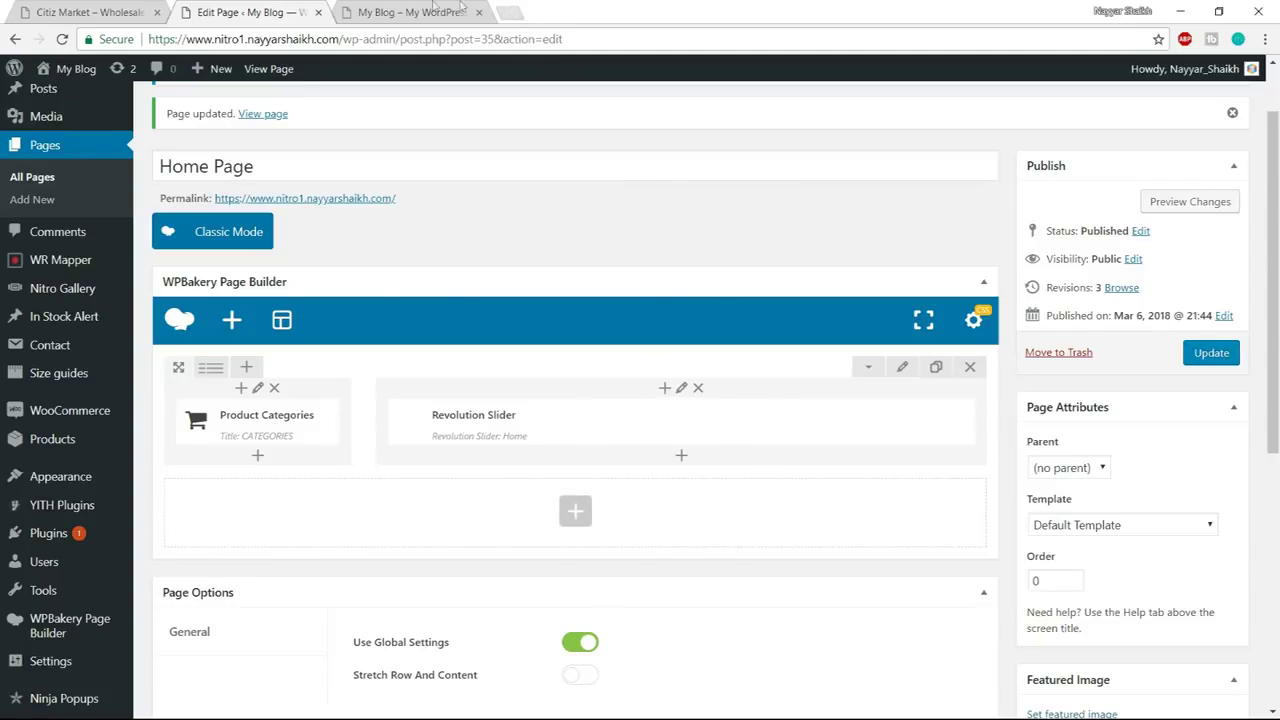
Insert an inner row below the Revolution Slider with a 1/3 + 1/3 + 1/3 column layout
left_click(681, 460)
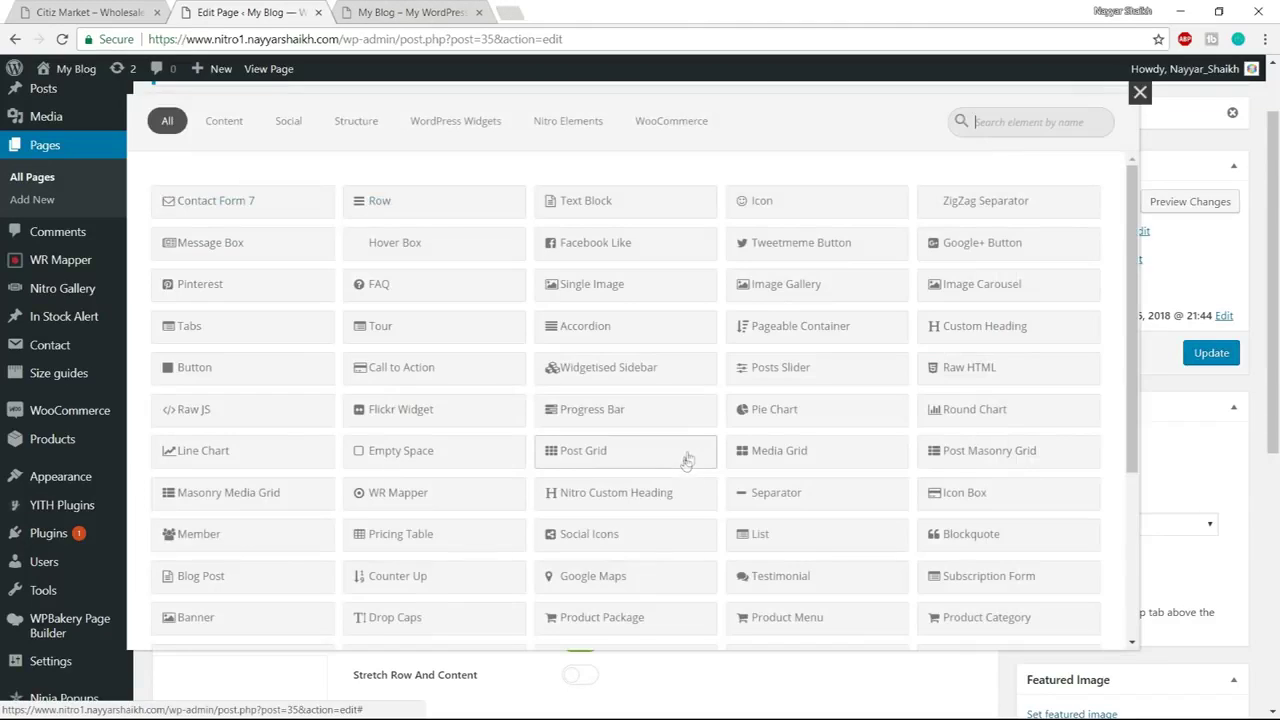
left_click(414, 207)
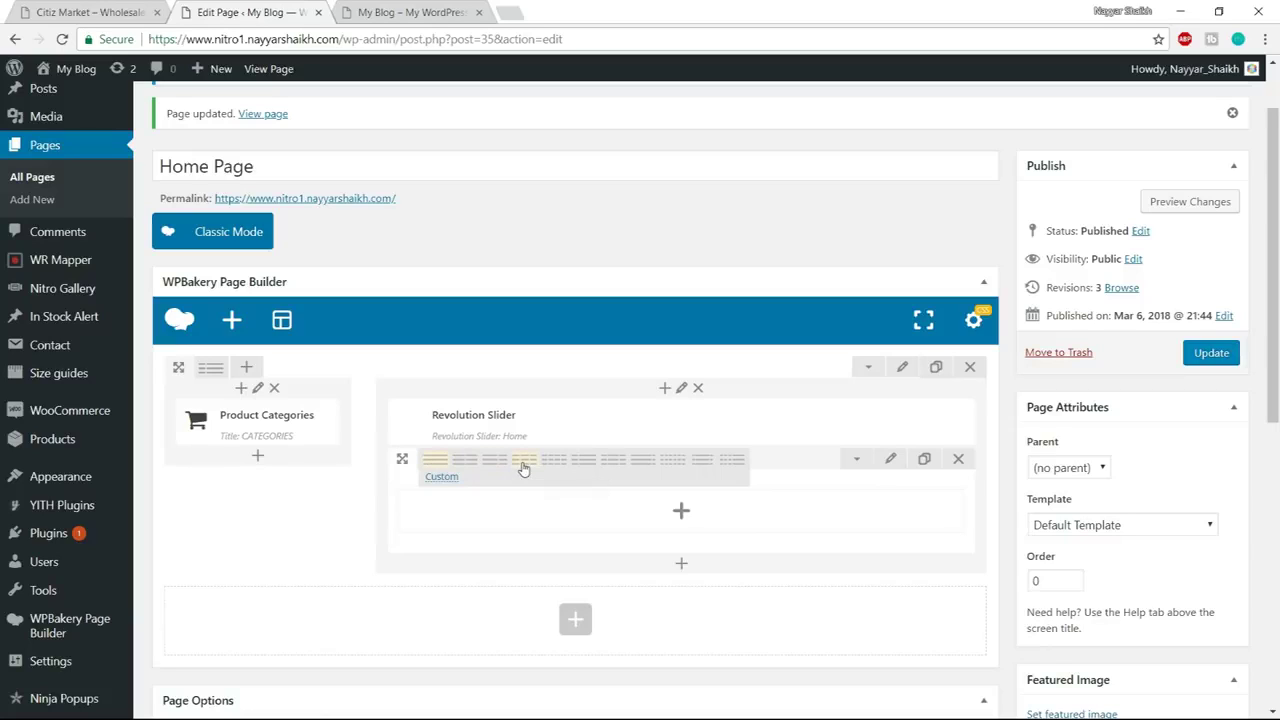
left_click(524, 463)
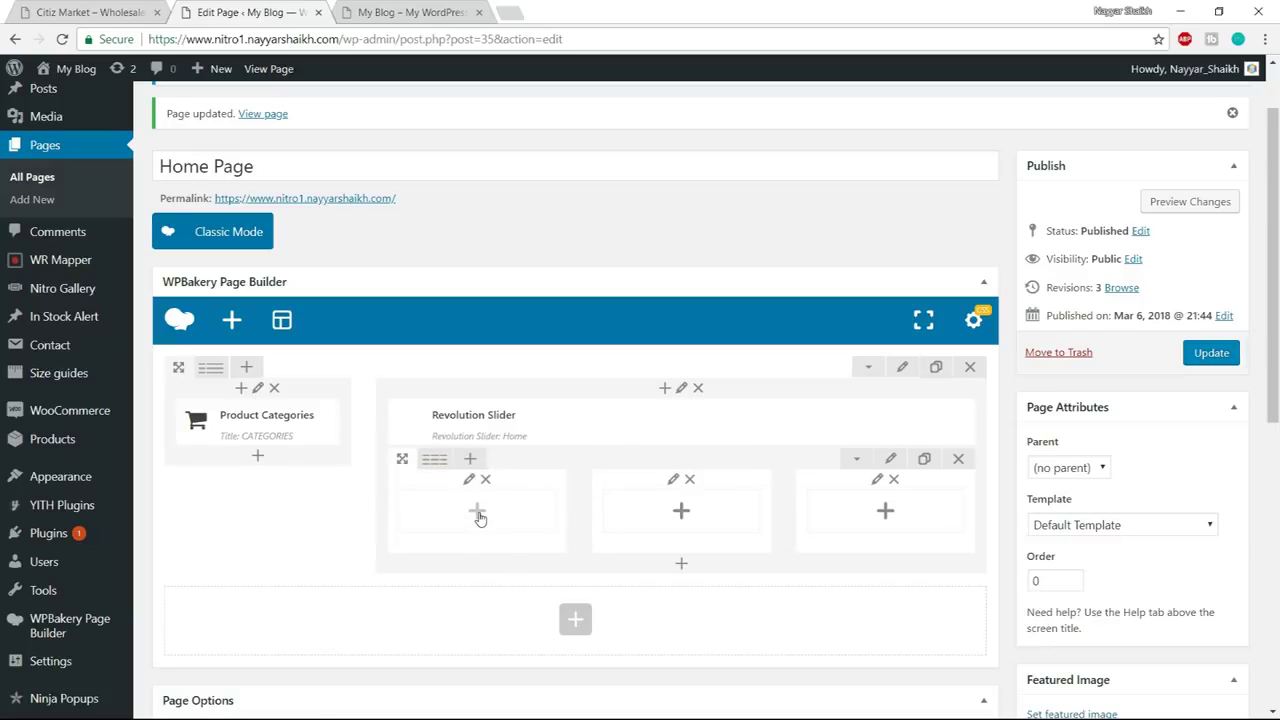
left_click(65, 10)
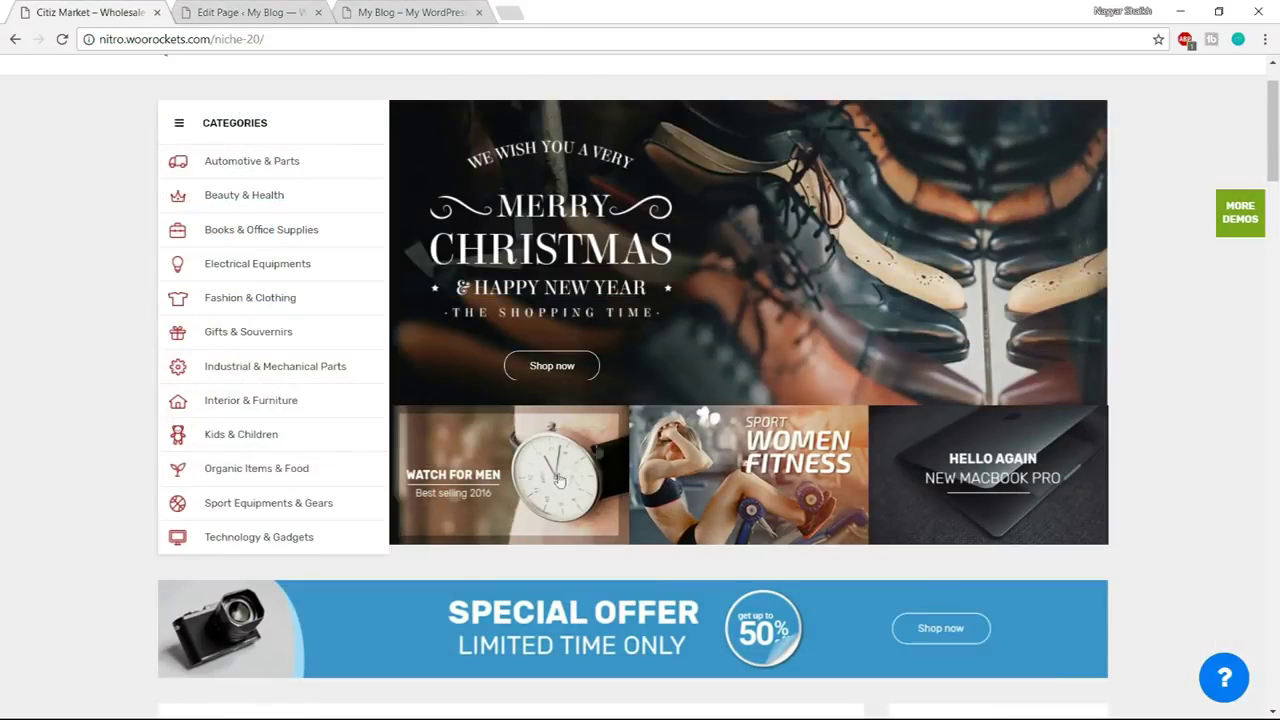
left_click(250, 12)
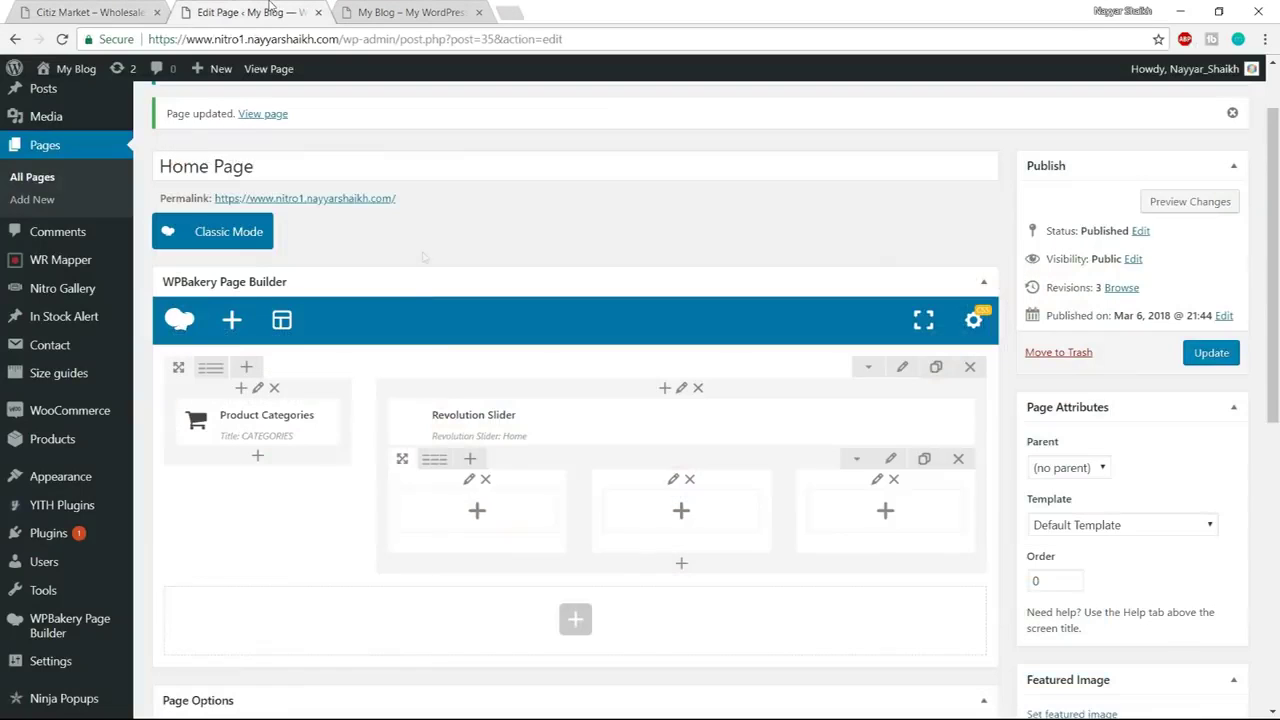
Add a Single Image element to the first banner column
left_click(478, 512)
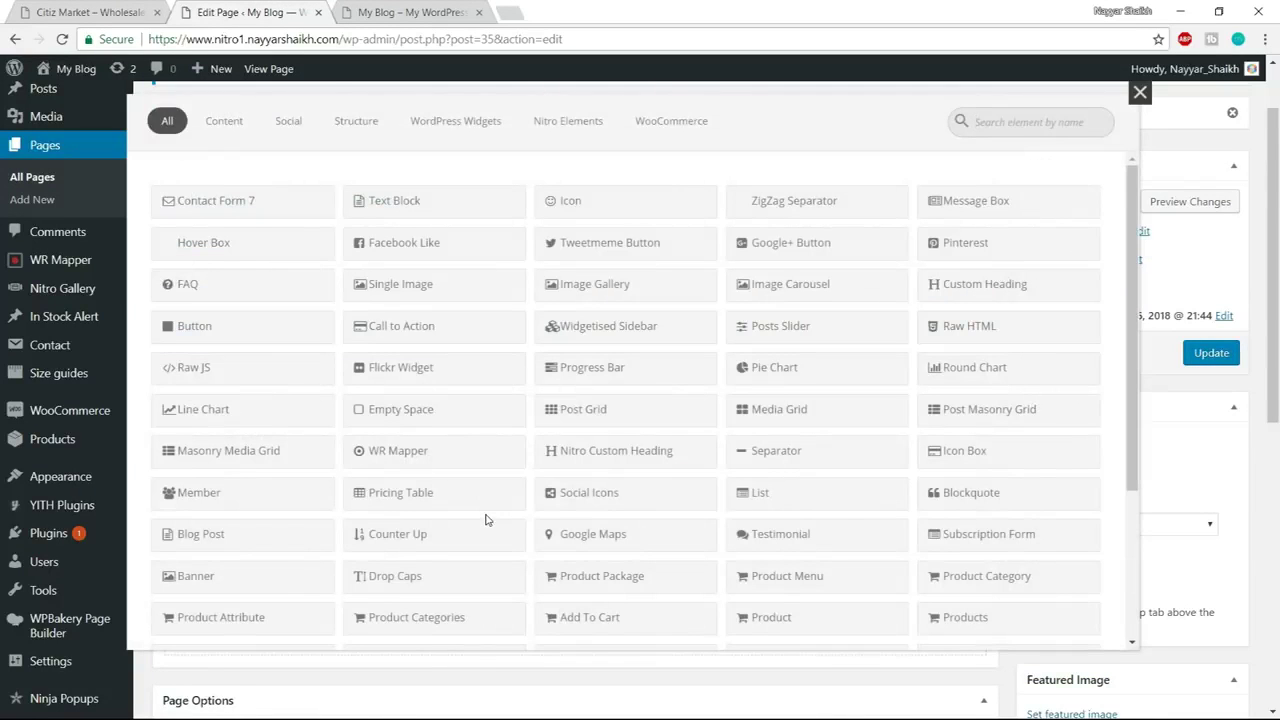
type("SING")
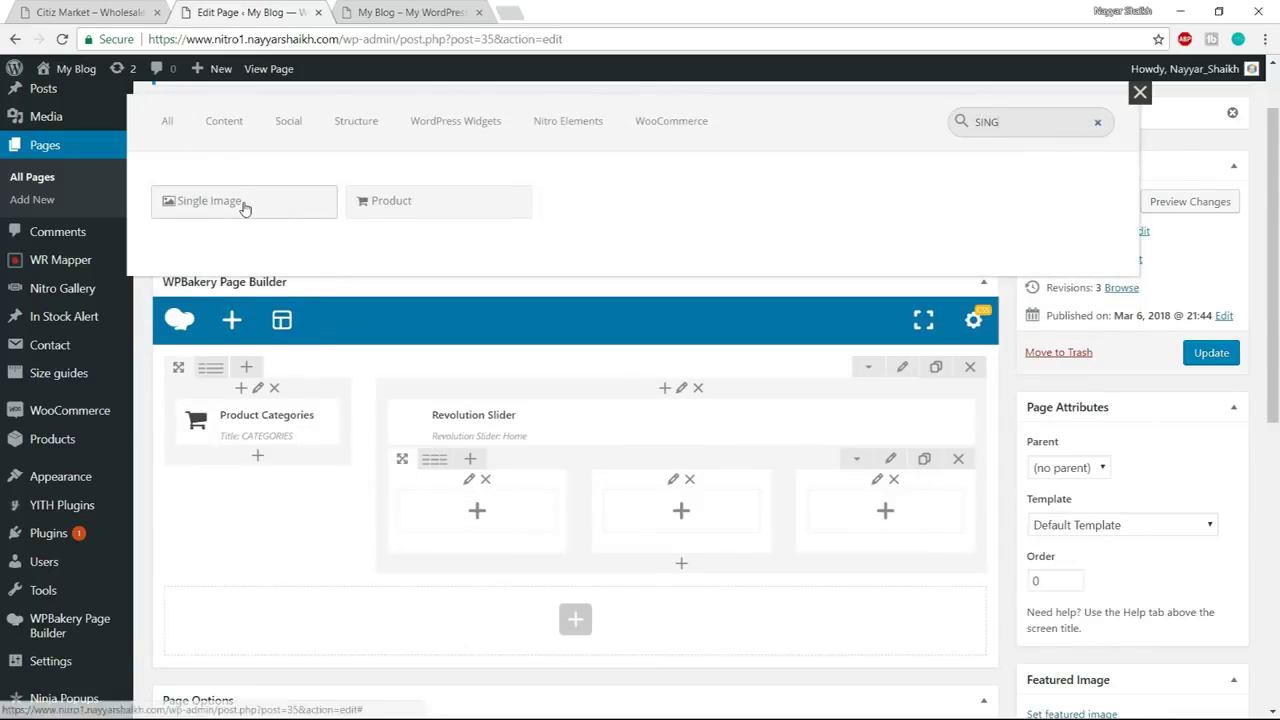
left_click(243, 203)
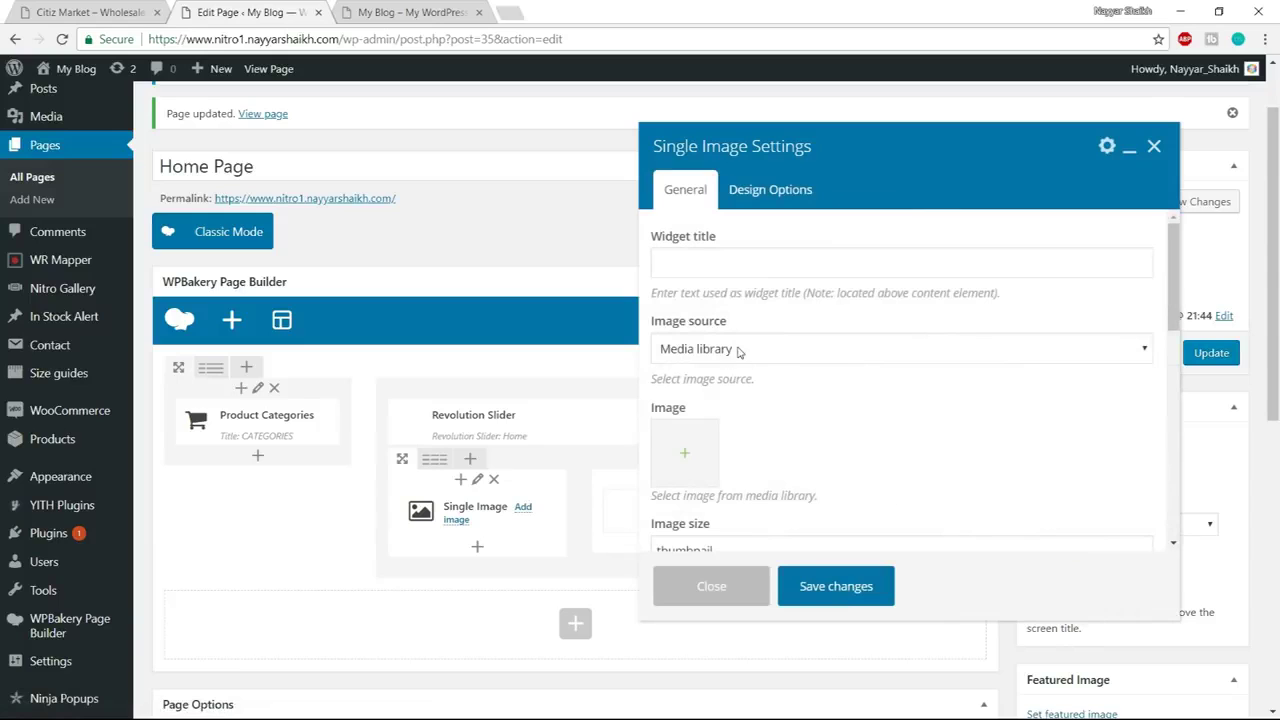
scroll(840, 406, "down", 1)
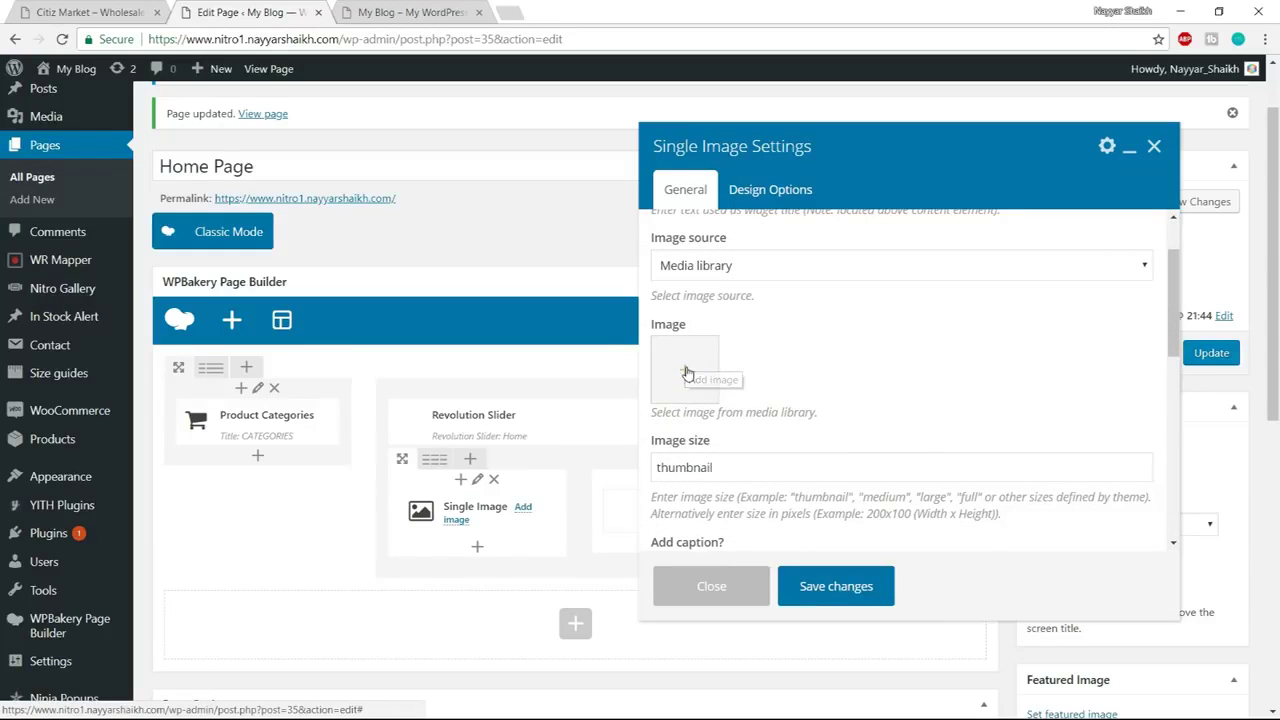
Upload the three banner images from the Media\Section 1 folder to the media library
left_click(686, 372)
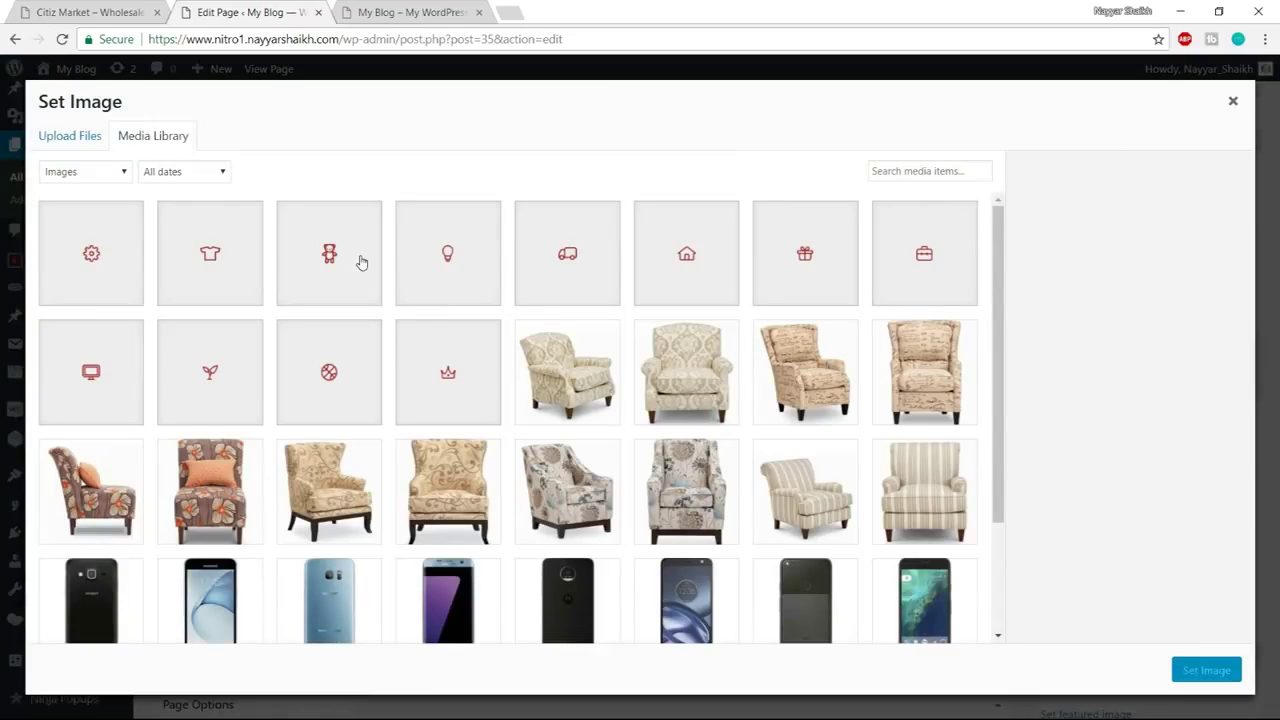
scroll(552, 500, "down", 1)
scroll(300, 350, "up", 1)
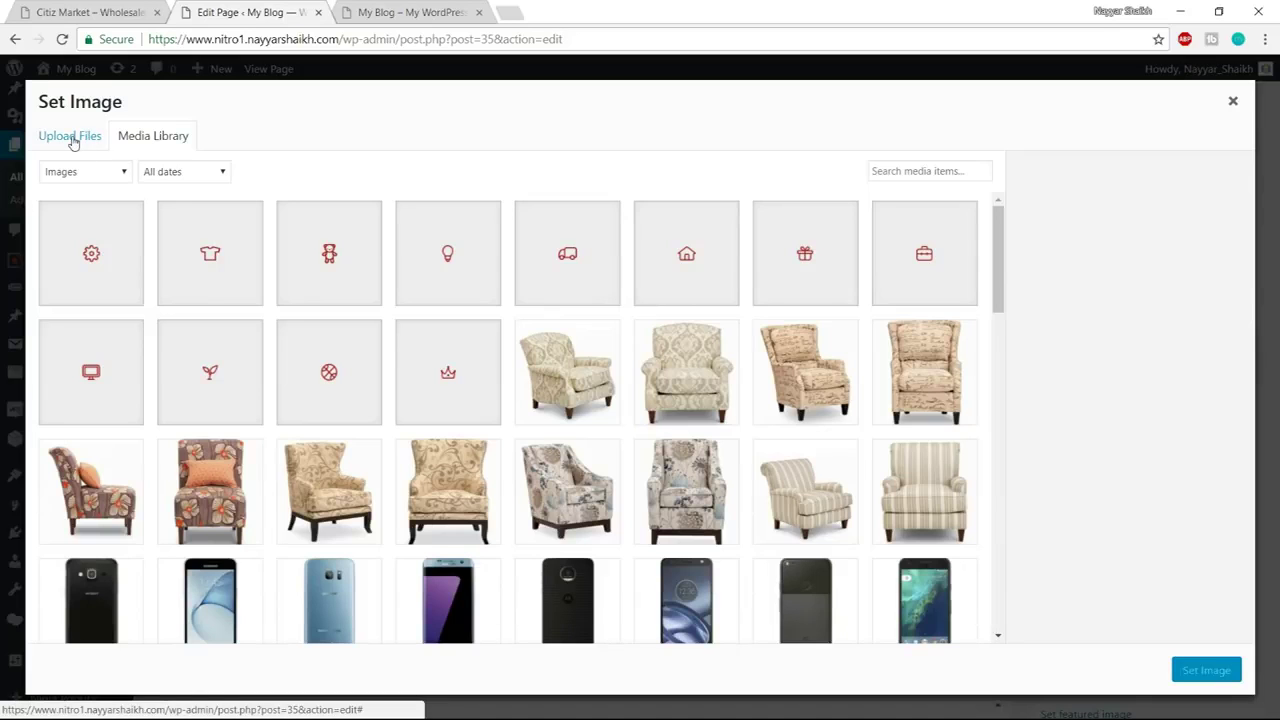
left_click(72, 143)
left_click(608, 387)
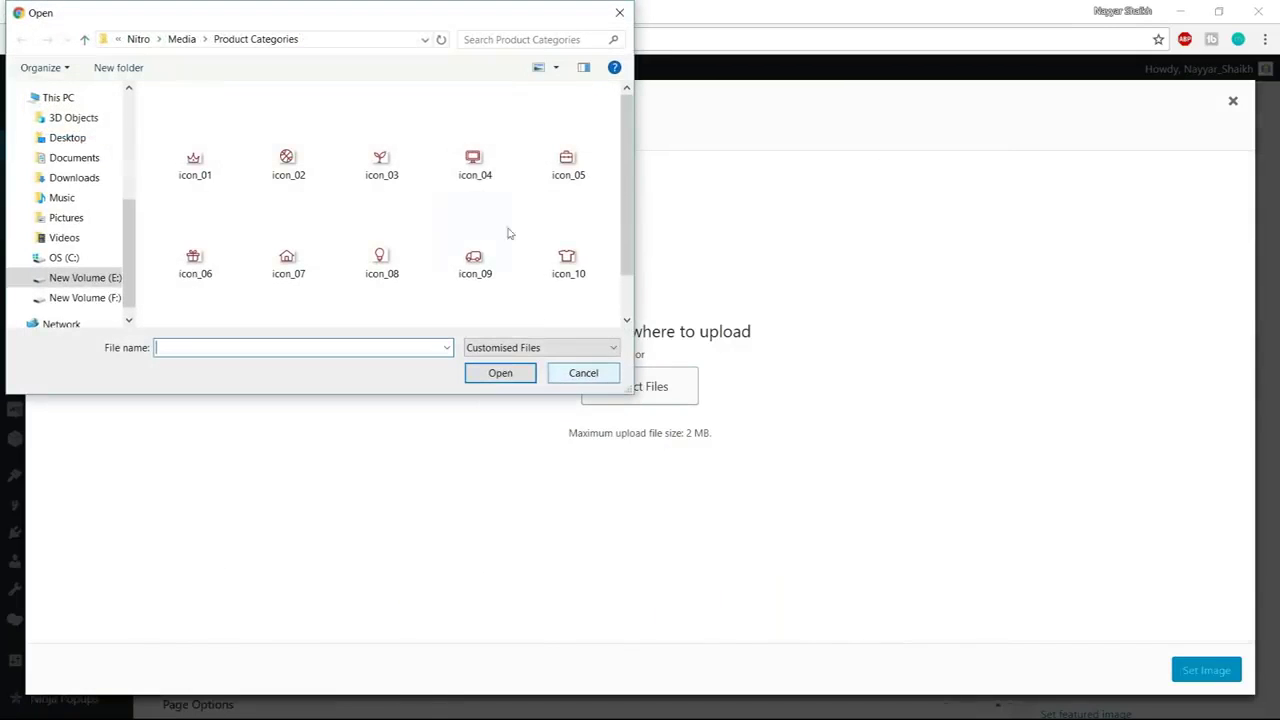
left_click(182, 39)
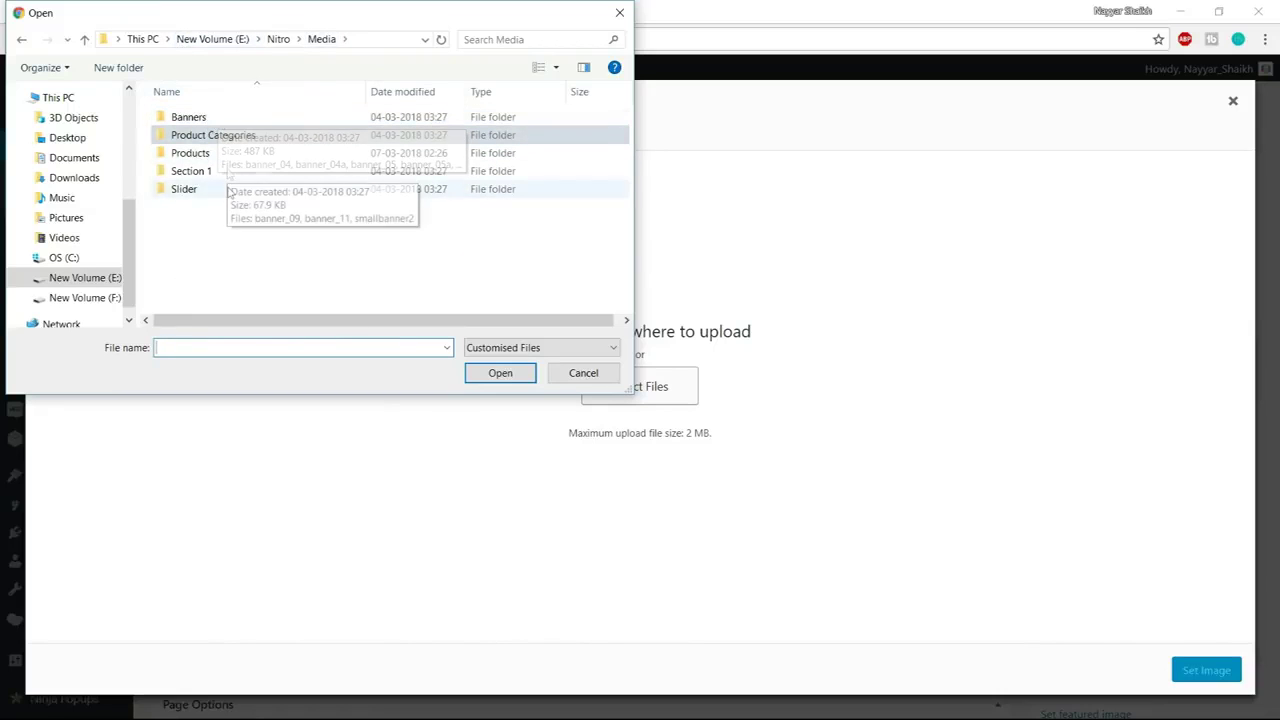
double_click(229, 173)
left_click_drag(472, 148, 152, 88)
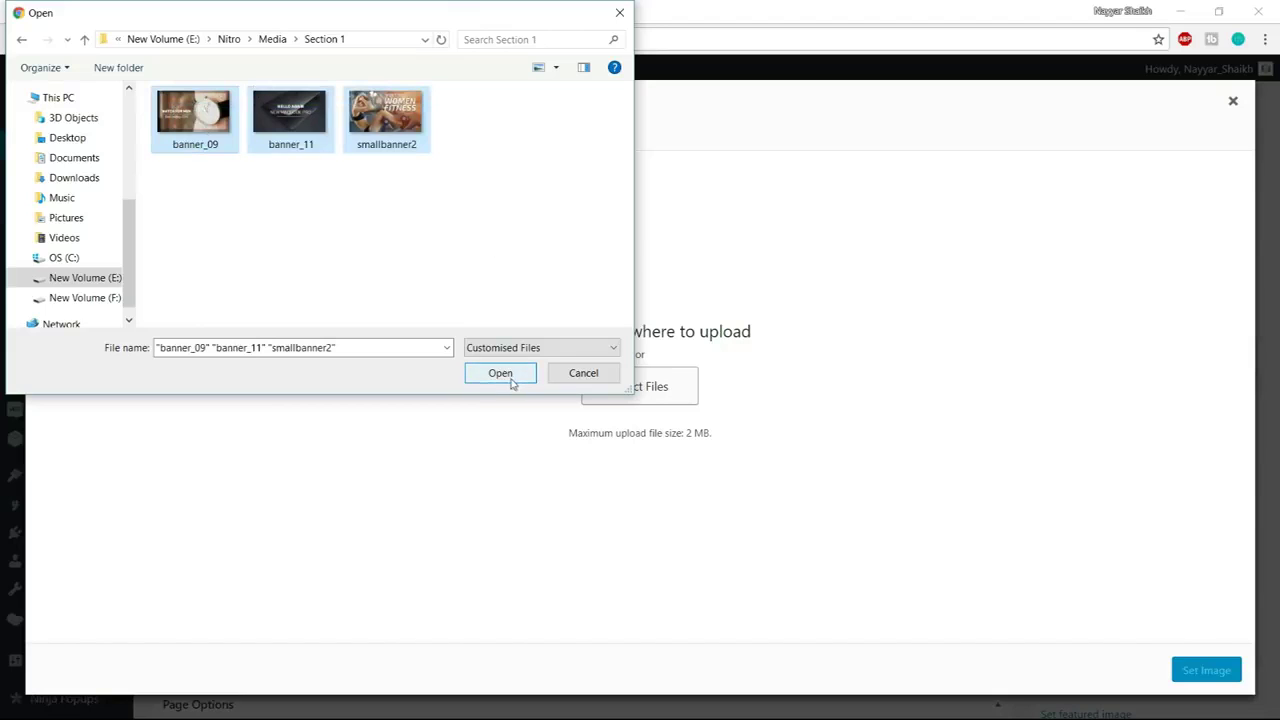
left_click(506, 374)
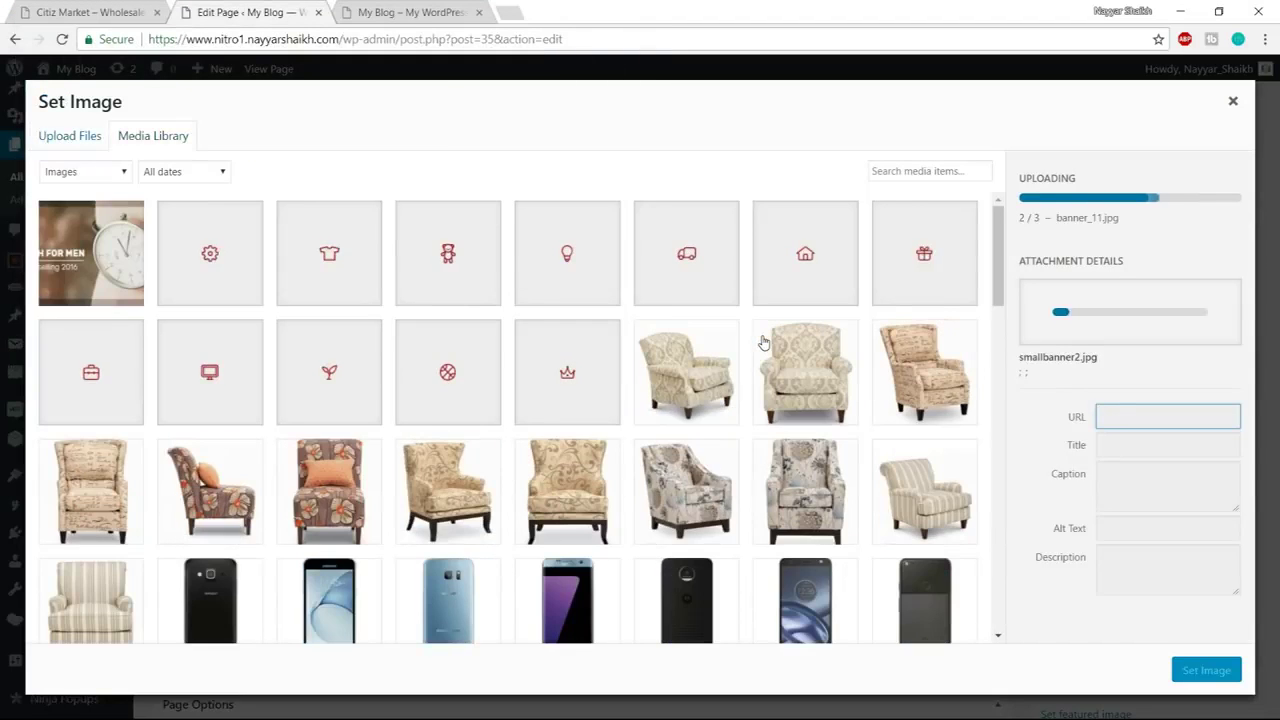
left_click(40, 12)
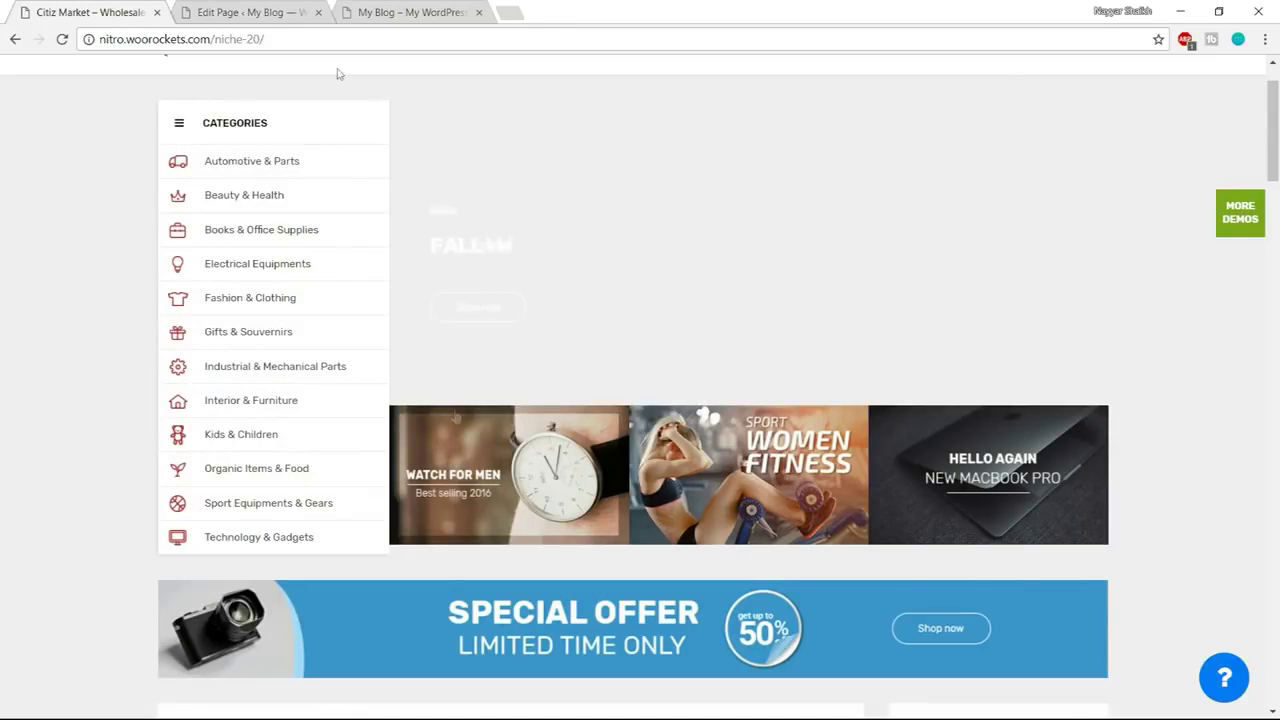
left_click(210, 8)
Insert the Watch for Men banner, set image size to full and alignment to Center, and save
left_click(353, 264)
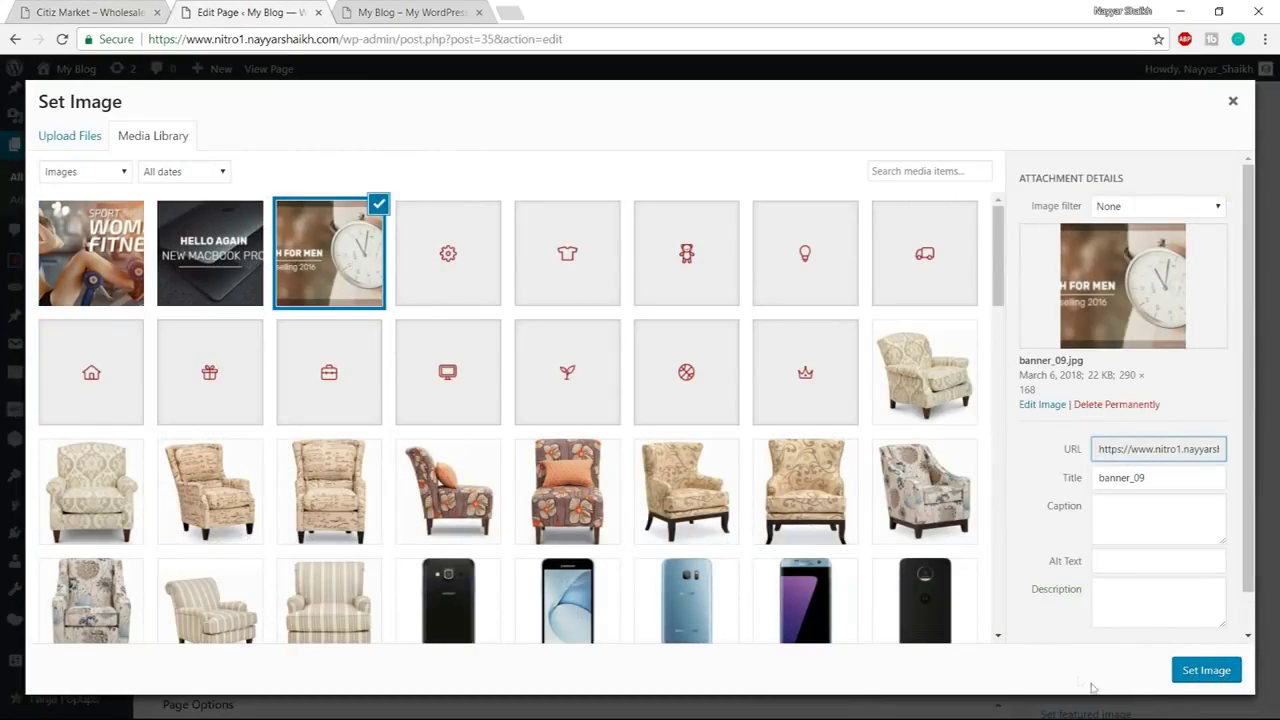
left_click(1189, 674)
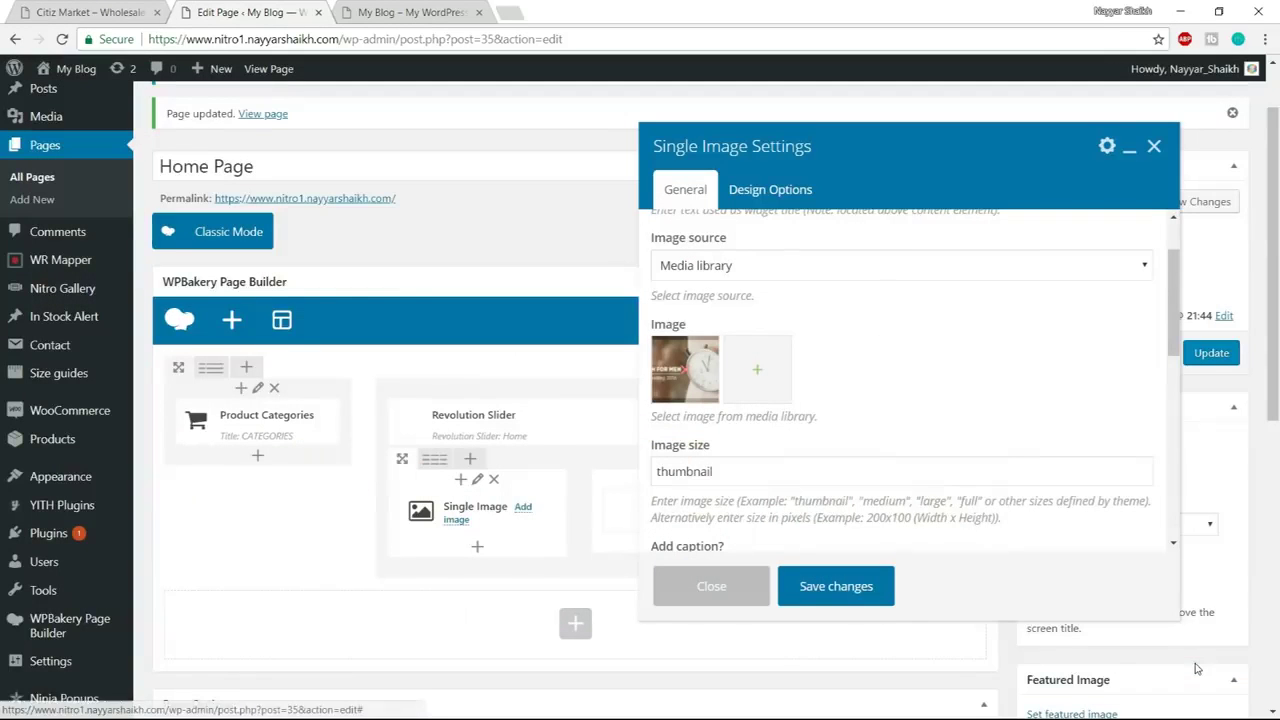
scroll(785, 453, "down", 1)
left_click_drag(757, 393, 631, 396)
type("FU")
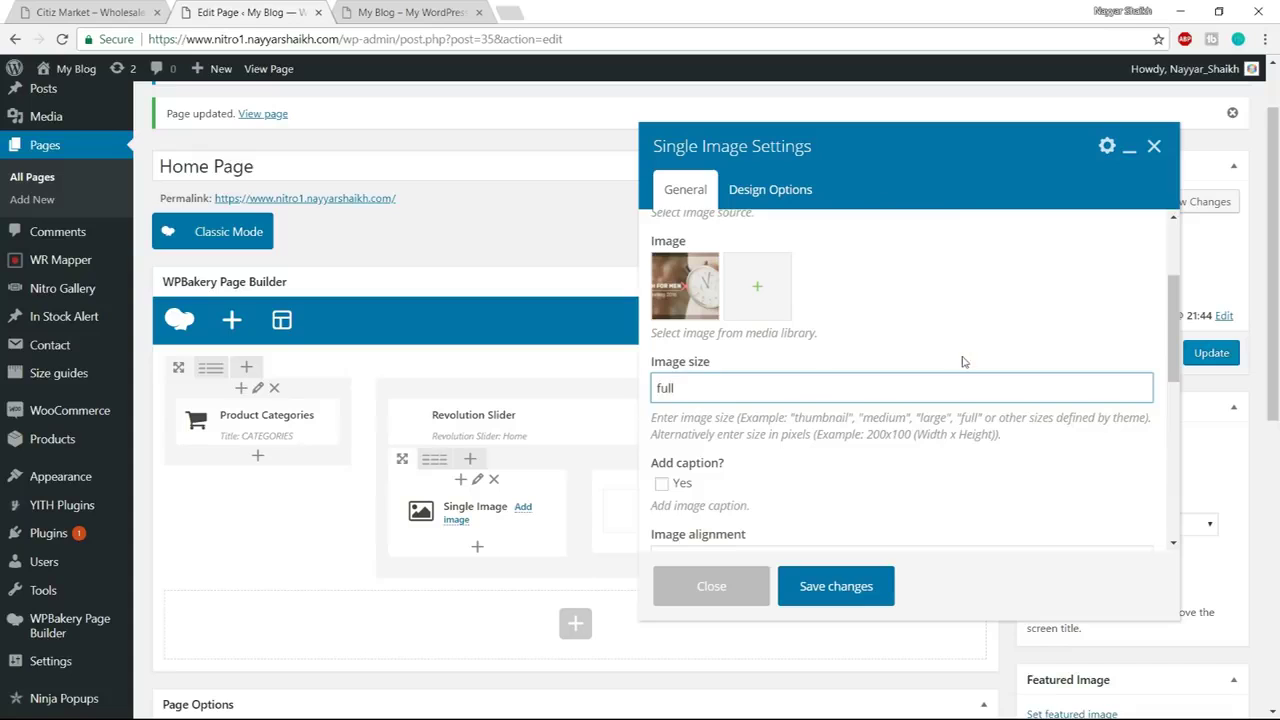
scroll(960, 358, "down", 2)
scroll(886, 380, "down", 1)
left_click(789, 316)
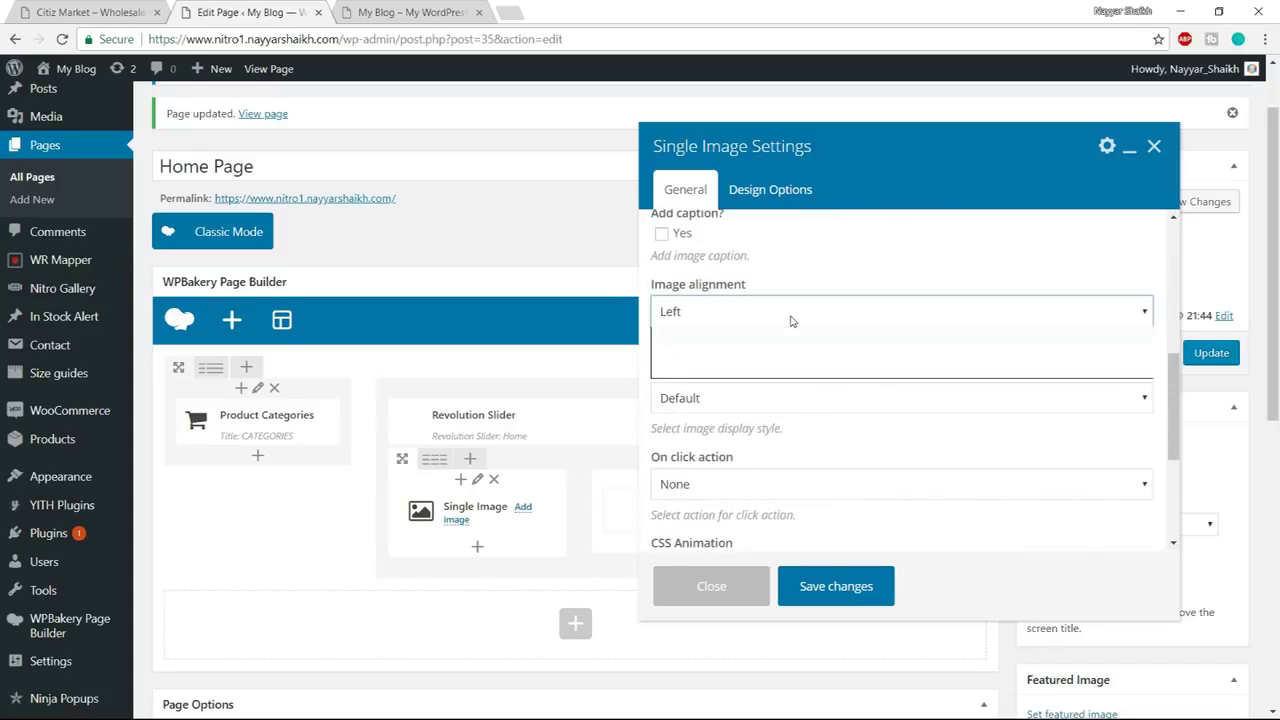
left_click(757, 369)
scroll(770, 375, "down", 1)
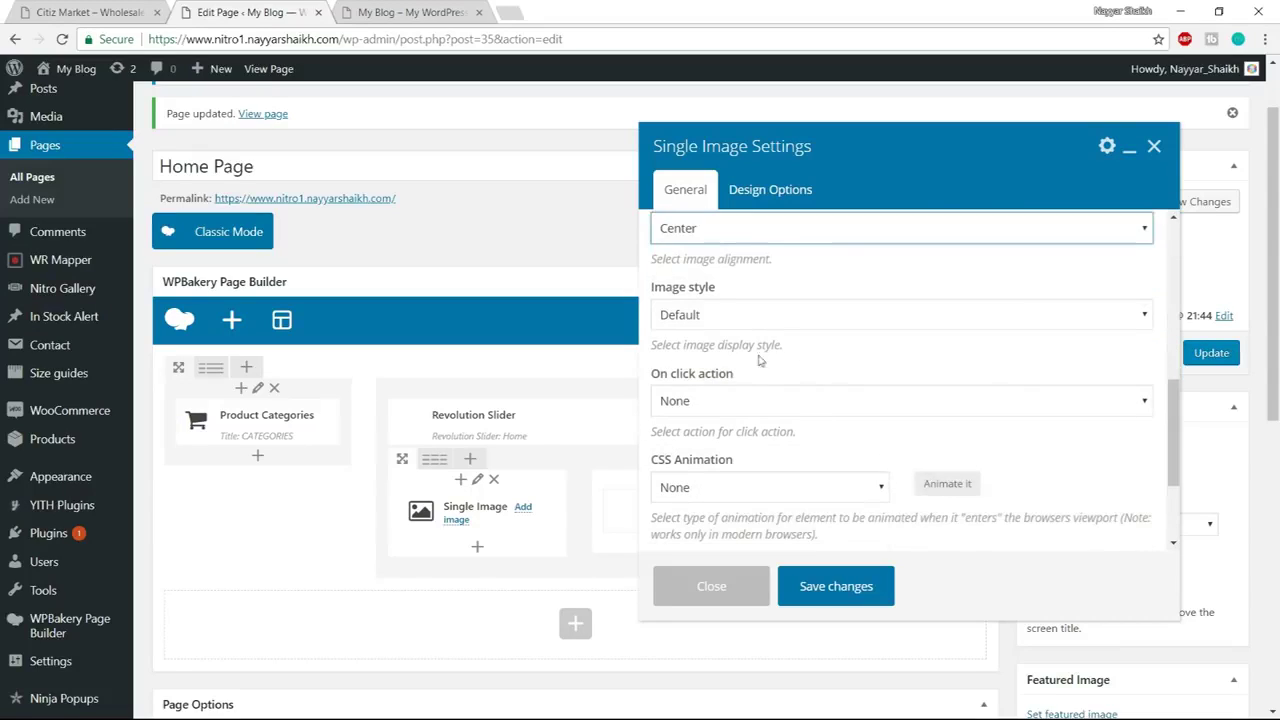
scroll(765, 420, "down", 3)
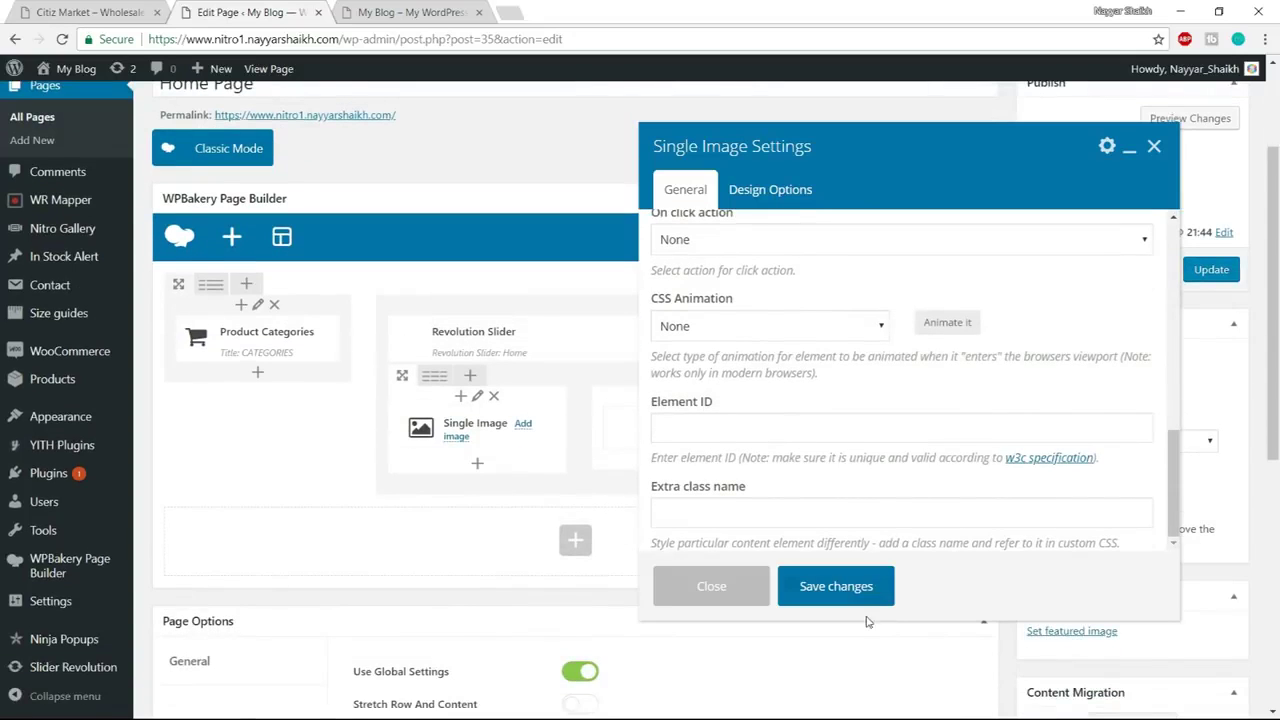
left_click(836, 588)
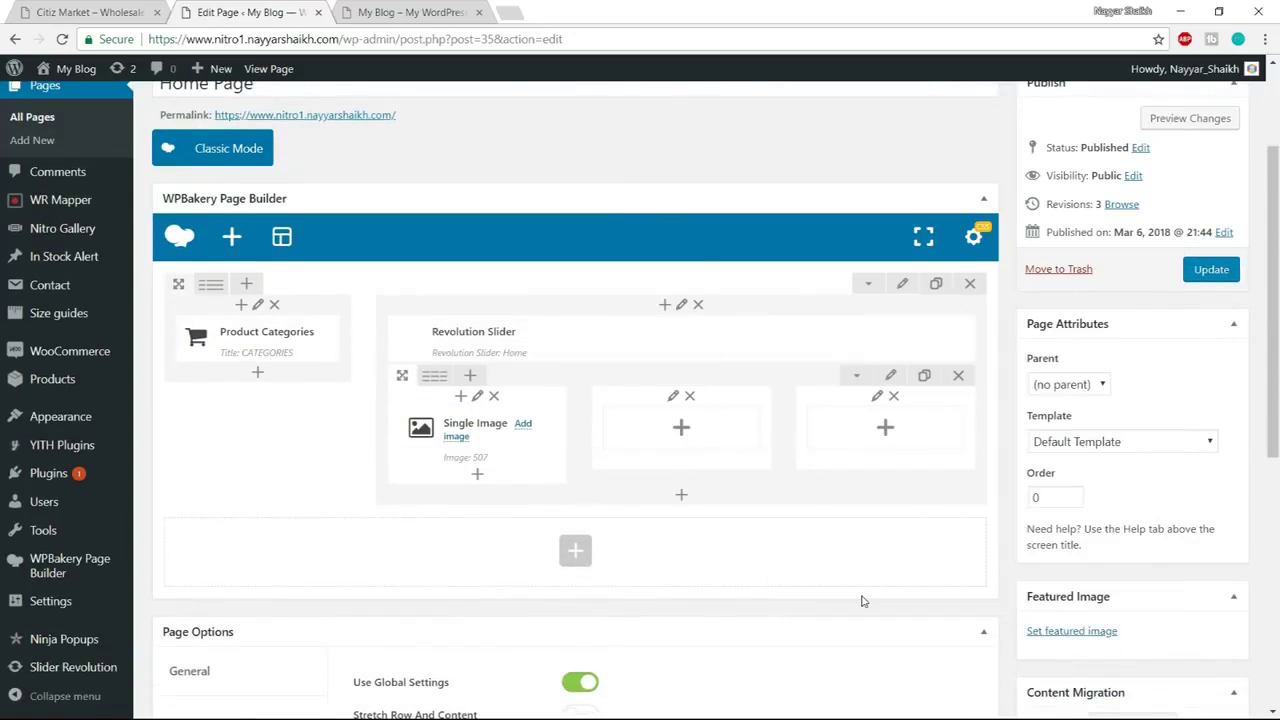
Add a Single Image element to the empty second column
left_click(684, 430)
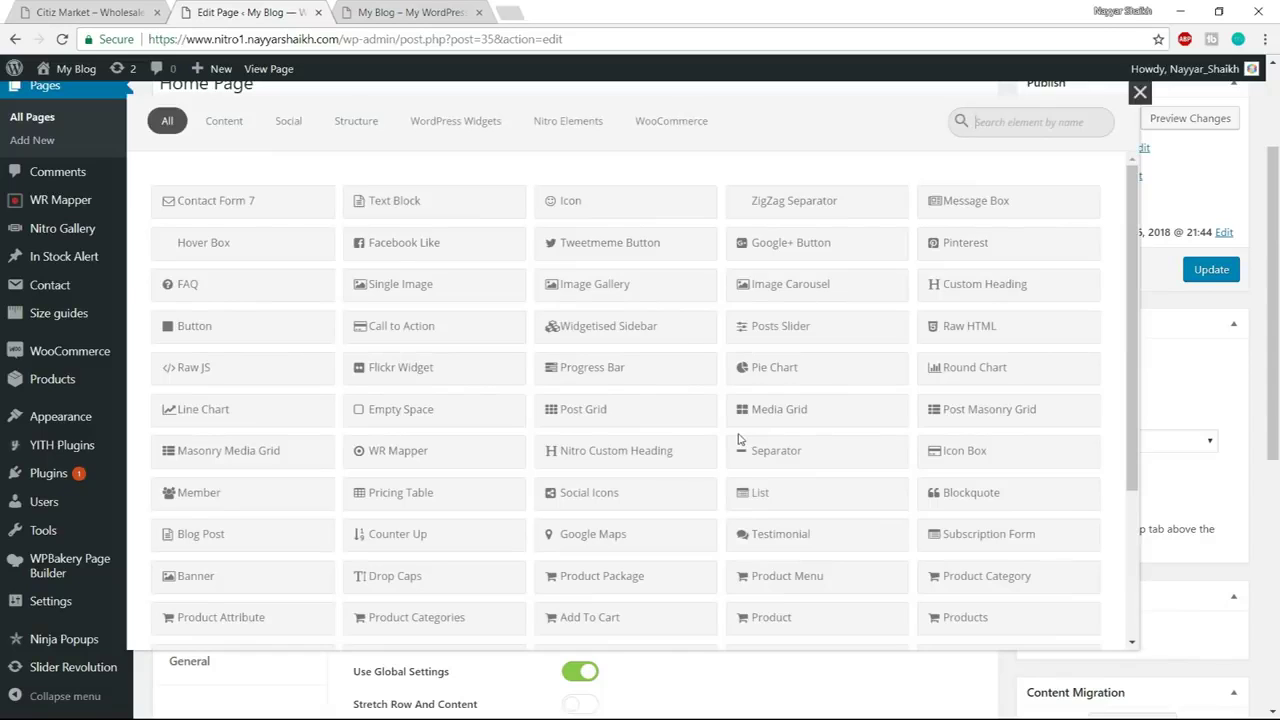
type("s")
type("nh")
key("BackSpace")
key("BackSpace")
key("BackSpace")
type("sing")
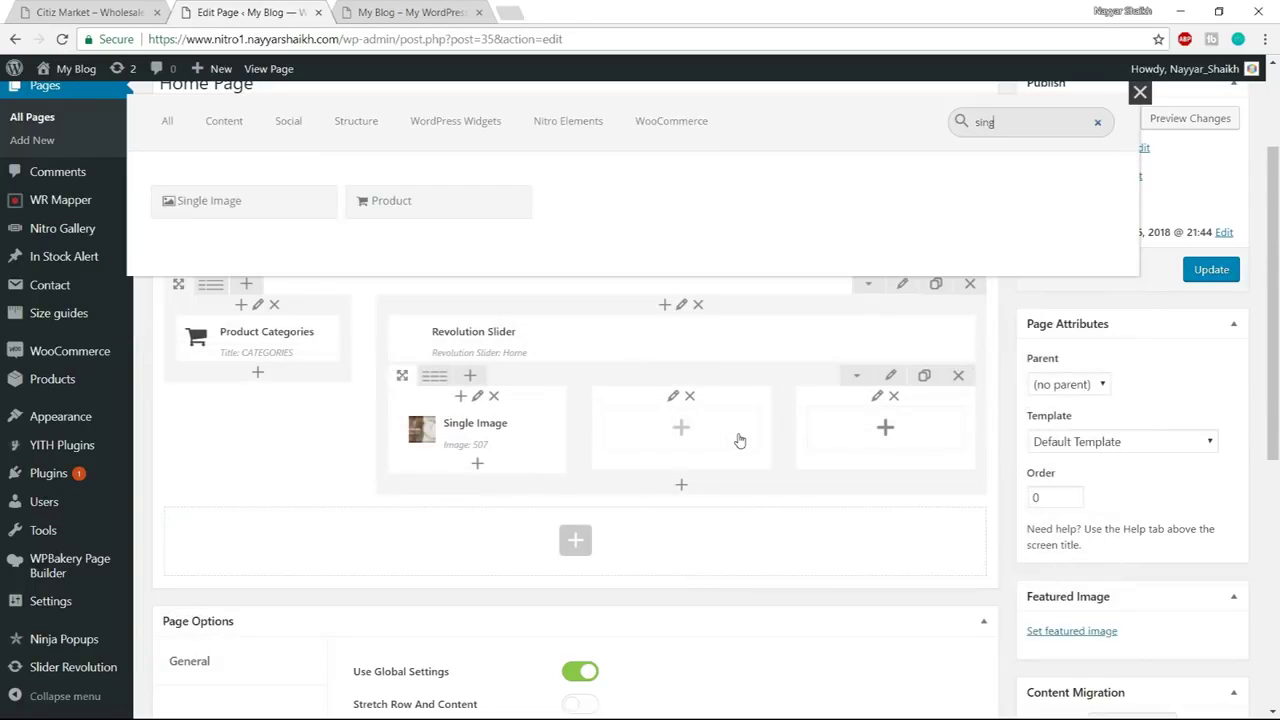
left_click(256, 210)
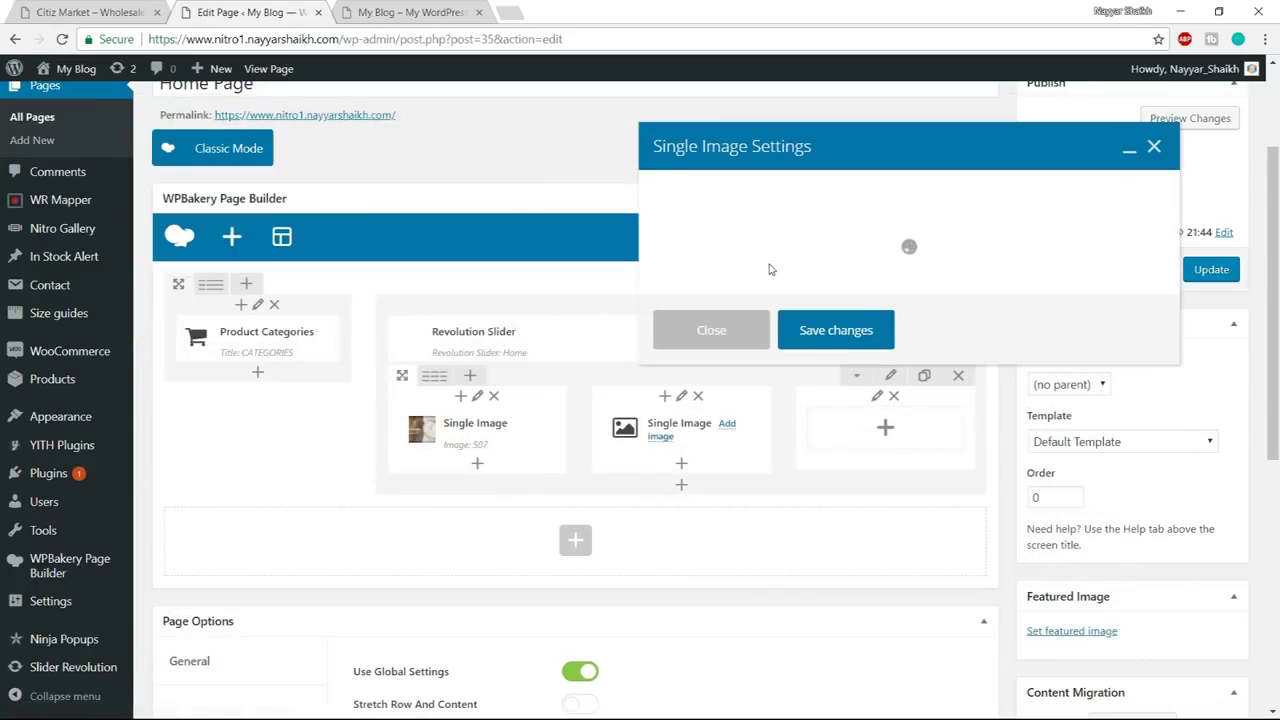
Insert the Sport Women Fitness banner at full size, centred, and save the element
left_click(687, 464)
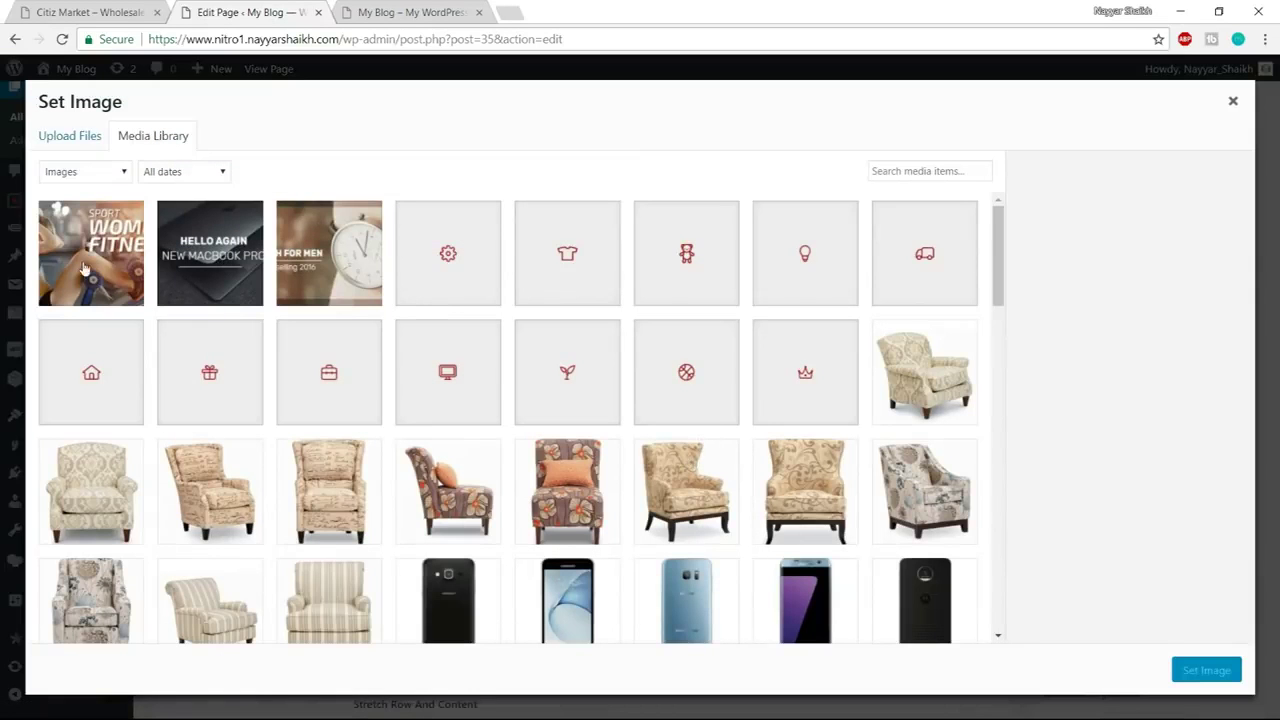
left_click(85, 270)
left_click(1215, 670)
scroll(1035, 475, "down", 1)
scroll(1035, 475, "down", 2)
double_click(777, 390)
type("full")
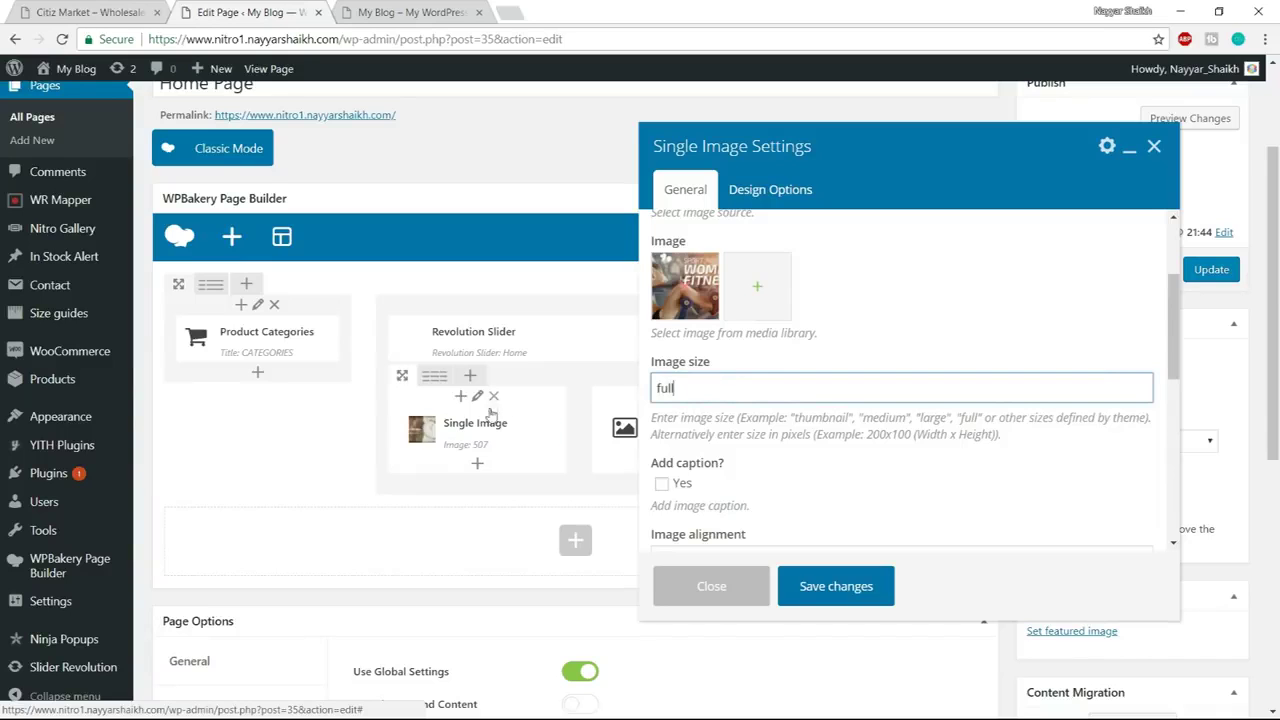
scroll(945, 310, "down", 2)
left_click(770, 397)
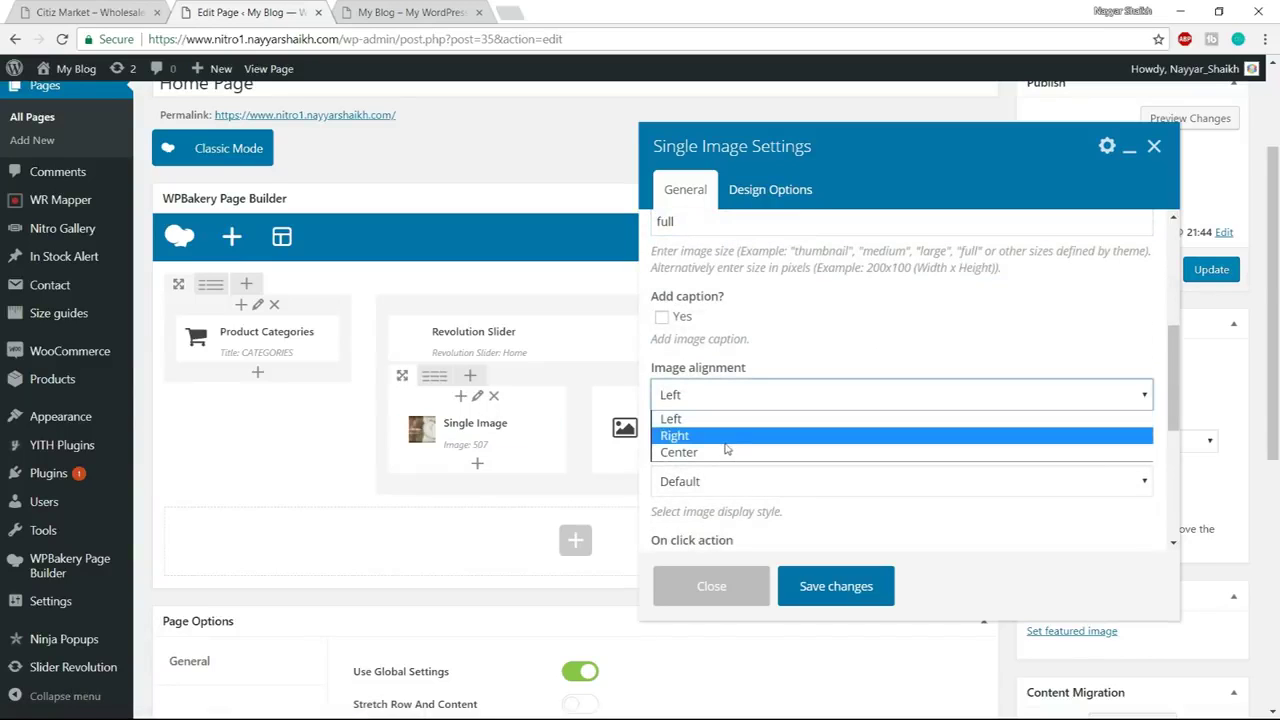
left_click(728, 452)
scroll(800, 480, "down", 4)
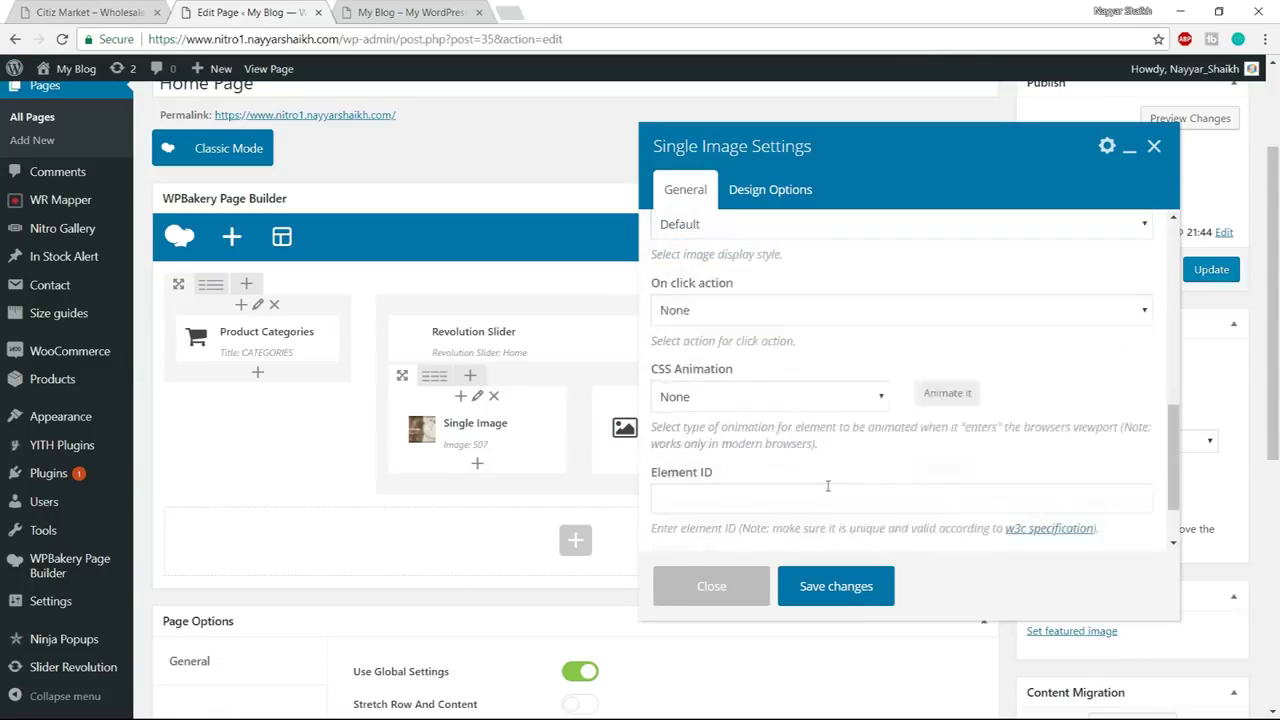
left_click(861, 599)
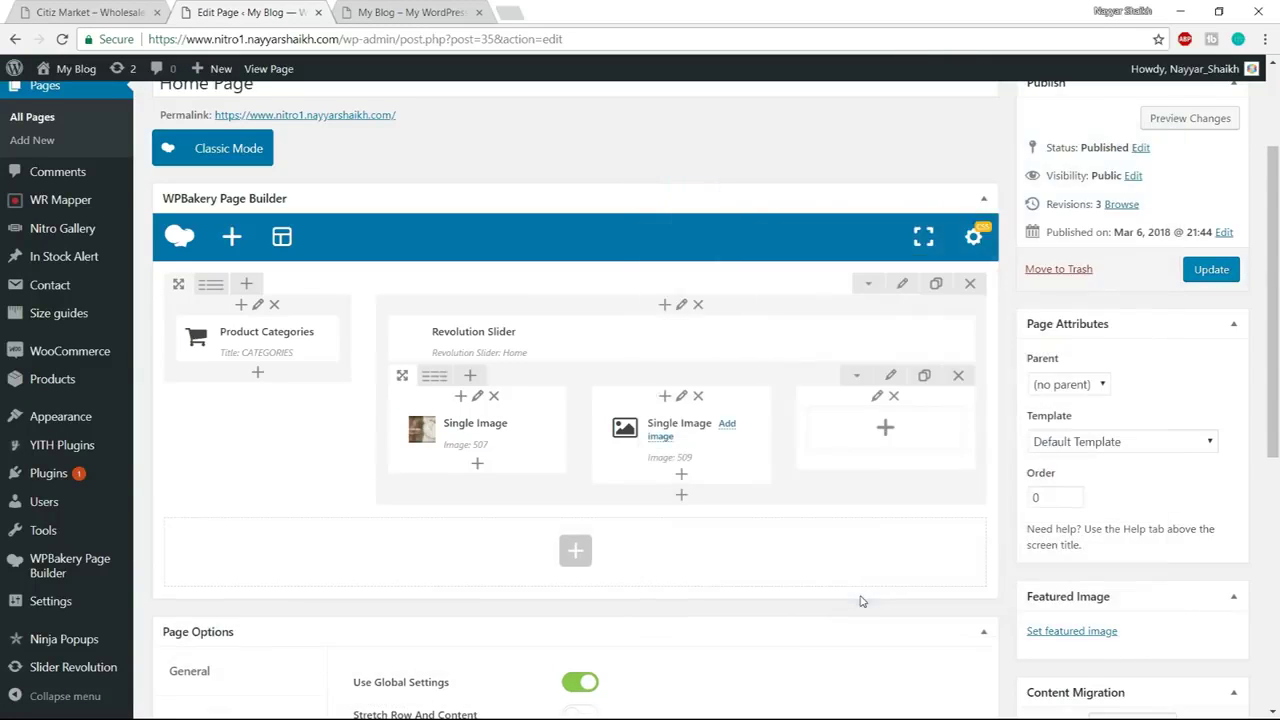
Add a Single Image element to the third column showing the Hello Again MacBook Pro banner
left_click(886, 429)
type("single")
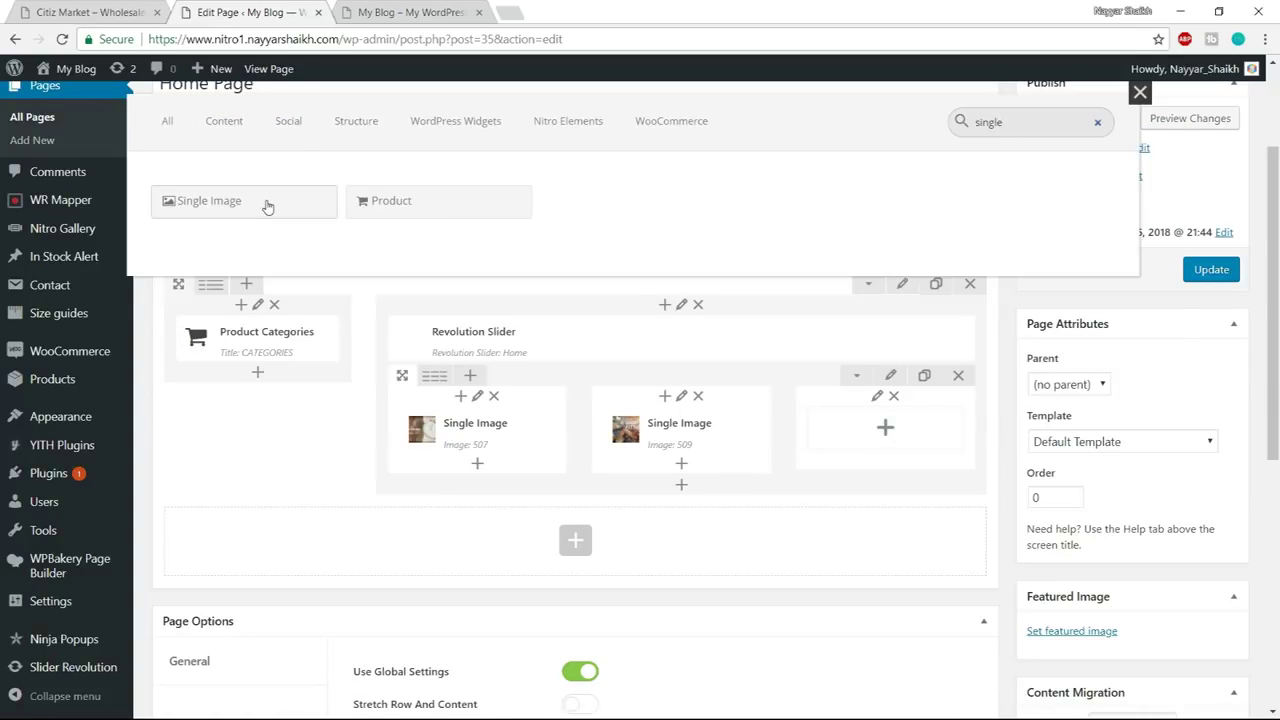
left_click(267, 206)
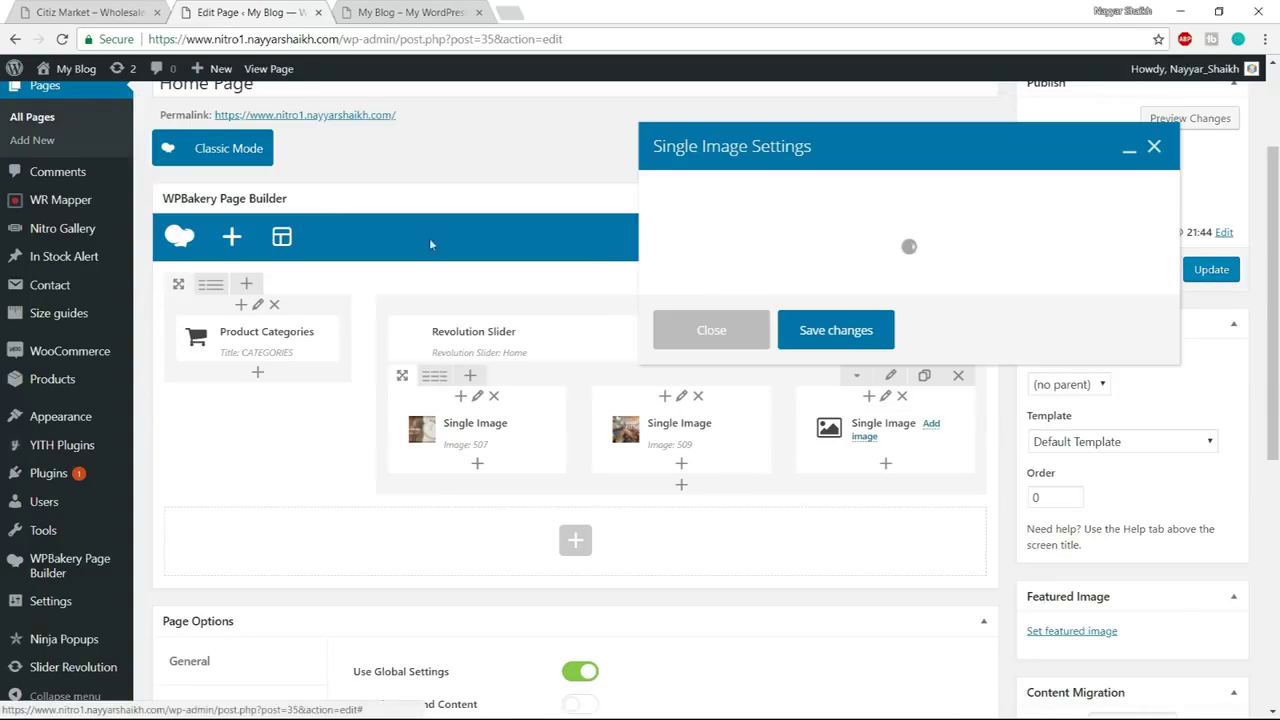
left_click(689, 453)
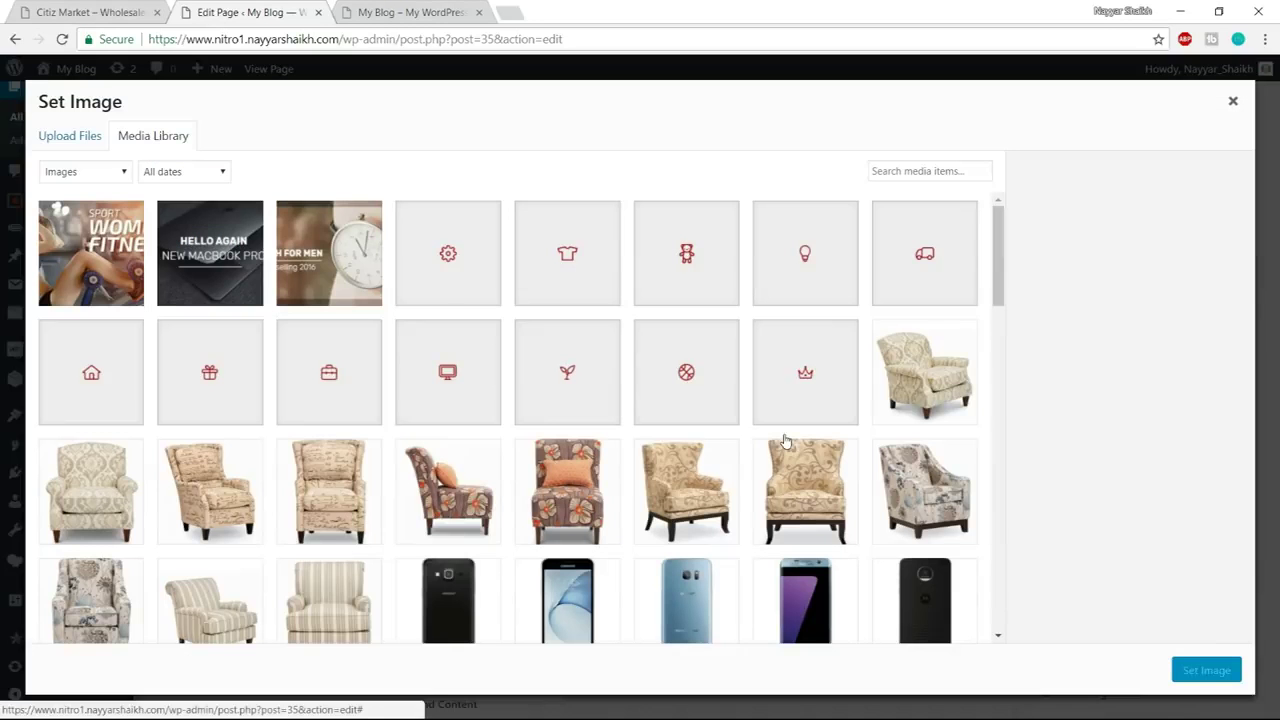
left_click(236, 232)
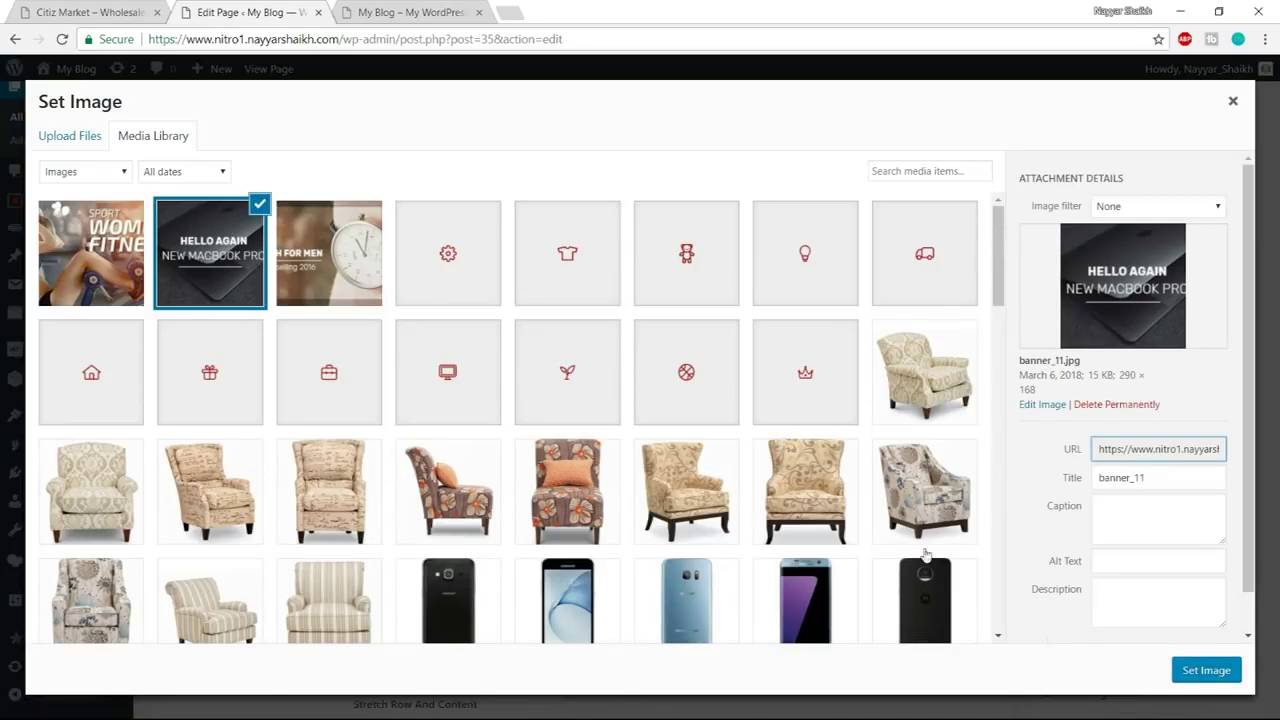
left_click(1202, 675)
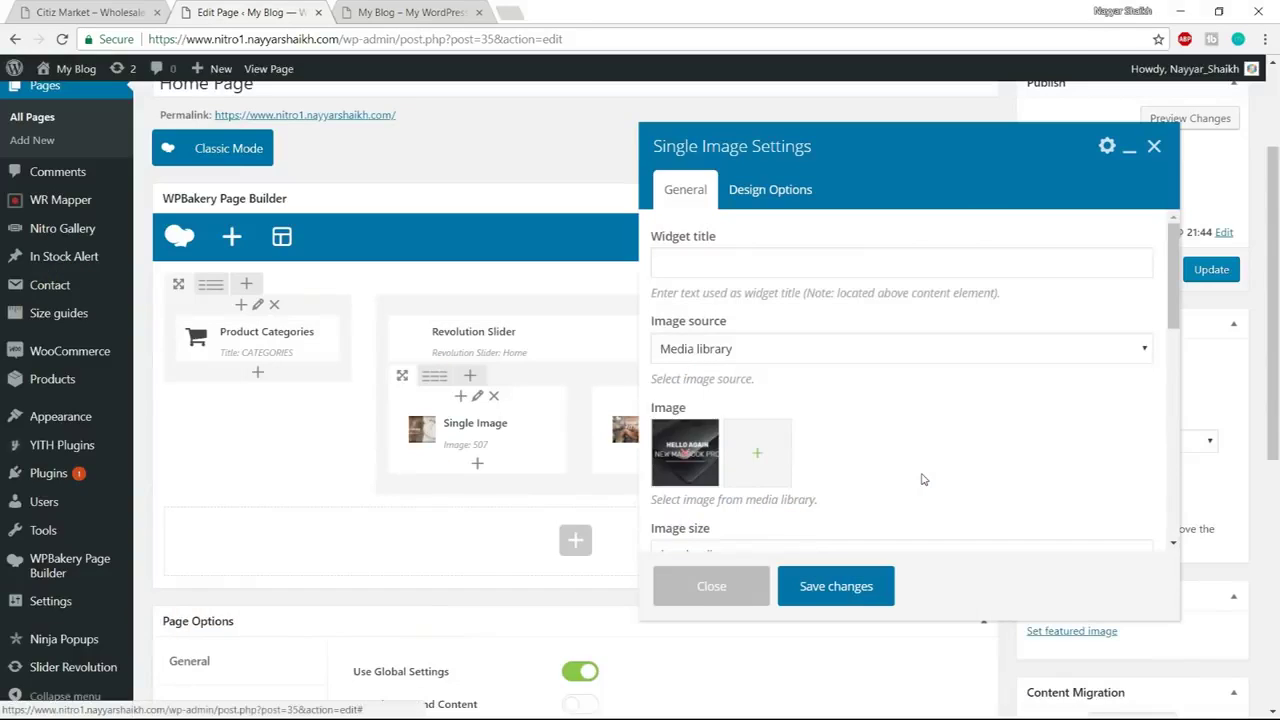
Set the image size to full and alignment to Center, save, and update the Home Page
scroll(720, 400, "down", 3)
left_click_drag(725, 388, 603, 392)
type("full")
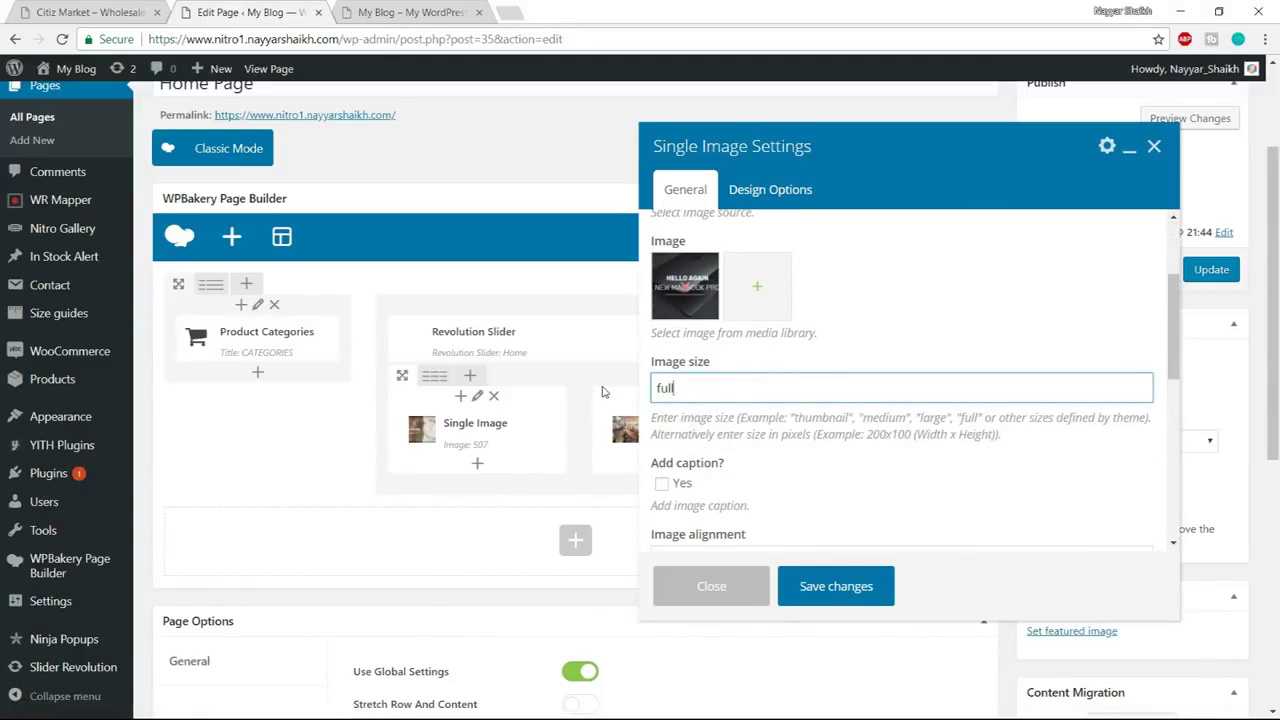
scroll(830, 420, "down", 3)
left_click(778, 392)
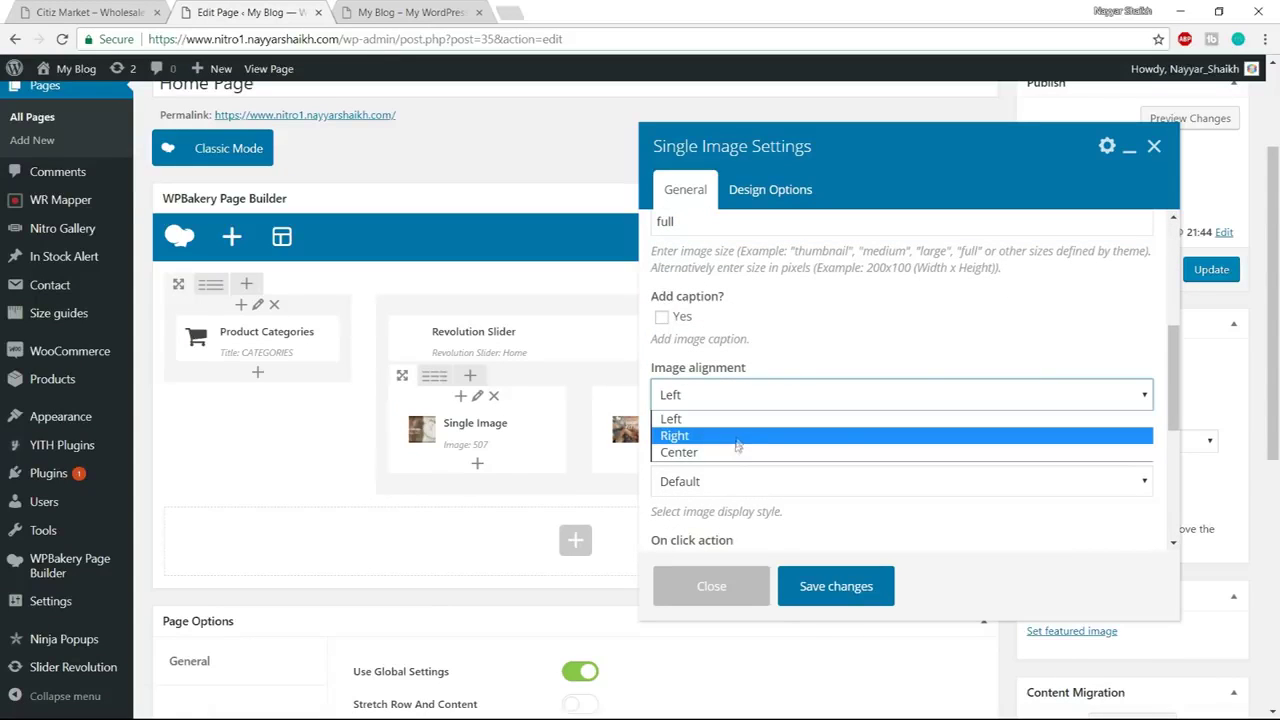
left_click(737, 452)
left_click(828, 588)
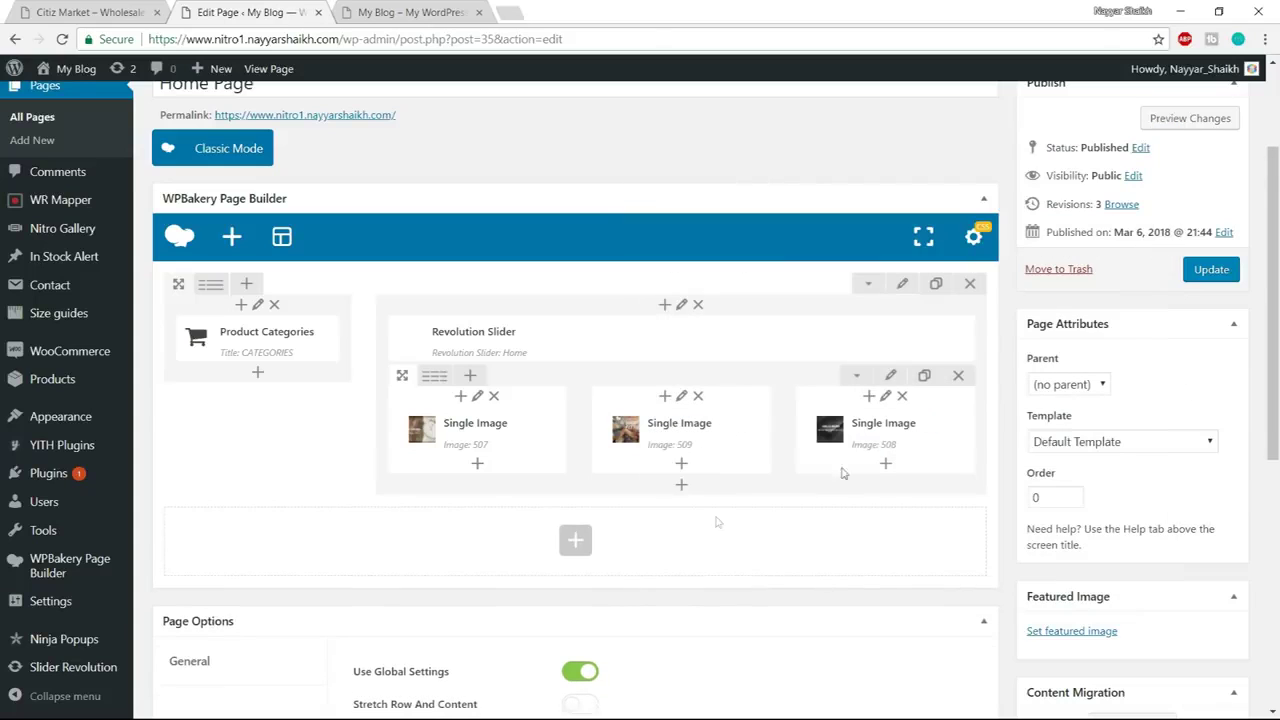
left_click(1213, 272)
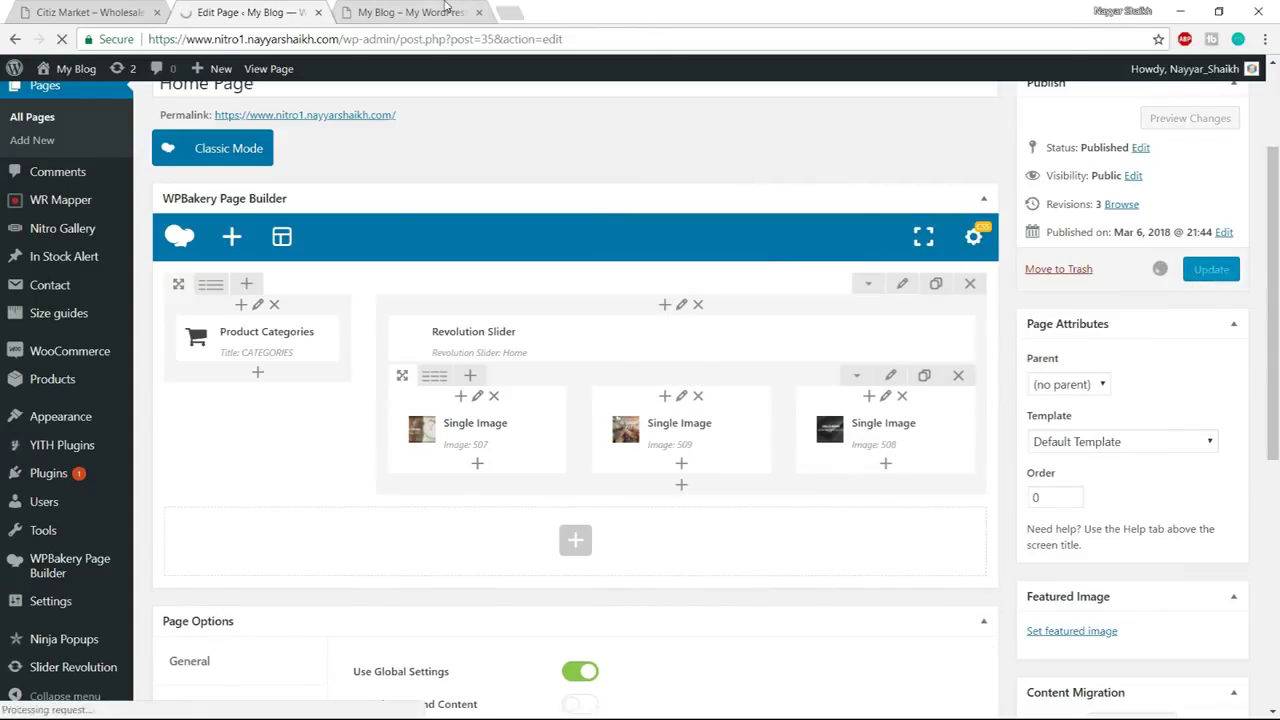
Reload the live Home Page and compare its three banners with the Citiz Market demo
left_click(444, 8)
left_click(444, 37)
key("Return")
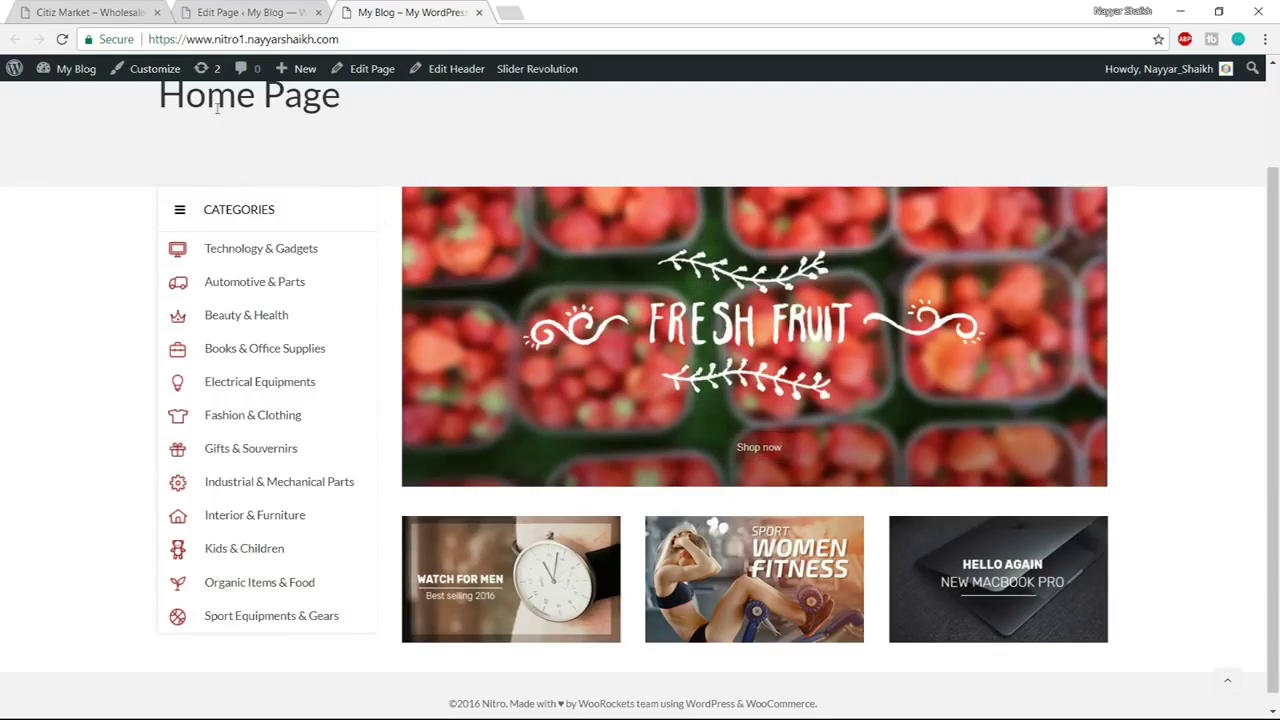
key("ctrl+1")
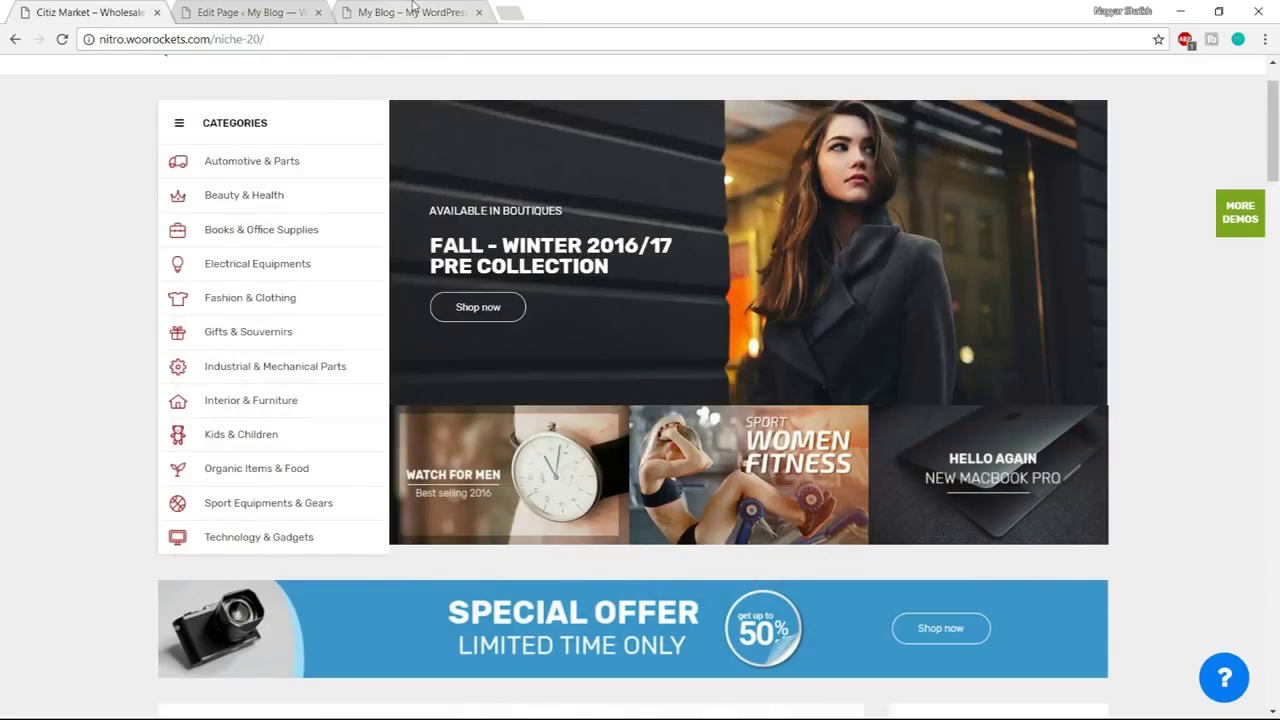
left_click(413, 11)
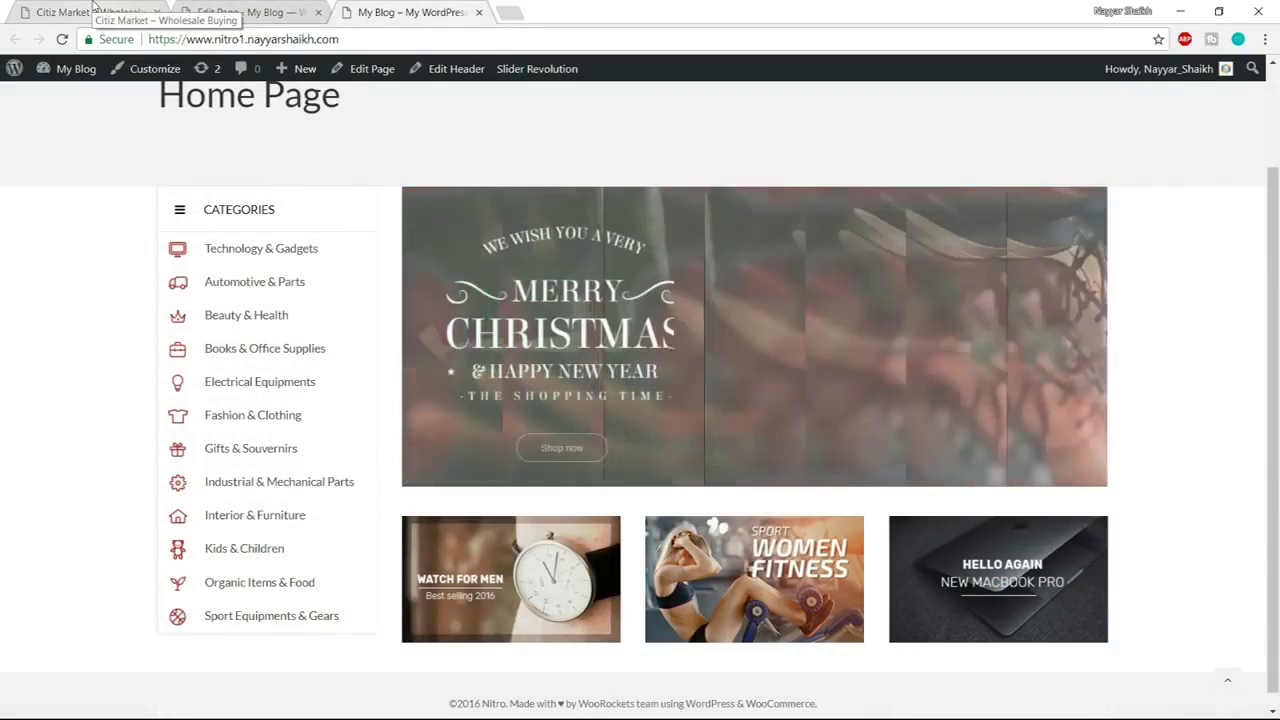
Review the demo layout once more, then return to the Edit Page tab
left_click(126, 8)
scroll(1160, 437, "down", 3)
scroll(1160, 440, "up", 1)
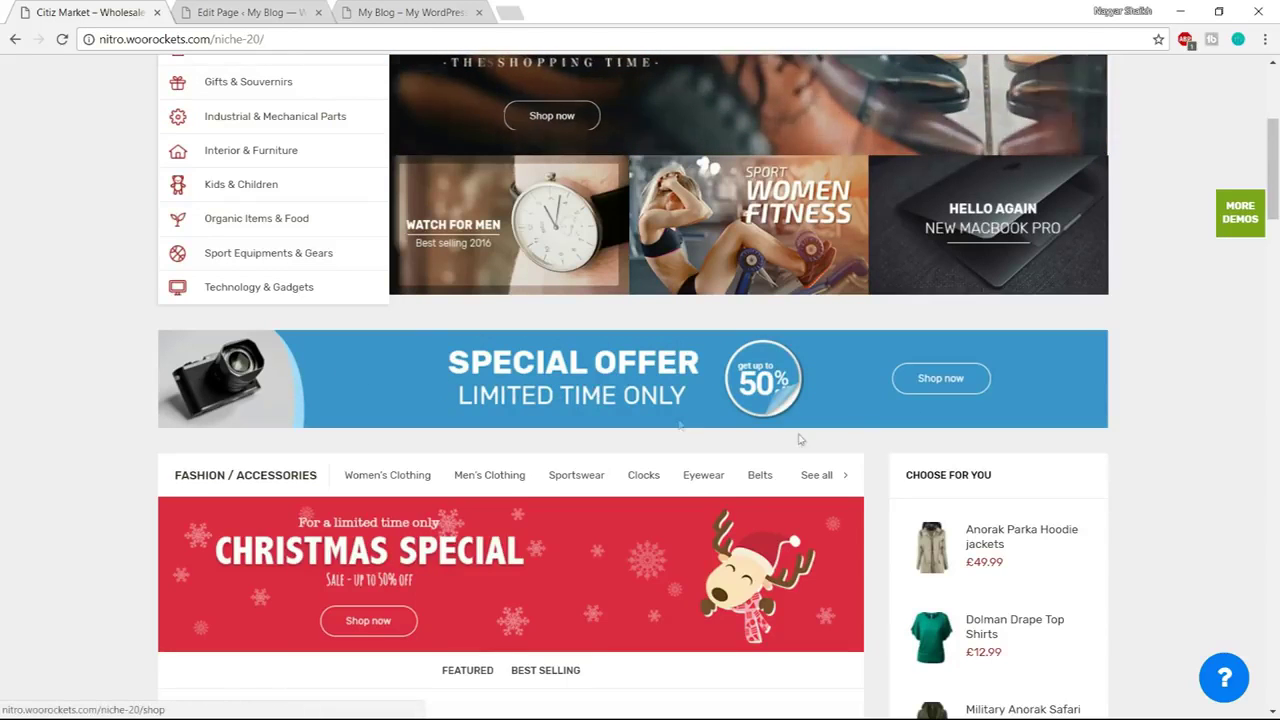
key("ctrl+Tab")
scroll(641, 400, "down", 3)
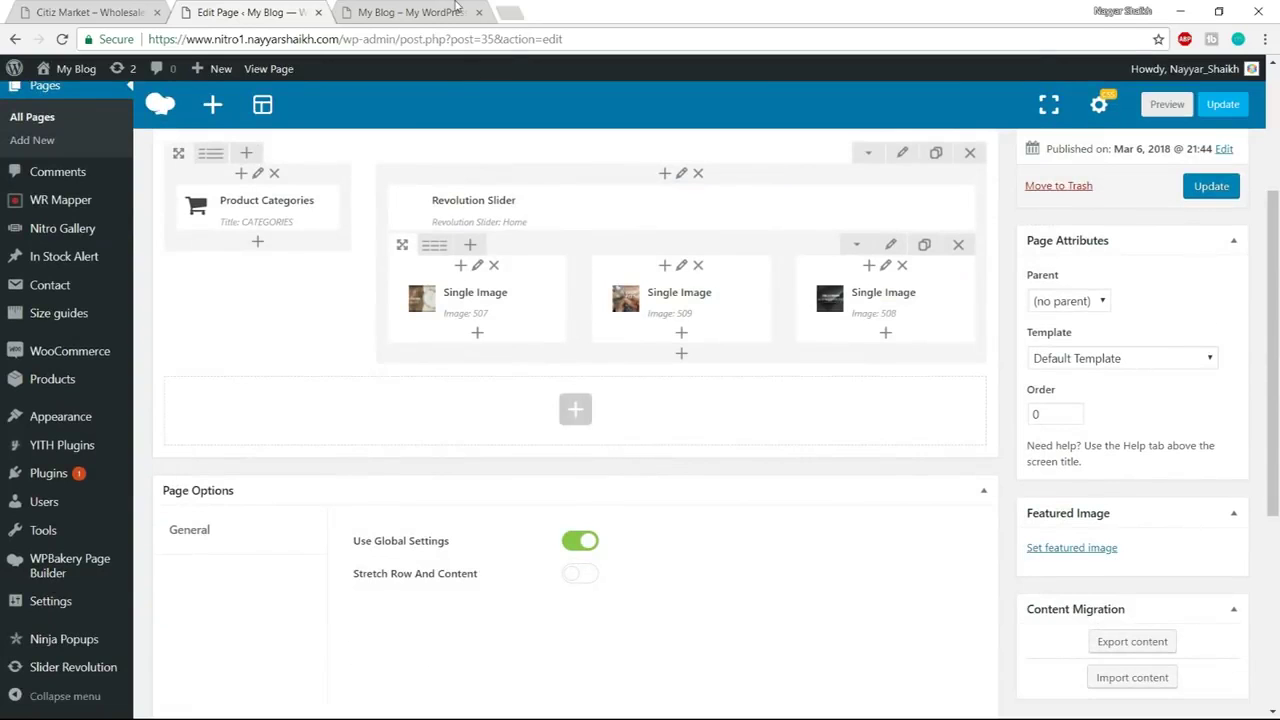
key("ctrl+Tab")
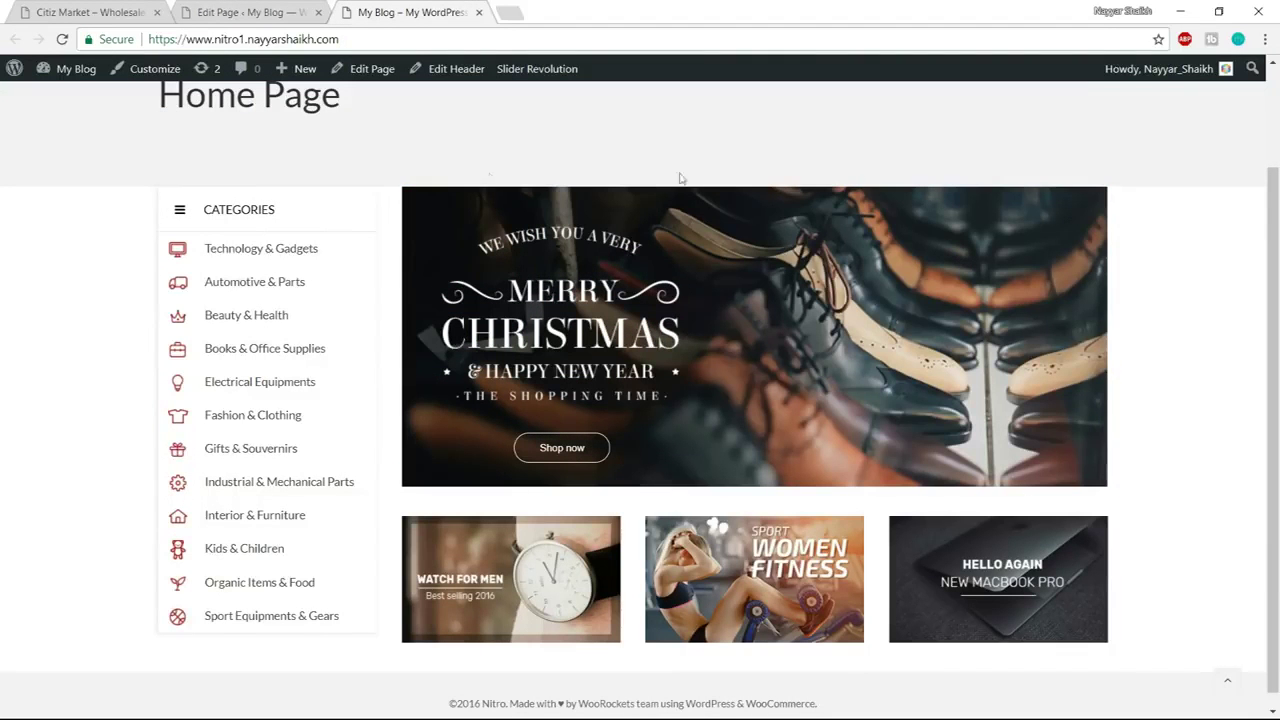
key("ctrl+shift+Tab")
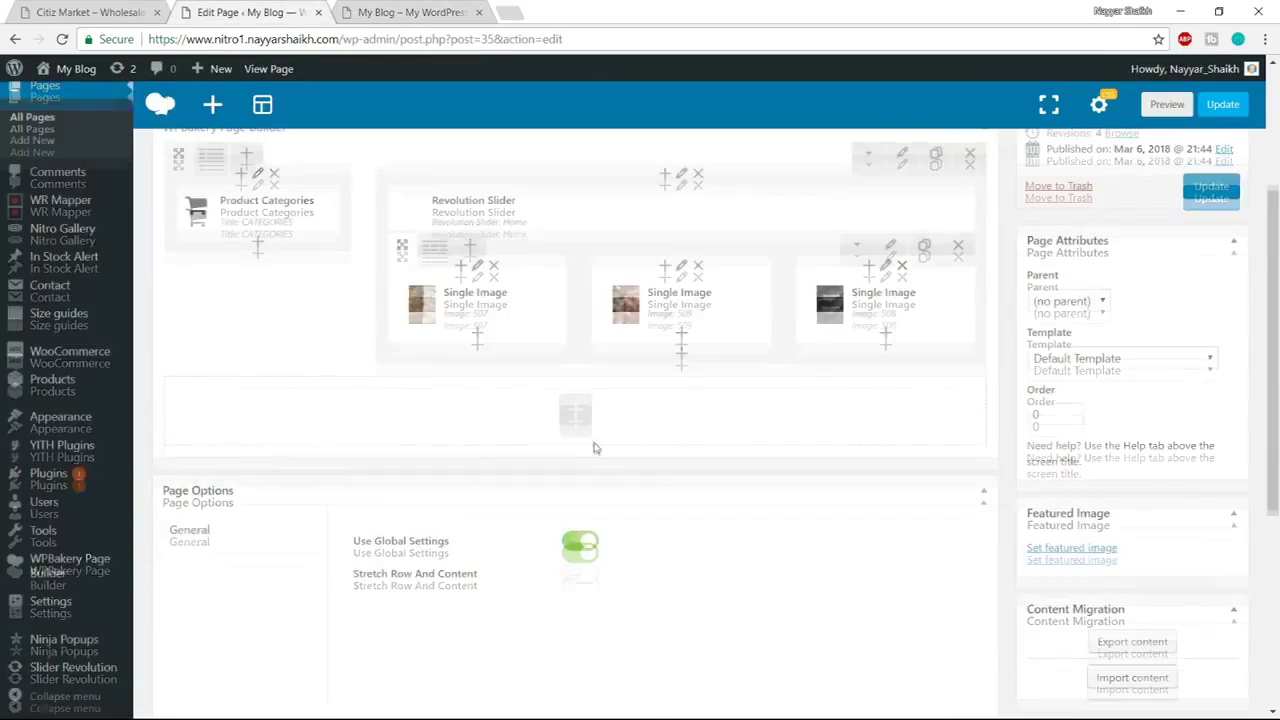
Add a Single Image element in a new row below the banners and start uploading a picture for it
scroll(578, 505, "up", 2)
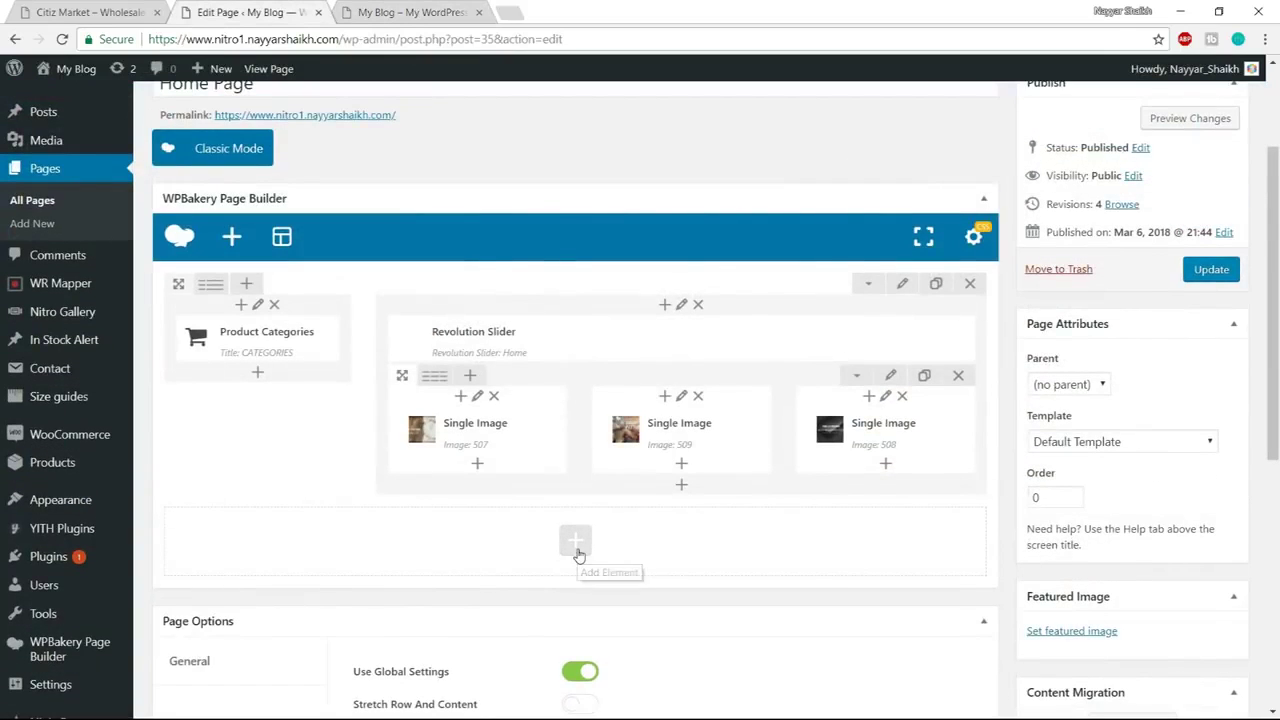
left_click(578, 552)
type("sing")
left_click(251, 210)
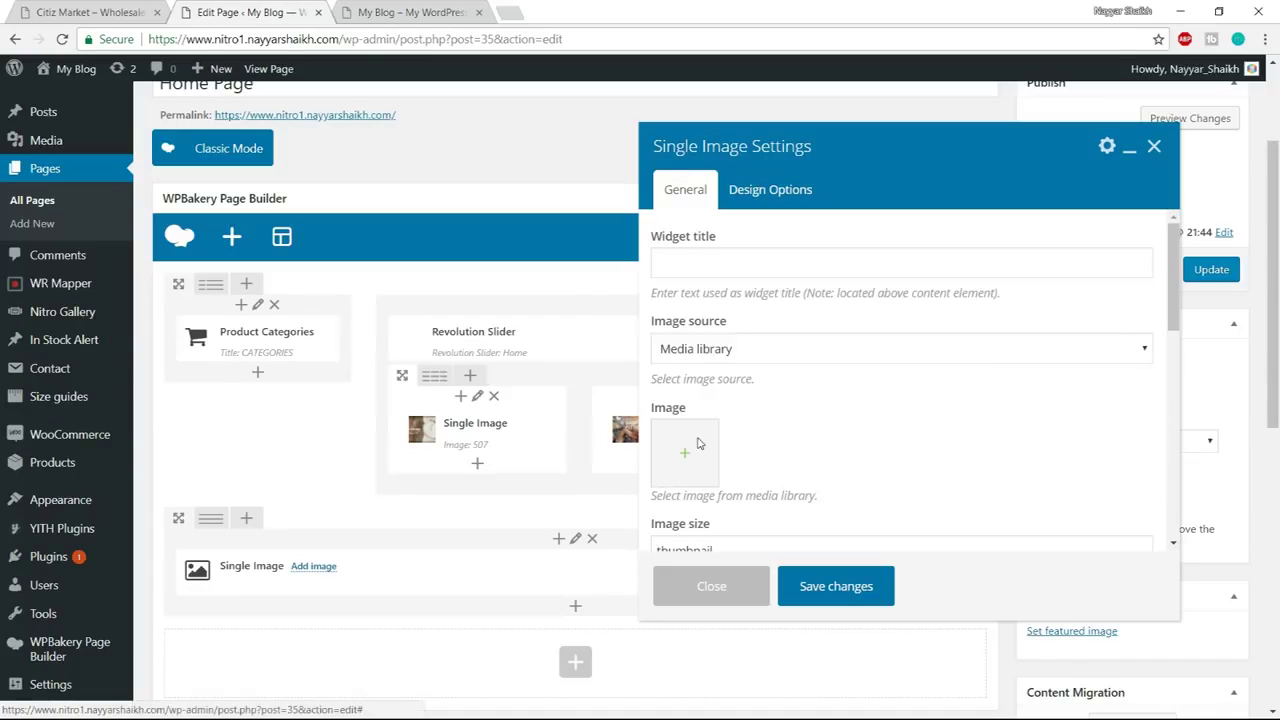
left_click(699, 444)
left_click(97, 133)
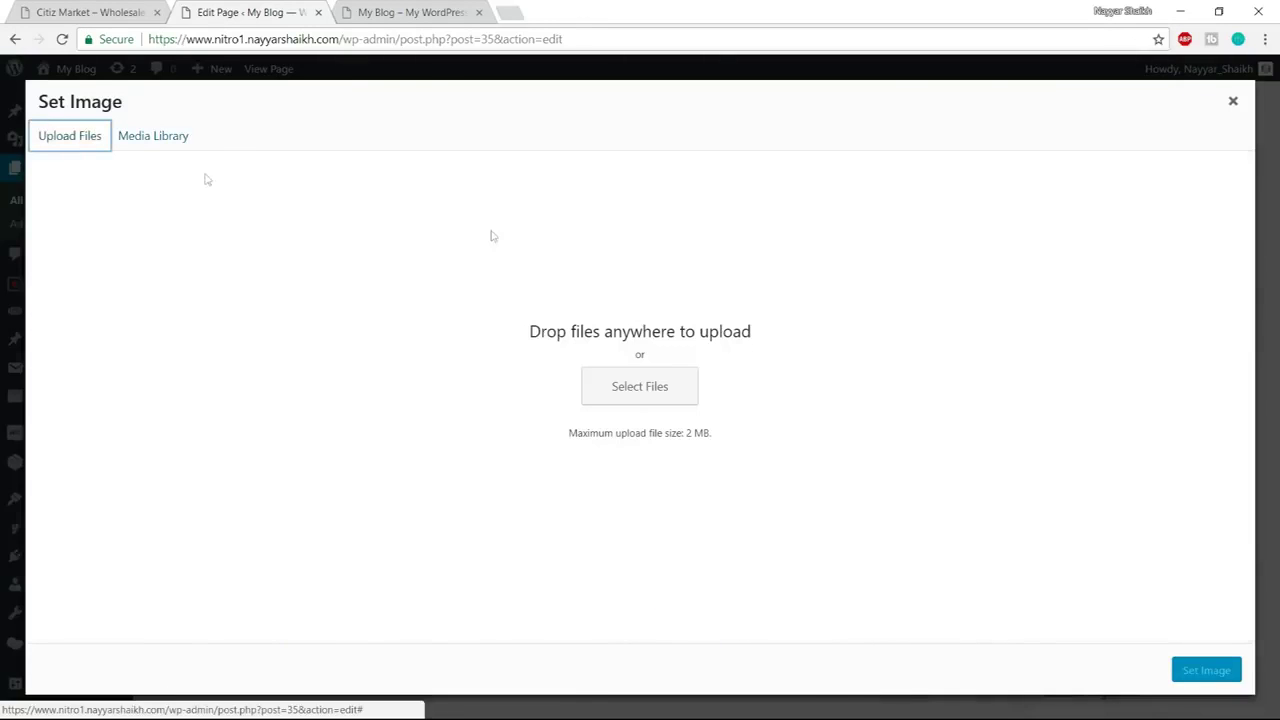
left_click(656, 378)
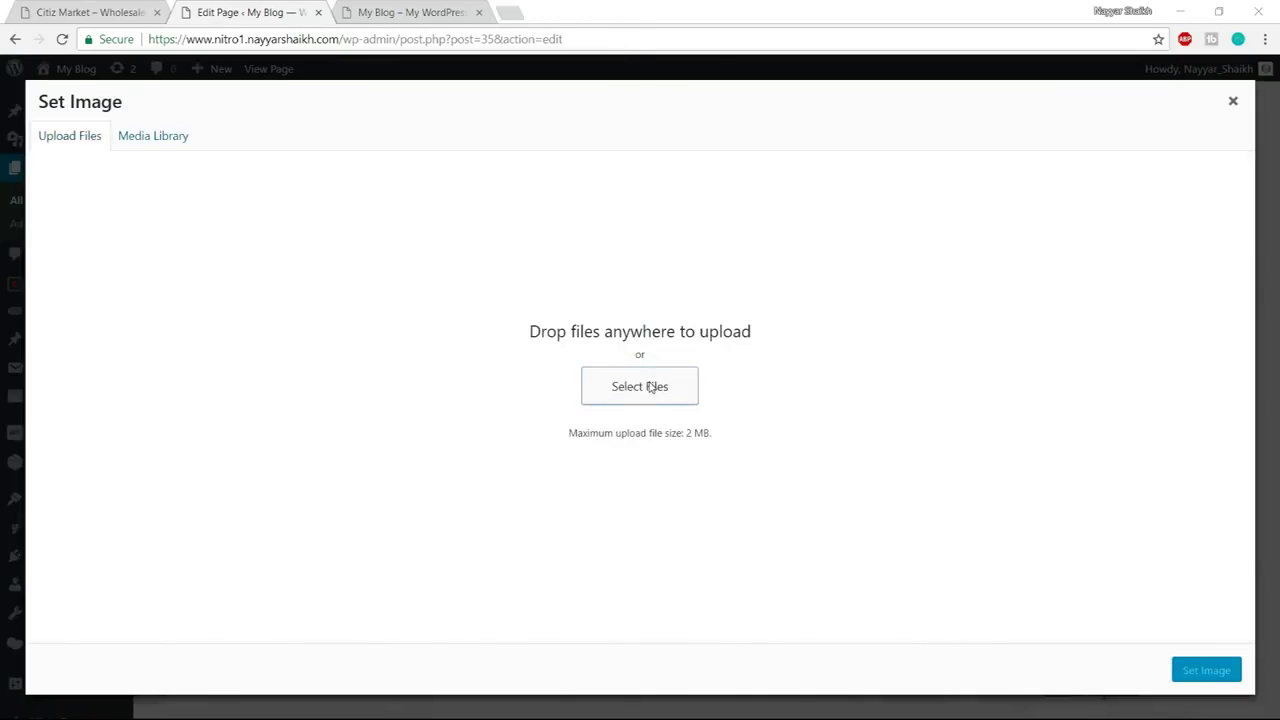
Select all the banner images in the Nitro Media Banners folder and open them for upload
left_click(283, 37)
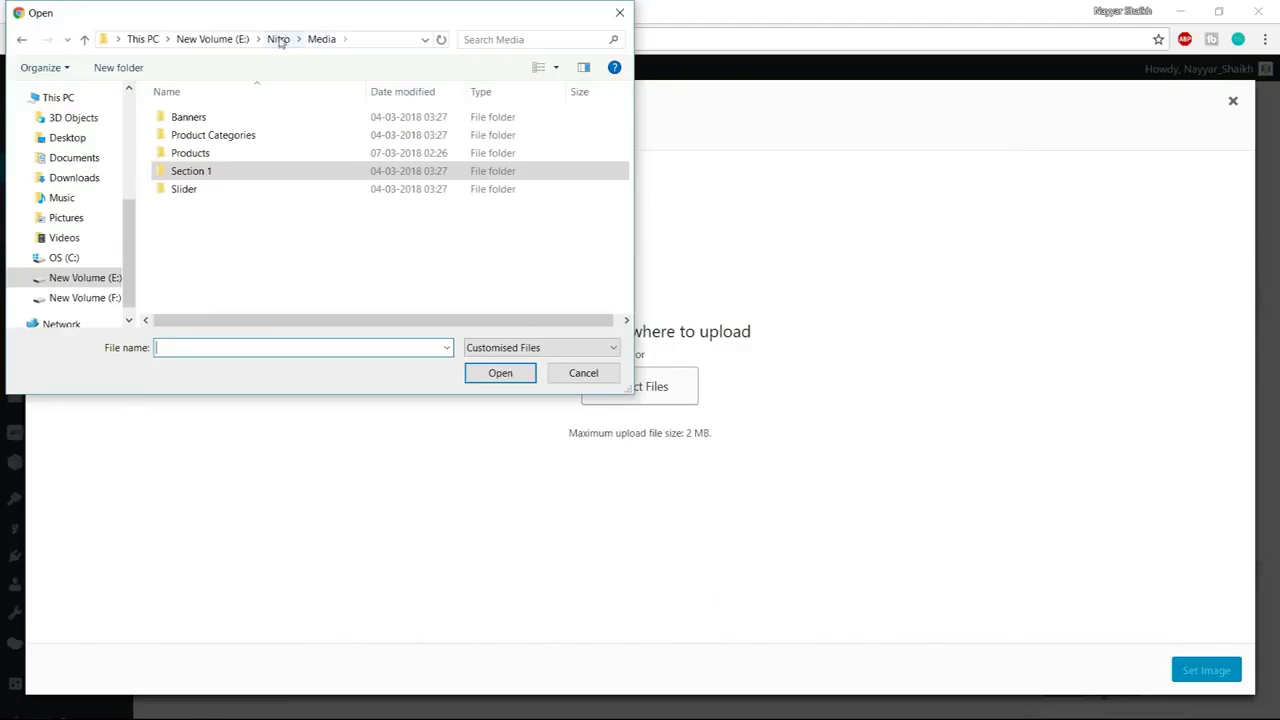
double_click(222, 119)
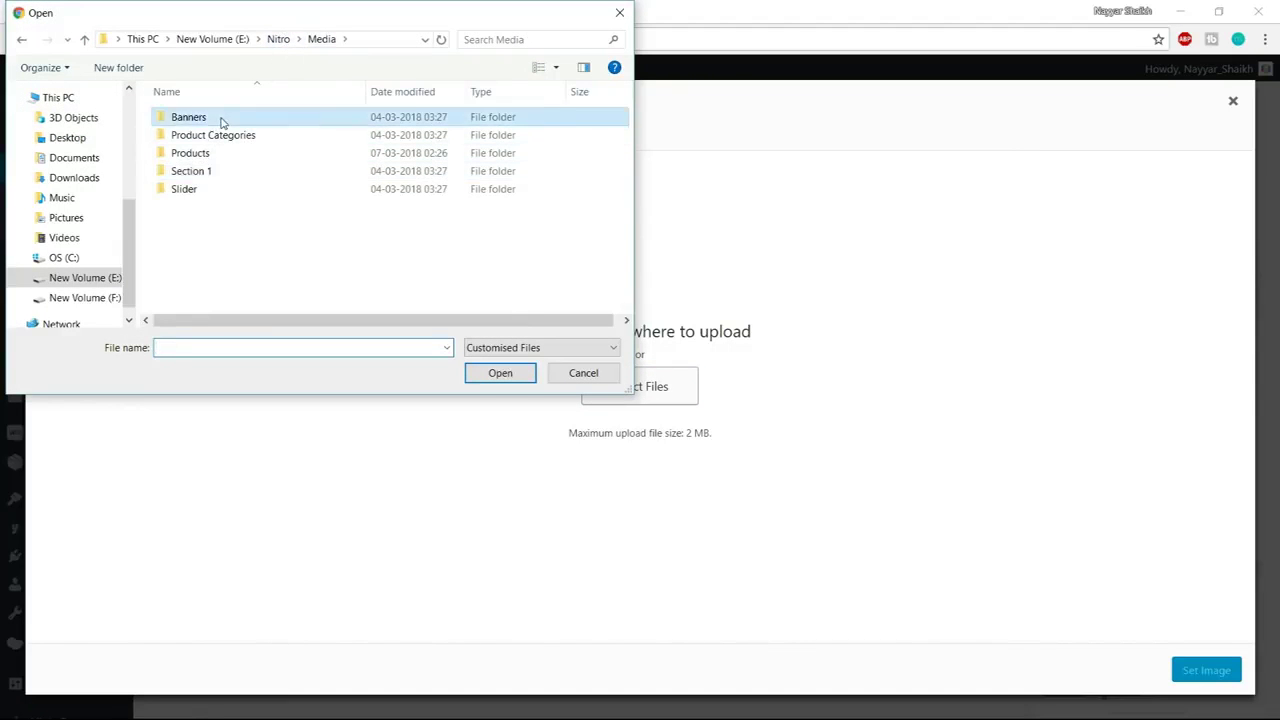
scroll(354, 267, "down", 2)
scroll(354, 267, "up", 2)
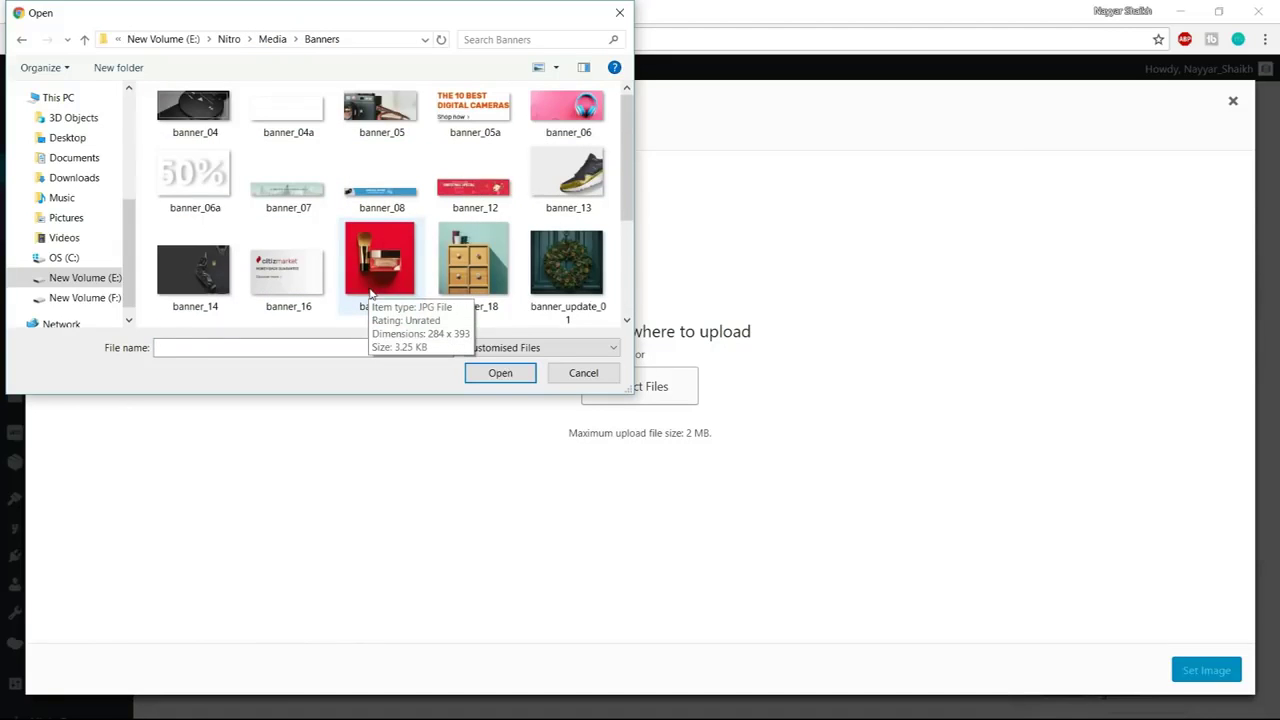
key("ctrl+a")
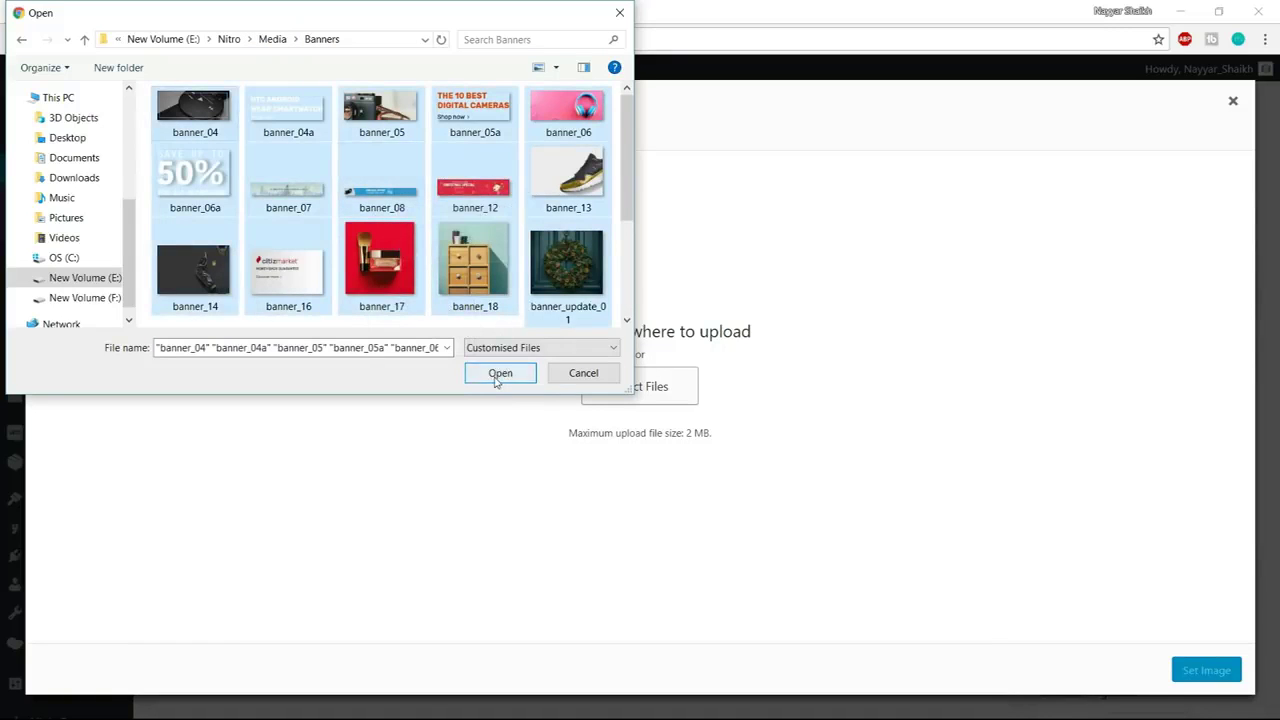
left_click(500, 372)
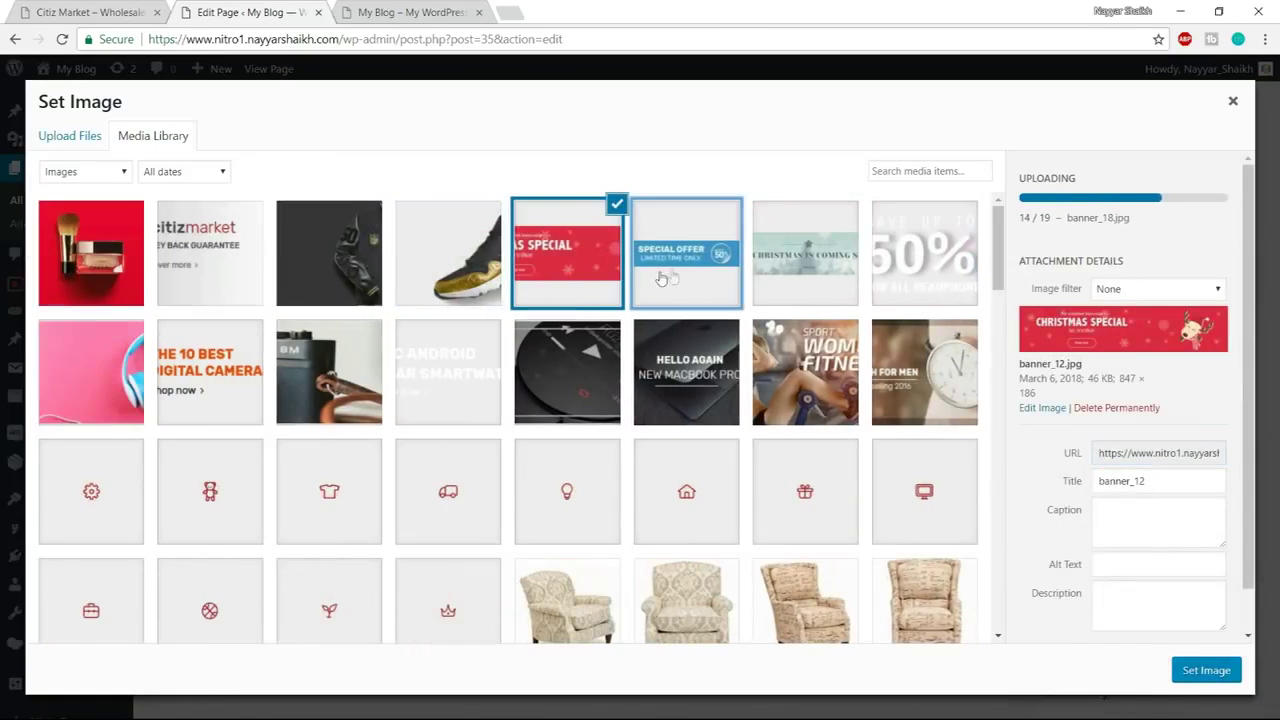
Set the uploaded Special Offer banner (banner_08) as the Single Image's picture
left_click(703, 274)
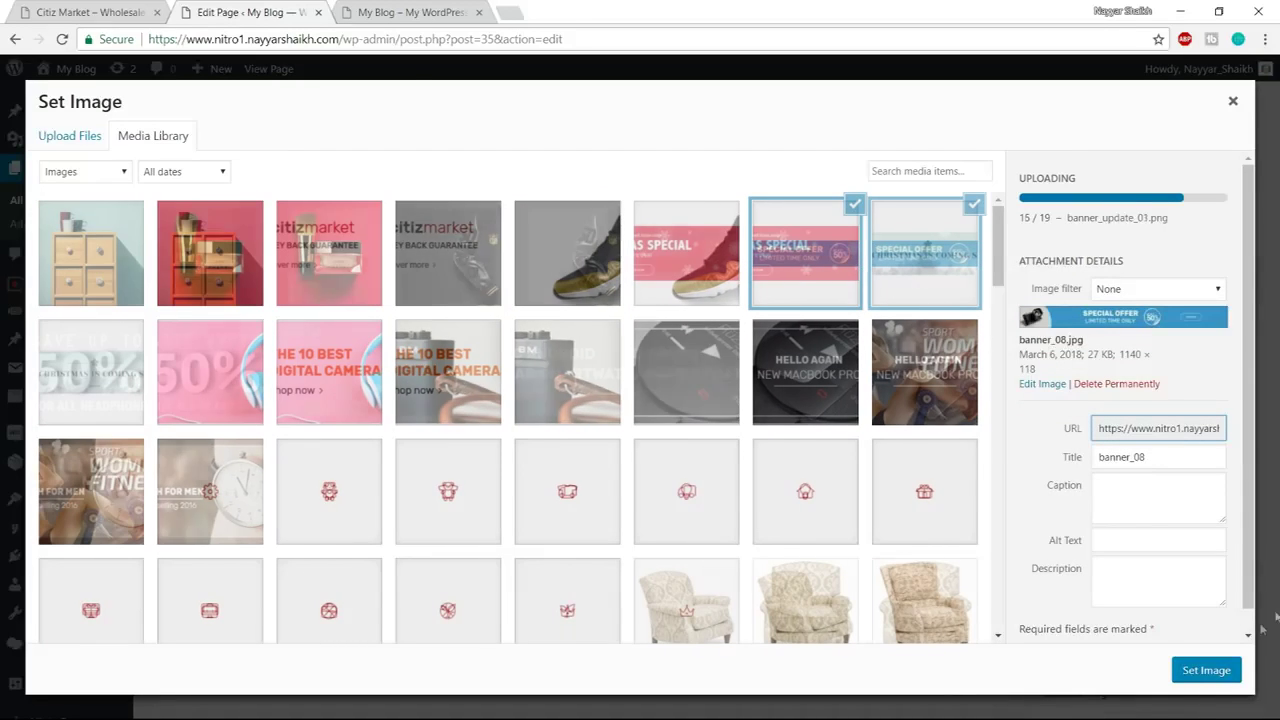
left_click(1208, 672)
right_click(55, 8)
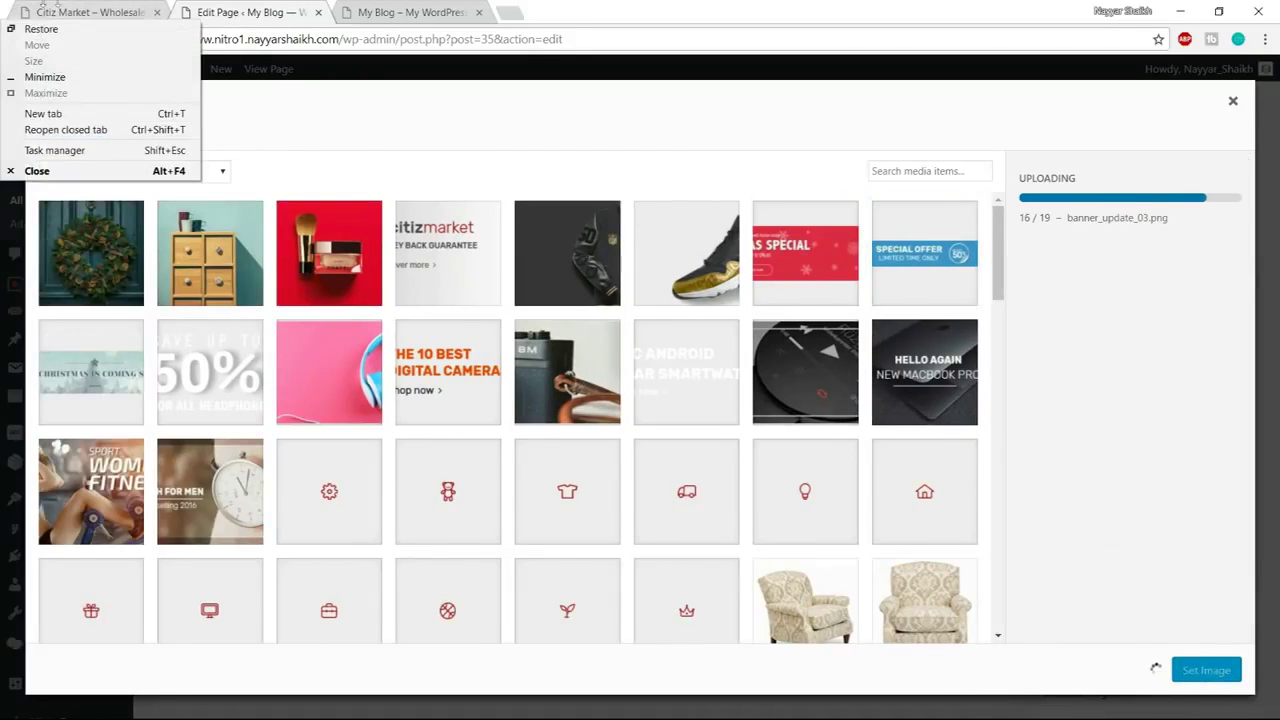
left_click(90, 12)
left_click(215, 12)
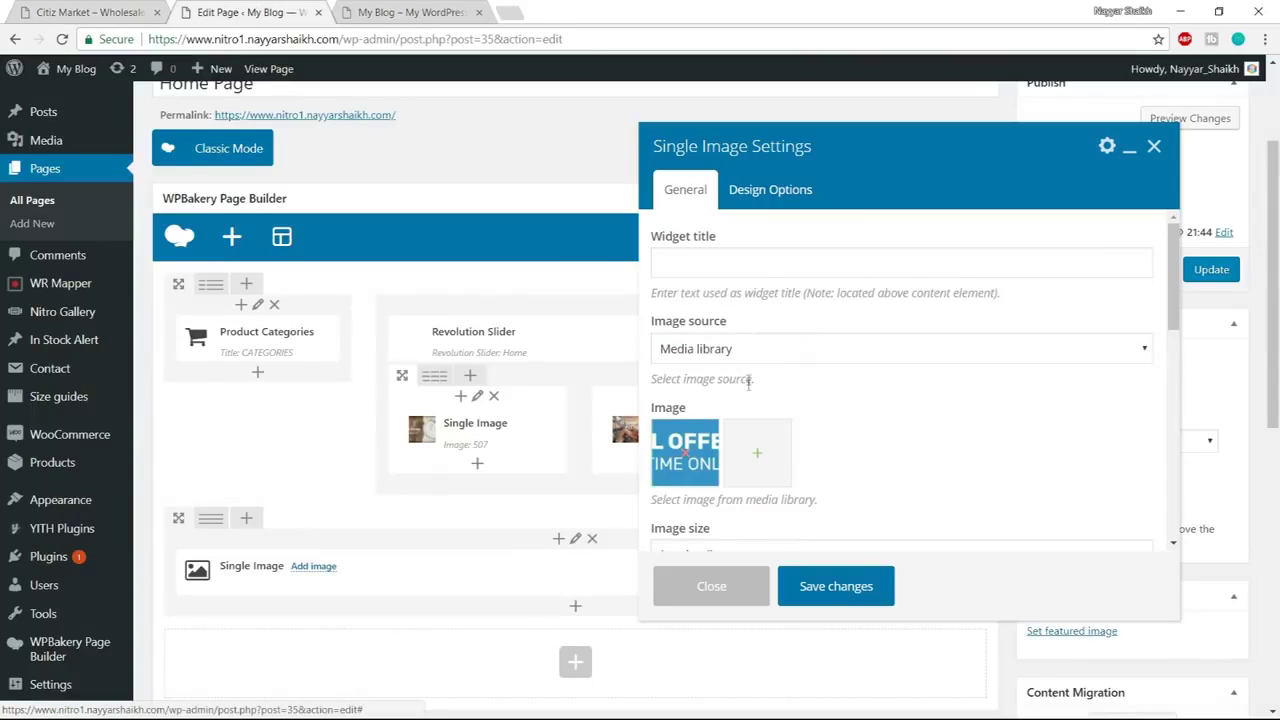
scroll(858, 413, "down", 2)
scroll(858, 413, "down", 2)
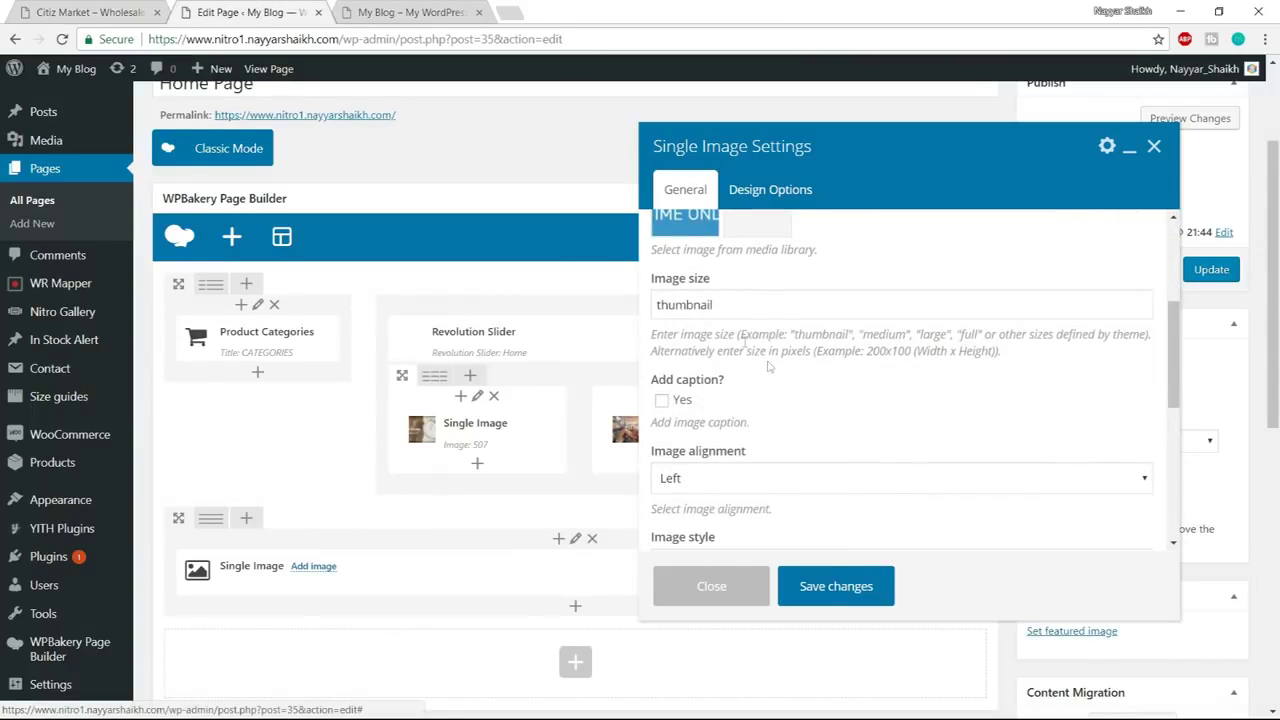
Set the Special Offer image size to full and its alignment to Center
double_click(741, 313)
type("fu")
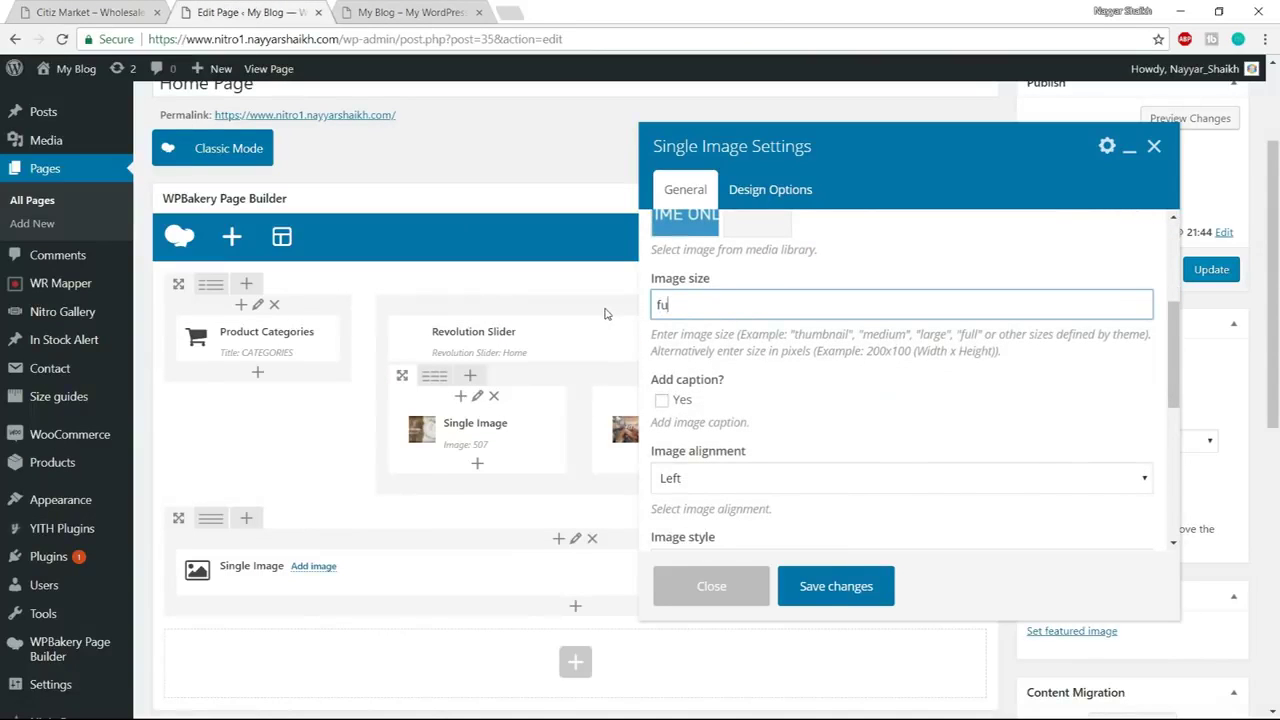
type("ll")
scroll(740, 330, "down", 2)
left_click(743, 314)
left_click(714, 369)
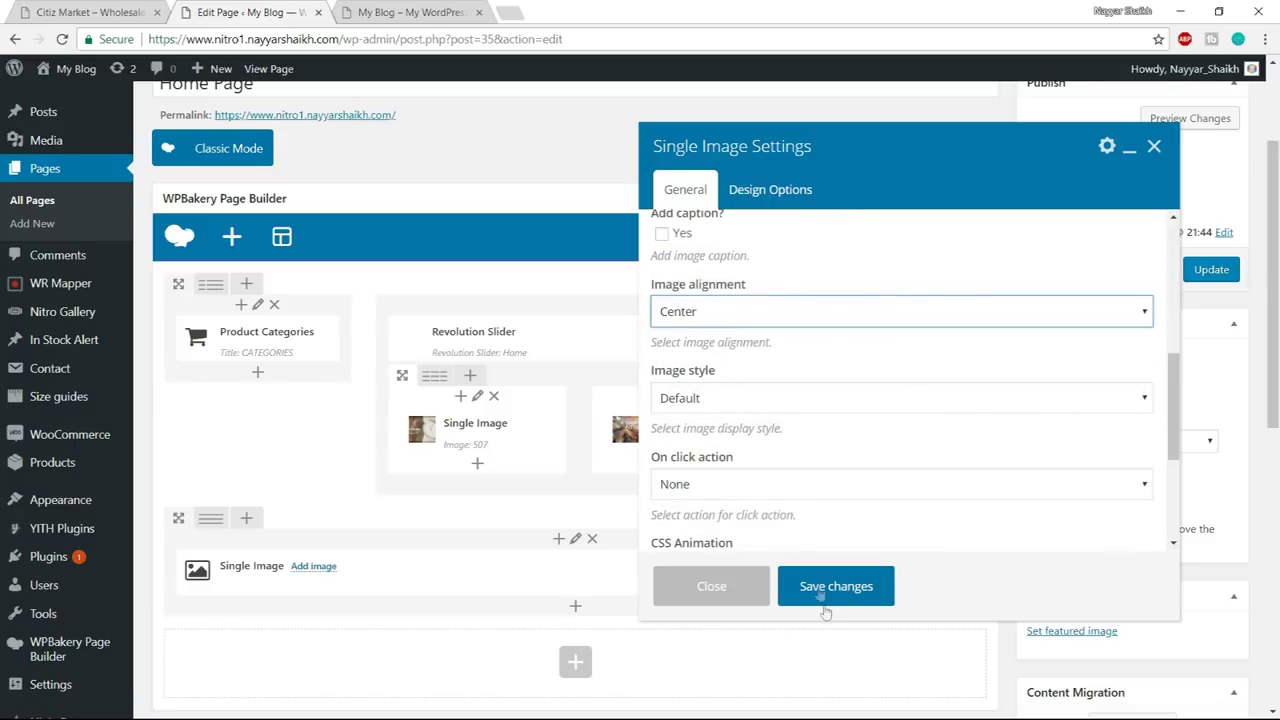
scroll(833, 540, "down", 2)
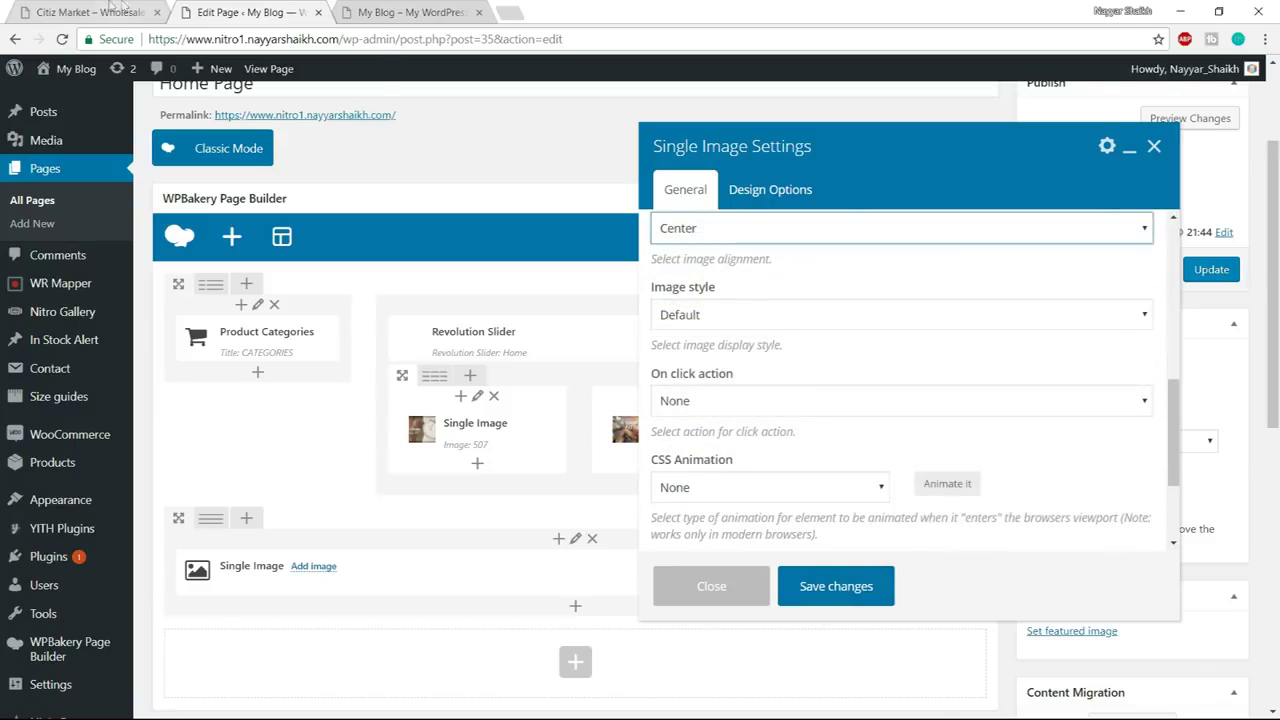
After checking the demo's banner, make the image open a custom link set to '#'
left_click(95, 12)
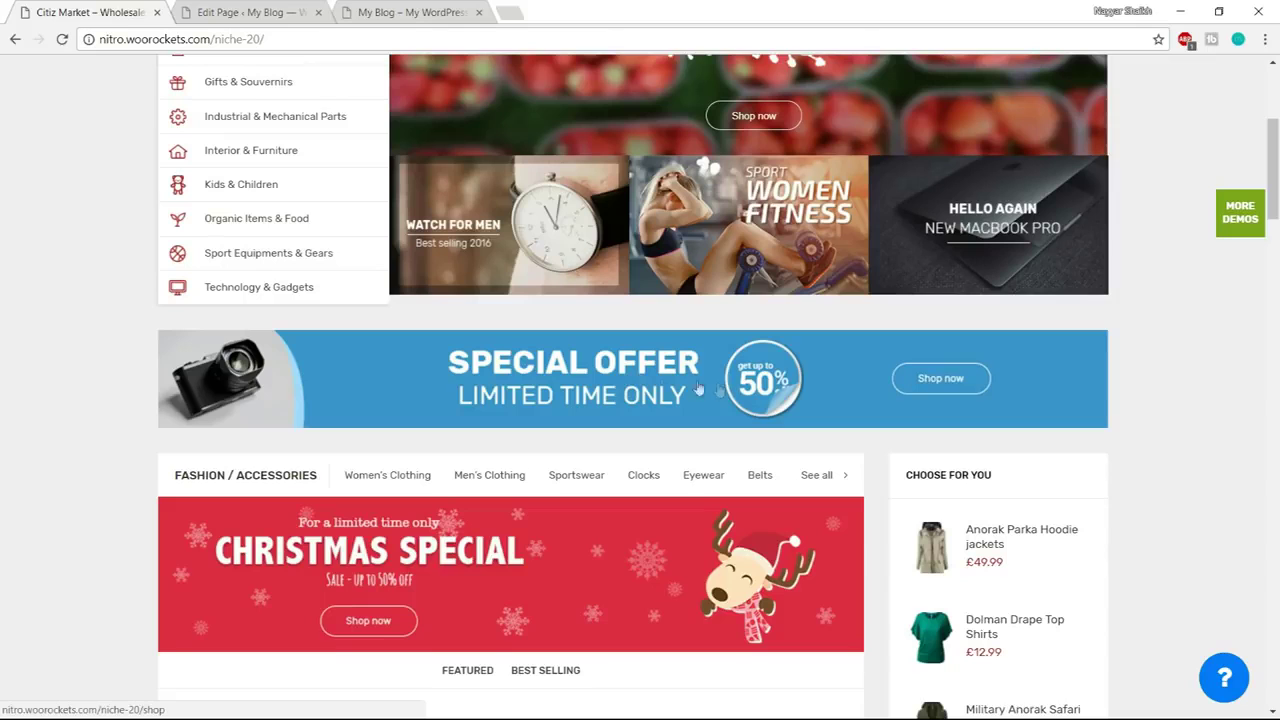
key("ctrl+Tab")
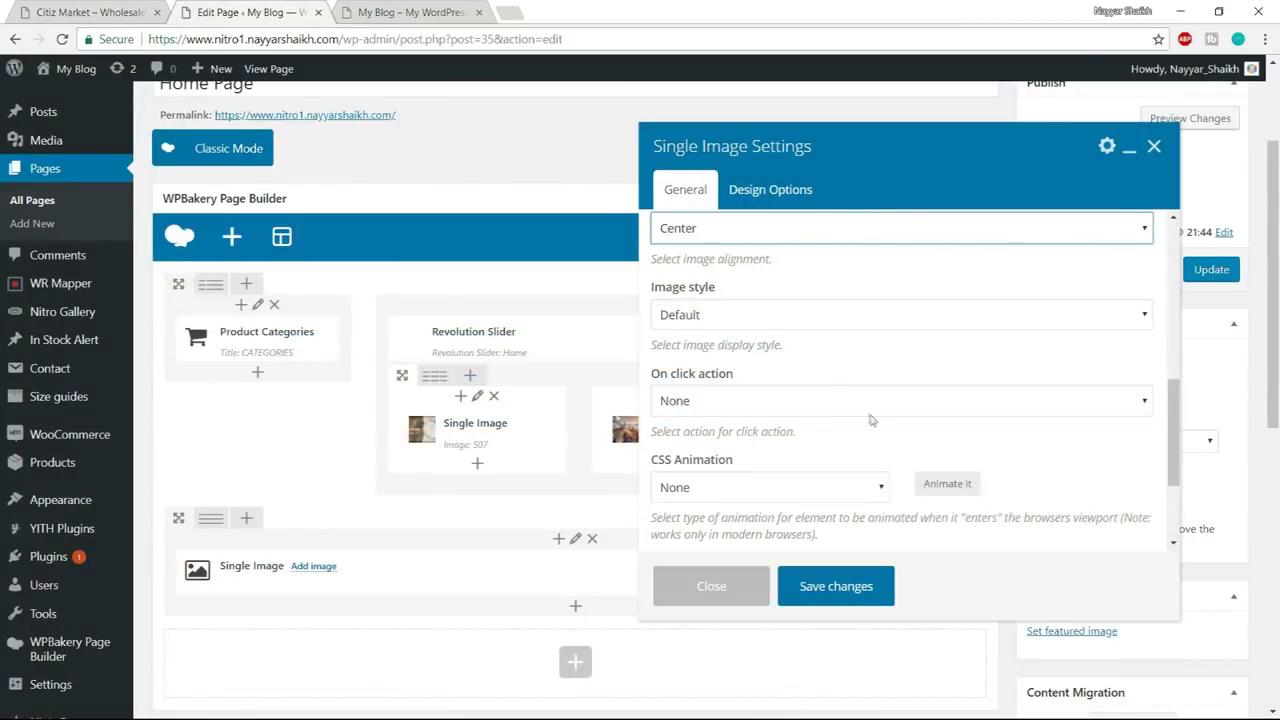
scroll(870, 420, "down", 1)
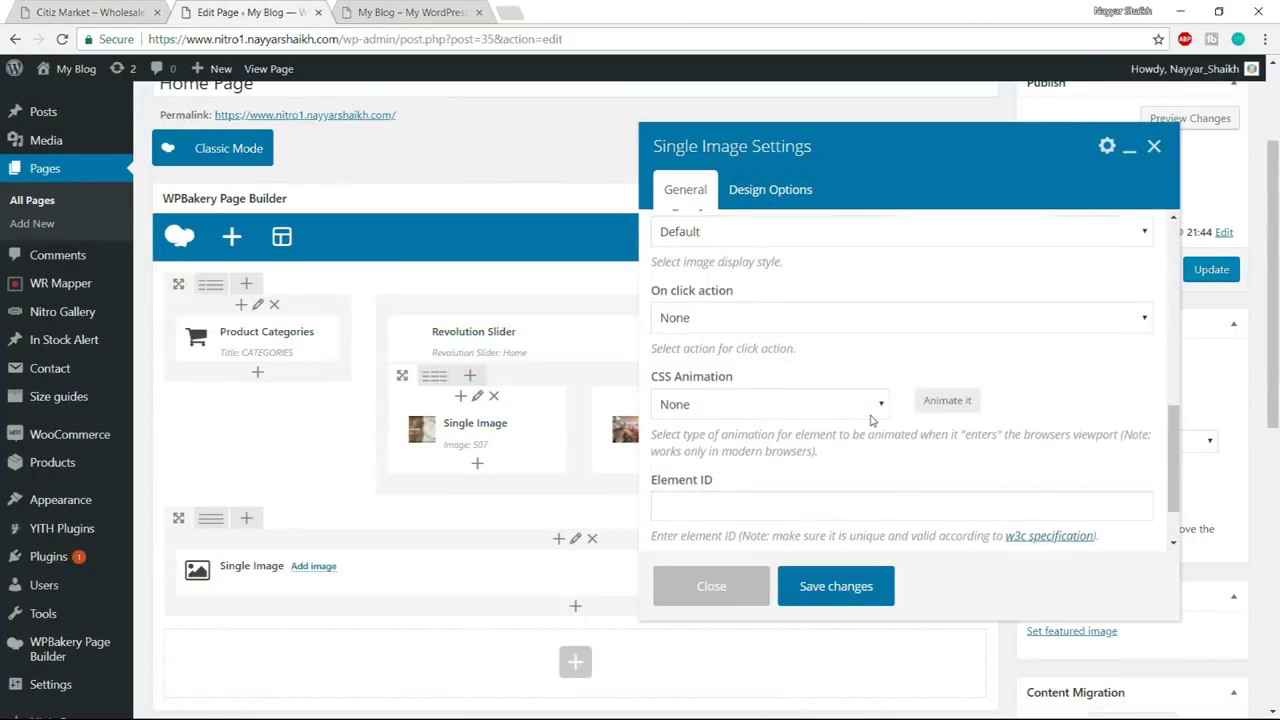
left_click(740, 317)
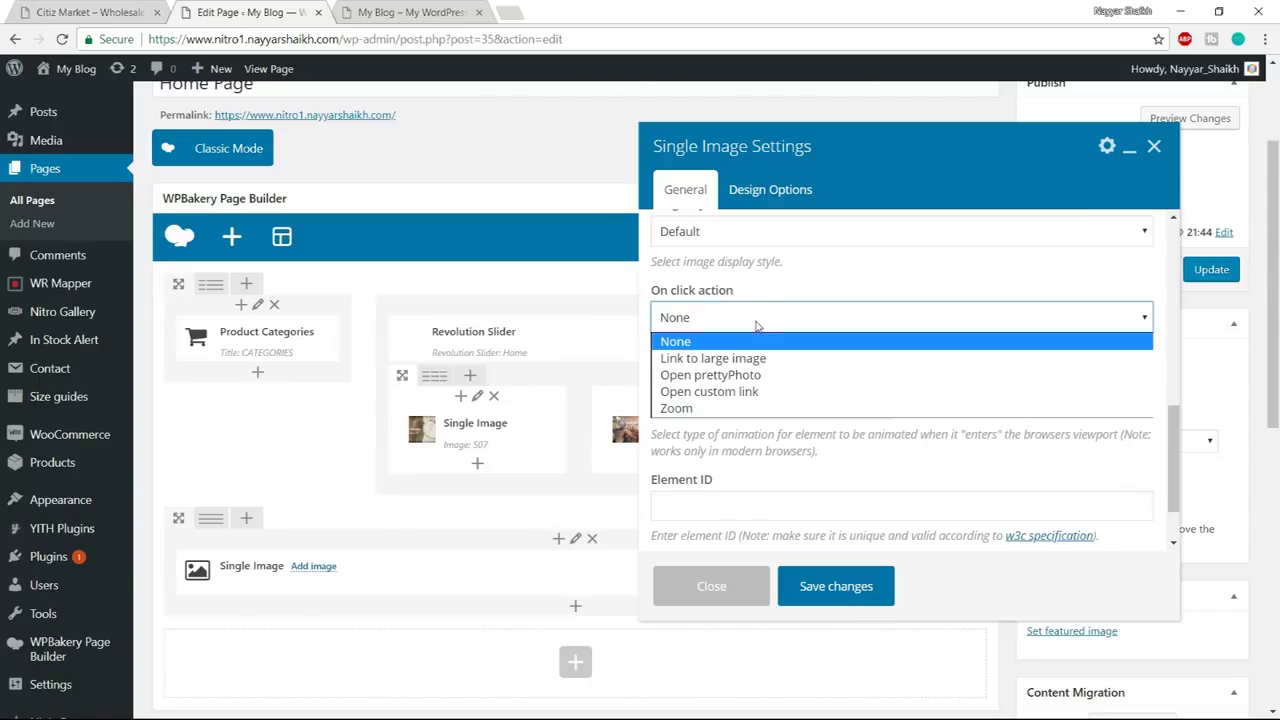
left_click(742, 393)
triple_click(742, 401)
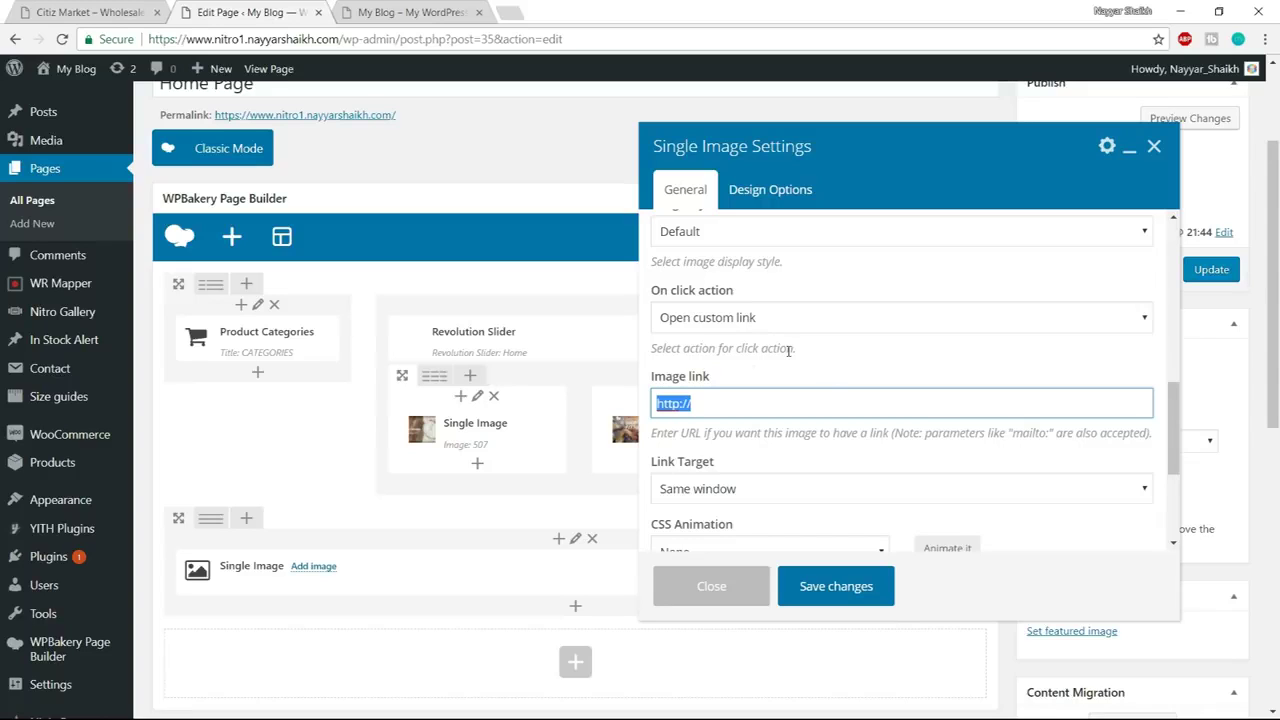
type("#")
scroll(740, 410, "down", 1)
scroll(802, 446, "up", 3)
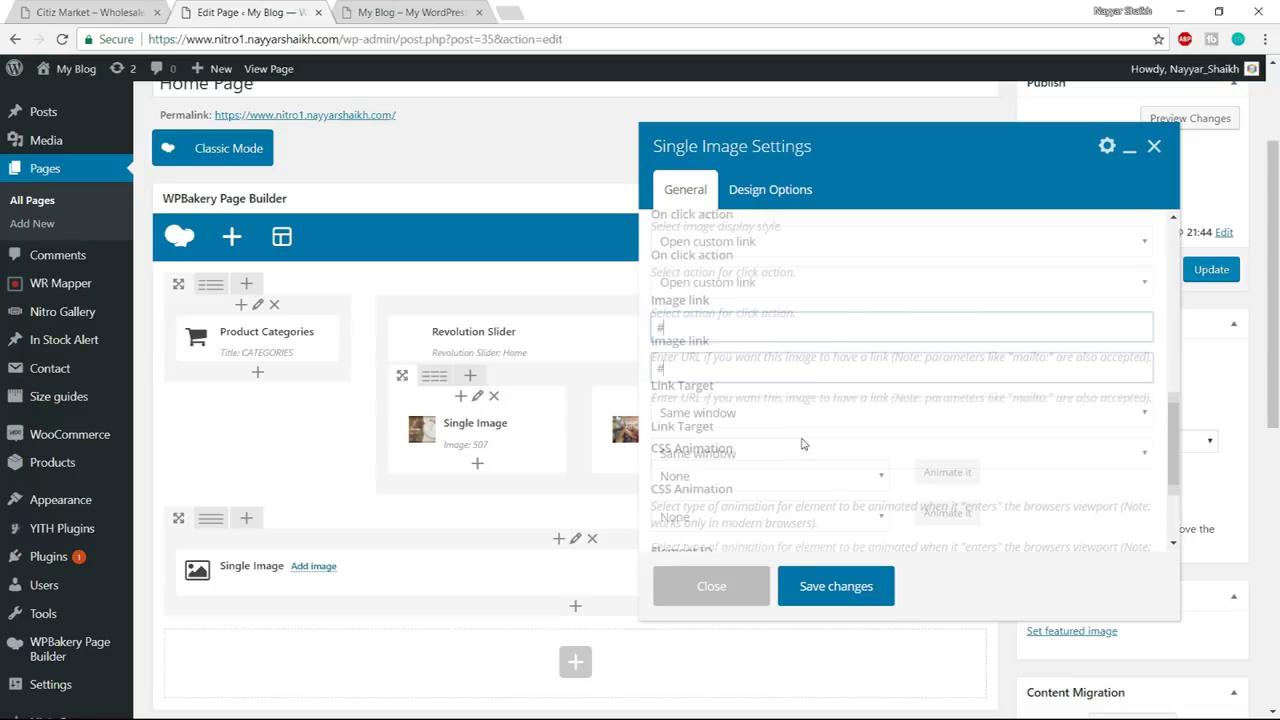
left_click(99, 9)
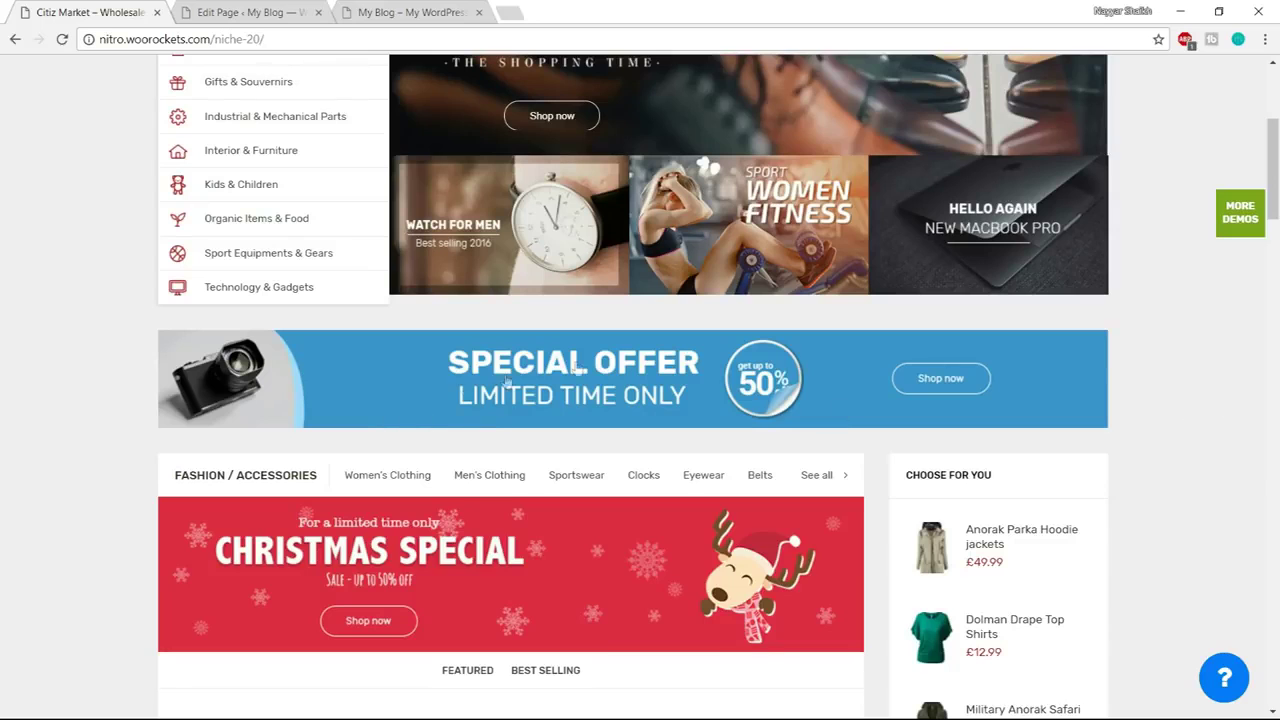
scroll(805, 402, "up", 1)
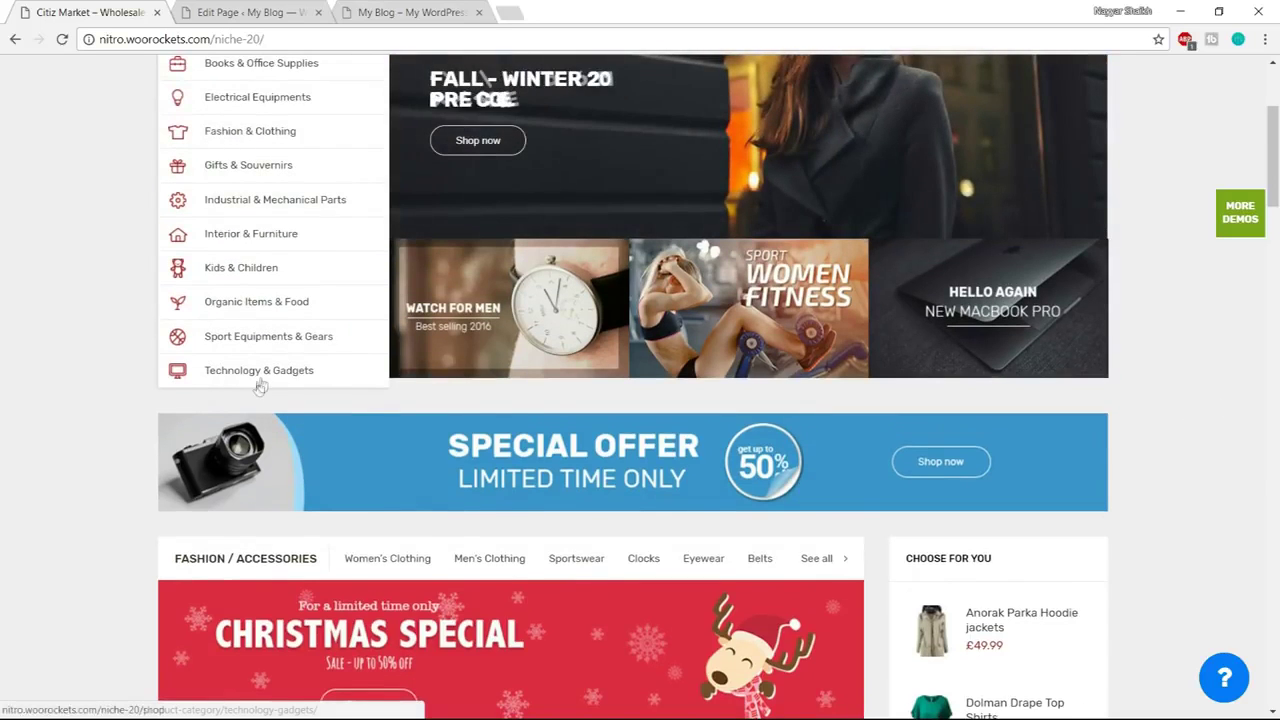
Copy the demo's Technology & Gadgets link address and paste it into the Image link field
right_click(257, 371)
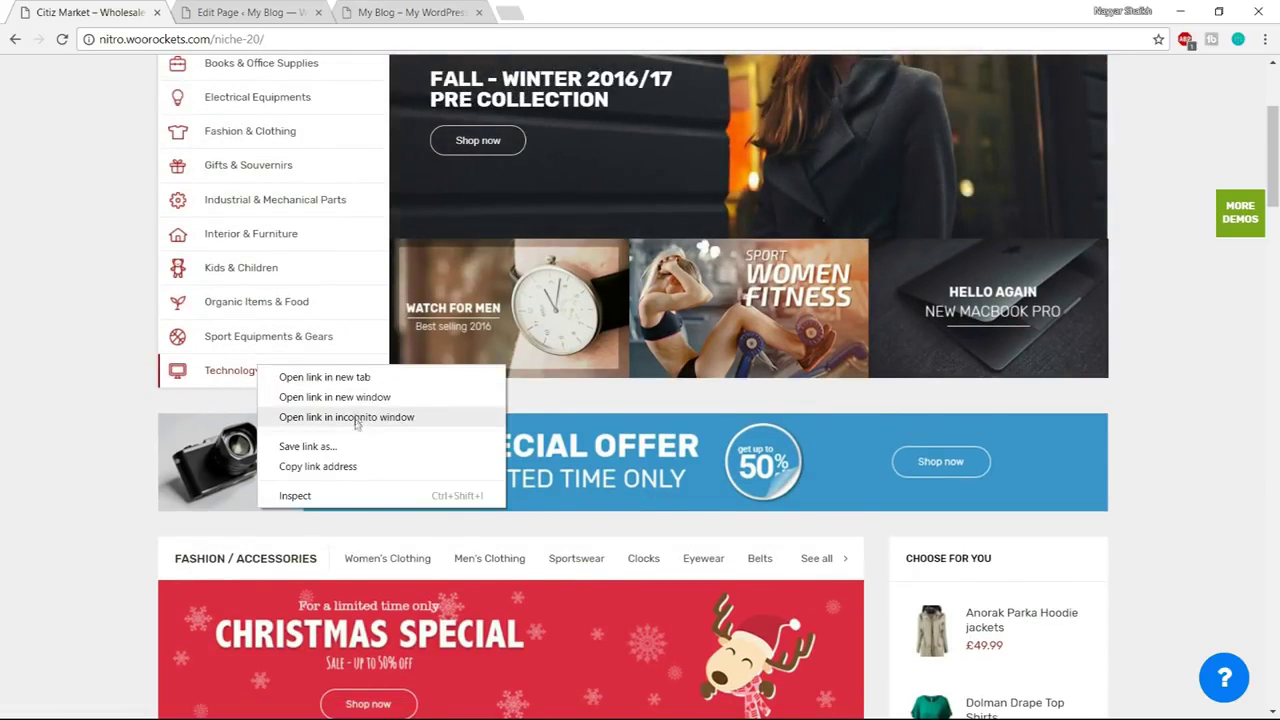
right_click(228, 372)
left_click(333, 470)
key("ctrl+Tab")
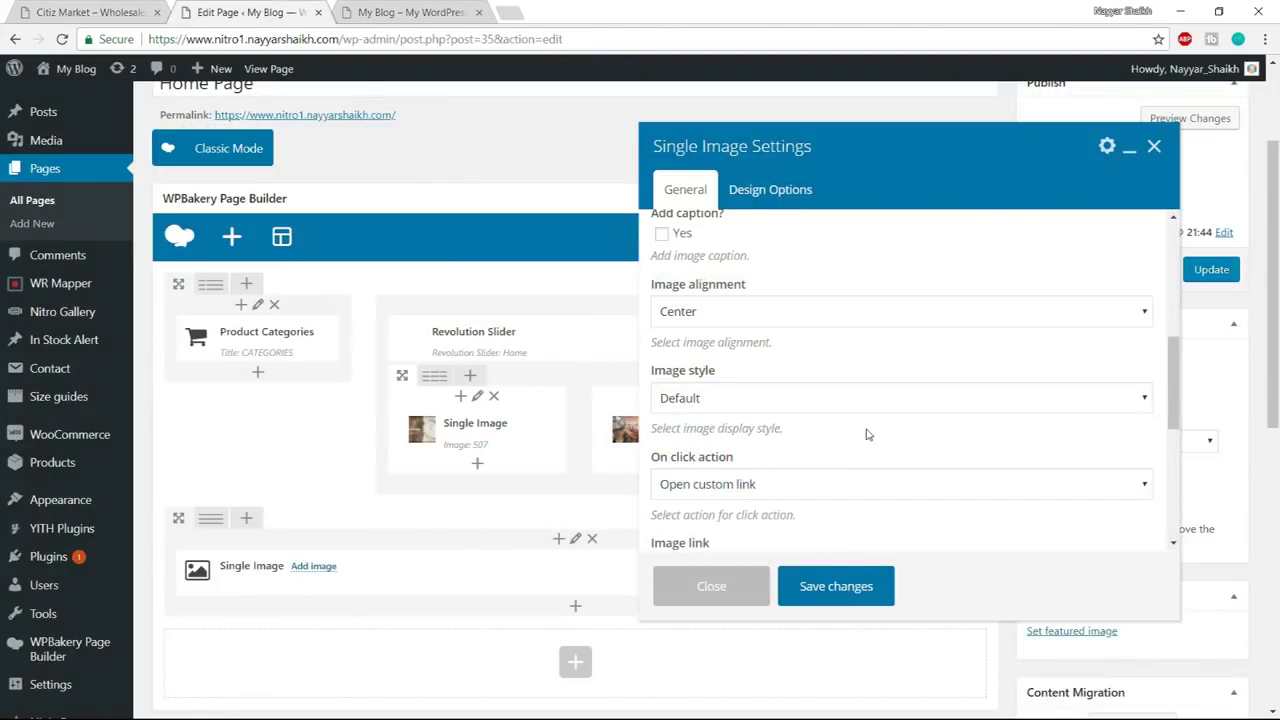
scroll(868, 434, "down", 3)
left_click(741, 320)
key("ctrl+a")
key("ctrl+v")
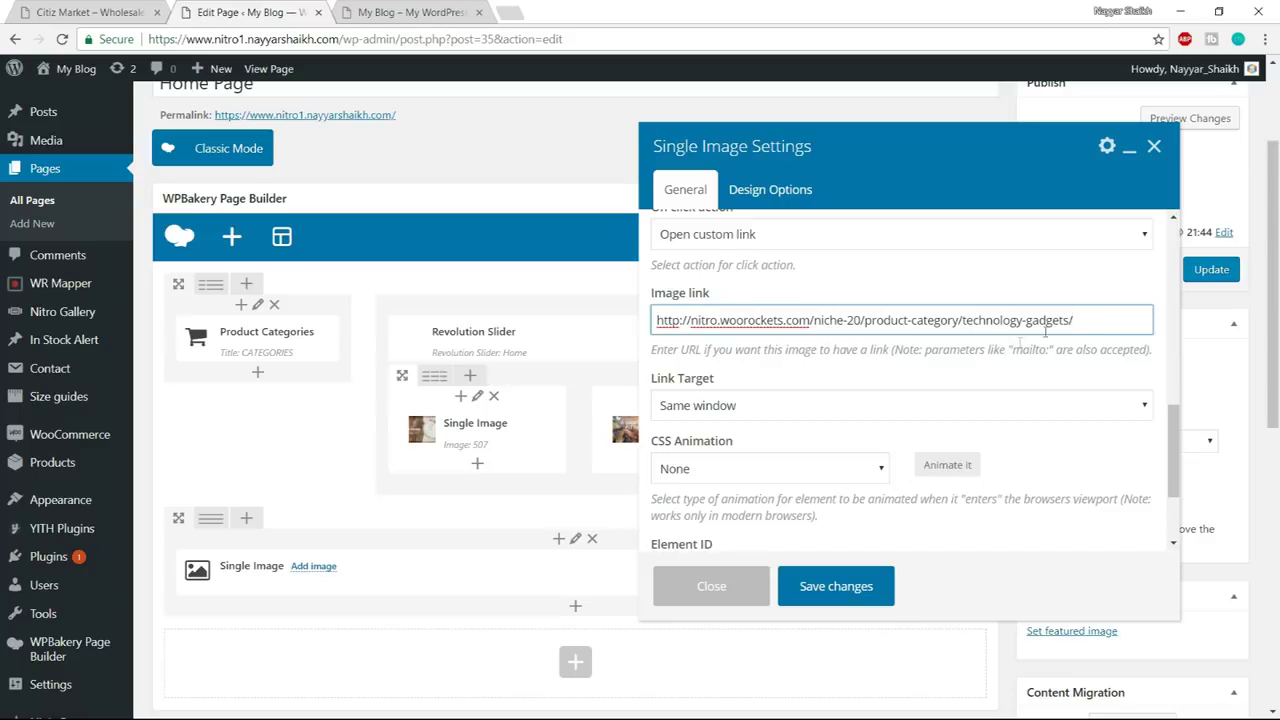
Save the Single Image settings and update the Home Page
left_click(846, 588)
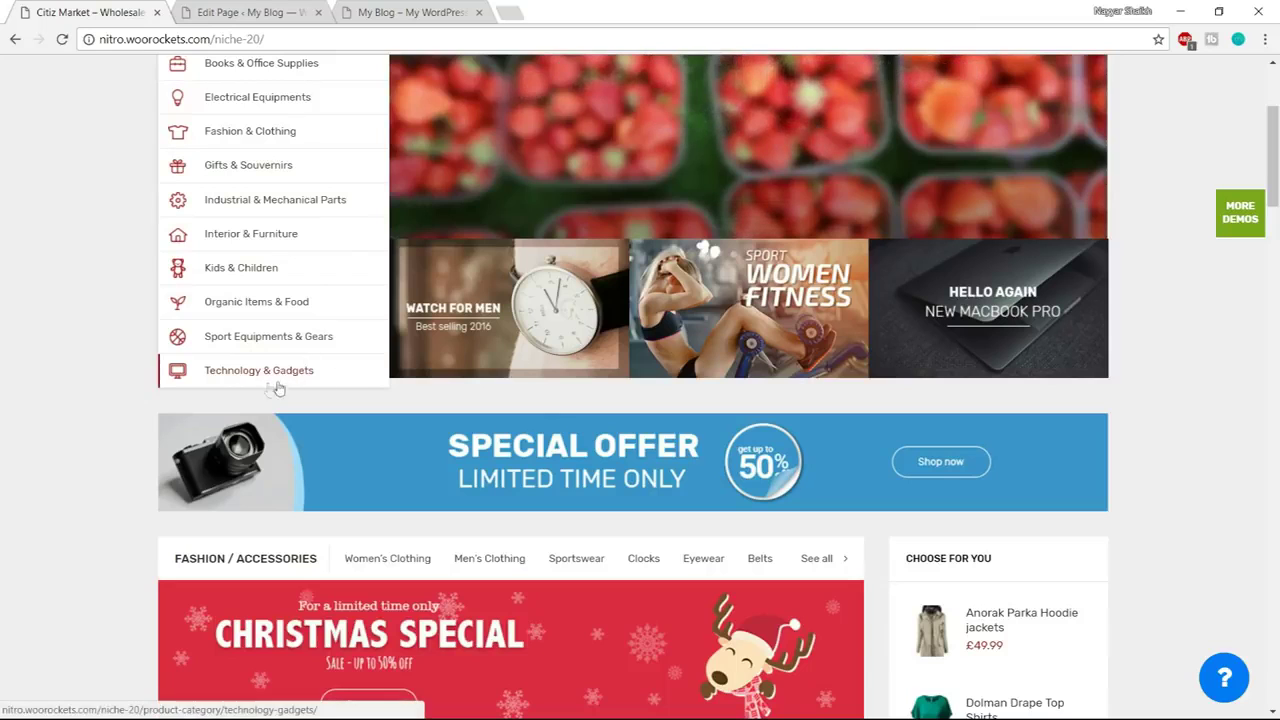
left_click(290, 12)
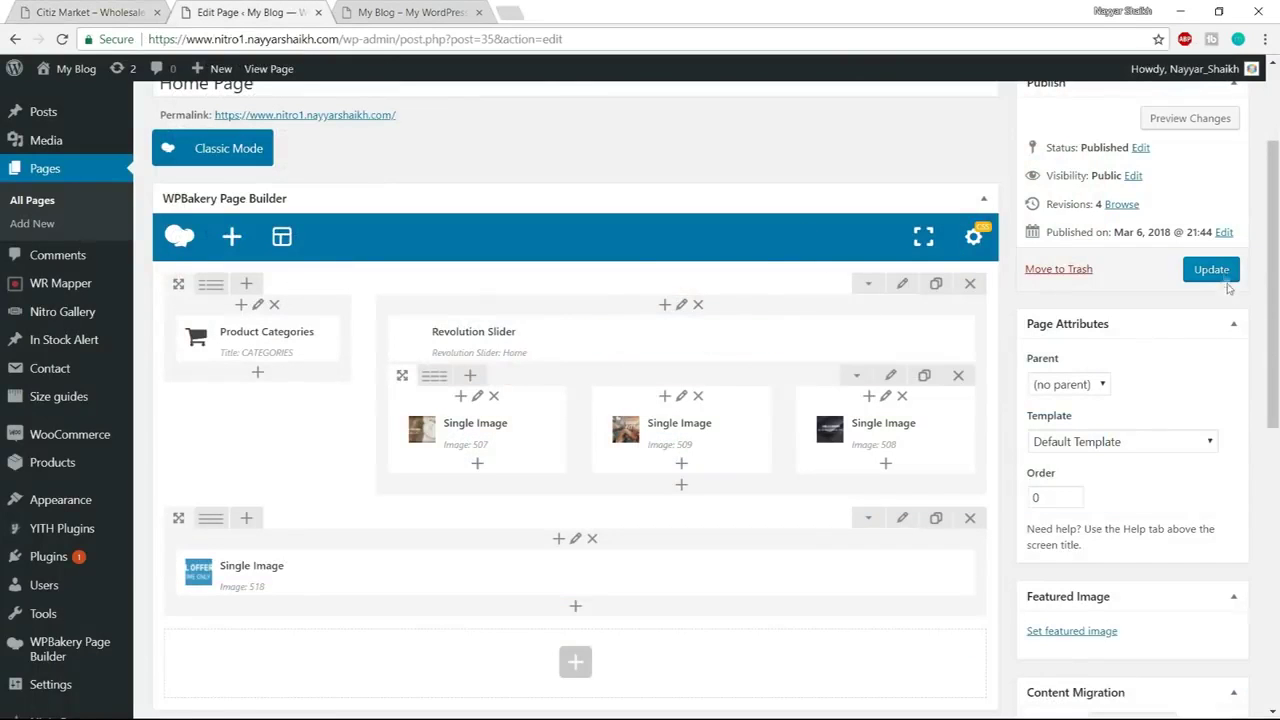
left_click(1210, 272)
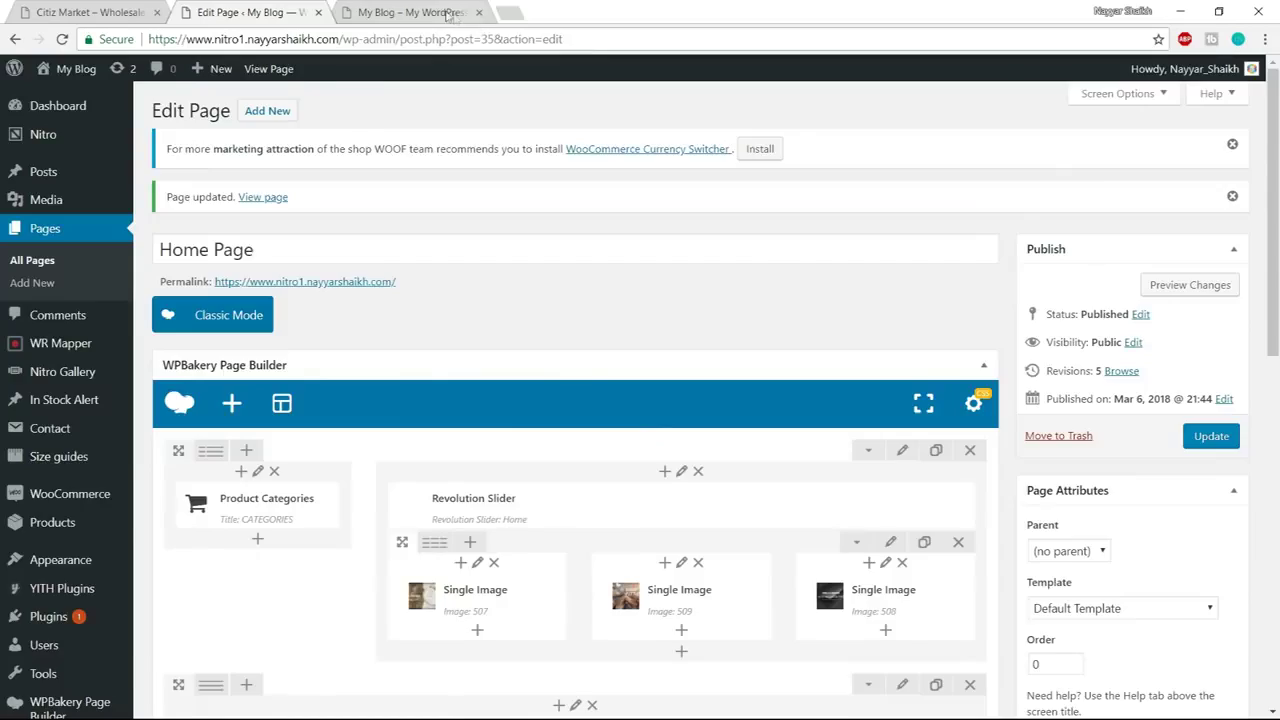
left_click(410, 12)
Reload the live home page to review the new Special Offer banner
key("F5")
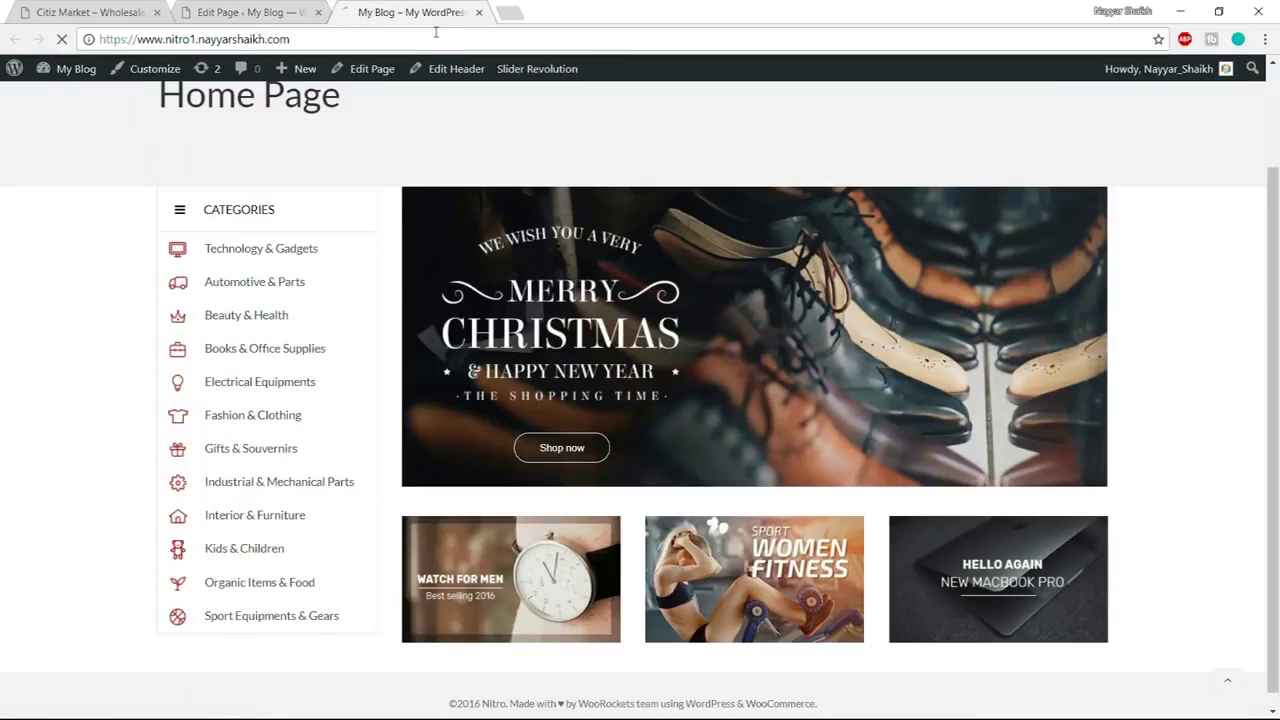
scroll(1200, 357, "down", 1)
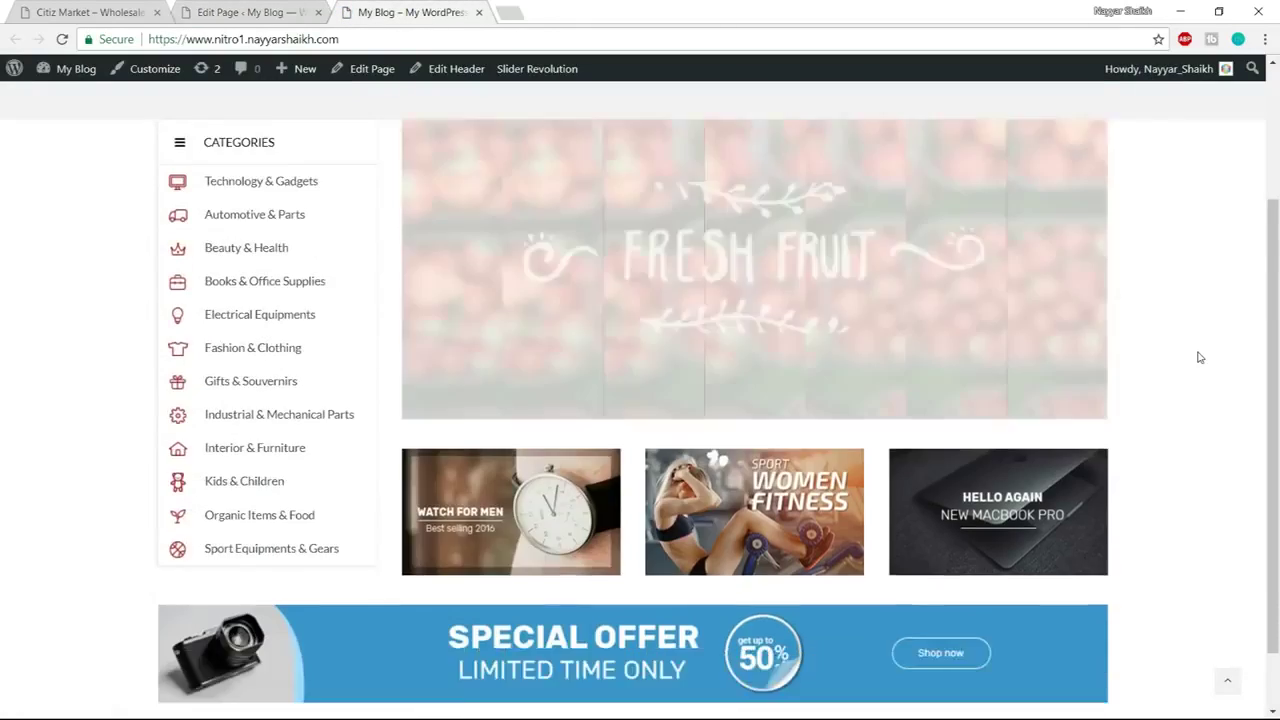
scroll(1200, 357, "down", 1)
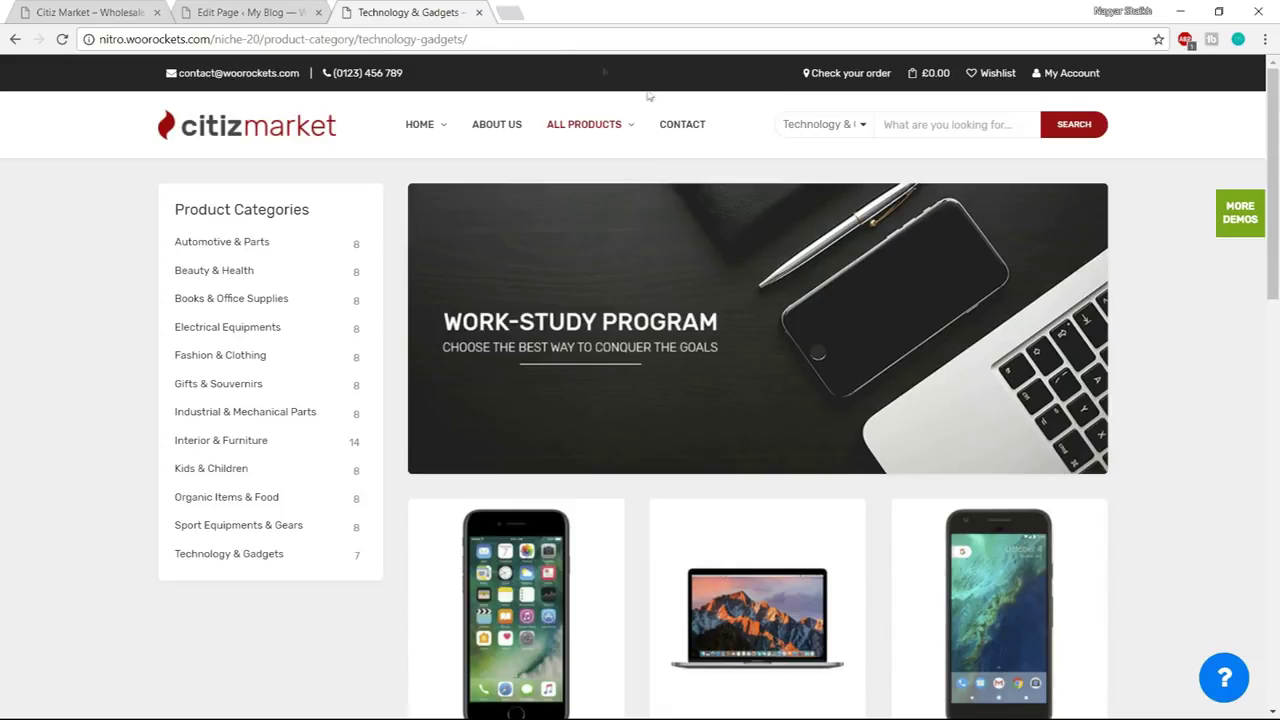
scroll(1000, 409, "down", 10)
scroll(1003, 446, "up", 6)
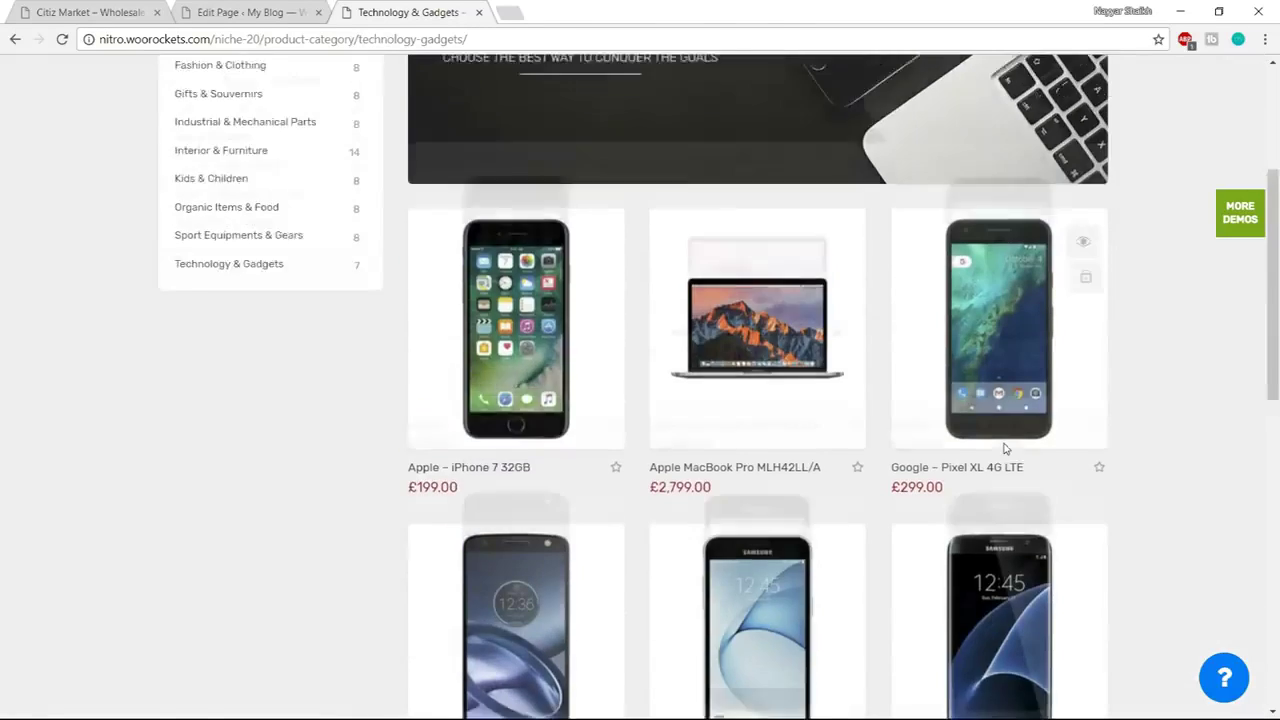
left_click(11, 42)
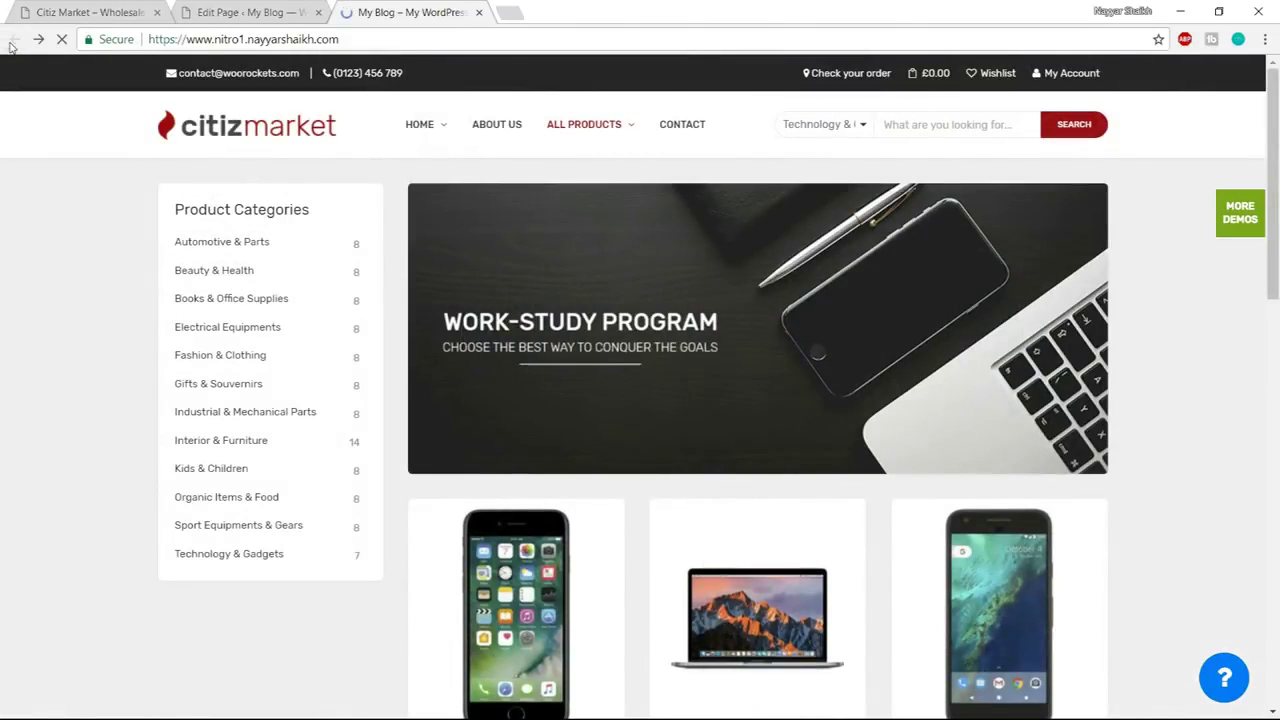
On the Citiz Market demo, view Fashion / Accessories Best Selling products, then switch back to Featured
left_click(112, 10)
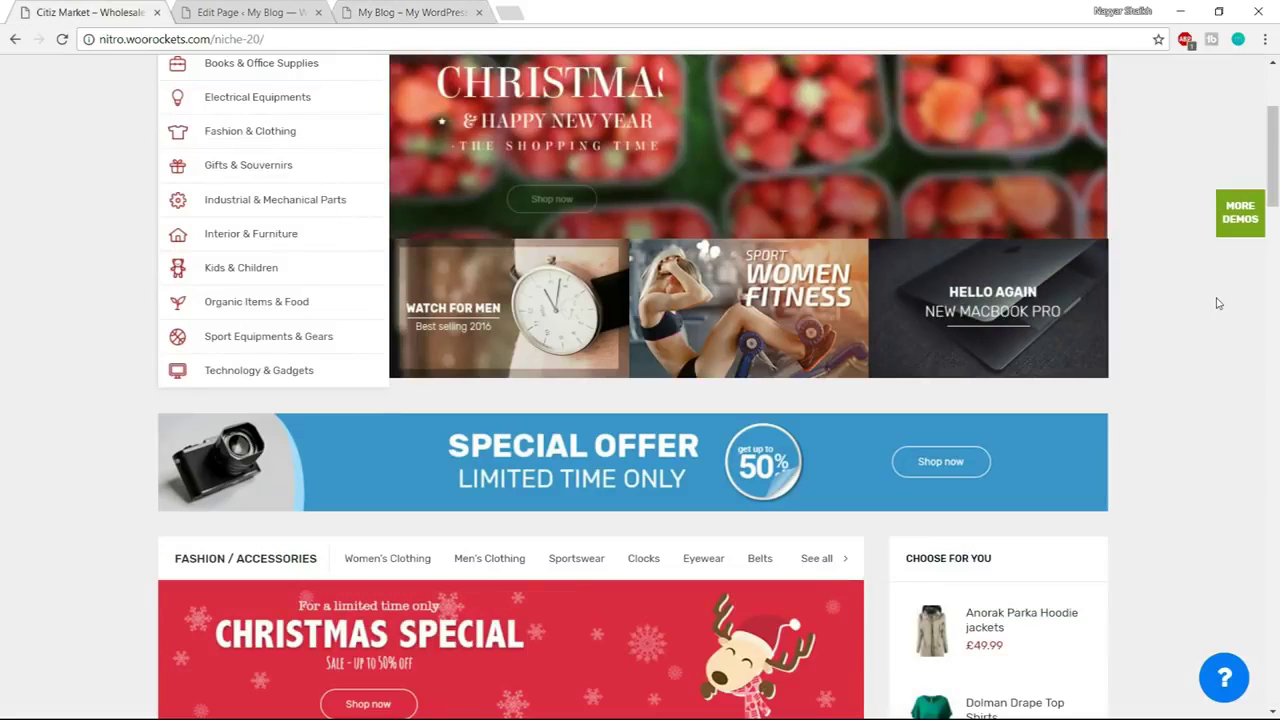
scroll(1210, 300, "down", 3)
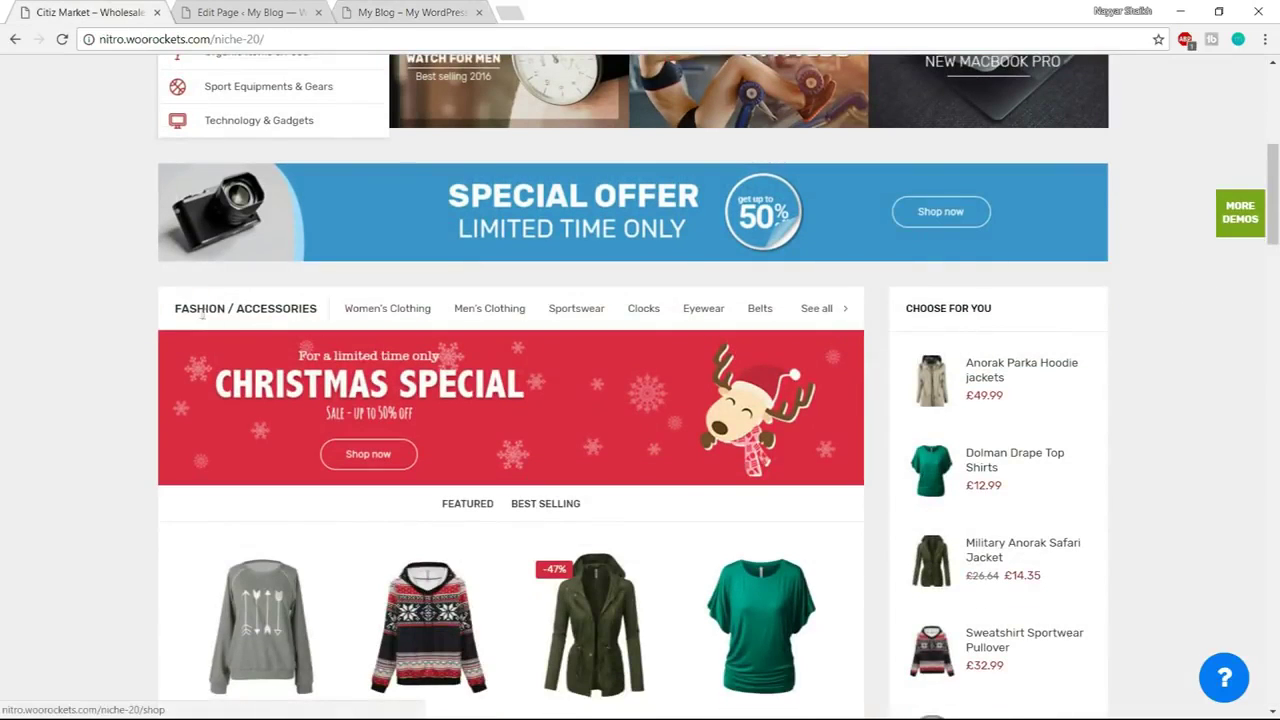
scroll(355, 307, "down", 1)
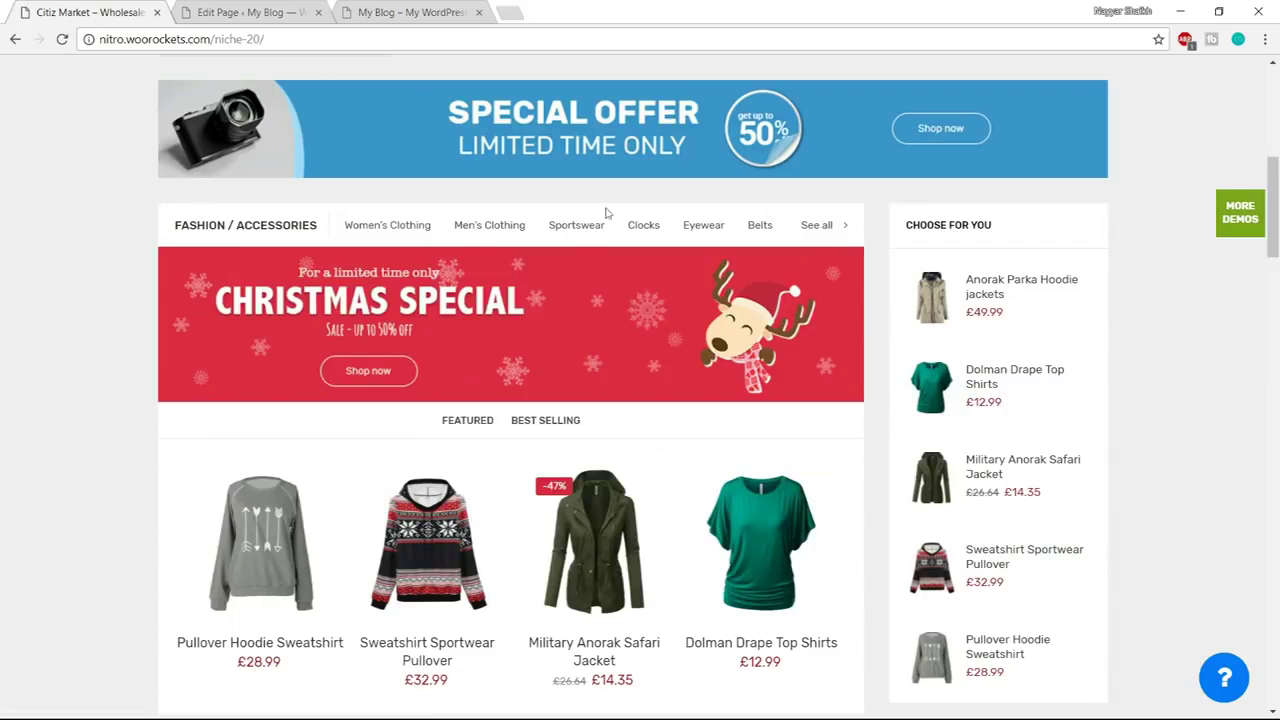
scroll(838, 386, "down", 2)
scroll(547, 313, "up", 2)
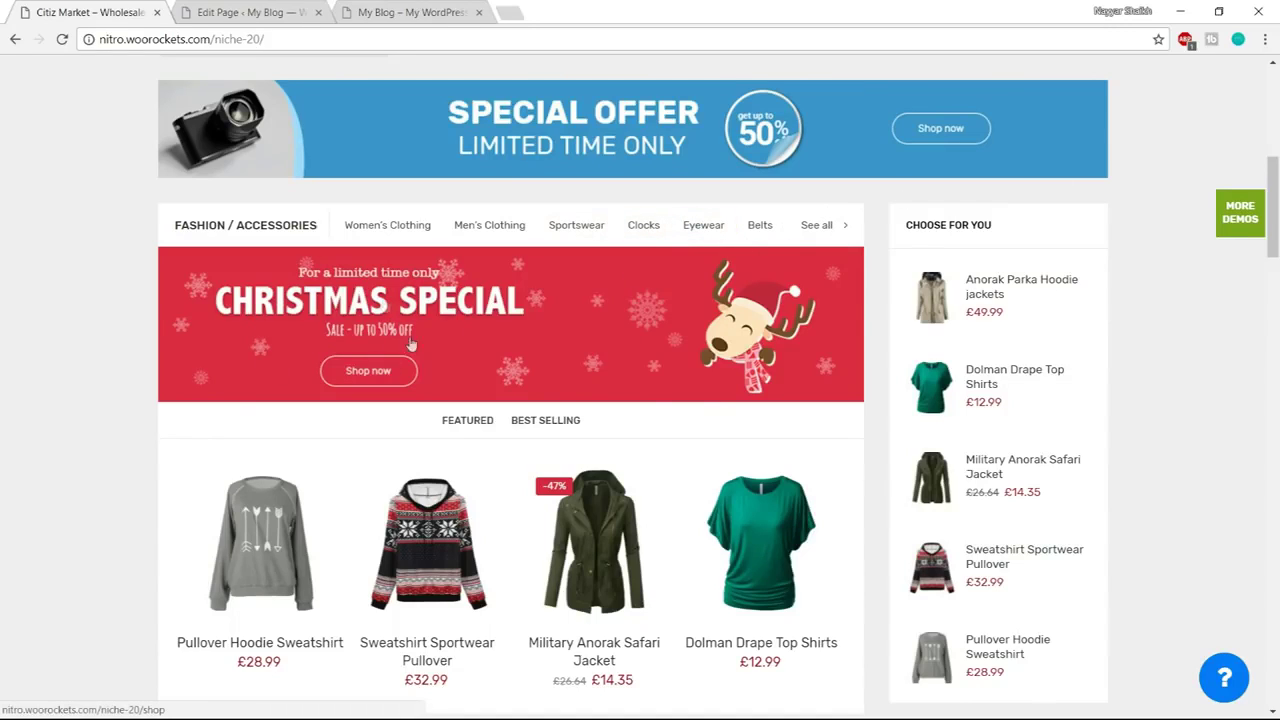
scroll(654, 426, "down", 1)
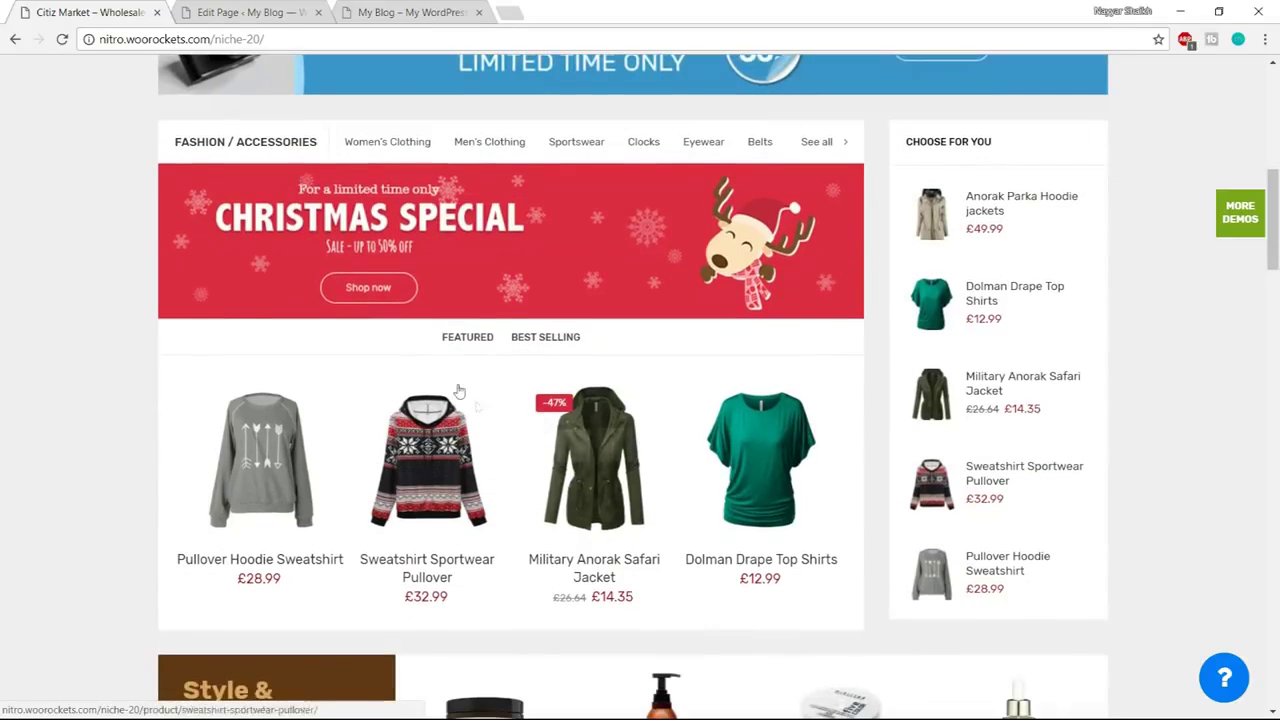
left_click(537, 339)
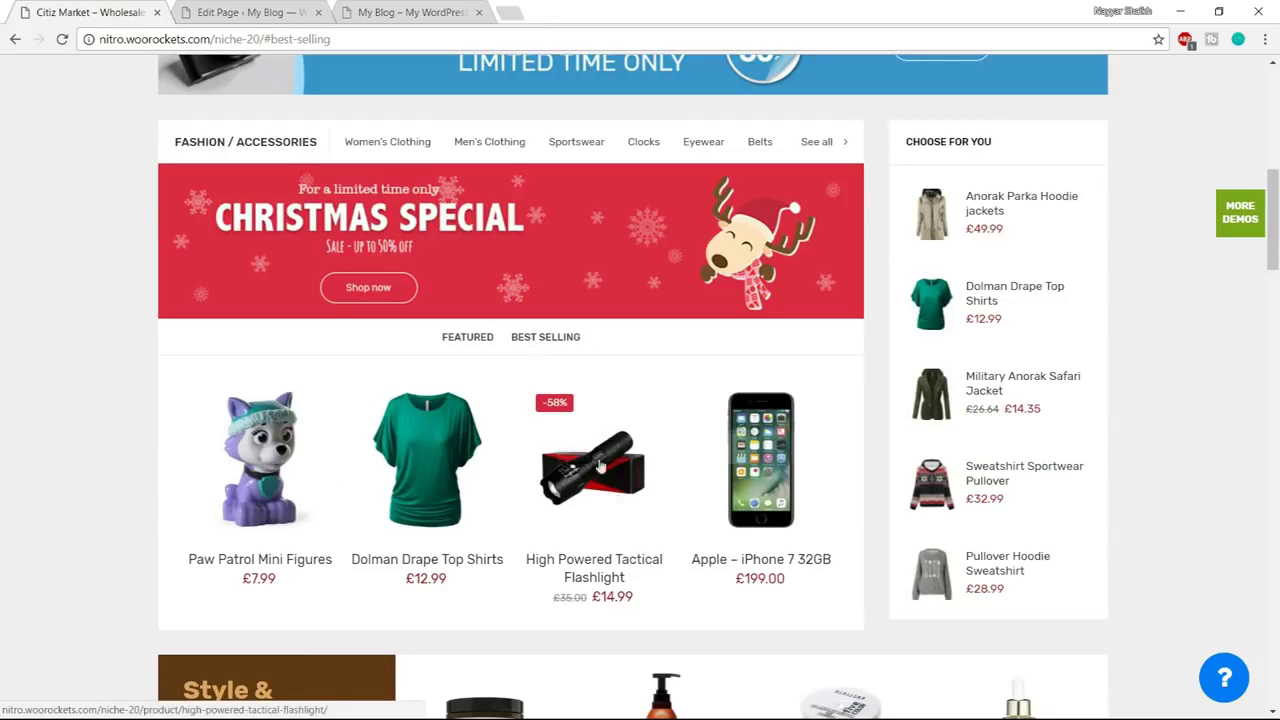
left_click(475, 340)
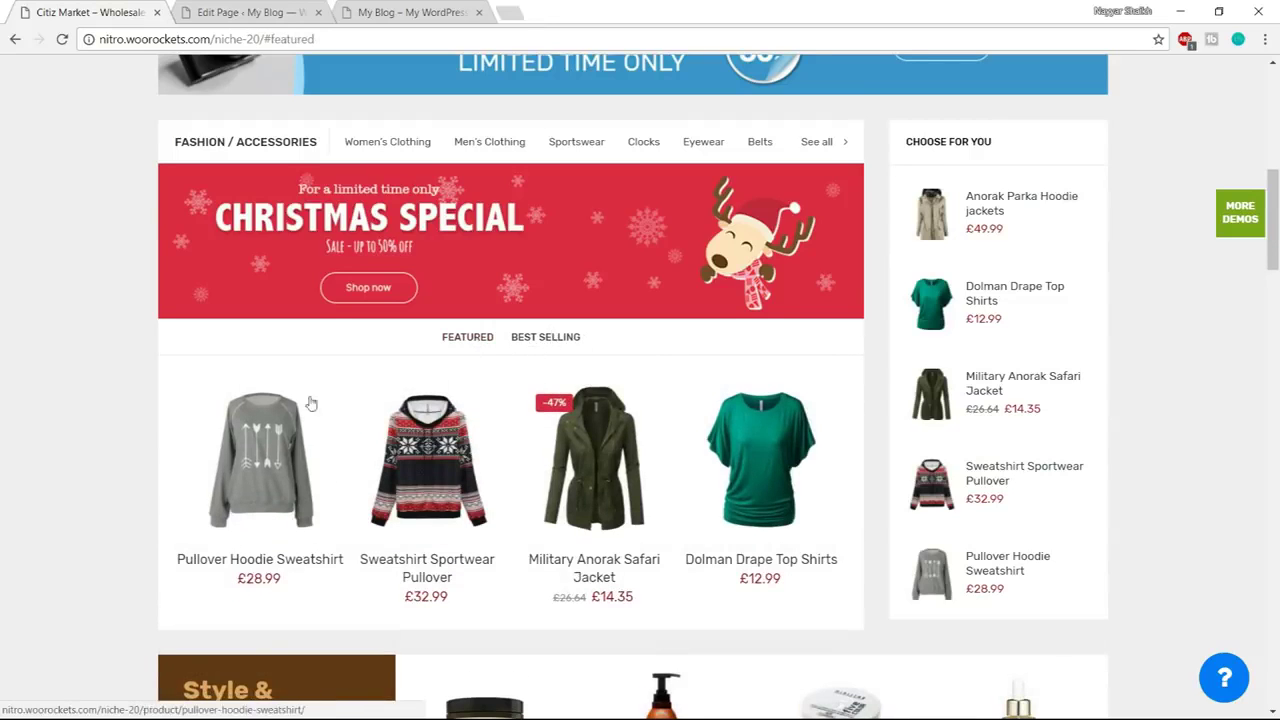
scroll(740, 500, "up", 1)
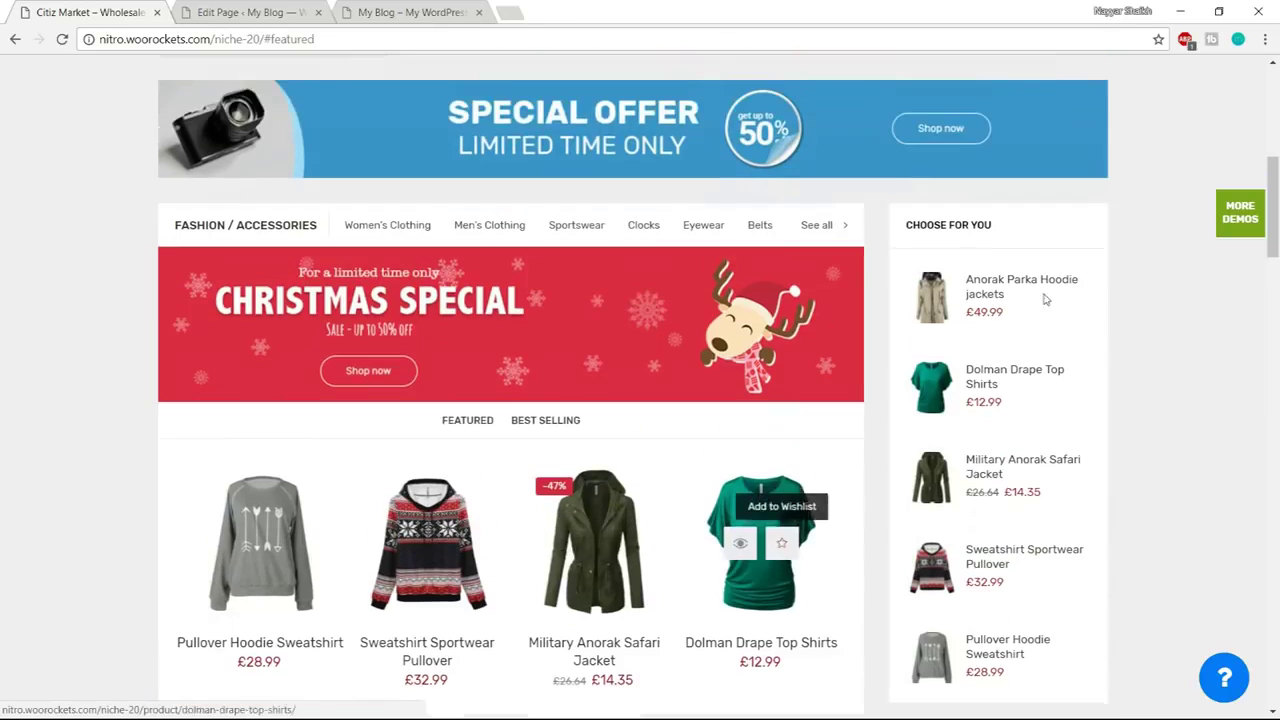
scroll(1006, 582, "down", 1)
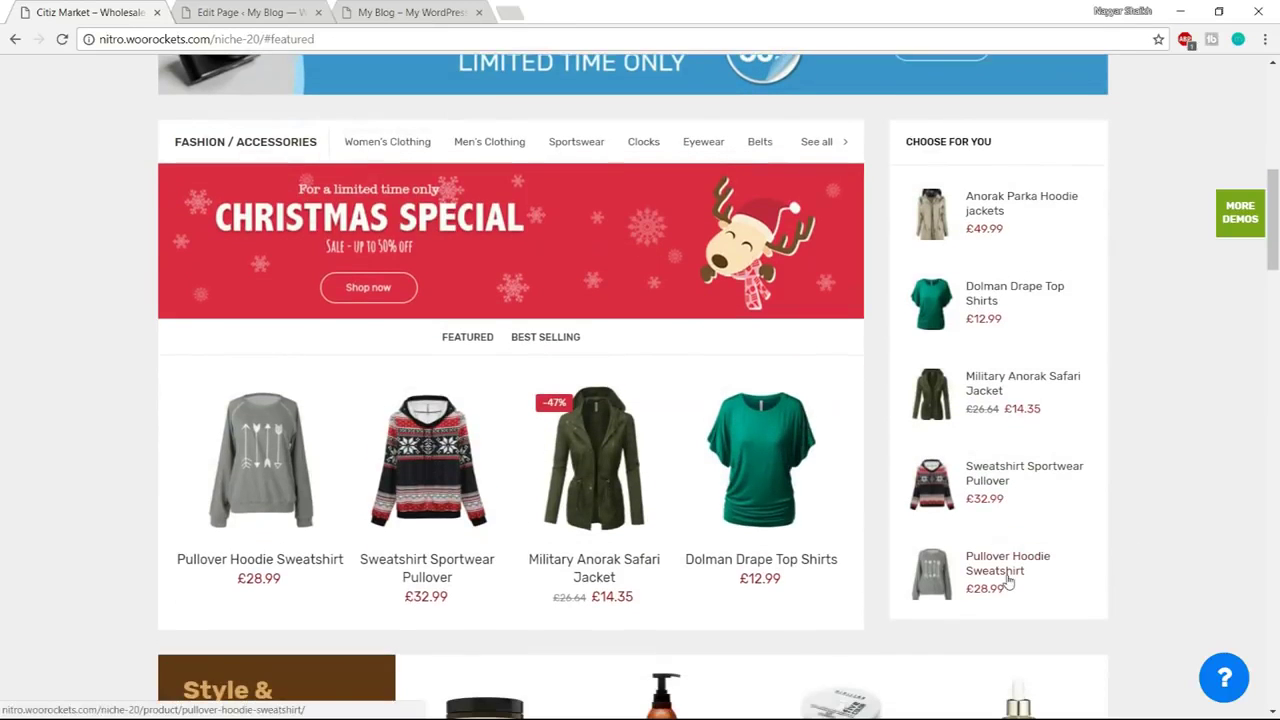
scroll(620, 345, "up", 1)
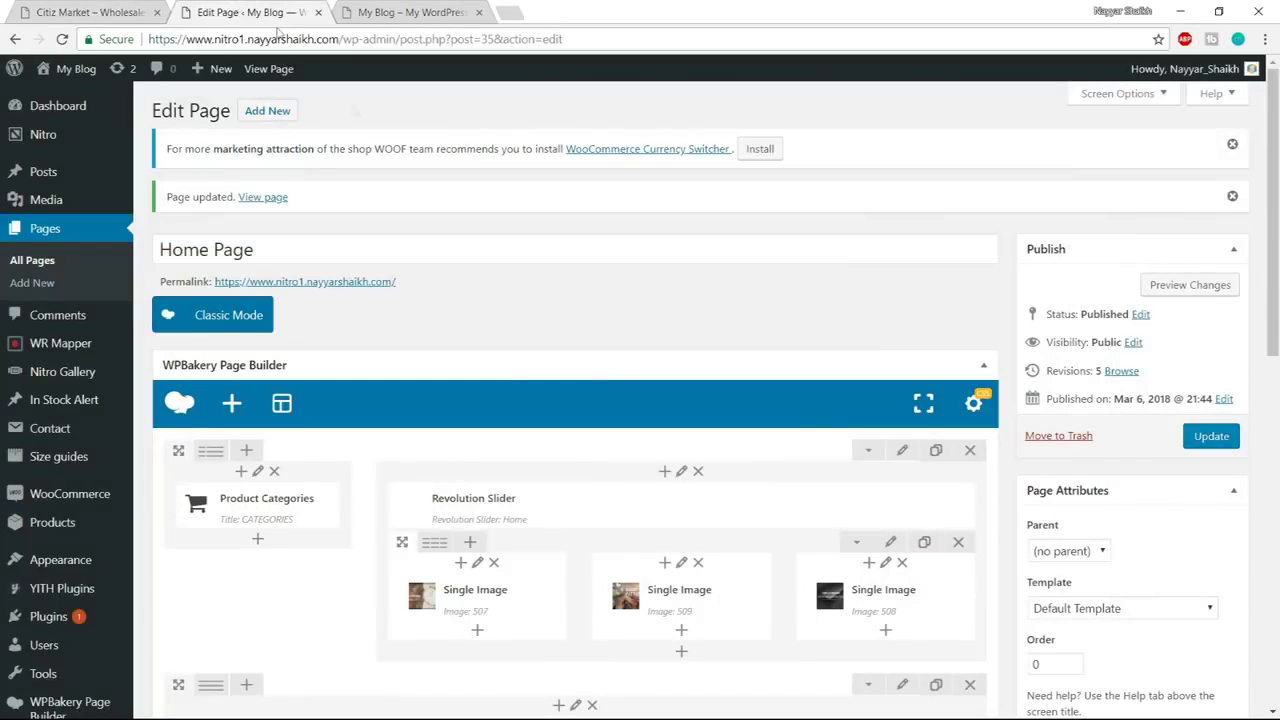
scroll(598, 379, "down", 4)
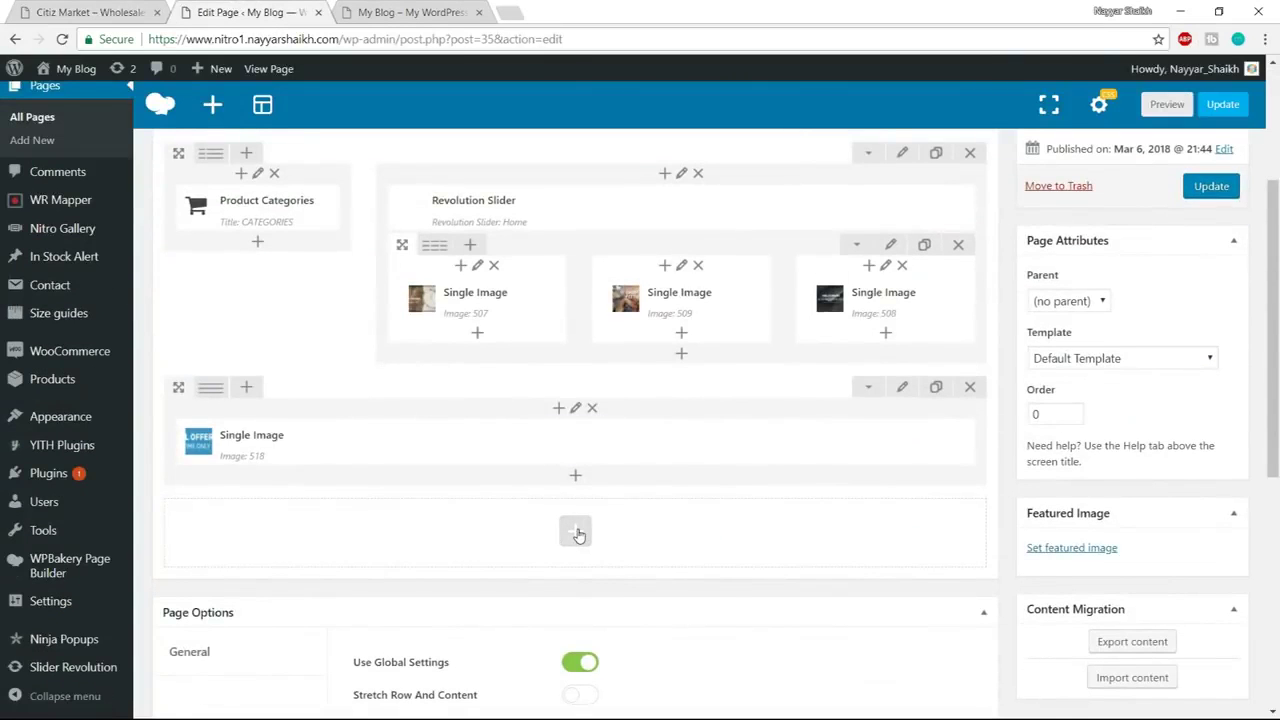
Add a Raw HTML element, found by searching 'raw', in a new row below the Special Offer image
left_click(574, 531)
left_click(91, 10)
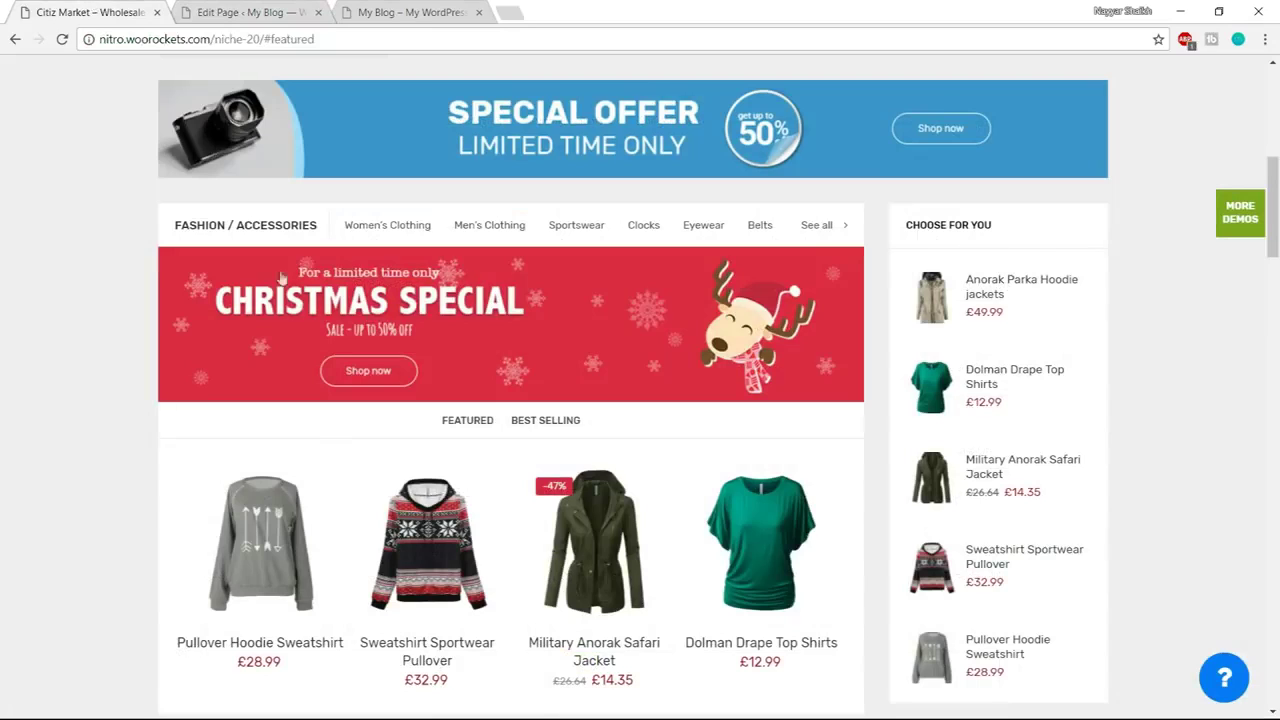
mouse_move(165, 227)
left_mouse_down()
mouse_move(840, 226)
mouse_move(157, 227)
left_mouse_up()
left_click(157, 227)
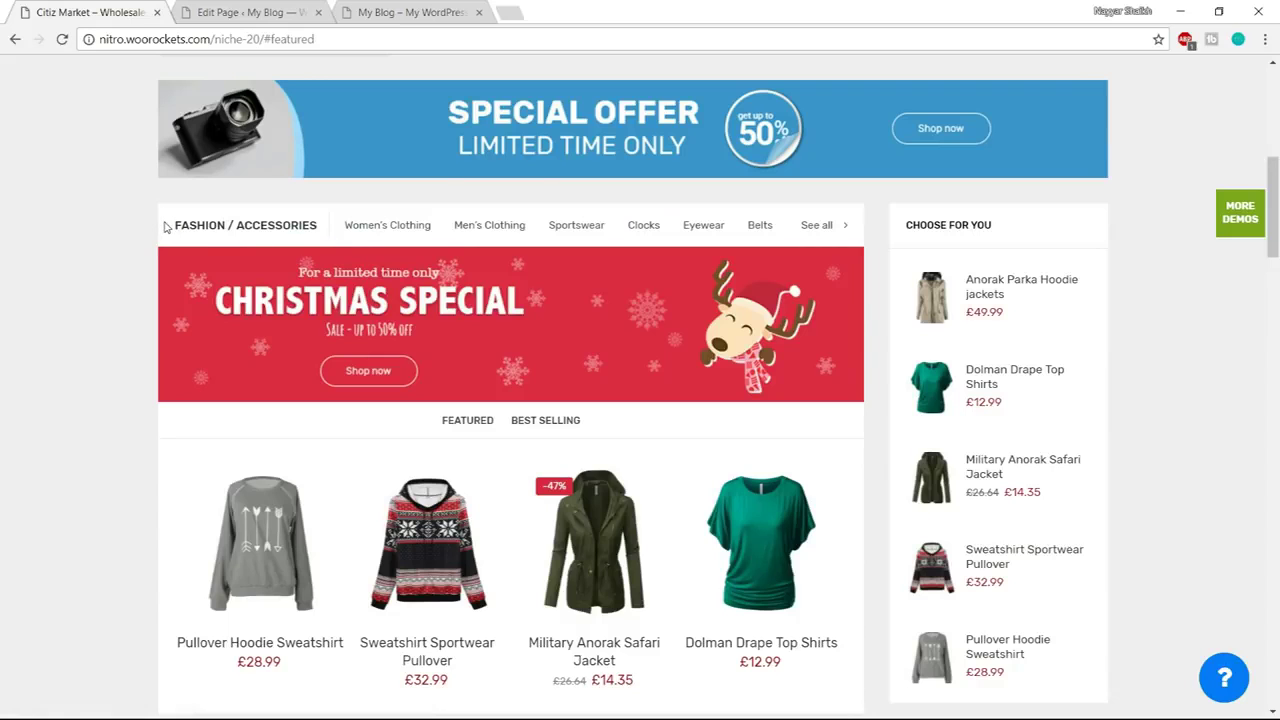
left_click(220, 10)
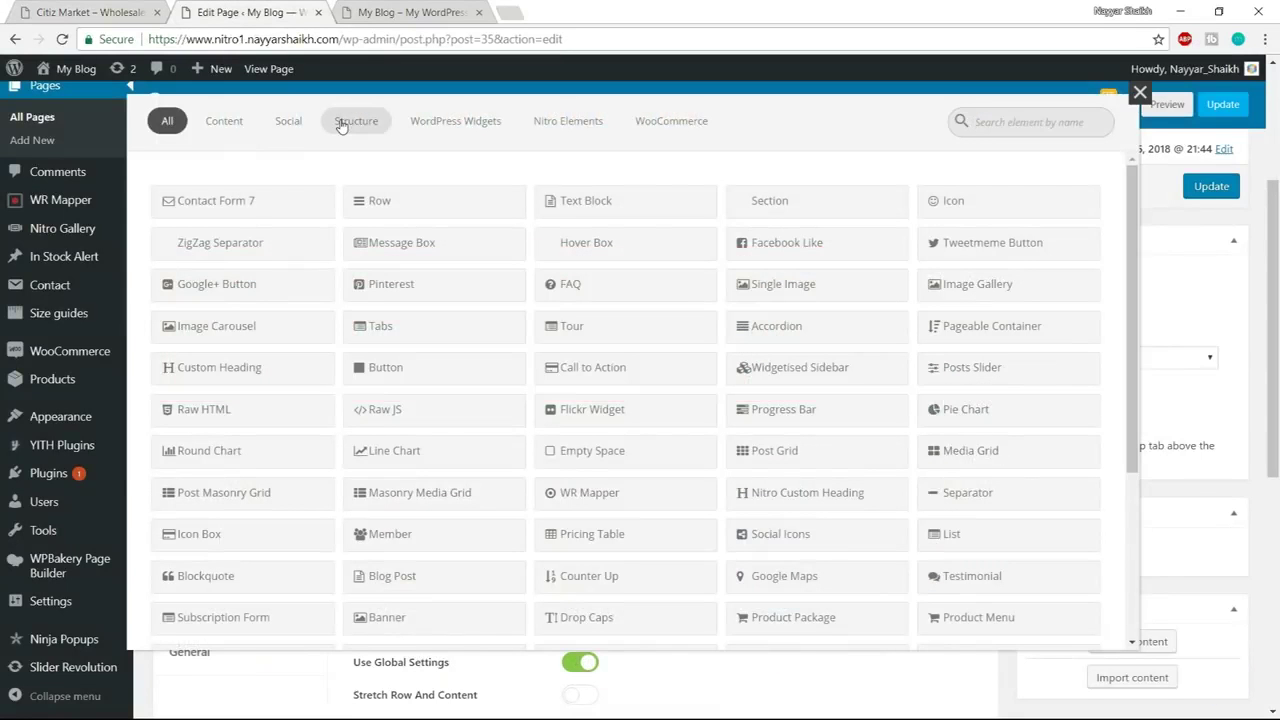
type("raw")
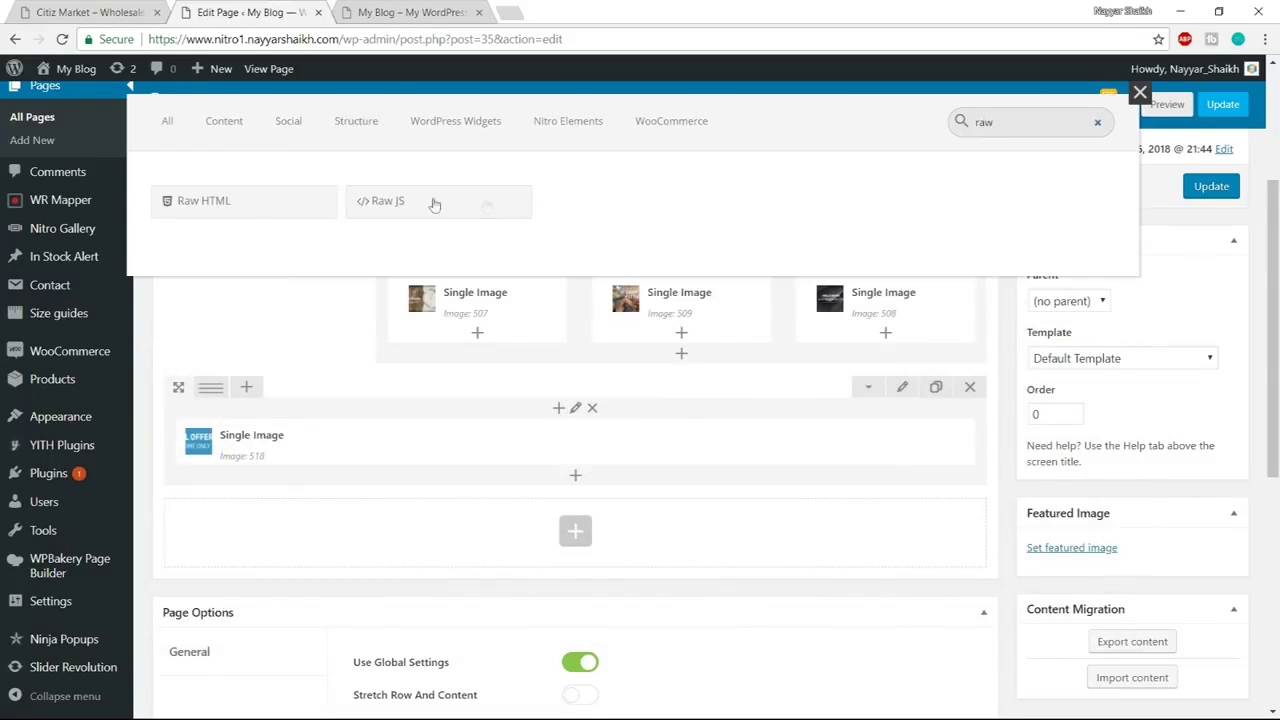
left_click(266, 210)
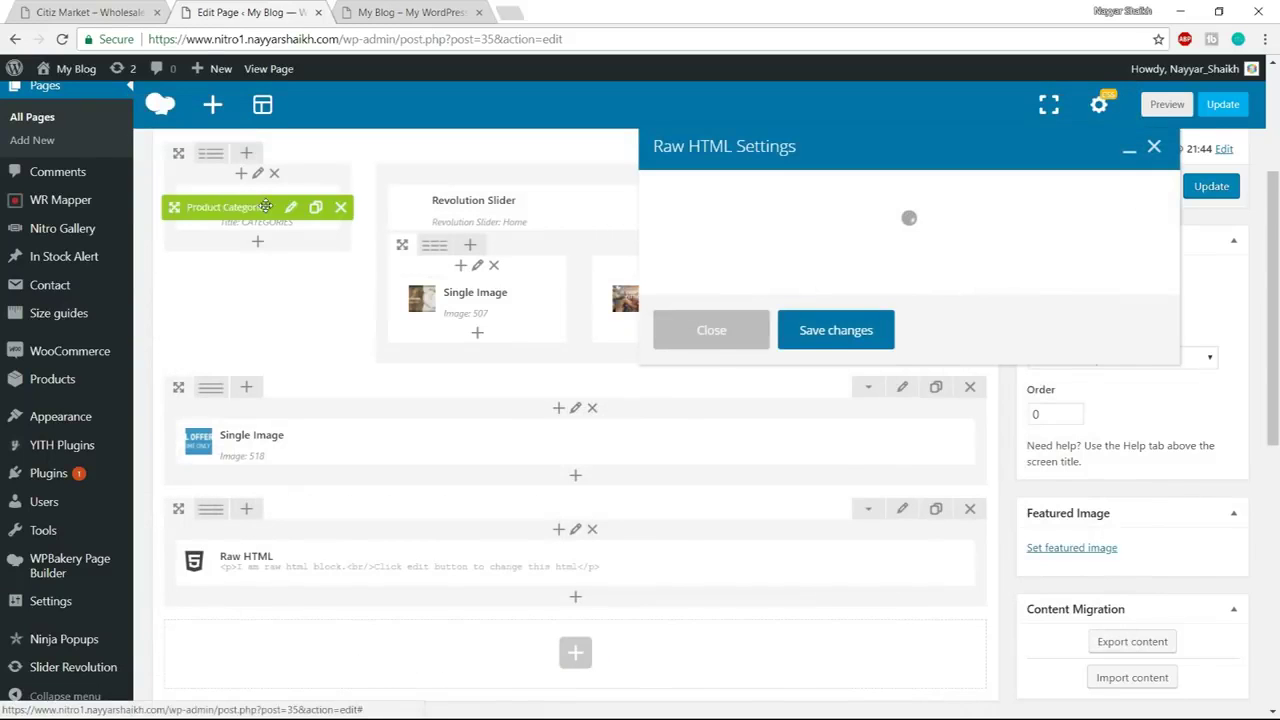
key("super")
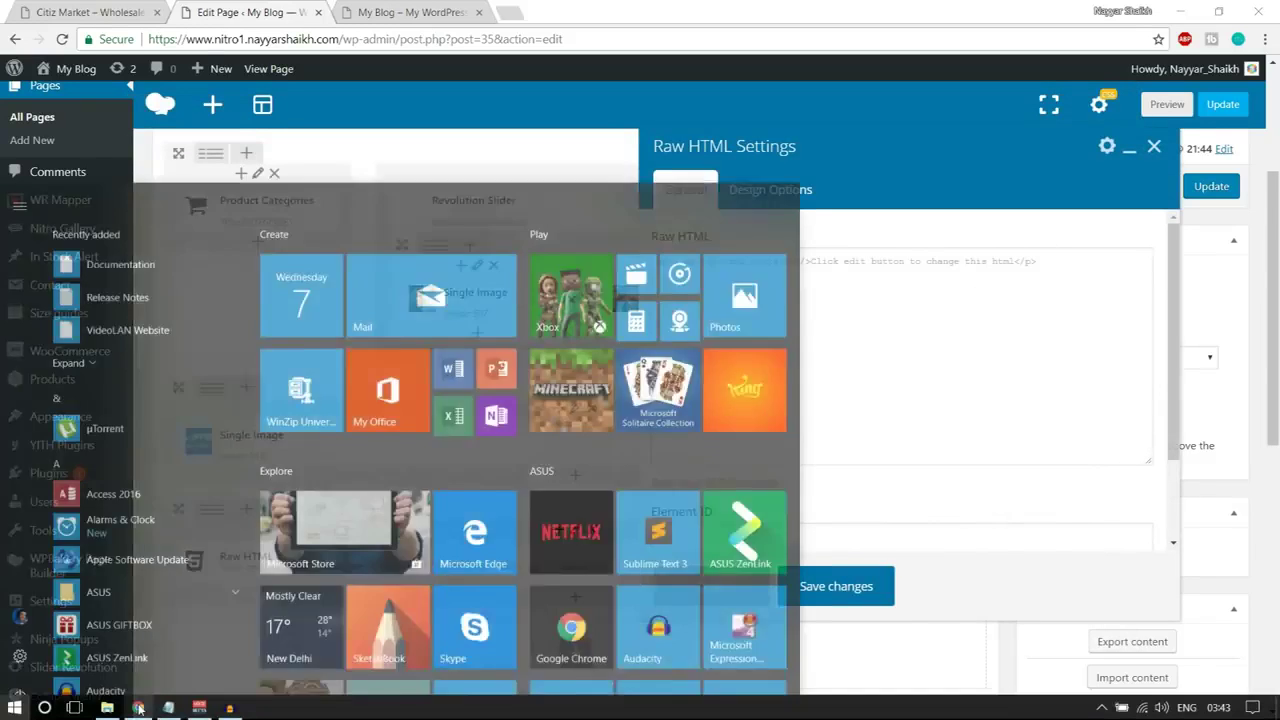
left_click(140, 717)
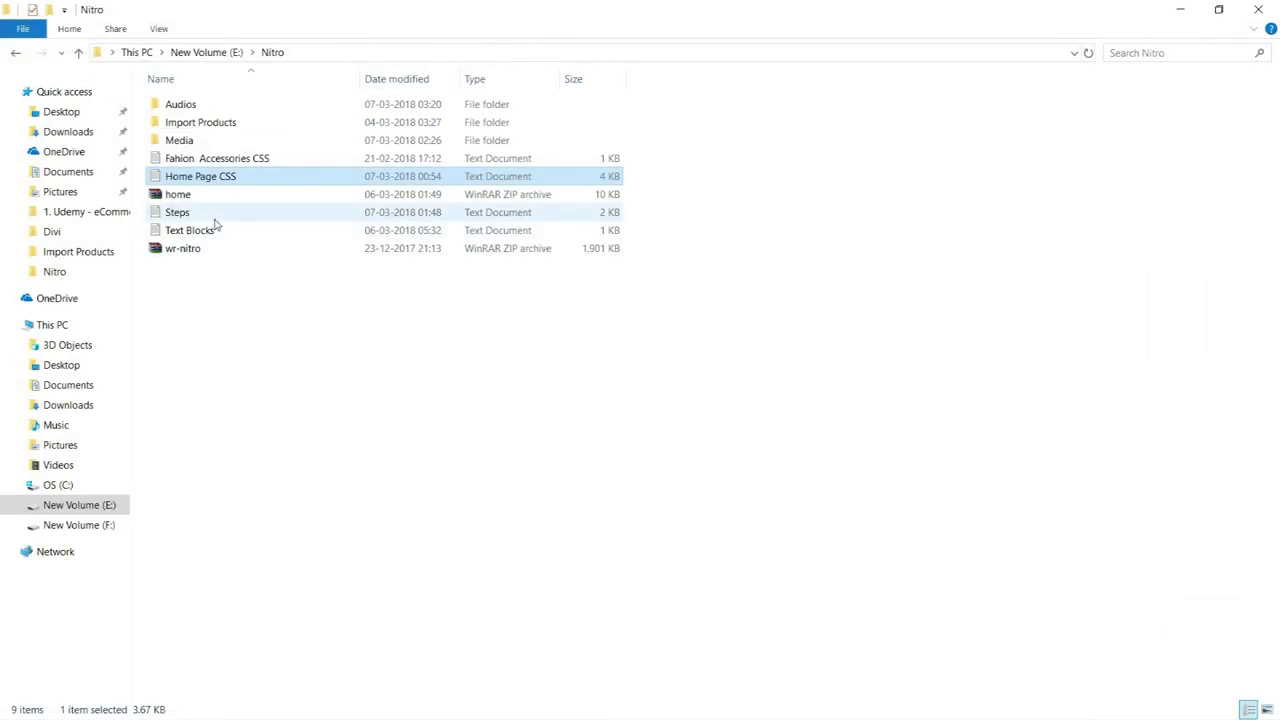
Open the Fahion Accessories CSS file in Notepad and take its whole FASHION / ACCESSORIES markup
double_click(265, 160)
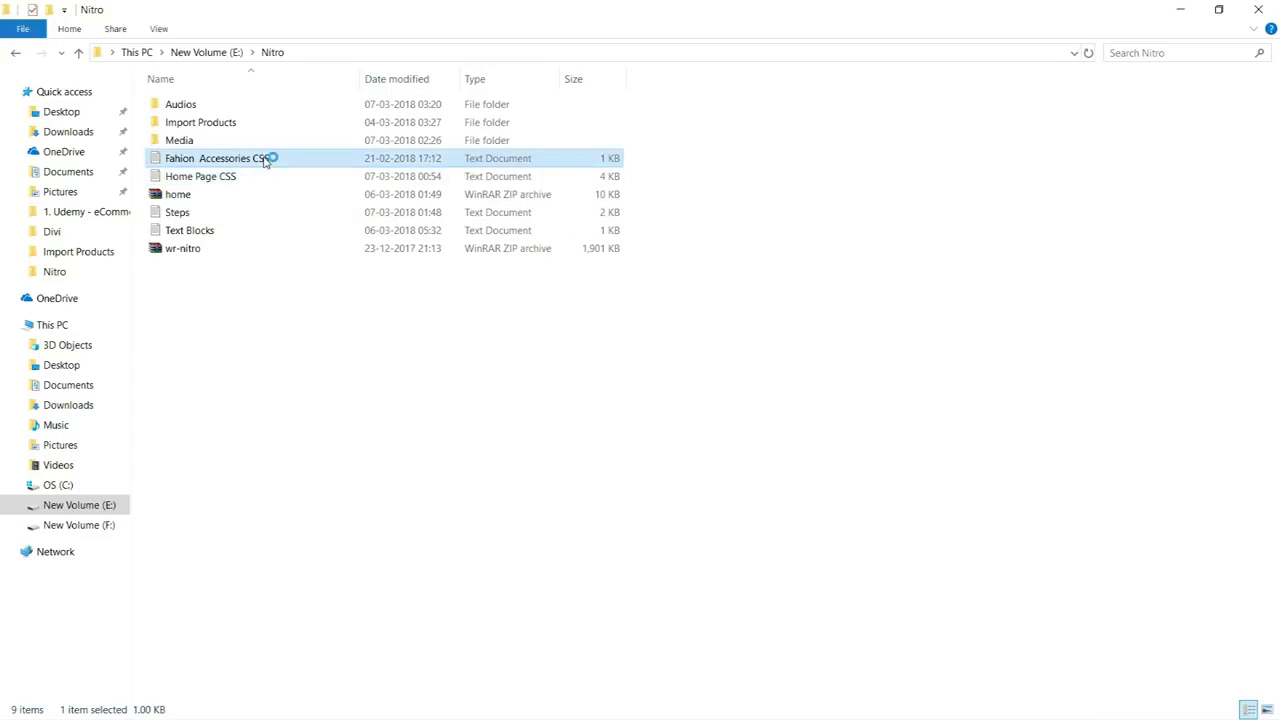
key("ctrl+a")
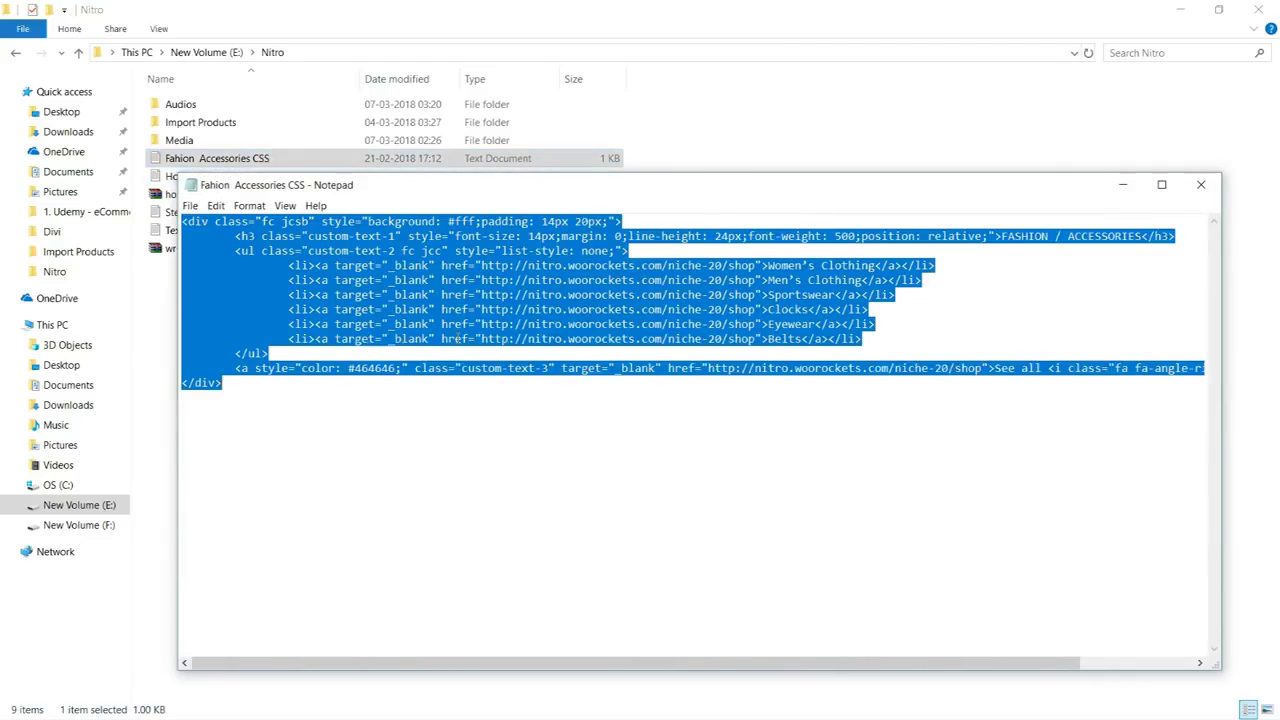
key("super")
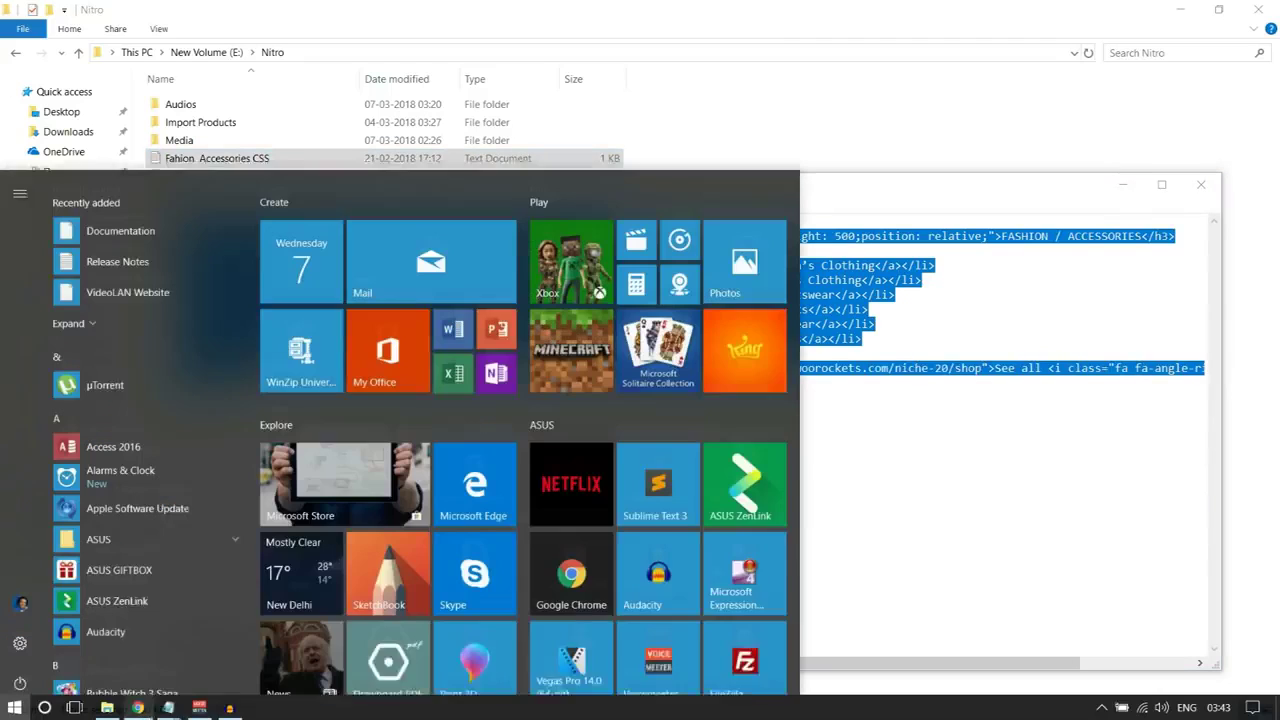
left_click(137, 707)
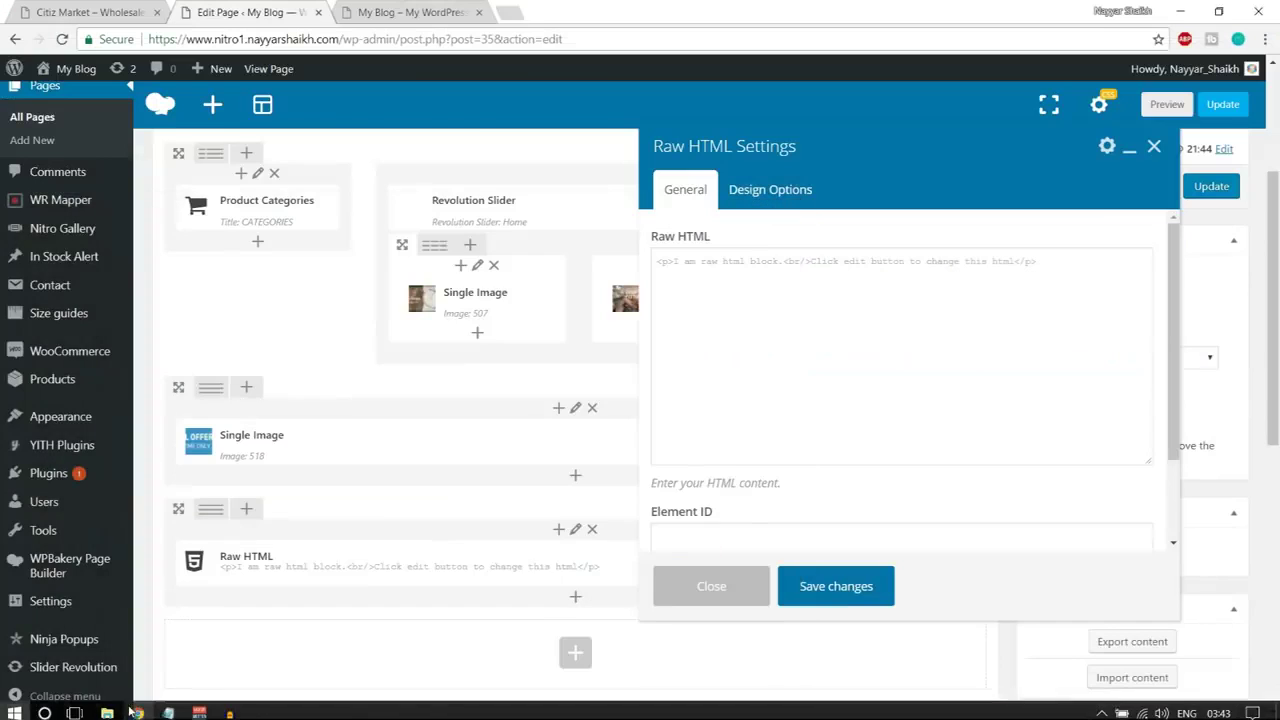
Replace the Raw HTML placeholder with the pasted FASHION / ACCESSORIES heading markup and save the settings
left_click(748, 315)
key("ctrl+a")
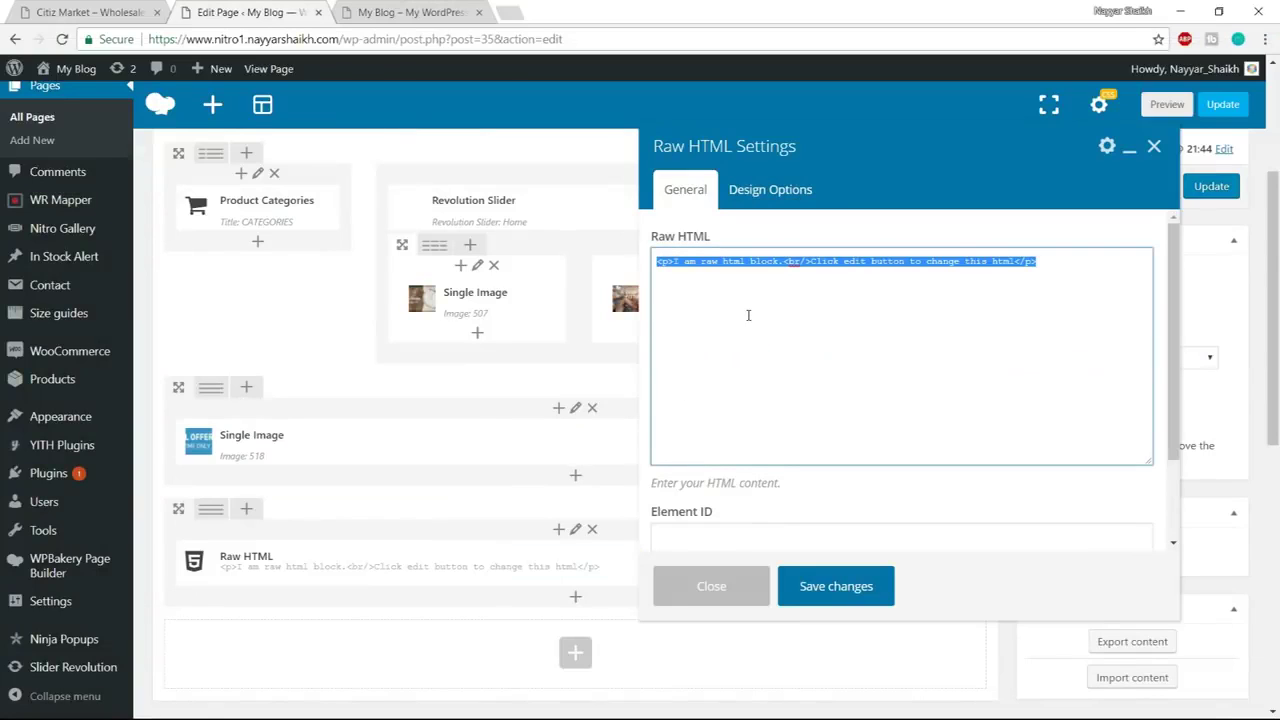
key("BackSpace")
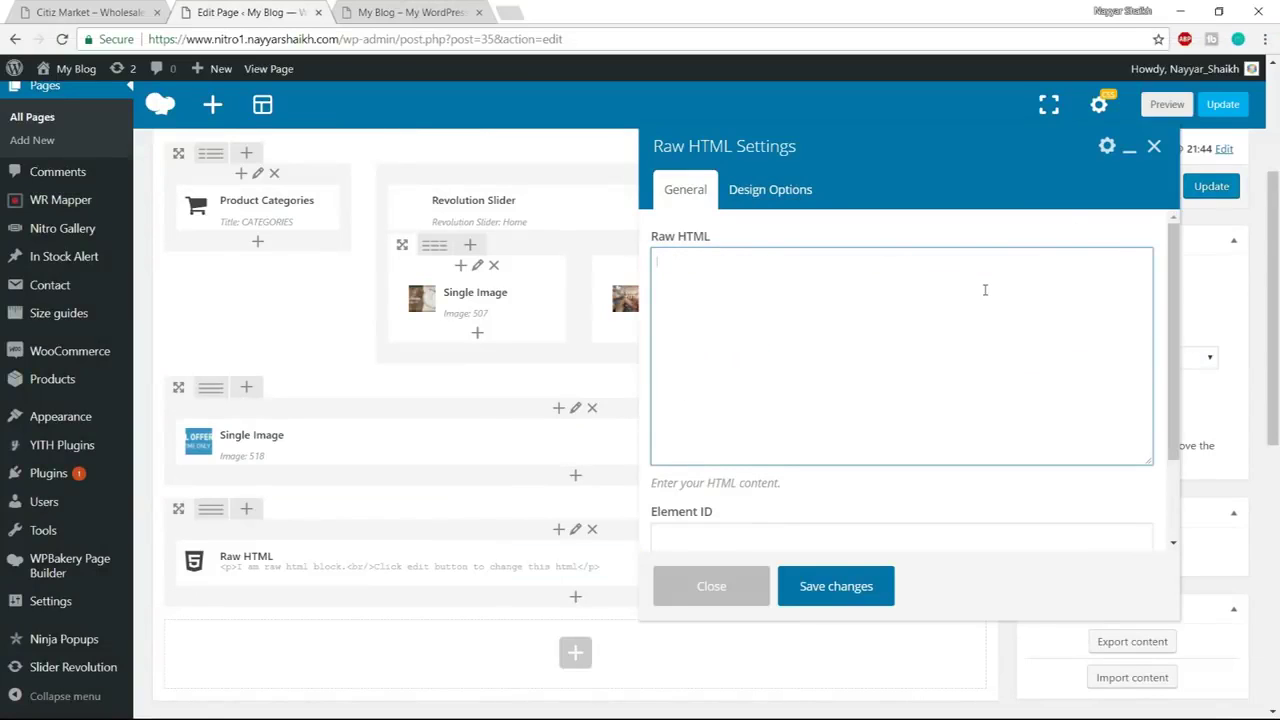
key("ctrl+v")
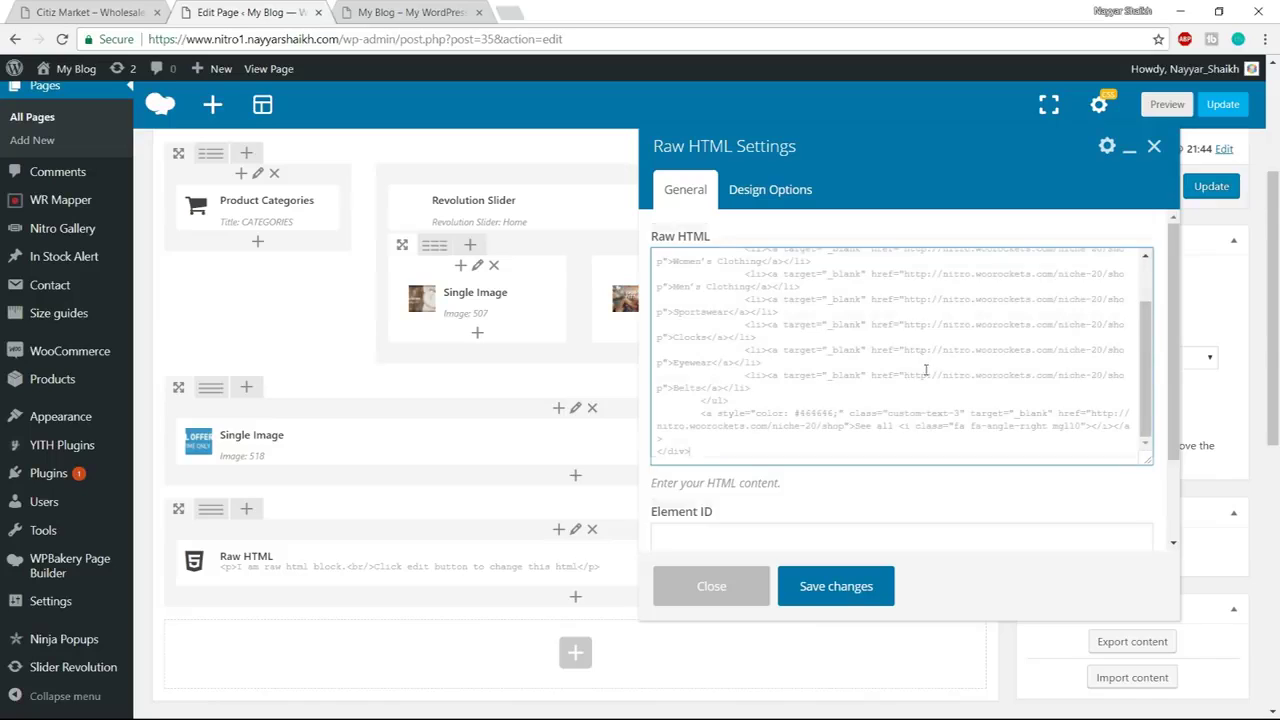
scroll(926, 370, "down", 1)
scroll(930, 375, "down", 2)
left_click(843, 582)
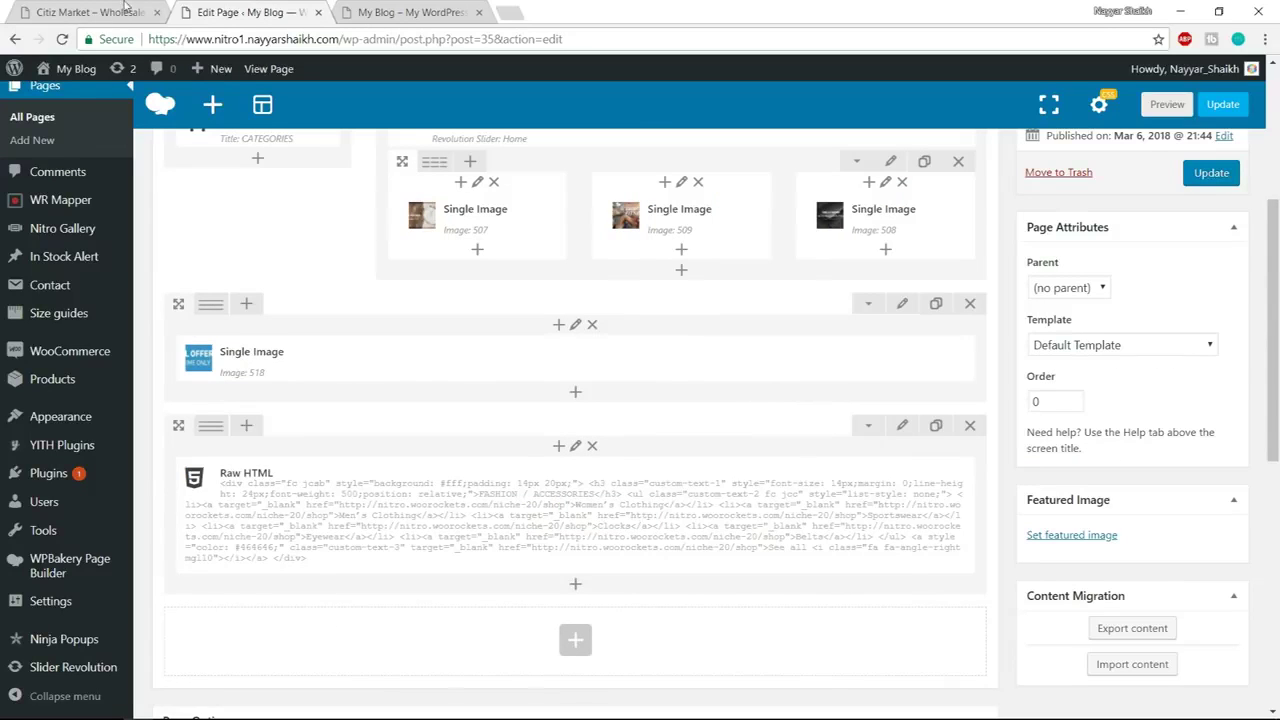
mouse_move(214, 437)
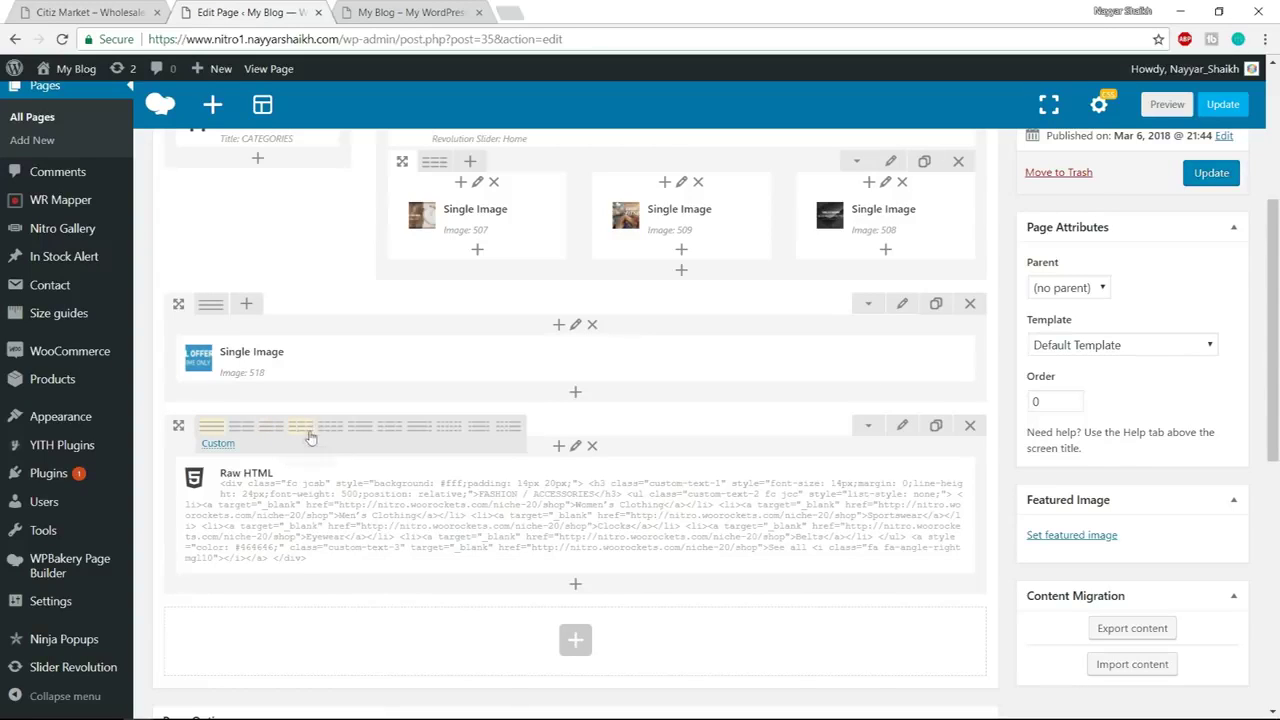
Change the row to a custom 3/4 + 1/4 column layout
left_click(360, 437)
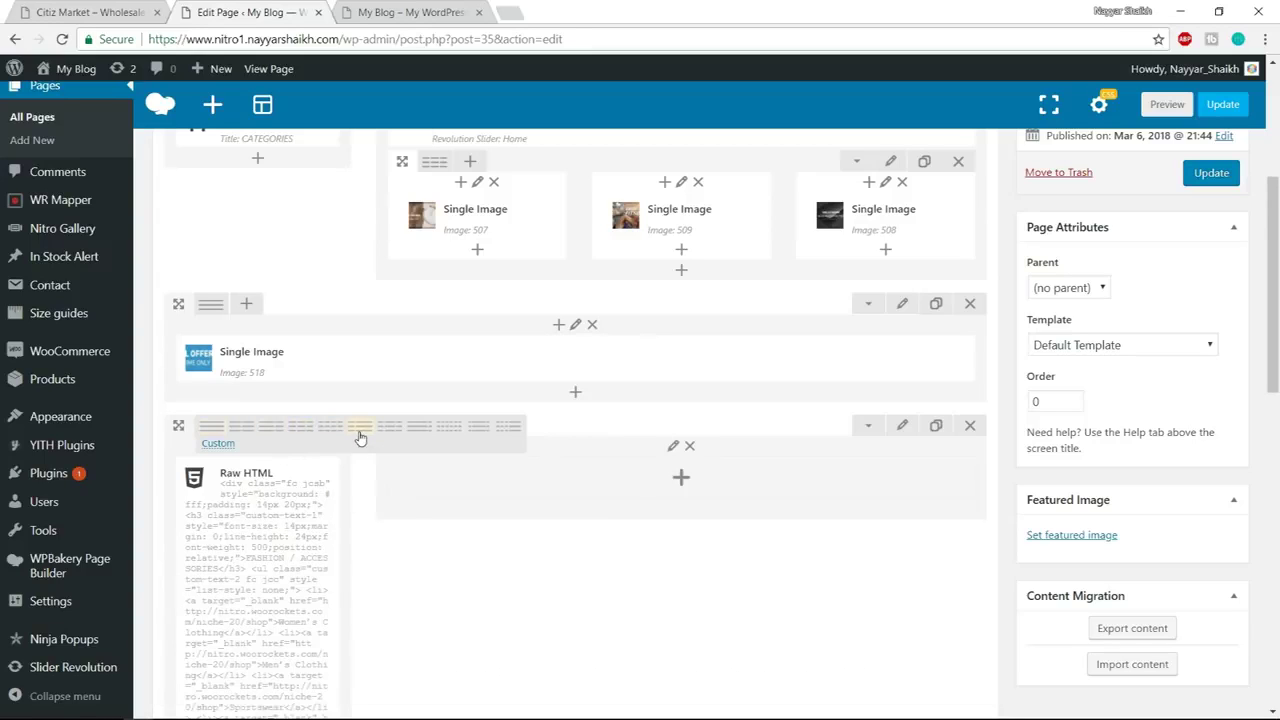
left_click(218, 444)
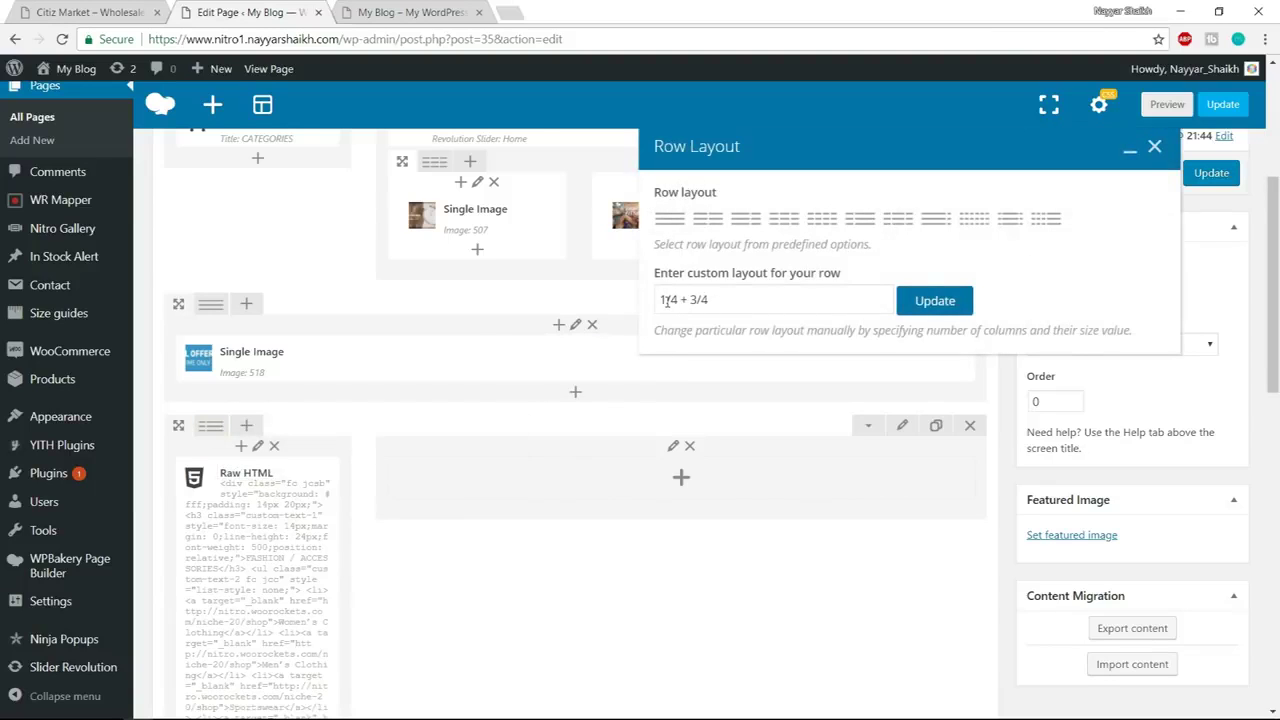
left_click_drag(664, 299, 650, 303)
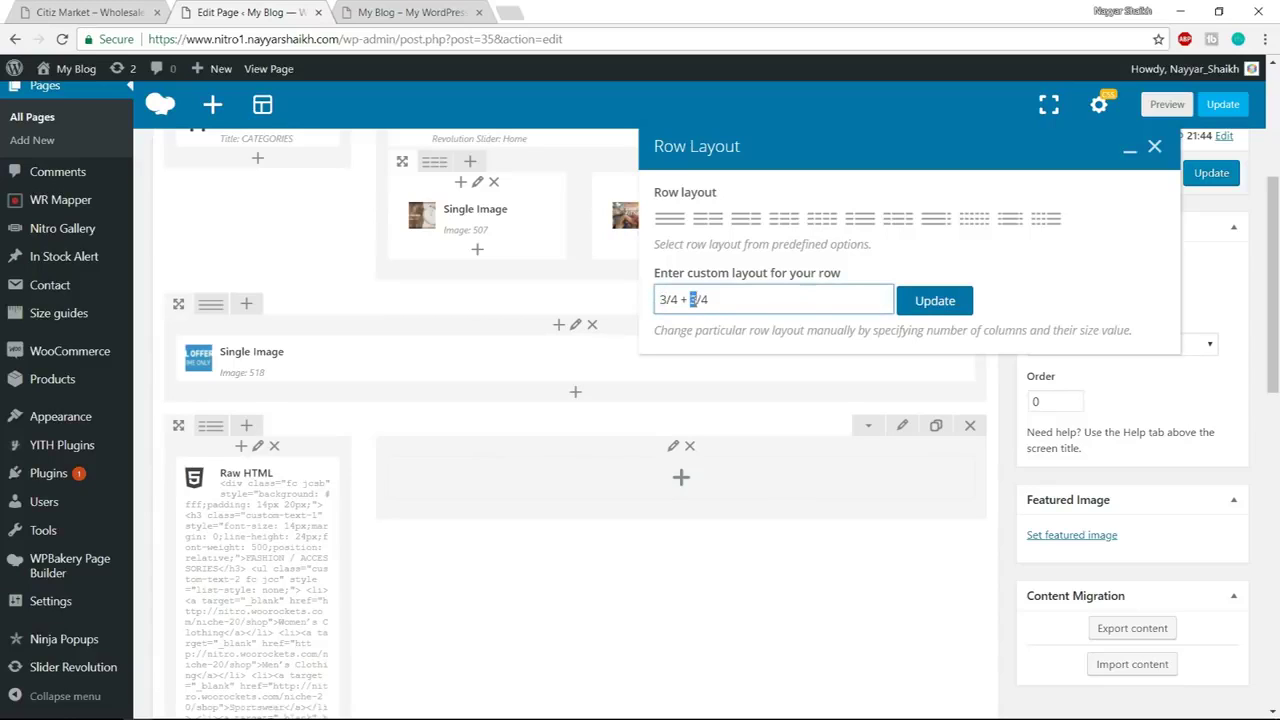
left_click(935, 301)
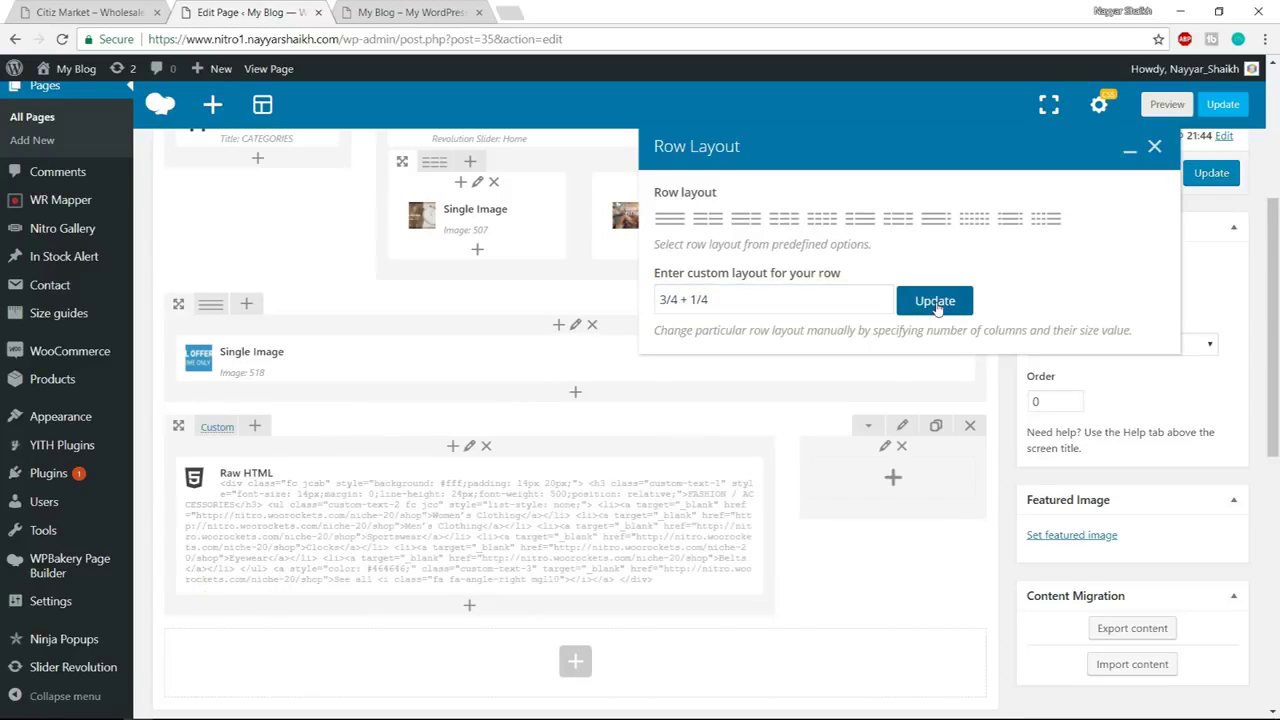
left_click(1154, 146)
scroll(664, 519, "down", 3)
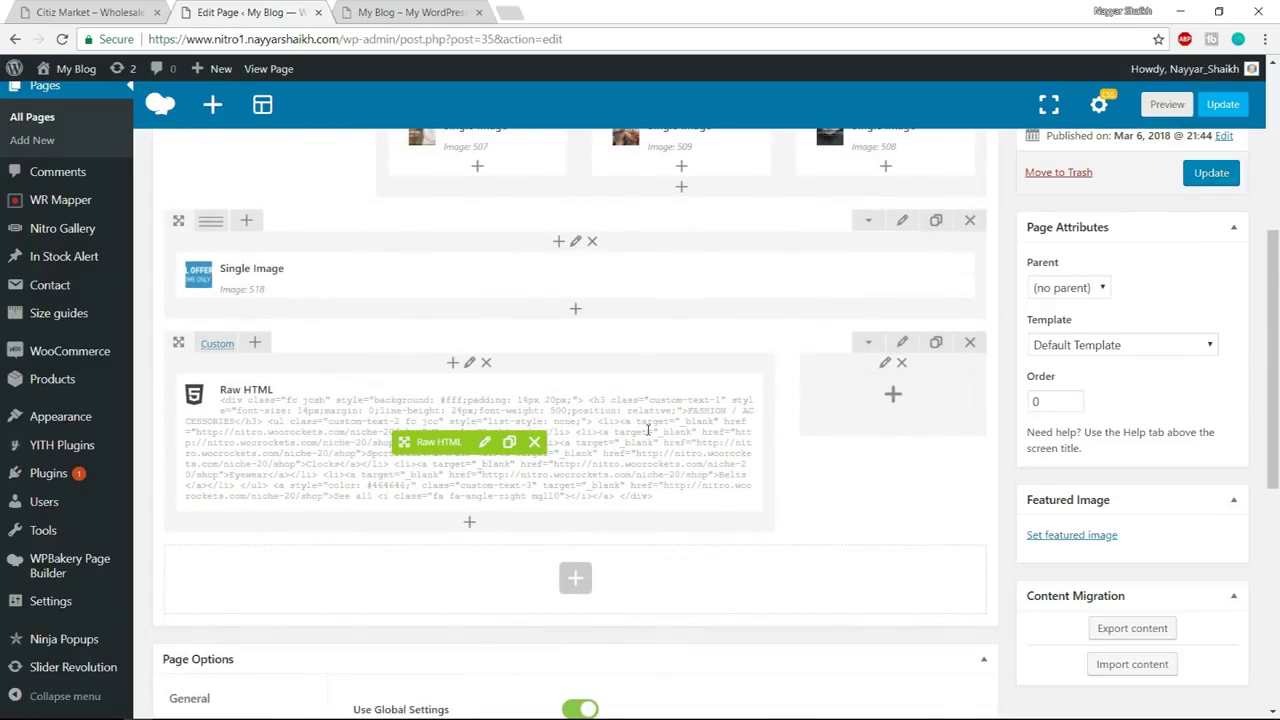
left_click(33, 7)
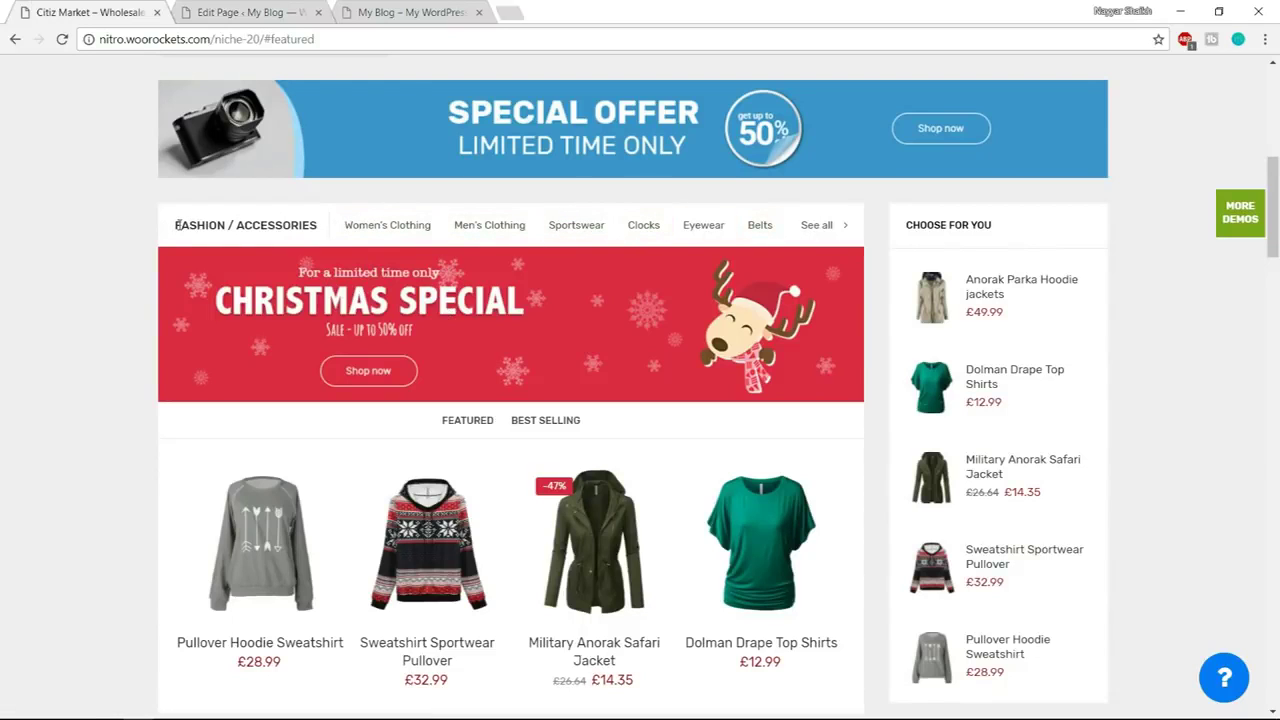
Review the demo's FASHION / ACCESSORIES category bar, then open the Raw HTML element's settings
left_click_drag(174, 226, 887, 223)
left_click(233, 241)
left_click_drag(174, 228, 289, 199)
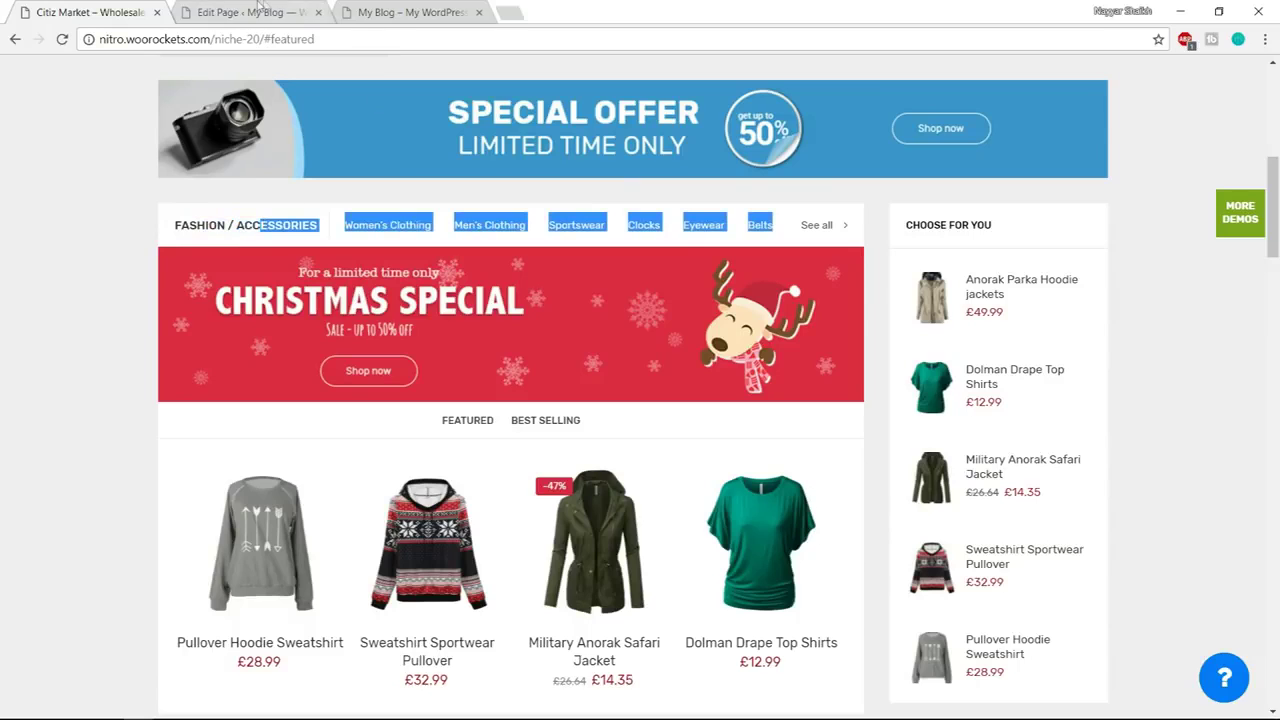
left_click(258, 6)
left_click(482, 444)
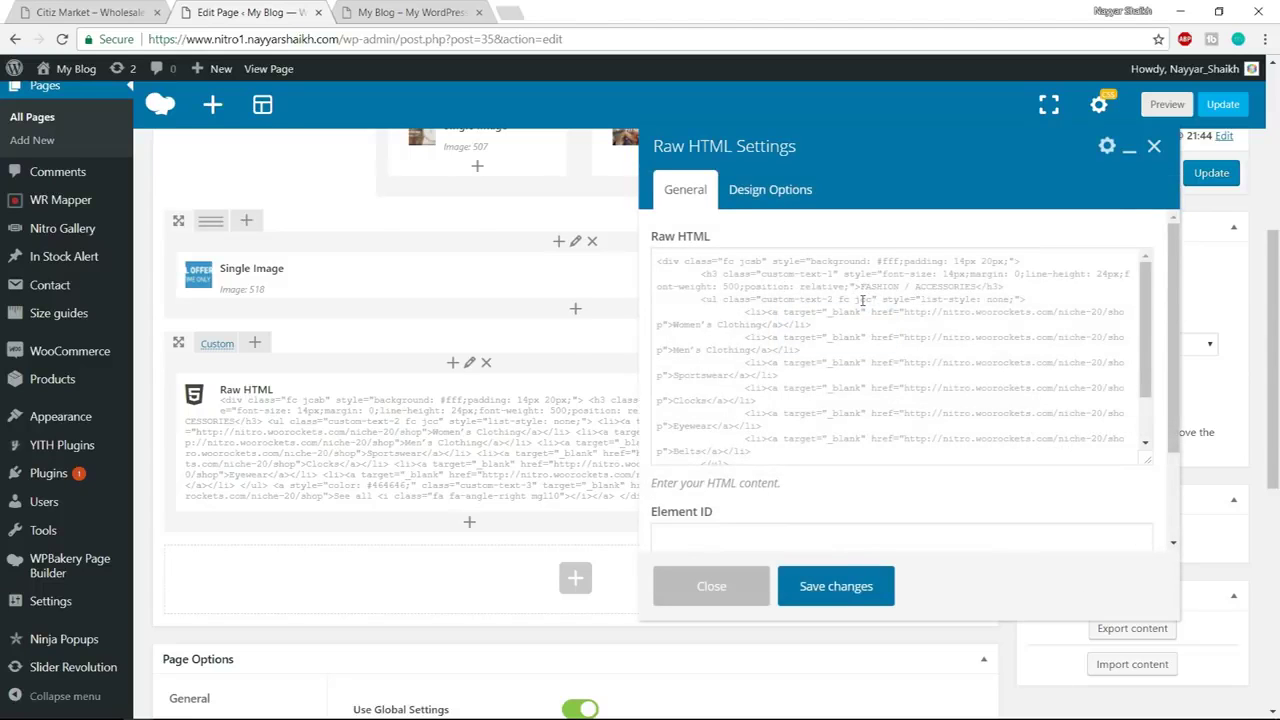
Replace the FASHION / ACCESSORIES heading in the Raw HTML code with MOBILES & LAPTOPS
scroll(862, 301, "up", 1)
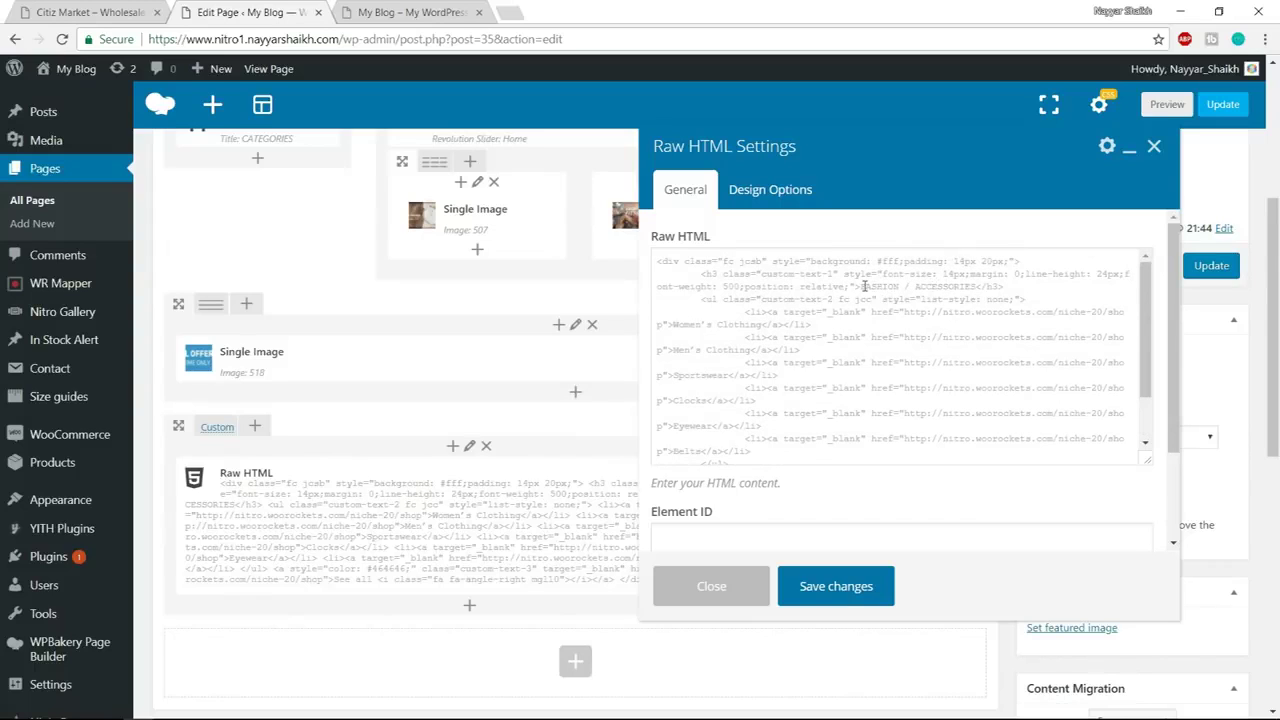
left_click_drag(864, 287, 976, 289)
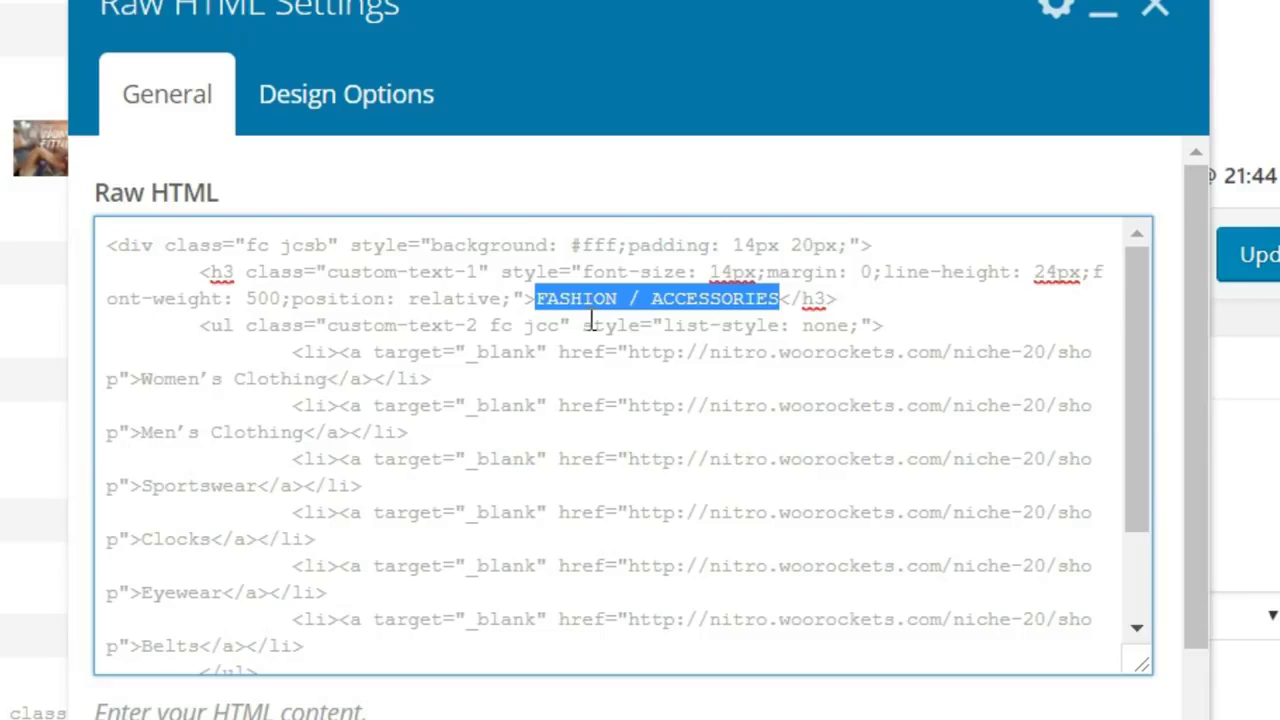
type("M")
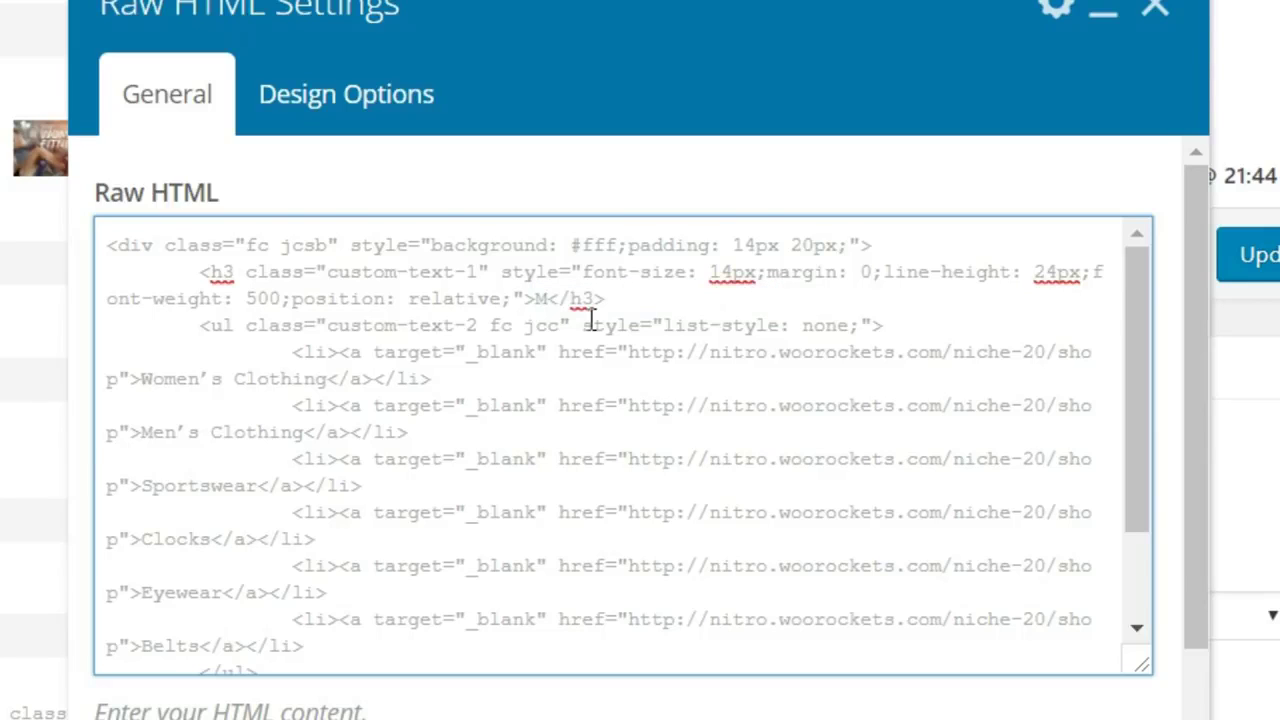
type("OBILES ")
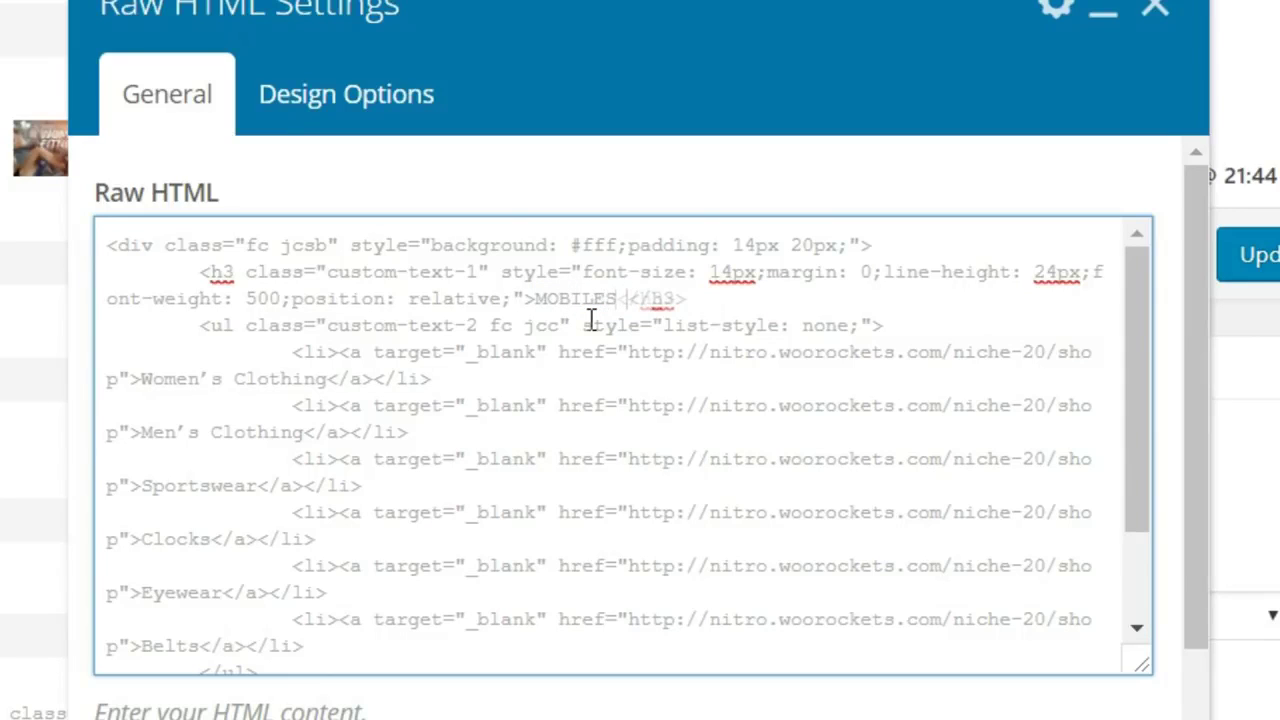
type("& LAP")
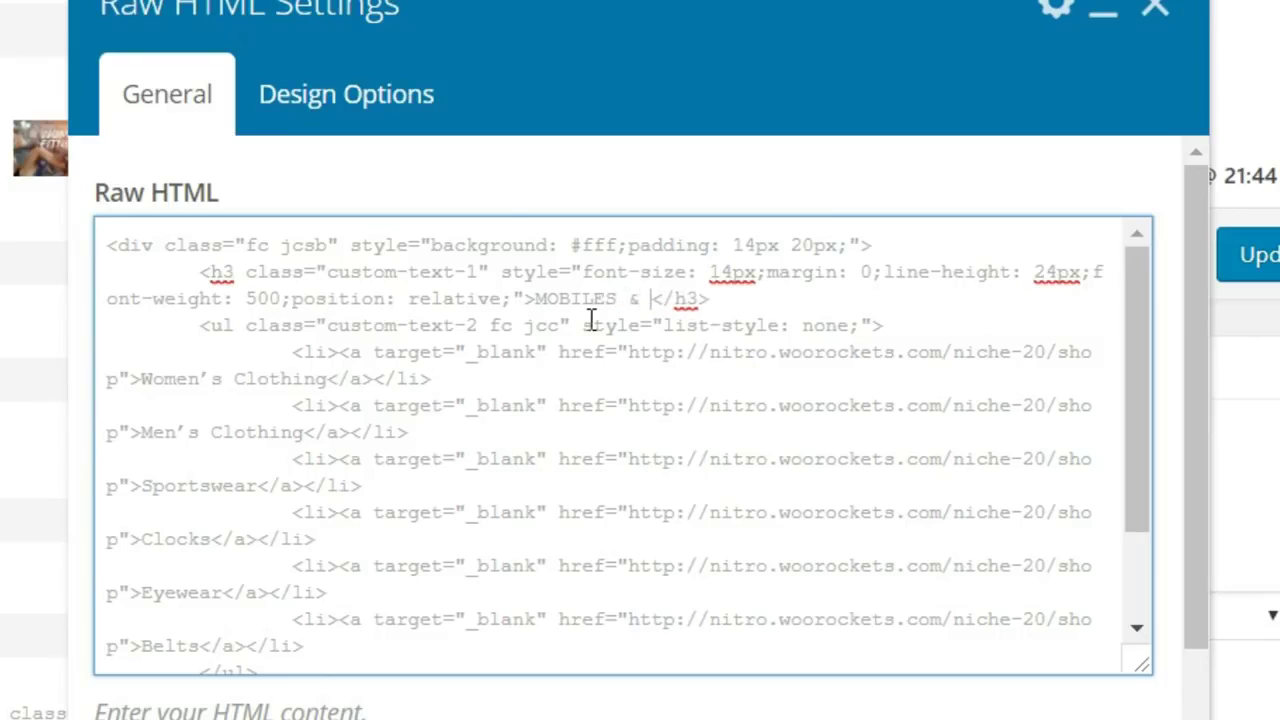
type("TIC")
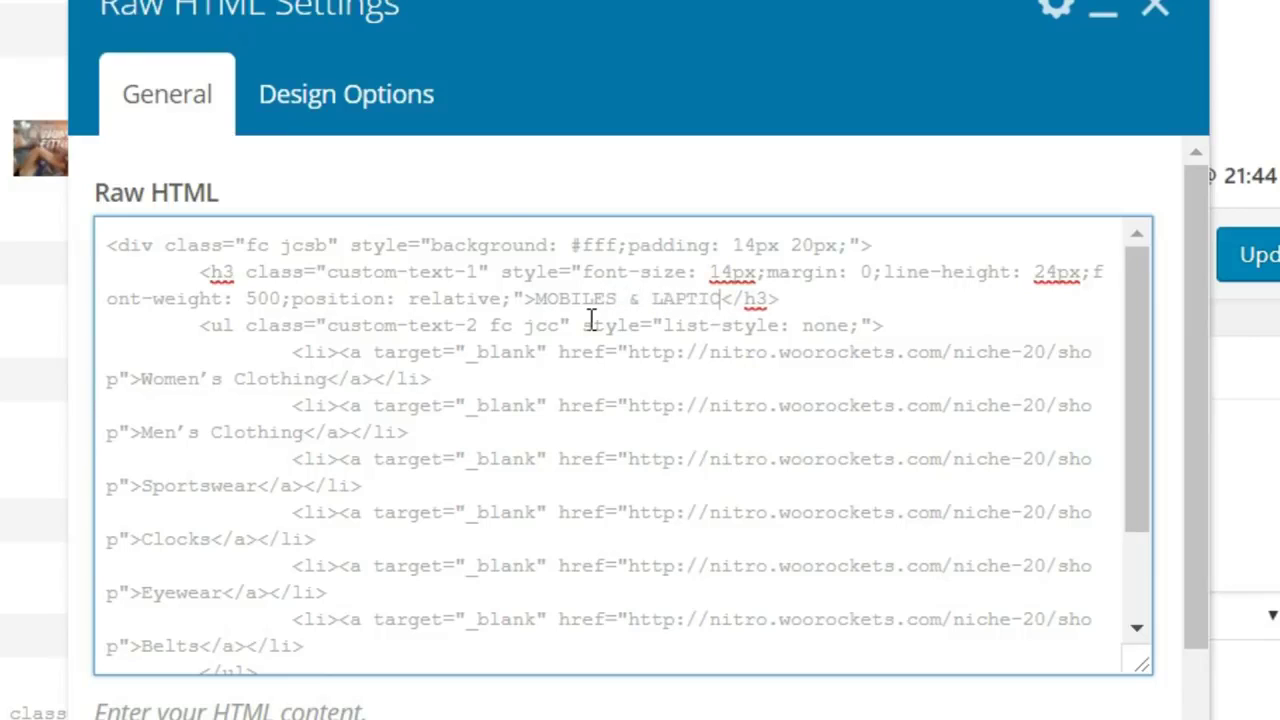
key("BackSpace")
key("BackSpace")
type("OPS")
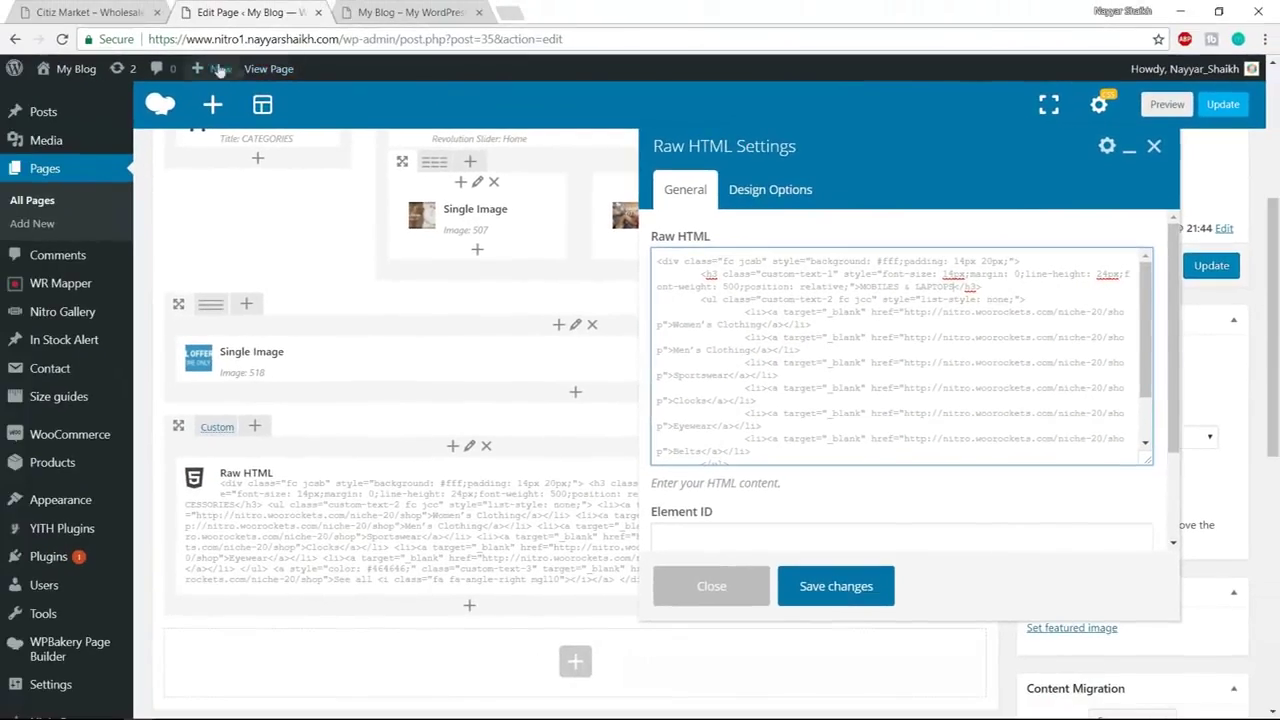
left_click(88, 12)
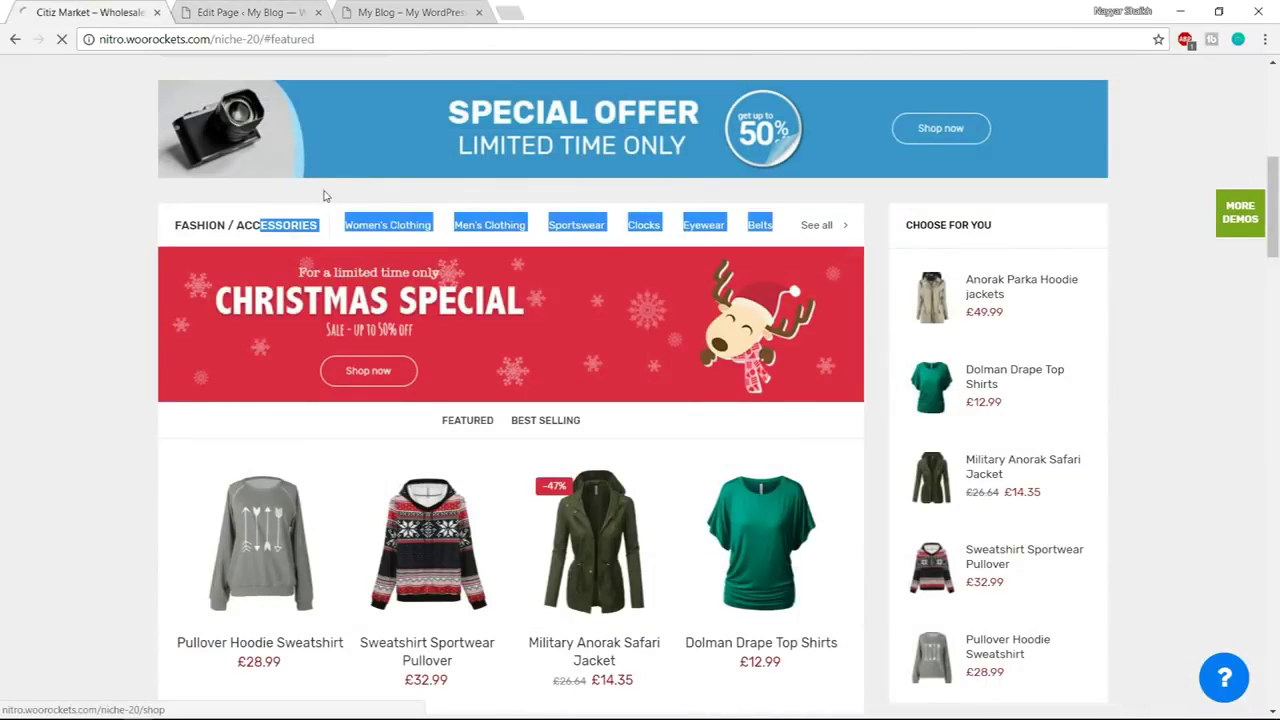
Browse the demo's Women's Clothing category and Categories list, then return to the editor
left_click(357, 206)
left_click(399, 224)
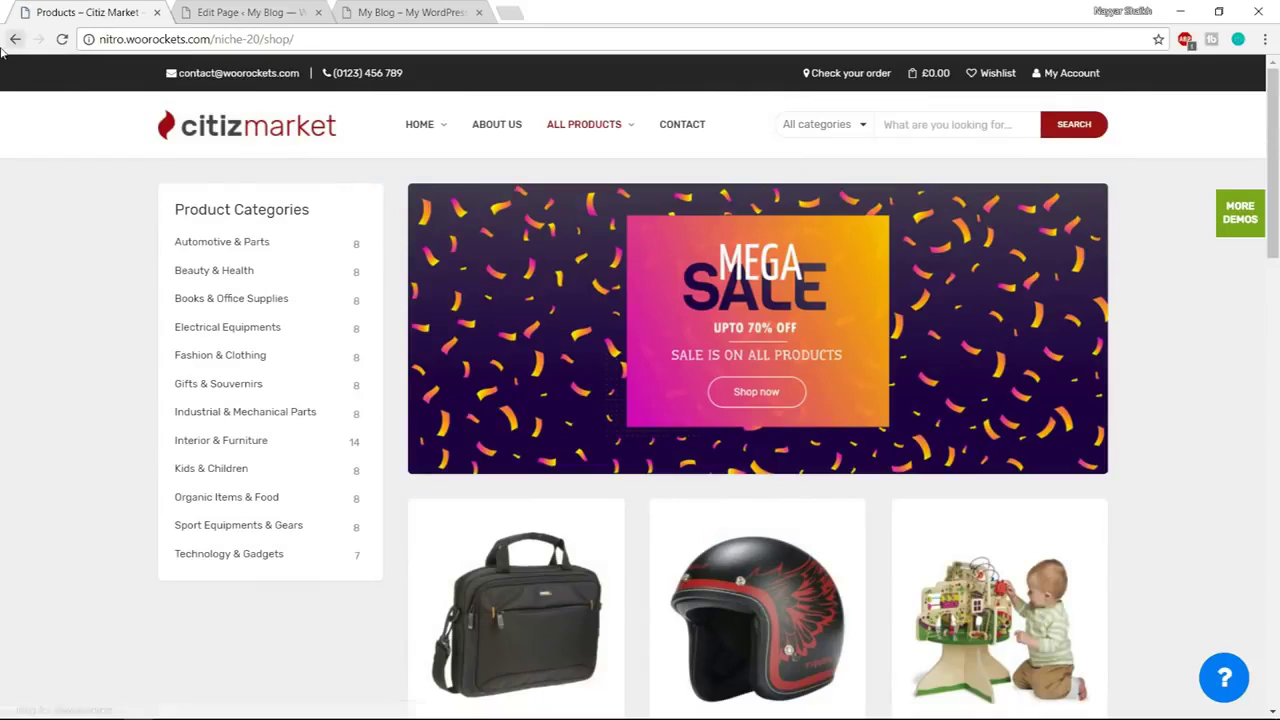
left_click(15, 39)
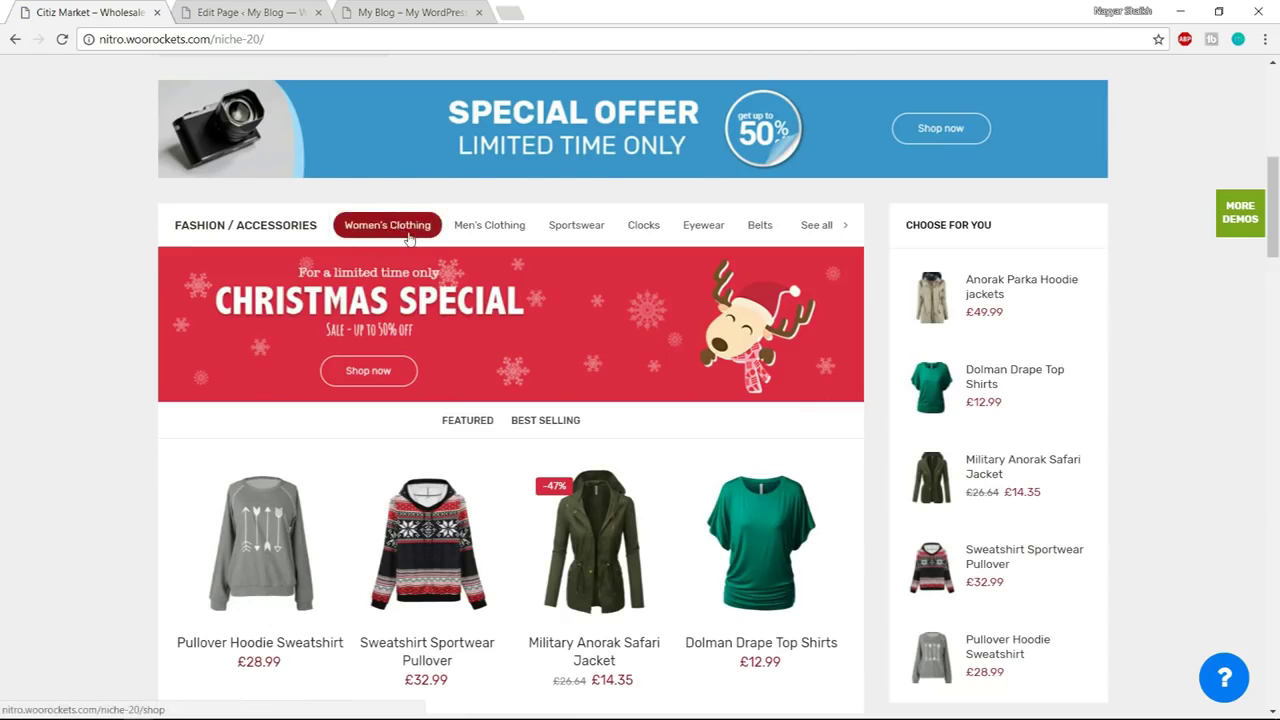
scroll(300, 232, "up", 6)
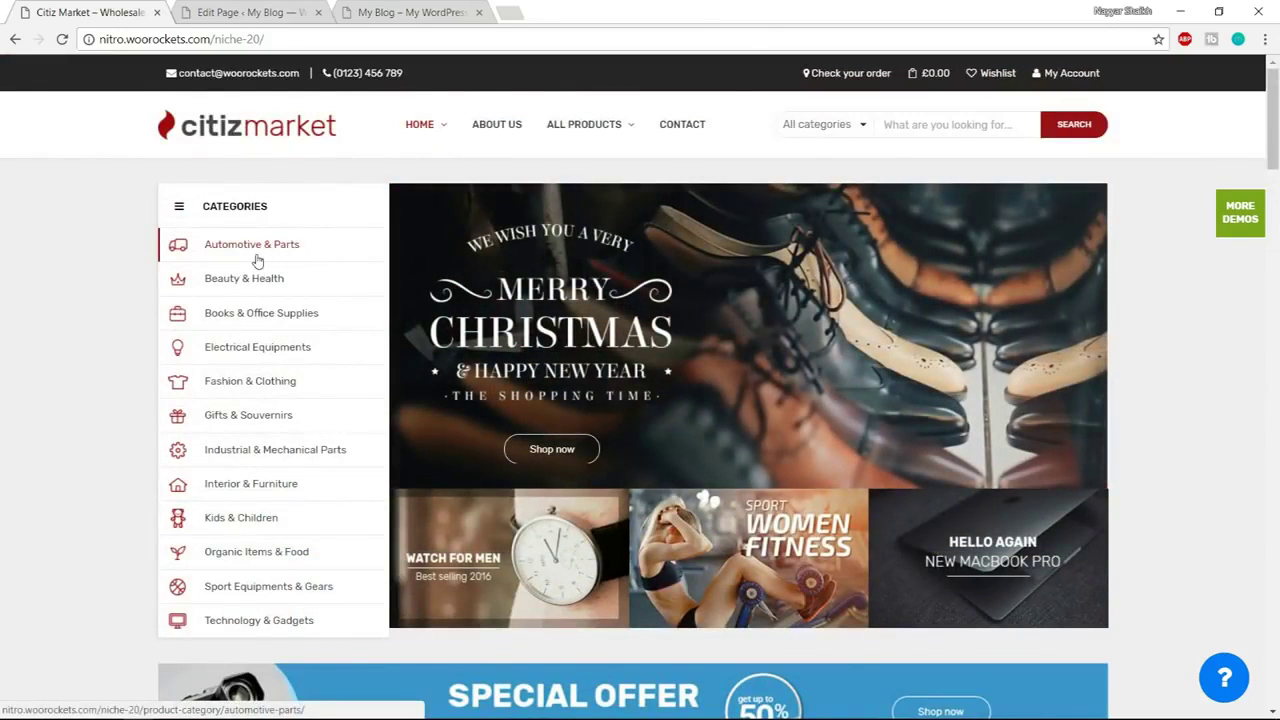
left_click(278, 20)
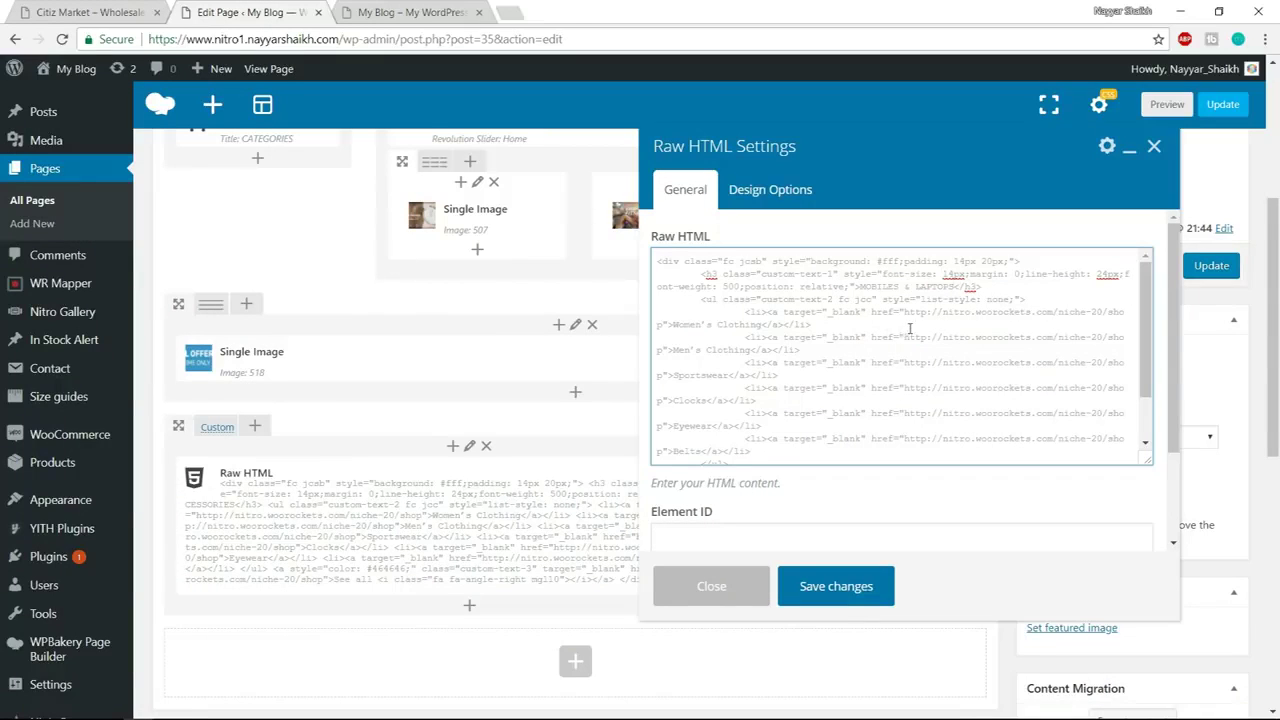
Rename the first link to Automotives & parts and copy the demo's Automotive & Parts link address
left_click_drag(674, 324, 752, 326)
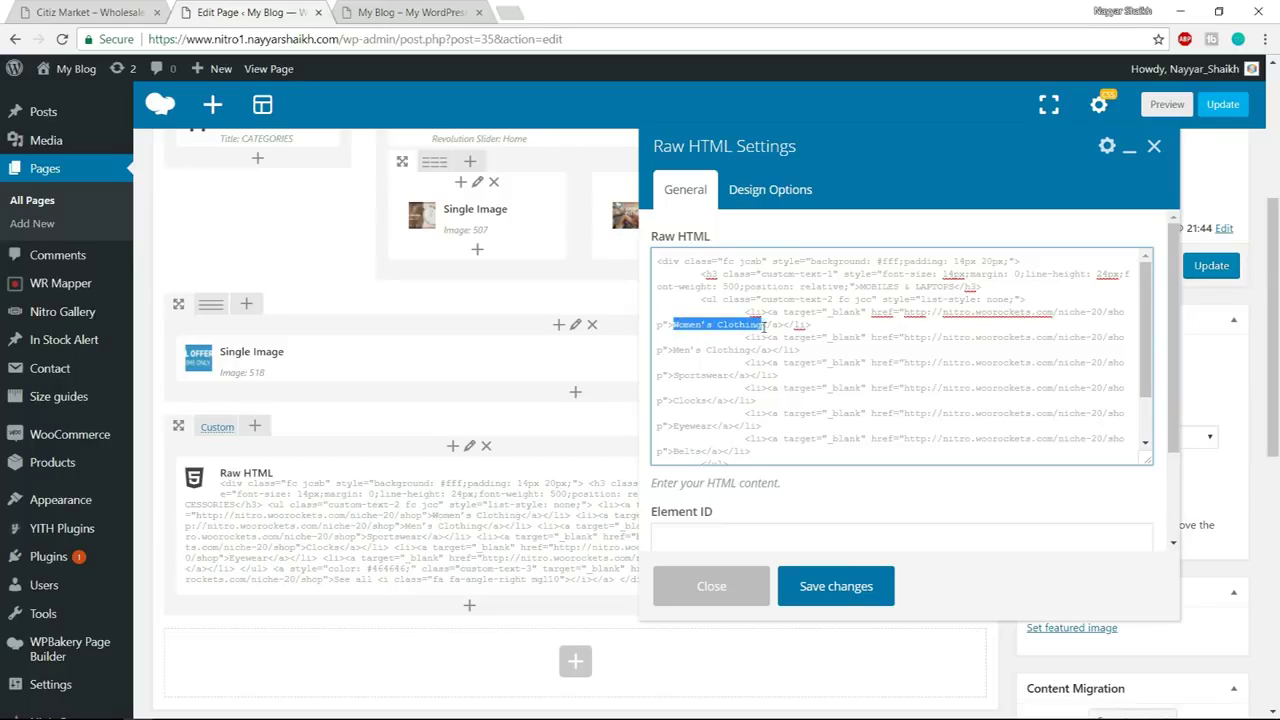
type("M")
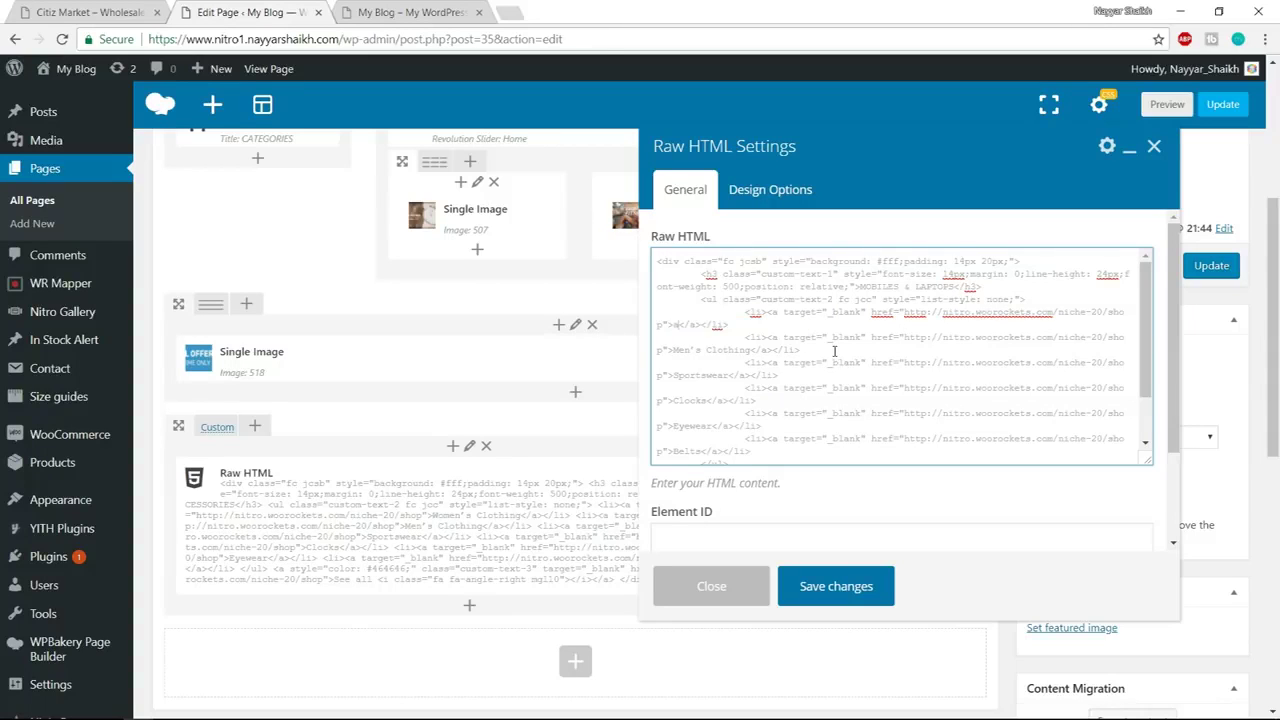
type("utomotives & parts")
left_click(100, 12)
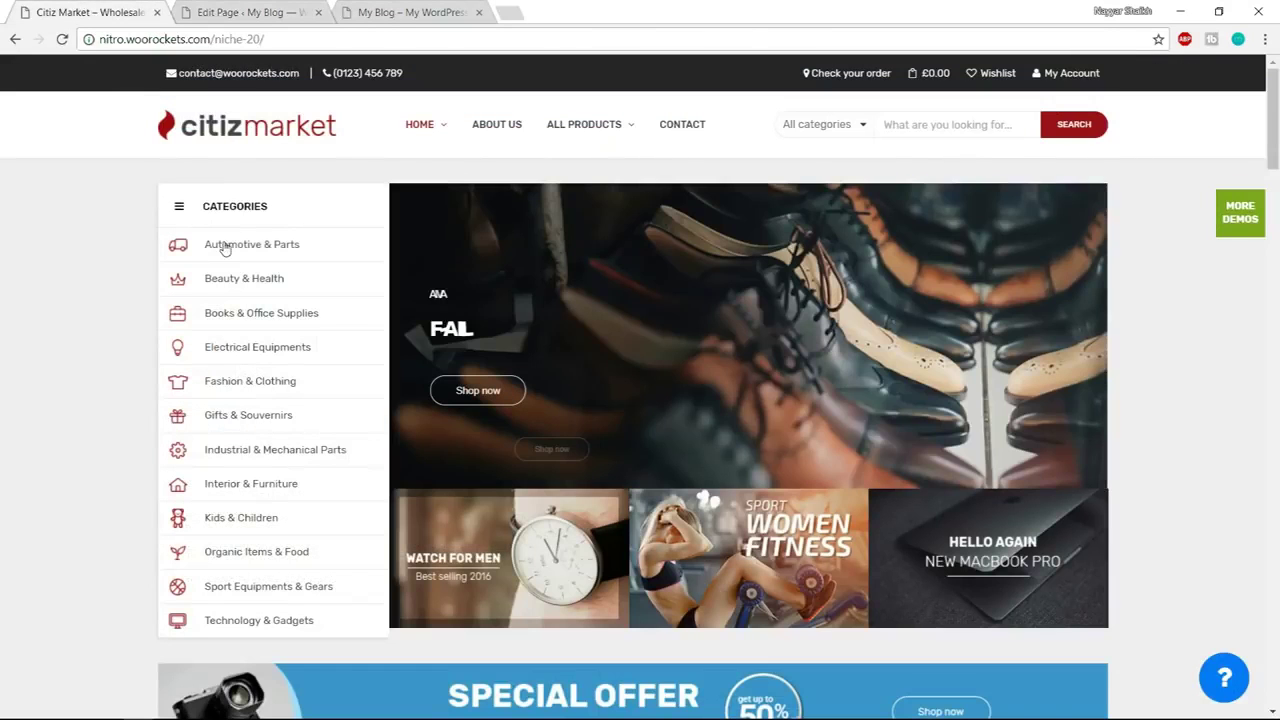
right_click(225, 248)
left_click(290, 342)
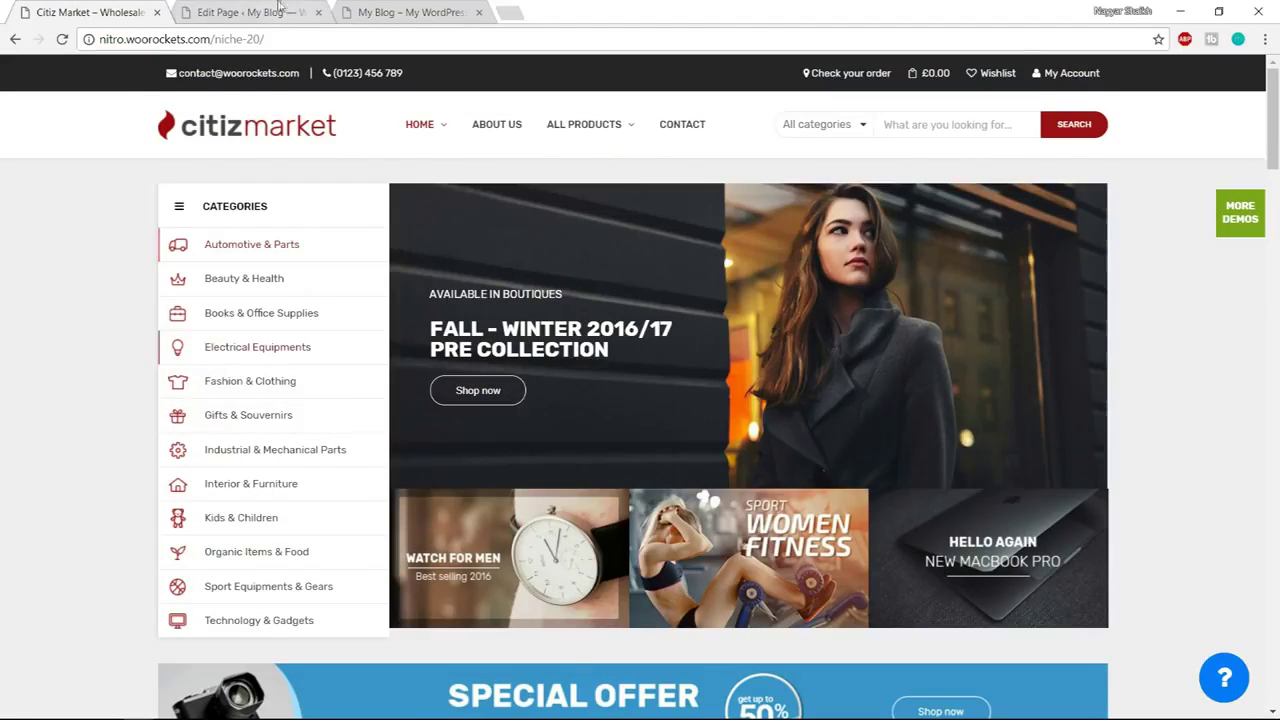
left_click(245, 12)
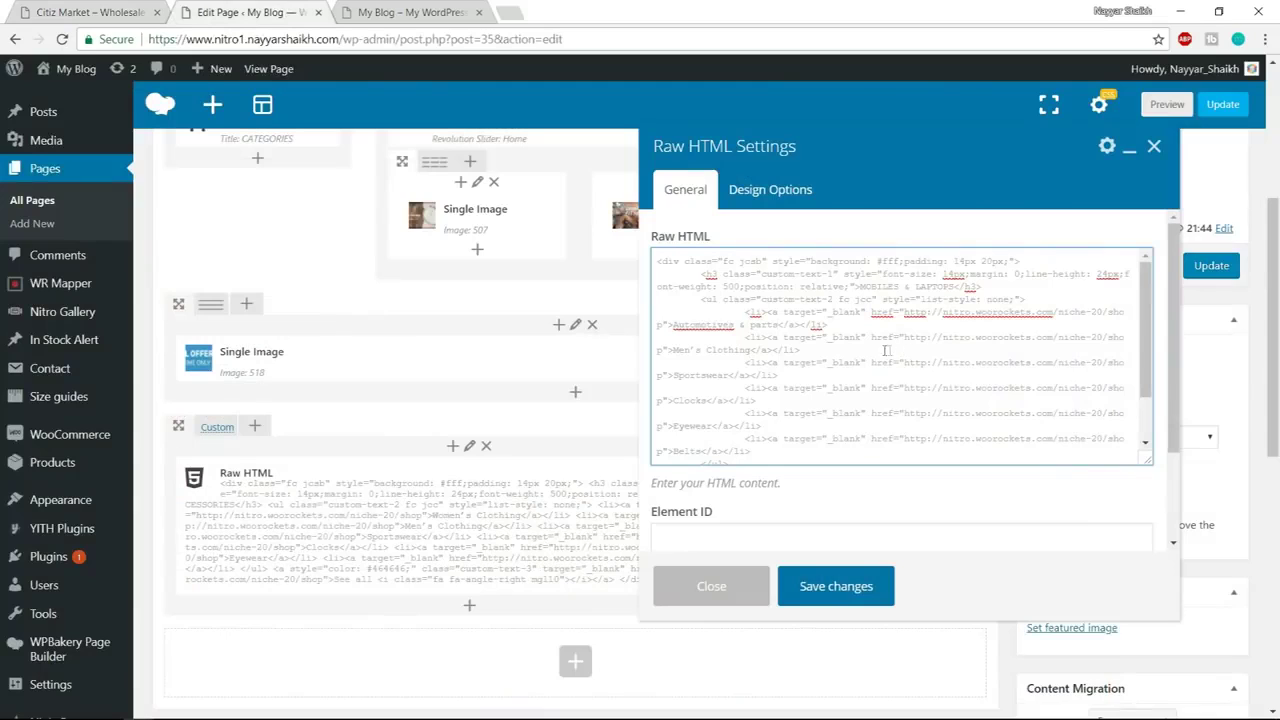
Replace the first link's old shop URL with the copied automotive-parts URL and save
left_click_drag(872, 312, 900, 314)
left_click(906, 316)
left_click_drag(906, 314, 658, 326)
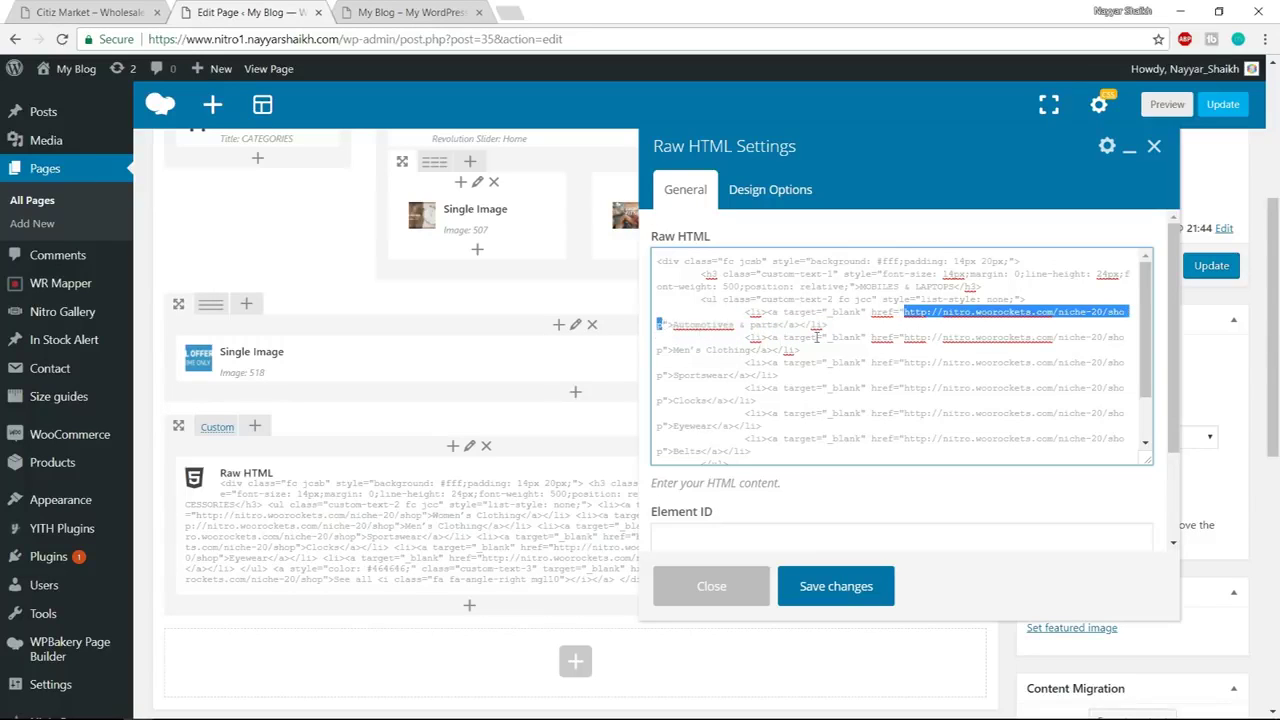
key("BackSpace")
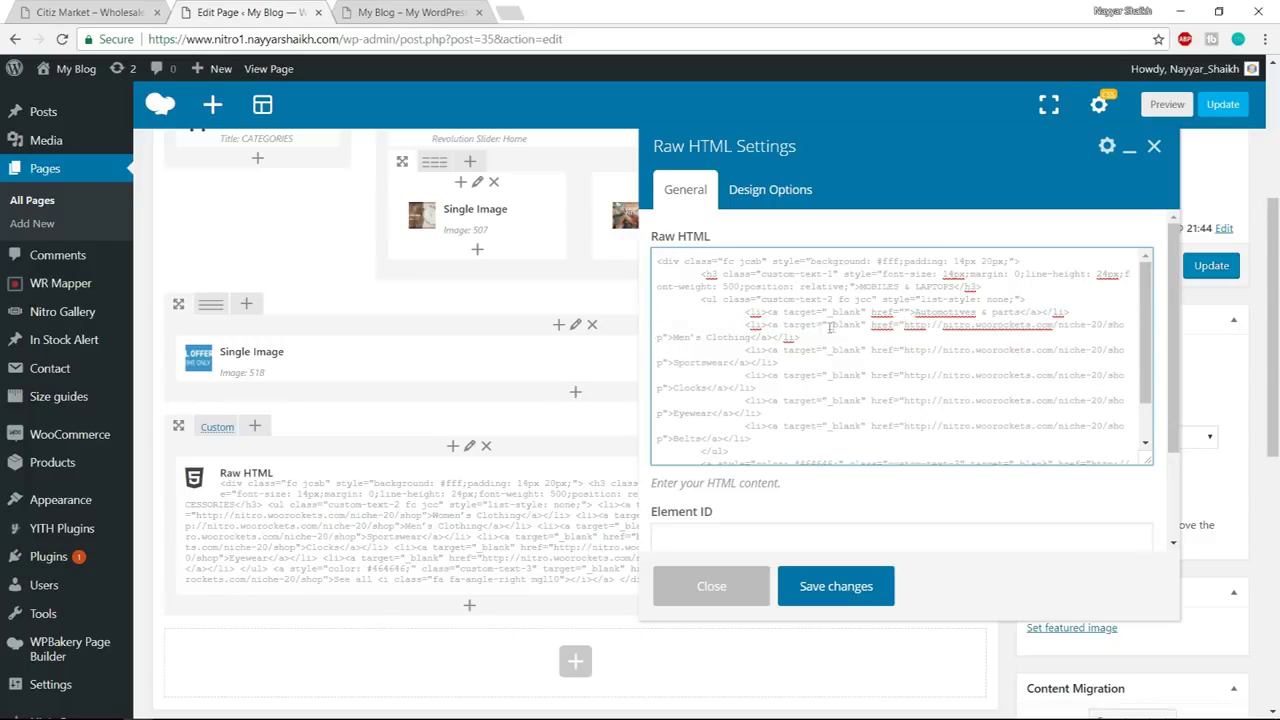
key("ctrl+v")
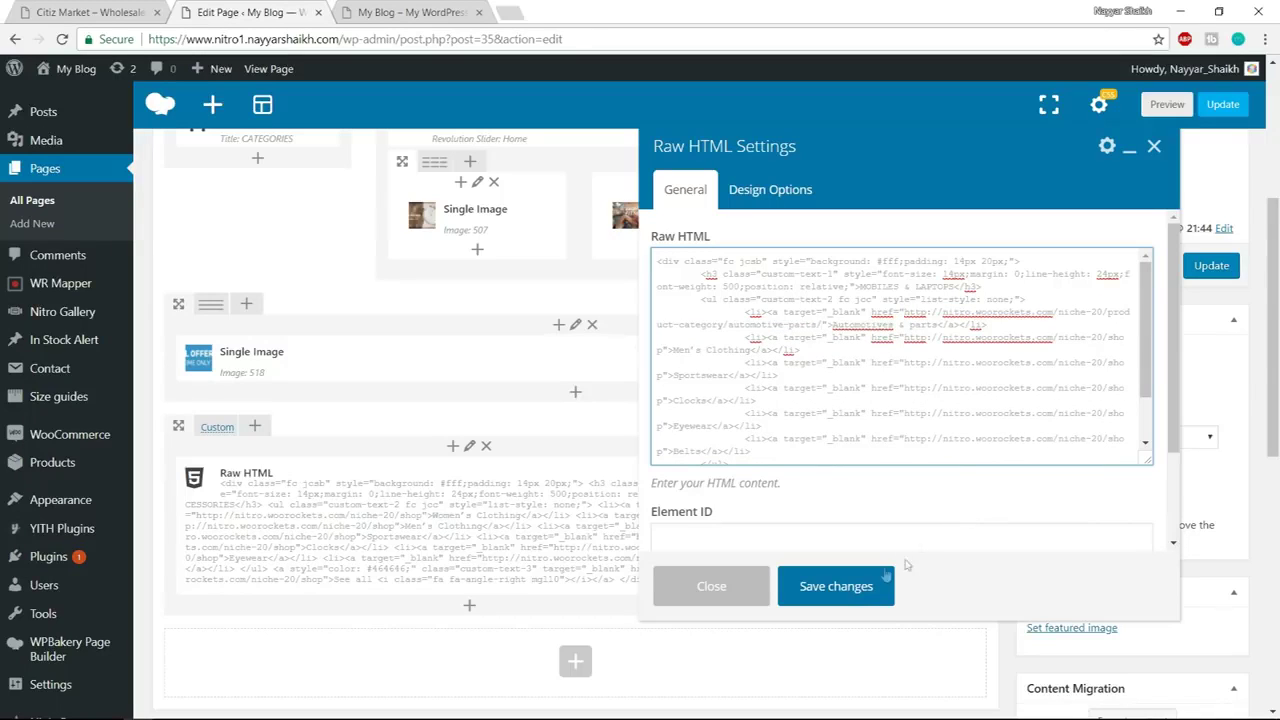
left_click(836, 587)
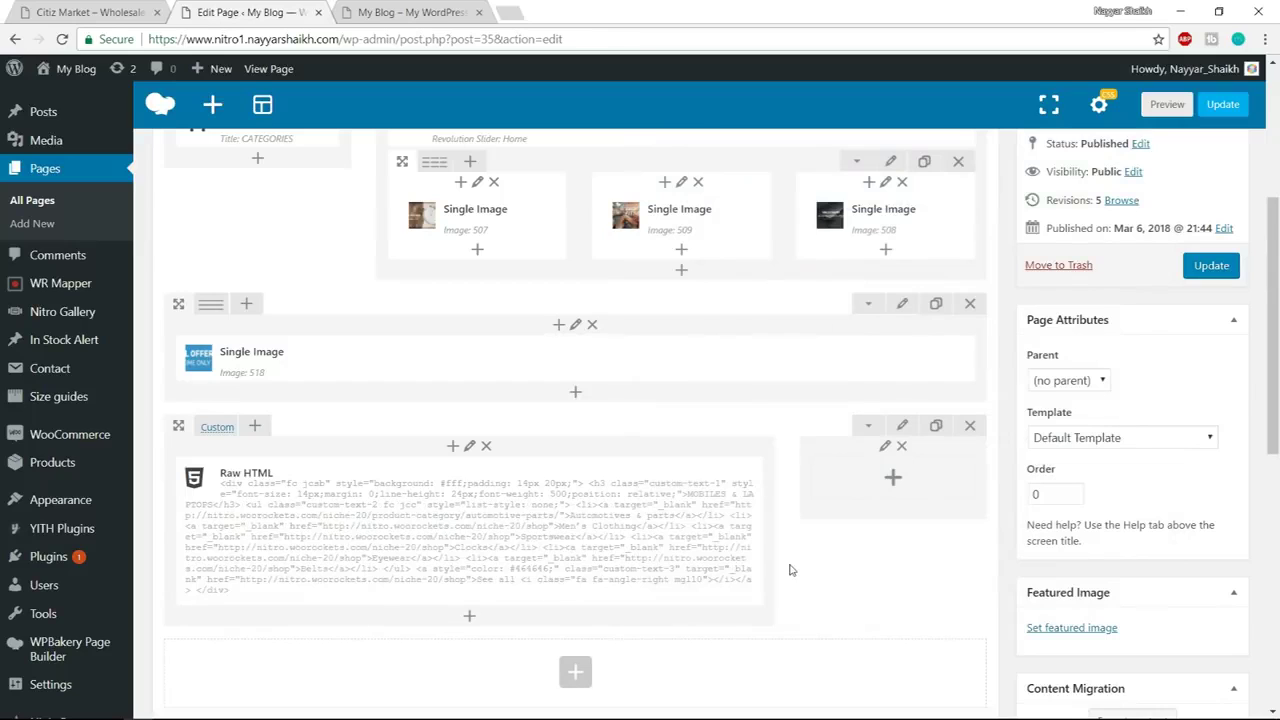
mouse_move(621, 550)
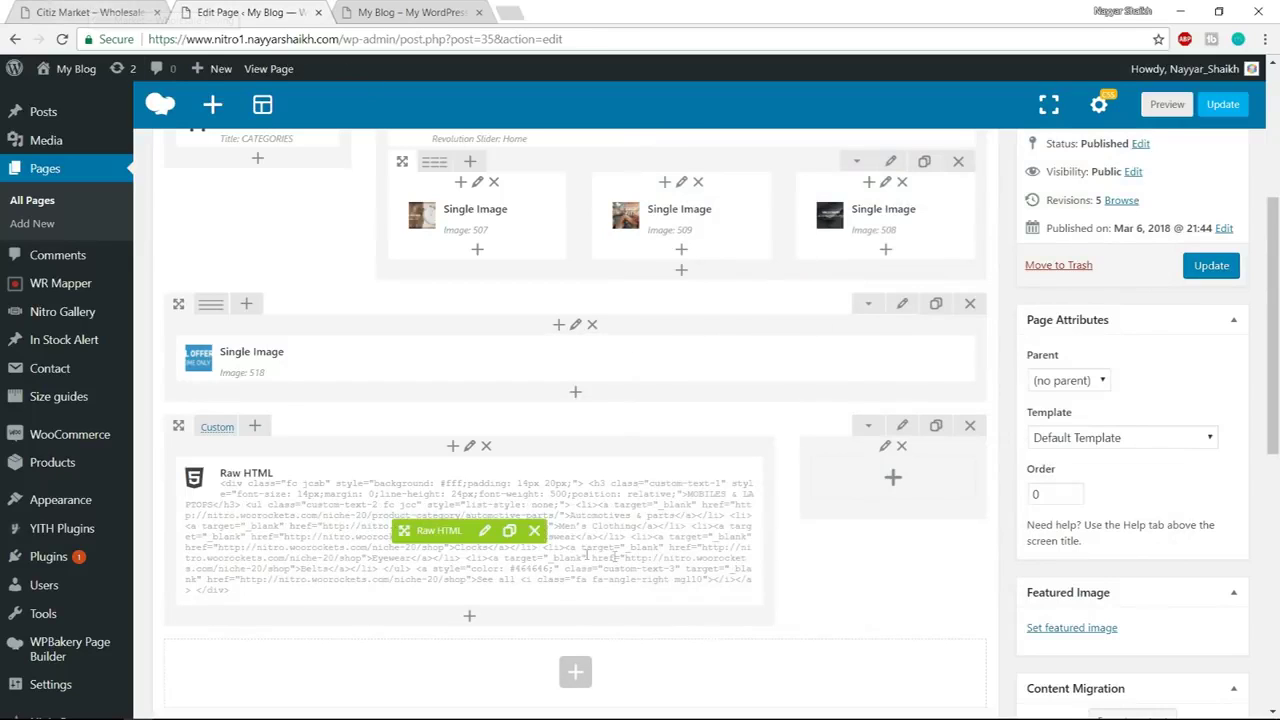
left_click(484, 531)
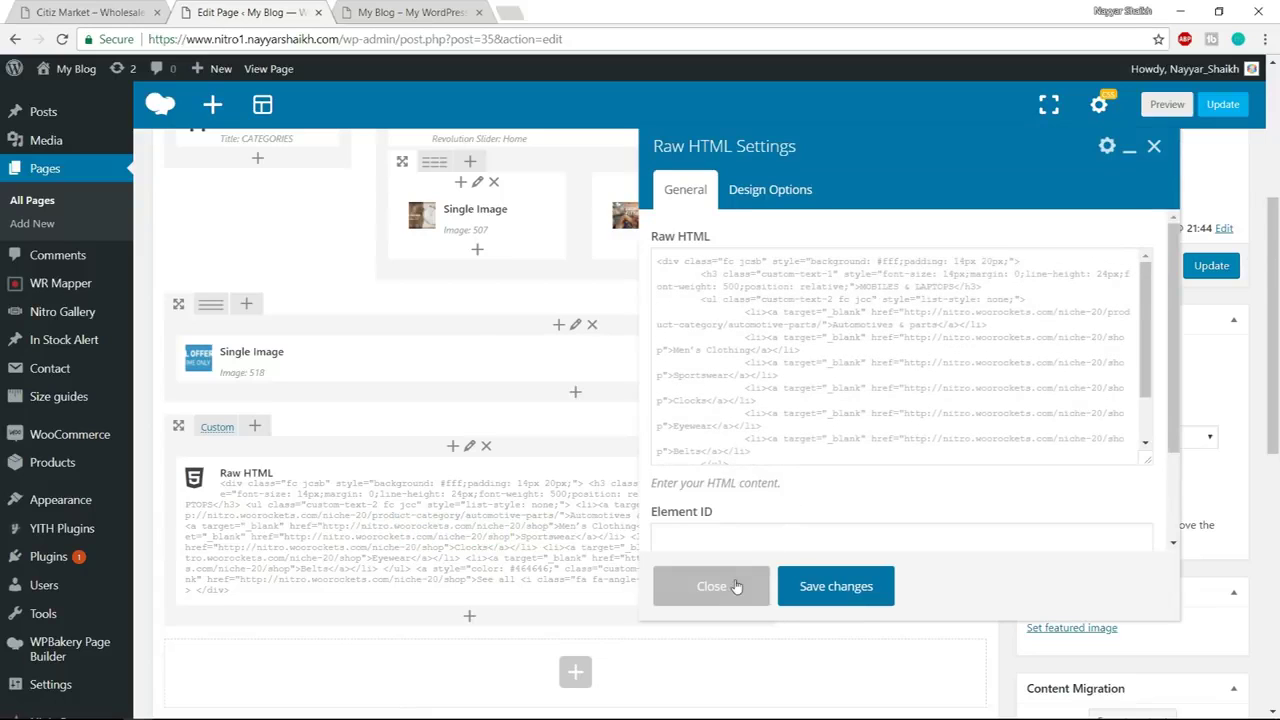
scroll(466, 425, "up", 5)
scroll(466, 425, "down", 5)
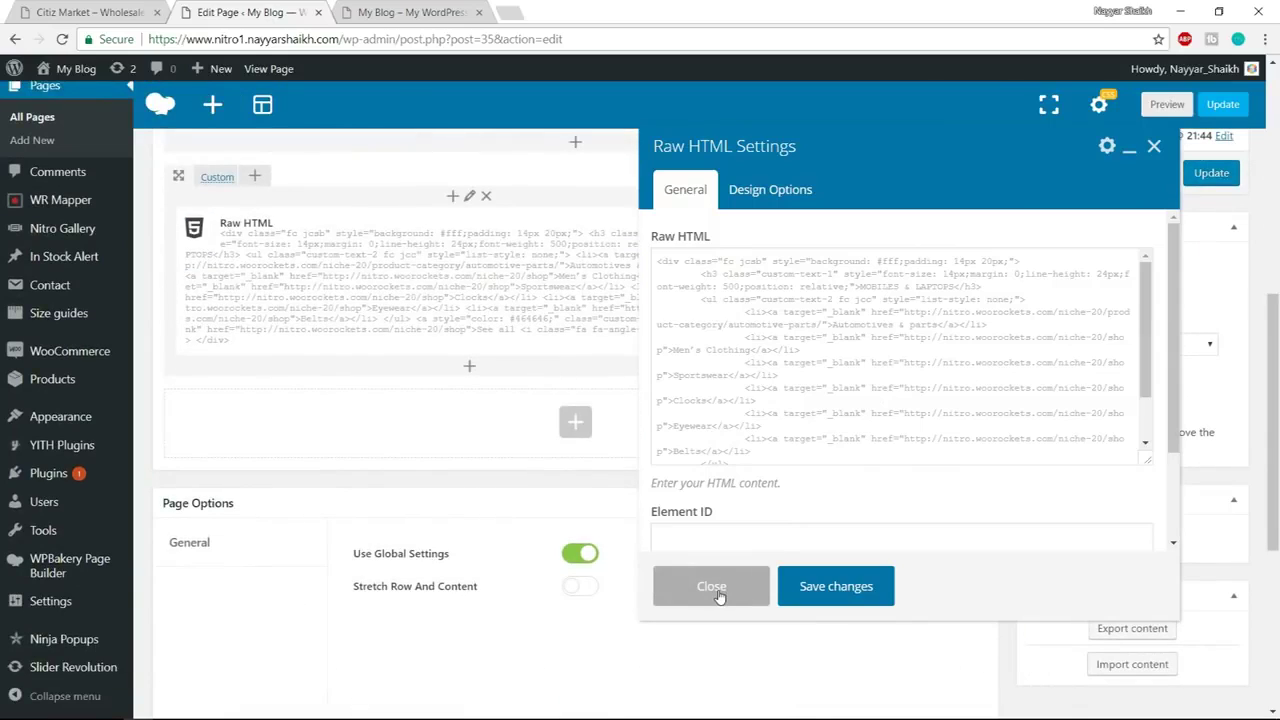
left_click(711, 587)
left_click(90, 12)
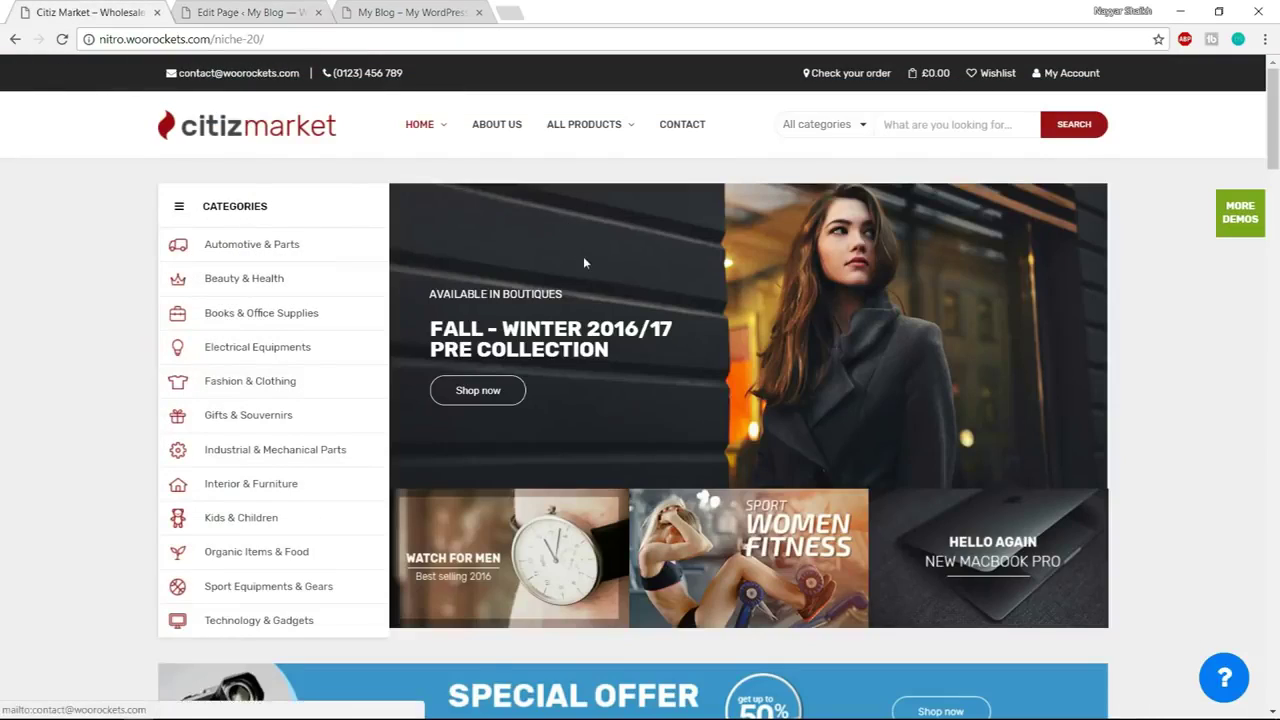
scroll(585, 262, "down", 7)
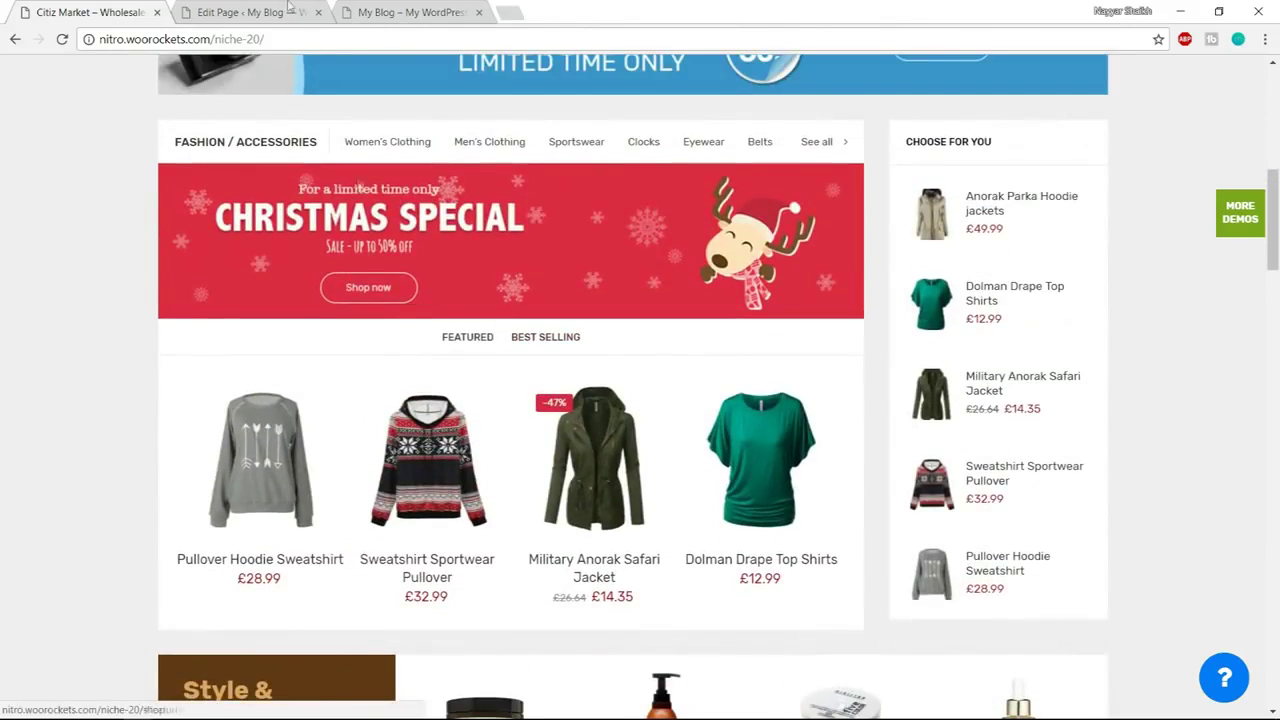
left_click(245, 12)
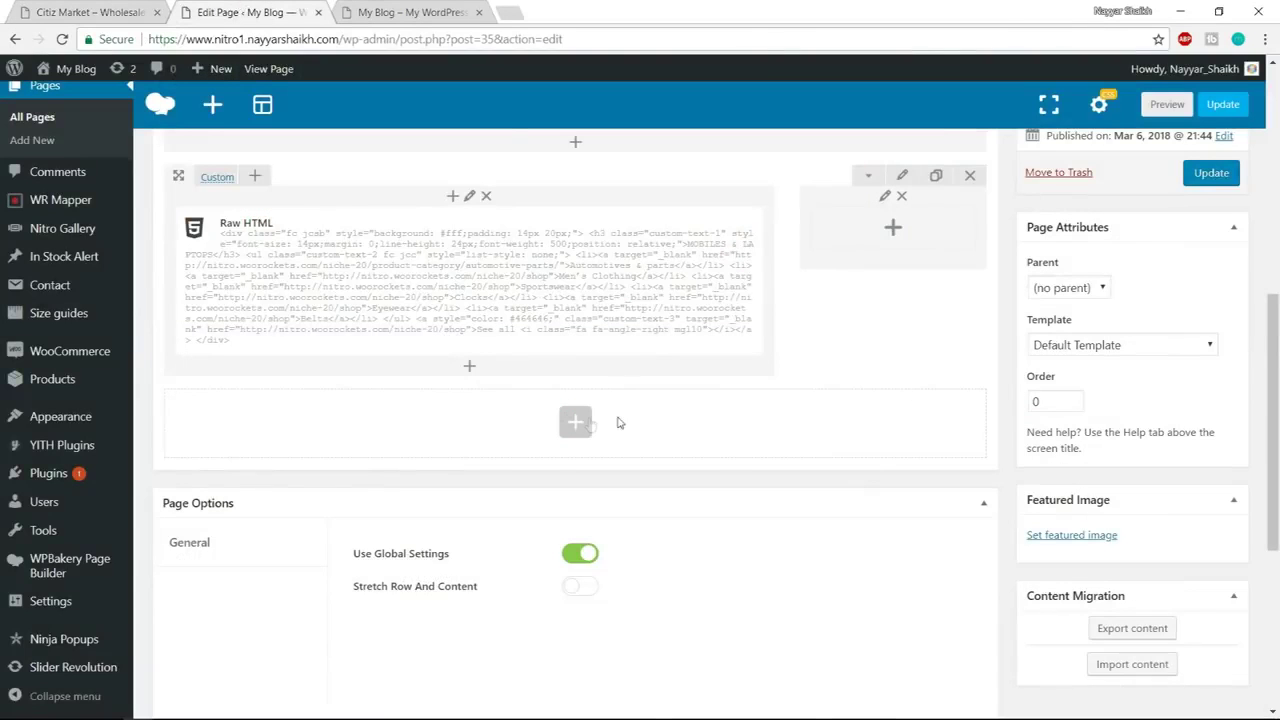
Add a Single Image element below Raw HTML using the Christmas Special banner
left_click(469, 368)
type("sin")
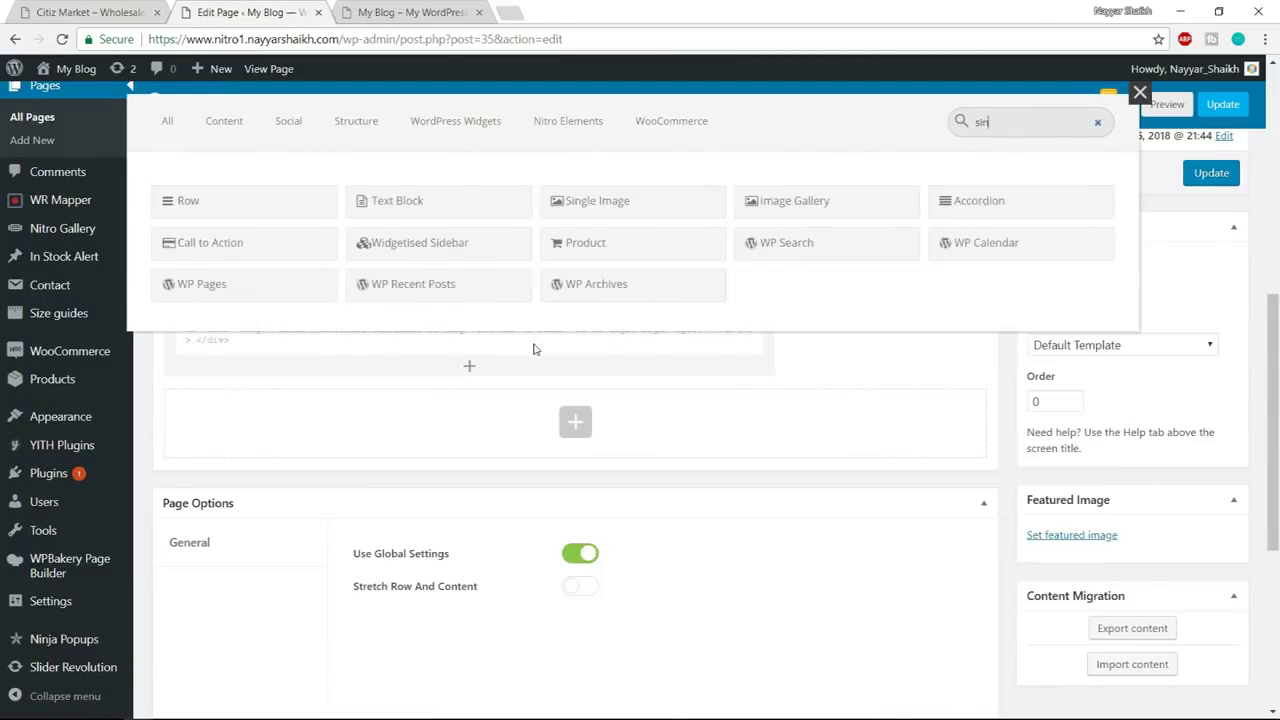
type("g")
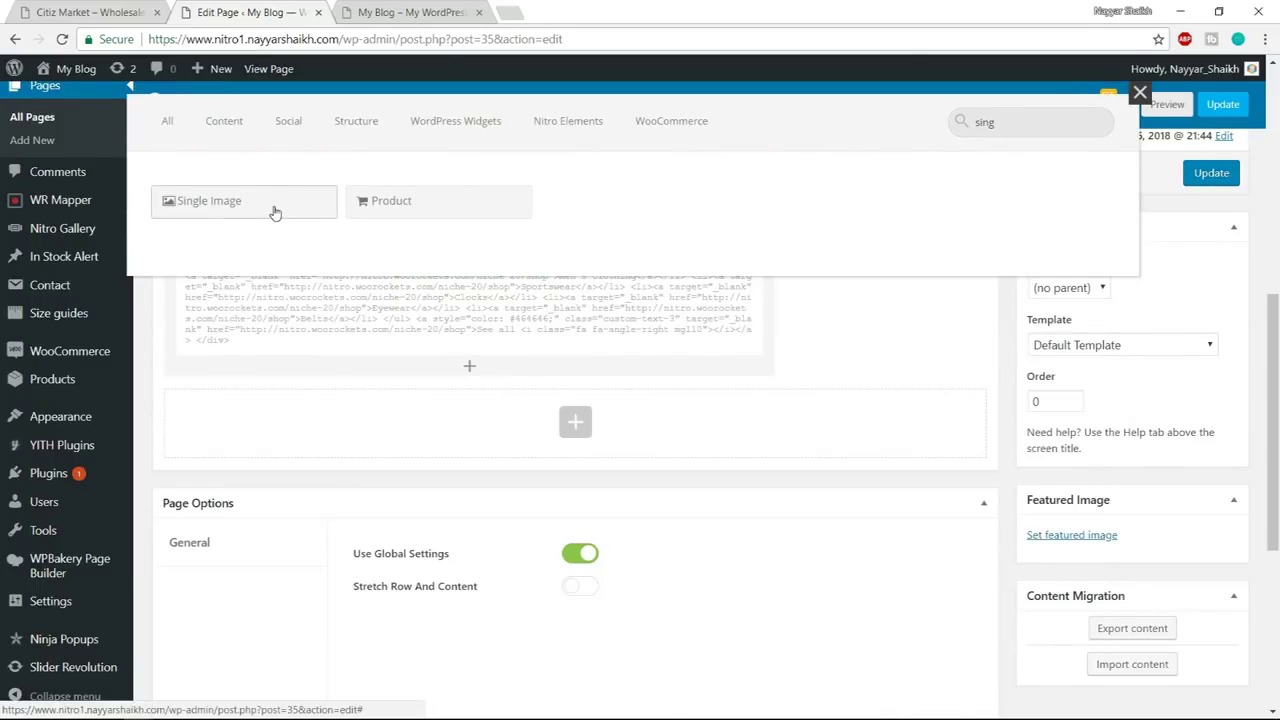
left_click(275, 213)
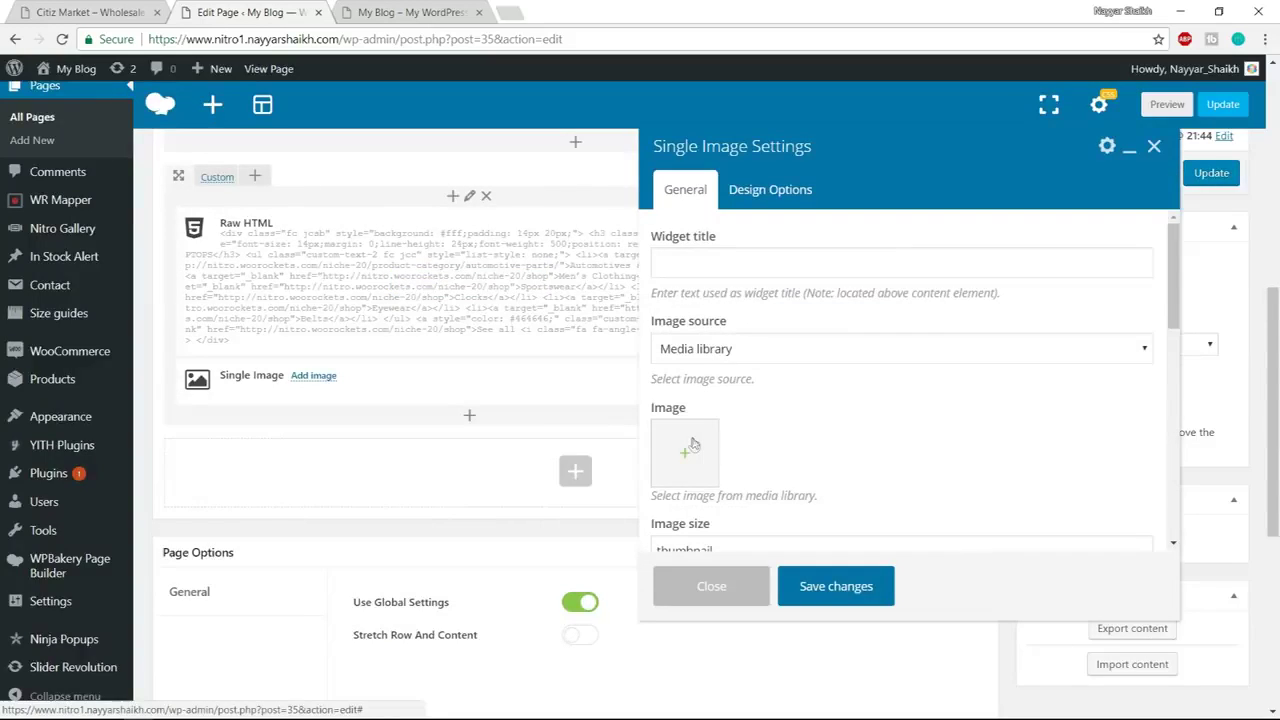
left_click(693, 445)
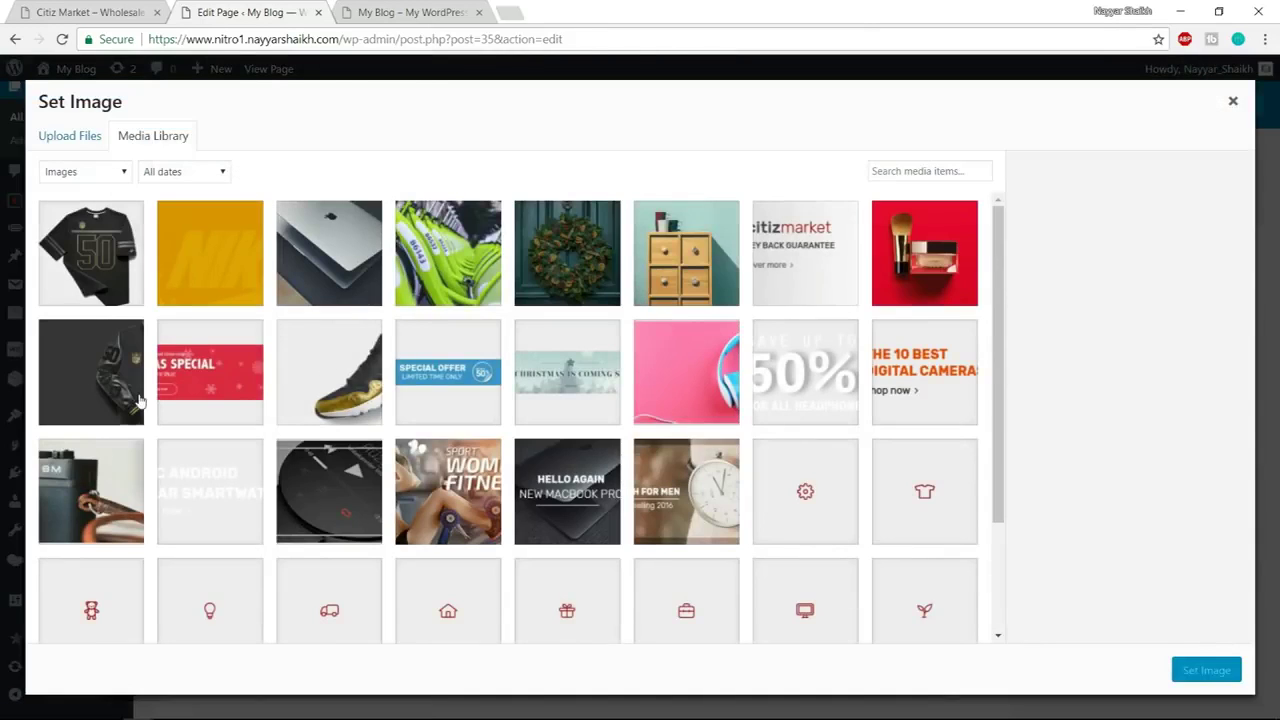
left_click(140, 400)
left_click(168, 384)
left_click(1226, 679)
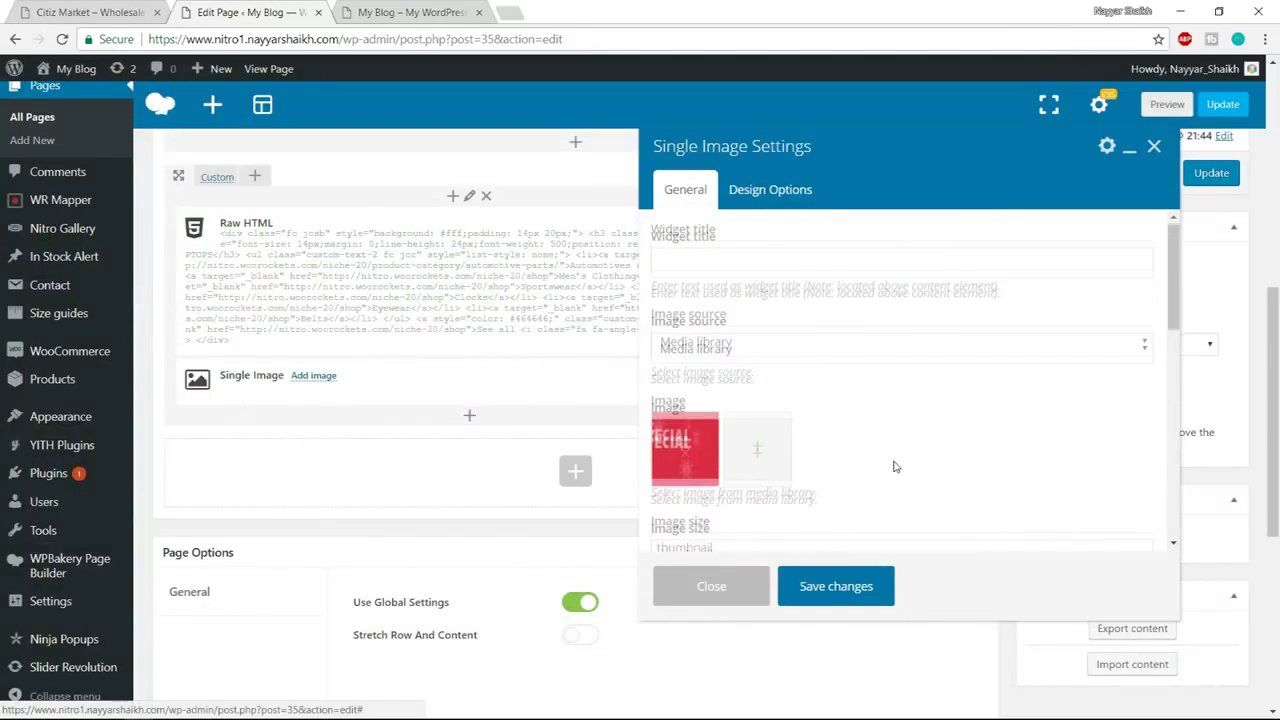
Set the image size to full and alignment to Center, then save the image
double_click(757, 462)
type("full")
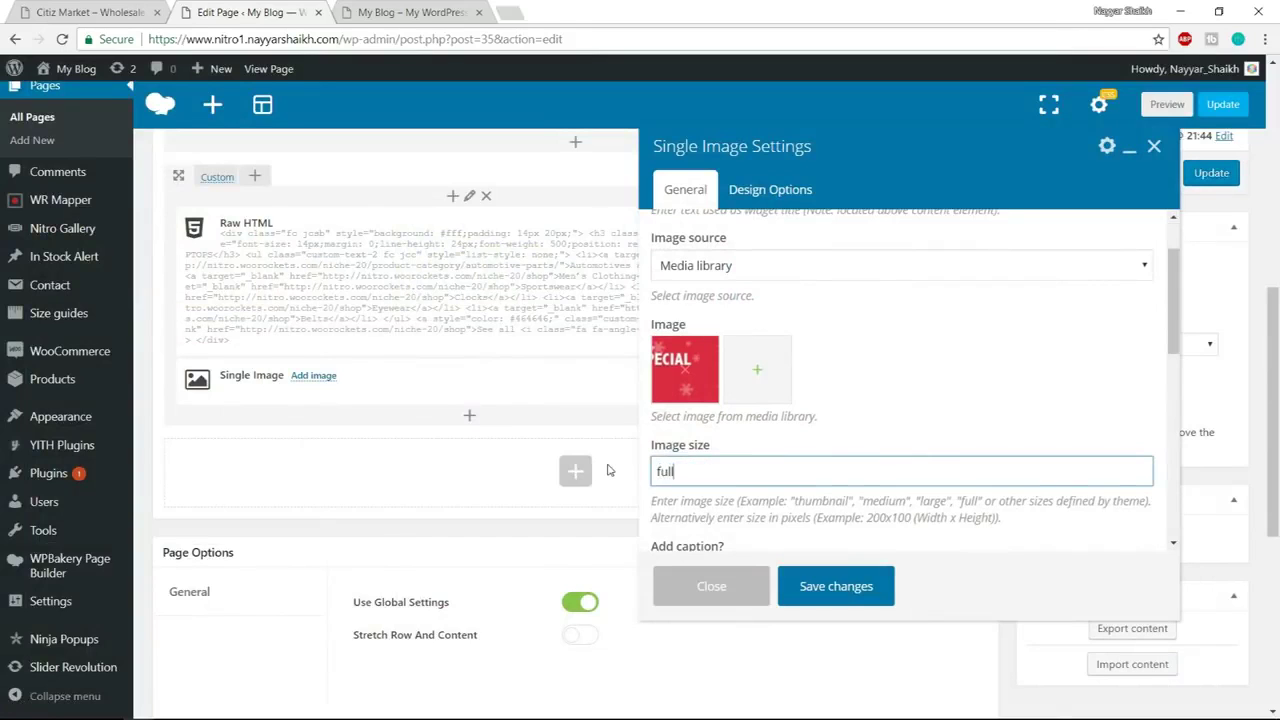
scroll(914, 400, "down", 4)
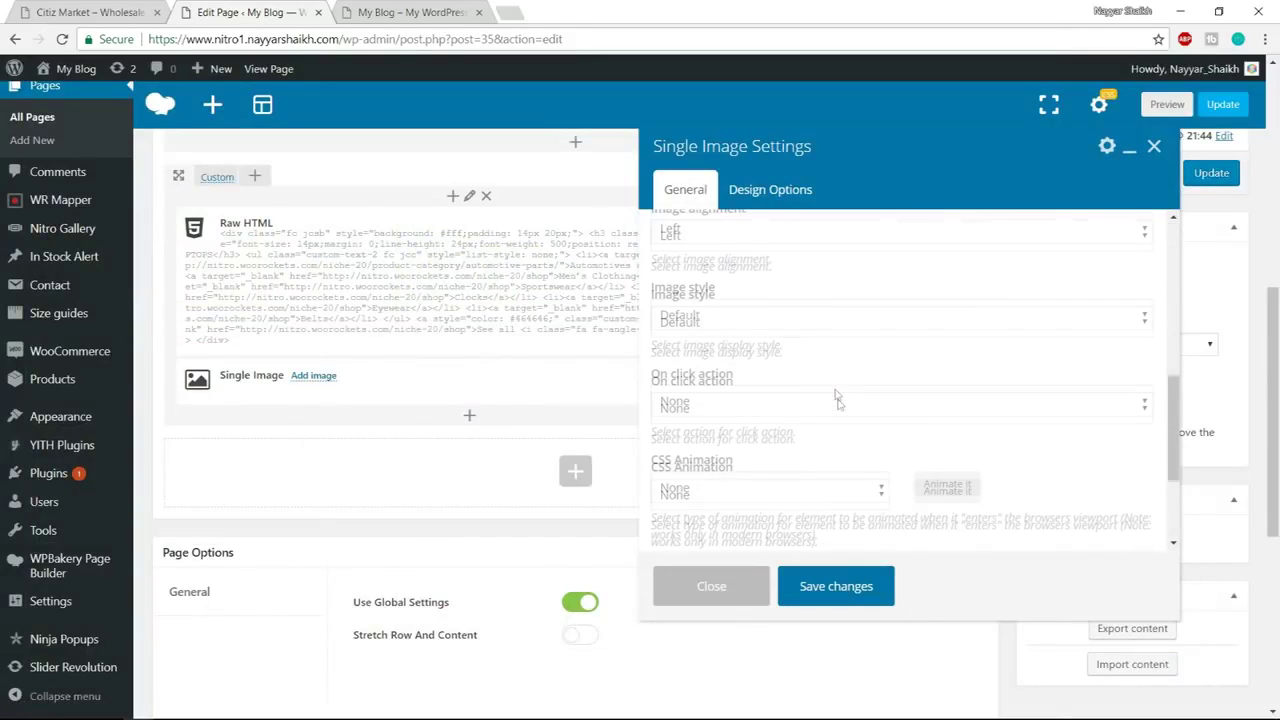
scroll(765, 334, "up", 1)
left_click(739, 317)
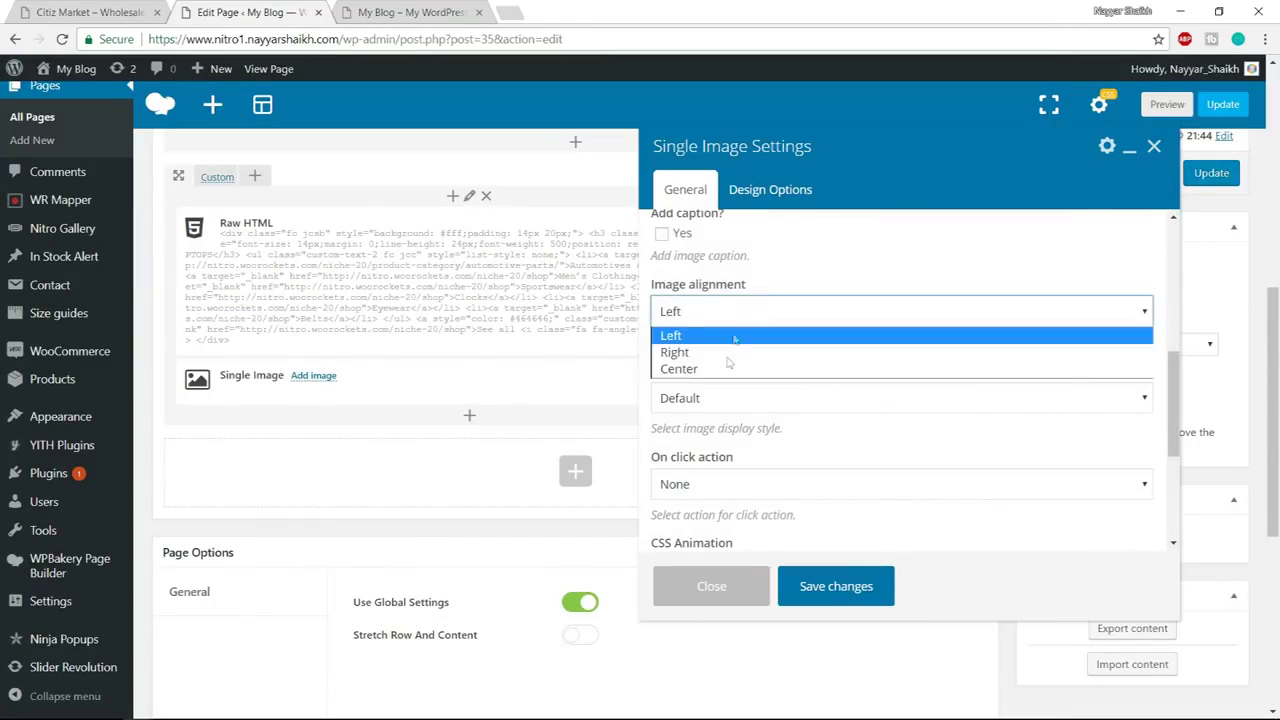
left_click(724, 367)
left_click(851, 594)
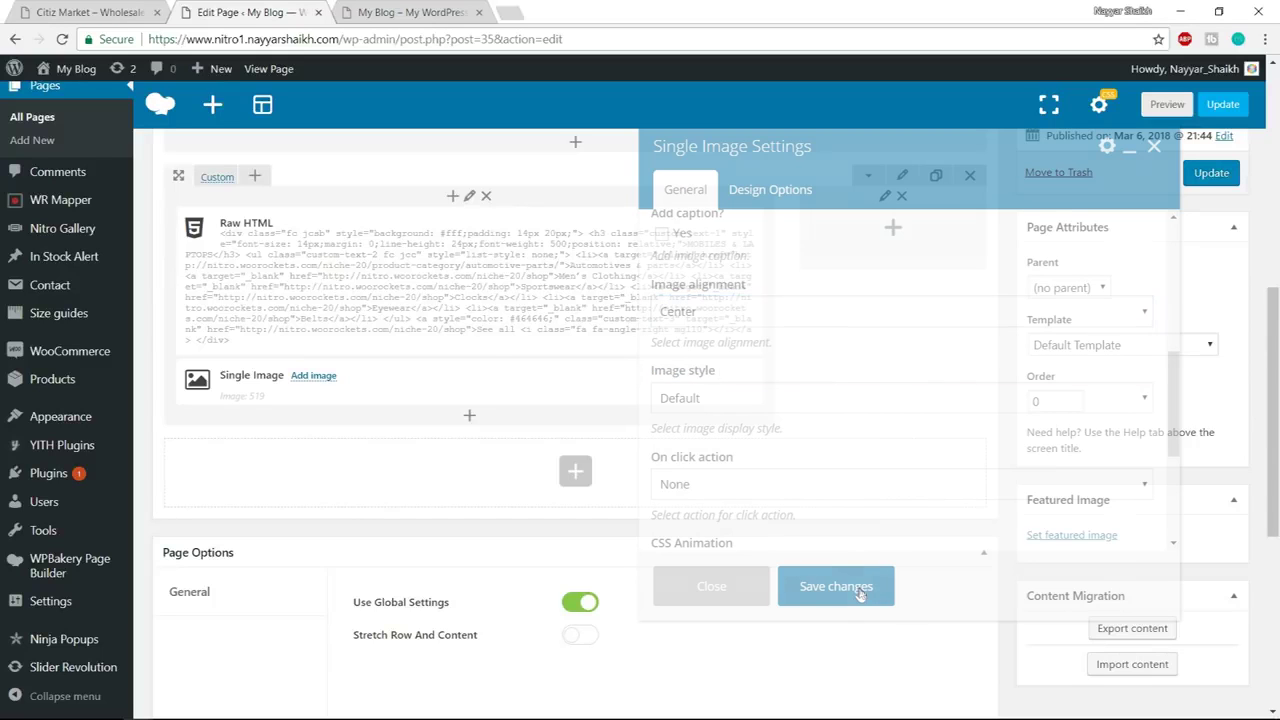
Check the demo shop, then search for the Tabs element to add to the column
left_click(101, 10)
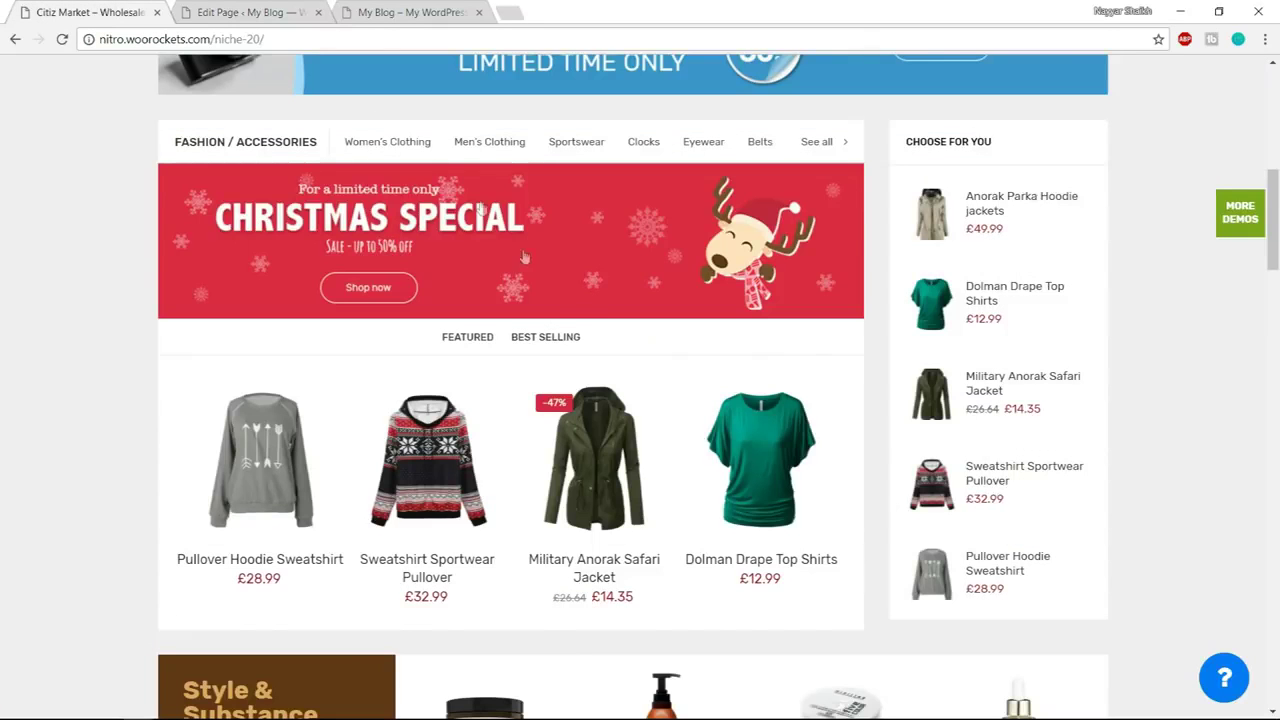
scroll(590, 354, "down", 1)
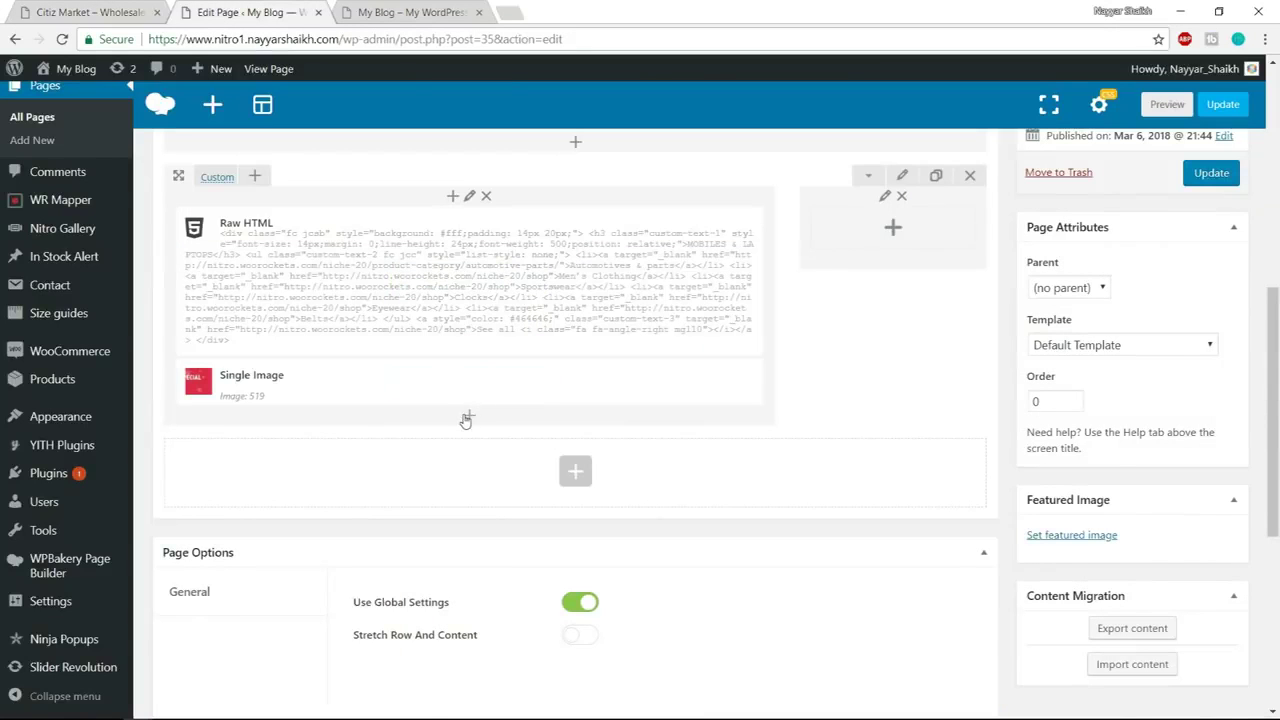
left_click(467, 417)
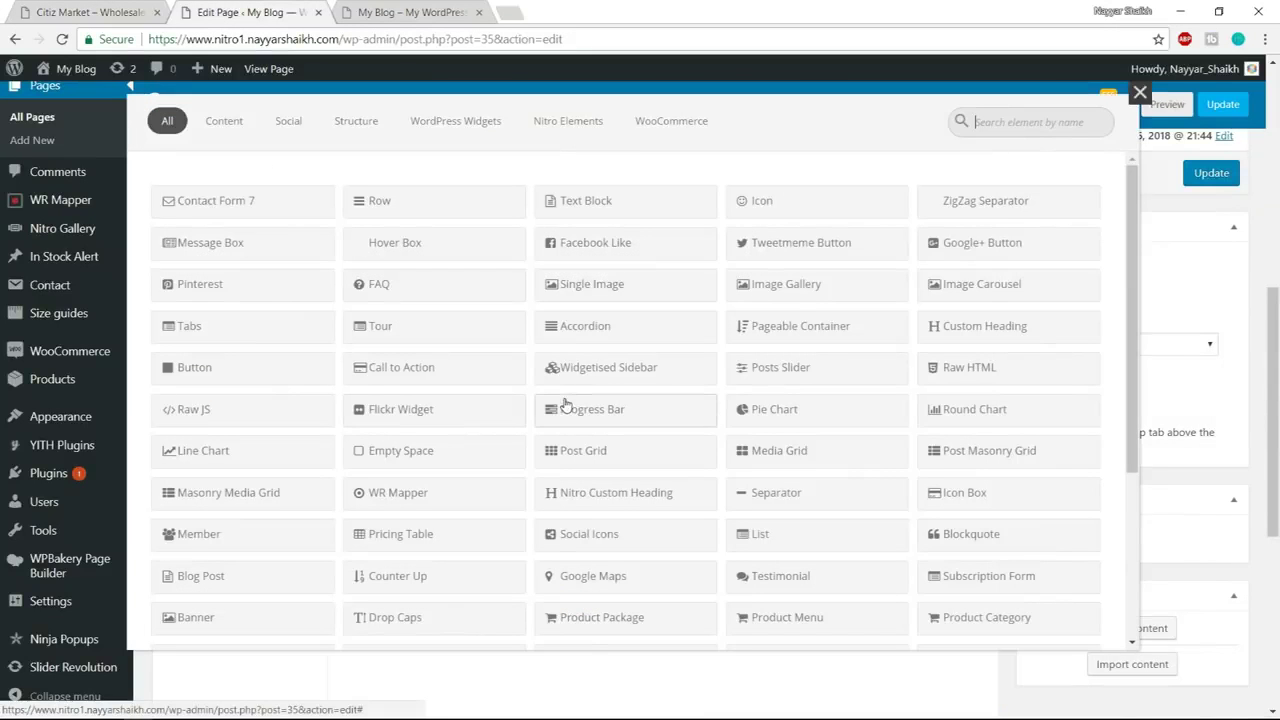
type("tabs")
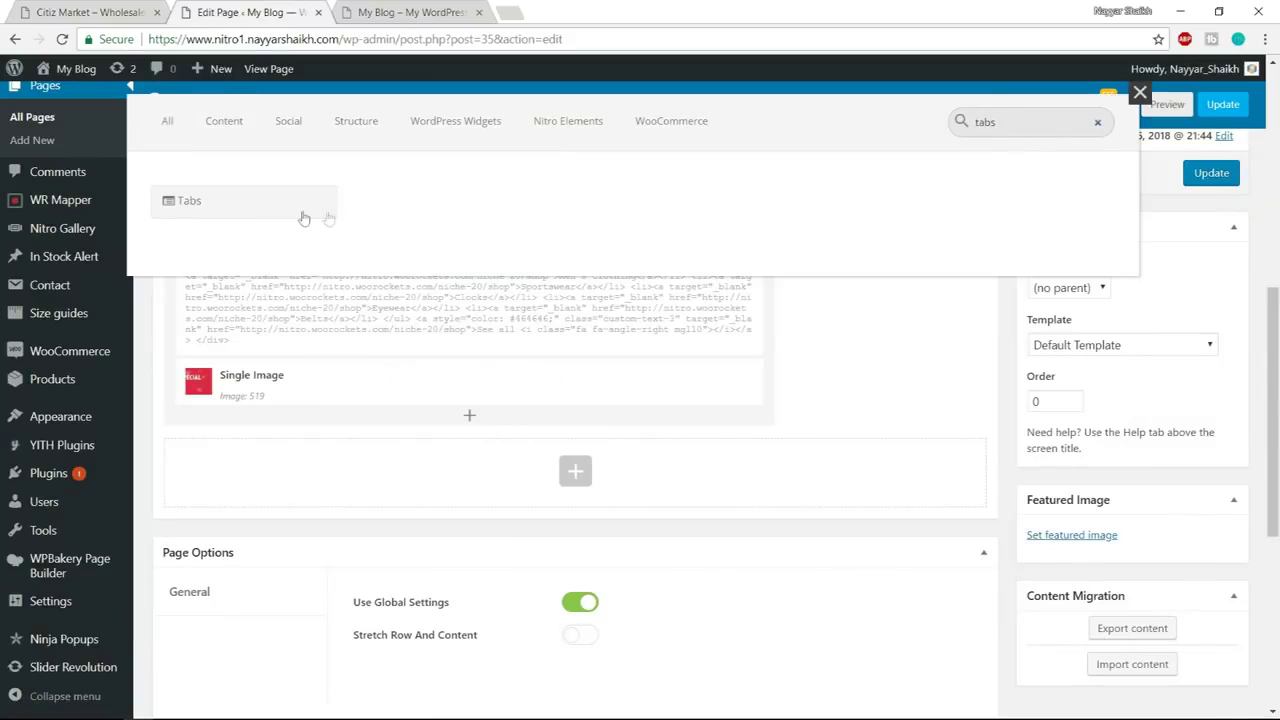
Add a Tabs element and compare it with the demo's Featured / Best Selling tabs
left_click(251, 208)
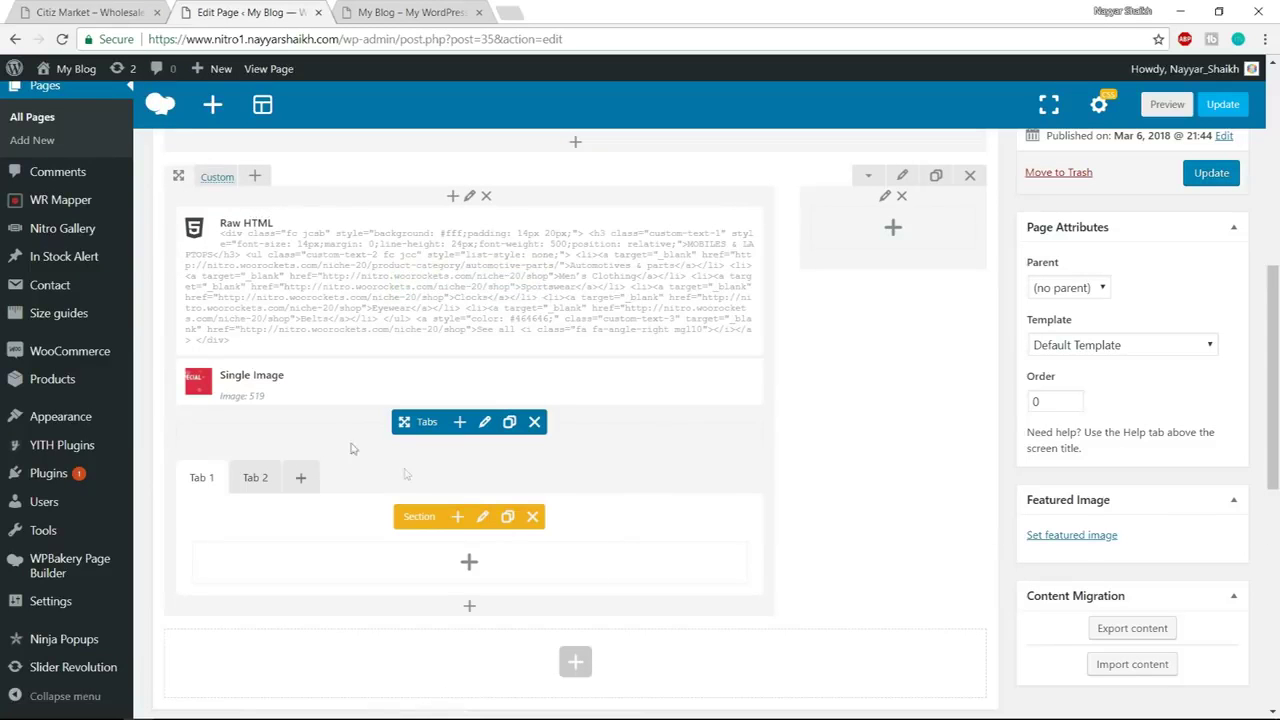
left_click(131, 8)
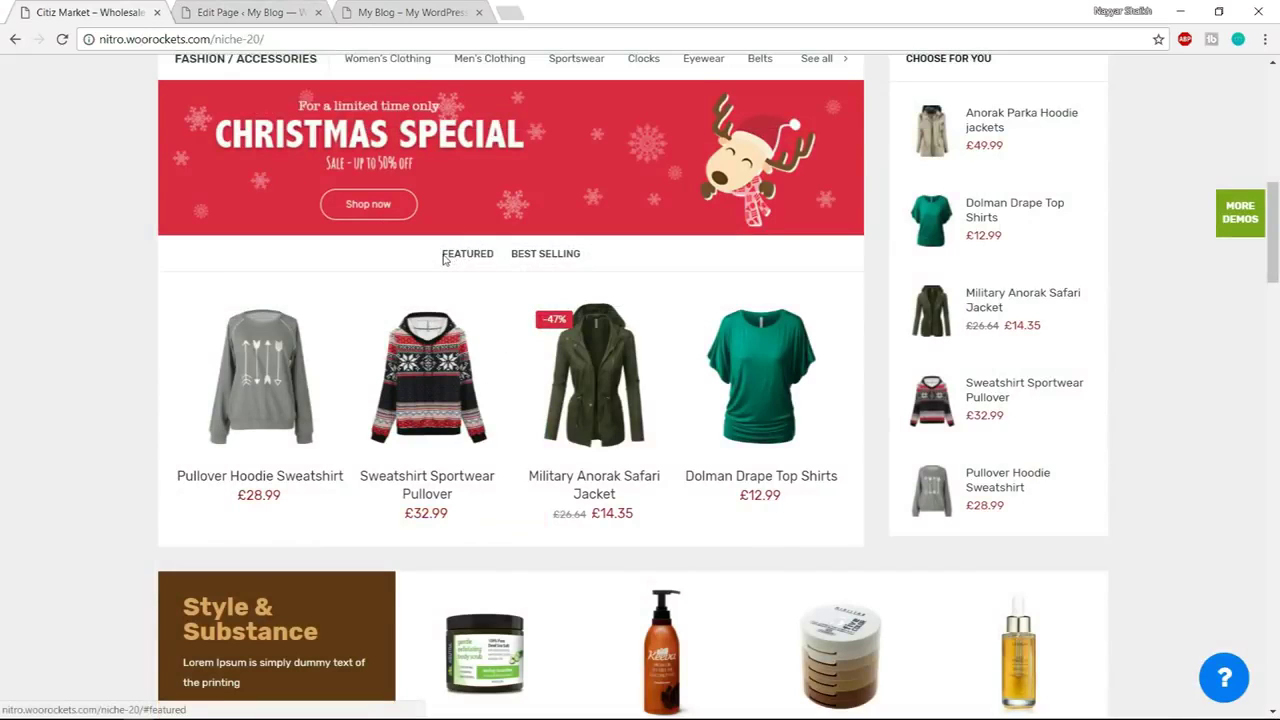
left_click(546, 262)
left_click(250, 12)
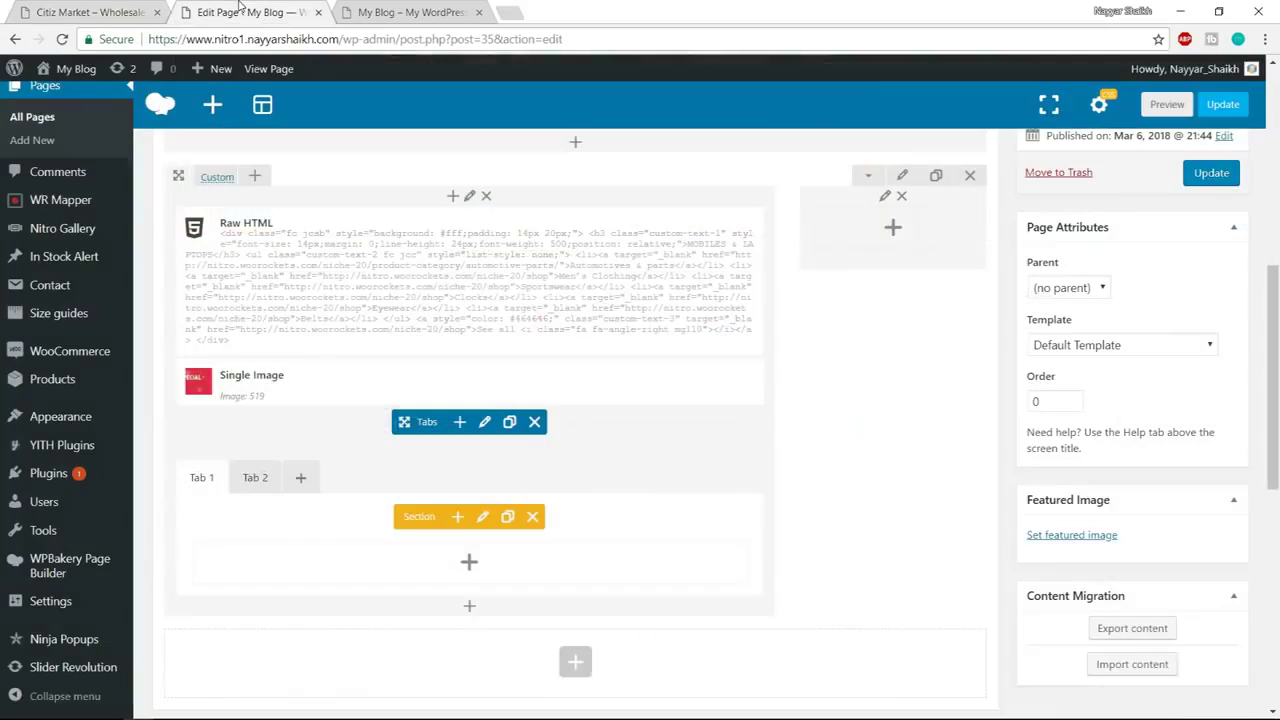
scroll(478, 500, "down", 1)
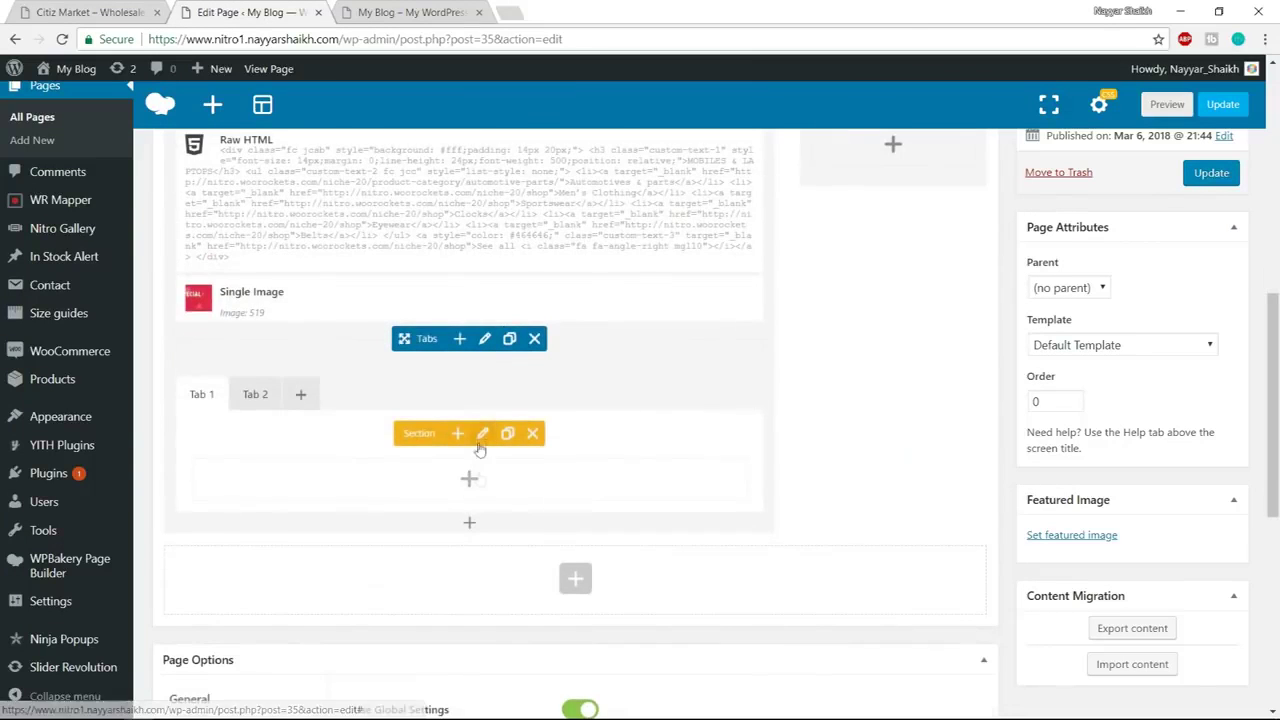
Title the first tab section 'Featured' with section ID 'featured' and save
left_click(484, 436)
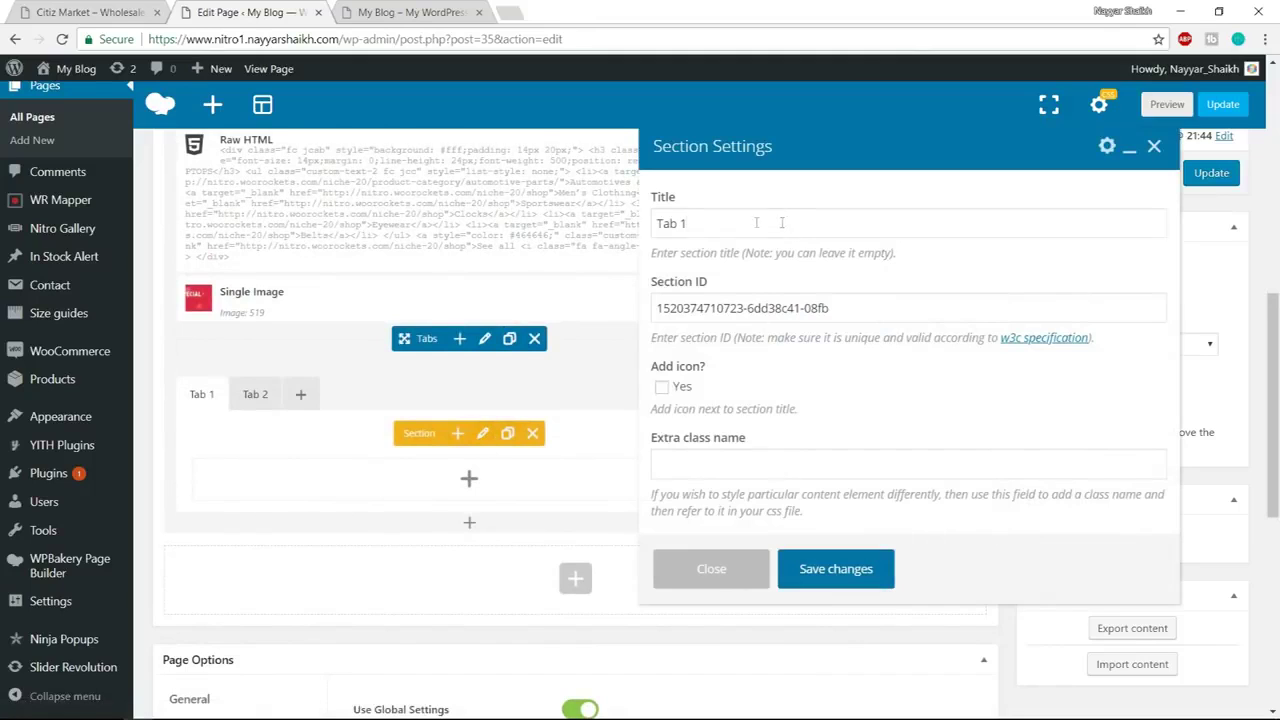
left_click_drag(757, 222, 632, 222)
type("Featured")
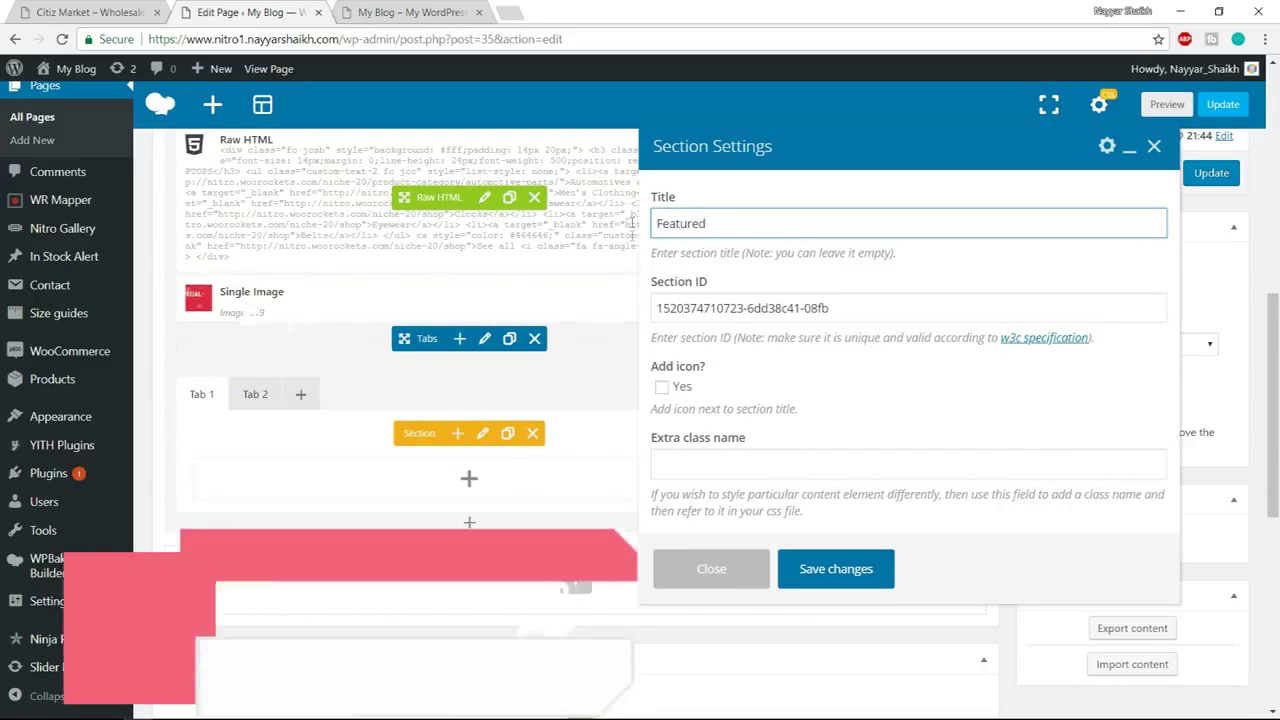
key("Tab")
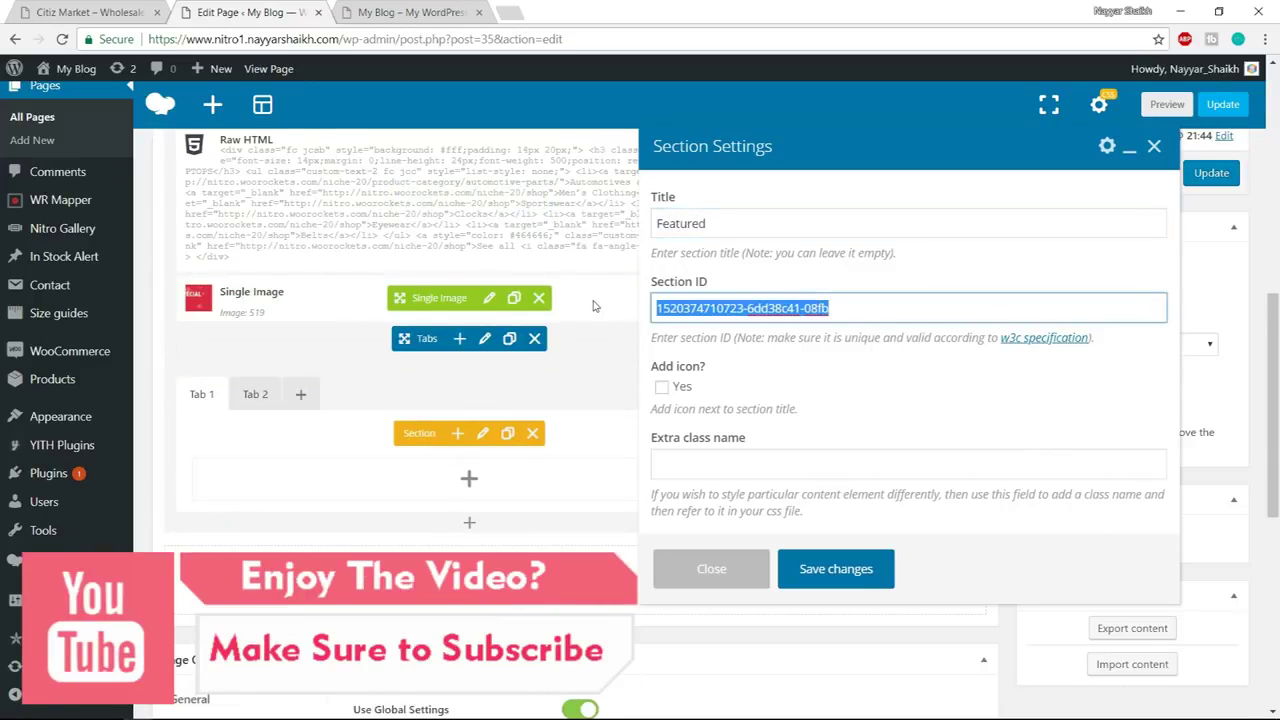
type("feature")
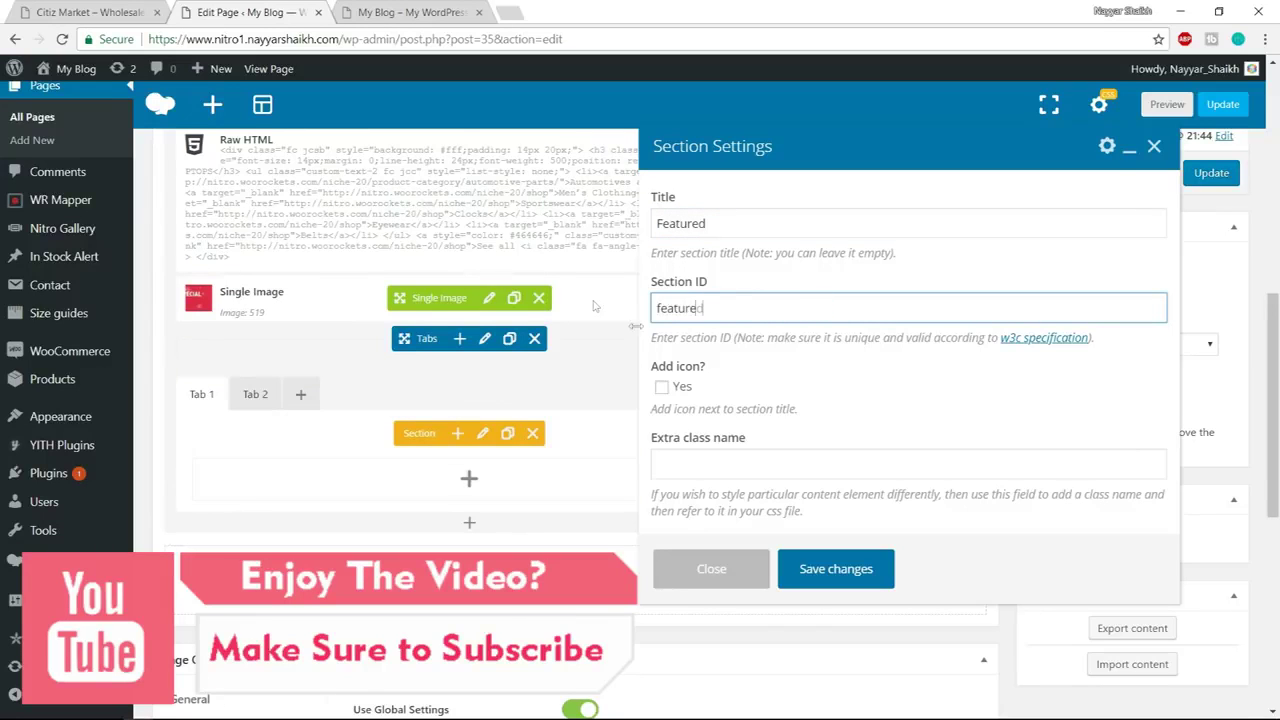
type("d")
left_click(886, 564)
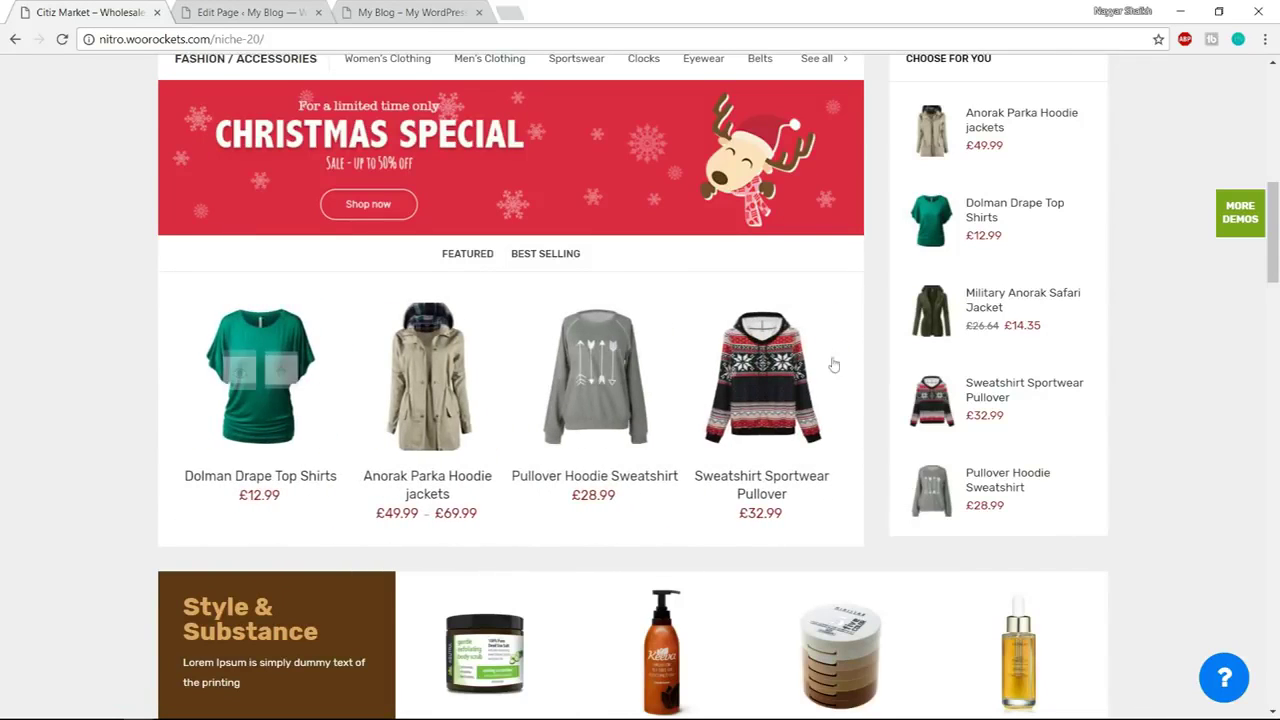
left_click(186, 9)
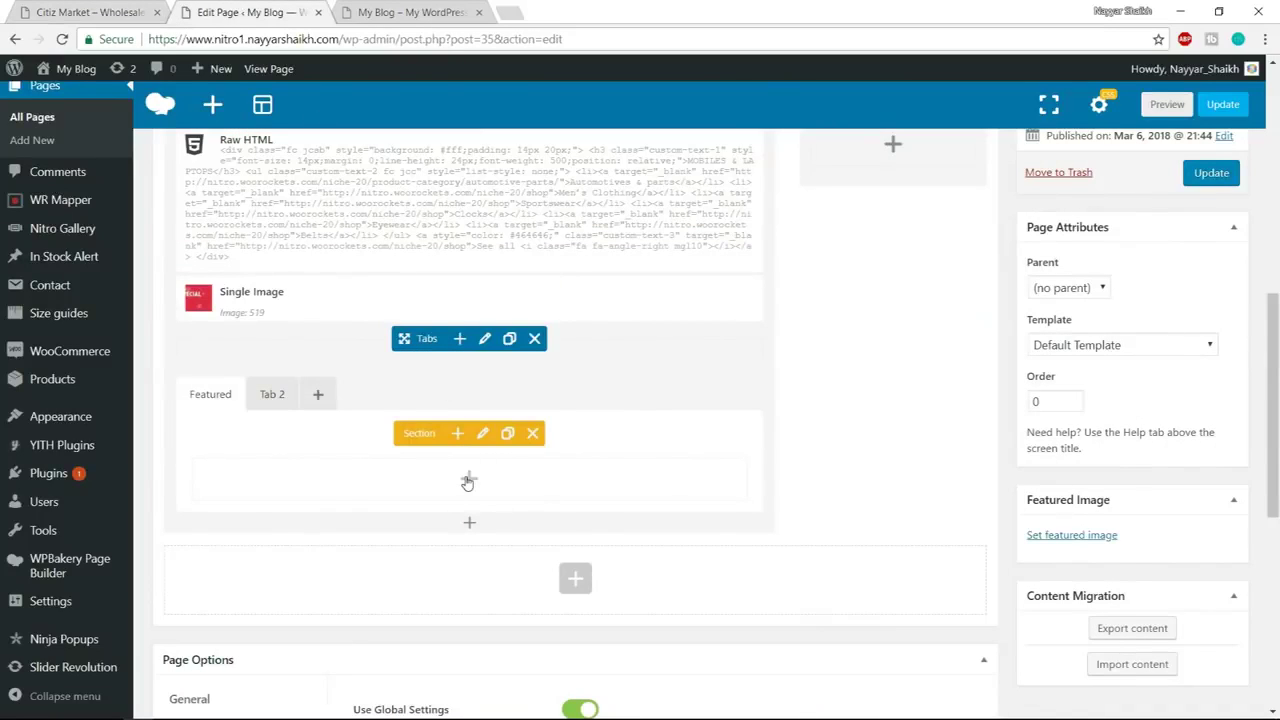
Add a Products element to the Featured tab showing featured products, 10 per page
left_click(468, 482)
type("produc")
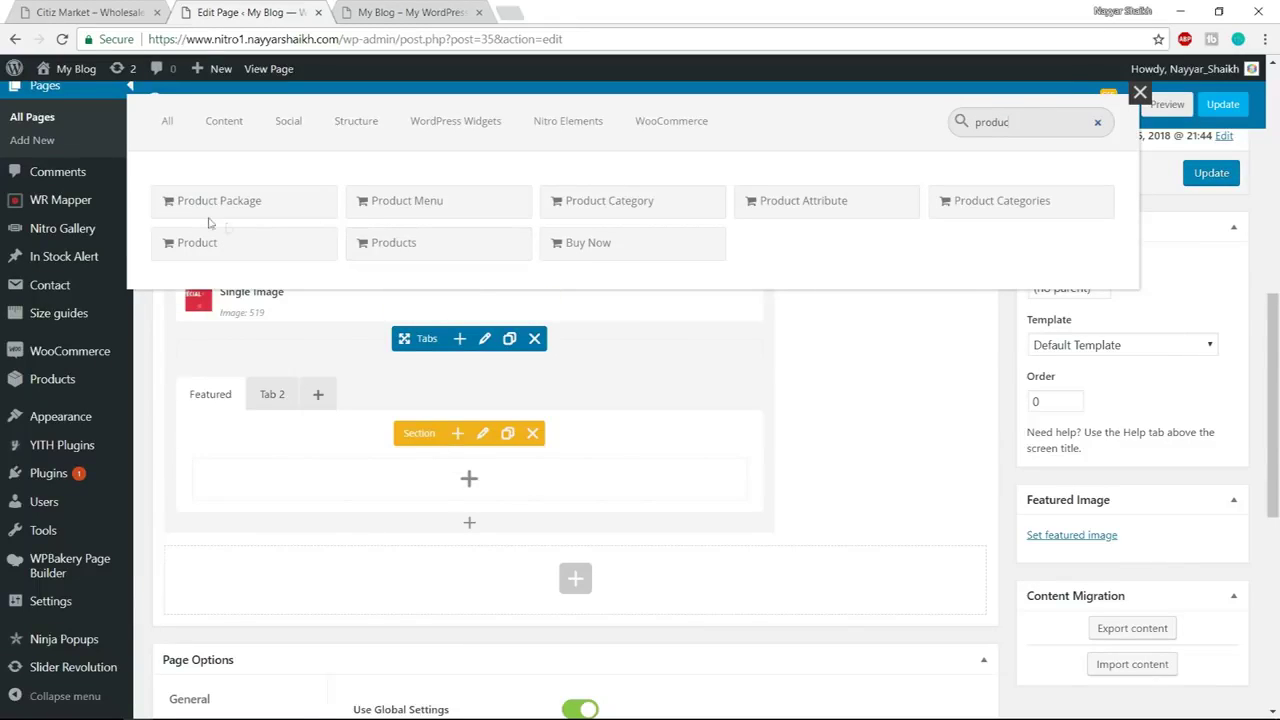
left_click(445, 250)
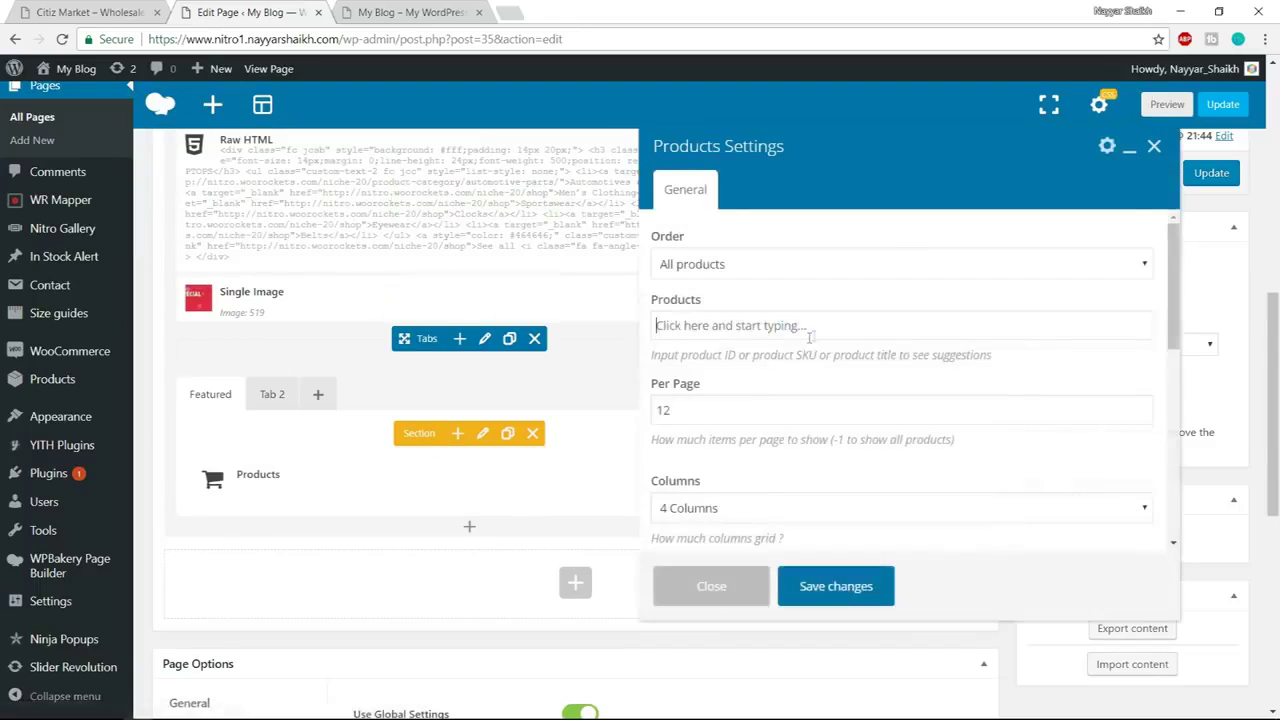
left_click(755, 265)
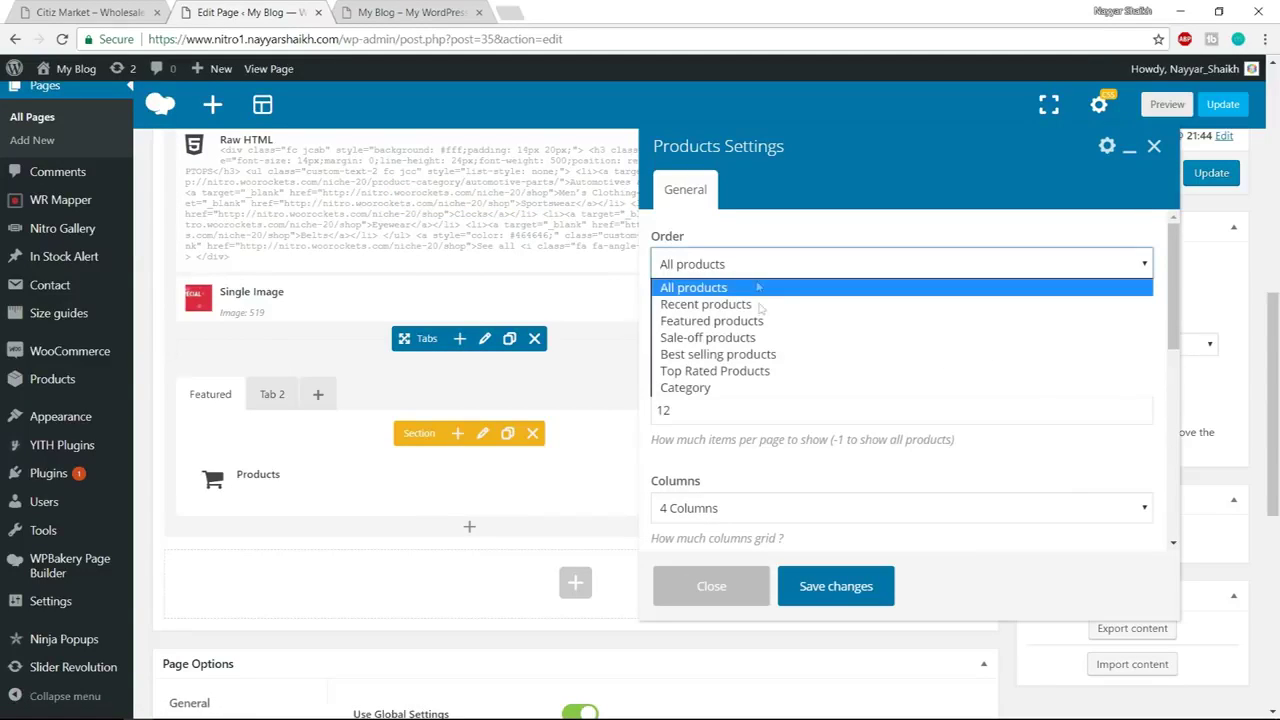
left_click(712, 321)
left_click_drag(738, 325, 636, 327)
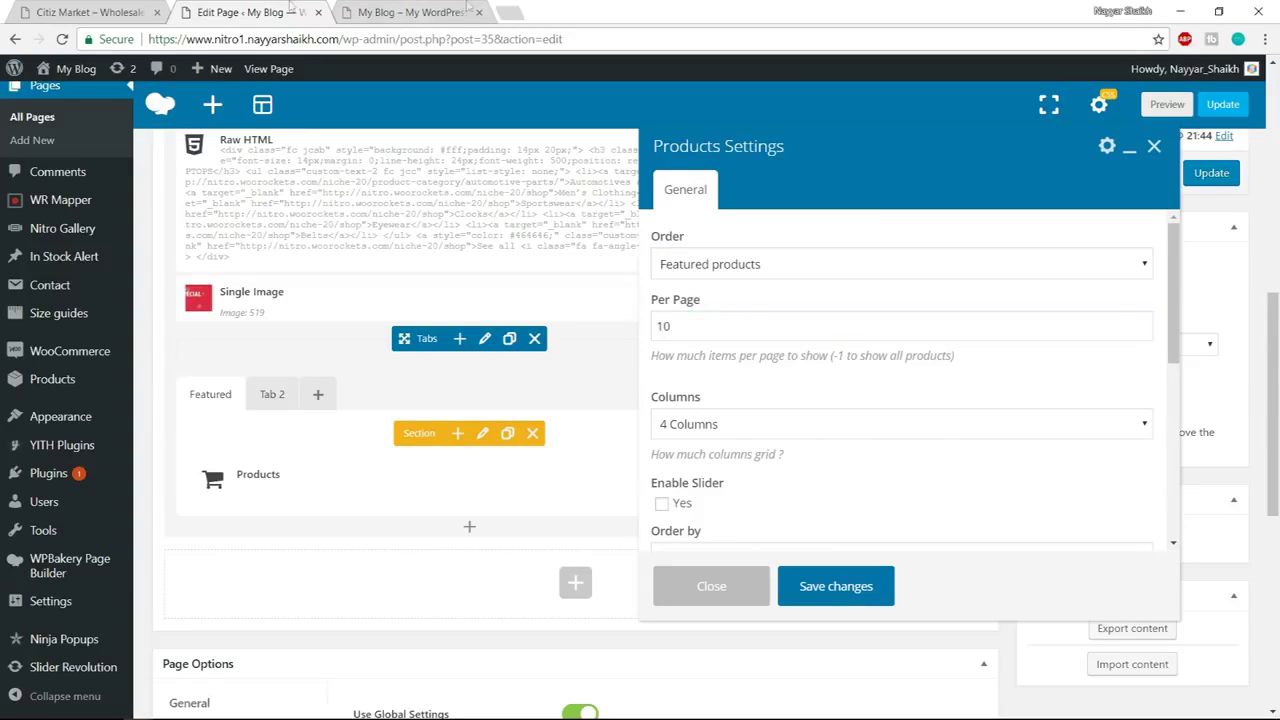
left_click(95, 10)
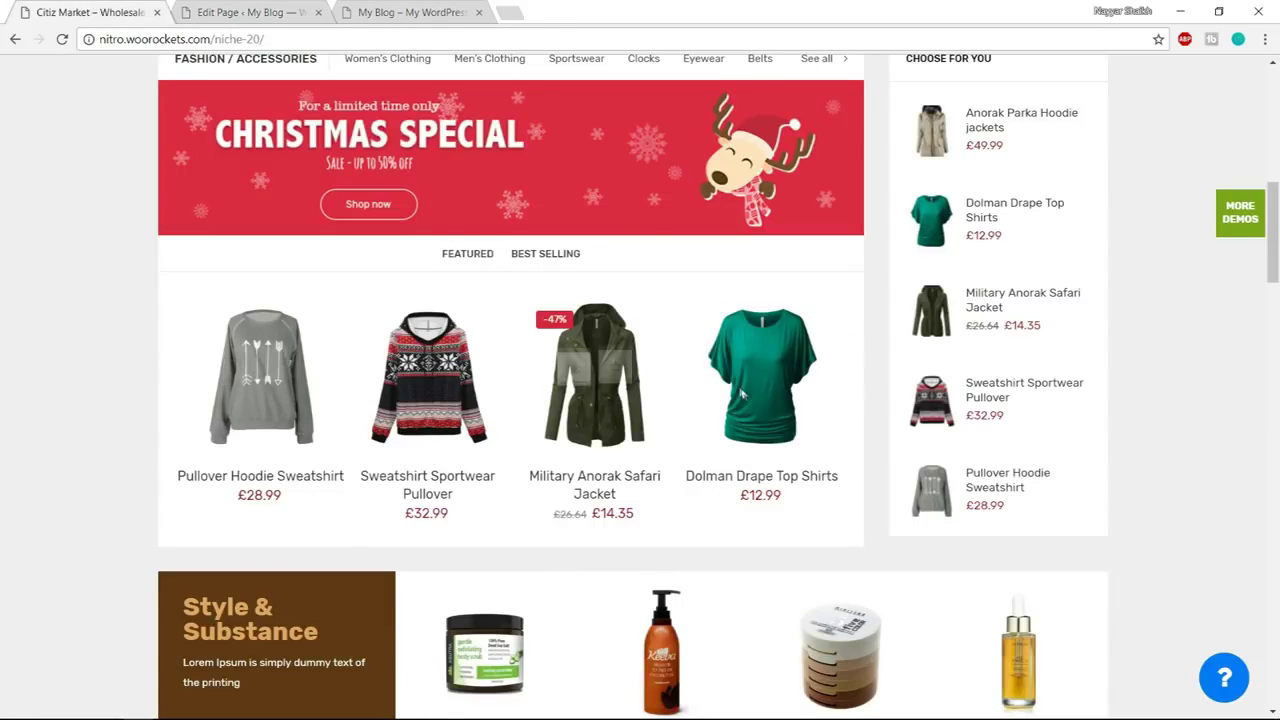
left_click(255, 12)
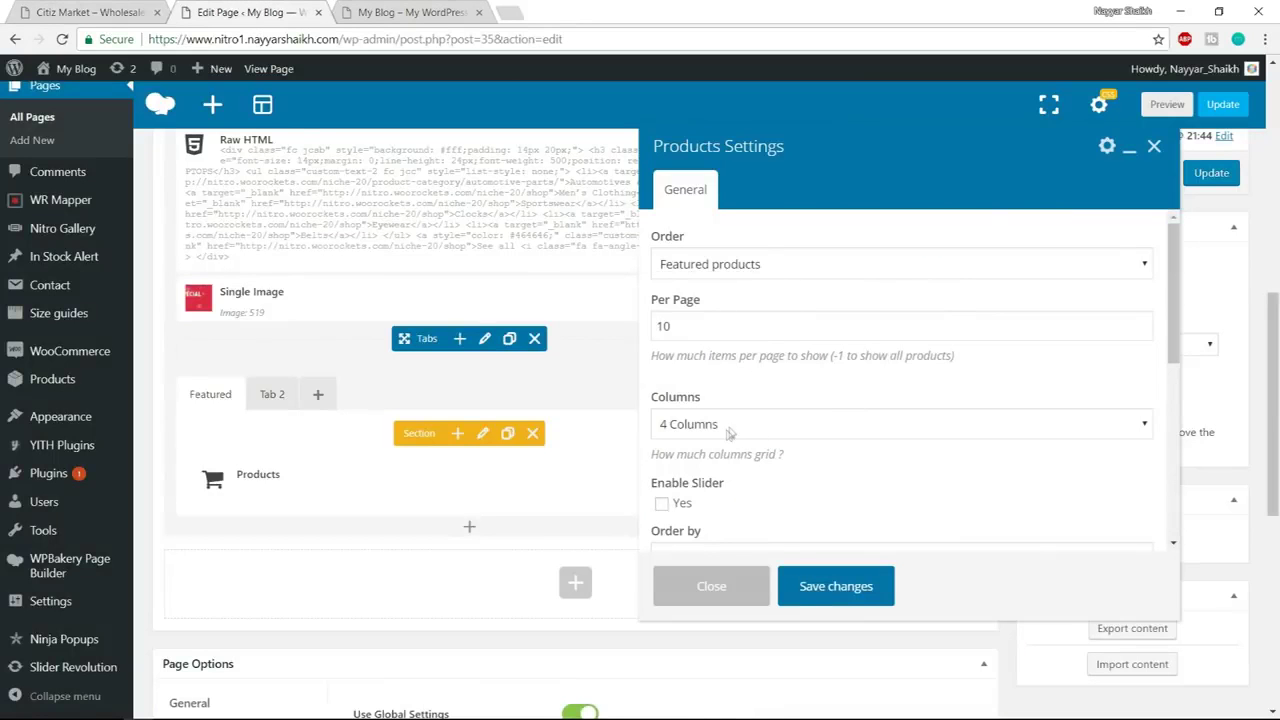
scroll(730, 432, "down", 3)
Enable the product slider with Style 2, save, and compare against the demo shop
left_click(678, 343)
scroll(900, 380, "down", 3)
scroll(712, 403, "down", 2)
left_click(743, 383)
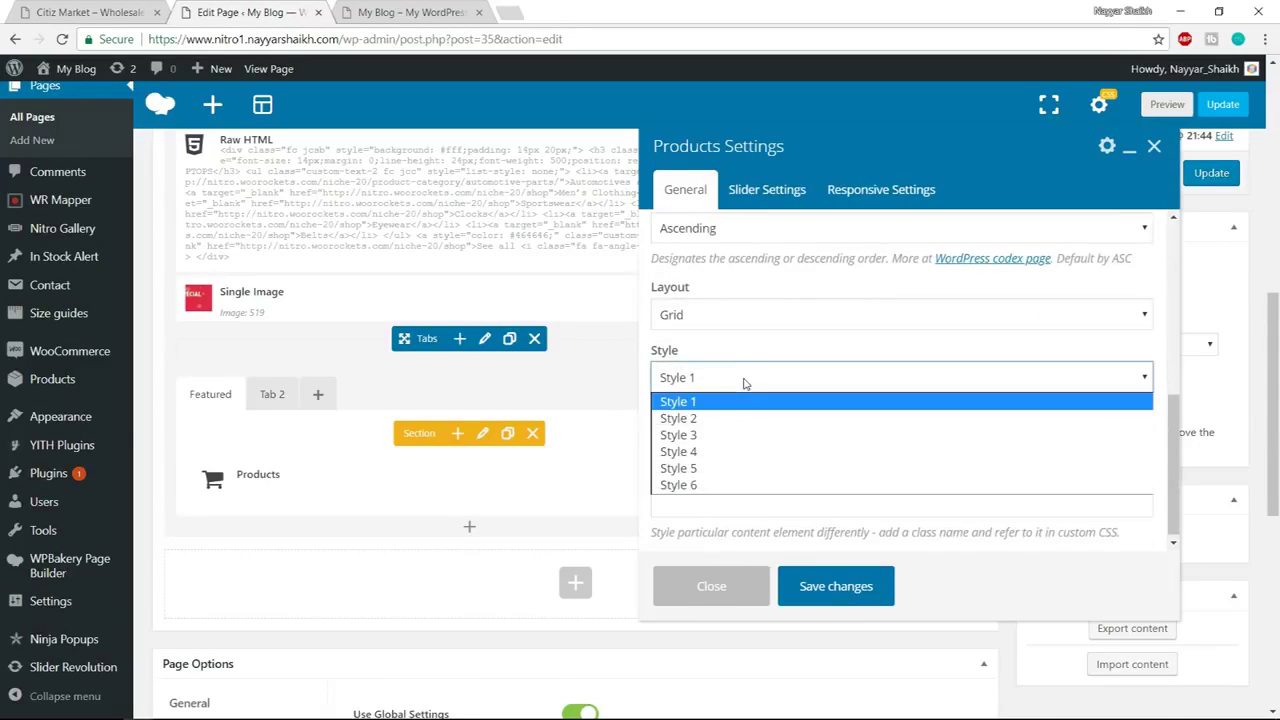
left_click(740, 420)
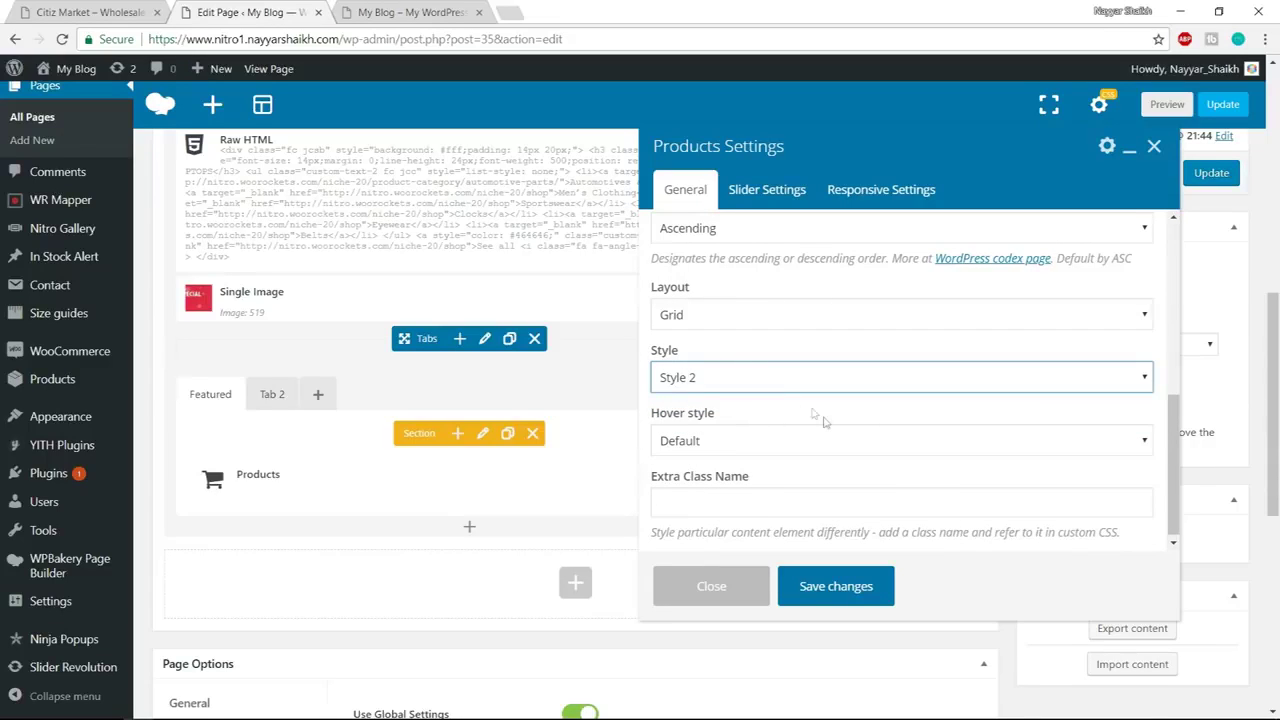
left_click(836, 588)
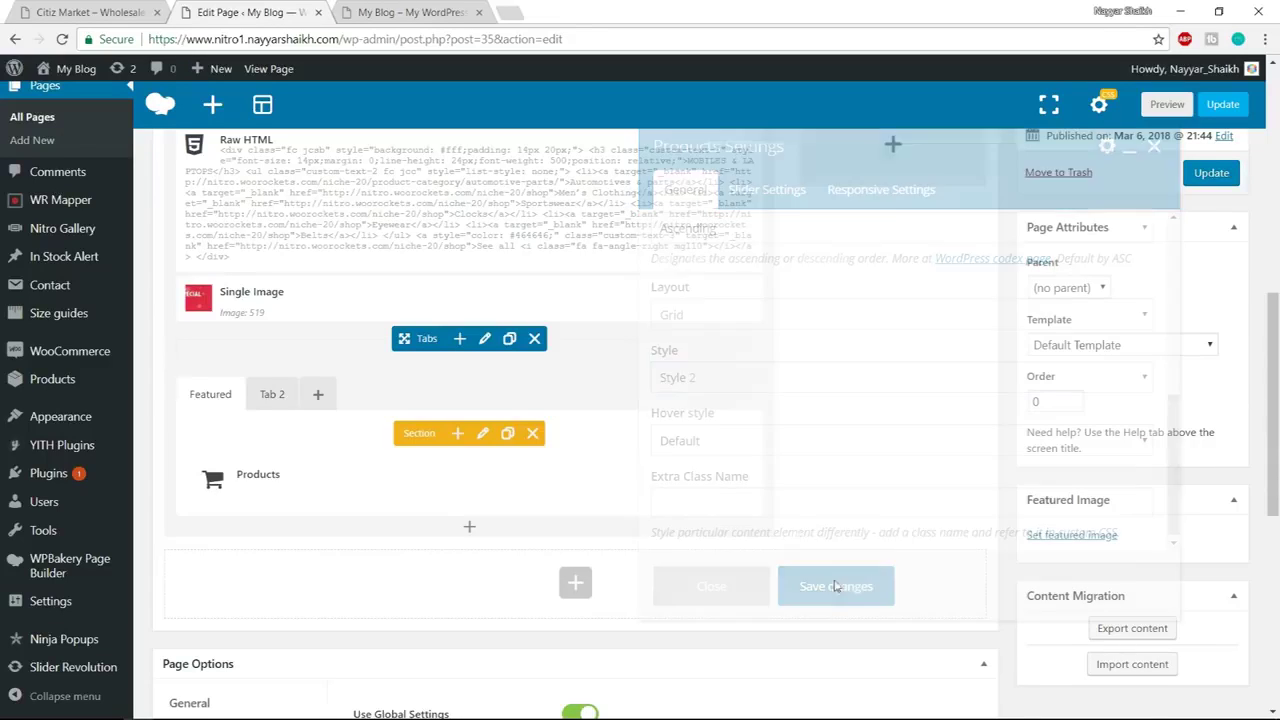
left_click(135, 8)
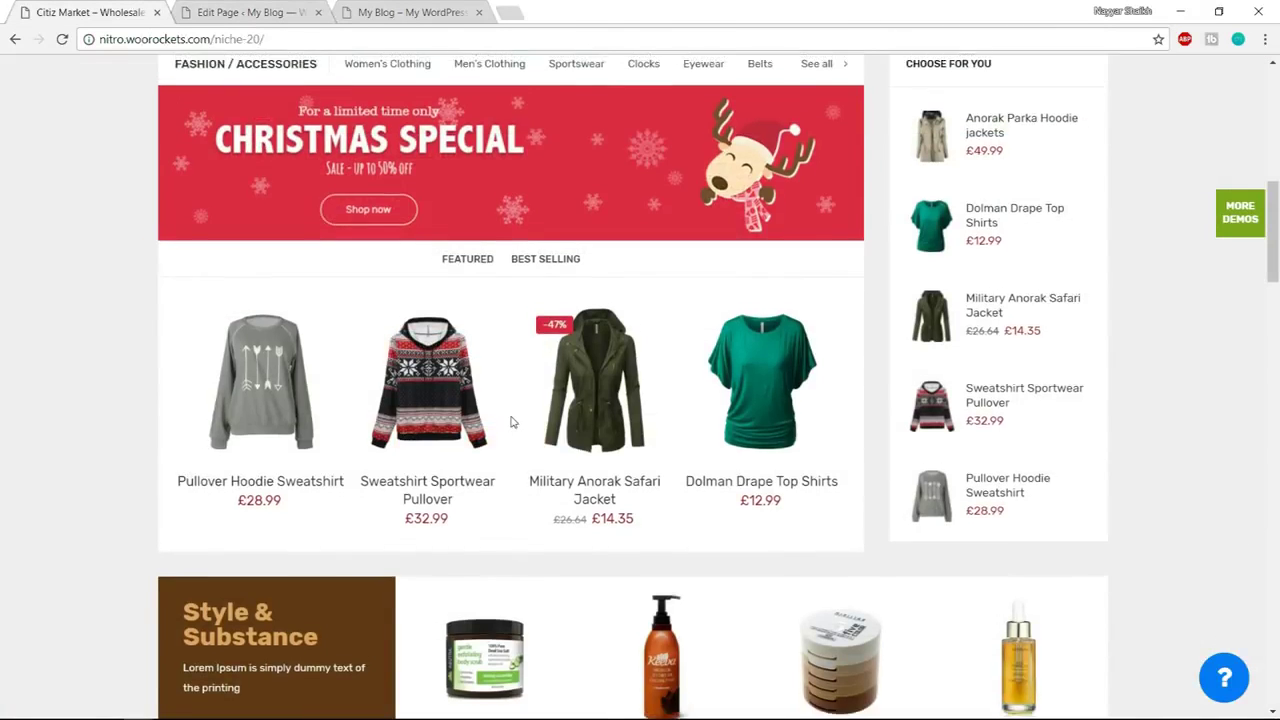
scroll(505, 422, "up", 2)
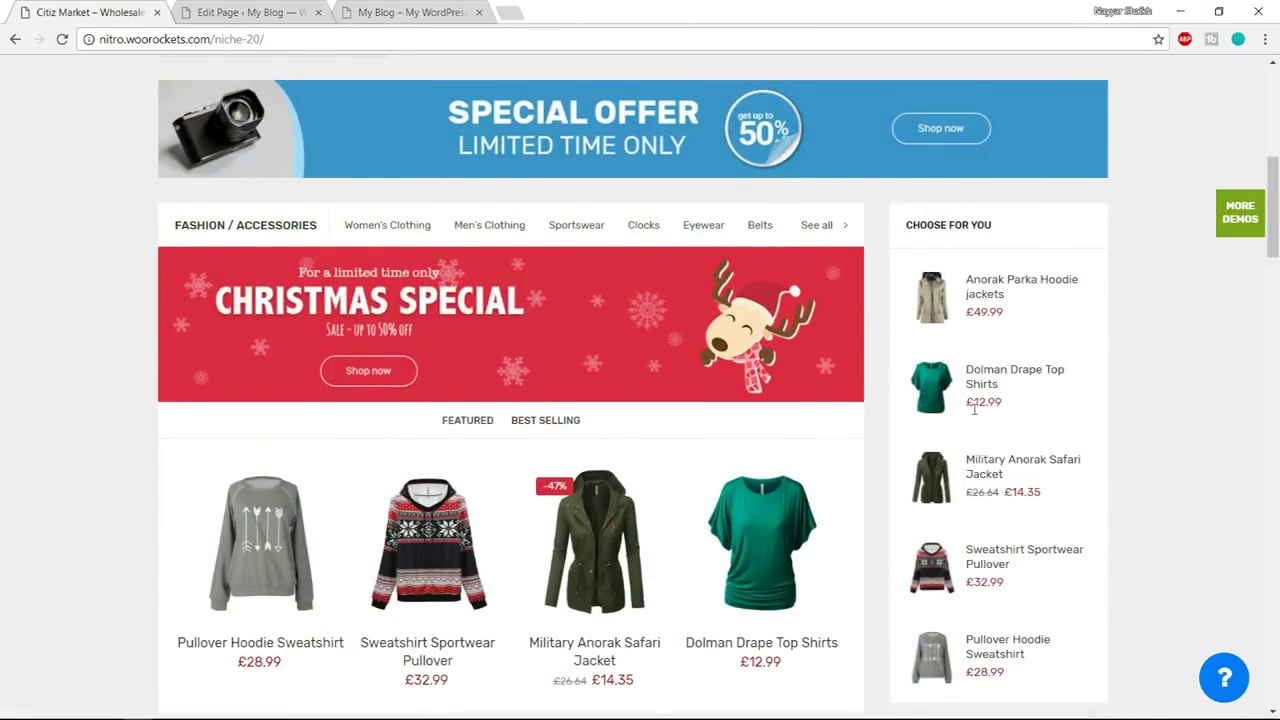
scroll(974, 410, "down", 1)
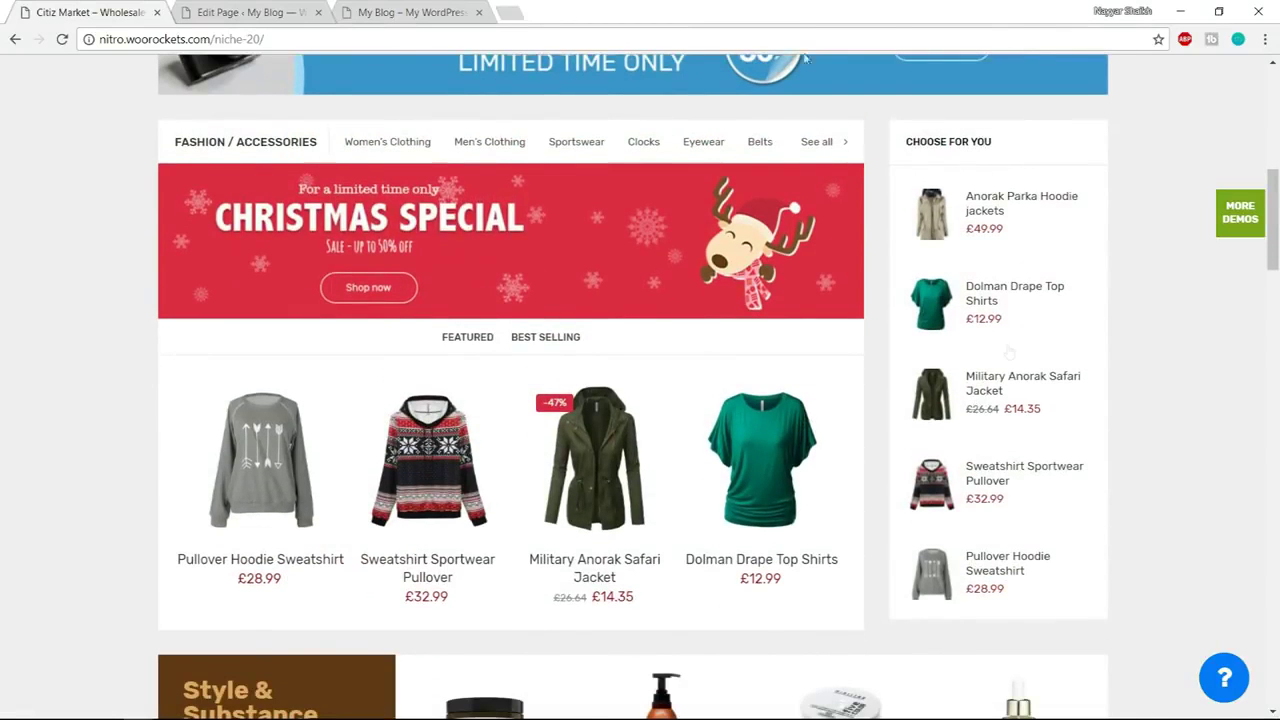
left_click(260, 12)
scroll(888, 390, "up", 2)
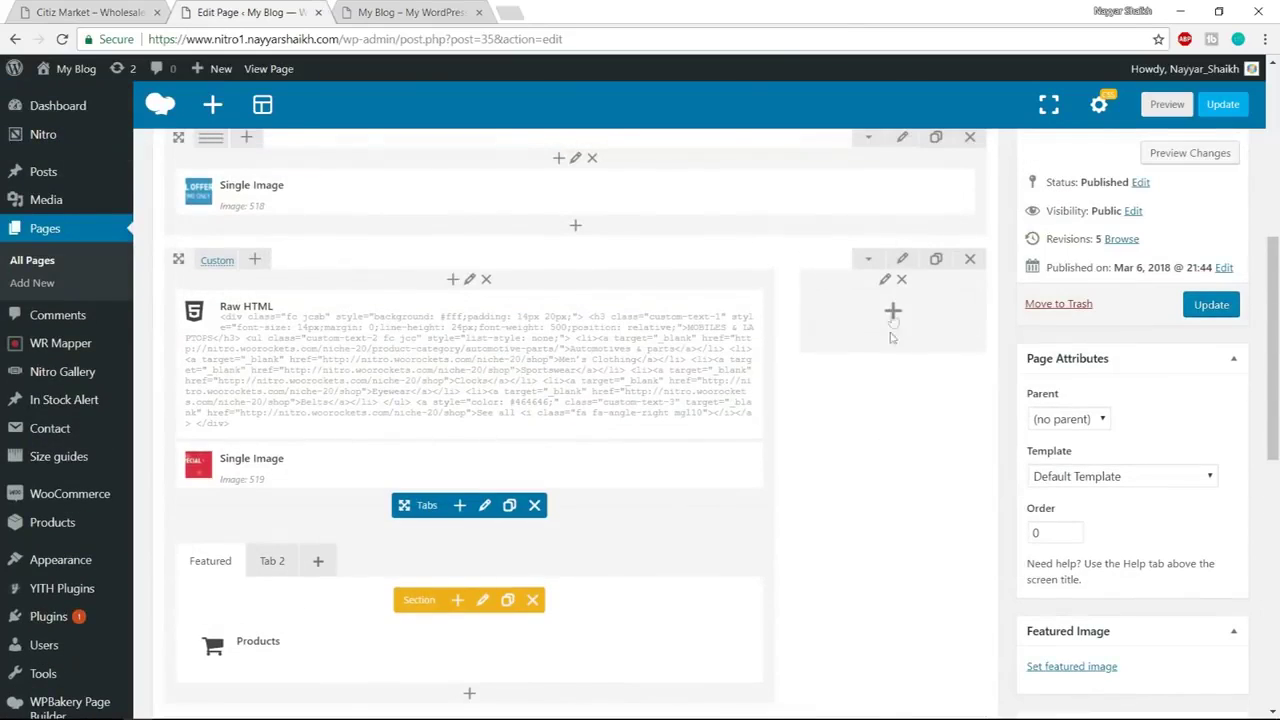
Add a Product Menu to the empty column titled CHOOSE FOR YOU, copied from the demo
left_click(896, 317)
type("product")
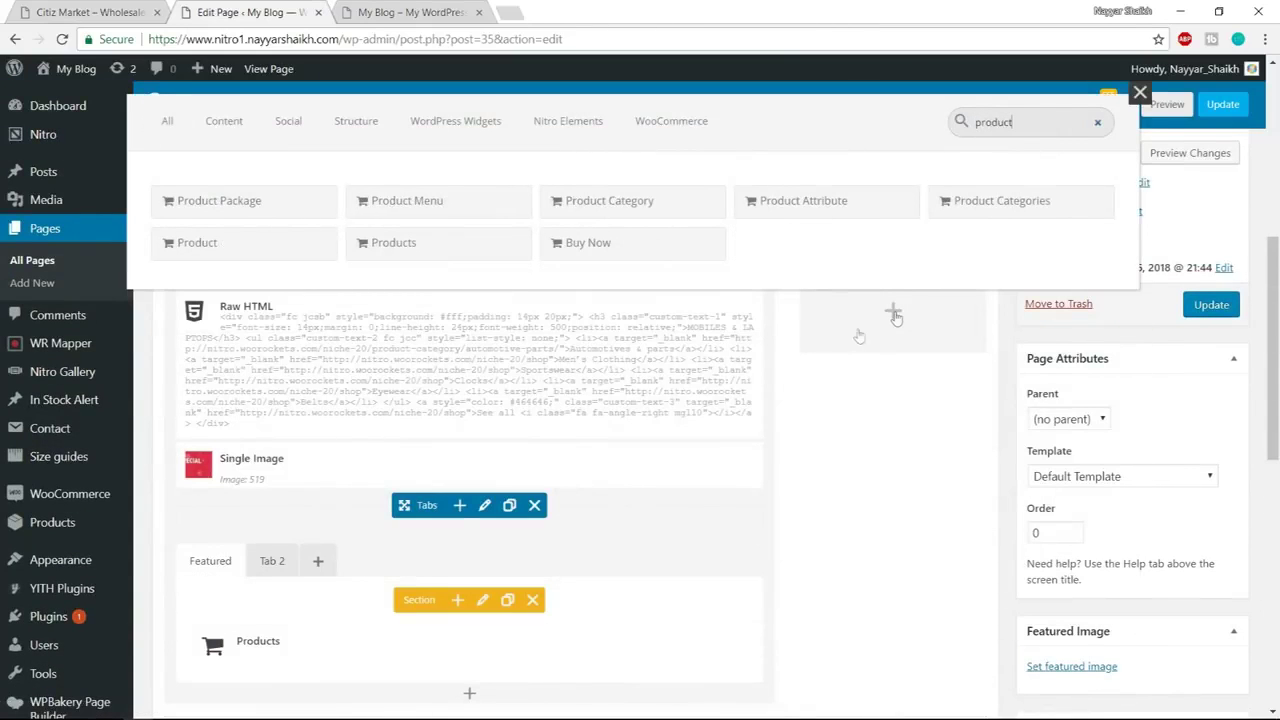
left_click(457, 202)
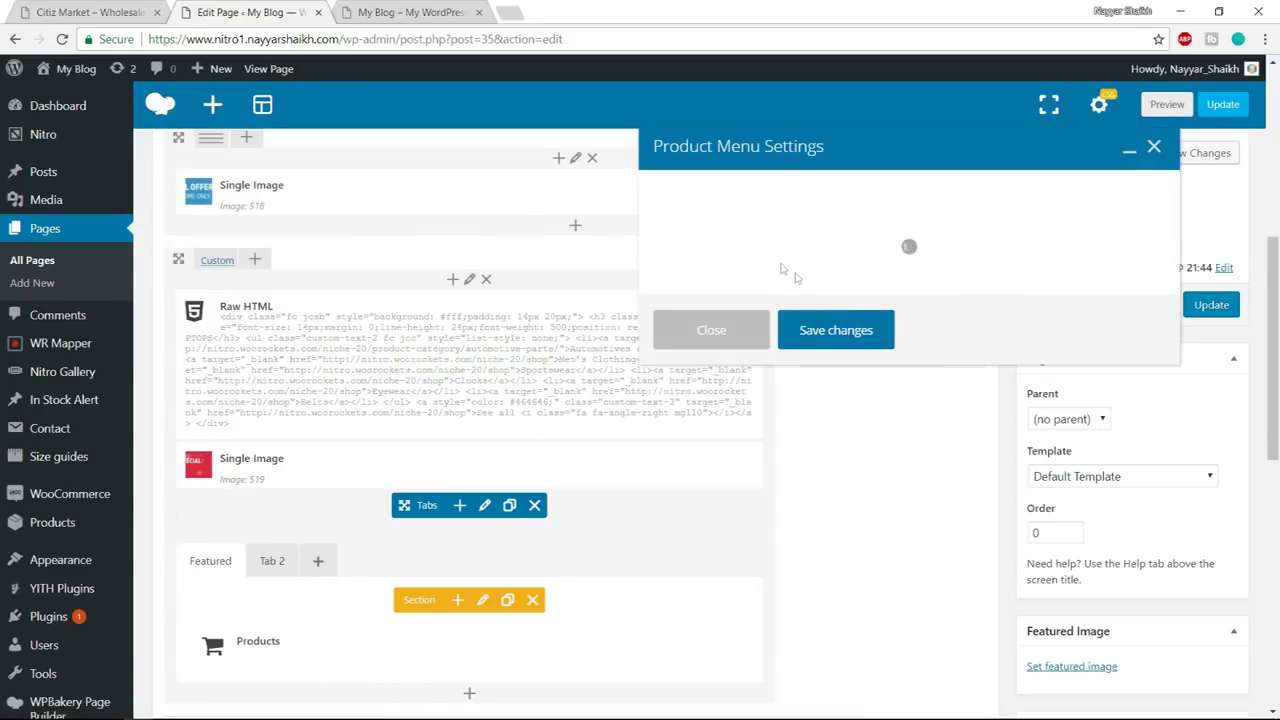
left_click(736, 222)
left_click(90, 12)
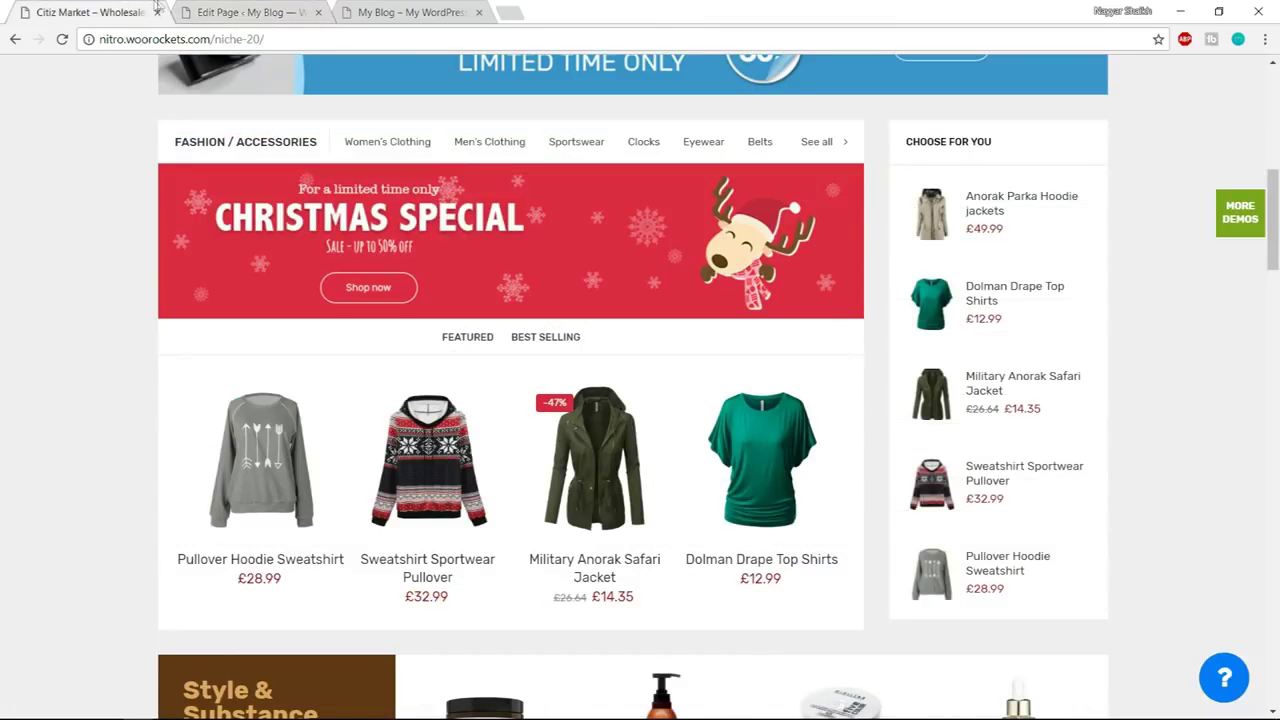
left_click_drag(1003, 141, 906, 142)
key("ctrl+c")
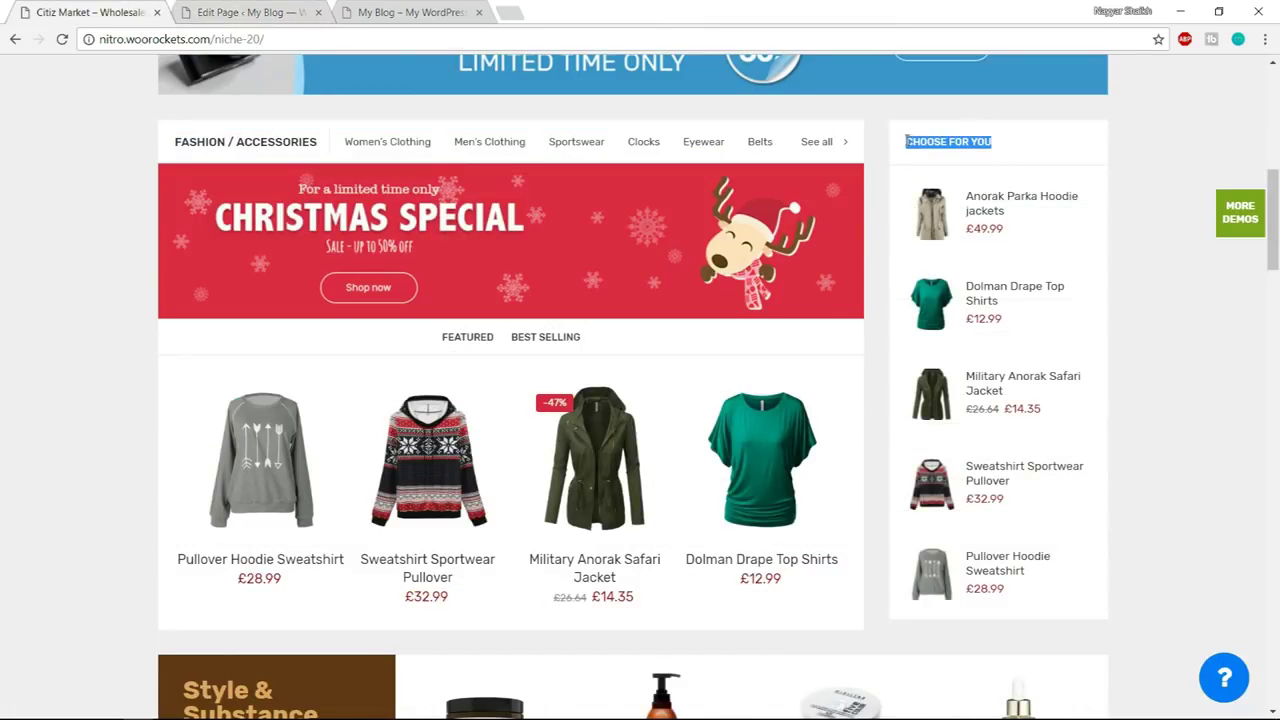
left_click(240, 12)
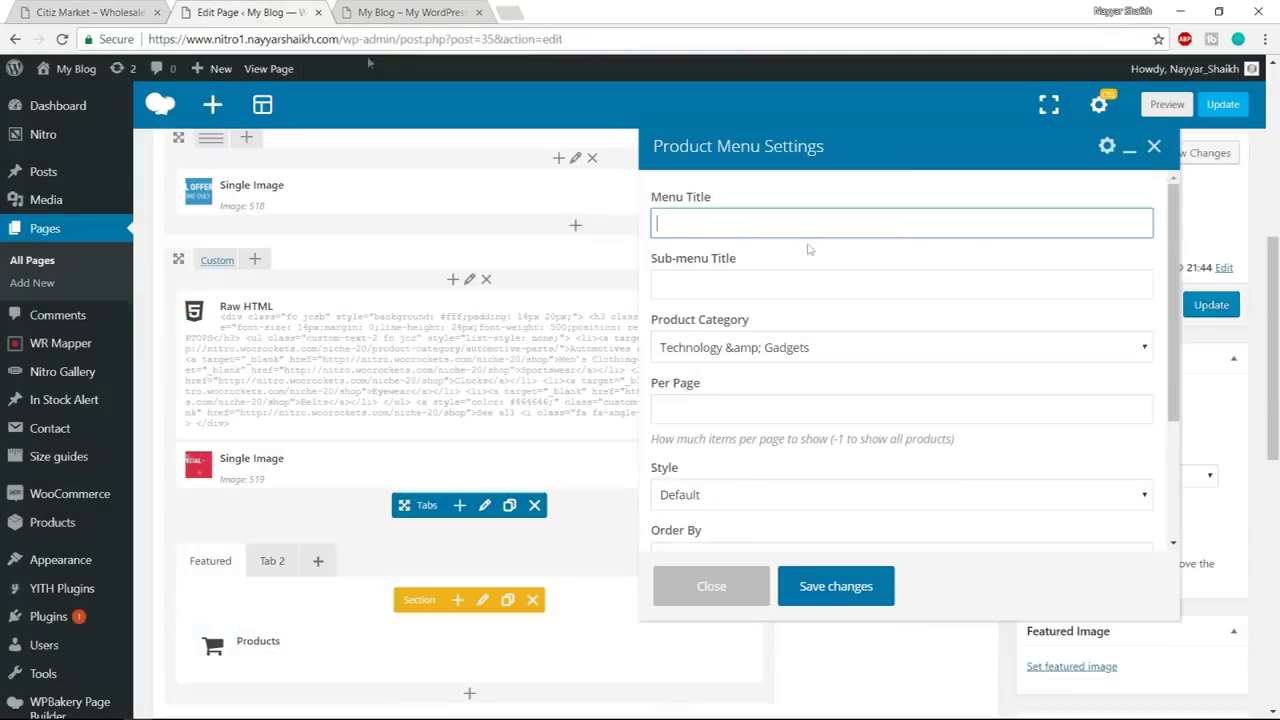
key("ctrl+v")
scroll(952, 389, "down", 2)
scroll(809, 343, "up", 2)
Keep Technology & Gadgets as the menu category and choose the Has Image style
left_click(816, 352)
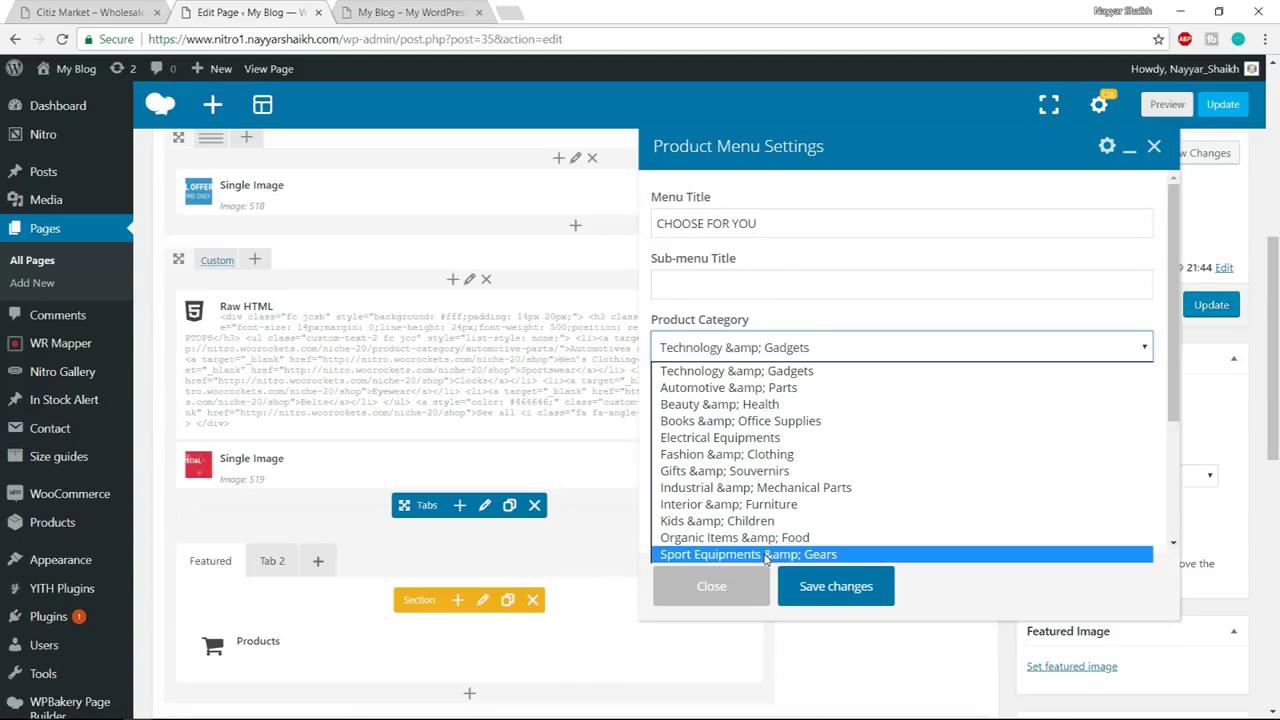
left_click(740, 372)
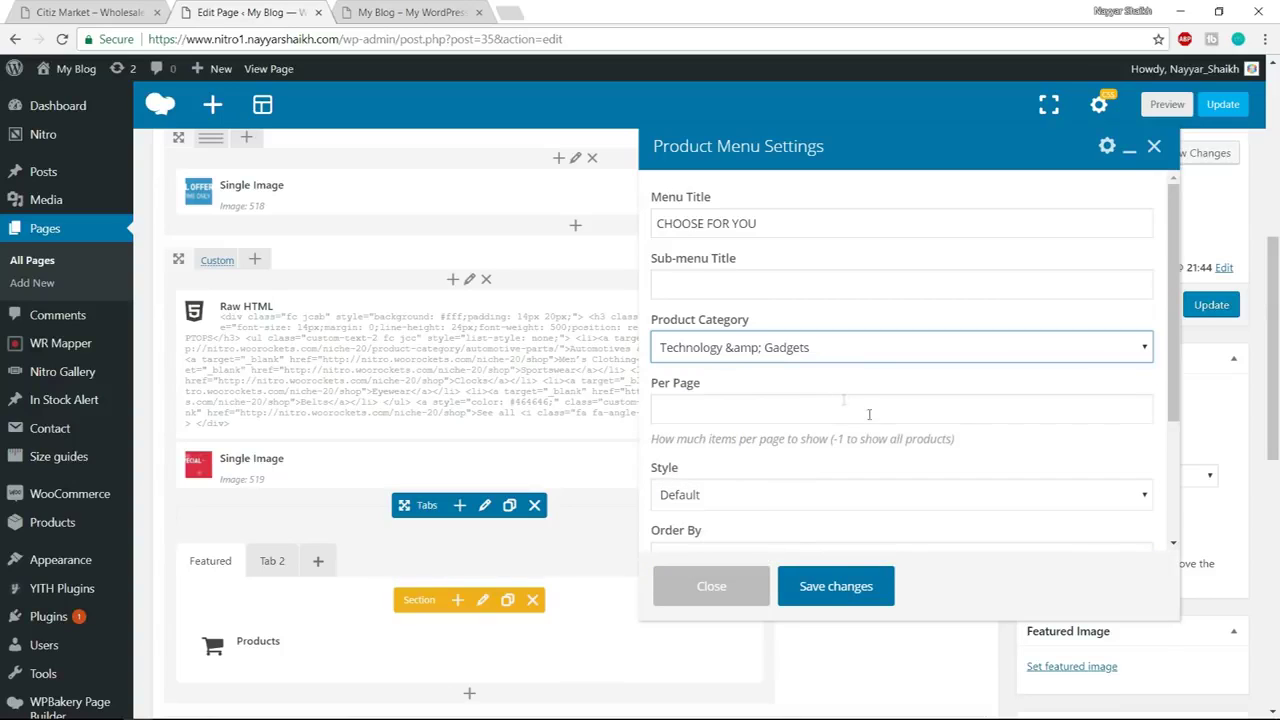
scroll(820, 430, "down", 1)
left_click(773, 418)
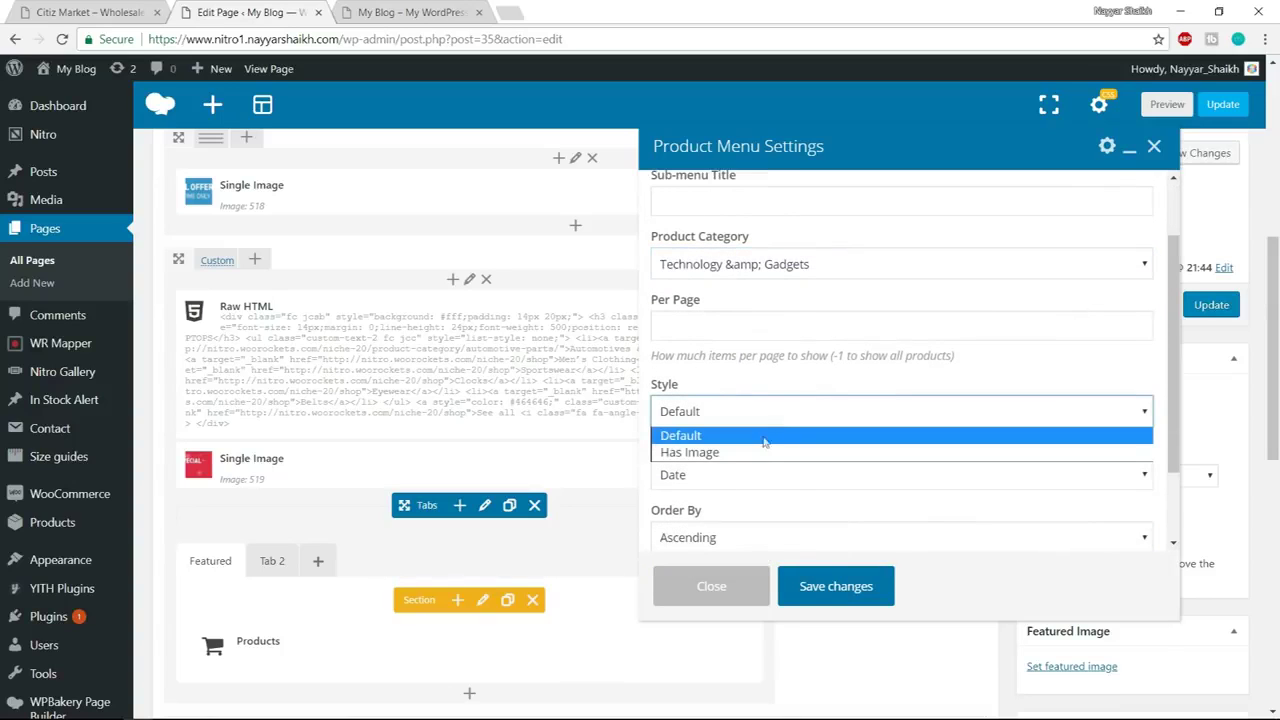
left_click(737, 453)
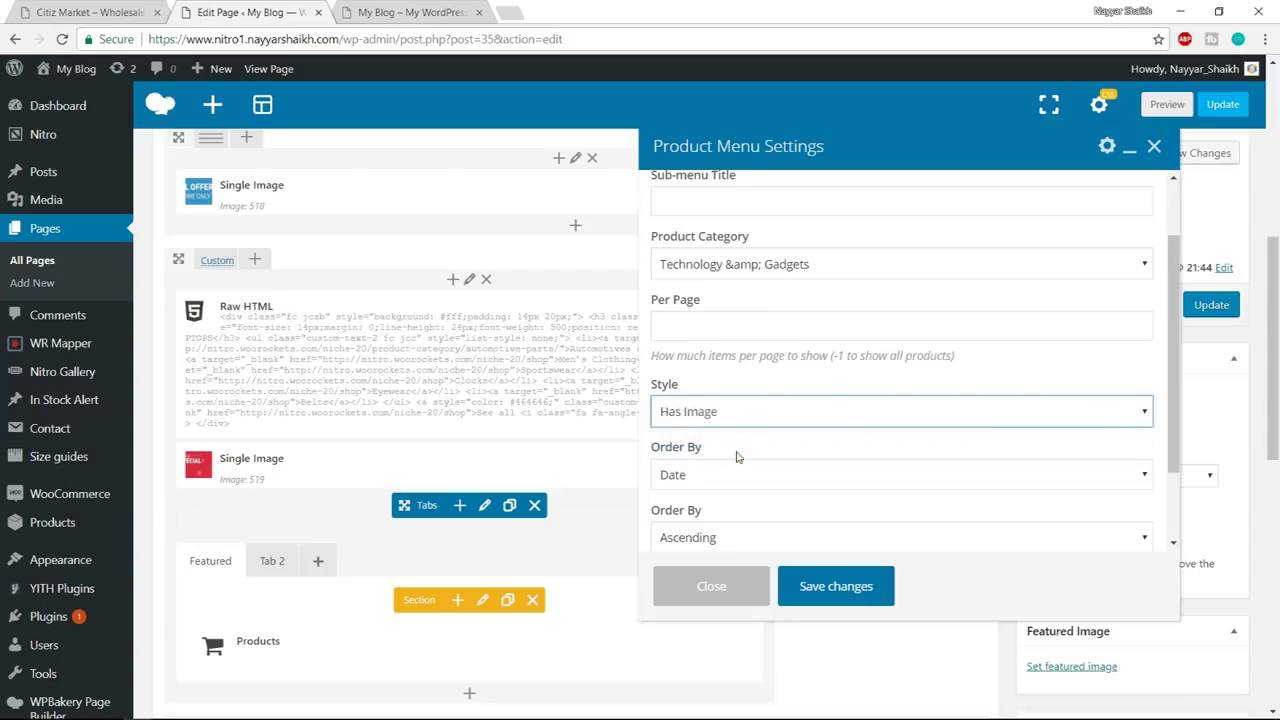
right_click(3, 8)
left_click(90, 12)
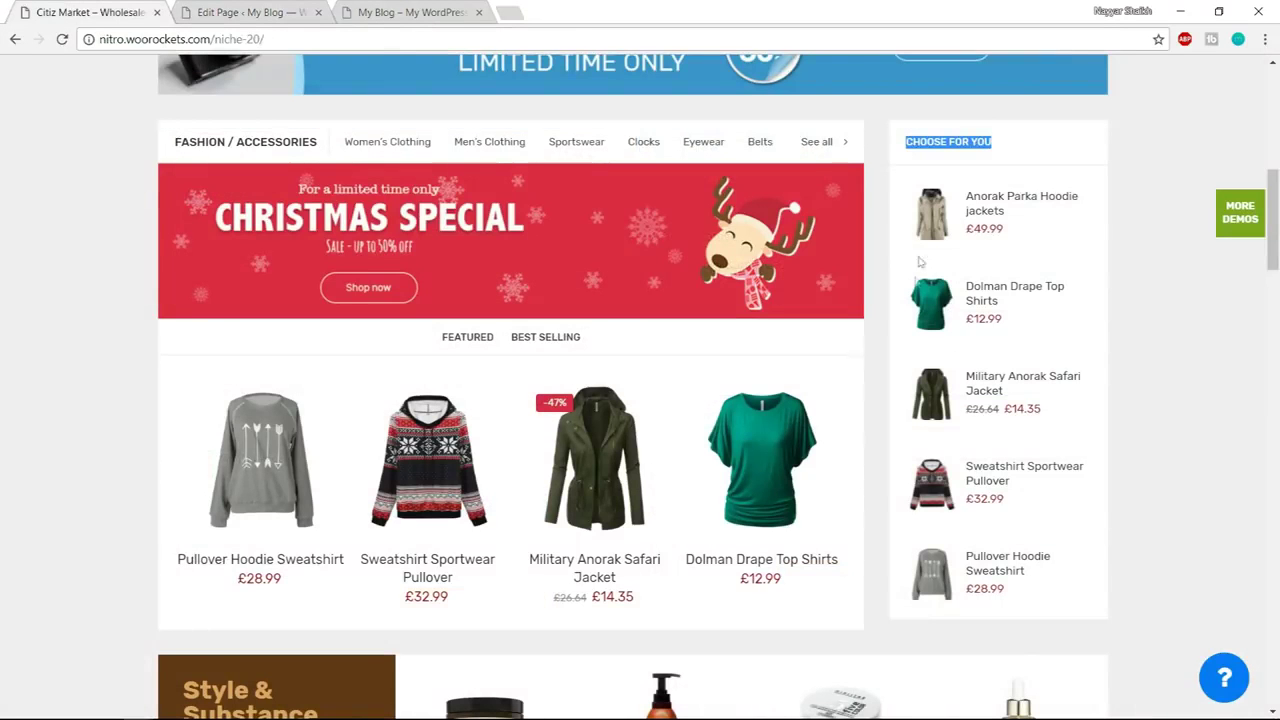
left_click(250, 12)
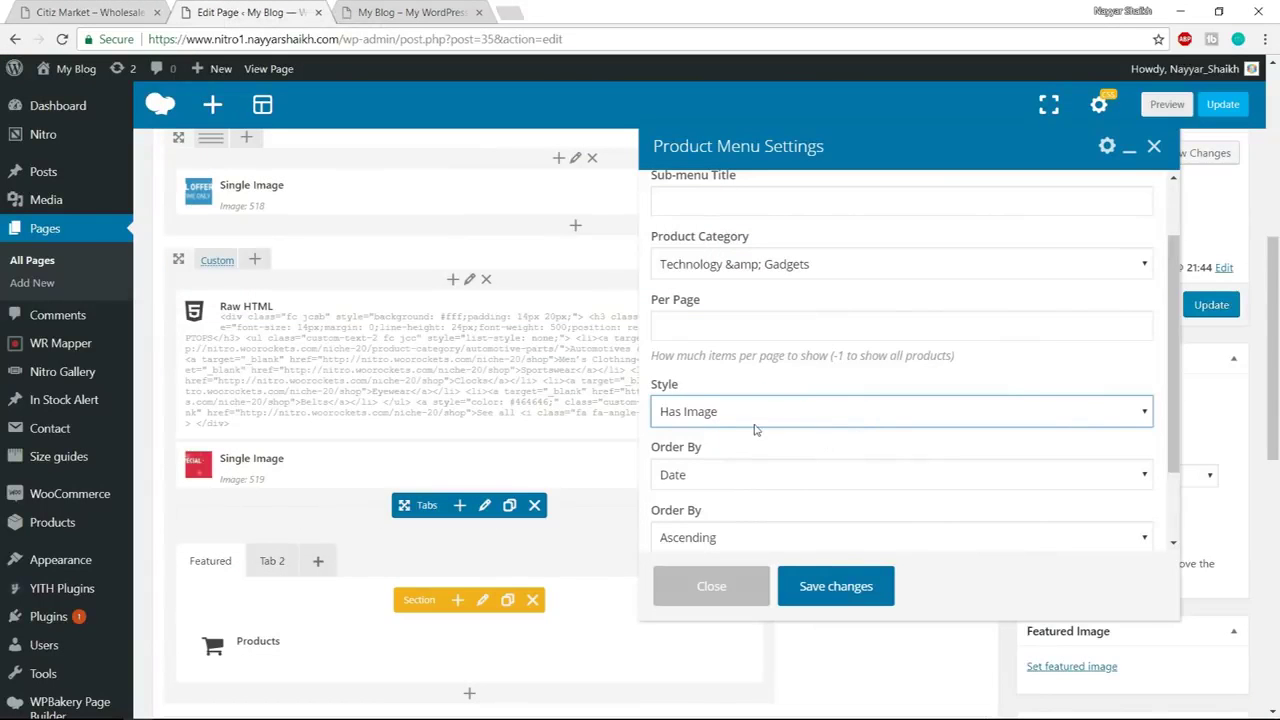
scroll(755, 429, "down", 1)
Leave the ordering unchanged, save the Product Menu, and update the page
left_click(765, 393)
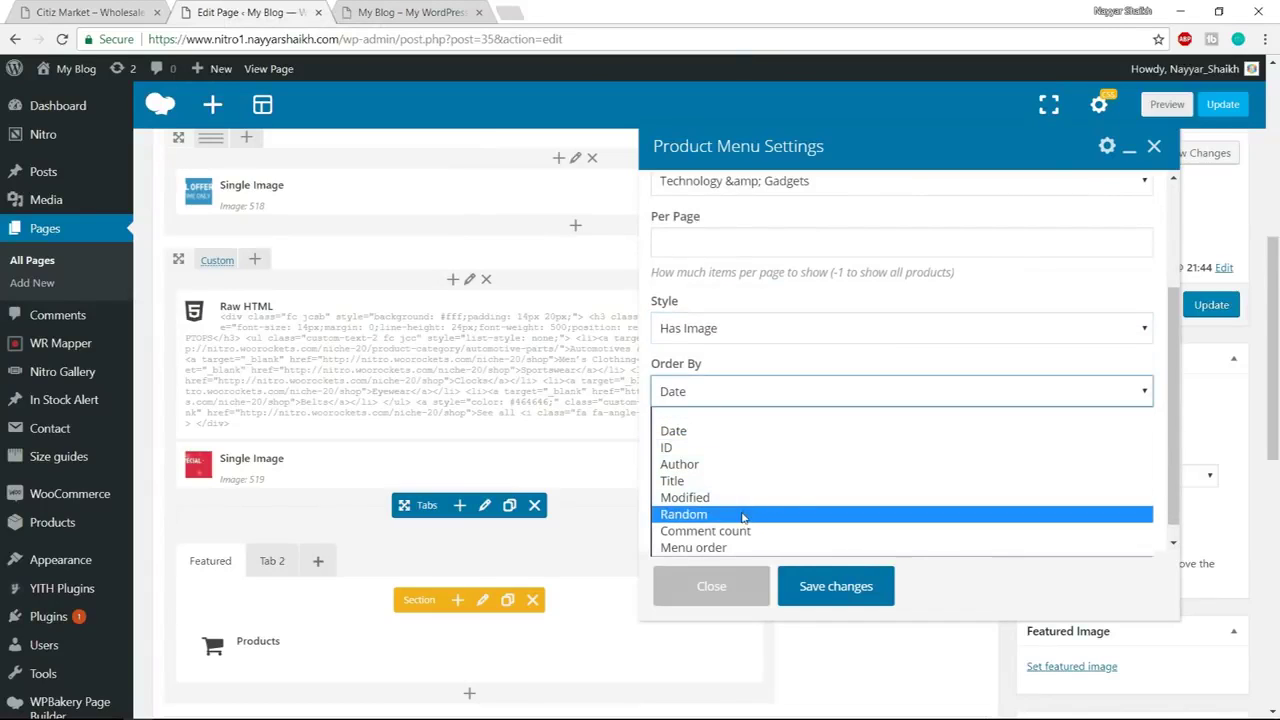
left_click(800, 335)
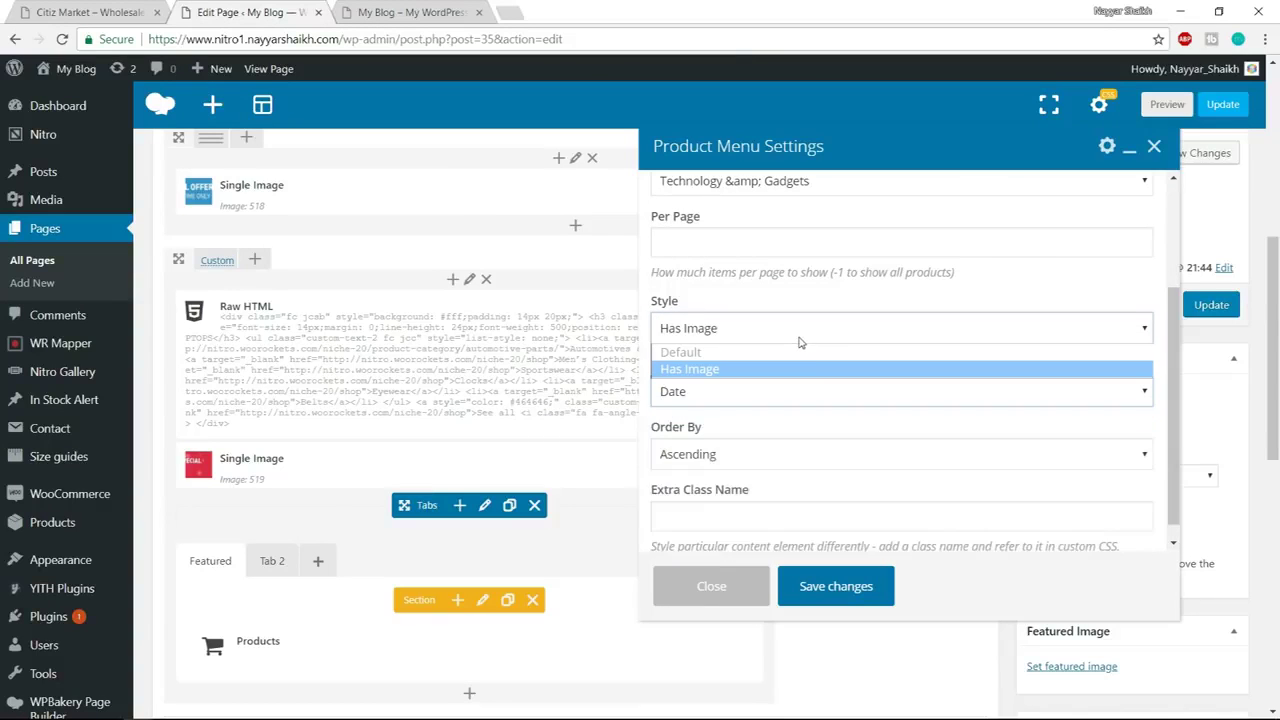
left_click(810, 395)
left_click(805, 368)
scroll(829, 477, "down", 1)
left_click(837, 586)
left_click(1211, 305)
left_click(413, 12)
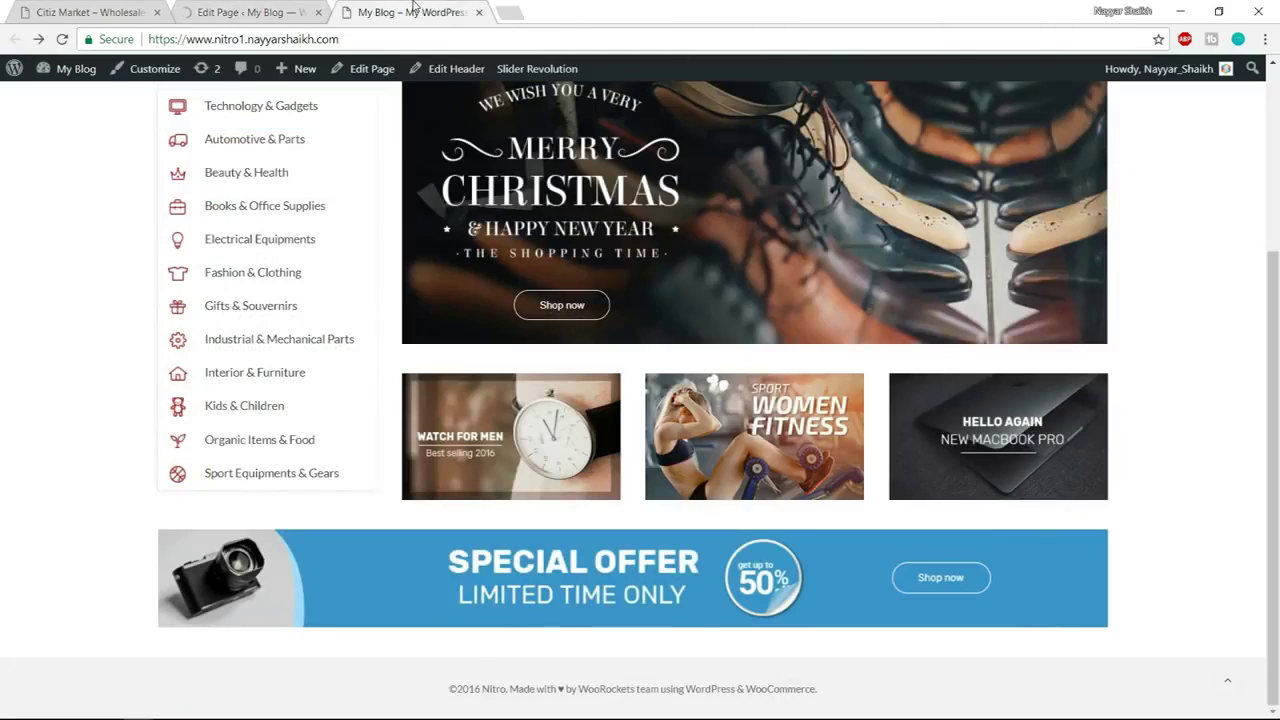
Reload the live homepage and scroll through its sections
left_click(424, 32)
key("Return")
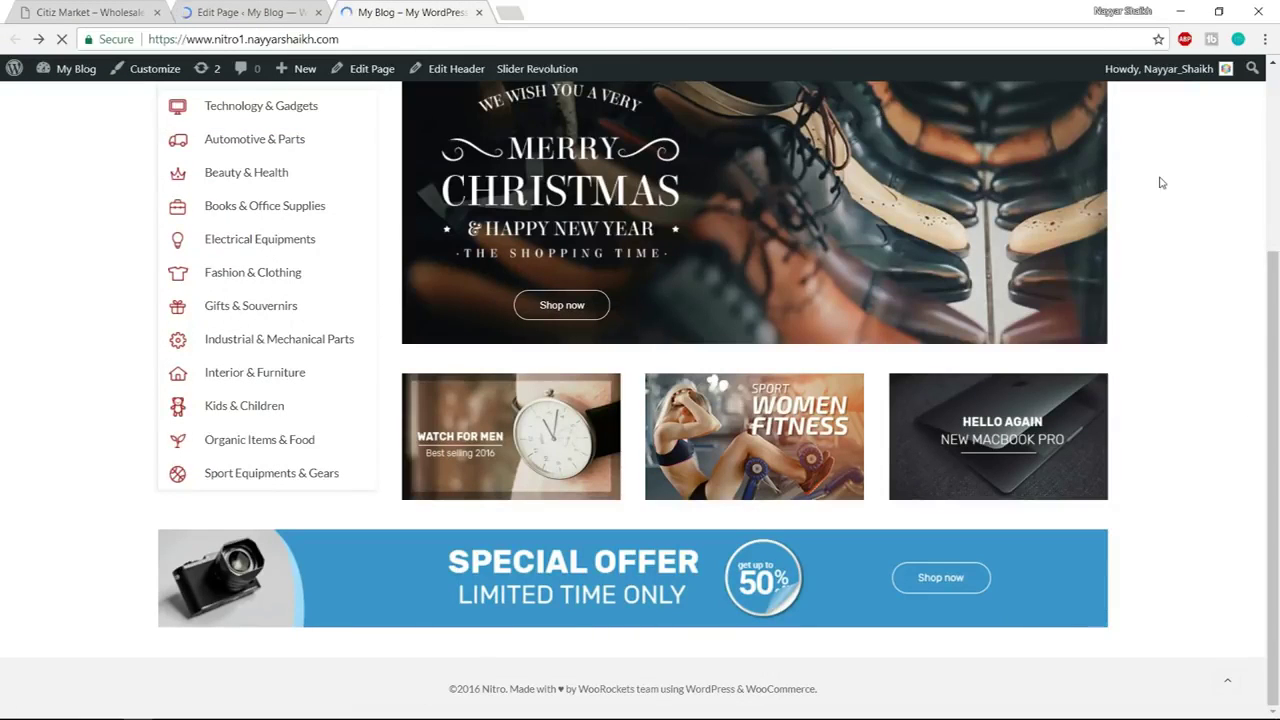
scroll(1160, 315, "down", 5)
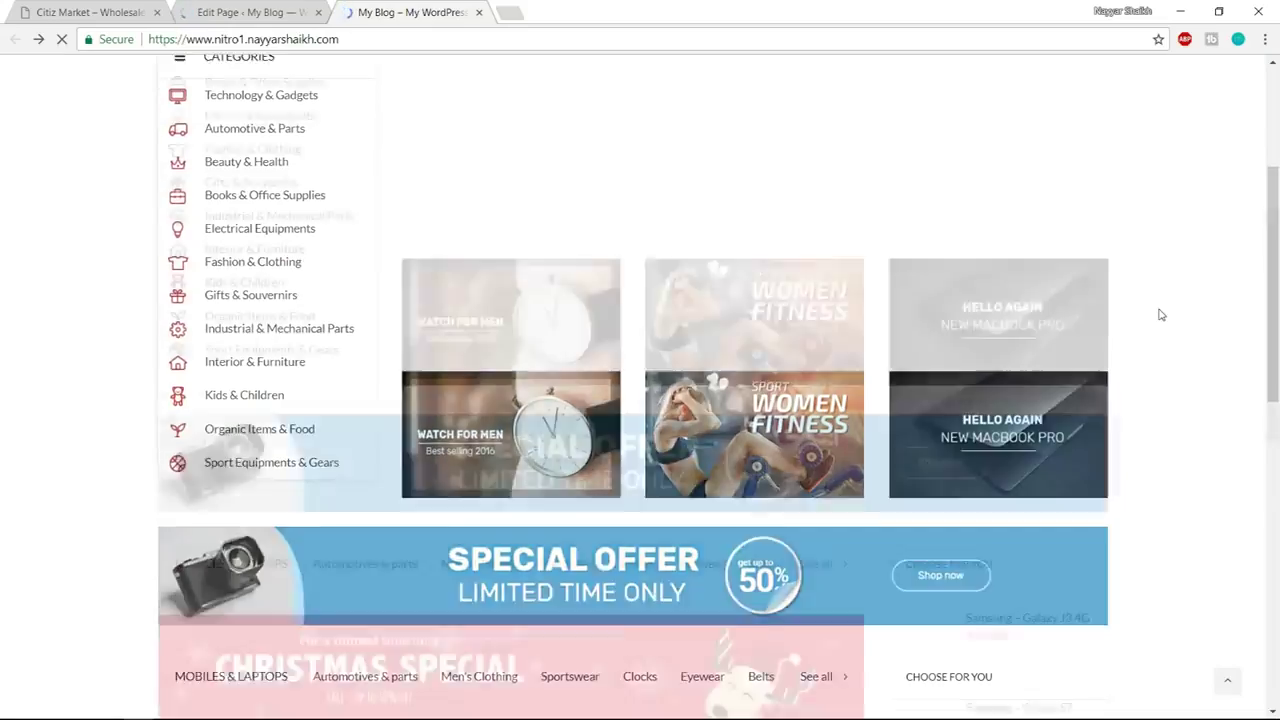
scroll(1165, 322, "down", 2)
scroll(1171, 329, "up", 3)
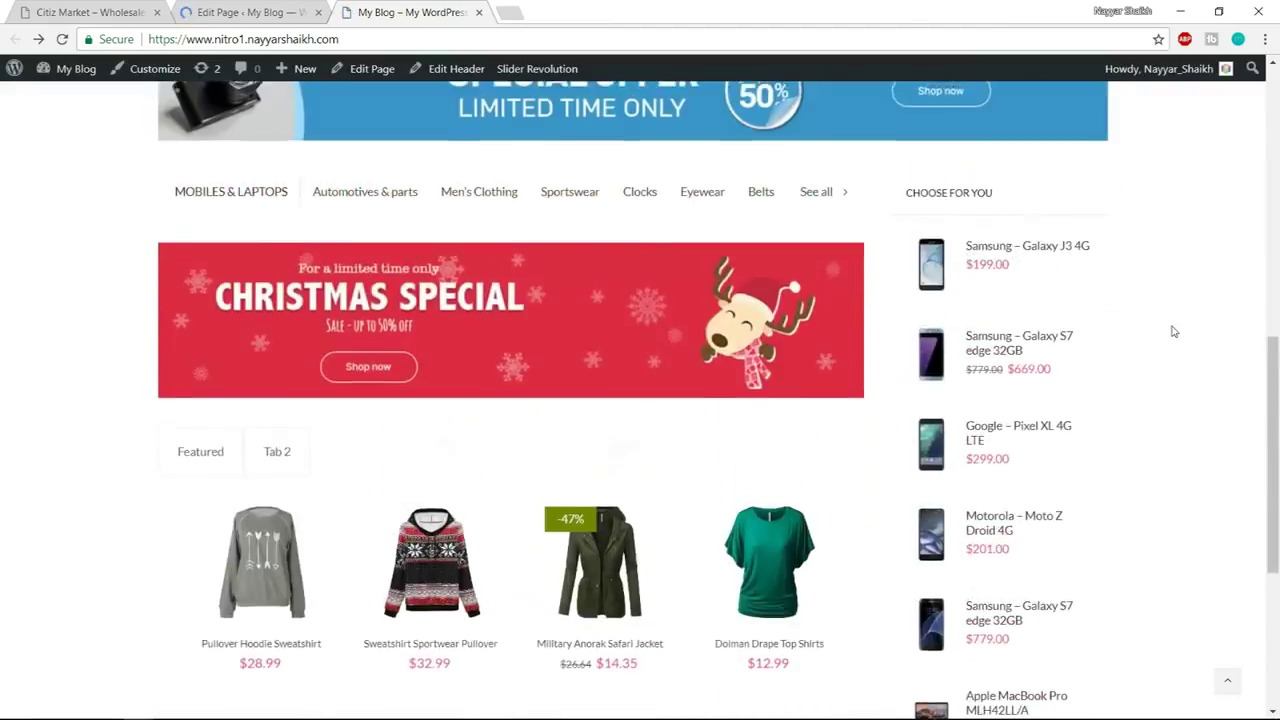
scroll(1172, 330, "down", 5)
scroll(1069, 509, "up", 4)
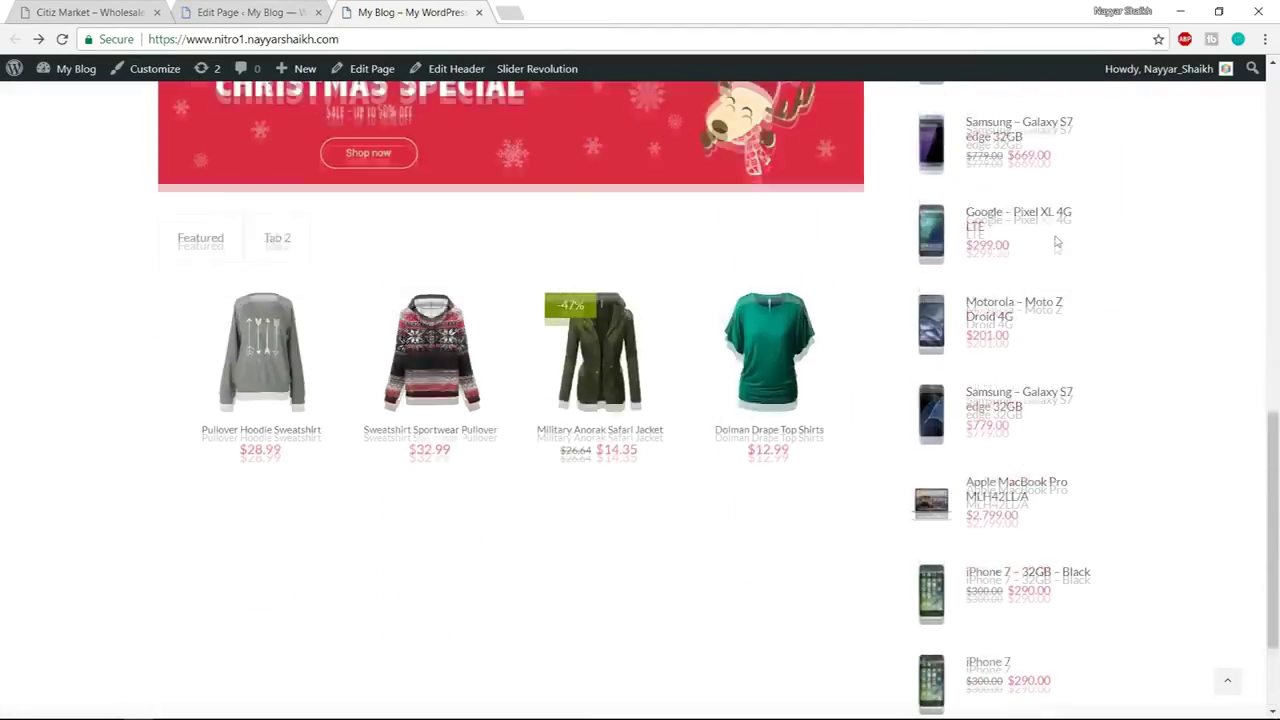
scroll(270, 500, "down", 1)
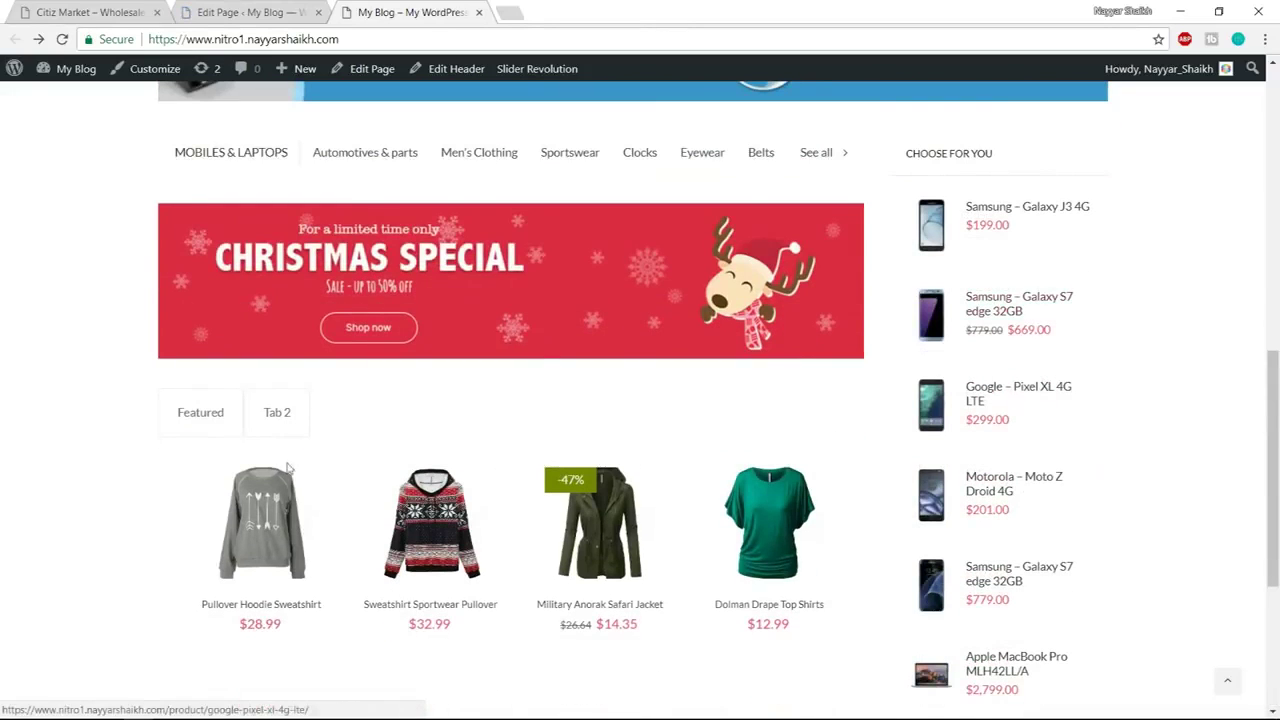
scroll(301, 389, "up", 1)
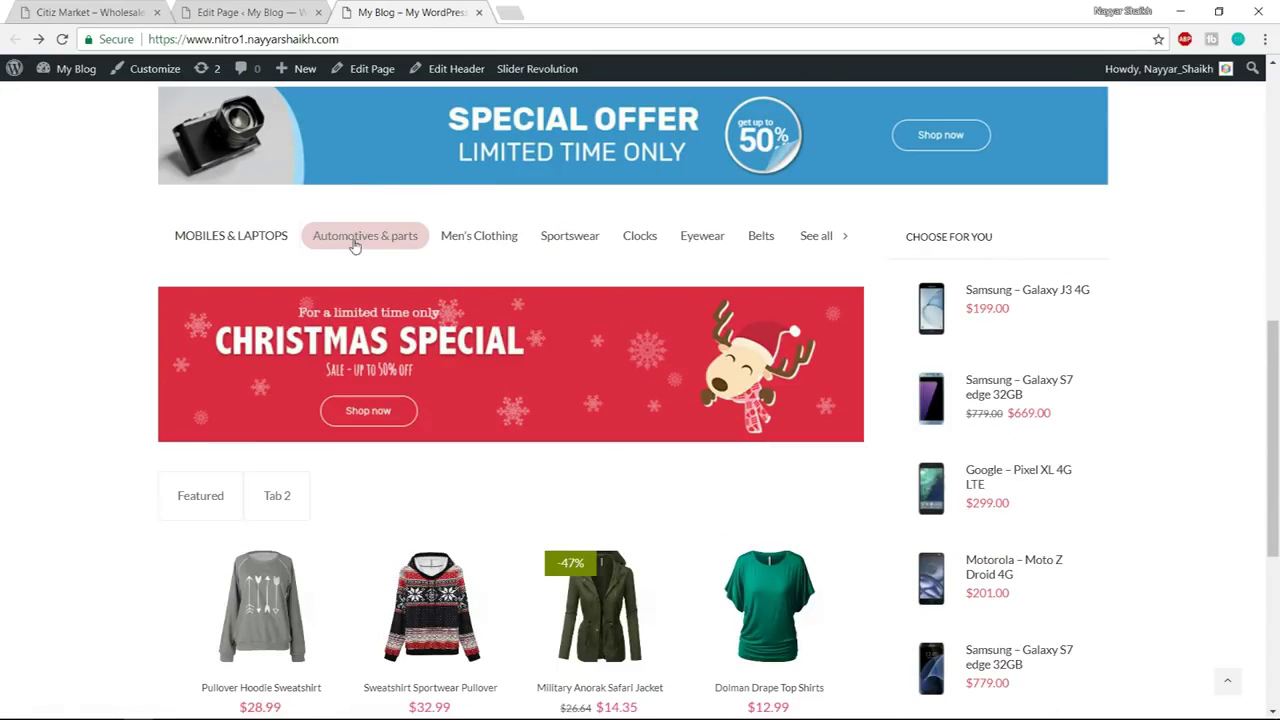
scroll(835, 255, "down", 1)
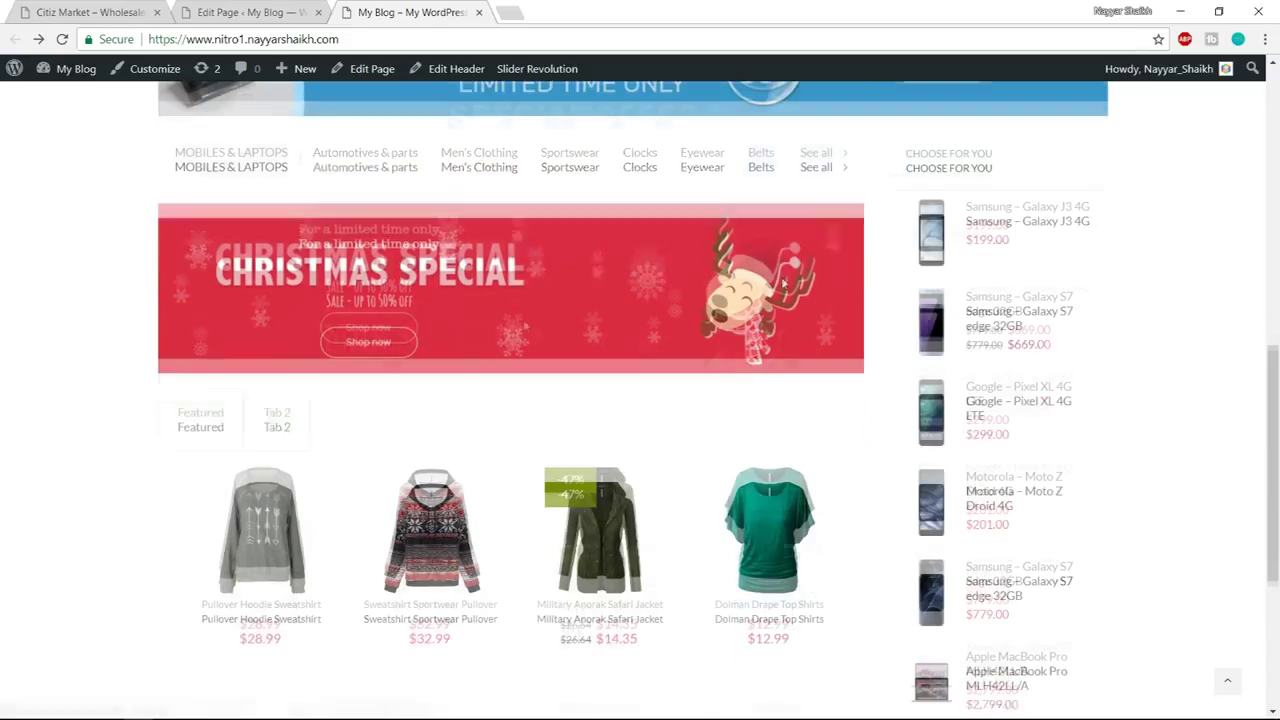
Review the Featured tab's products on the live page, then return to the page editor
left_click(195, 422)
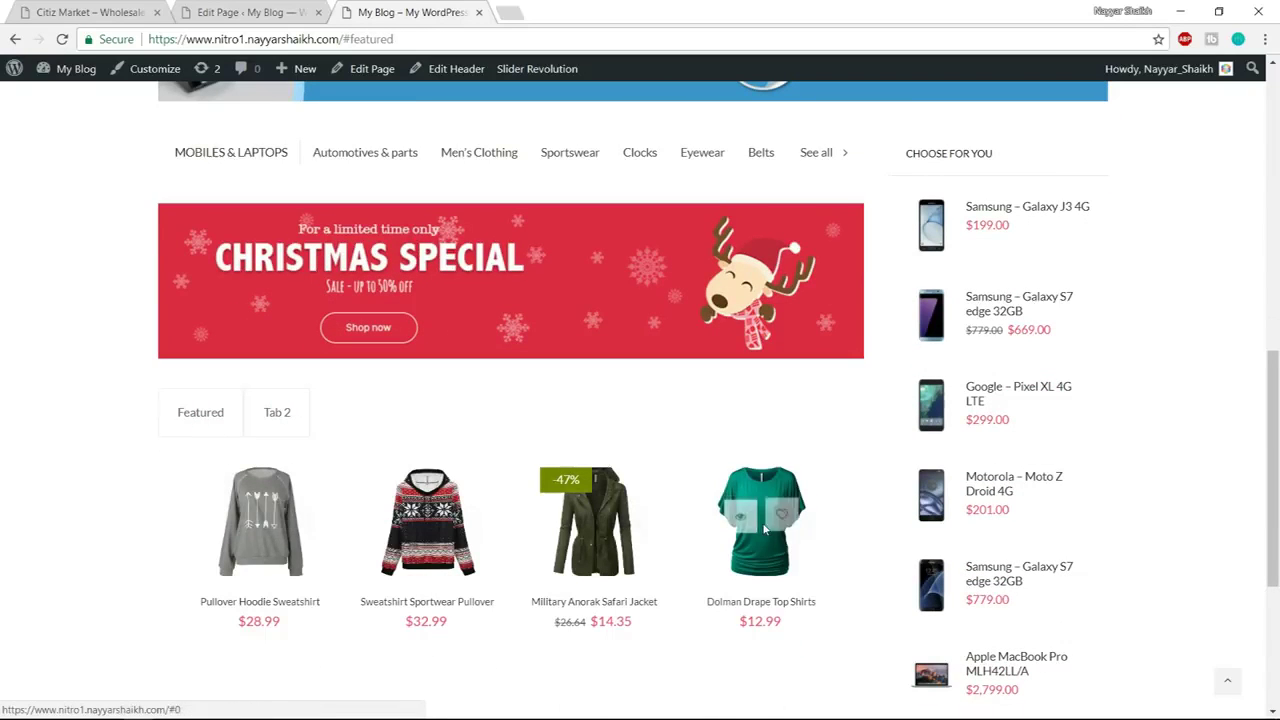
scroll(995, 369, "down", 1)
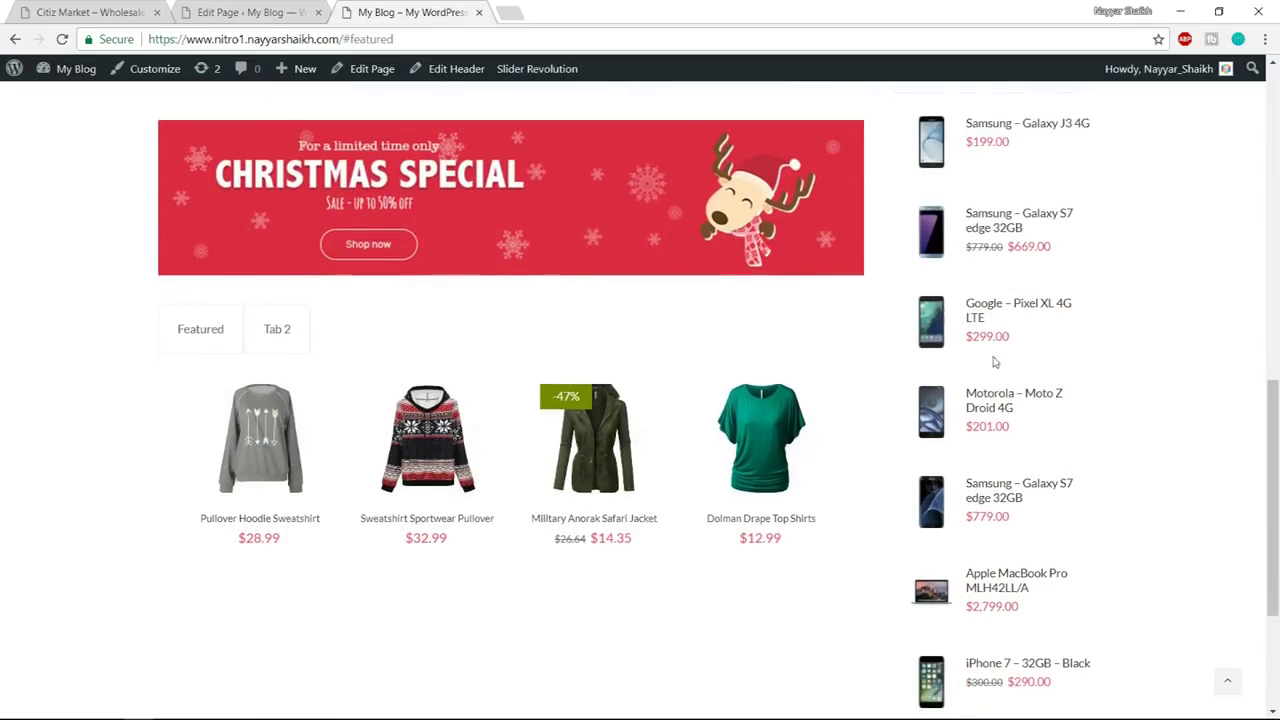
scroll(995, 175, "down", 2)
scroll(1005, 170, "up", 3)
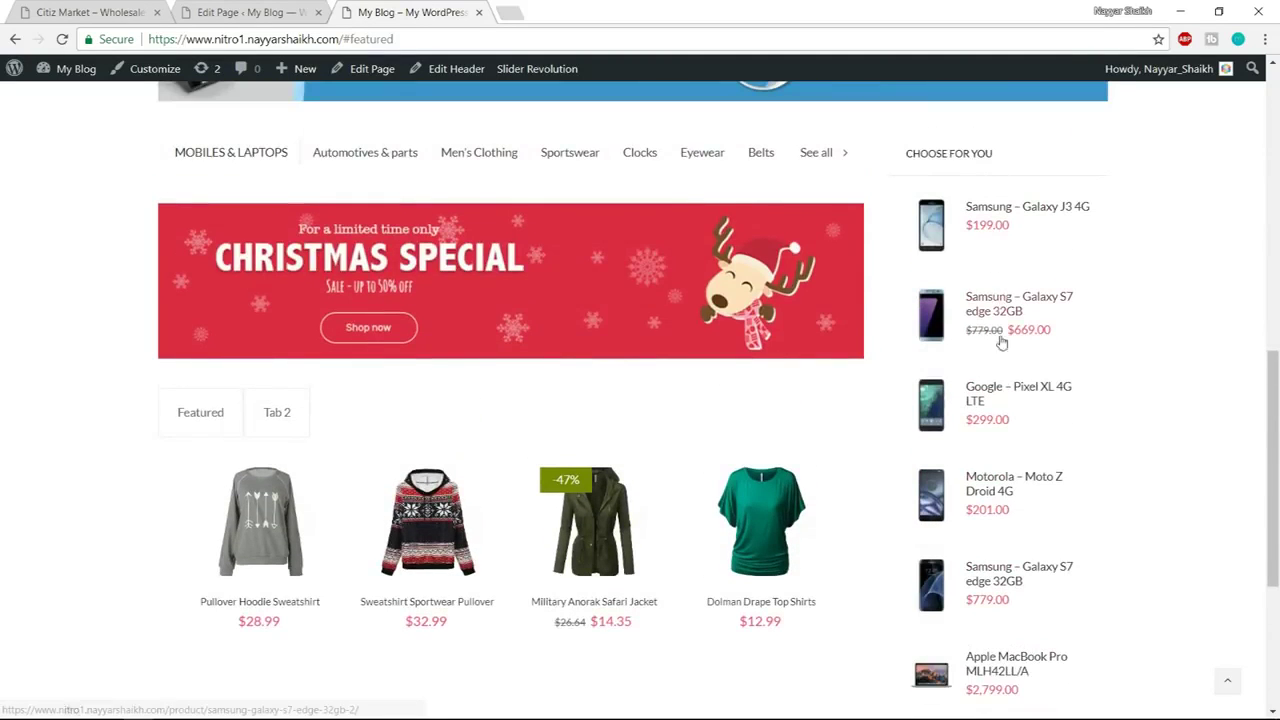
left_click(250, 12)
scroll(770, 330, "down", 4)
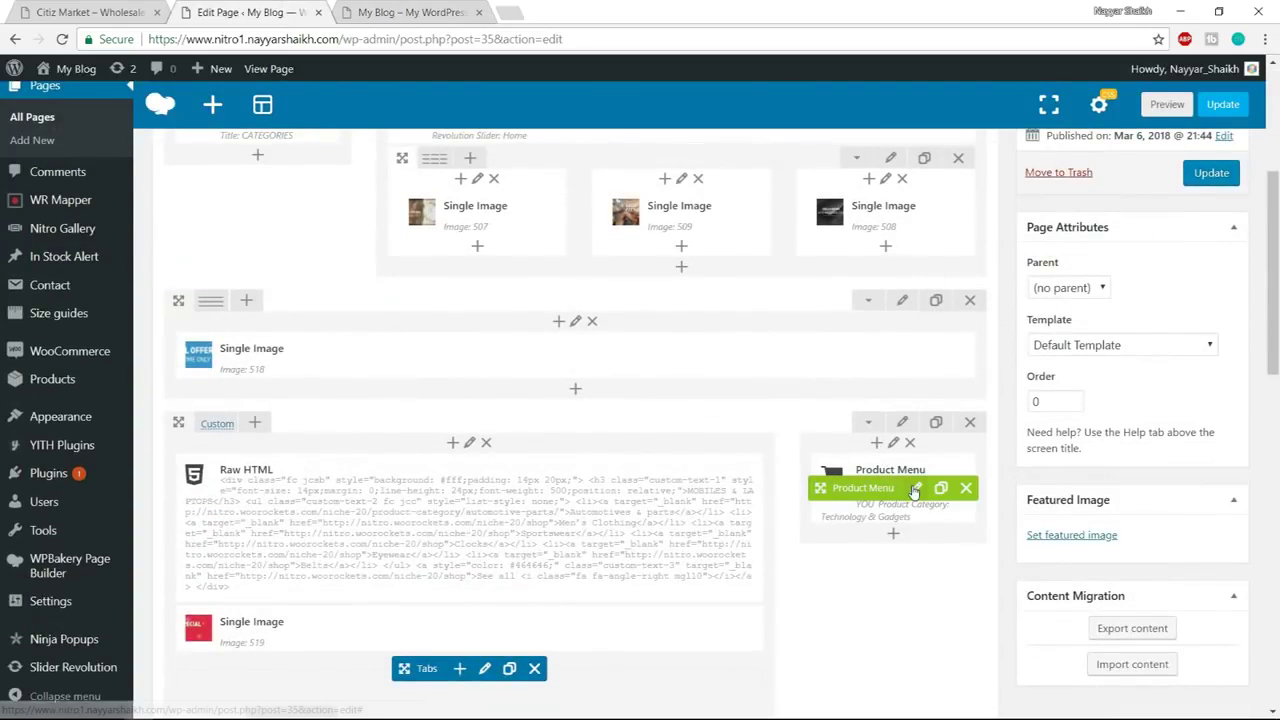
Set the CHOOSE FOR YOU product menu to show 5 products per page
left_click(900, 489)
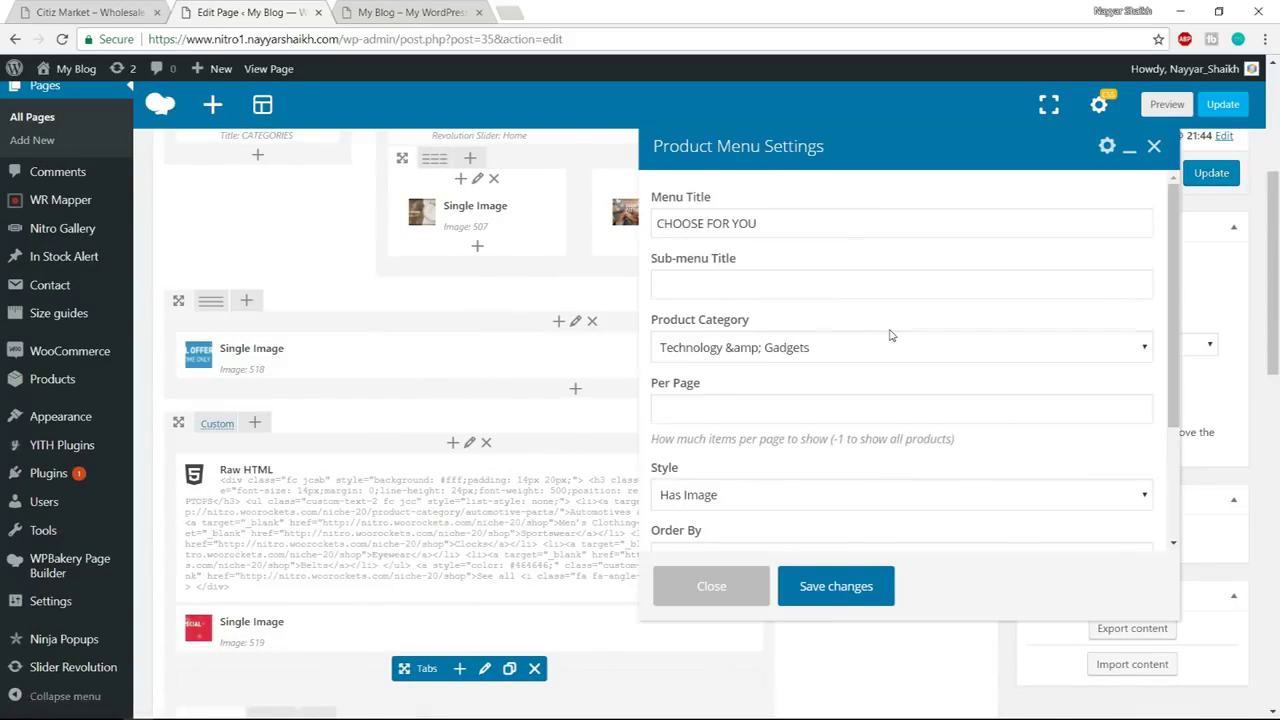
scroll(891, 335, "down", 5)
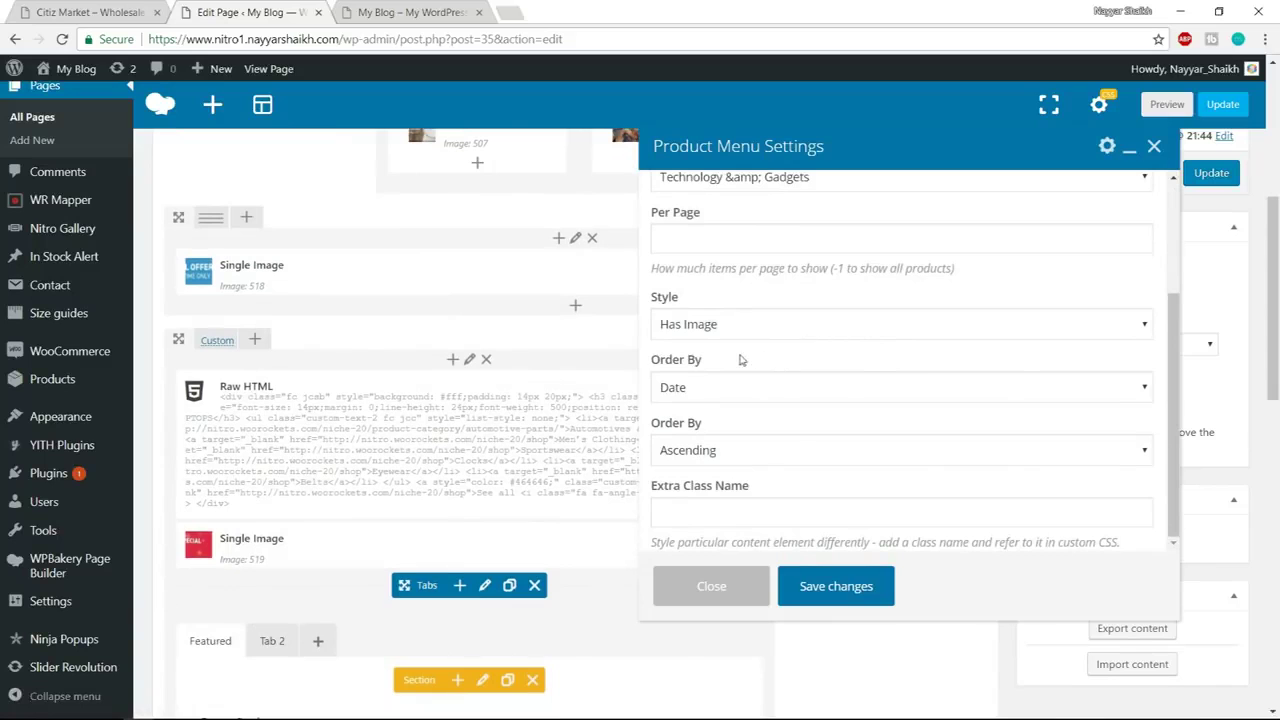
scroll(741, 360, "up", 3)
scroll(771, 357, "down", 3)
scroll(850, 466, "down", 2)
scroll(927, 508, "up", 3)
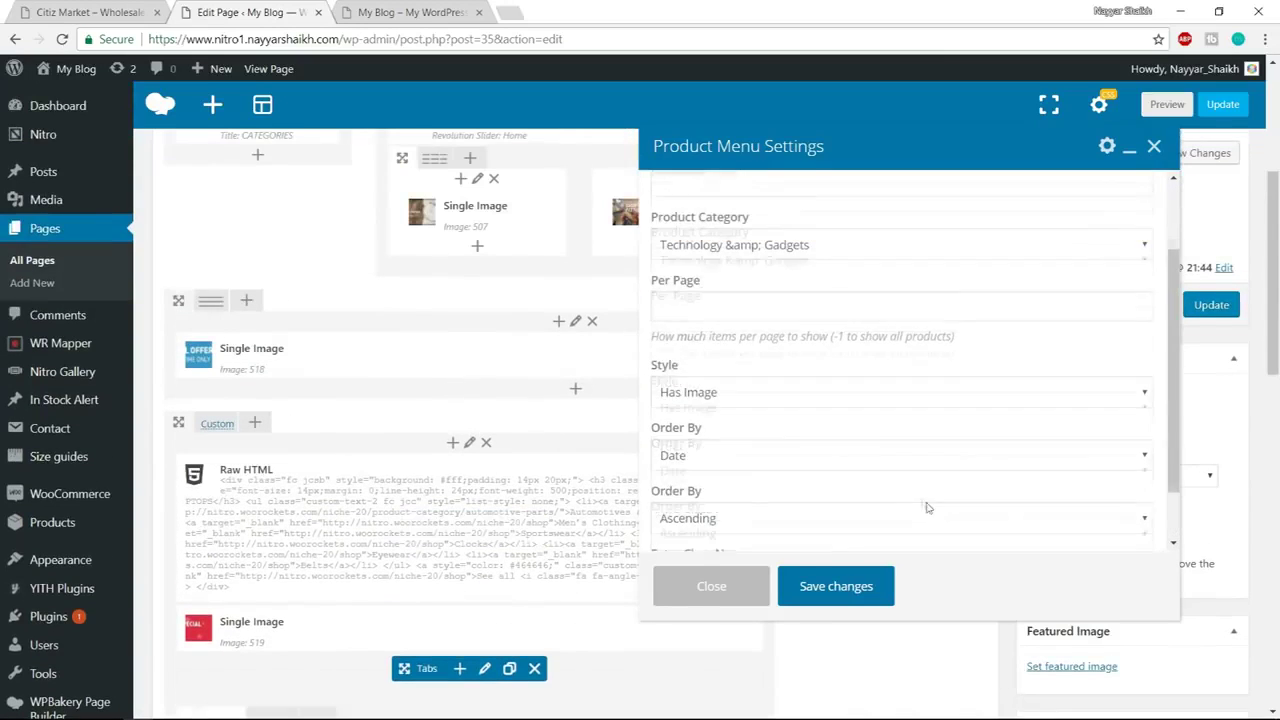
scroll(927, 508, "up", 3)
left_click(720, 402)
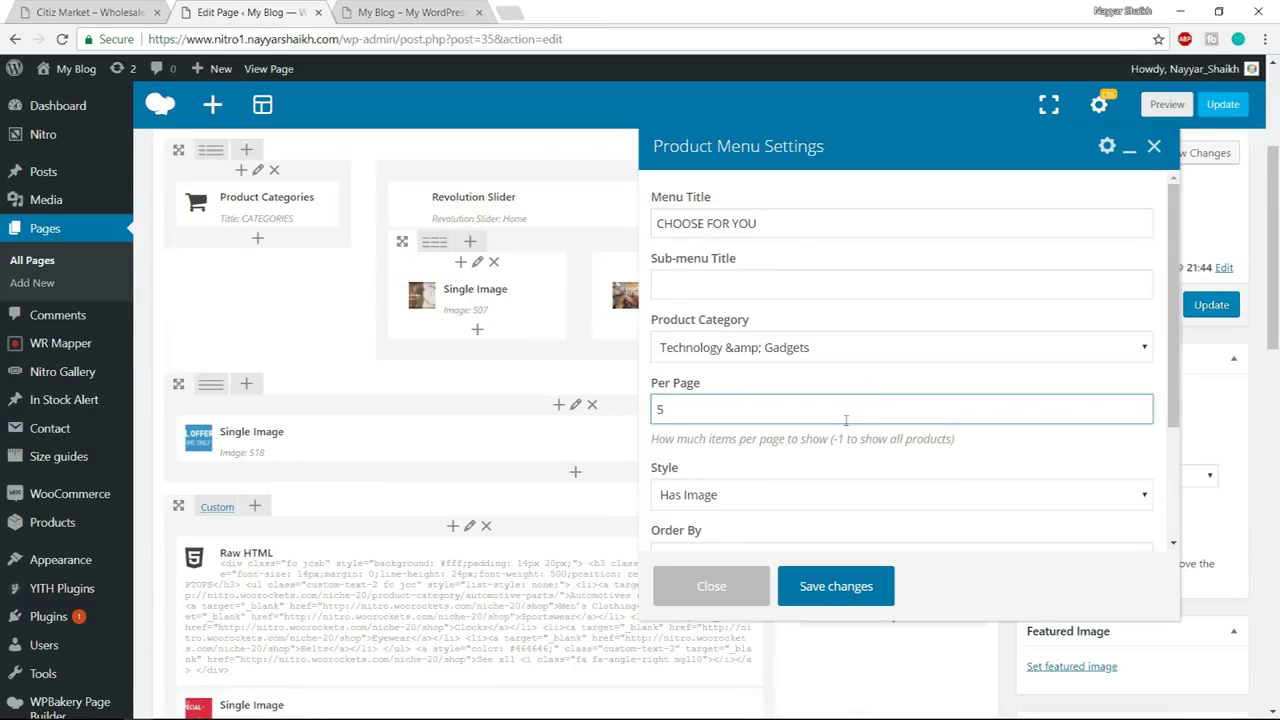
left_click(860, 588)
Update the page and reload the live homepage to check it
left_click(1211, 304)
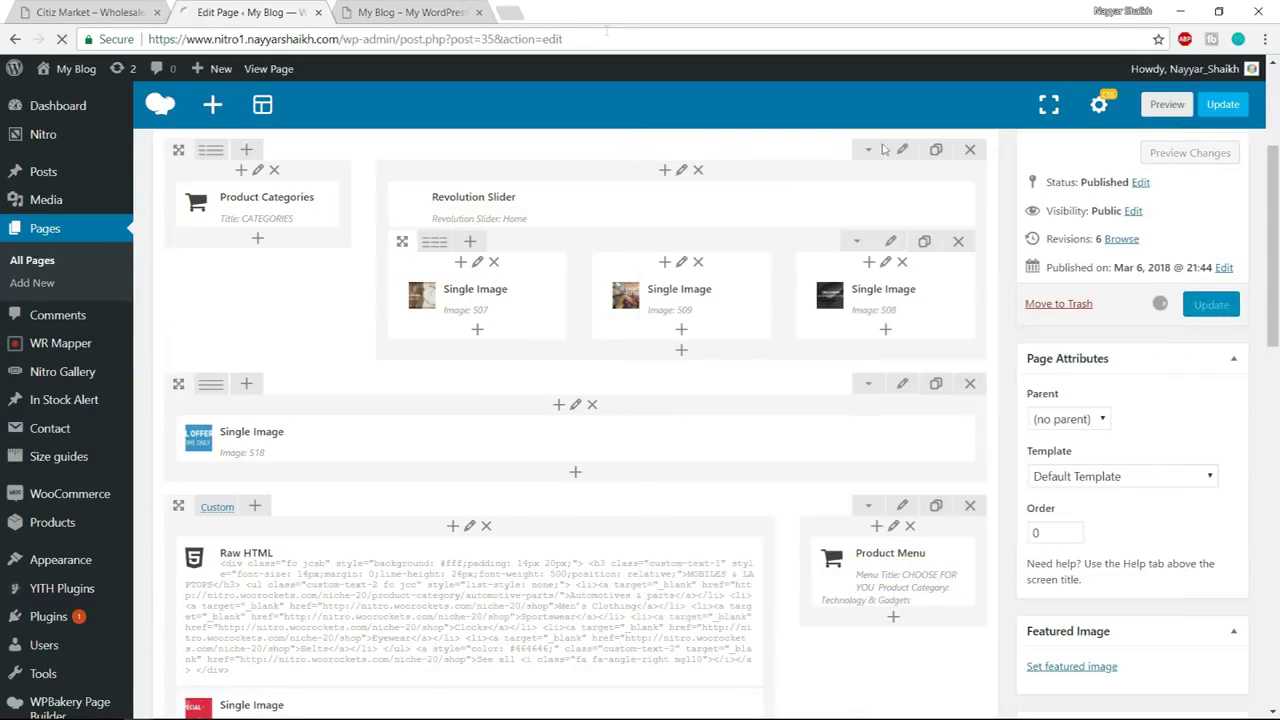
left_click(420, 12)
left_click(446, 36)
key("Return")
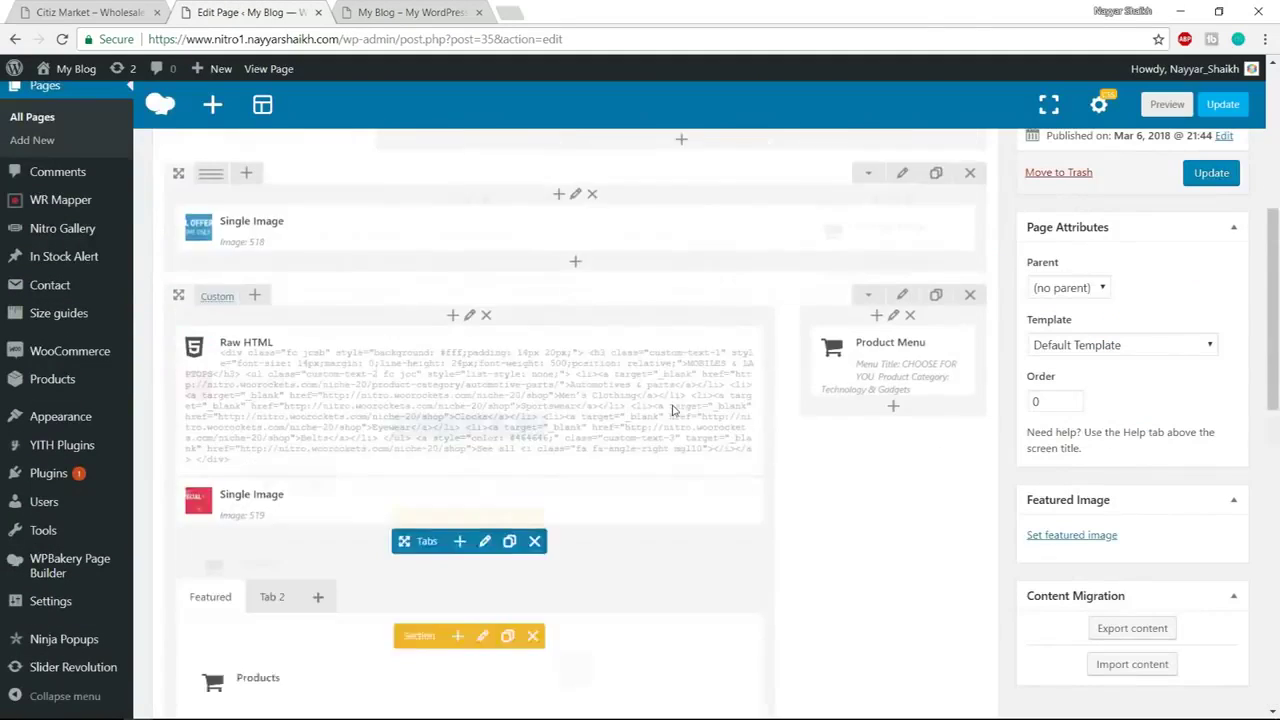
Set the Featured / Tab 2 tabs element to Style 2
scroll(420, 432, "down", 3)
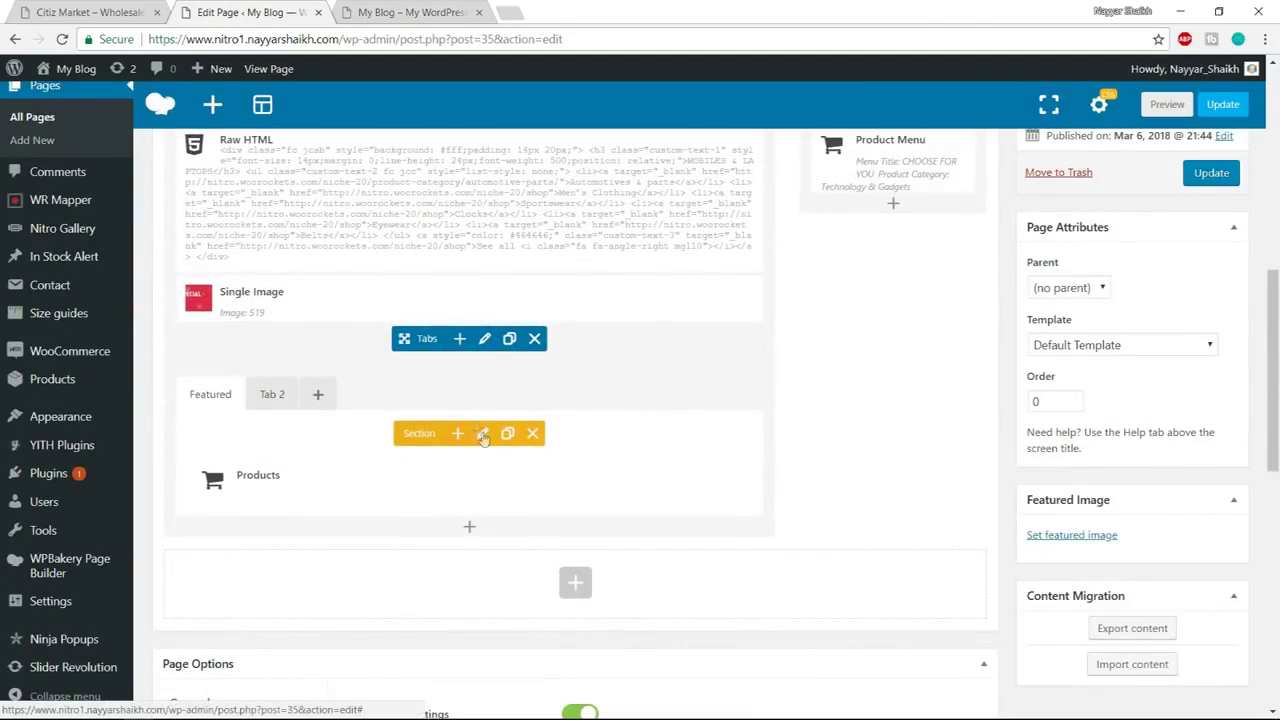
left_click(485, 339)
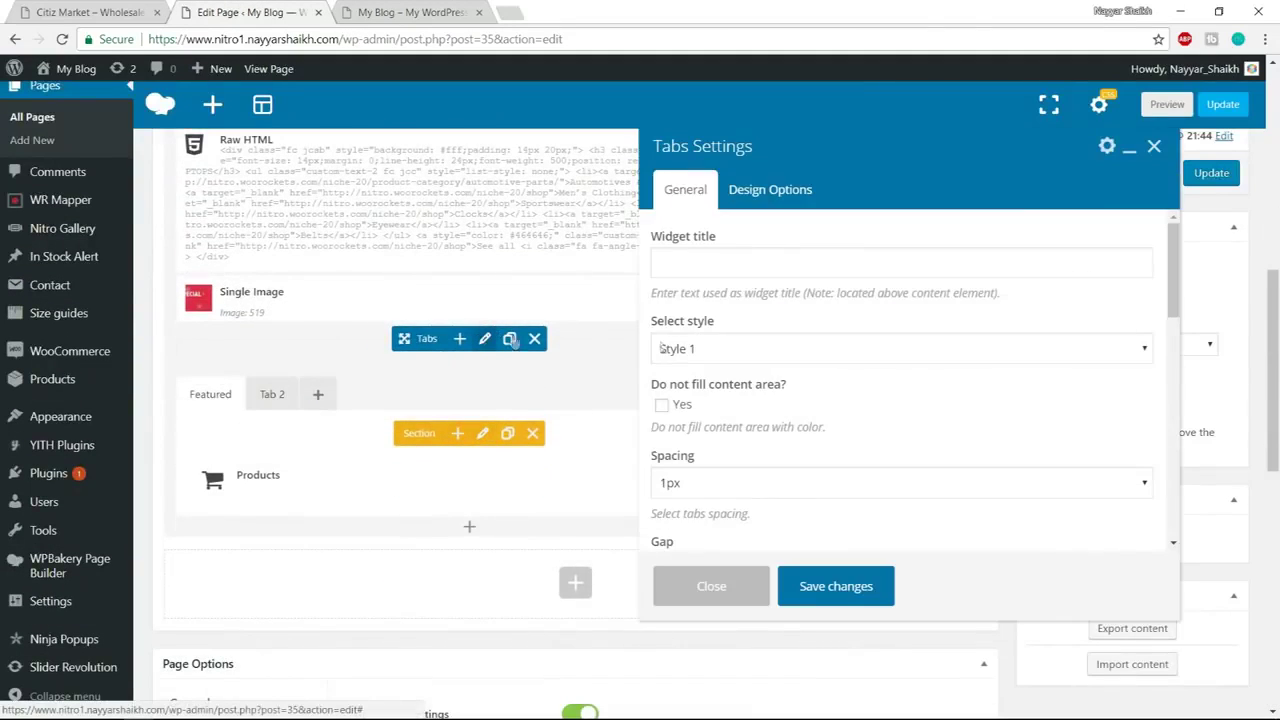
left_click(779, 354)
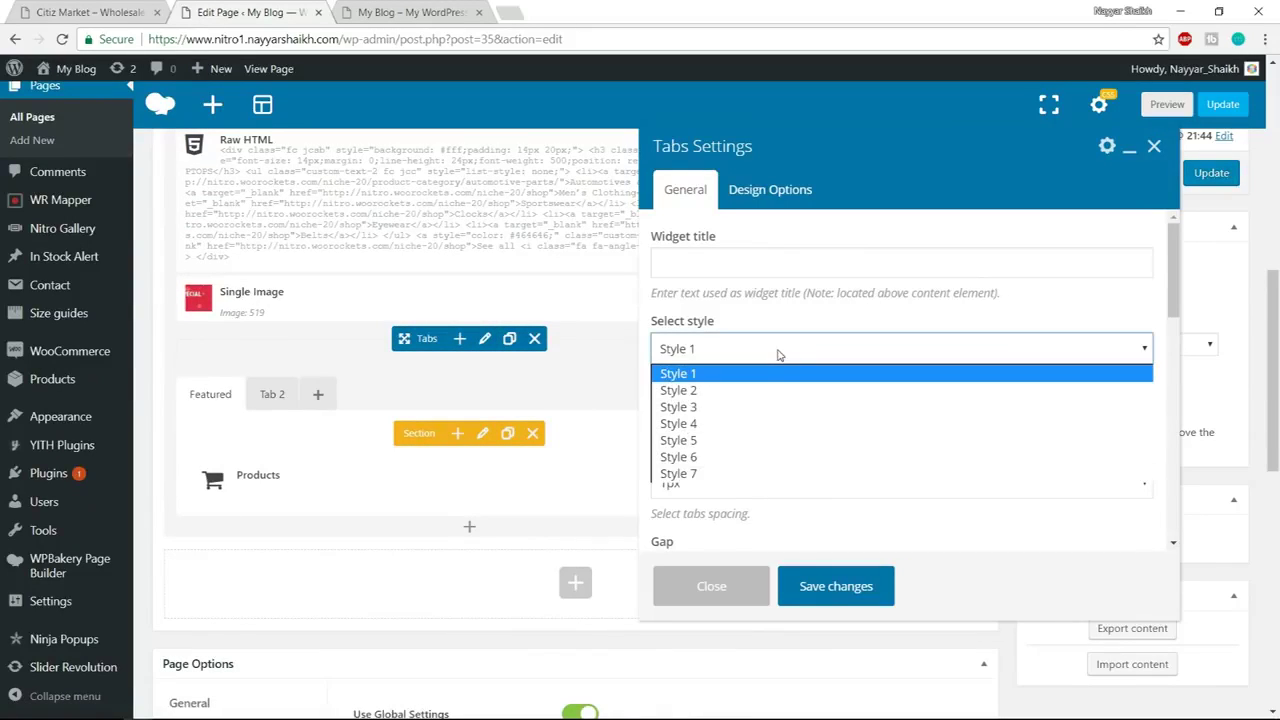
left_click(740, 390)
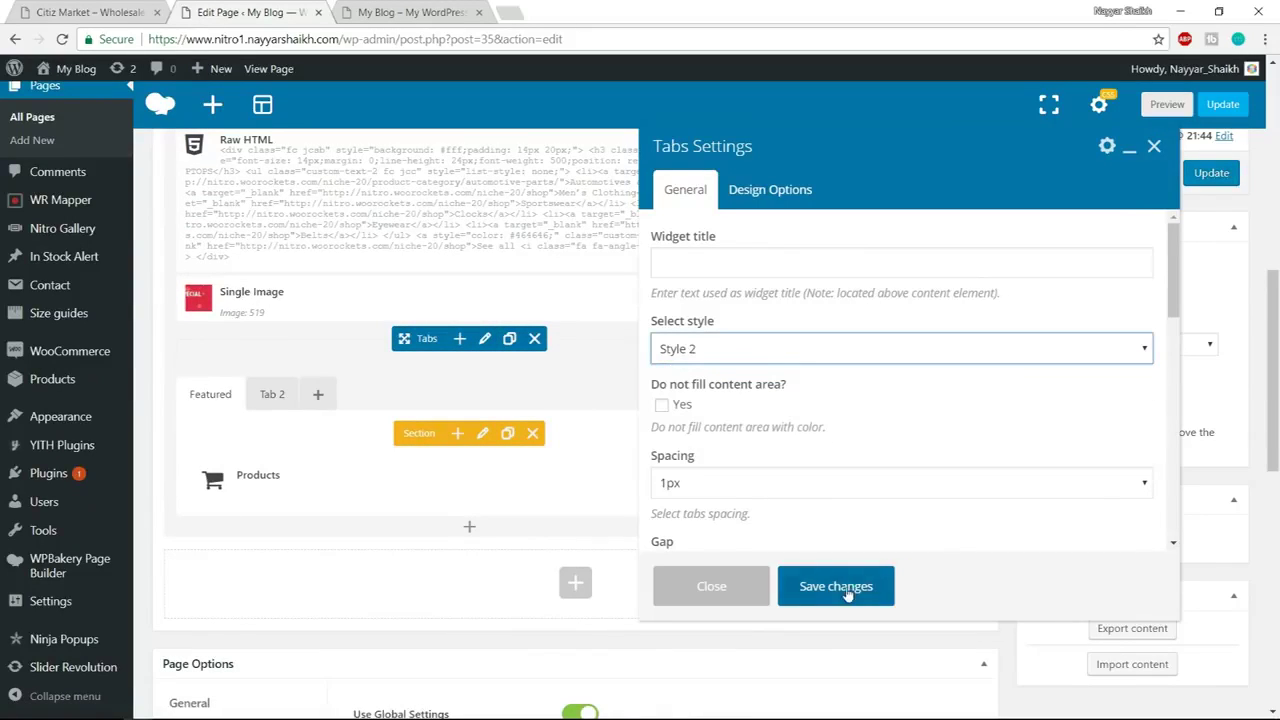
left_click(846, 590)
Update the page and select the live homepage's address for reloading
left_click(1211, 173)
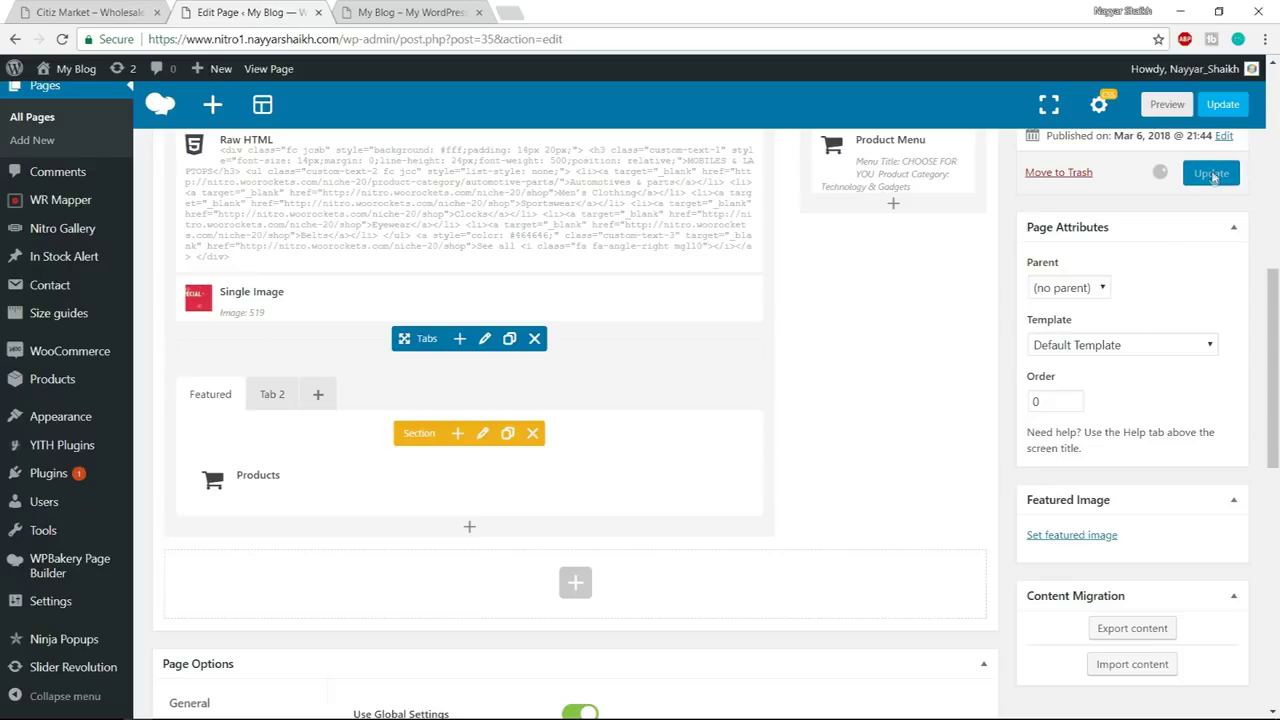
left_click(440, 14)
left_click(440, 33)
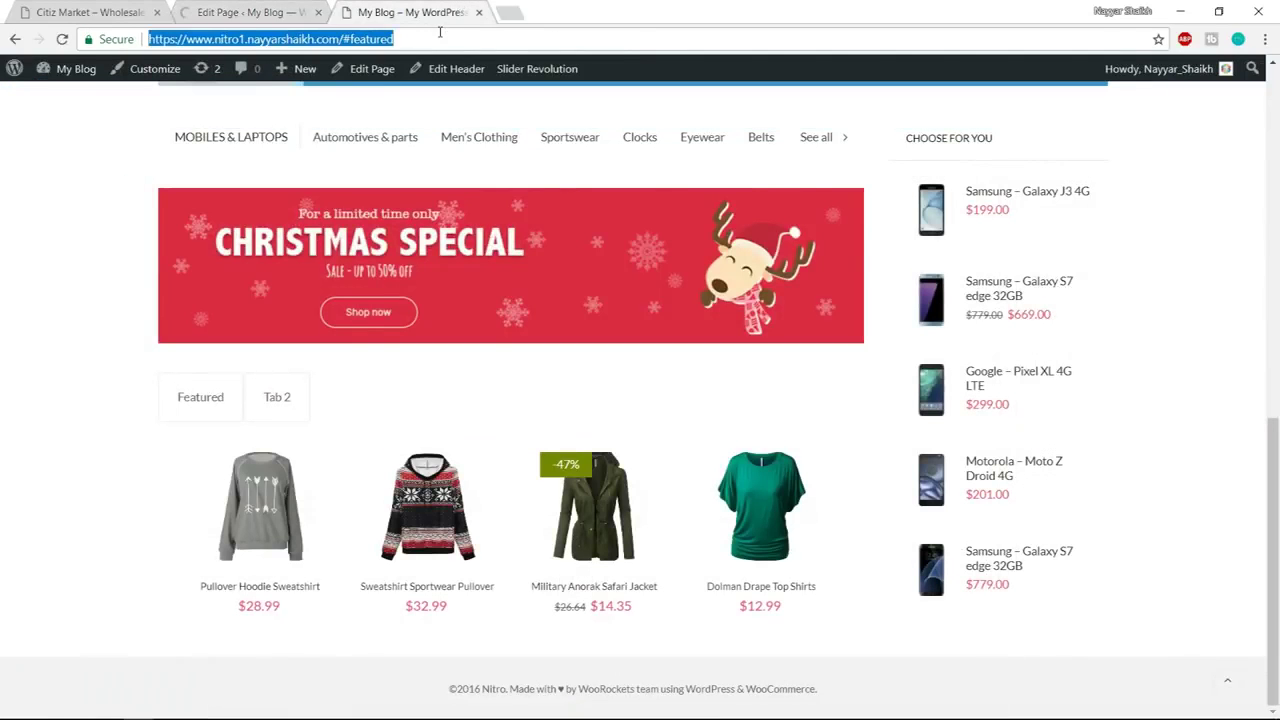
Reload the live homepage to check the Style 2 tabs and compare them with the Citiz Market demo
key("Return")
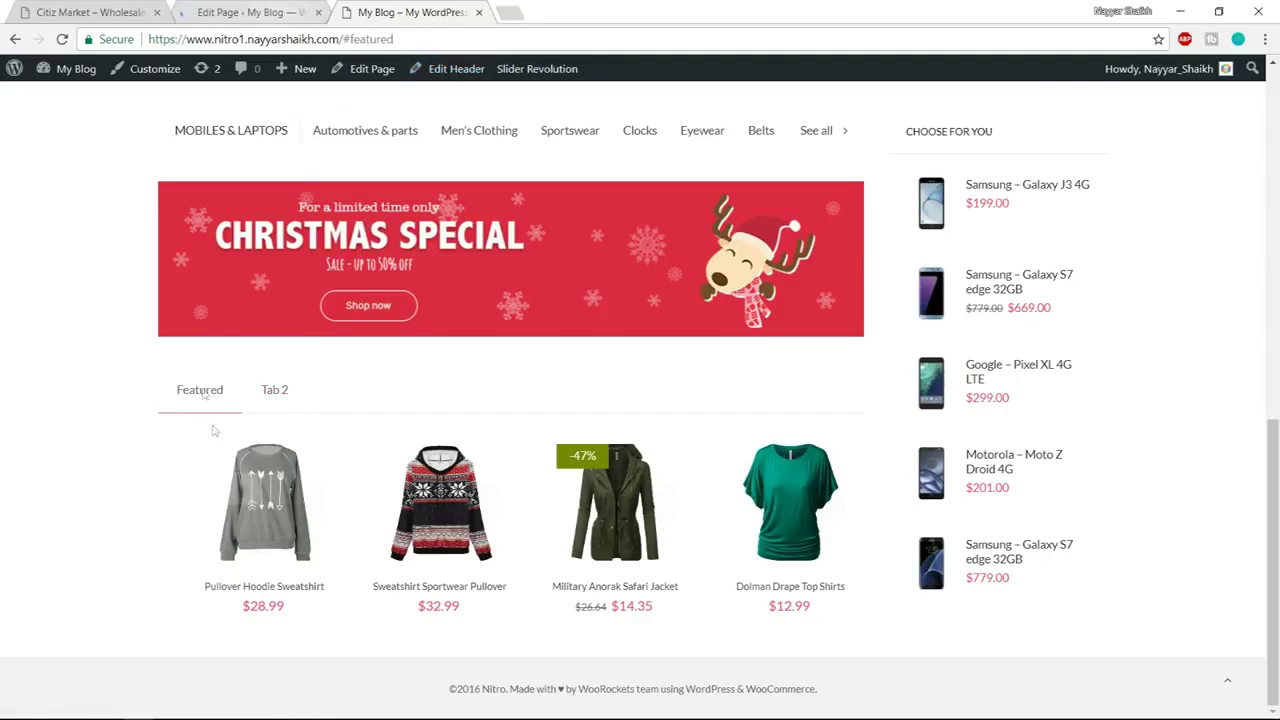
left_click(42, 12)
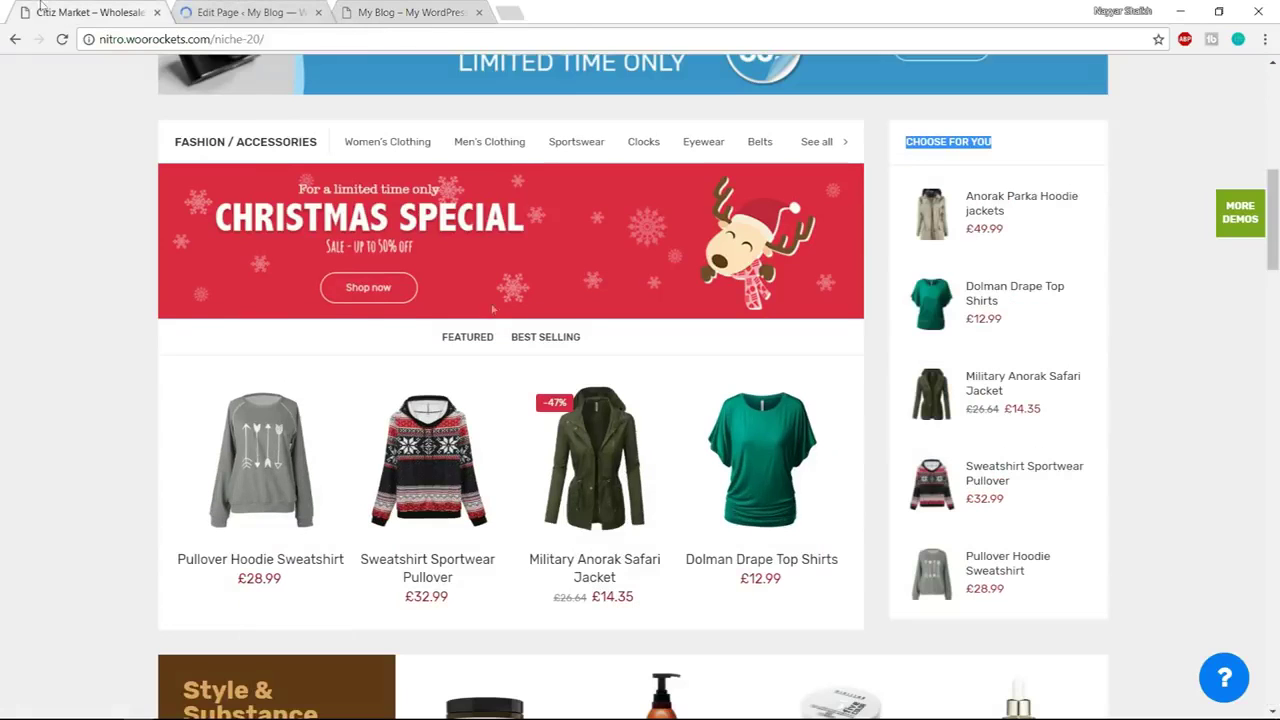
left_click(405, 12)
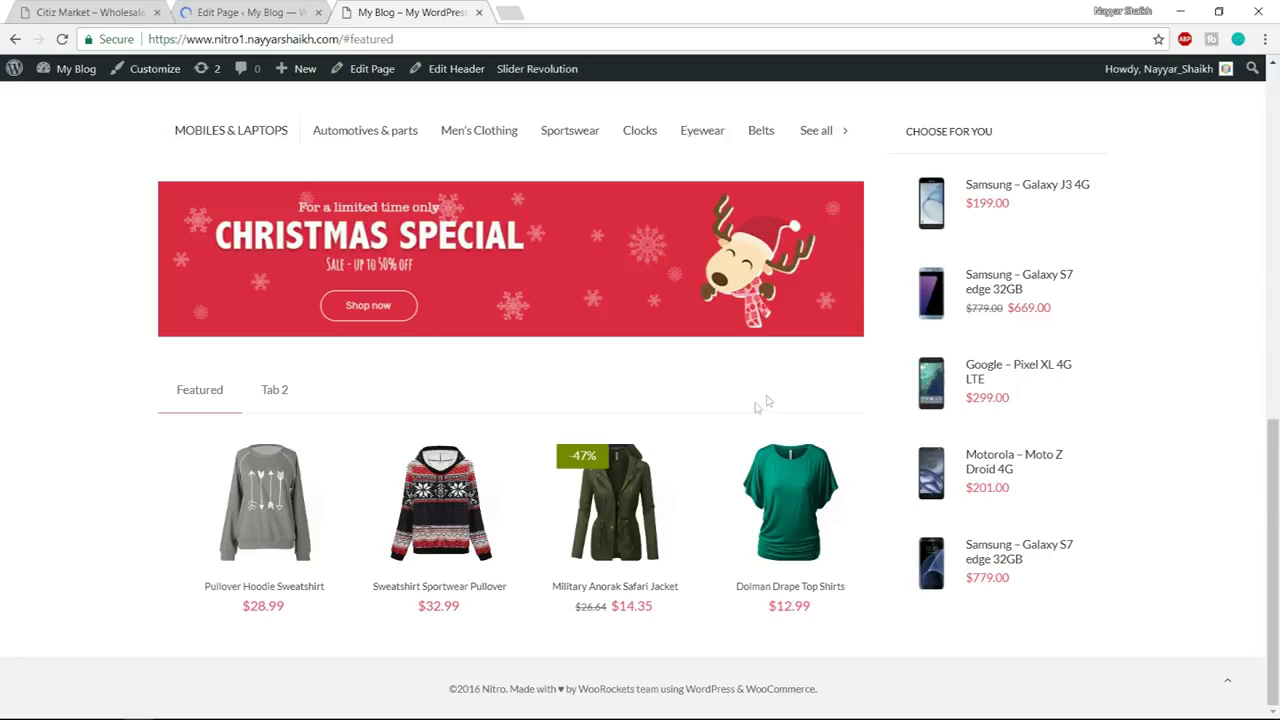
left_click(90, 12)
scroll(1186, 409, "up", 6)
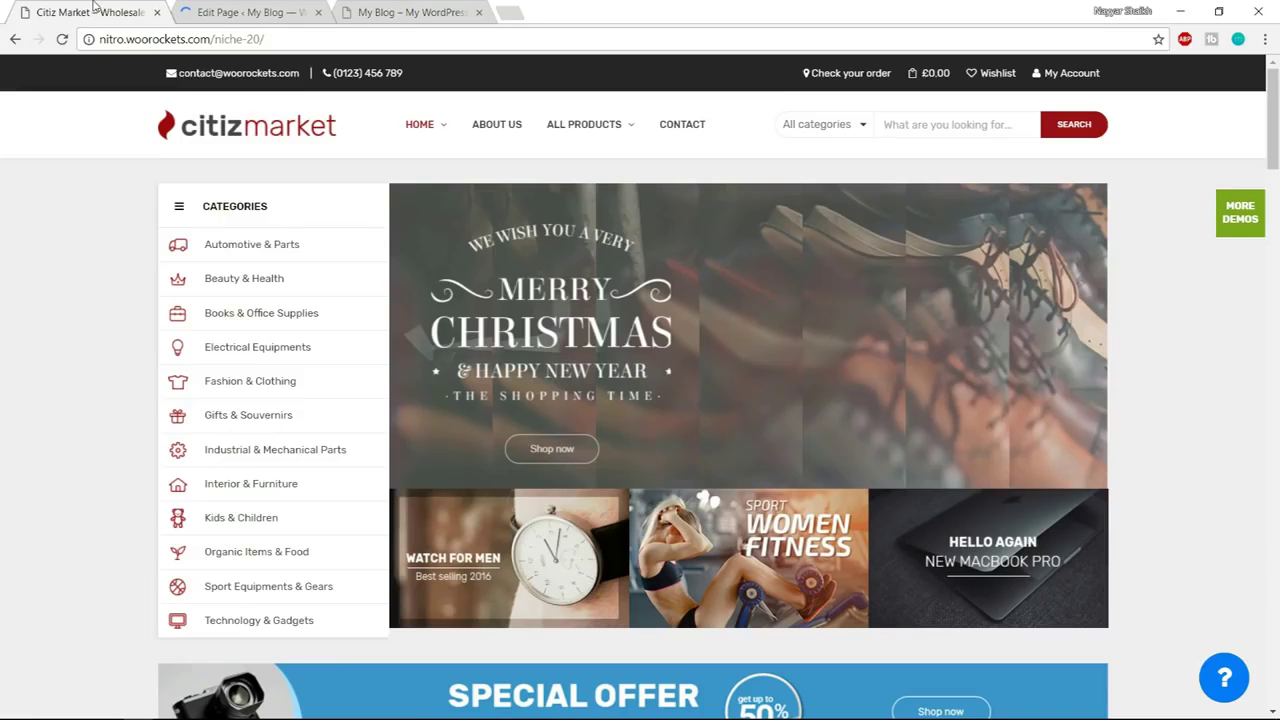
Add a Custom Heading element in a new row below the Tabs, found by searching 'cust'
scroll(1231, 440, "down", 3)
scroll(1231, 440, "down", 8)
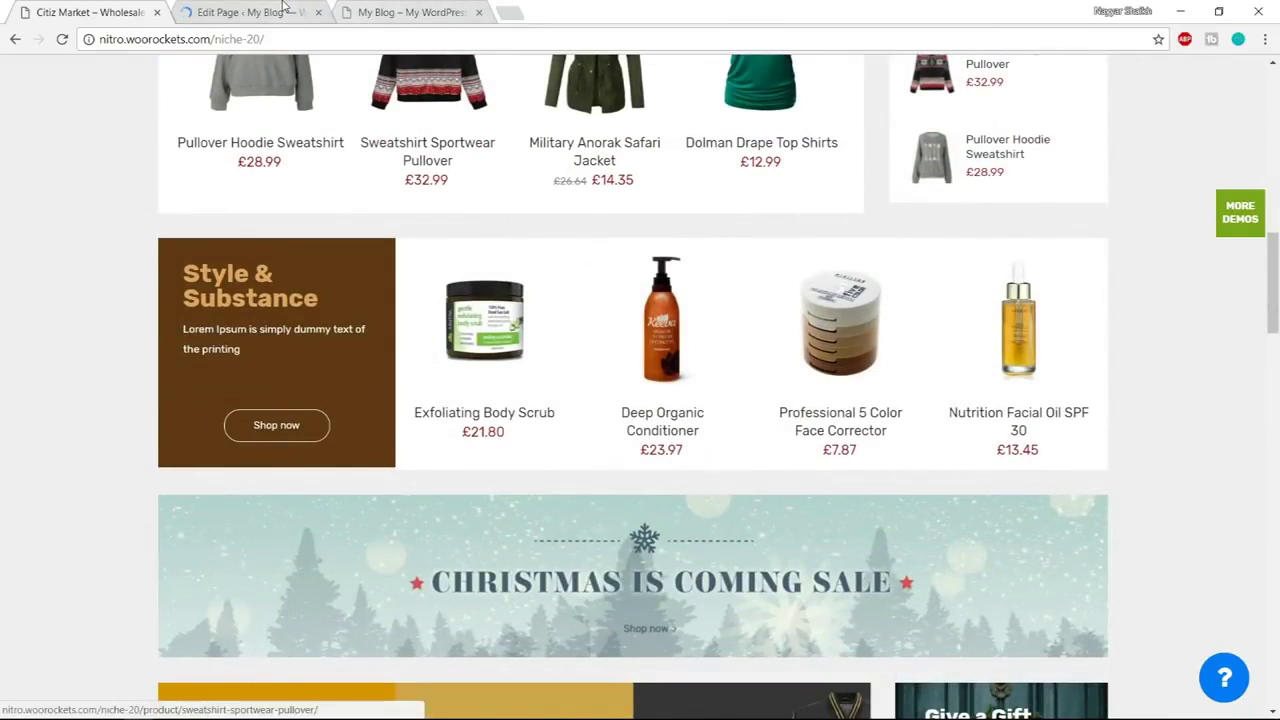
key("ctrl+Tab")
scroll(620, 327, "down", 10)
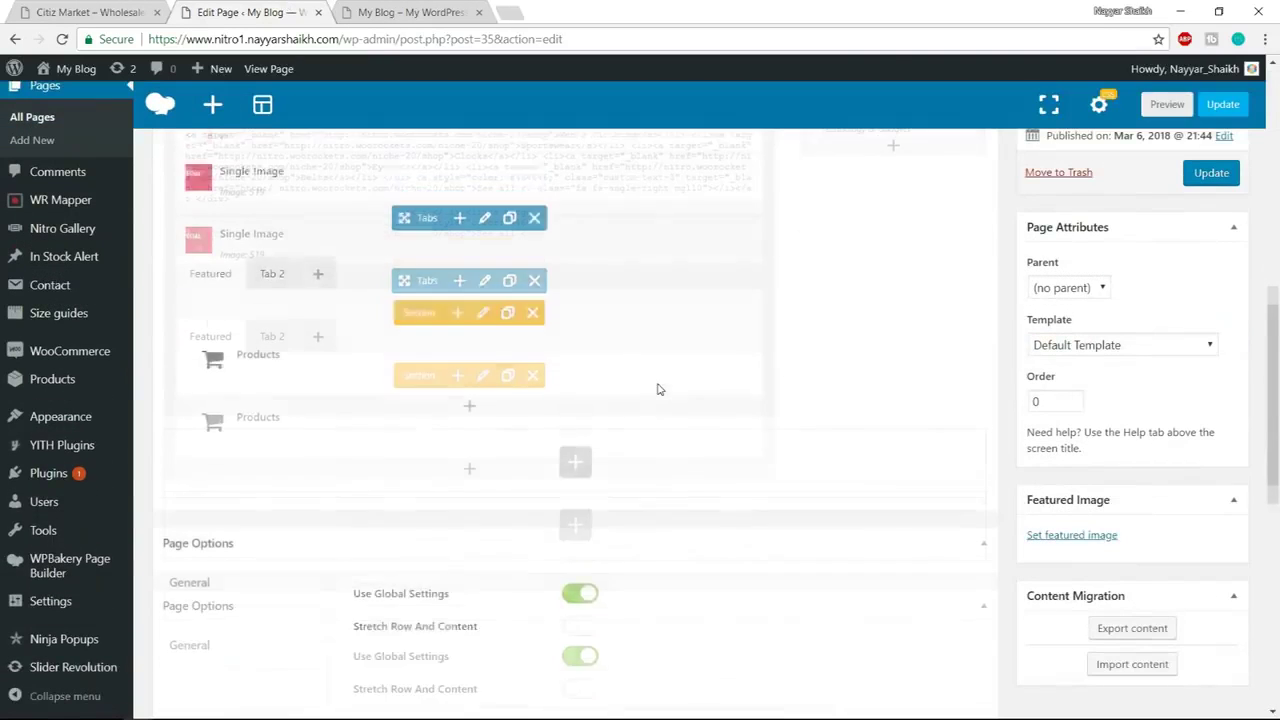
left_click(576, 418)
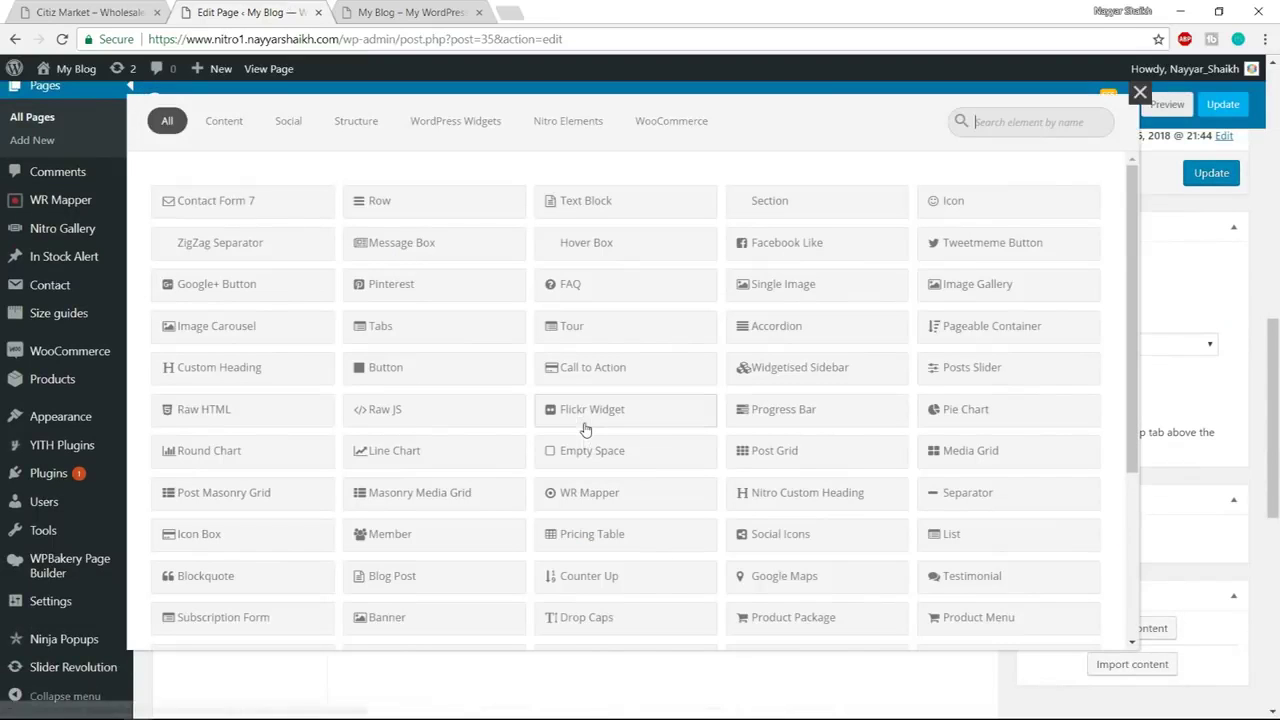
left_click(112, 14)
left_click_drag(185, 266, 329, 311)
key("ctrl+c")
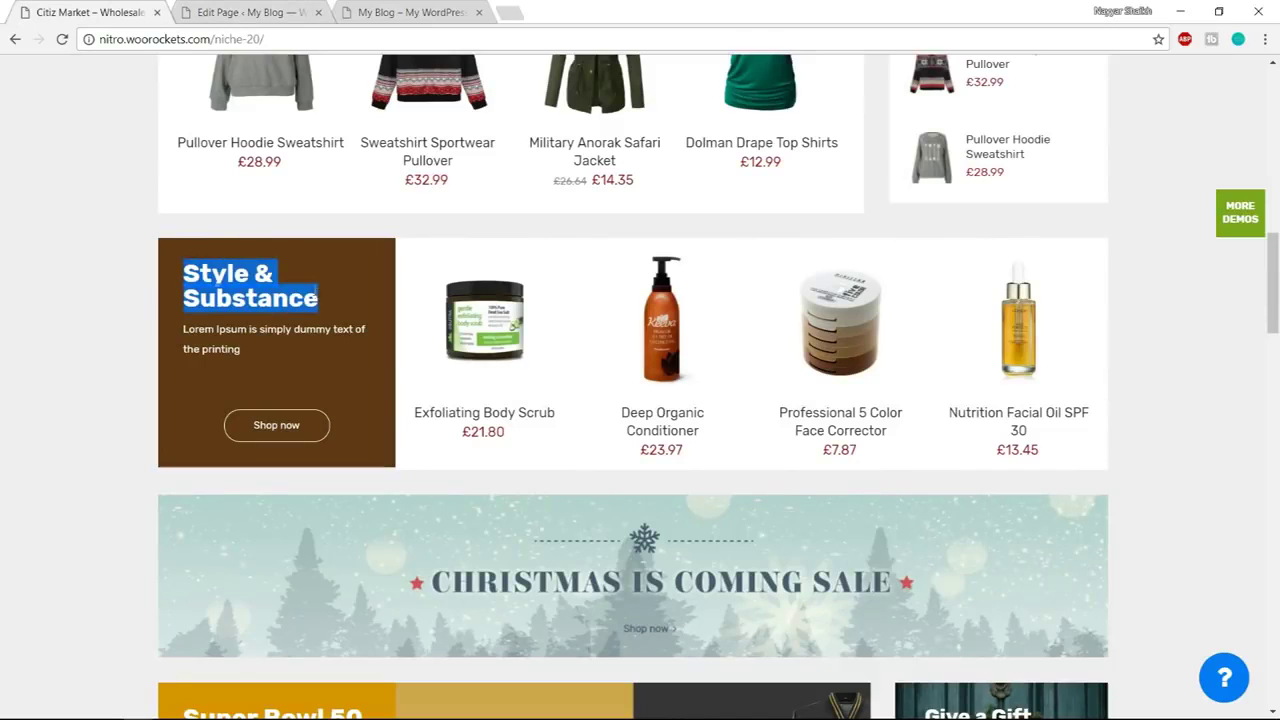
left_click(183, 8)
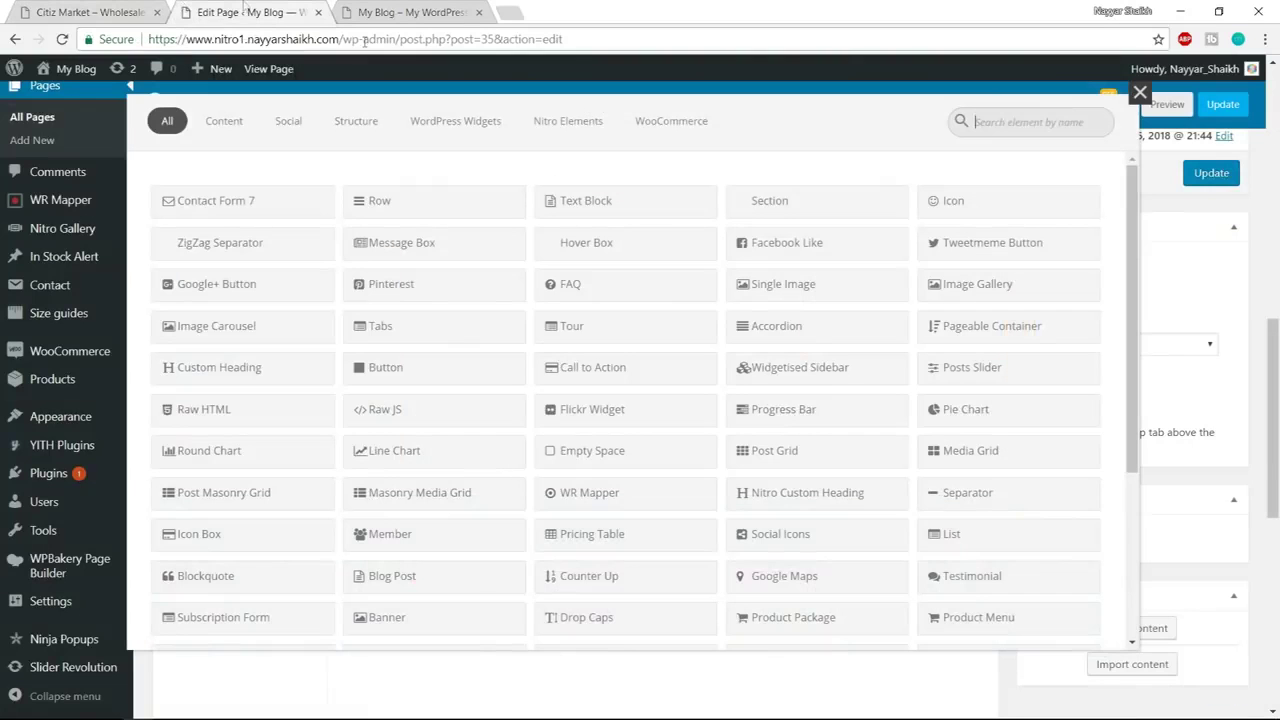
type("cust")
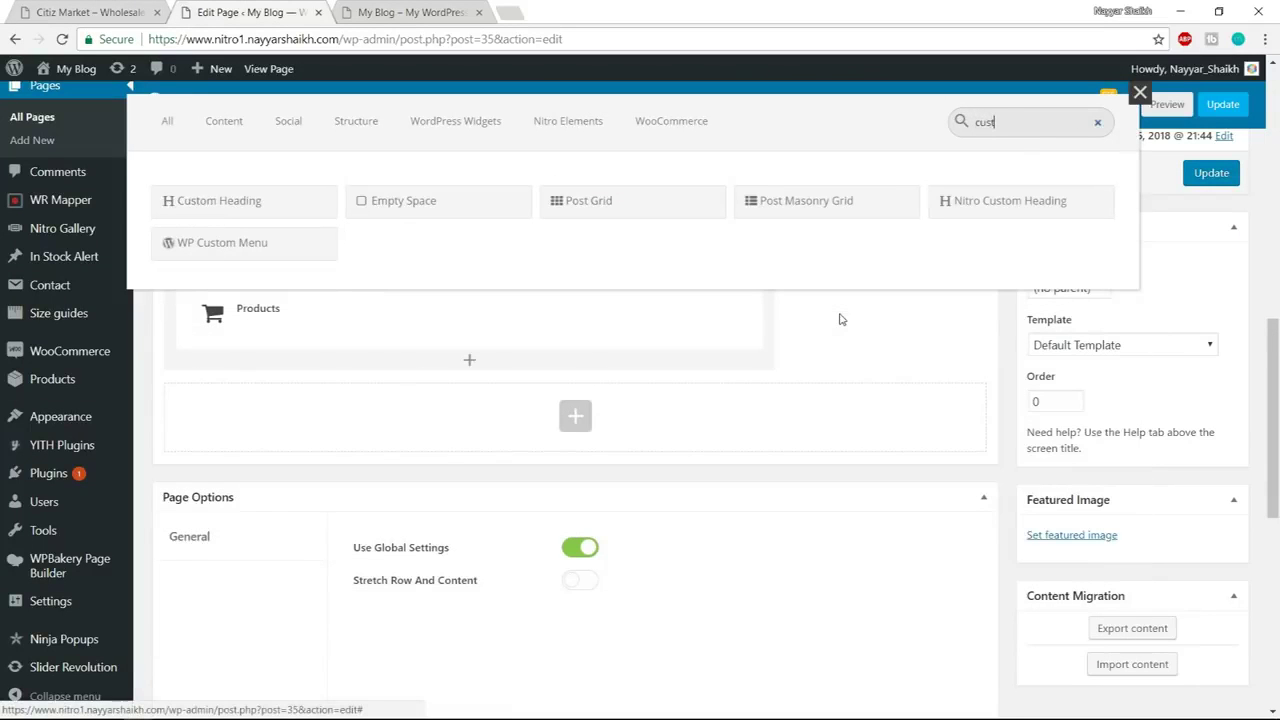
left_click(257, 205)
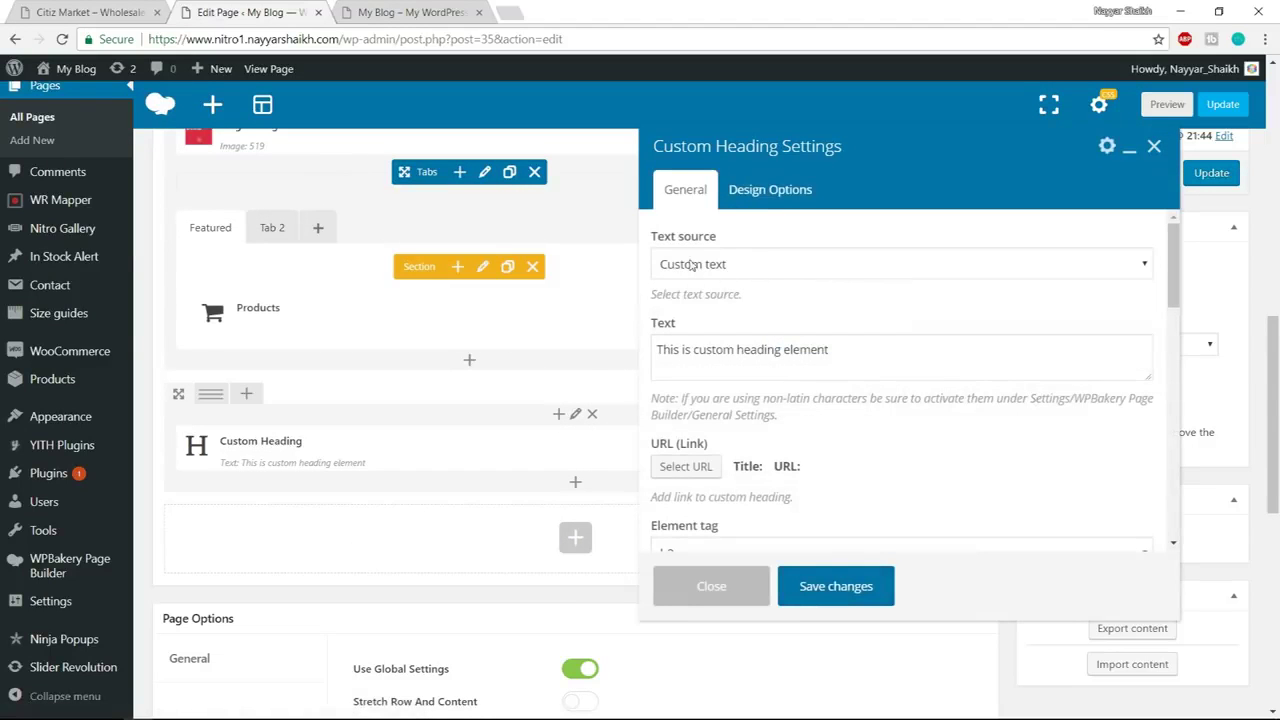
Keep custom text as the source and paste 'Style & Substance' as the heading text
left_click(742, 265)
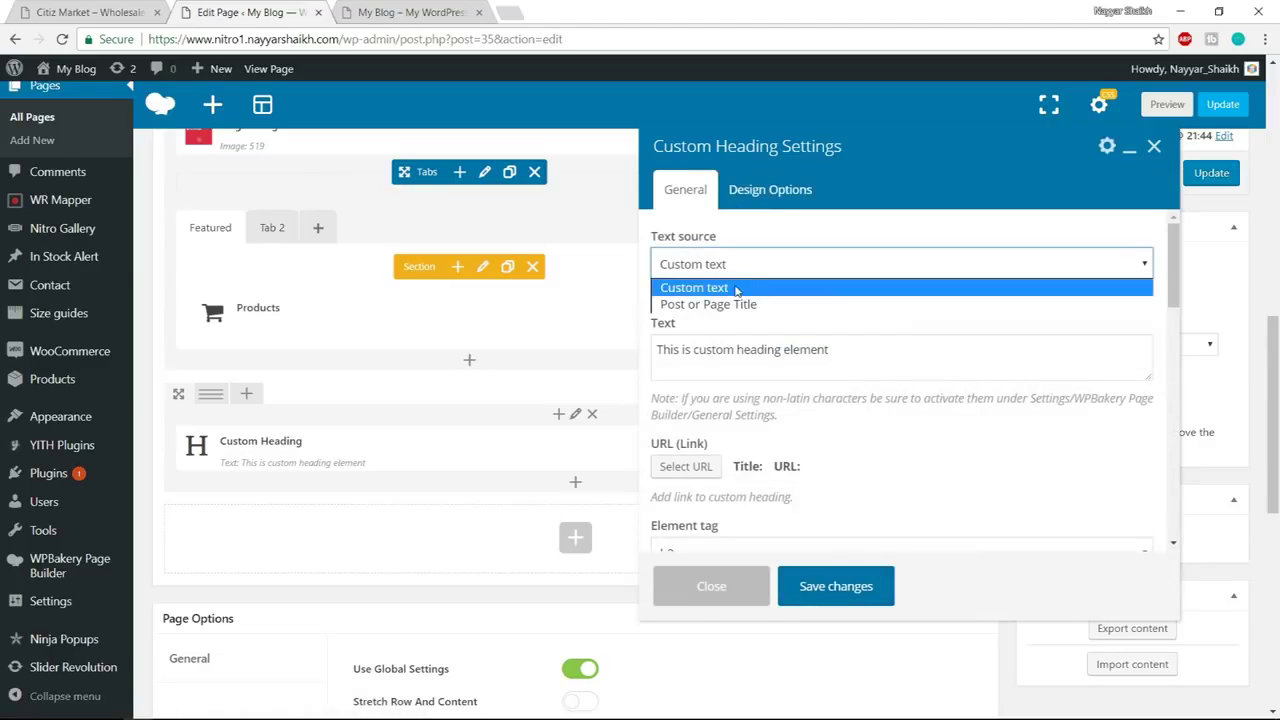
left_click(736, 288)
left_click_drag(911, 358, 662, 358)
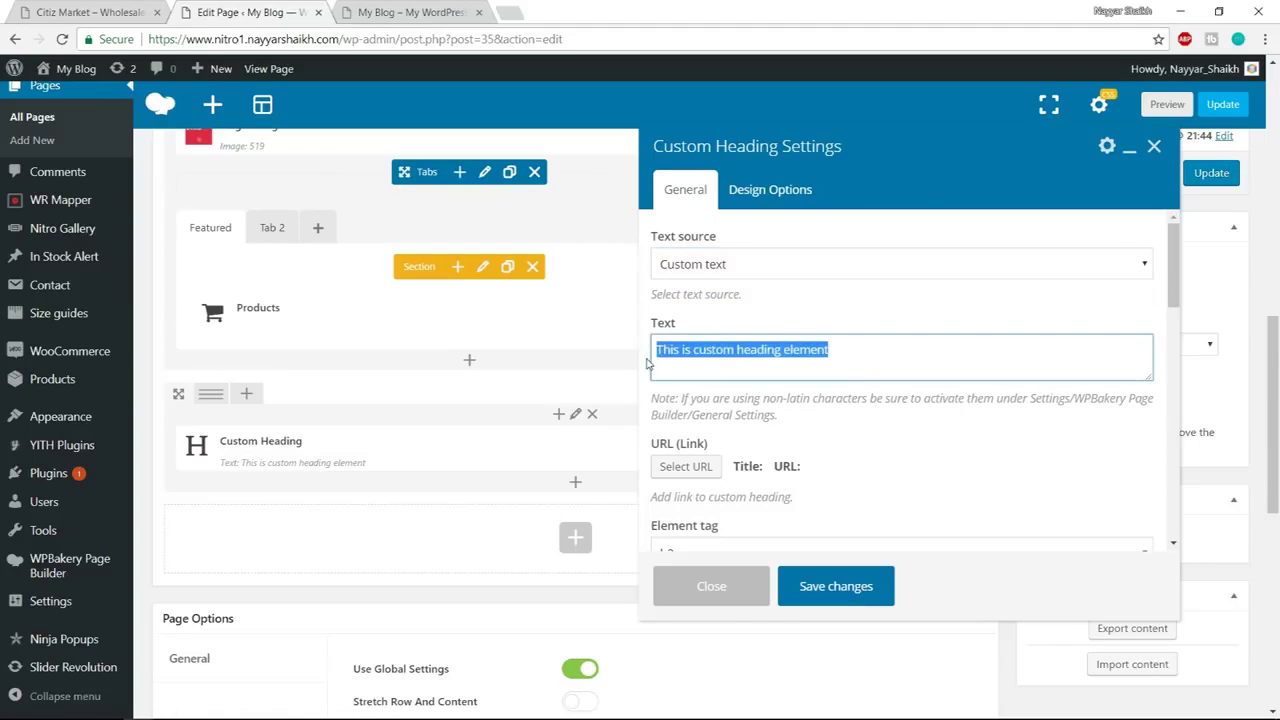
key("ctrl+v")
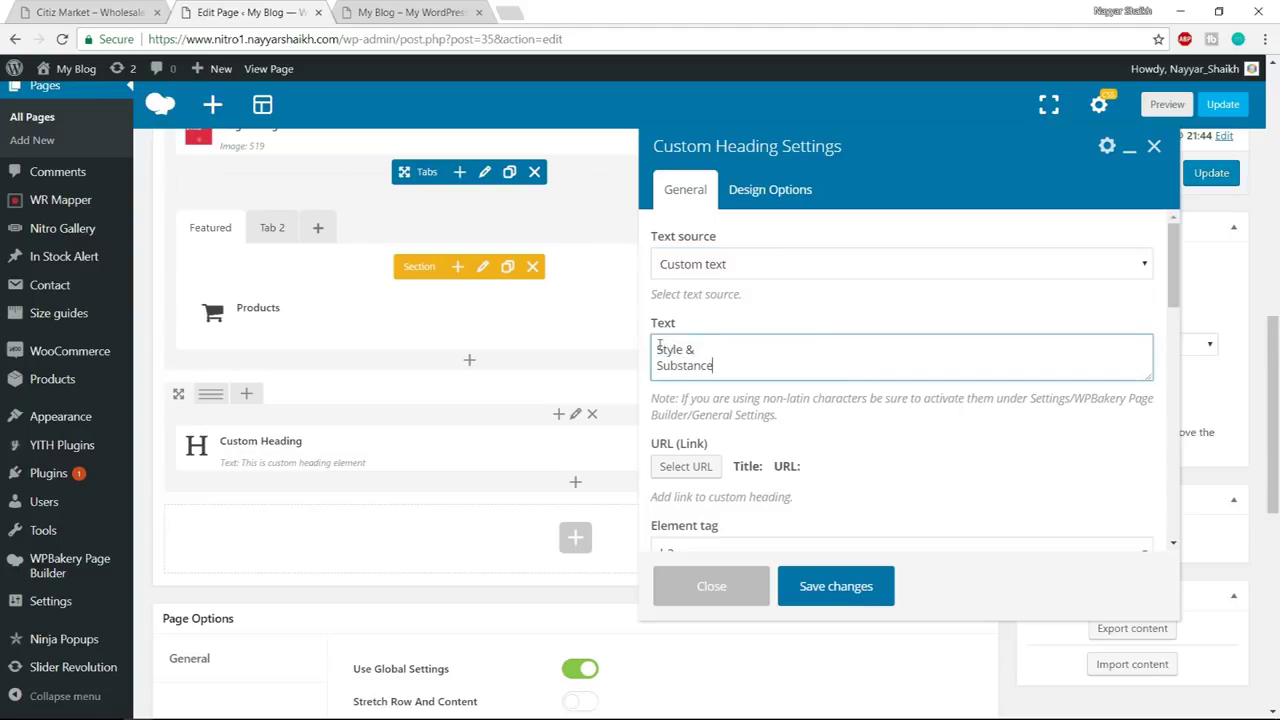
left_click_drag(659, 345, 748, 366)
key("ctrl+shift+Tab")
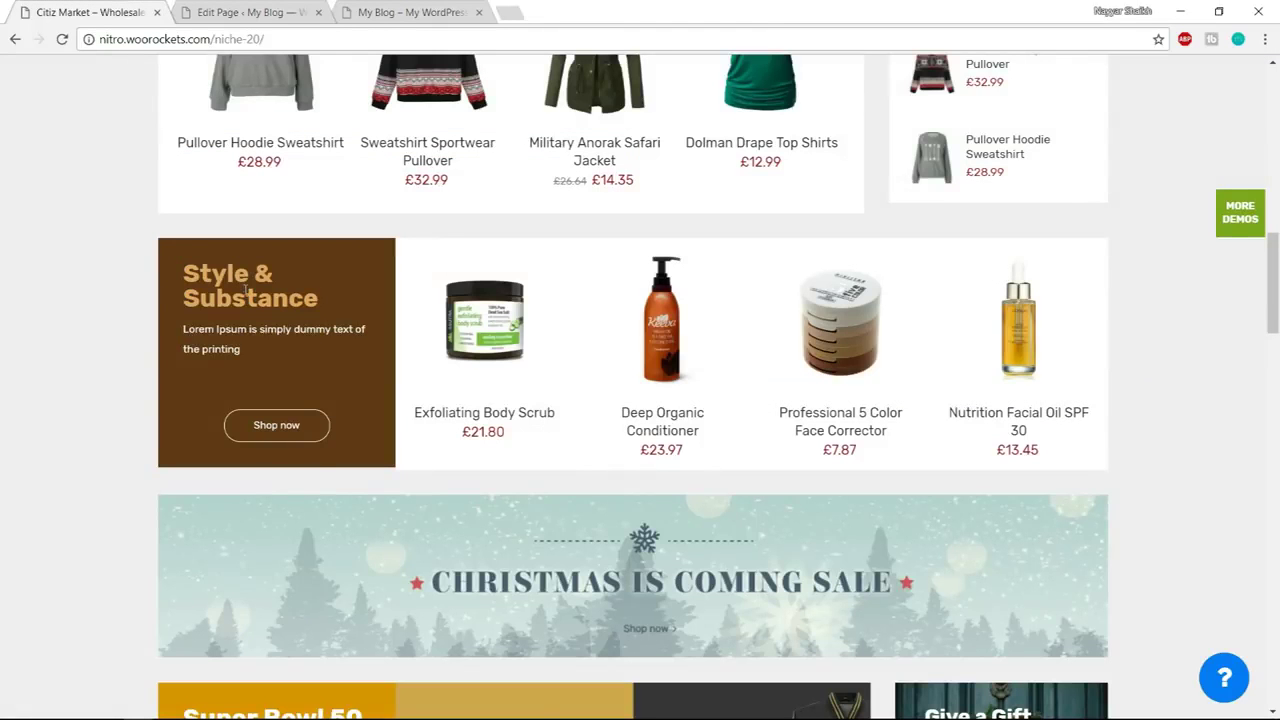
left_click(215, 10)
Set the heading's element tag to h3 and font size to 30
scroll(875, 355, "down", 2)
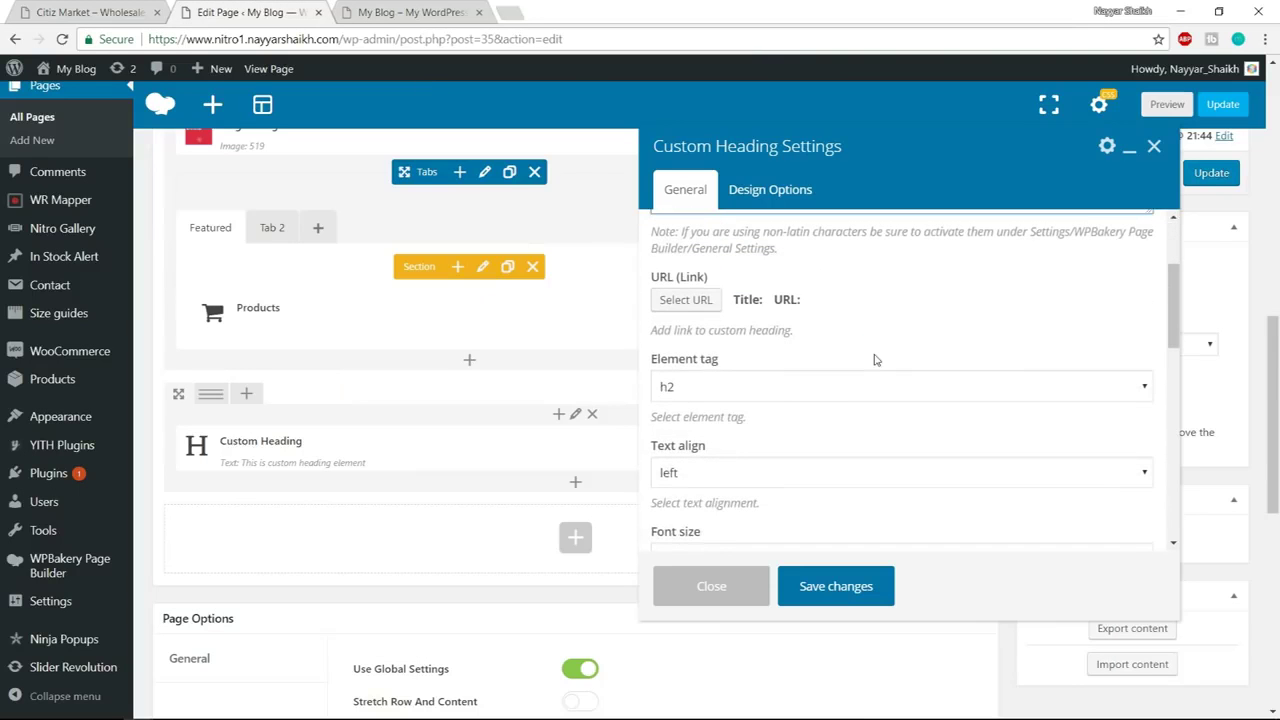
scroll(780, 385, "down", 1)
left_click(731, 308)
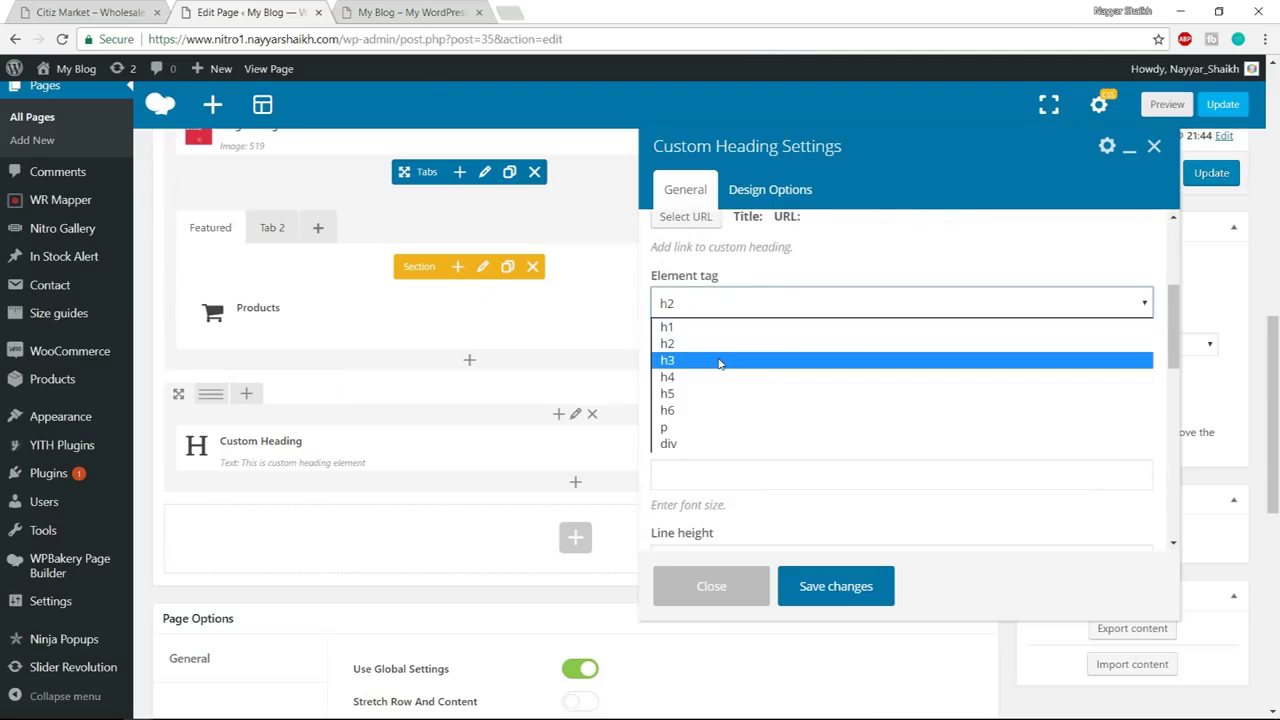
left_click(723, 360)
scroll(814, 360, "down", 1)
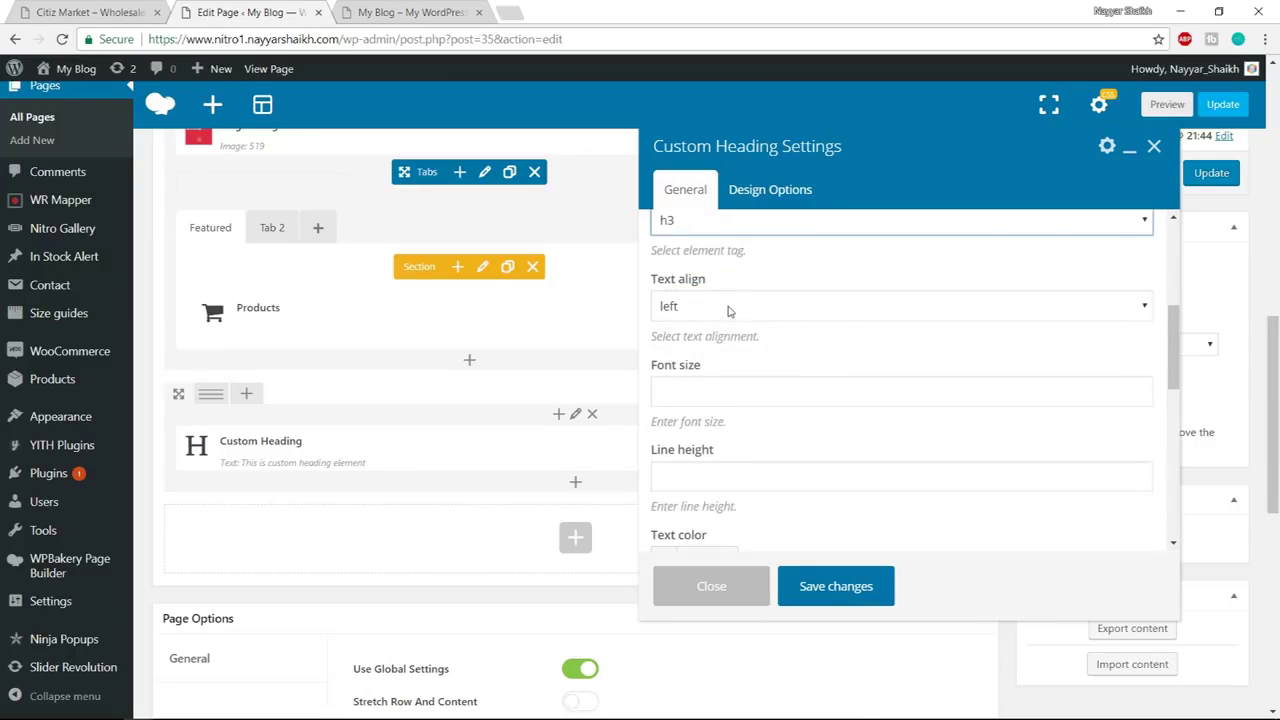
scroll(833, 313, "down", 1)
left_click(753, 309)
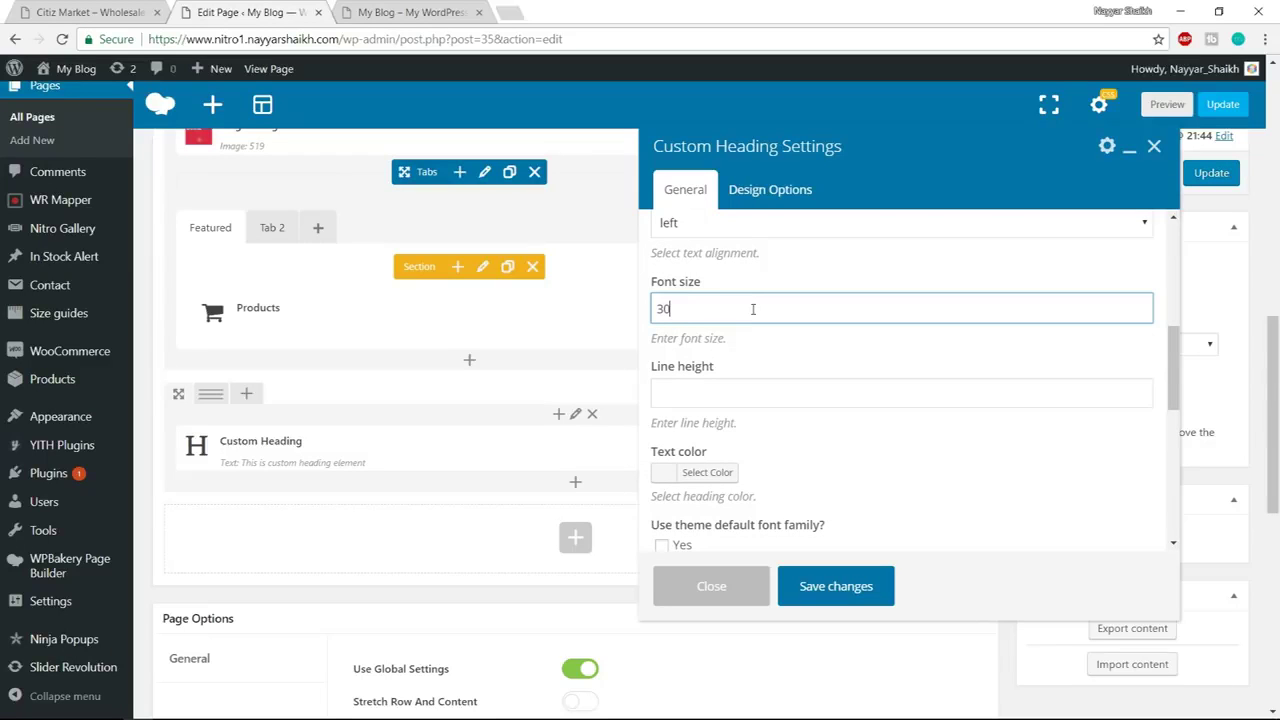
left_click(733, 392)
scroll(770, 398, "down", 1)
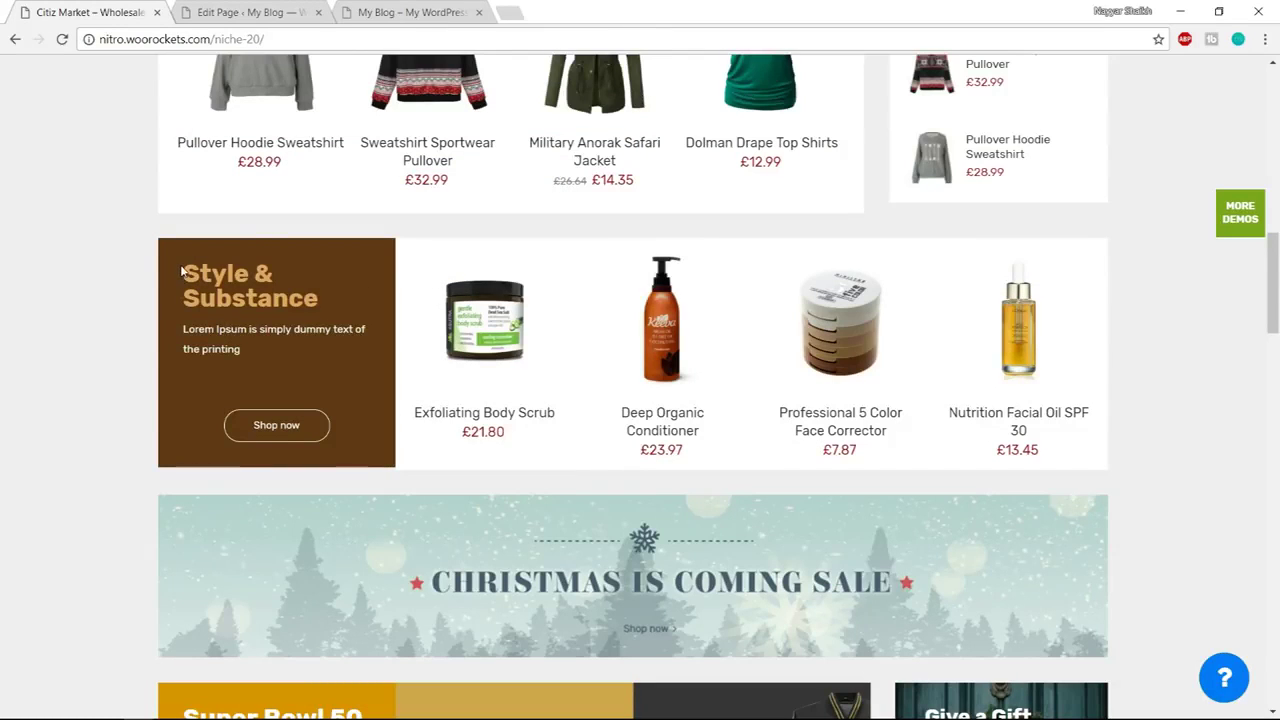
Inspect the demo's 'Style' heading in DevTools and copy its colour #dba562
left_click_drag(185, 273, 255, 273)
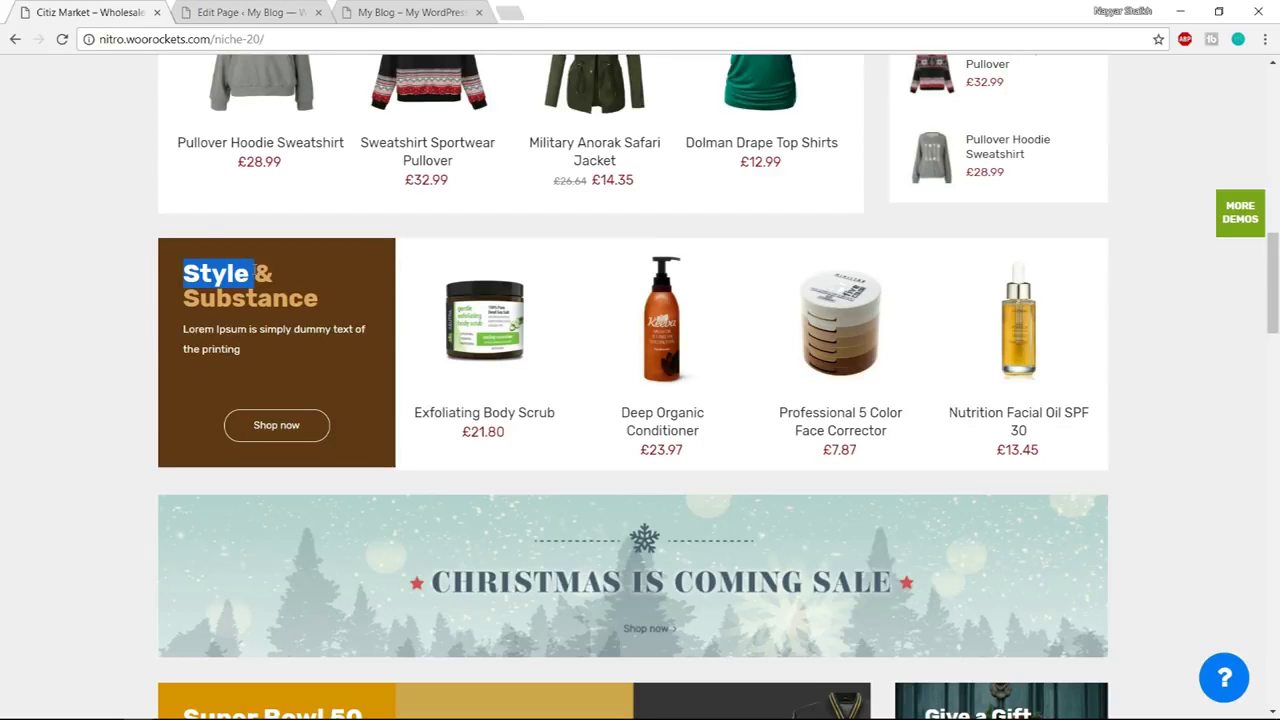
right_click(227, 273)
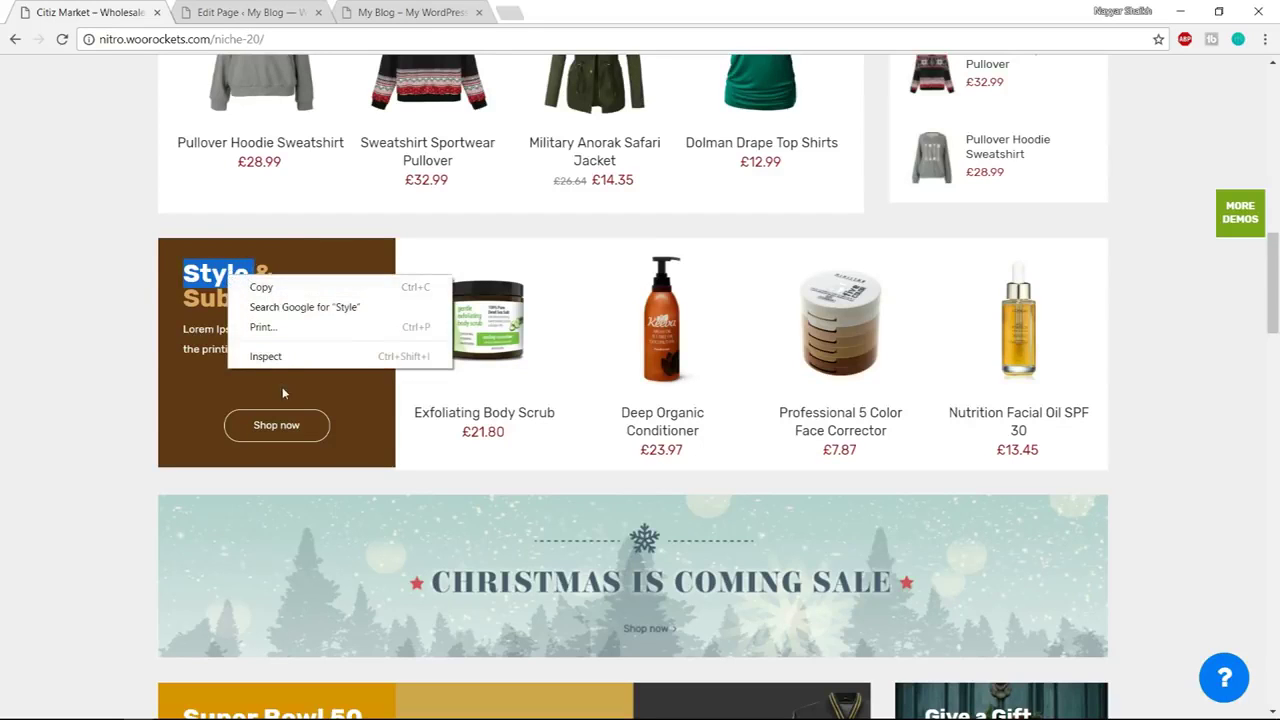
left_click(331, 352)
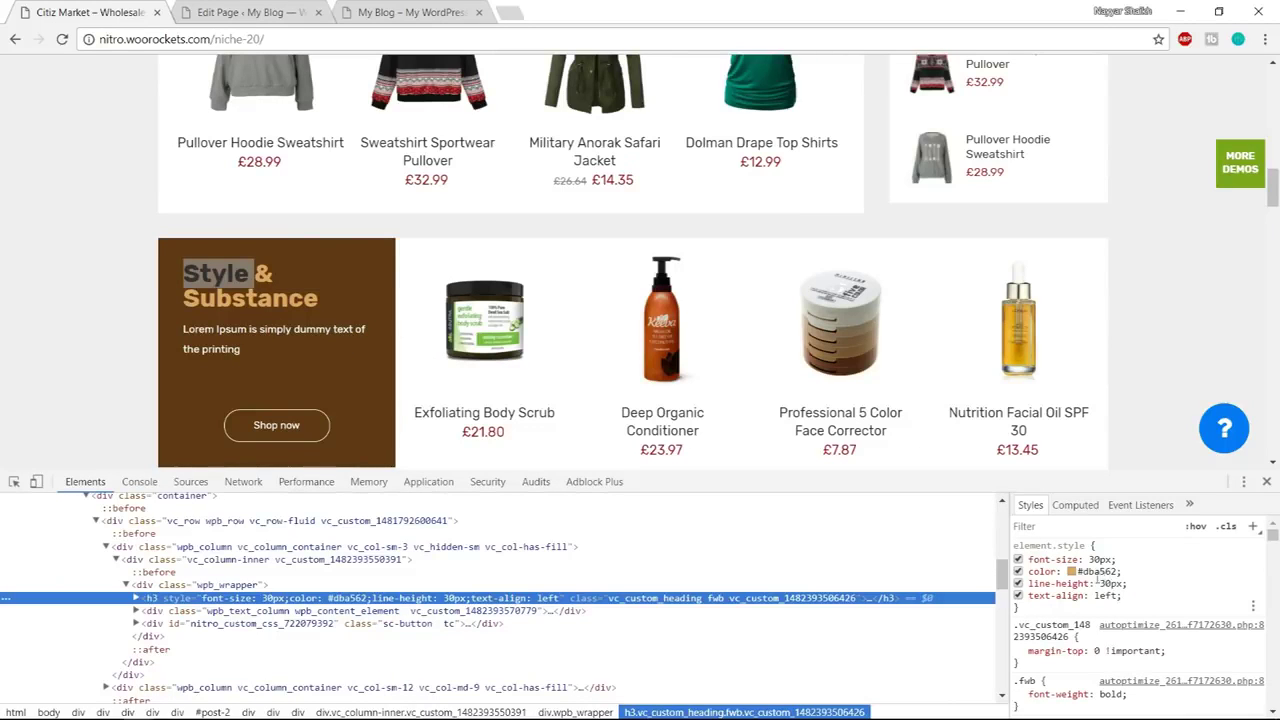
left_click(1101, 570)
key("ctrl+c")
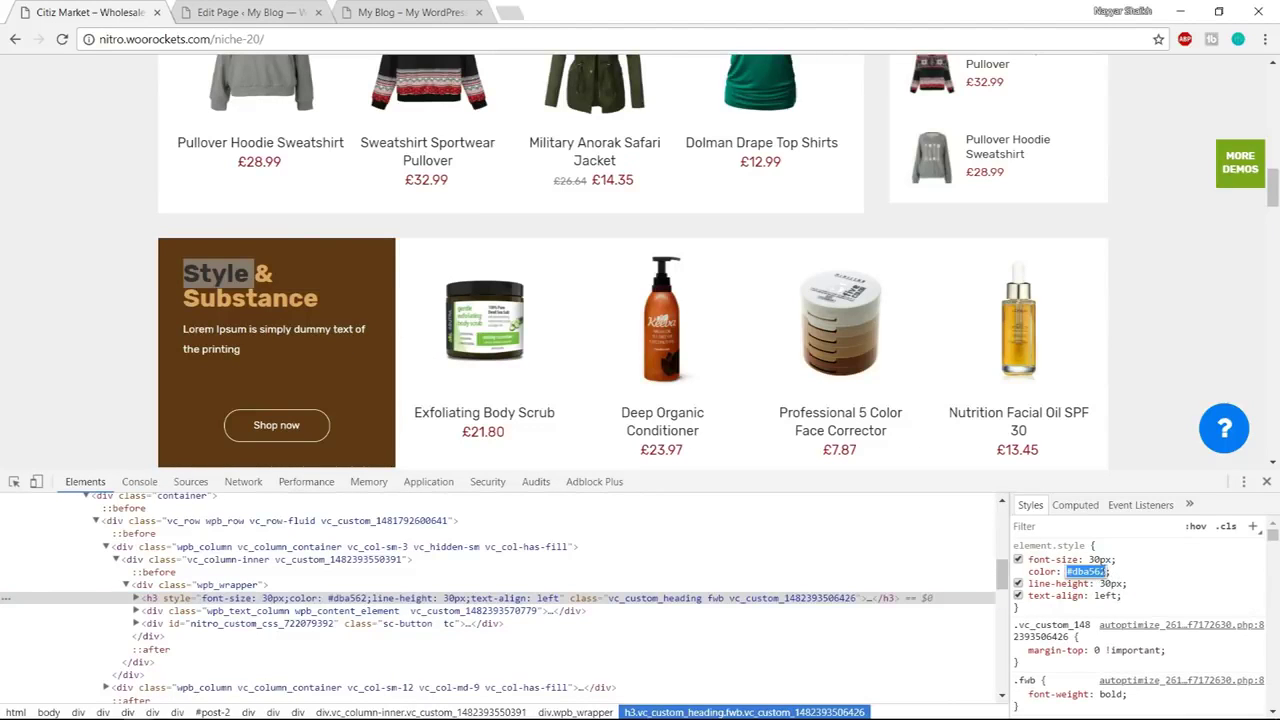
key("ctrl+Tab")
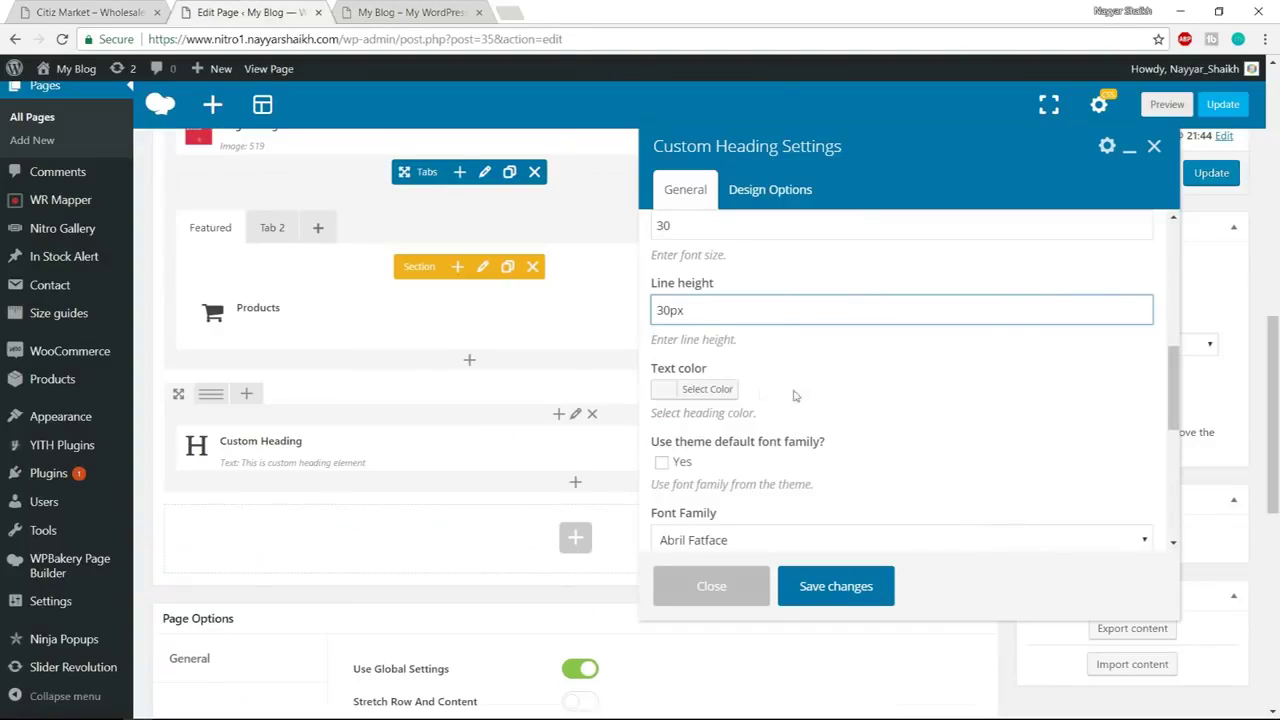
Give the heading the text colour #dba562
left_click(728, 391)
left_click(758, 384)
key("ctrl+v")
left_click(707, 389)
scroll(800, 401, "down", 1)
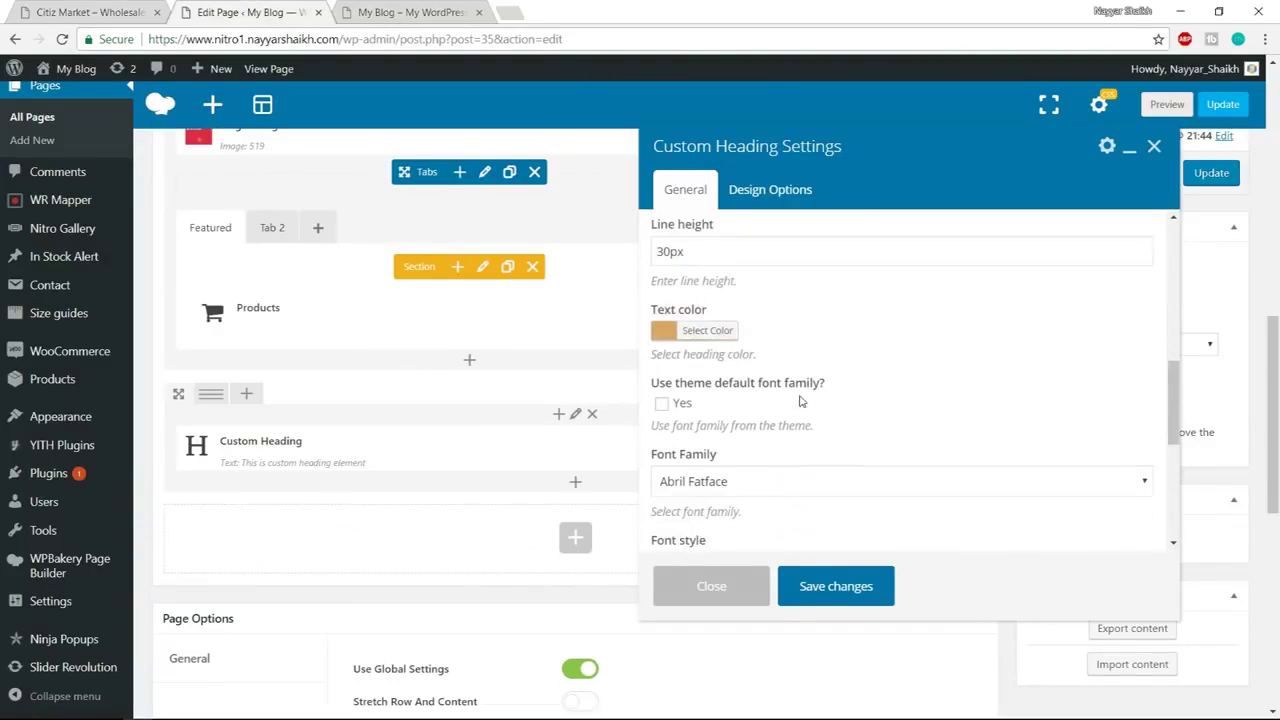
scroll(803, 334, "down", 1)
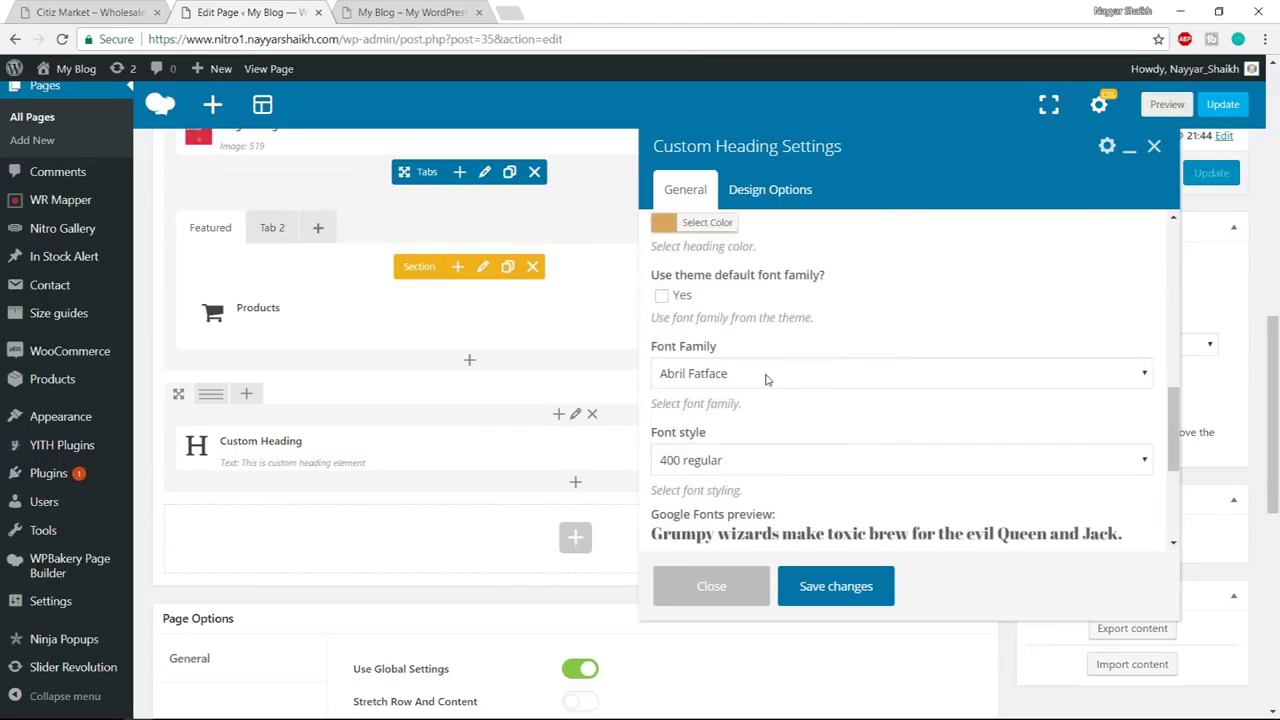
scroll(766, 379, "down", 1)
Set the heading font to Roboto, 900 bold regular, and save the heading
left_click(725, 293)
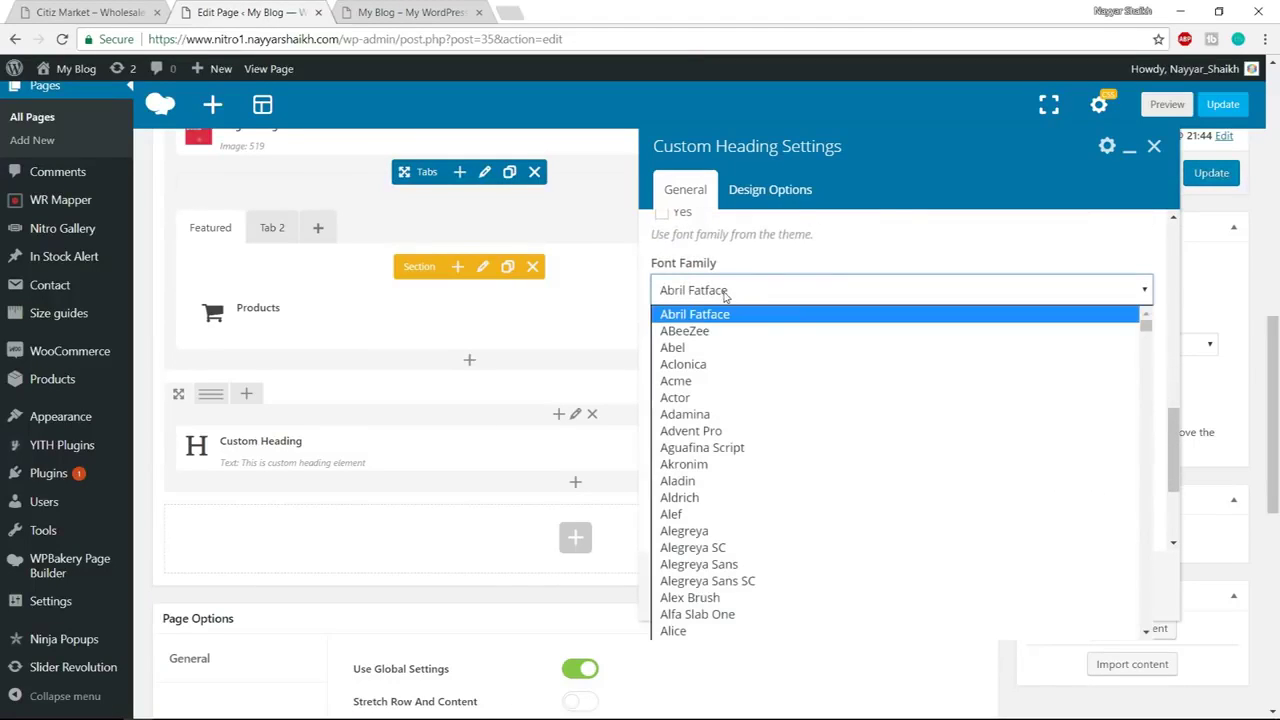
type("ro")
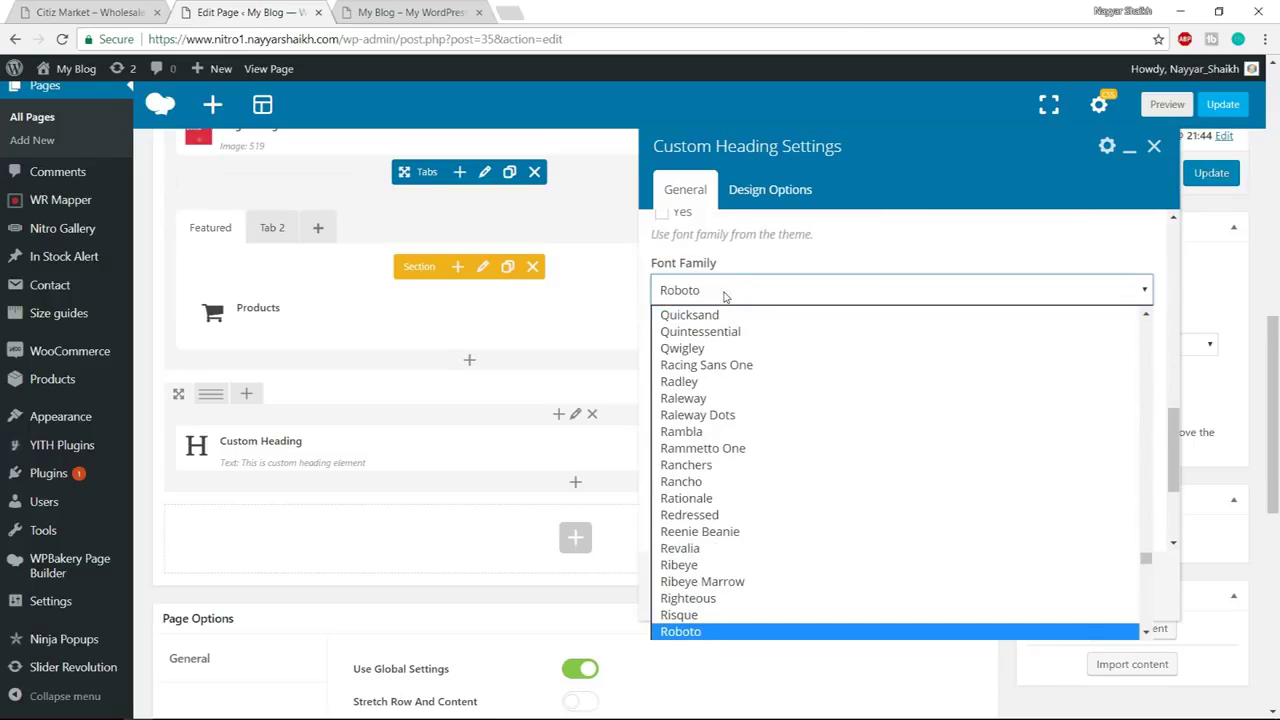
key("Return")
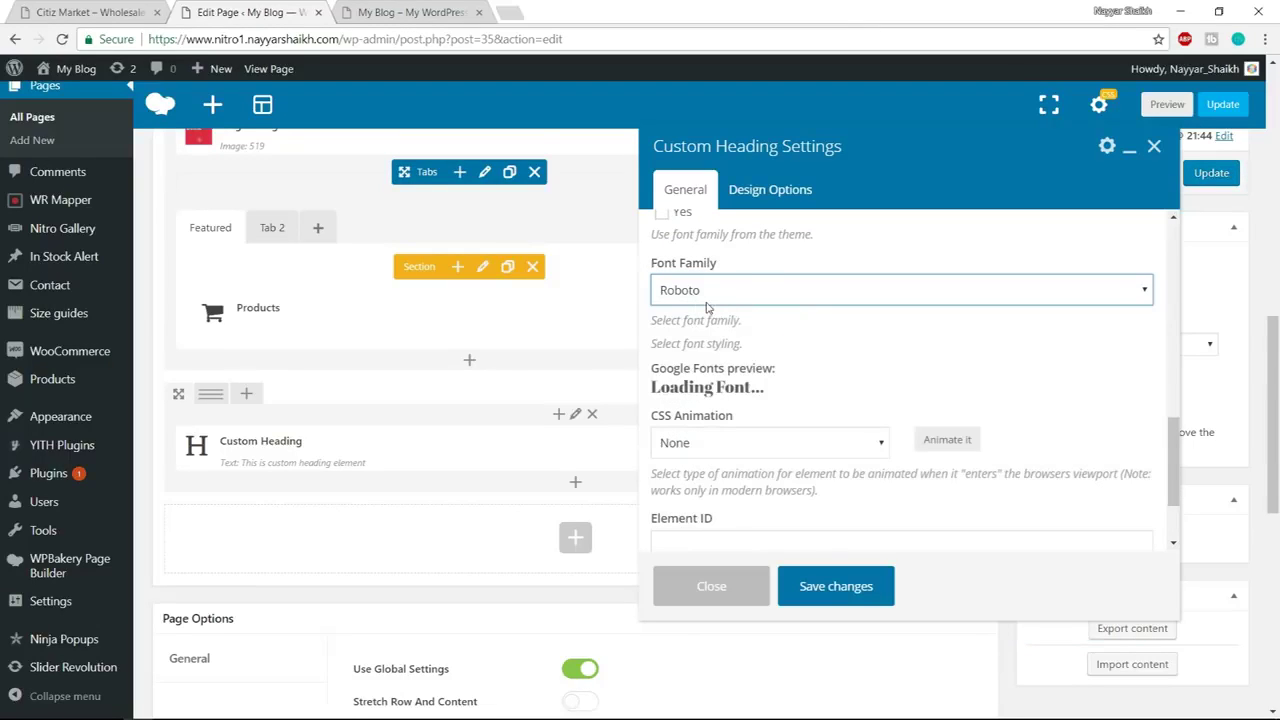
scroll(860, 362, "down", 1)
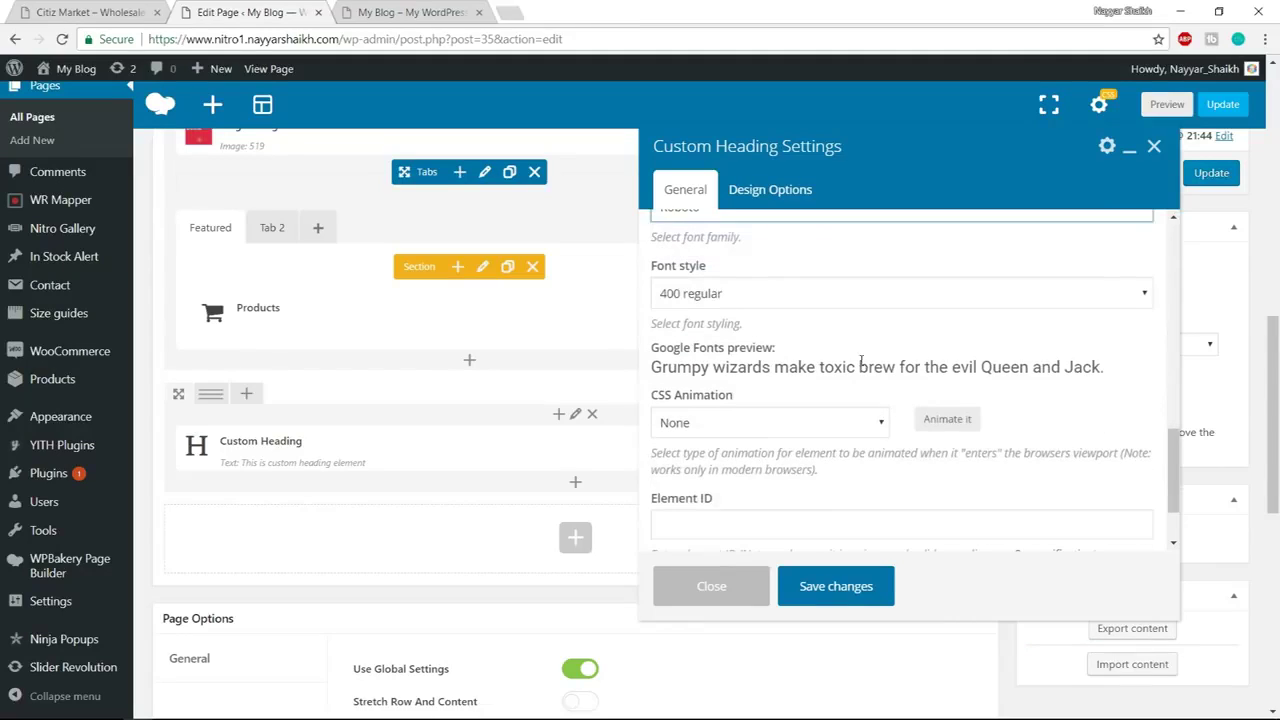
left_click(752, 293)
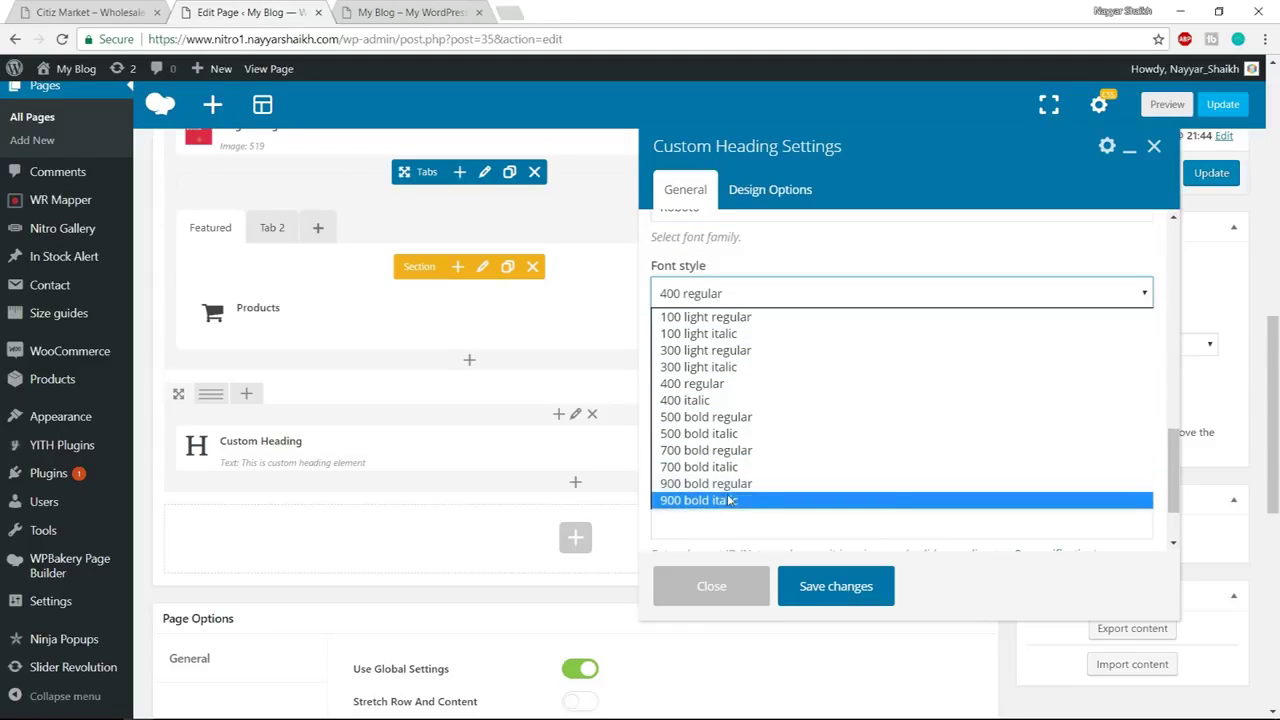
left_click(755, 484)
scroll(840, 438, "down", 2)
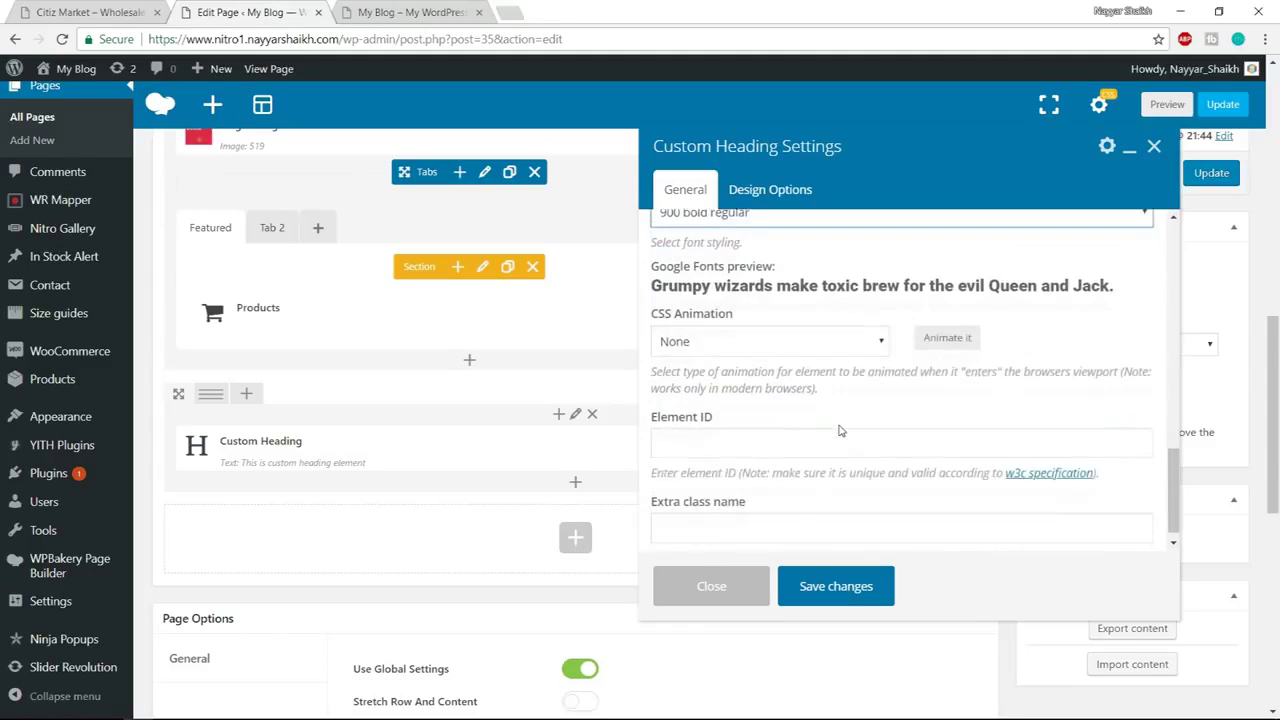
scroll(845, 448, "up", 2)
scroll(847, 451, "up", 3)
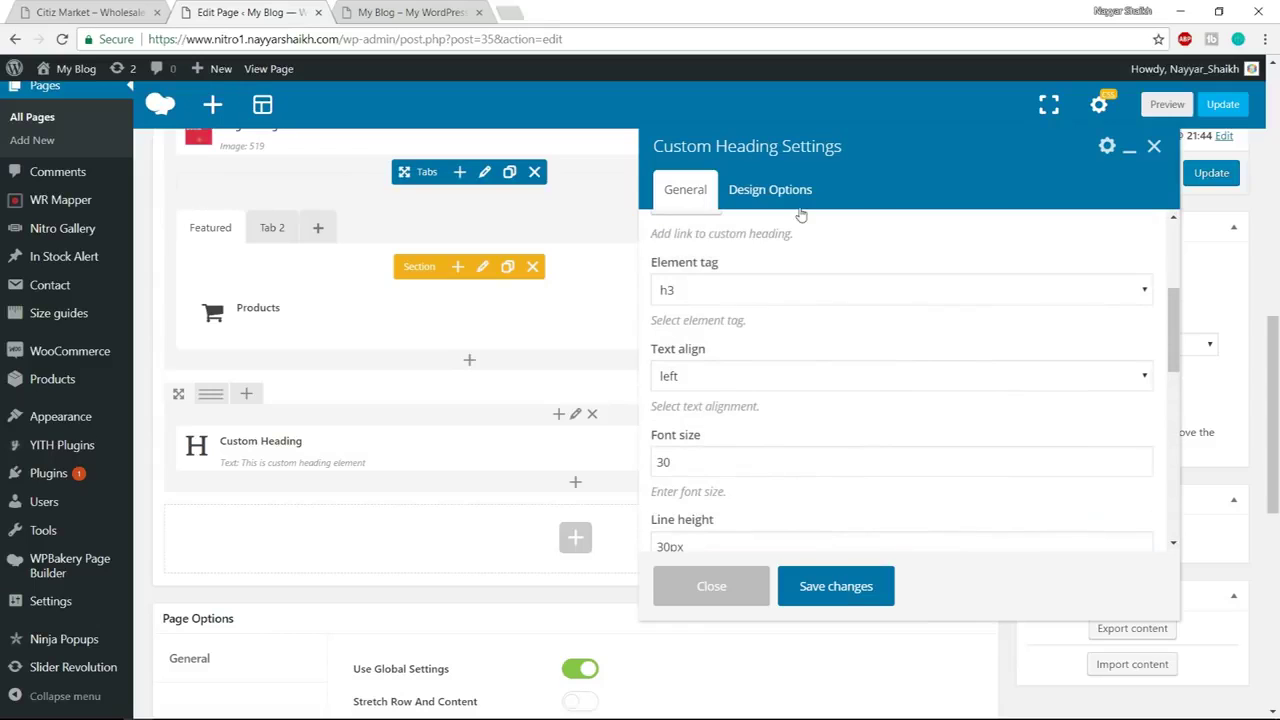
left_click(853, 588)
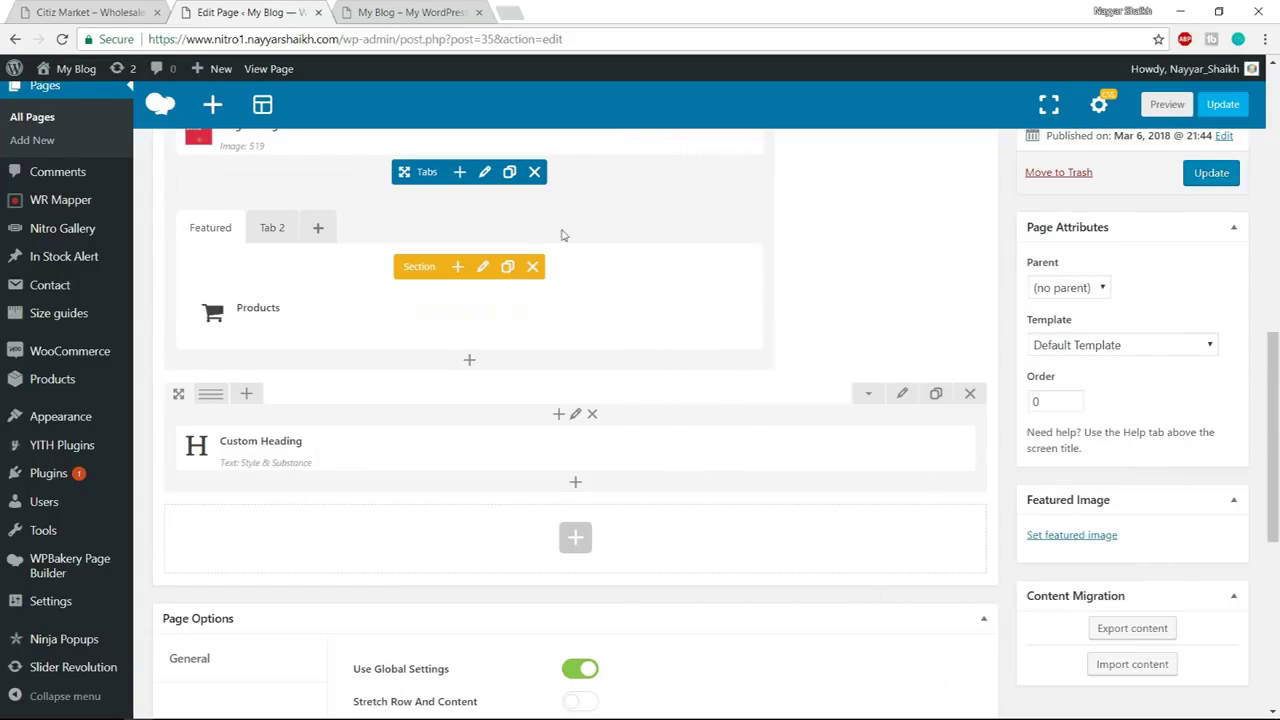
left_click(100, 12)
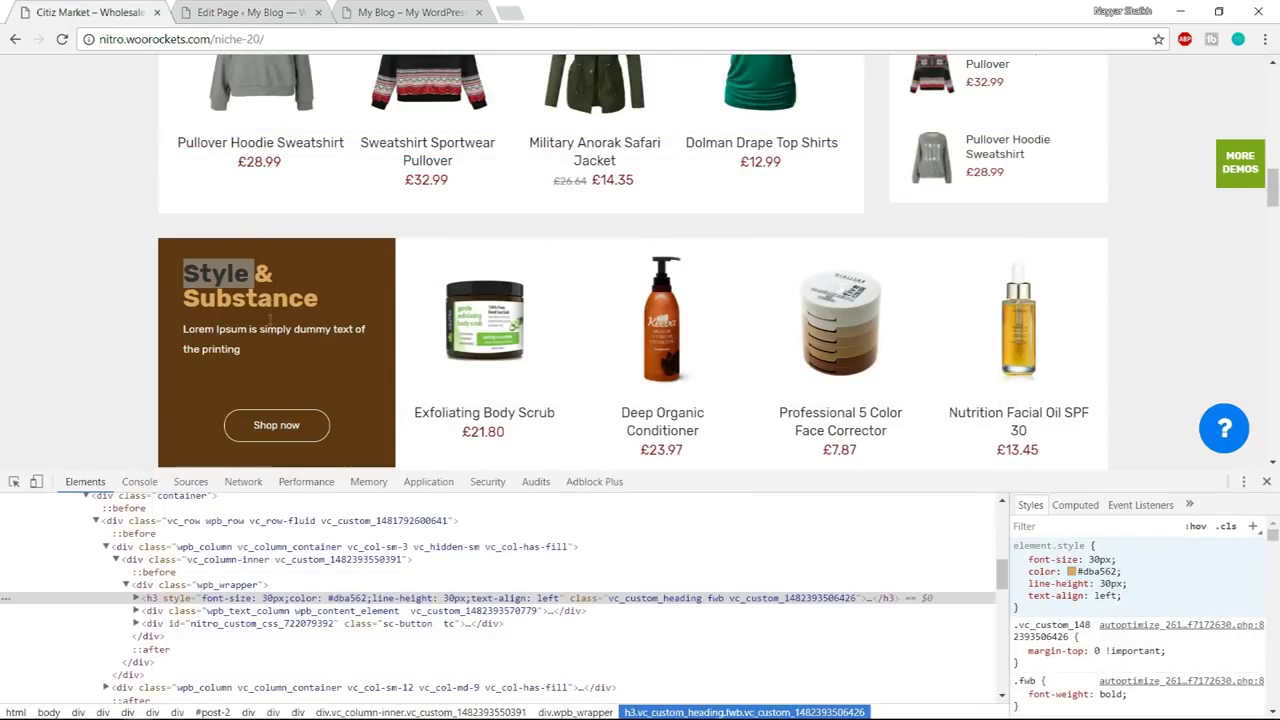
Copy the demo's dummy paragraph and add a Text Block below the heading via a 'text' search
left_click(256, 348)
left_click_drag(253, 351, 183, 332)
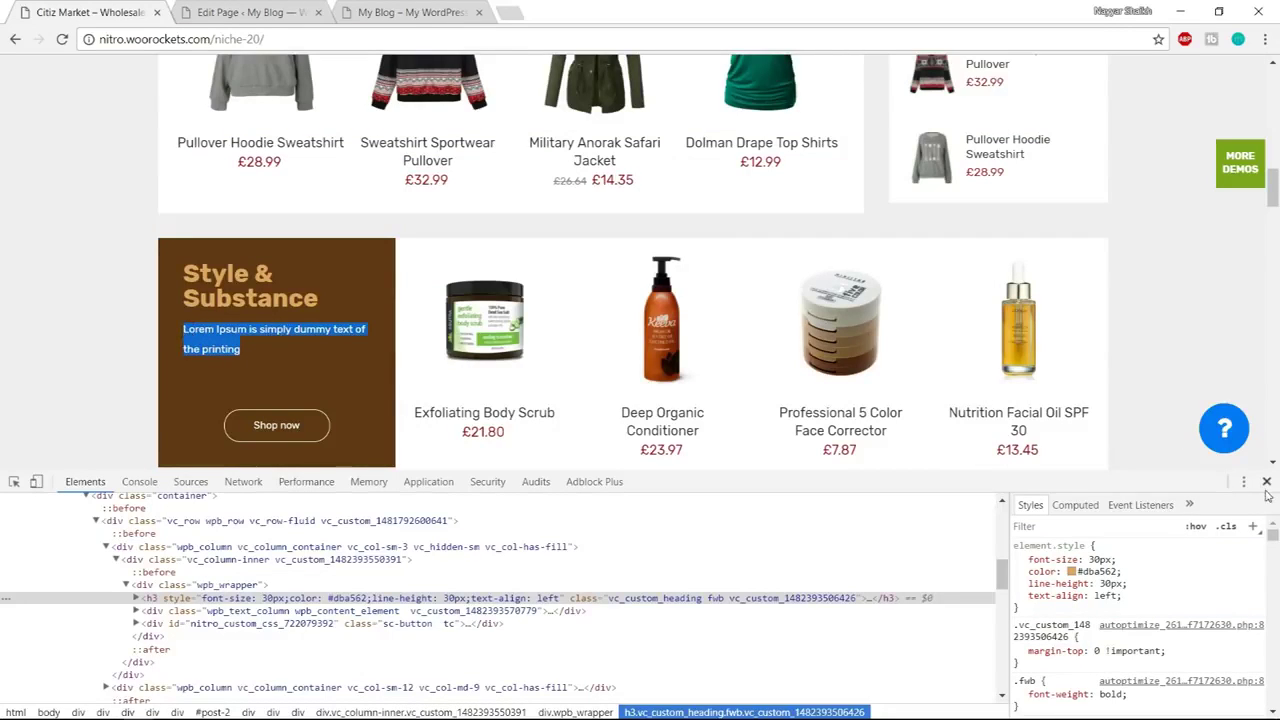
left_click(1151, 467)
key("F12")
left_click(245, 12)
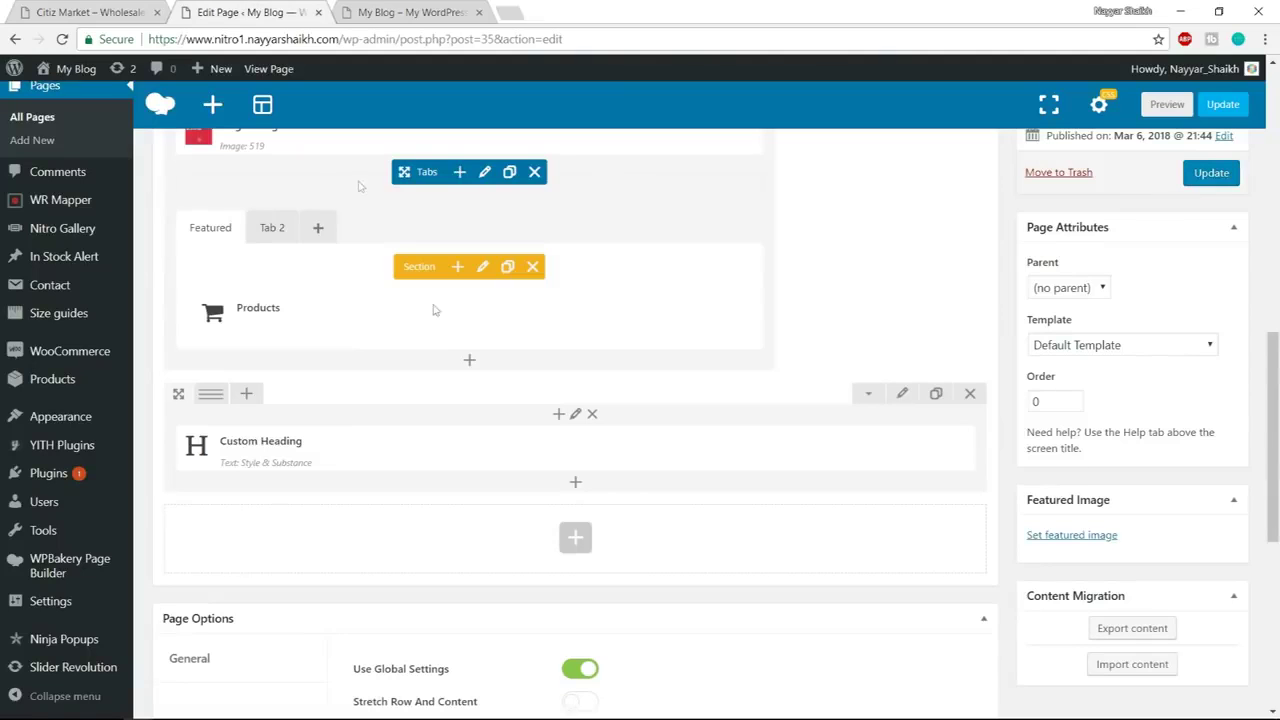
left_click(576, 484)
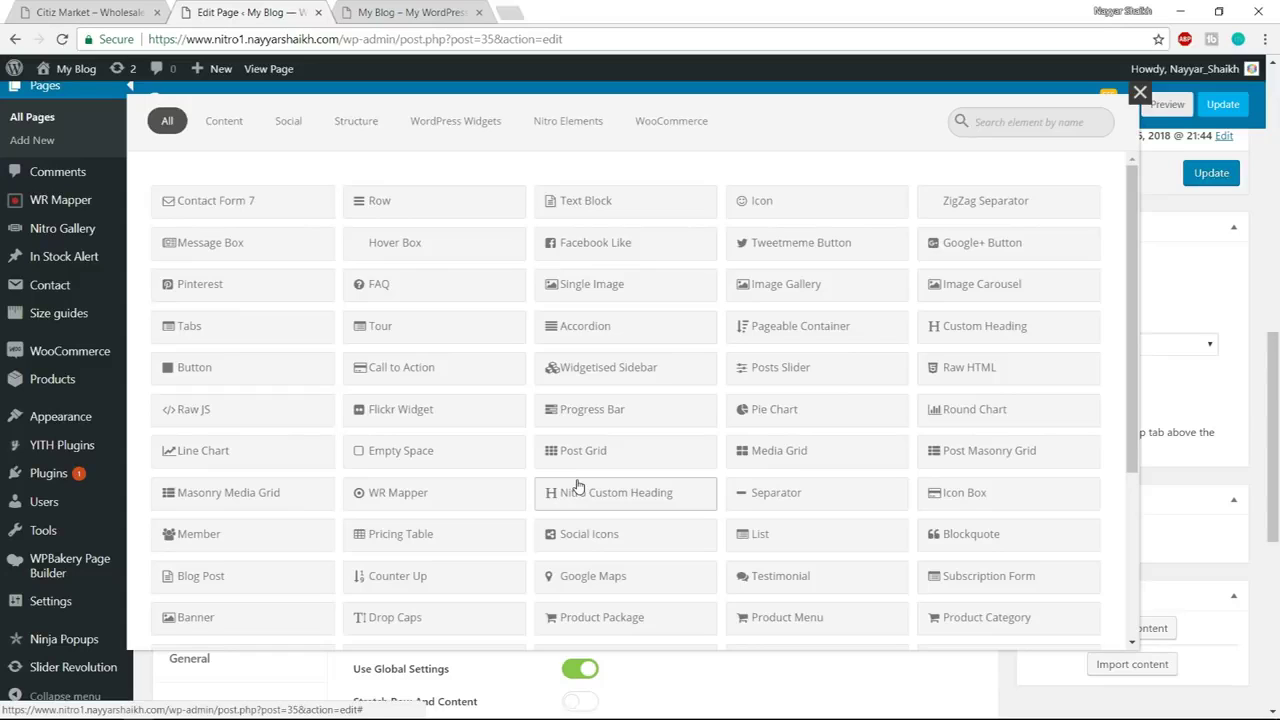
type("text")
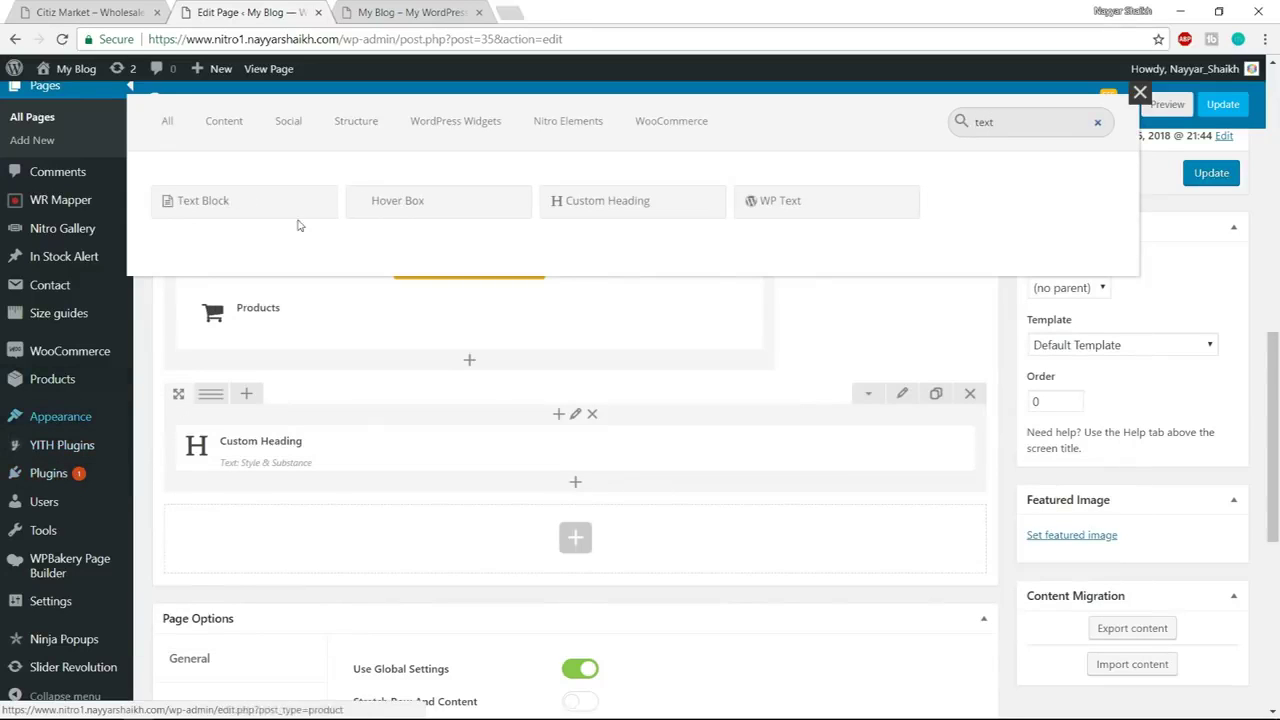
left_click(241, 203)
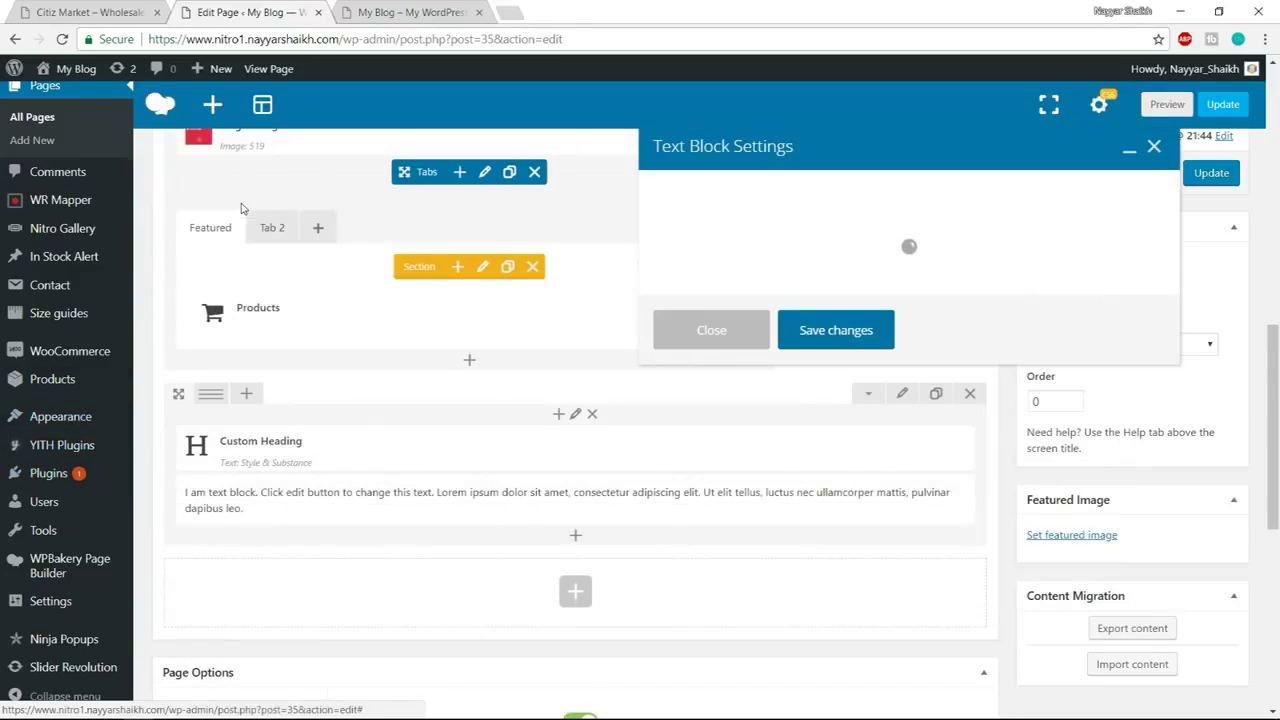
Select and copy the demo page's Lorem Ipsum paragraph for reuse
key("ctrl+shift+Tab")
left_click(296, 343)
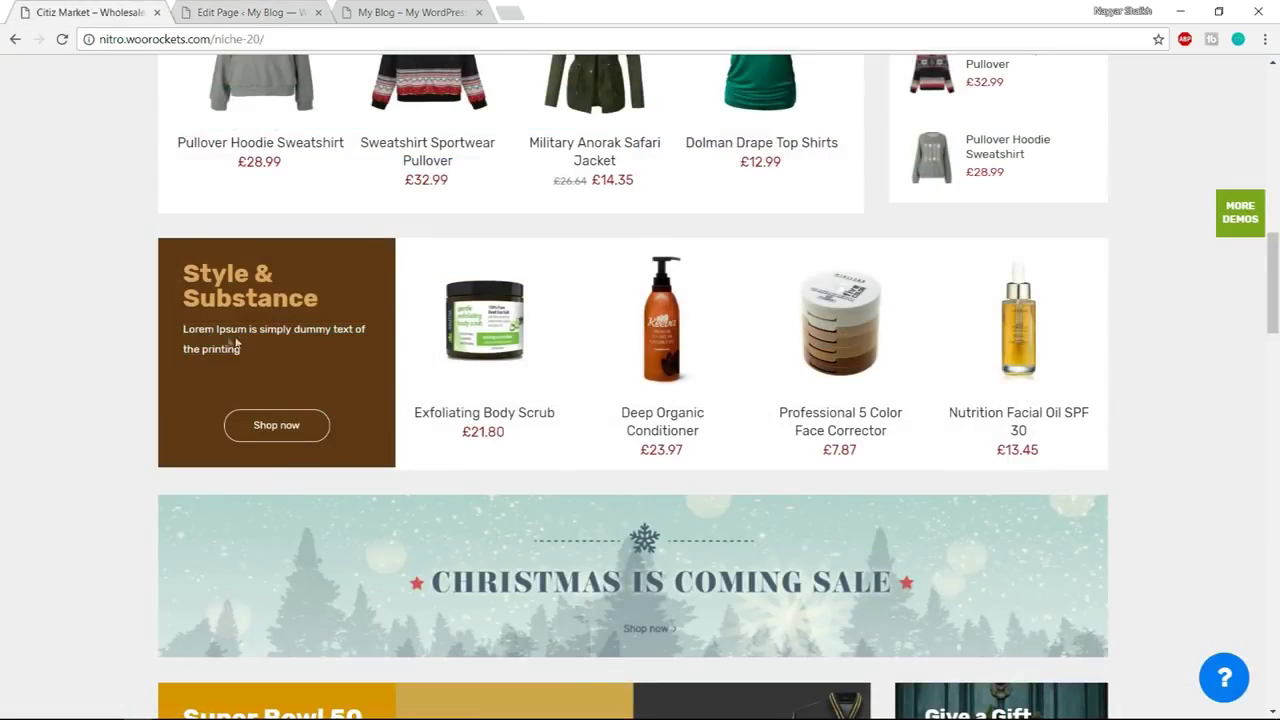
left_click(250, 12)
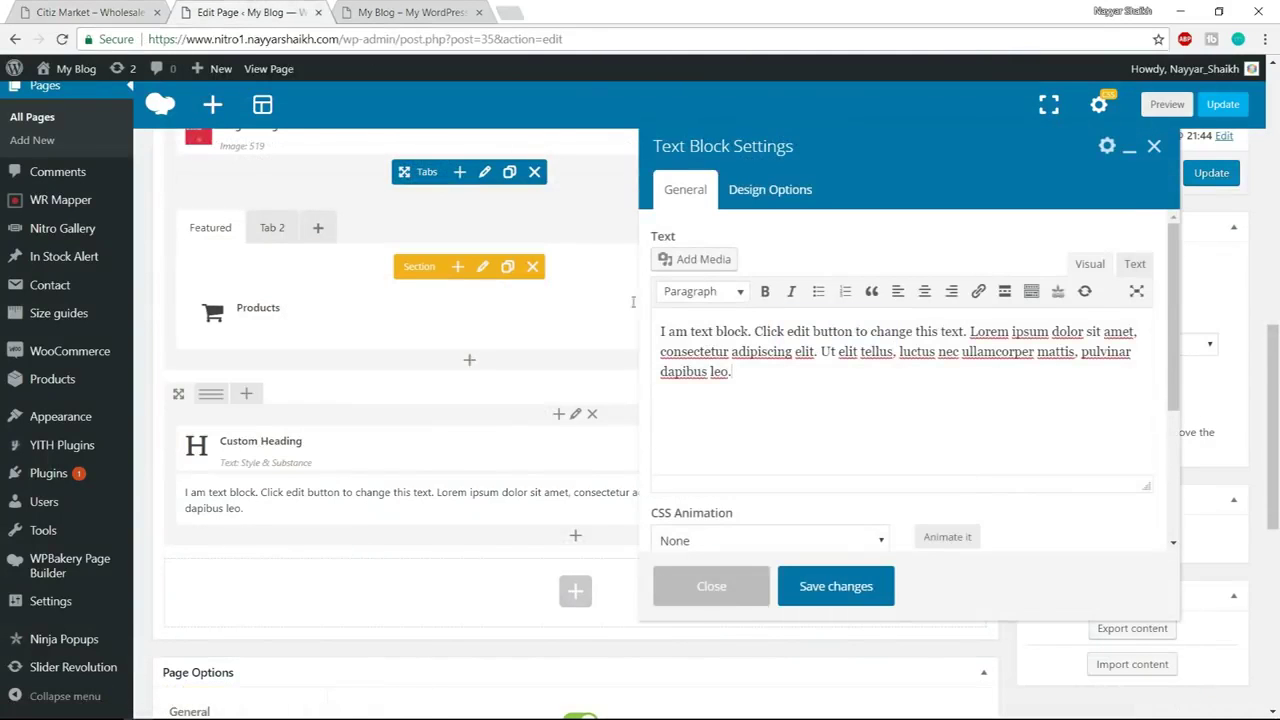
left_click(100, 10)
left_click_drag(317, 304, 185, 266)
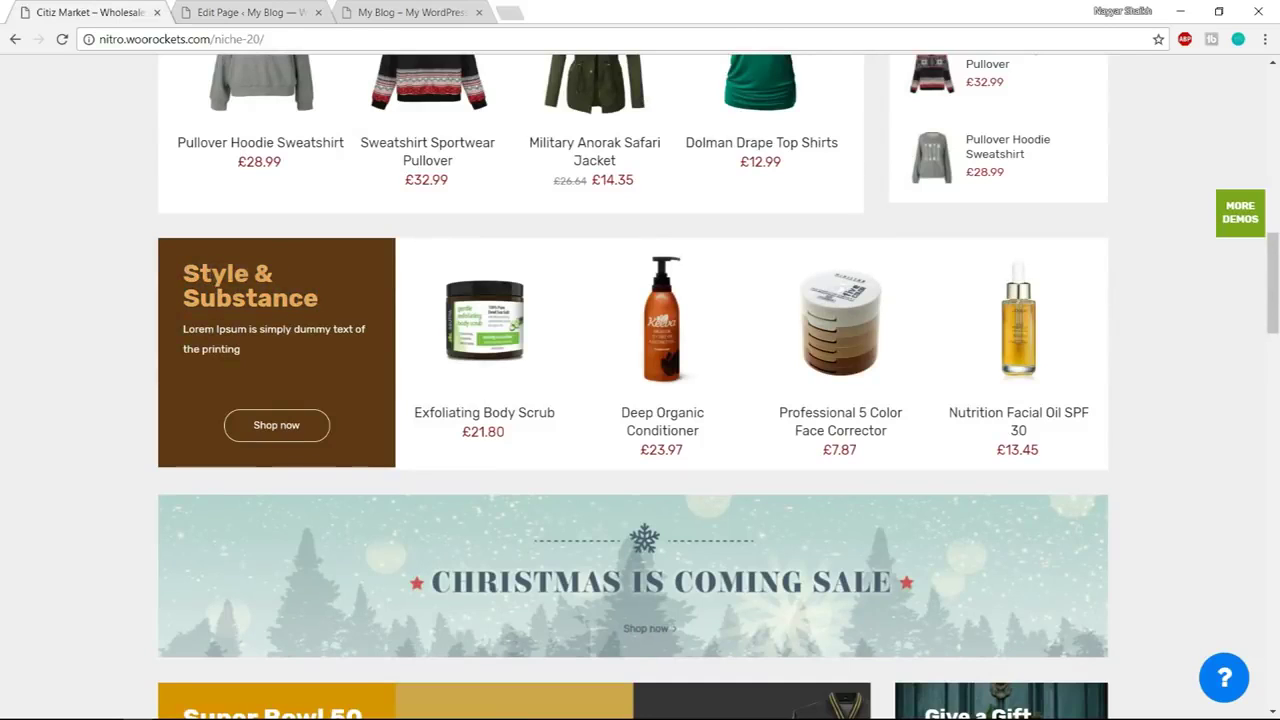
left_click_drag(305, 300, 184, 260)
left_click(262, 343)
triple_click(210, 345)
key("ctrl+c")
left_click(226, 348)
left_click(250, 12)
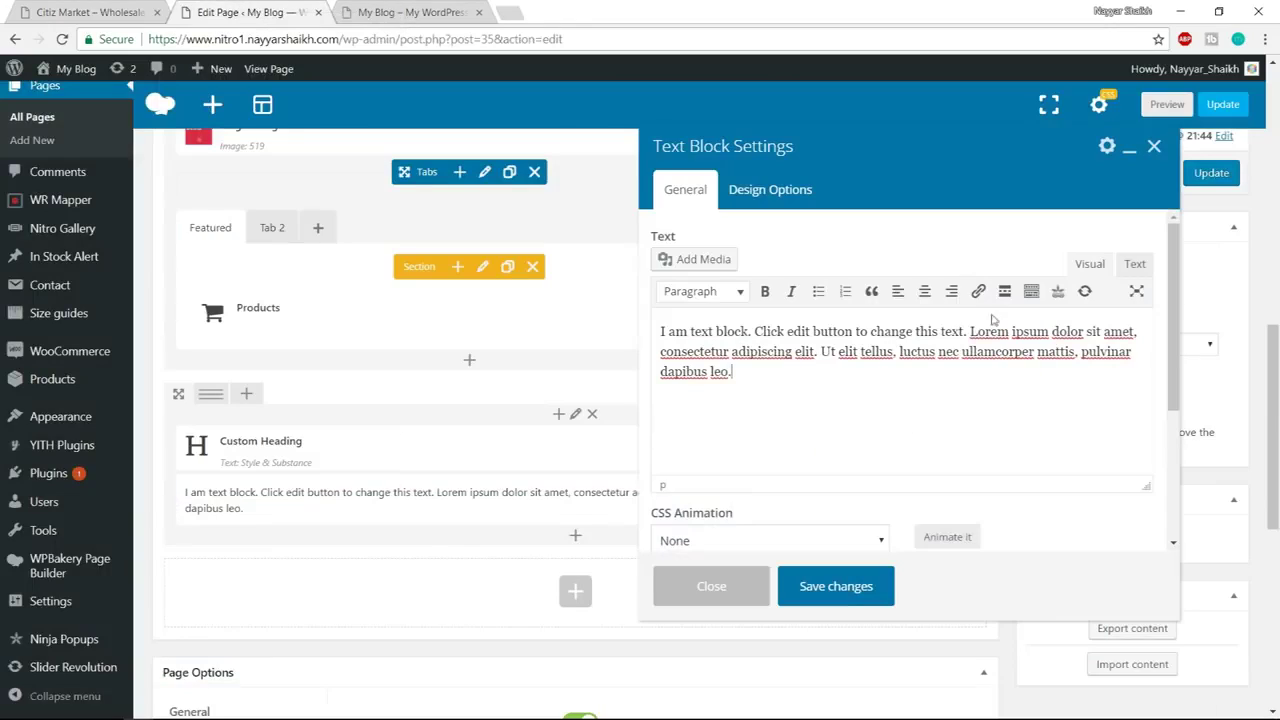
Replace the placeholder with 'Lorem Ipsum is simply dummy text of the printing', recolour it, and save
left_click(731, 371)
key("ctrl+a")
key("ctrl+v")
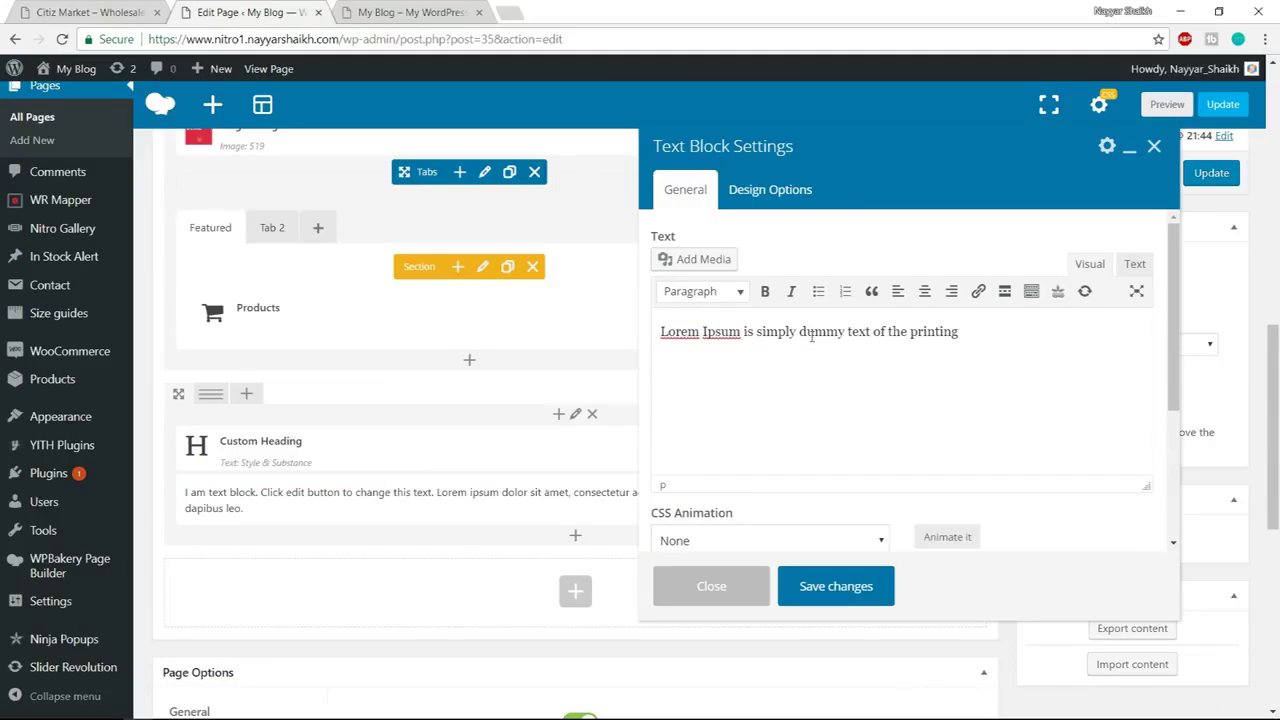
left_click_drag(973, 335, 645, 333)
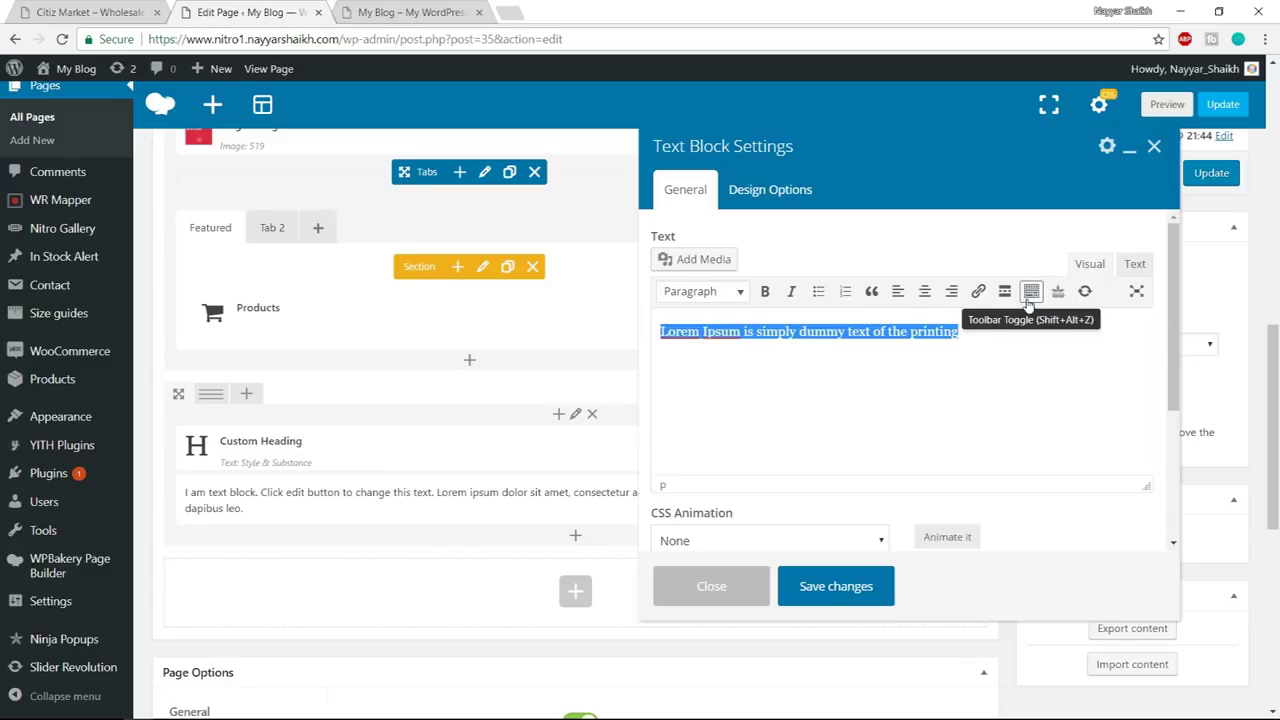
left_click(1030, 303)
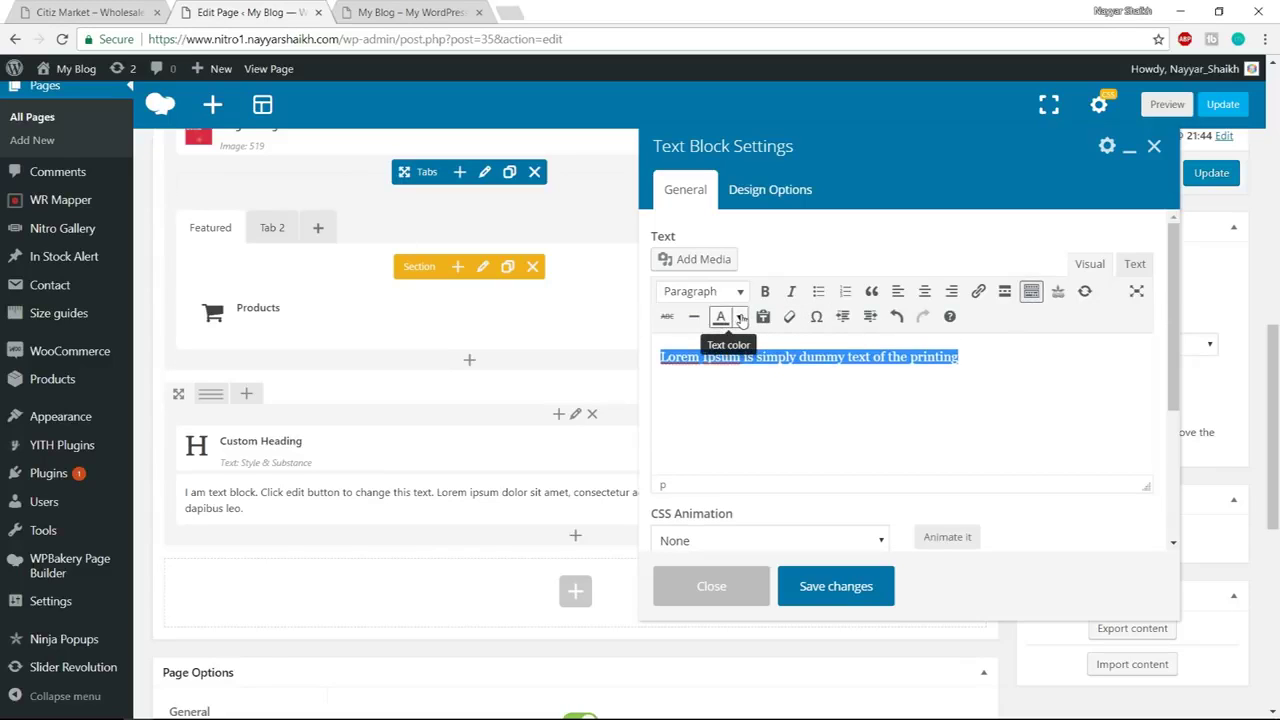
left_click(740, 318)
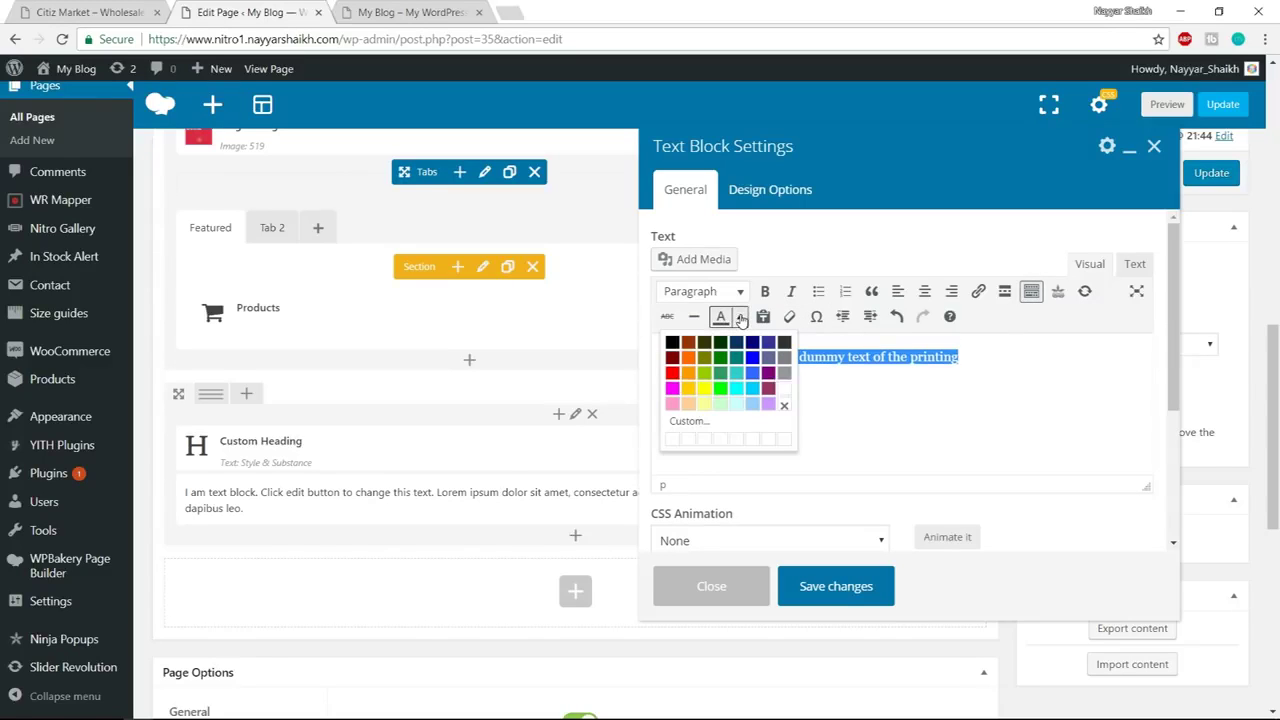
left_click(786, 403)
left_click(836, 587)
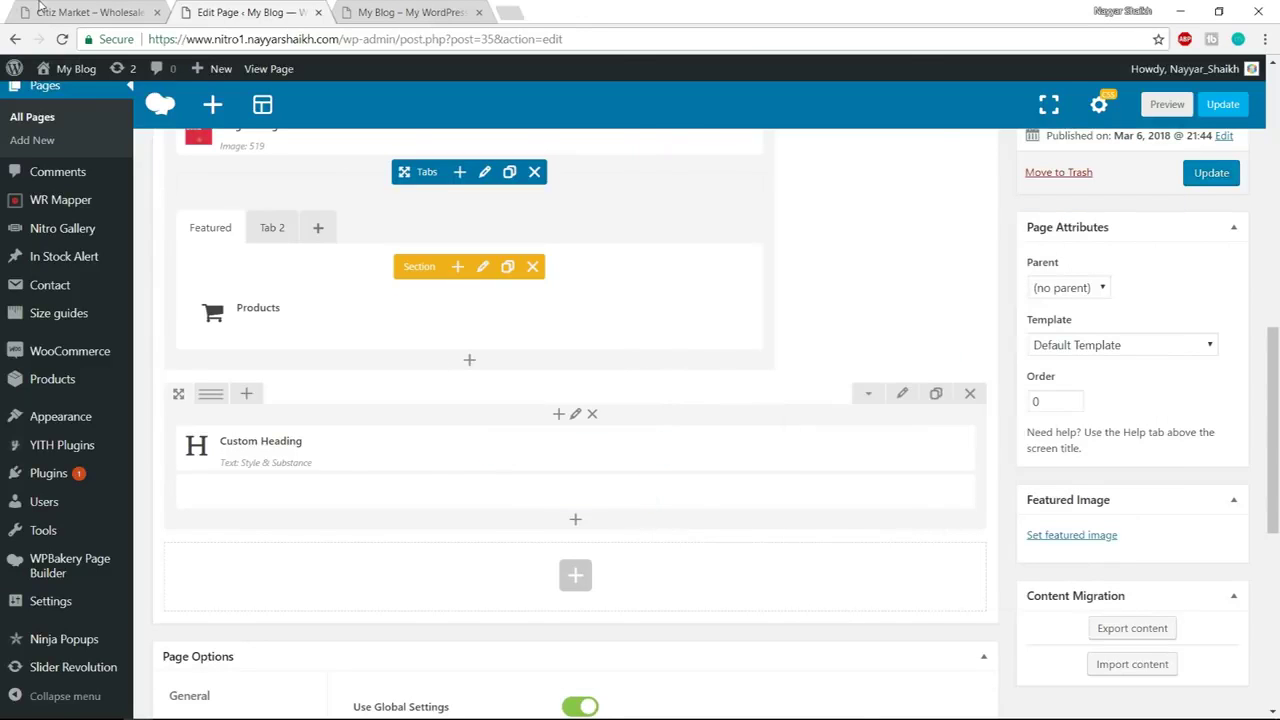
Split the row into 1/4 + 3/4 columns
left_click(42, 10)
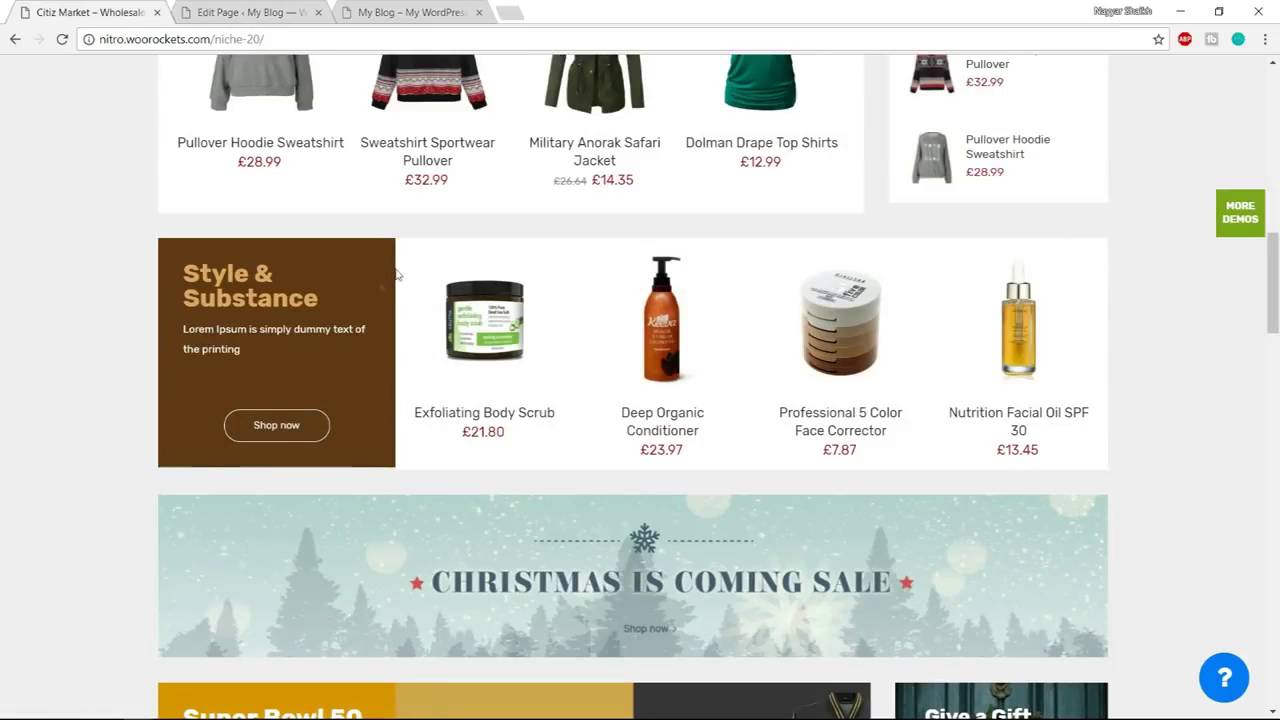
left_click(250, 12)
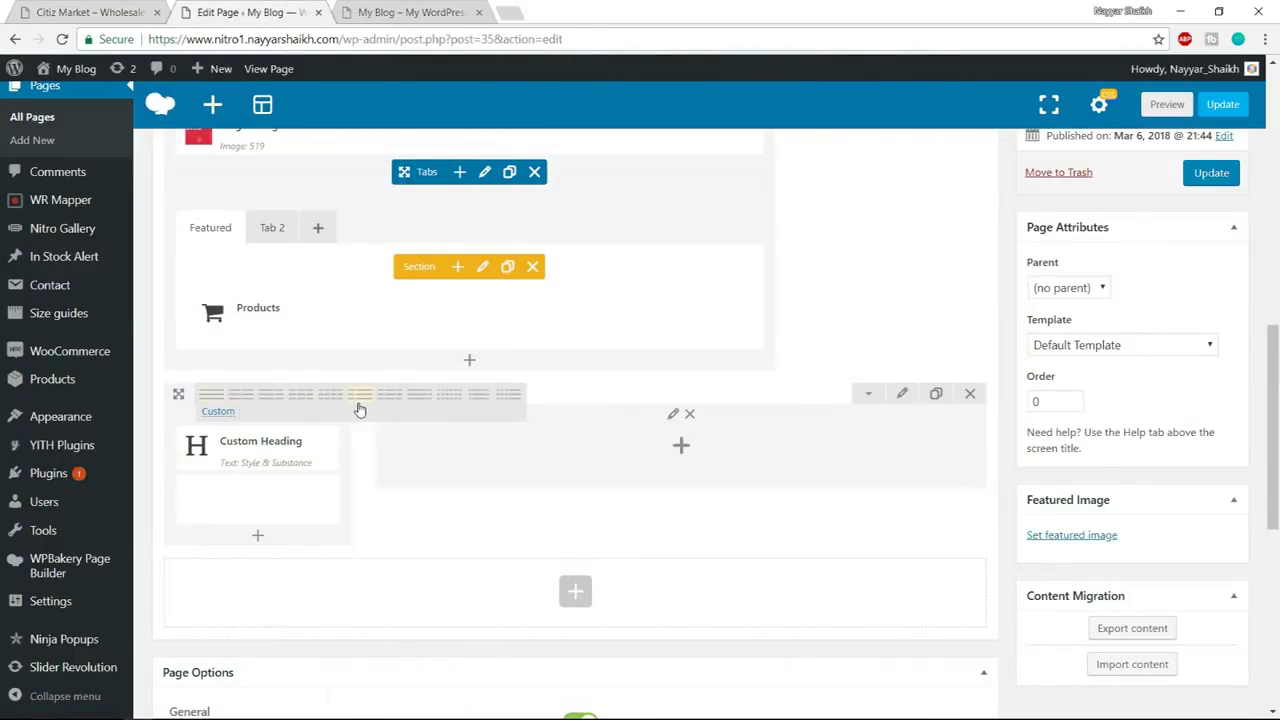
left_click(360, 408)
scroll(600, 415, "down", 2)
left_click(73, 8)
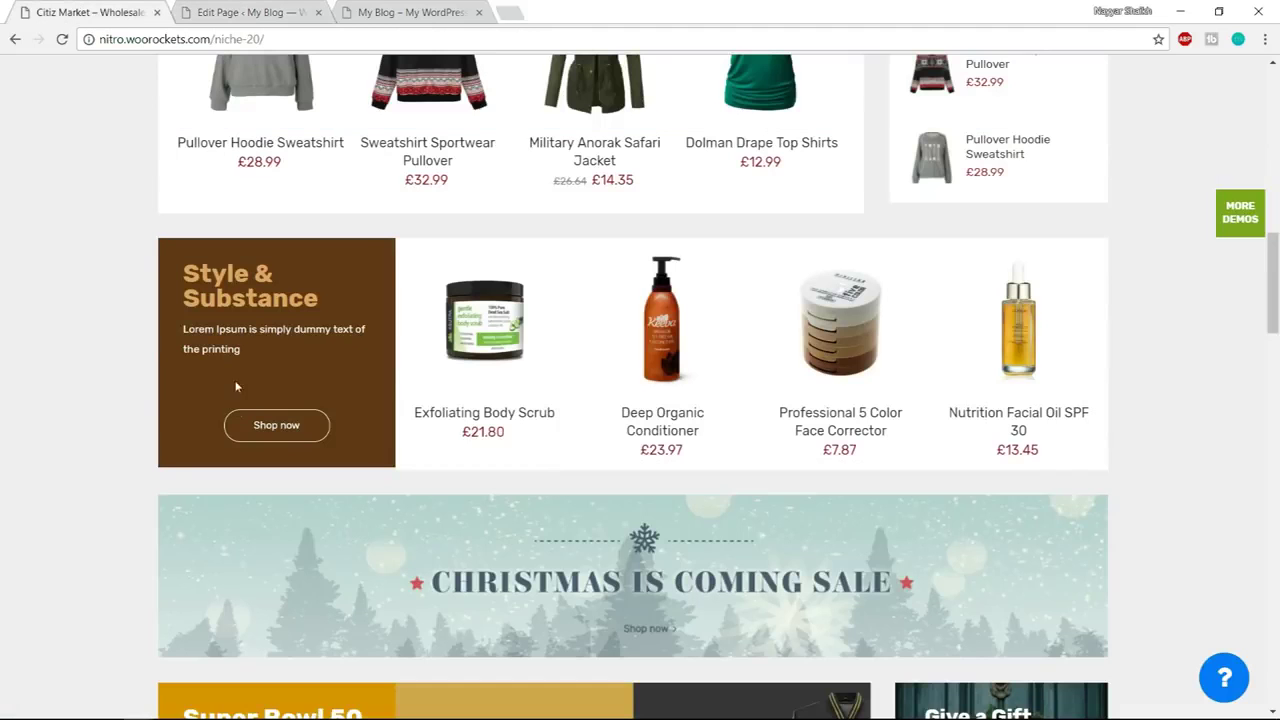
left_click_drag(180, 335, 244, 352)
left_click(253, 380)
key("ctrl+Tab")
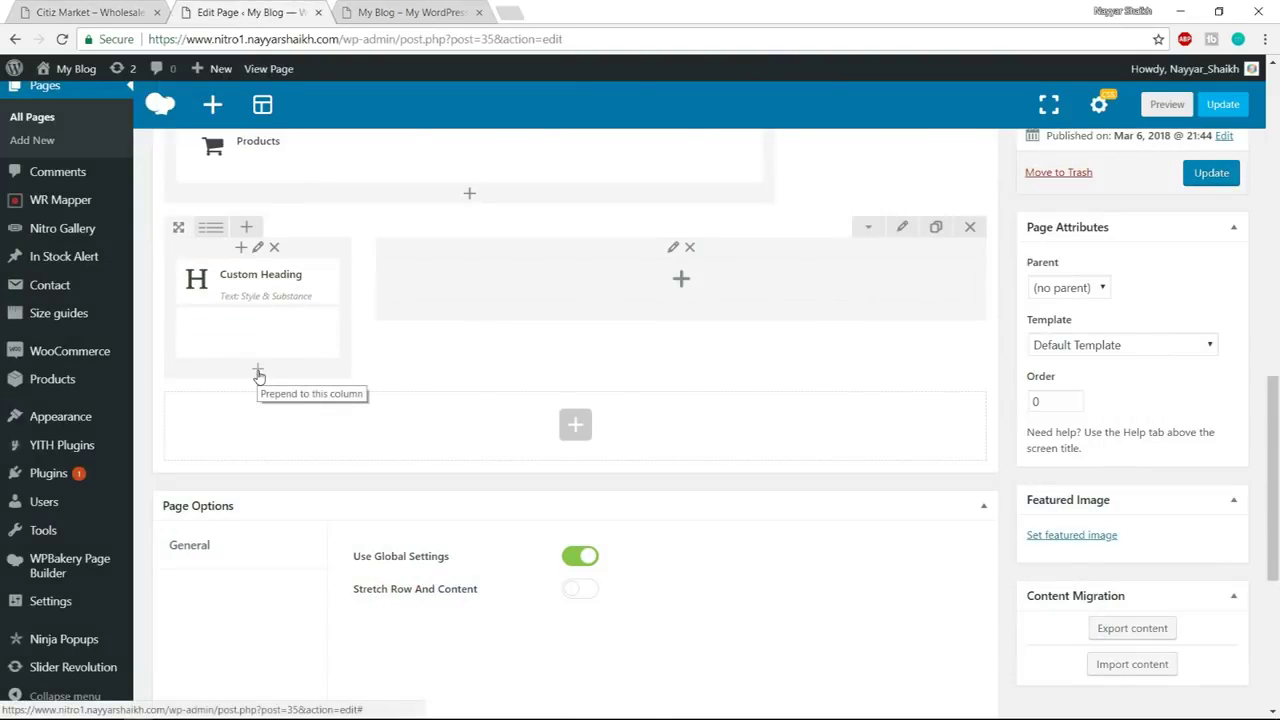
Add an Empty Space element of height 60px to the left column
left_click(258, 373)
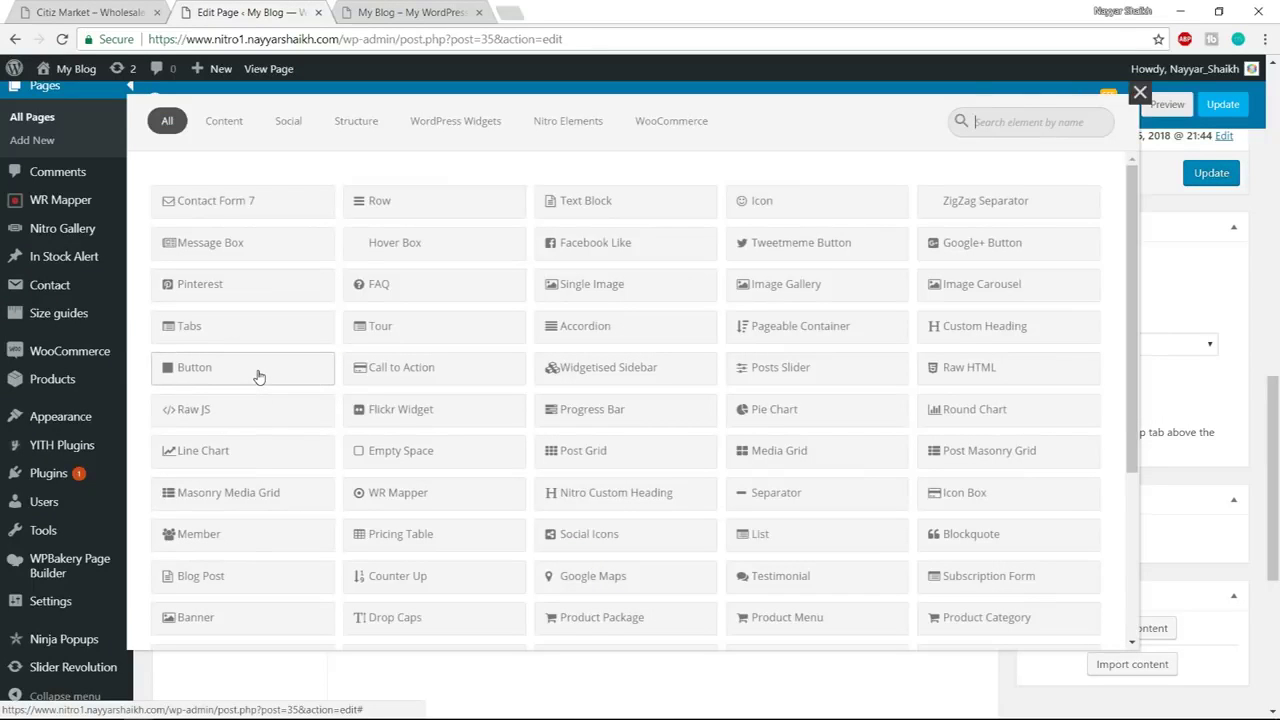
type("empty")
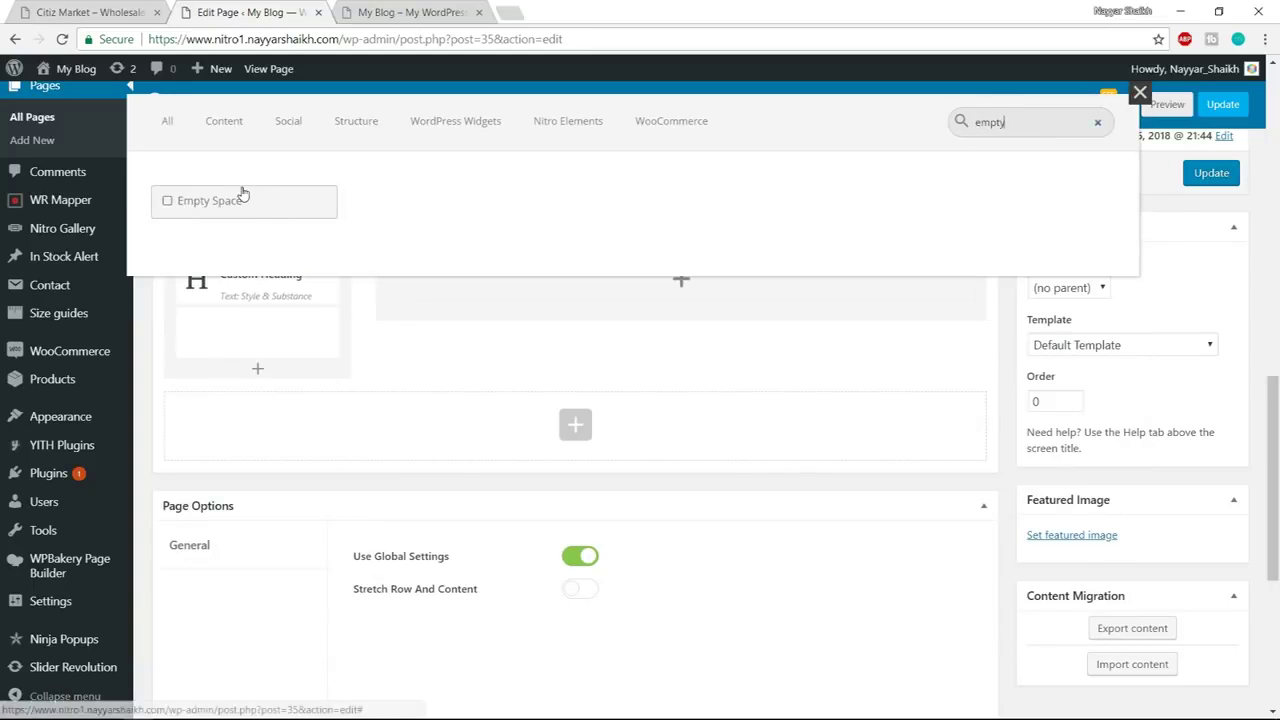
left_click(243, 198)
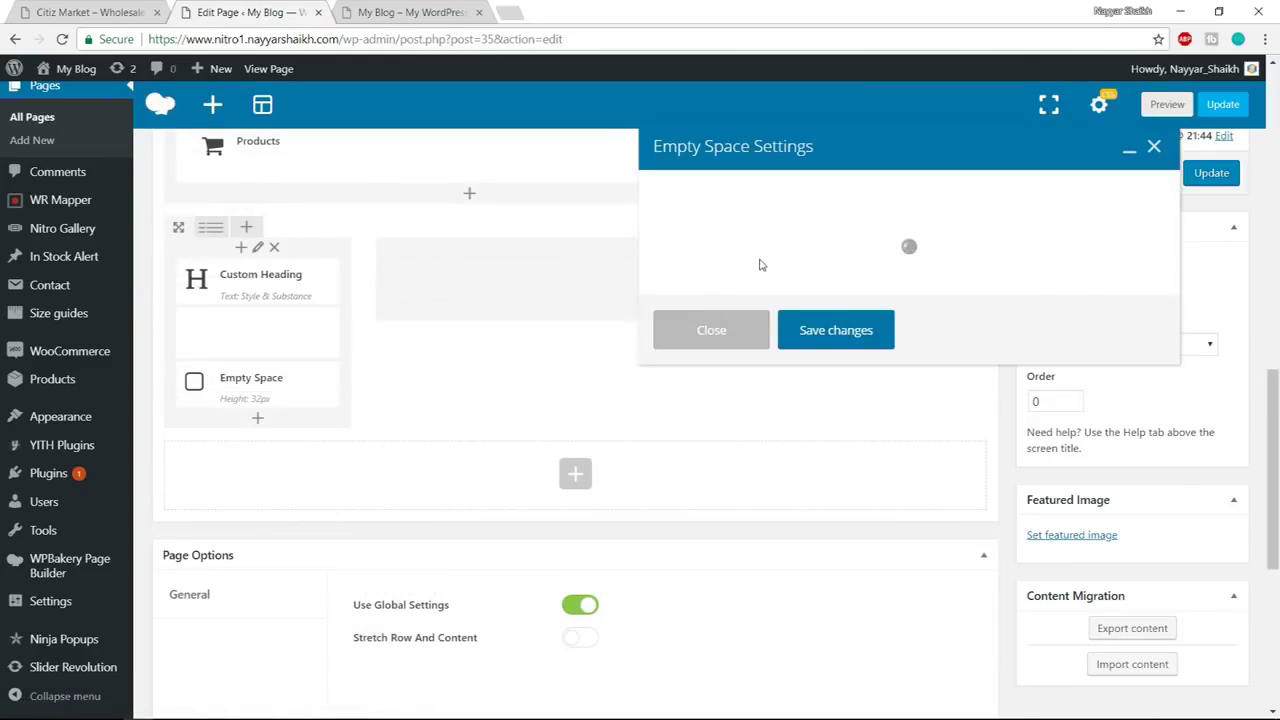
left_click_drag(669, 262, 600, 266)
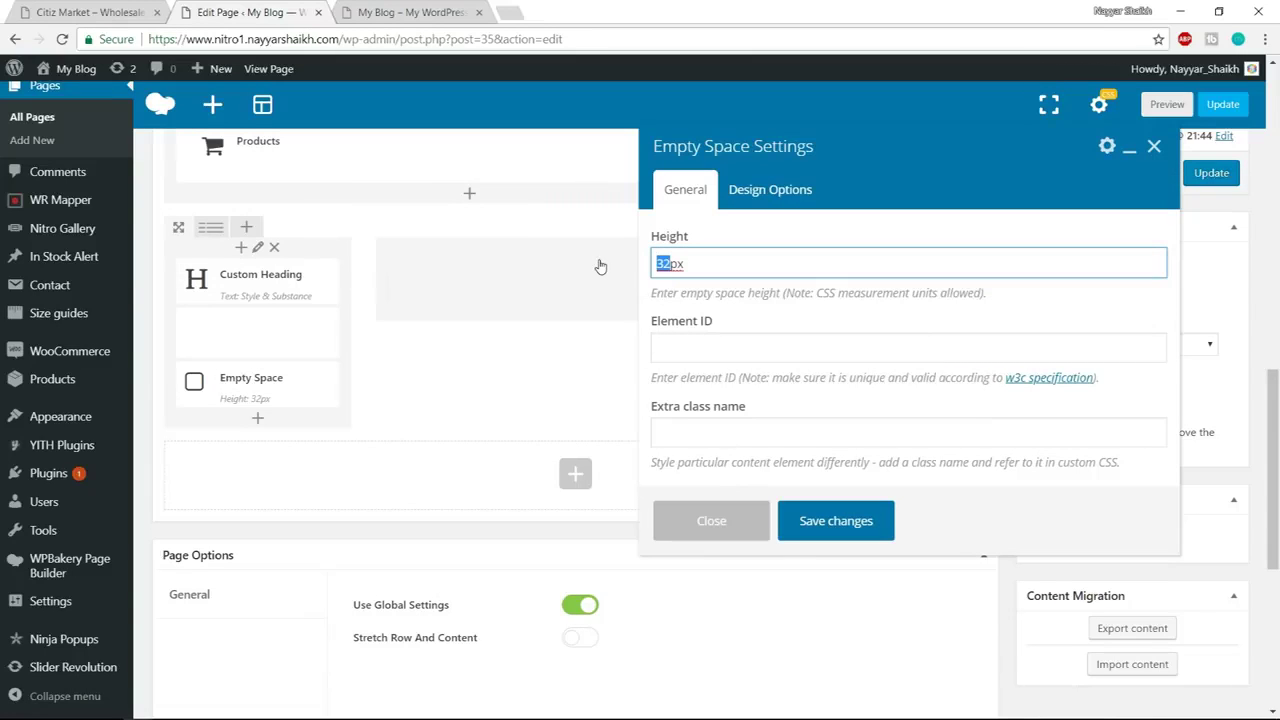
type("60")
left_click(858, 521)
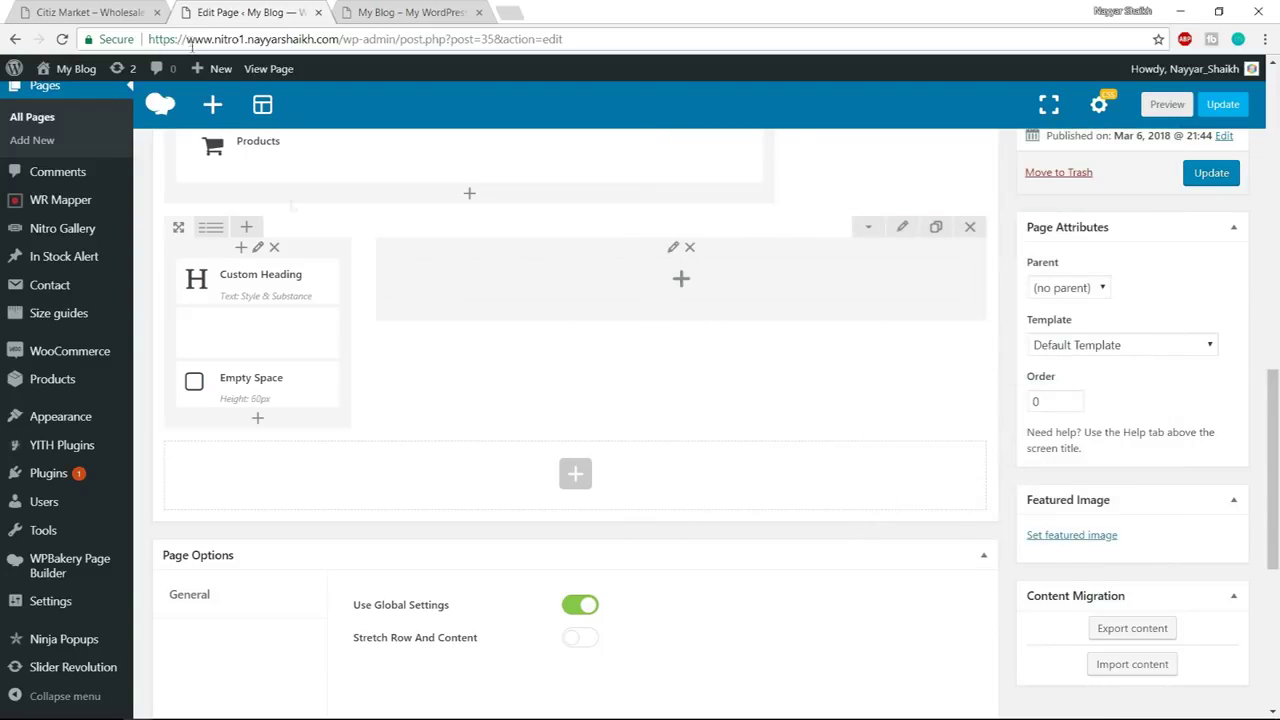
left_click(85, 12)
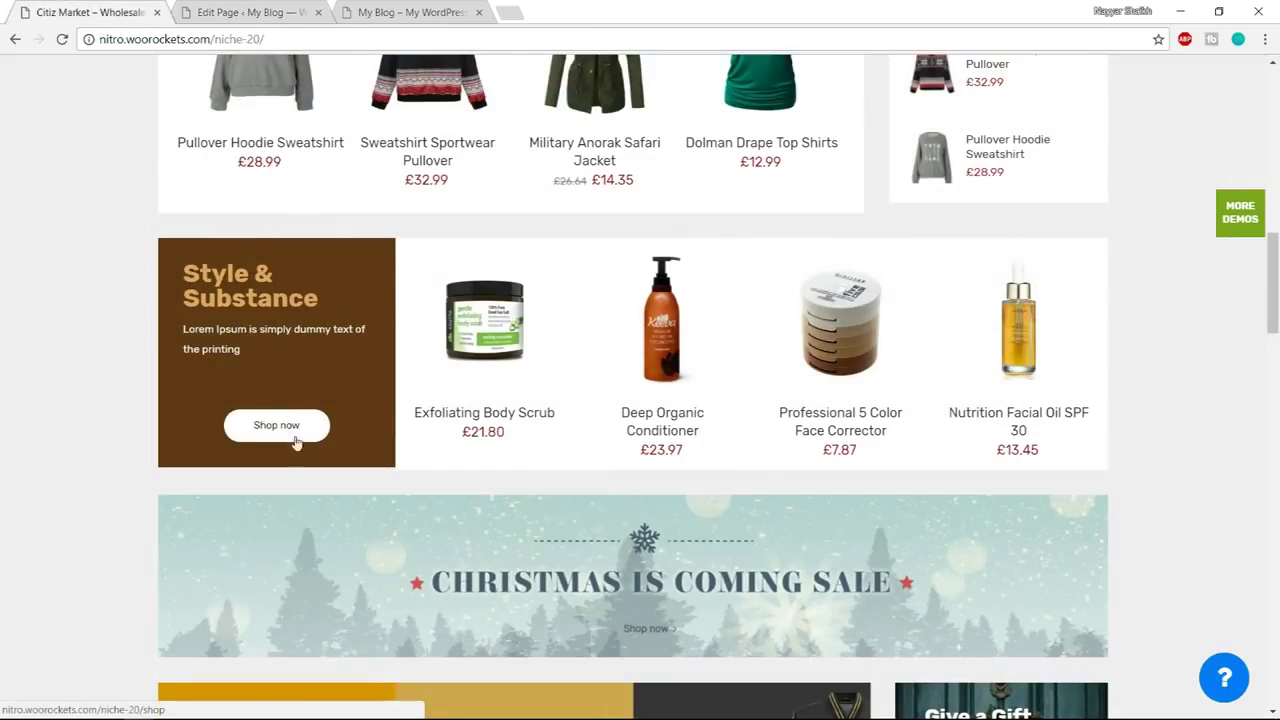
left_click(272, 12)
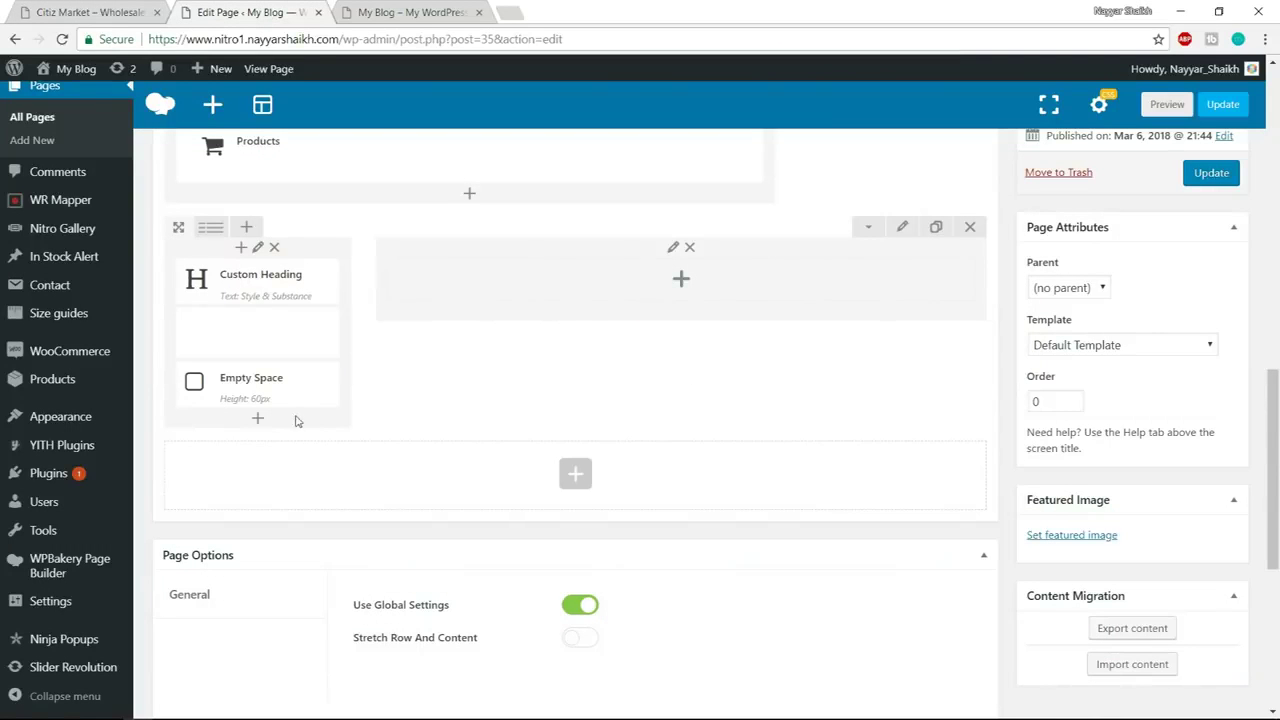
Add a Nitro Button below the Empty Space with the text 'Shop Now'
left_click(257, 419)
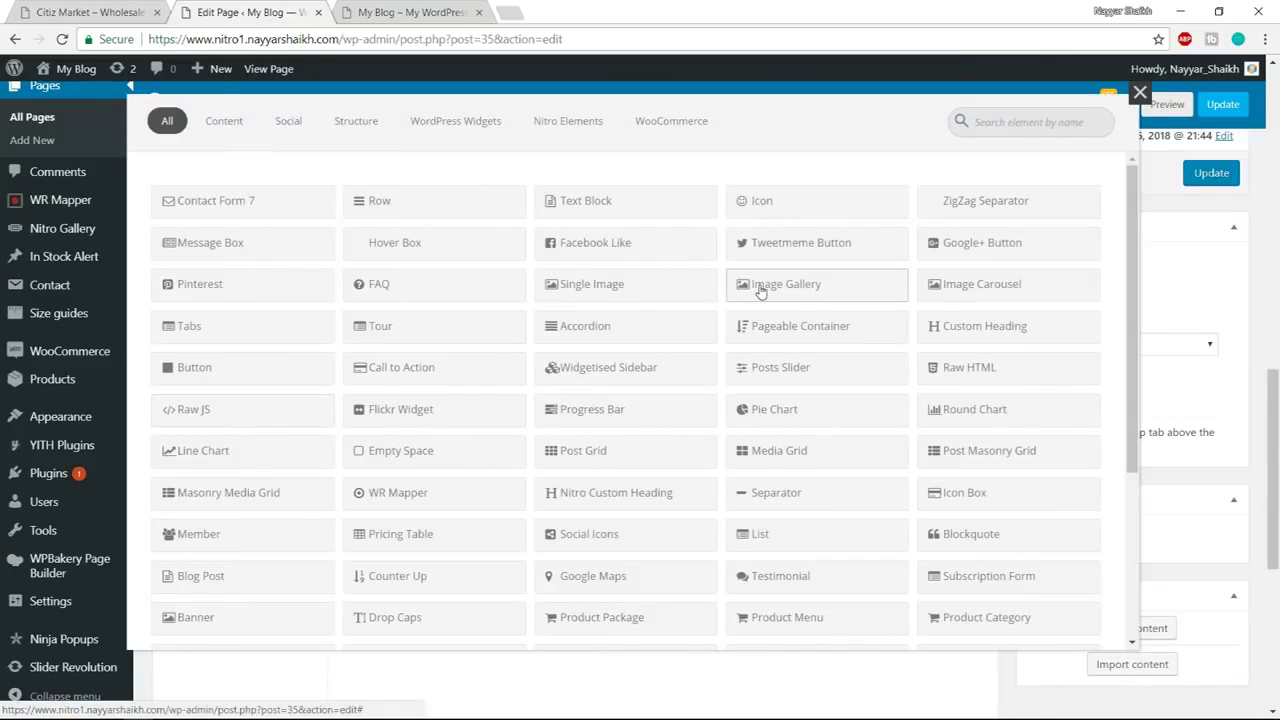
type("nitro")
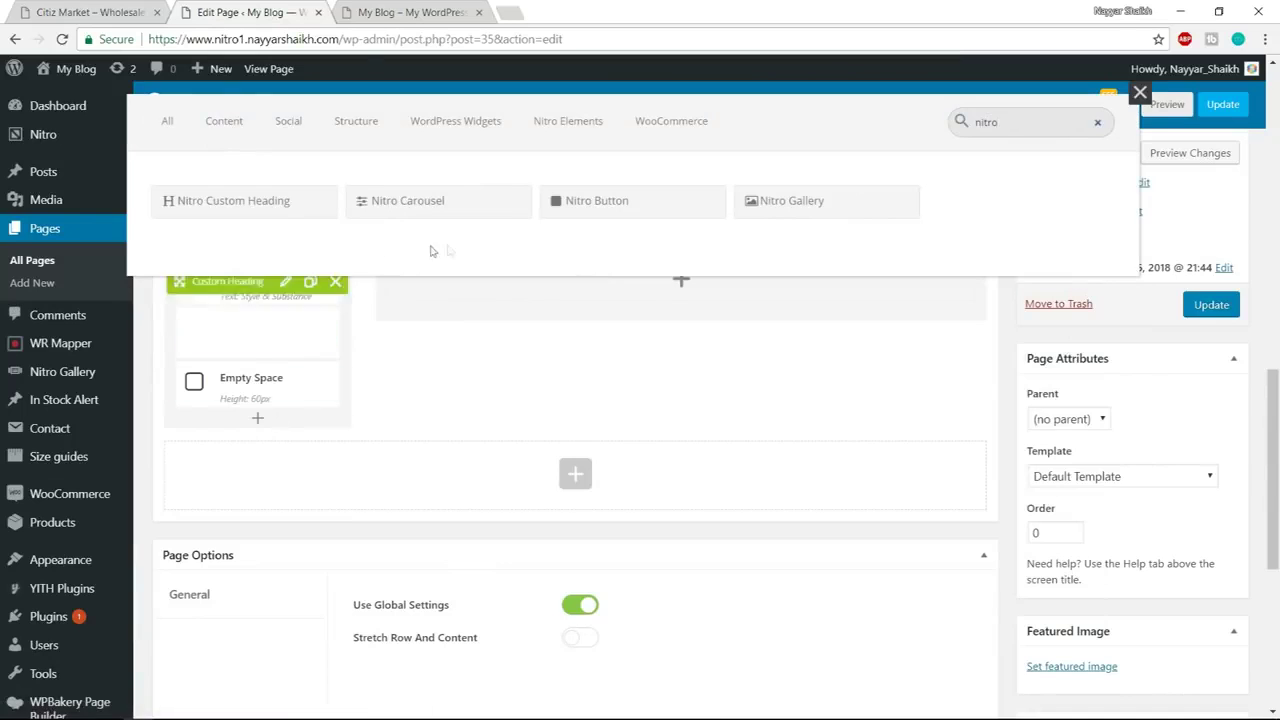
left_click(649, 219)
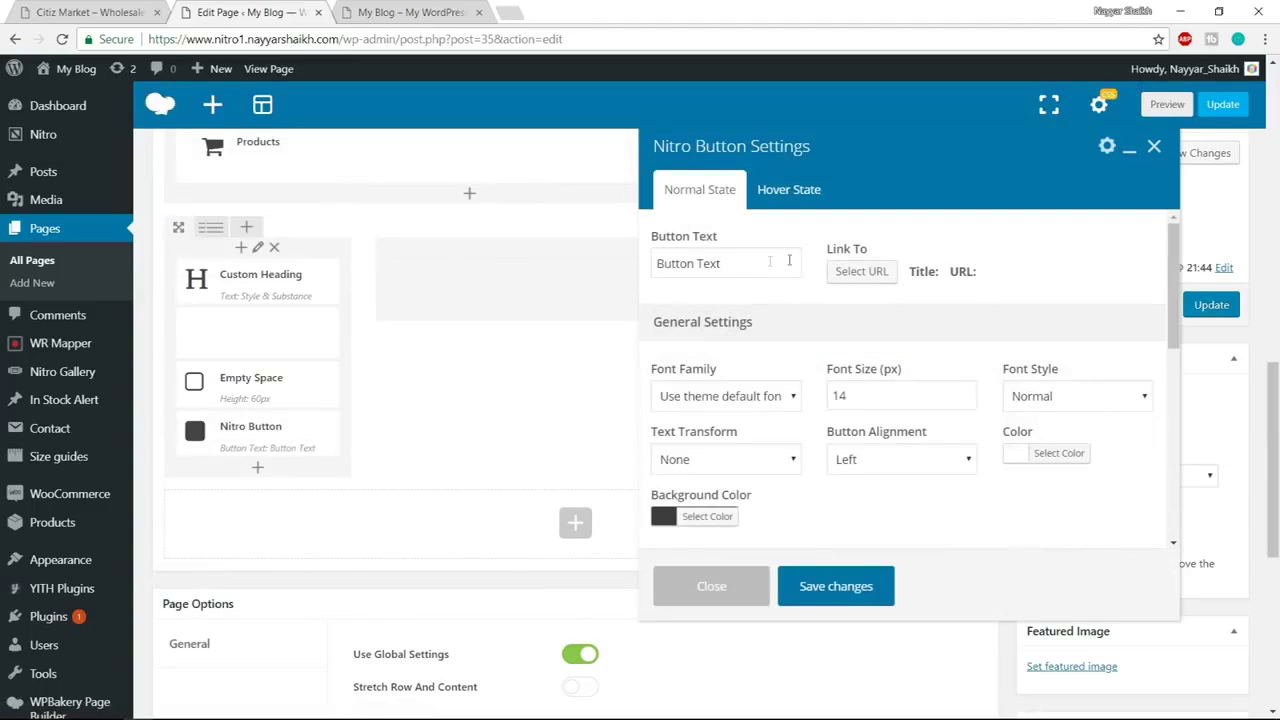
left_click_drag(766, 263, 622, 266)
type("Shop Now")
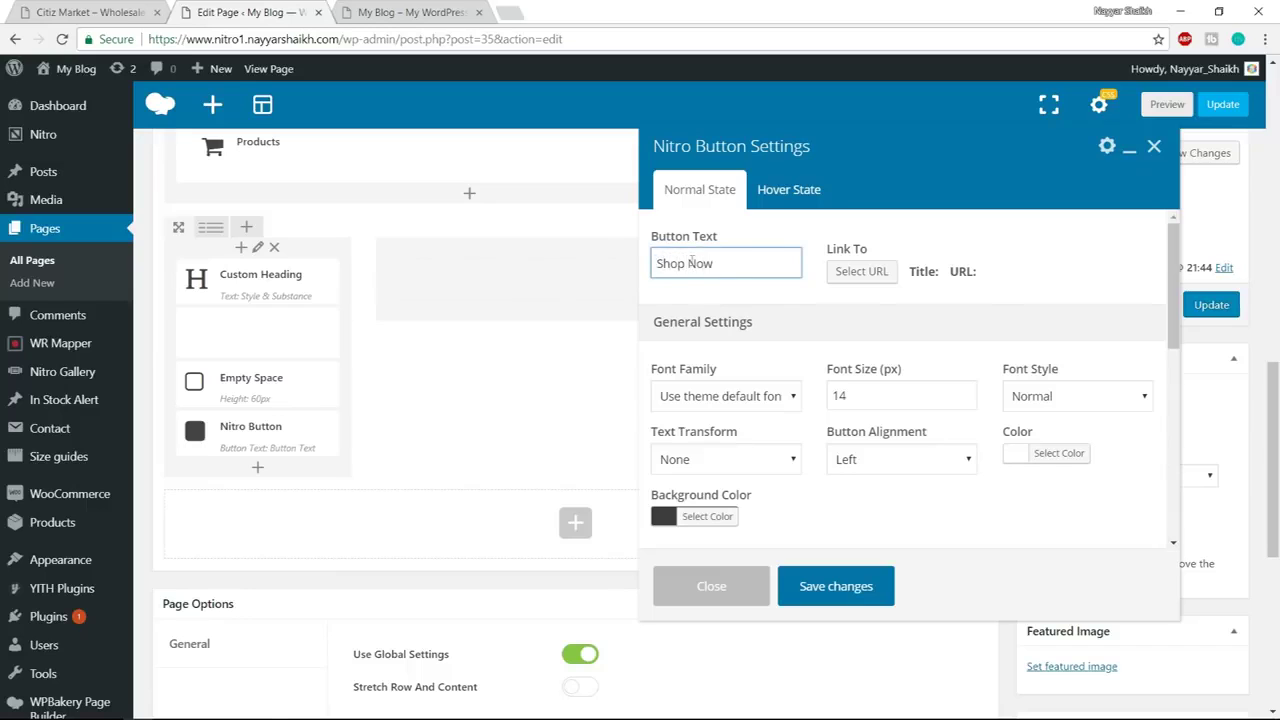
Link the button to the product-category/organic-items-food/ page and centre it
left_click(861, 271)
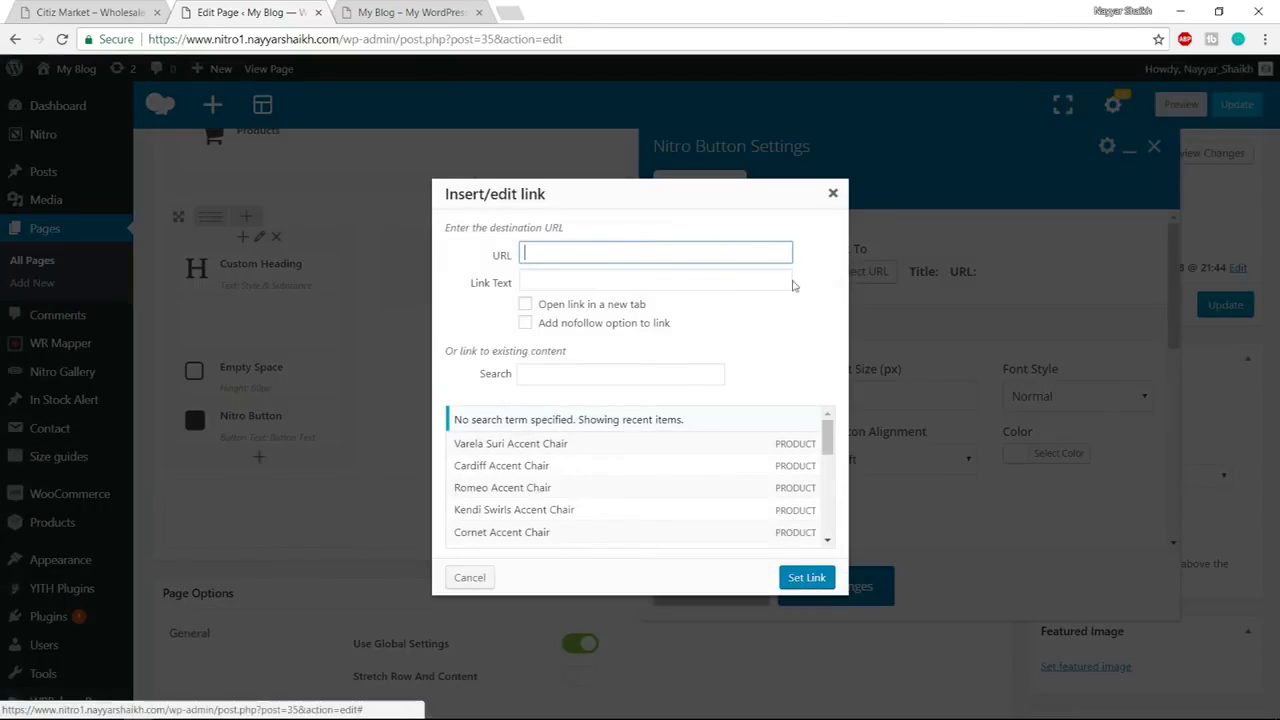
type("https://www.nitro1.nayyarshaikh.com/product-category/organic-items-food/")
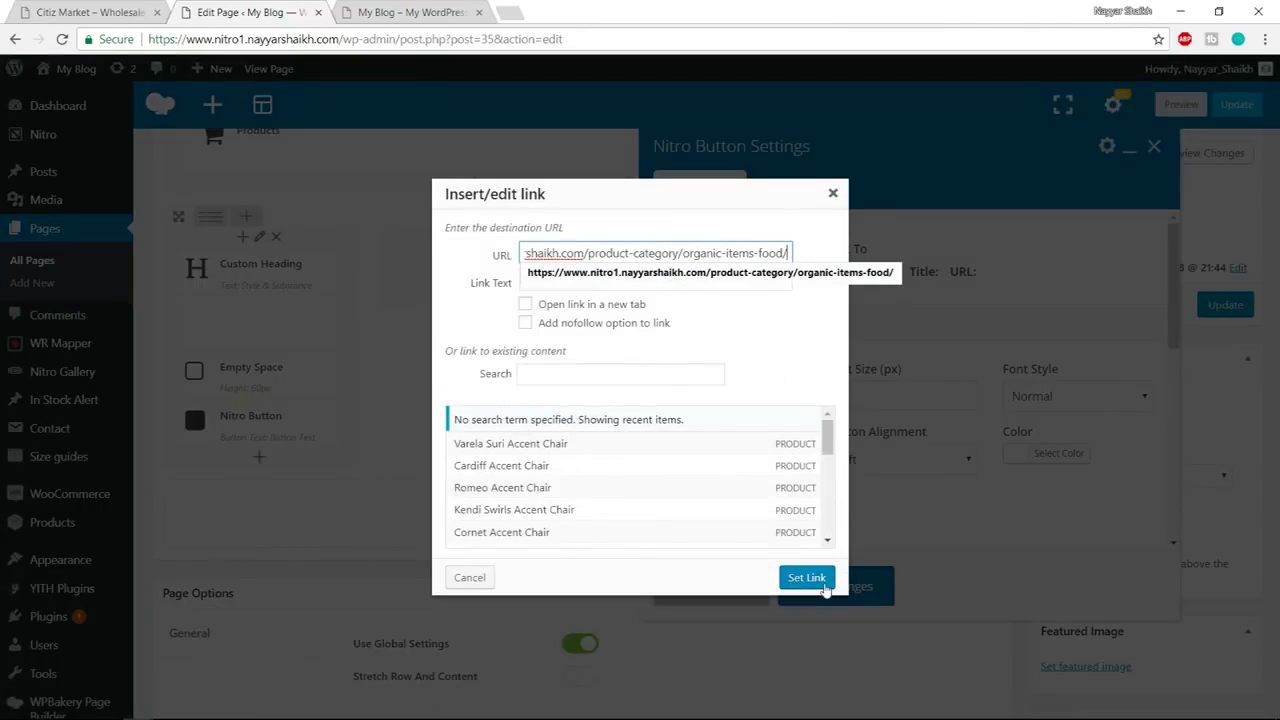
left_click(826, 590)
scroll(927, 393, "down", 1)
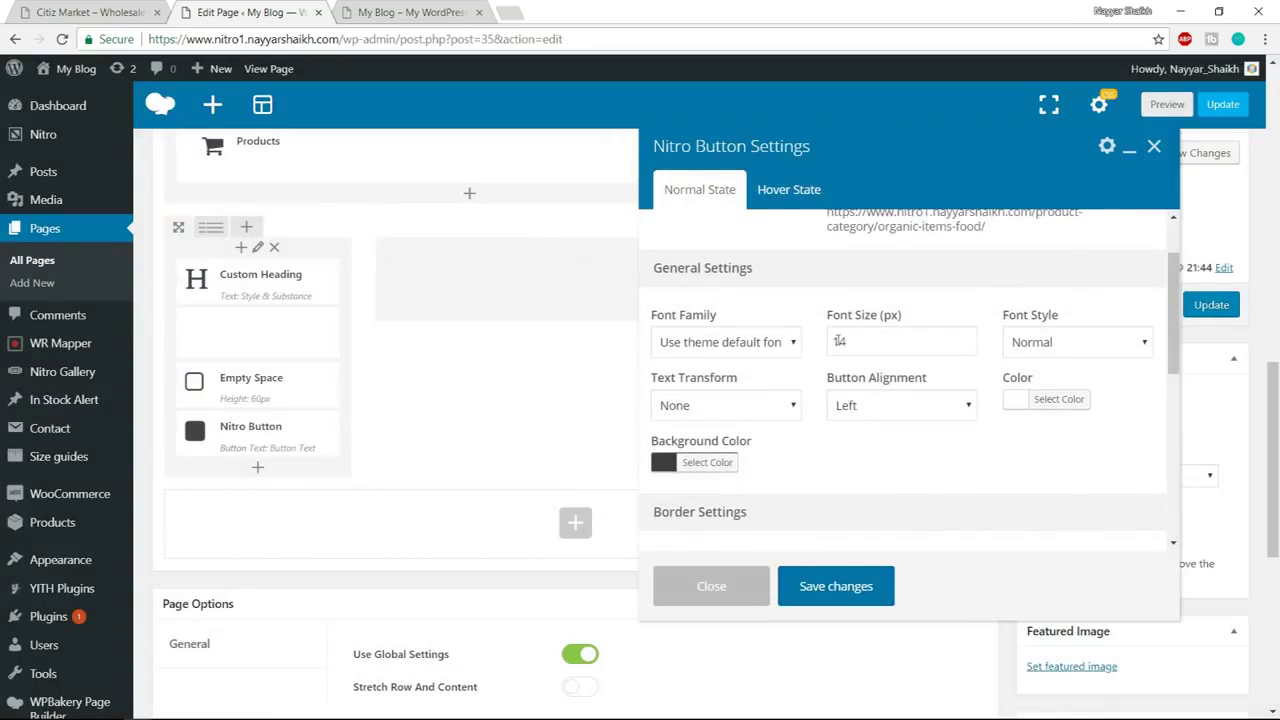
left_click_drag(873, 339, 828, 341)
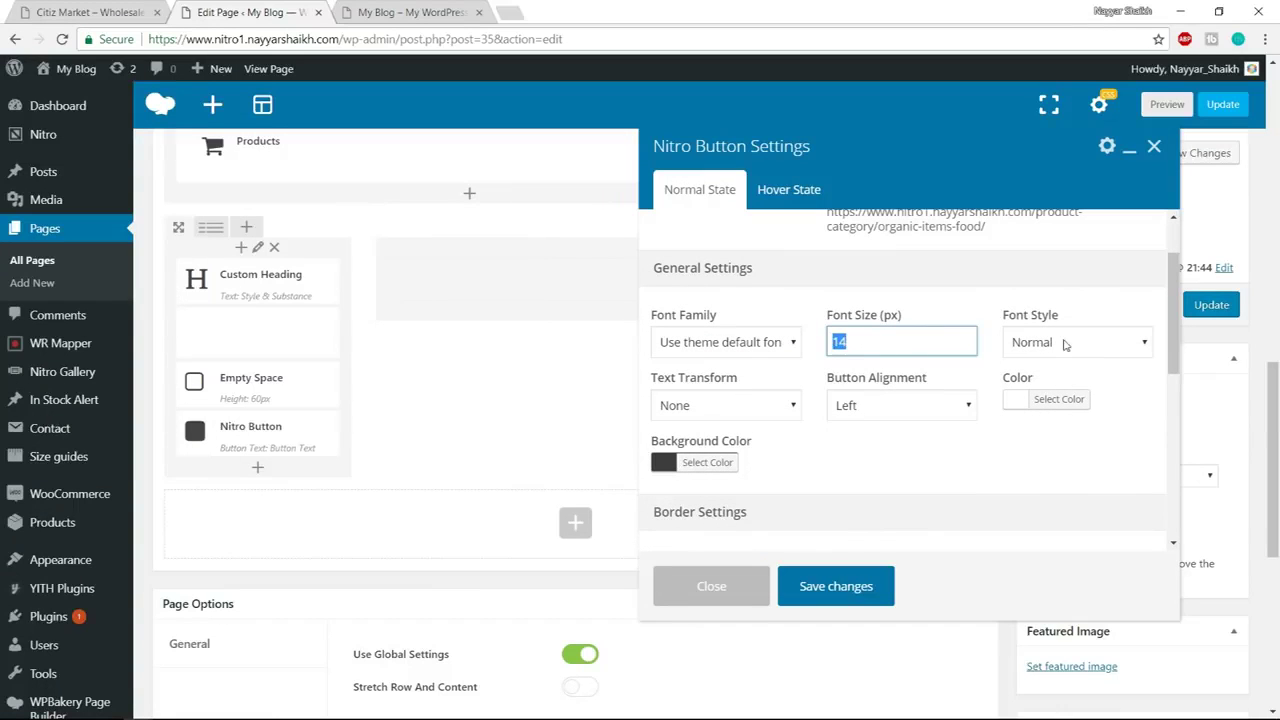
left_click(877, 410)
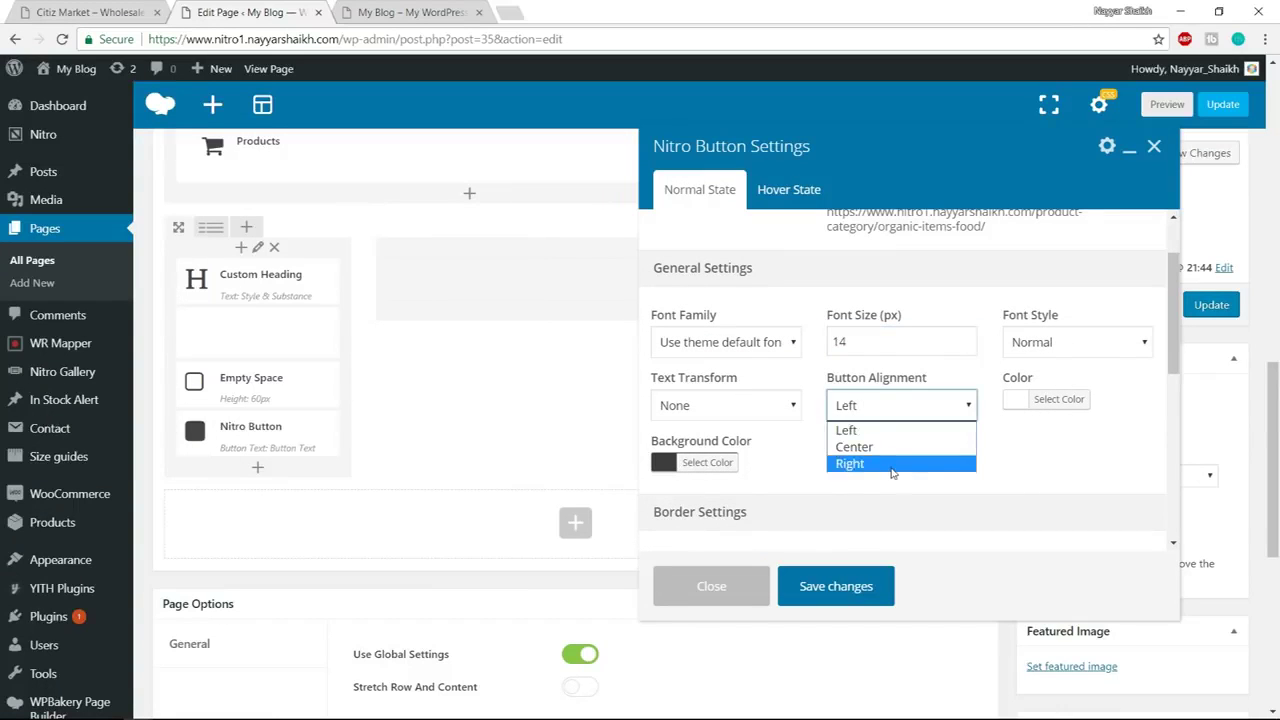
left_click(888, 445)
left_click(96, 10)
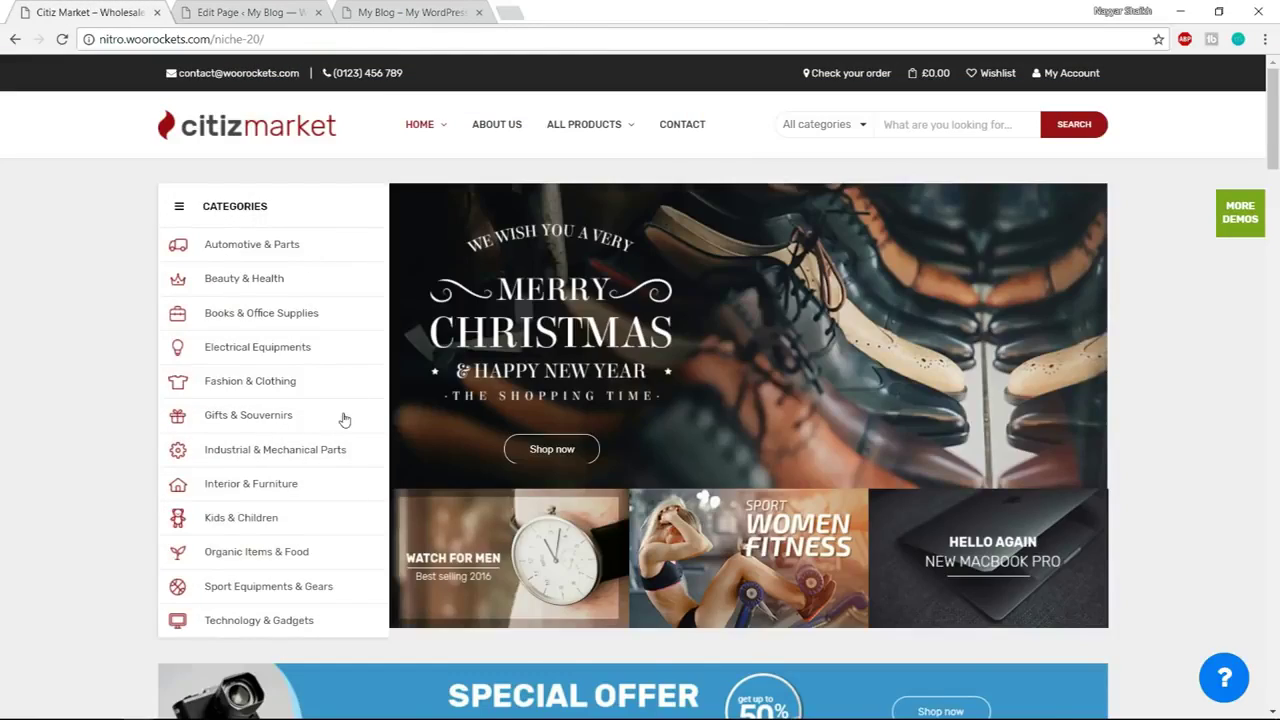
Make the button background almost fully transparent with a 1% alpha
scroll(345, 418, "down", 8)
scroll(348, 420, "down", 3)
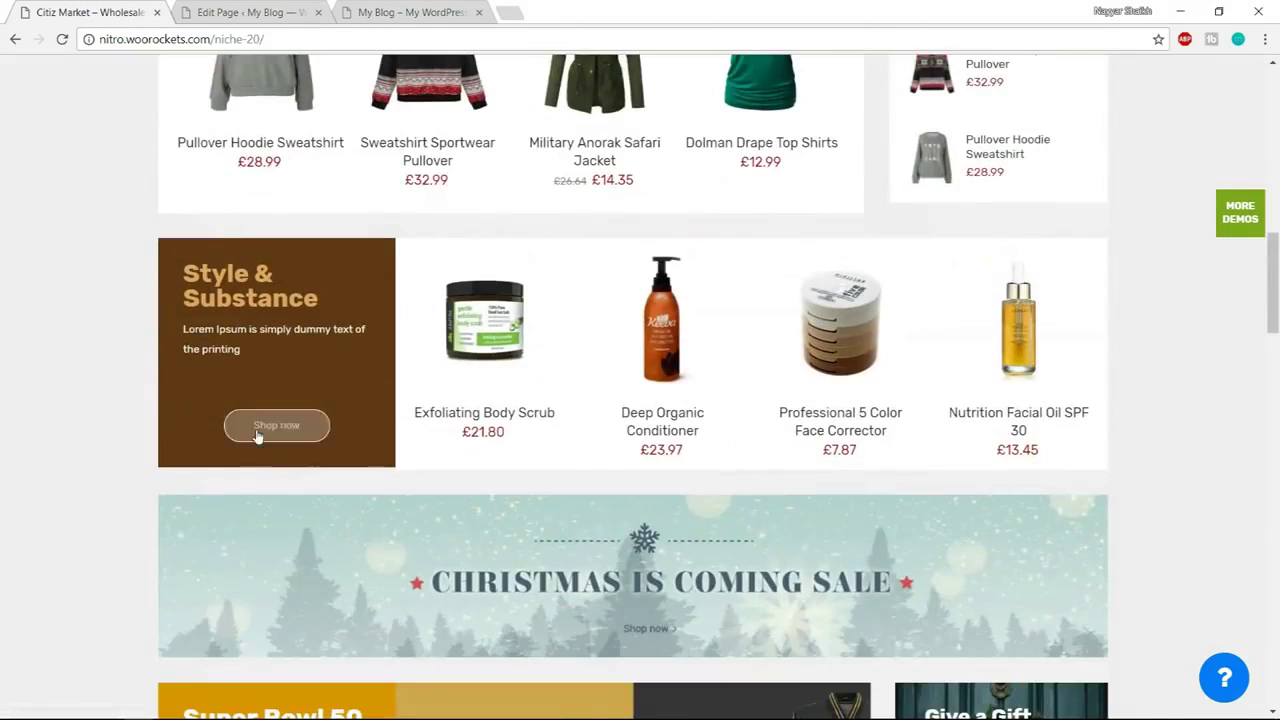
key("ctrl+Tab")
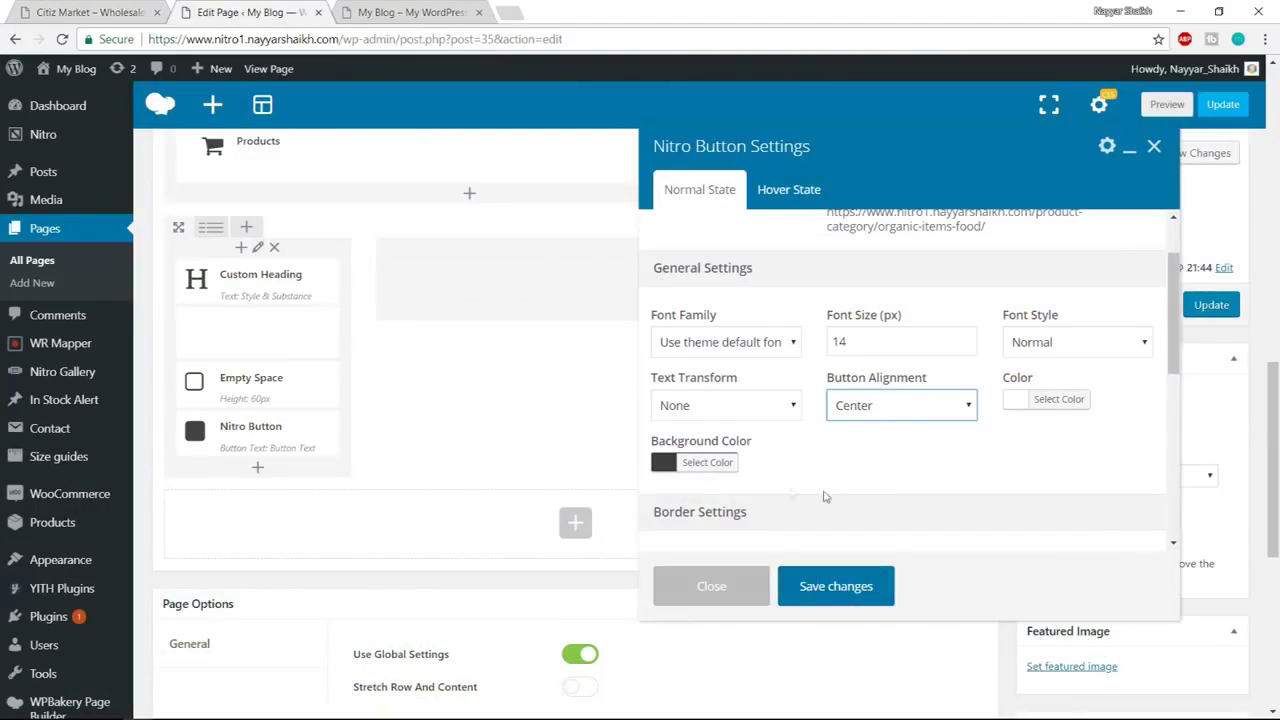
scroll(780, 478, "down", 2)
left_click(712, 378)
scroll(812, 380, "down", 2)
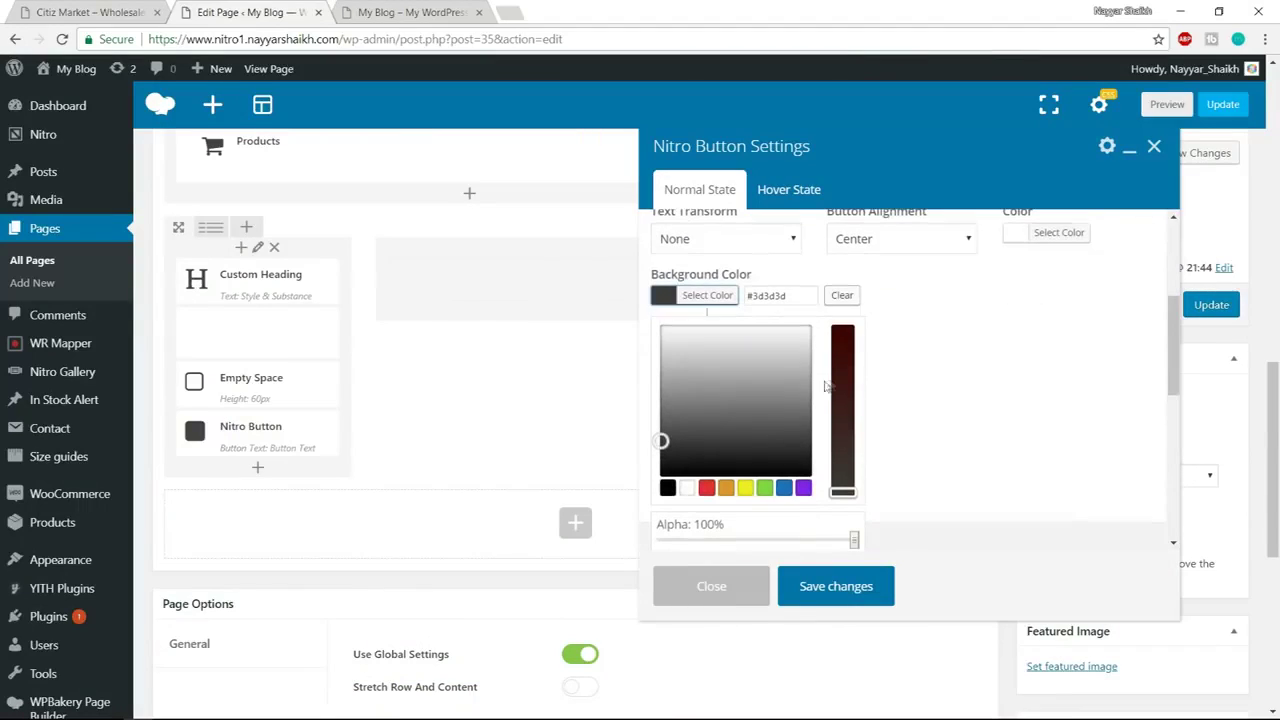
scroll(784, 433, "down", 1)
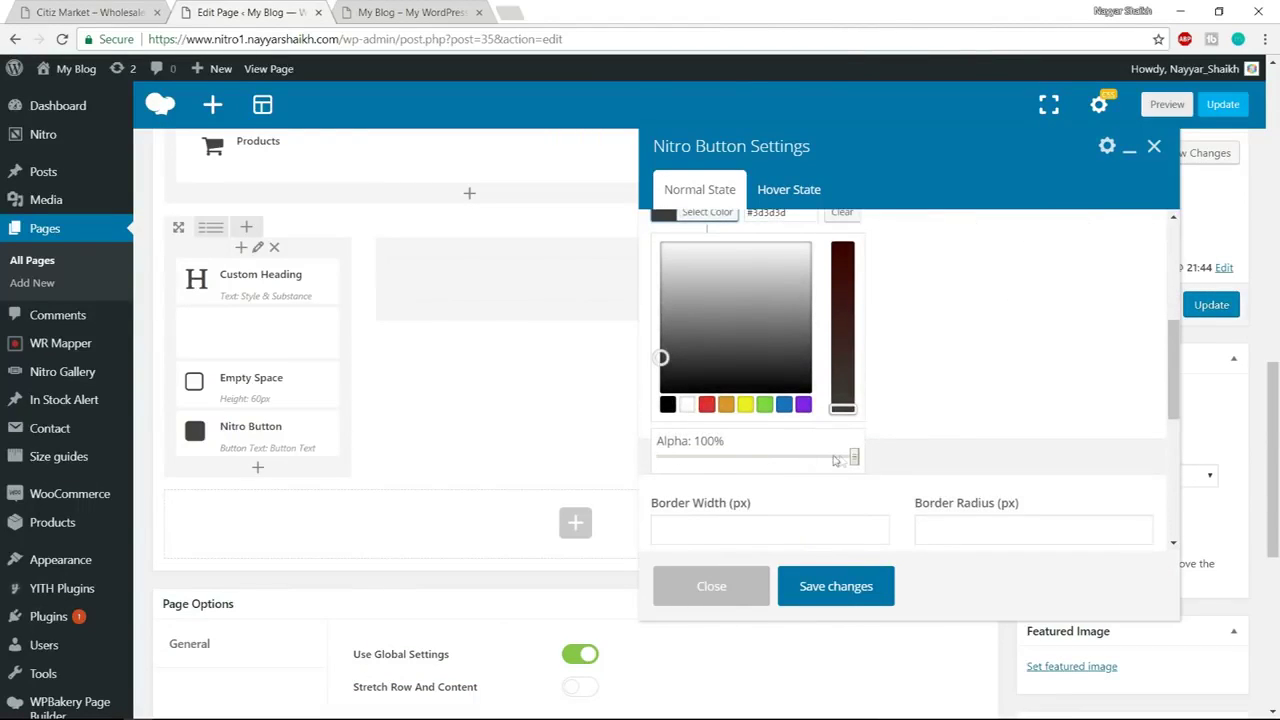
left_click_drag(850, 457, 634, 449)
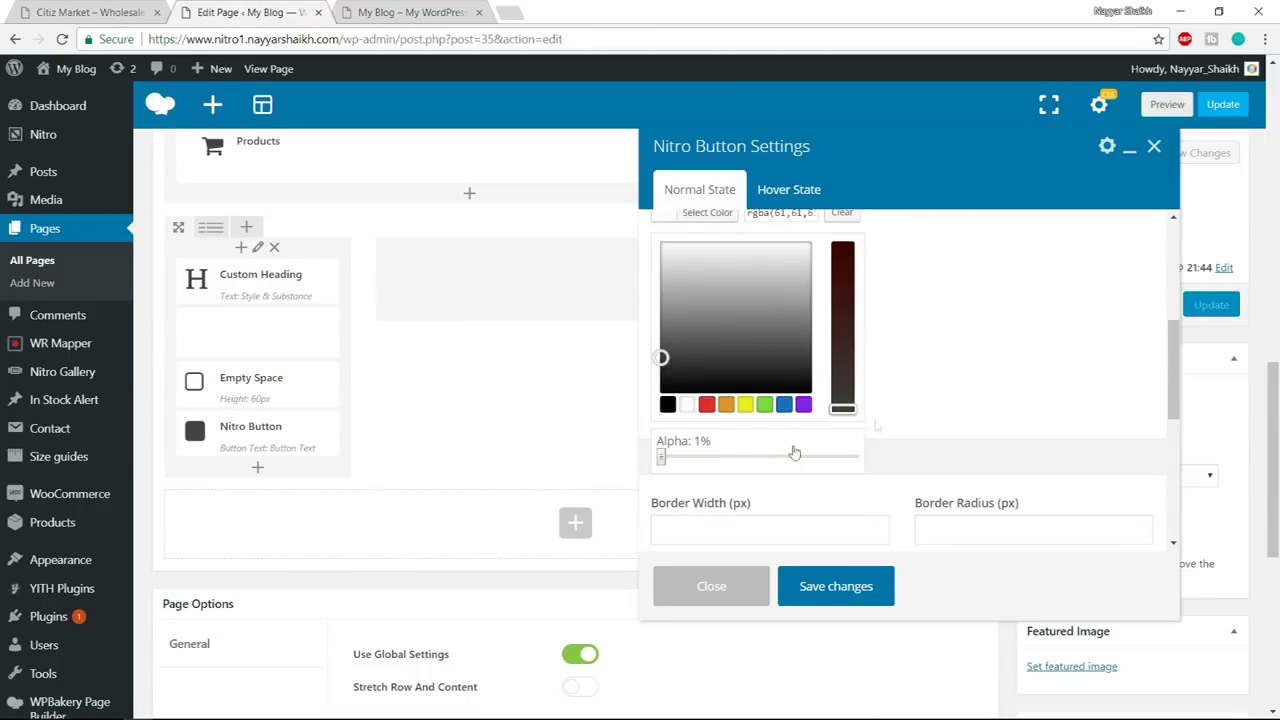
left_click(963, 391)
scroll(963, 391, "up", 2)
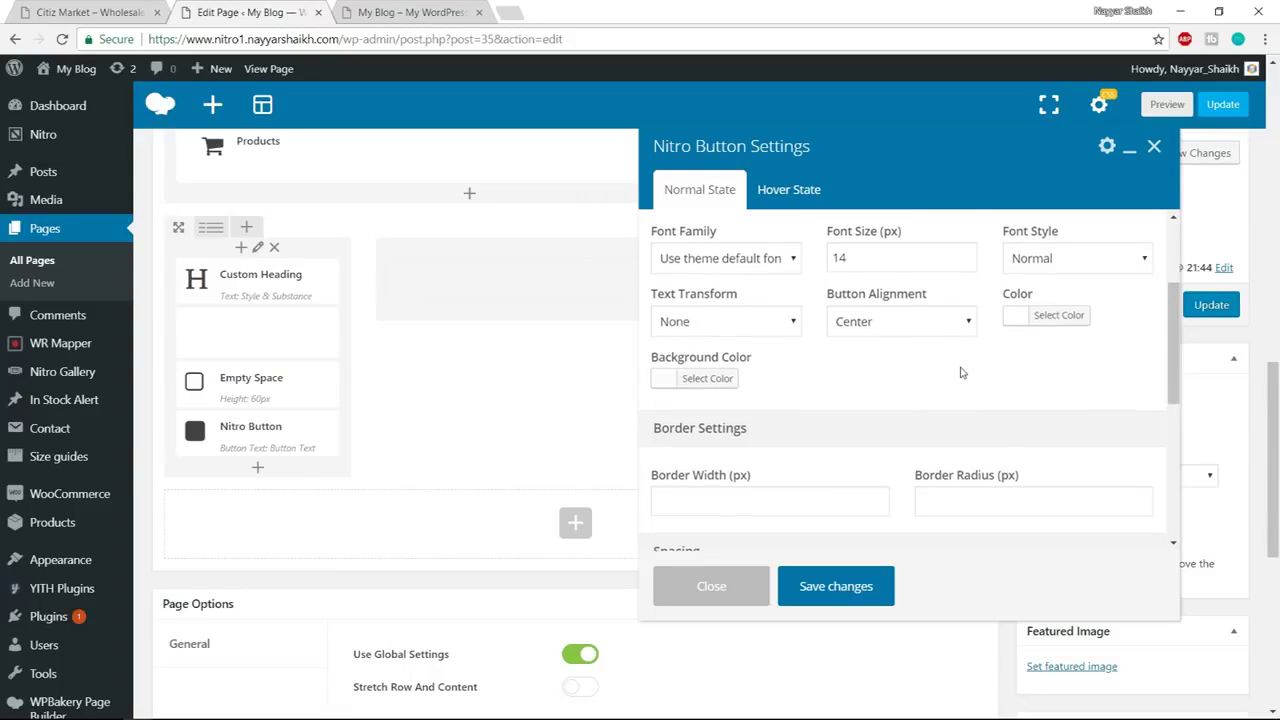
scroll(963, 372, "down", 2)
Give the button a 1px solid border with a border radius of 40
left_click(754, 333)
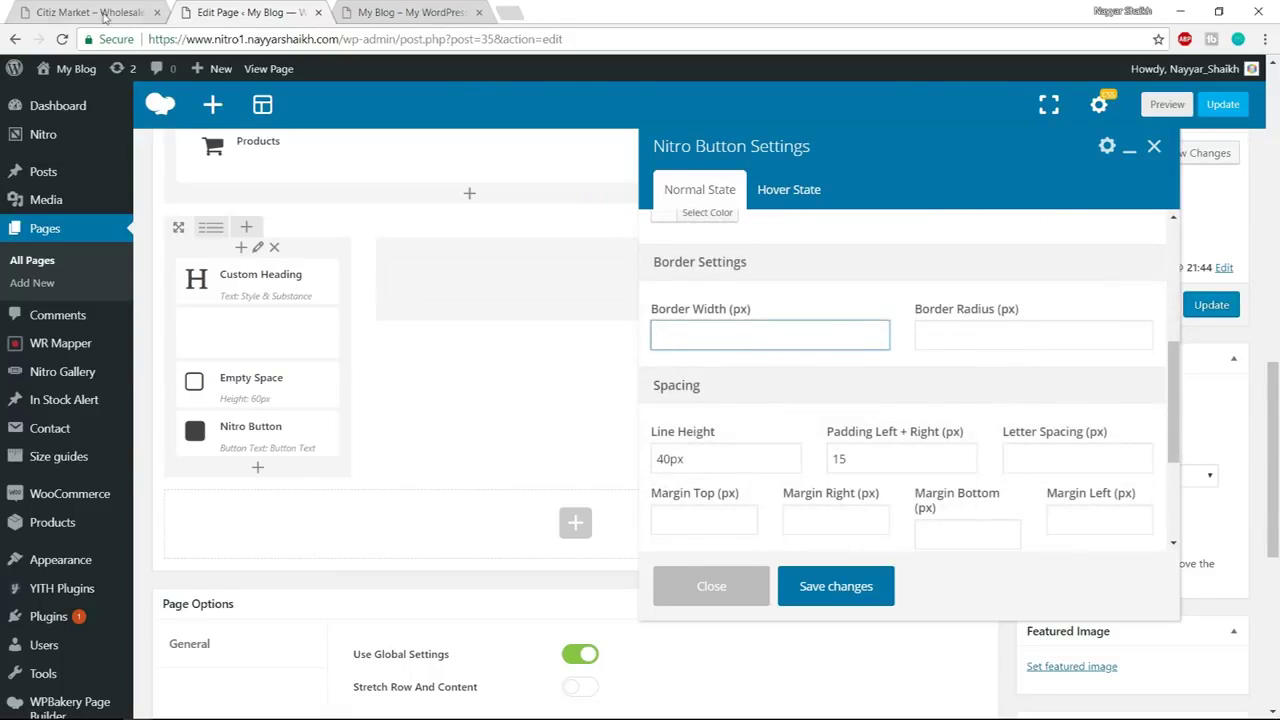
left_click(100, 13)
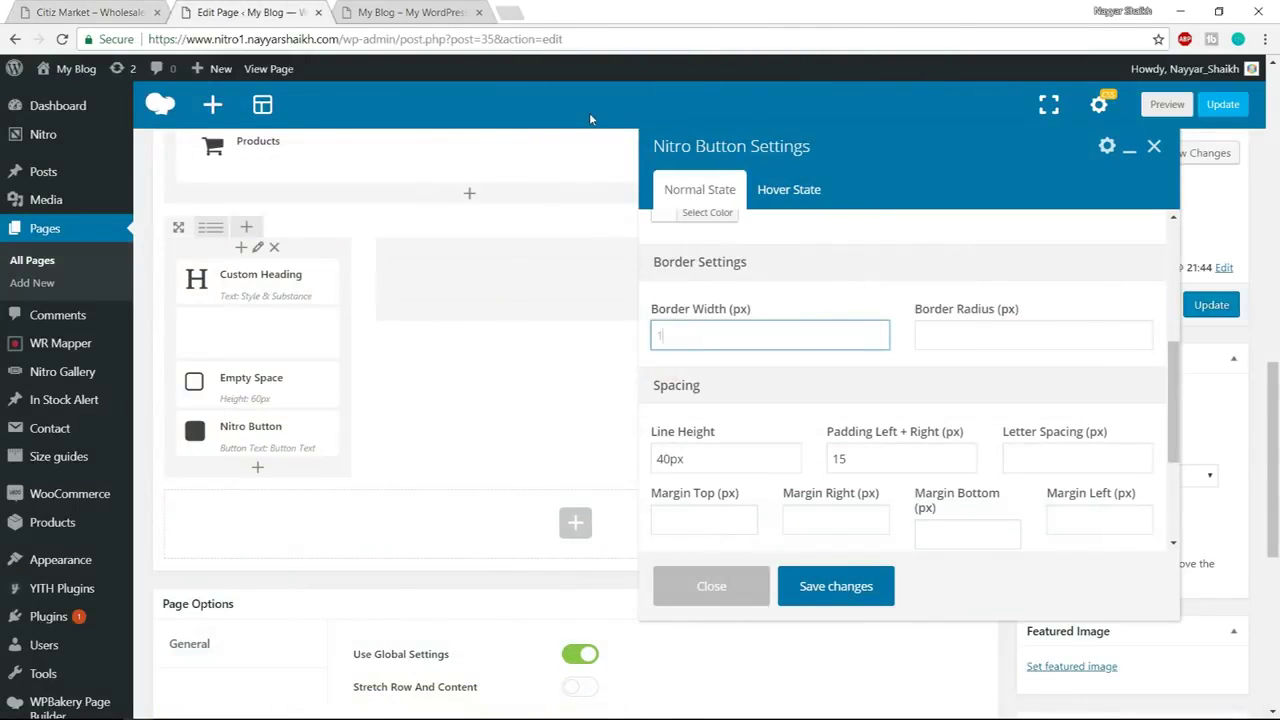
type("1")
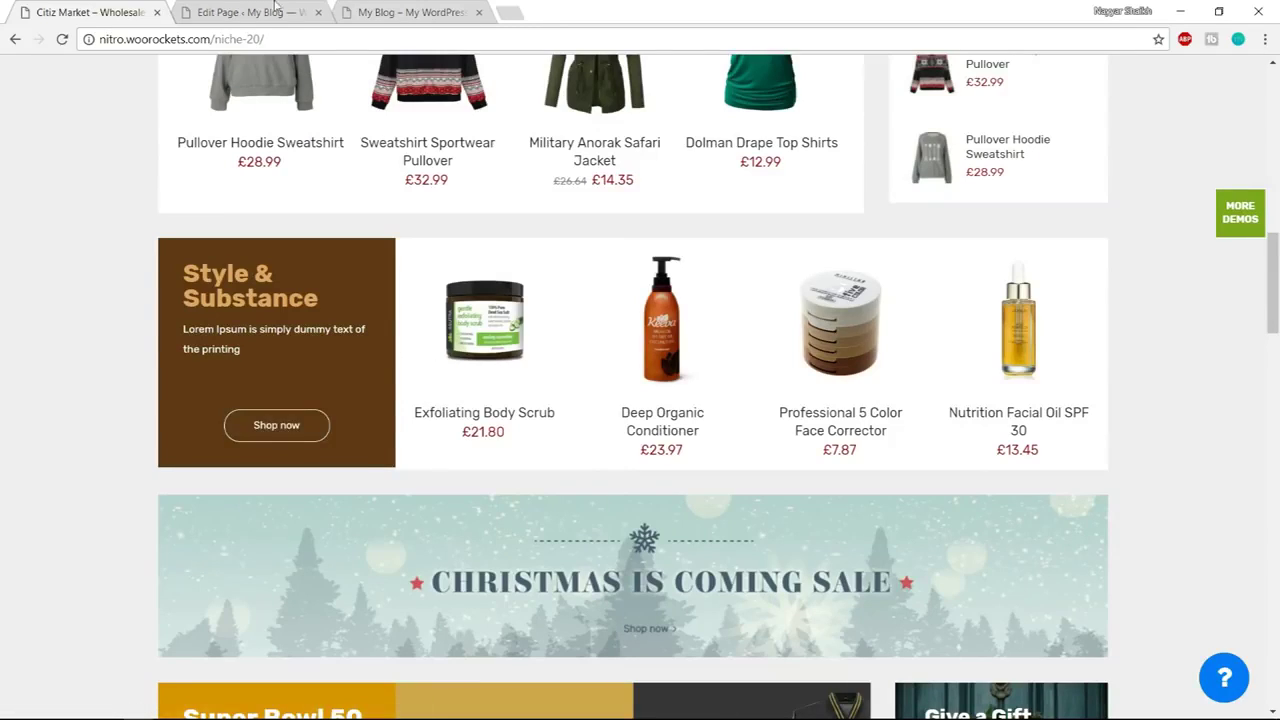
left_click(273, 7)
left_click(1006, 336)
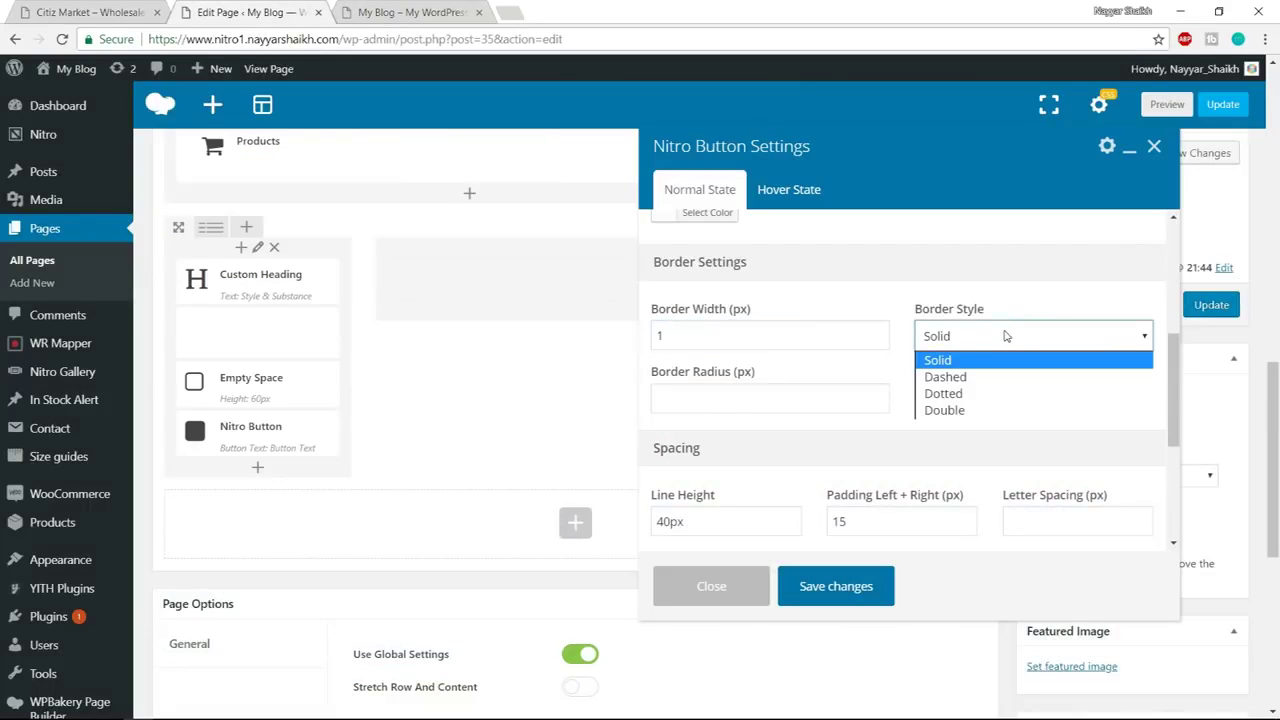
left_click(980, 362)
left_click(729, 411)
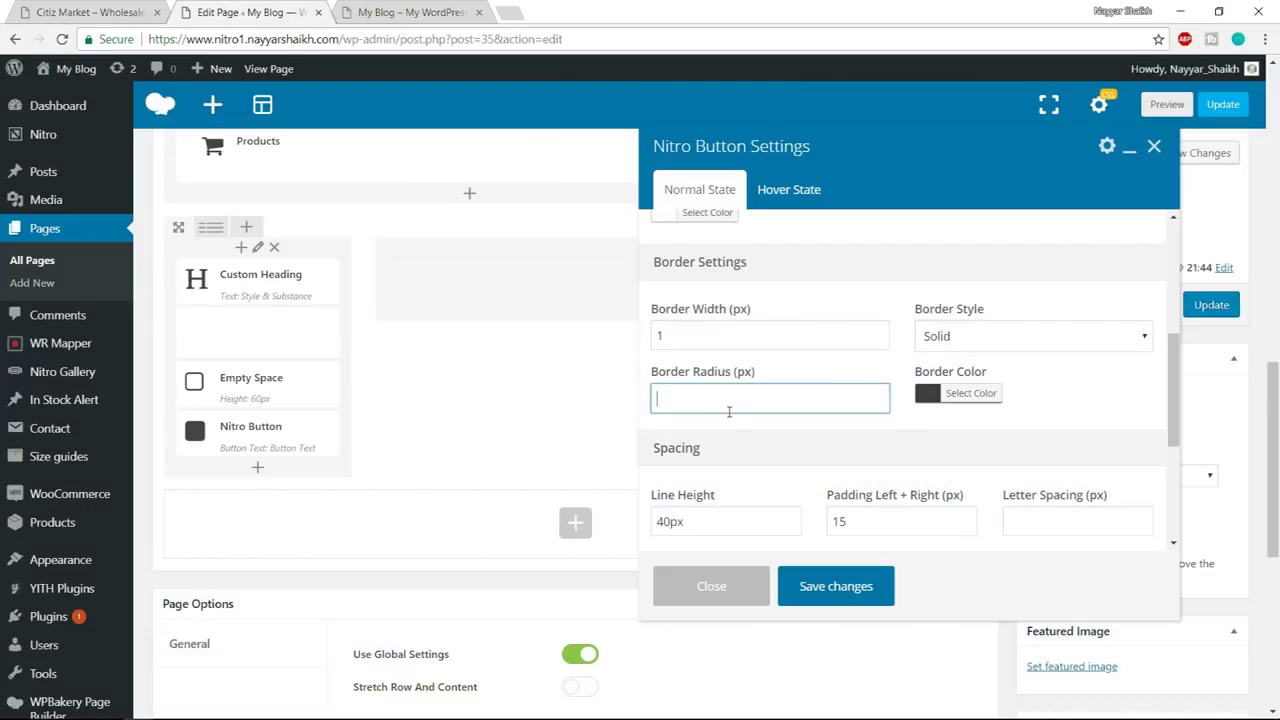
type("40")
left_click(1066, 384)
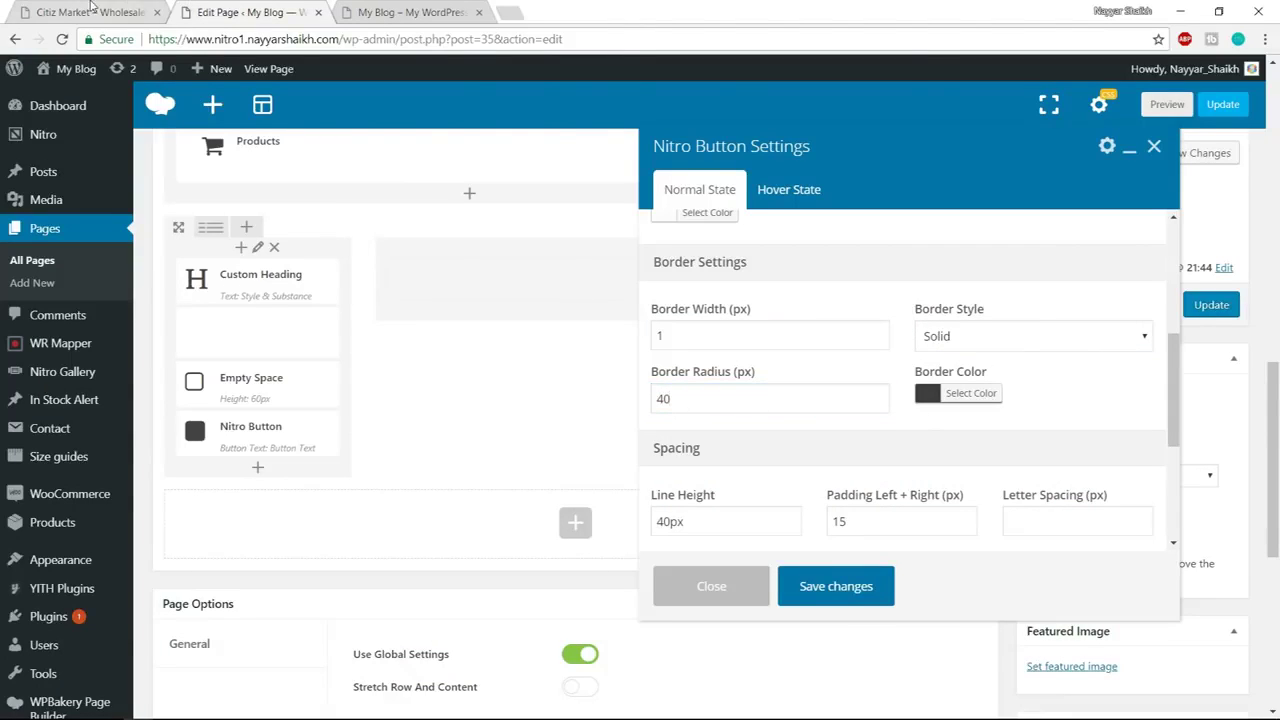
Set the button's border colour to white
left_click(90, 10)
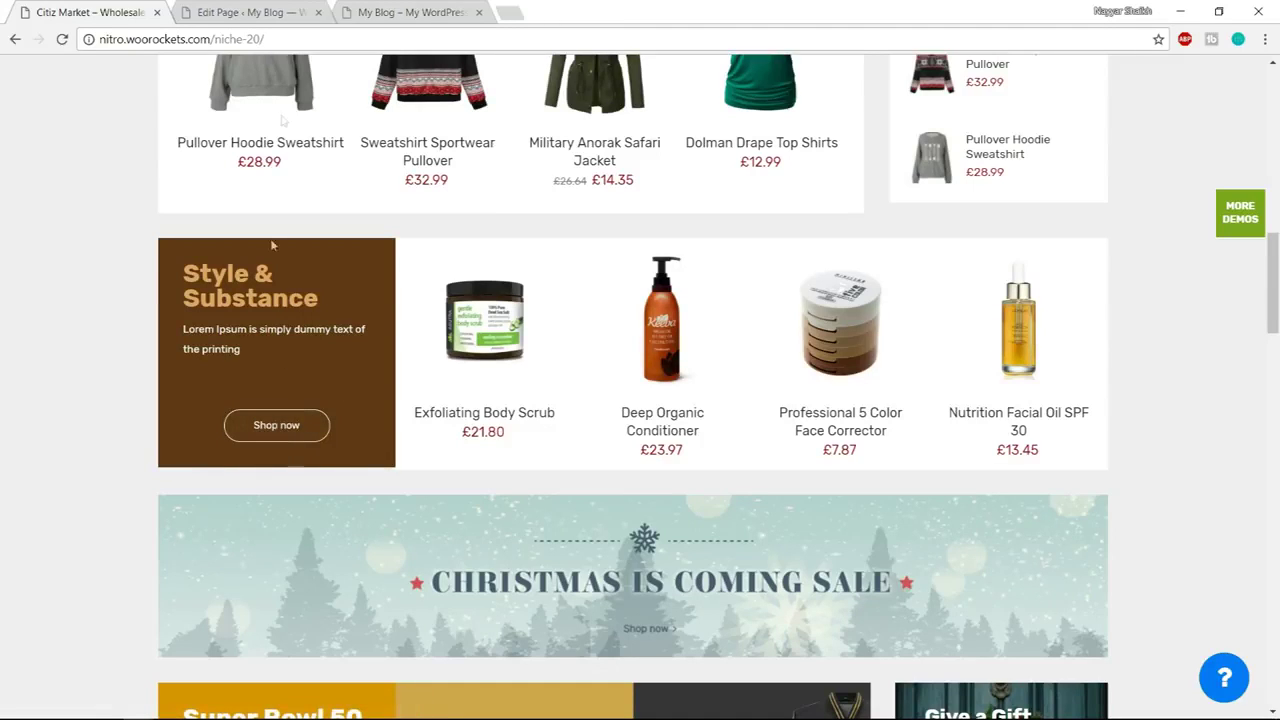
left_click(250, 12)
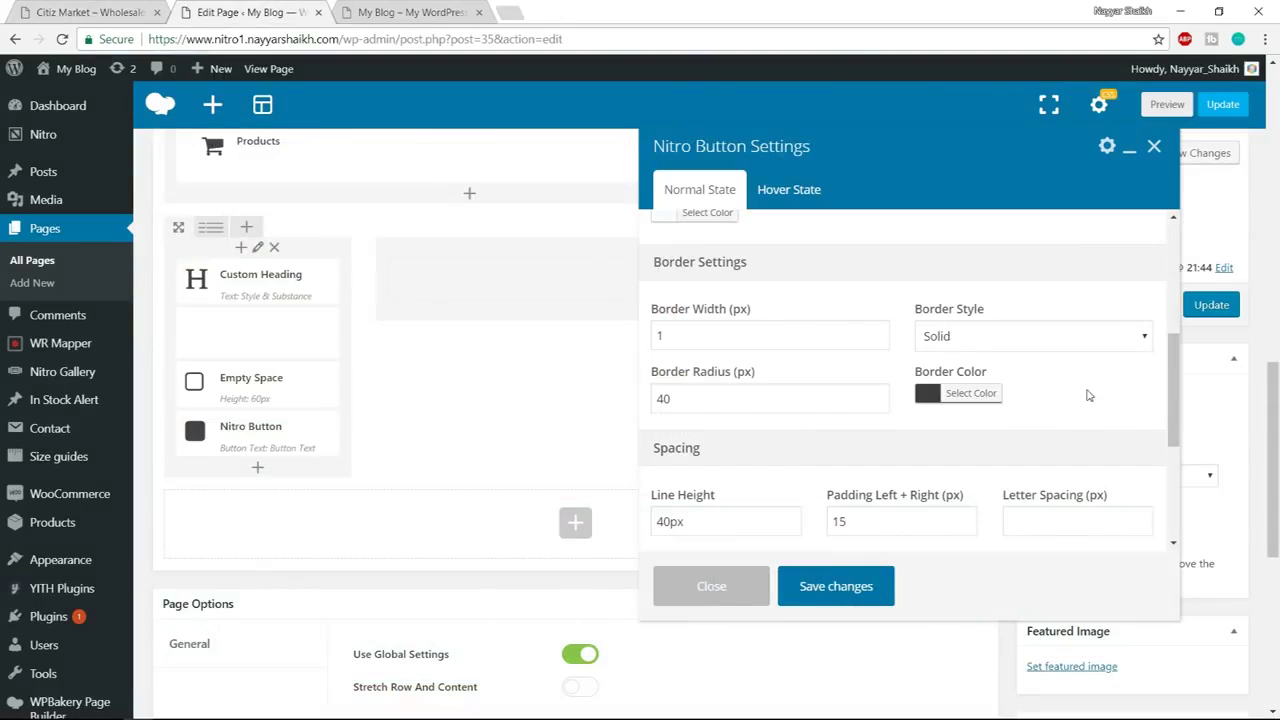
left_click(986, 396)
left_click_drag(987, 500, 881, 405)
left_click(1139, 381)
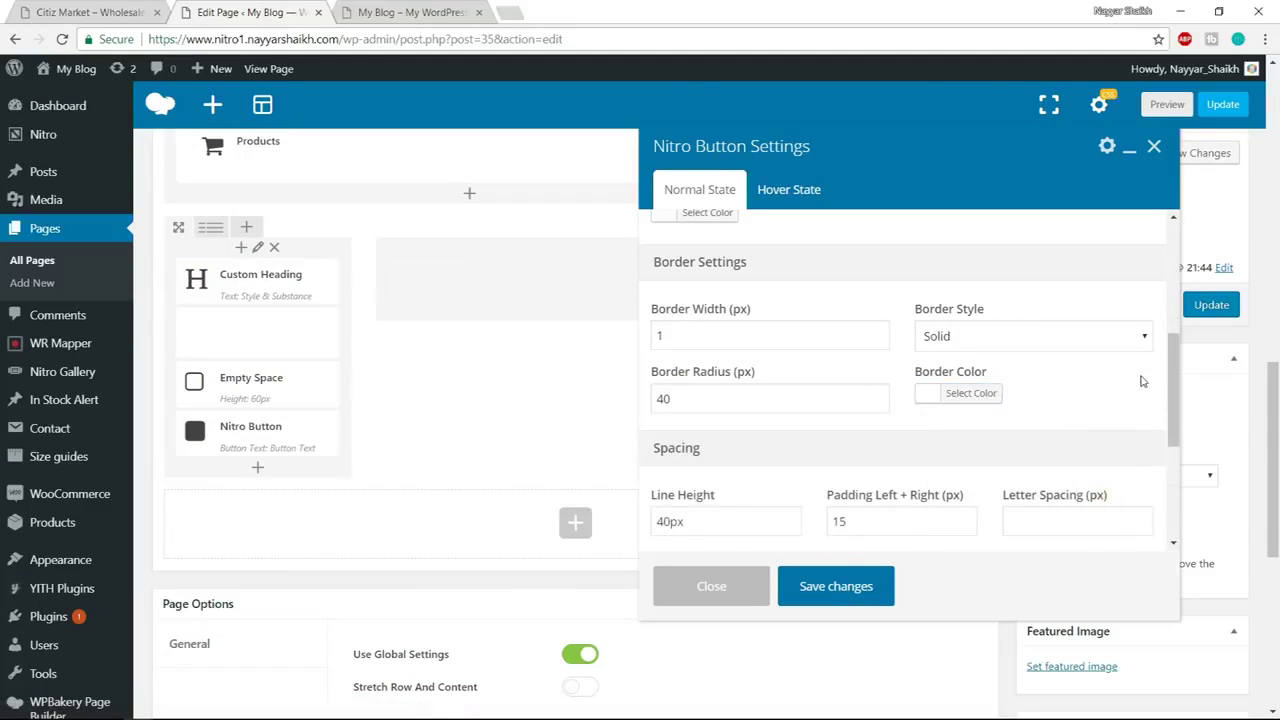
Set left/right padding to 35 and letter spacing to 1, then save the button
scroll(1127, 381, "down", 2)
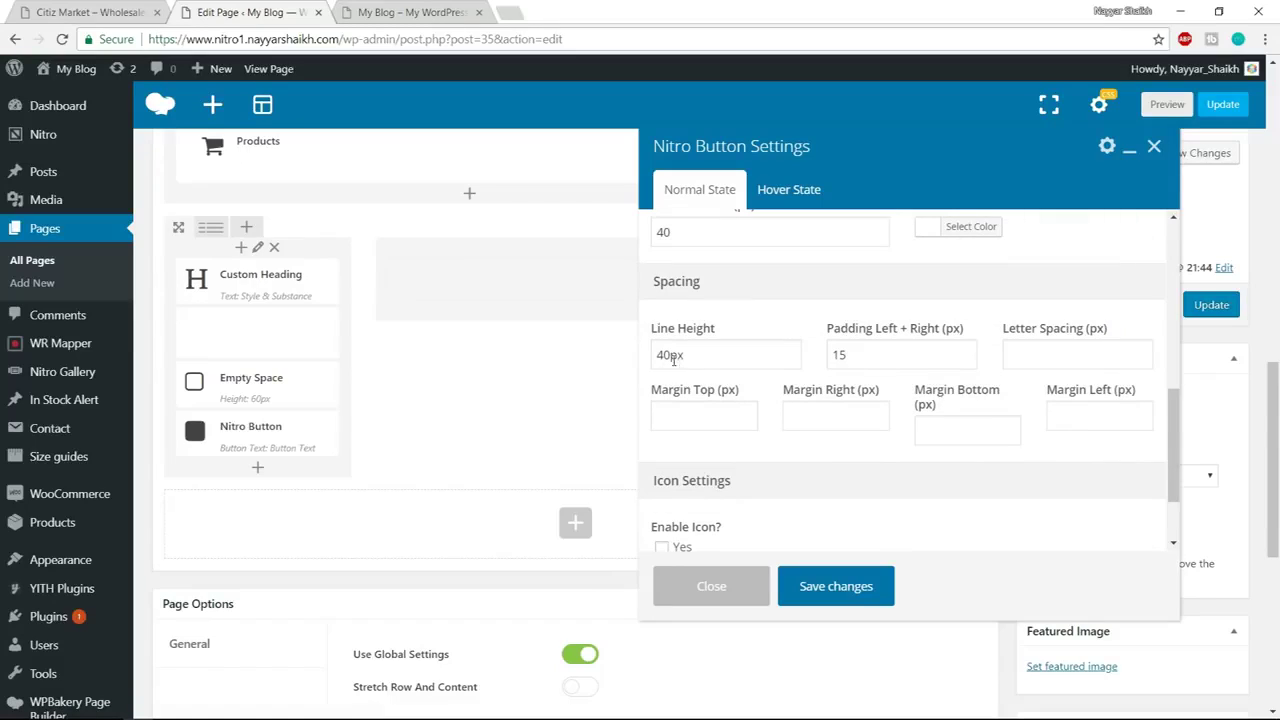
left_click_drag(672, 357, 656, 356)
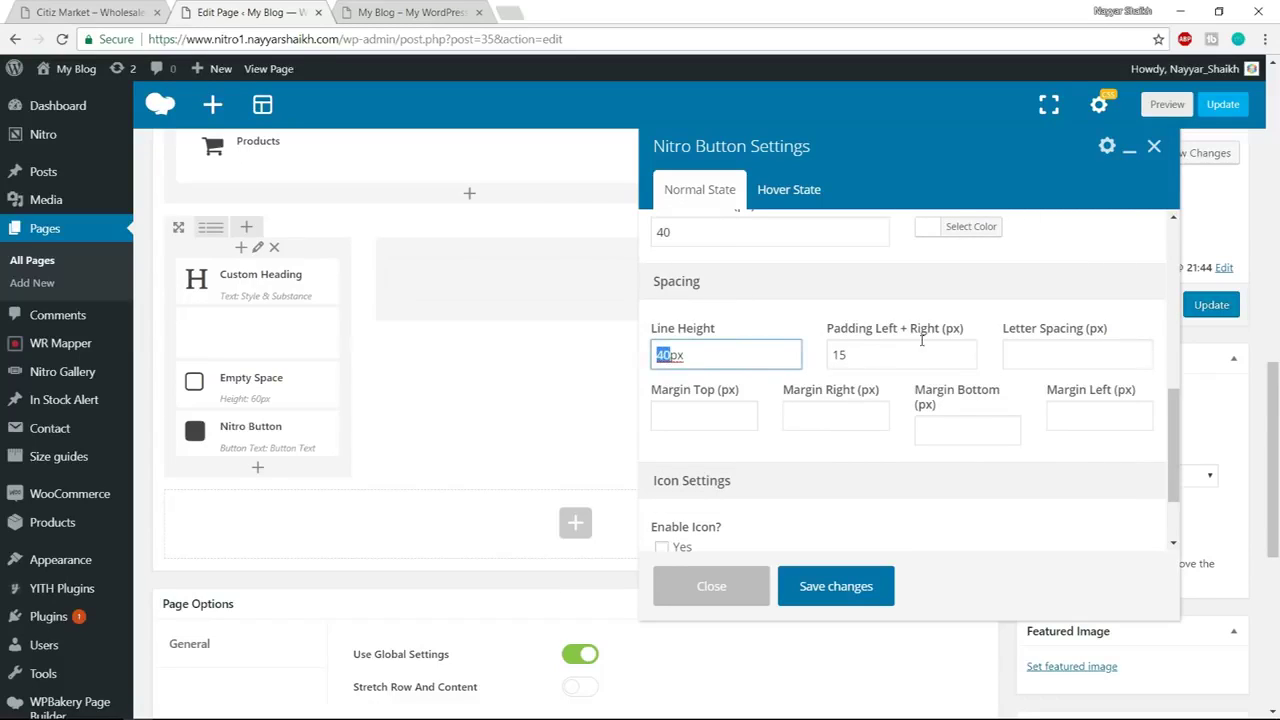
key("Tab")
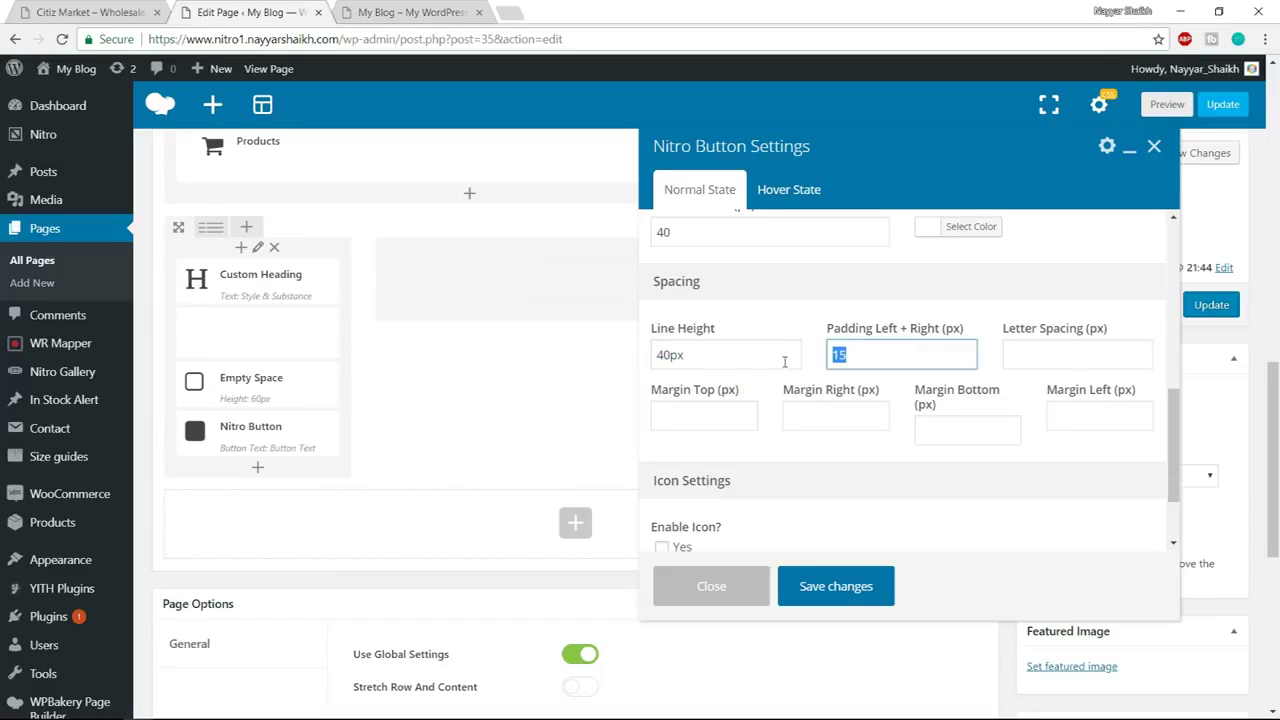
type("35")
left_click(1041, 357)
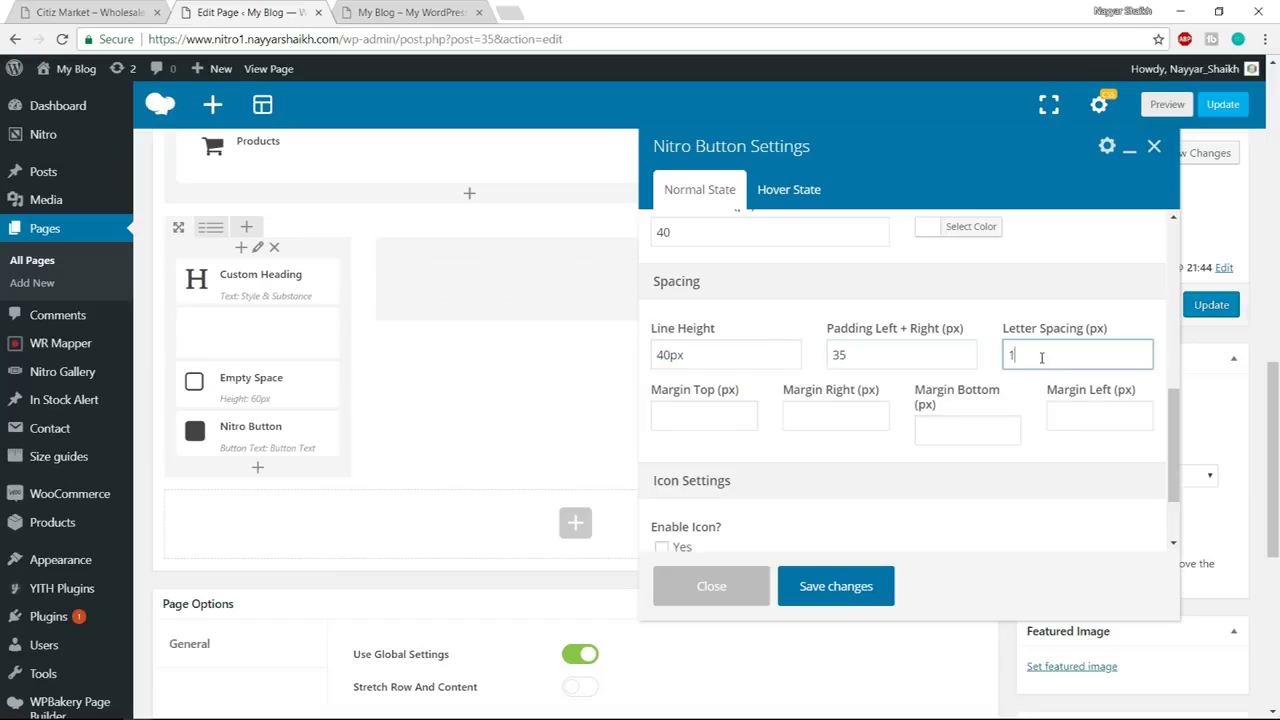
left_click(1008, 457)
scroll(1008, 458, "down", 1)
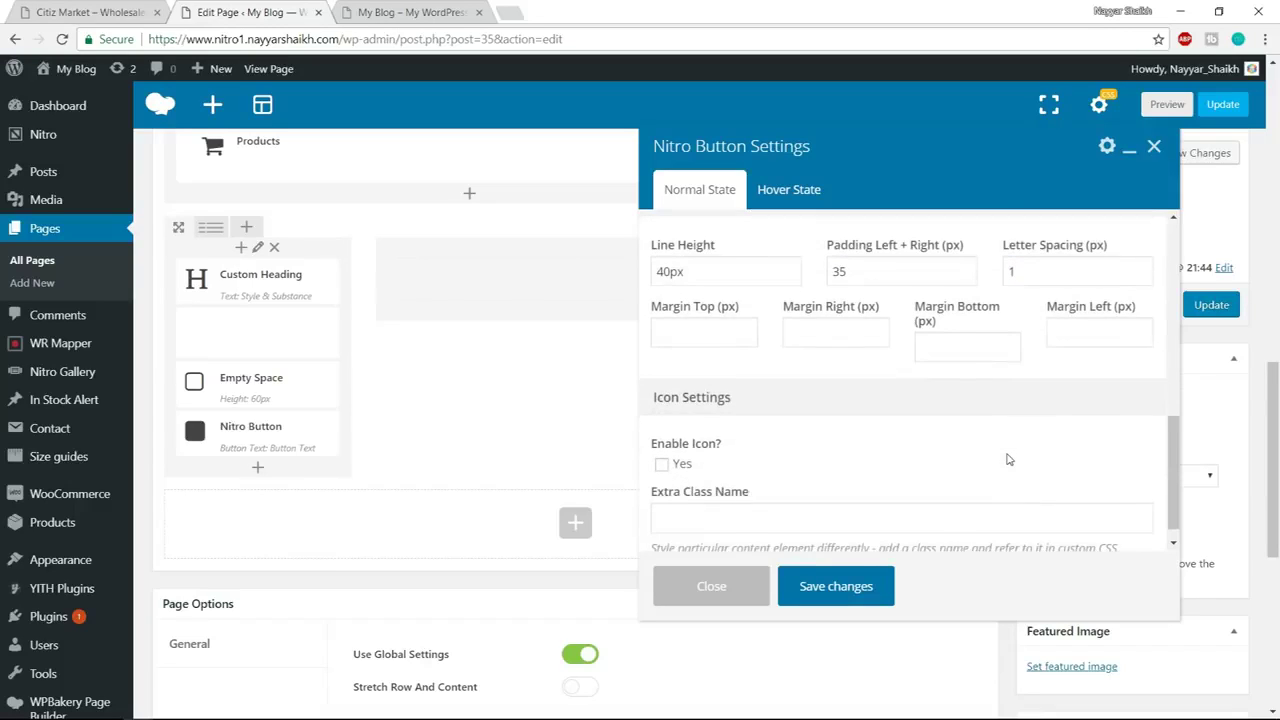
left_click(845, 590)
left_click(92, 12)
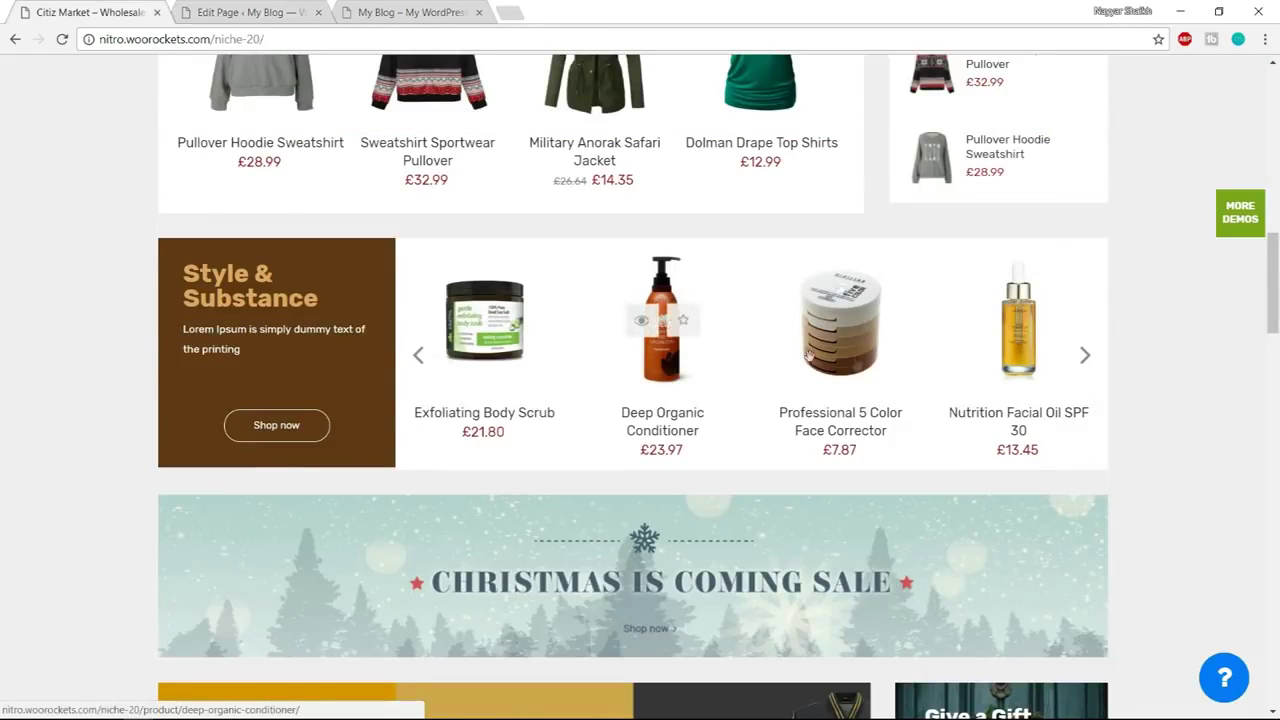
key("ctrl+Tab")
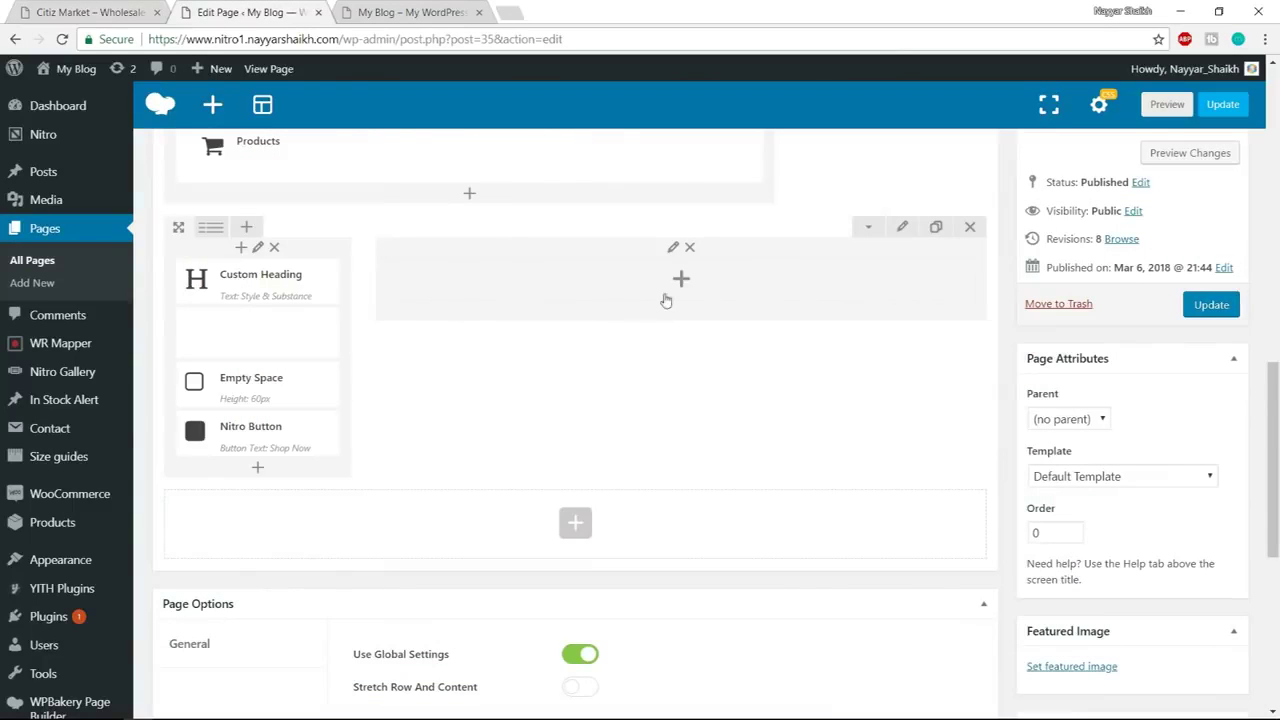
Add a Products element to the right column showing the Organic Items & Food category
left_click(675, 289)
type("product")
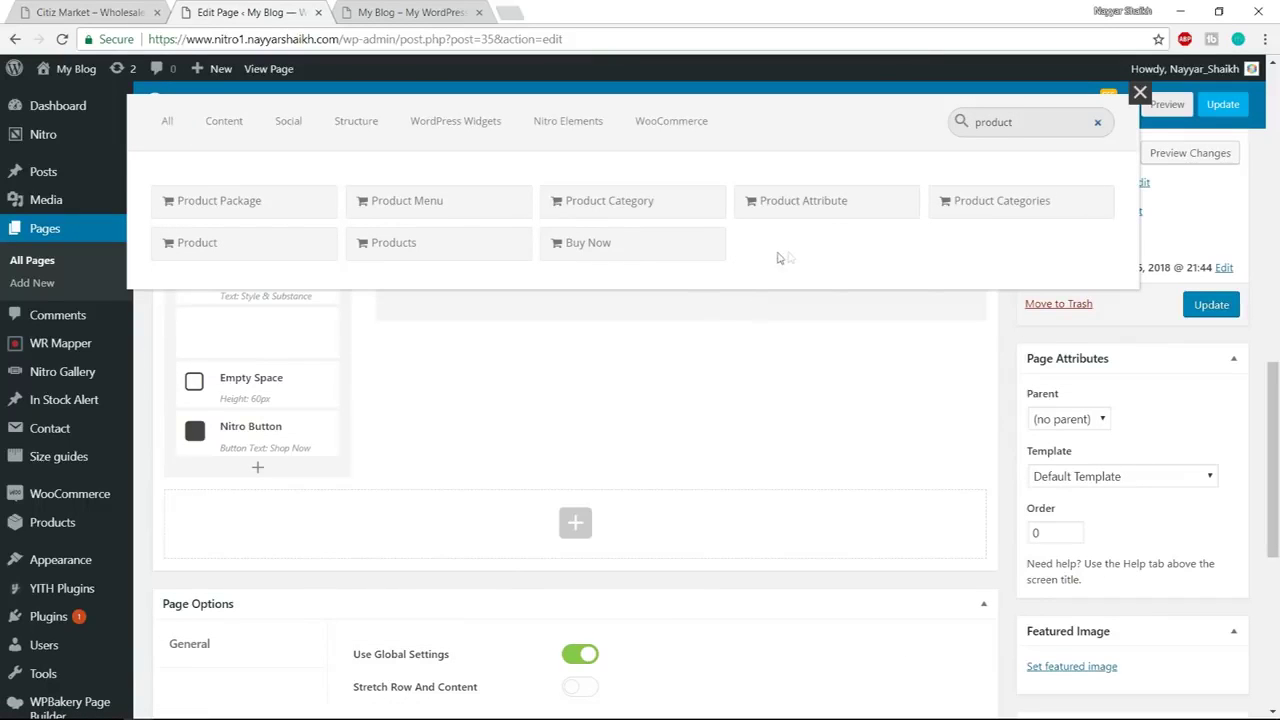
left_click(415, 250)
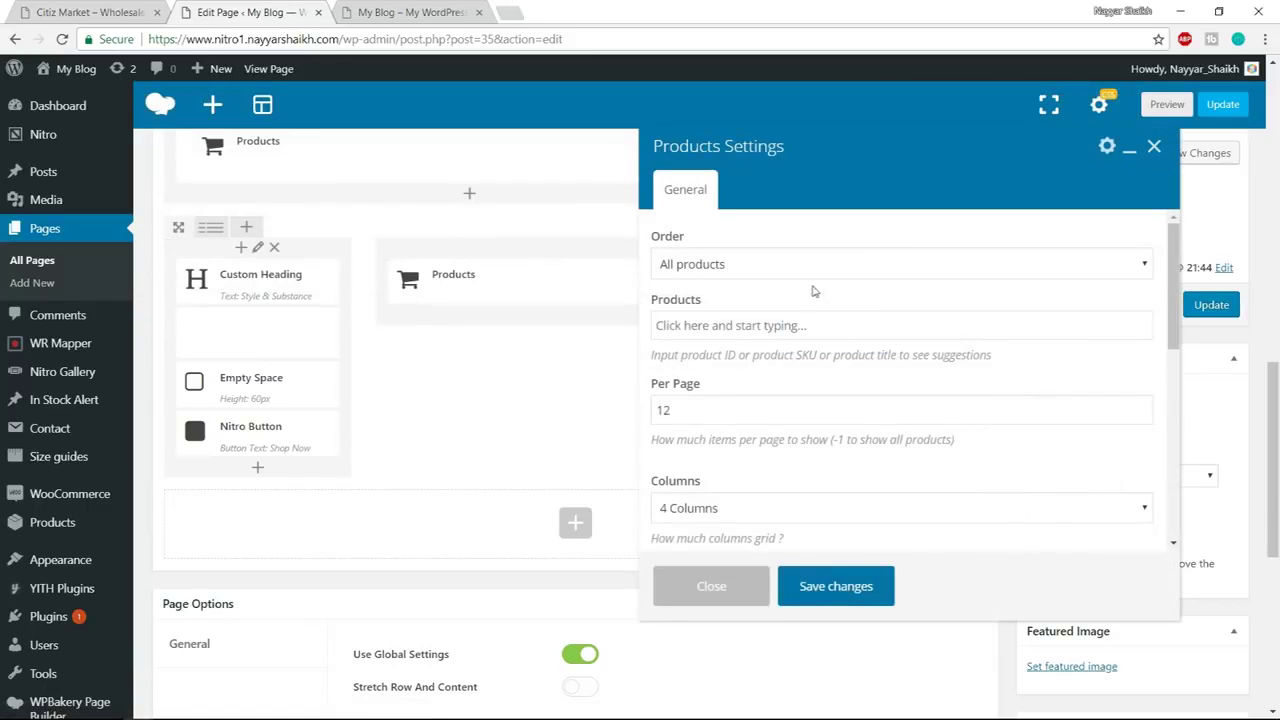
left_click(802, 266)
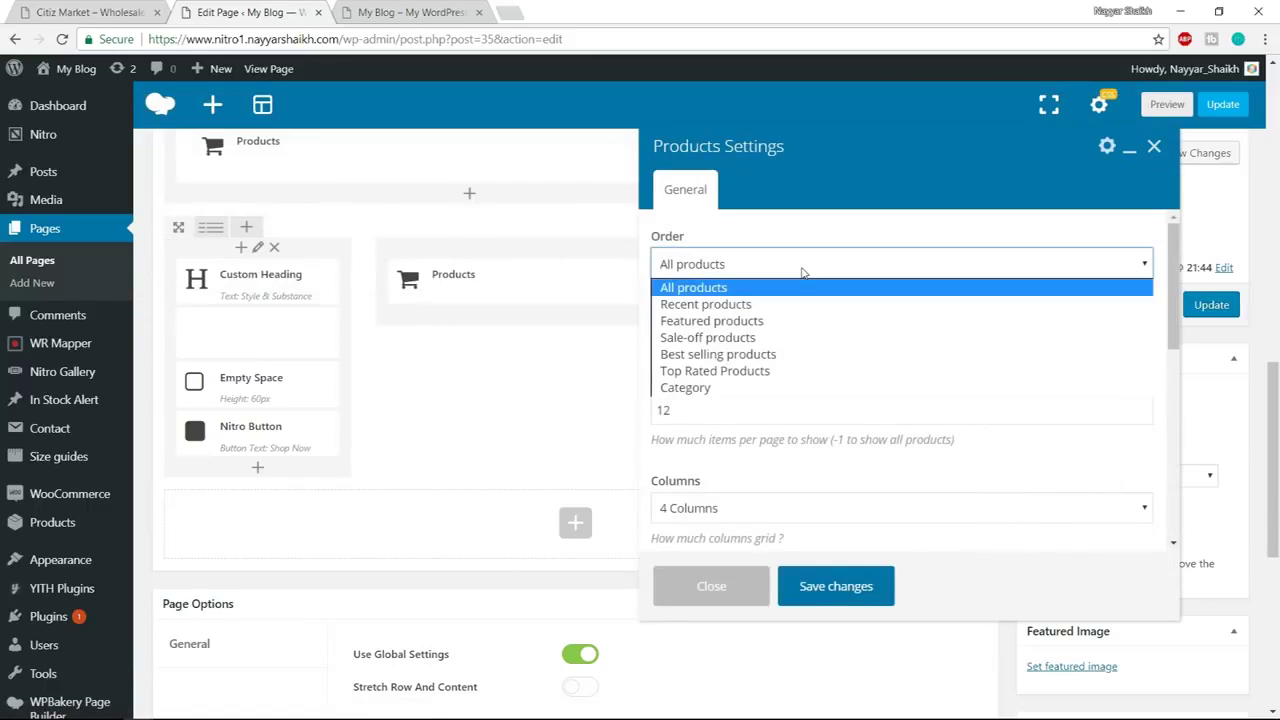
left_click(782, 386)
scroll(781, 372, "down", 1)
left_click(800, 244)
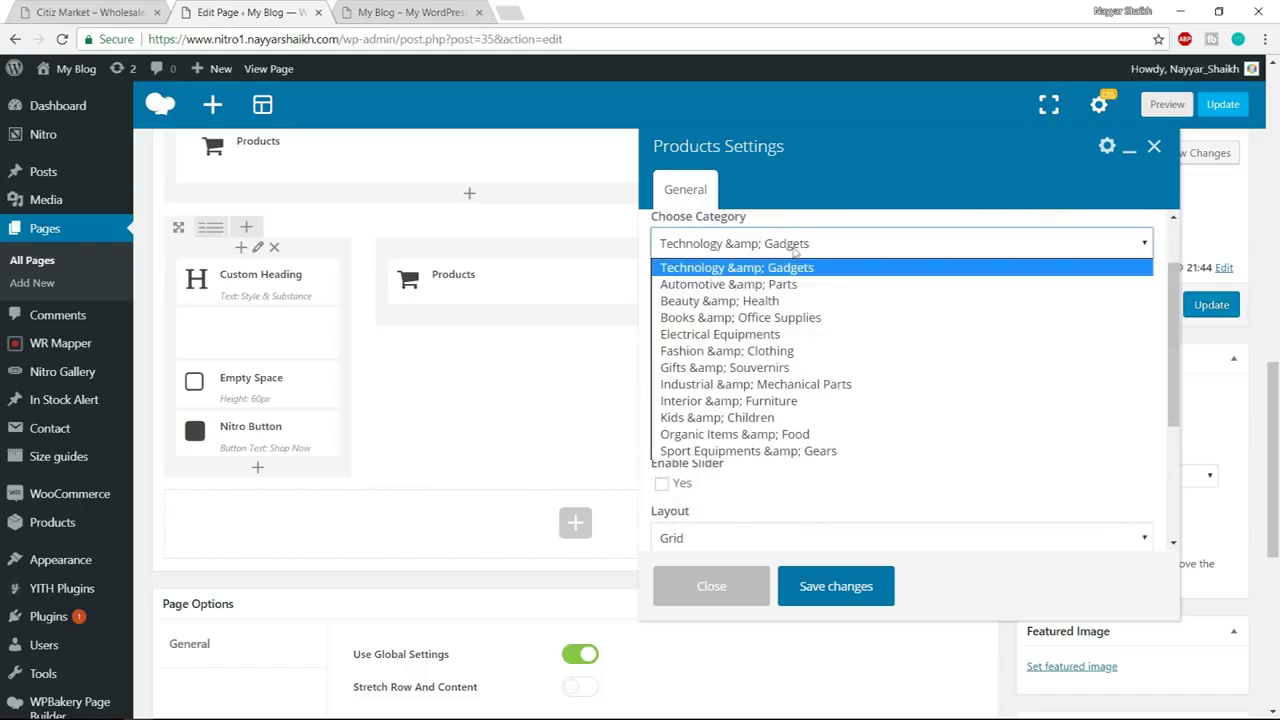
left_click(751, 436)
left_click(716, 306)
left_click_drag(716, 306, 627, 307)
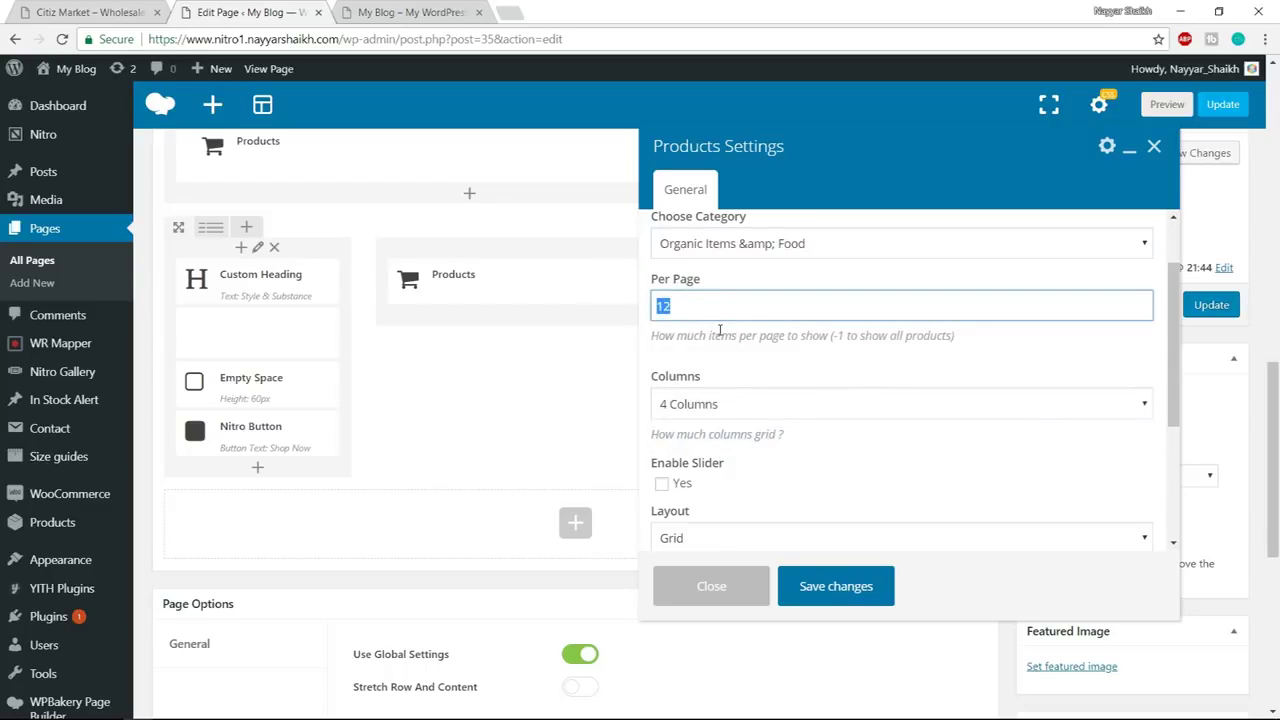
Enable the products slider with navigation arrows and save the element
key("ctrl+shift+Tab")
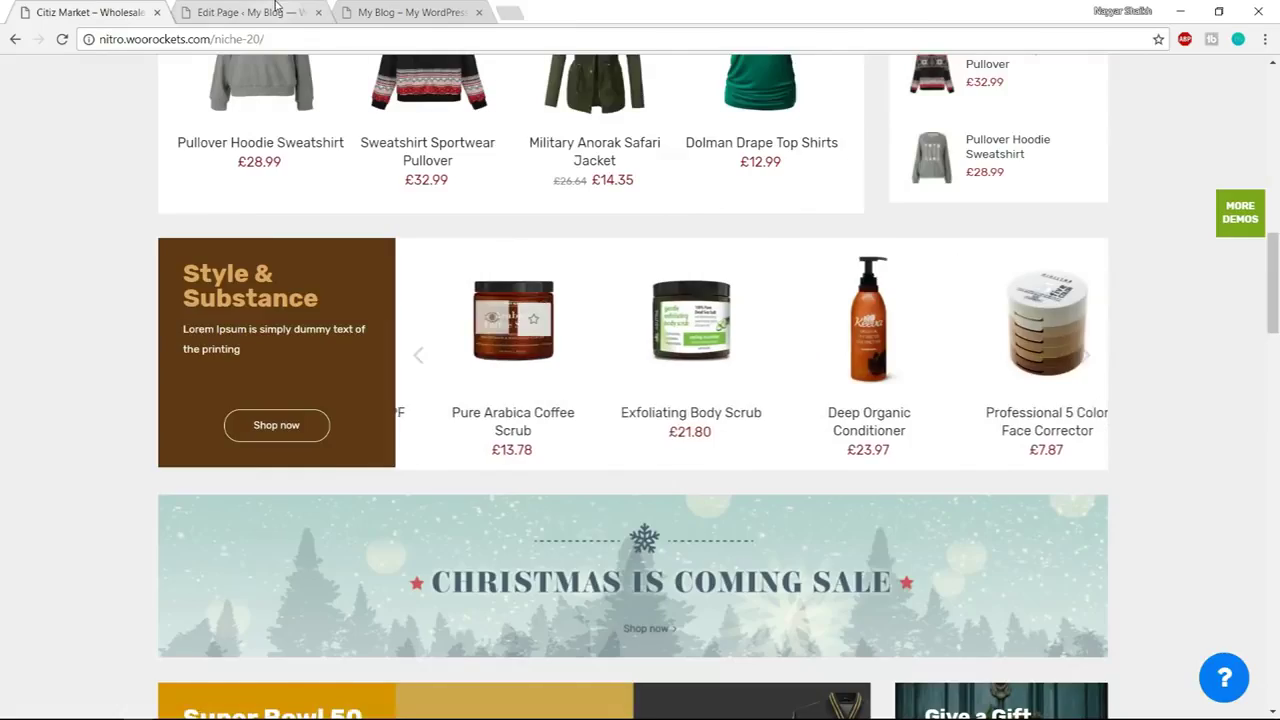
key("ctrl+Tab")
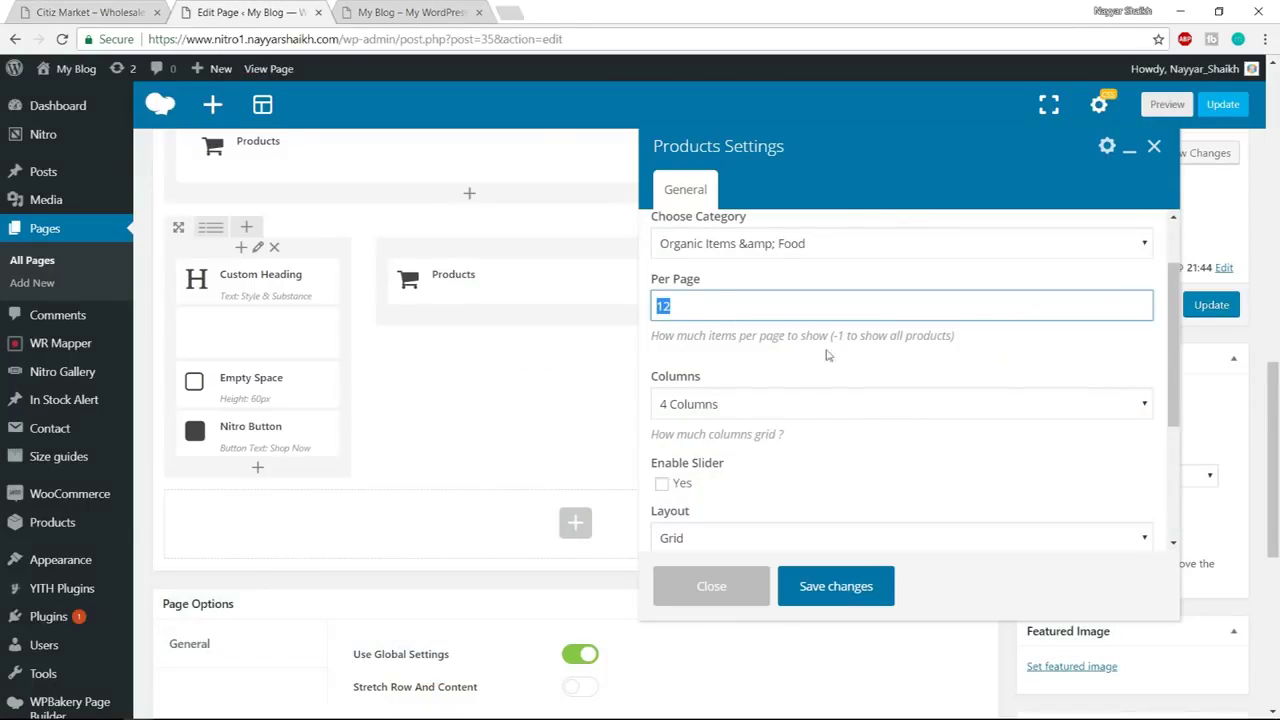
scroll(826, 355, "down", 2)
key("ctrl+shift+Tab")
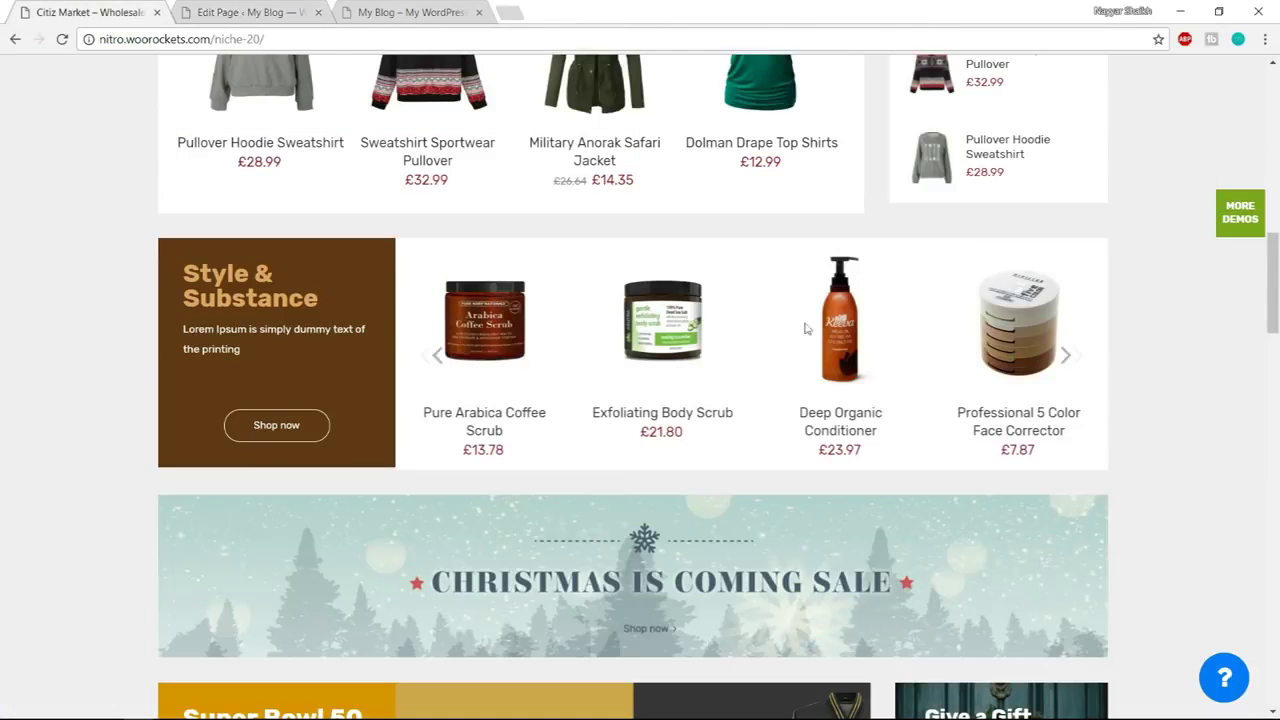
key("ctrl+Tab")
scroll(791, 330, "down", 3)
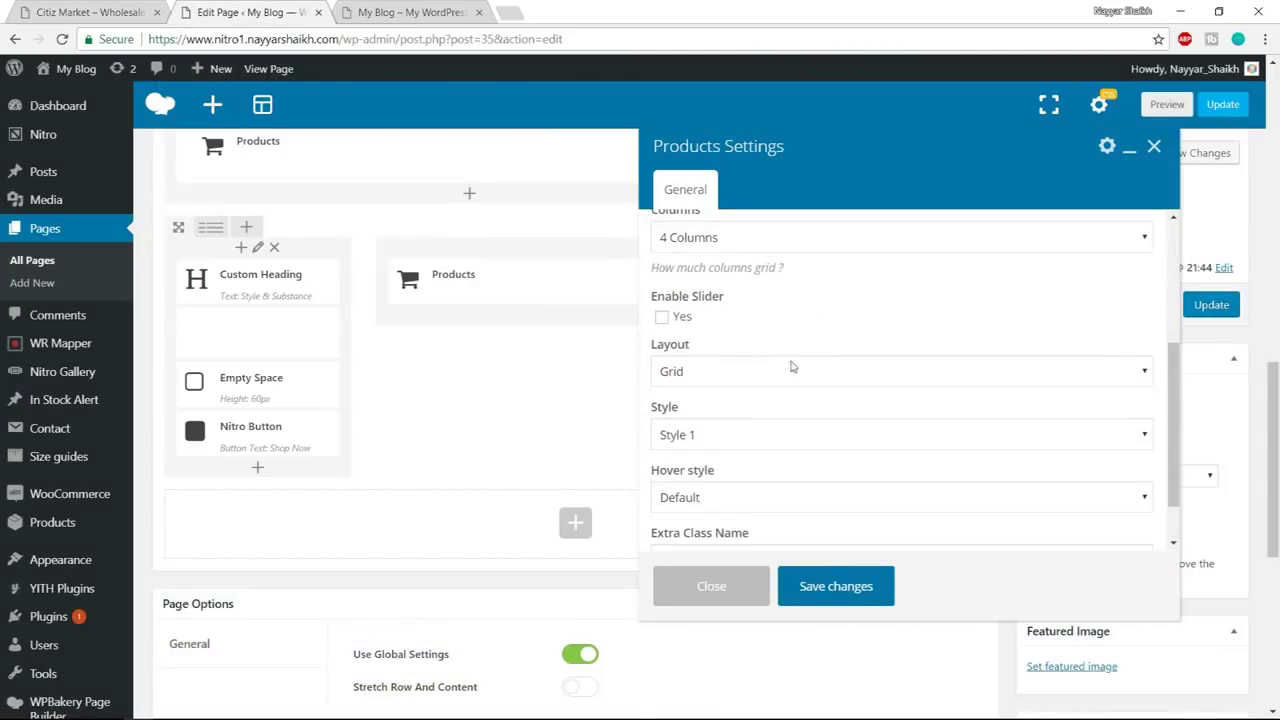
left_click(661, 317)
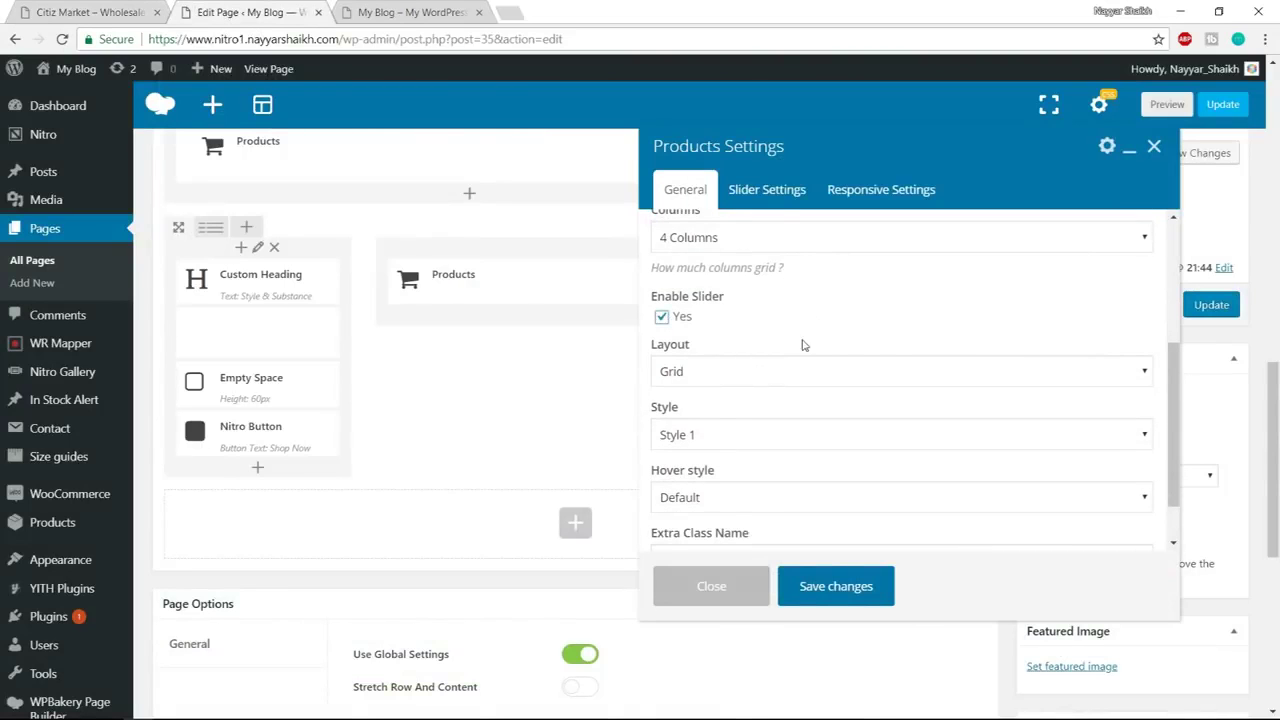
scroll(820, 371, "down", 1)
scroll(768, 345, "down", 1)
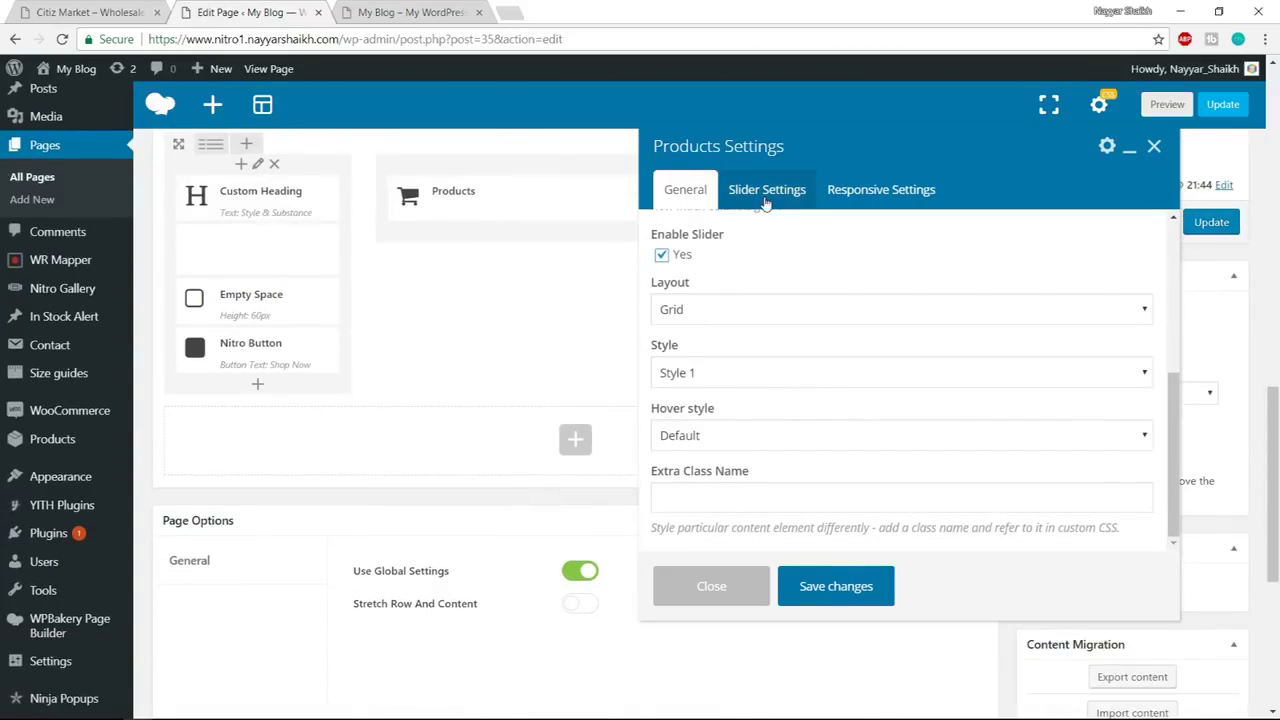
left_click(766, 191)
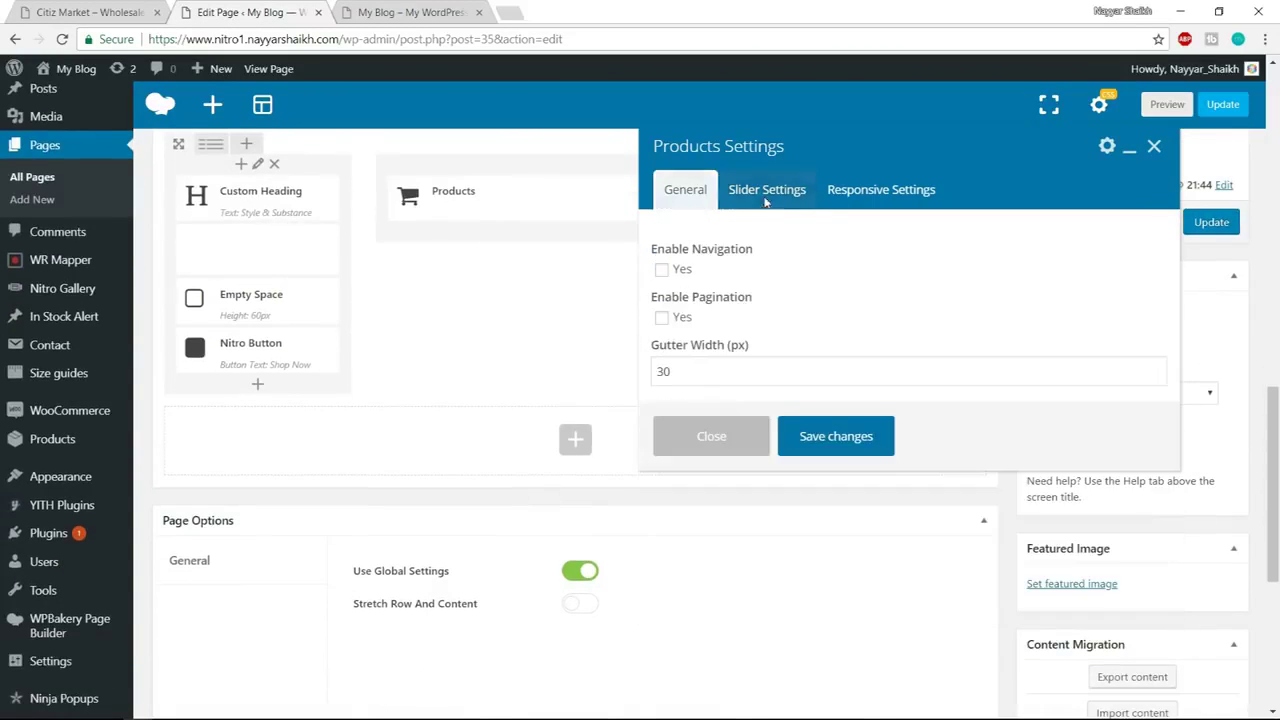
left_click(661, 270)
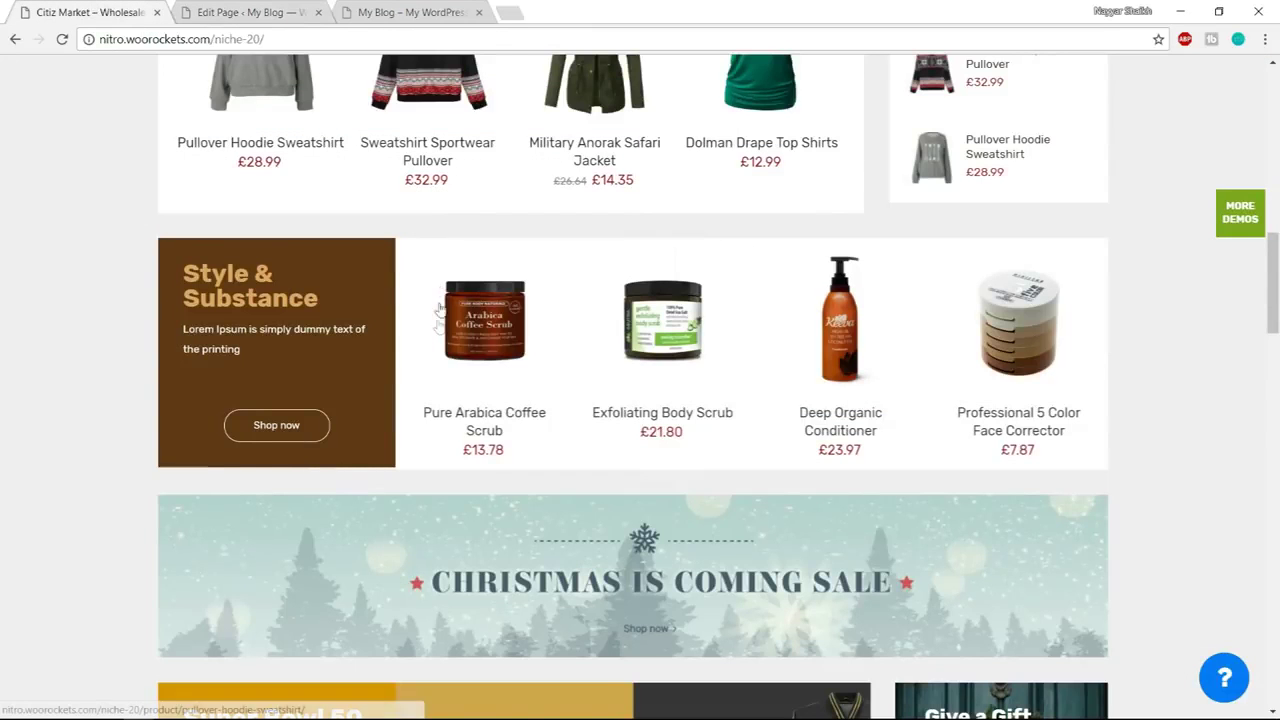
left_click(424, 389)
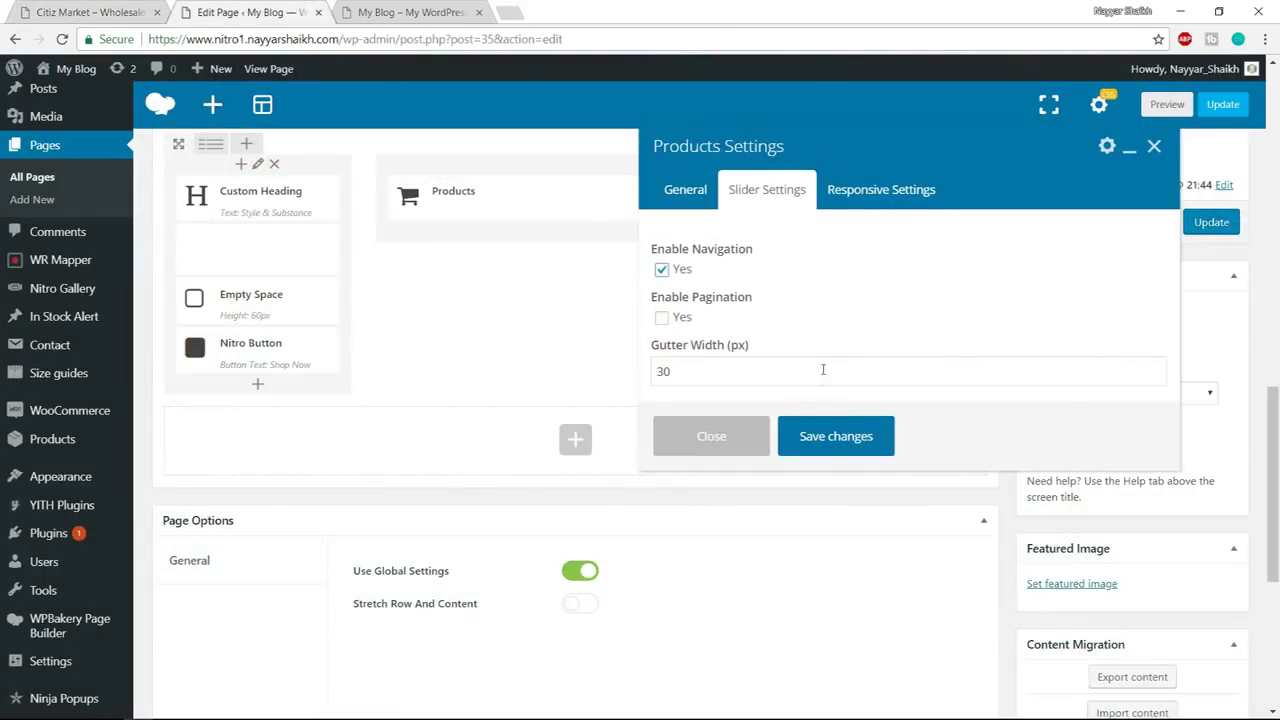
left_click(836, 436)
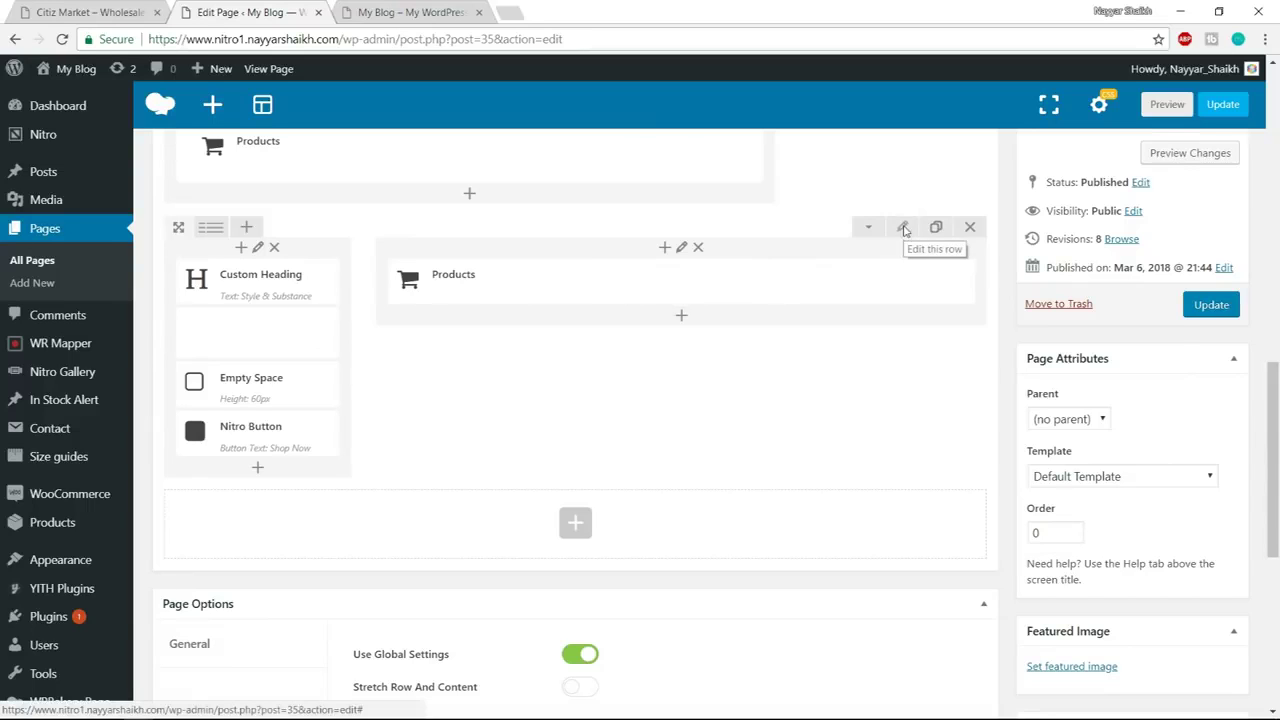
Set the Style & Substance row's columns to equal height and update the page
left_click(903, 229)
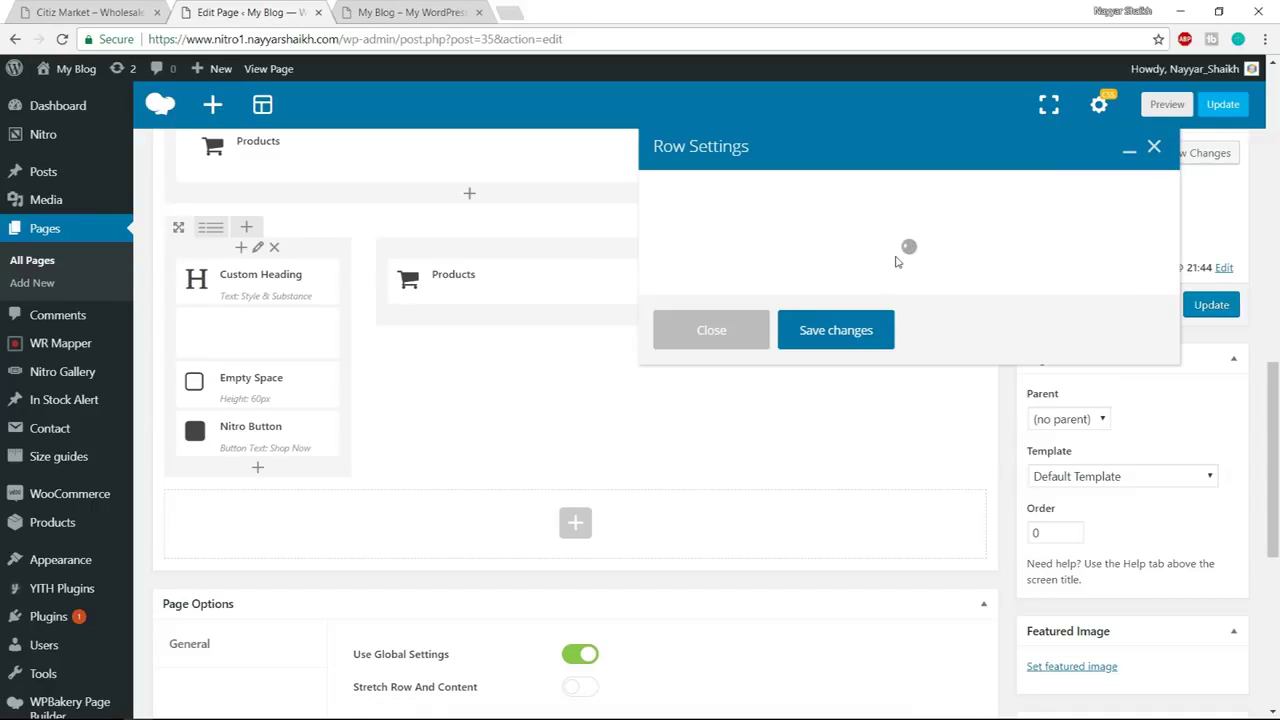
scroll(715, 386, "down", 2)
left_click(662, 435)
left_click(843, 588)
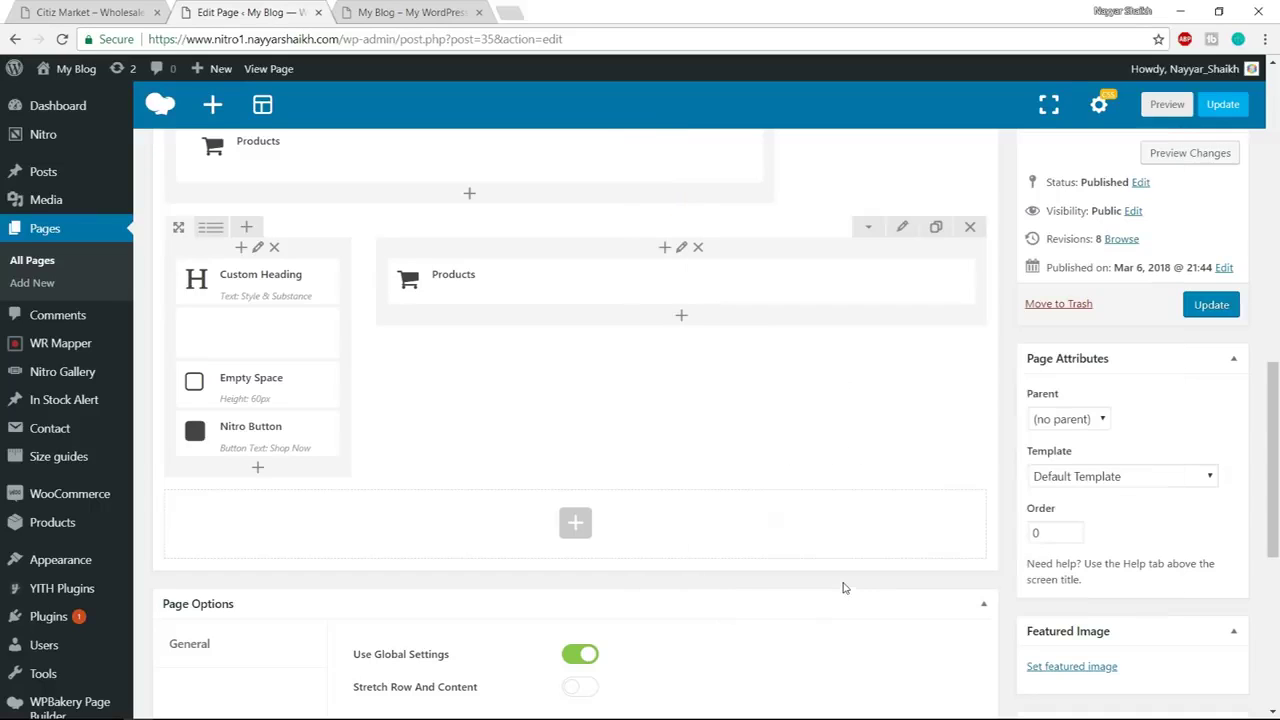
left_click(109, 8)
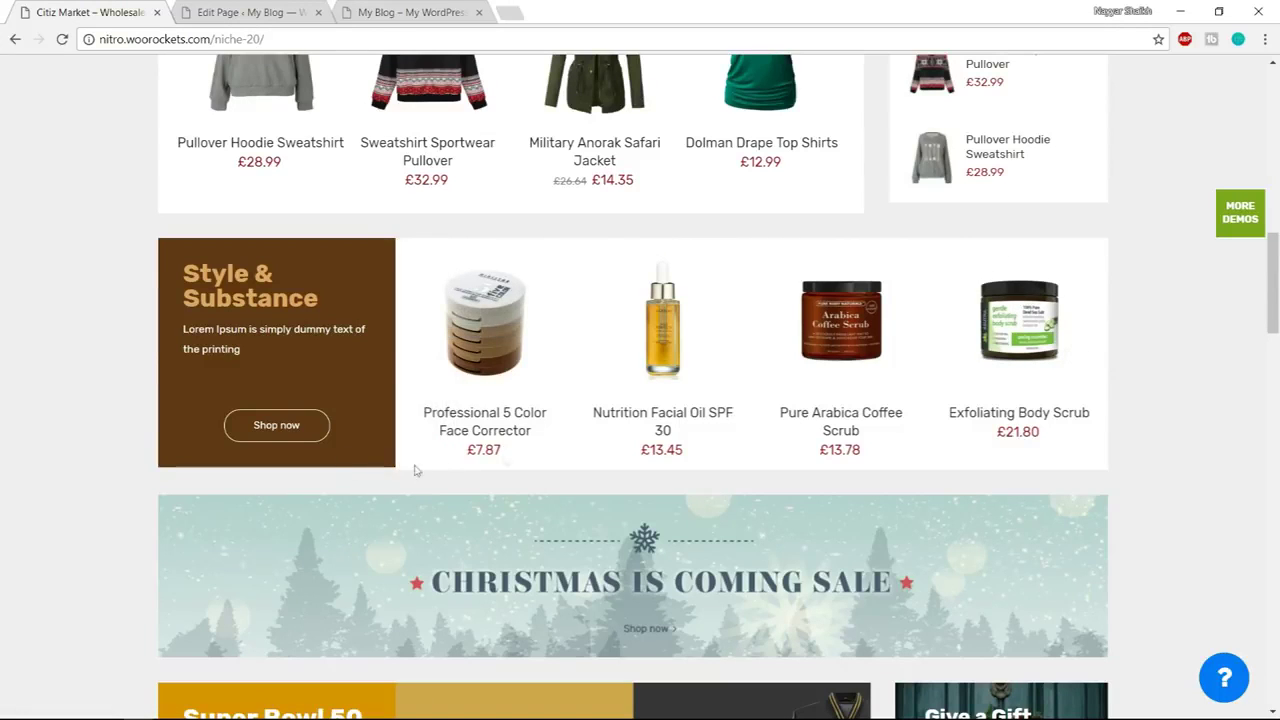
left_click(295, 10)
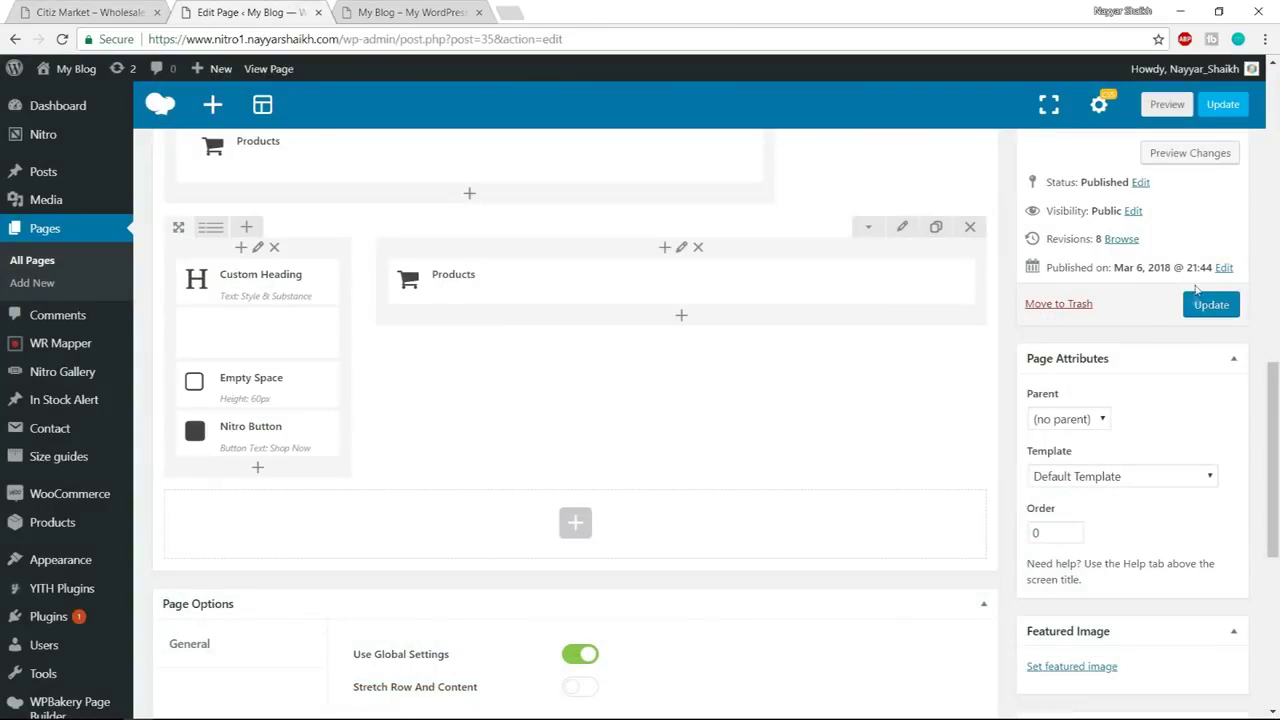
left_click(1205, 310)
Reload the live homepage and review the Style & Substance section and slider
left_click(420, 12)
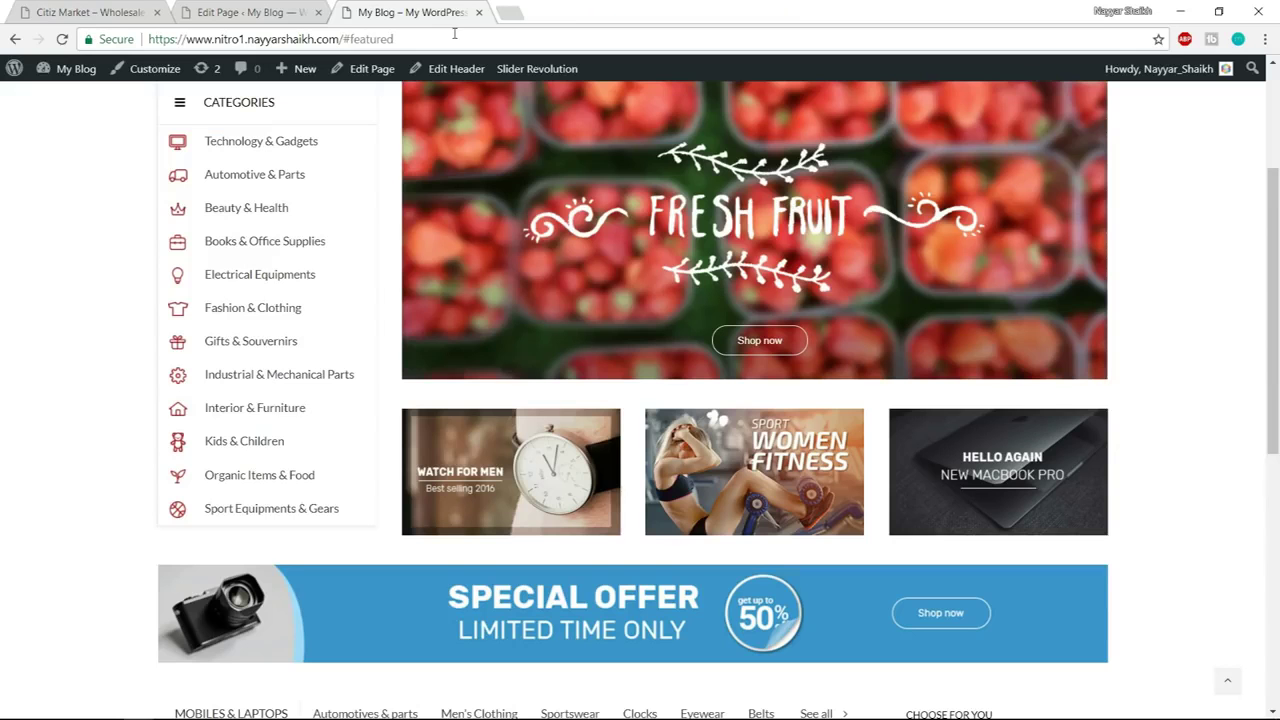
left_click(454, 34)
key("Return")
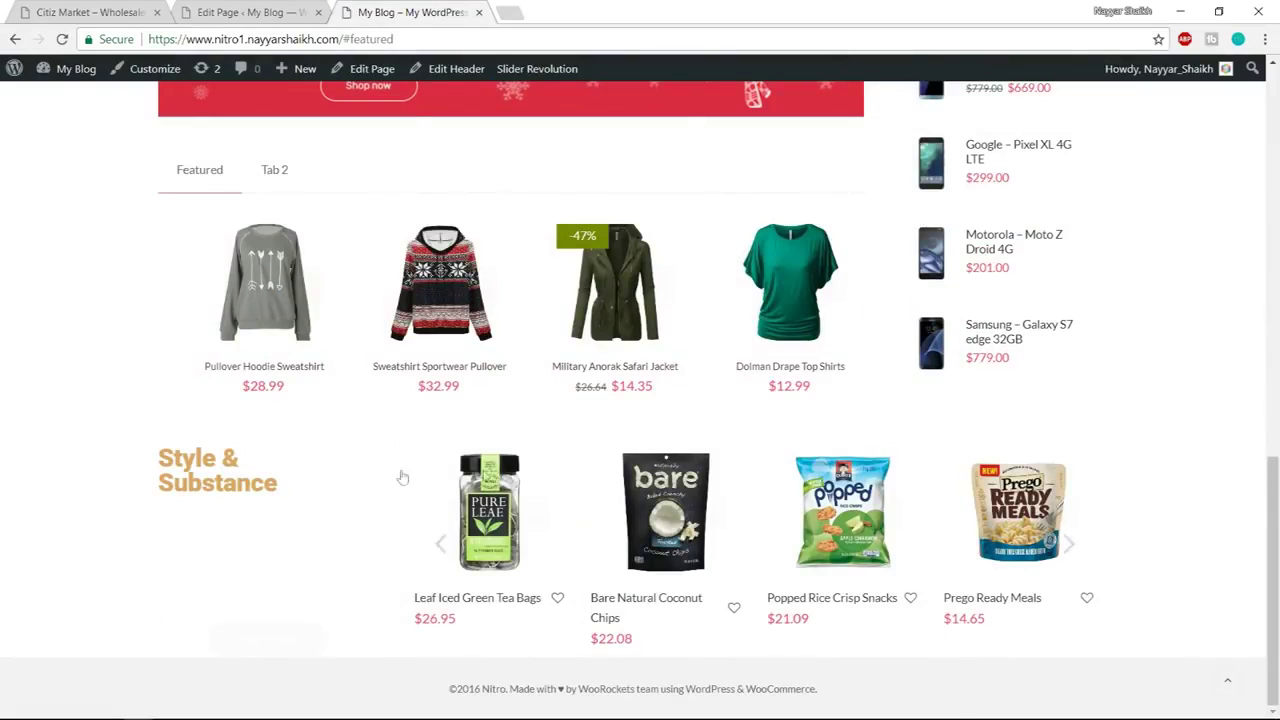
left_click_drag(163, 450, 283, 530)
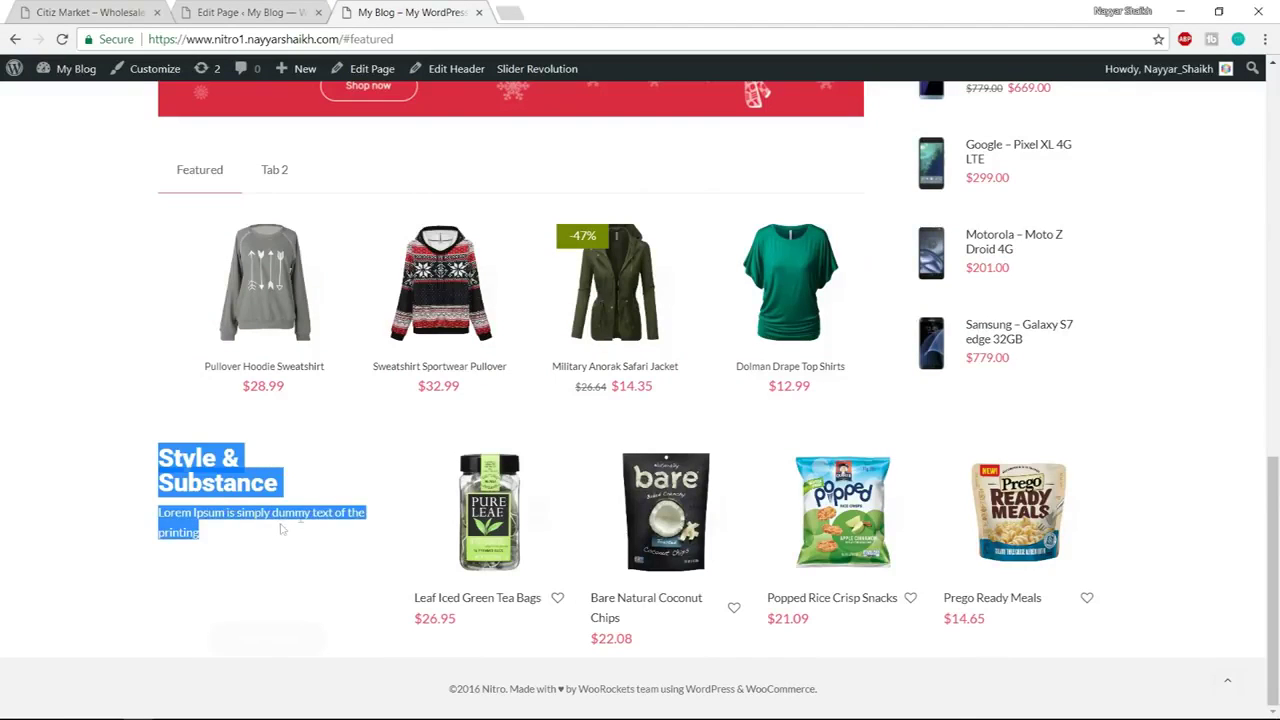
left_click(336, 494)
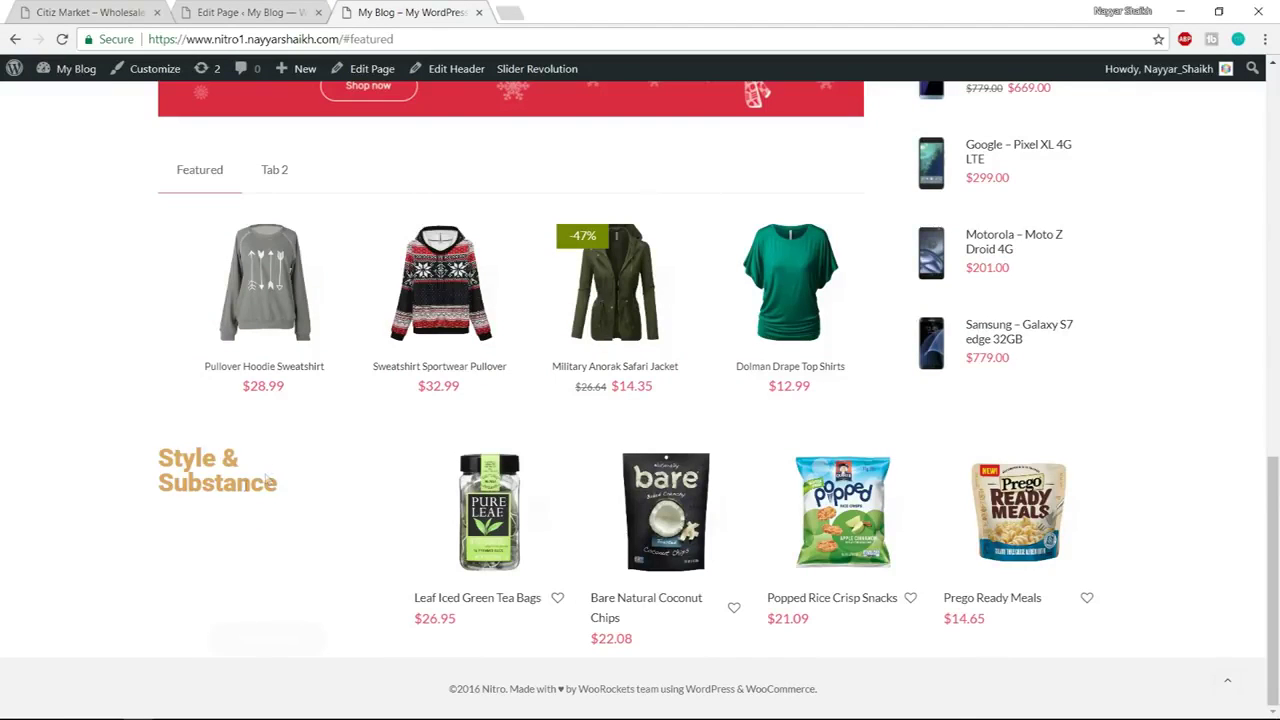
left_click(127, 10)
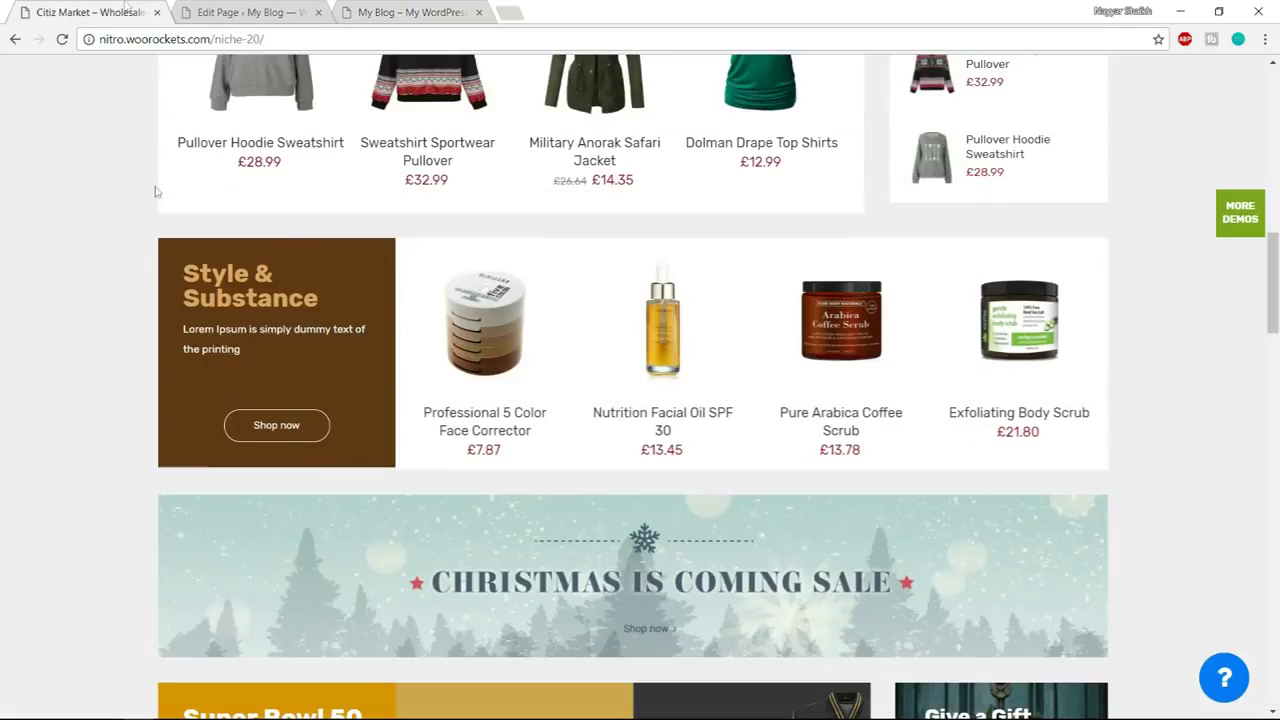
Inspect the demo's brown column and select its background colour code #5f3817
right_click(170, 329)
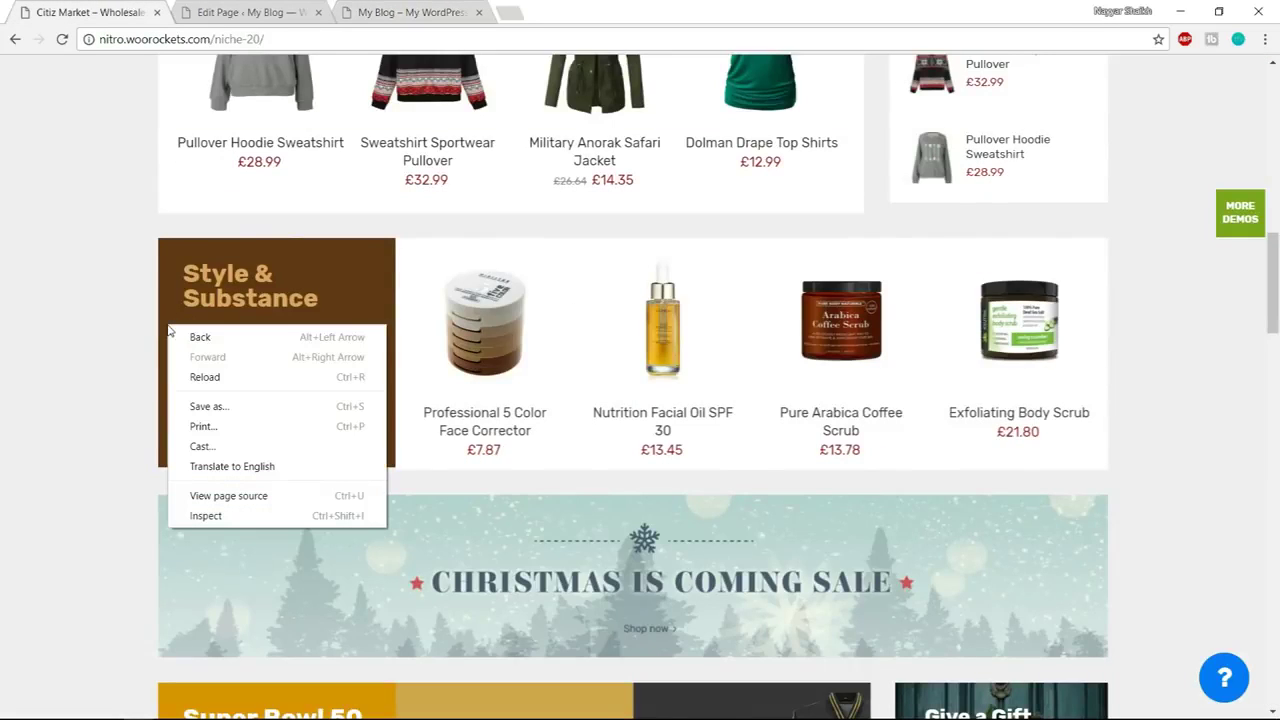
right_click(292, 247)
left_click(348, 437)
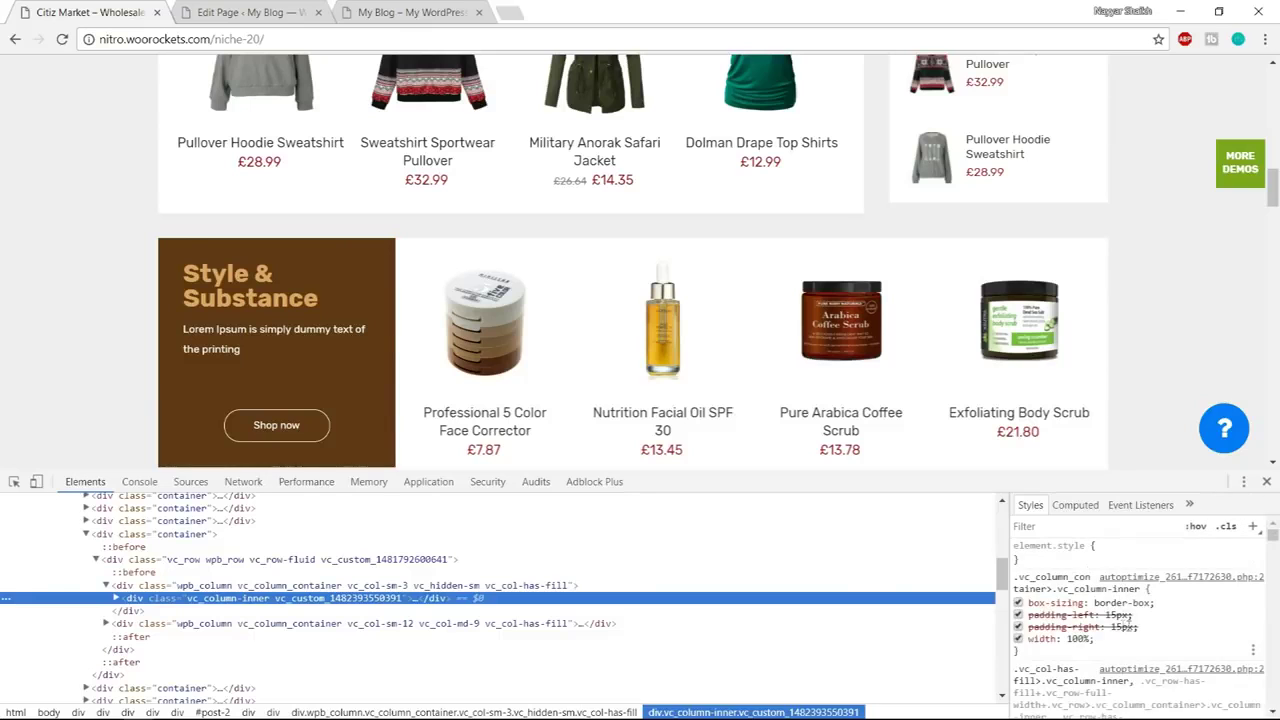
scroll(1135, 625, "down", 2)
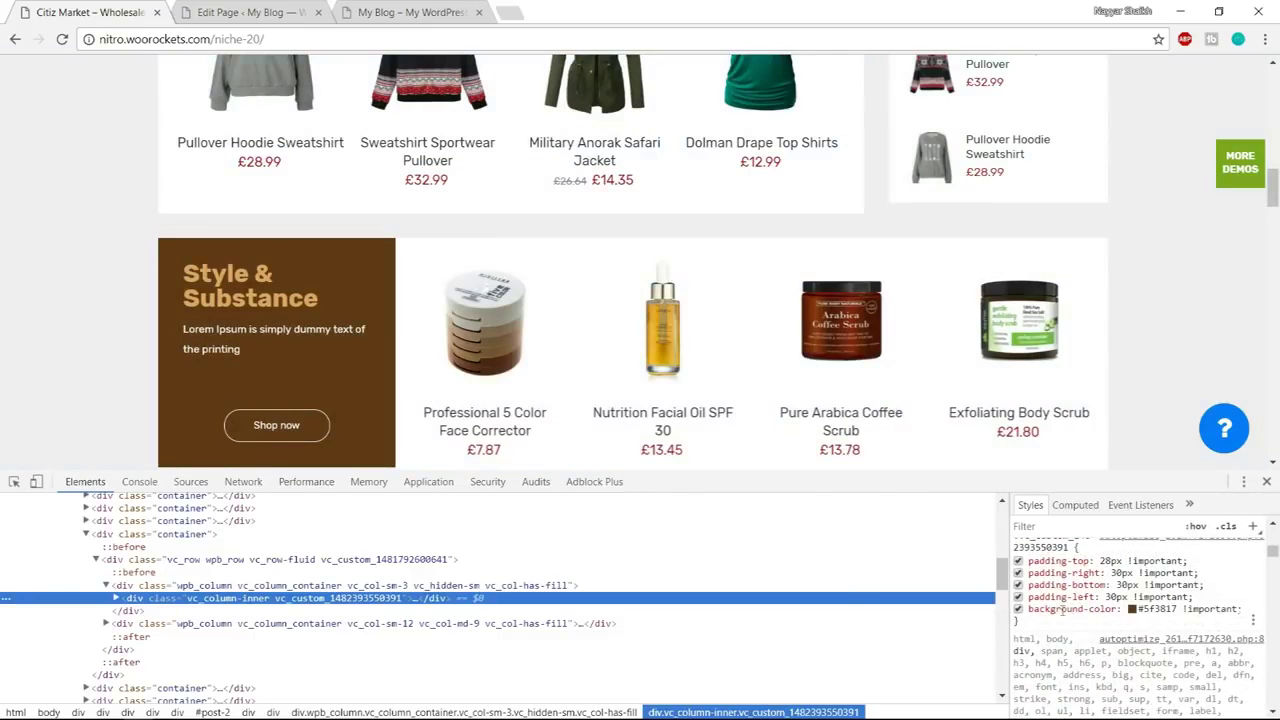
left_click(1148, 610)
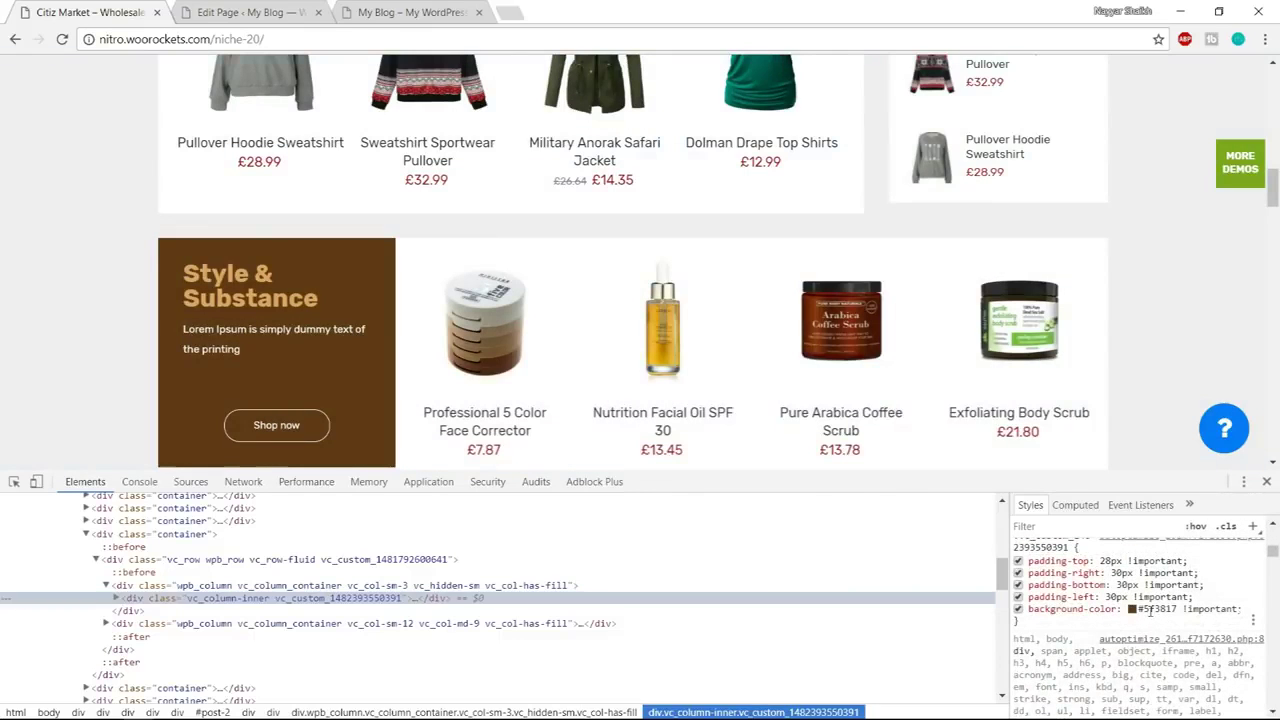
left_click(1168, 610)
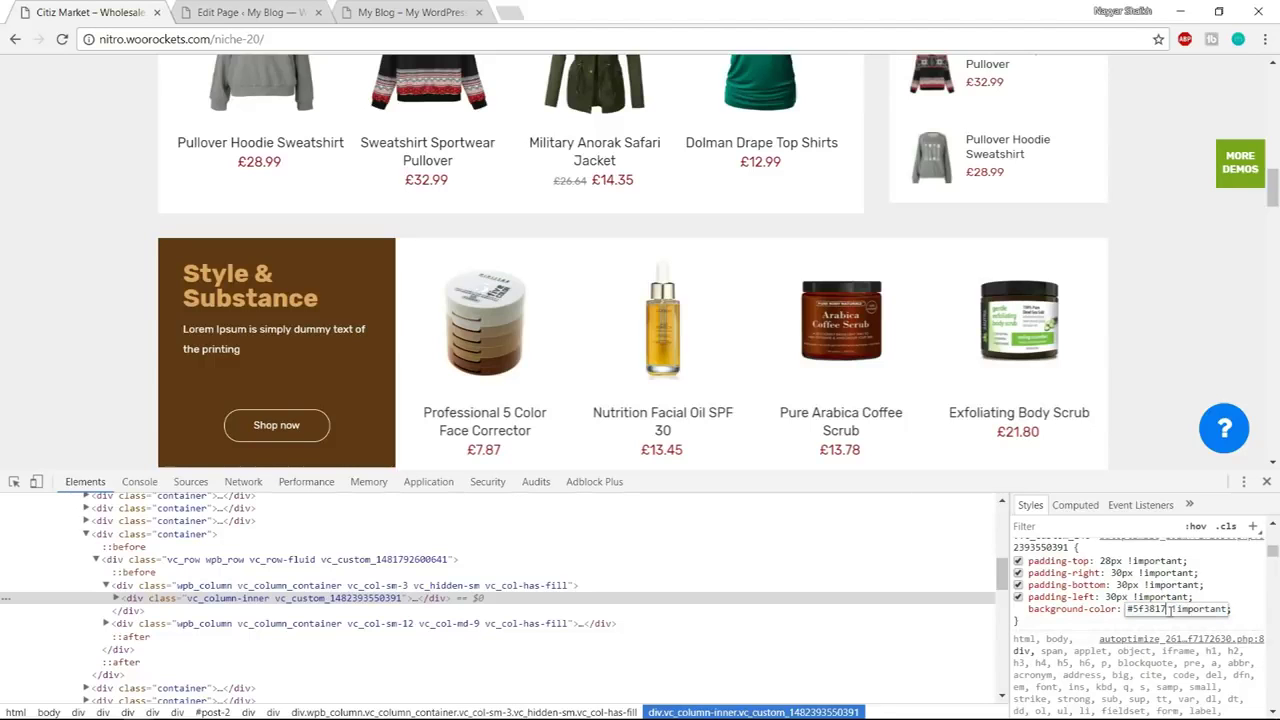
double_click(1146, 609)
Give the heading column a #5f3817 background colour in its Design Options
left_click(1266, 481)
left_click(300, 14)
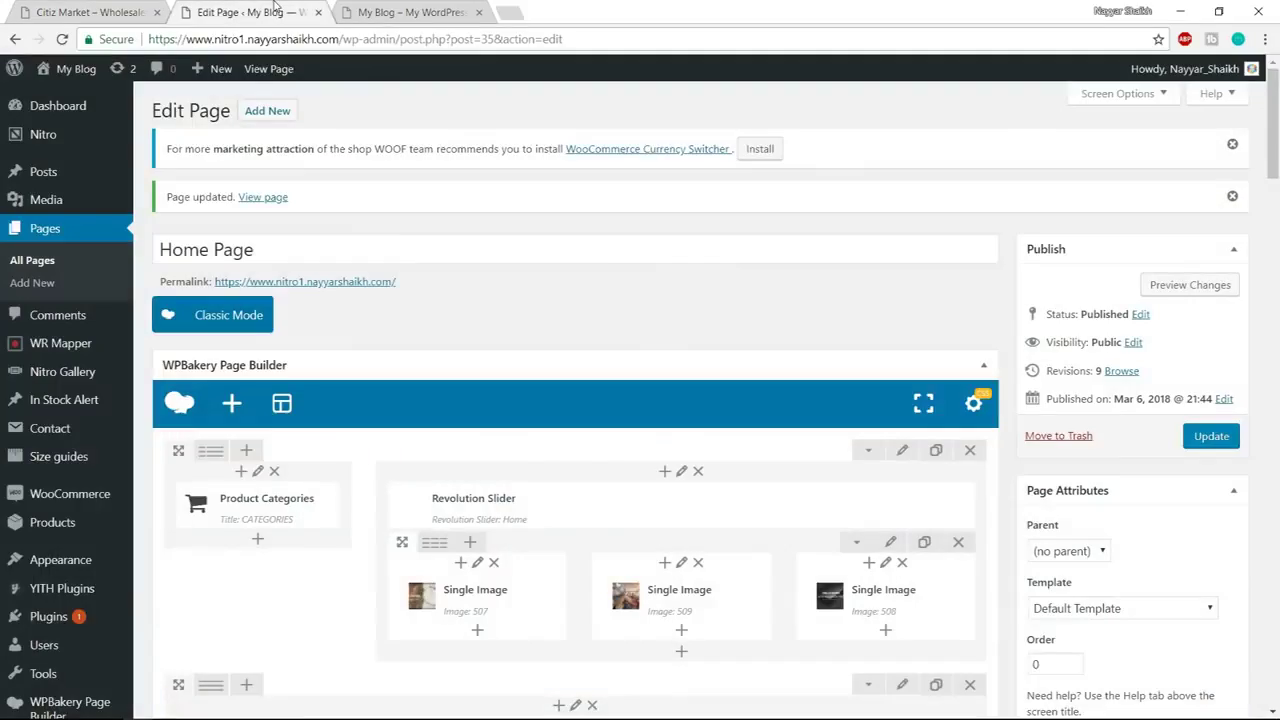
scroll(722, 406, "down", 10)
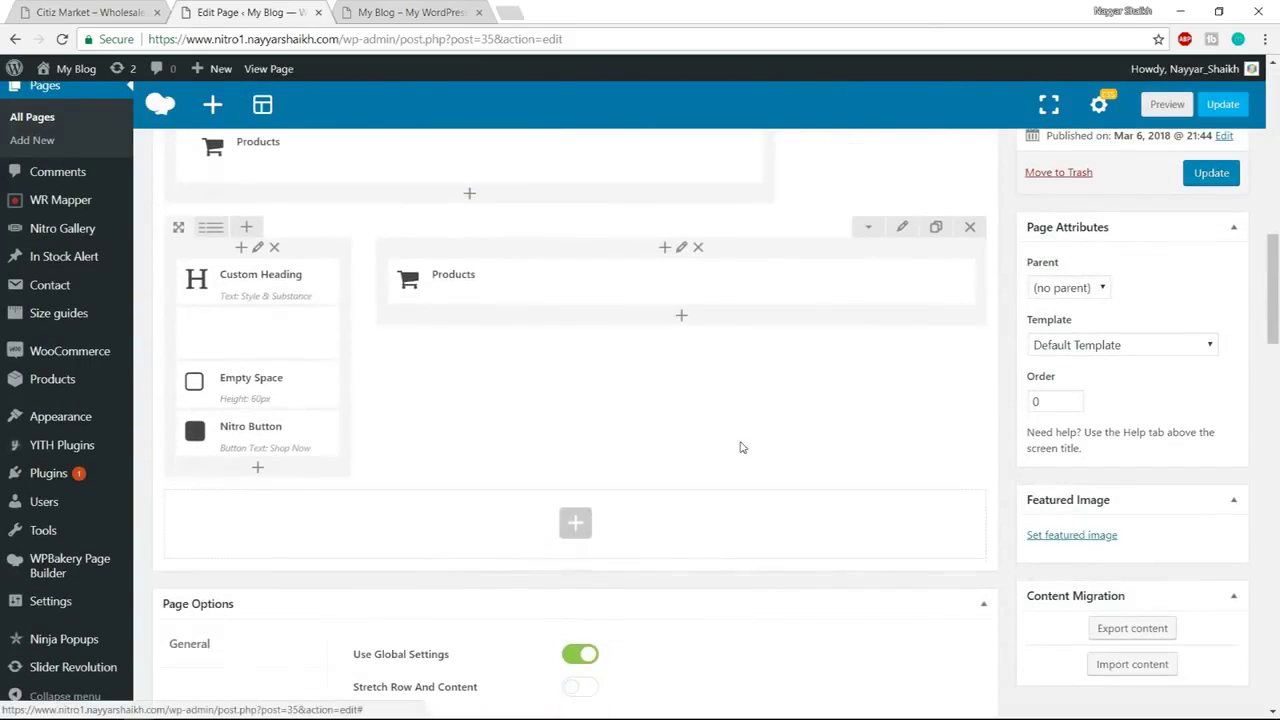
left_click(258, 248)
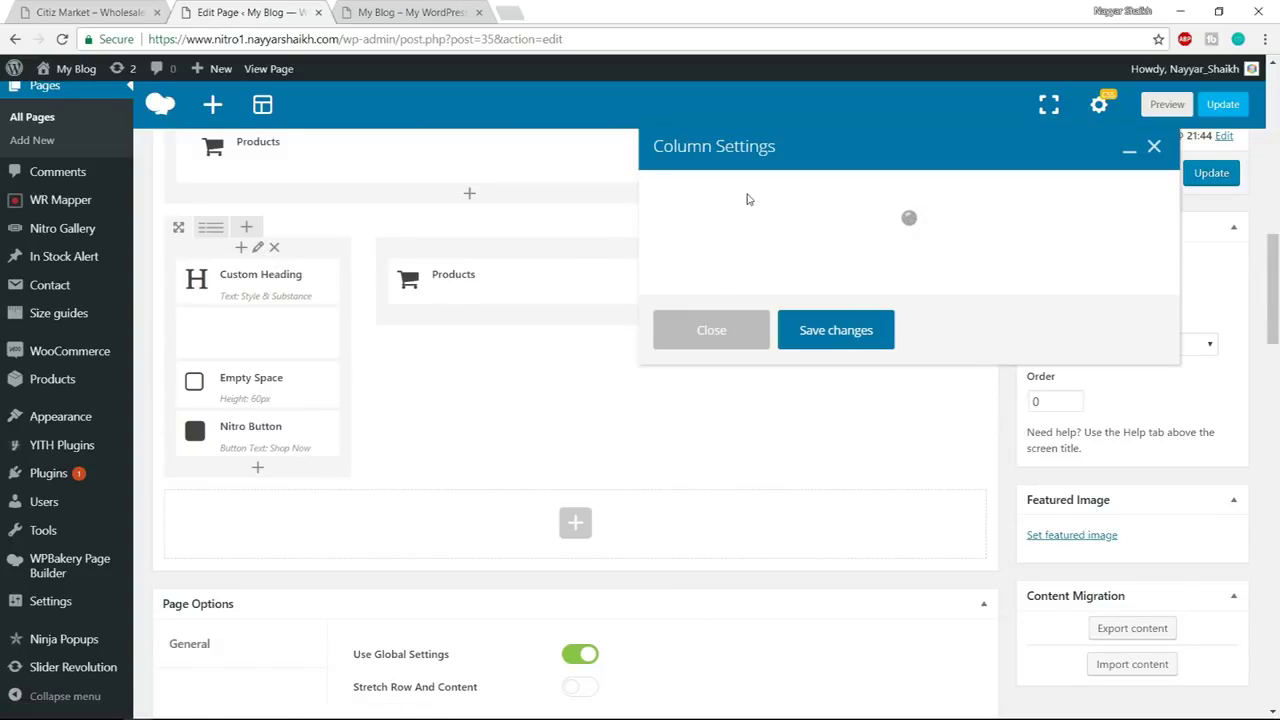
left_click(778, 200)
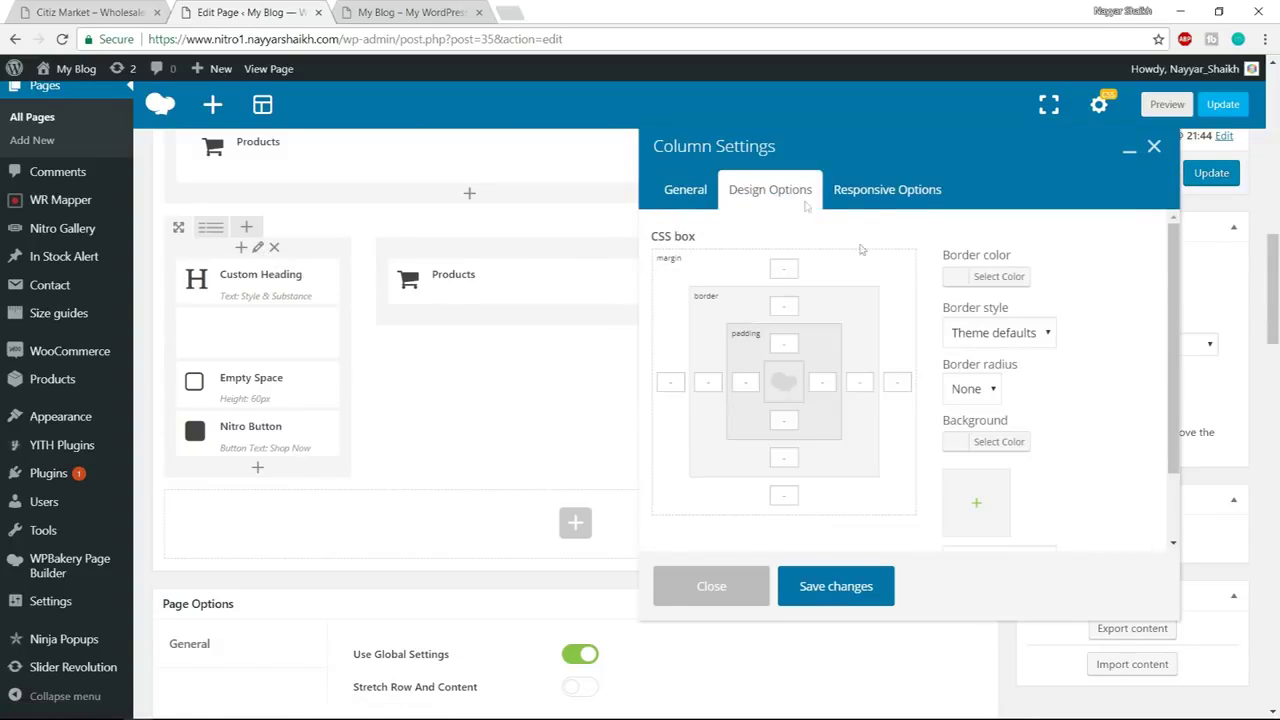
scroll(1031, 417, "down", 1)
left_click(1010, 366)
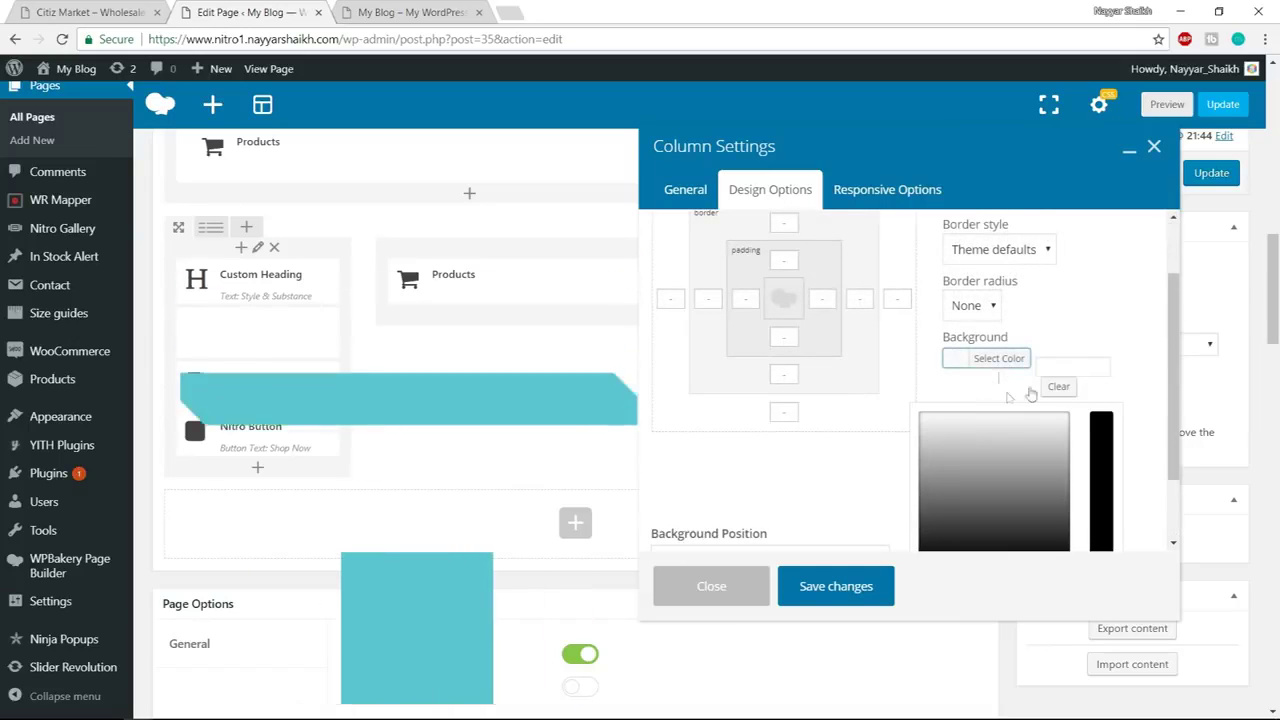
key("ctrl+v")
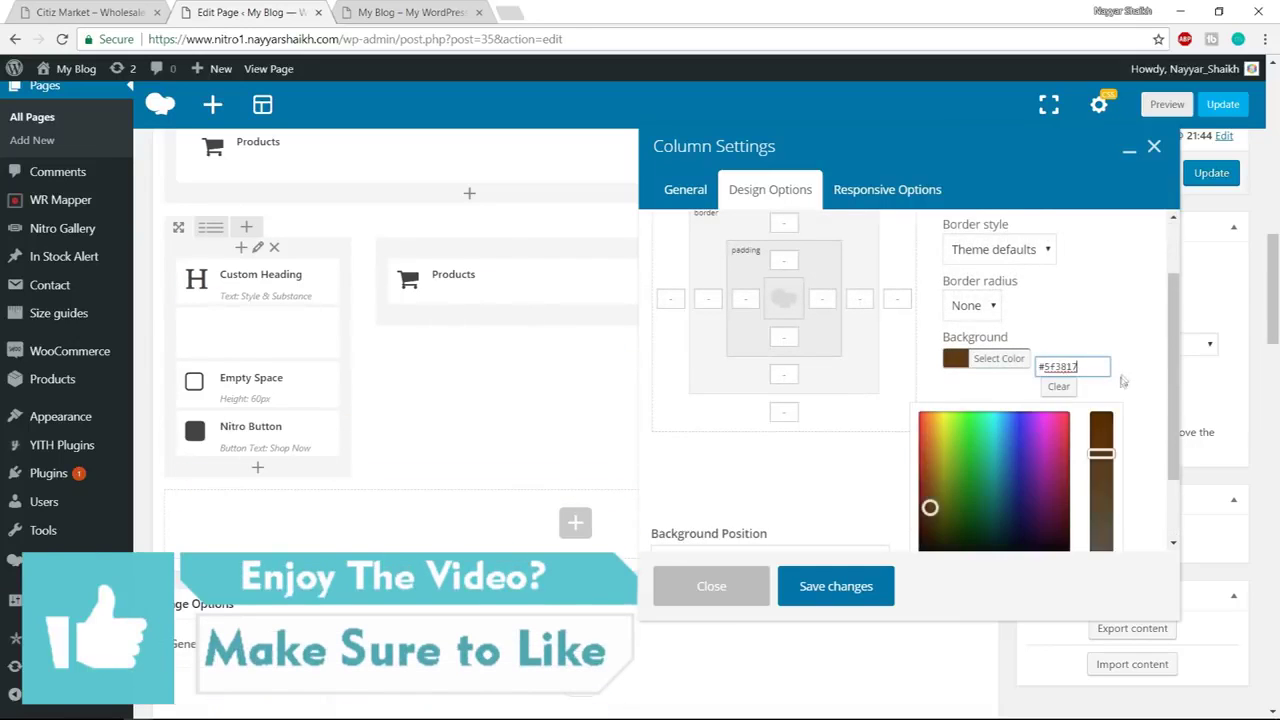
key("Return")
Set the column's padding to 35 on every side and save it
scroll(787, 343, "up", 1)
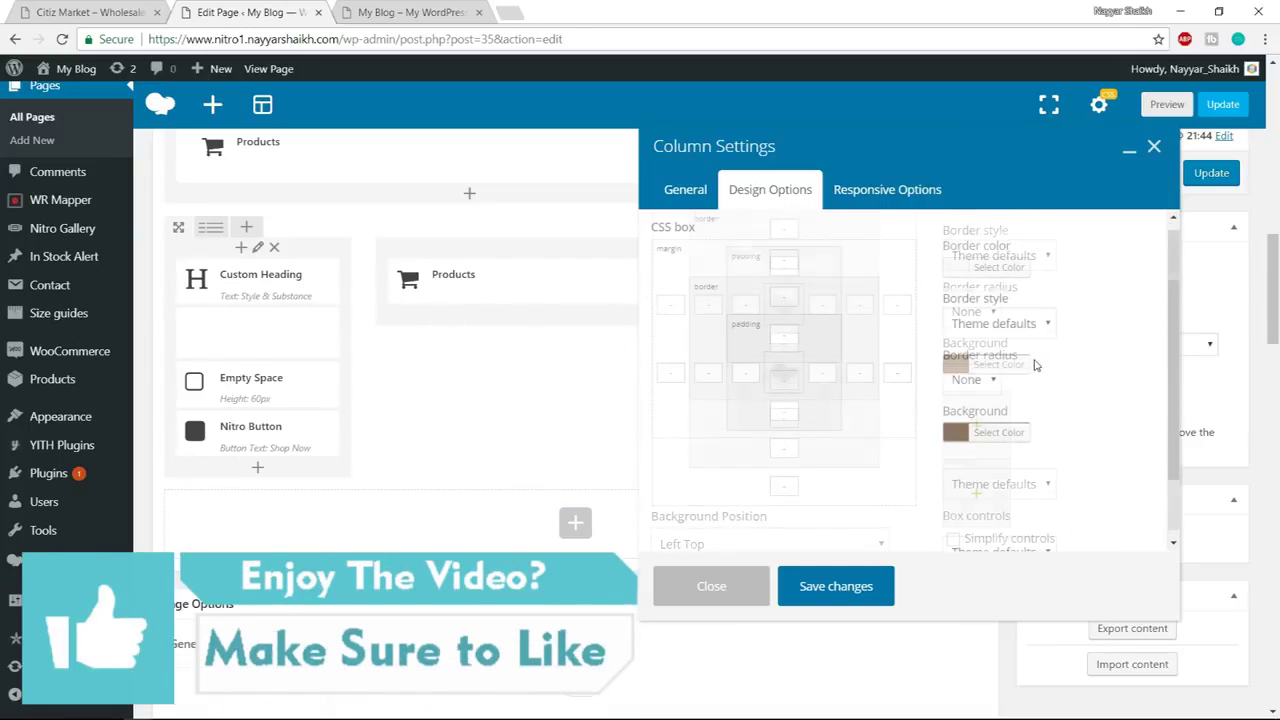
left_click(792, 342)
type("35")
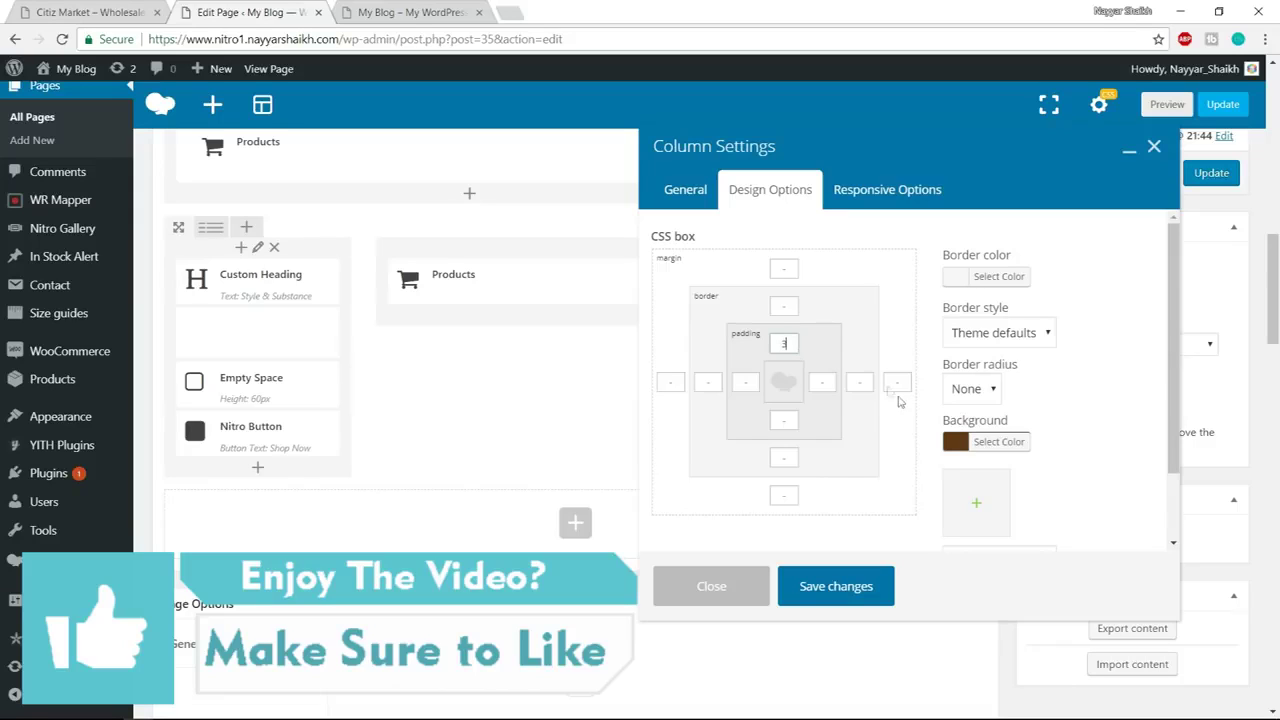
left_click(747, 386)
type("35")
left_click(834, 389)
type("35")
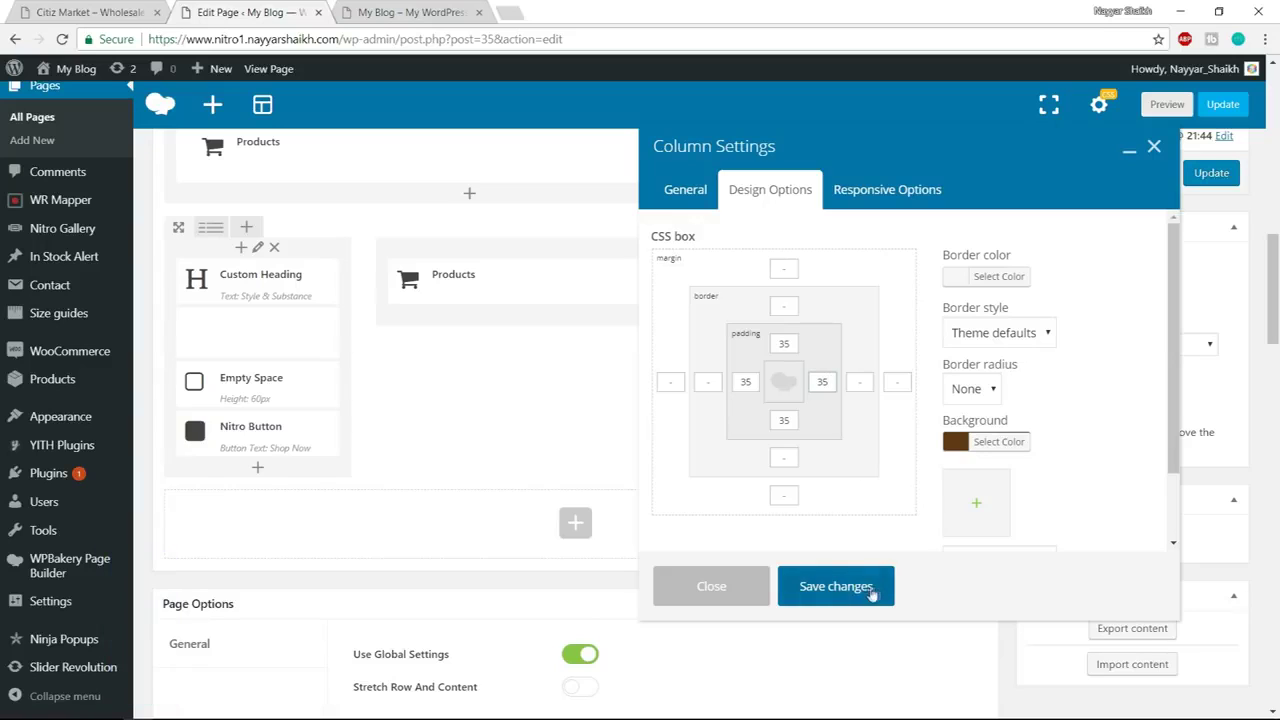
left_click(836, 587)
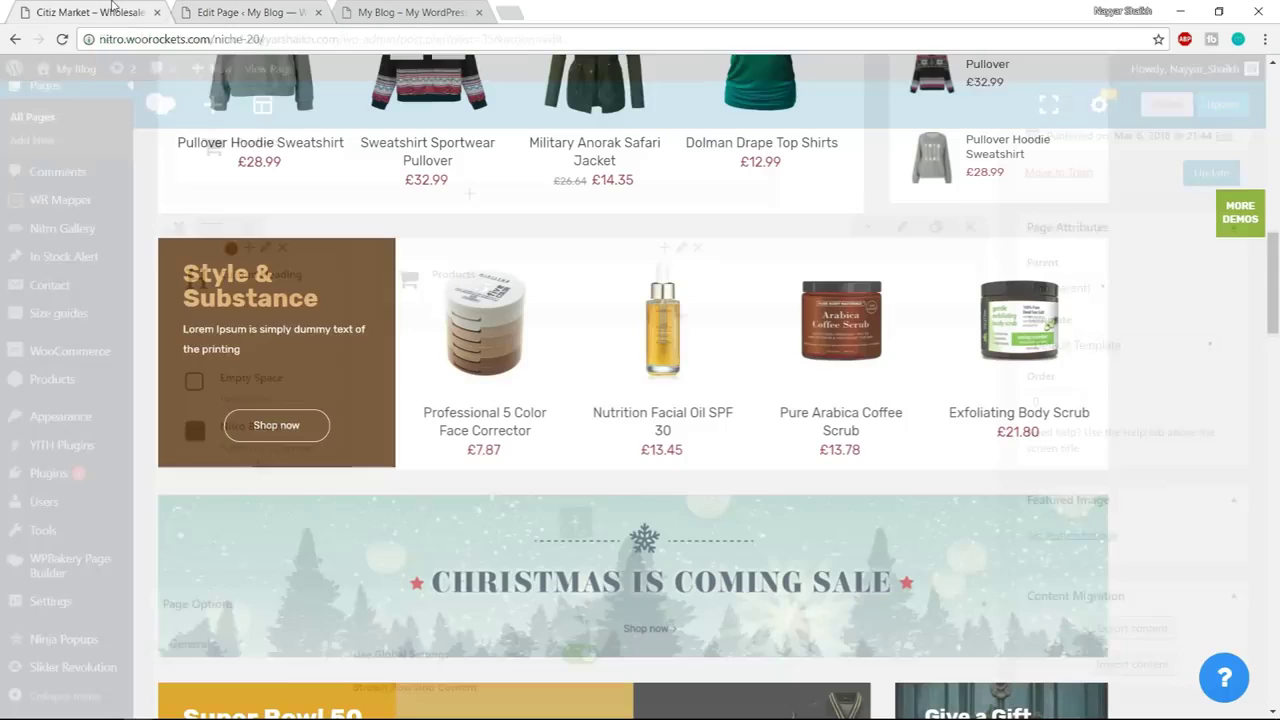
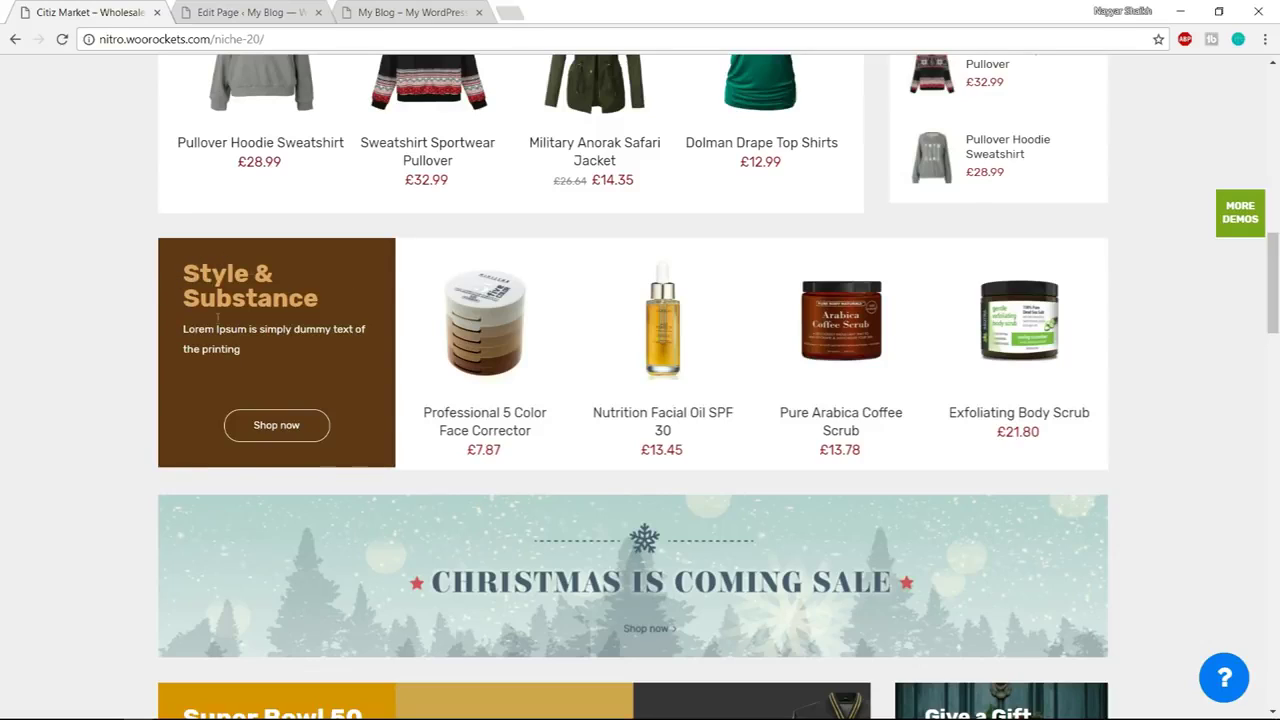
Publish the page changes with Update and reload the live homepage
left_click_drag(181, 276, 273, 276)
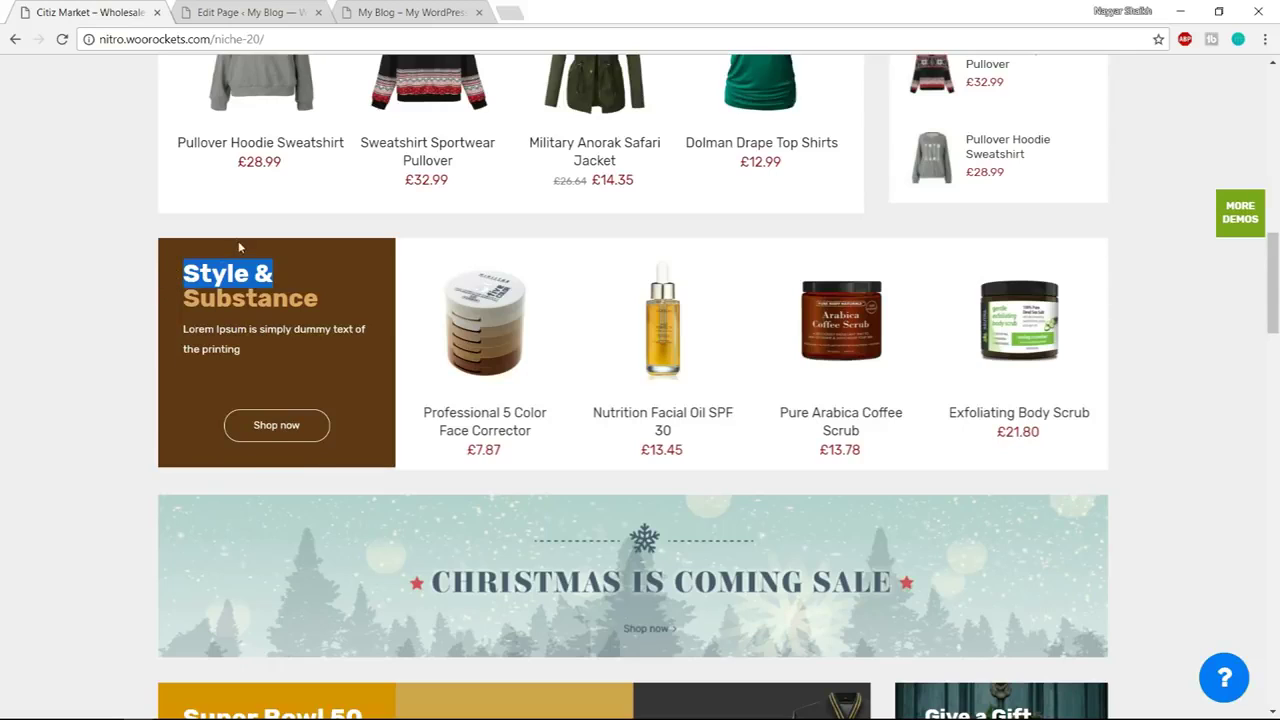
left_click(250, 12)
left_click(1211, 176)
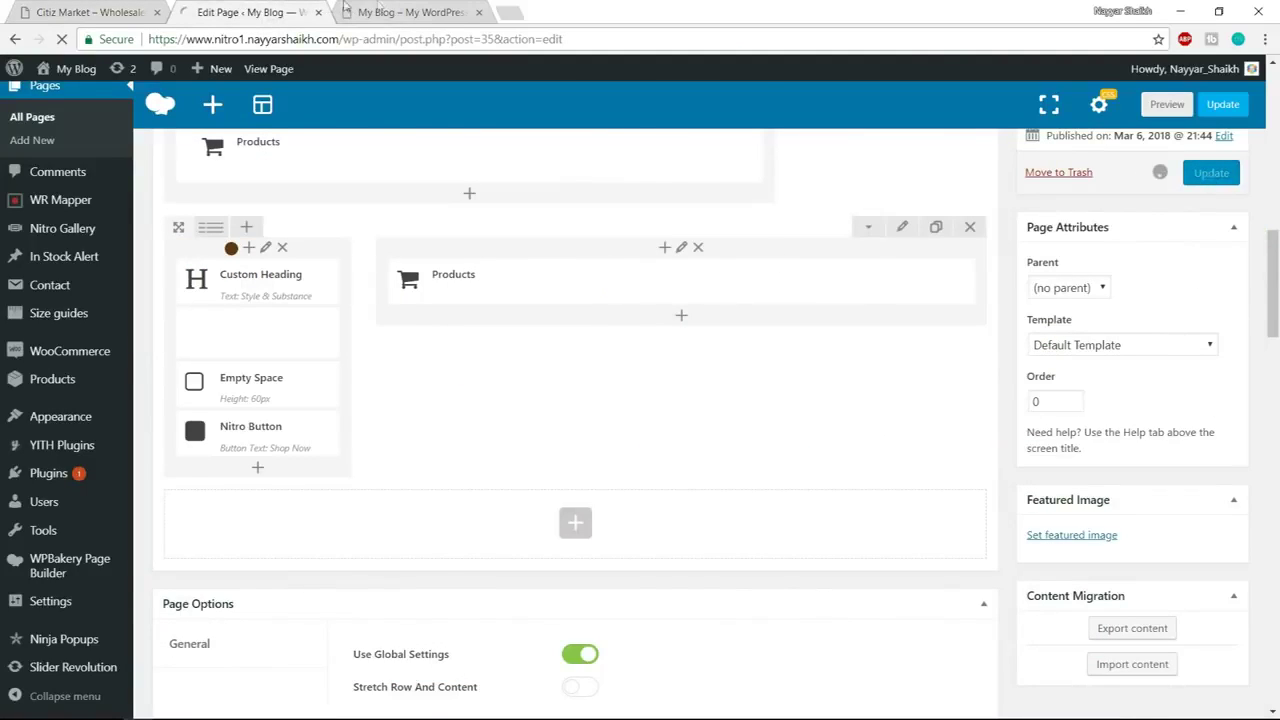
left_click(410, 14)
left_click(411, 38)
key("Return")
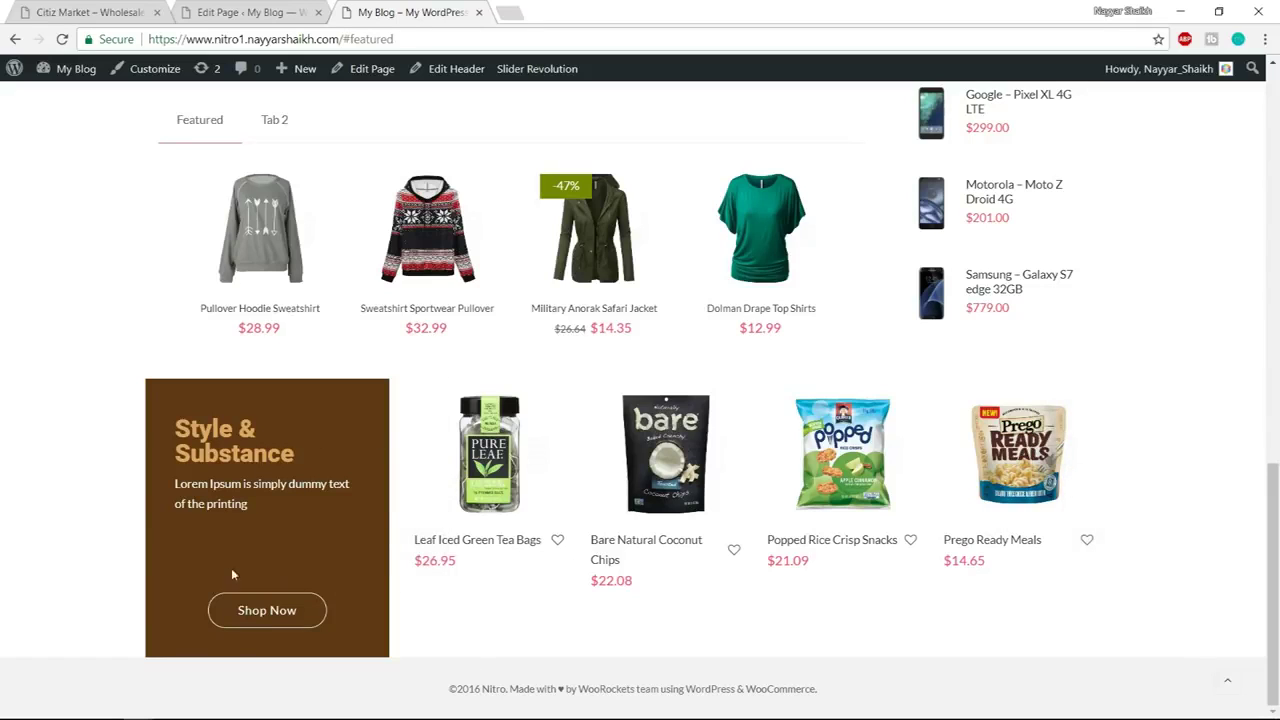
scroll(1134, 551, "up", 2)
scroll(1134, 551, "down", 2)
Compare the live Style & Substance block with the Citiz Market demo, then edit its Empty Space element
left_click(72, 10)
scroll(1203, 430, "down", 1)
left_click(255, 12)
left_click(451, 10)
left_click(255, 12)
scroll(520, 460, "down", 10)
scroll(540, 489, "down", 3)
scroll(400, 470, "up", 3)
left_click(278, 468)
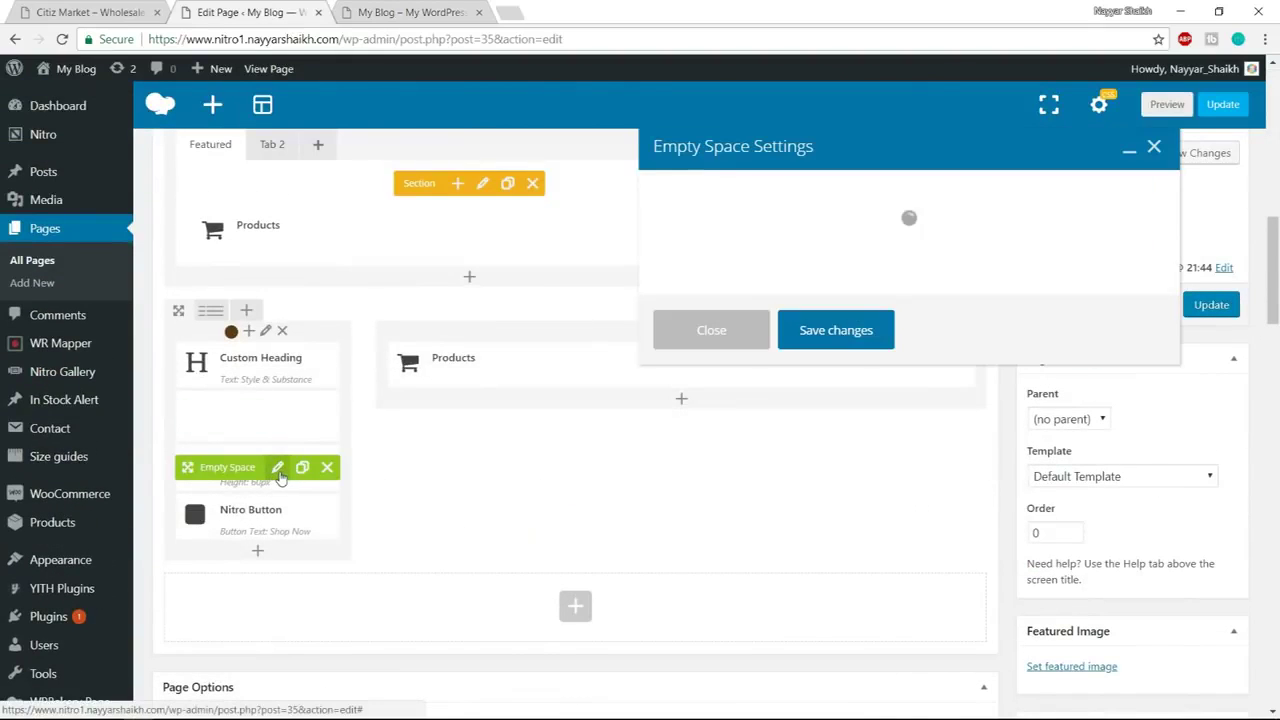
Change the spacer height from 60px to 40px, save, and reload the live homepage
left_click_drag(668, 264, 594, 269)
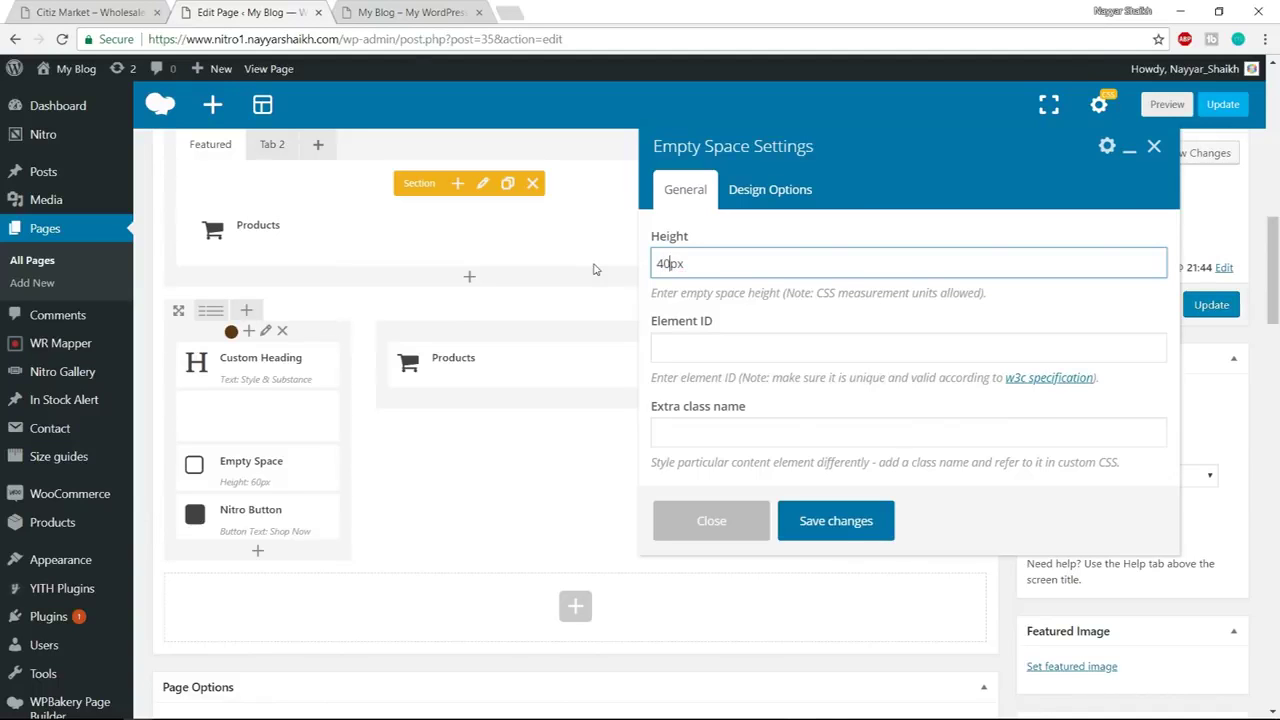
left_click(826, 521)
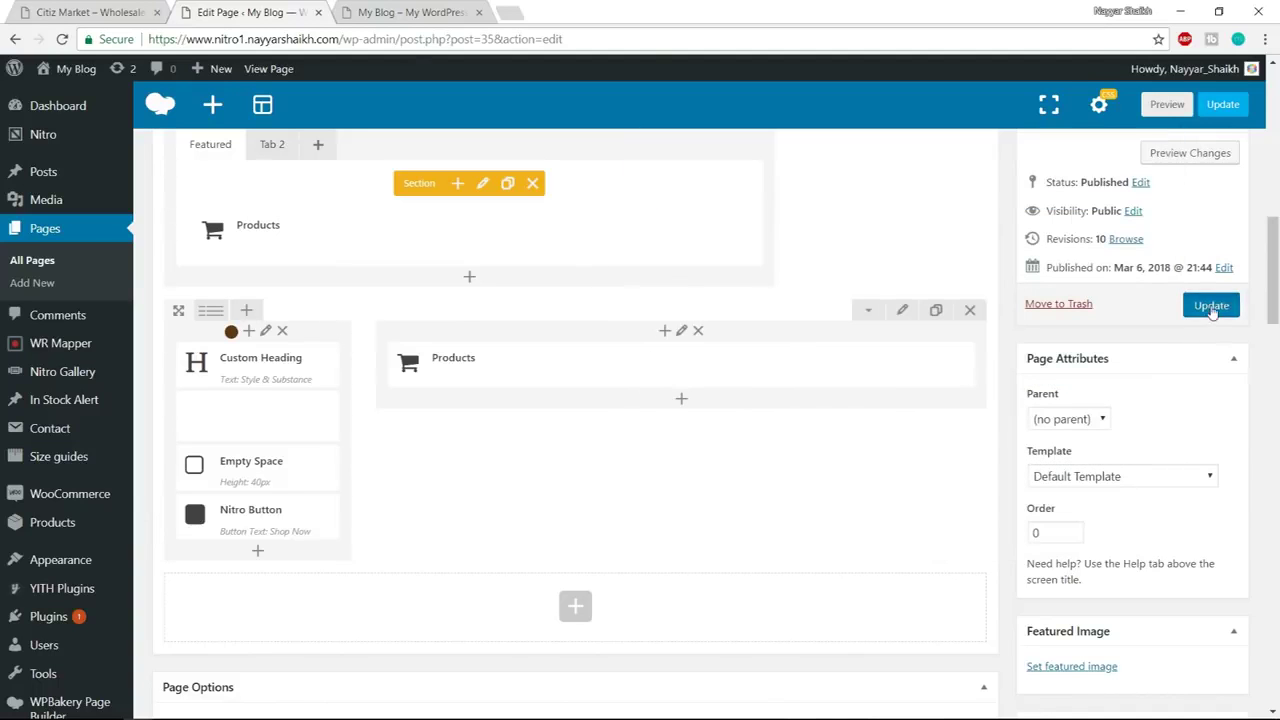
left_click(353, 7)
left_click(414, 38)
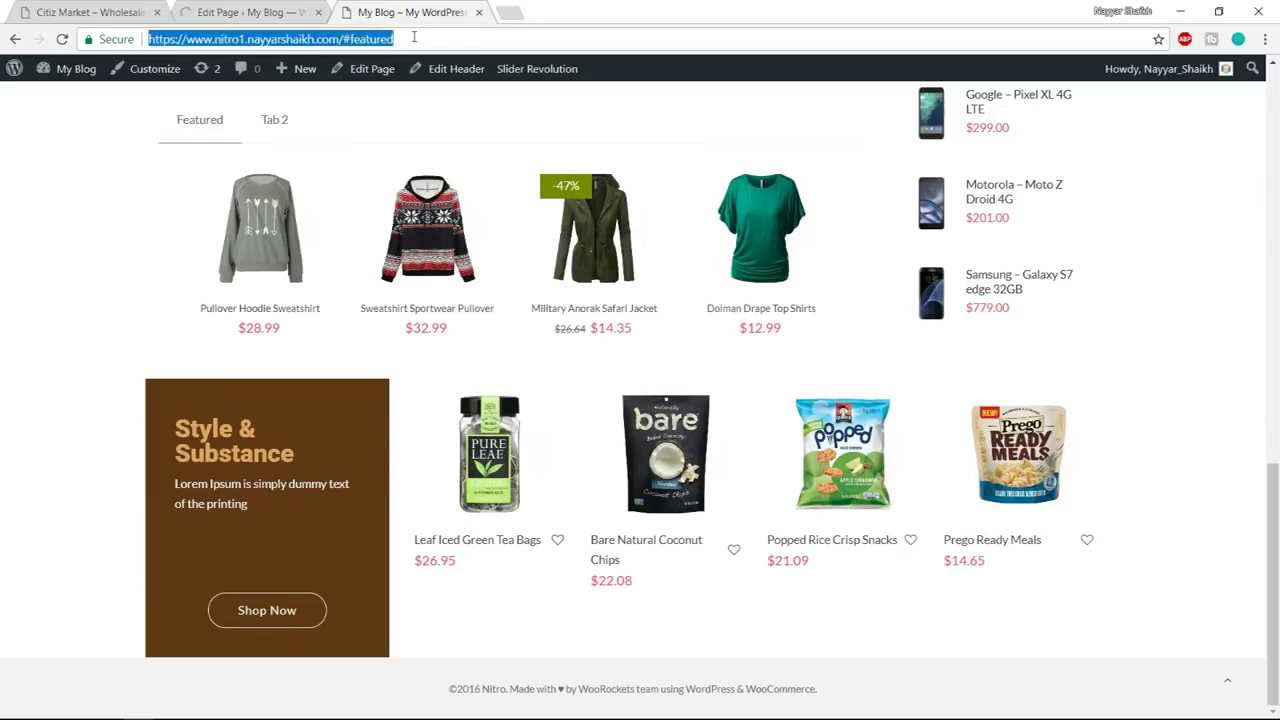
key("Return")
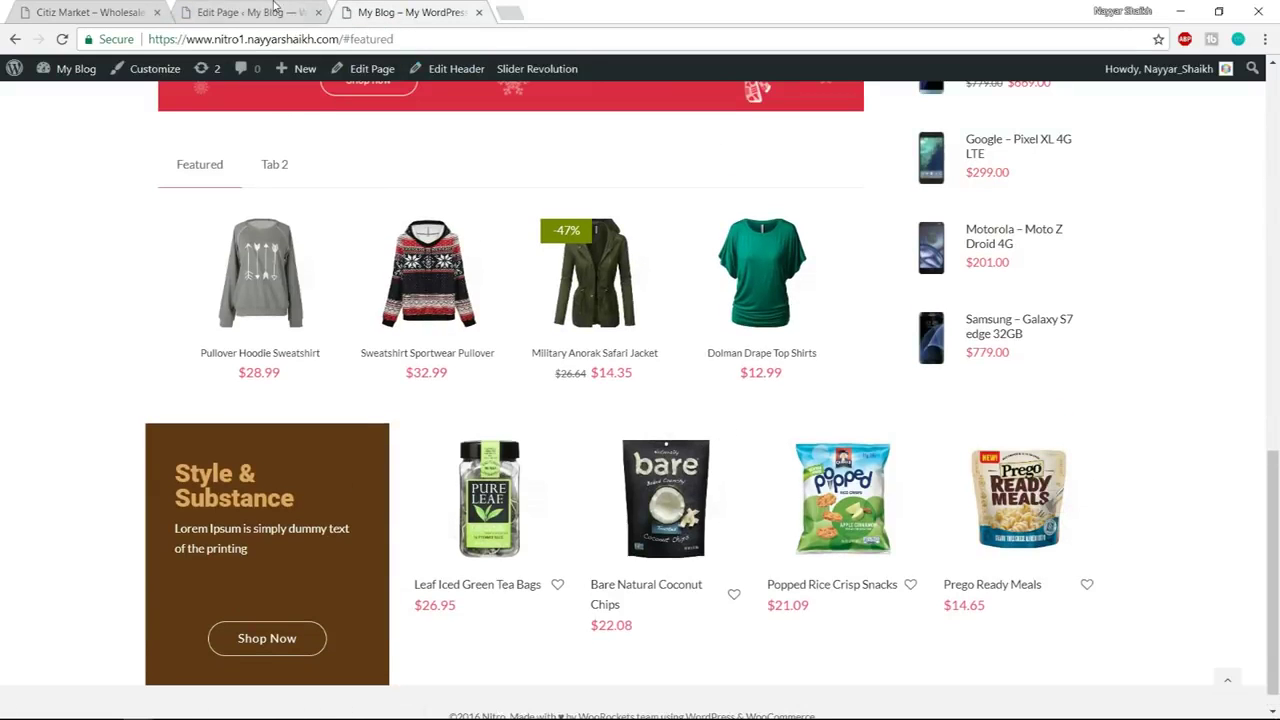
Check the updated spacing against the Citiz Market demo
left_click(133, 7)
scroll(486, 391, "down", 1)
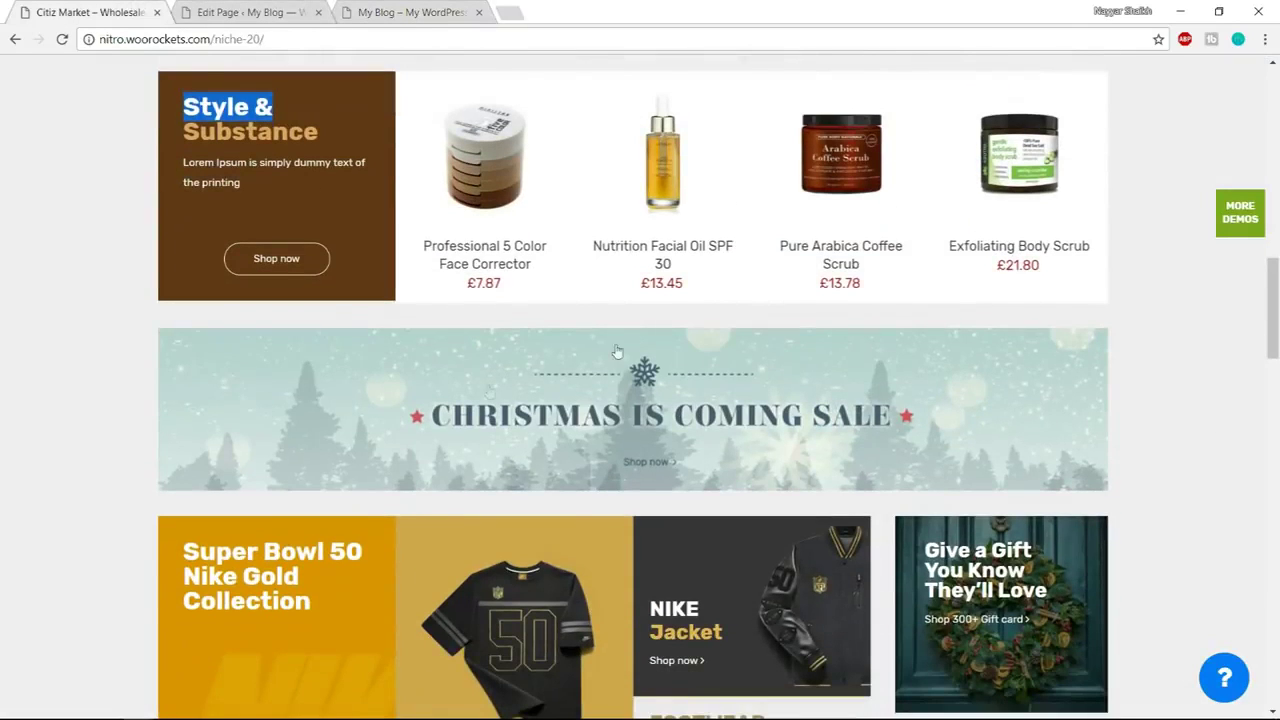
left_click(275, 5)
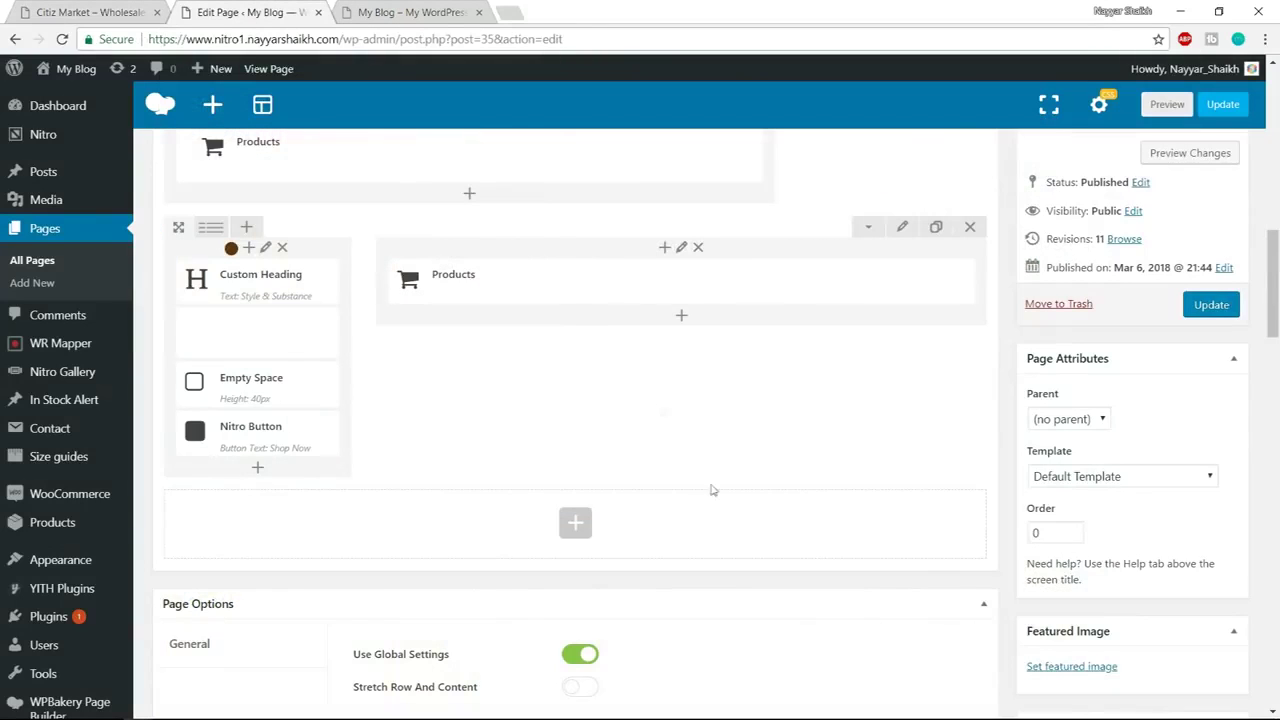
Add a Single Image element in a new row using the banner_07 Christmas sale banner
left_click(574, 522)
type("sing")
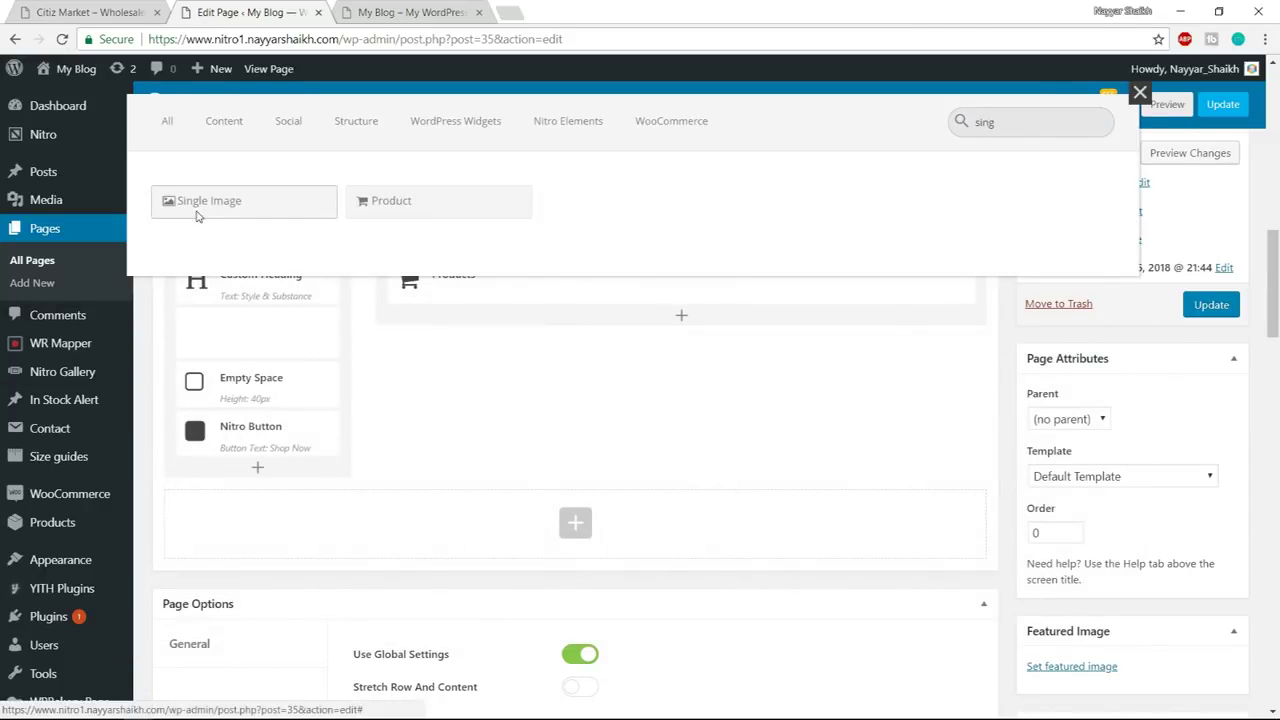
left_click(202, 204)
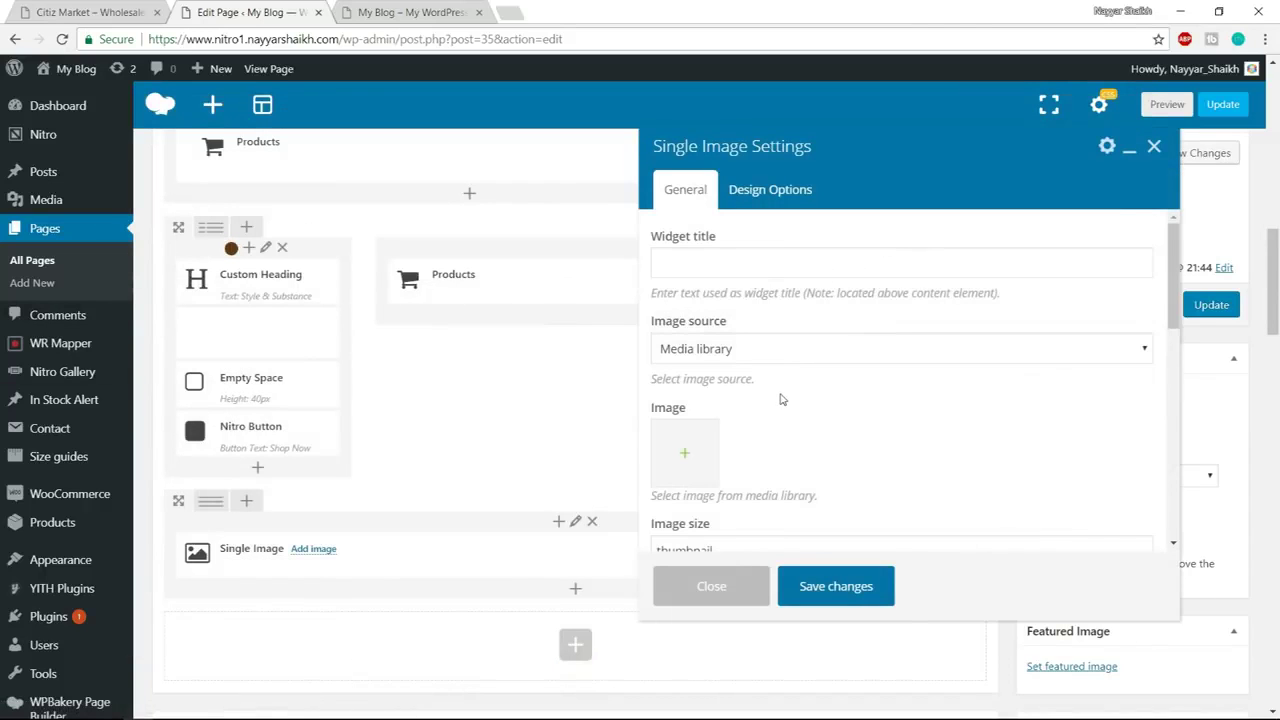
scroll(780, 397, "down", 1)
left_click(690, 385)
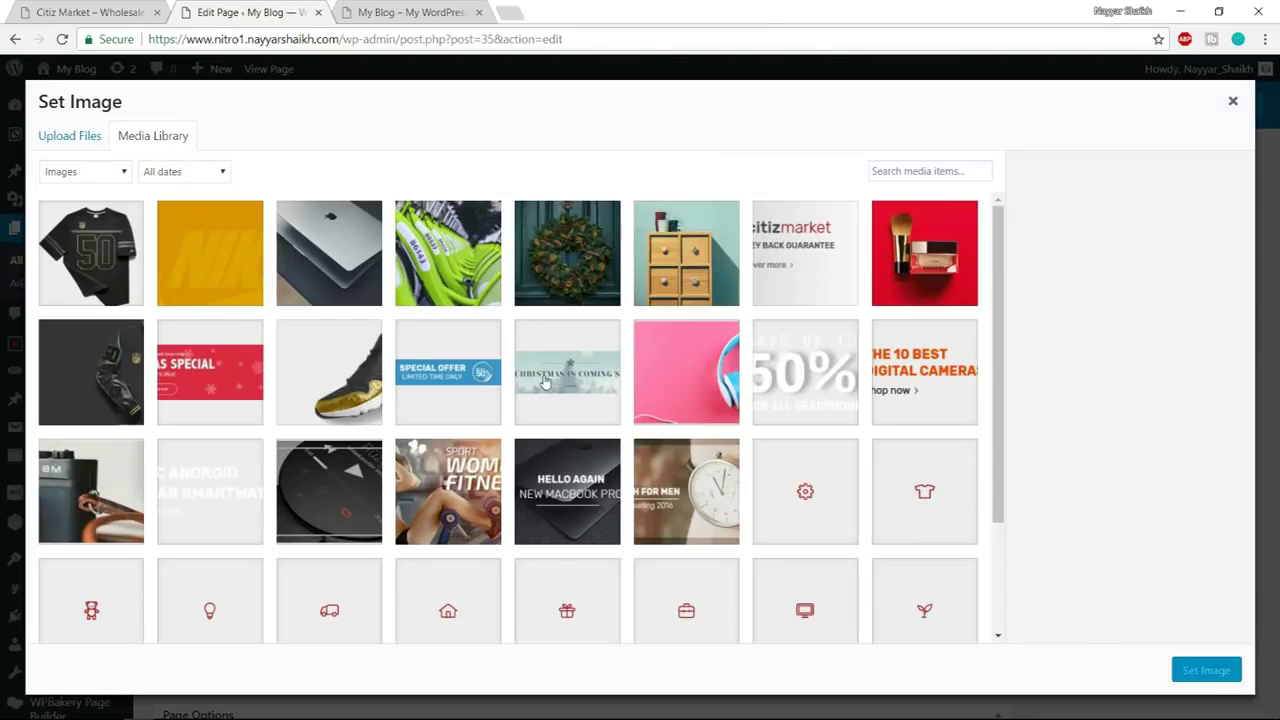
left_click(547, 382)
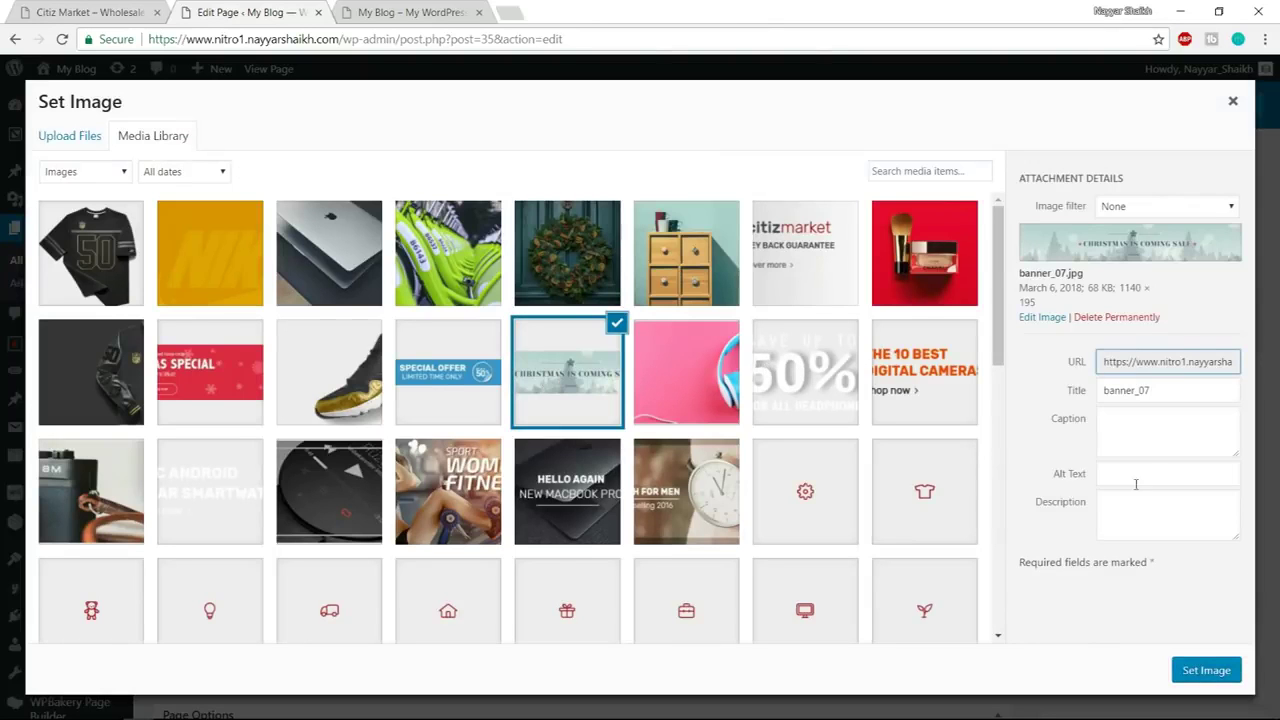
left_click(1222, 667)
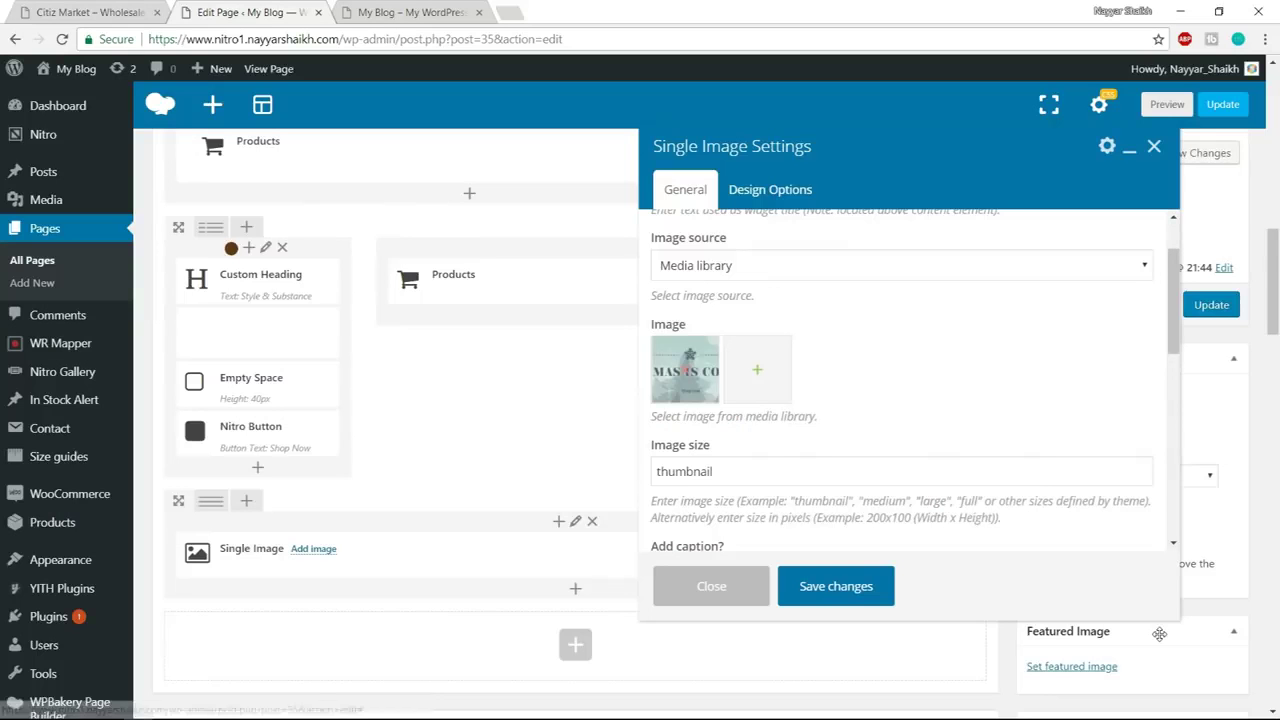
Set the banner image size to full and alignment to Center, then save
scroll(982, 576, "down", 1)
left_click(680, 388)
double_click(680, 388)
type("f")
scroll(795, 453, "down", 1)
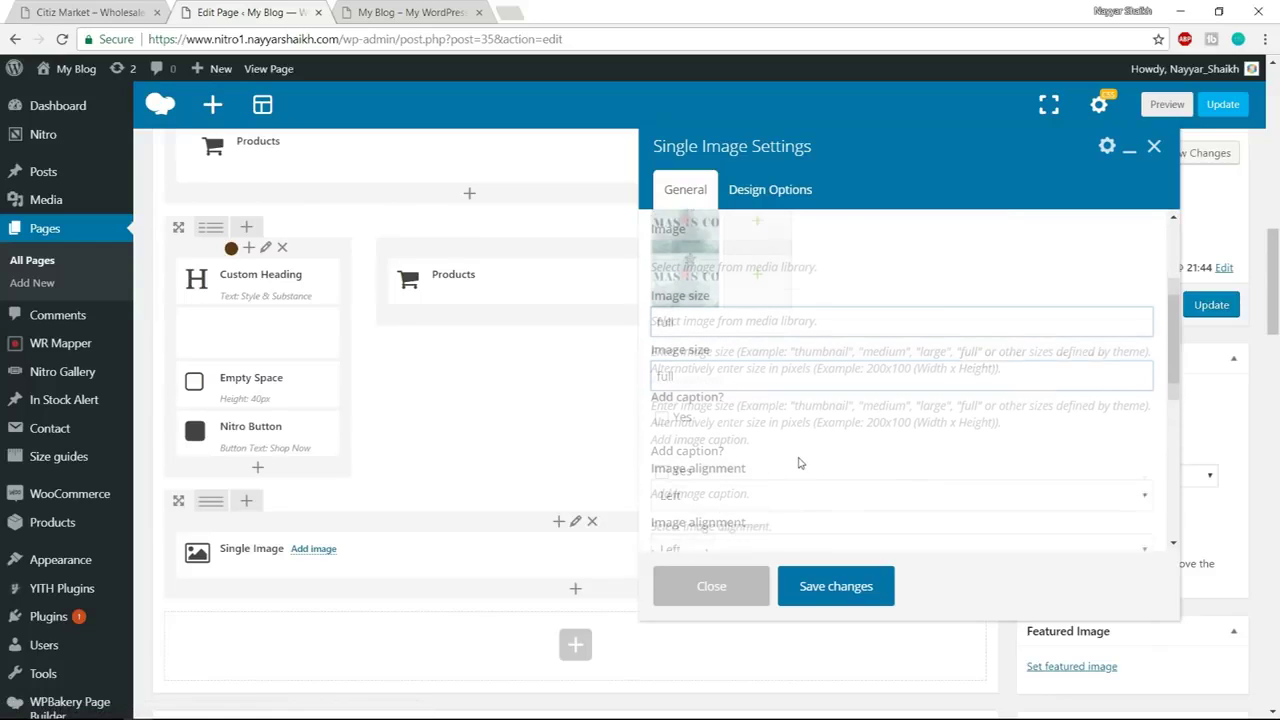
left_click(731, 479)
left_click(717, 535)
left_click(865, 591)
Compare with the Citiz Market demo and publish the page with the new banner
left_click(130, 10)
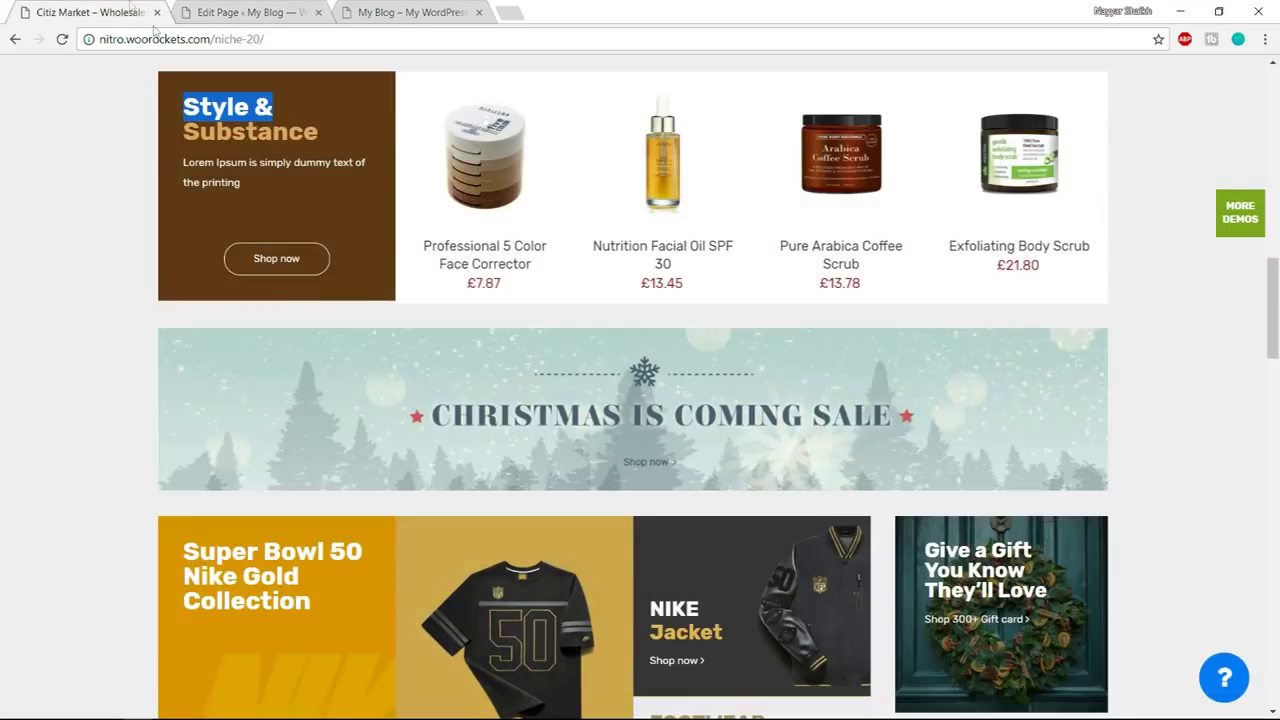
scroll(613, 286, "down", 3)
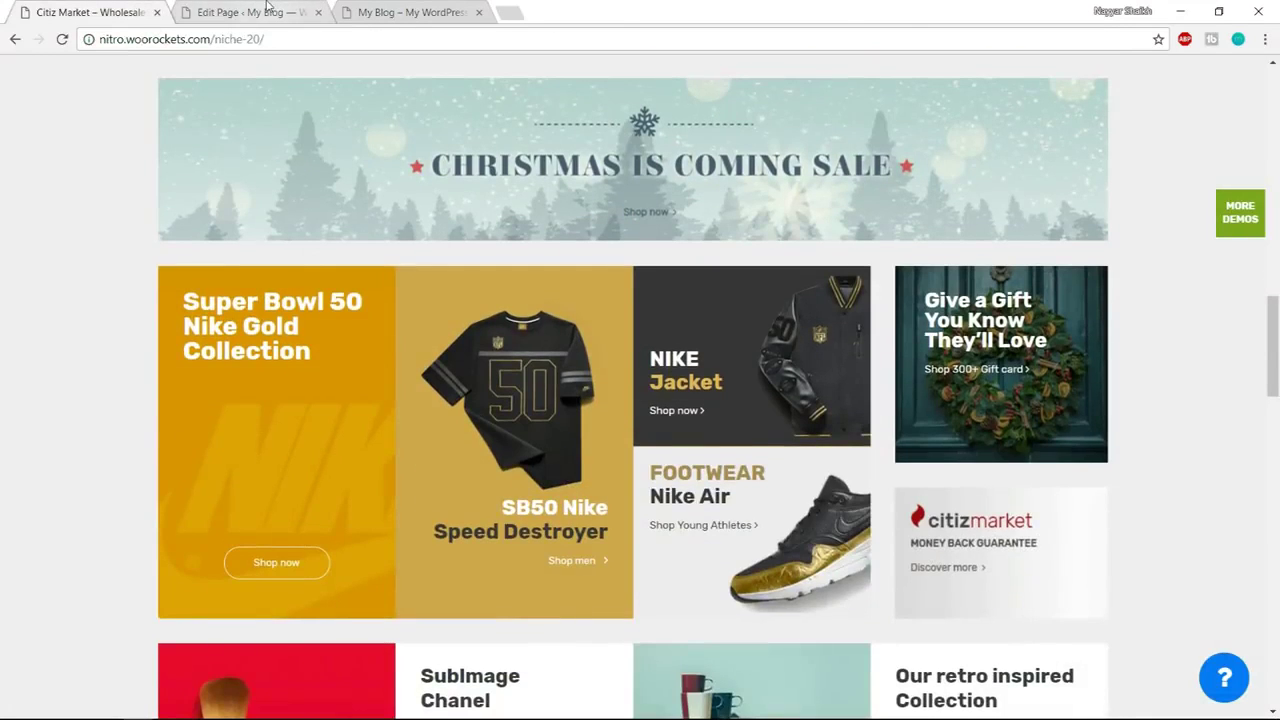
left_click(268, 10)
left_click(1216, 312)
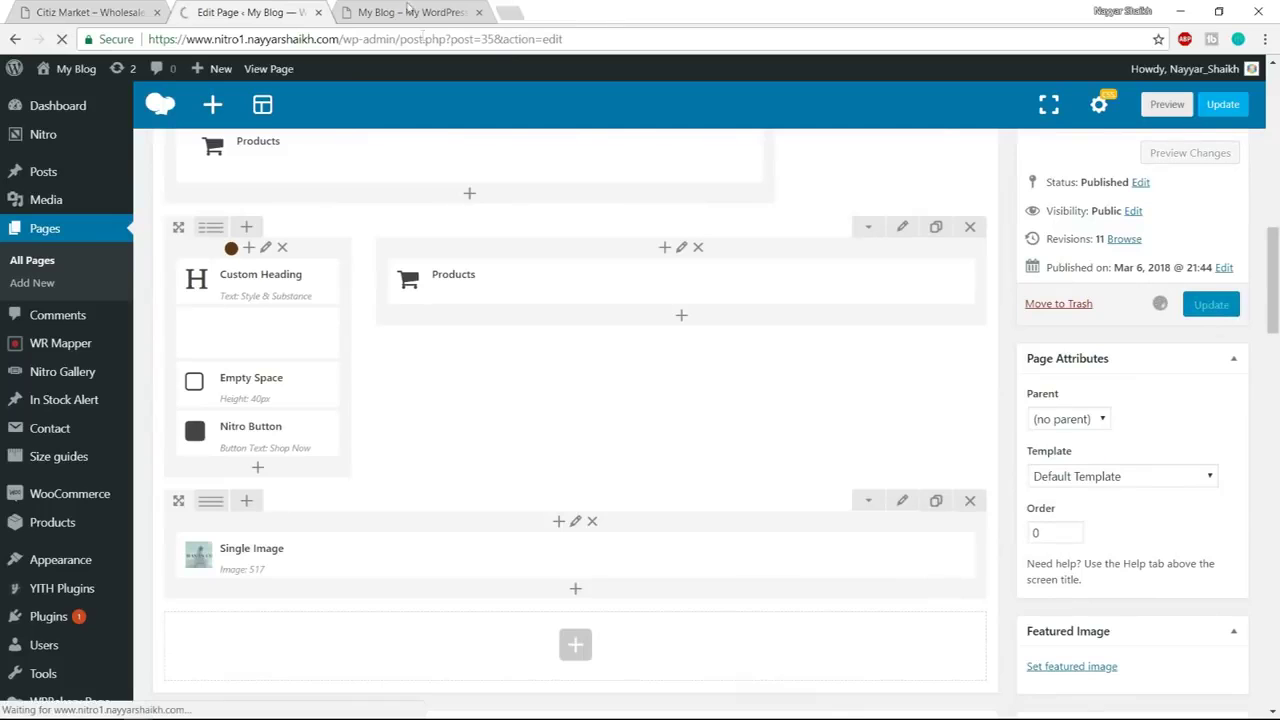
left_click(412, 12)
key("Return")
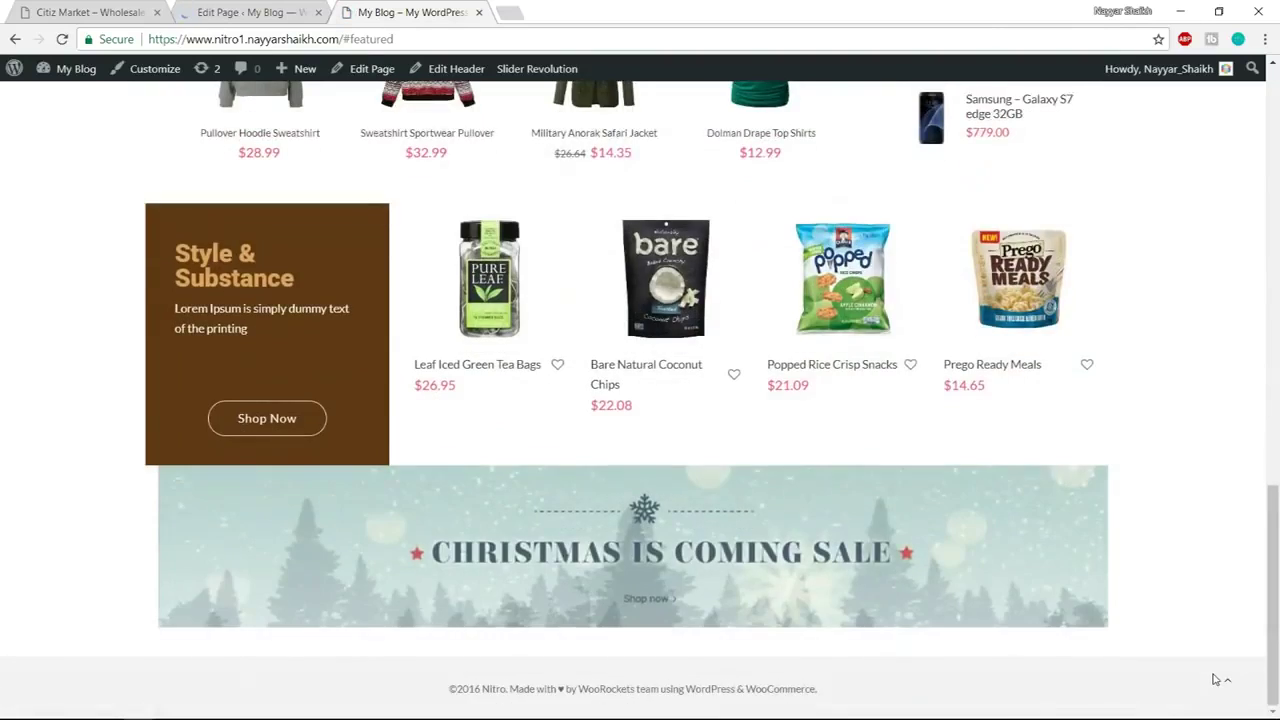
left_click(1222, 680)
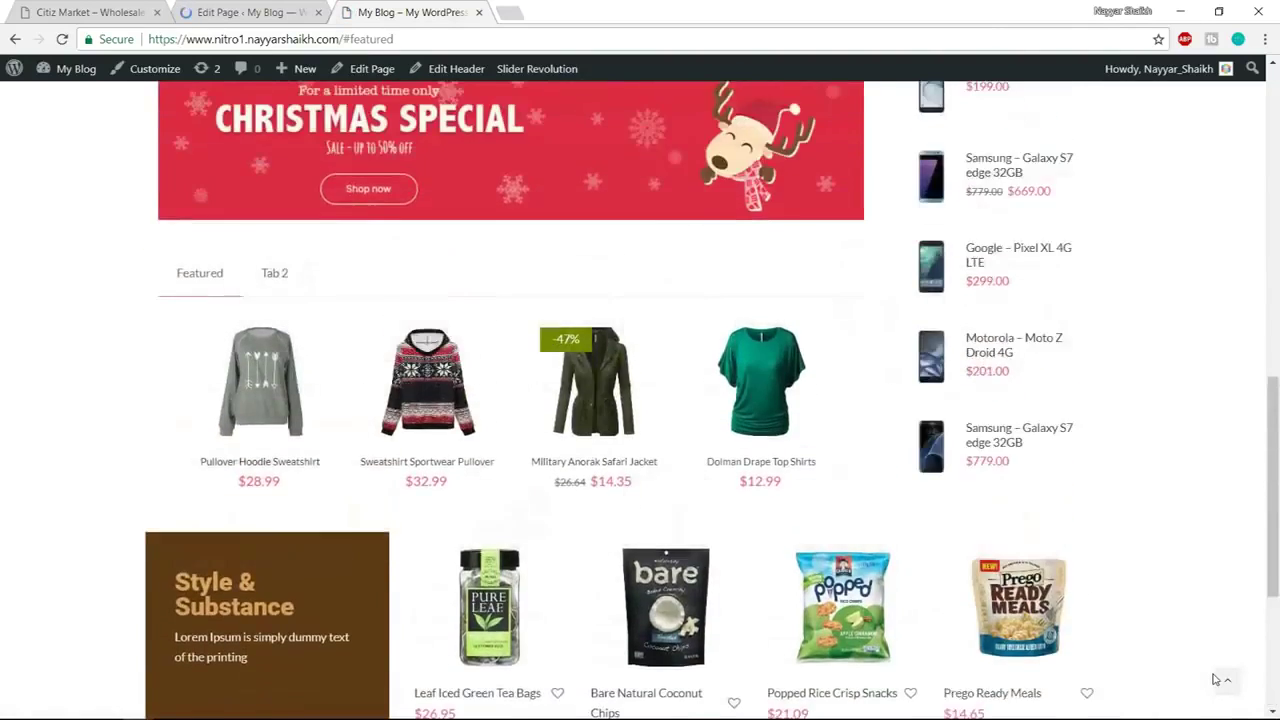
scroll(1130, 689, "down", 15)
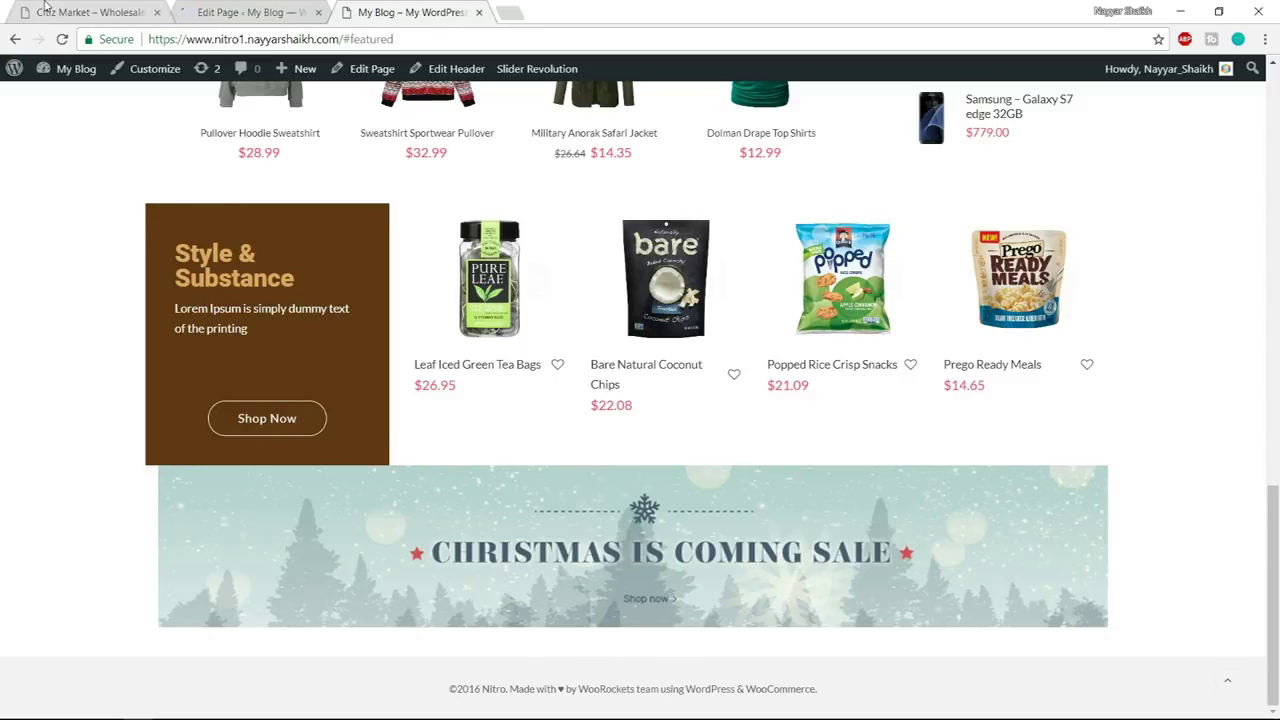
left_click(75, 12)
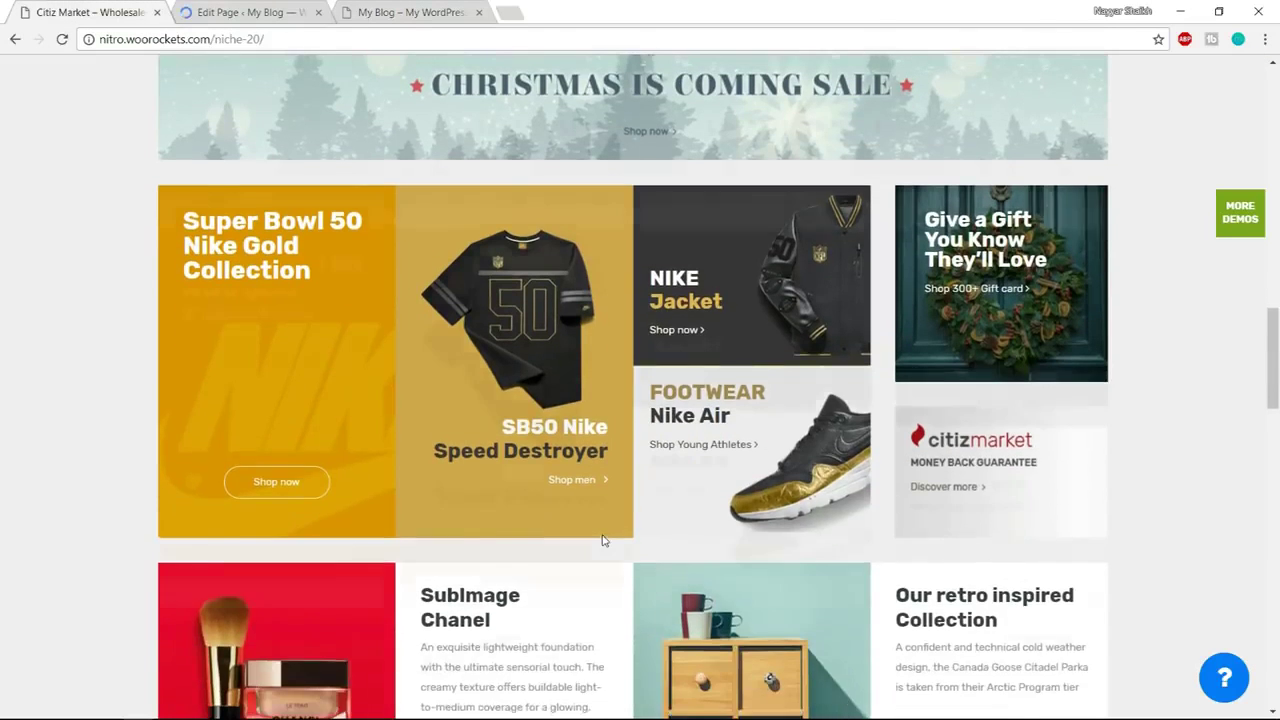
scroll(602, 540, "up", 1)
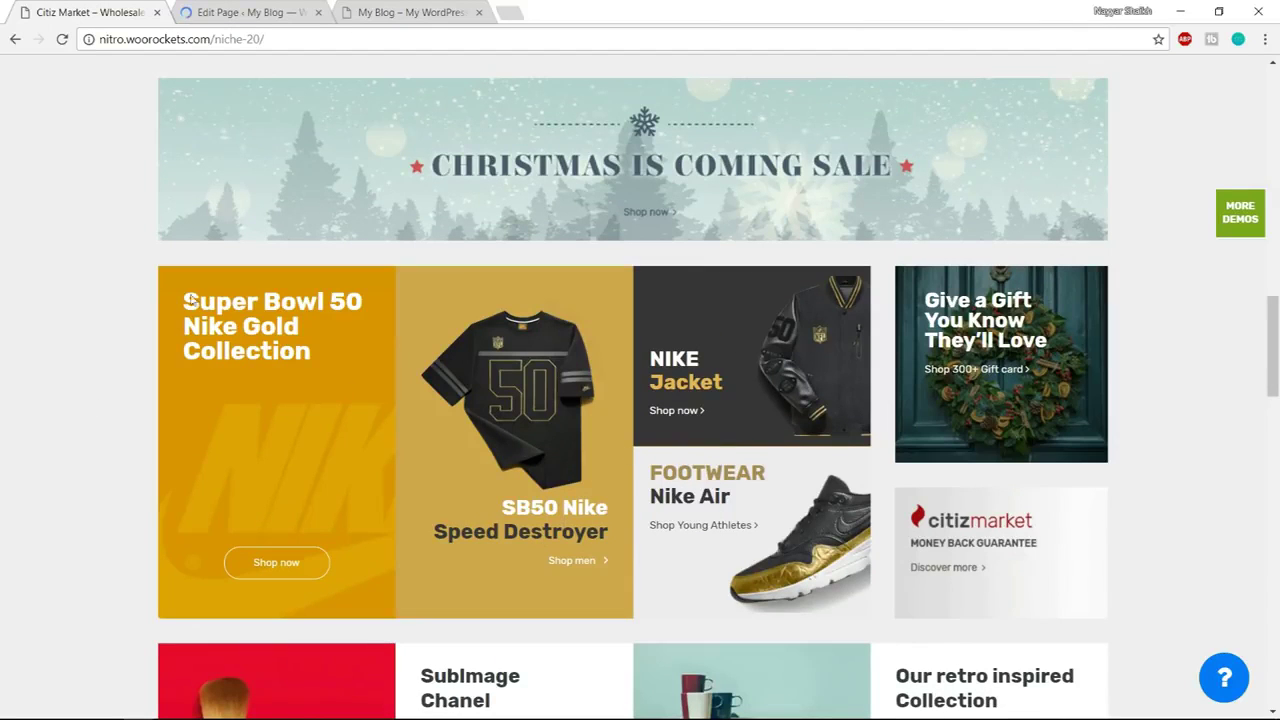
left_click(228, 12)
scroll(784, 454, "down", 10)
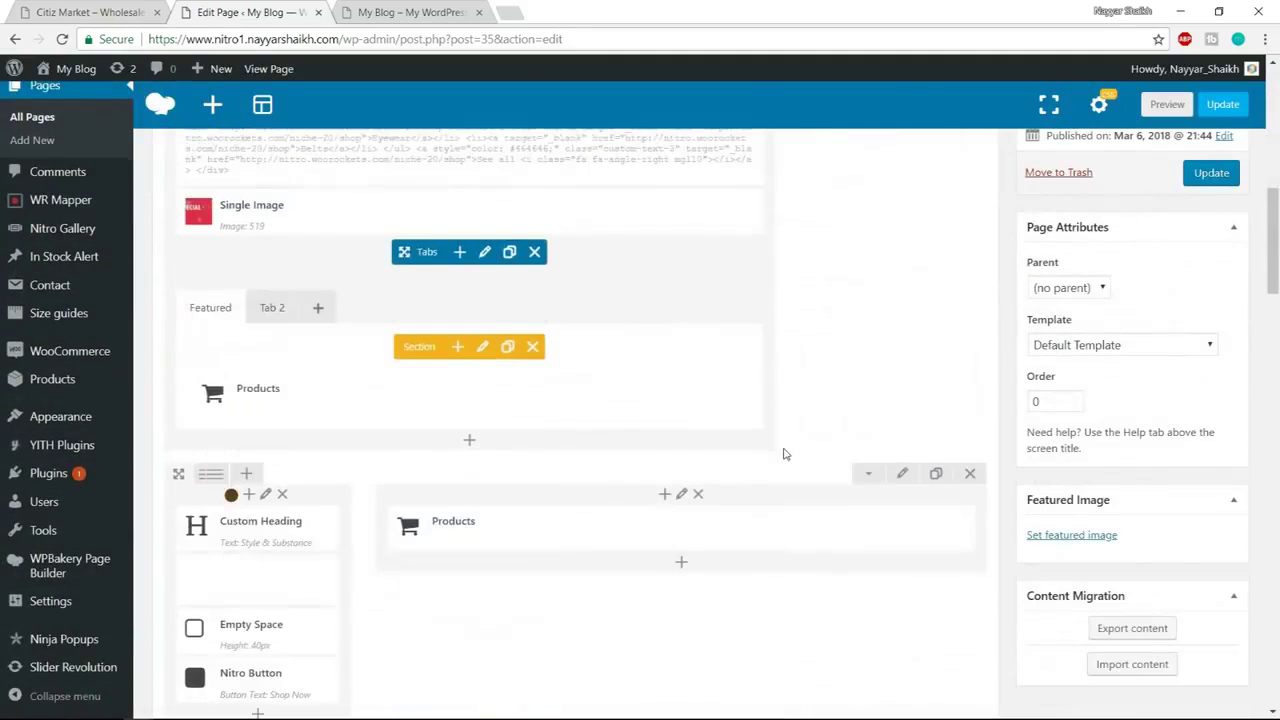
Copy the Super Bowl 50 title from the demo and add a Custom Heading below the banner row
scroll(784, 454, "down", 6)
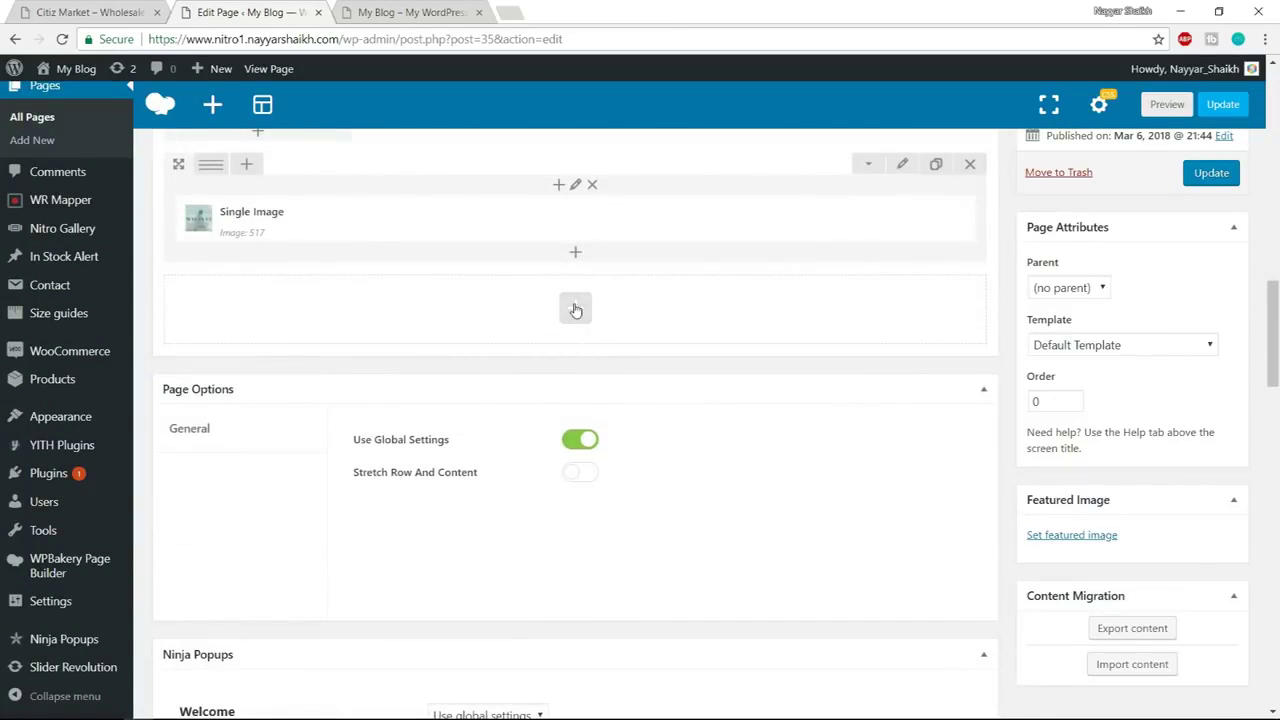
left_click(575, 308)
left_click(100, 8)
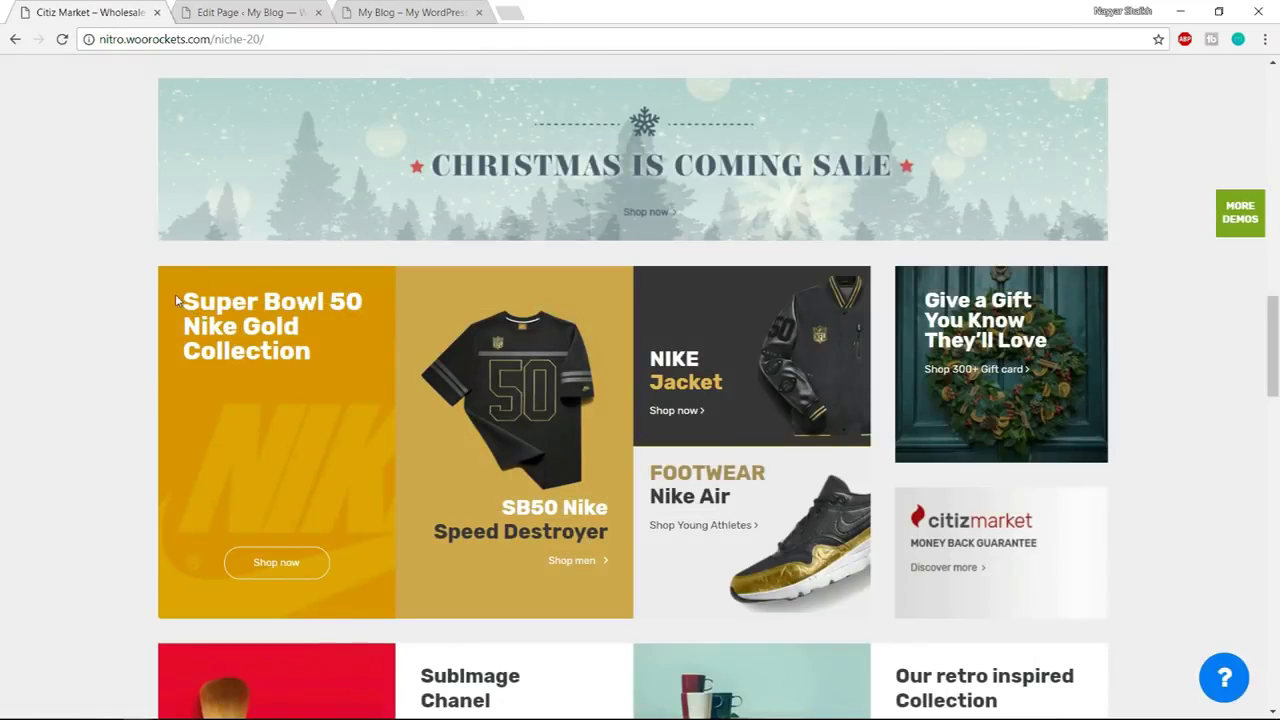
left_click_drag(176, 300, 305, 352)
key("ctrl+c")
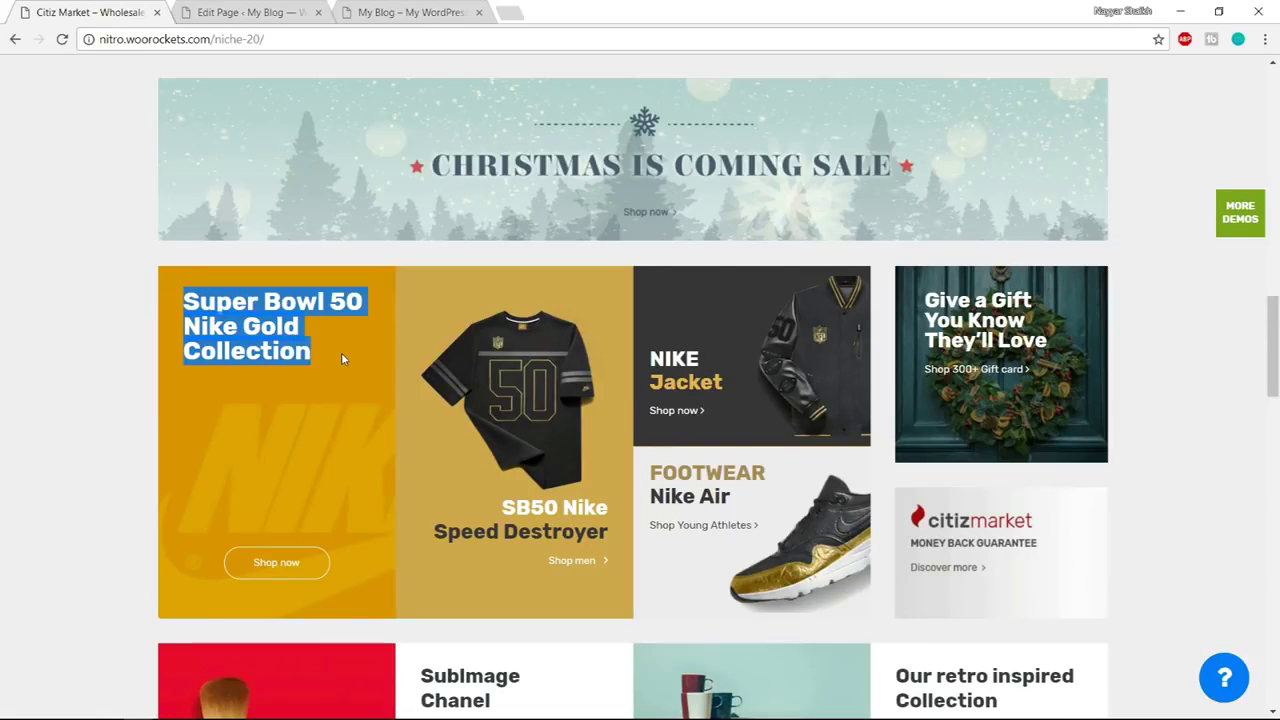
left_click(302, 10)
type("cust")
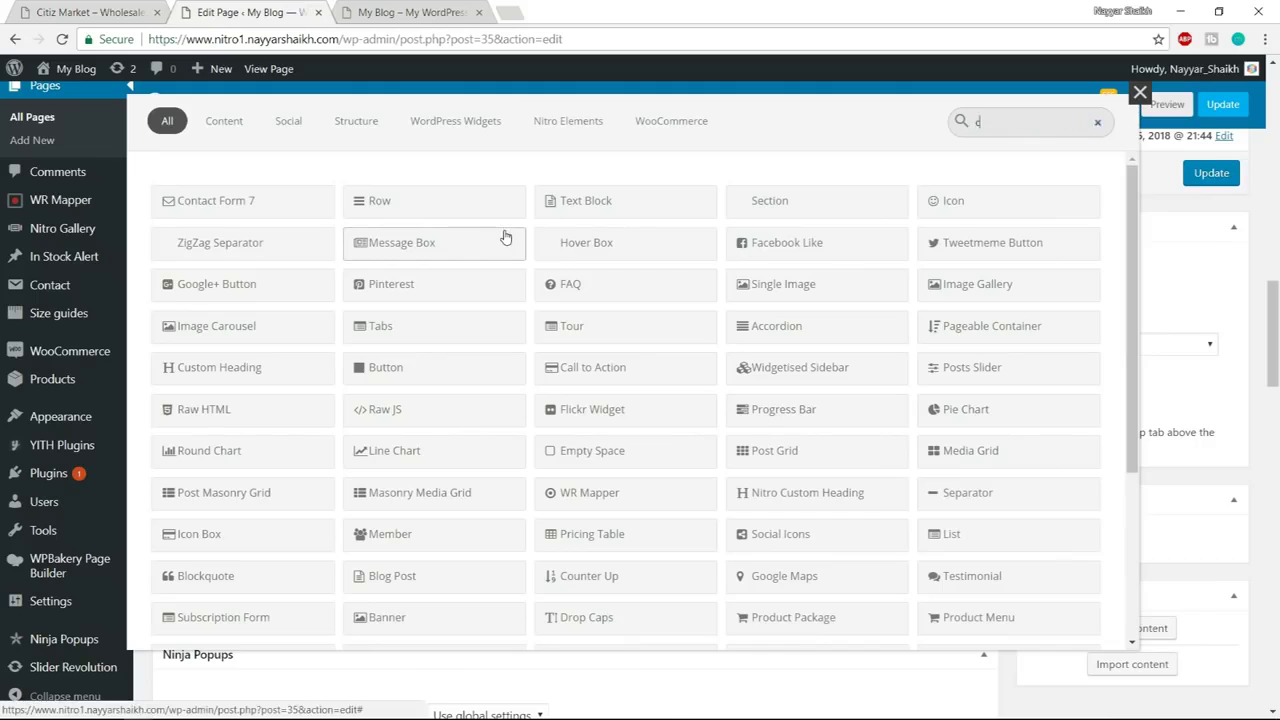
left_click(172, 204)
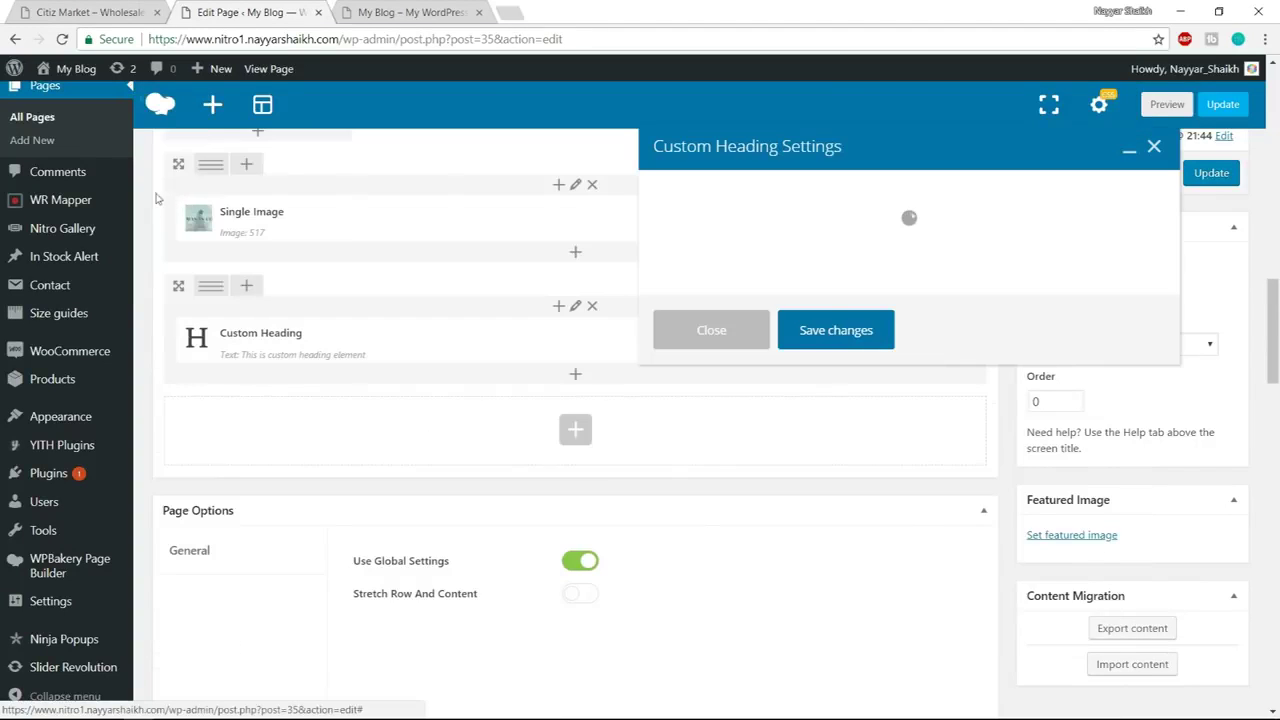
Replace the placeholder heading text with 'Super Bowl 50 Nike Gold Collection'
left_click(142, 12)
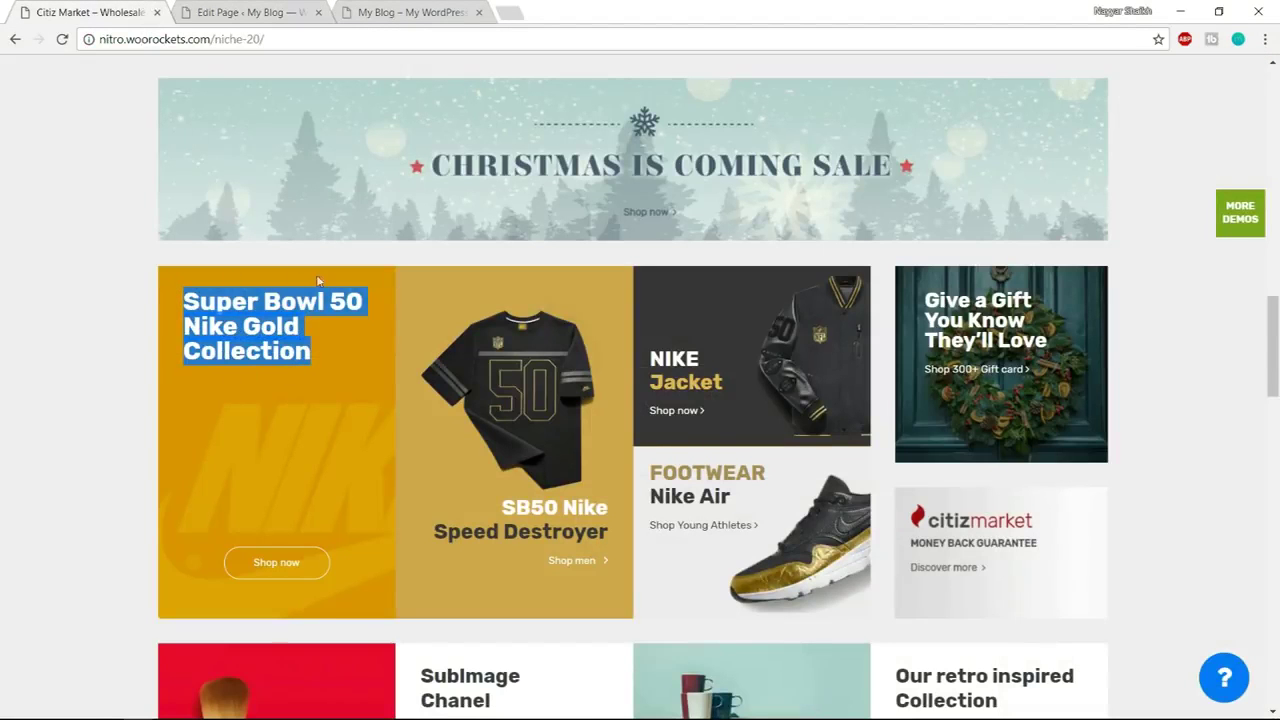
left_click(278, 450)
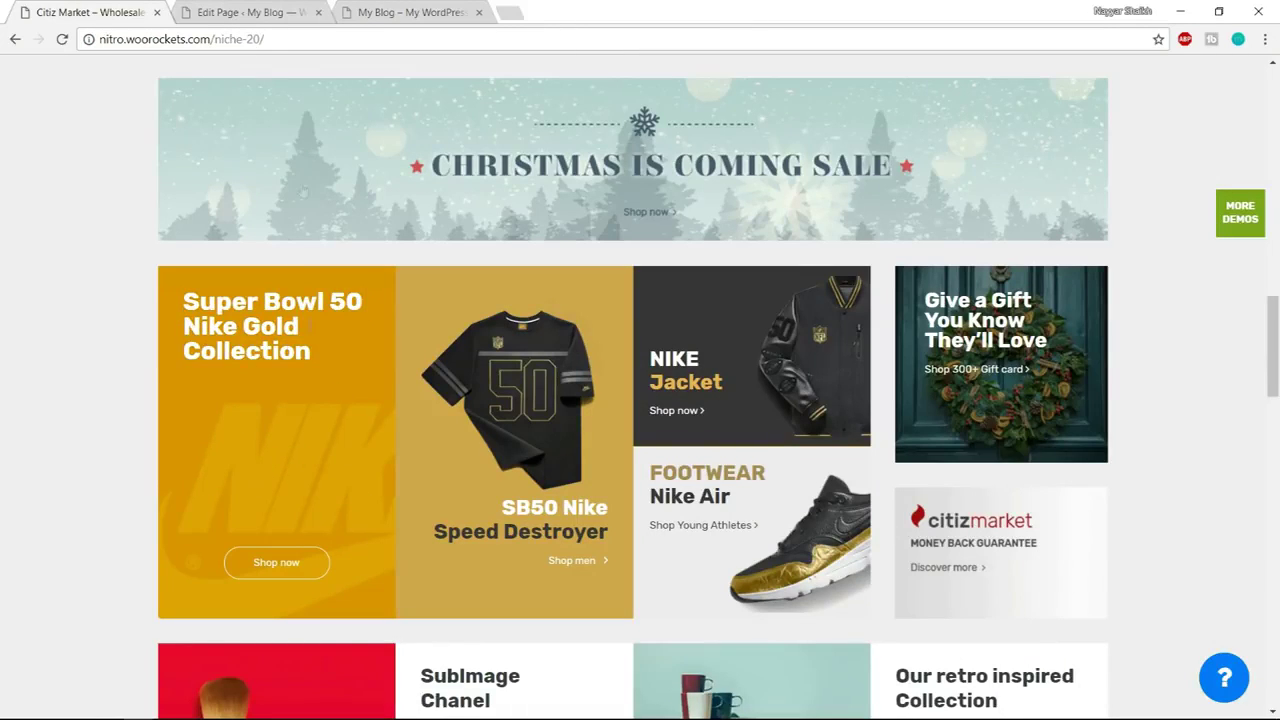
left_click(272, 8)
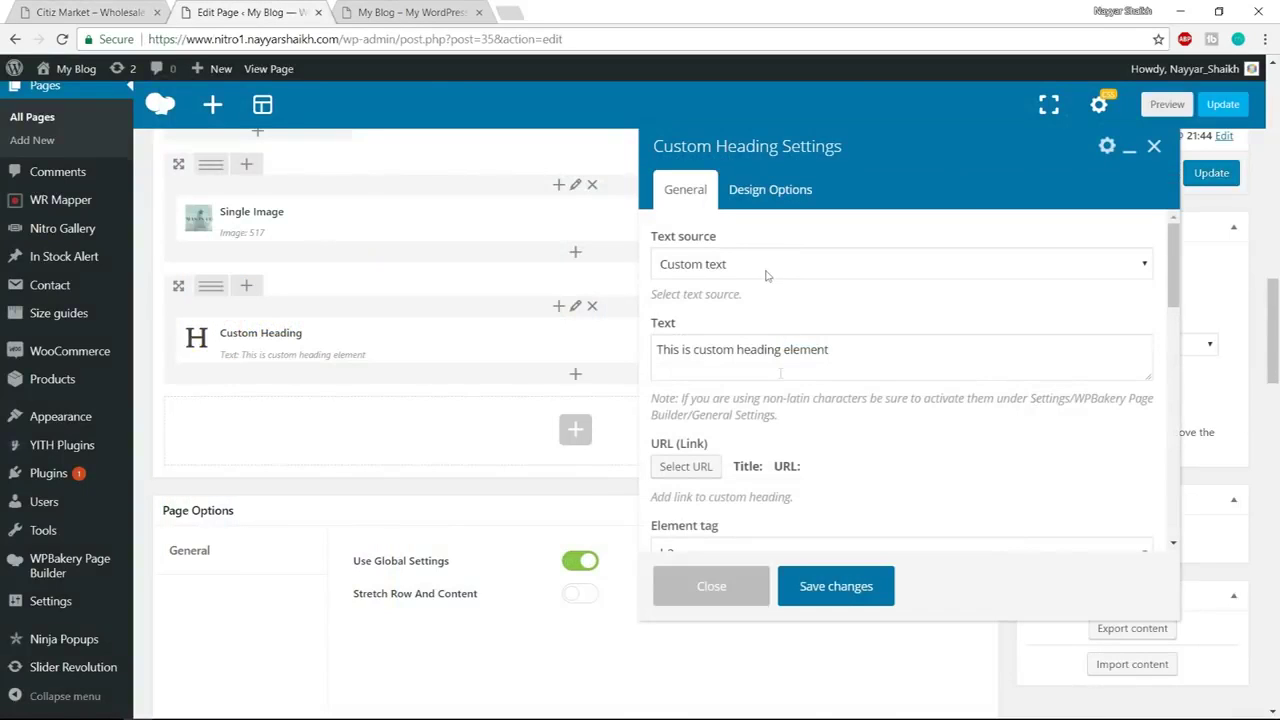
left_click(775, 369)
key("ctrl+a")
key("ctrl+v")
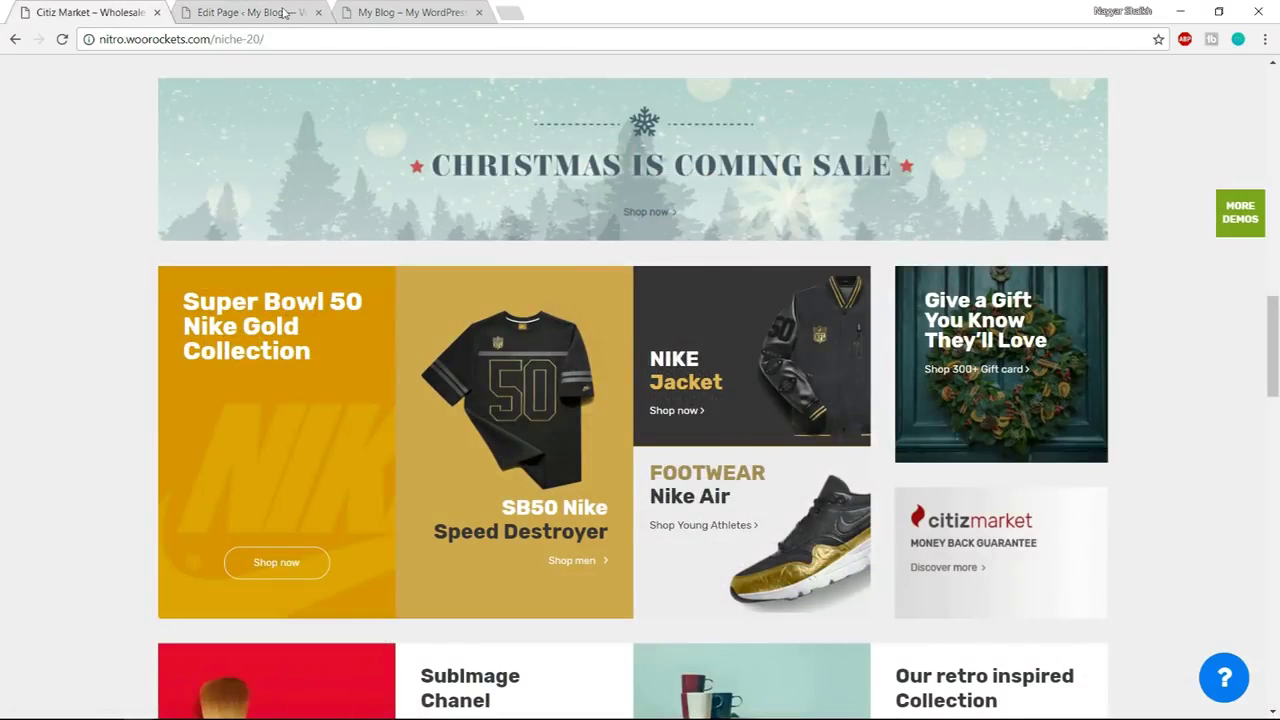
left_click(250, 12)
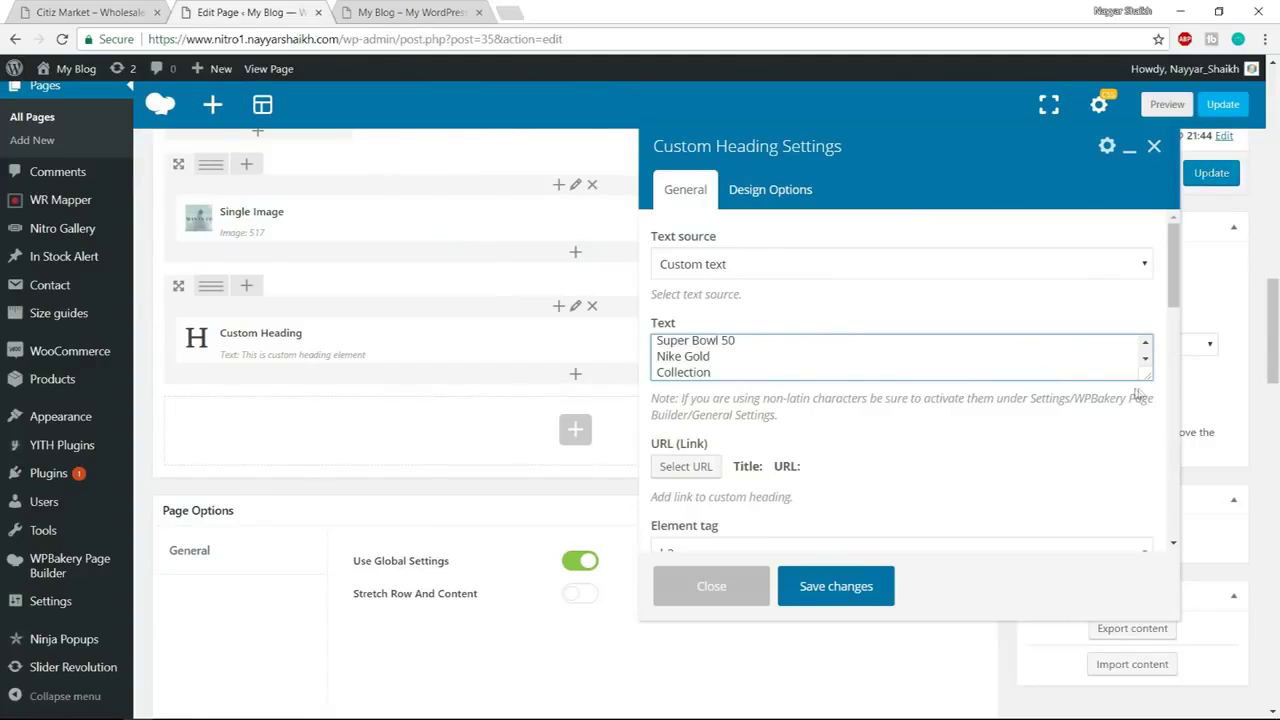
Make the heading an h3 tag, left aligned
left_click_drag(1137, 373, 1142, 458)
scroll(786, 415, "down", 3)
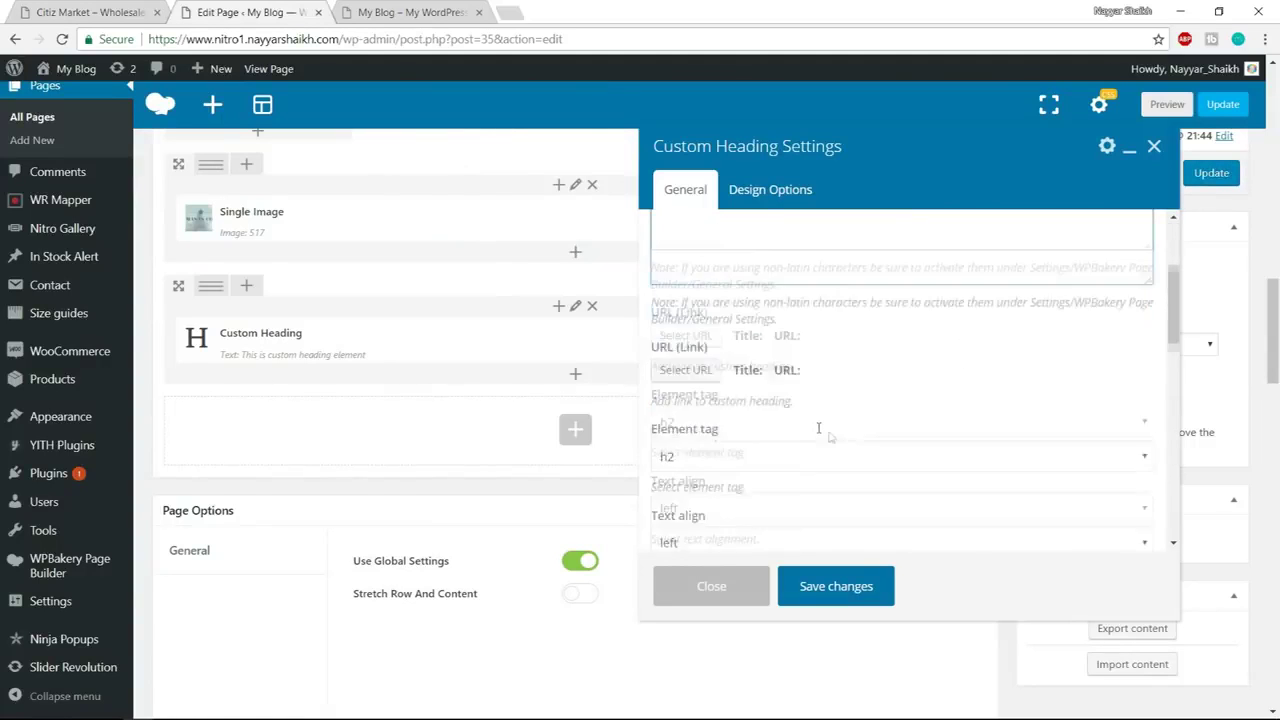
left_click(740, 385)
left_click(730, 443)
scroll(830, 430, "down", 1)
left_click(726, 399)
left_click(726, 403)
scroll(825, 435, "down", 1)
Give the heading size 30, line height 30px, and white (#ffffff) text colour
left_click(722, 389)
left_click(726, 462)
type("30")
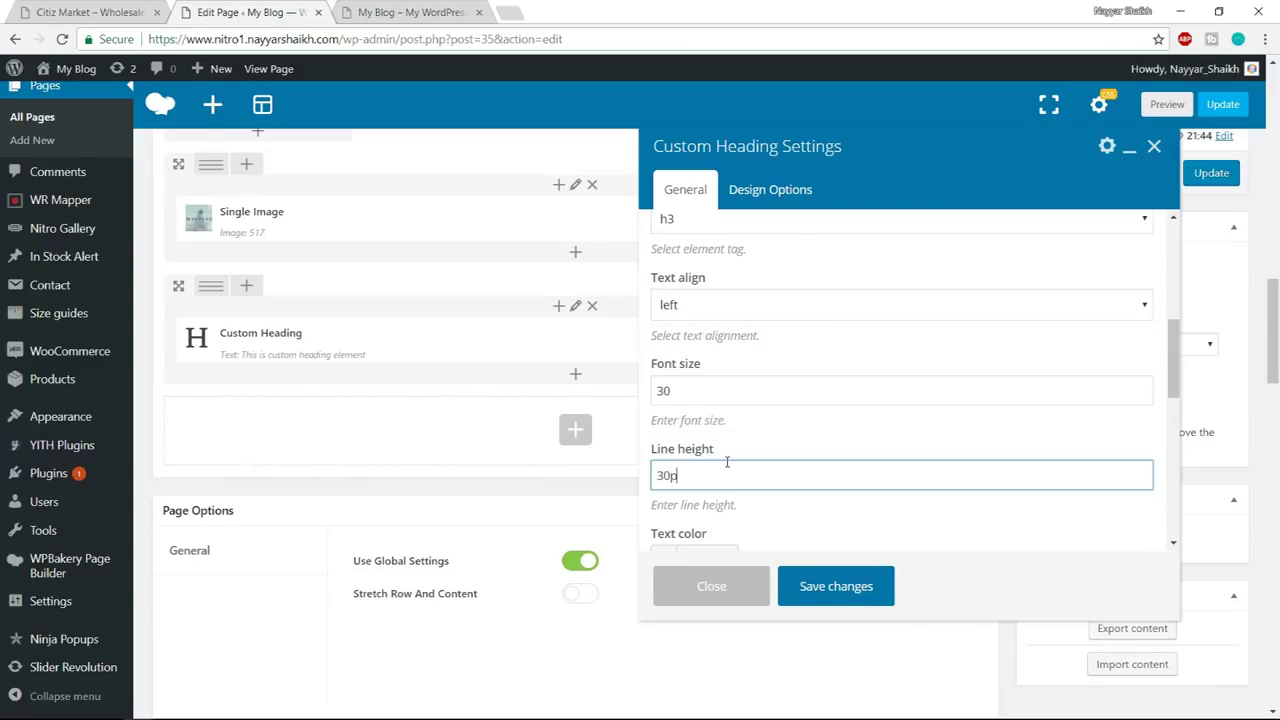
scroll(936, 412, "down", 2)
left_click(707, 388)
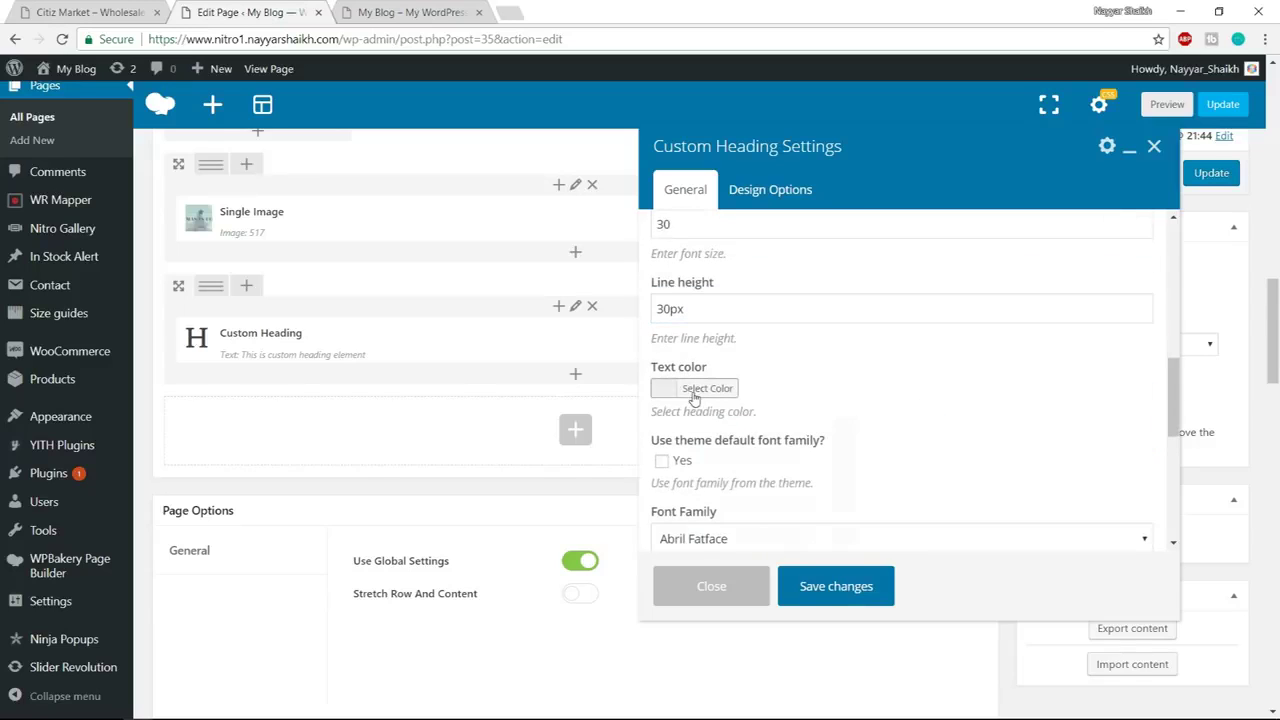
left_click(688, 497)
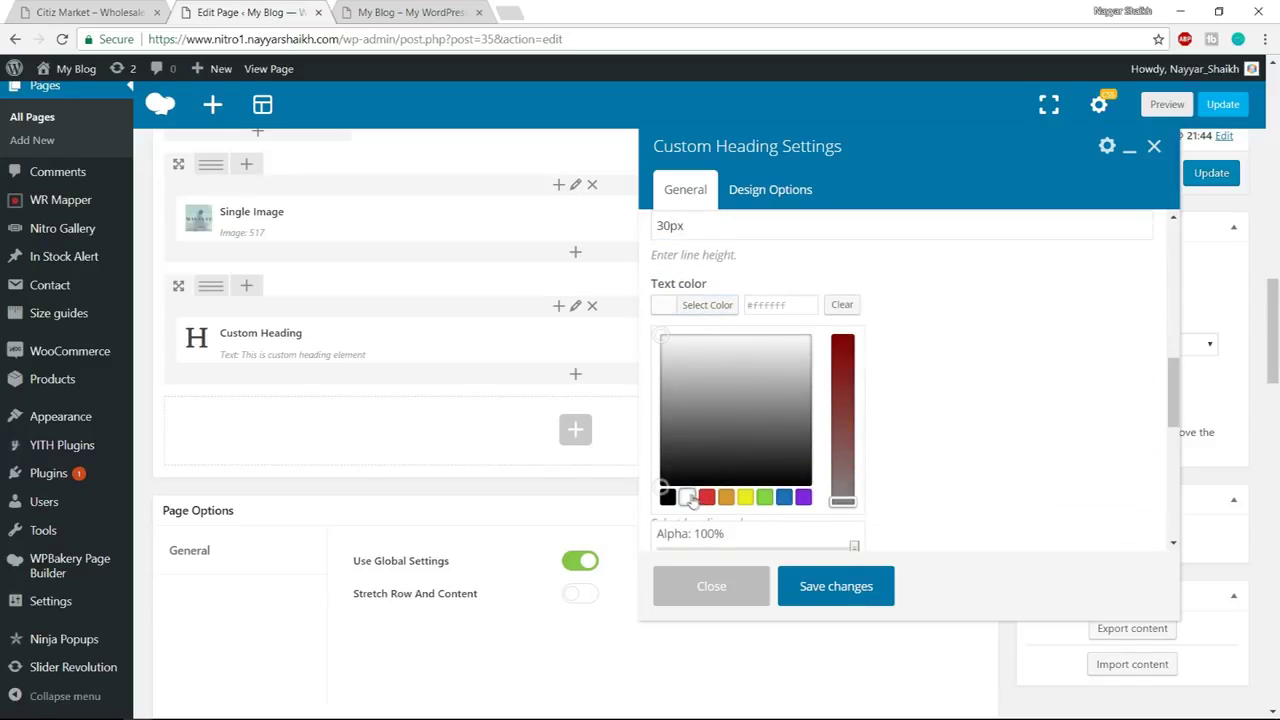
left_click(718, 304)
Set the heading font to Roboto 700 bold regular and save the settings
scroll(680, 316, "down", 1)
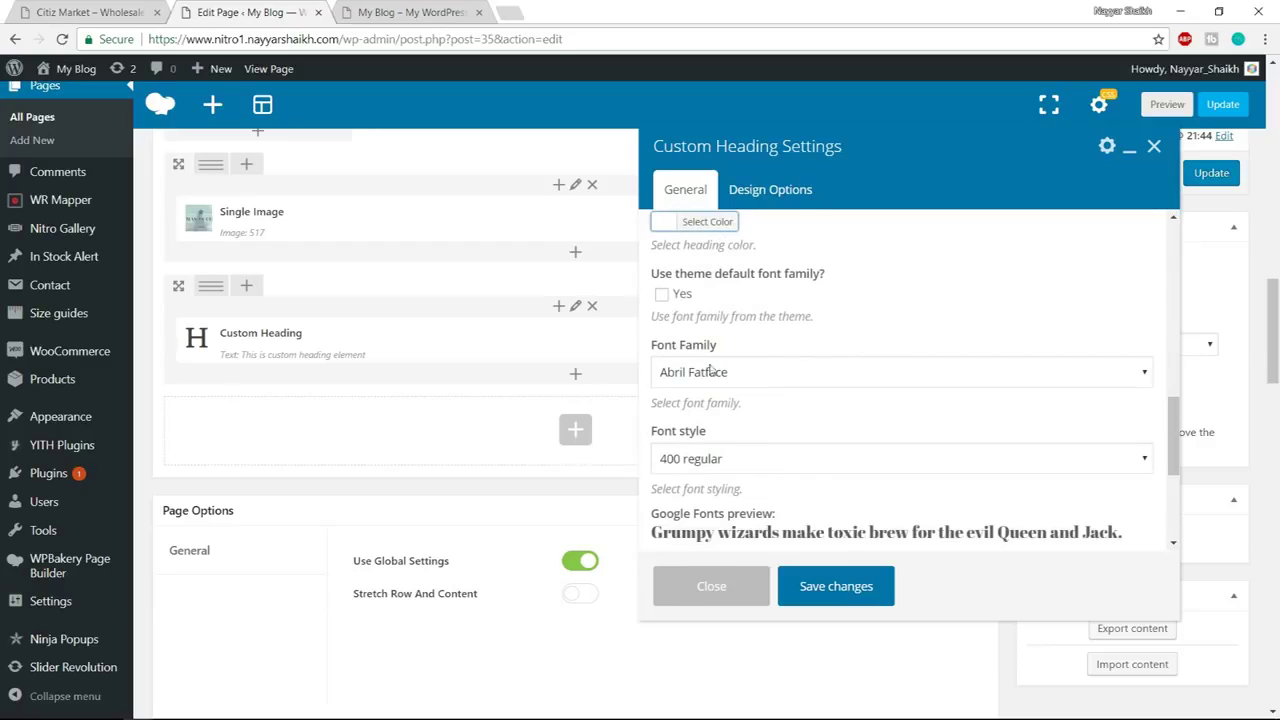
left_click(710, 371)
type("roboto")
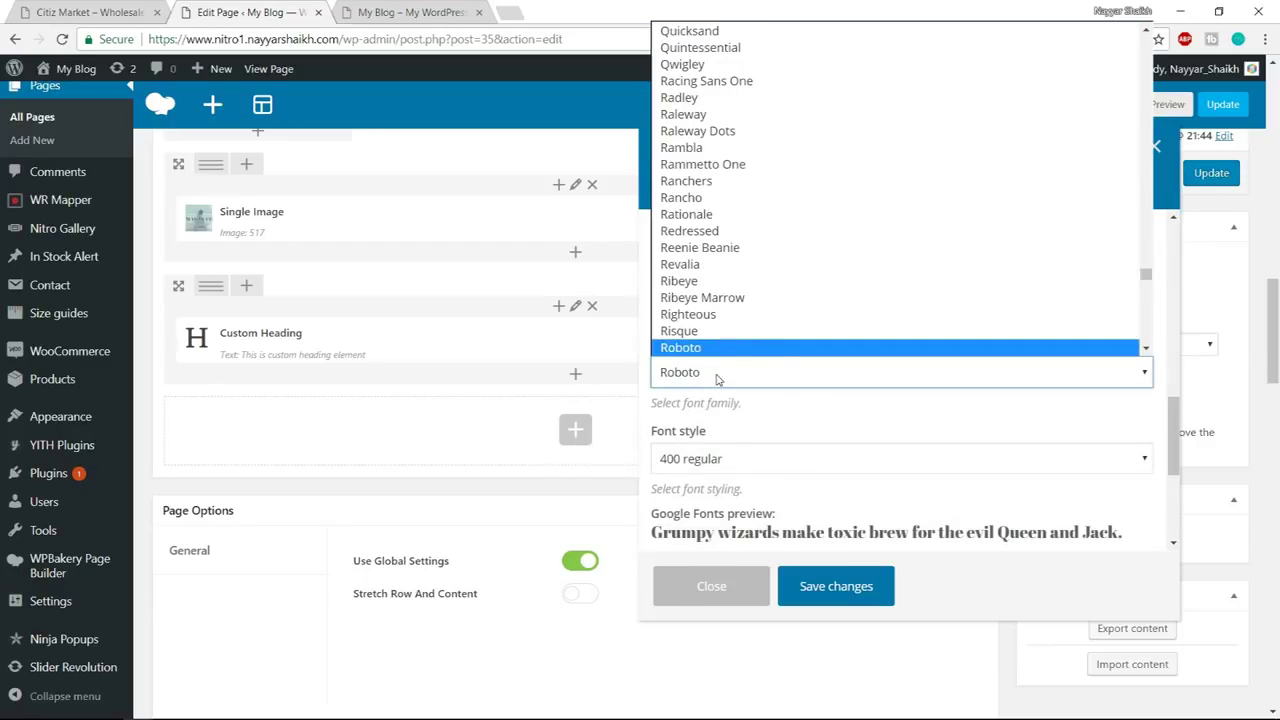
key("Return")
scroll(1047, 416, "down", 2)
left_click(771, 296)
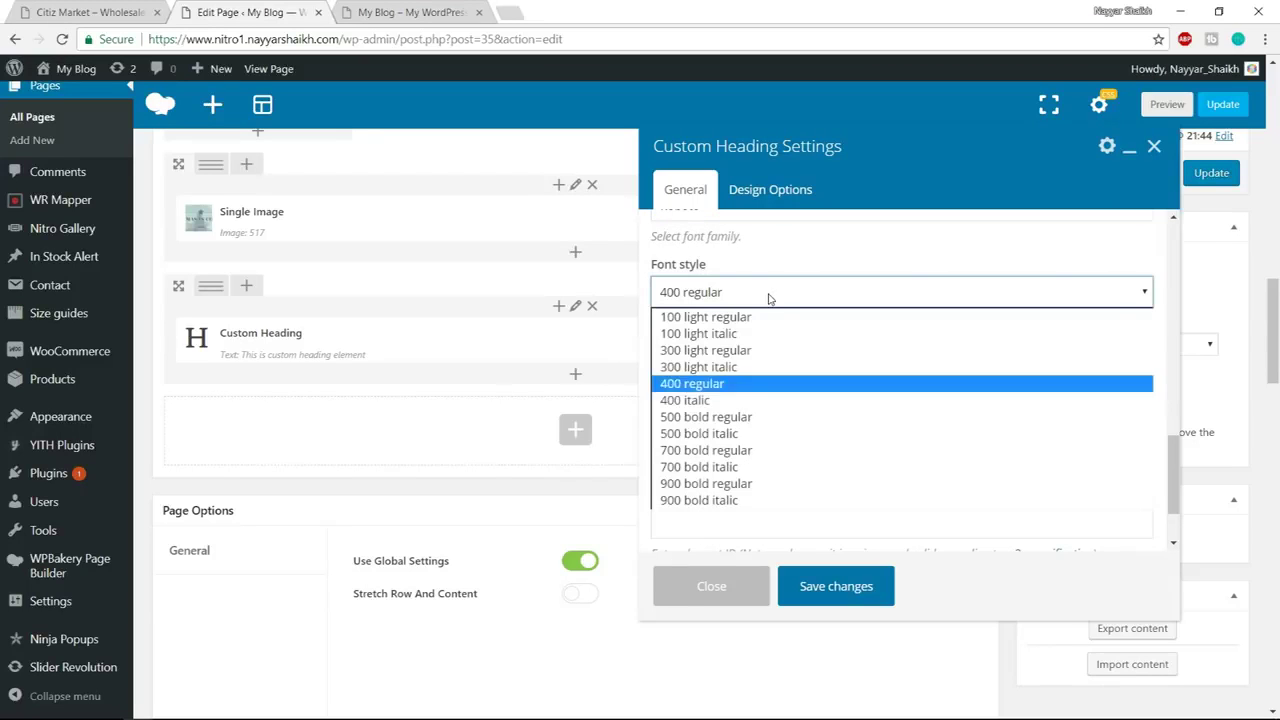
left_click(757, 451)
scroll(890, 529, "down", 2)
left_click(846, 586)
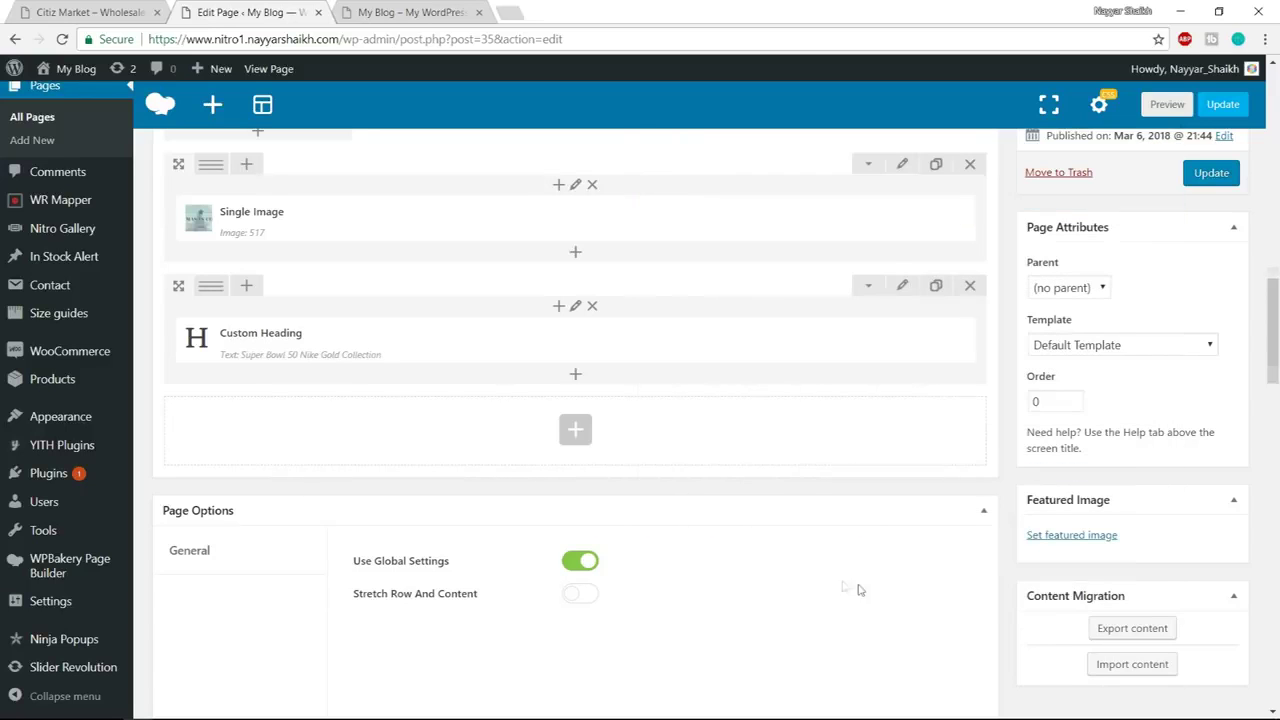
left_click(101, 8)
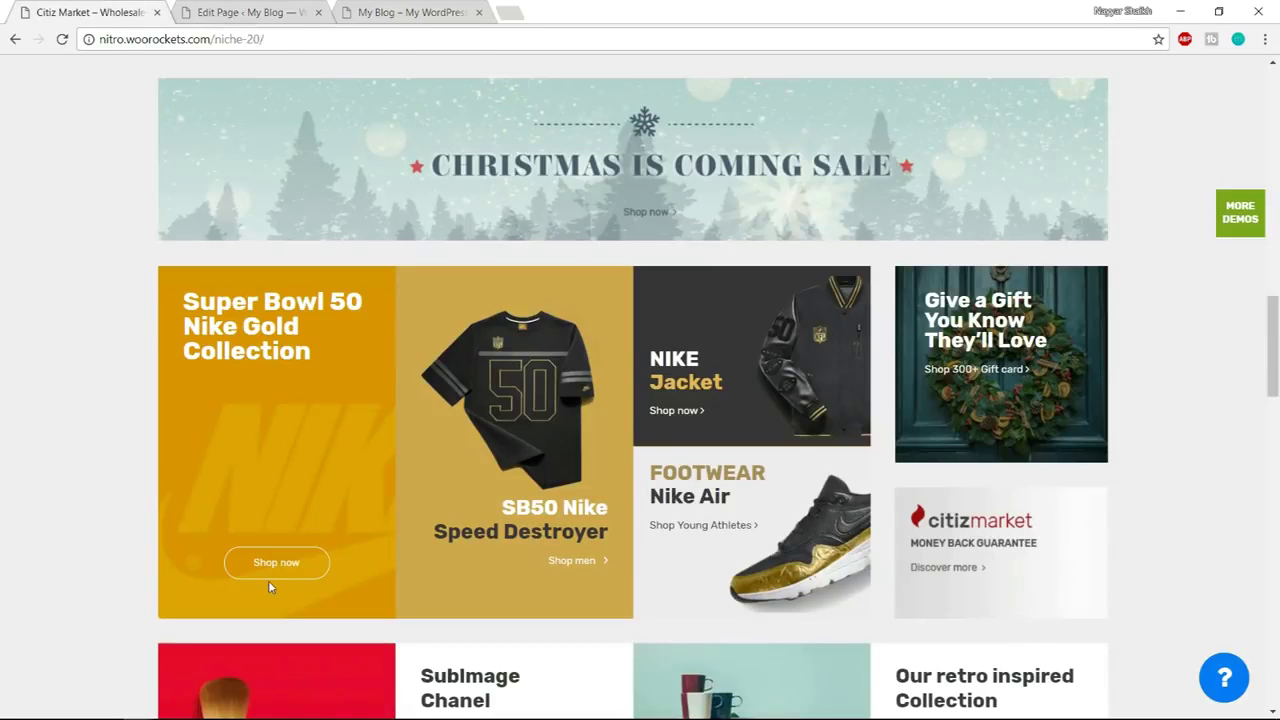
Clone the Shop Now Nitro Button and drag the copy beneath the Super Bowl 50 Custom Heading
left_click(256, 12)
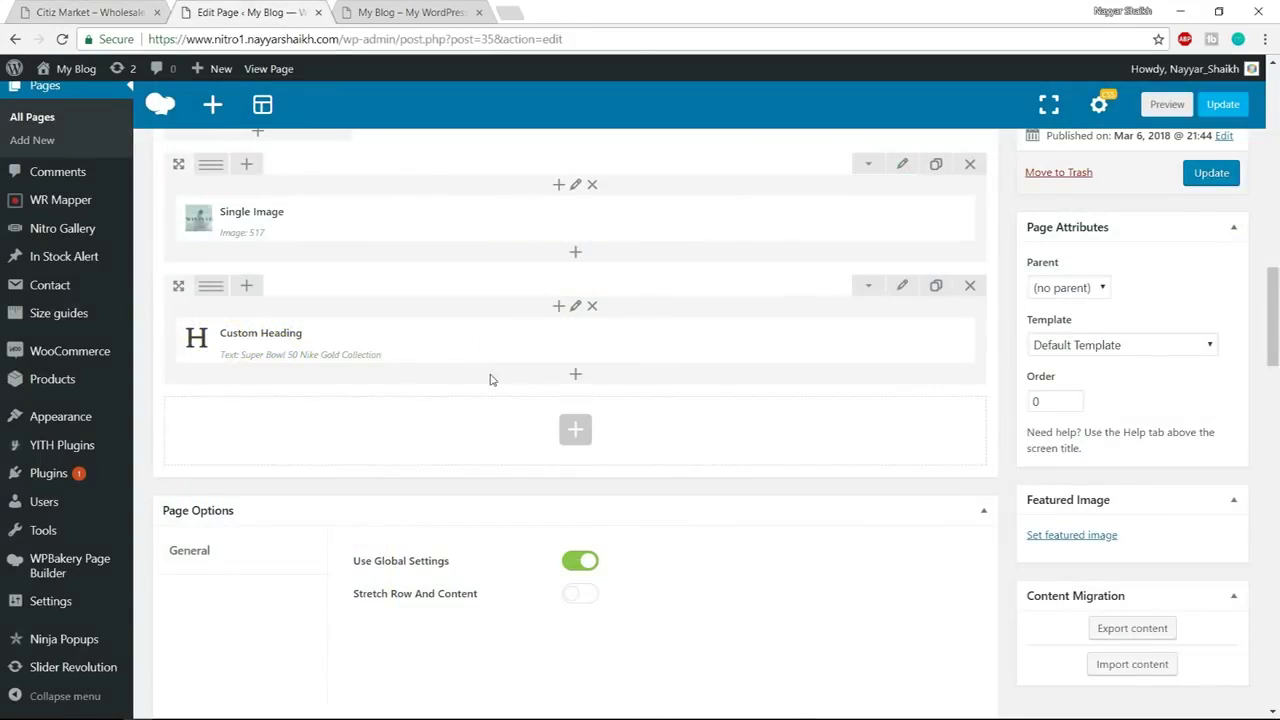
scroll(488, 377, "up", 3)
scroll(470, 280, "down", 2)
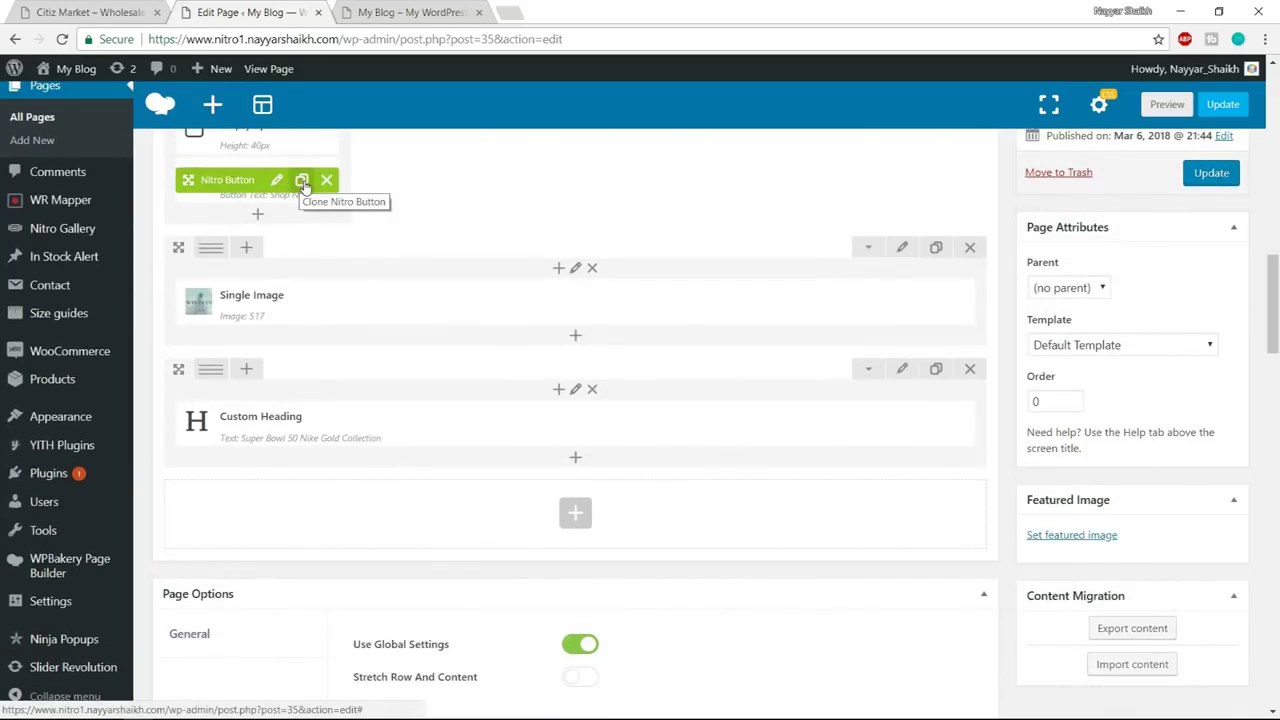
left_click(303, 185)
mouse_move(293, 234)
left_mouse_down()
mouse_move(290, 523)
mouse_move(297, 503)
mouse_move(389, 486)
mouse_move(394, 520)
mouse_move(370, 508)
left_mouse_up()
mouse_move(261, 483)
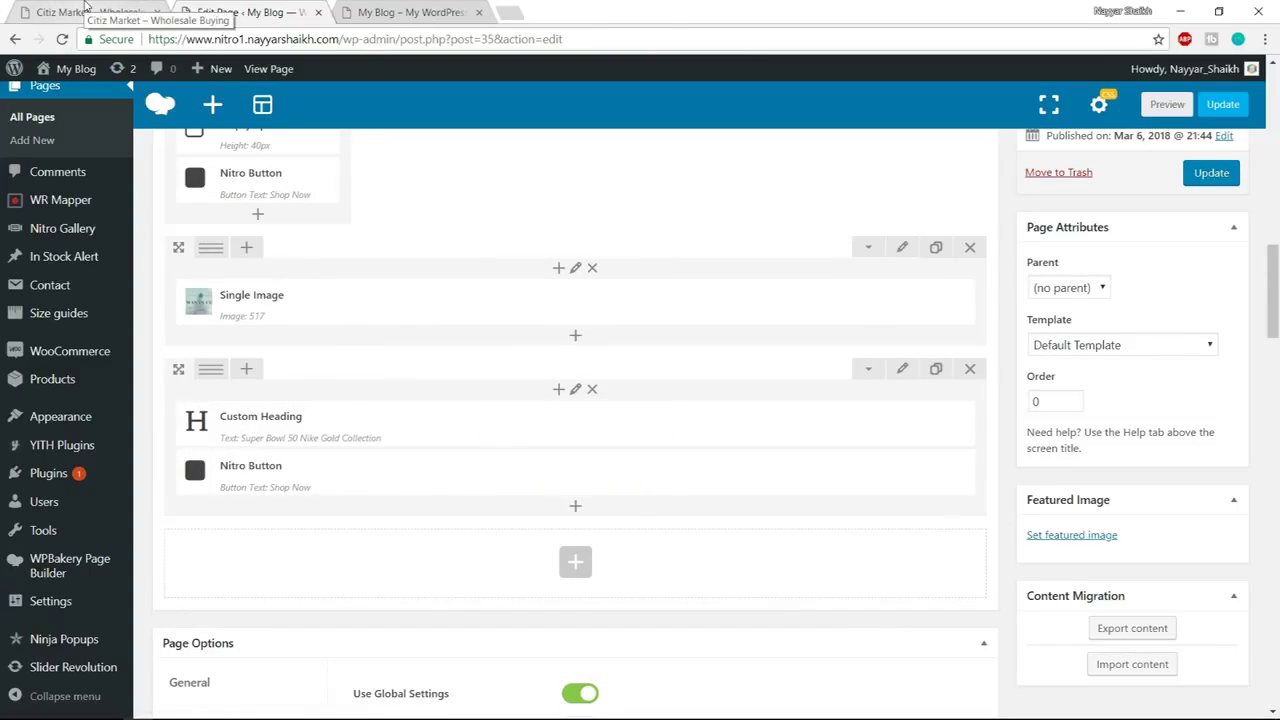
mouse_move(624, 443)
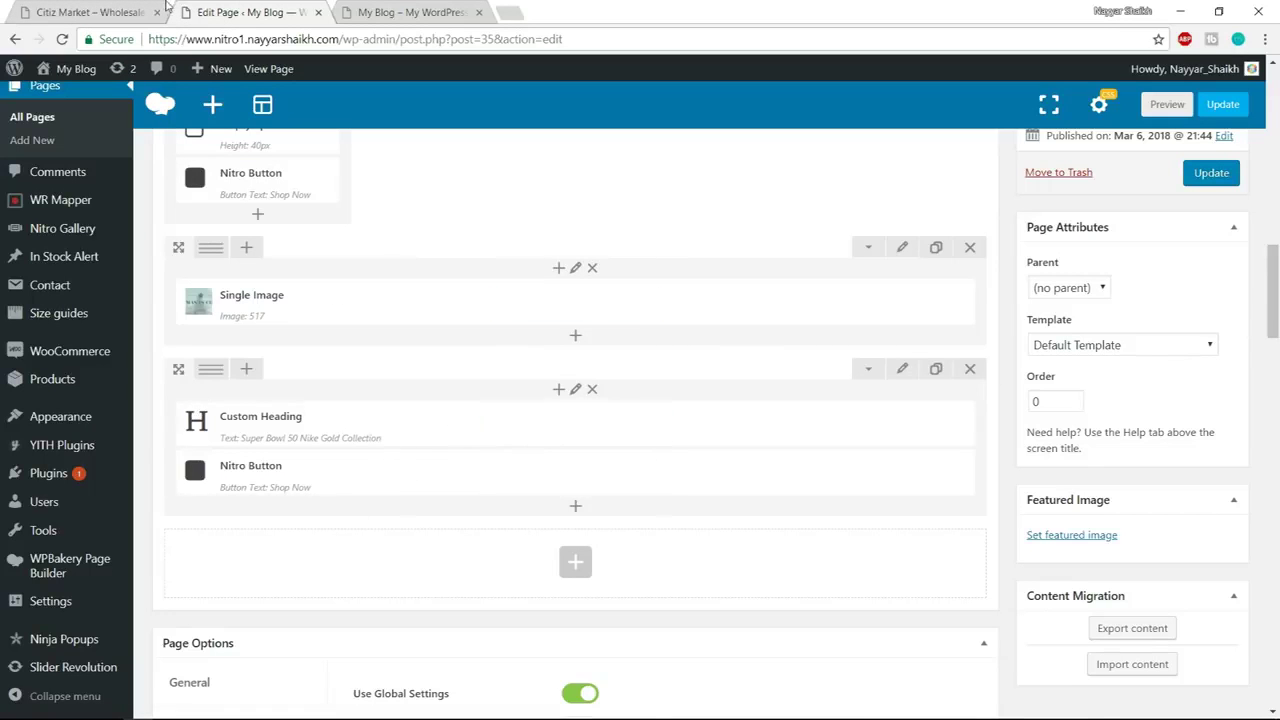
Check the demo, then drag an Empty Space element between the heading and the Shop Now button
left_click(121, 10)
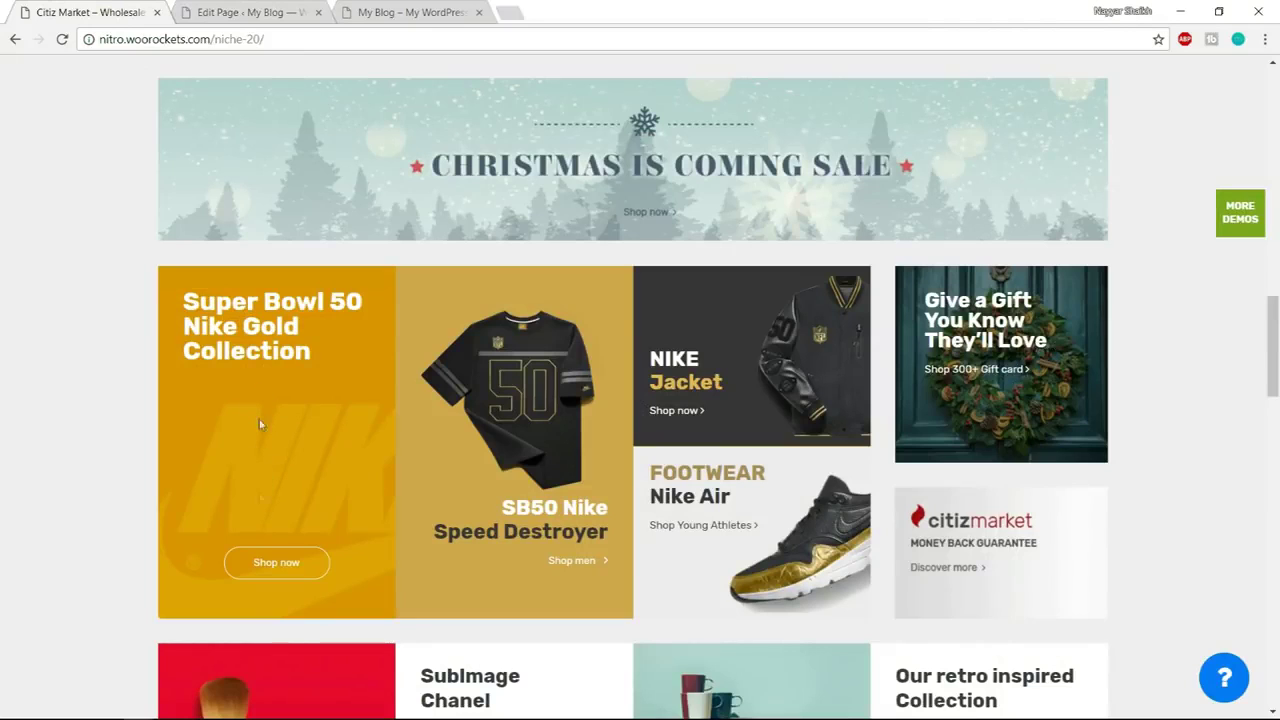
left_click_drag(355, 301, 324, 482)
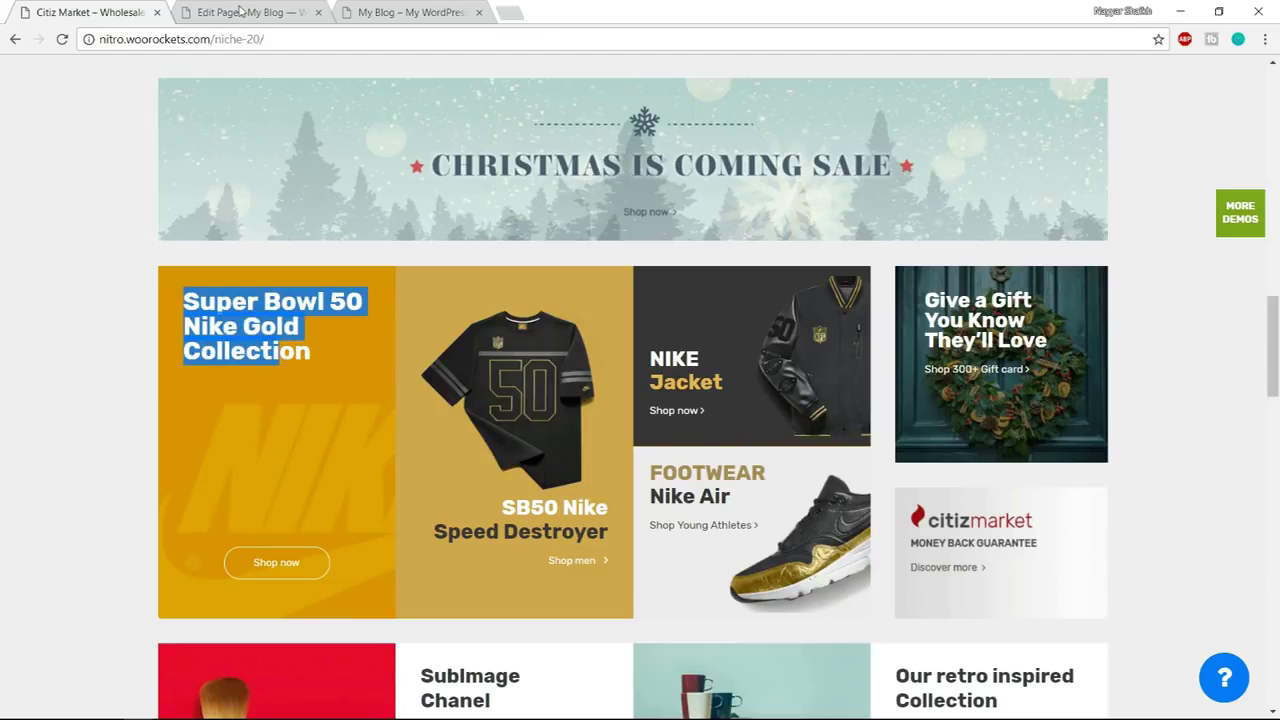
left_click(240, 10)
left_click_drag(335, 260, 292, 528)
Change the spacer height from 40px to 120px, save, and compare with the demo
scroll(503, 508, "down", 1)
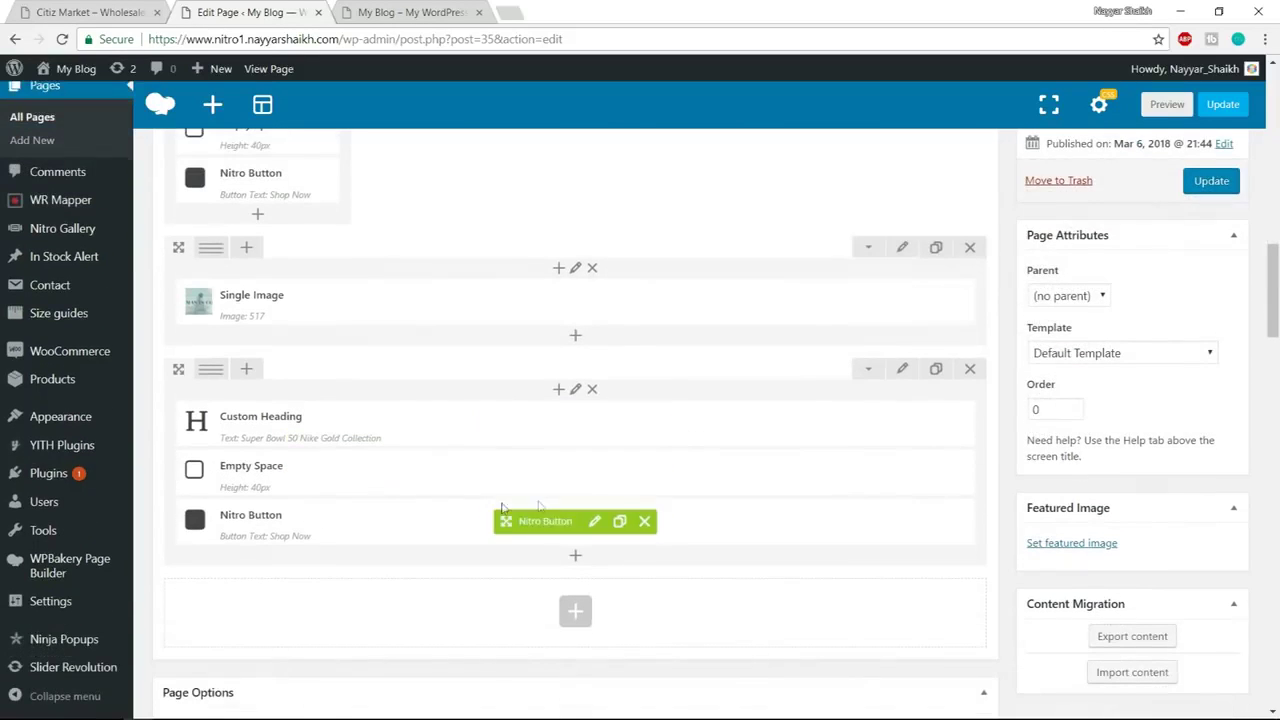
left_click(594, 471)
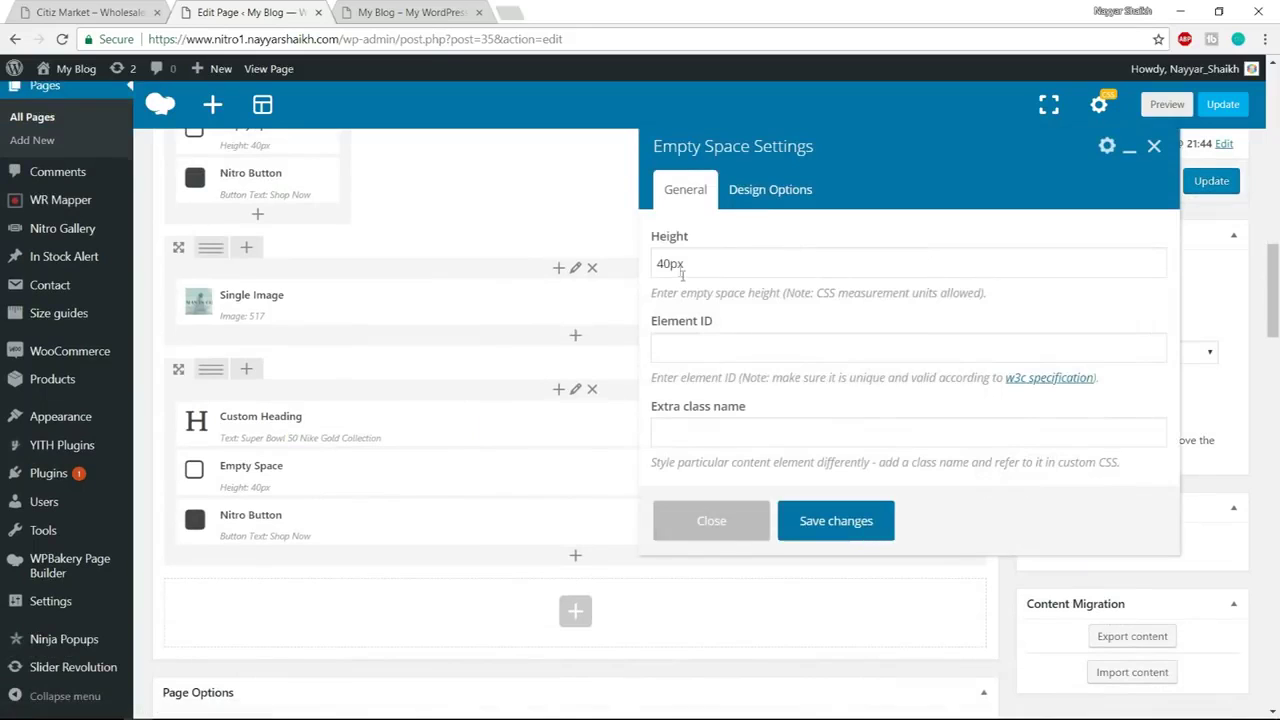
left_click_drag(669, 262, 607, 262)
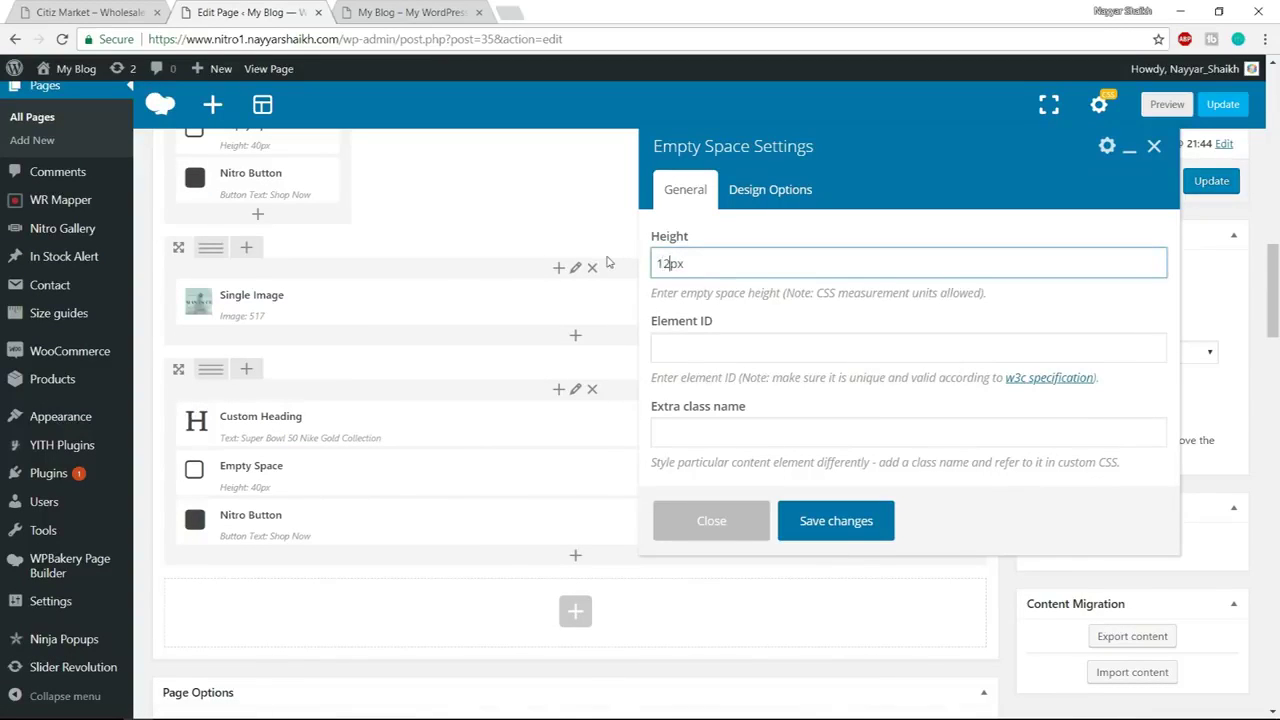
left_click(810, 522)
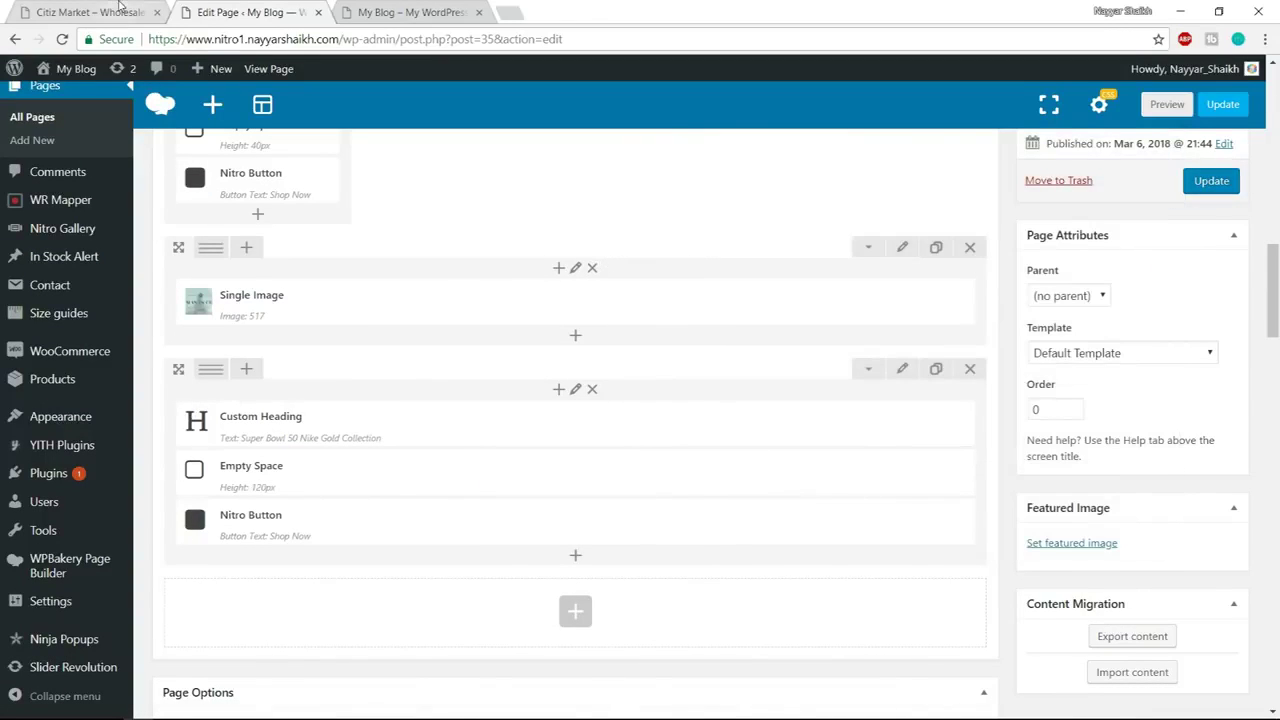
left_click(90, 12)
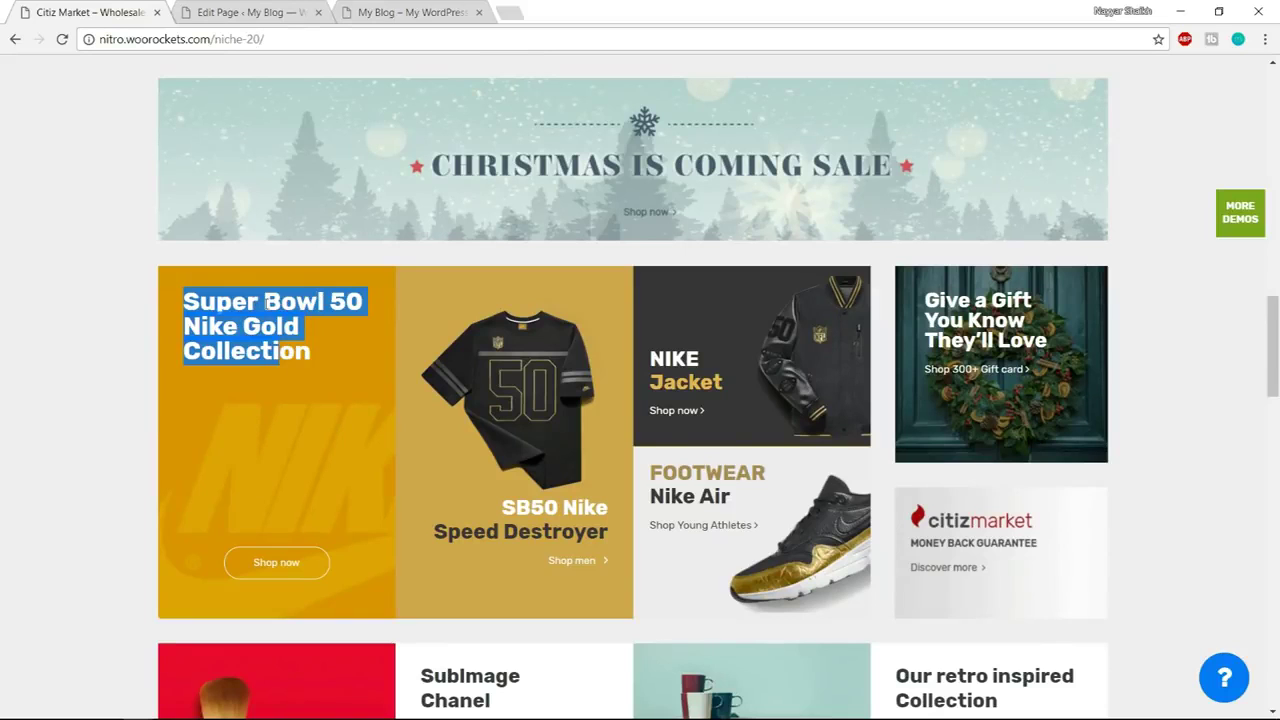
key("ctrl+Tab")
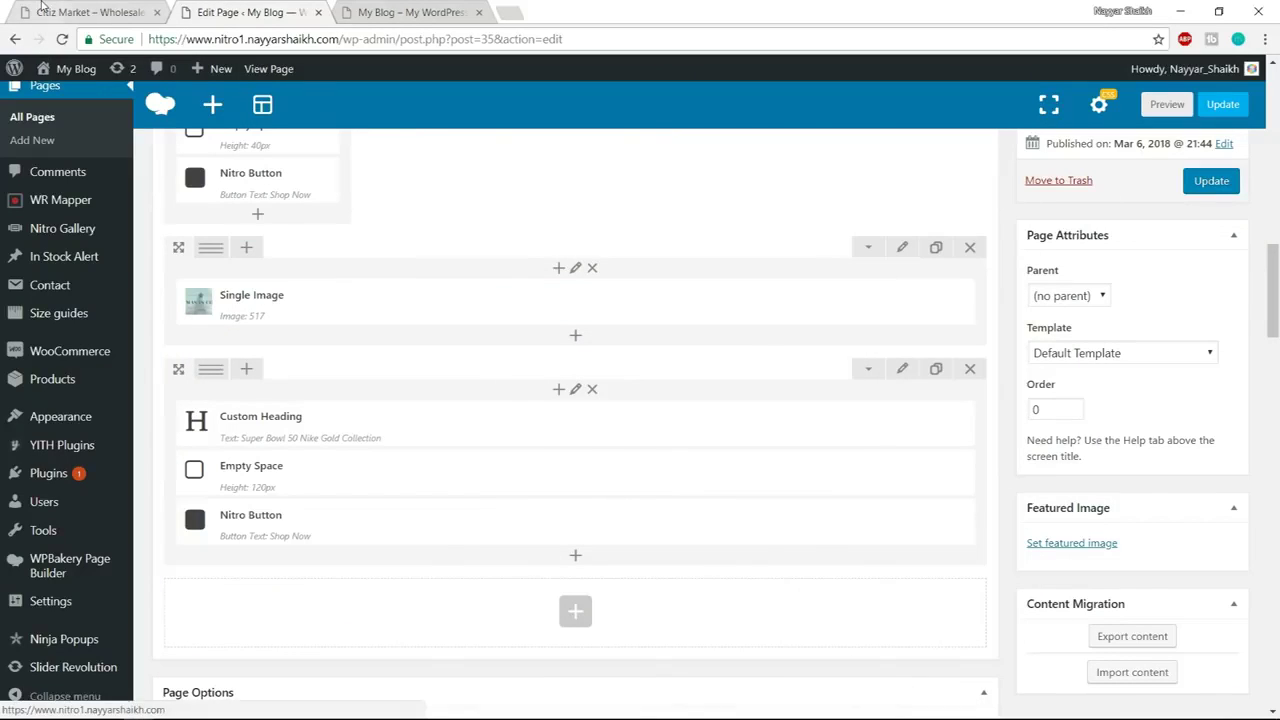
key("ctrl+shift+Tab")
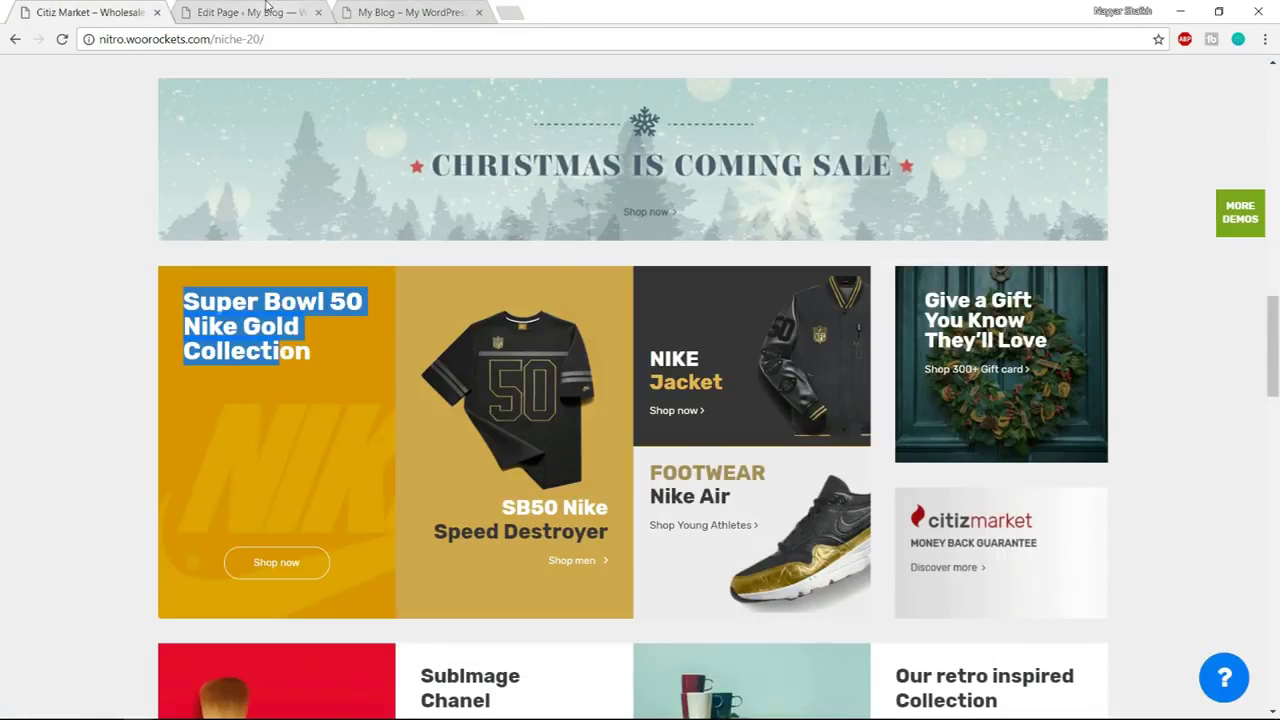
key("ctrl+Tab")
mouse_move(214, 374)
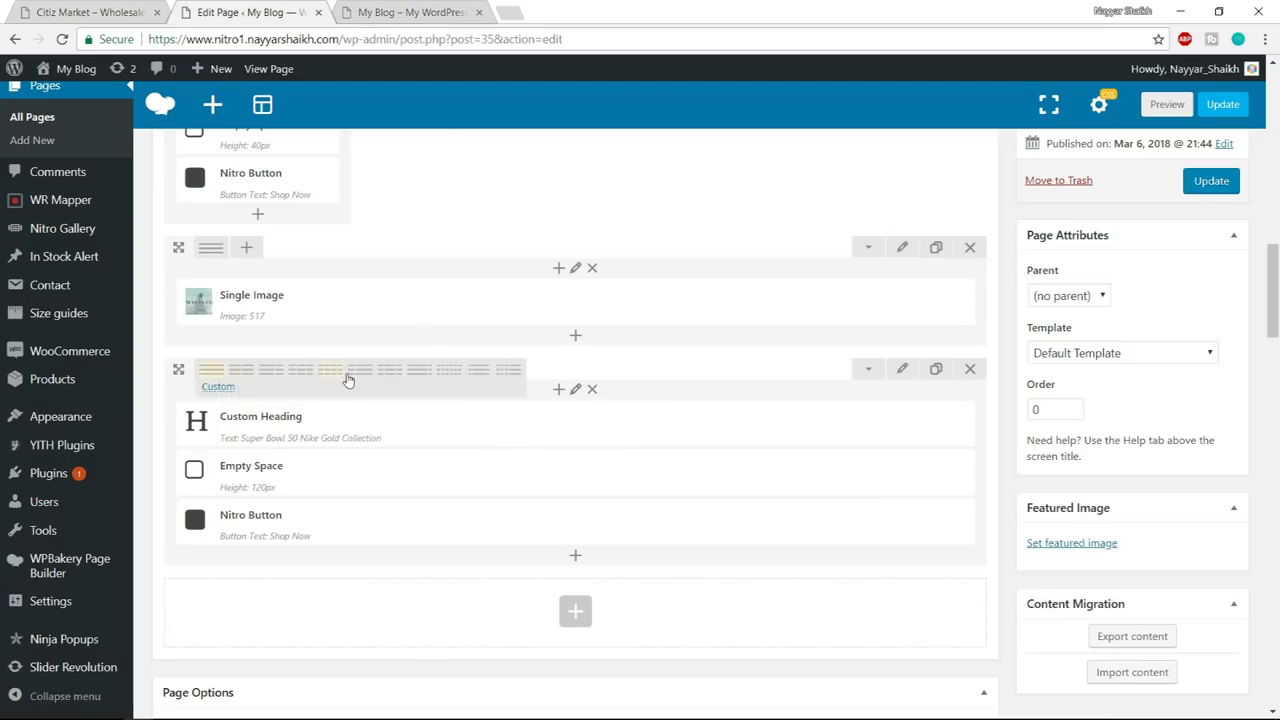
Split the row into four columns and give the first column the yellow Nike background image
left_click(331, 378)
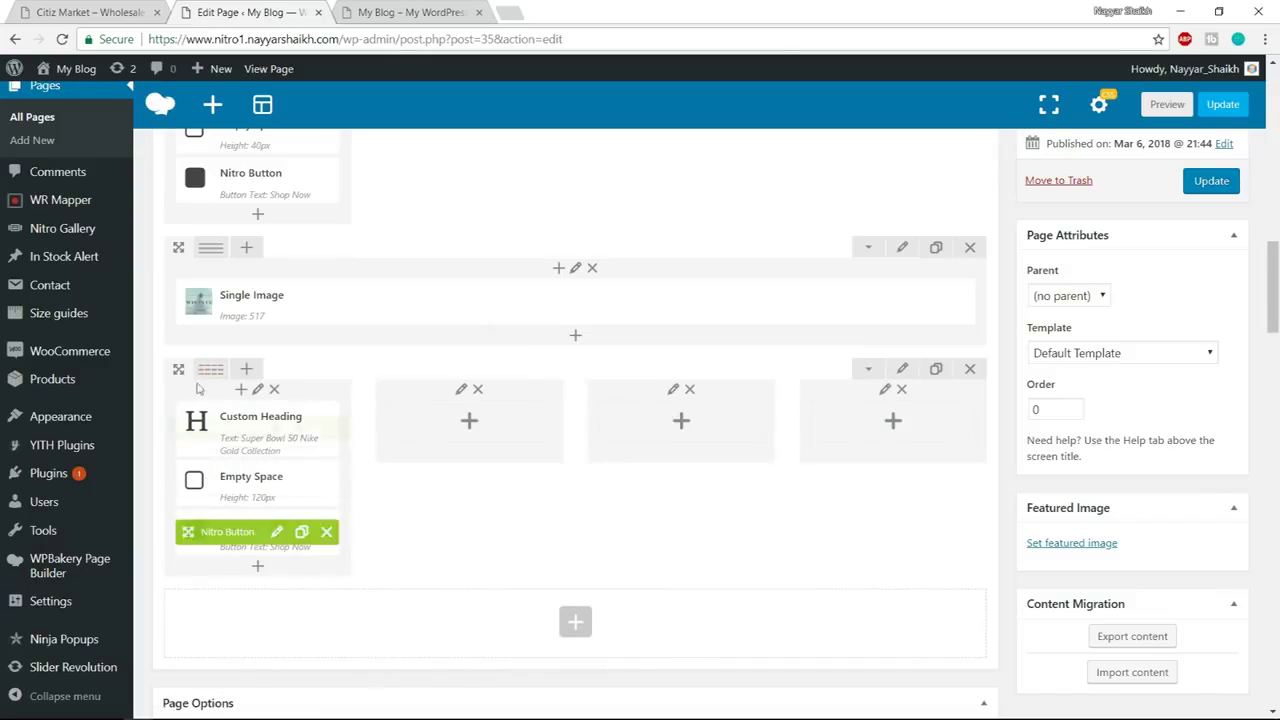
left_click(258, 393)
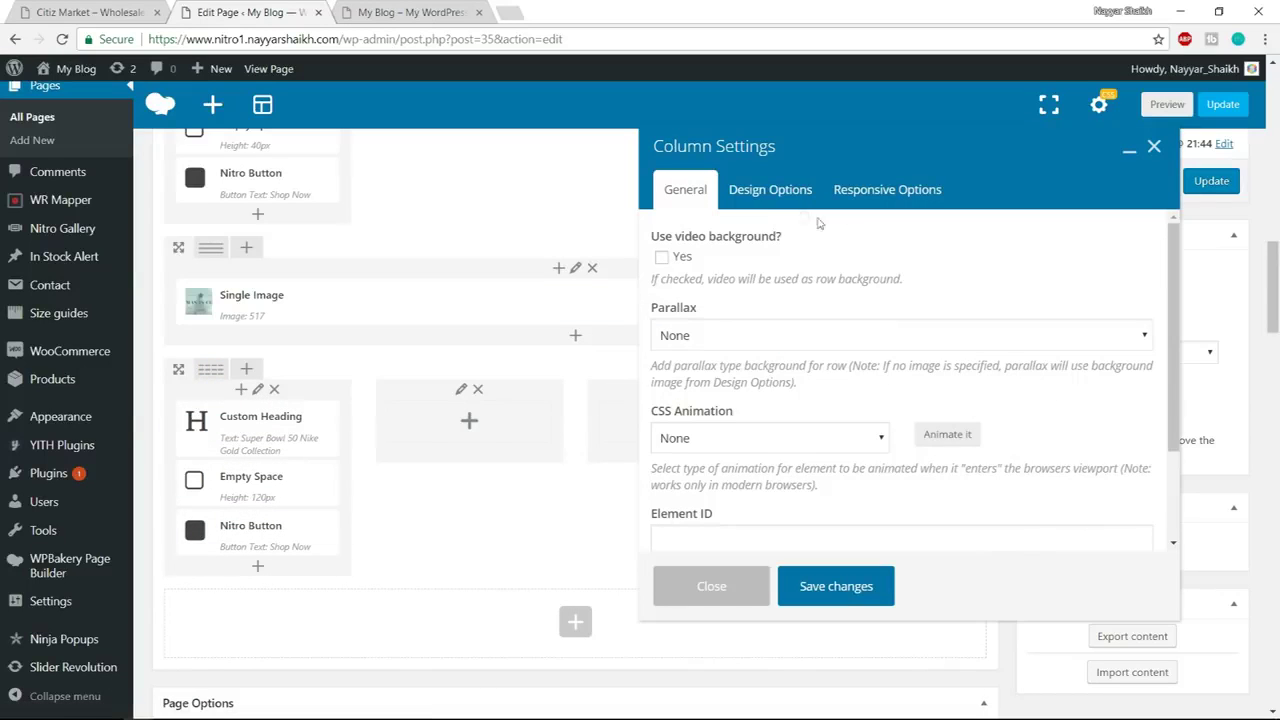
left_click(770, 190)
scroll(983, 405, "down", 2)
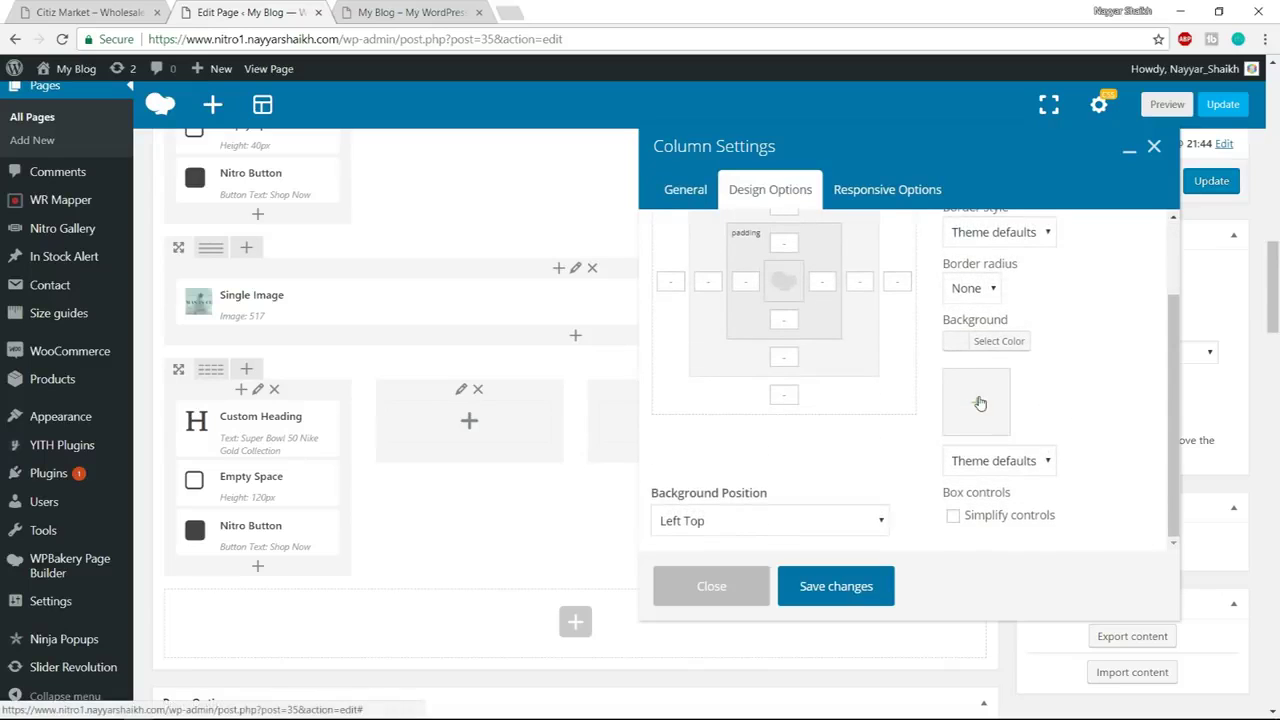
left_click(983, 405)
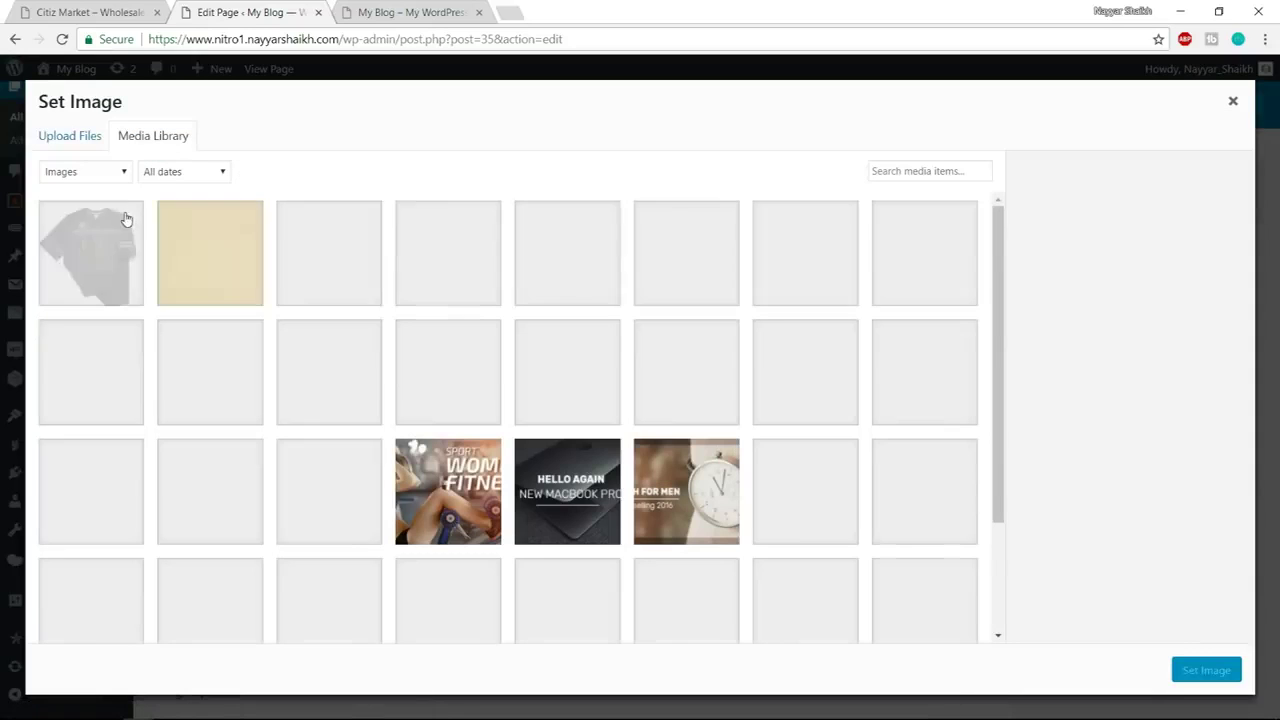
left_click(224, 238)
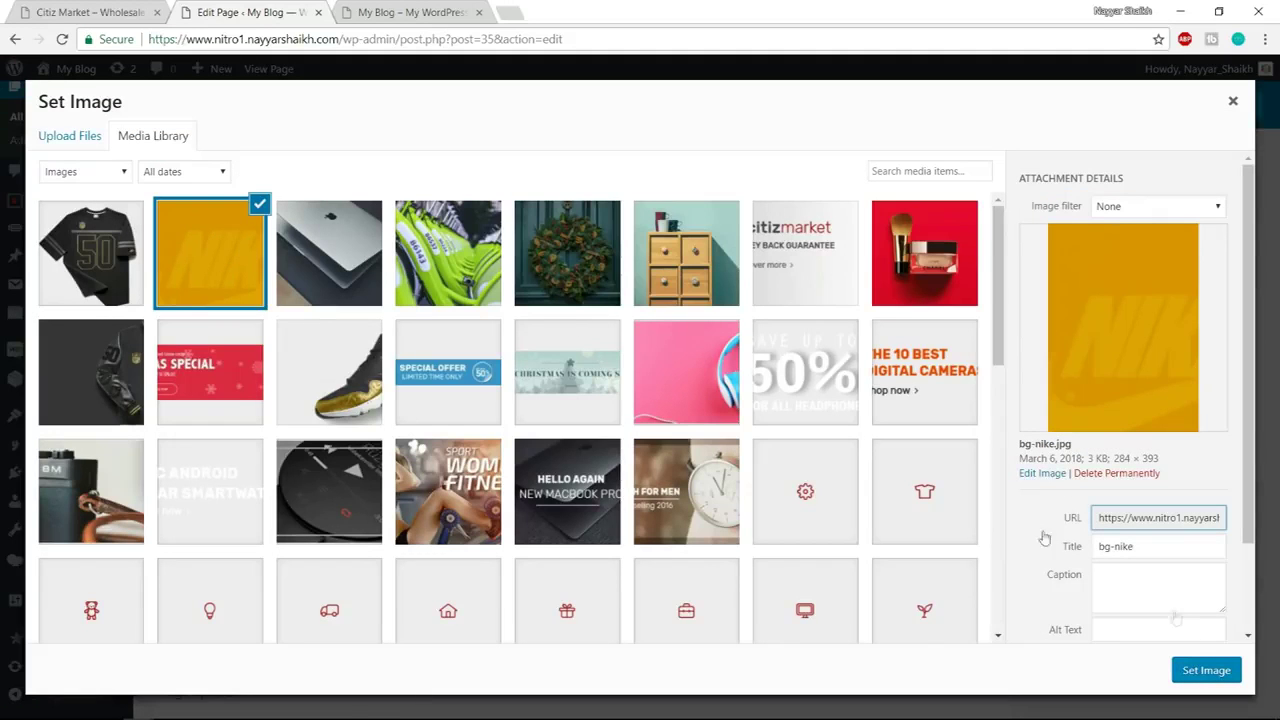
left_click(1206, 673)
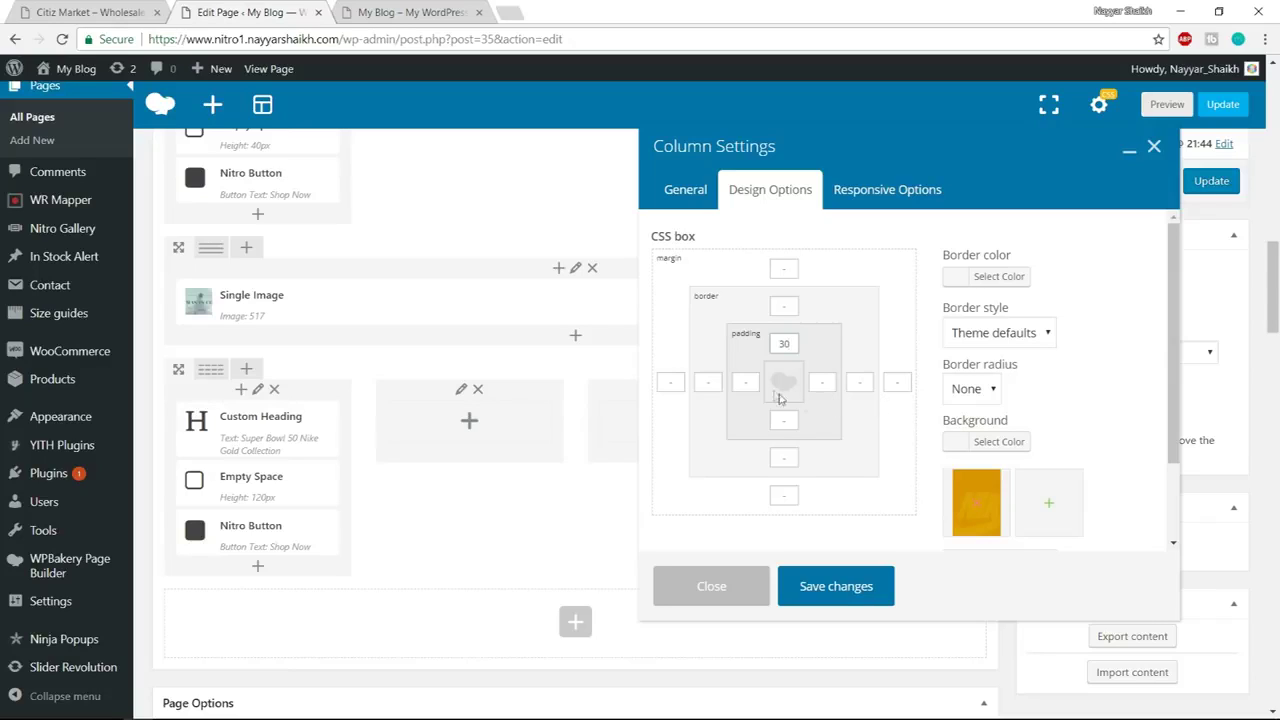
Set the first column's padding to 30 on all sides and save
left_click(745, 383)
type("303")
key("BackSpace")
left_click(780, 420)
type("3030")
left_click(869, 596)
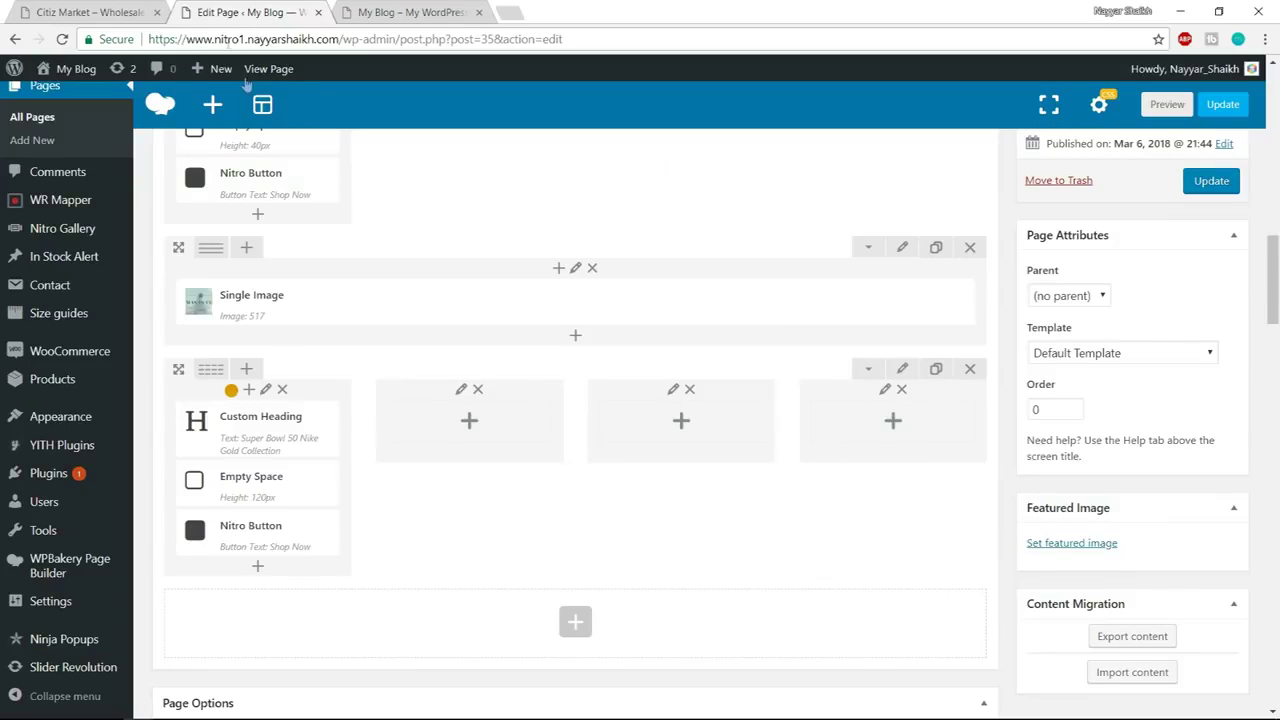
Review the SB50 Nike Speed Destroyer text in the Citiz Market demo
left_click(90, 12)
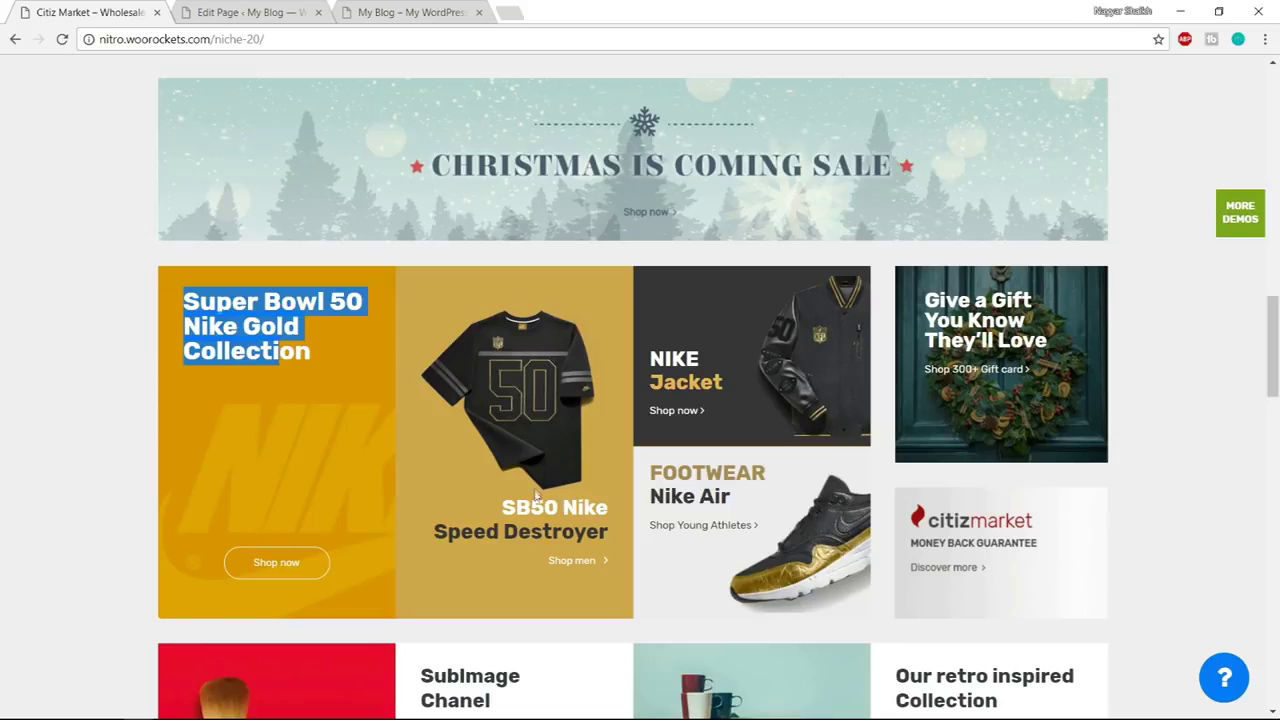
left_click_drag(503, 511, 375, 531)
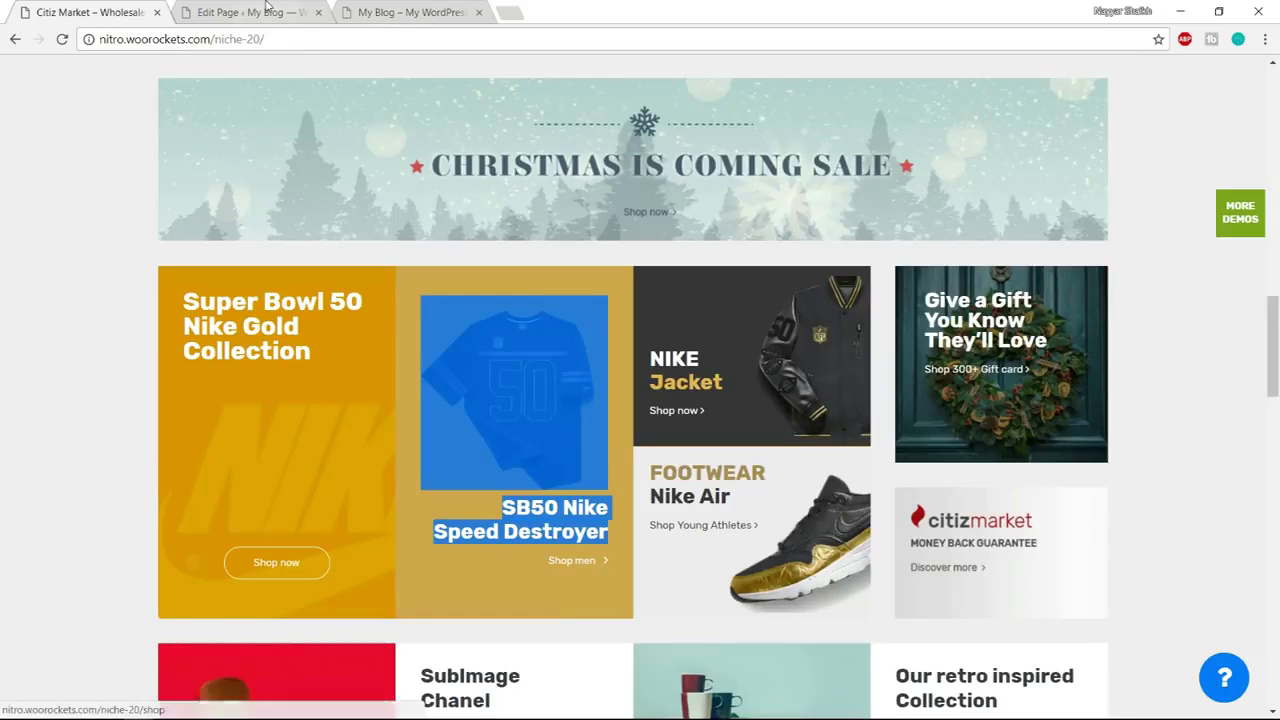
left_click(268, 12)
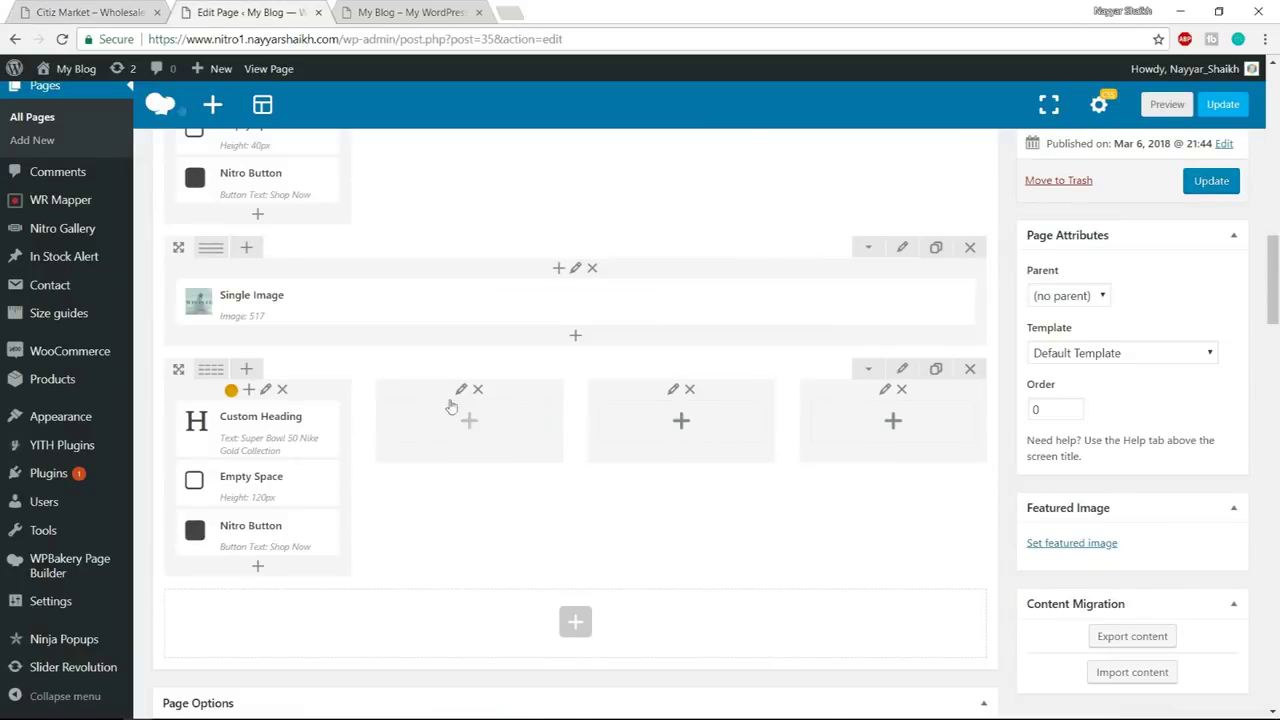
left_click(110, 11)
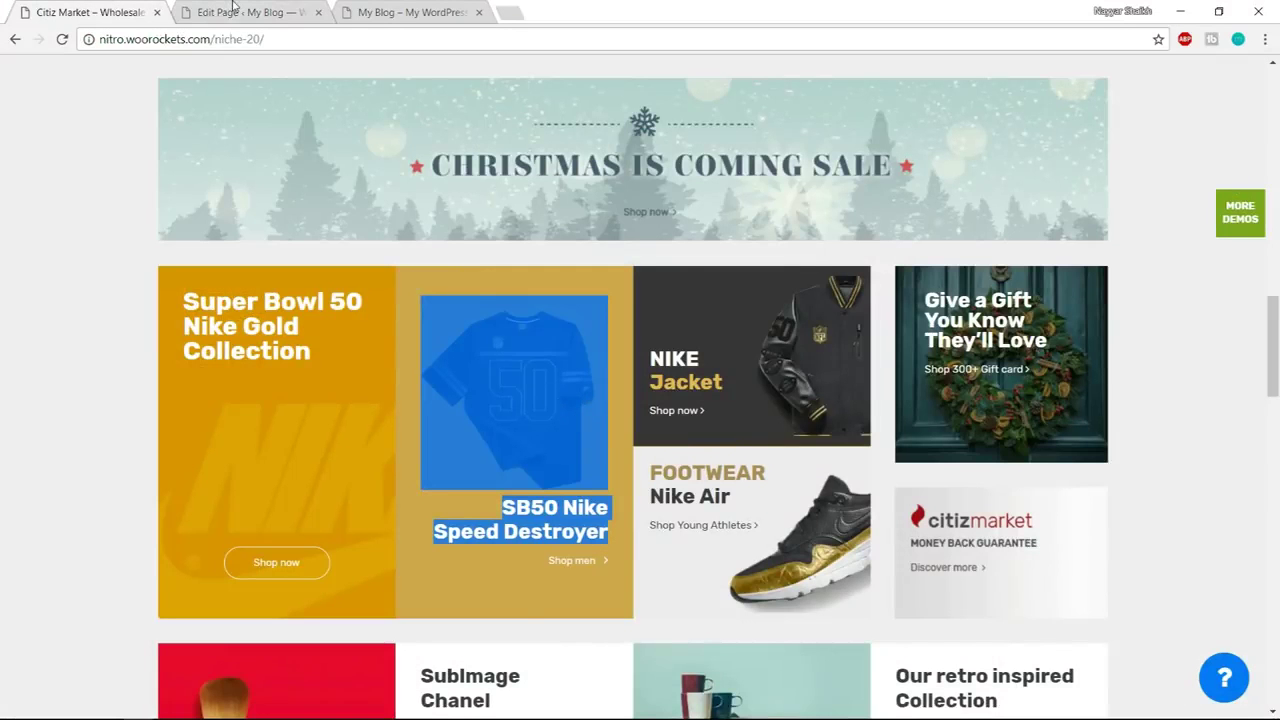
Add a Single Image with sport-clothing.png to the row's empty second column
left_click(233, 10)
left_click(463, 423)
type("s")
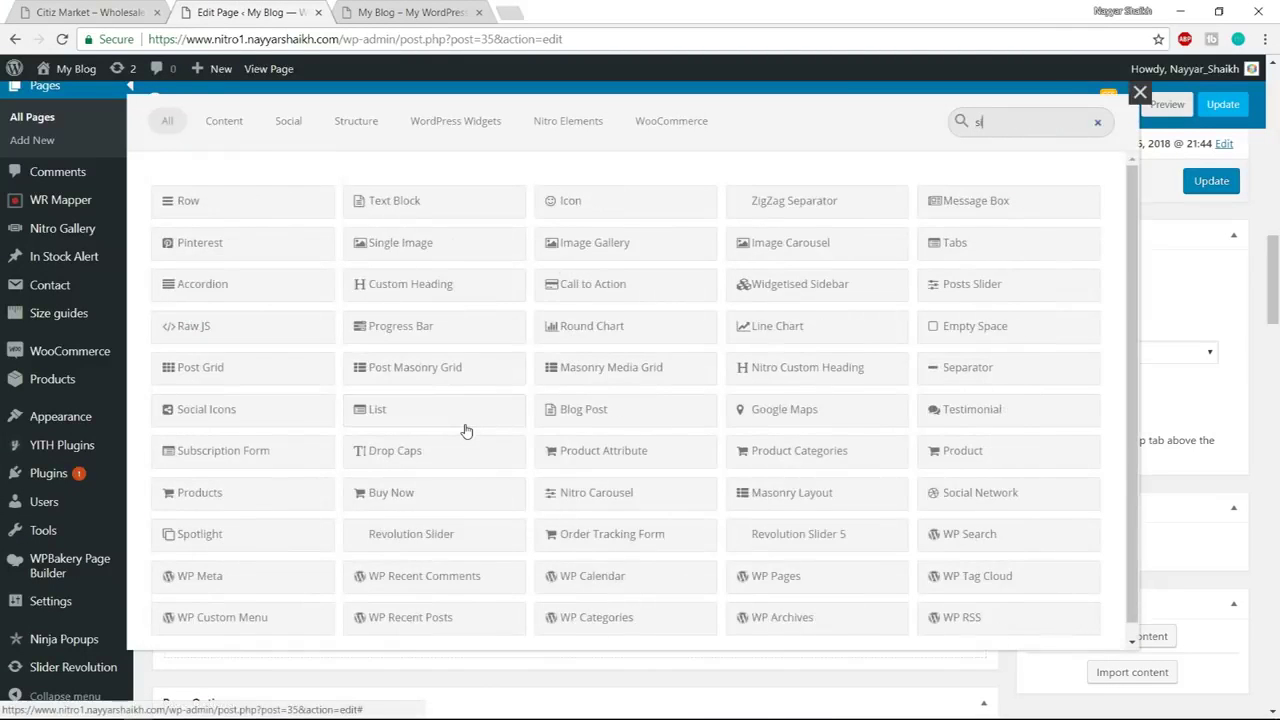
type("ing")
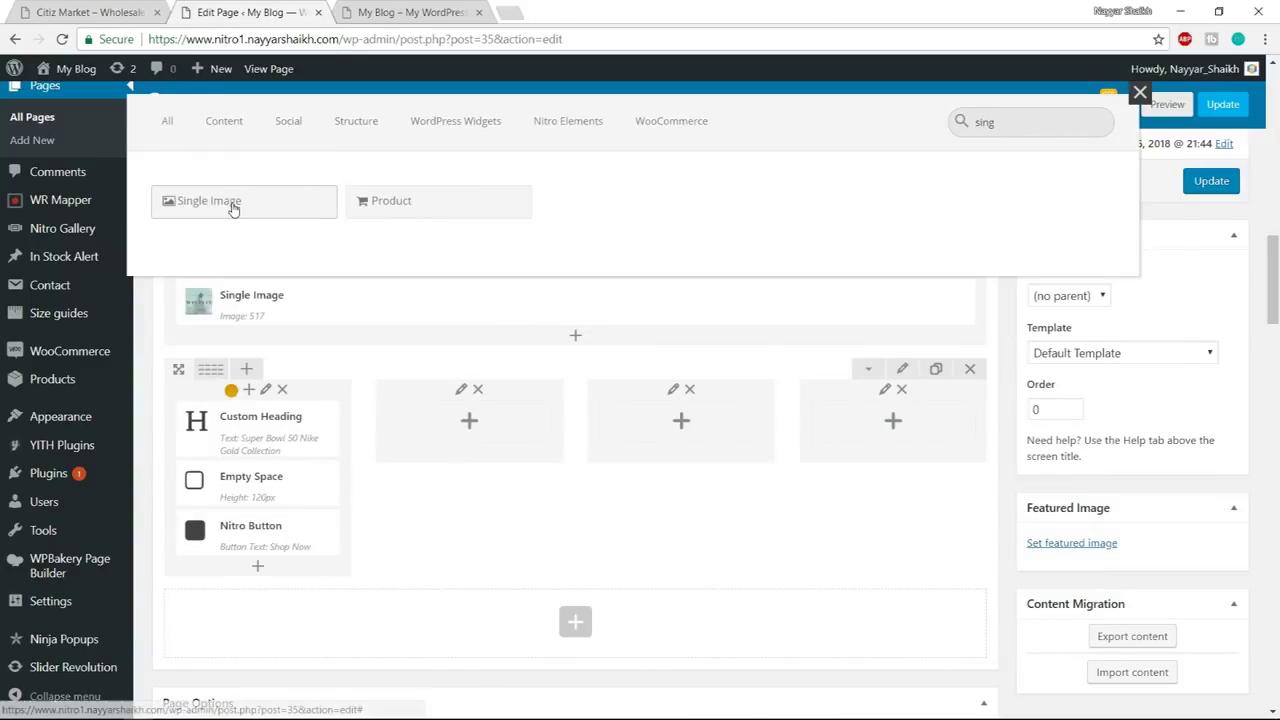
left_click(233, 205)
left_click(688, 456)
left_click(88, 285)
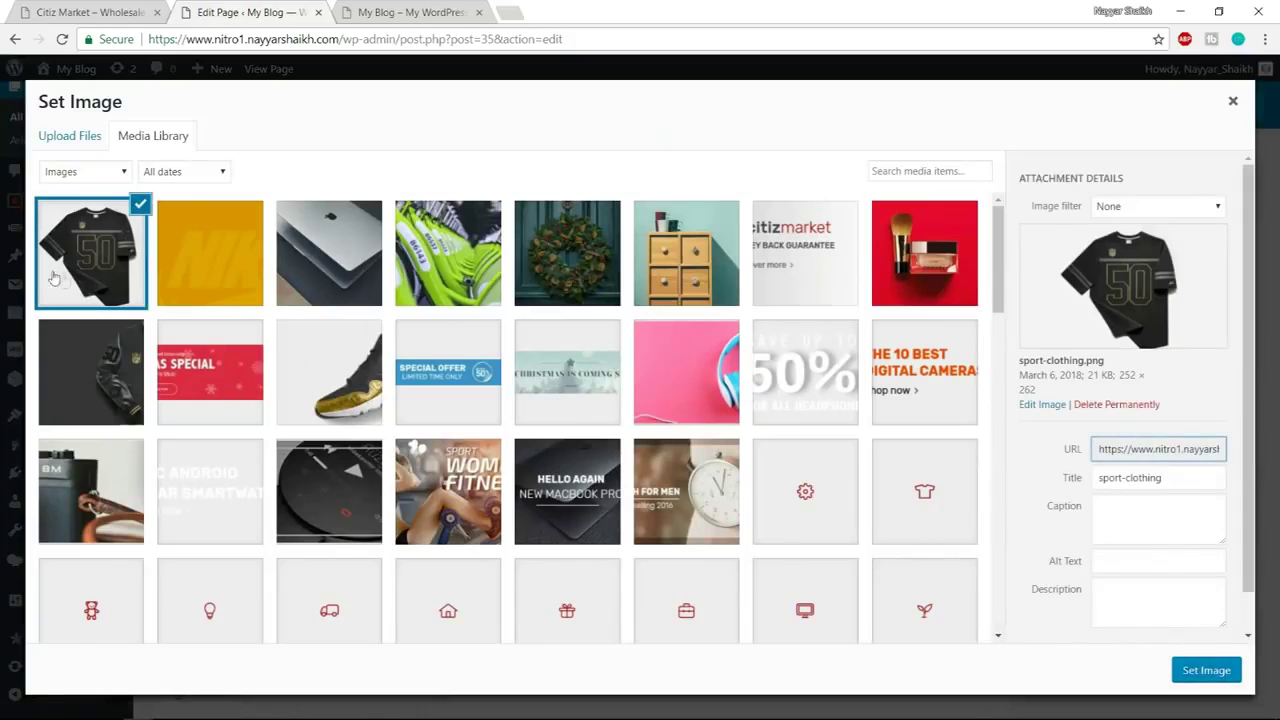
left_click(1200, 670)
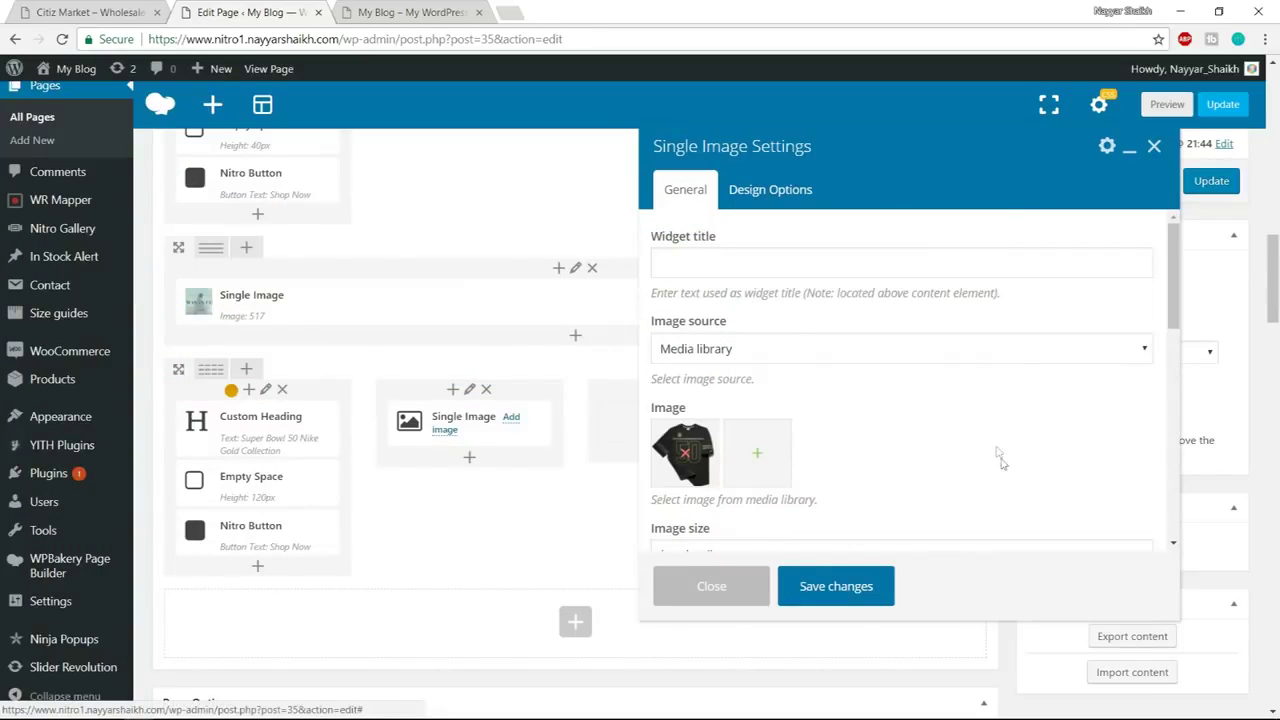
Set the T-shirt image to full size and Center alignment, save, and revisit the demo
scroll(1000, 460, "down", 1)
left_click_drag(806, 470, 600, 472)
type("full")
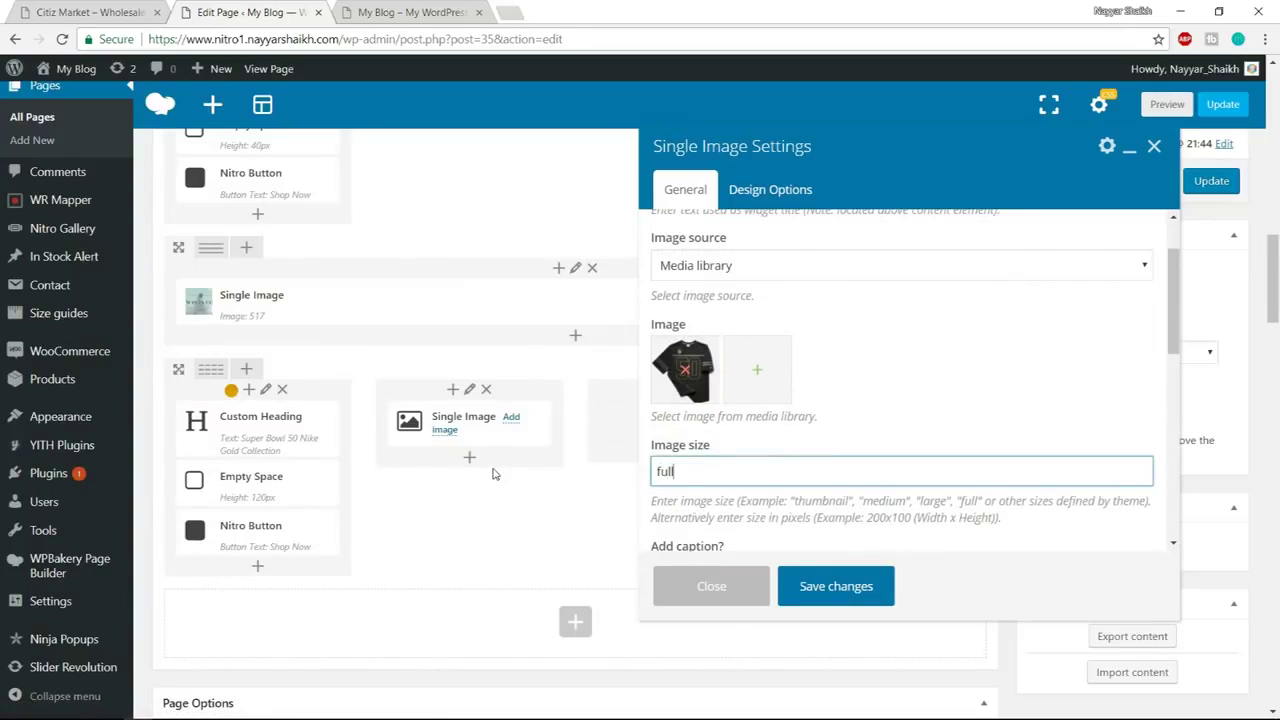
scroll(735, 405, "down", 3)
left_click(716, 318)
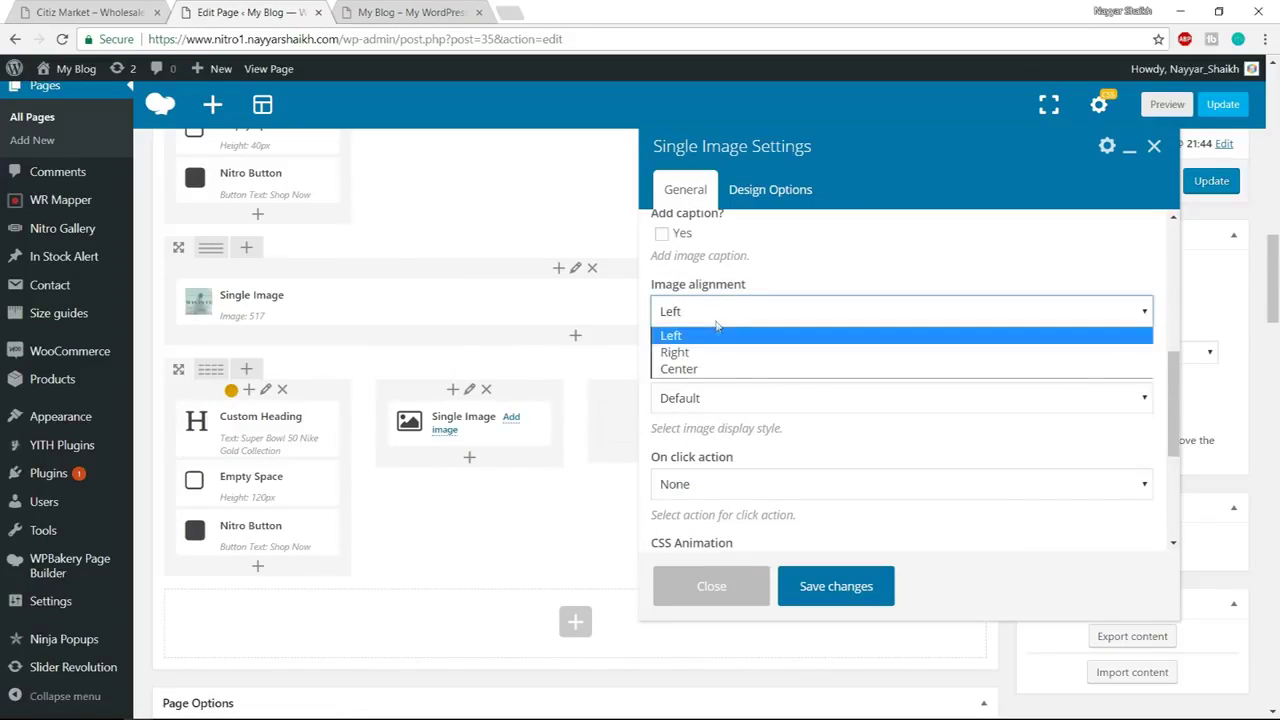
left_click(708, 369)
left_click(855, 588)
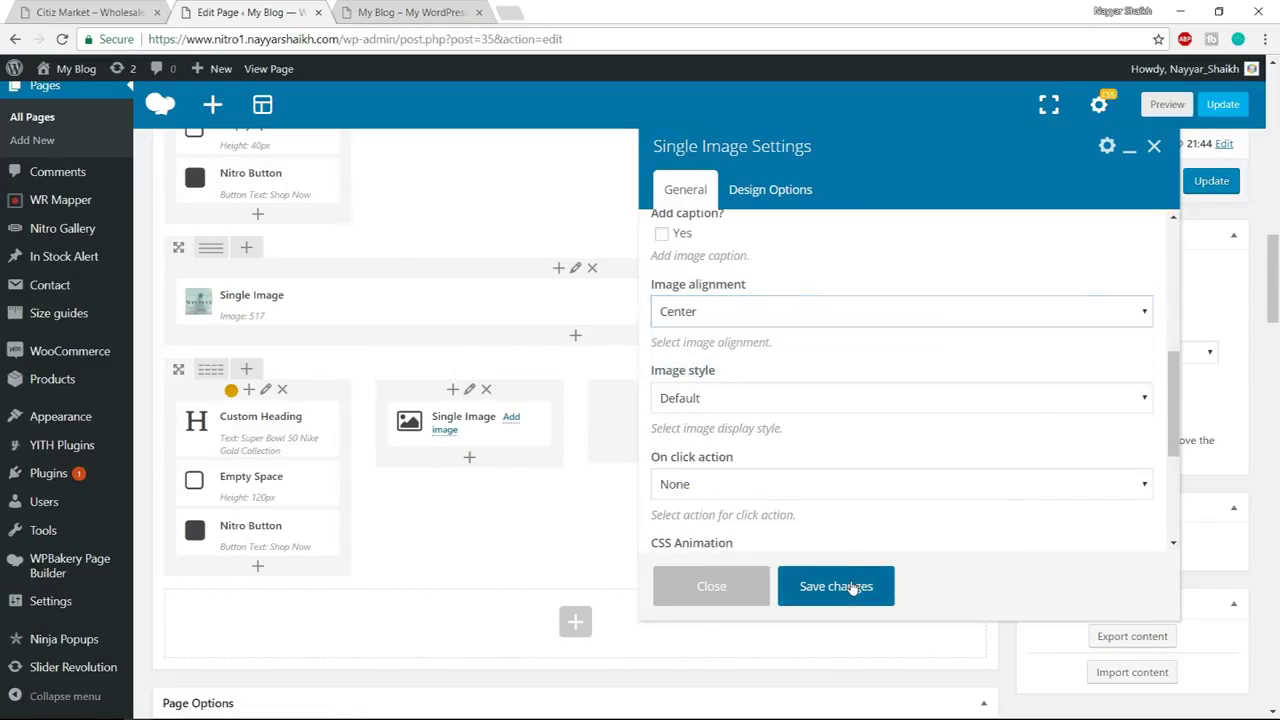
left_click(128, 10)
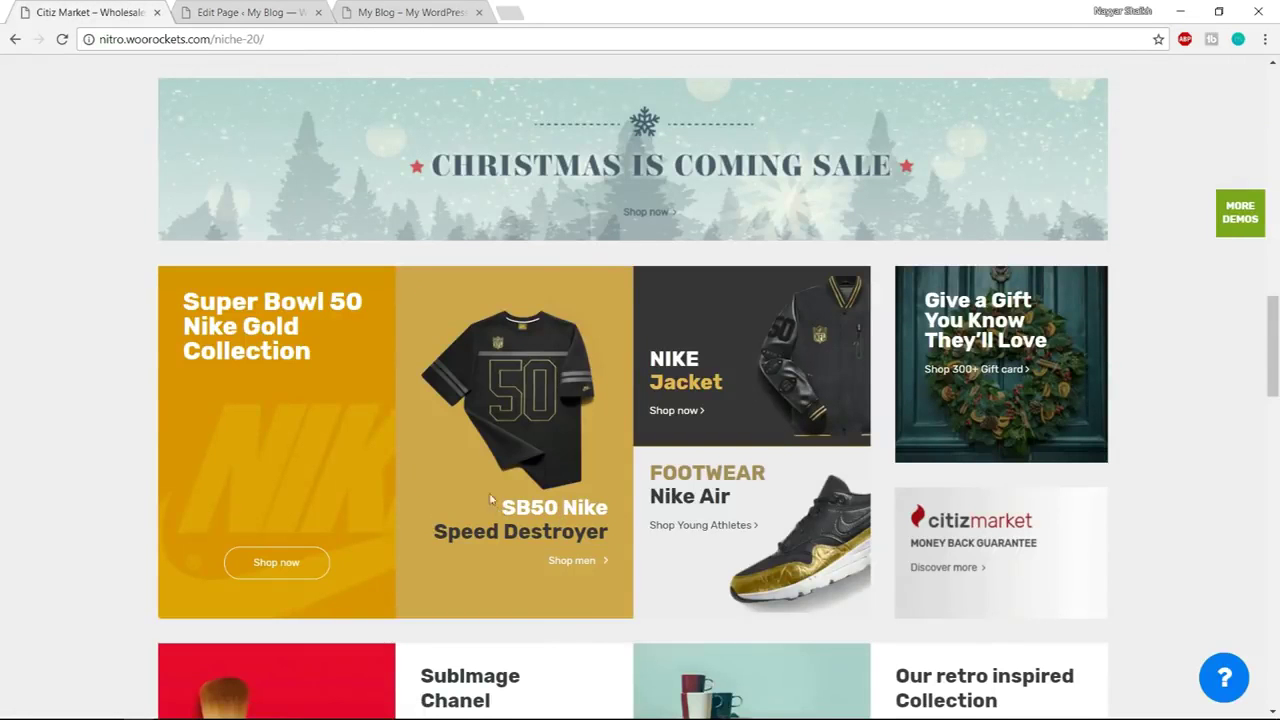
Duplicate the Super Bowl Custom Heading and move the copy under the T-shirt image
left_click(285, 10)
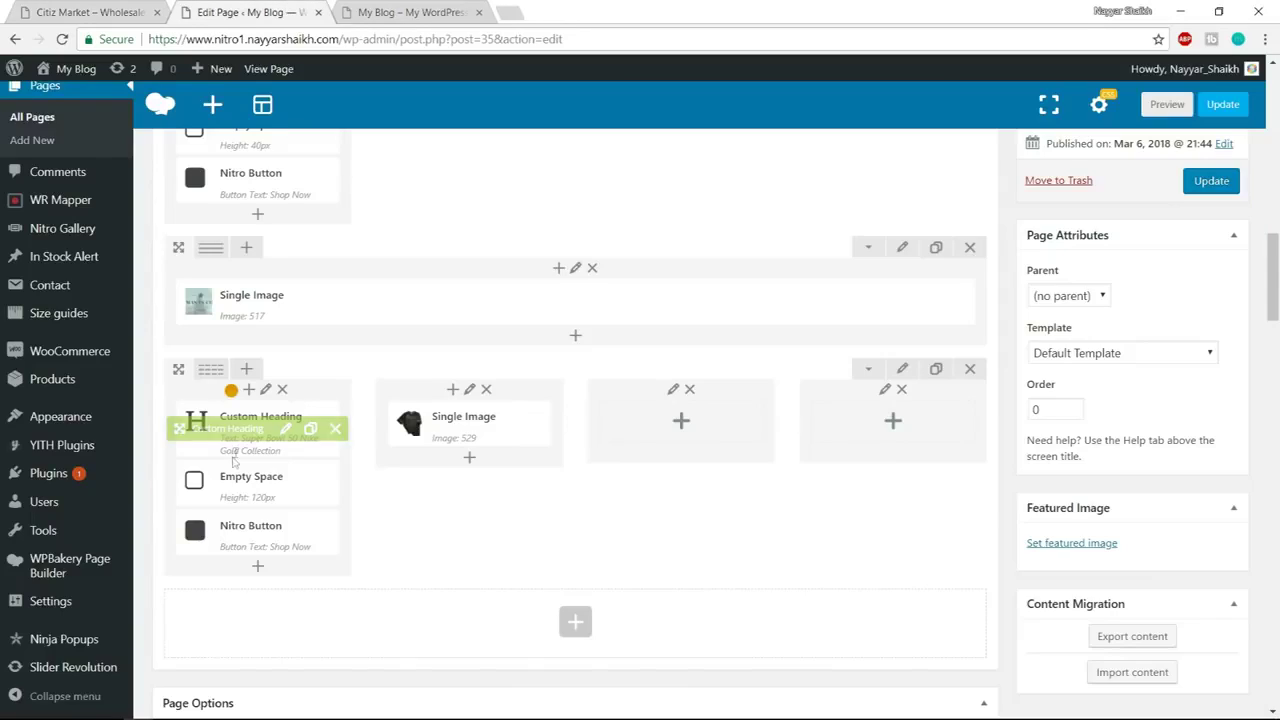
left_click(309, 430)
mouse_move(224, 432)
left_mouse_down()
mouse_move(455, 437)
mouse_move(486, 474)
mouse_move(486, 491)
mouse_move(471, 491)
mouse_move(505, 490)
left_mouse_up()
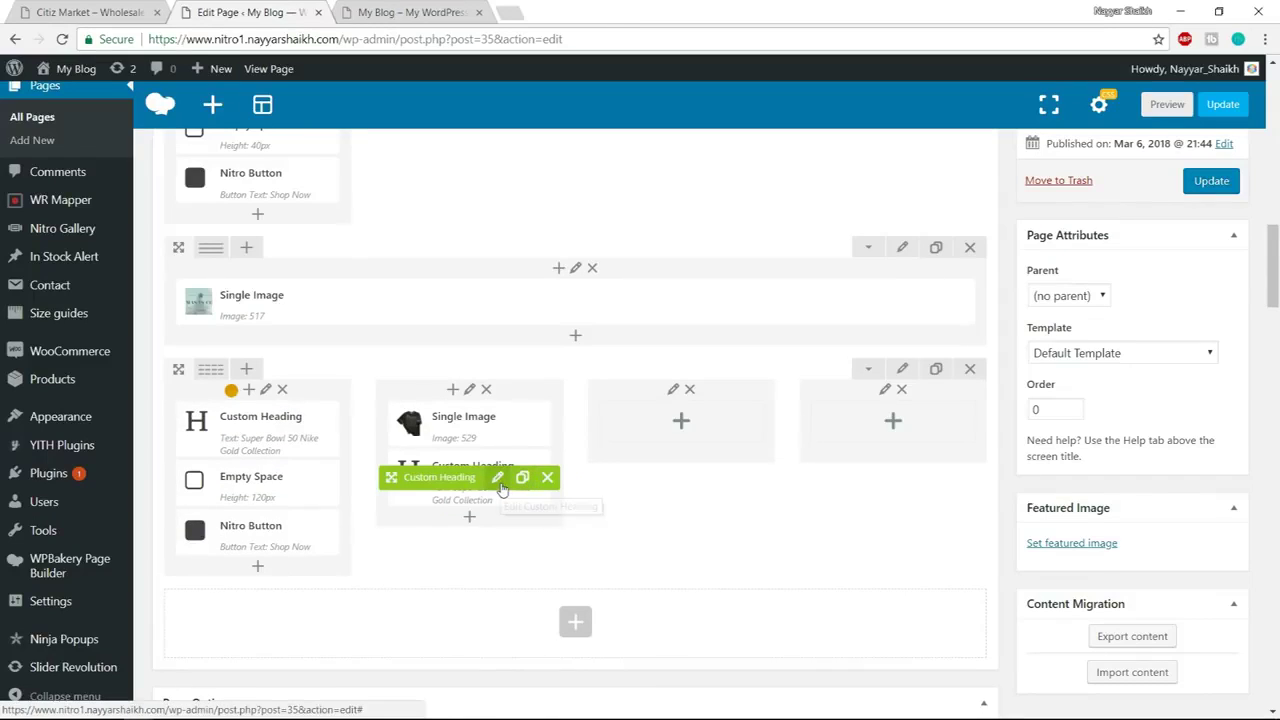
left_click(497, 478)
Change the copied heading to 'SB50 Nike', align it right, and save
left_click(113, 10)
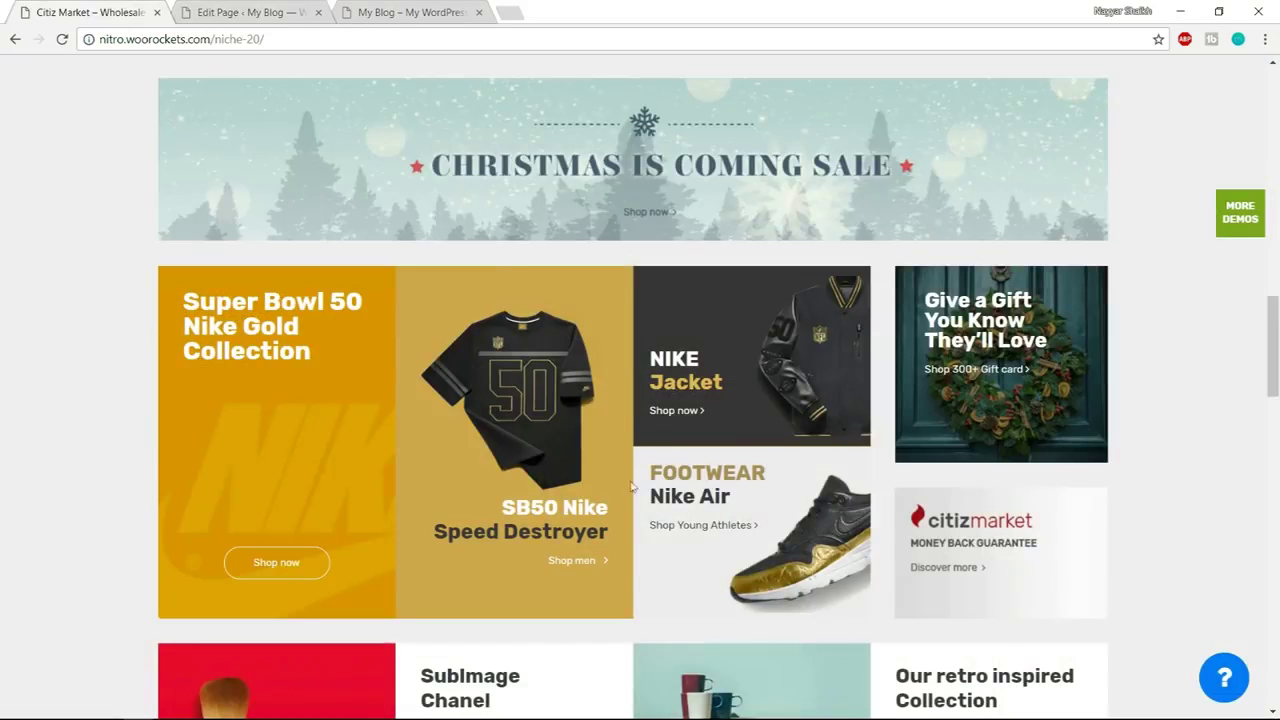
left_click_drag(502, 507, 611, 511)
key("ctrl+c")
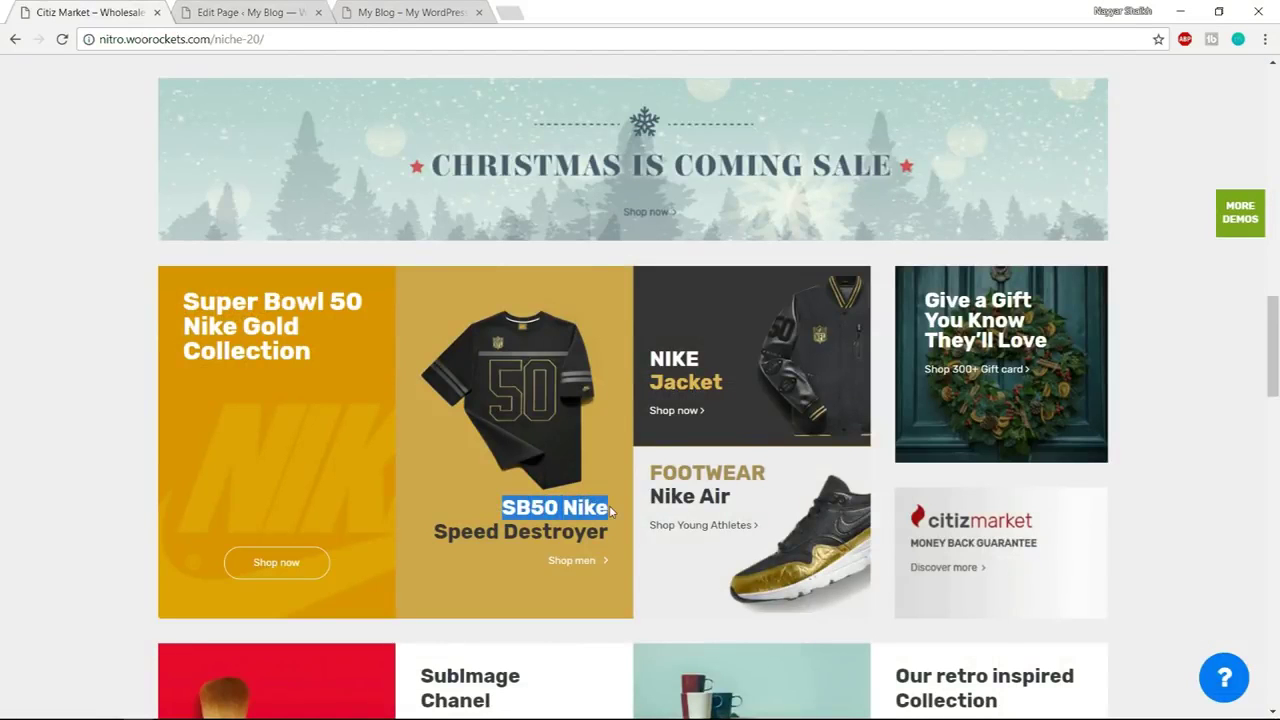
left_click(220, 10)
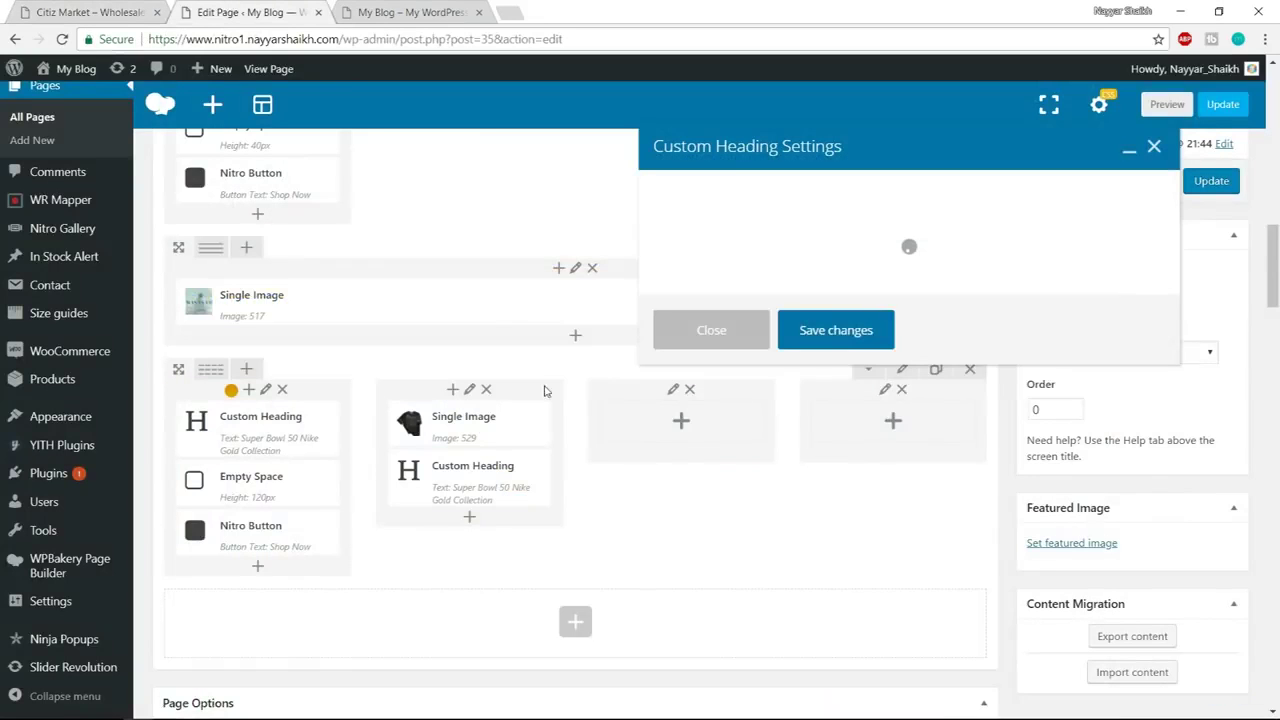
left_click(846, 366)
key("ctrl+a")
key("ctrl+v")
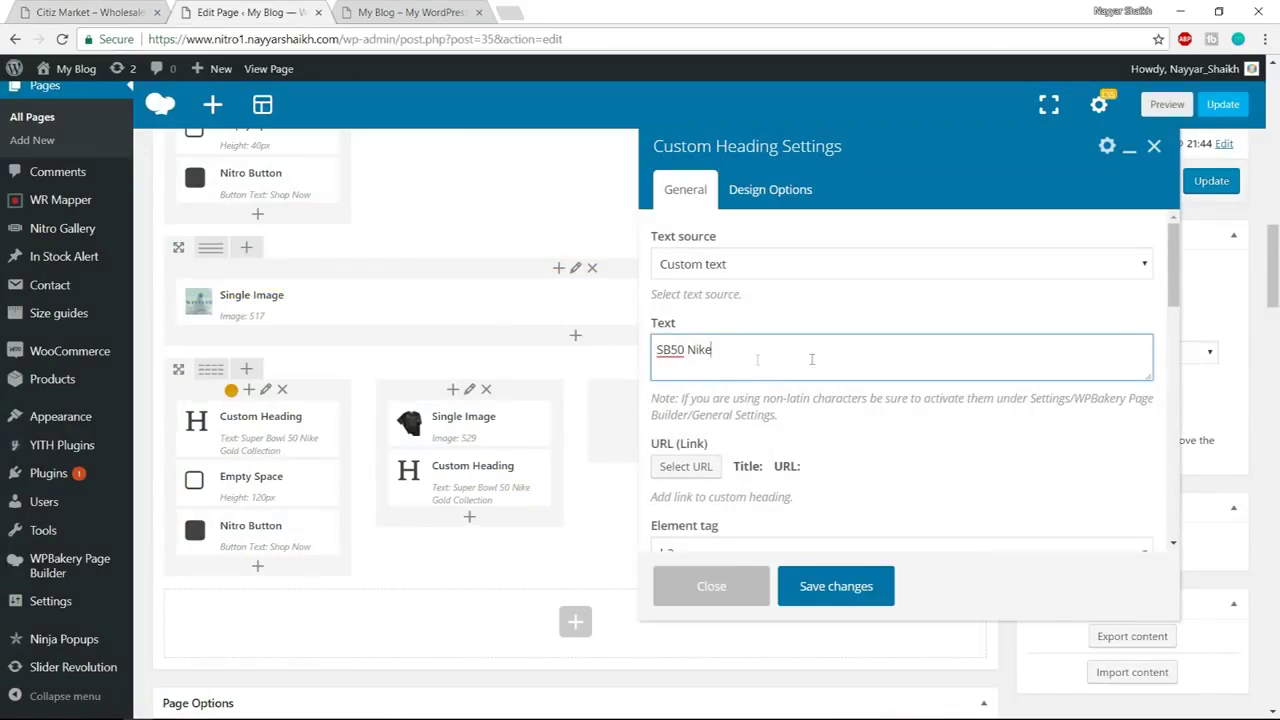
scroll(971, 449, "down", 5)
left_click(753, 389)
left_click(673, 430)
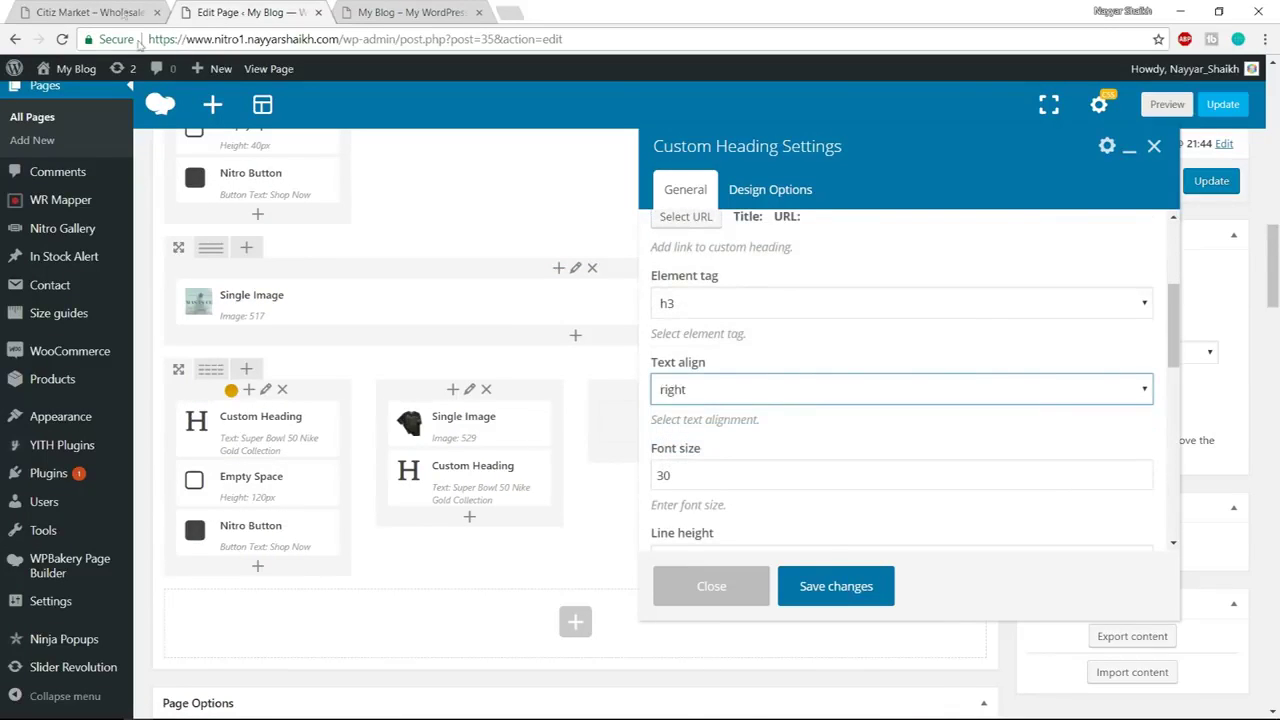
key("ctrl+1")
left_click(266, 12)
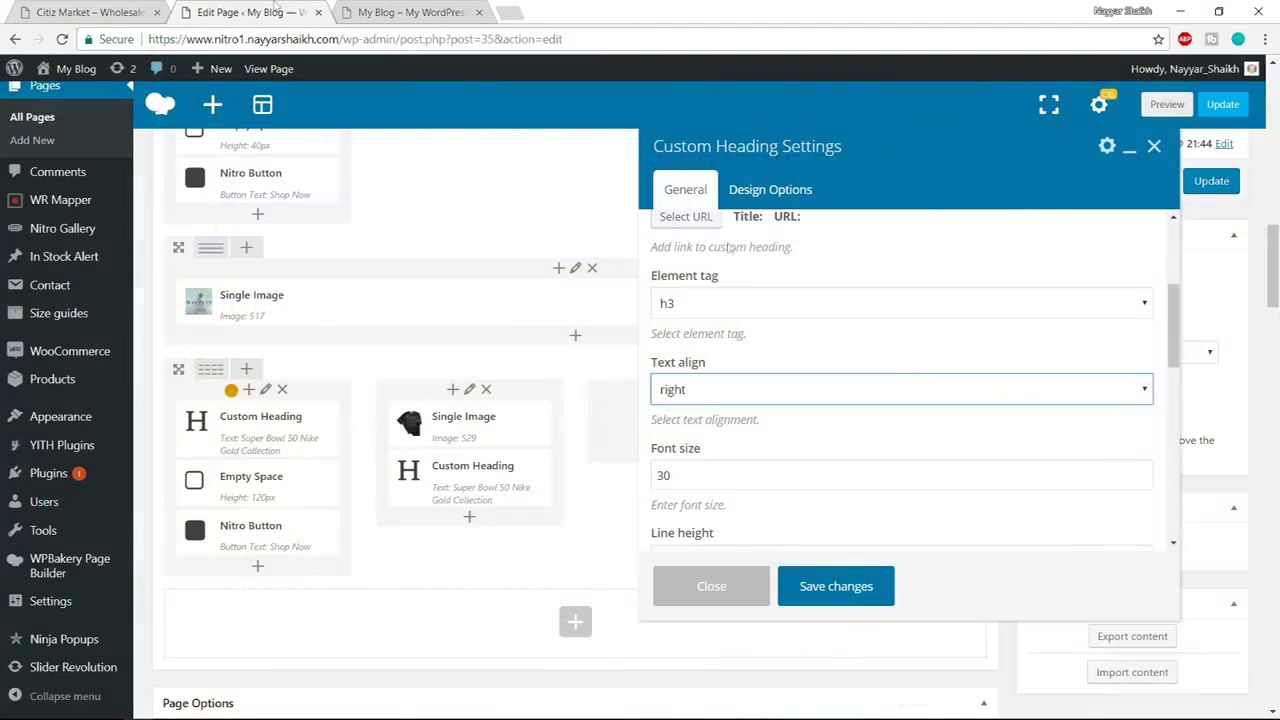
left_click(836, 590)
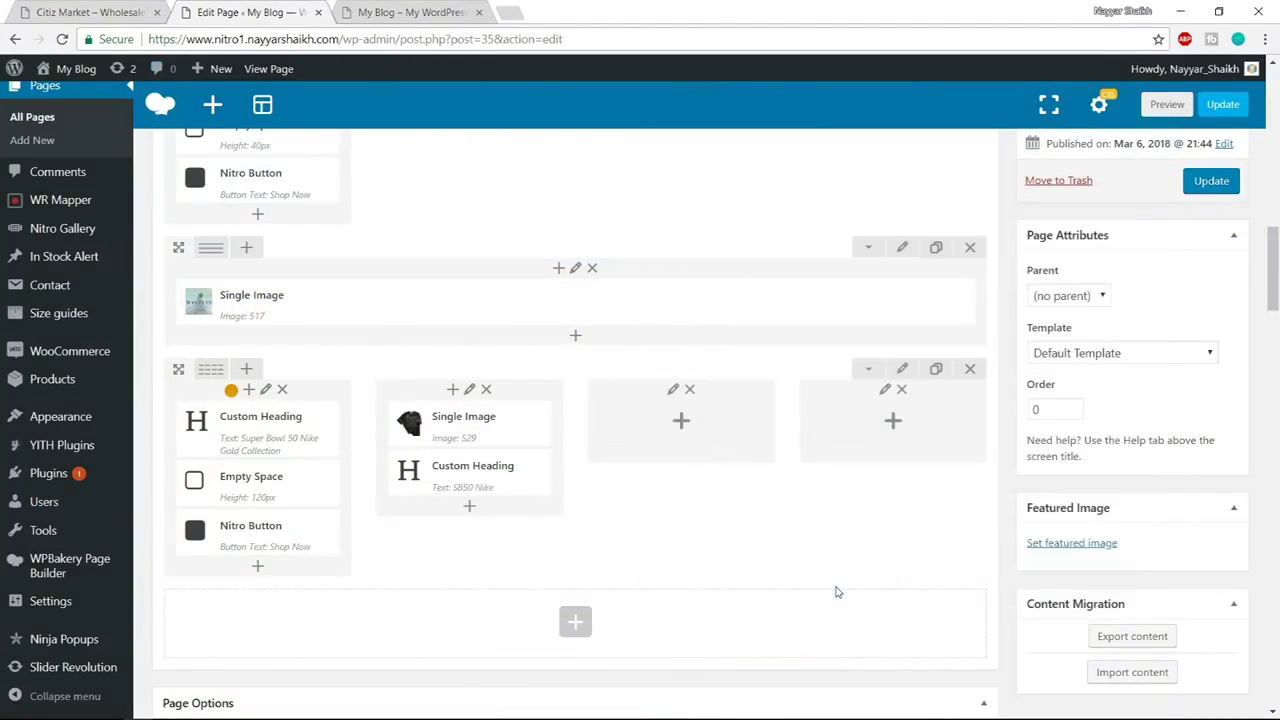
Duplicate that heading as 'Speed Destroyer' with black text colour and save
left_click(521, 476)
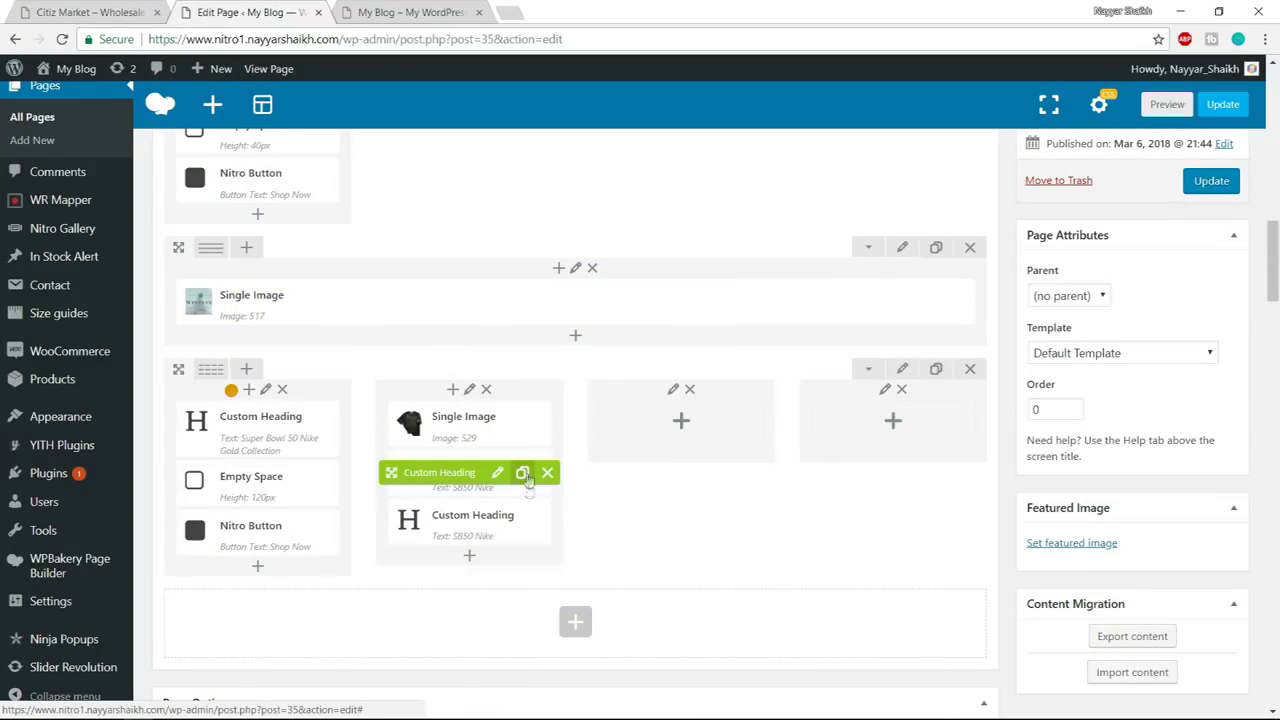
left_click(498, 521)
key("ctrl+shift+Tab")
left_click_drag(415, 535, 621, 539)
key("ctrl+c")
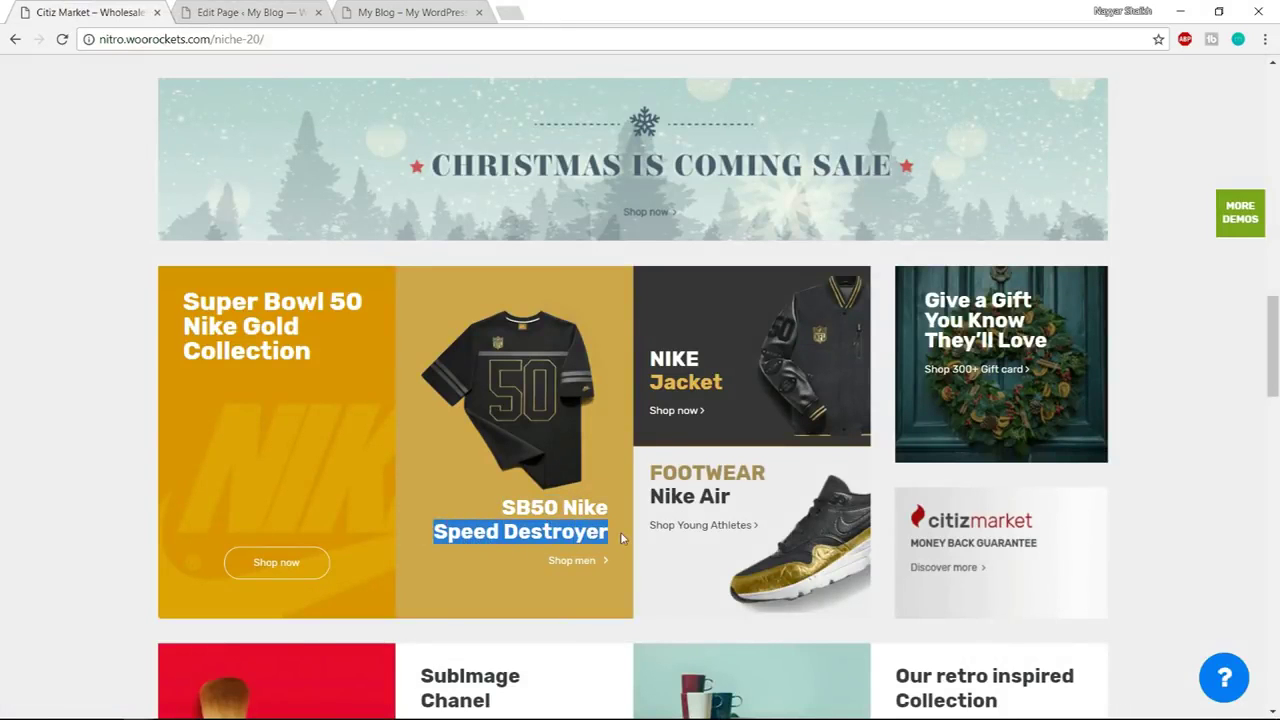
left_click(285, 7)
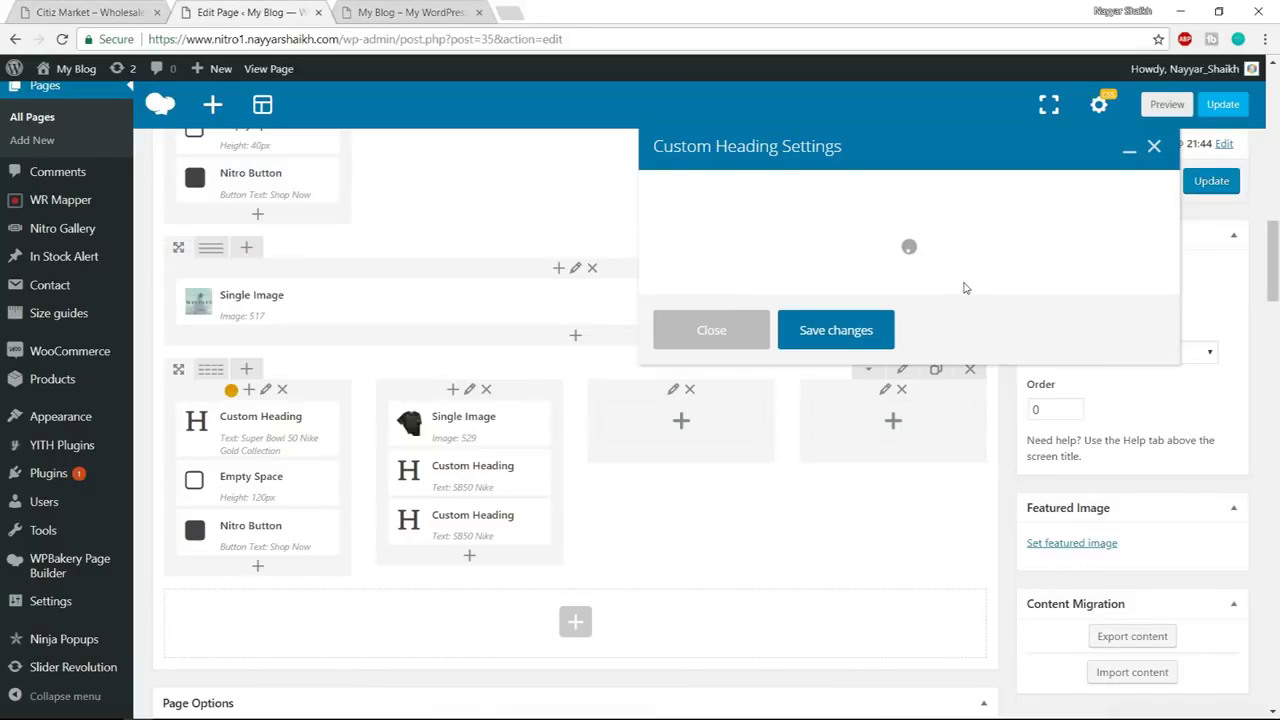
left_click_drag(657, 350, 787, 361)
key("ctrl+v")
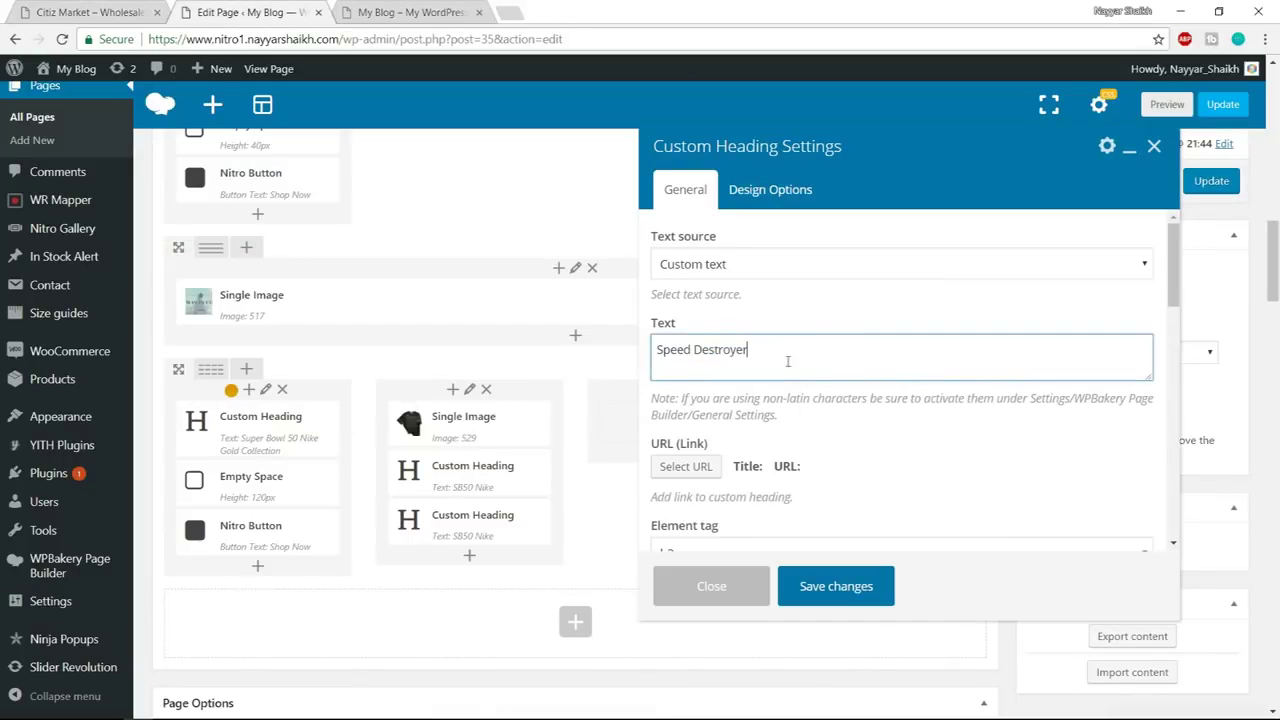
scroll(955, 453, "down", 5)
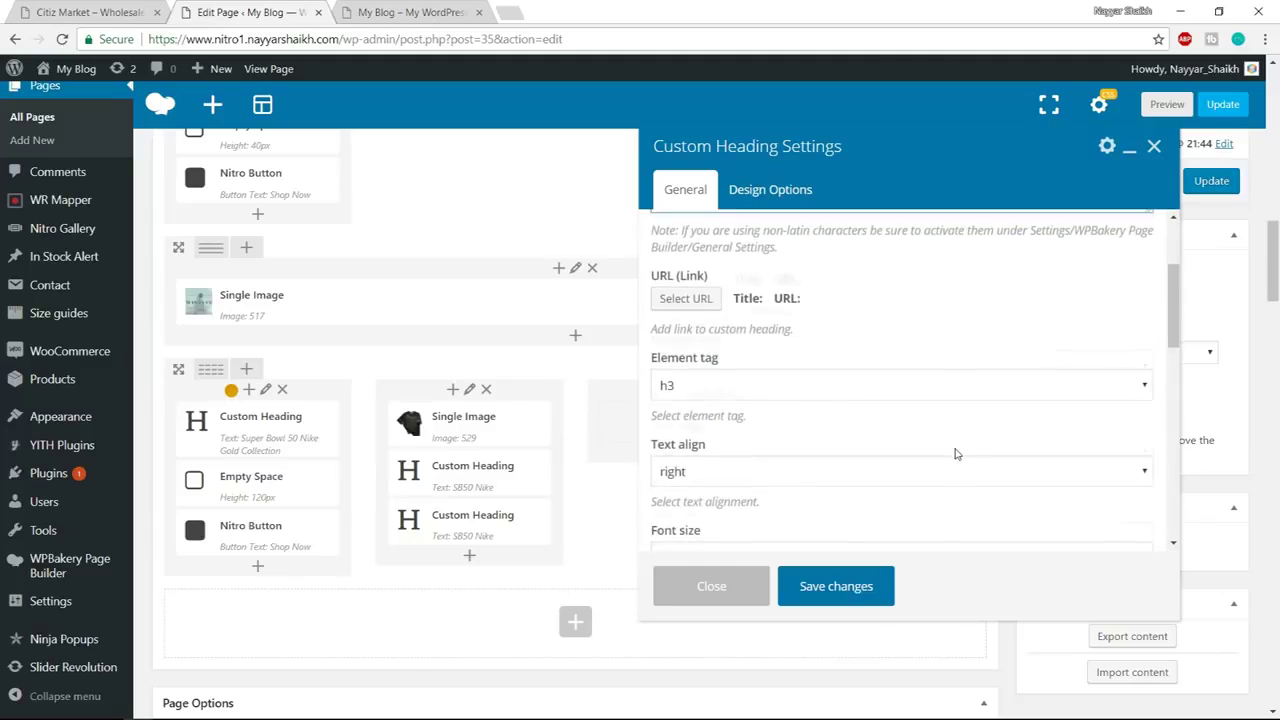
scroll(955, 453, "down", 2)
left_click(720, 305)
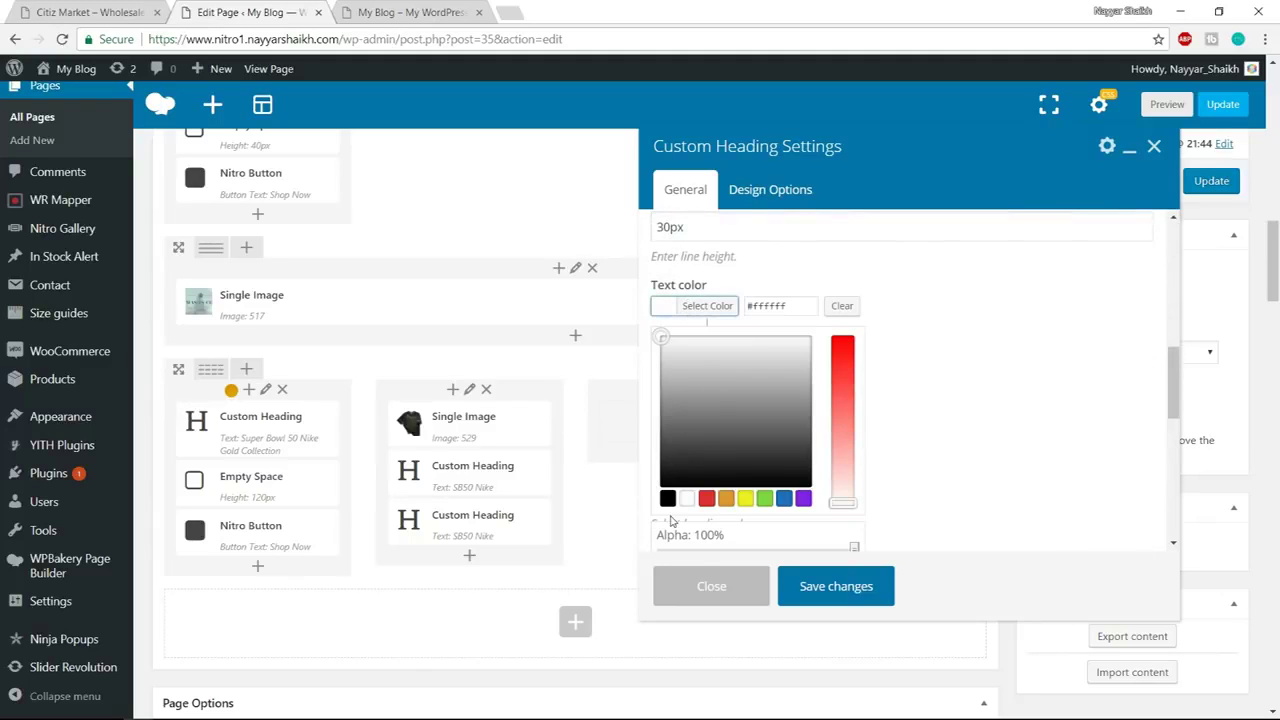
left_click(668, 498)
left_click(848, 590)
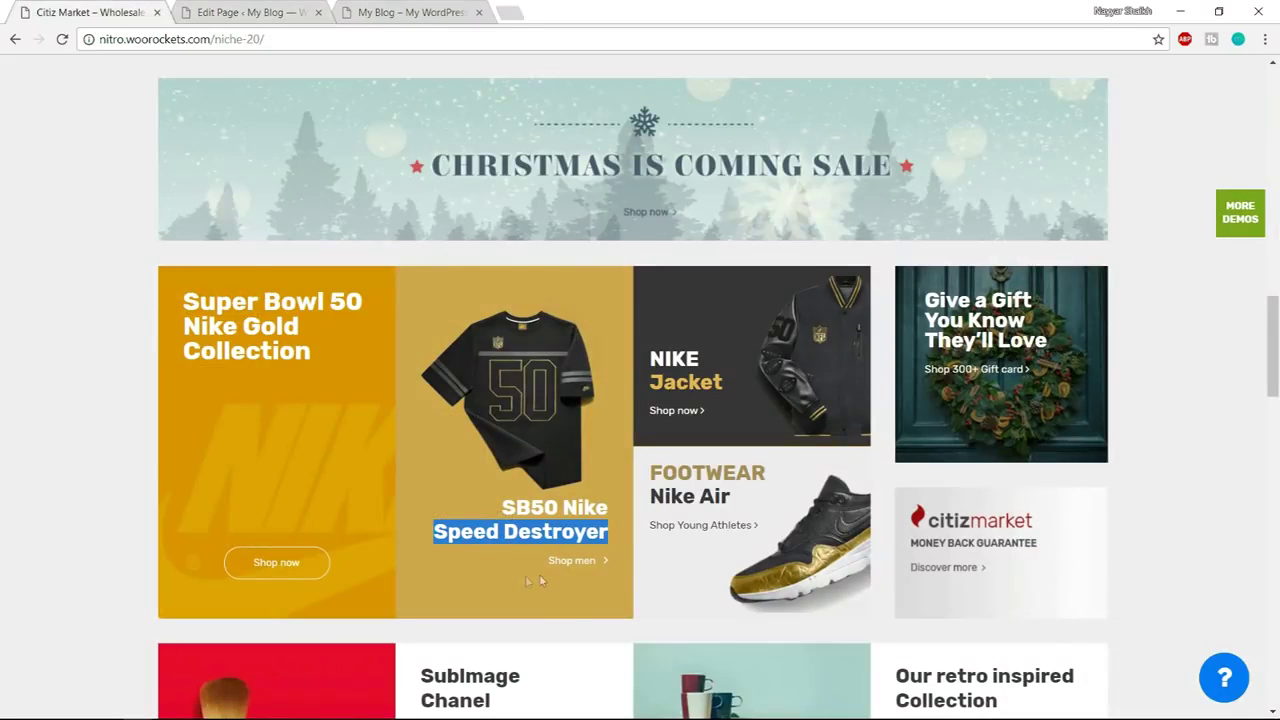
Copy the 'Shop men' link text from the Citiz Market demo
left_click(584, 597)
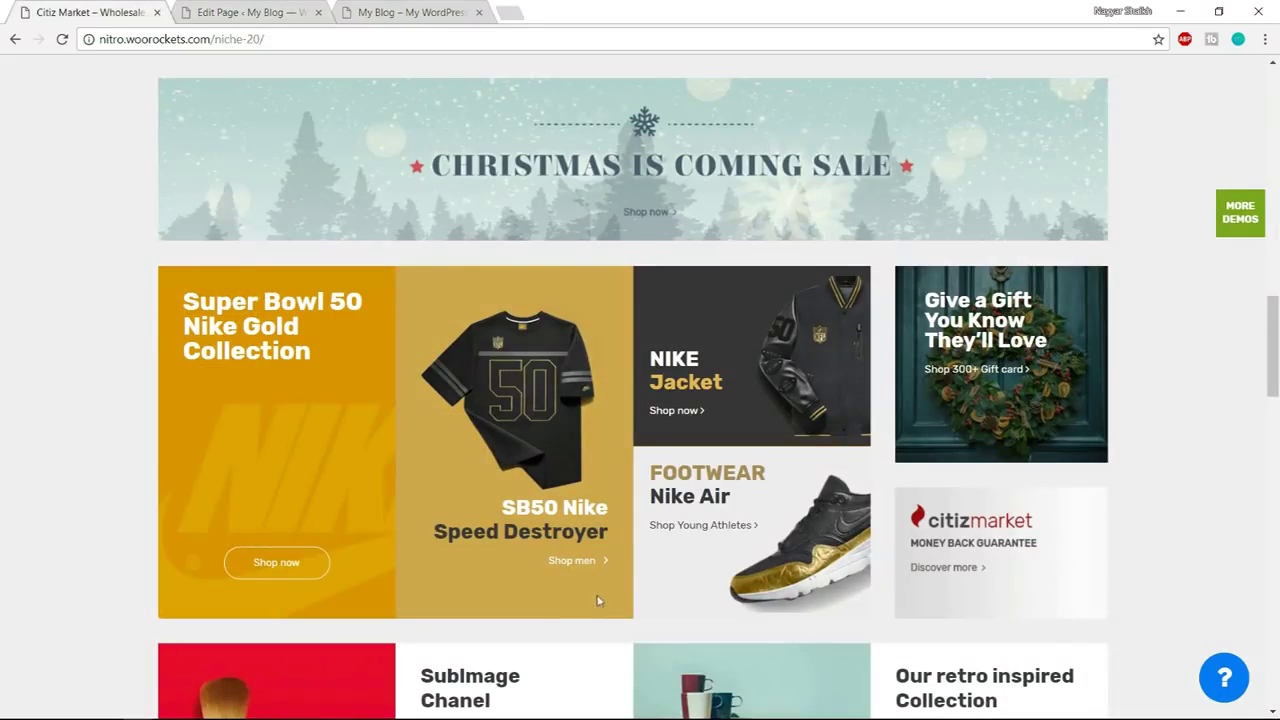
left_click_drag(537, 571, 600, 562)
key("ctrl+c")
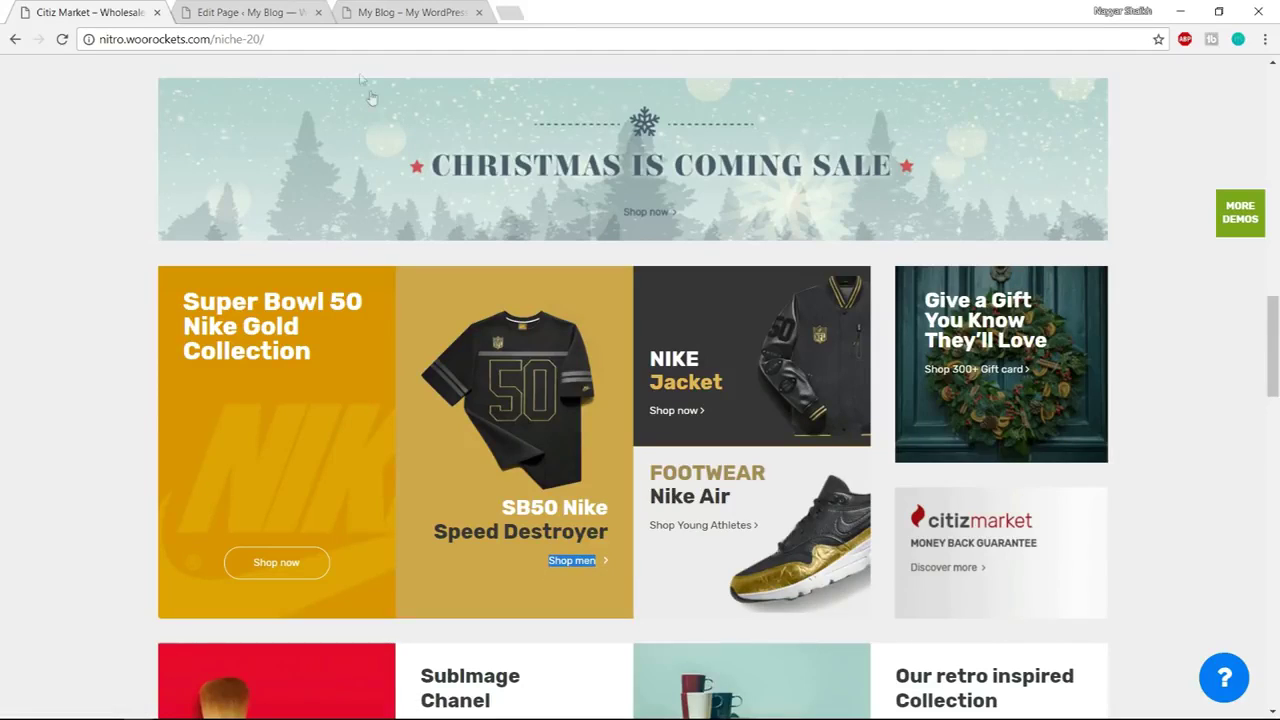
left_click(248, 12)
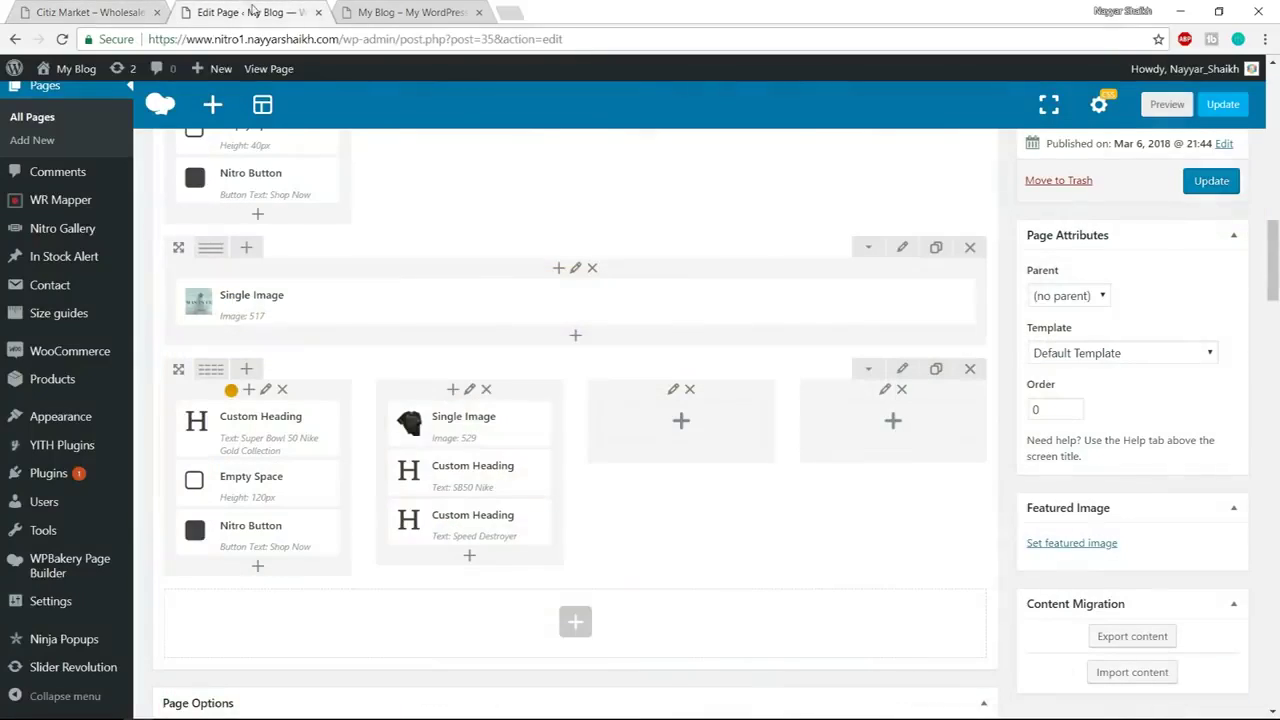
Add a Text Block to column two containing the pasted 'Shop men' as a normal paragraph
left_click(469, 555)
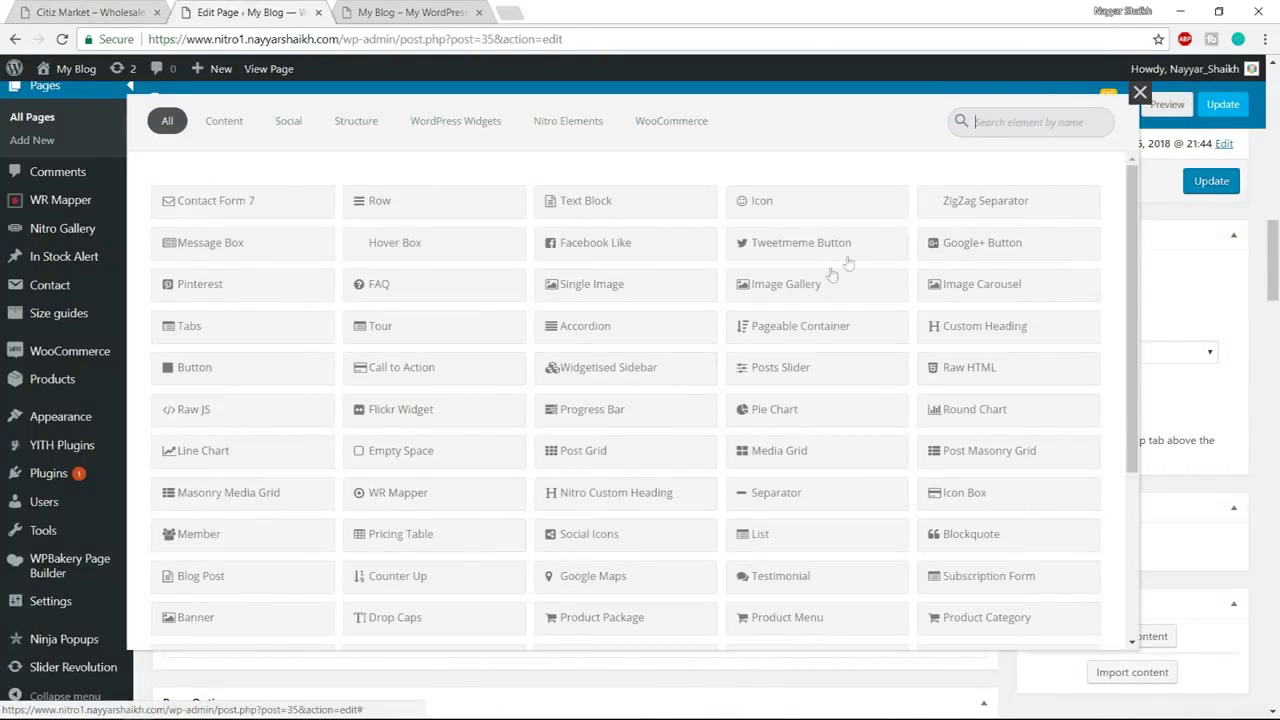
left_click(609, 204)
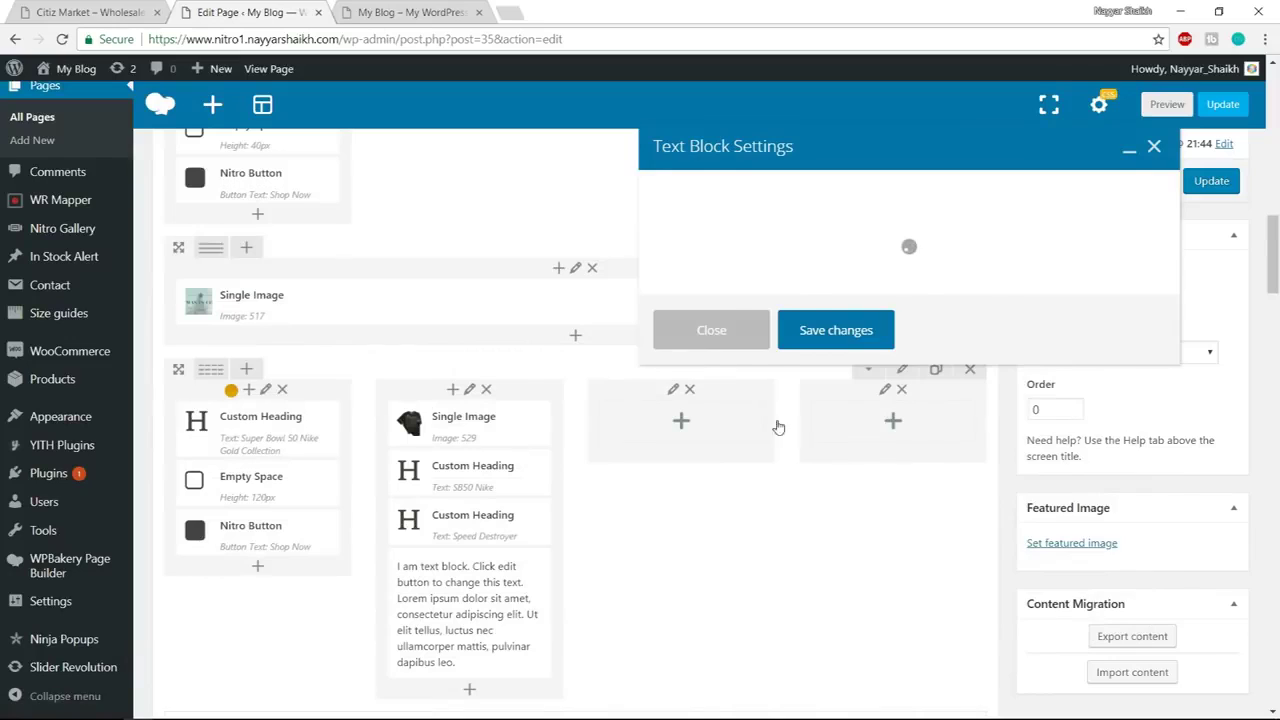
left_click(745, 398)
key("ctrl+a")
key("ctrl+v")
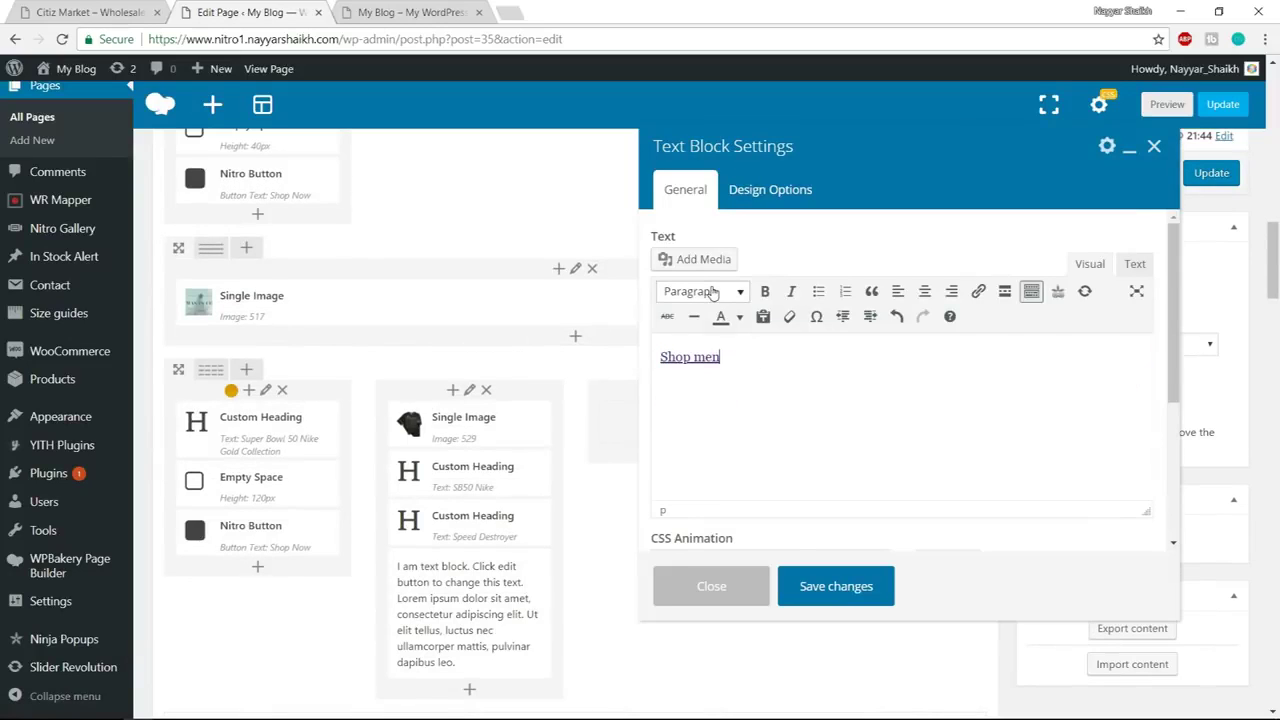
left_click(706, 291)
left_click(701, 326)
Replace the Shop men demo link with a '#' link and save the text block
left_click_drag(734, 368, 657, 357)
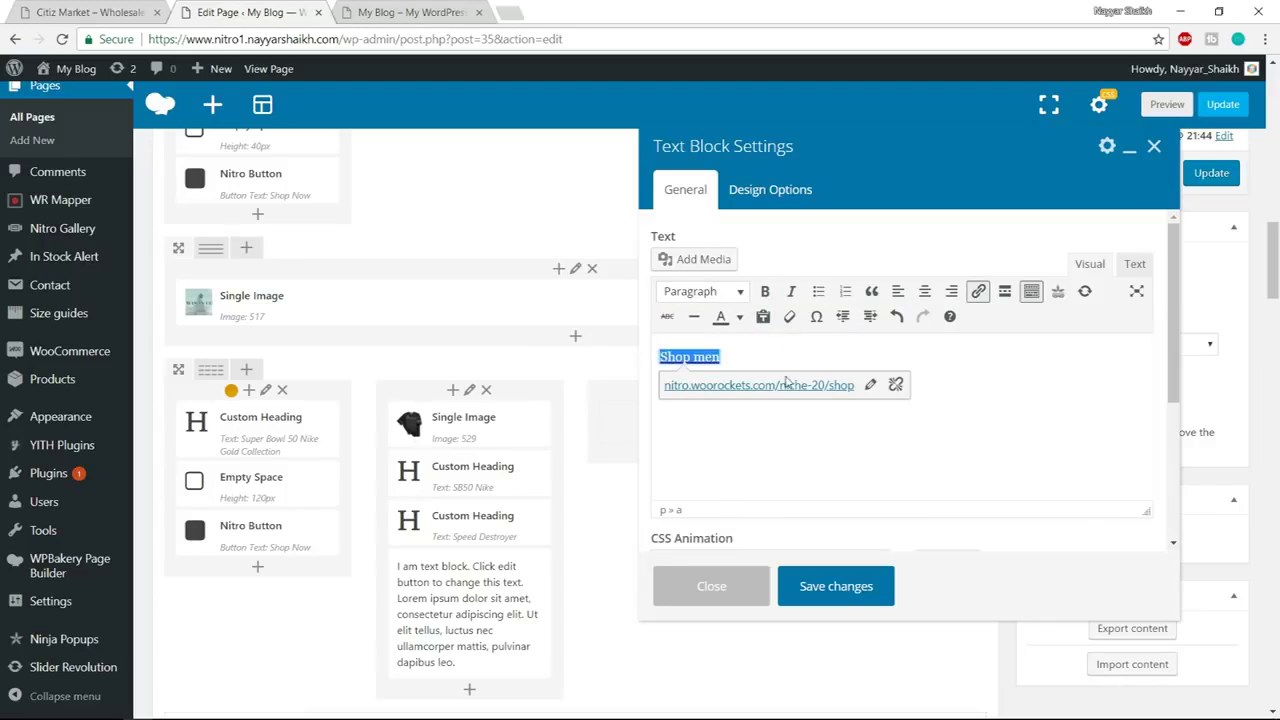
left_click(895, 384)
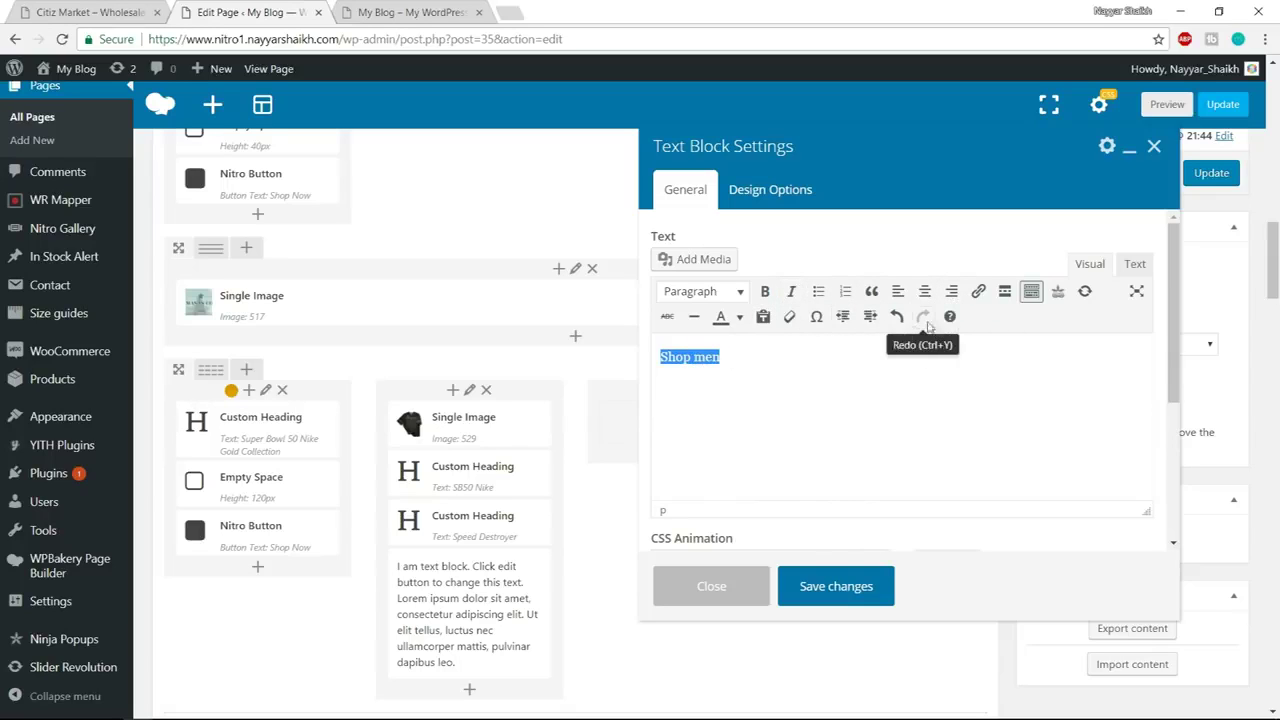
left_click(978, 291)
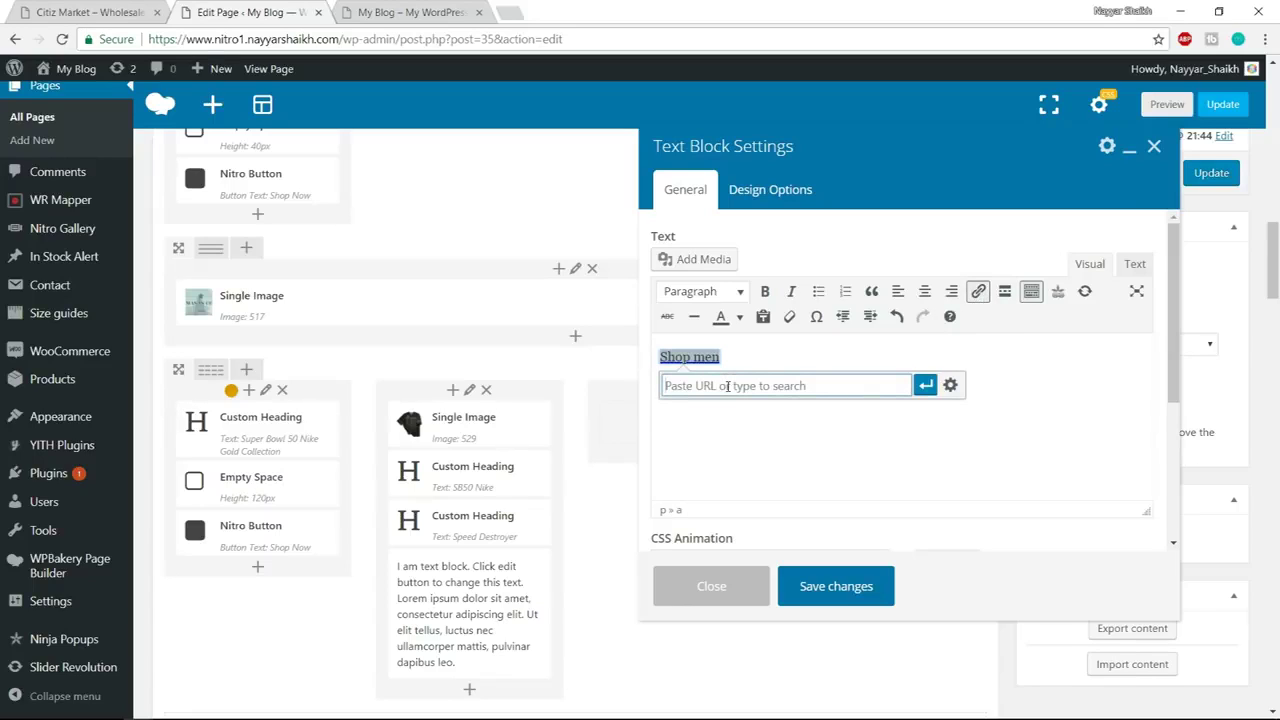
type("#")
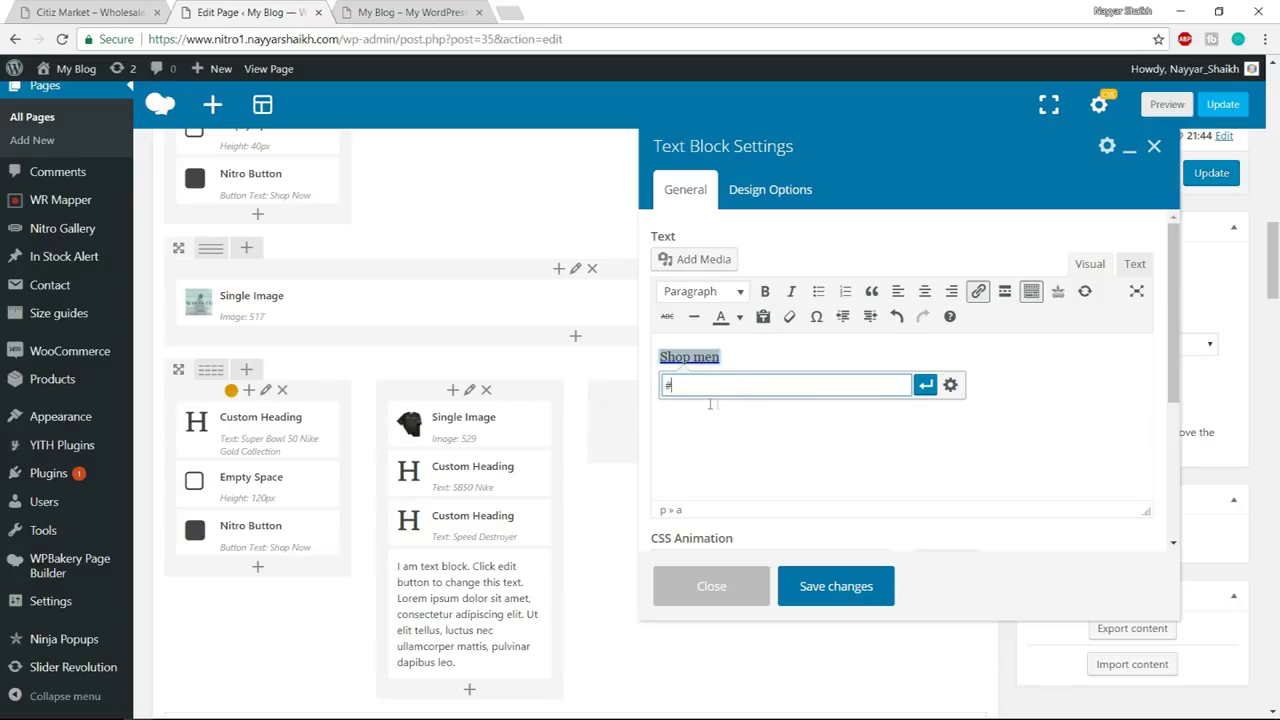
left_click(865, 600)
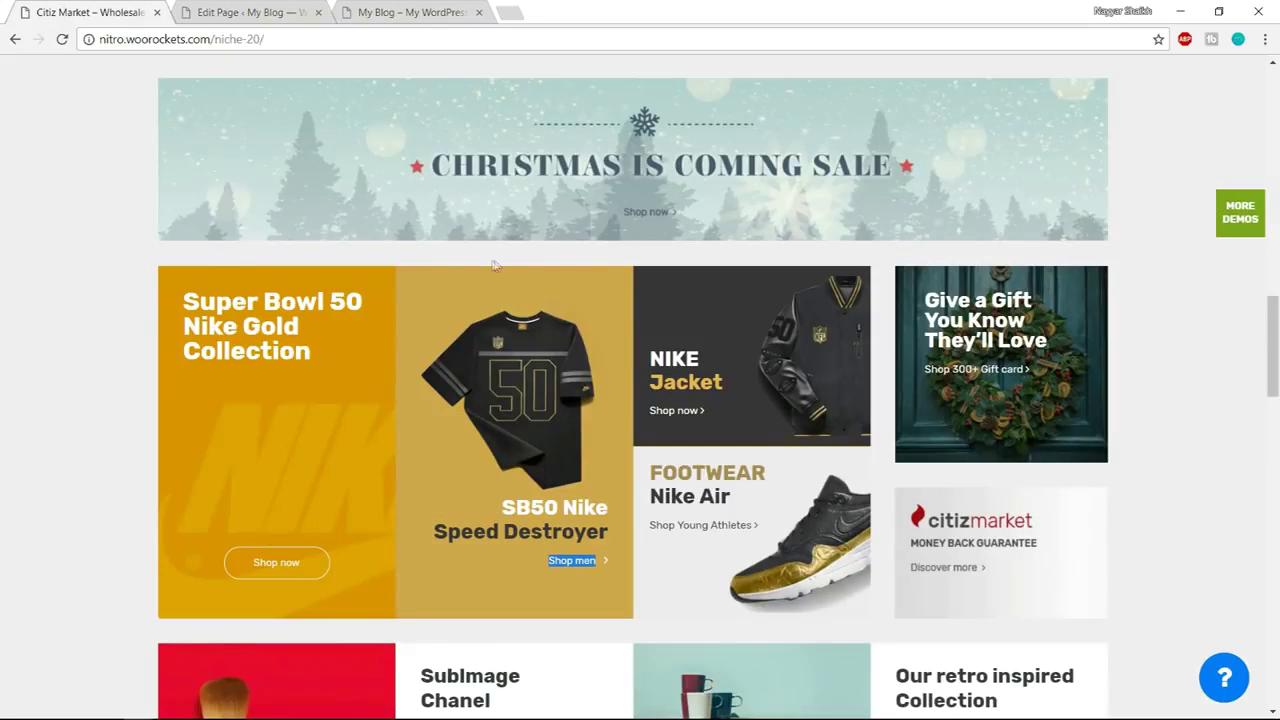
Inspect the demo shirt tile and copy its background colour code #d1a74d
right_click(411, 285)
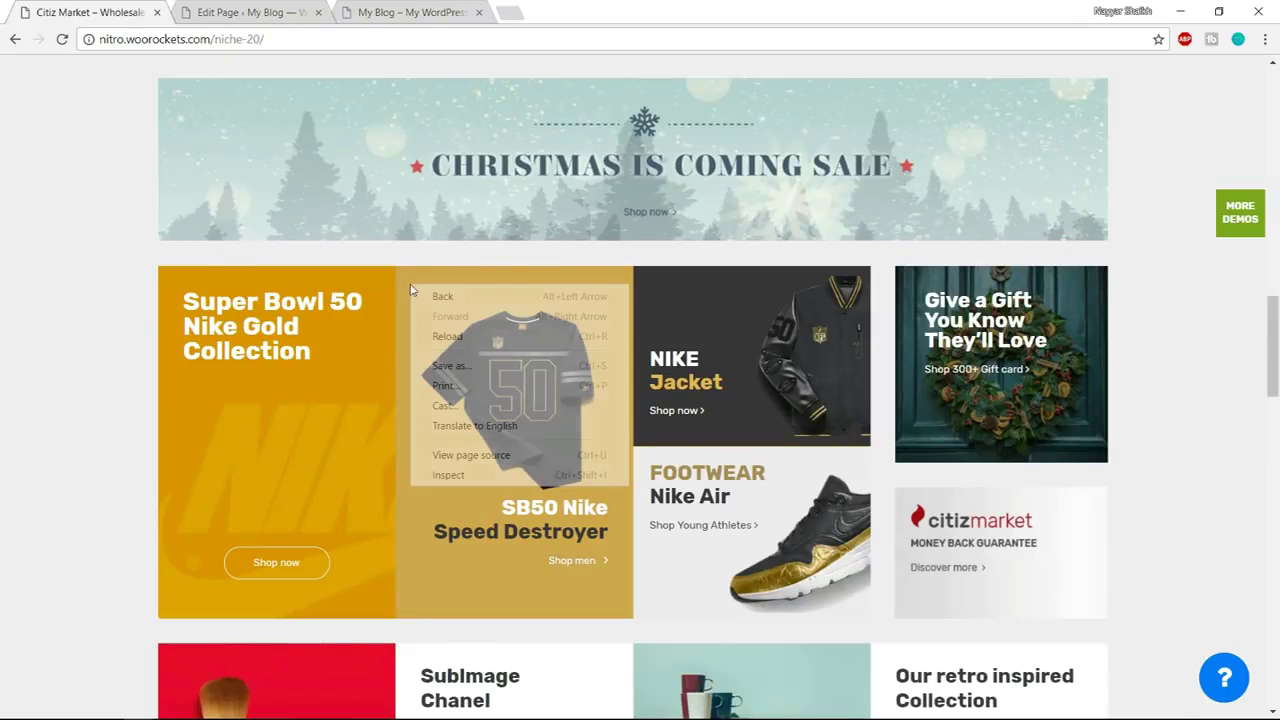
left_click(440, 476)
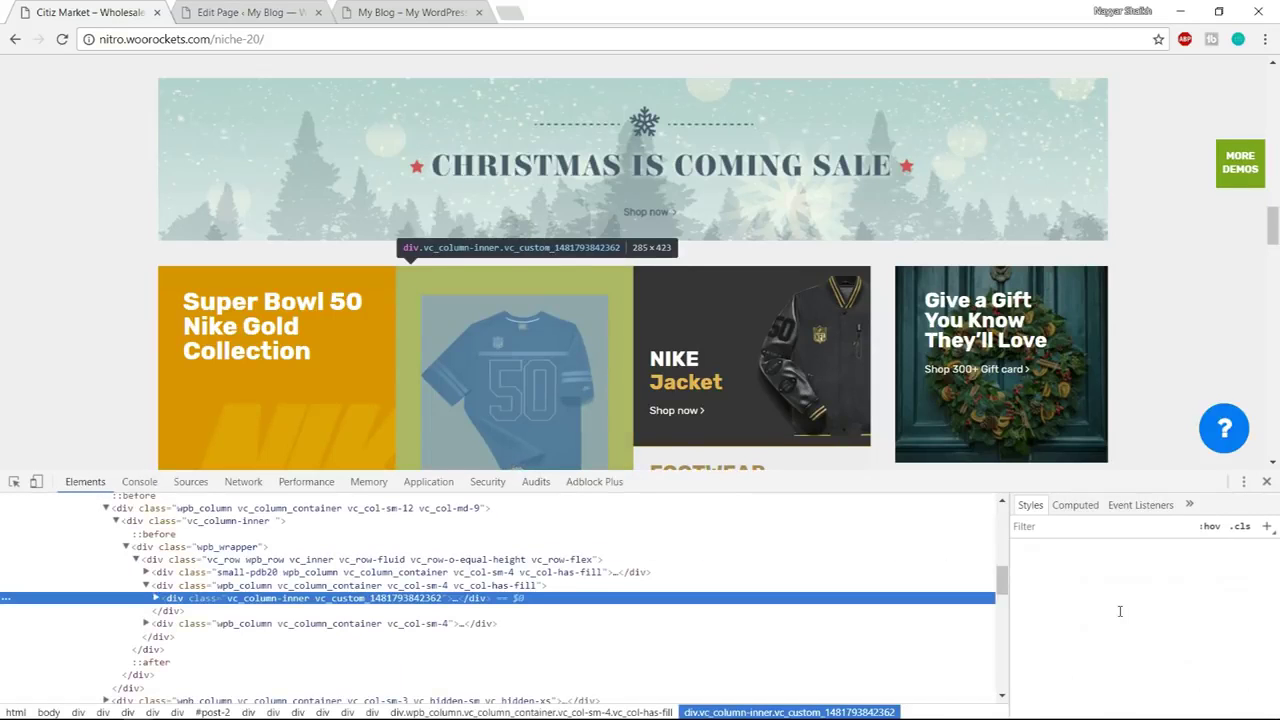
scroll(1120, 611, "down", 2)
scroll(1120, 611, "down", 6)
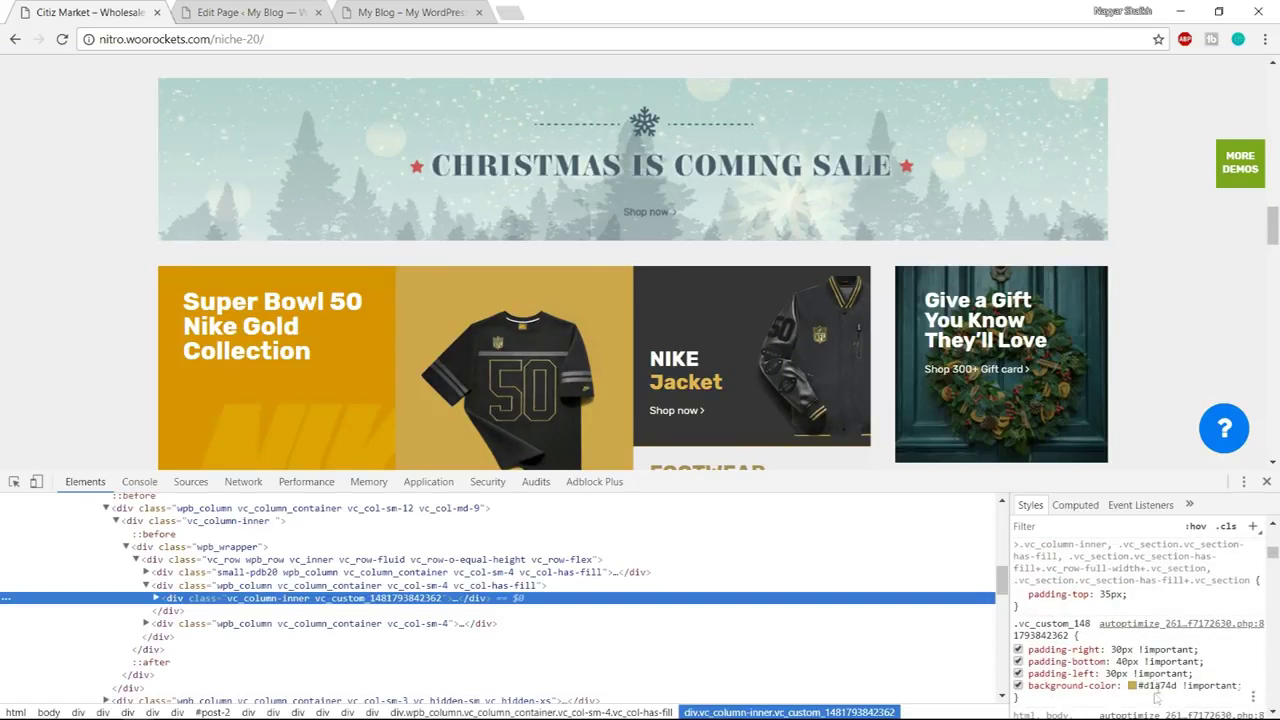
scroll(1160, 645, "down", 2)
left_click(1175, 602)
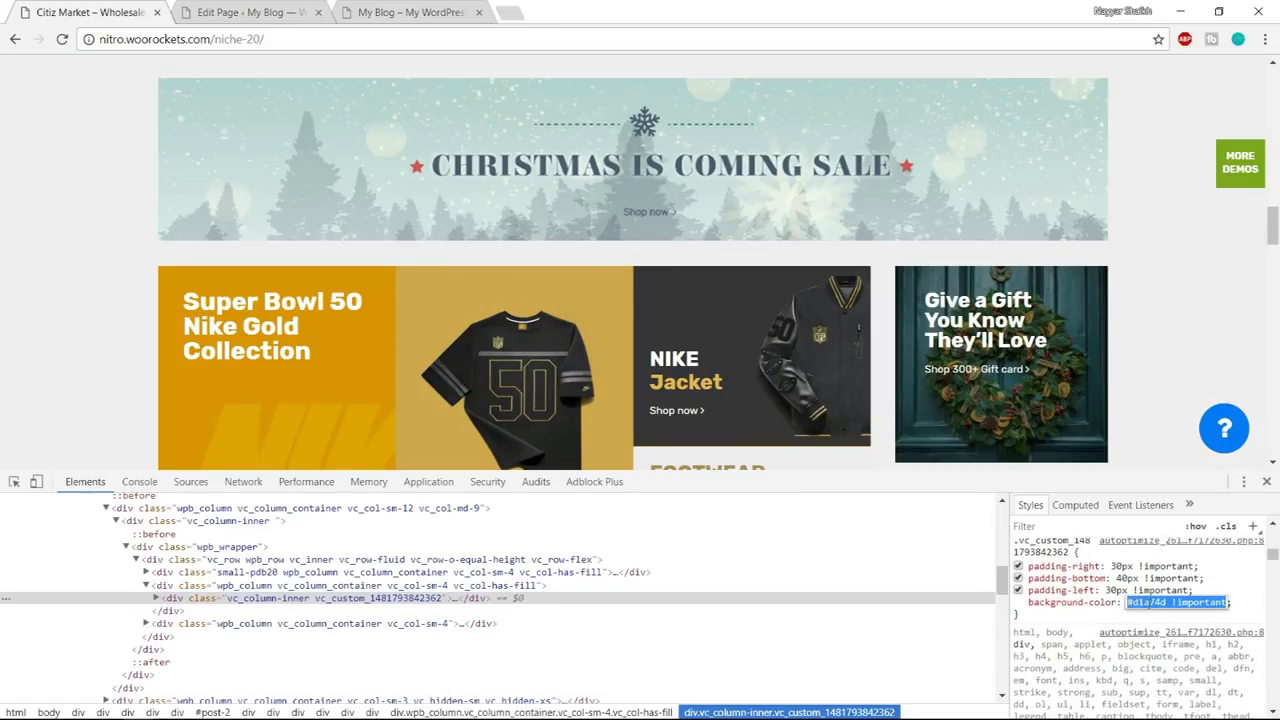
left_click_drag(1168, 602, 1008, 607)
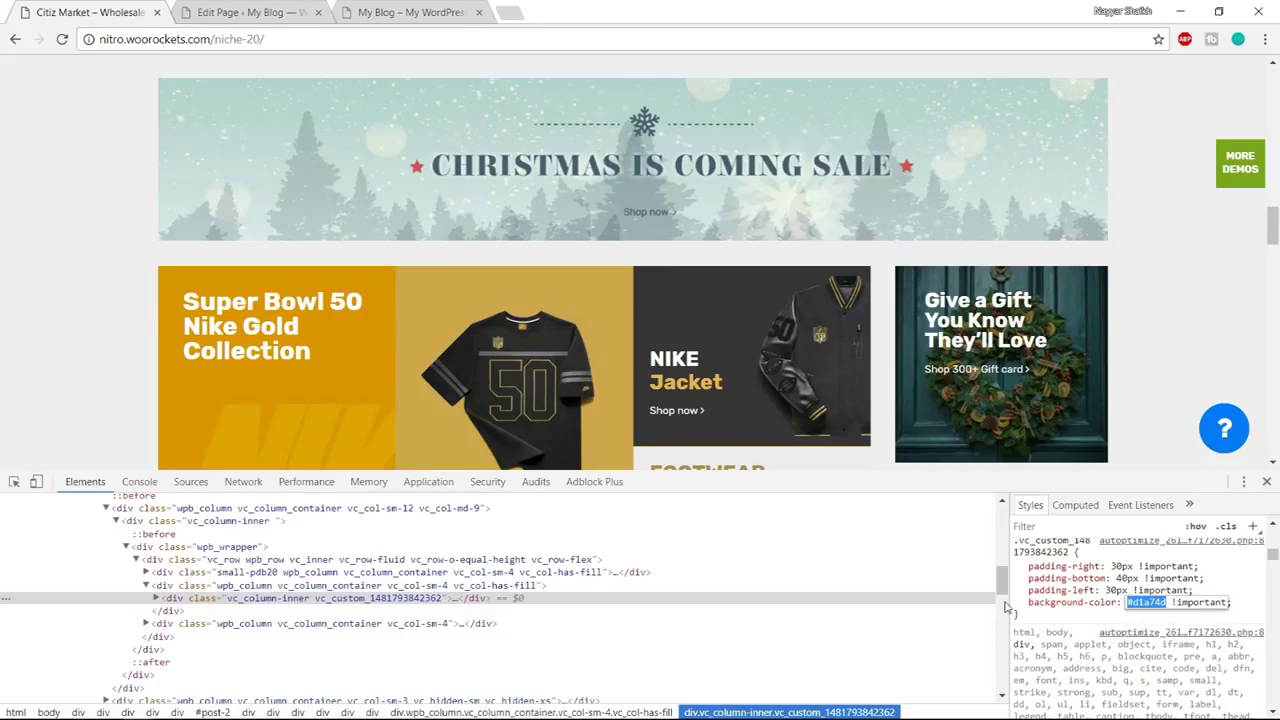
key("ctrl+Tab")
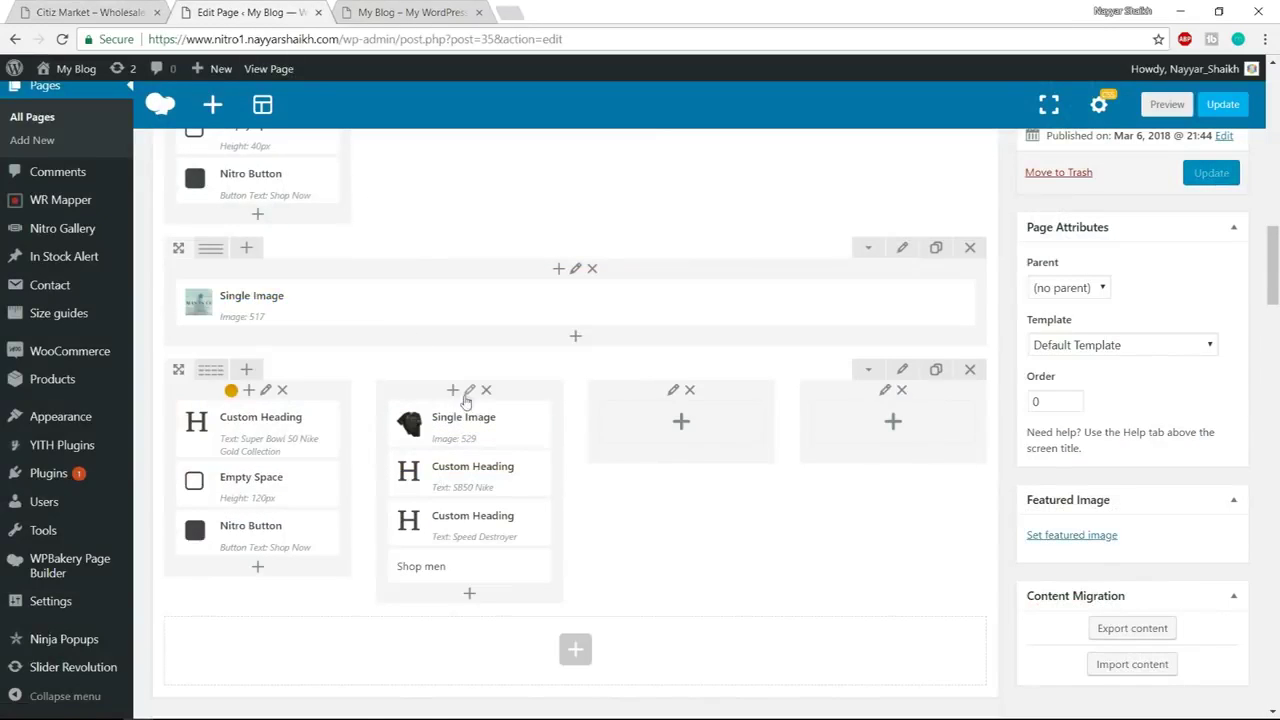
Give column two a #d1a74d background and top padding 25 in Design Options
left_click(469, 391)
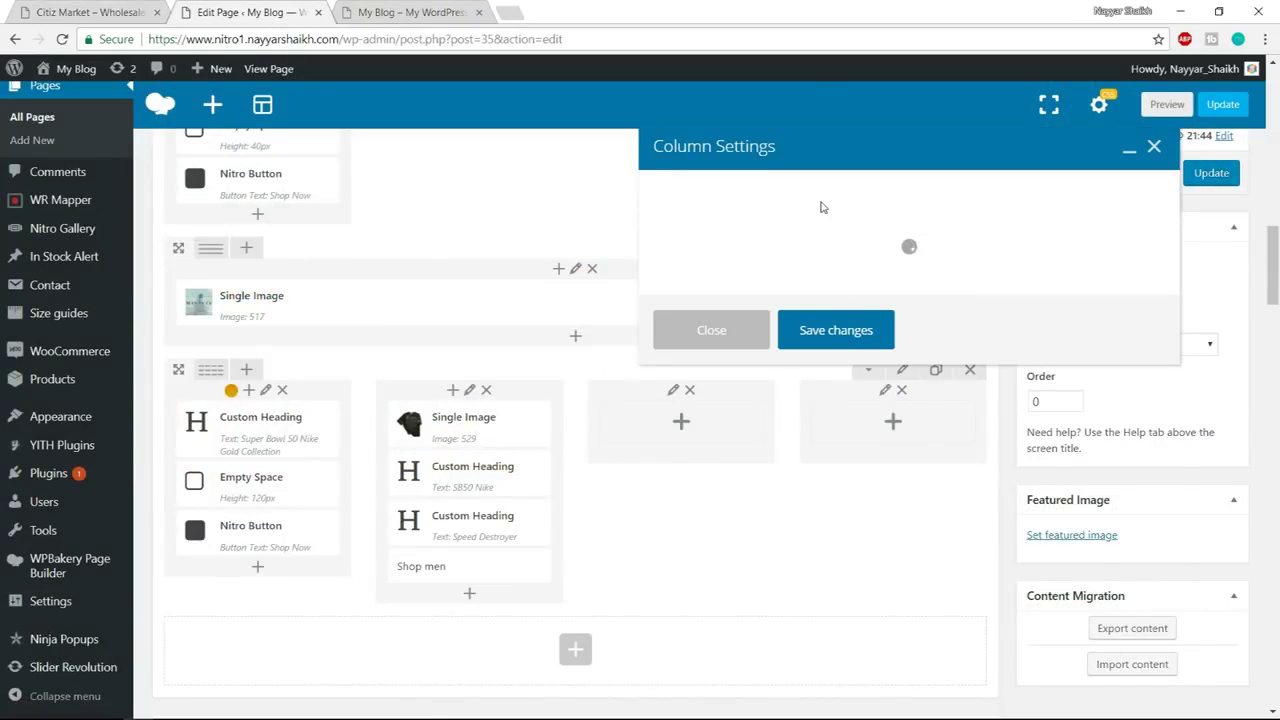
left_click(770, 189)
left_click(995, 443)
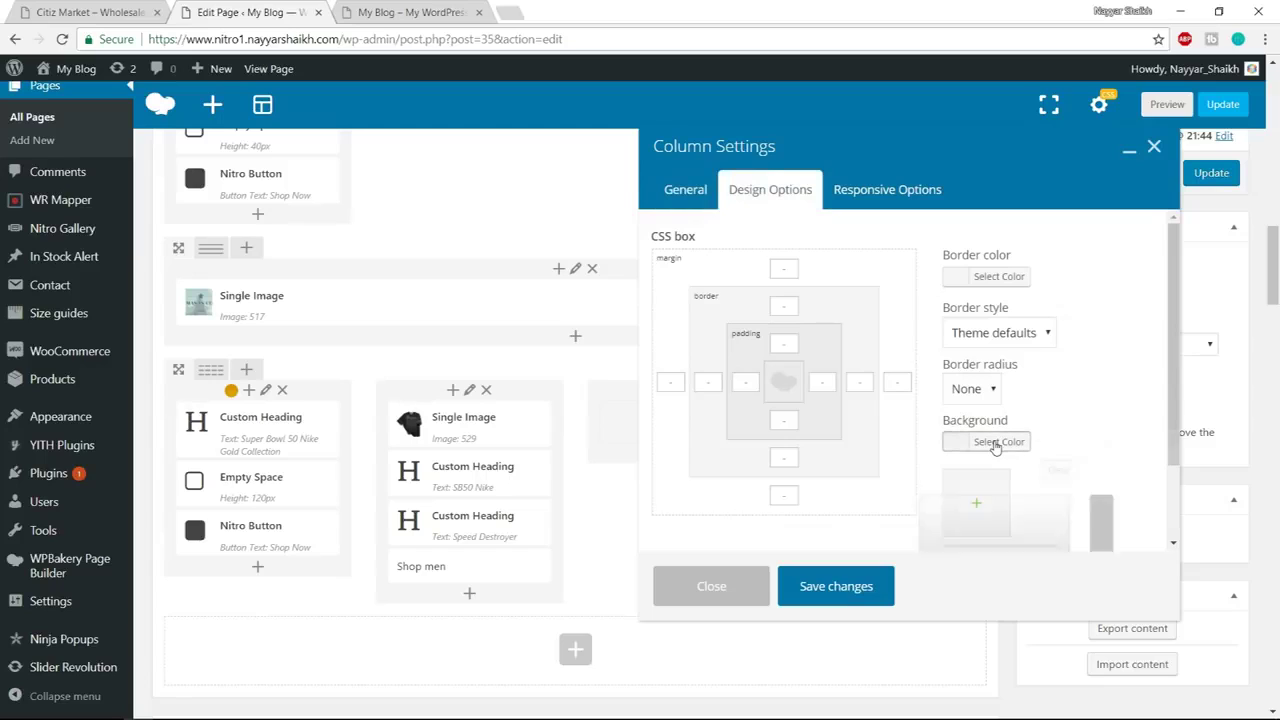
left_click(1047, 451)
key("ctrl+v")
left_click(746, 334)
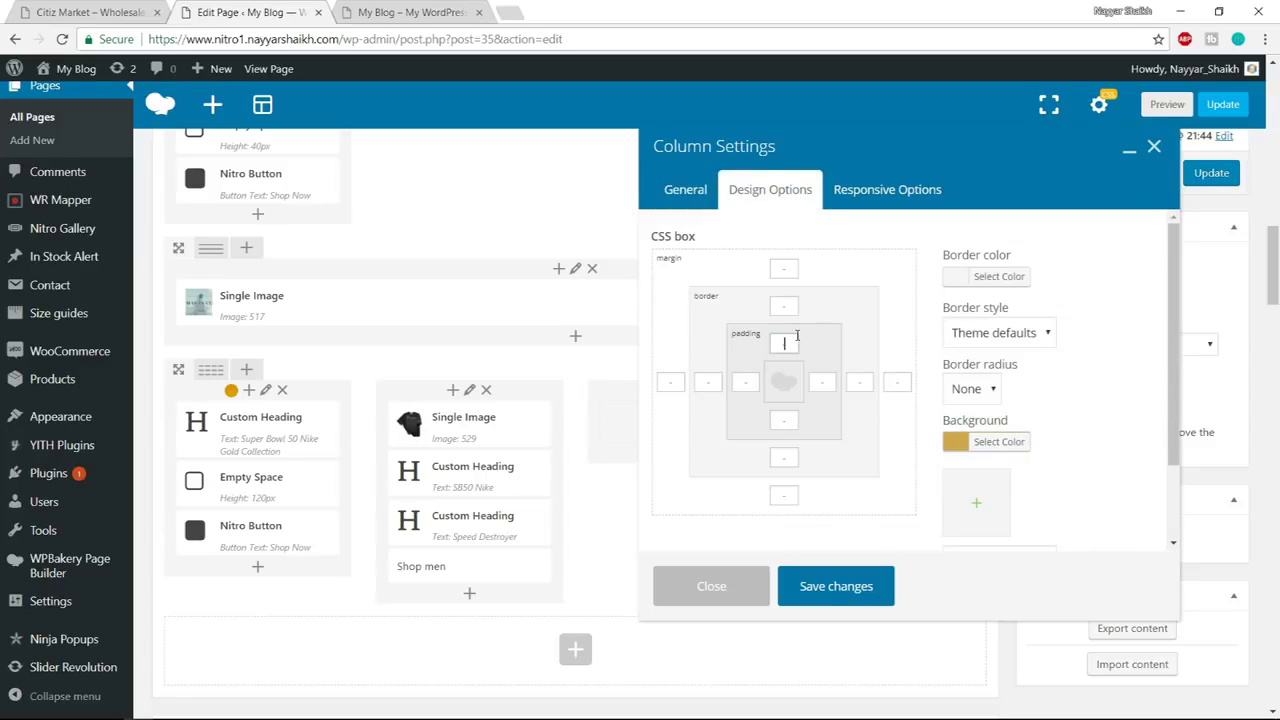
type("25")
left_click(844, 600)
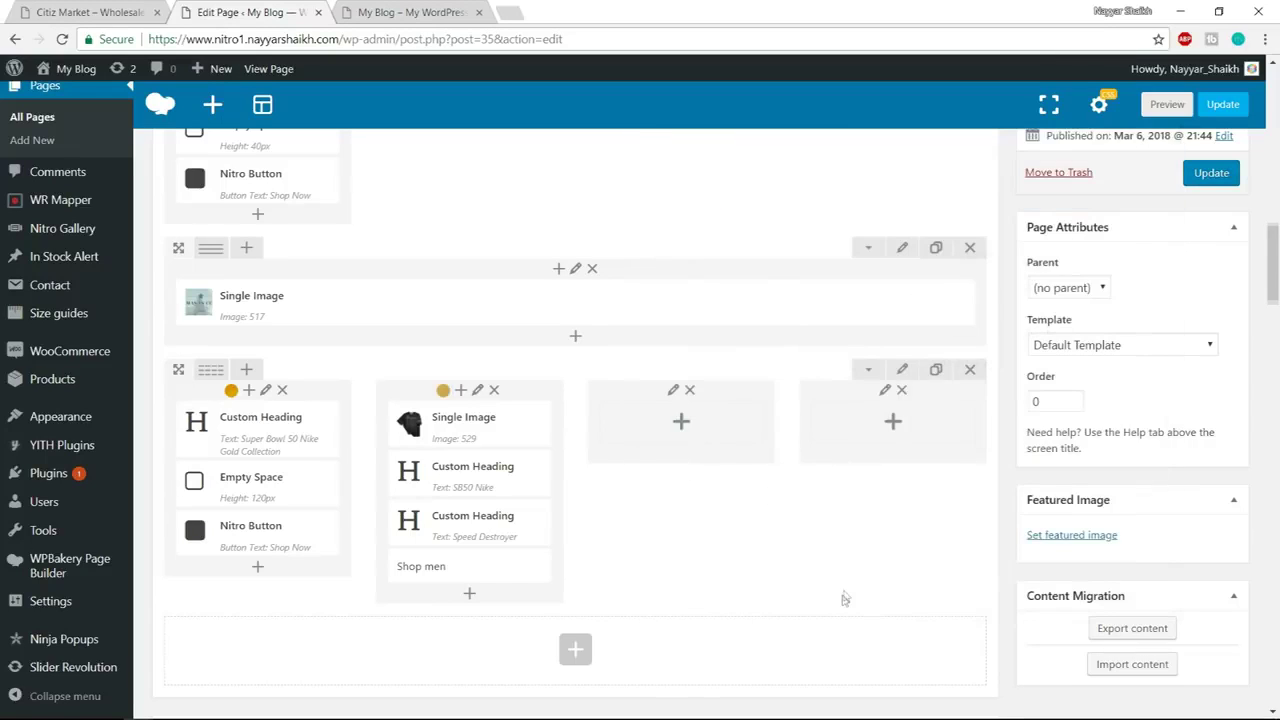
Re-save the row settings, update the page, and view the live homepage
left_click(900, 370)
scroll(678, 443, "down", 2)
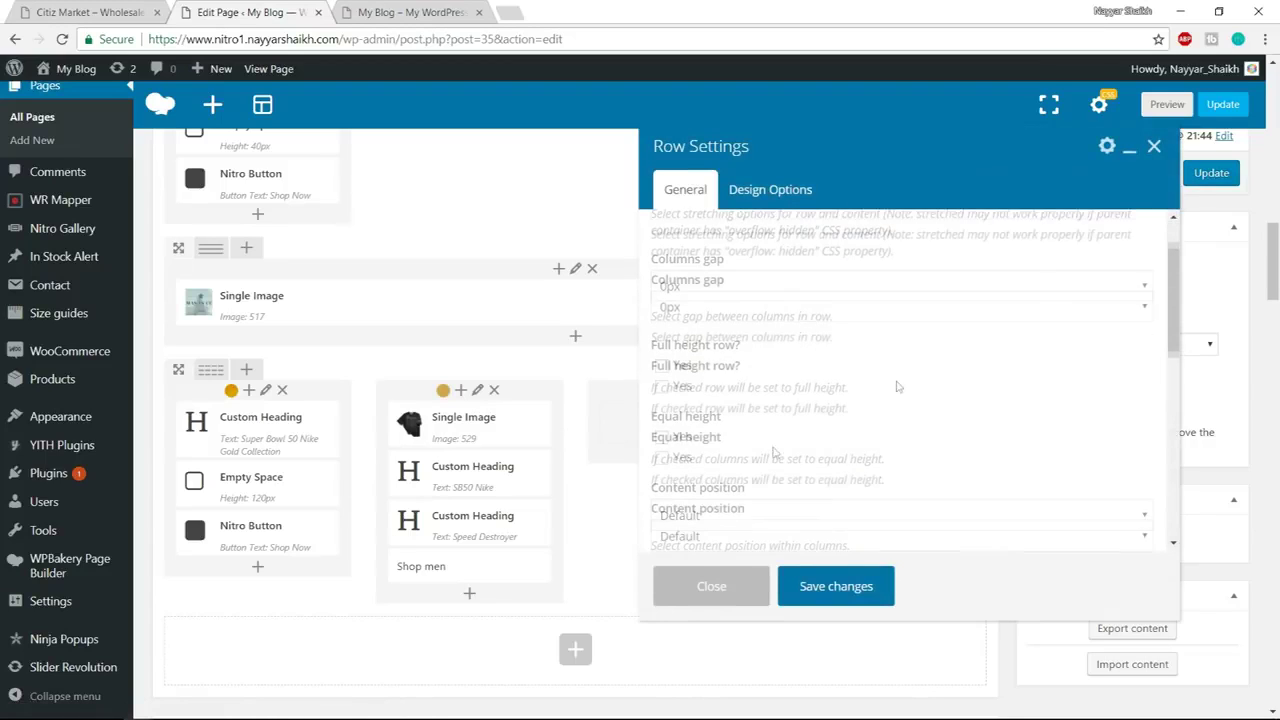
left_click(836, 588)
left_click(1211, 178)
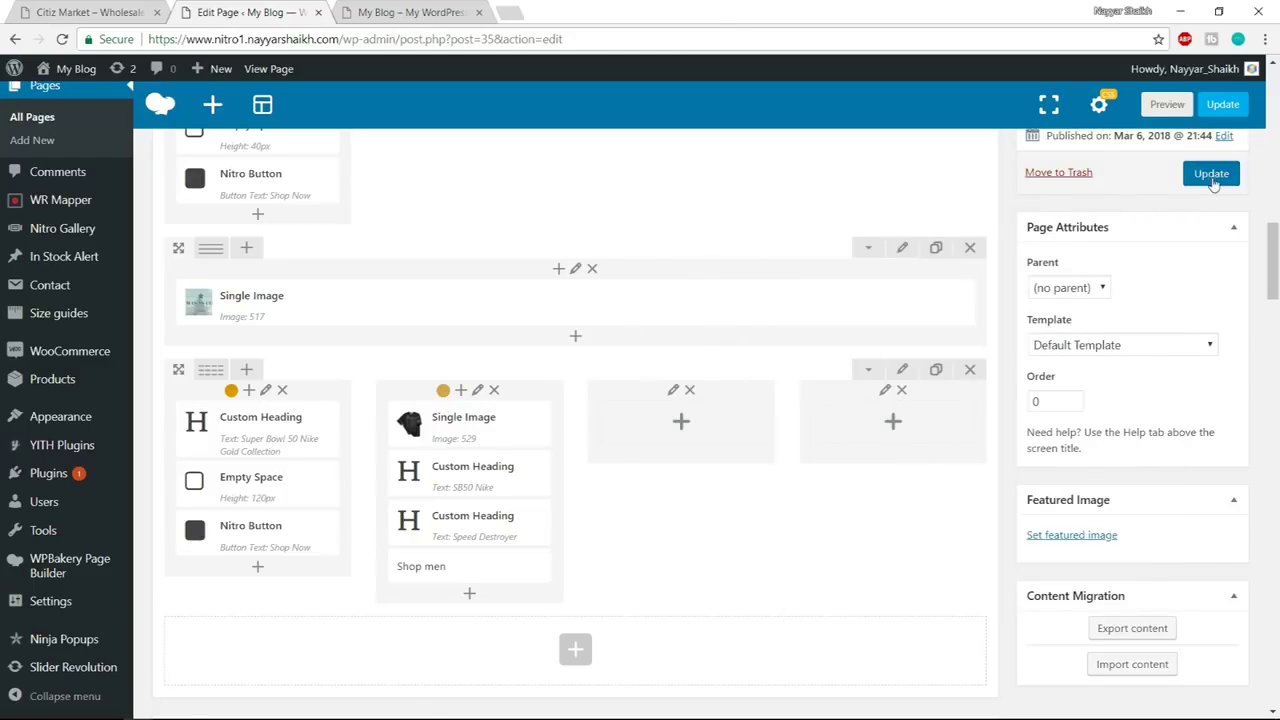
left_click(420, 10)
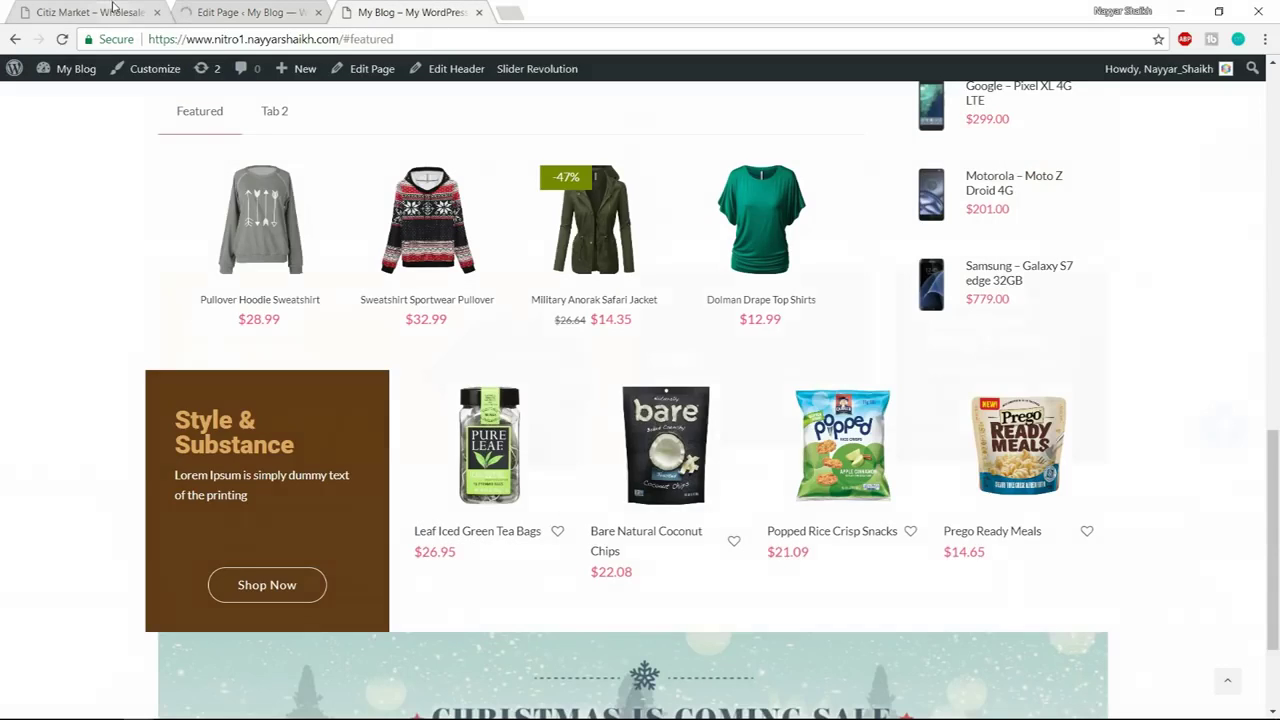
Close the demo's inspector, reload the live homepage, and check the new Shop men row
left_click(113, 7)
left_click(1261, 481)
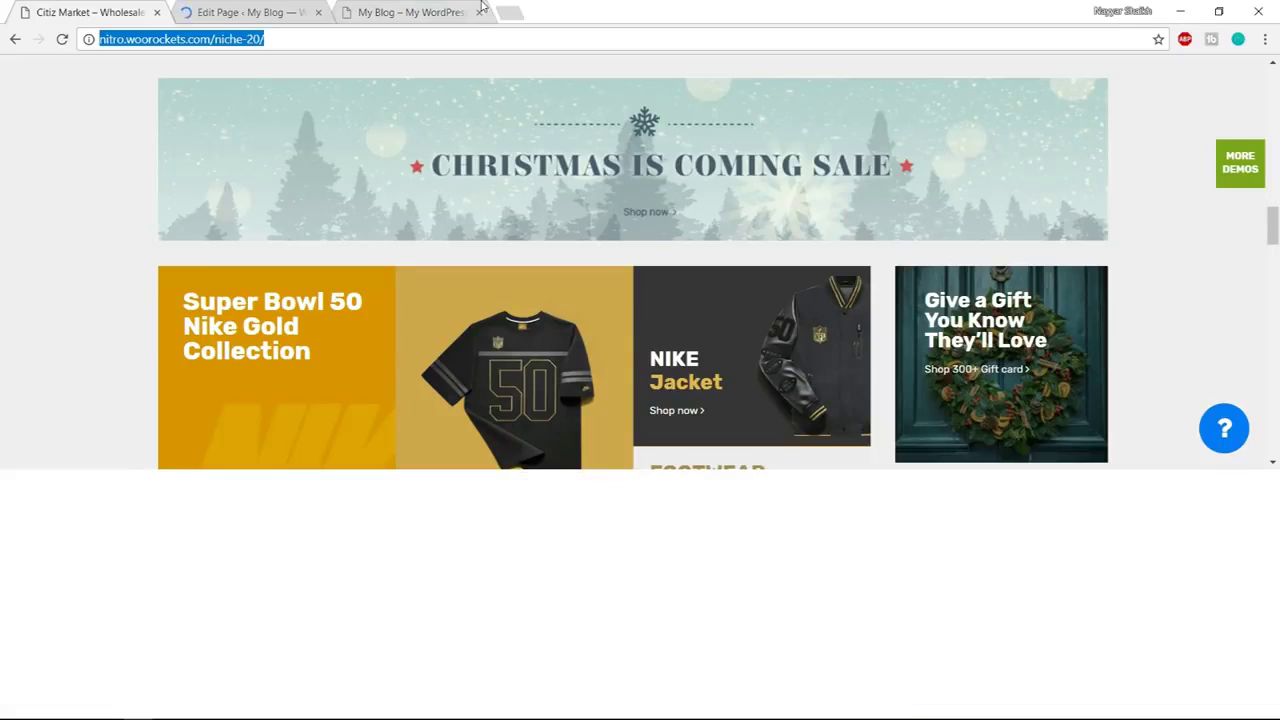
left_click(433, 11)
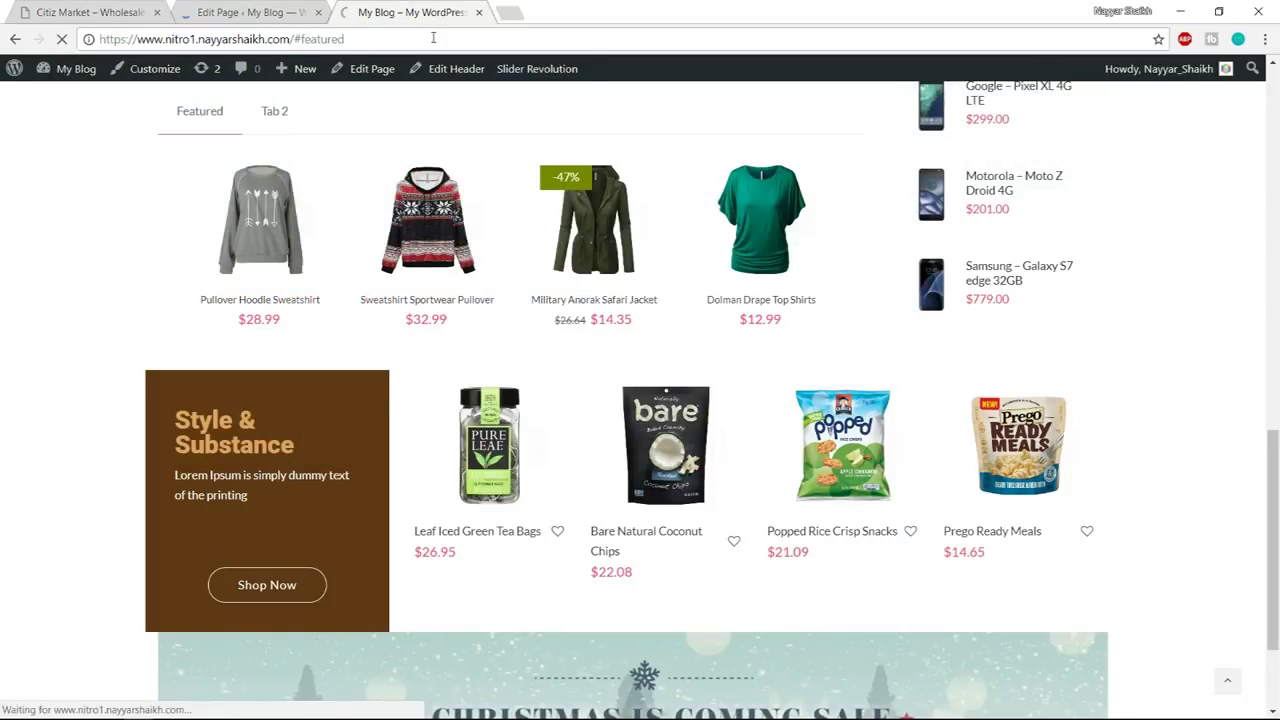
scroll(1268, 380, "down", 5)
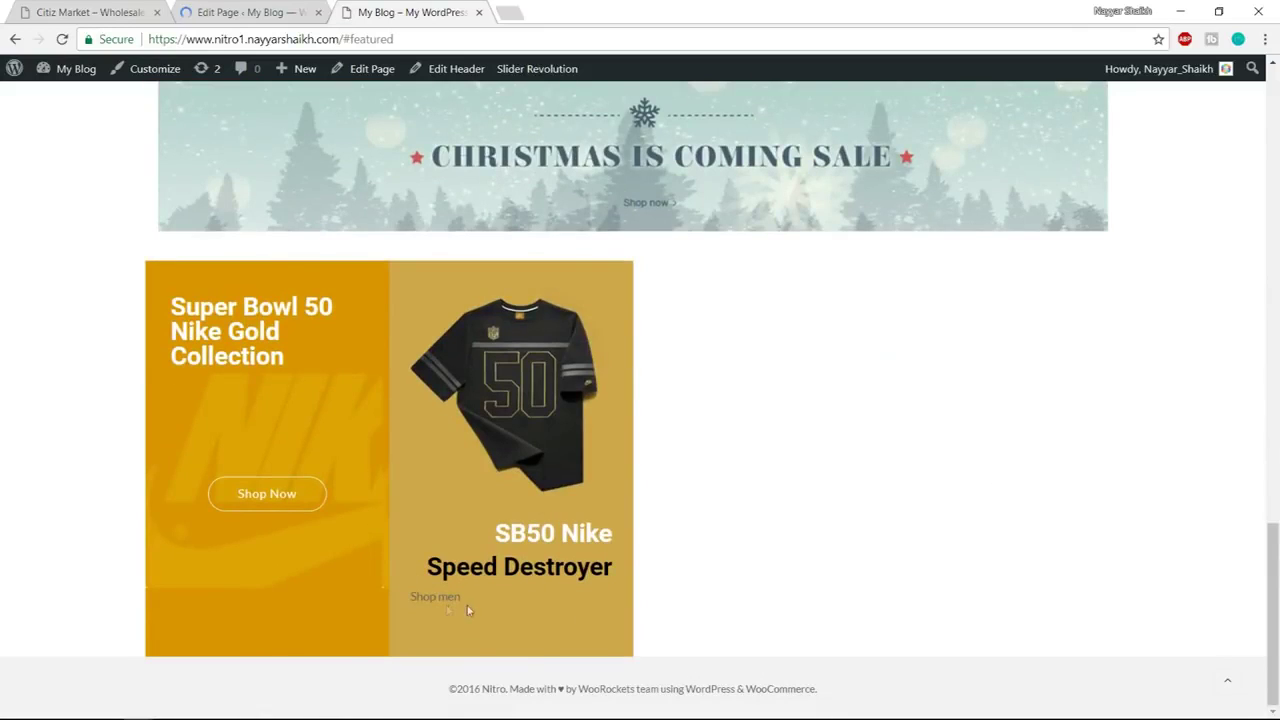
left_click_drag(411, 596, 463, 598)
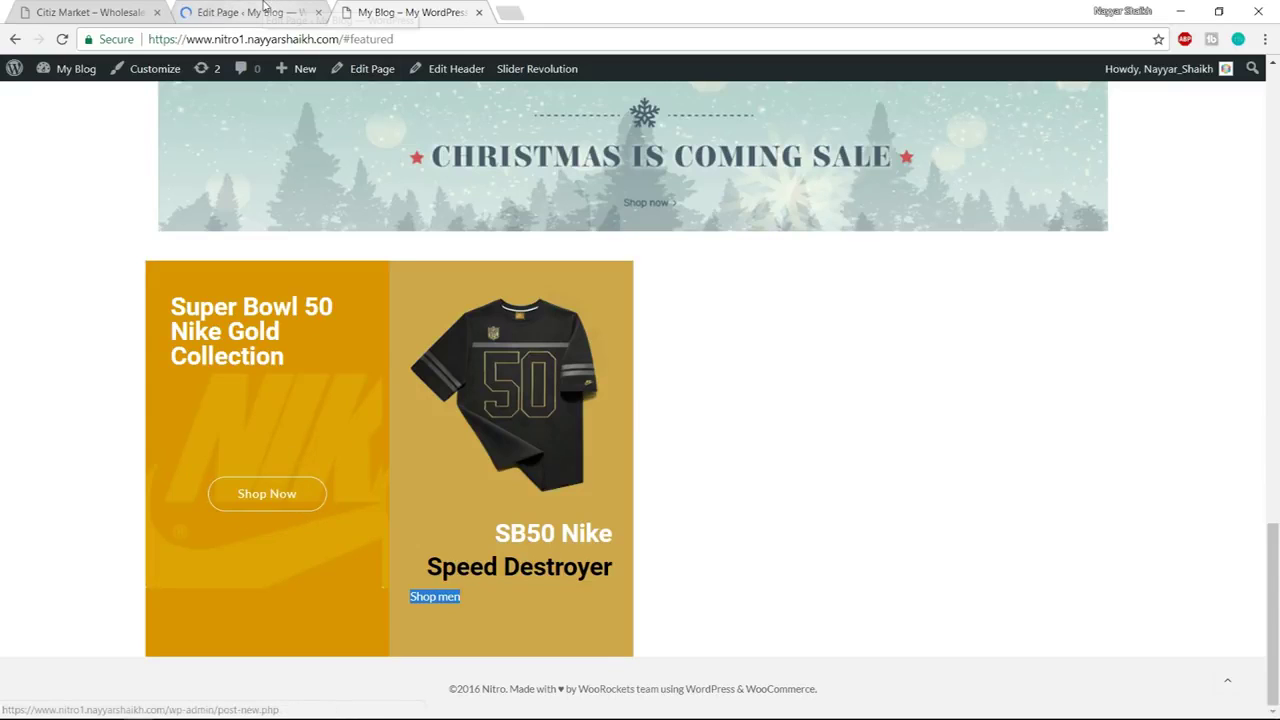
Give the Shop Now button black hover text, a white hover border and white hover background
left_click(262, 12)
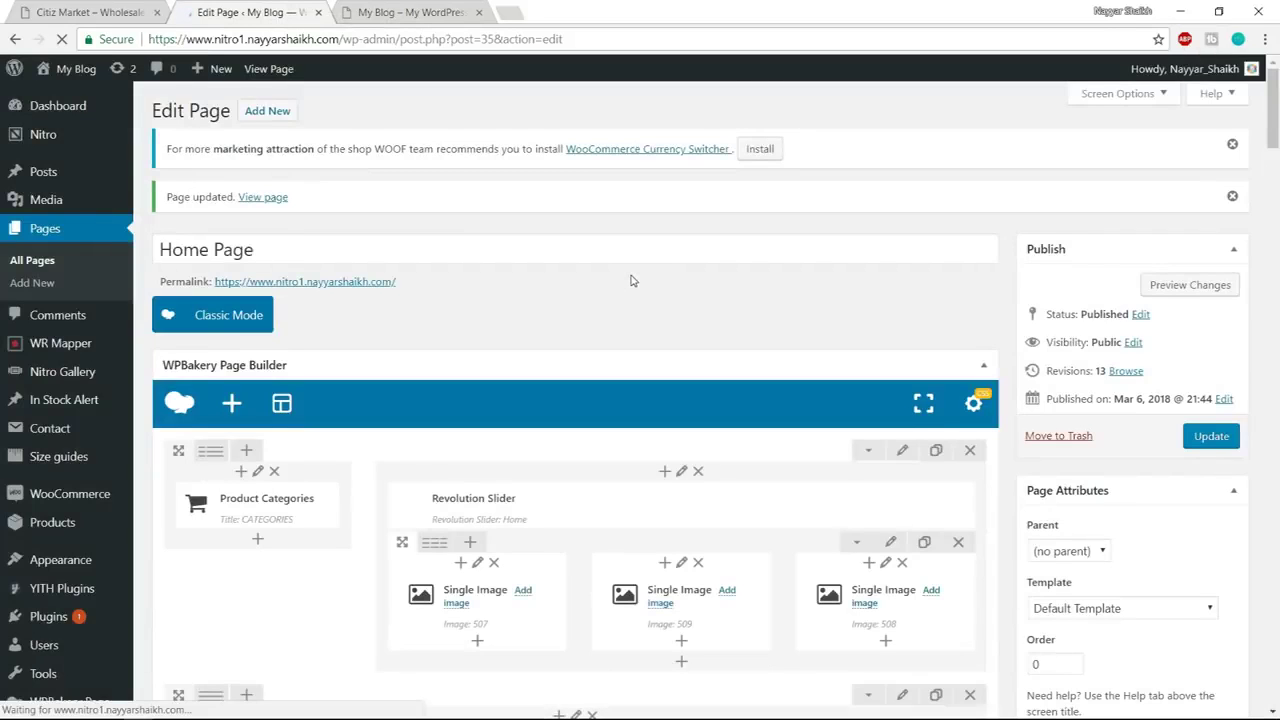
scroll(632, 278, "down", 8)
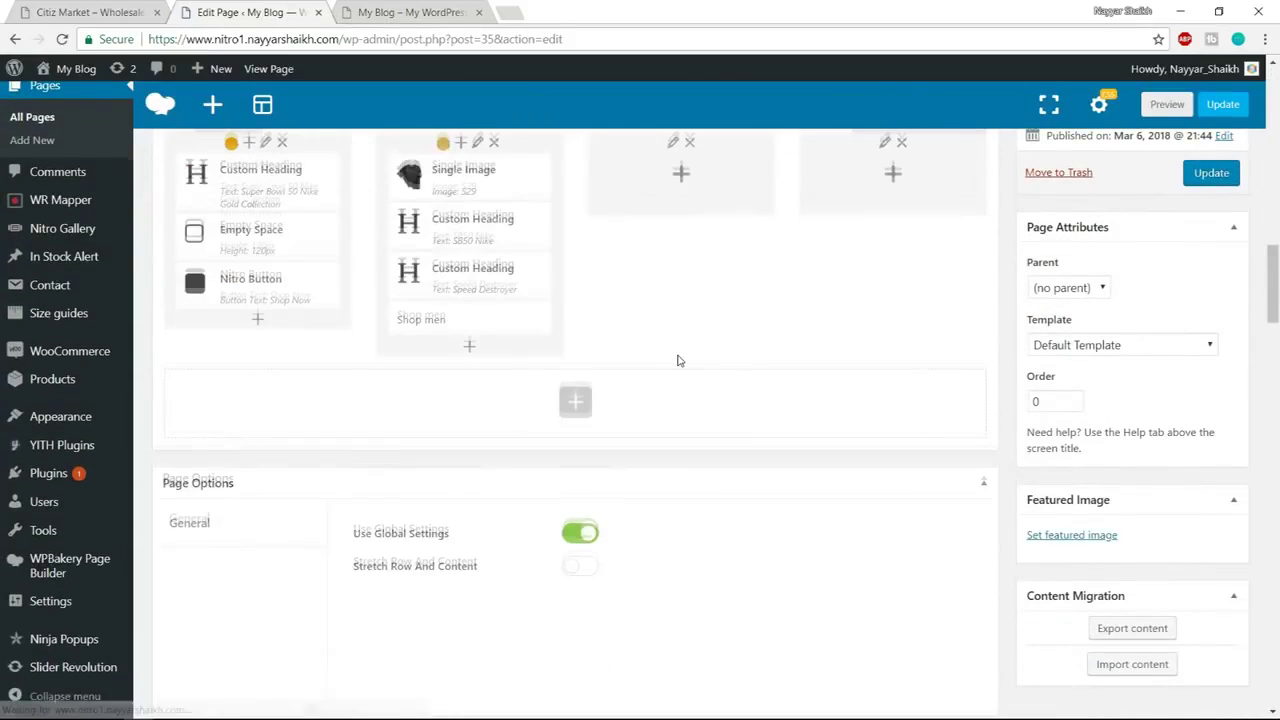
left_click(278, 454)
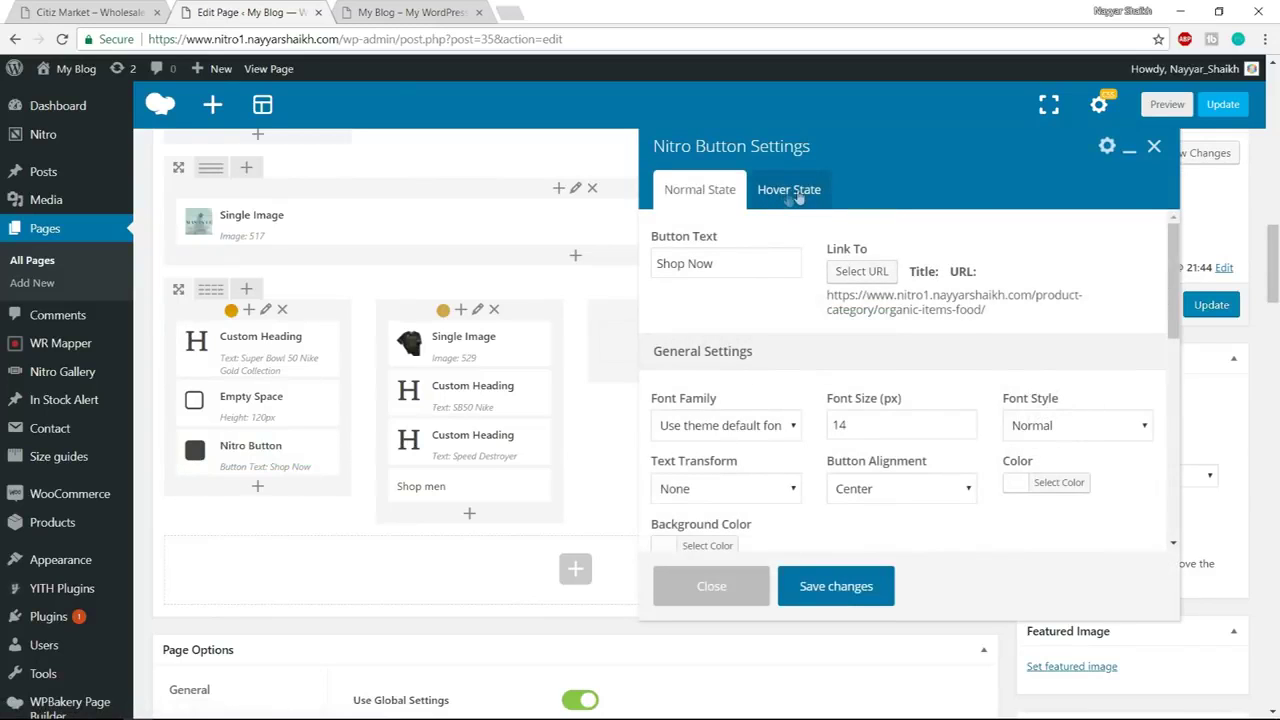
left_click(792, 190)
left_click(707, 258)
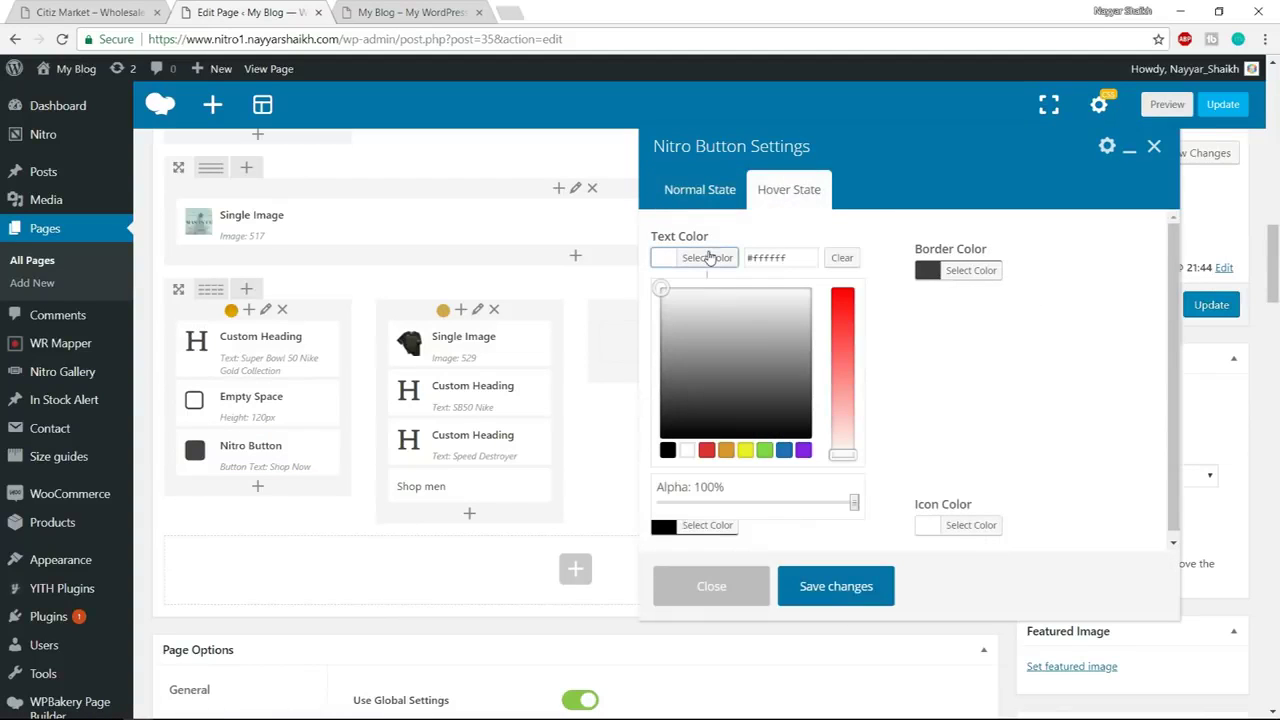
left_click(667, 450)
left_click(975, 272)
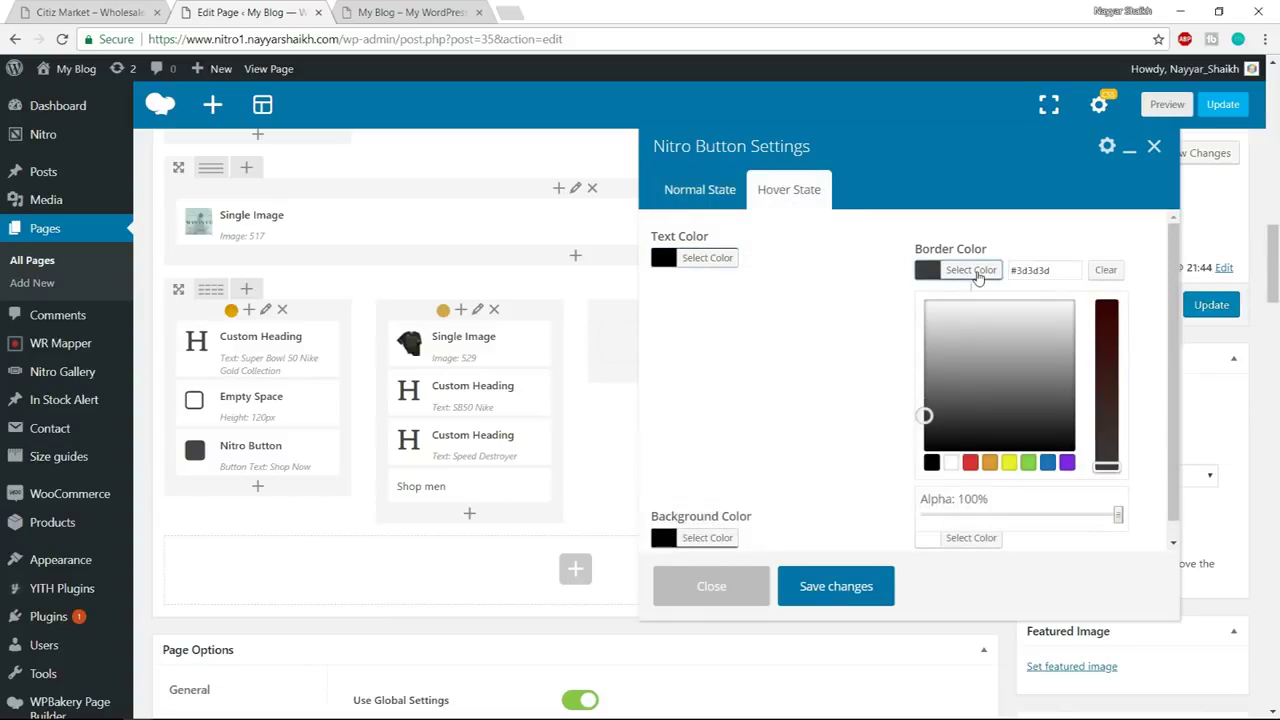
left_click(951, 463)
left_click(843, 409)
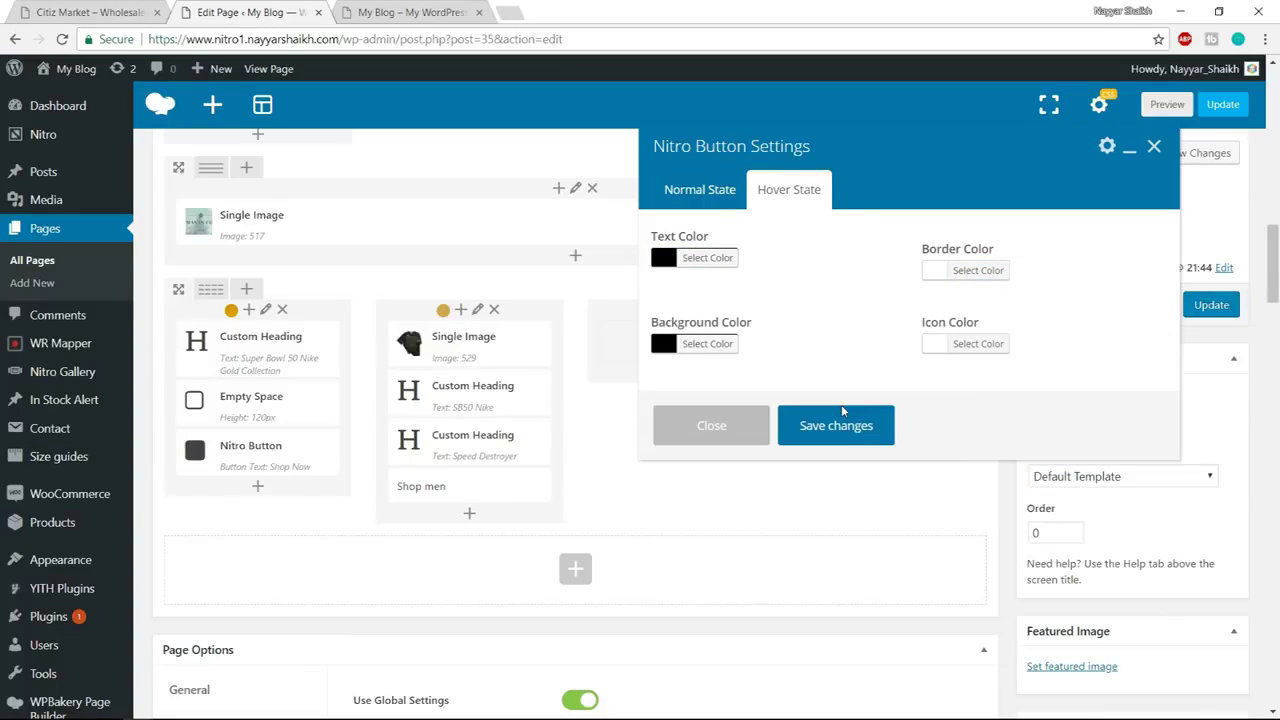
left_click(707, 343)
left_click(688, 536)
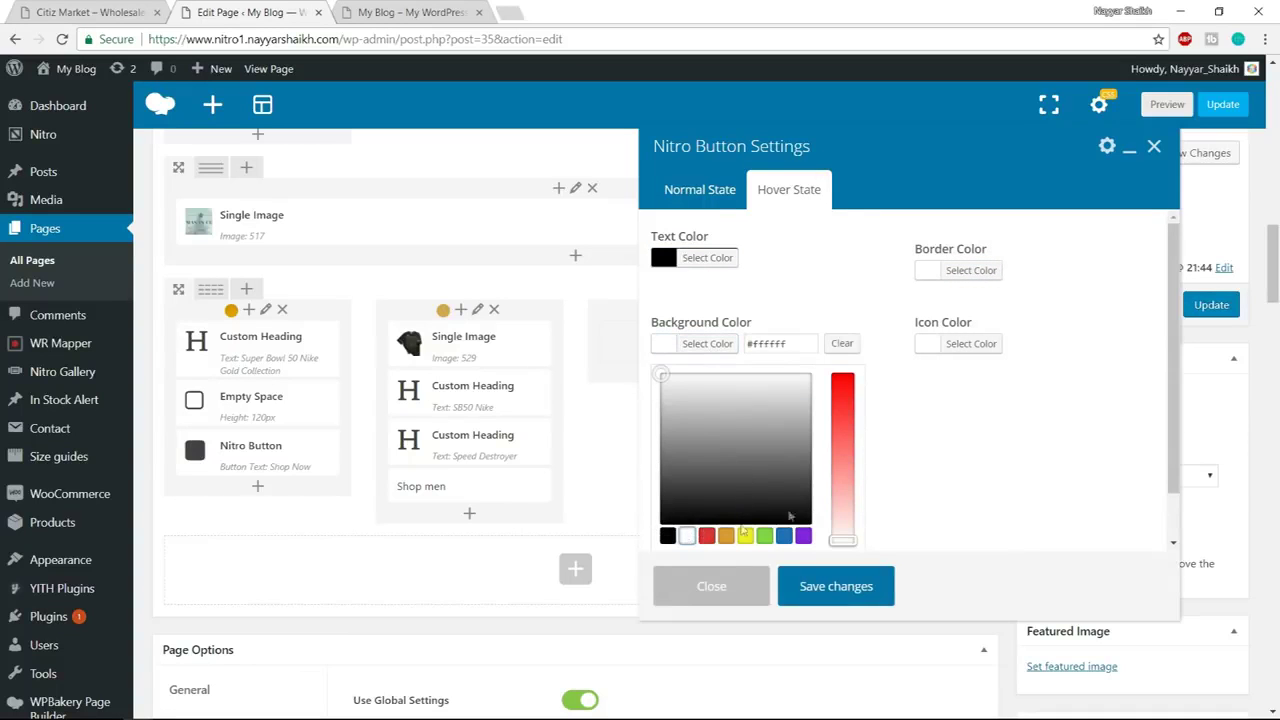
left_click(955, 468)
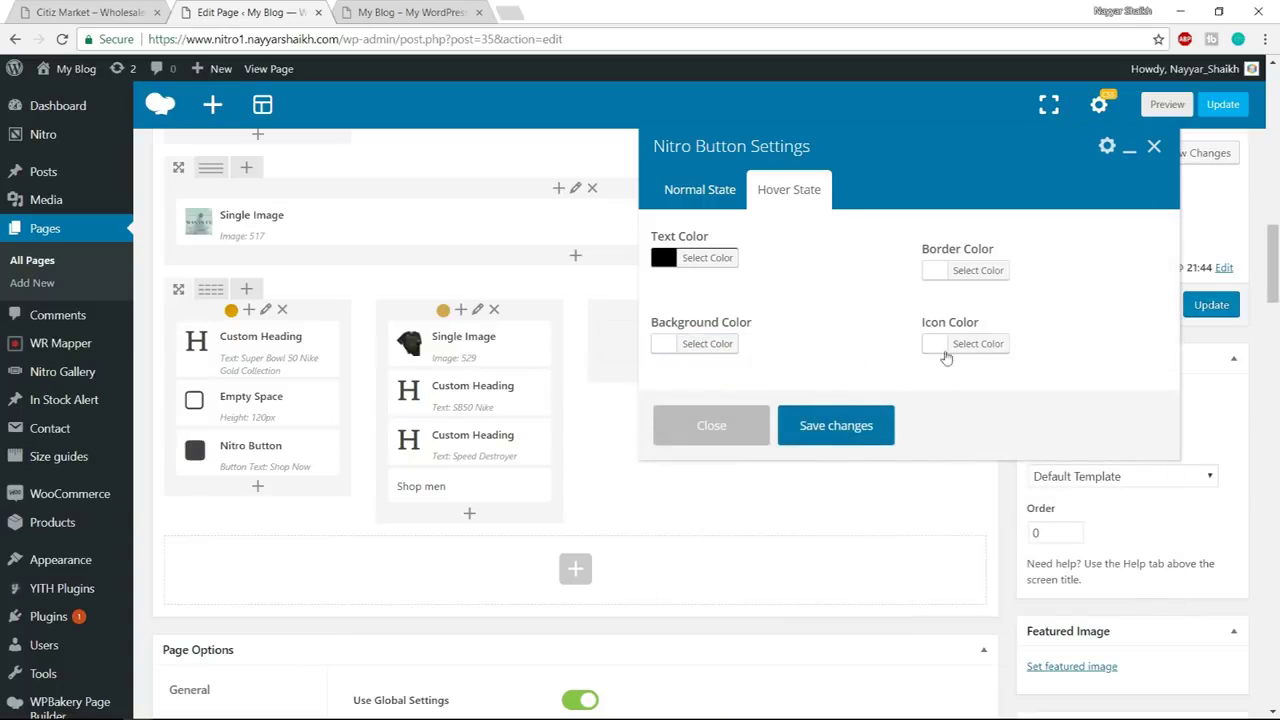
left_click(866, 438)
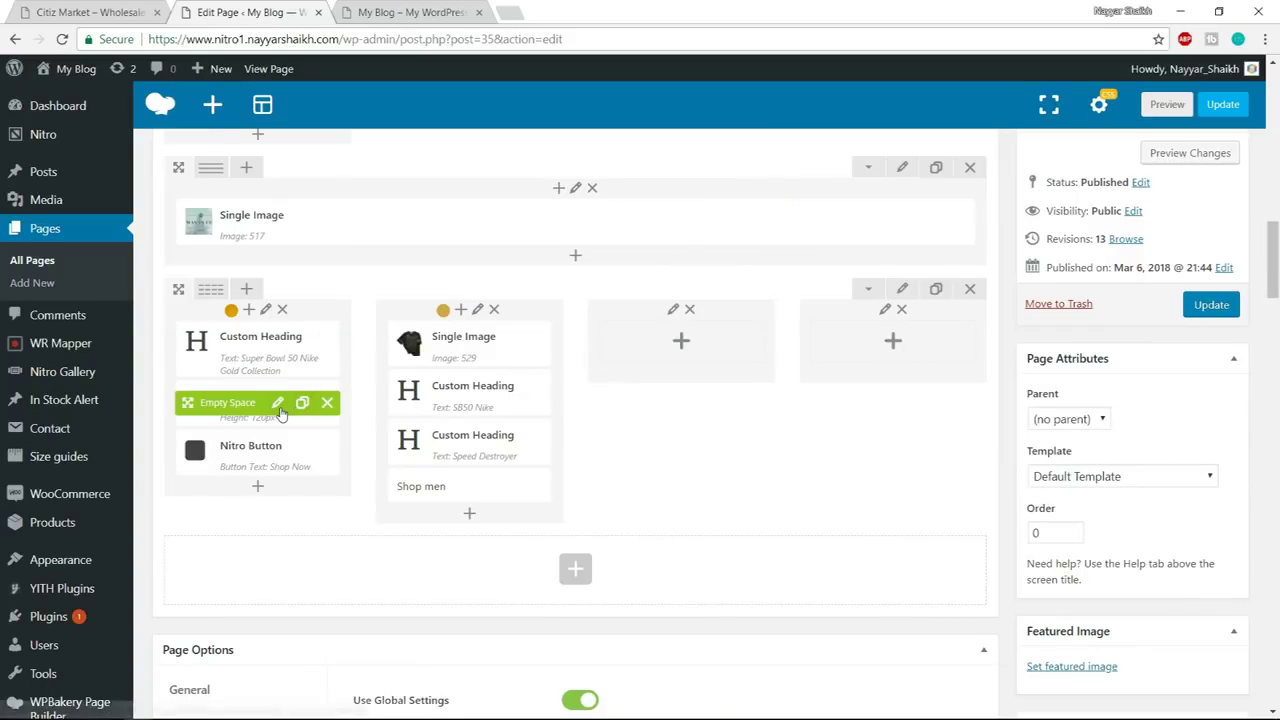
left_click(278, 404)
left_click(420, 8)
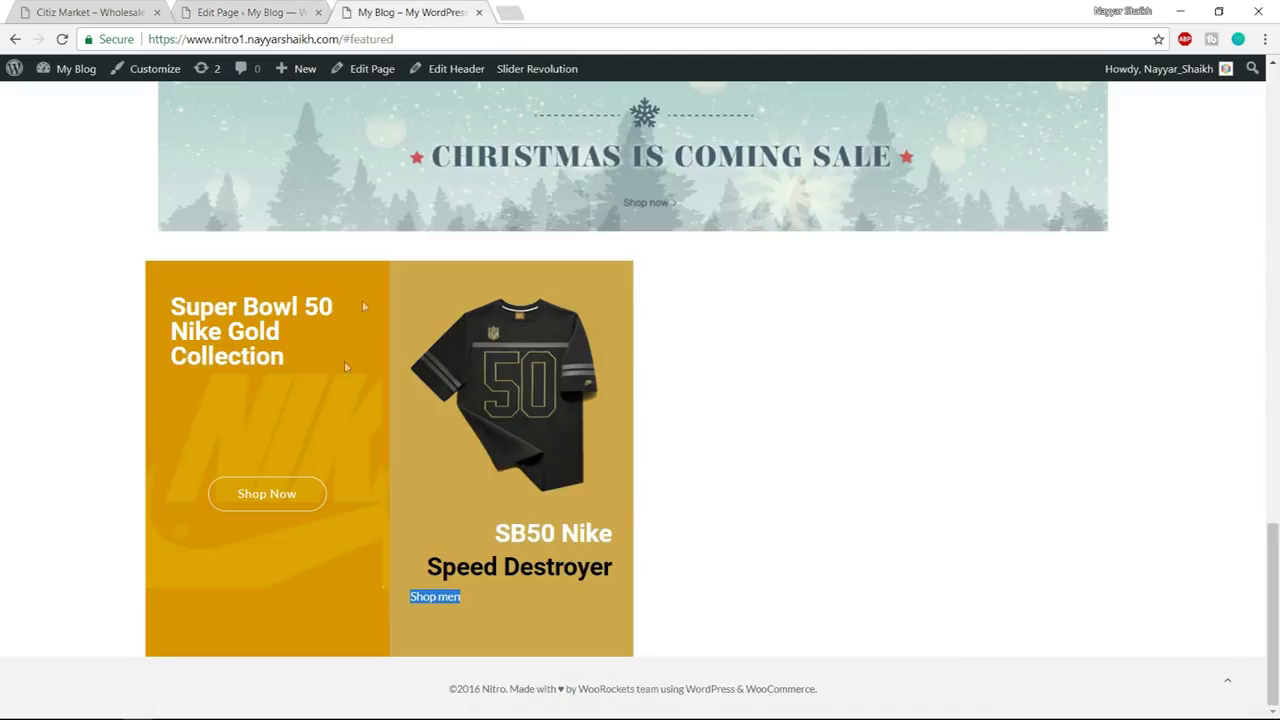
Change the Empty Space height from 120px to 170px, save, and update the page
left_click(250, 11)
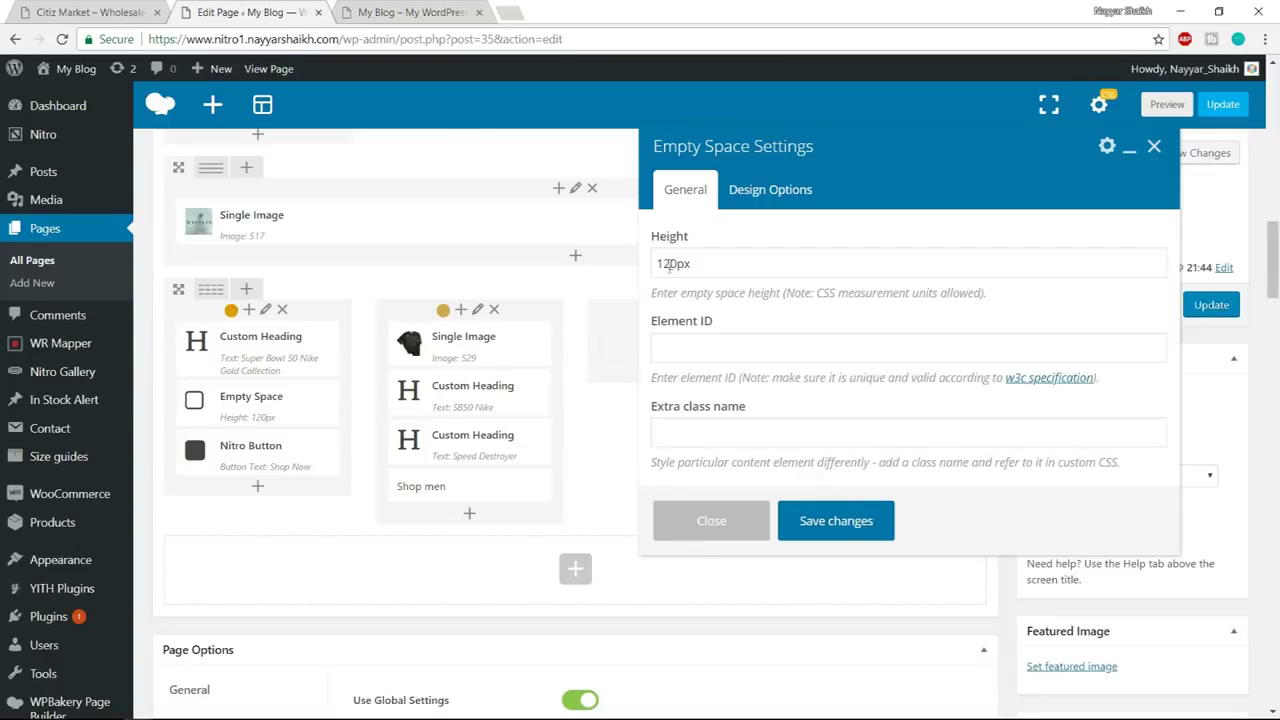
left_click_drag(678, 263, 662, 263)
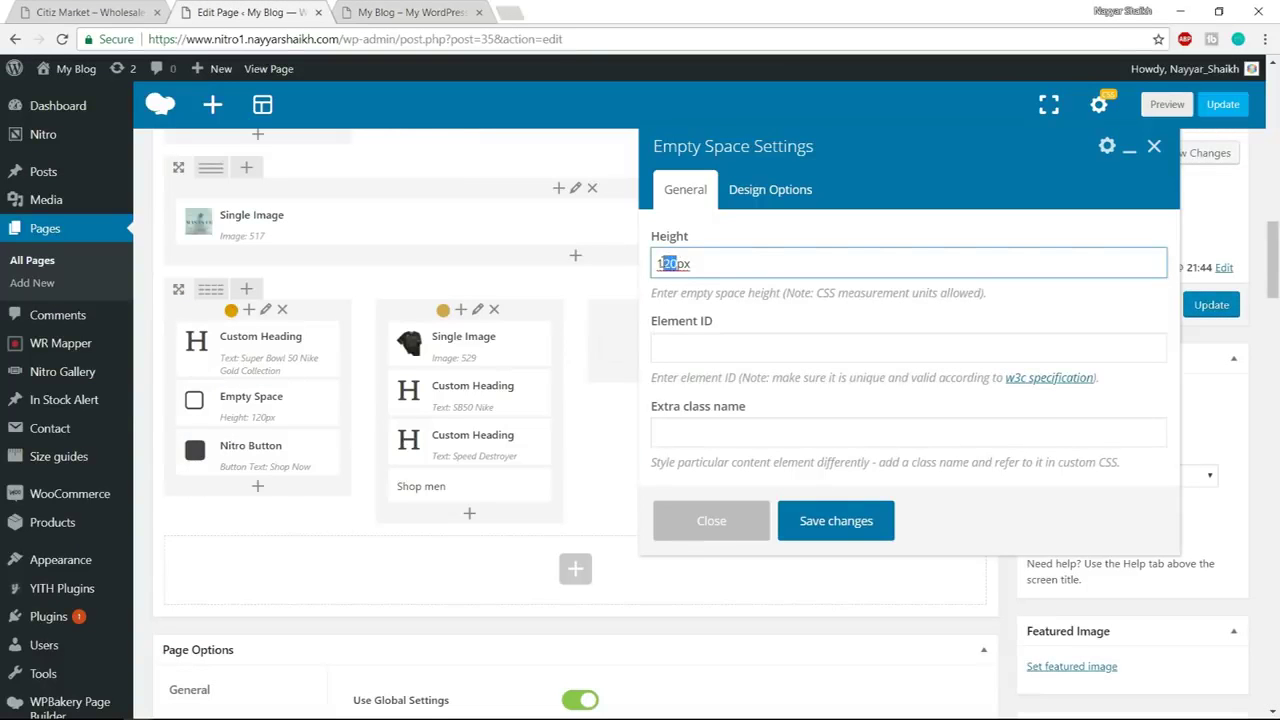
type("7")
left_click(846, 521)
left_click(1211, 304)
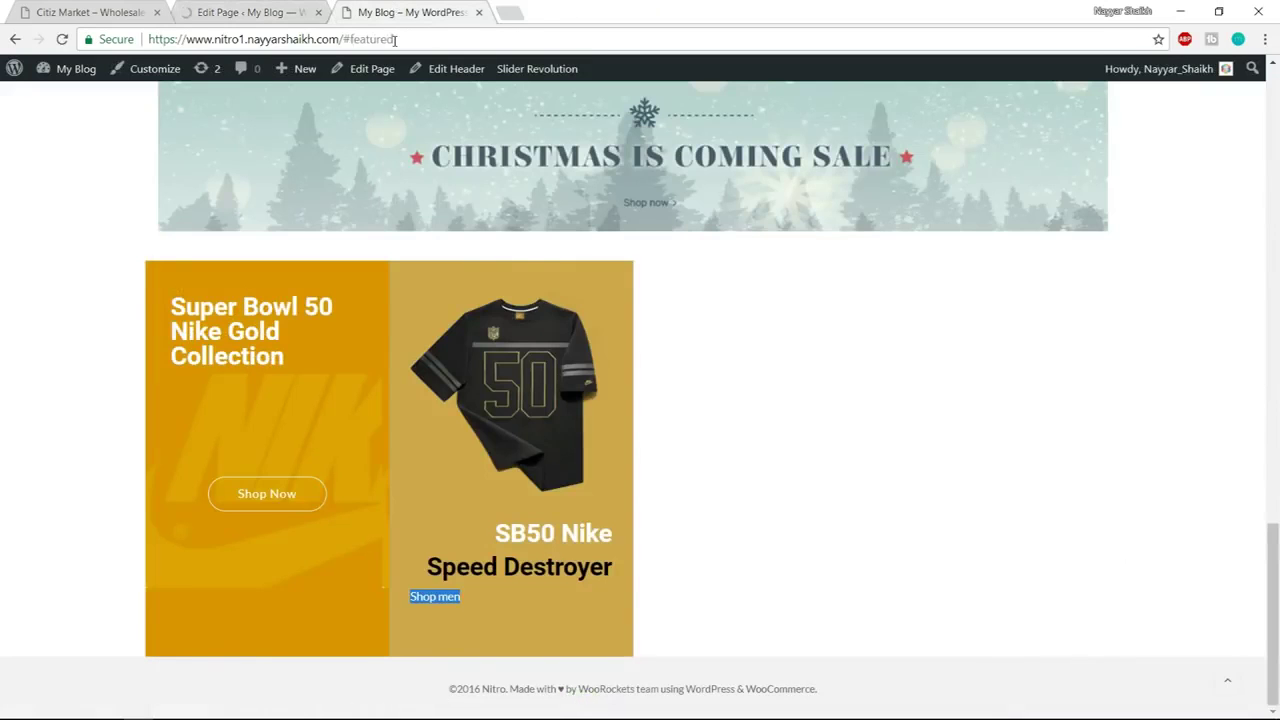
Reload the live homepage and compare it with the Citiz Market demo
left_click(394, 40)
key("Return")
left_click(537, 68)
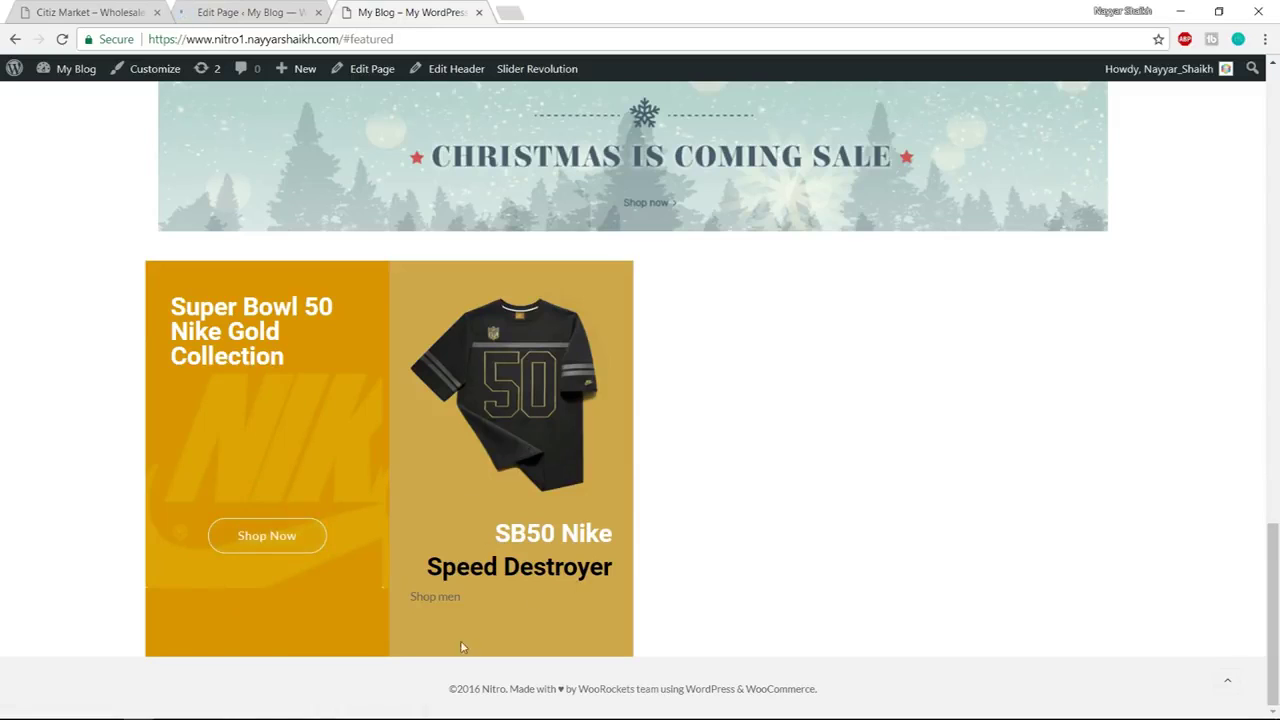
left_click(105, 12)
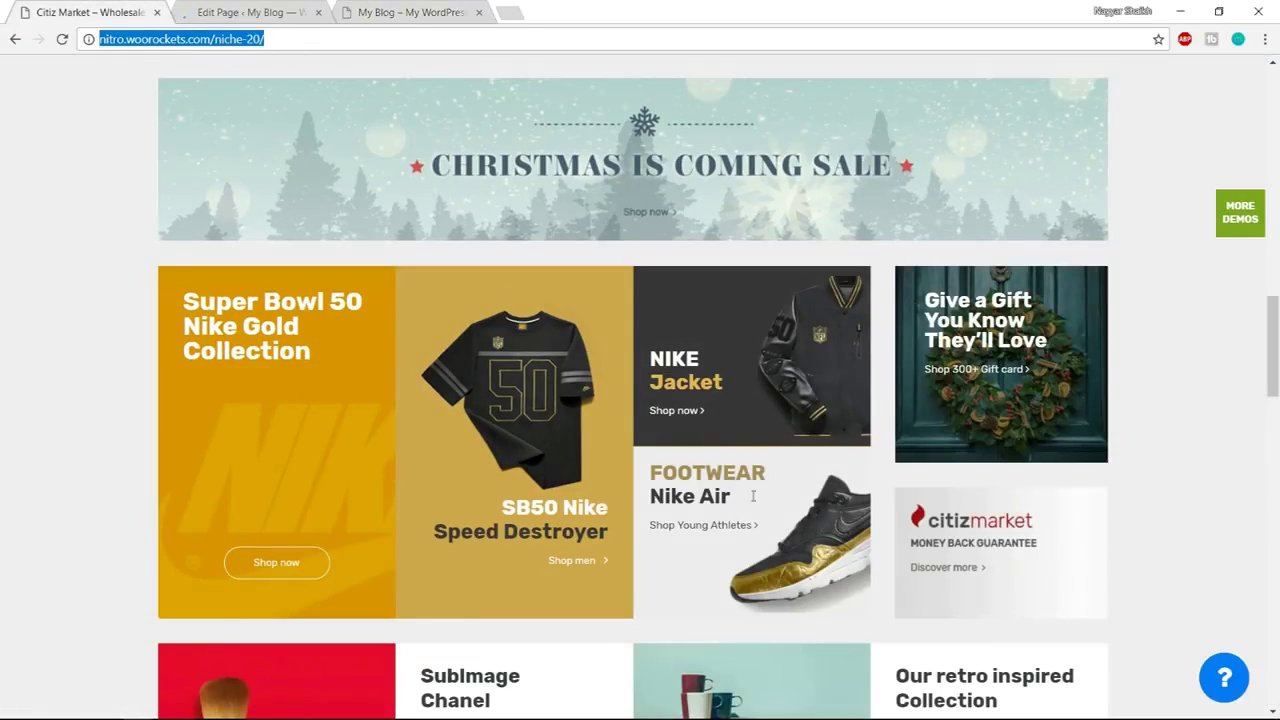
Insert a Text Block into the empty third column of the Super Bowl row, found by searching 'text'
left_click(252, 11)
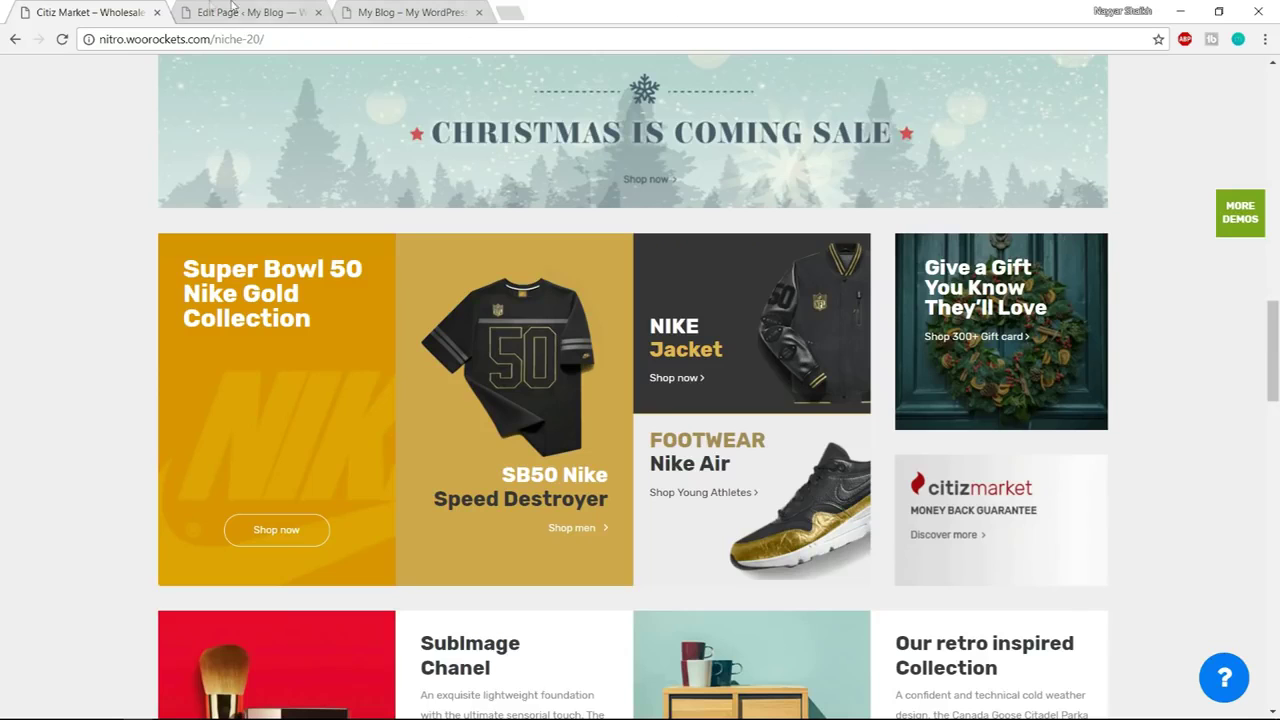
scroll(844, 298, "down", 15)
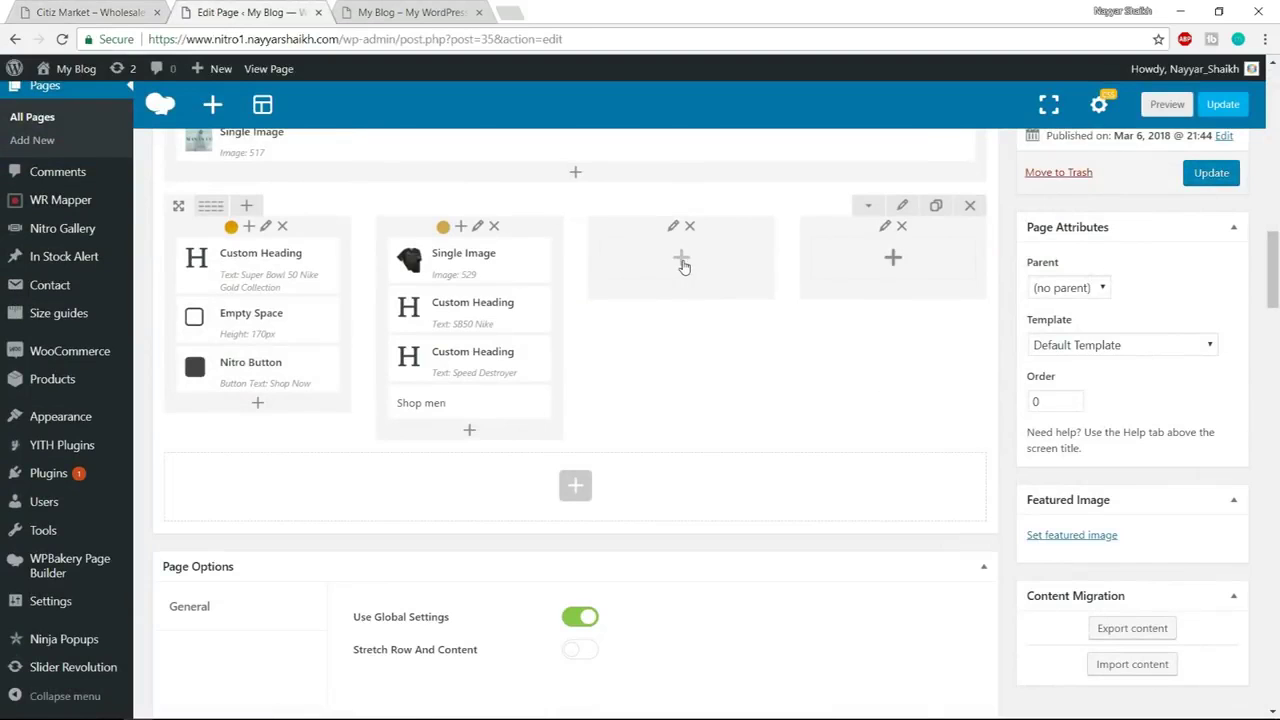
left_click(681, 261)
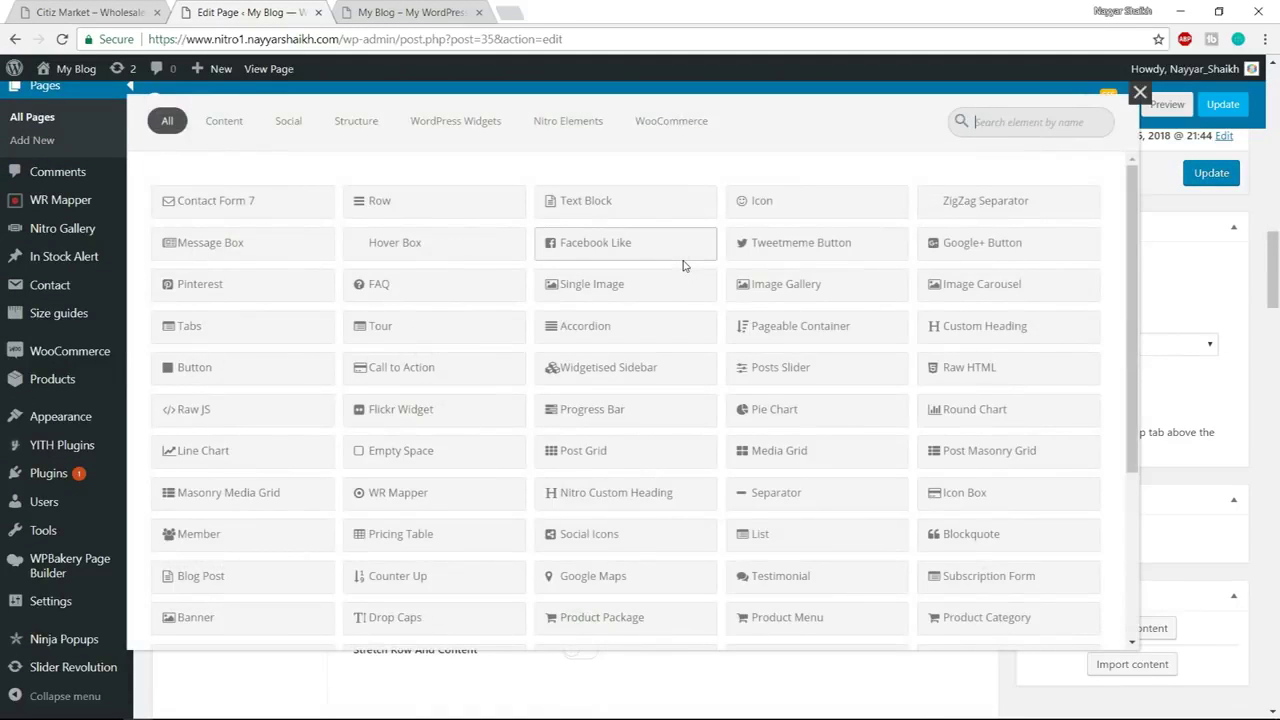
type("text")
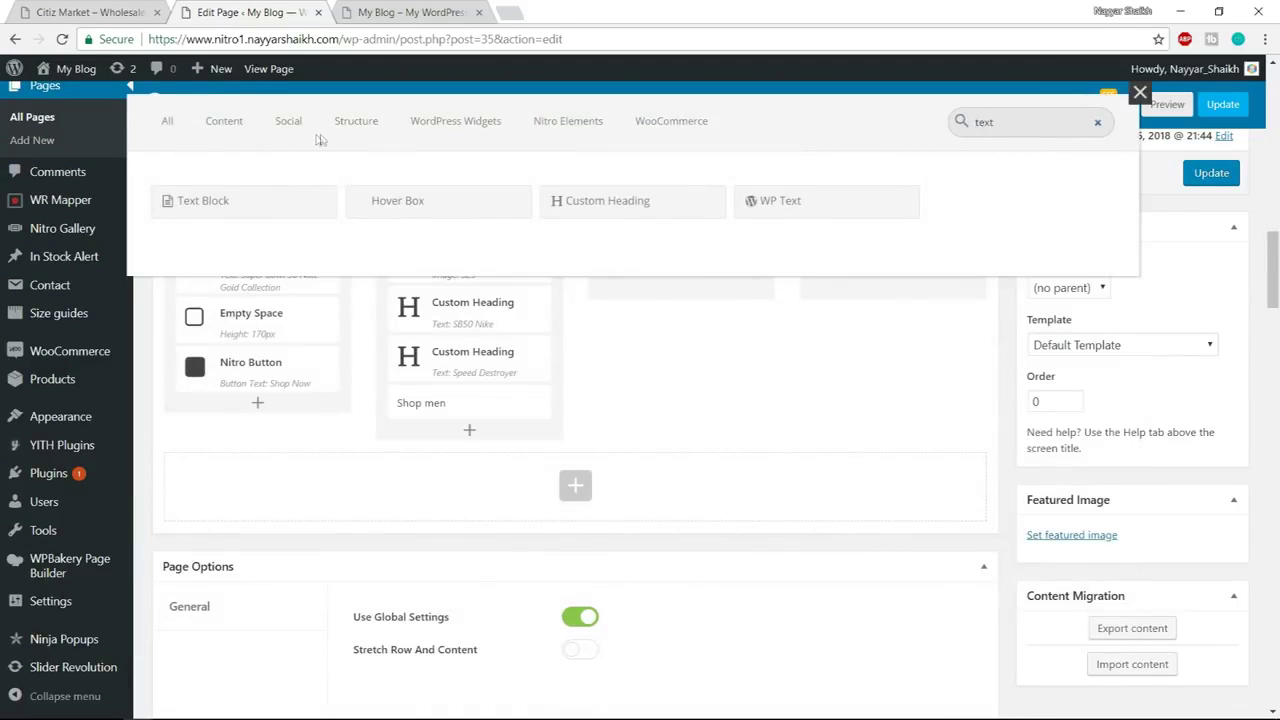
left_click(240, 205)
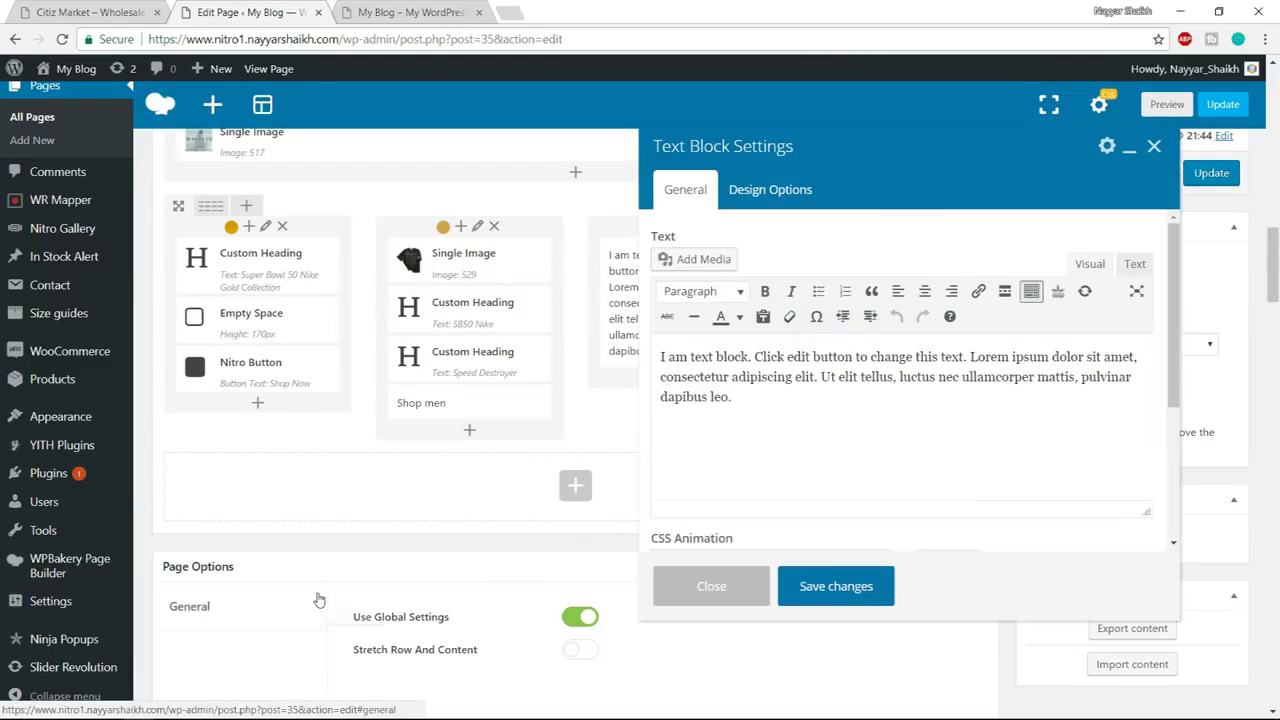
key("super")
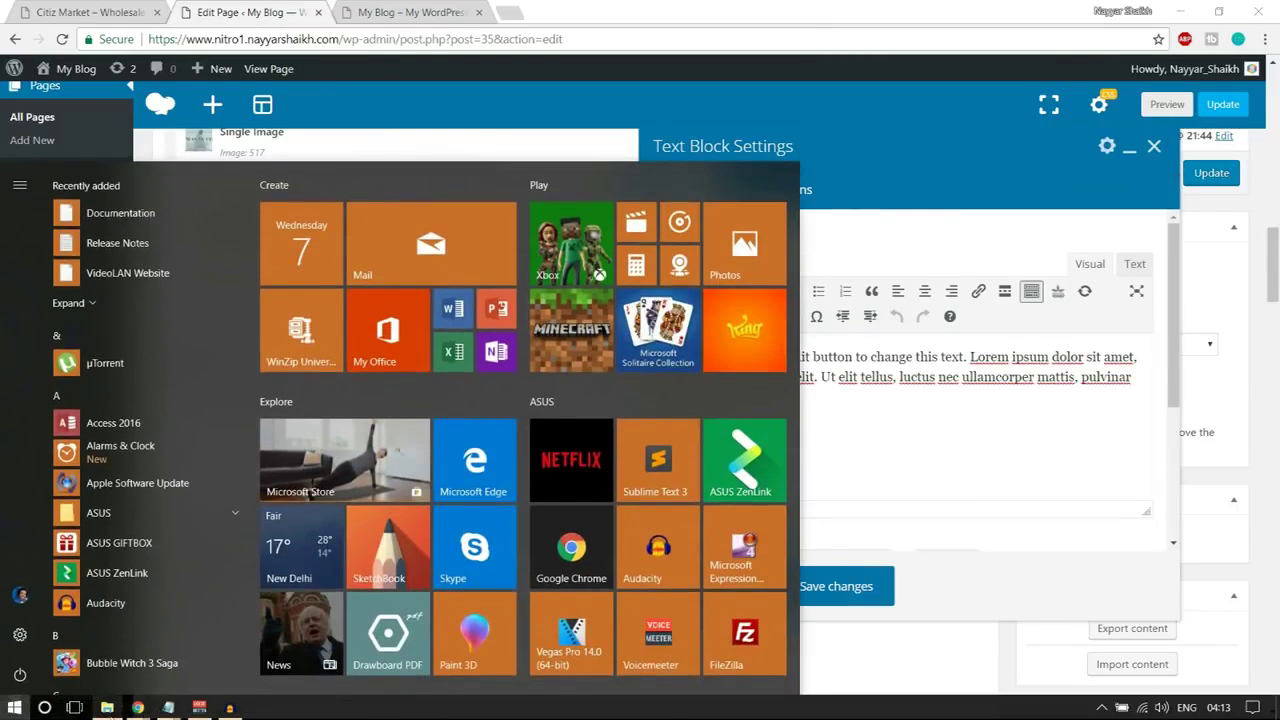
Open the Text Blocks notes file and copy Text Block 1's two NIKE/Jacket HTML lines
key("alt+Tab")
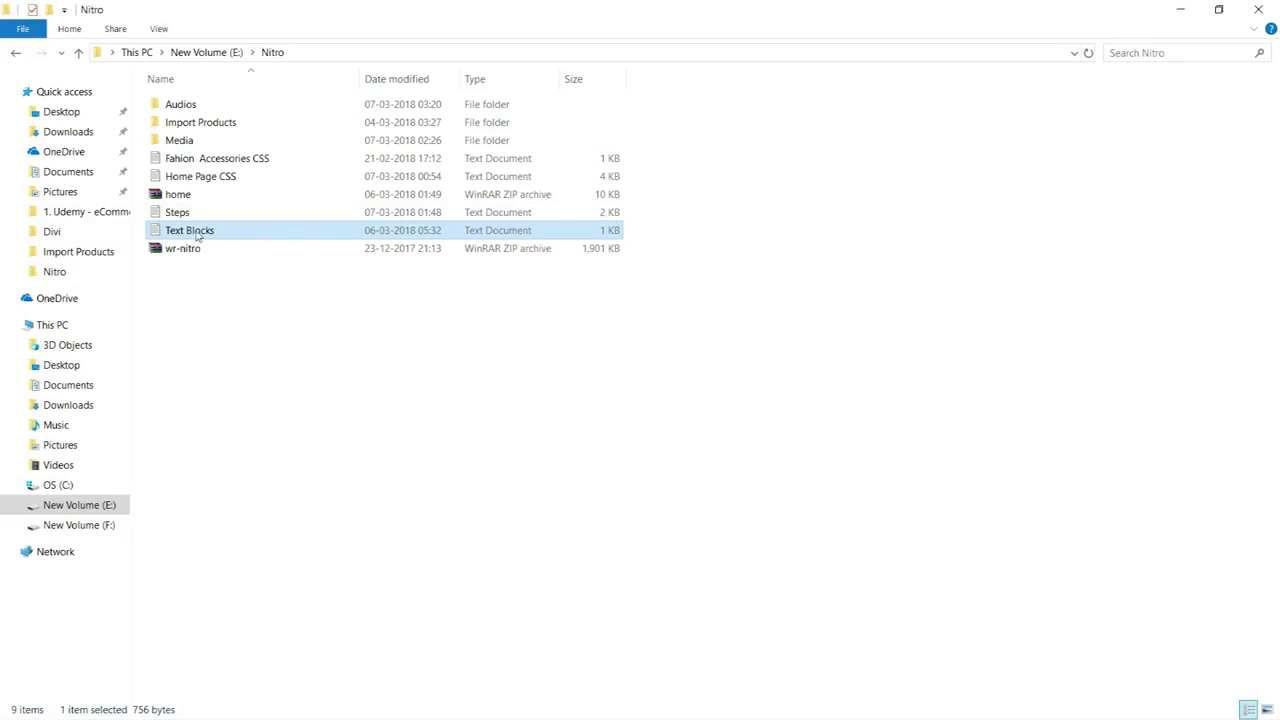
double_click(200, 236)
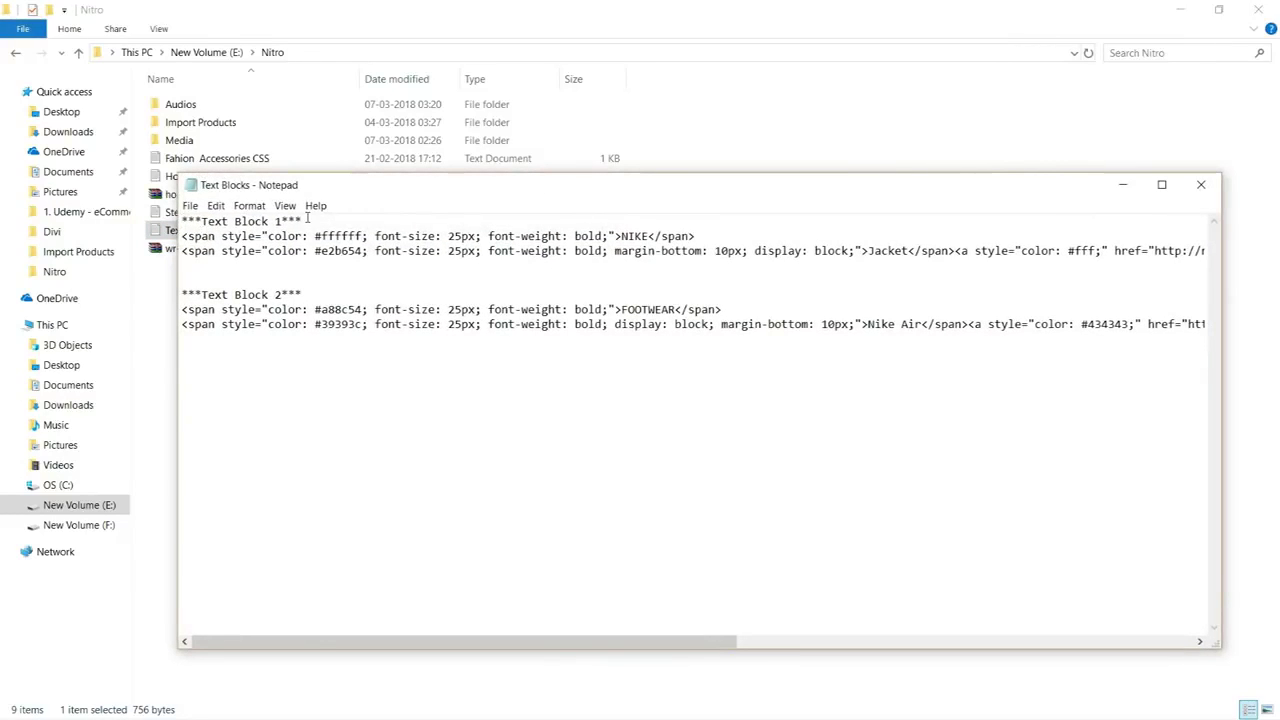
left_click_drag(308, 220, 182, 221)
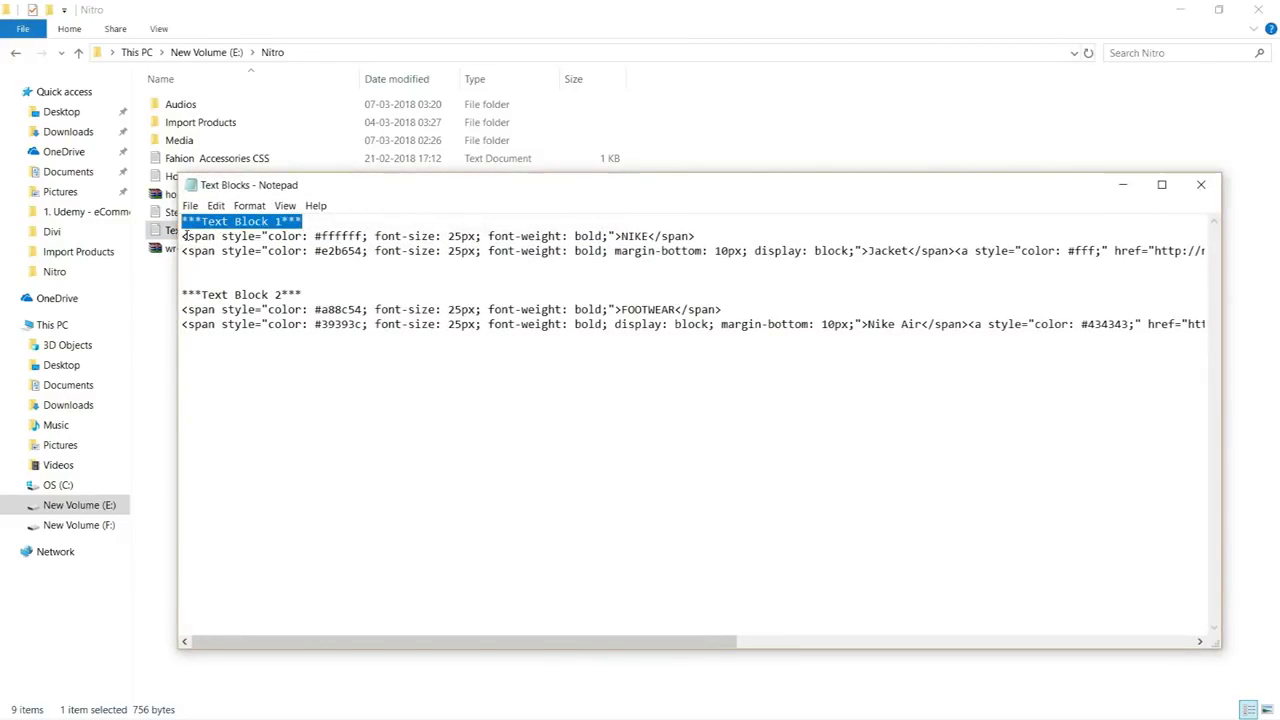
left_click_drag(184, 236, 395, 276)
left_click_drag(1038, 262, 1149, 254)
key("ctrl+c")
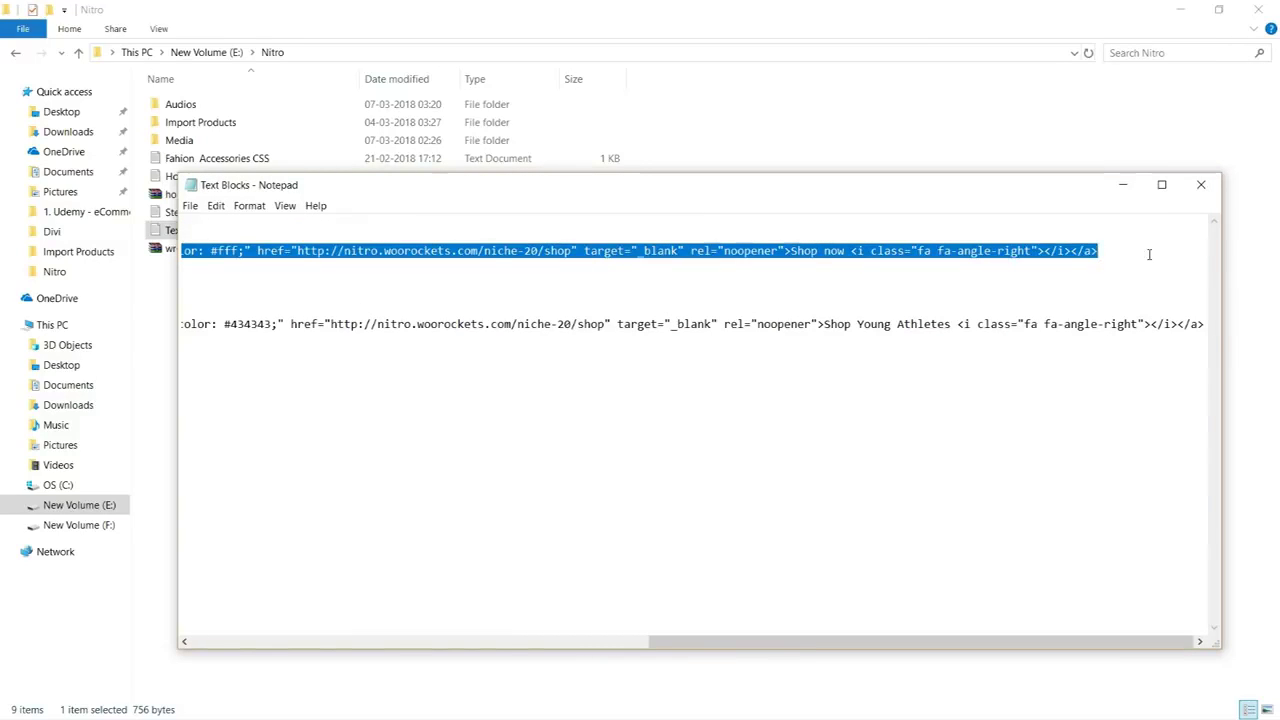
key("super")
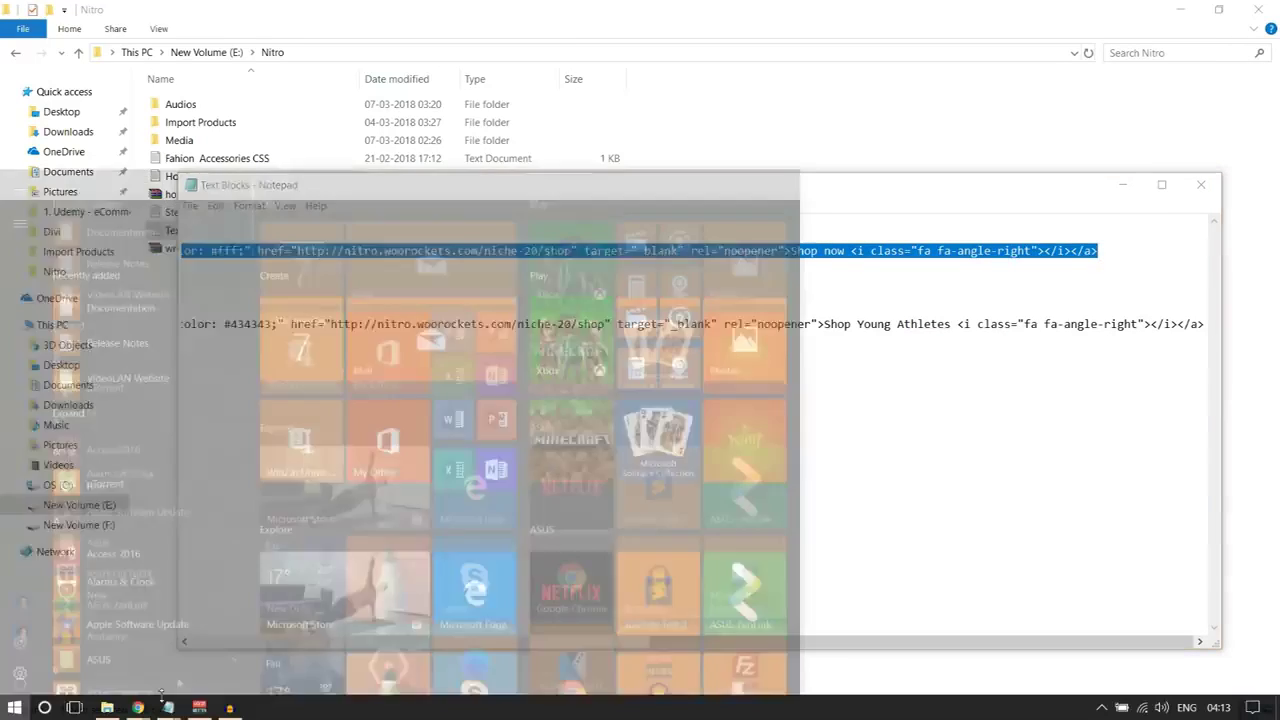
mouse_move(138, 707)
left_click(118, 662)
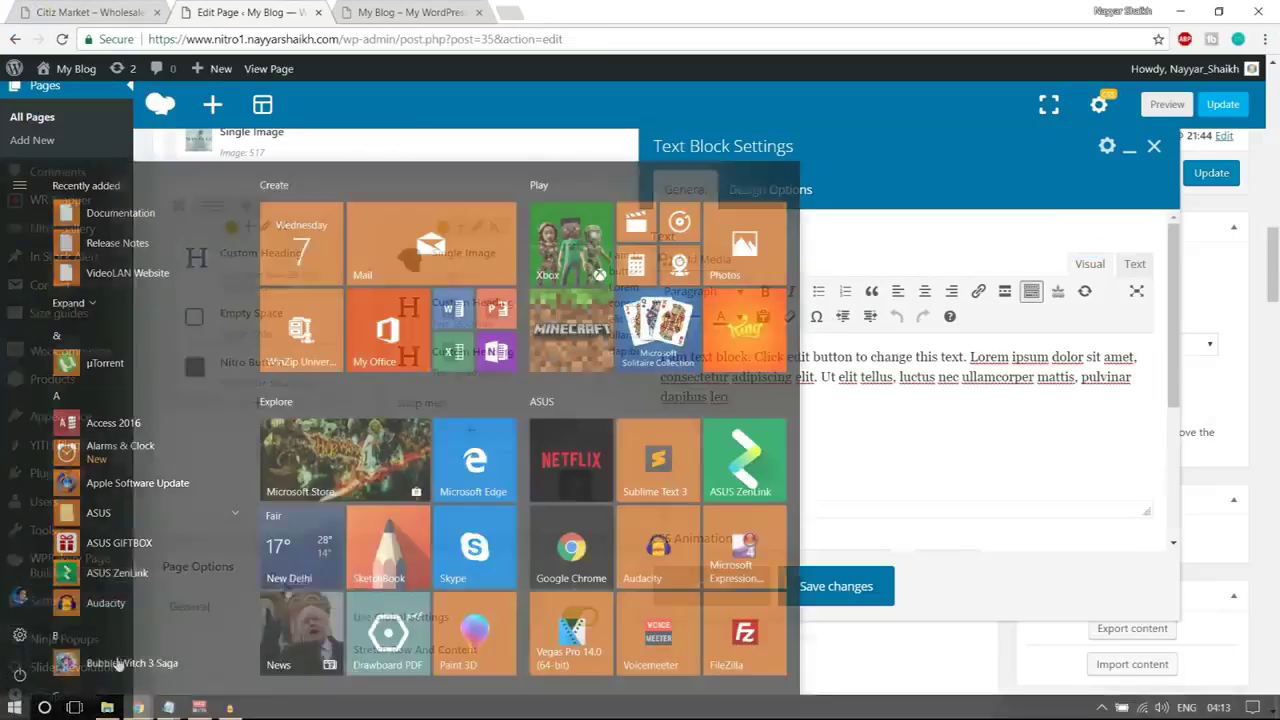
Replace the placeholder with the pasted NIKE/Jacket HTML in the Text editor view
left_click(1135, 266)
left_click_drag(782, 381, 466, 342)
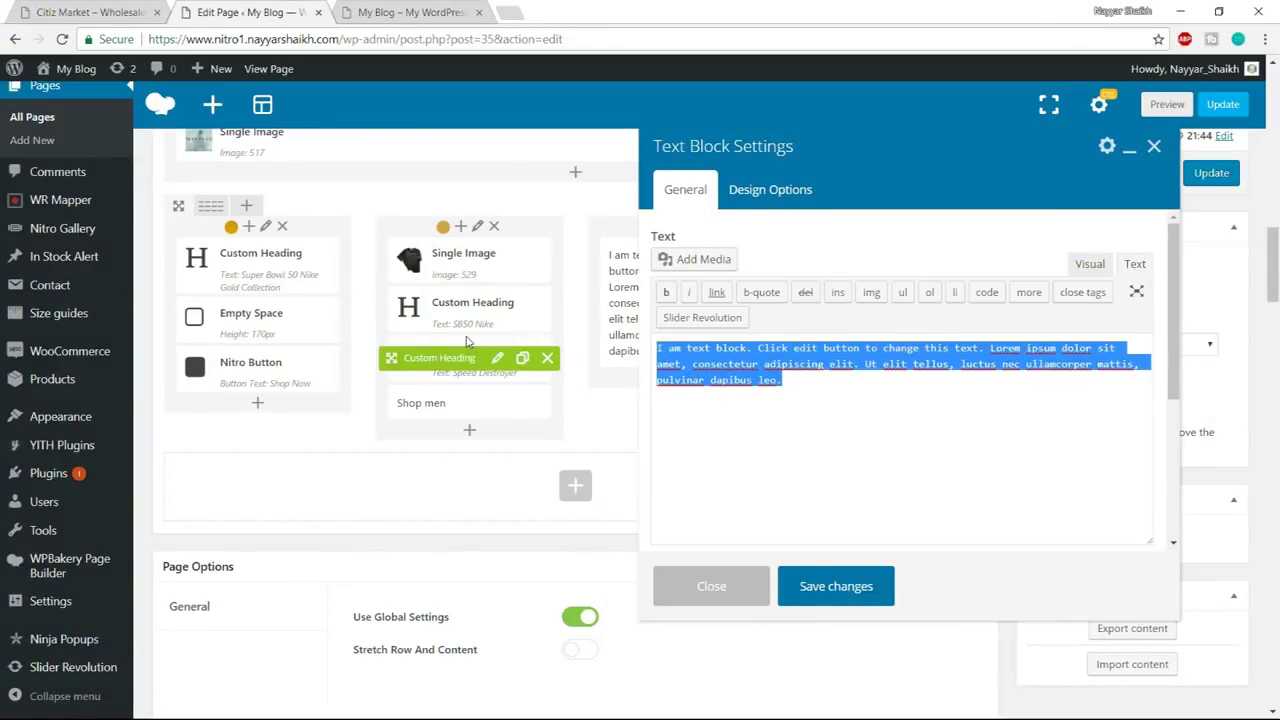
key("ctrl+v")
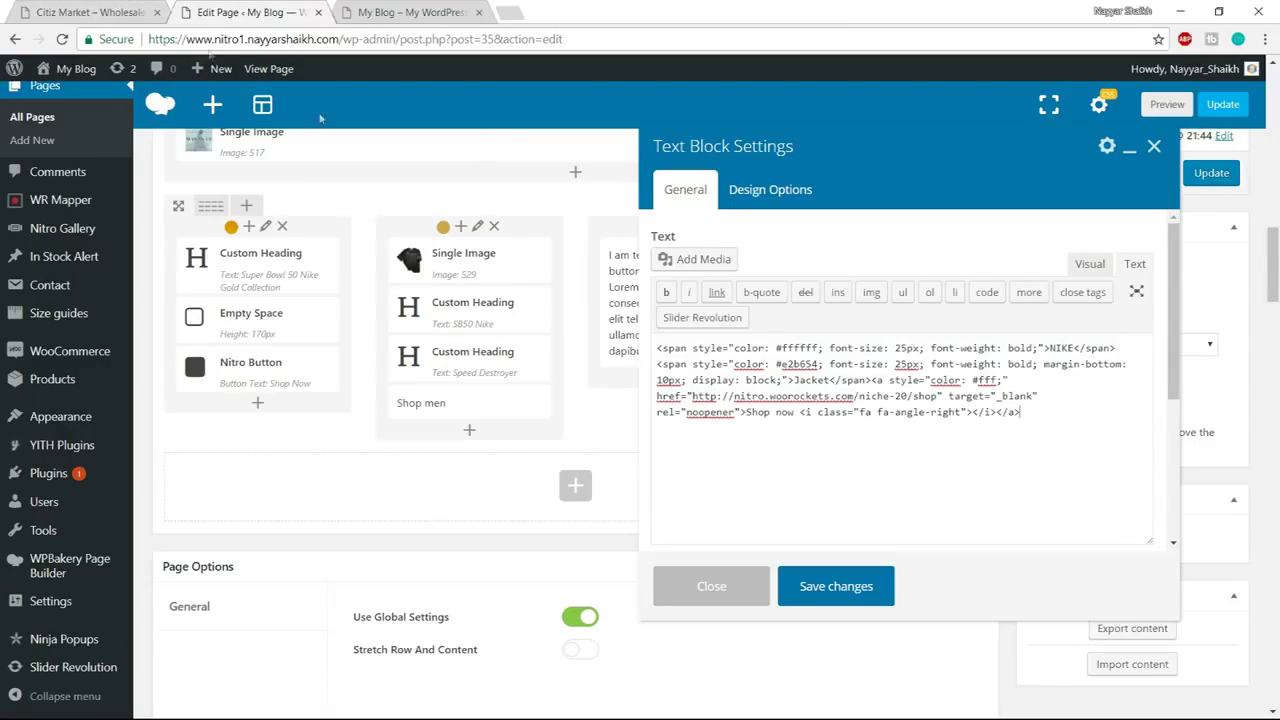
Replace the word NIKE in the first span with a custom brand word, checking the demo banner
left_click(100, 12)
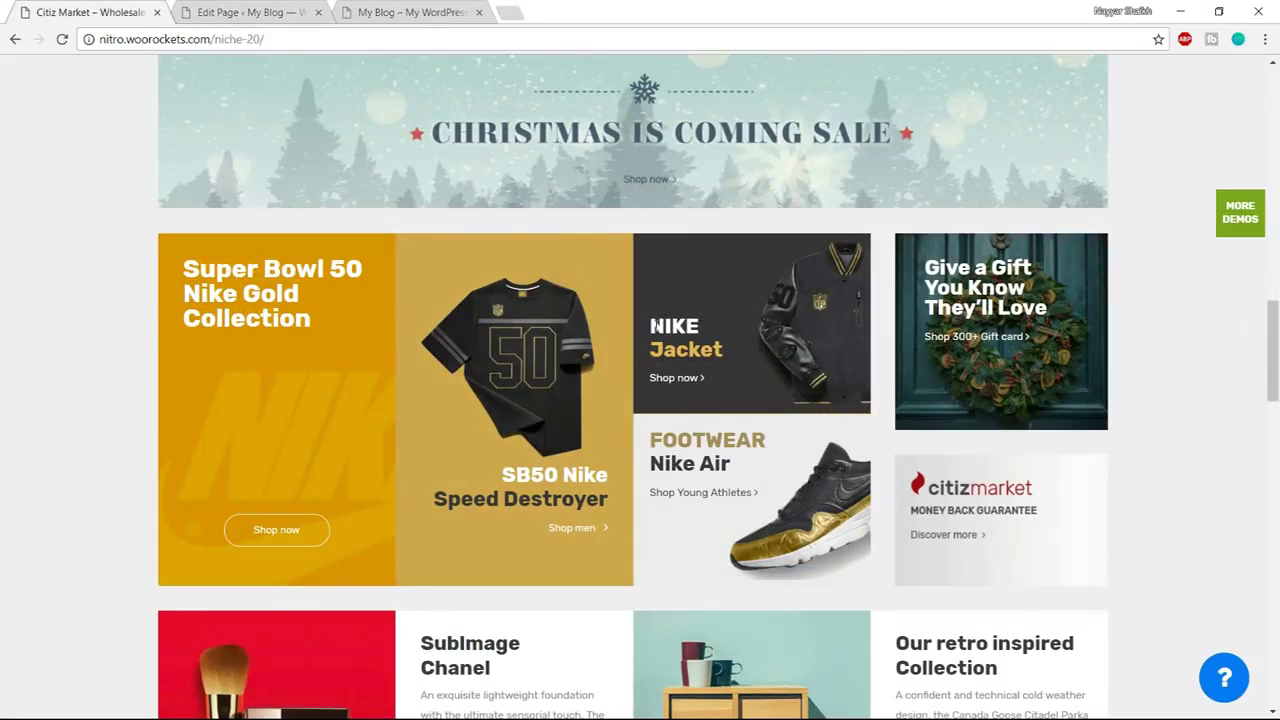
left_click_drag(652, 326, 700, 330)
left_click(254, 12)
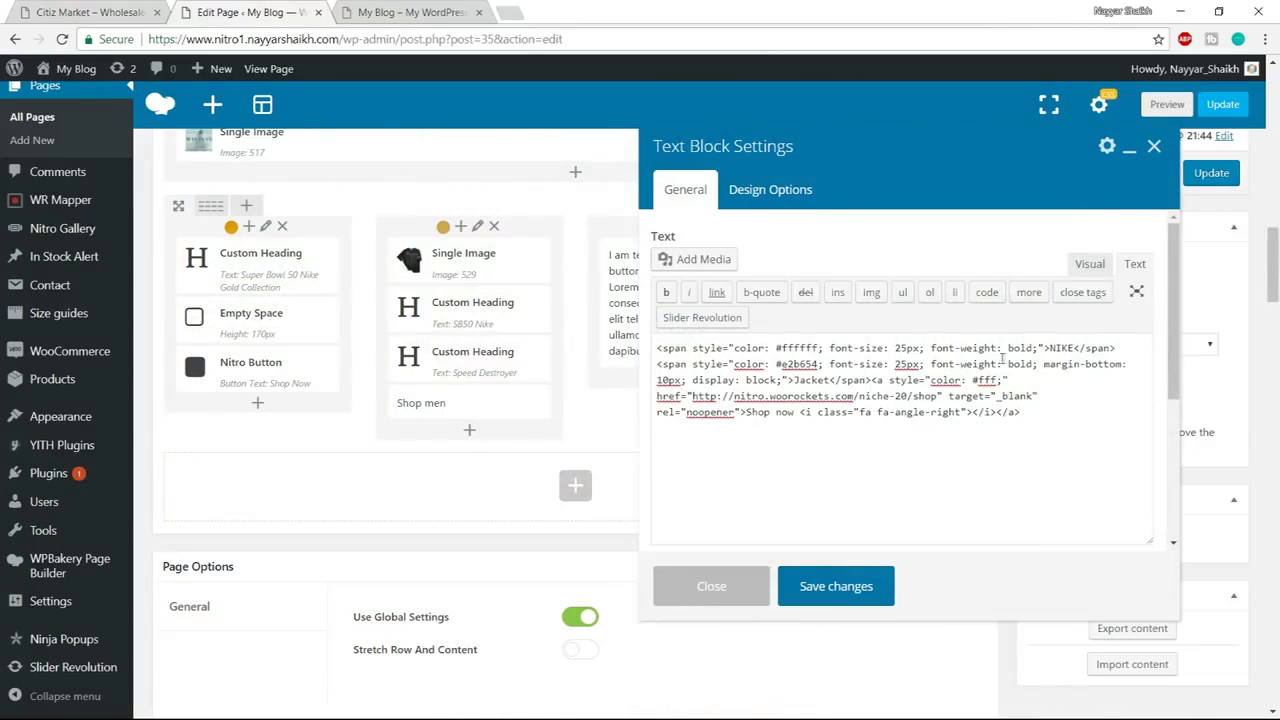
left_click_drag(1051, 348, 1076, 348)
type("NAYYAR")
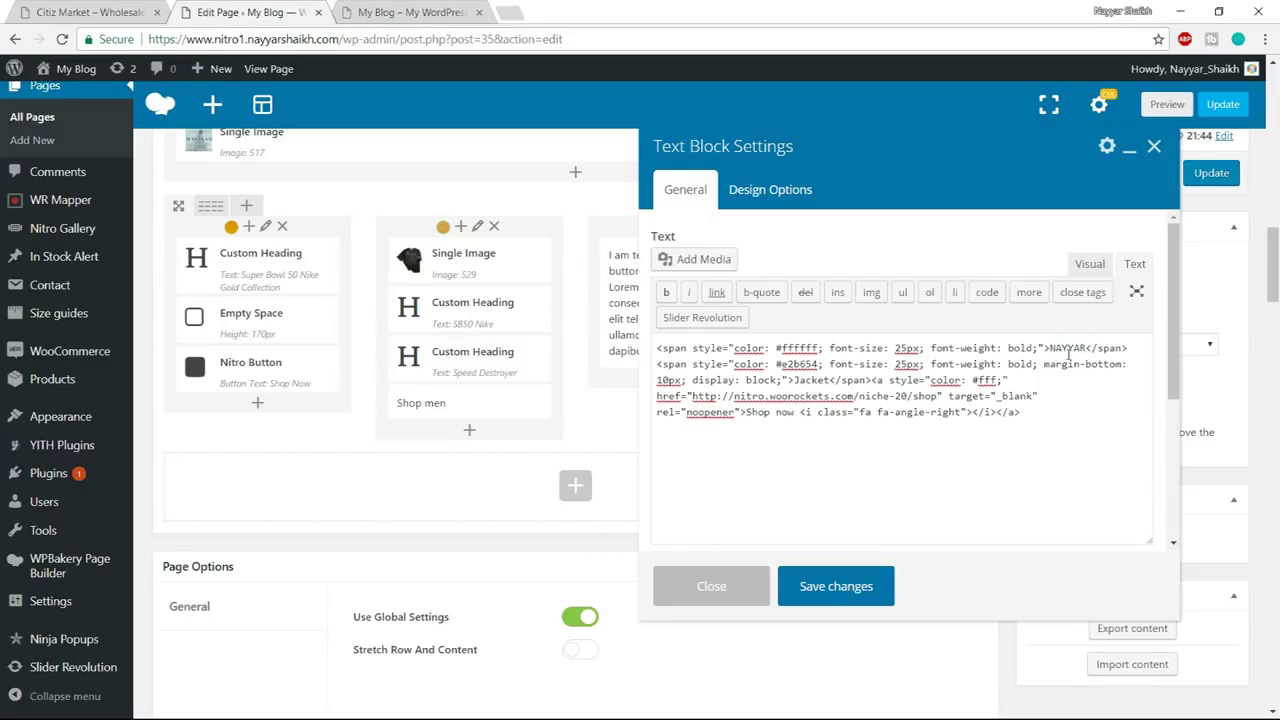
Review the span's #ffffff colour, 25px size and bold weight, then save the text block
left_click_drag(1051, 348, 1087, 348)
left_click_drag(778, 348, 822, 348)
left_click_drag(896, 348, 908, 348)
left_click_drag(1009, 348, 1023, 348)
left_click(842, 590)
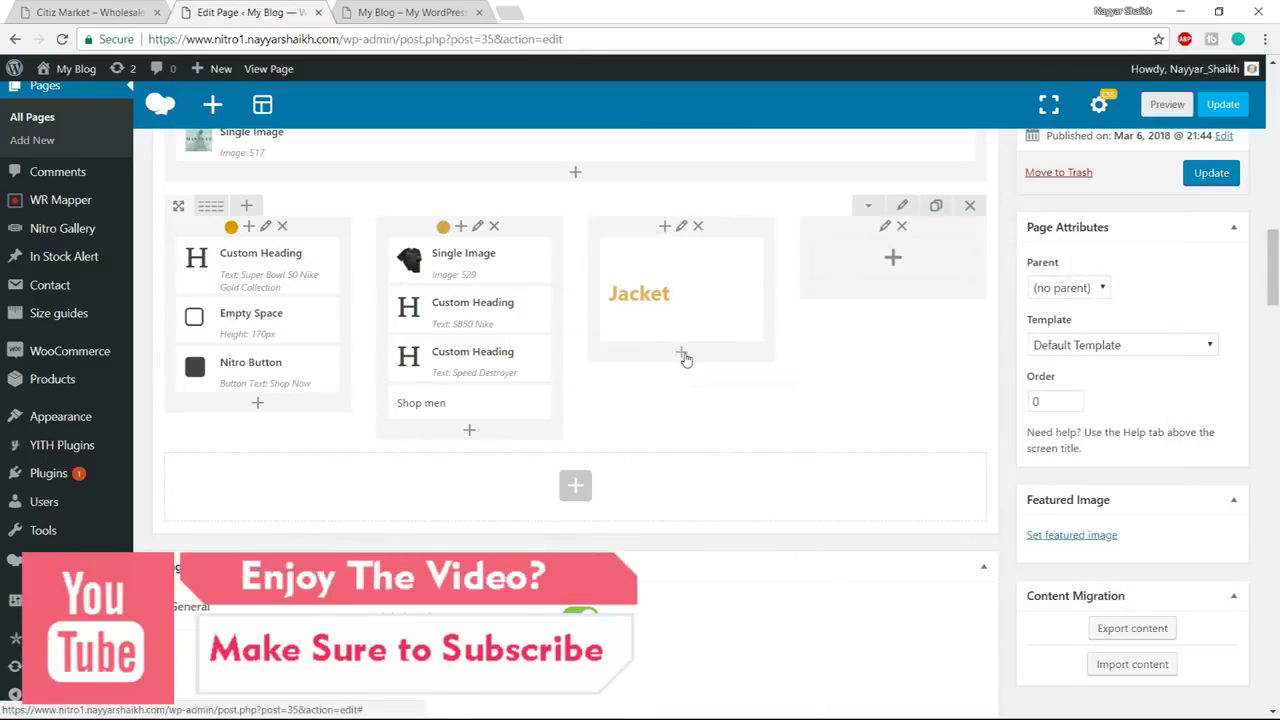
Add a second Text Block element to the third column
left_click(682, 355)
type("text")
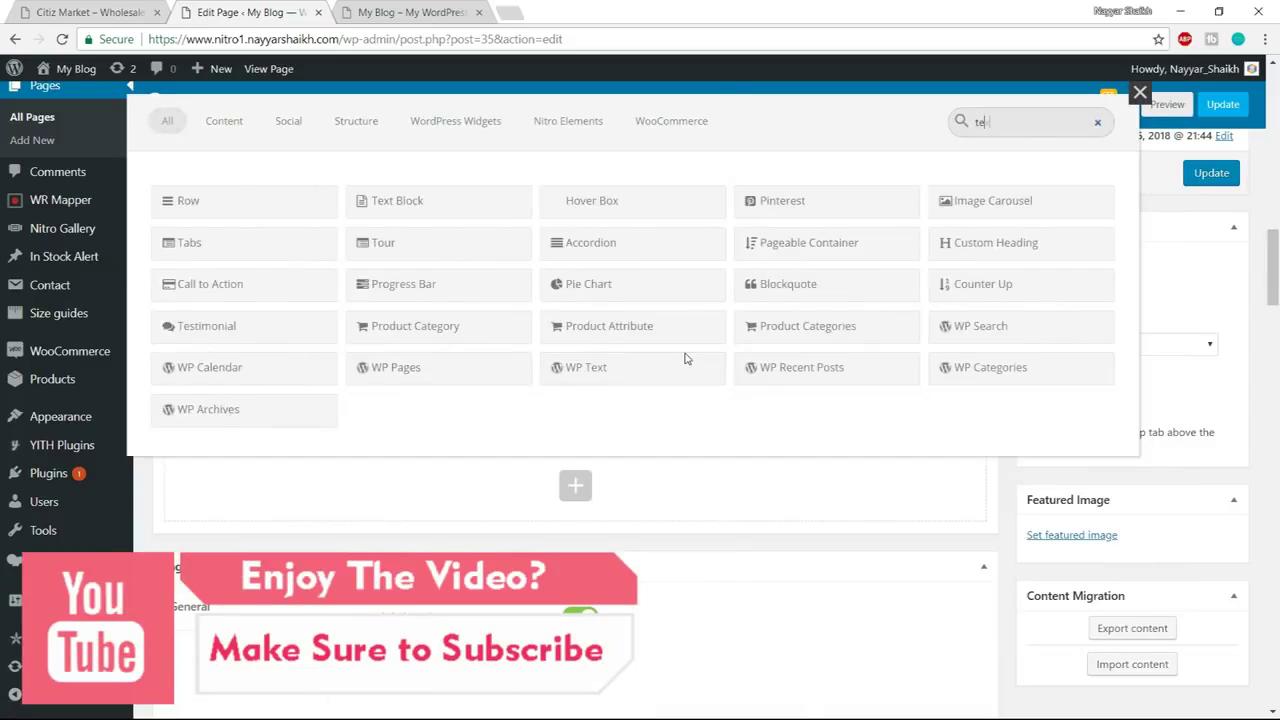
left_click(268, 201)
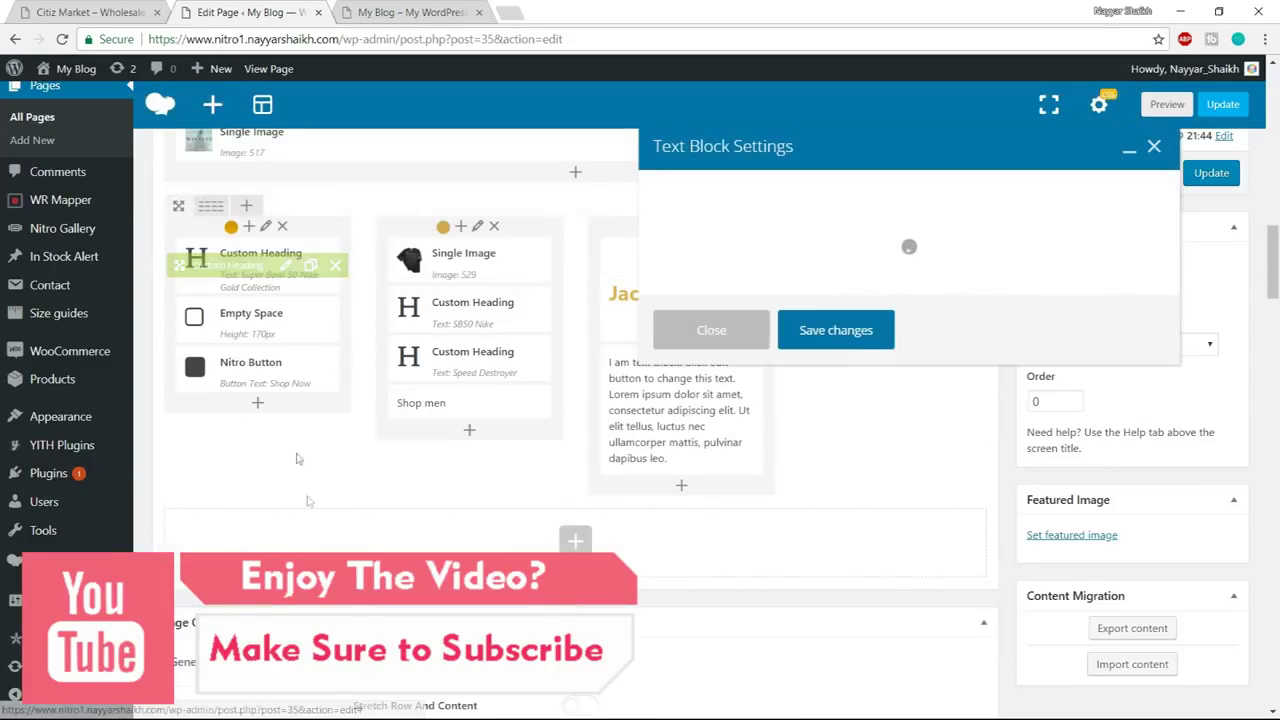
Copy the FOOTWEAR / Nike Air HTML from the Text Blocks notes
key("super")
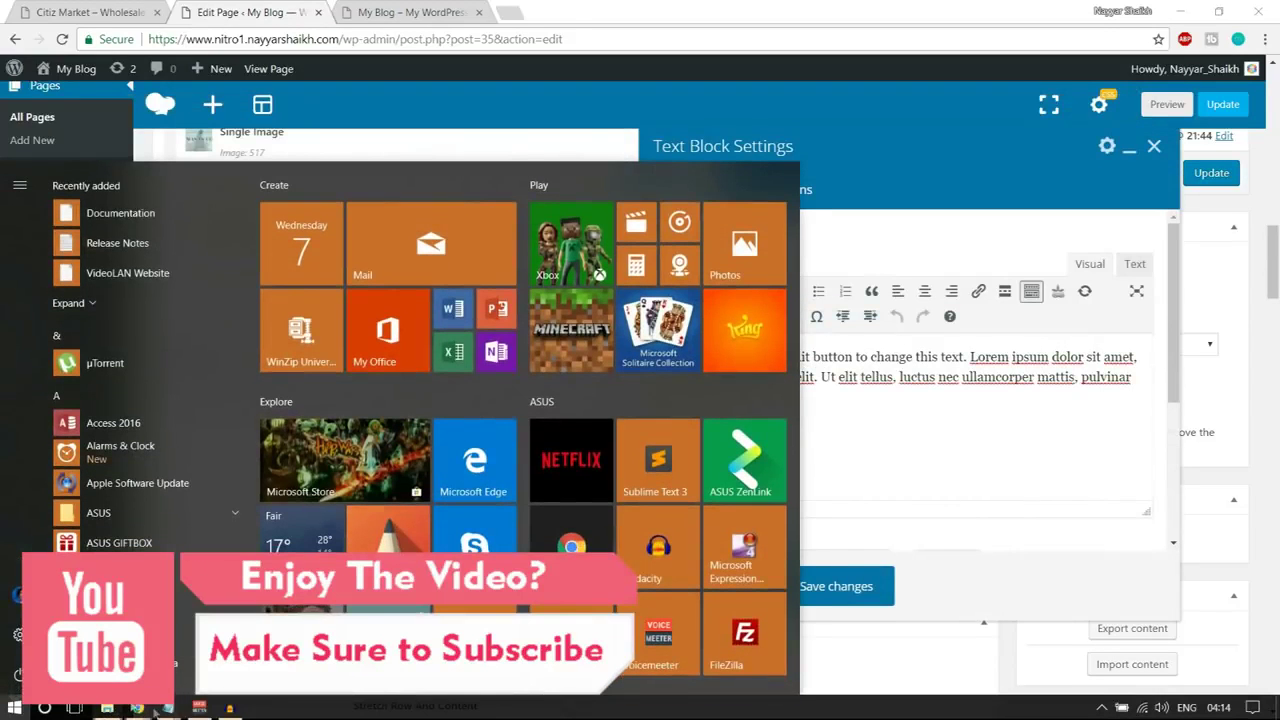
mouse_move(168, 707)
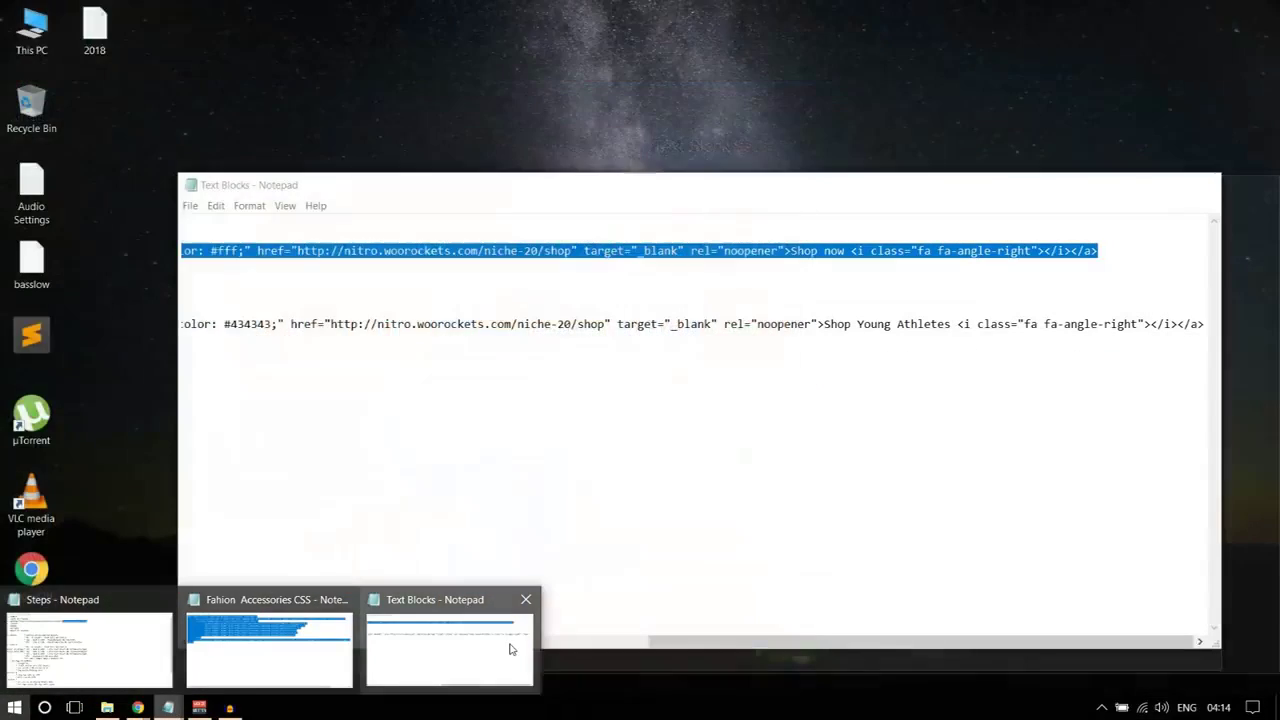
left_click(477, 643)
left_click_drag(703, 641, 189, 627)
left_click_drag(183, 313, 1222, 347)
key("ctrl+c")
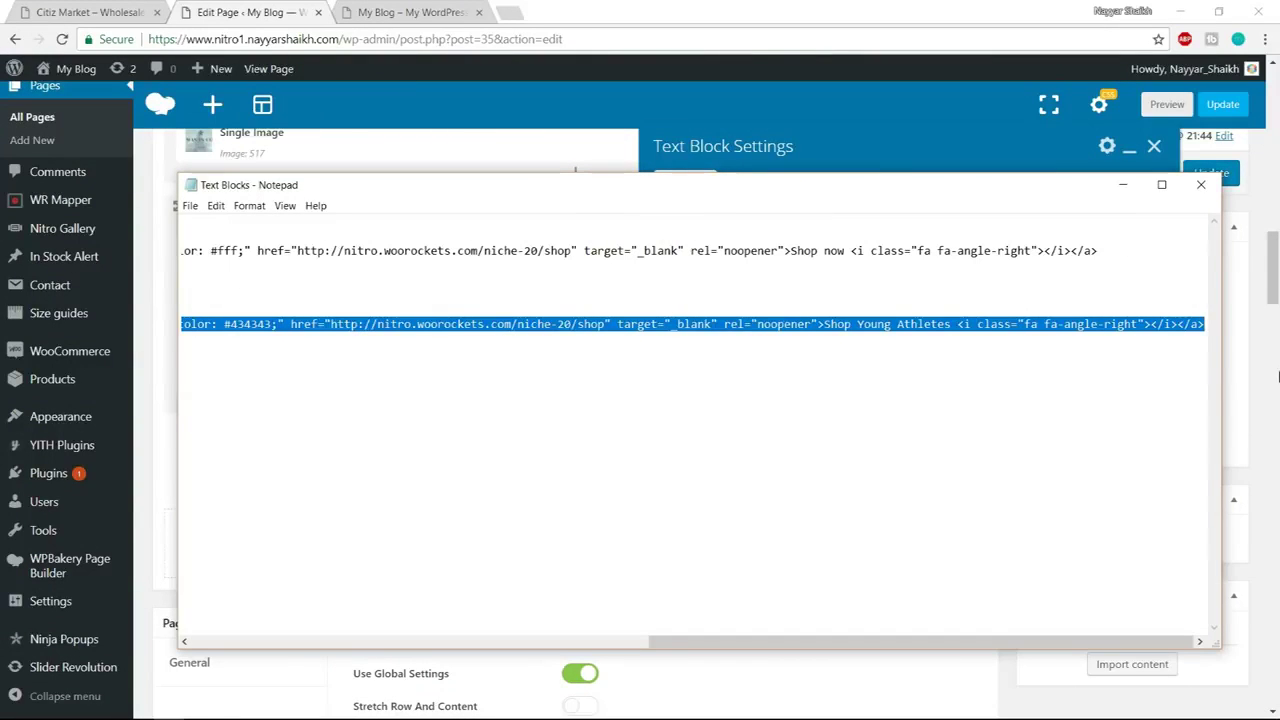
Replace the block's text with the FOOTWEAR, Nike Air and Shop Young Athletes HTML and save
key("super")
mouse_move(137, 708)
left_click(88, 635)
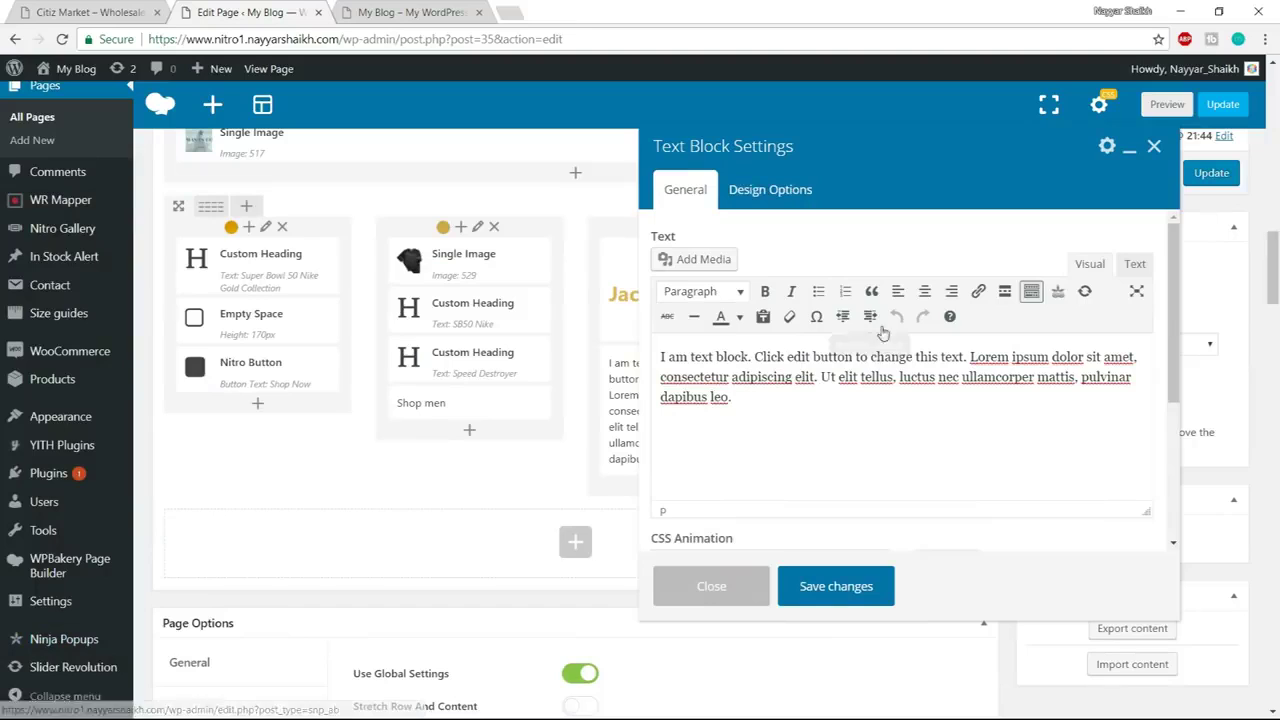
left_click(1128, 263)
key("ctrl+a")
key("ctrl+v")
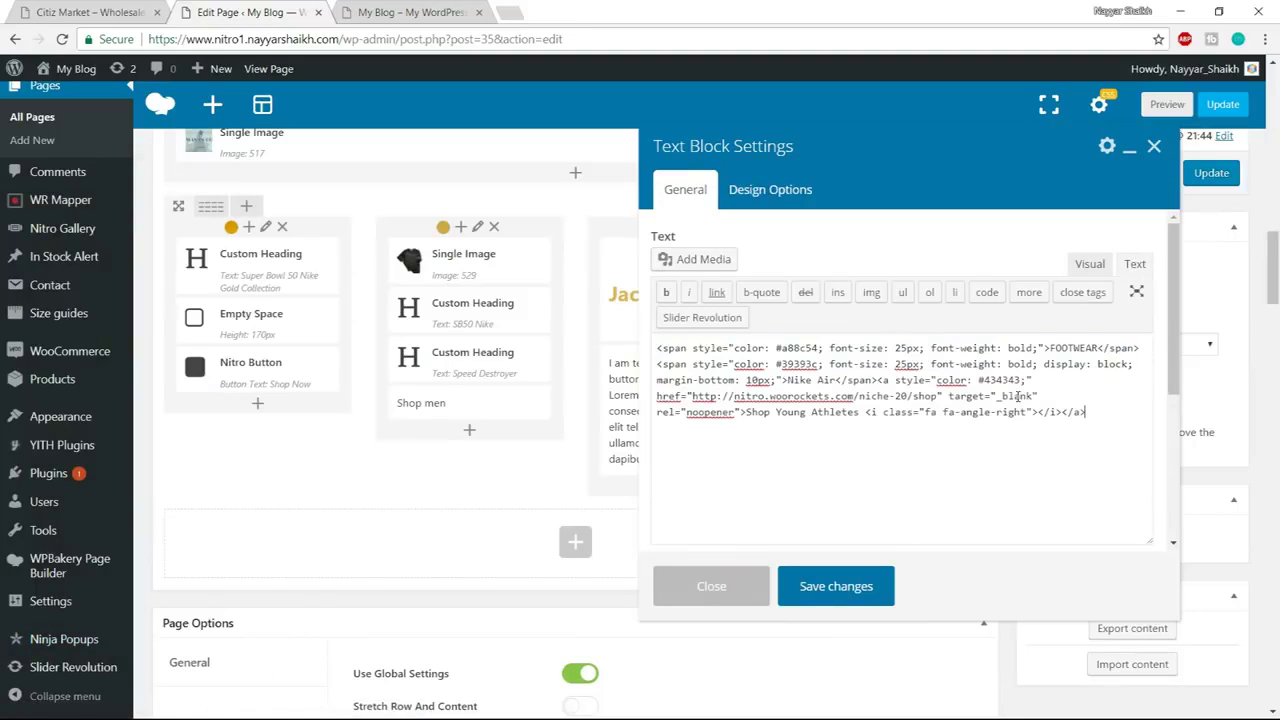
left_click_drag(1049, 344, 1095, 347)
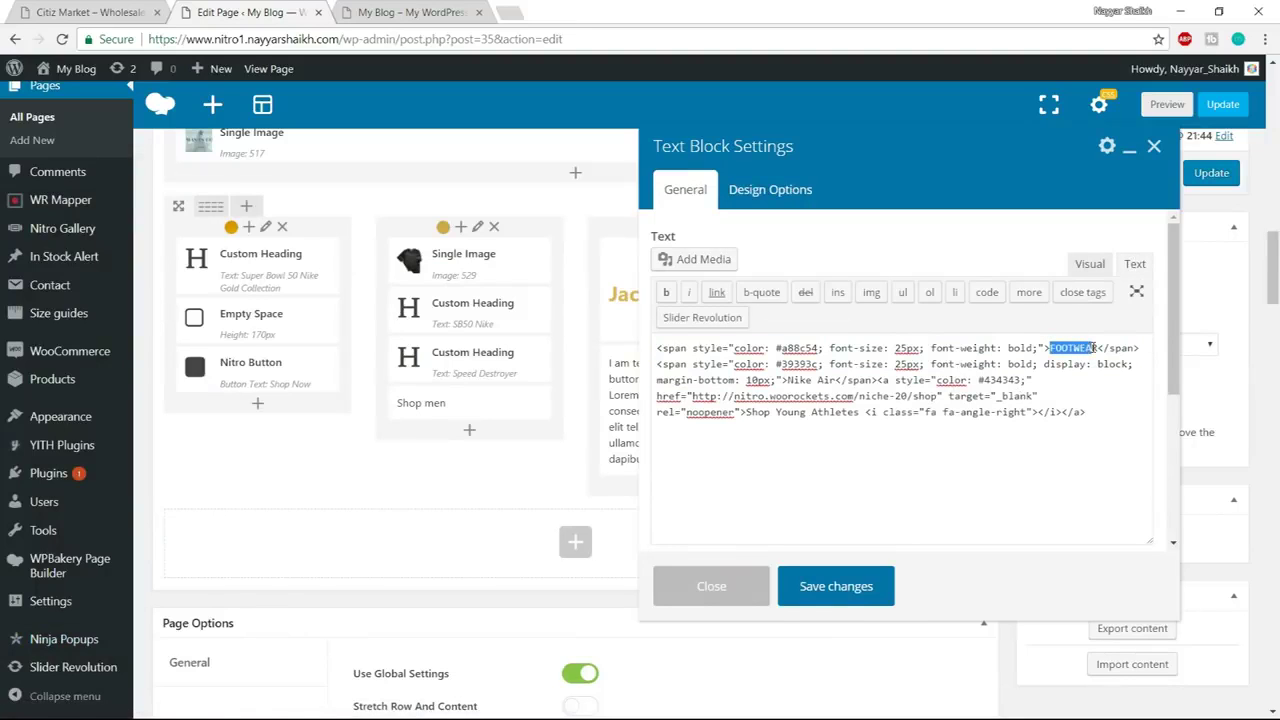
left_click(836, 587)
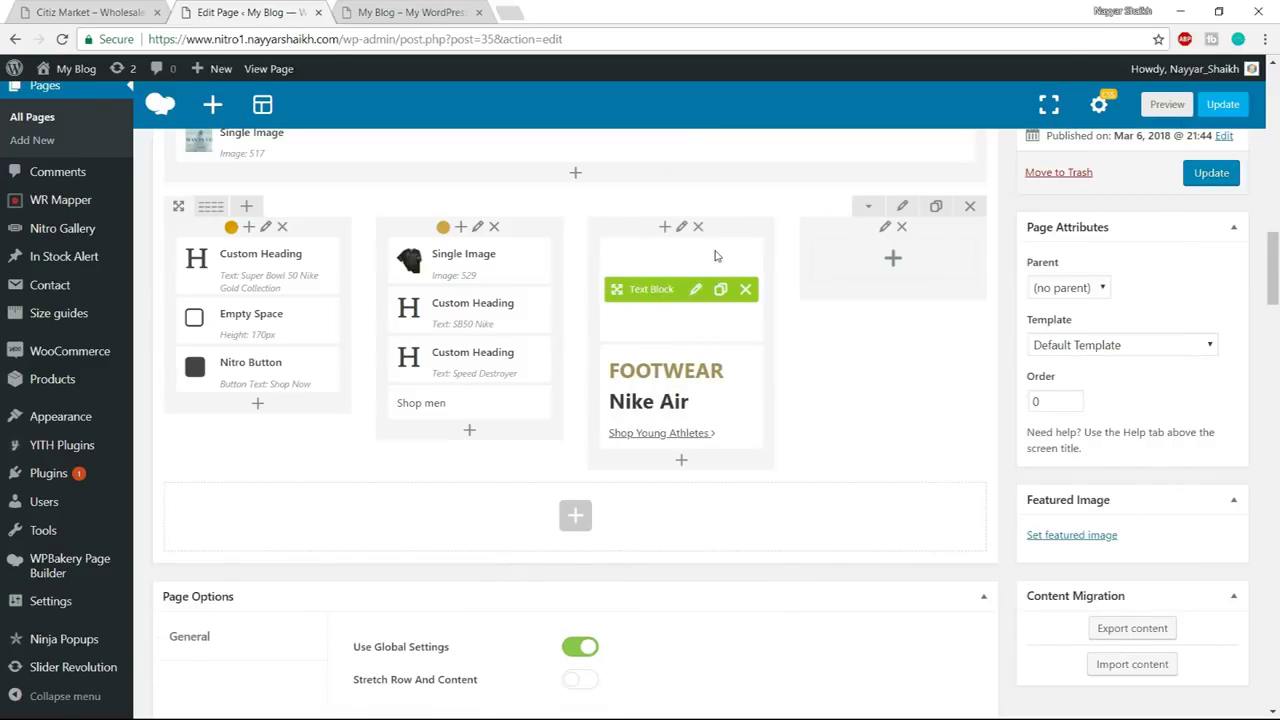
left_click(696, 291)
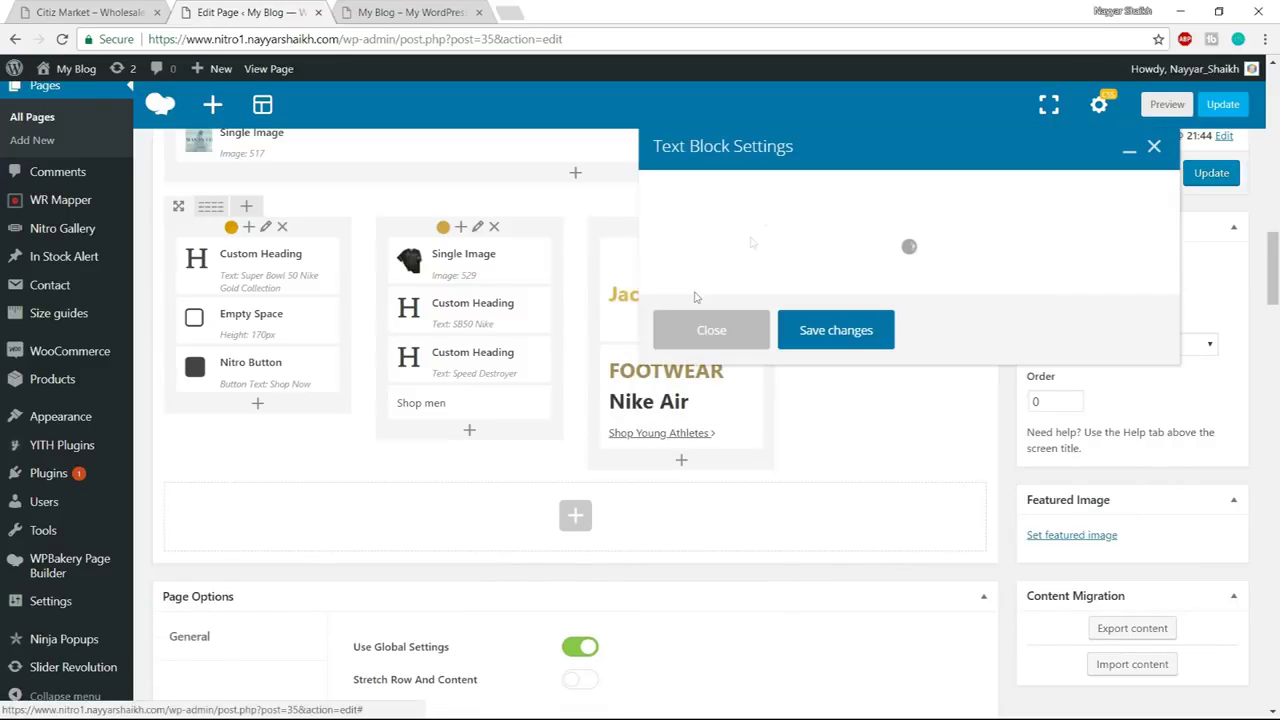
Set banner_14, the dark jacket image, as the Jacket block's background image
left_click(798, 191)
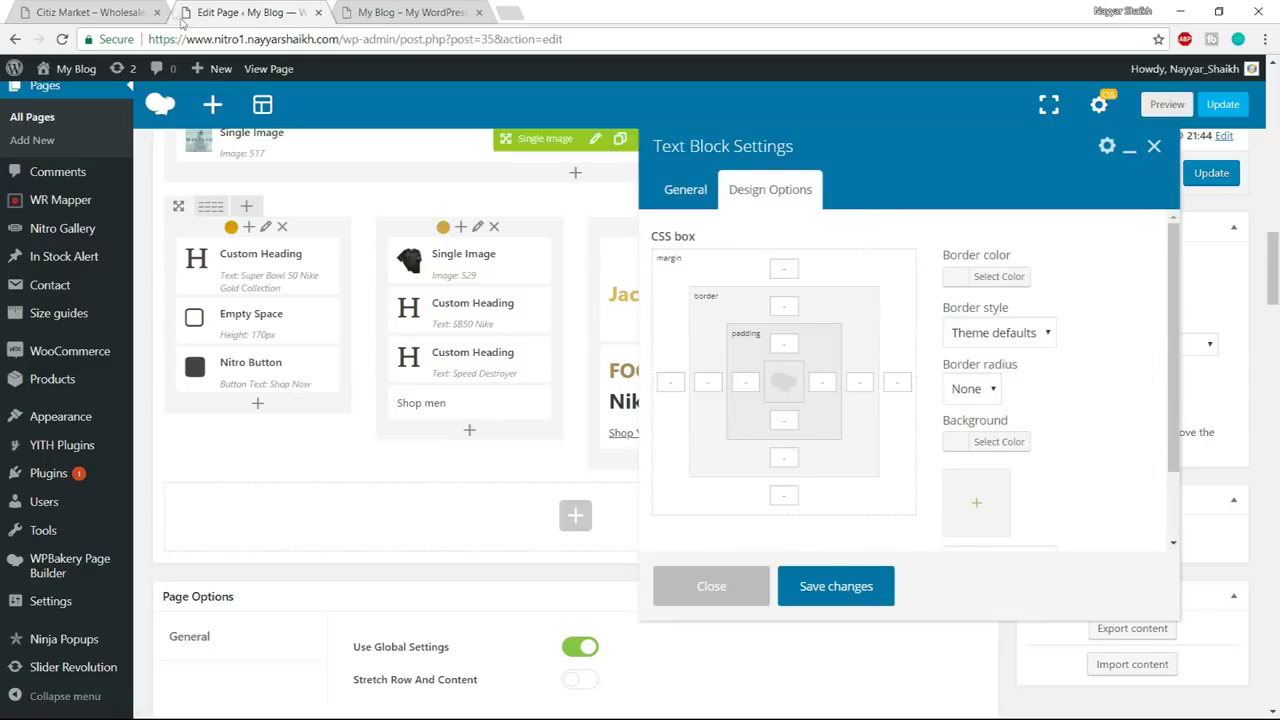
key("ctrl+shift+Tab")
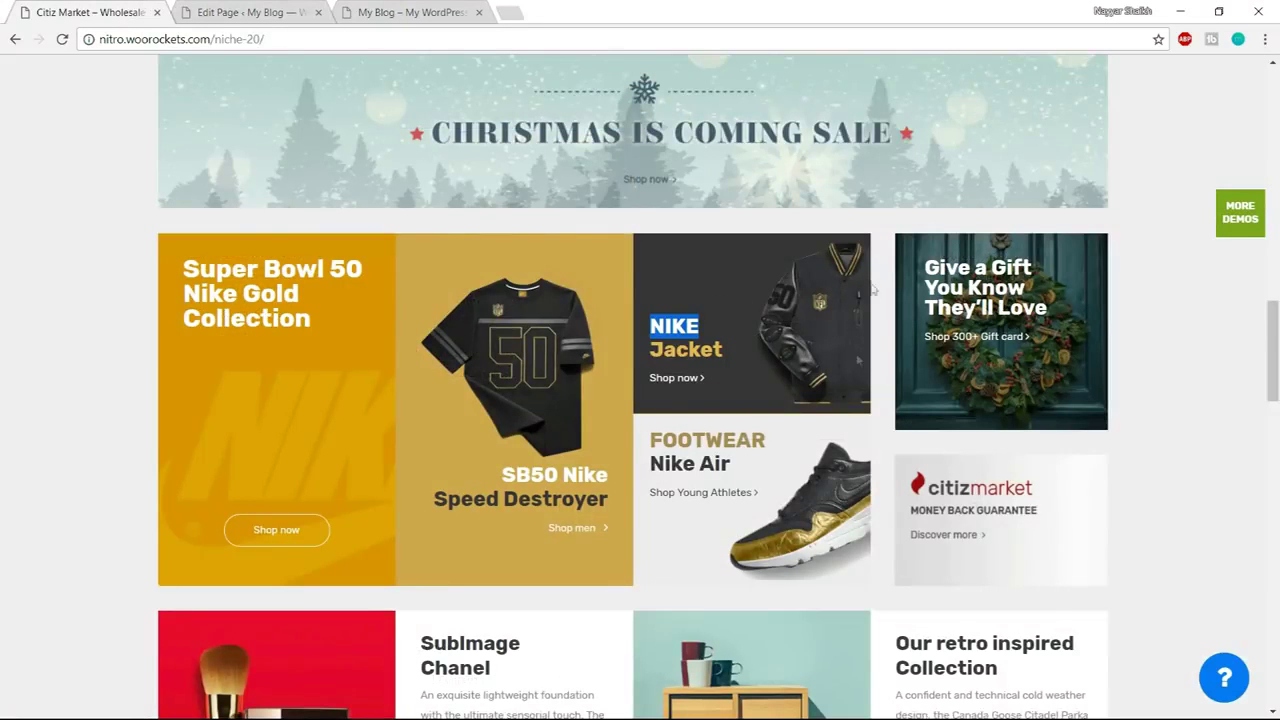
left_click(822, 337)
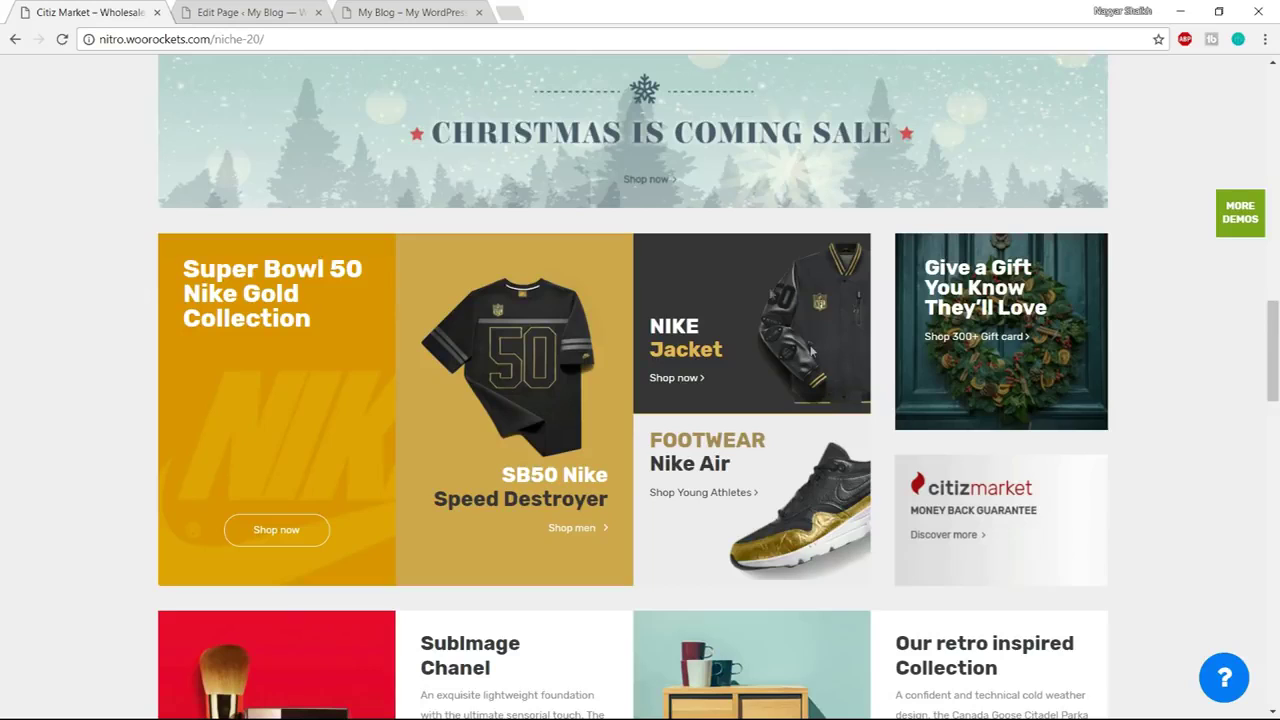
left_click(237, 11)
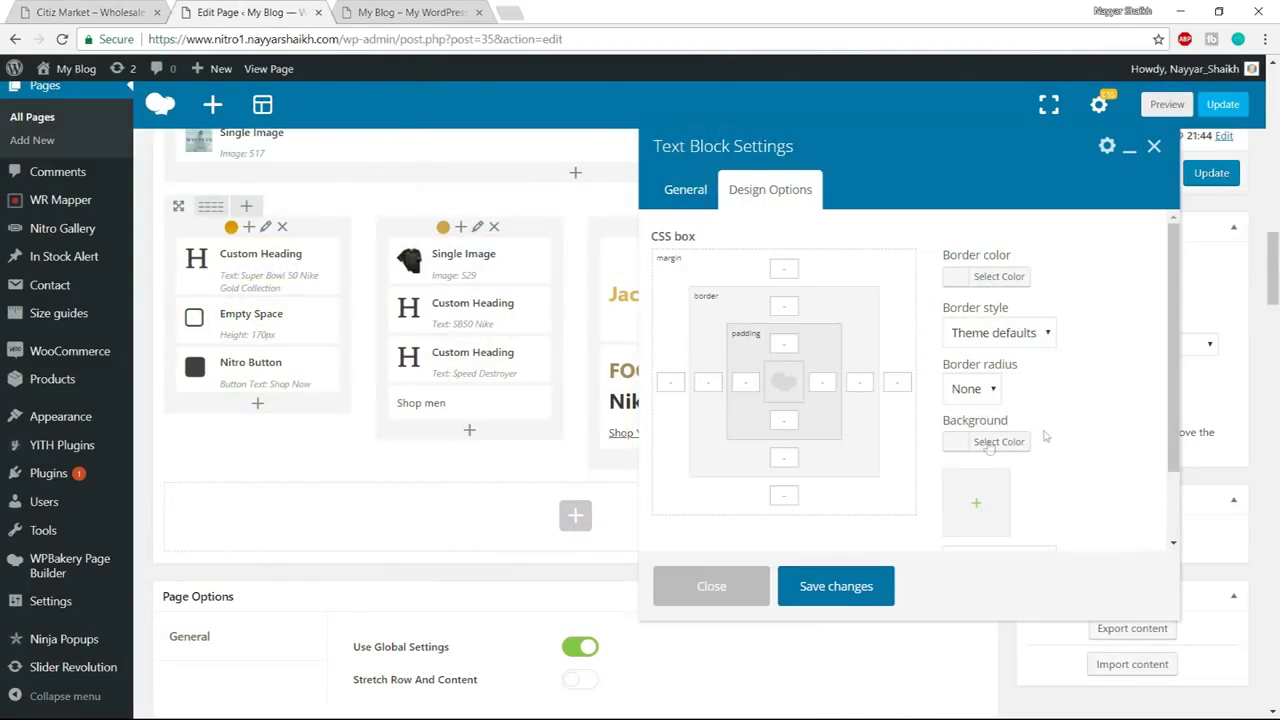
scroll(1070, 397, "down", 3)
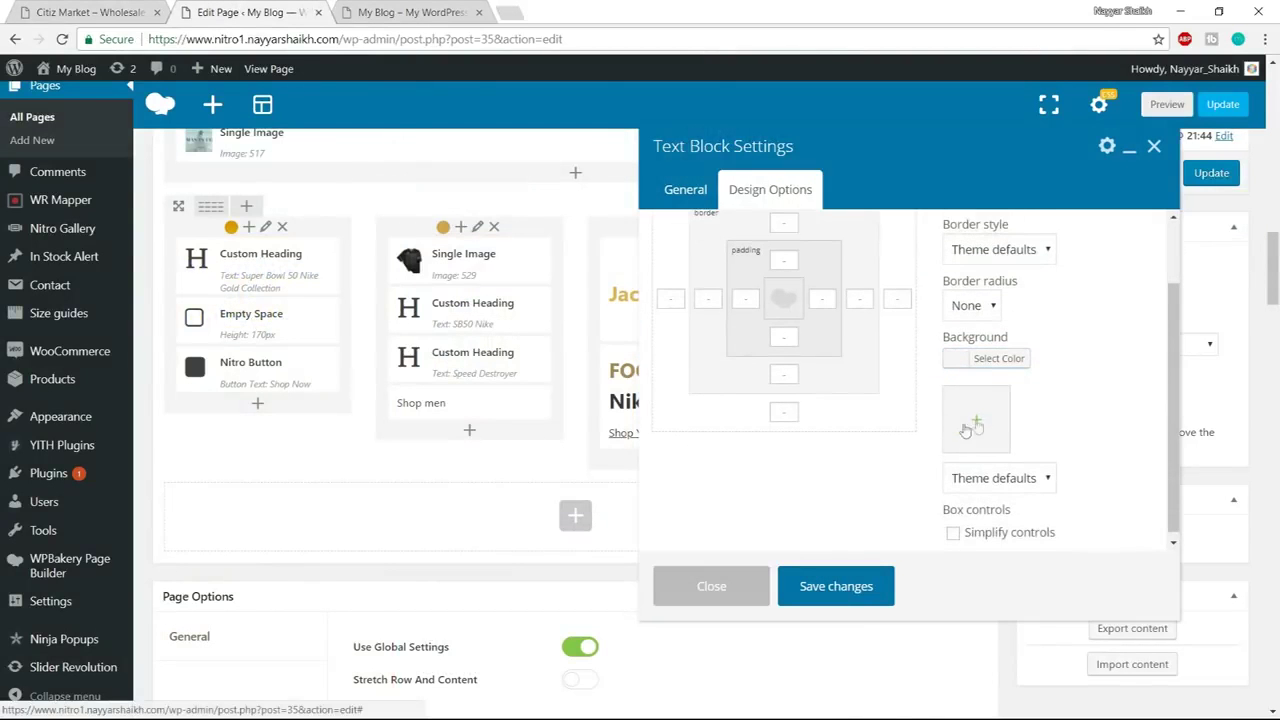
left_click(970, 425)
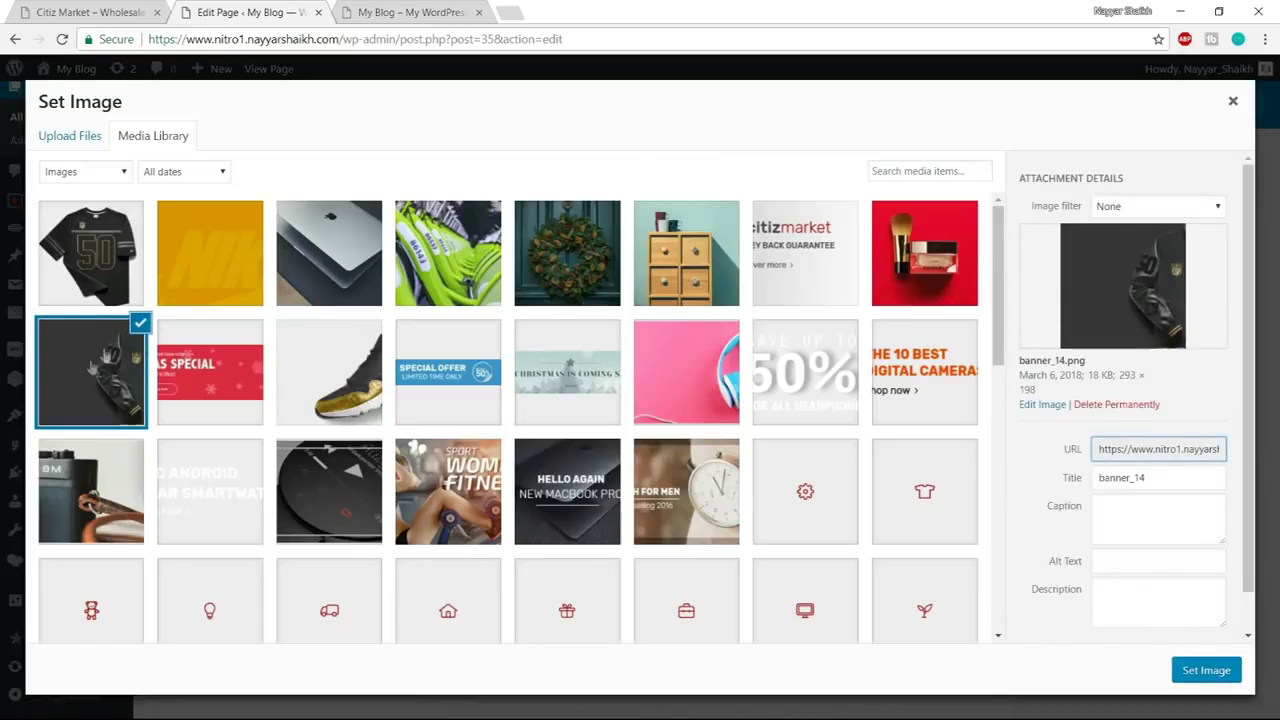
left_click(1207, 671)
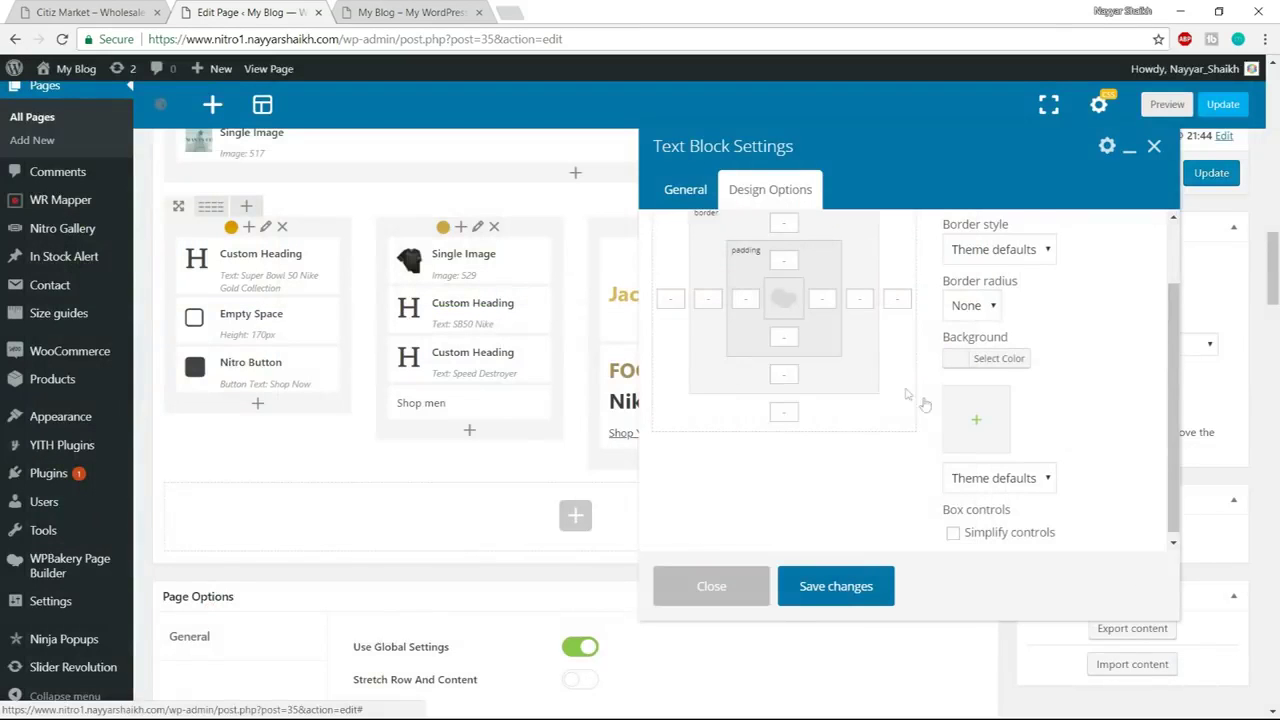
scroll(782, 388, "up", 1)
Enter 20 padding on every side and save the Jacket block's design settings
left_click(783, 346)
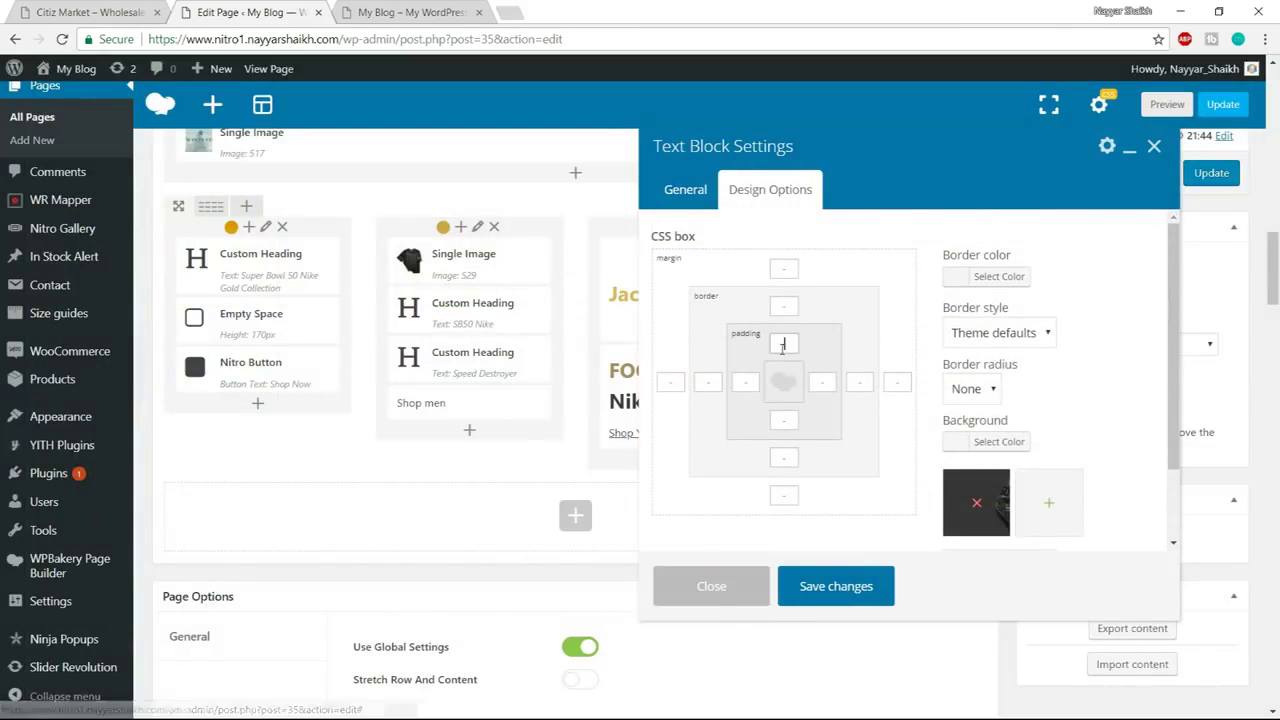
type("20")
left_click(750, 382)
type("20")
left_click(788, 420)
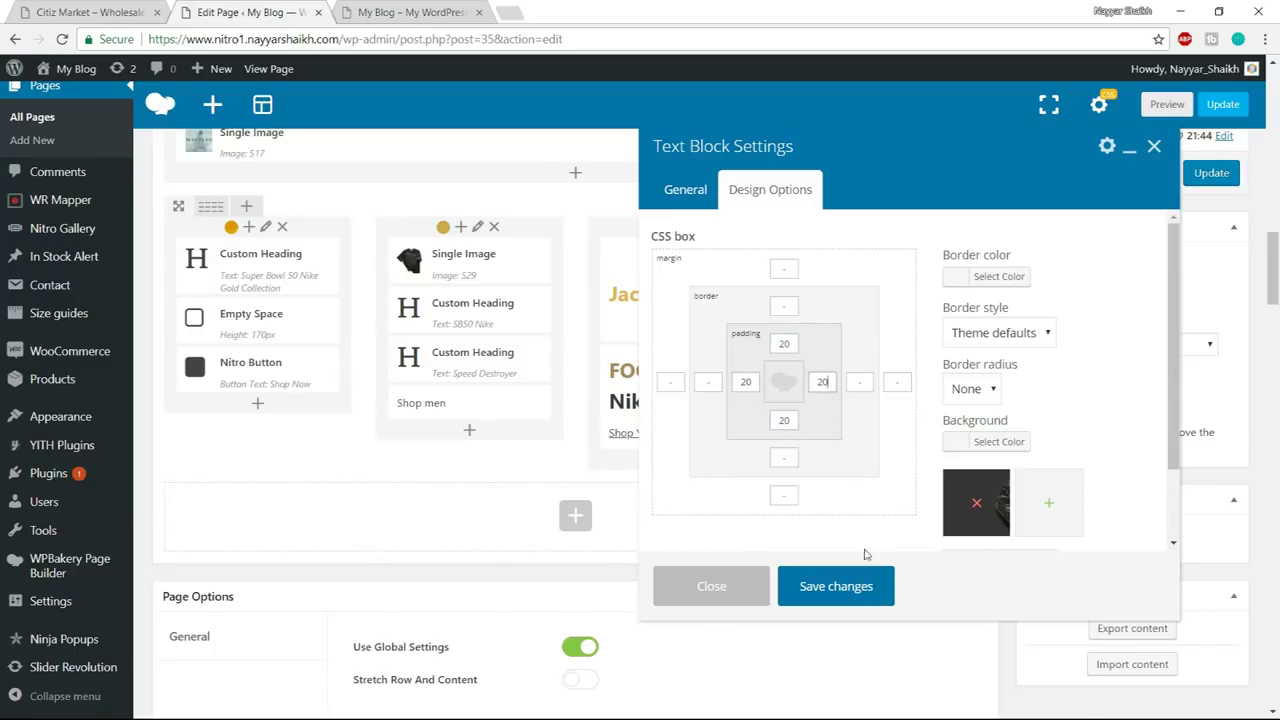
left_click(845, 586)
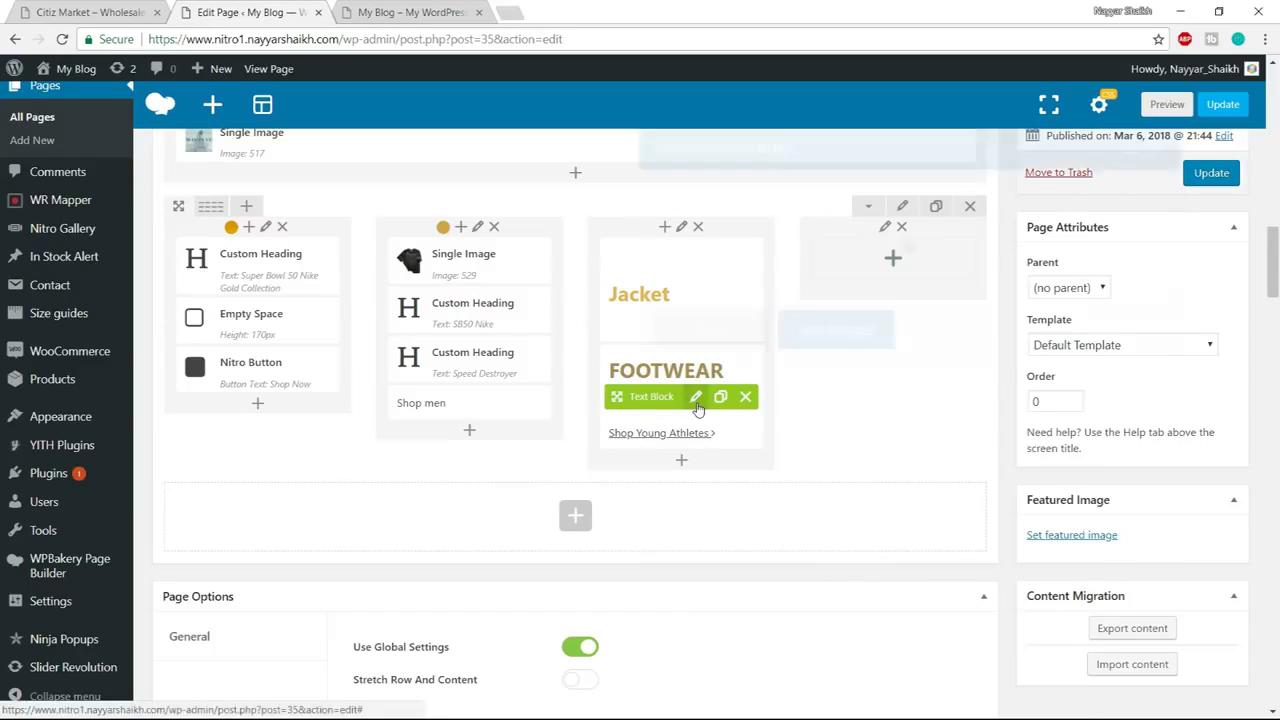
Set banner_13, the gold shoe image, as the FOOTWEAR block's background
left_click(695, 397)
key("ctrl+shift+Tab")
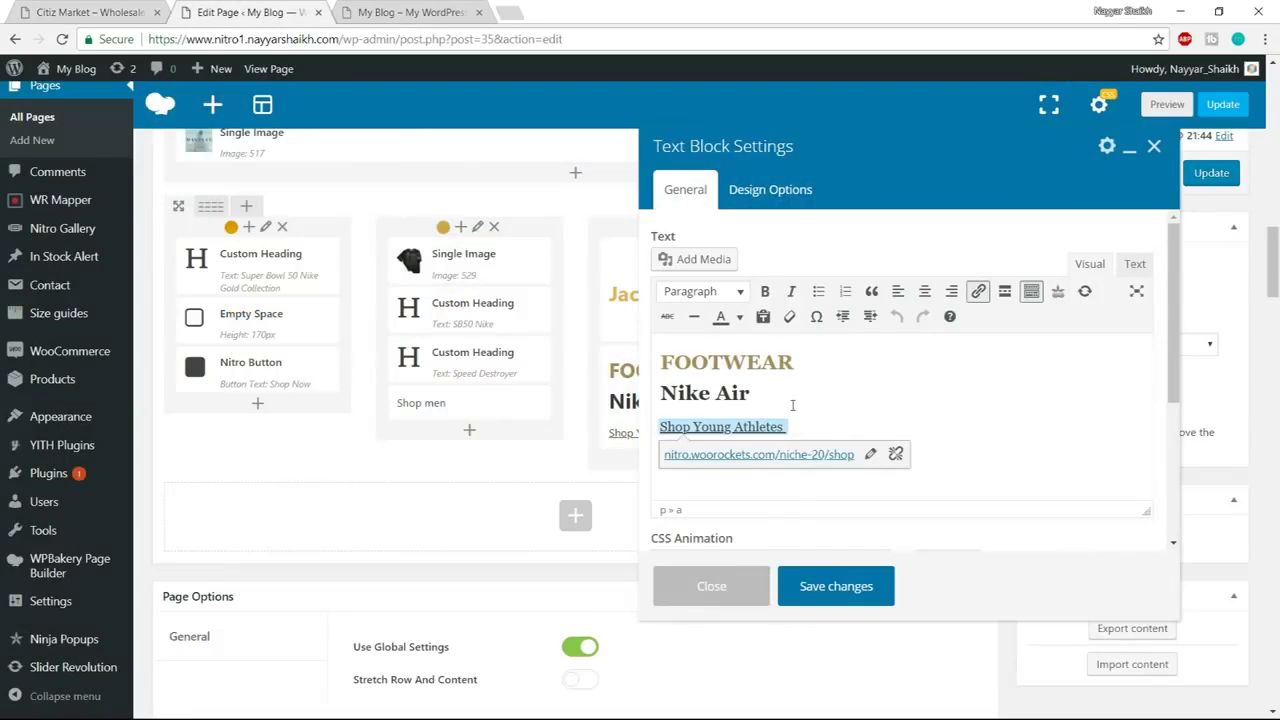
left_click(785, 192)
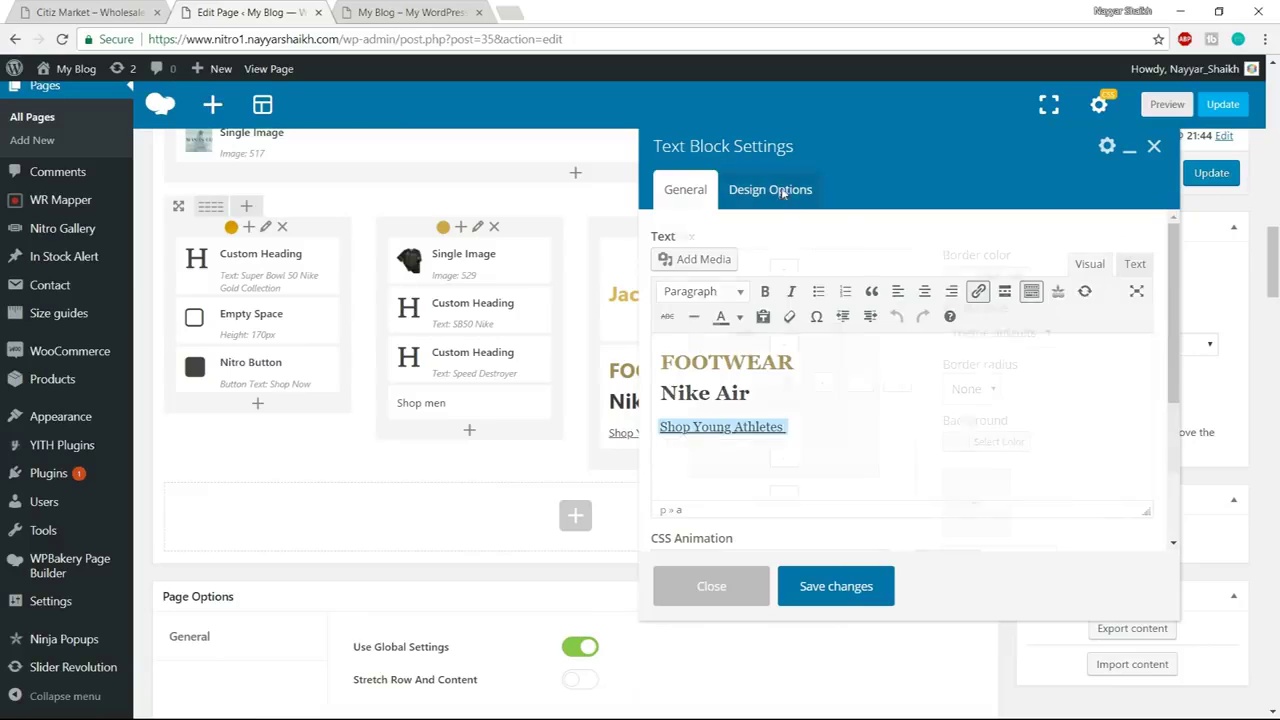
left_click(980, 510)
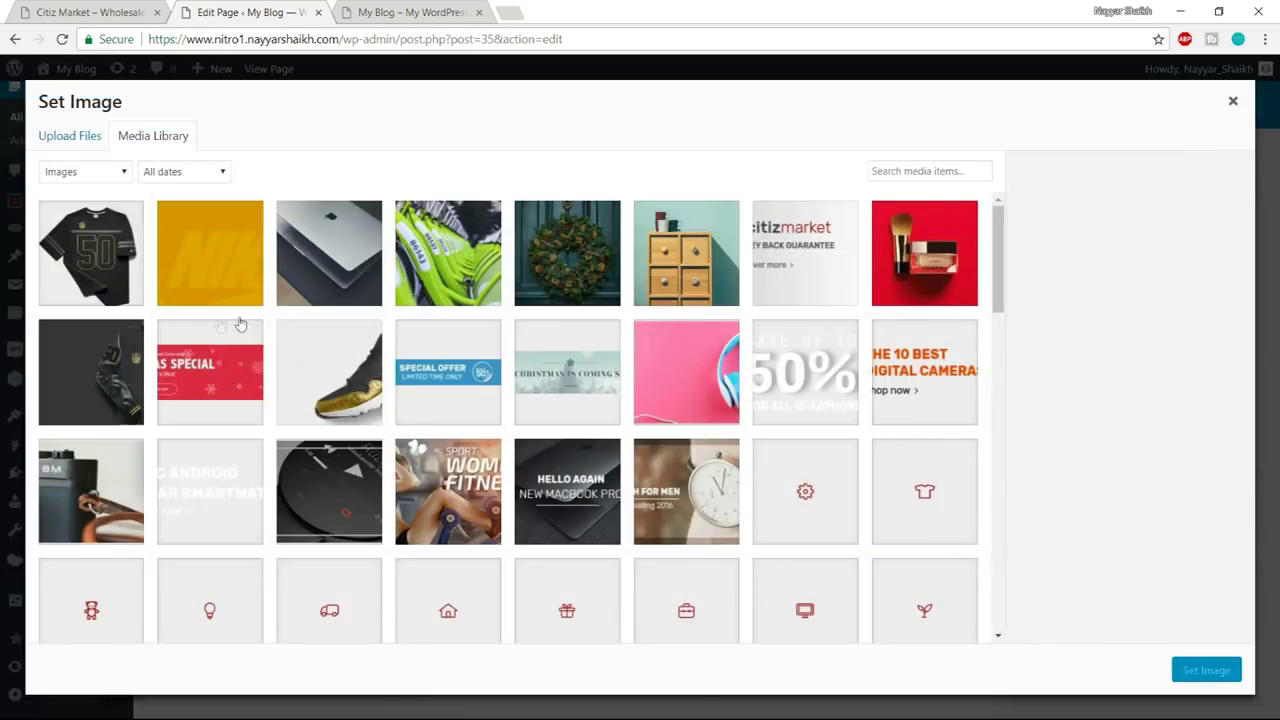
left_click(310, 386)
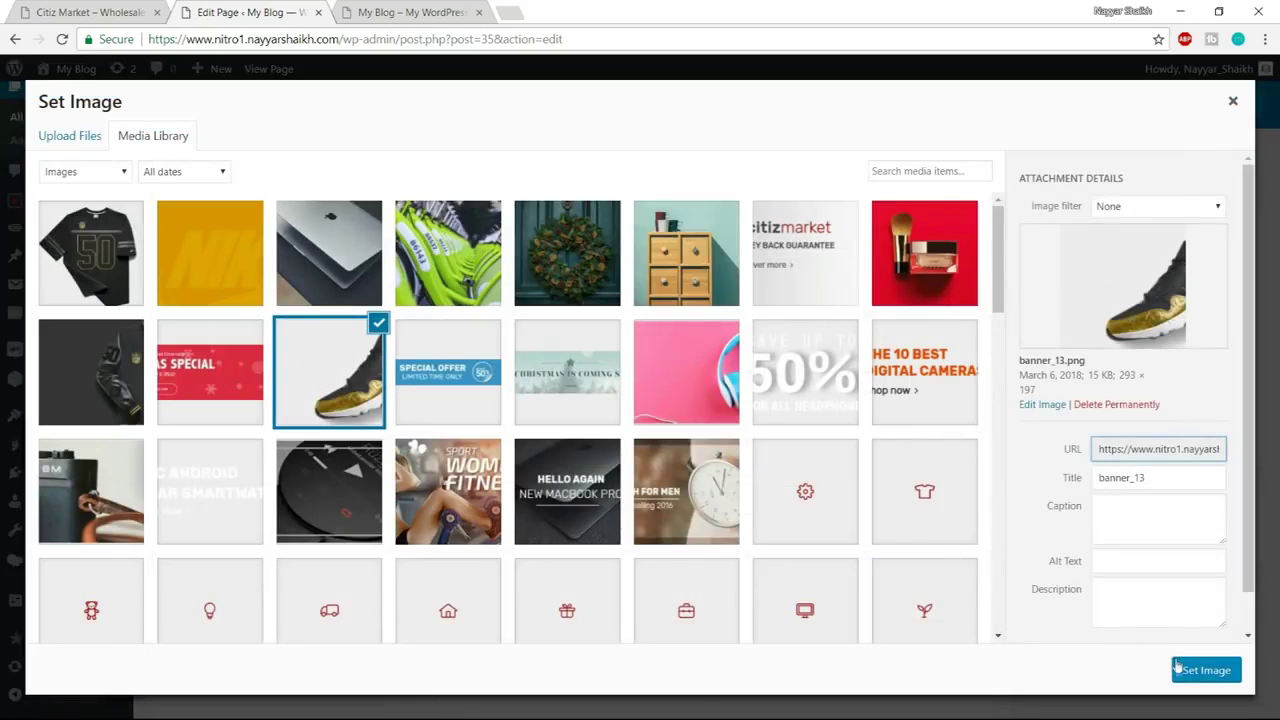
left_click(1205, 670)
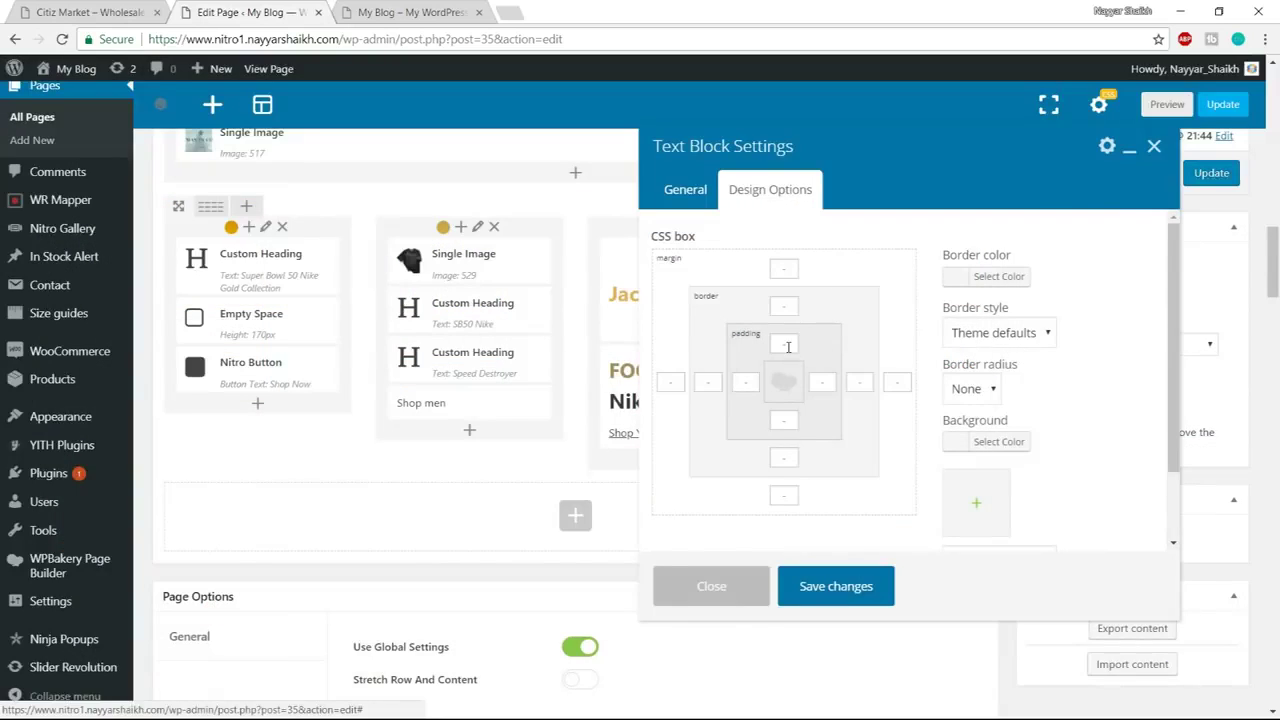
Give the FOOTWEAR block 20 padding all round, save it, and Update the page
left_click(788, 347)
type("20")
left_click(746, 381)
type("20")
left_click(784, 420)
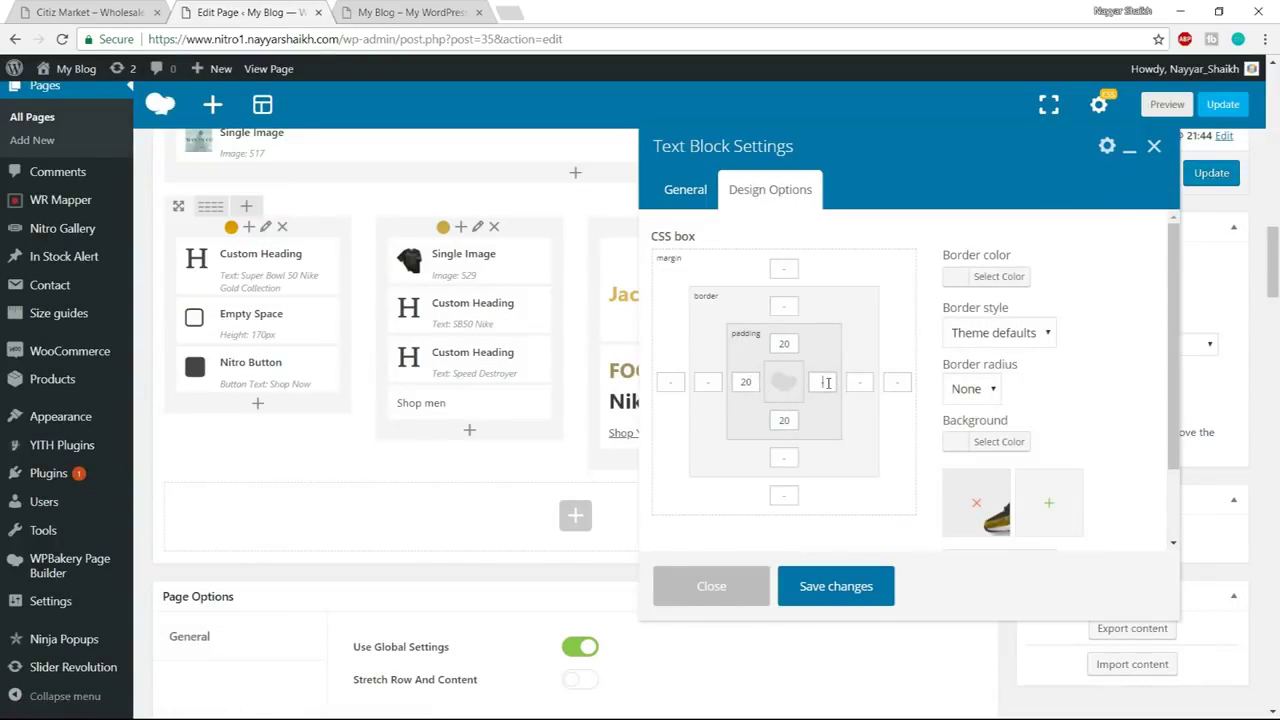
left_click(855, 586)
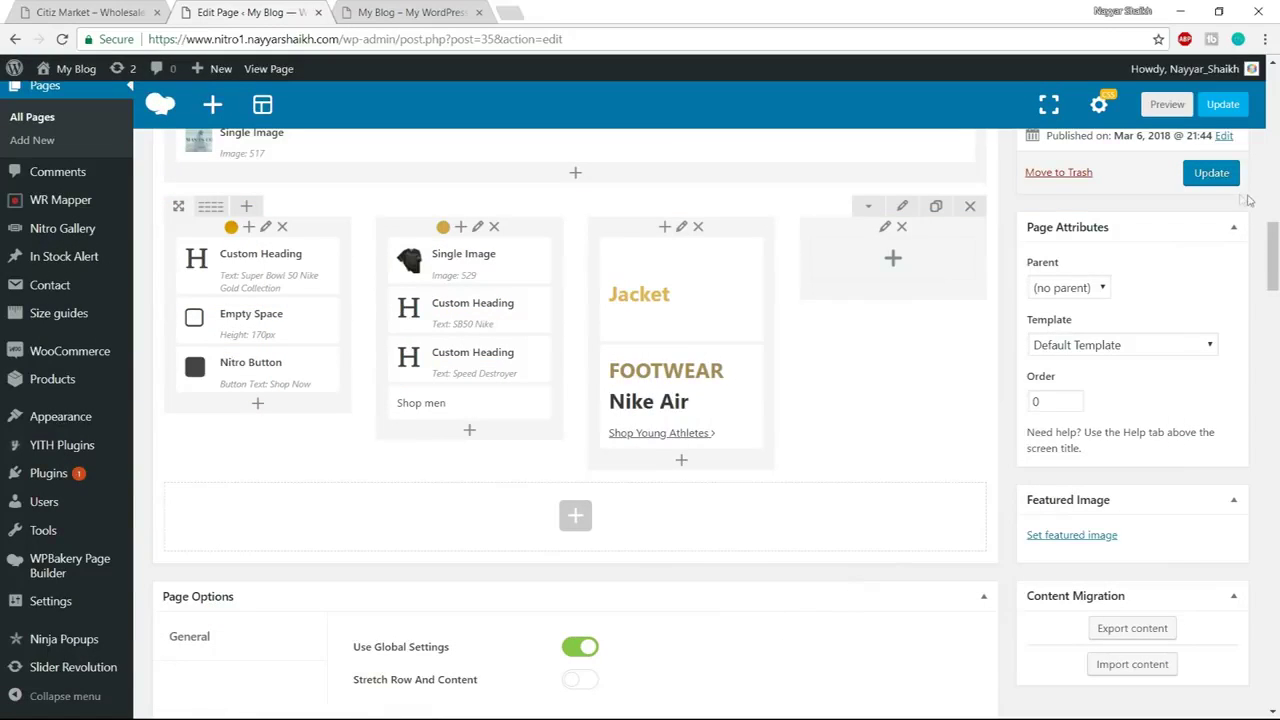
left_click(1214, 176)
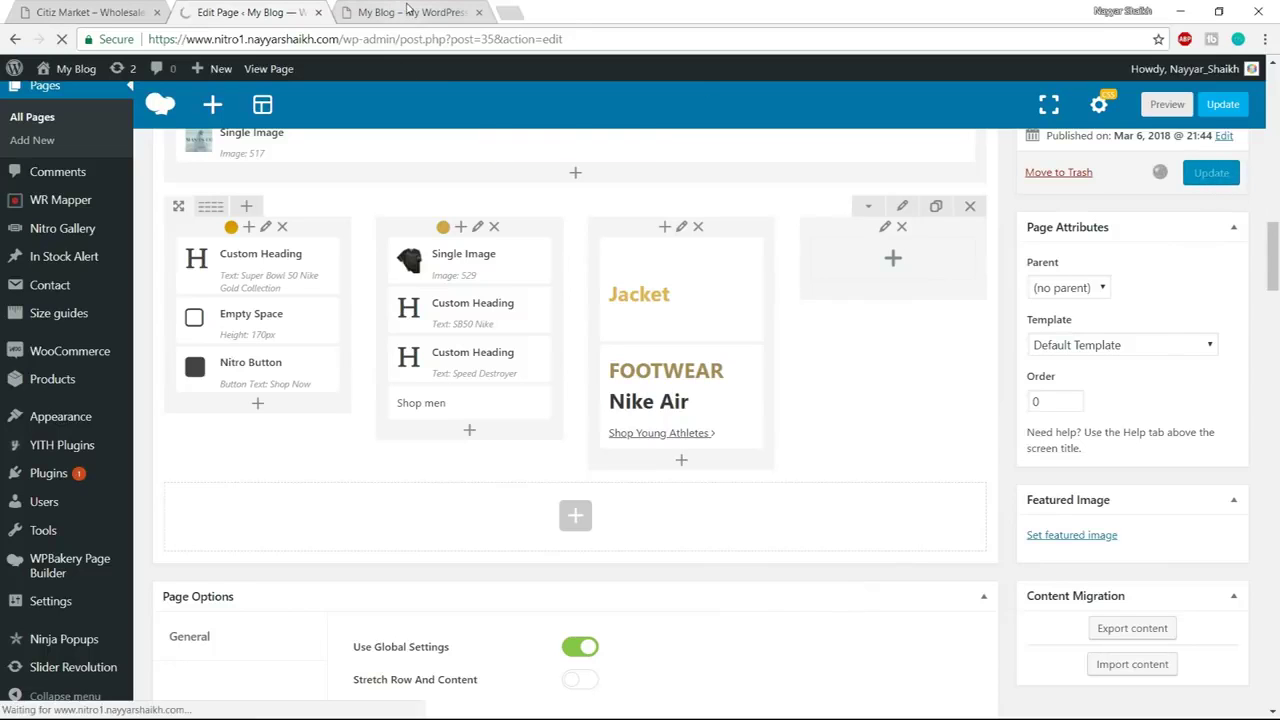
Reload the live homepage and compare its Jacket and Nike Air tiles with the Citiz Market demo
left_click(409, 14)
left_click(409, 32)
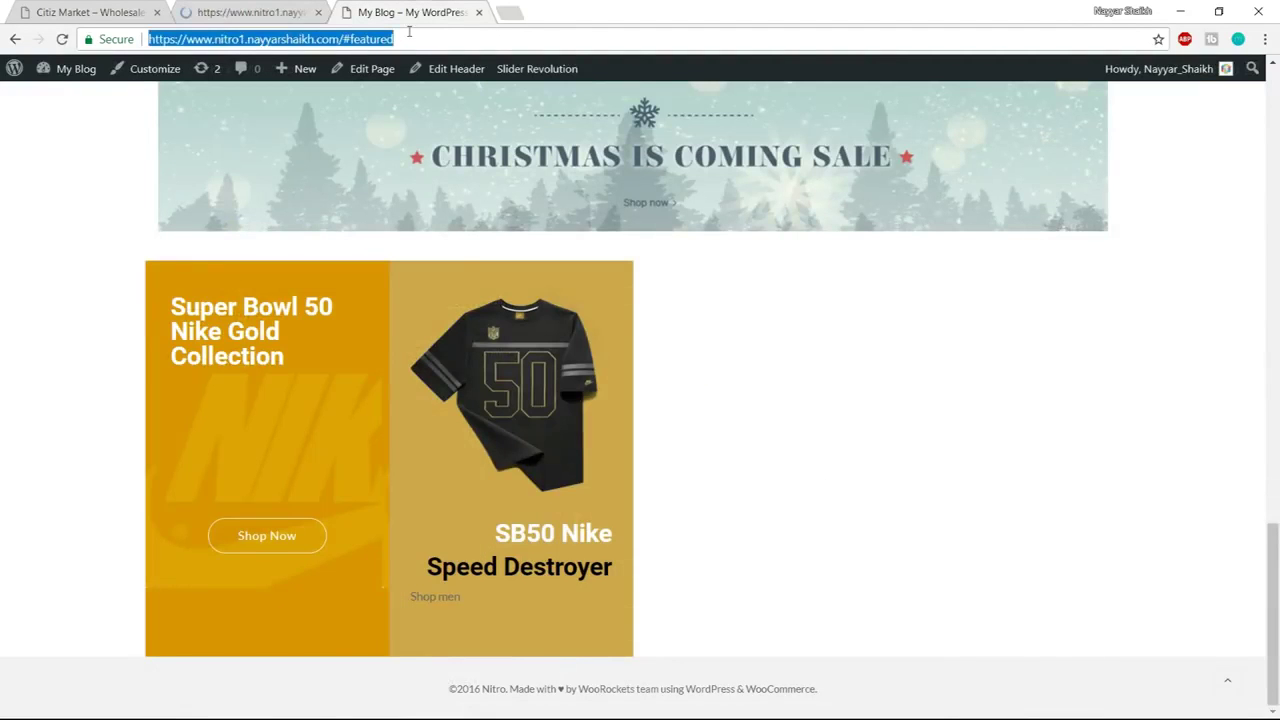
key("Return")
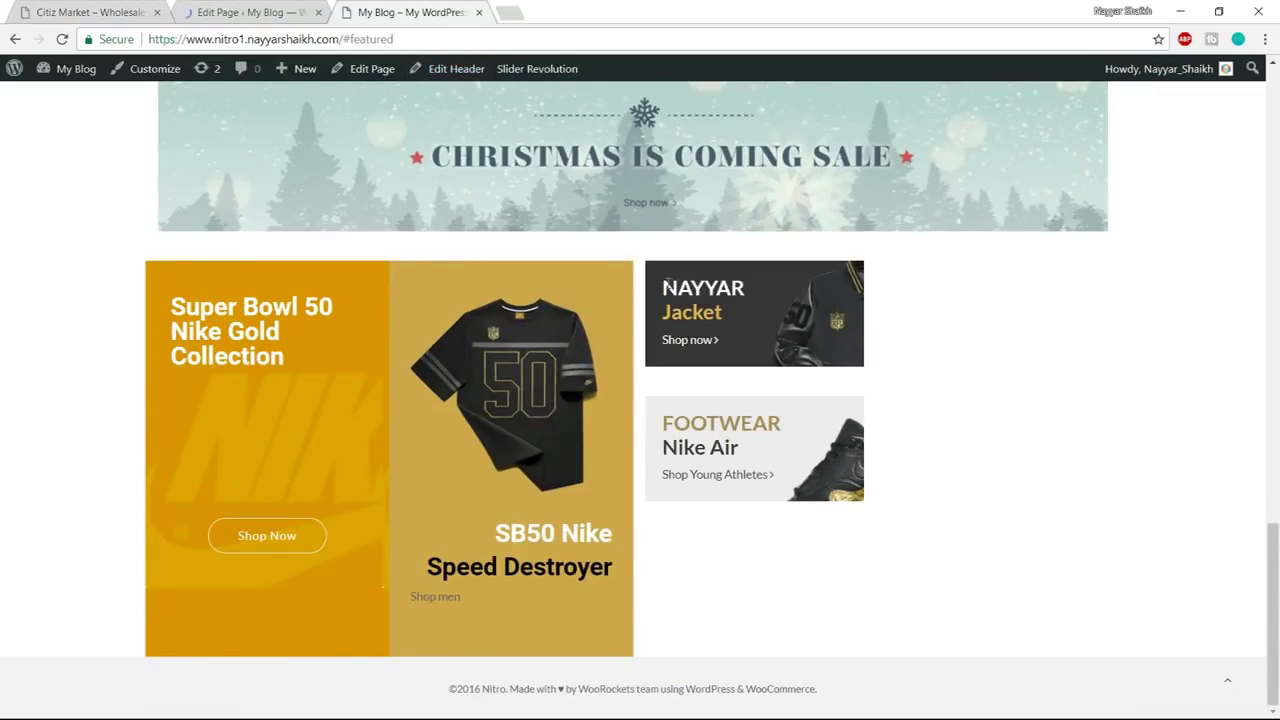
left_click_drag(664, 287, 770, 289)
left_click(748, 291)
left_click(125, 9)
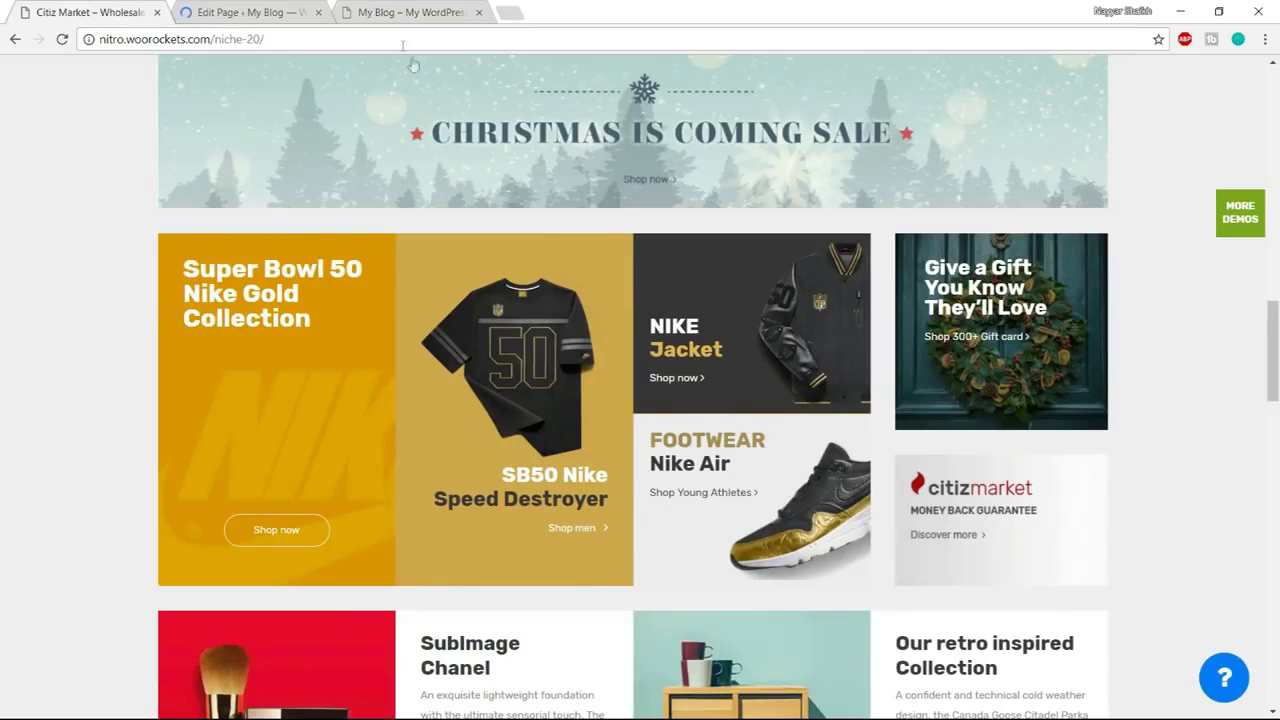
left_click(403, 10)
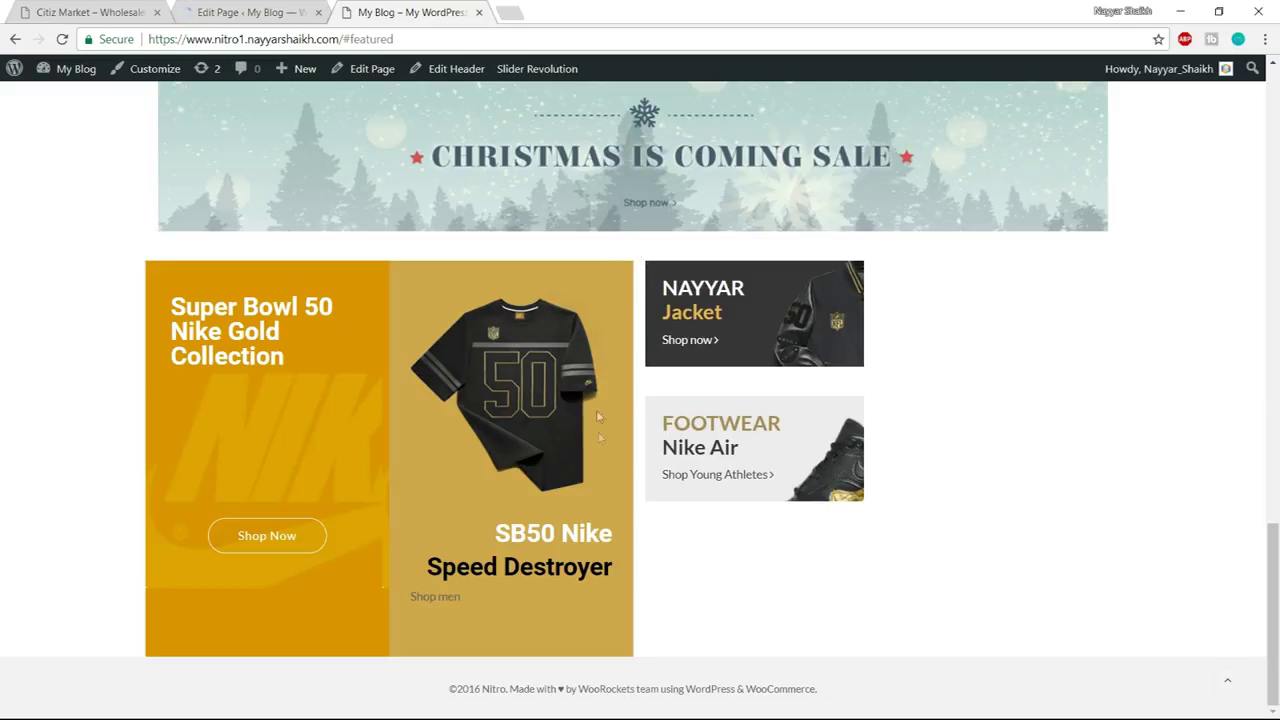
left_click(245, 12)
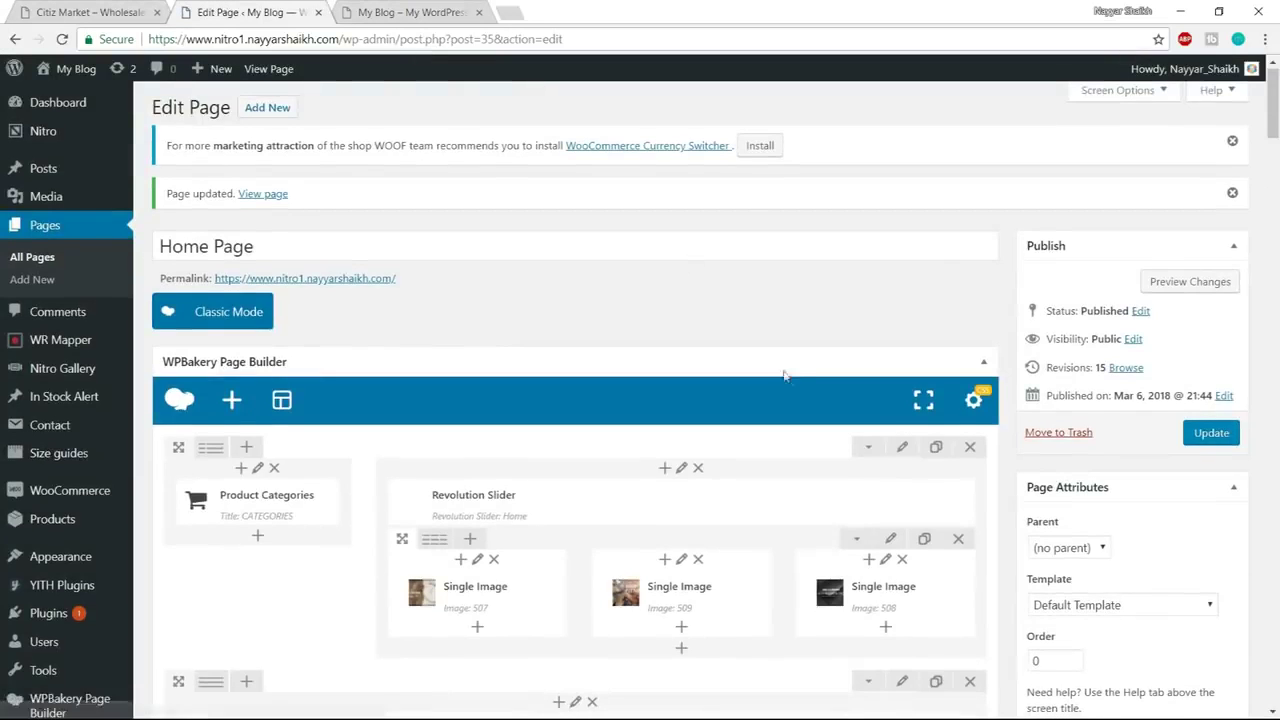
Change the Jacket block's bottom padding to 150px and its left and right margins to 0
scroll(790, 380, "down", 8)
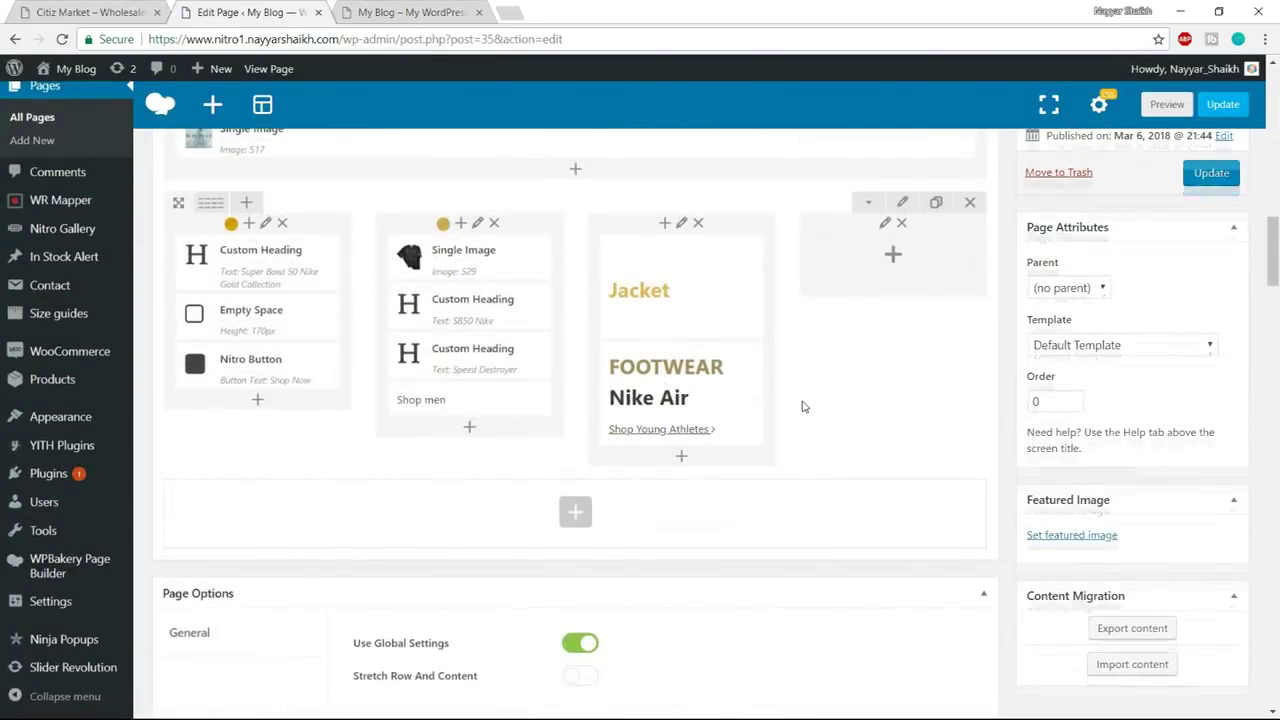
scroll(802, 406, "up", 1)
left_click(694, 373)
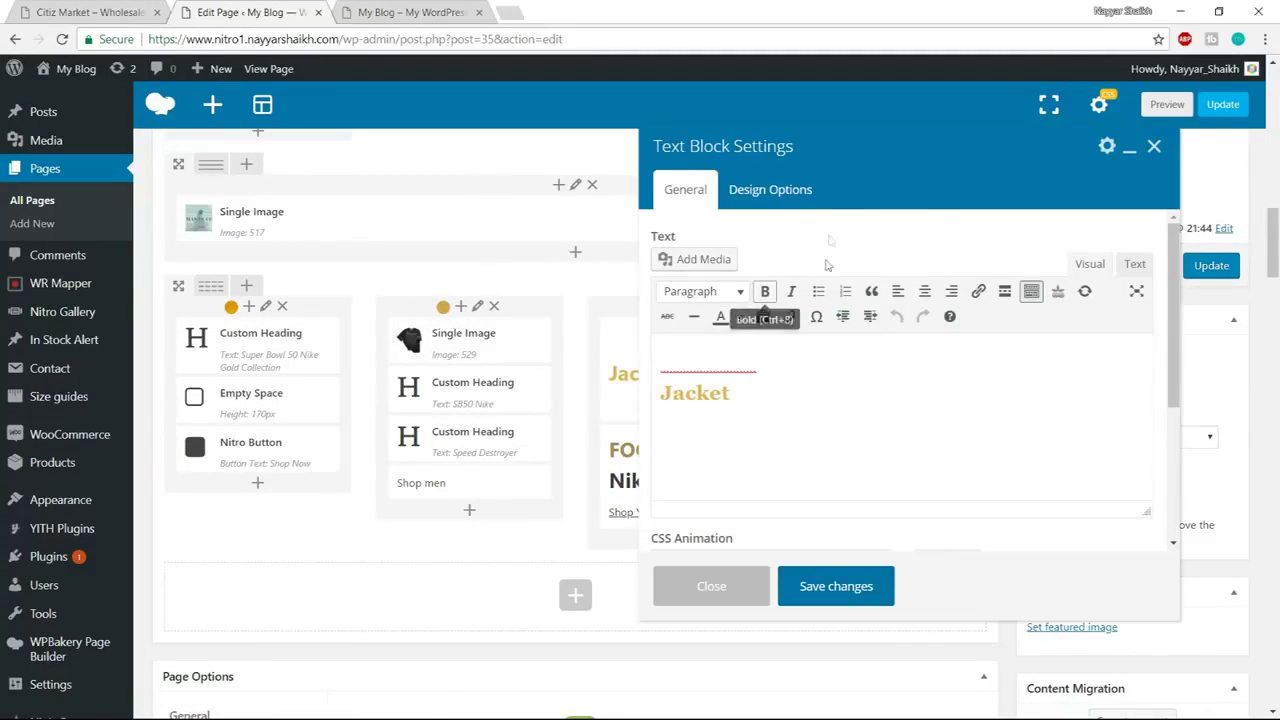
left_click(798, 193)
double_click(786, 419)
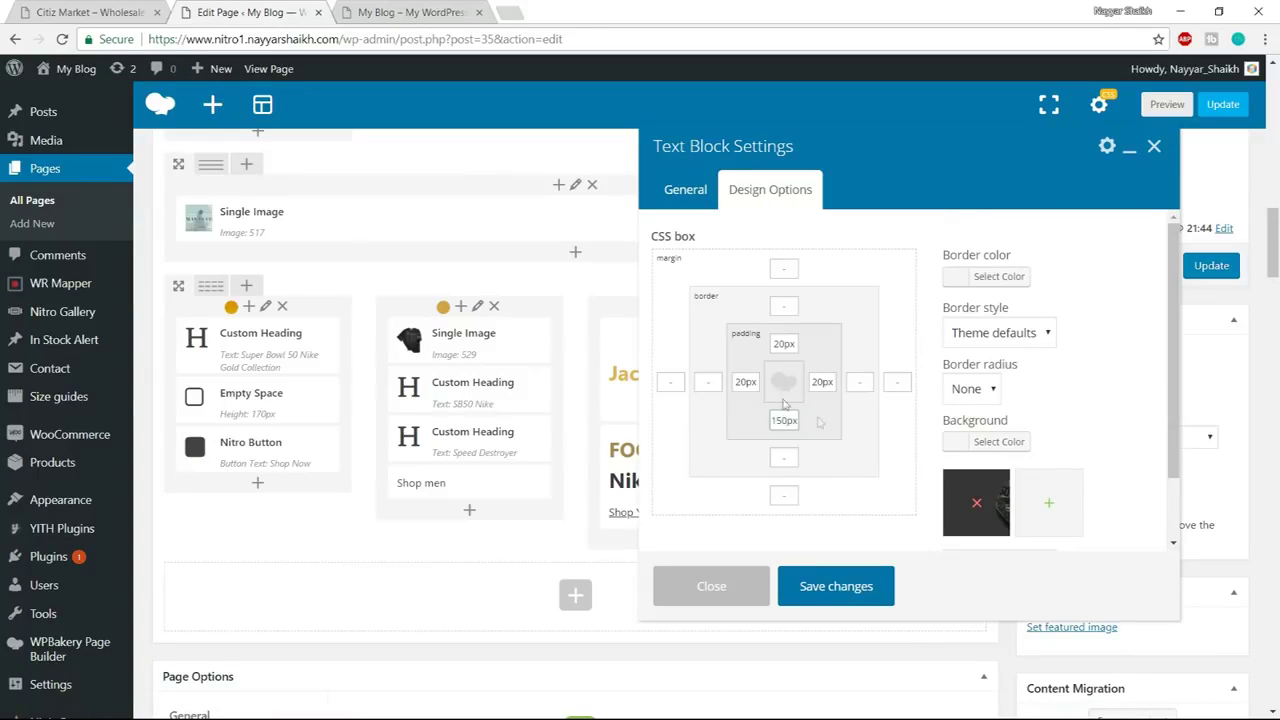
left_click(675, 381)
type("0")
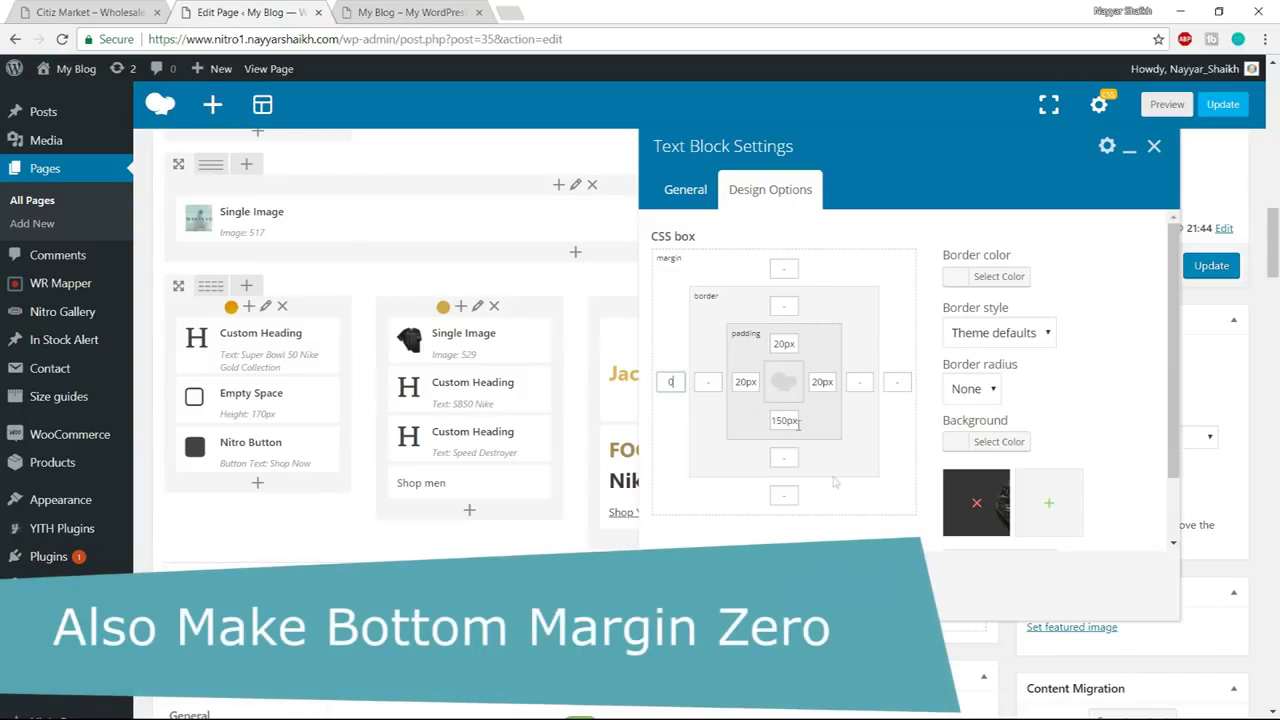
left_click(902, 390)
Give the FOOTWEAR text block 100 bottom padding and 0 side margins, save, and Update
left_click(836, 590)
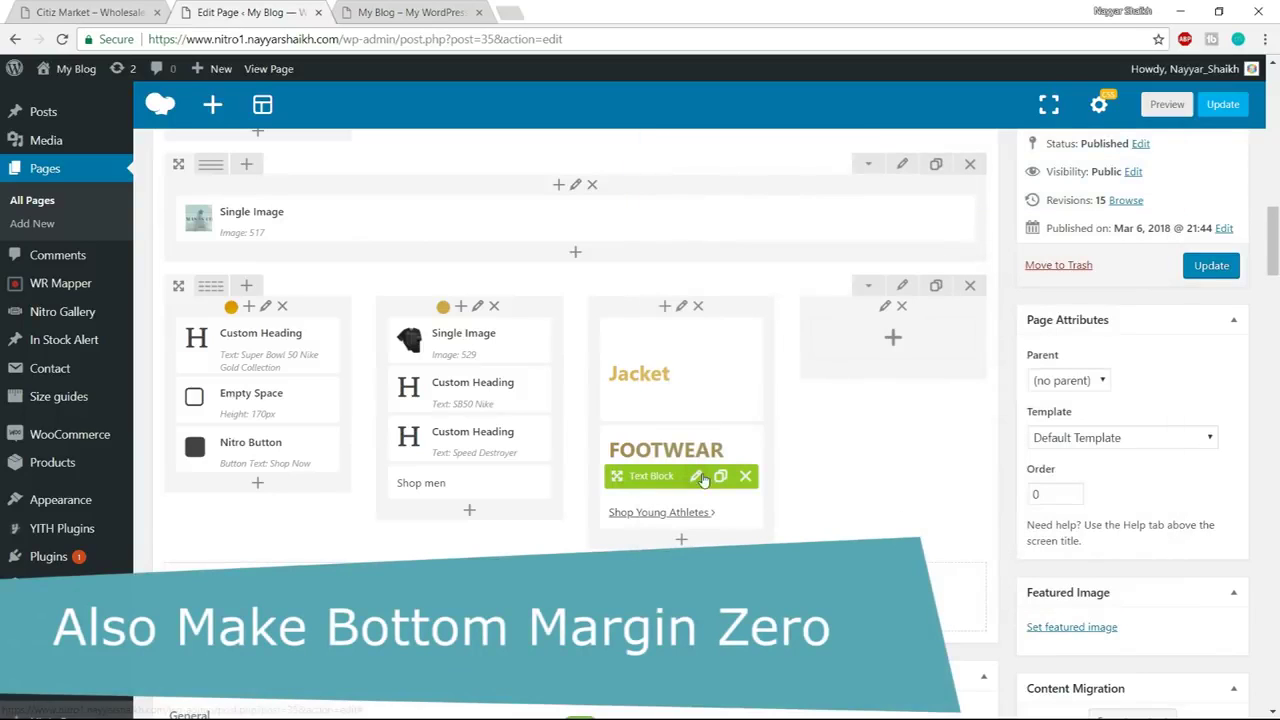
left_click(704, 479)
left_click(762, 192)
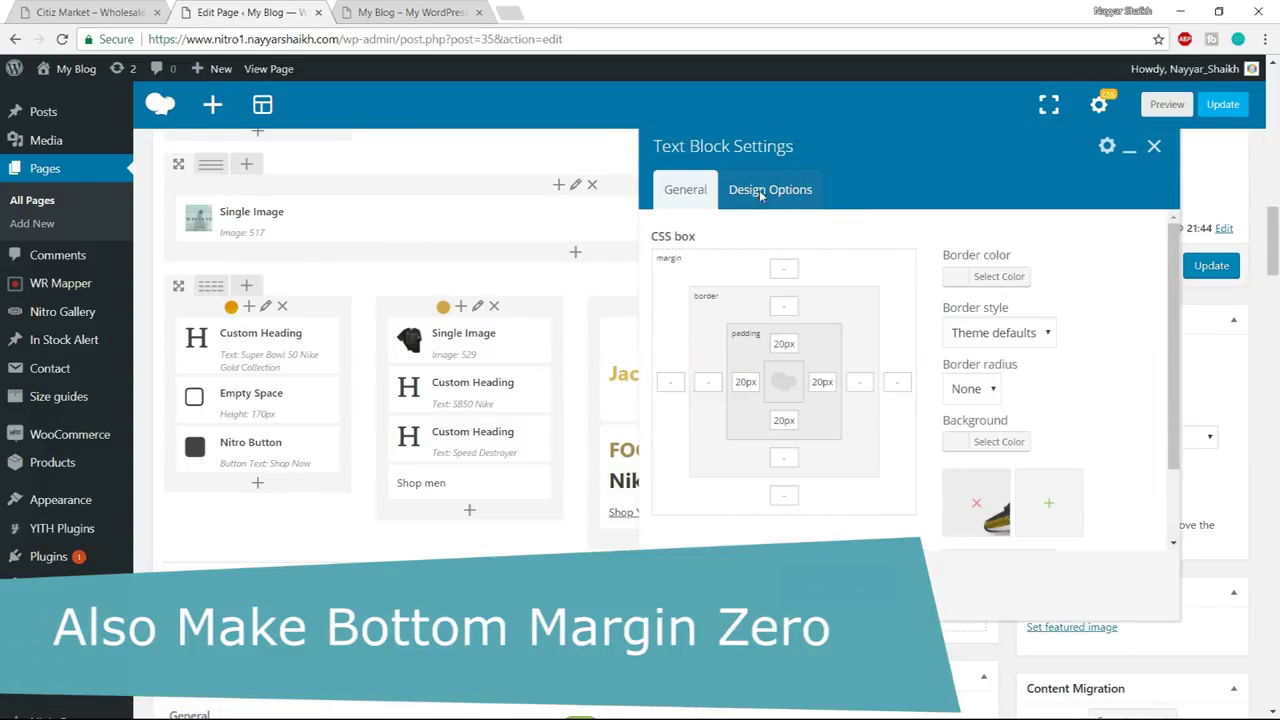
left_click_drag(795, 418, 773, 419)
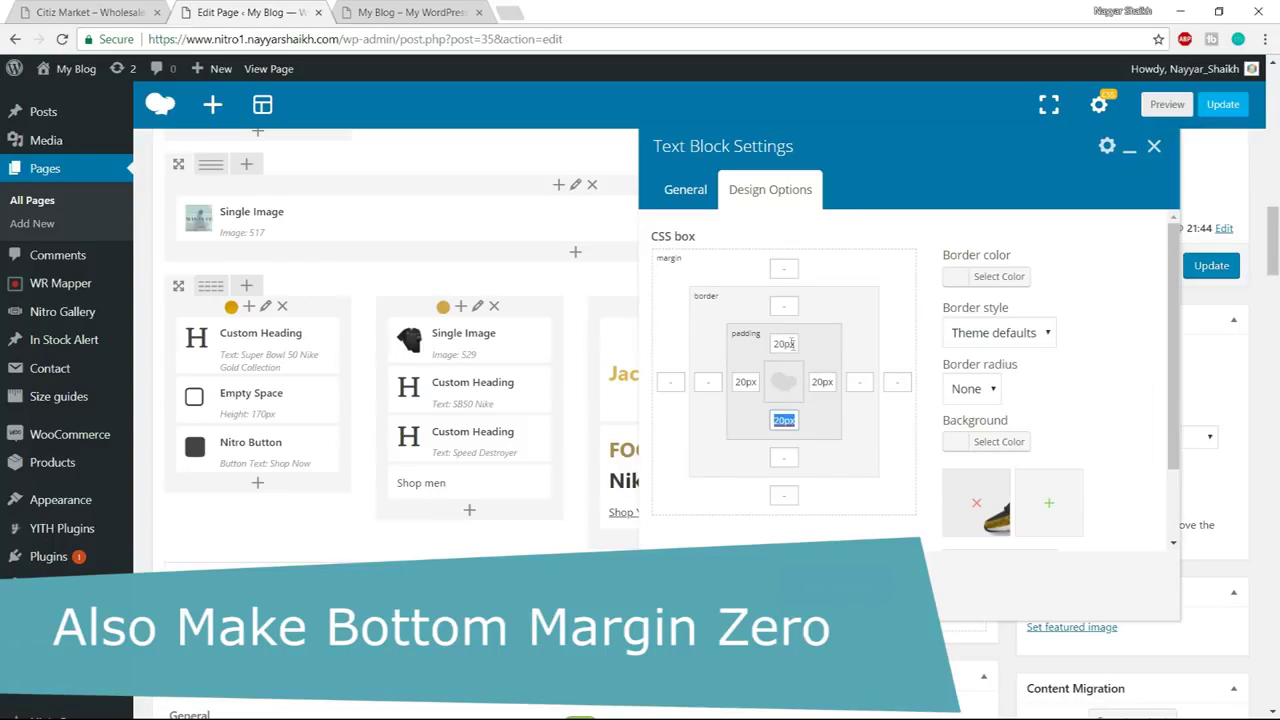
type("1")
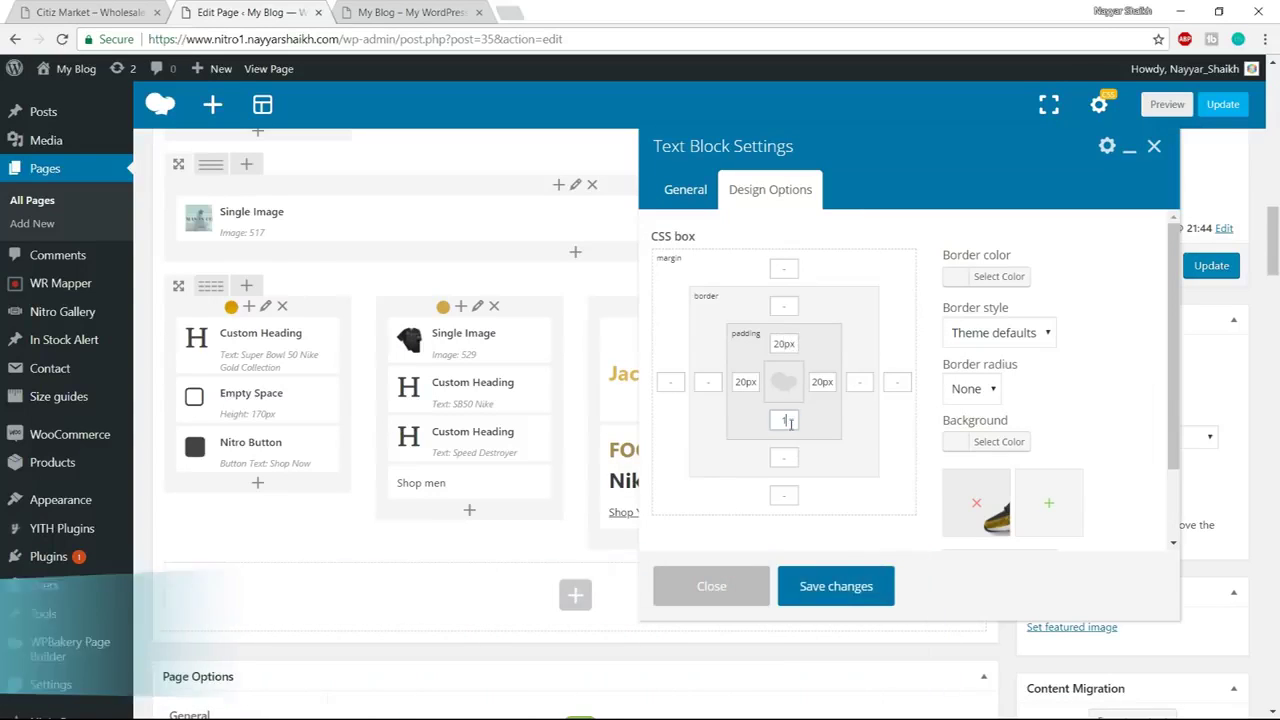
type("000")
left_click(897, 381)
type("0")
left_click(873, 584)
left_click(1224, 268)
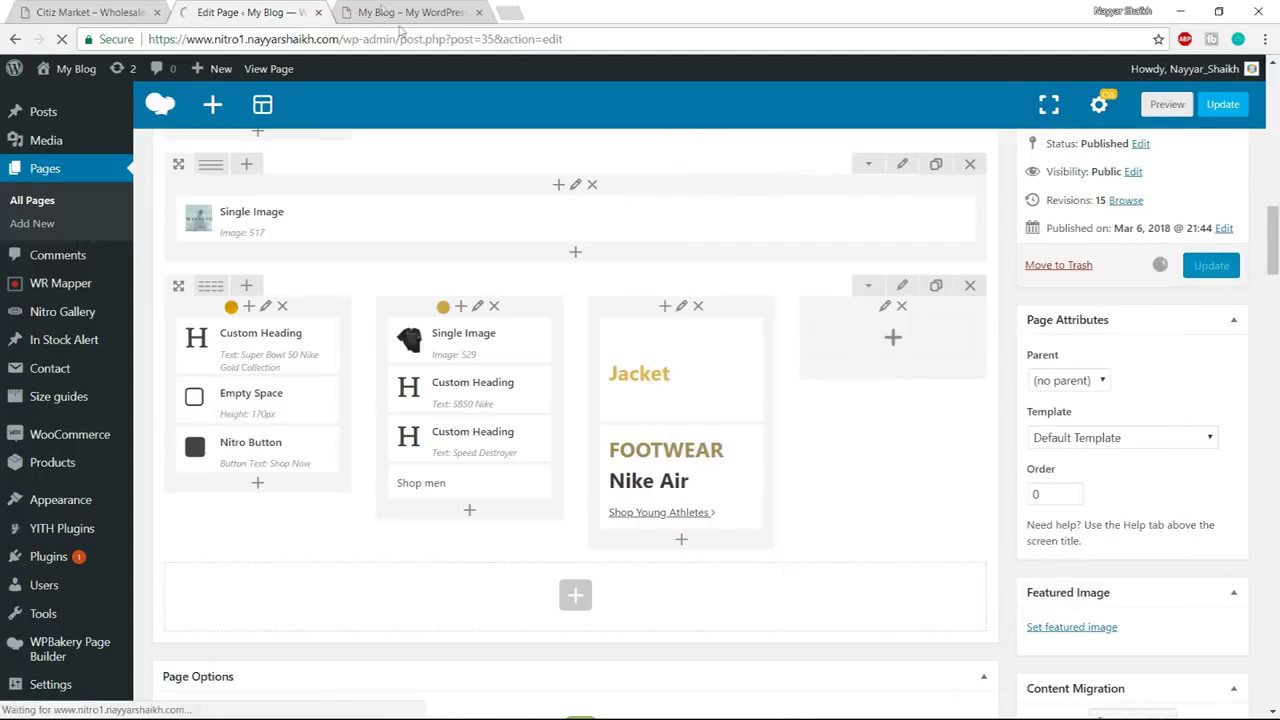
Set the third column's left and right padding to 0, Update, and reload the live homepage
scroll(685, 228, "down", 1)
left_click(685, 228)
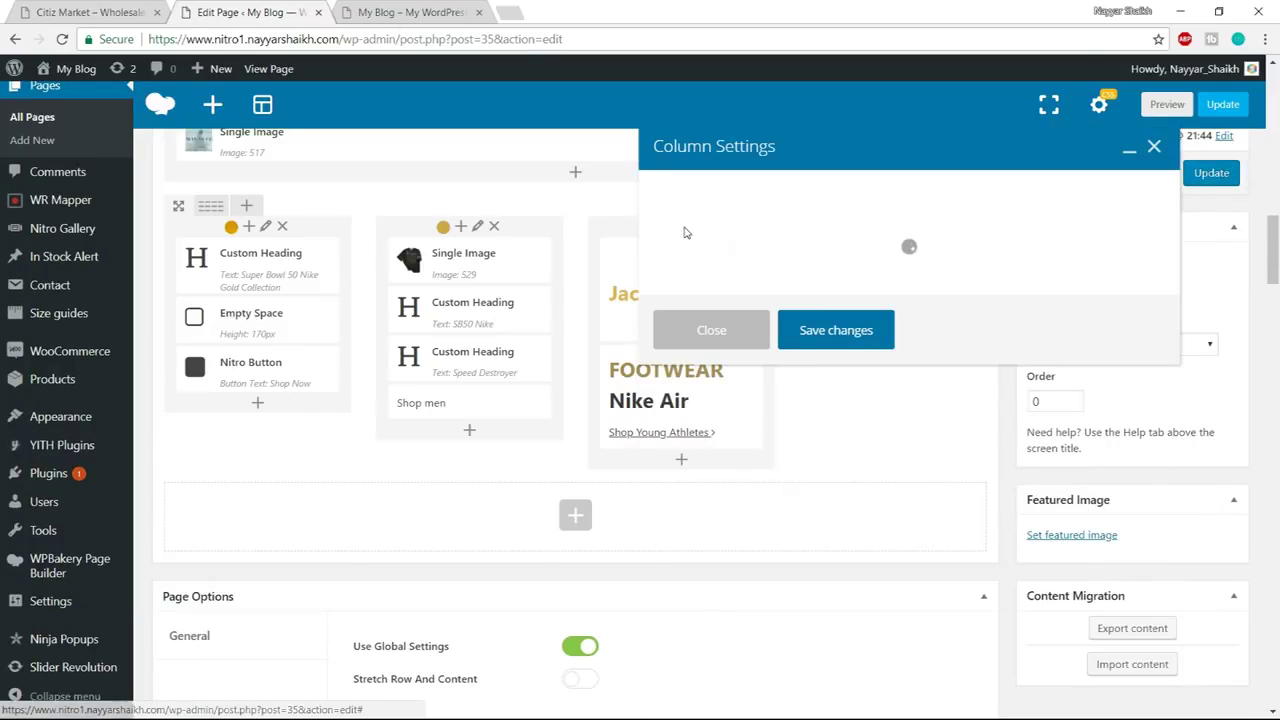
left_click(788, 189)
left_click(750, 381)
type("0")
left_click(823, 386)
type("0")
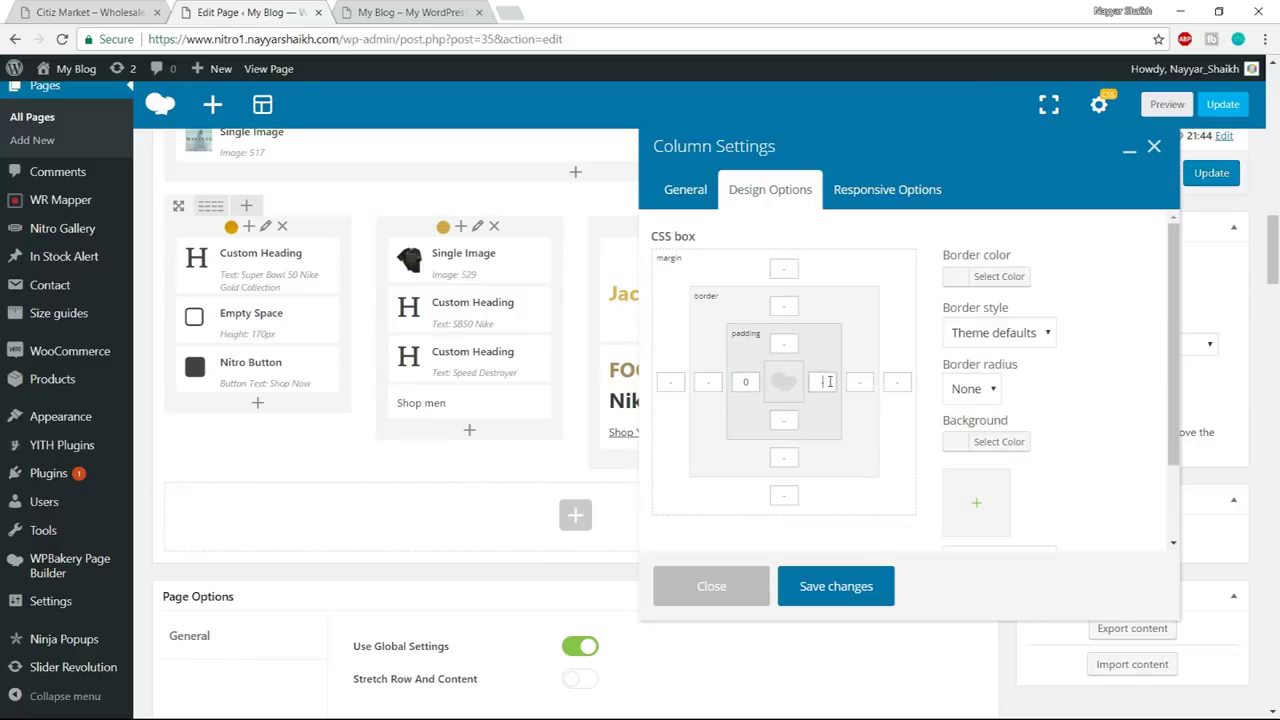
left_click(848, 590)
left_click(1211, 172)
left_click(410, 14)
left_click(416, 39)
key("Return")
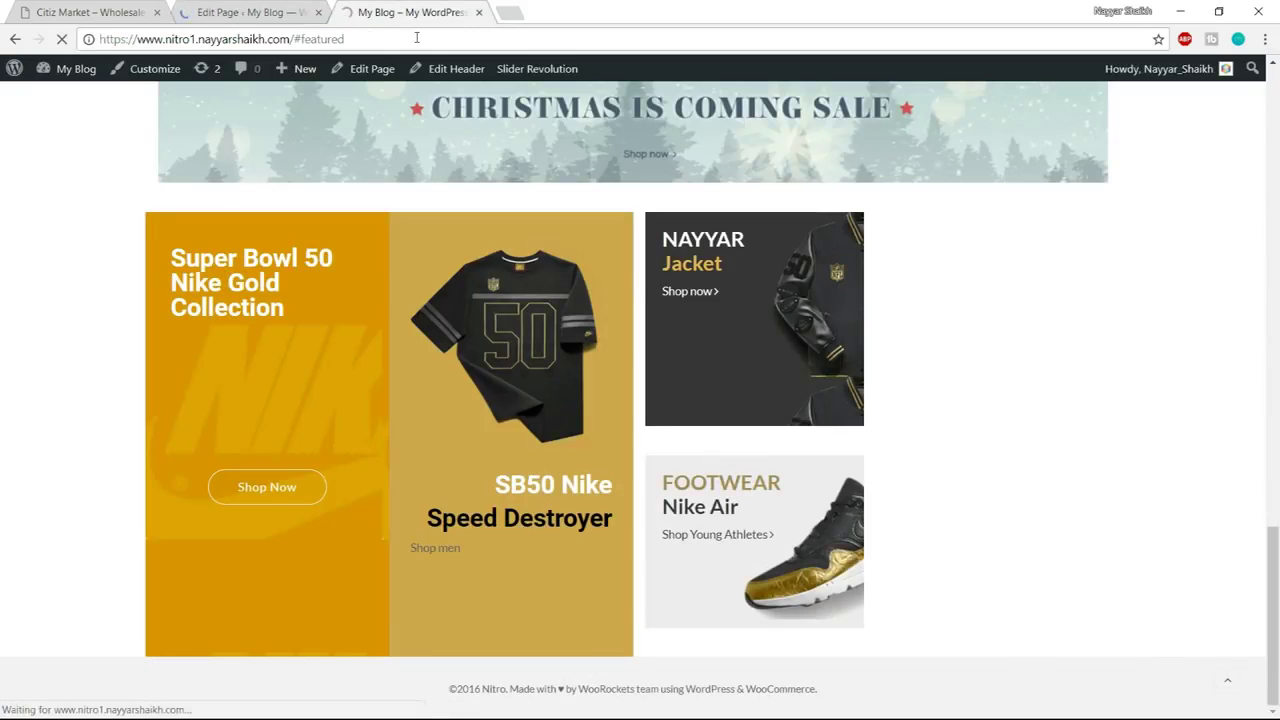
Look at the Citiz Market gift banner heading, closing the stray shop tab, then return to the editor
left_click(87, 10)
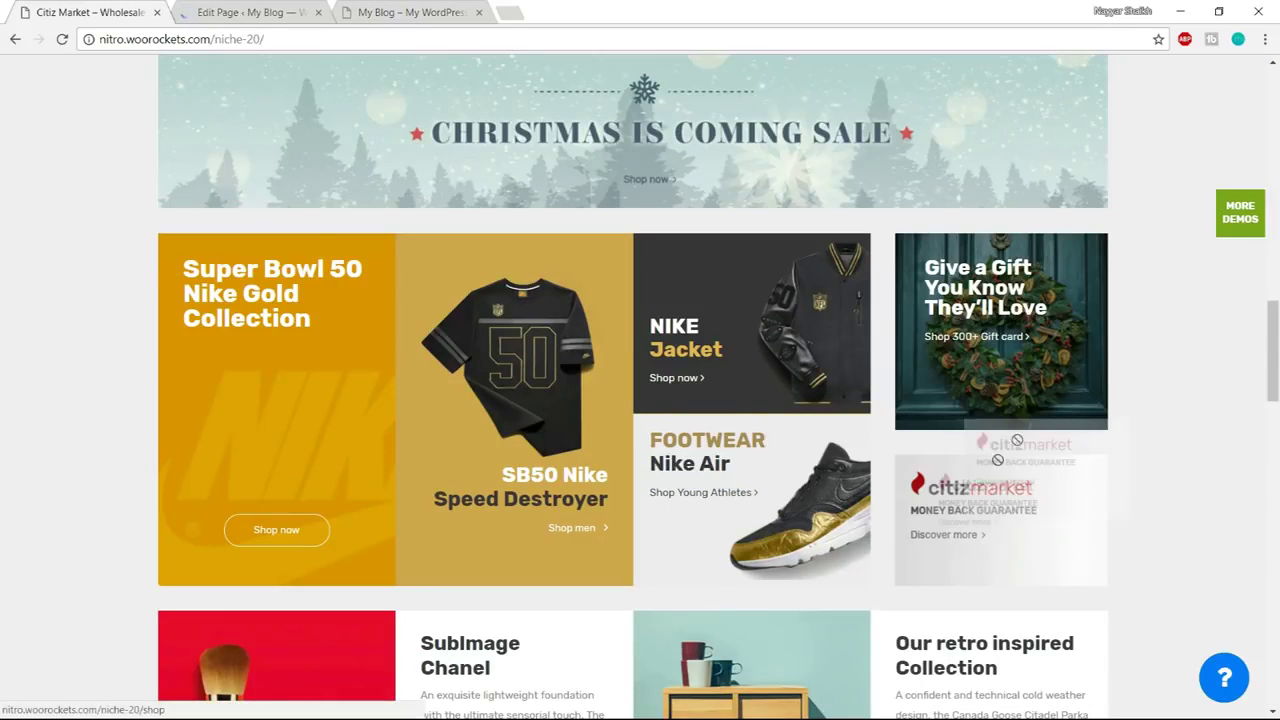
left_click(992, 524)
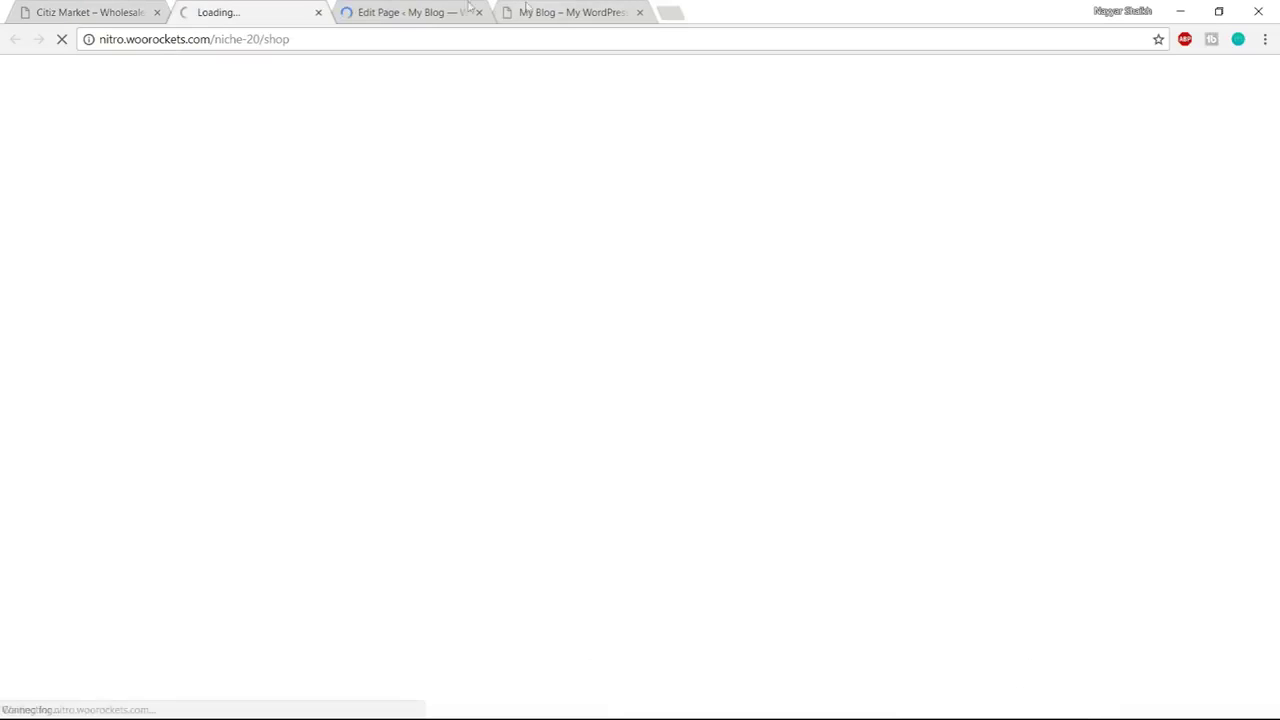
left_click(316, 12)
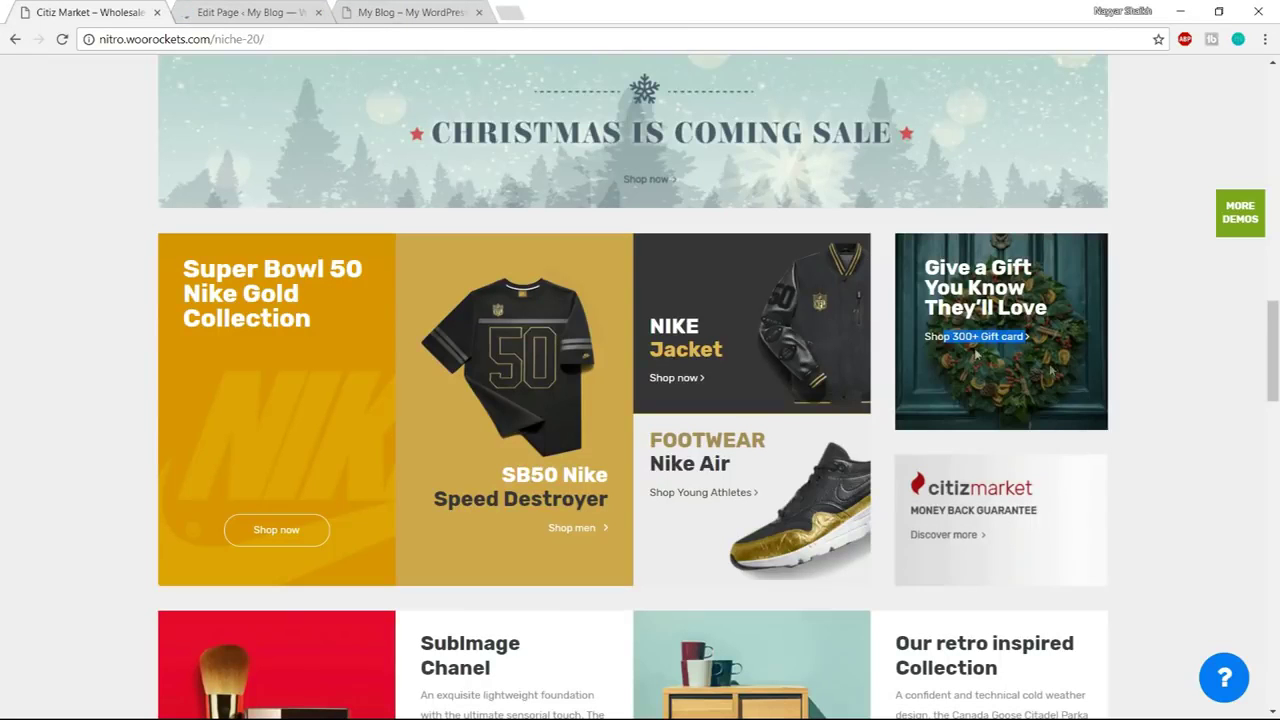
left_click(1064, 272)
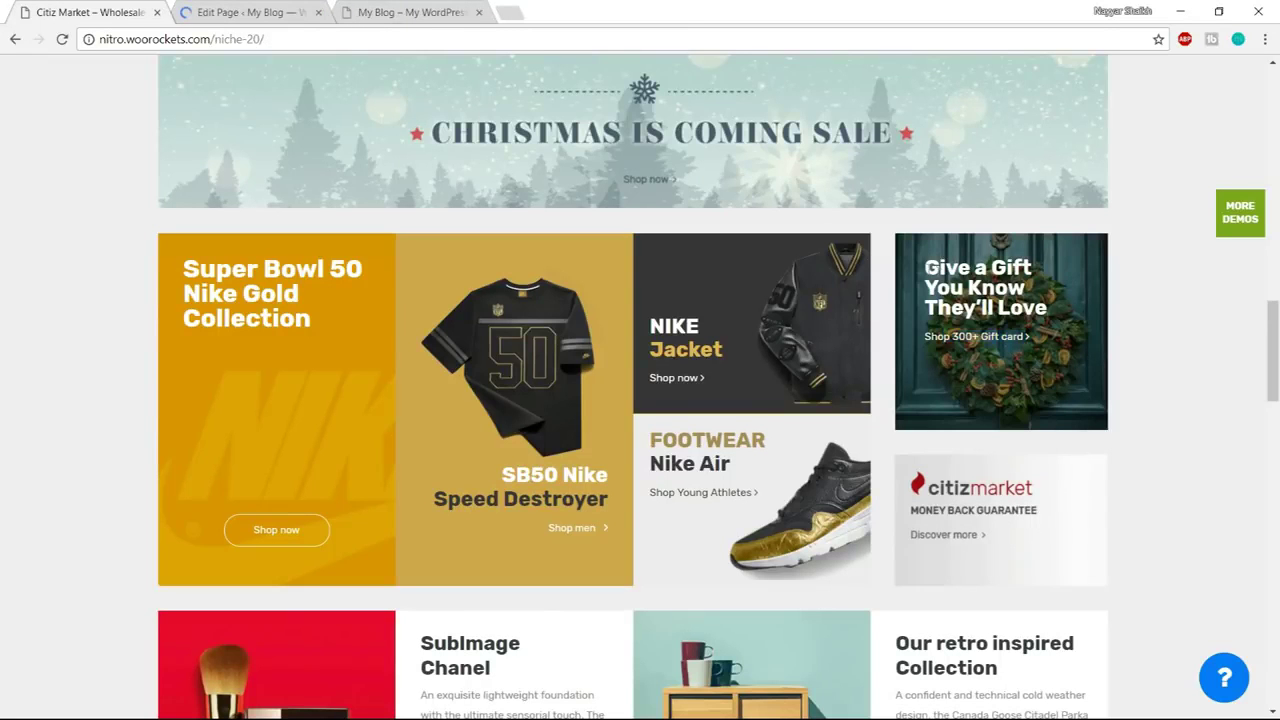
left_click_drag(920, 265, 1025, 327)
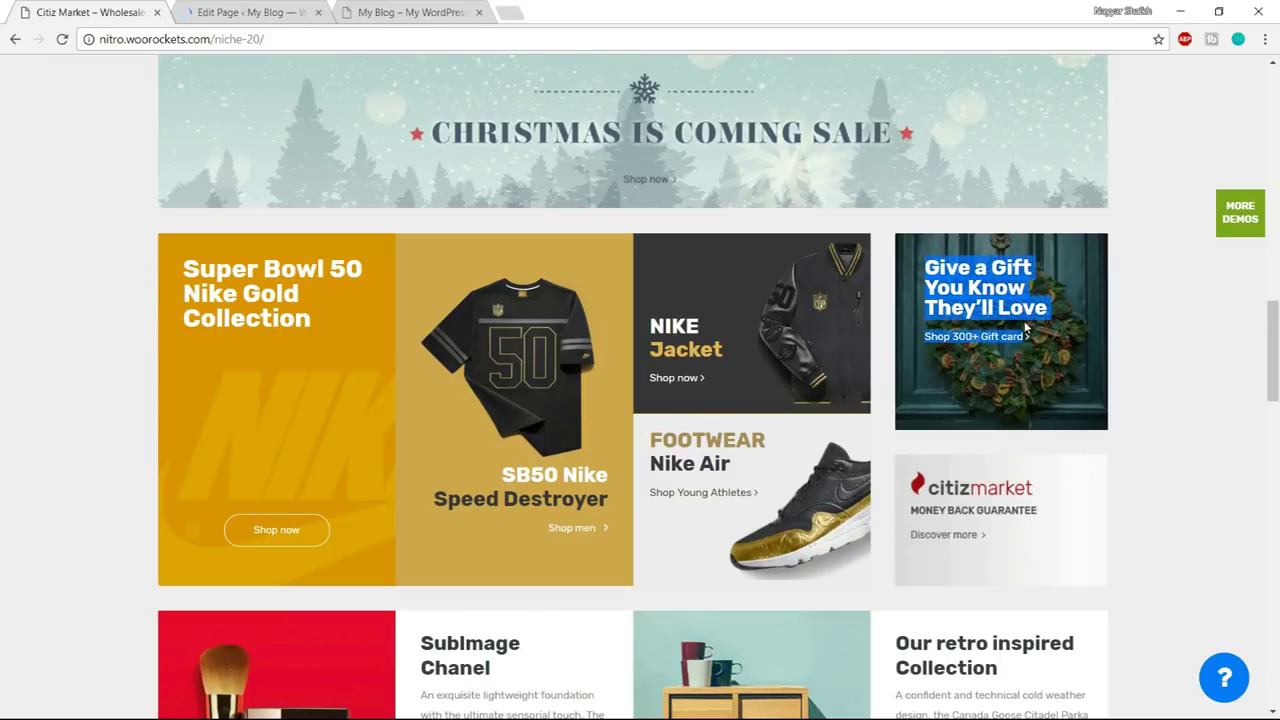
left_click(224, 11)
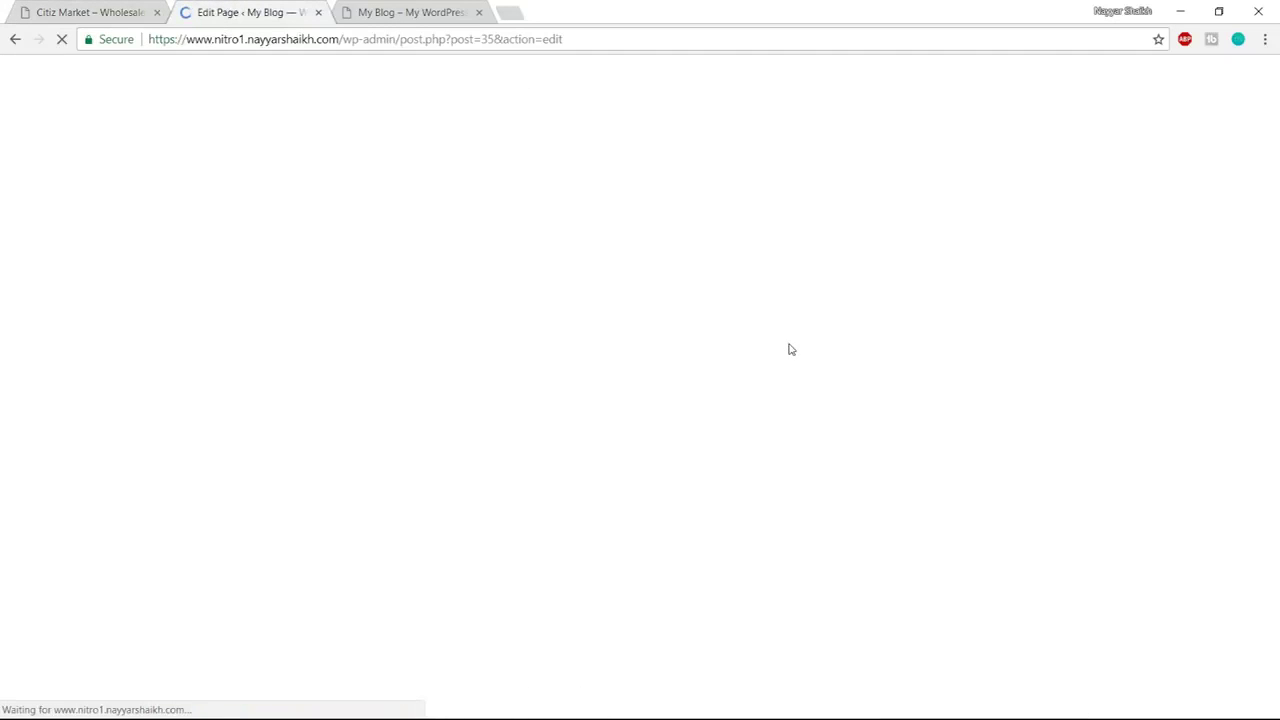
scroll(790, 350, "down", 10)
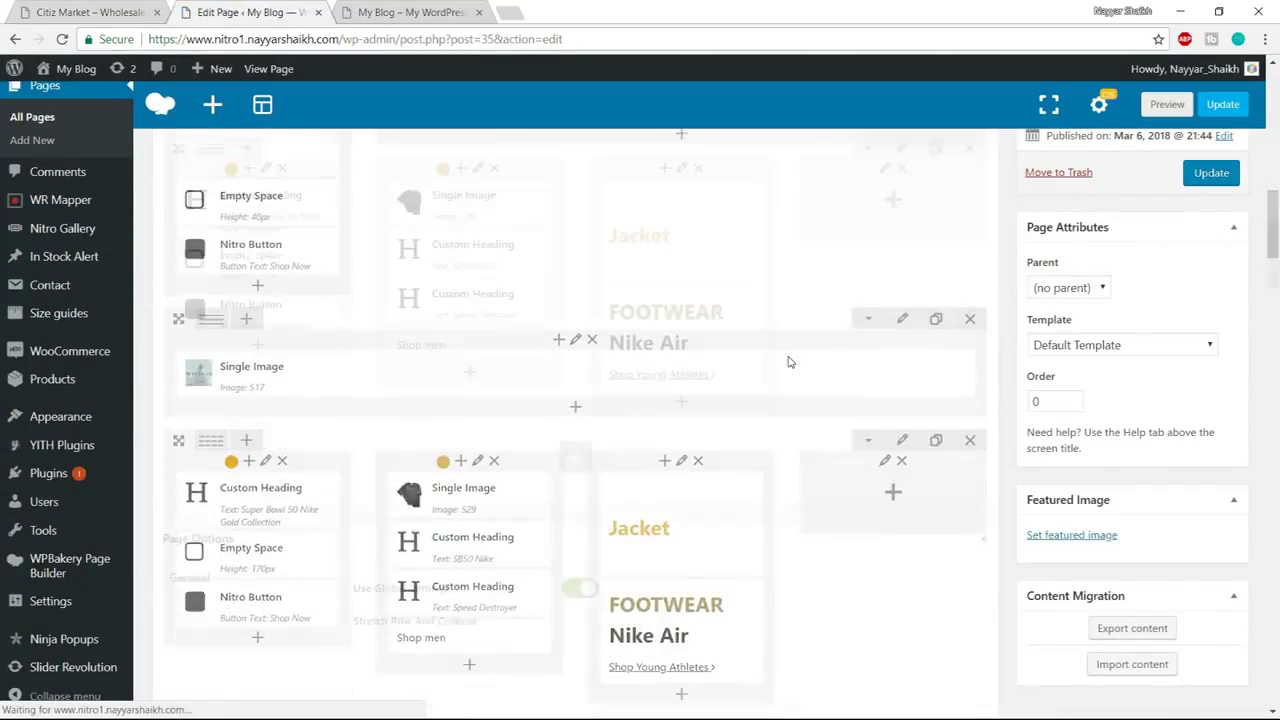
Duplicate the $850 Nike heading and move the copy into the fourth column
scroll(850, 320, "up", 1)
left_click(894, 258)
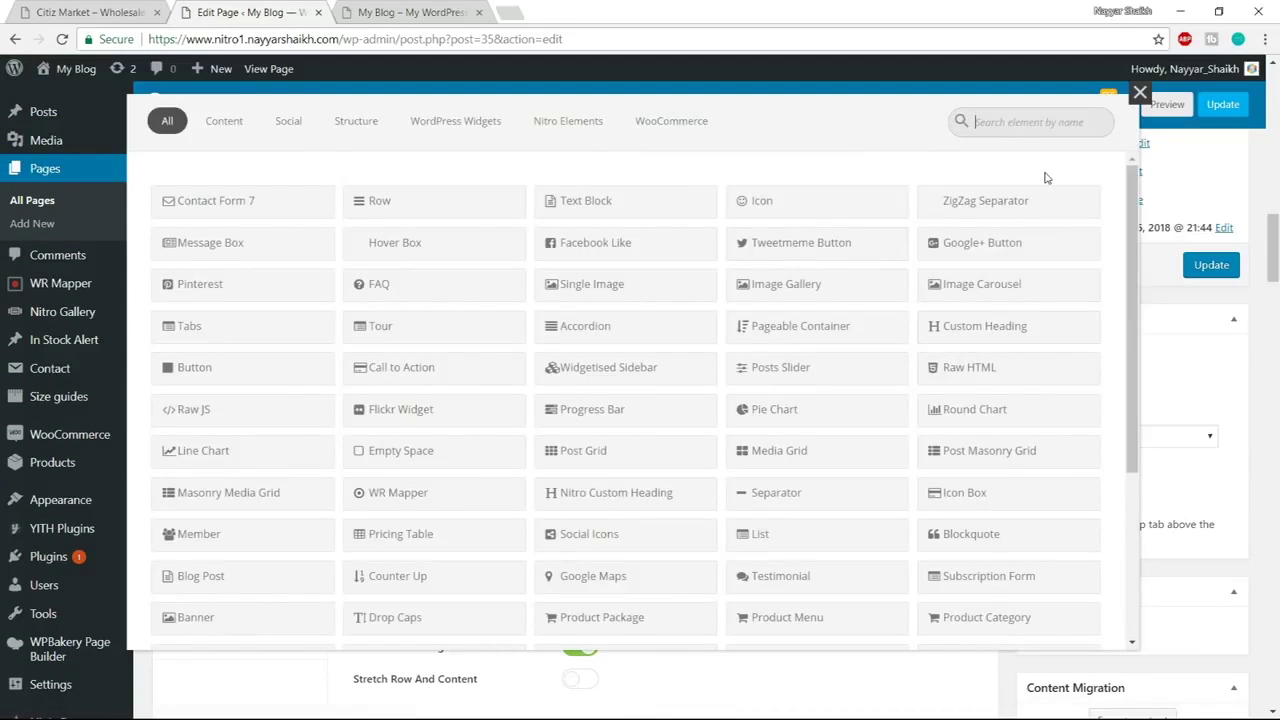
left_click(1140, 93)
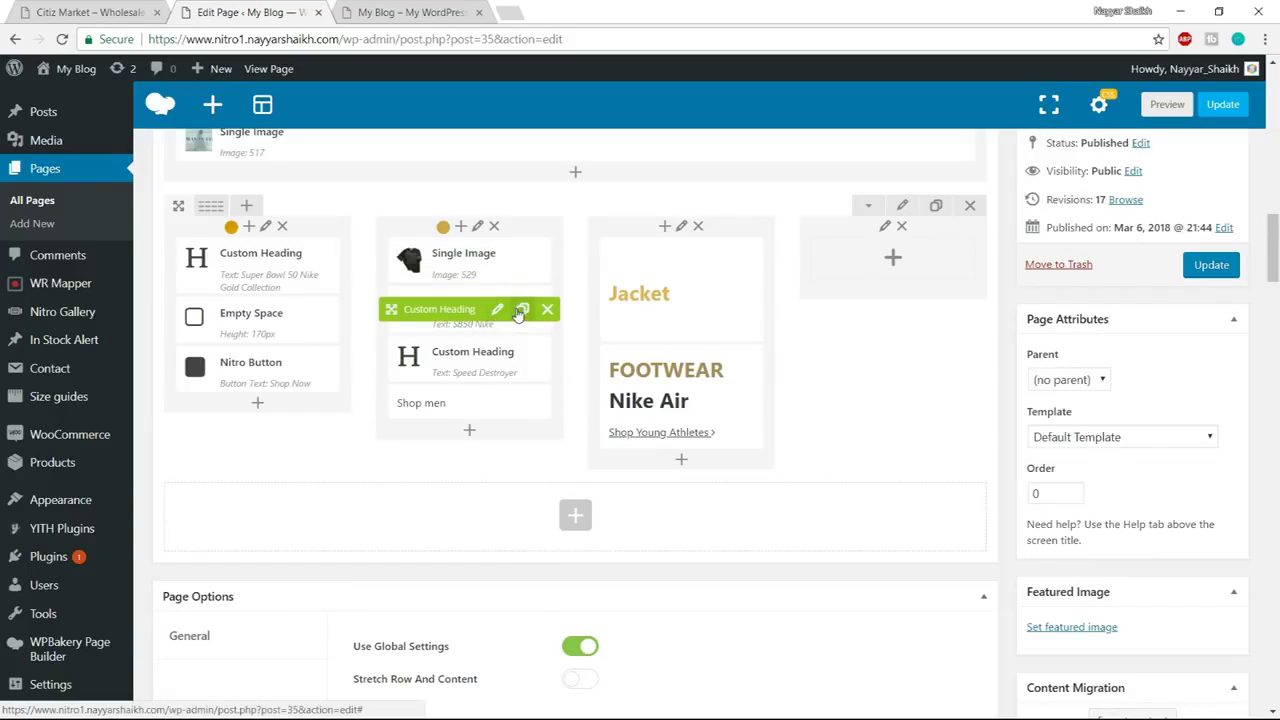
left_click(522, 309)
left_click_drag(459, 309, 890, 255)
Change the copied heading's text to 'Give a Gift You Know They'll Love'
key("ctrl+1")
left_click(921, 262)
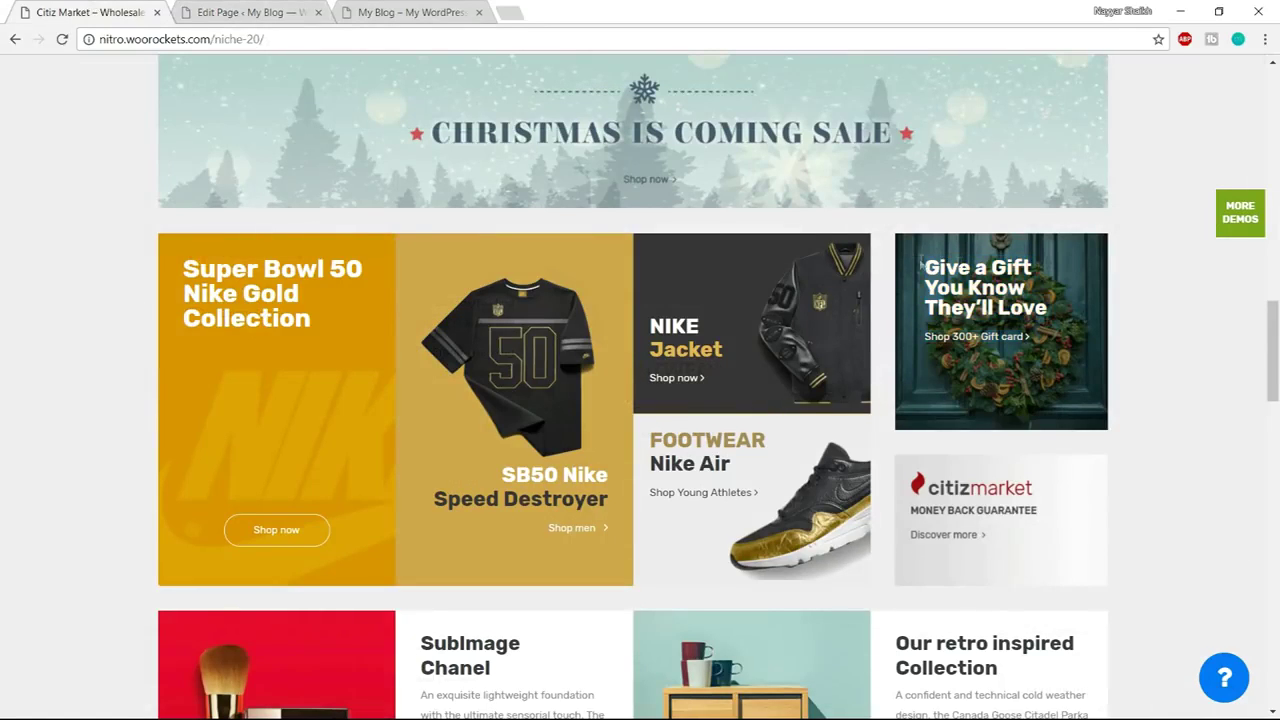
left_click_drag(921, 263, 1058, 312)
left_click(1058, 312)
left_click(278, 10)
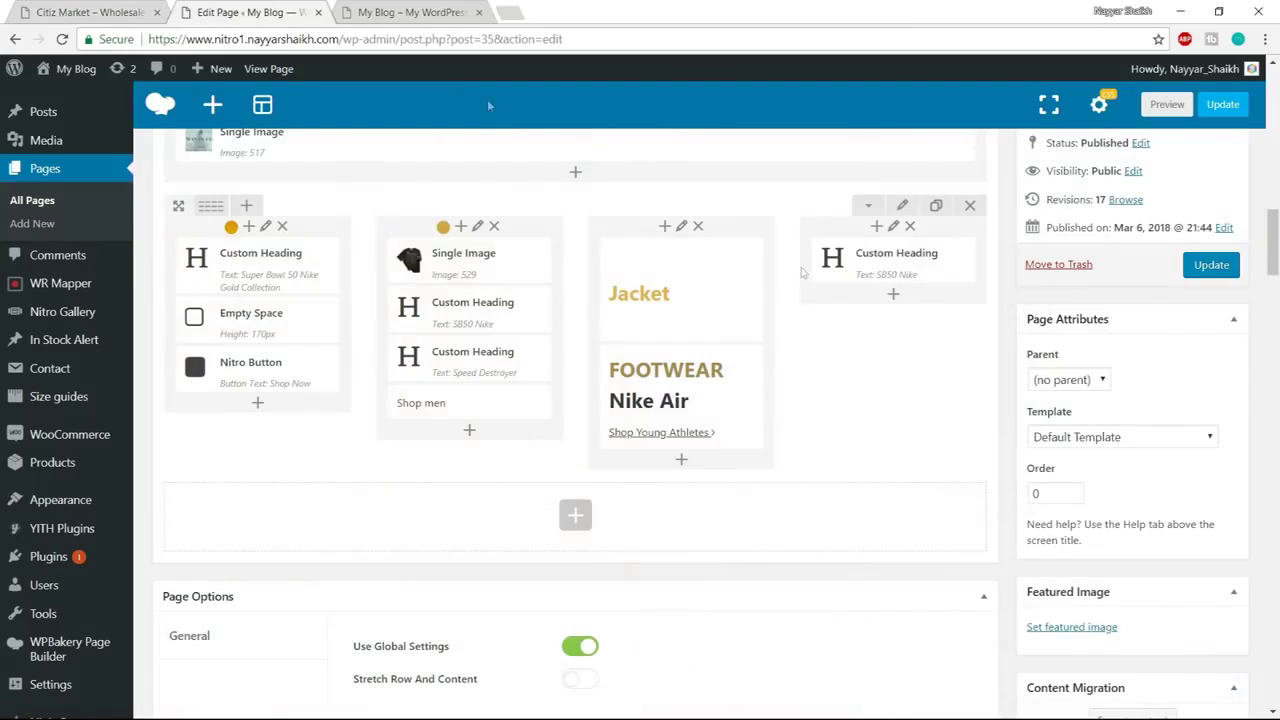
left_click(921, 261)
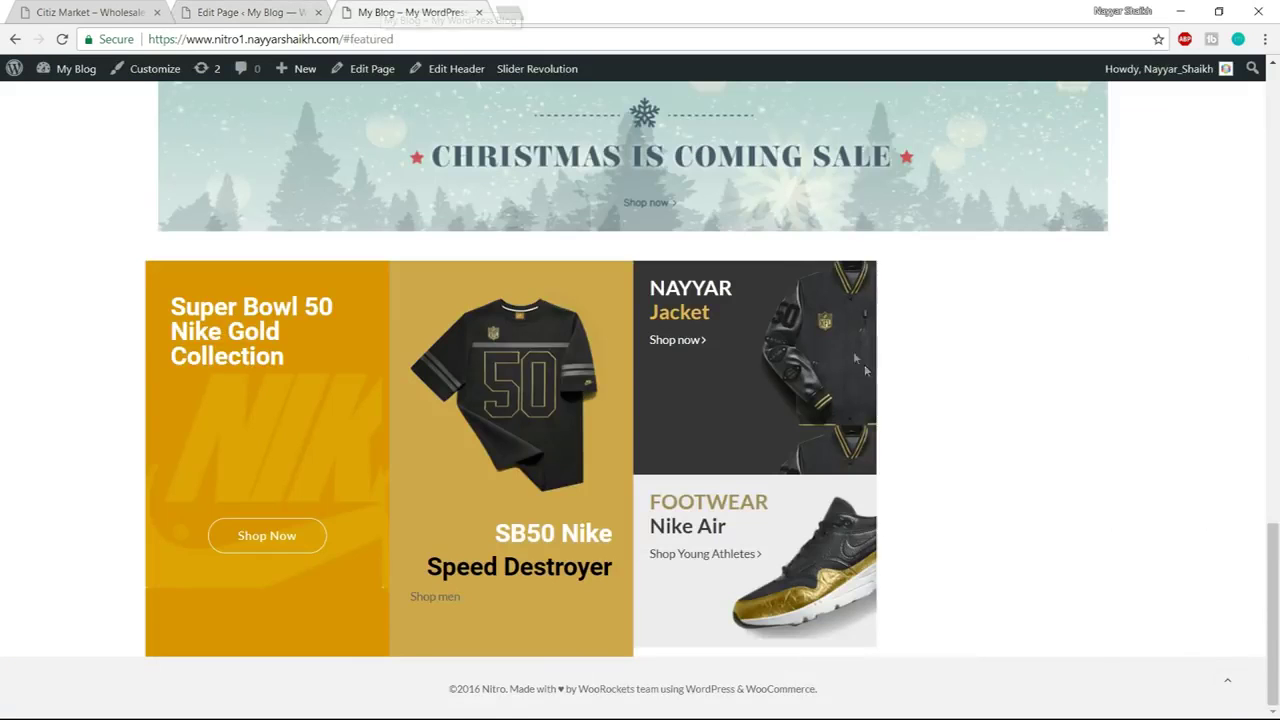
key("ctrl+1")
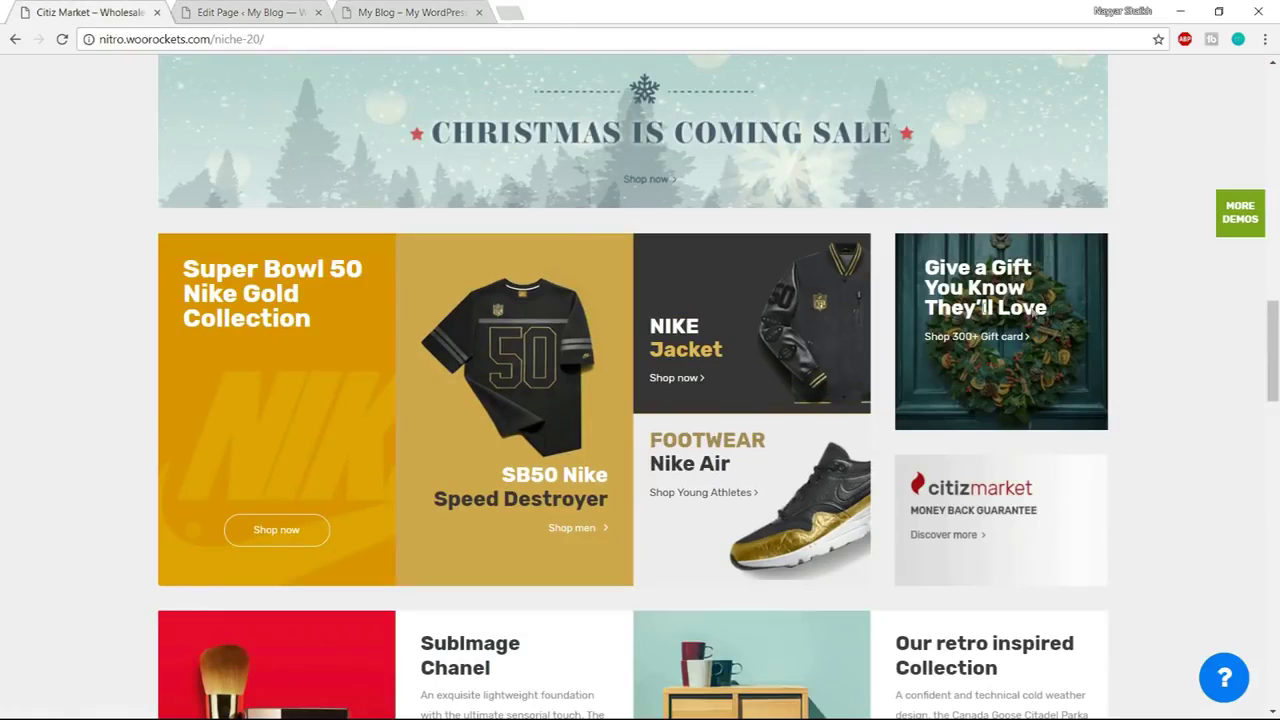
left_click_drag(1033, 312, 887, 284)
key("ctrl+c")
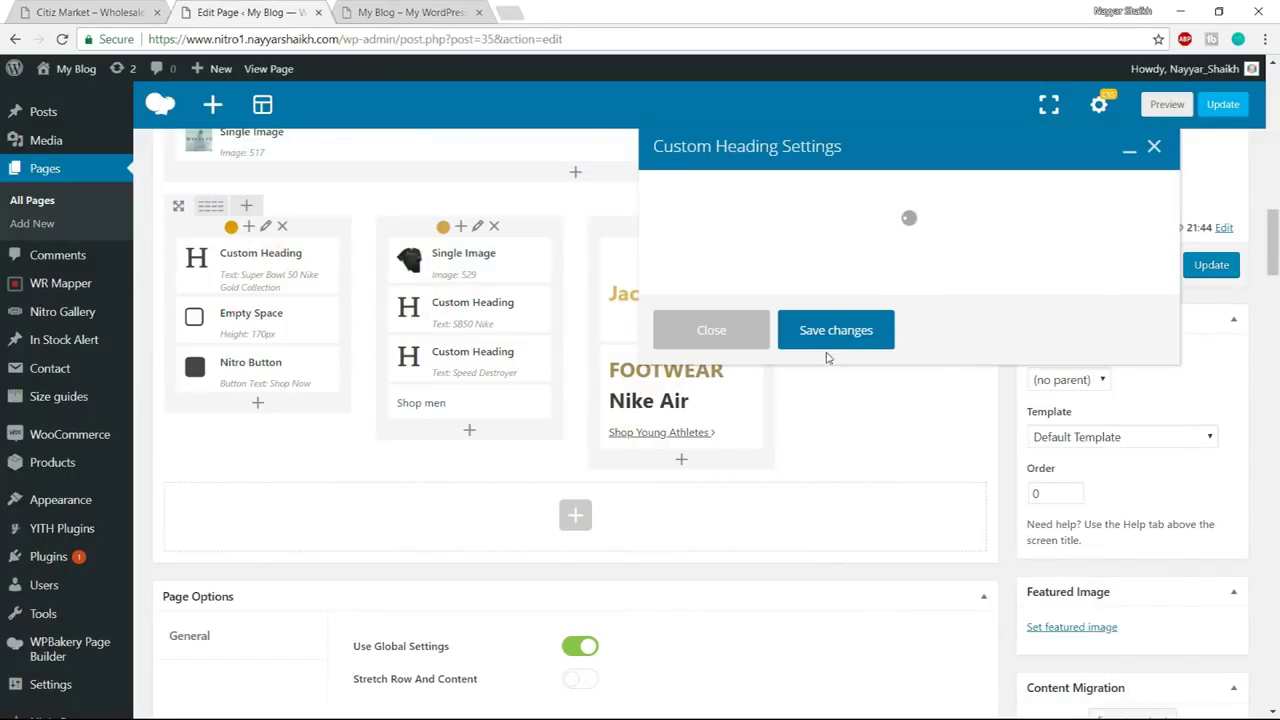
key("ctrl+a")
key("ctrl+v")
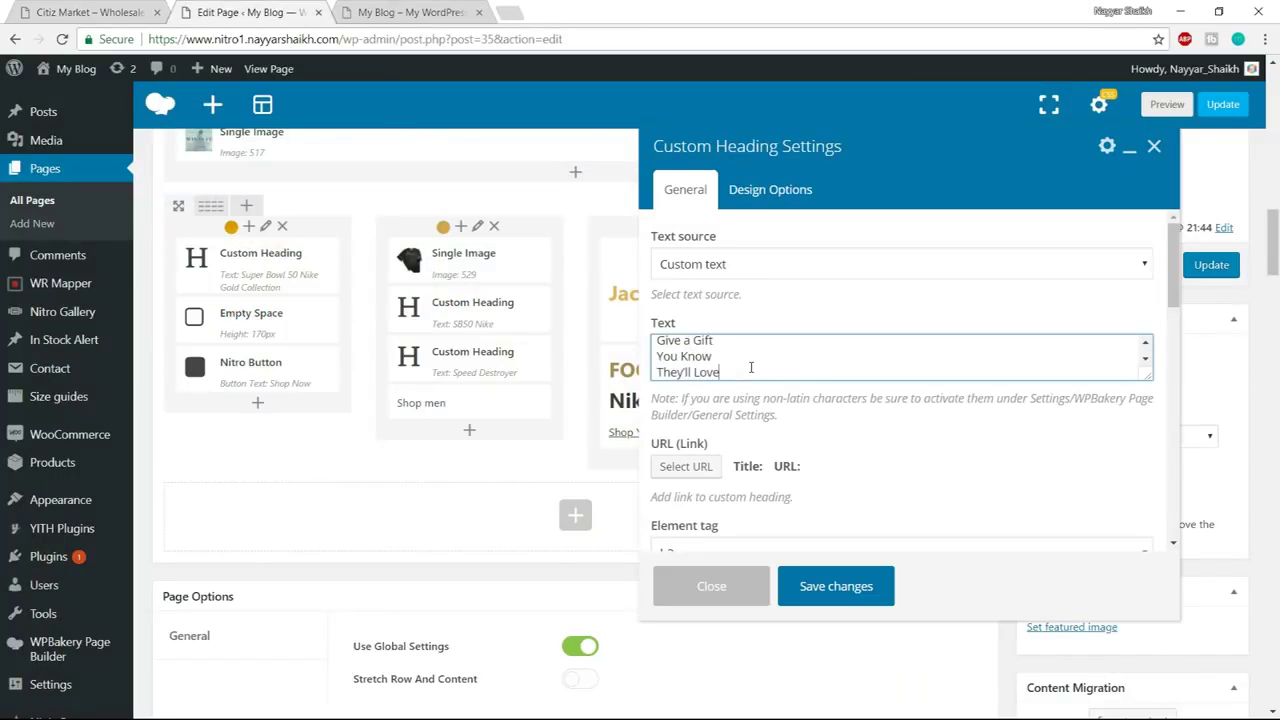
Set the gift heading's padding to 0 with 150 bottom padding
scroll(822, 428, "down", 8)
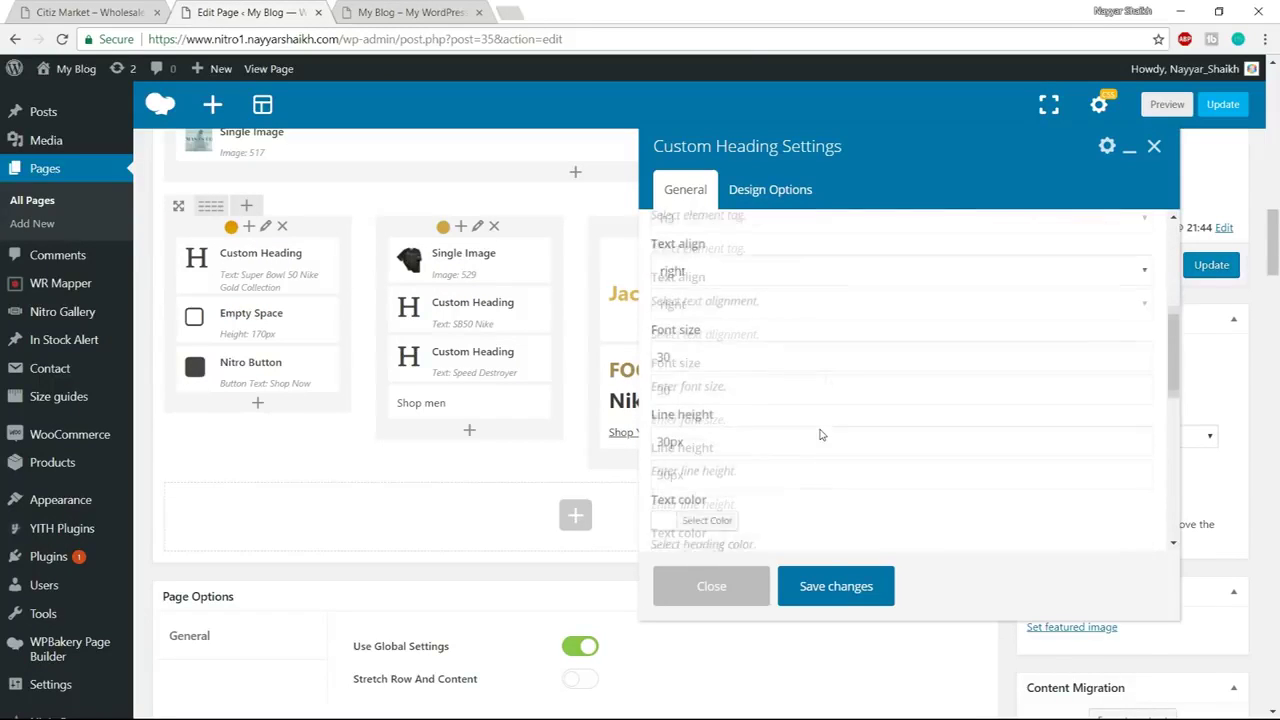
left_click(799, 197)
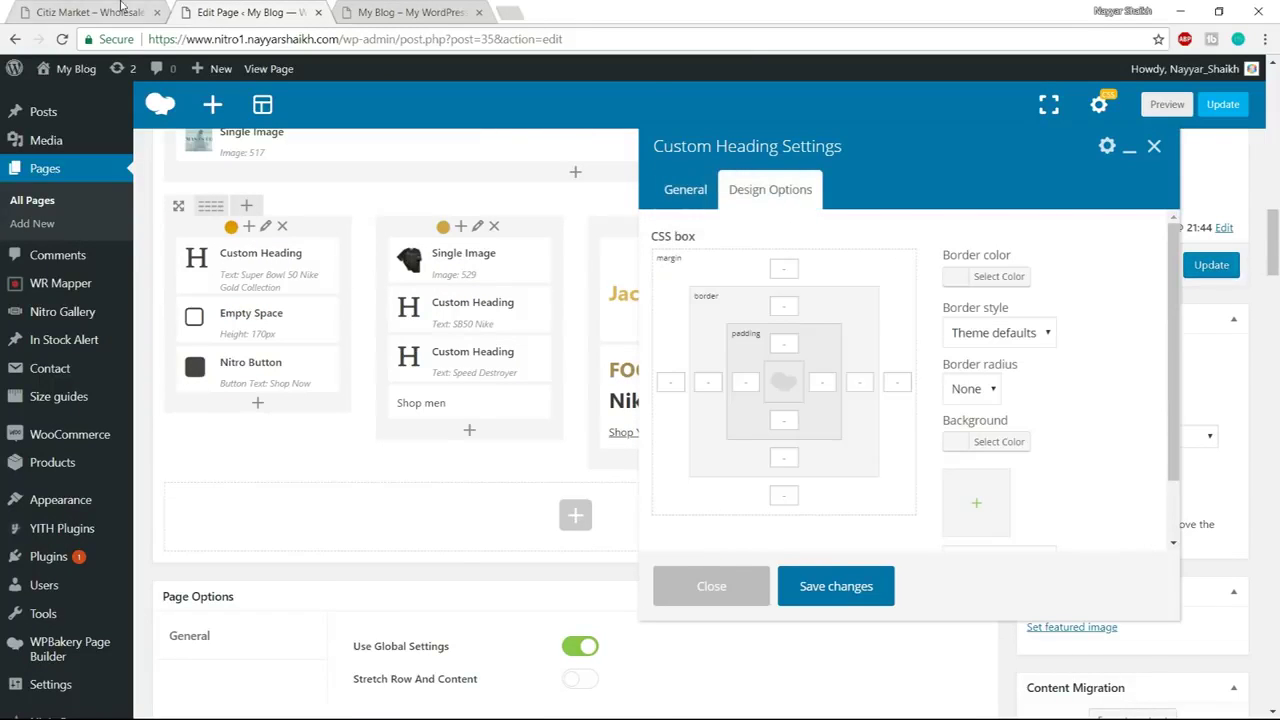
left_click(120, 7)
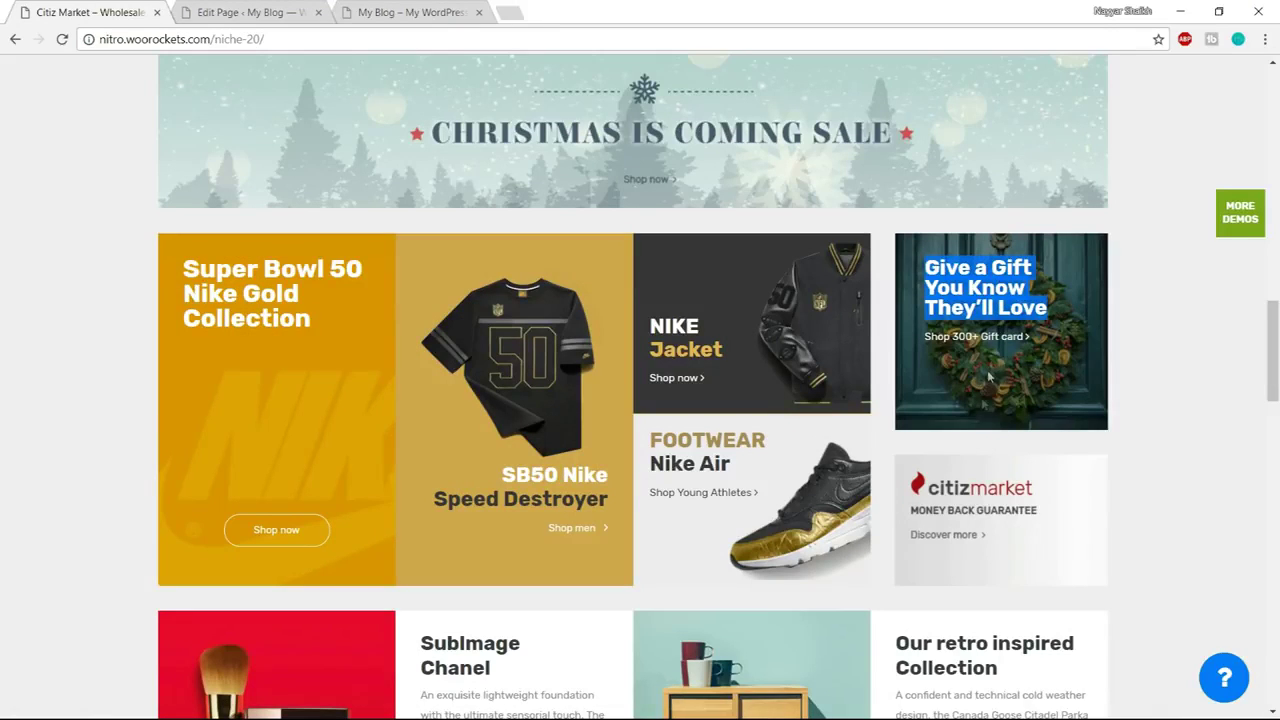
left_click(245, 12)
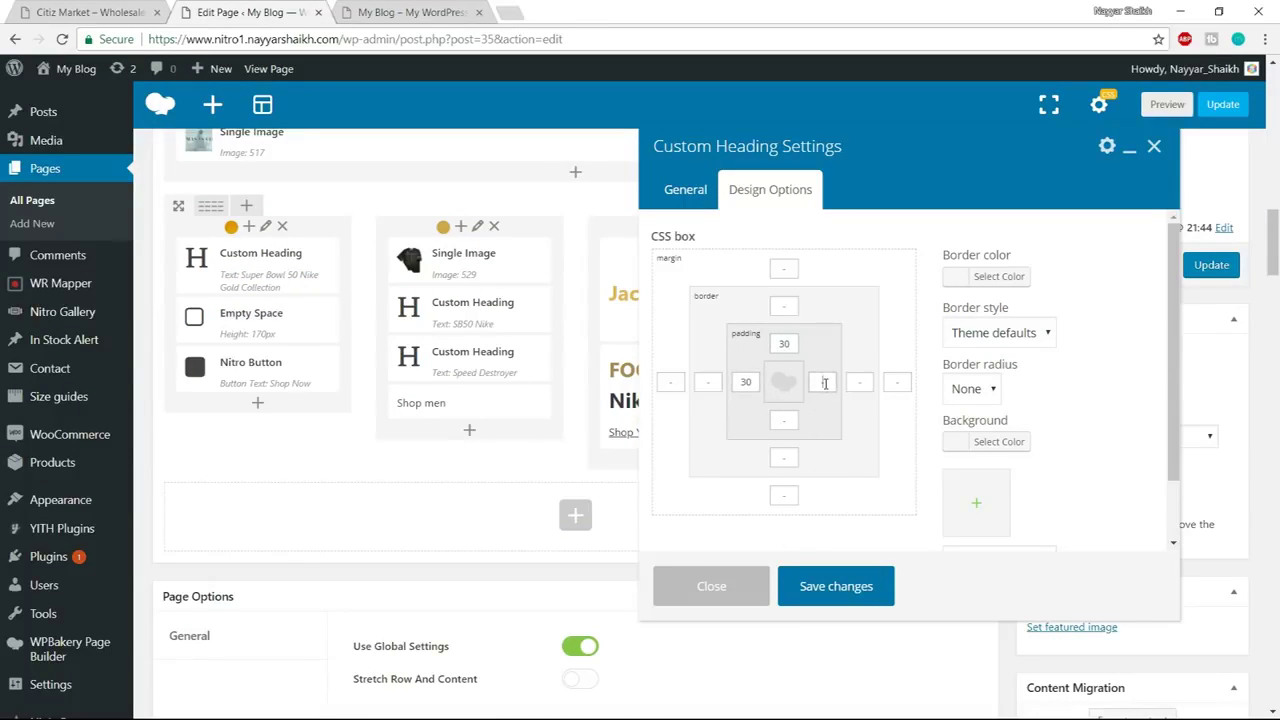
type("0")
left_click(779, 421)
type("150")
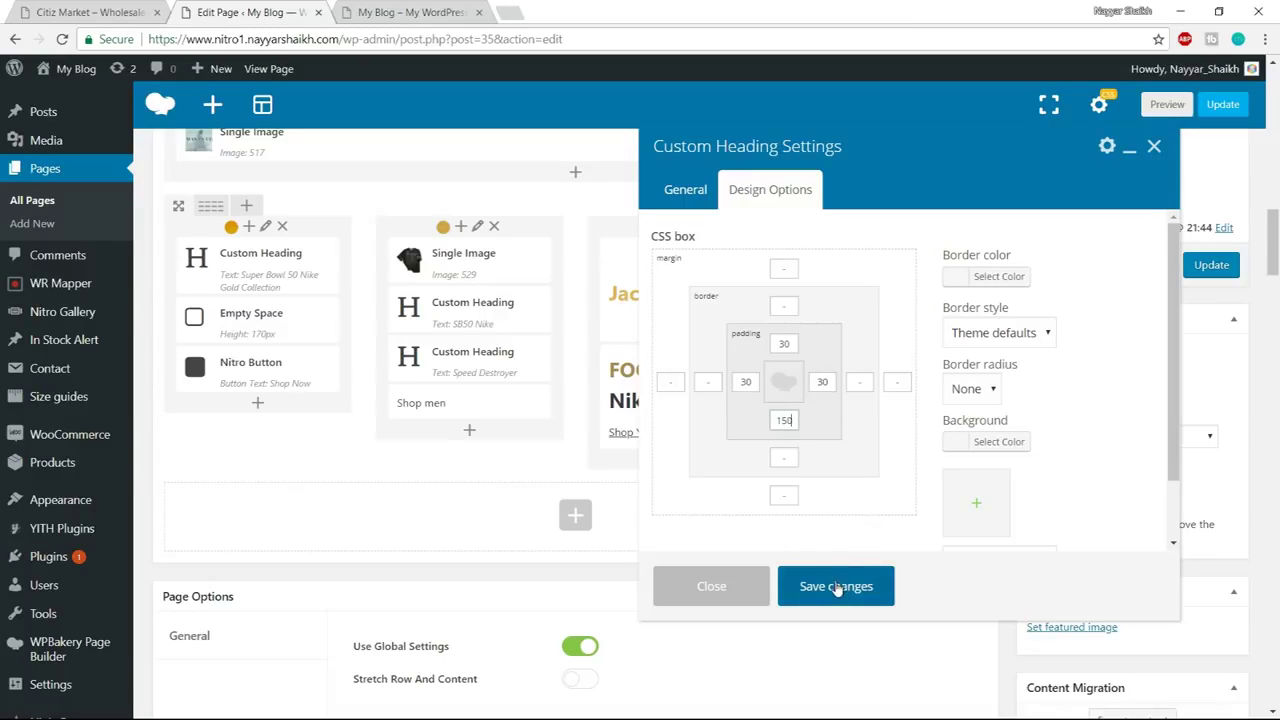
Use the wreath picture as the gift heading's background image and save it
scroll(985, 440, "down", 1)
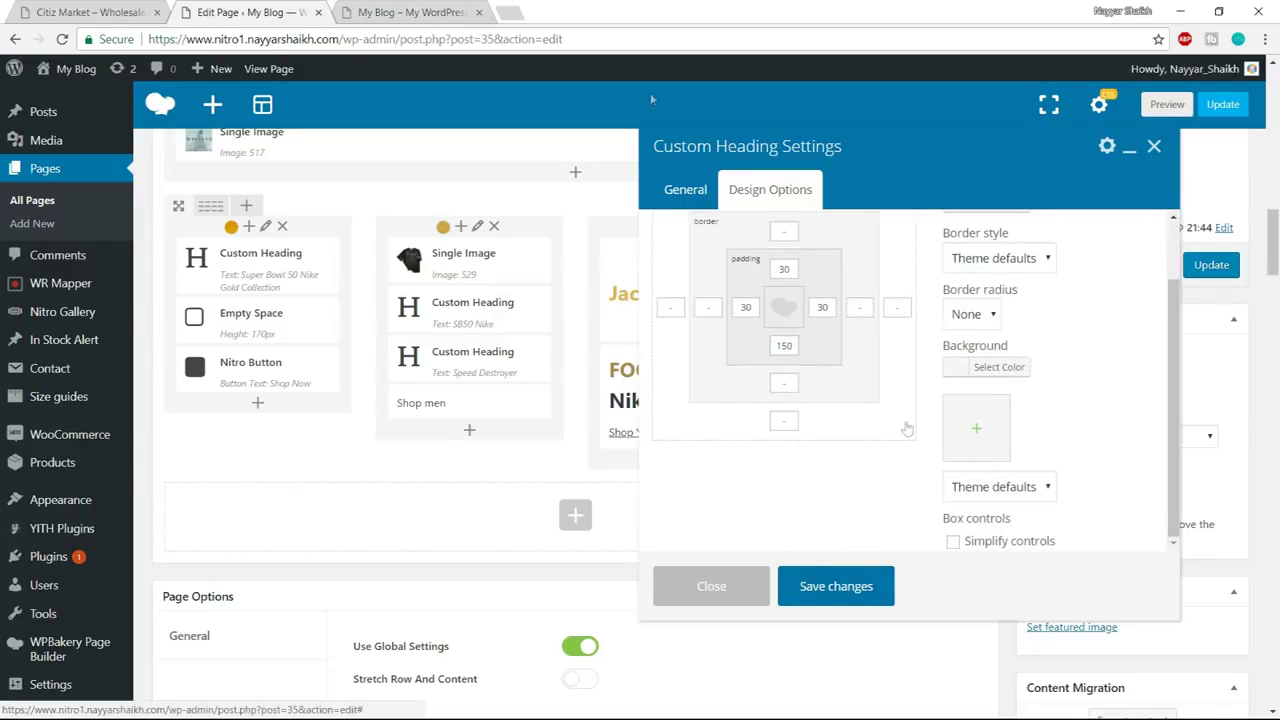
left_click(976, 428)
left_click(125, 12)
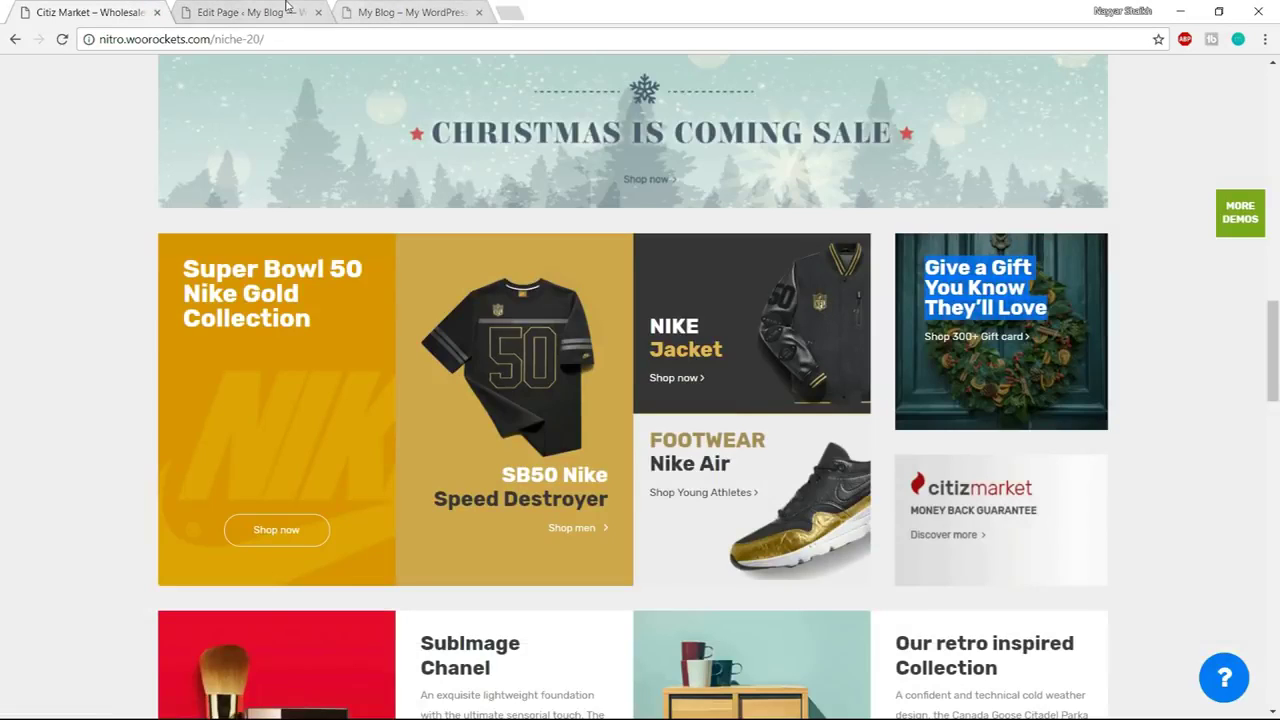
left_click(286, 8)
left_click(592, 249)
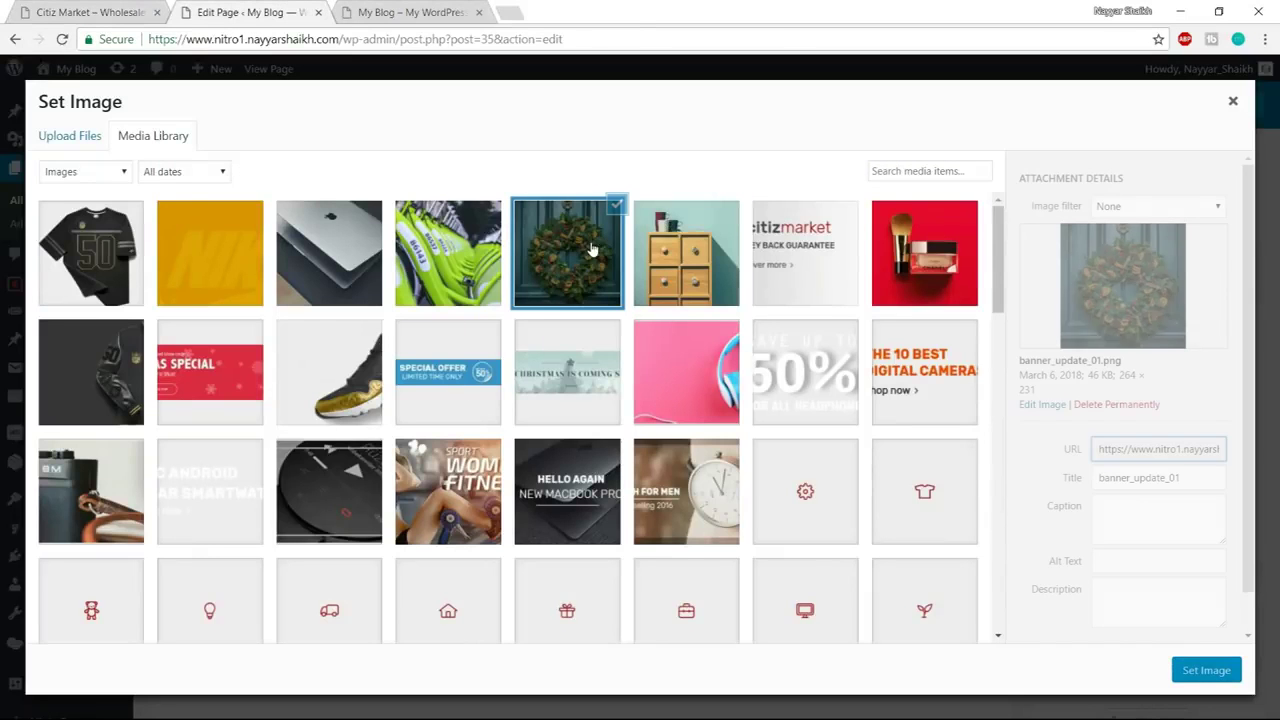
left_click(1206, 670)
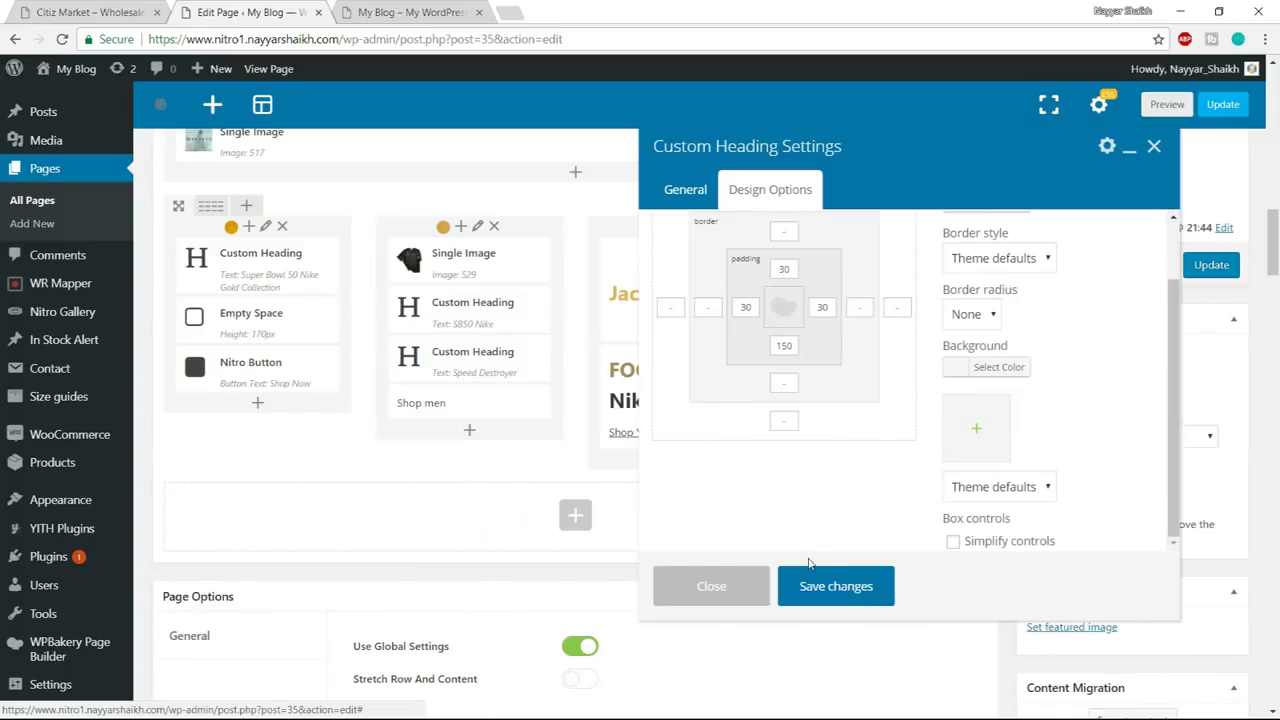
left_click(812, 590)
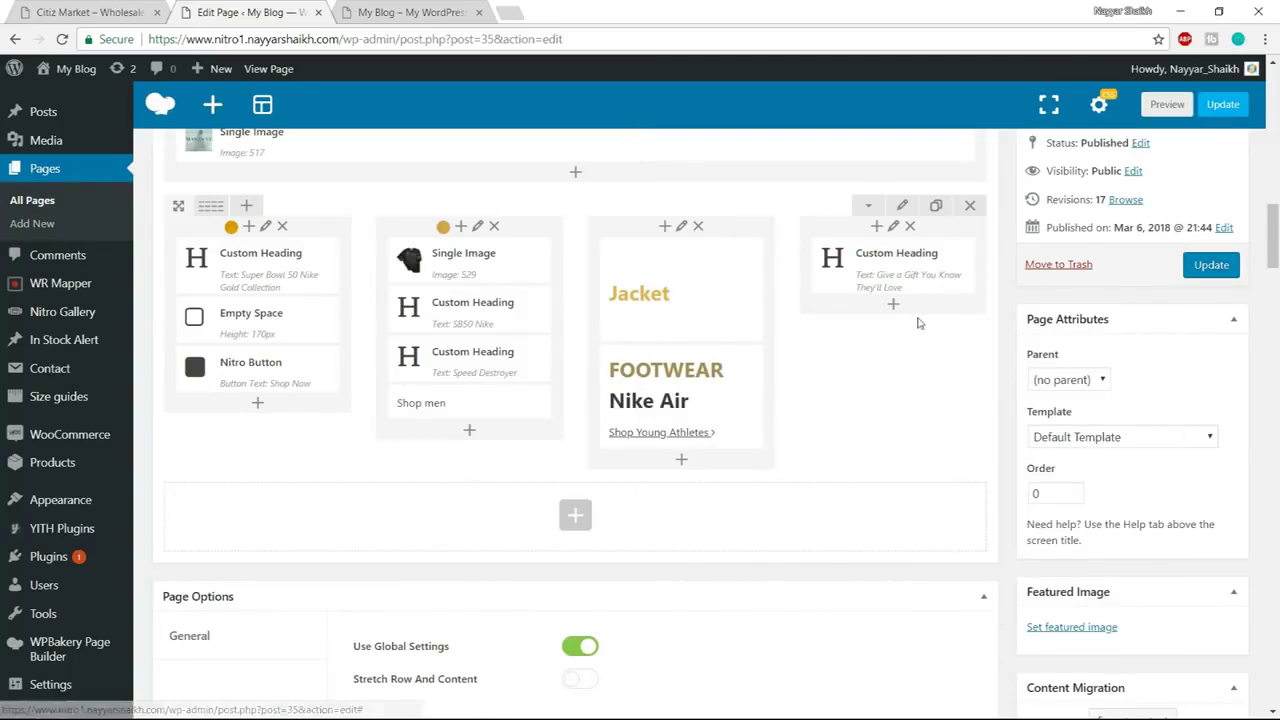
left_click(892, 307)
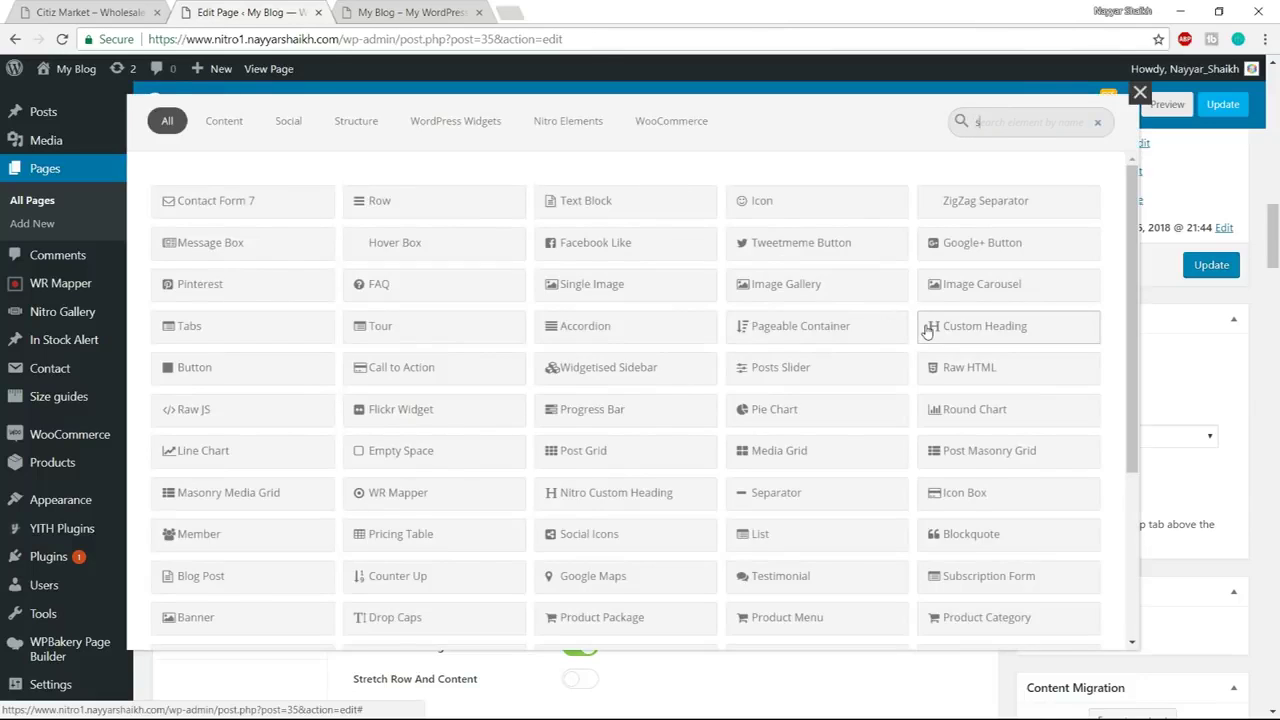
Add a Single Image element showing the banner_16 citizmarket money-back banner
type("sing")
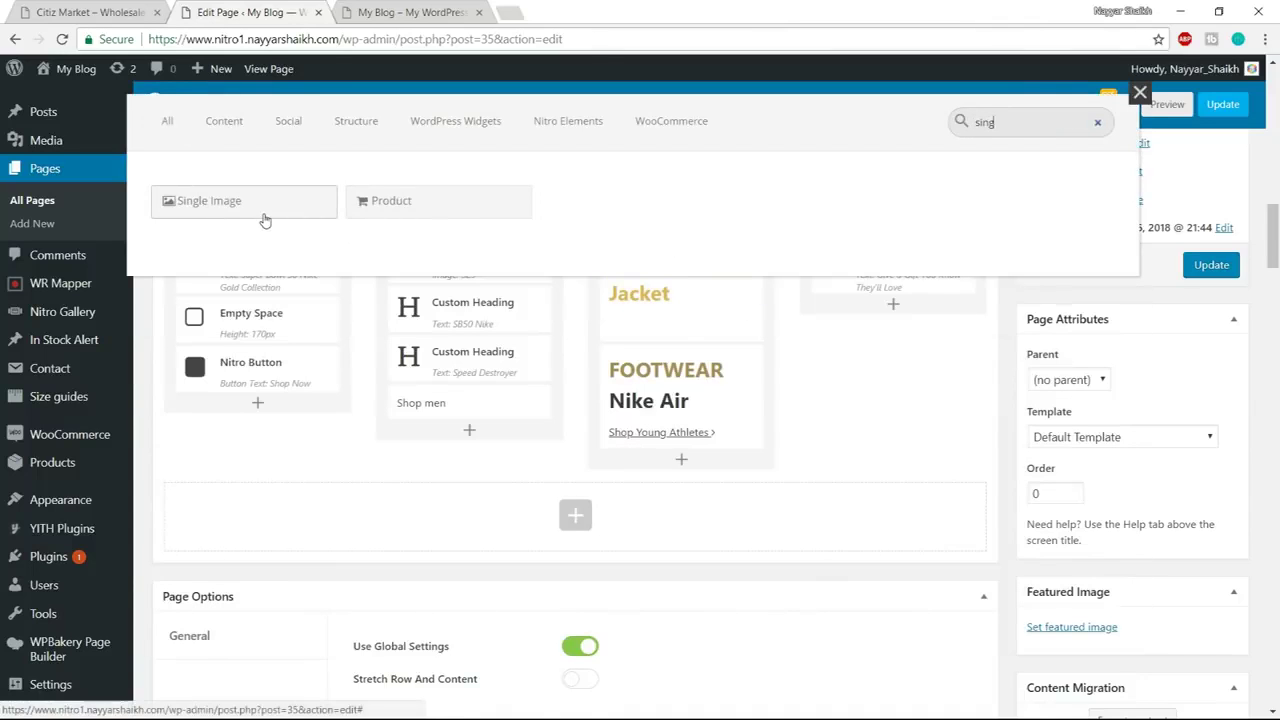
left_click(245, 201)
left_click(705, 445)
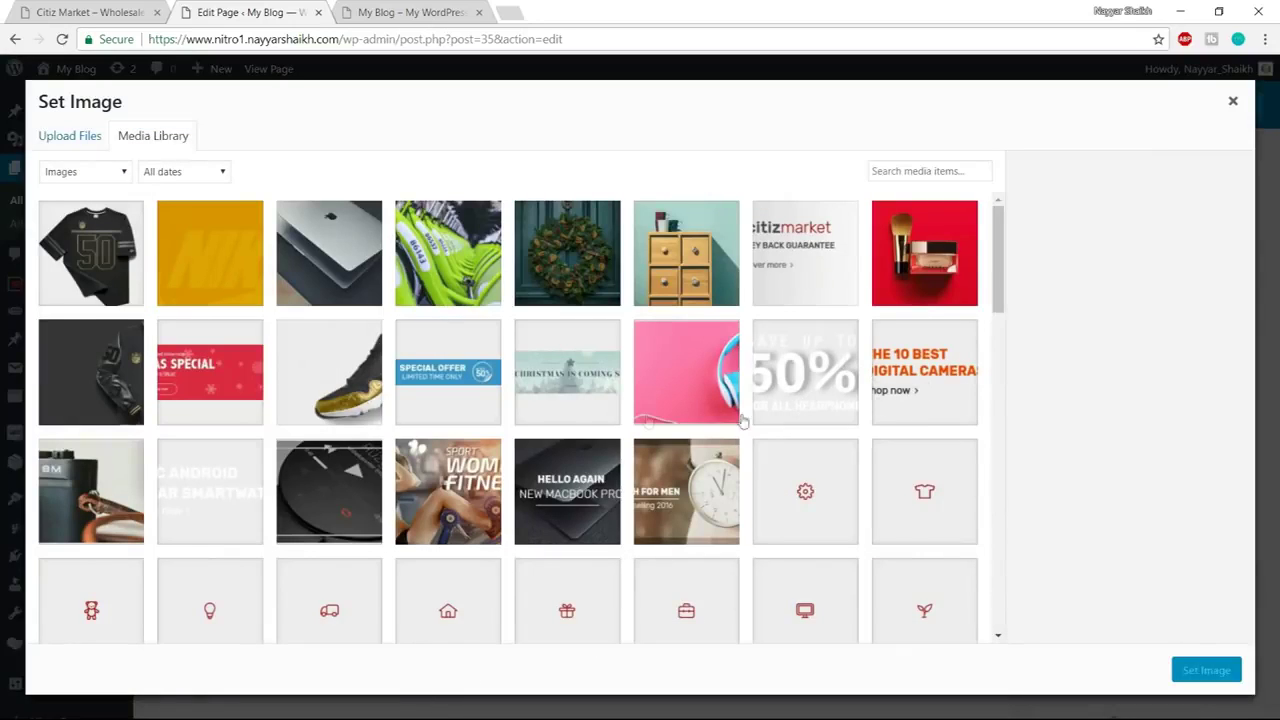
left_click(797, 258)
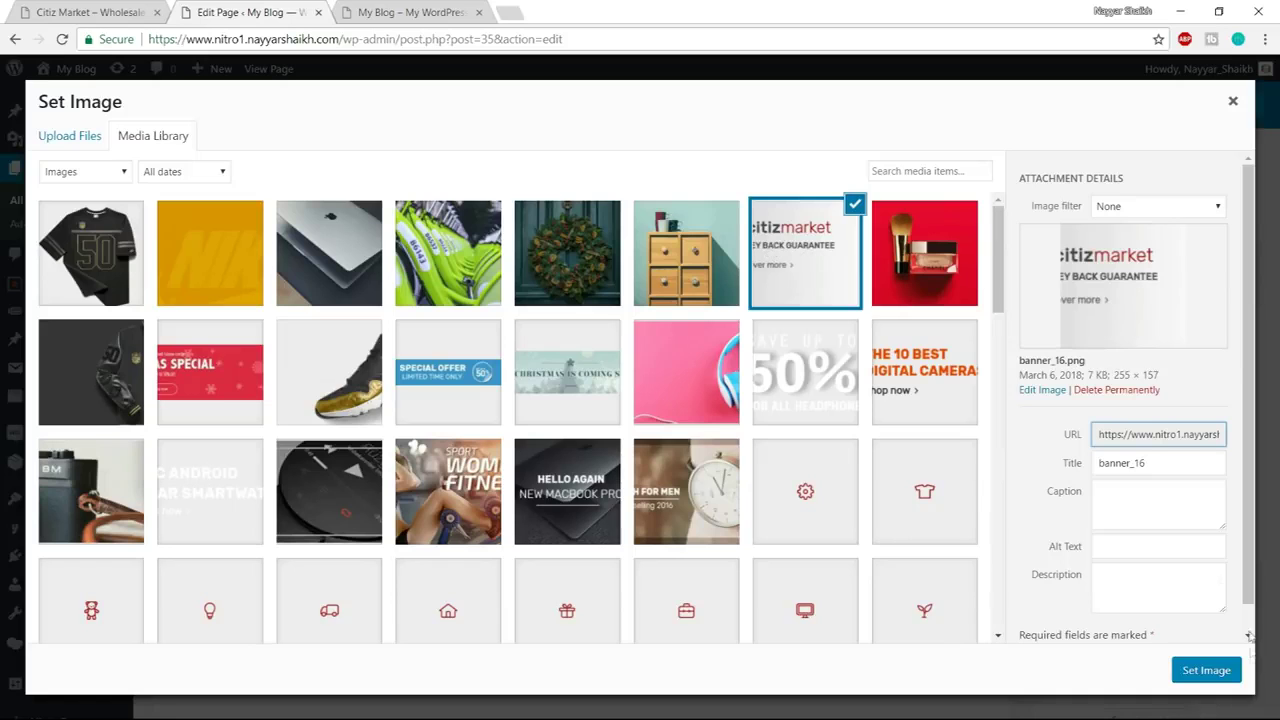
left_click(1206, 670)
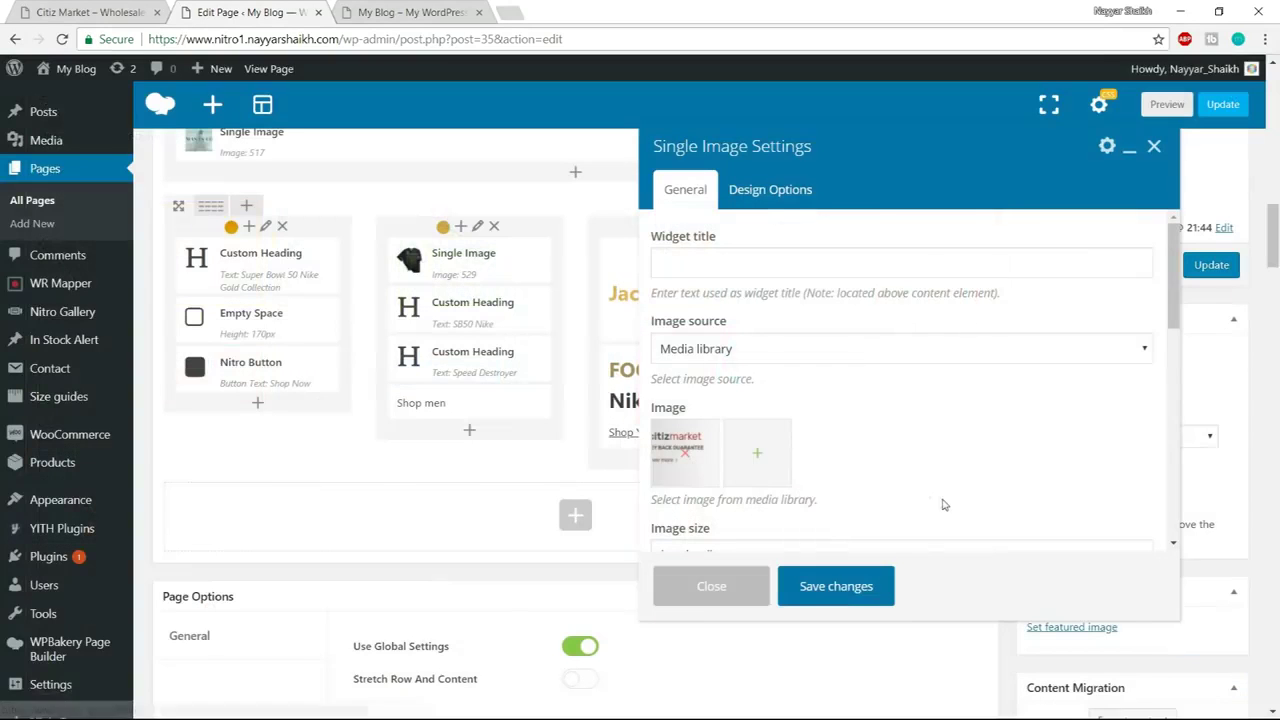
Set the image to full size and centre alignment, save it, and Update the page
scroll(805, 400, "down", 1)
left_click(727, 471)
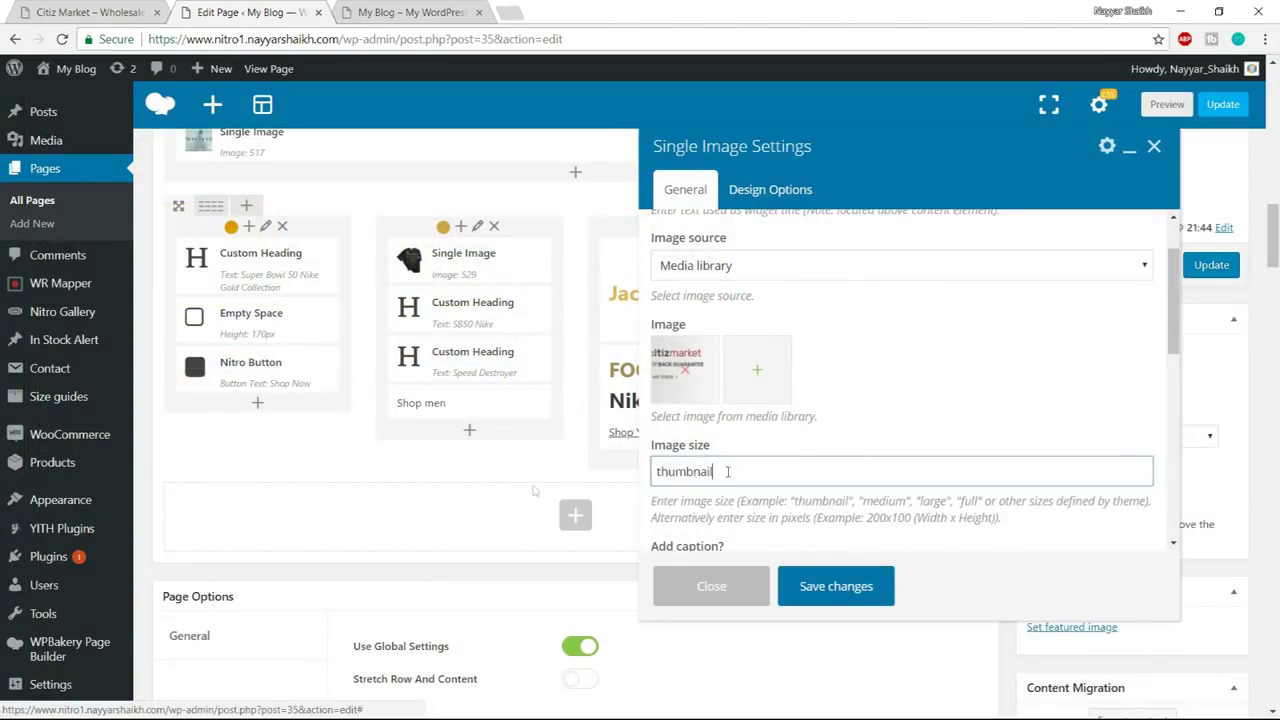
key("ctrl+a")
type("fu")
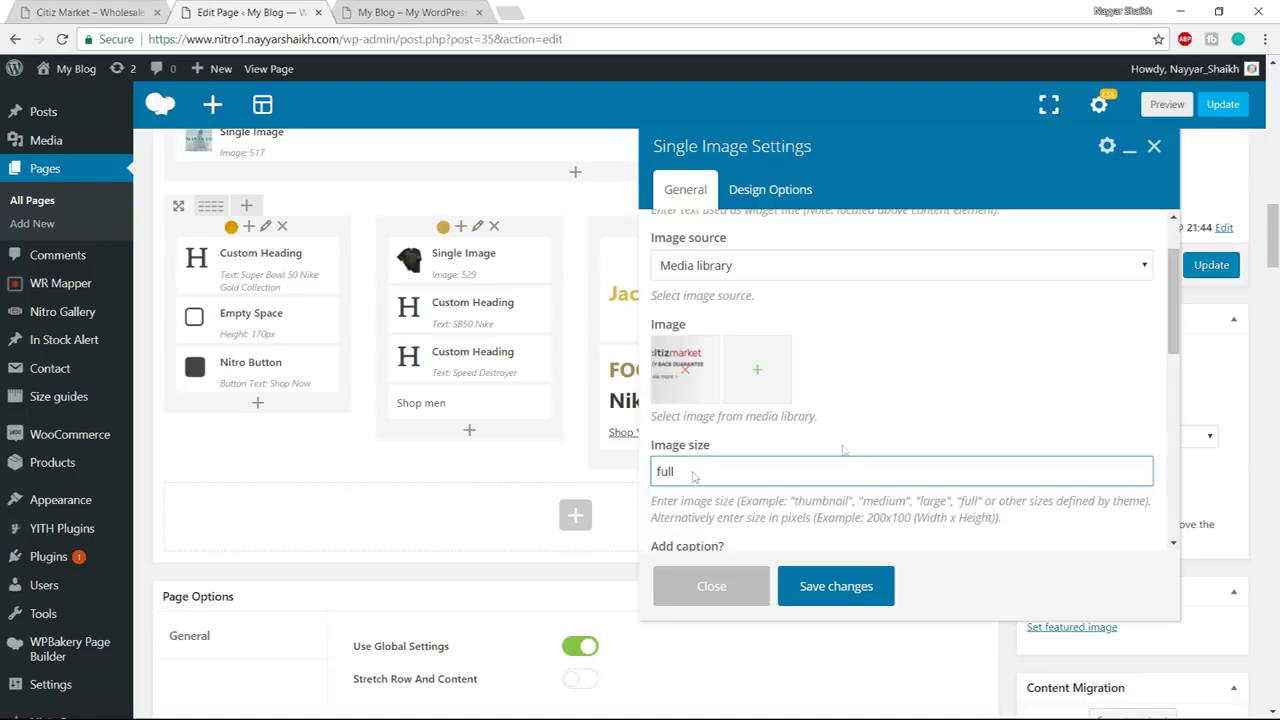
scroll(700, 470, "down", 5)
left_click(740, 322)
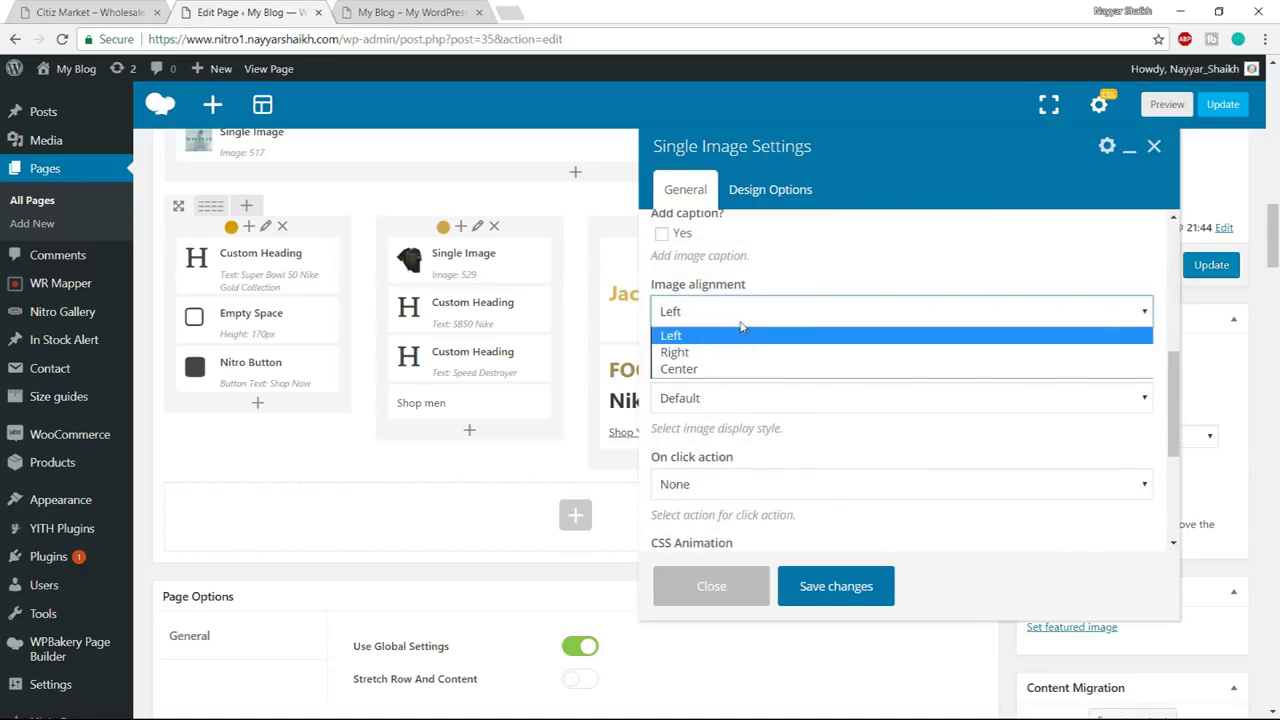
left_click(716, 368)
left_click(852, 590)
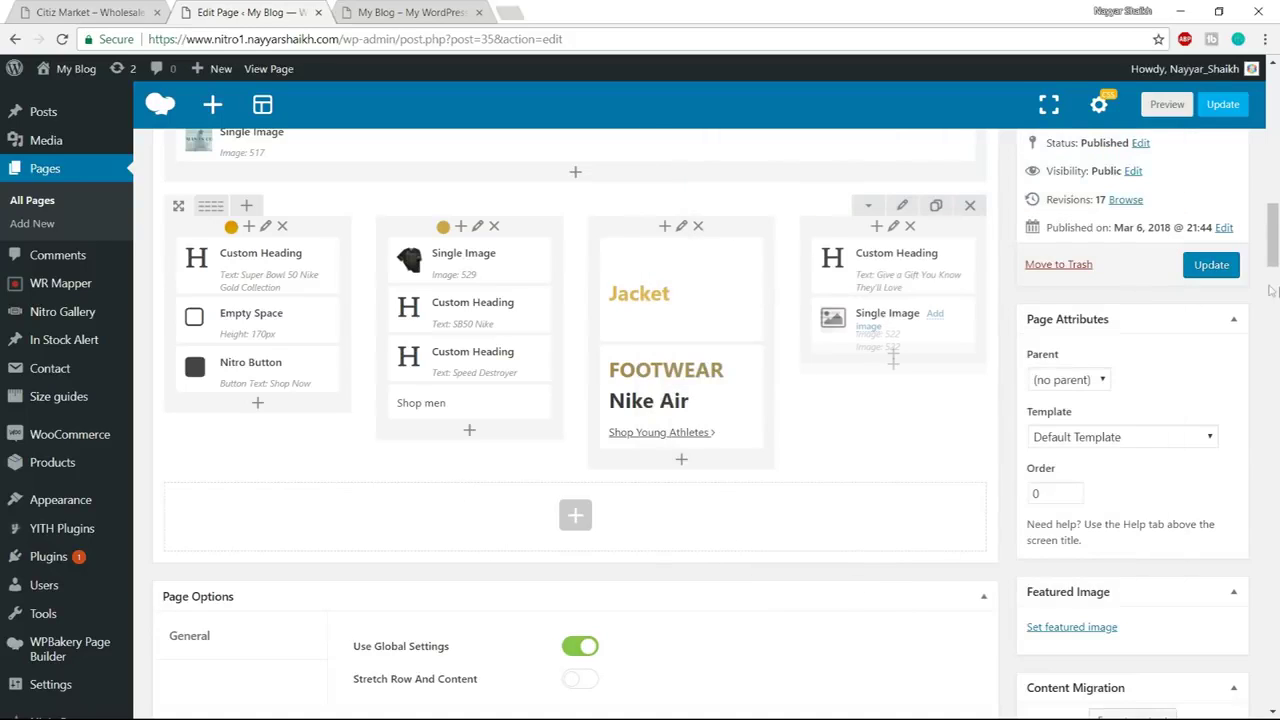
left_click(1211, 264)
left_click(398, 18)
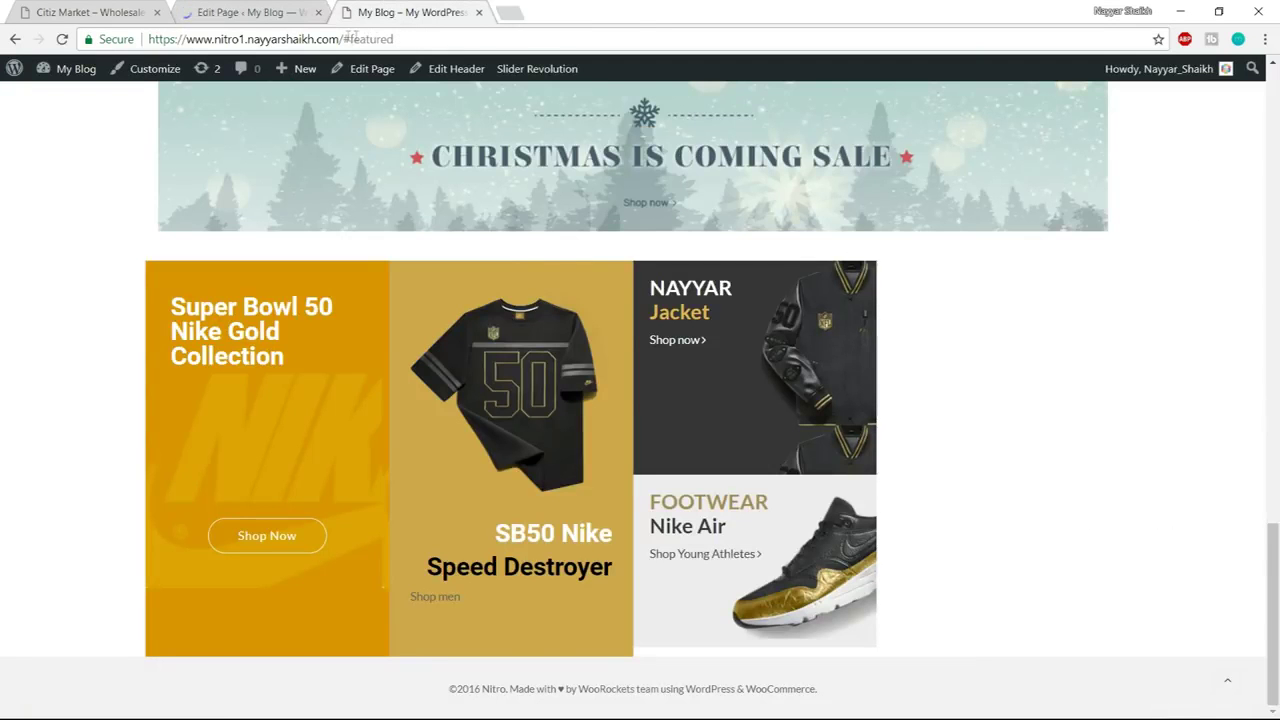
Reload the blog homepage without #featured and confirm the citizmarket banner sits under the gift banner
left_click_drag(350, 38, 641, 35)
key("BackSpace")
key("BackSpace")
key("Return")
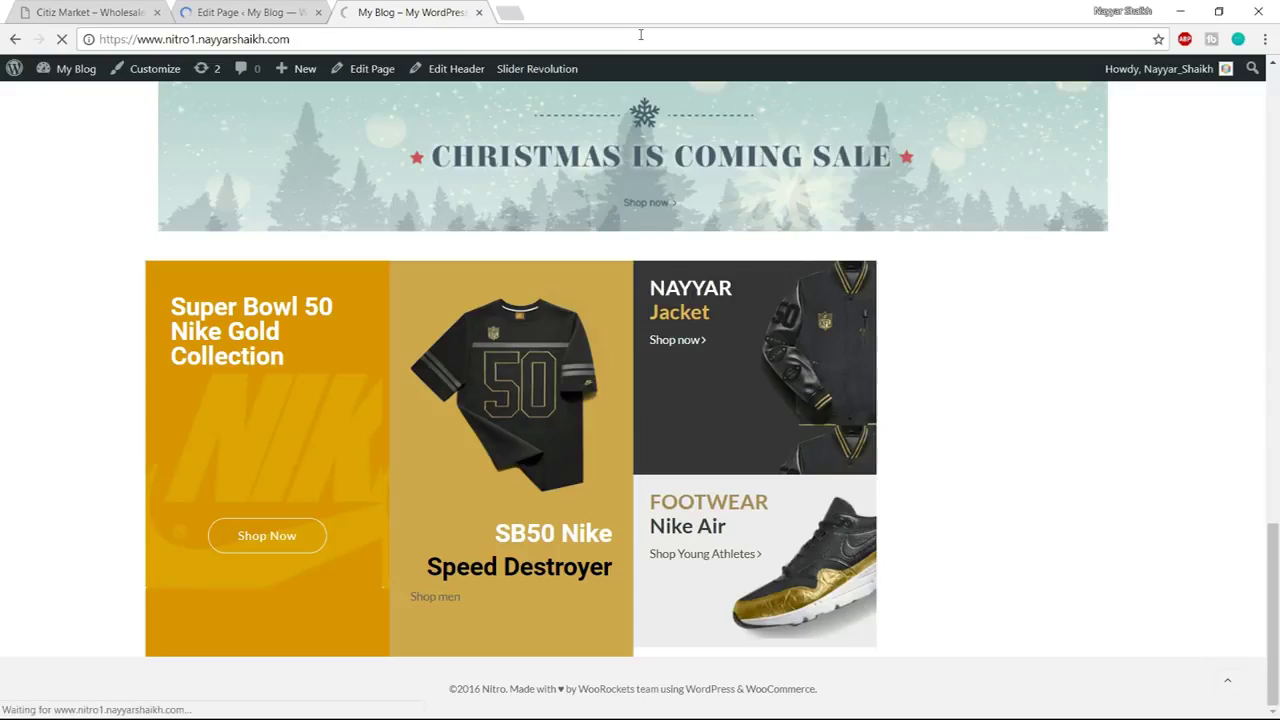
scroll(923, 371, "down", 15)
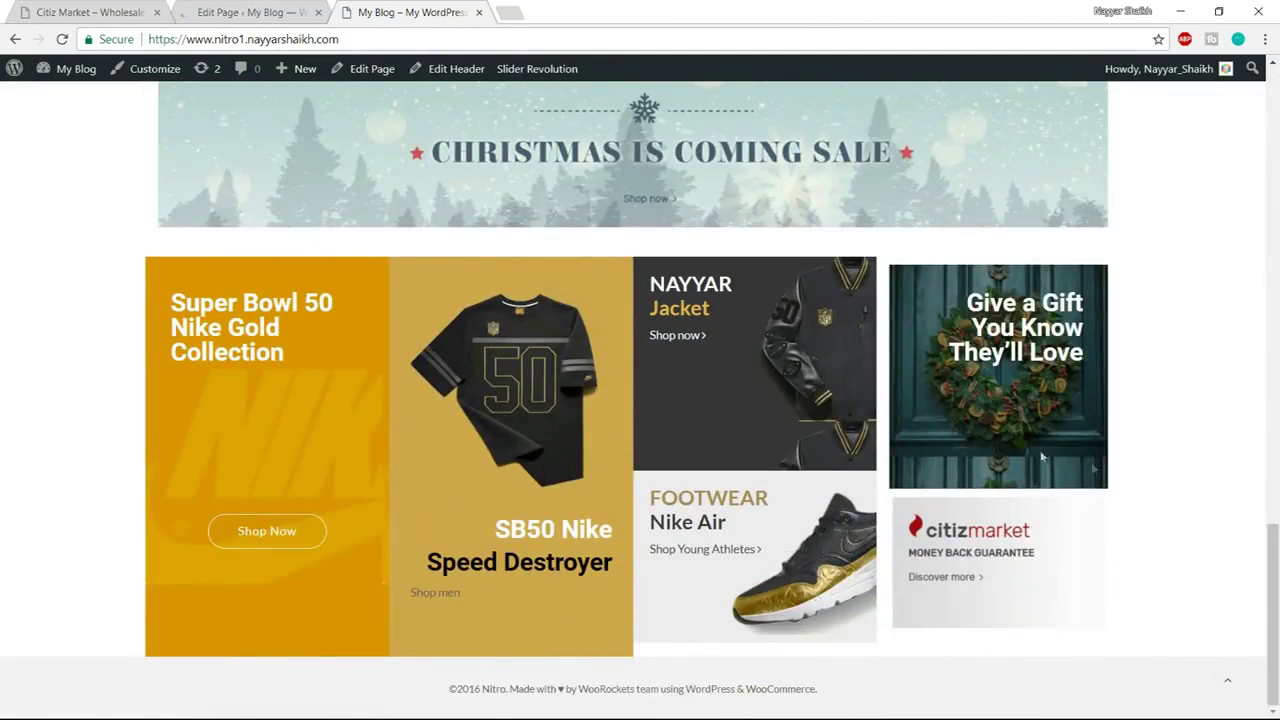
Examine the demo's Chanel row: the SubImage Chanel heading, description paragraph and add-to-cart action
left_click(118, 10)
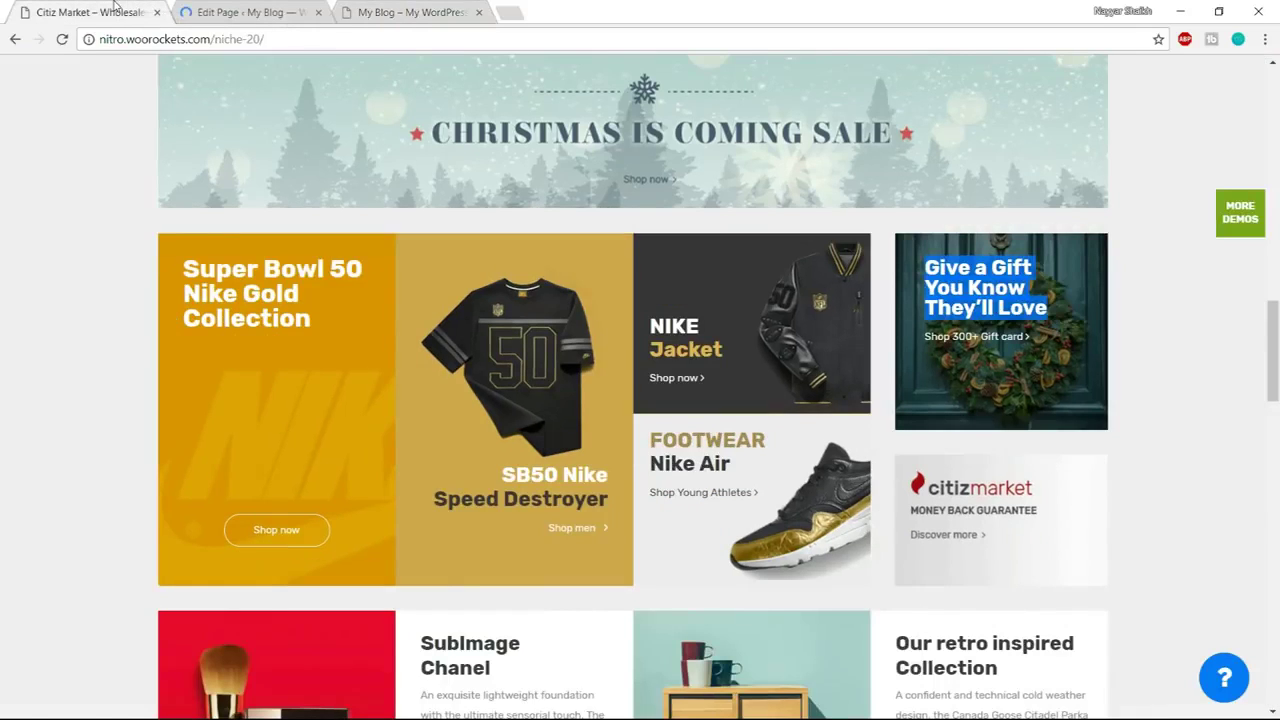
left_click_drag(1272, 350, 1233, 410)
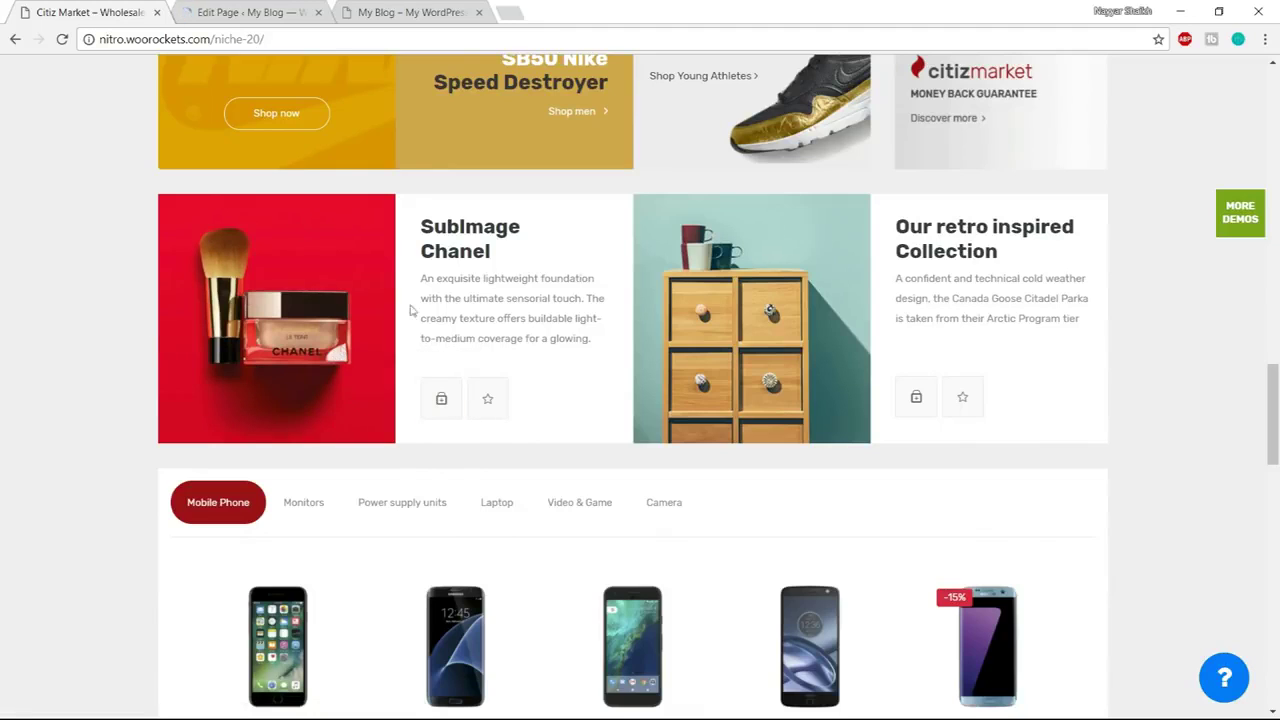
triple_click(523, 251)
left_click(523, 251)
triple_click(494, 298)
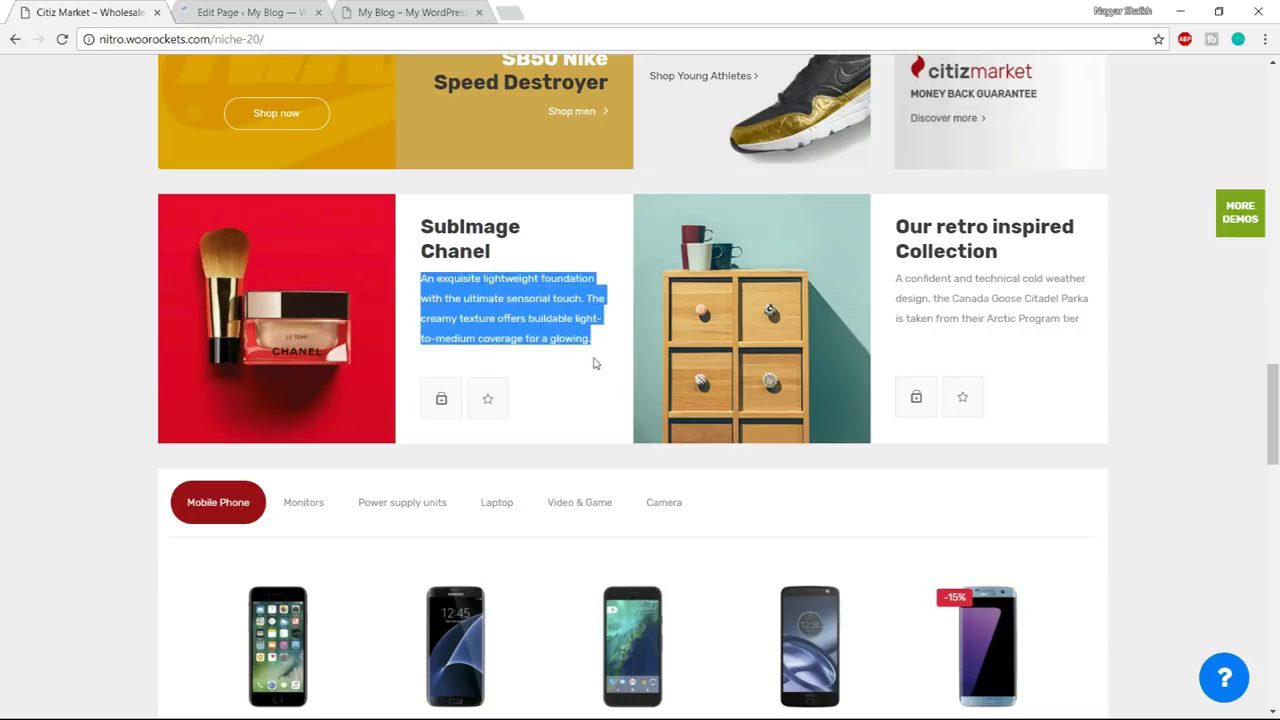
left_click(594, 363)
left_click(441, 398)
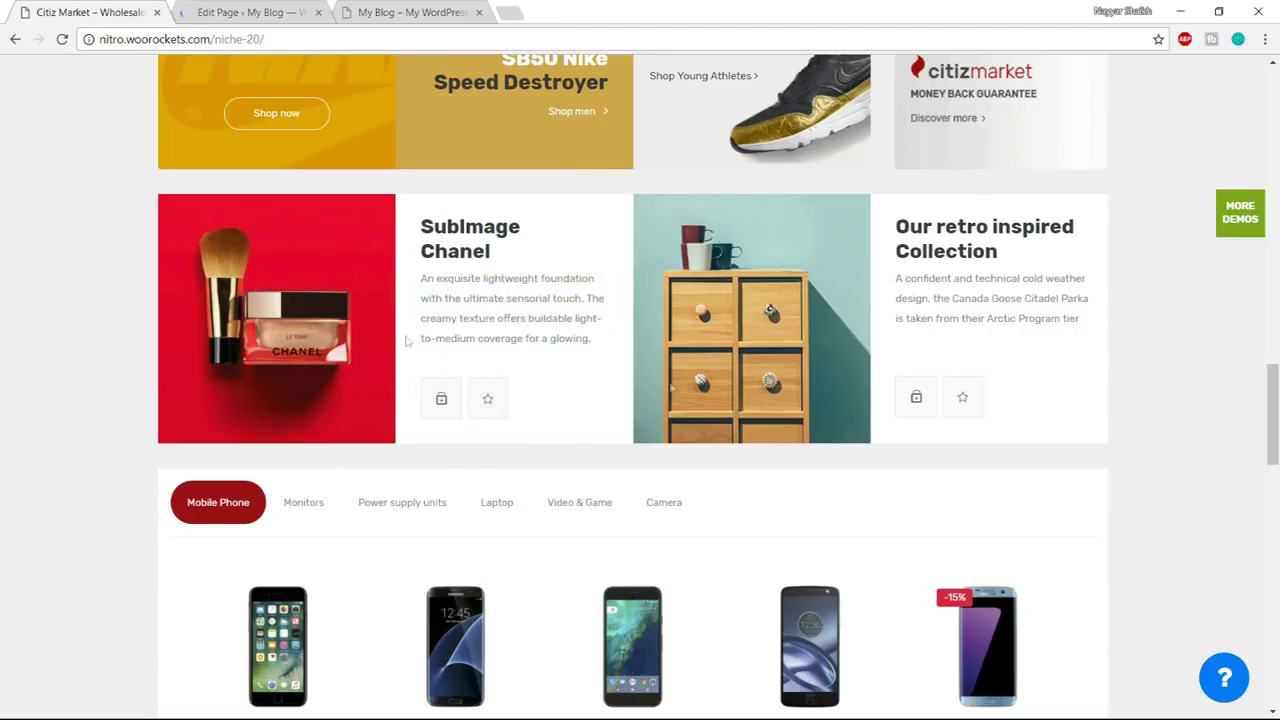
Add a trial Single Image in a new row below the four-column banner row, with no image chosen
left_click(250, 10)
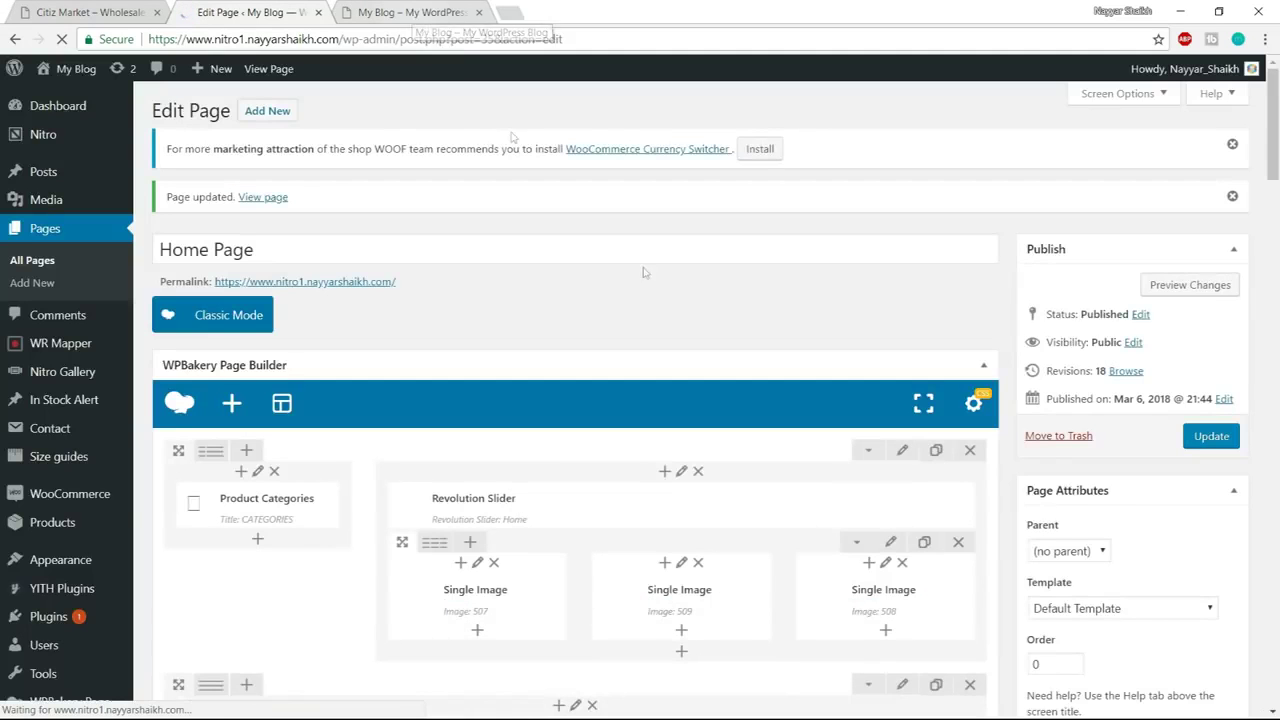
scroll(650, 320, "down", 10)
scroll(655, 340, "down", 4)
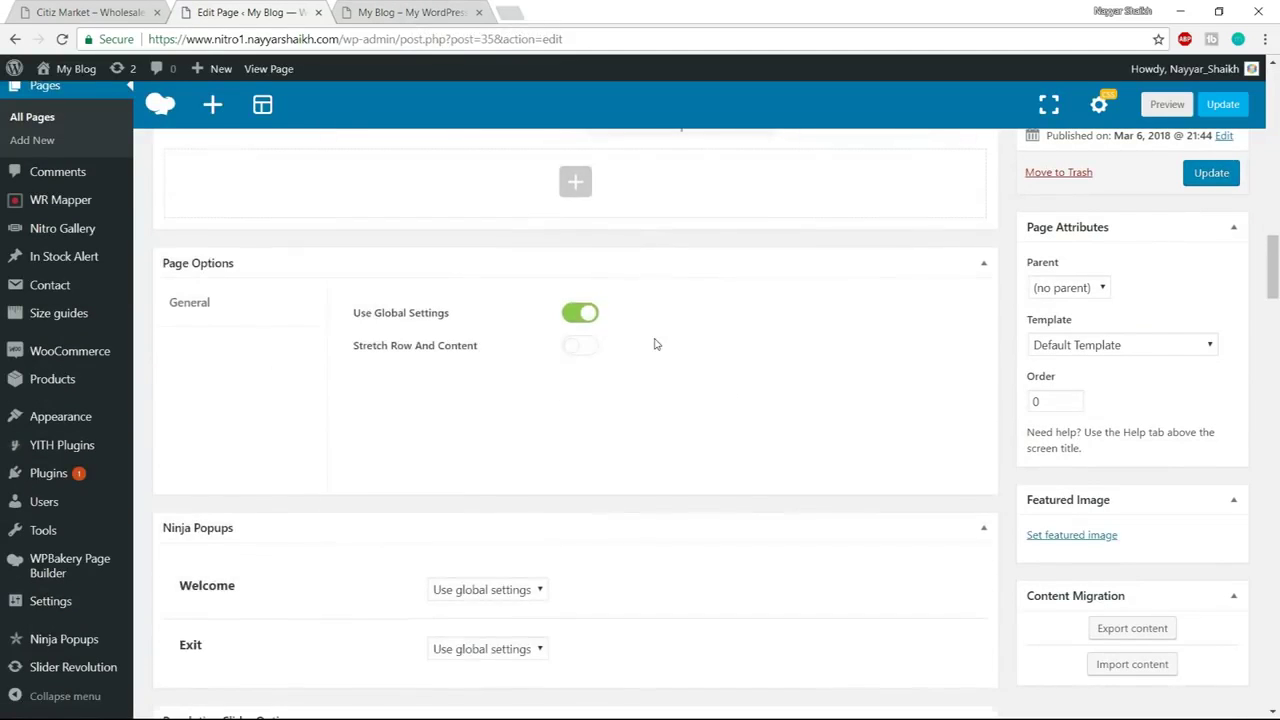
scroll(655, 340, "up", 2)
left_click(577, 351)
left_click(104, 12)
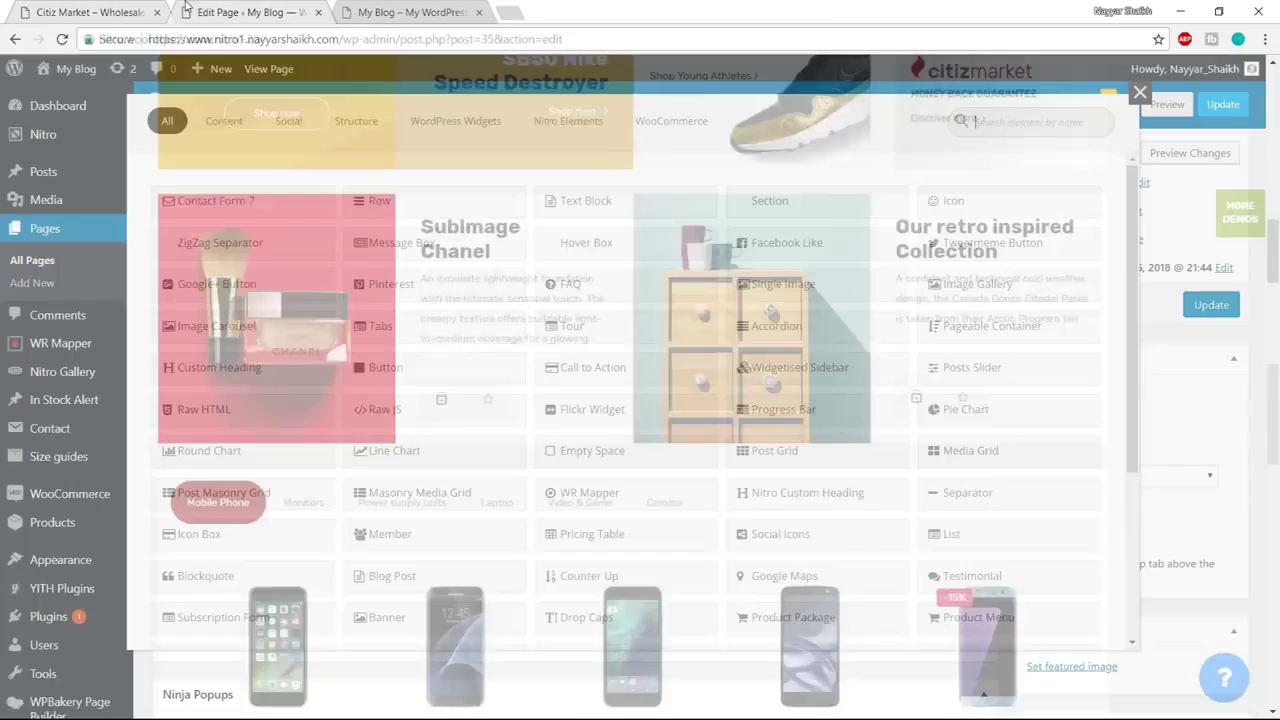
type("single")
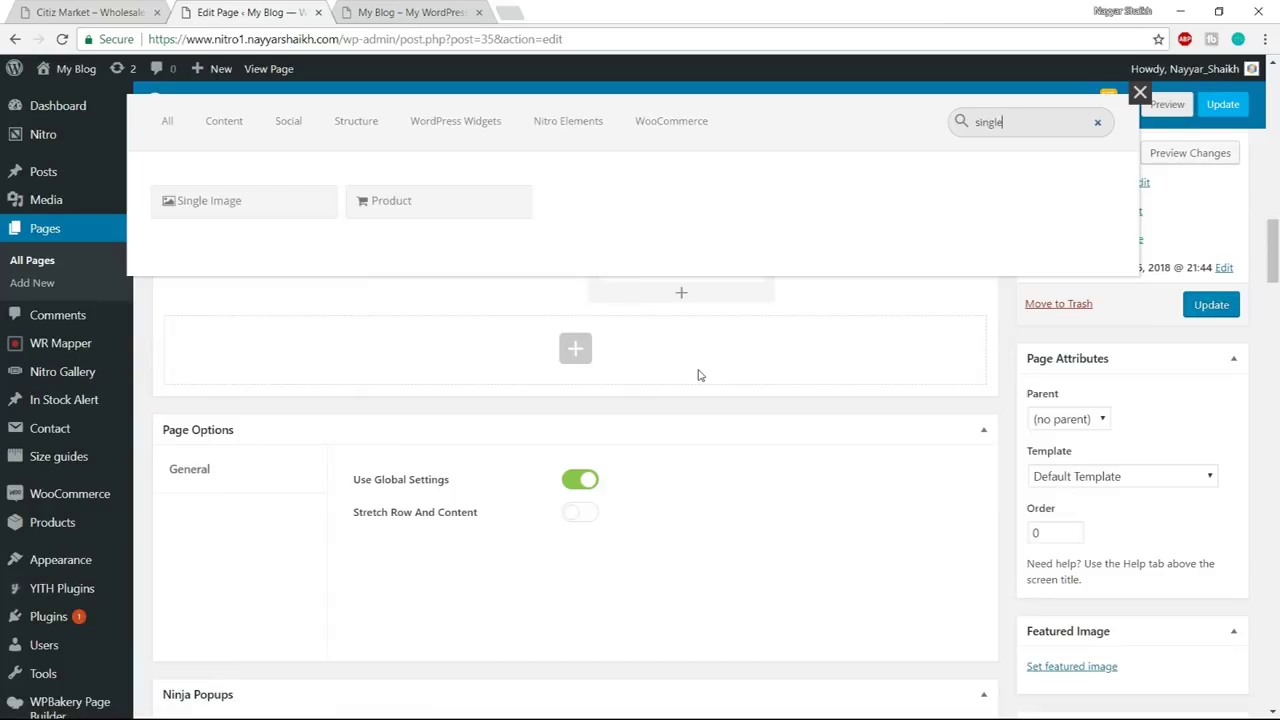
left_click(277, 208)
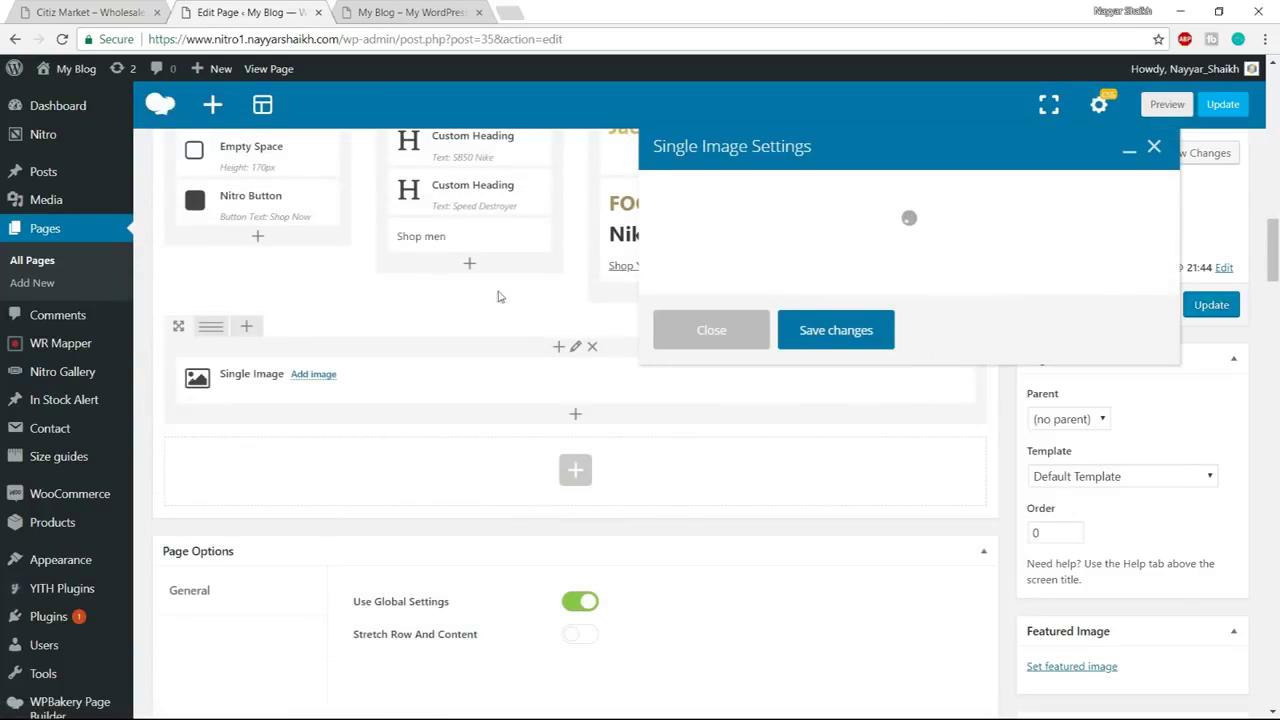
left_click(696, 592)
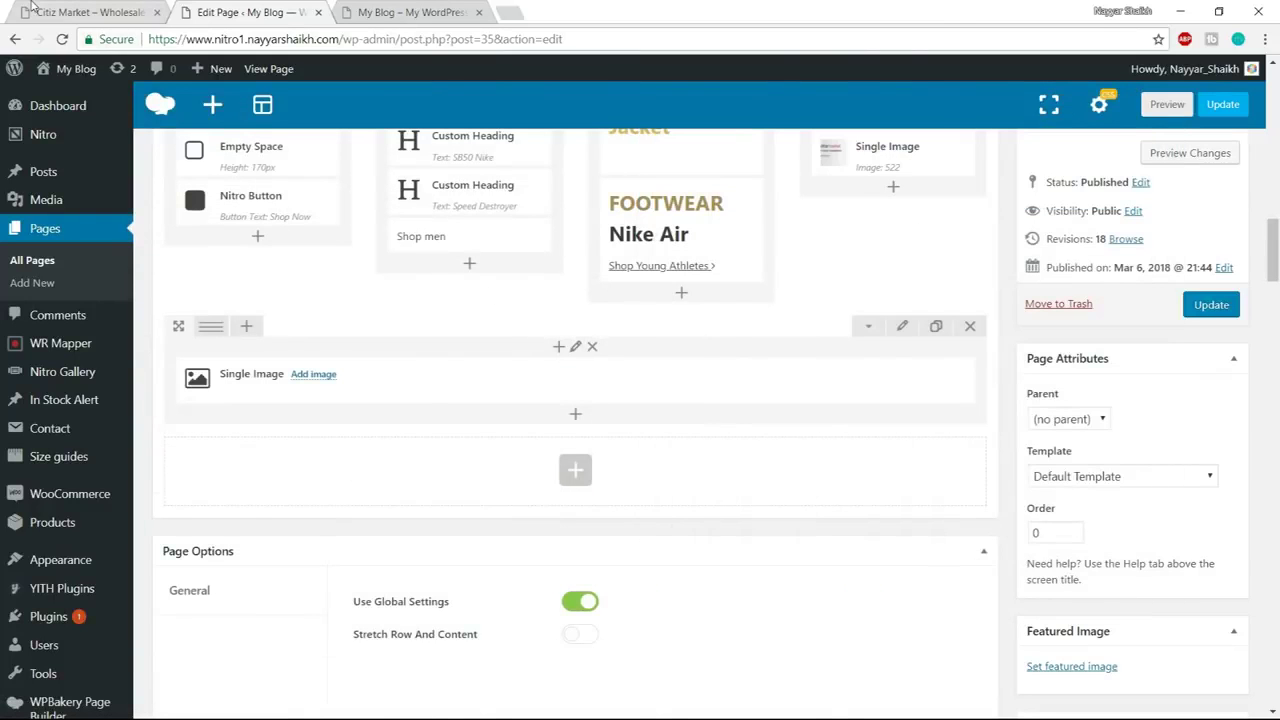
Delete the trial Single Image so the new row stays empty
left_click(33, 8)
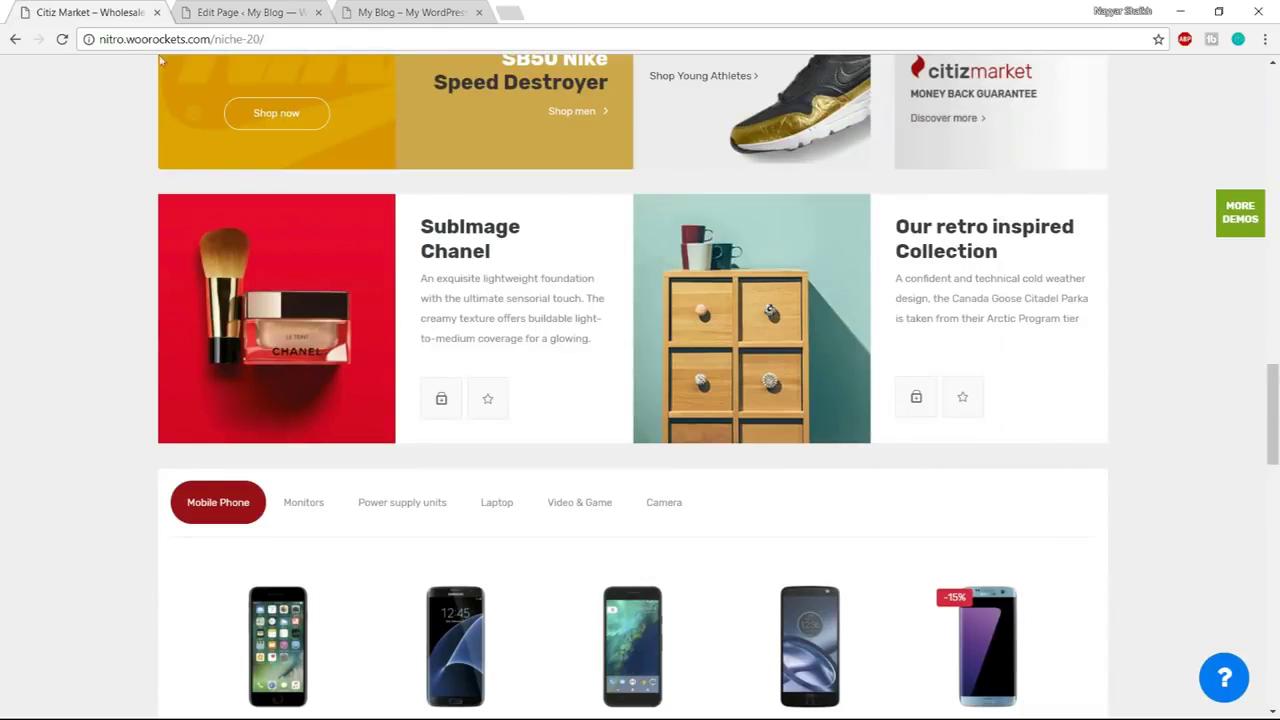
left_click(243, 7)
left_click(646, 381)
left_click(697, 118)
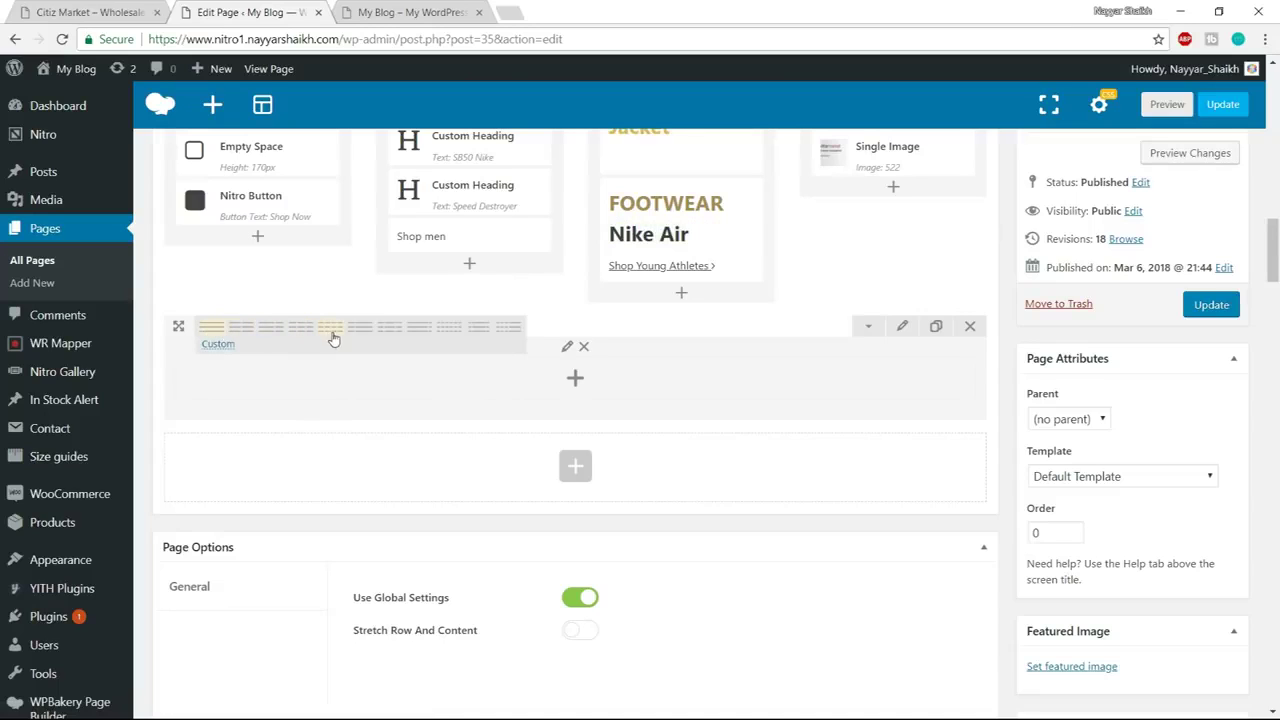
Split the empty row into four columns and open the first column's design settings
left_click(335, 338)
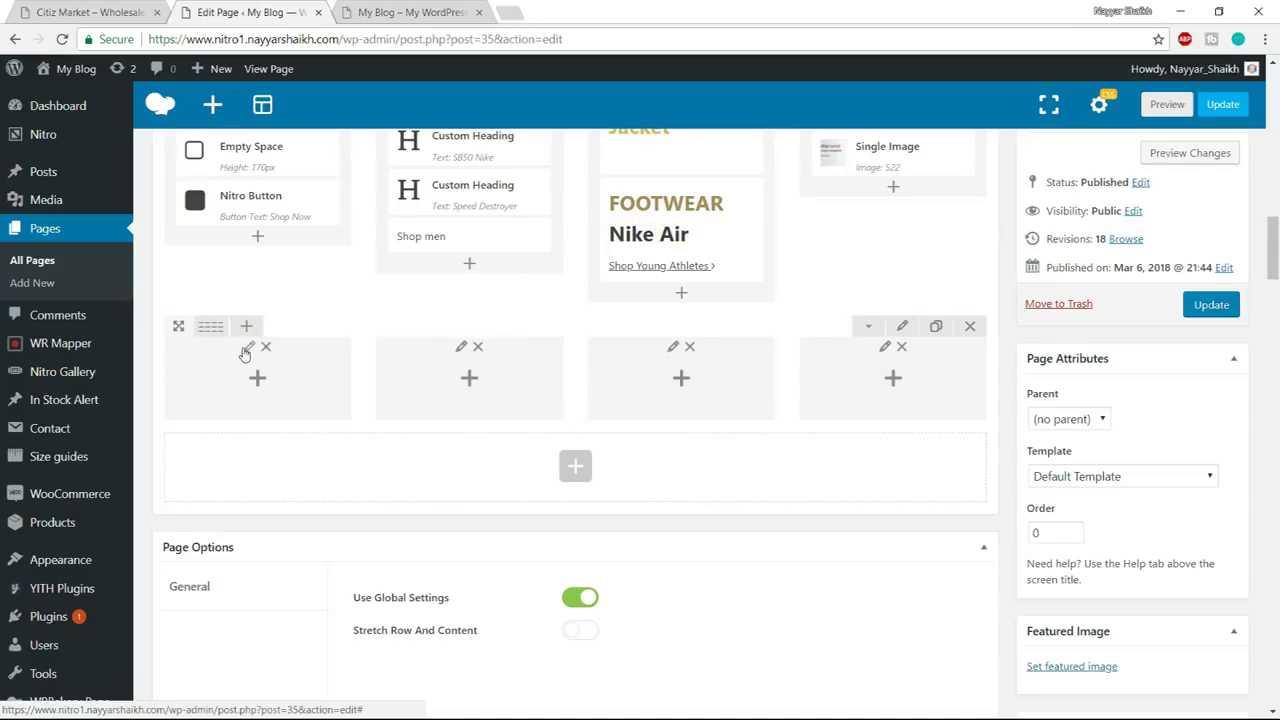
left_click(248, 347)
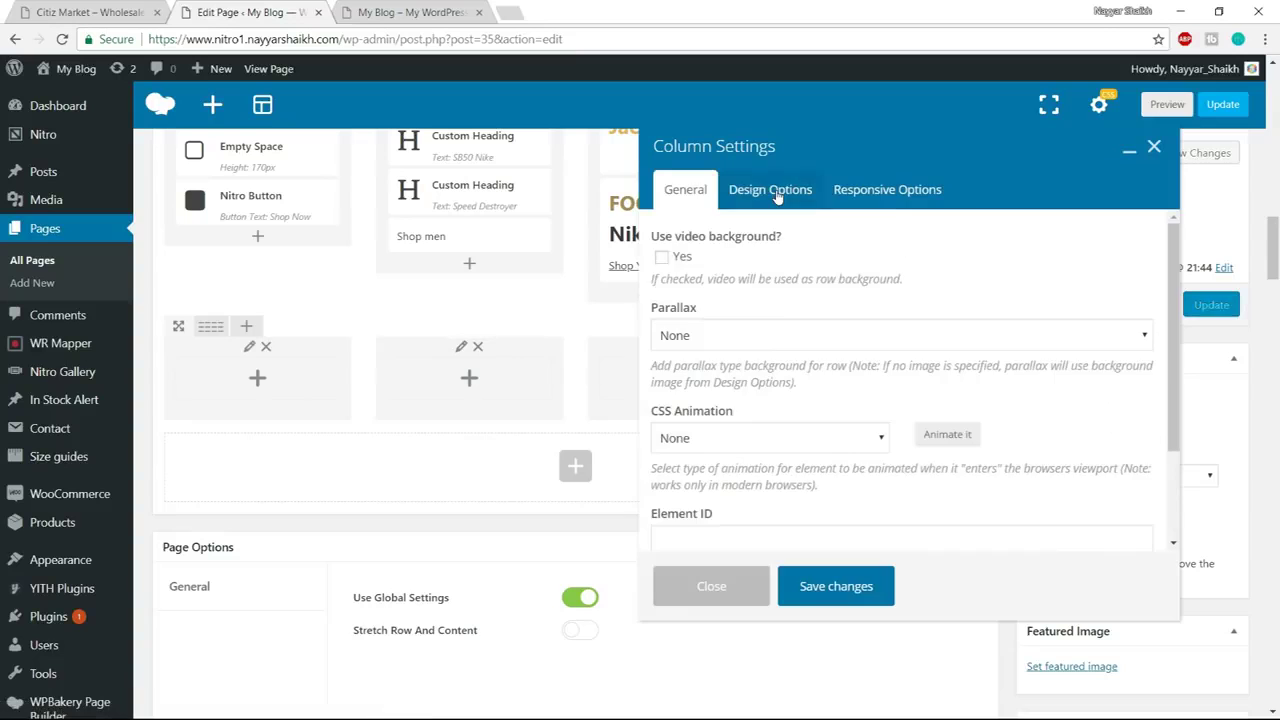
left_click(777, 192)
scroll(1055, 438, "down", 2)
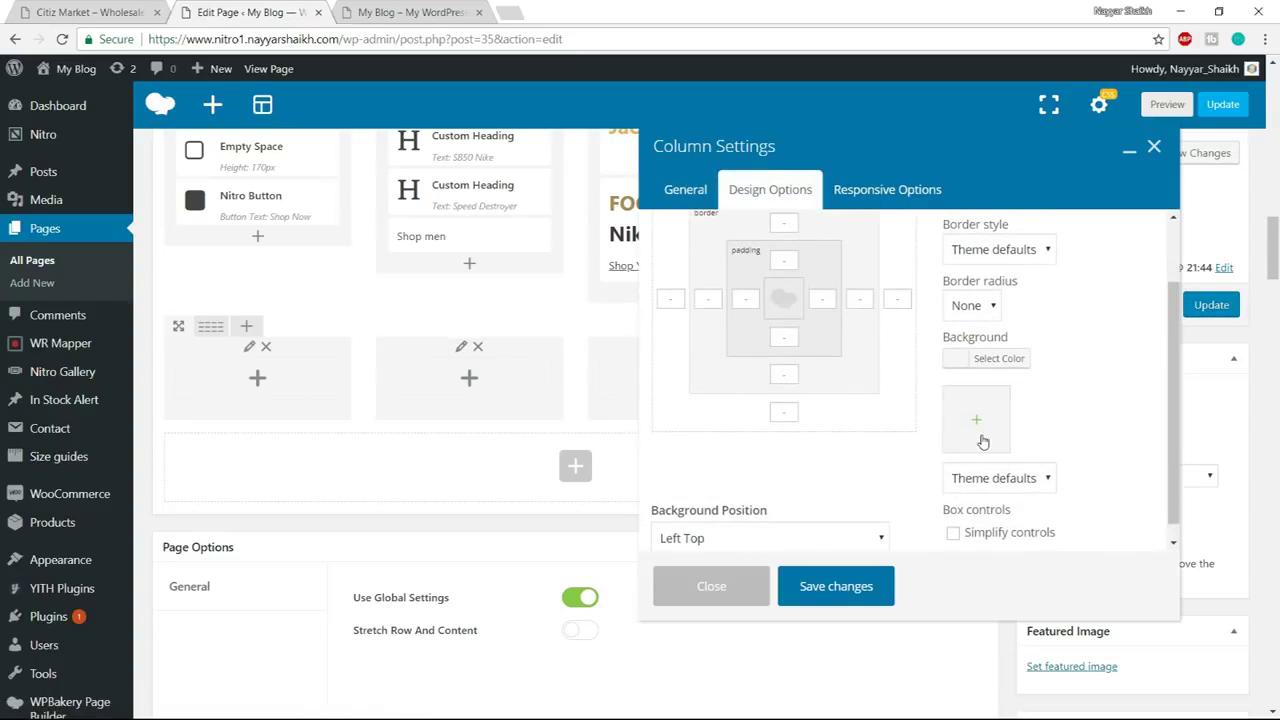
Give the first column the red Chanel image as background, then select the demo's SubImage Chanel heading
left_click(978, 430)
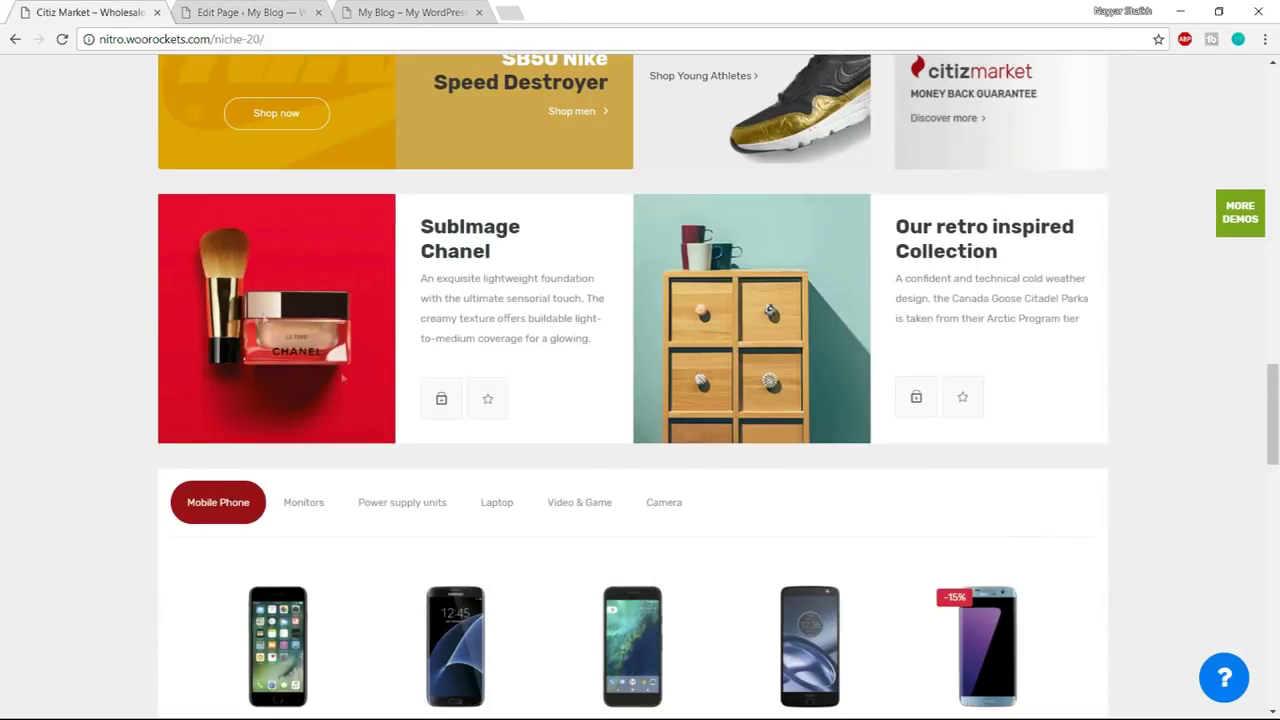
left_click(262, 10)
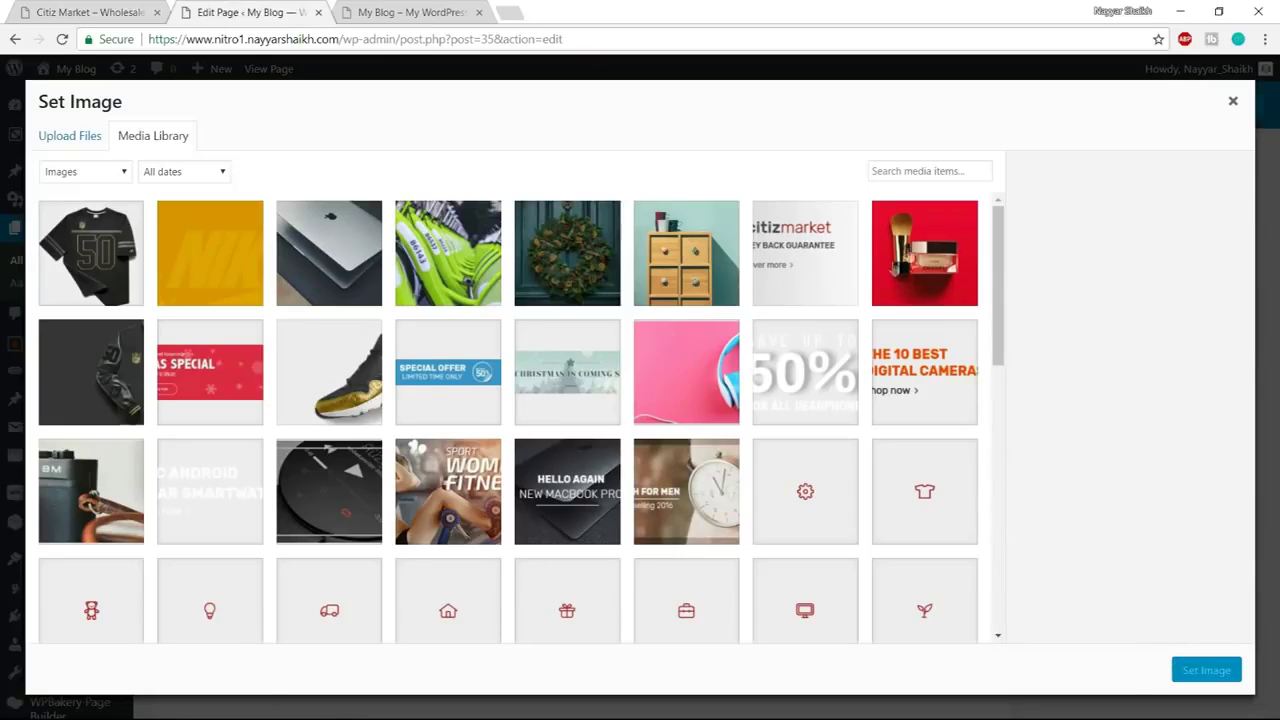
left_click(948, 243)
left_click(1206, 670)
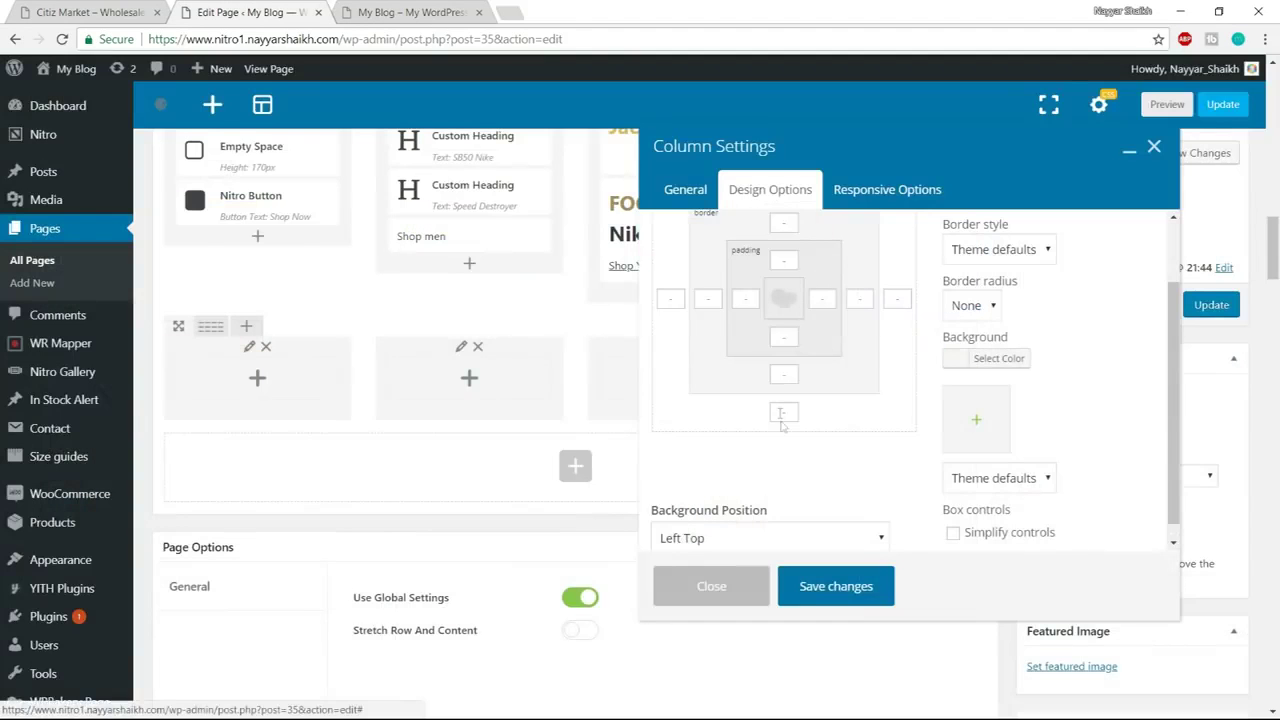
scroll(933, 392, "down", 1)
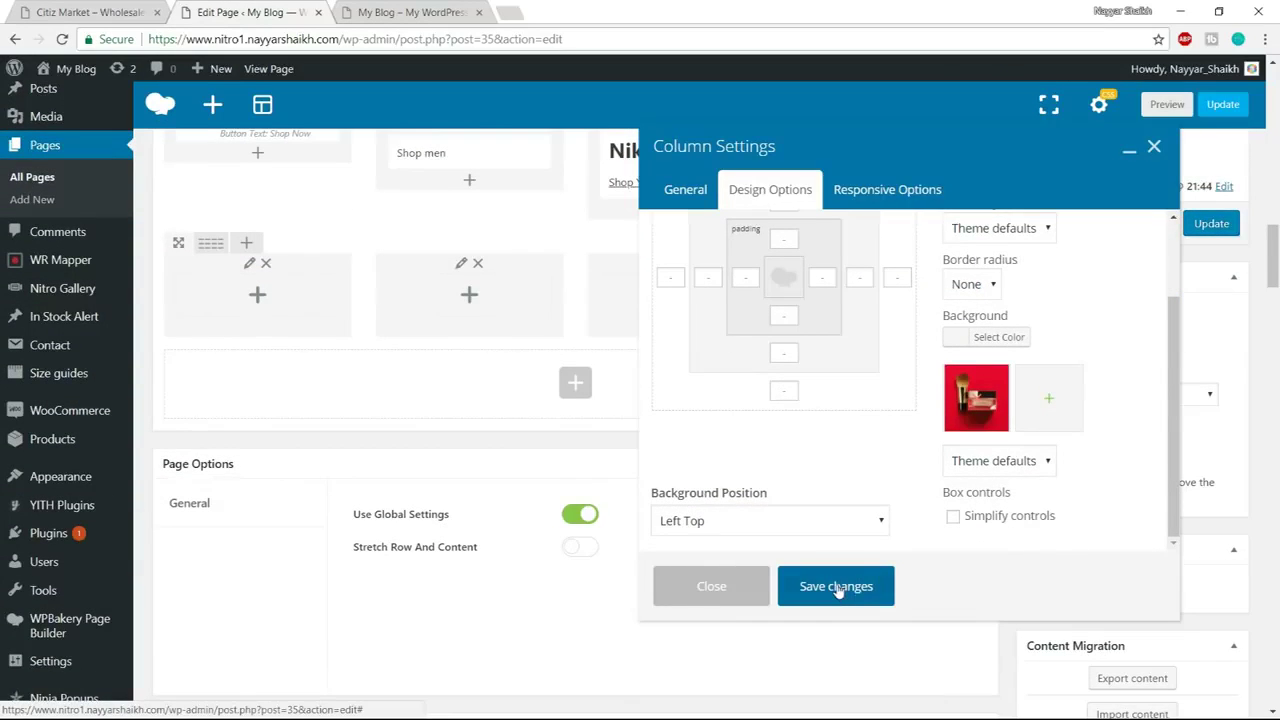
left_click(836, 588)
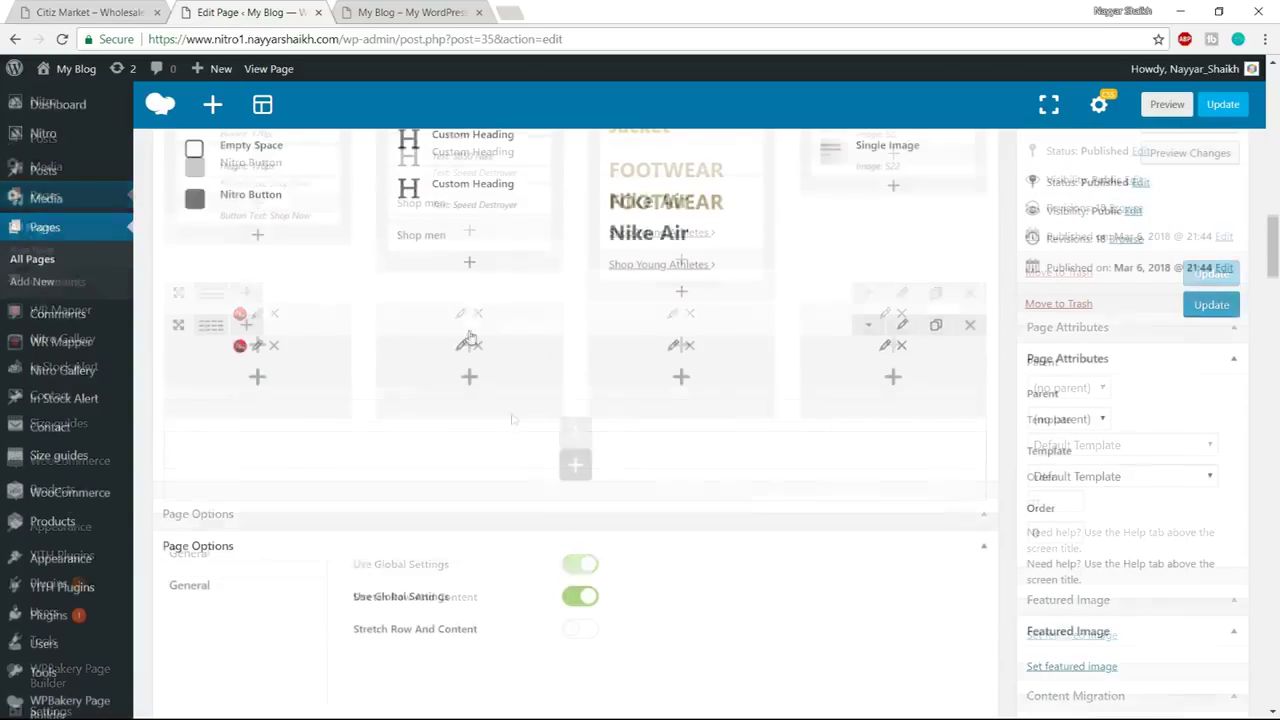
left_click(77, 10)
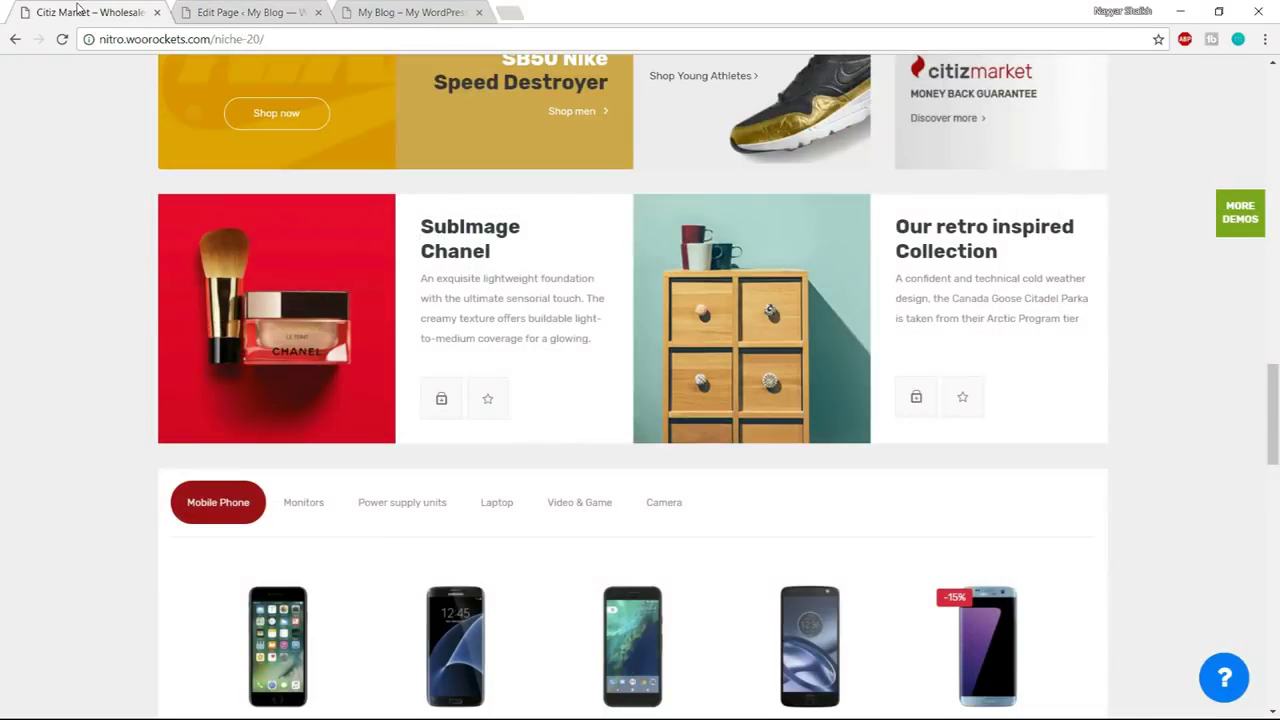
left_click_drag(421, 226, 495, 256)
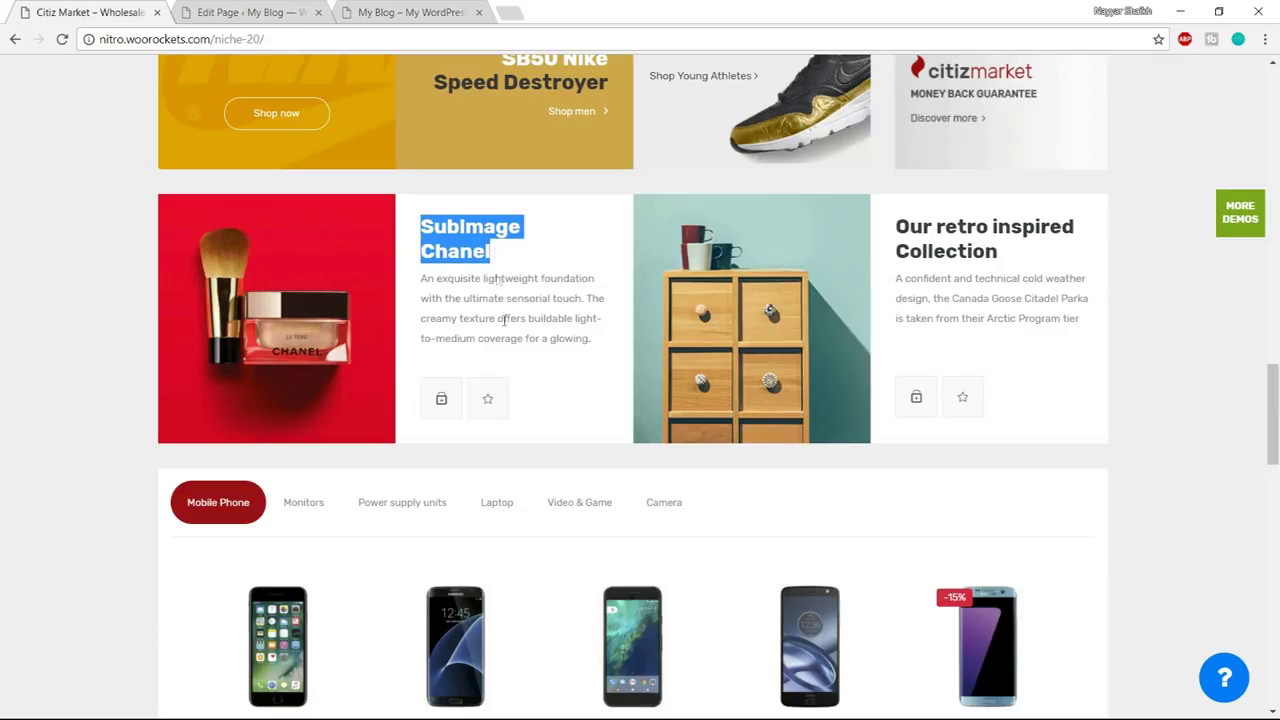
Duplicate the SB50 Nike custom heading and move the copy into the new row's second column
left_click_drag(588, 356, 436, 279)
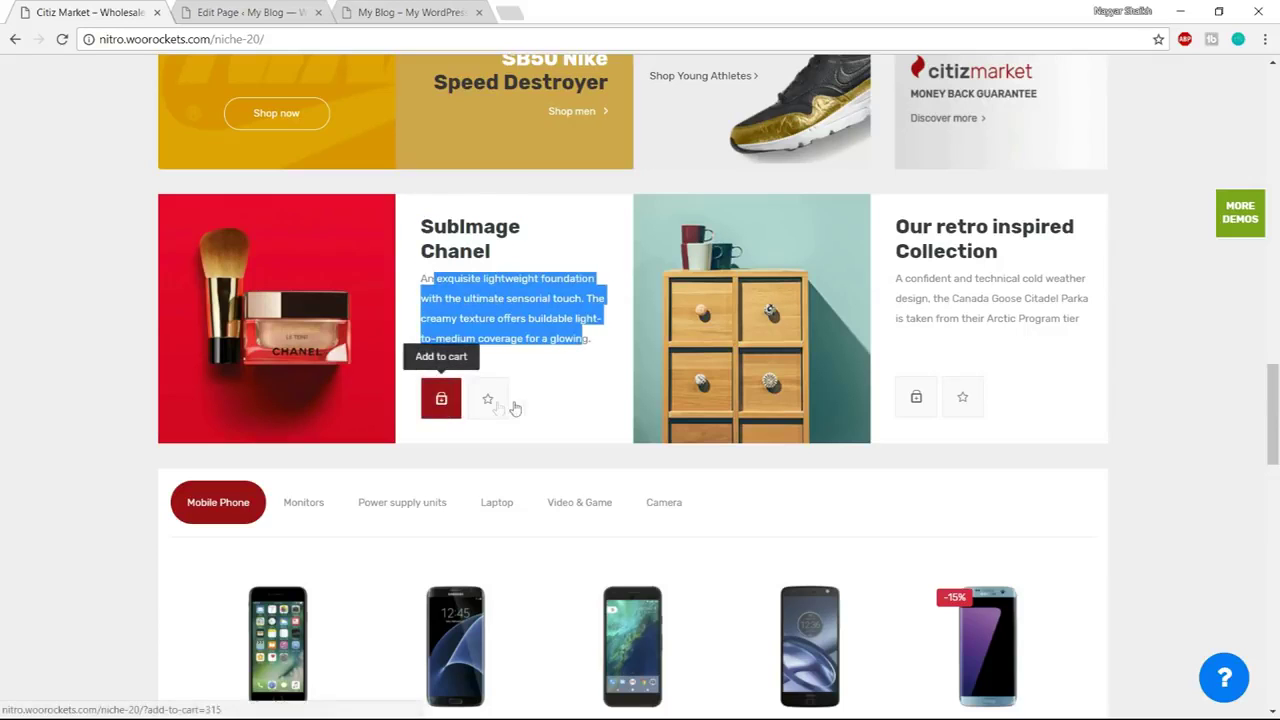
left_click(262, 10)
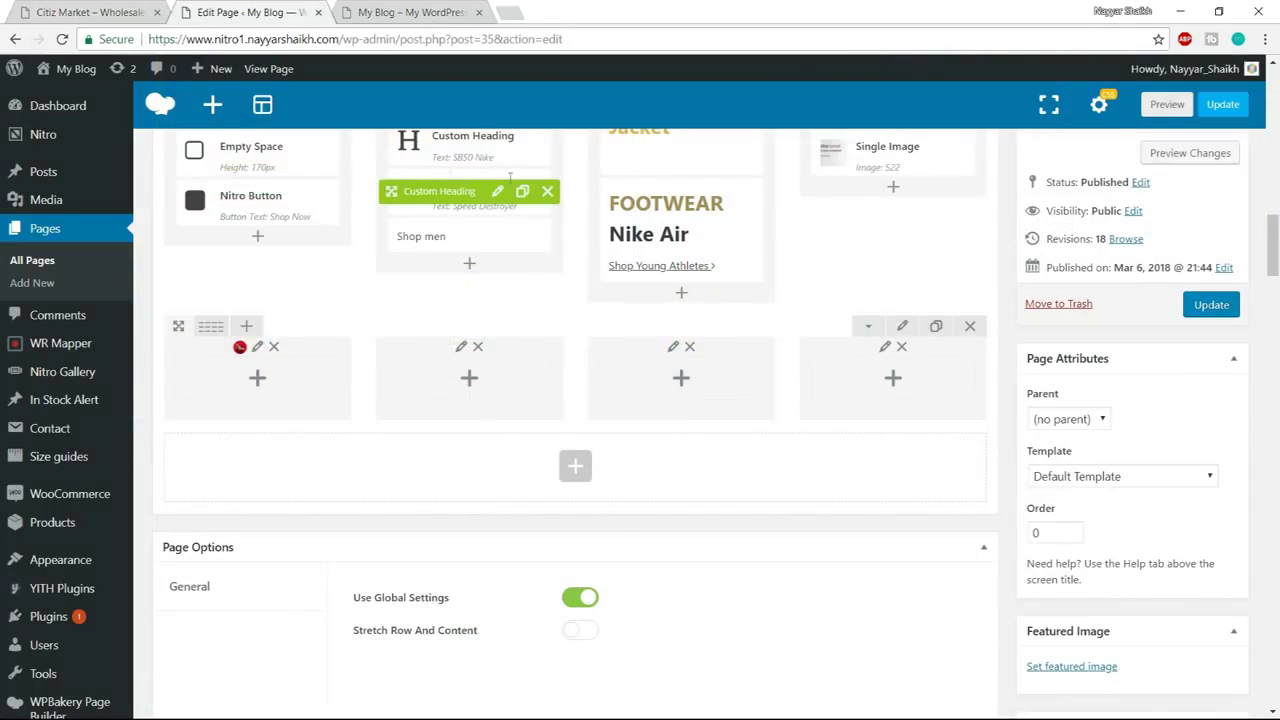
scroll(480, 200, "up", 1)
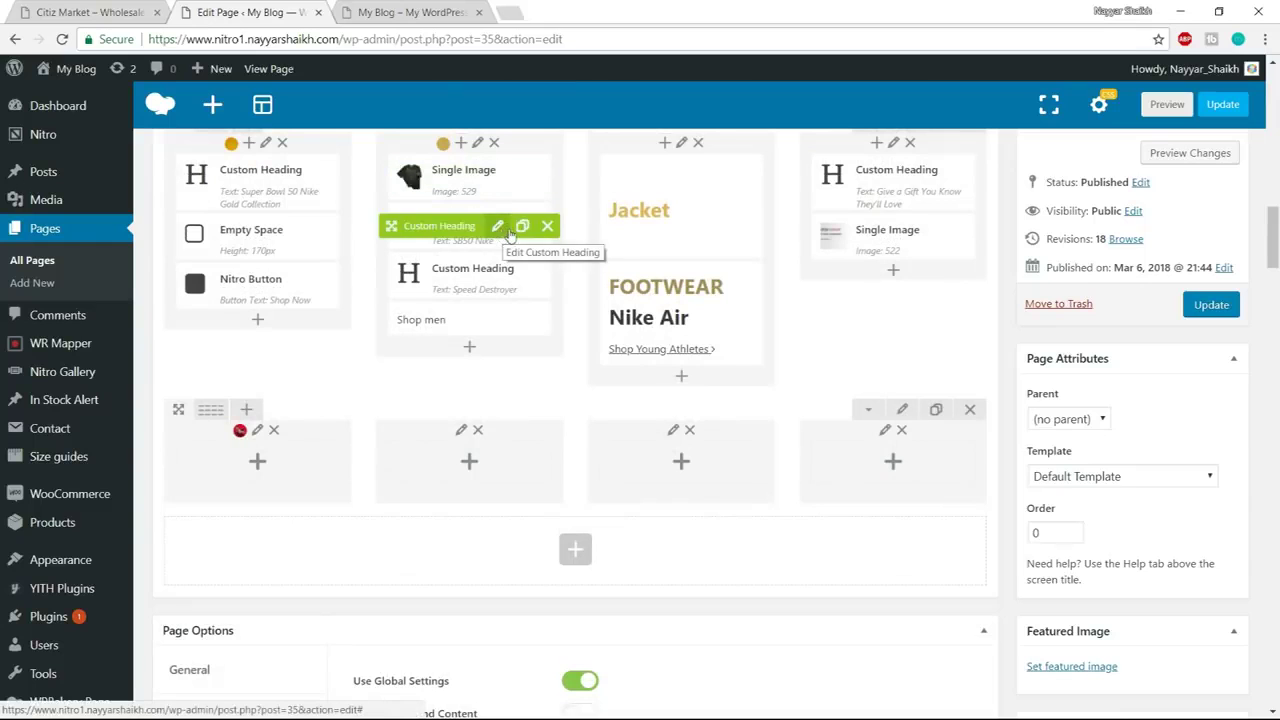
left_click(522, 226)
left_click_drag(409, 232, 455, 482)
Check the live blog, then copy the SubImage Chanel heading text from the Citiz Market demo
left_click(405, 12)
scroll(545, 530, "up", 1)
scroll(545, 530, "down", 1)
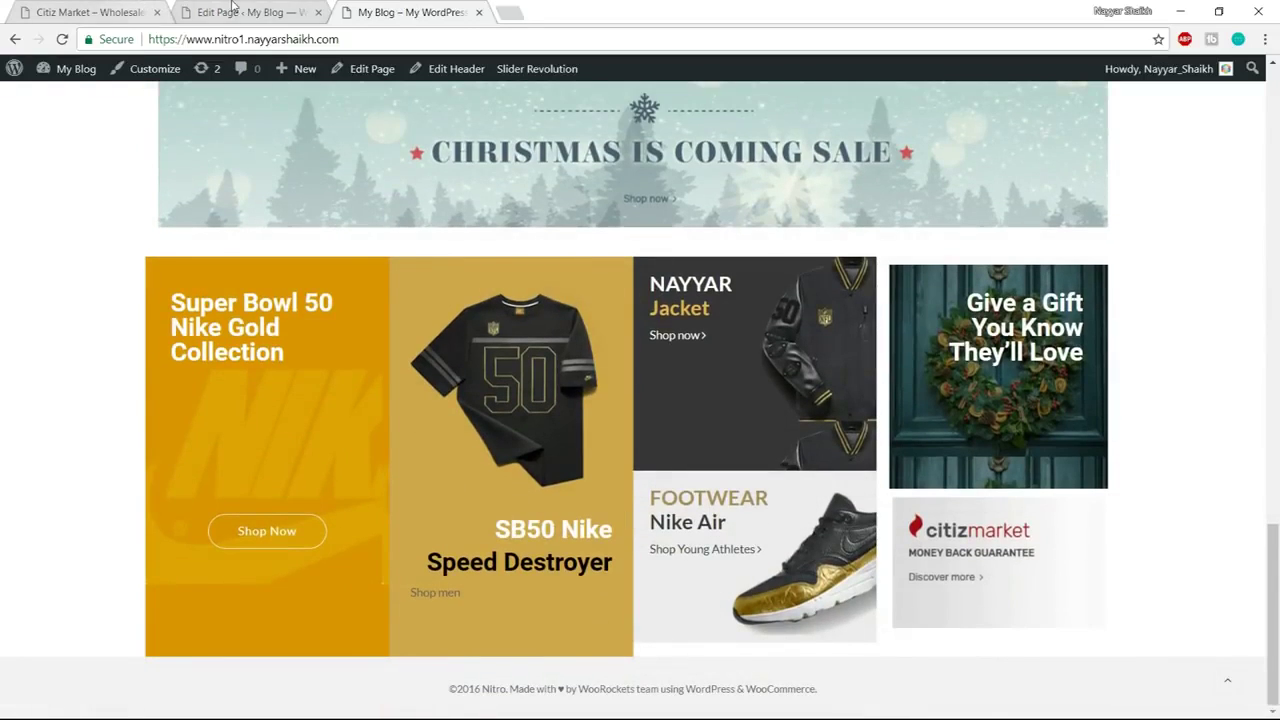
left_click(234, 12)
left_click(90, 12)
left_click(433, 241)
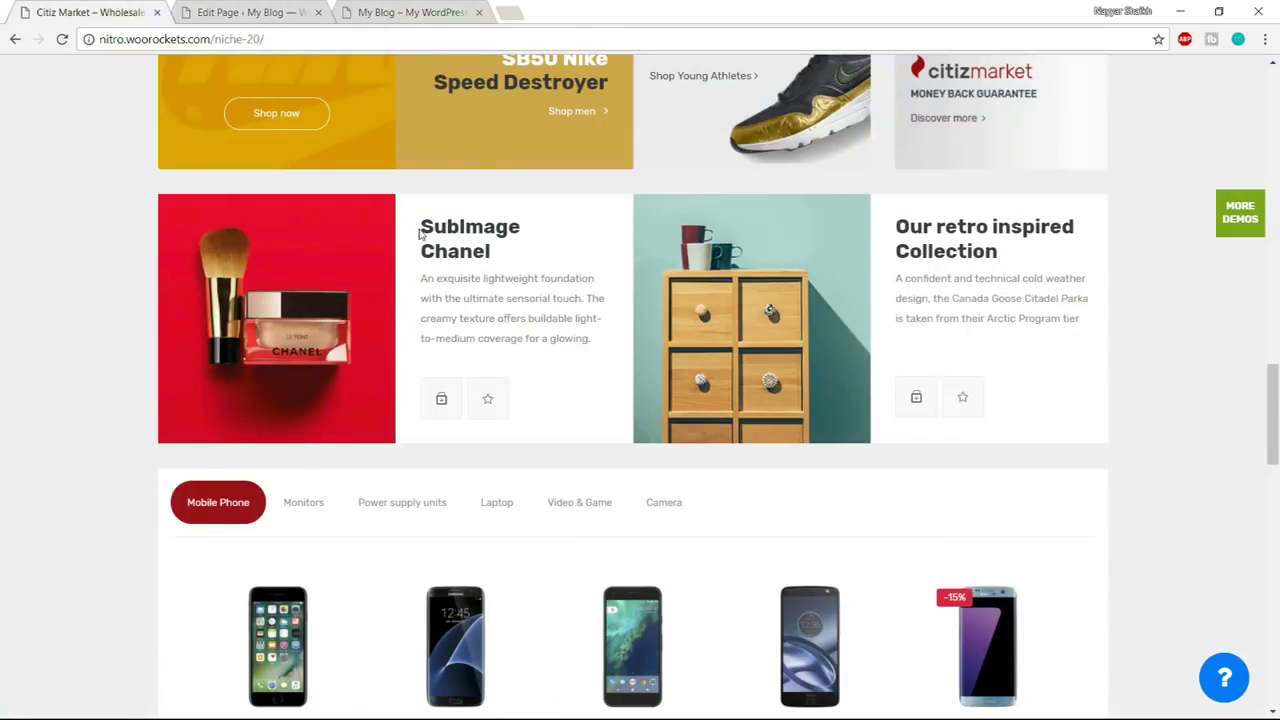
left_click_drag(420, 231, 505, 253)
key("ctrl+c")
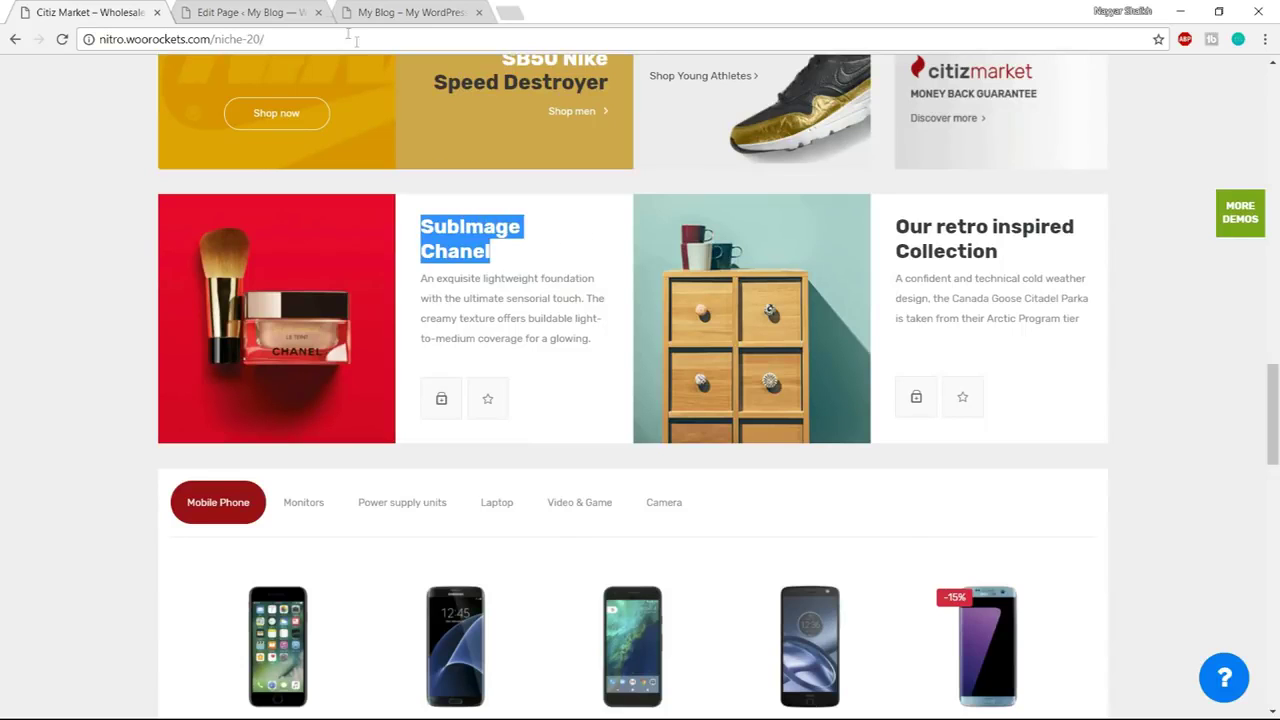
Change the copied heading's text to 'SubImage Chanel', colour it black, and save
left_click(250, 12)
left_click(497, 464)
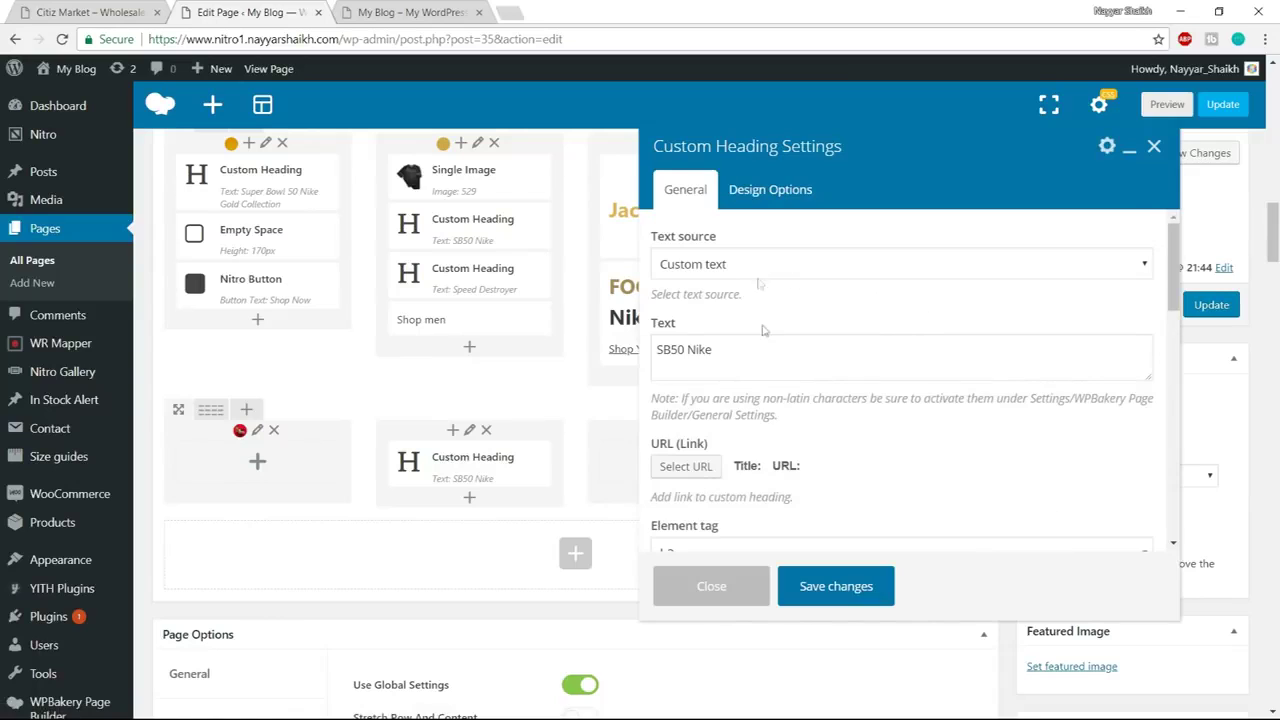
left_click(712, 354)
key("ctrl+a")
key("ctrl+v")
scroll(916, 375, "down", 5)
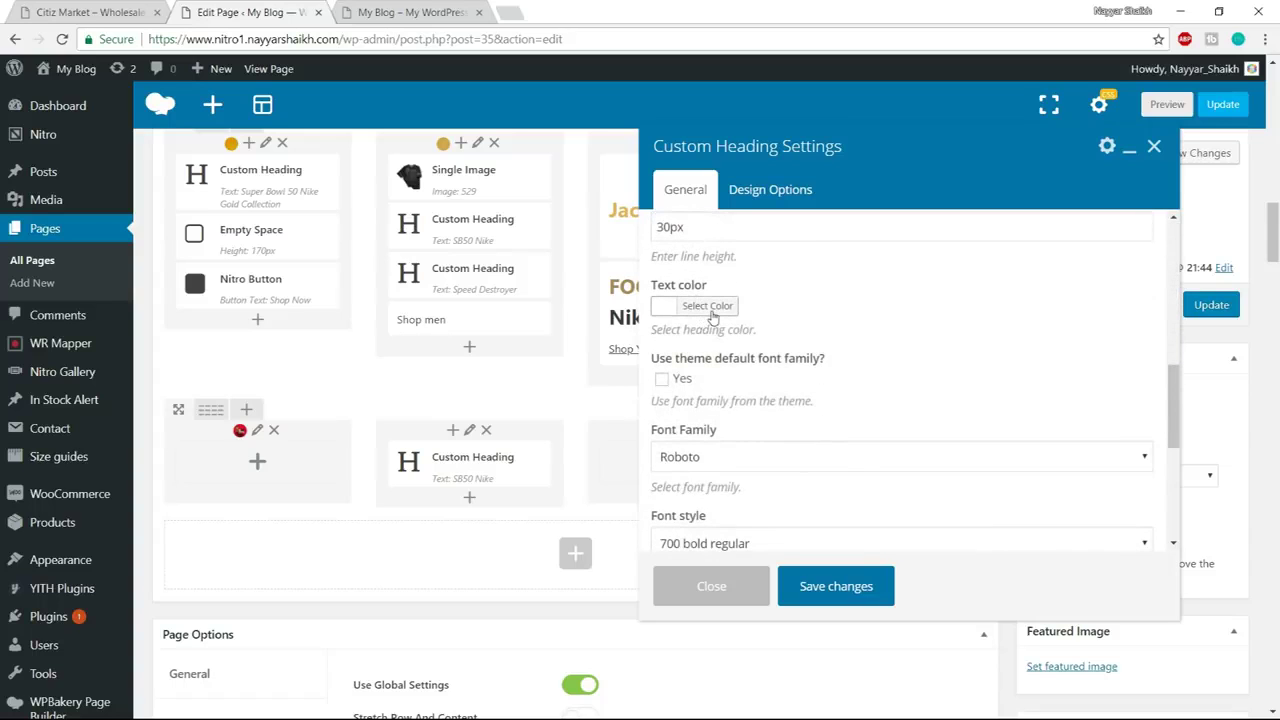
left_click(707, 306)
left_click(668, 499)
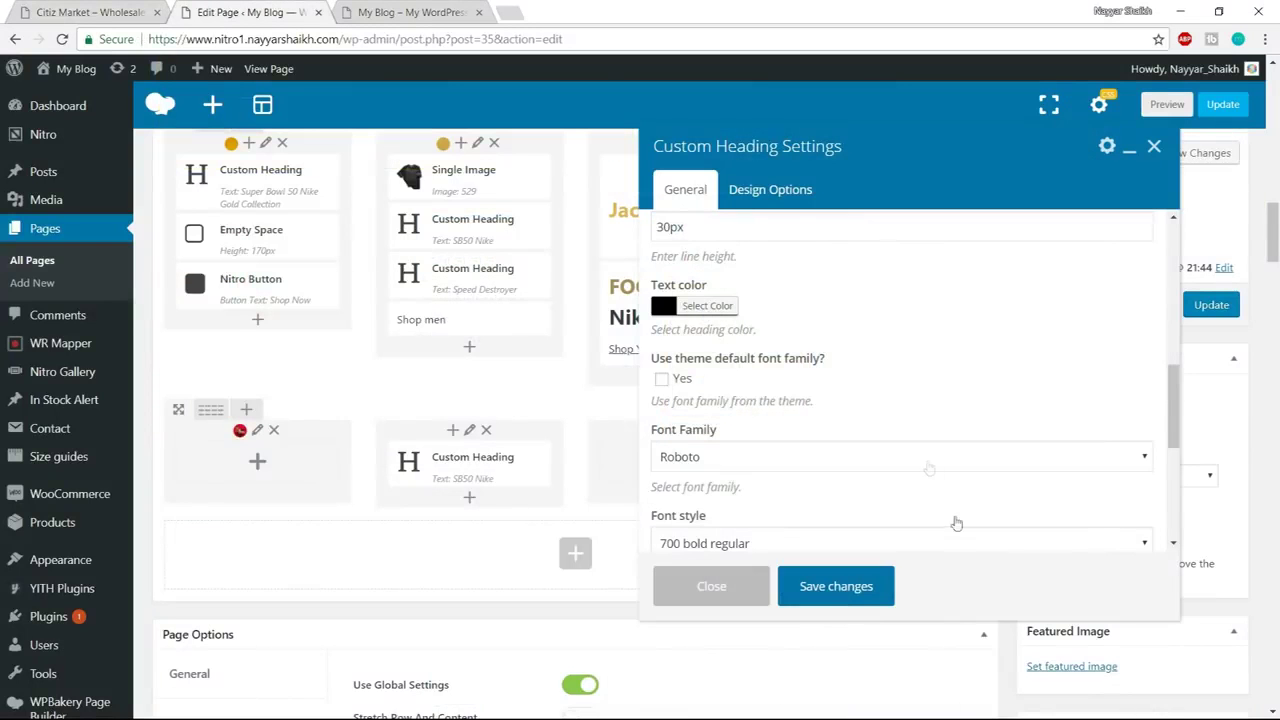
left_click(836, 587)
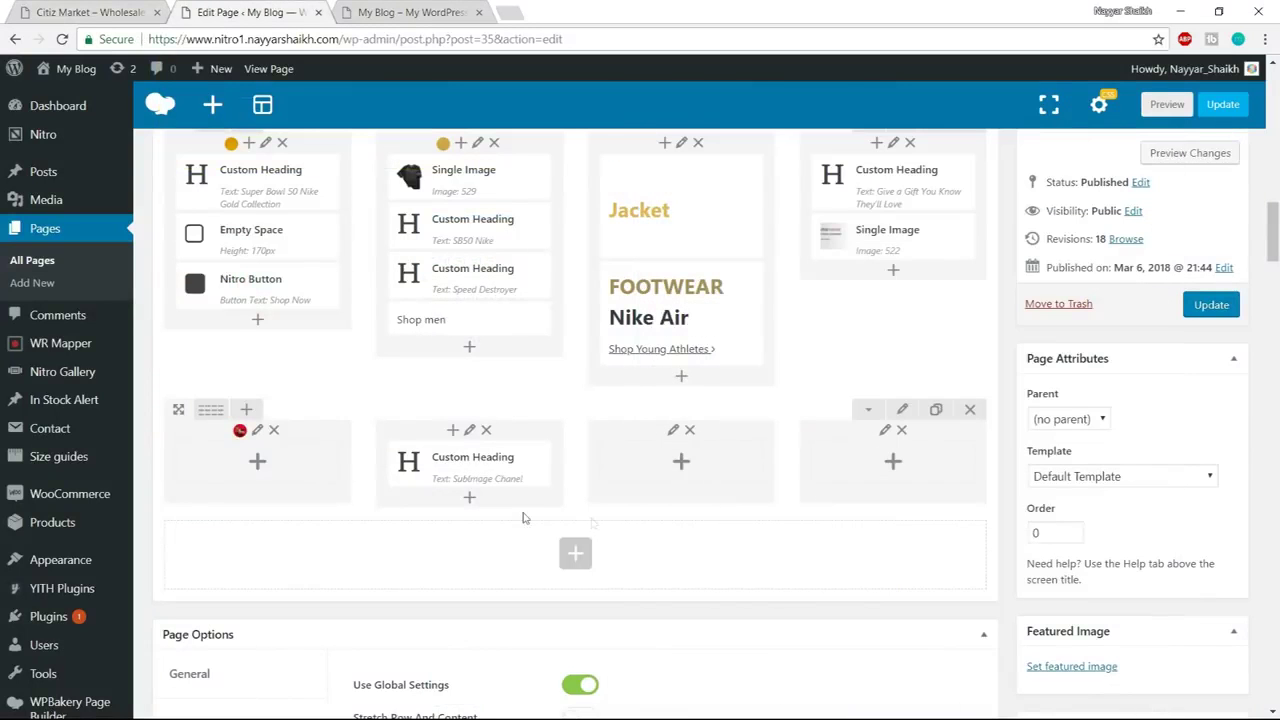
left_click(471, 499)
type("t")
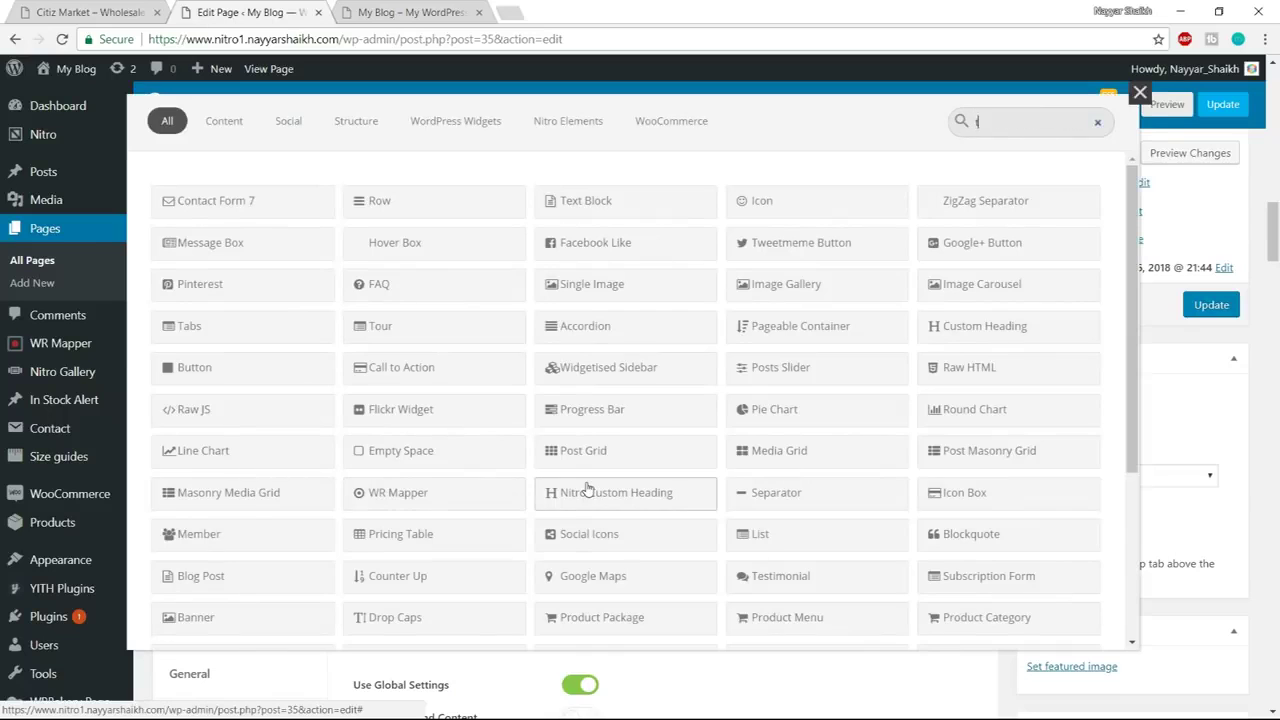
type("ext")
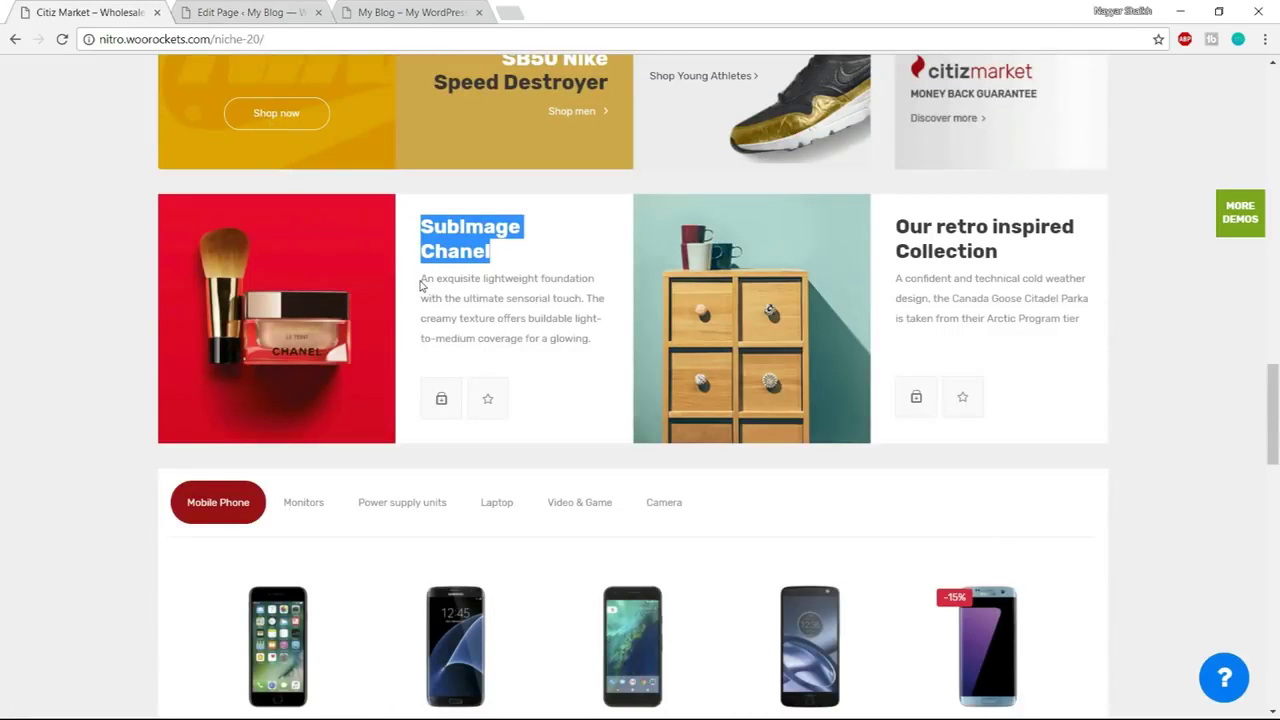
Paste the demo's foundation description paragraph into the Text Block and save it
left_click_drag(421, 286, 607, 341)
key("ctrl+c")
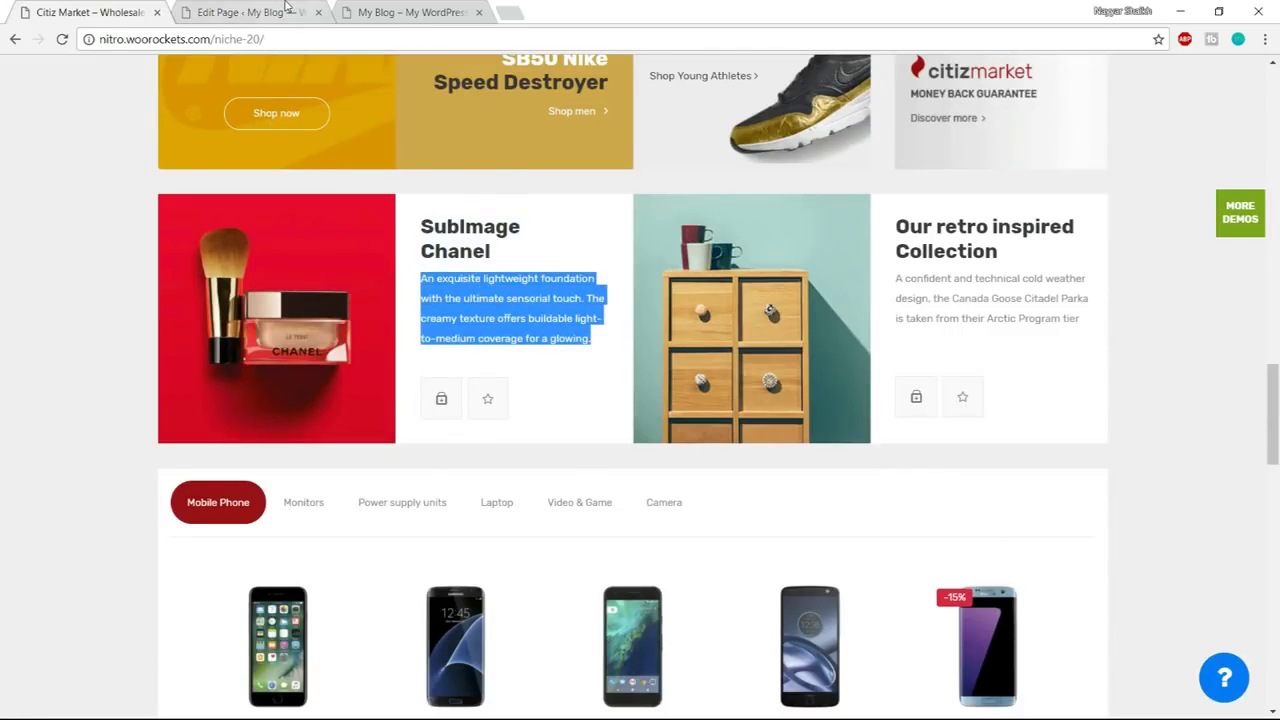
left_click(285, 7)
key("ctrl+a")
key("ctrl+v")
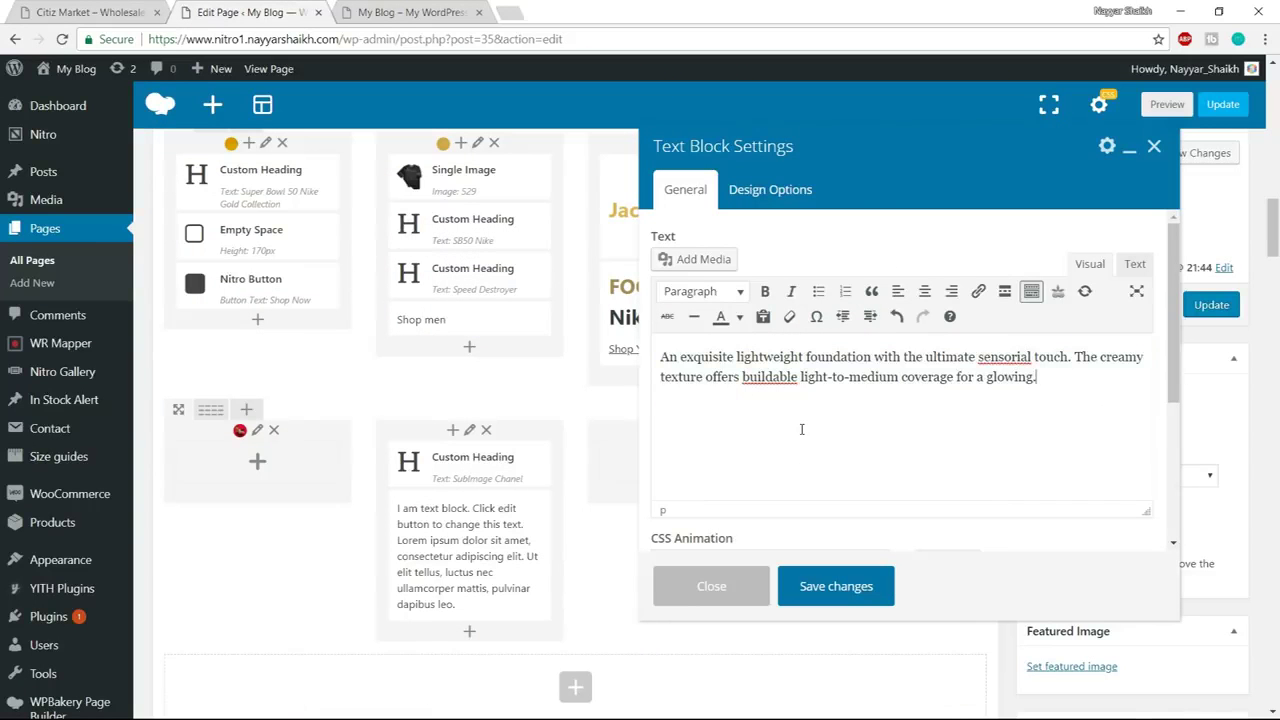
left_click(857, 590)
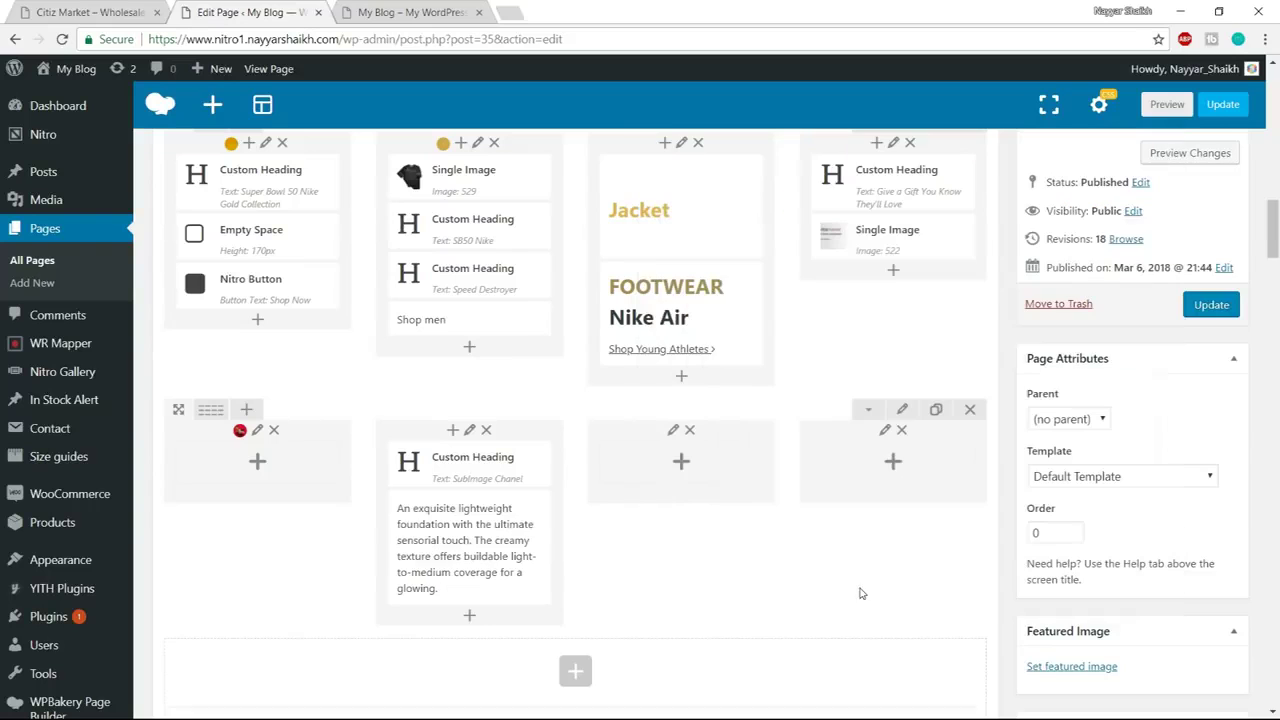
left_click(150, 10)
left_click(472, 366)
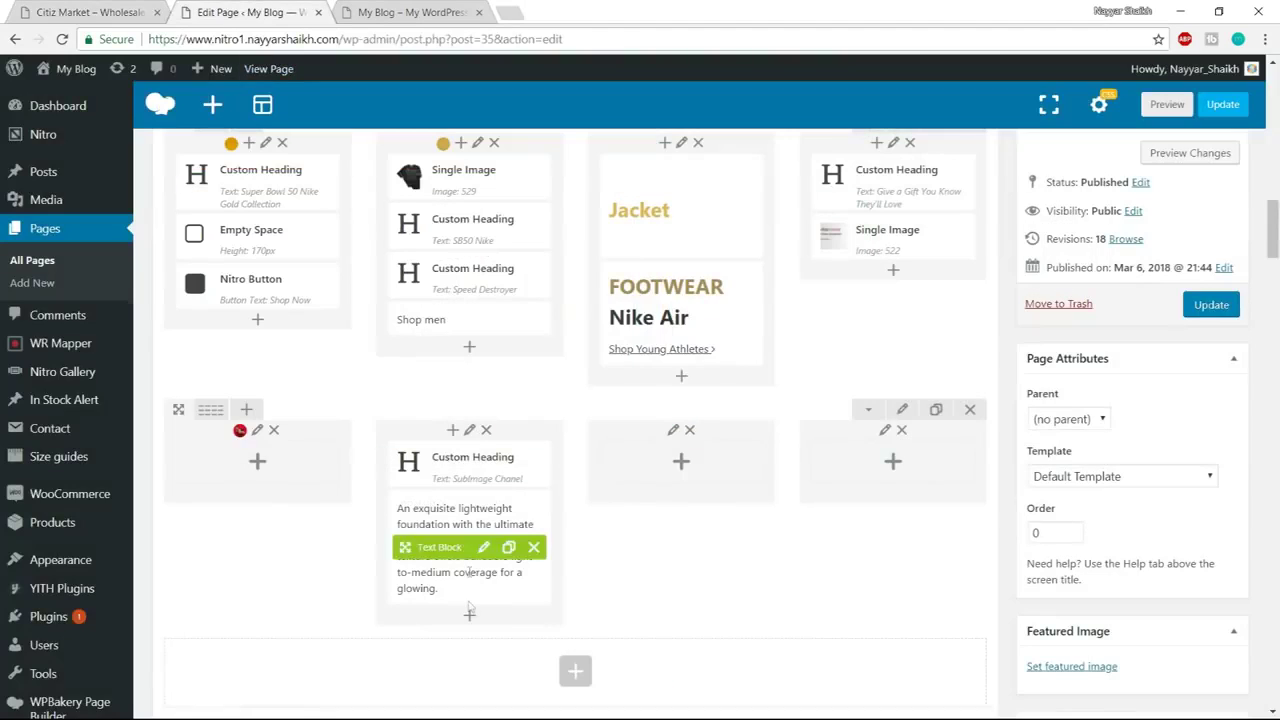
Add an Empty Space element below the description with its height set to 20px
left_click(470, 617)
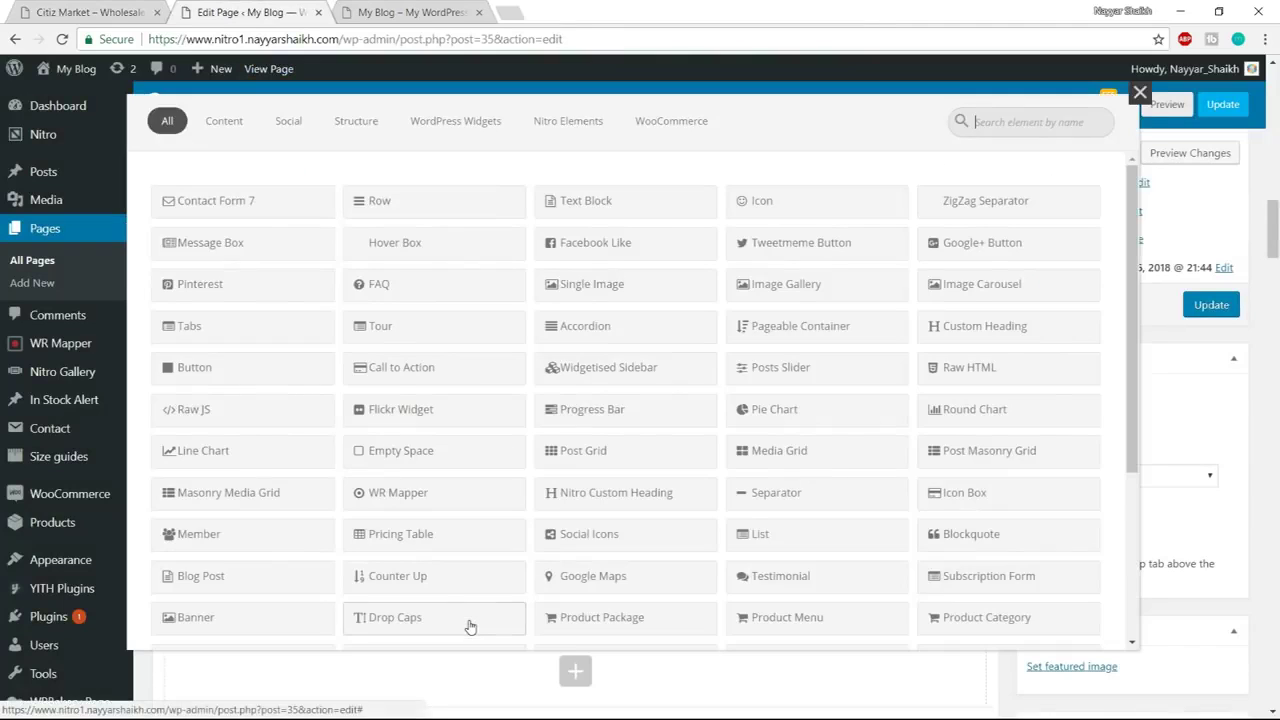
type("empty")
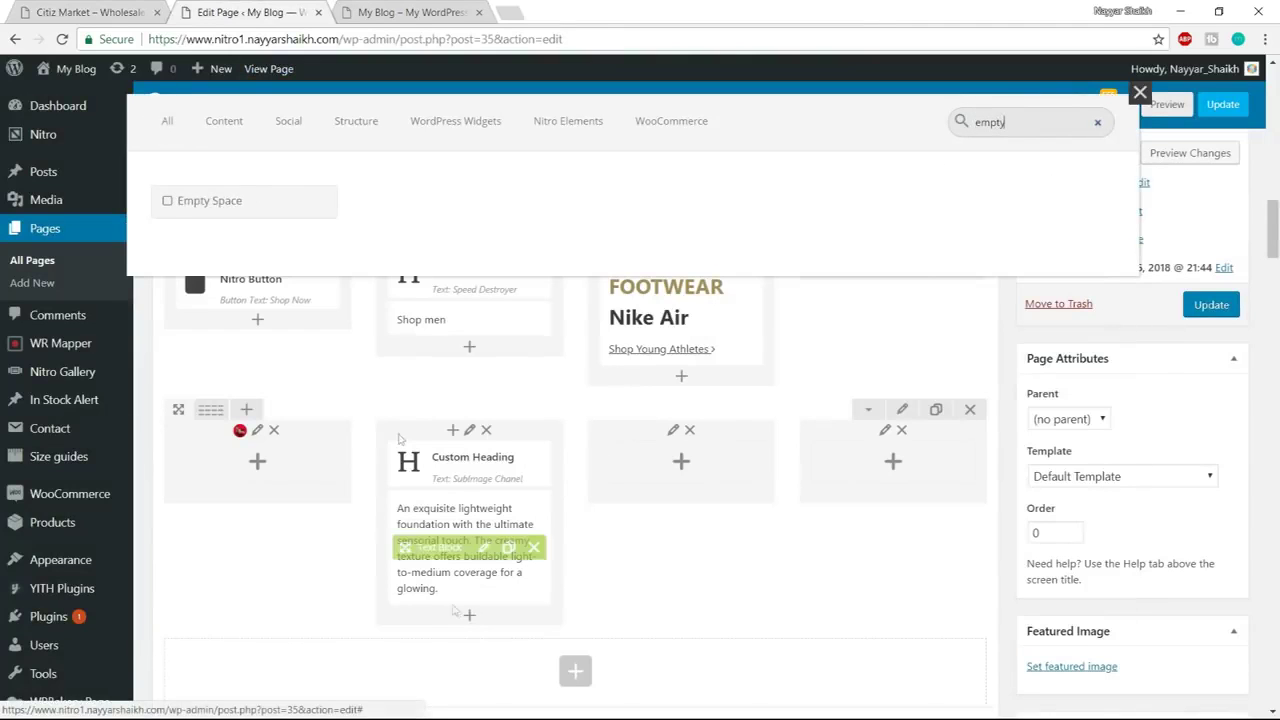
left_click(267, 213)
scroll(693, 337, "down", 2)
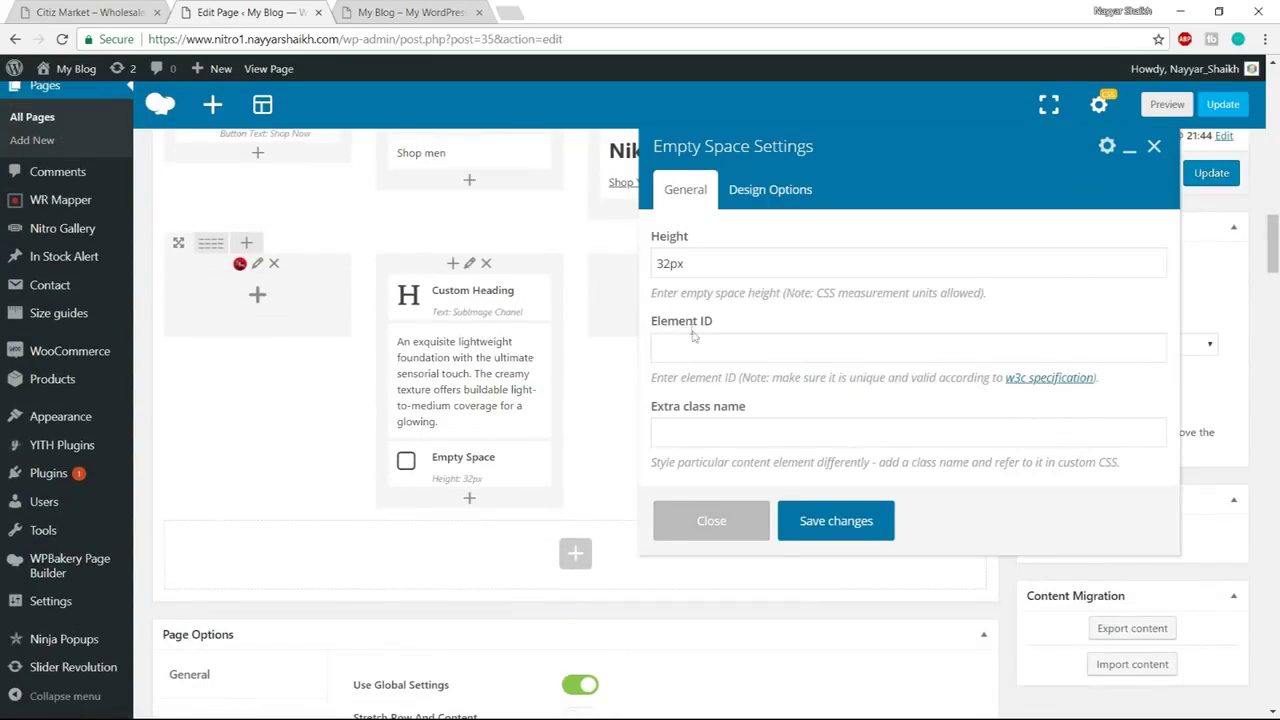
left_click(690, 262)
key("Home")
key("Delete")
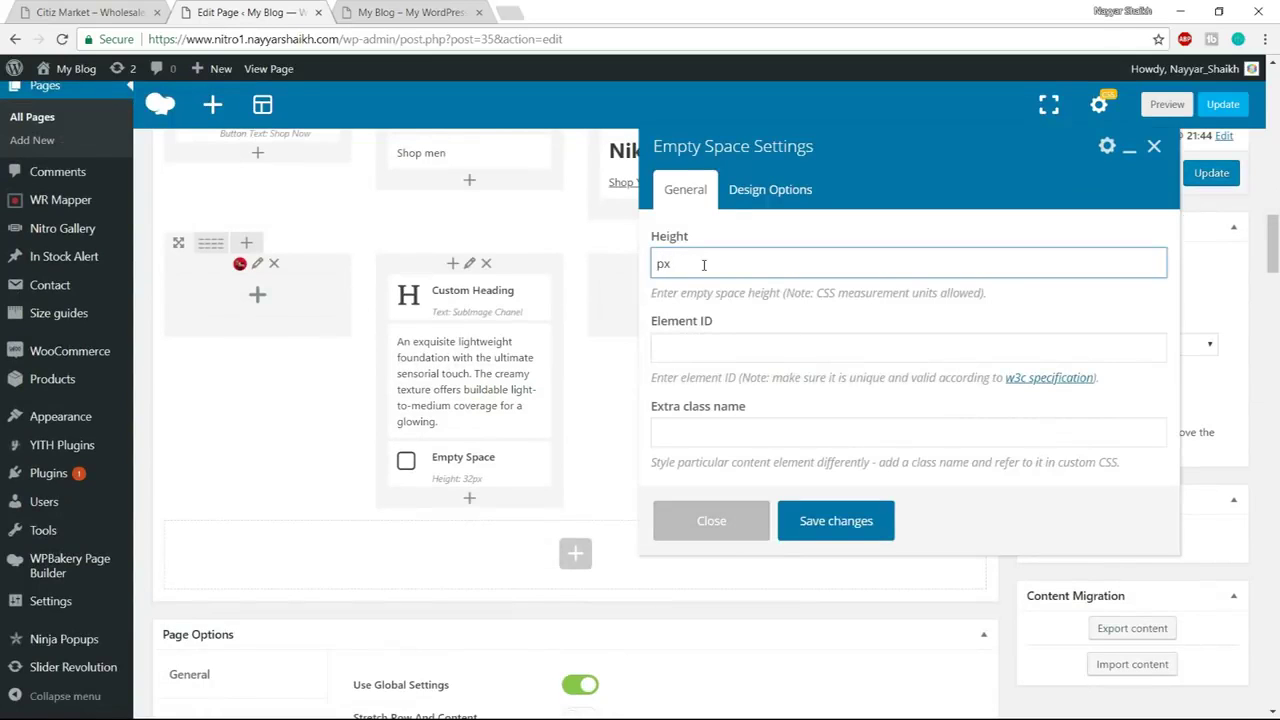
left_click(800, 520)
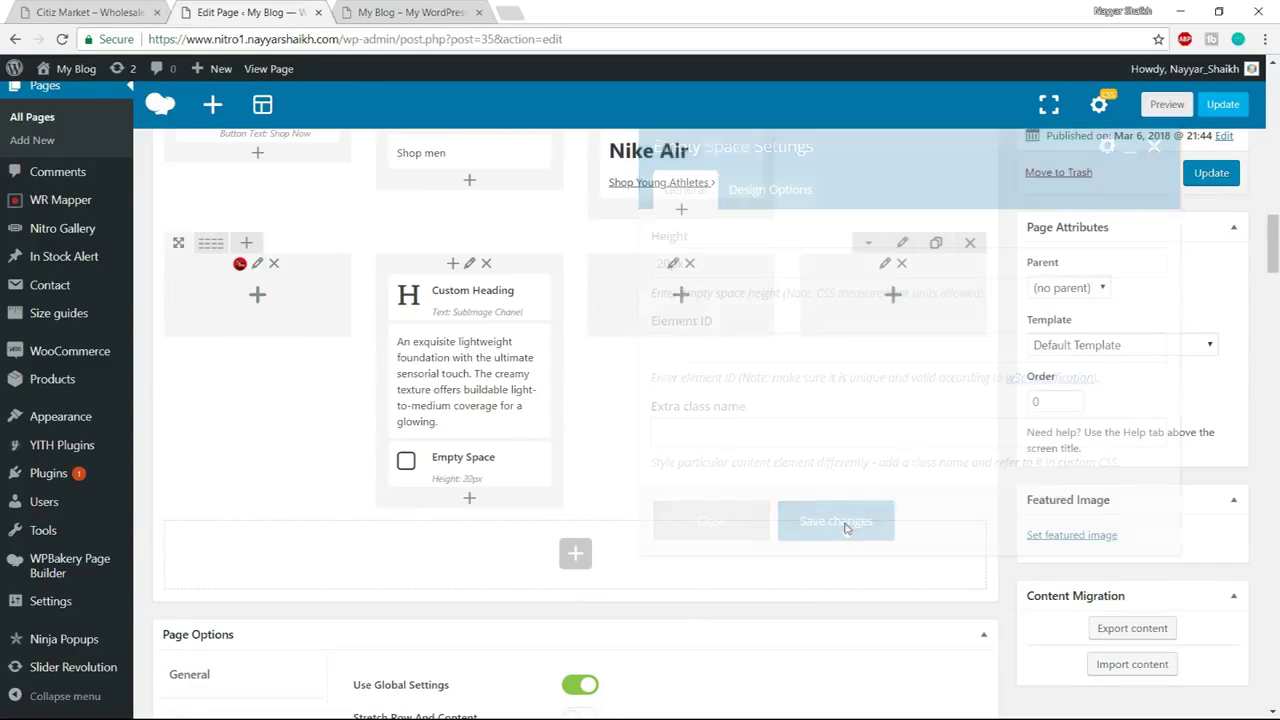
left_click(95, 12)
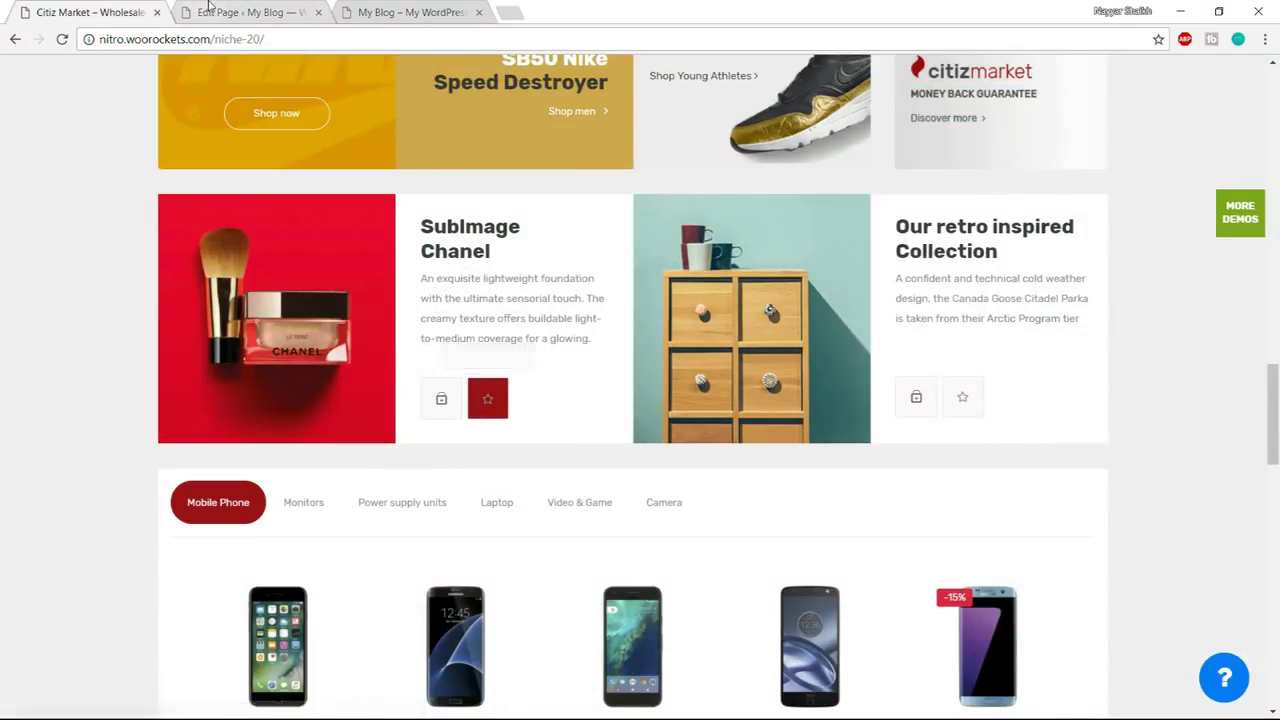
Add an Add To Cart element below the spacer in the SubImage Chanel column
key("ctrl+Tab")
left_click(471, 510)
type("add")
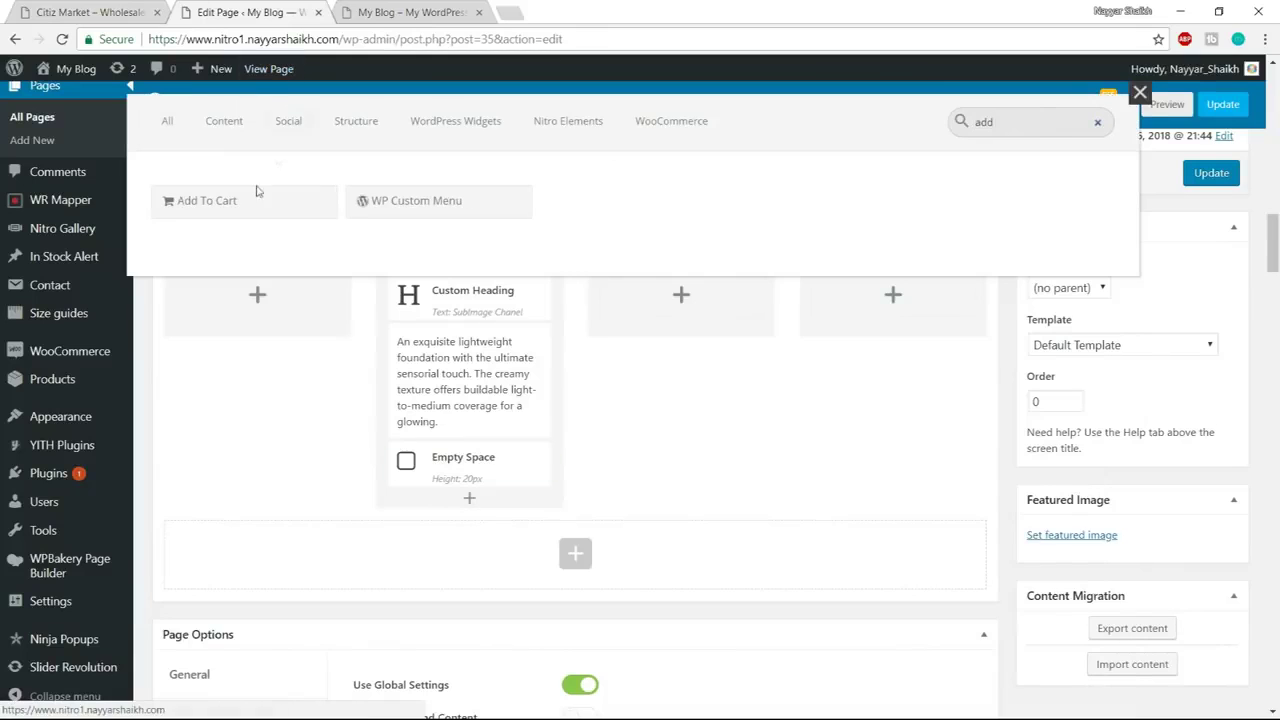
left_click(251, 200)
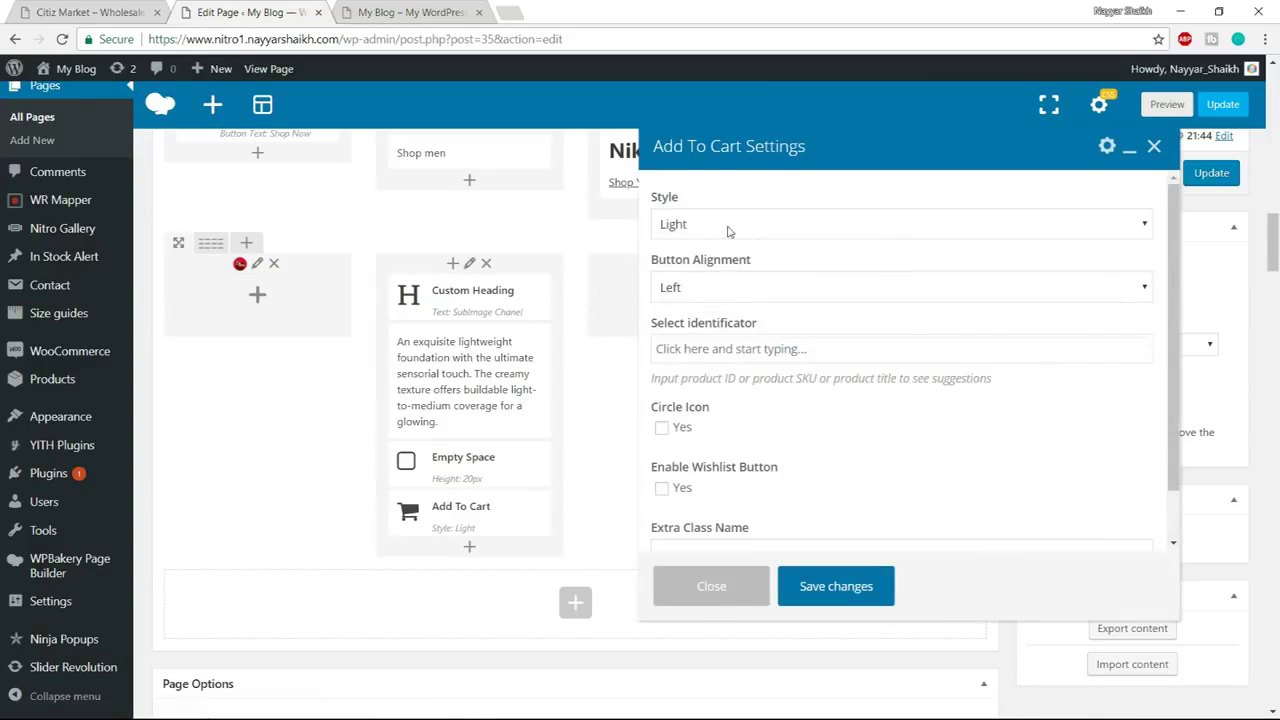
left_click(723, 290)
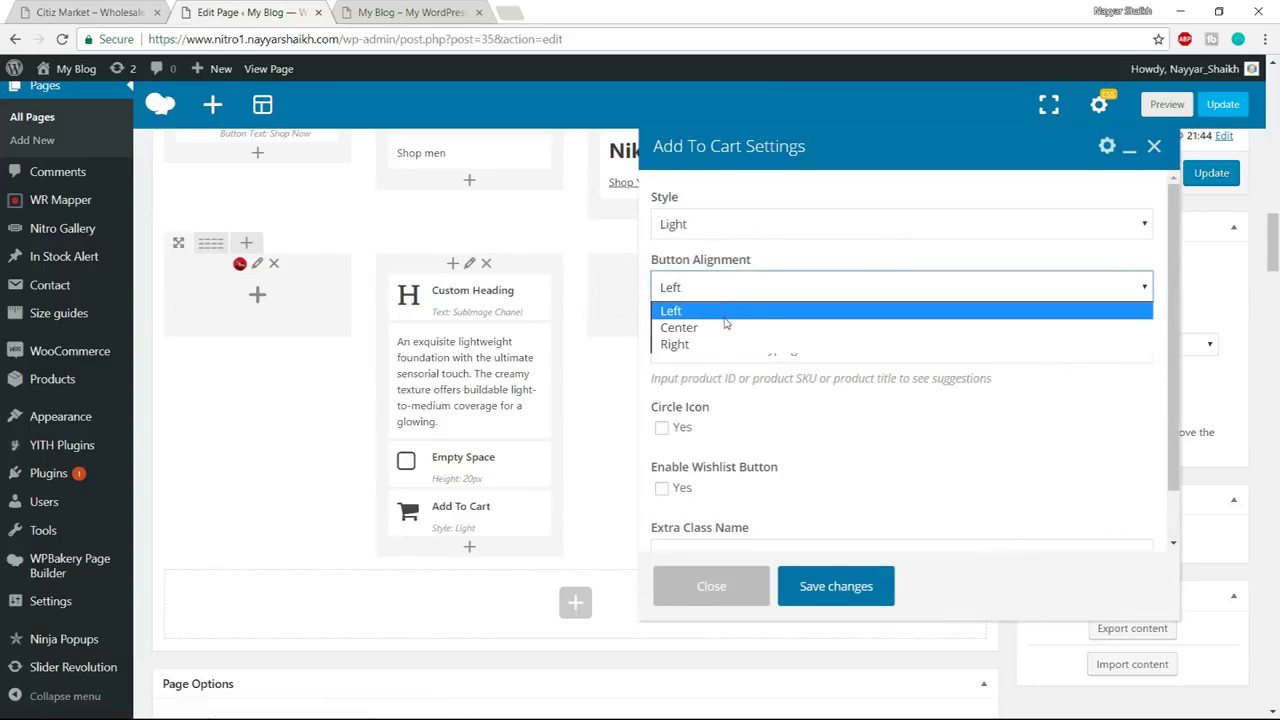
left_click(688, 326)
Compare with the demo, keep the button alignment Left, and begin entering the product identifier
left_click(80, 12)
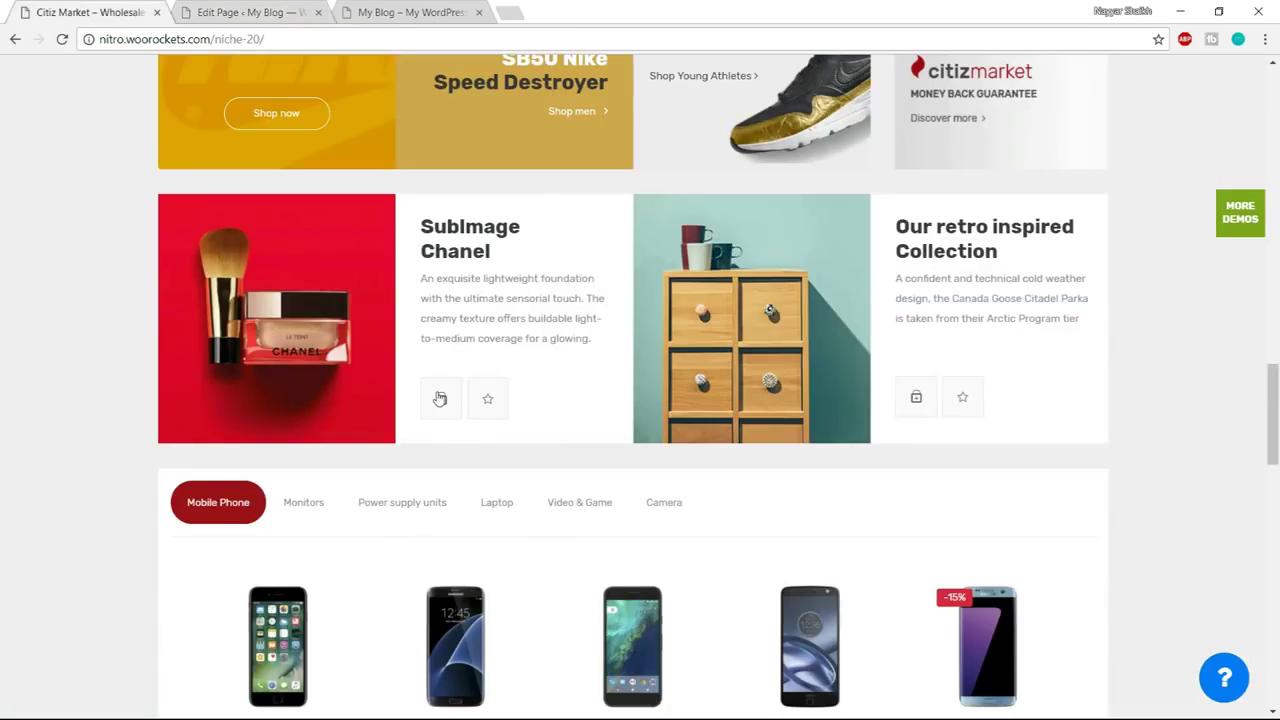
key("ctrl+Tab")
left_click(719, 287)
left_click(850, 311)
scroll(860, 340, "down", 1)
left_click(778, 295)
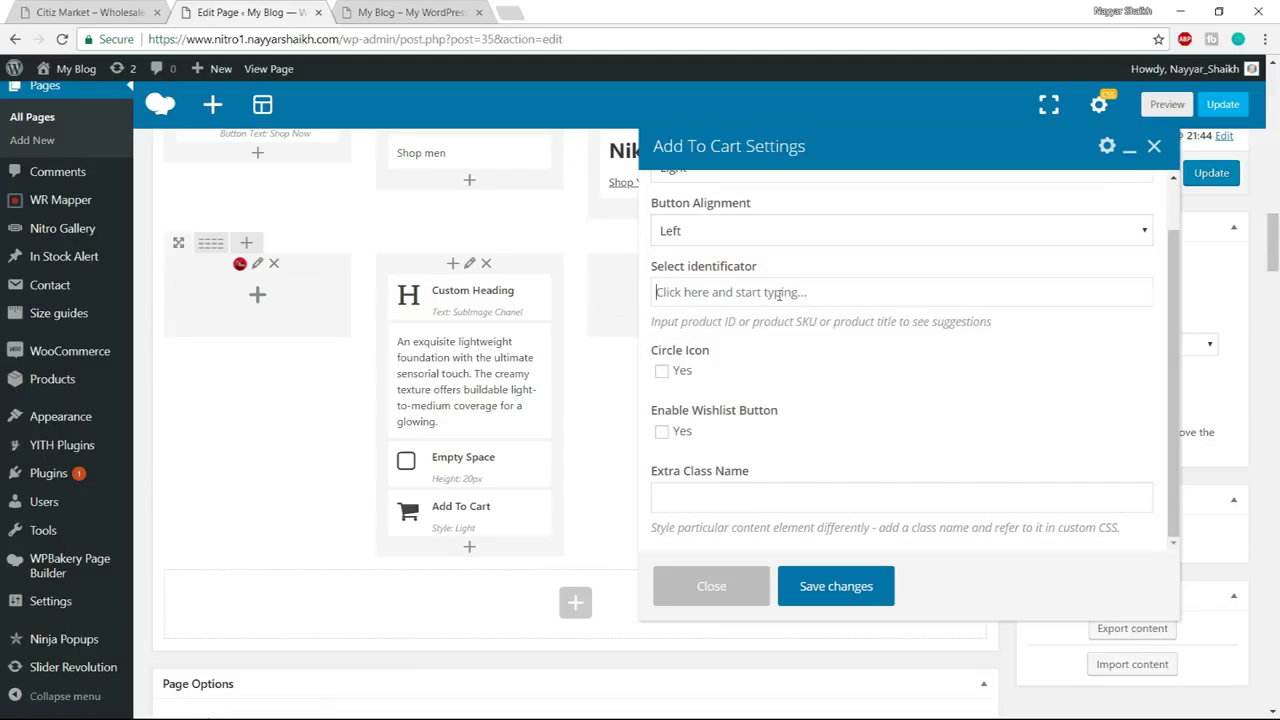
left_click(72, 6)
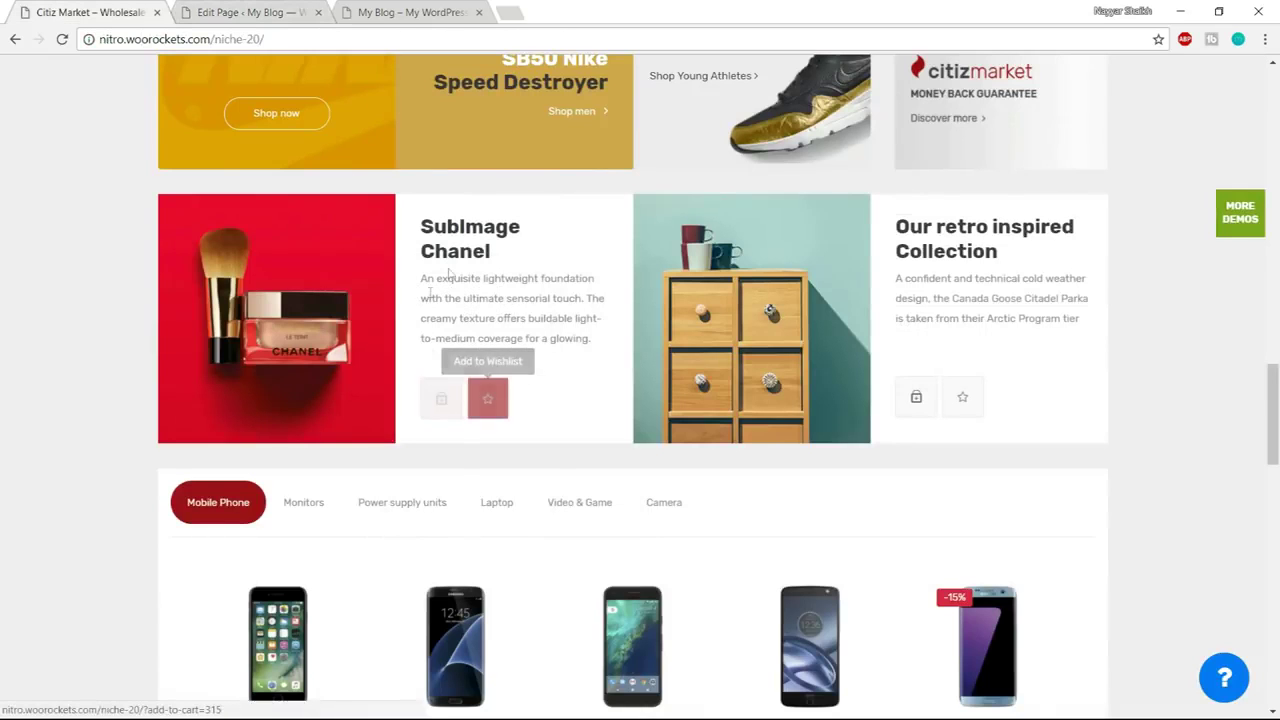
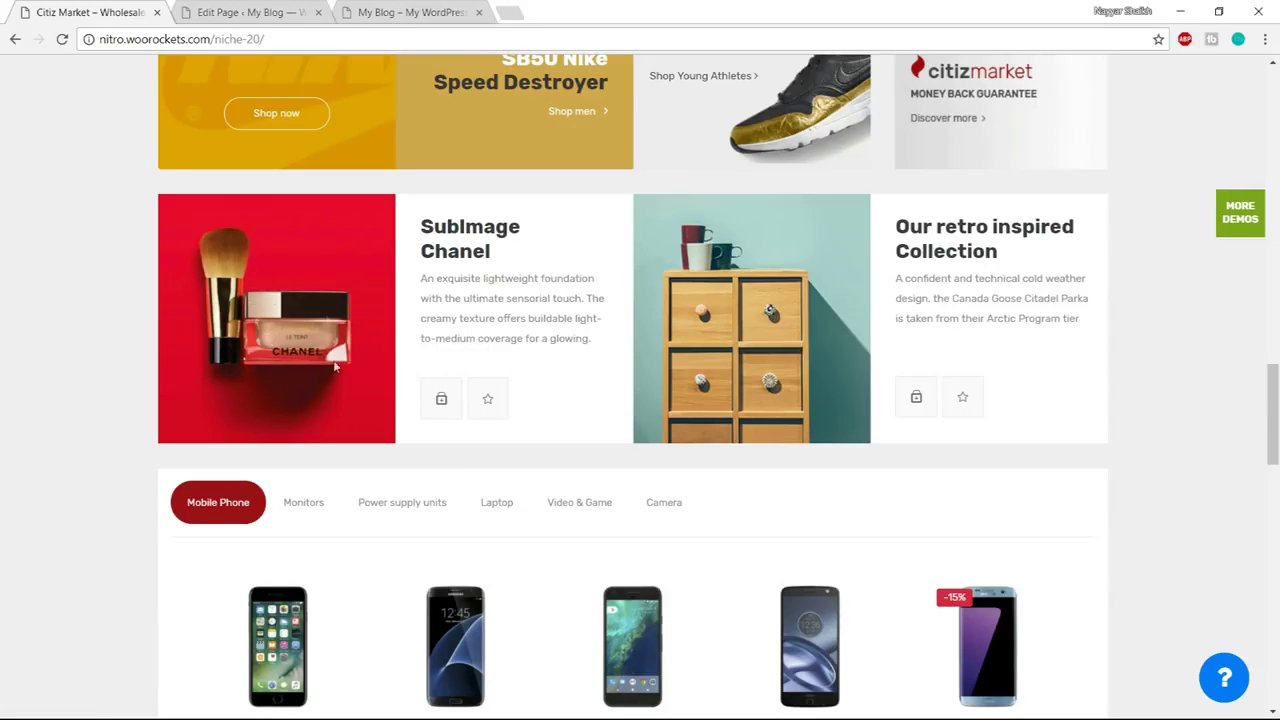
Point the Add To Cart element at Apple MacBook Pro MLH42LL/A (ID 415), save, and update the page
left_click(255, 12)
scroll(790, 375, "up", 1)
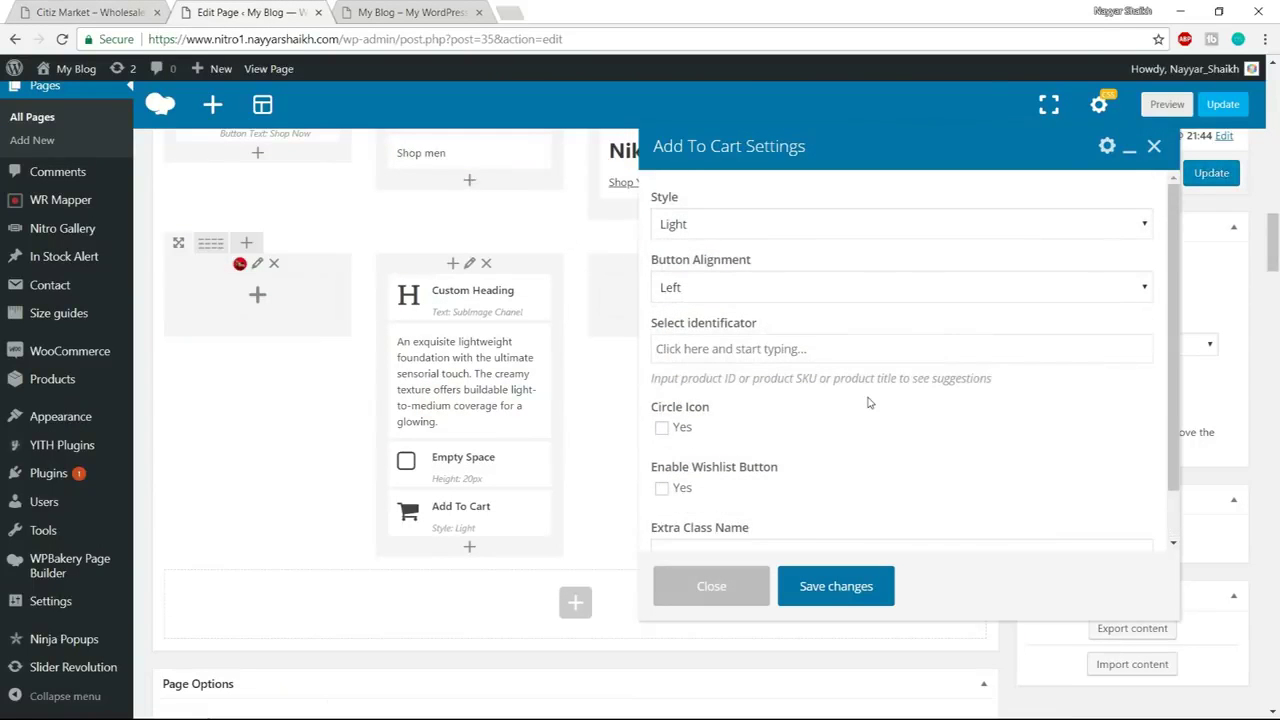
type("apple")
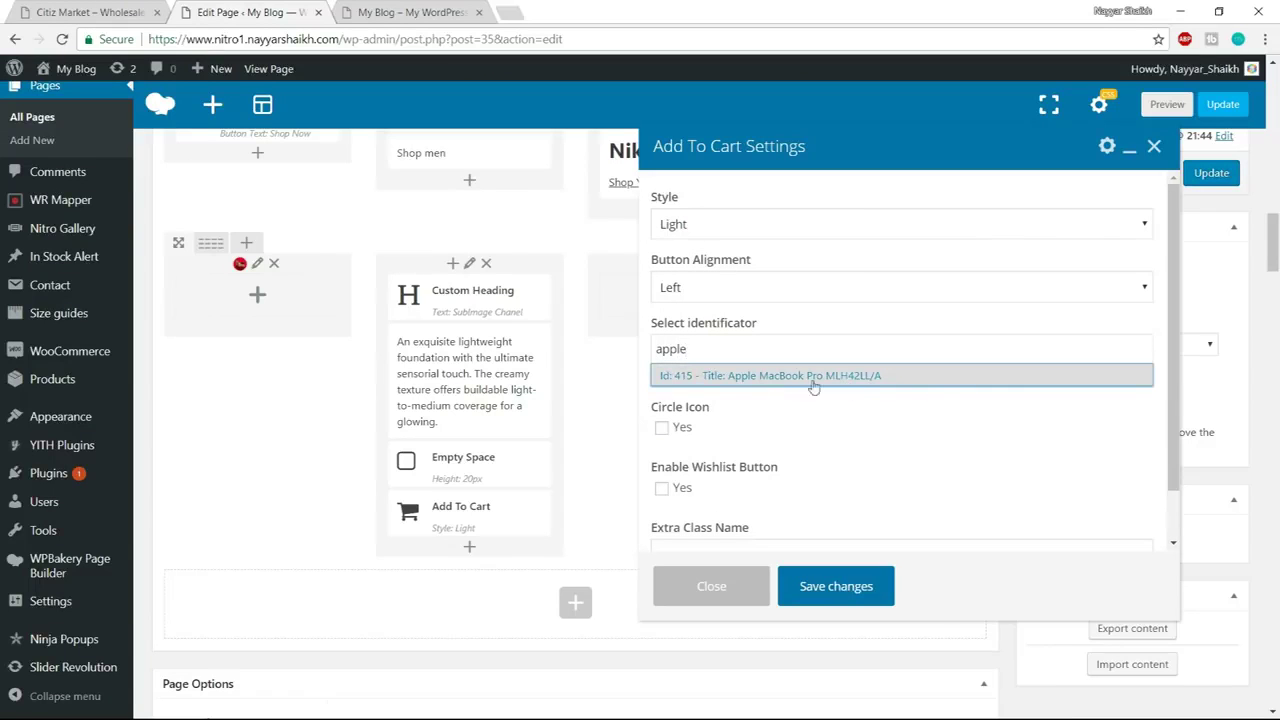
left_click(790, 377)
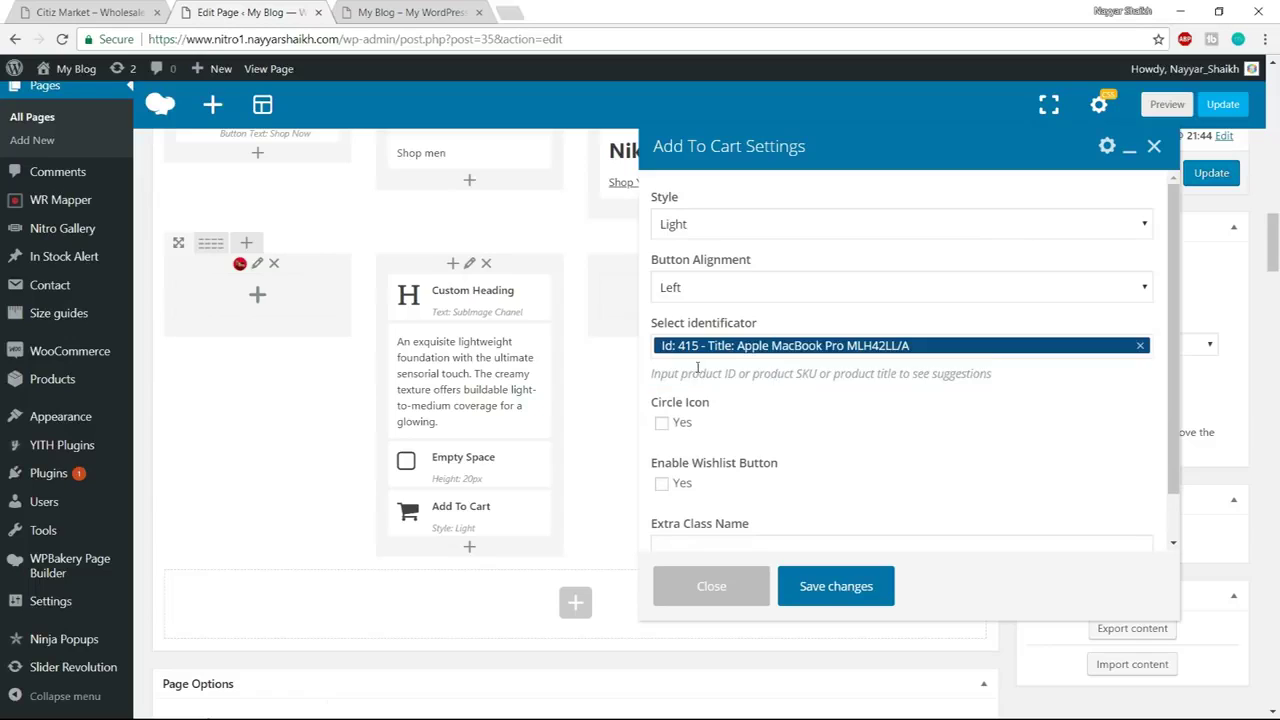
scroll(907, 410, "down", 1)
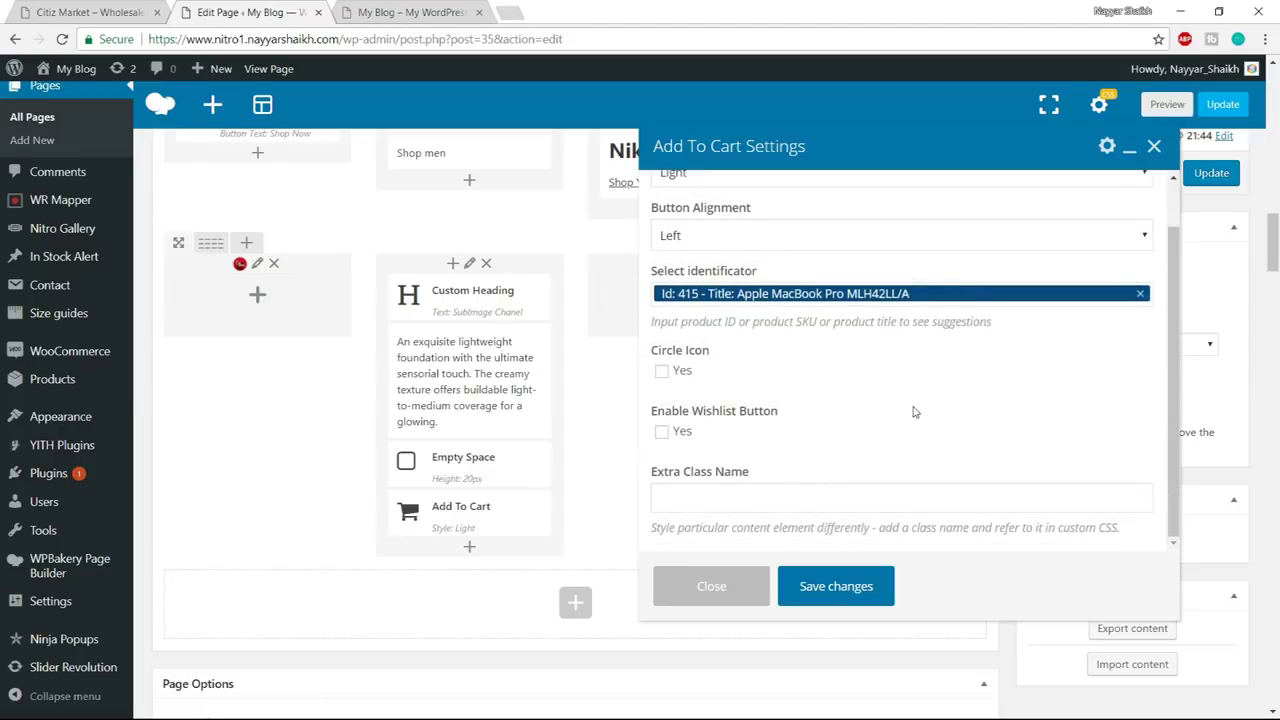
scroll(760, 375, "down", 1)
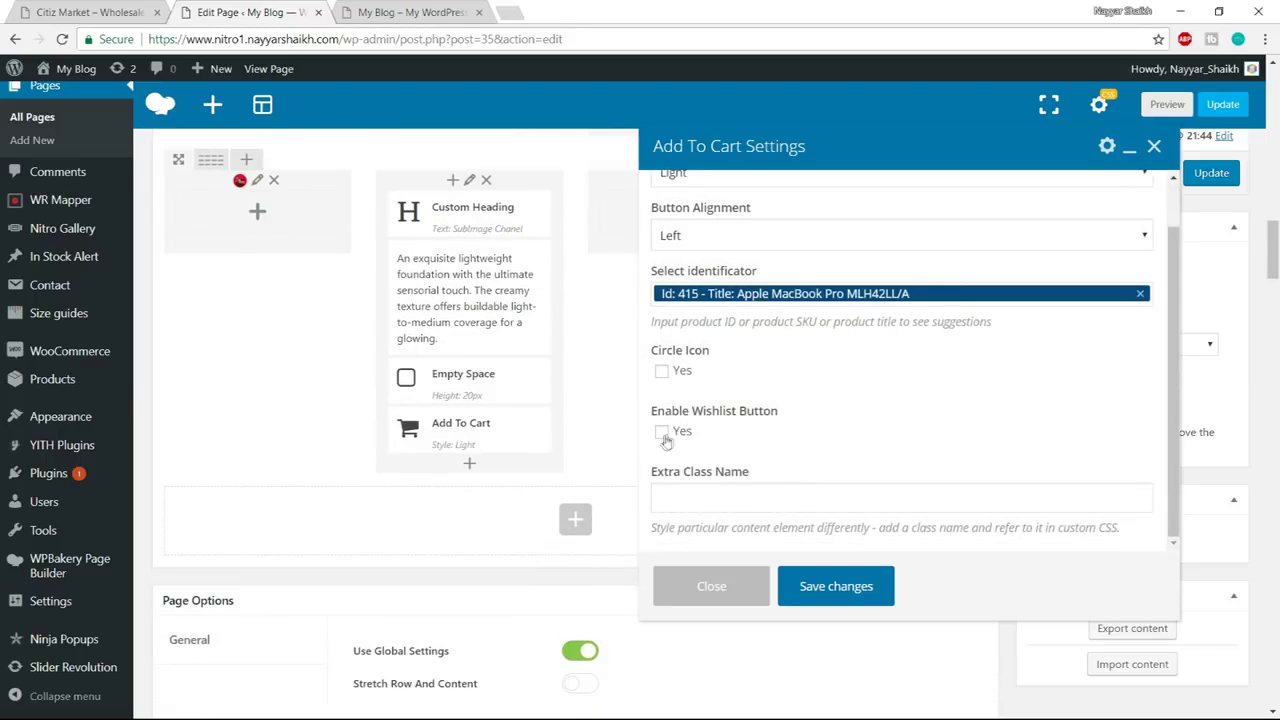
left_click(836, 590)
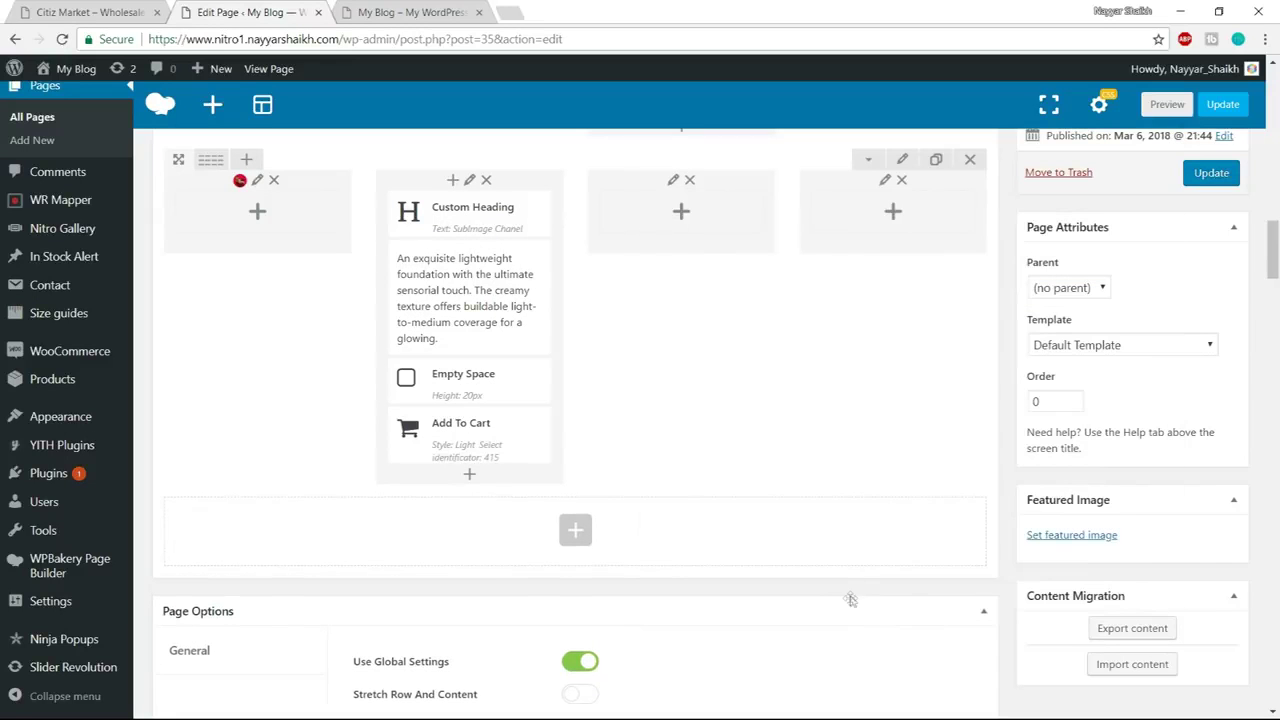
scroll(875, 530, "up", 2)
left_click(1205, 304)
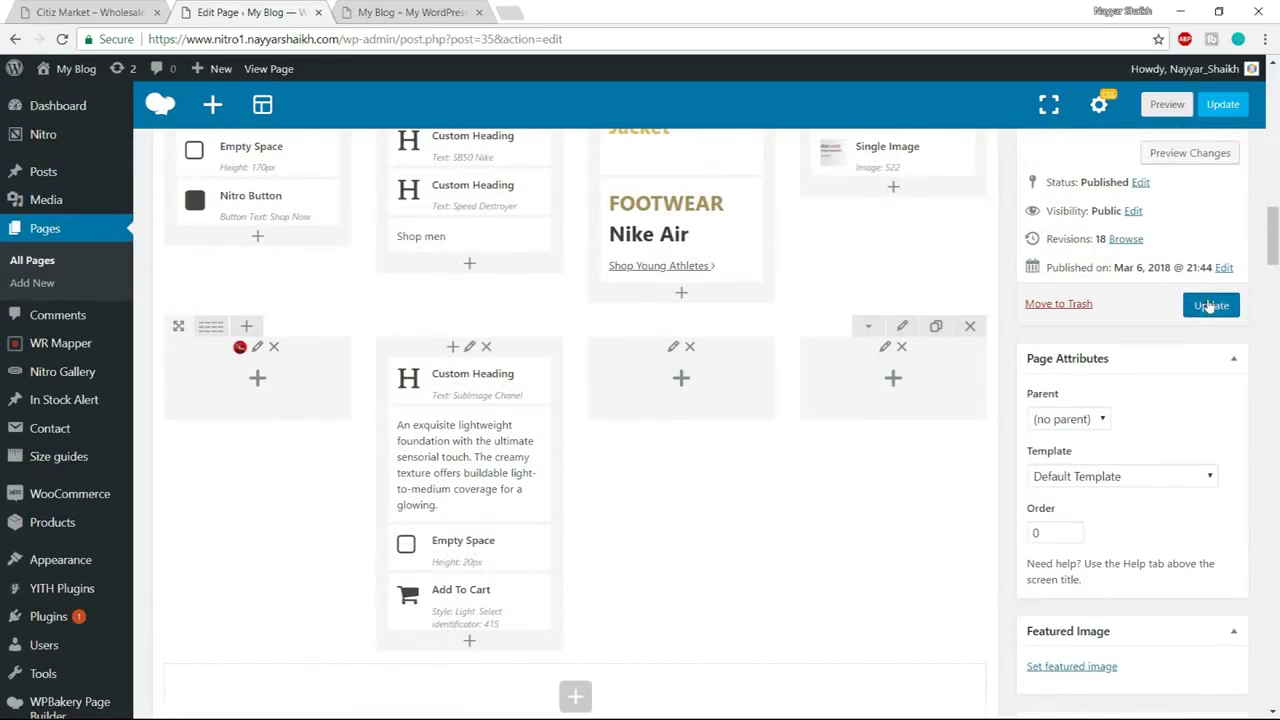
left_click(410, 12)
left_click(408, 39)
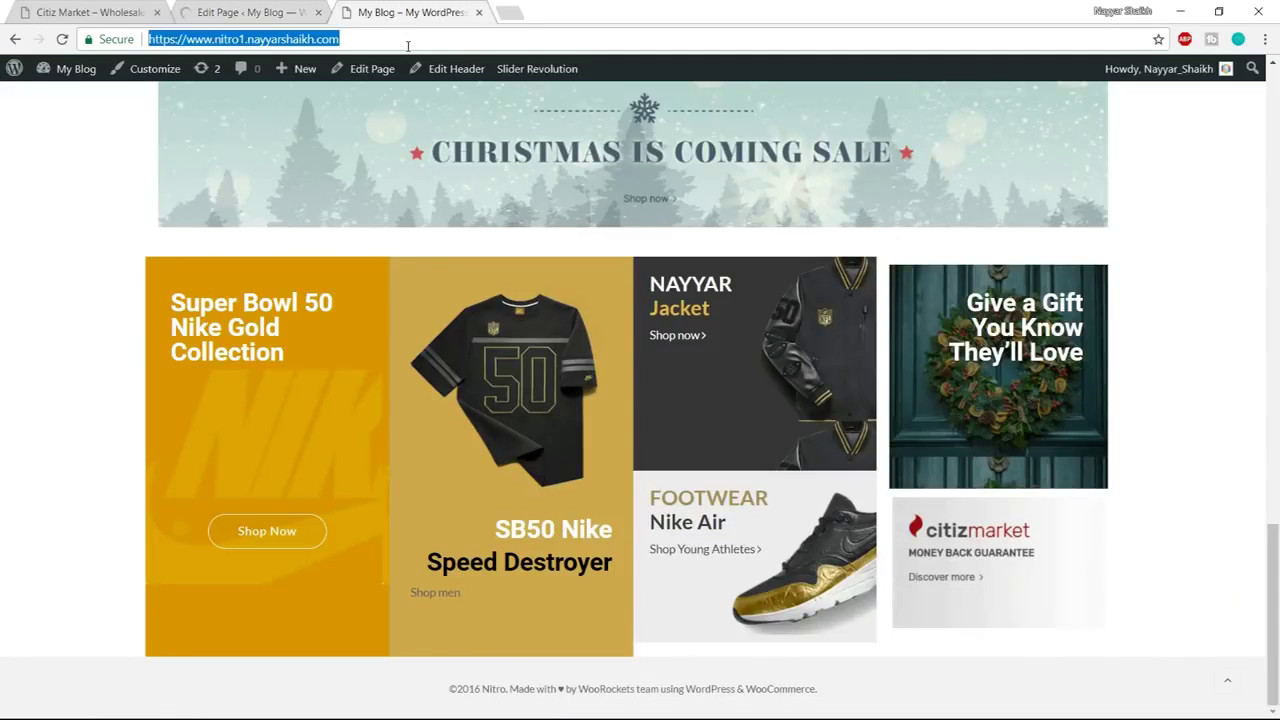
key("Return")
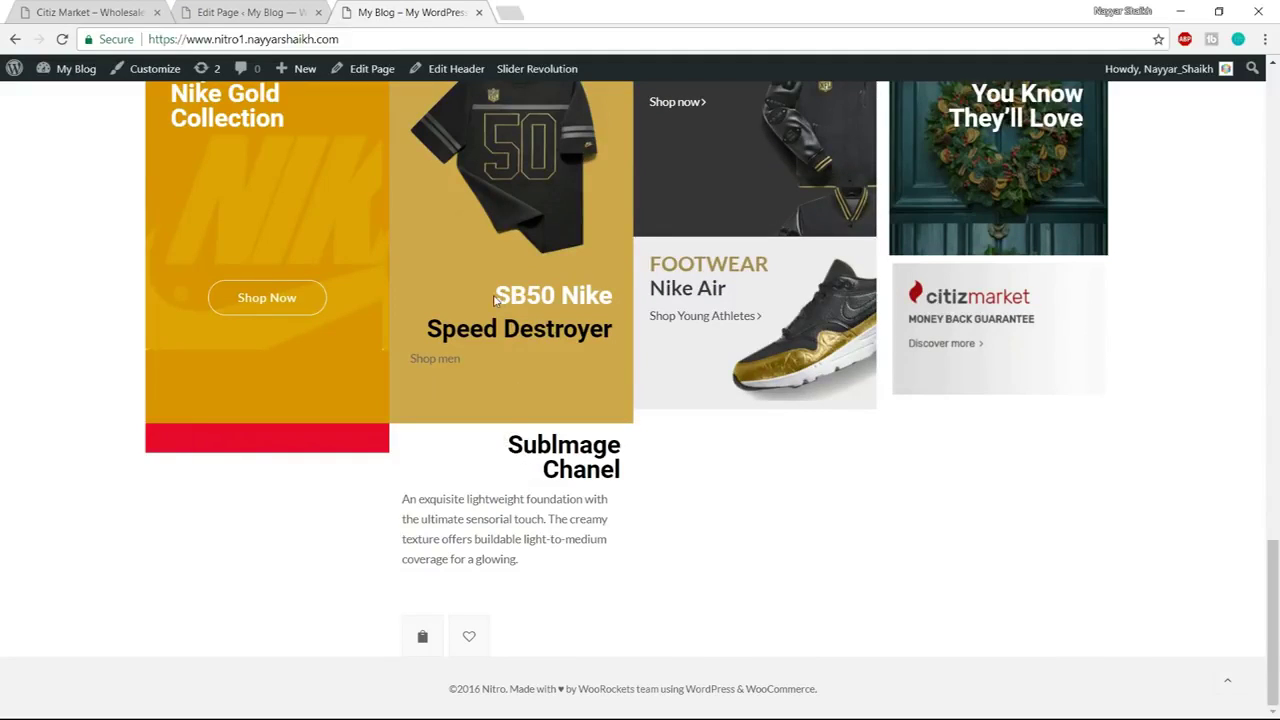
left_click_drag(494, 300, 612, 300)
left_click_drag(506, 440, 596, 499)
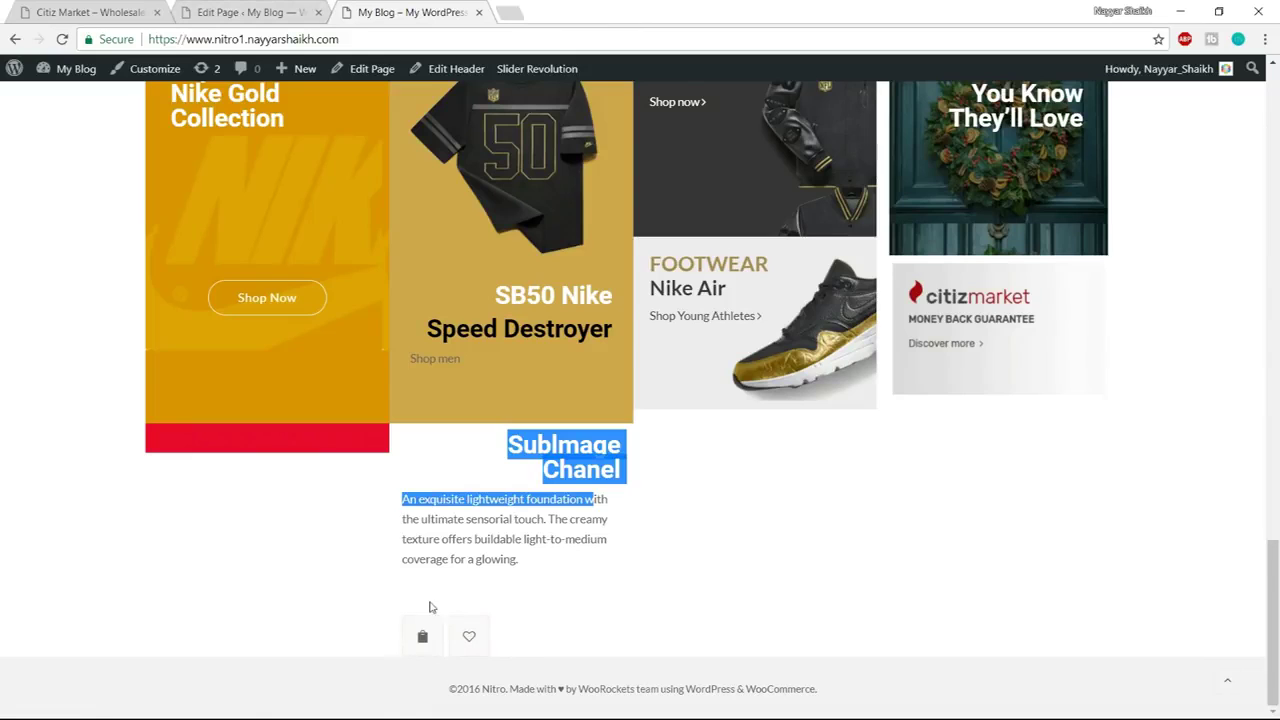
left_click(290, 12)
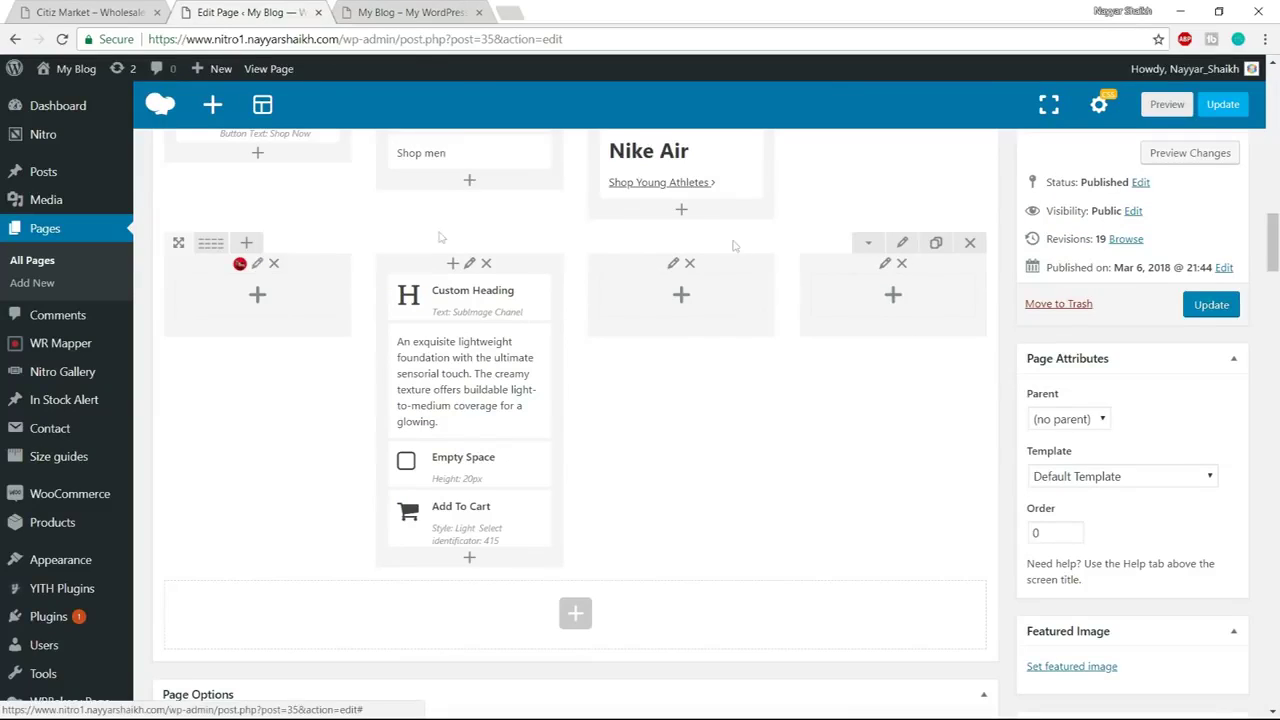
Turn on Equal height for the row's columns and save the row settings
left_click(899, 243)
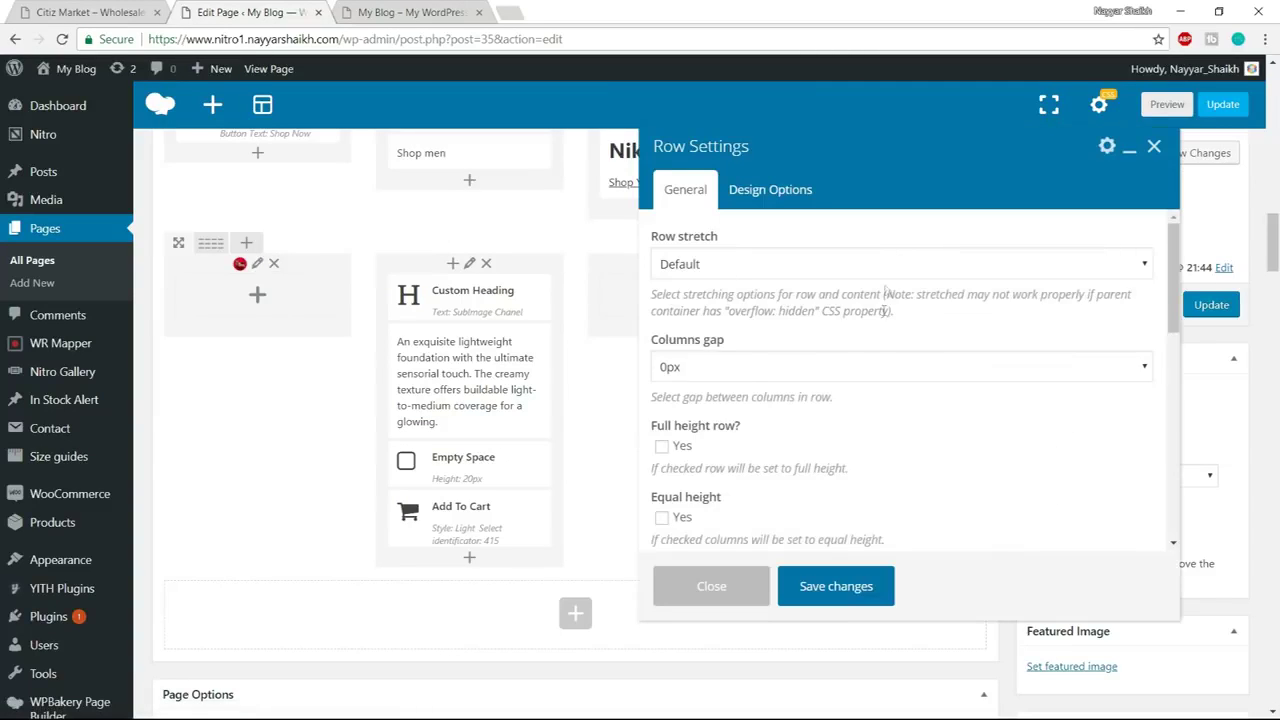
scroll(893, 290, "down", 3)
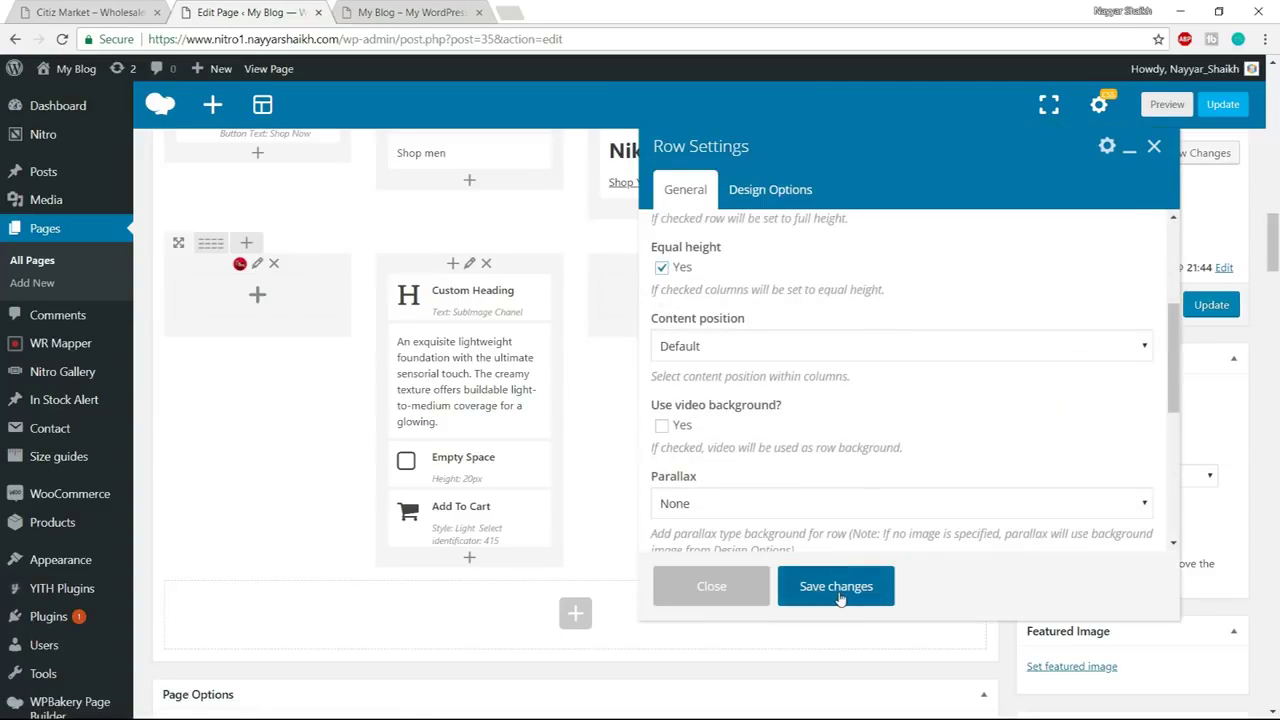
left_click(840, 590)
left_click(400, 10)
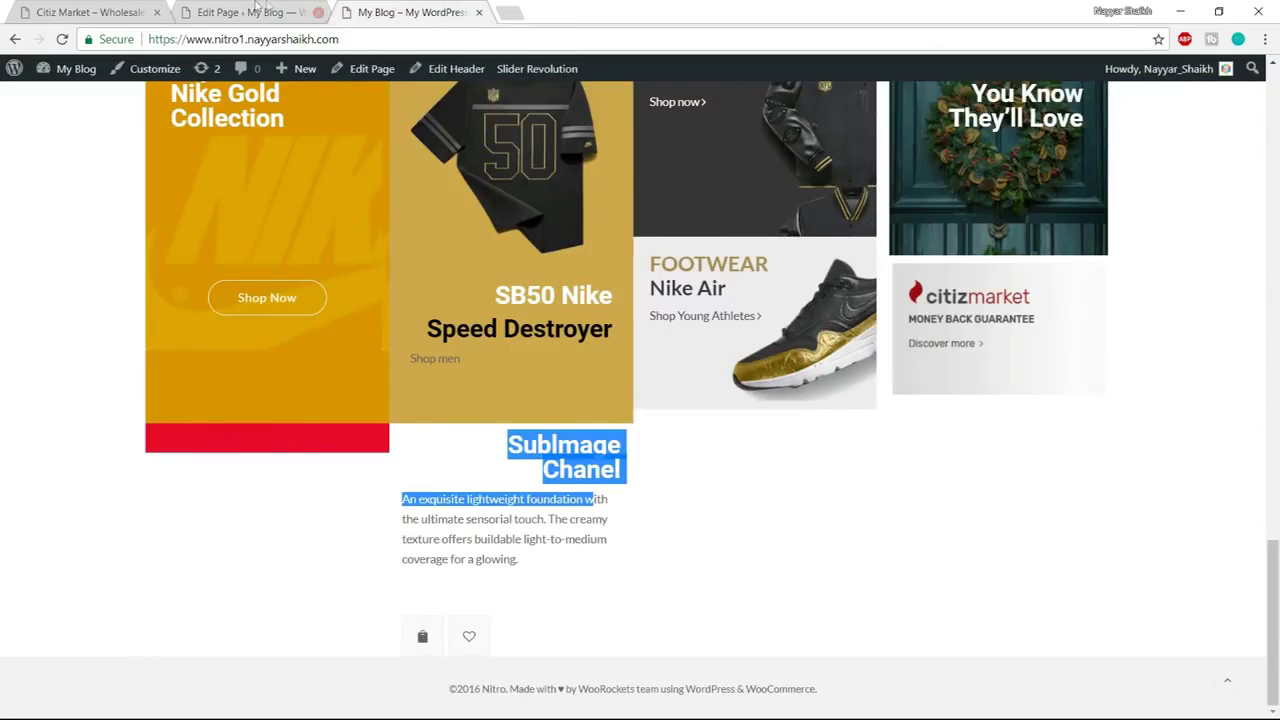
left_click(255, 12)
Left-align the Sublmage Chanel custom heading and save it
left_click(497, 297)
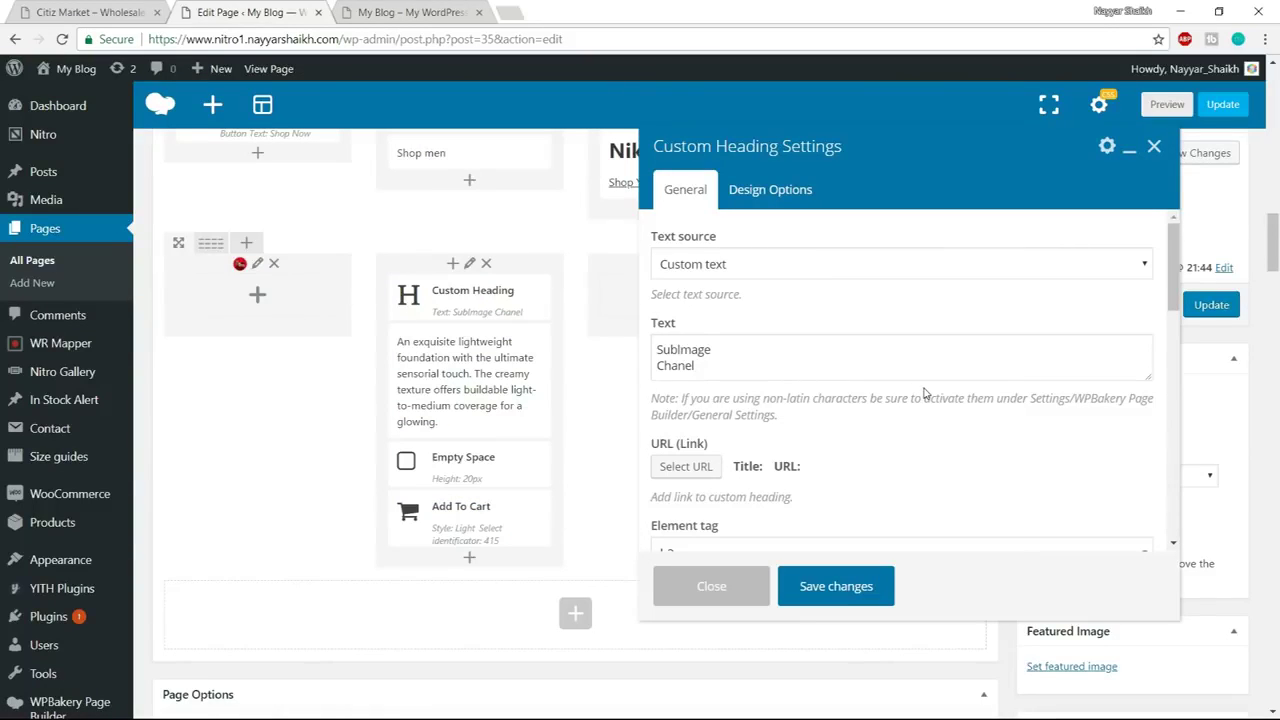
scroll(924, 393, "down", 4)
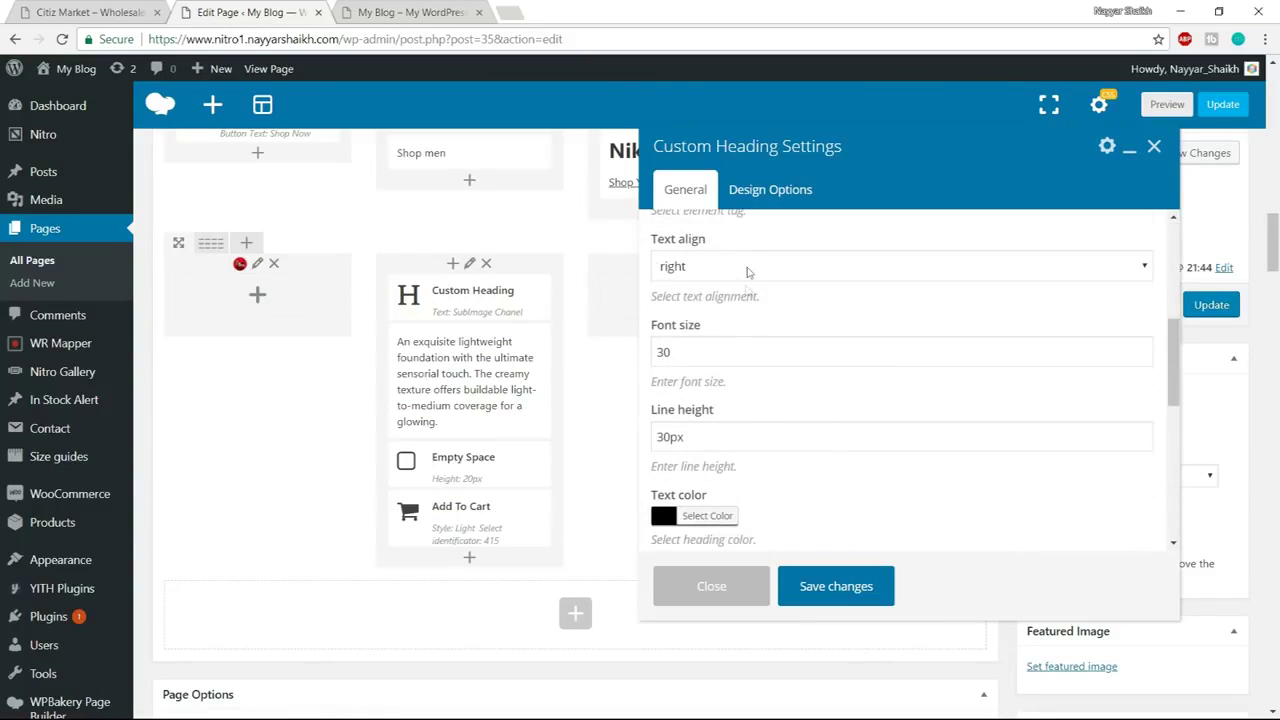
left_click(748, 267)
left_click(723, 245)
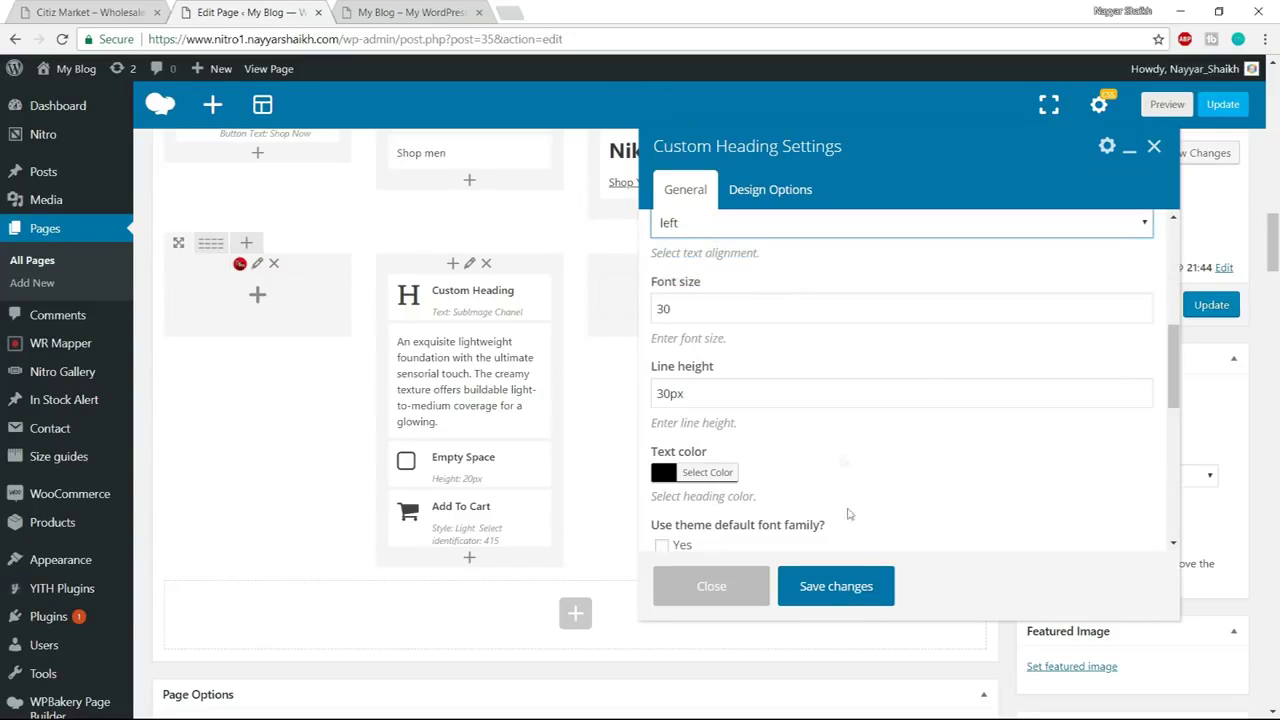
left_click(847, 587)
left_click(410, 12)
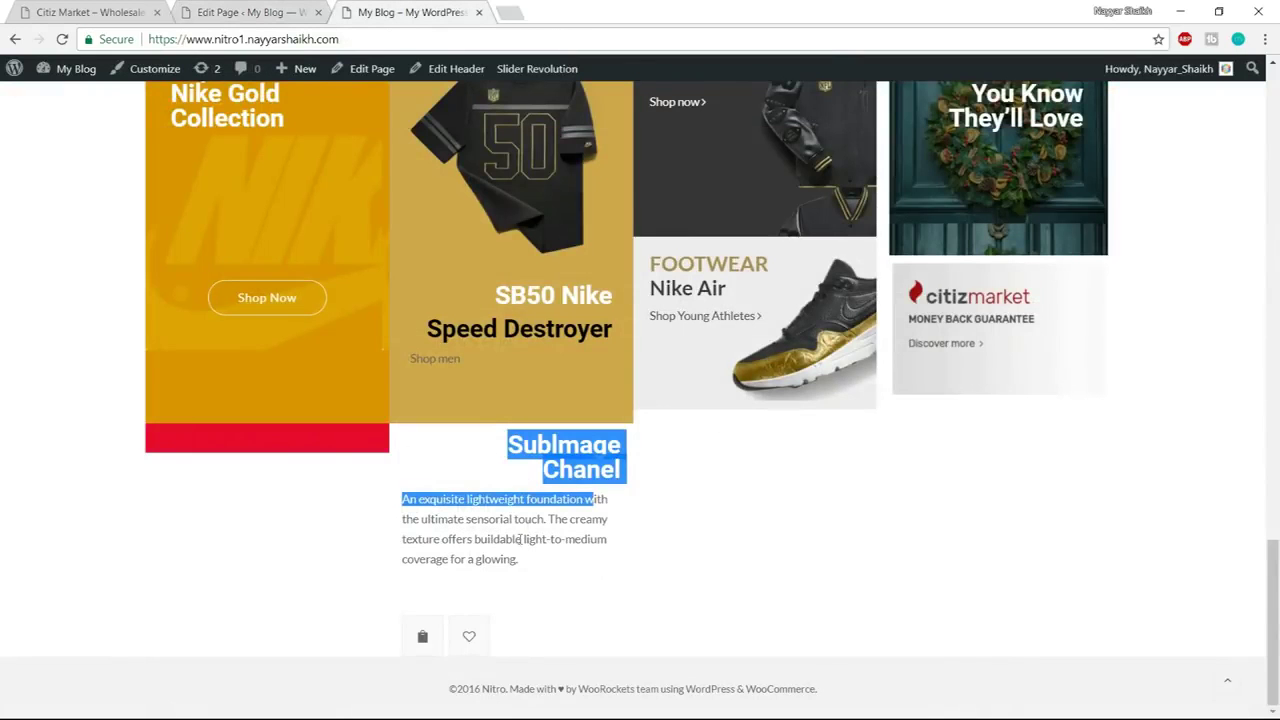
left_click(240, 10)
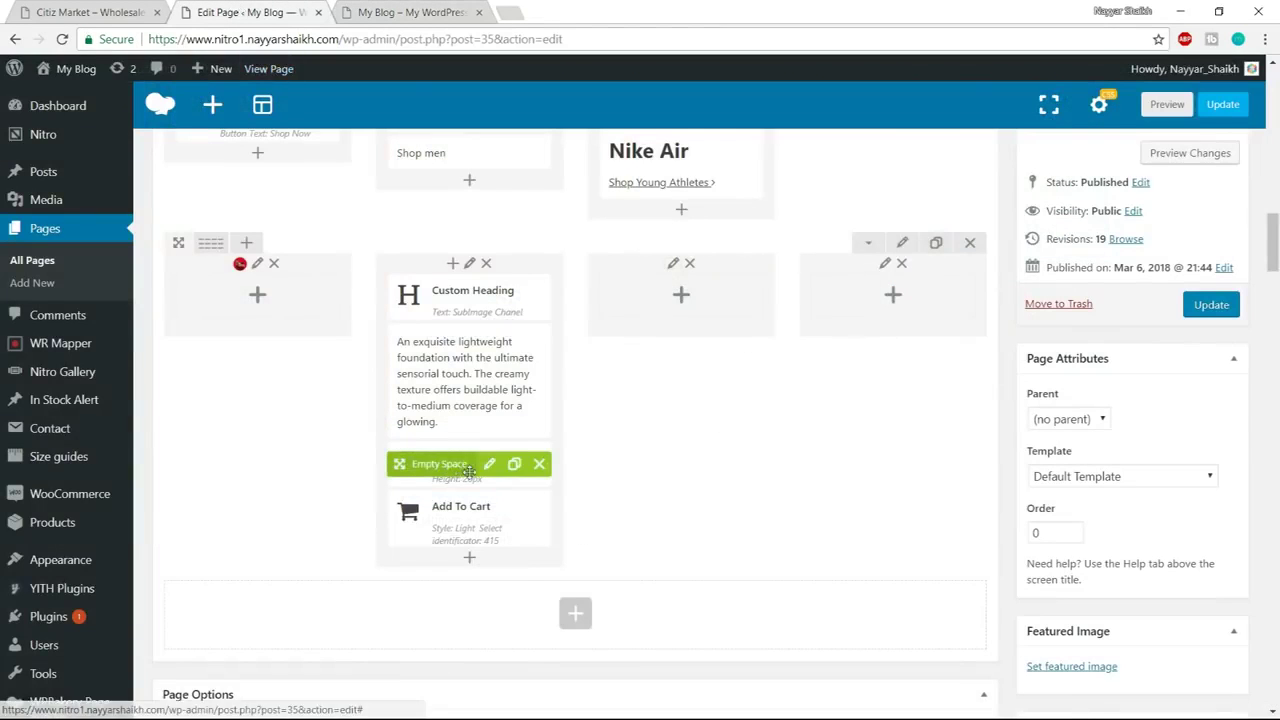
Reduce the Empty Space height from 20px to 10px, save, and check the live site
left_click(489, 463)
left_click_drag(673, 263, 620, 263)
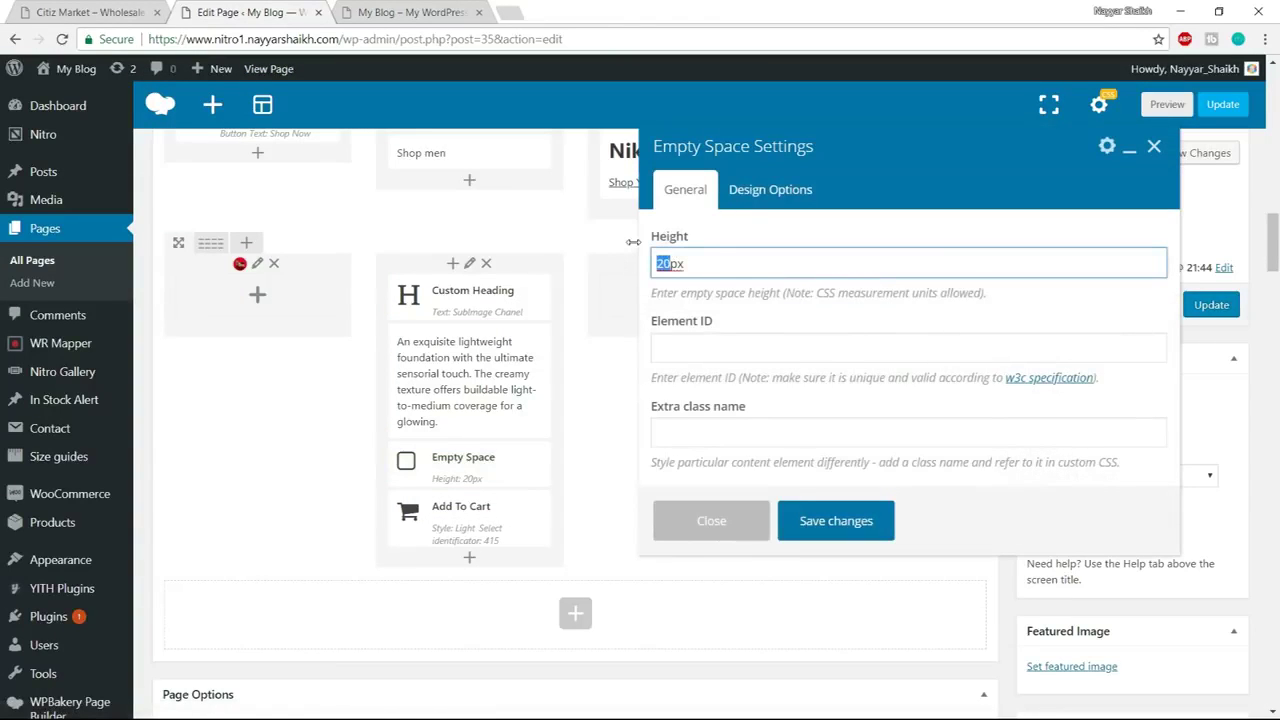
type("10")
left_click(862, 520)
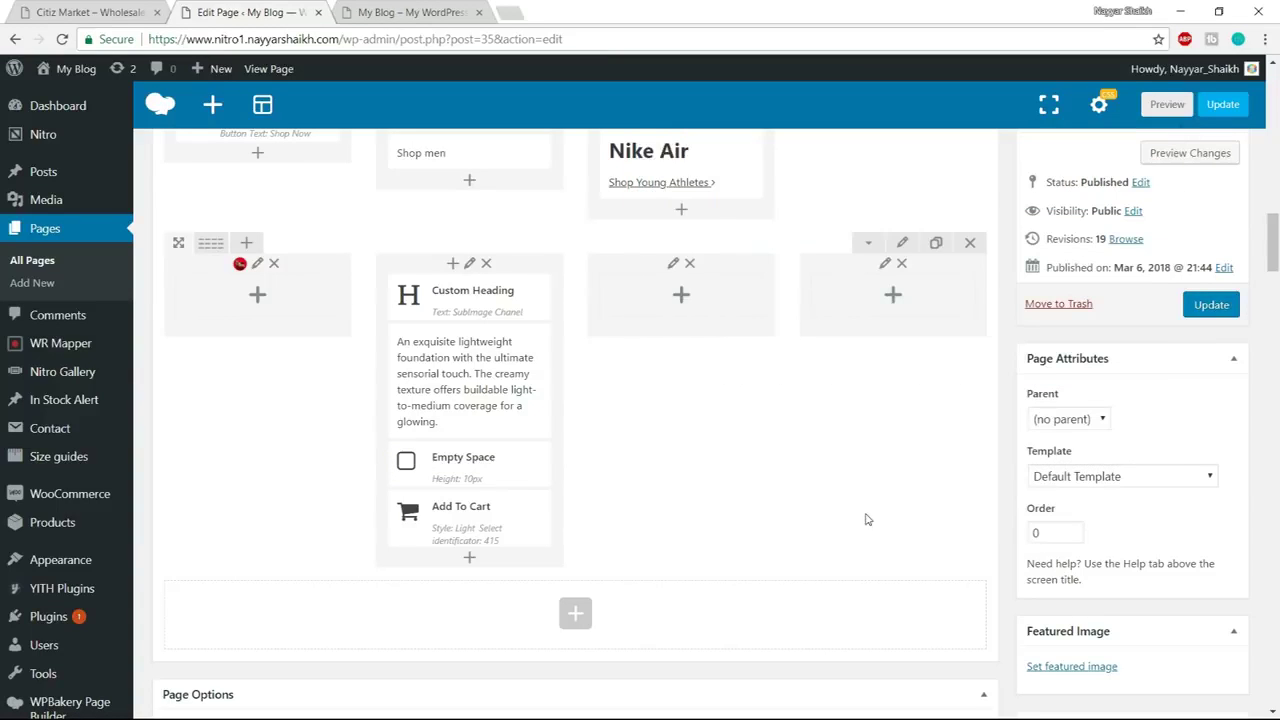
left_click(403, 12)
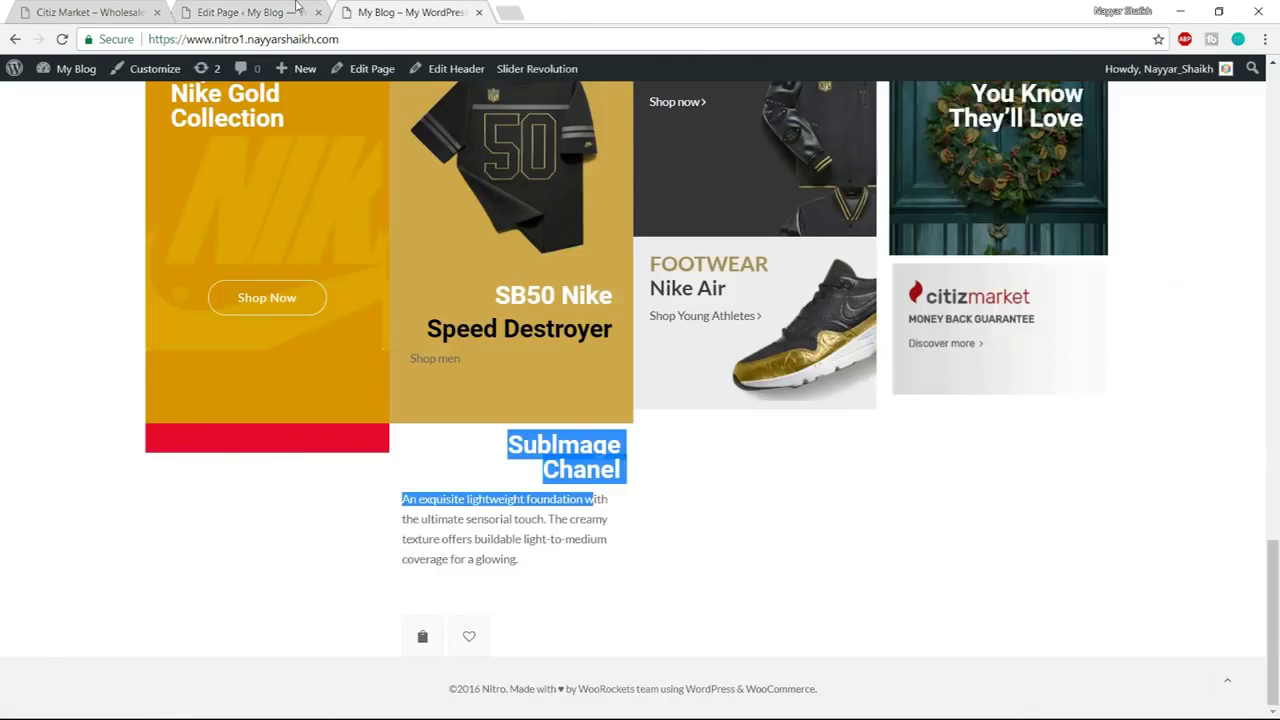
Review the Add To Cart settings without changes and check the live site
left_click(287, 10)
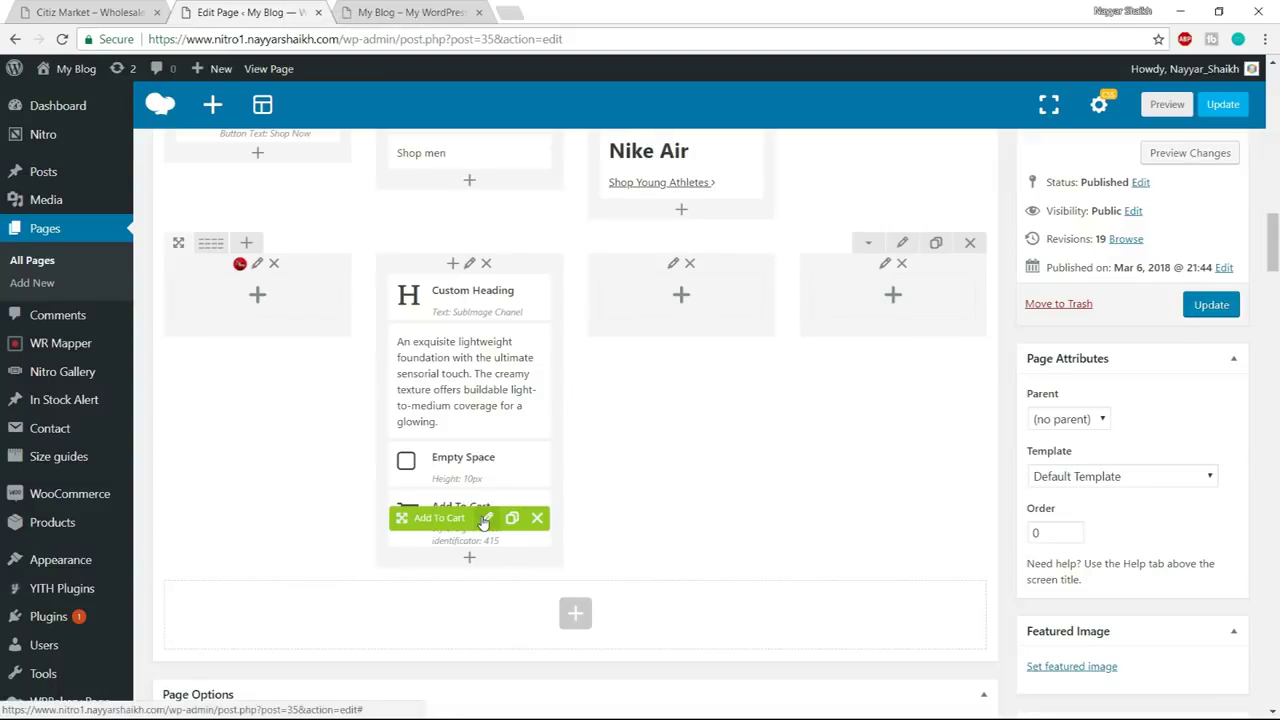
left_click(486, 518)
scroll(760, 535, "down", 5)
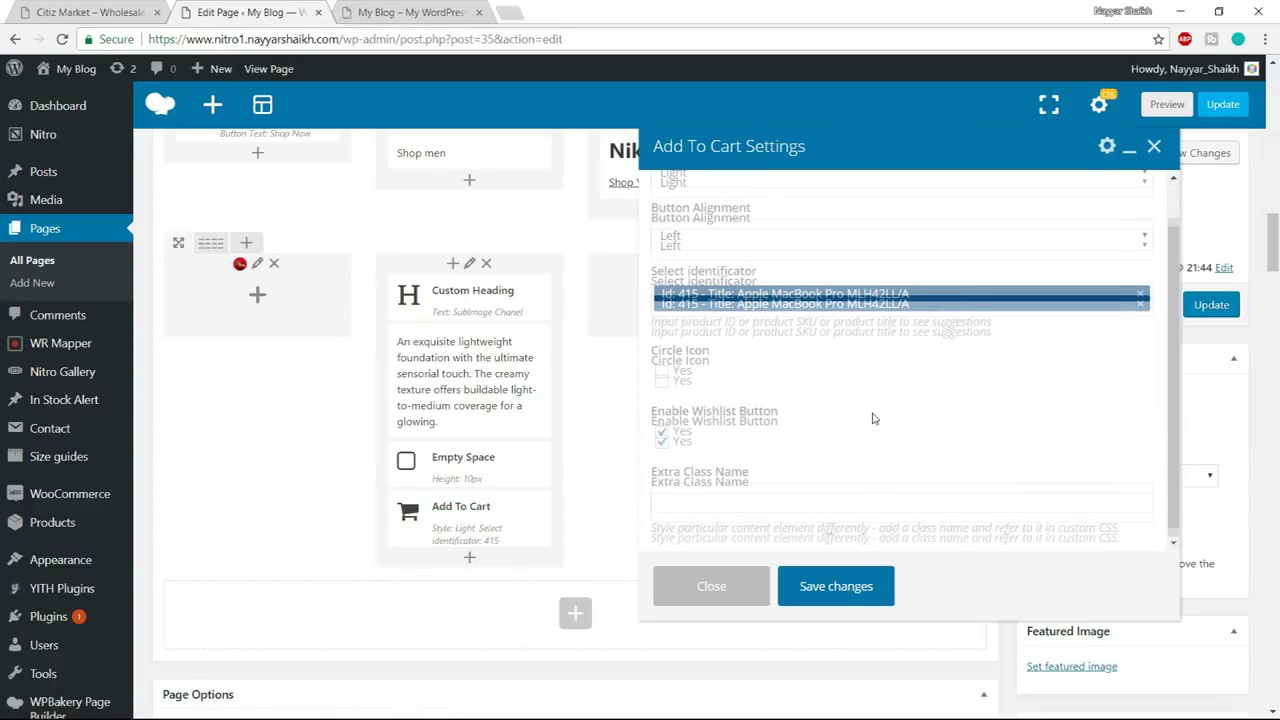
left_click(712, 586)
scroll(723, 571, "up", 2)
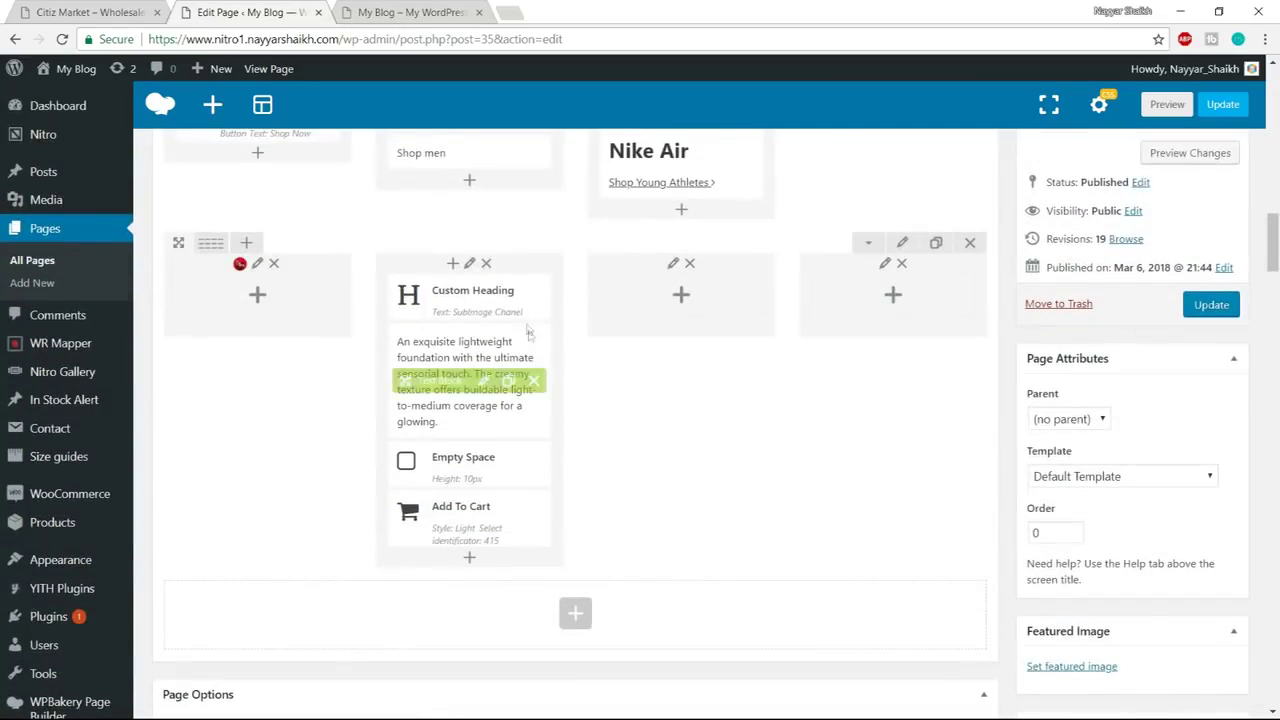
left_click(425, 10)
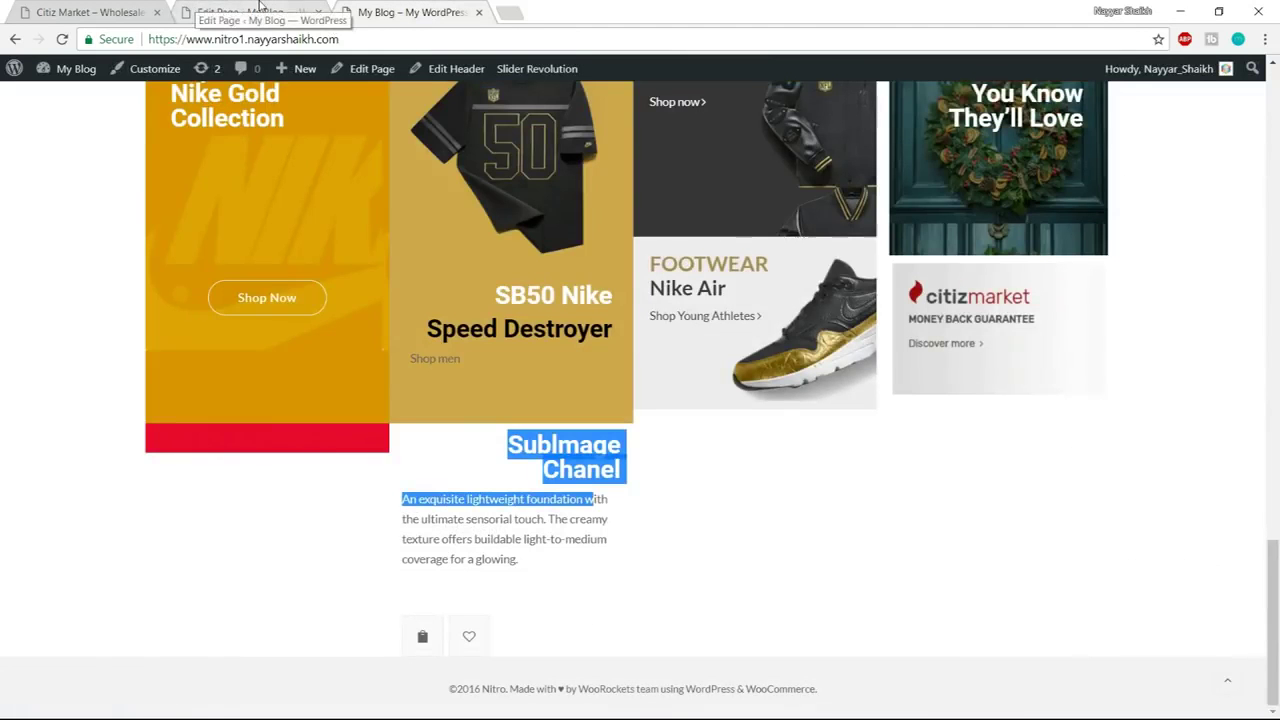
Set the Sublmage Chanel column's bottom padding to 10 in Design Options, save, and update the page
left_click(290, 12)
left_click(468, 262)
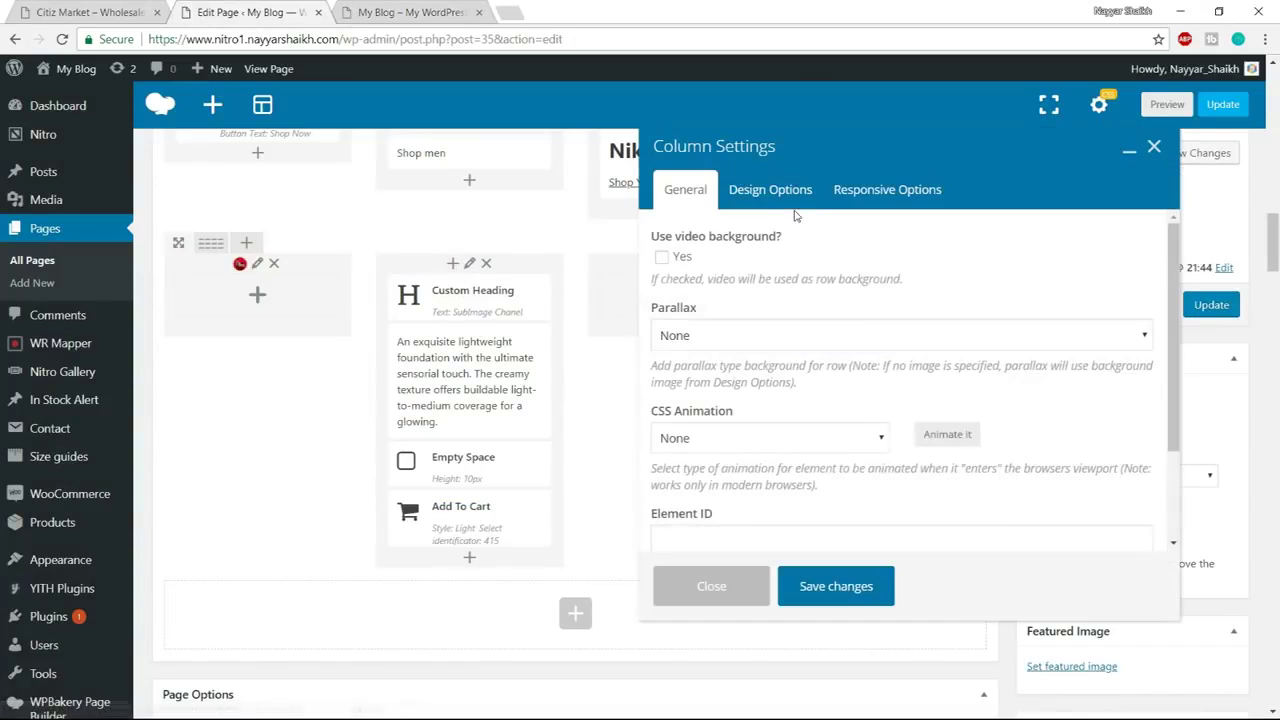
left_click(798, 196)
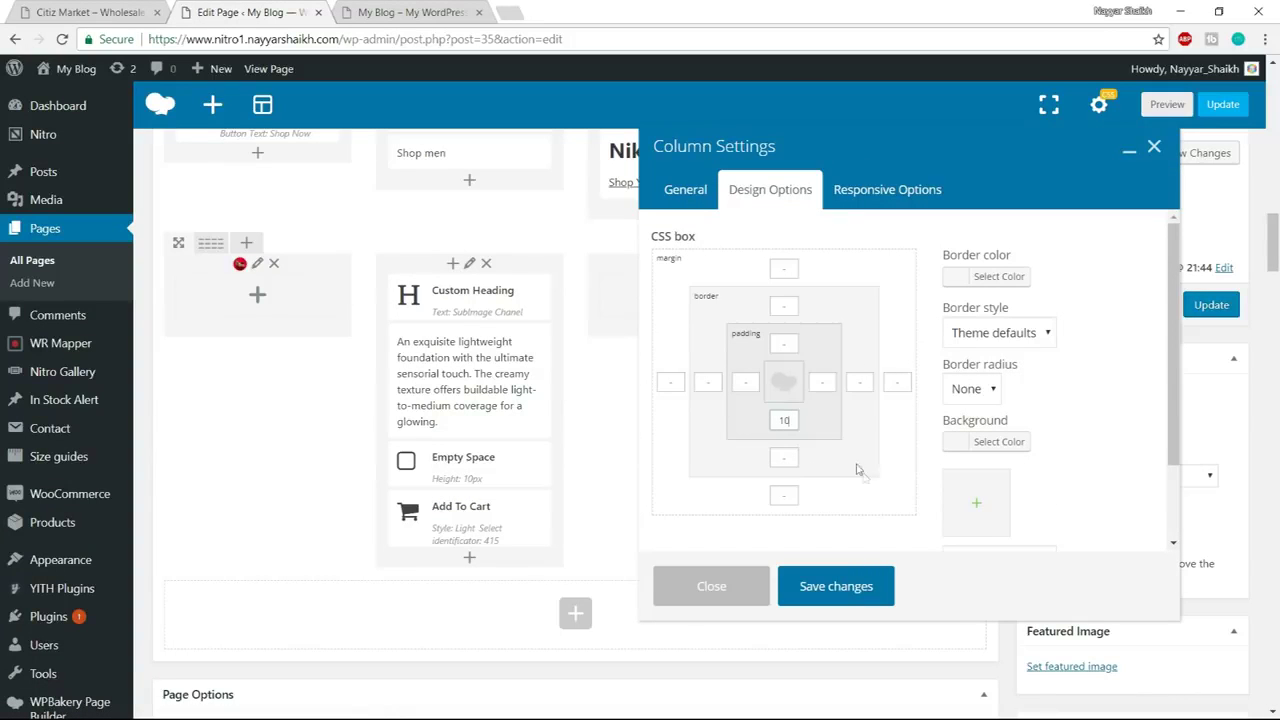
left_click(836, 590)
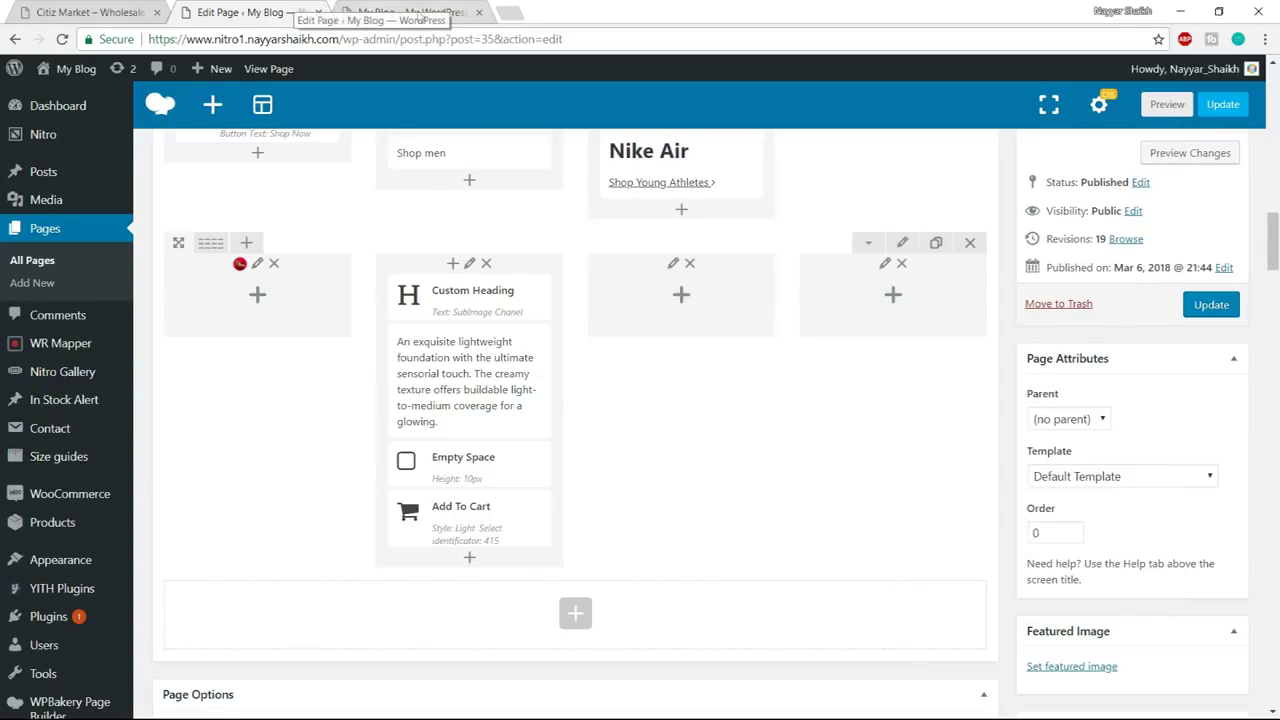
left_click(1211, 306)
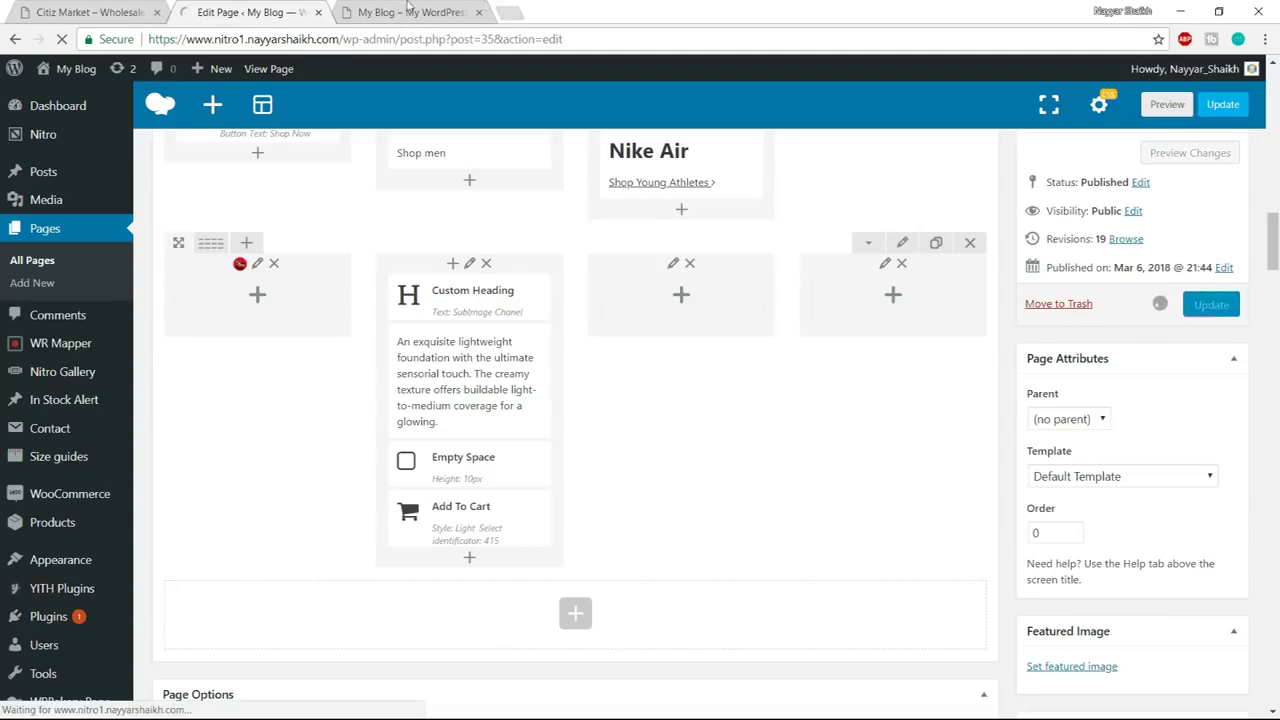
left_click(402, 12)
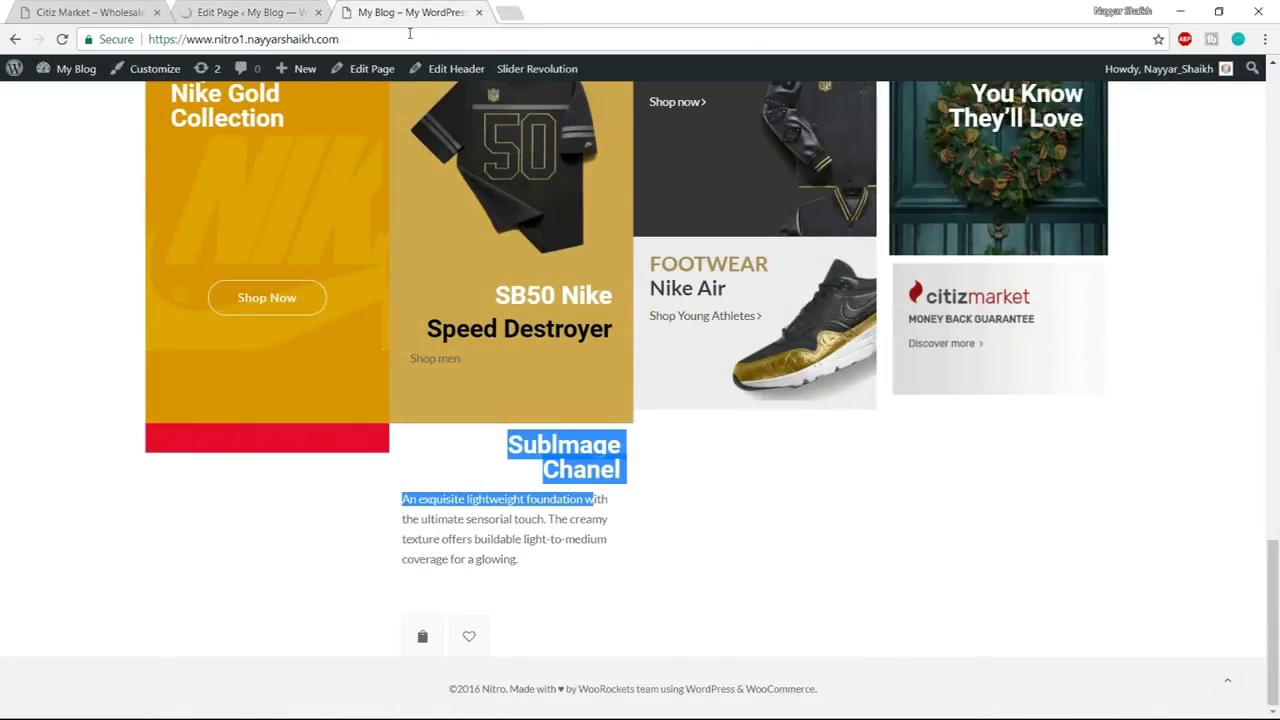
Reload the live home page and scroll to the new Chanel product row
left_click(405, 38)
key("Return")
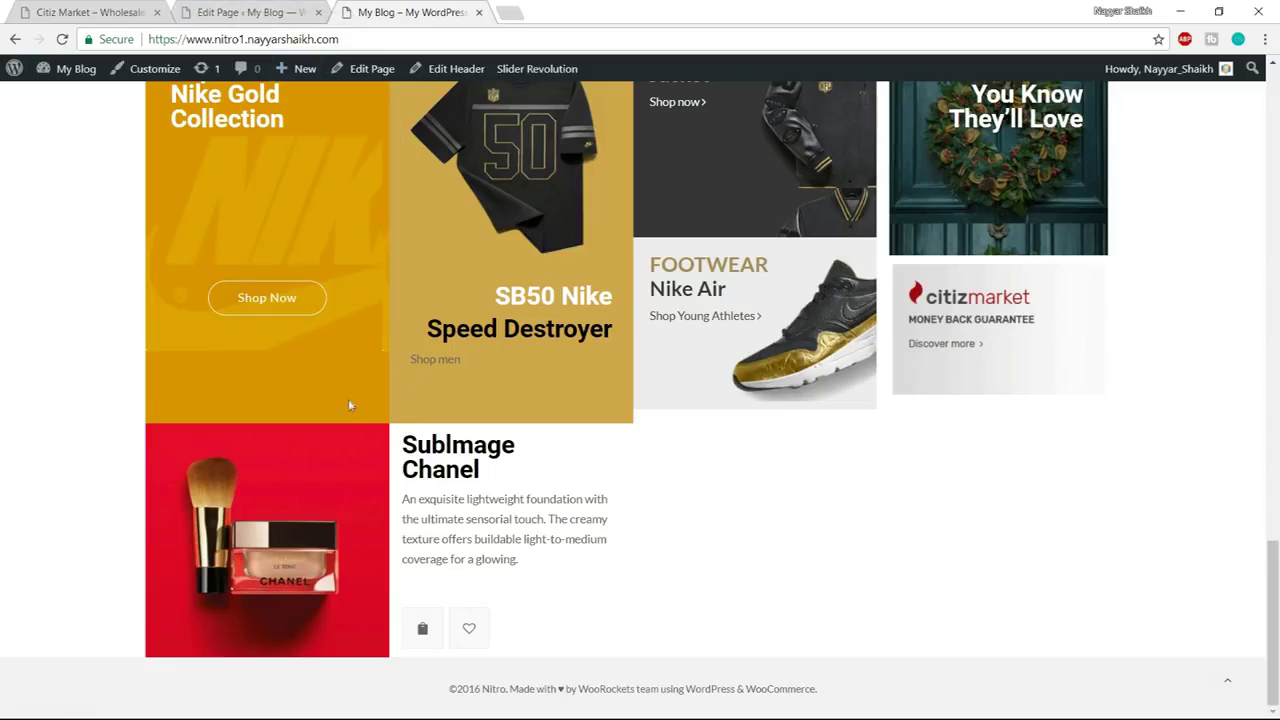
scroll(355, 420, "up", 5)
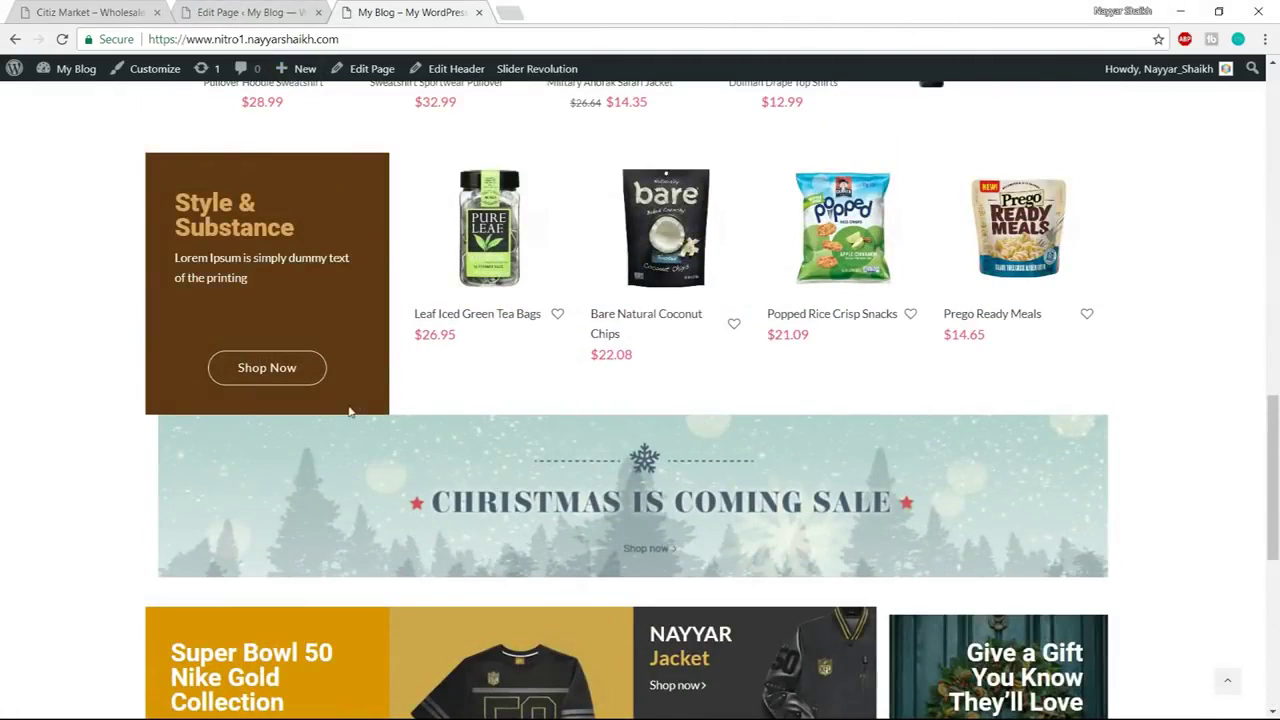
scroll(410, 500, "down", 5)
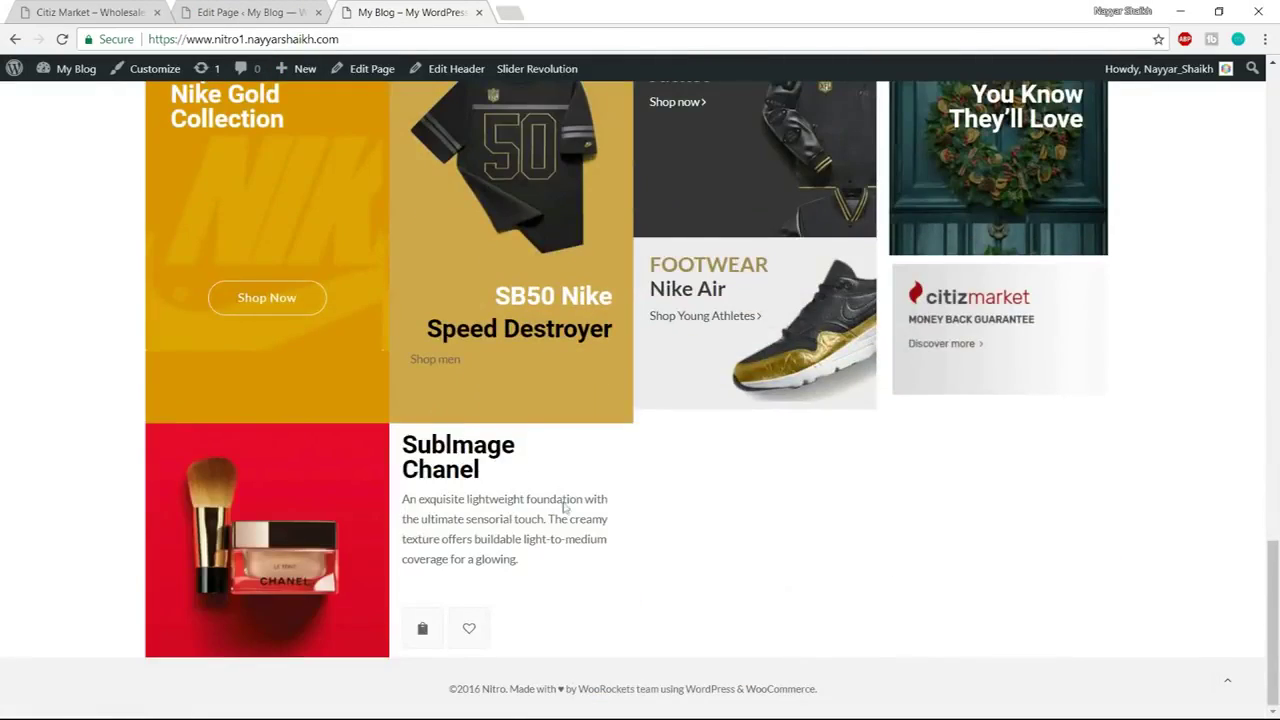
Look over the page in the builder, then switch to the Citiz Market demo with Ctrl+Tab
left_click(285, 11)
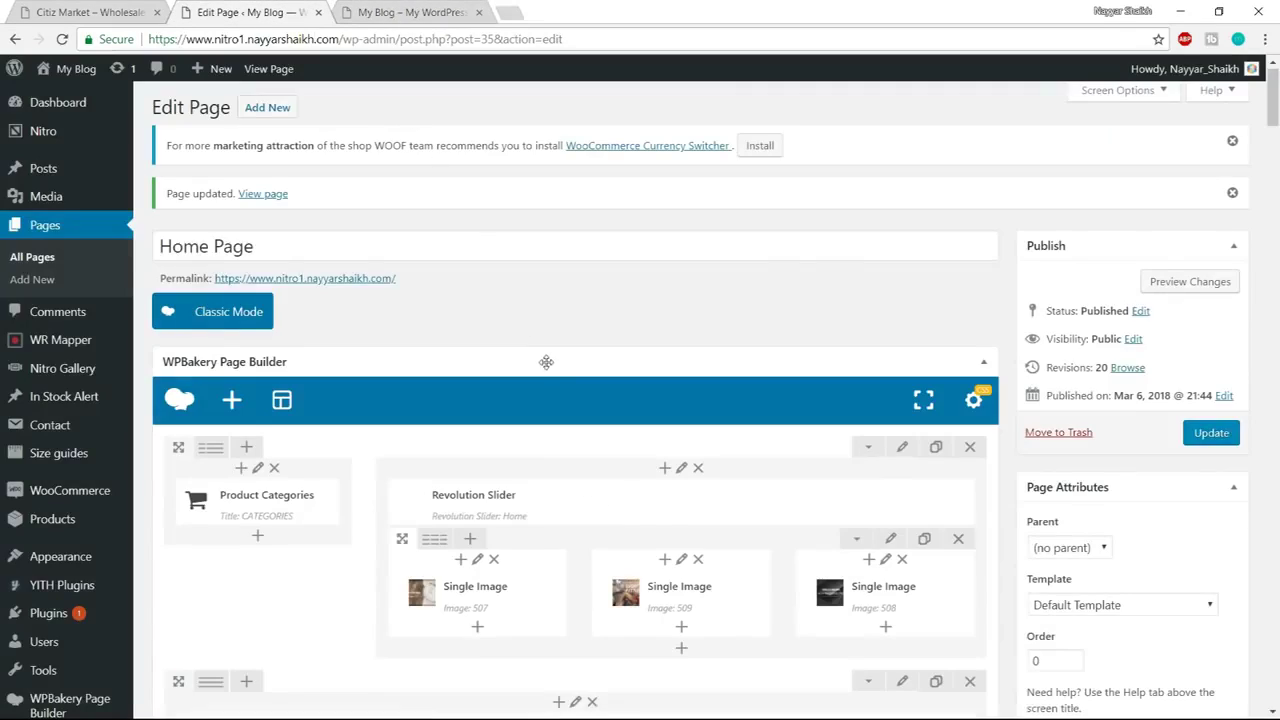
scroll(622, 570, "down", 4)
left_click_drag(1273, 130, 1273, 250)
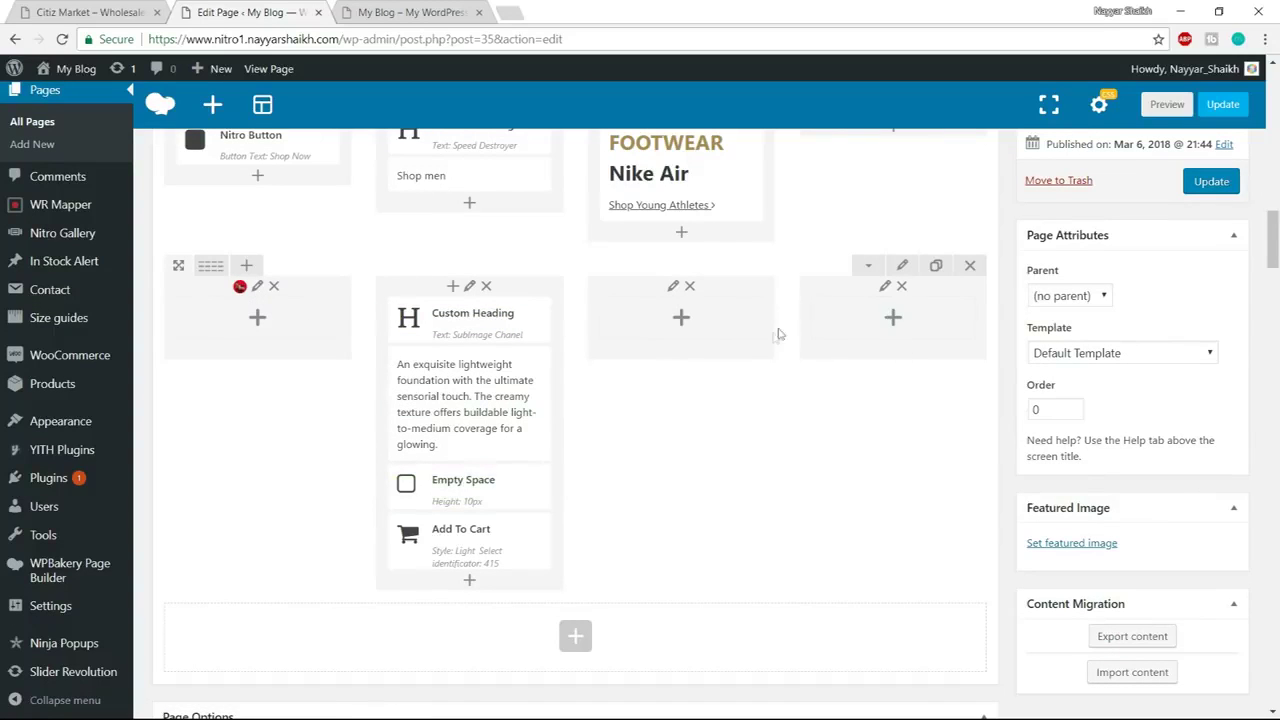
key("ctrl+Tab")
key("ctrl+Tab")
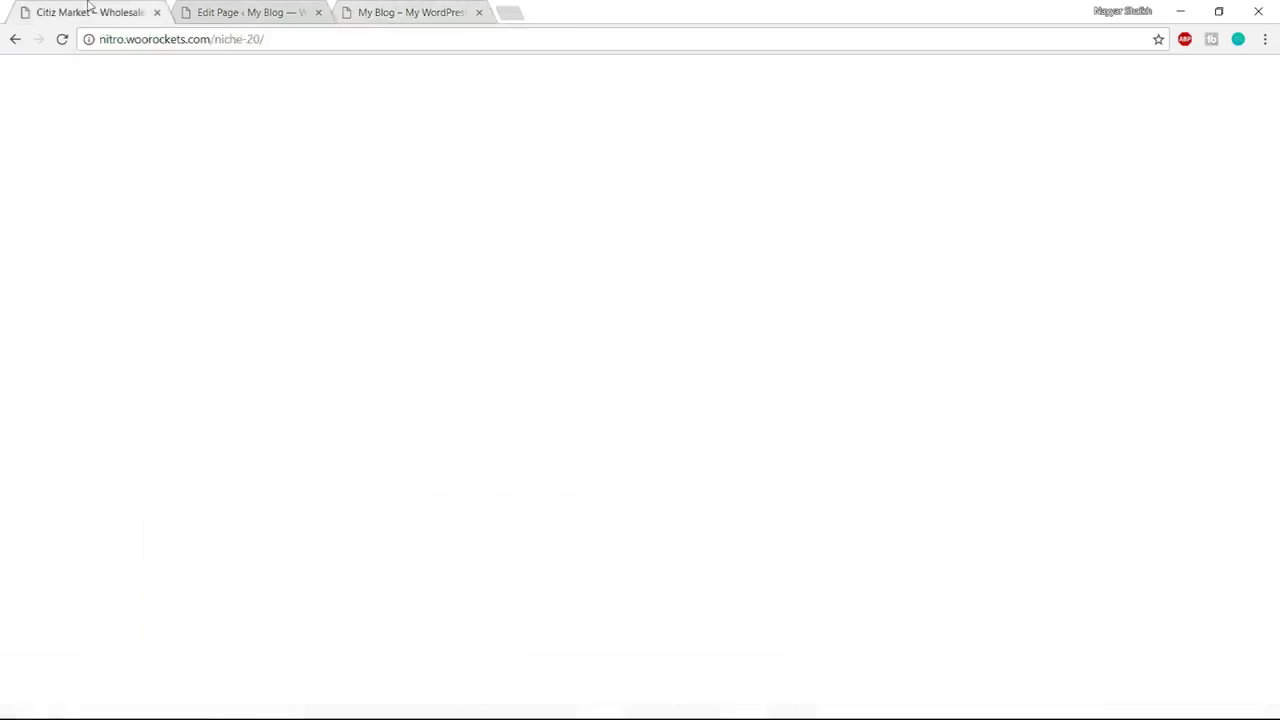
Compare the Citiz Market demo's Mobile Phone tabs, then start adding an element below the Chanel row
left_click_drag(1273, 115, 1274, 447)
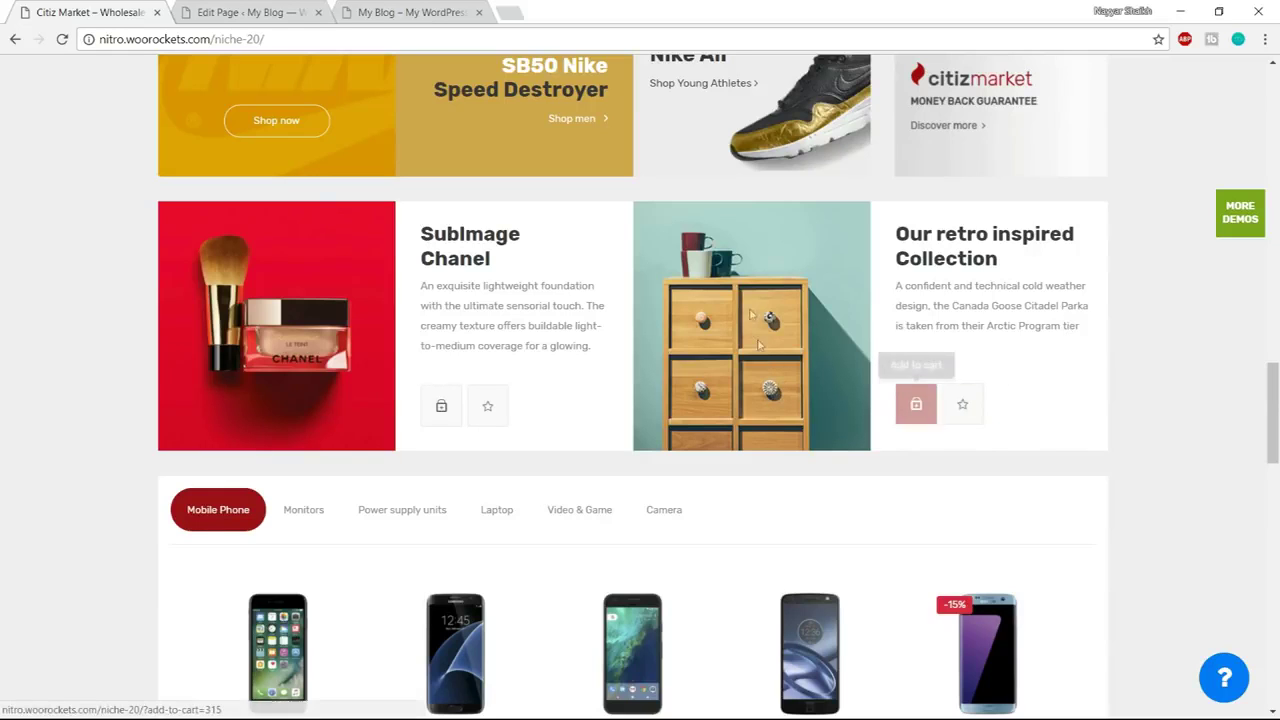
left_click(400, 12)
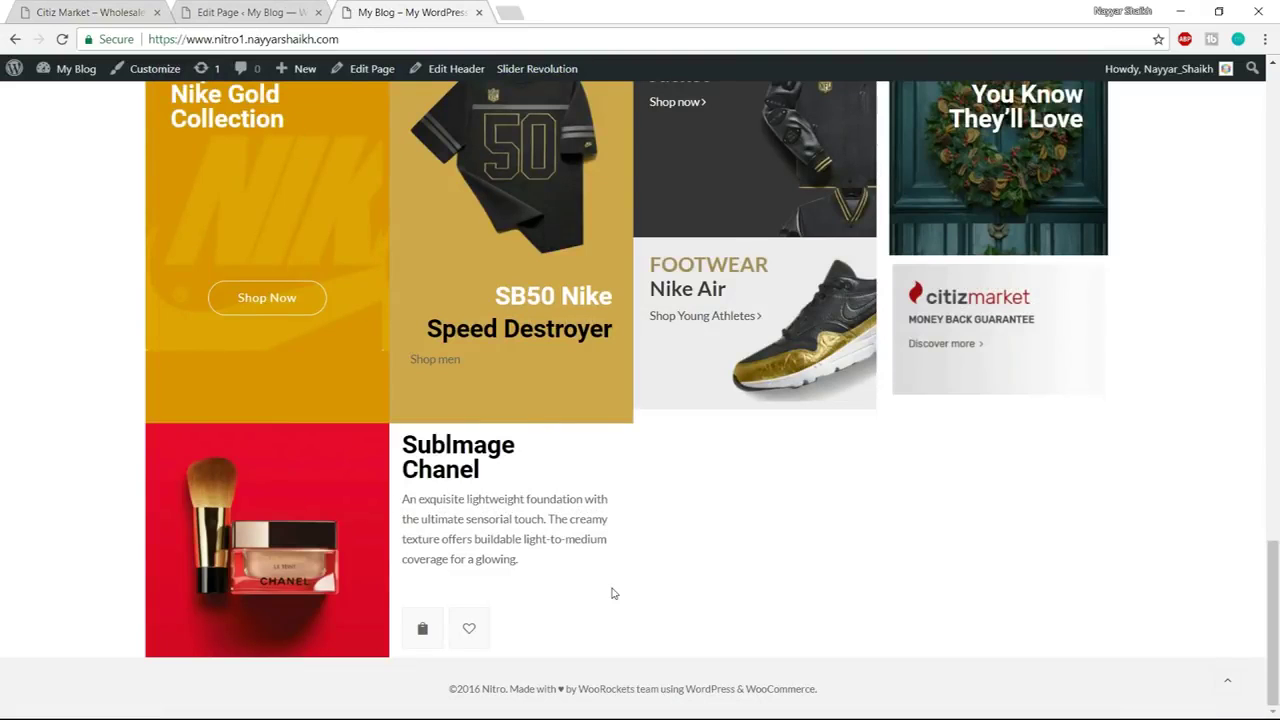
left_click(250, 12)
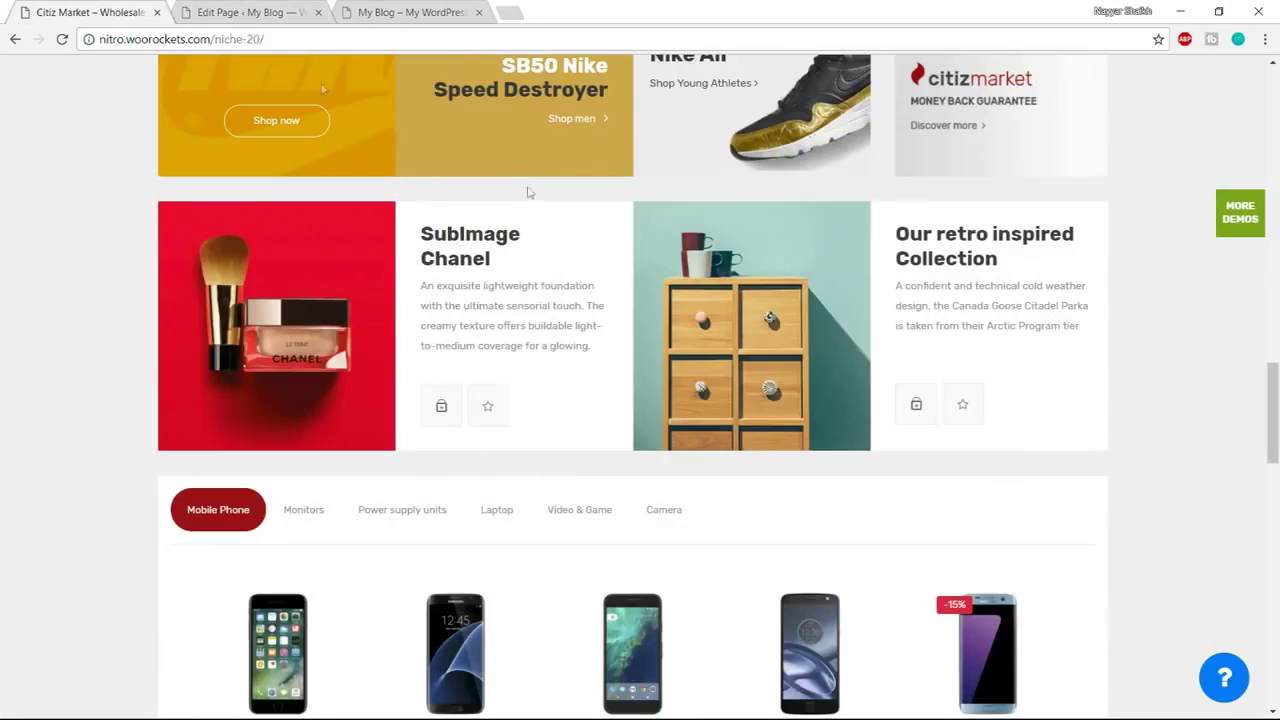
left_click(90, 12)
scroll(740, 440, "down", 2)
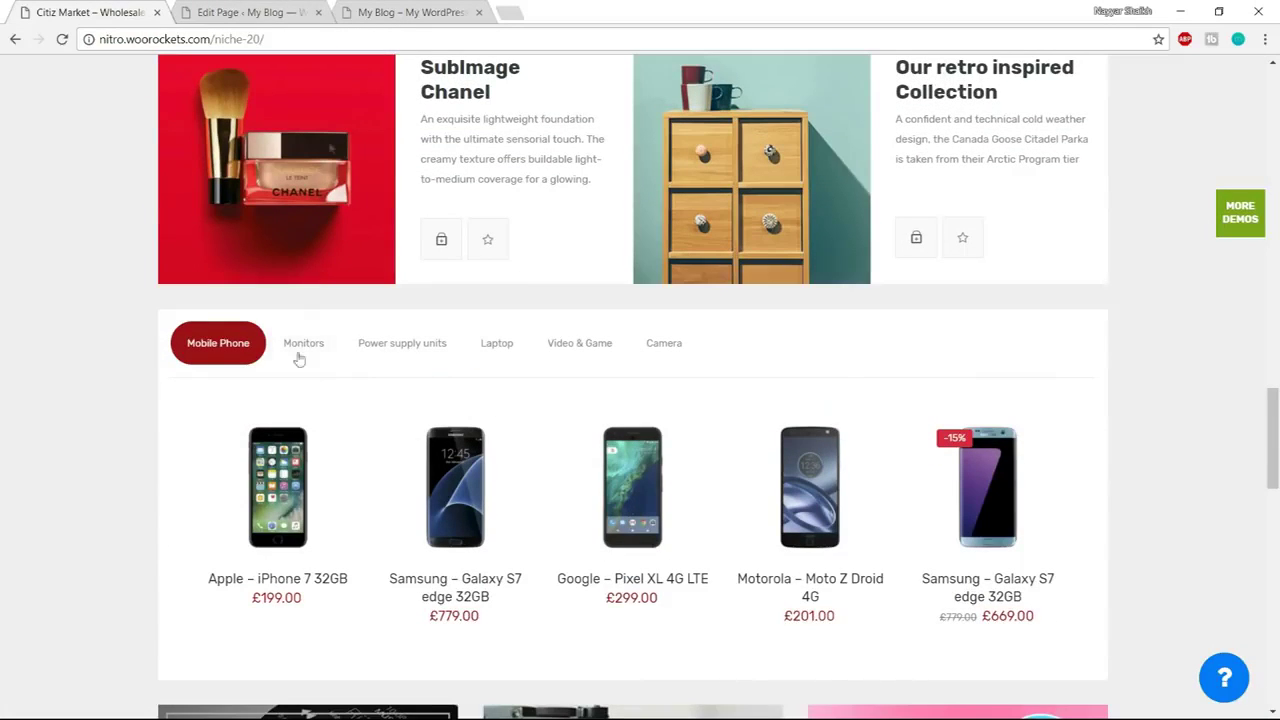
left_click(285, 9)
left_click(577, 468)
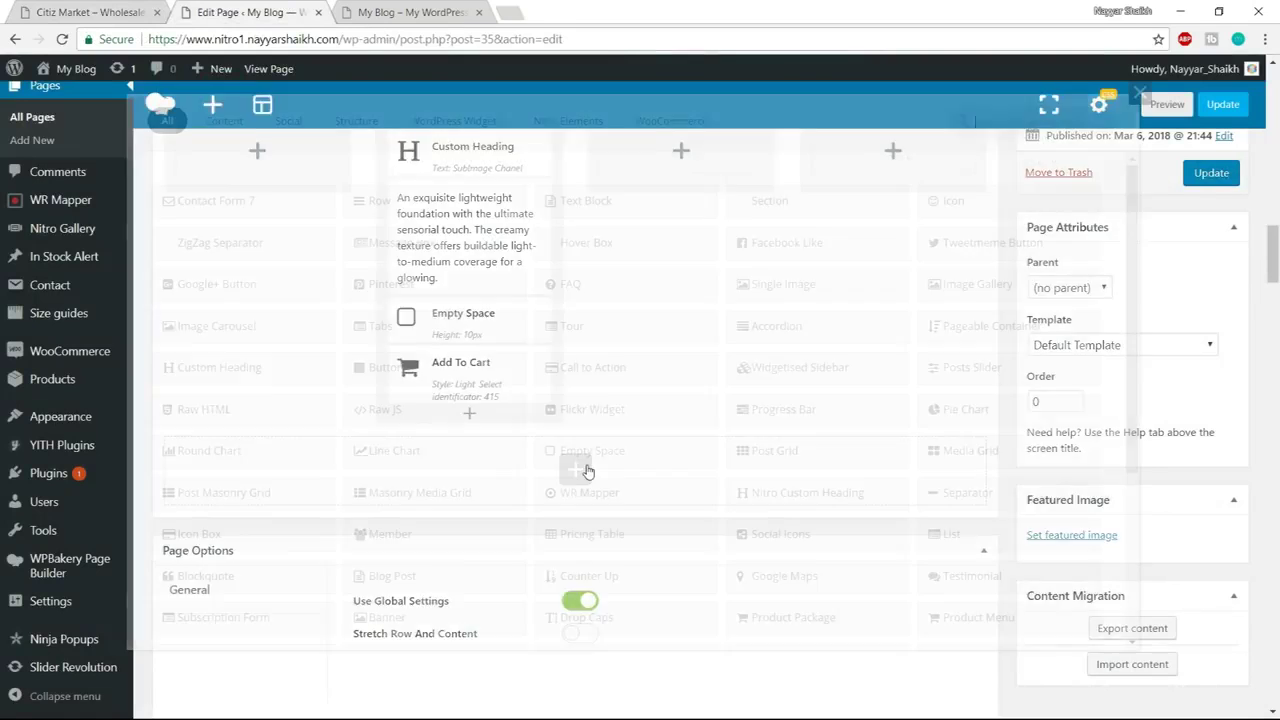
Insert a Tabs element below the Chanel row, comparing it with the demo's product tabs
type("tabs")
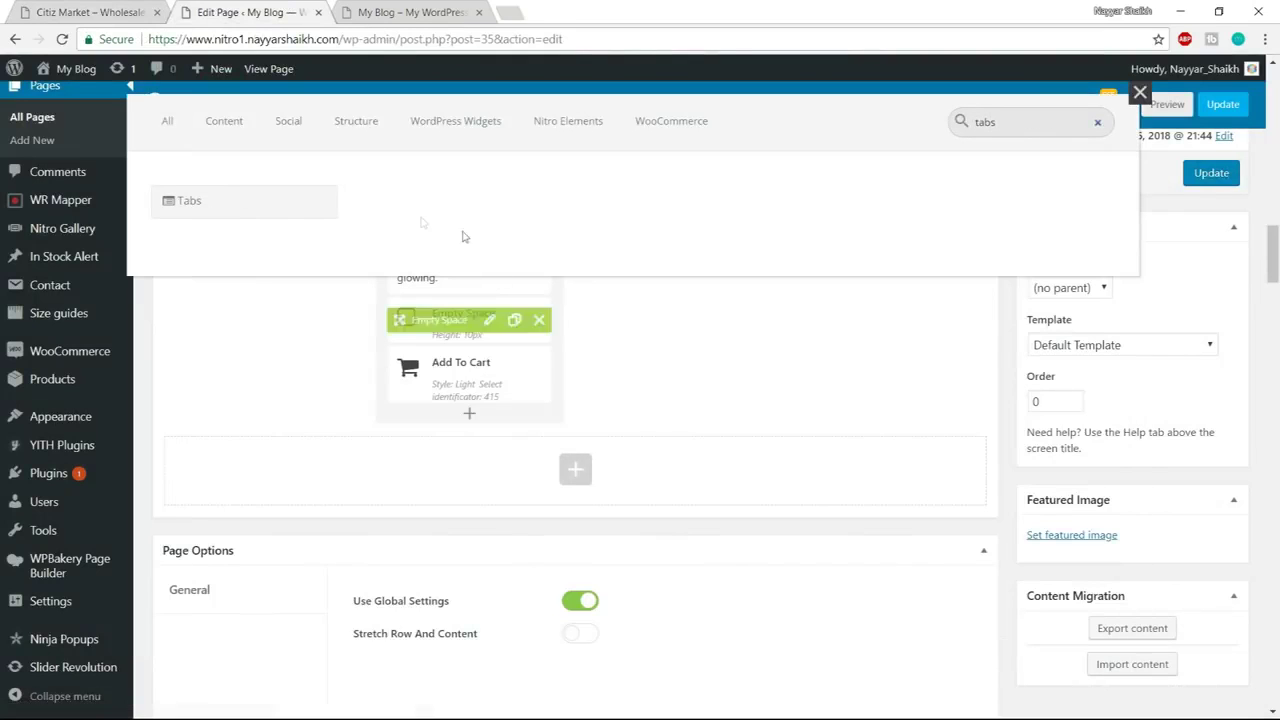
left_click(288, 205)
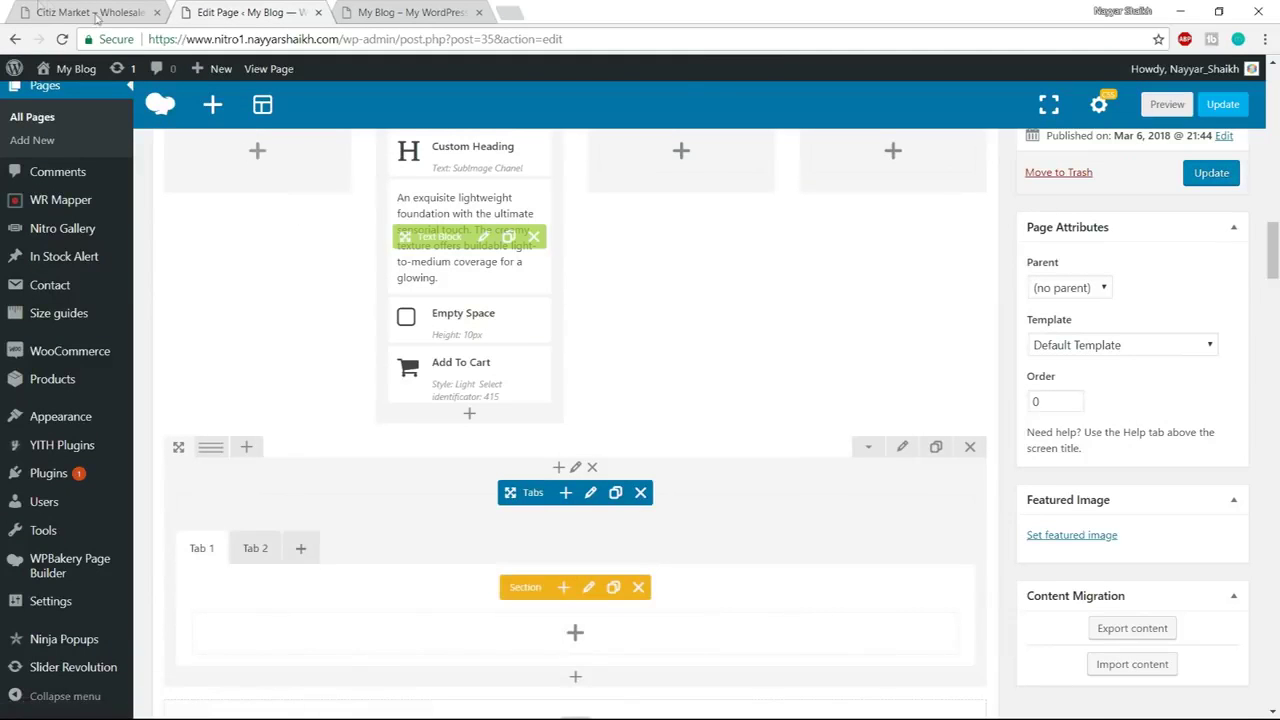
left_click(47, 8)
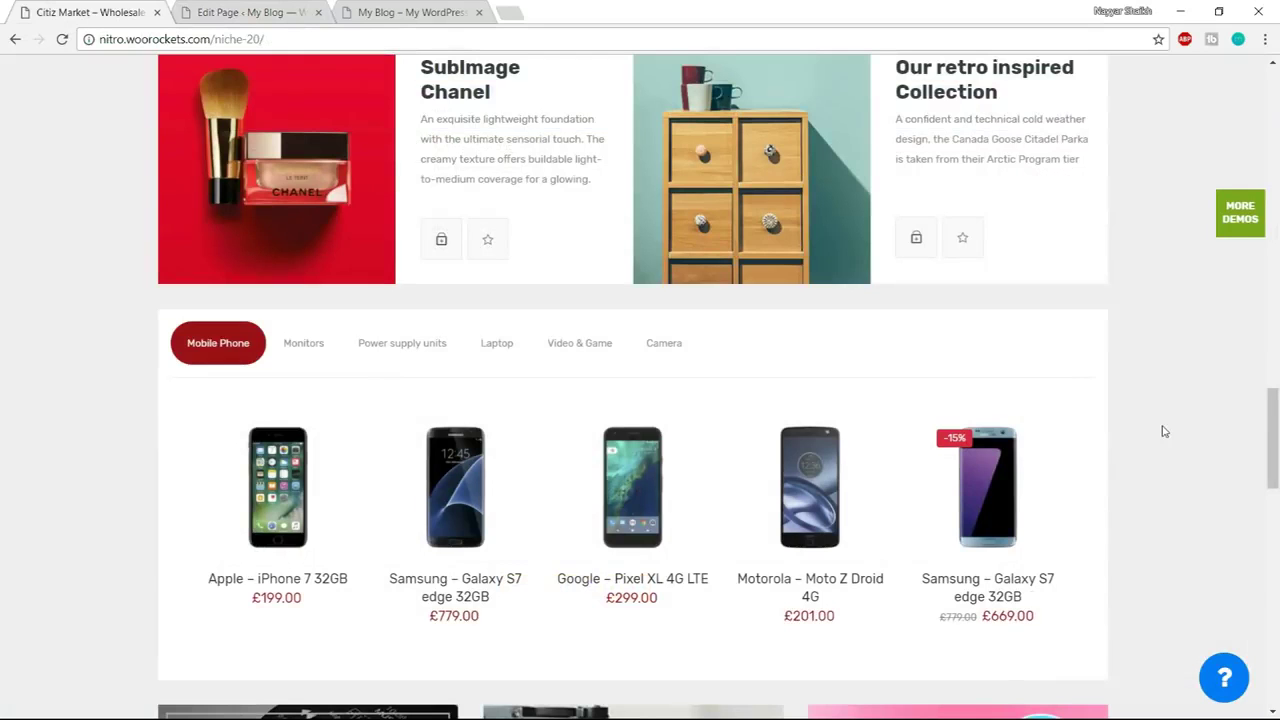
scroll(1186, 451, "down", 1)
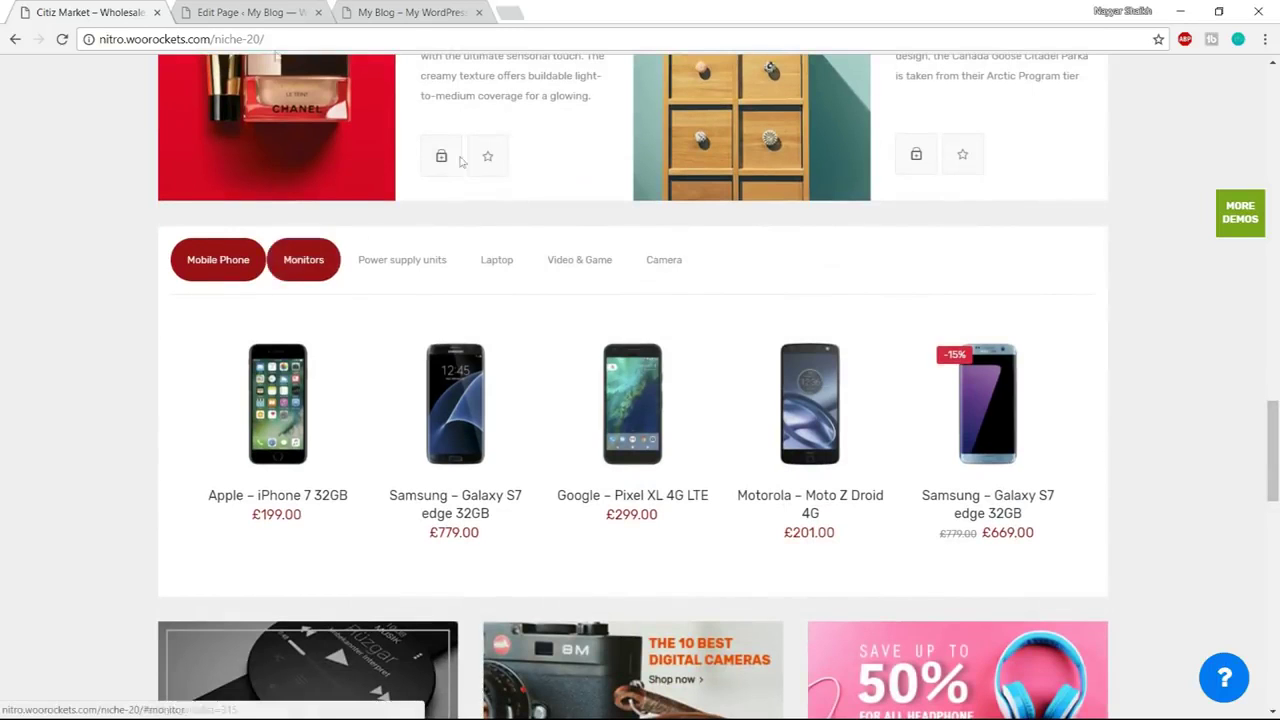
left_click(245, 12)
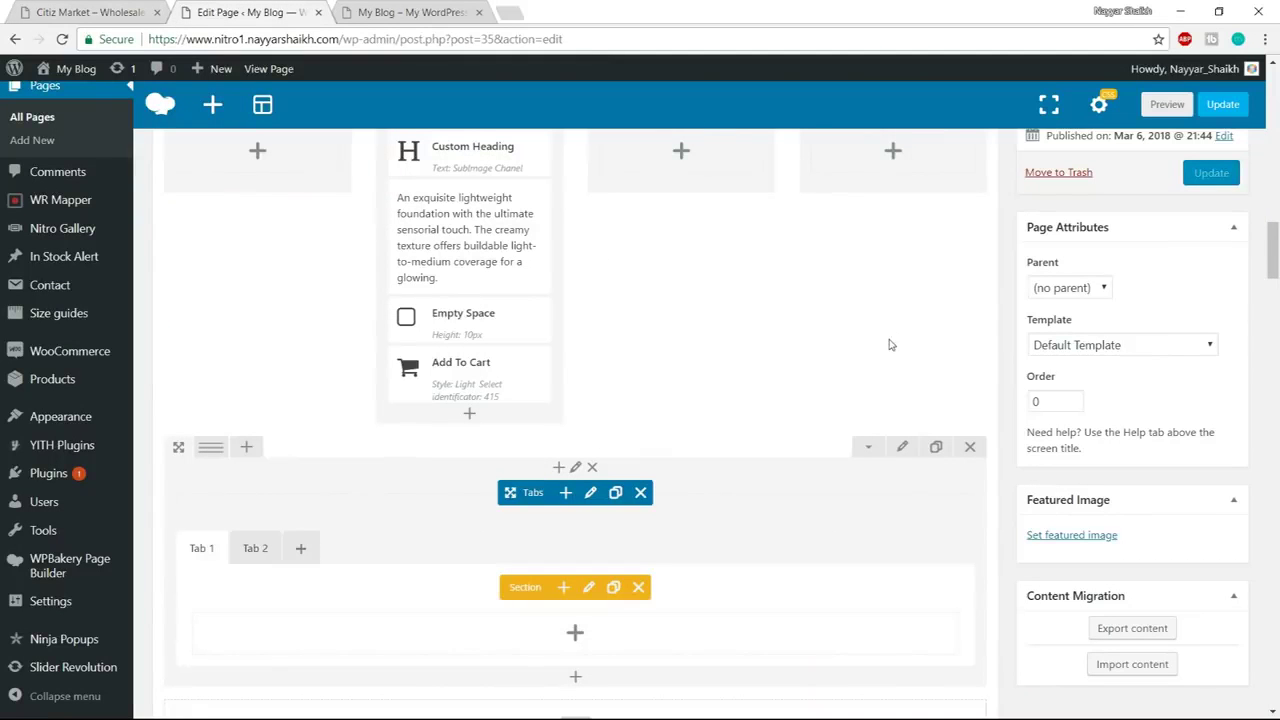
scroll(889, 343, "down", 1)
left_click(69, 13)
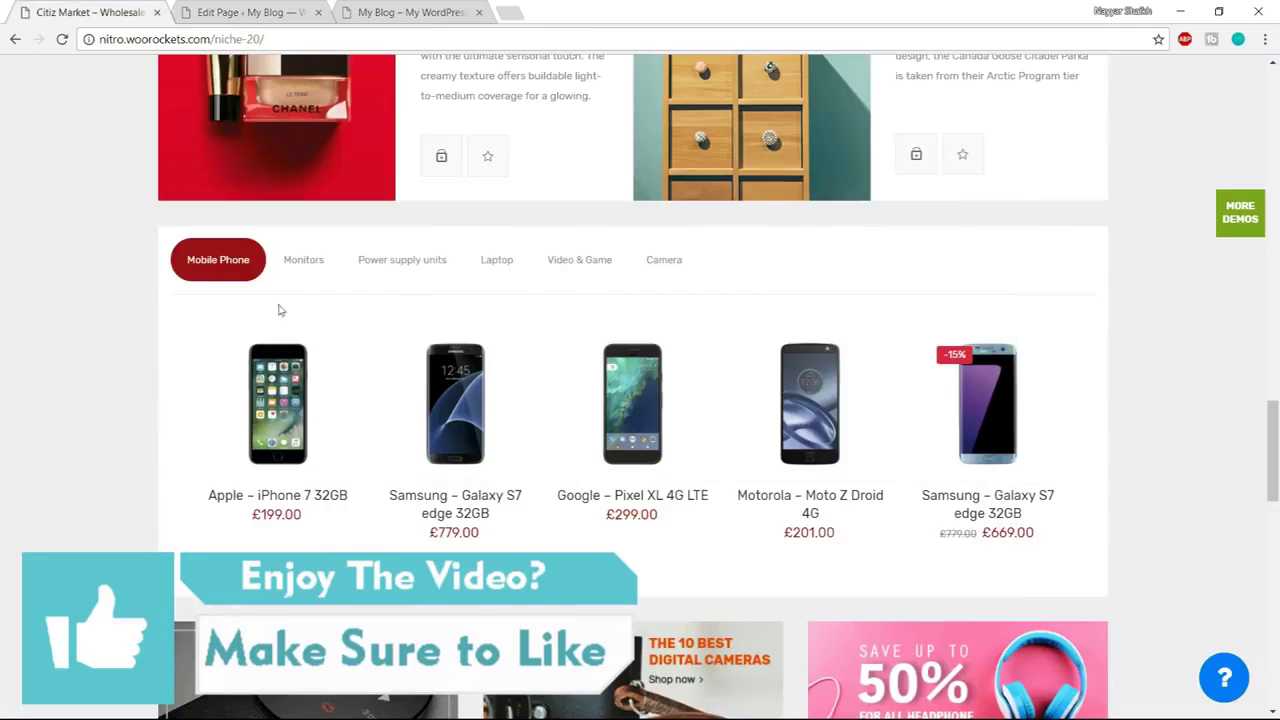
left_click(245, 12)
Title the first tab 'Mobile Phones' with section ID 'mobile-phones' and save
left_click(588, 504)
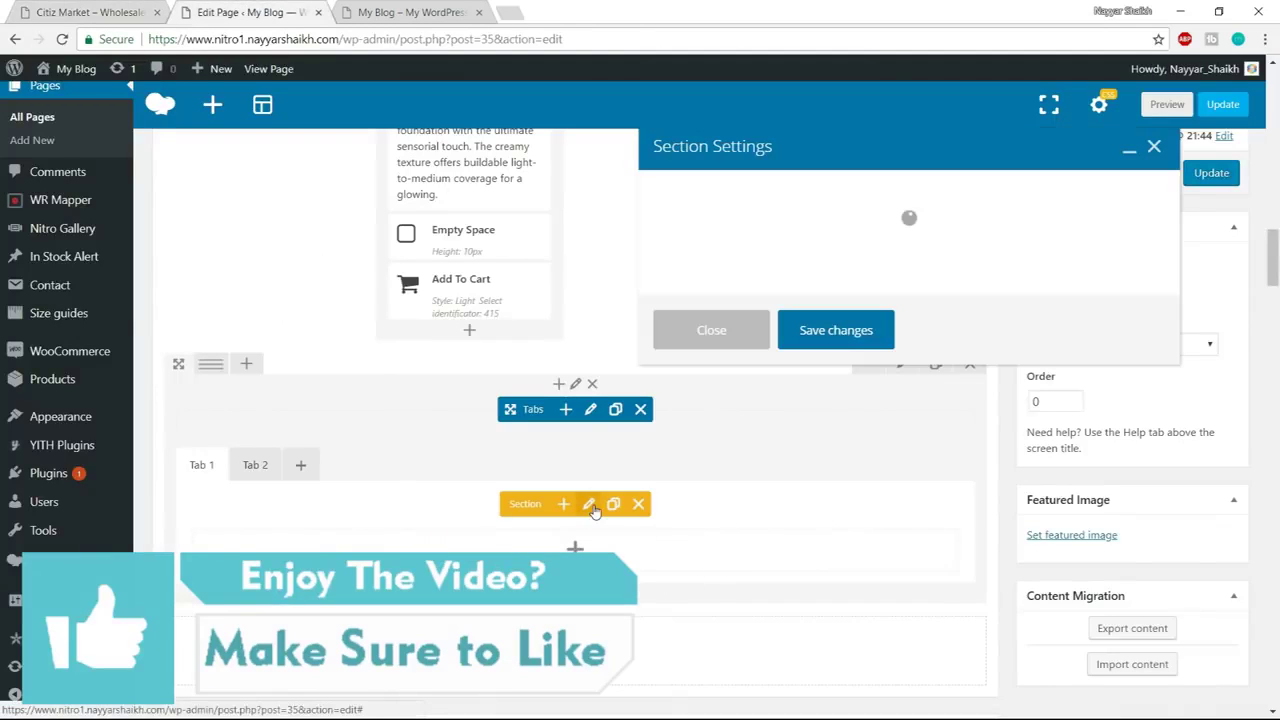
left_click_drag(740, 223, 588, 246)
type("Mob")
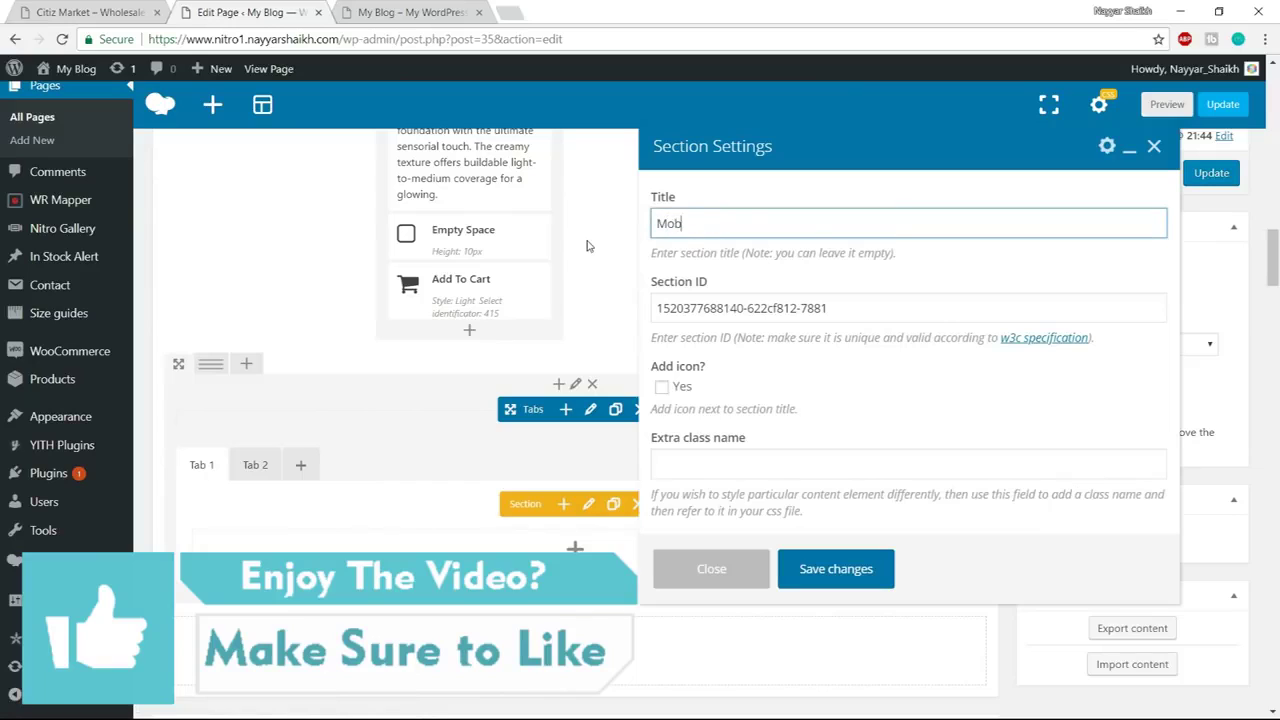
type("ile Phones")
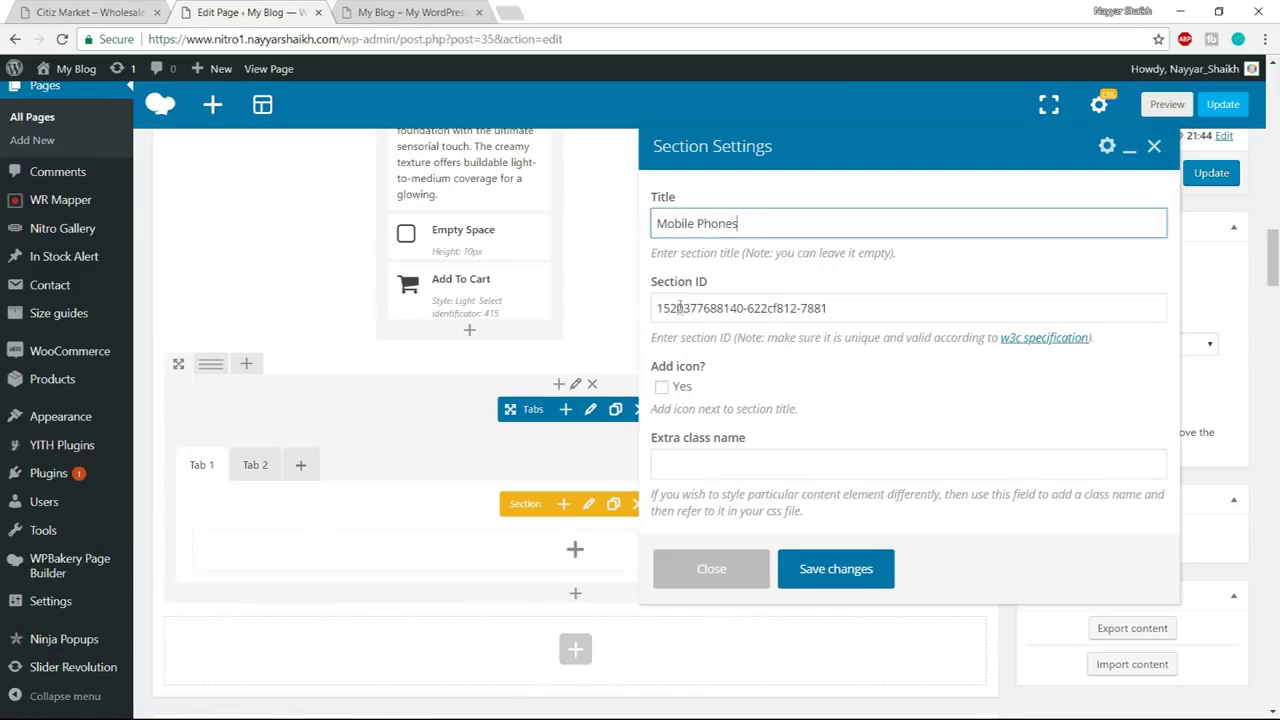
triple_click(680, 308)
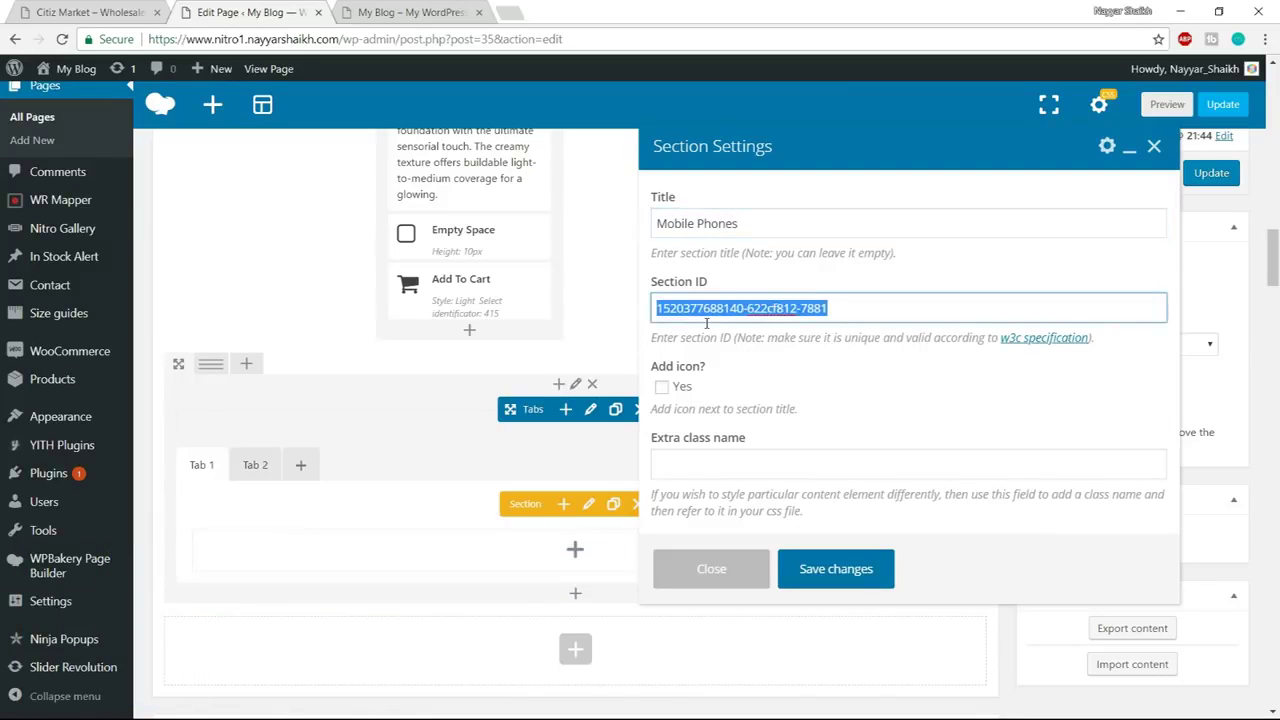
type("mobile-phones")
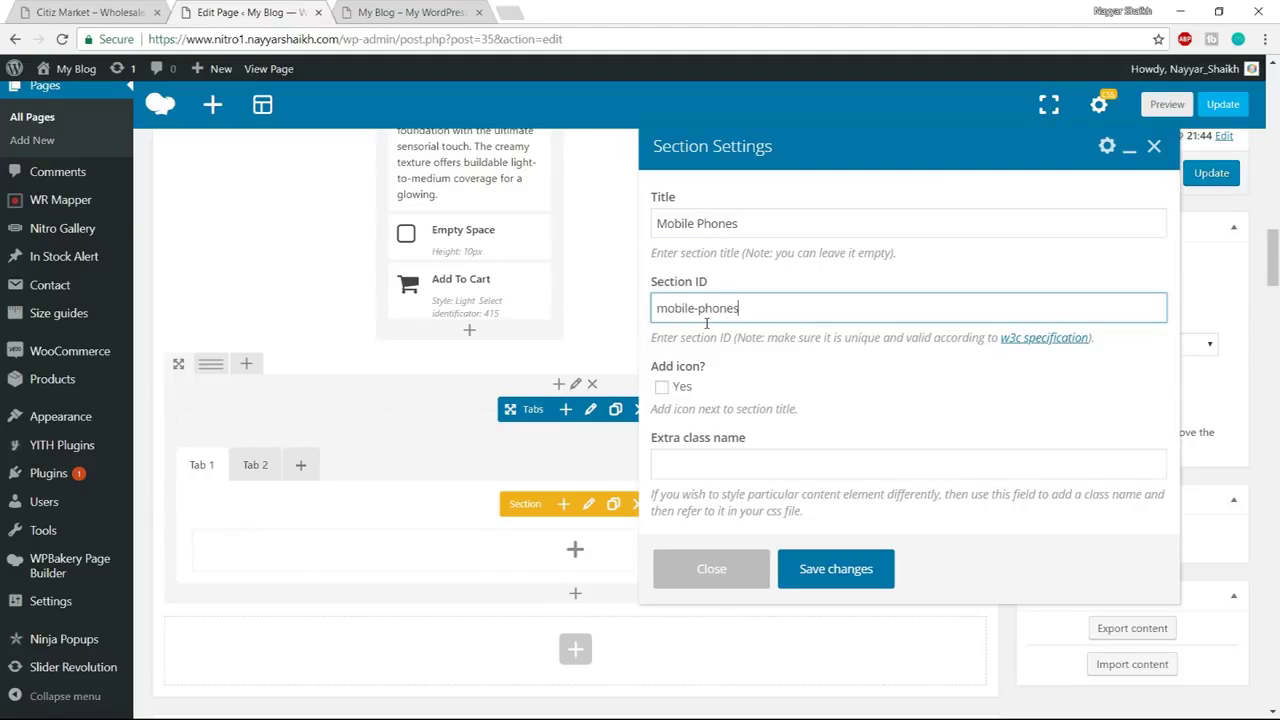
left_click(834, 568)
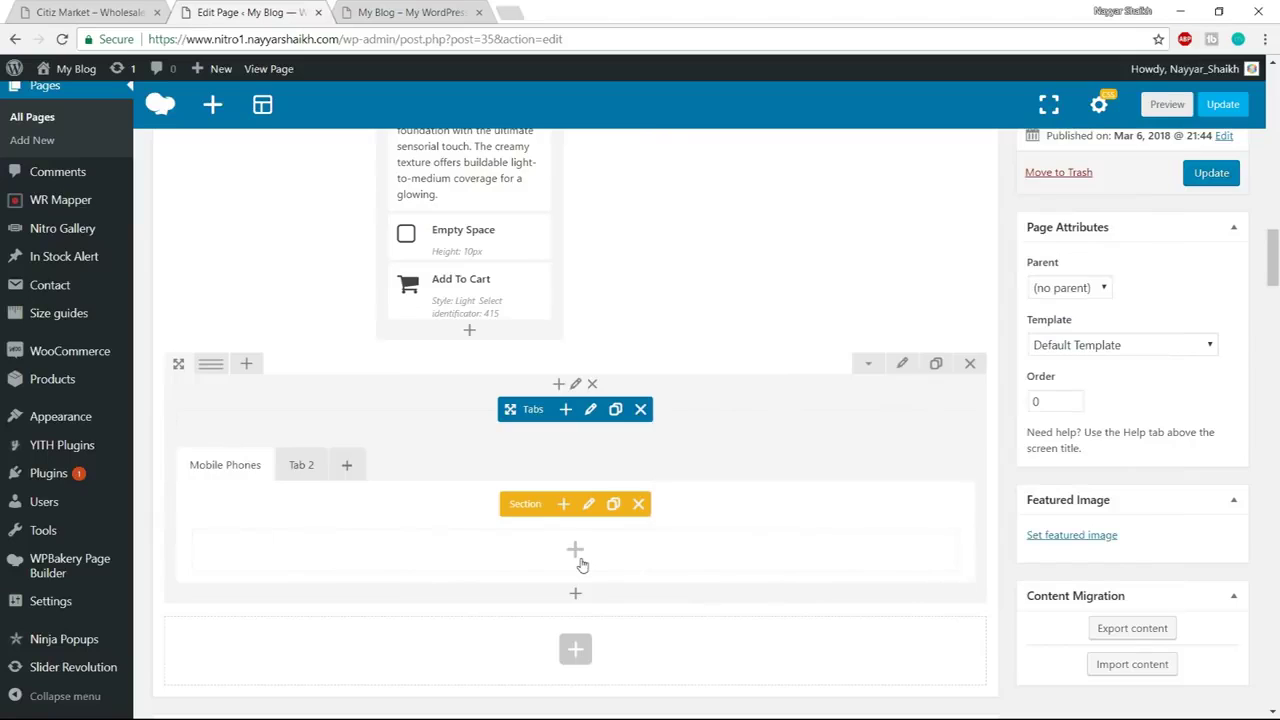
left_click(578, 558)
Insert a Products element in the tab showing the Technology & Gadgets category
type("produc")
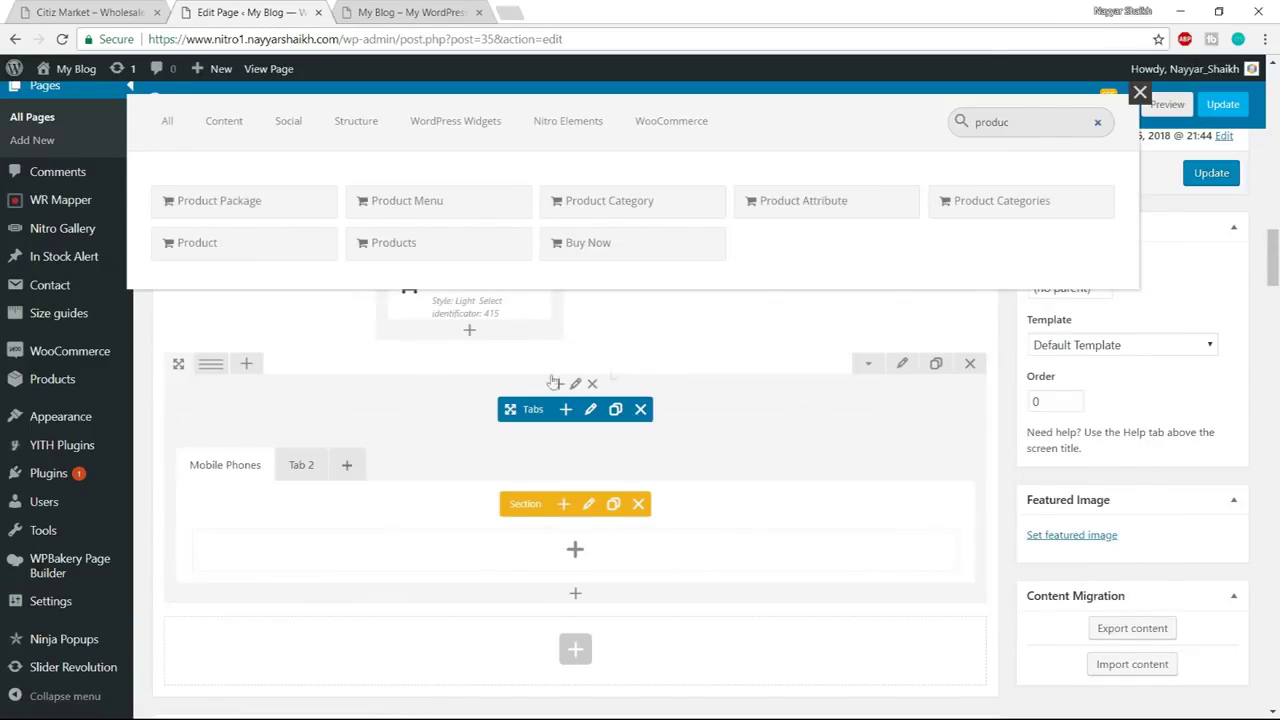
left_click(441, 248)
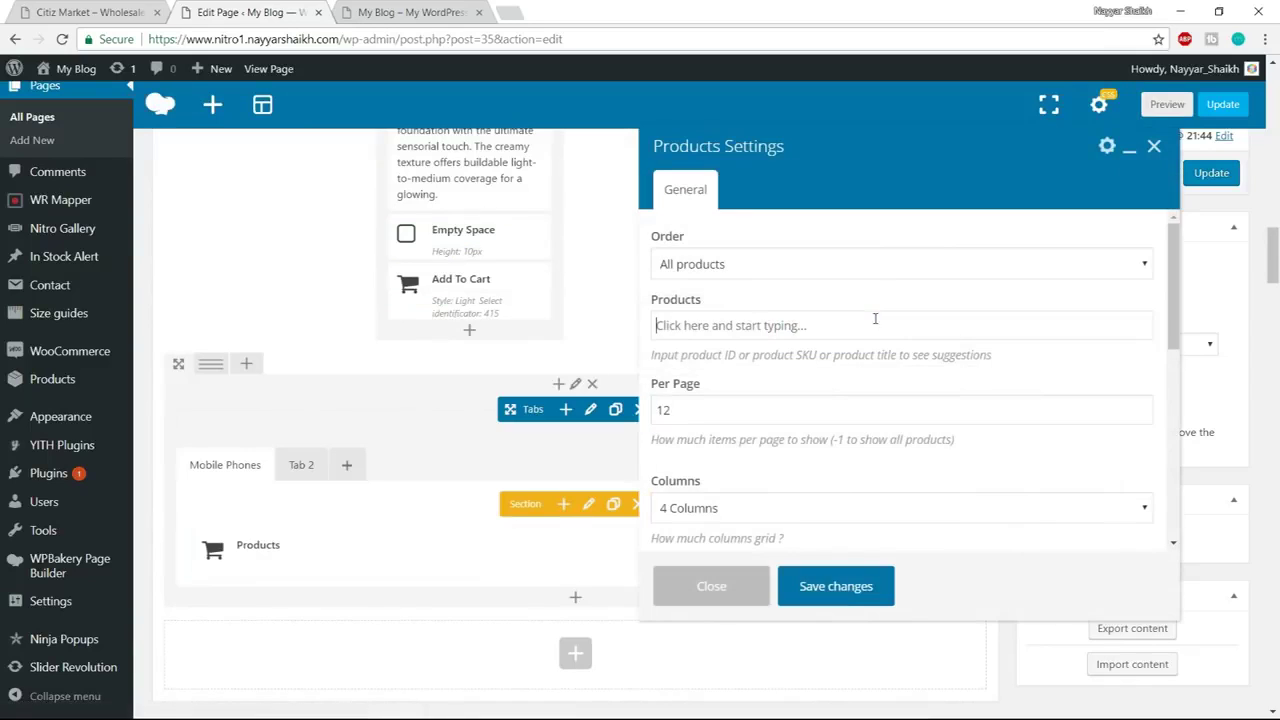
left_click(752, 272)
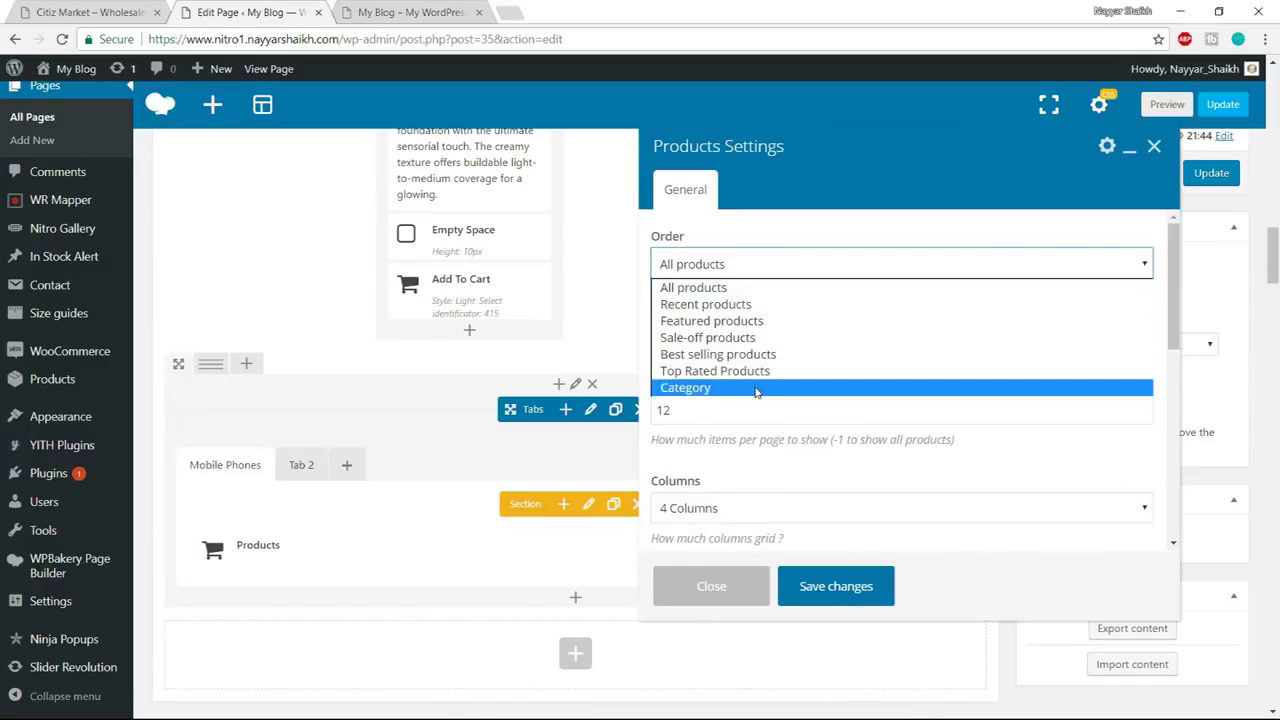
left_click(790, 386)
left_click(757, 338)
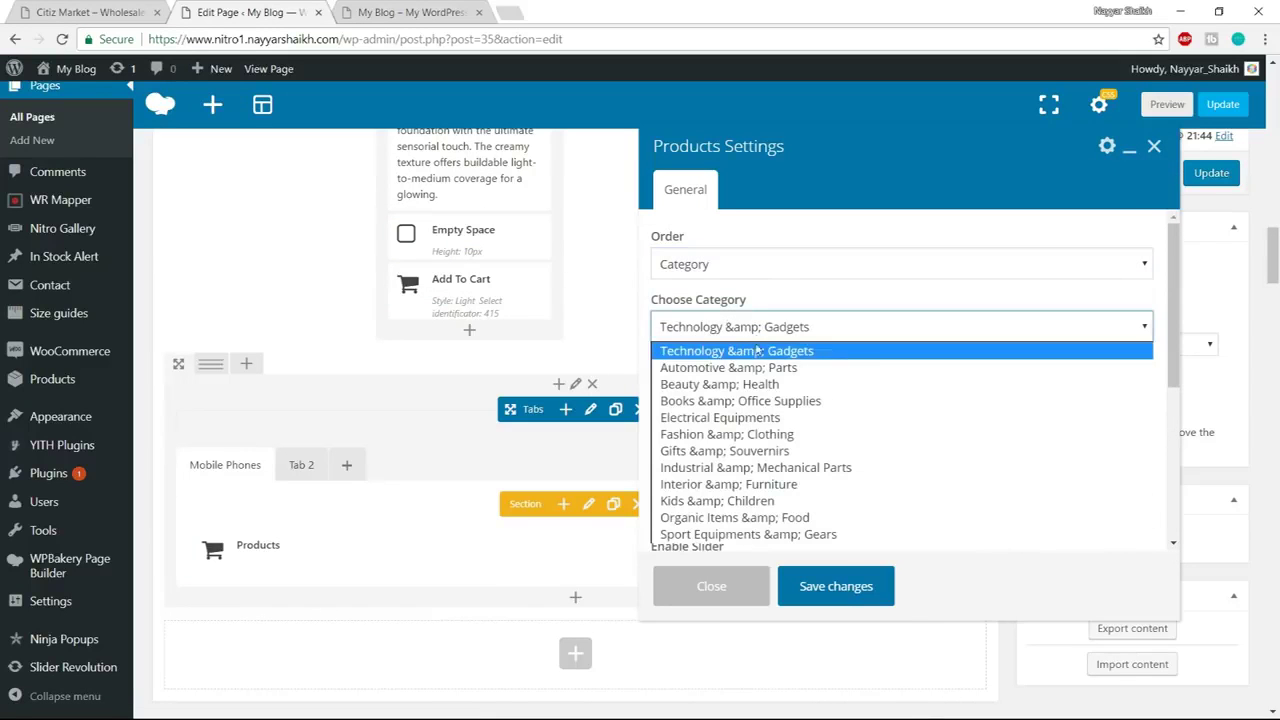
left_click(757, 352)
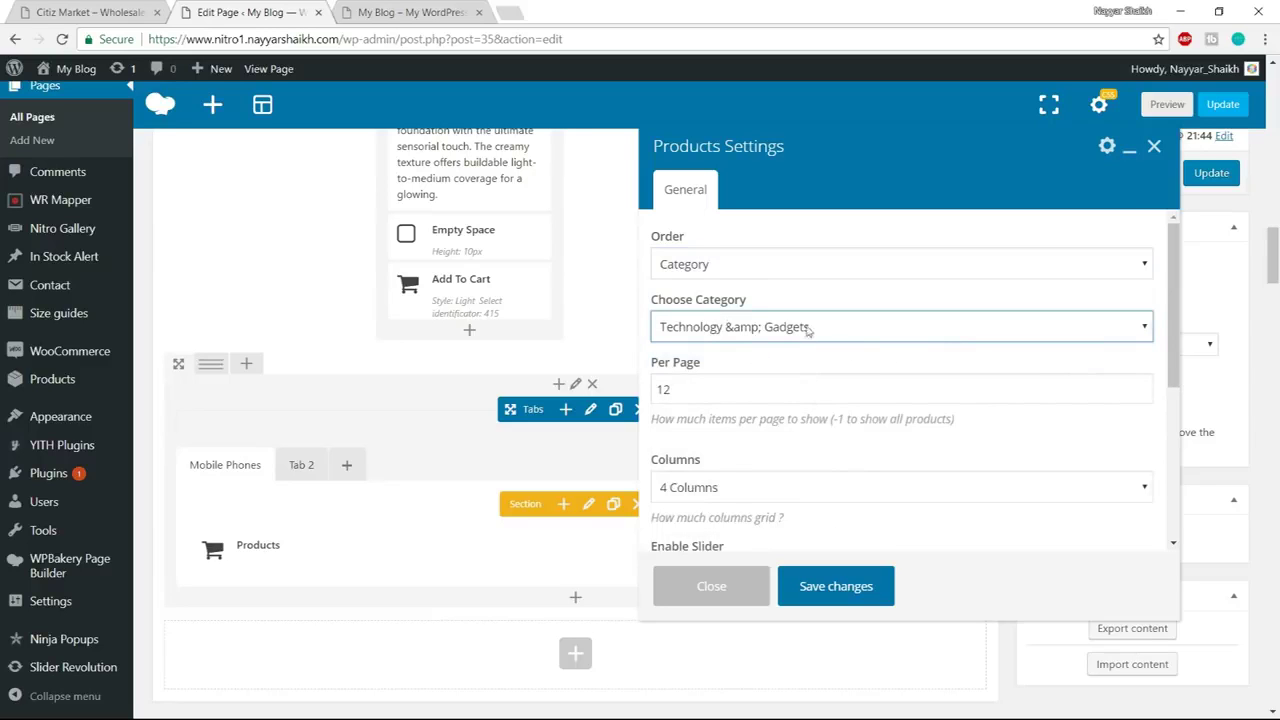
Count the demo's phone row items and set the products per page to 4
left_click(110, 10)
left_click_drag(348, 415, 917, 409)
left_click(563, 429)
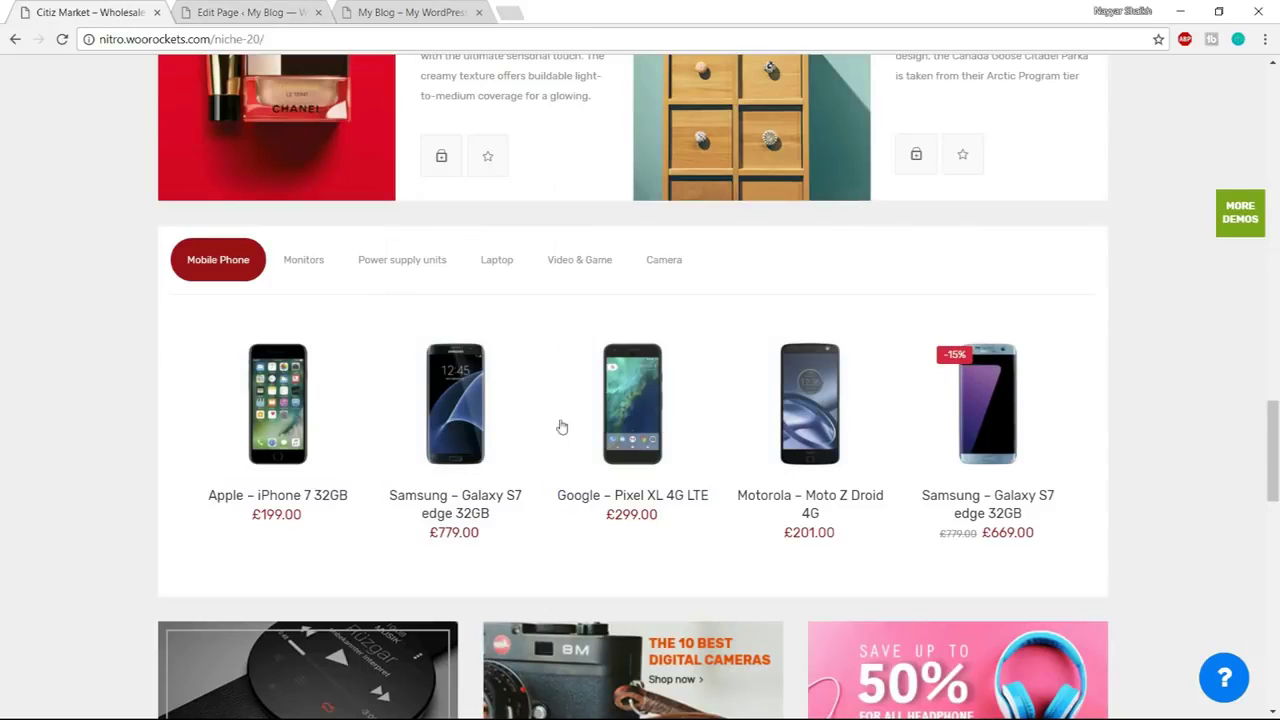
left_click(255, 12)
double_click(734, 388)
type("4")
Save the Products settings, update the page, and view it on the live site
scroll(860, 440, "down", 3)
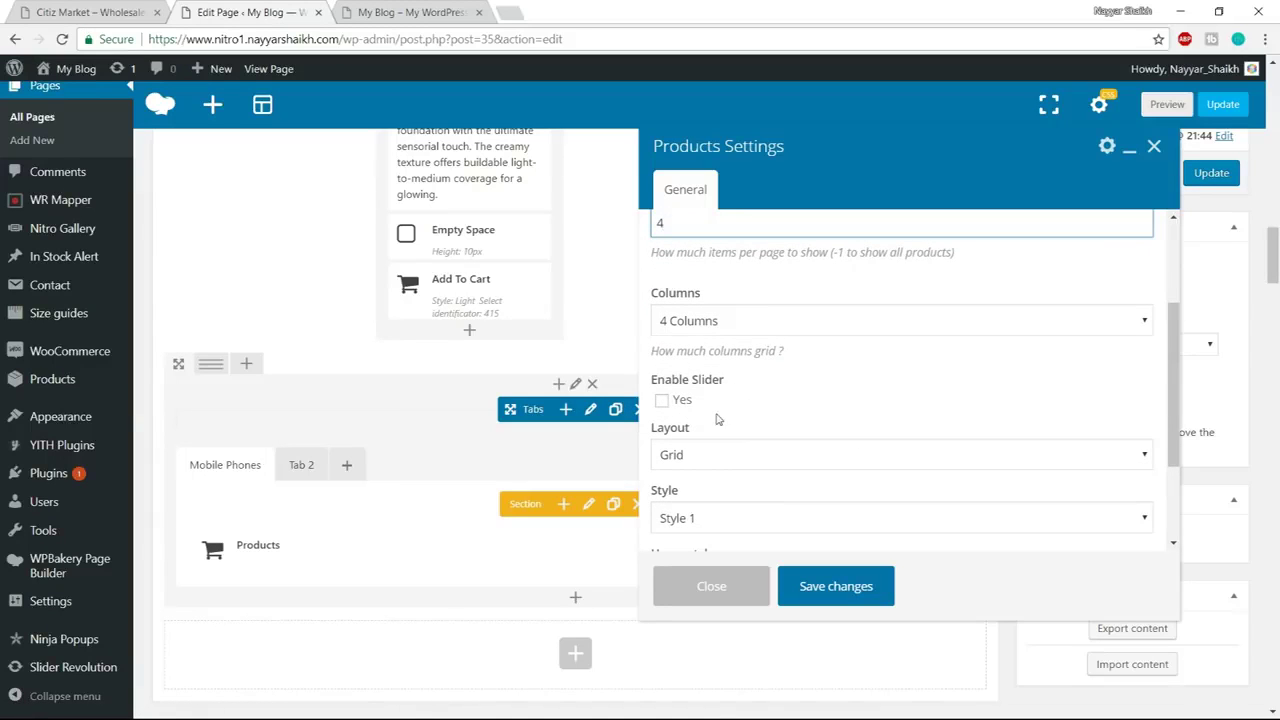
scroll(755, 380, "down", 1)
scroll(827, 426, "down", 1)
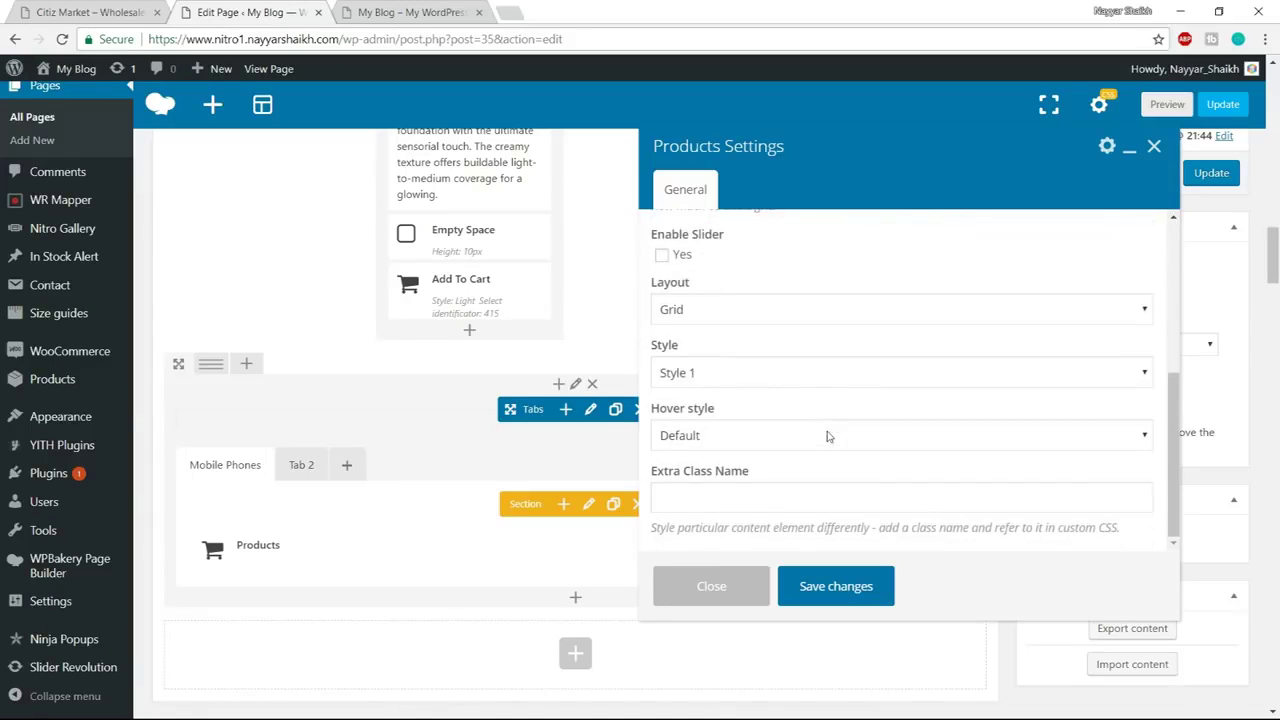
left_click(838, 588)
left_click(1228, 180)
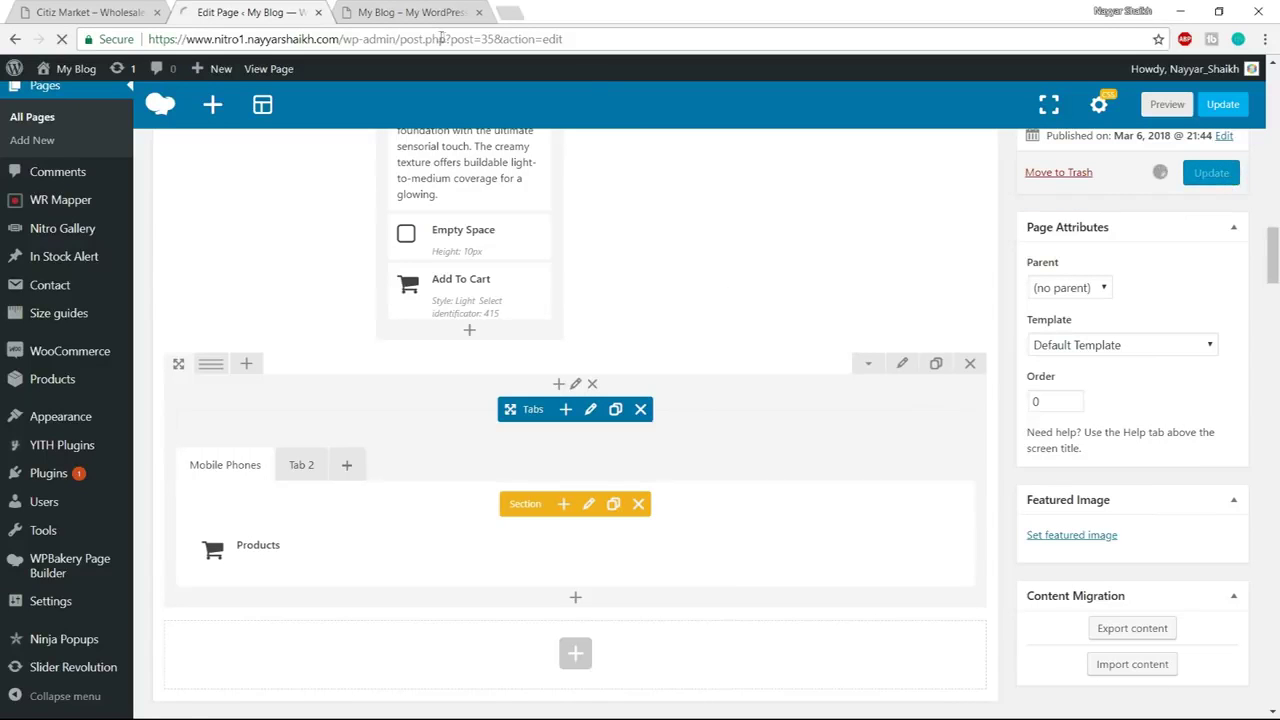
left_click(425, 13)
left_click(433, 42)
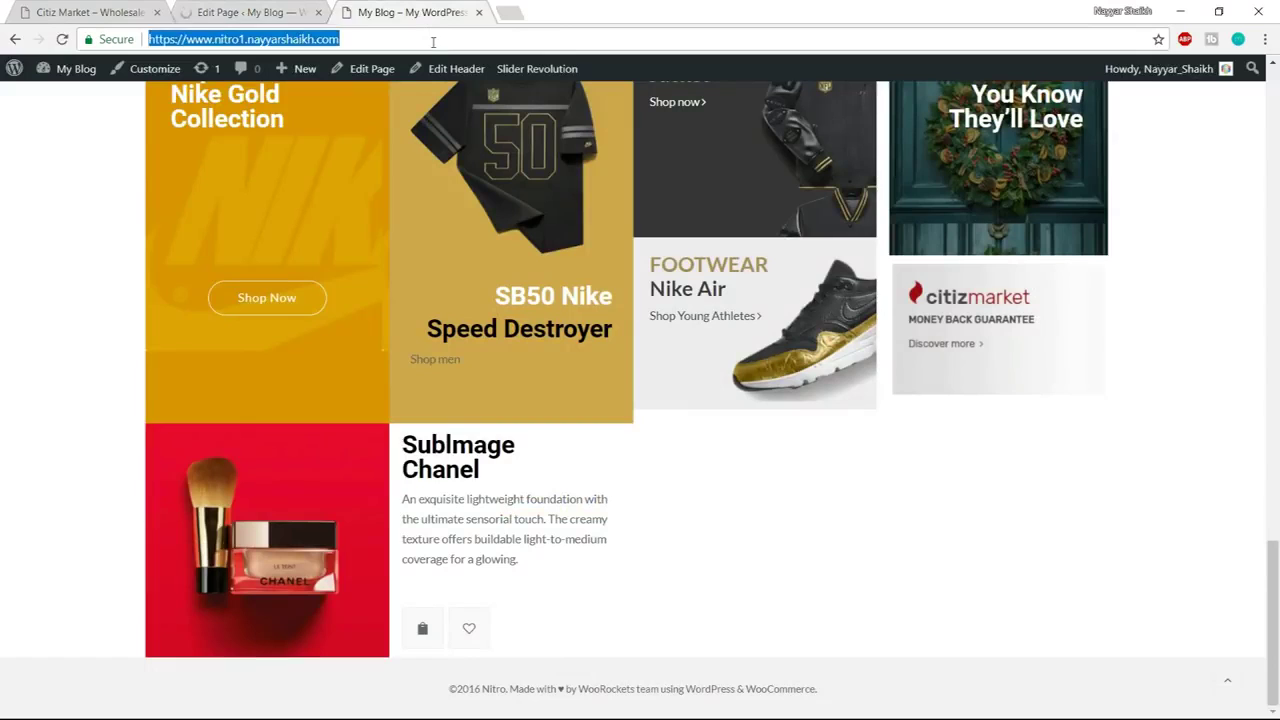
key("Return")
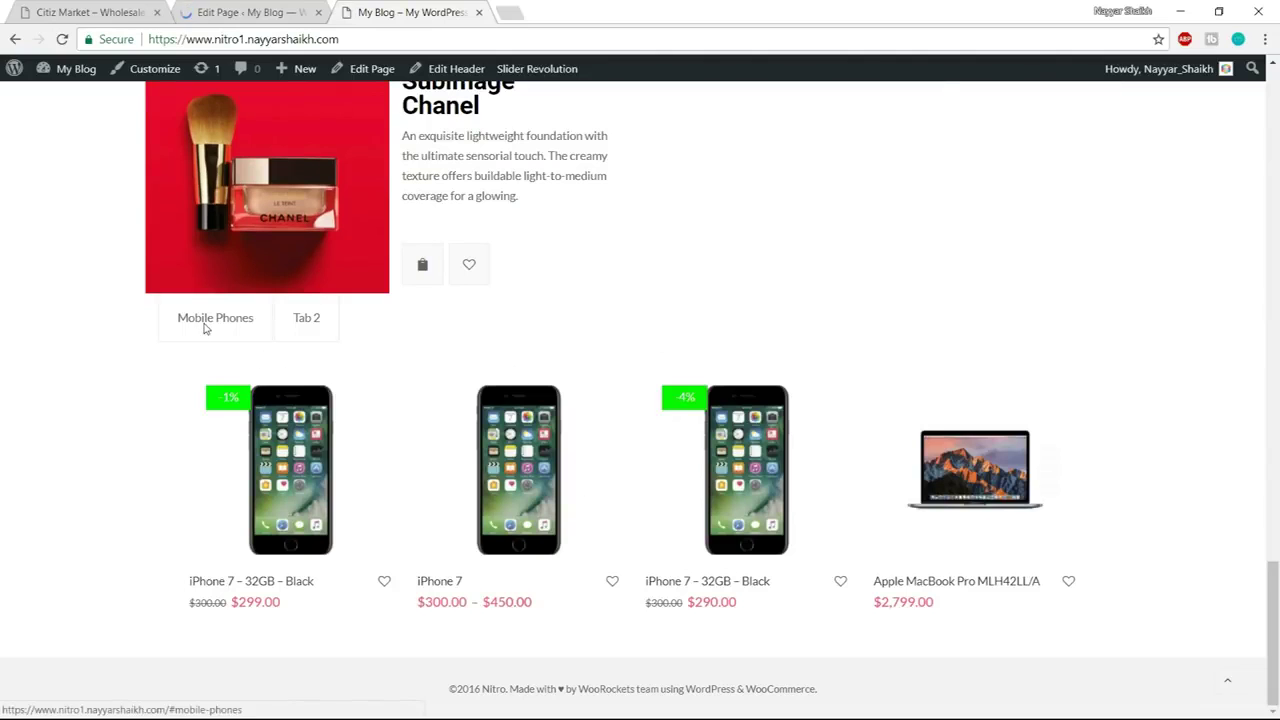
left_click(297, 320)
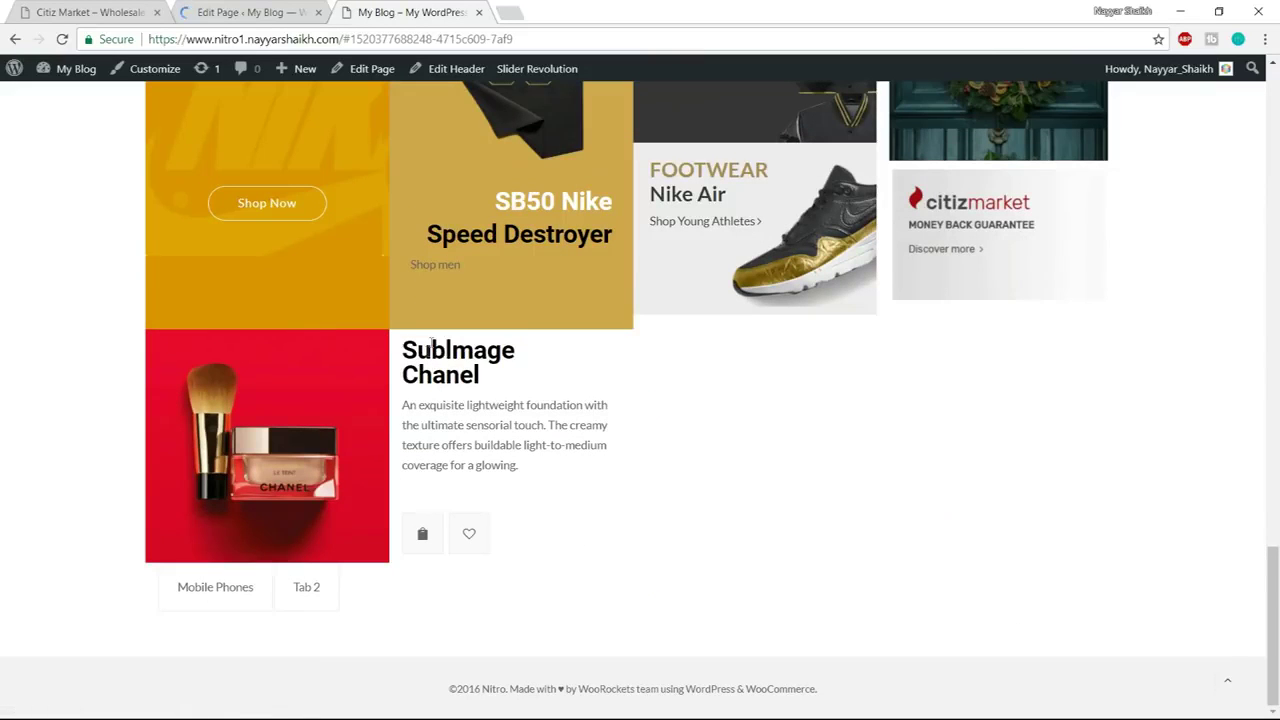
left_click(217, 588)
scroll(217, 588, "down", 3)
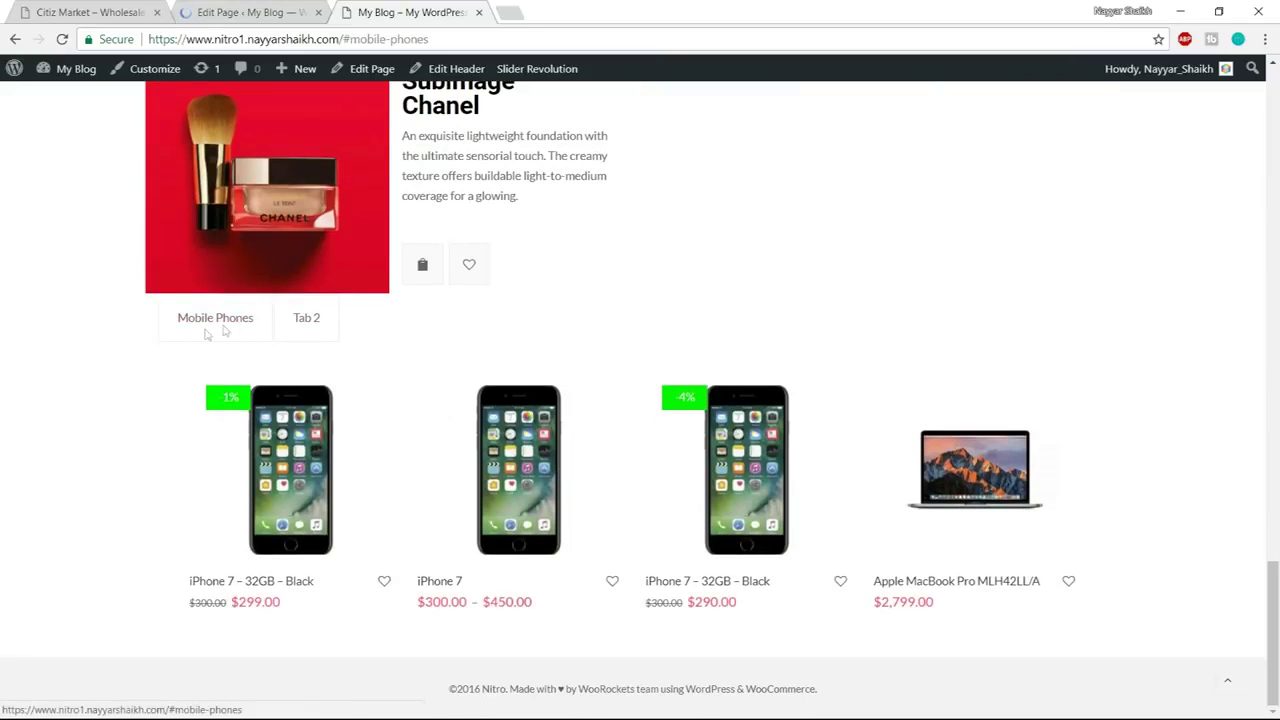
left_click(253, 11)
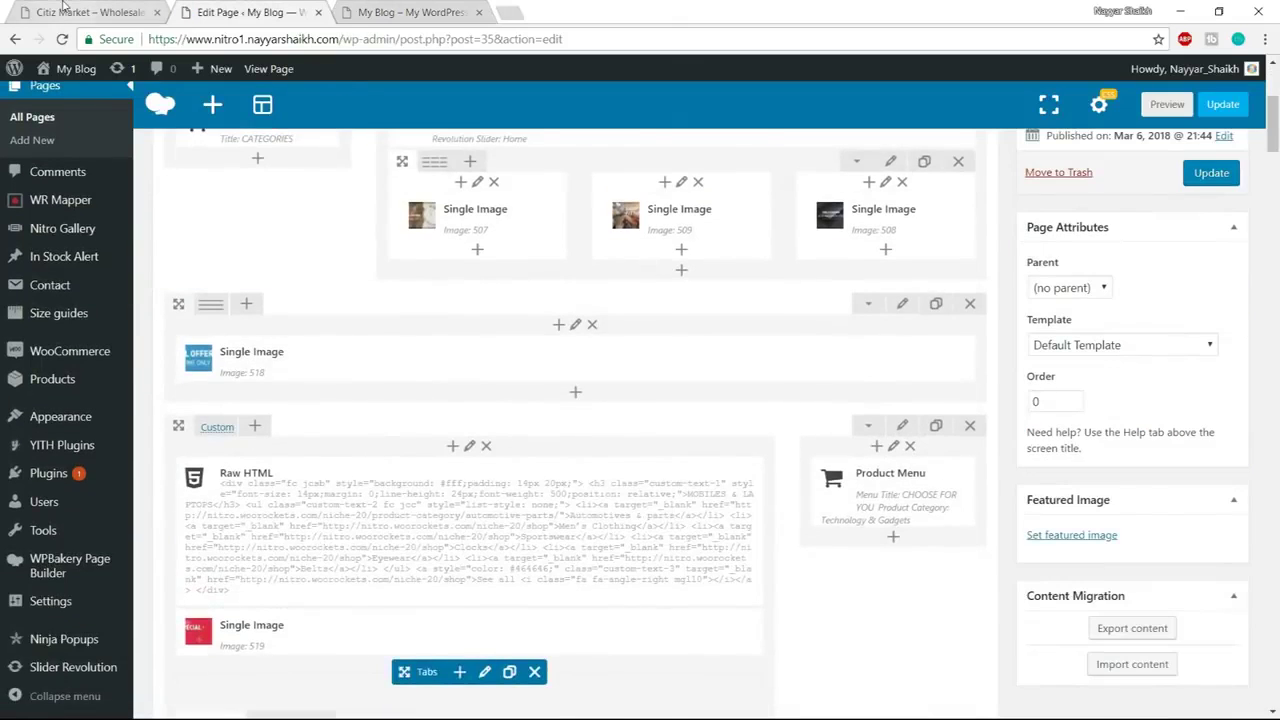
left_click(65, 11)
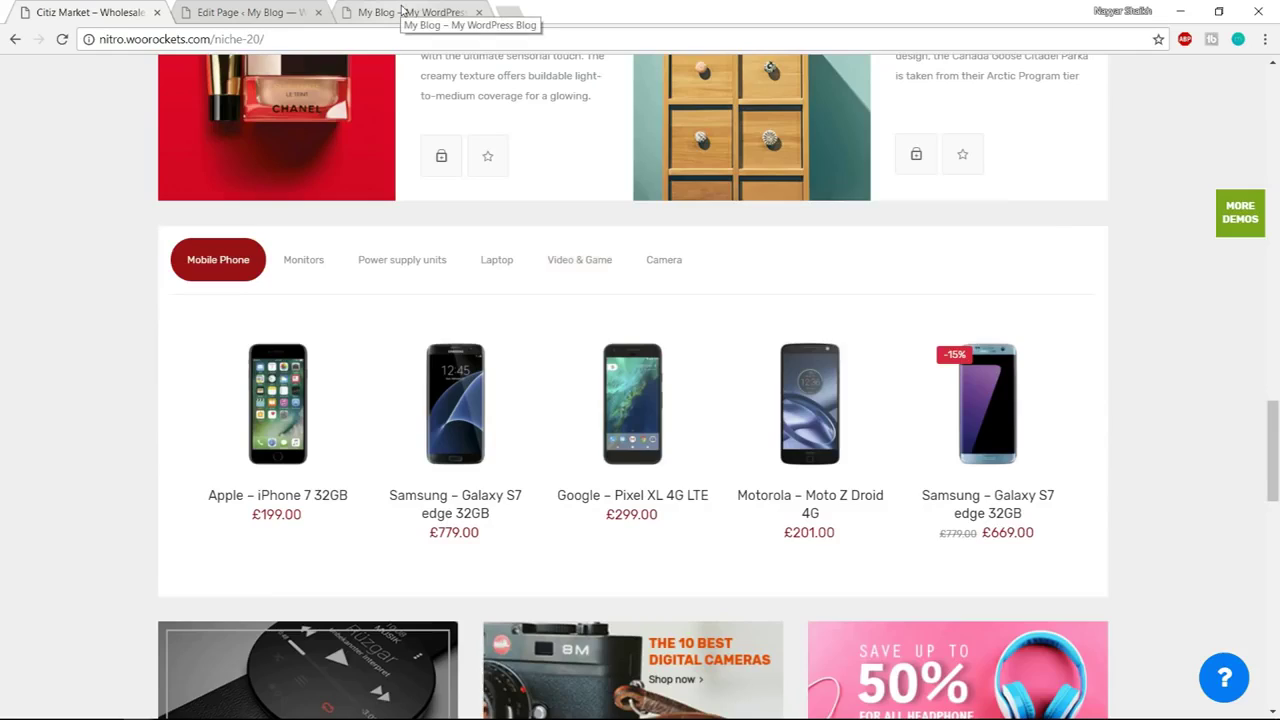
left_click(405, 12)
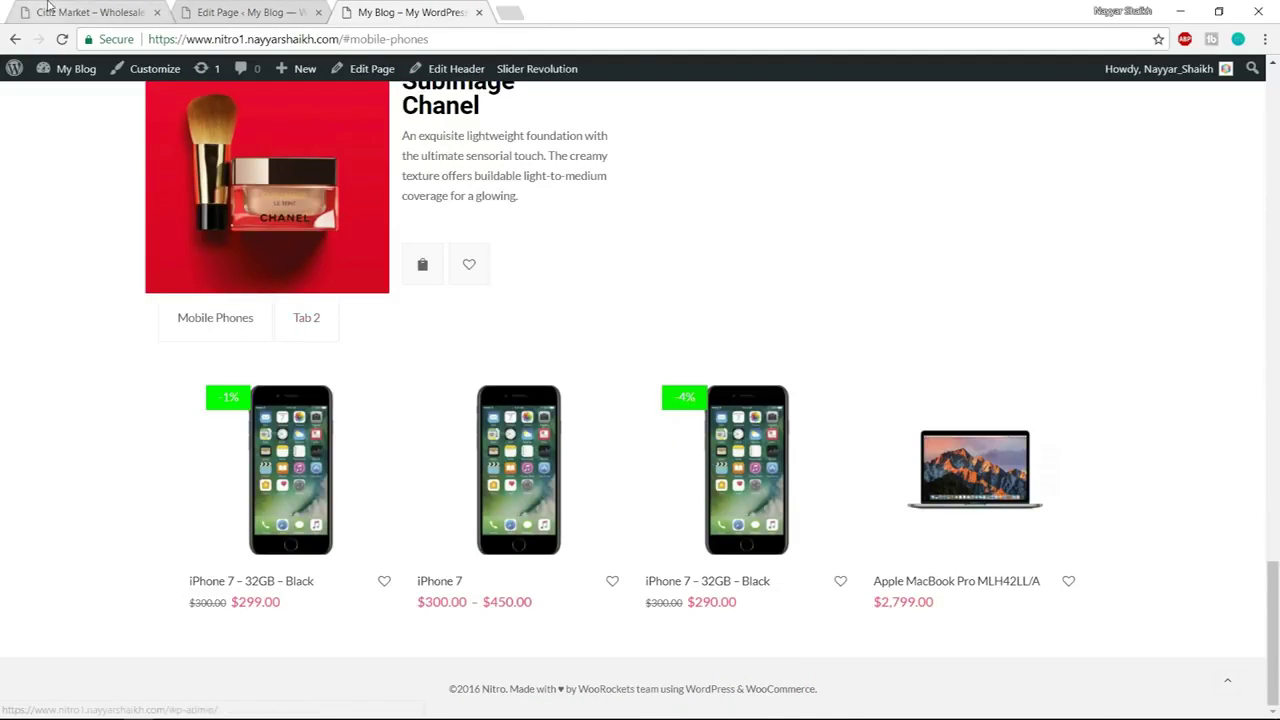
key("ctrl+Tab")
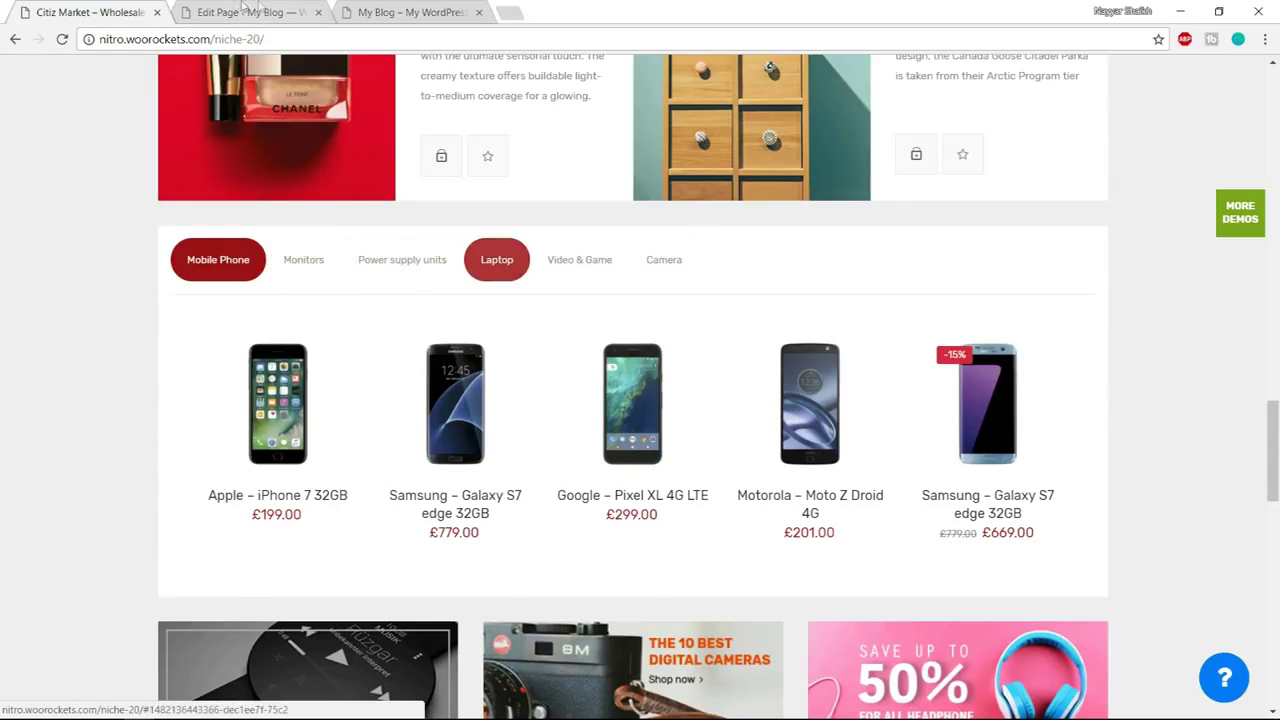
key("ctrl+Tab")
scroll(500, 333, "down", 5)
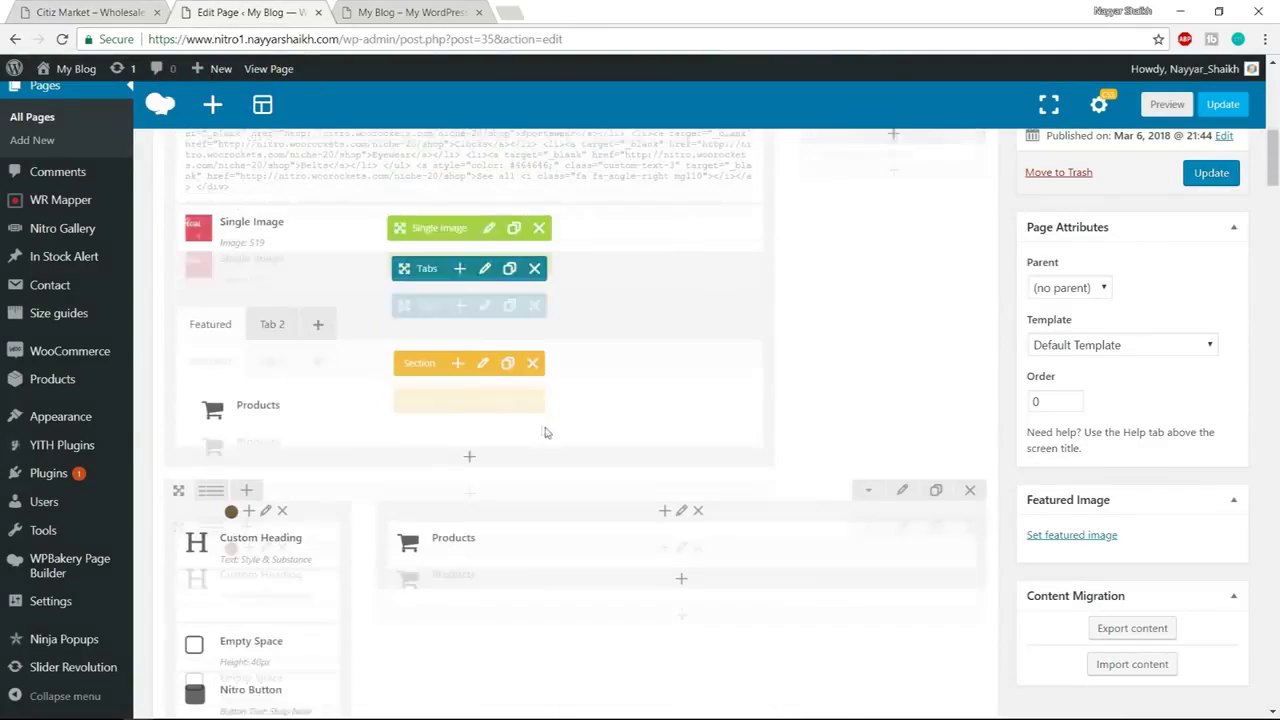
Give the product Tabs element the extra class name custom-tab-2 and save
scroll(577, 403, "down", 10)
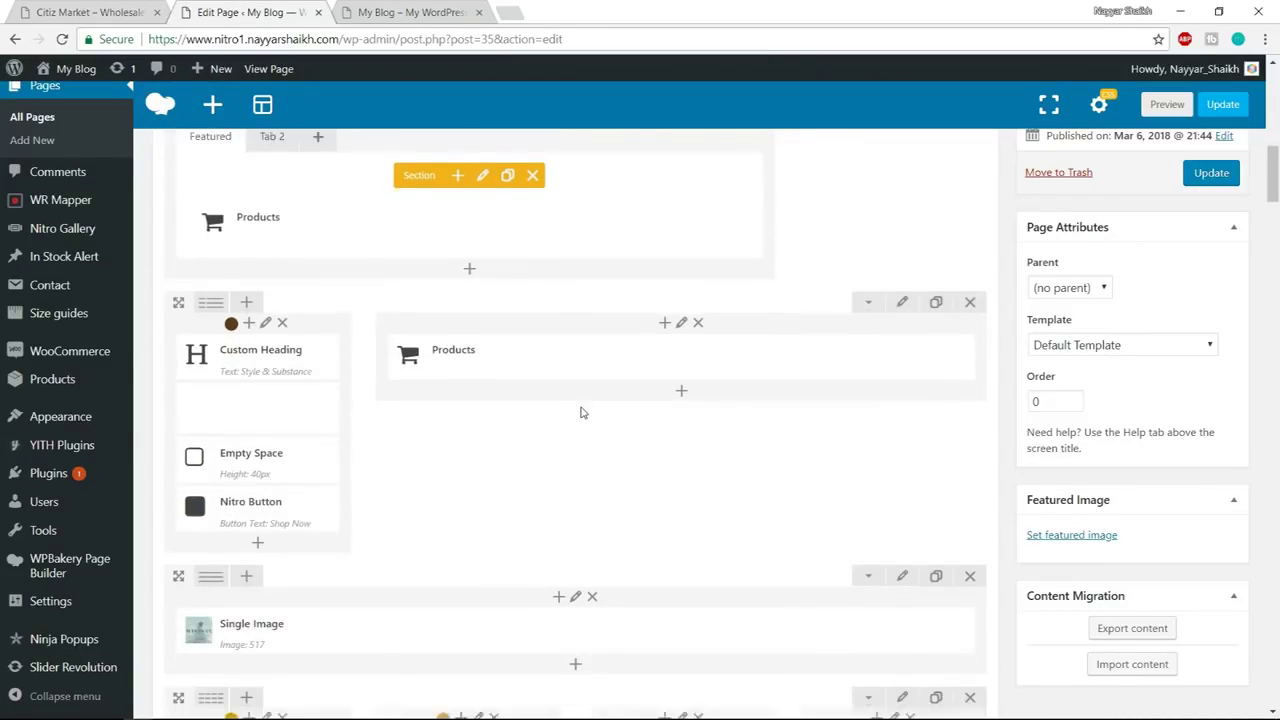
scroll(581, 412, "down", 5)
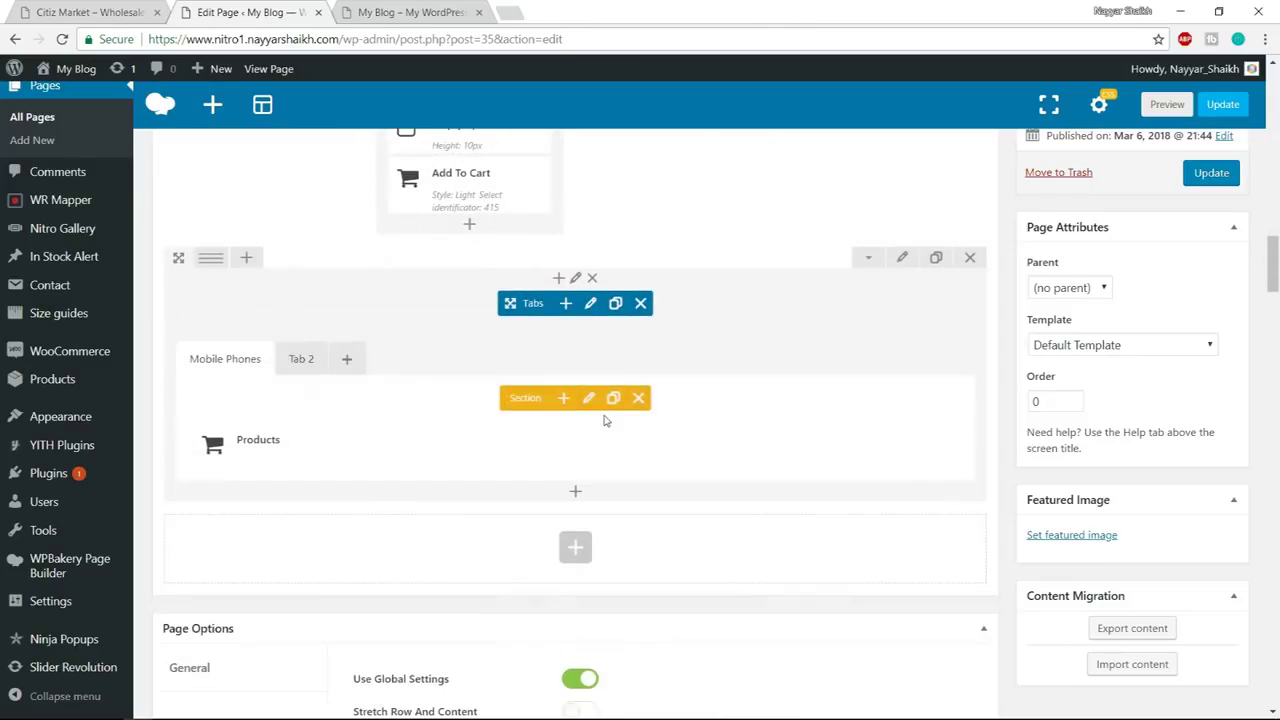
left_click(590, 305)
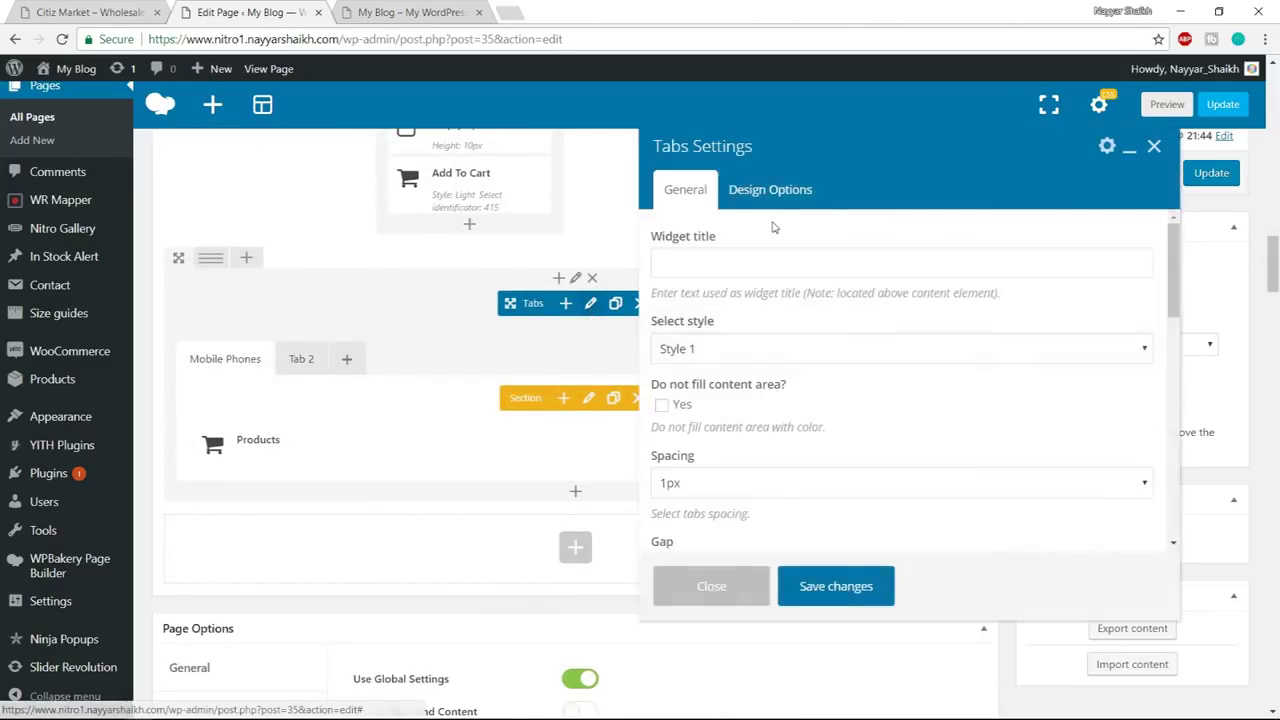
scroll(846, 292, "down", 6)
scroll(846, 297, "down", 5)
left_click(750, 497)
type("custom-tab-2")
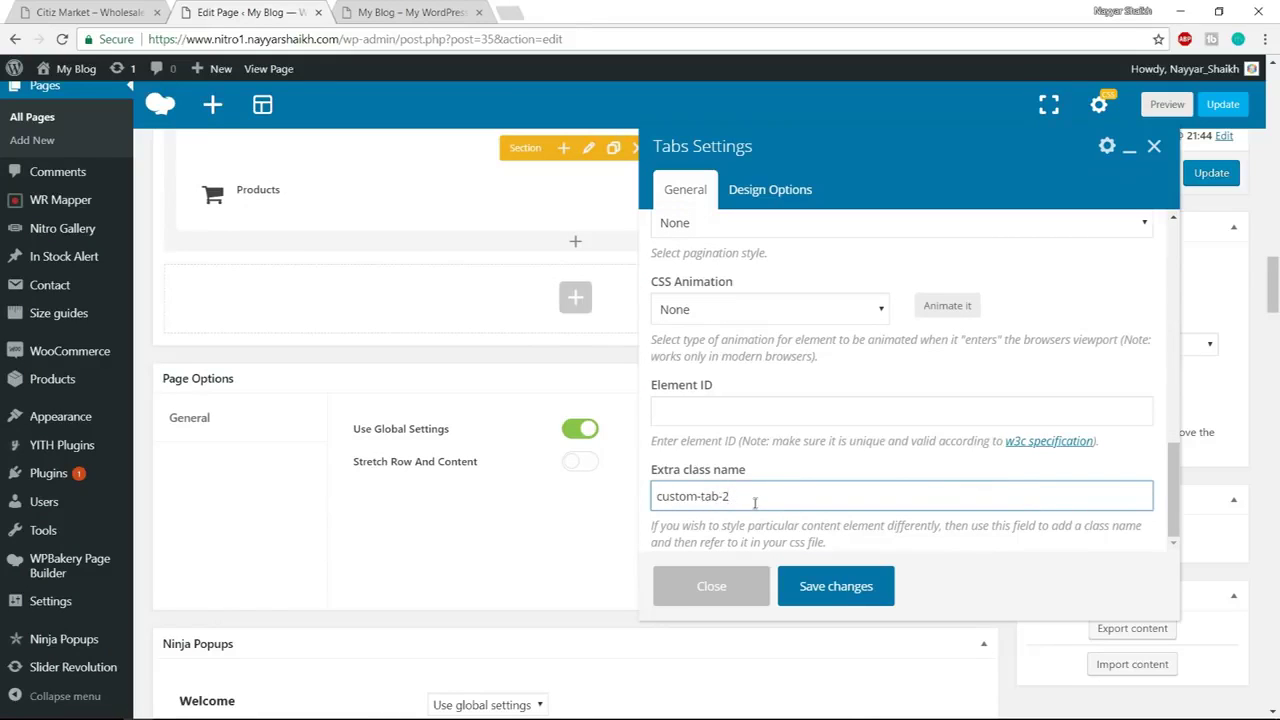
left_click(872, 590)
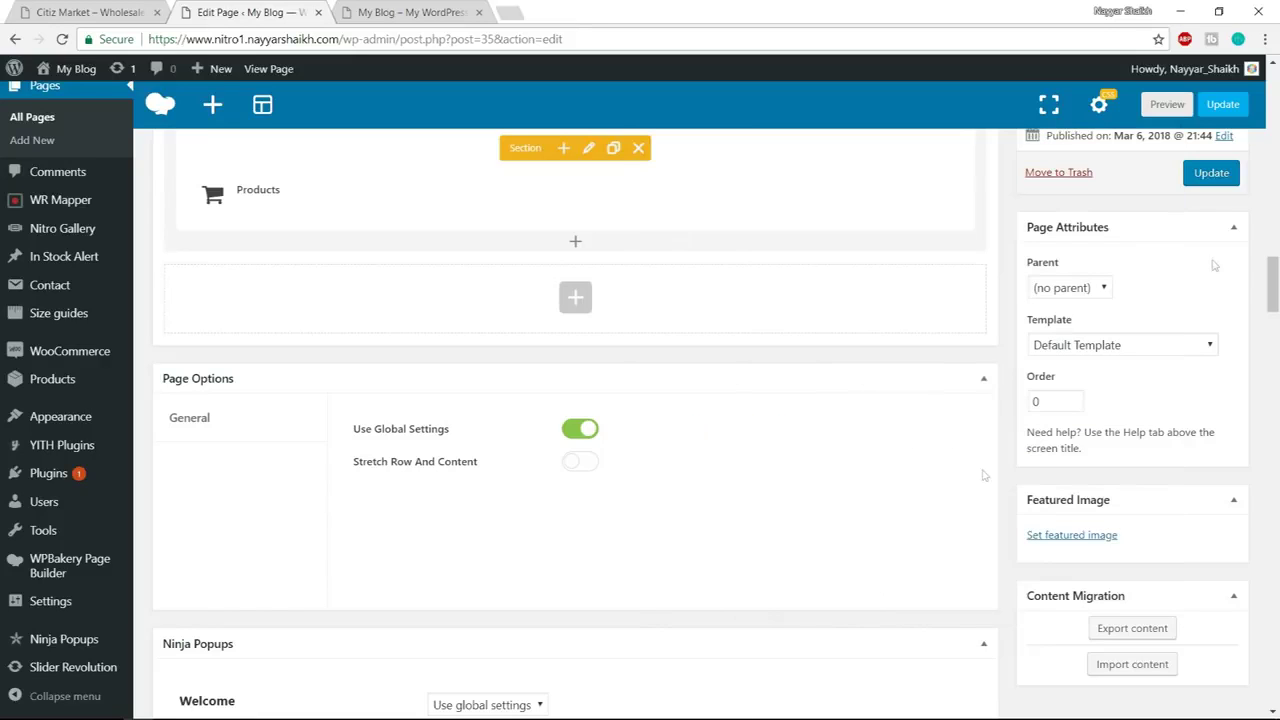
Update the page and reload the live site to see the restyled Mobile Phones tab
left_click(1211, 173)
left_click(415, 12)
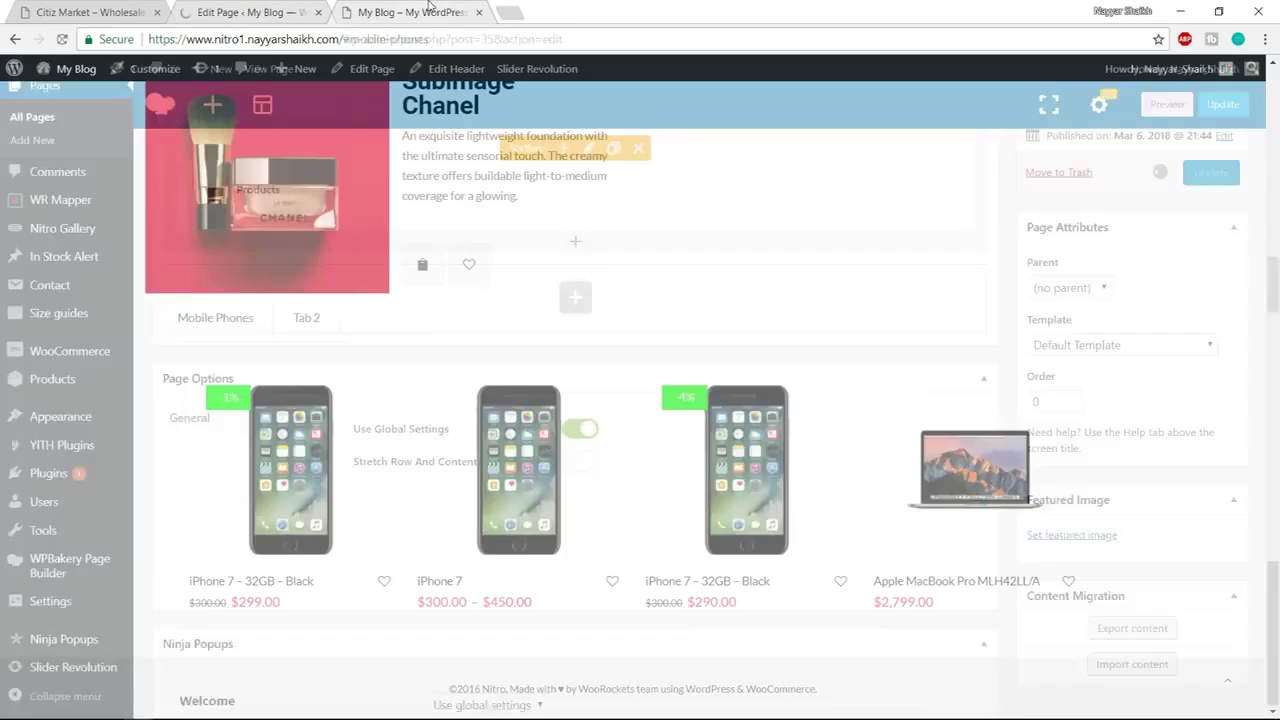
left_click(430, 41)
key("Return")
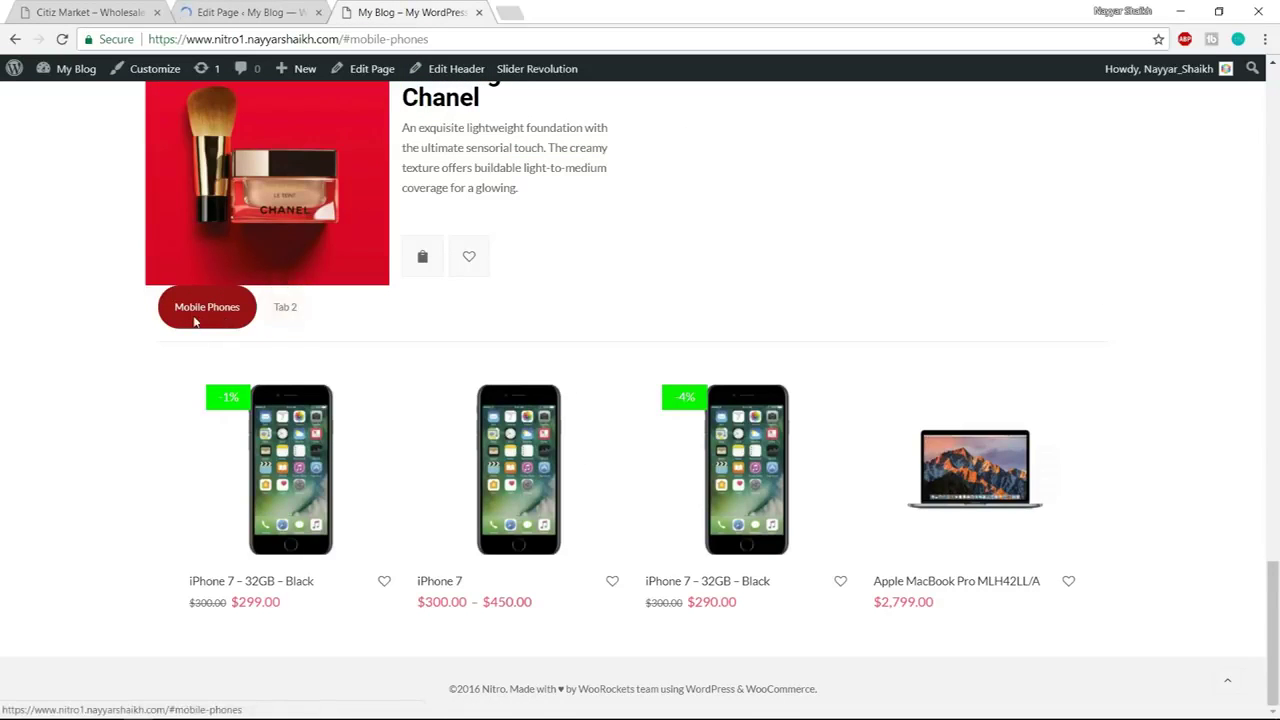
scroll(734, 395, "up", 1)
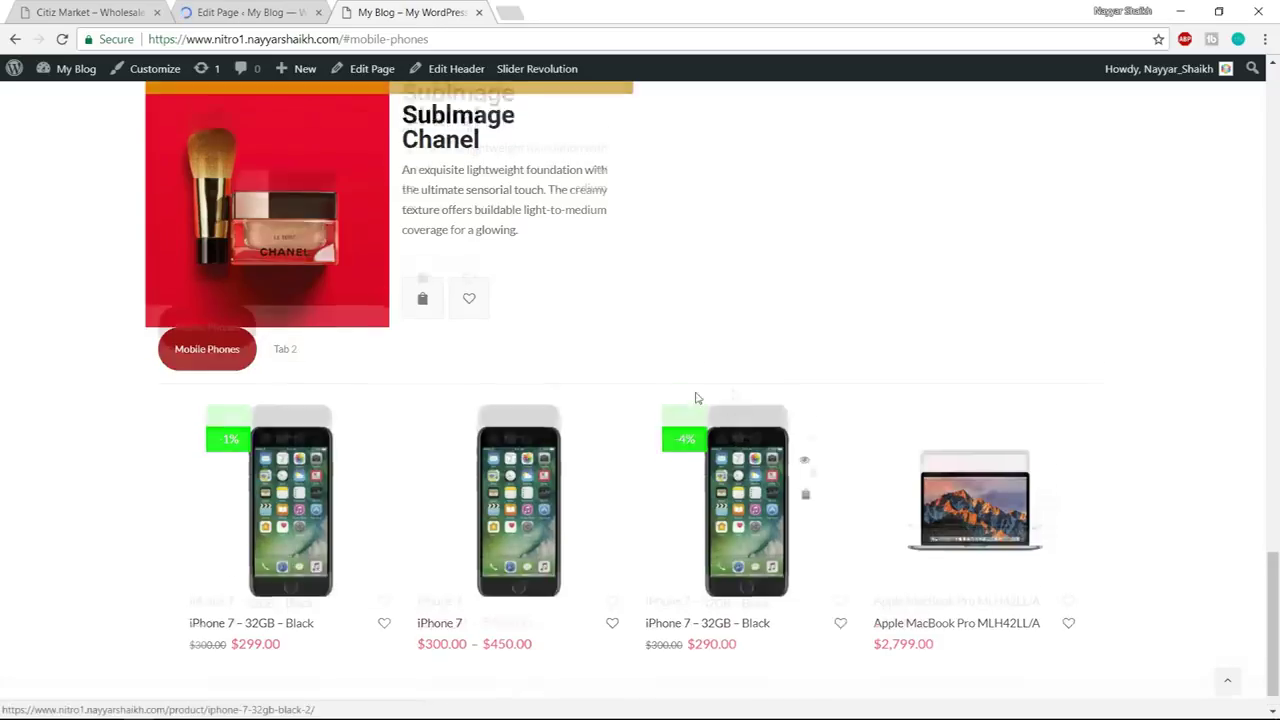
scroll(272, 399, "up", 2)
Scroll the Citiz Market demo to its smartwatch, digital cameras and headphone banner row, then return to the editor
scroll(334, 478, "up", 3)
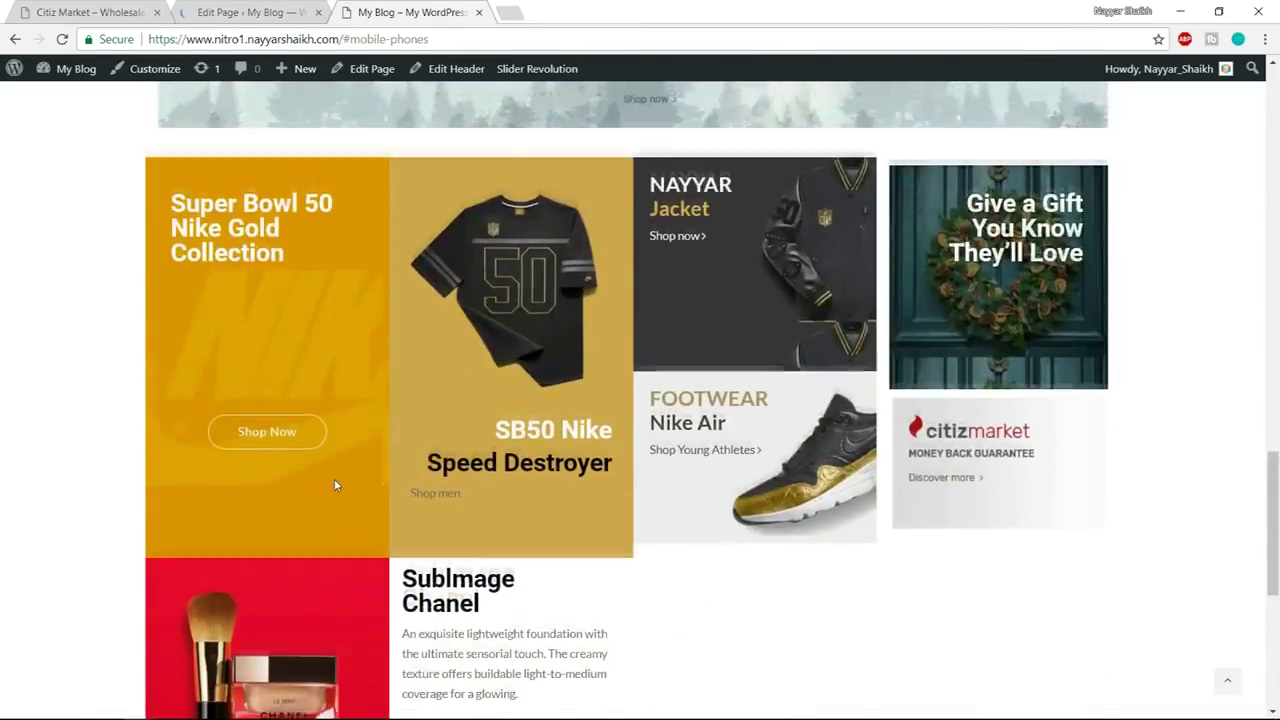
scroll(334, 486, "up", 5)
scroll(391, 470, "down", 9)
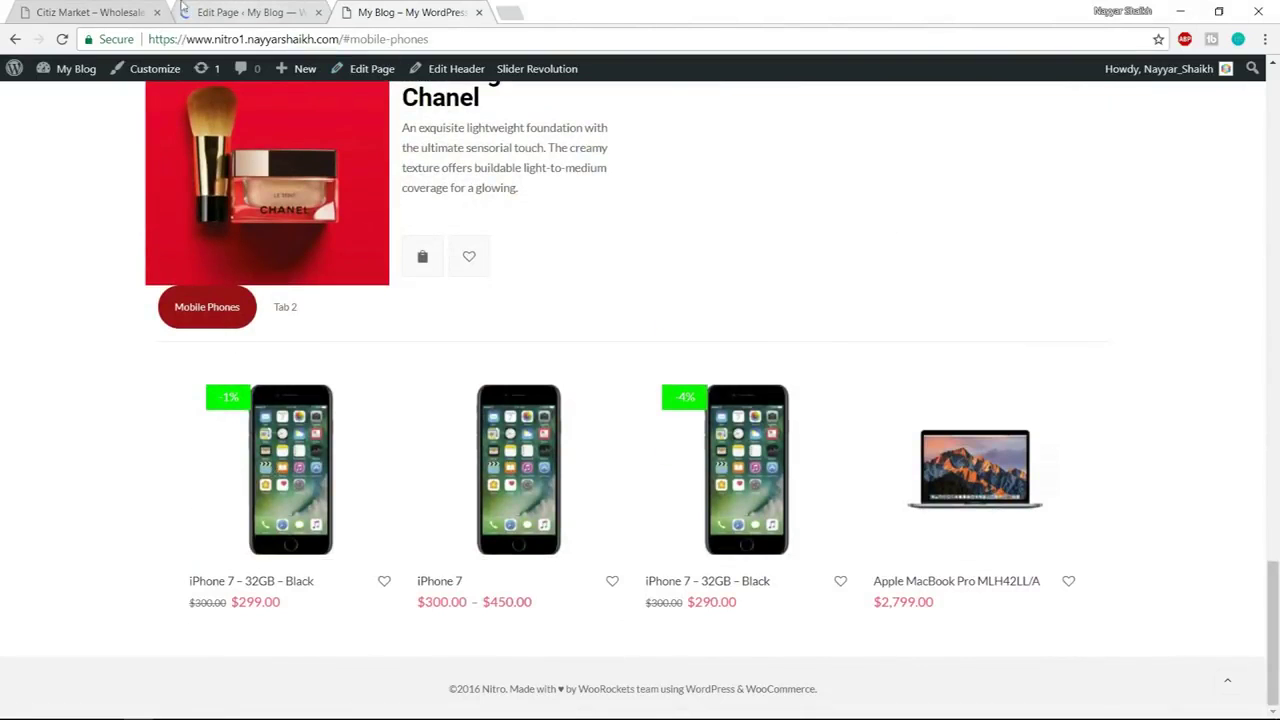
left_click(113, 9)
scroll(1080, 420, "down", 5)
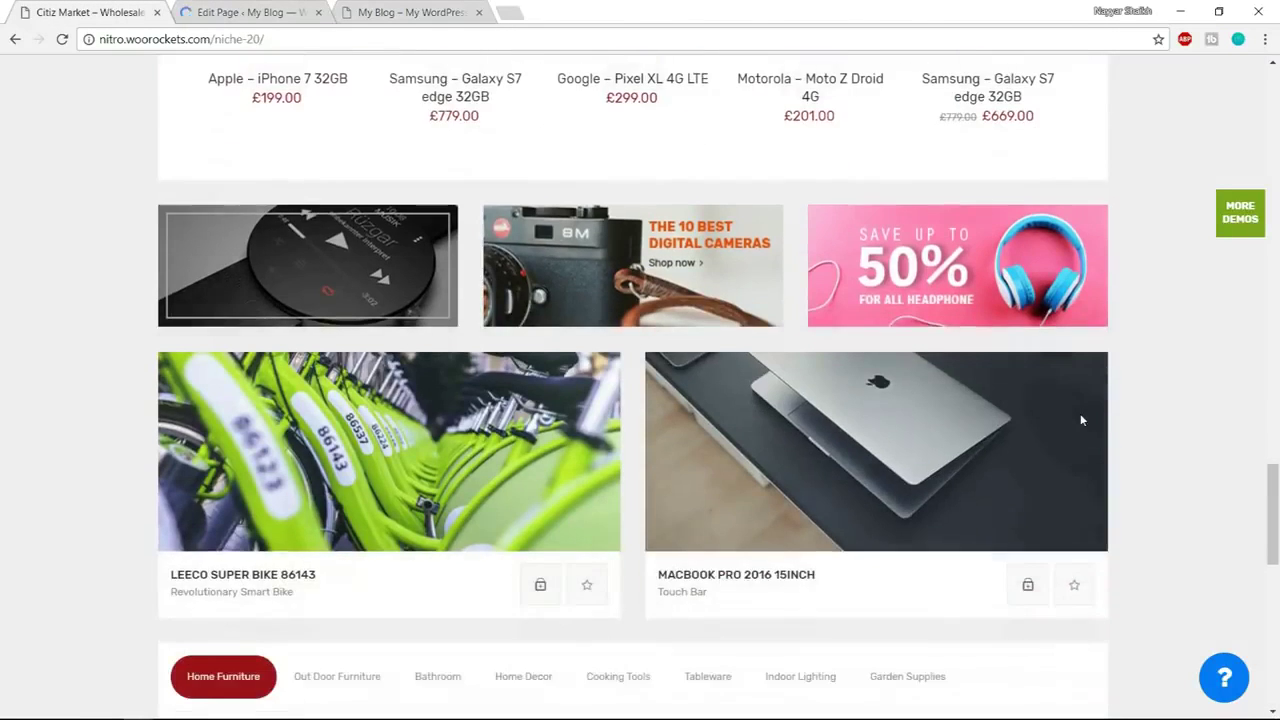
scroll(1080, 420, "up", 1)
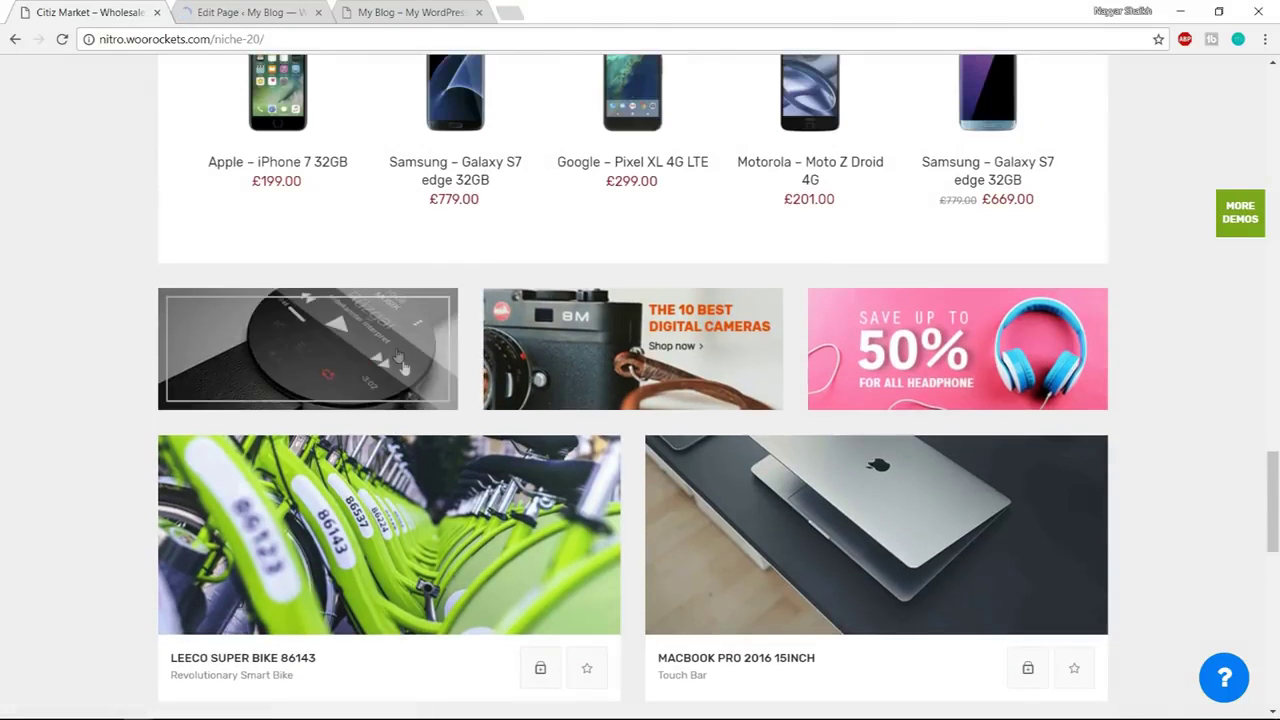
scroll(1117, 391, "down", 3)
scroll(1177, 395, "up", 3)
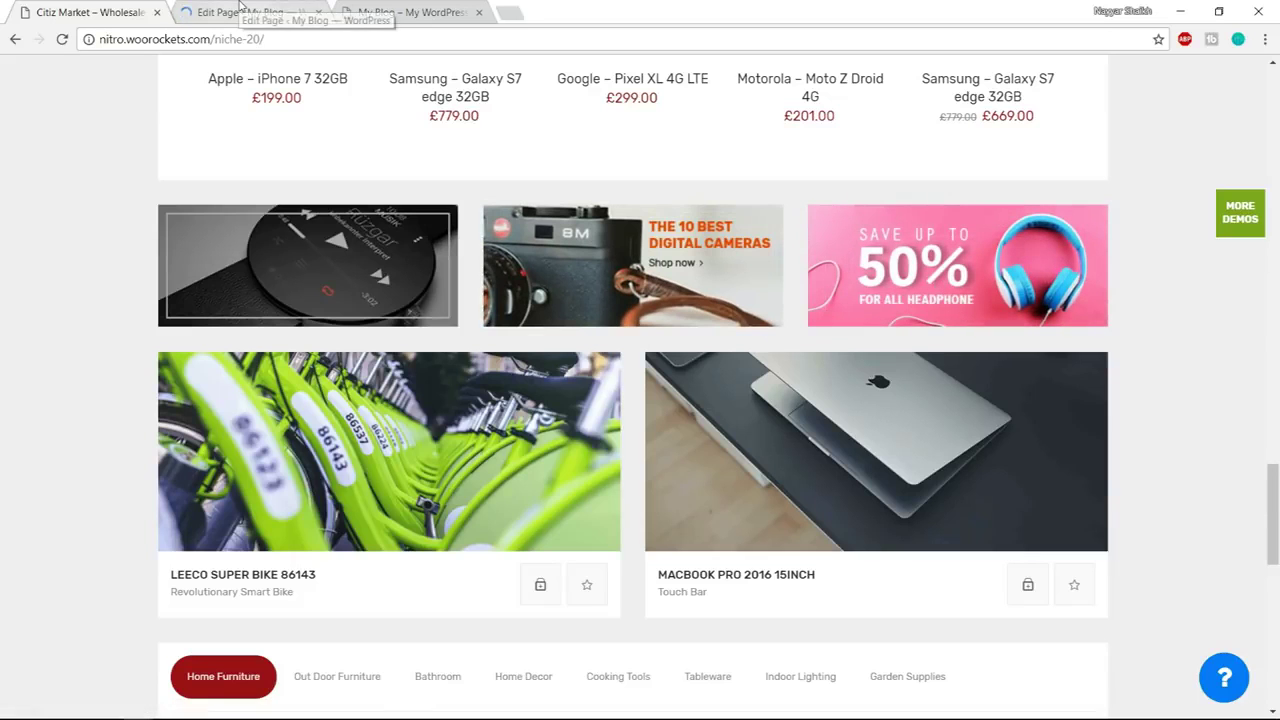
left_click(240, 10)
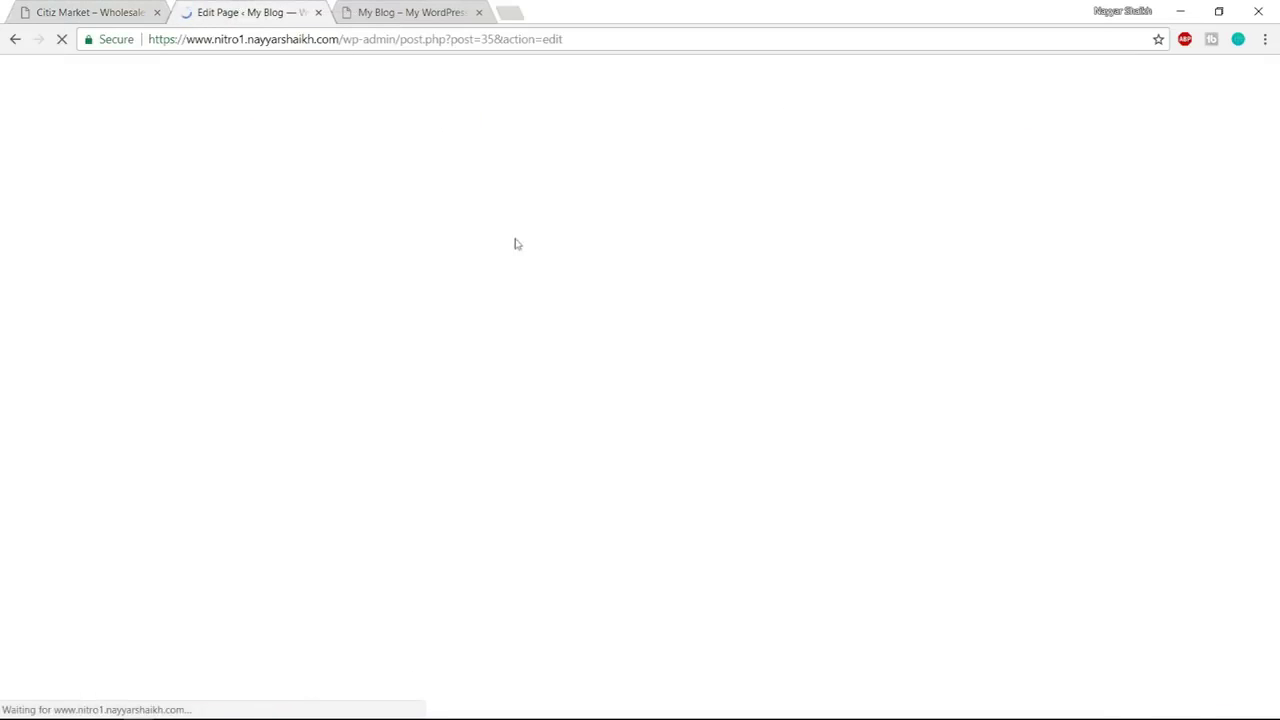
Add a Banner element below the Tabs with the Effect 7 hover effect
scroll(553, 340, "down", 10)
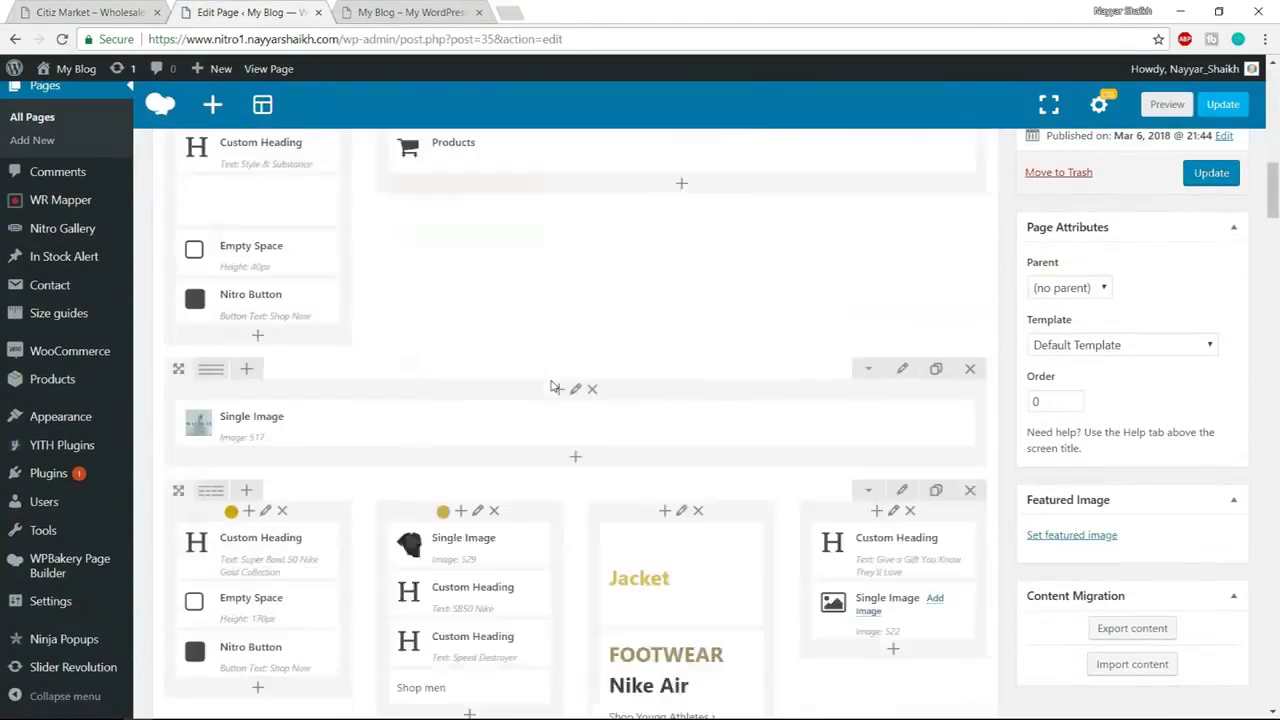
scroll(553, 386, "down", 4)
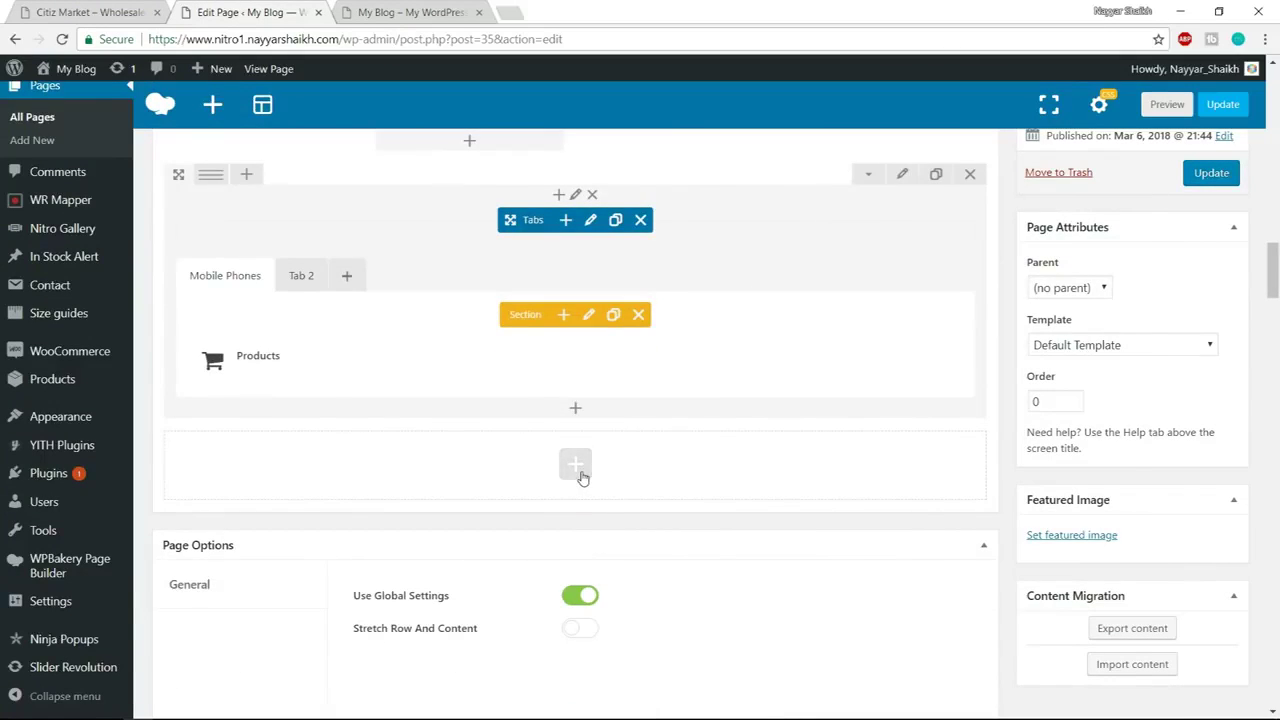
left_click(578, 470)
type("bann")
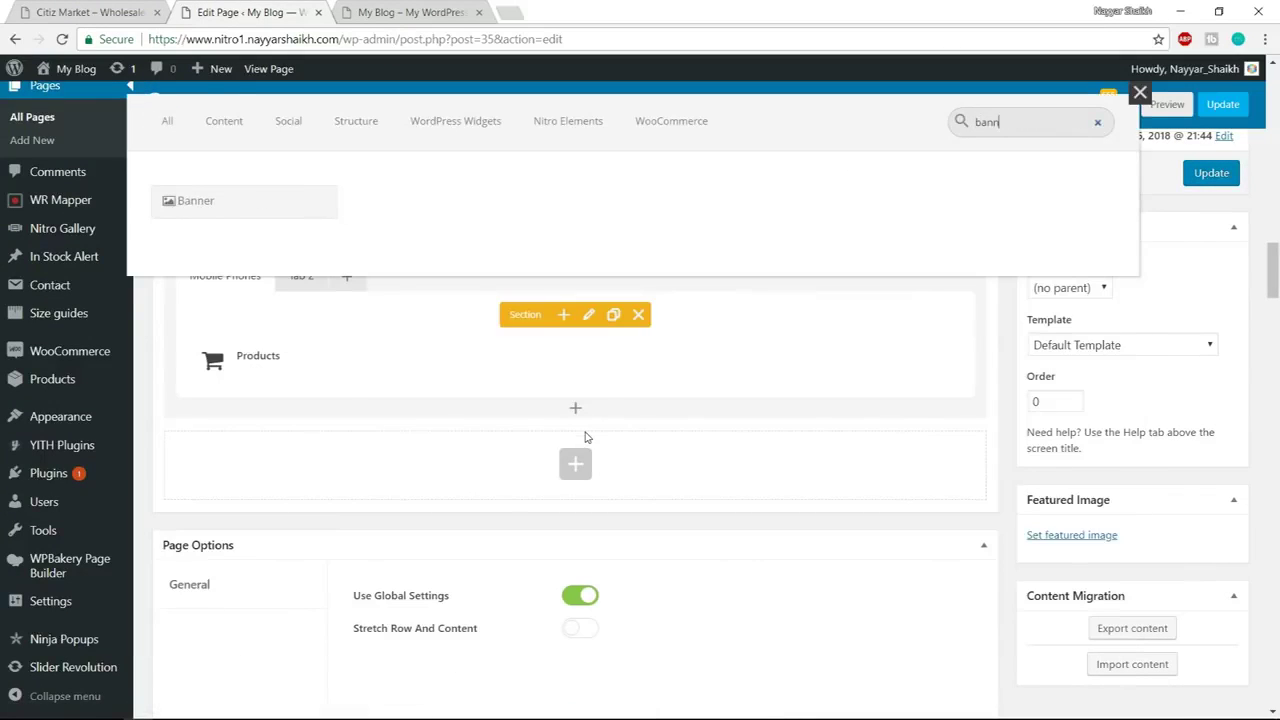
left_click(257, 200)
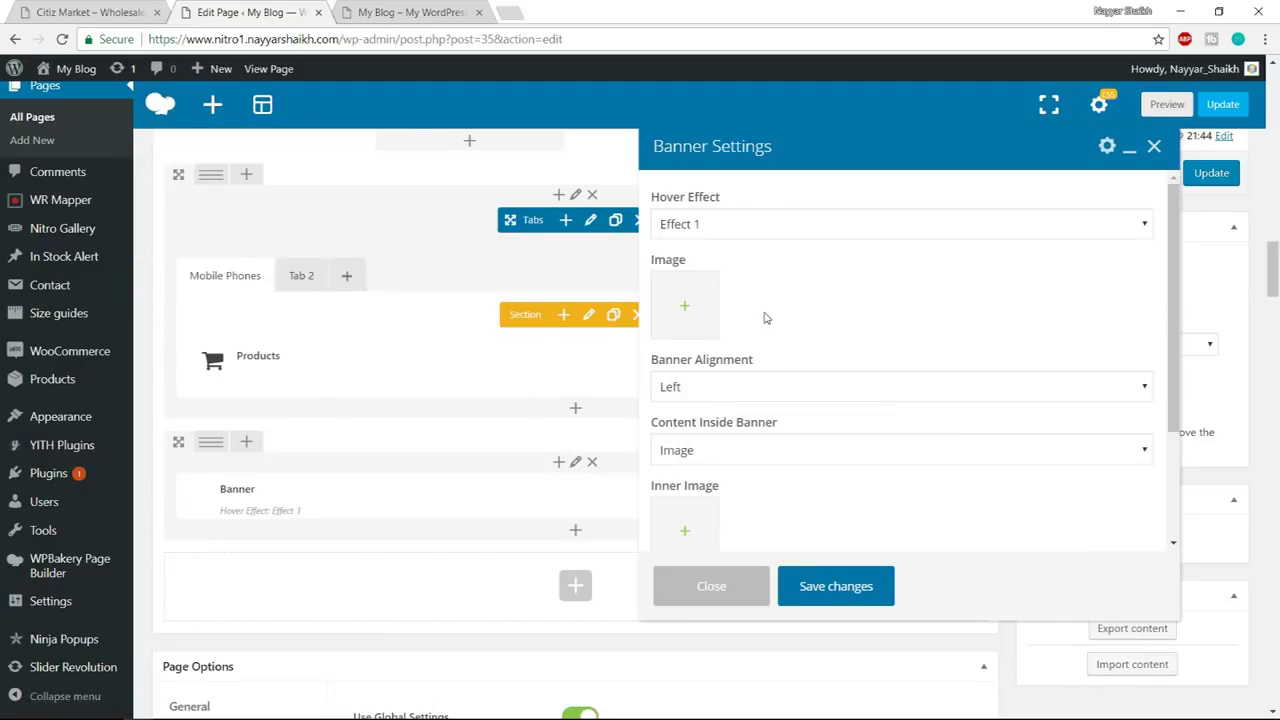
left_click(731, 224)
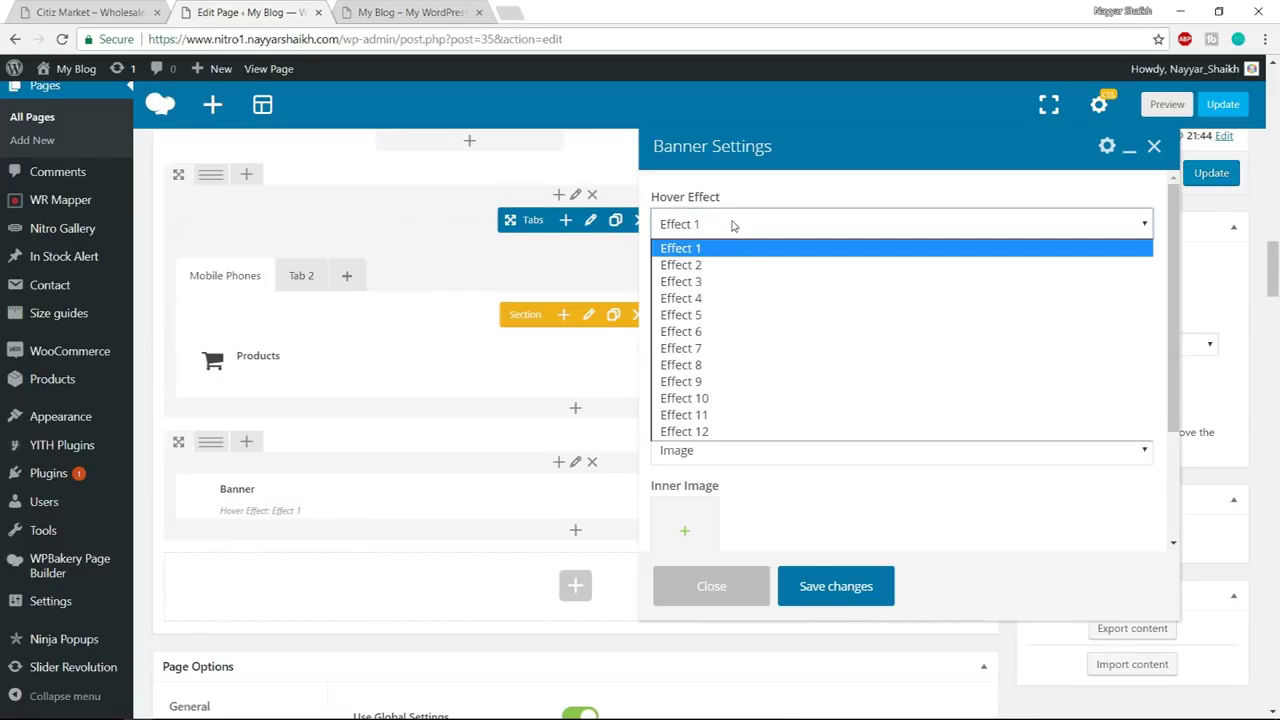
left_click(720, 350)
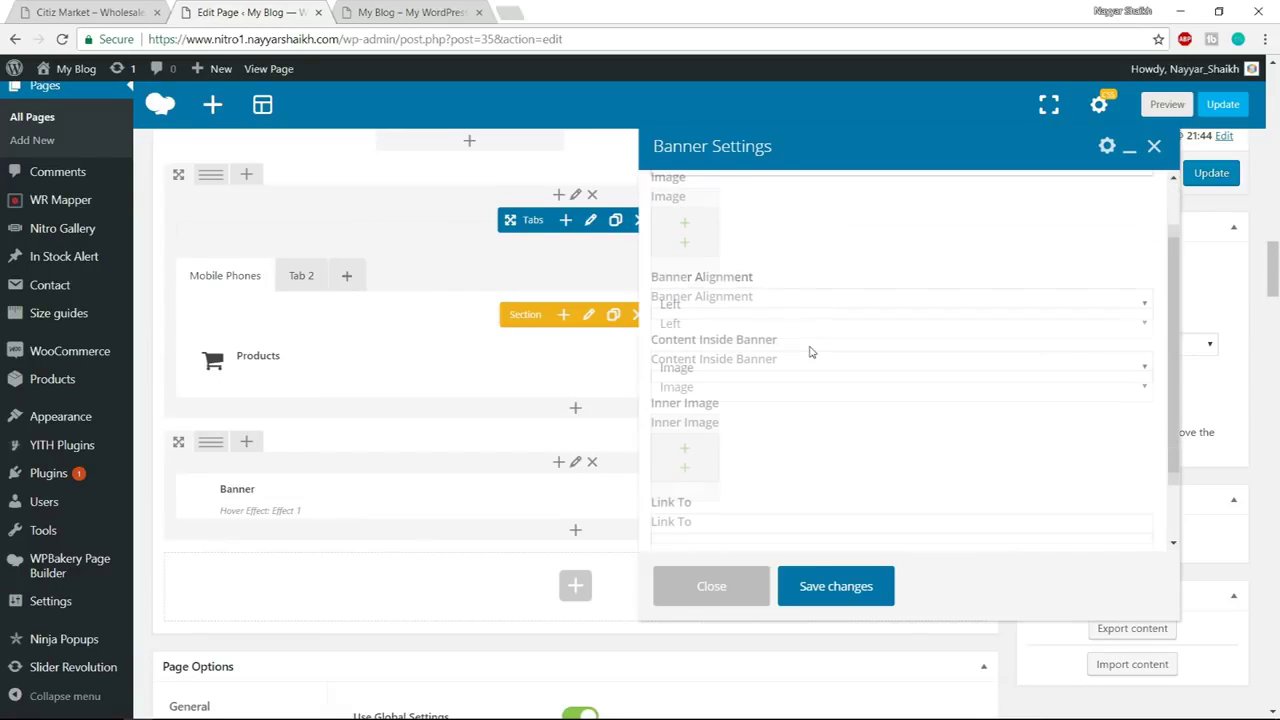
left_click(135, 10)
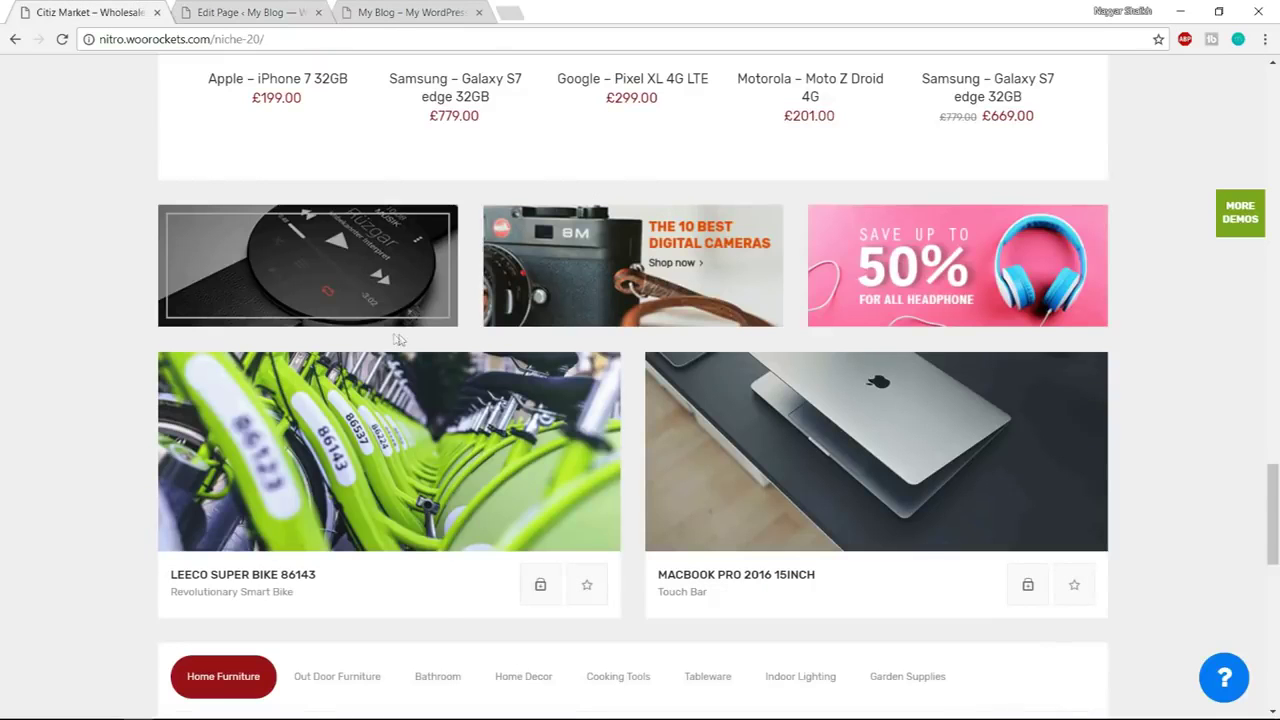
left_click(250, 12)
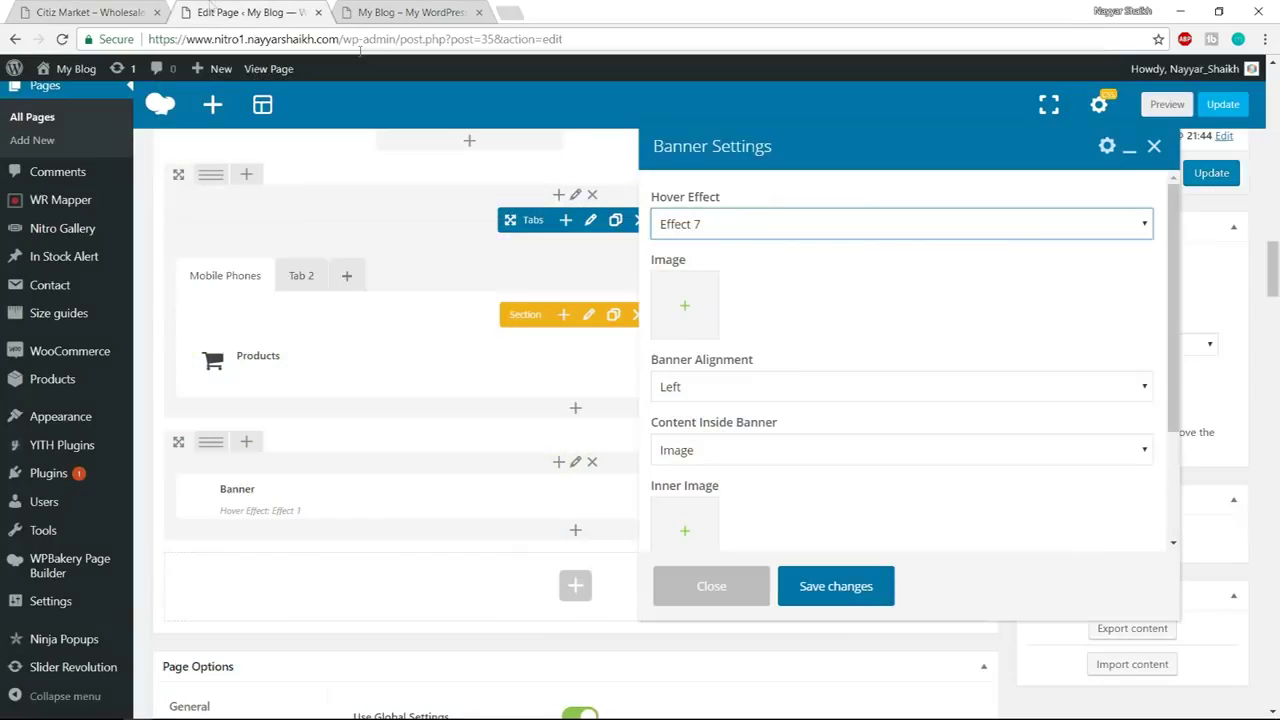
Set the banner image to banner_04, the dark watch photo, from the Media Library
left_click(709, 334)
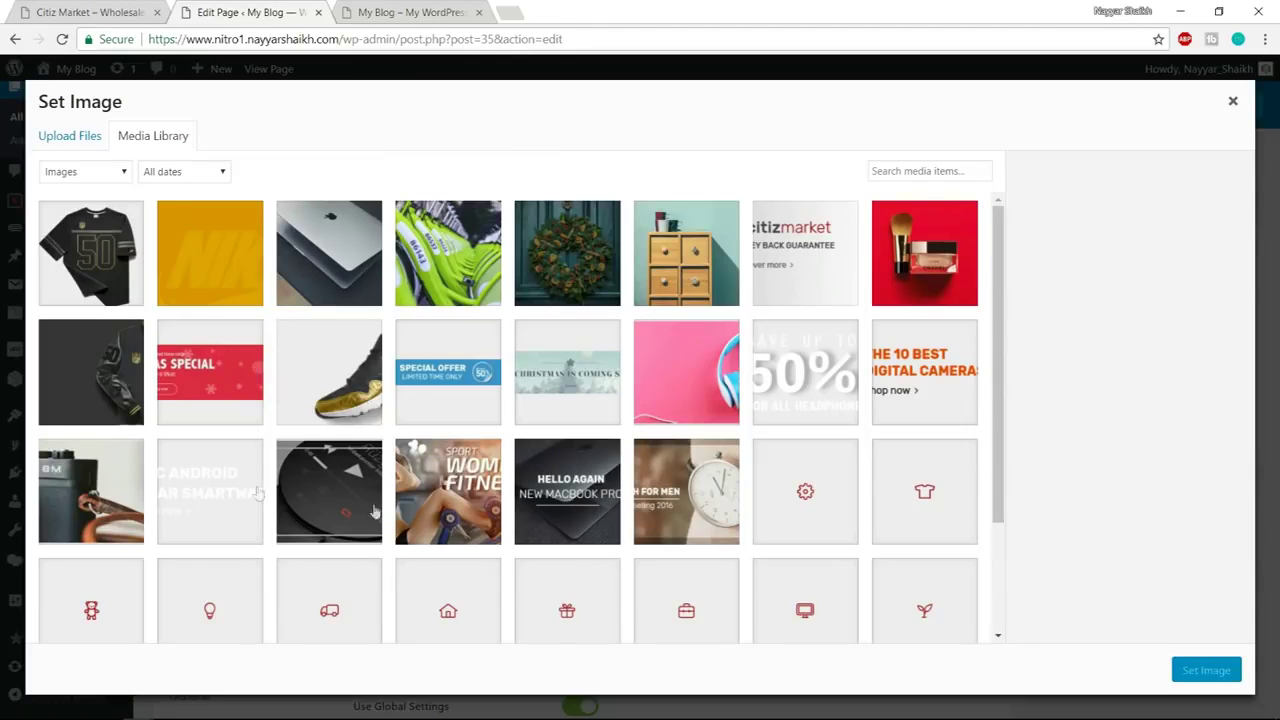
left_click(350, 505)
left_click(1187, 669)
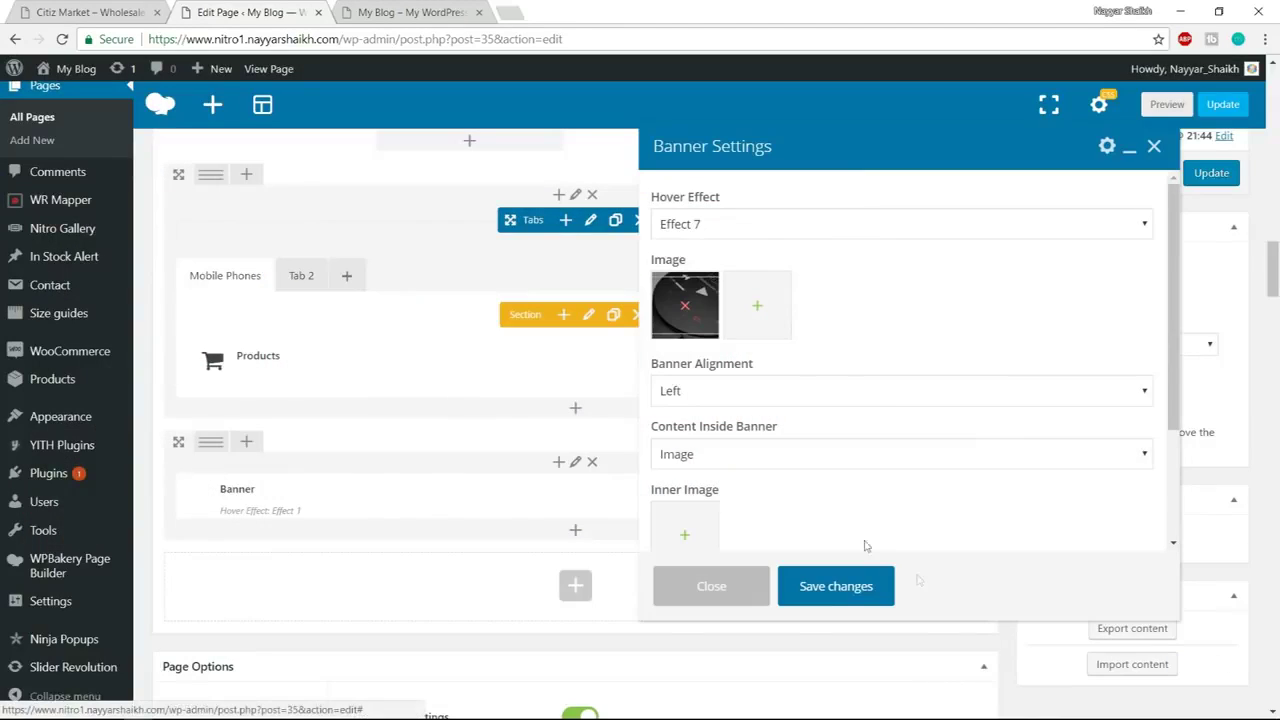
left_click(775, 394)
Center the banner content and set its inner image to the banner_04a overlay
left_click(809, 432)
scroll(809, 436, "down", 3)
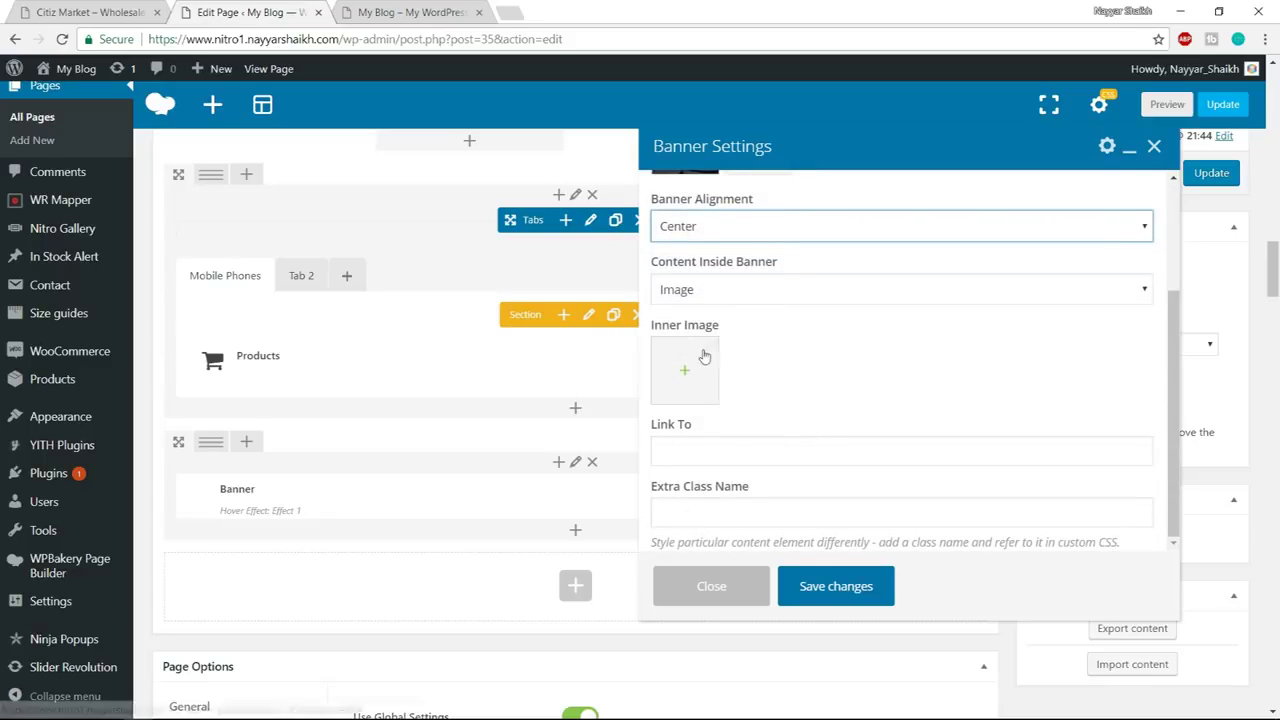
left_click(694, 390)
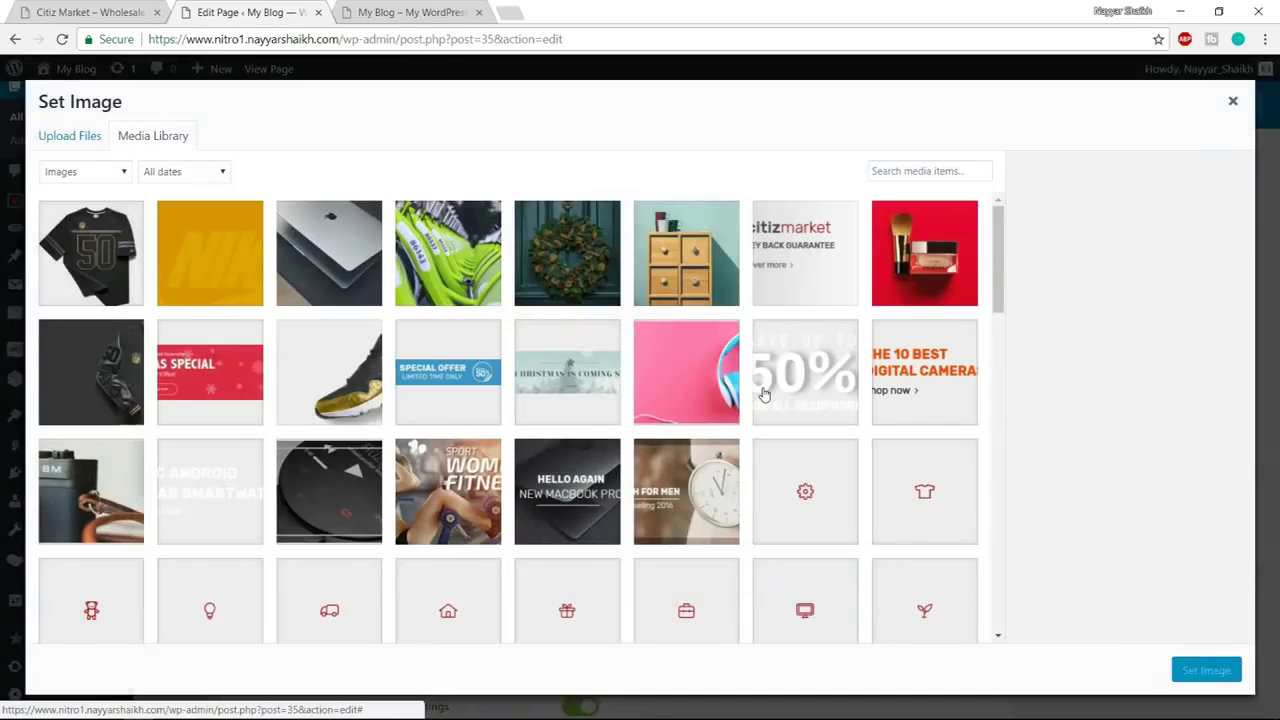
left_click(231, 487)
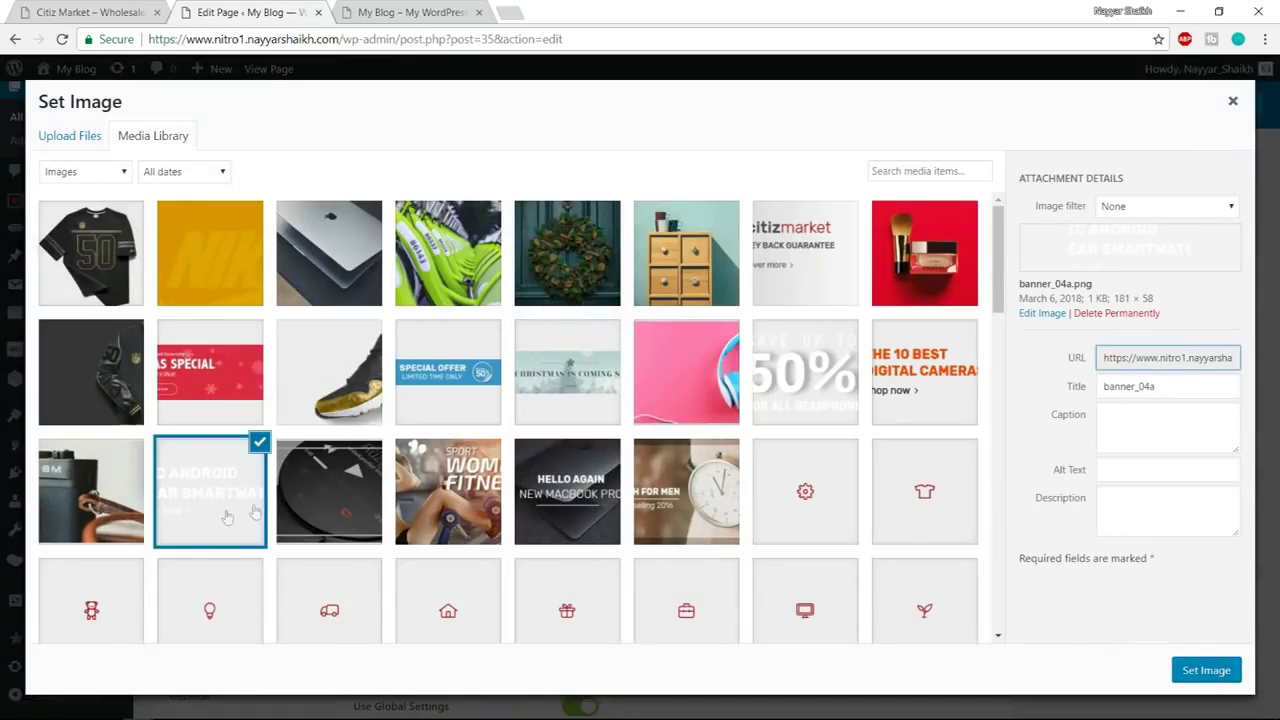
left_click_drag(1163, 387, 1093, 394)
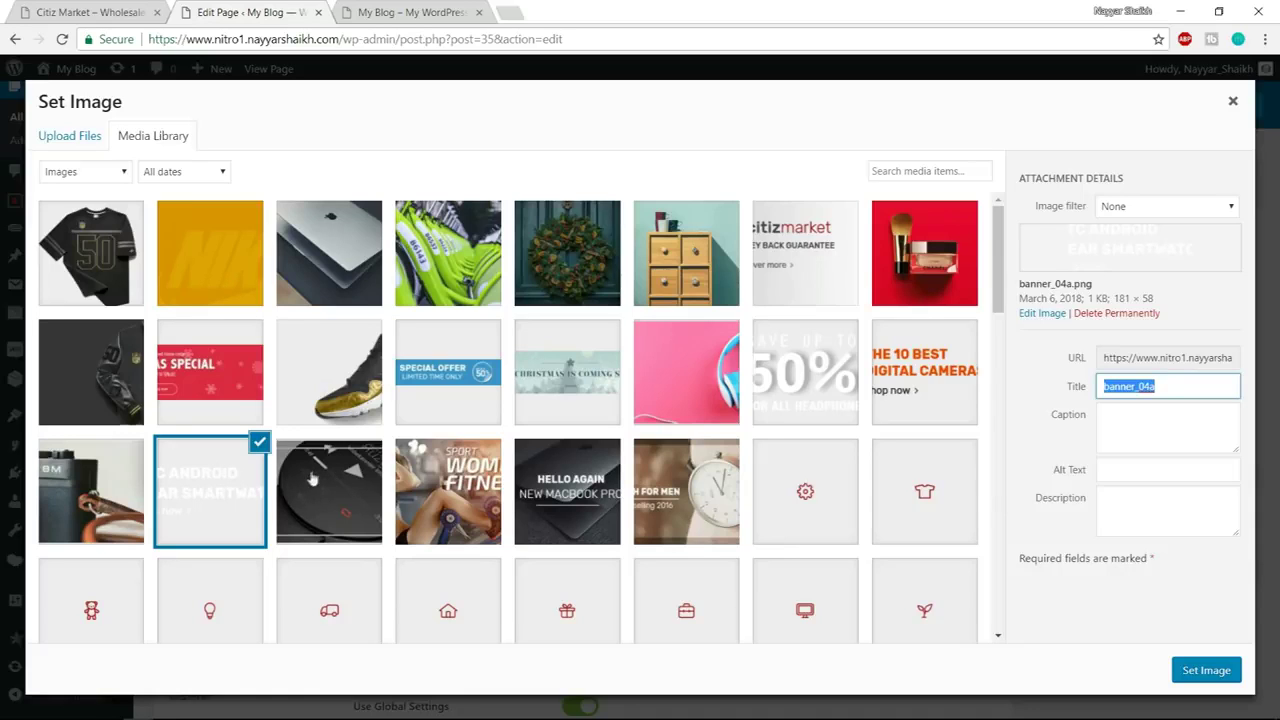
left_click(1206, 671)
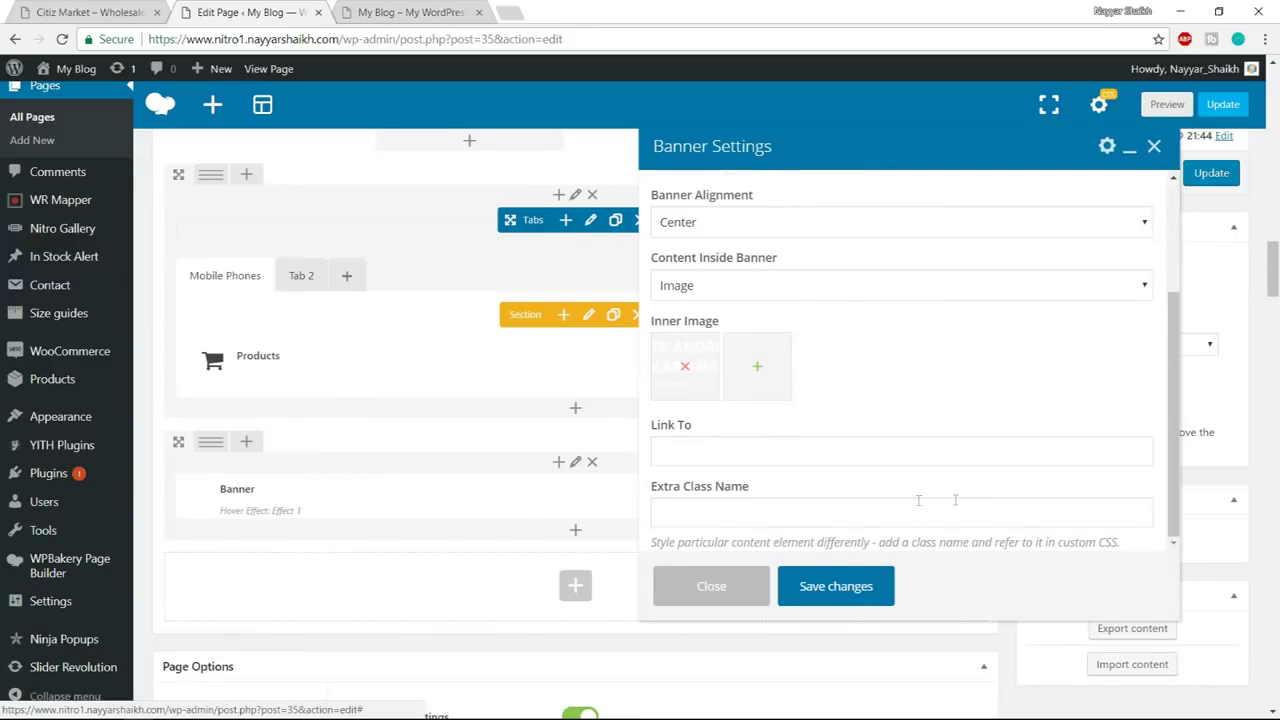
Paste custom-banner-06 as the Extra Class Name and save the banner settings
left_click(886, 506)
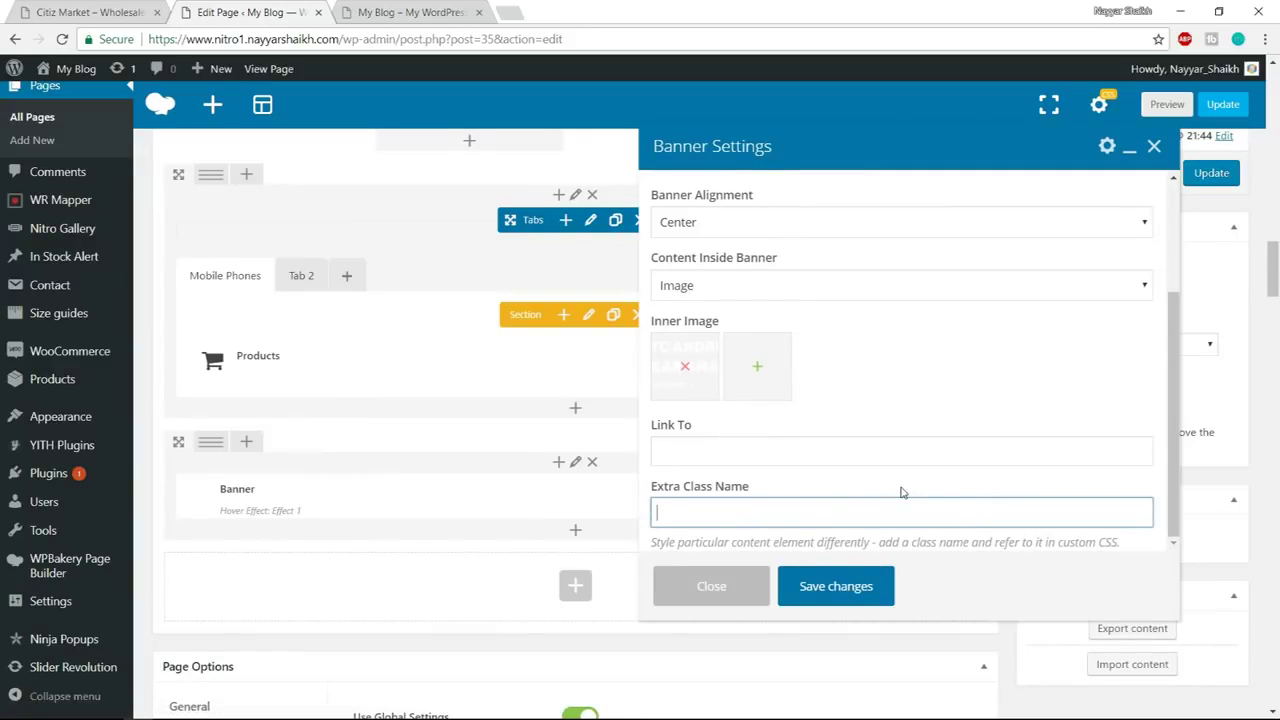
type("custom-banner-06")
left_click(866, 588)
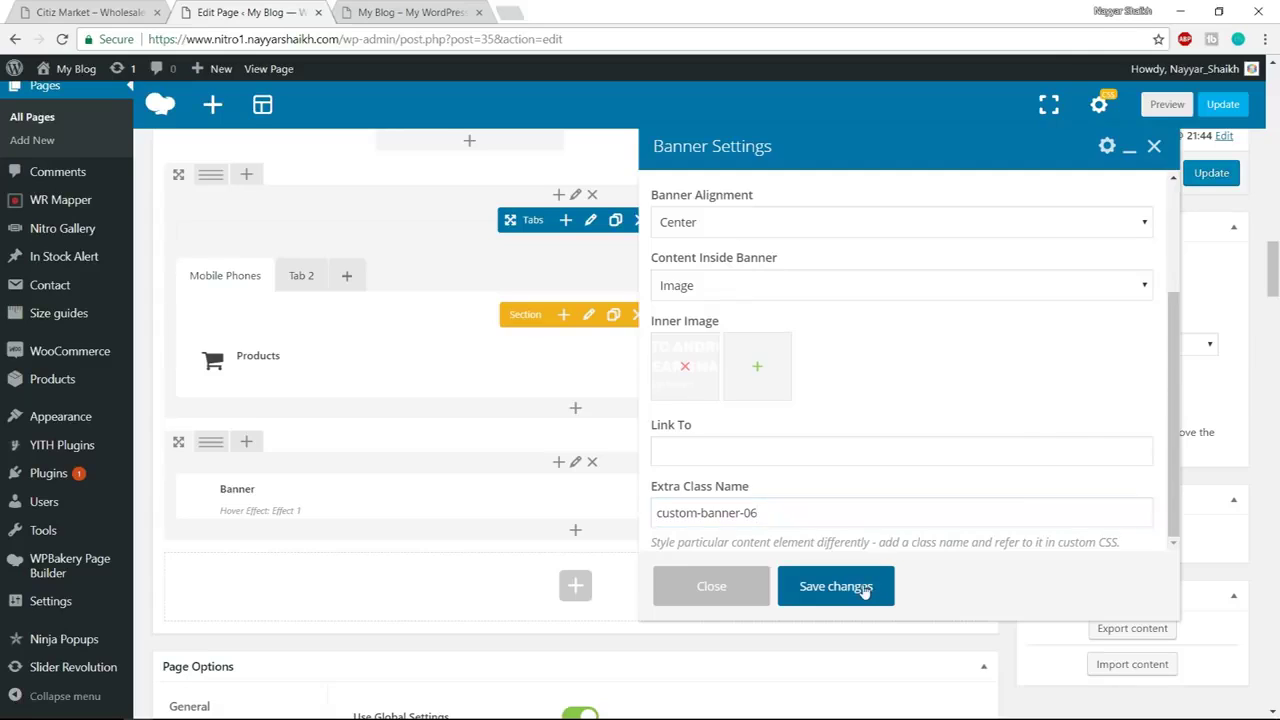
mouse_move(210, 452)
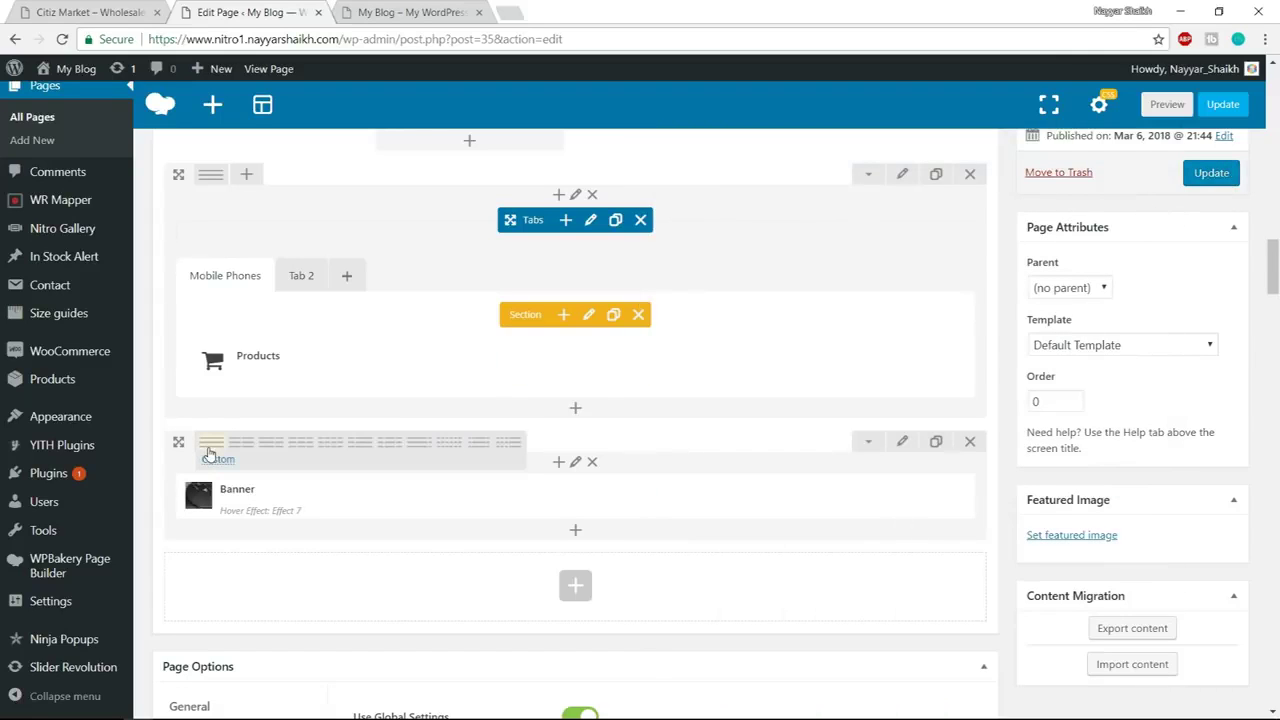
Make the banner row three columns with banner copies in the middle and right columns, then open the middle banner
left_click(305, 453)
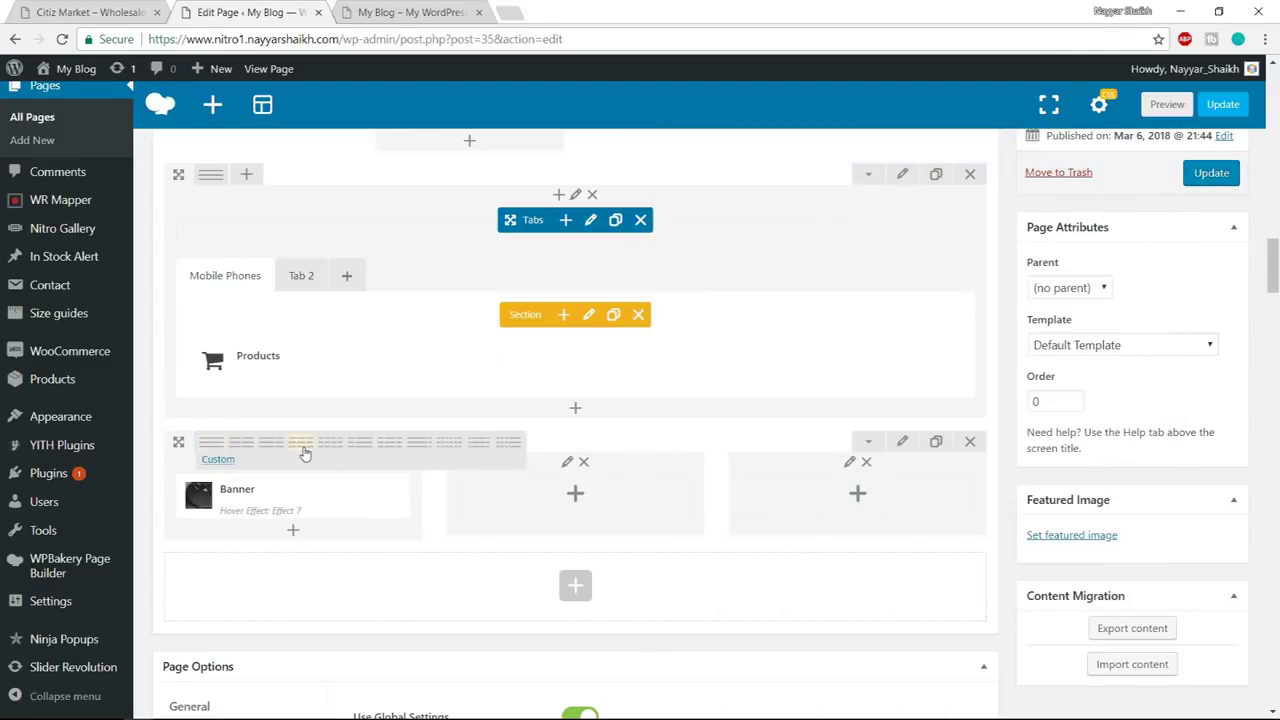
left_click(325, 497)
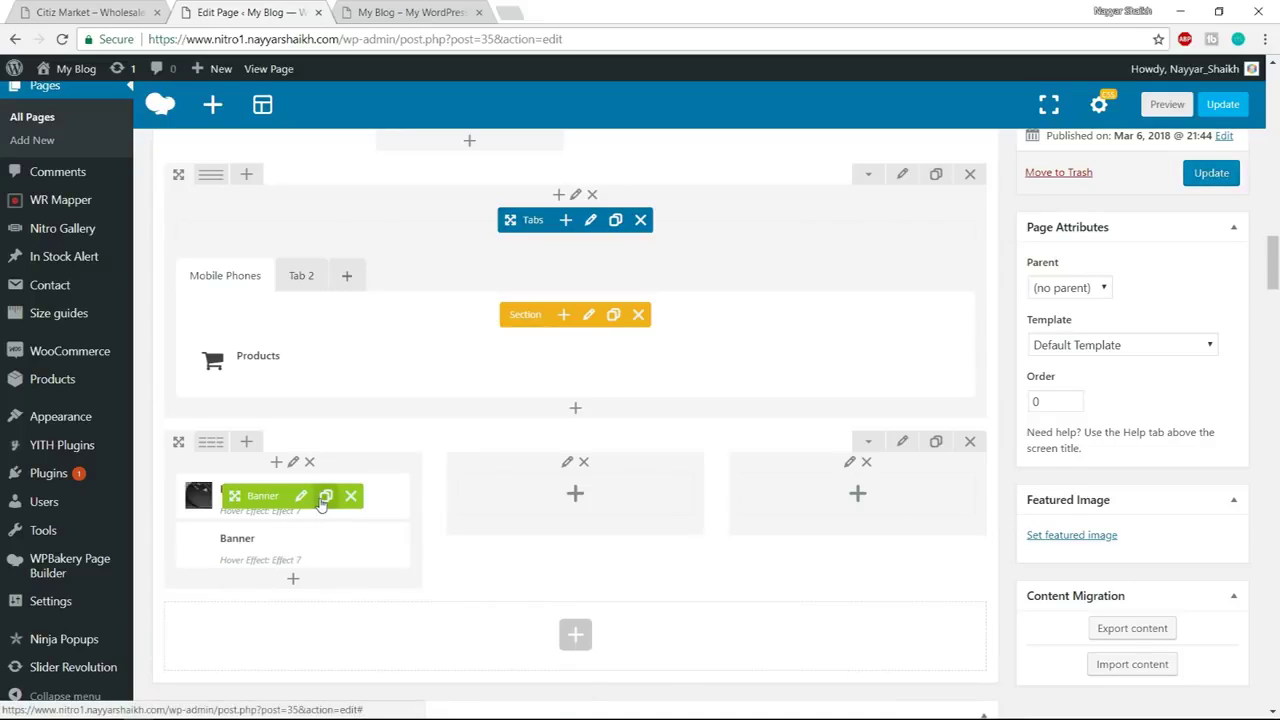
left_click_drag(234, 495, 575, 492)
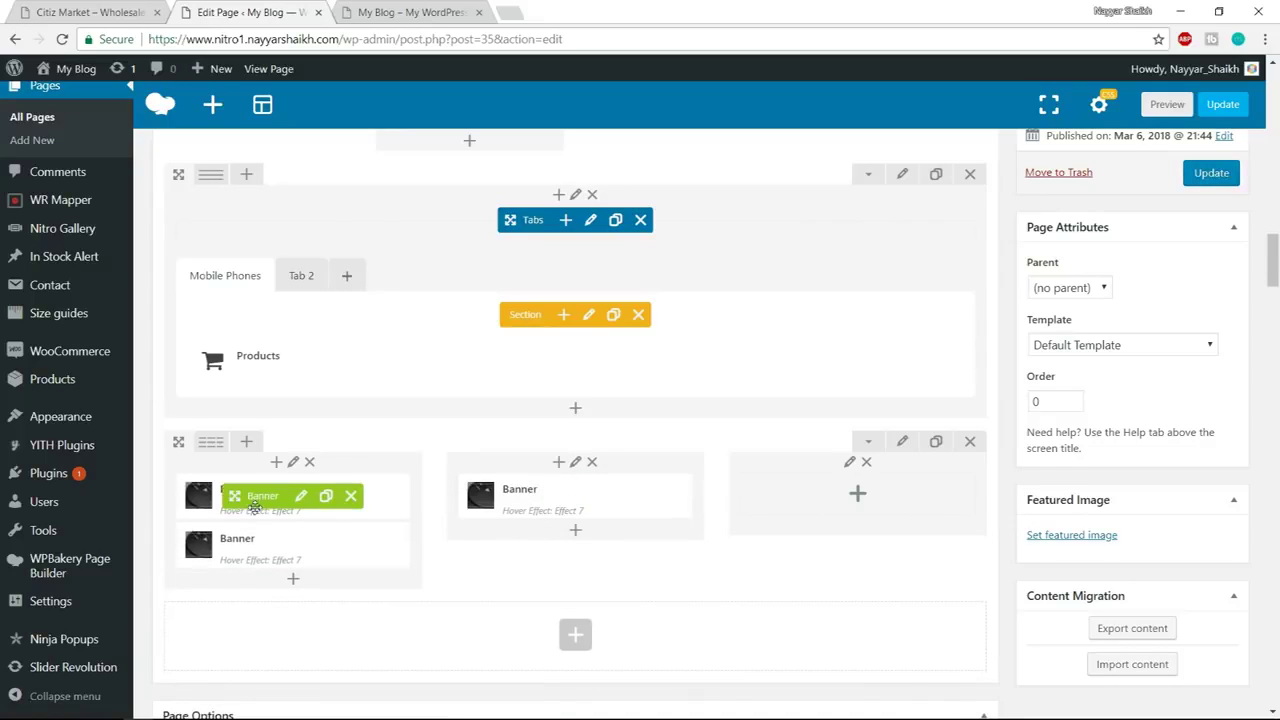
left_click_drag(232, 496, 812, 498)
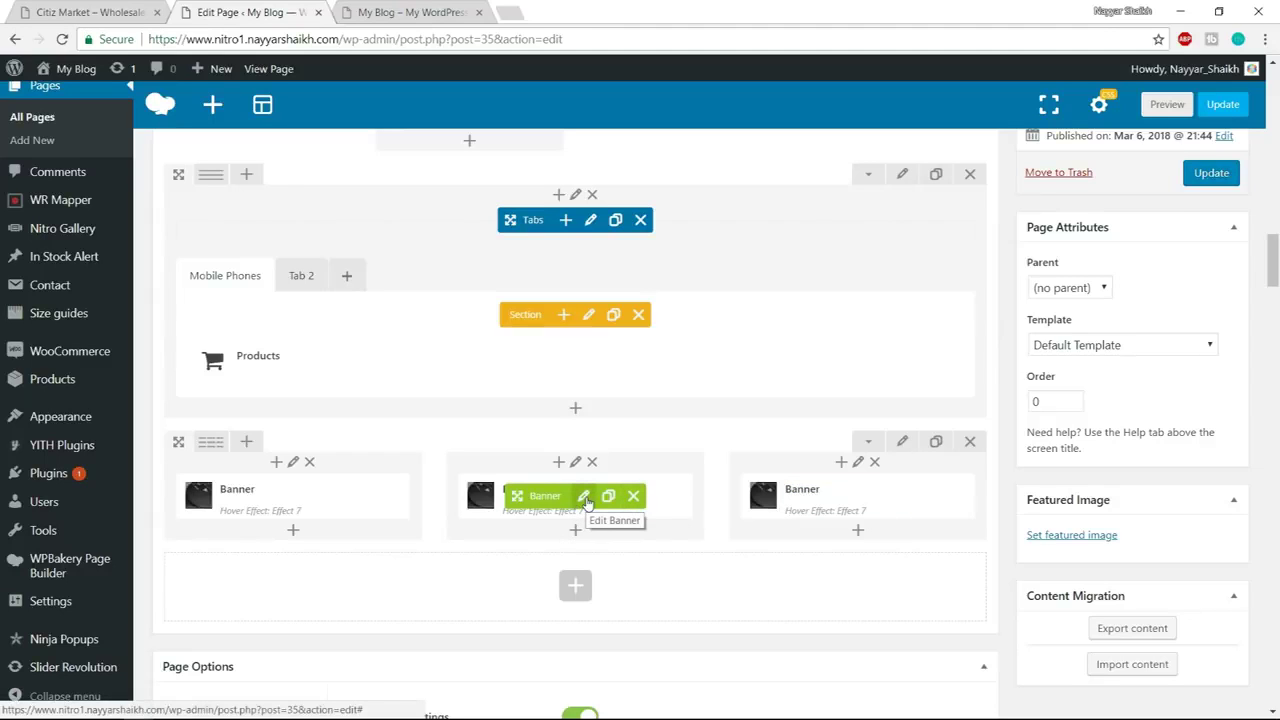
left_click(585, 498)
left_click(786, 224)
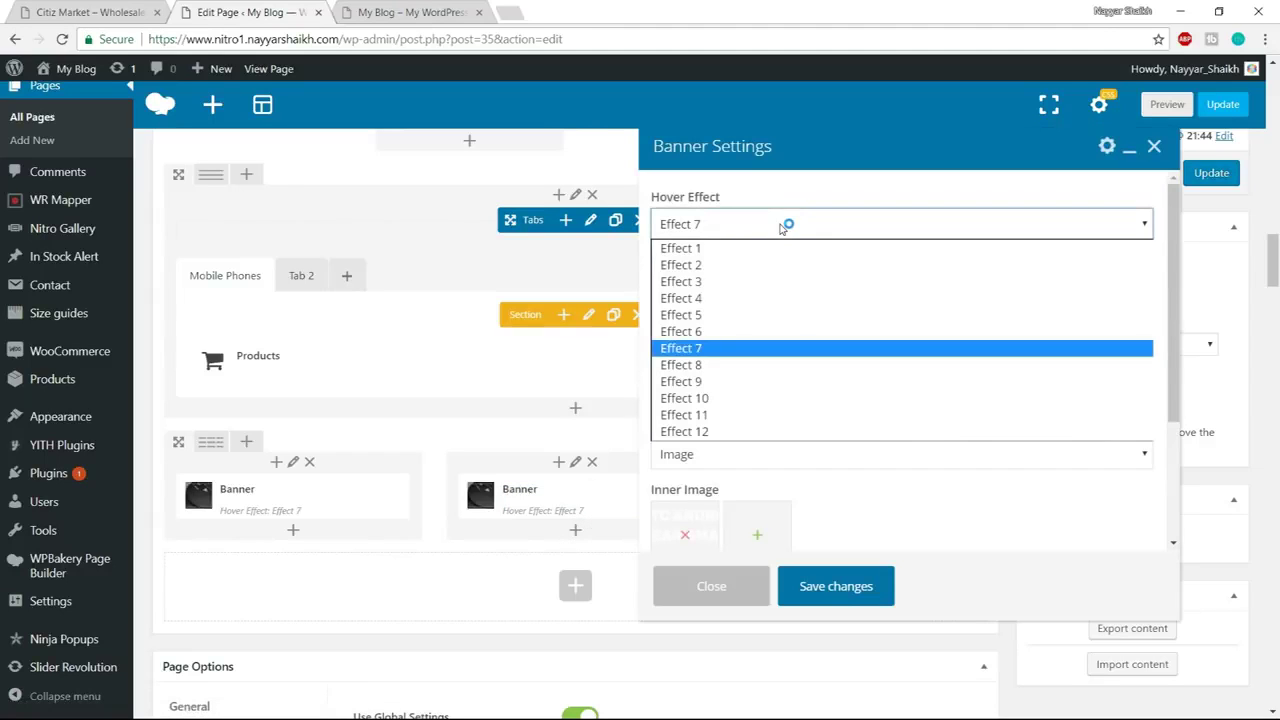
Set the middle banner's background image to the camera picture banner_05
left_click(1003, 342)
scroll(1006, 348, "down", 1)
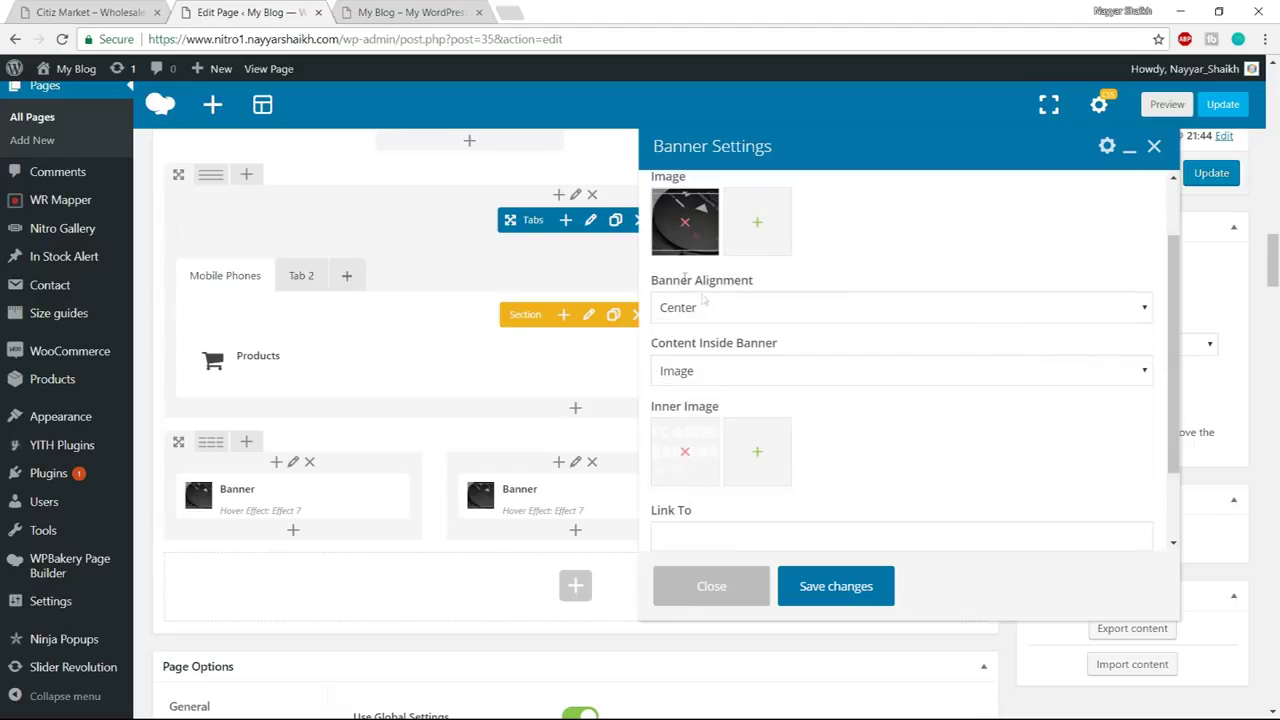
left_click(121, 9)
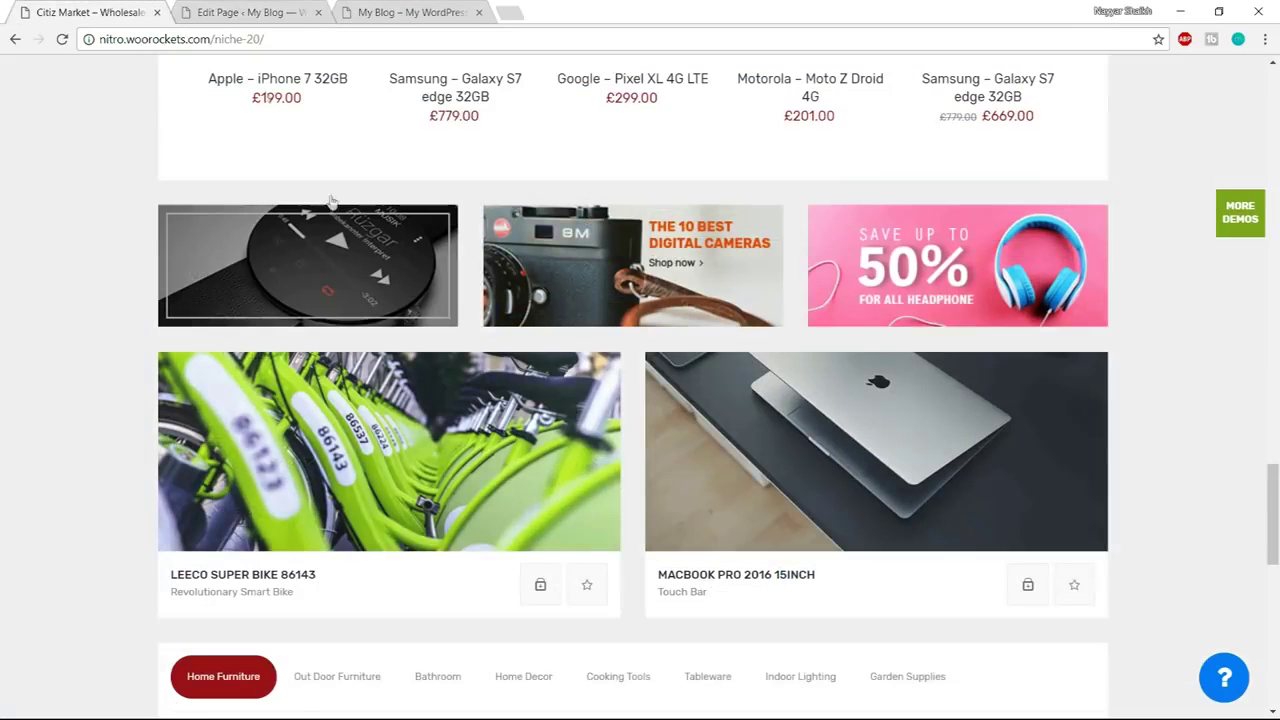
left_click(240, 11)
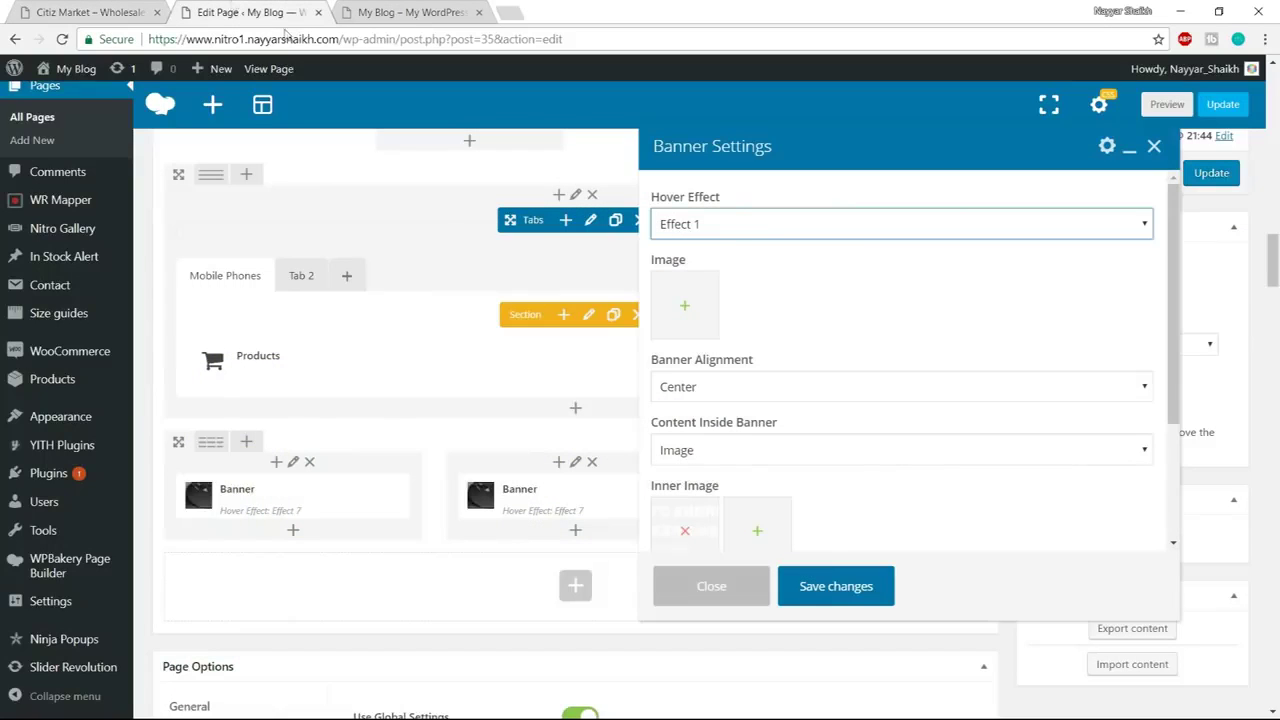
left_click(688, 333)
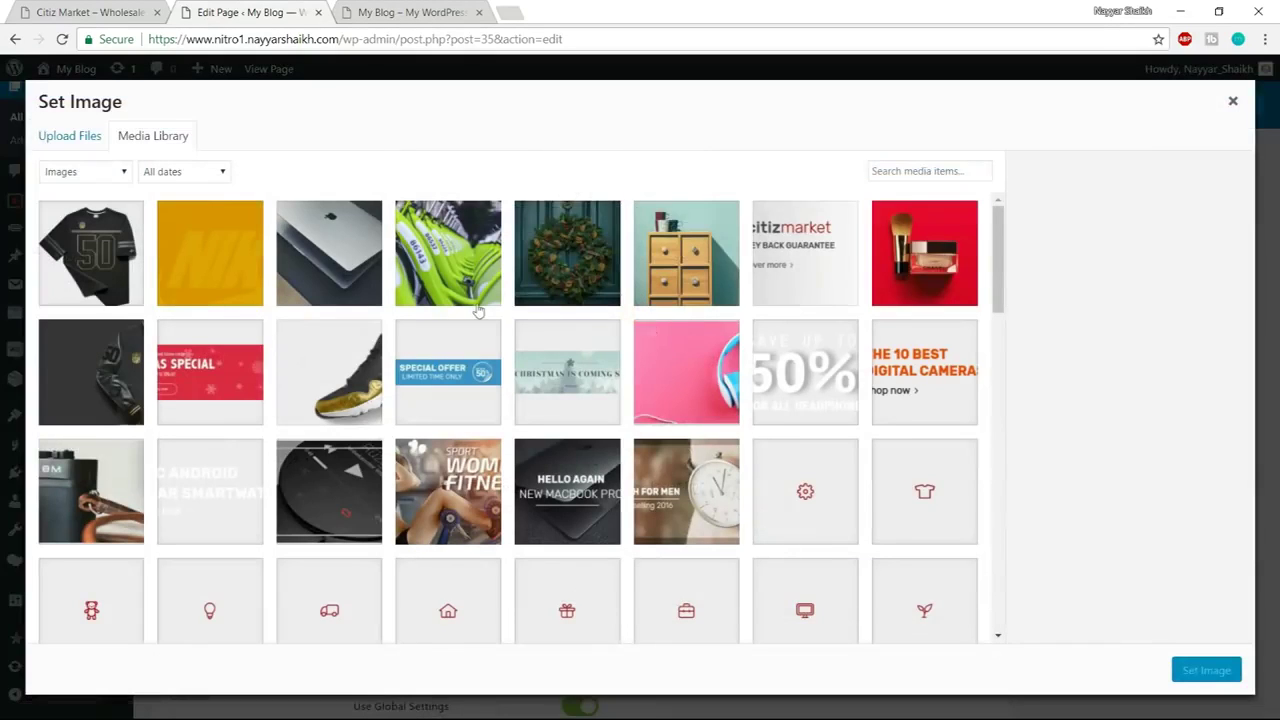
left_click(98, 500)
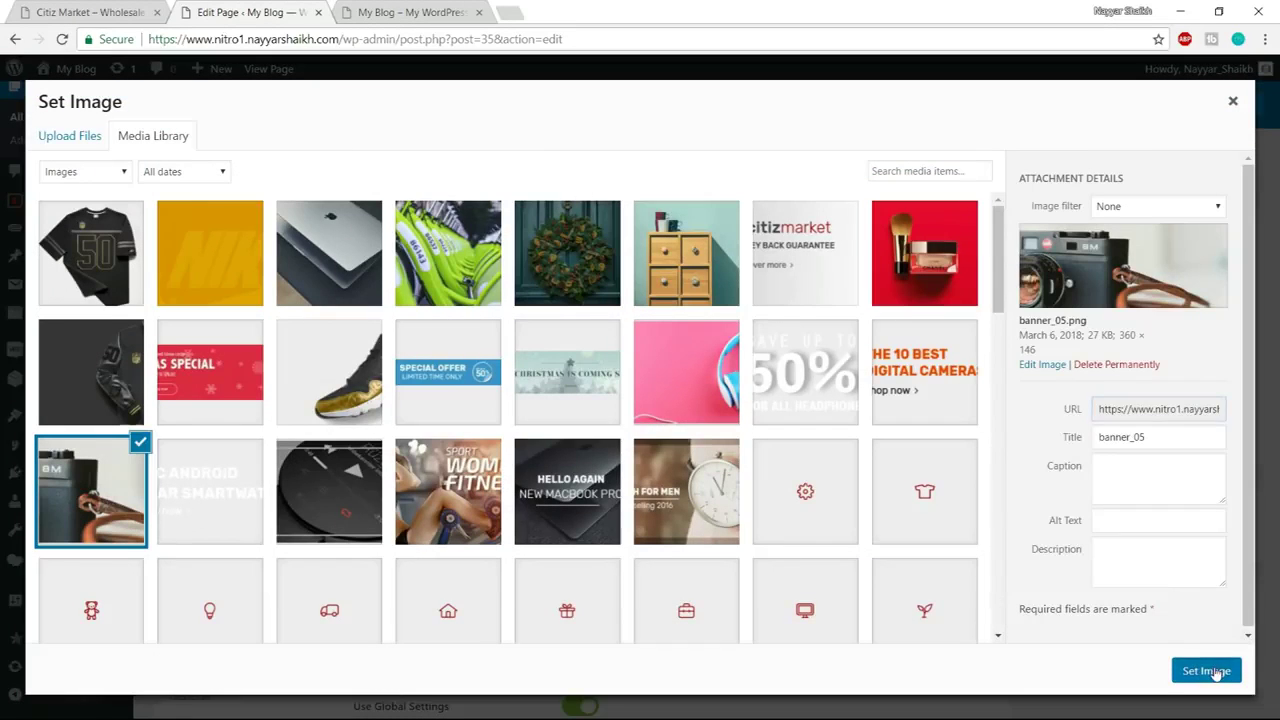
left_click(1215, 672)
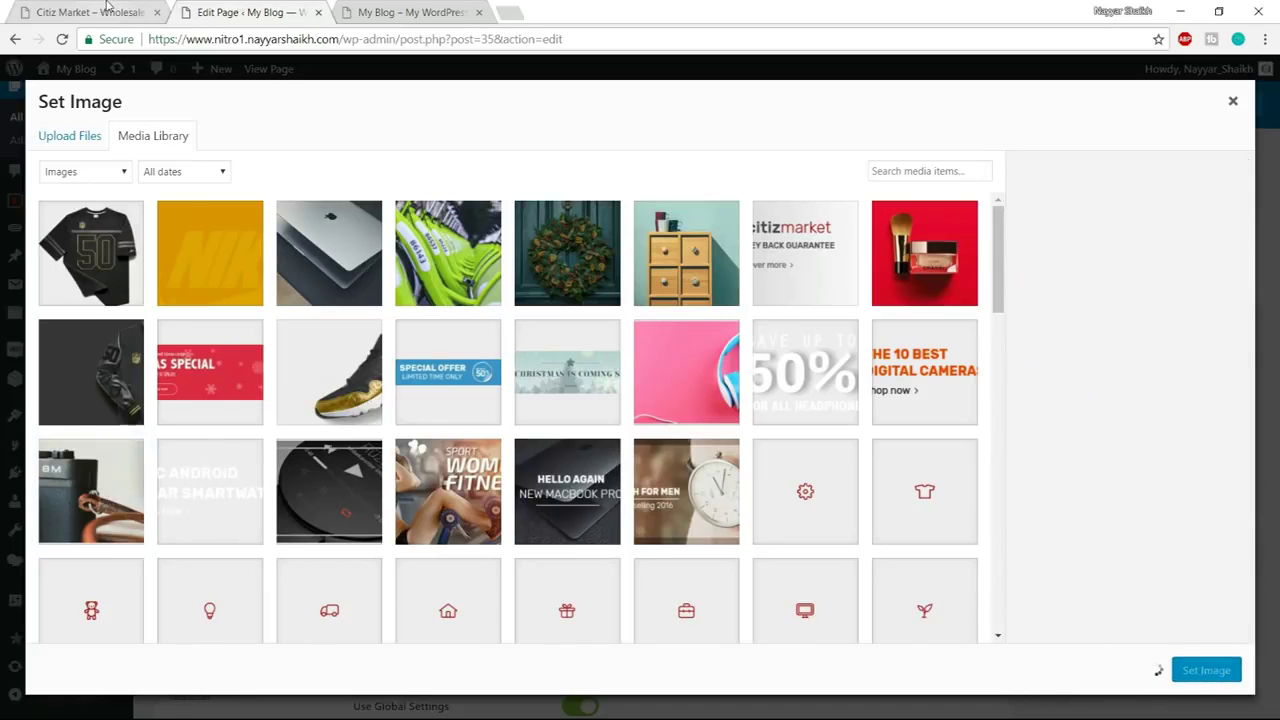
Replace the inner image with the '10 Best Digital Cameras' text image banner_05a
left_click(107, 6)
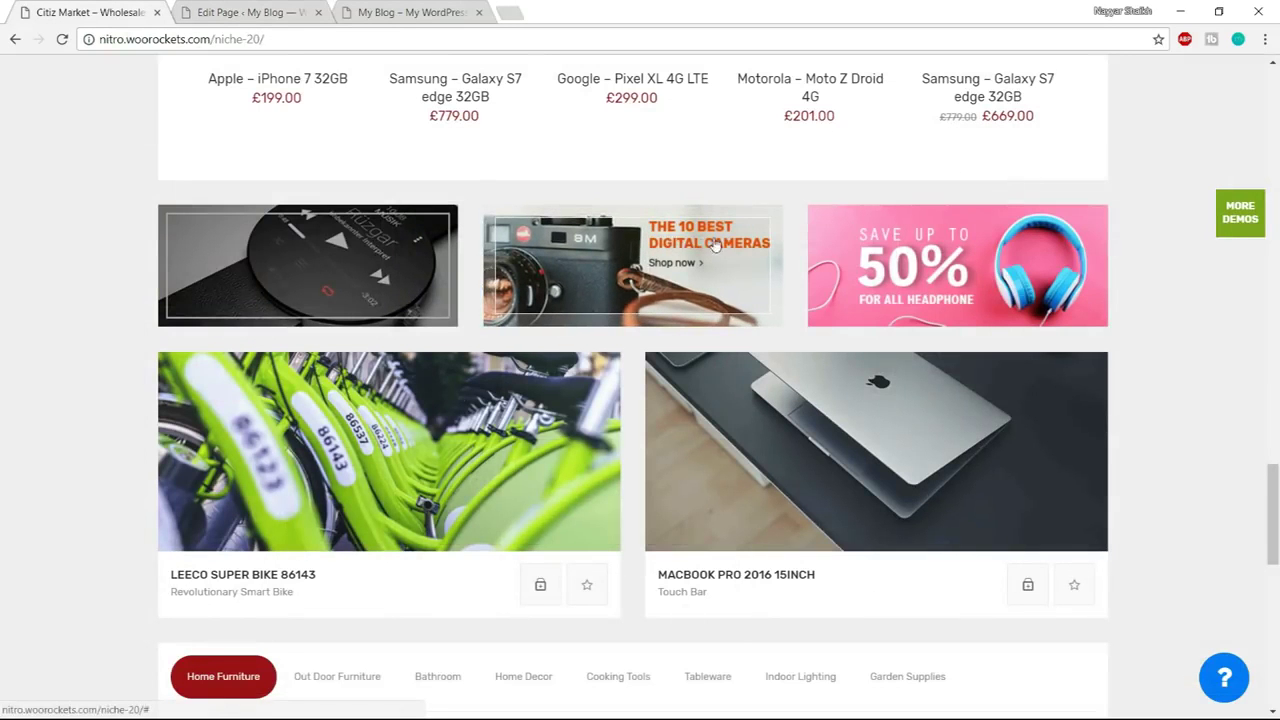
key("ctrl+Tab")
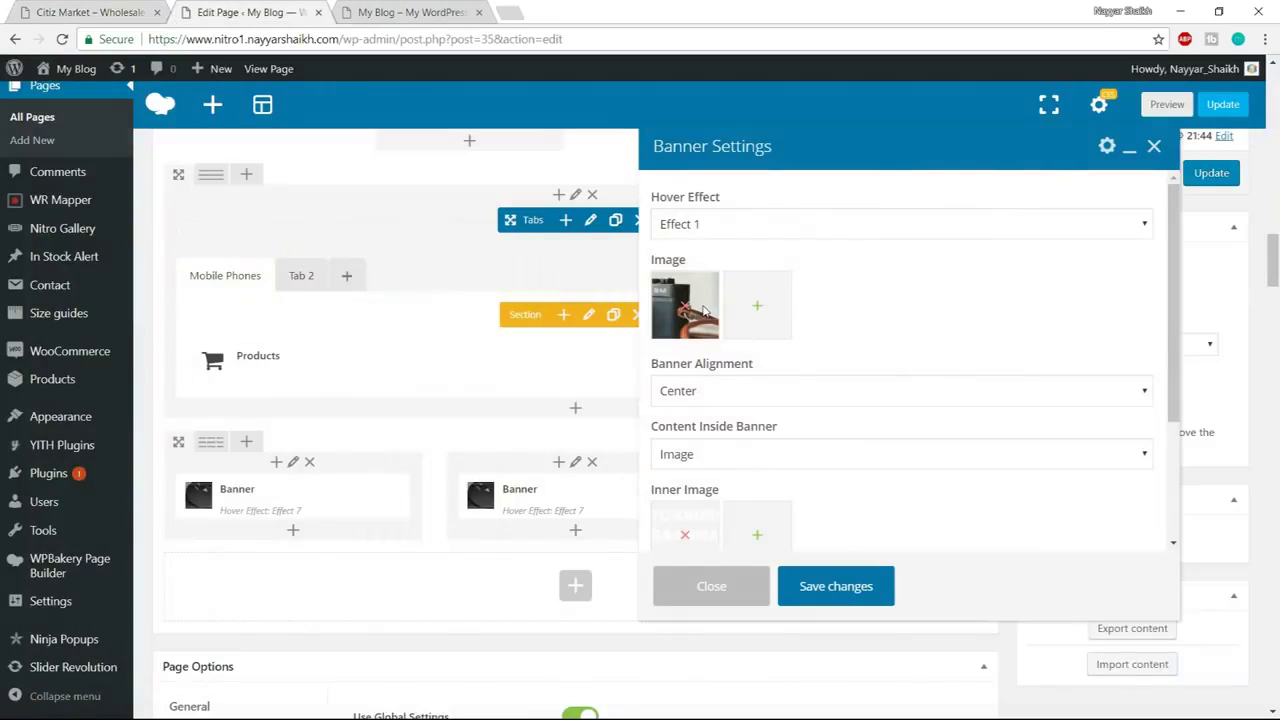
scroll(866, 423, "down", 3)
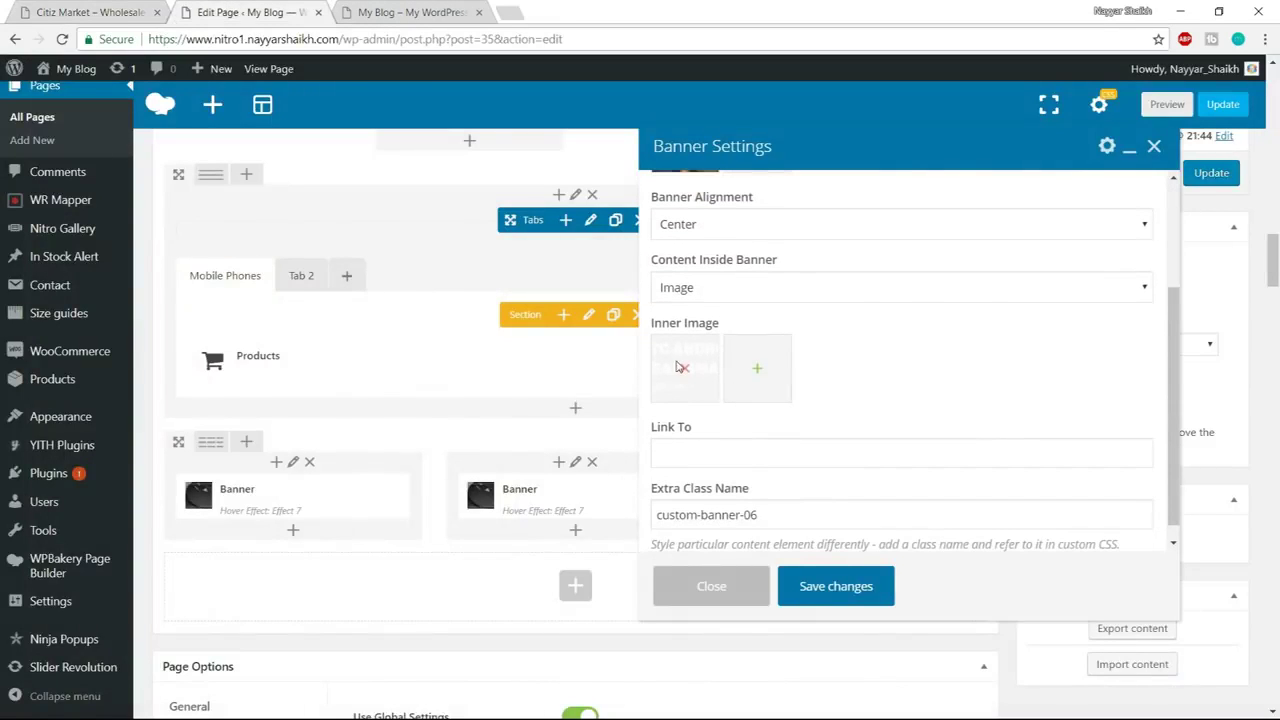
left_click(686, 370)
left_click(686, 369)
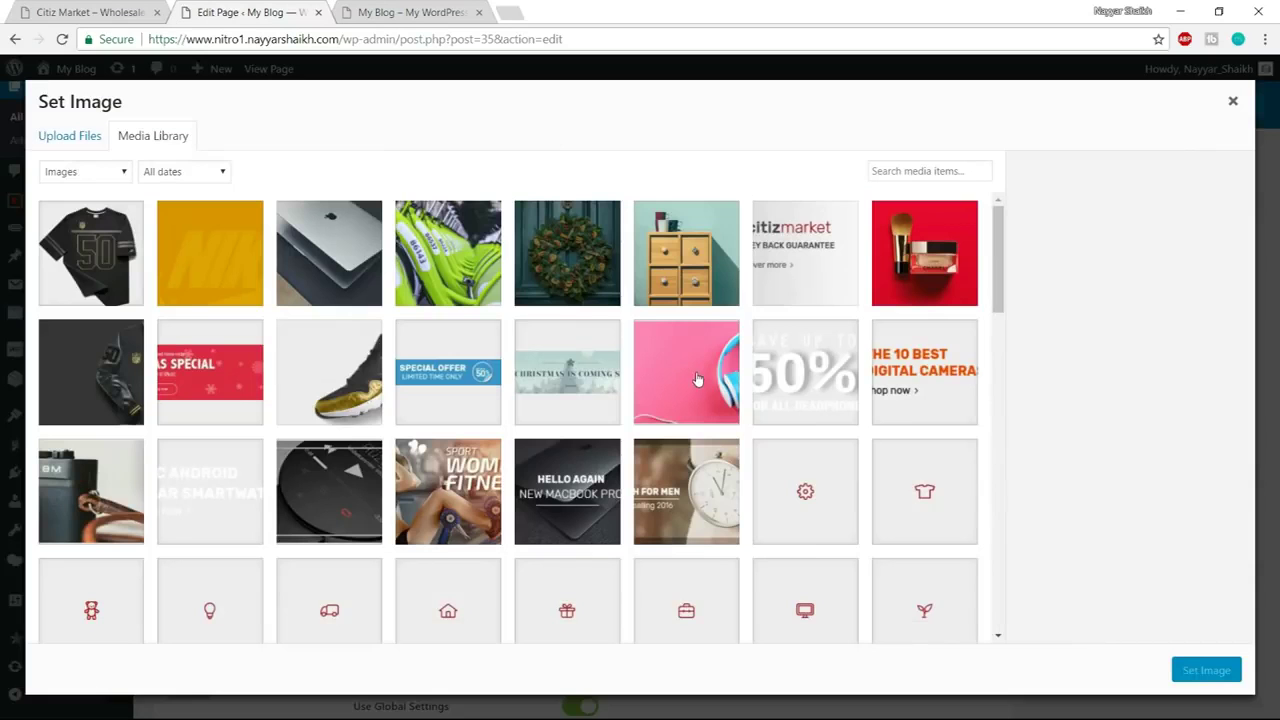
left_click(938, 374)
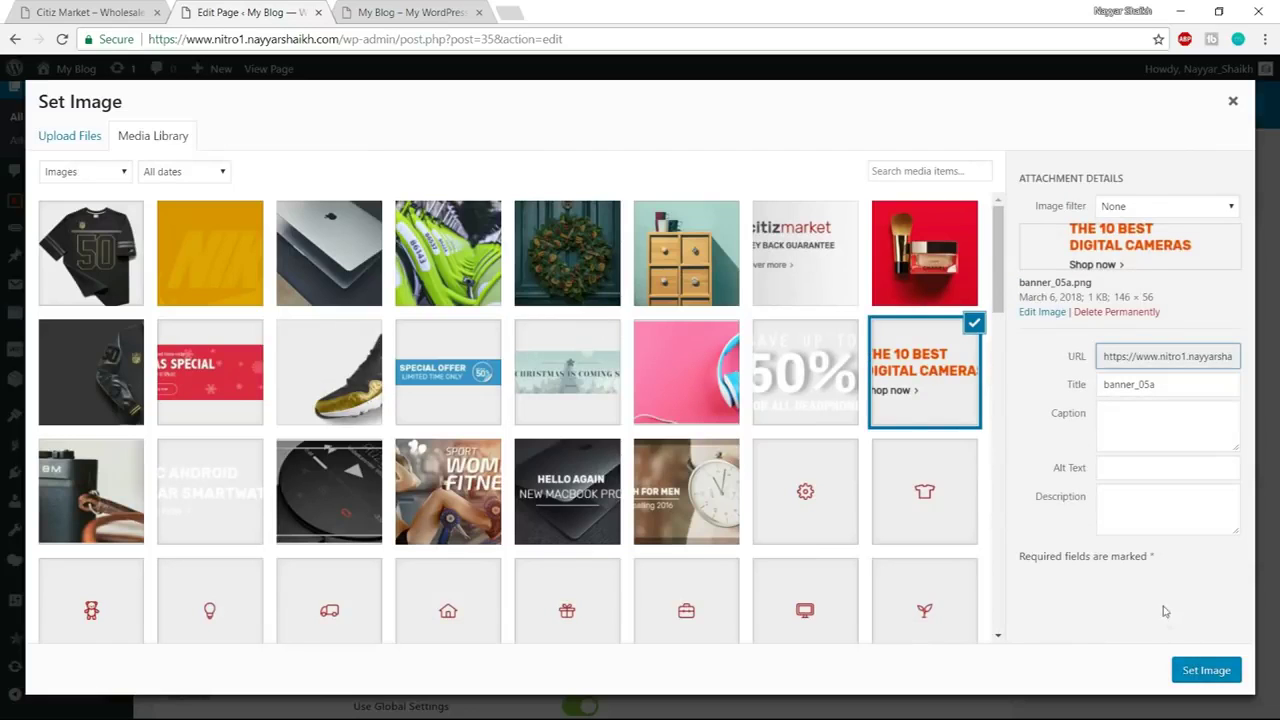
left_click(1203, 665)
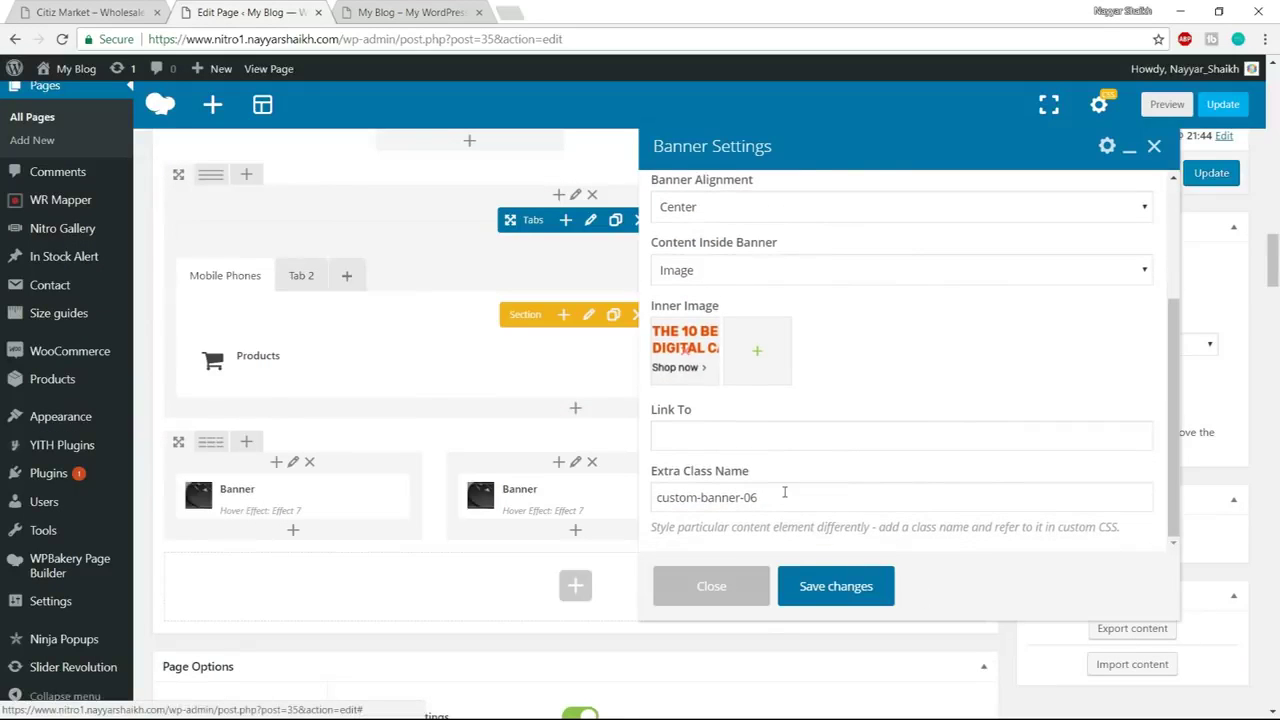
Change the extra class name to custom-banner-05 and save the camera banner
left_click(763, 490)
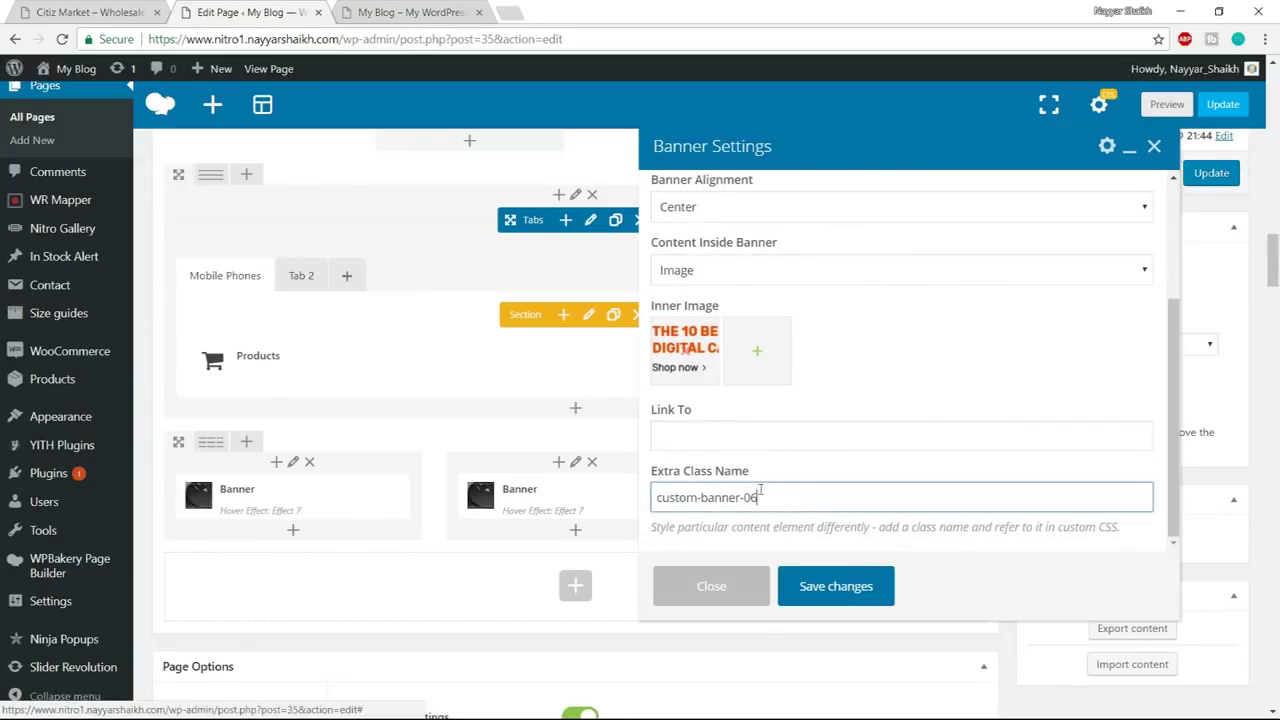
left_click_drag(763, 490, 753, 490)
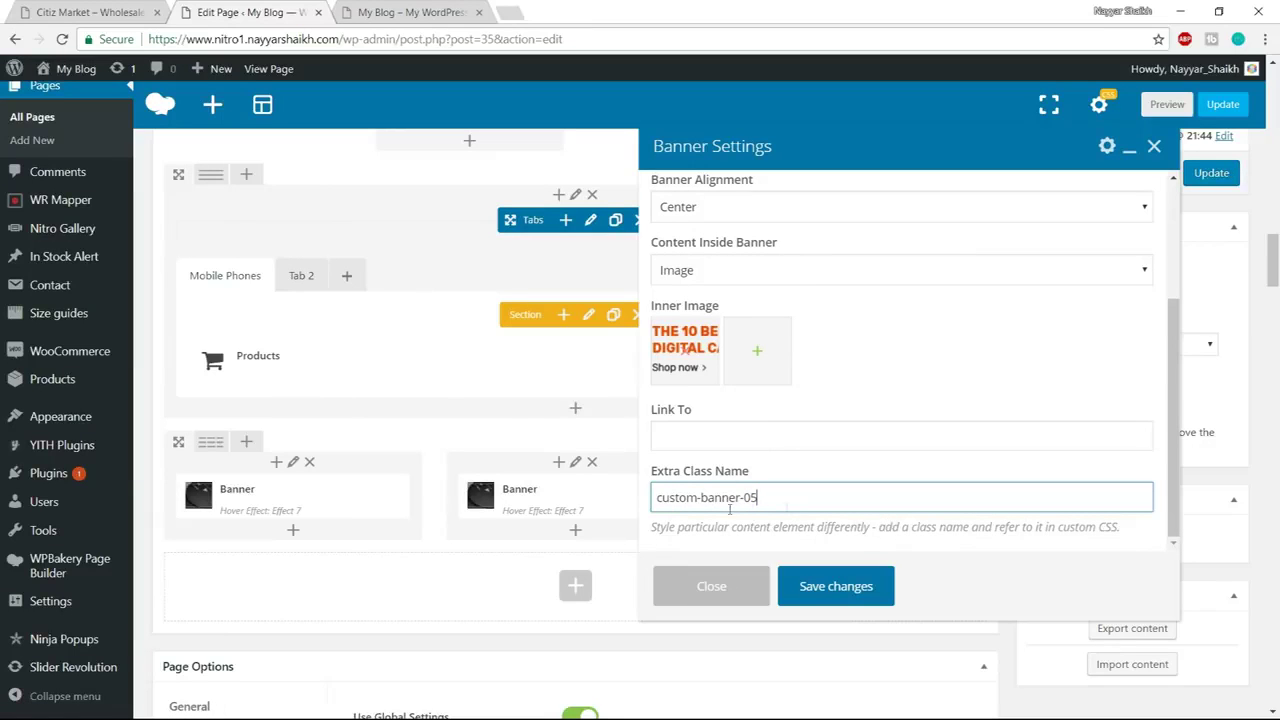
type("5")
left_click(845, 588)
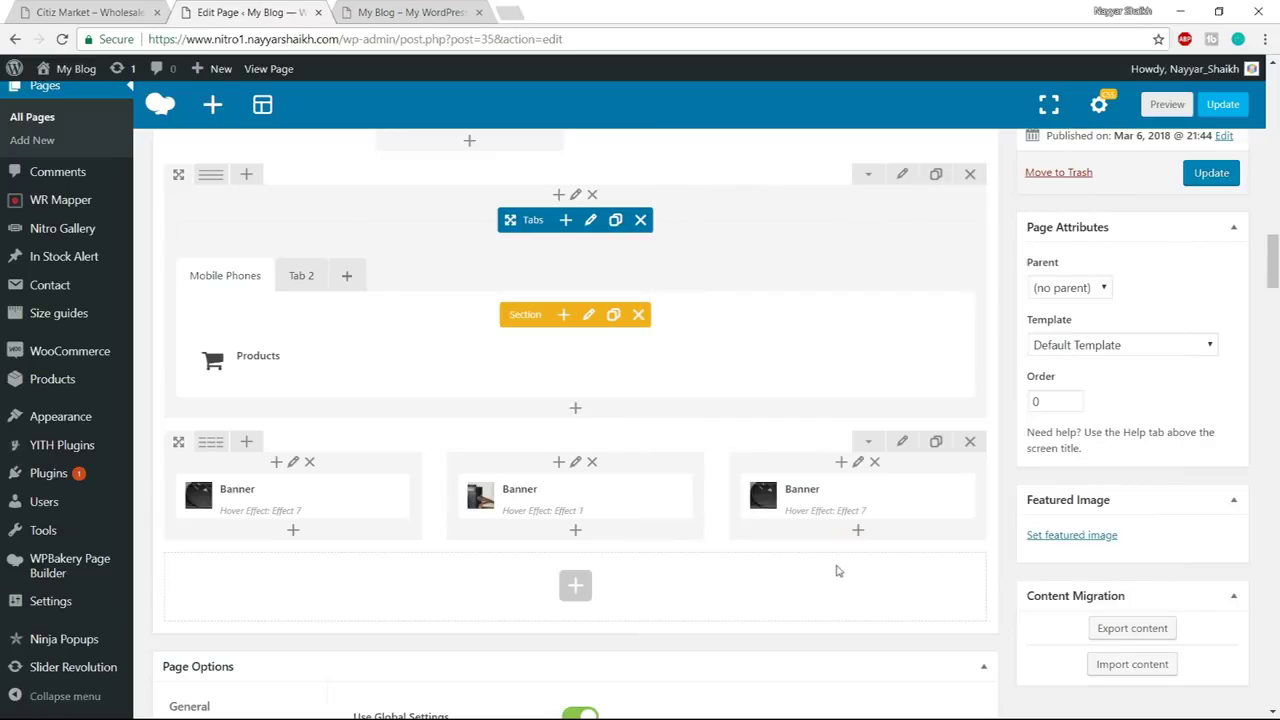
Give the third banner hover Effect 4 and the pink headphones background image
left_click(867, 498)
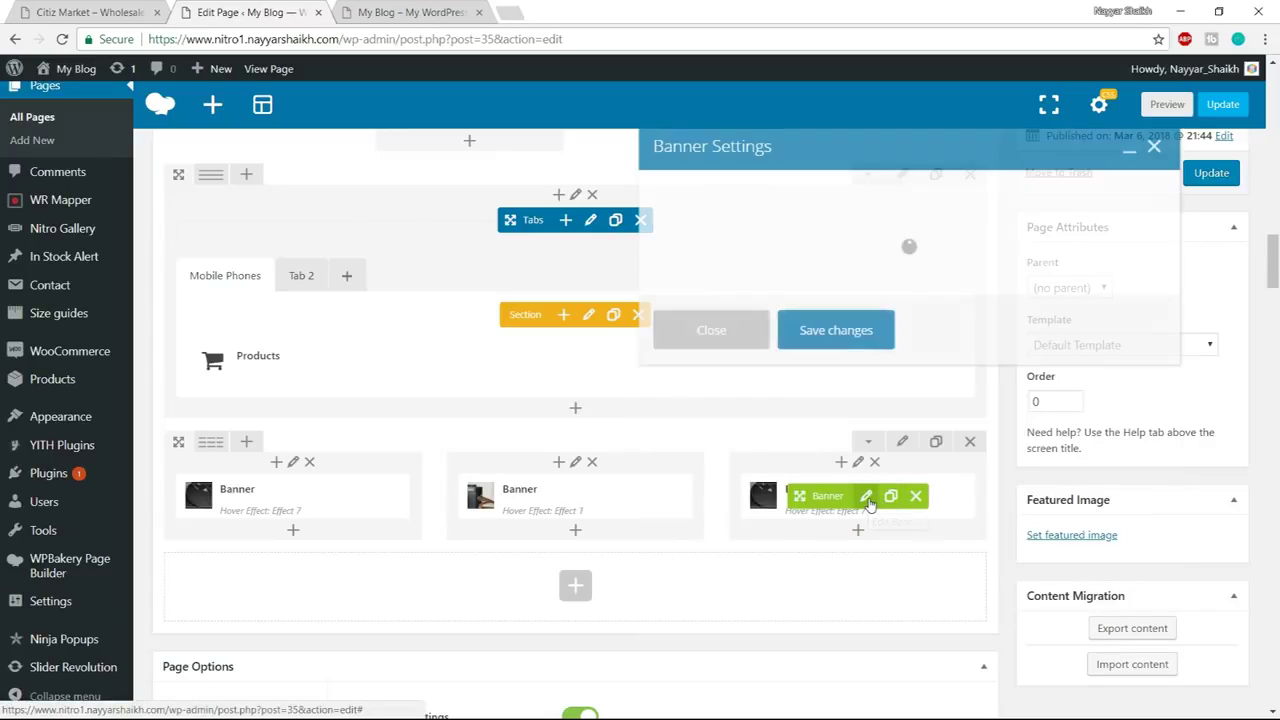
left_click(768, 226)
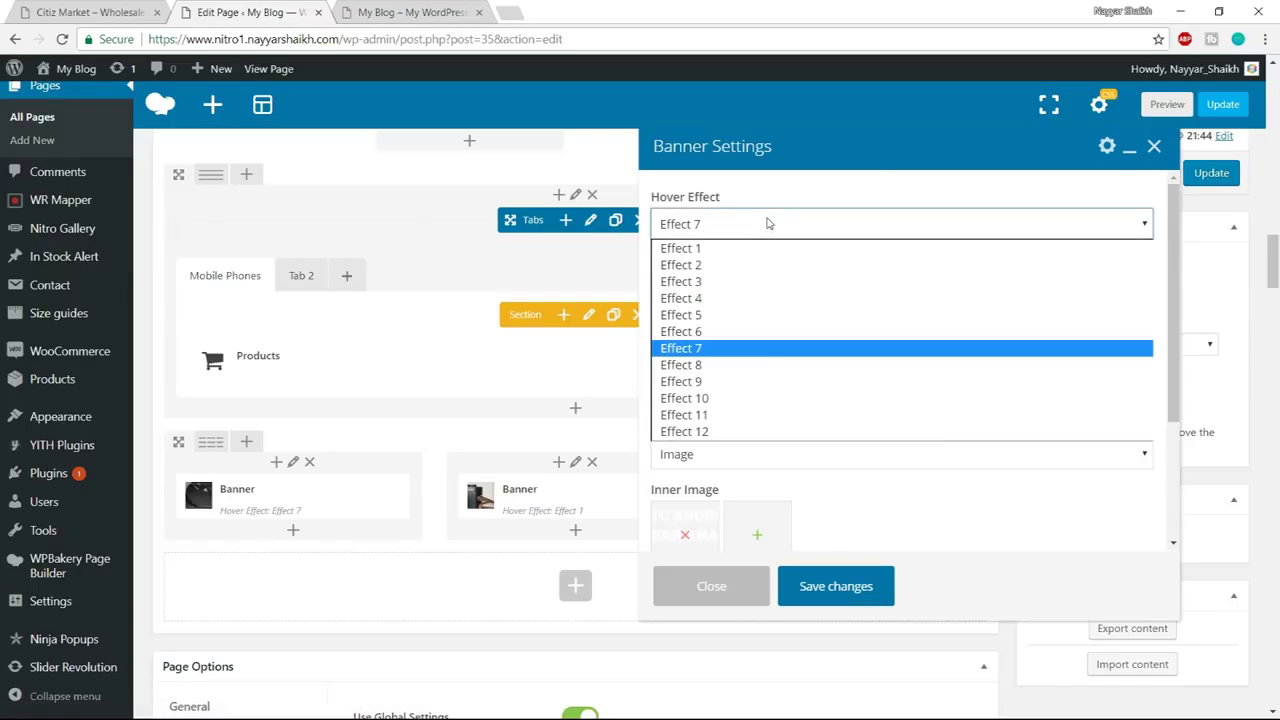
left_click(752, 297)
left_click(686, 308)
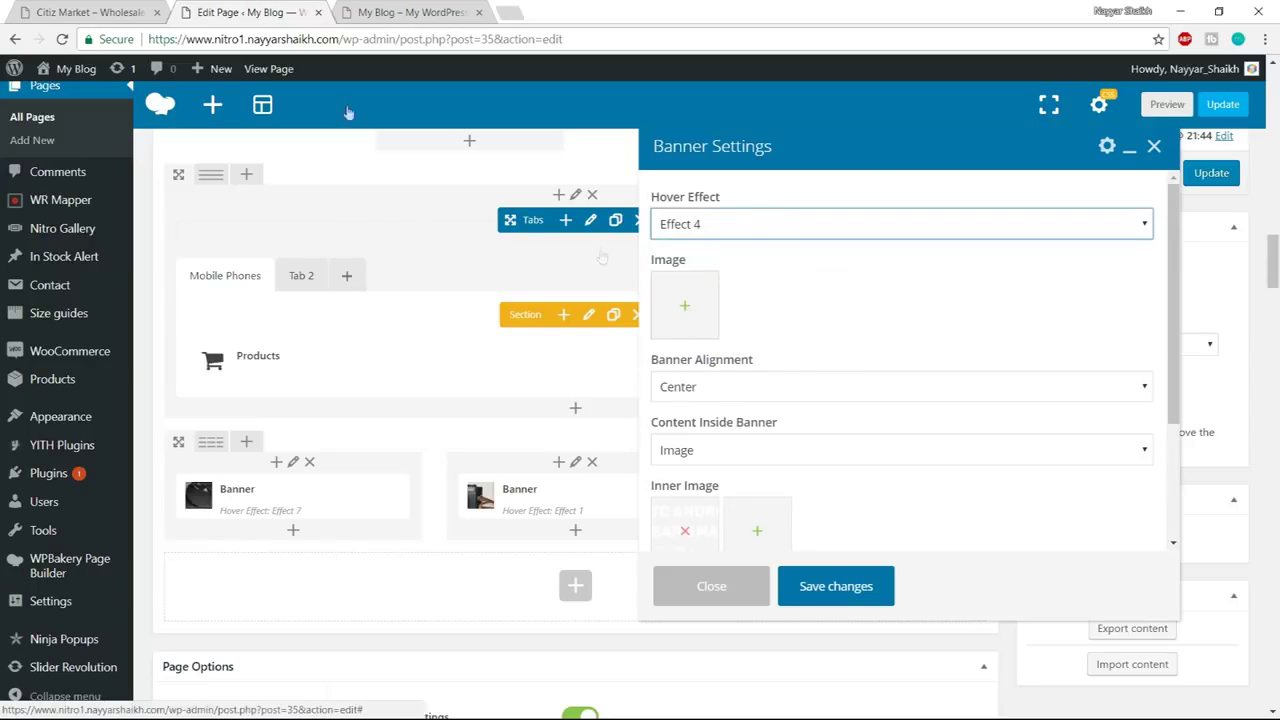
left_click(96, 12)
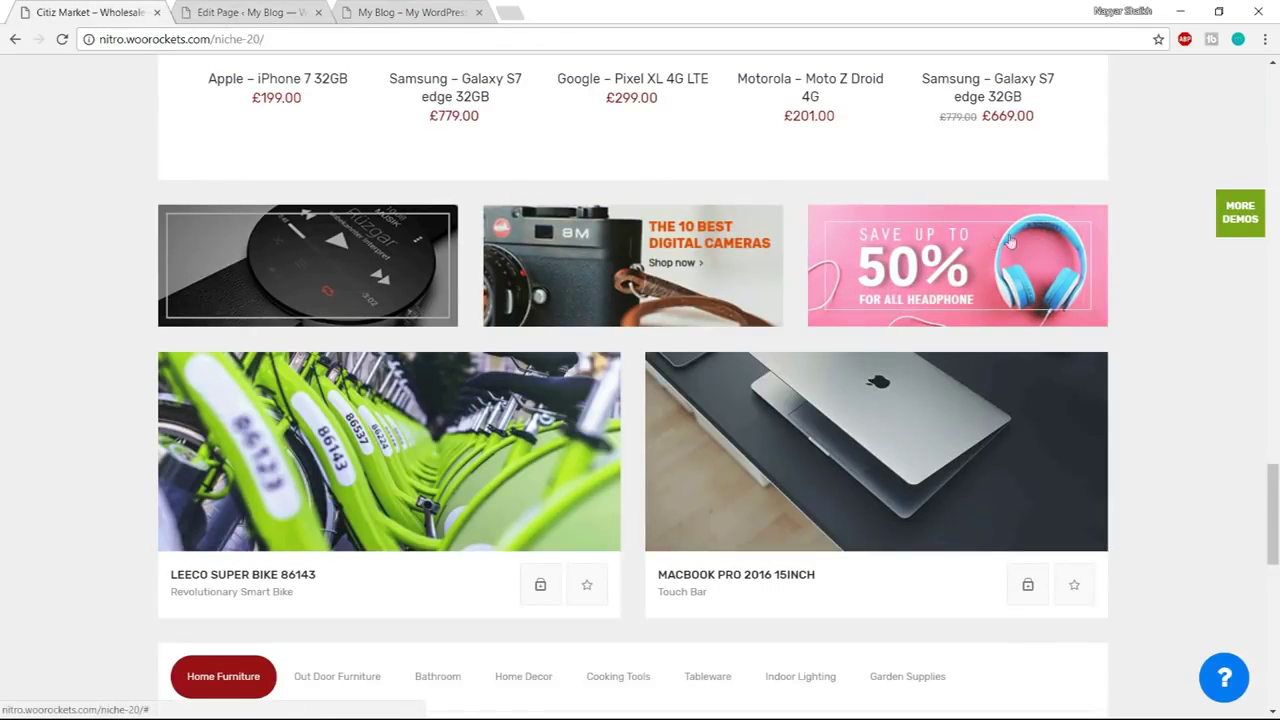
key("ctrl+Tab")
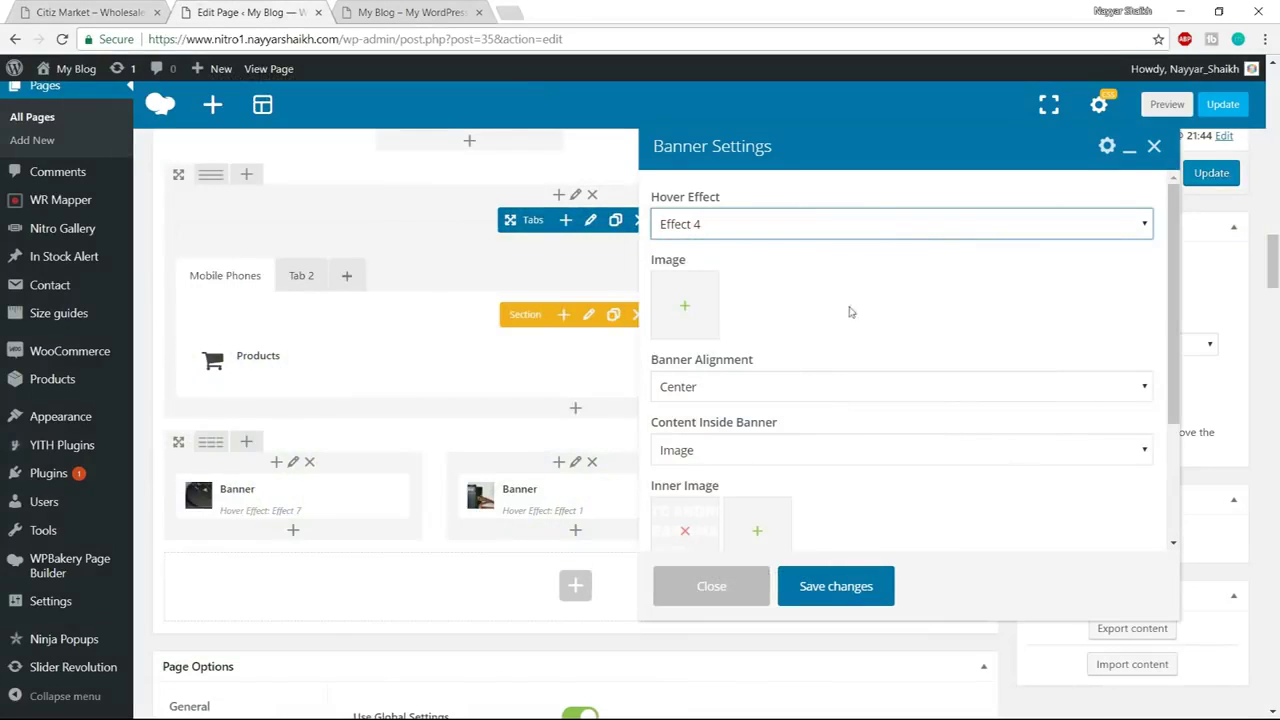
left_click(684, 307)
left_click(694, 378)
left_click(1207, 671)
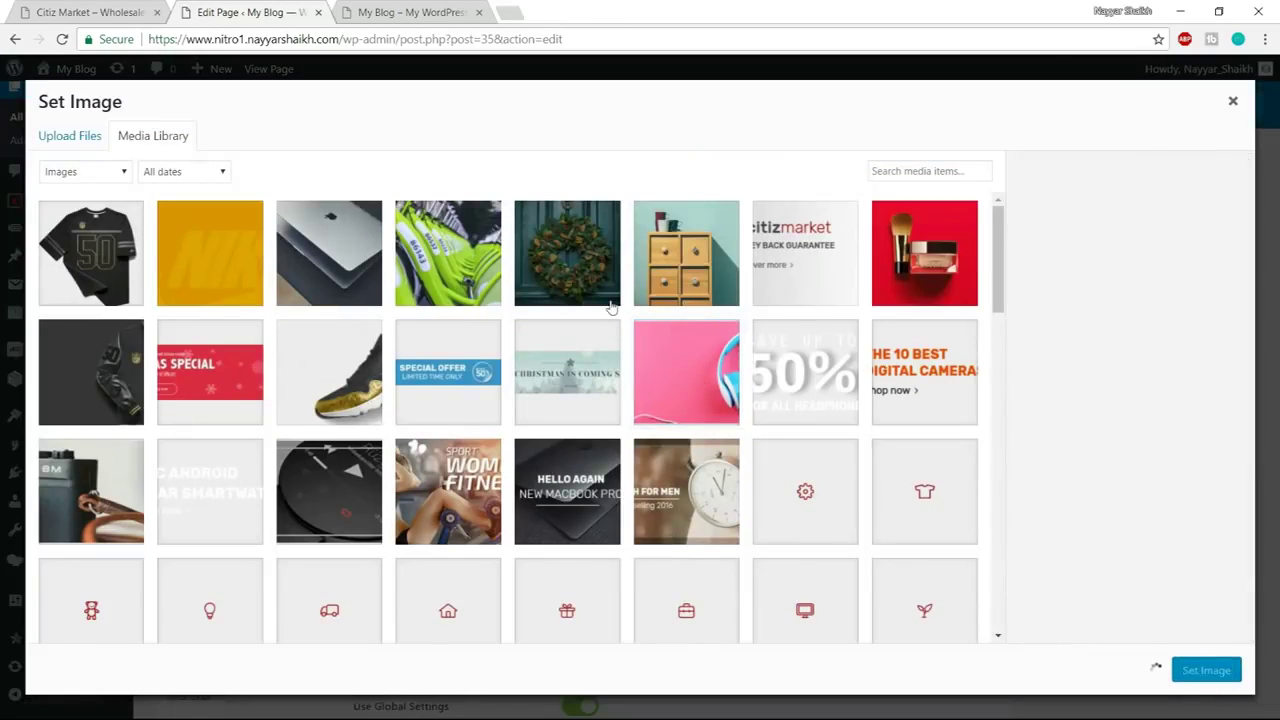
Replace its inner image with the 50% banner_06a image
left_click(58, 10)
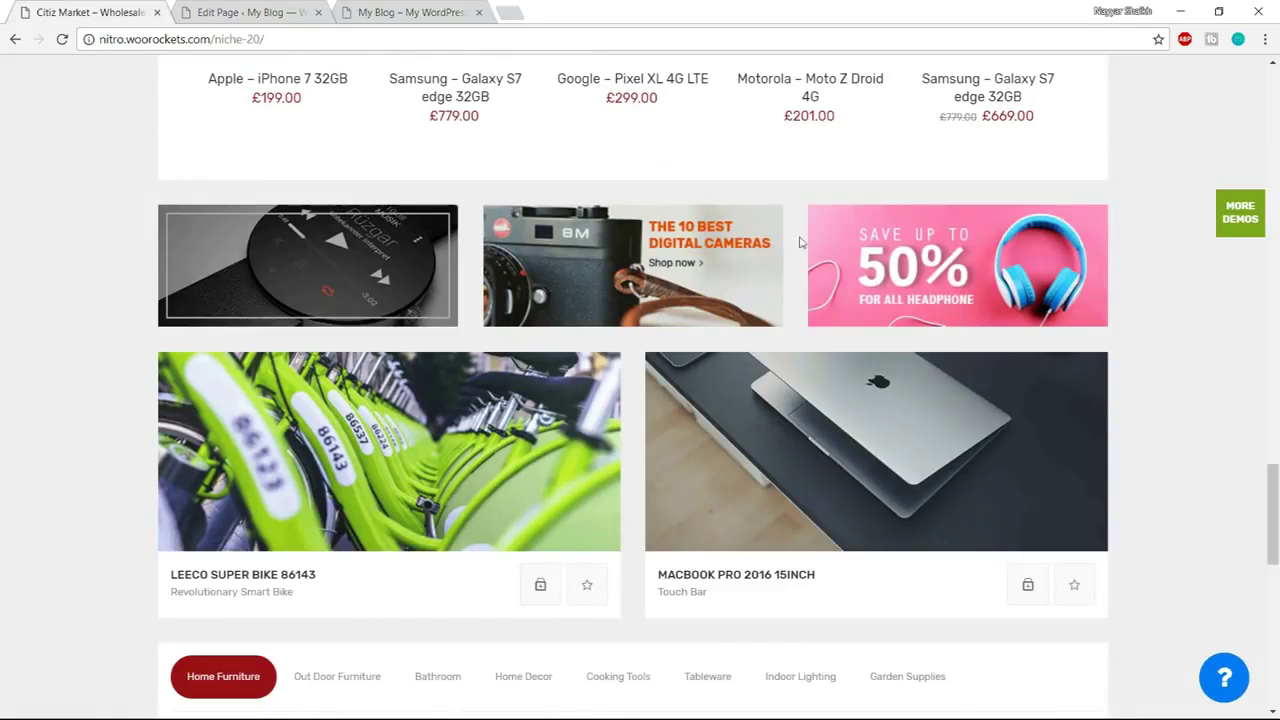
left_click(268, 5)
scroll(926, 290, "down", 5)
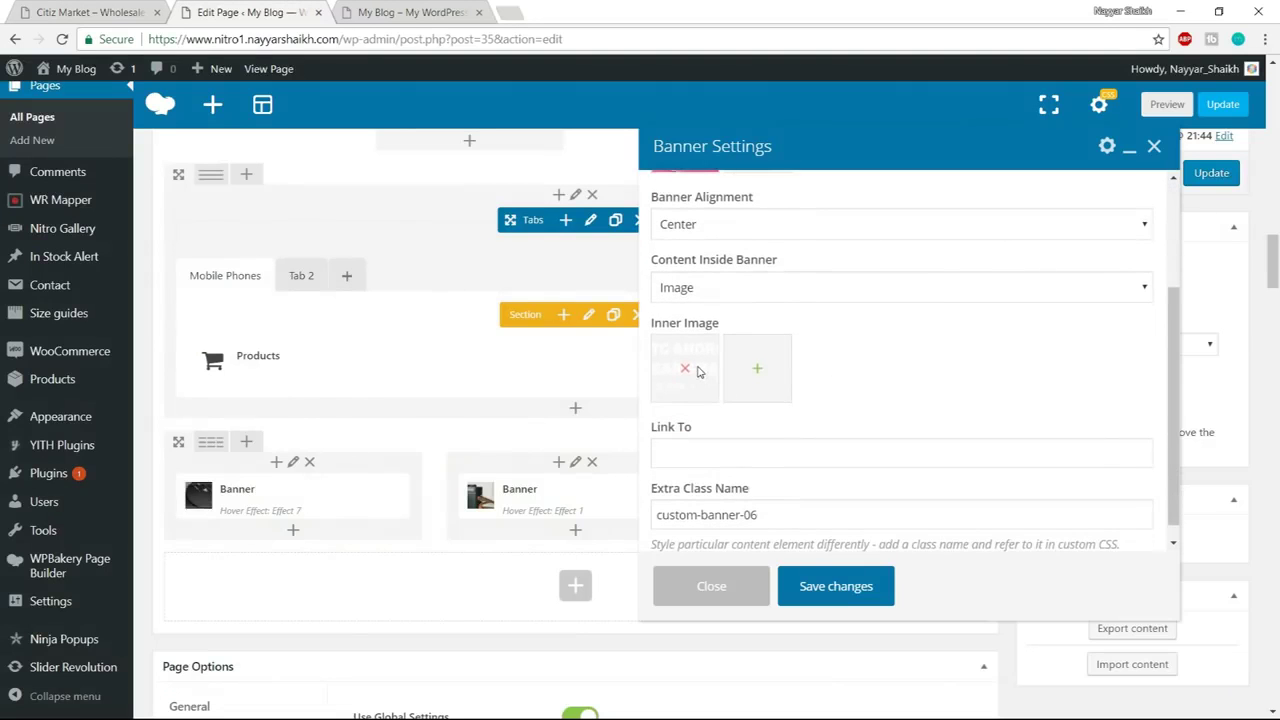
left_click(686, 371)
left_click(684, 373)
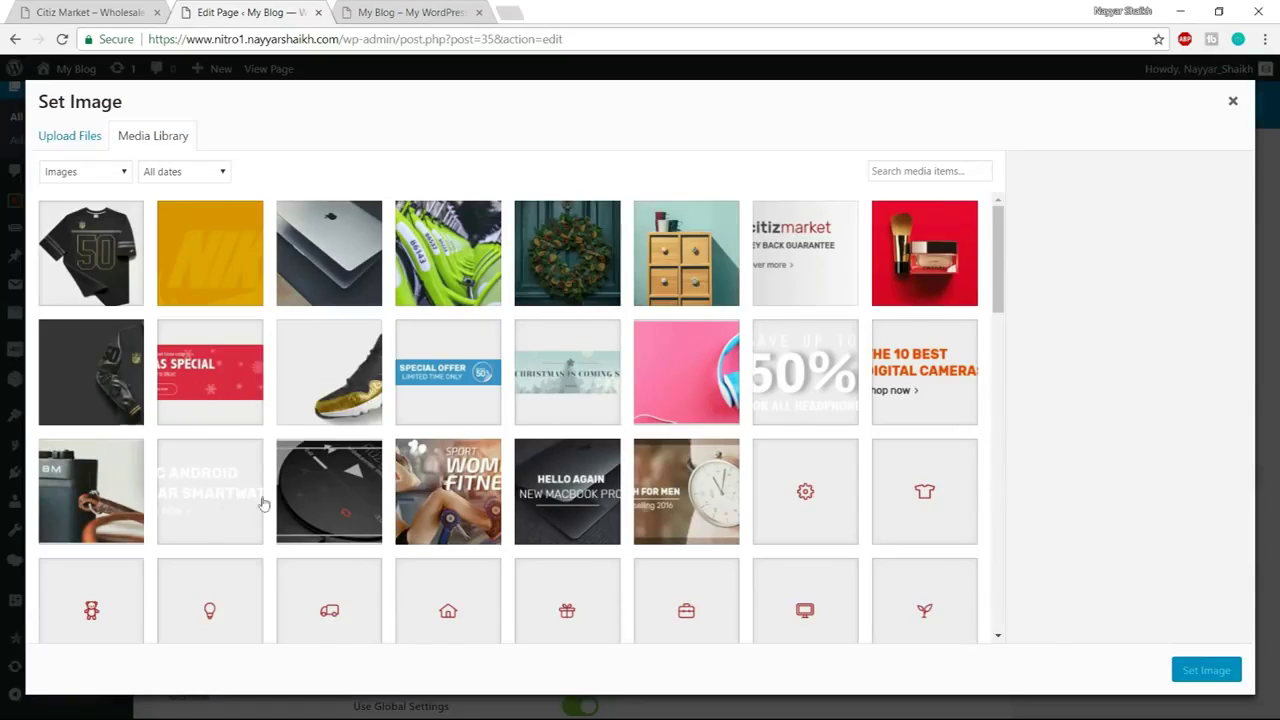
left_click(212, 503)
left_click(800, 390)
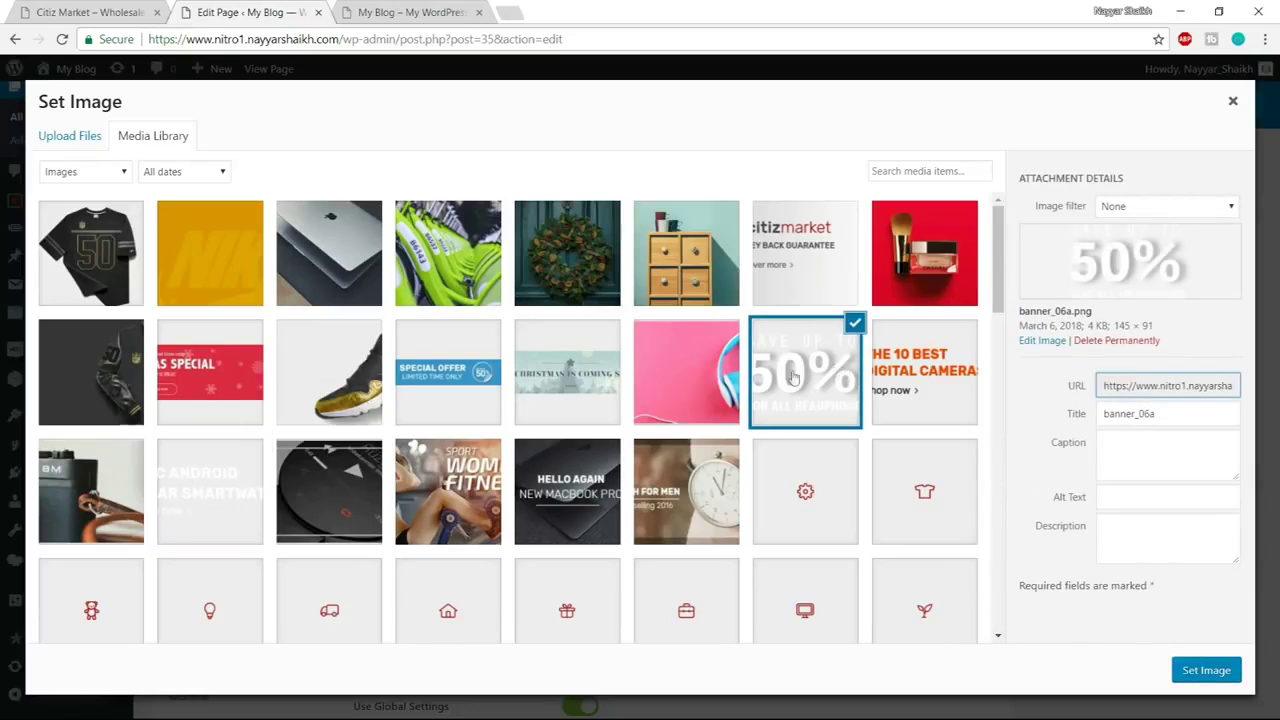
left_click(1200, 671)
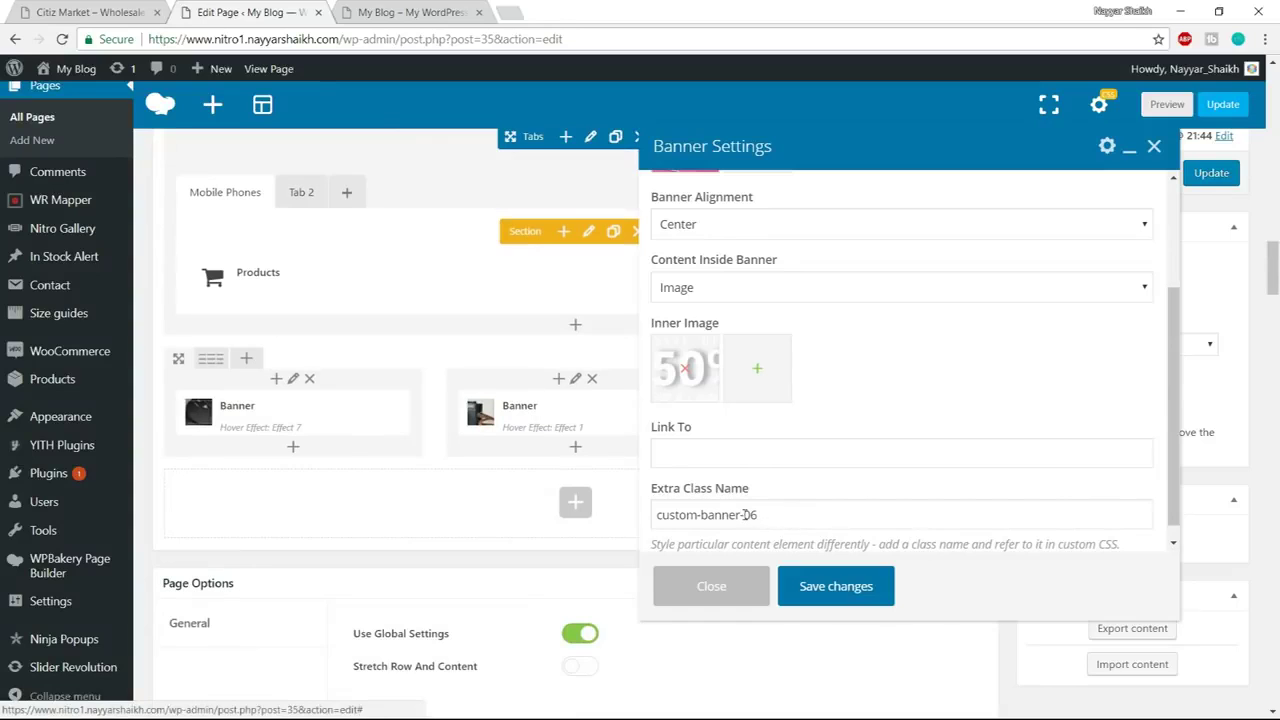
Change the class name to custom-banner-04 and save the third banner
left_click_drag(750, 514, 805, 513)
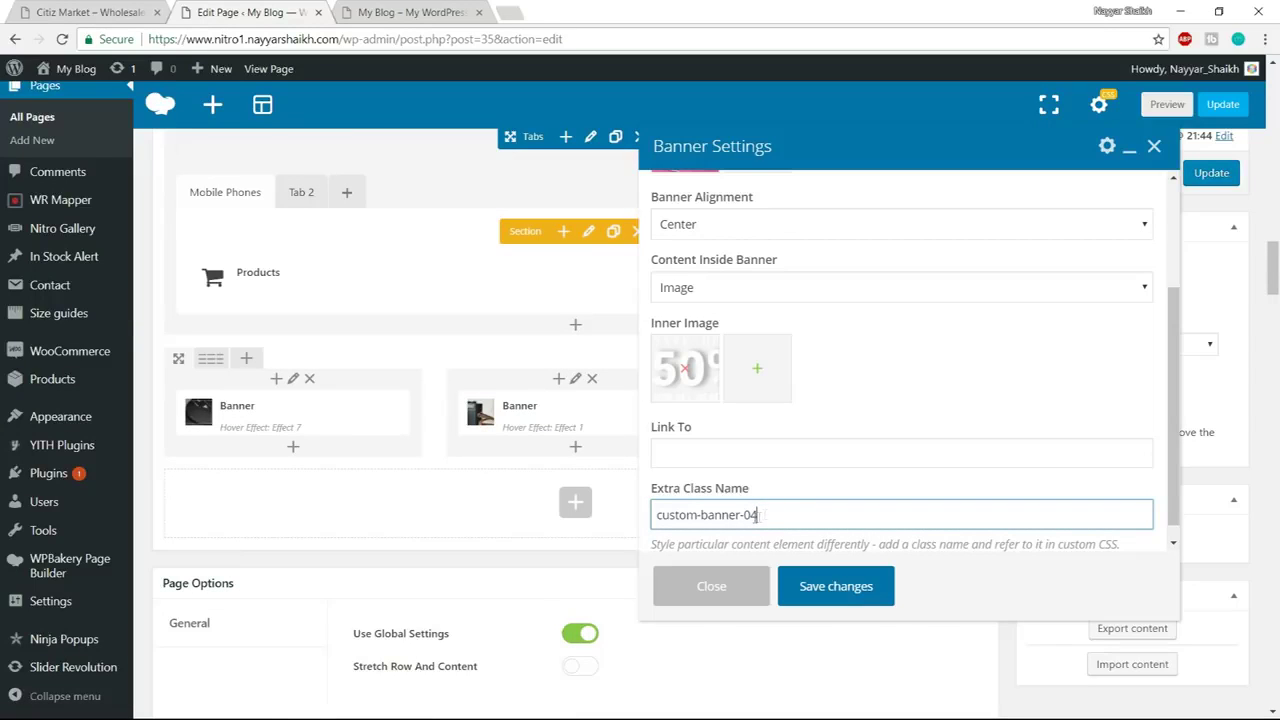
left_click(823, 578)
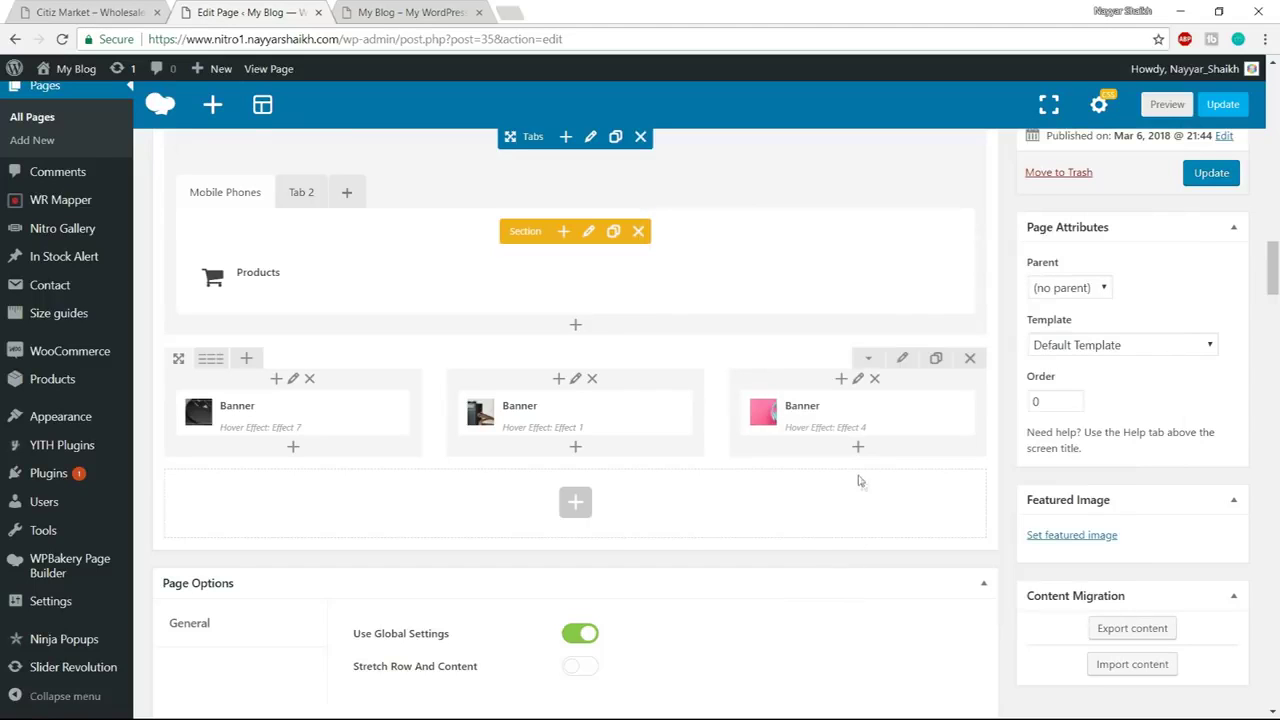
left_click(412, 12)
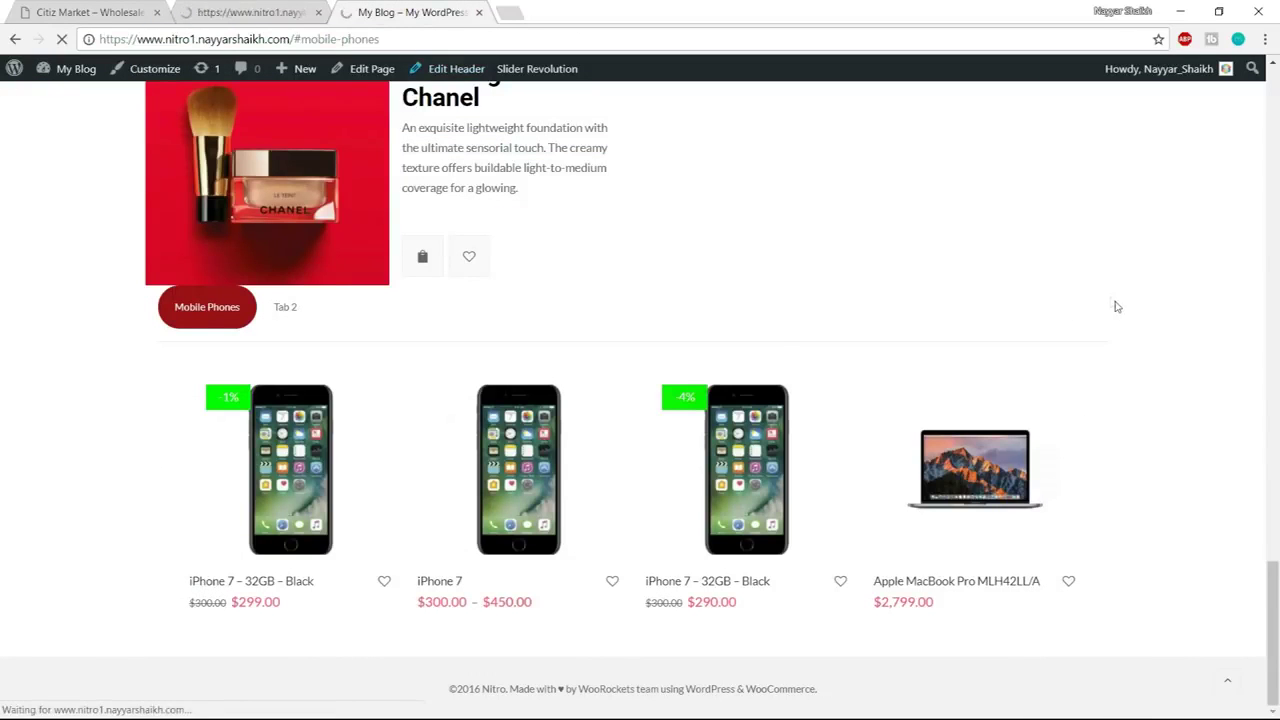
scroll(1125, 330, "down", 1)
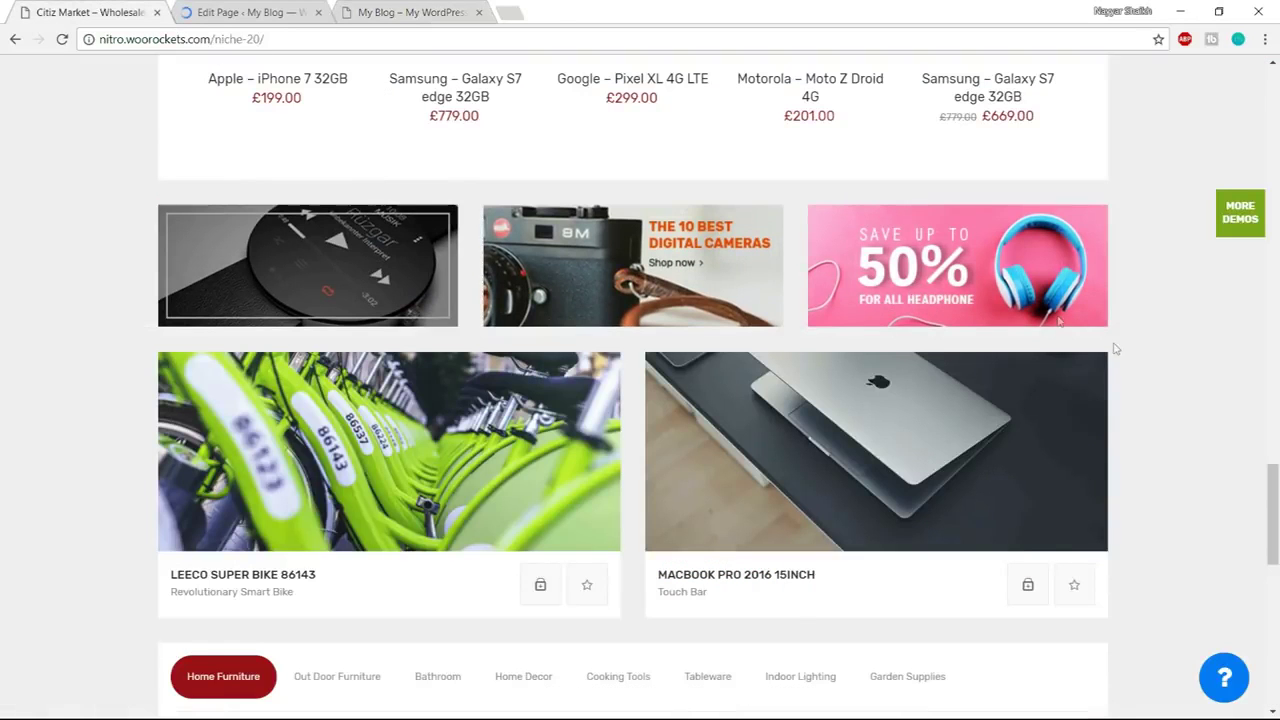
scroll(1115, 348, "down", 4)
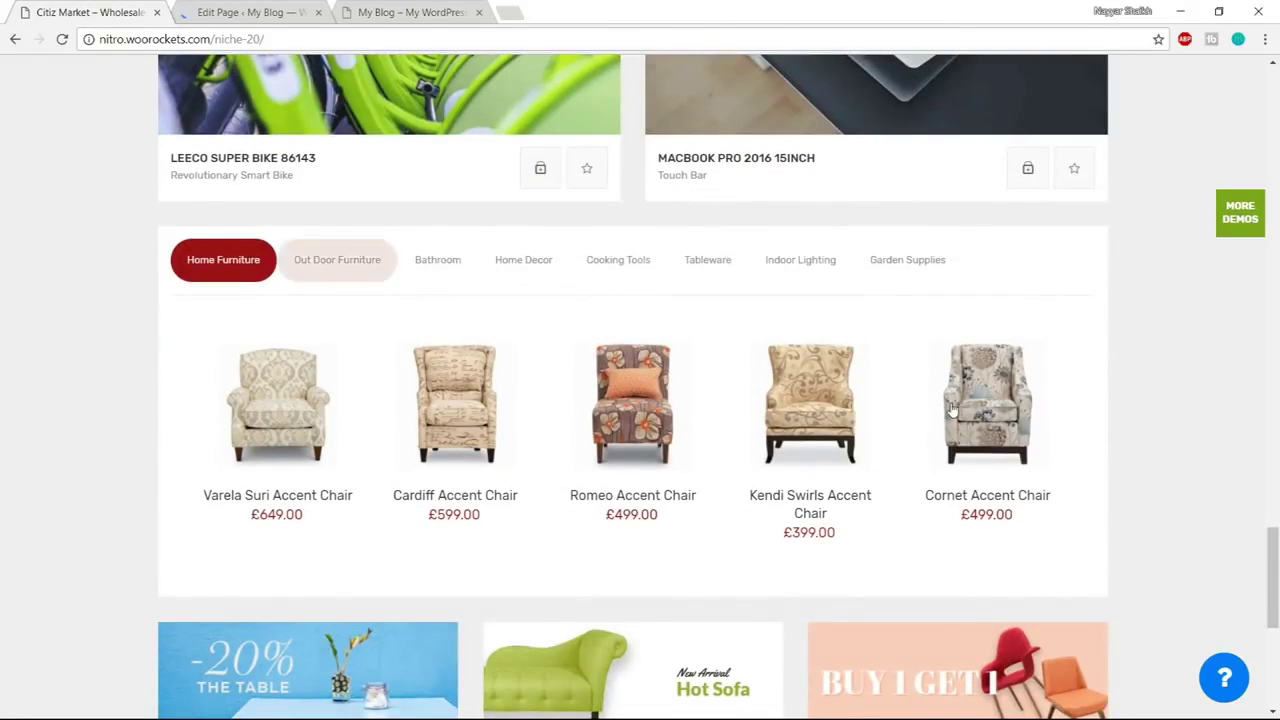
left_click(300, 275)
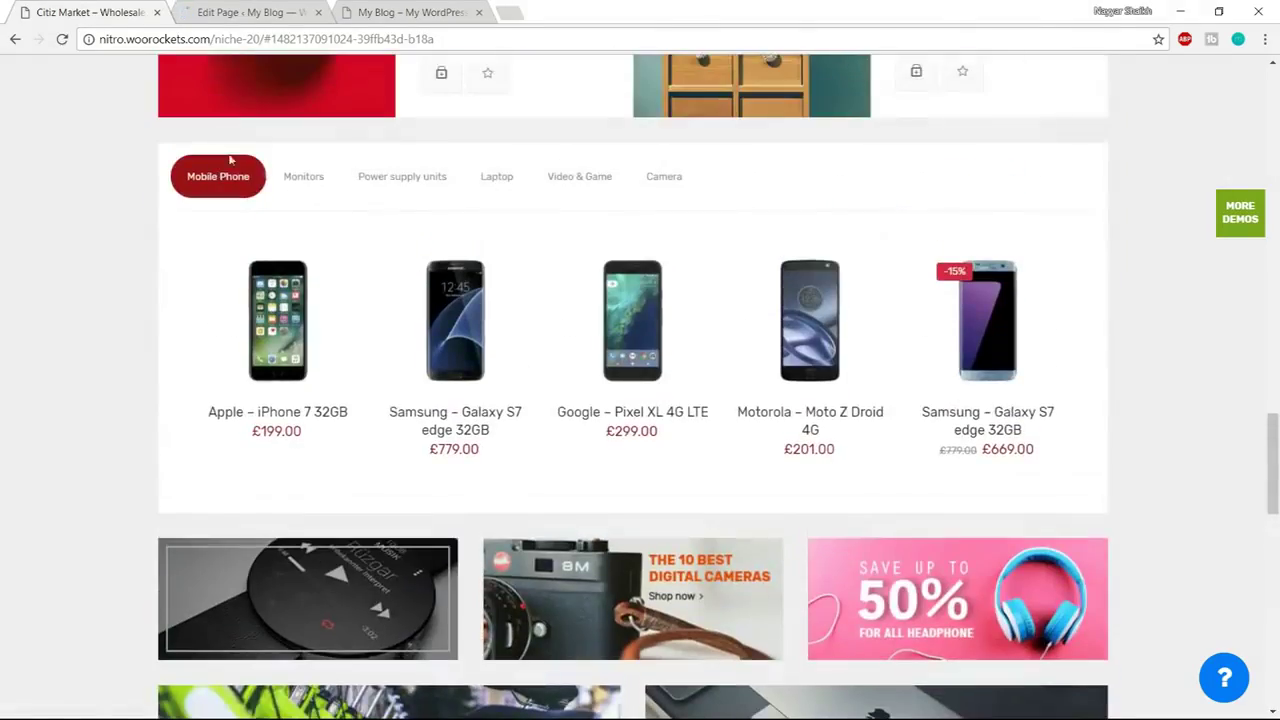
left_click(300, 176)
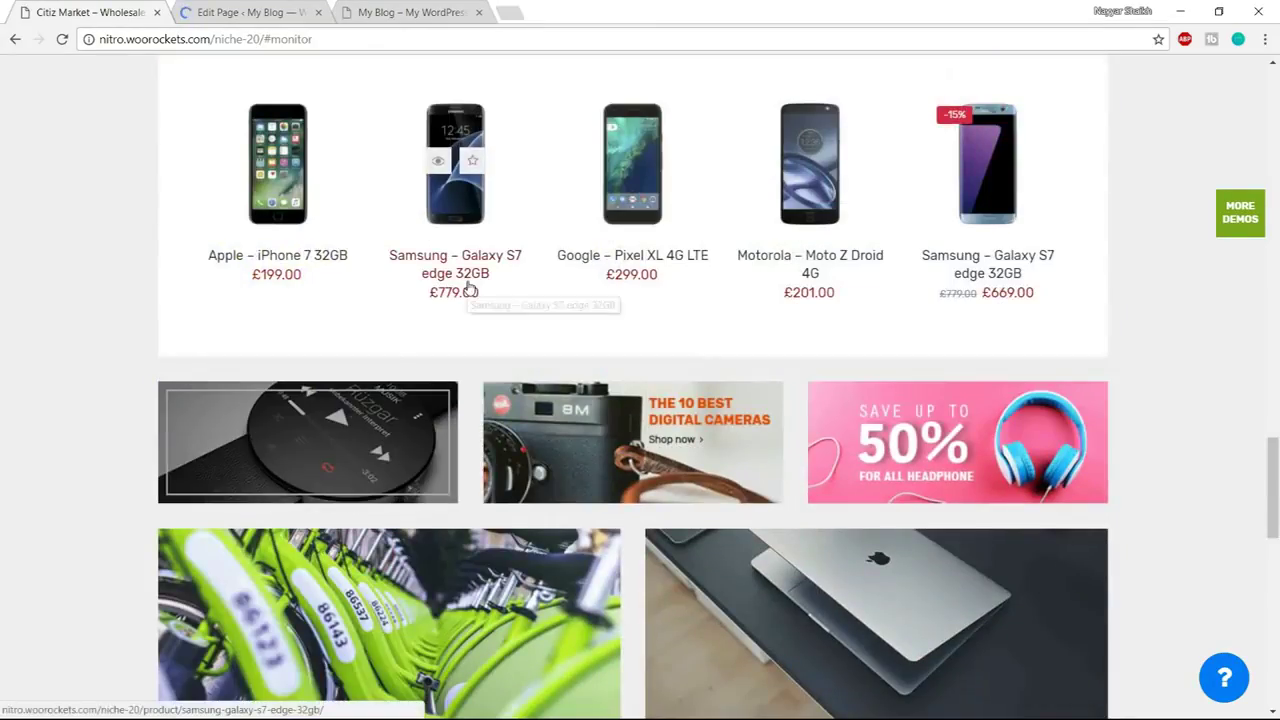
scroll(470, 290, "up", 2)
scroll(470, 290, "down", 6)
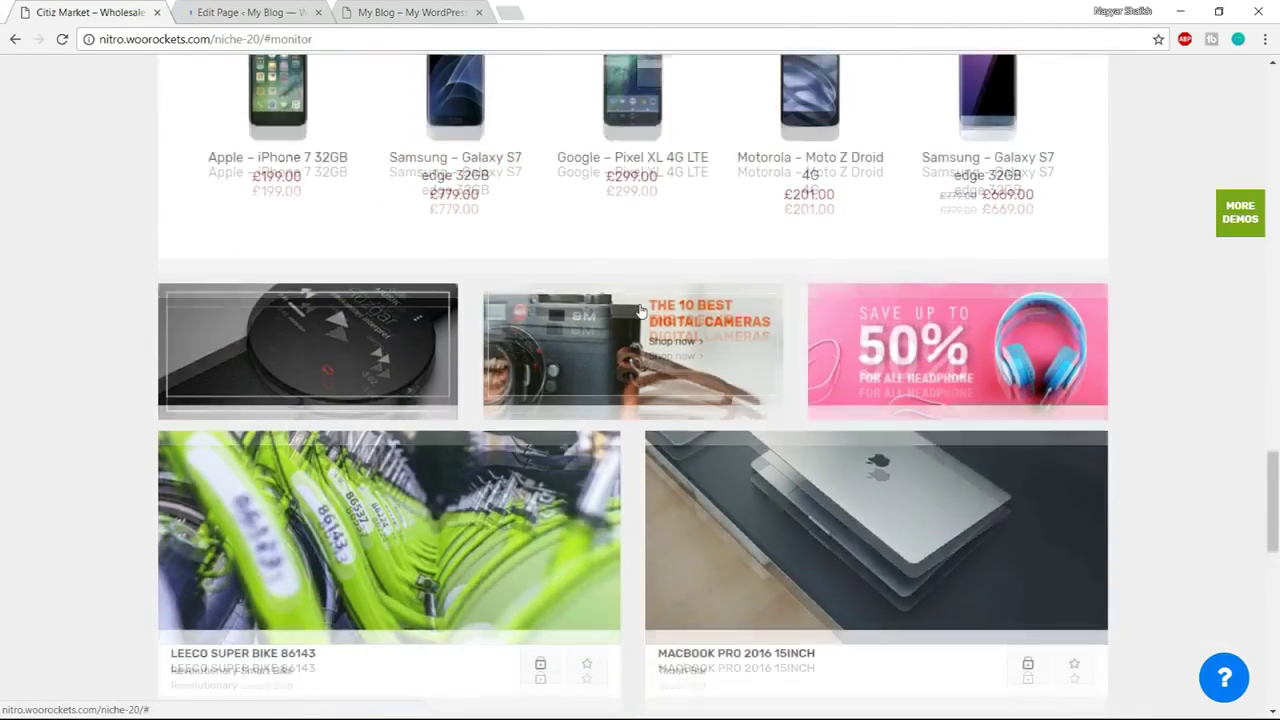
scroll(888, 246, "down", 6)
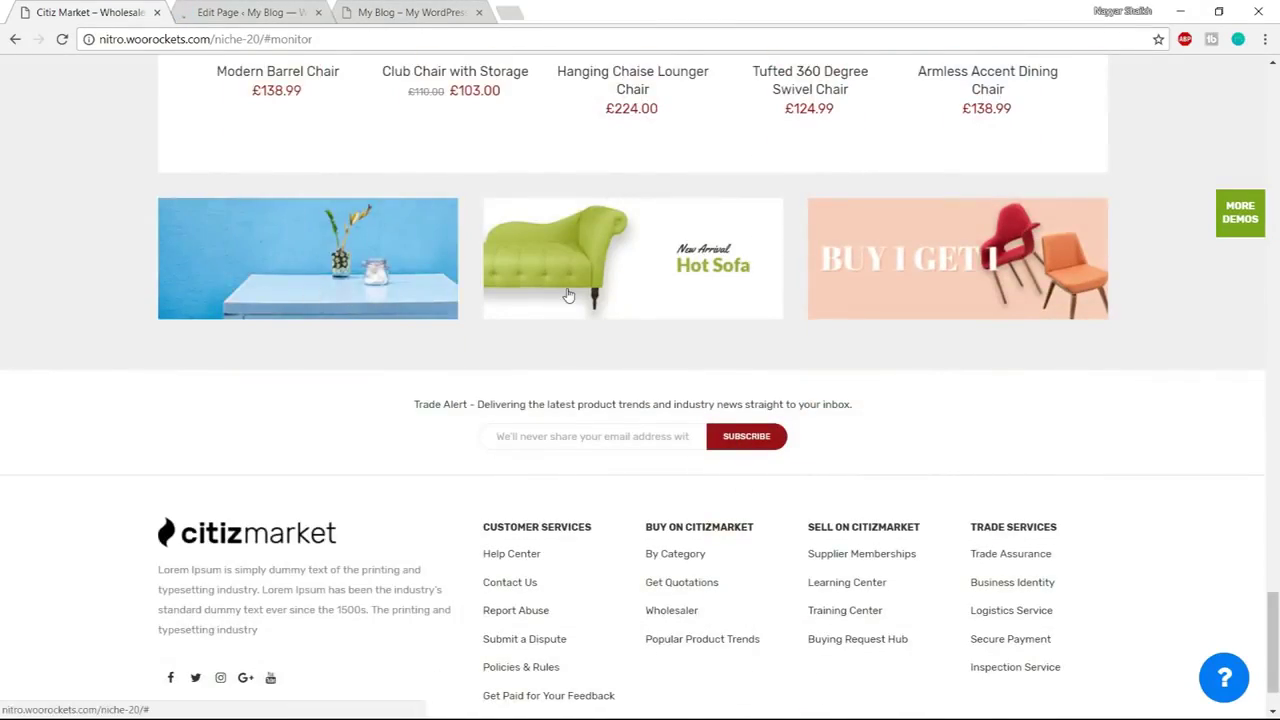
left_click(263, 11)
left_click(392, 12)
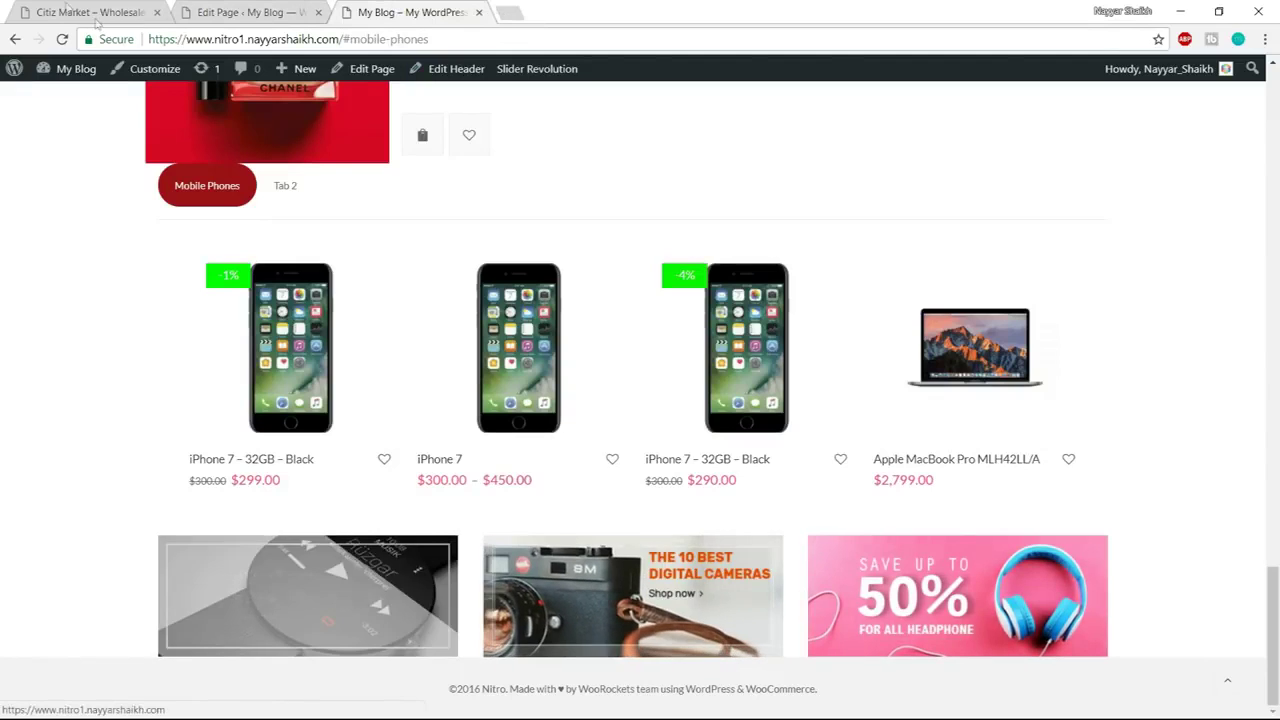
key("ctrl+1")
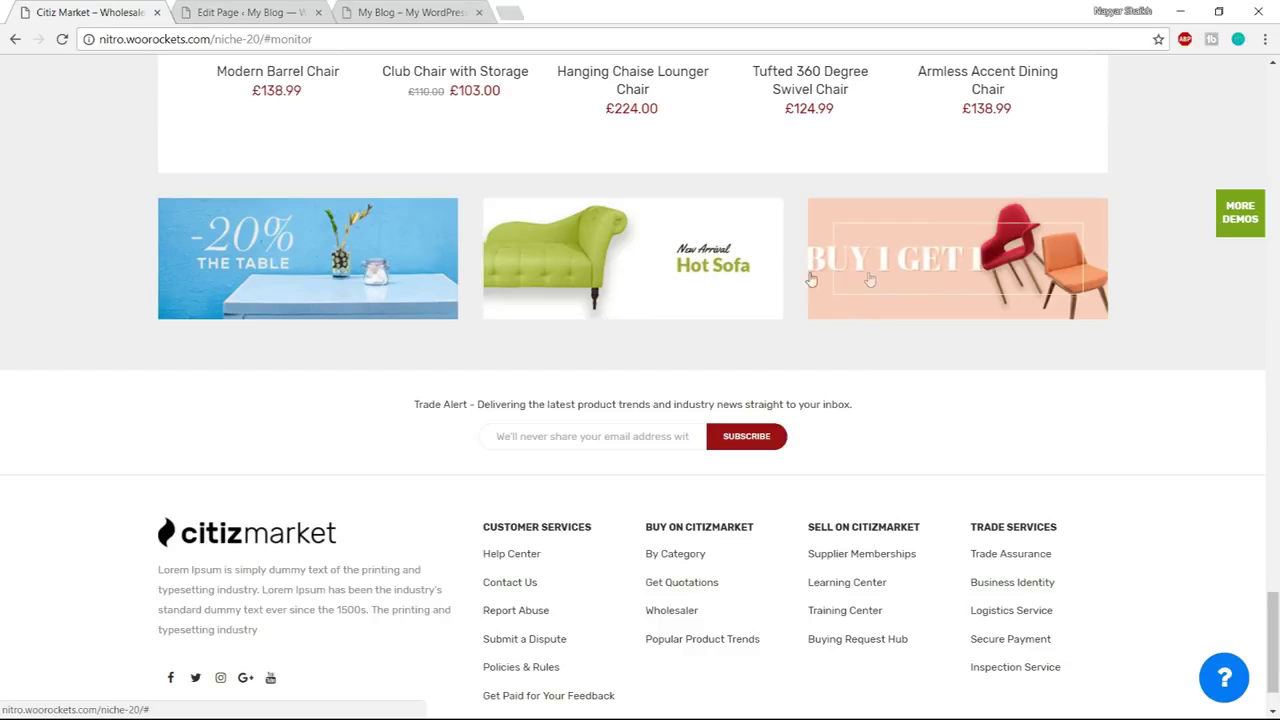
left_click(250, 12)
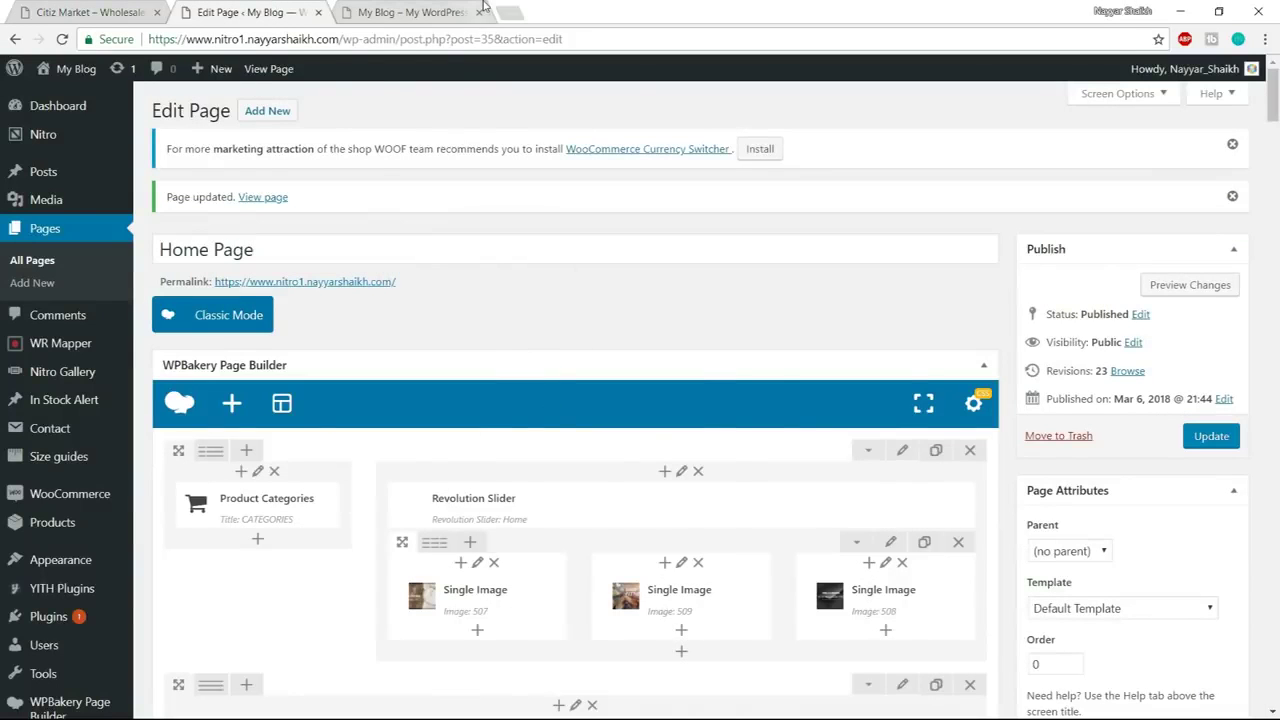
left_click(483, 7)
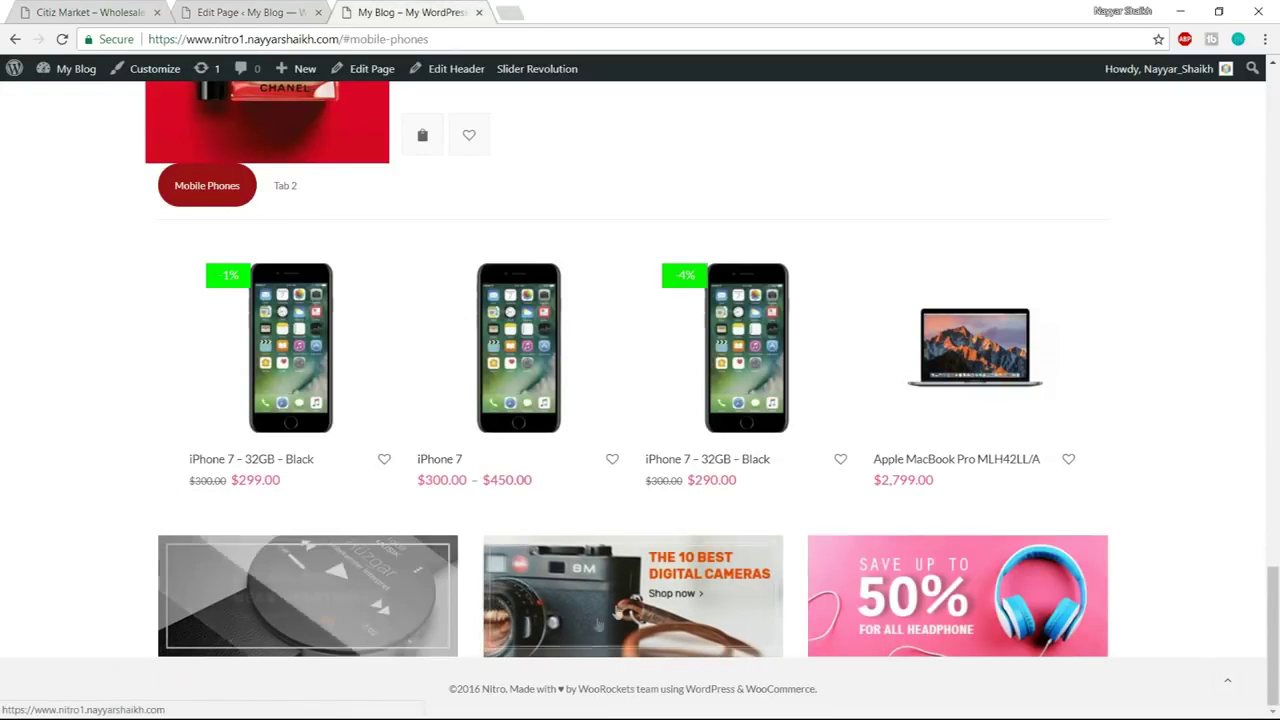
left_click(250, 12)
scroll(445, 390, "down", 3)
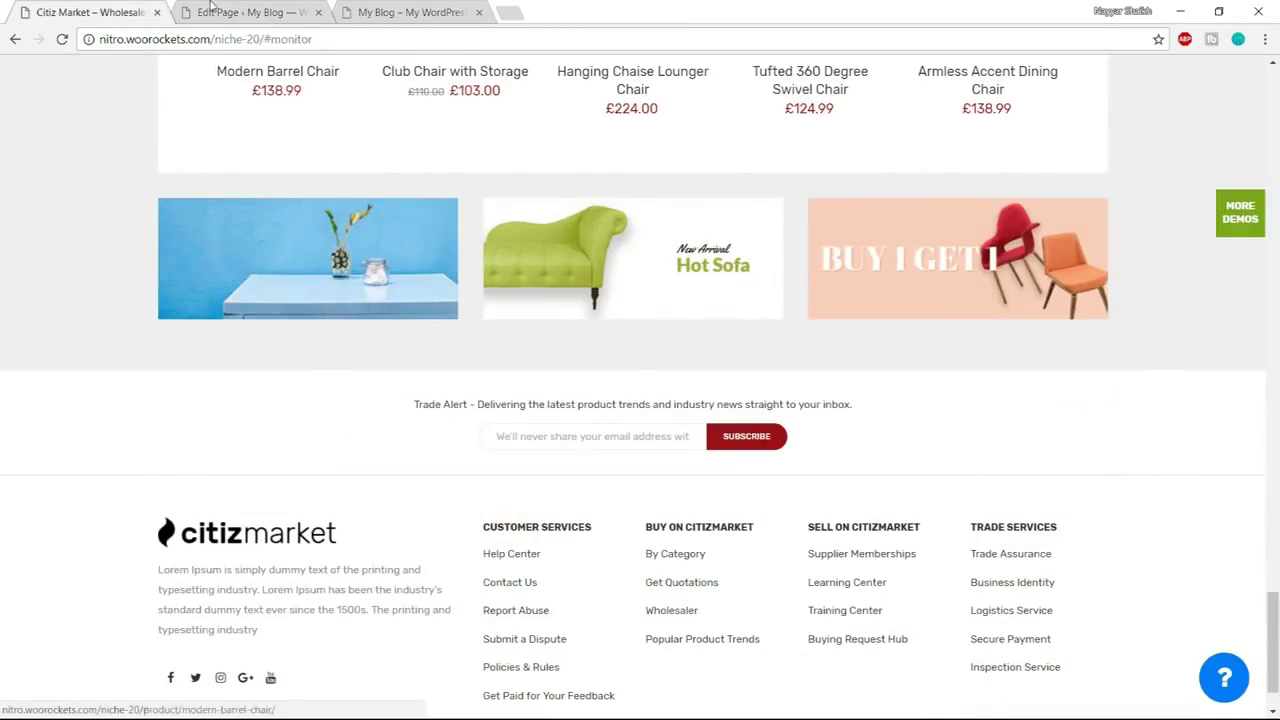
left_click(210, 8)
scroll(628, 505, "down", 5)
scroll(628, 507, "down", 6)
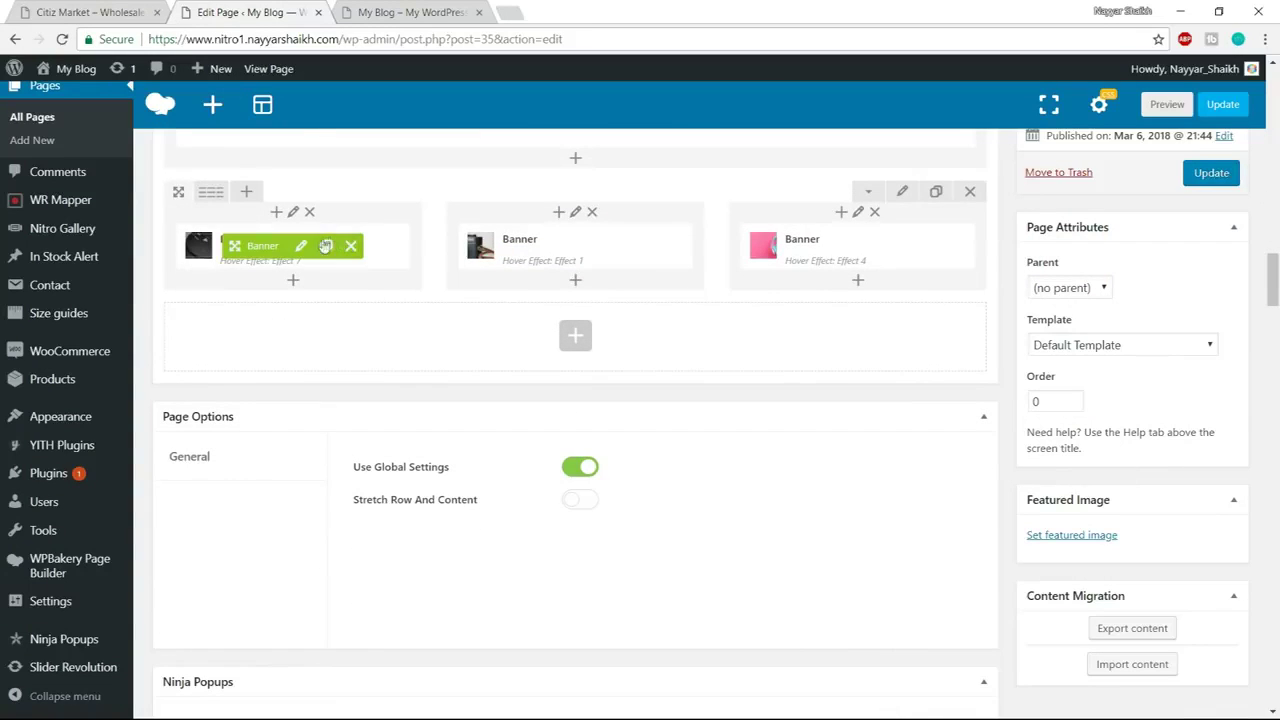
Review the first smartwatch banner's settings against the demo store, then close them unsaved
left_click(301, 245)
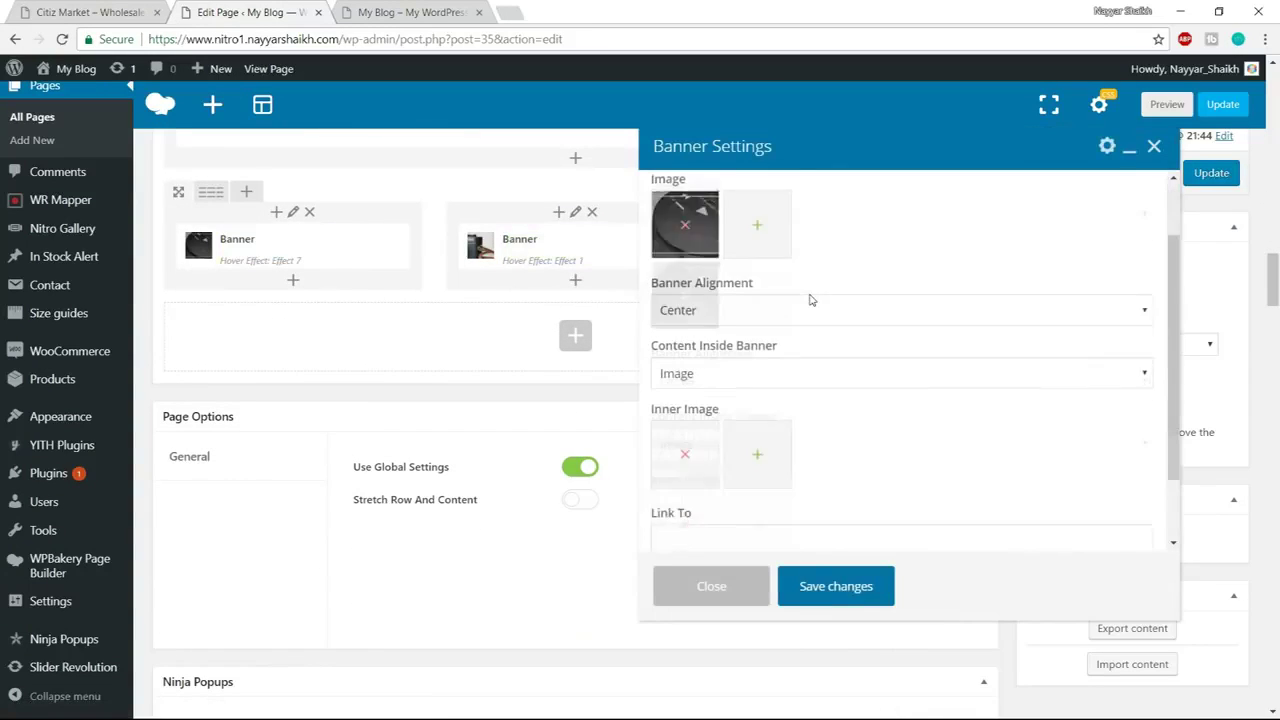
scroll(811, 300, "down", 5)
left_click_drag(781, 514, 645, 518)
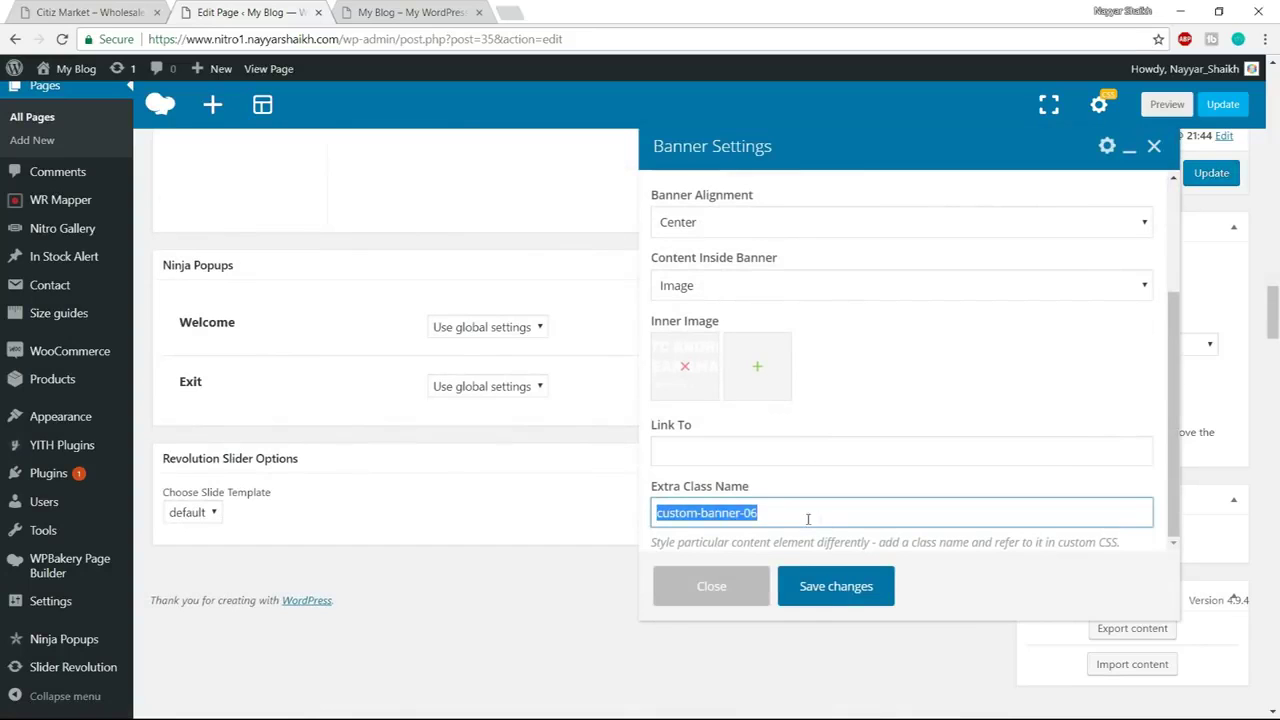
left_click(95, 12)
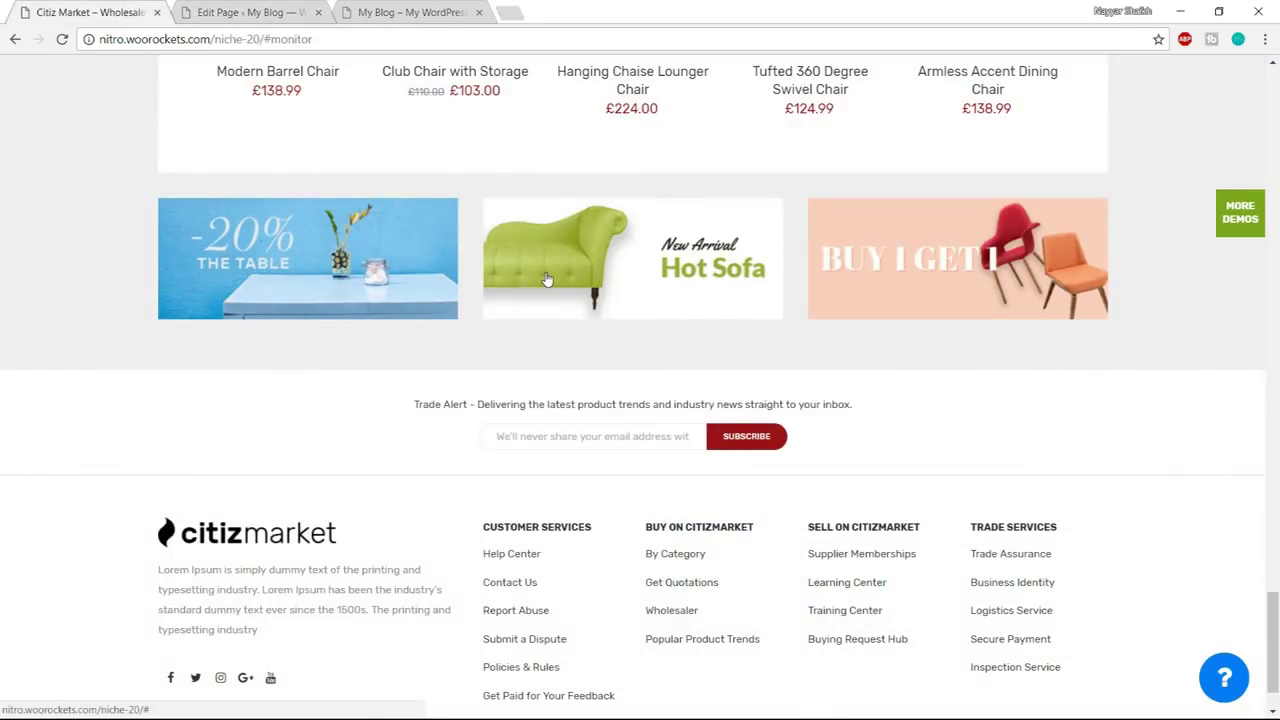
left_click(250, 12)
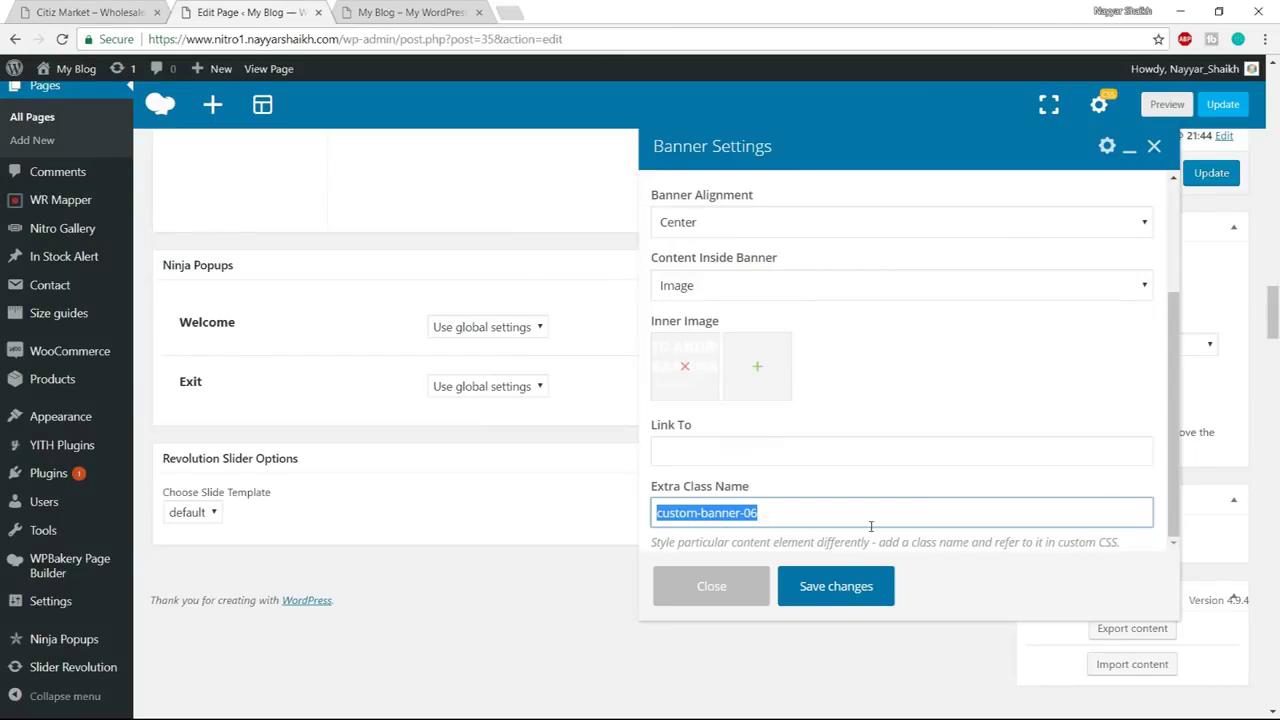
left_click(709, 586)
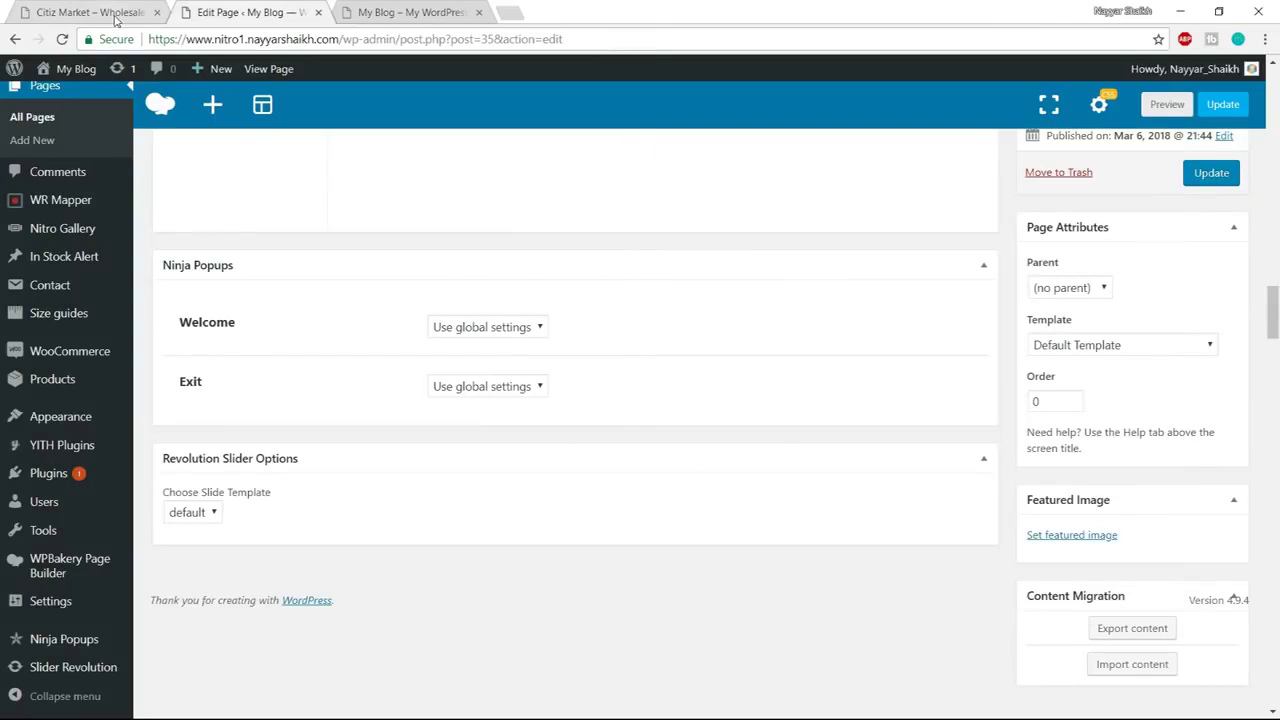
left_click(115, 20)
Scroll through the live homepage's product sections after the Citiz Market demo, then return to the editor
scroll(785, 468, "up", 3)
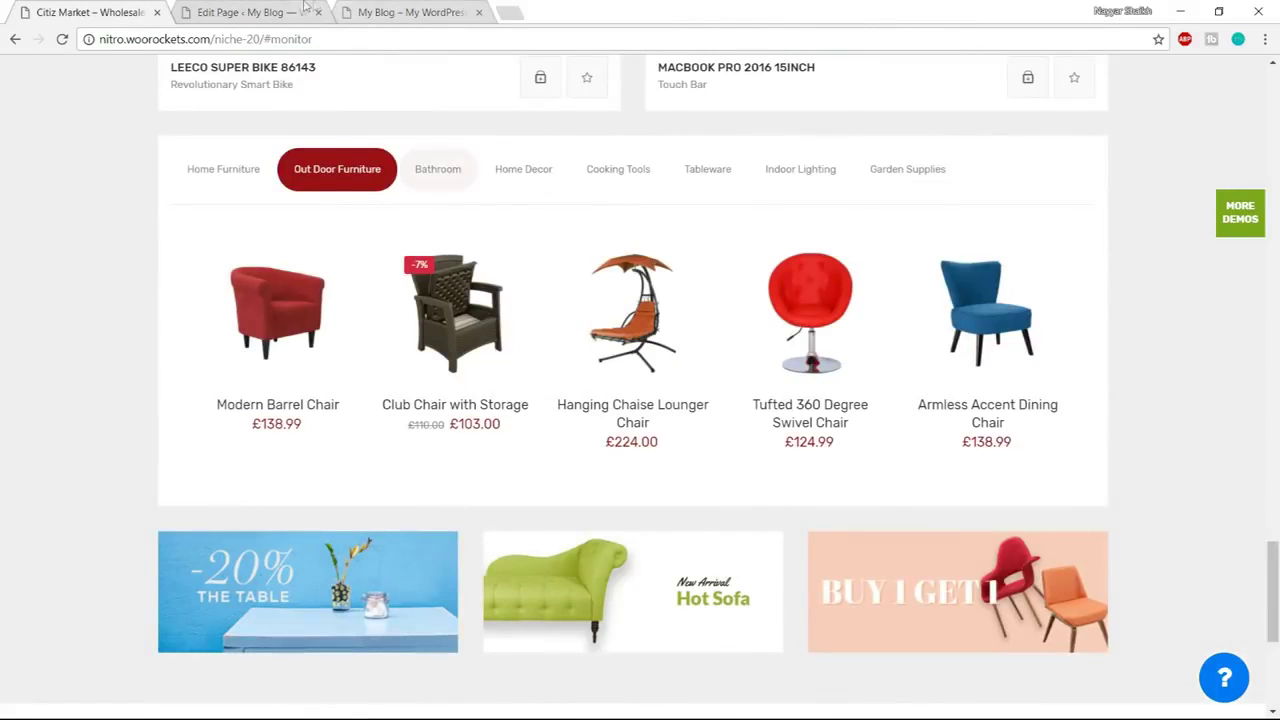
left_click(283, 10)
left_click(390, 8)
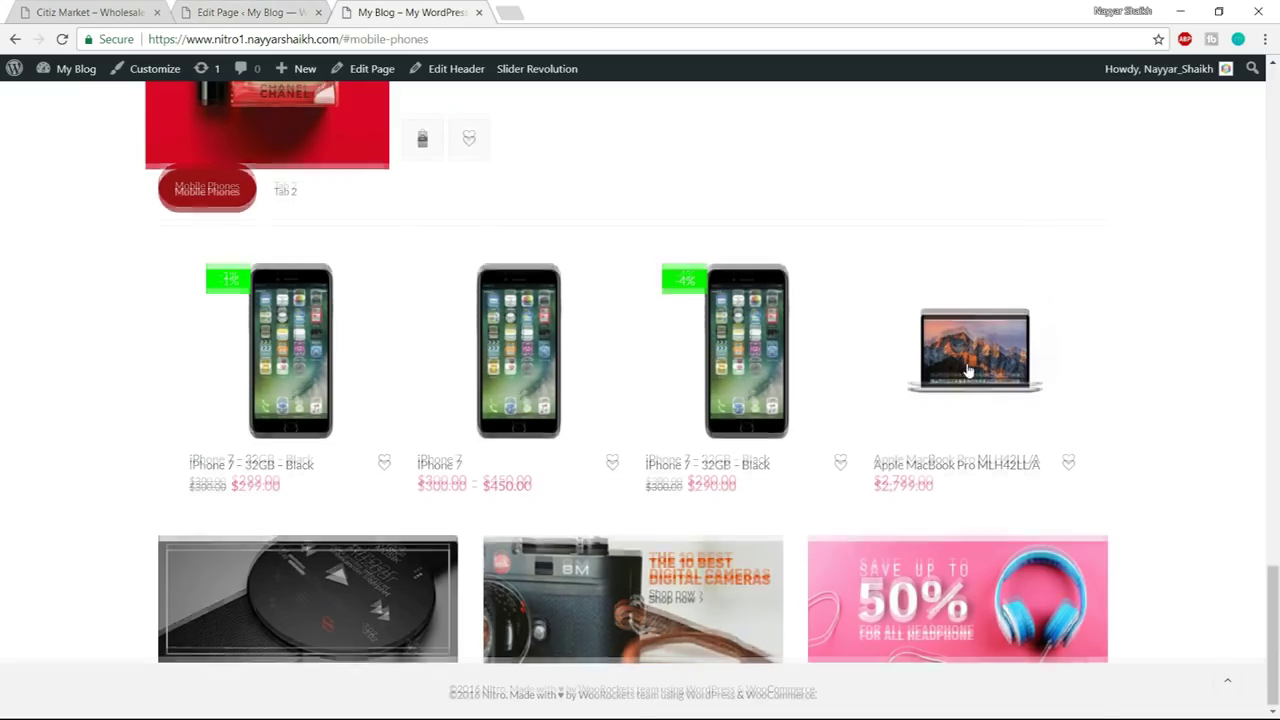
scroll(966, 380, "up", 10)
scroll(966, 386, "up", 6)
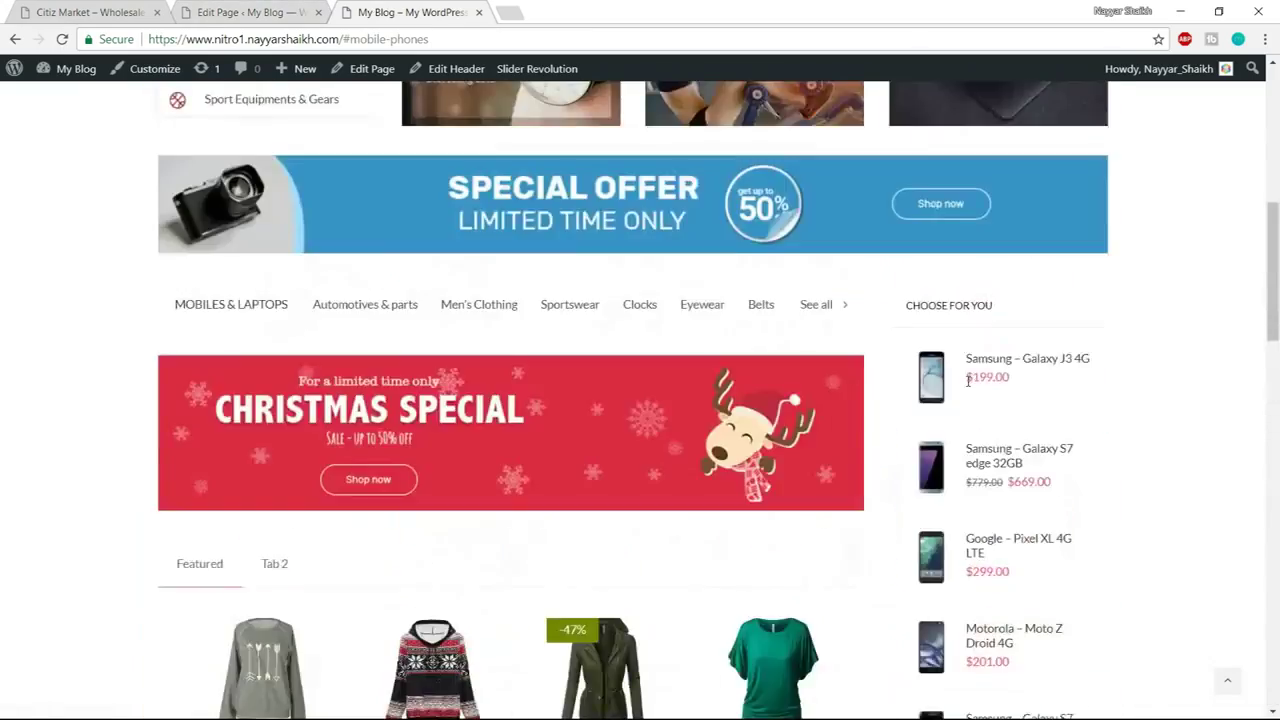
scroll(967, 388, "down", 10)
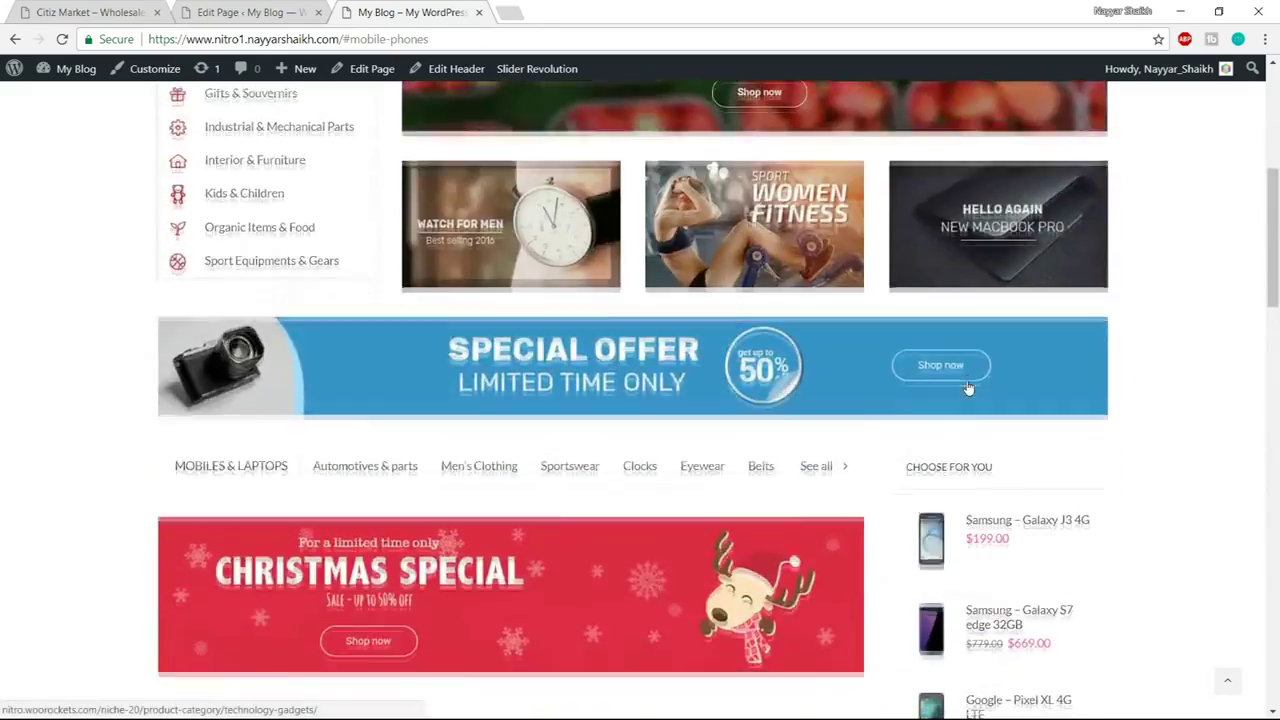
scroll(966, 386, "down", 2)
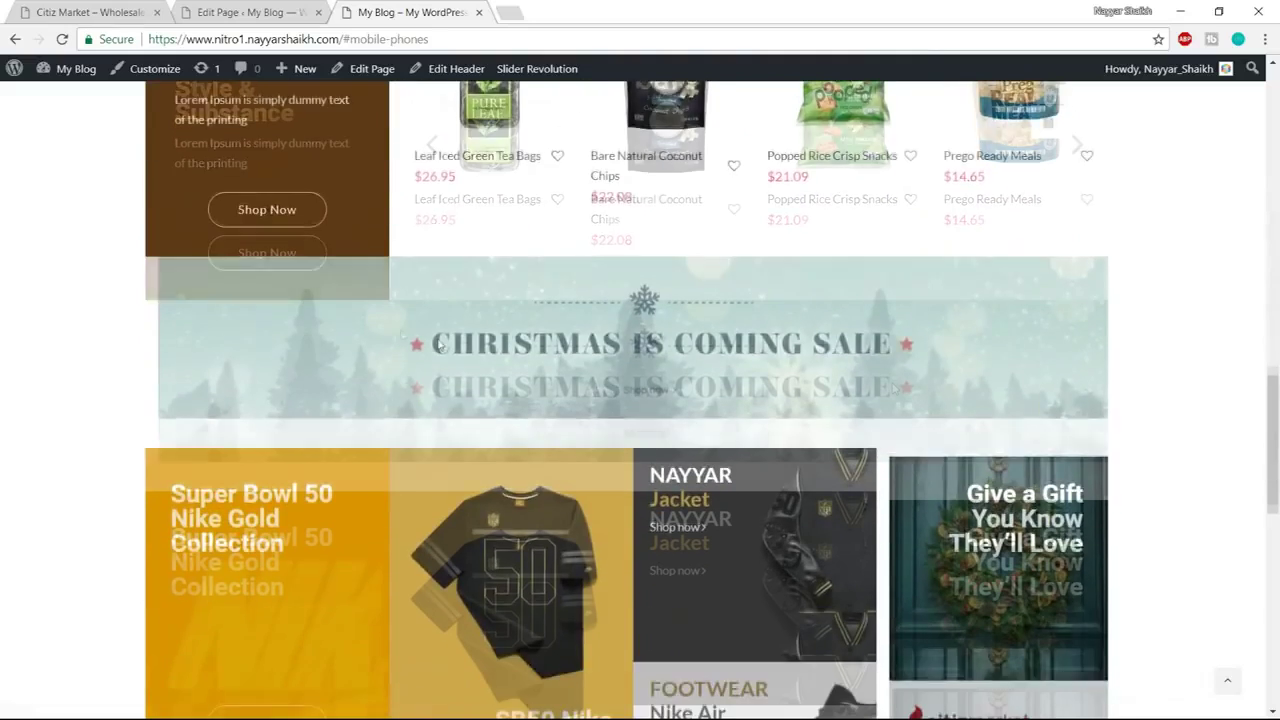
scroll(478, 503, "up", 2)
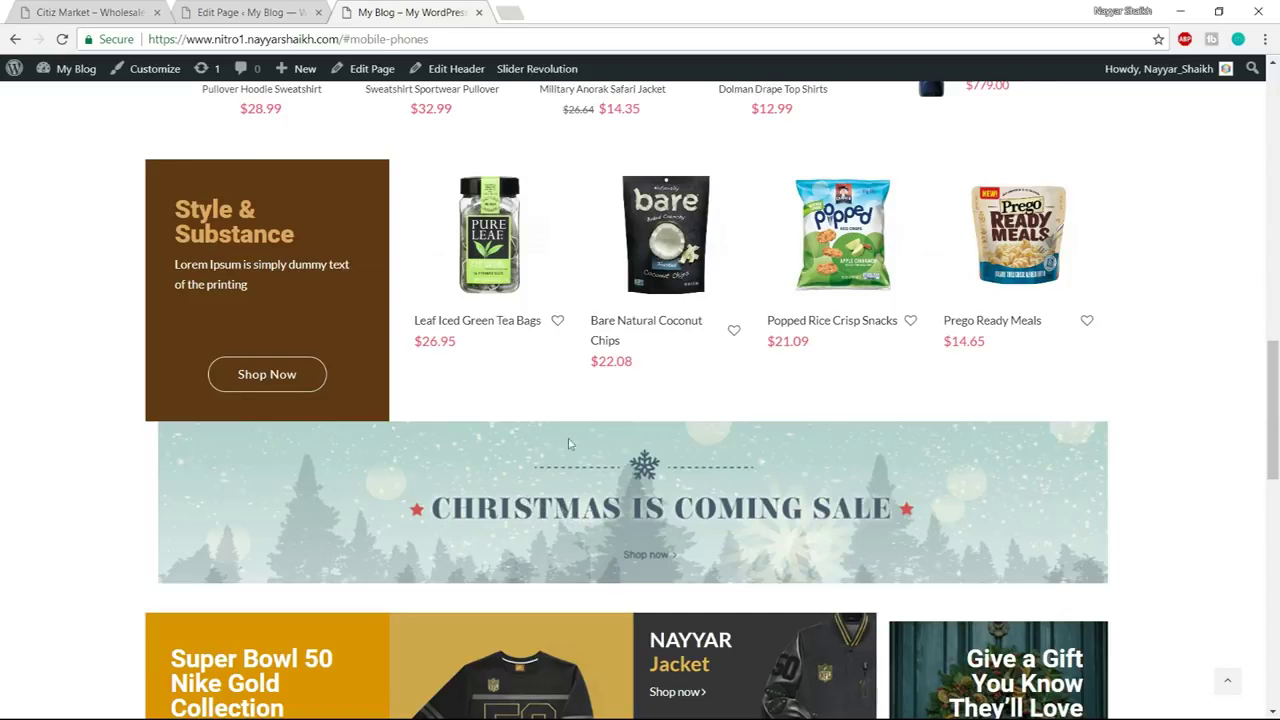
key("ctrl+shift+Tab")
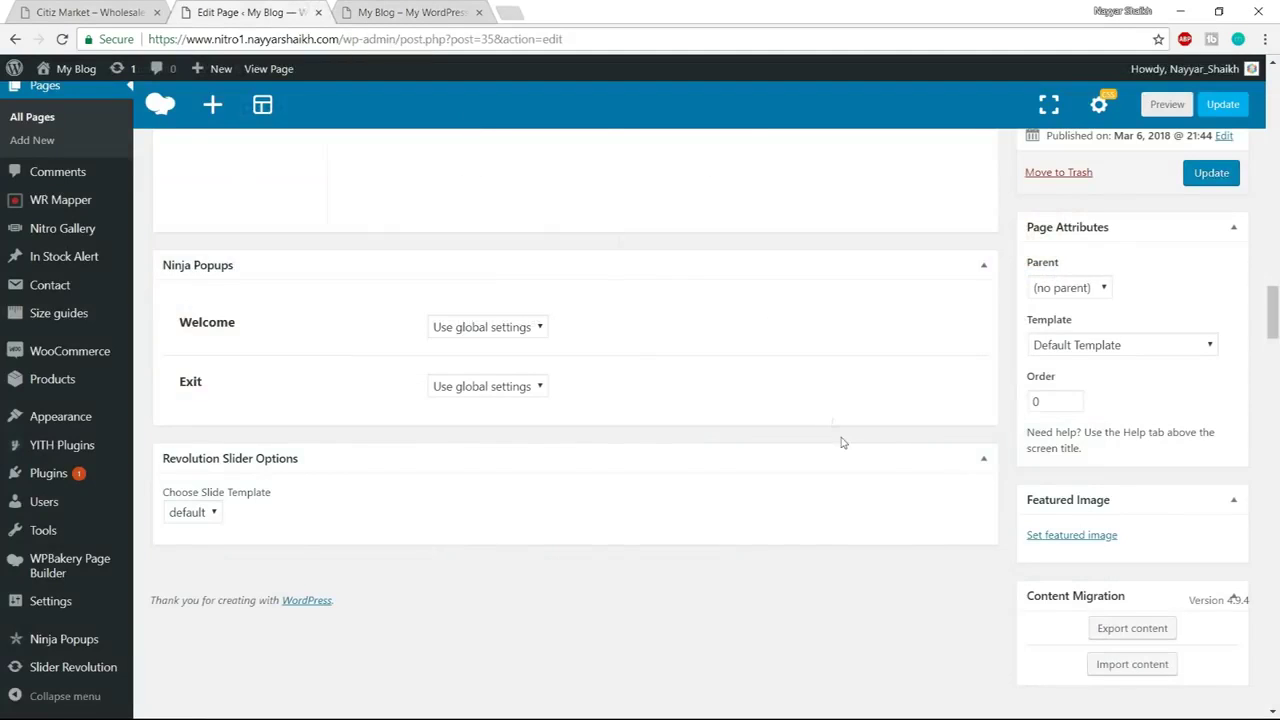
scroll(841, 504, "down", 5)
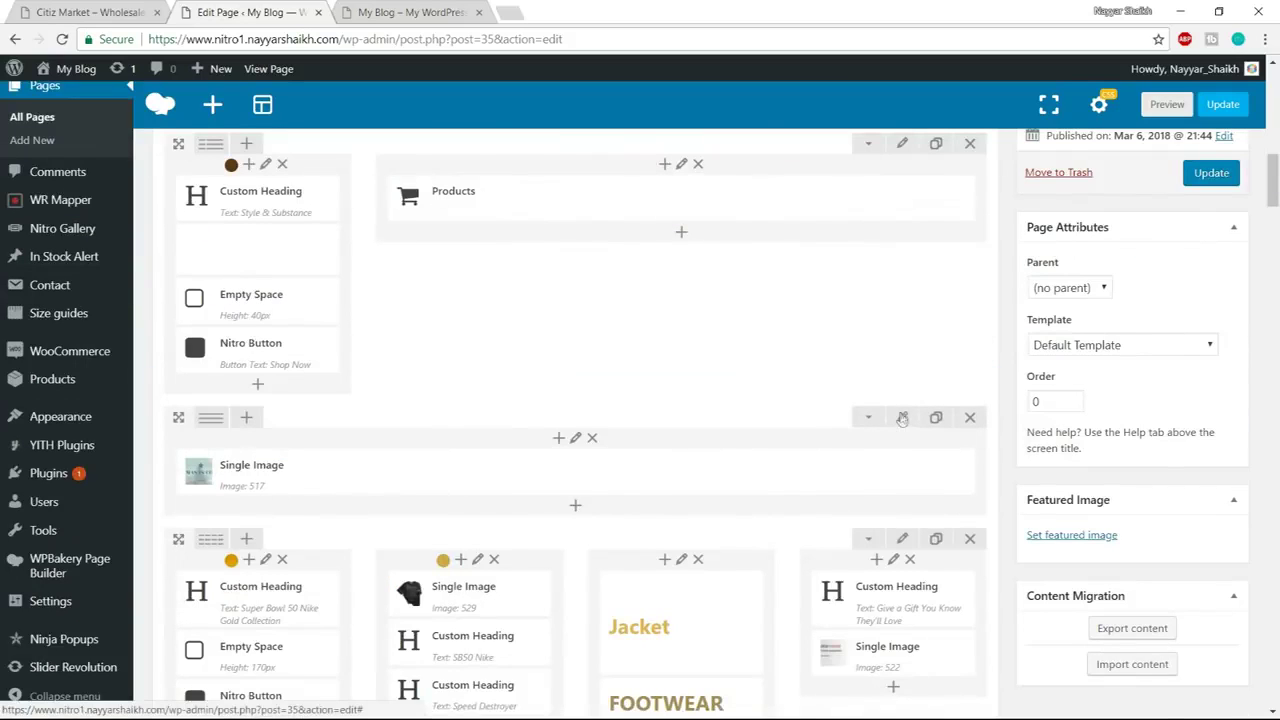
Save the single-image row's Design Options with its top margin of 30
left_click(901, 418)
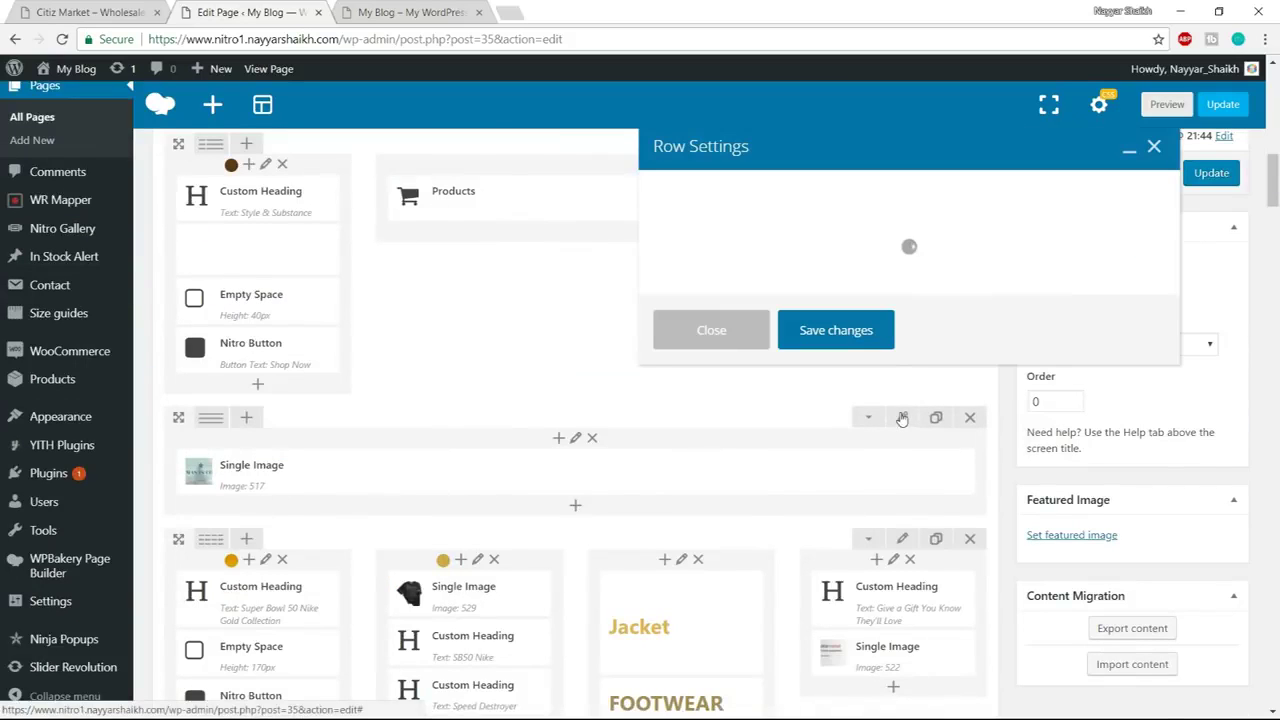
left_click(800, 196)
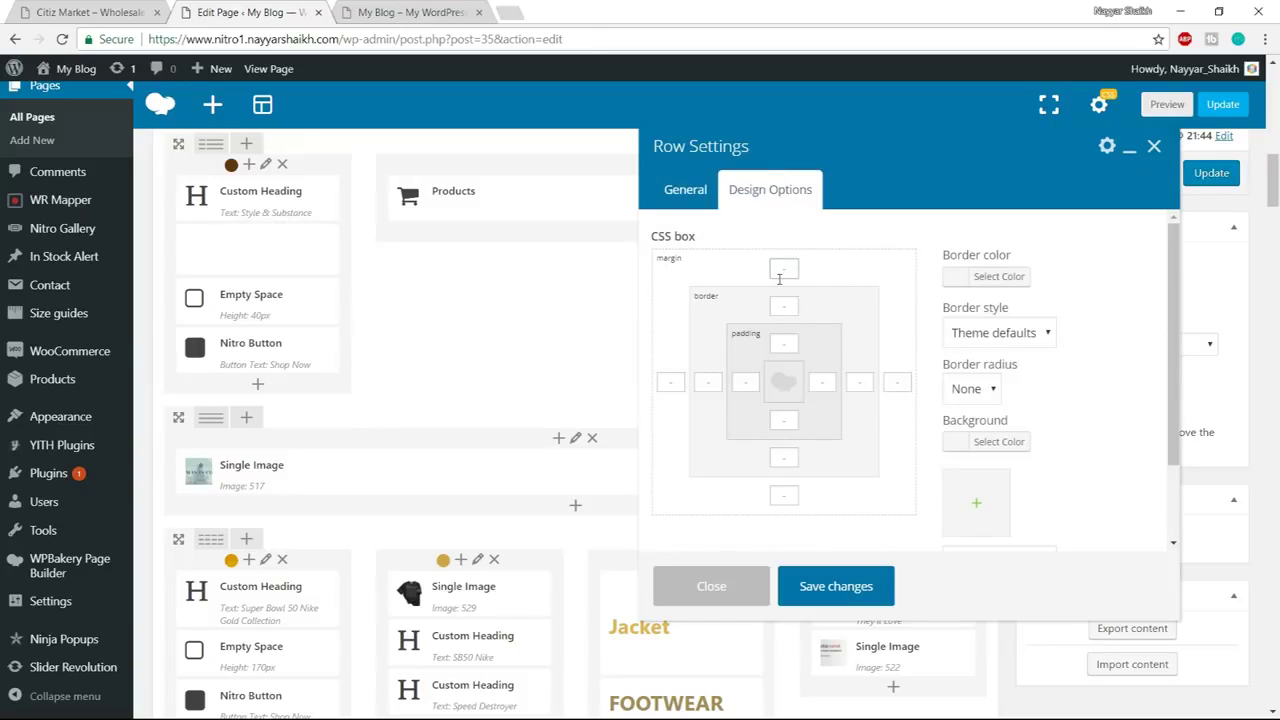
left_click(840, 587)
left_click(402, 12)
scroll(533, 432, "down", 7)
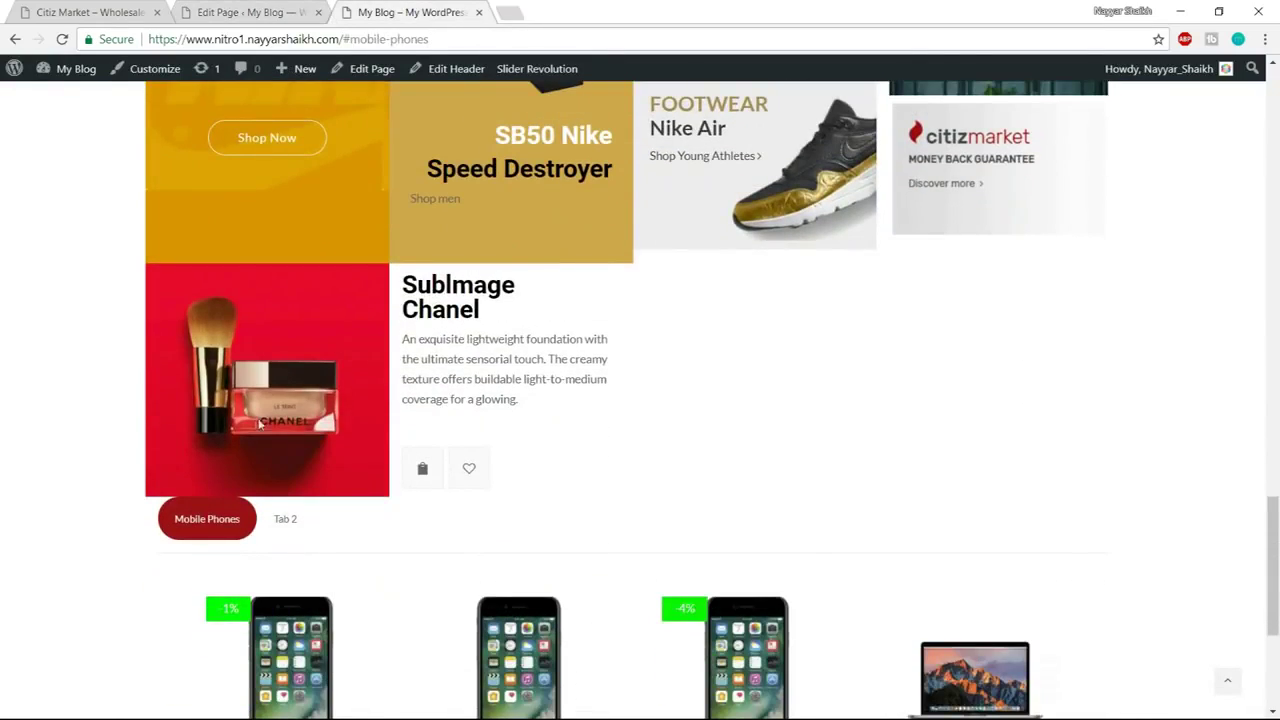
Inspect the Chanel promo-tile row on the live page, then open that row's settings in the editor
scroll(293, 387, "up", 5)
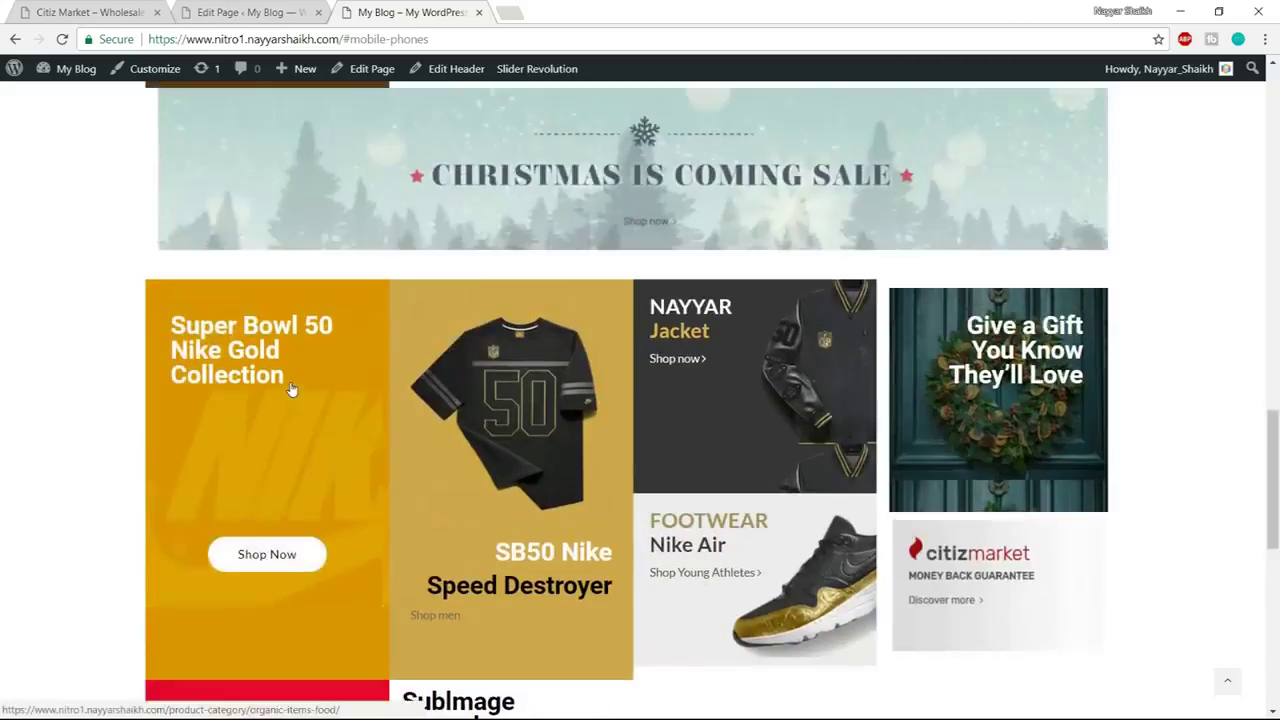
scroll(293, 387, "down", 8)
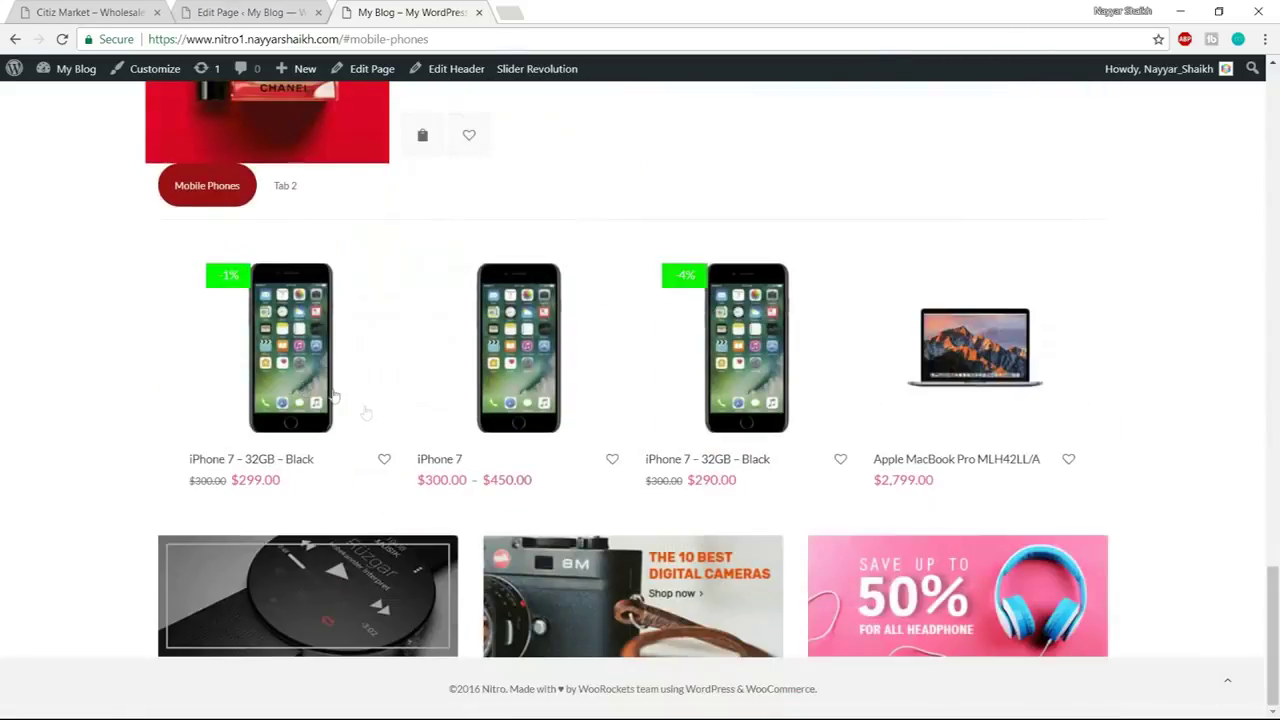
scroll(437, 450, "up", 8)
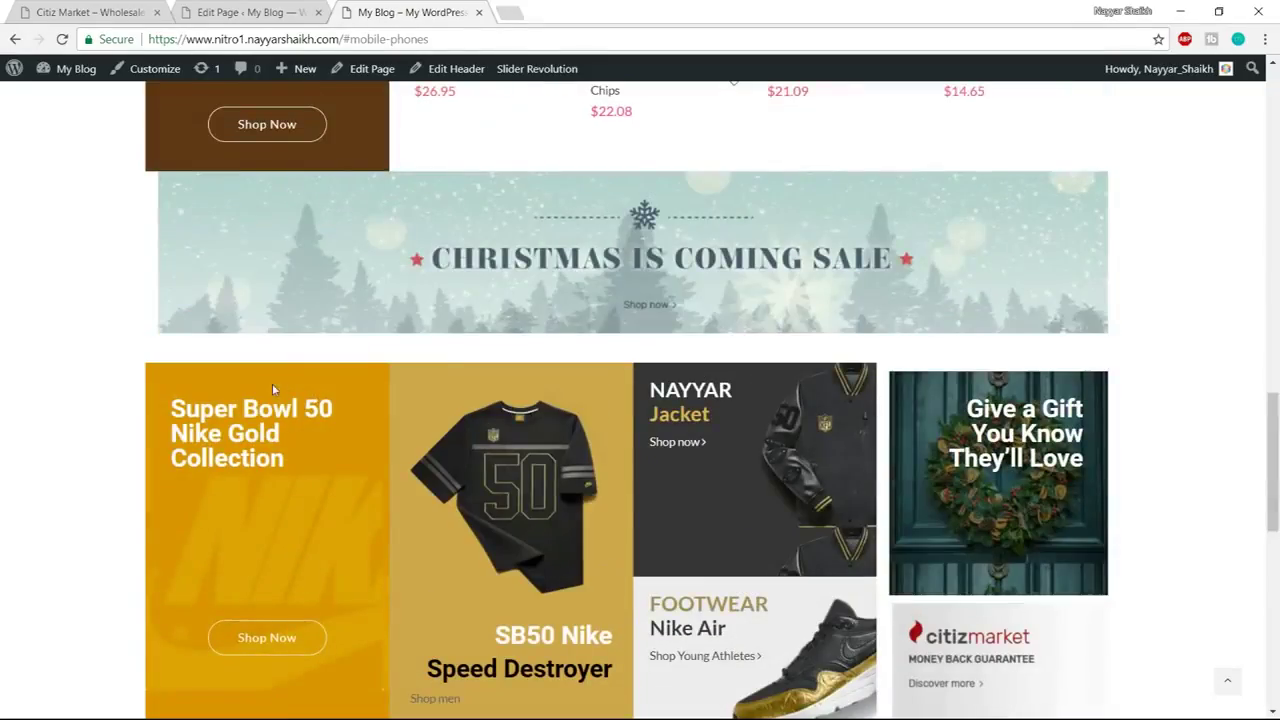
left_click_drag(410, 385, 420, 595)
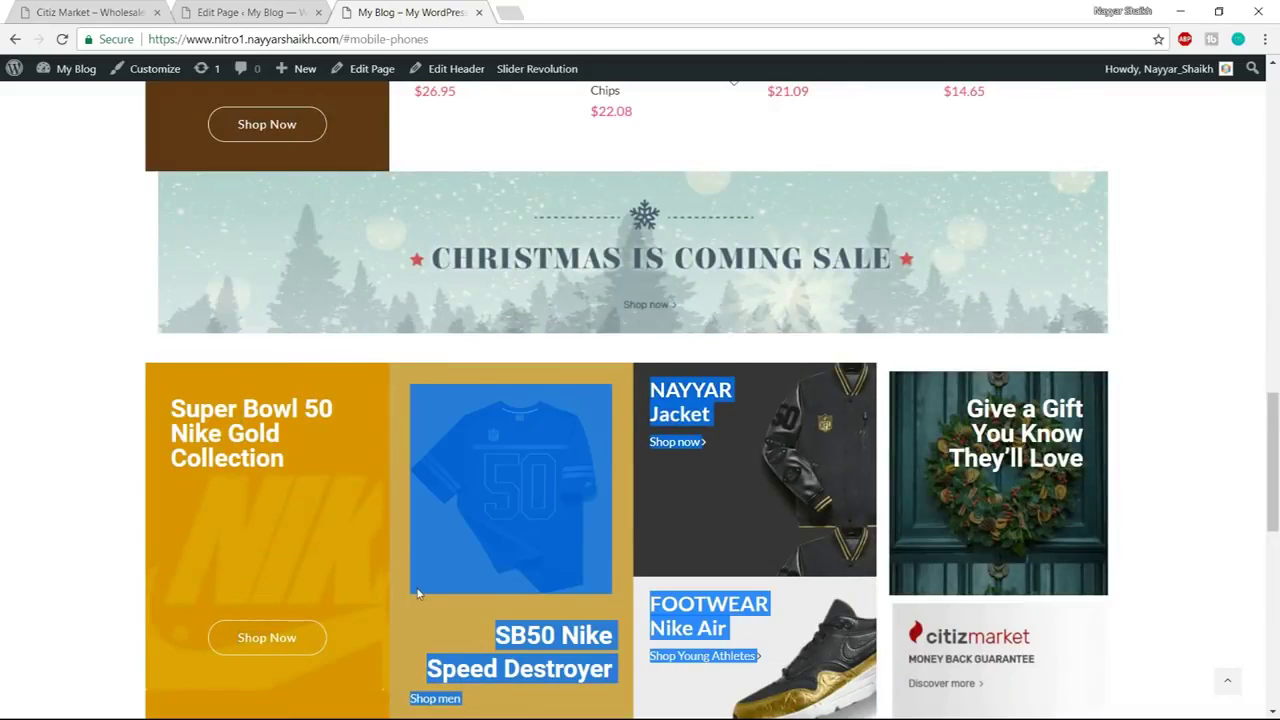
scroll(420, 595, "down", 2)
scroll(369, 442, "down", 3)
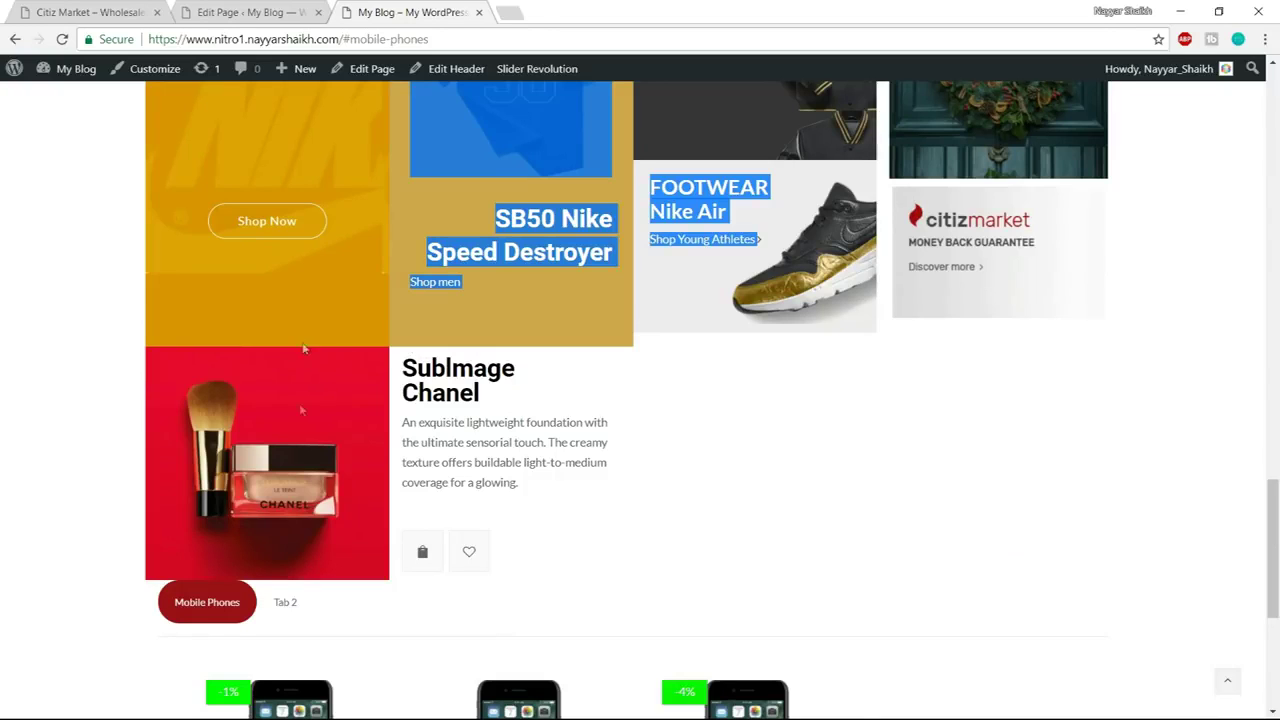
scroll(308, 555, "down", 1)
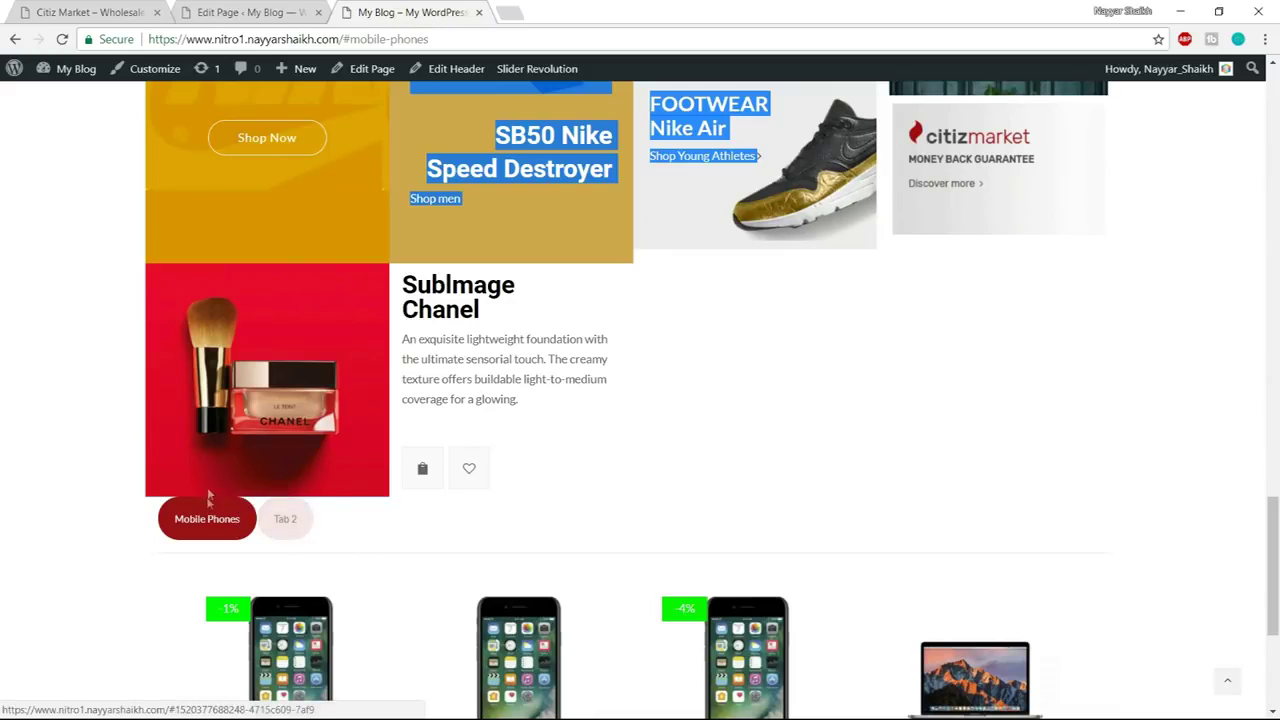
left_click(245, 12)
left_click(903, 490)
Save a 30px bottom margin on the promo-tile row, update the page, and select the live site's address
scroll(786, 488, "down", 3)
scroll(786, 488, "down", 2)
scroll(786, 488, "up", 4)
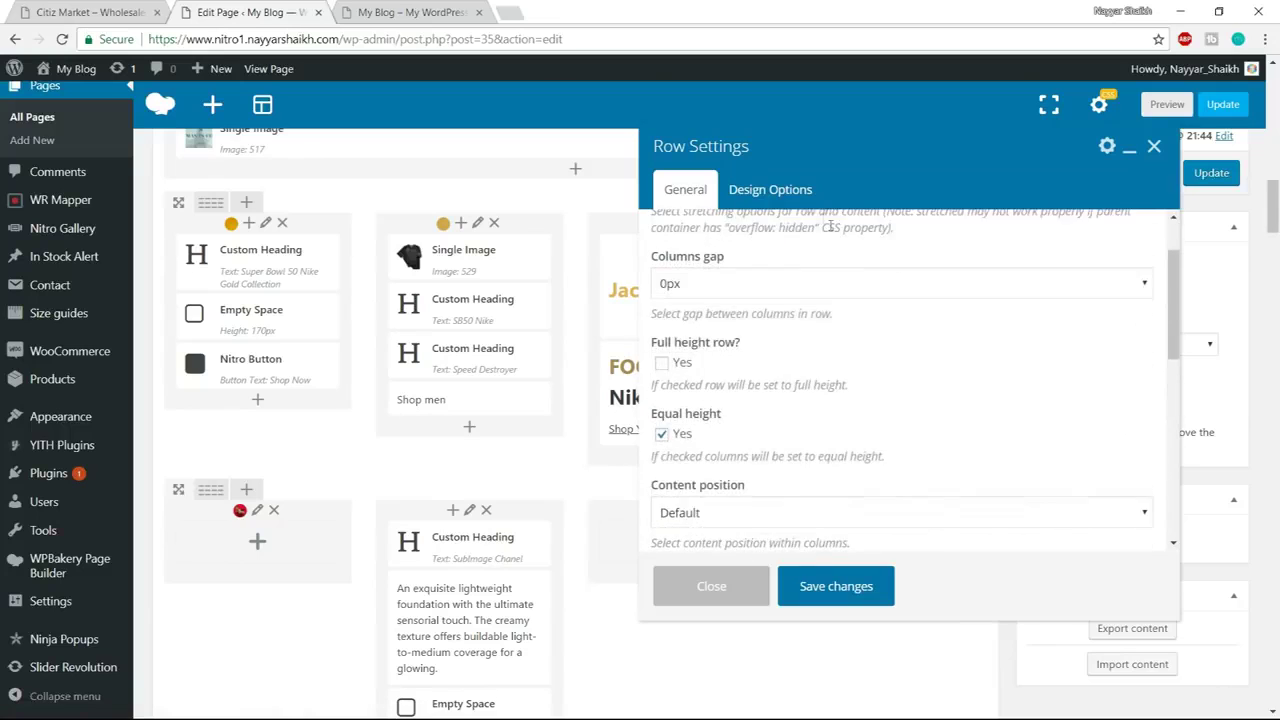
left_click(790, 192)
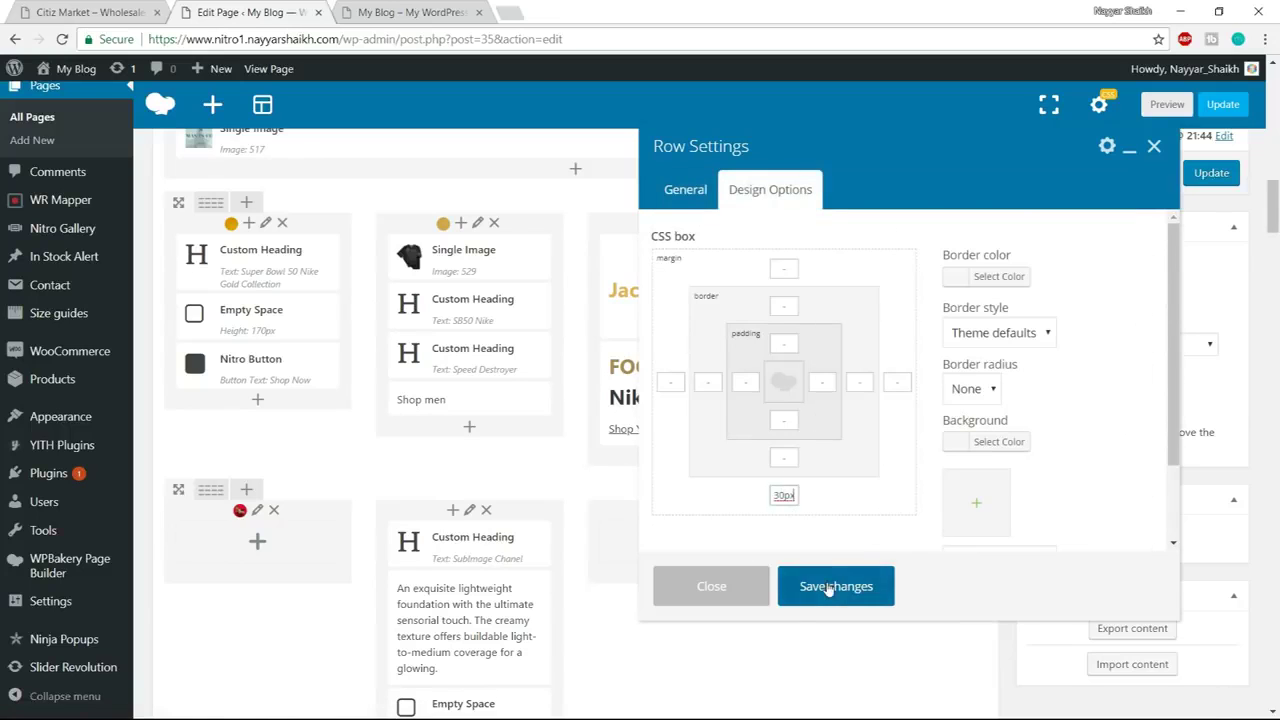
left_click(829, 587)
left_click(1223, 105)
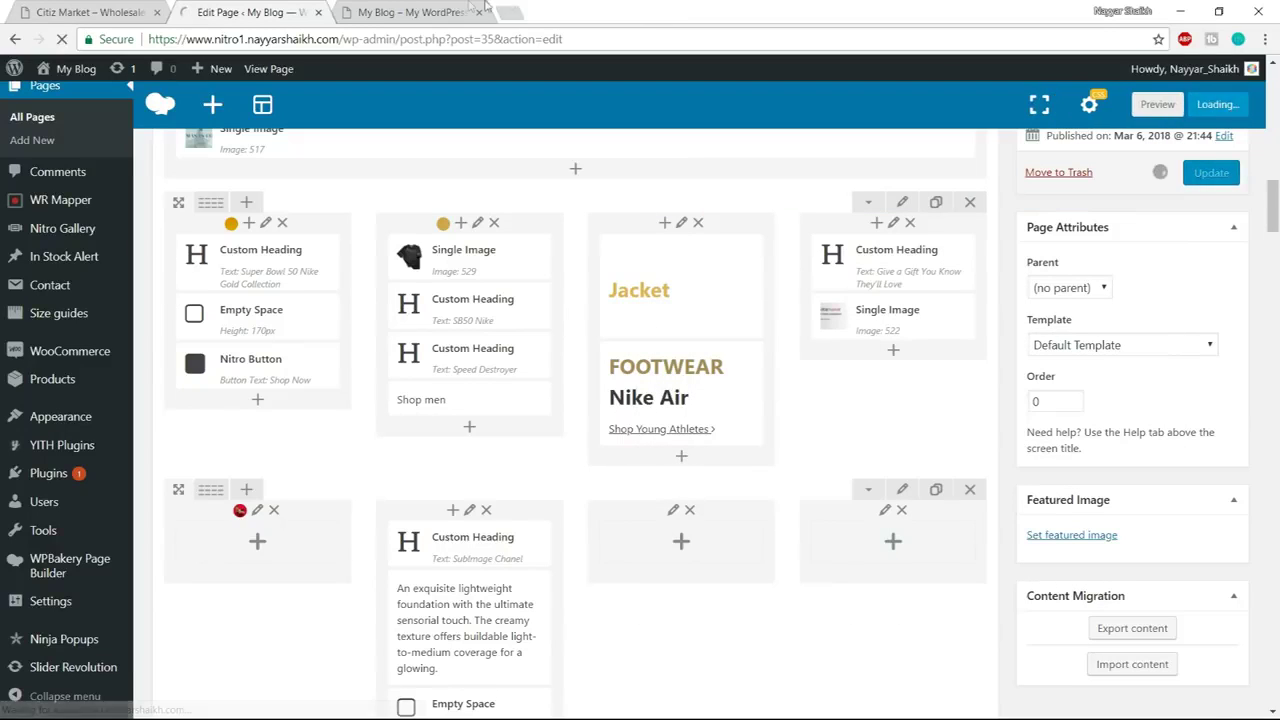
left_click(430, 12)
left_click(452, 45)
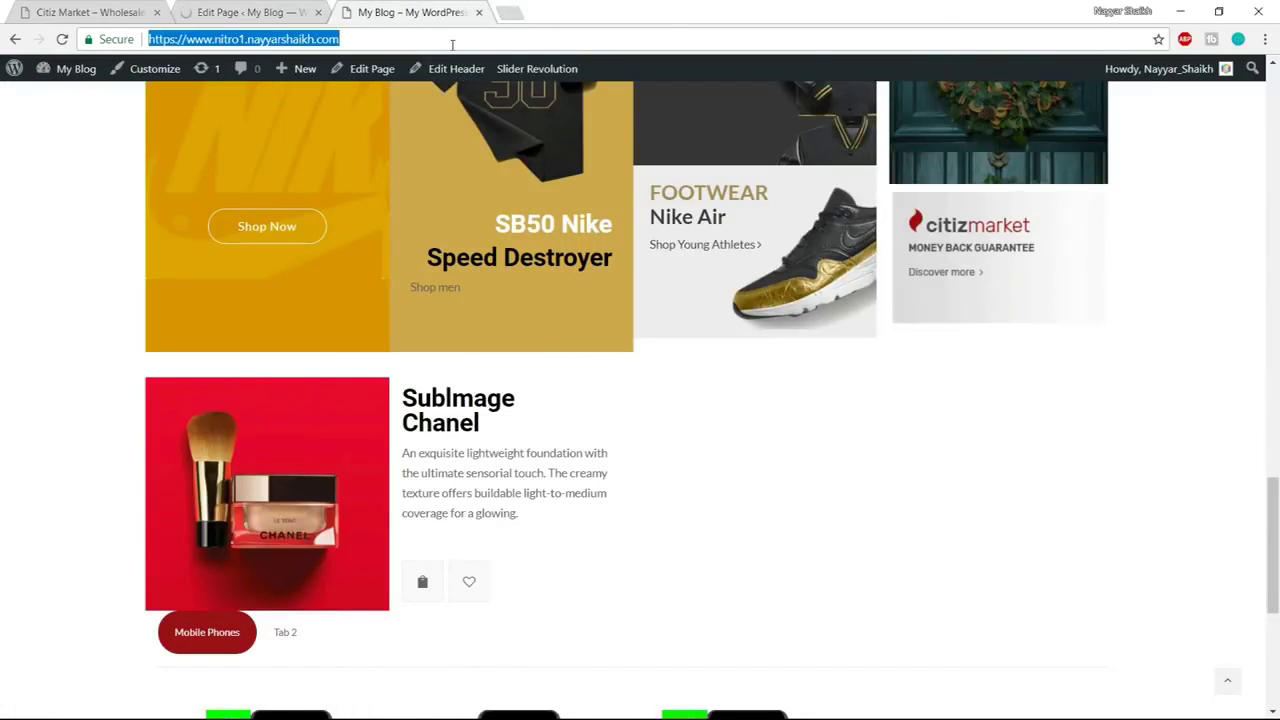
Reload the live homepage without the #mobile-phones fragment and scroll through its sections
key("Return")
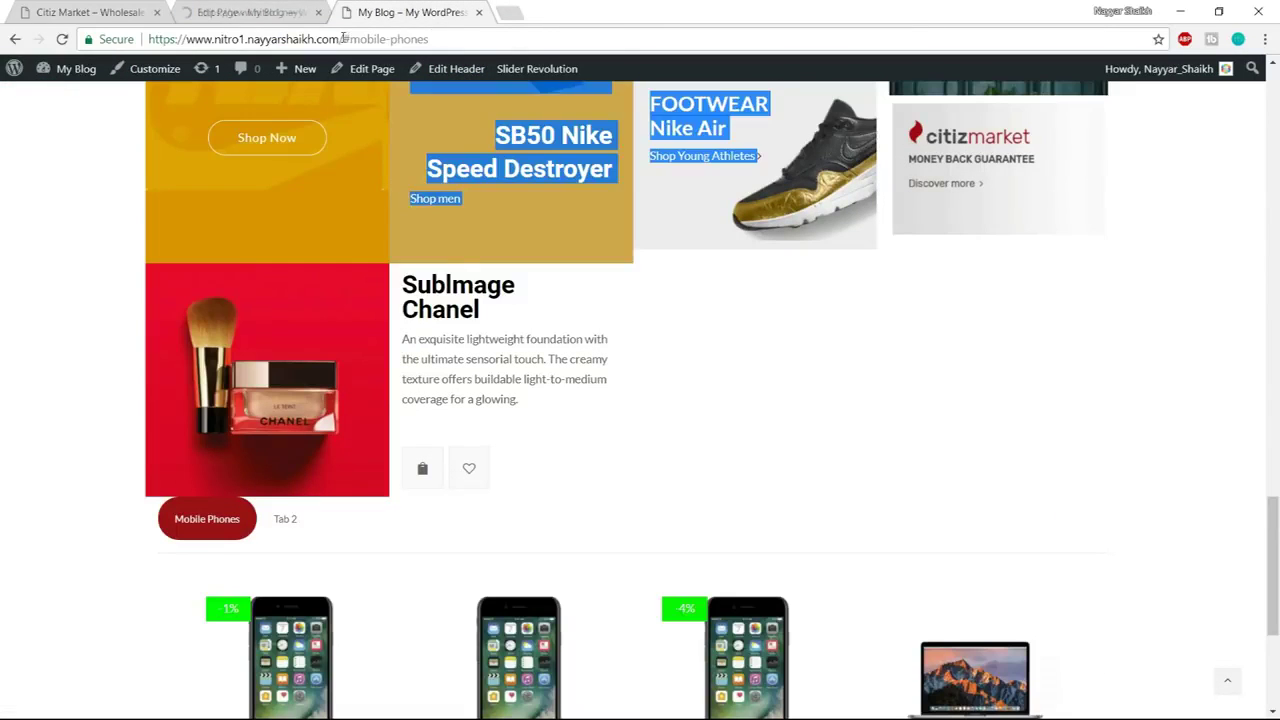
left_click_drag(343, 38, 617, 30)
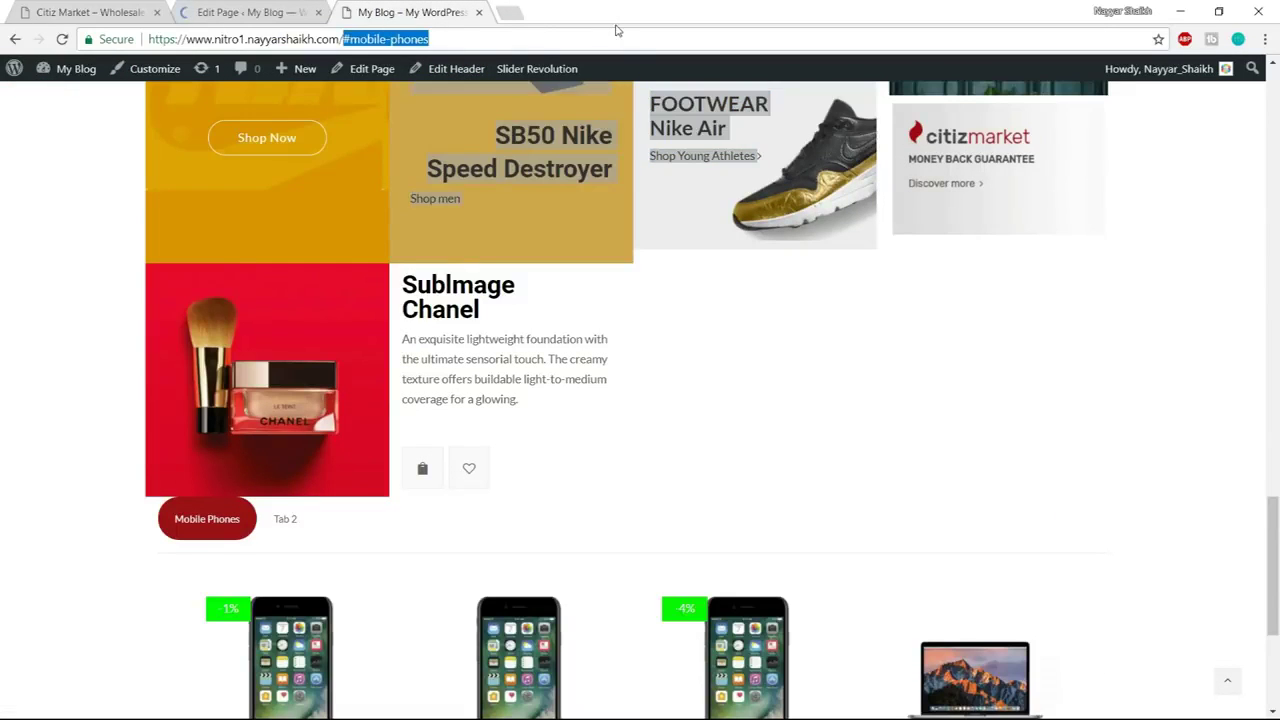
key("BackSpace")
key("Return")
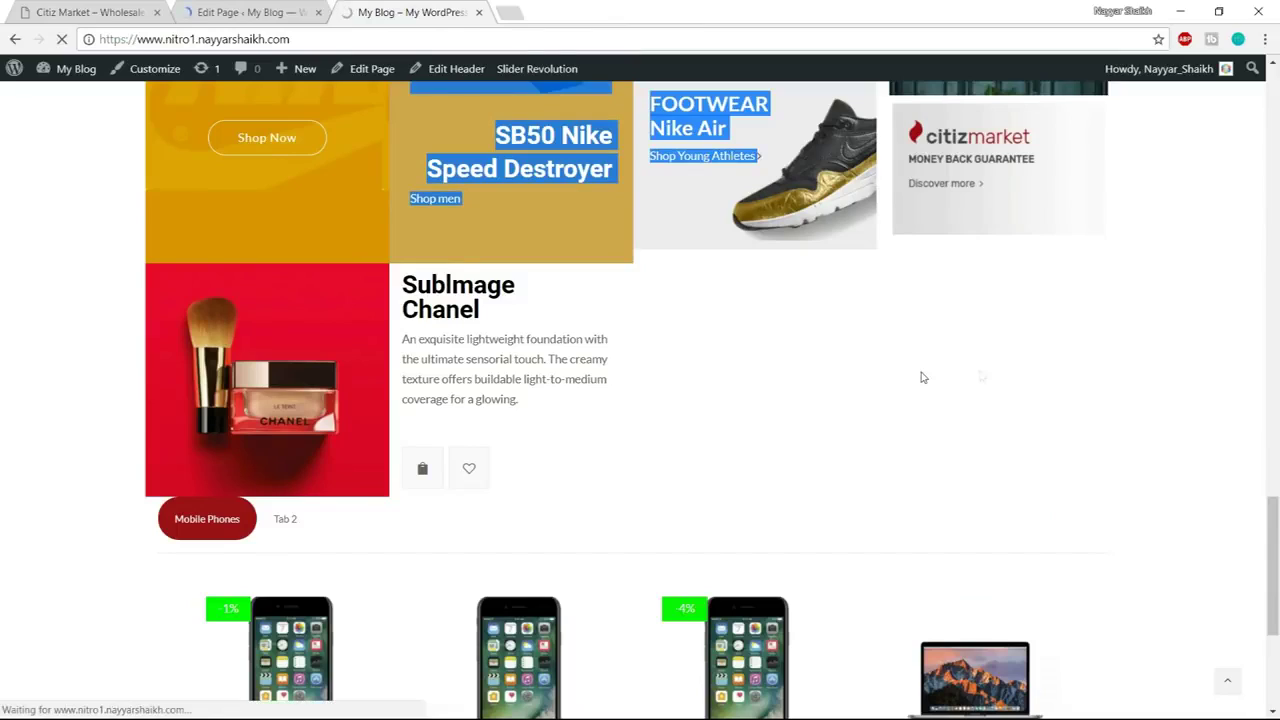
scroll(797, 483, "down", 10)
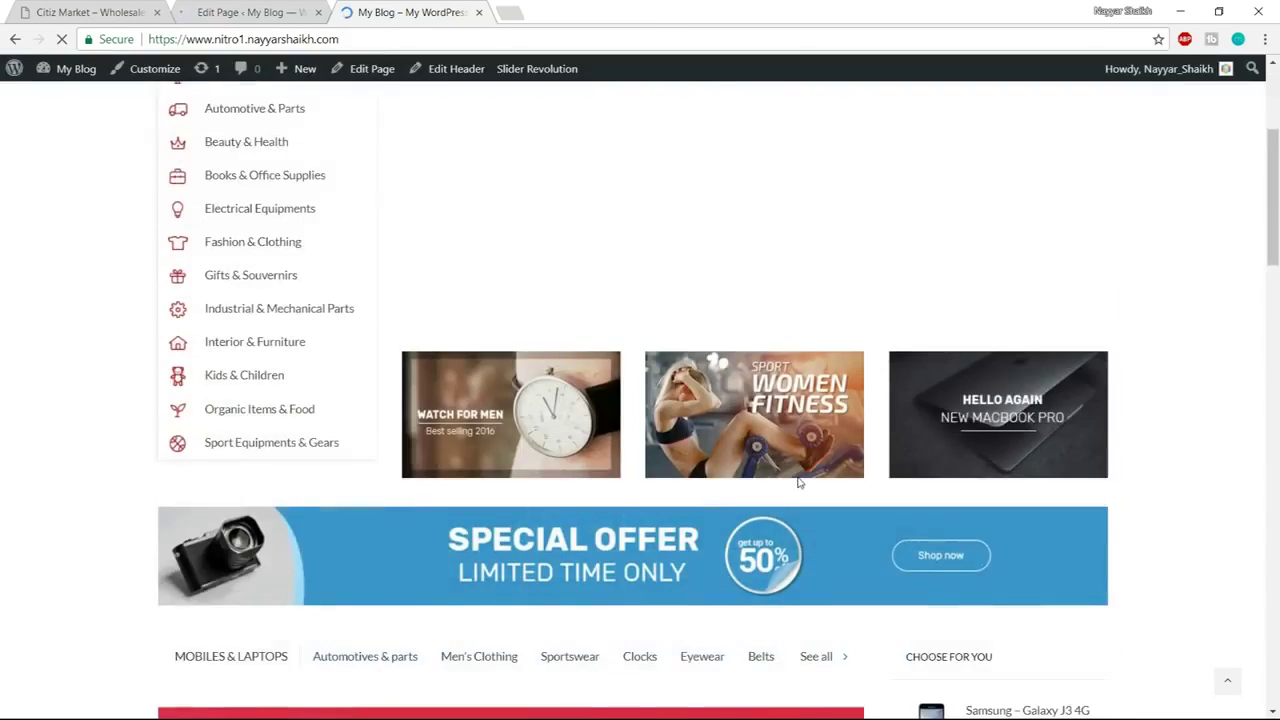
scroll(797, 483, "down", 4)
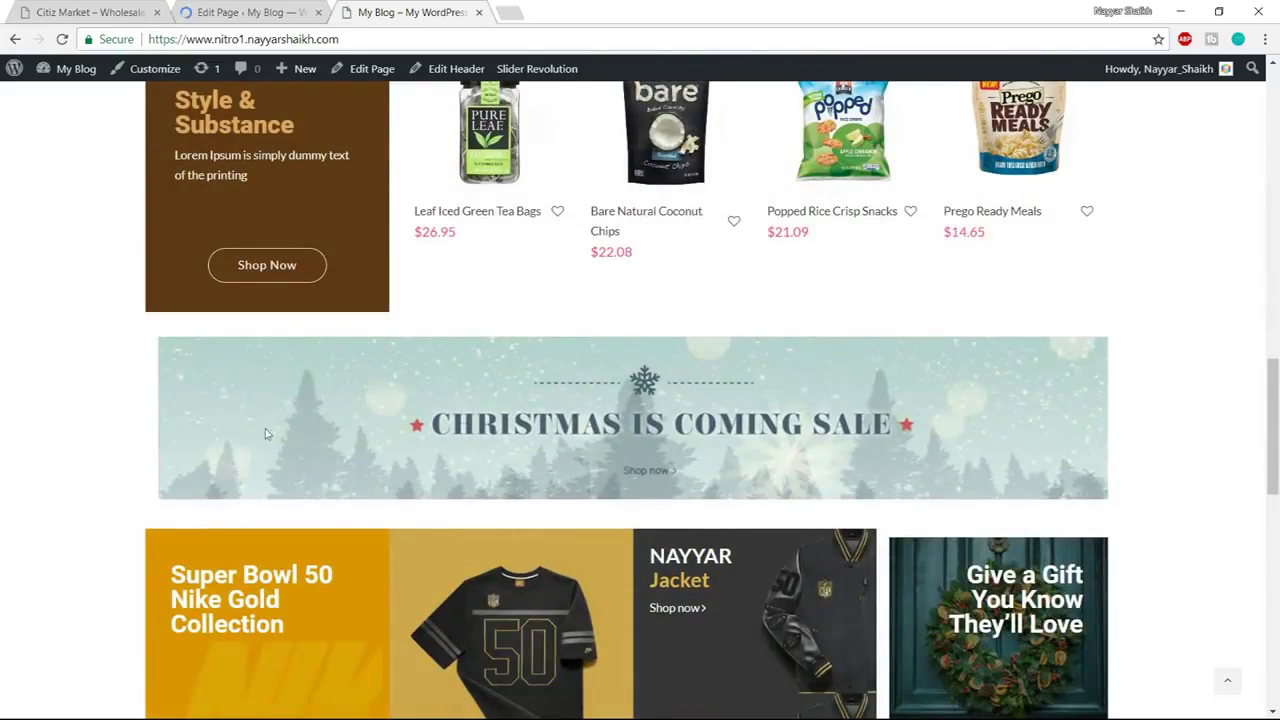
scroll(390, 440, "down", 8)
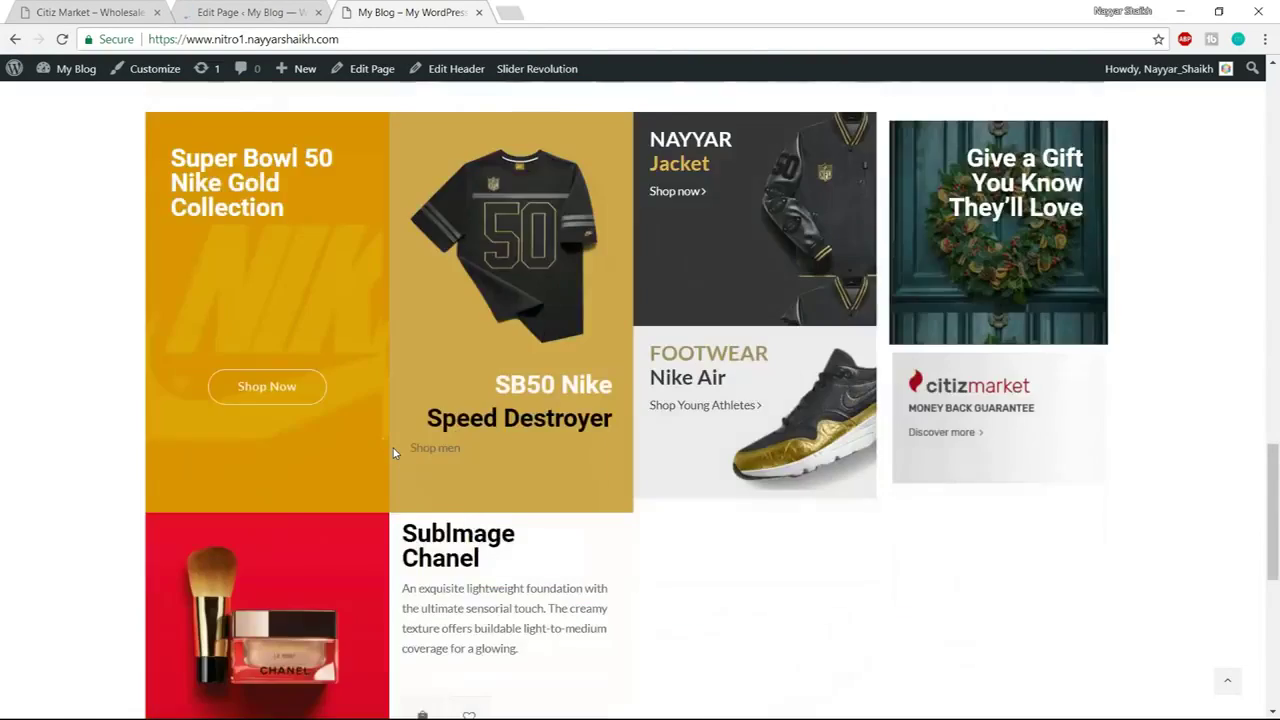
scroll(298, 413, "down", 2)
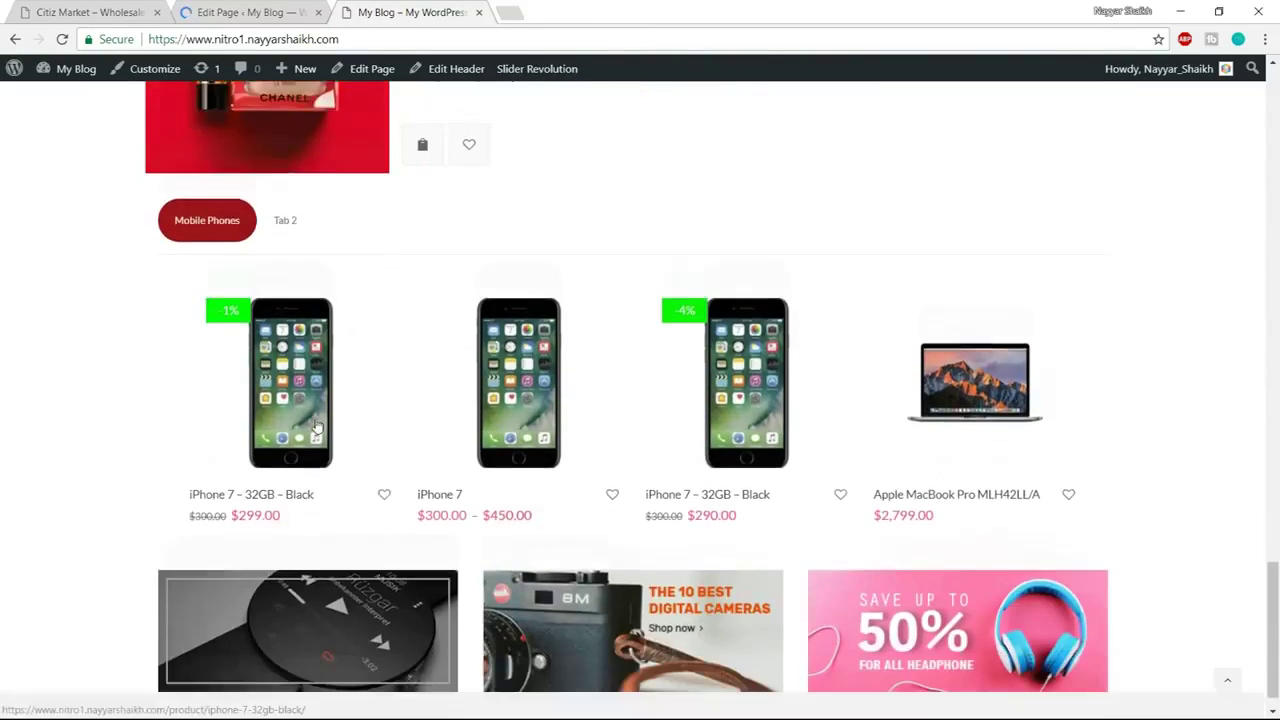
scroll(481, 520, "up", 10)
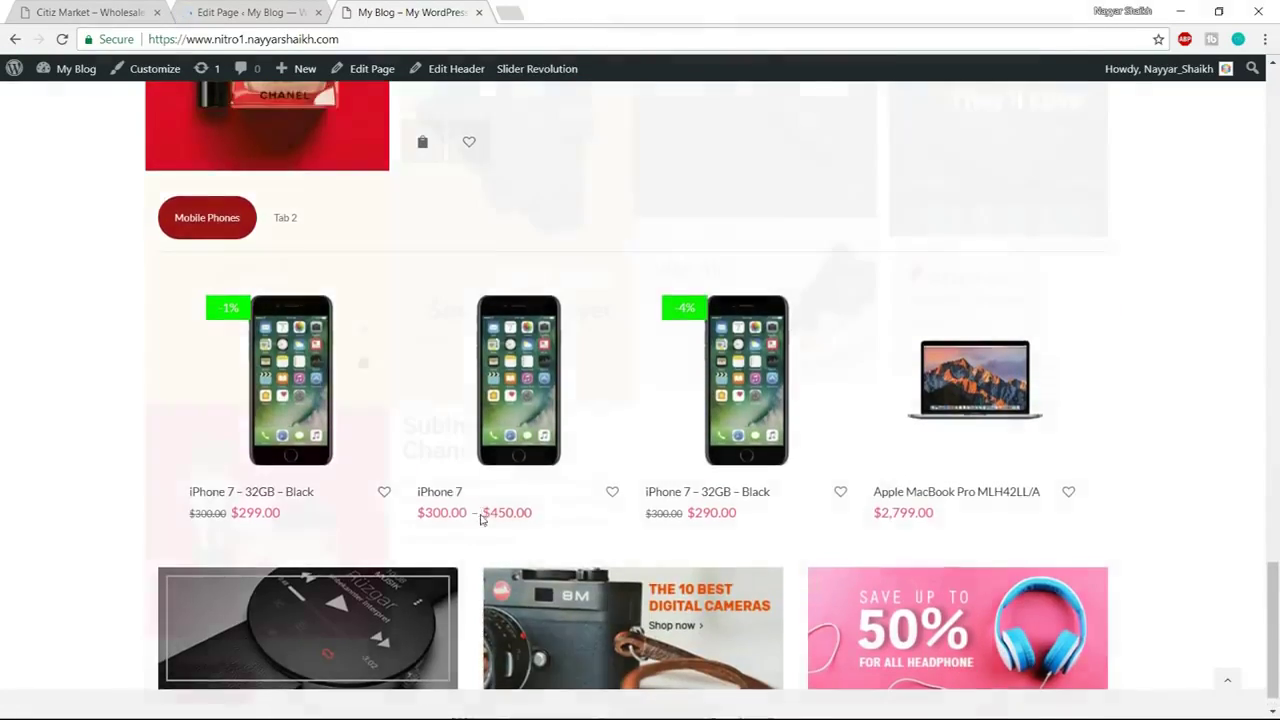
scroll(481, 520, "up", 8)
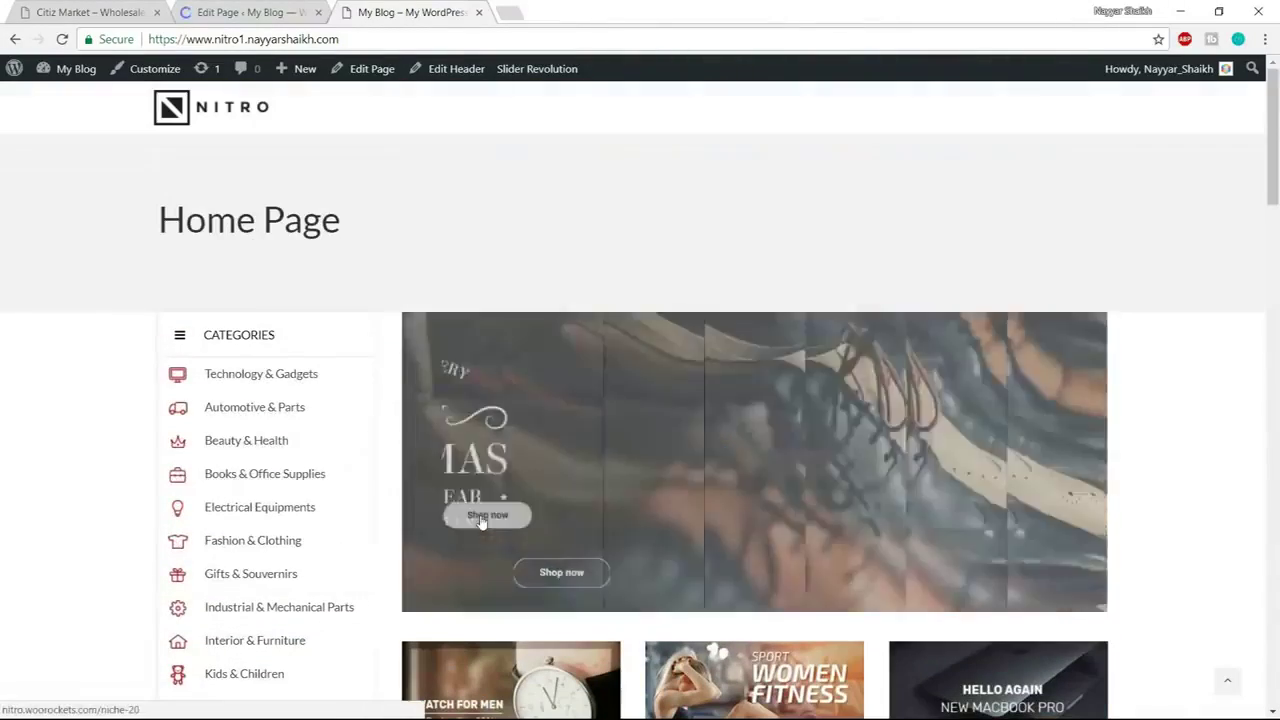
Compare with the Citiz Market demo, mark the Home Page title, and return to its editor
left_click(80, 10)
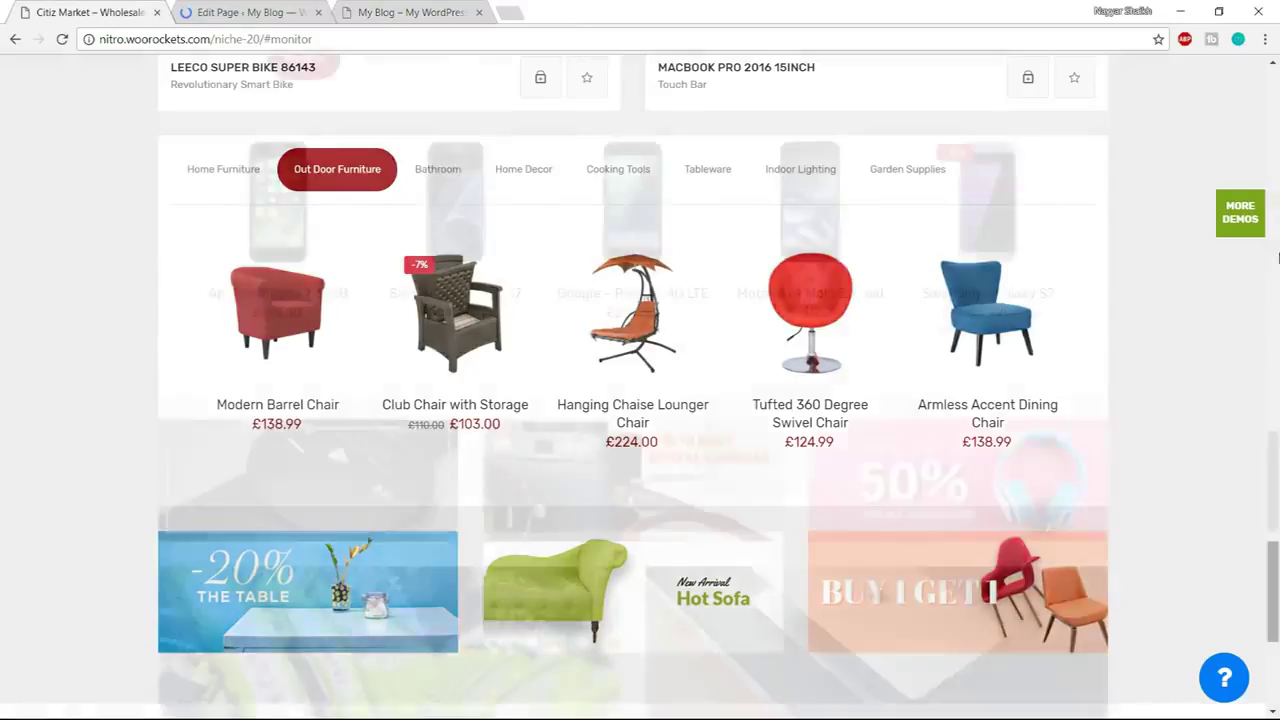
scroll(1278, 259, "up", 15)
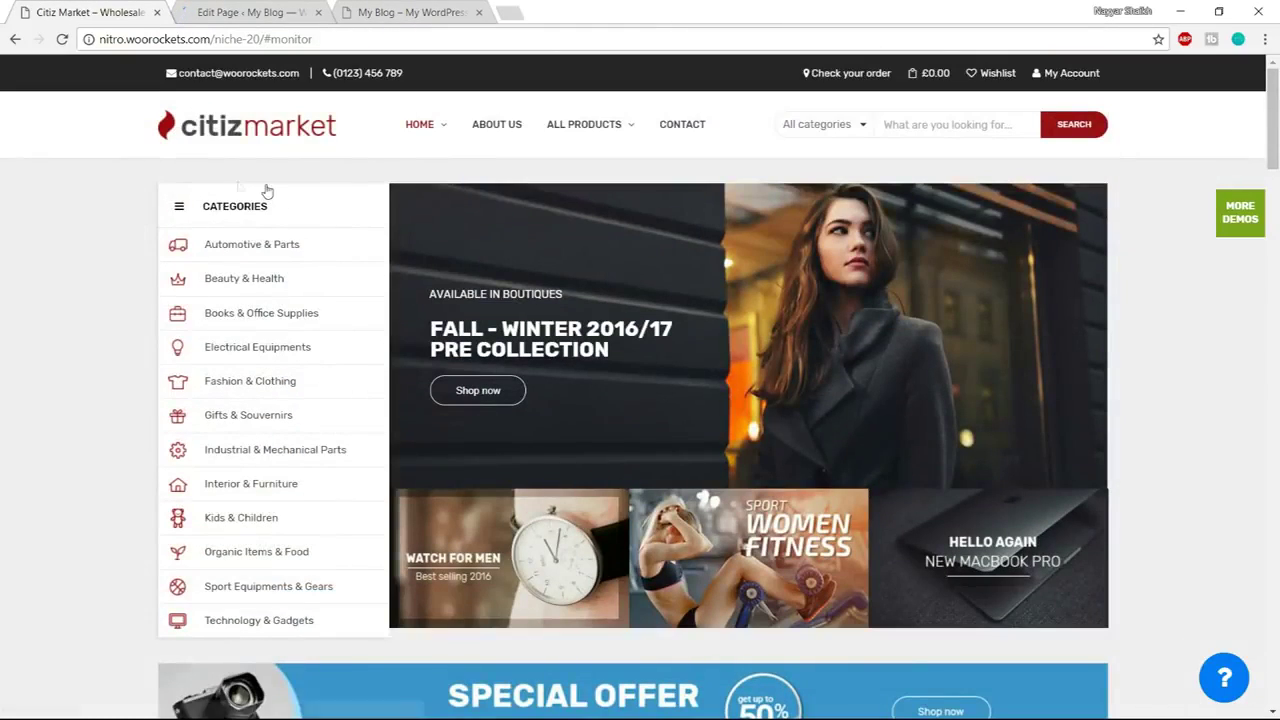
key("ctrl+3")
left_click_drag(170, 214, 357, 221)
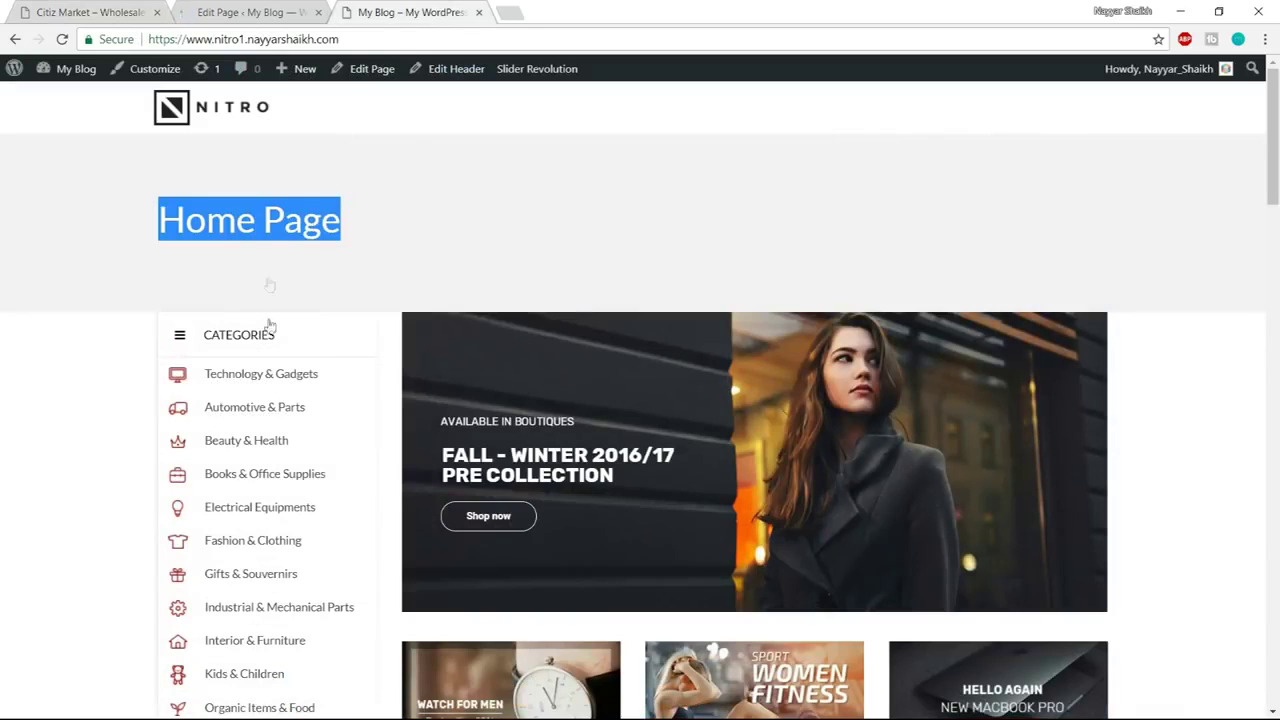
left_click(280, 8)
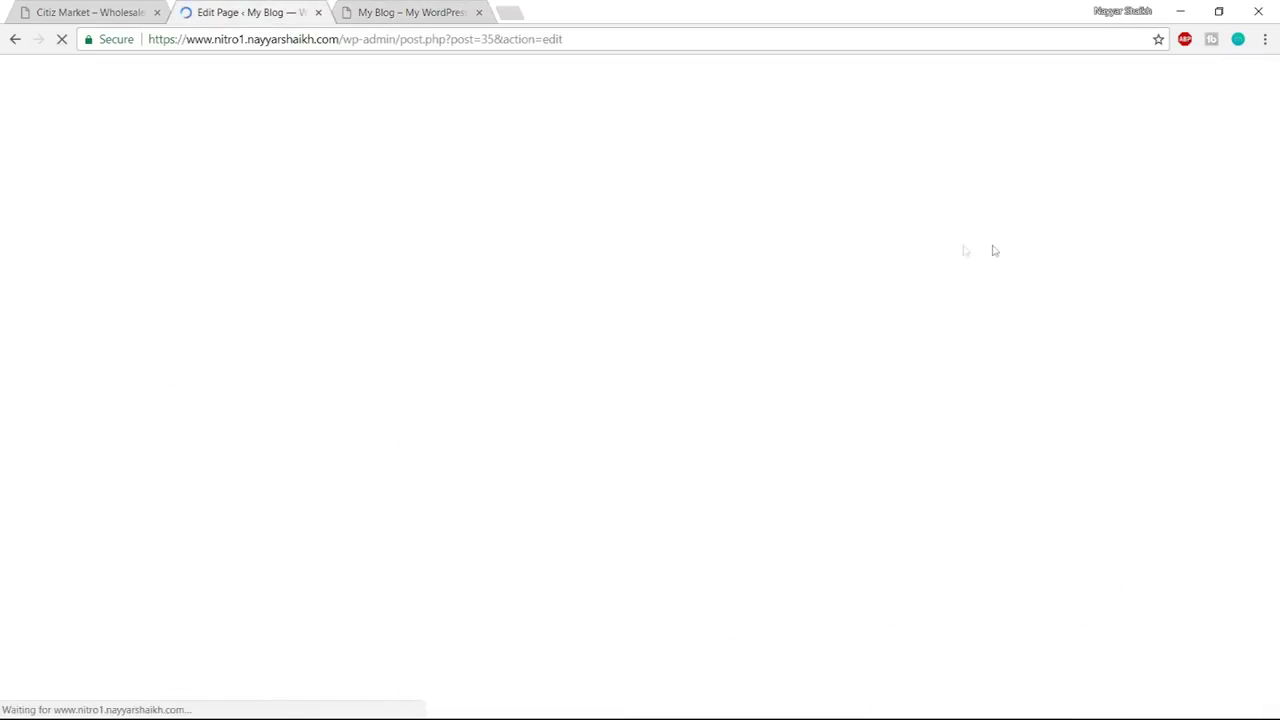
Turn off Use Global Settings and Show Page Title for the Home Page, then update it
scroll(957, 408, "down", 10)
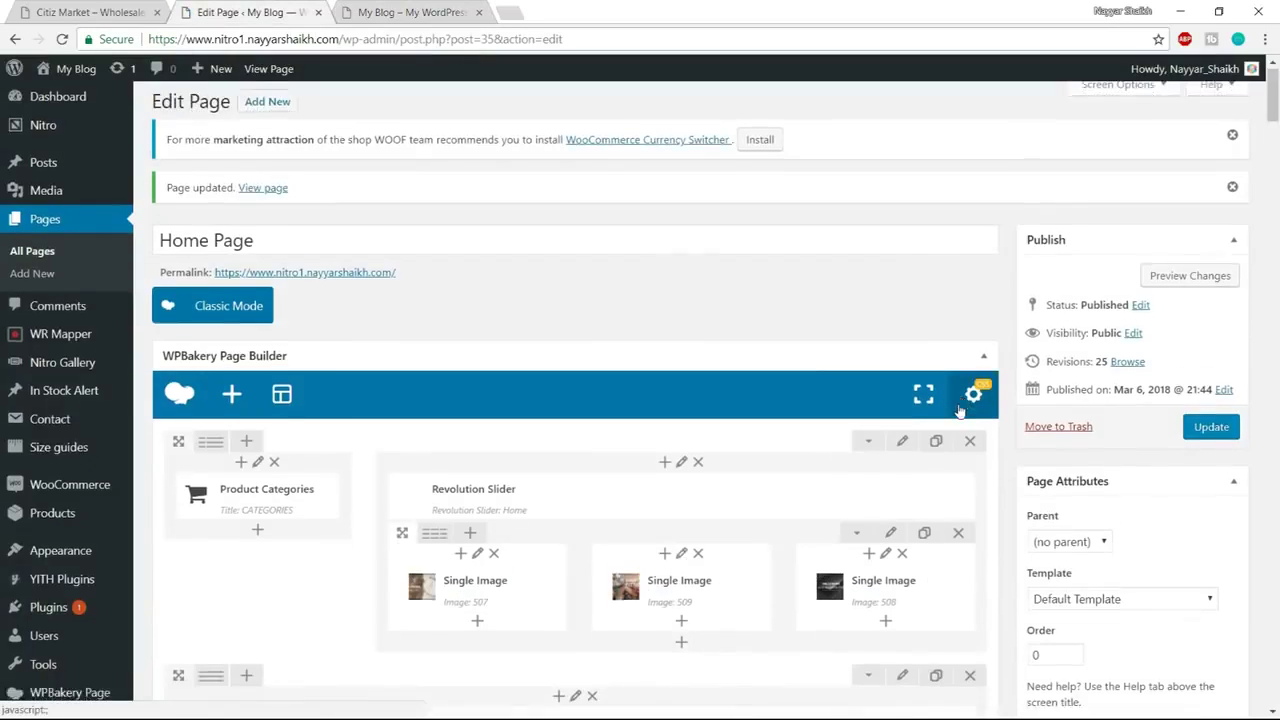
scroll(957, 408, "down", 10)
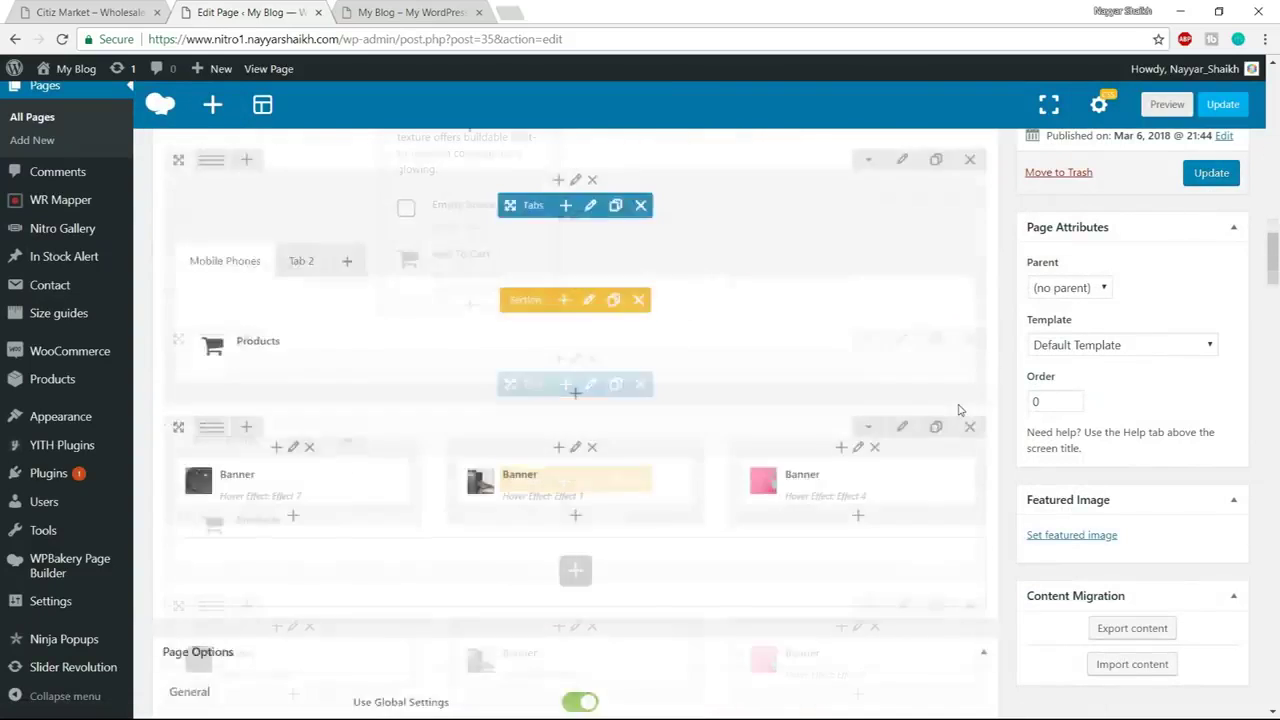
scroll(248, 472, "up", 3)
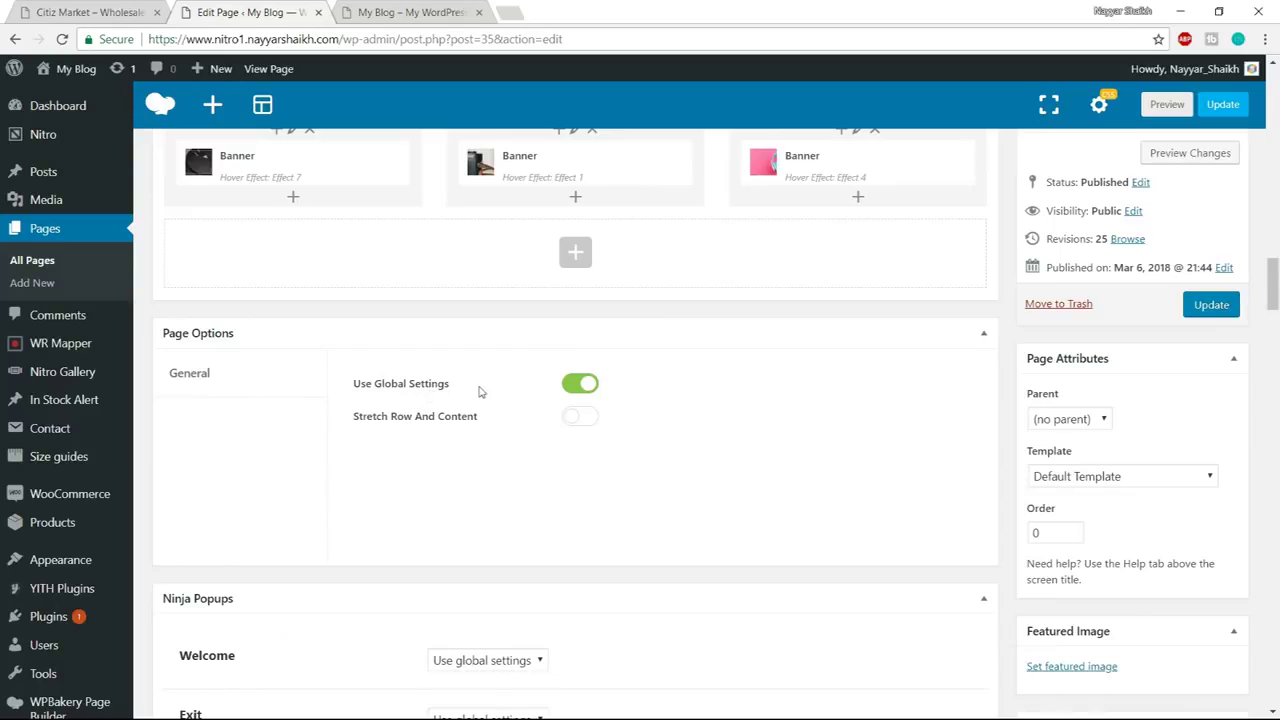
left_click(580, 386)
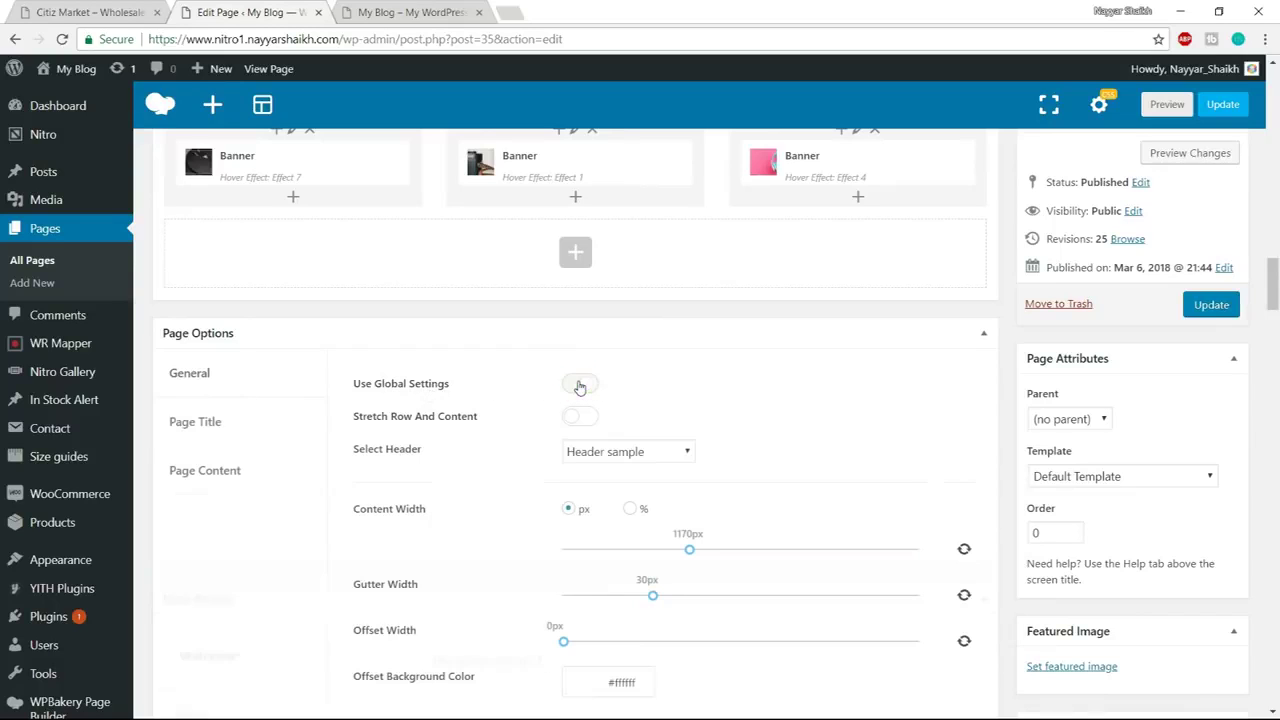
left_click(245, 436)
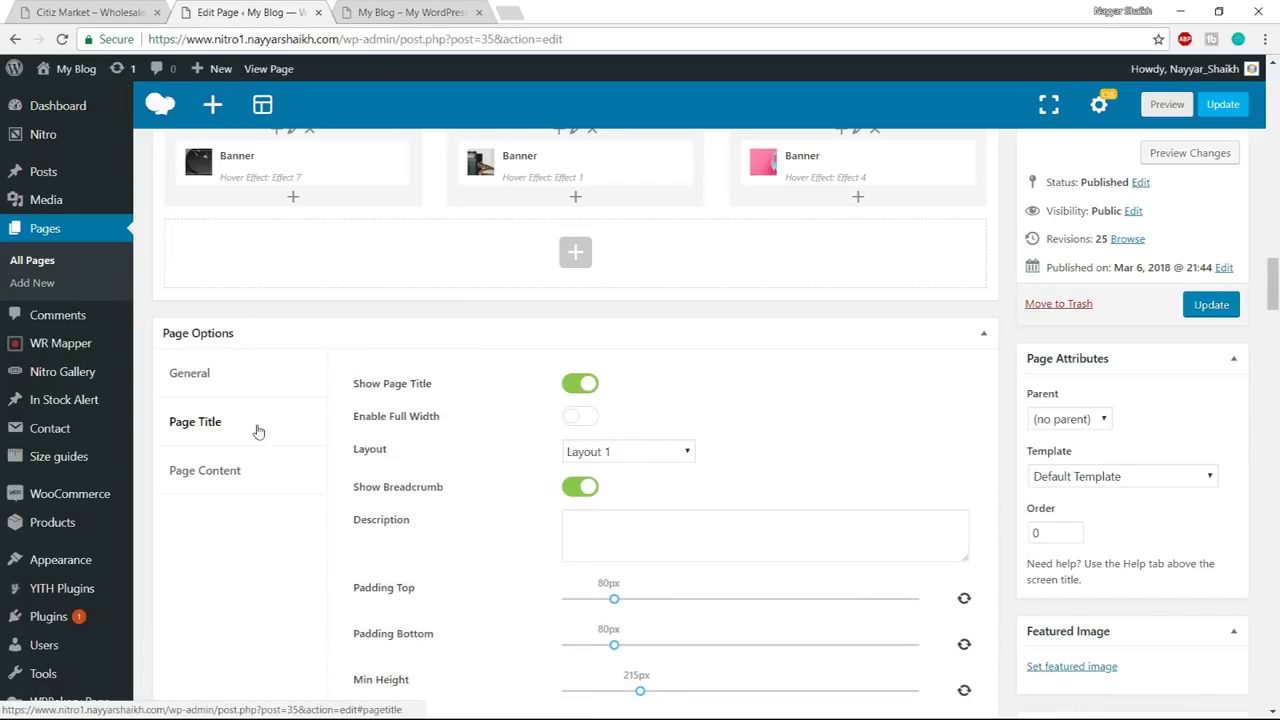
left_click(594, 386)
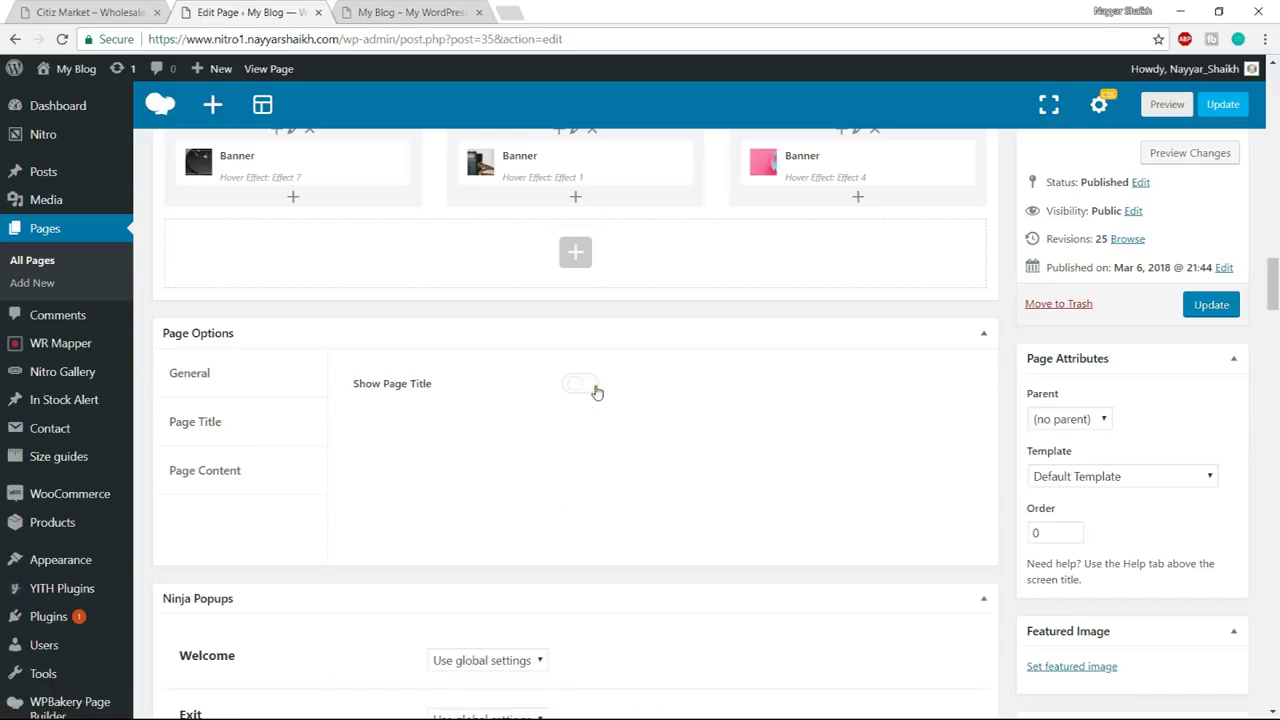
left_click(175, 484)
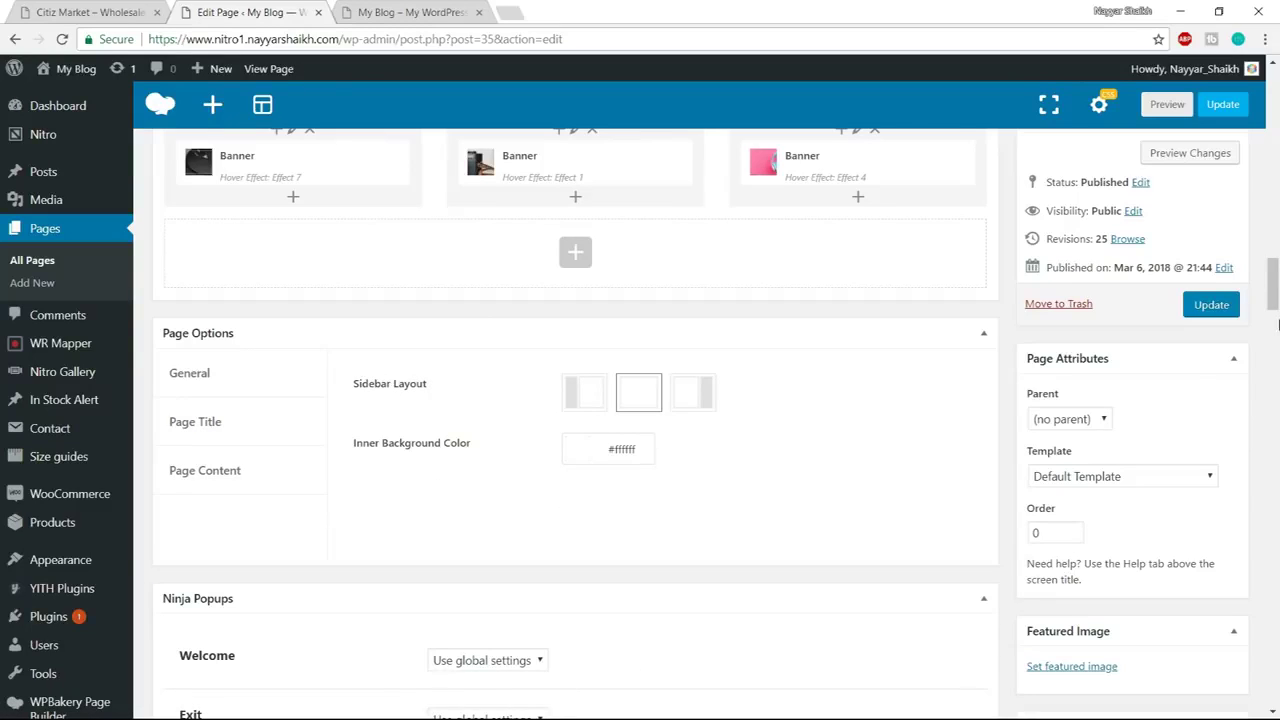
left_click(1211, 305)
Reload the live site tab to check the Home Page without its title
left_click(438, 12)
left_click(440, 39)
key("Return")
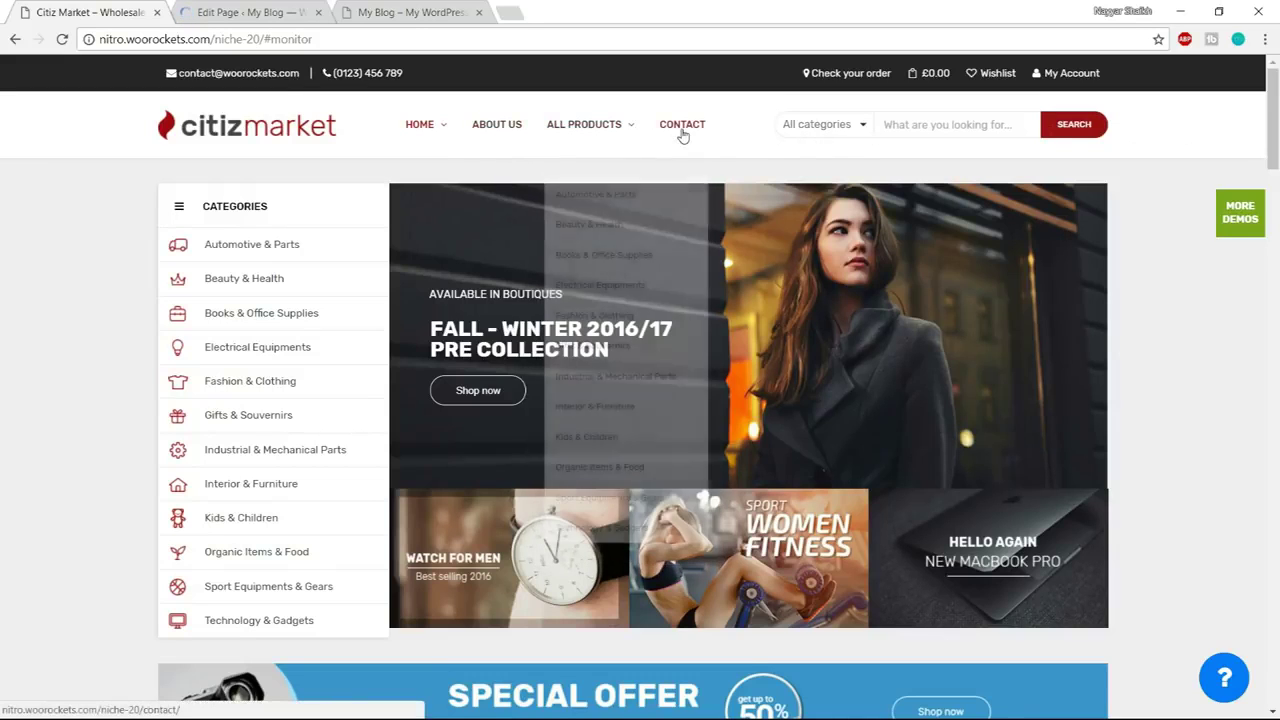
Scroll the live home page and compare it with the Citiz Market demo
scroll(680, 134, "down", 15)
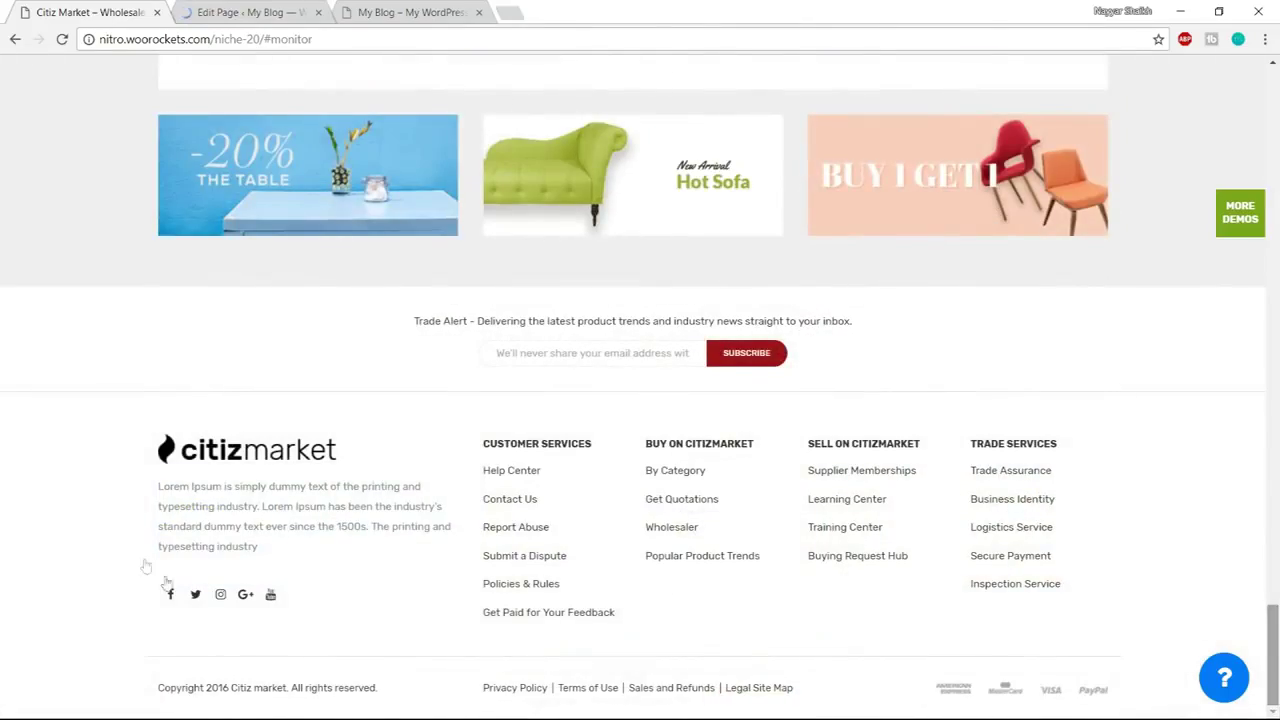
left_click_drag(1276, 686, 1277, 228)
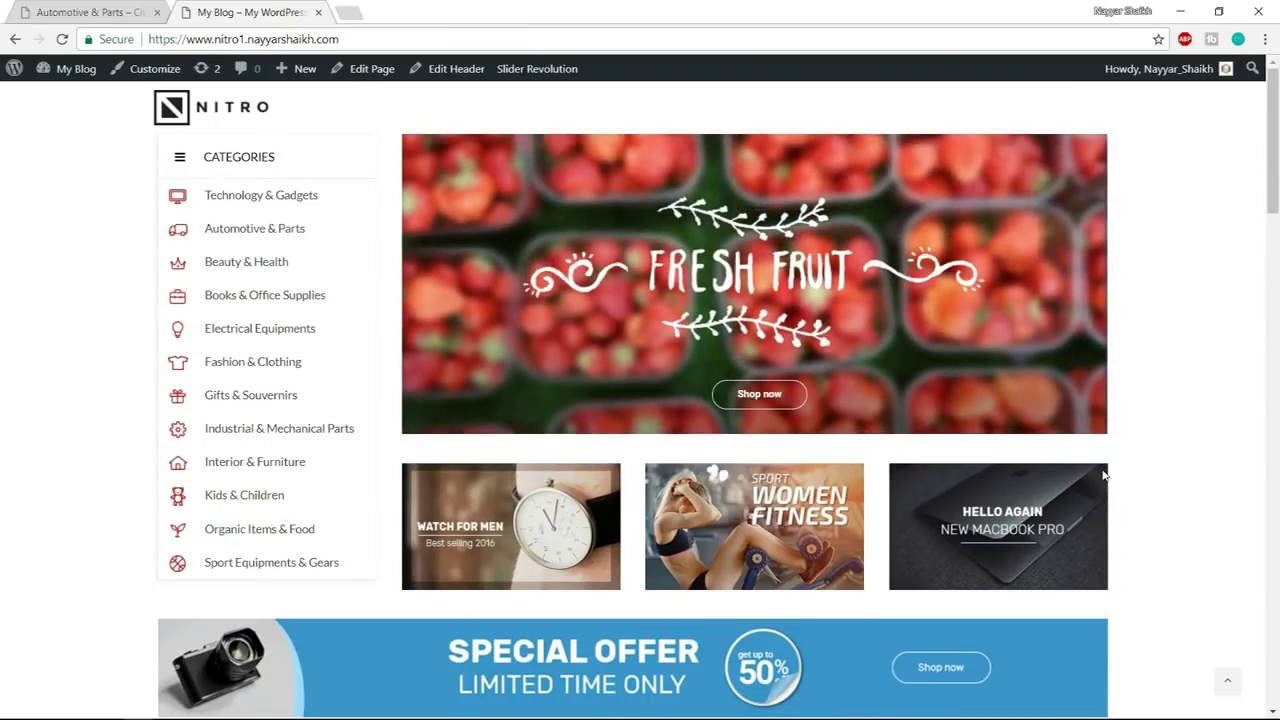
left_click(88, 12)
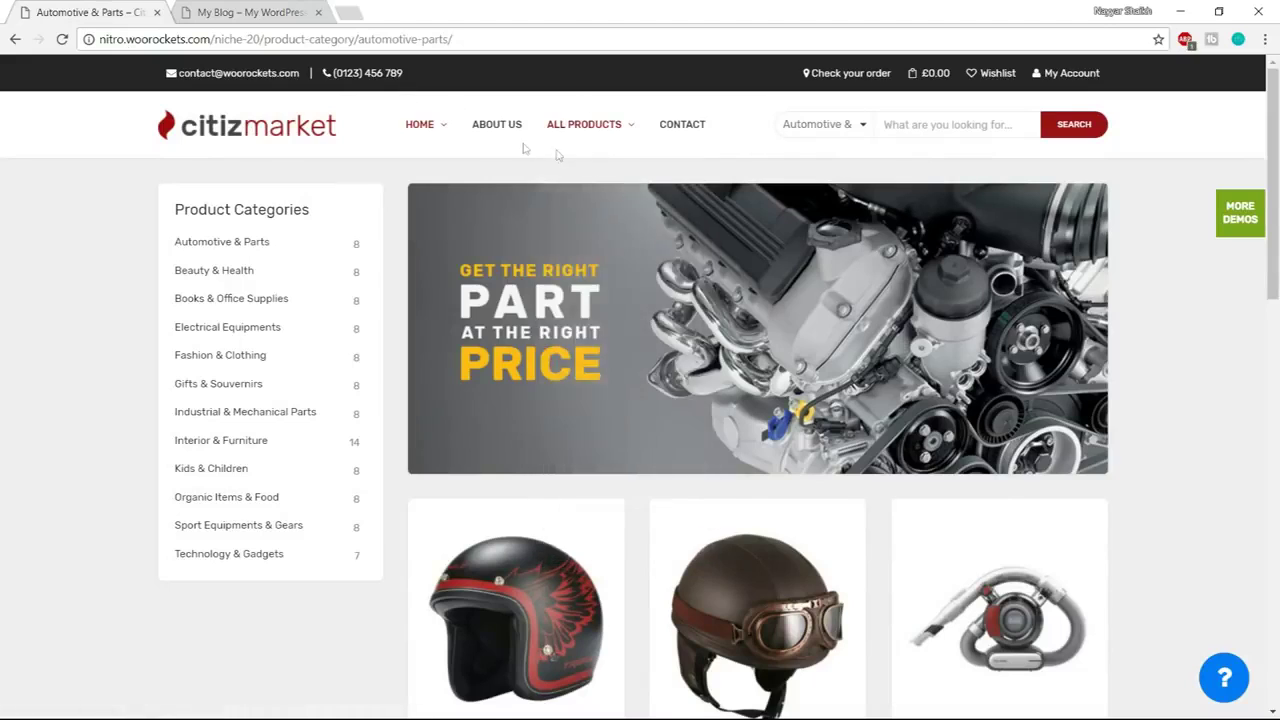
left_click(281, 12)
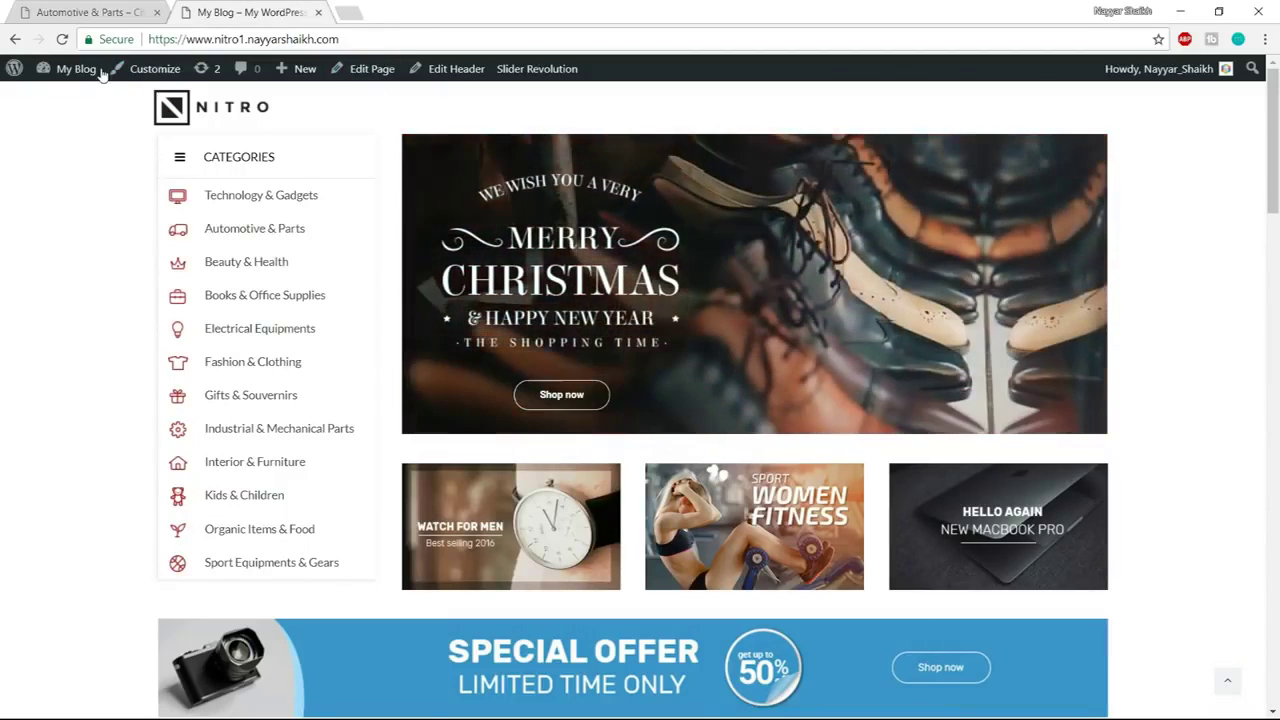
Open the admin Dashboard from the My Blog menu in a new tab
mouse_move(101, 75)
right_click(80, 107)
left_click(92, 112)
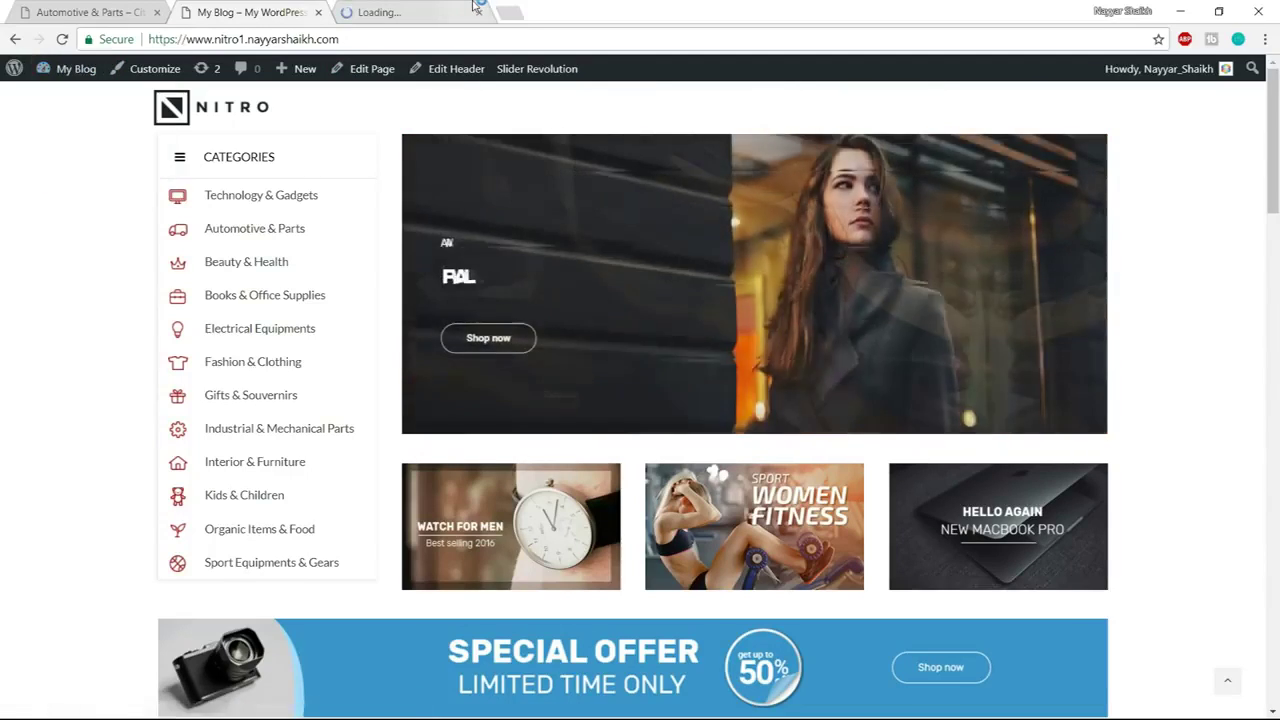
Move the Dashboard tab beside the site and edit Header sample in Nitro's Header Builder
left_click_drag(477, 7, 327, 12)
mouse_move(22, 203)
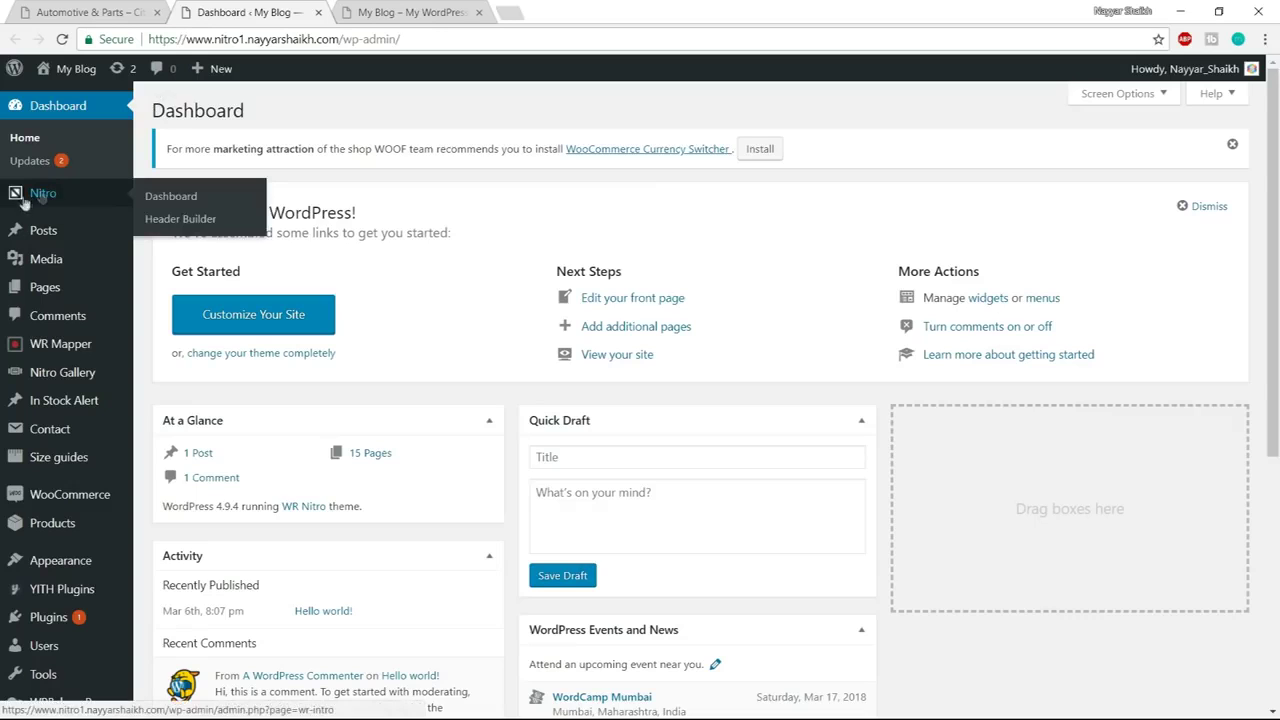
left_click(198, 221)
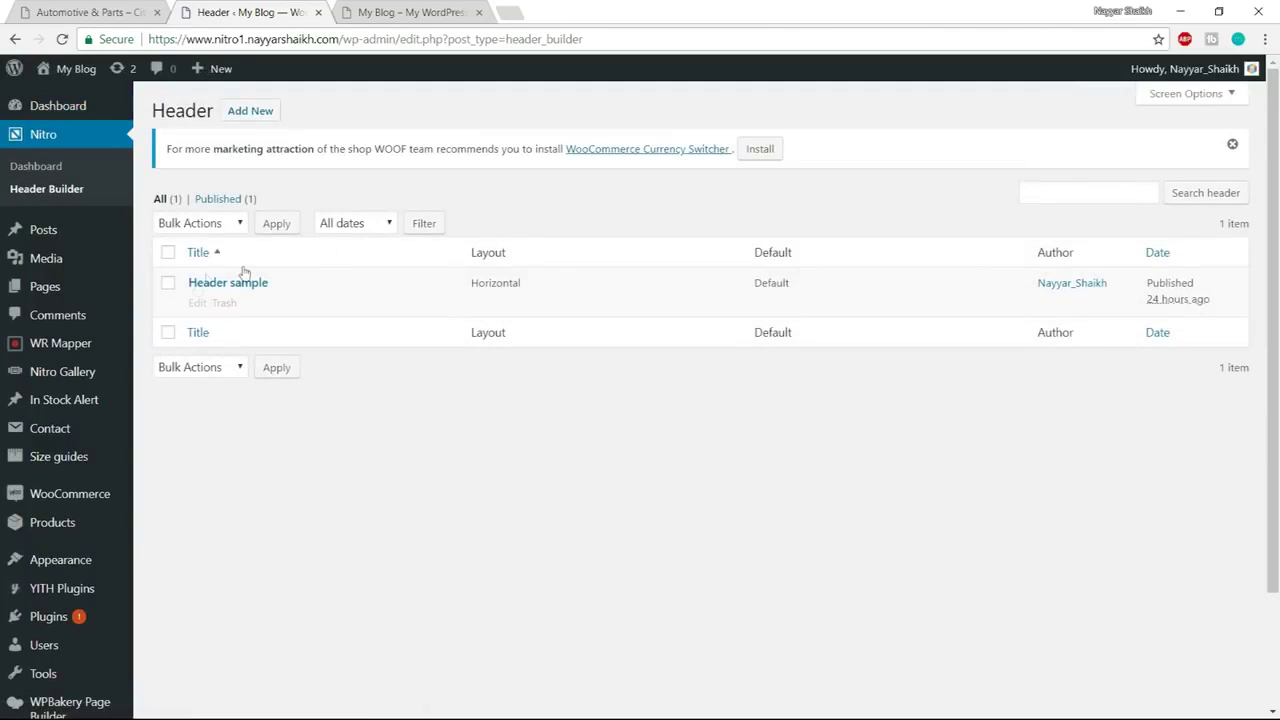
left_click(197, 306)
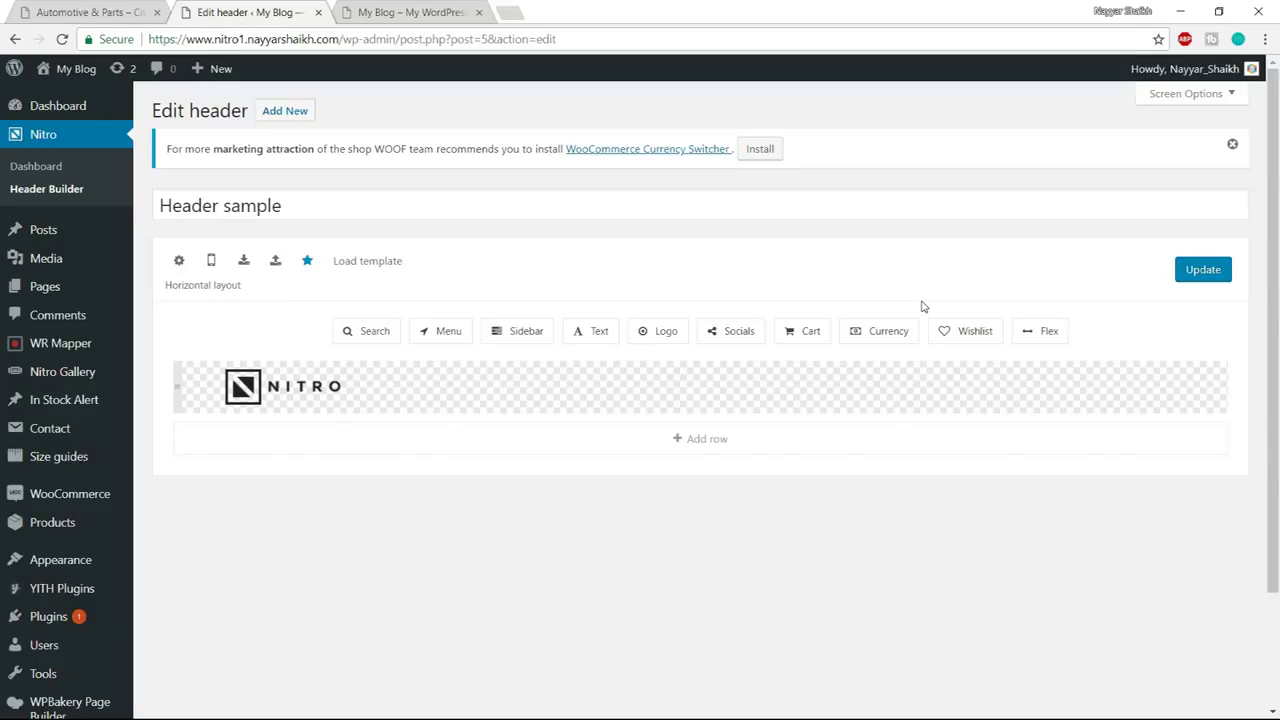
left_click(128, 13)
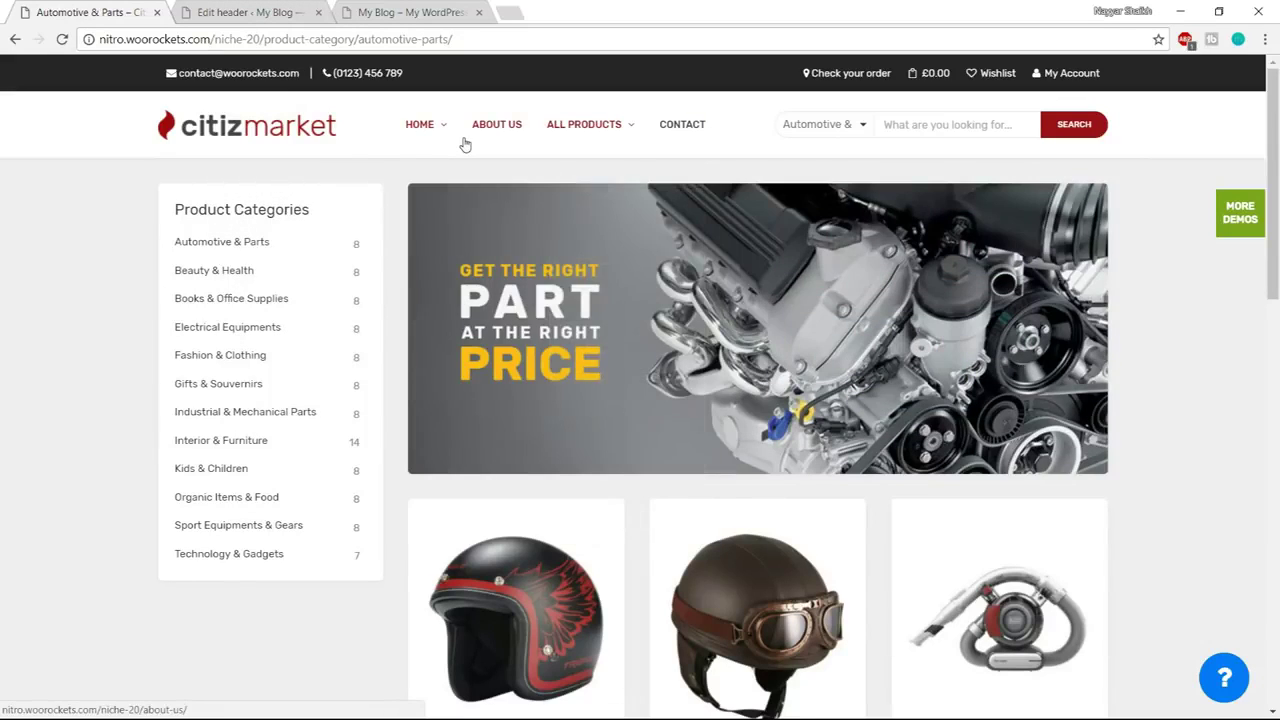
mouse_move(424, 137)
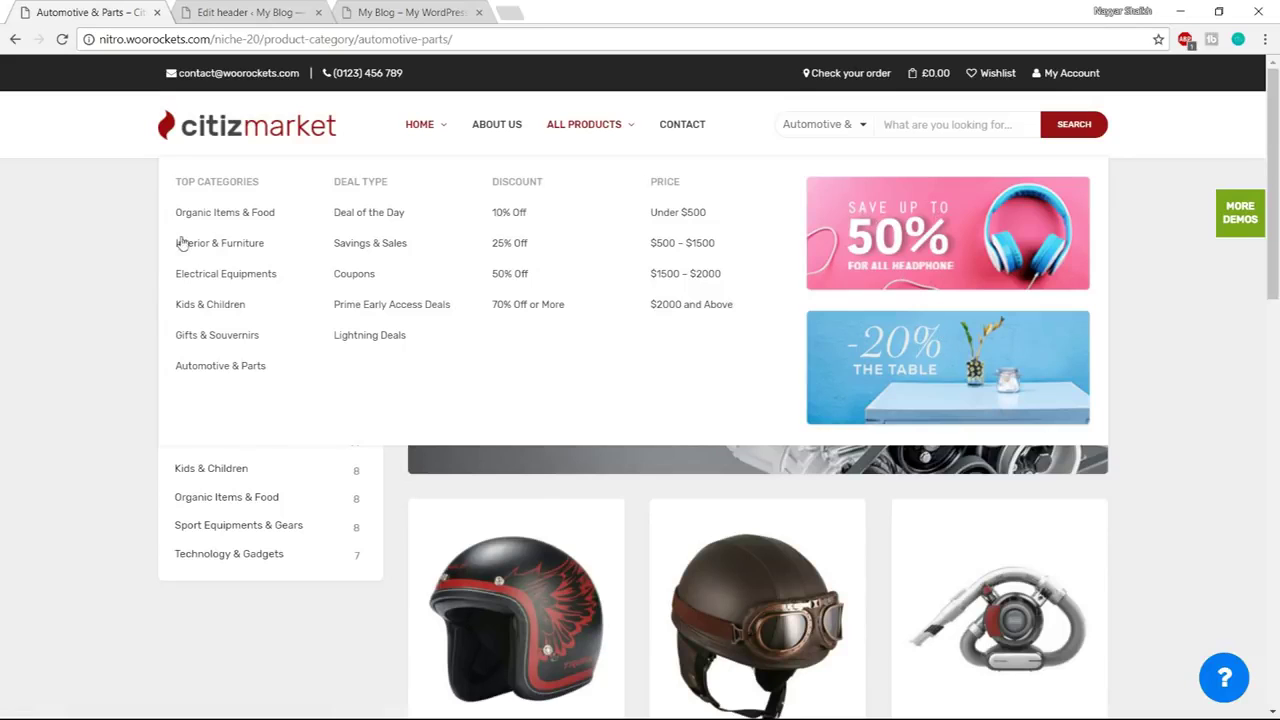
mouse_move(615, 143)
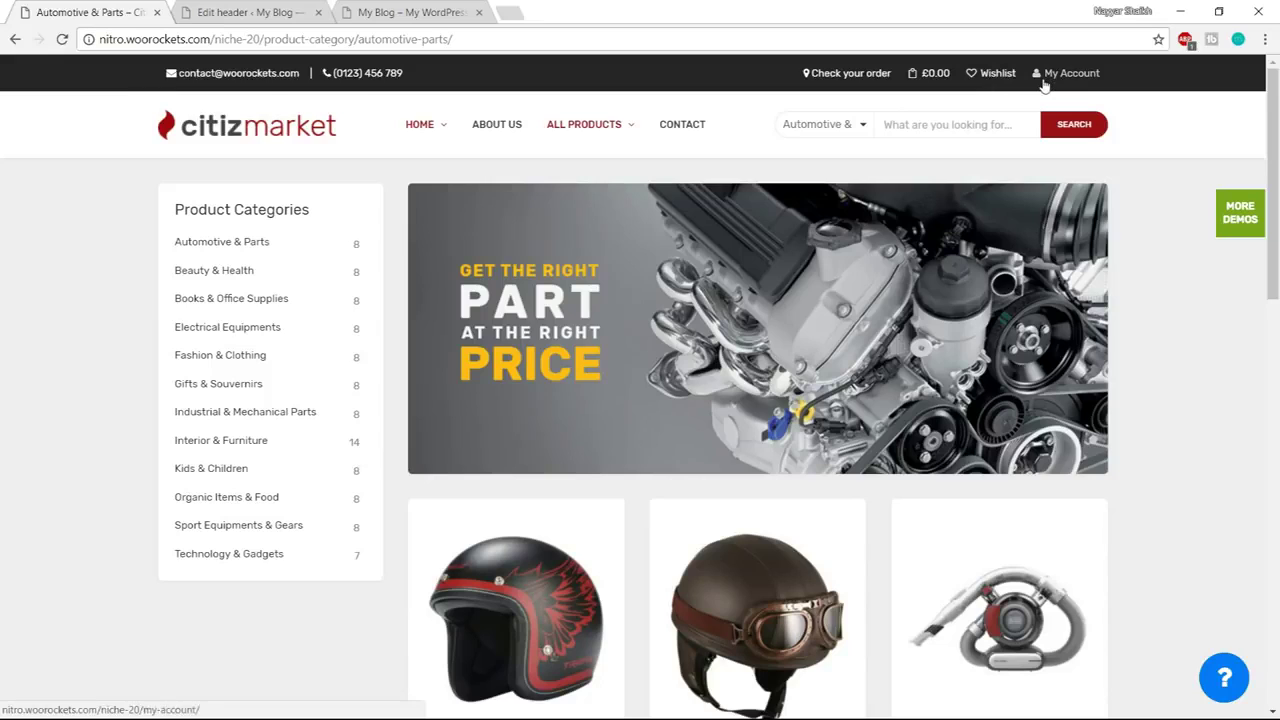
left_click(244, 8)
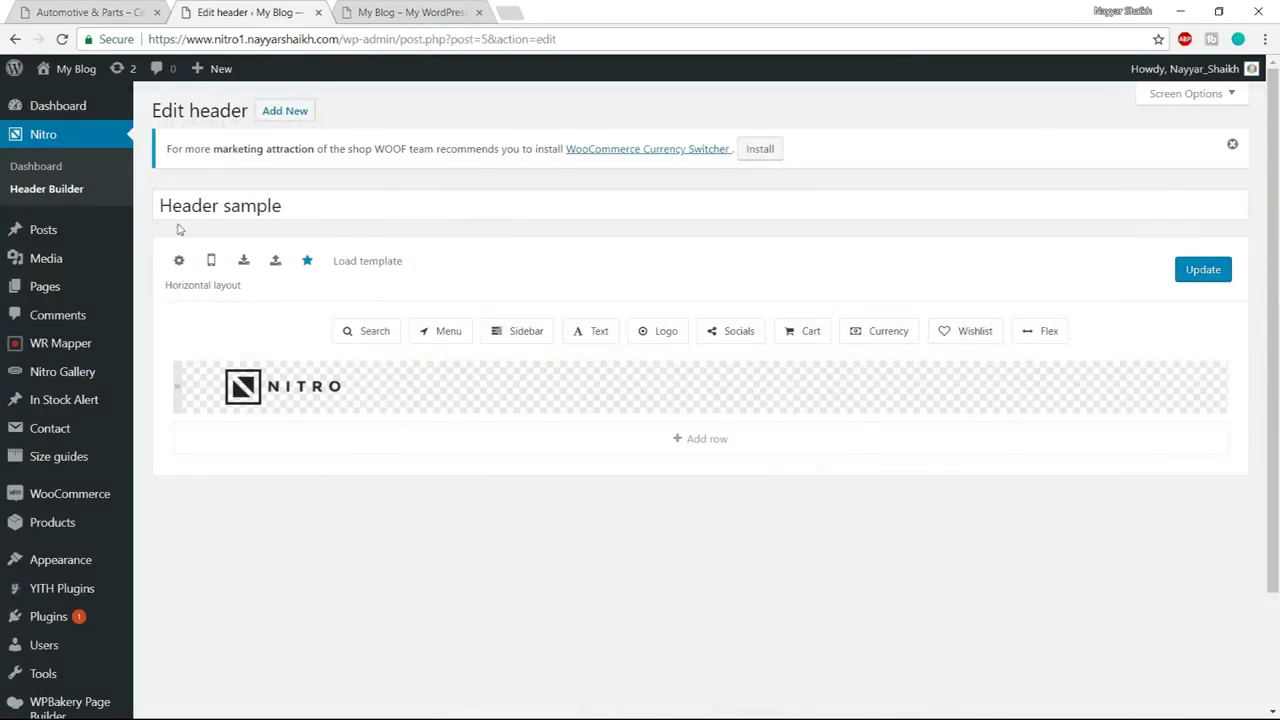
scroll(150, 312, "down", 2)
mouse_move(65, 430)
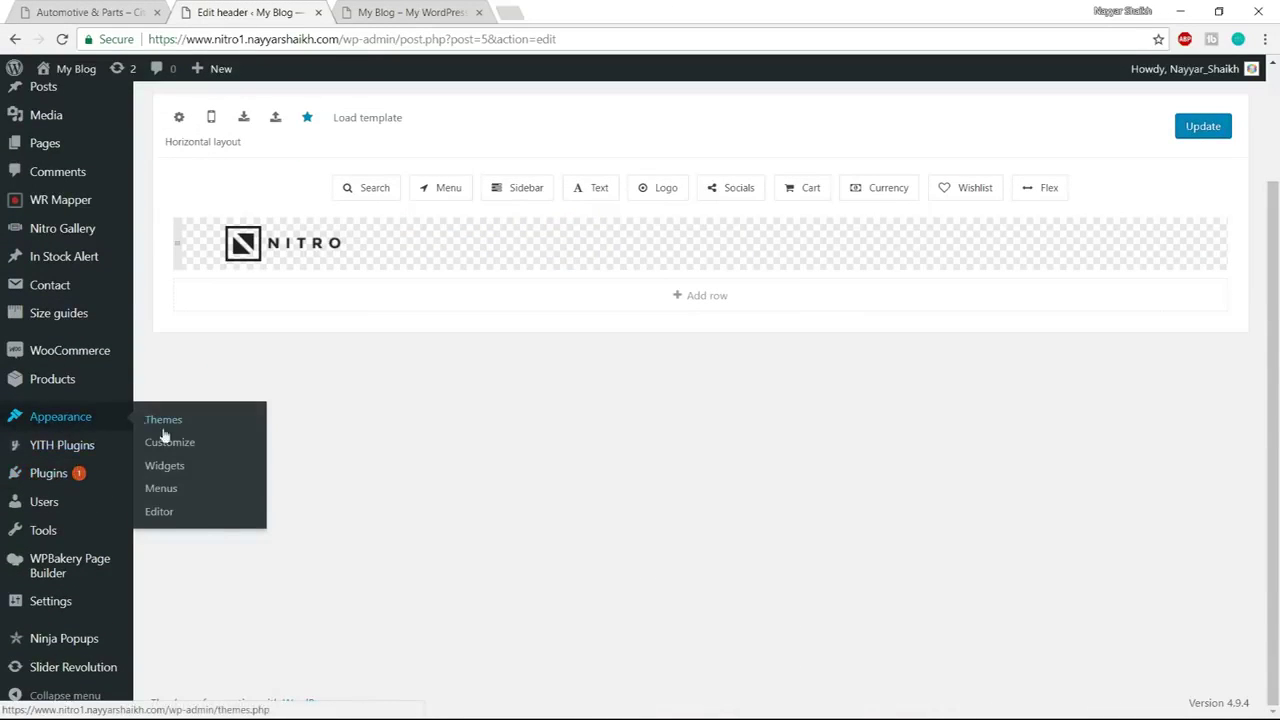
Create a new menu named 'Top Menu' on the Menus screen
left_click(240, 484)
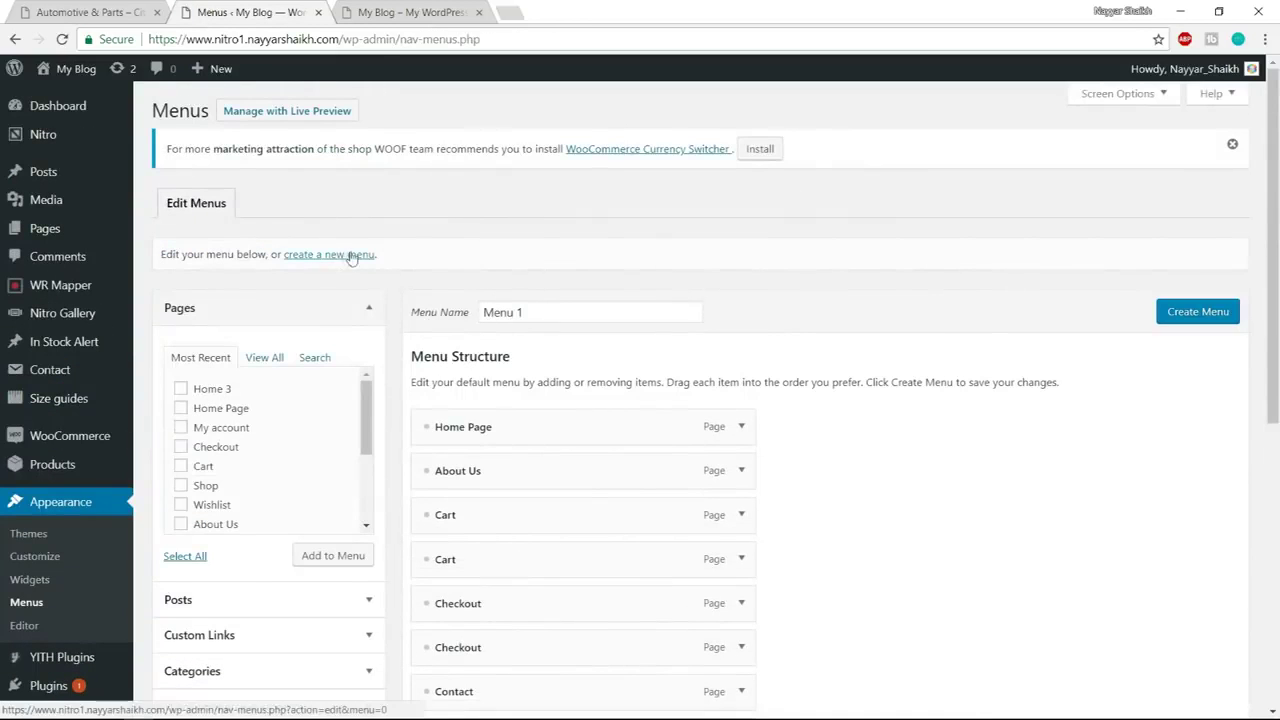
left_click(360, 256)
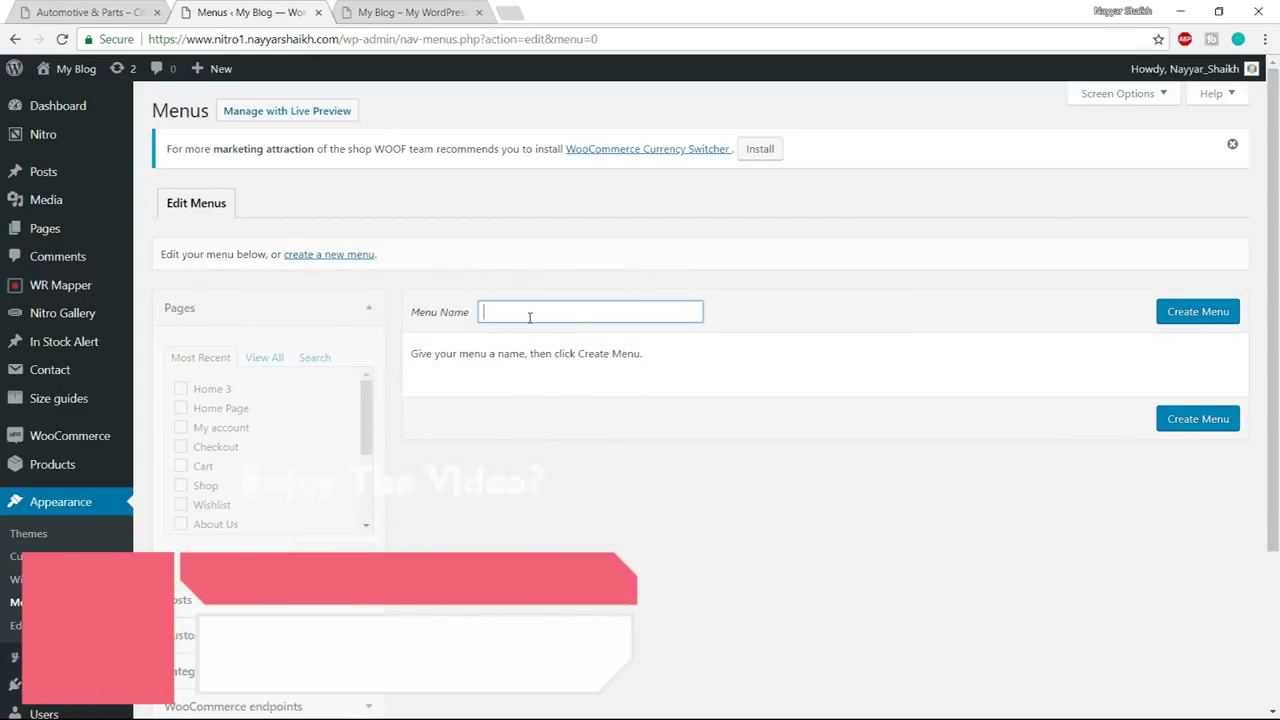
type("To")
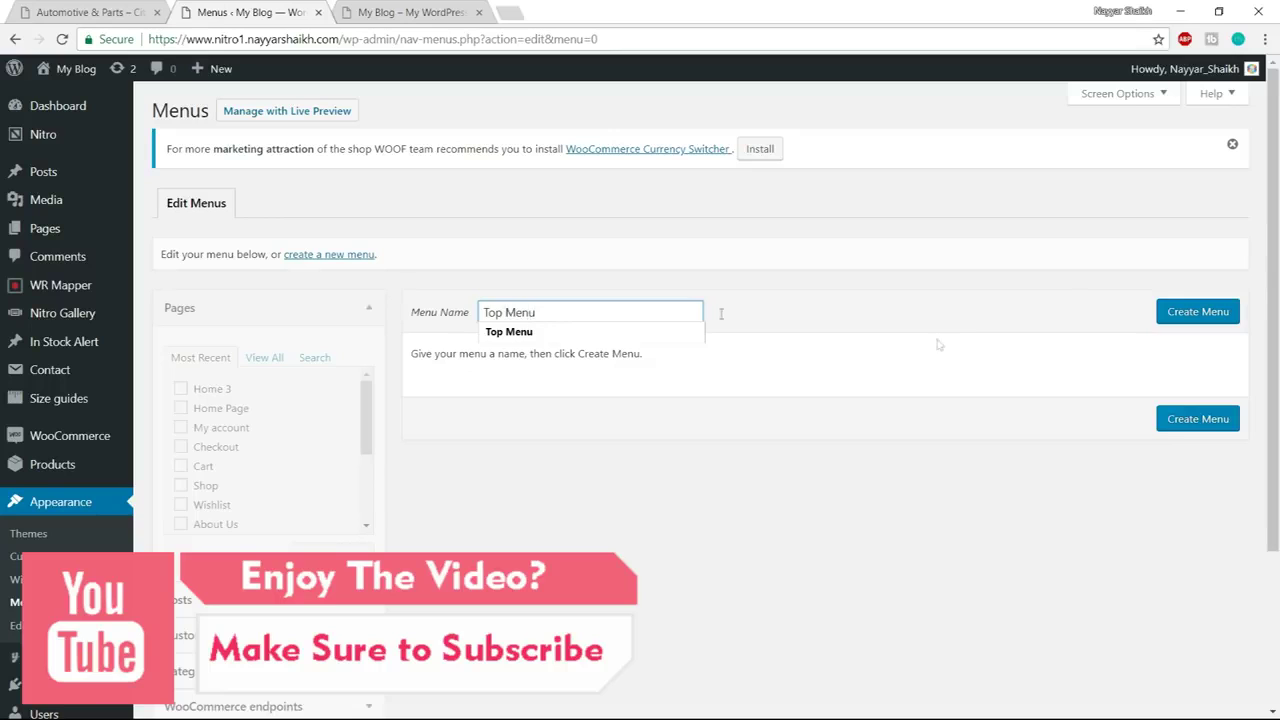
type("p Menu")
left_click(1167, 314)
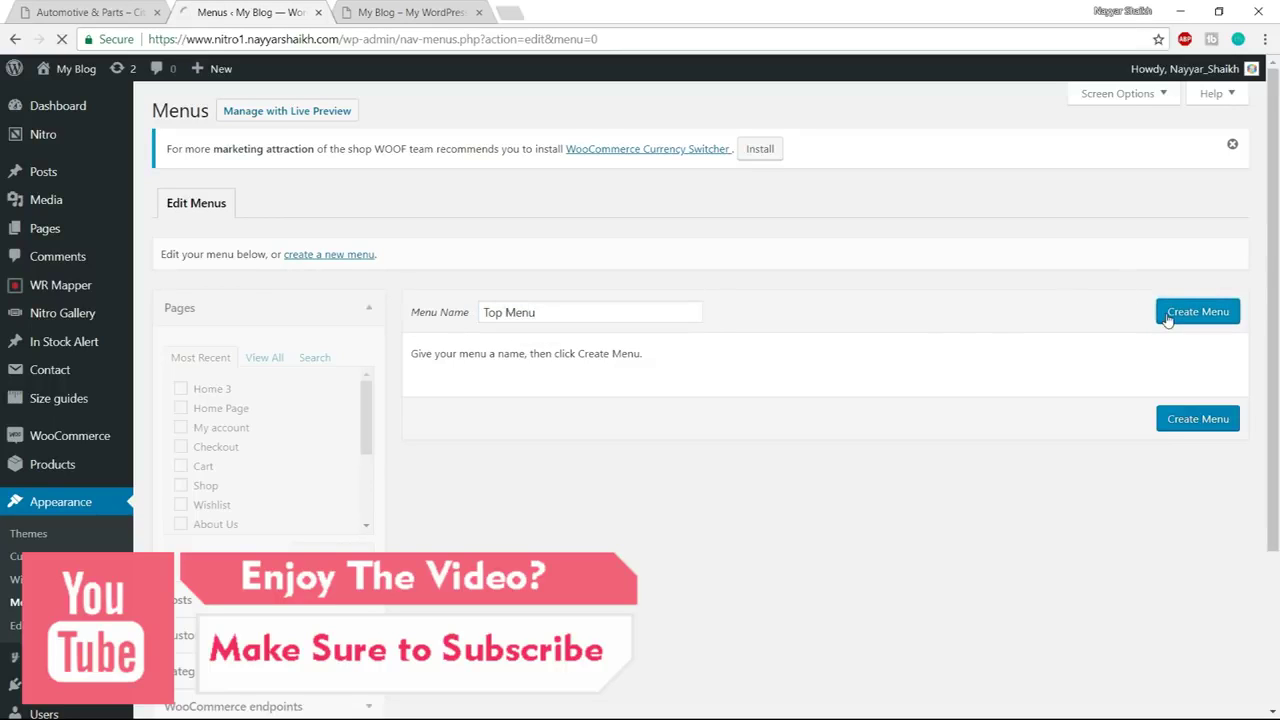
Add the My account and Wishlist pages to Top Menu, with Wishlist placed first
left_click(159, 6)
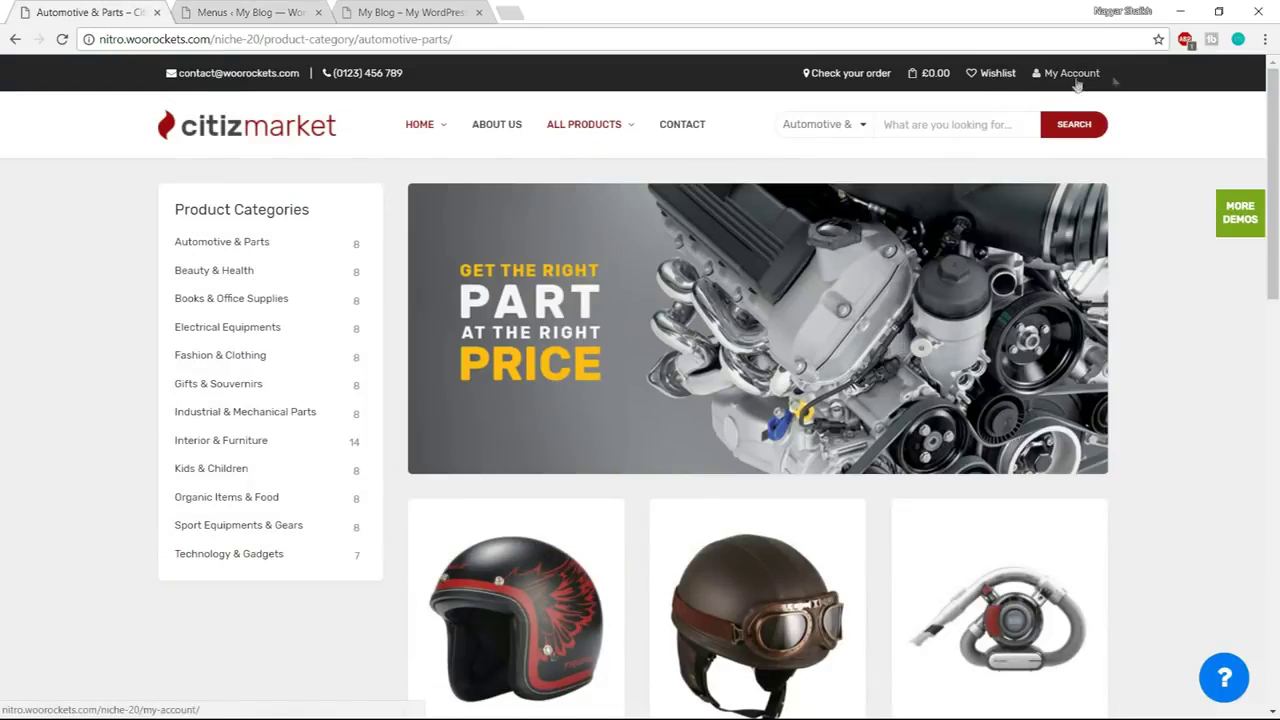
left_click(178, 6)
scroll(268, 410, "down", 3)
scroll(290, 410, "up", 3)
scroll(626, 357, "down", 2)
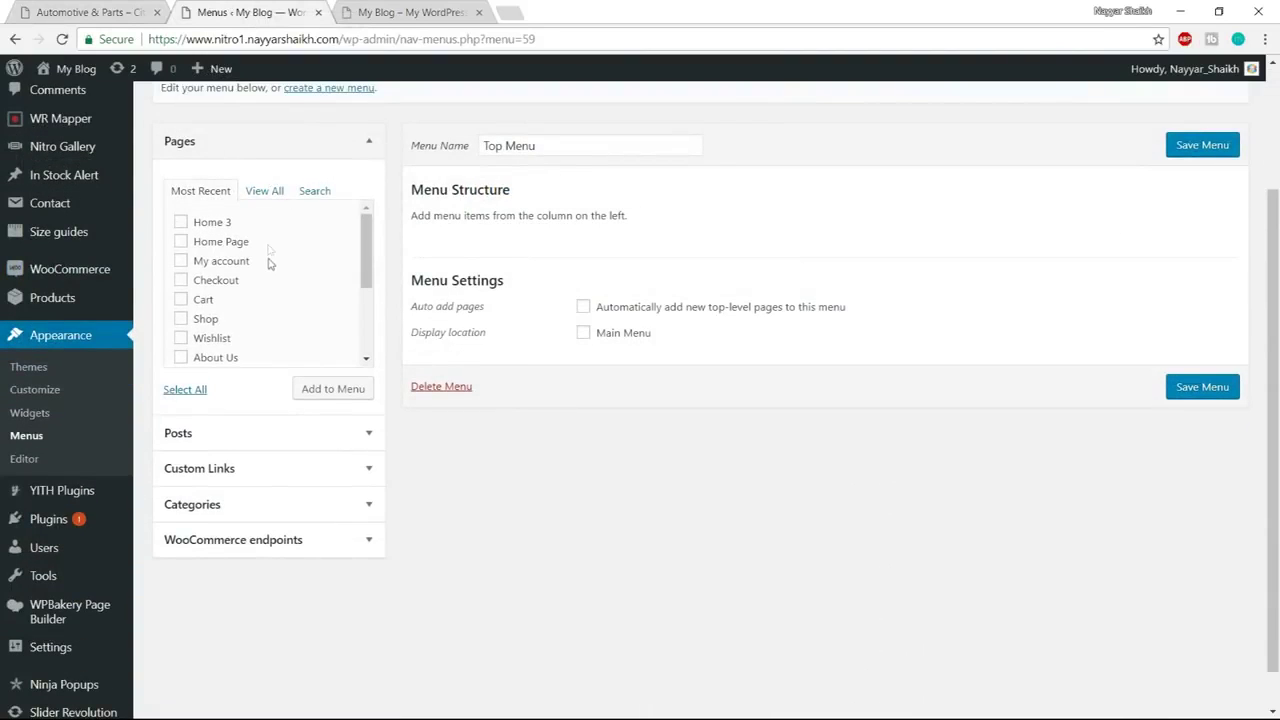
left_click(223, 265)
left_click(331, 391)
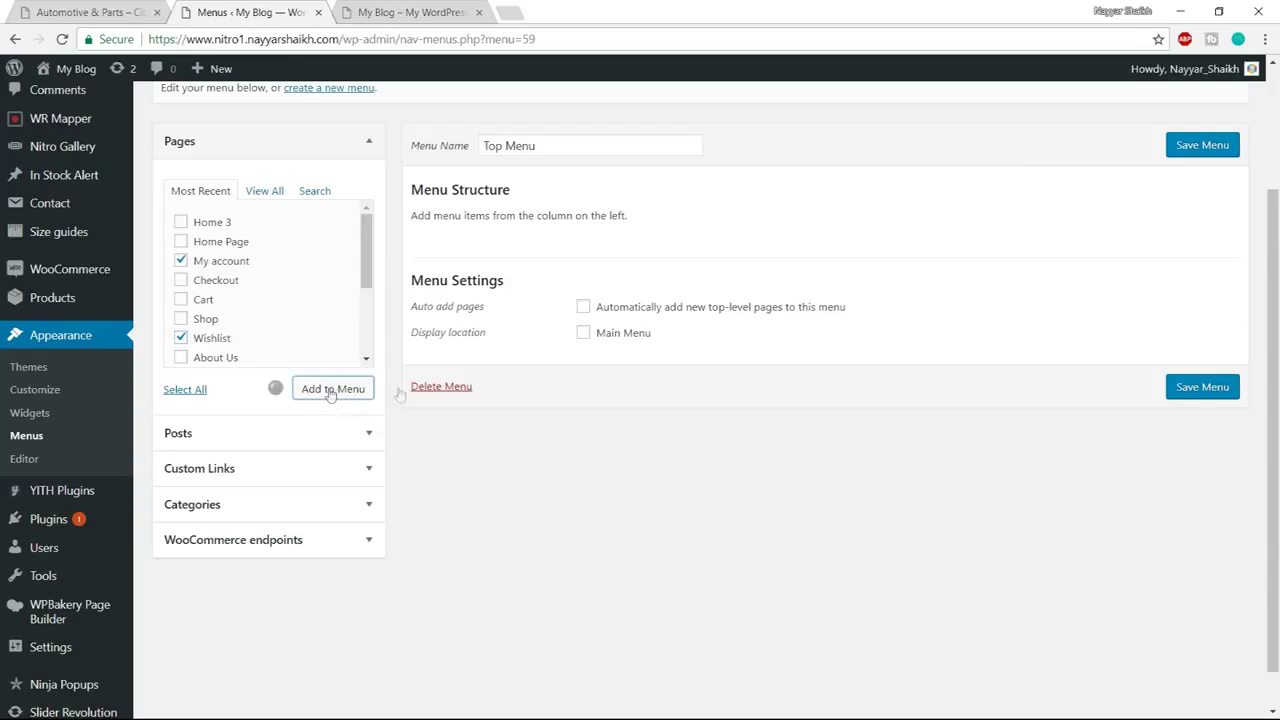
left_click_drag(525, 337, 528, 276)
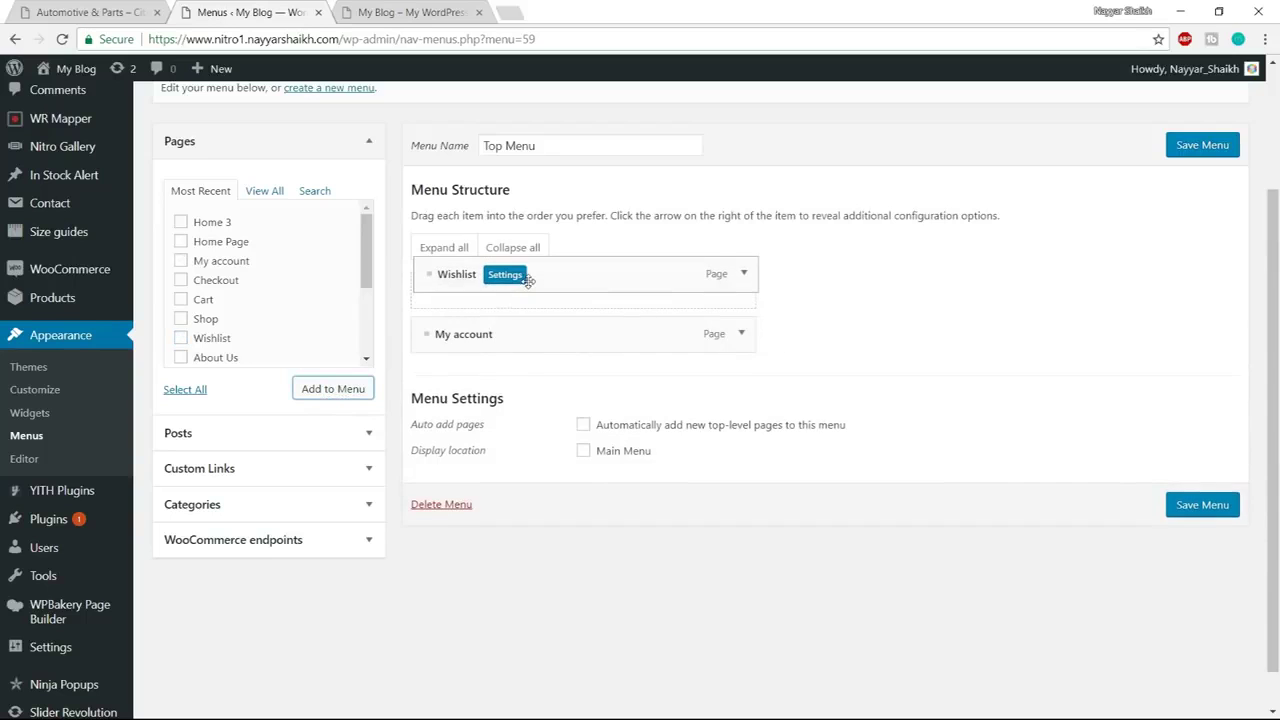
Compare with the store demo's header, then expand the Wishlist menu item's settings
left_click(78, 12)
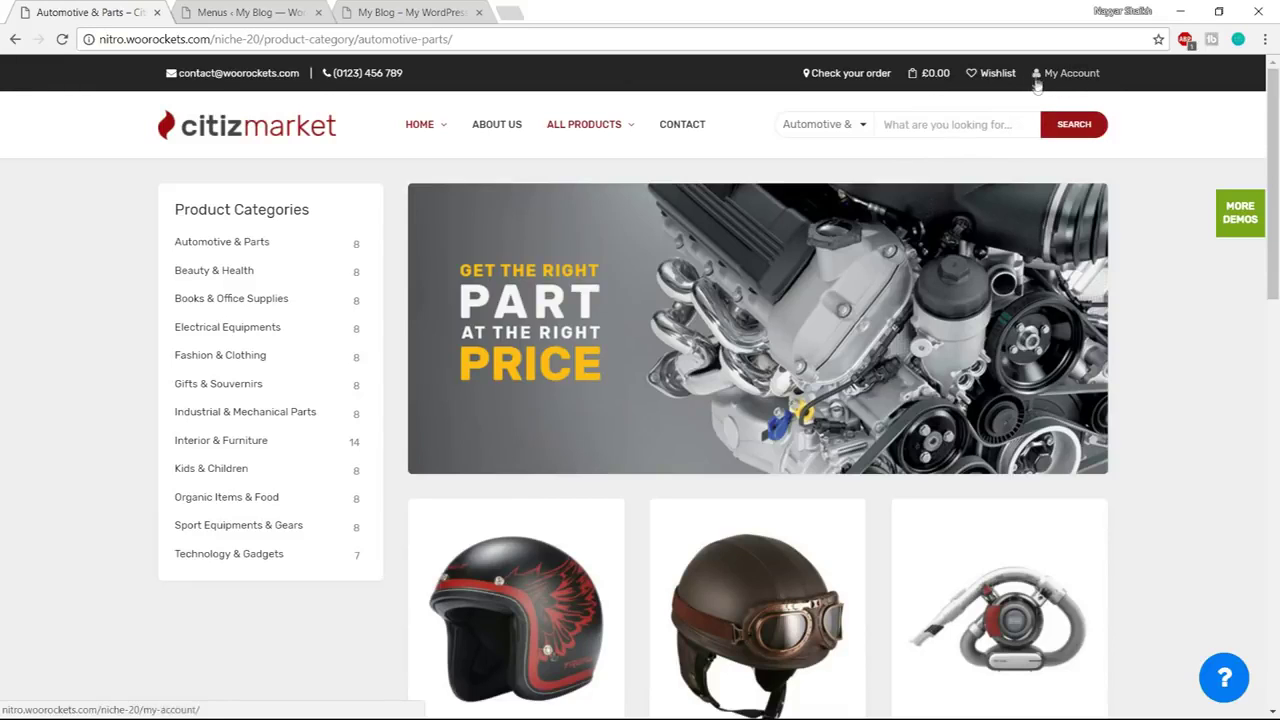
left_click(310, 10)
mouse_move(563, 286)
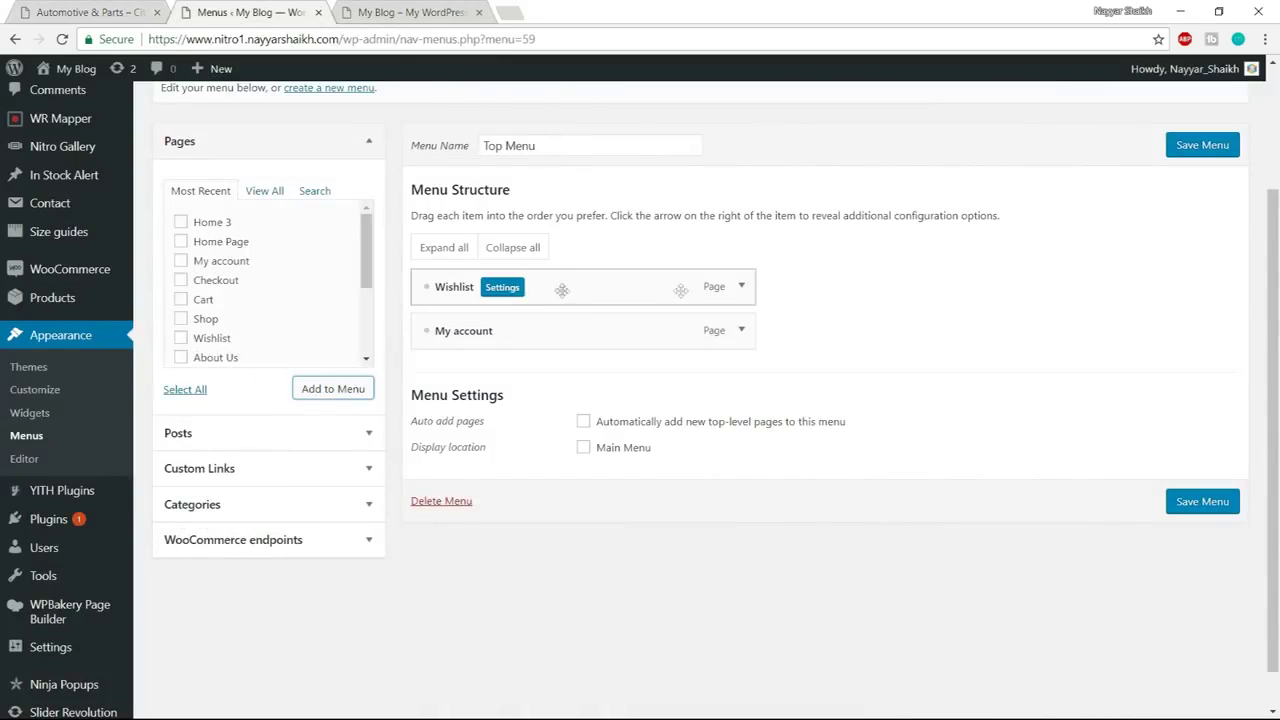
left_click(503, 288)
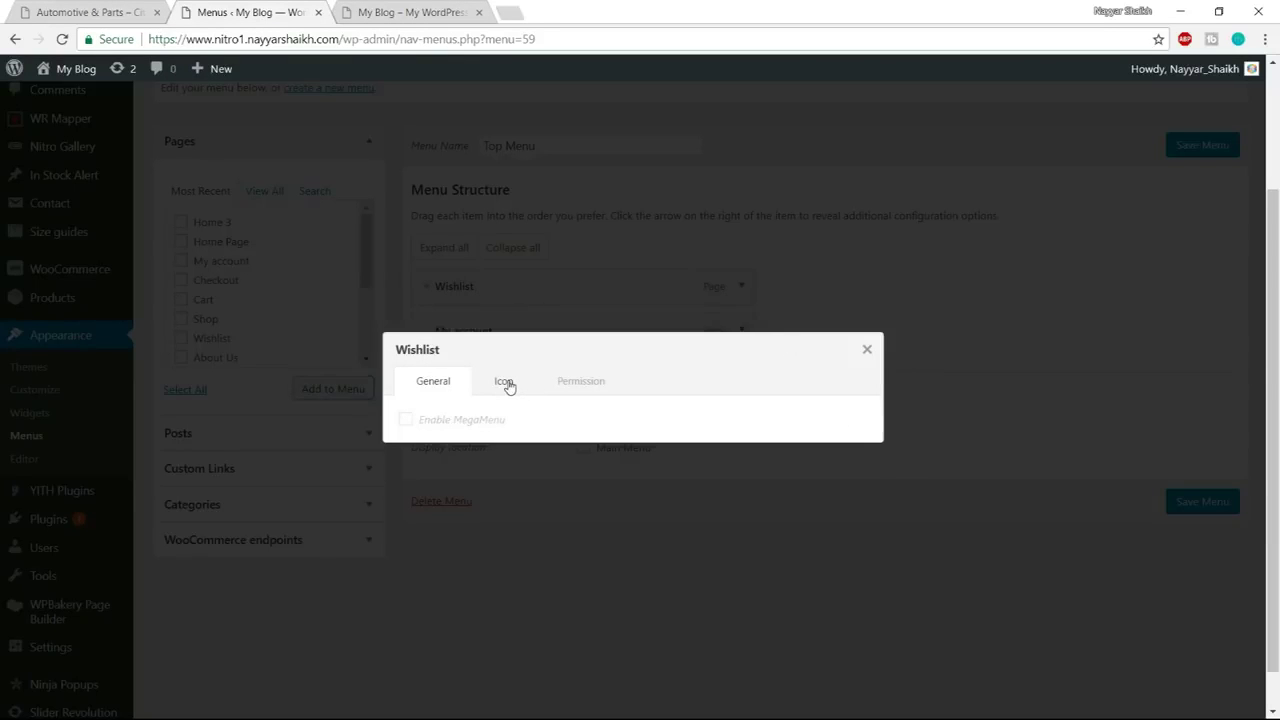
Give the Wishlist menu item the outline heart icon
left_click(506, 383)
left_click(458, 443)
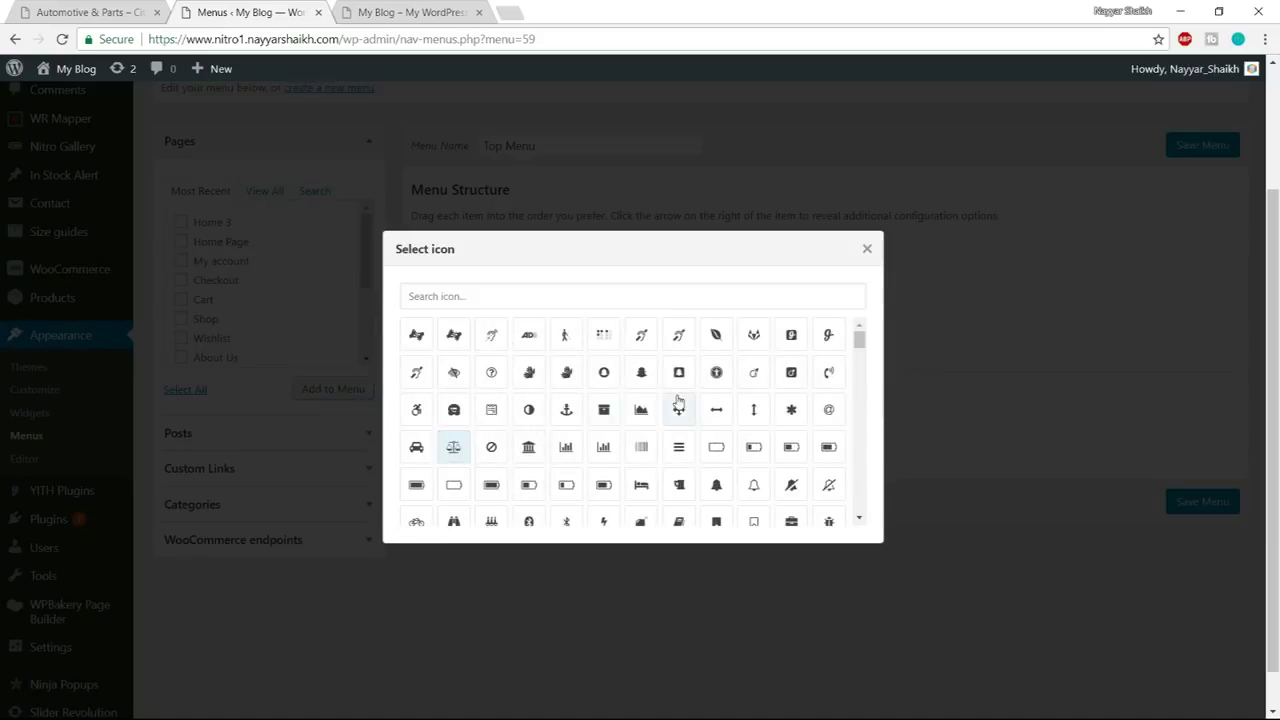
left_click(531, 295)
type("heART")
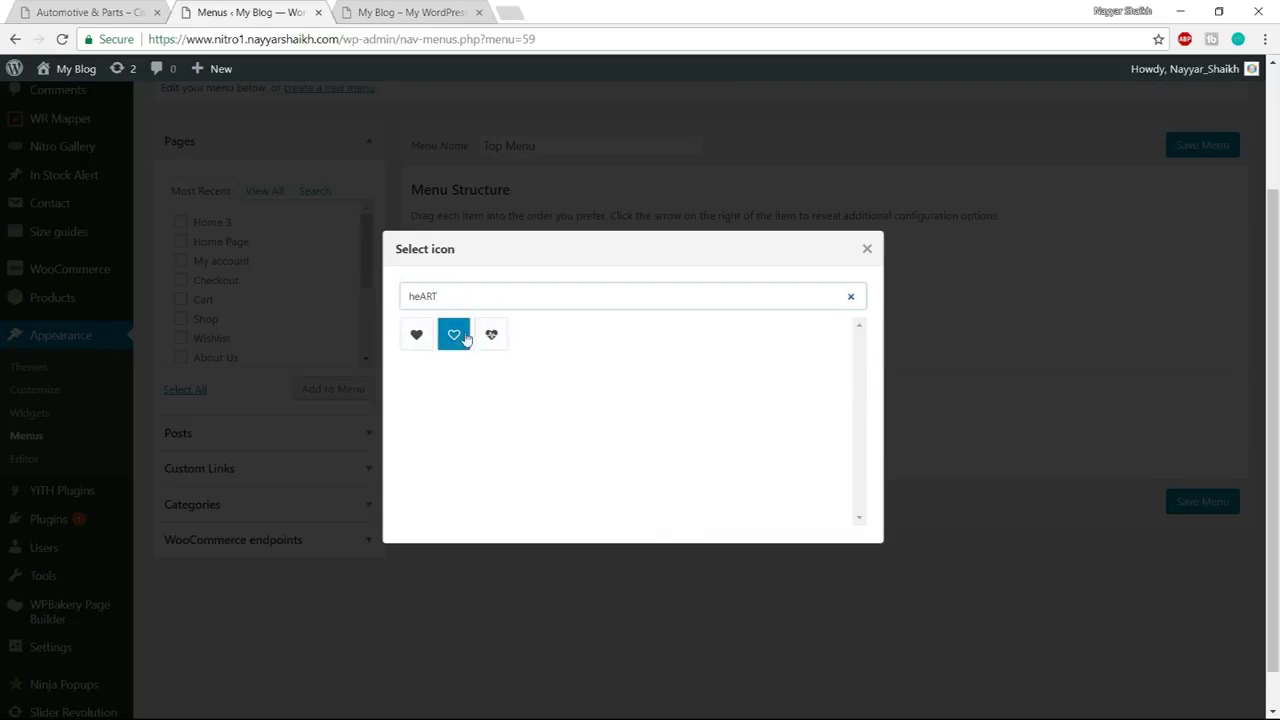
left_click(454, 338)
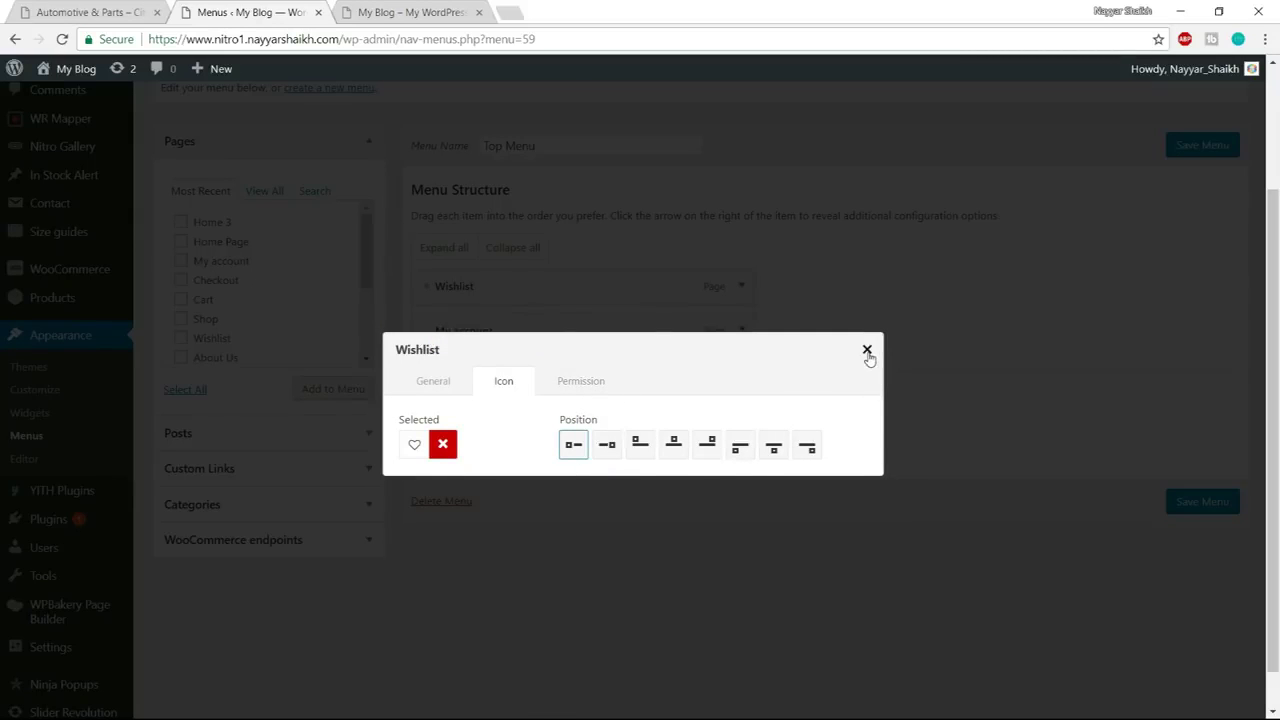
left_click(867, 350)
Give the My account menu item the single user icon
mouse_move(515, 333)
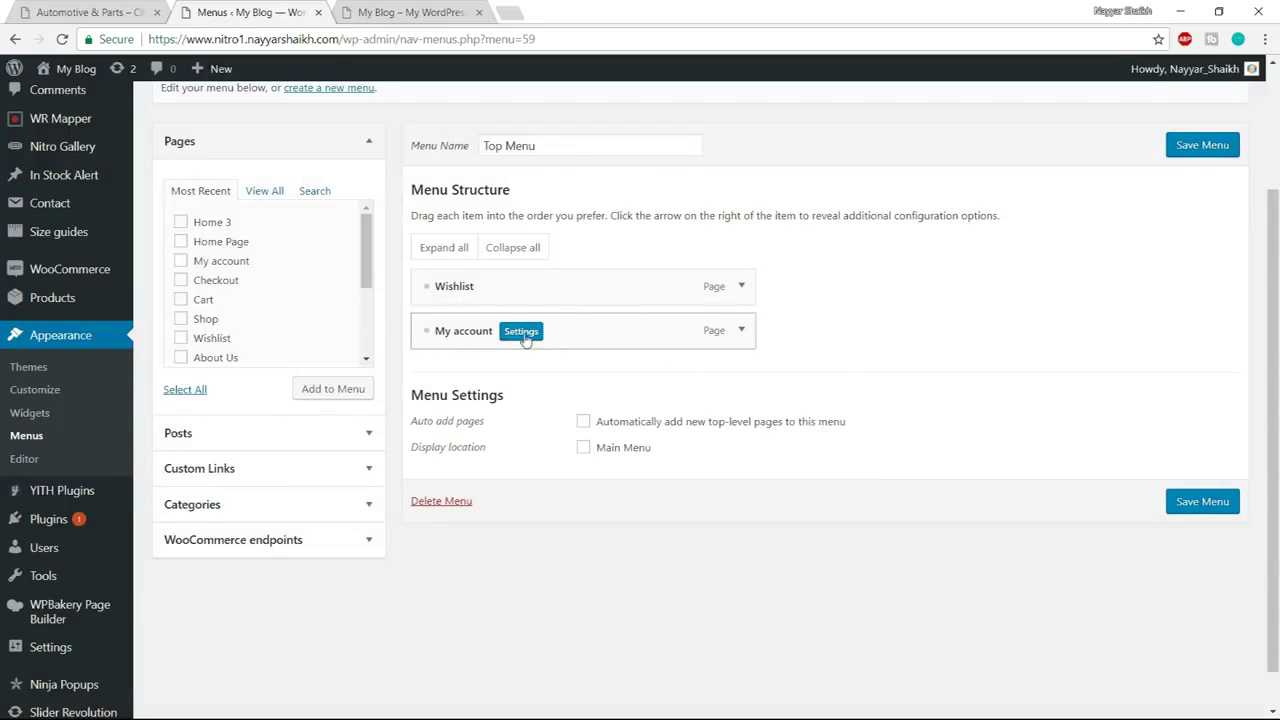
left_click(527, 337)
left_click(514, 380)
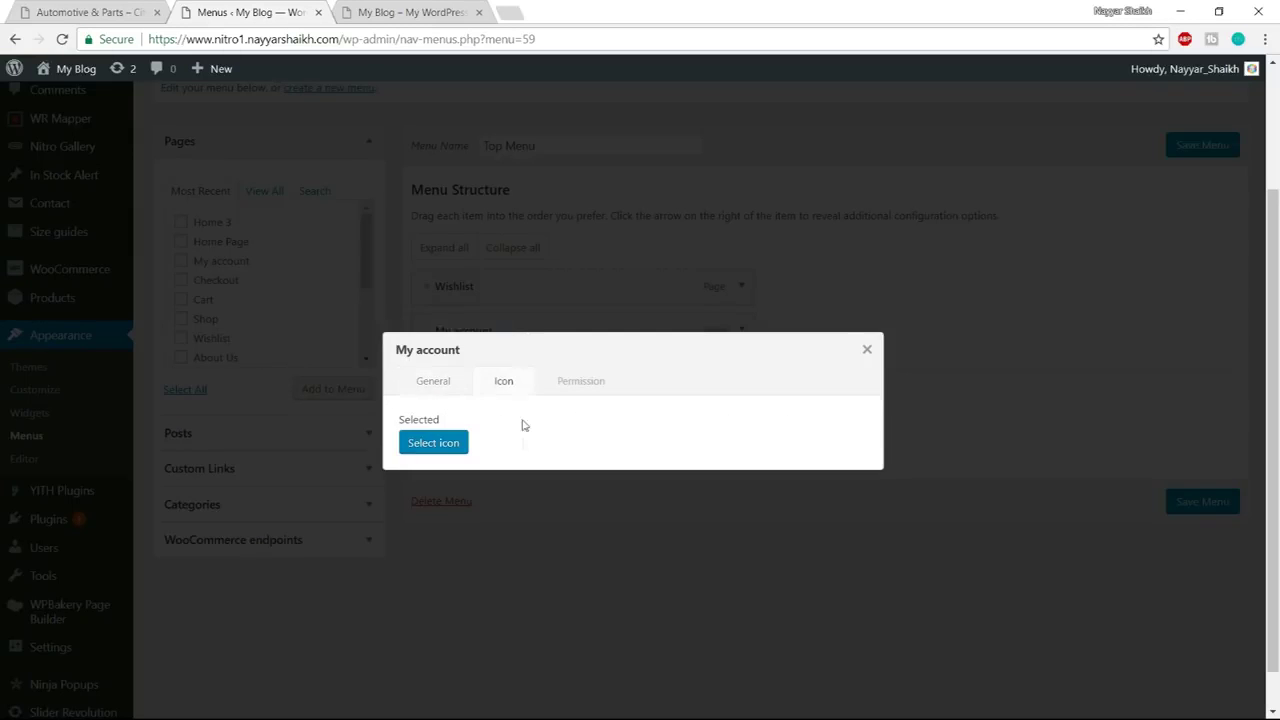
left_click(435, 444)
type("user")
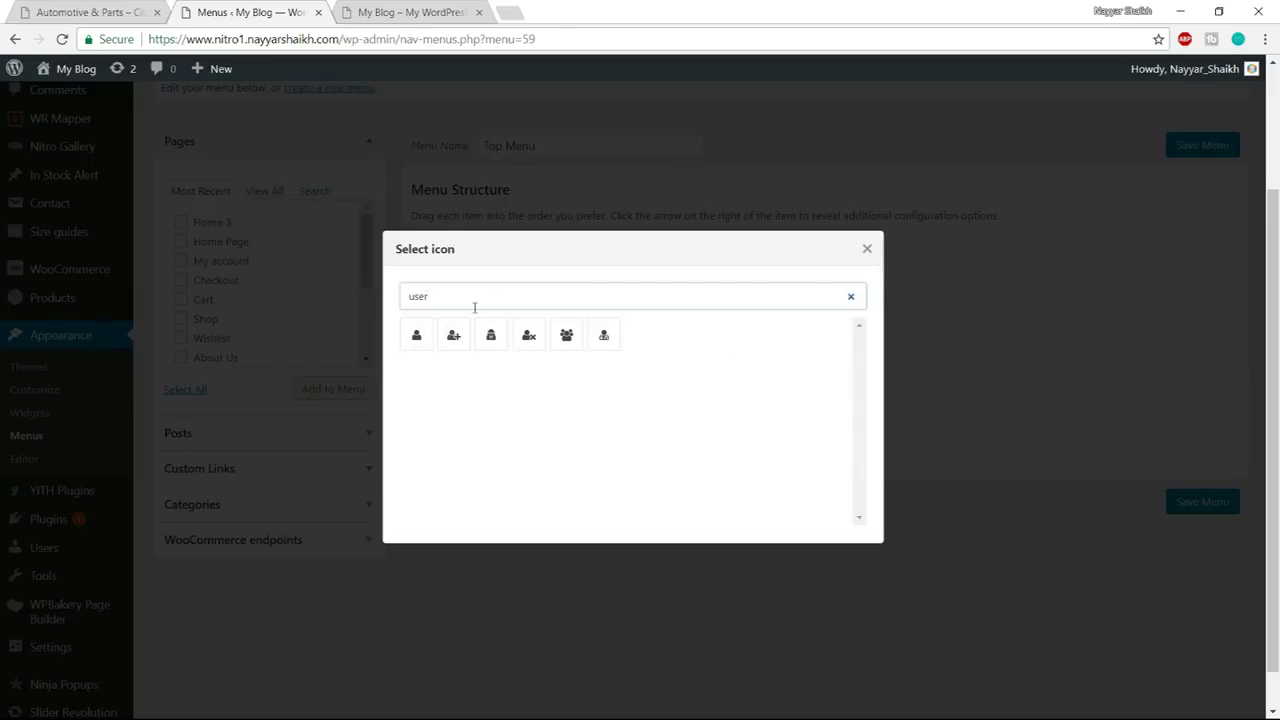
left_click(417, 336)
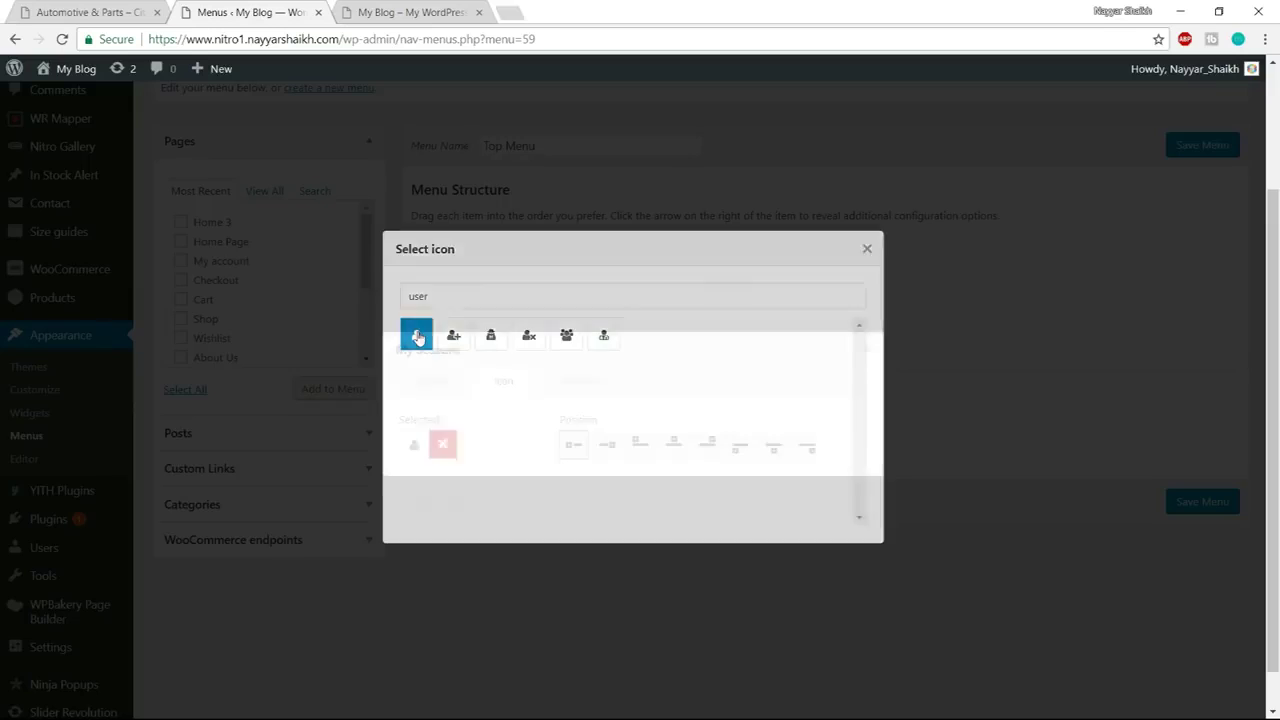
left_click(867, 349)
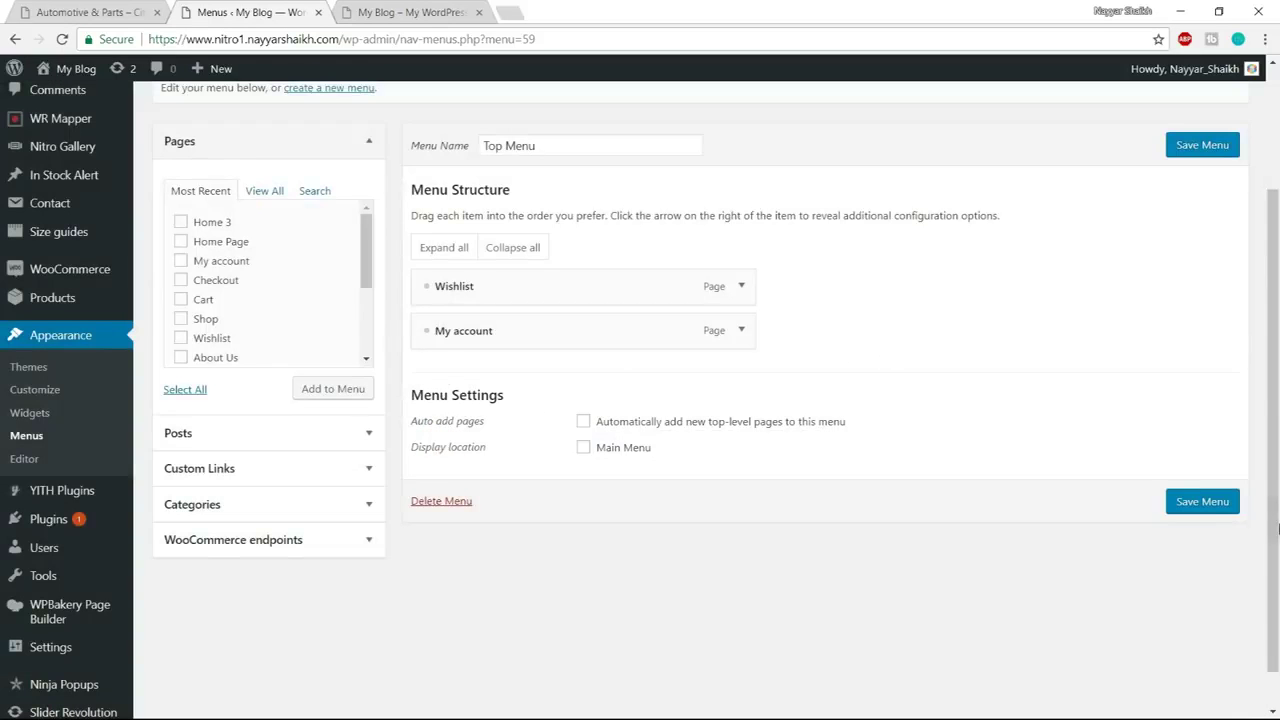
Save the Top Menu and return to the Citiz Market demo
left_click(1213, 513)
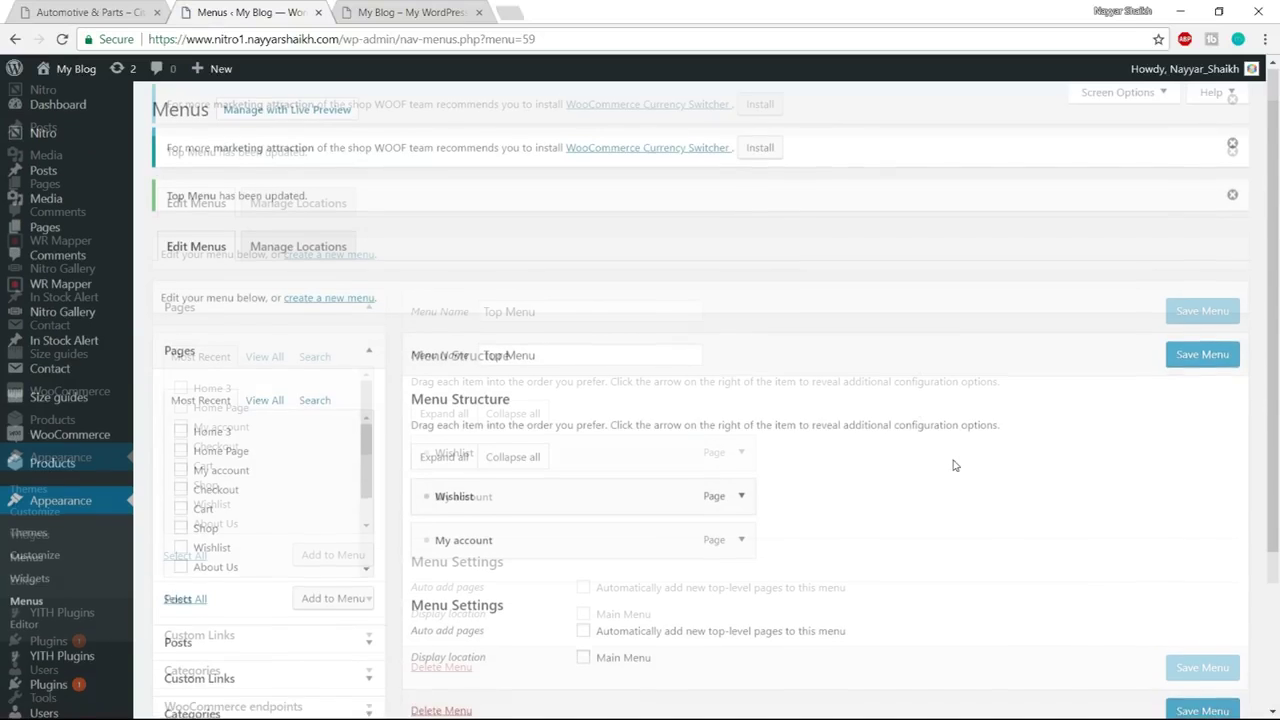
scroll(953, 465, "down", 1)
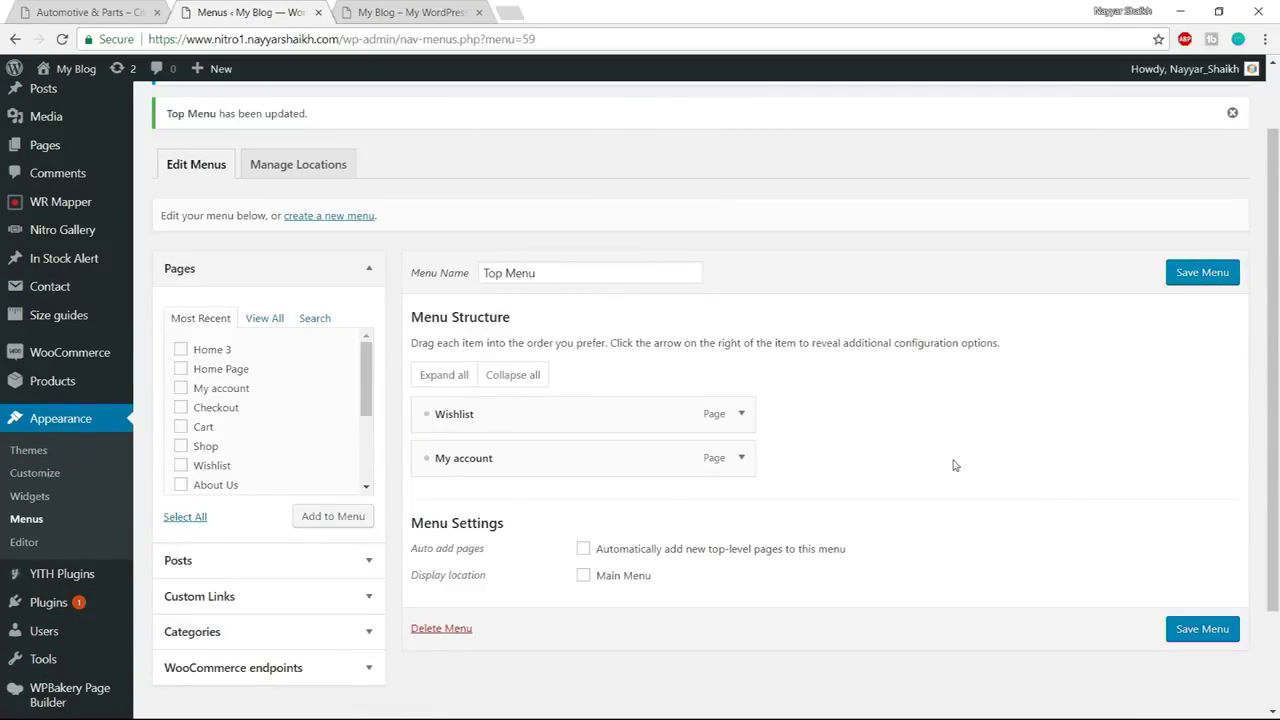
left_click(90, 12)
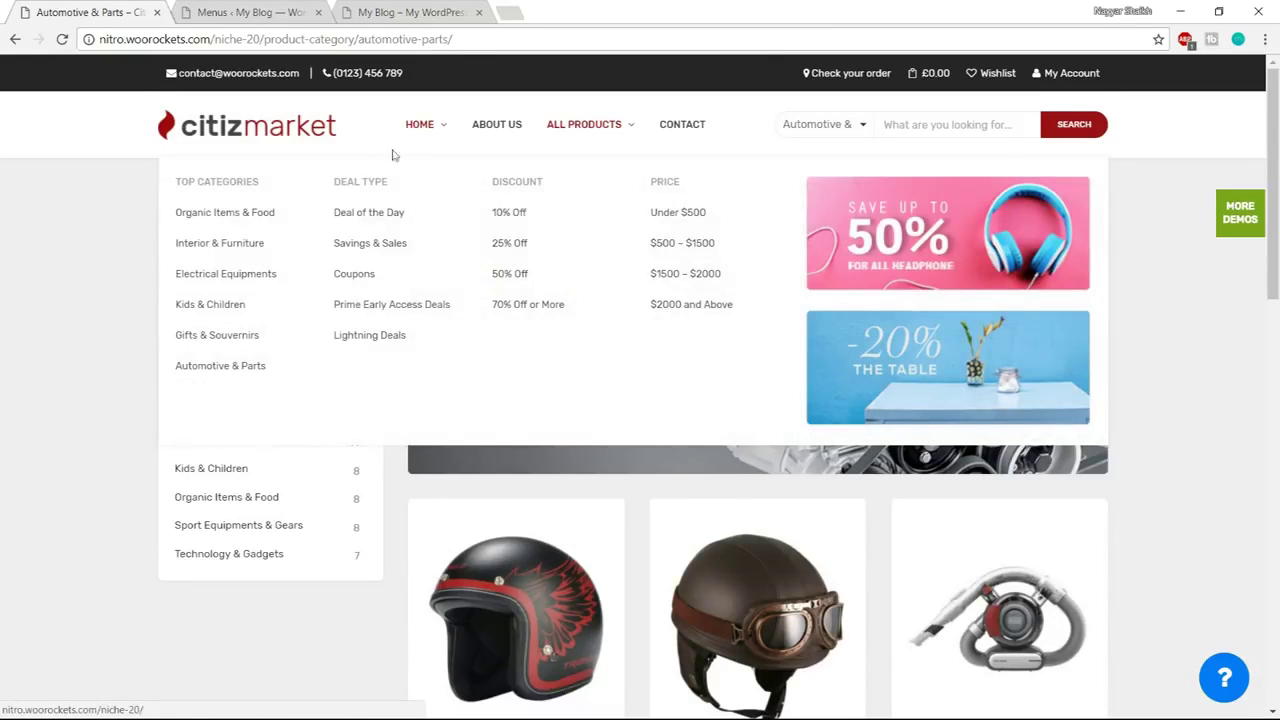
Compare the Citiz Market header with the menu, then open Pages > Add New in a new tab
mouse_move(409, 139)
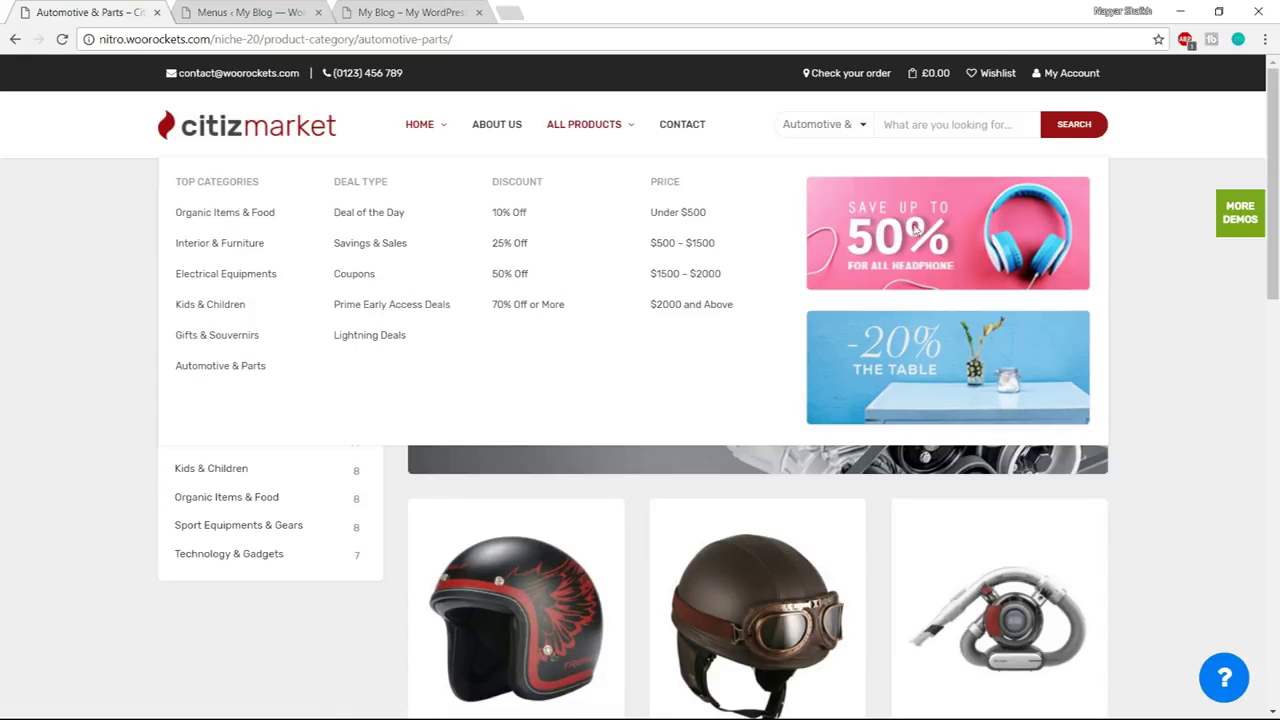
left_click(262, 12)
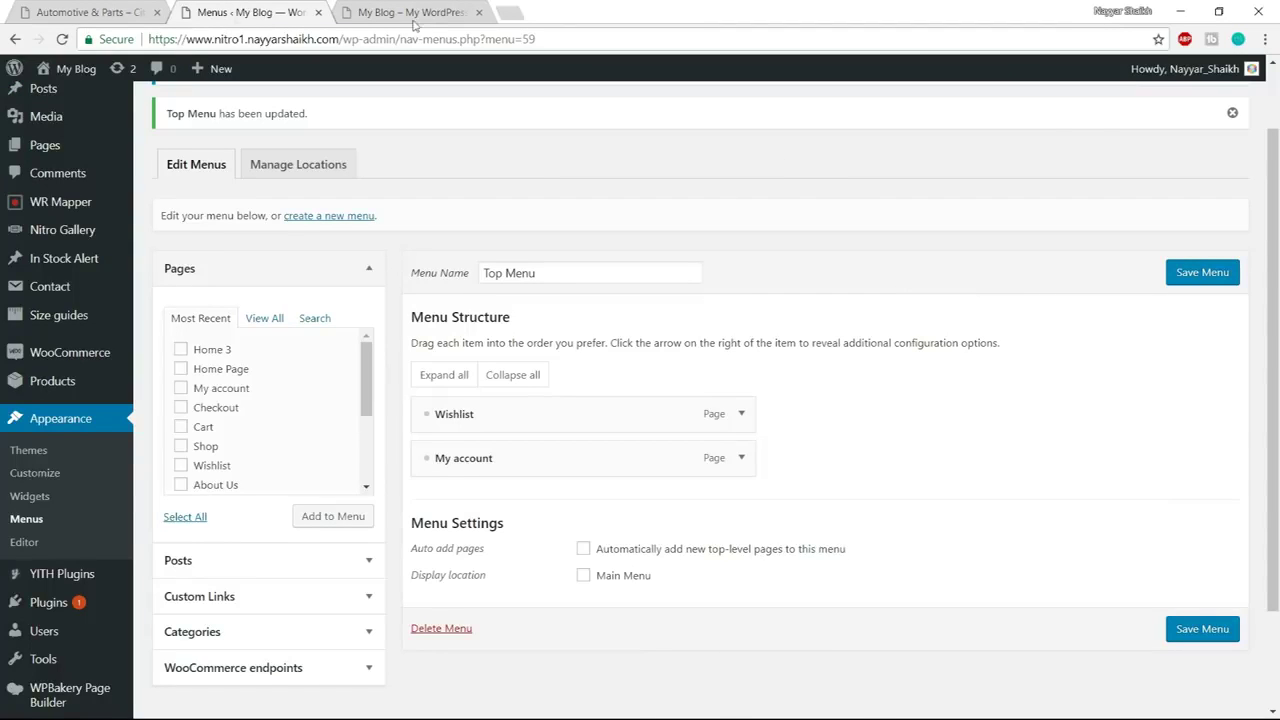
left_click(100, 12)
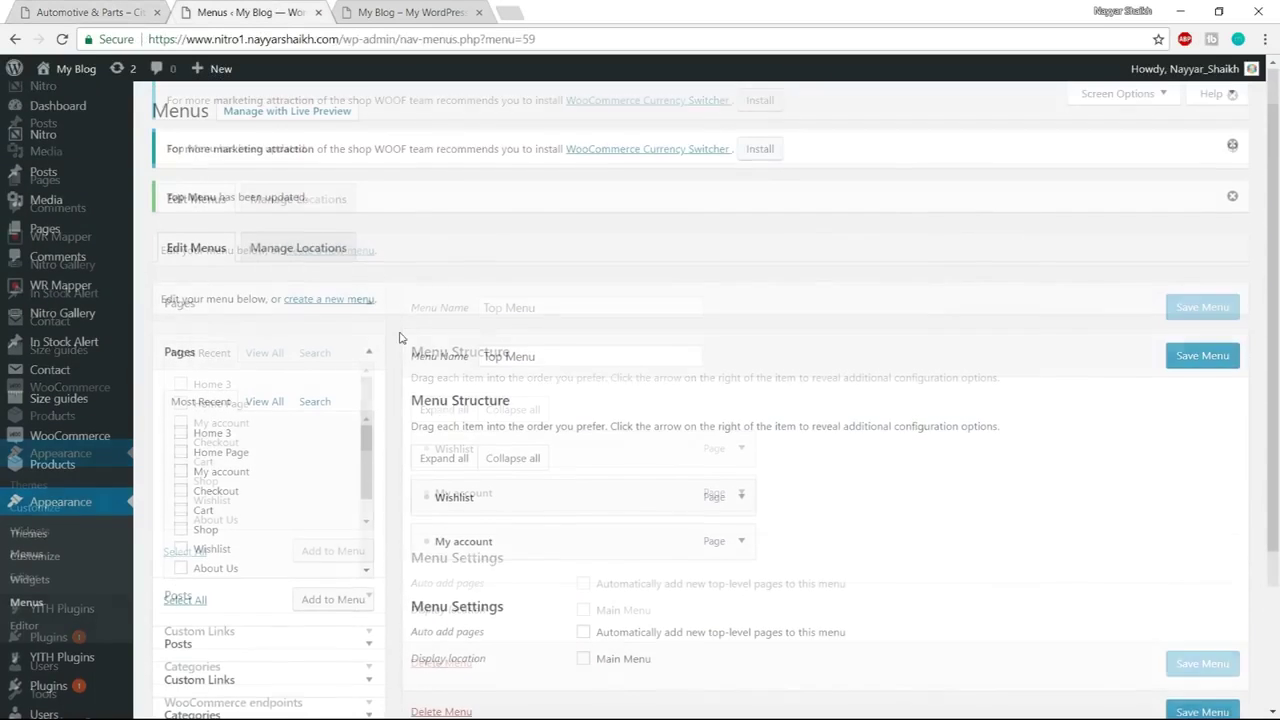
mouse_move(44, 229)
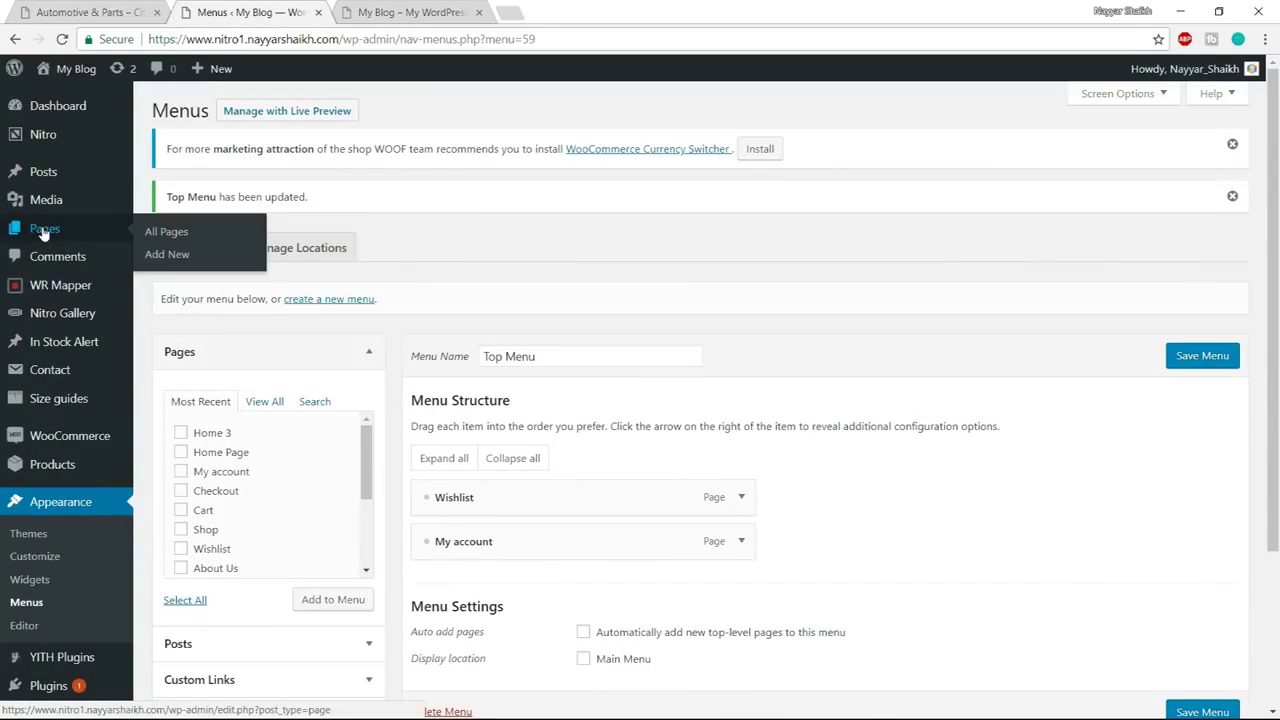
middle_click(177, 260)
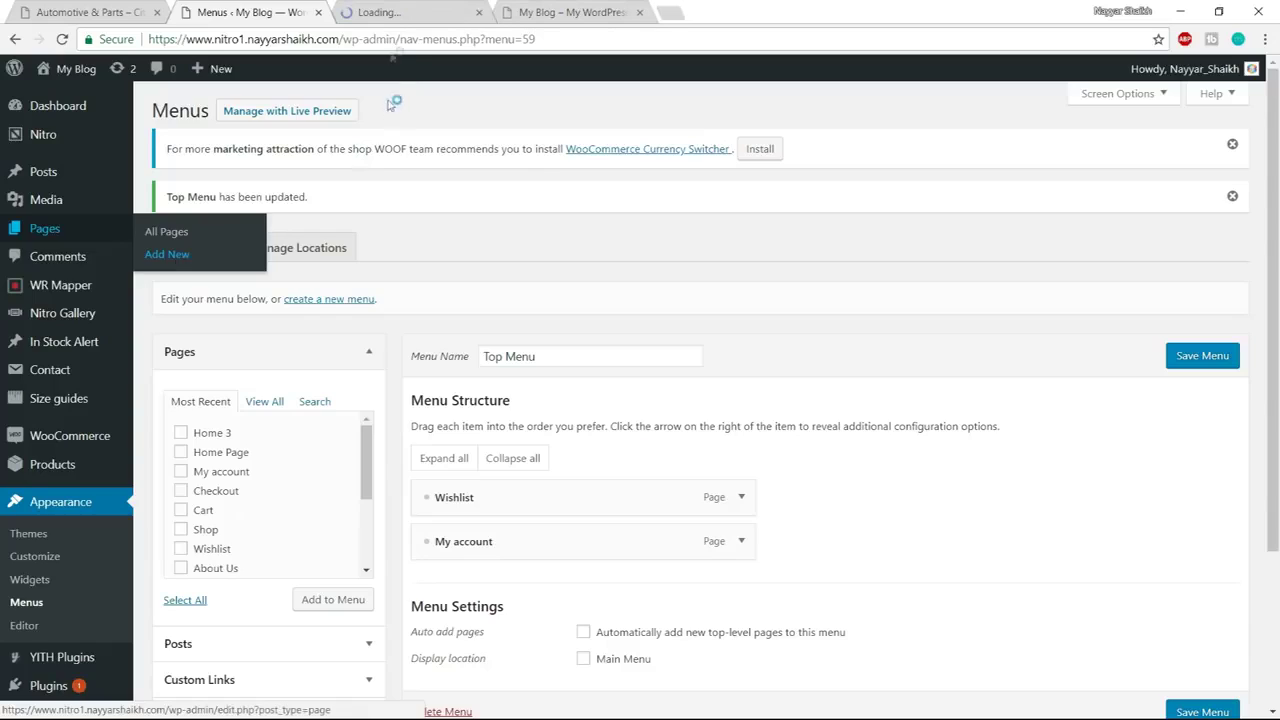
Title a new page 'About Us', then start another new page and publish Contact Us
left_click(380, 12)
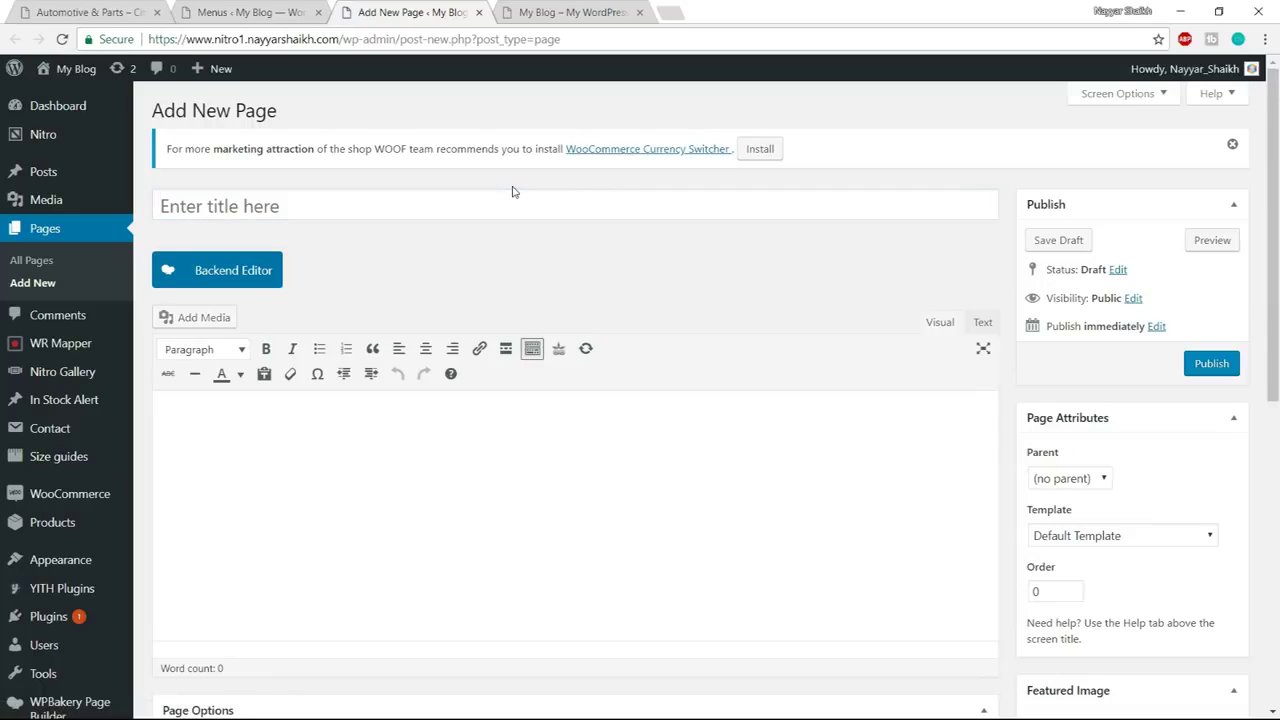
left_click(512, 211)
type("About Us")
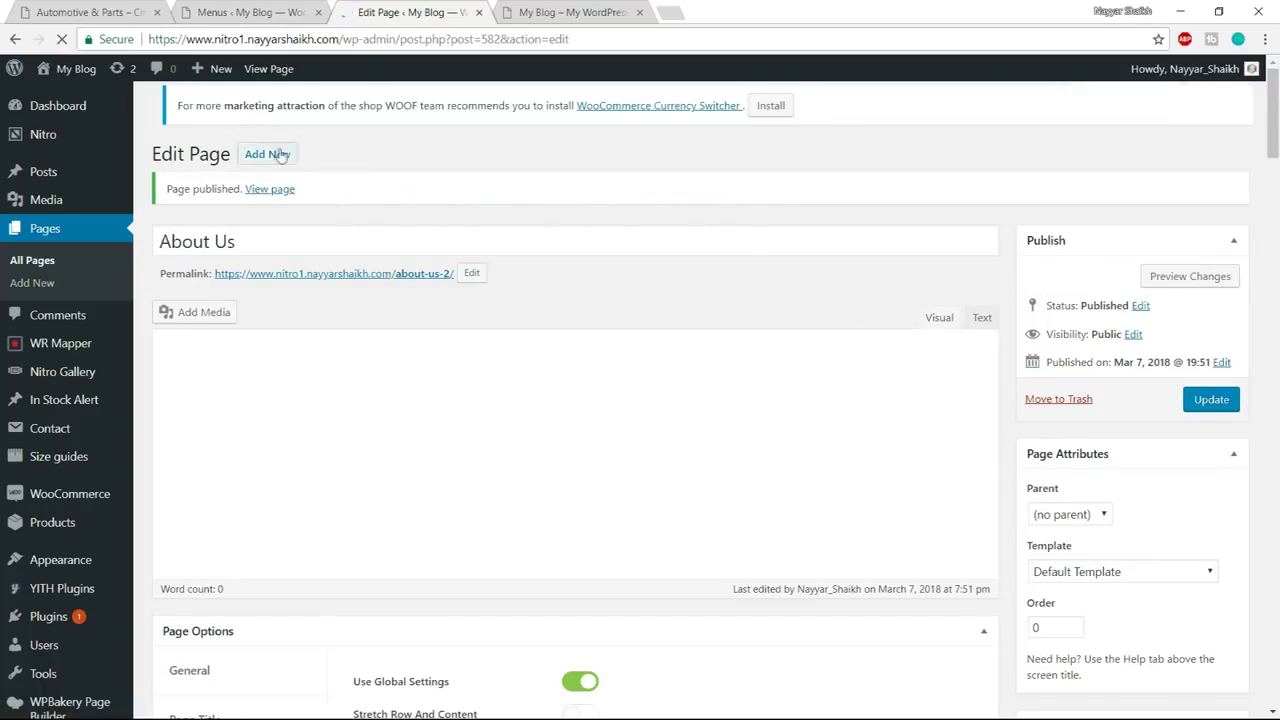
left_click(272, 156)
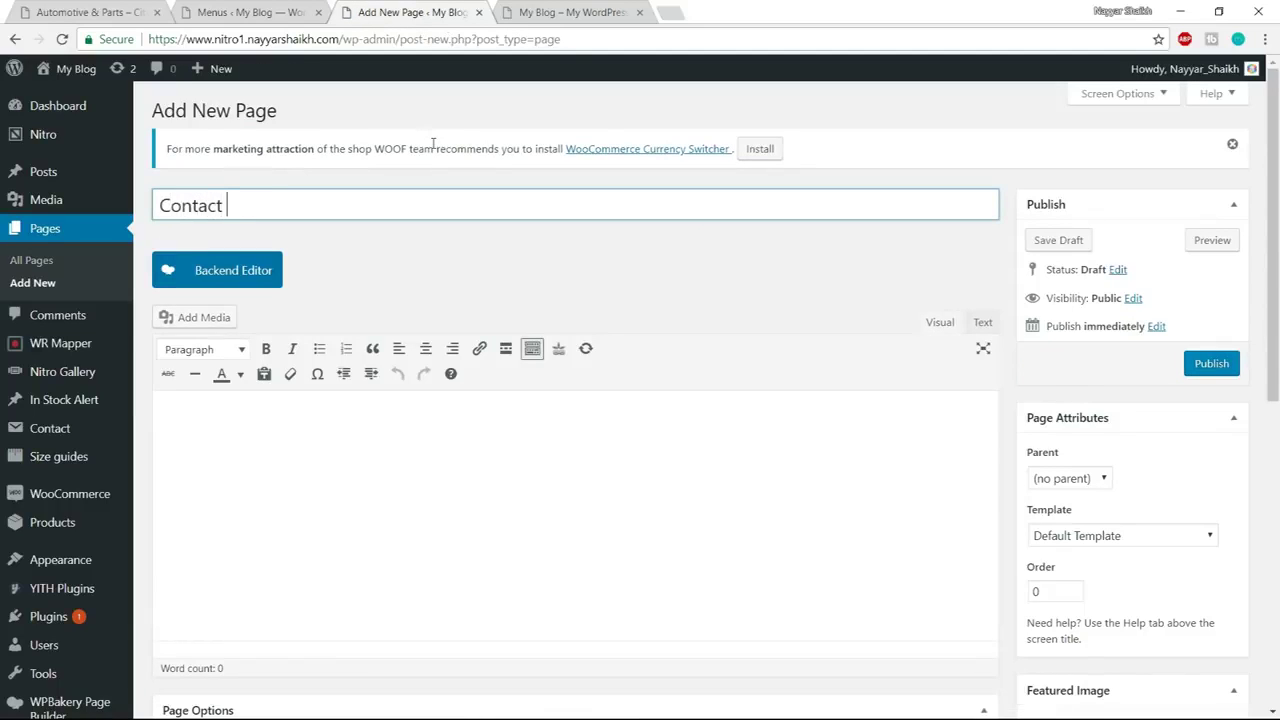
left_click(1215, 363)
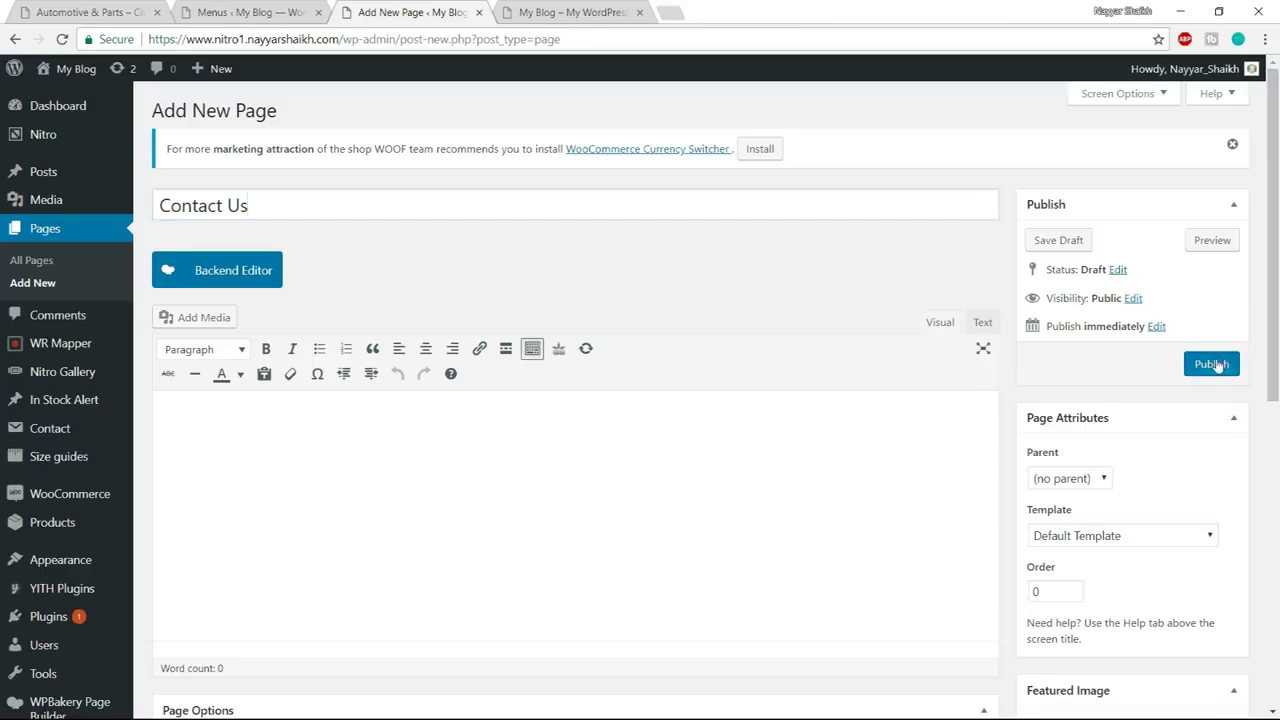
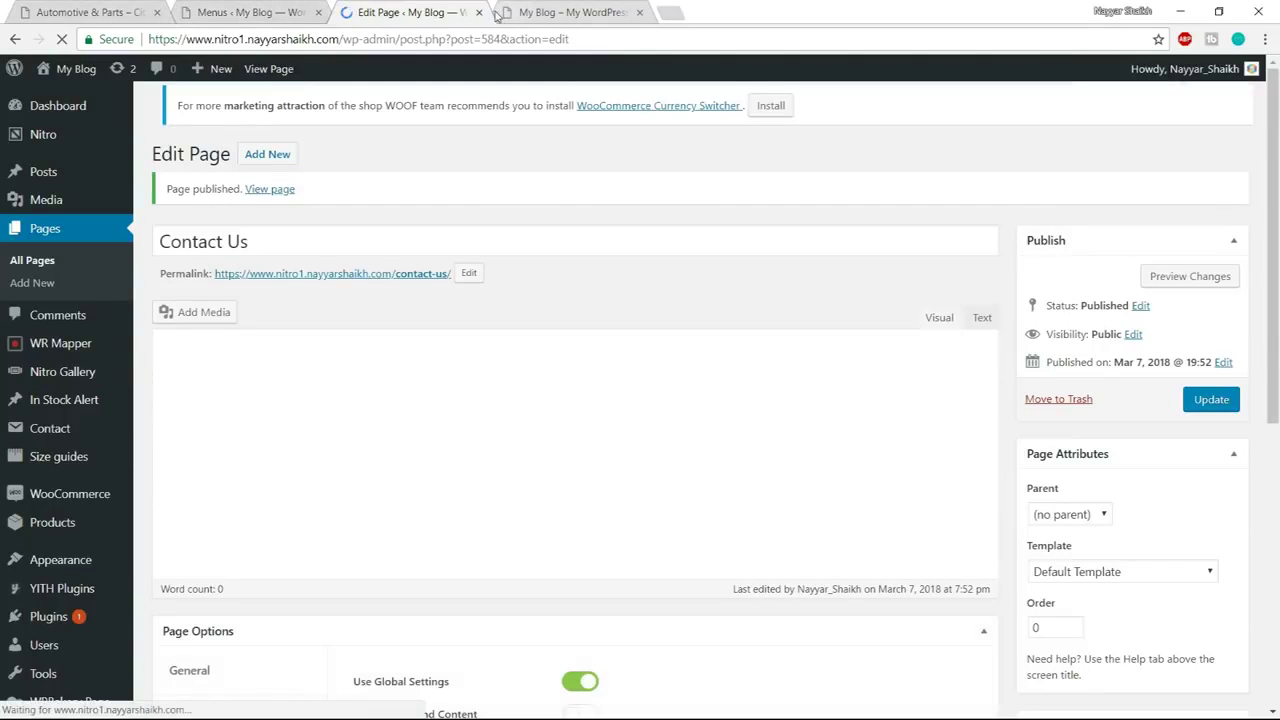
Close the extra tab and create a new empty menu named 'Primary Menu'
left_click_drag(497, 16, 483, 13)
left_click(482, 12)
left_click(255, 10)
scroll(675, 166, "down", 1)
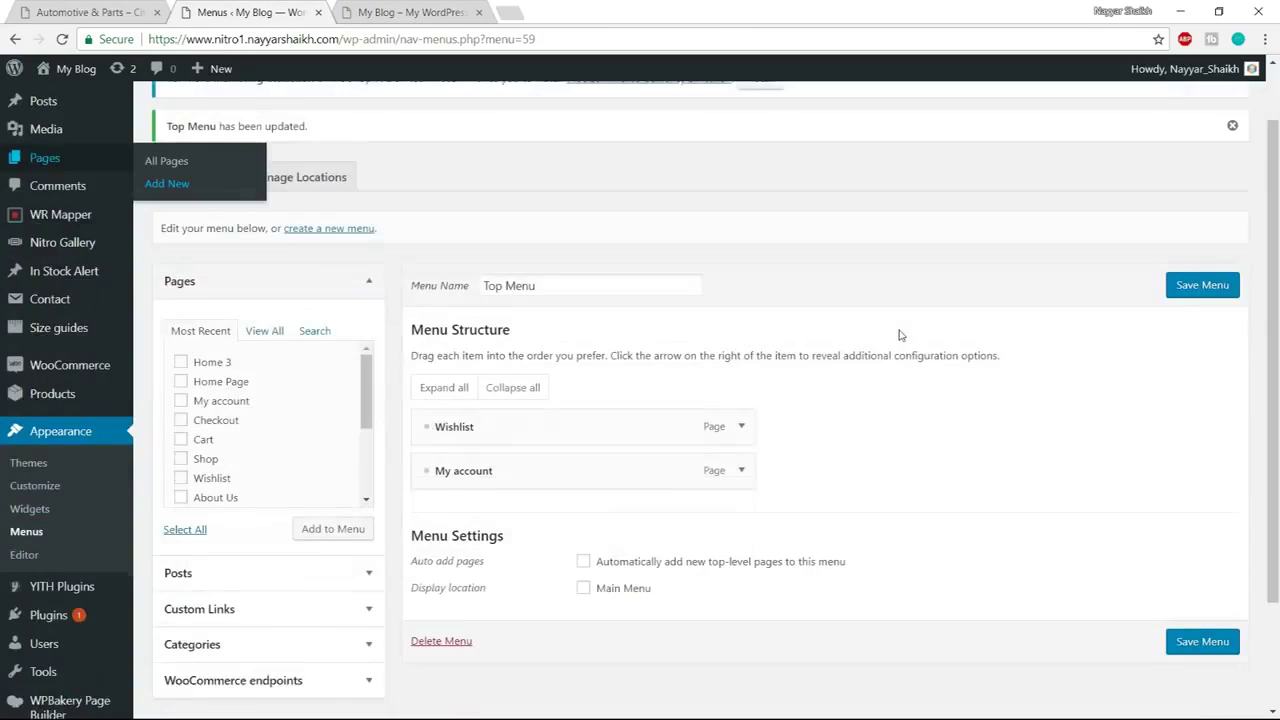
left_click(329, 217)
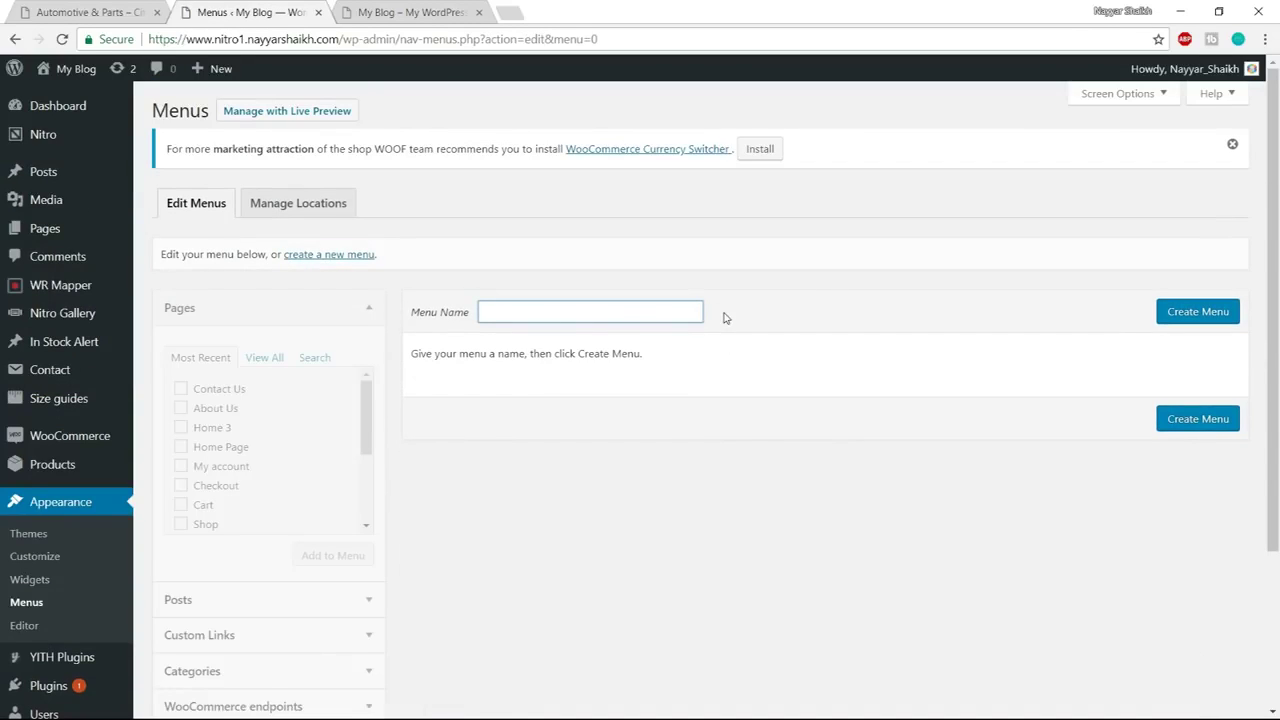
type("Primary Menu")
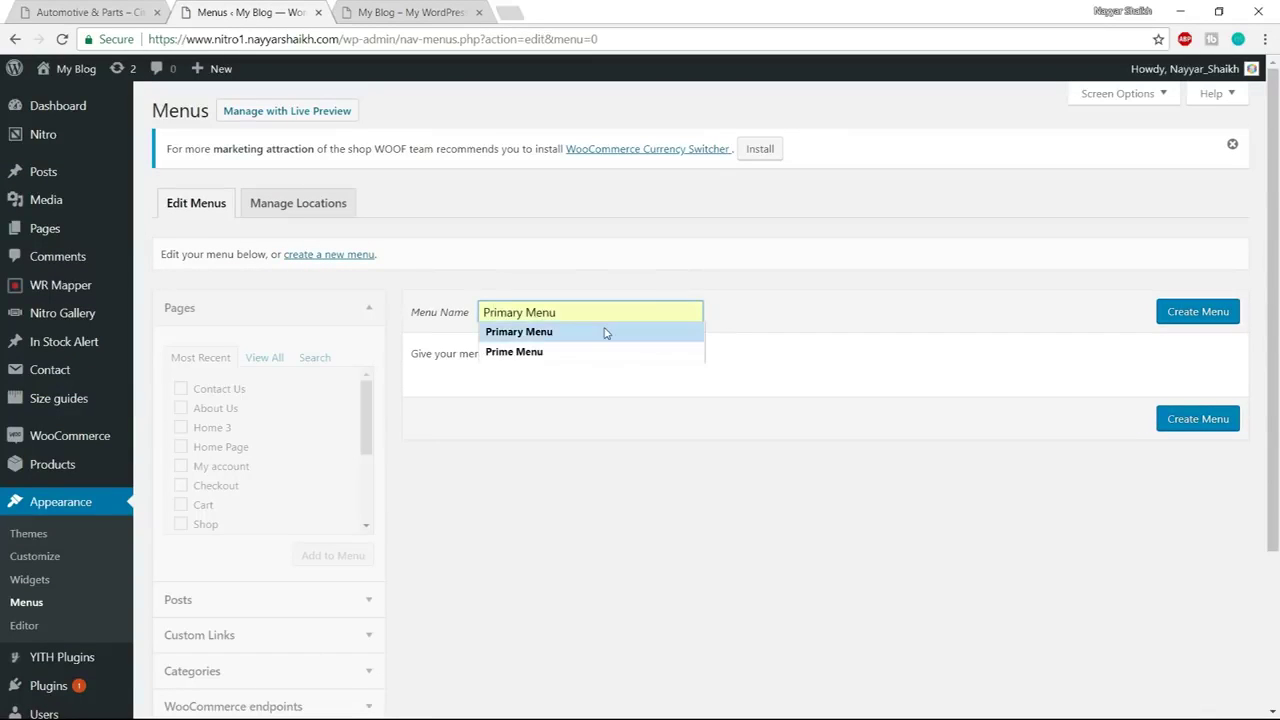
left_click(603, 331)
left_click(1203, 320)
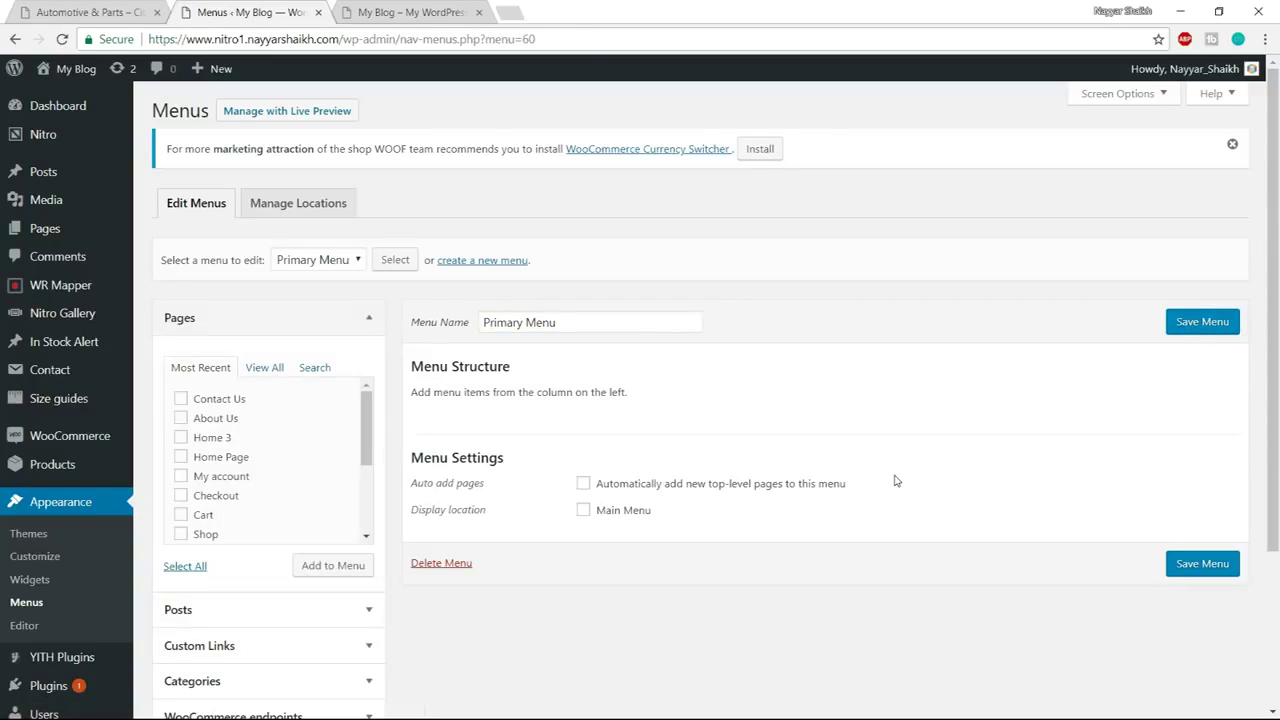
Assign Primary Menu to the Main Menu display location
left_click(625, 515)
left_click(104, 8)
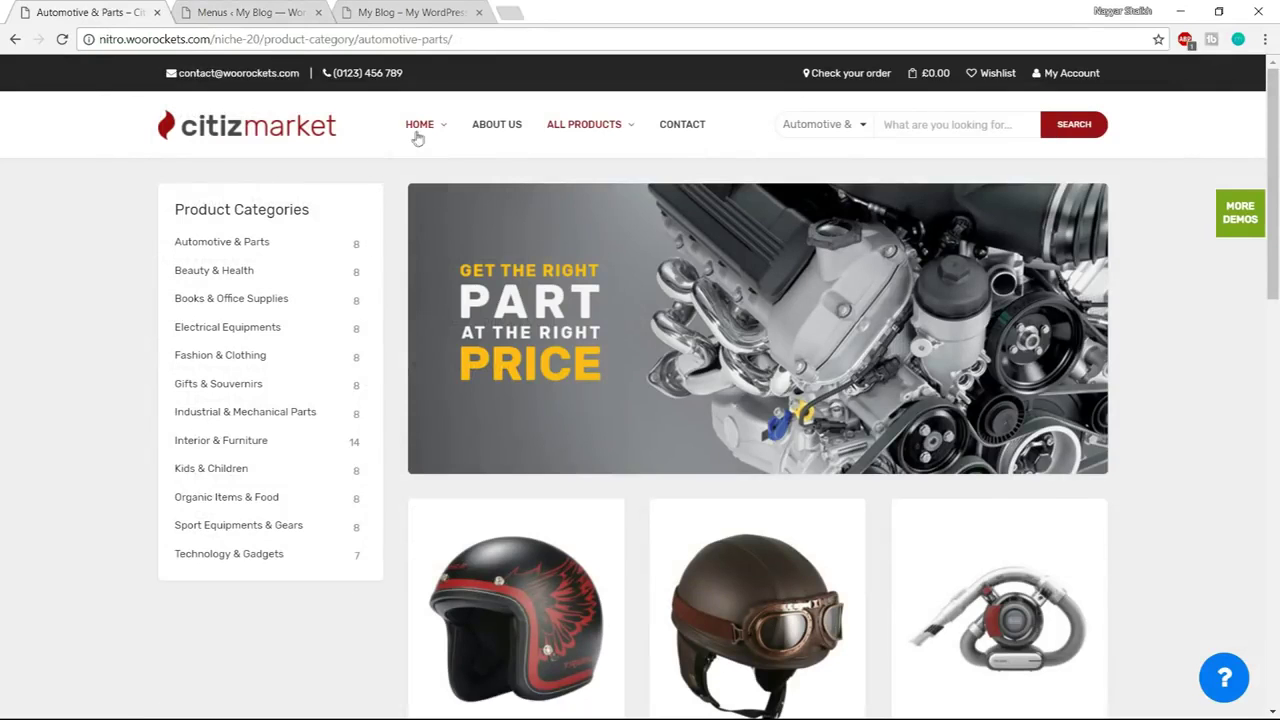
mouse_move(418, 137)
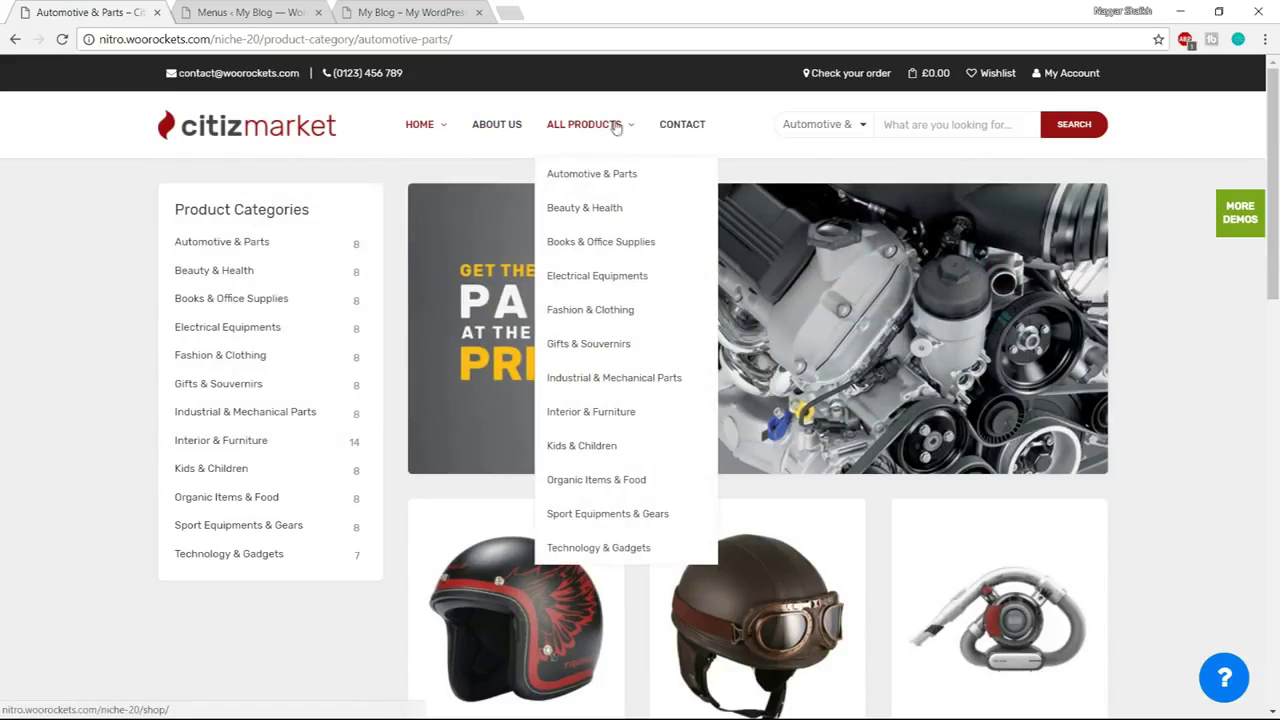
left_click(275, 10)
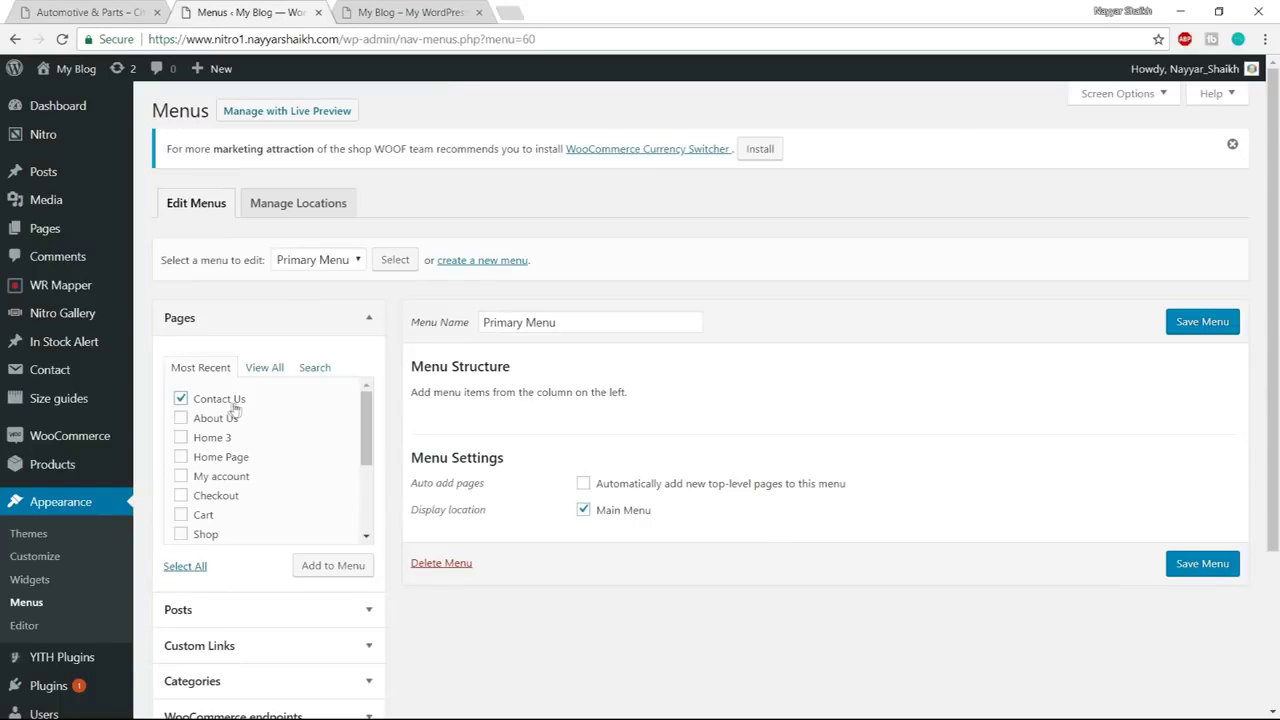
Check the Home Page and Shop pages and add the checked pages to Primary Menu
left_click(236, 461)
scroll(230, 499, "down", 5)
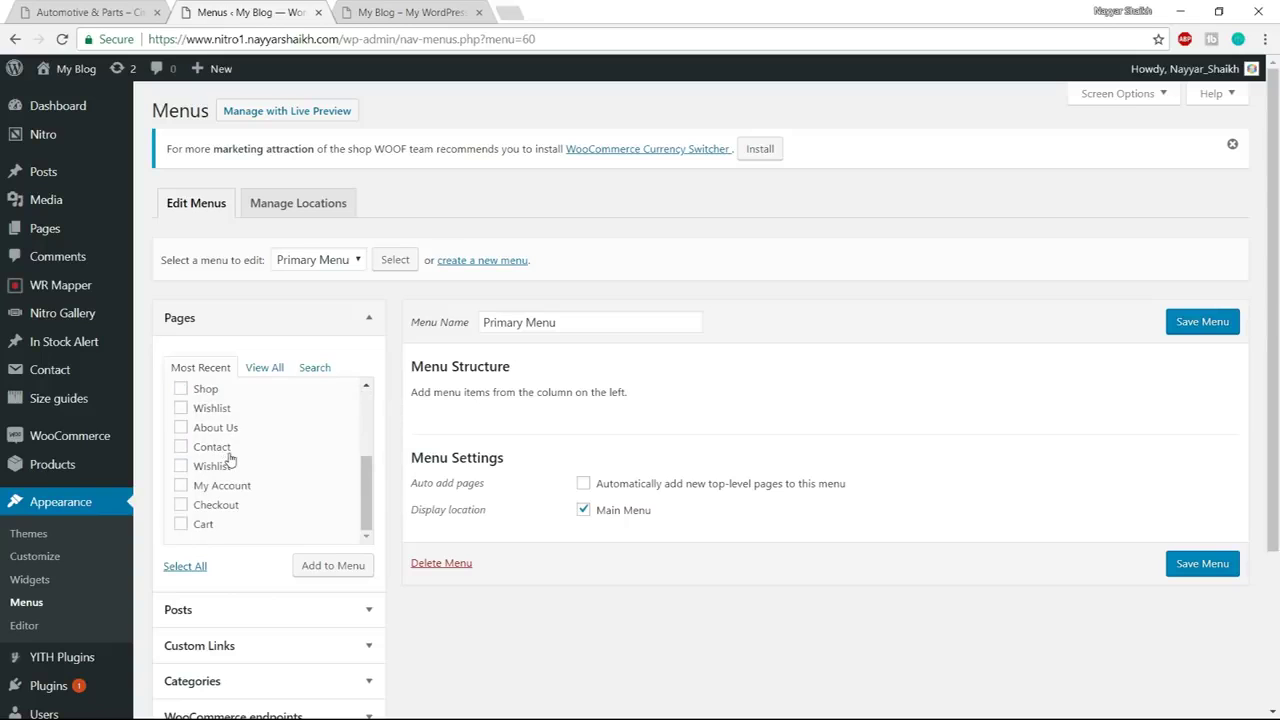
scroll(223, 450, "up", 5)
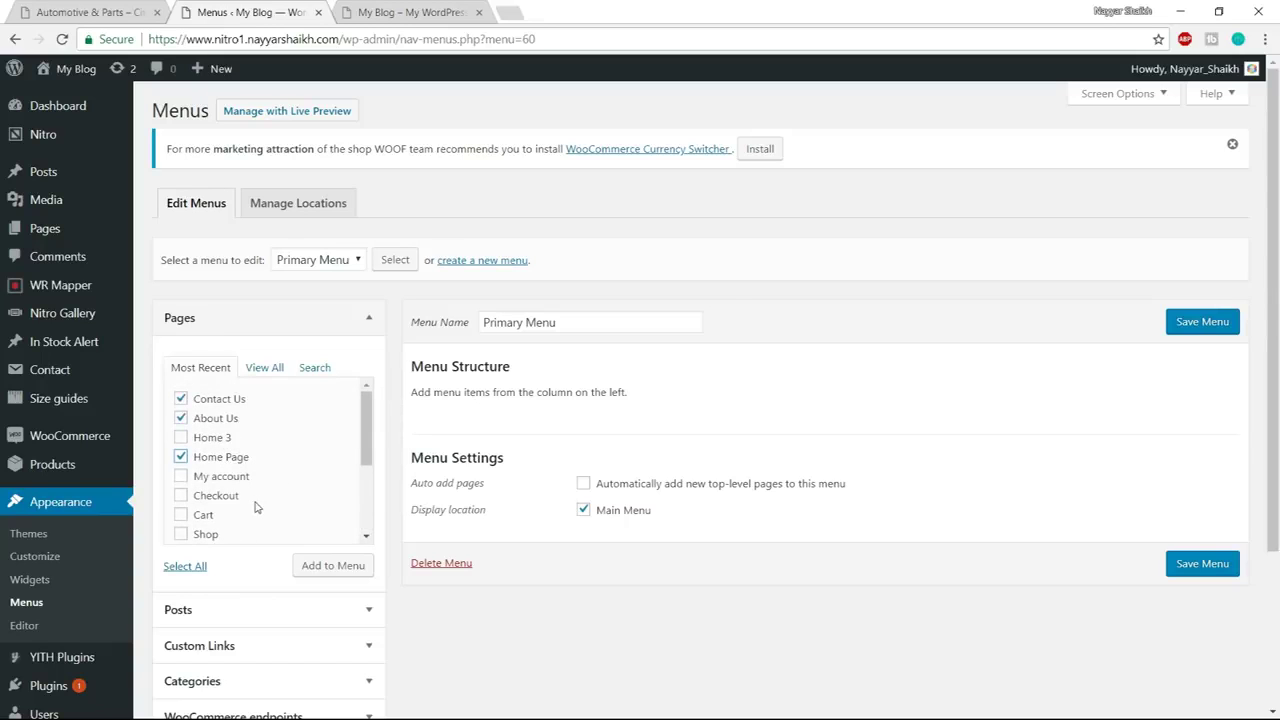
left_click(202, 540)
left_click(95, 12)
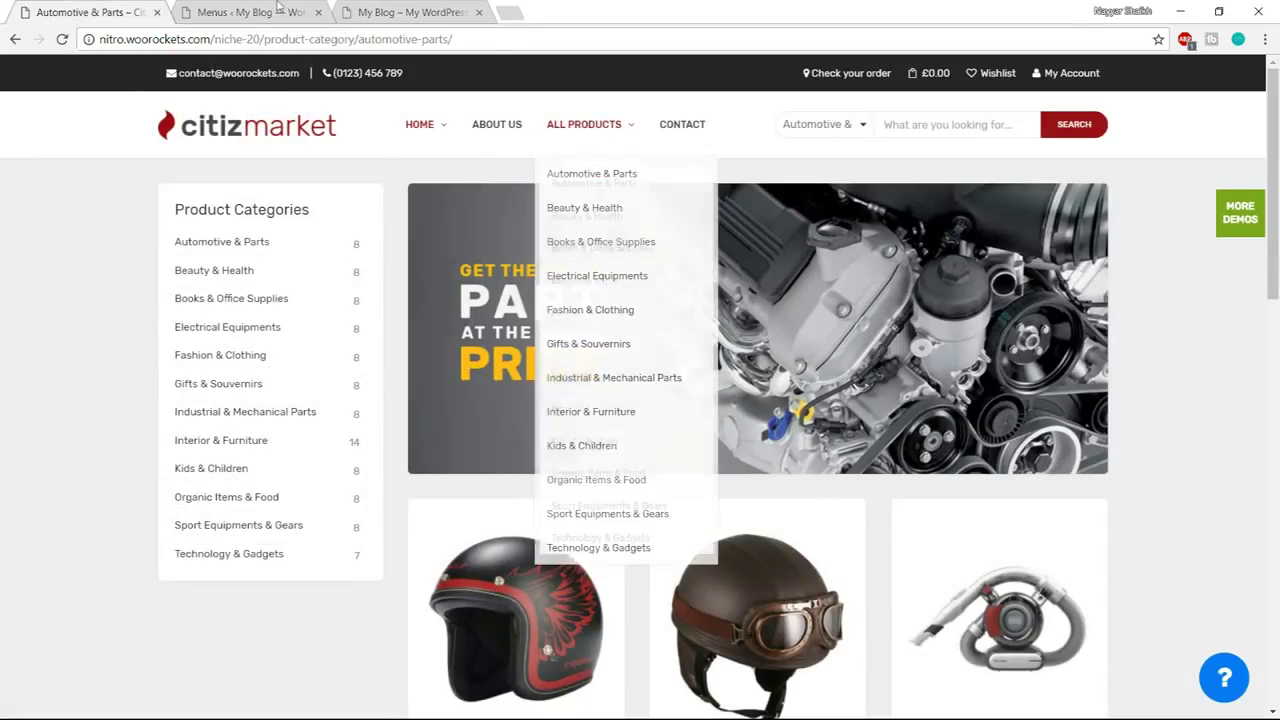
left_click(279, 7)
left_click(340, 565)
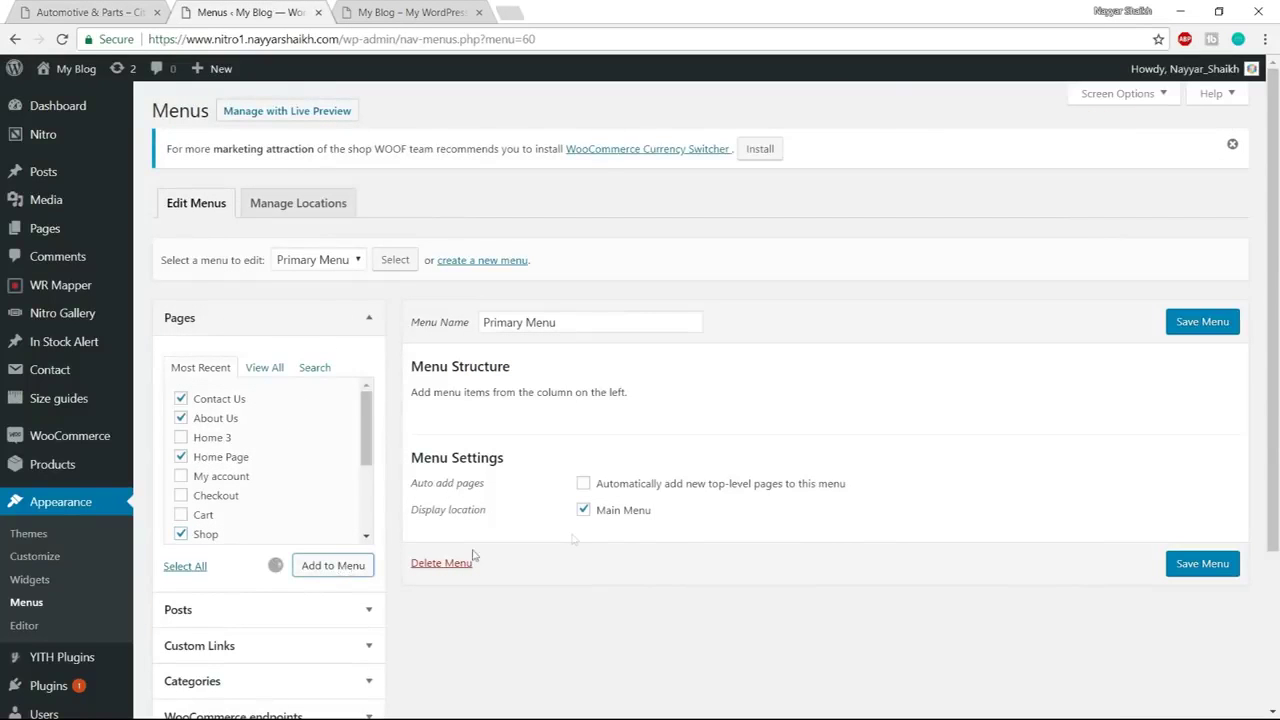
Reorder the menu items to Home Page, About Us, Shop, Contact Us
mouse_move(563, 557)
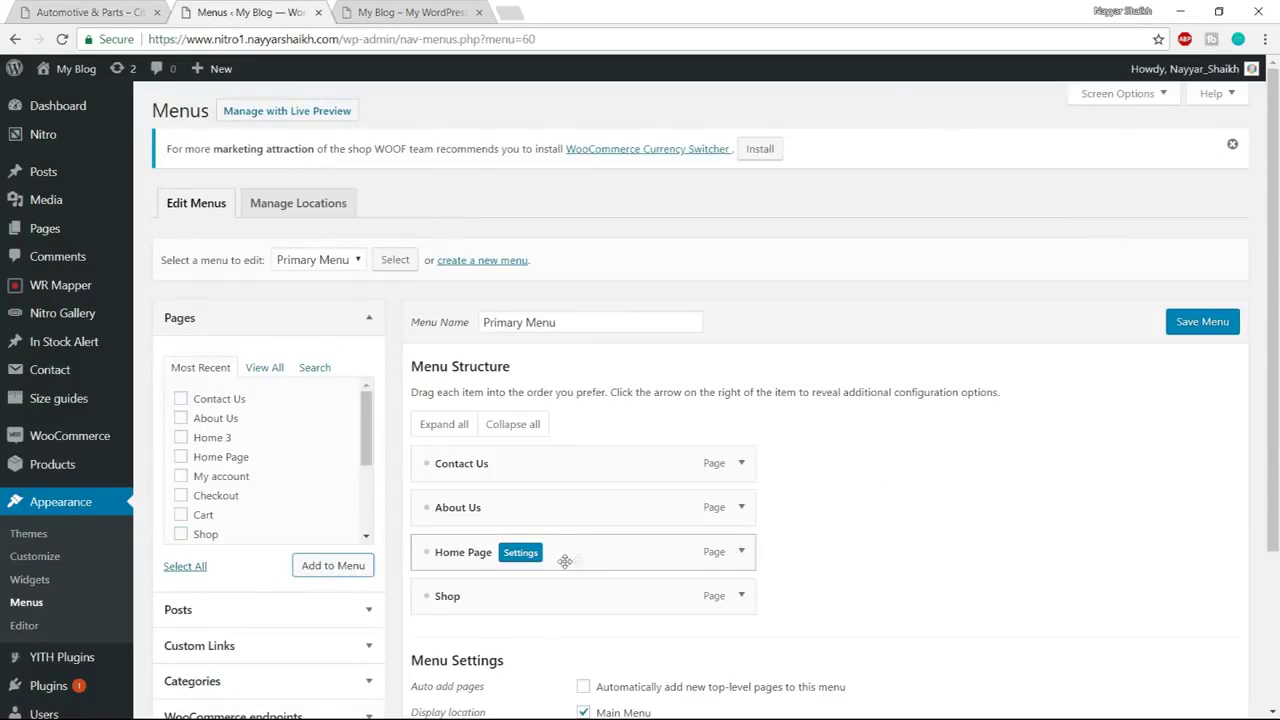
left_click_drag(562, 559, 563, 457)
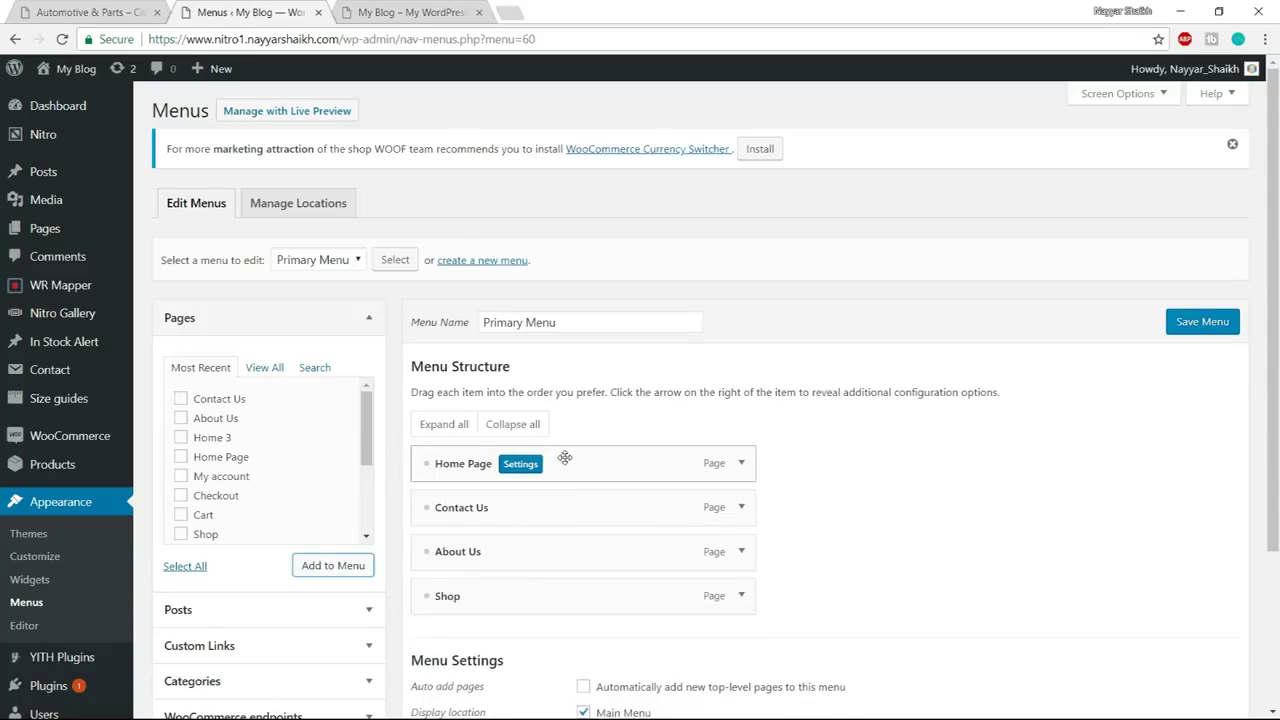
left_click(105, 12)
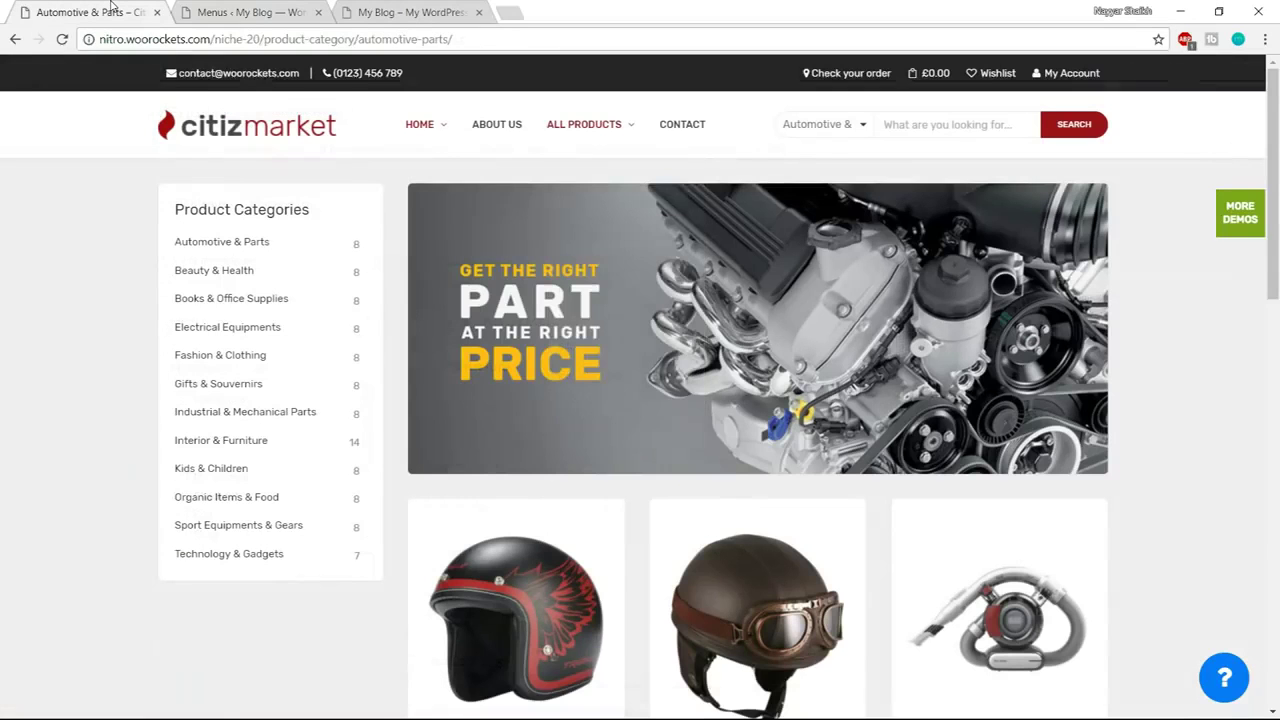
left_click(250, 12)
left_click_drag(534, 538, 540, 508)
left_click_drag(537, 594, 566, 551)
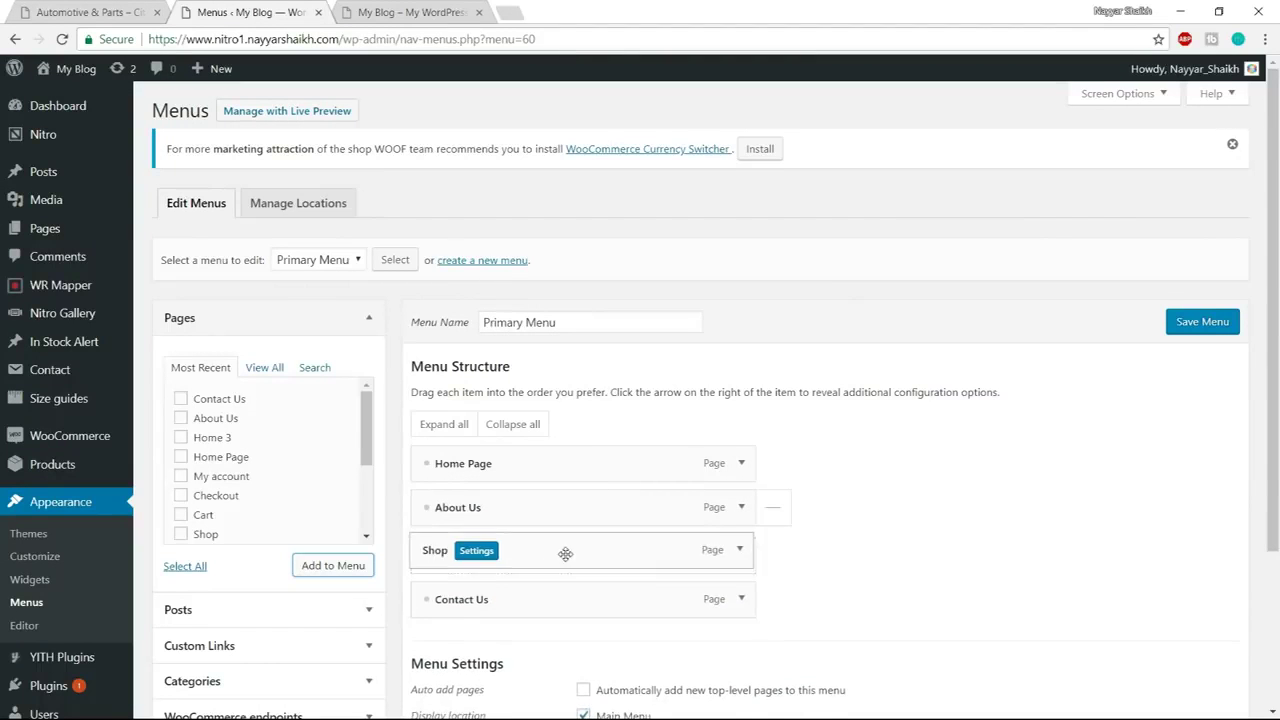
left_click(748, 466)
Change the Home Page item's navigation label to 'Home'
scroll(485, 463, "down", 1)
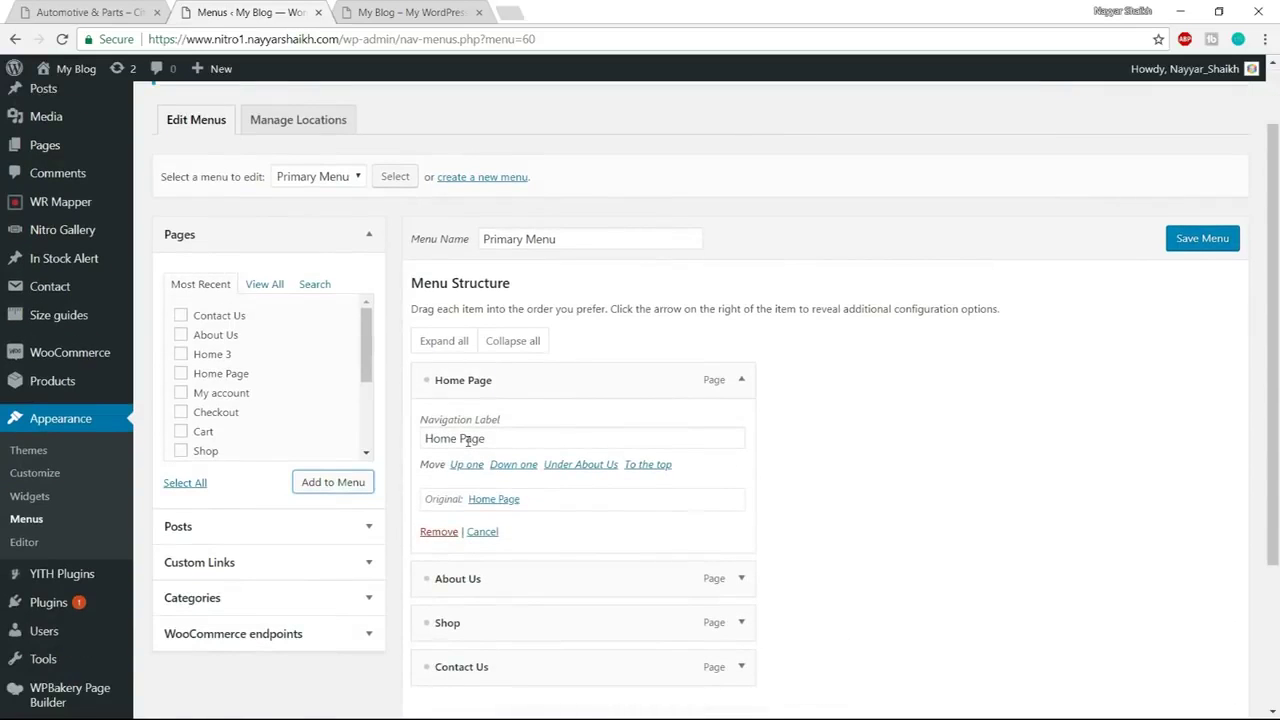
left_click(741, 381)
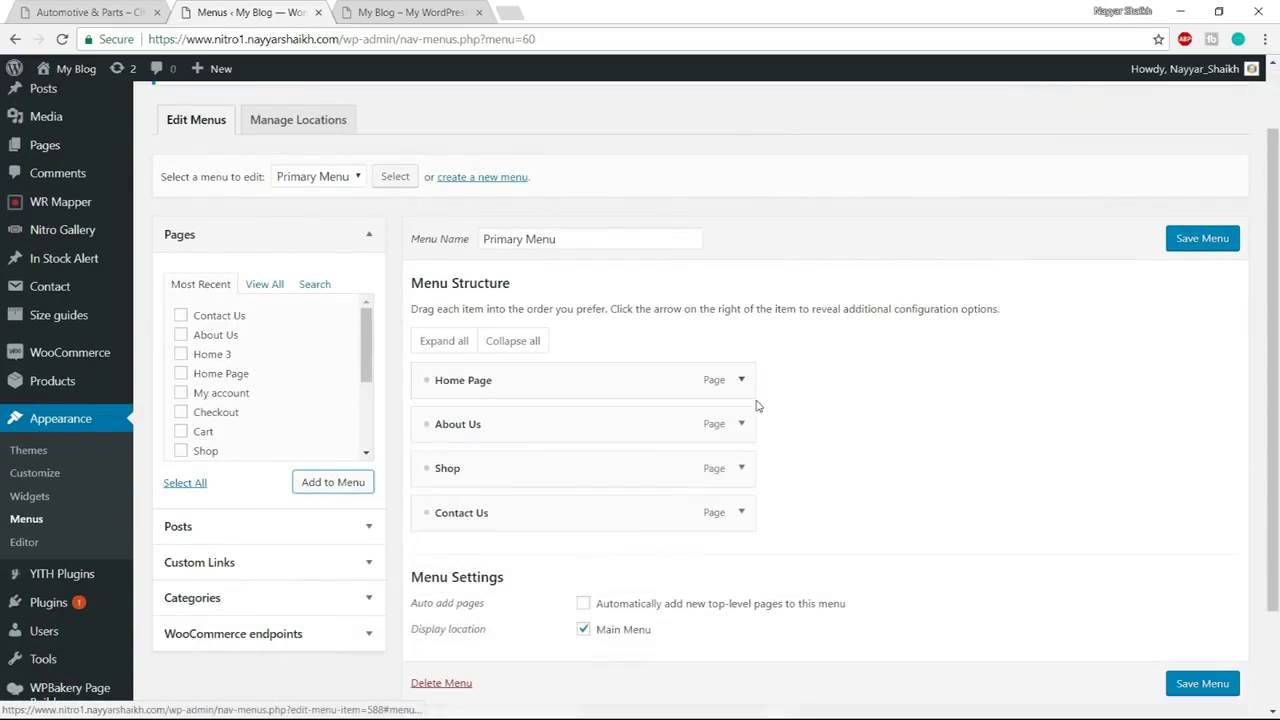
left_click(742, 383)
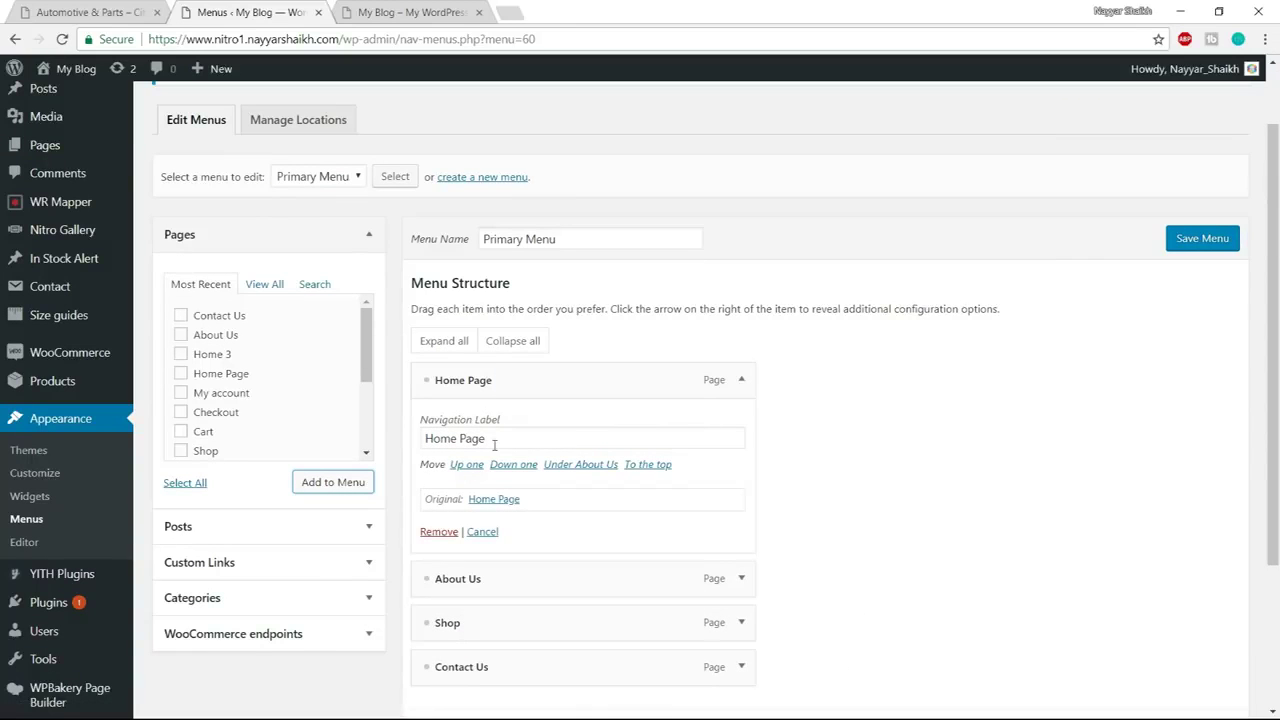
left_click_drag(459, 439, 585, 430)
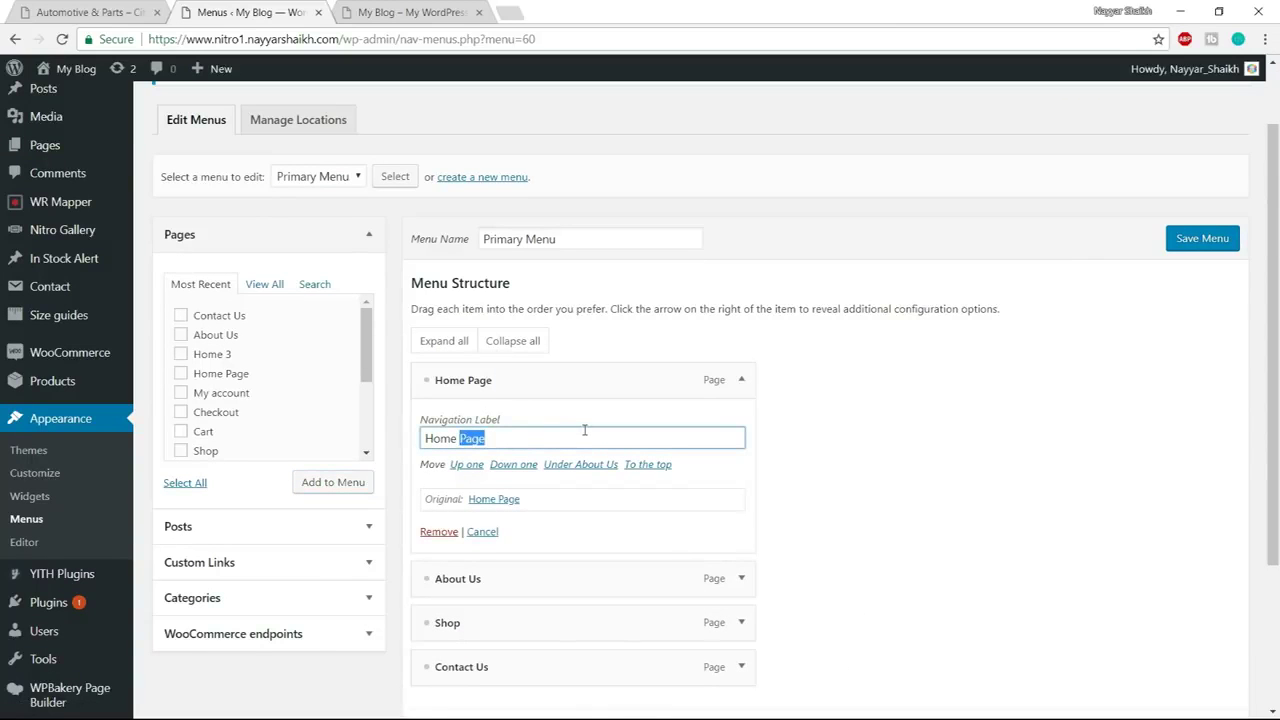
key("BackSpace")
left_click(740, 381)
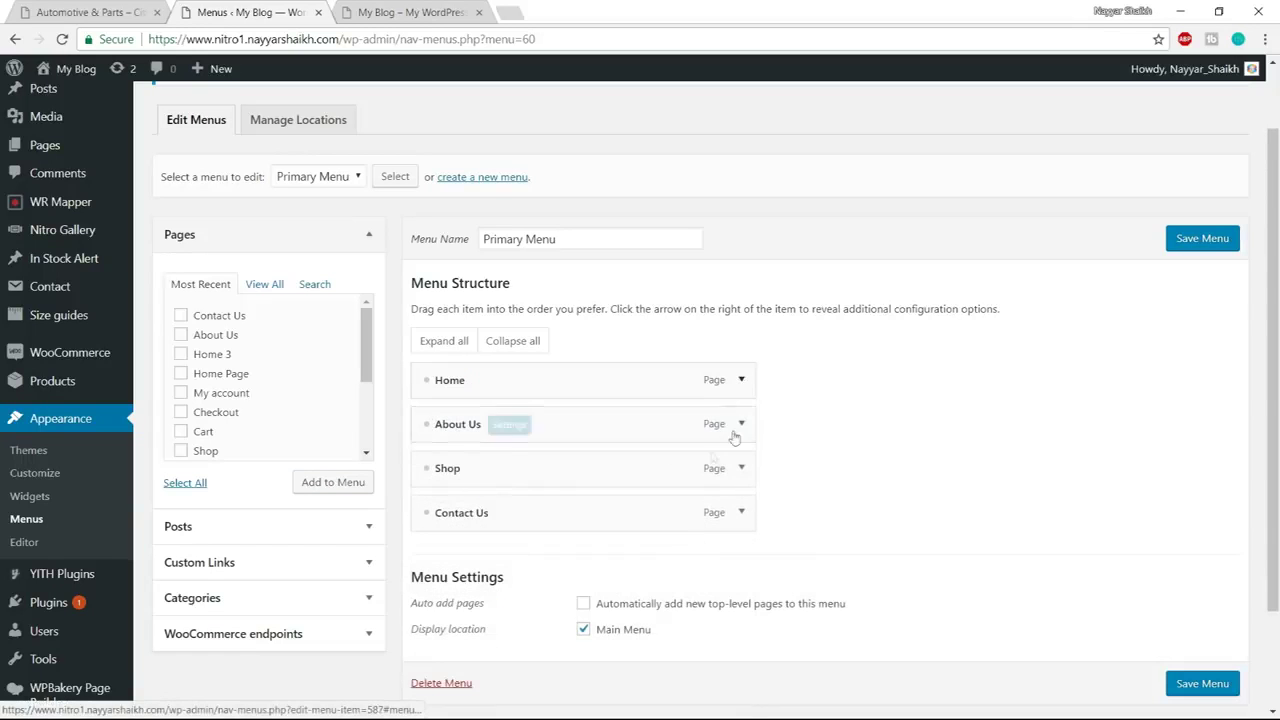
Change the Shop item's navigation label to 'All Products'
left_click(741, 468)
scroll(561, 500, "down", 2)
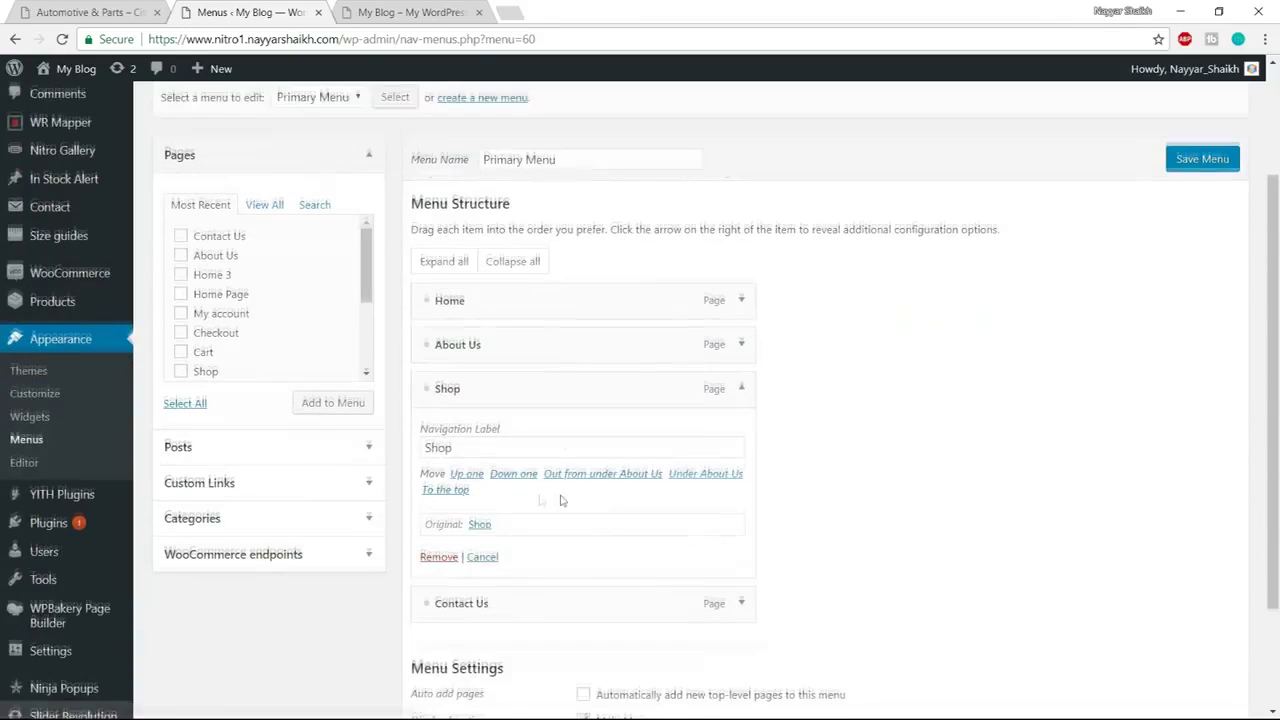
double_click(523, 443)
type("All Products")
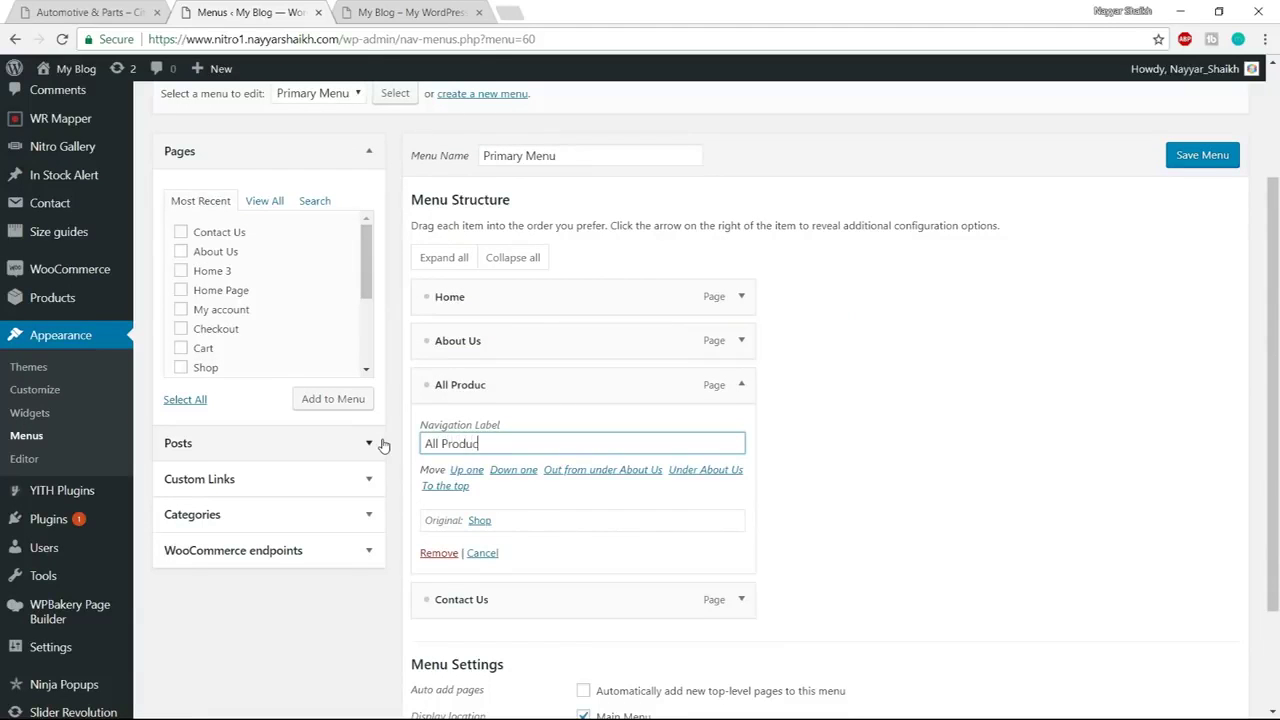
left_click(742, 392)
left_click(105, 12)
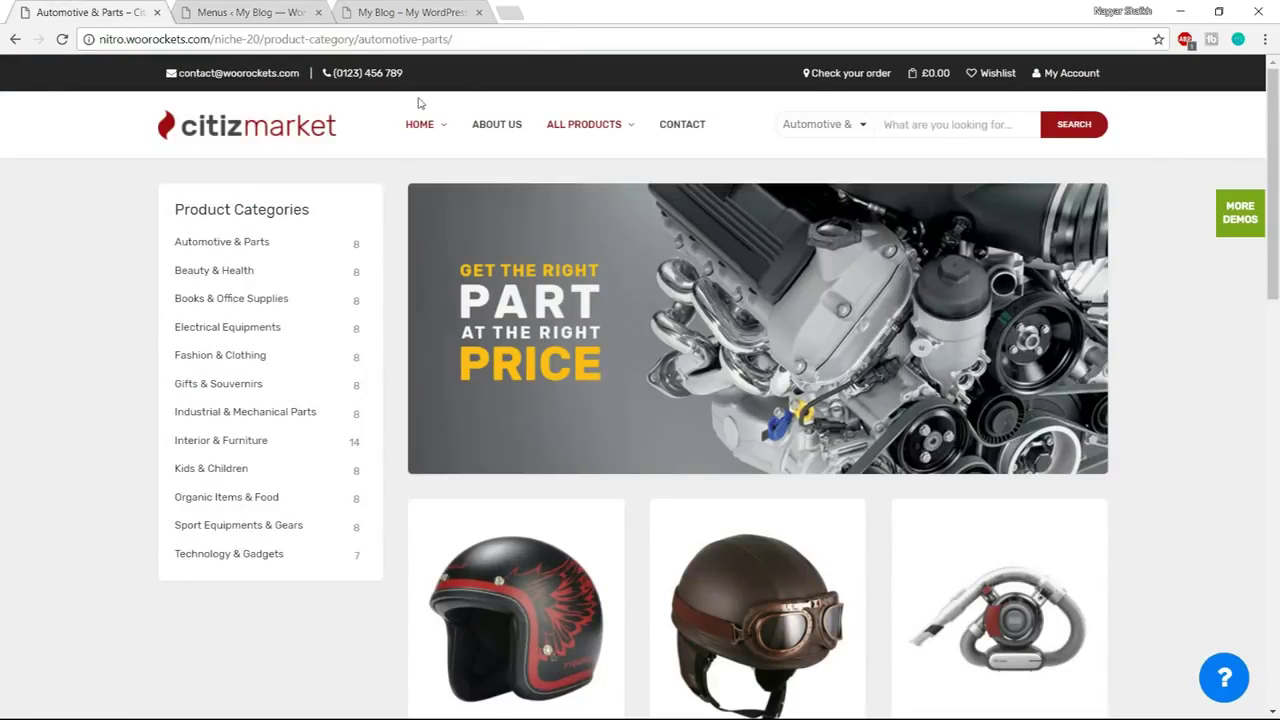
mouse_move(438, 133)
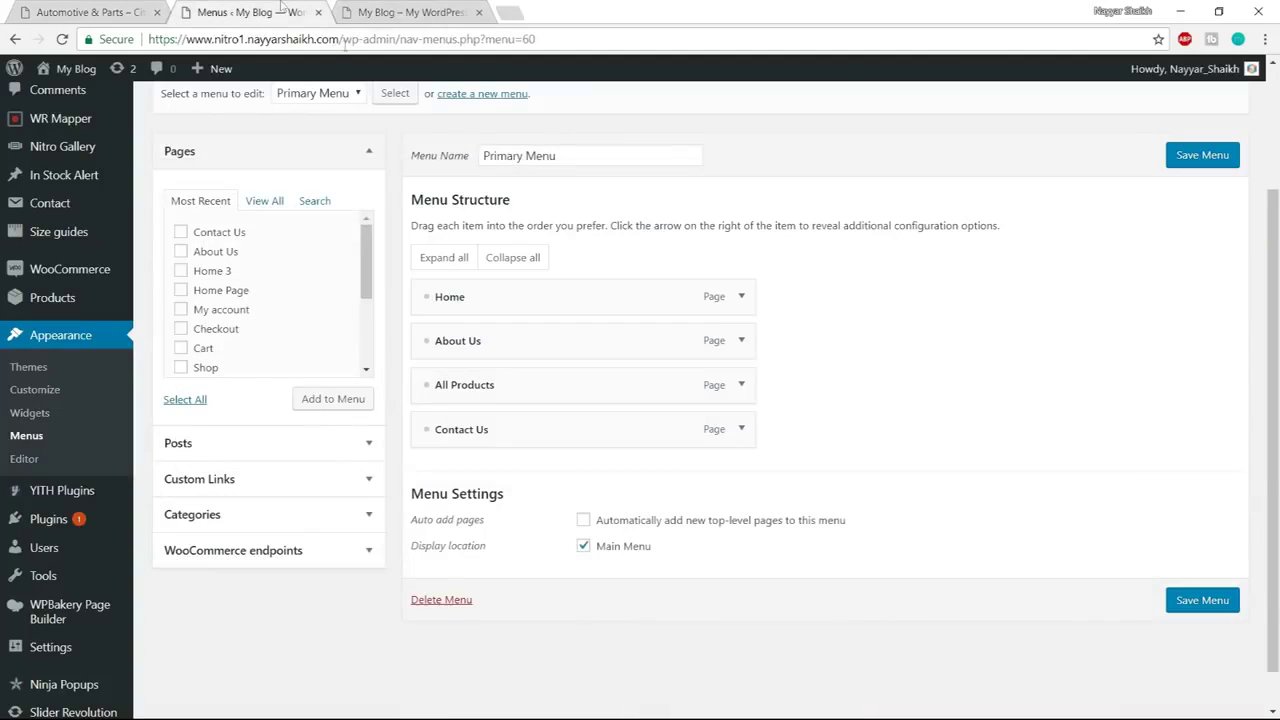
left_click(250, 12)
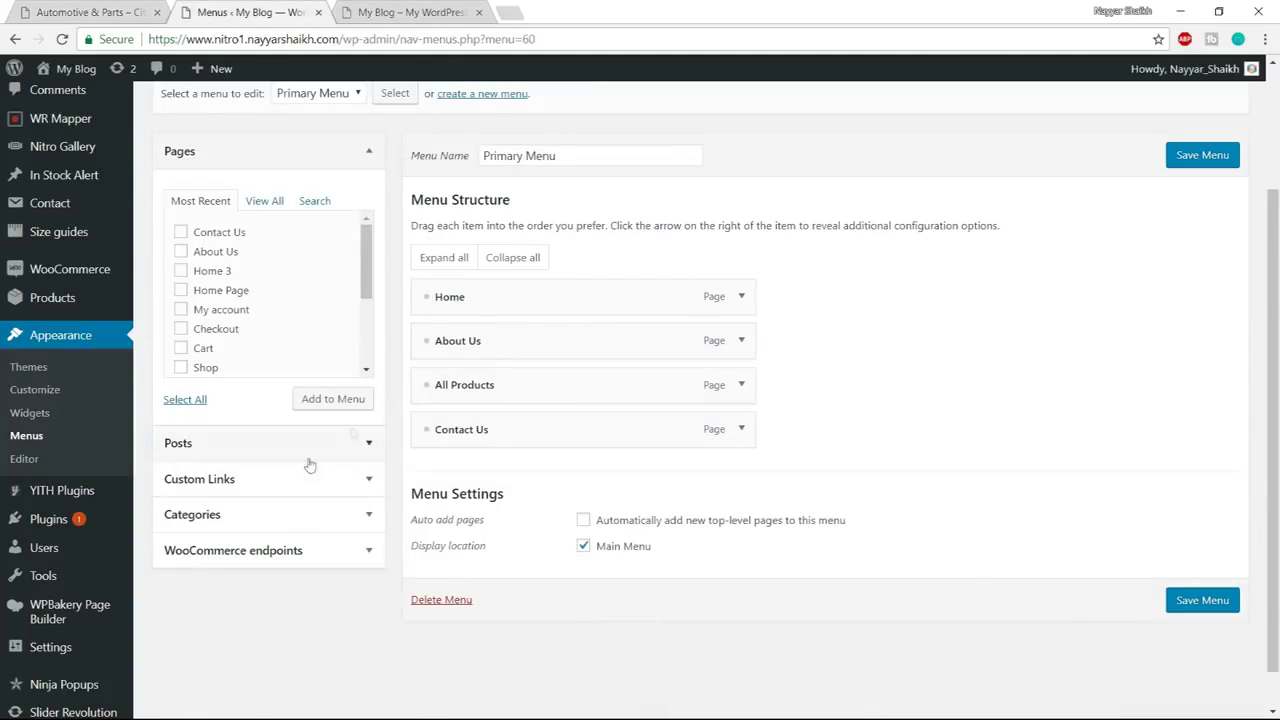
Add a 'Top Categories' custom link with URL # and nest it under Home
left_click(285, 485)
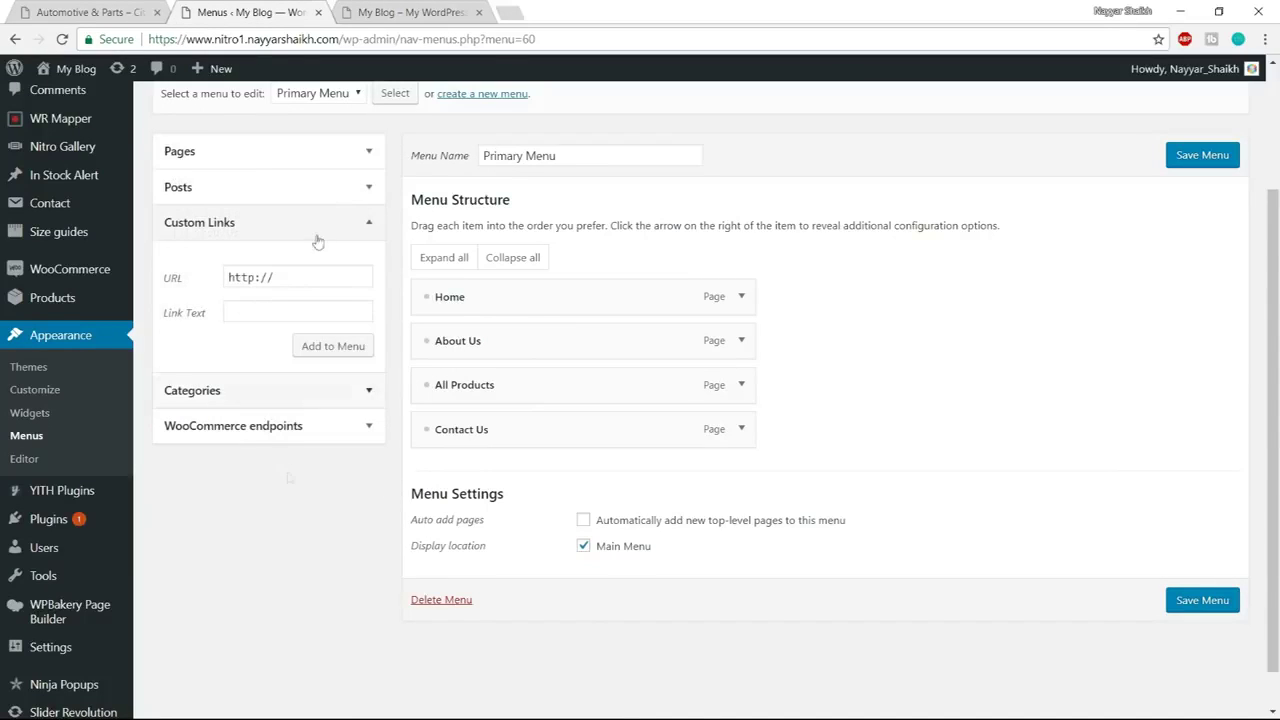
left_click(90, 12)
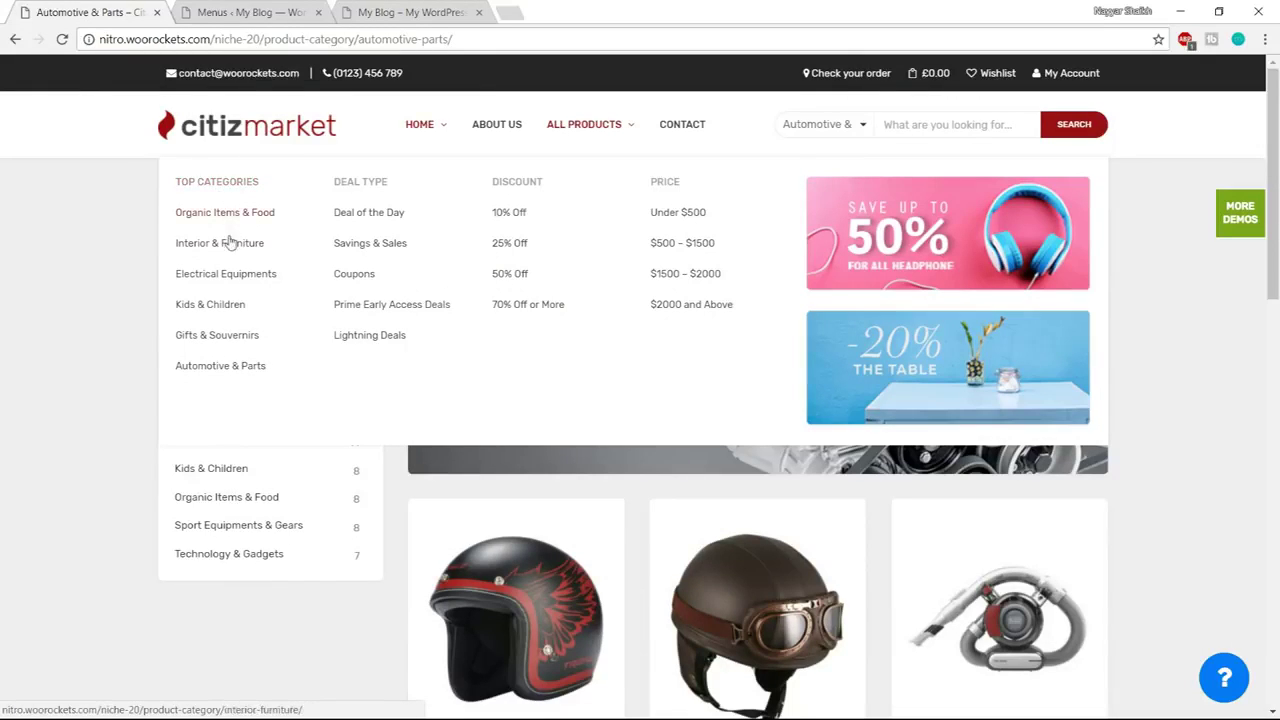
left_click(245, 12)
triple_click(270, 277)
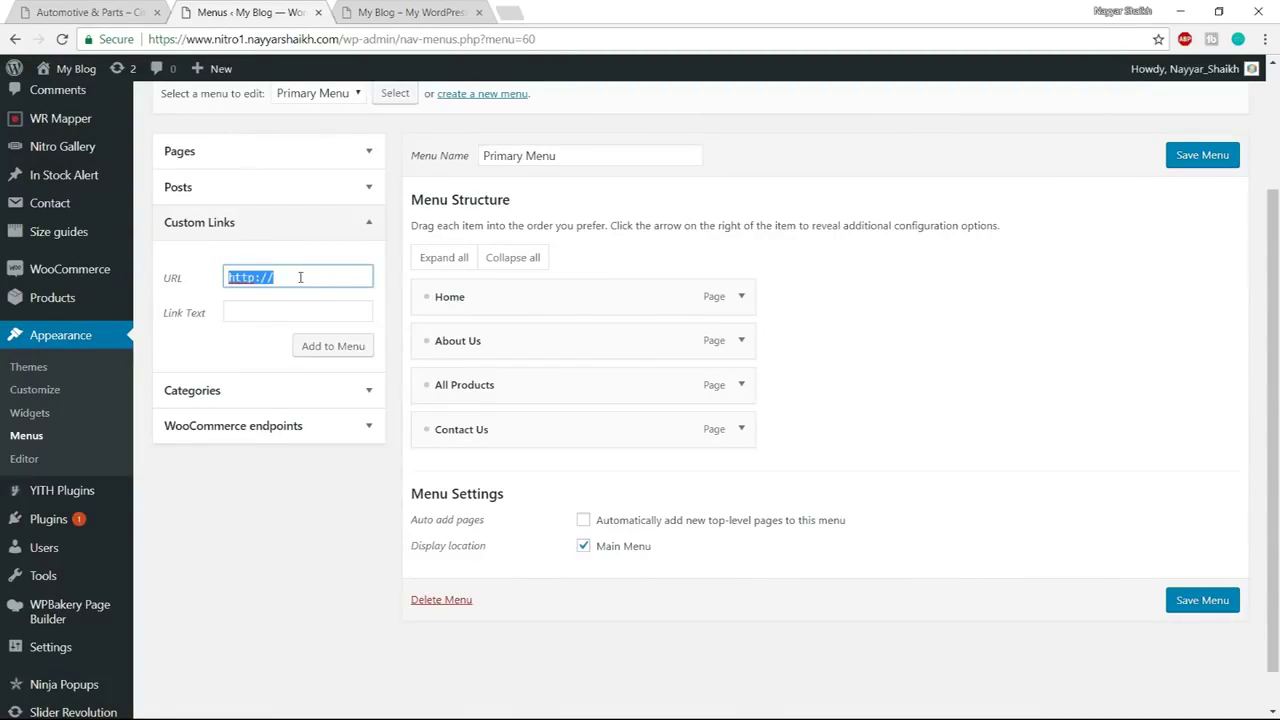
type("#")
left_click(265, 313)
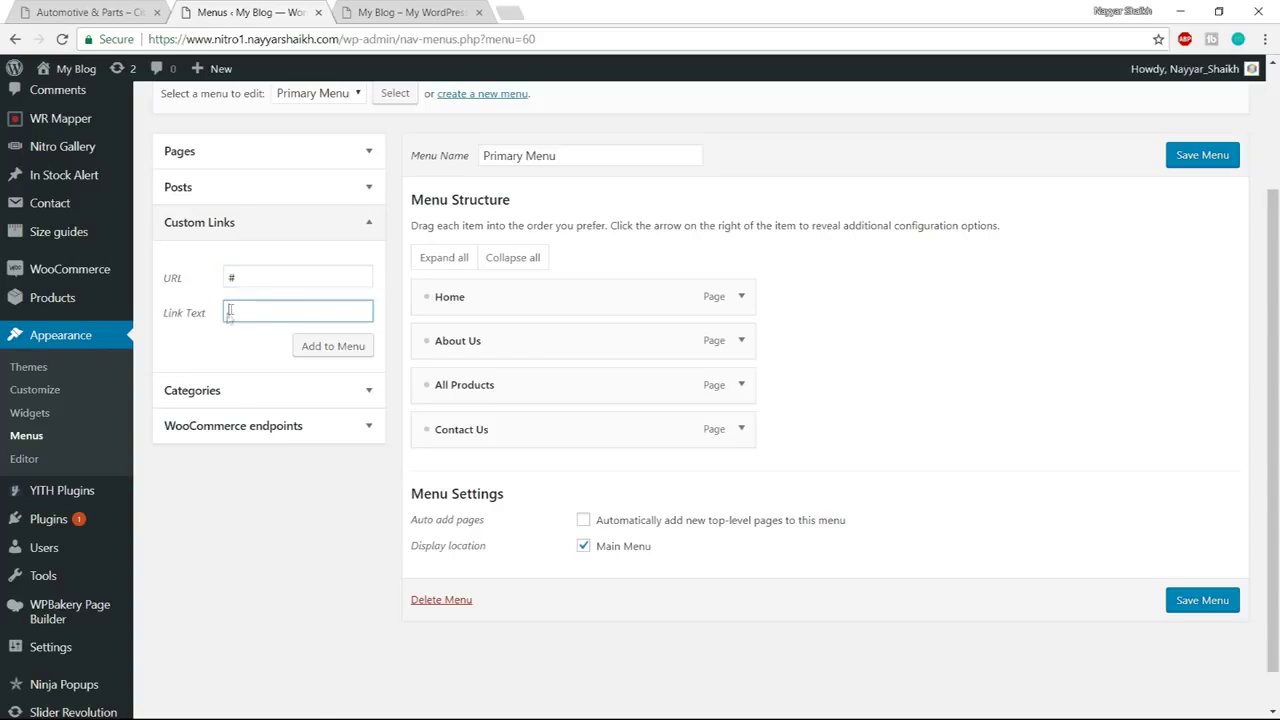
left_click(99, 14)
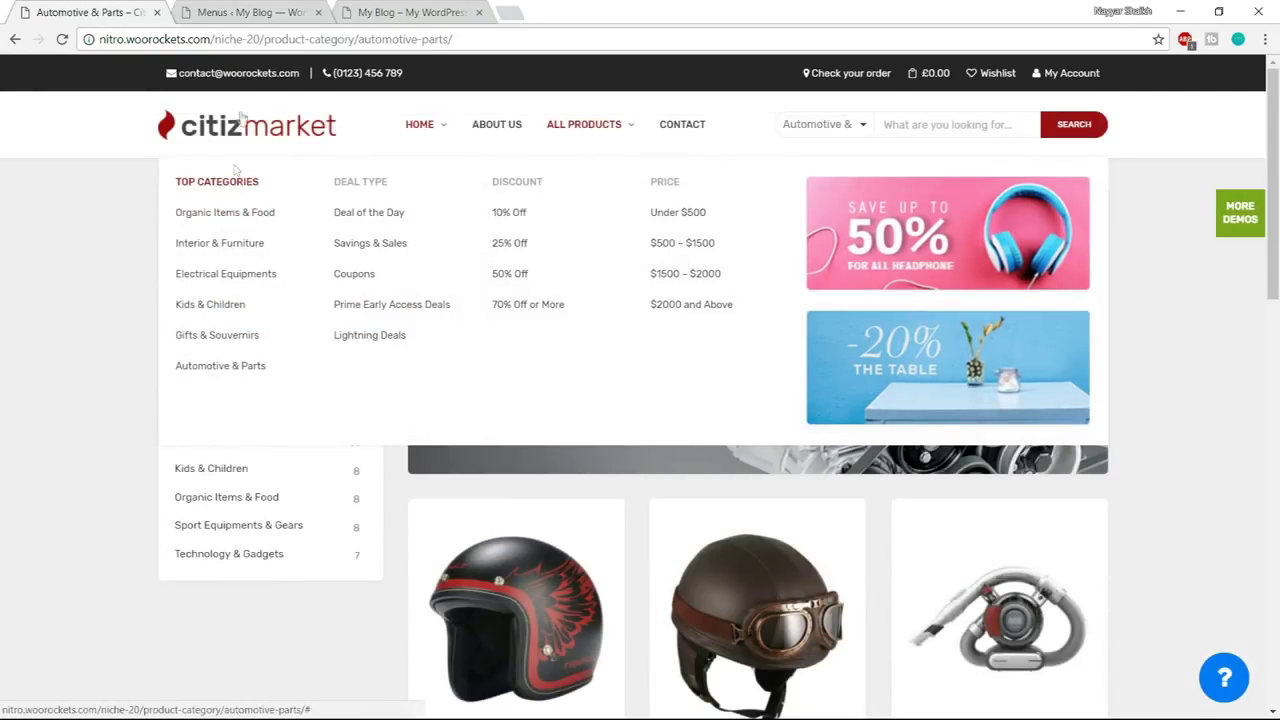
left_click(250, 12)
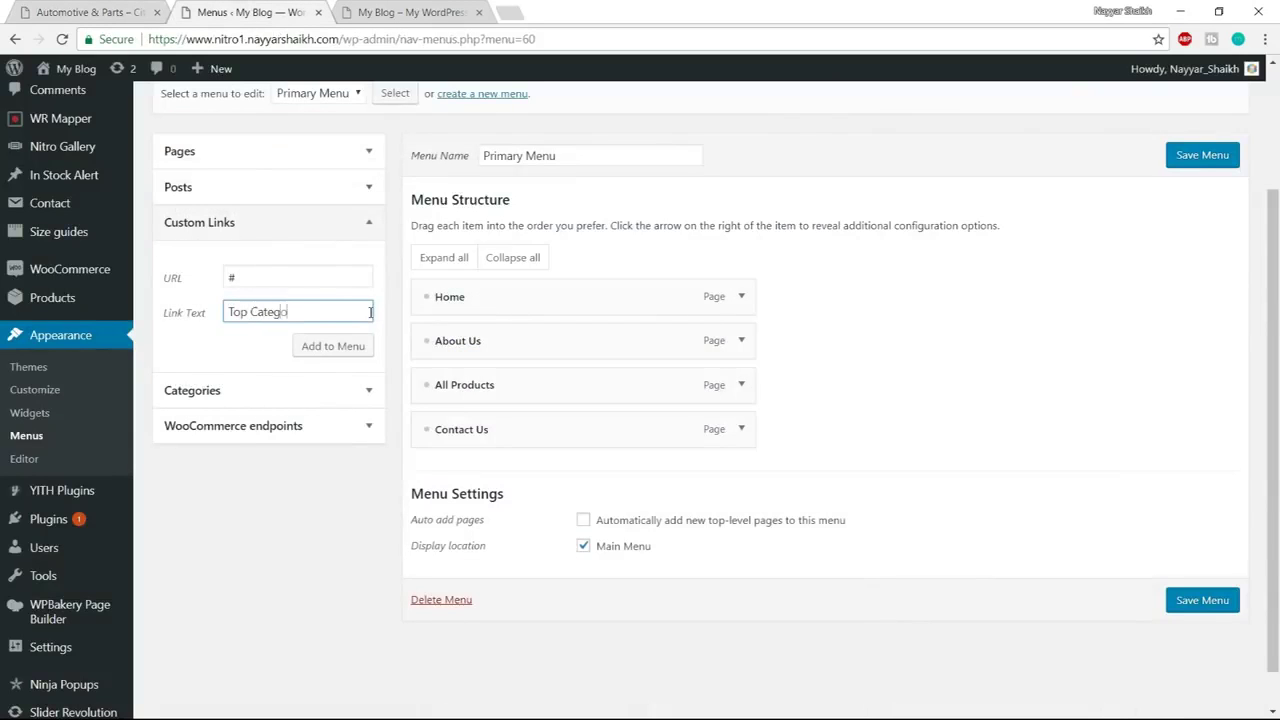
left_click(316, 346)
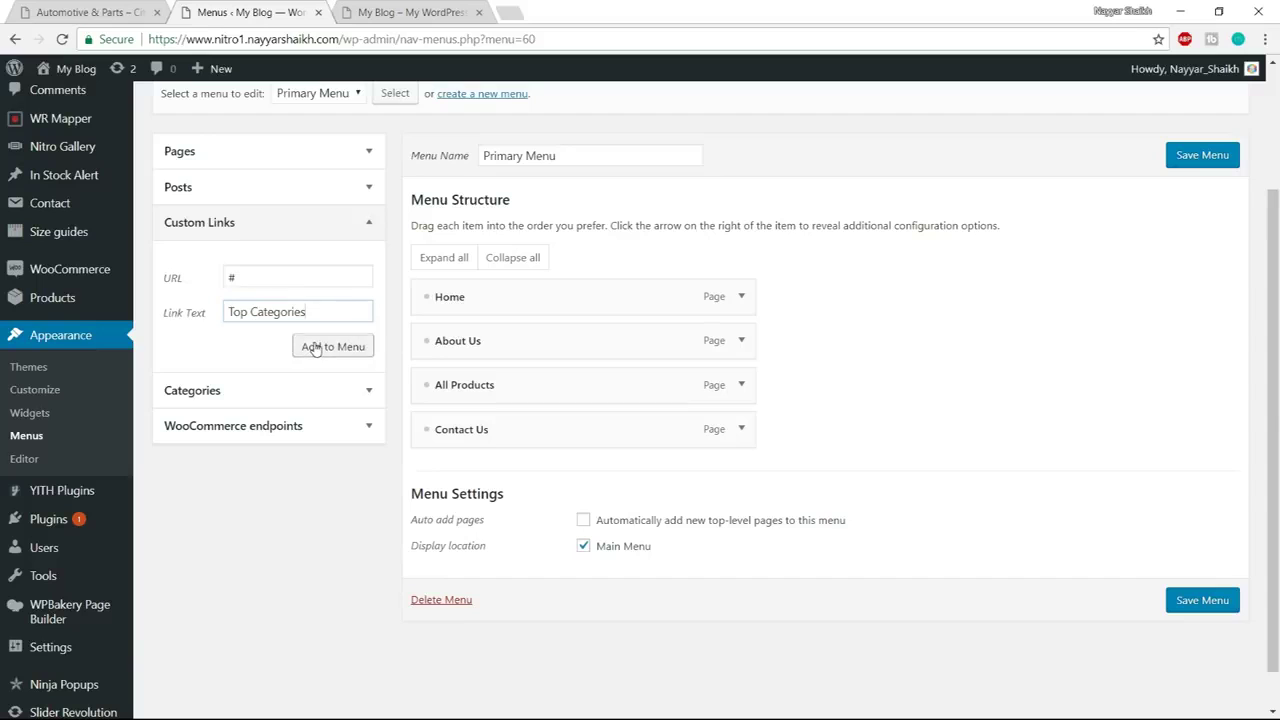
left_click_drag(471, 474, 474, 327)
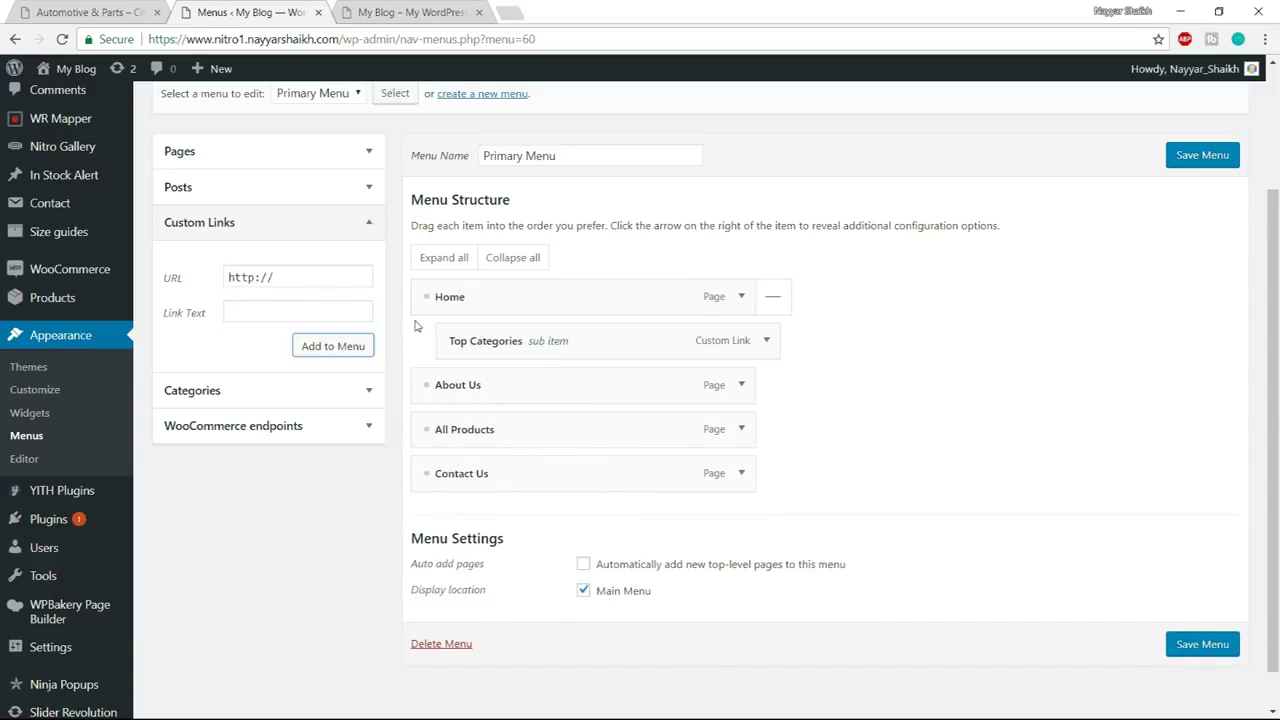
Add a 'Deal Page' custom link with URL #
left_click(85, 8)
mouse_move(415, 135)
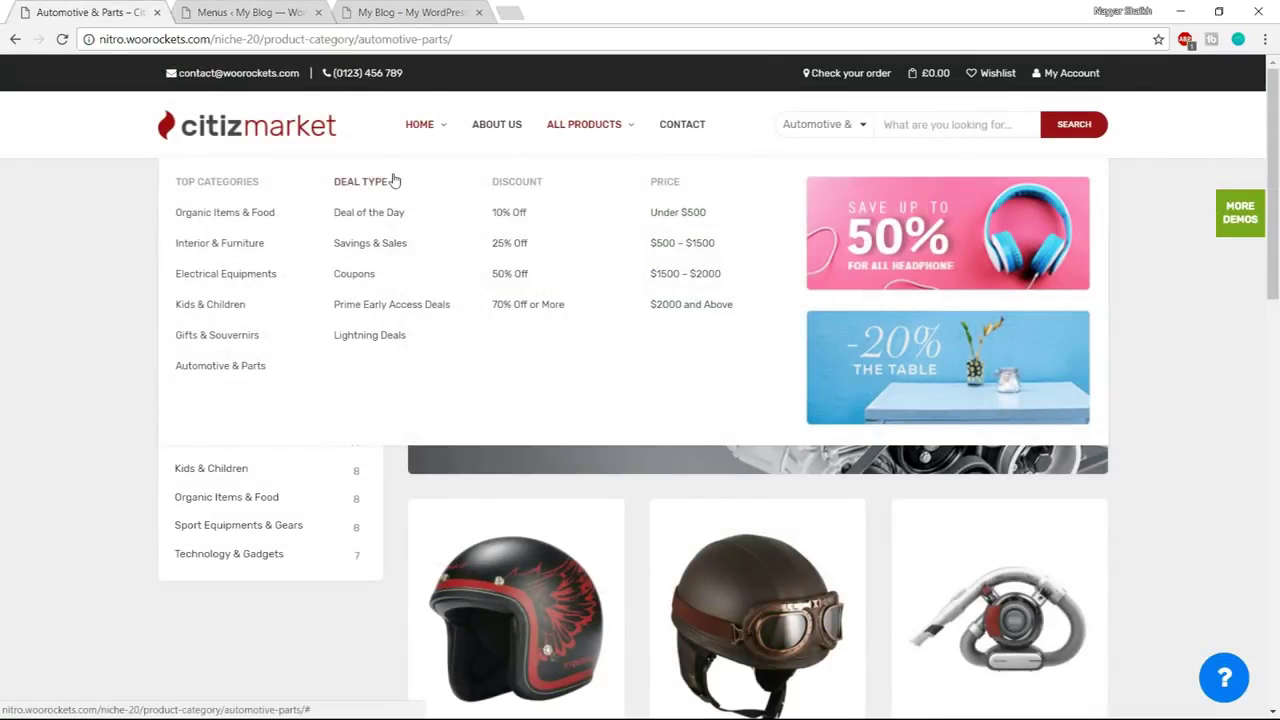
left_click(250, 12)
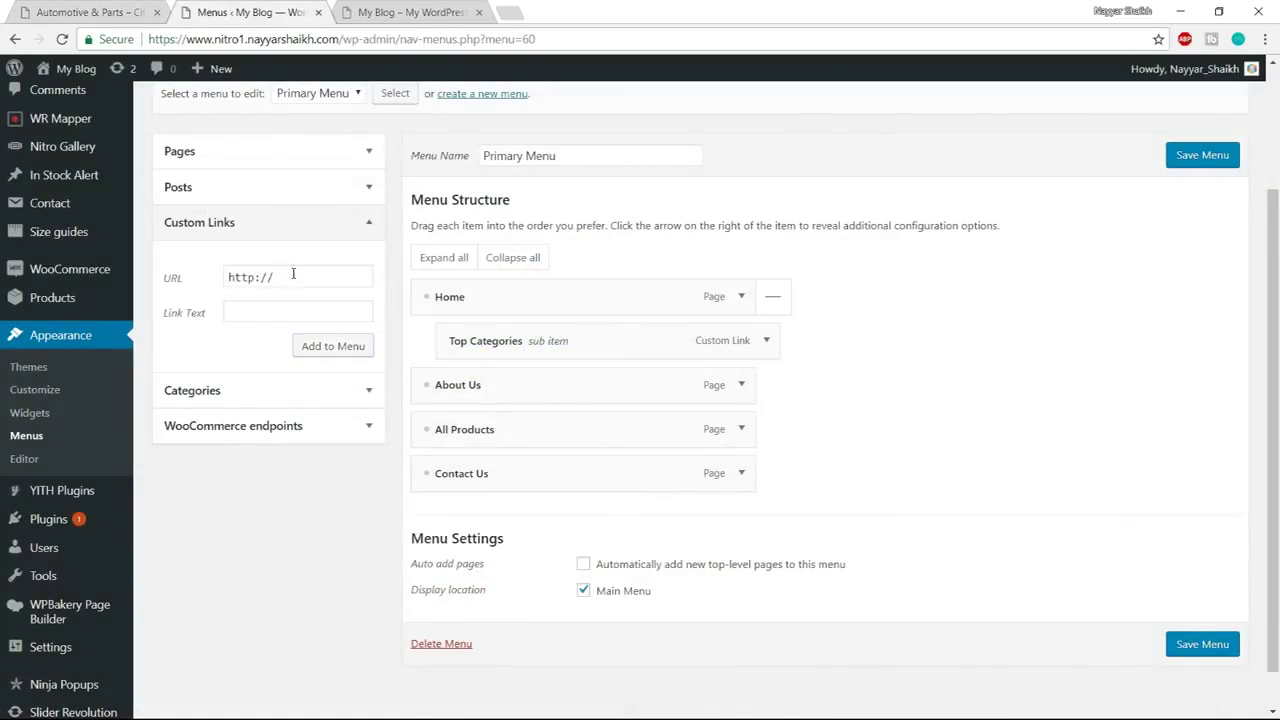
left_click_drag(293, 274, 196, 260)
type("#")
key("Tab")
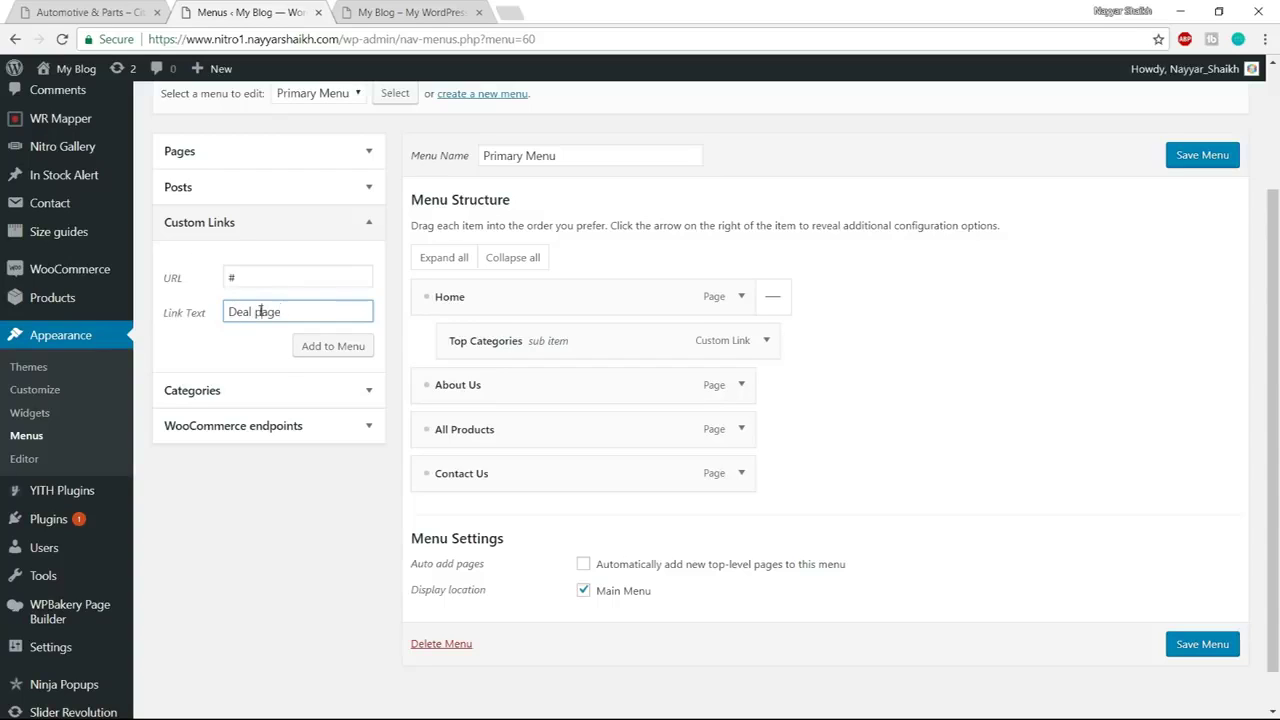
left_click(306, 348)
Add 'Discount' and 'Price' custom links, each with URL #
left_click_drag(285, 277, 231, 277)
type("#")
key("Tab")
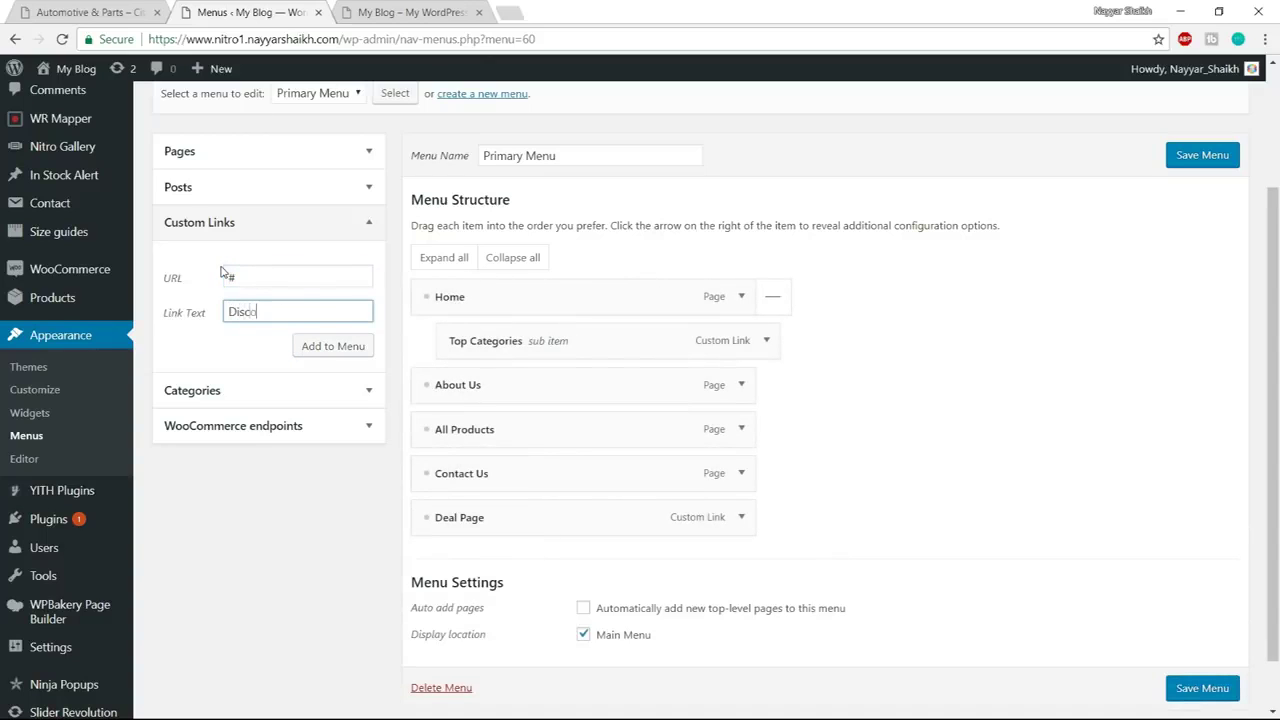
left_click(330, 346)
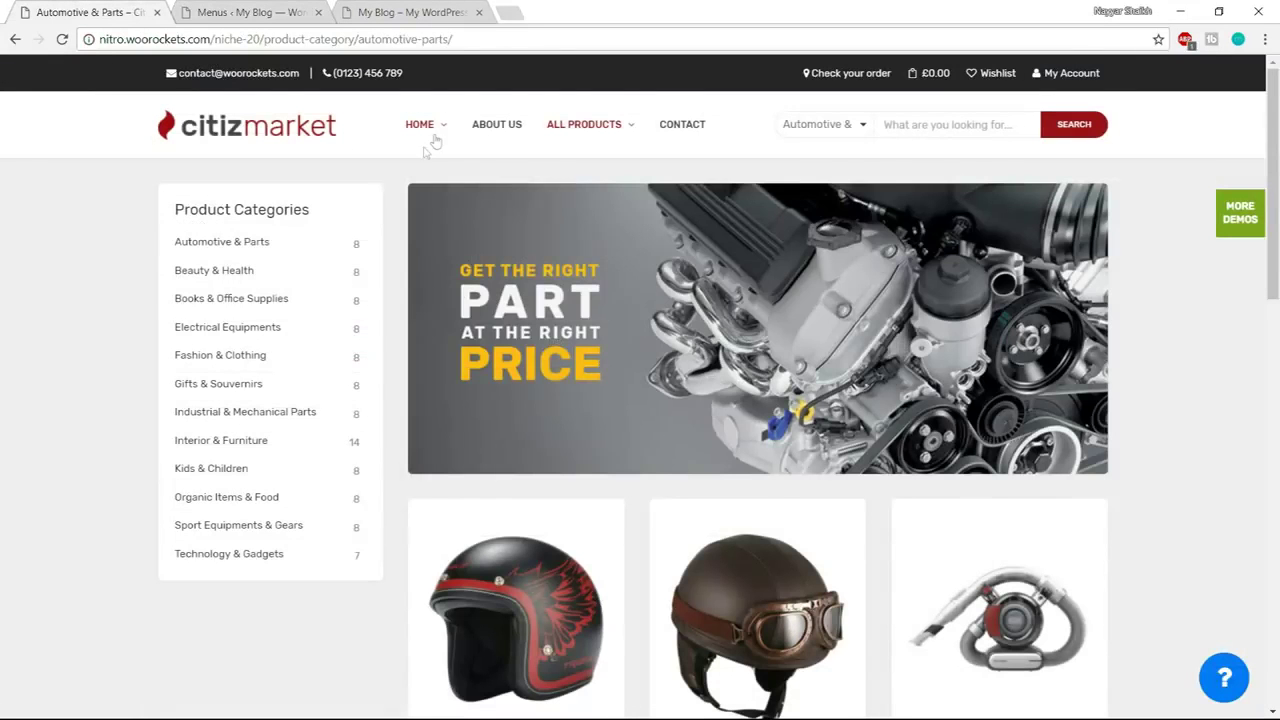
mouse_move(436, 142)
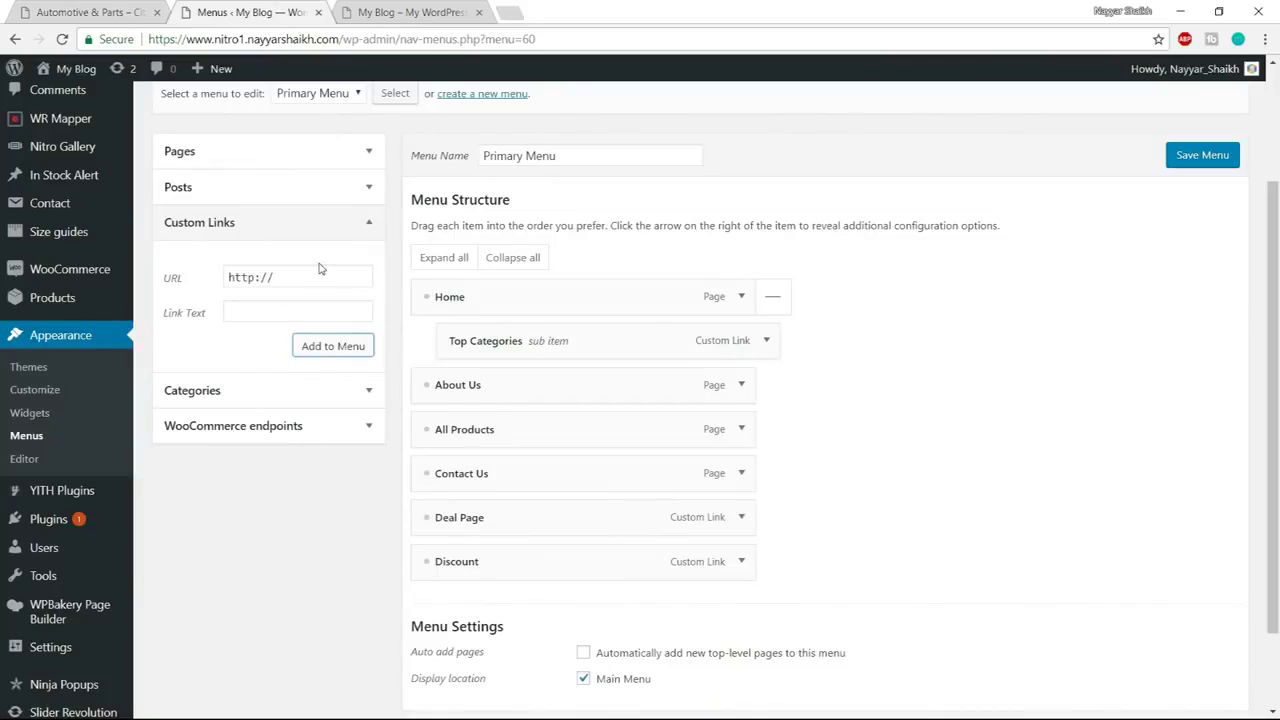
left_click(176, 277)
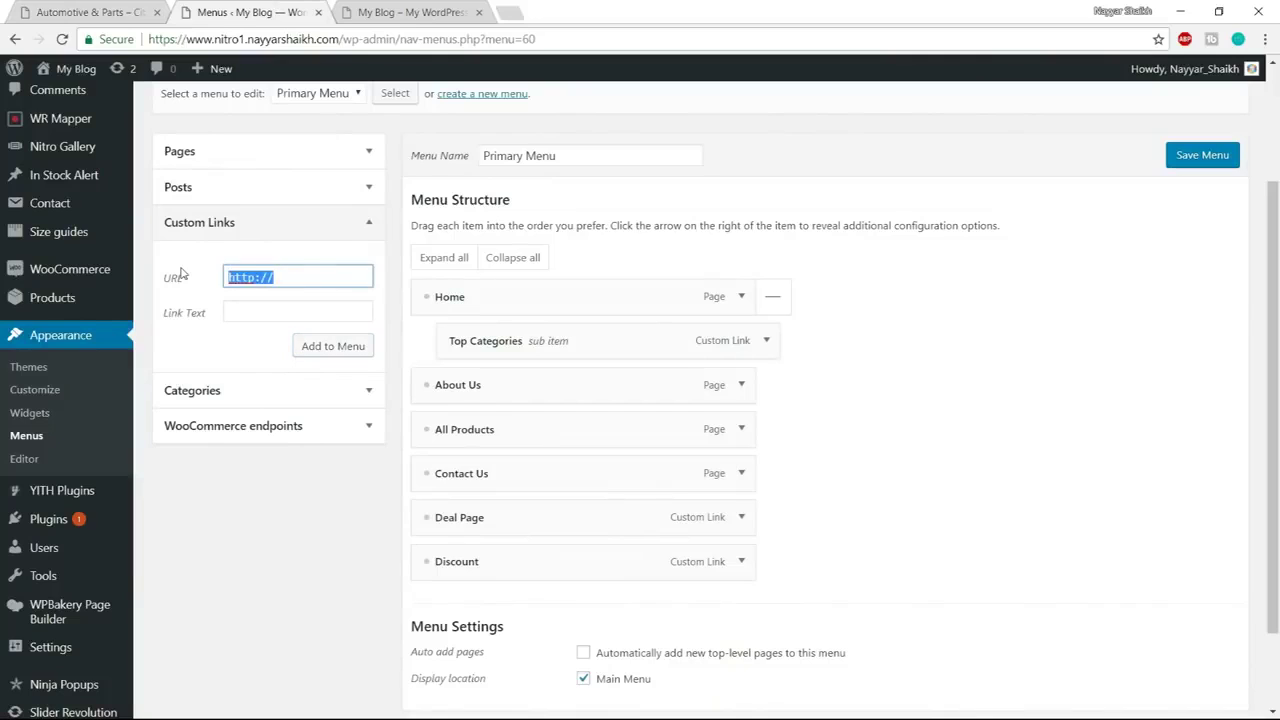
type("#")
key("Tab")
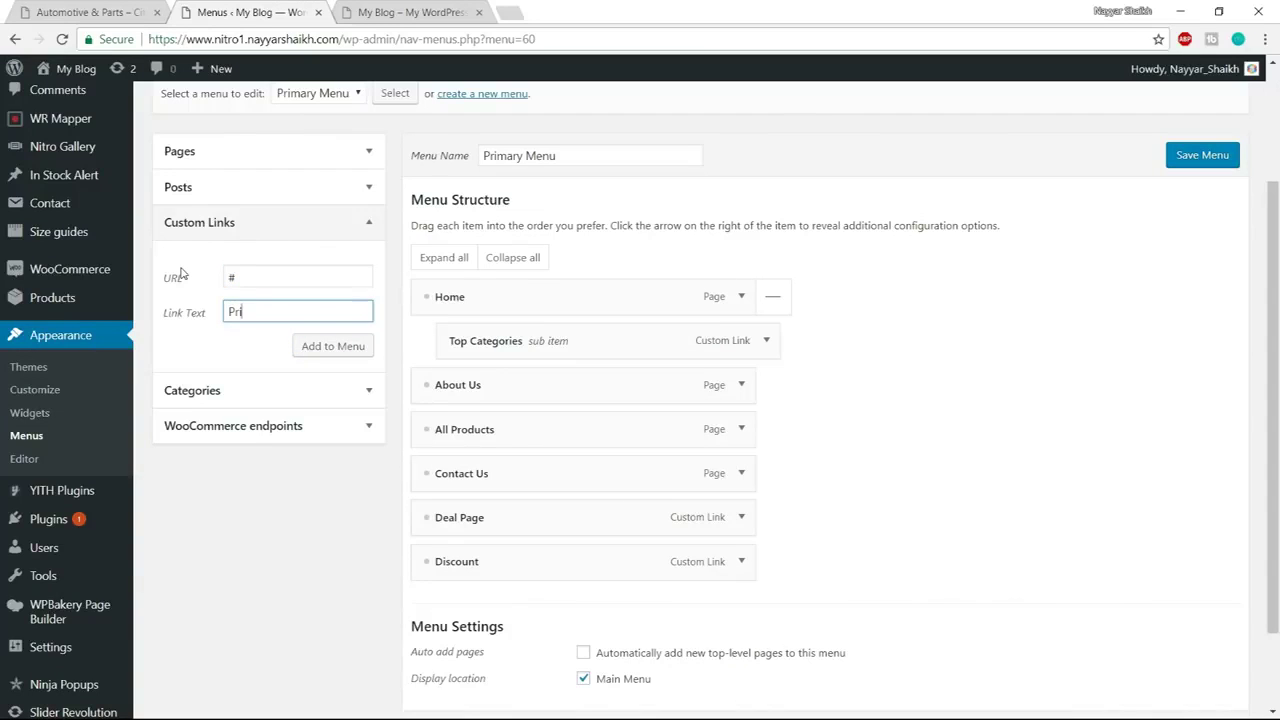
left_click(296, 349)
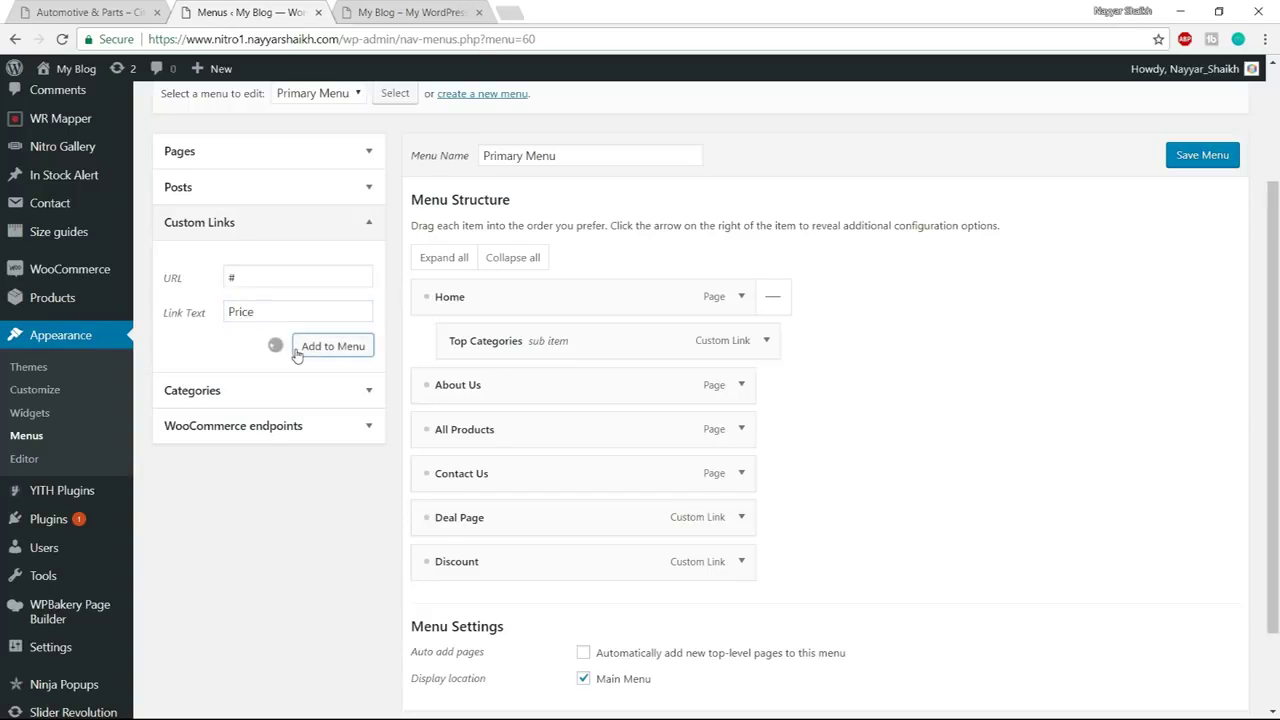
Nest Deal Page, Discount and Price as sub items under Home after Top Categories
left_click_drag(477, 533, 512, 382)
left_click_drag(444, 562, 490, 429)
left_click_drag(463, 608, 485, 470)
left_click_drag(495, 392, 482, 392)
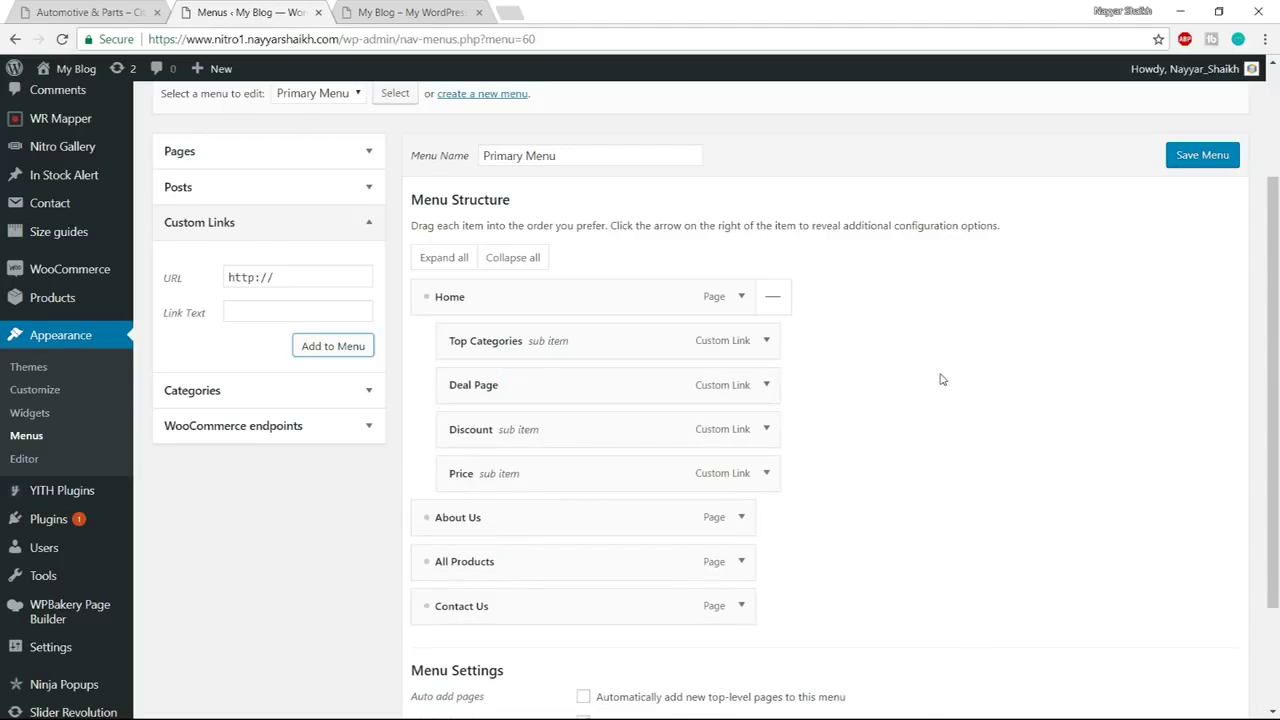
key("ctrl+shift+Tab")
mouse_move(434, 127)
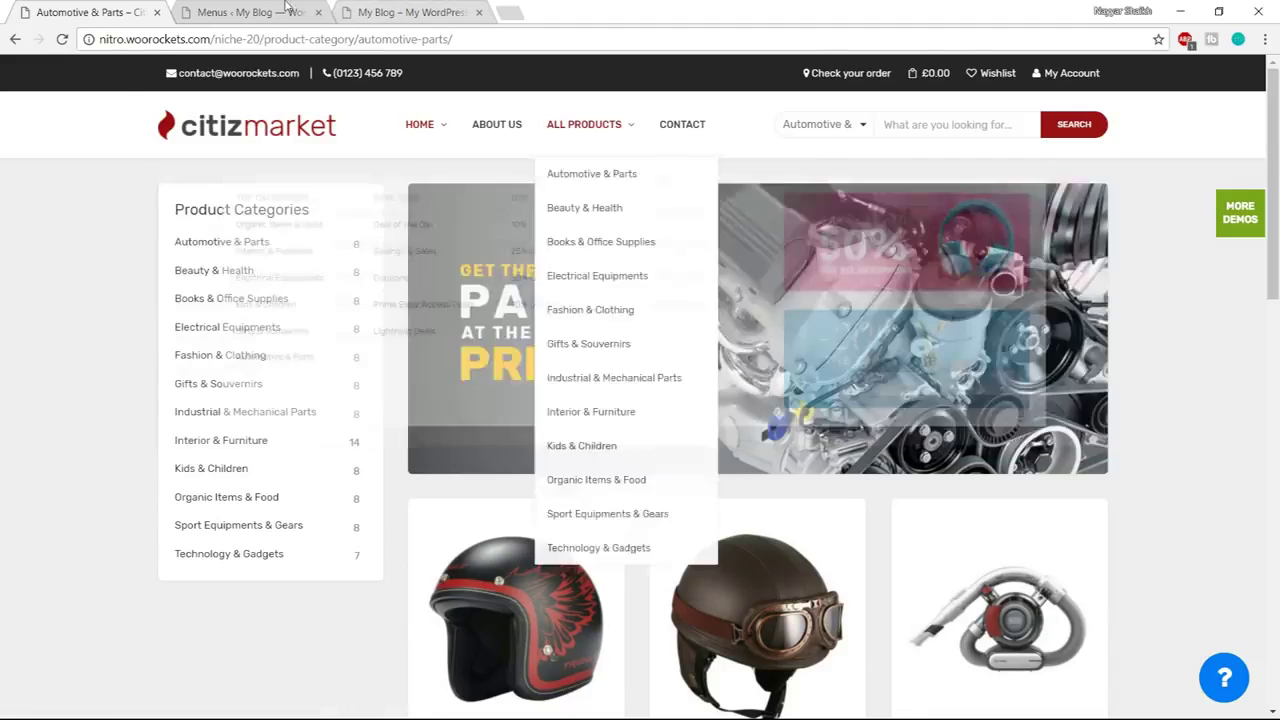
key("ctrl+Tab")
Add a 'Banner' custom link with URL # and nest it under Home below Price
left_click(310, 270)
left_click_drag(310, 270, 205, 274)
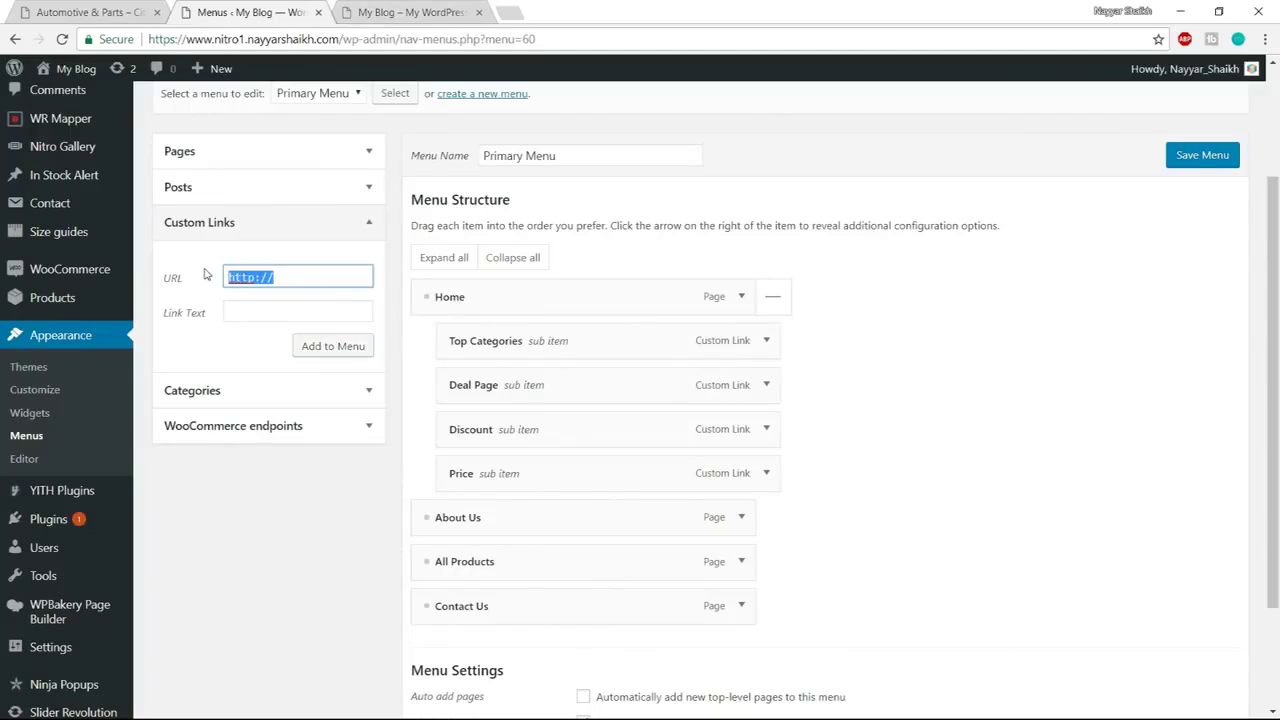
type("#")
key("Tab")
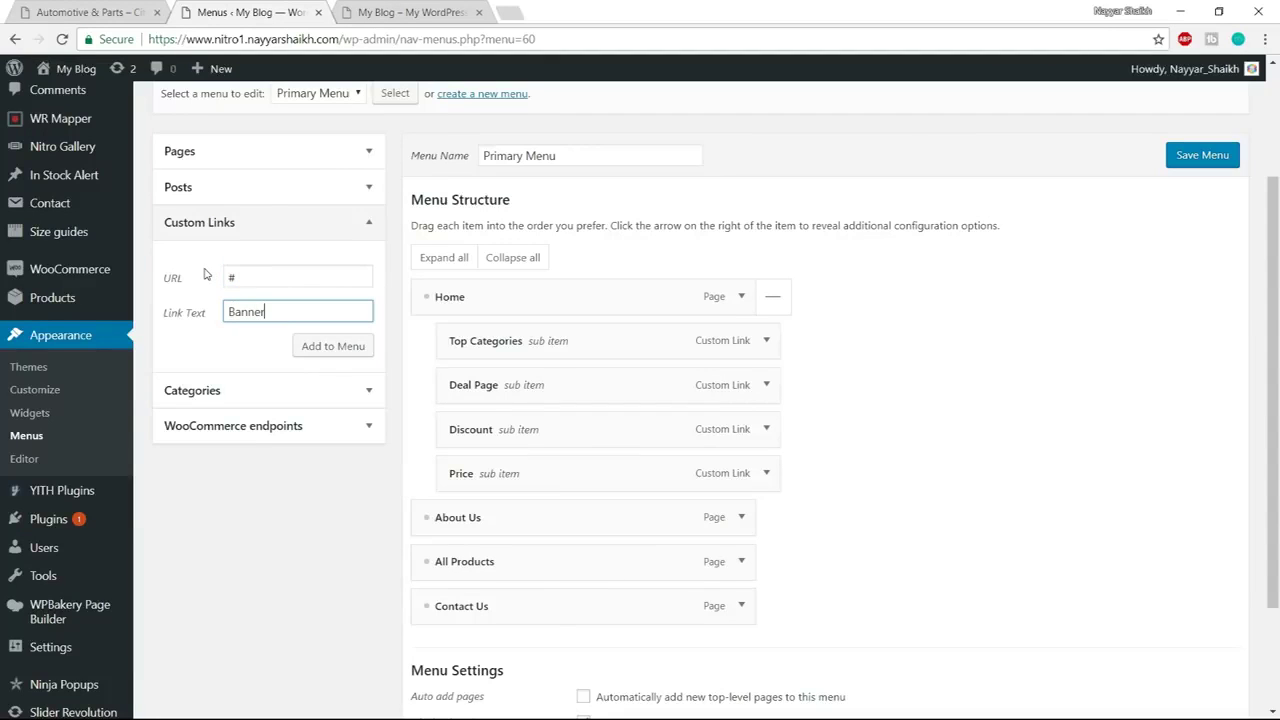
left_click(337, 350)
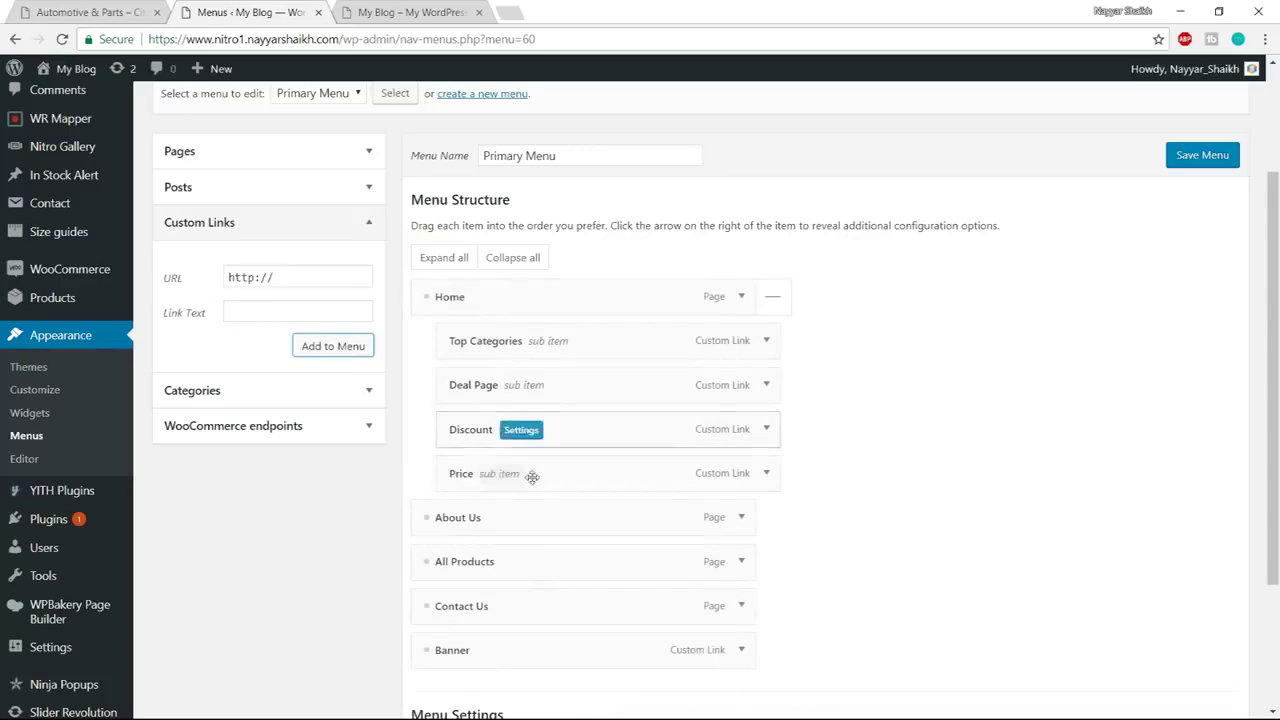
left_click_drag(500, 655, 534, 528)
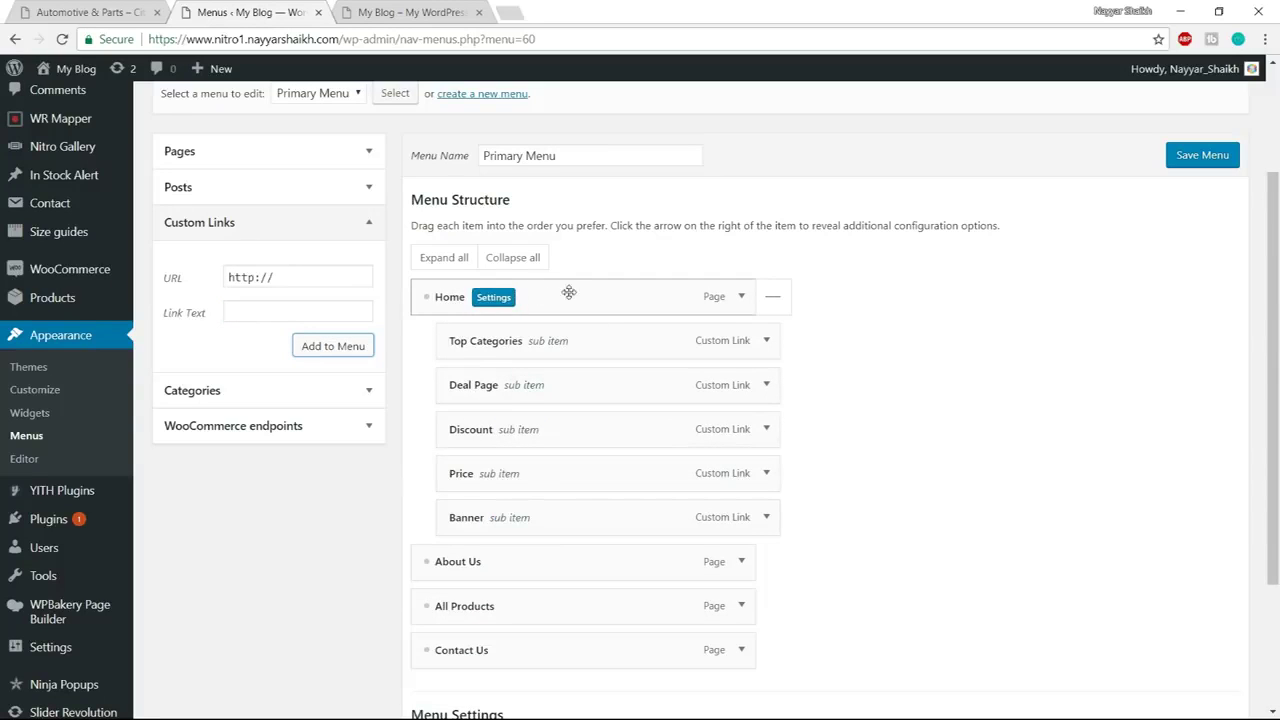
Enable Home's mega menu with Full container width and the 1/6+1/6+1/6+1/6+2/6 layout
left_click(494, 298)
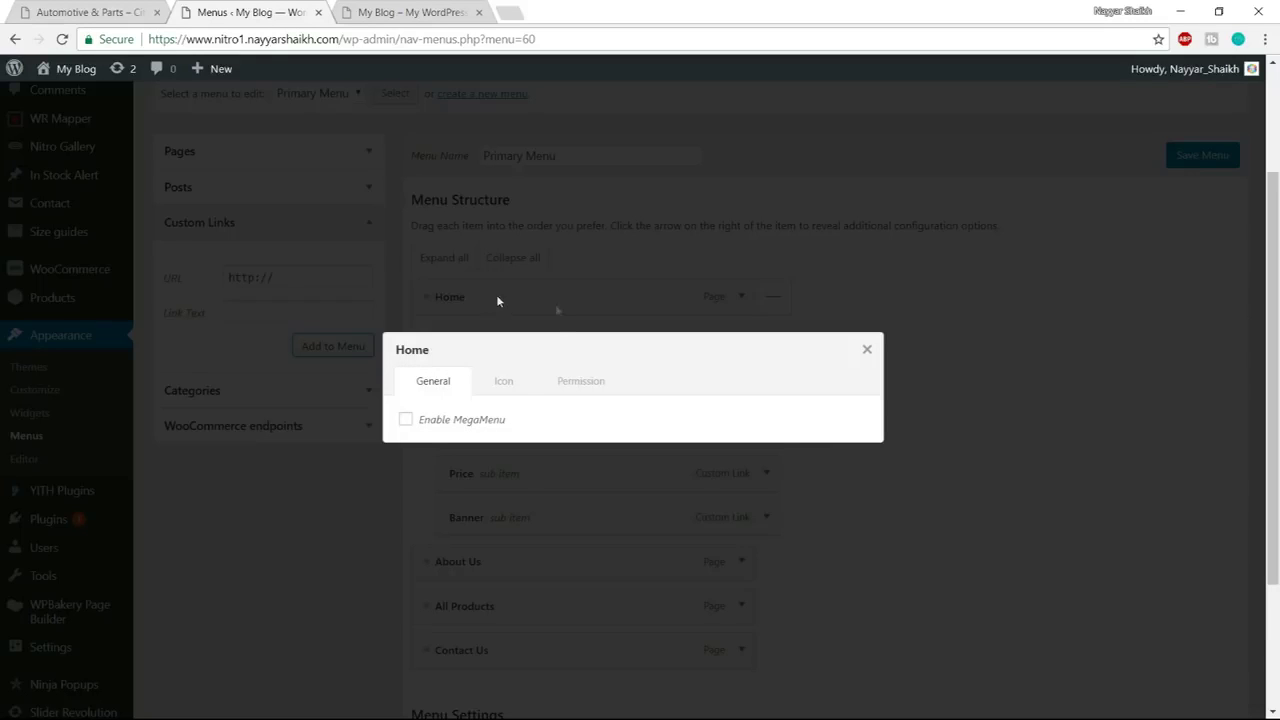
left_click(436, 428)
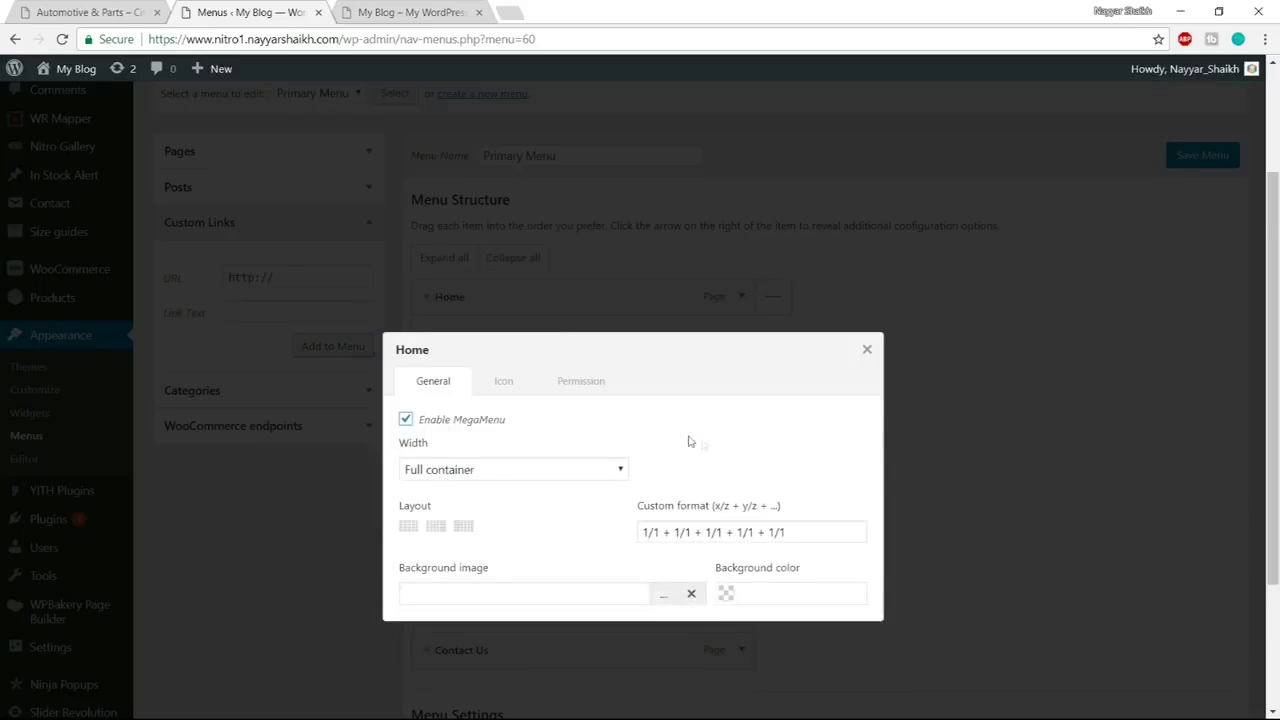
scroll(610, 425, "down", 1)
left_click(535, 388)
left_click(537, 390)
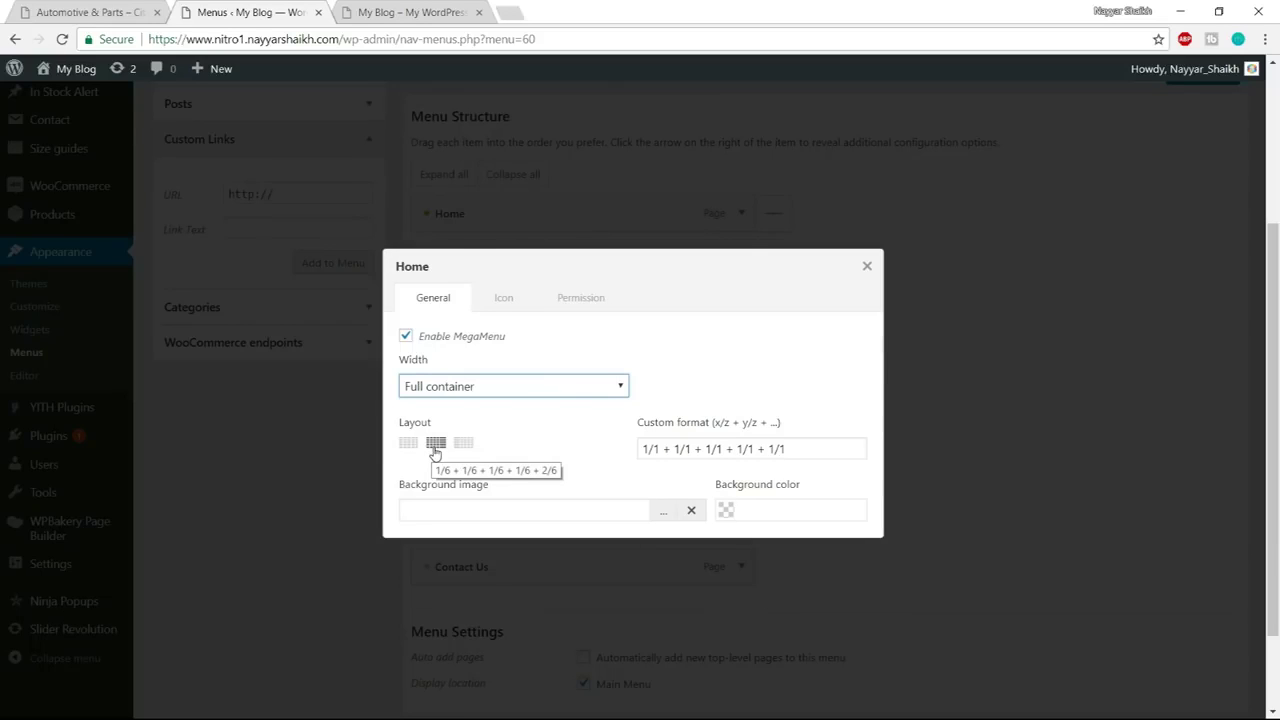
left_click(435, 447)
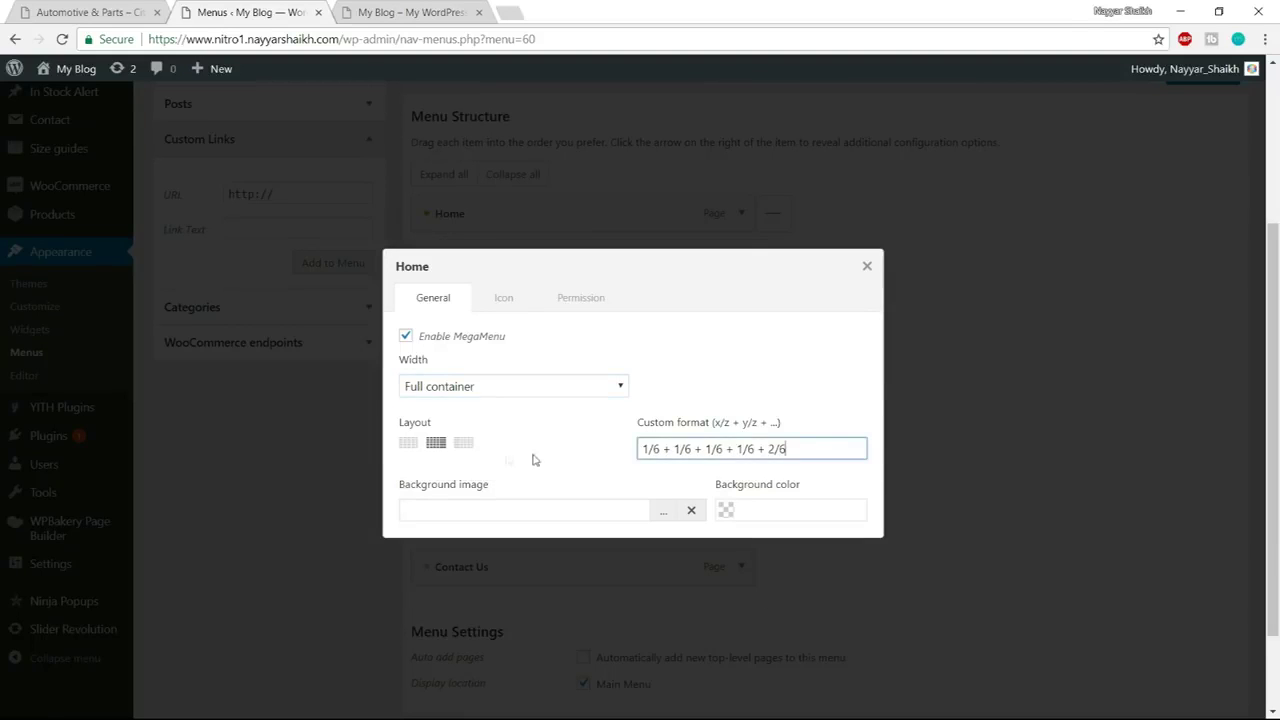
left_click_drag(643, 449, 833, 448)
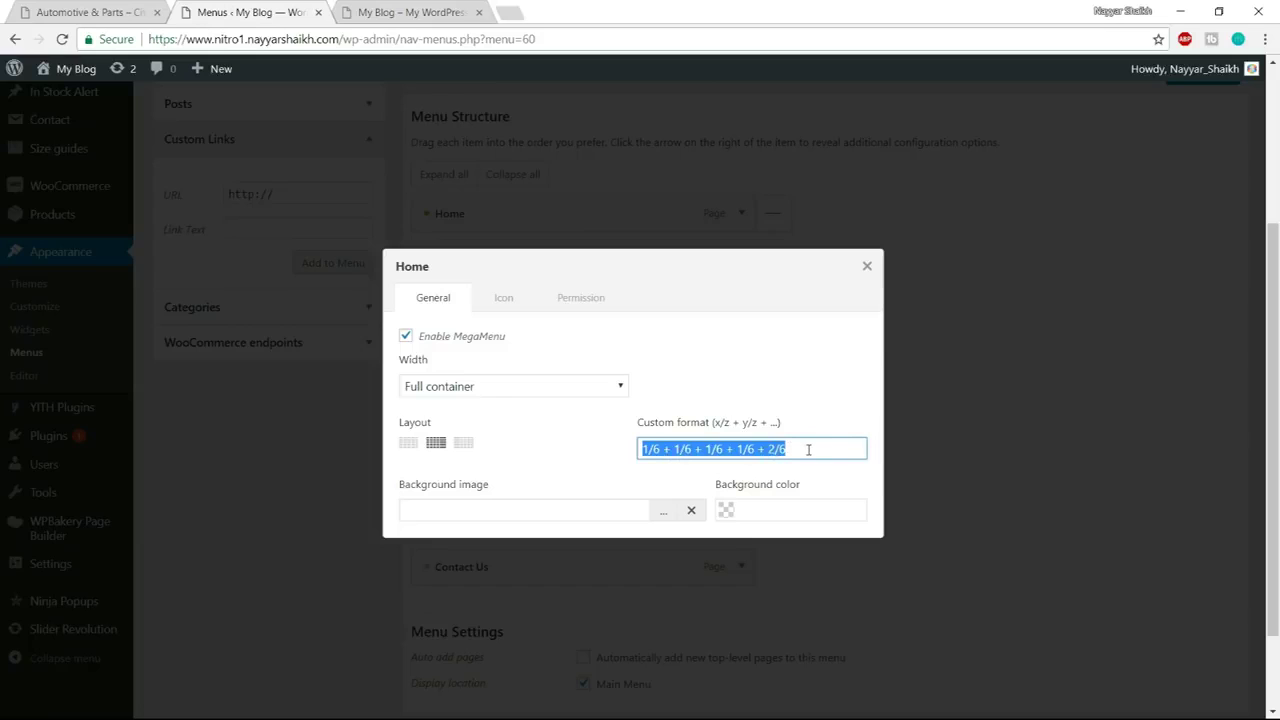
left_click(867, 267)
Make the product categories list available in the menu editor and expand it
mouse_move(686, 297)
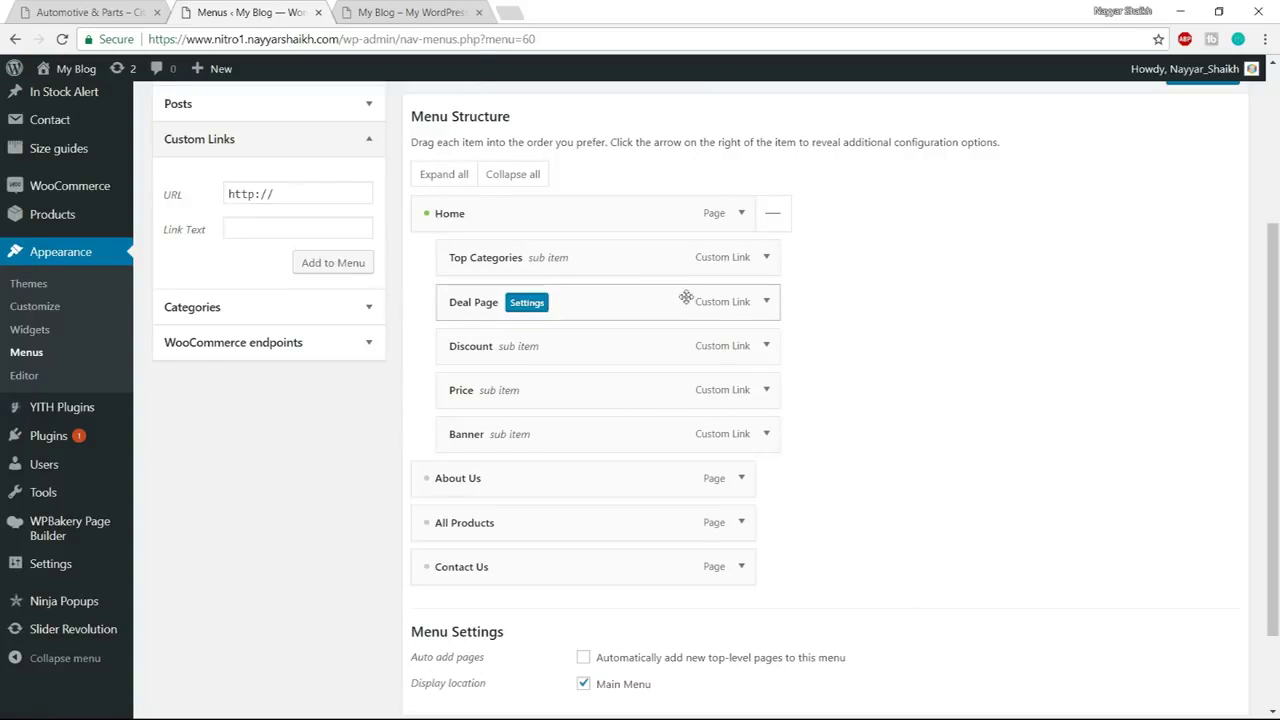
mouse_move(538, 266)
left_click(104, 11)
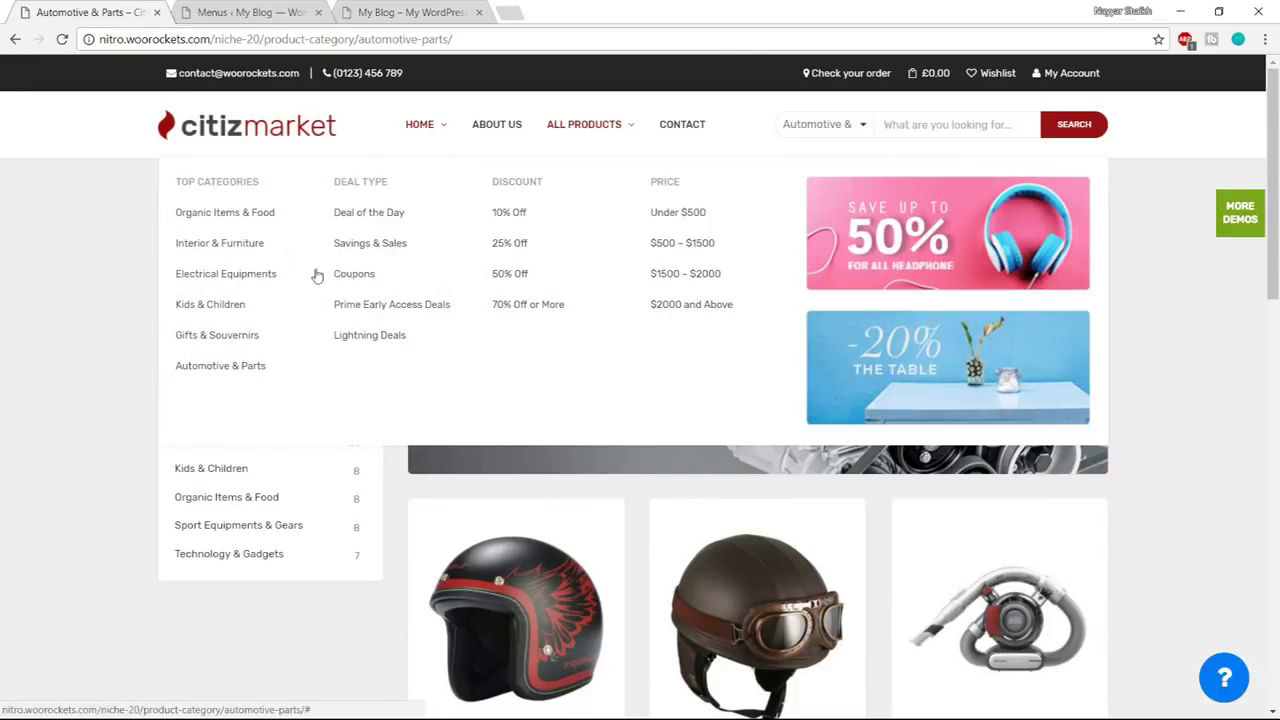
left_click(293, 9)
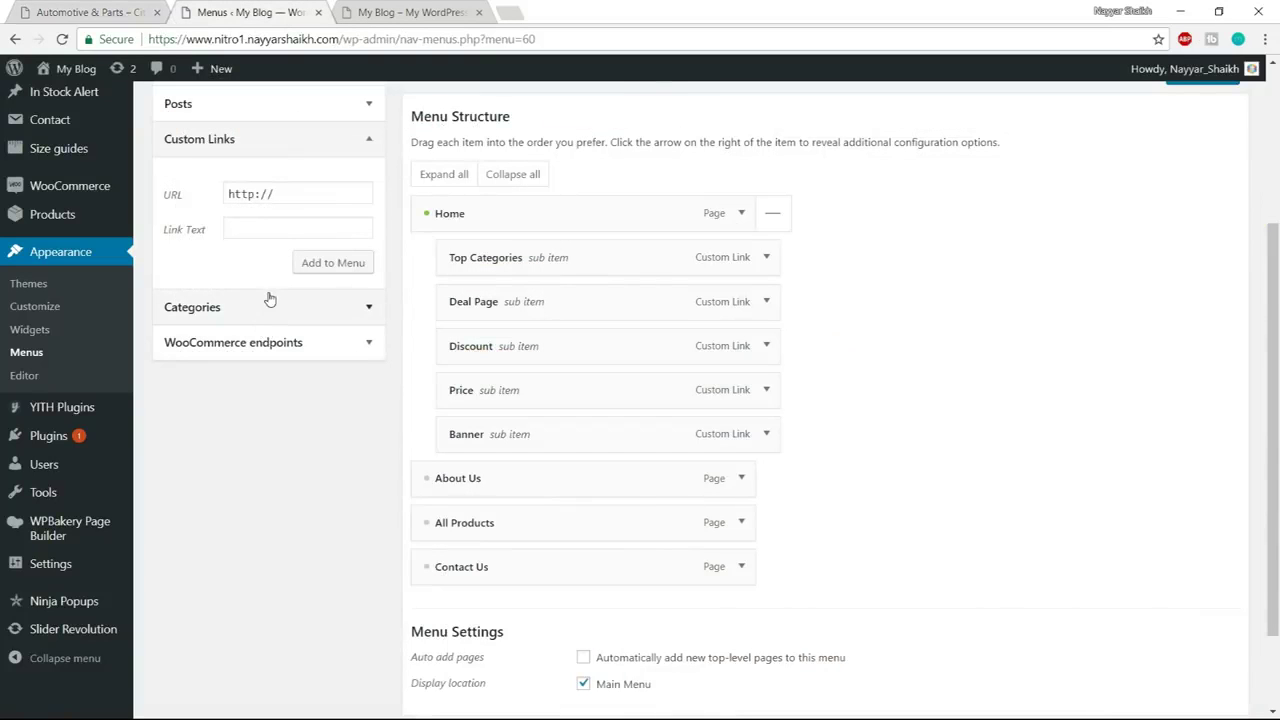
scroll(290, 300, "up", 3)
left_click(250, 474)
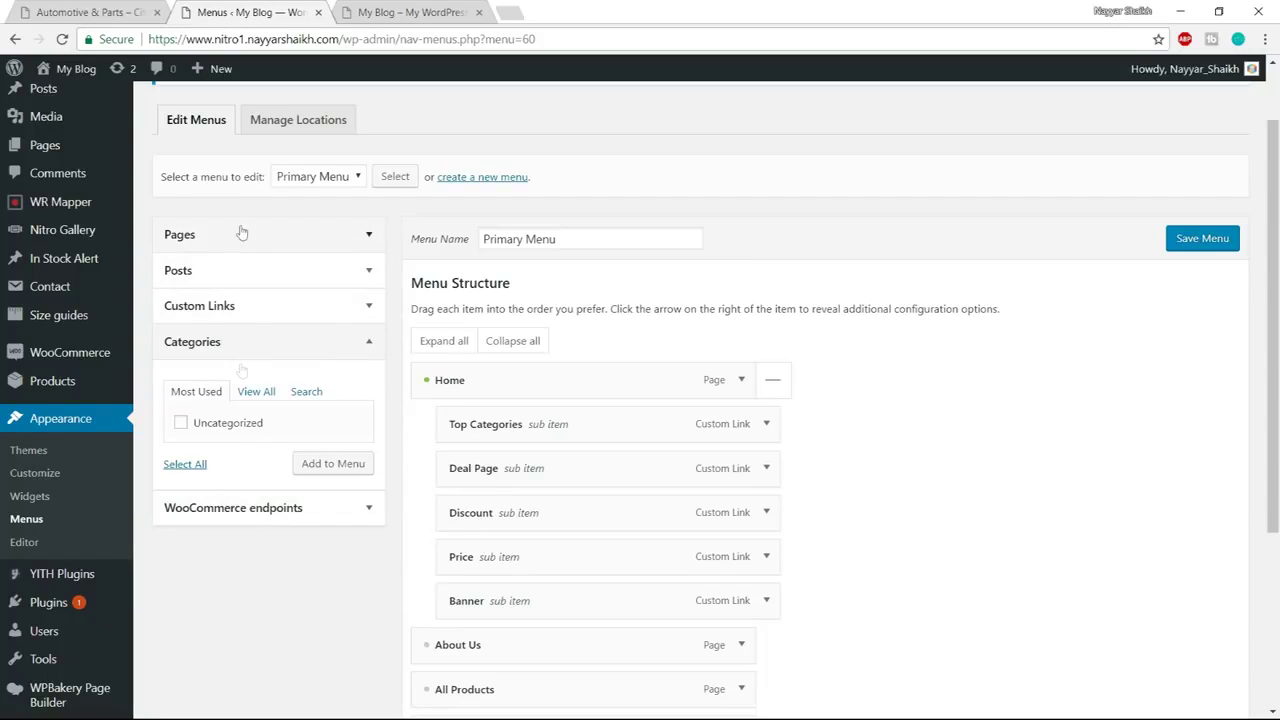
scroll(345, 438, "up", 2)
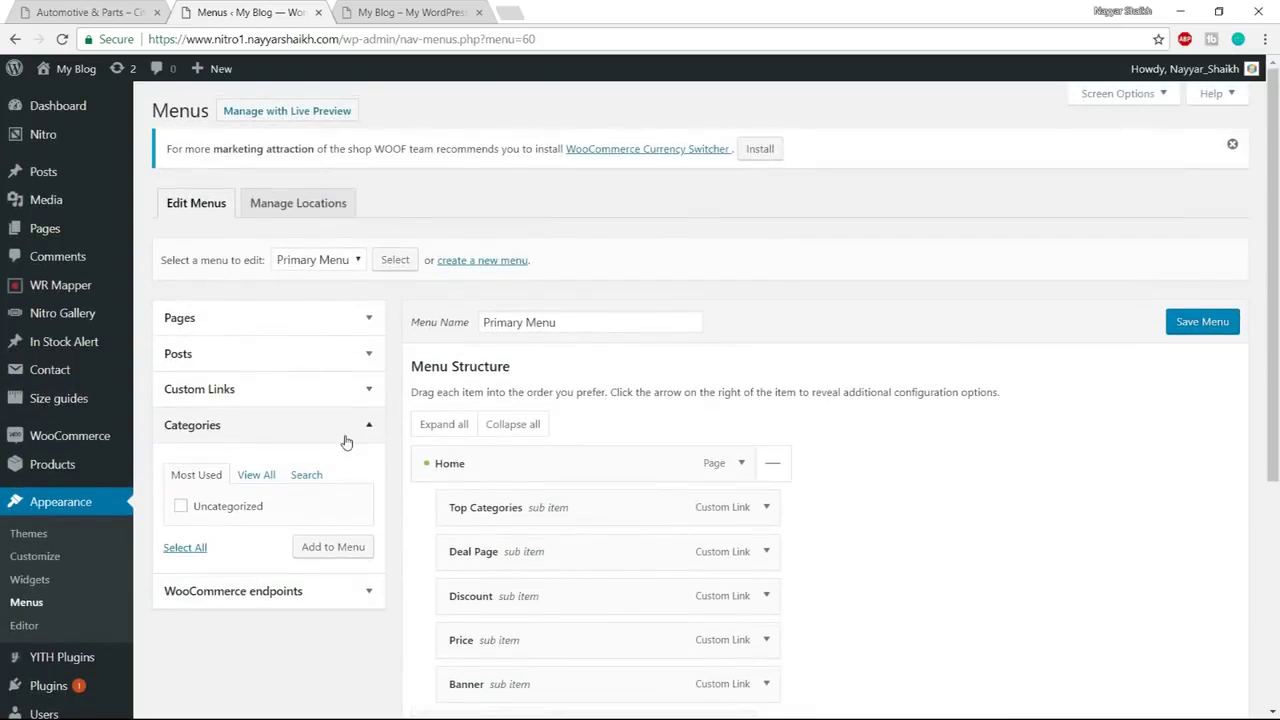
left_click(1141, 95)
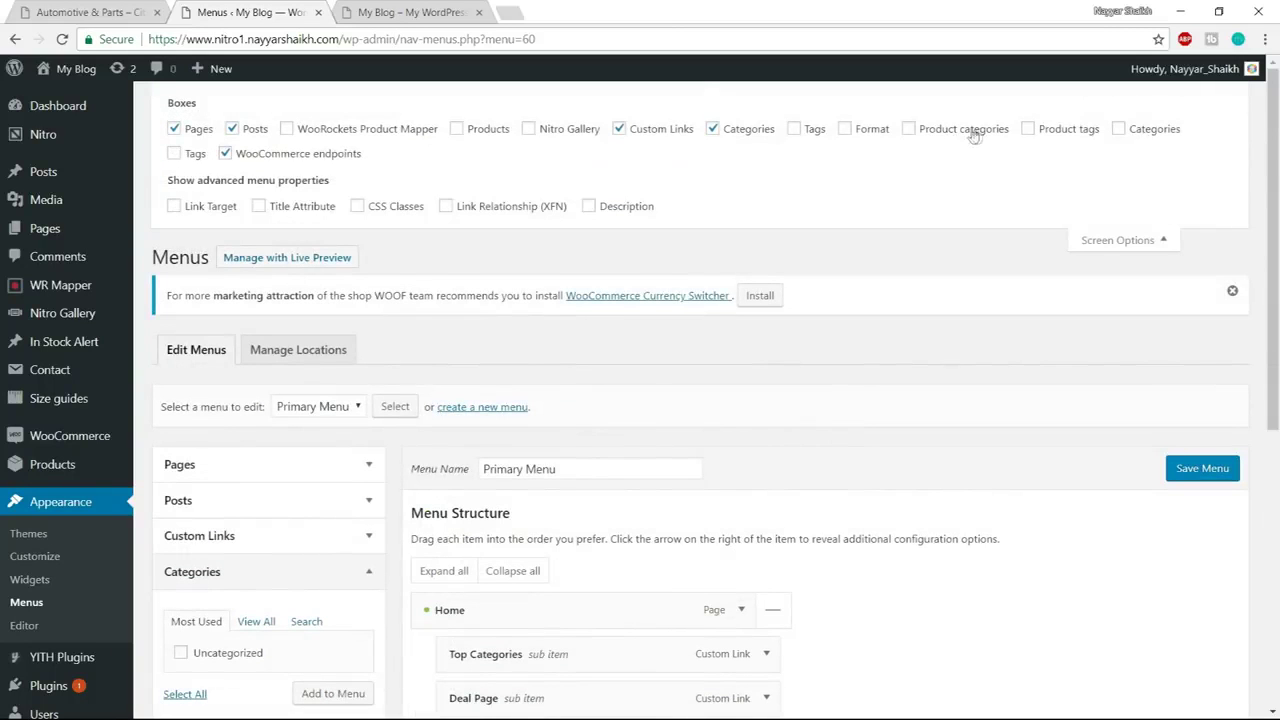
left_click(1117, 243)
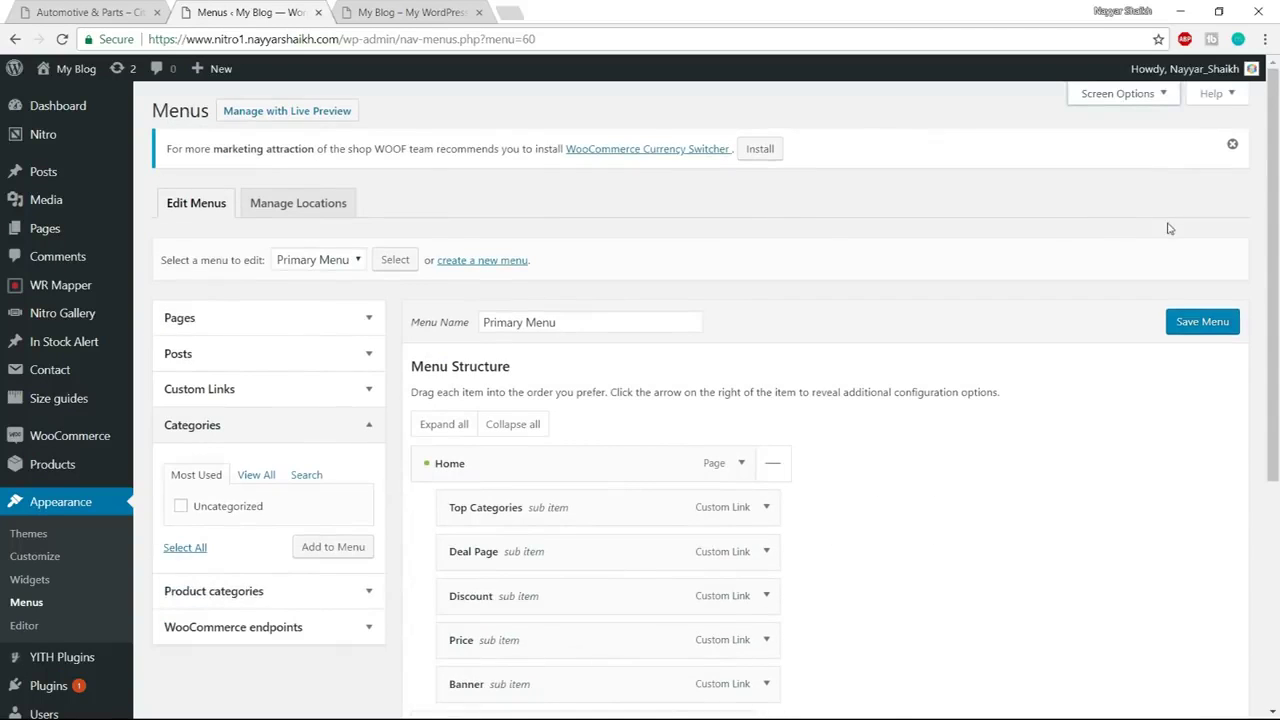
scroll(1160, 190, "down", 3)
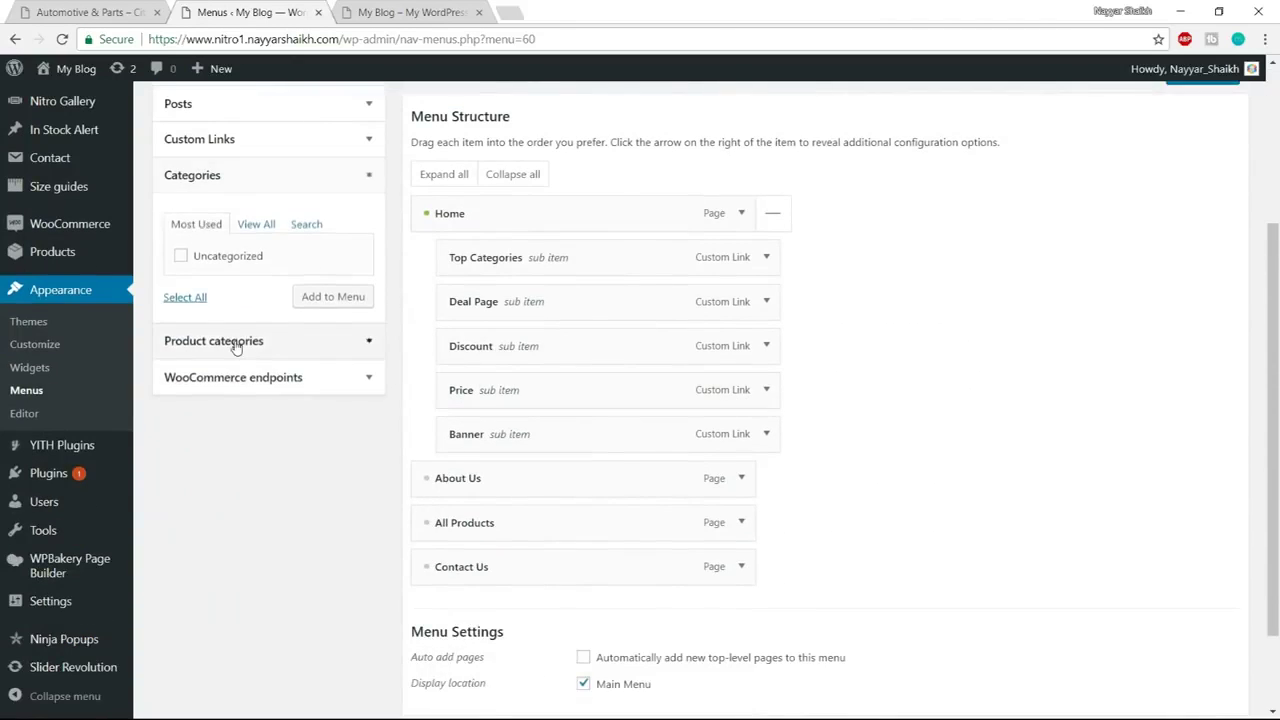
left_click(236, 340)
Add Interior & Furniture, Technology & Gadgets, Automotive & Parts, Books & Office Supplies, Electrical Equipments under Top Categories
left_click(237, 292)
left_click(236, 314)
left_click(236, 333)
left_click(234, 370)
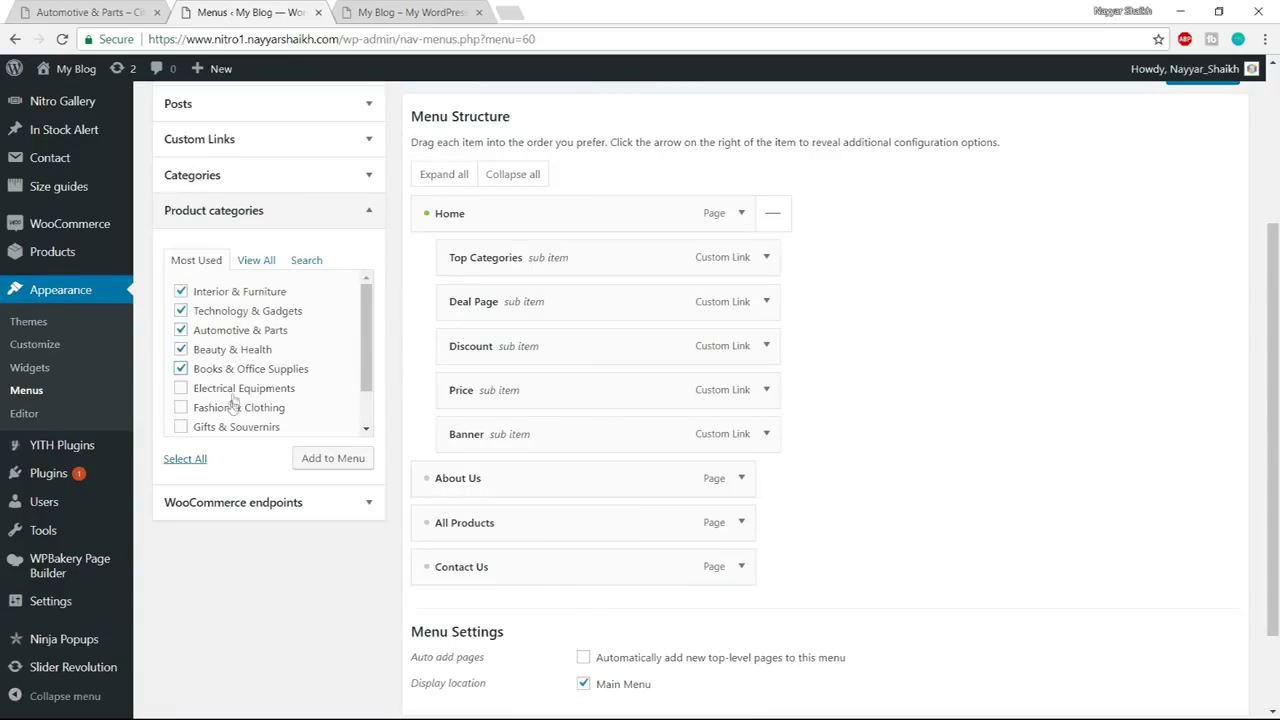
left_click(235, 392)
left_click(336, 466)
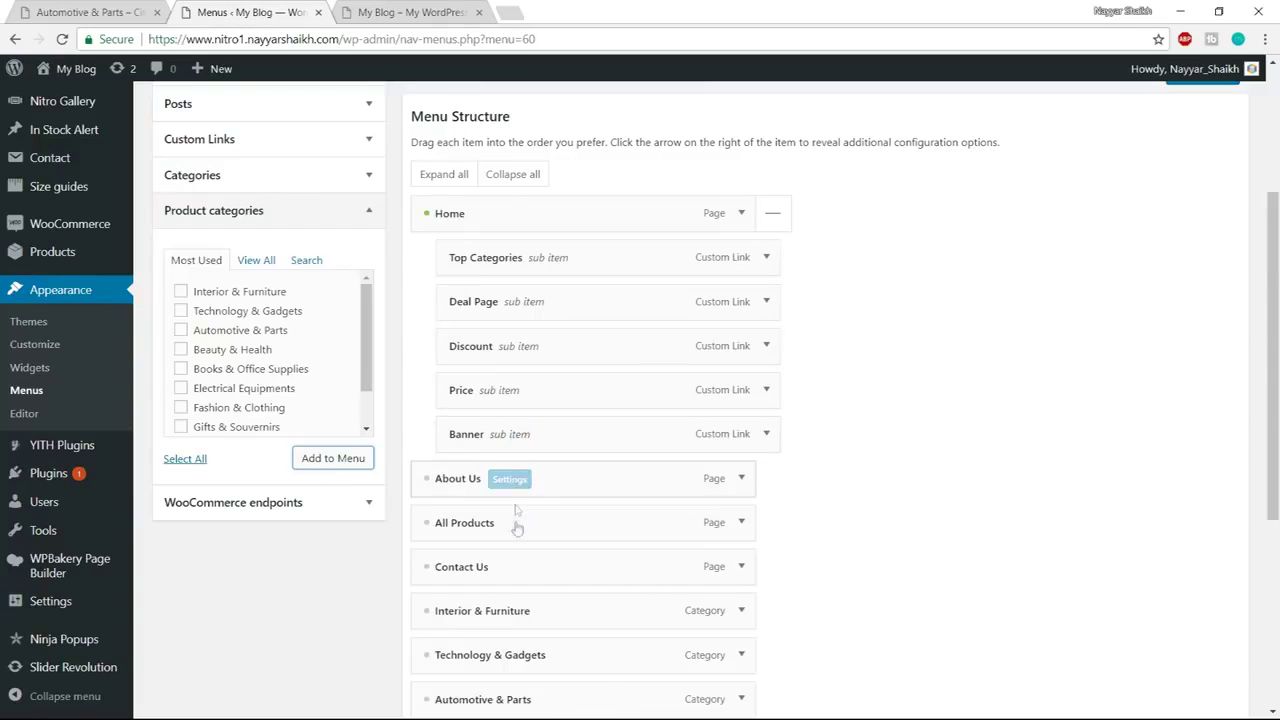
left_click_drag(512, 614, 548, 302)
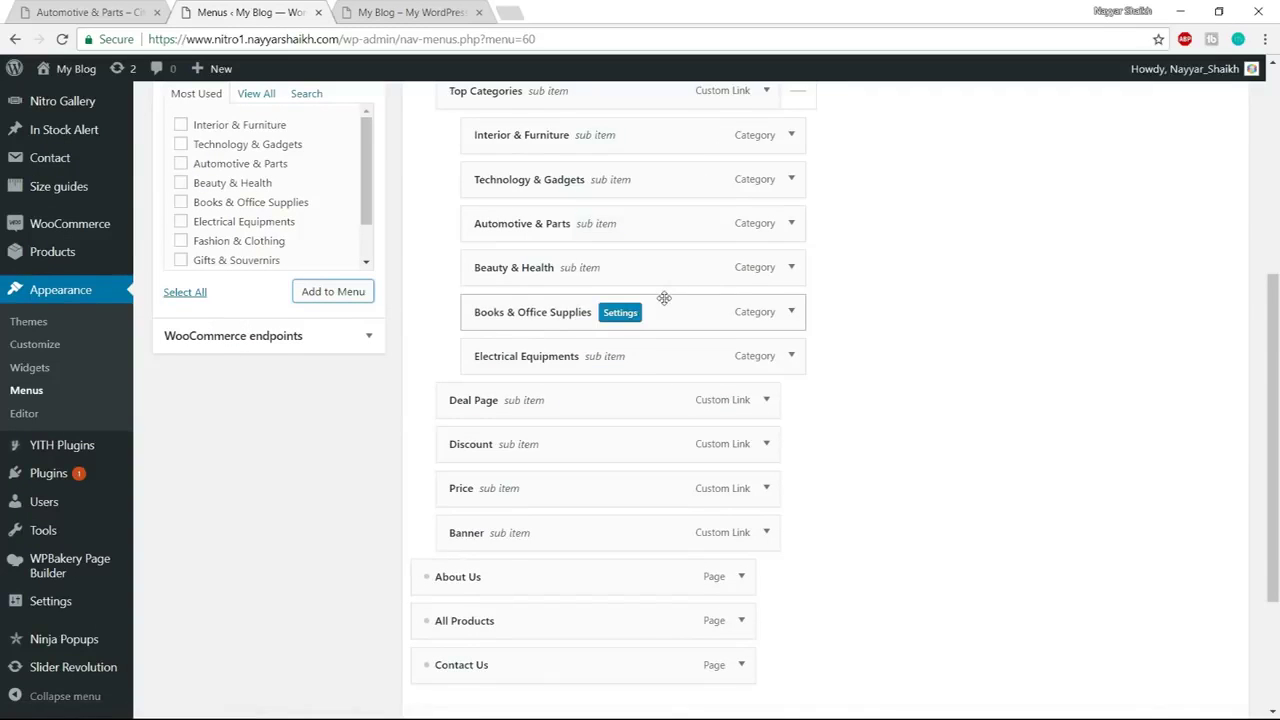
scroll(546, 211, "up", 2)
scroll(608, 253, "down", 2)
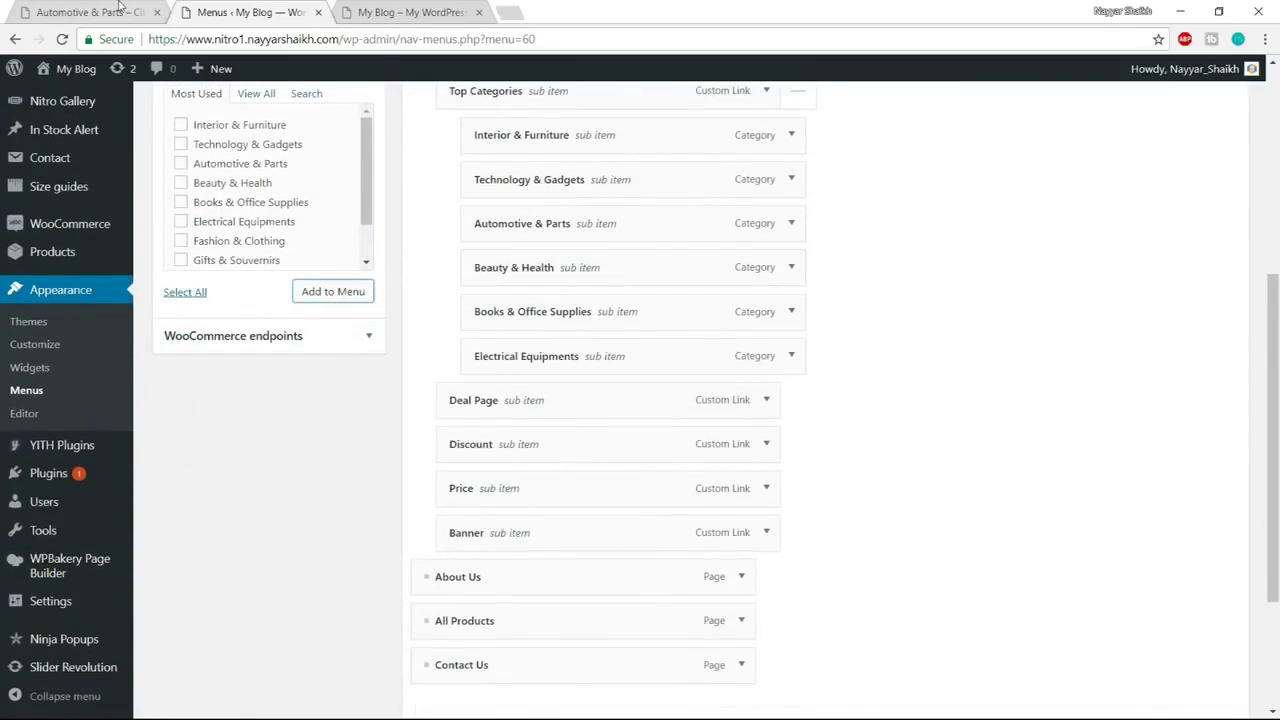
left_click(121, 10)
mouse_move(416, 130)
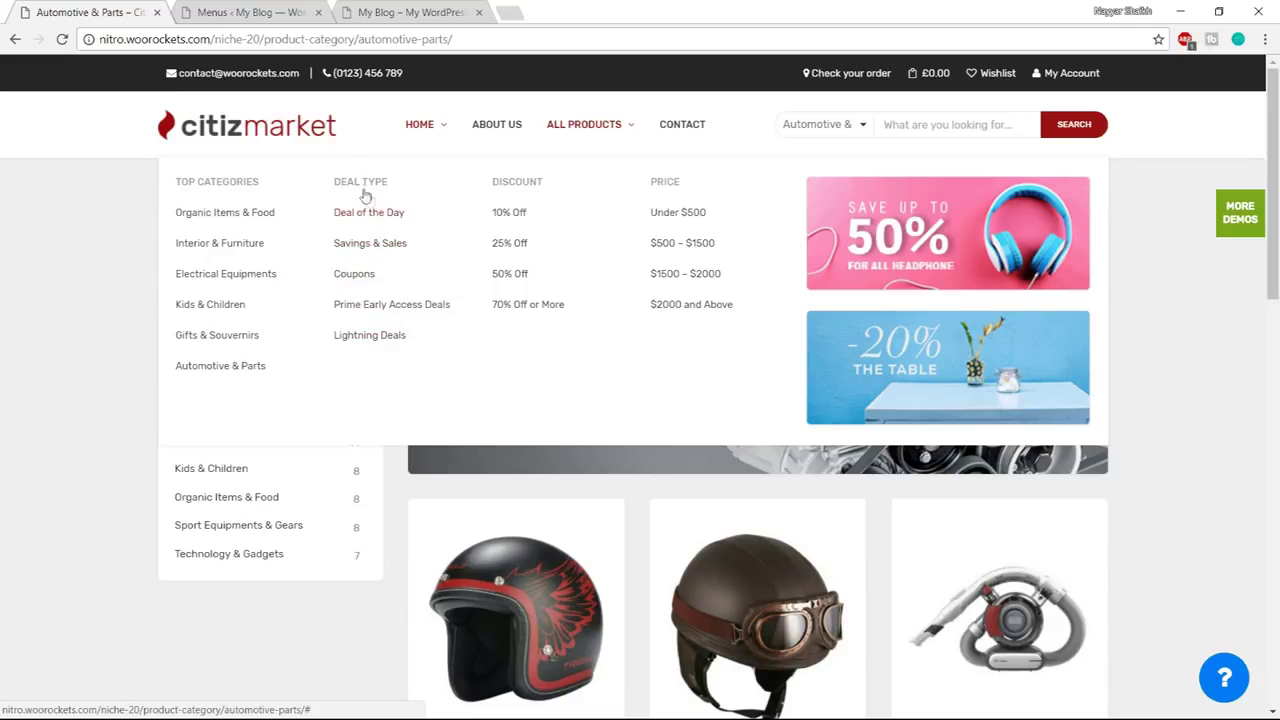
Add a 'Deal of the Day' custom link with URL #
key("ctrl+Tab")
scroll(423, 329, "up", 2)
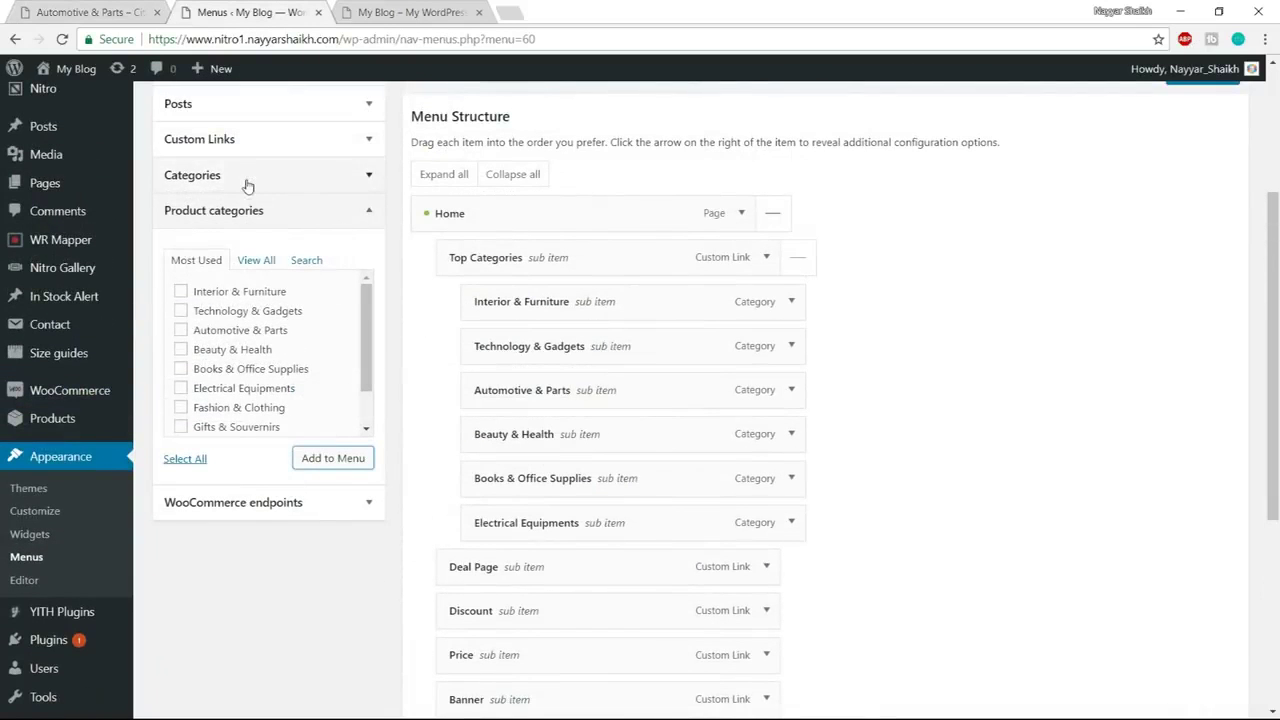
left_click(266, 138)
left_click_drag(281, 200, 208, 206)
type("#")
key("Tab")
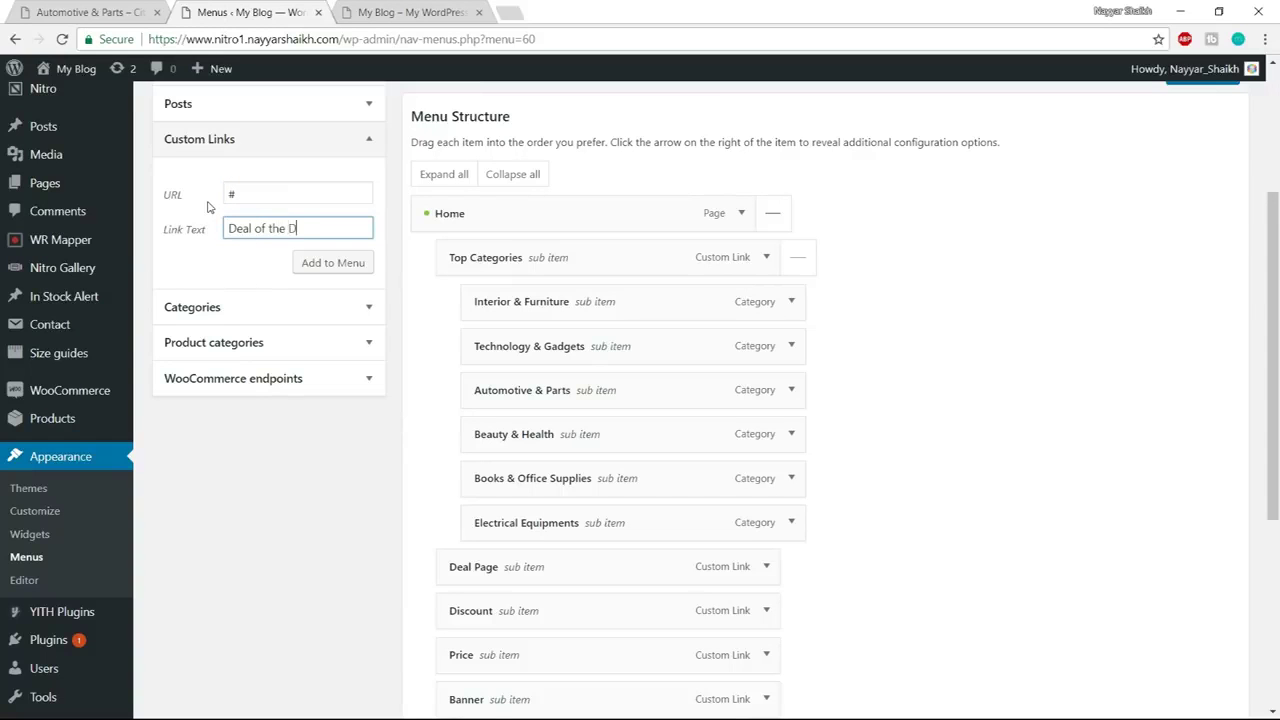
left_click(306, 262)
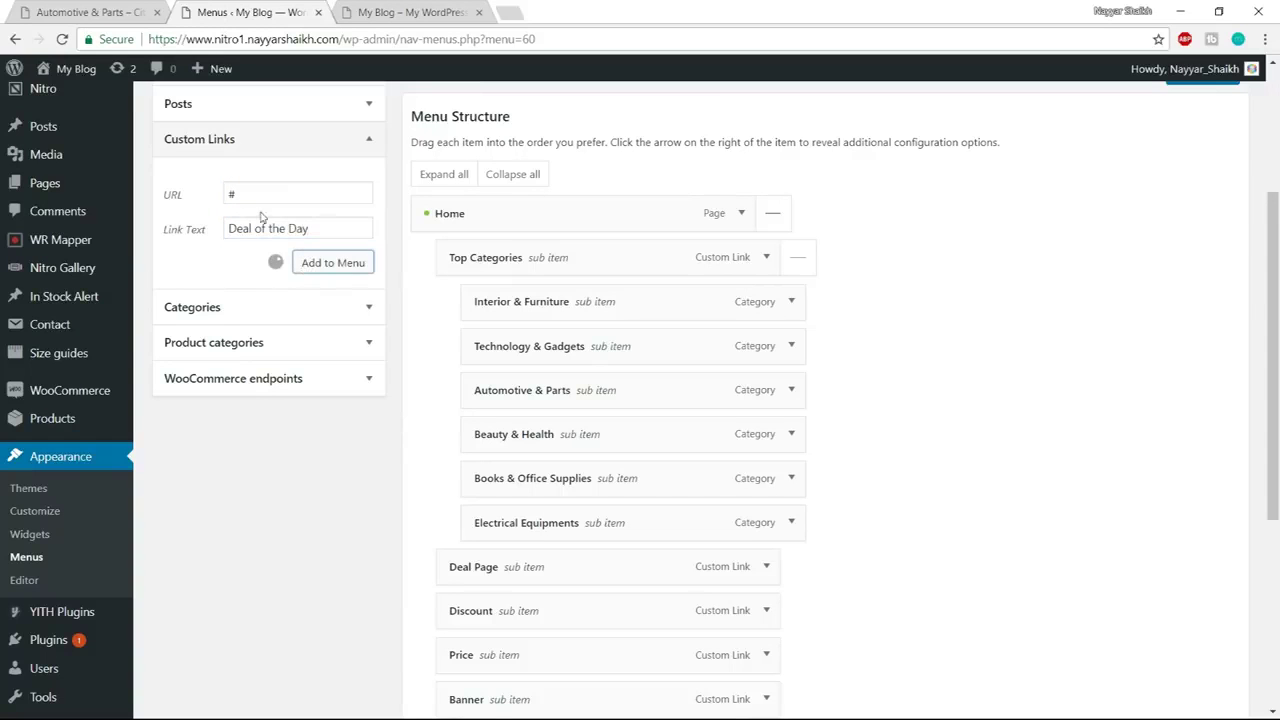
Add 'Coupons' and 'Lighting Deals' custom links with URL #, correcting the spelling of Lighting
left_click_drag(264, 196, 210, 198)
type("#")
key("Tab")
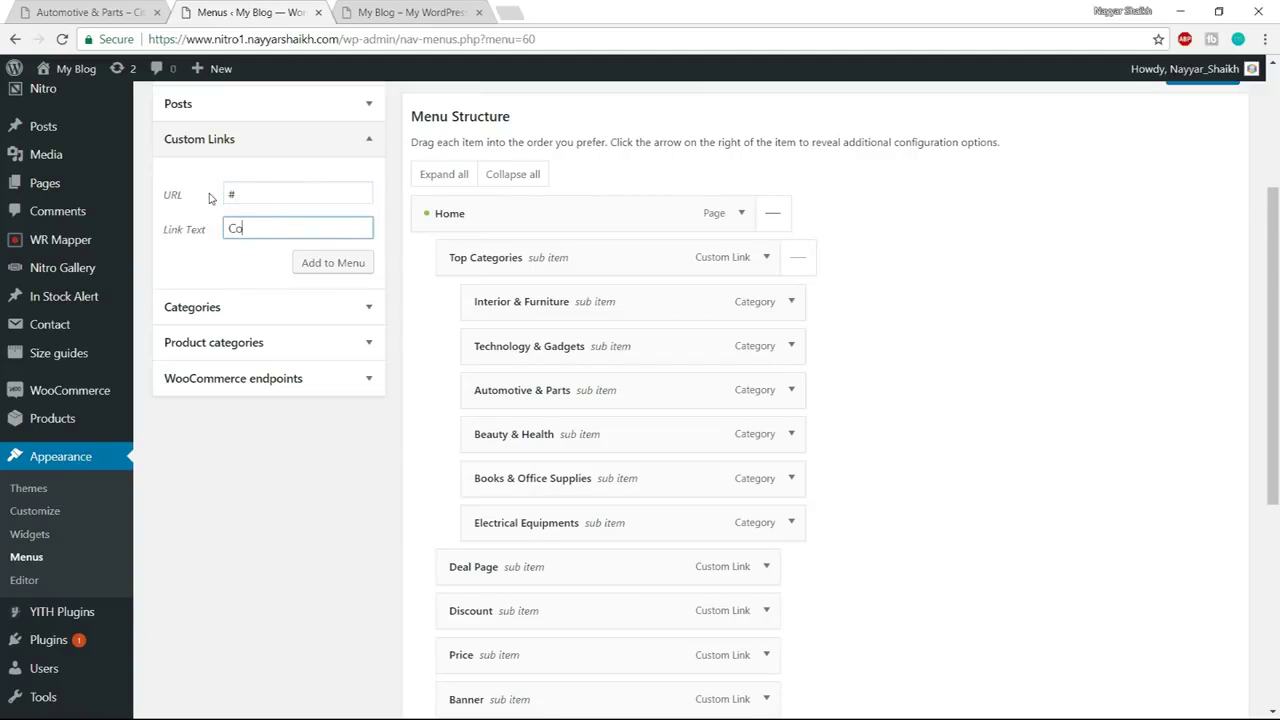
left_click(343, 261)
left_click(201, 199)
key("ctrl+a")
type("#")
key("Tab")
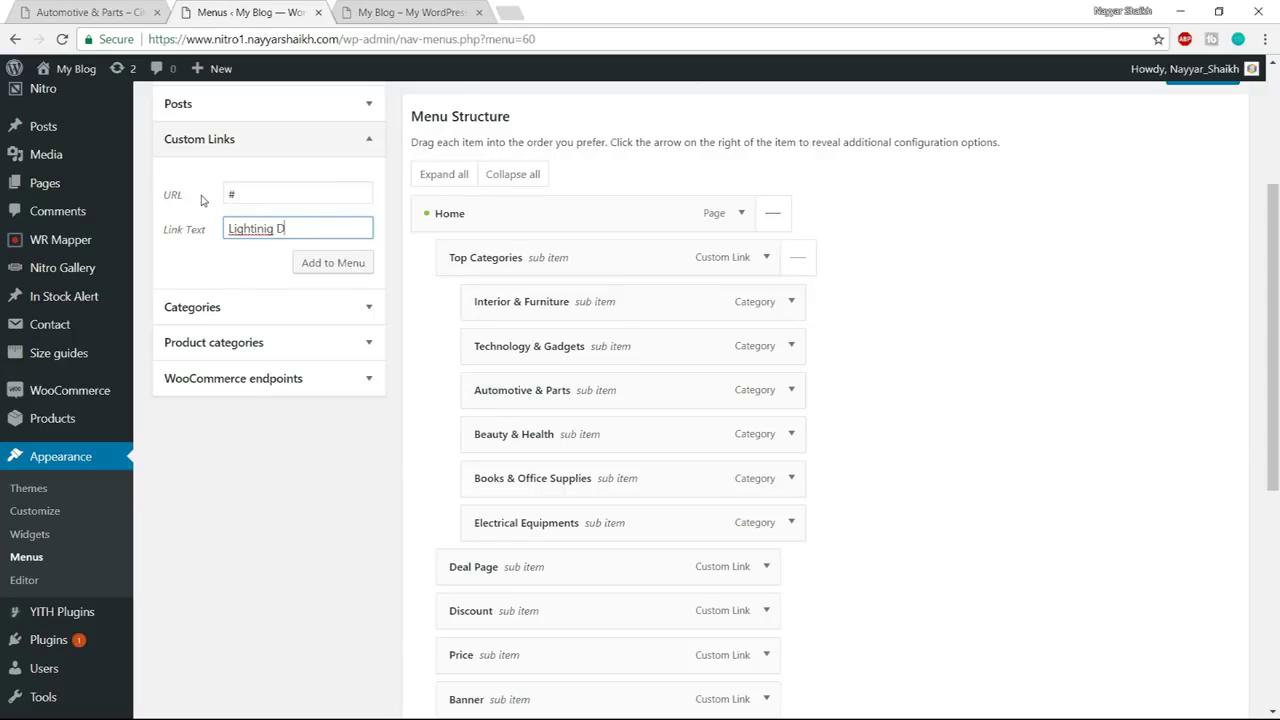
right_click(234, 229)
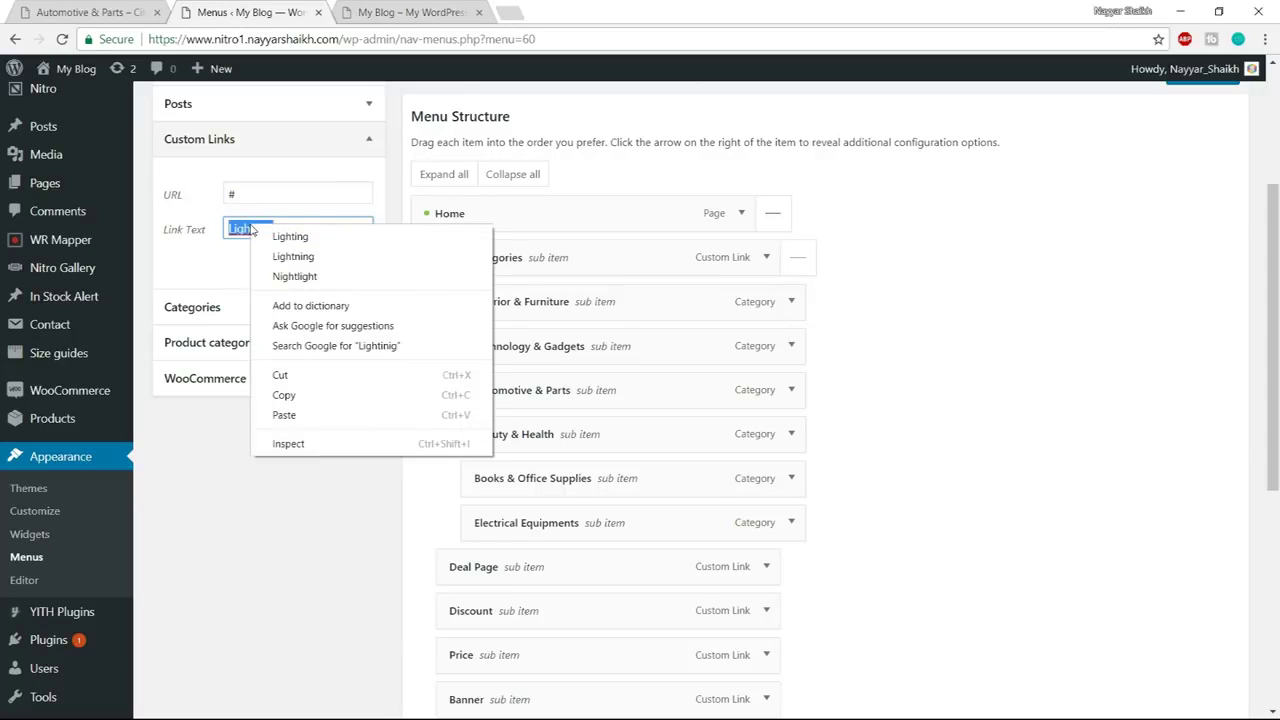
left_click(290, 257)
left_click(336, 266)
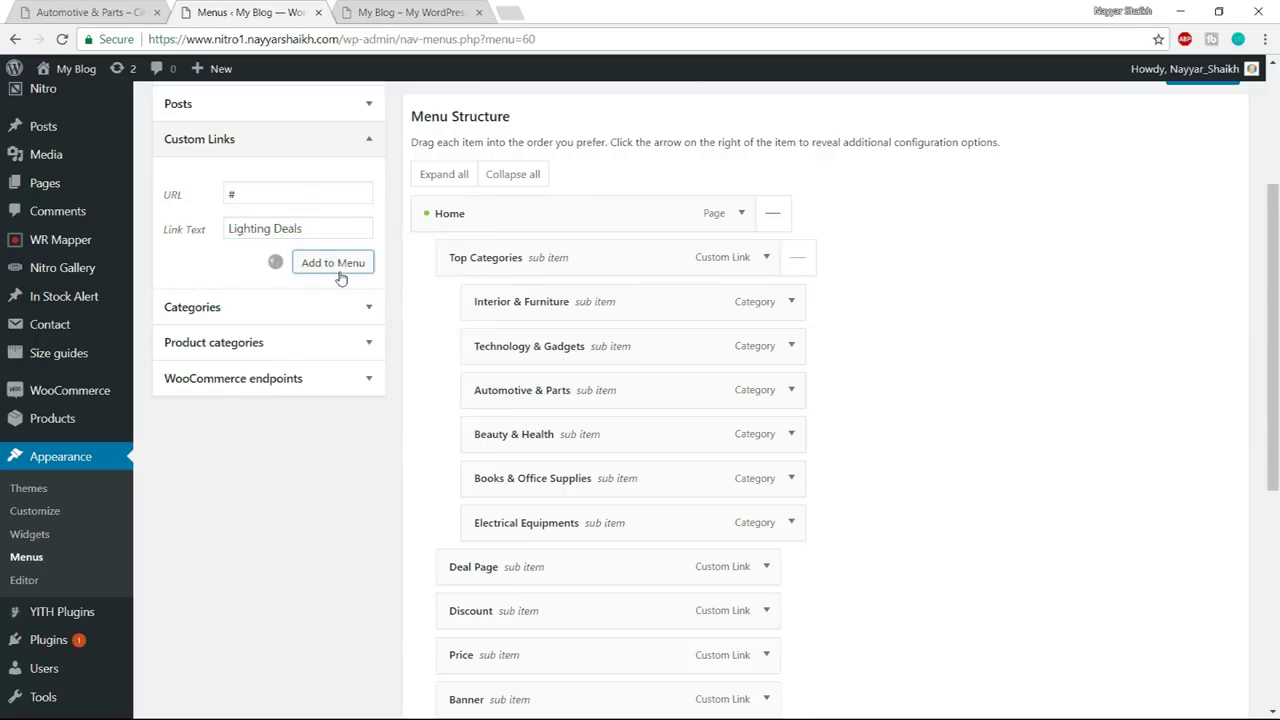
Nest Deal of the Day, Coupons and Lighting Deals as sub items under Deal Page
scroll(1107, 355, "down", 3)
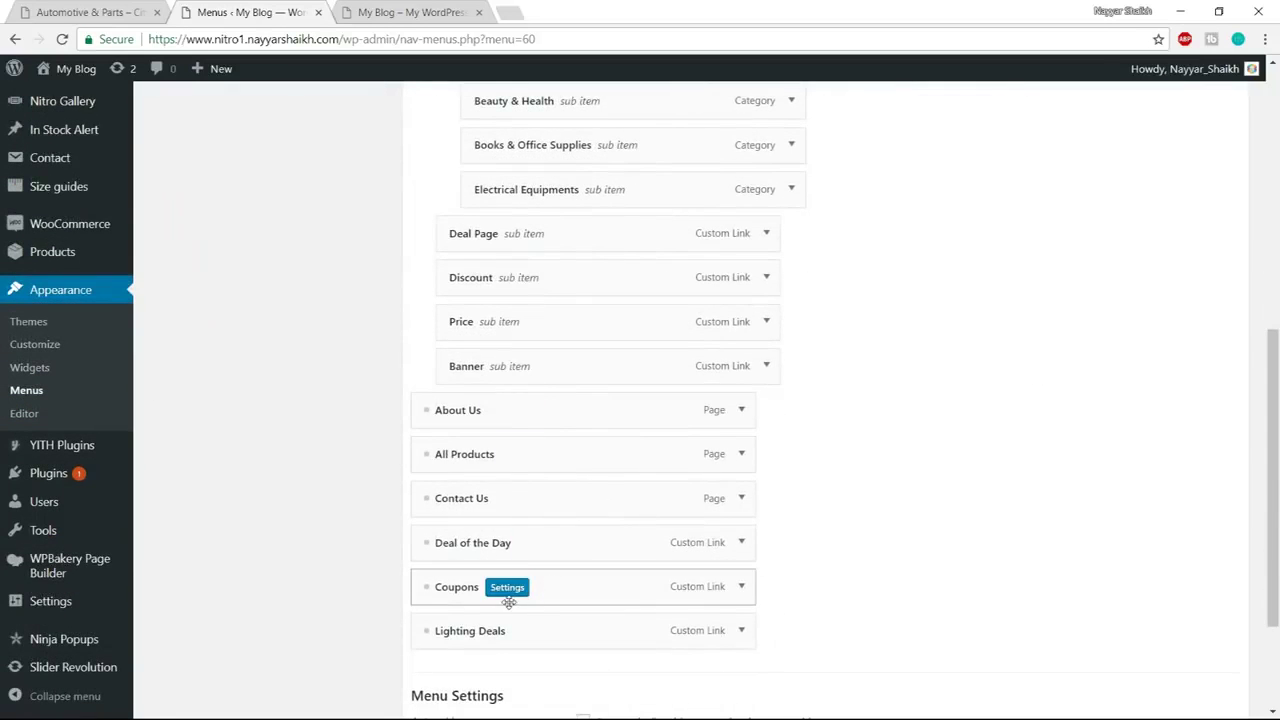
left_click_drag(605, 546, 658, 265)
left_click_drag(555, 587, 608, 323)
left_click_drag(600, 629, 657, 366)
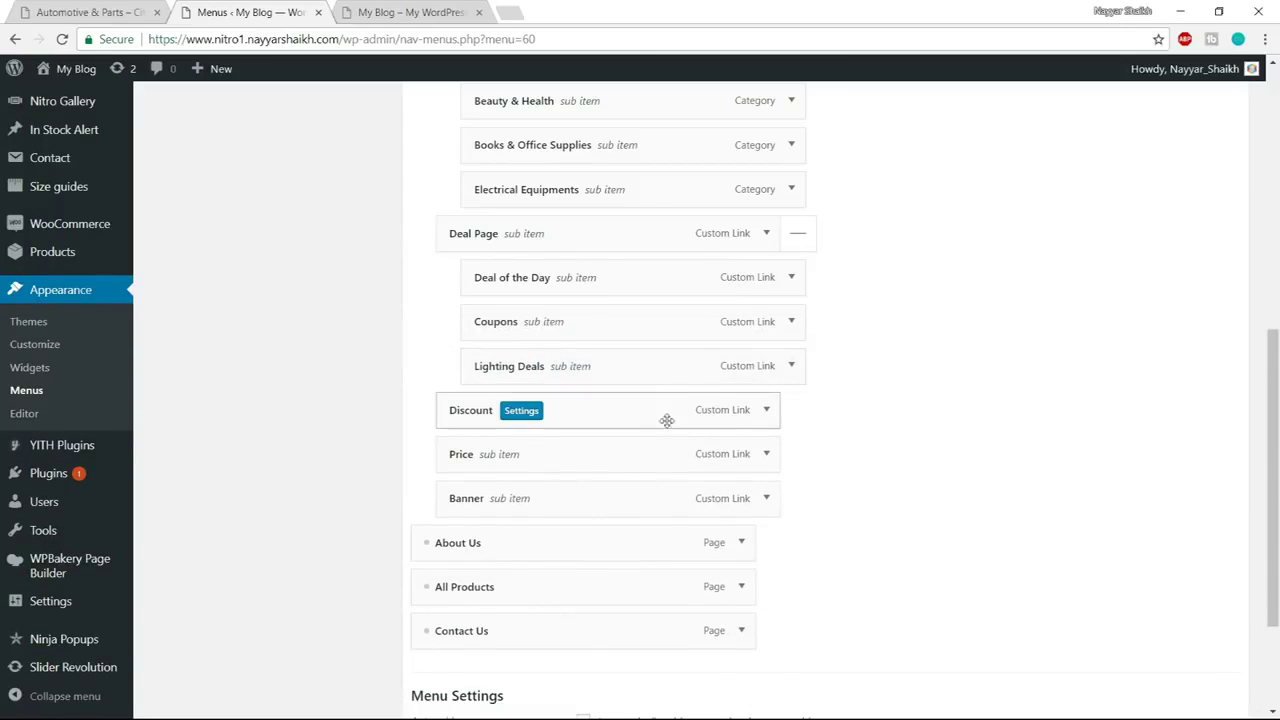
scroll(853, 444, "up", 3)
scroll(853, 444, "up", 1)
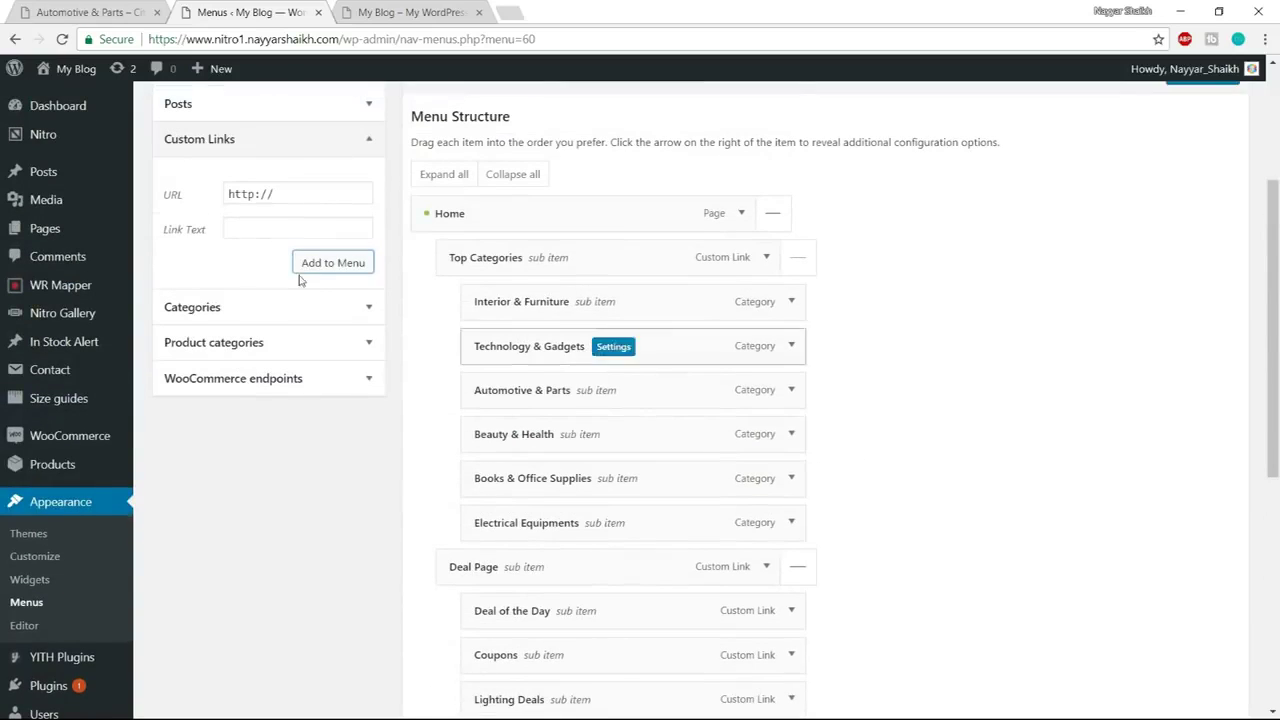
Add a 10% Off custom link with URL # after checking the demo shop's discount entries
left_click_drag(300, 194, 212, 198)
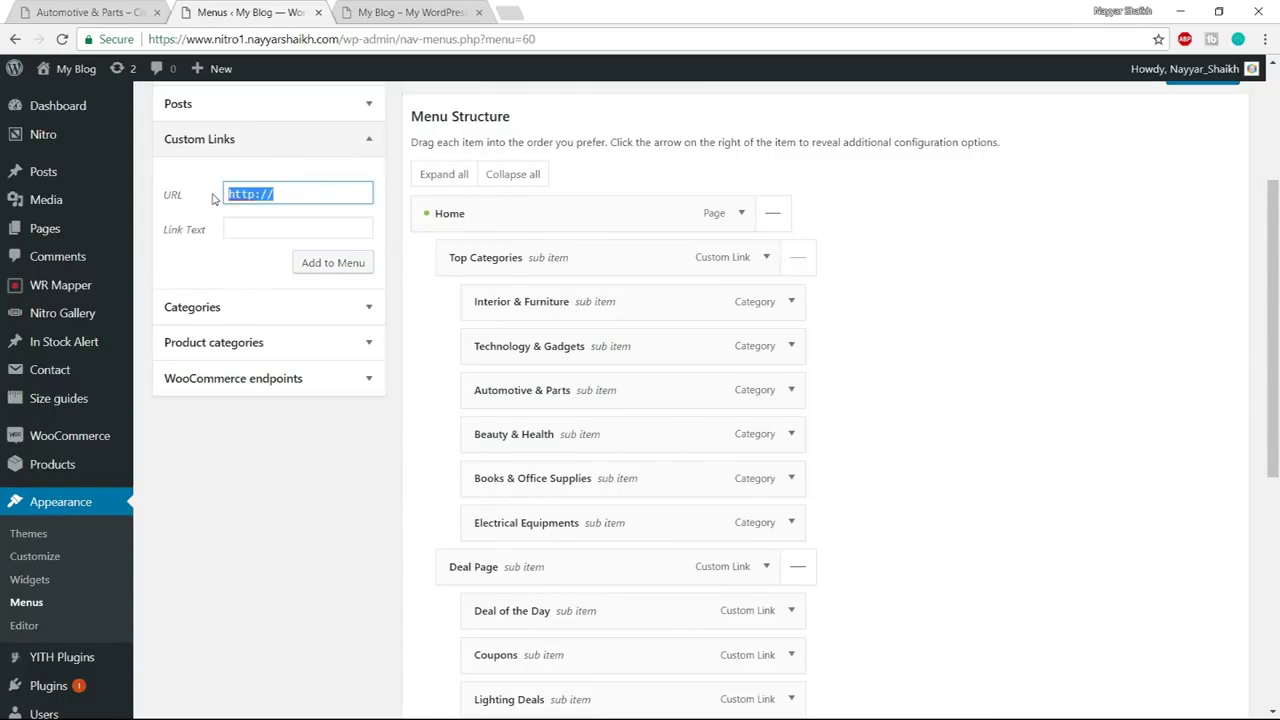
type("#")
key("Tab")
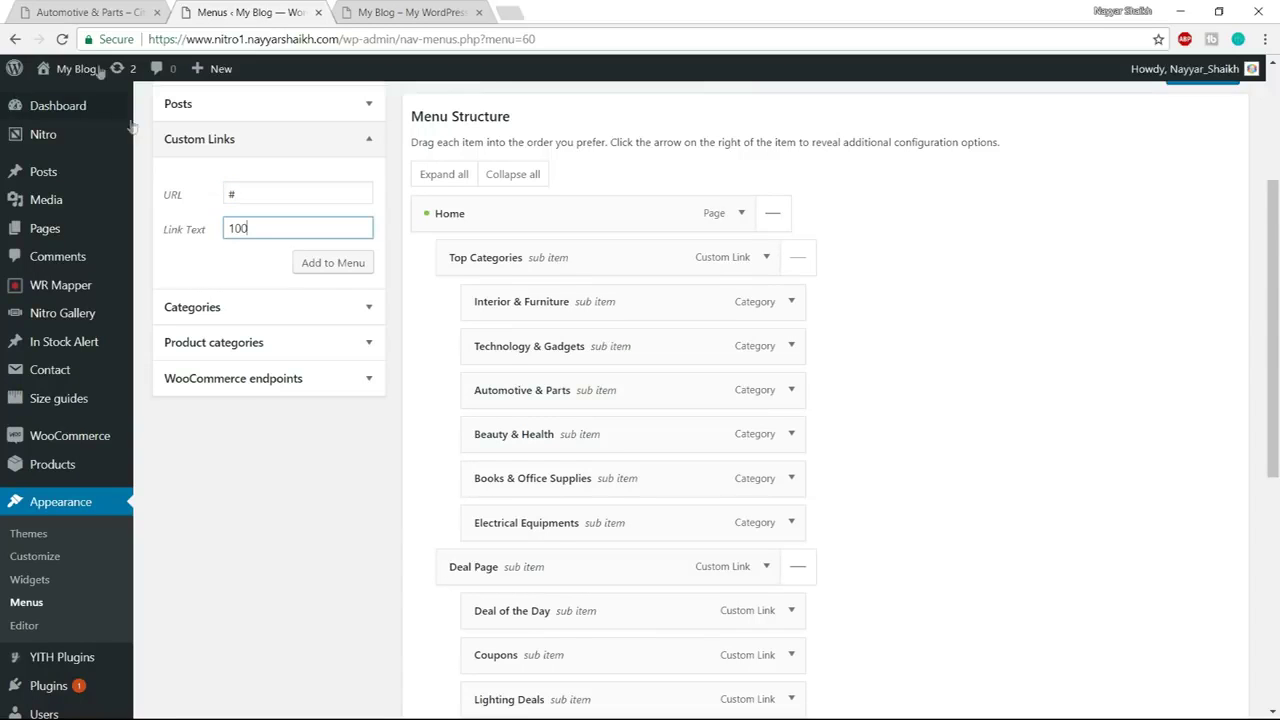
left_click(124, 9)
mouse_move(424, 142)
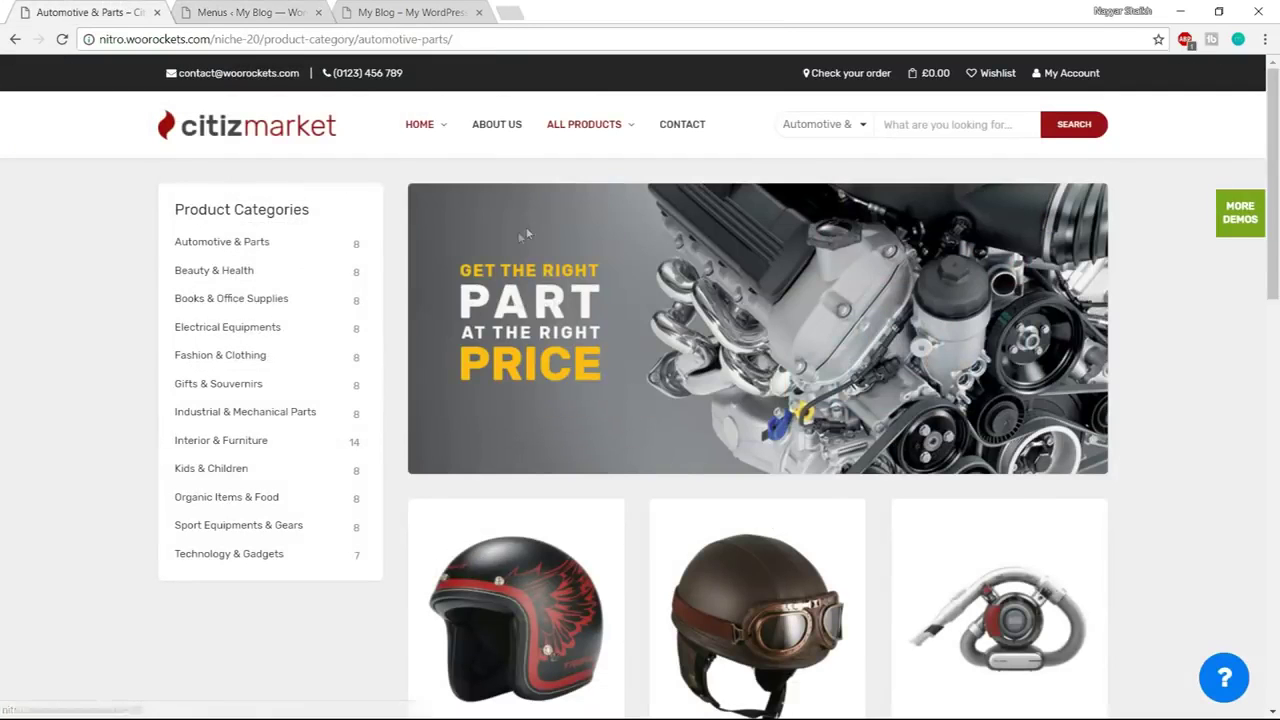
left_click(255, 12)
double_click(265, 229)
type("1")
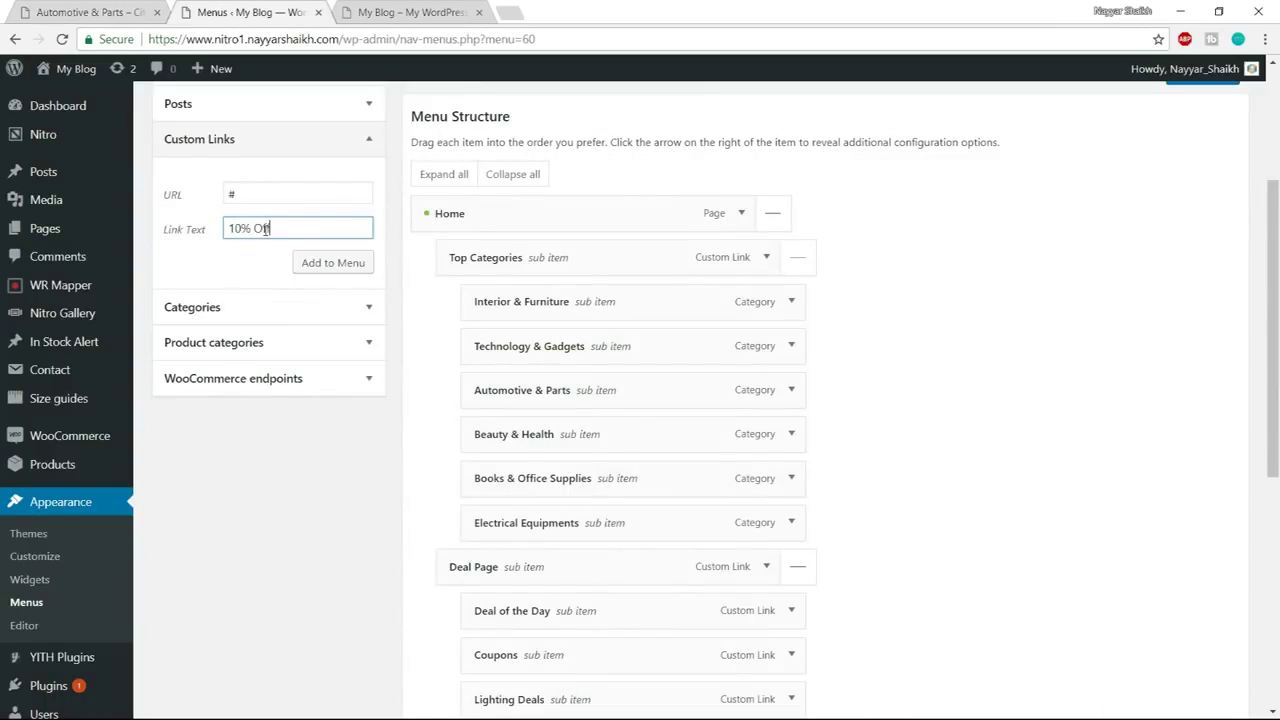
left_click(333, 262)
Add the 20% Off, 50% Off and 75% Off custom links, each with URL #
left_click(259, 194)
triple_click(259, 194)
type("#")
key("Tab")
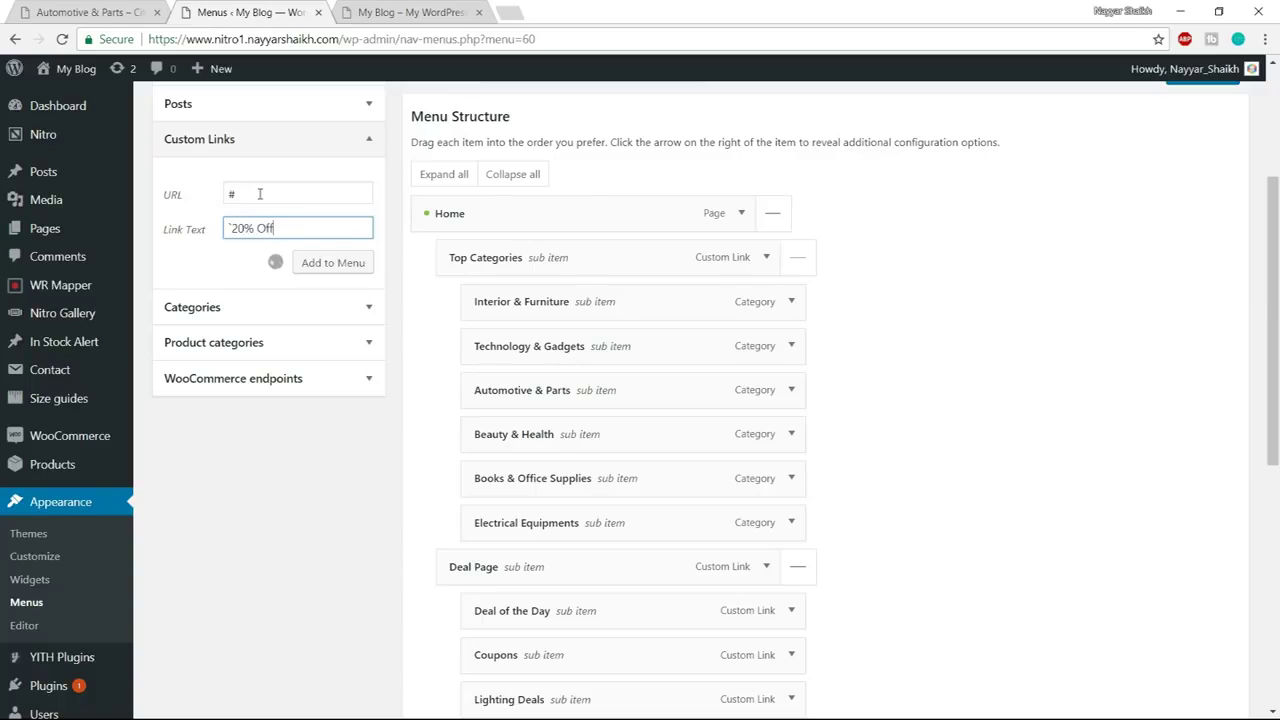
triple_click(259, 194)
type("#")
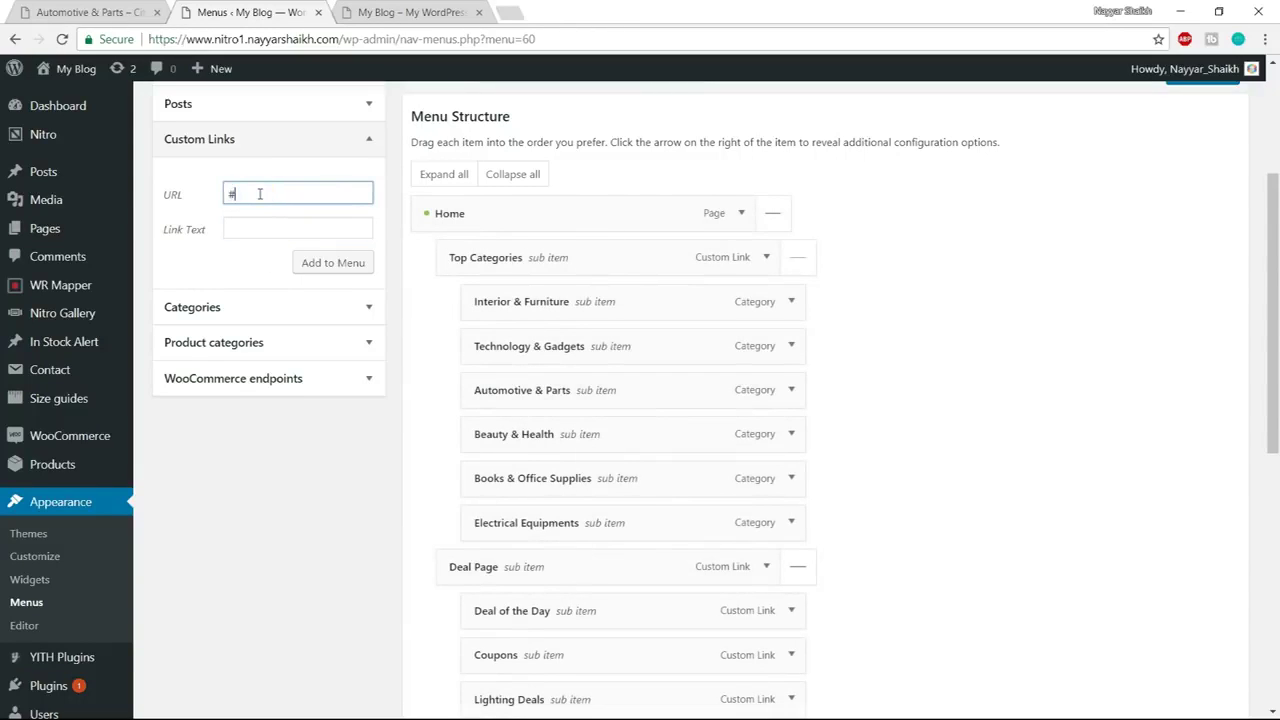
key("Tab")
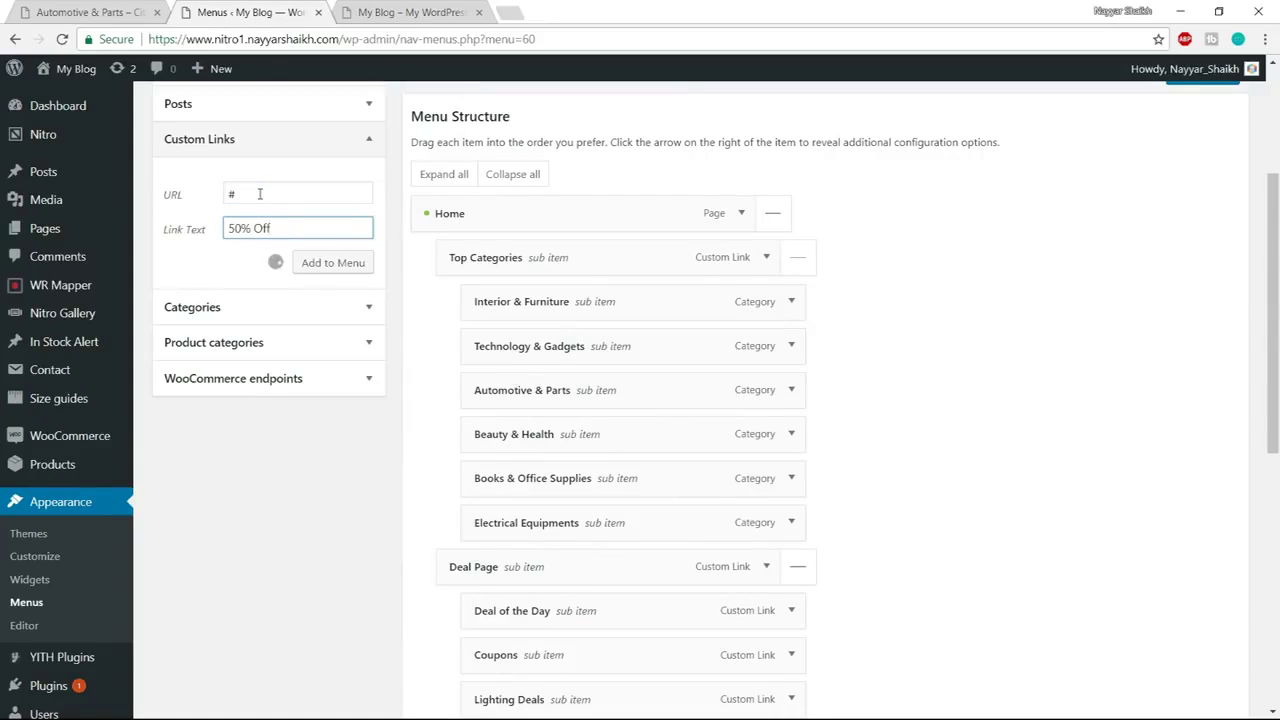
triple_click(259, 194)
type("#")
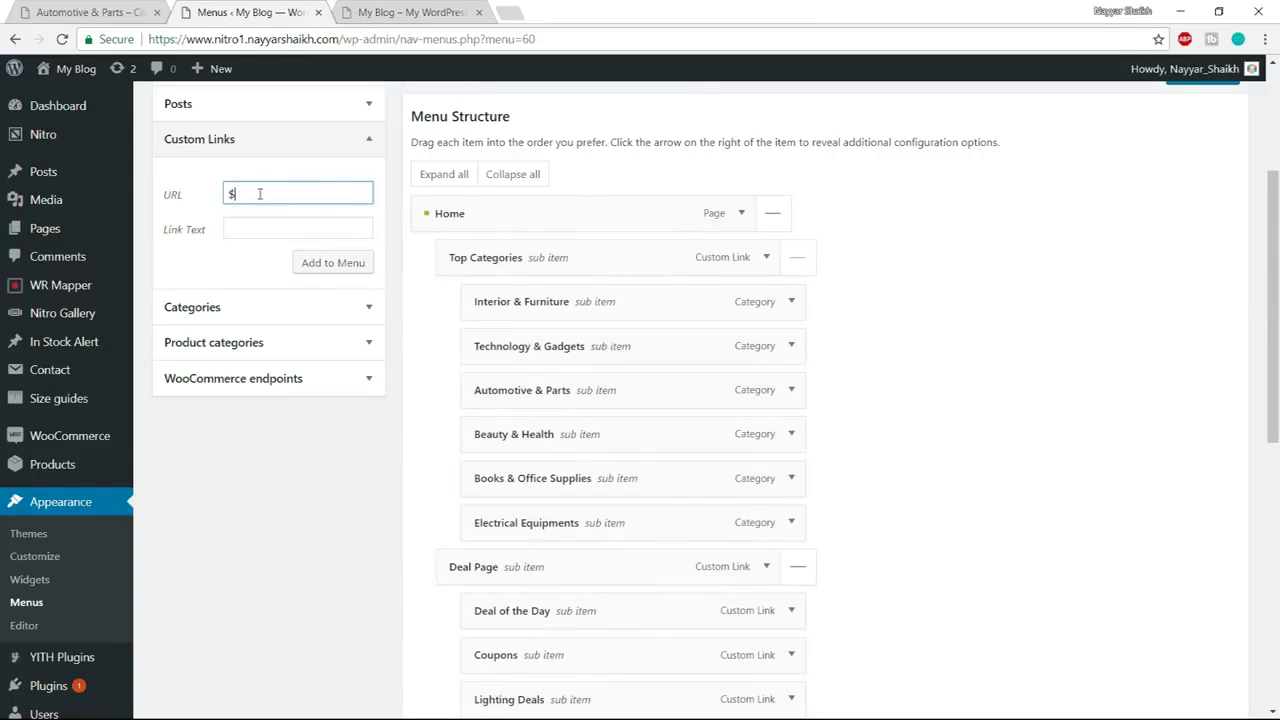
key("Tab")
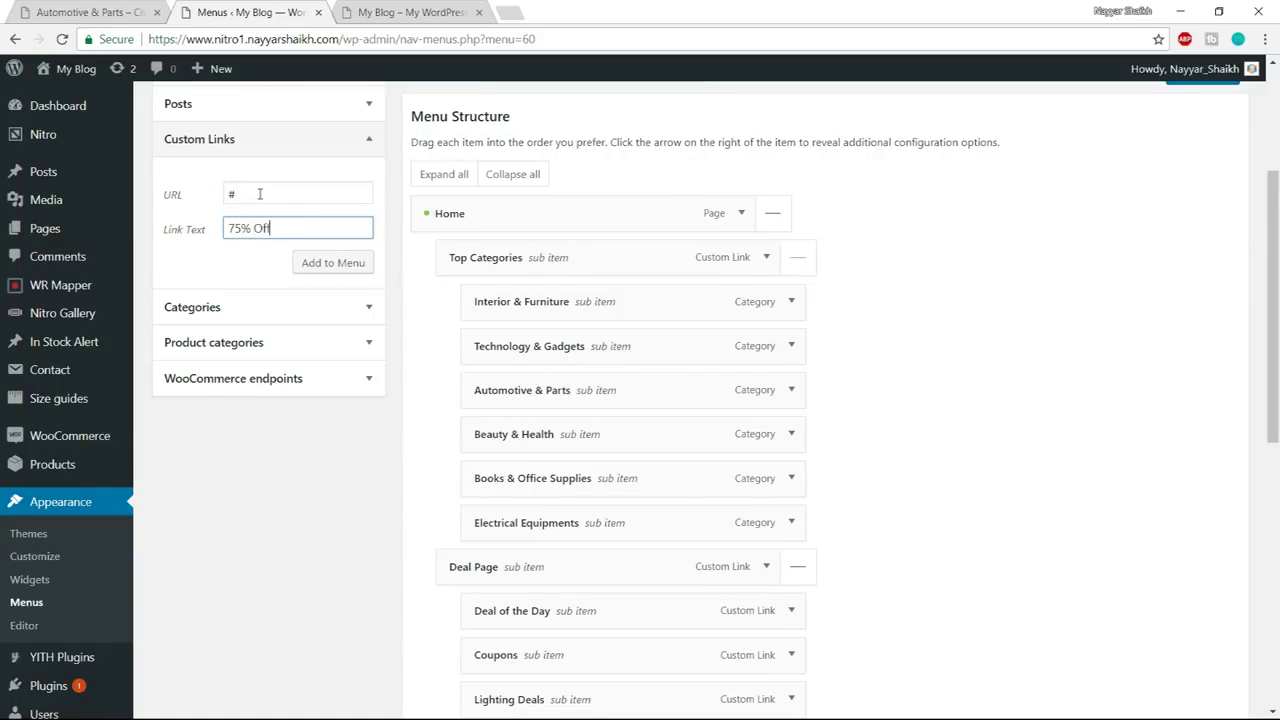
left_click(329, 262)
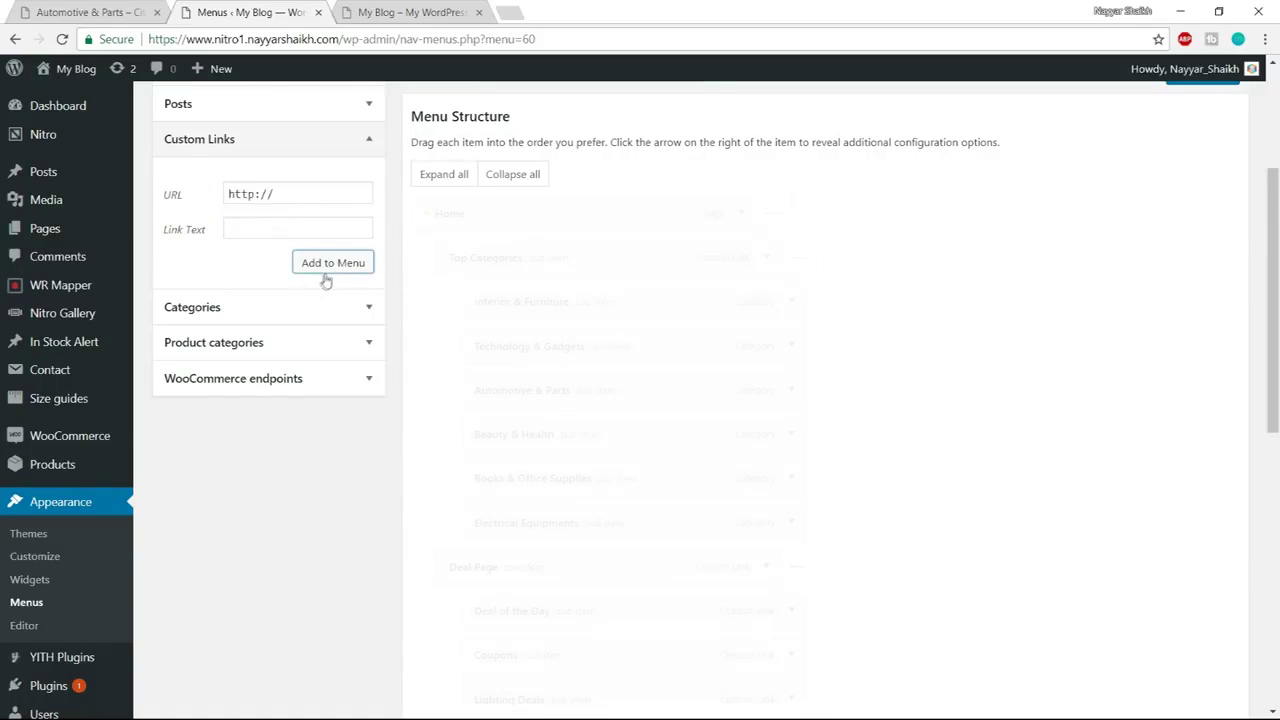
scroll(683, 394, "down", 5)
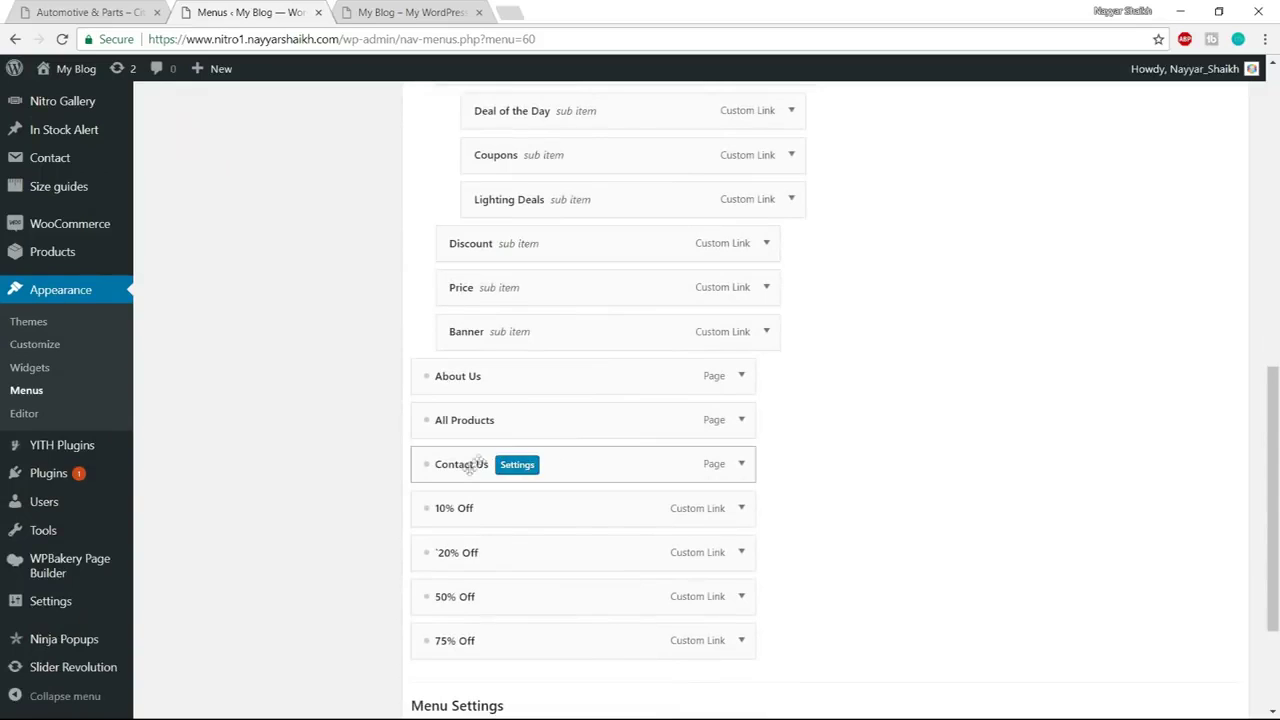
left_click_drag(543, 508, 528, 262)
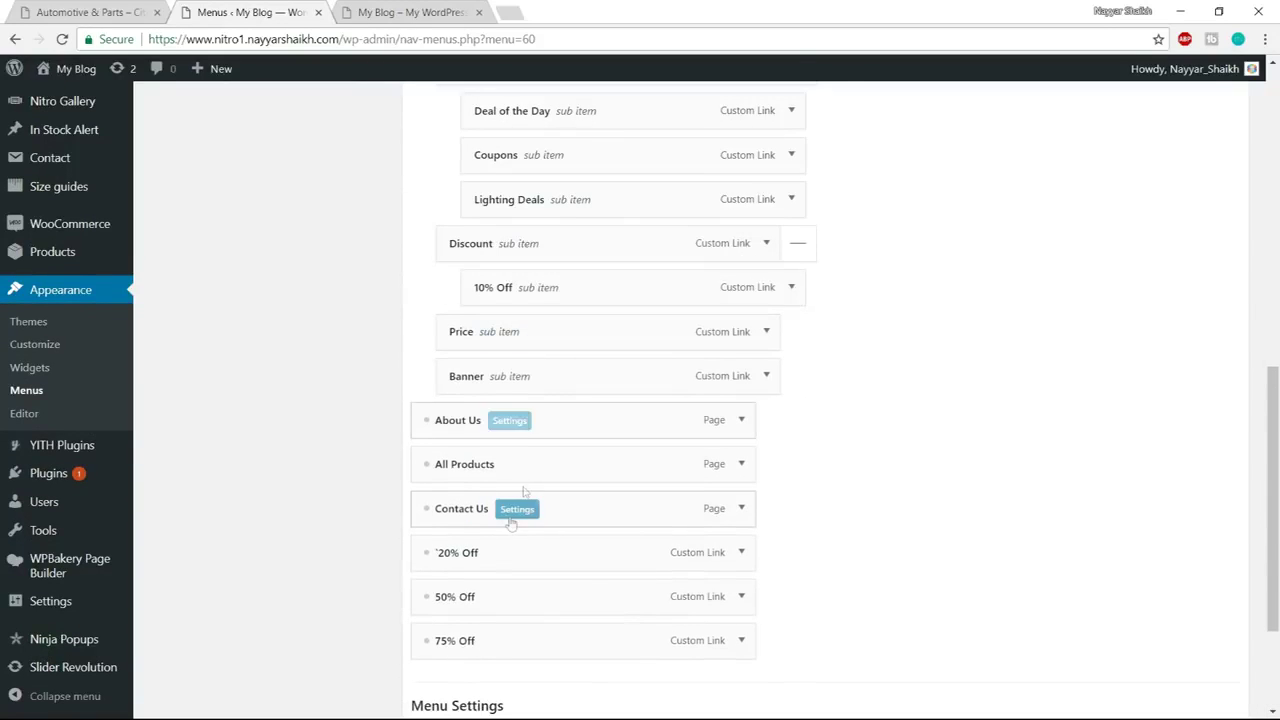
left_click_drag(528, 556, 526, 332)
left_click_drag(466, 602, 530, 385)
left_click_drag(470, 643, 543, 432)
scroll(929, 554, "down", 3)
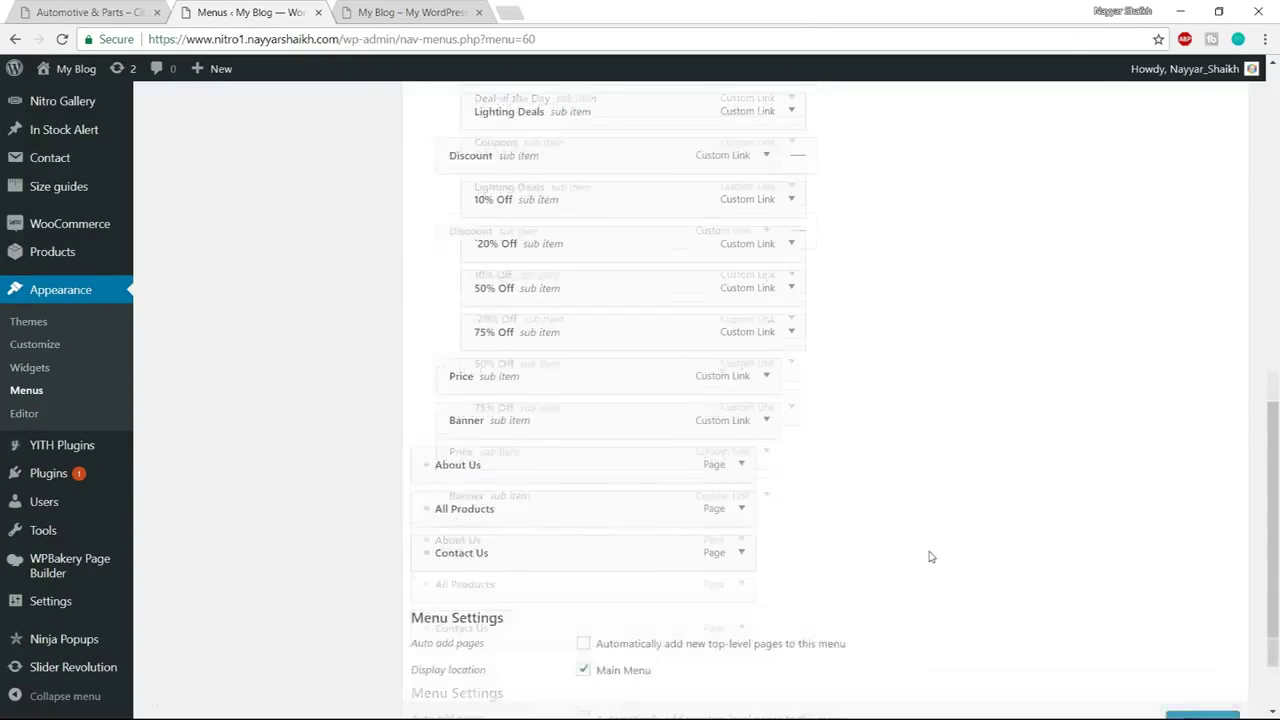
scroll(880, 580, "up", 10)
scroll(877, 580, "up", 1)
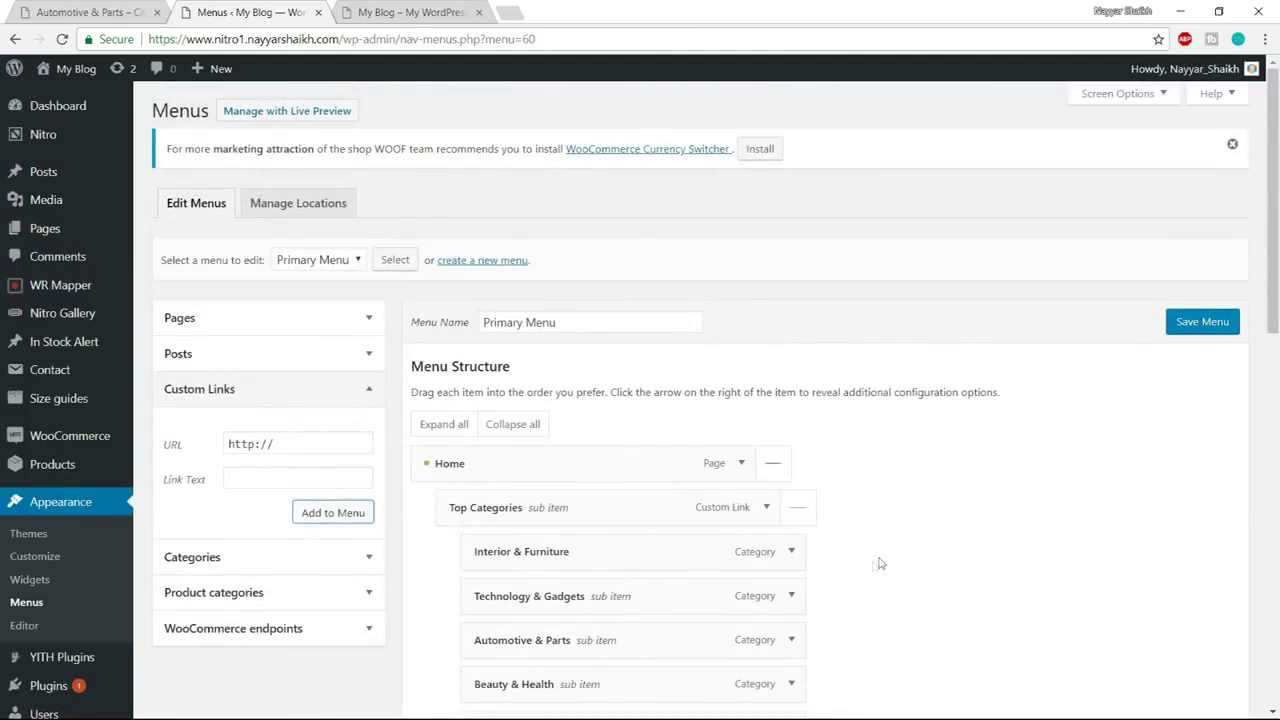
left_click(1186, 326)
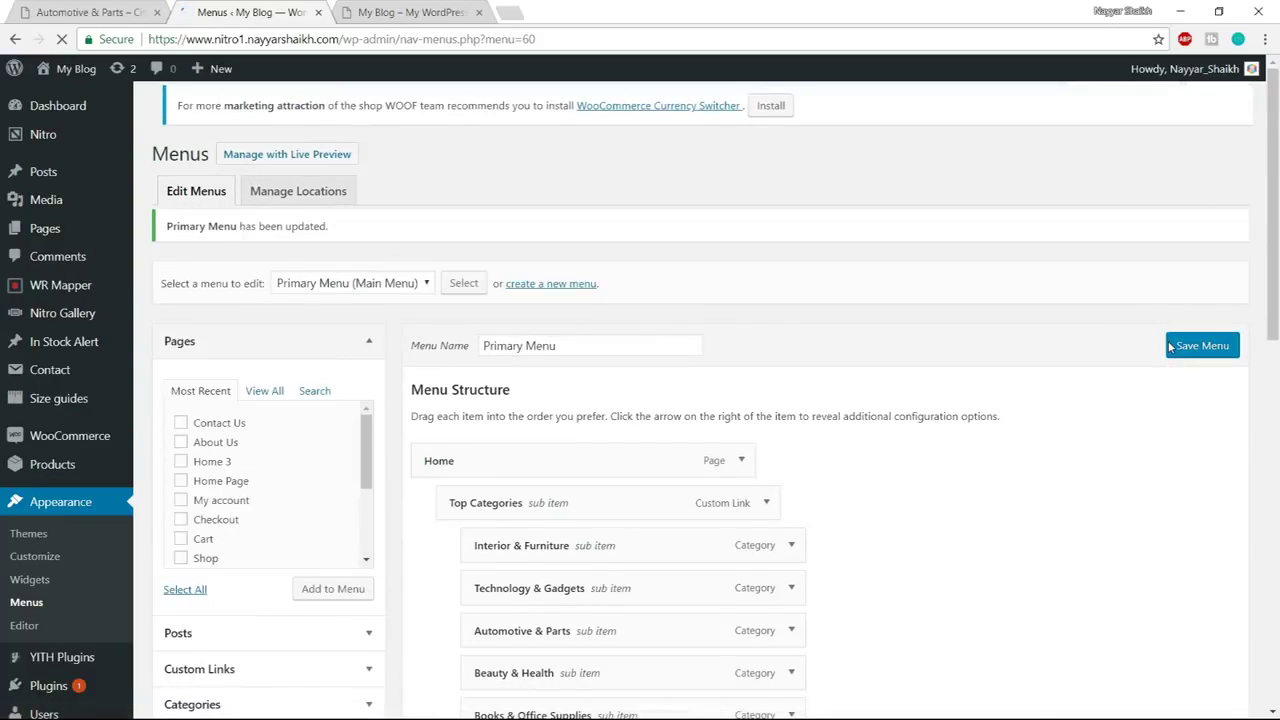
scroll(1069, 491, "down", 5)
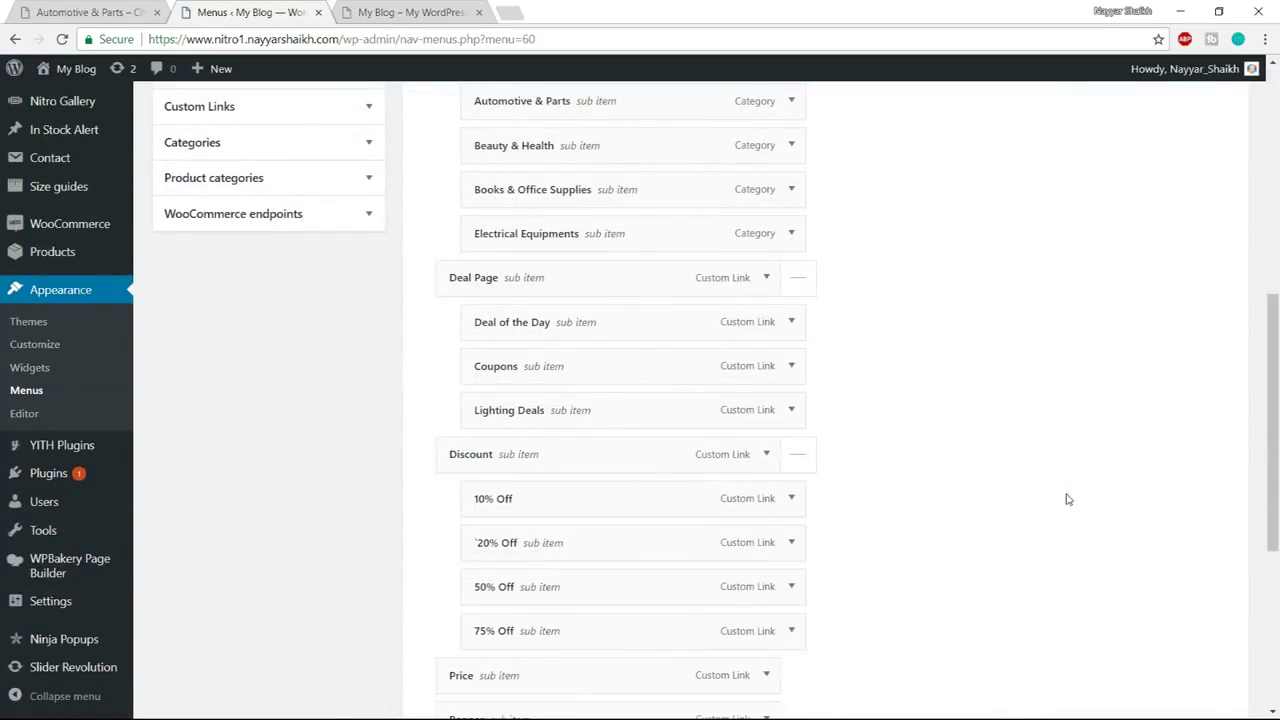
scroll(1067, 498, "down", 4)
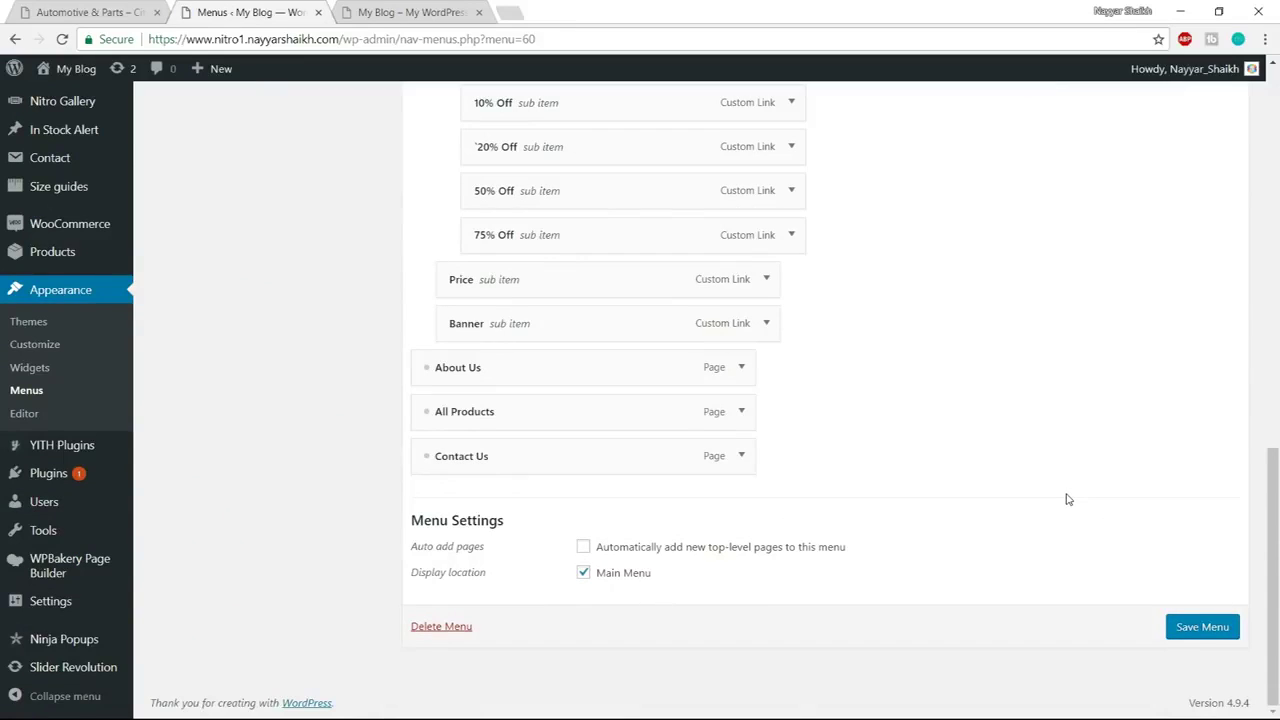
Preview the demo store's $500 – $1500 filtered products from the HOME menu, then return to Menus
left_click(68, 11)
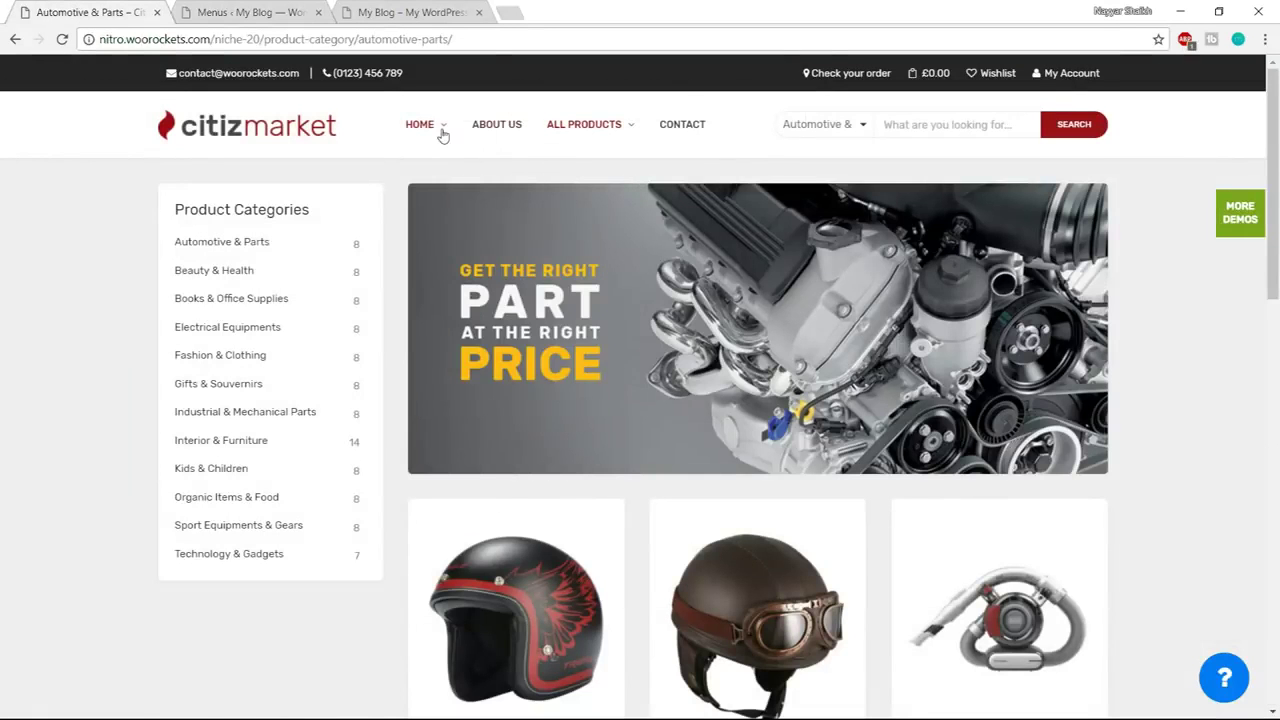
mouse_move(437, 132)
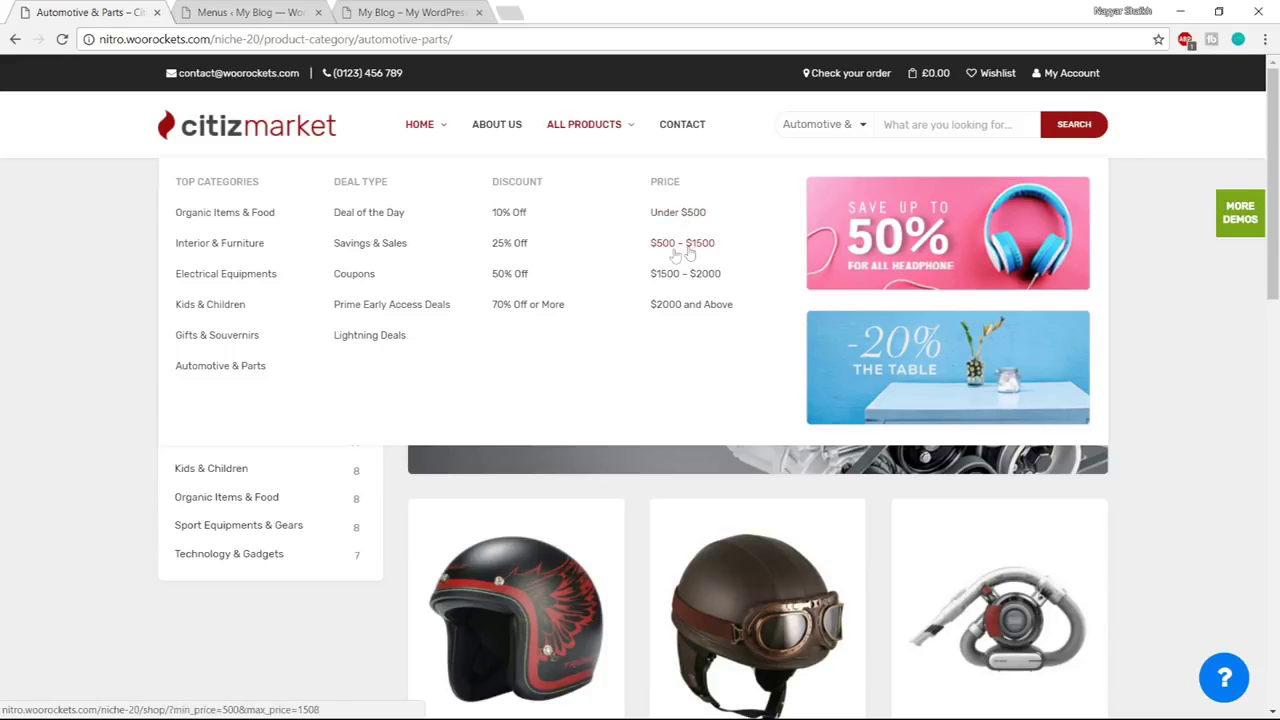
left_click(673, 250)
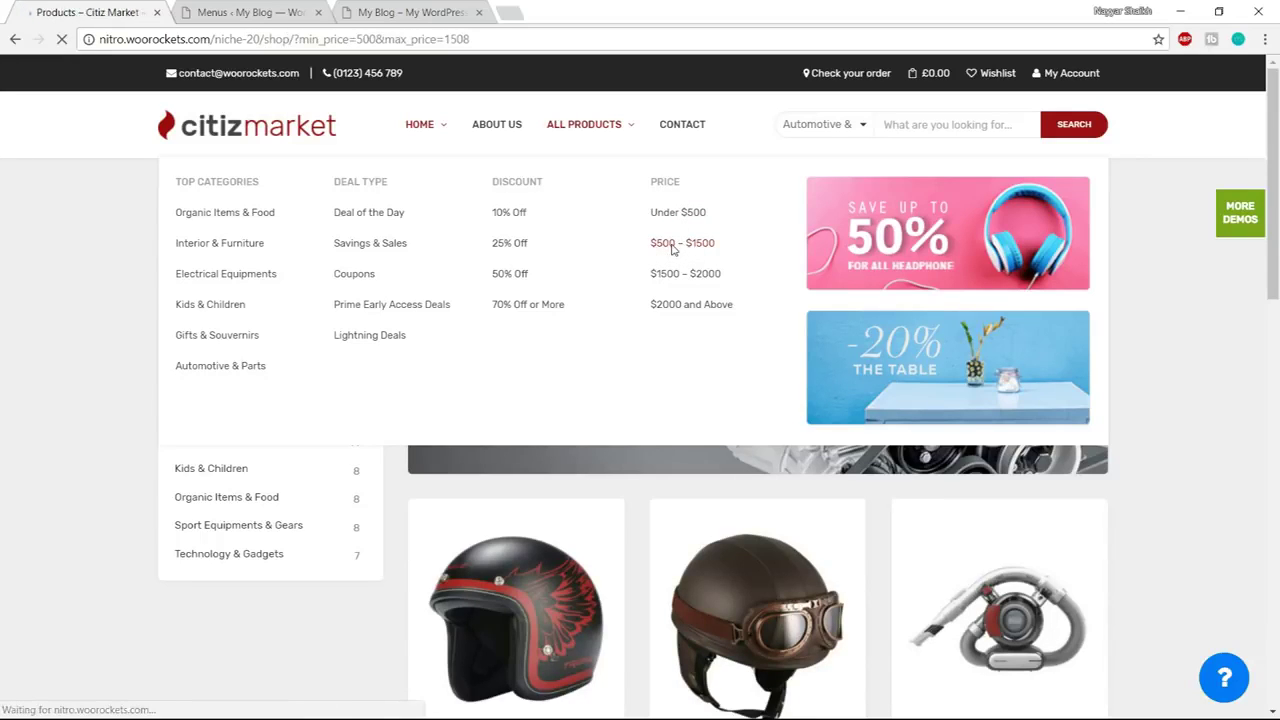
scroll(671, 243, "down", 6)
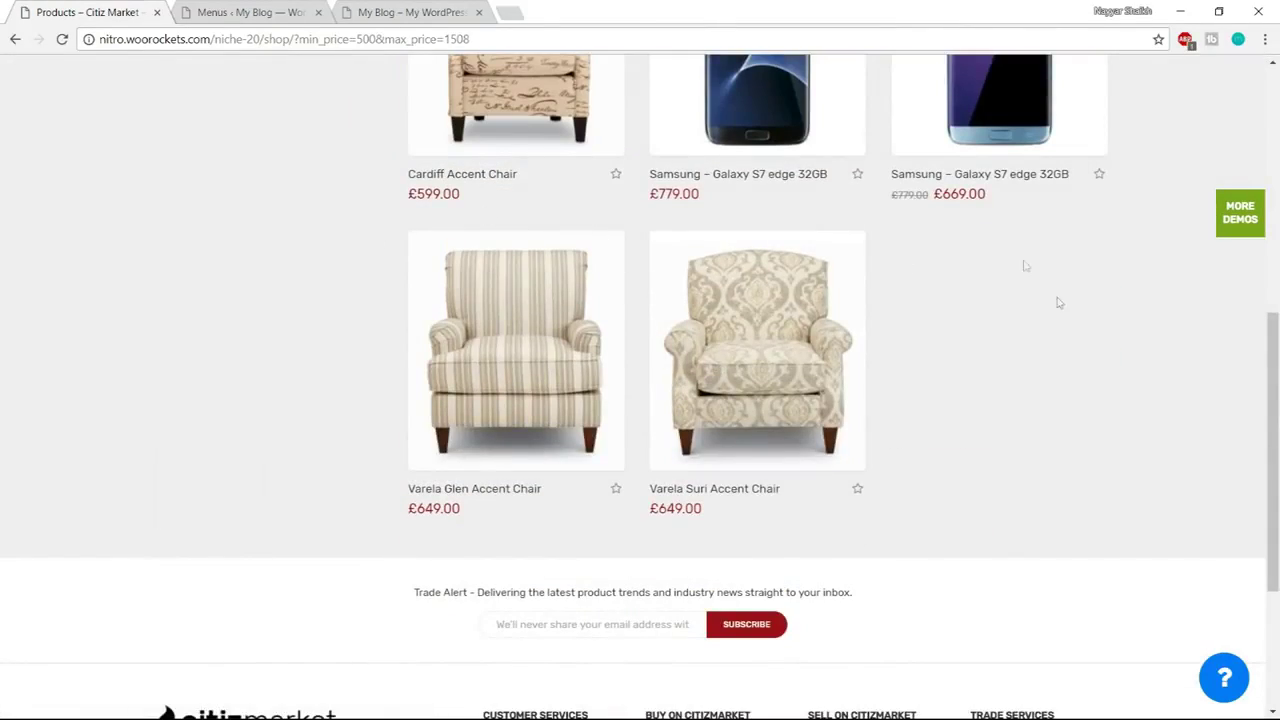
scroll(1090, 375, "up", 3)
scroll(1100, 423, "down", 3)
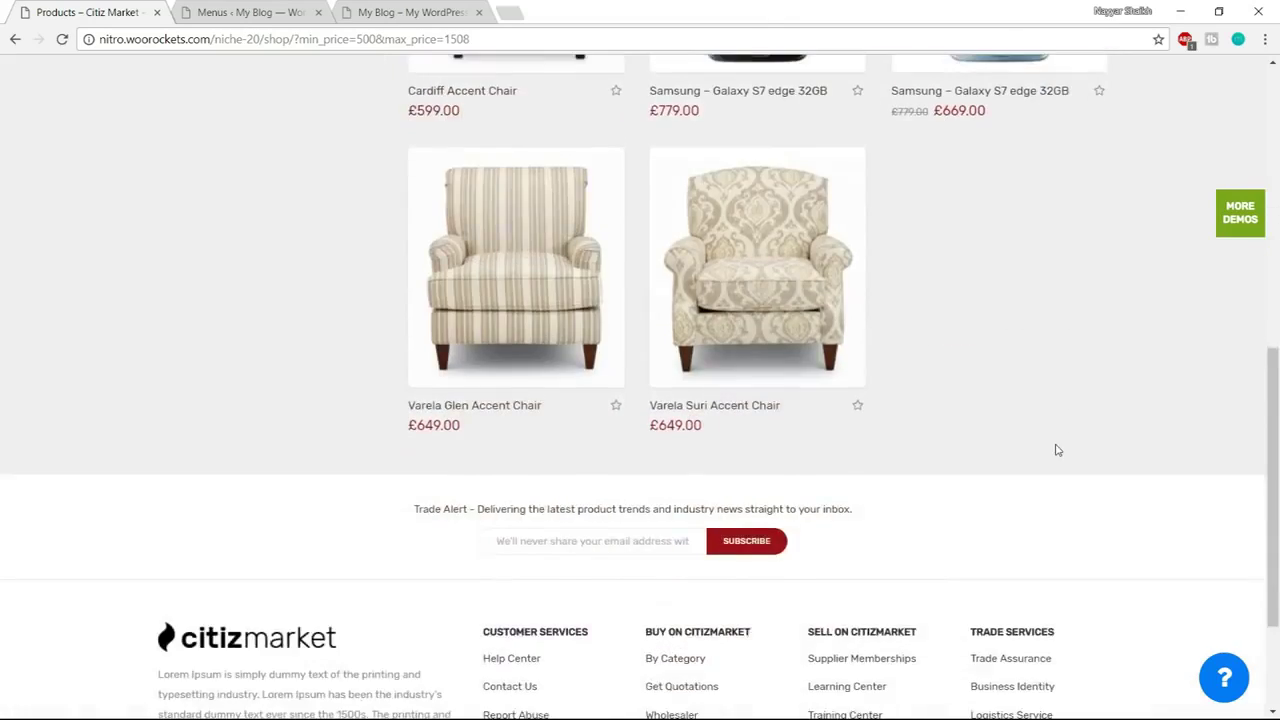
scroll(1060, 466, "up", 6)
left_click(15, 39)
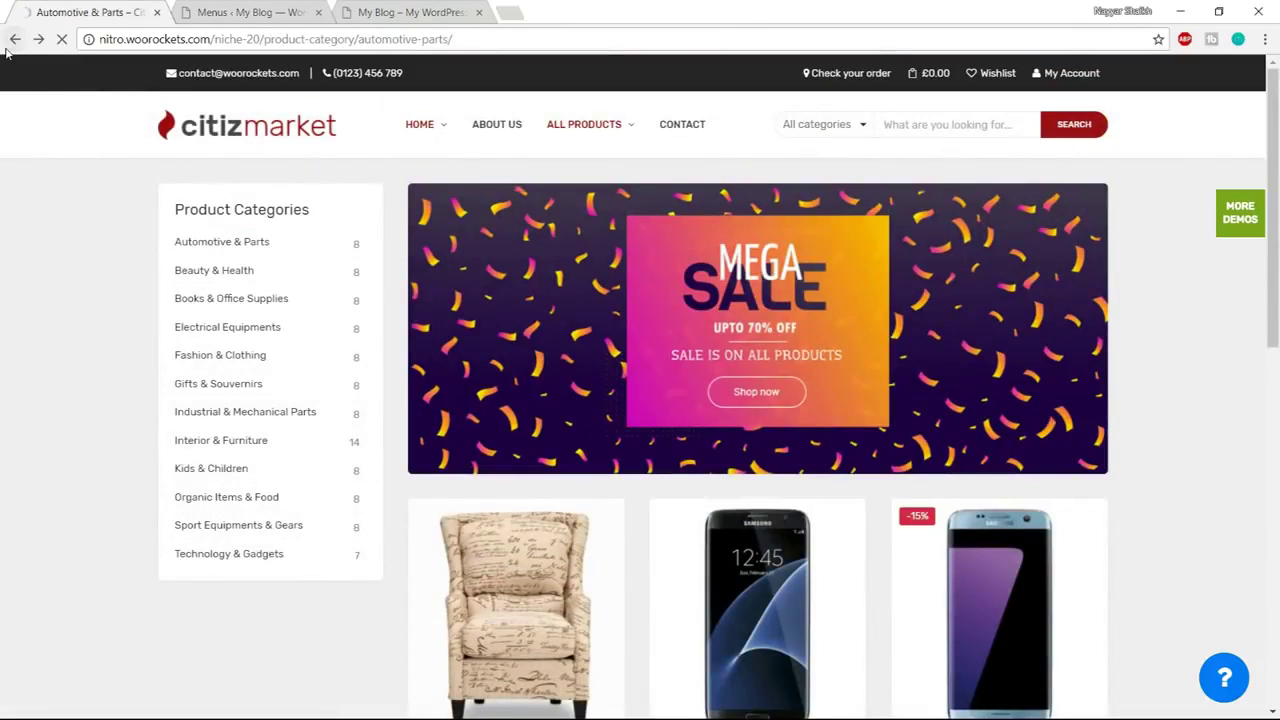
left_click(238, 12)
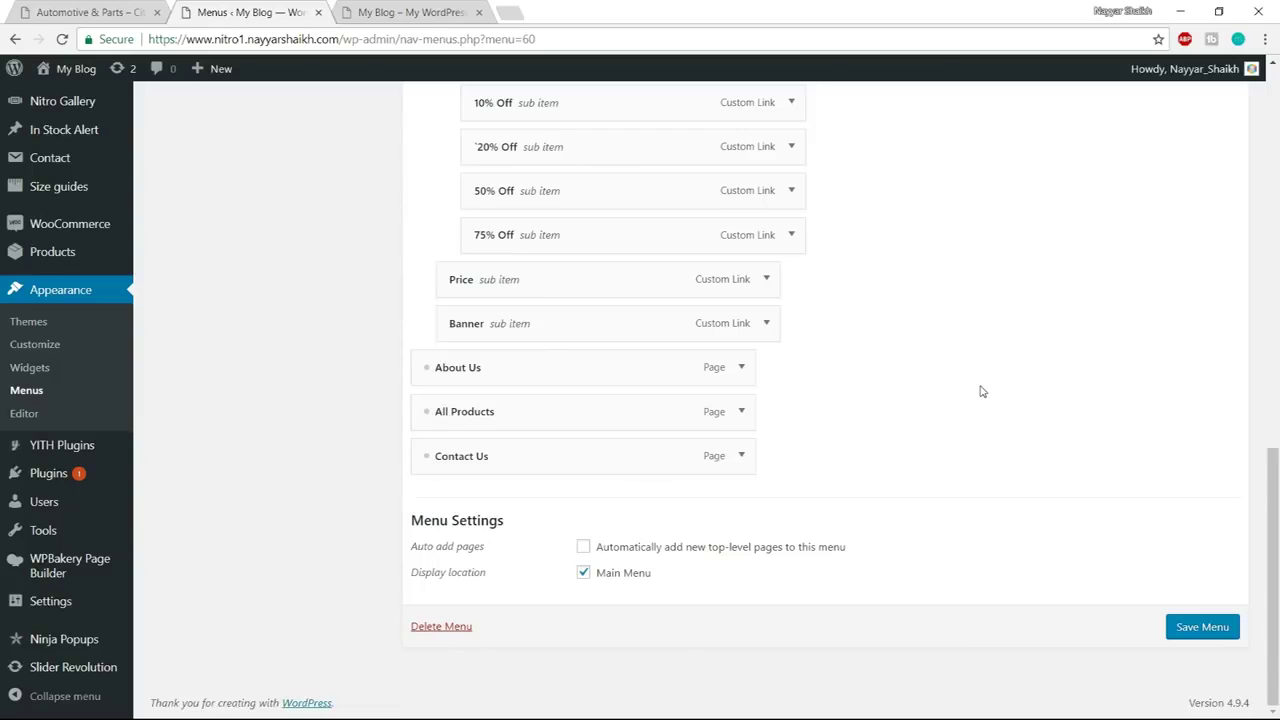
key("super")
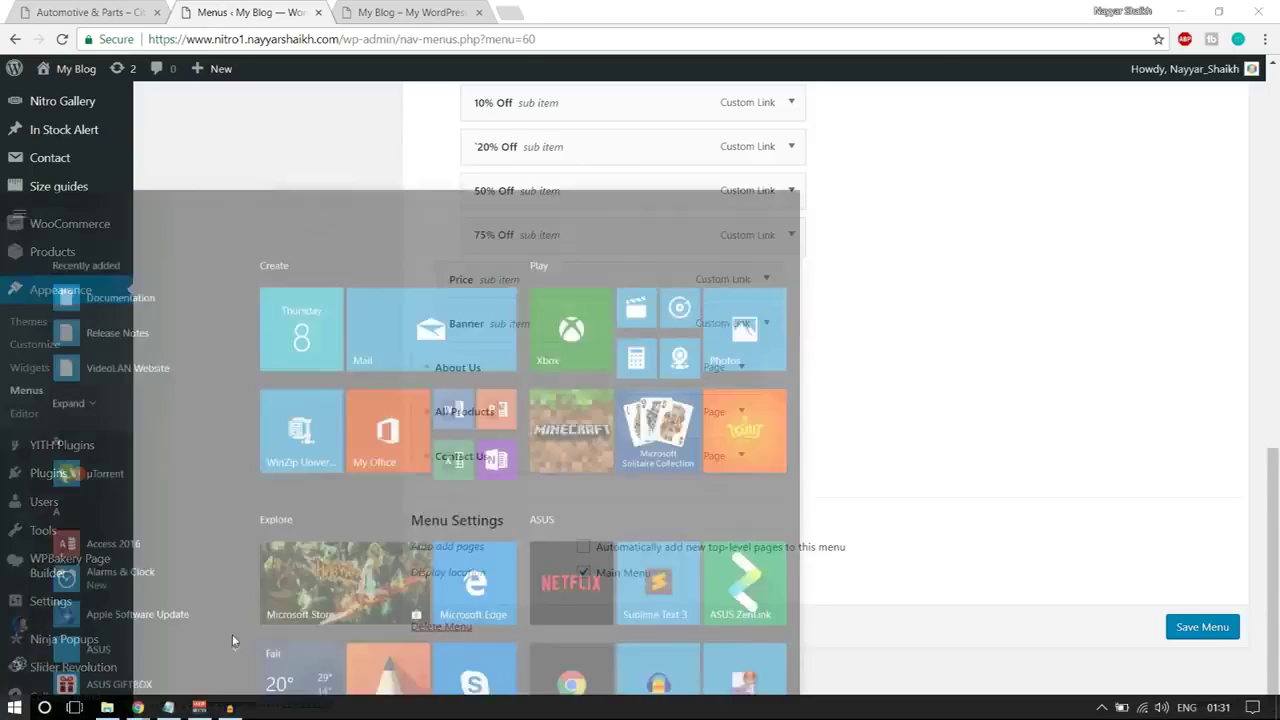
Copy the Menu Price Range shop URL from the Nitro folder's Header notes file
left_click(107, 708)
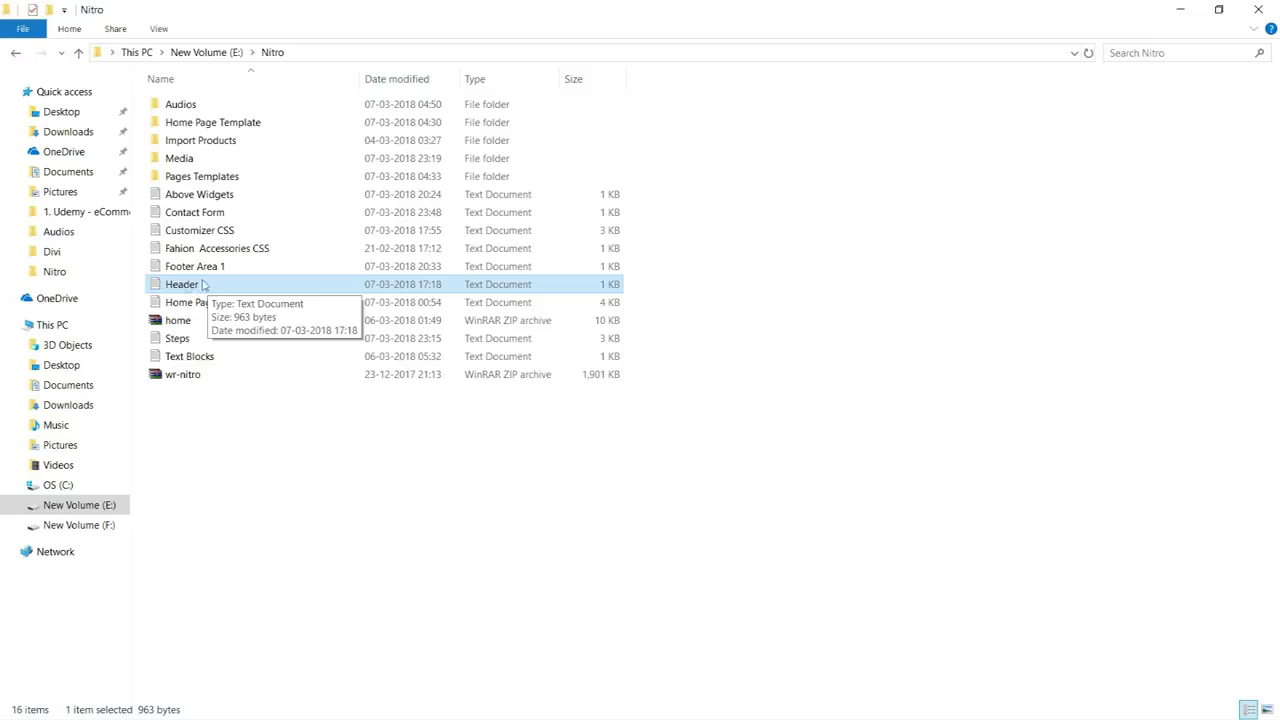
double_click(203, 285)
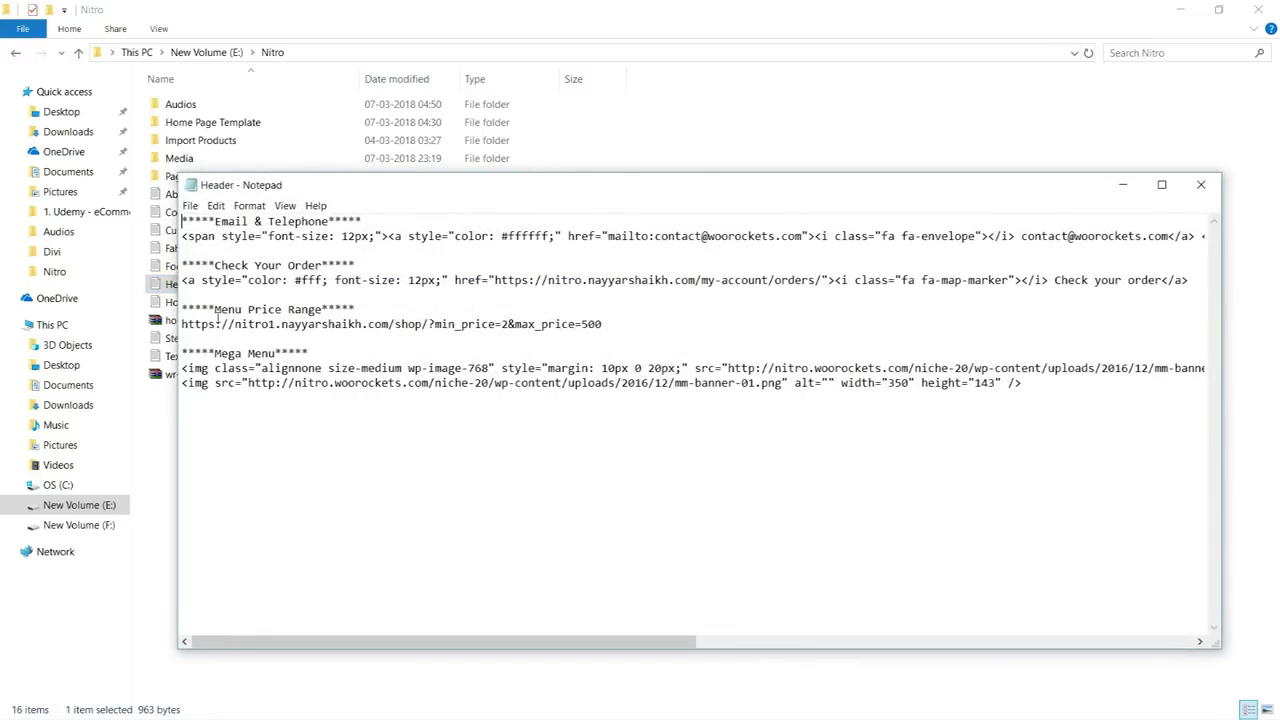
left_click_drag(181, 309, 381, 309)
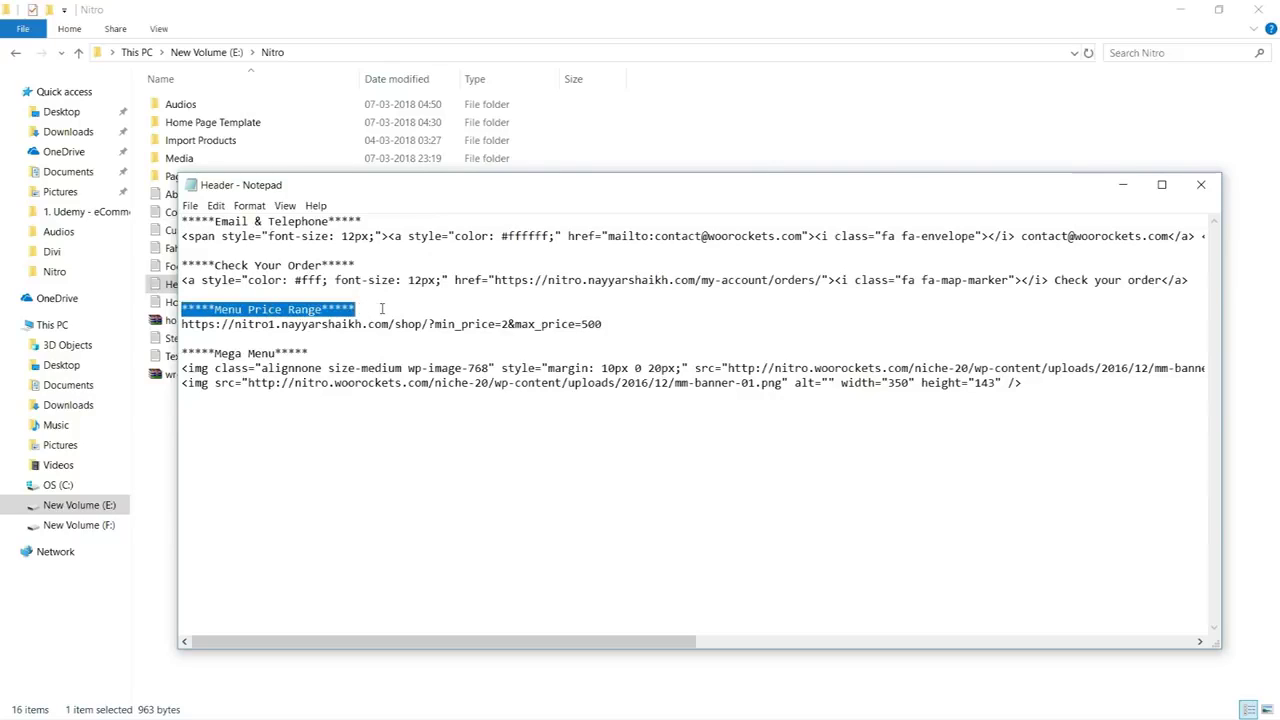
left_click_drag(630, 331, 181, 328)
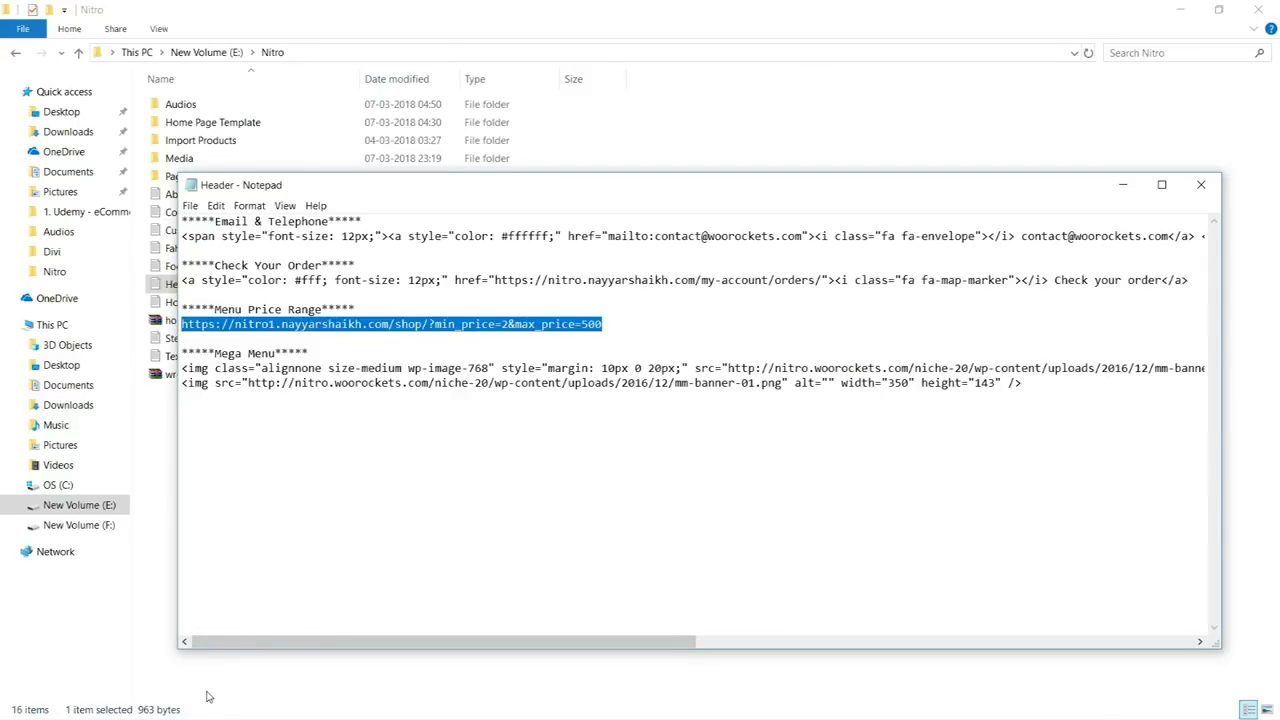
key("super")
mouse_move(137, 706)
left_click(122, 667)
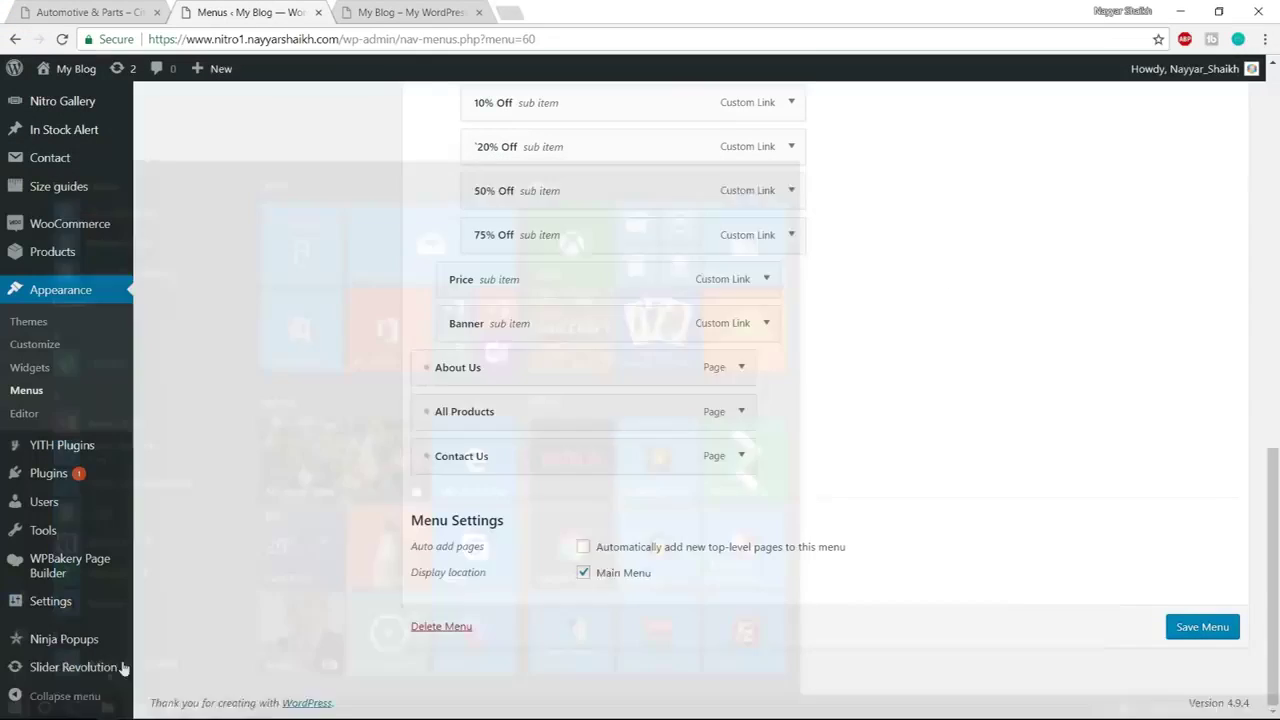
Paste the copied price-range shop URL into a new custom link's address
scroll(660, 380, "up", 5)
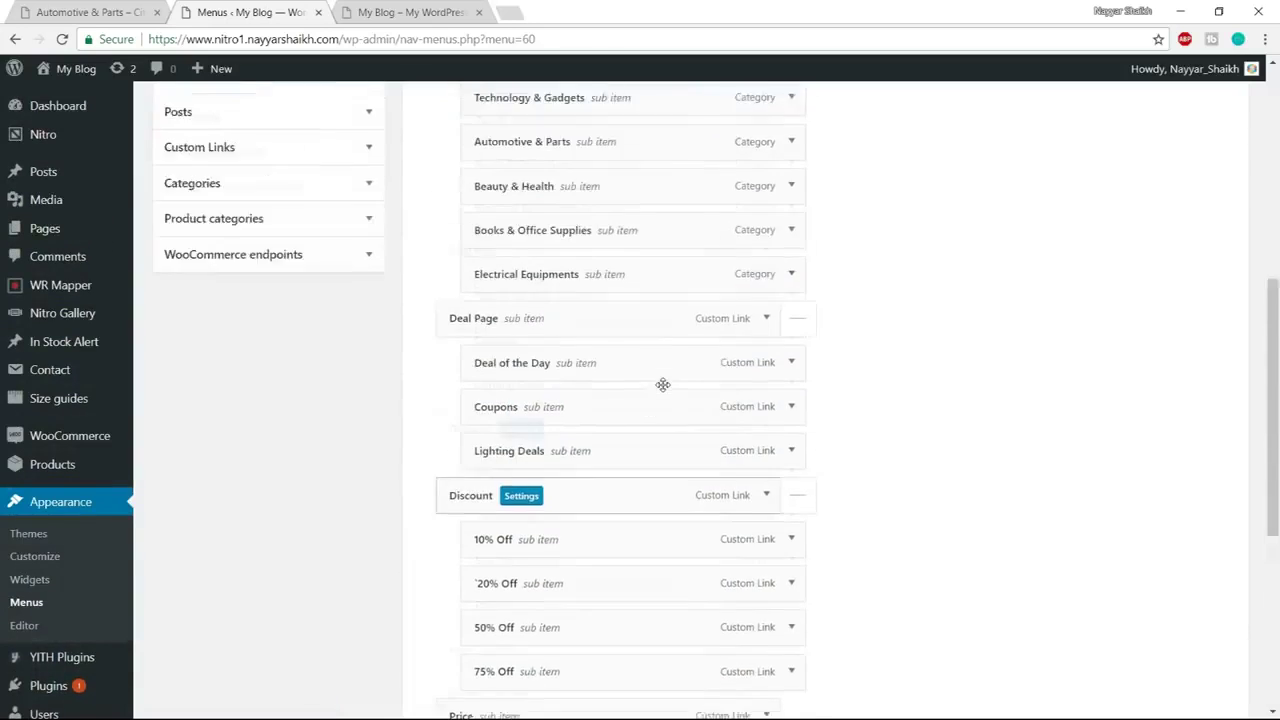
scroll(663, 384, "up", 2)
left_click(100, 12)
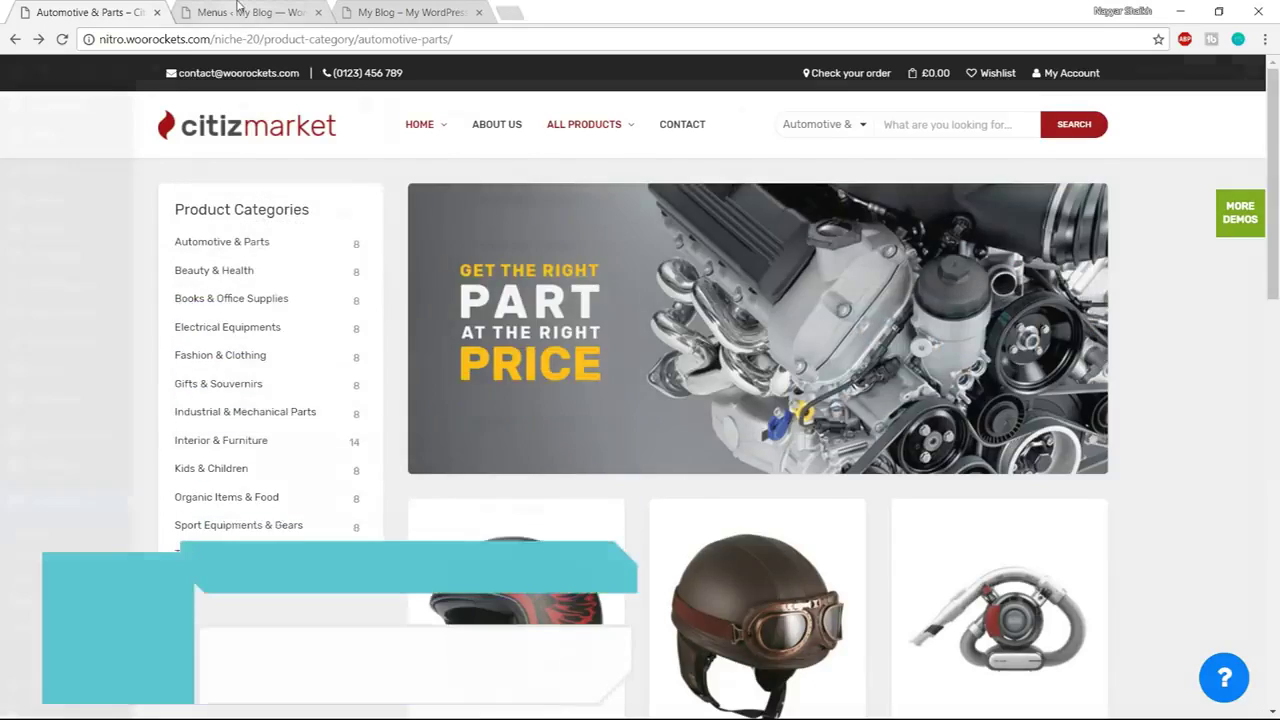
left_click(238, 8)
scroll(335, 385, "up", 1)
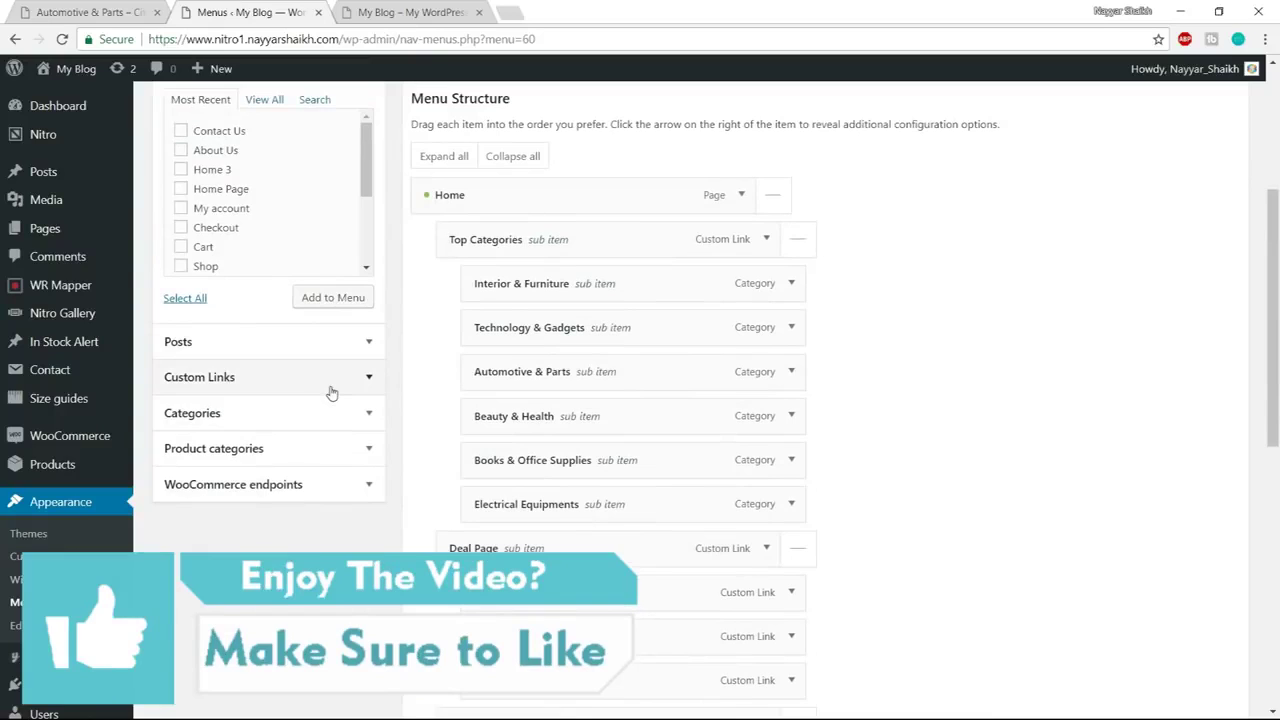
left_click(332, 393)
left_click(317, 178)
key("ctrl+a")
key("ctrl+v")
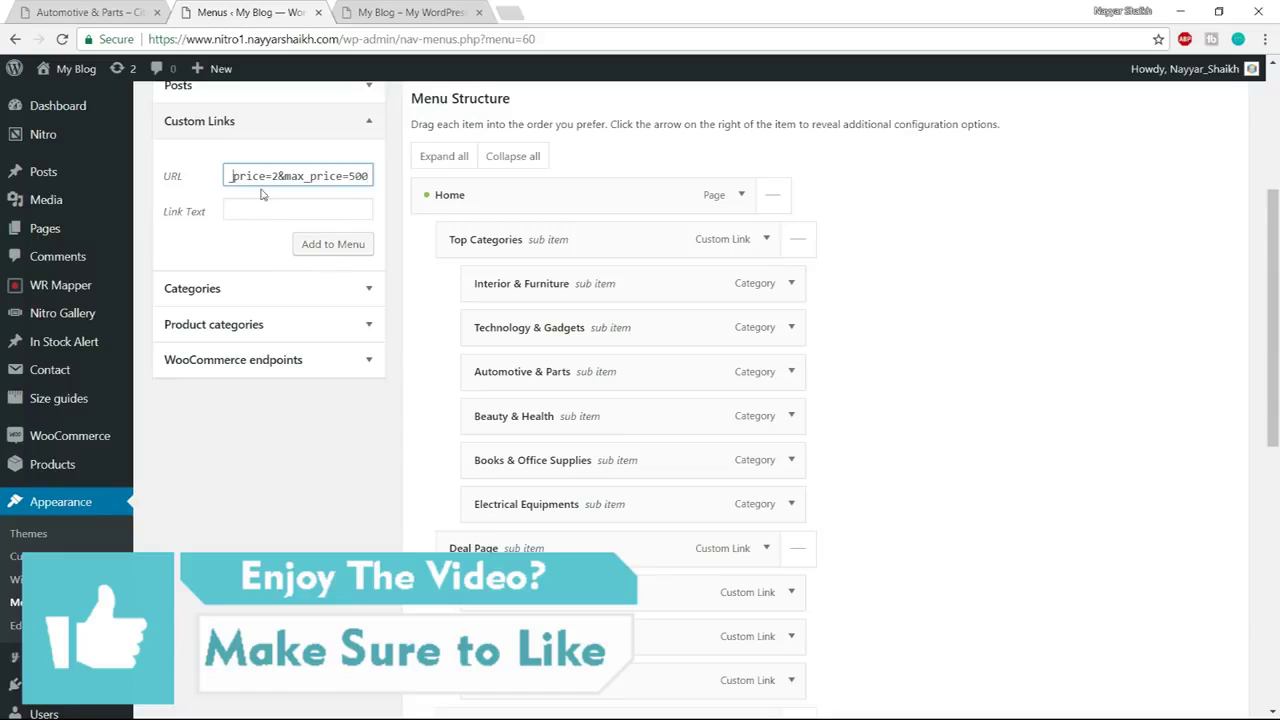
Append /?min_price=2&max_price=500 to the URL and add it as the Under $500 link
left_click(256, 217)
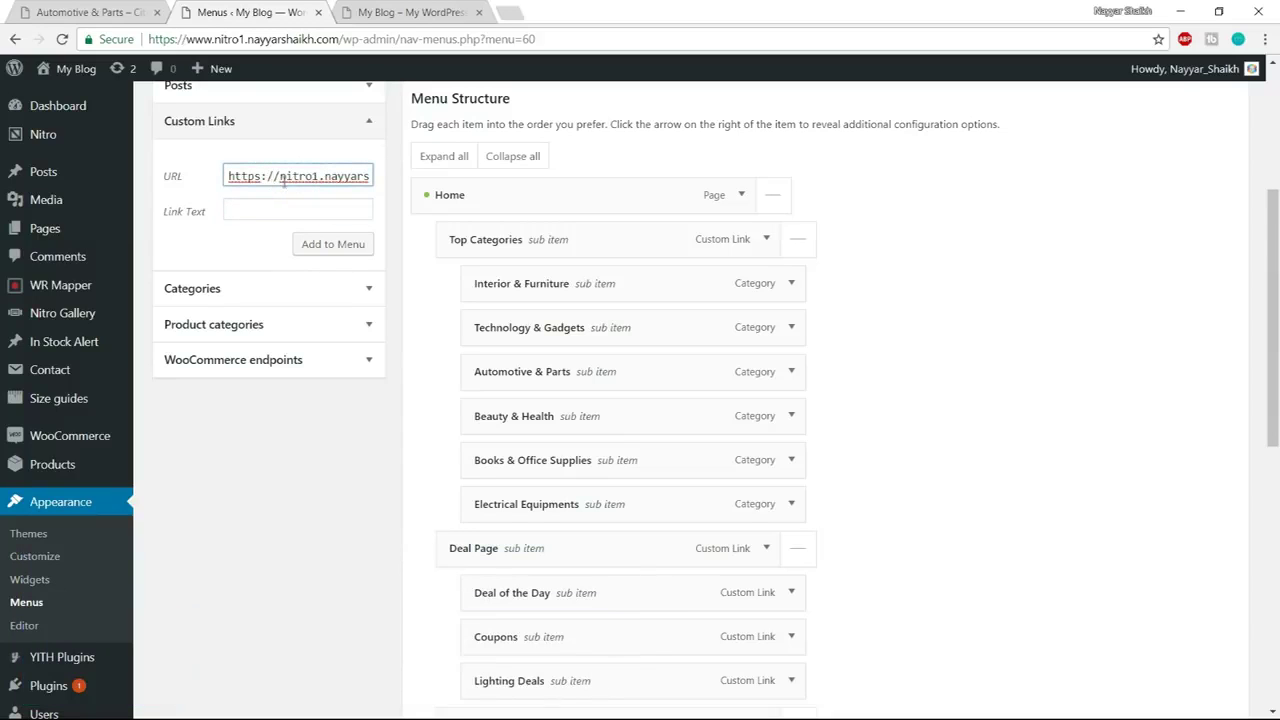
left_click_drag(282, 176, 357, 179)
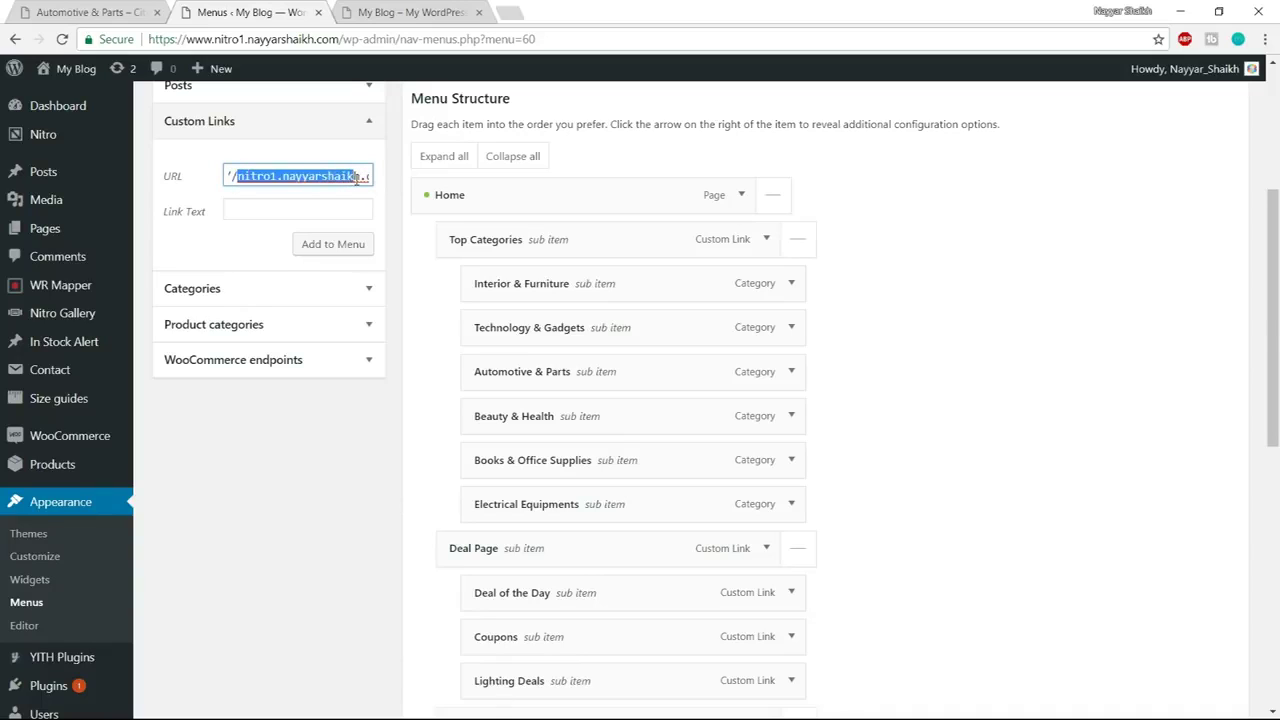
left_click(352, 178)
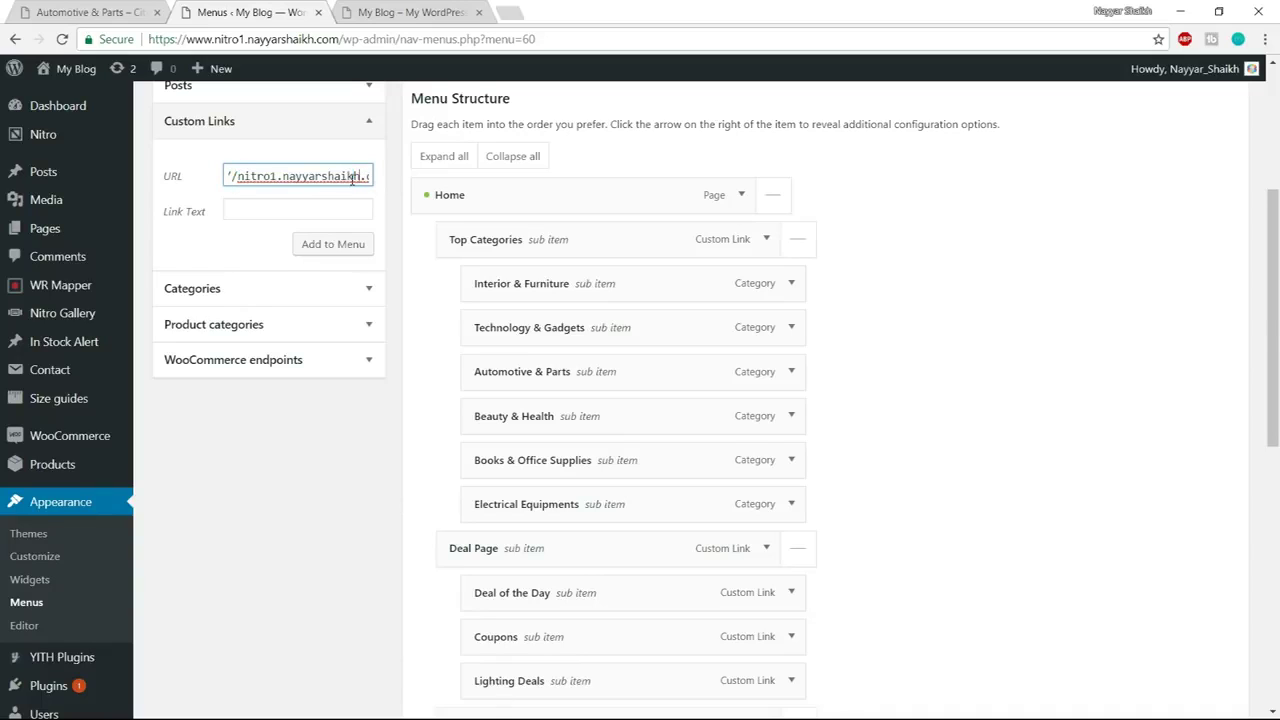
key("Right")
key("Right")
key("Right")
key("Right")
key("Right")
key("Right")
key("Right")
key("Right")
key("Right")
key("Right")
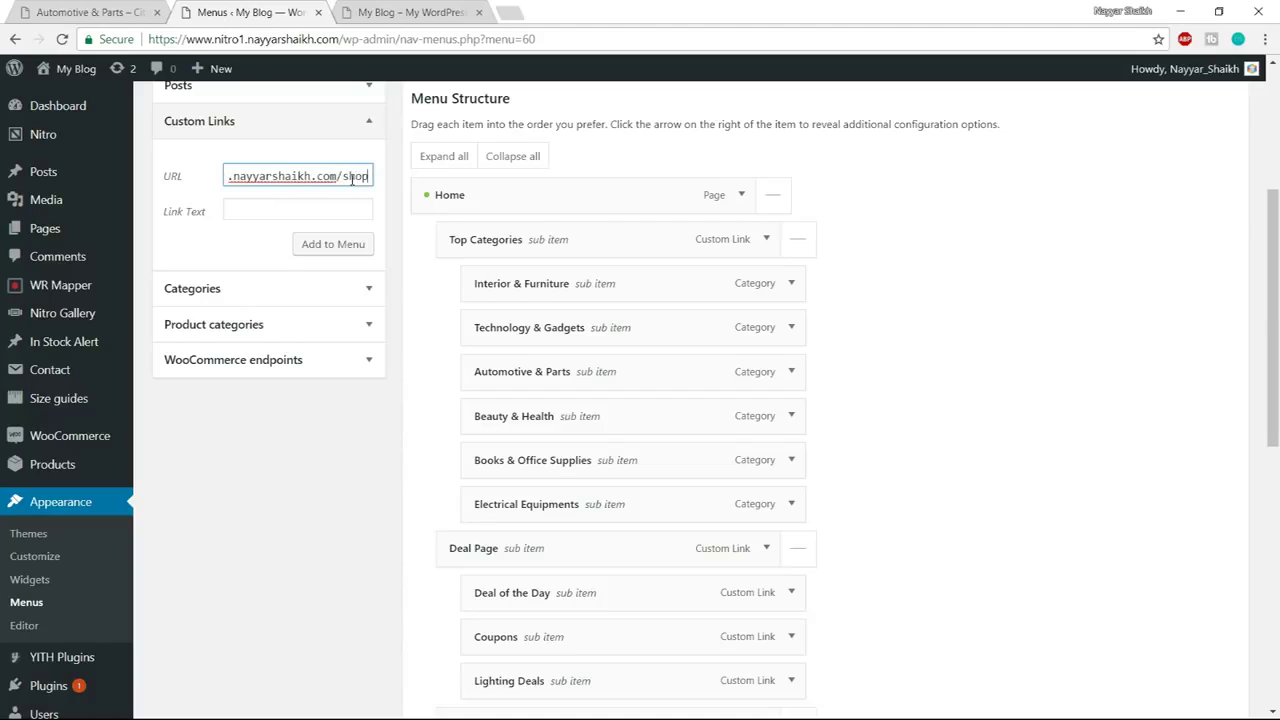
type("/?min_price=2&max_pr")
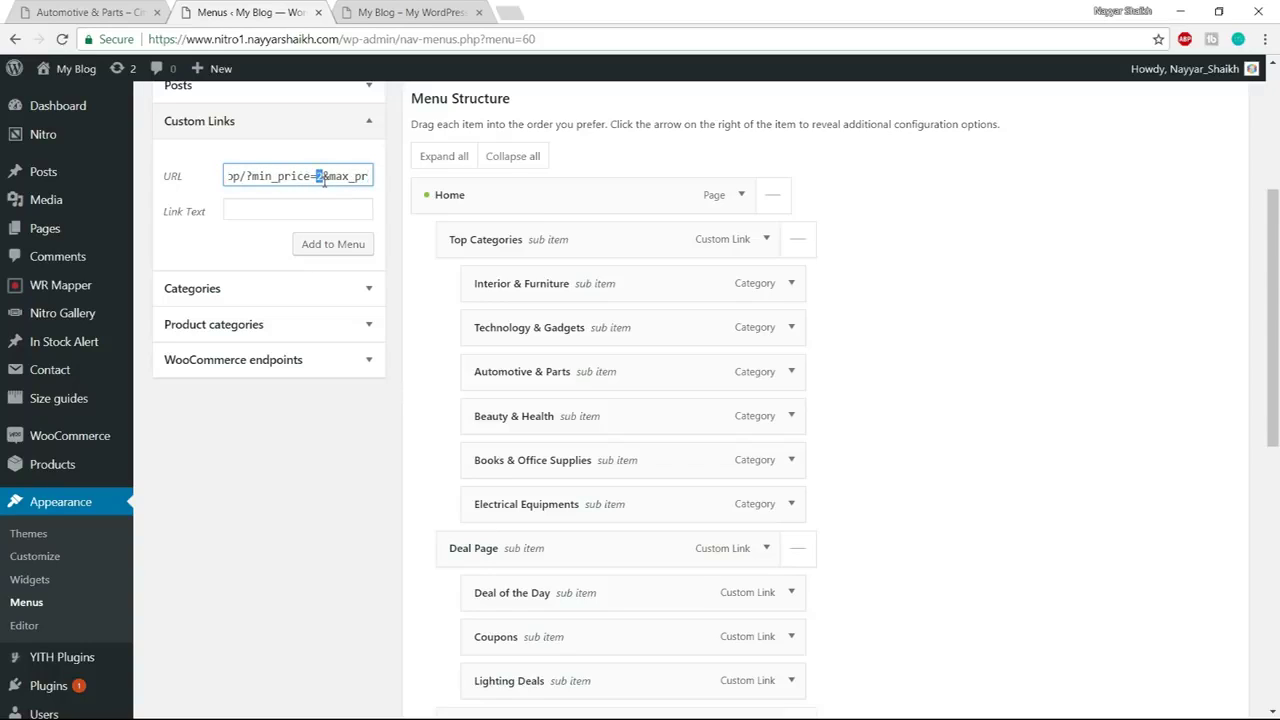
left_click_drag(247, 176, 318, 176)
left_click(346, 176)
type("ice=500")
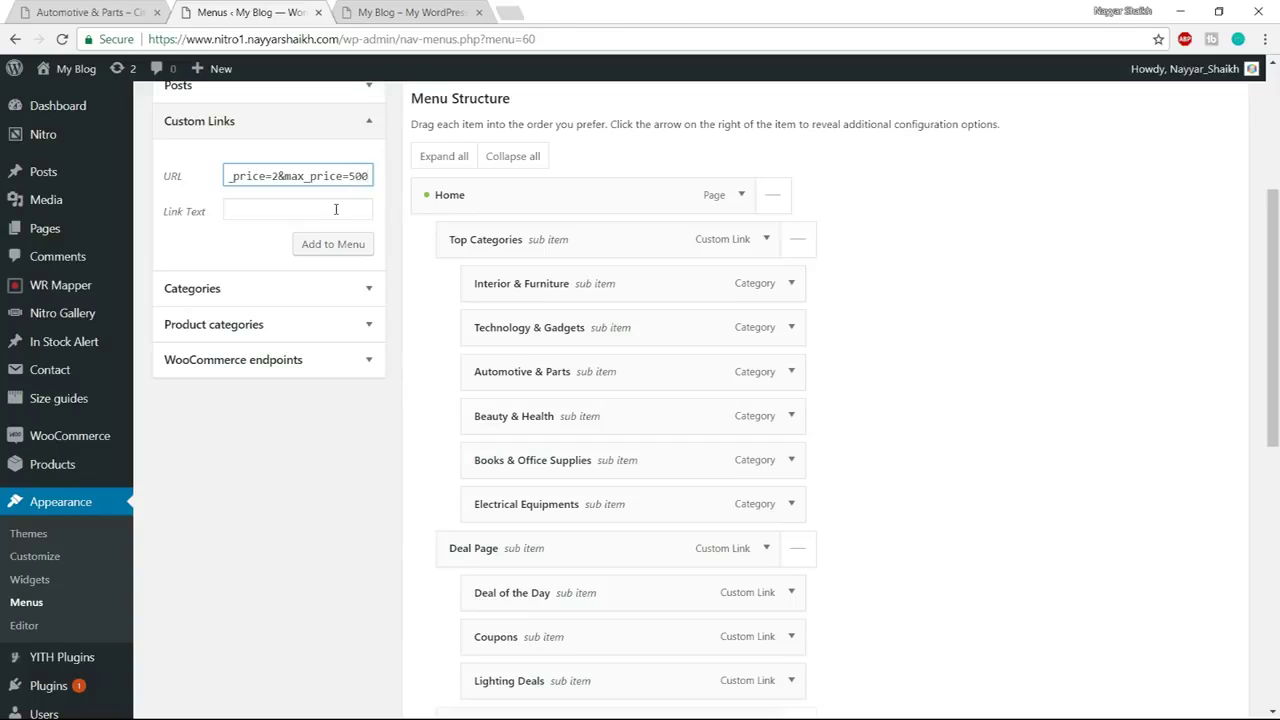
left_click_drag(284, 176, 338, 176)
left_click(352, 176)
left_click(347, 211)
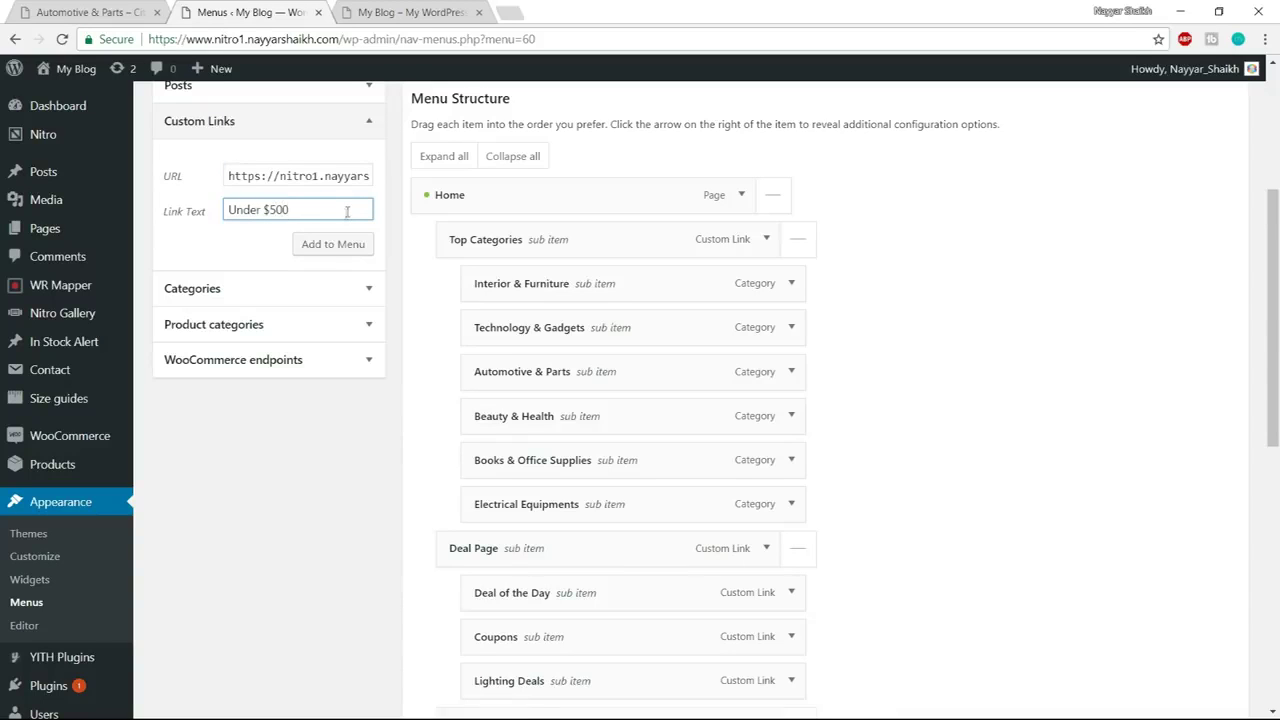
left_click(333, 244)
Begin the next link with the pasted URL set to min_price=501 and label starting $500
left_click(289, 177)
left_click_drag(289, 177, 187, 178)
key("ctrl+v")
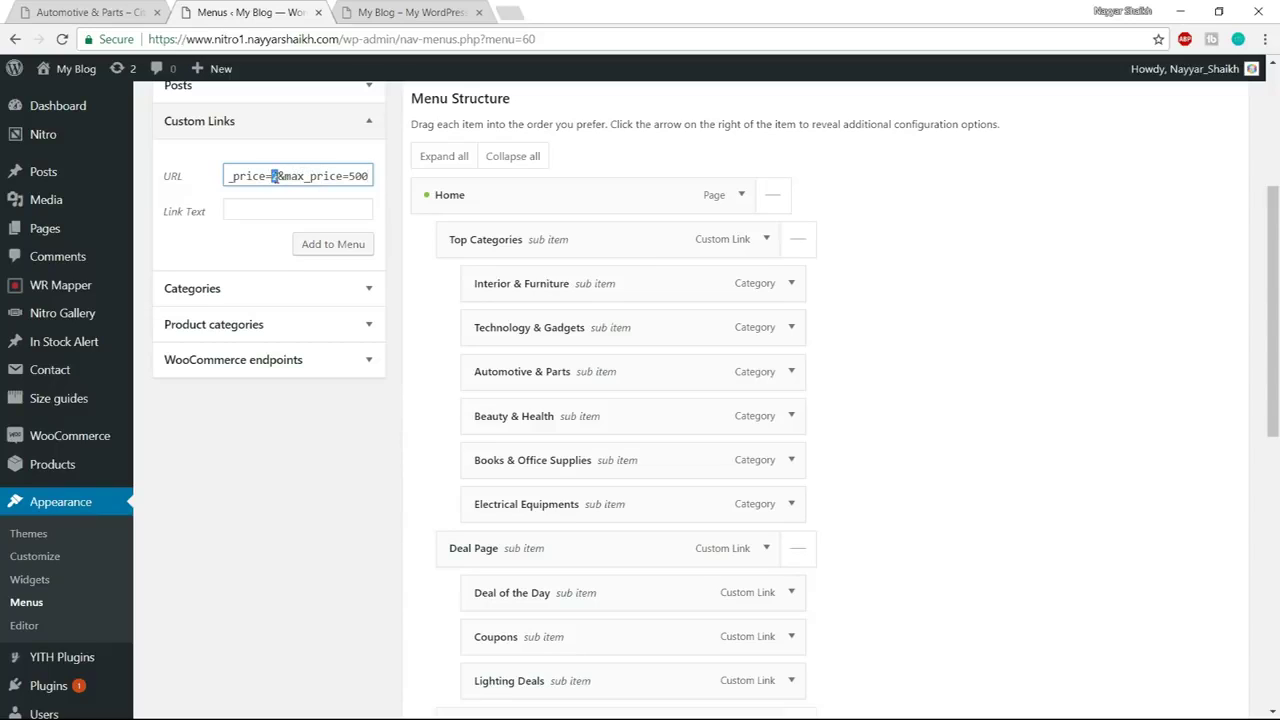
type("04")
key("BackSpace")
type("1")
type("00")
left_click(329, 215)
type("$500")
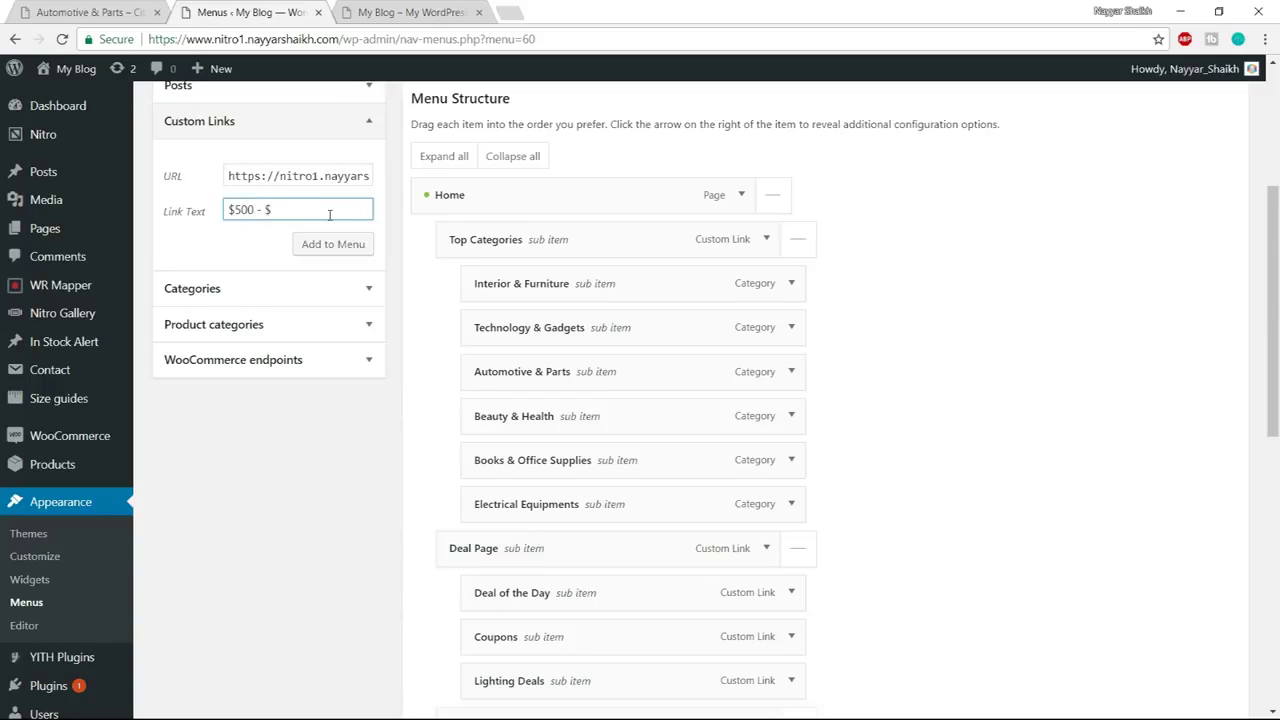
Add the $500 - $1500 link, then build and add the $1500 - $2000 link with max_price 2000
left_click(334, 244)
left_click_drag(307, 179, 219, 179)
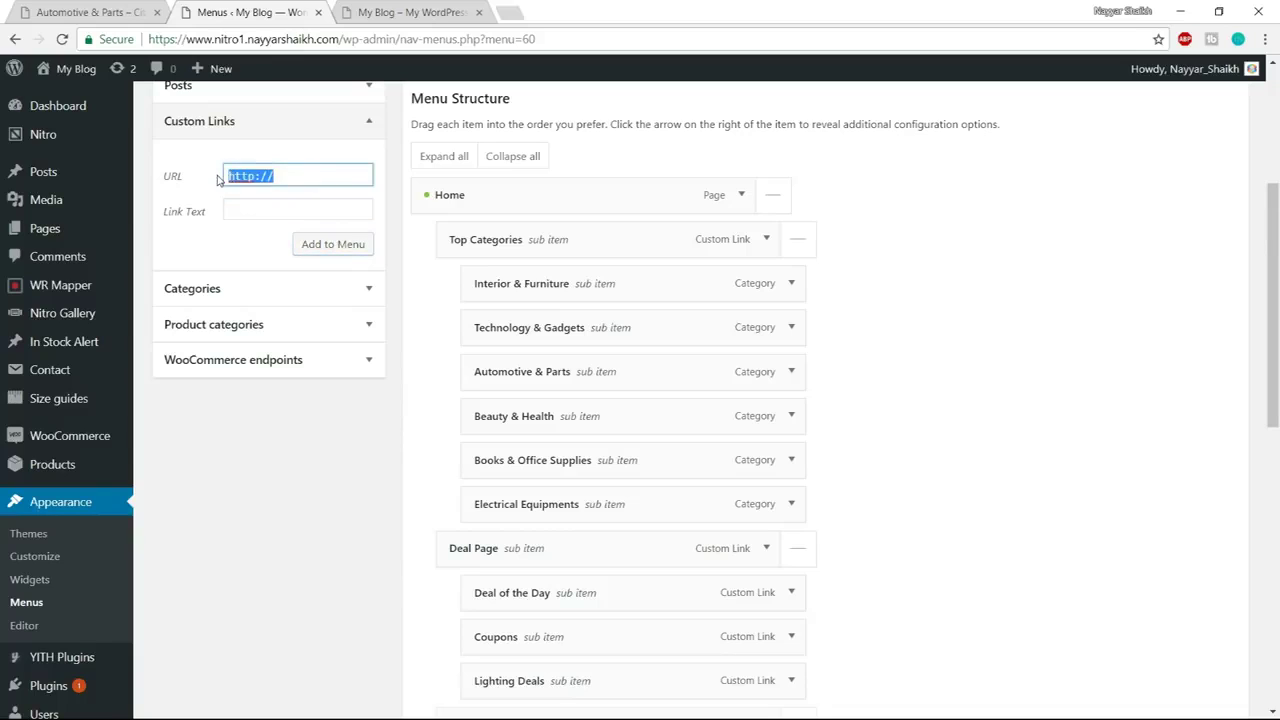
key("ctrl+v")
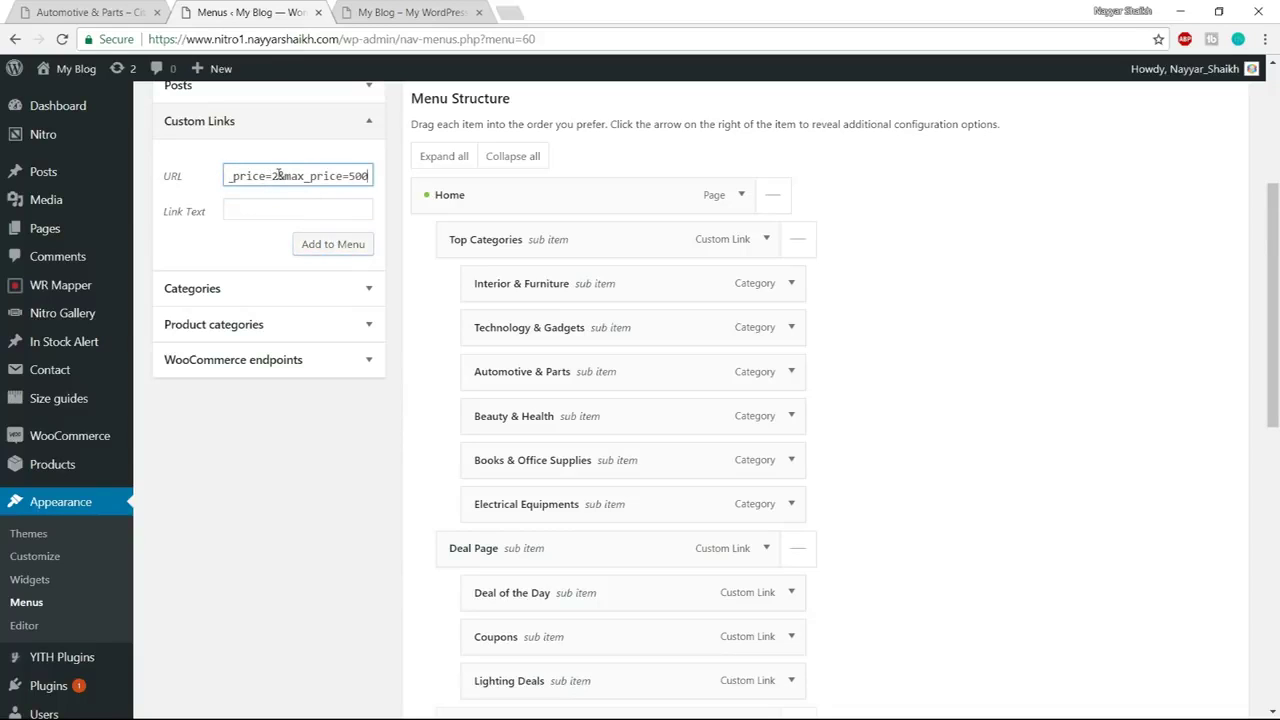
type("501")
key("Right")
key("Right")
key("Right")
left_click_drag(349, 176, 413, 182)
type("2000")
left_click(276, 211)
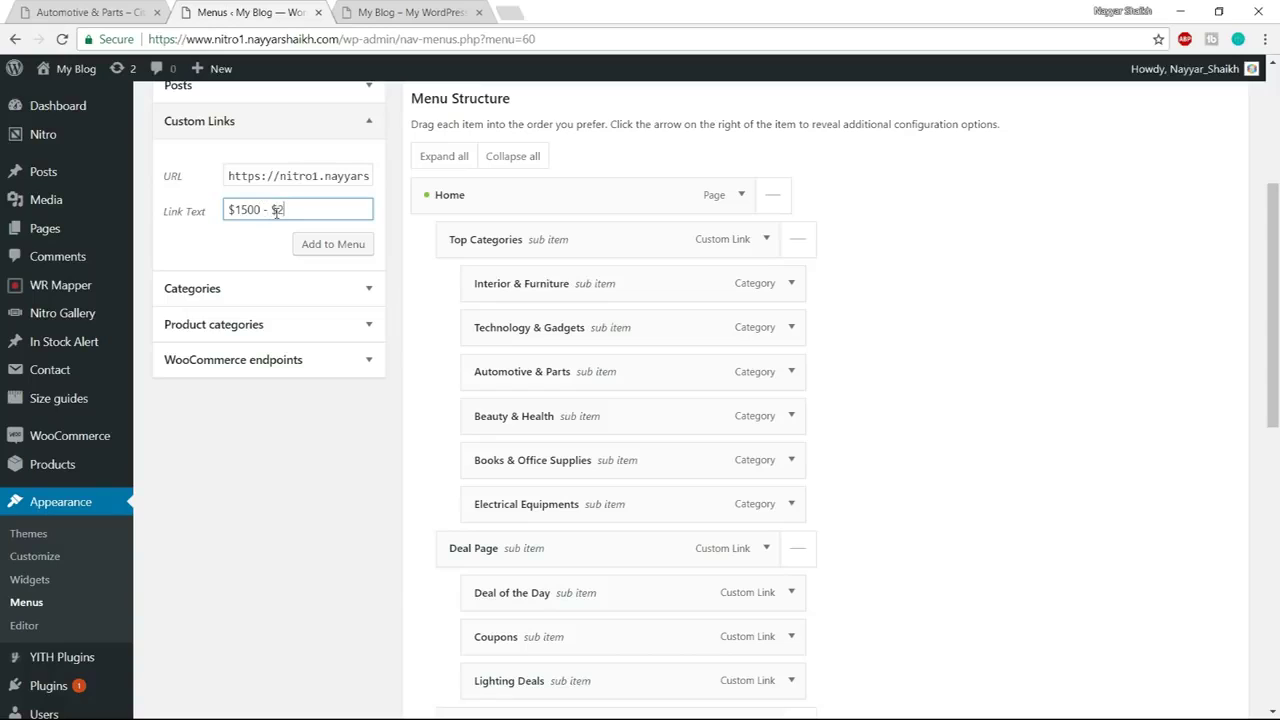
left_click(333, 244)
Add a $2000 & Above link with min_price=2001 and max_price=10000
left_click(318, 183)
key("ctrl+a")
key("ctrl+v")
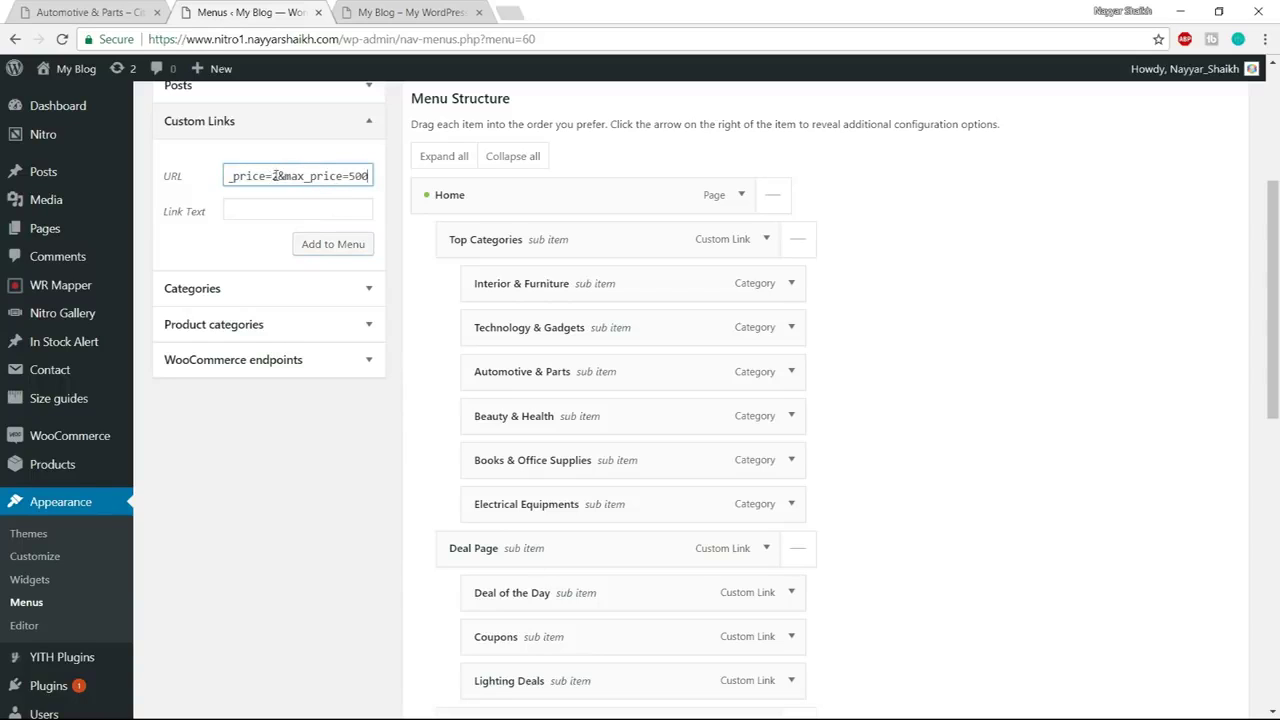
left_click(277, 176)
type("000")
key("BackSpace")
type("1")
left_click(326, 177)
type("0")
key("BackSpace")
key("End")
type("500")
key("BackSpace")
key("BackSpace")
key("BackSpace")
type("10000")
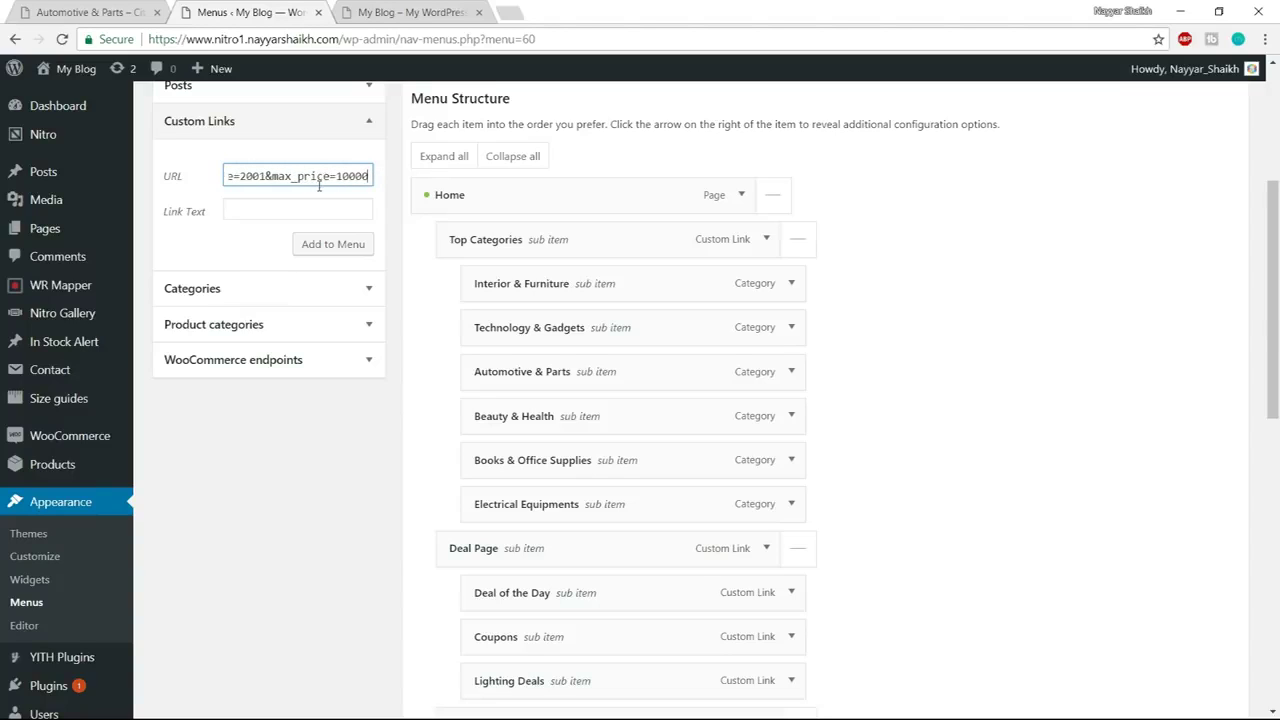
left_click(314, 204)
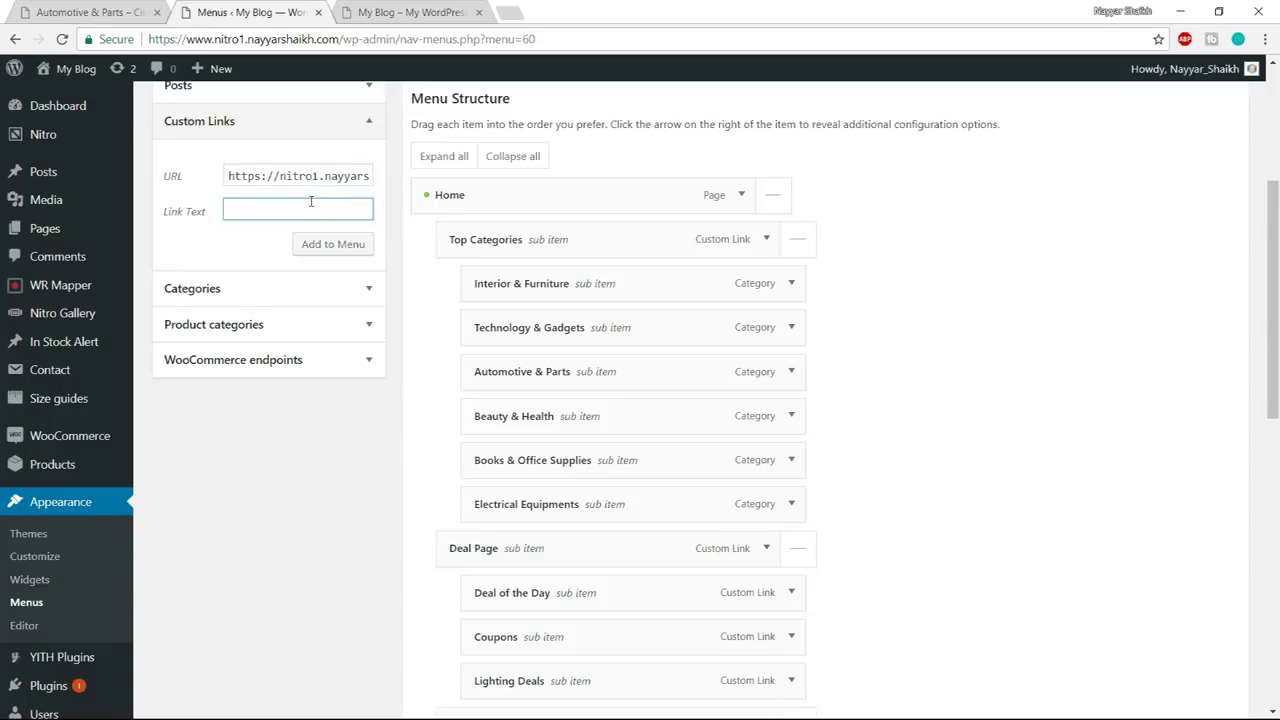
type("$2000 & Above")
left_click(334, 250)
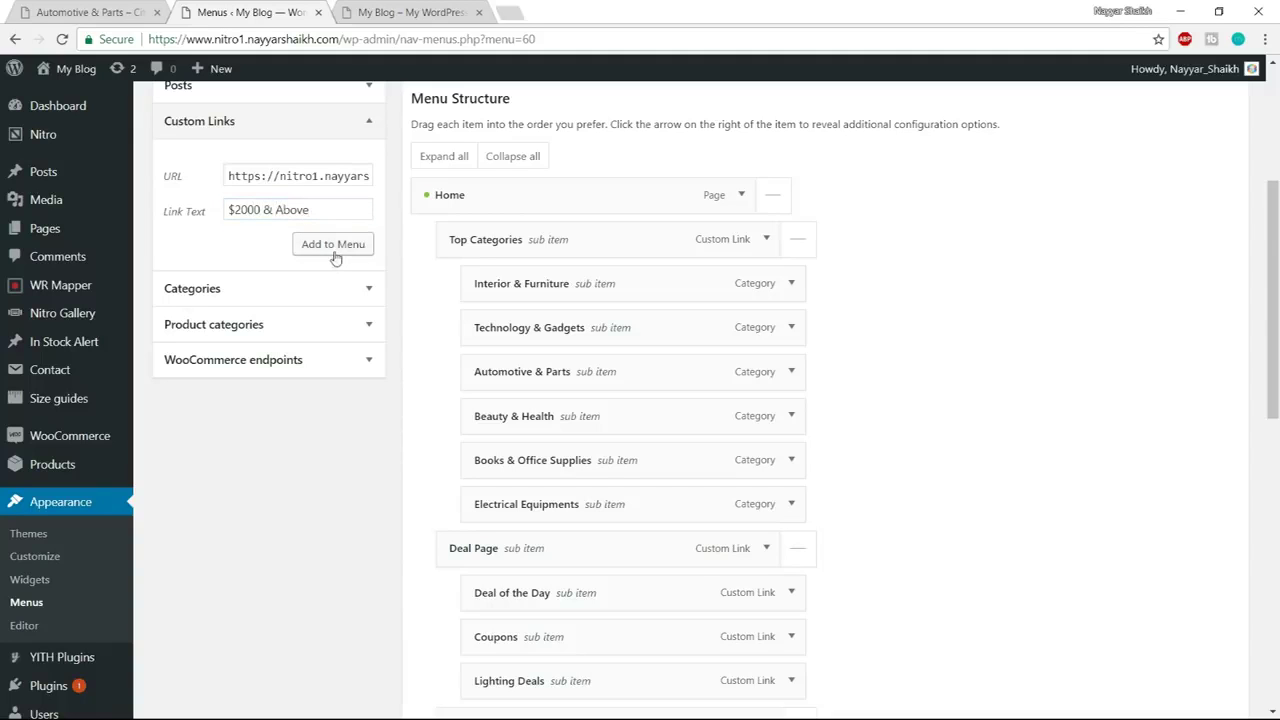
Indent Under $500, $500 - $1500, $1500 - $2000 and $2000 & Above under Price, with Banner moved below them
scroll(1057, 491, "down", 7)
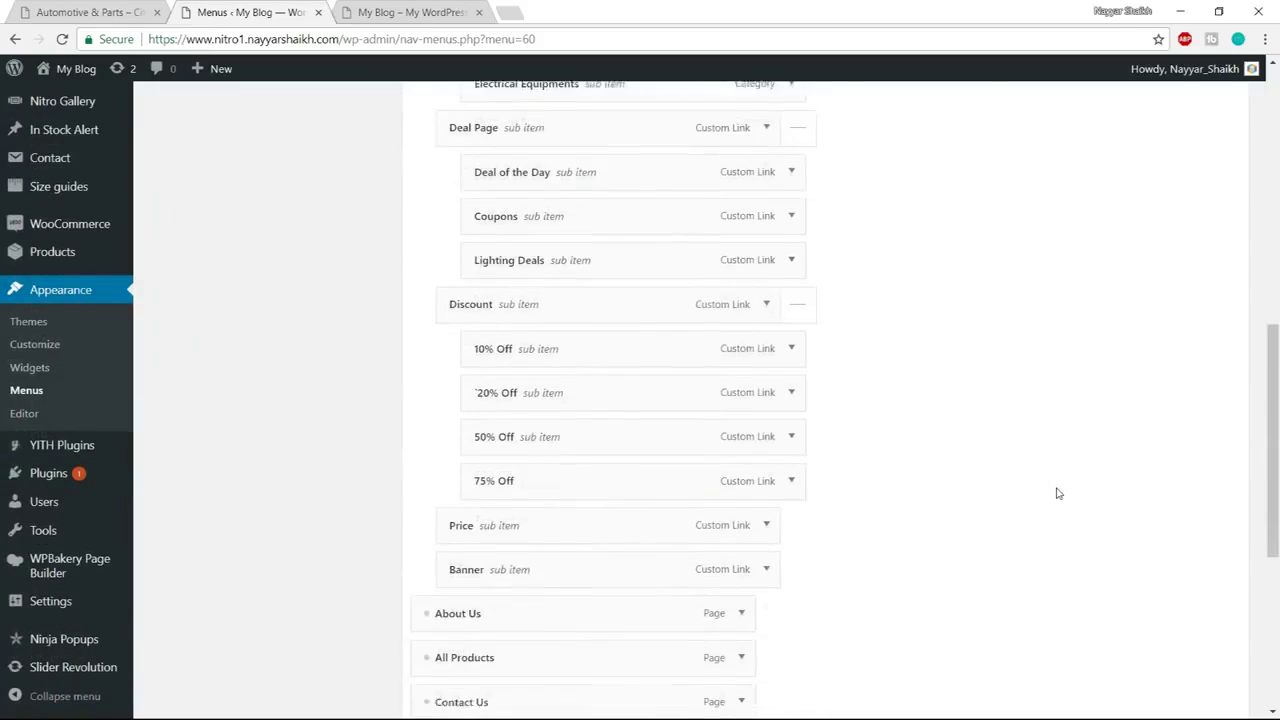
scroll(970, 484, "down", 1)
left_click_drag(466, 417, 509, 240)
left_click_drag(514, 460, 512, 286)
left_click_drag(488, 236, 526, 243)
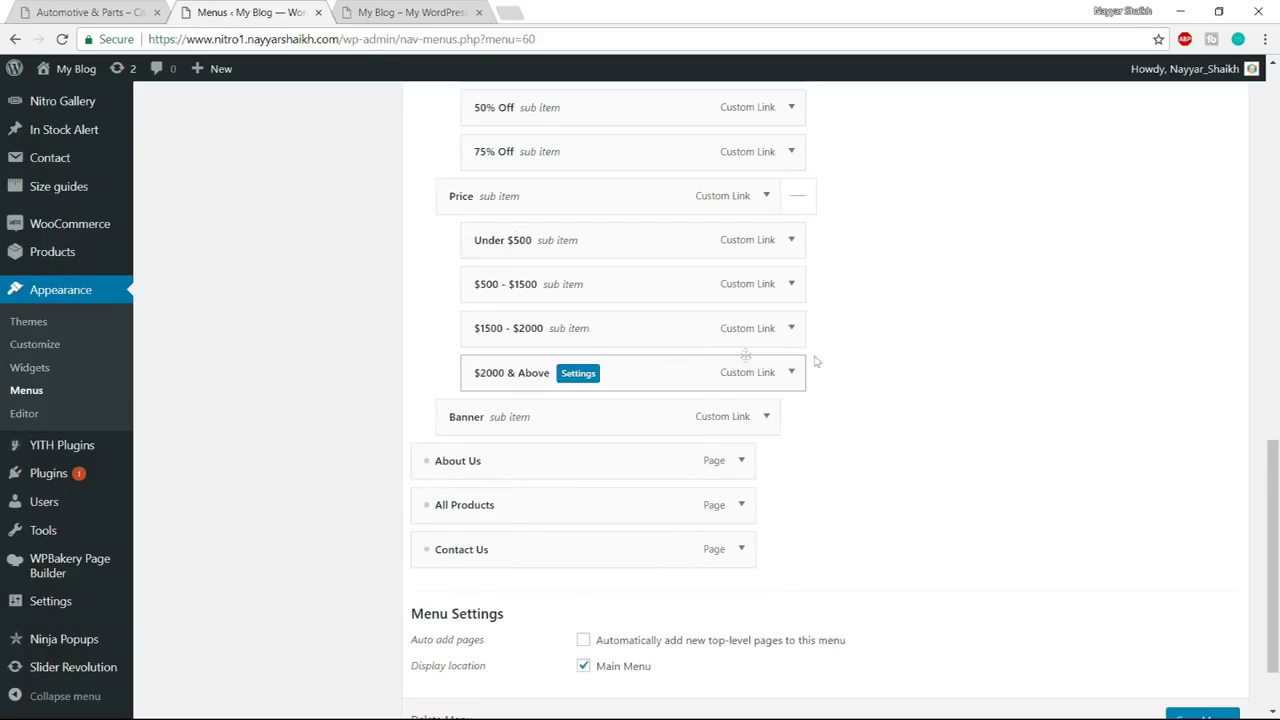
left_click(90, 12)
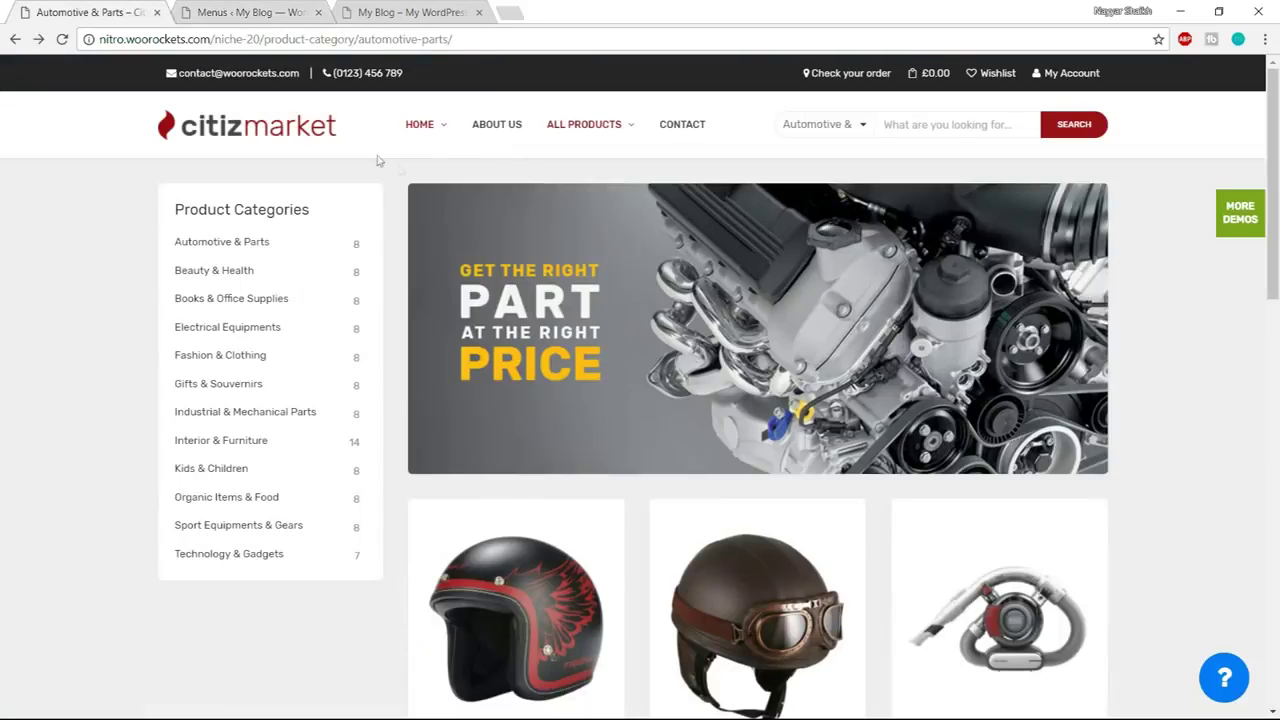
mouse_move(419, 131)
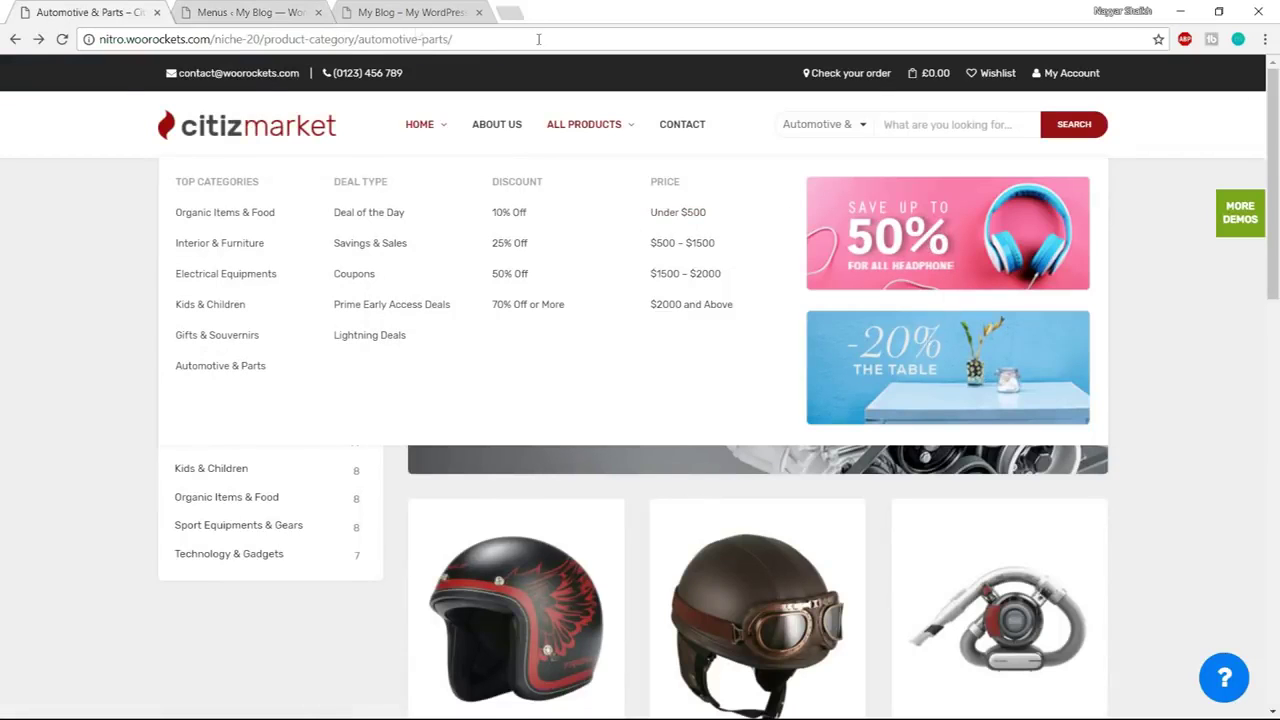
left_click(250, 12)
mouse_move(470, 334)
left_mouse_down()
mouse_move(490, 366)
mouse_move(460, 320)
left_mouse_up()
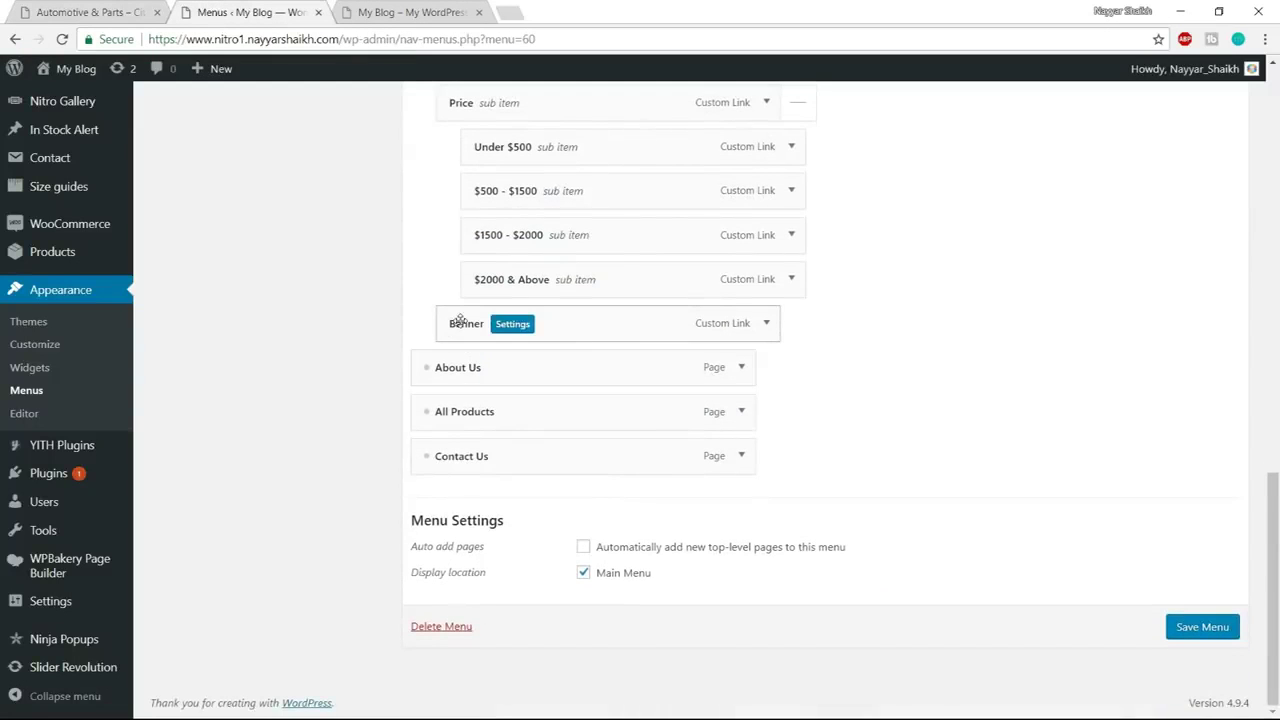
Tick Disable column title in Banner's settings and add a Text element to it
left_click(524, 325)
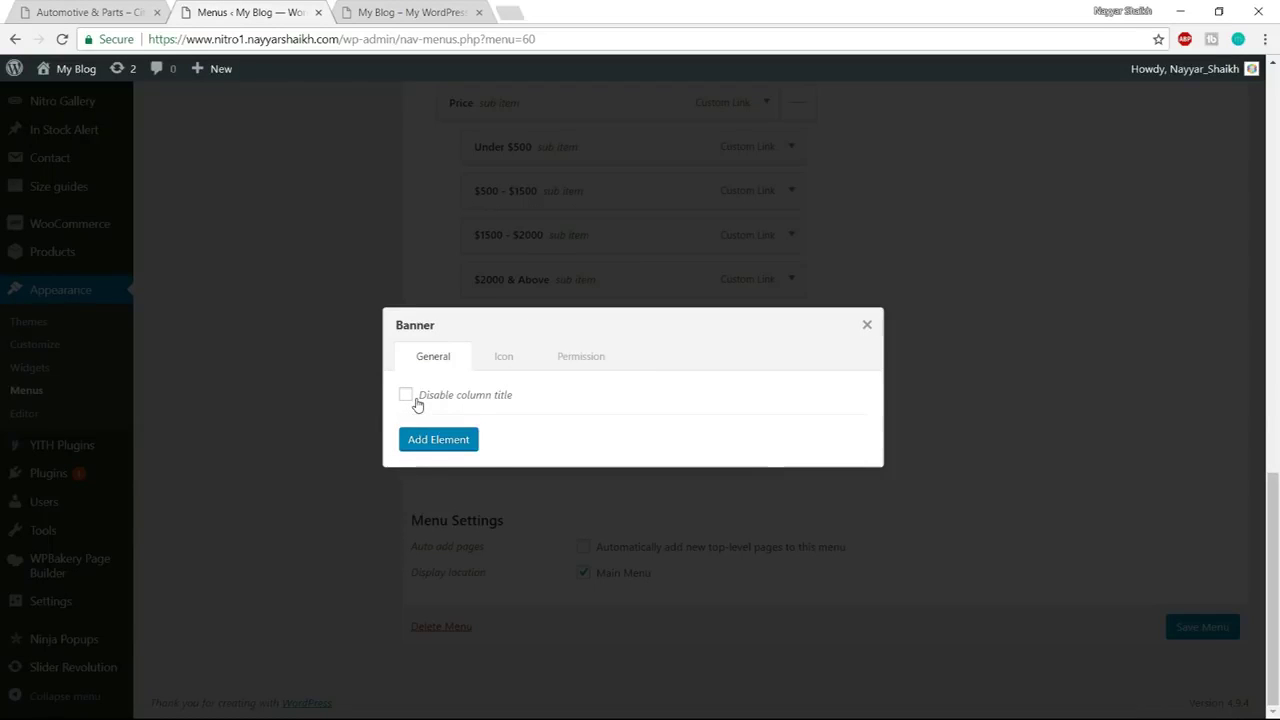
left_click(452, 403)
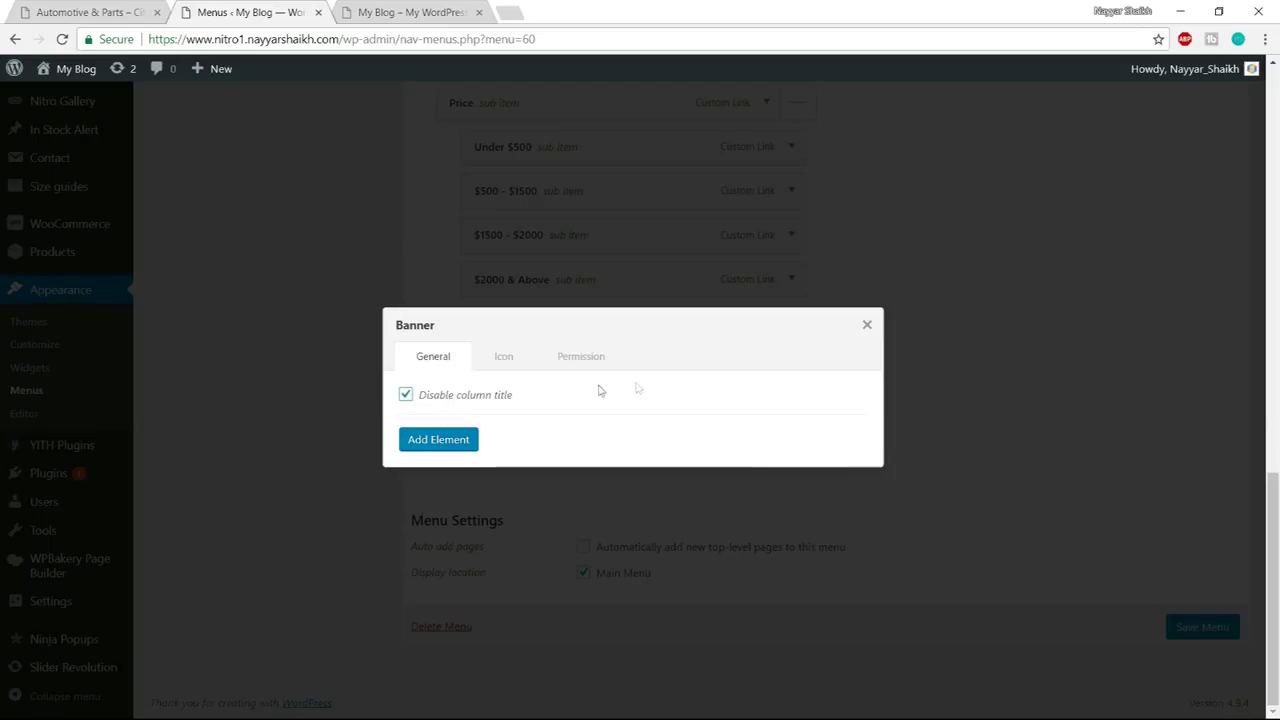
left_click(440, 440)
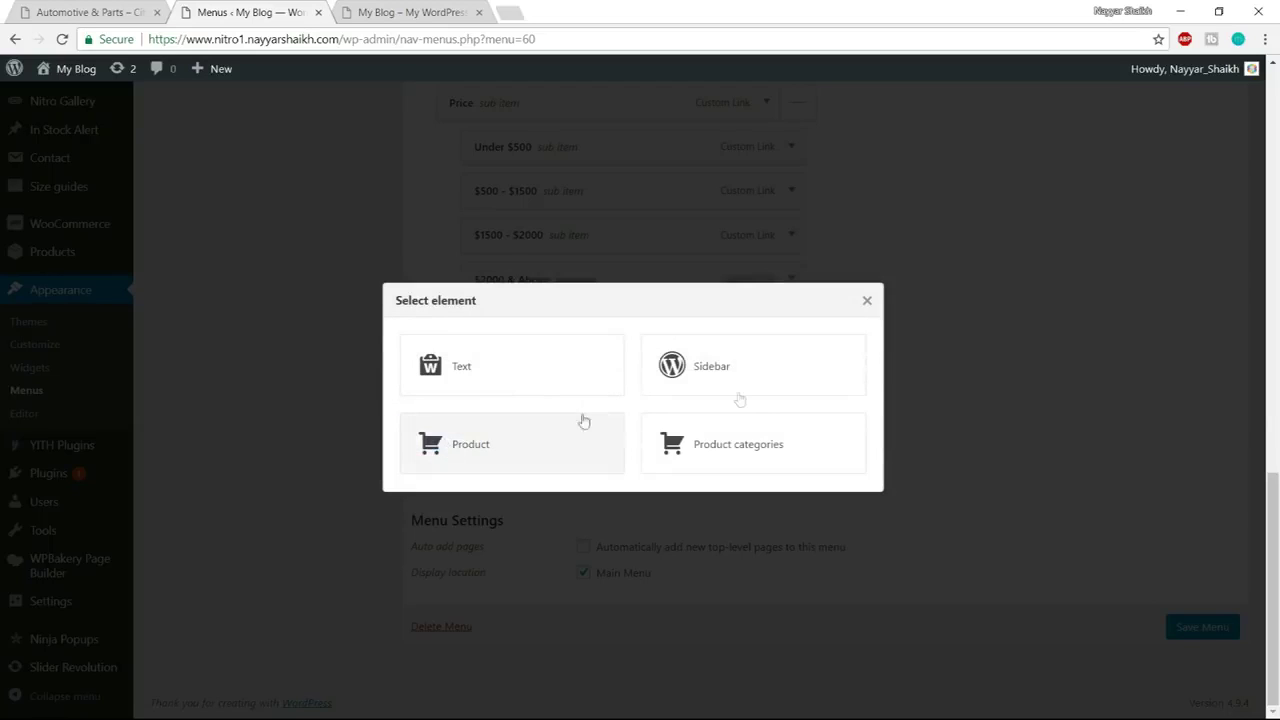
left_click(452, 378)
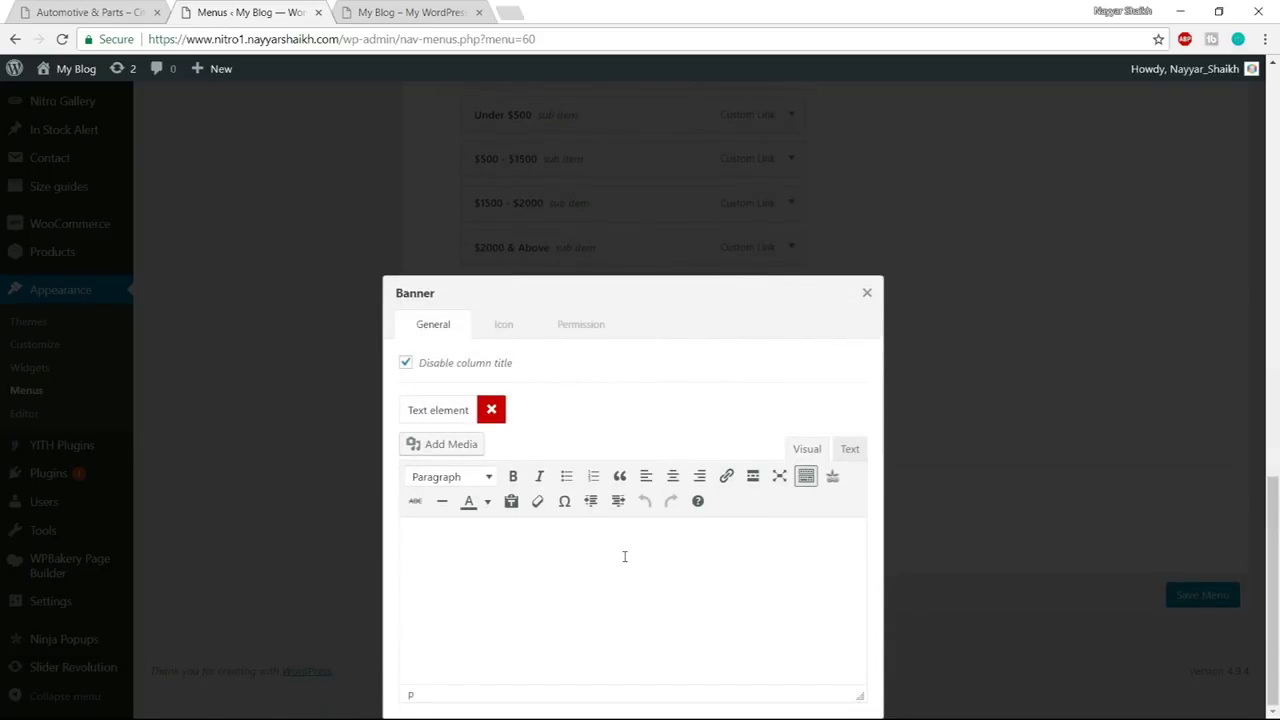
key("super")
Copy the two banner <img> tags listed under Mega Menu in the Header notes
mouse_move(168, 707)
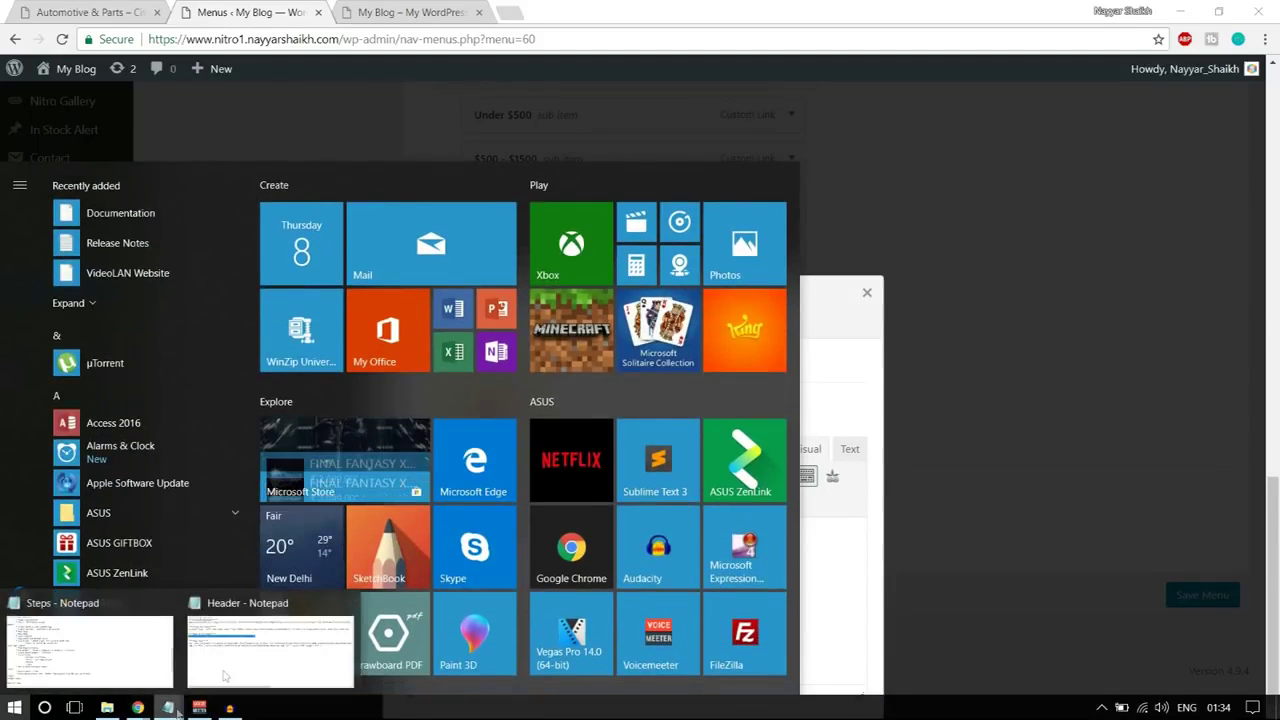
left_click(225, 676)
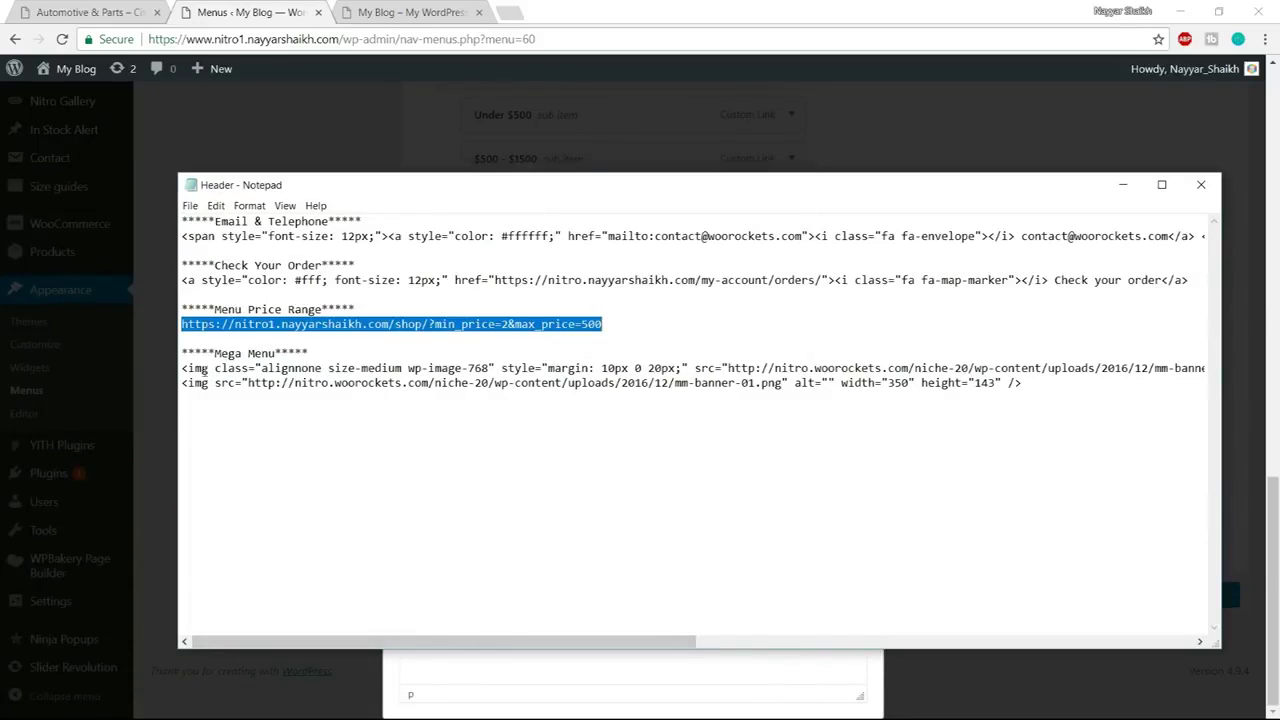
left_click_drag(182, 352, 312, 355)
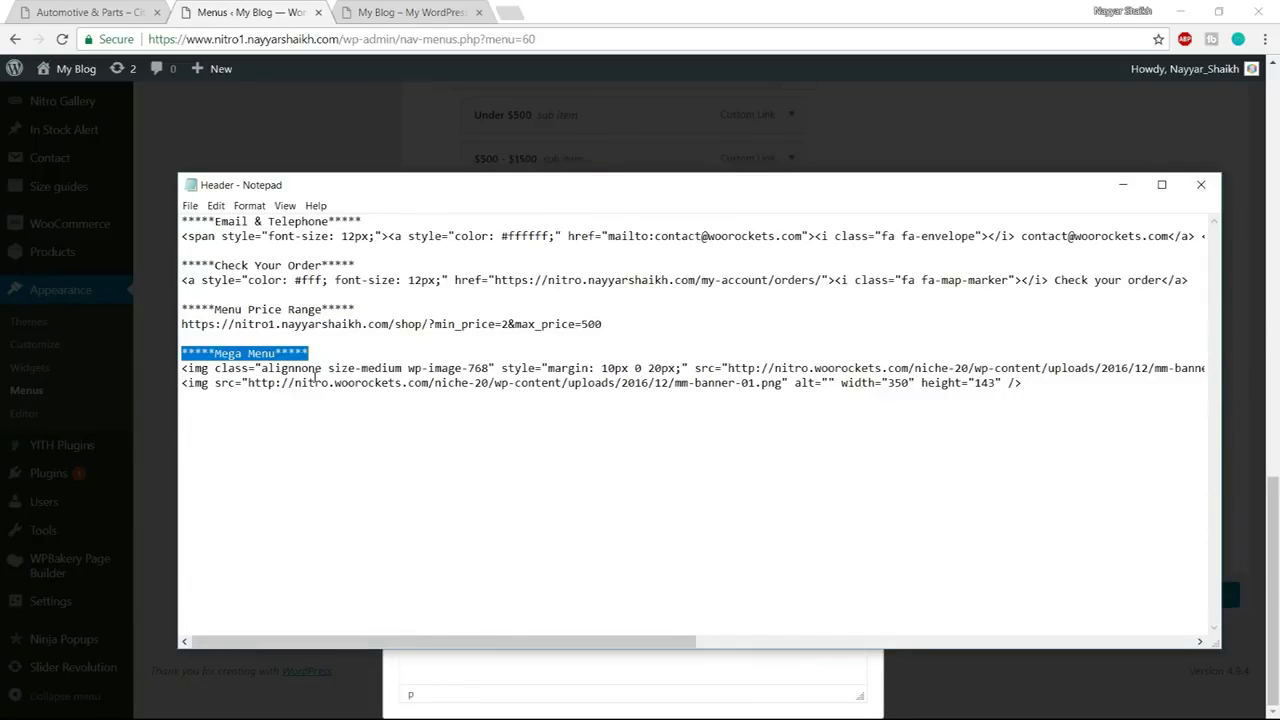
left_click(316, 383)
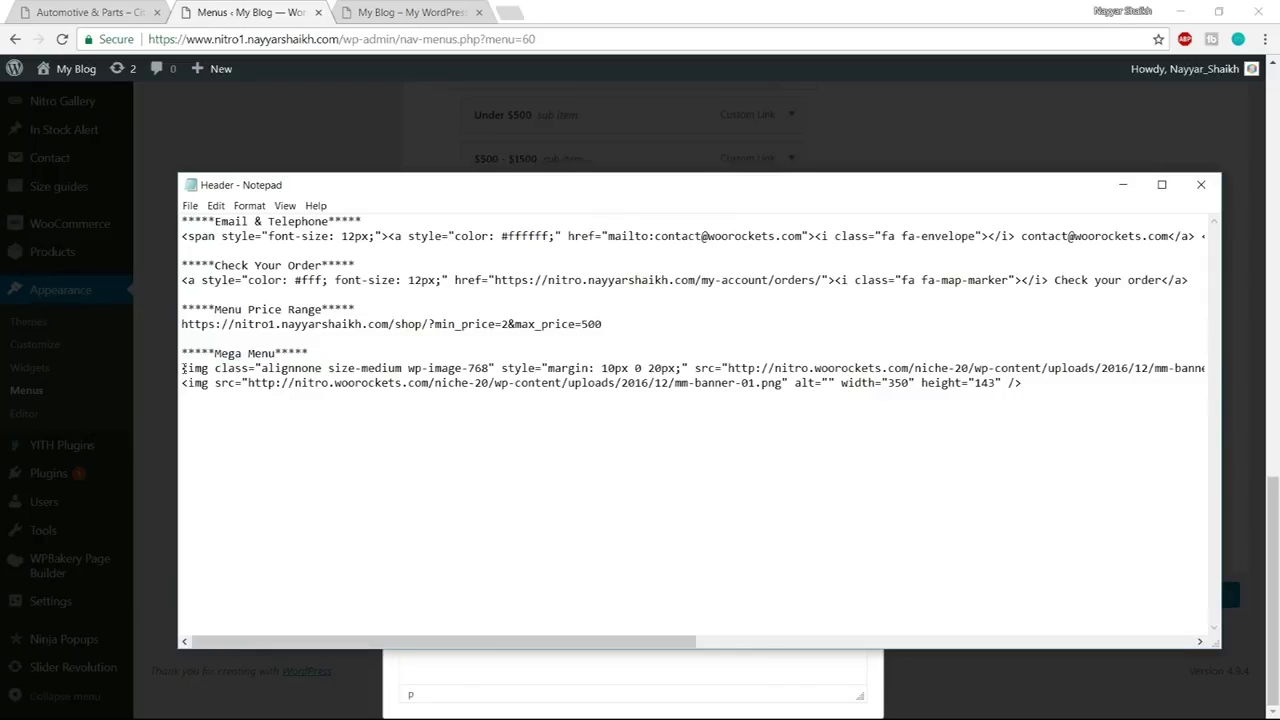
left_click_drag(182, 369, 1079, 384)
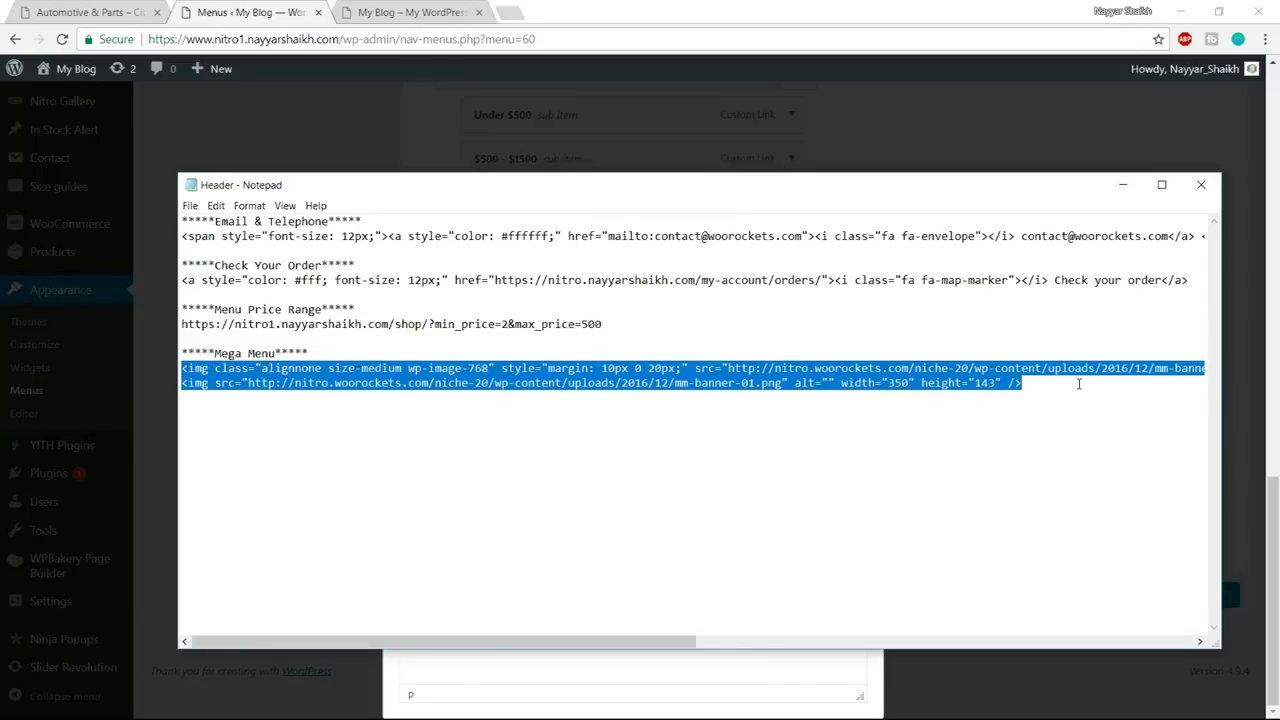
left_click(14, 708)
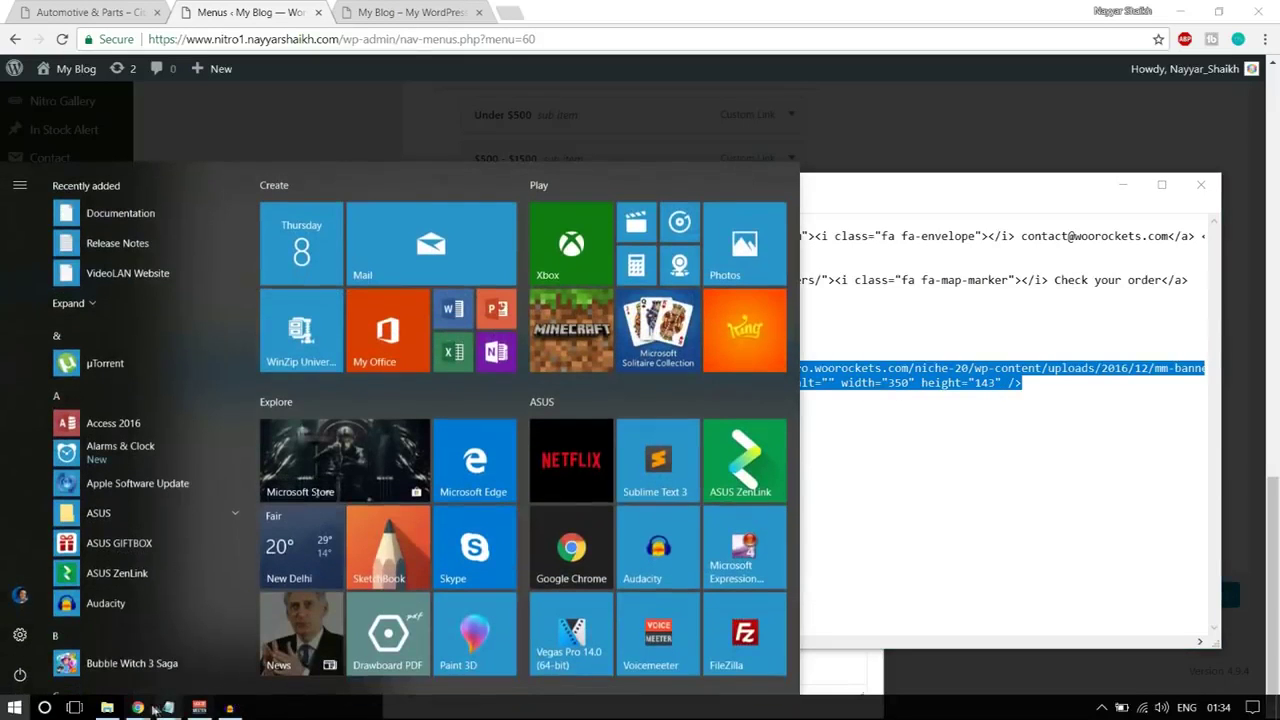
mouse_move(141, 708)
left_click(90, 630)
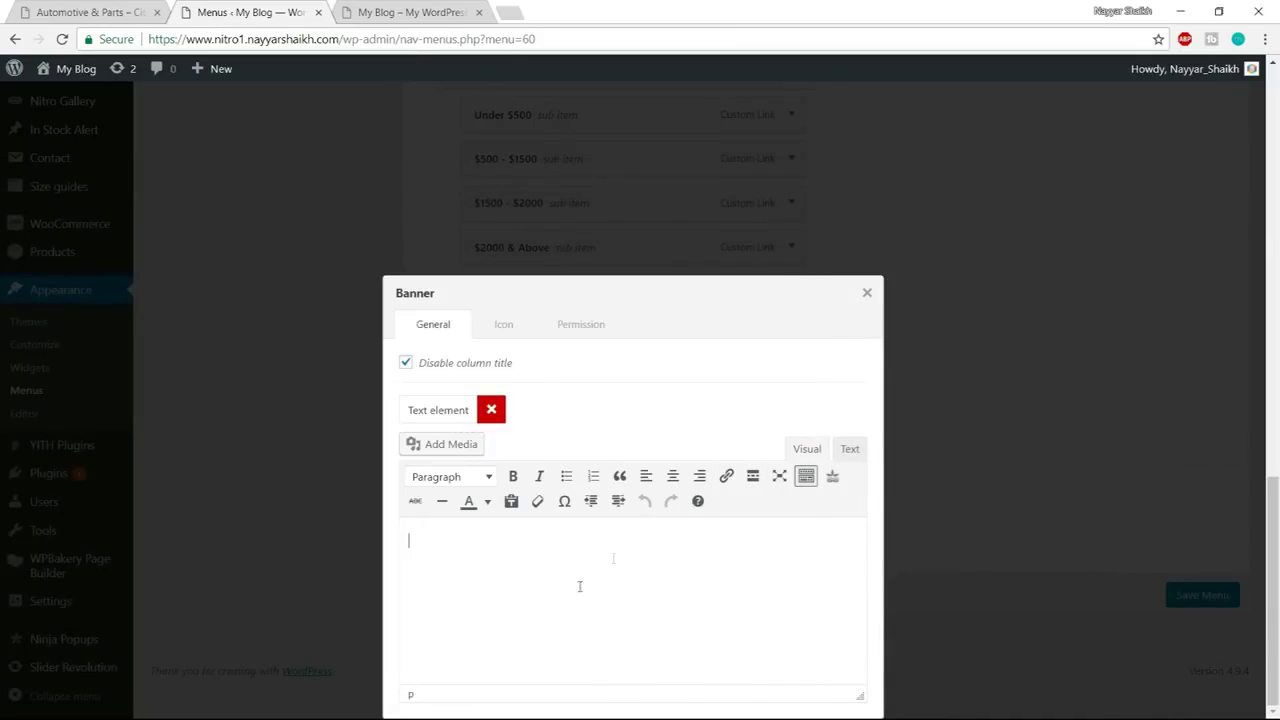
Paste the two banner <img> tags into the text element's HTML (Text) view
left_click(849, 449)
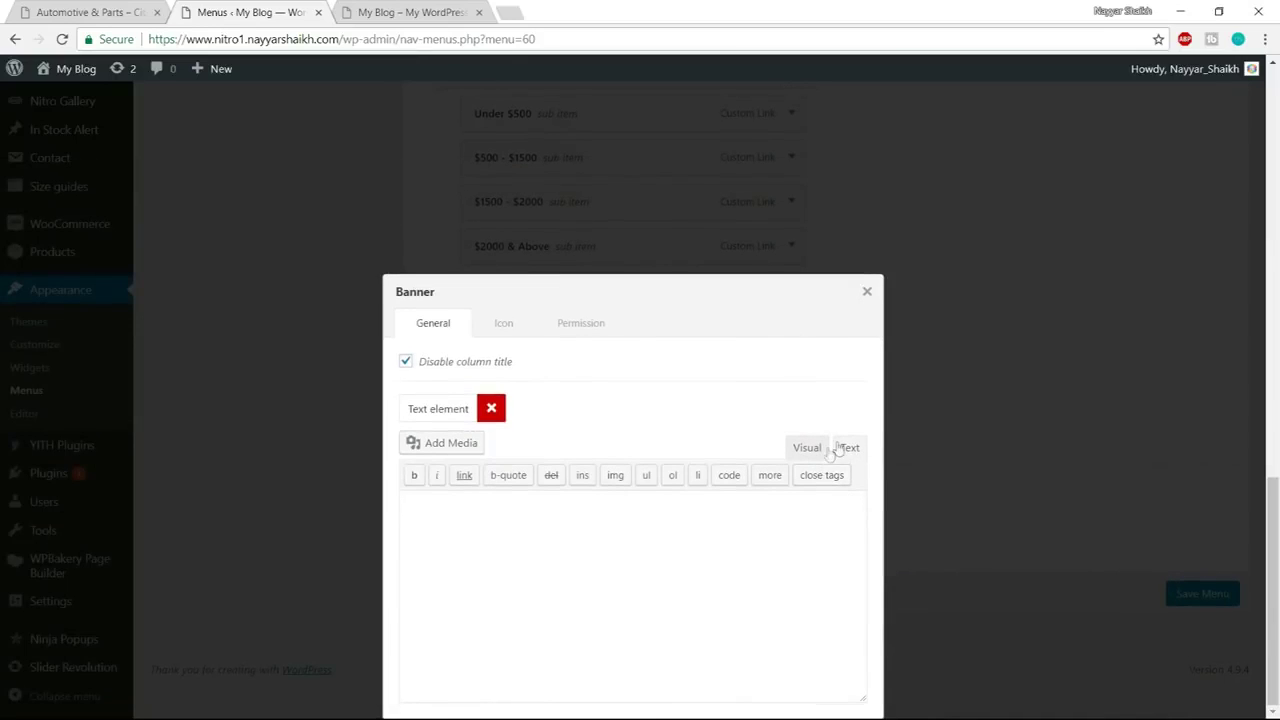
left_click(800, 537)
key("ctrl+v")
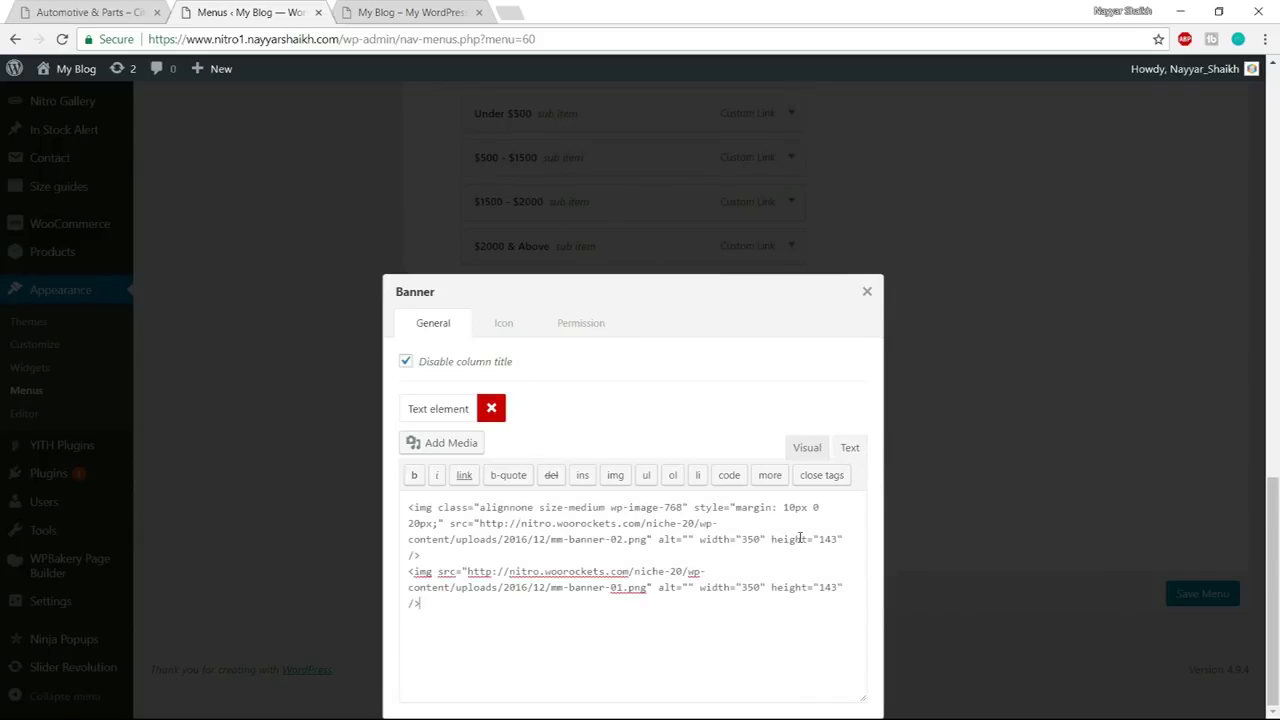
Verify the banner images in Visual and Text views, then close the Banner settings
left_click(808, 448)
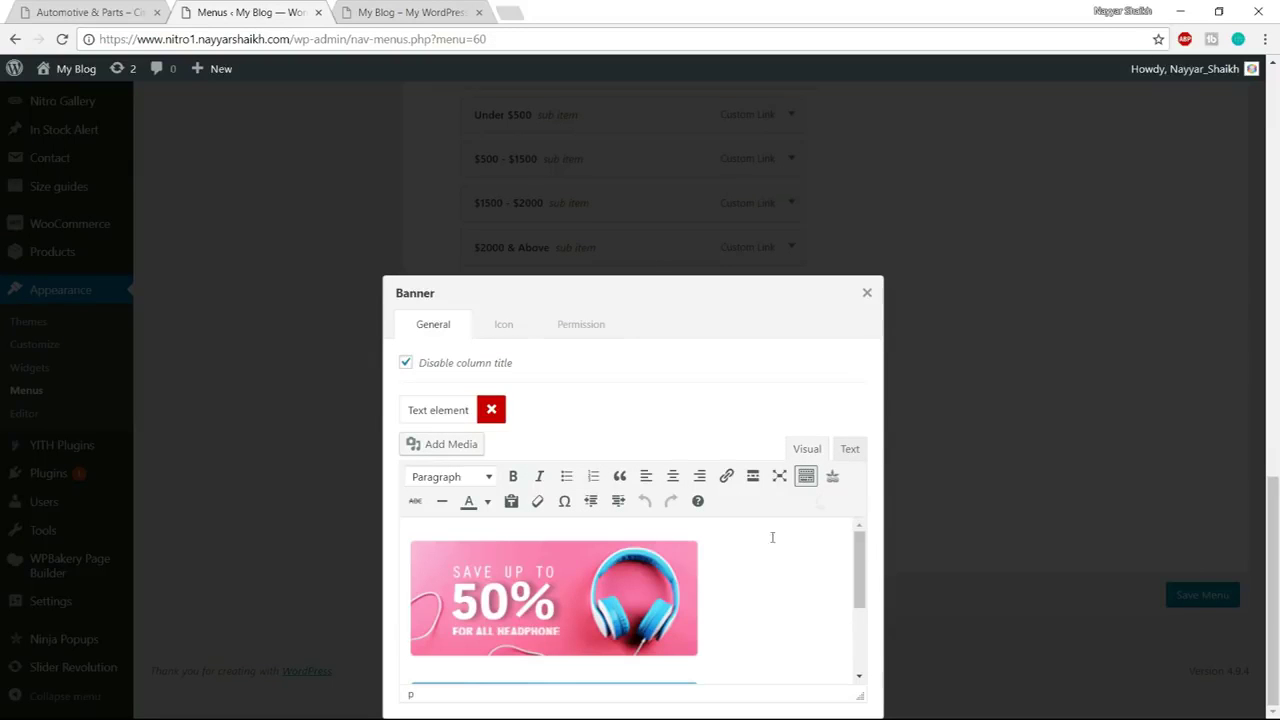
scroll(723, 573, "down", 3)
scroll(630, 608, "up", 5)
double_click(745, 288)
triple_click(749, 320)
left_click(847, 450)
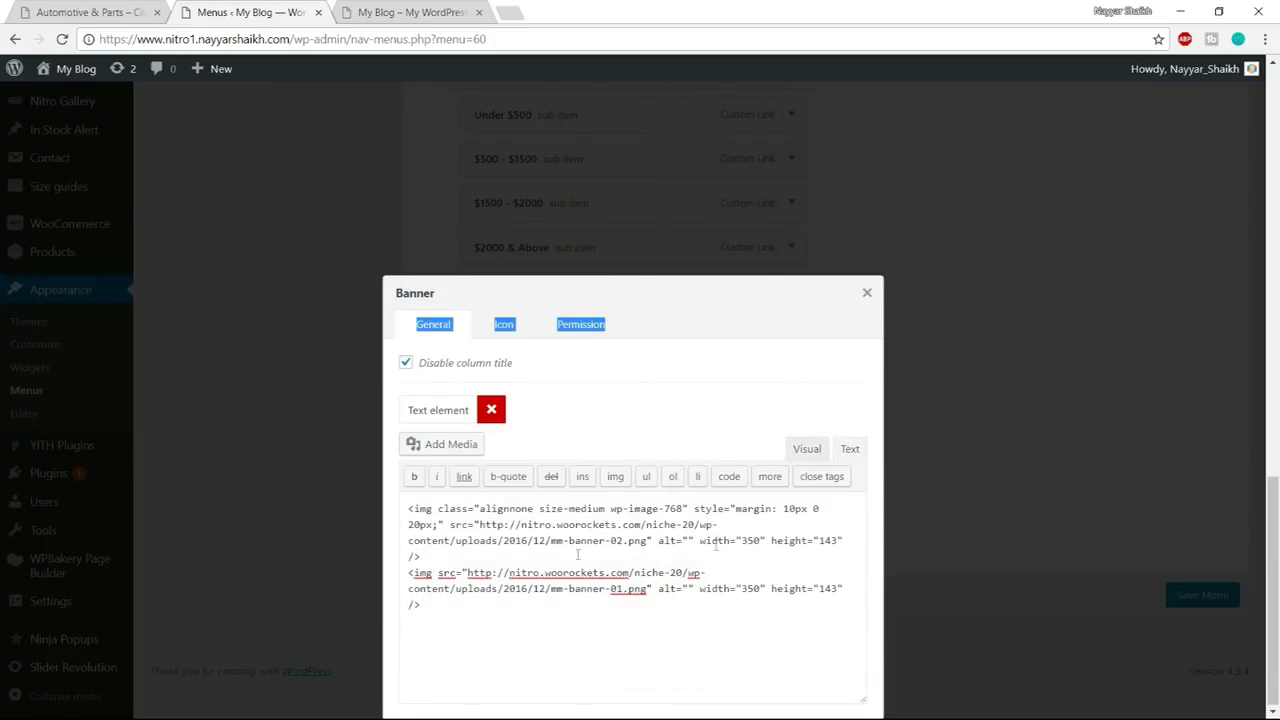
left_click_drag(481, 524, 650, 540)
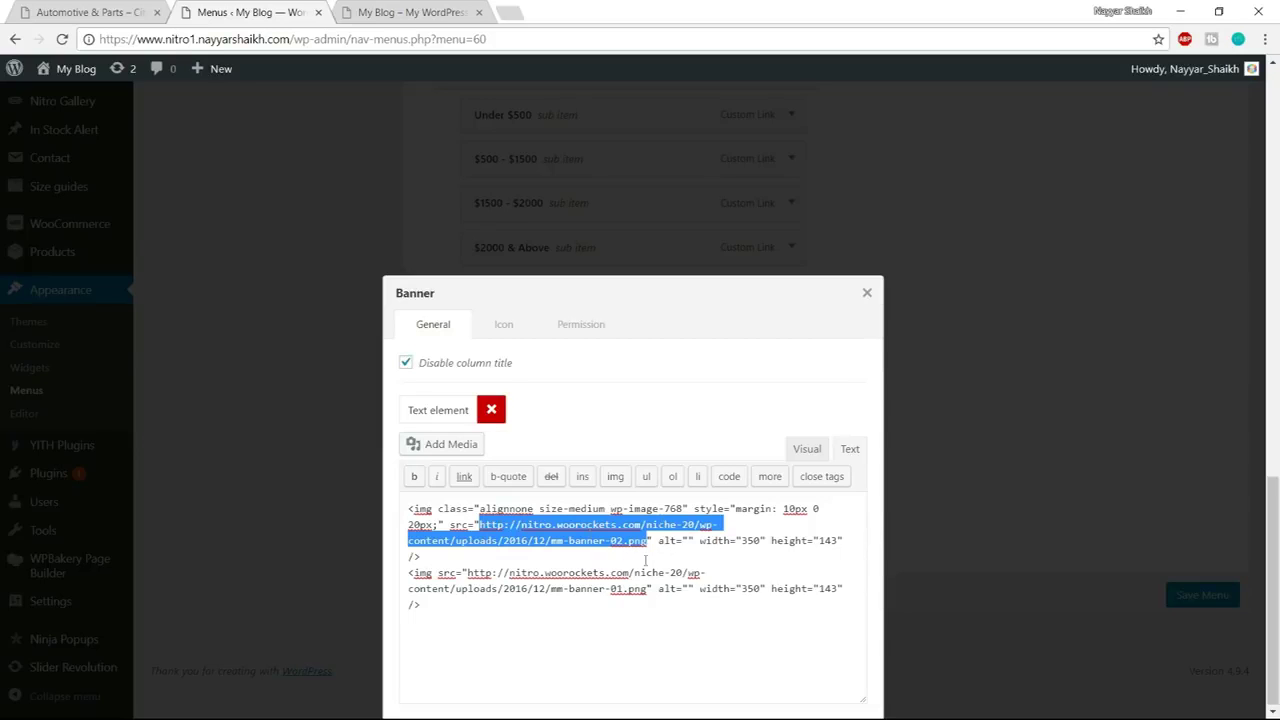
left_click(815, 455)
scroll(674, 560, "down", 3)
scroll(674, 560, "up", 3)
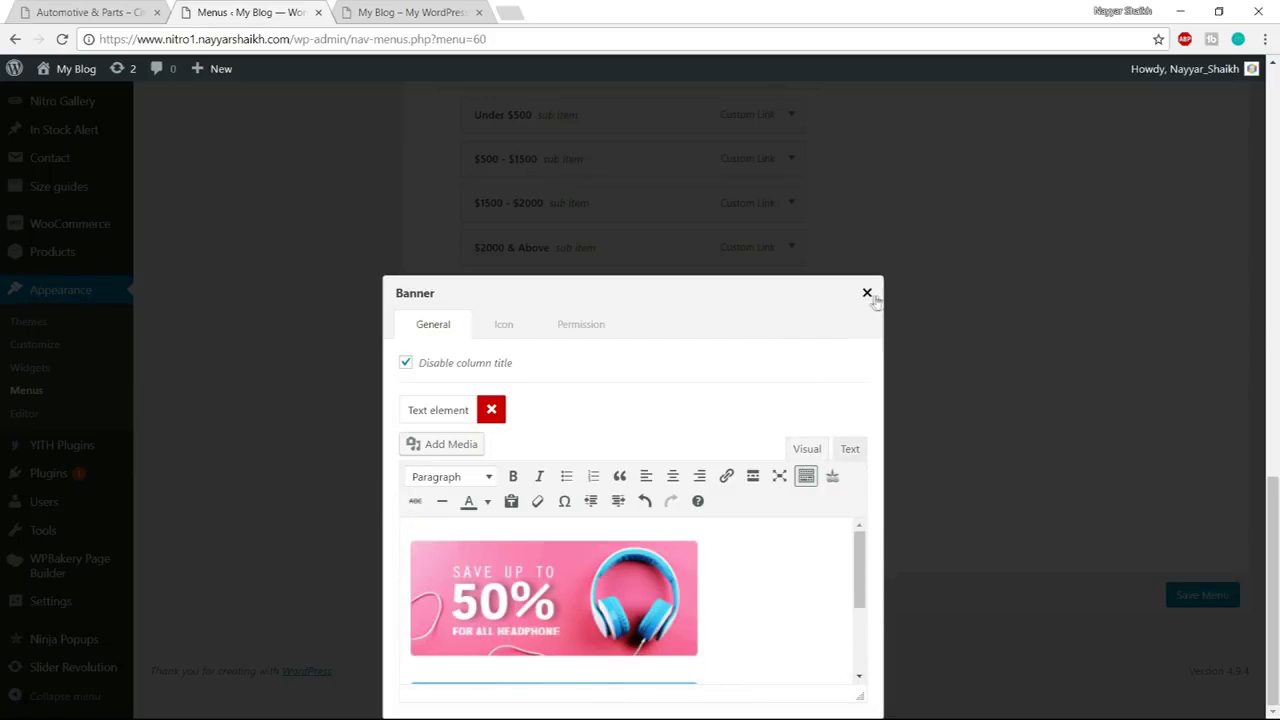
left_click(867, 294)
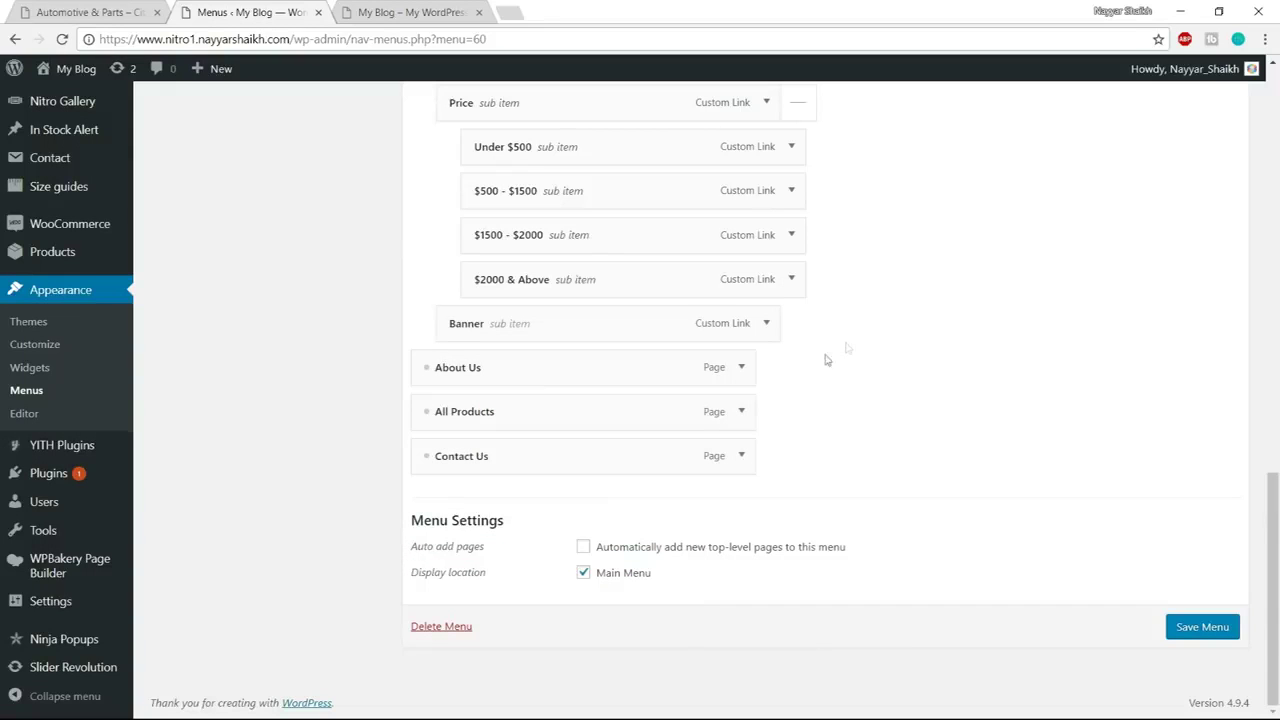
Save the Primary Menu, then open Header sample for editing in Nitro > Header Builder
left_click(1199, 628)
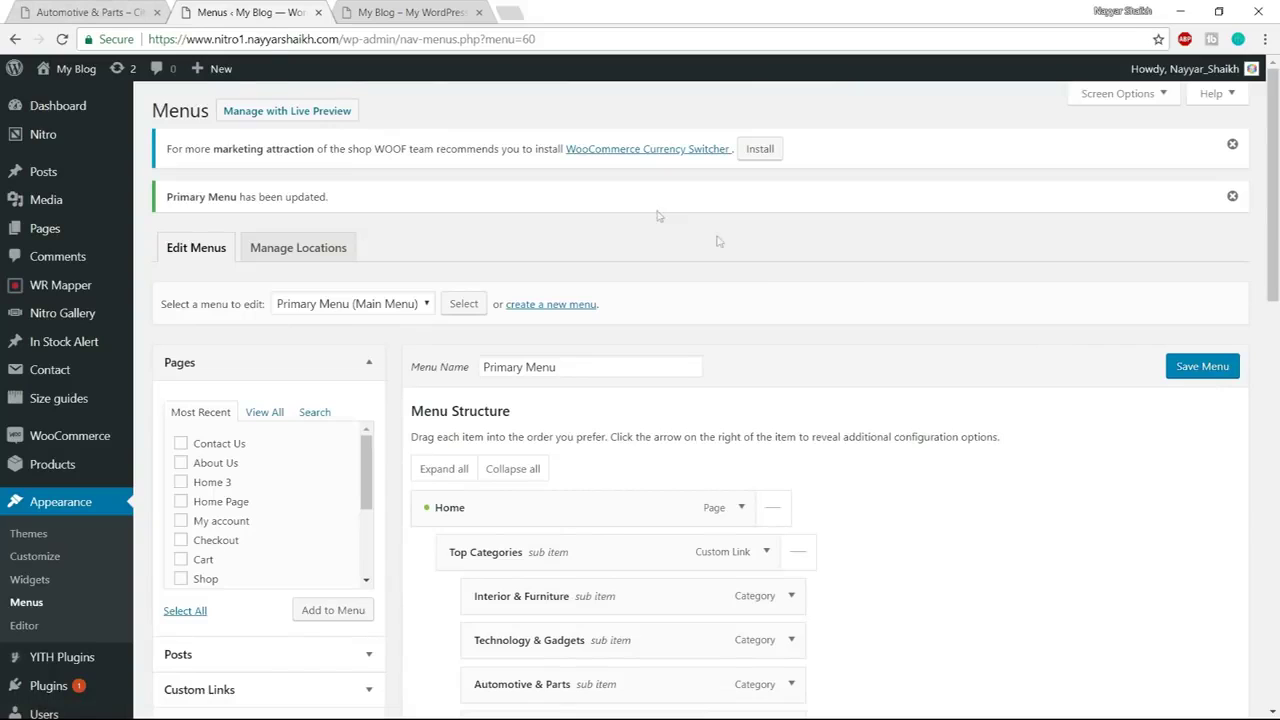
mouse_move(43, 134)
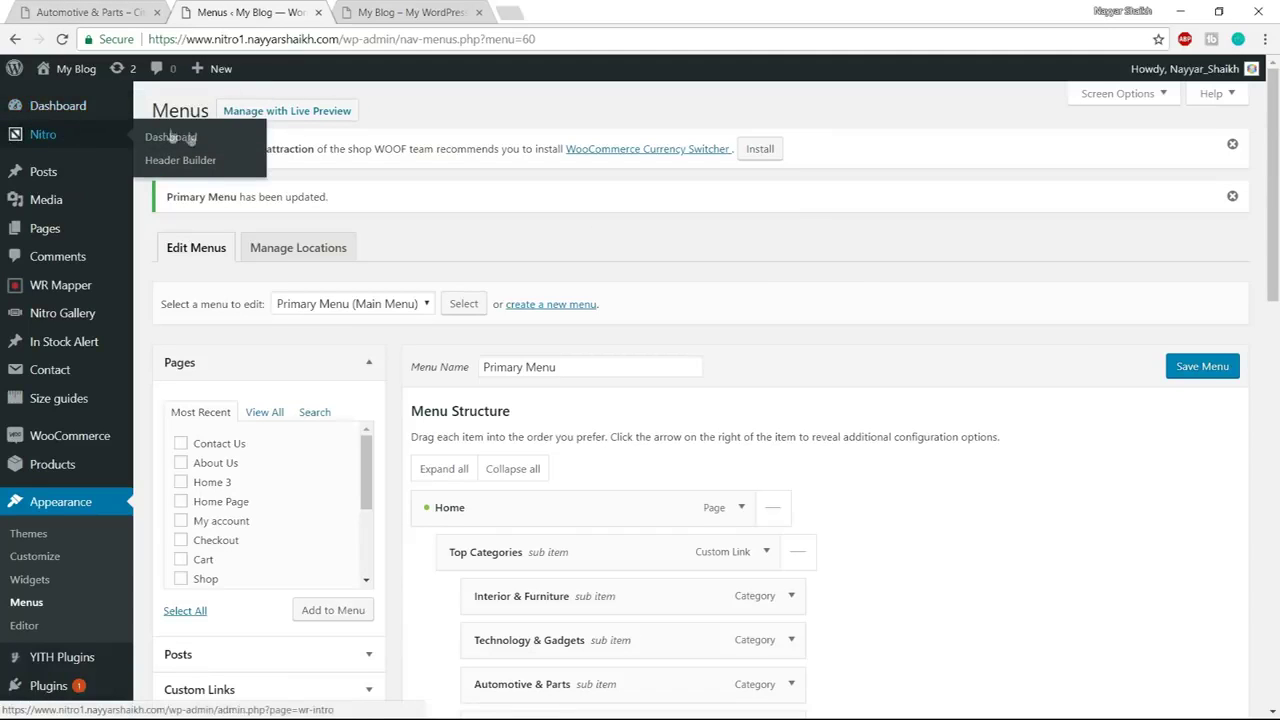
left_click(185, 160)
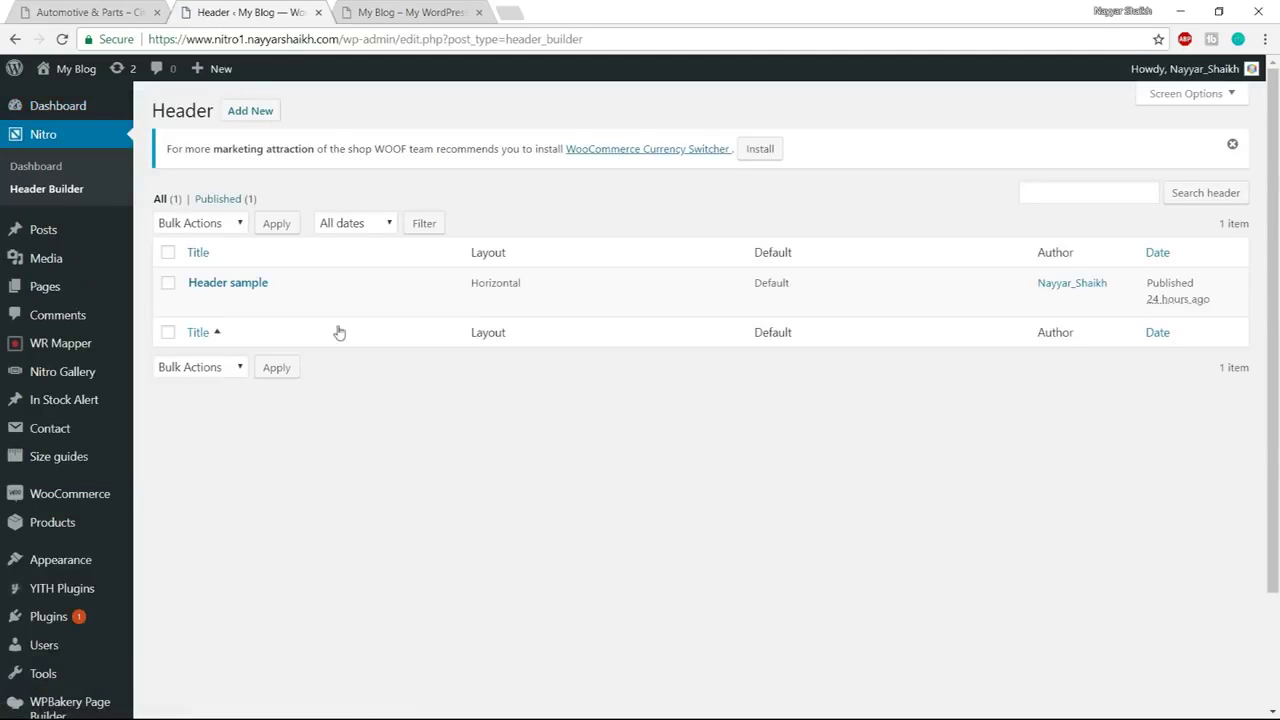
mouse_move(228, 318)
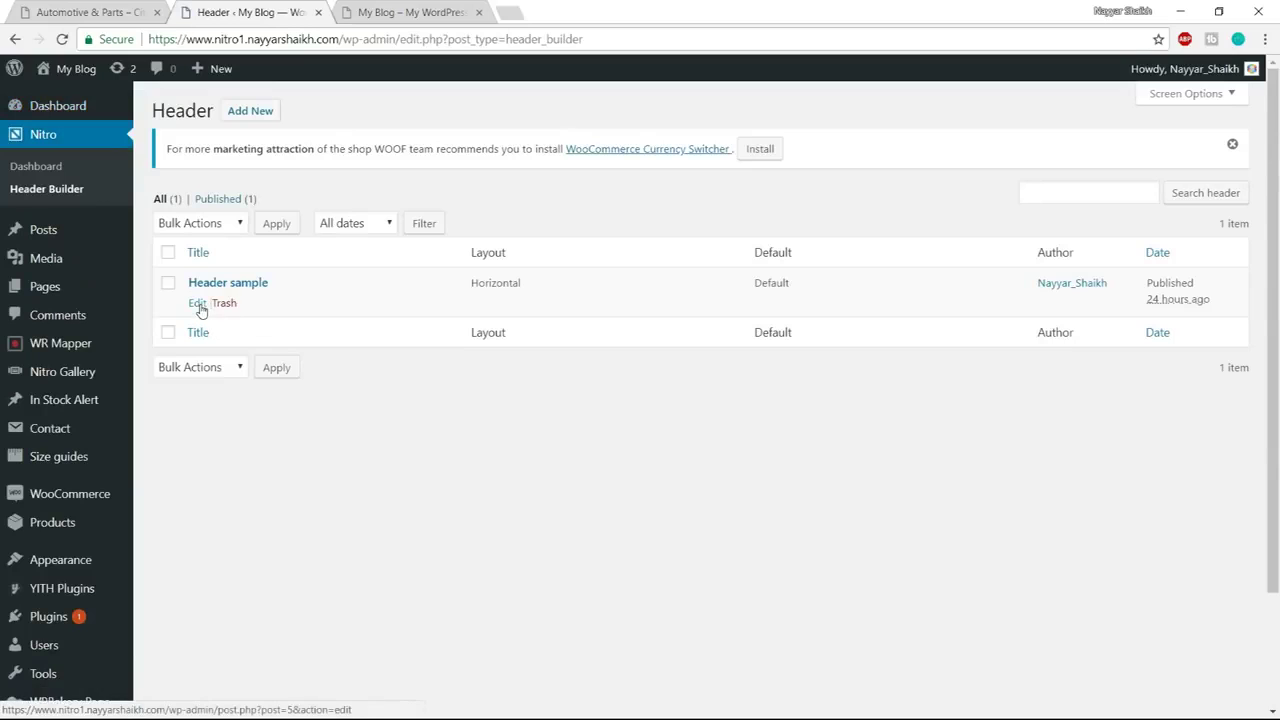
left_click(198, 307)
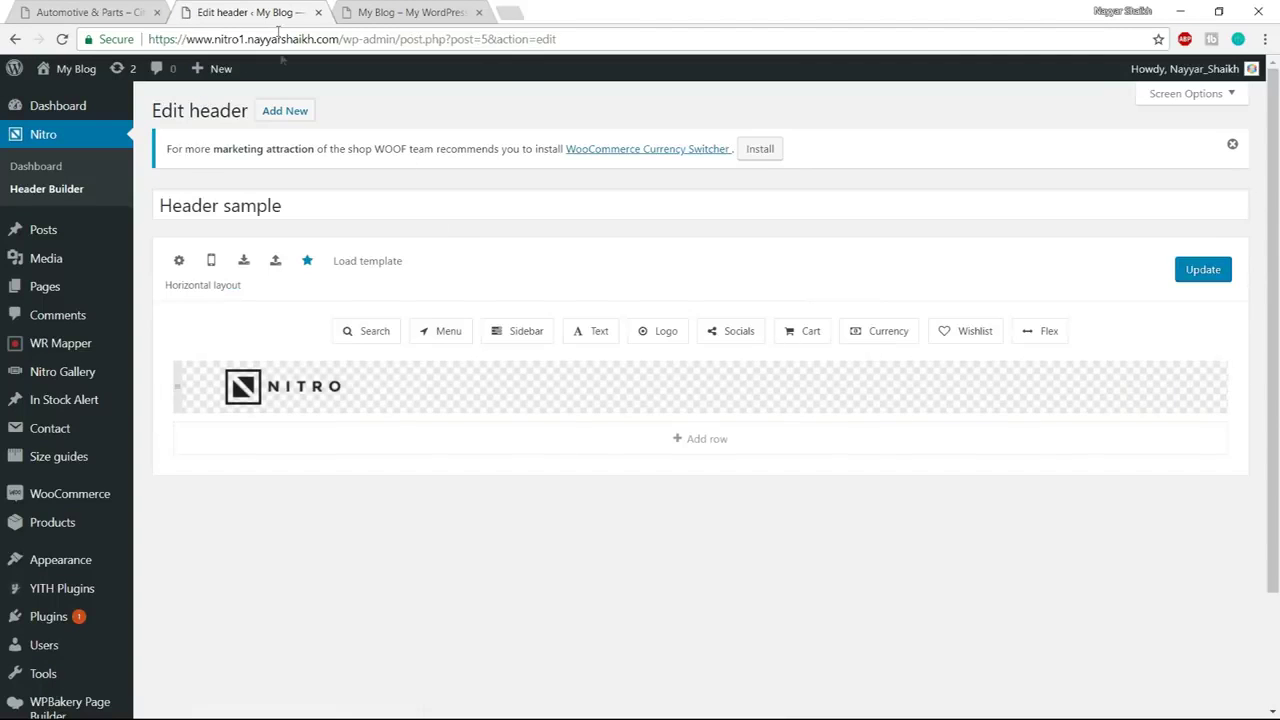
Add an empty header row and drag it above the NITRO logo row
key("ctrl+shift+Tab")
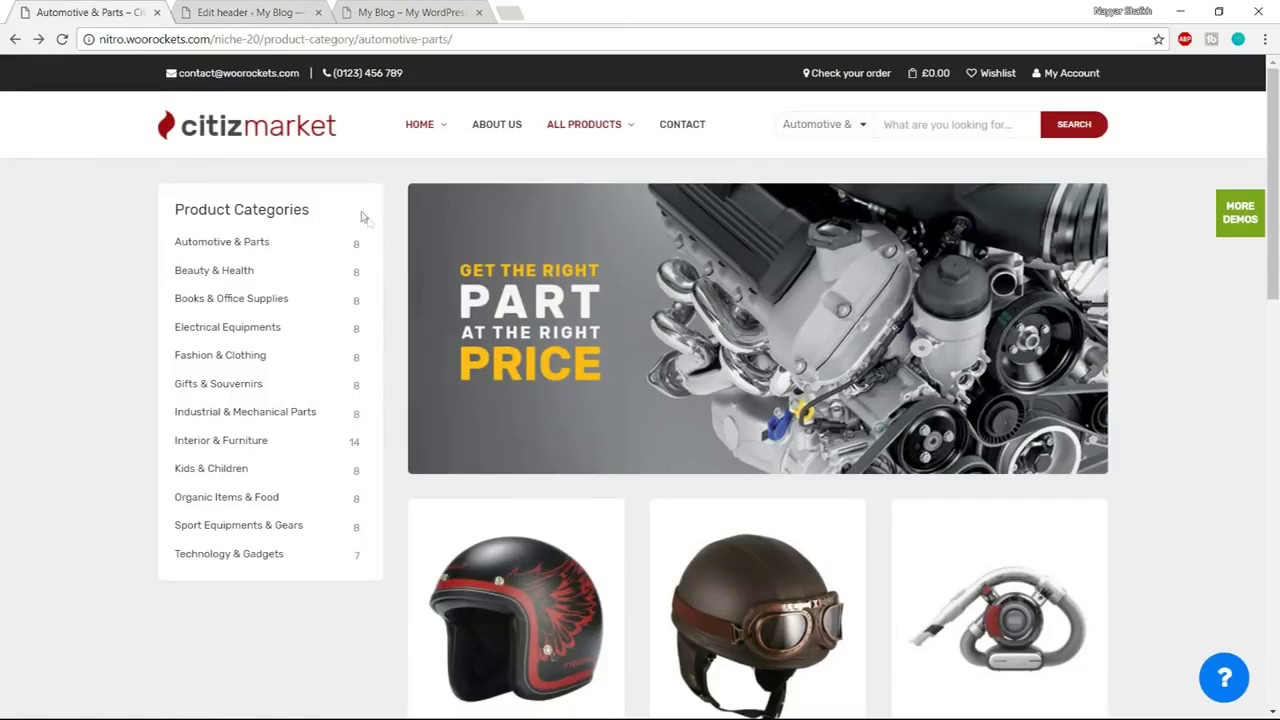
left_click(216, 12)
left_click(688, 448)
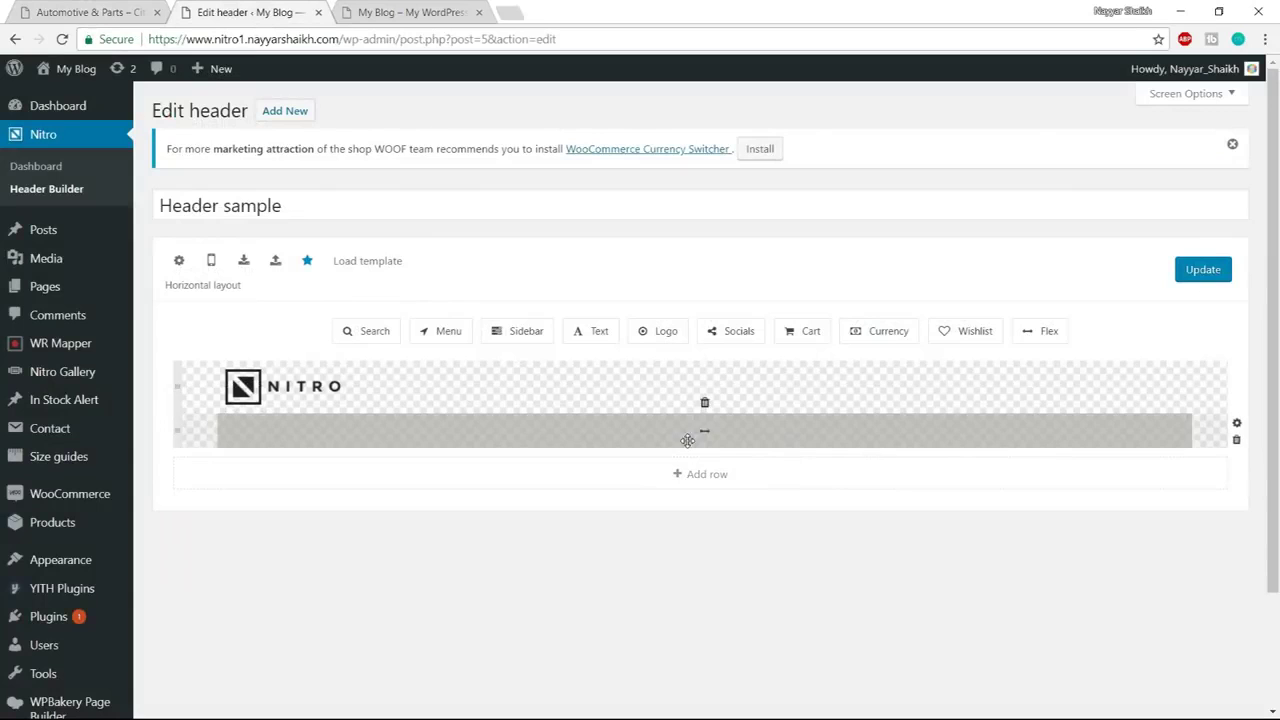
left_click_drag(177, 430, 179, 364)
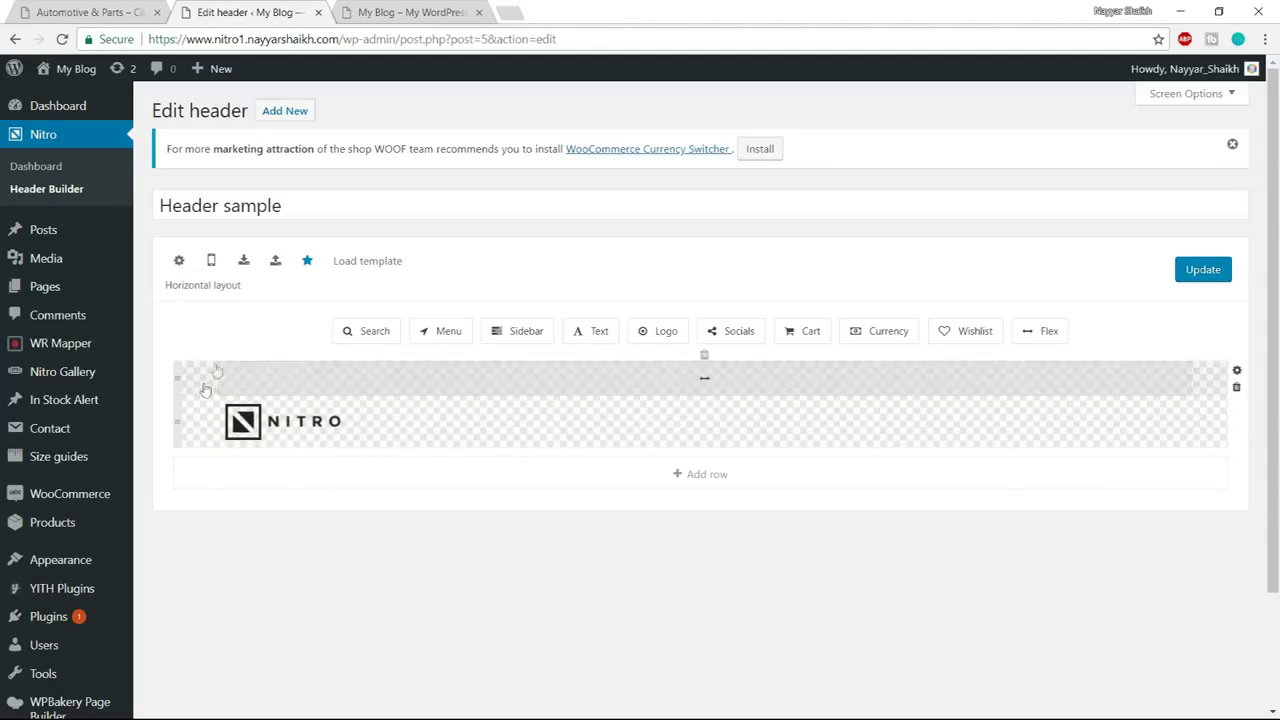
left_click(121, 10)
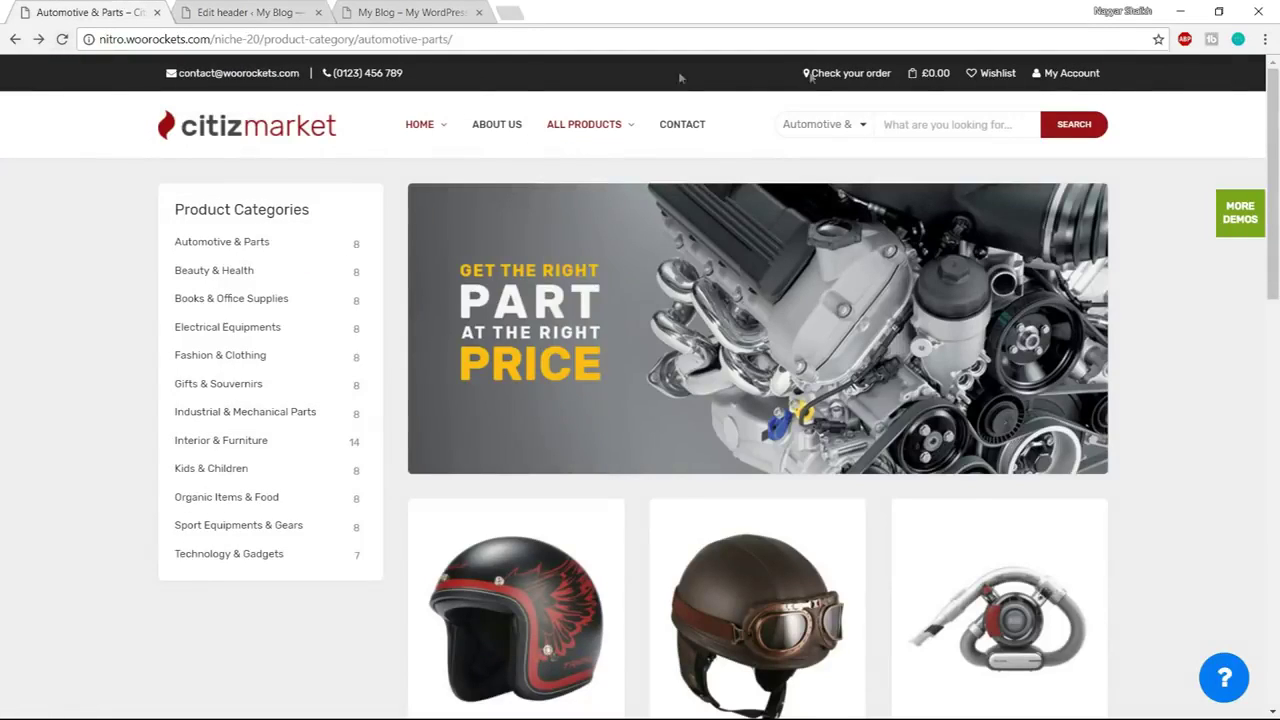
left_click(242, 12)
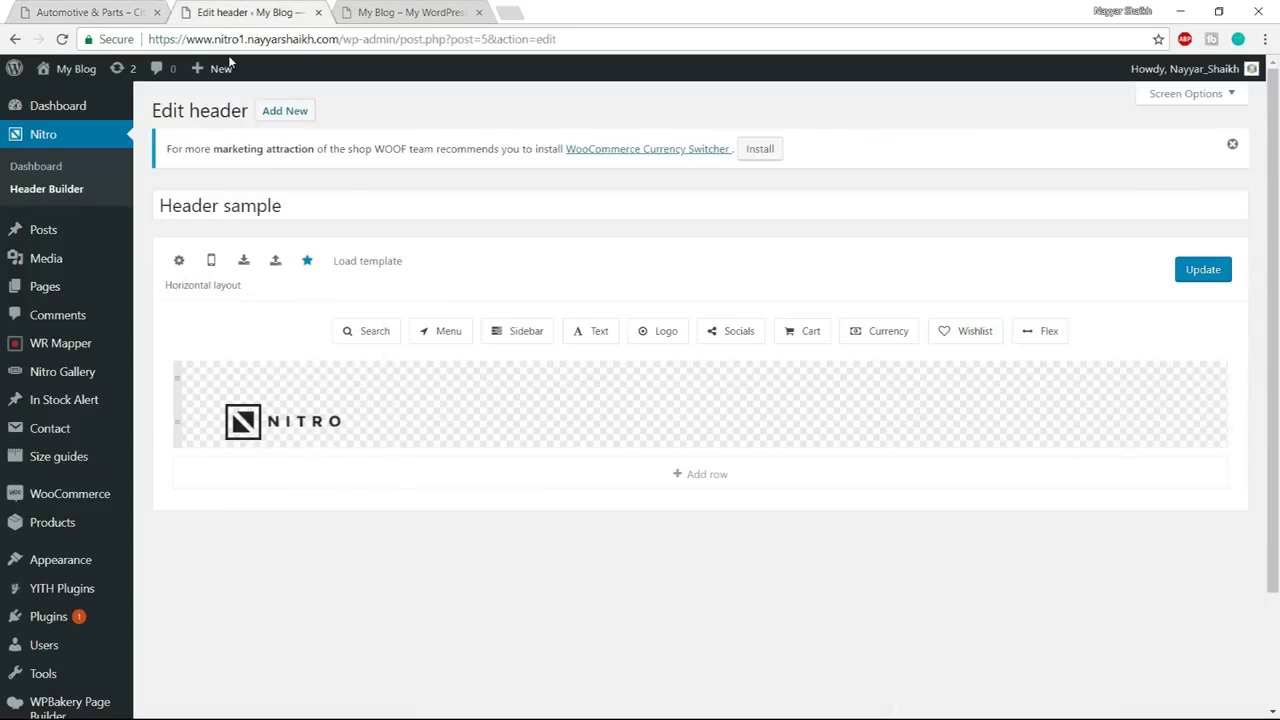
Set the new top row's background colour to #252525 in its Row settings
left_click(178, 376)
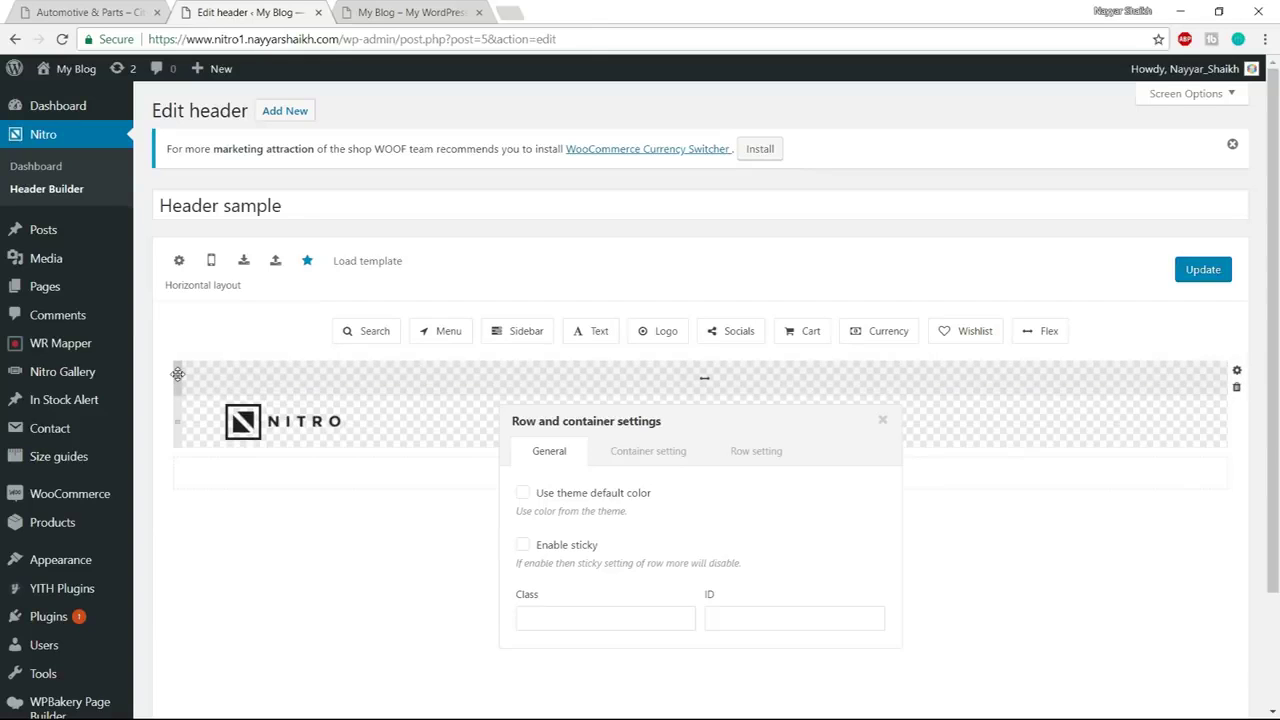
scroll(860, 470, "down", 1)
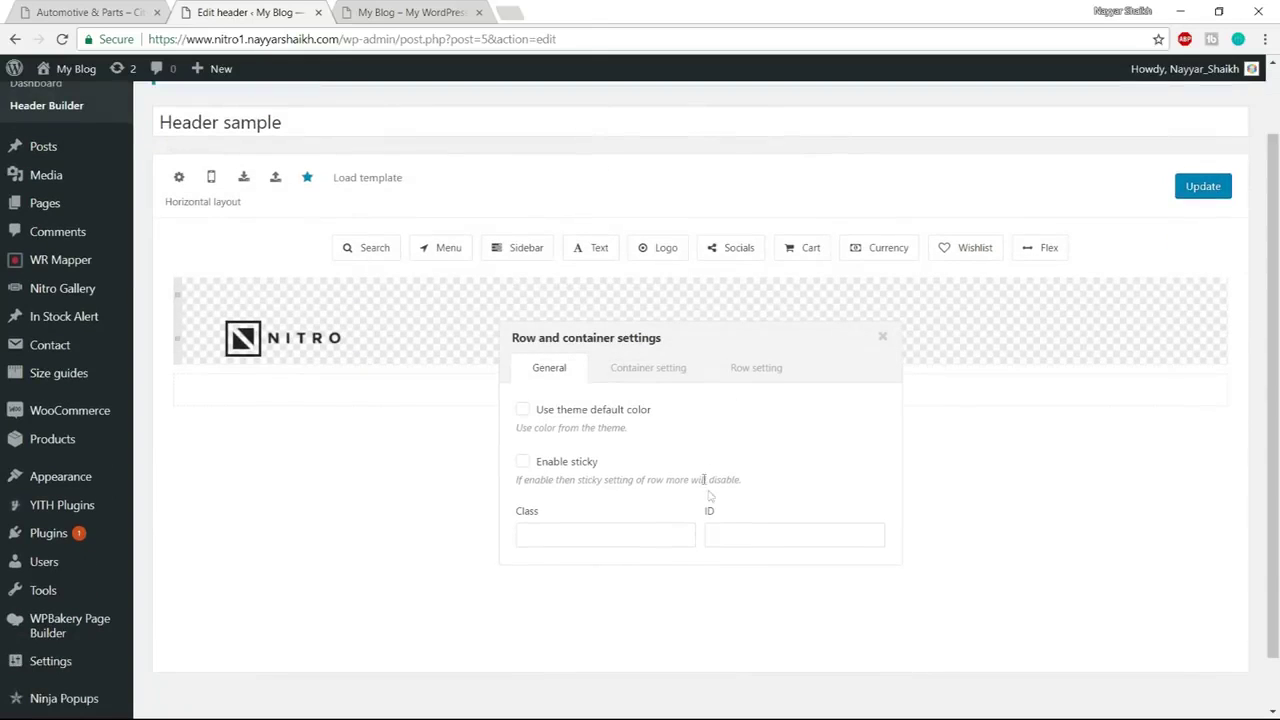
scroll(700, 370, "down", 1)
left_click(756, 286)
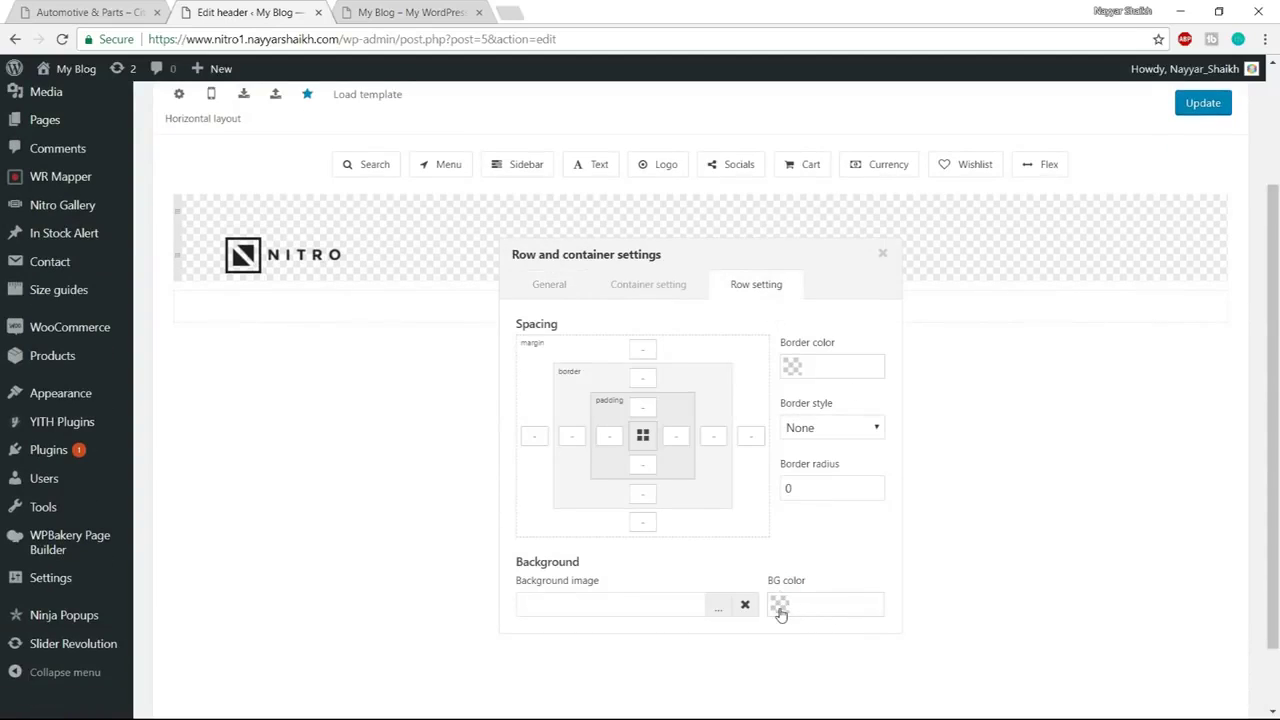
left_click(780, 612)
mouse_move(831, 476)
left_mouse_down()
mouse_move(790, 495)
mouse_move(770, 530)
left_mouse_up()
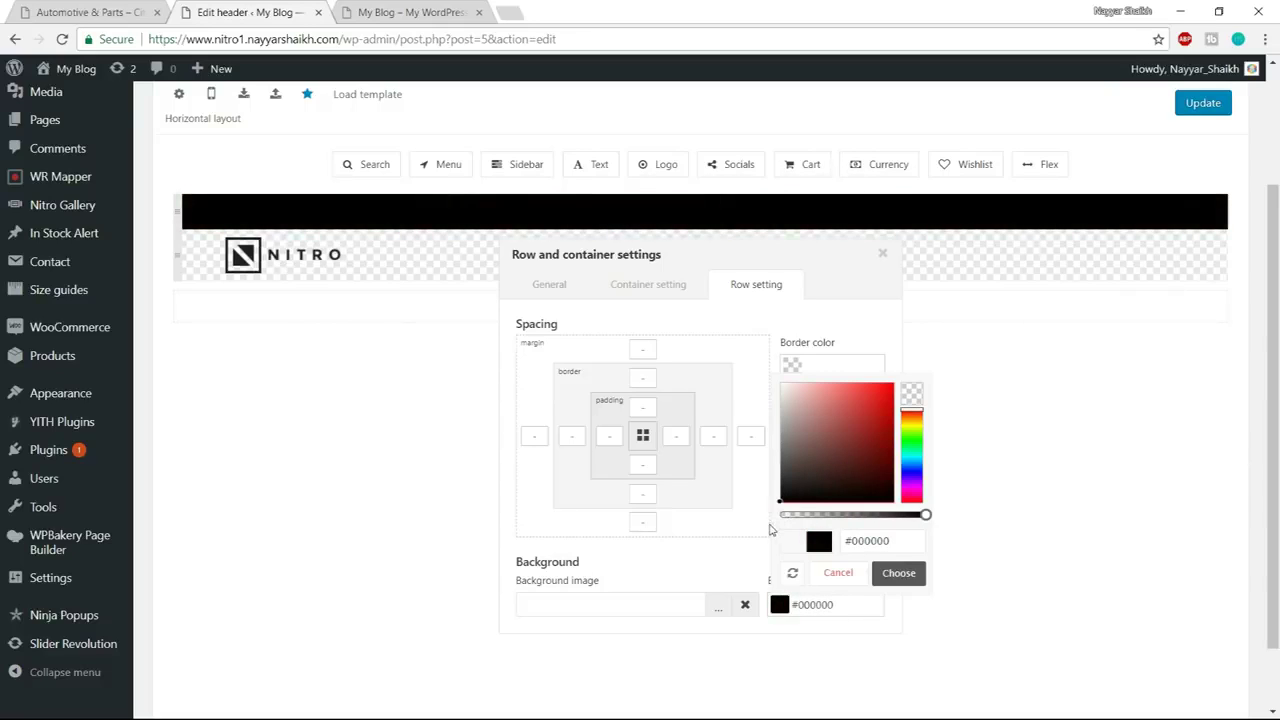
left_click_drag(890, 541, 851, 541)
type("252525")
left_click(895, 575)
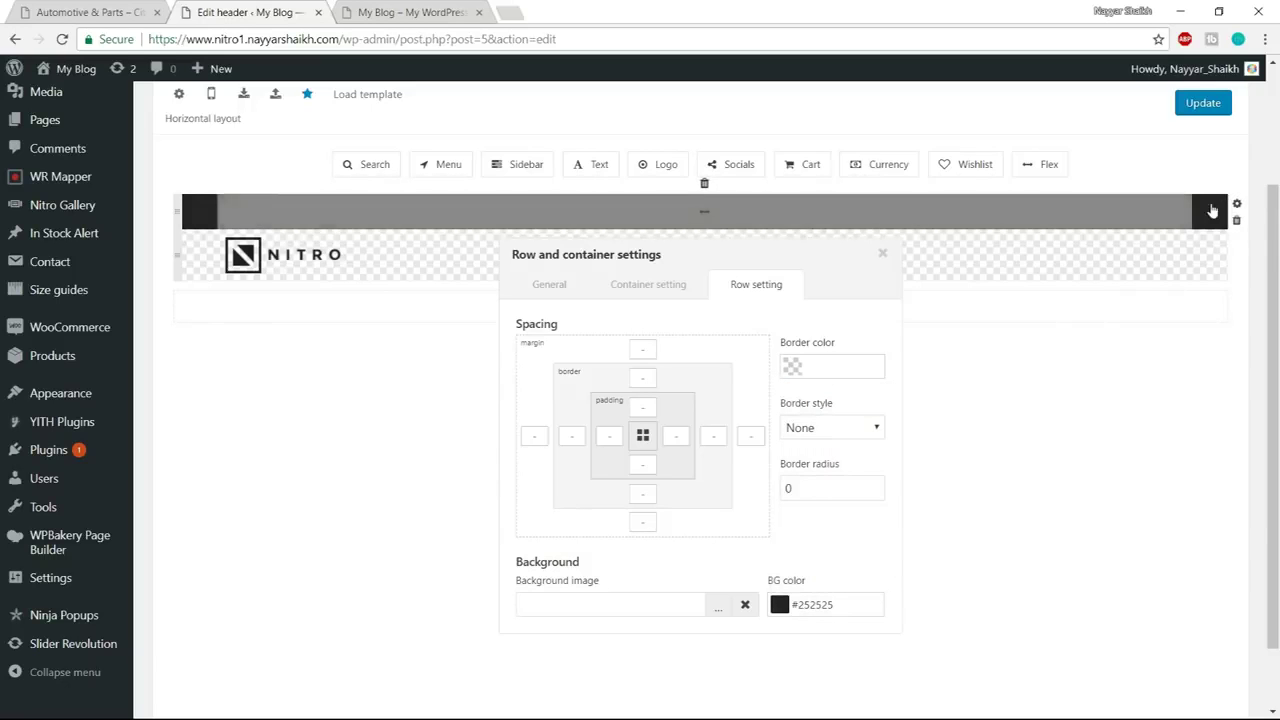
scroll(970, 388, "up", 2)
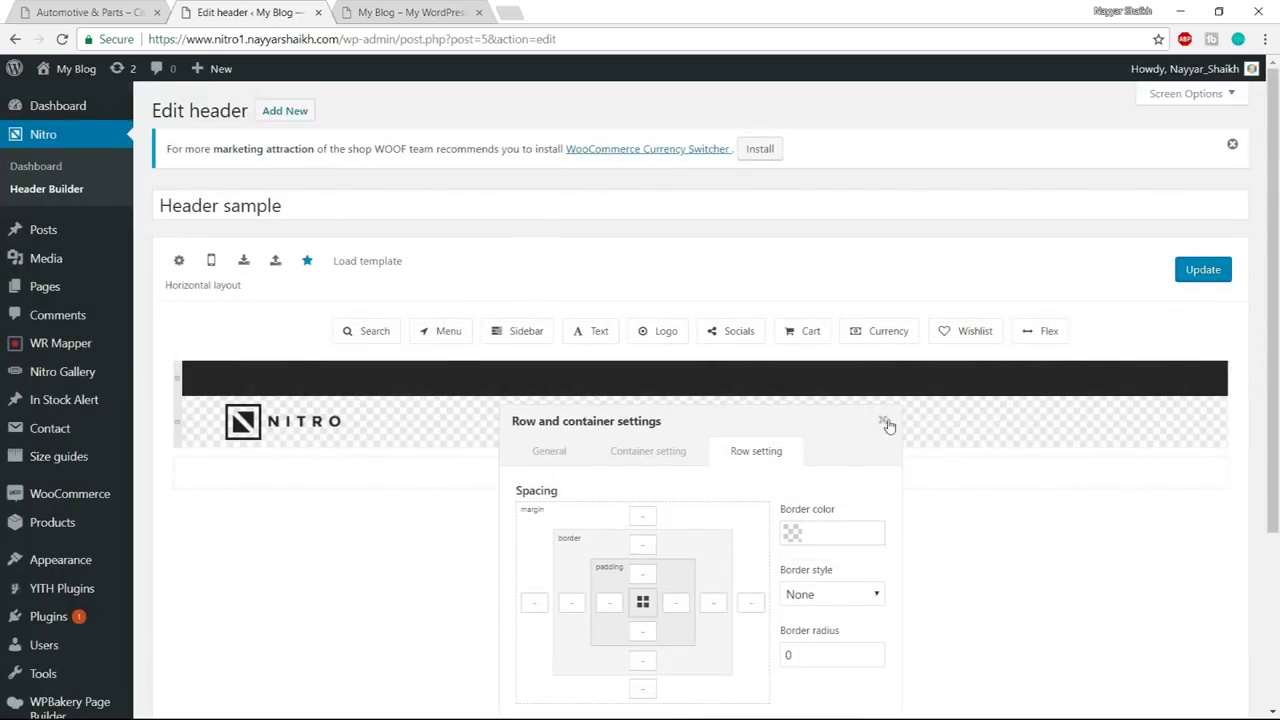
left_click(884, 422)
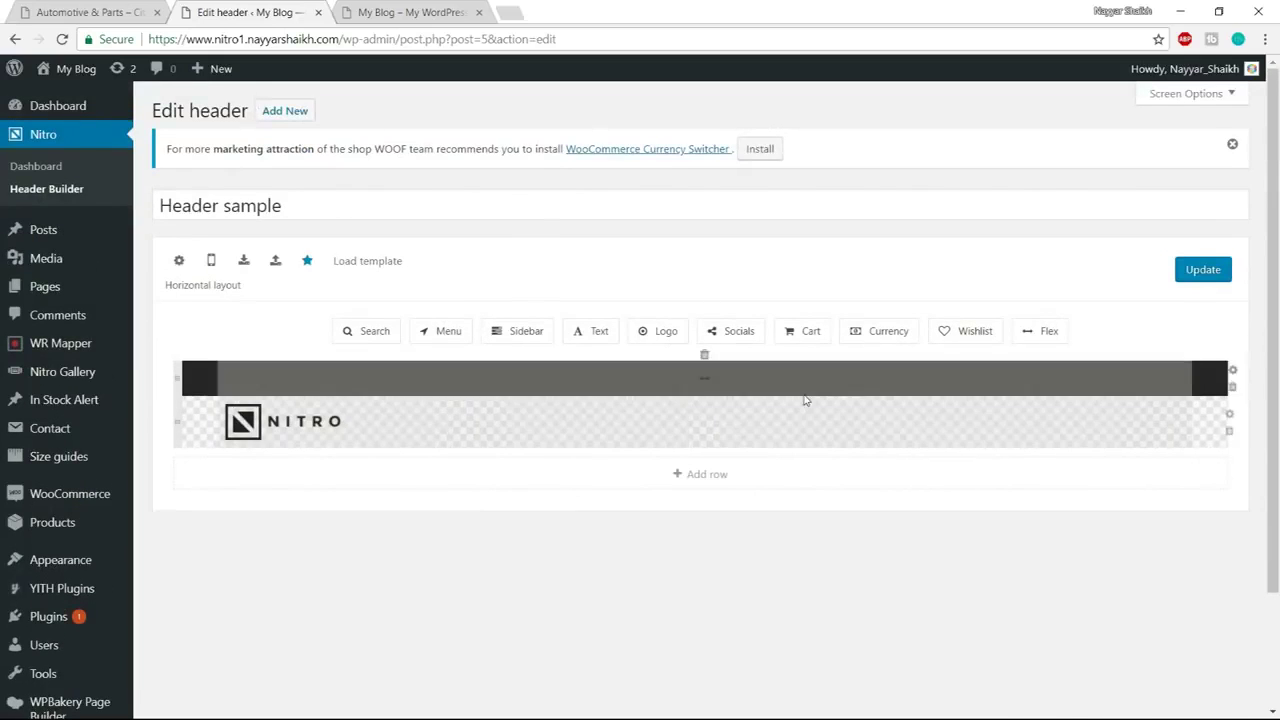
Place a Text element in the dark top row and switch its editor to HTML
key("ctrl+shift+Tab")
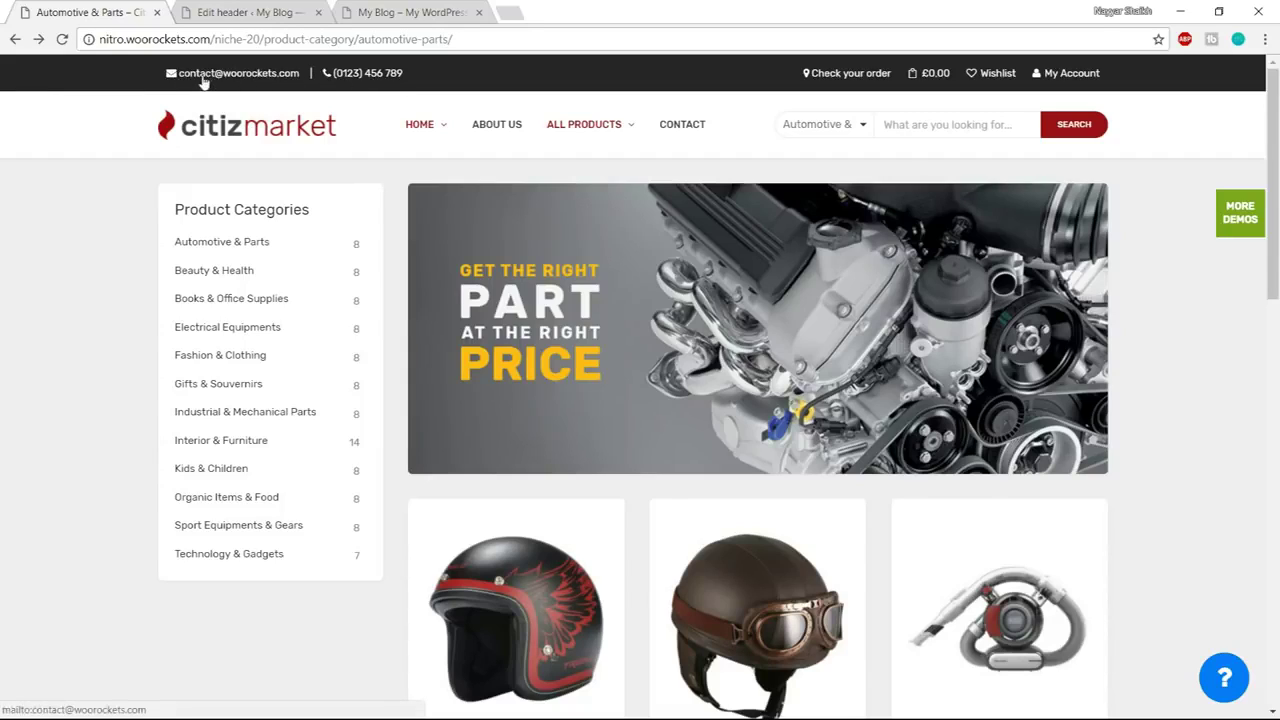
left_click(262, 12)
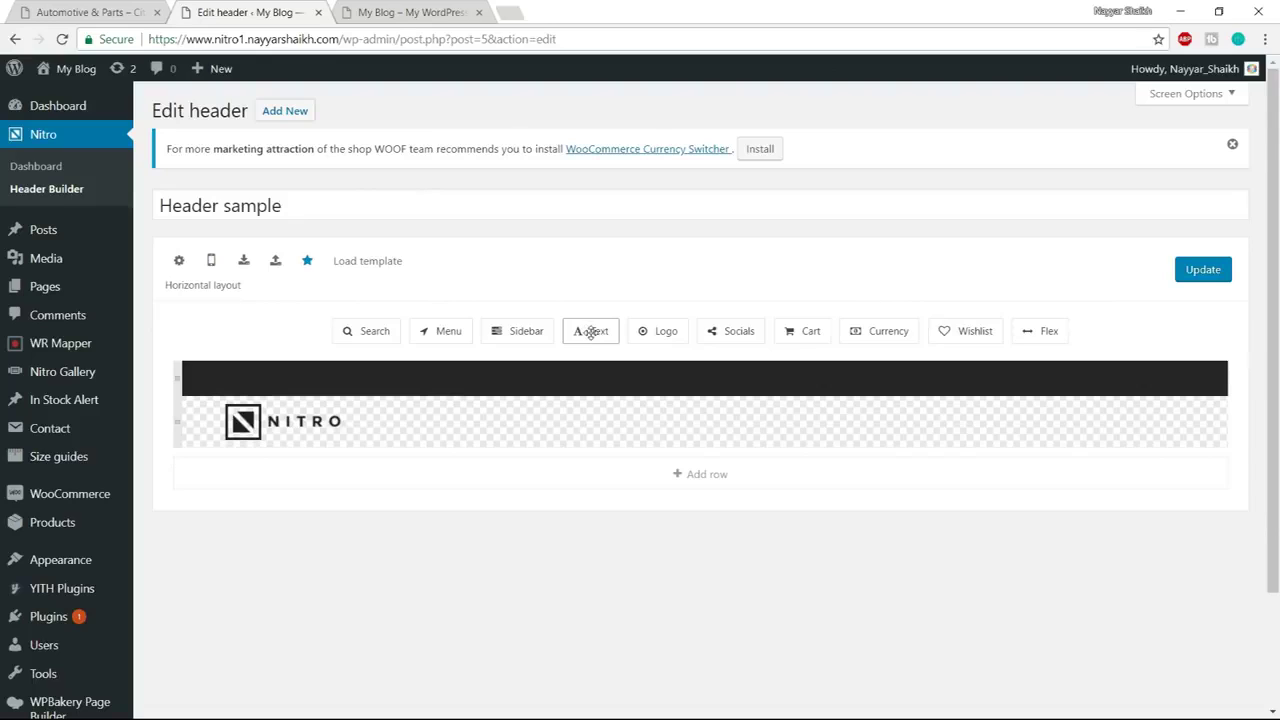
left_click_drag(592, 338, 277, 380)
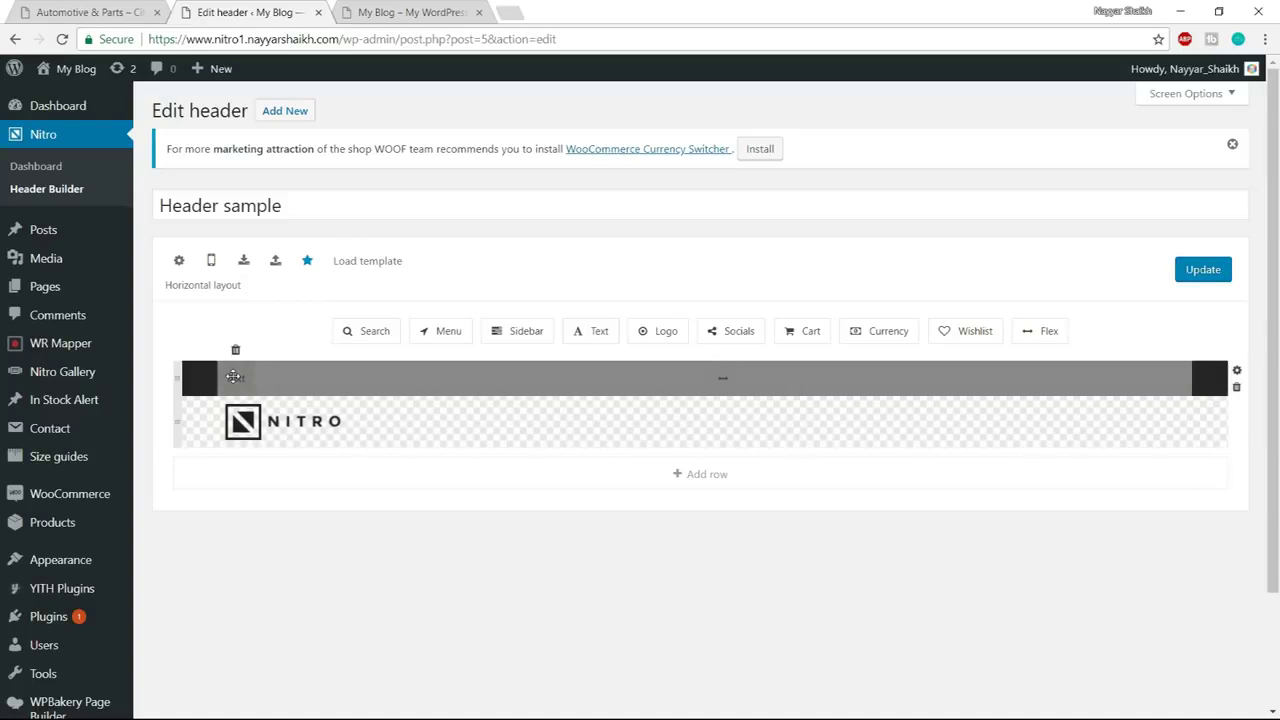
left_click(233, 376)
scroll(630, 445, "down", 3)
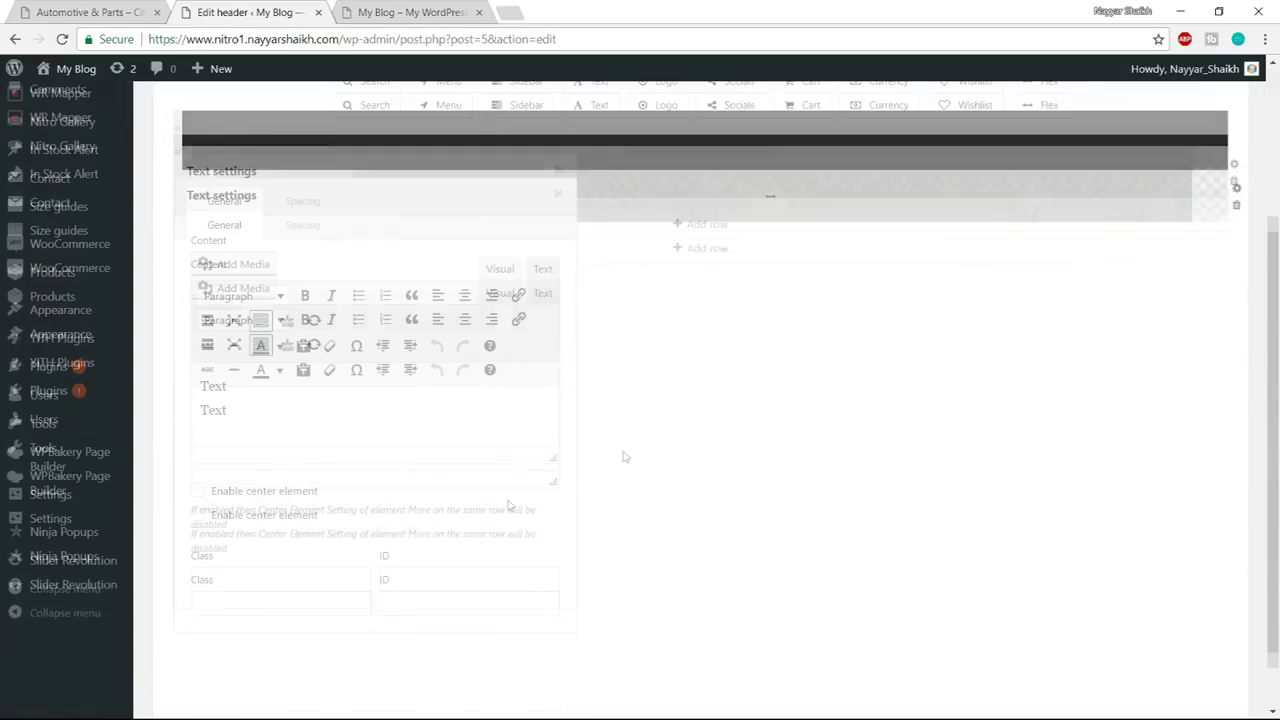
left_click(543, 270)
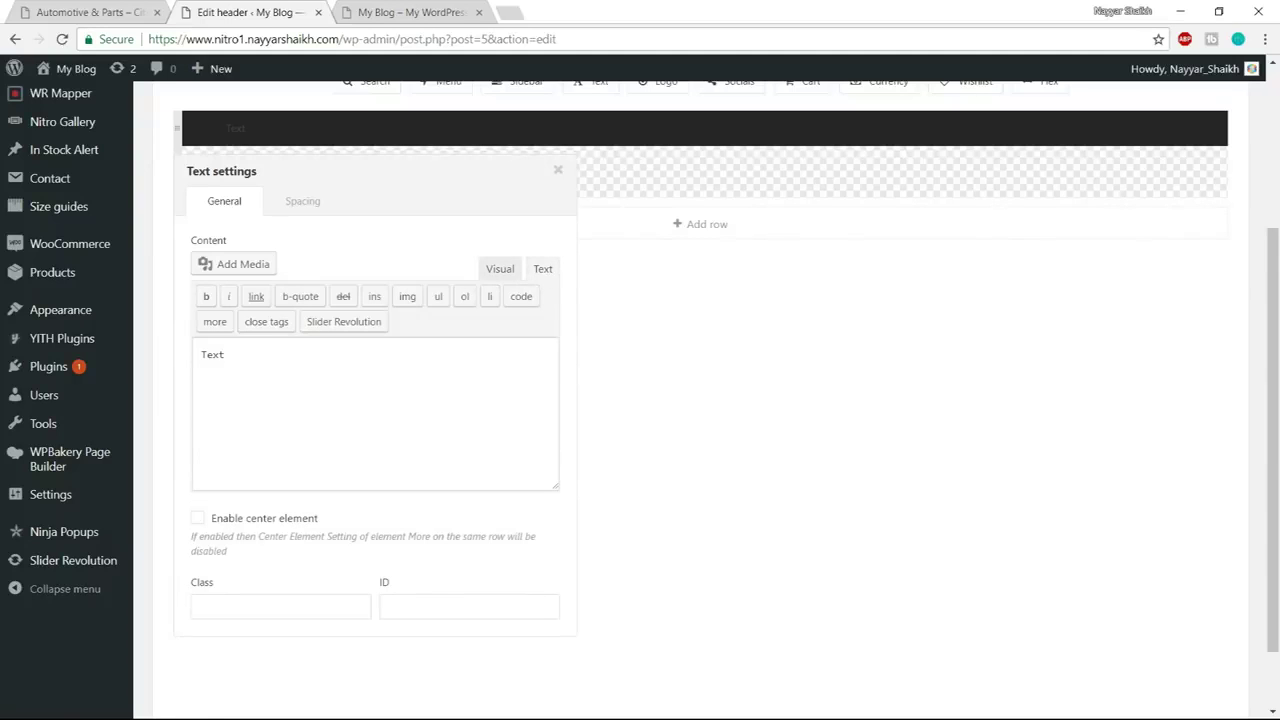
Copy the Email & Telephone markup line from the Header notes in Notepad
key("super")
mouse_move(168, 707)
mouse_move(345, 625)
left_click(300, 650)
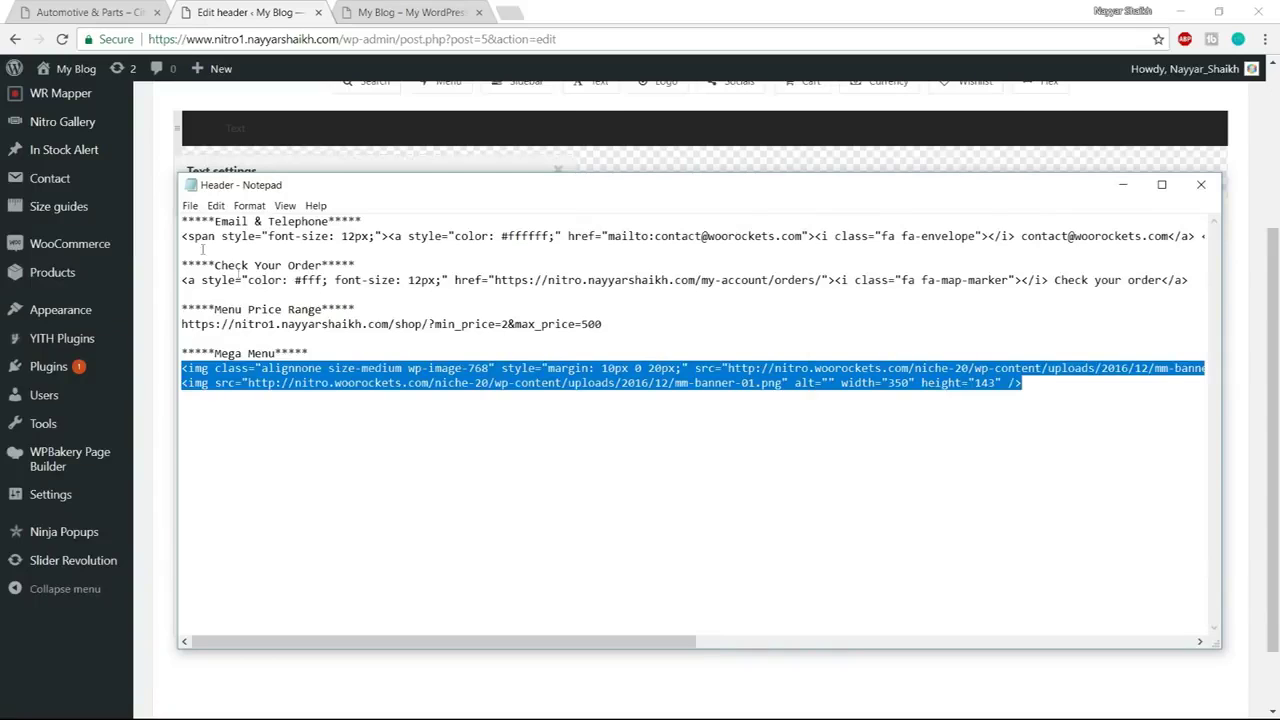
left_click_drag(182, 222, 384, 222)
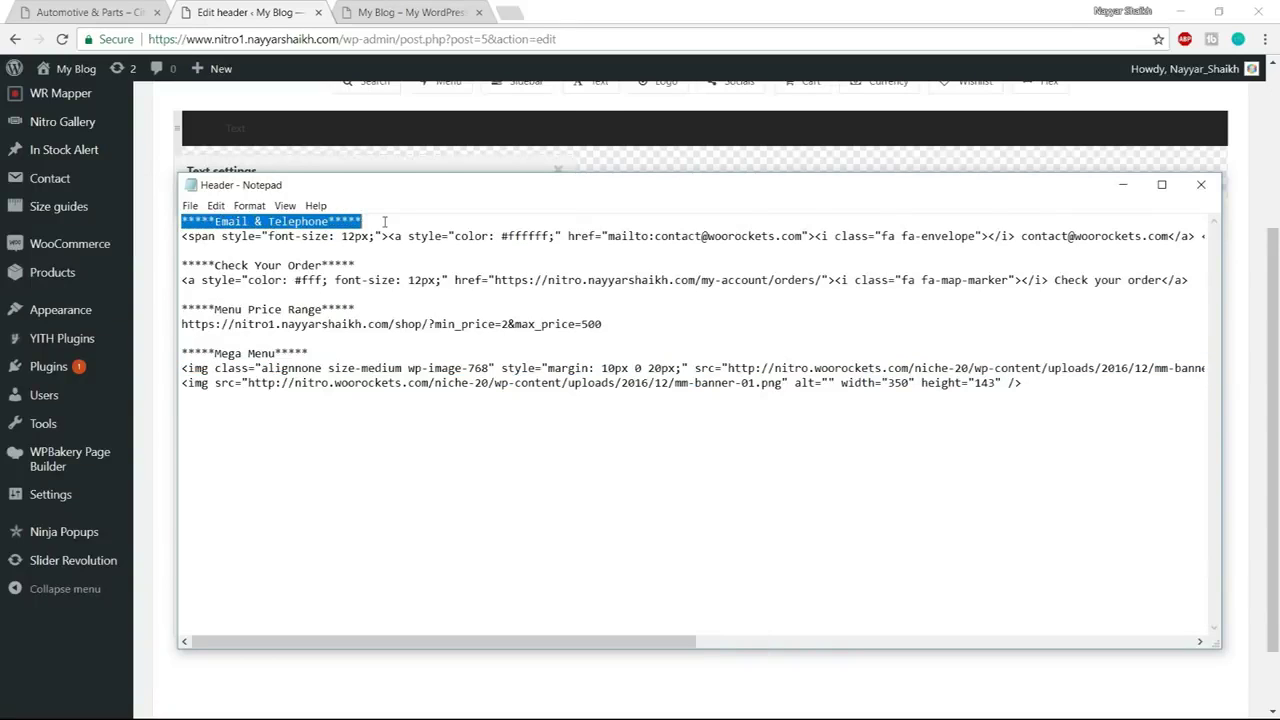
left_click_drag(181, 238, 1277, 230)
key("ctrl+c")
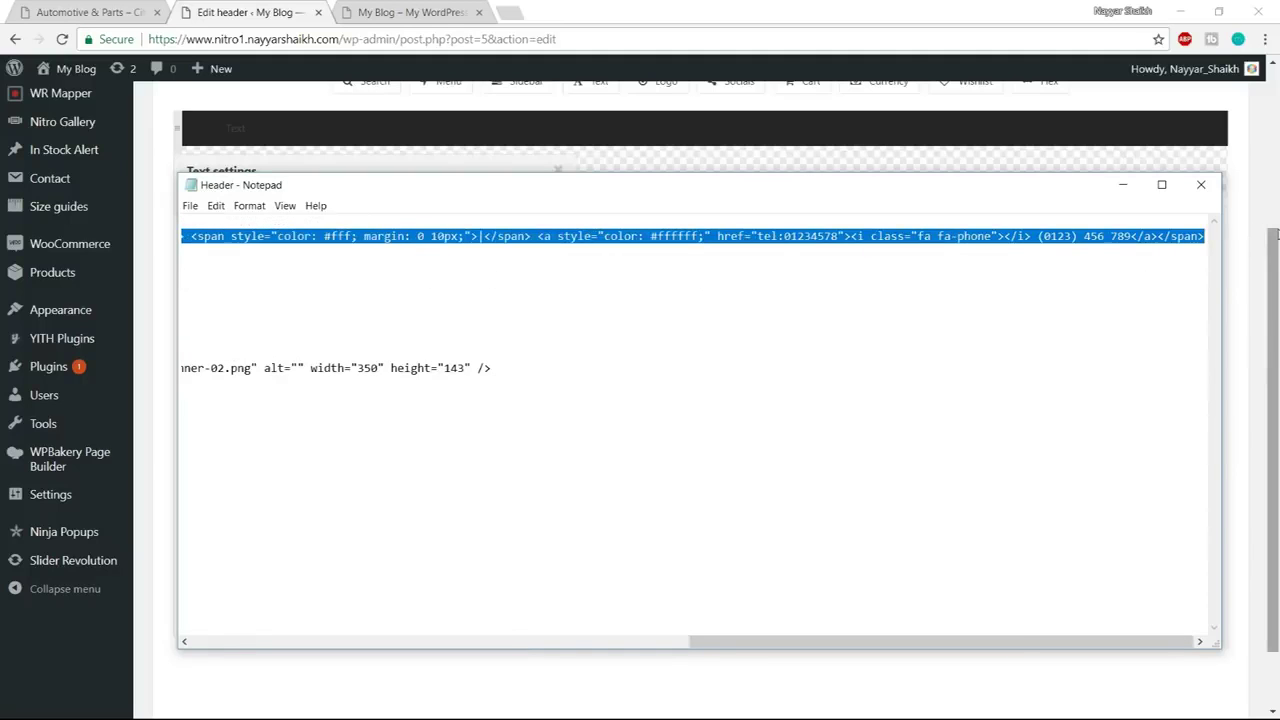
key("super")
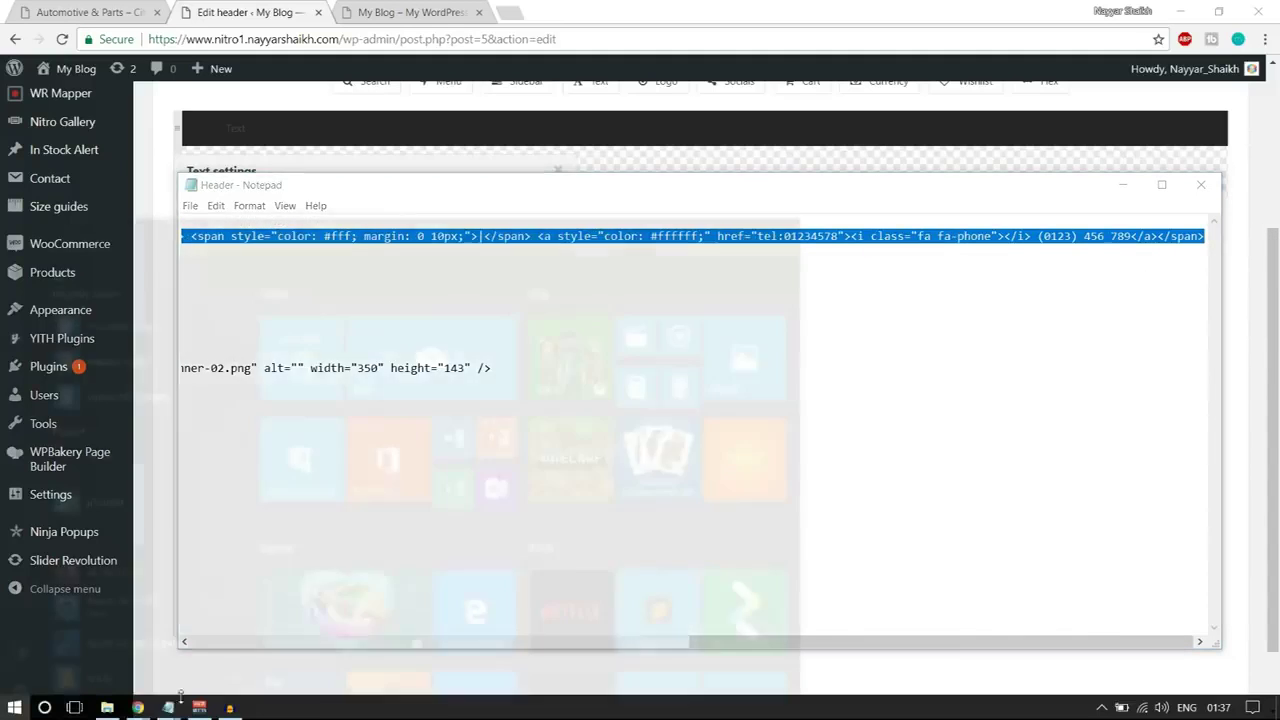
mouse_move(138, 707)
left_click(127, 645)
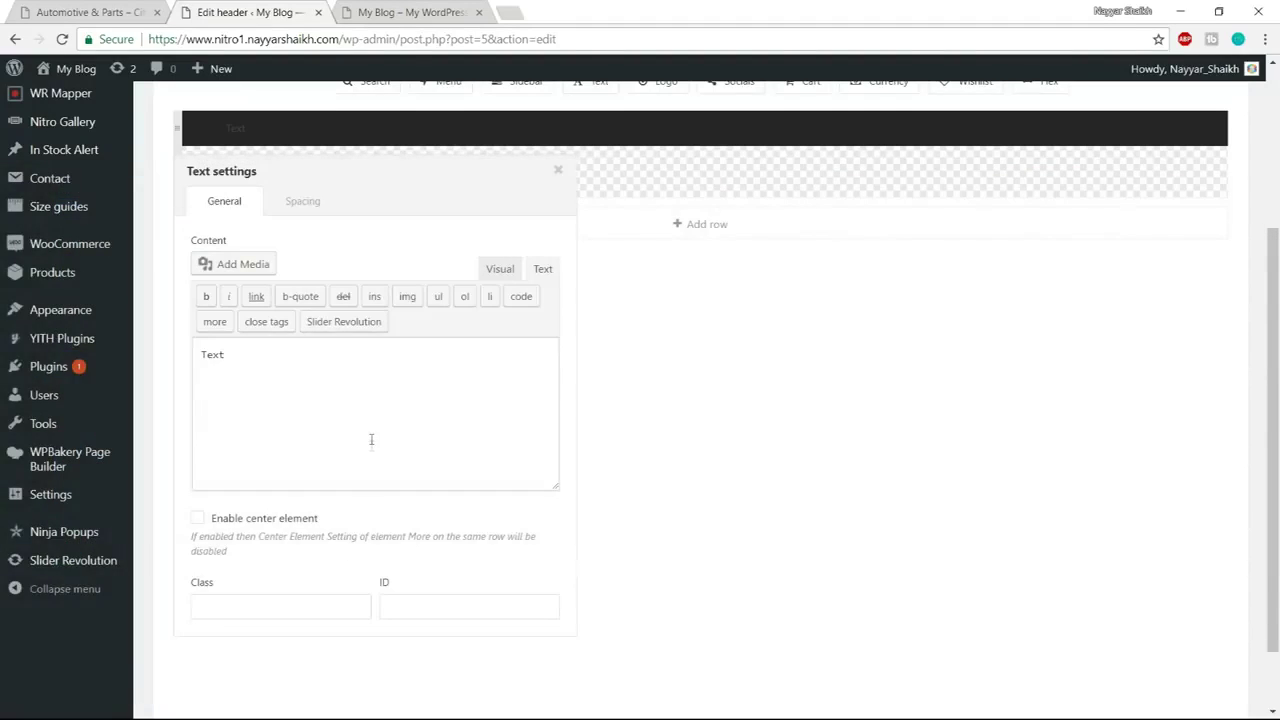
Replace the Text element's placeholder with the pasted email and telephone markup
key("ctrl+a")
key("ctrl+v")
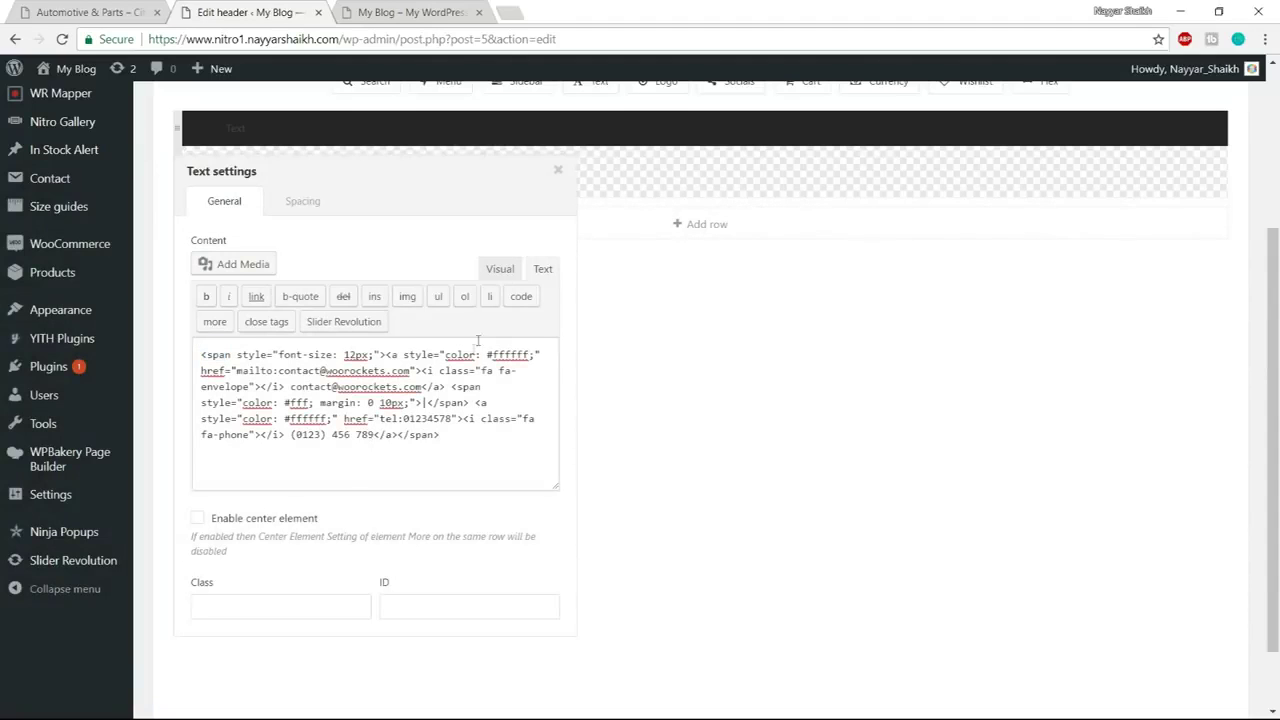
left_click(500, 269)
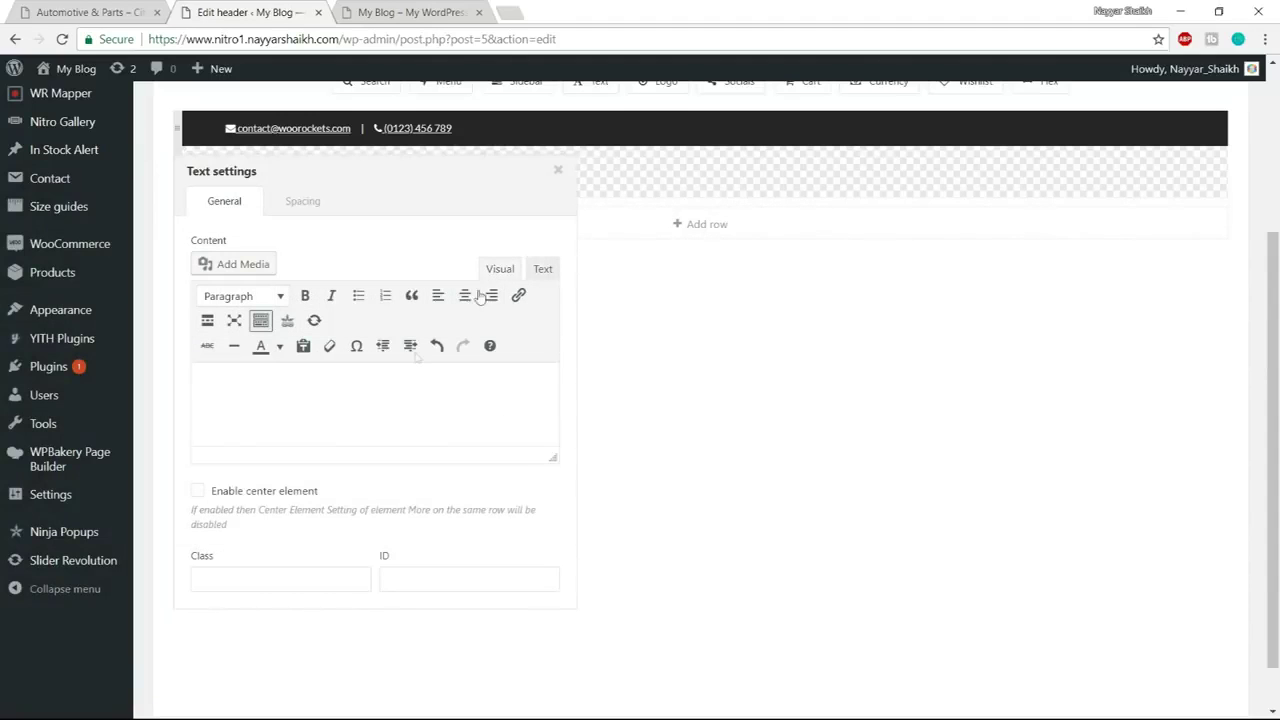
left_click(543, 270)
left_click(500, 268)
key("ctrl+a")
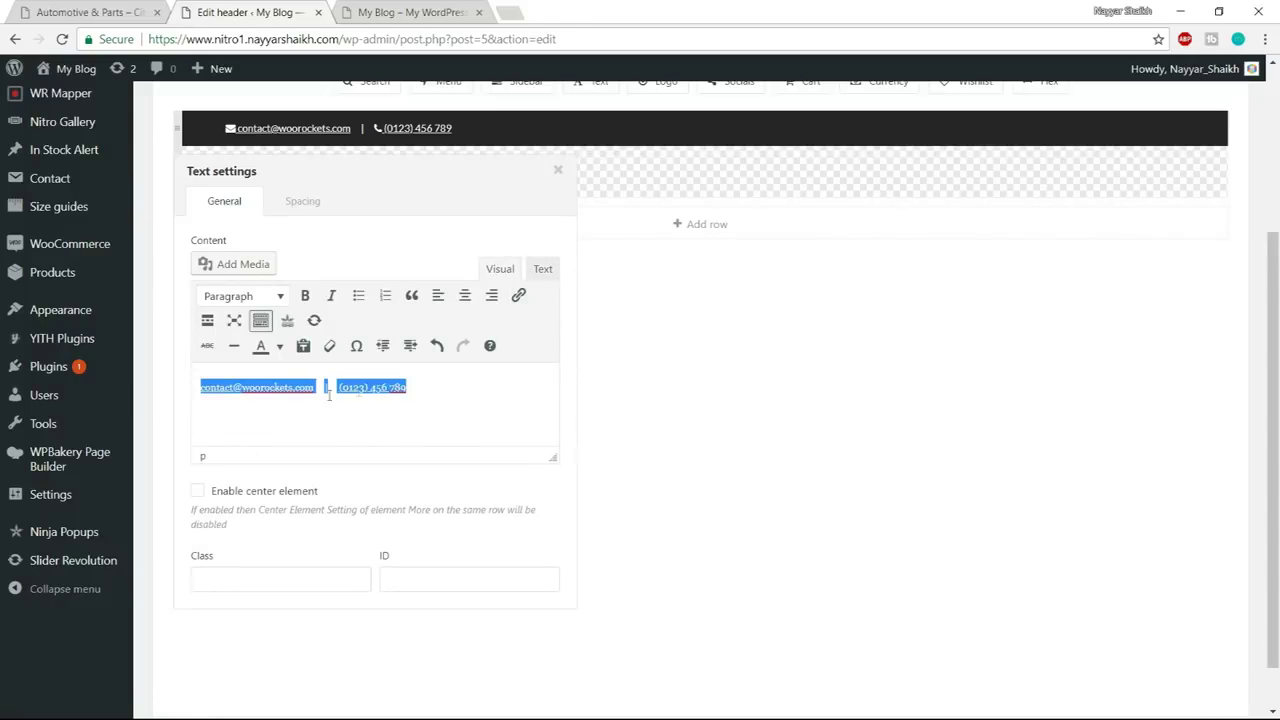
left_click(542, 269)
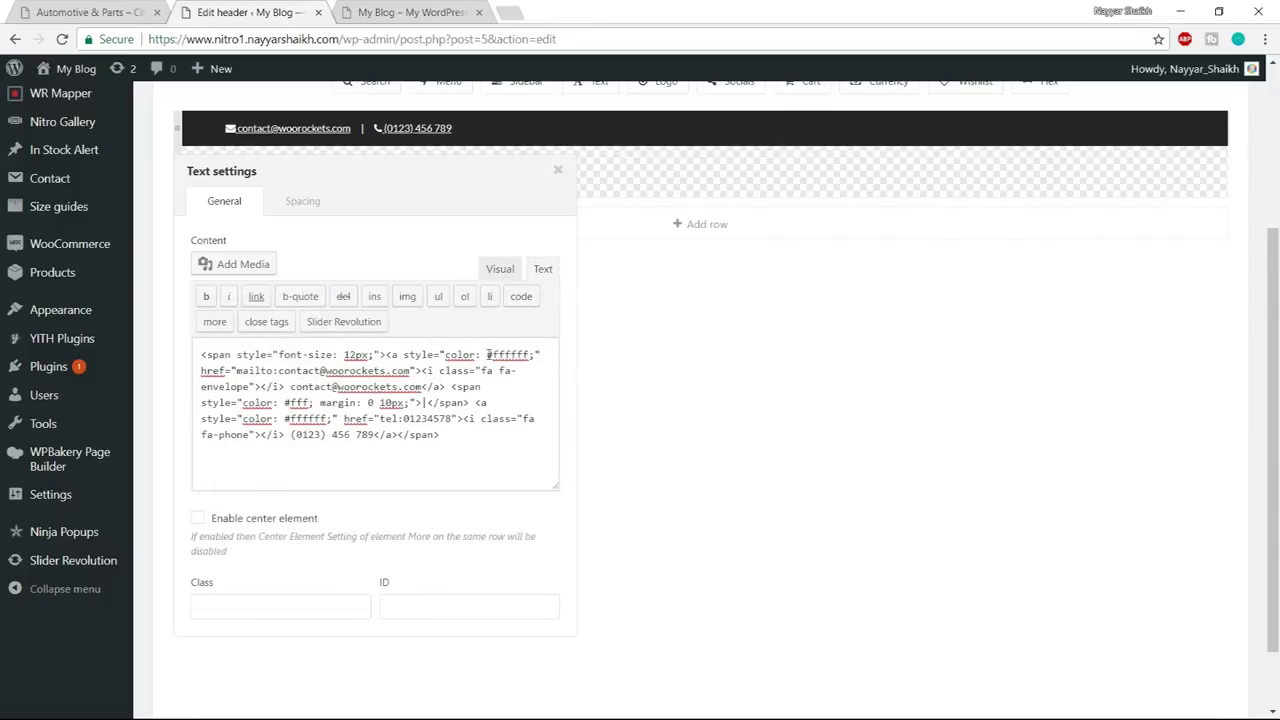
Review the mailto address, displayed email, tel link and displayed phone number in the HTML
left_click_drag(279, 371, 417, 371)
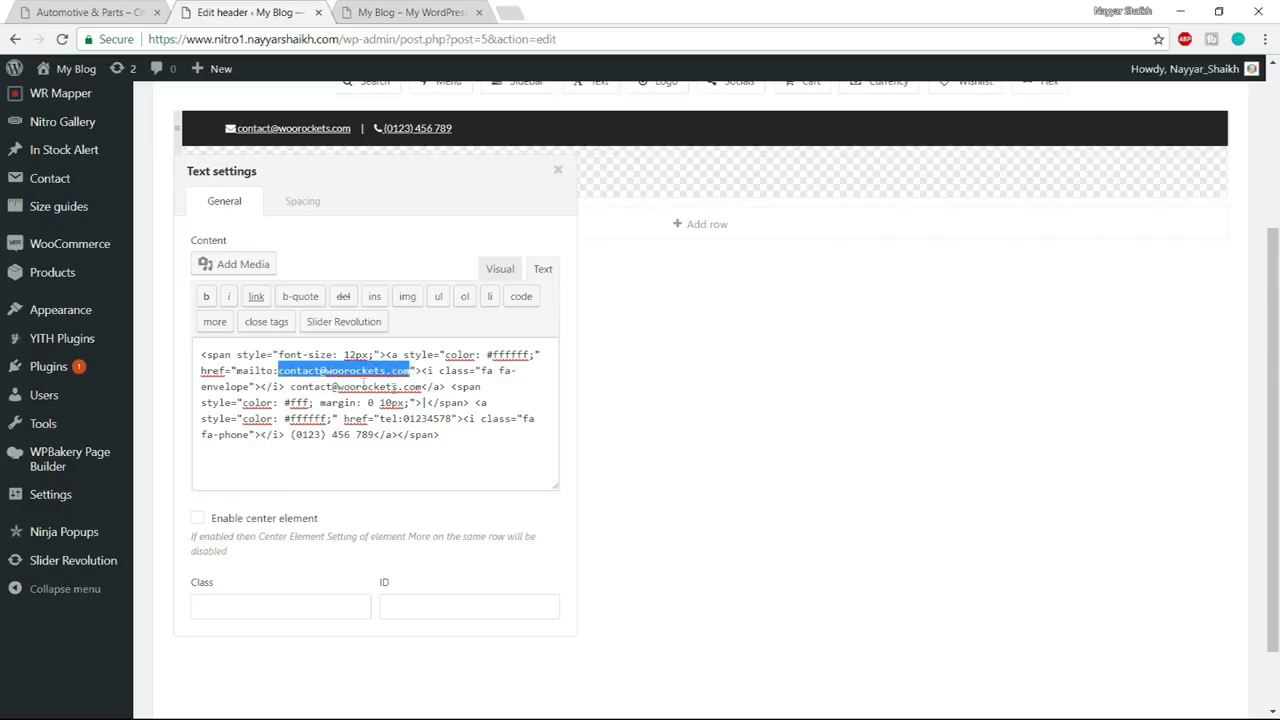
left_click_drag(291, 387, 426, 386)
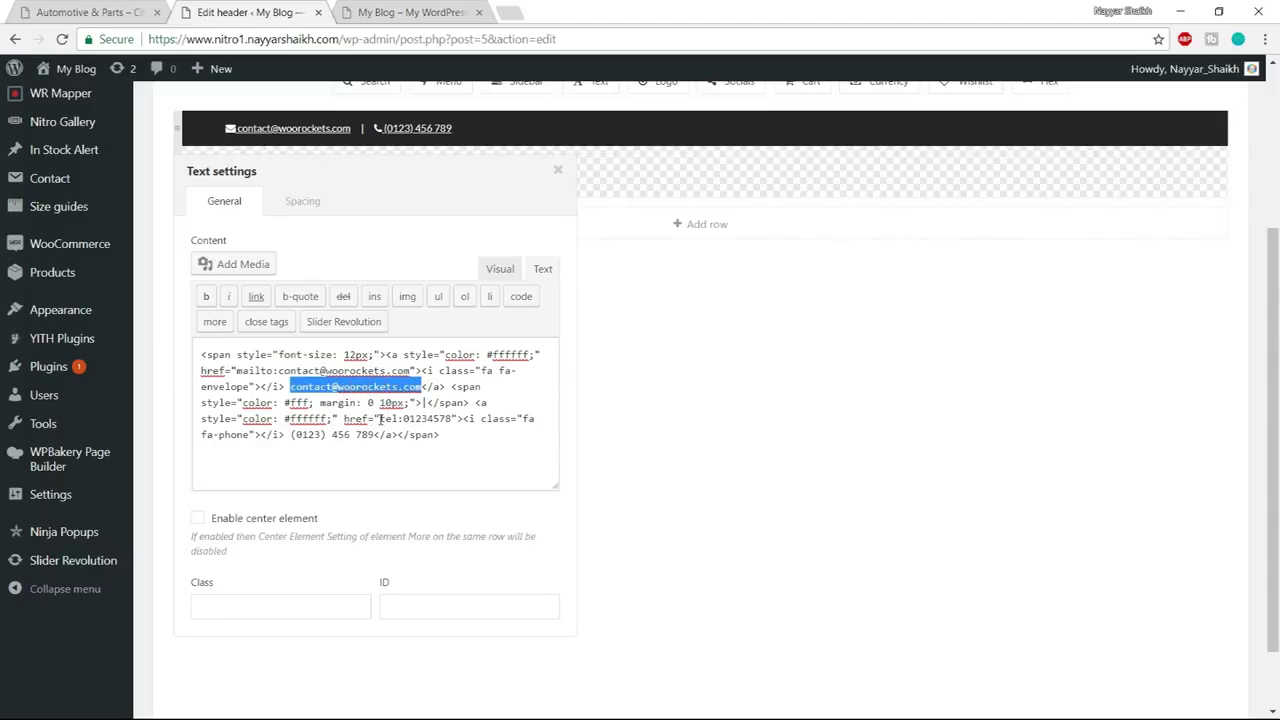
left_click_drag(403, 419, 455, 420)
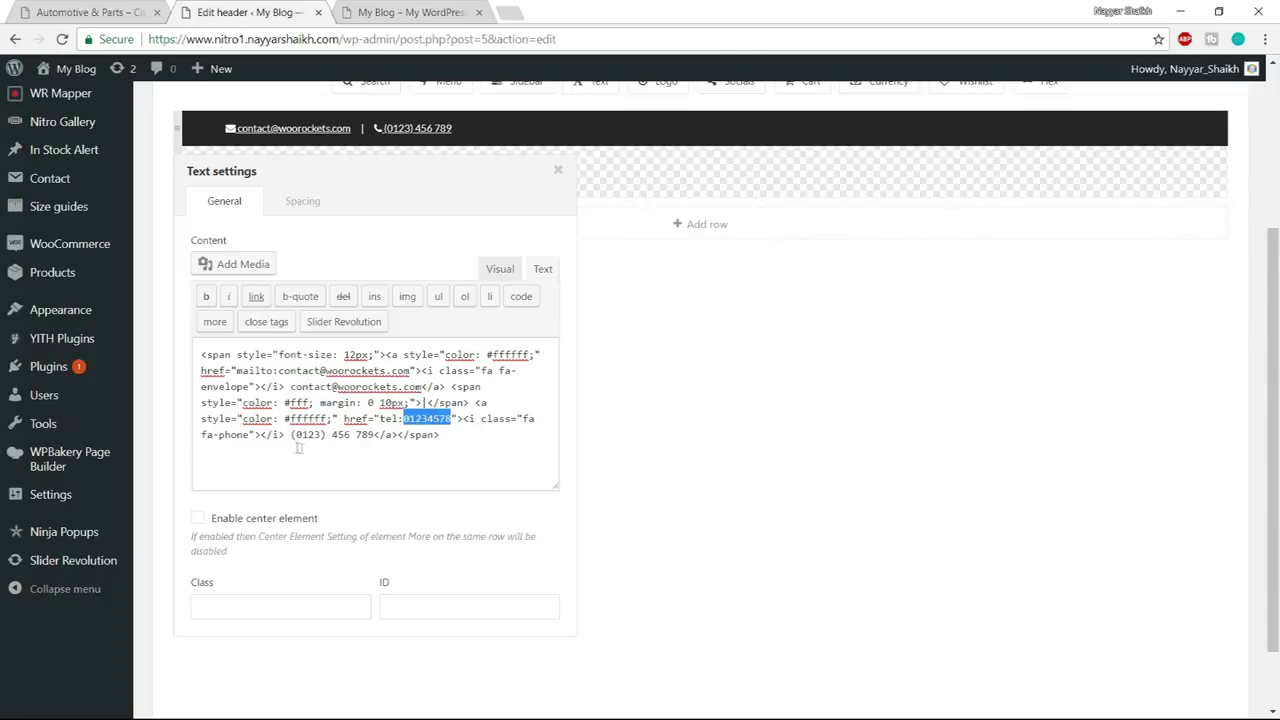
left_click_drag(293, 440, 374, 436)
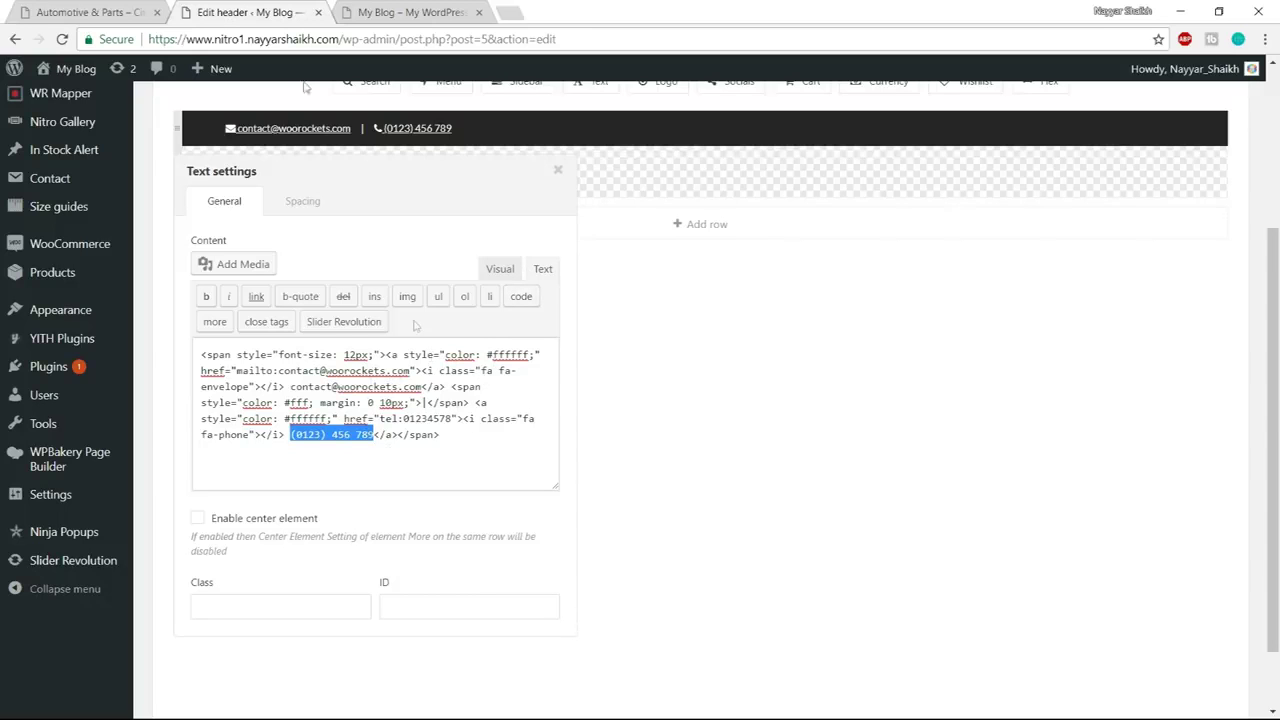
left_click(90, 12)
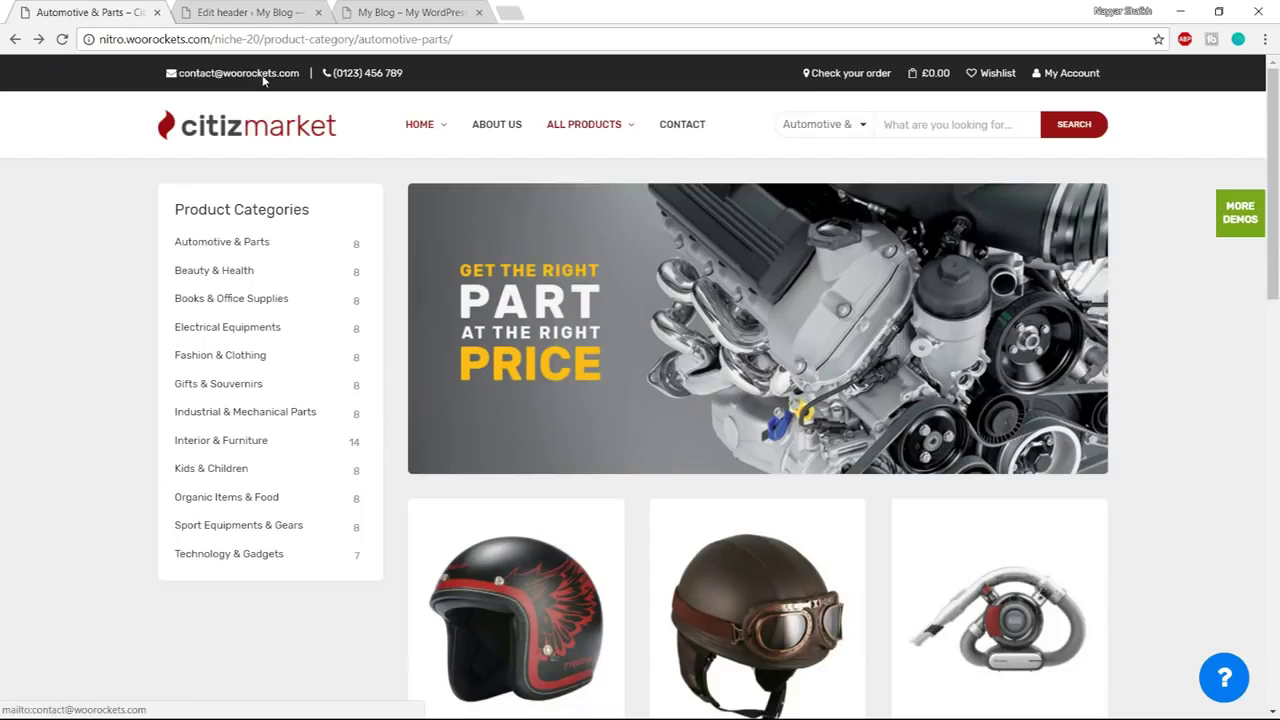
Test the live store's contact email link and dismiss the app chooser
left_click(263, 78)
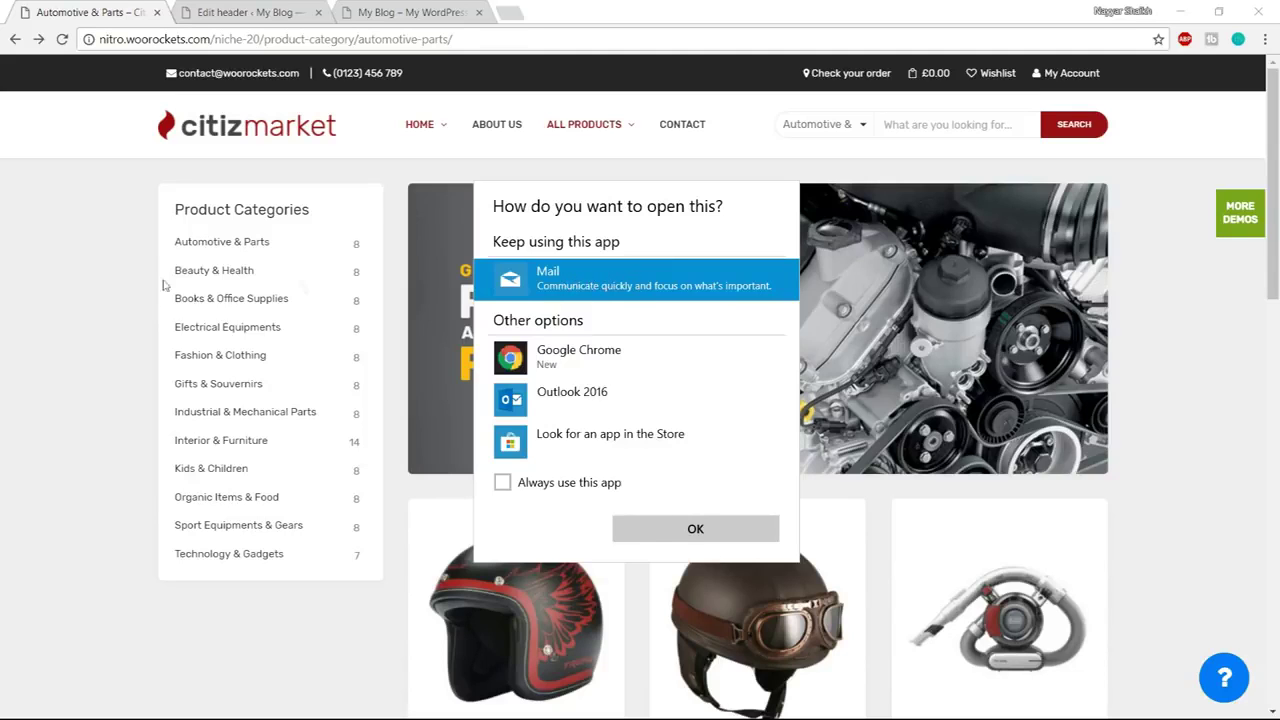
left_click(261, 113)
left_click(286, 10)
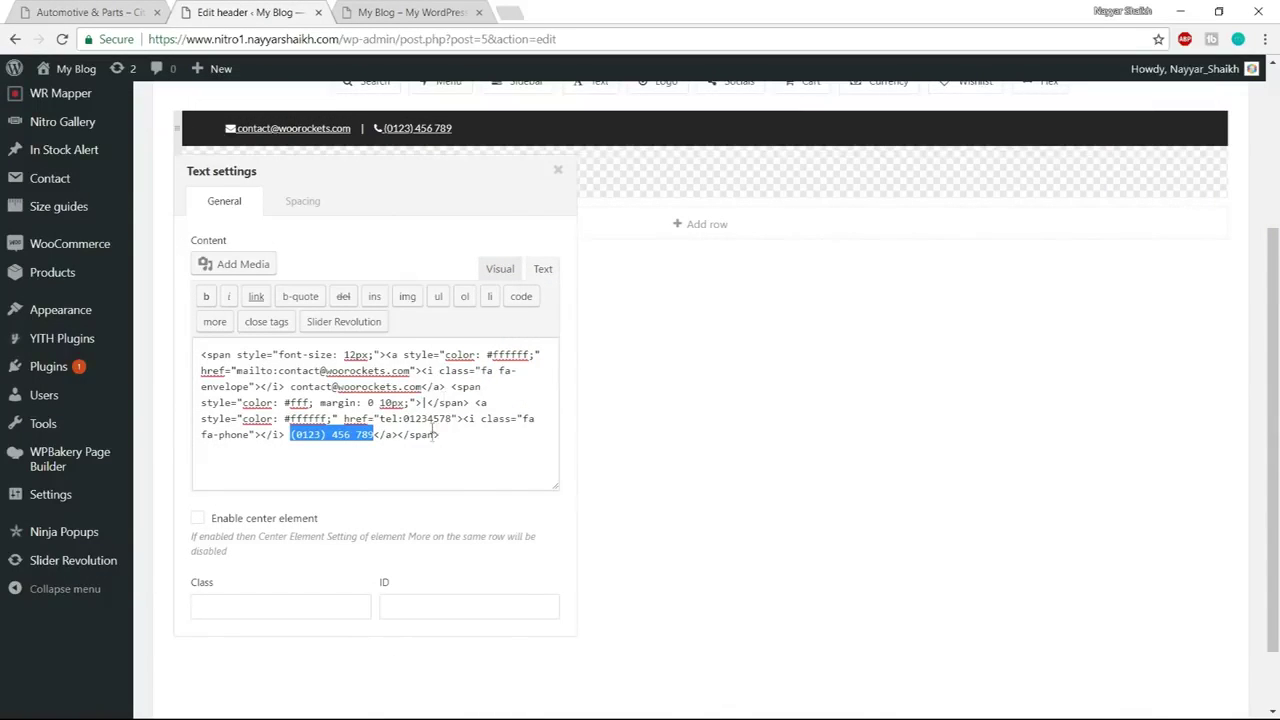
Test the live store's telephone link, then close the phone Text settings
left_click(98, 8)
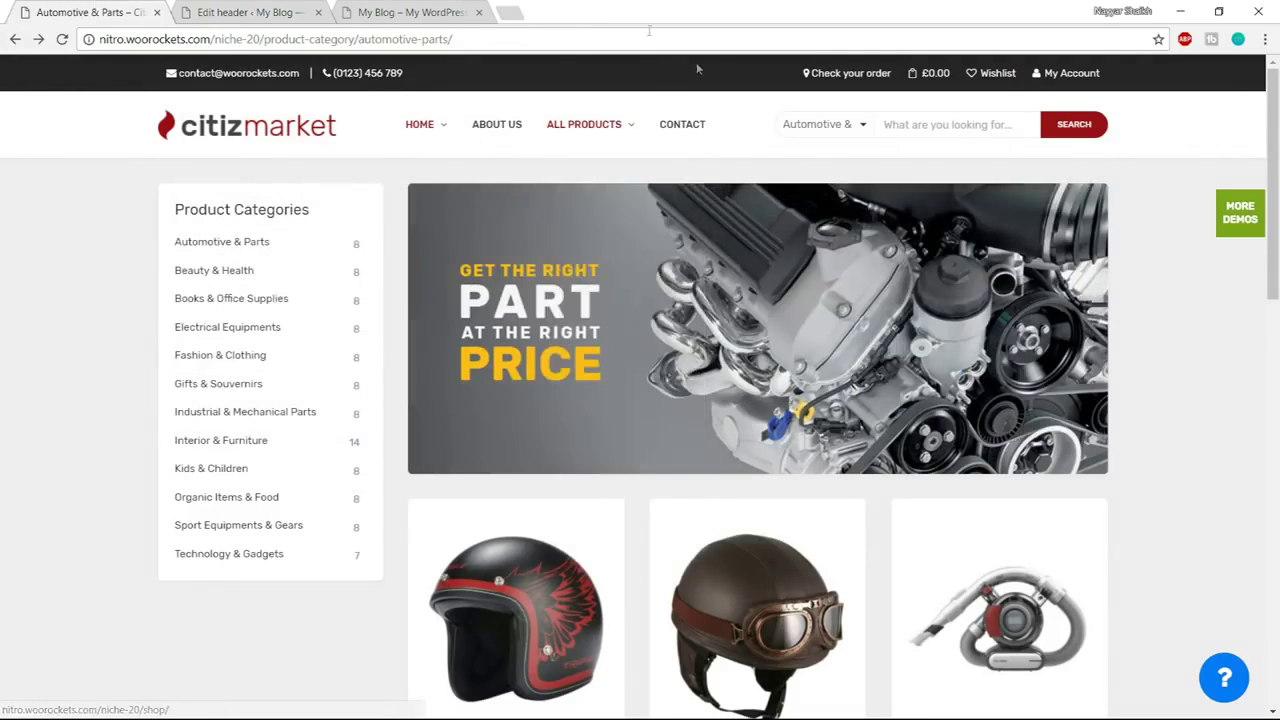
left_click(366, 76)
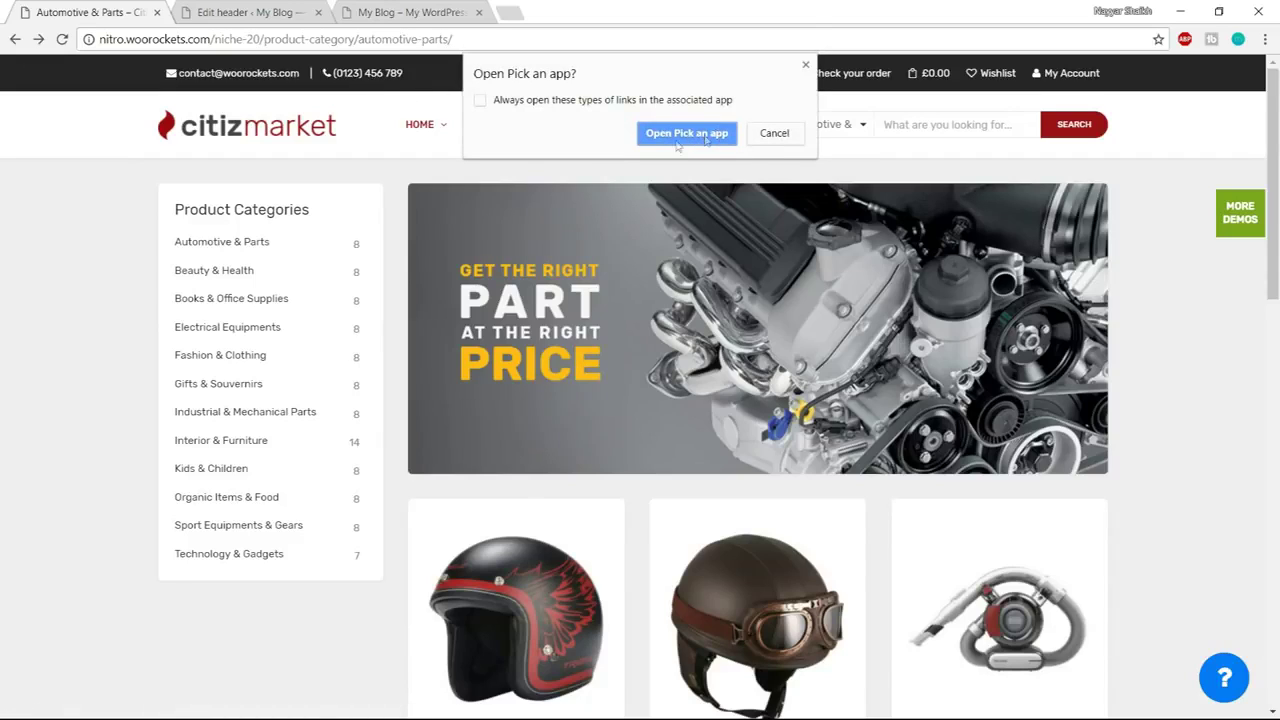
left_click(805, 65)
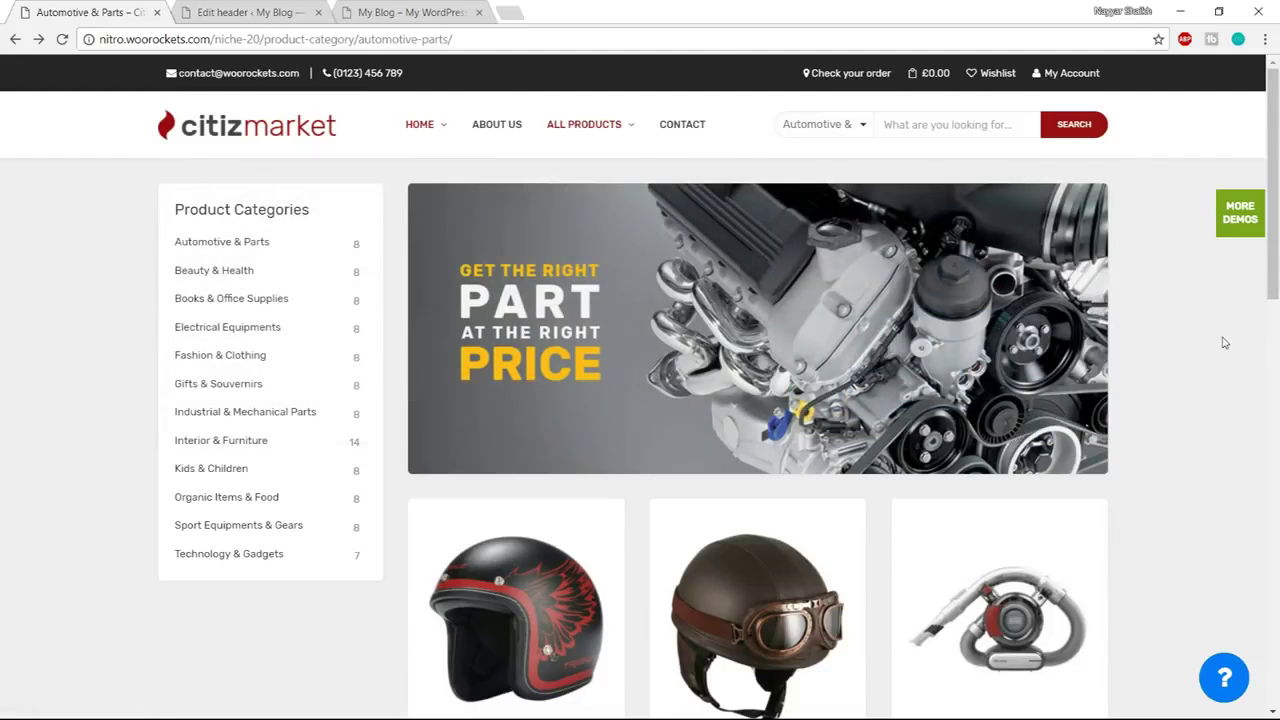
left_click(229, 7)
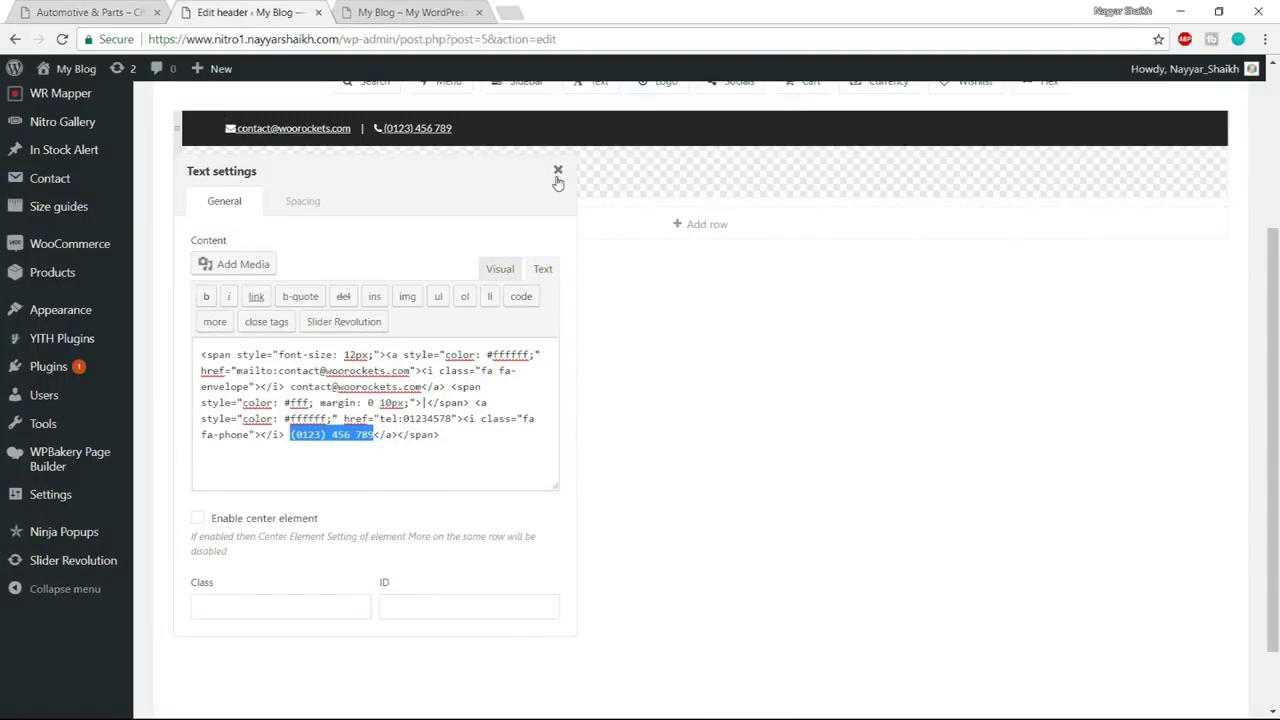
left_click(558, 172)
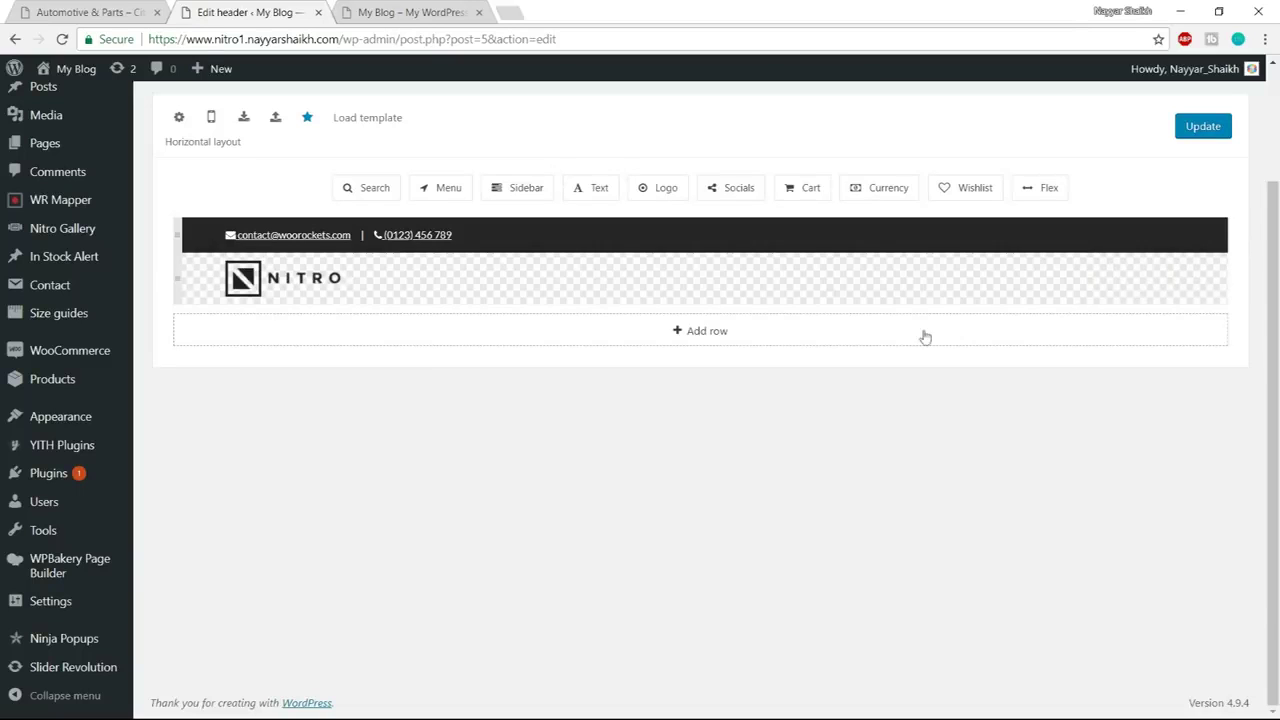
Copy the Check your order link code from the Header notes in Notepad
left_click(97, 12)
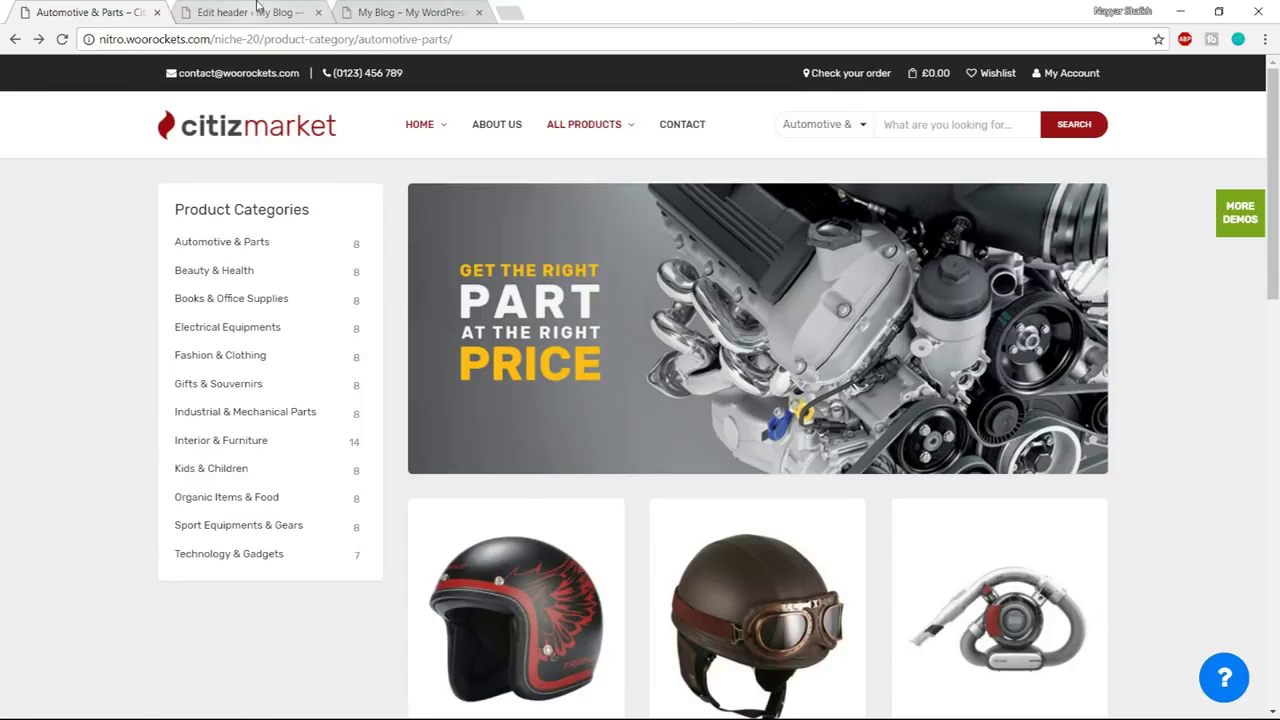
left_click(258, 8)
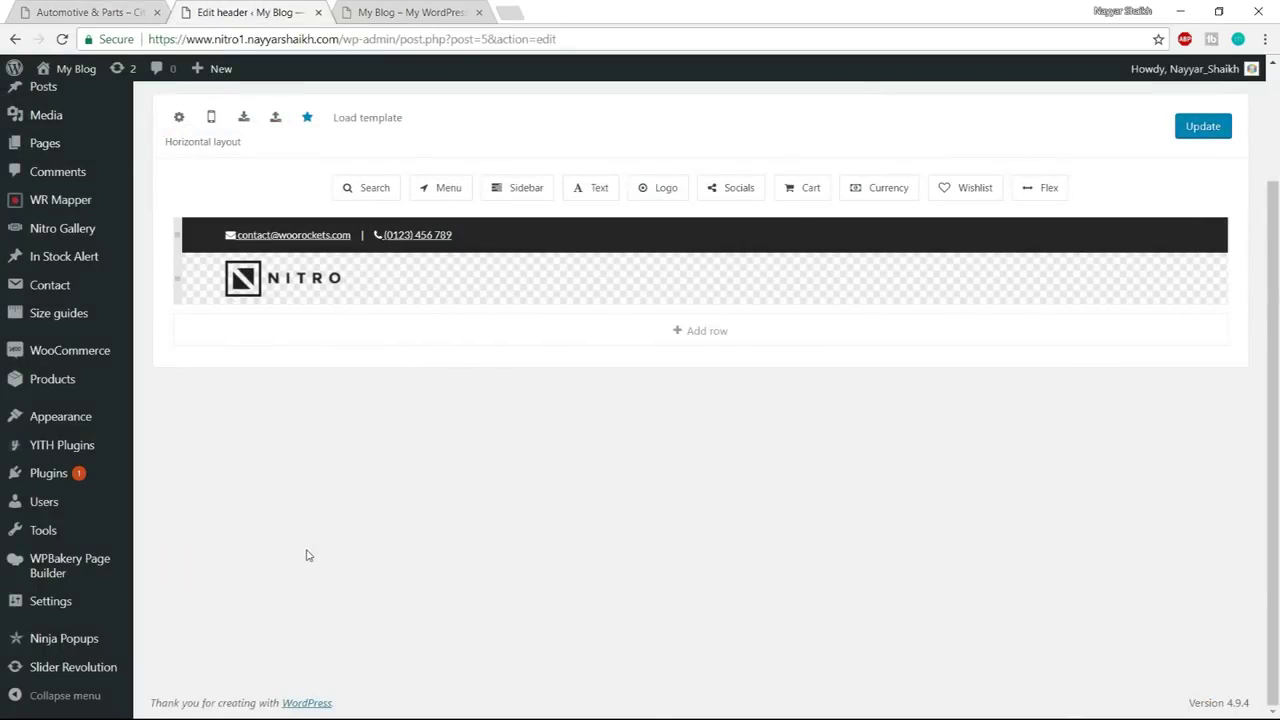
key("super")
mouse_move(168, 707)
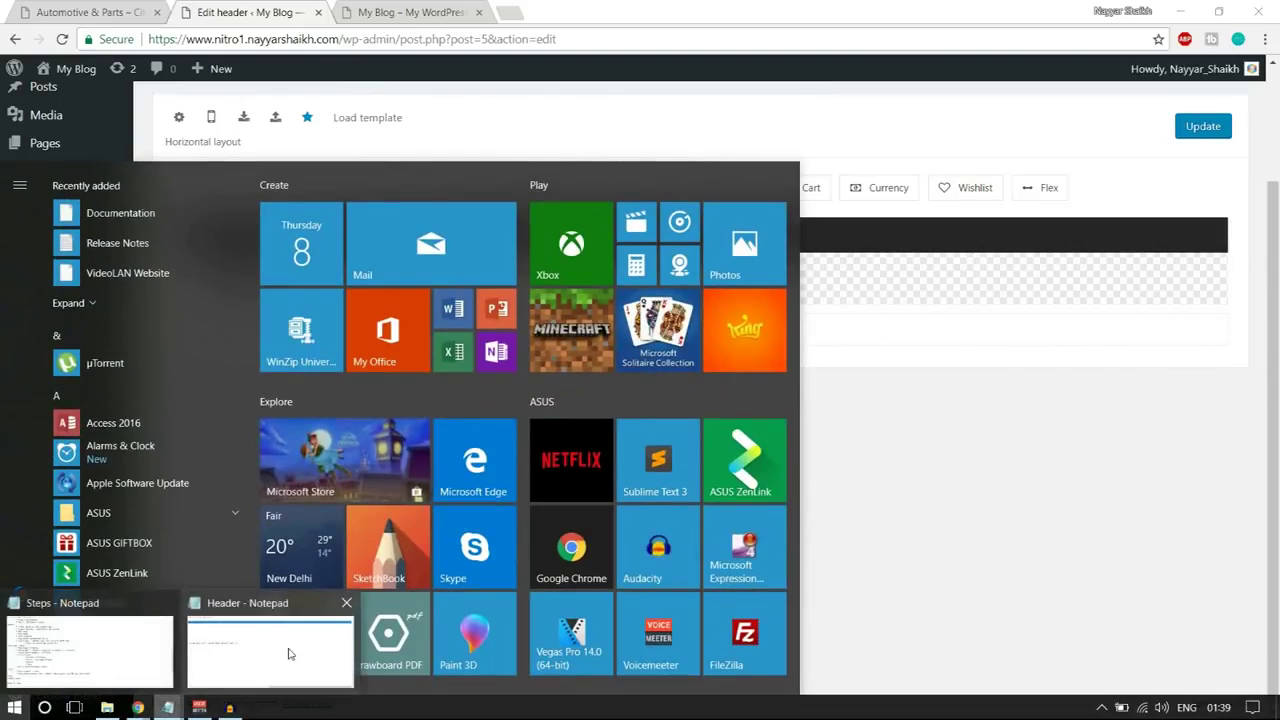
left_click(288, 653)
left_click_drag(820, 645, 291, 613)
left_click_drag(183, 282, 1204, 279)
key("ctrl+c")
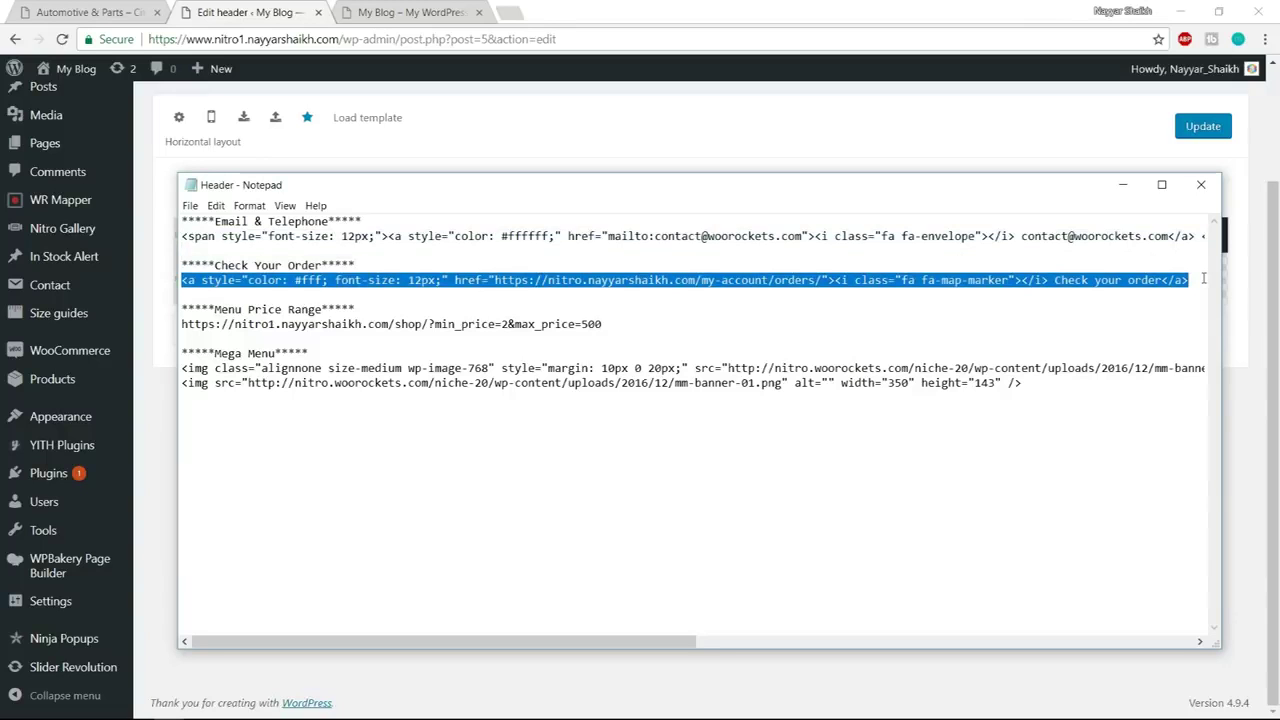
key("super")
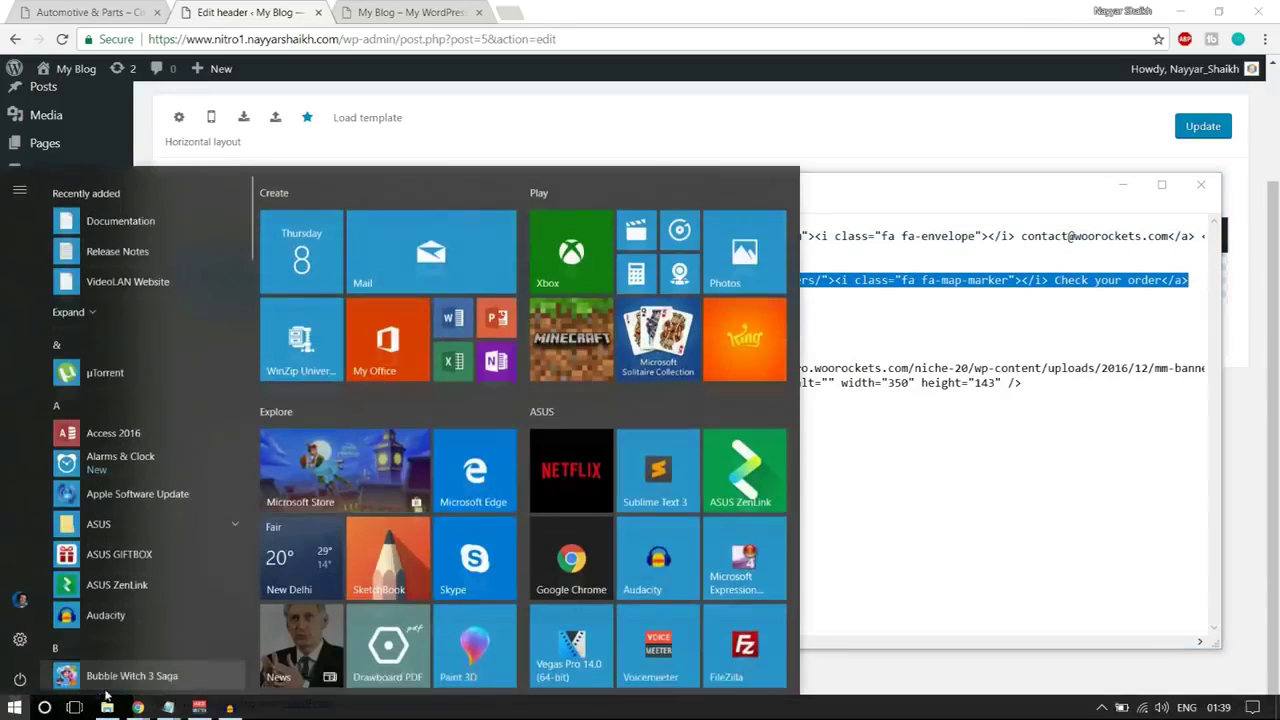
mouse_move(138, 707)
left_click(143, 673)
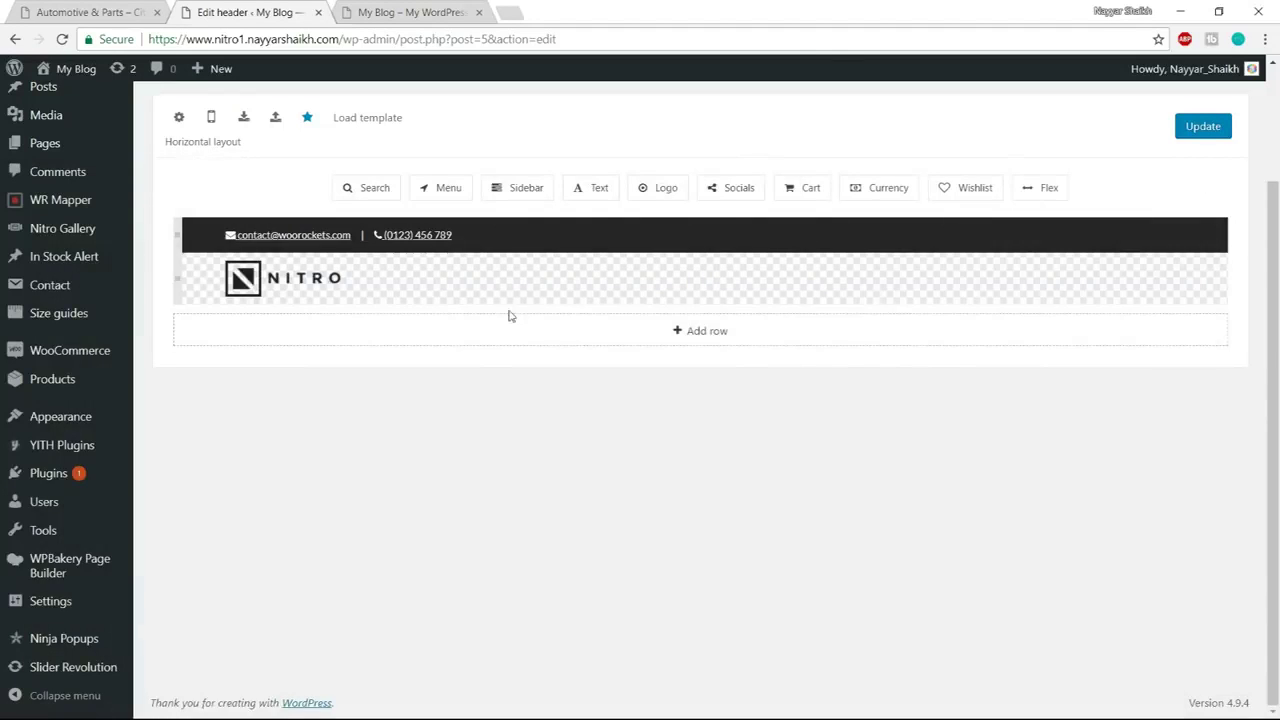
Add a top-bar Text element with the pasted link, changing its domain to nitro1
left_click_drag(581, 189, 477, 206)
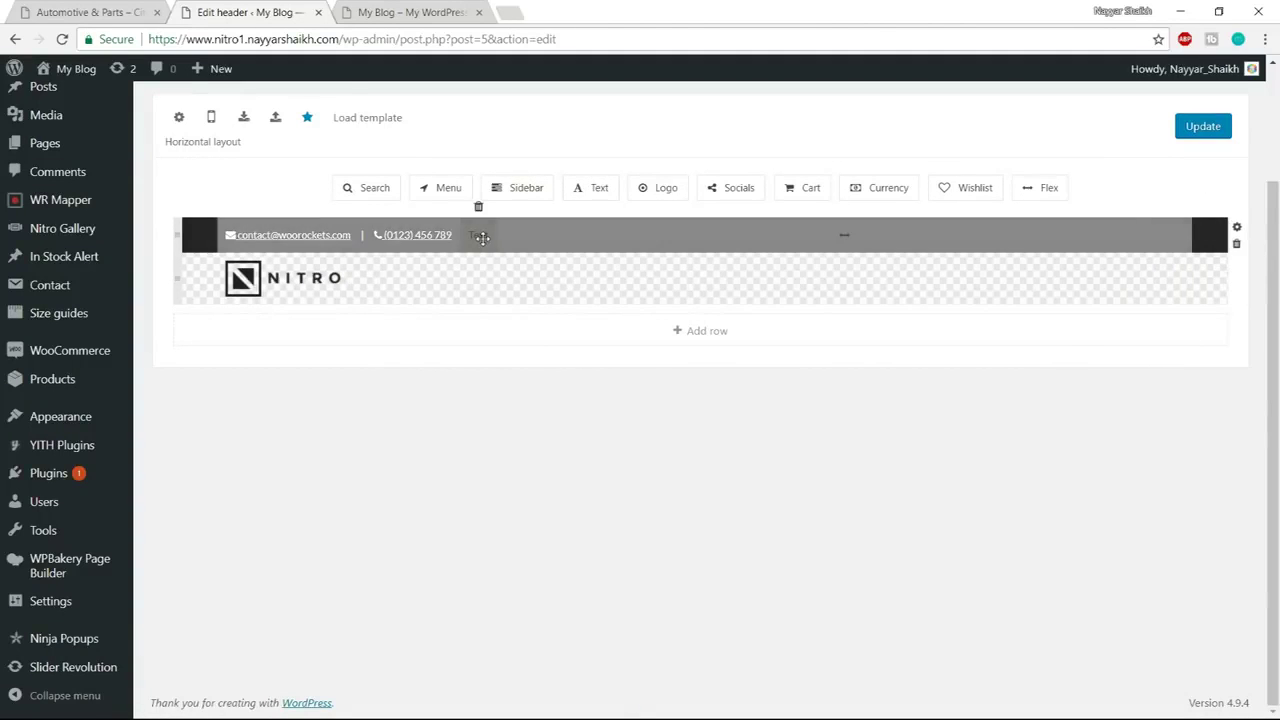
left_click(477, 206)
triple_click(511, 373)
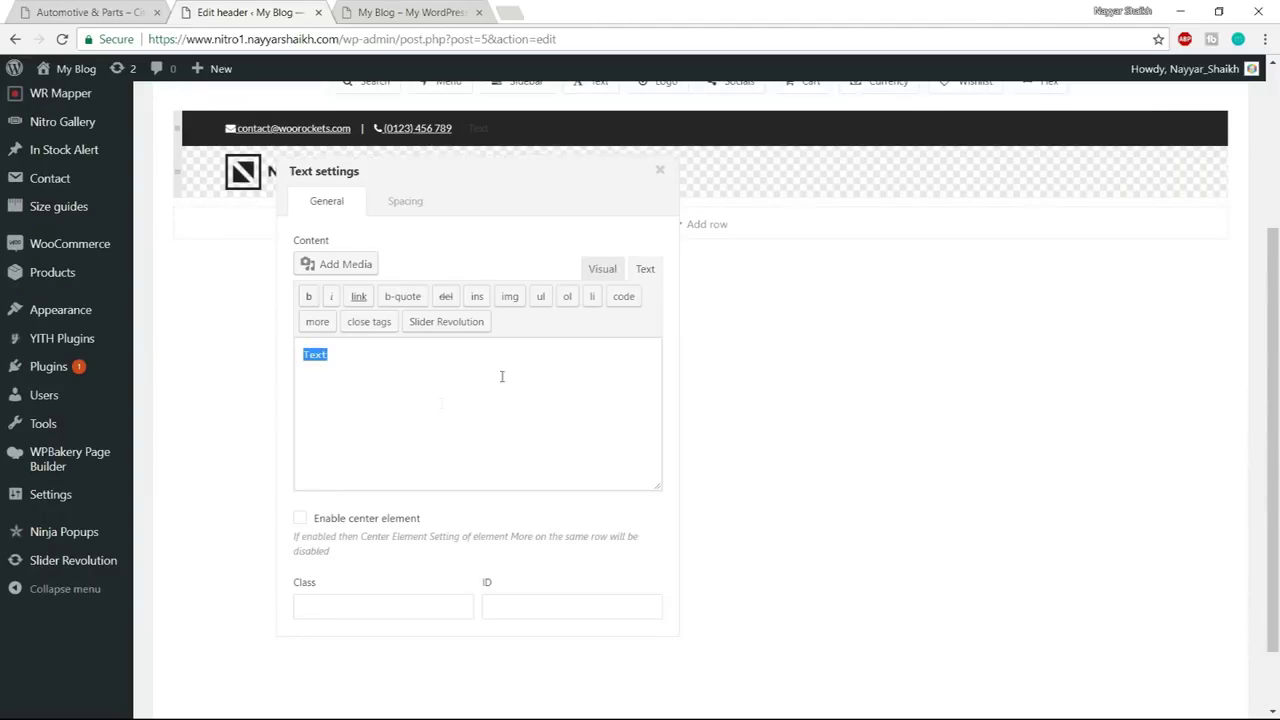
key("ctrl+v")
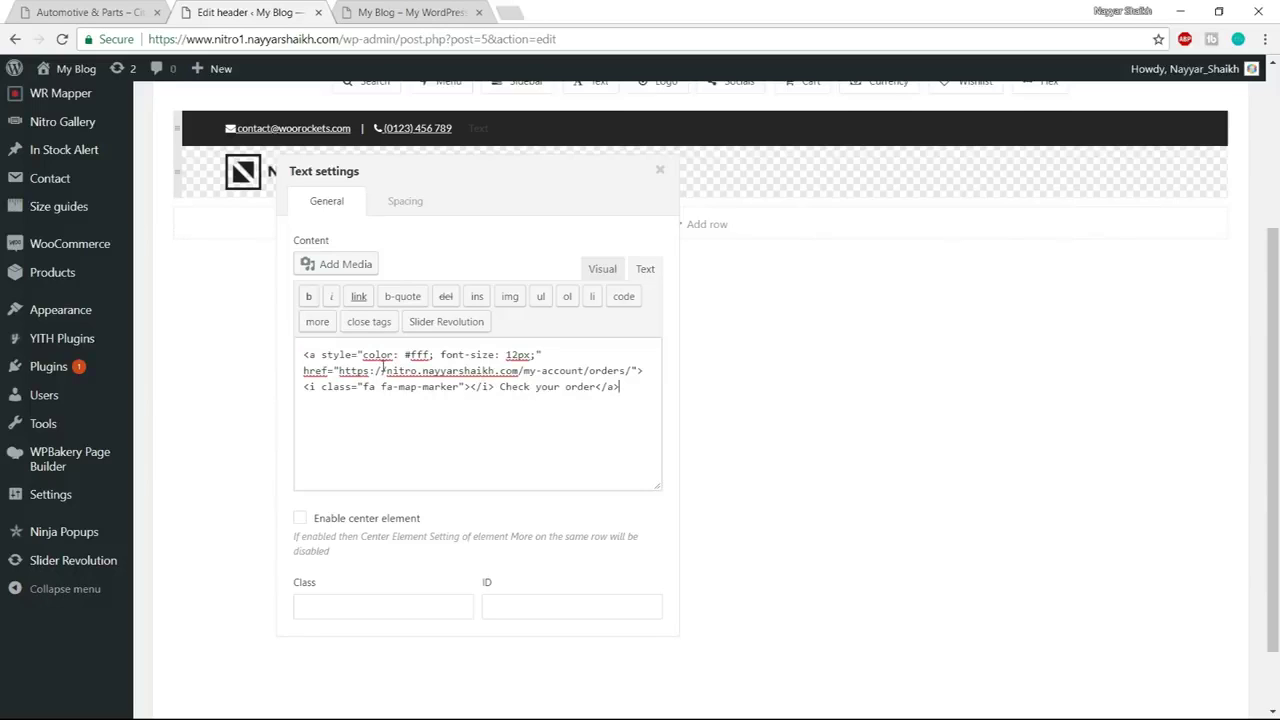
left_click_drag(384, 370, 523, 371)
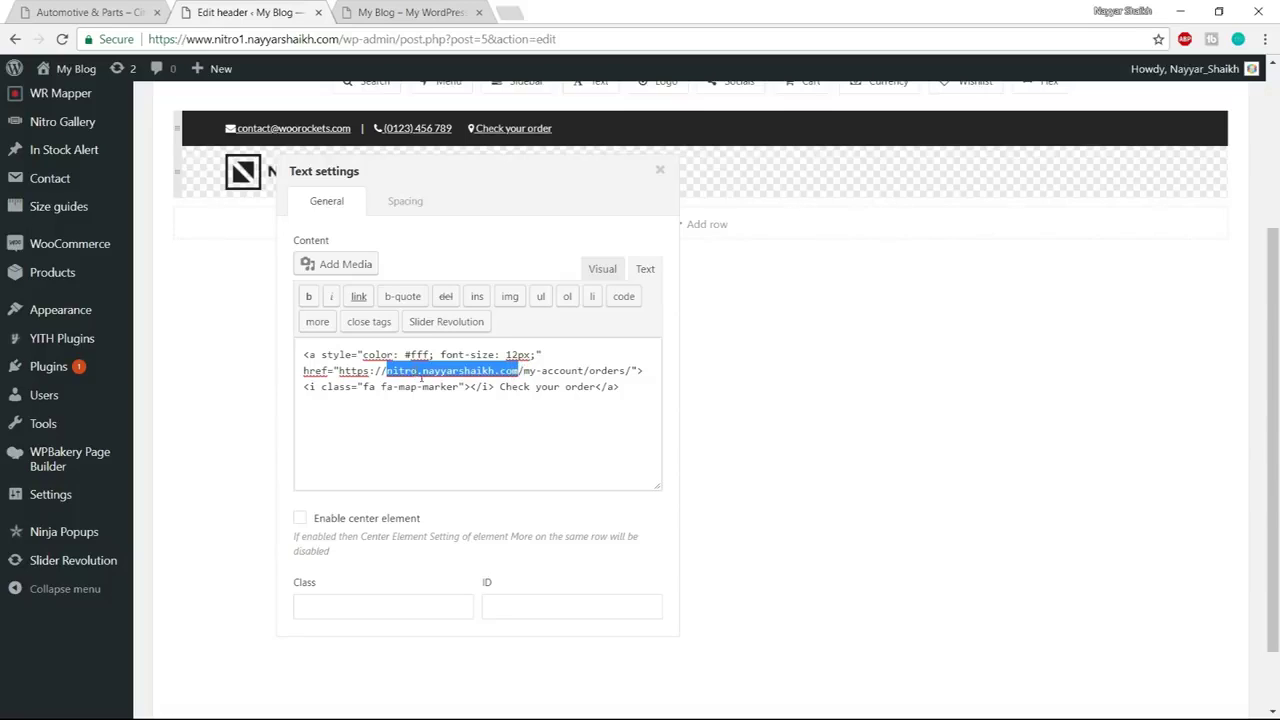
left_click(421, 376)
type("1")
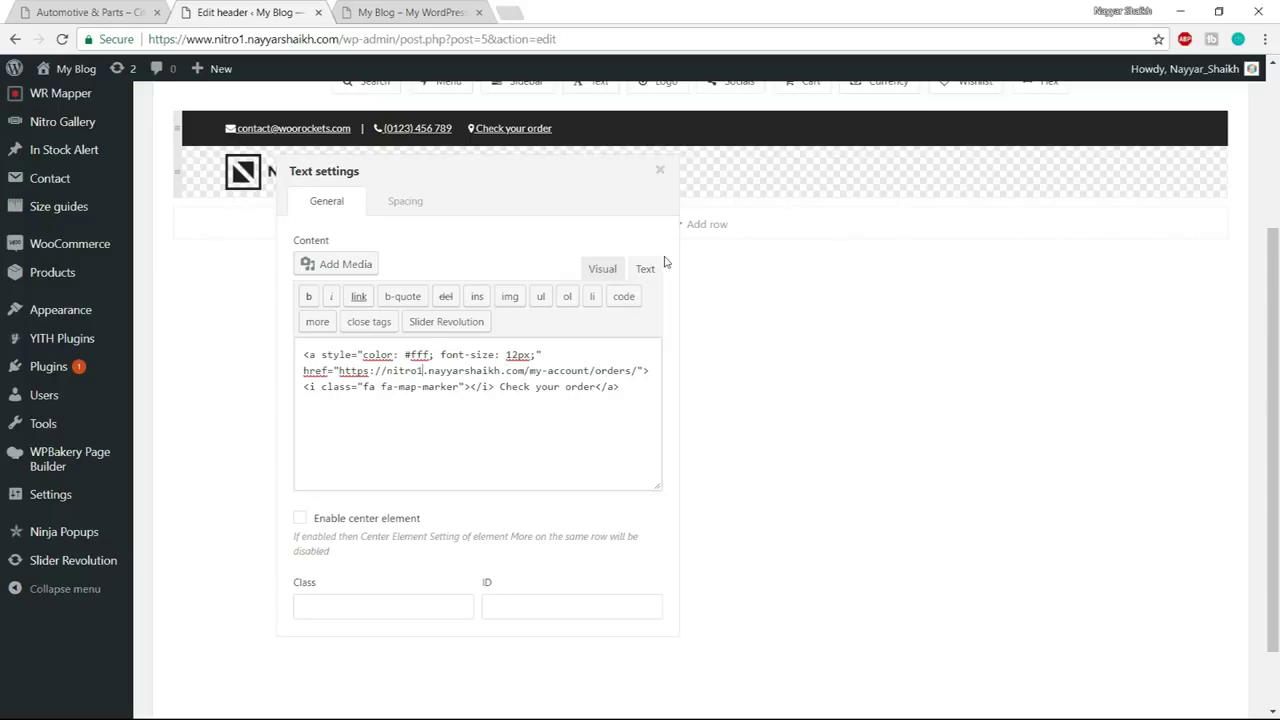
left_click(660, 172)
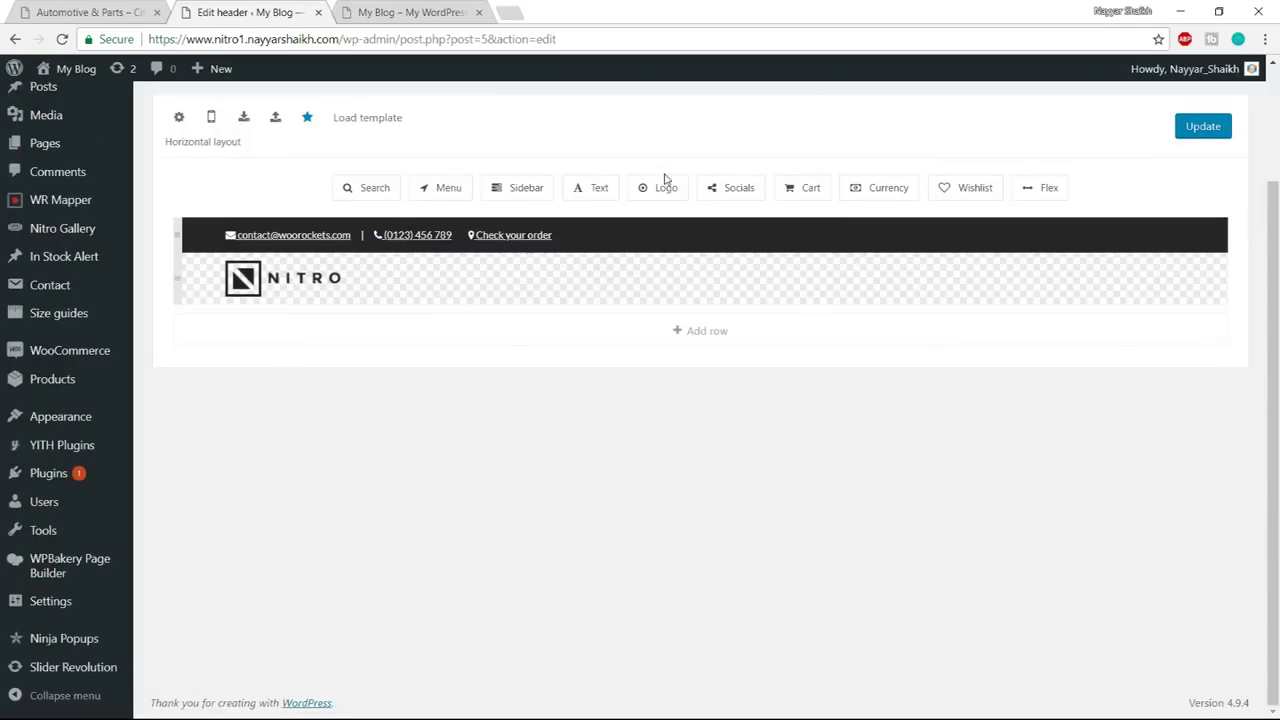
left_click(122, 11)
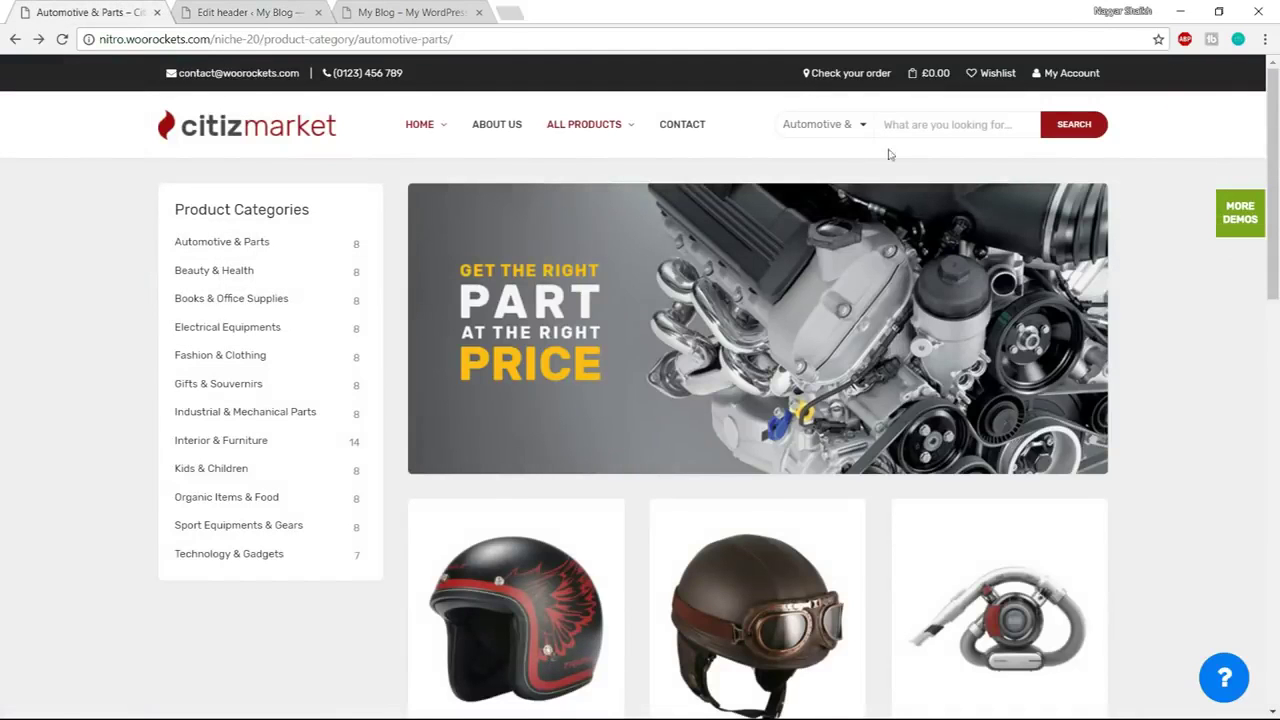
Drag a Cart element into the top bar after Check your order
mouse_move(922, 76)
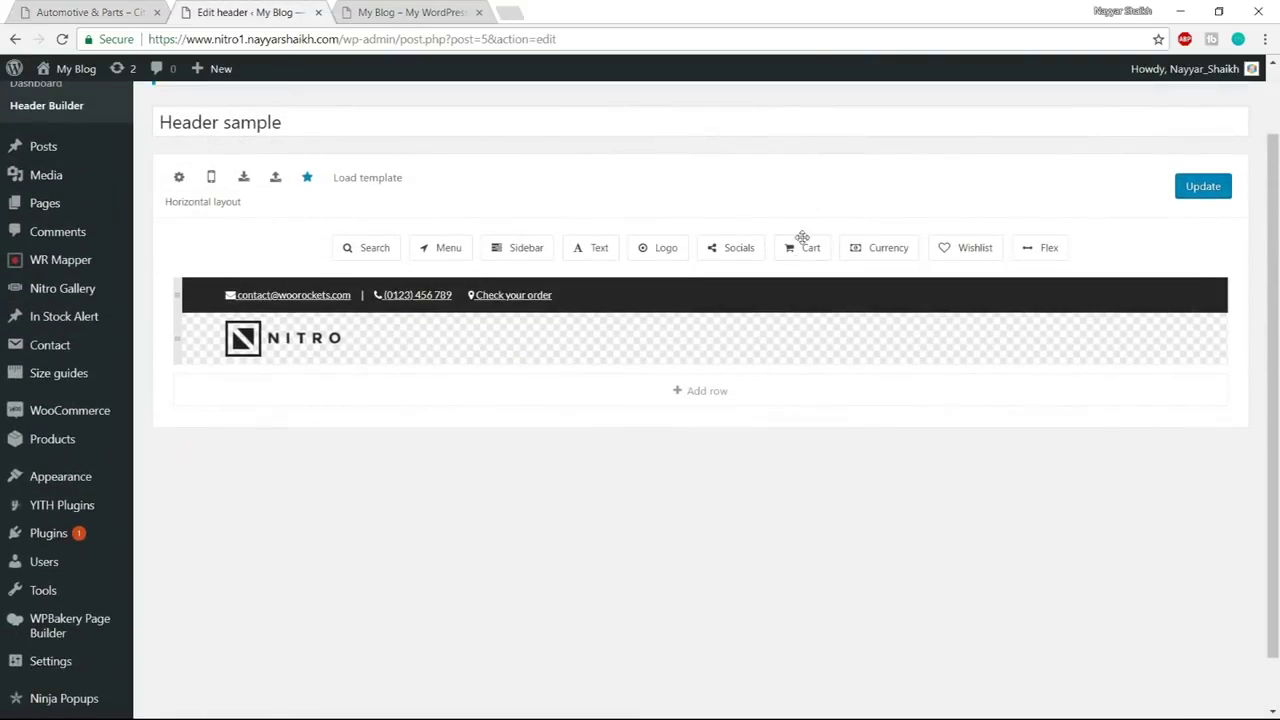
left_click_drag(802, 245, 588, 291)
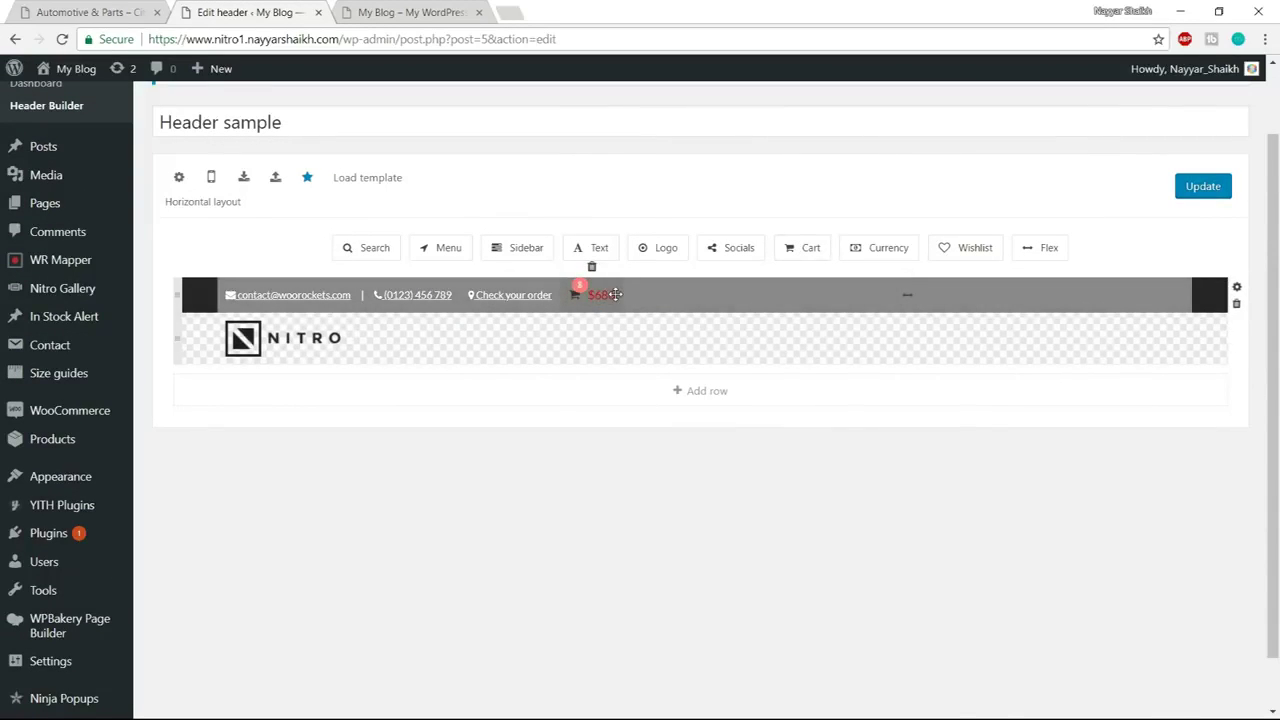
scroll(660, 320, "down", 1)
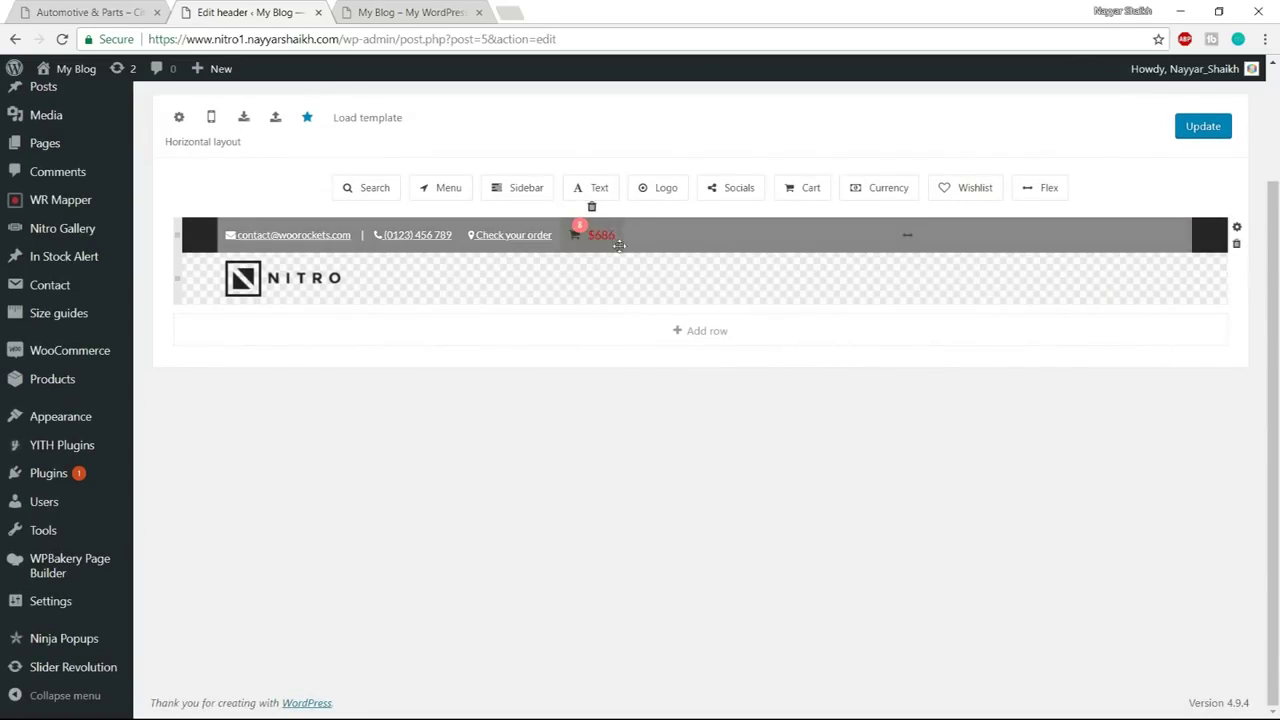
left_click(80, 11)
Set the cart's Show cart info option to Quantity + Price
left_click(594, 236)
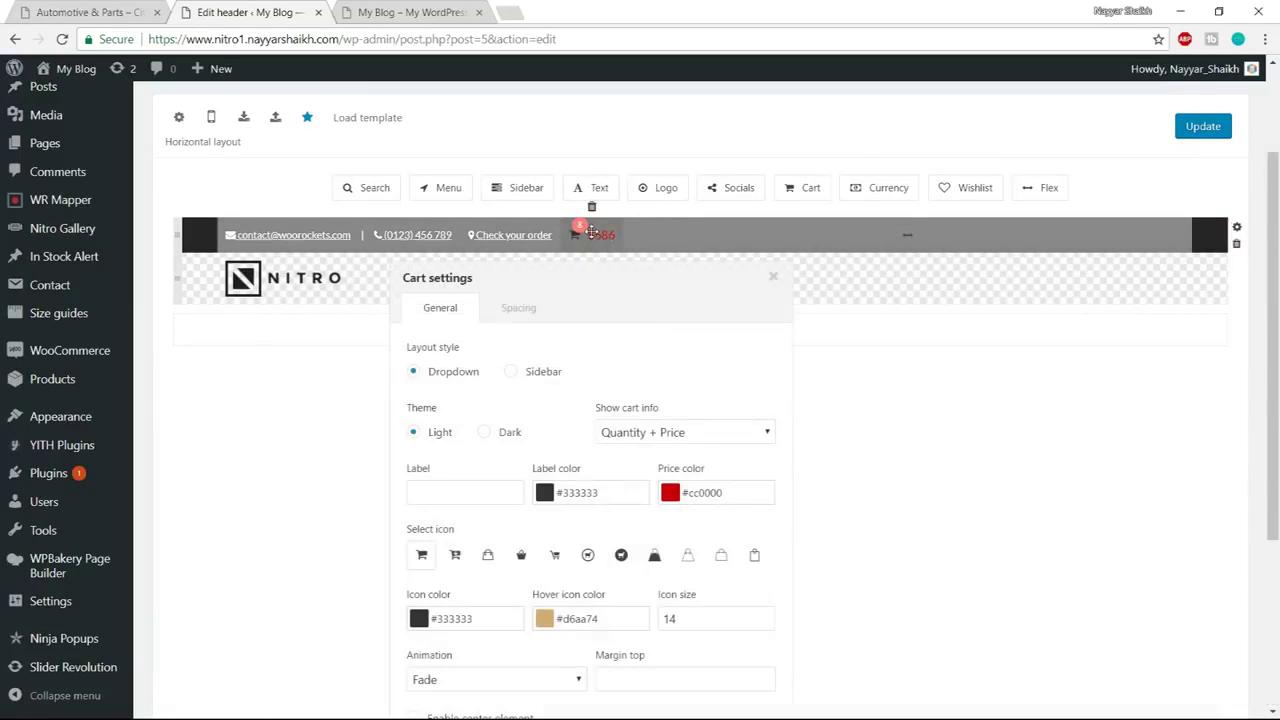
scroll(968, 390, "down", 2)
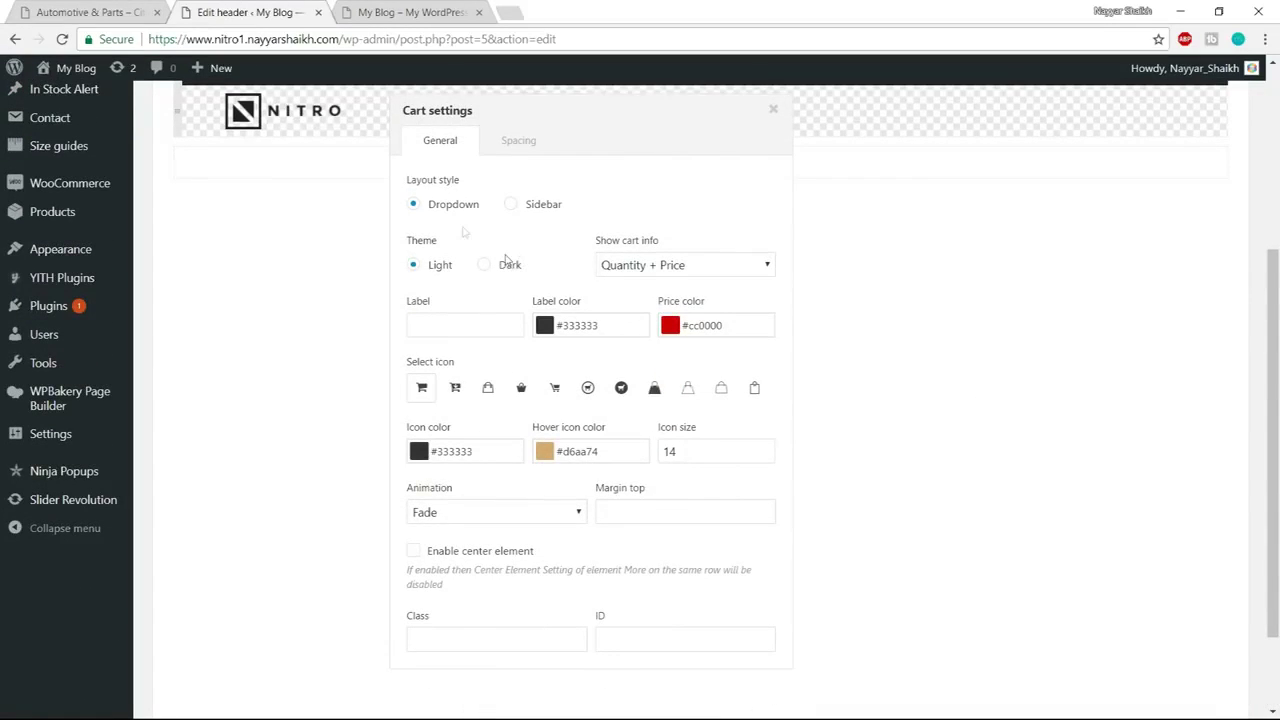
scroll(514, 300, "up", 1)
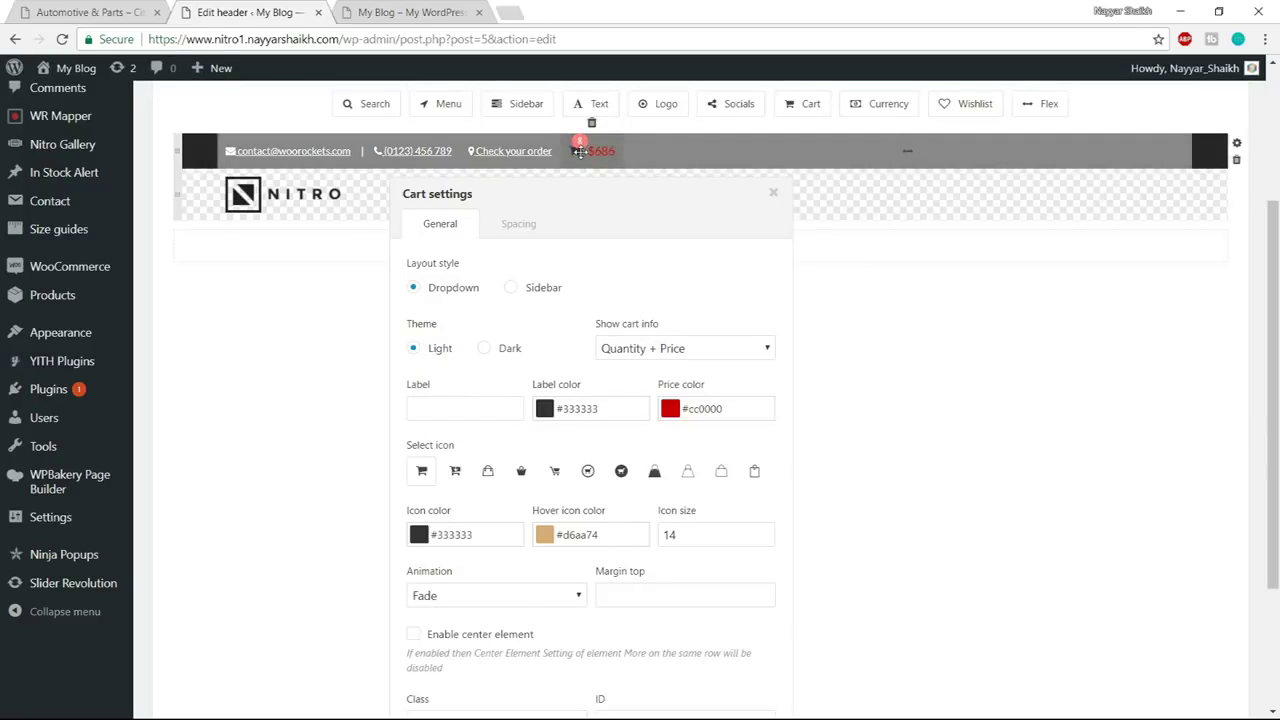
left_click(670, 352)
left_click(666, 403)
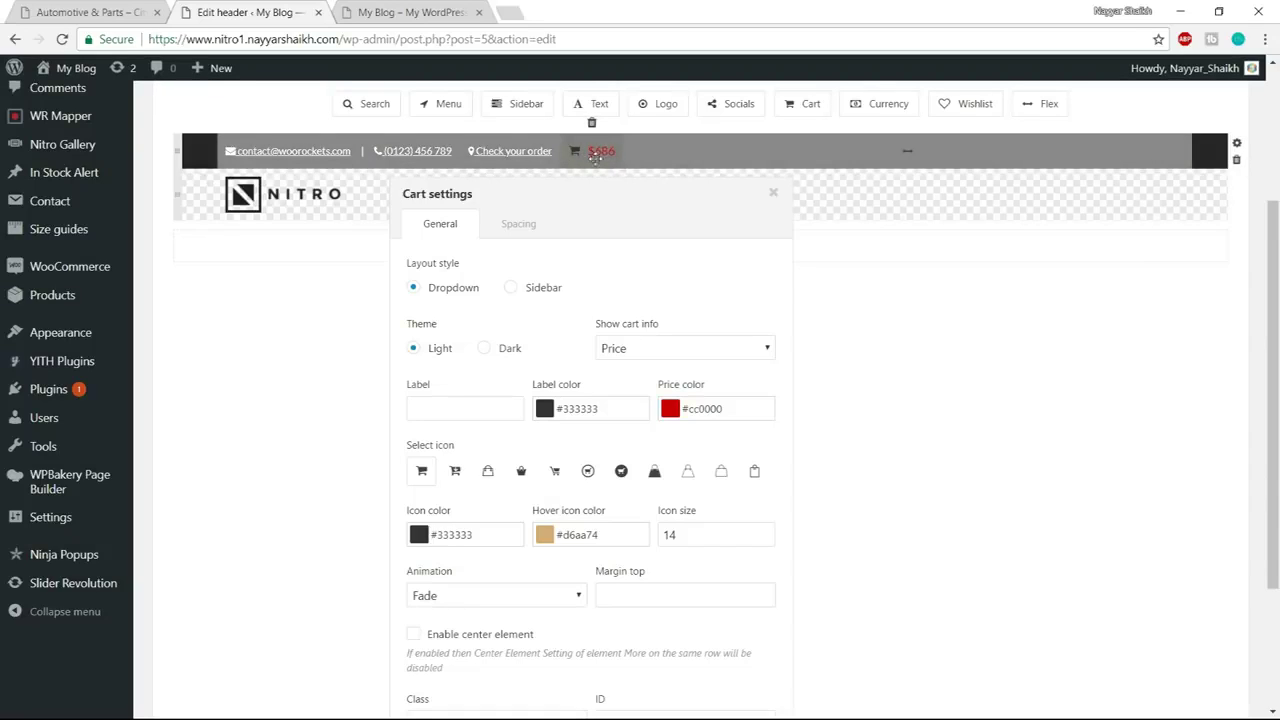
left_click(766, 348)
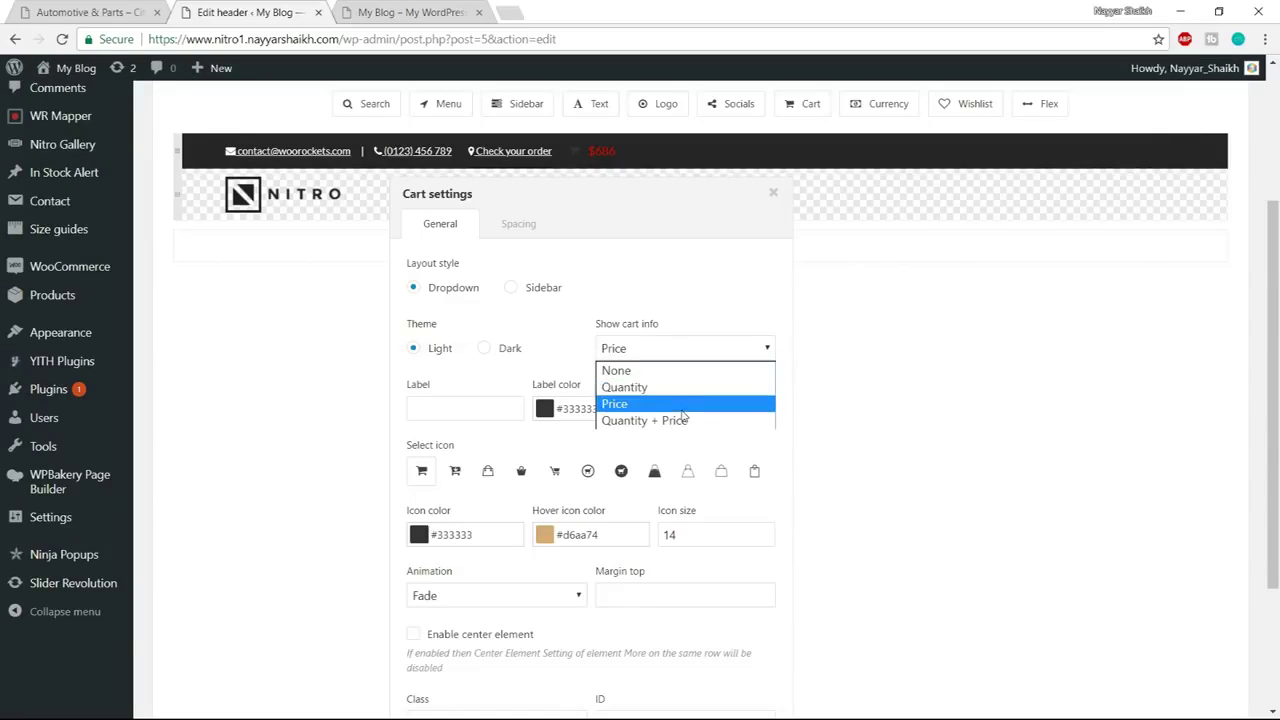
left_click(686, 419)
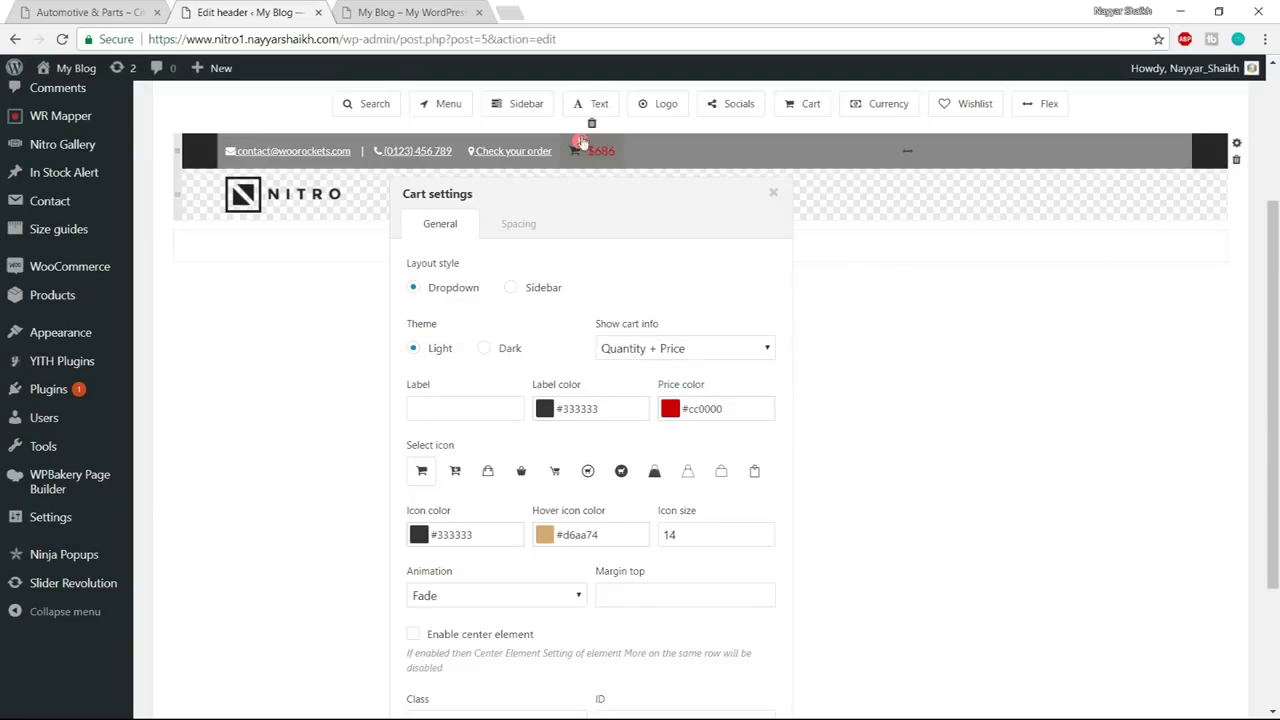
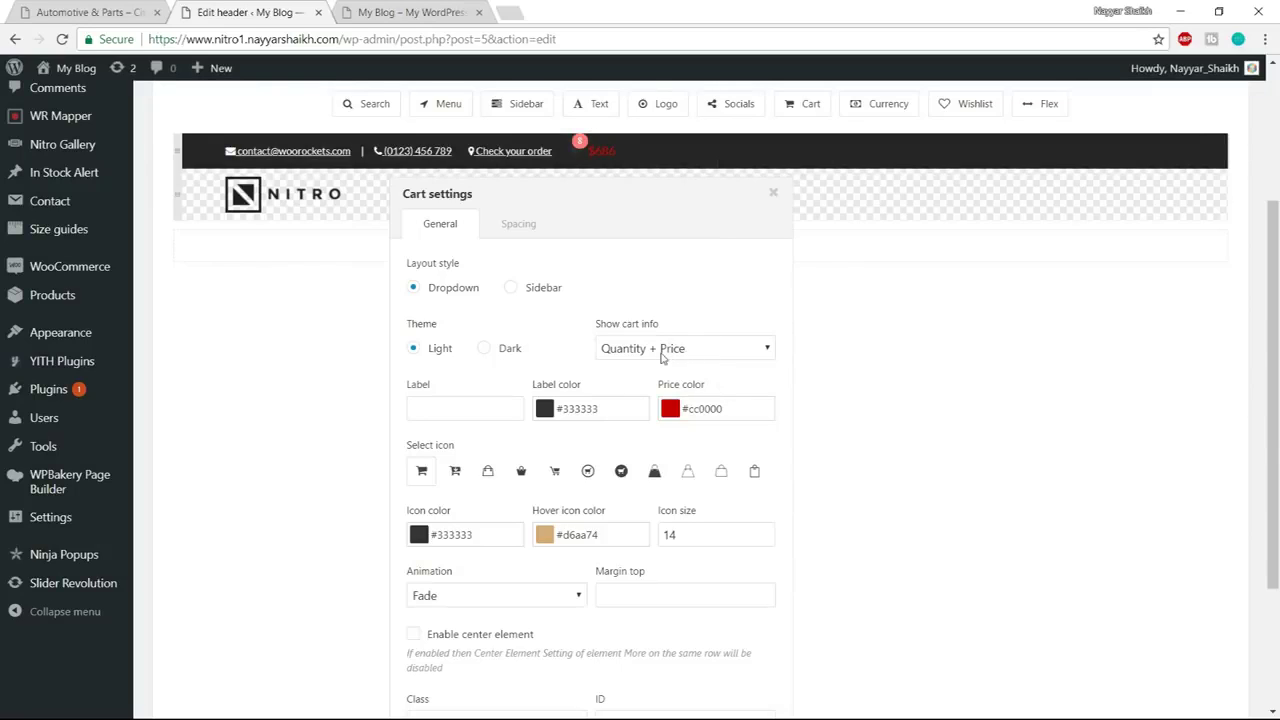
Make the cart label and price colours white (#ffffff)
left_click(550, 413)
left_click_drag(555, 465, 521, 399)
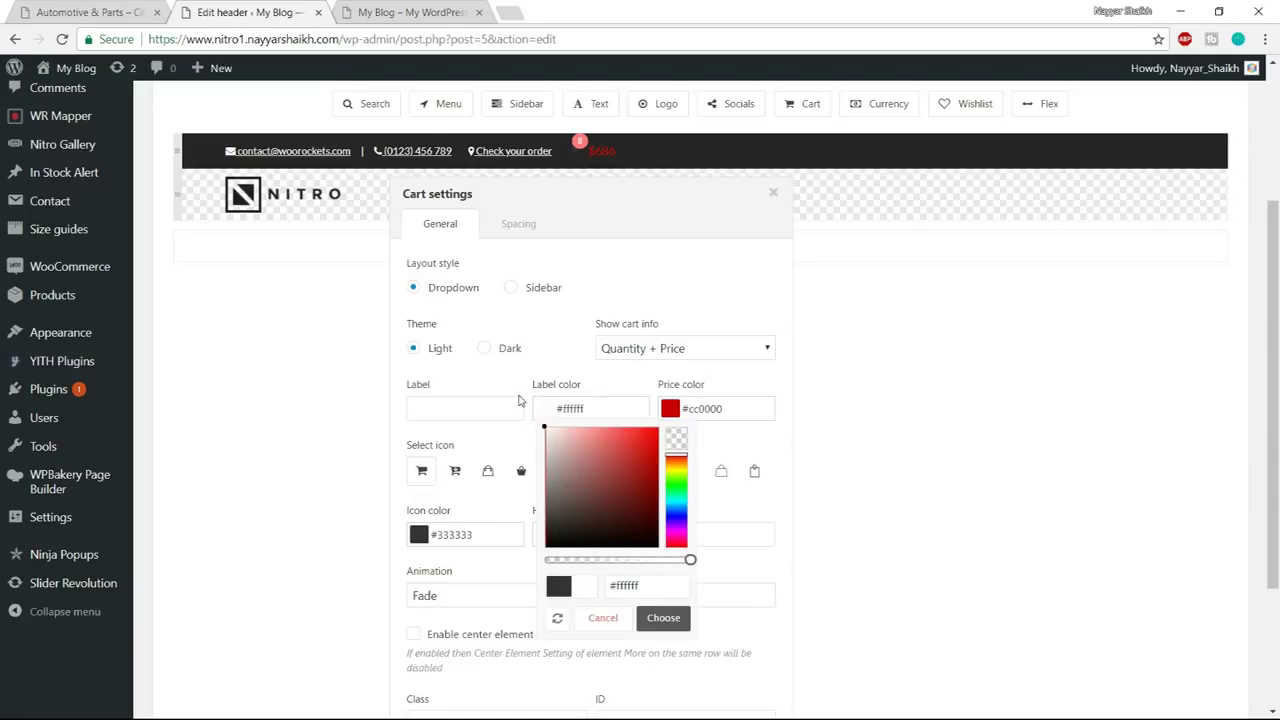
left_click(663, 618)
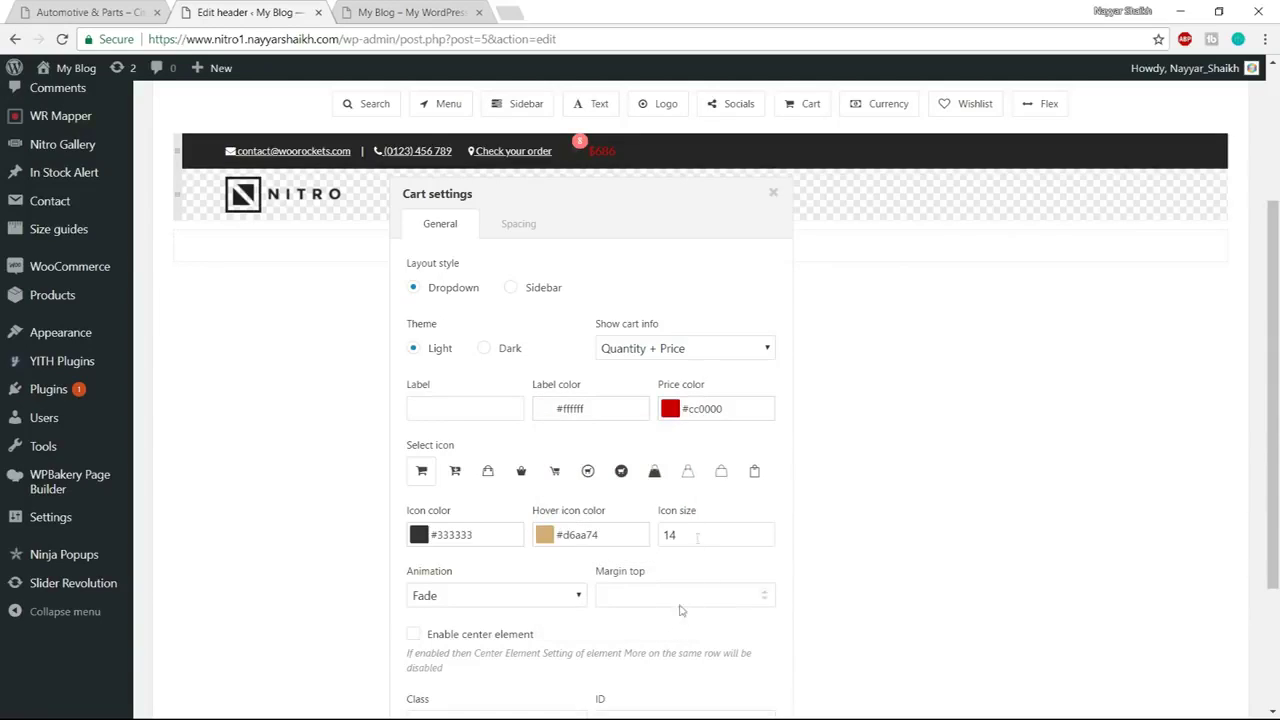
left_click(674, 414)
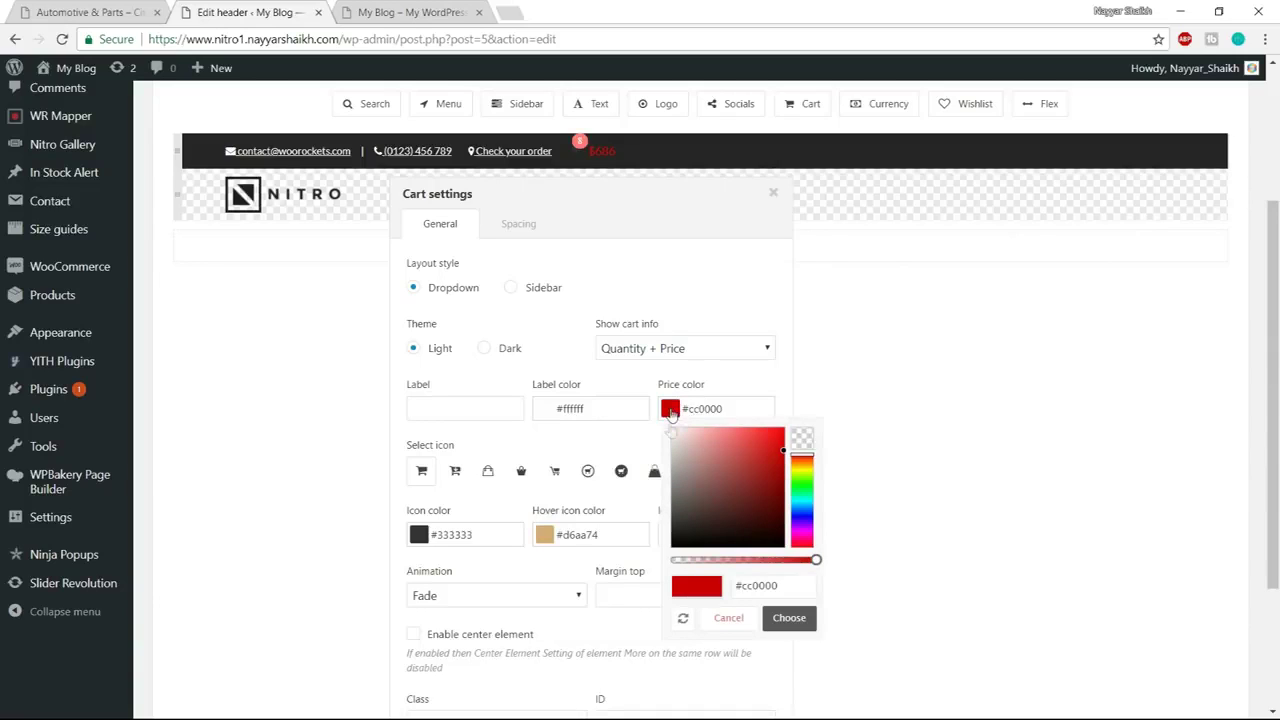
left_click_drag(701, 502, 618, 400)
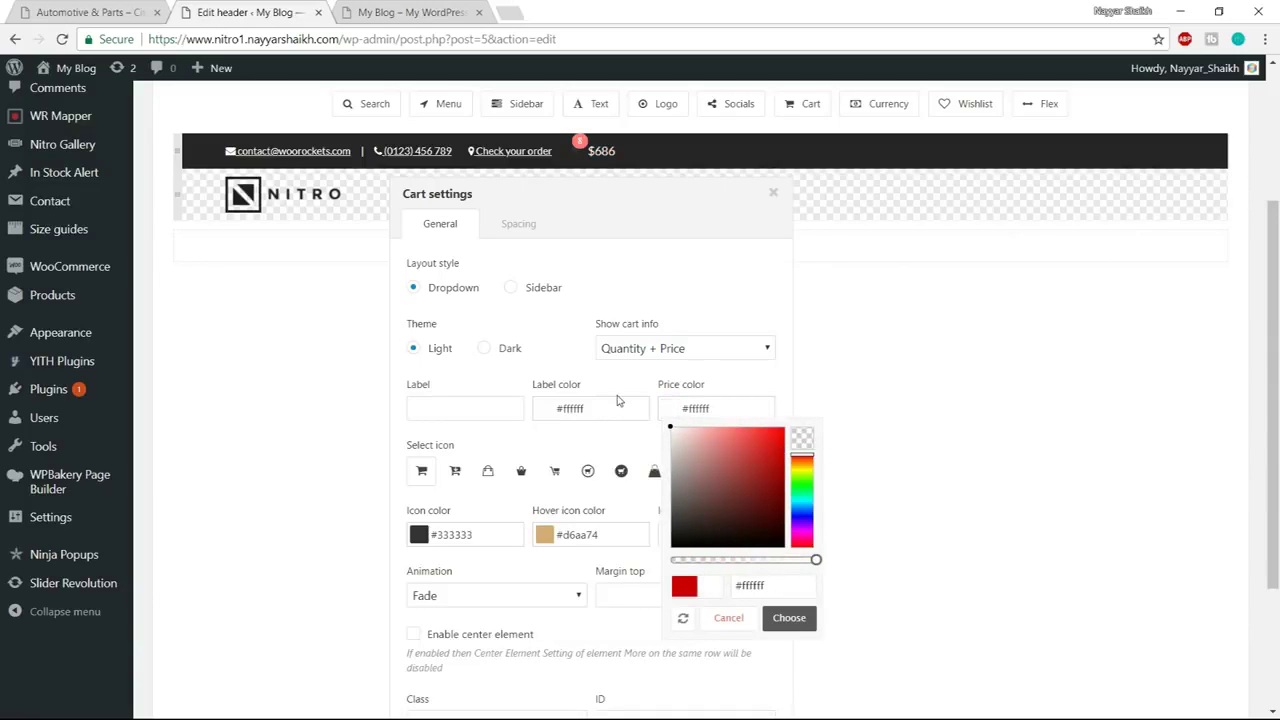
left_click(792, 619)
Keep the original cart icon and make its colour white
scroll(750, 476, "down", 2)
scroll(550, 476, "up", 2)
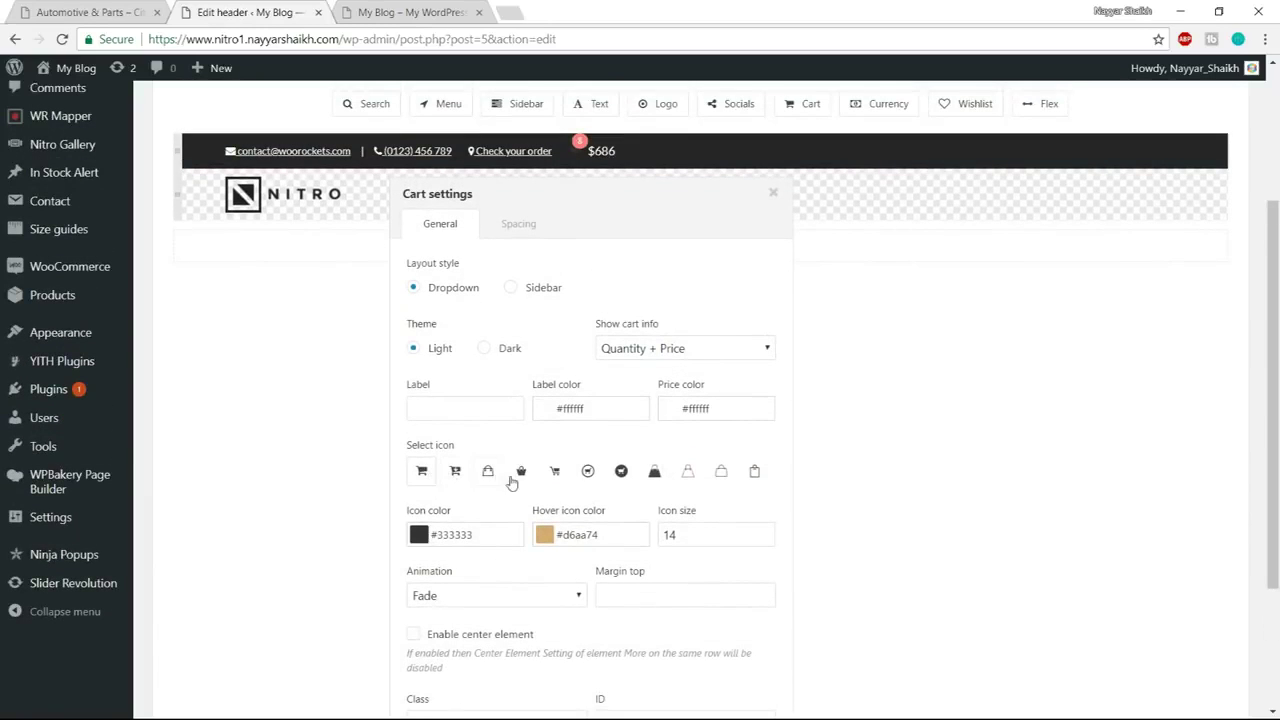
left_click(586, 477)
left_click(754, 471)
left_click(424, 471)
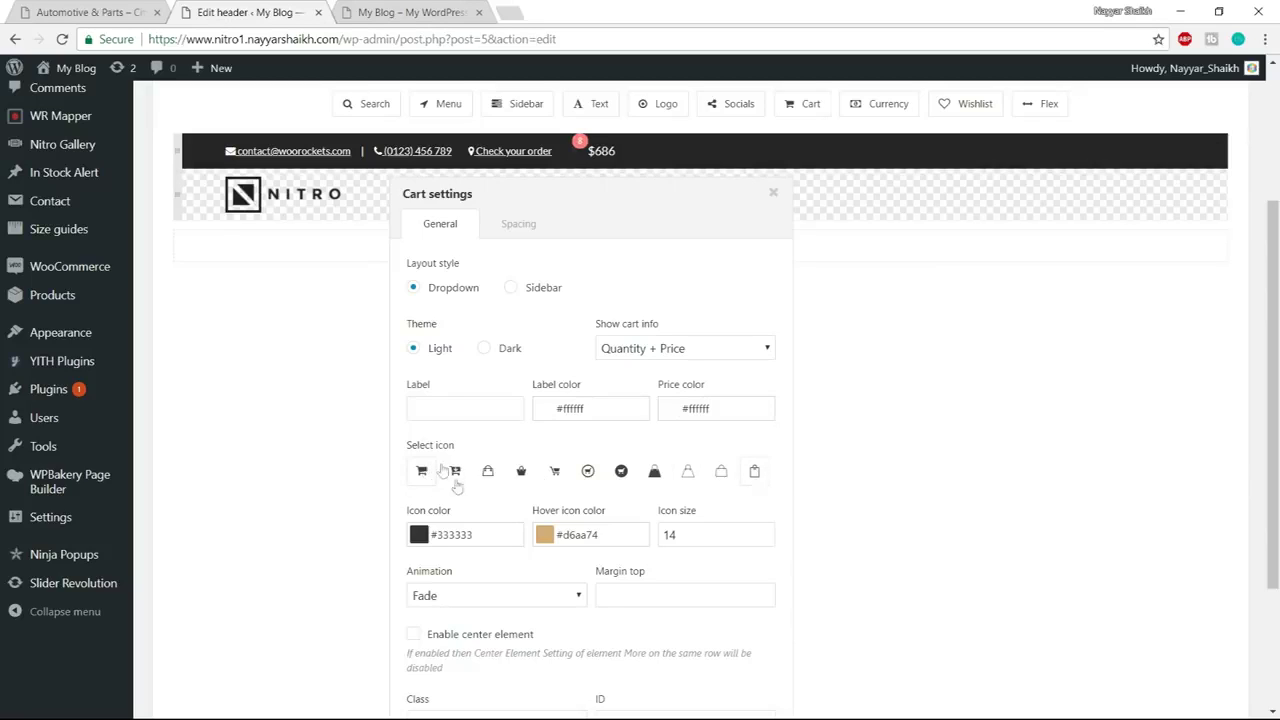
left_click(420, 535)
left_click_drag(505, 425, 374, 286)
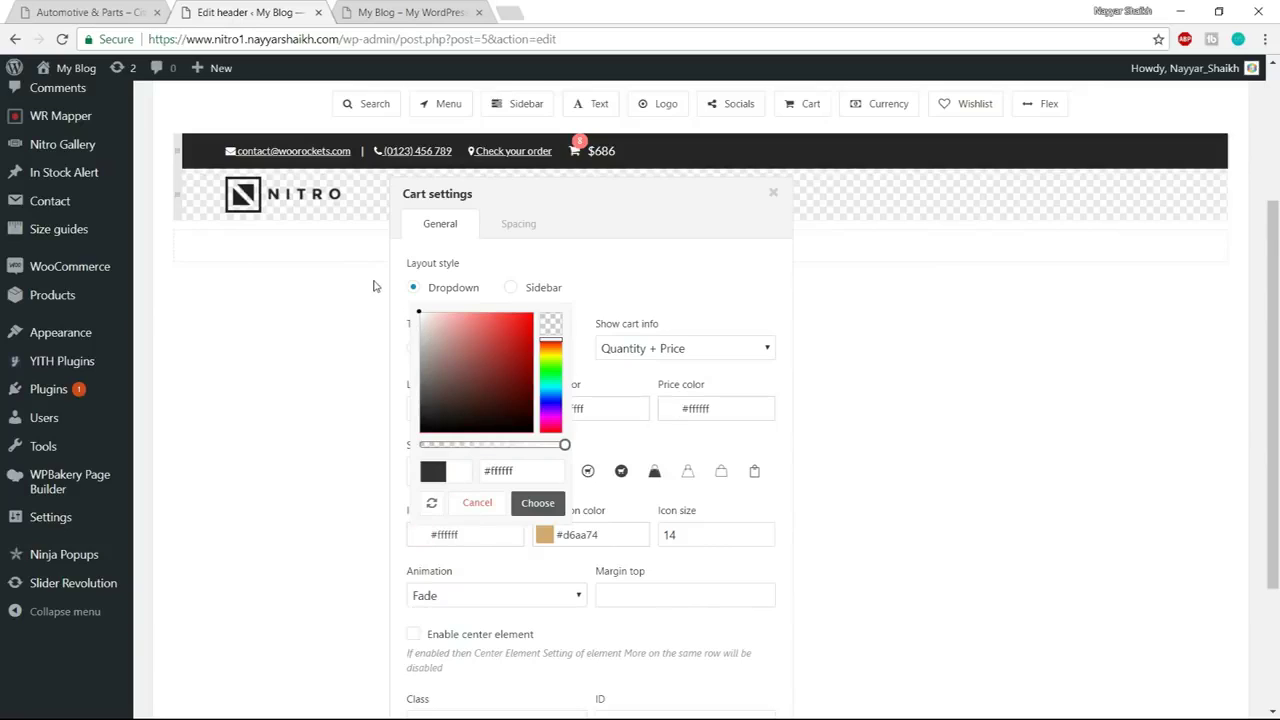
left_click(538, 505)
Set the cart icon hover colour to #da7373 and close the cart settings
left_click(559, 538)
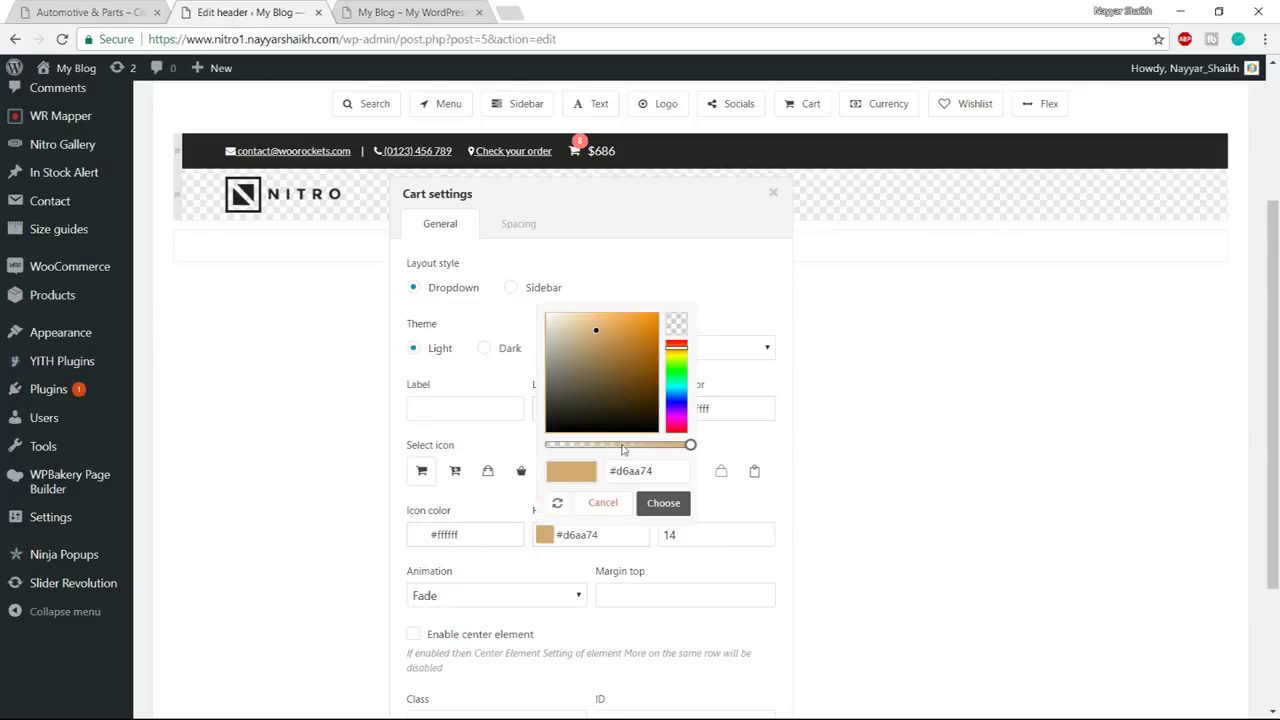
left_click_drag(674, 348, 674, 340)
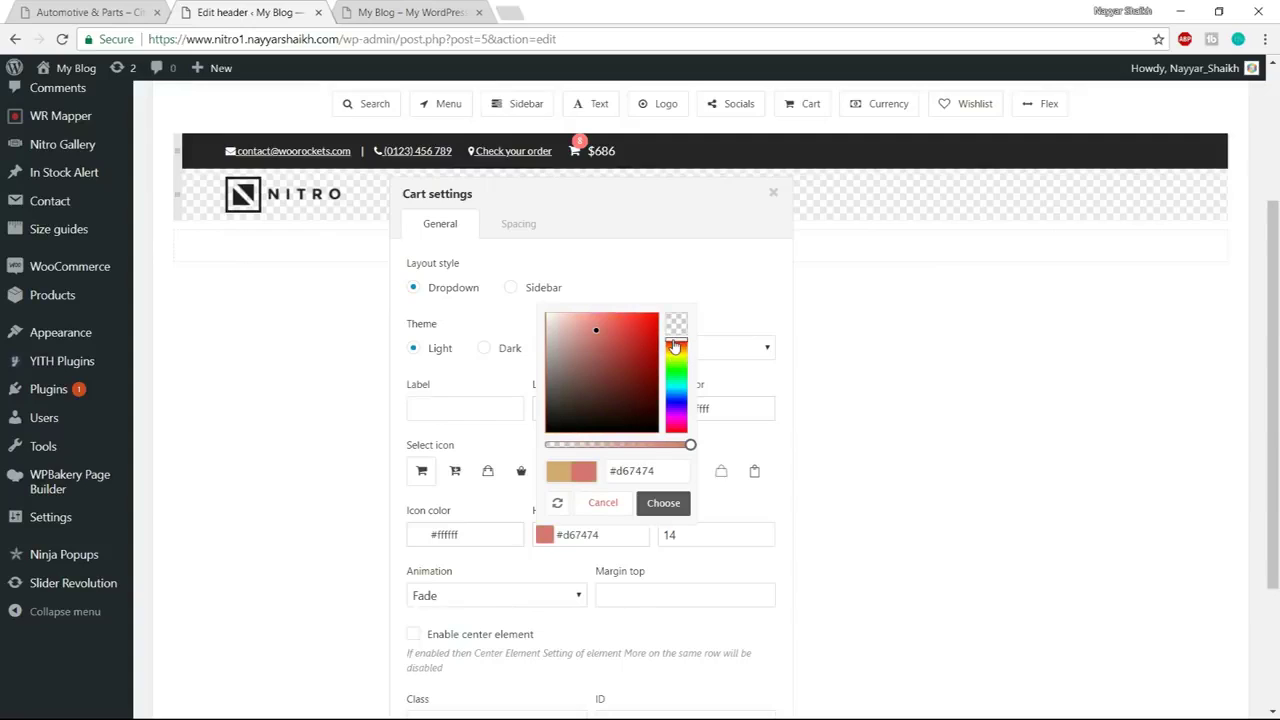
mouse_move(595, 331)
left_mouse_down()
mouse_move(617, 327)
mouse_move(603, 338)
left_mouse_up()
left_click(663, 503)
scroll(963, 458, "down", 1)
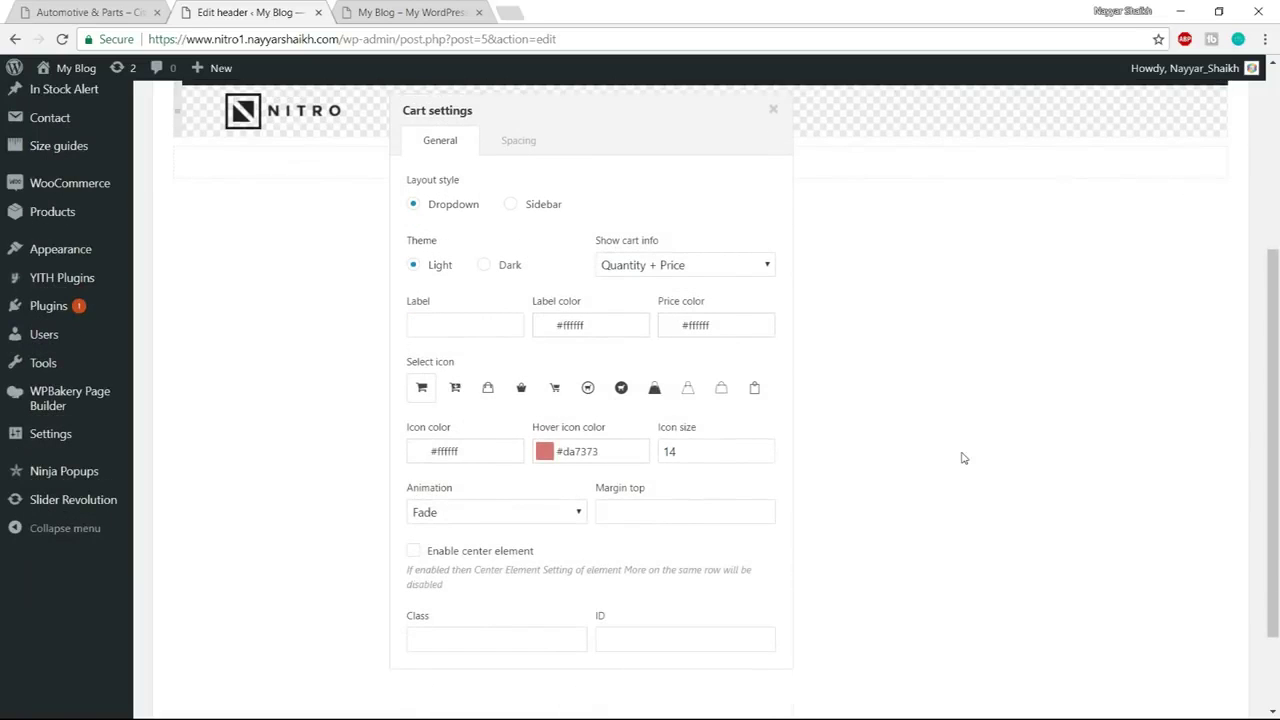
scroll(963, 458, "up", 3)
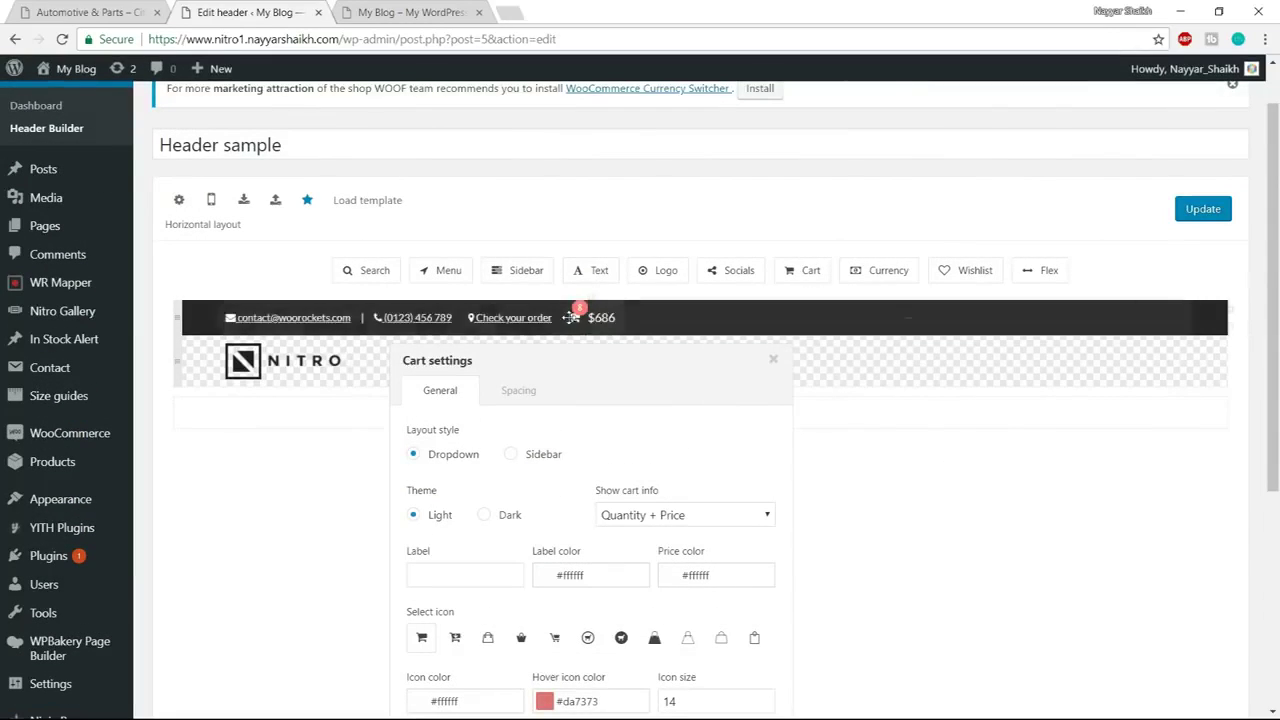
scroll(975, 435, "down", 4)
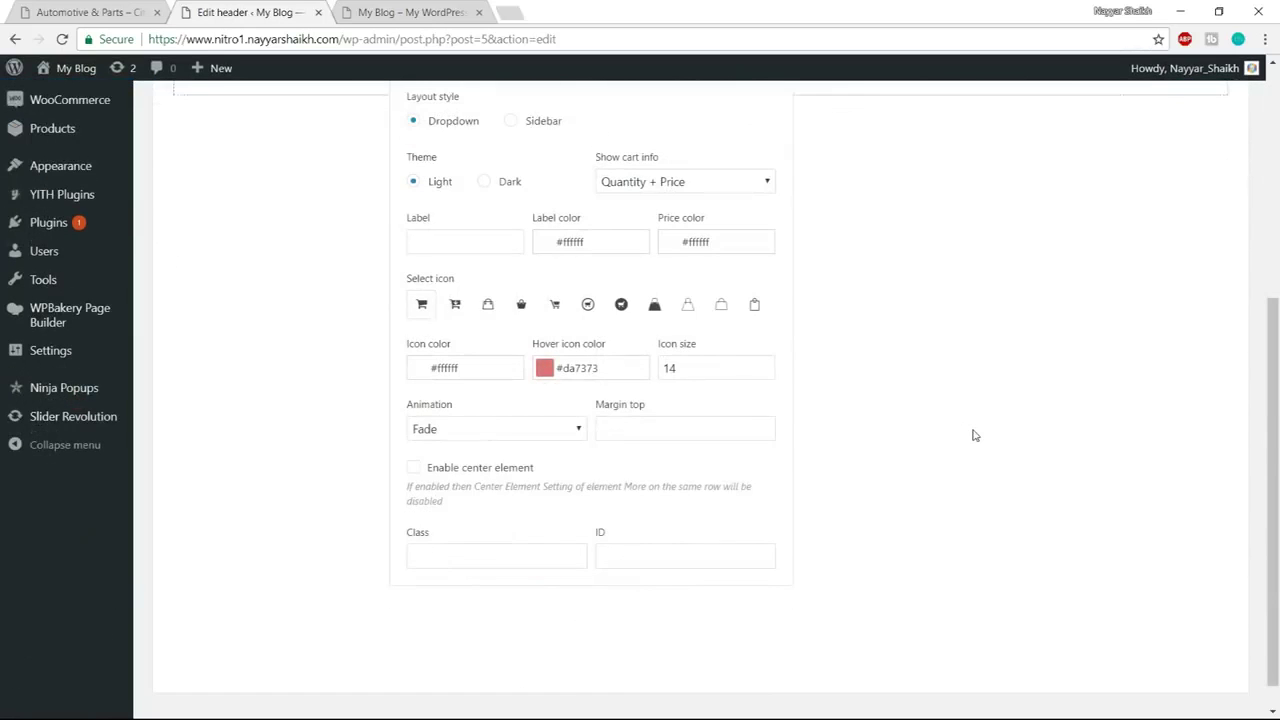
scroll(975, 435, "up", 5)
scroll(783, 262, "down", 2)
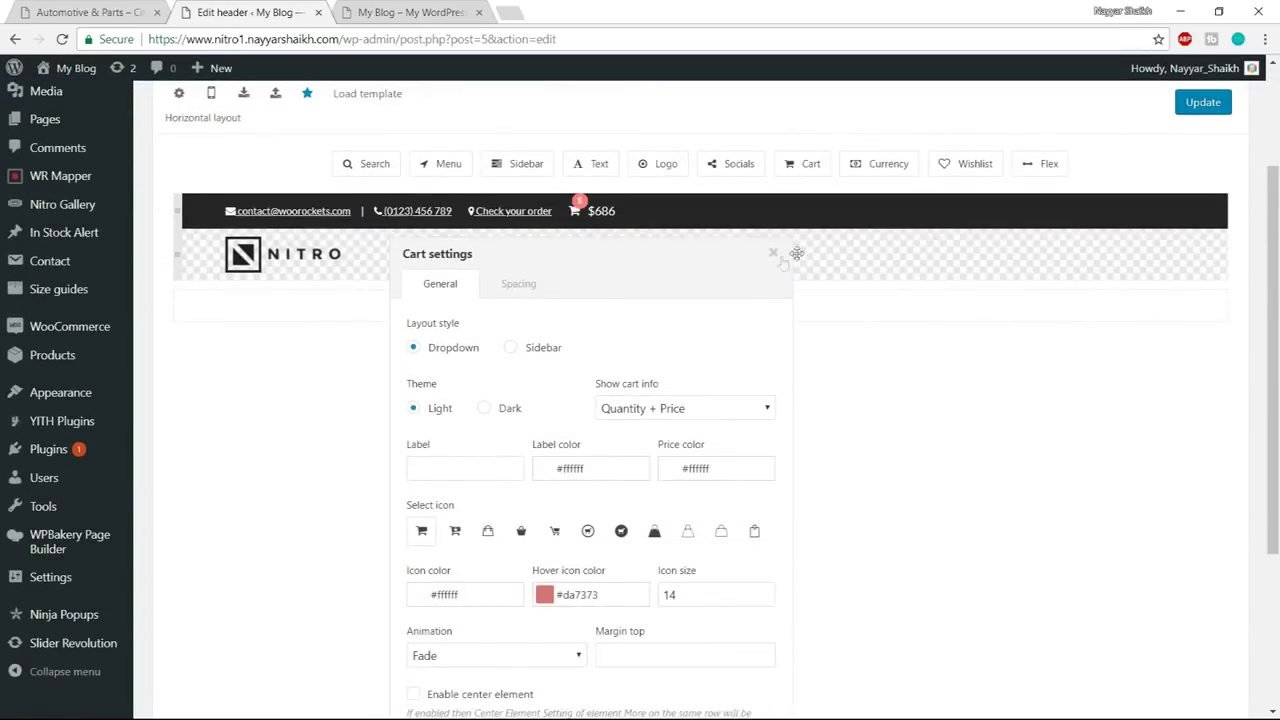
left_click(773, 254)
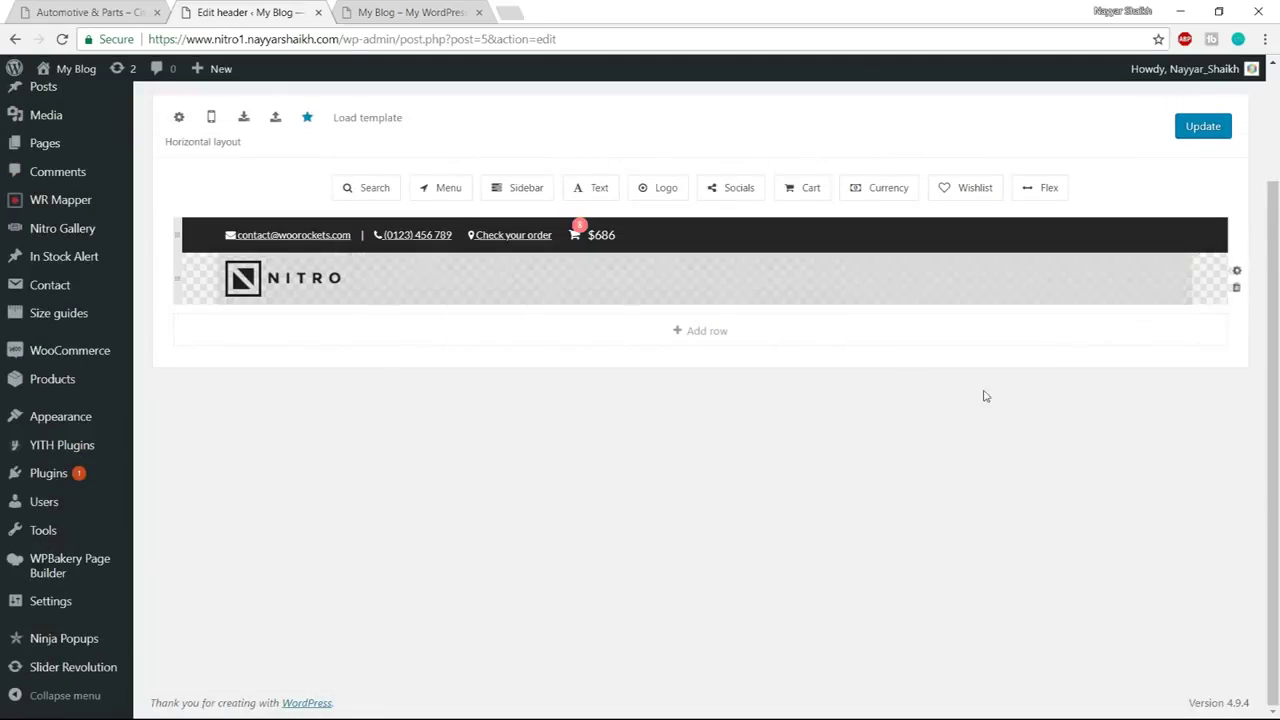
Add a Menu element to the header's top bar displaying Top Menu
key("ctrl+1")
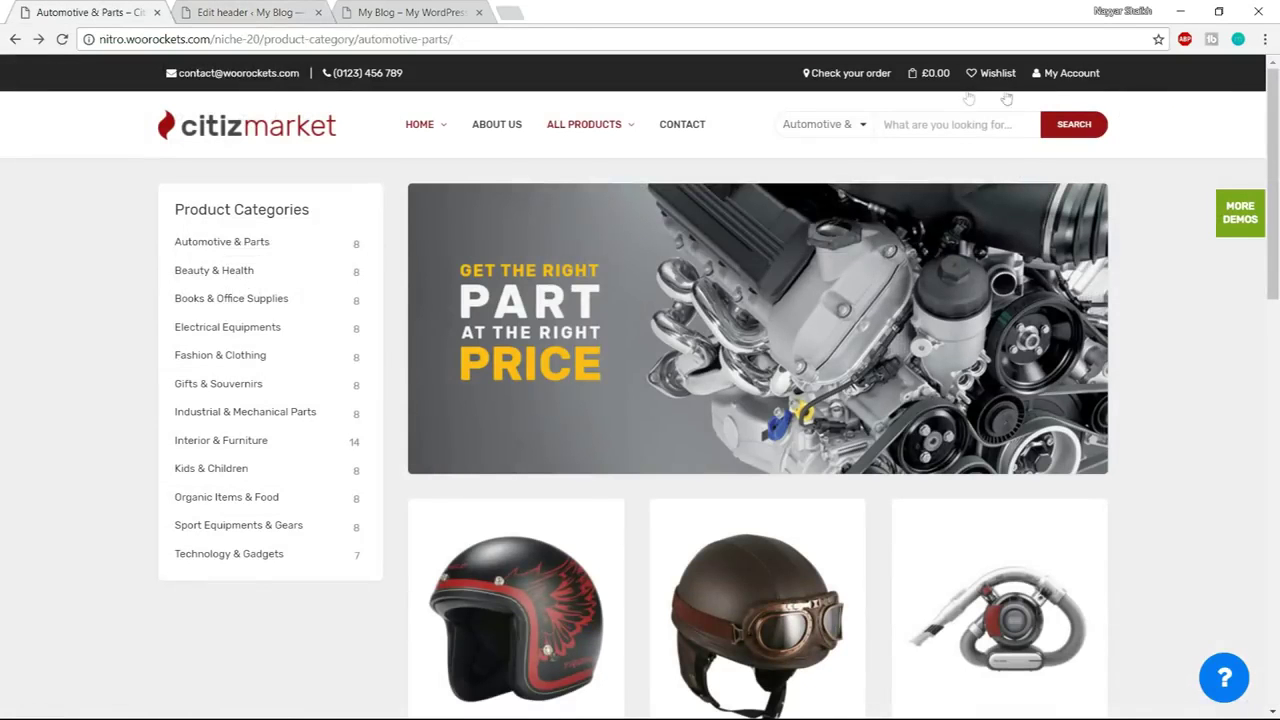
left_click(216, 10)
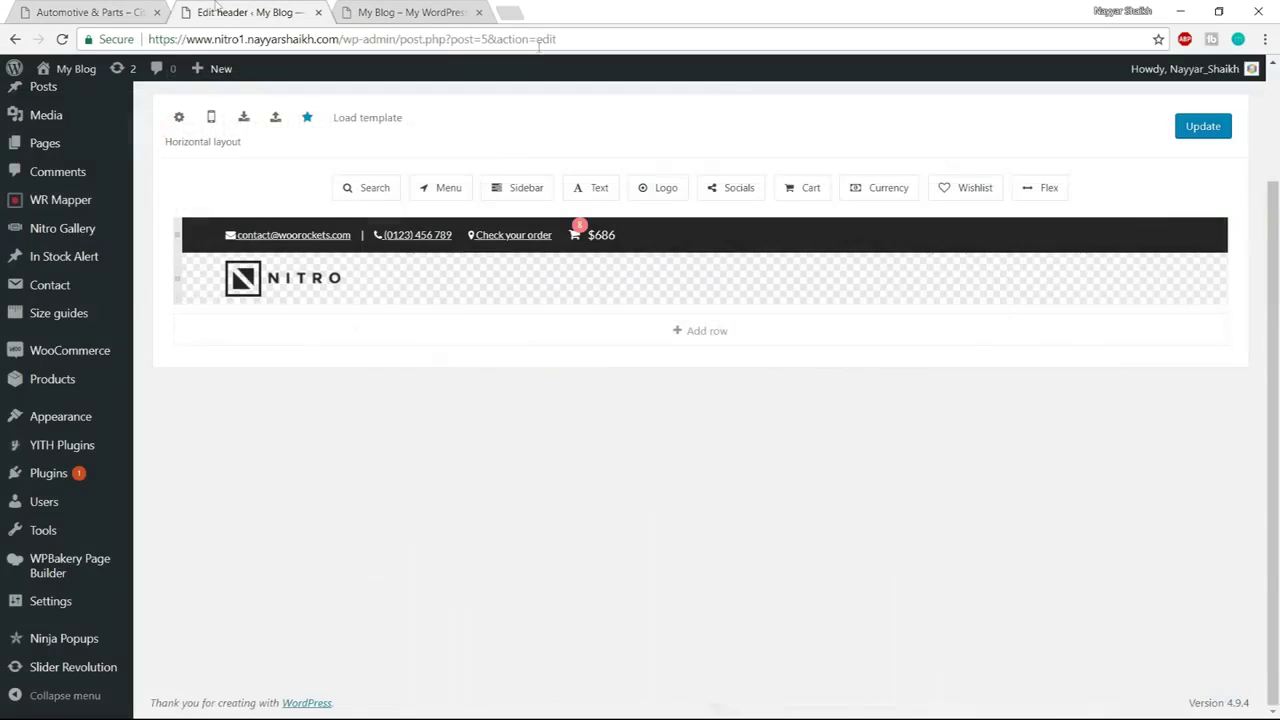
left_click_drag(429, 189, 669, 228)
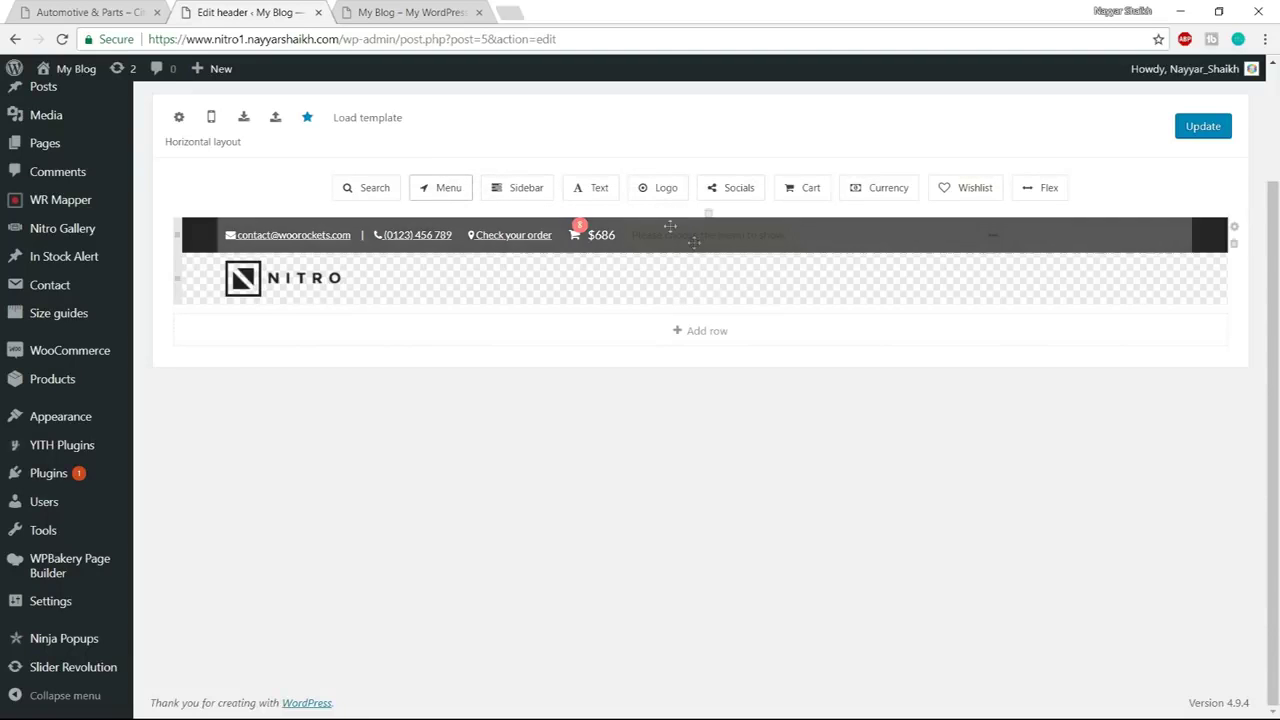
left_click(698, 239)
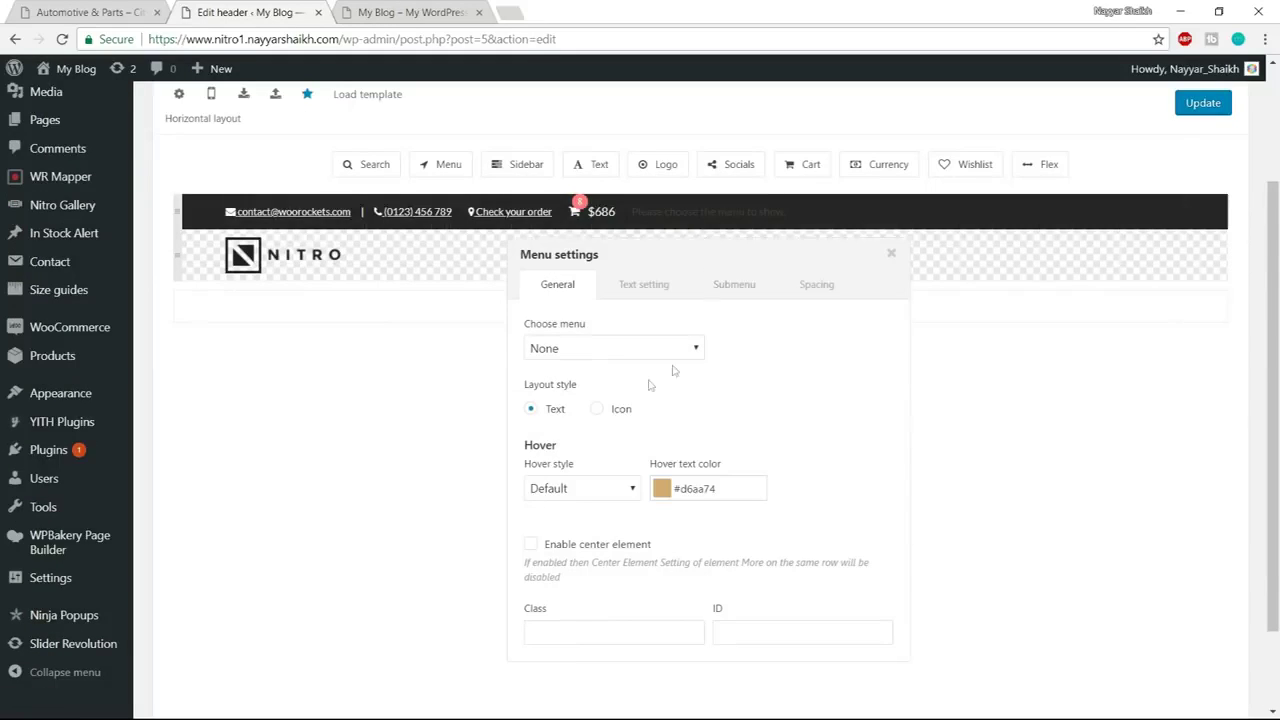
left_click(603, 349)
left_click(552, 403)
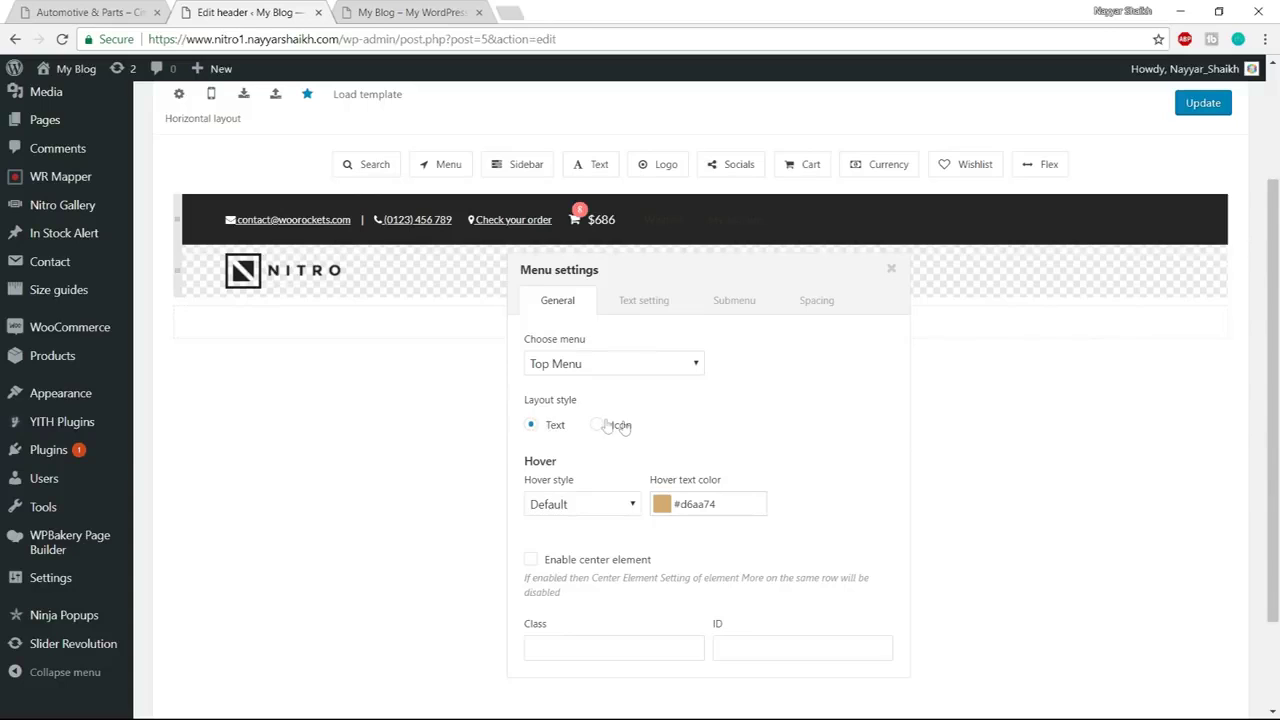
Set the menu's hover text colour to red #e04f4f
scroll(674, 418, "down", 1)
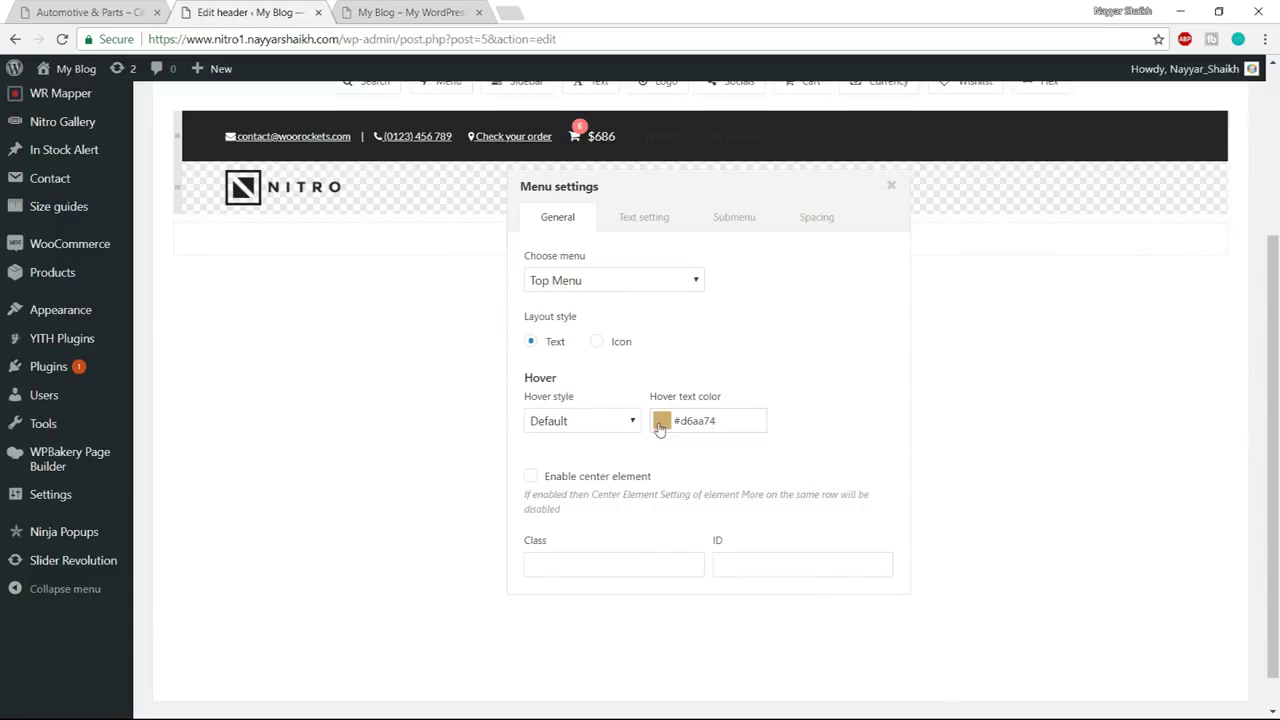
left_click(661, 421)
left_click_drag(799, 480, 799, 465)
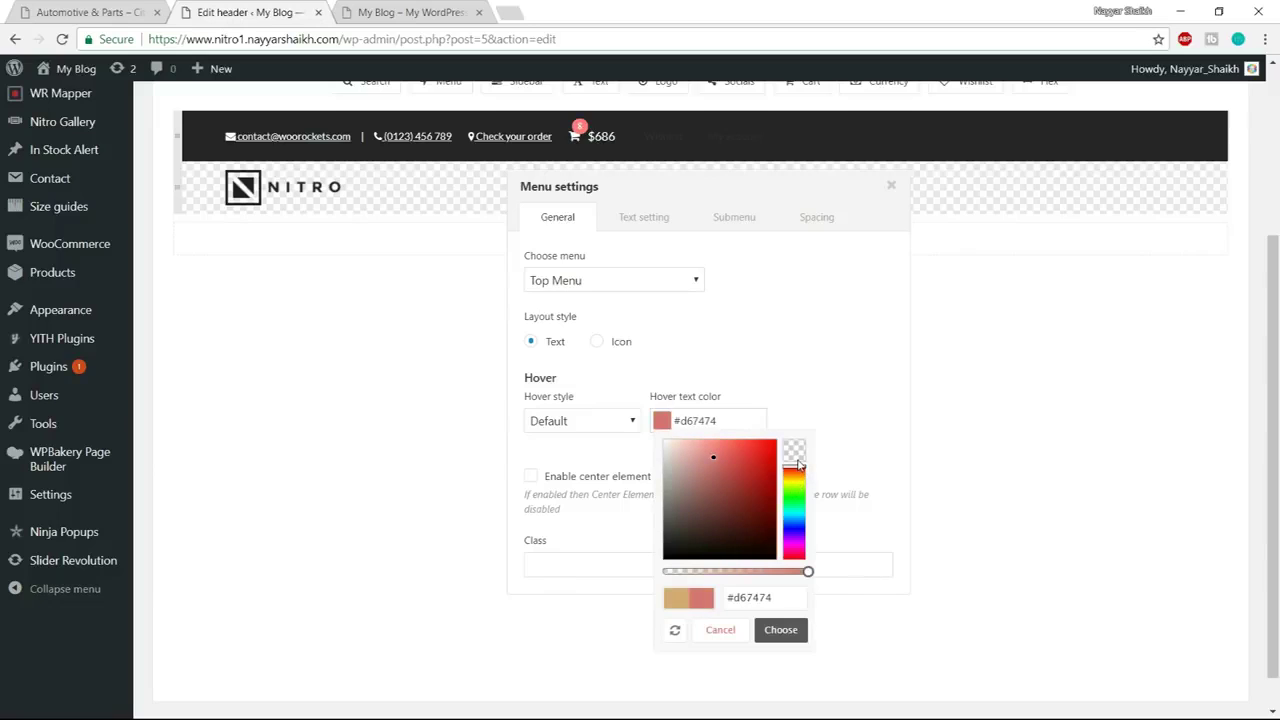
left_click_drag(713, 463, 737, 459)
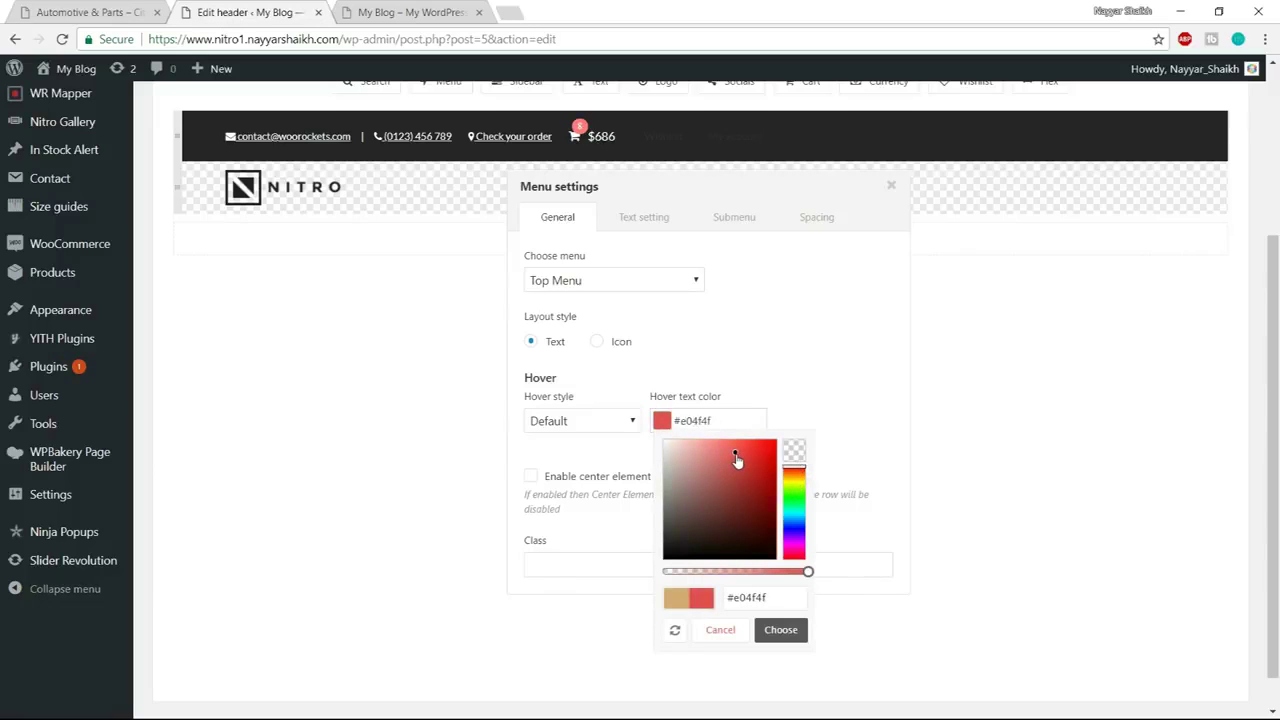
left_click(778, 631)
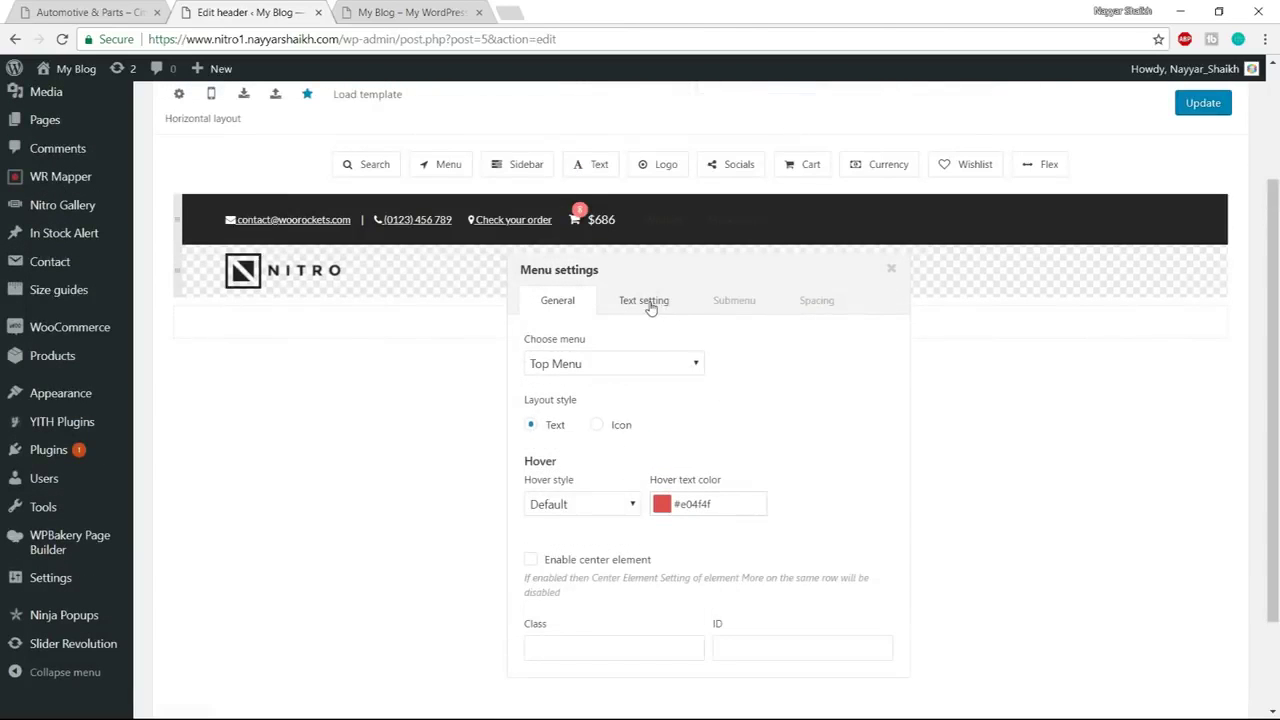
Set the top-bar menu font to Rubik
left_click(650, 305)
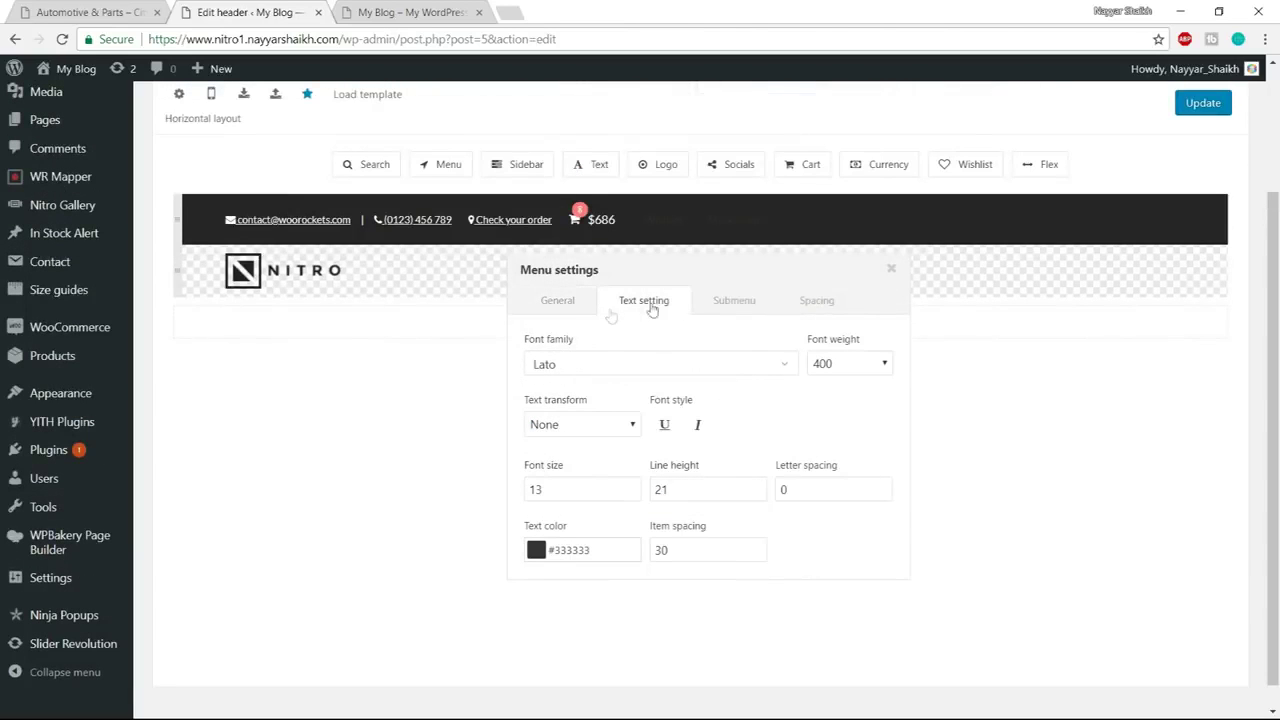
left_click(632, 370)
type("rubik")
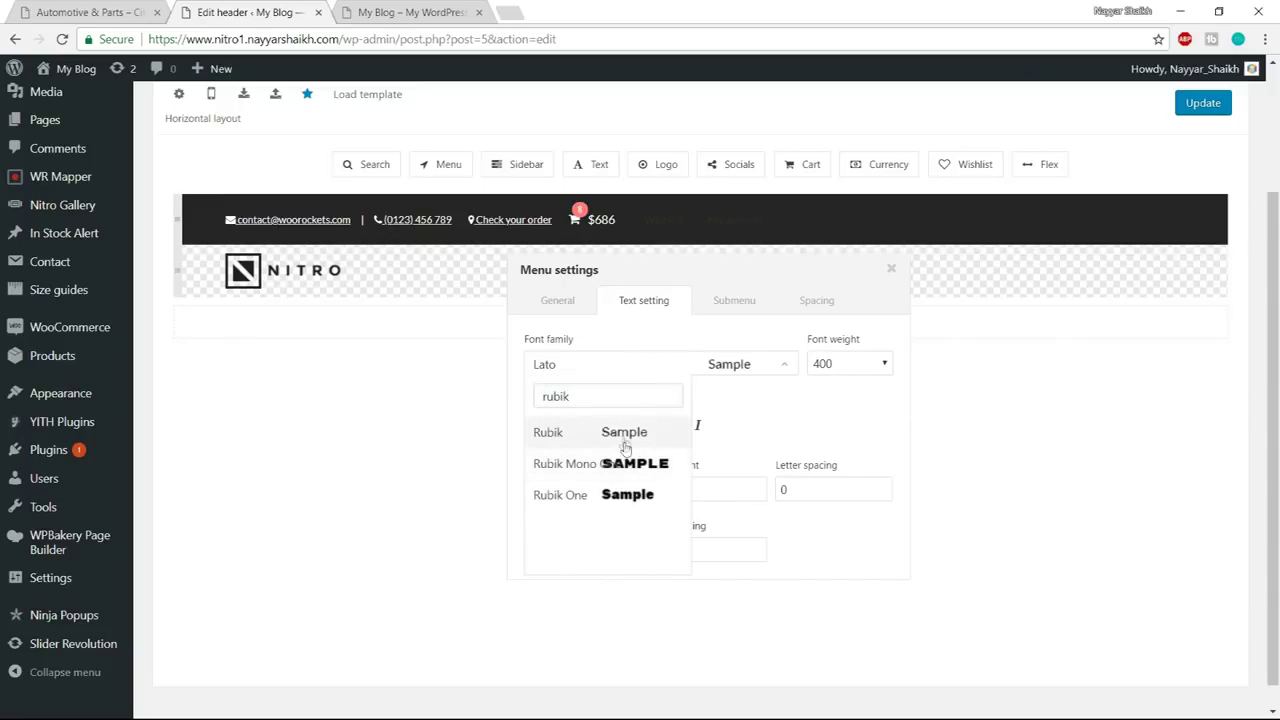
left_click(602, 437)
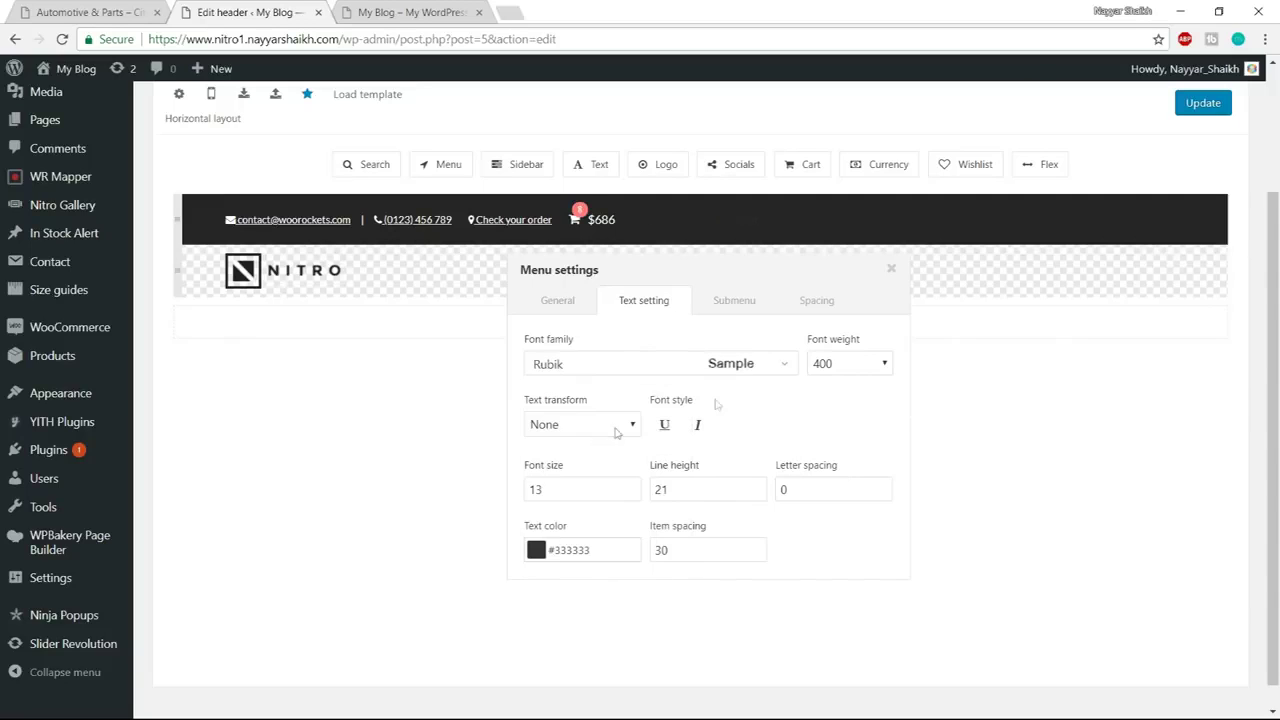
Give the menu text weight 400 and white #ffffff colour, then close the menu settings
left_click(862, 372)
left_click(856, 418)
left_click(537, 550)
left_click_drag(565, 420, 530, 322)
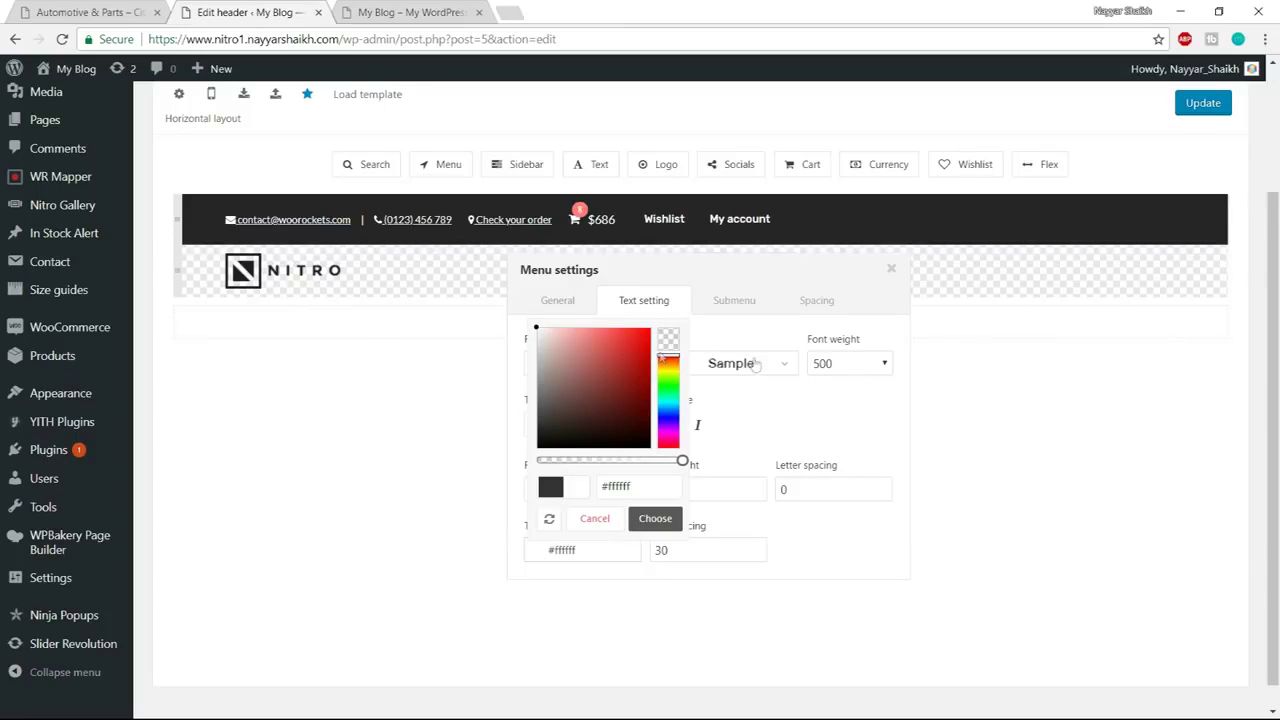
left_click(850, 364)
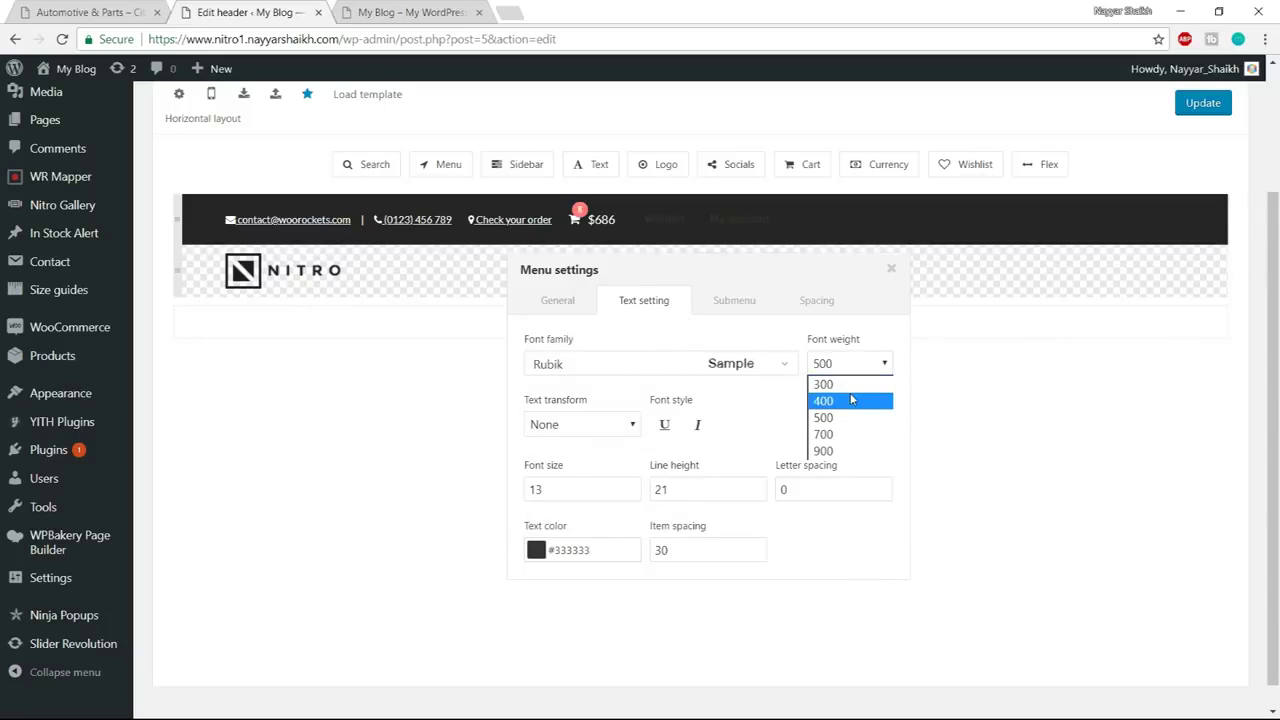
left_click(851, 400)
left_click(537, 550)
left_click(580, 401)
left_click_drag(580, 405, 530, 333)
left_click(655, 519)
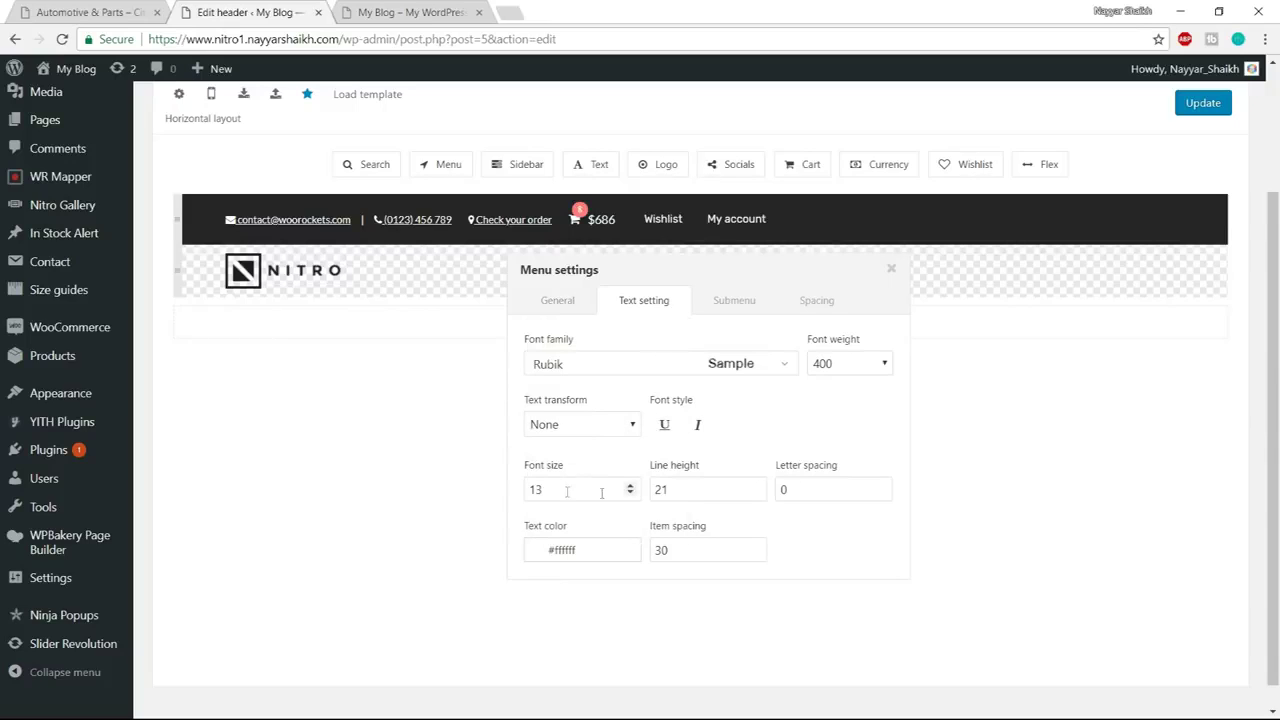
left_click(816, 303)
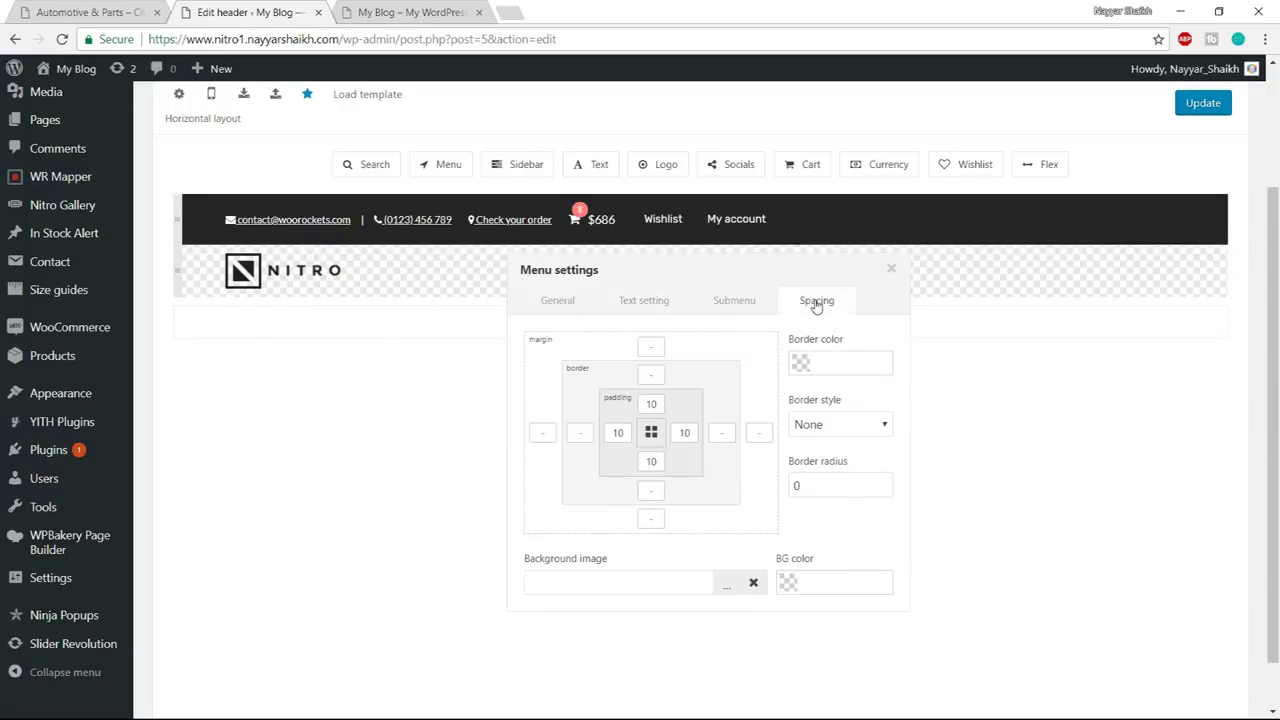
left_click(891, 272)
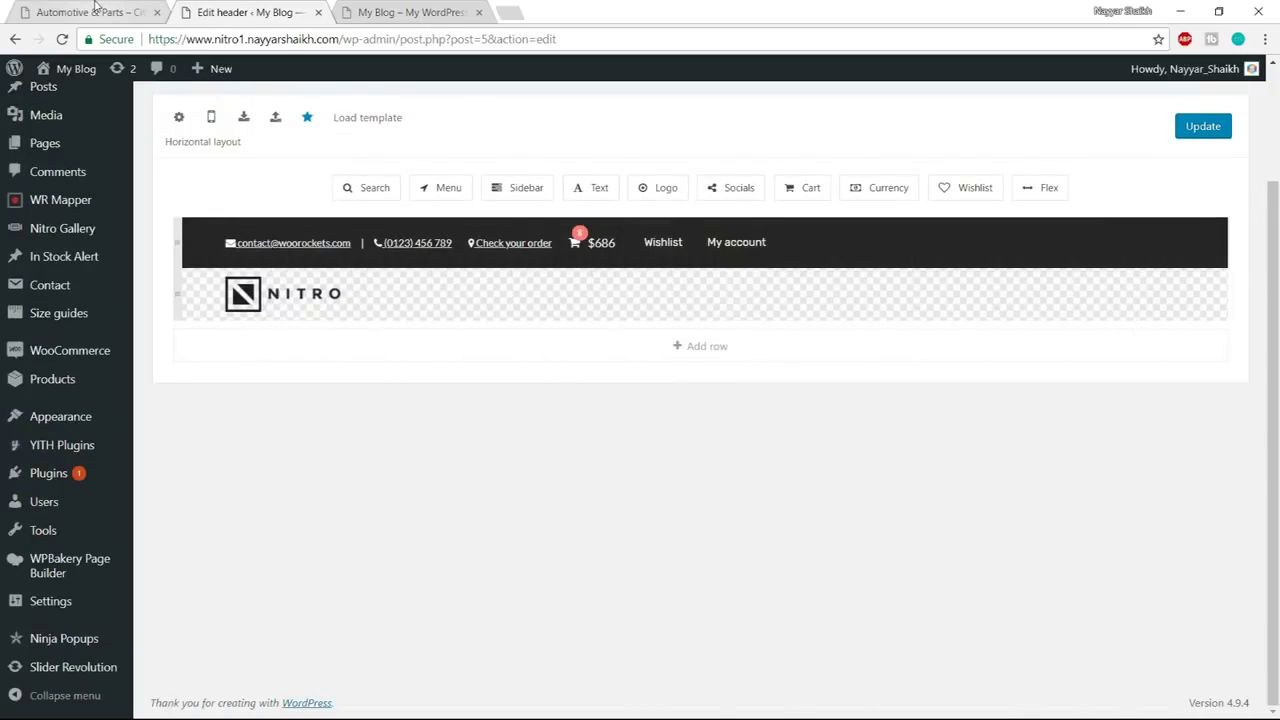
Insert a flex spacer after the phone number and delete the extra spacer, matching the demo
left_click(90, 12)
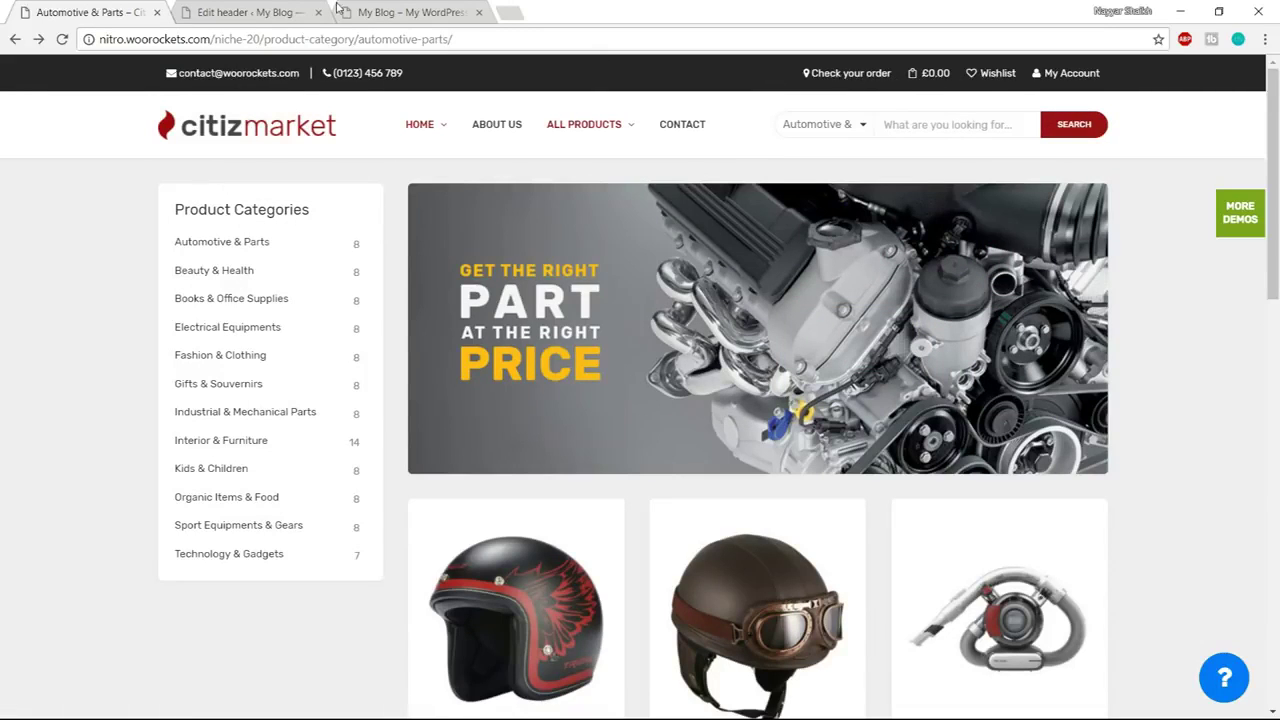
left_click(281, 8)
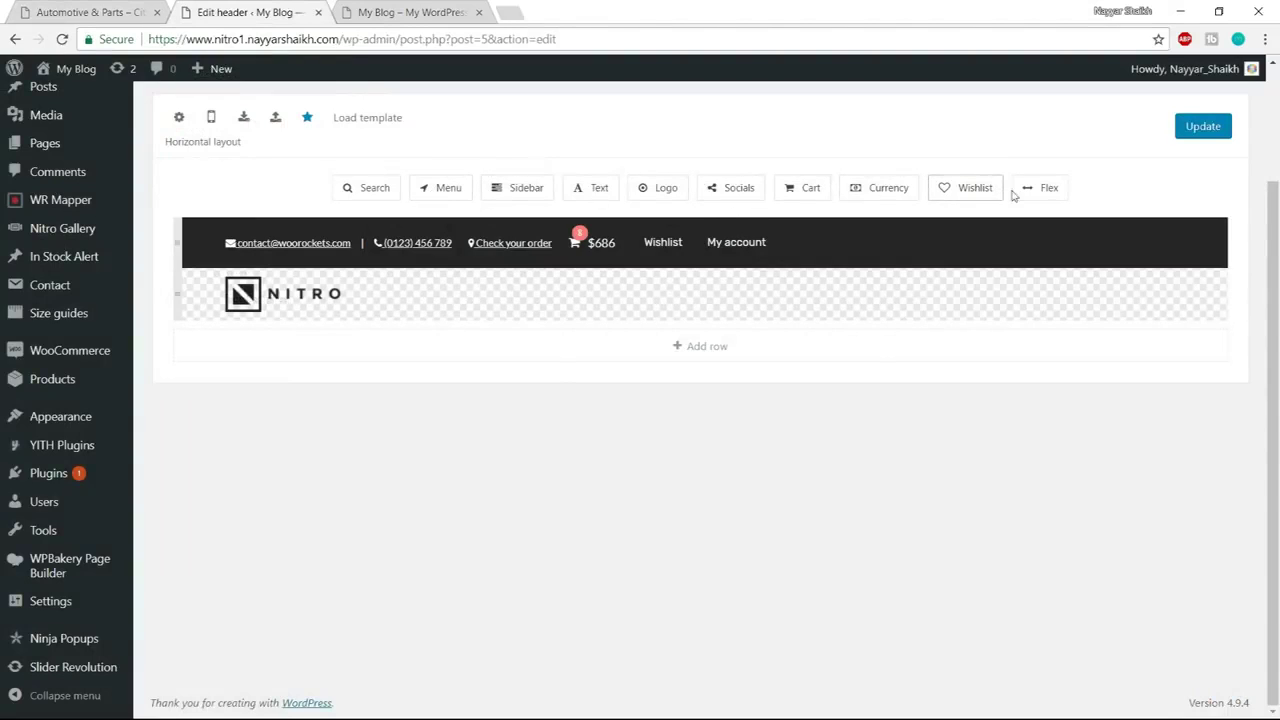
mouse_move(1048, 189)
left_mouse_down()
mouse_move(700, 190)
mouse_move(478, 228)
mouse_move(478, 247)
left_mouse_up()
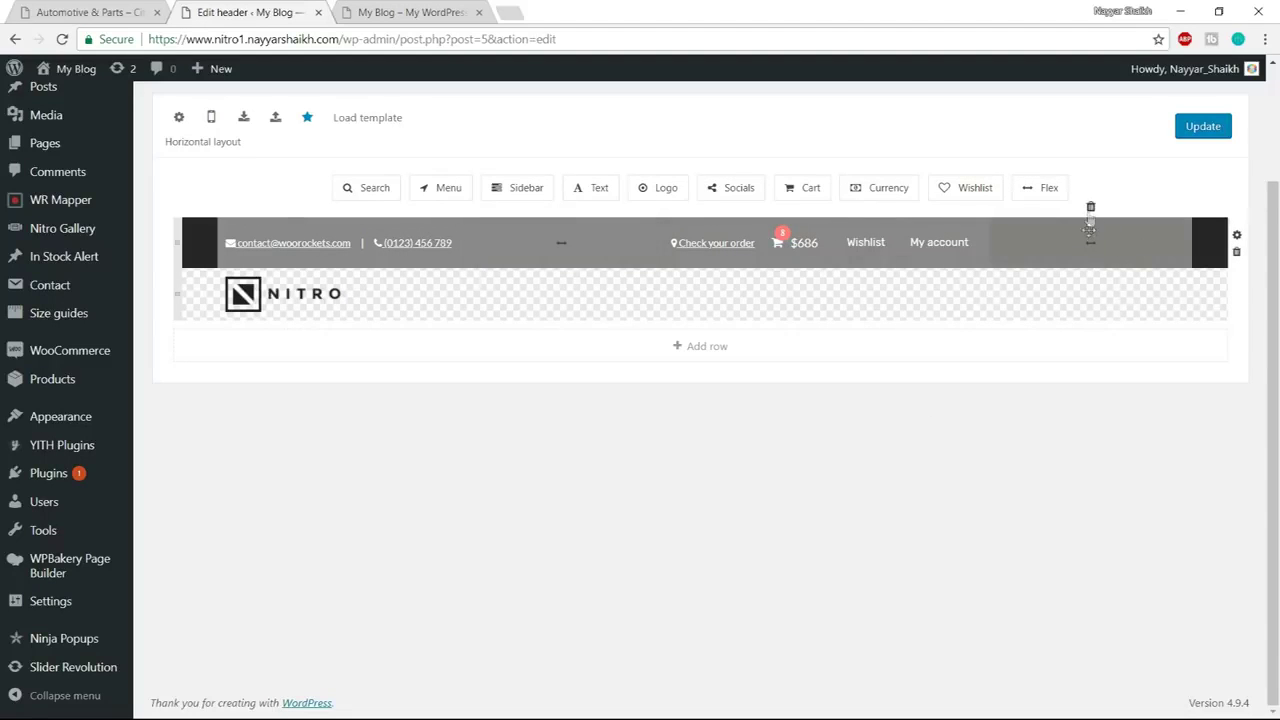
left_click(1090, 210)
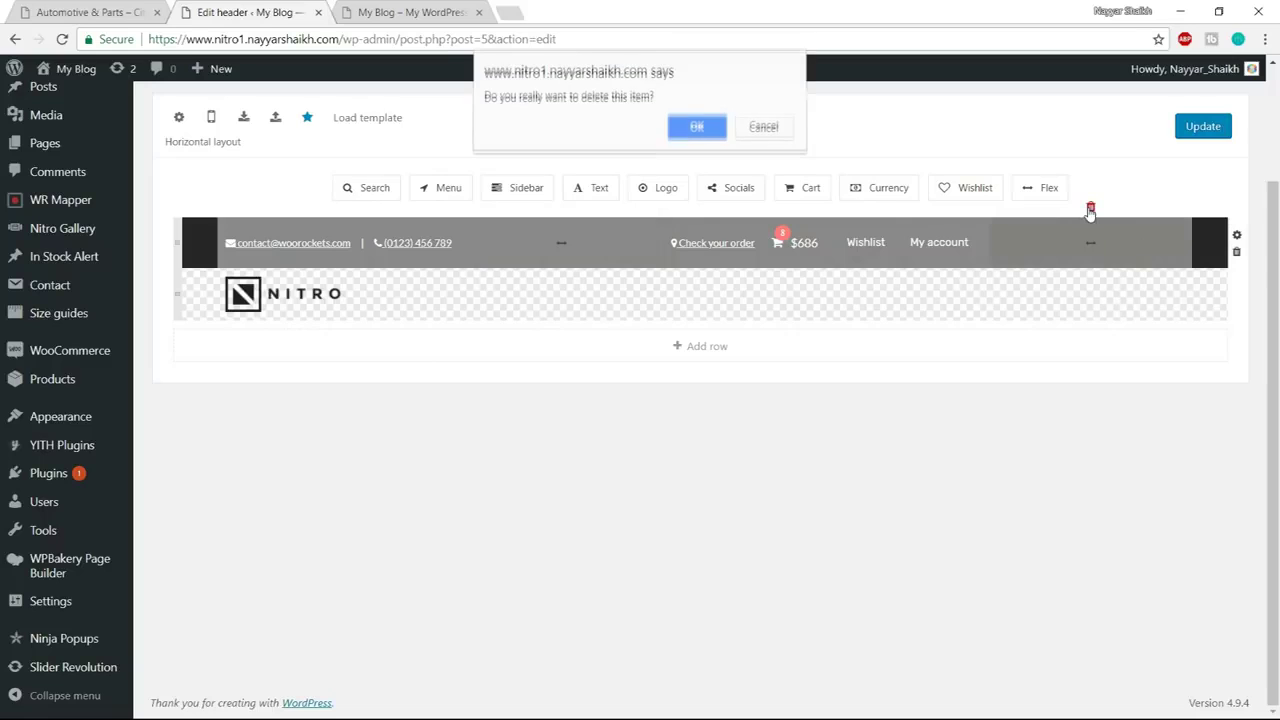
left_click(697, 126)
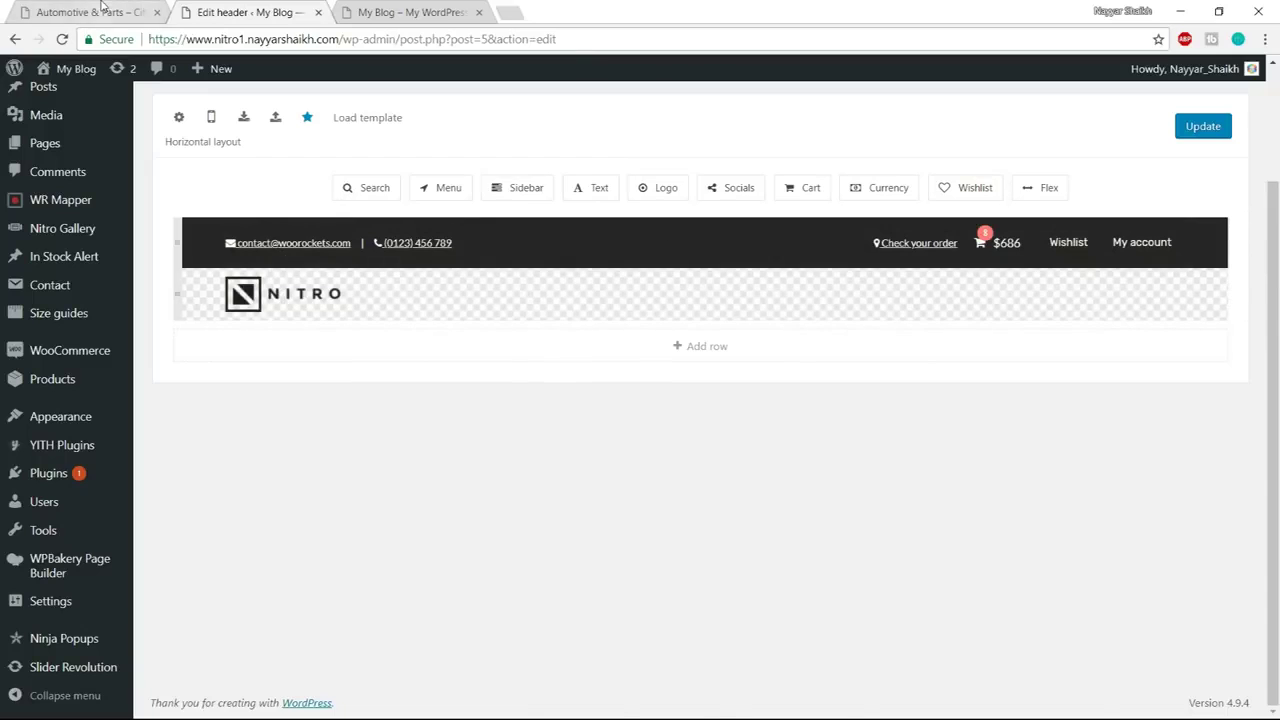
left_click(100, 11)
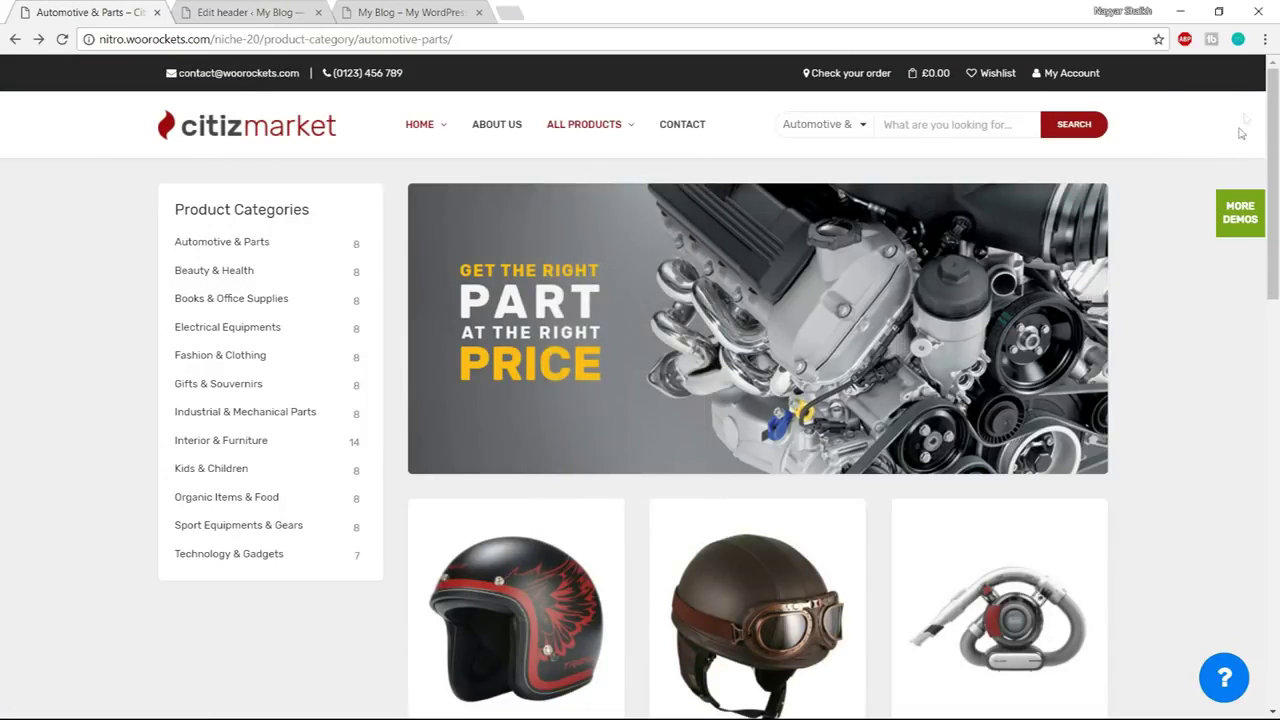
left_click(215, 10)
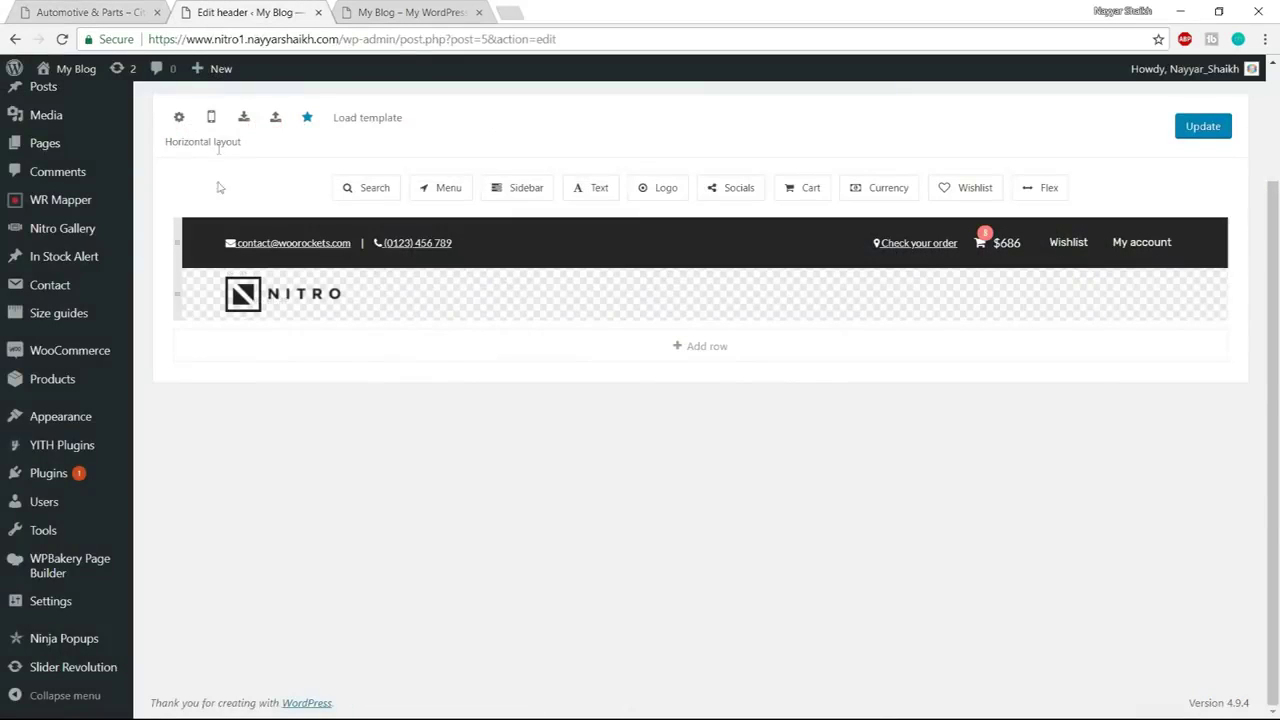
Set the logo row's background colour to white #ffffff
left_click(178, 296)
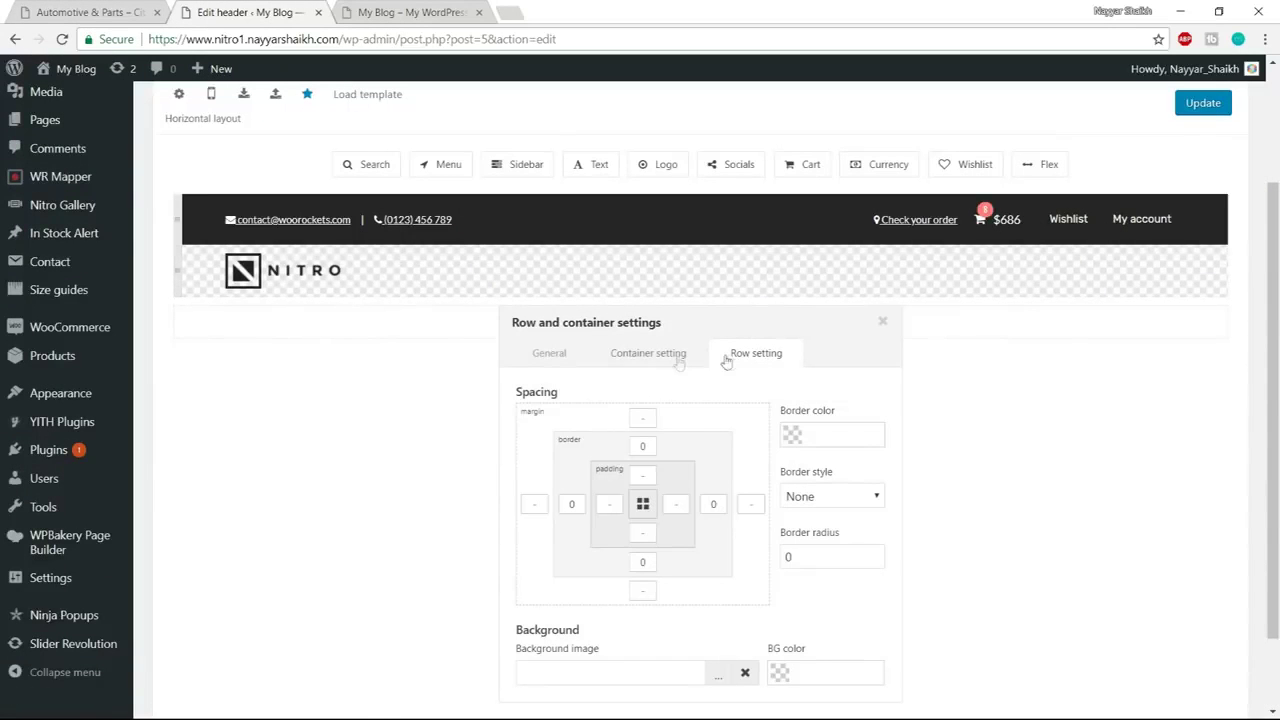
scroll(780, 365, "down", 2)
left_click(779, 590)
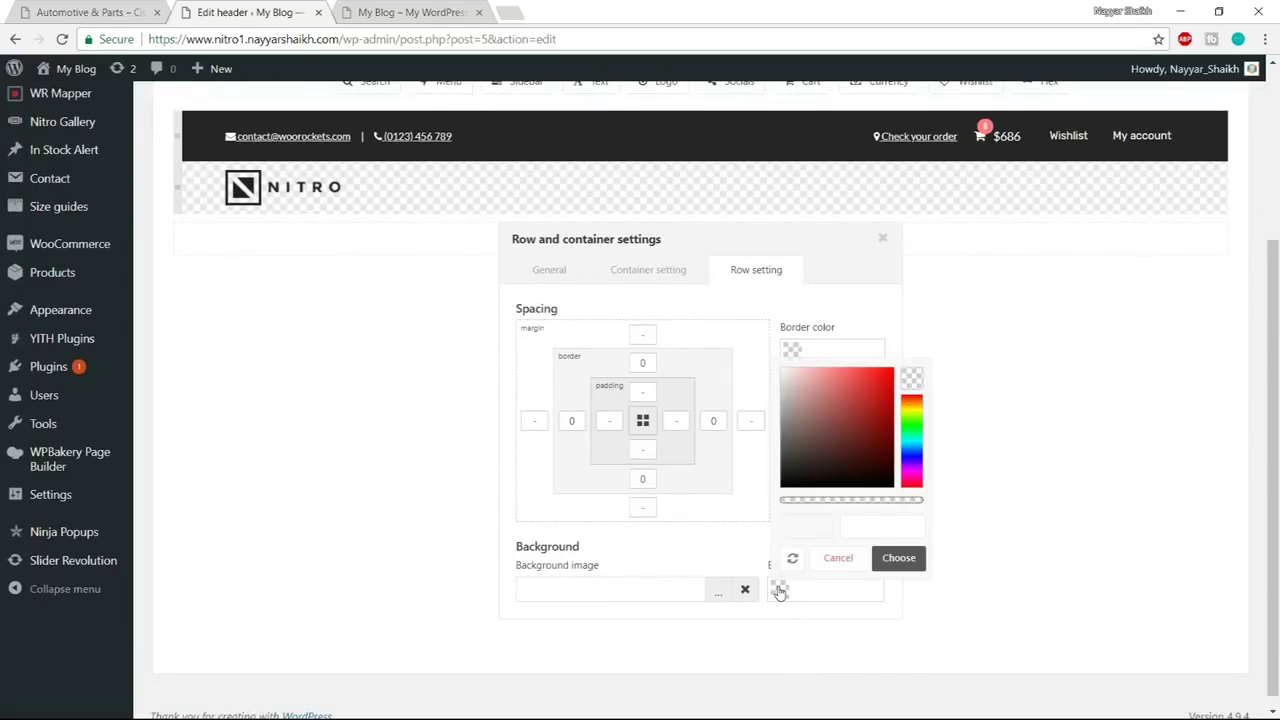
left_click_drag(812, 440, 713, 320)
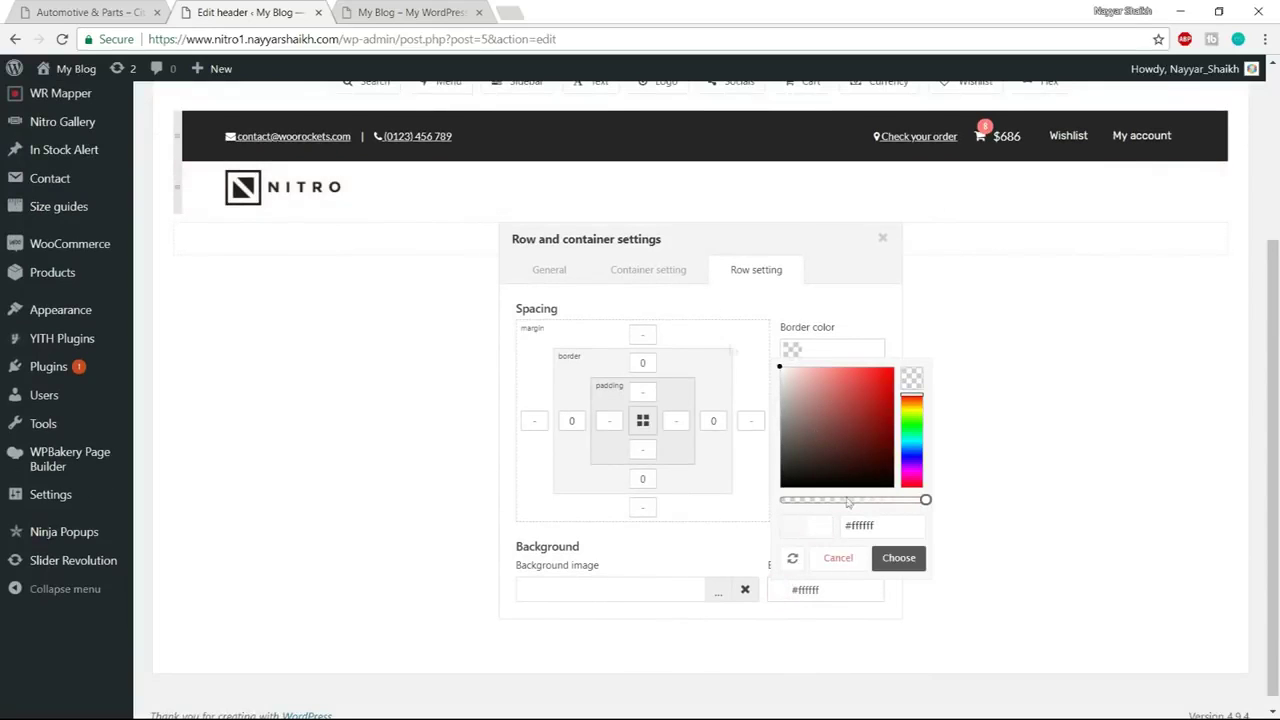
left_click(898, 564)
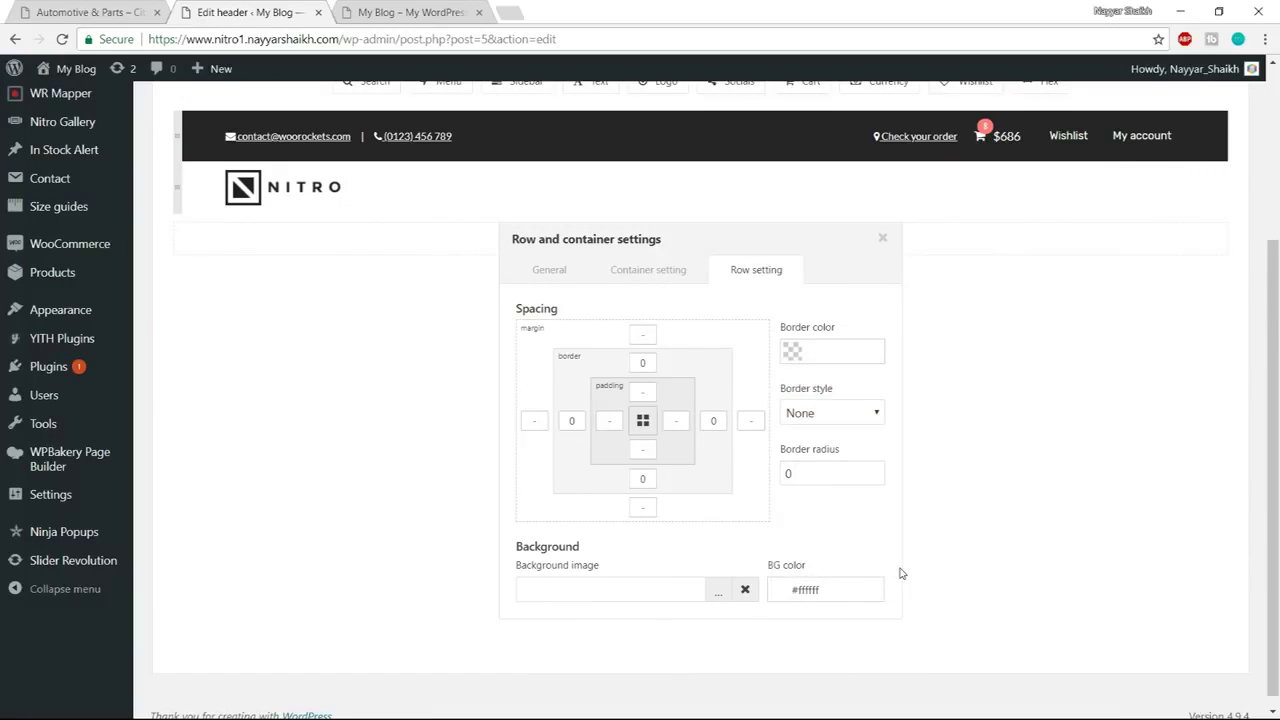
left_click(882, 238)
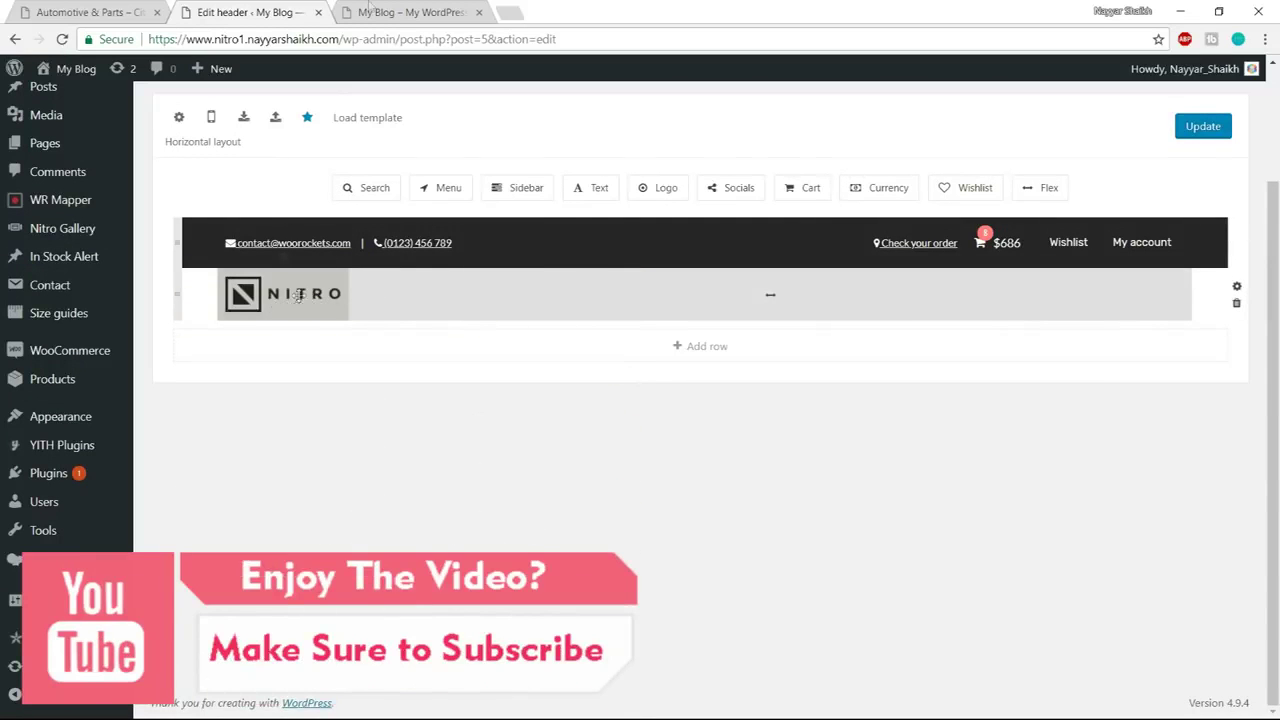
Check the demo's logo and open the NITRO logo's settings
left_click(124, 8)
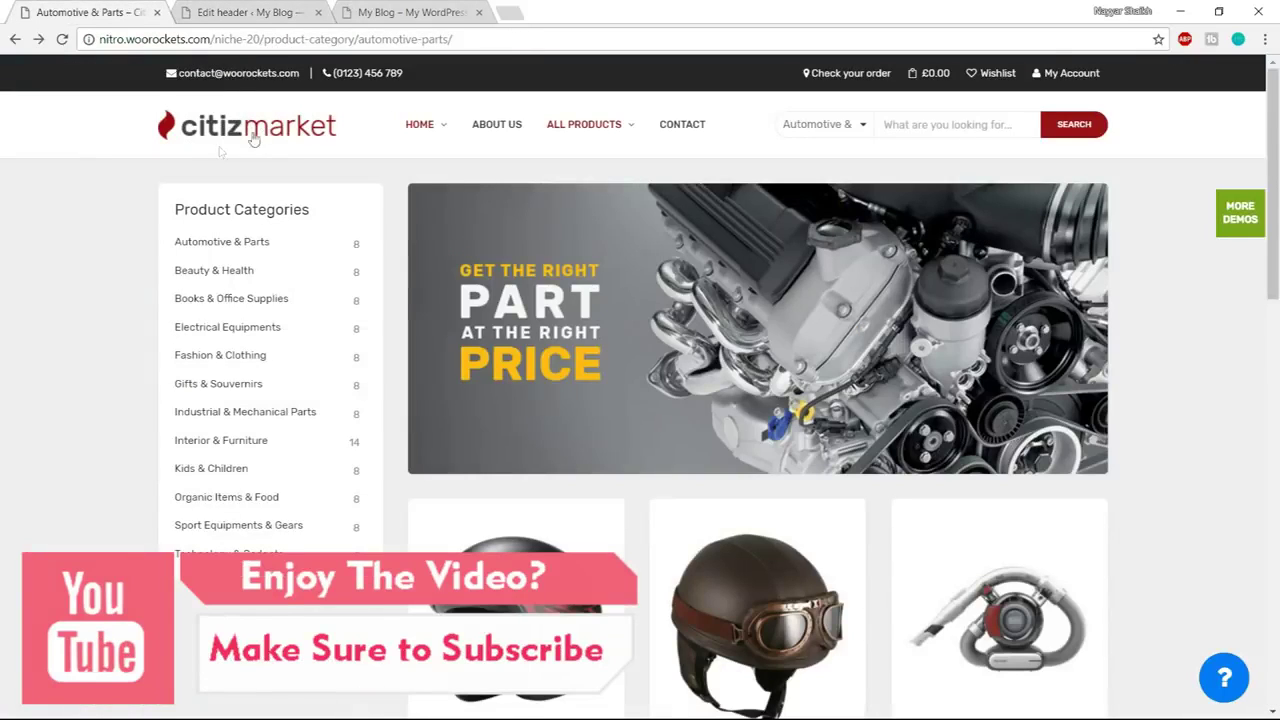
left_click(260, 10)
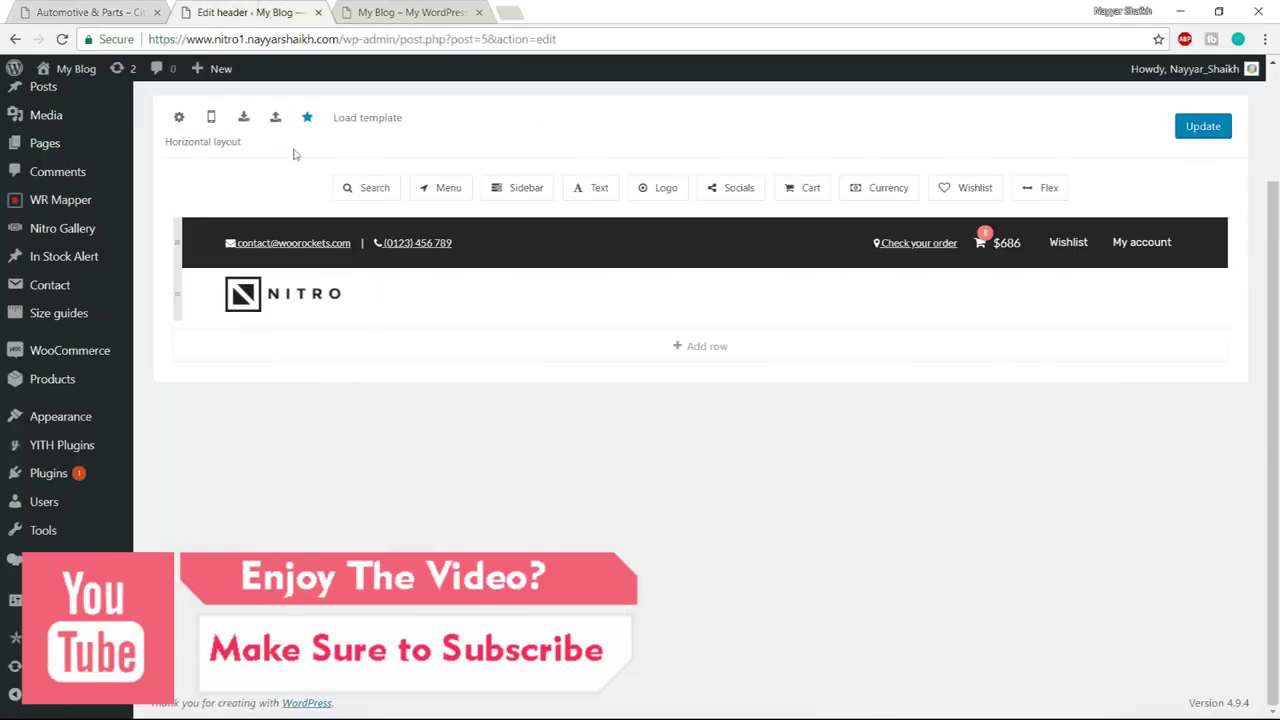
left_click(288, 292)
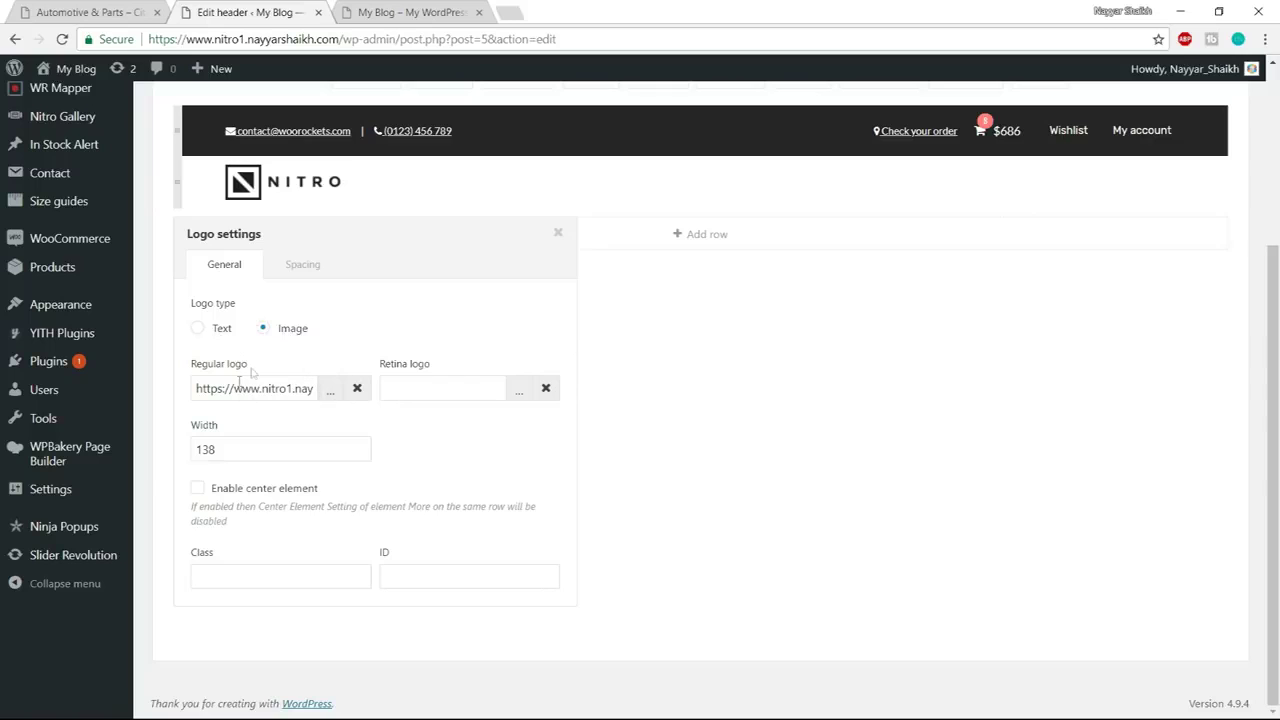
Upload logo.png from the Media/Header folder and set it as the regular logo
left_click(357, 390)
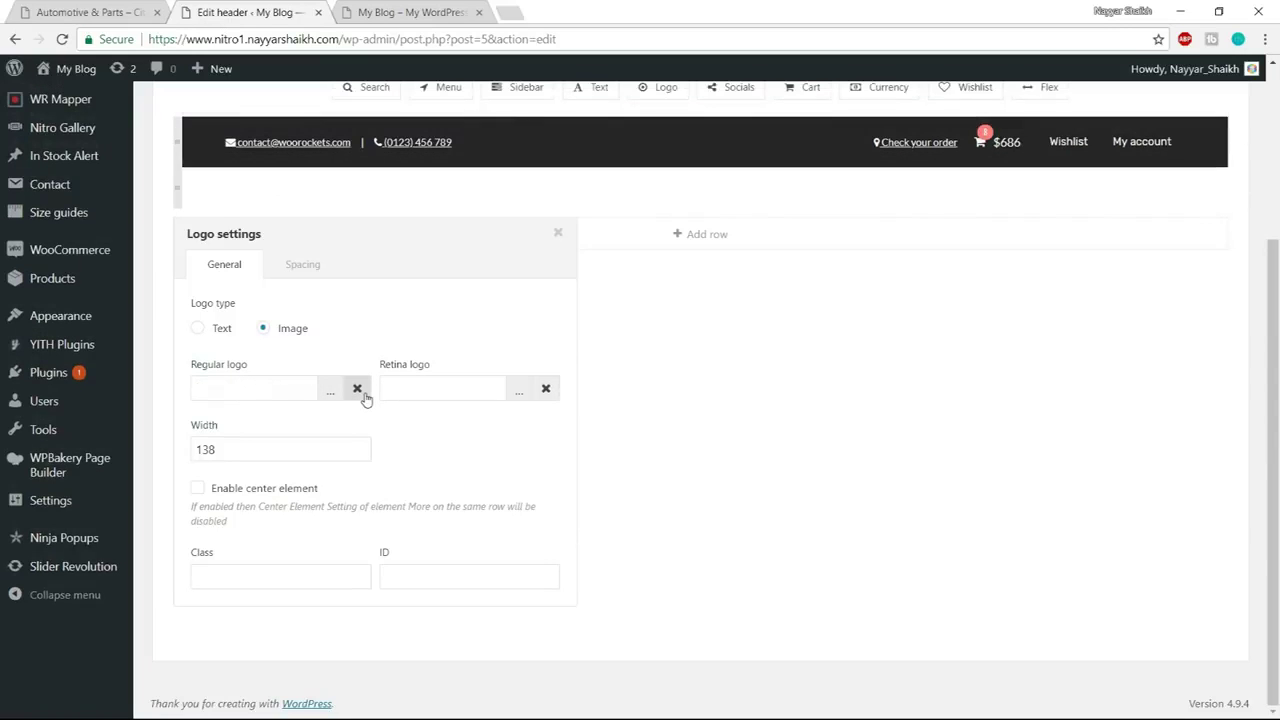
left_click(331, 390)
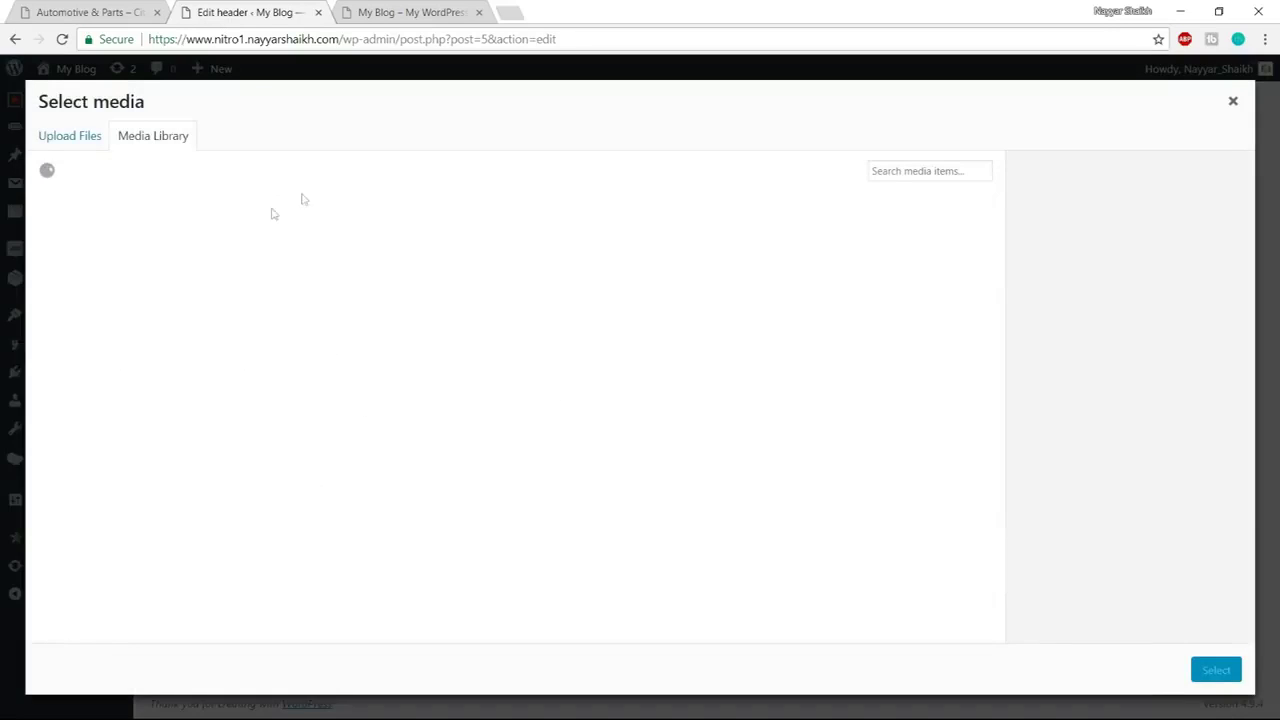
left_click(68, 138)
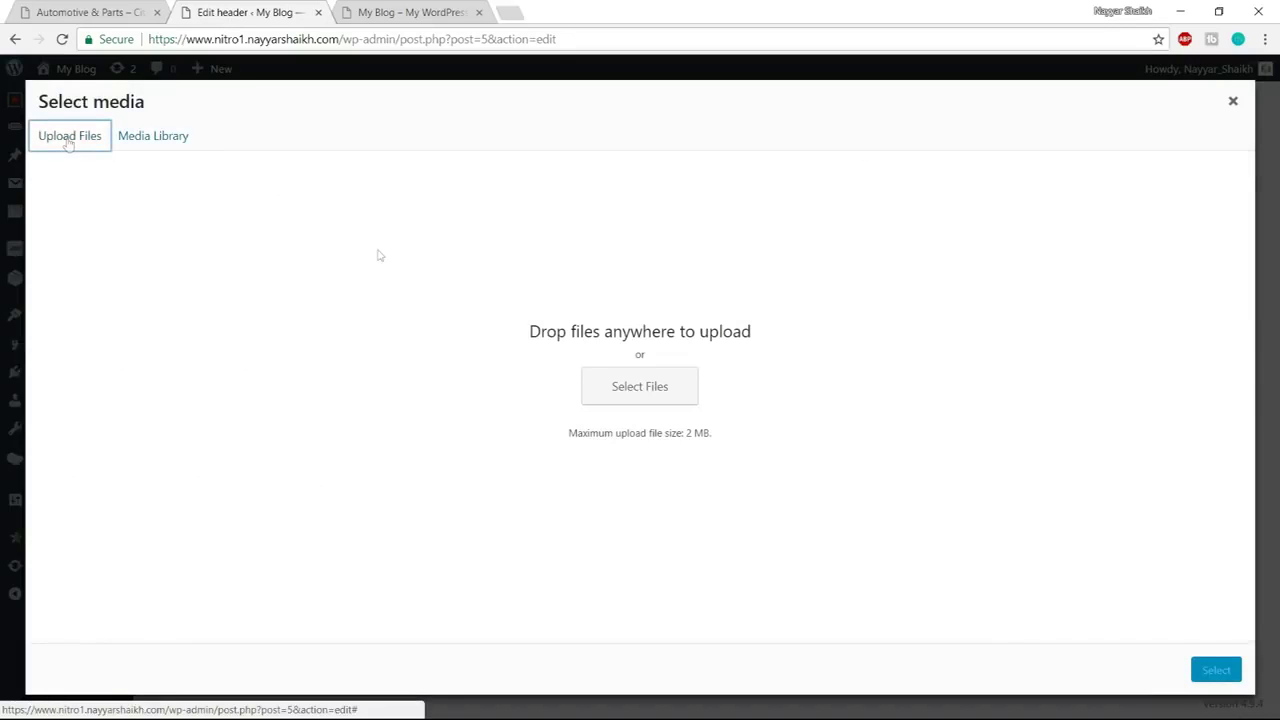
left_click(646, 395)
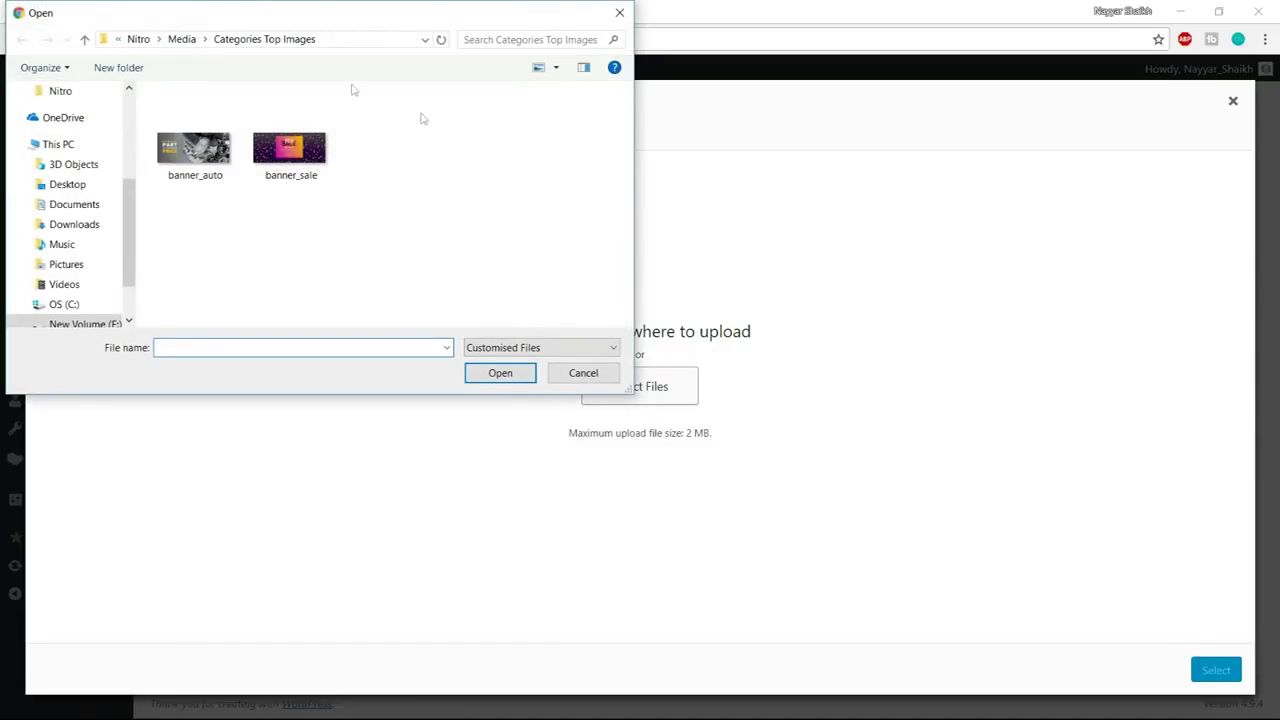
left_click(182, 39)
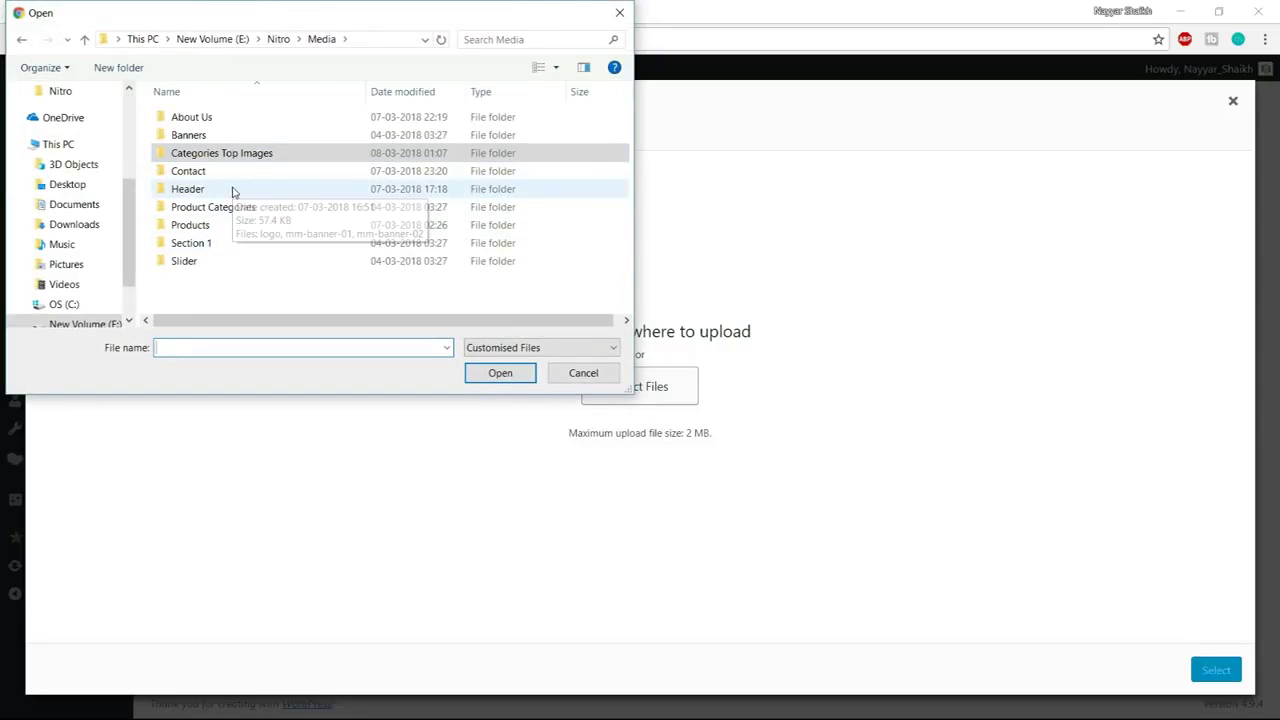
double_click(228, 190)
left_click(207, 118)
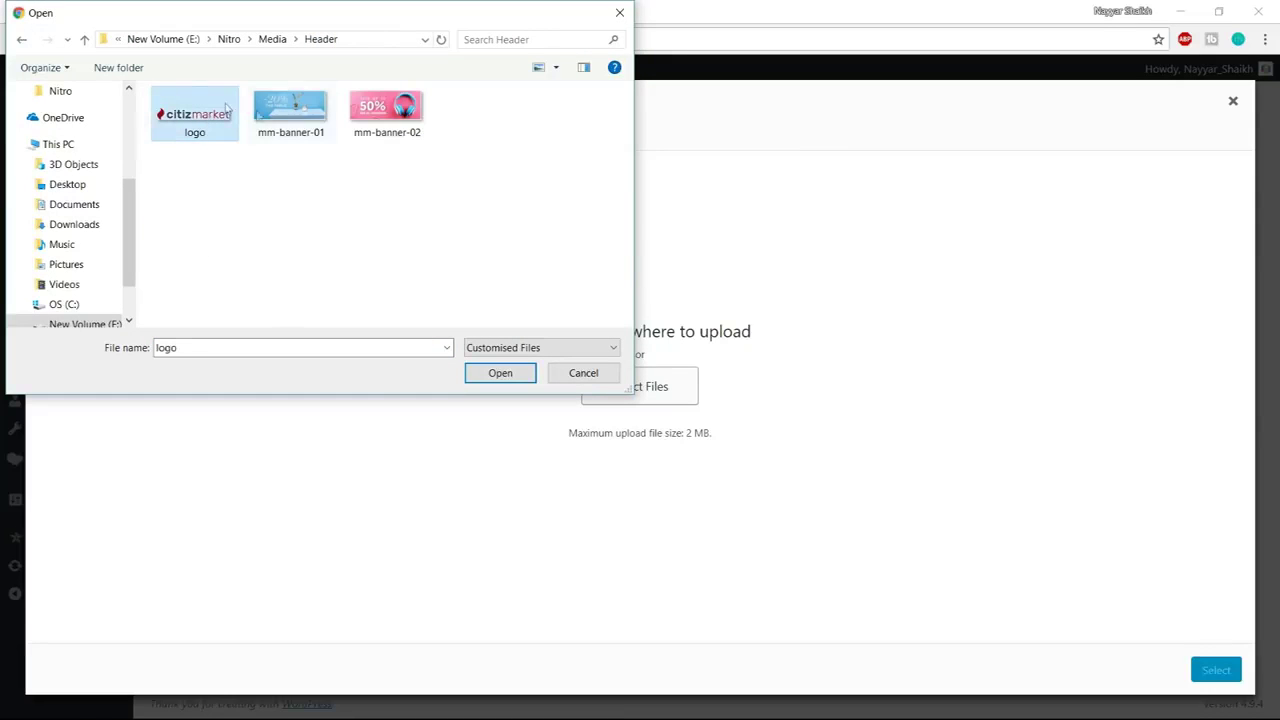
left_click(494, 373)
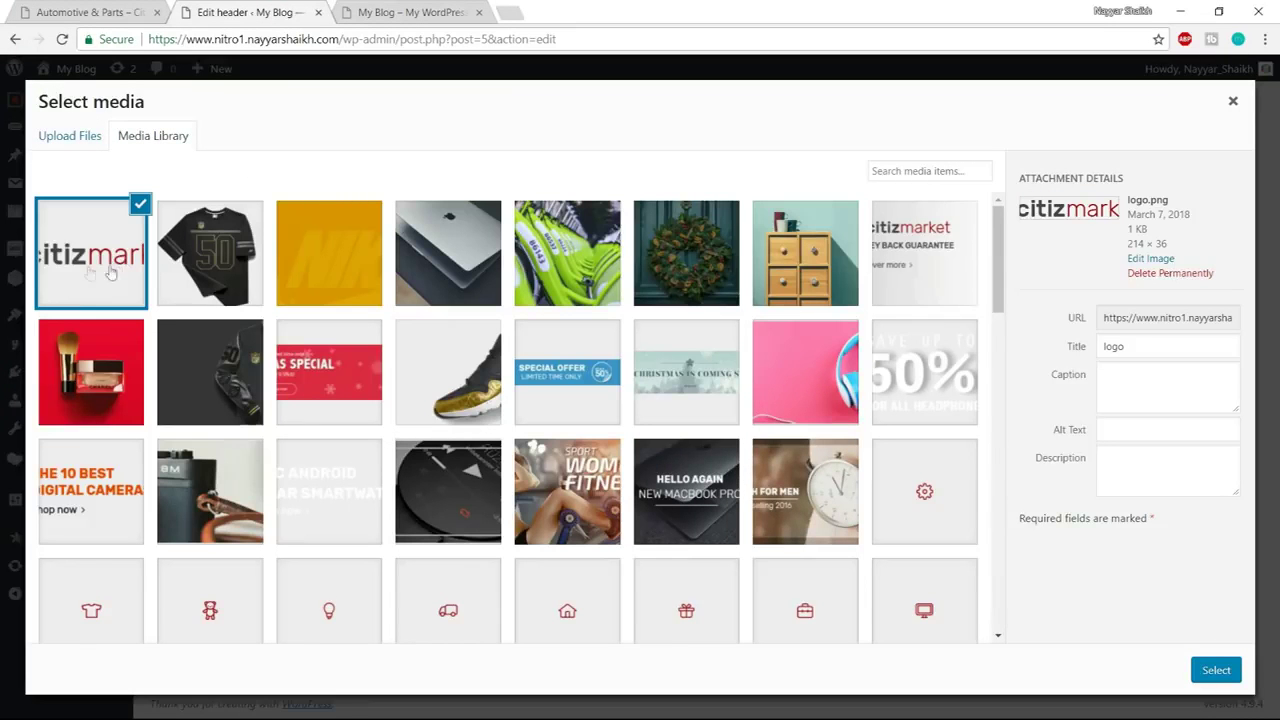
left_click(1216, 670)
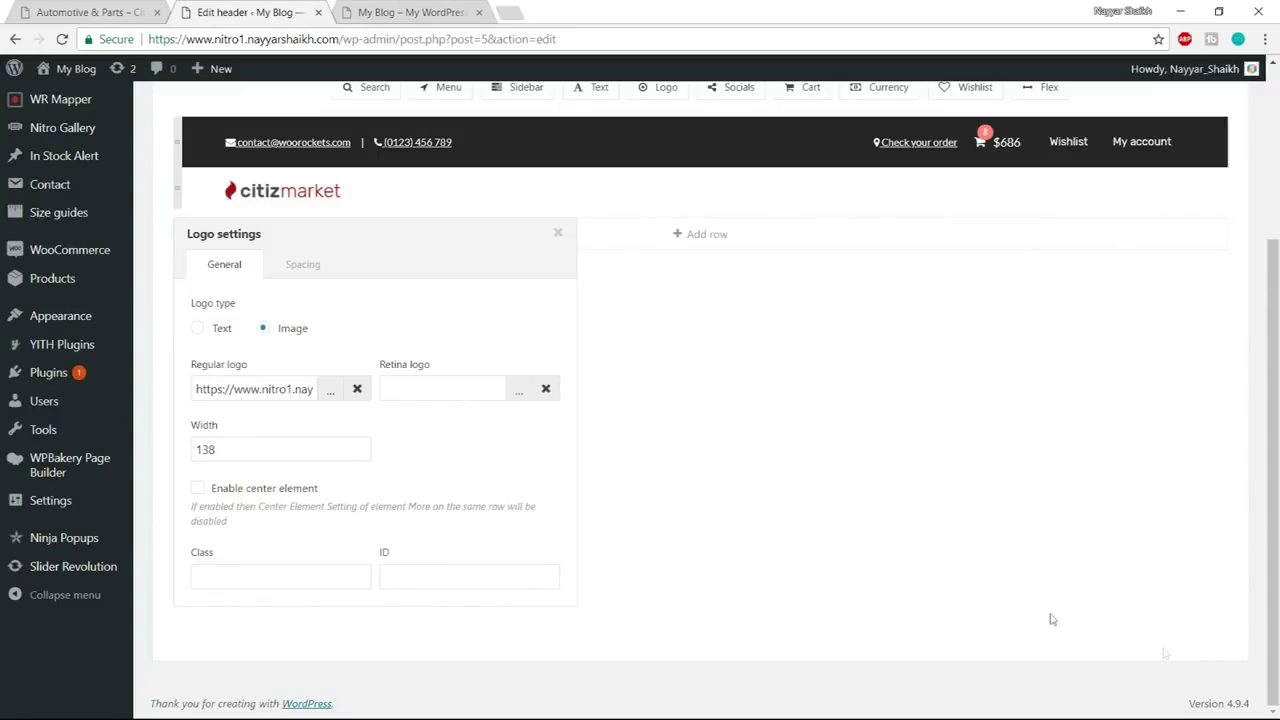
Set the logo width to 214
double_click(260, 453)
left_click_drag(349, 243, 770, 188)
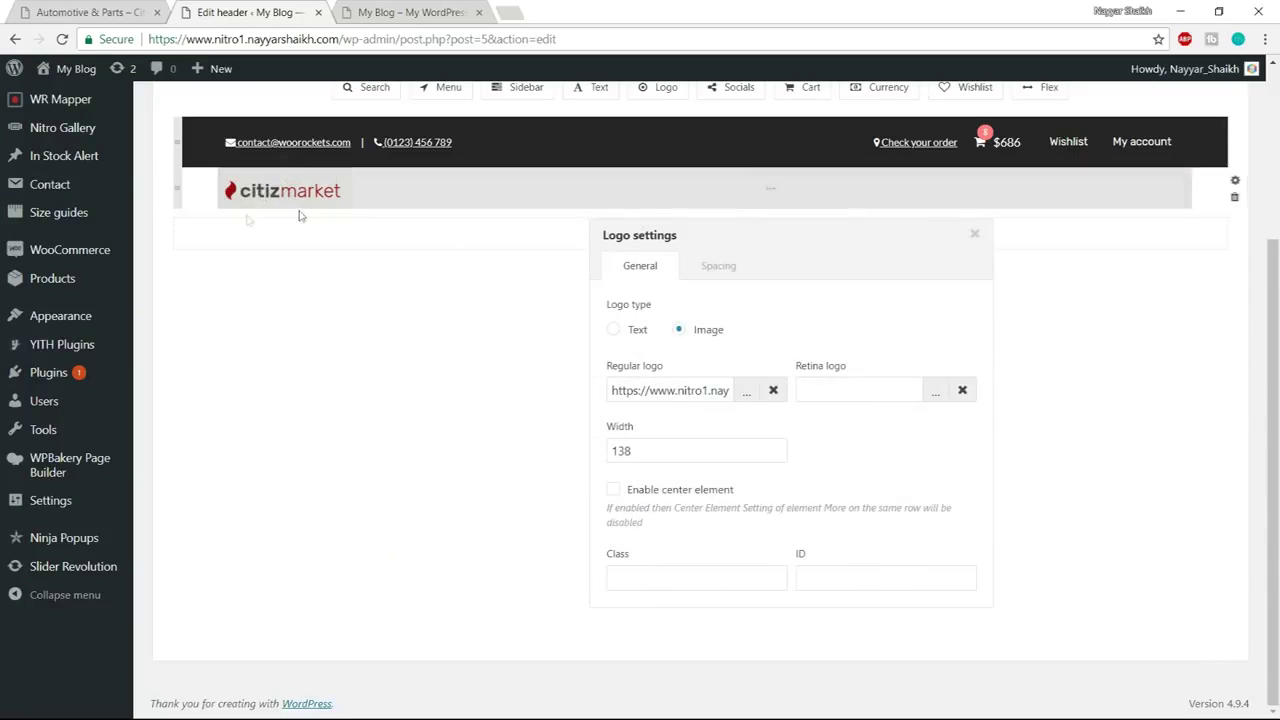
double_click(688, 452)
type("214")
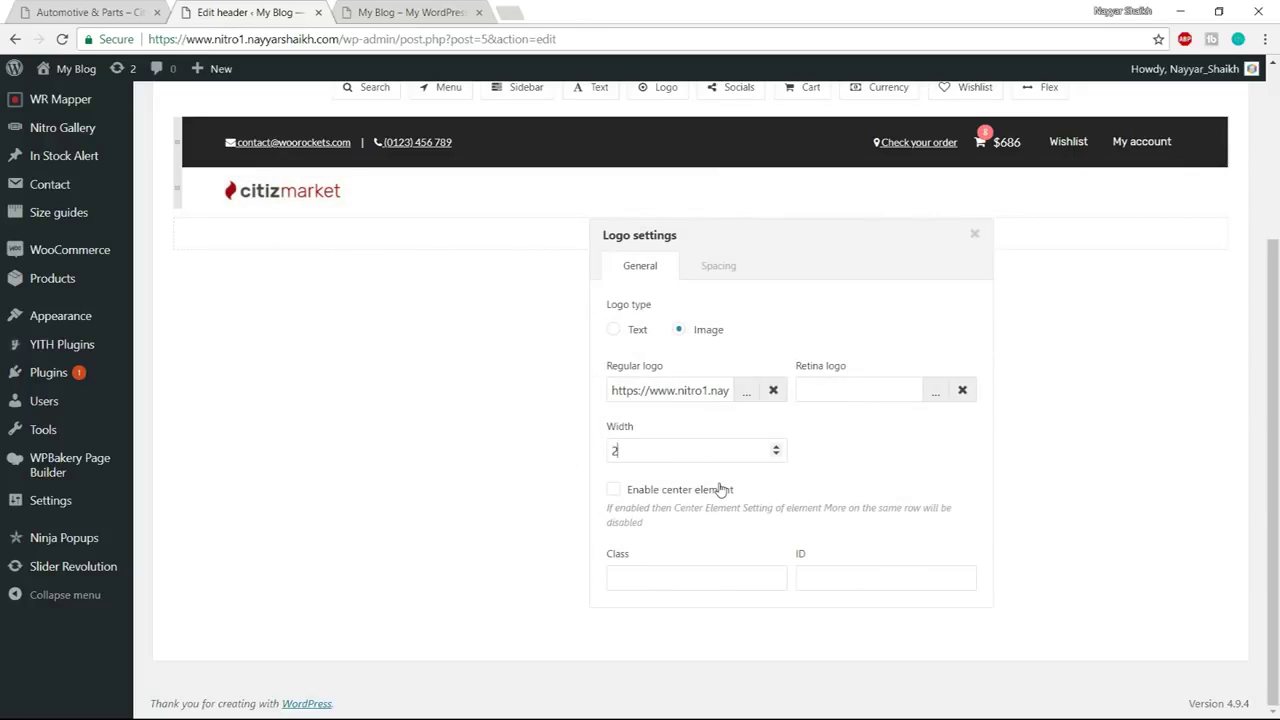
Remove the logo's left and right padding
left_click(716, 266)
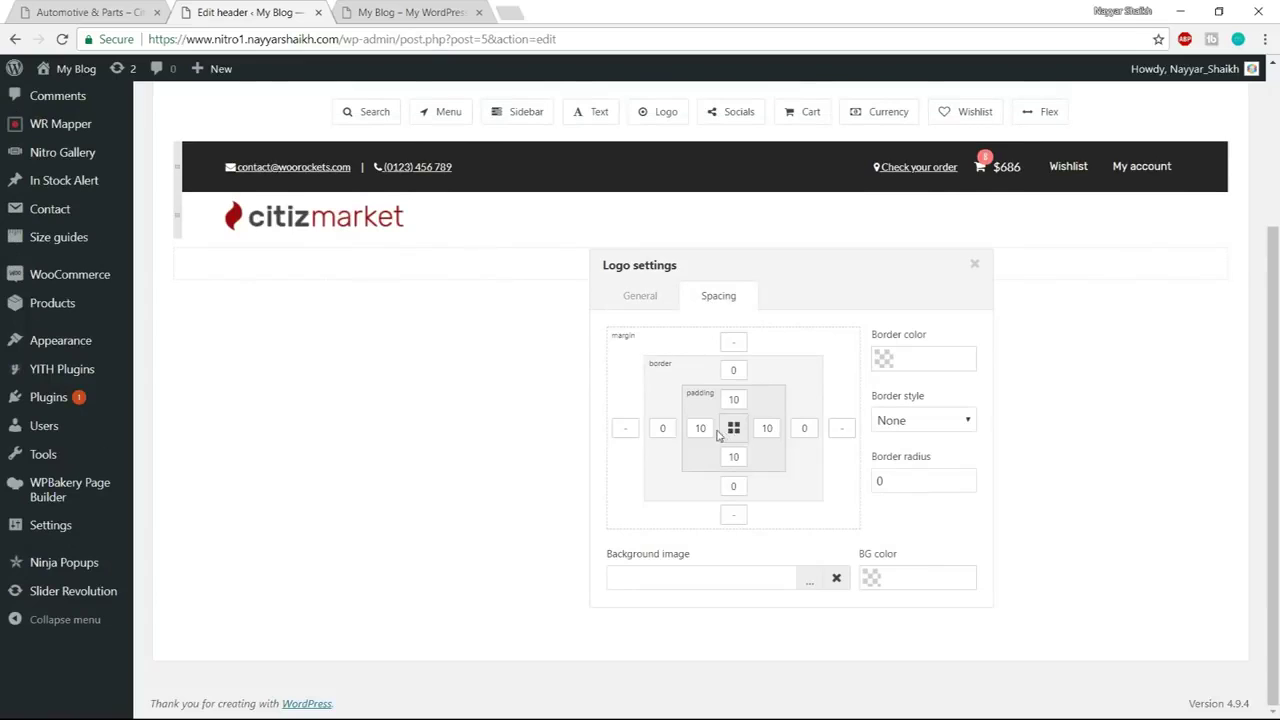
left_click_drag(712, 427, 686, 428)
key("BackSpace")
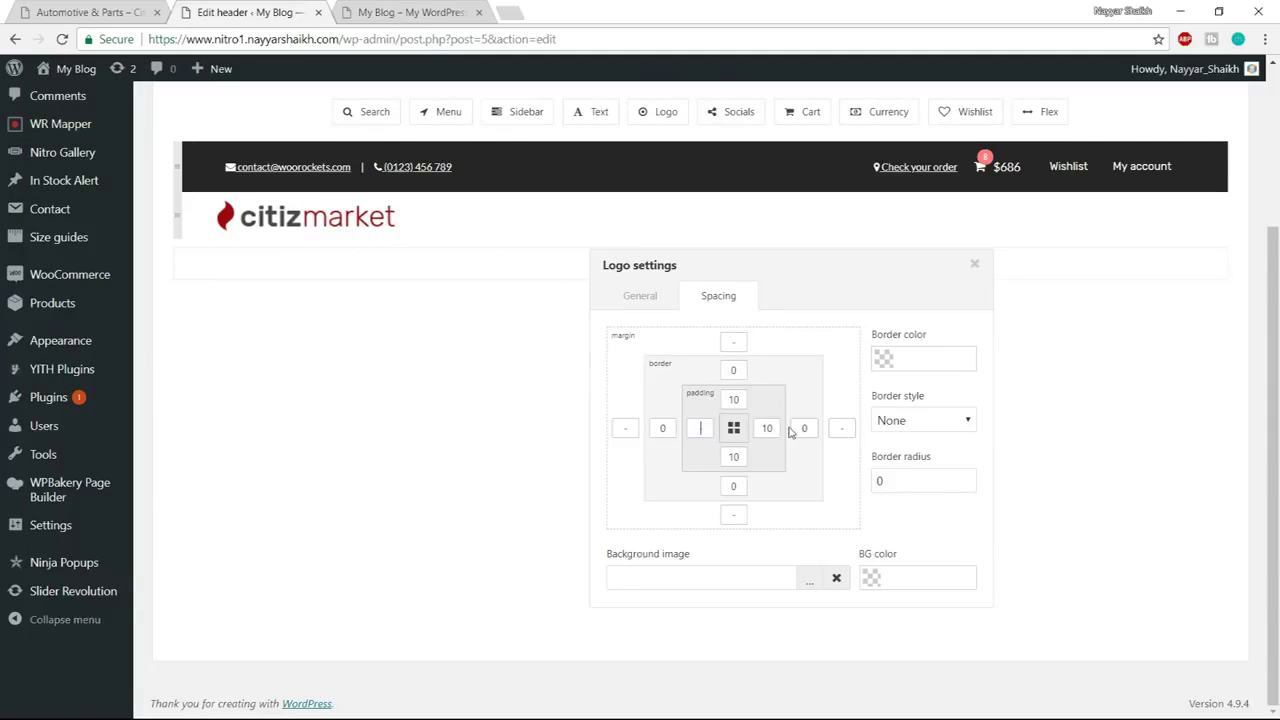
key("BackSpace")
Add a menu beside the logo that displays the Primary Menu
left_click(975, 265)
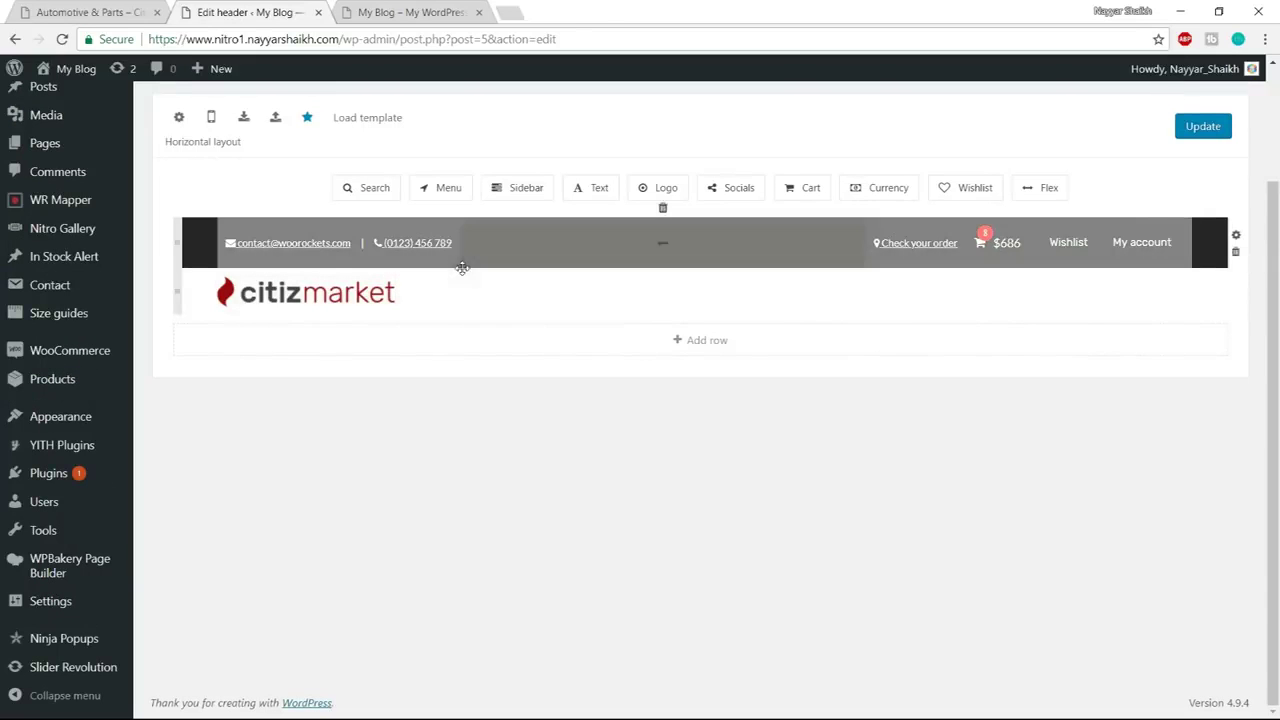
left_click(115, 12)
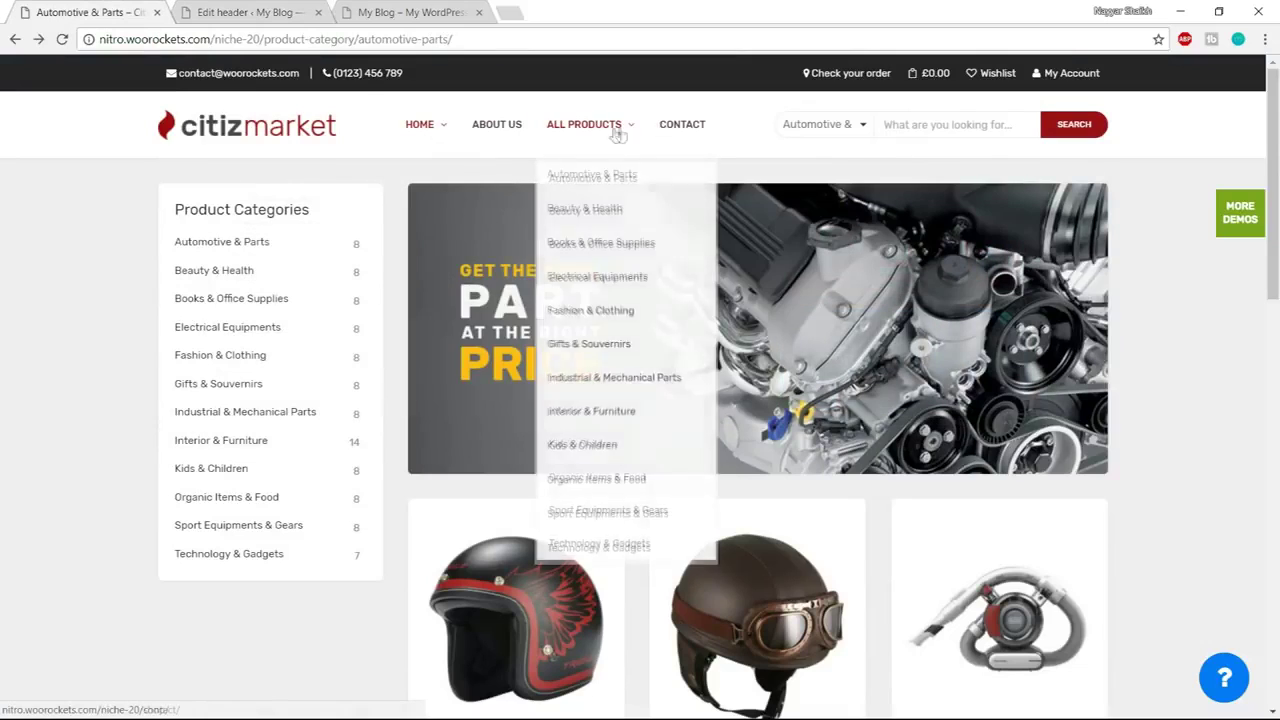
left_click(250, 12)
left_click_drag(445, 188, 485, 299)
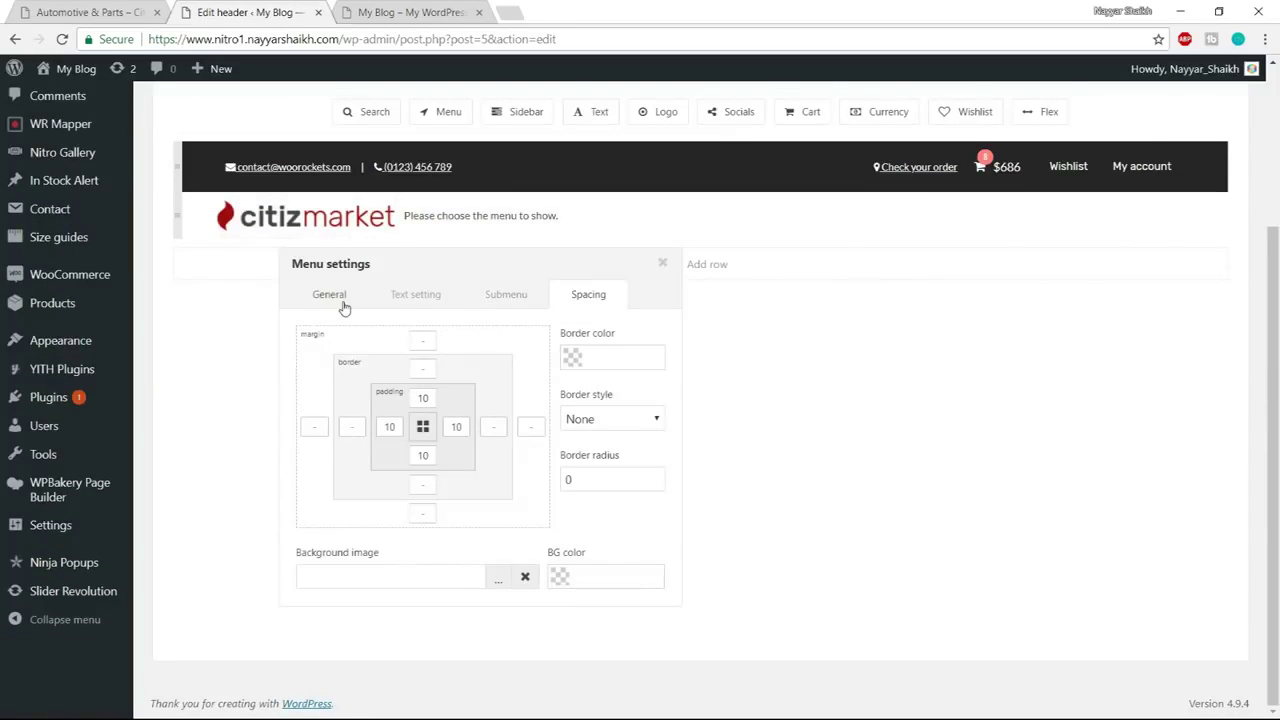
left_click(329, 294)
left_click(451, 322)
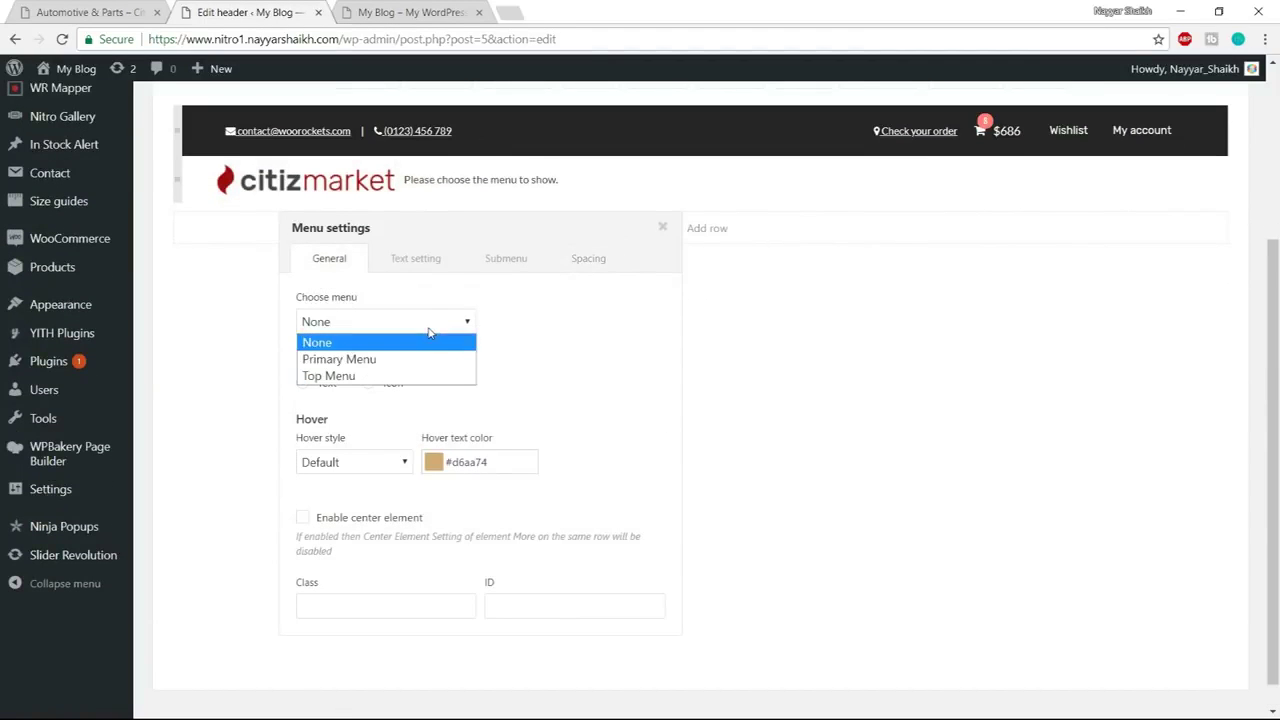
left_click(411, 362)
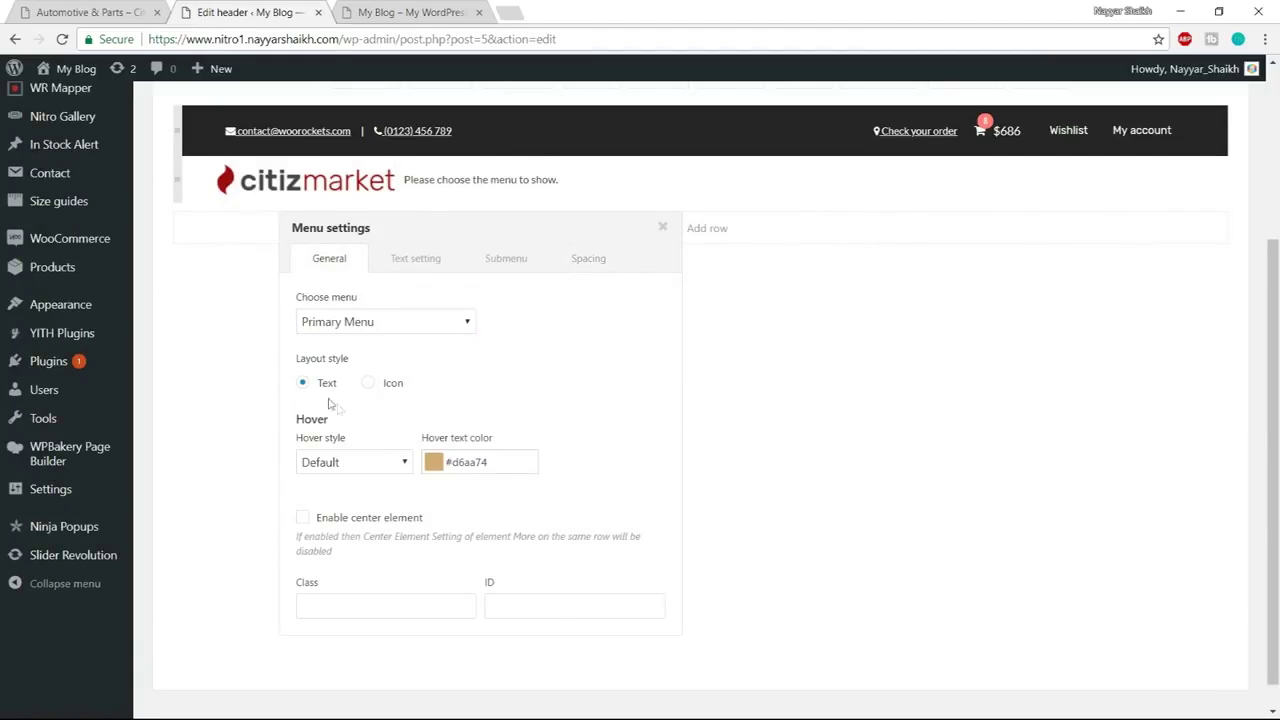
Change the menu's hover text colour to #d67474
left_click(435, 467)
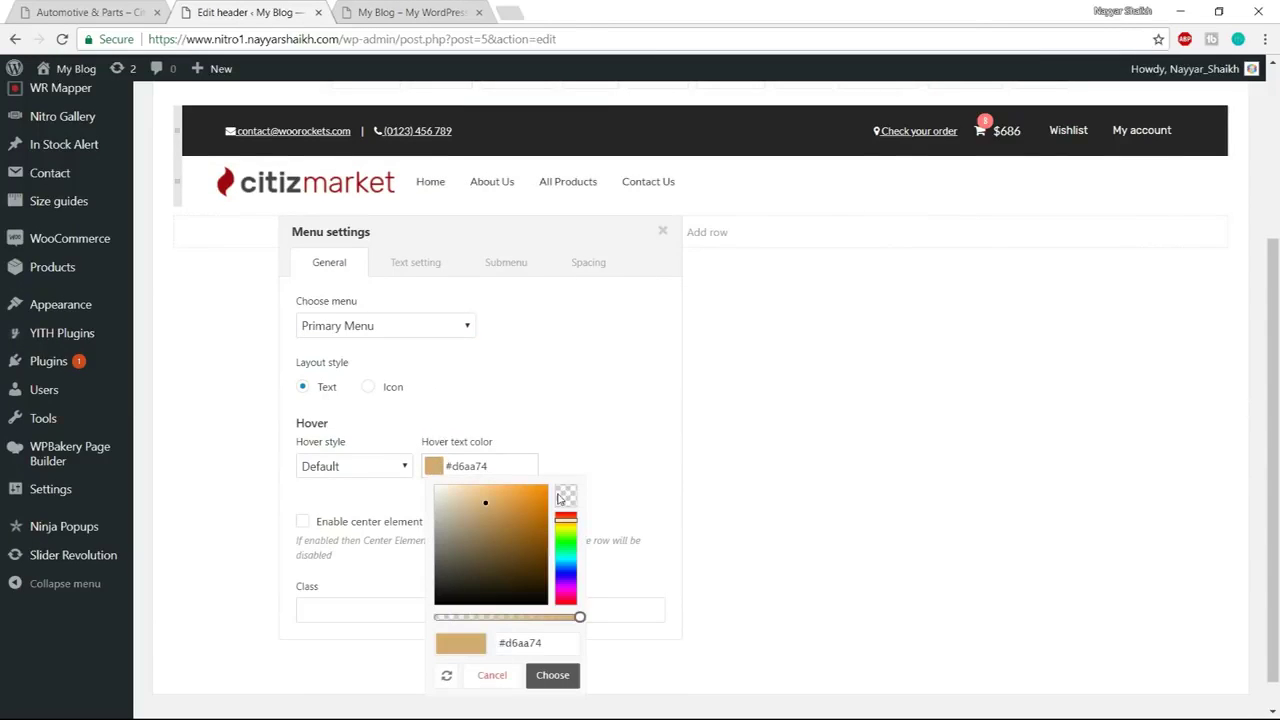
scroll(561, 499, "down", 1)
left_click(566, 479)
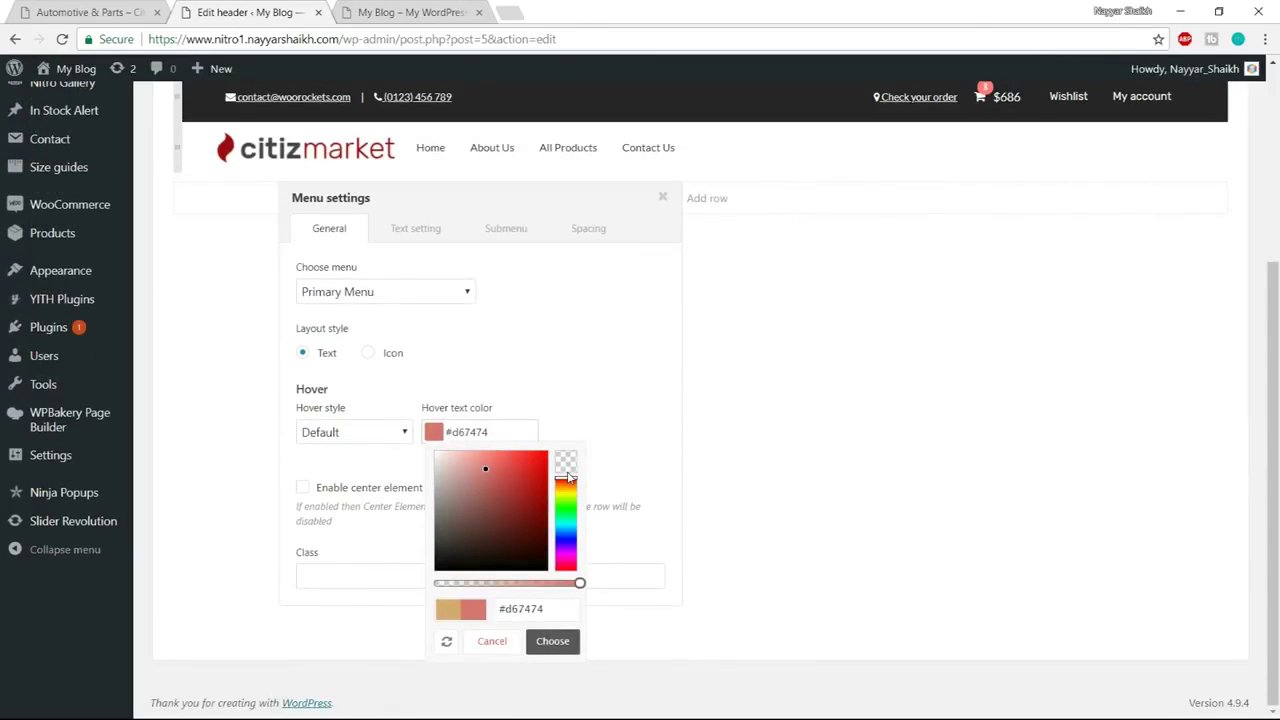
left_click(552, 641)
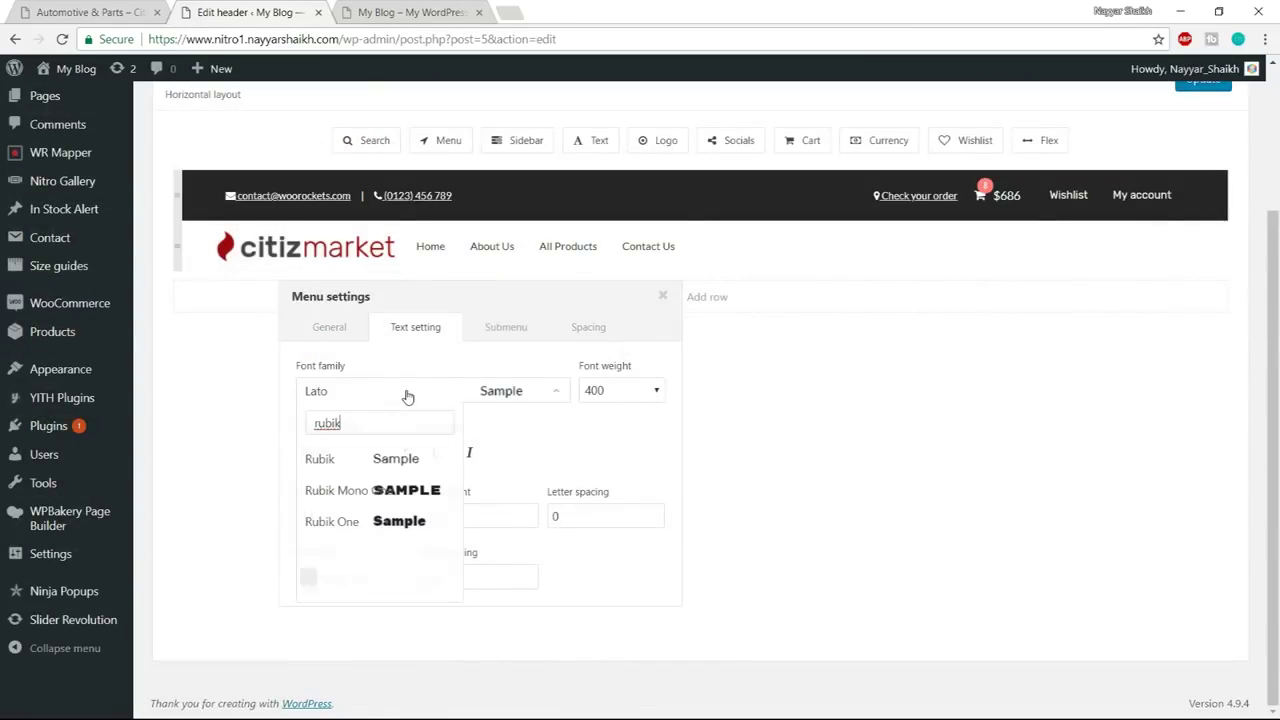
Choose Rubik as the header menu font
type("r")
key("ctrl+a")
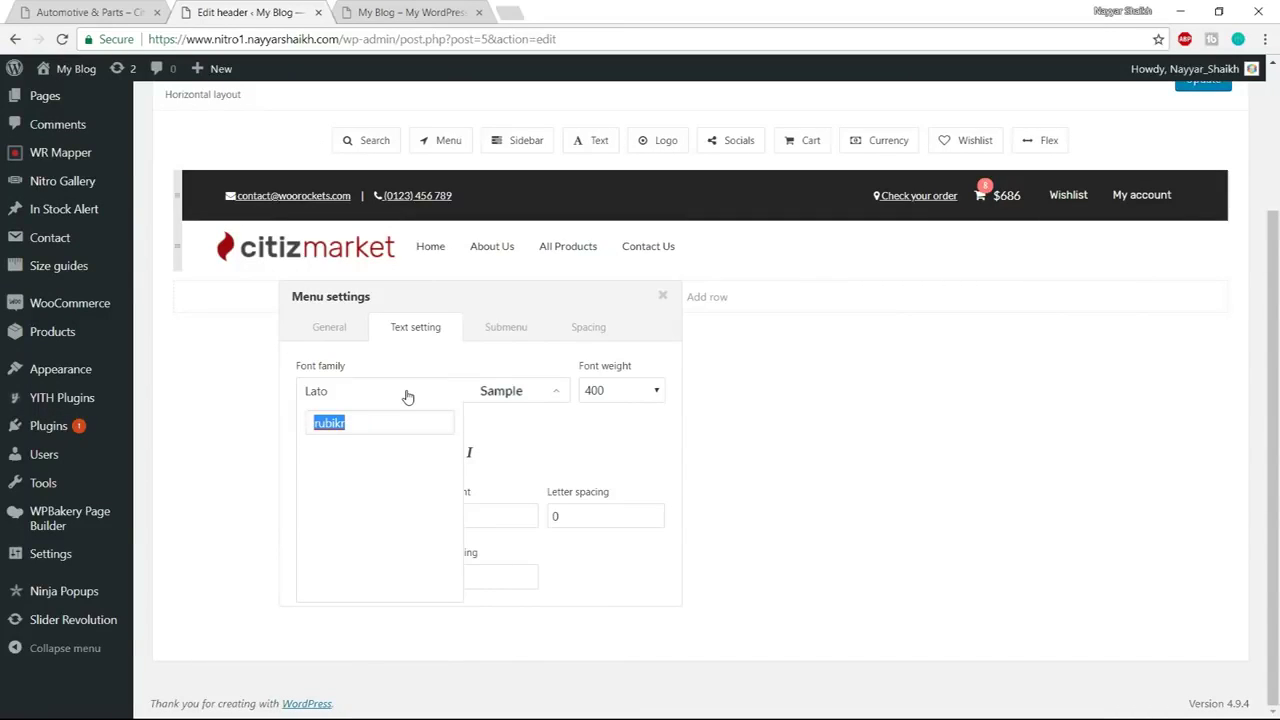
type("rubik")
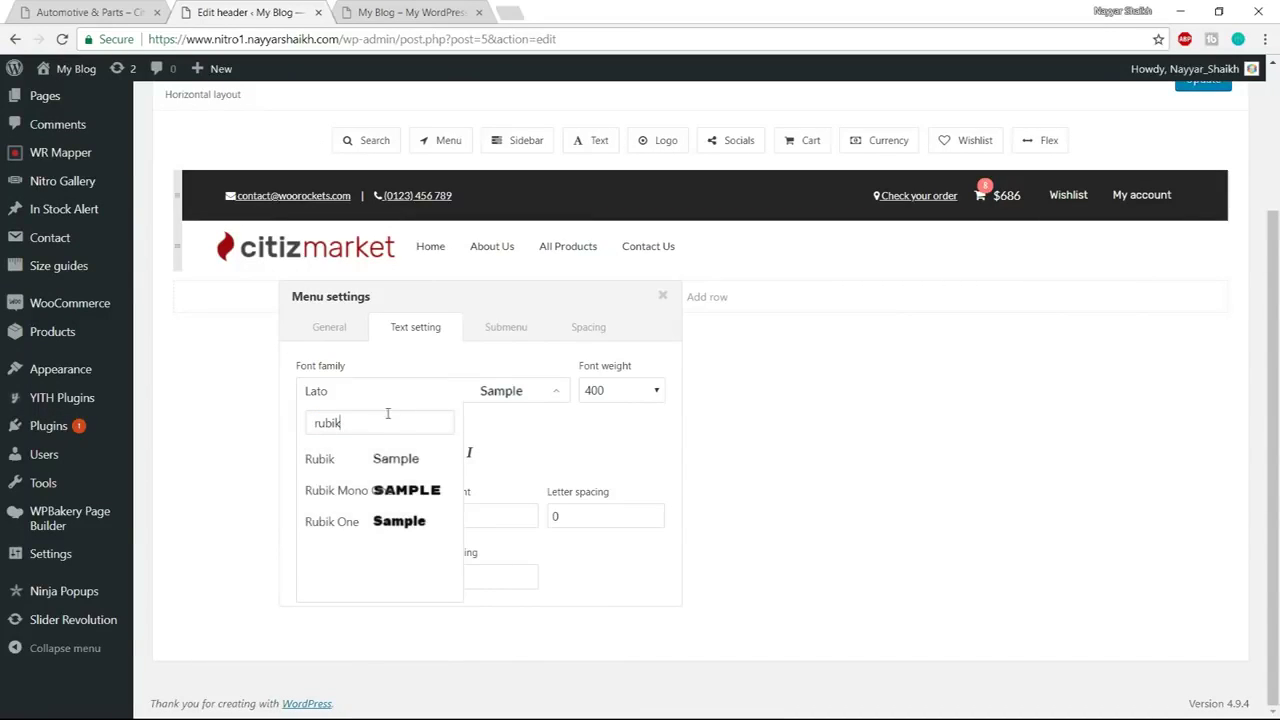
left_click(369, 472)
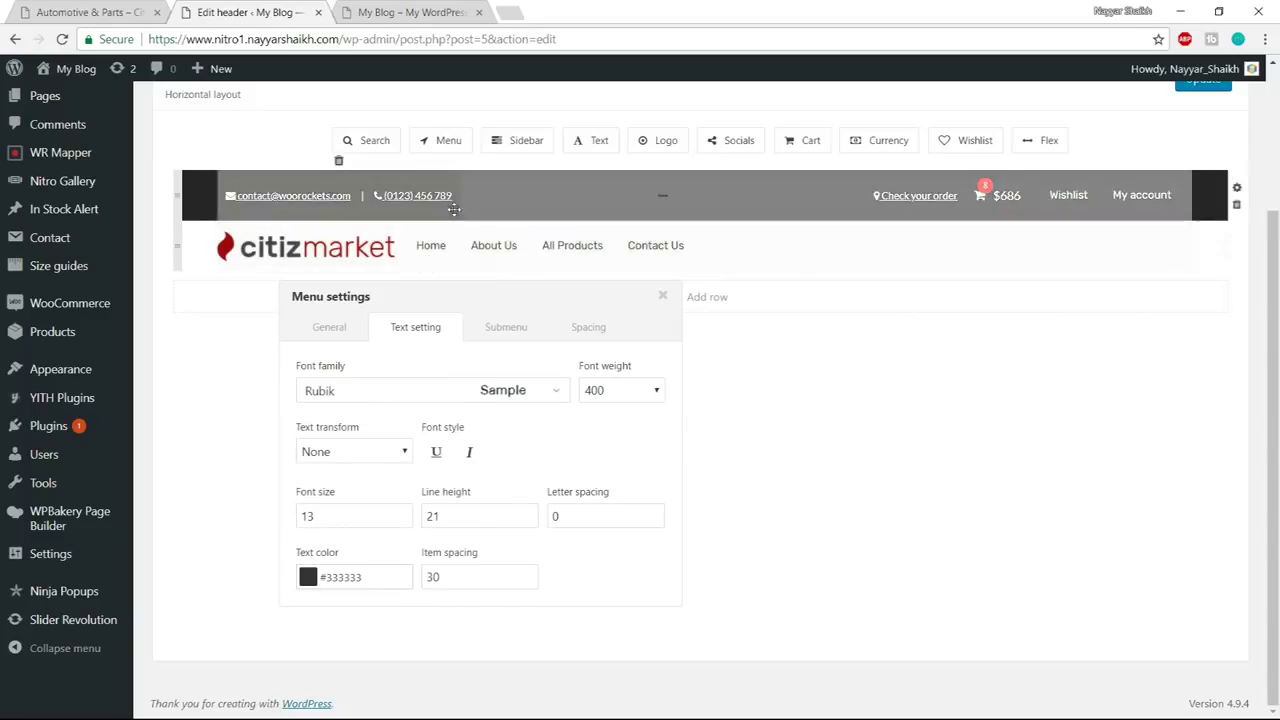
Set the menu font weight to 500 and size to 14, then close the menu settings
left_click(619, 396)
left_click(614, 443)
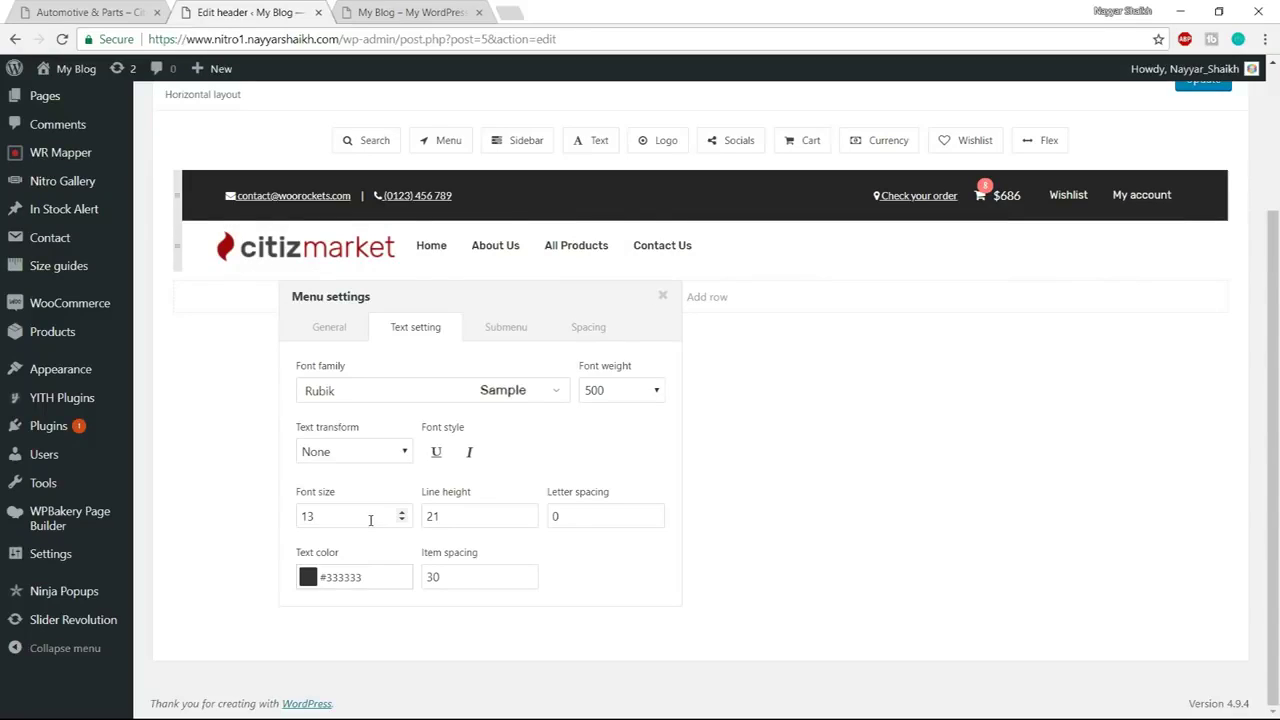
type("14")
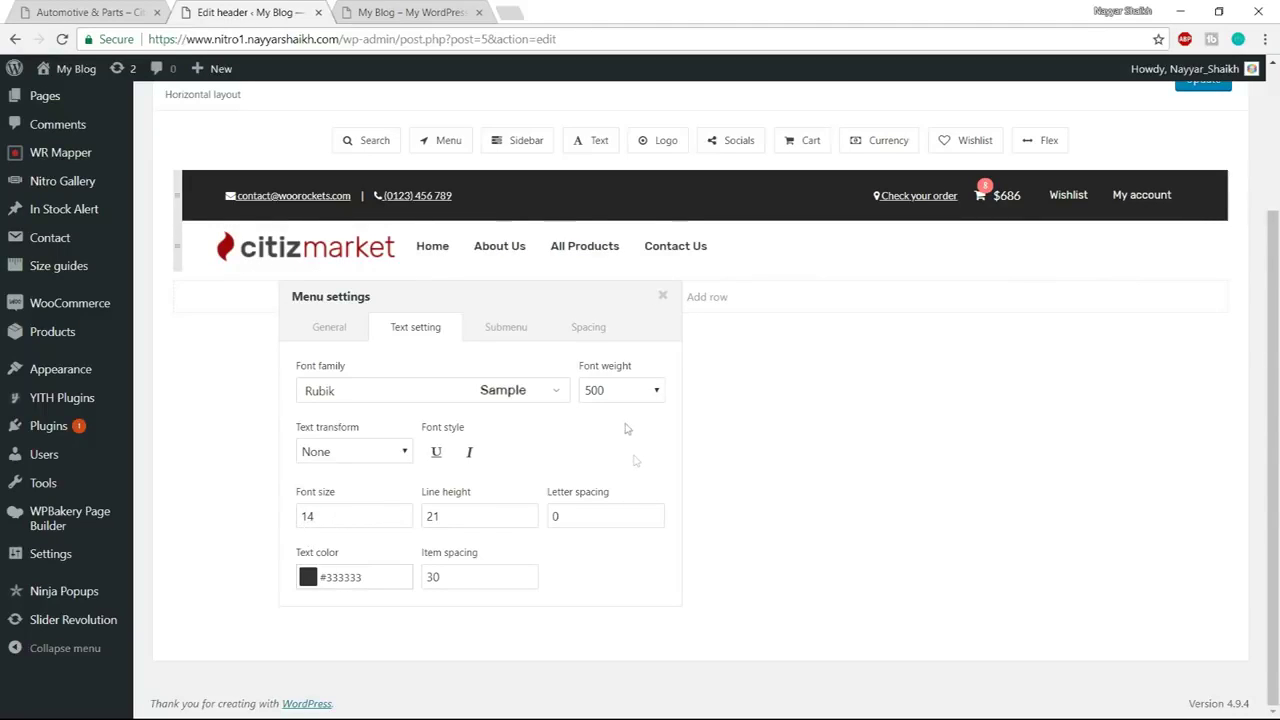
left_click(611, 389)
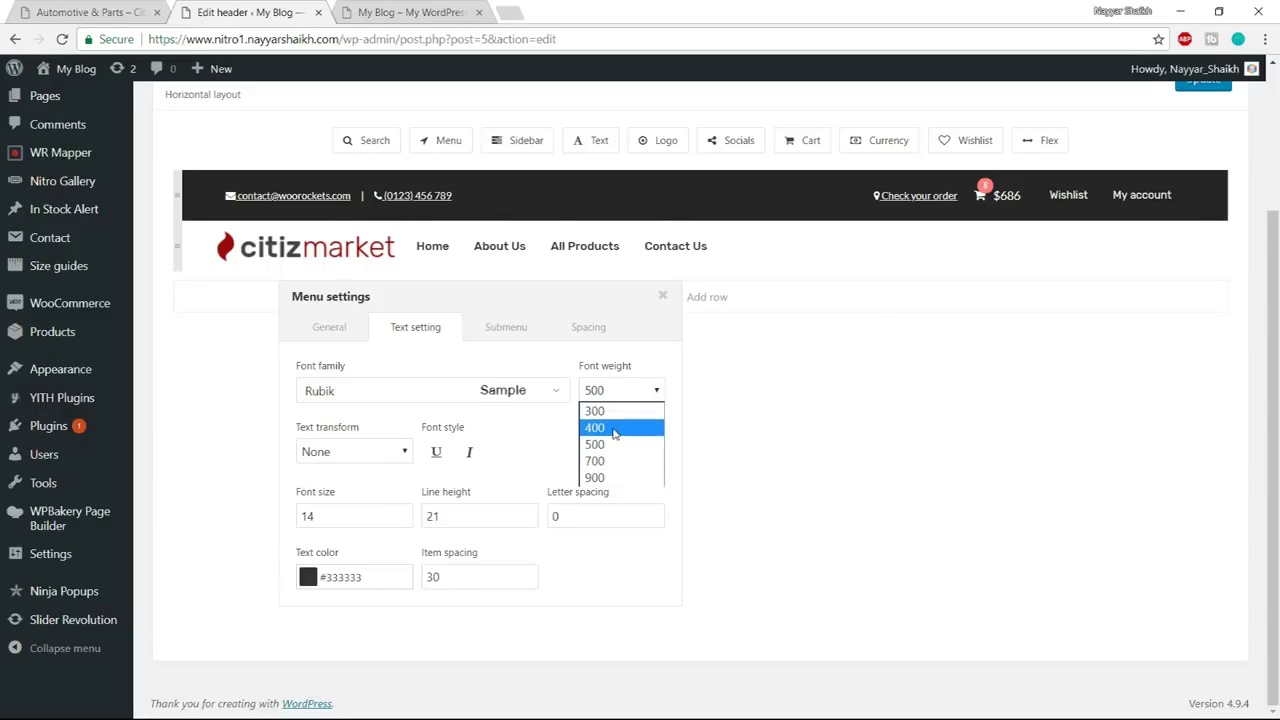
left_click(614, 428)
left_click(625, 391)
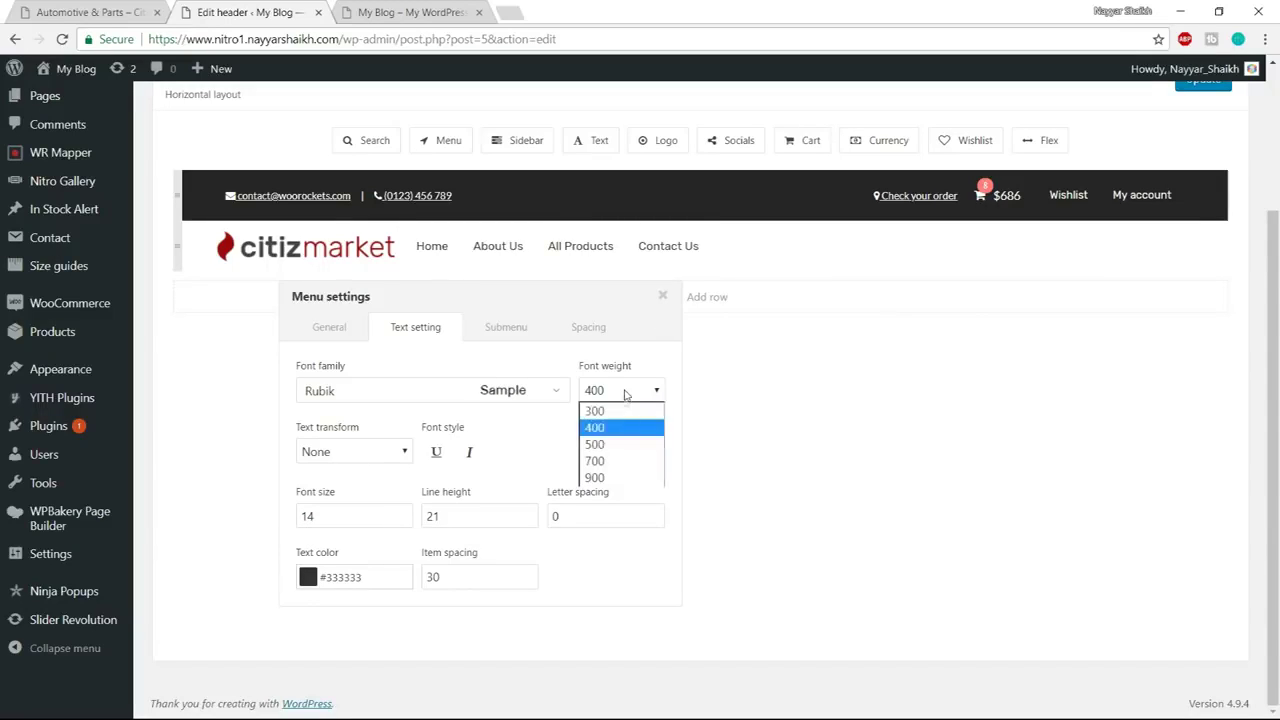
left_click(618, 443)
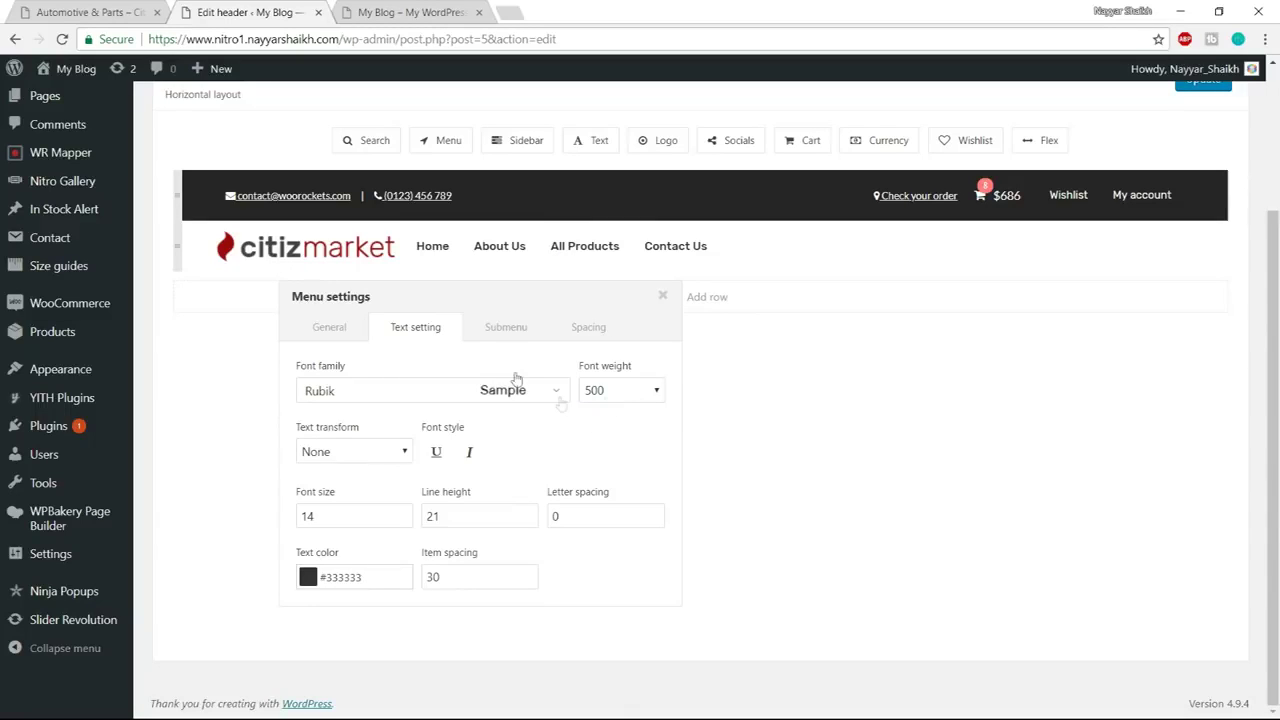
left_click(588, 327)
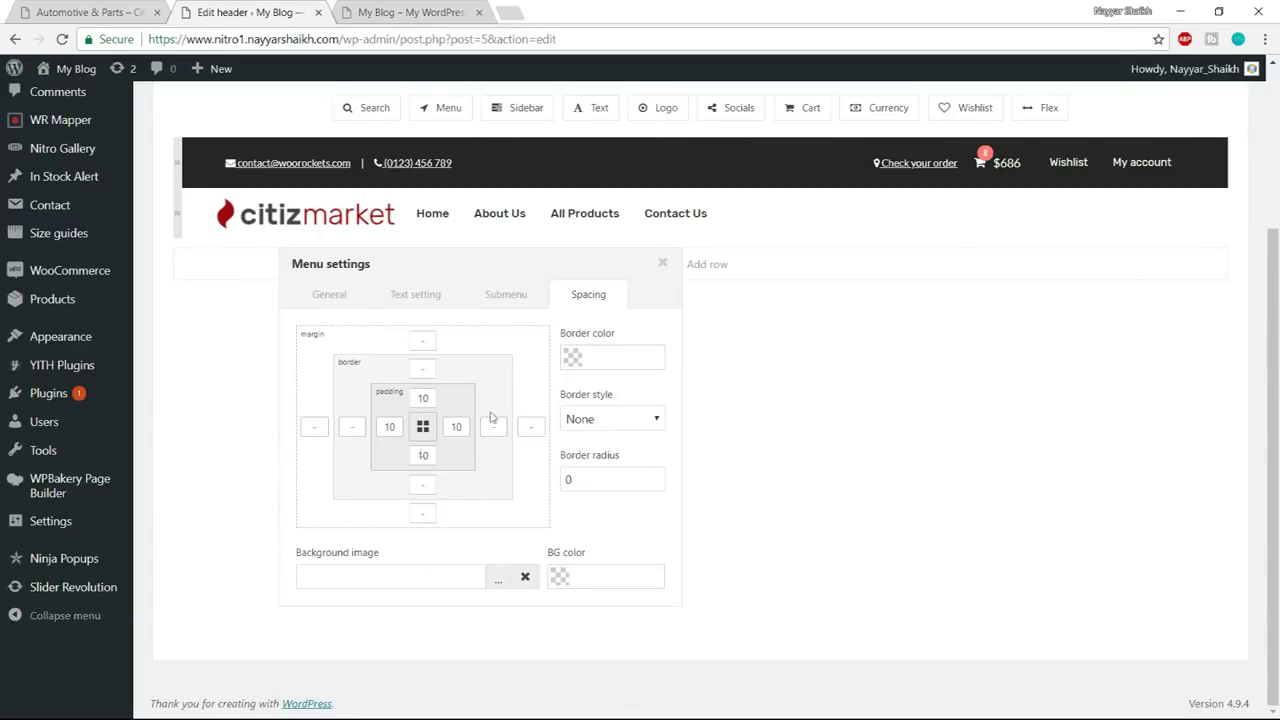
left_click(662, 263)
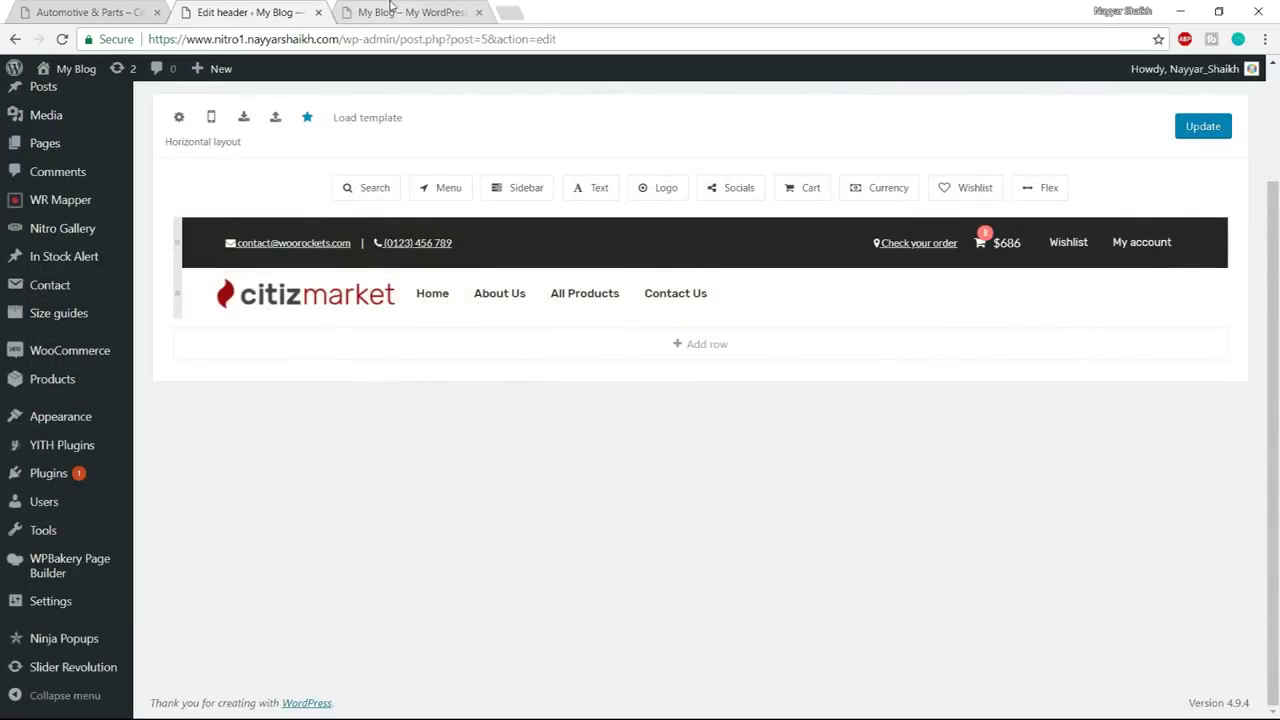
left_click(150, 16)
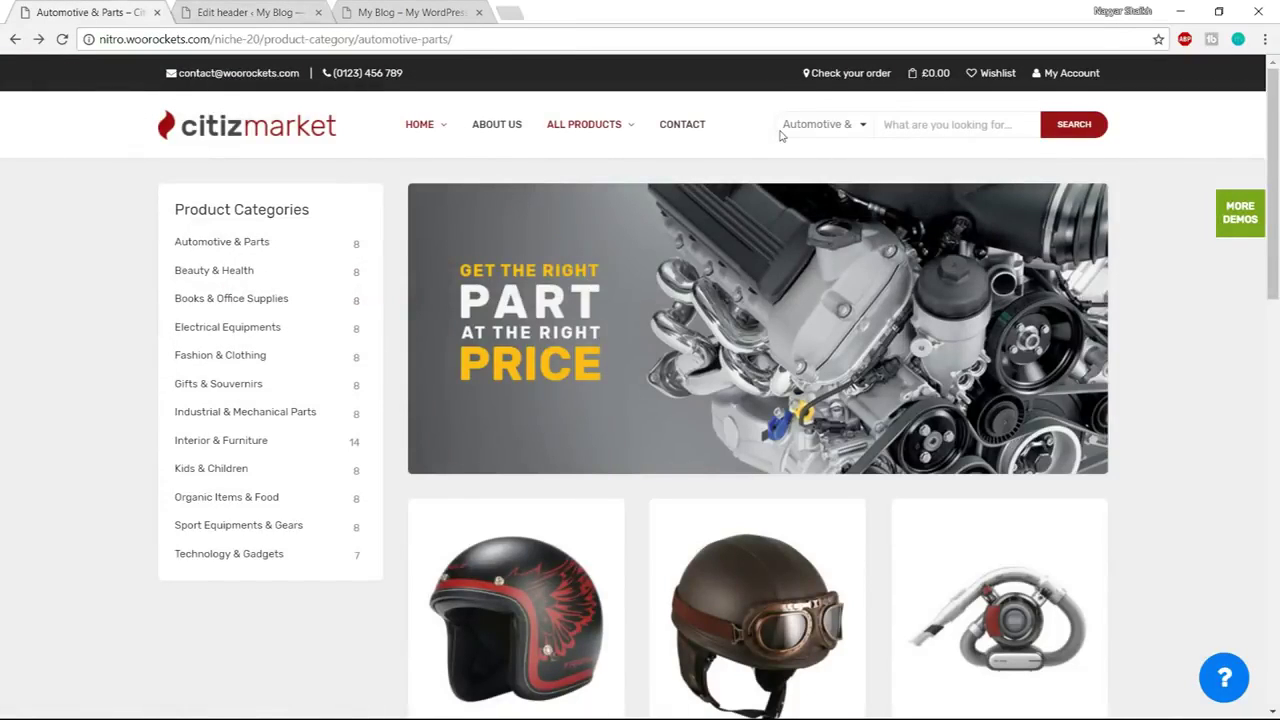
left_click(1062, 127)
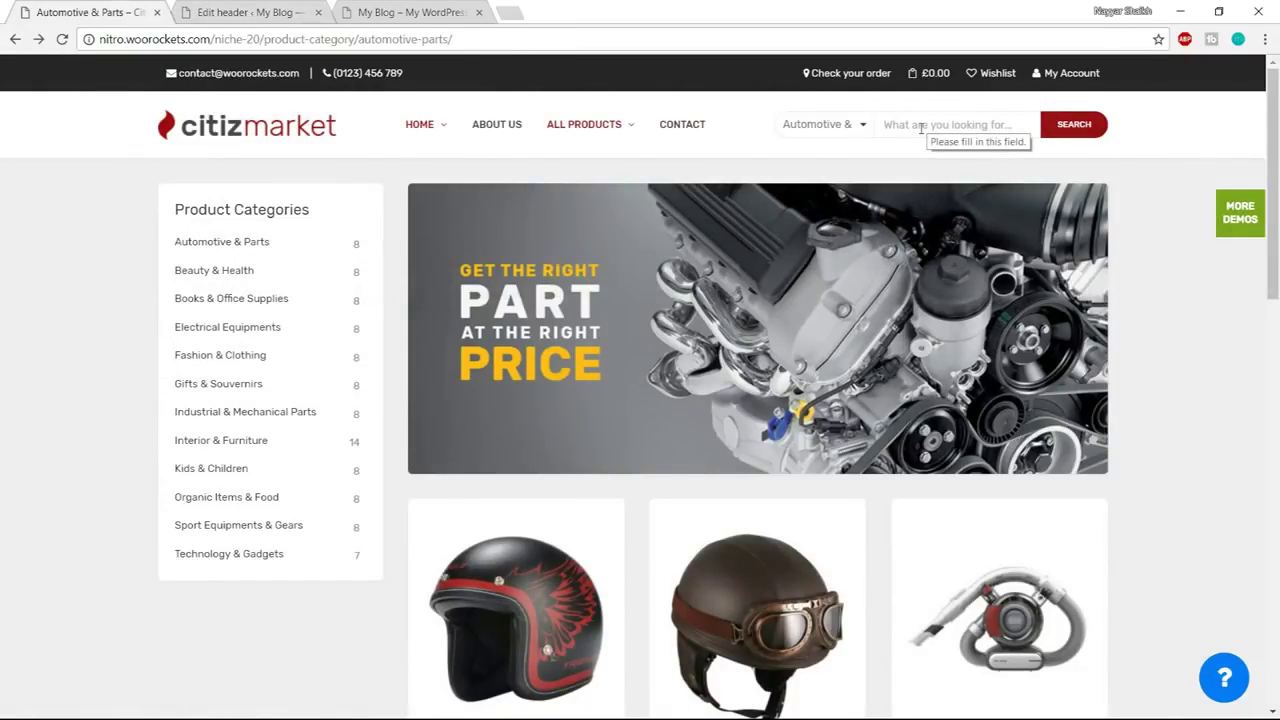
left_click(820, 125)
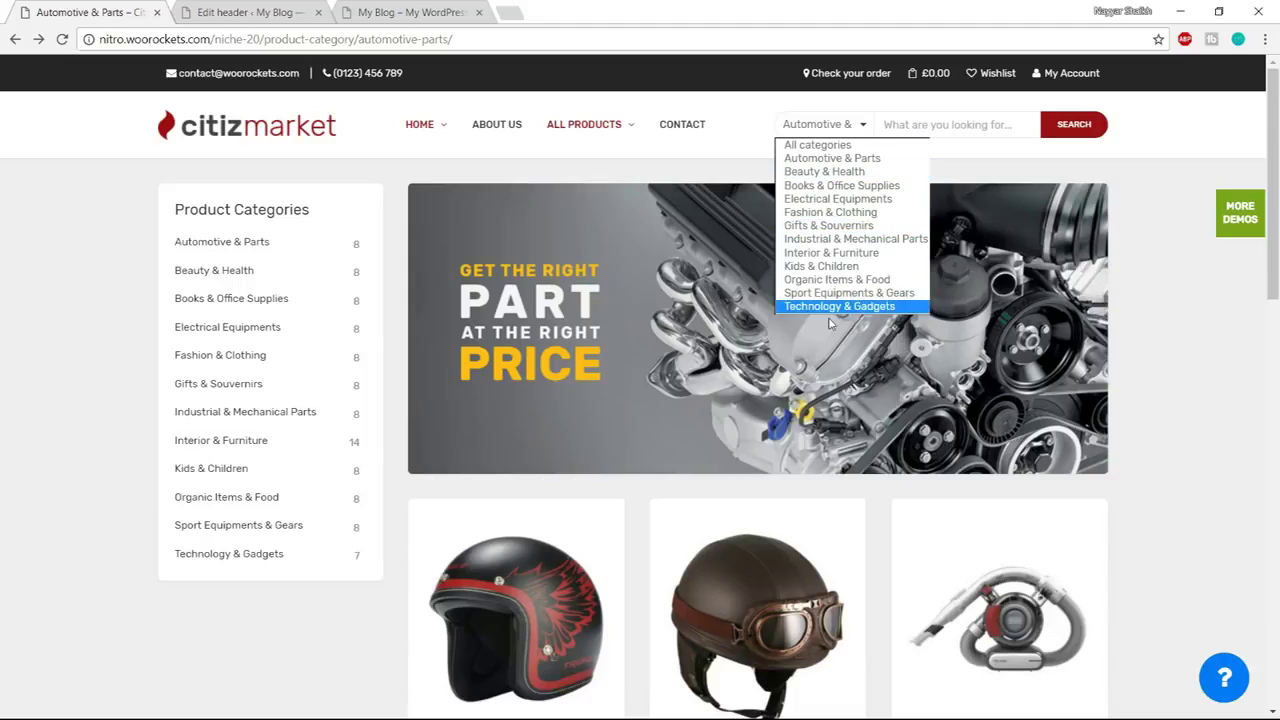
left_click(1035, 120)
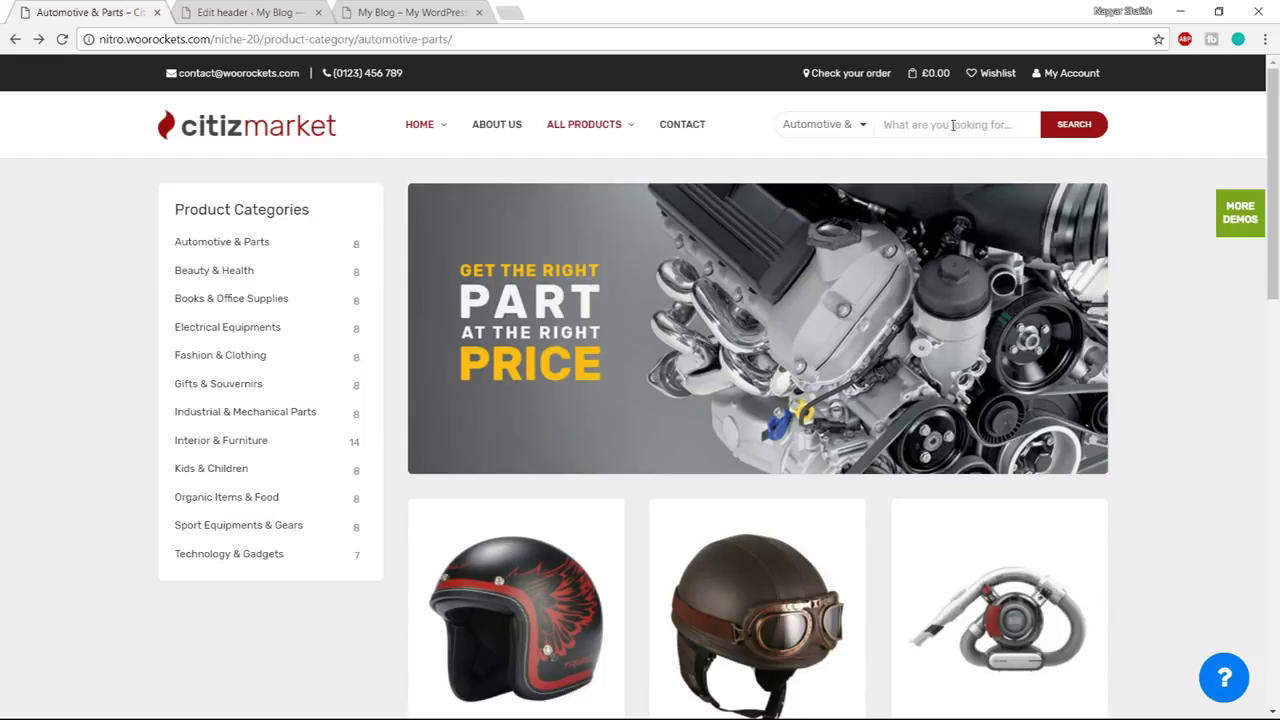
type("ipho")
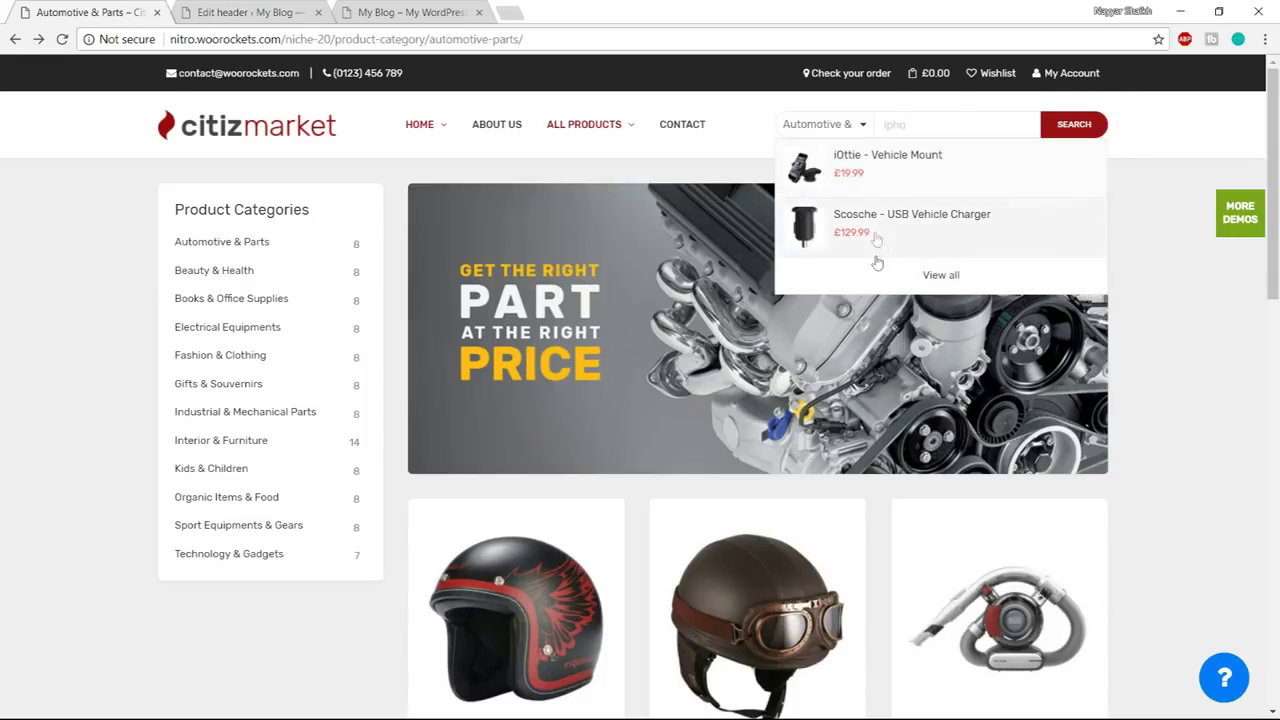
key("ctrl+a")
key("BackSpace")
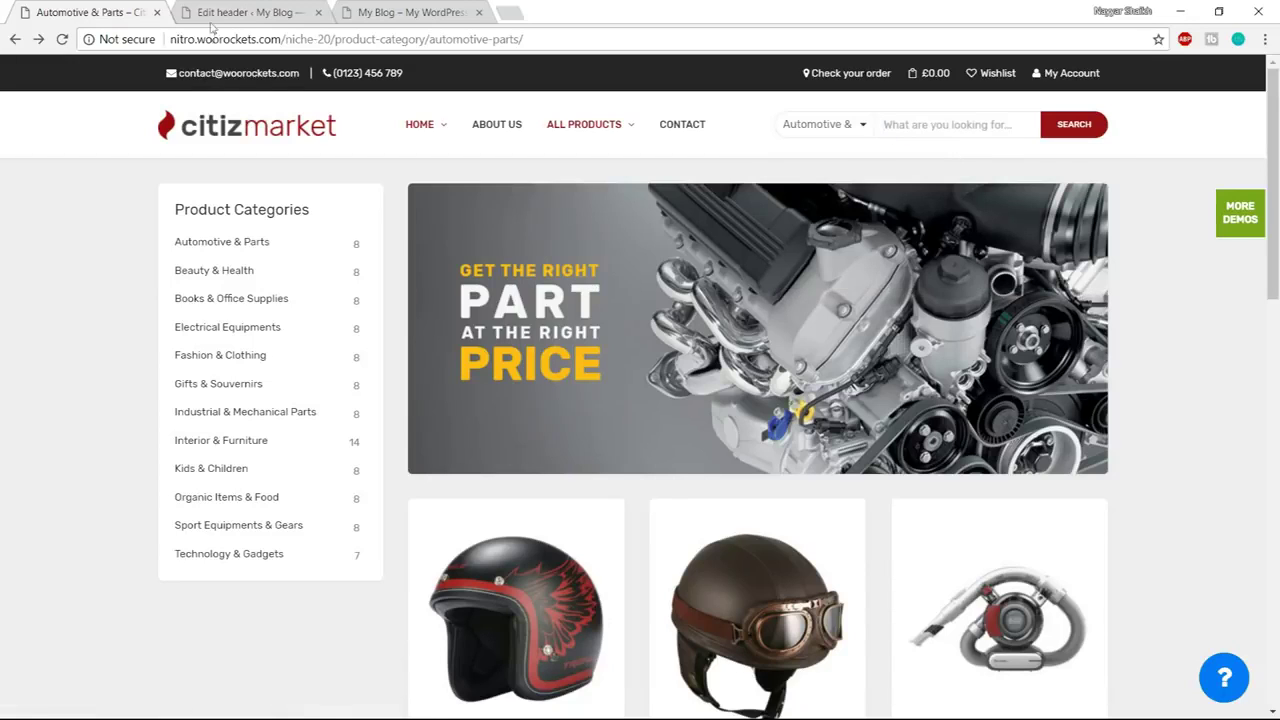
left_click(222, 8)
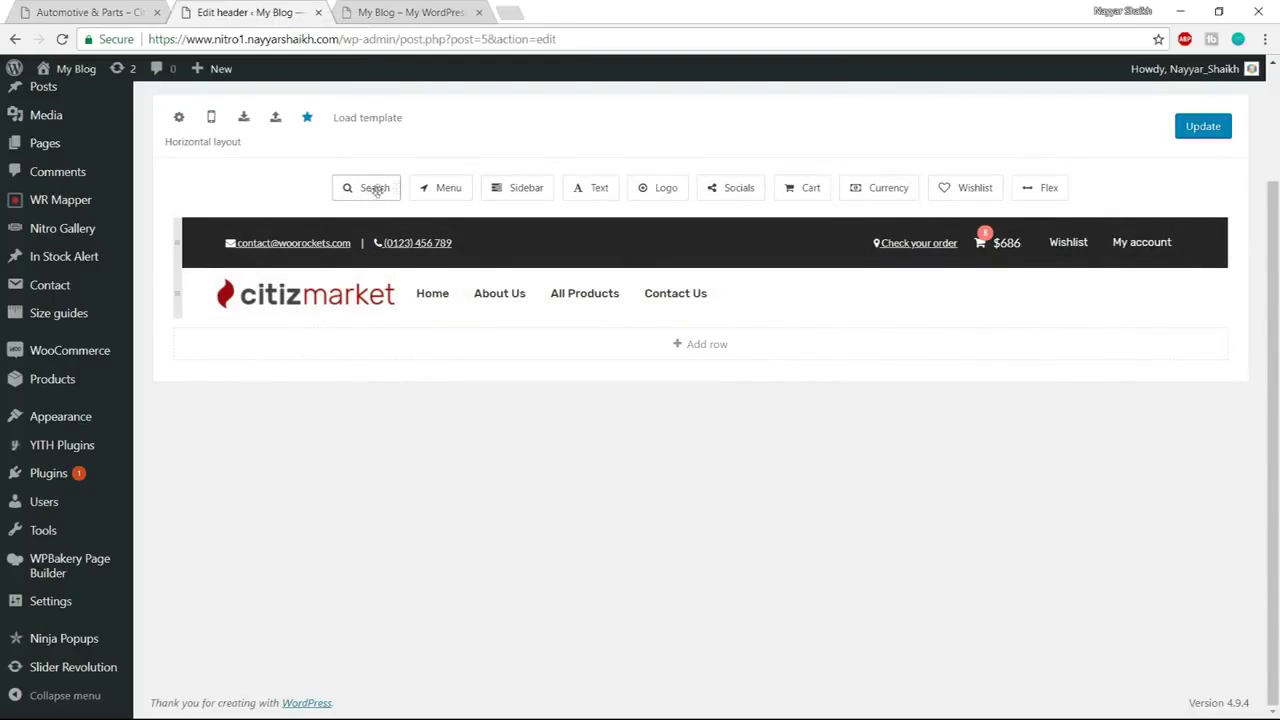
Add a search element after Contact Us with a boxed layout and text button
left_click_drag(362, 191, 795, 292)
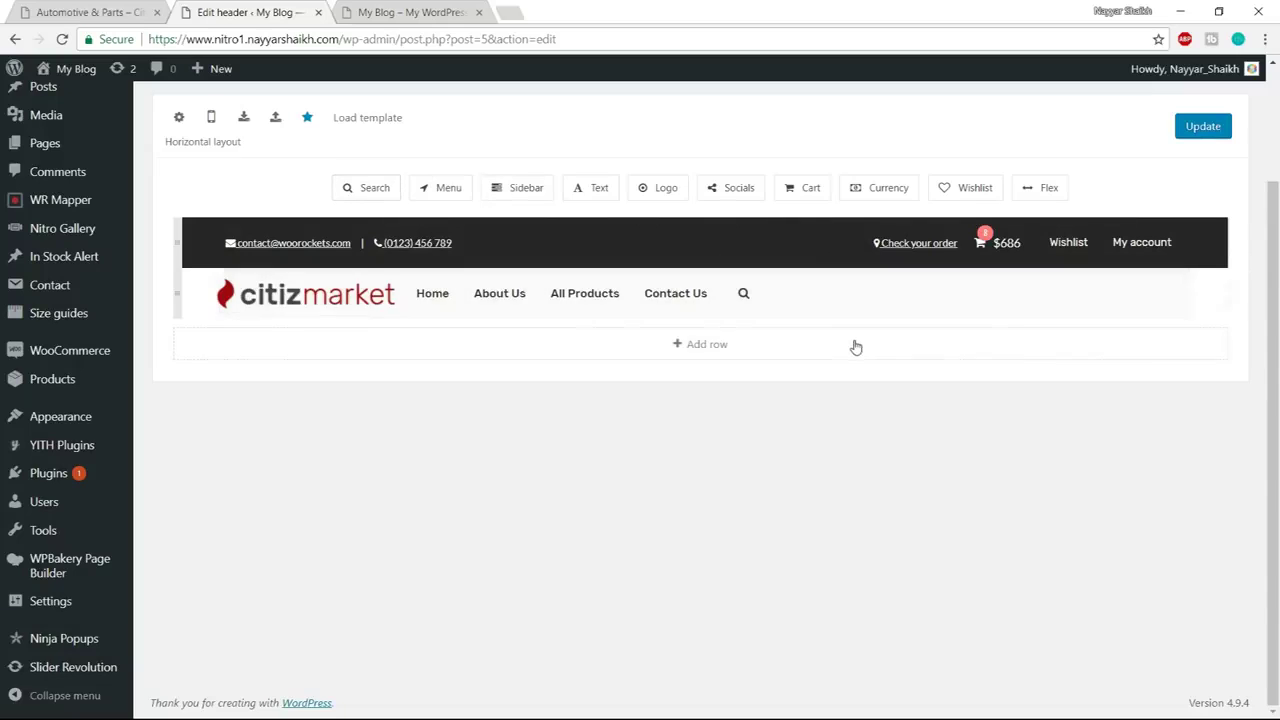
left_click(743, 293)
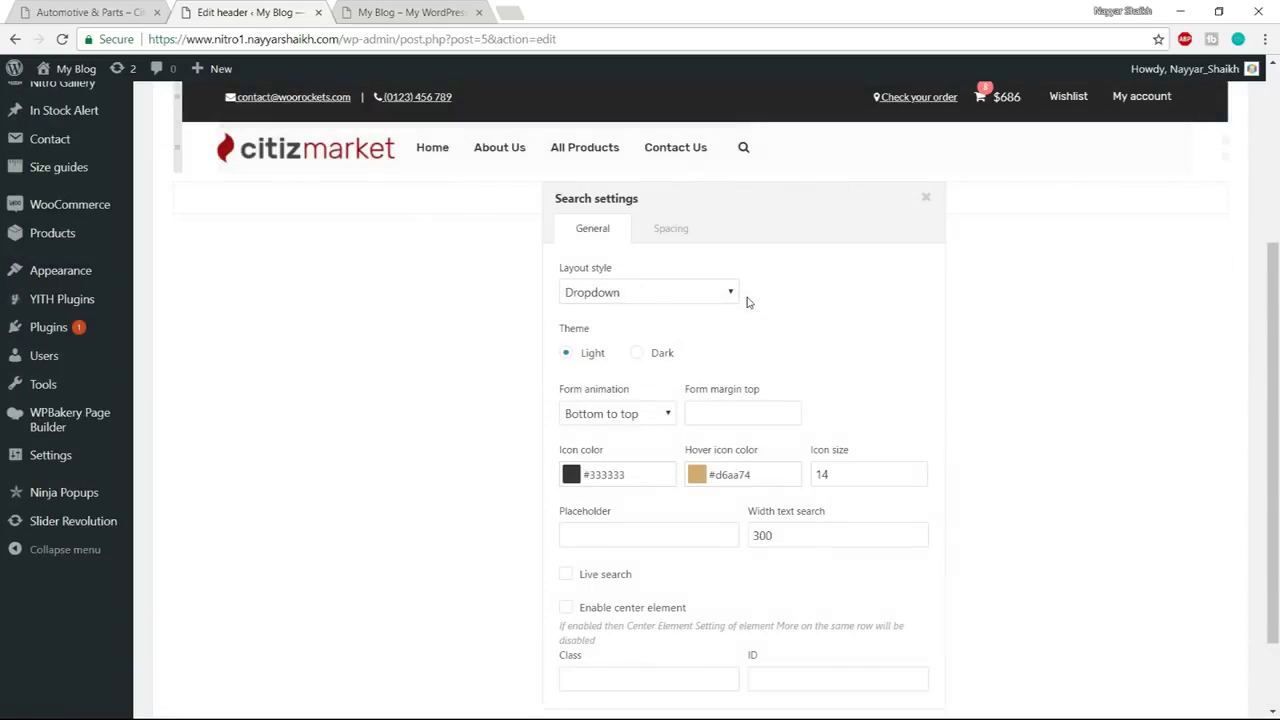
left_click(651, 293)
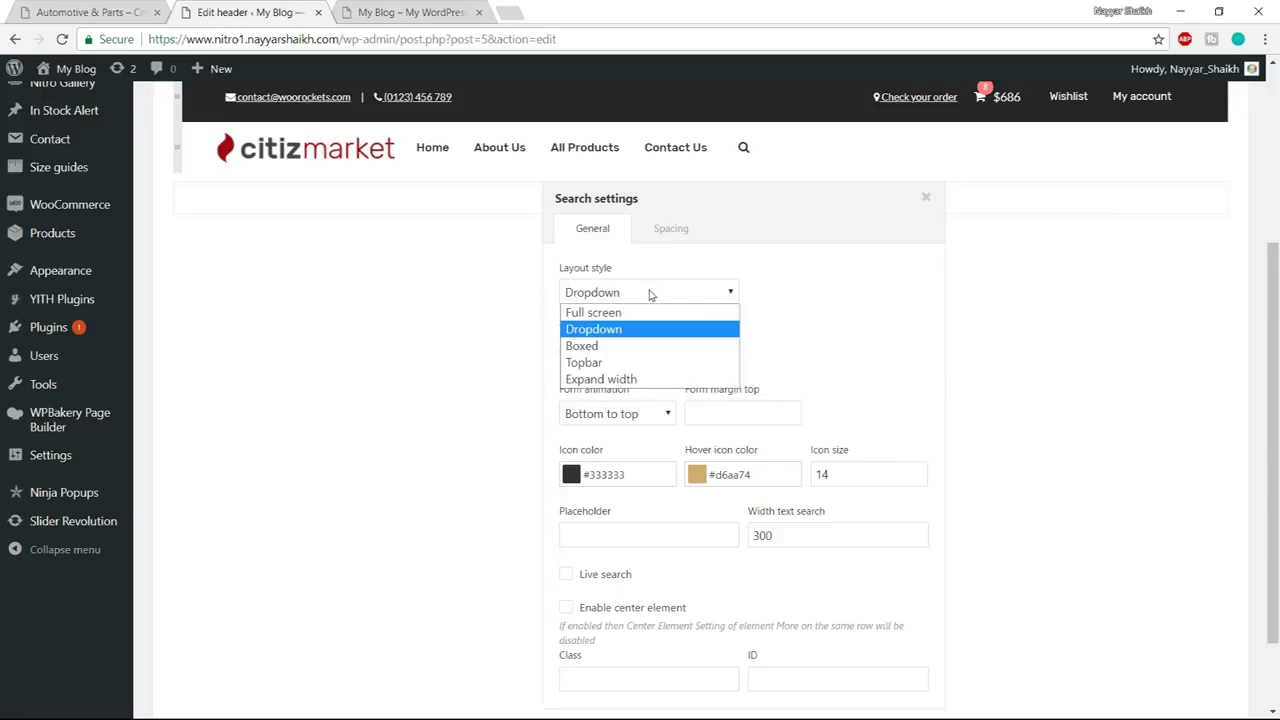
left_click(627, 347)
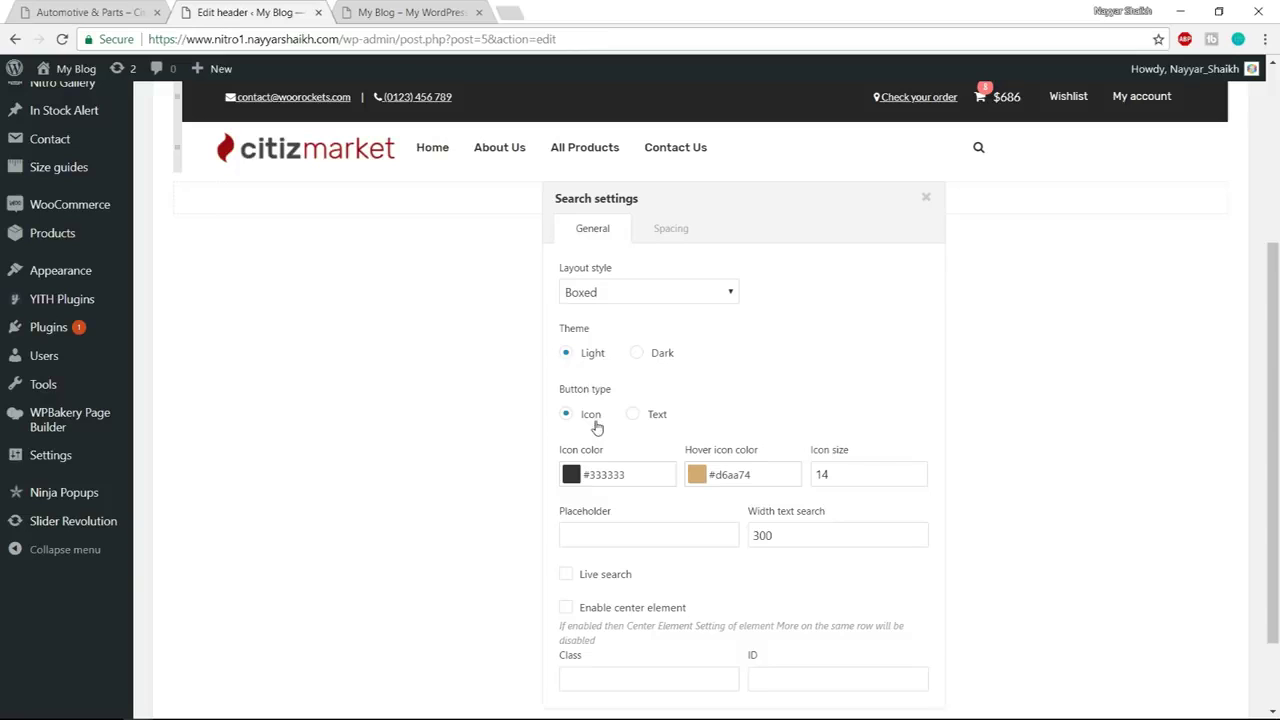
left_click(641, 416)
scroll(630, 410, "down", 1)
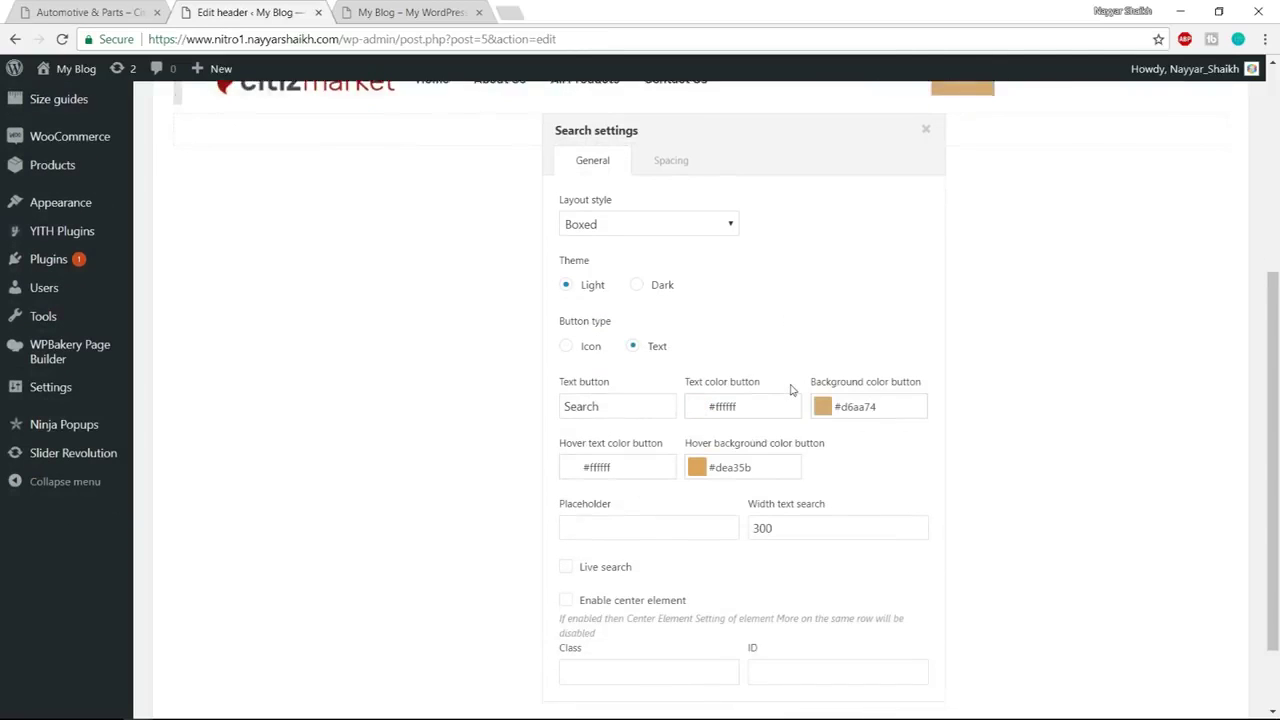
scroll(615, 404, "up", 3)
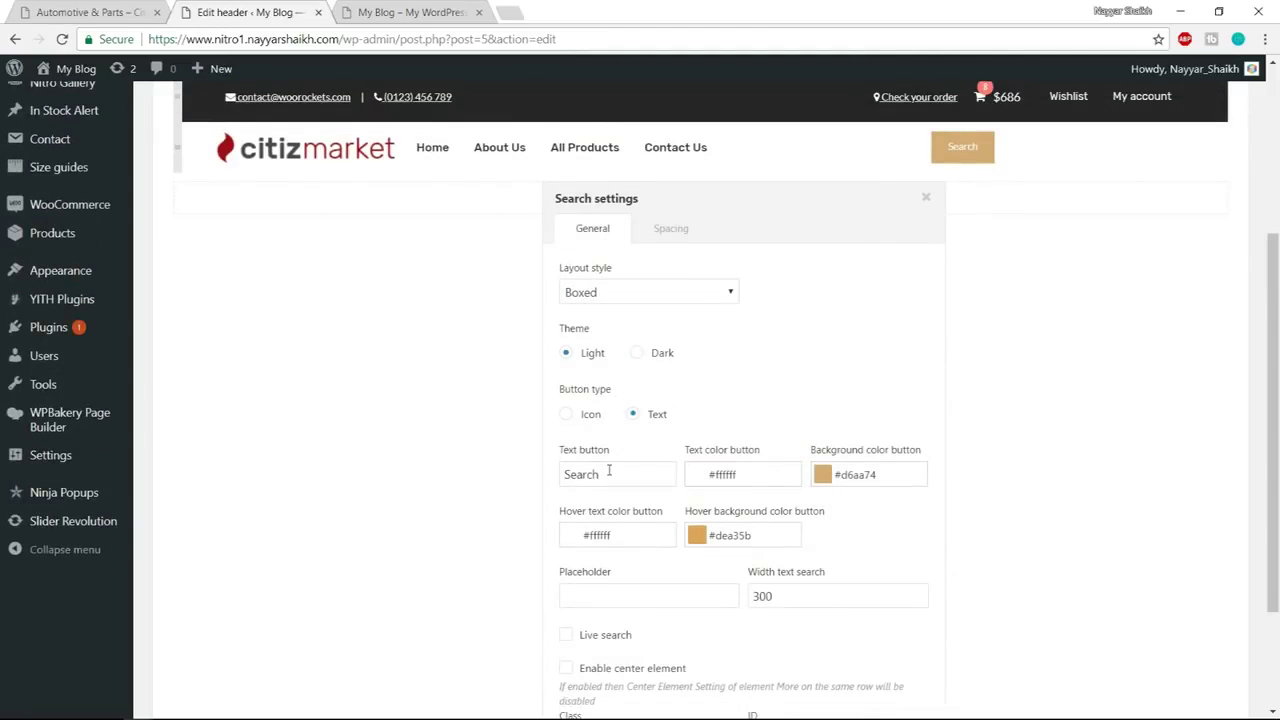
Change the search button label to SEARCH
left_click(122, 8)
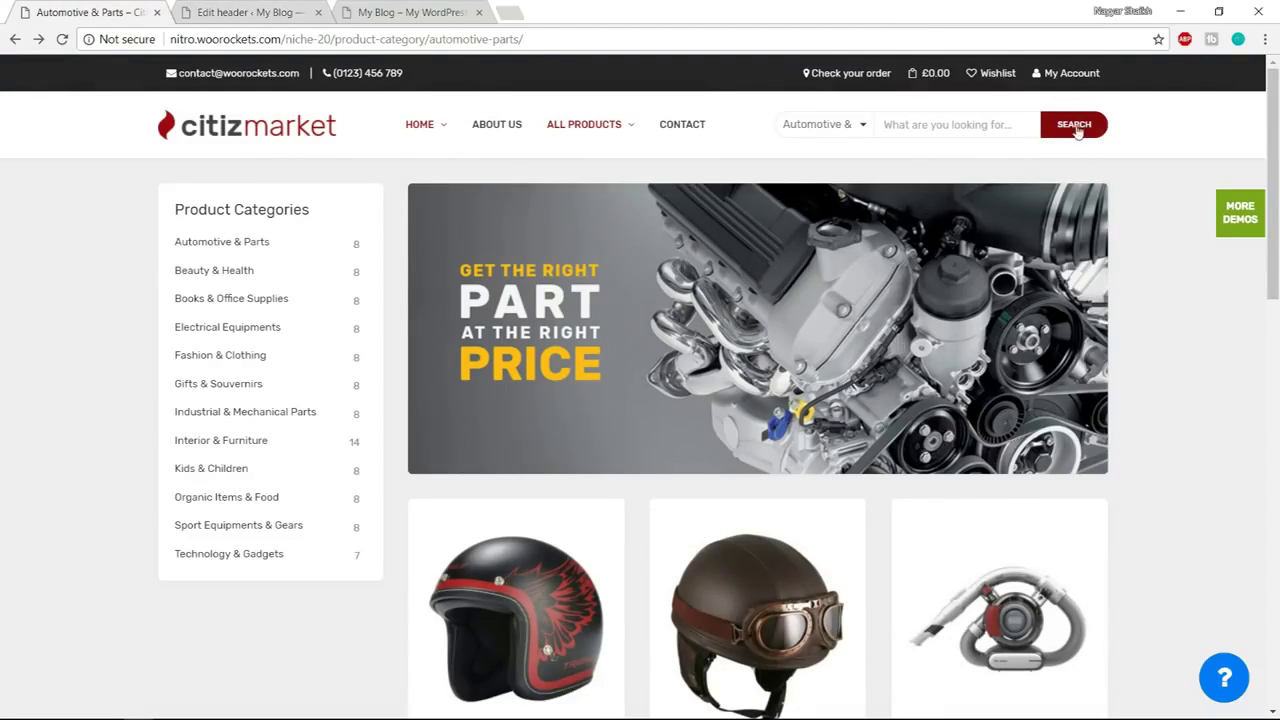
left_click(305, 8)
left_click_drag(607, 475, 518, 481)
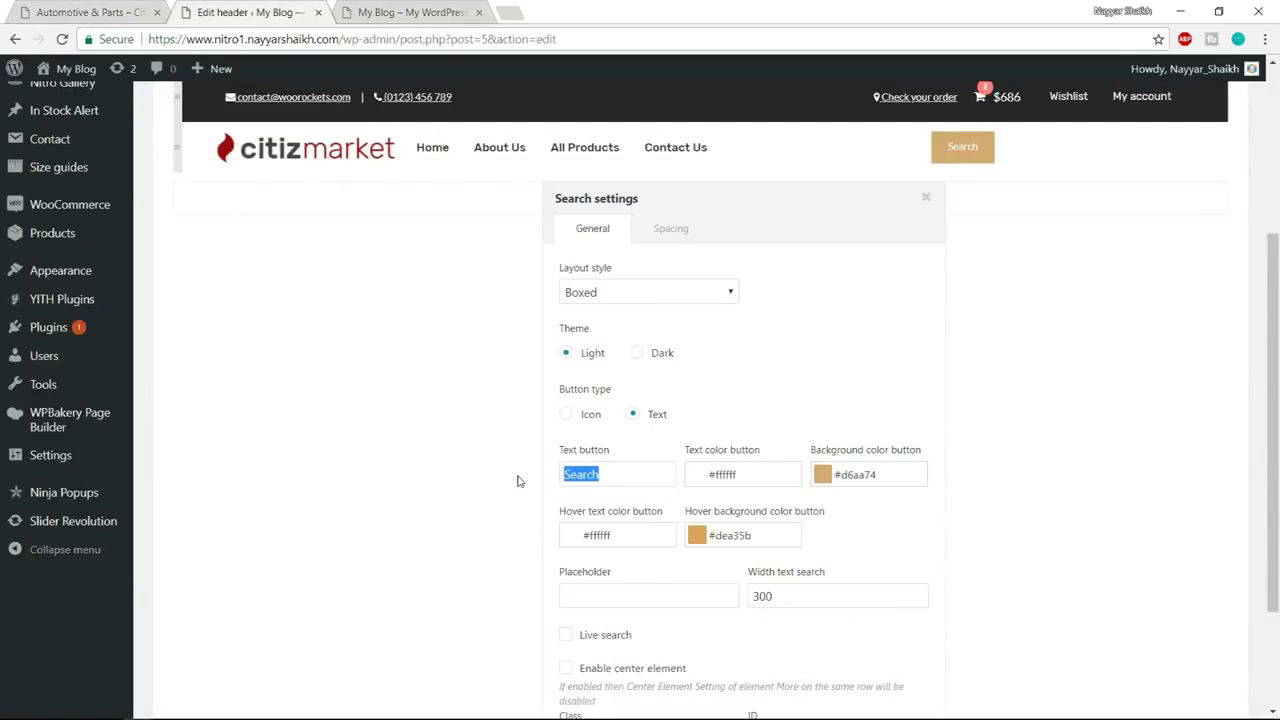
type("SEARCH")
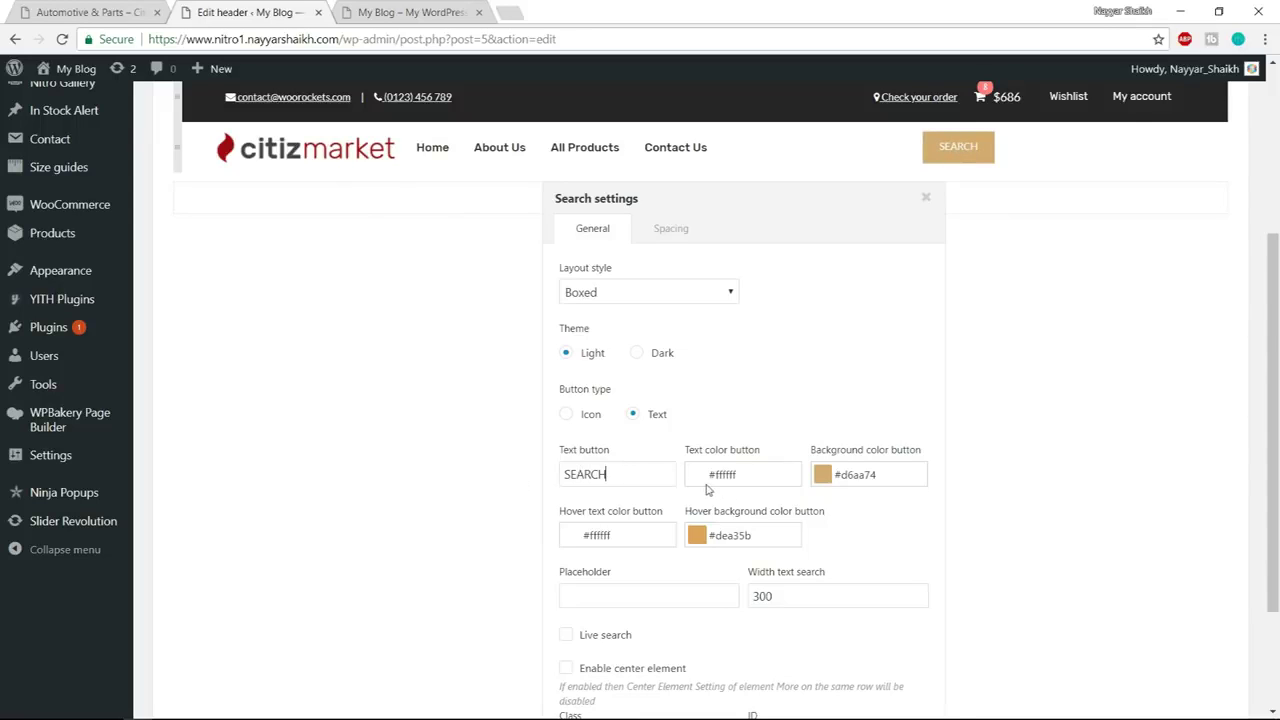
left_click(105, 12)
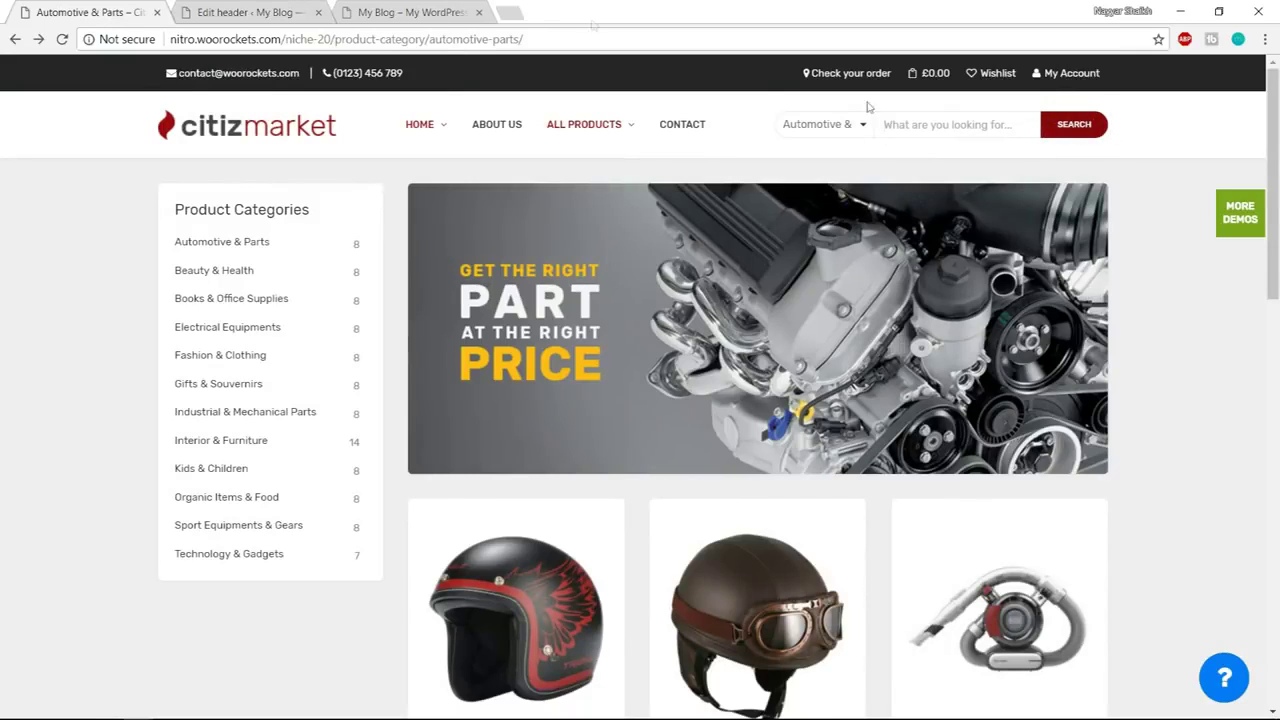
left_click(247, 11)
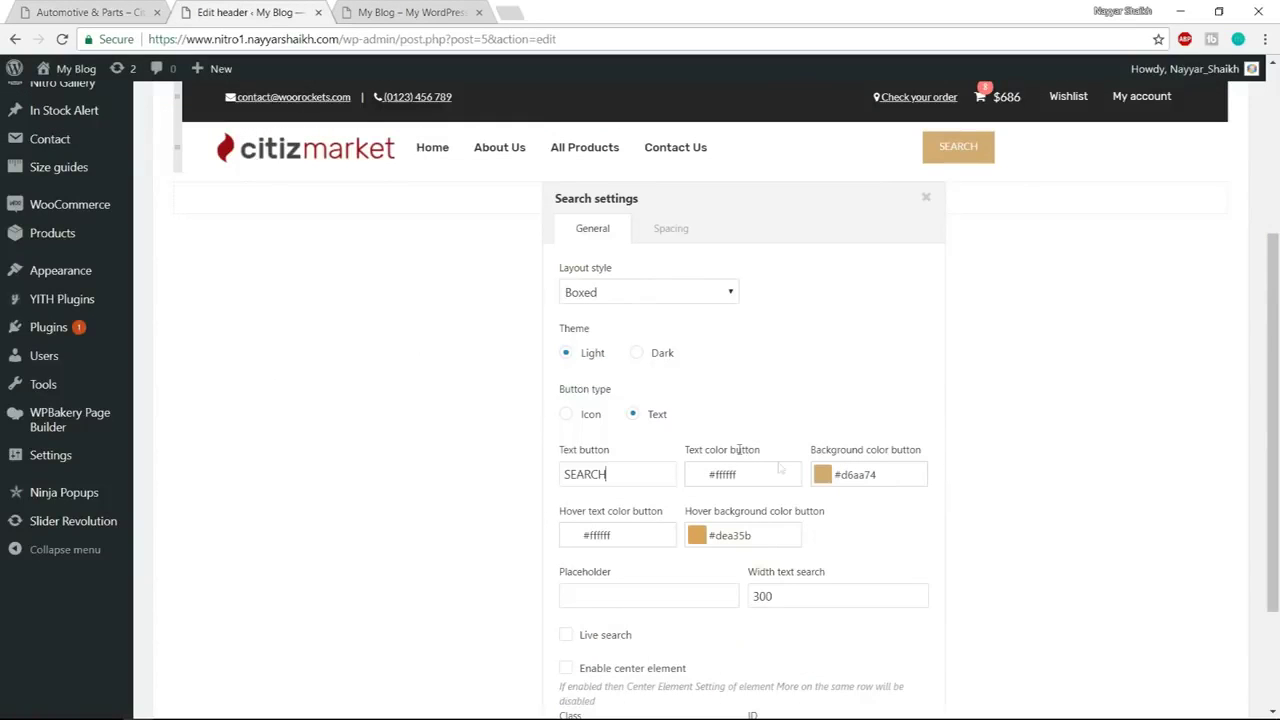
Set the search button background to #9c0f17 and its hover background to #6b060c
left_click(826, 478)
left_click_drag(945, 660, 832, 667)
type("#9c0f17")
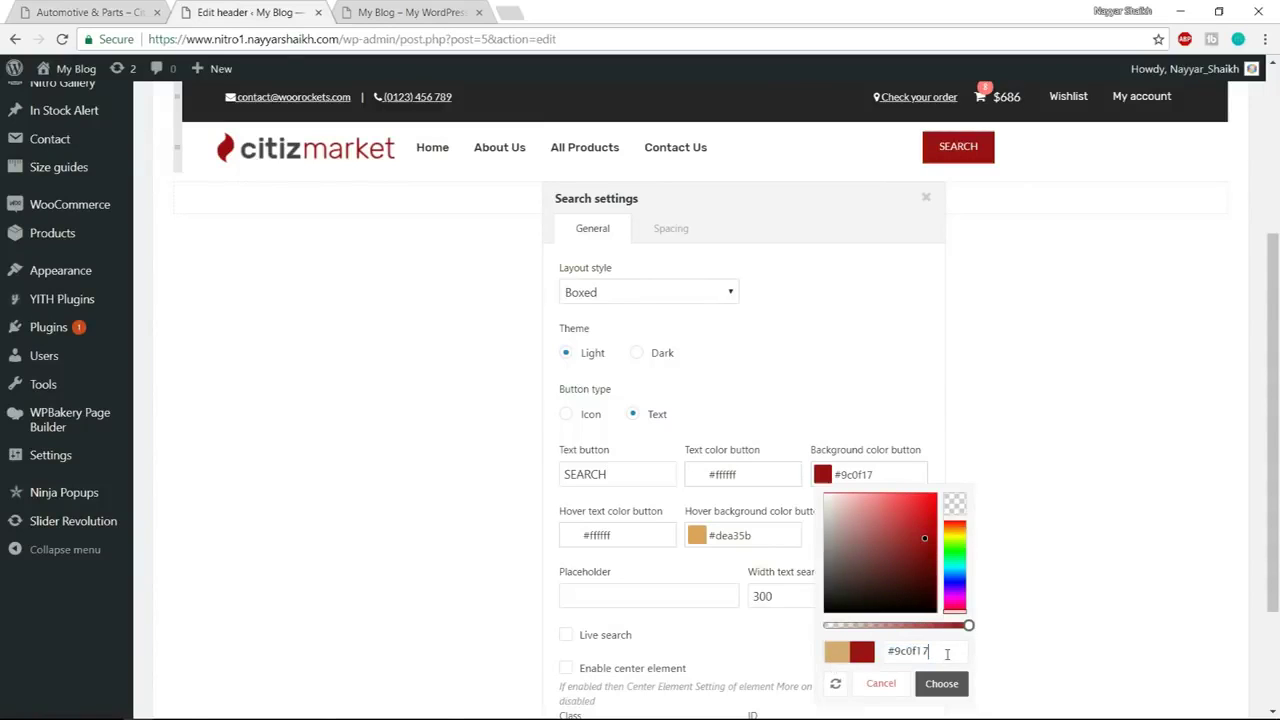
left_click(941, 684)
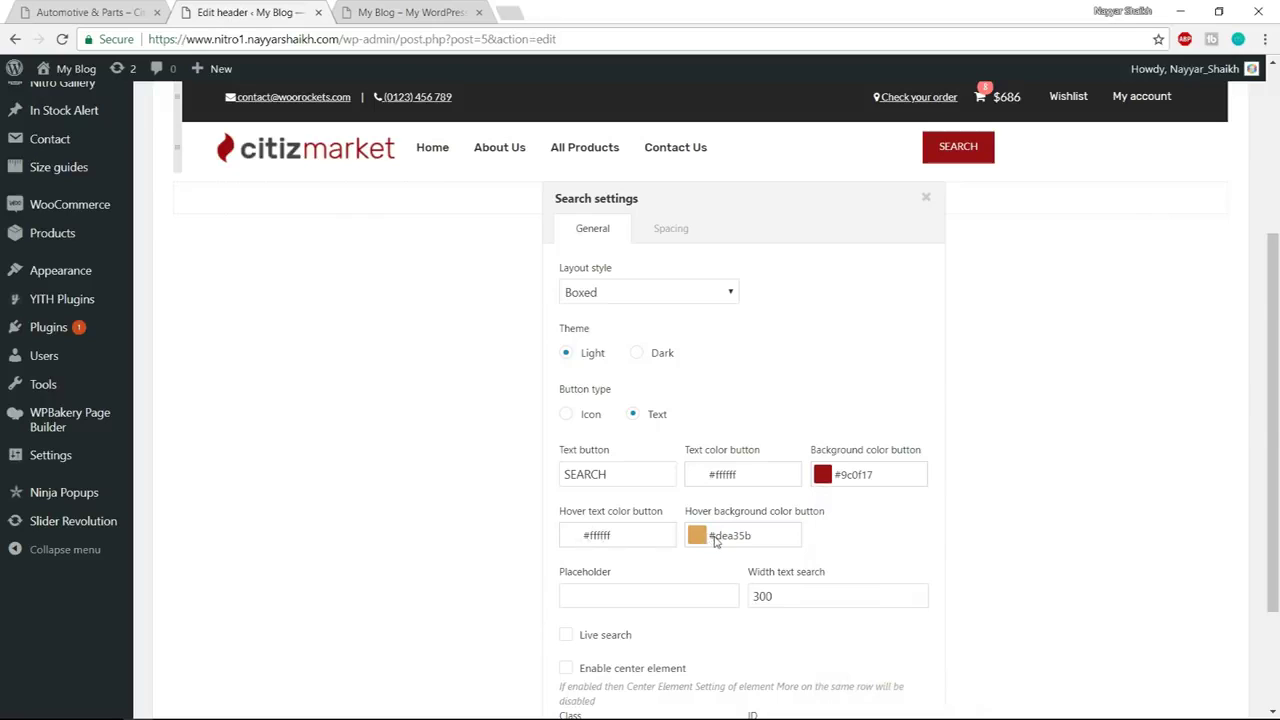
left_click(698, 540)
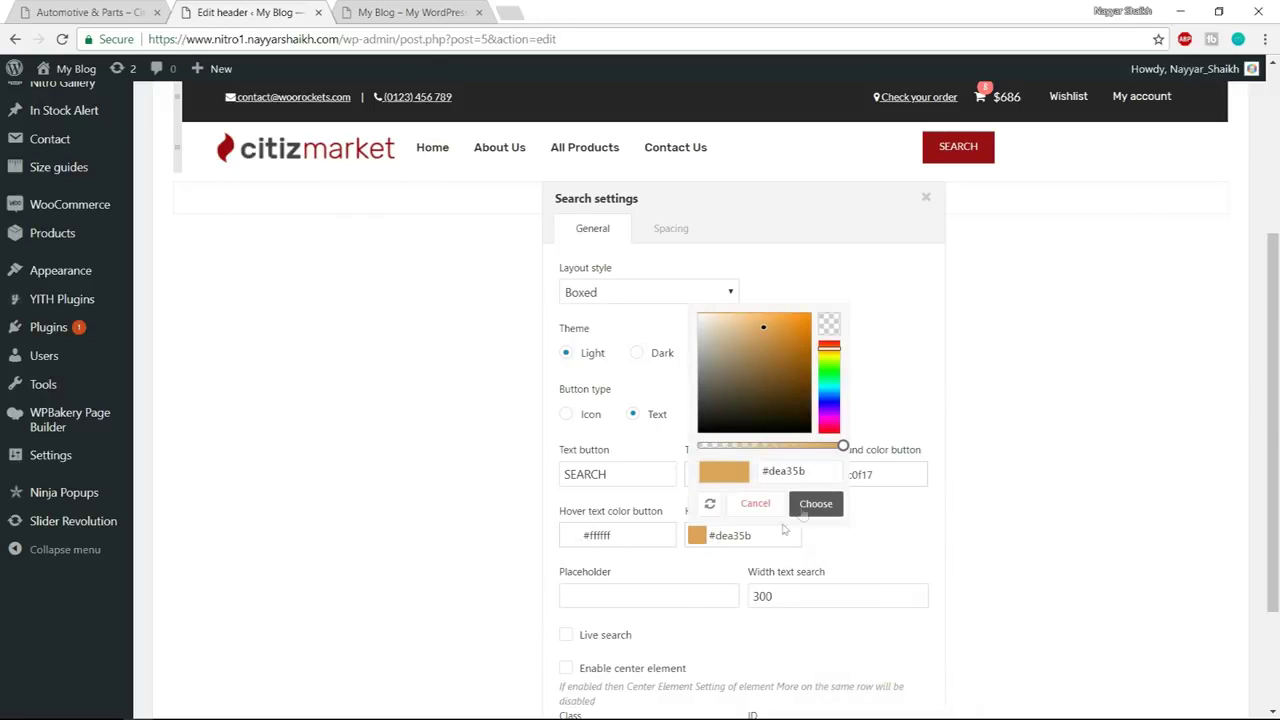
triple_click(802, 472)
type("#9c0f17")
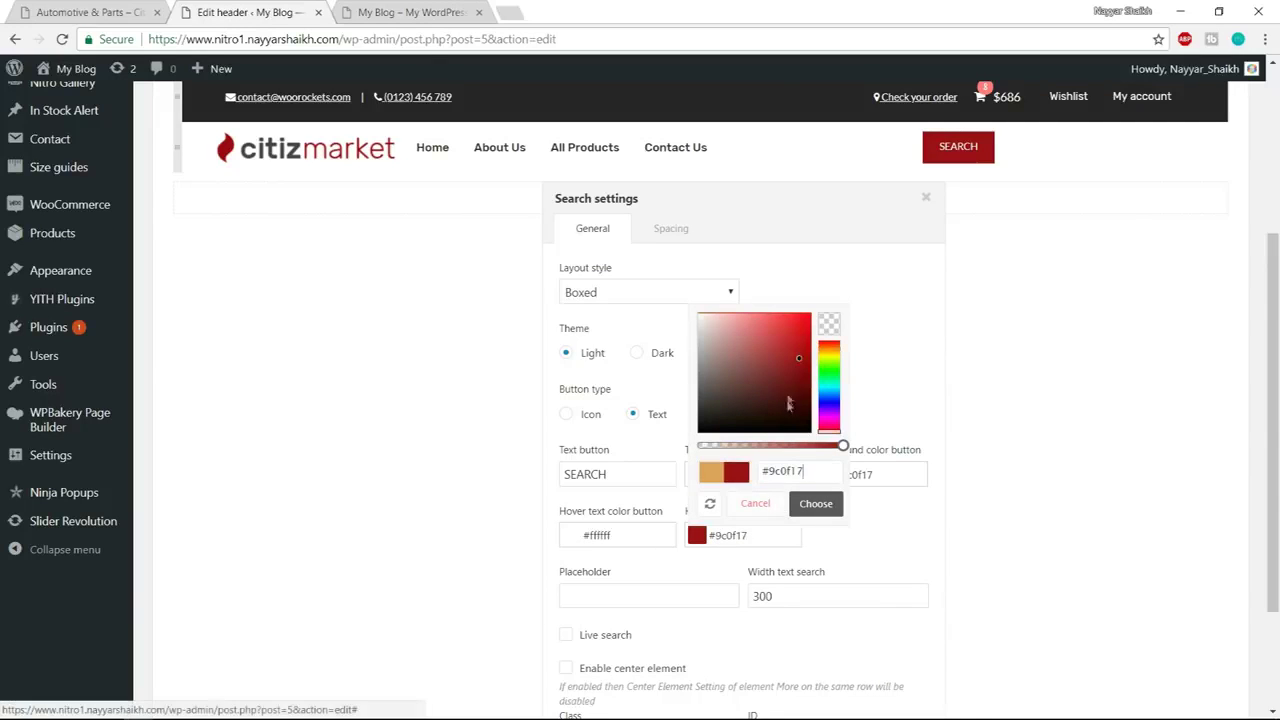
left_click_drag(801, 358, 806, 390)
left_click(826, 503)
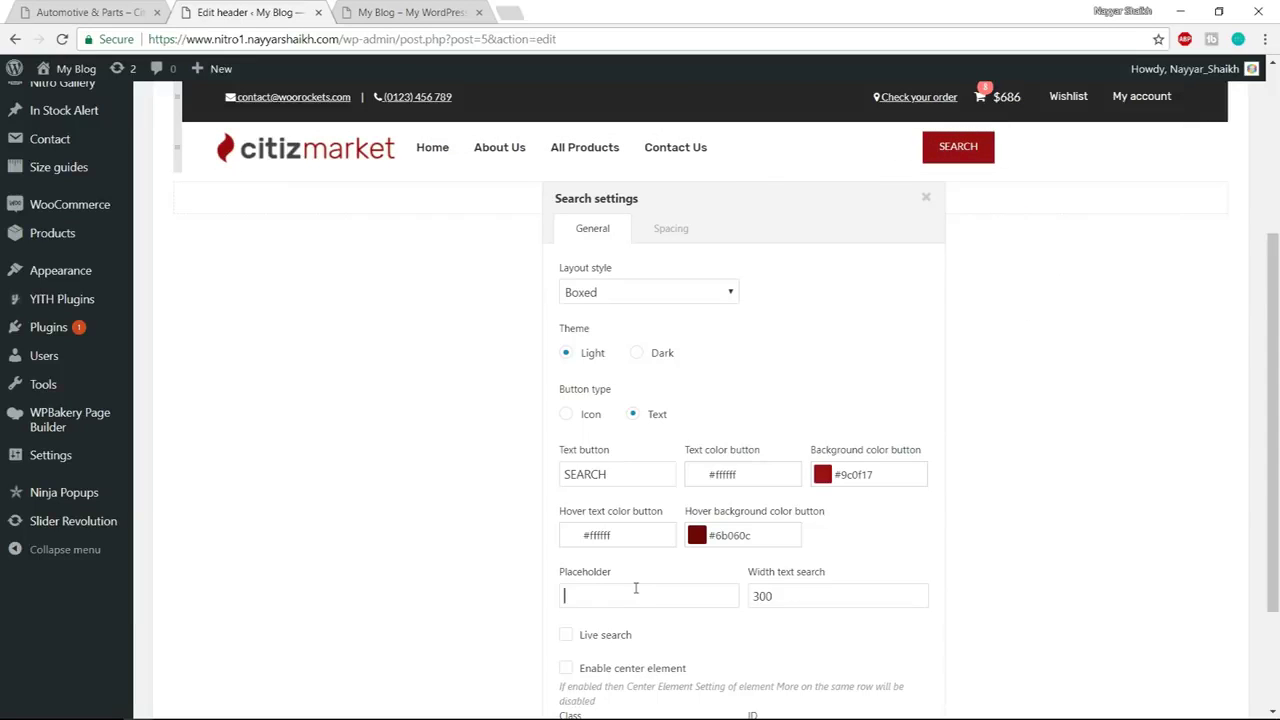
Widen the search box to 400 and close the search settings
left_click(88, 12)
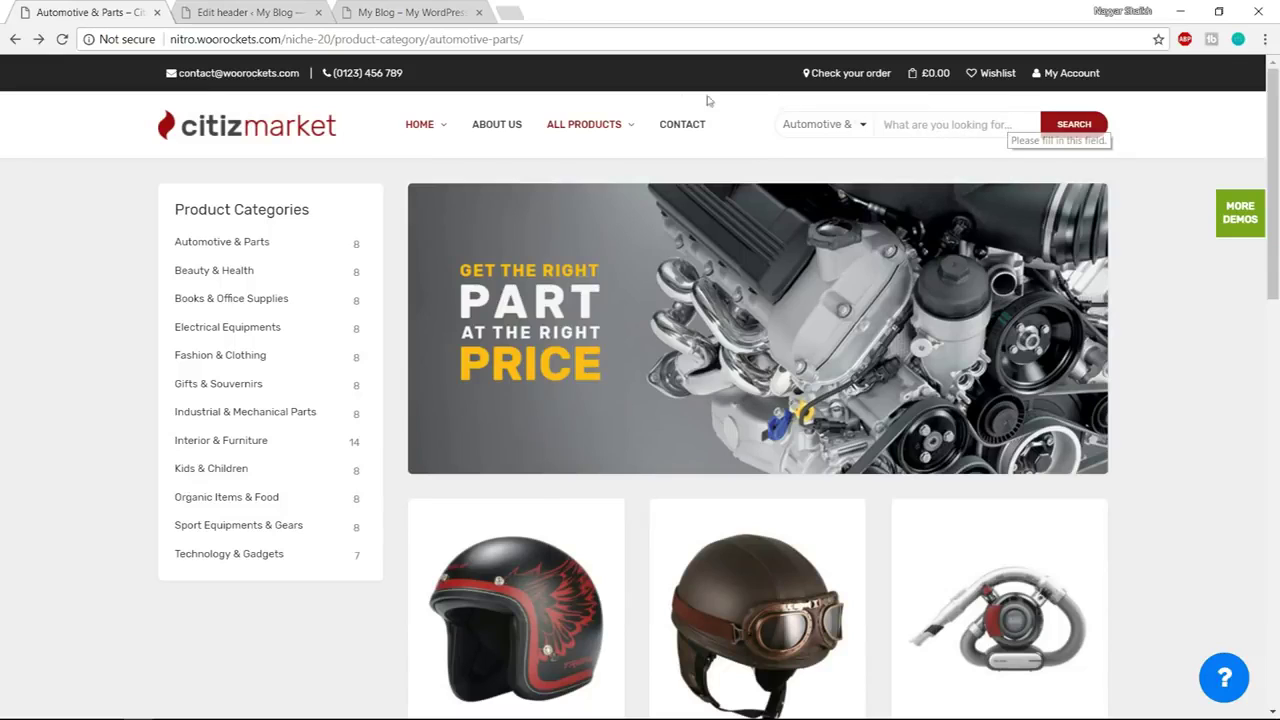
left_click(250, 12)
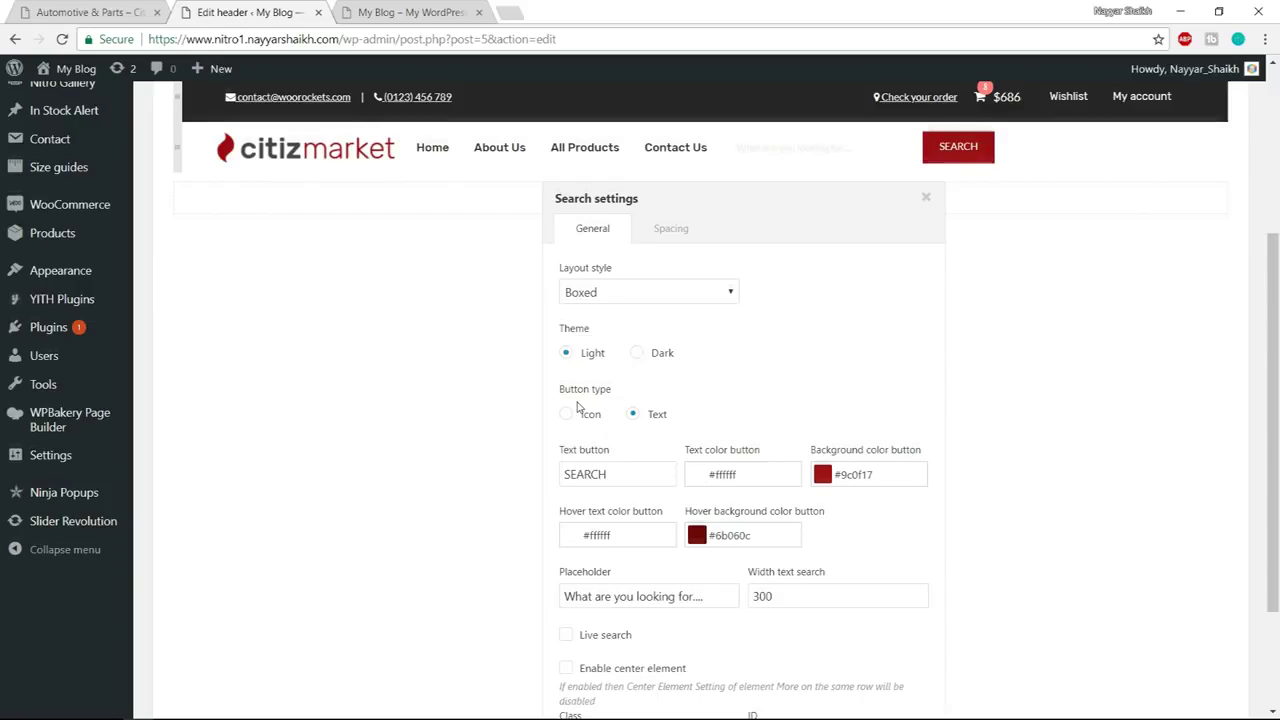
scroll(773, 493, "down", 1)
left_click_drag(801, 513, 686, 513)
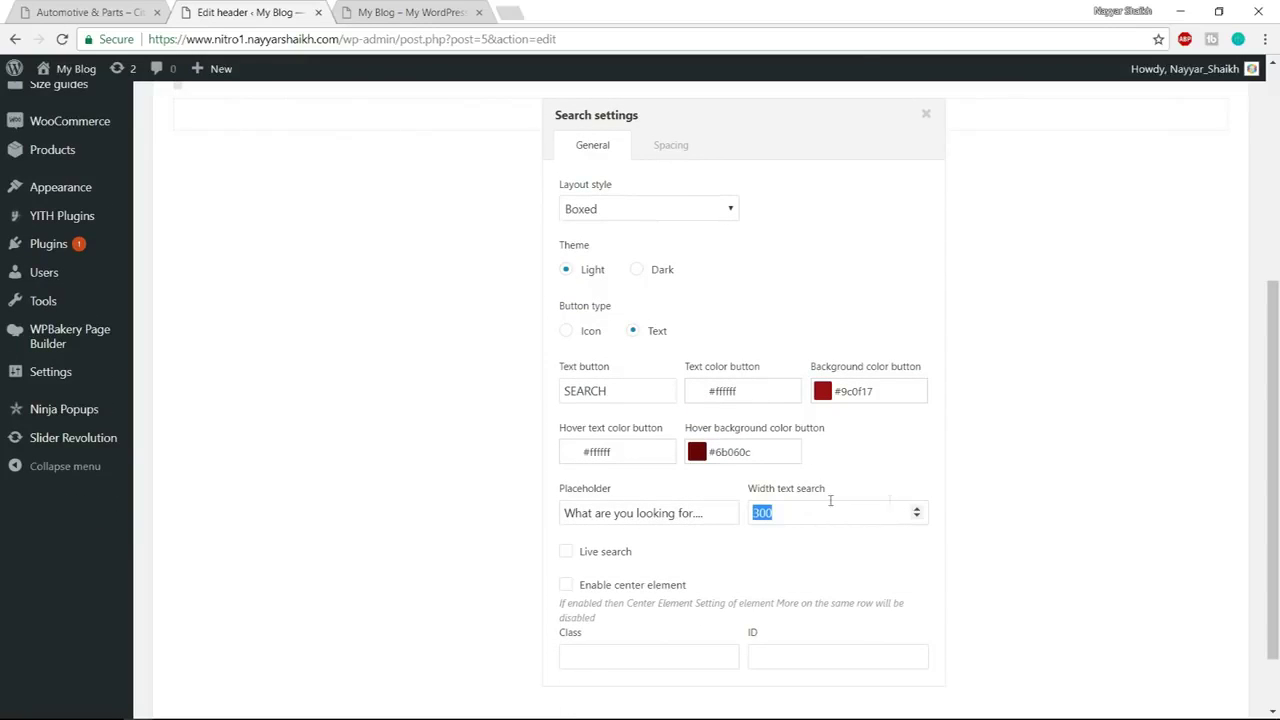
type("4")
left_click(1228, 489)
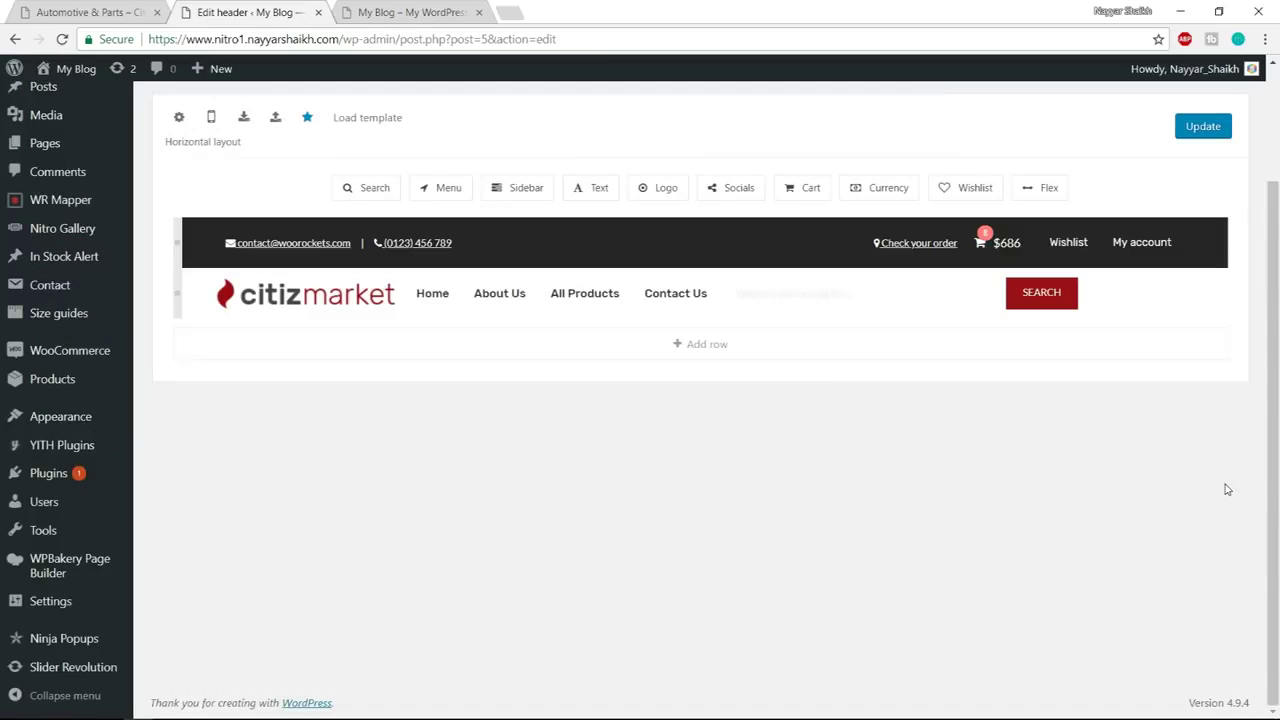
After reviewing the search settings, move the flexible spacer from the row's right end to just after the logo
left_click(915, 296)
scroll(994, 471, "down", 2)
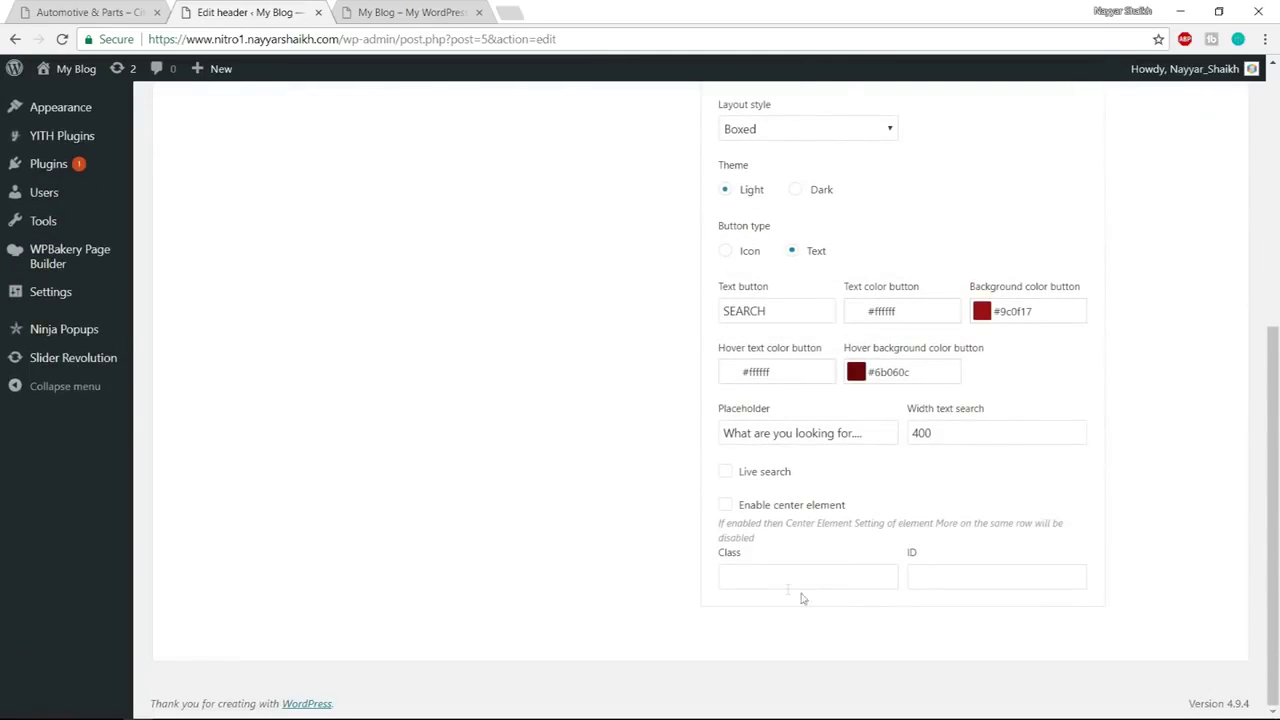
left_click(758, 569)
scroll(1015, 560, "up", 3)
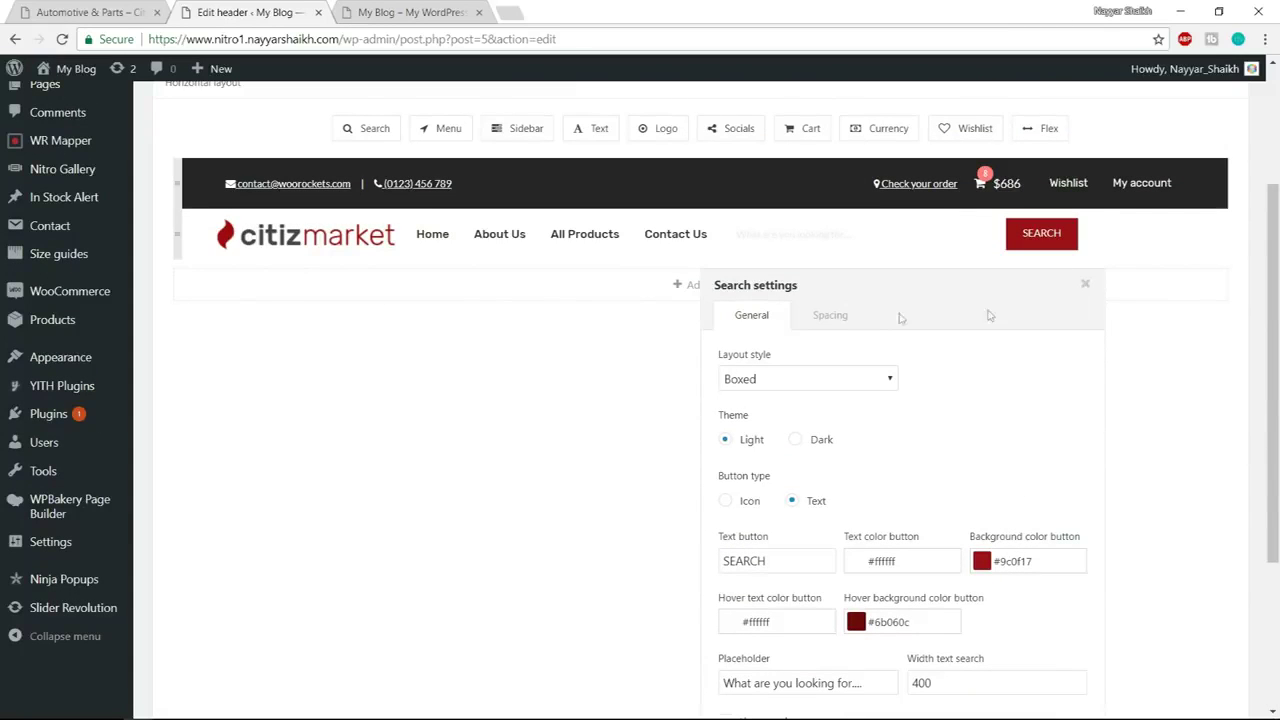
left_click(1086, 288)
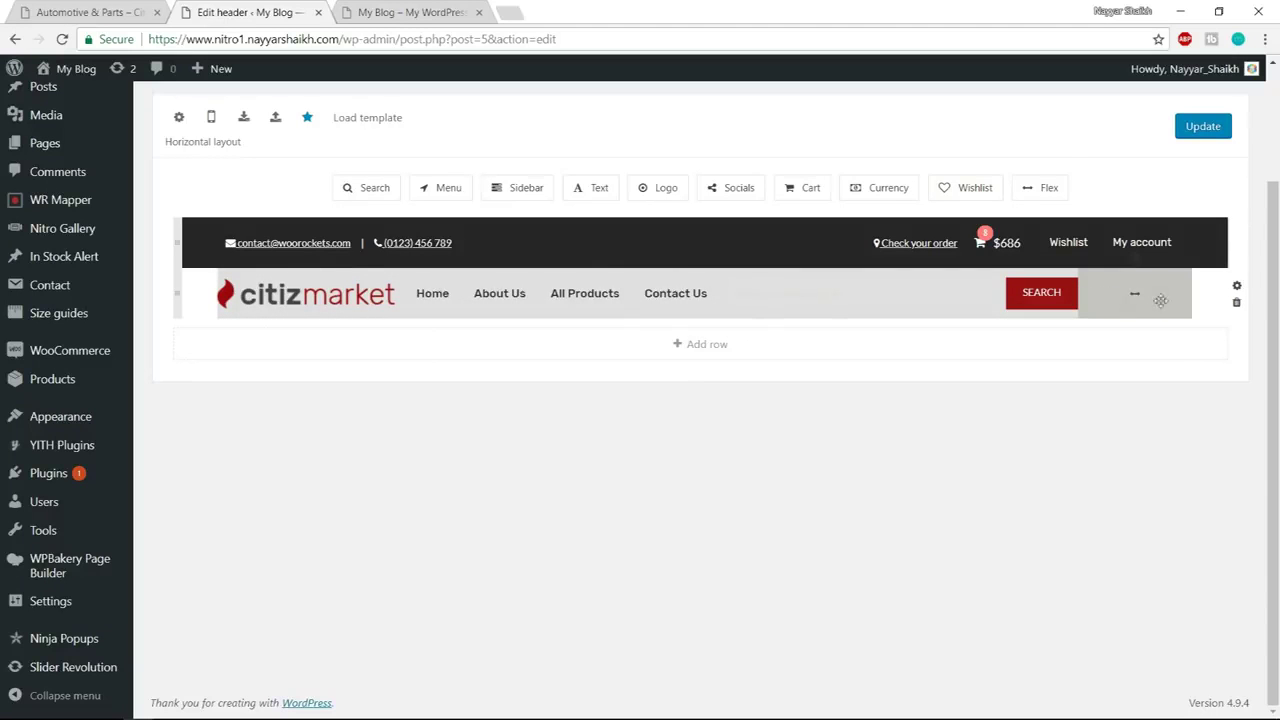
left_click_drag(1169, 291, 469, 293)
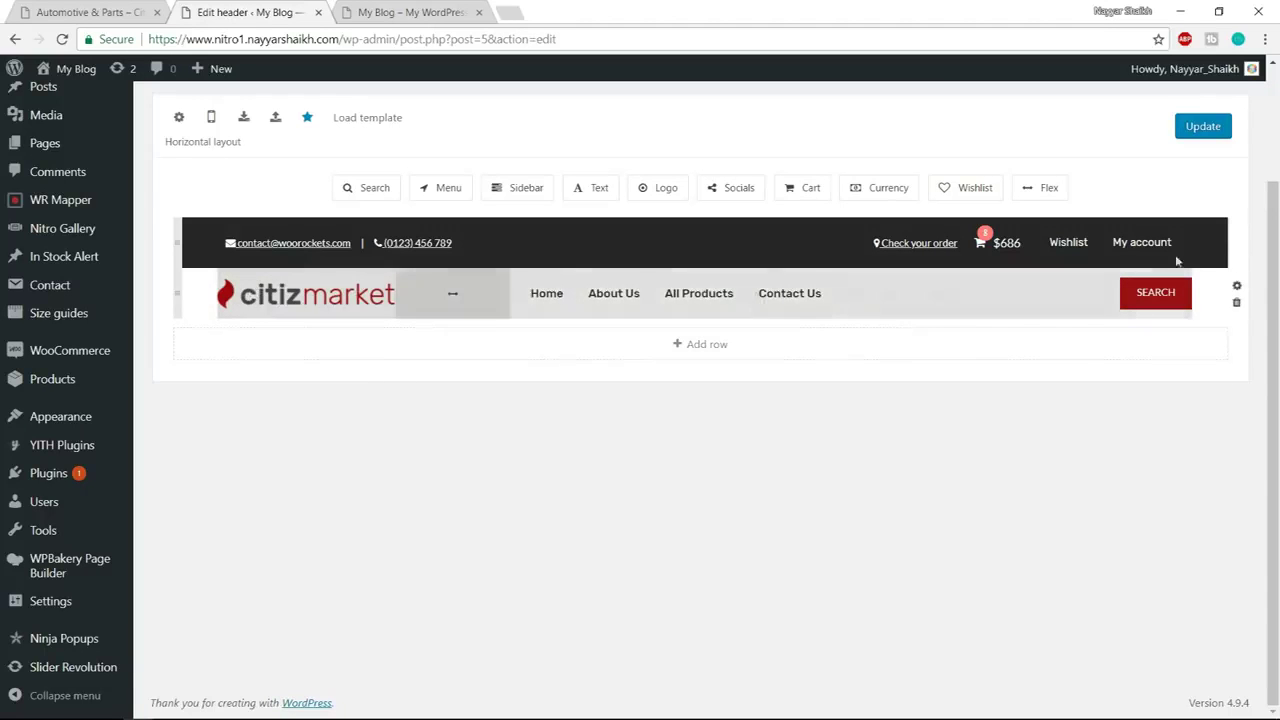
scroll(1268, 190, "up", 2)
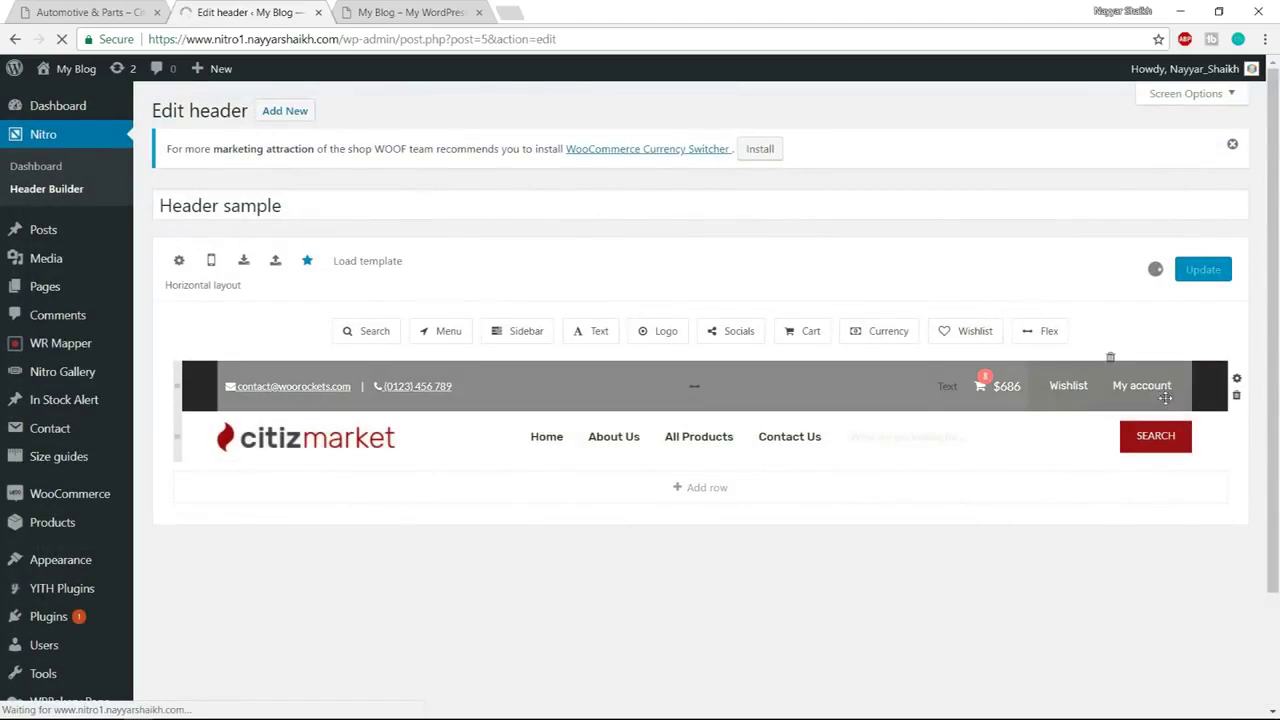
Reload the My Blog front page to see the new header and compare it with the citizmarket demo
left_click(395, 11)
left_click(424, 39)
key("Return")
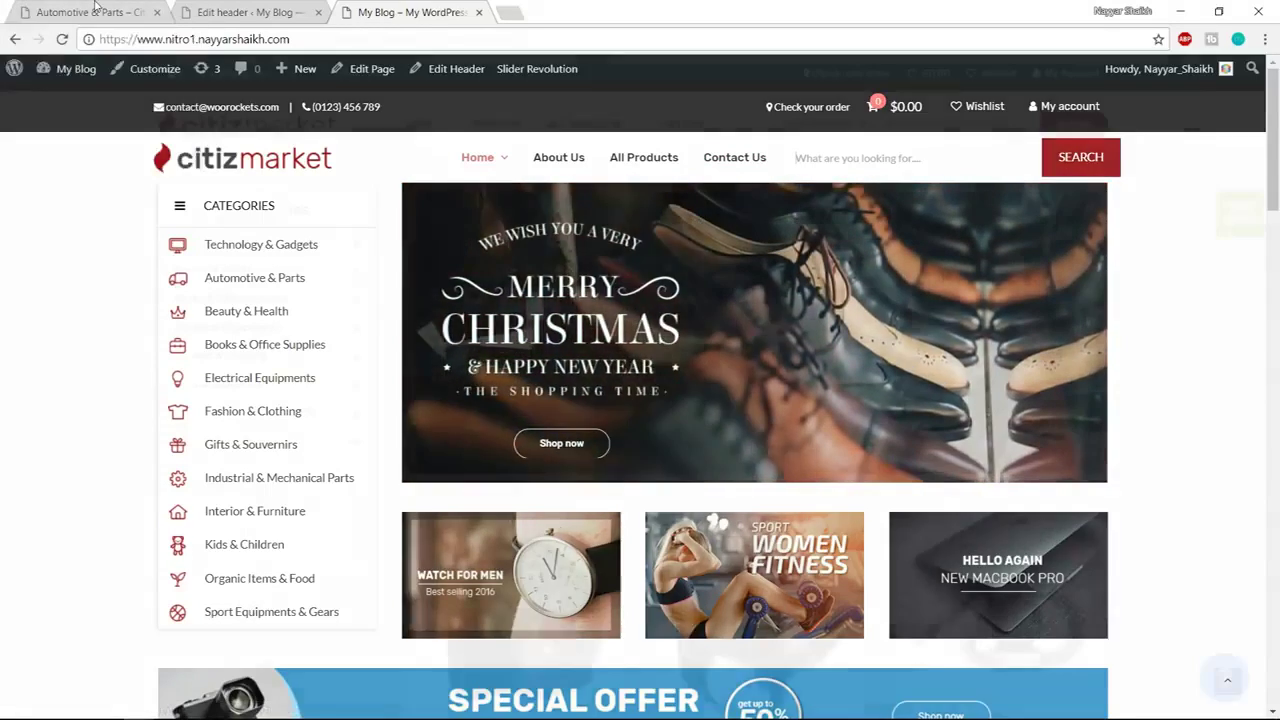
key("ctrl+1")
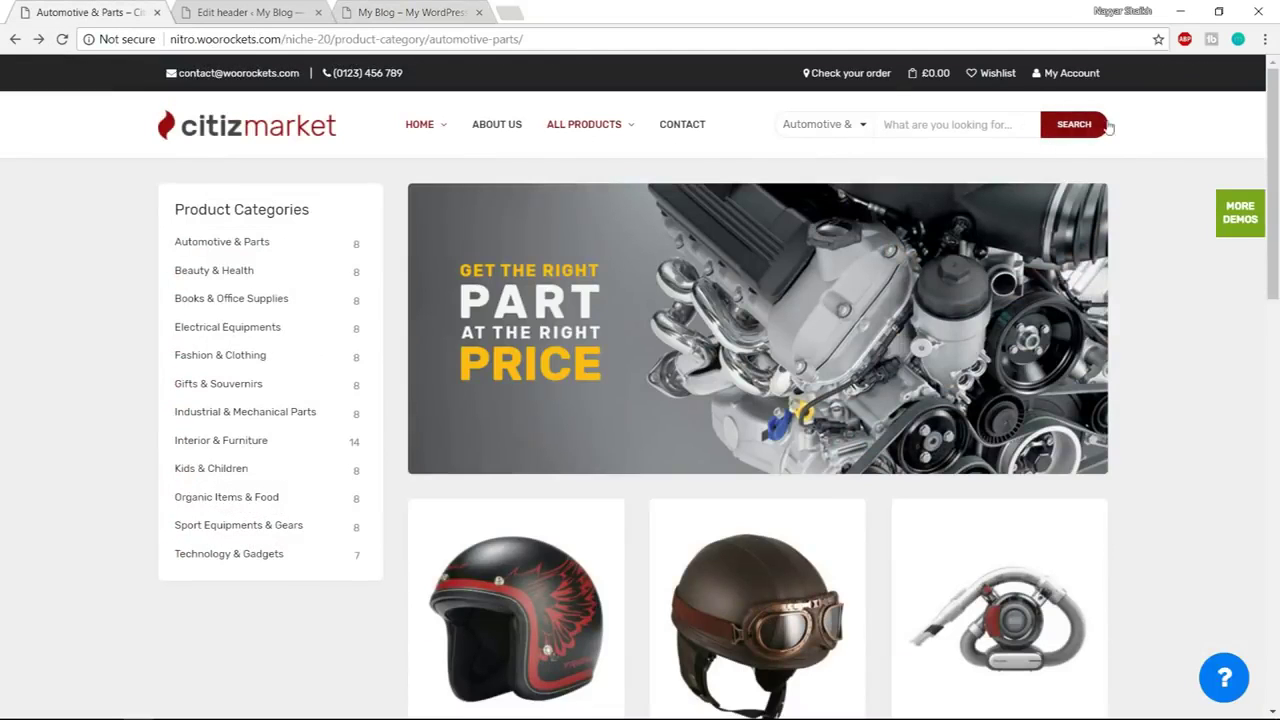
left_click(462, 10)
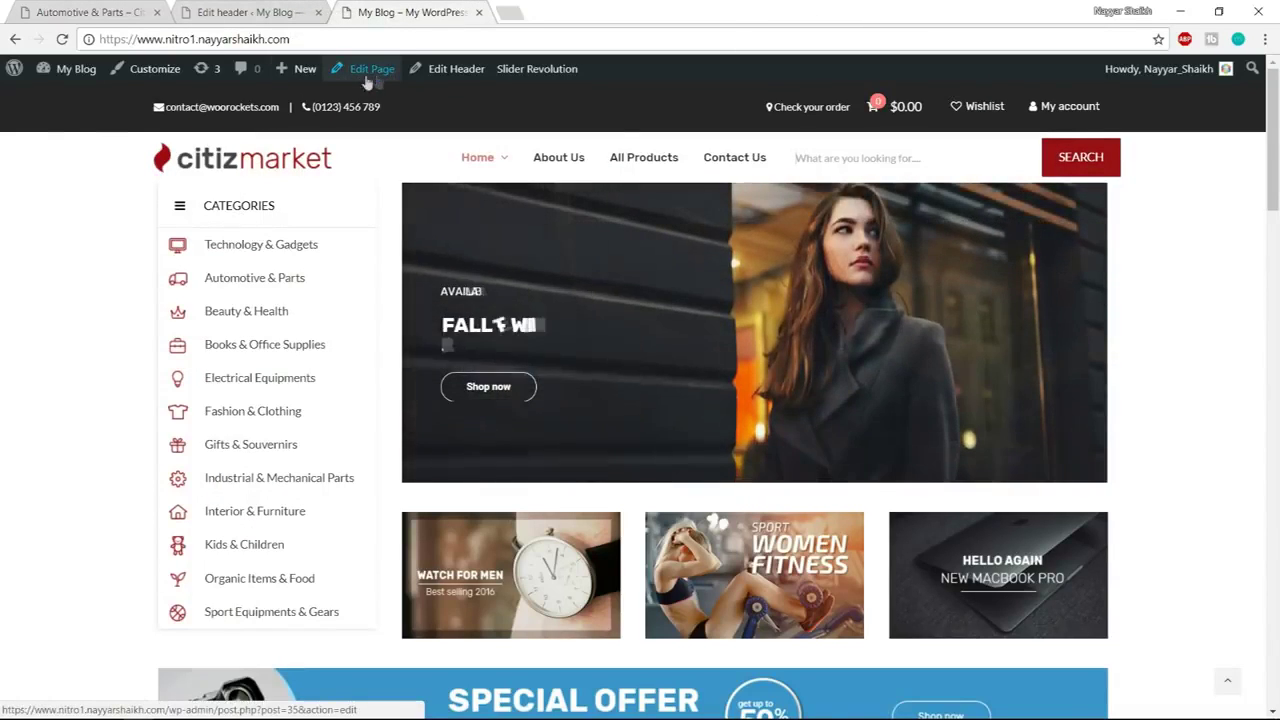
Set the Home Page top row's Design Options margin-top to 40 and update the page
left_click(370, 72)
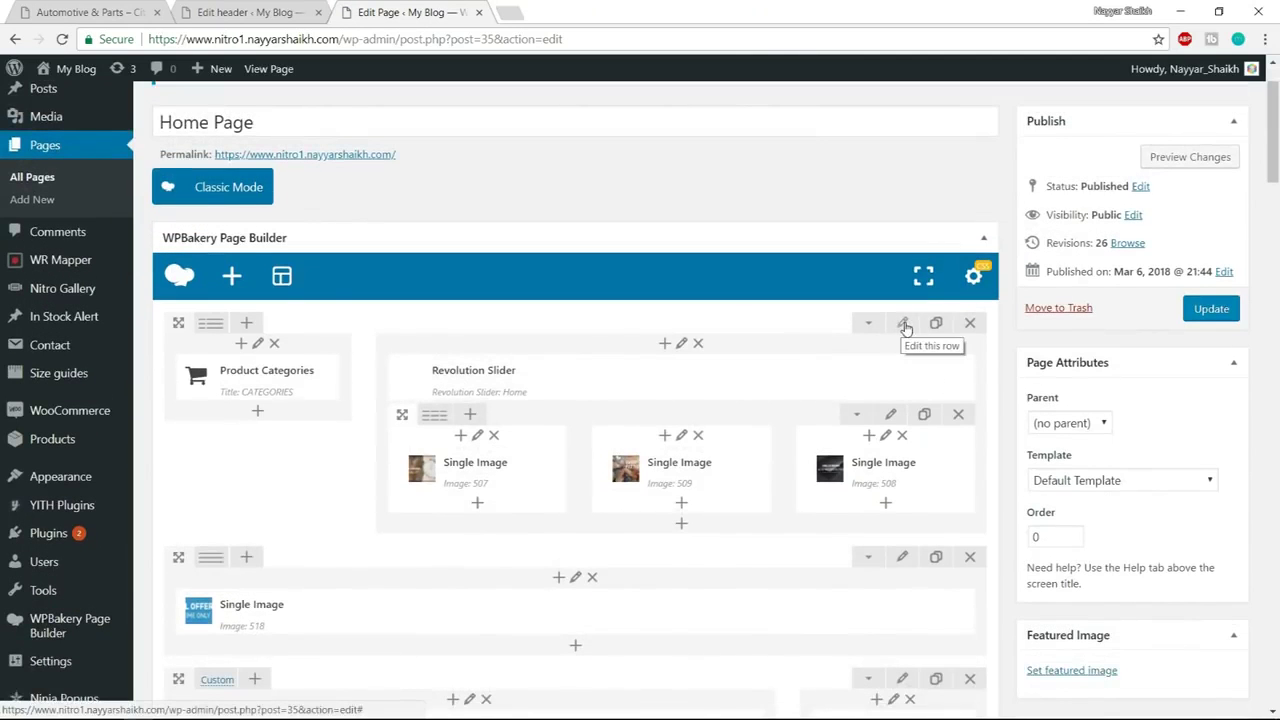
left_click(903, 324)
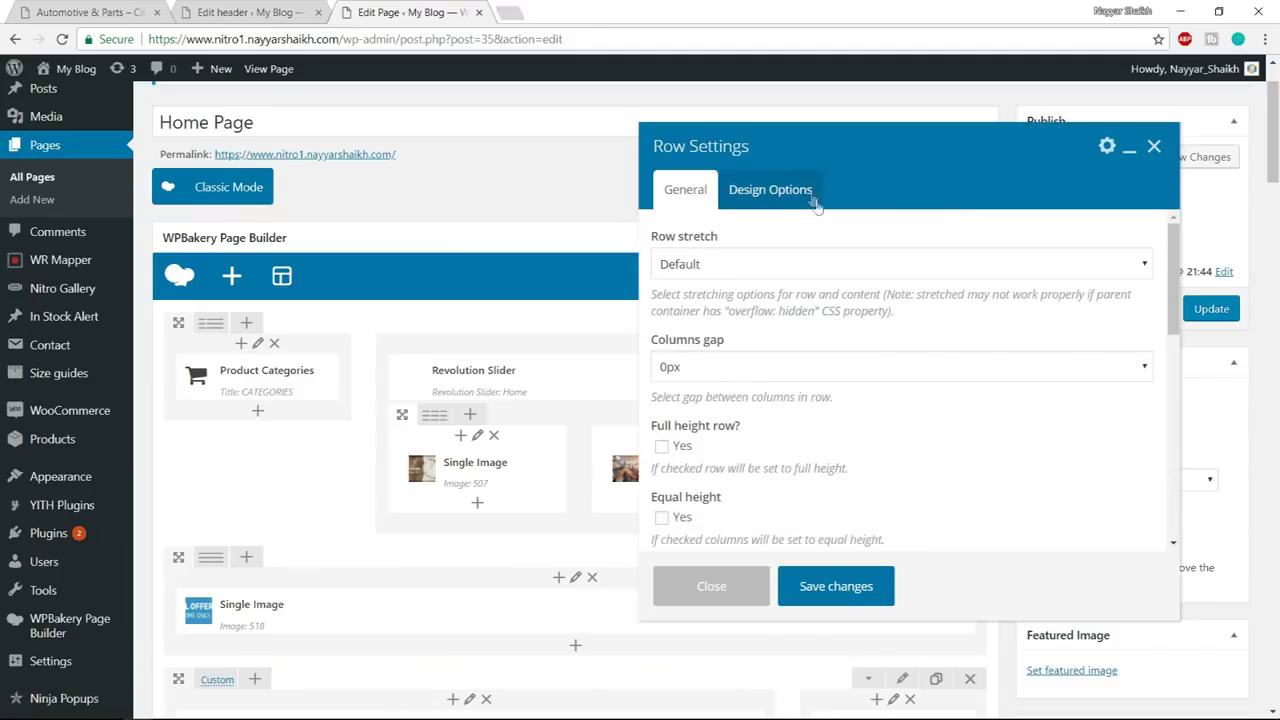
left_click(792, 198)
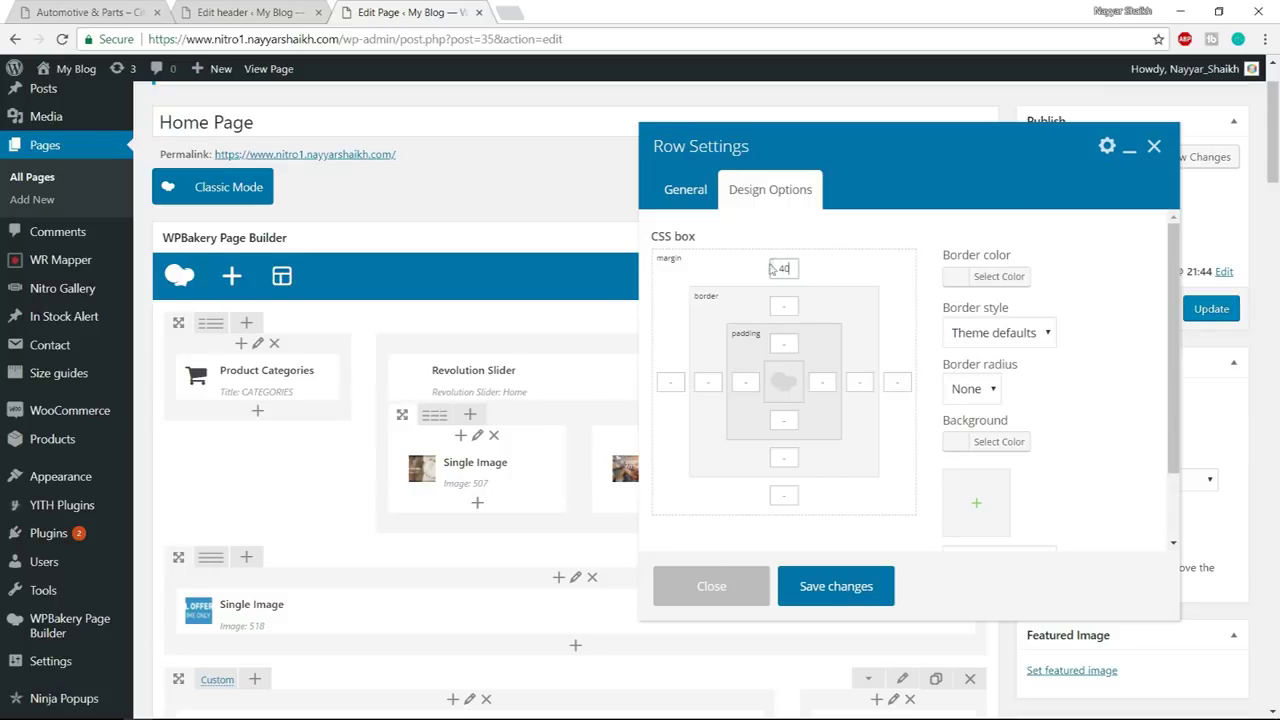
left_click(834, 592)
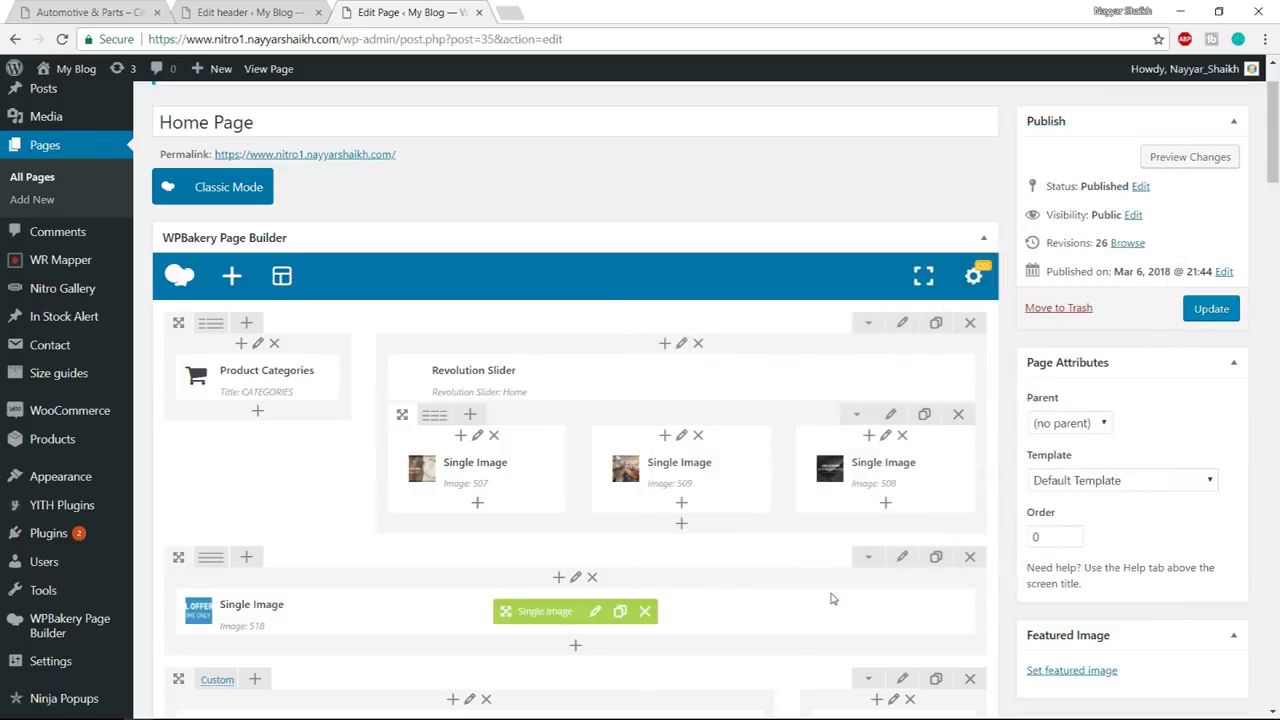
left_click(1212, 311)
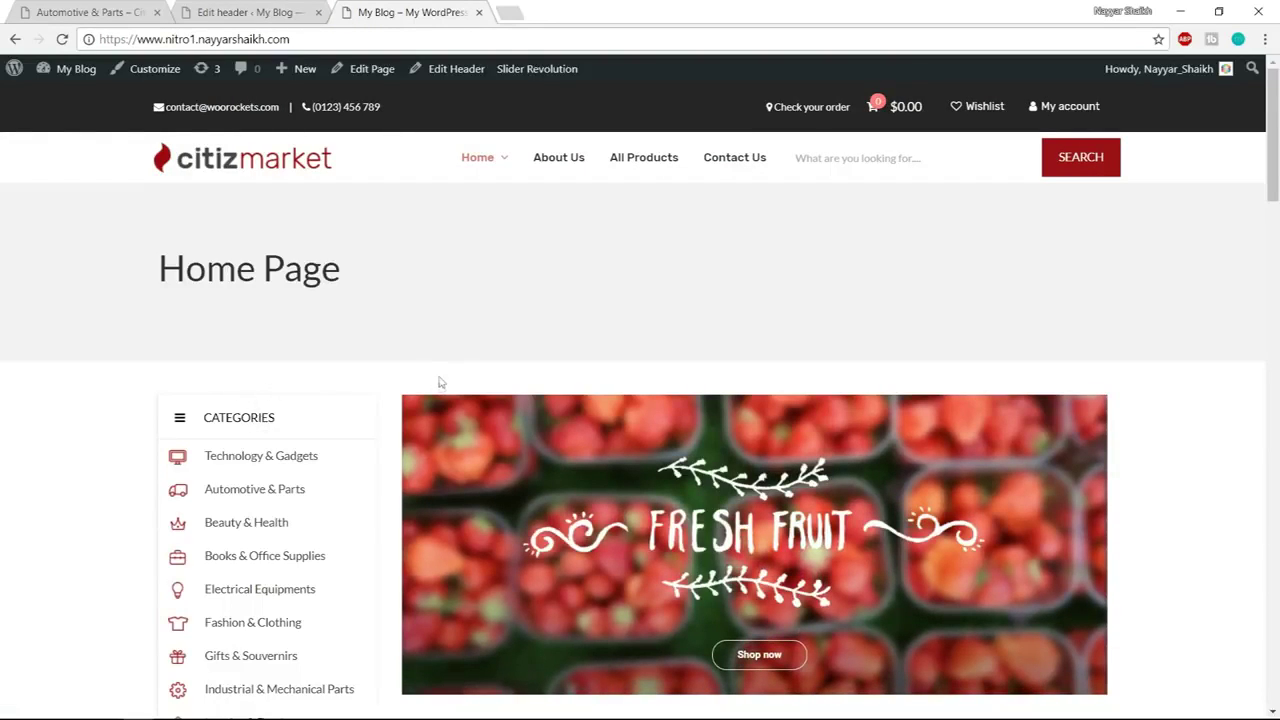
In Page Options, turn off Use Global Settings and select the Header sample header
left_click_drag(156, 268, 419, 292)
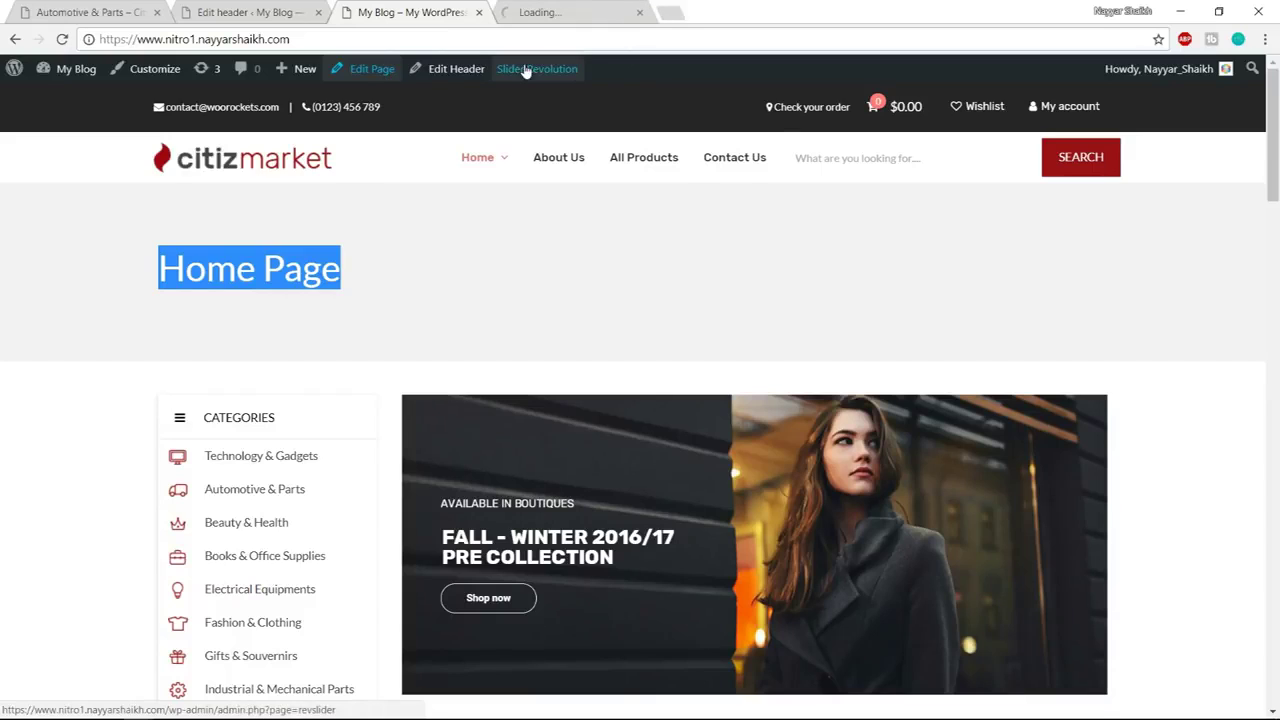
scroll(838, 318, "down", 10)
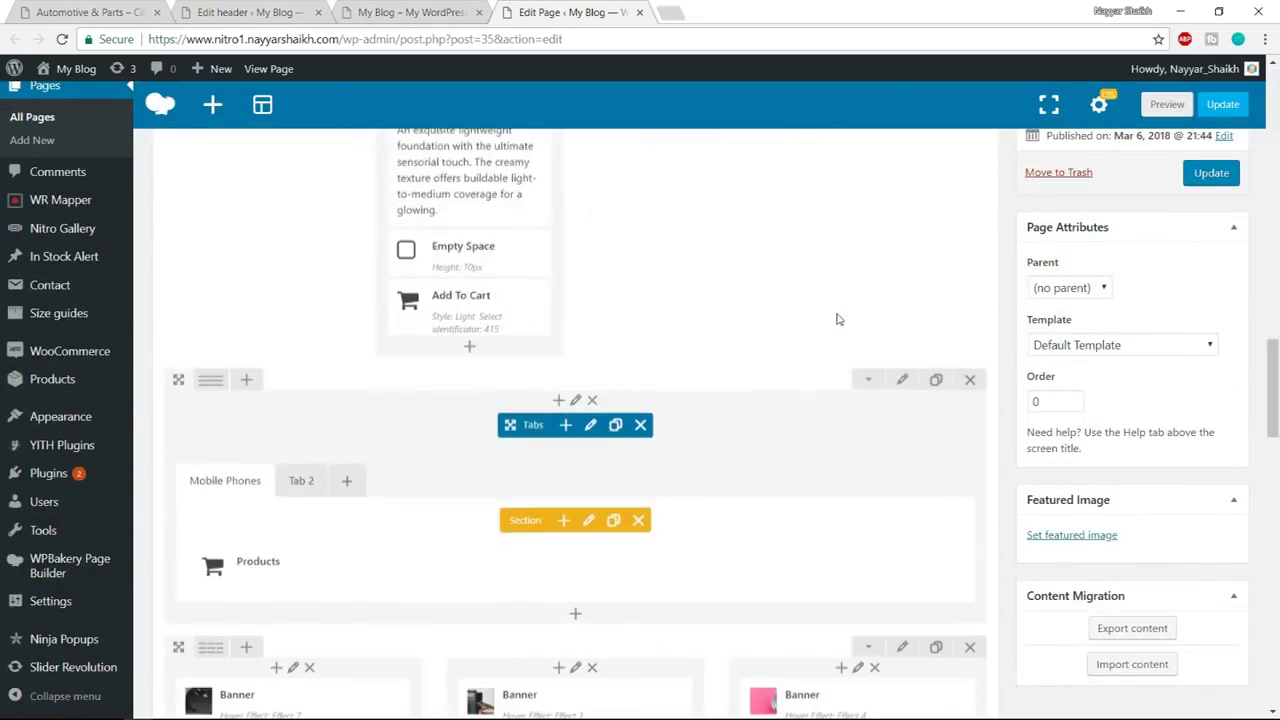
scroll(506, 268, "up", 2)
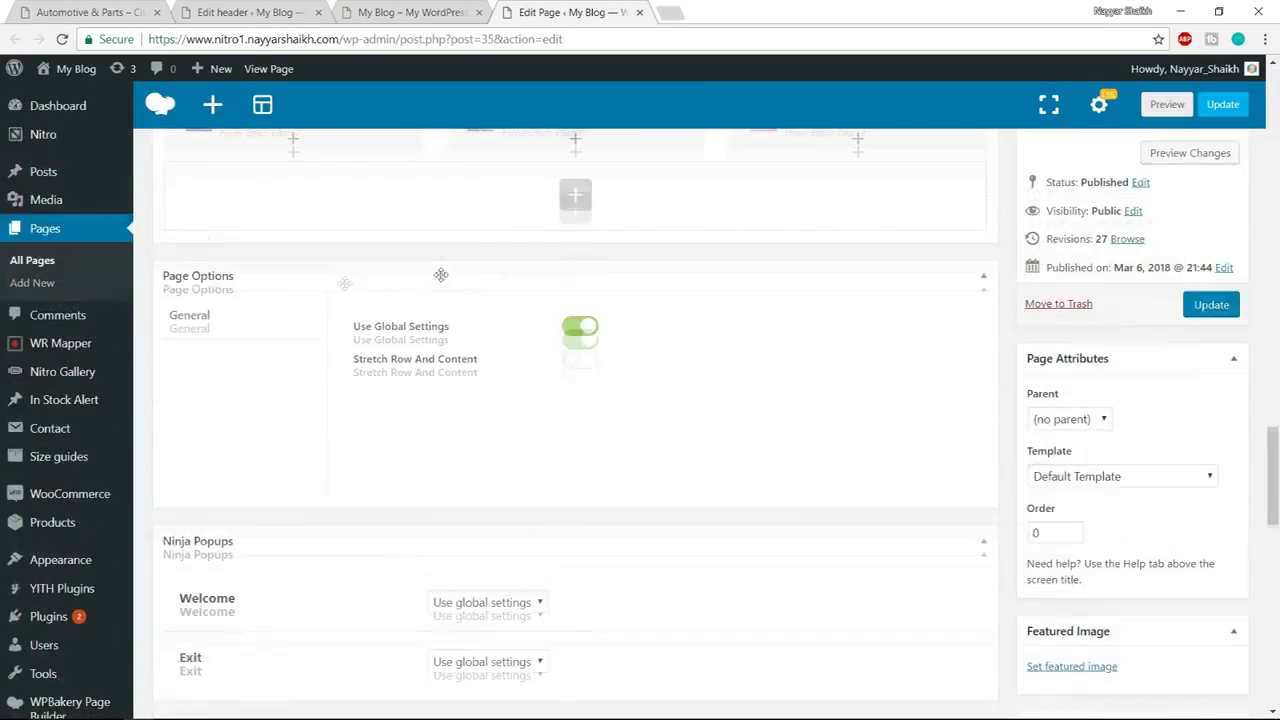
left_click(580, 341)
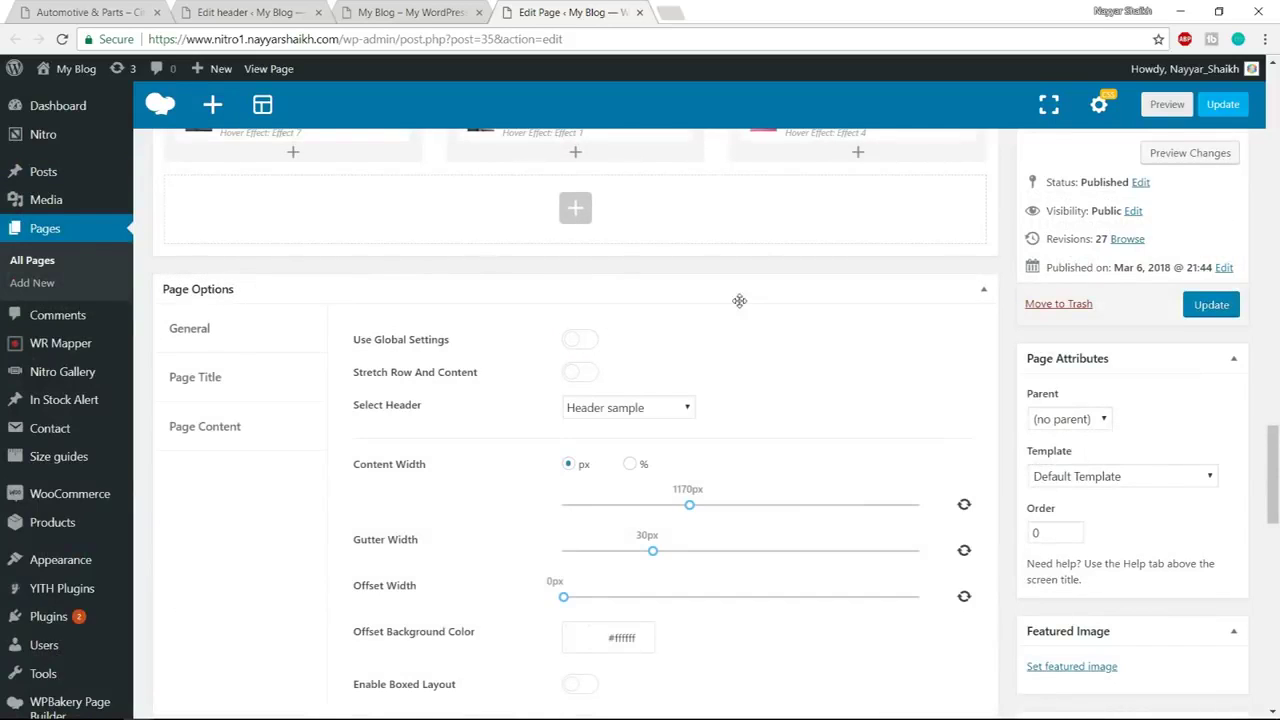
left_click(619, 407)
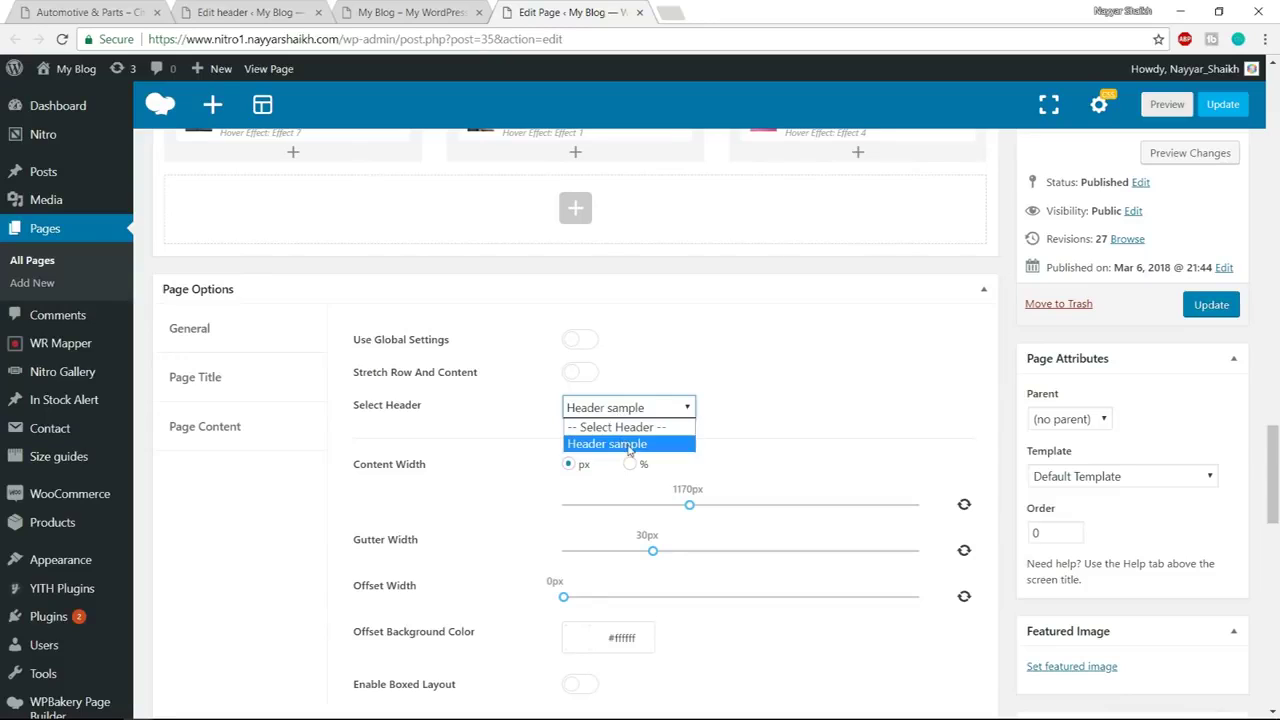
left_click(628, 444)
Turn off Show Page Title and reload the front page to confirm the banner is gone
left_click(213, 386)
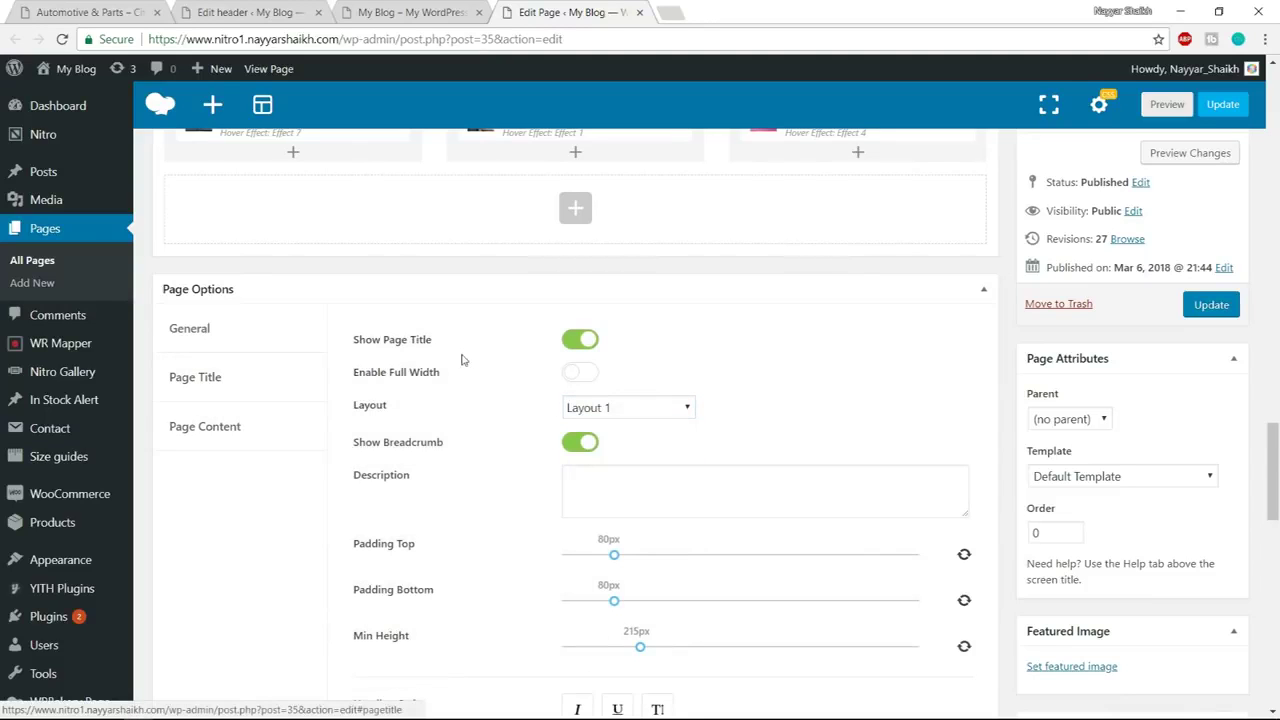
left_click(580, 341)
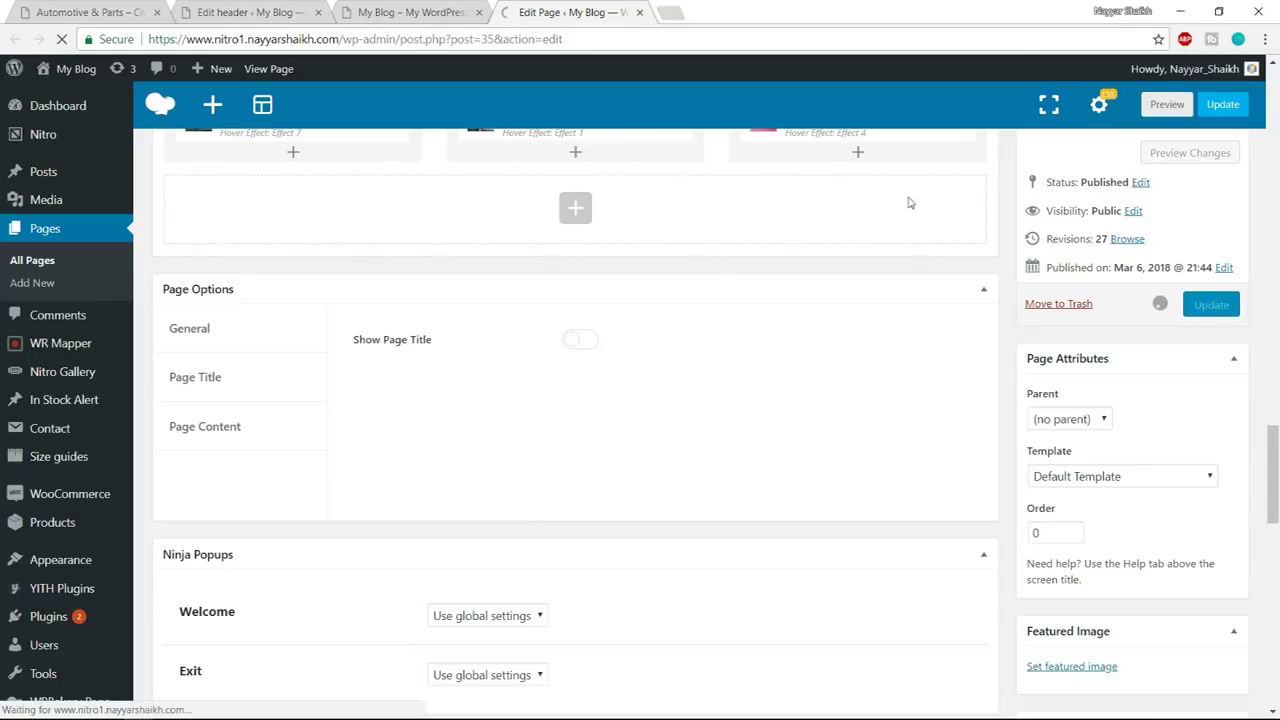
left_click(470, 10)
left_click(444, 38)
key("Return")
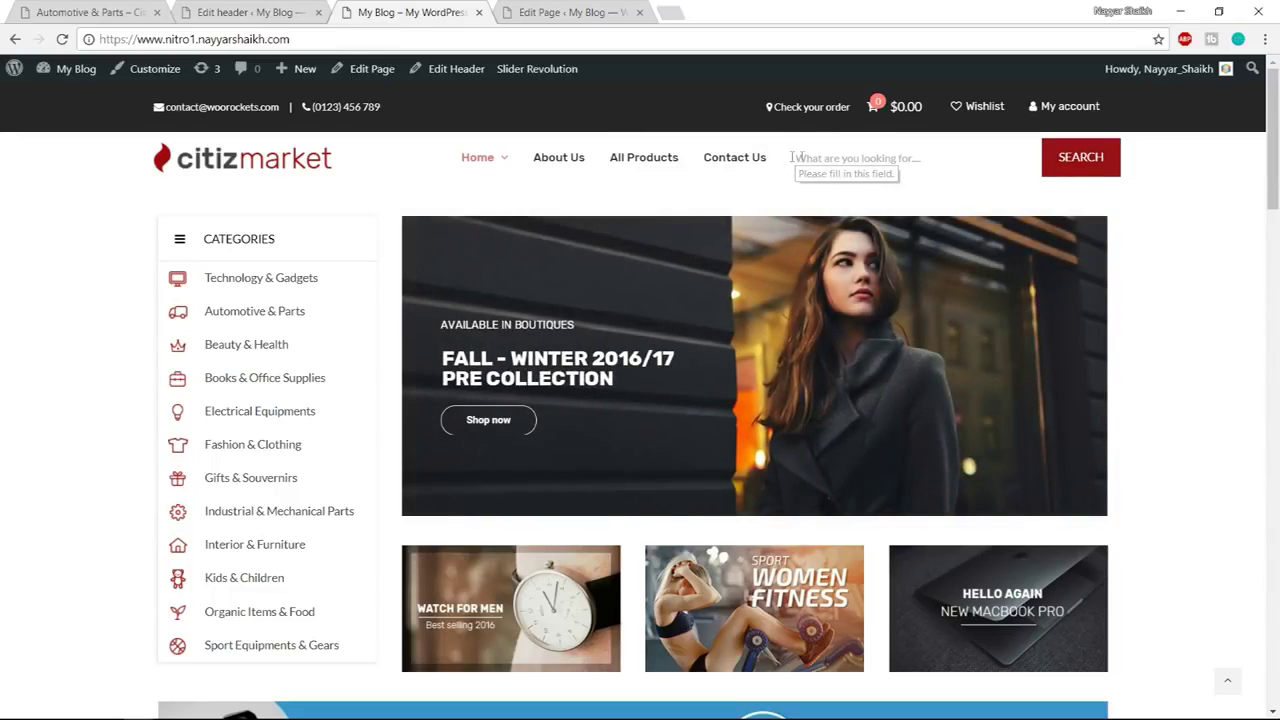
Compare the demo store's search category dropdown with the site's own header search
left_click(80, 12)
left_click(813, 127)
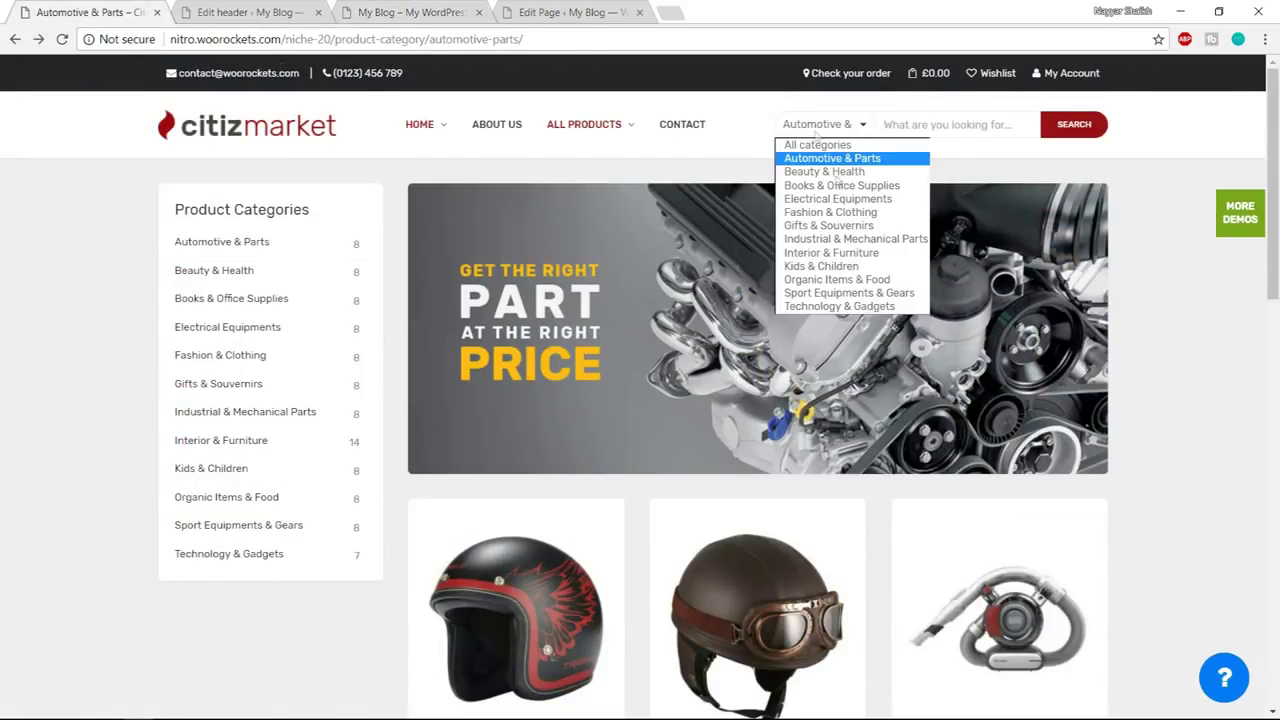
left_click(848, 127)
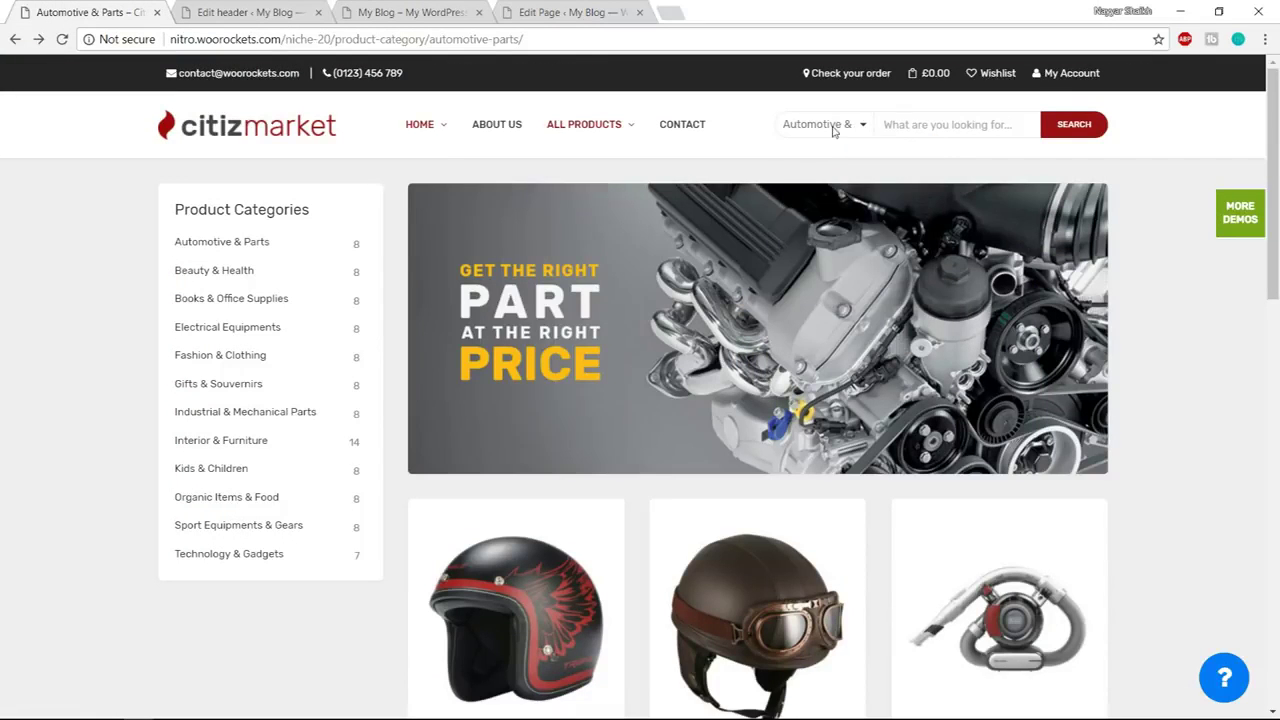
left_click(252, 10)
left_click(393, 11)
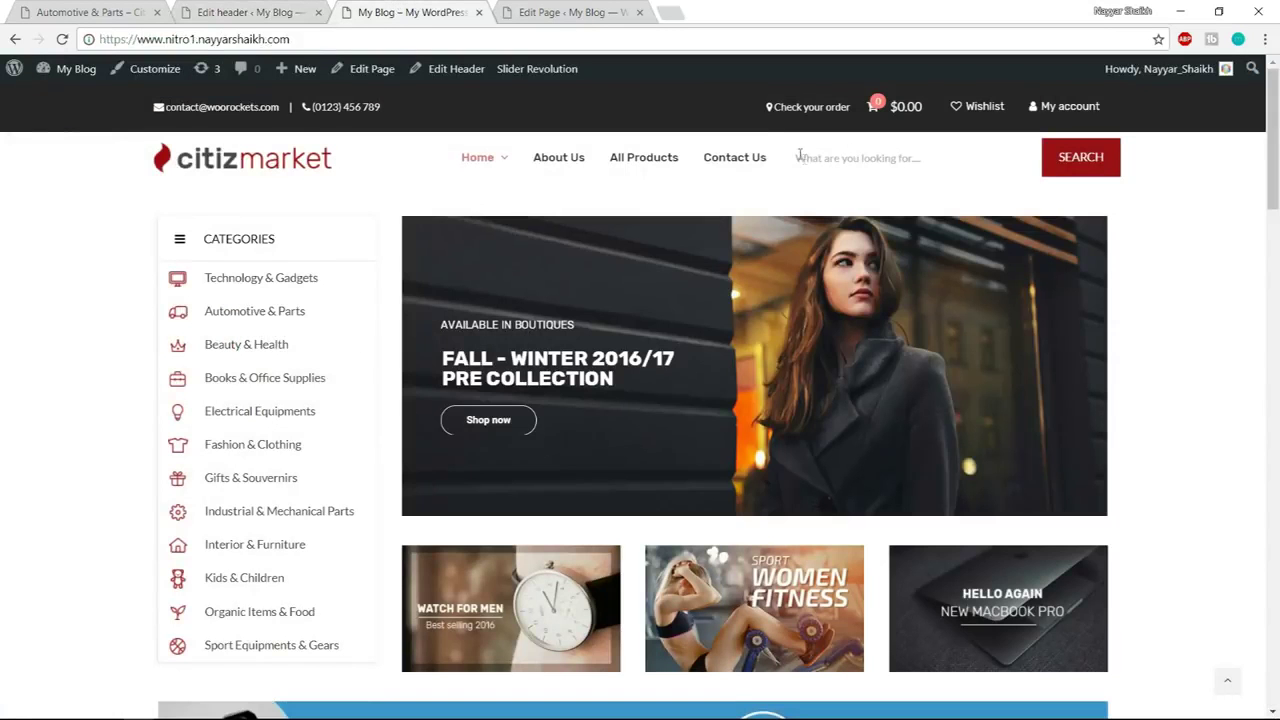
left_click(229, 10)
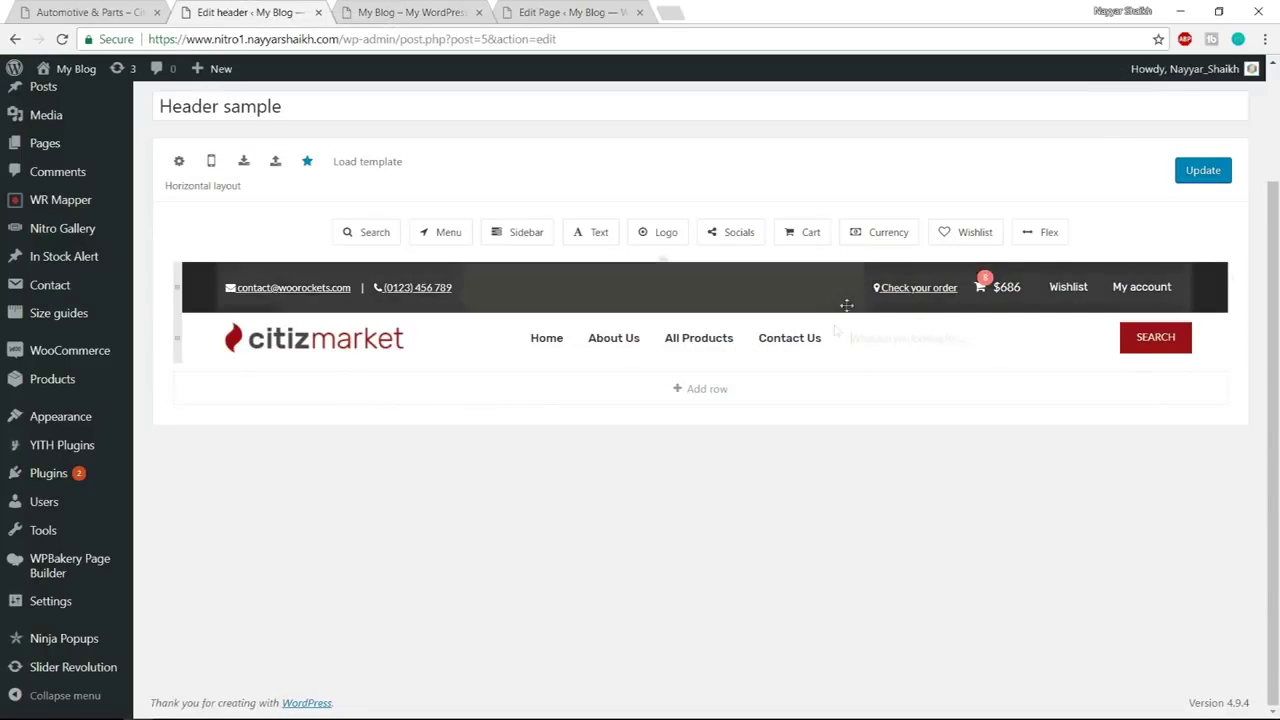
Enable Live search with Show category list on the header Search element, update, and reload the site
left_click(927, 341)
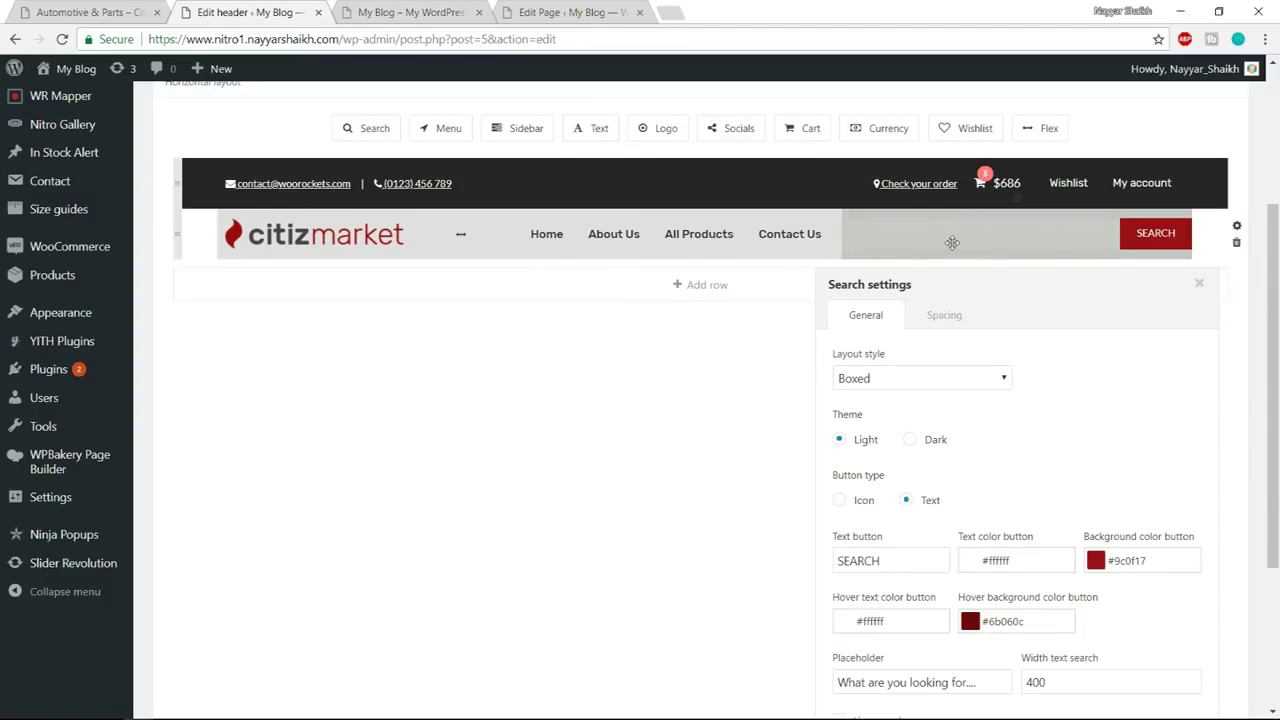
scroll(1054, 295, "down", 3)
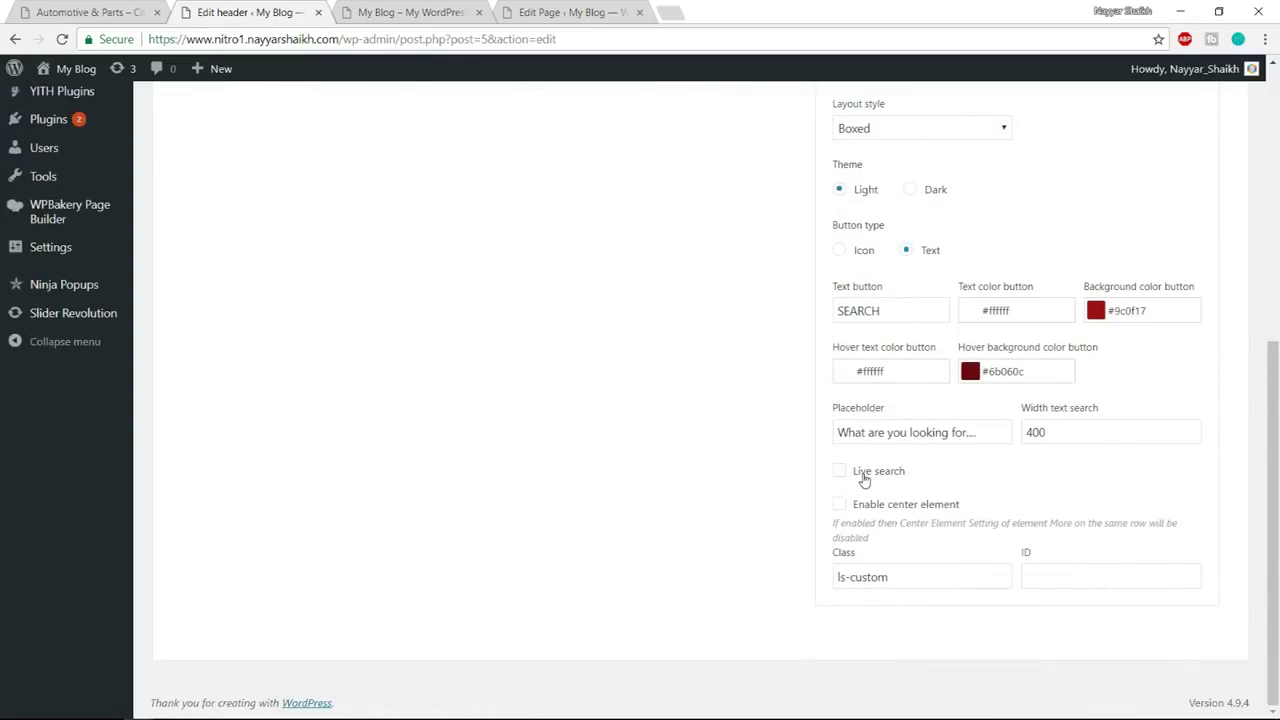
left_click(864, 478)
scroll(858, 465, "down", 1)
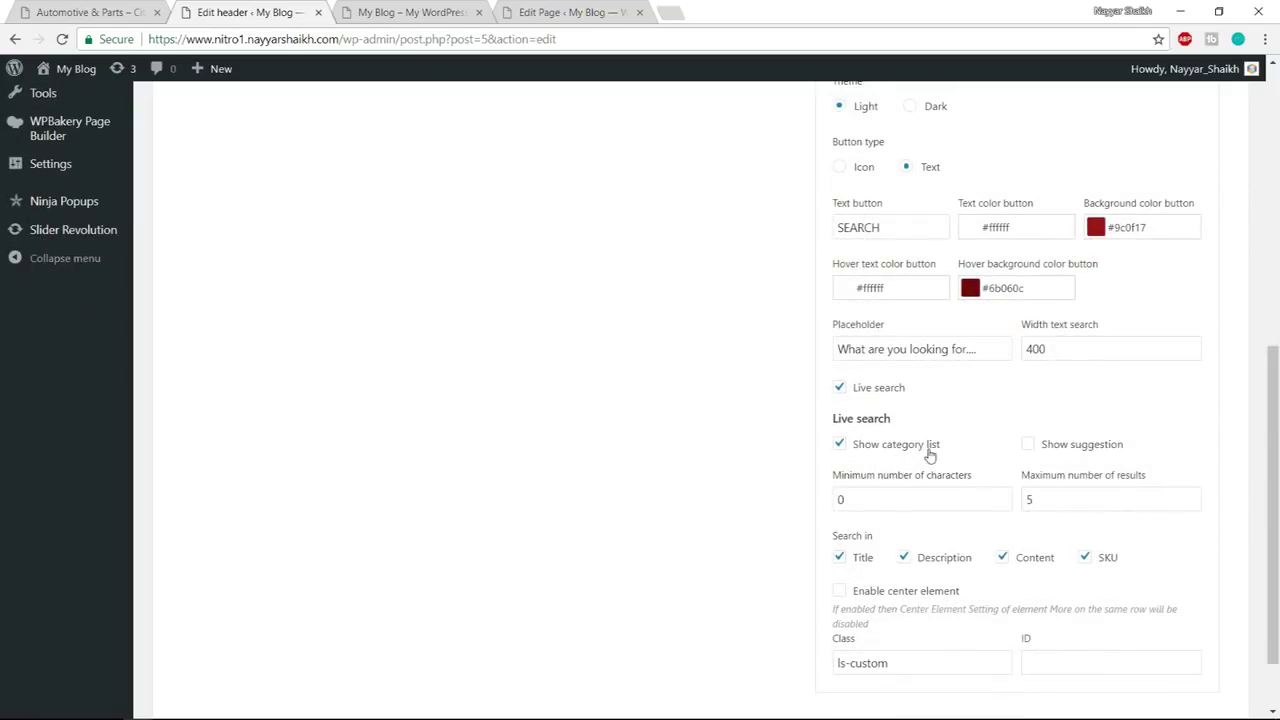
scroll(930, 455, "down", 1)
scroll(1139, 445, "up", 4)
left_click(1197, 285)
left_click(1215, 181)
left_click(445, 10)
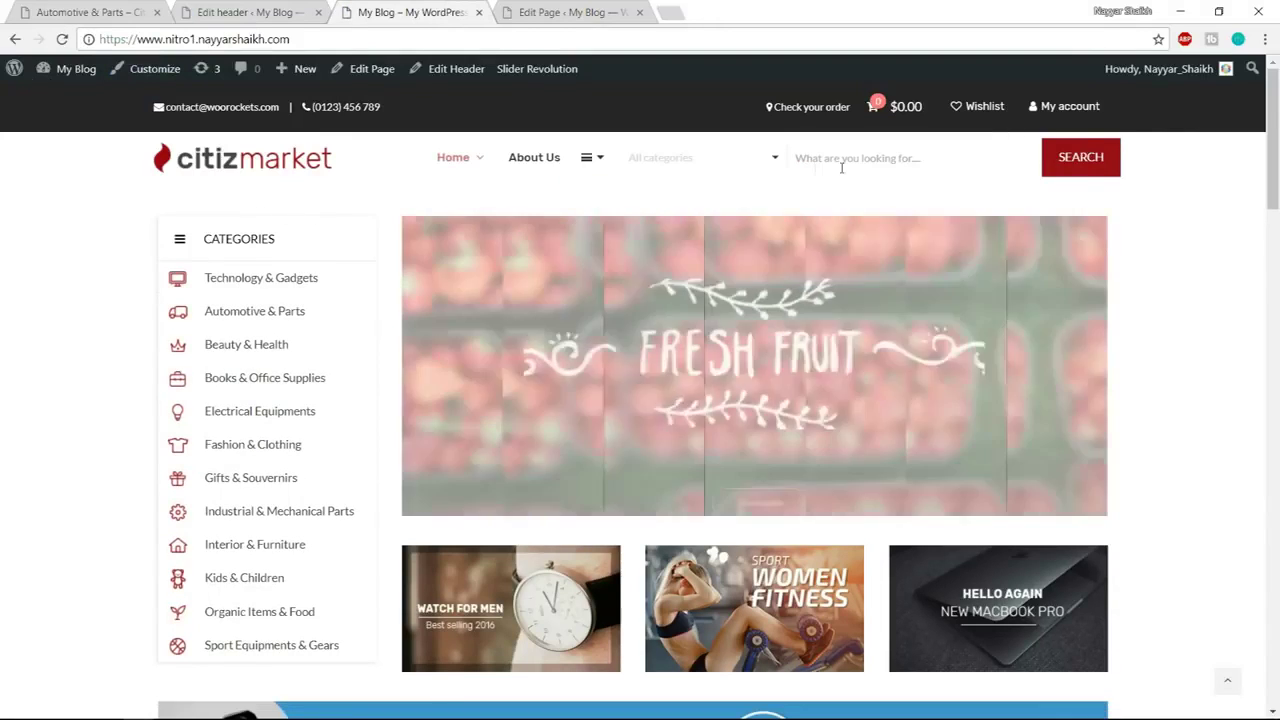
Open and close the front-end All categories search dropdown, then launch Customize from the admin bar
left_click(717, 160)
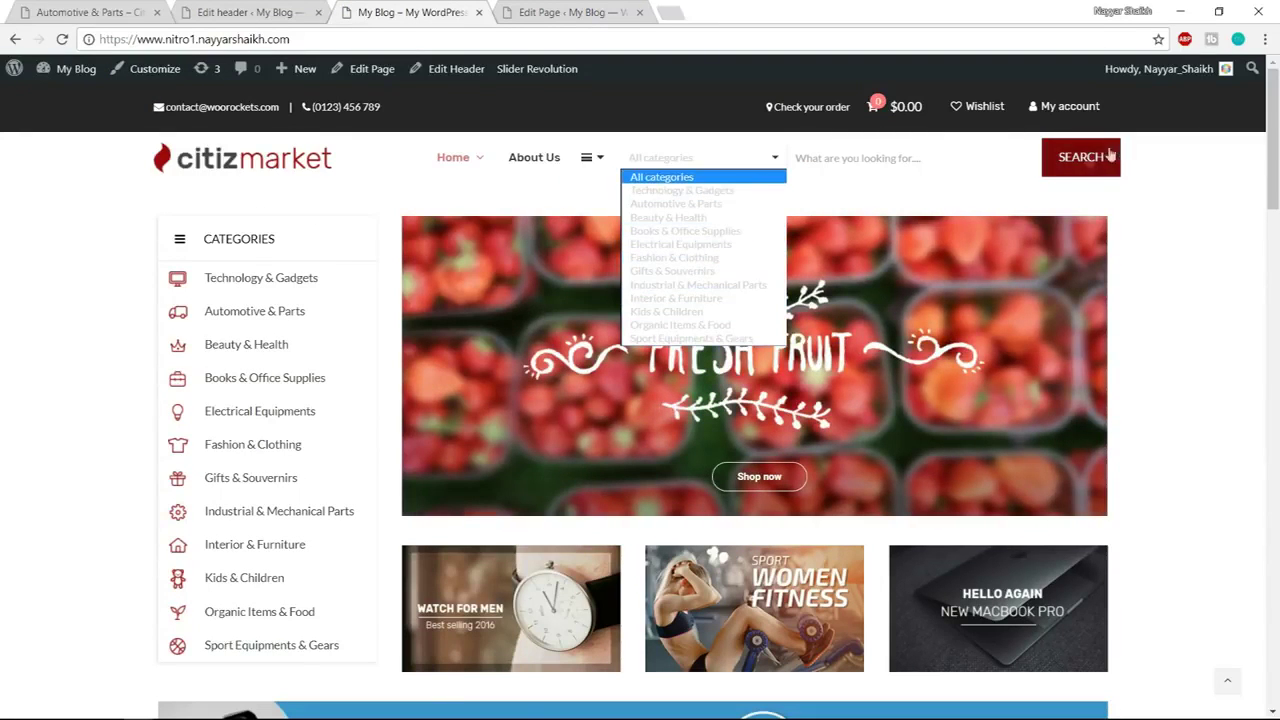
left_click(1138, 175)
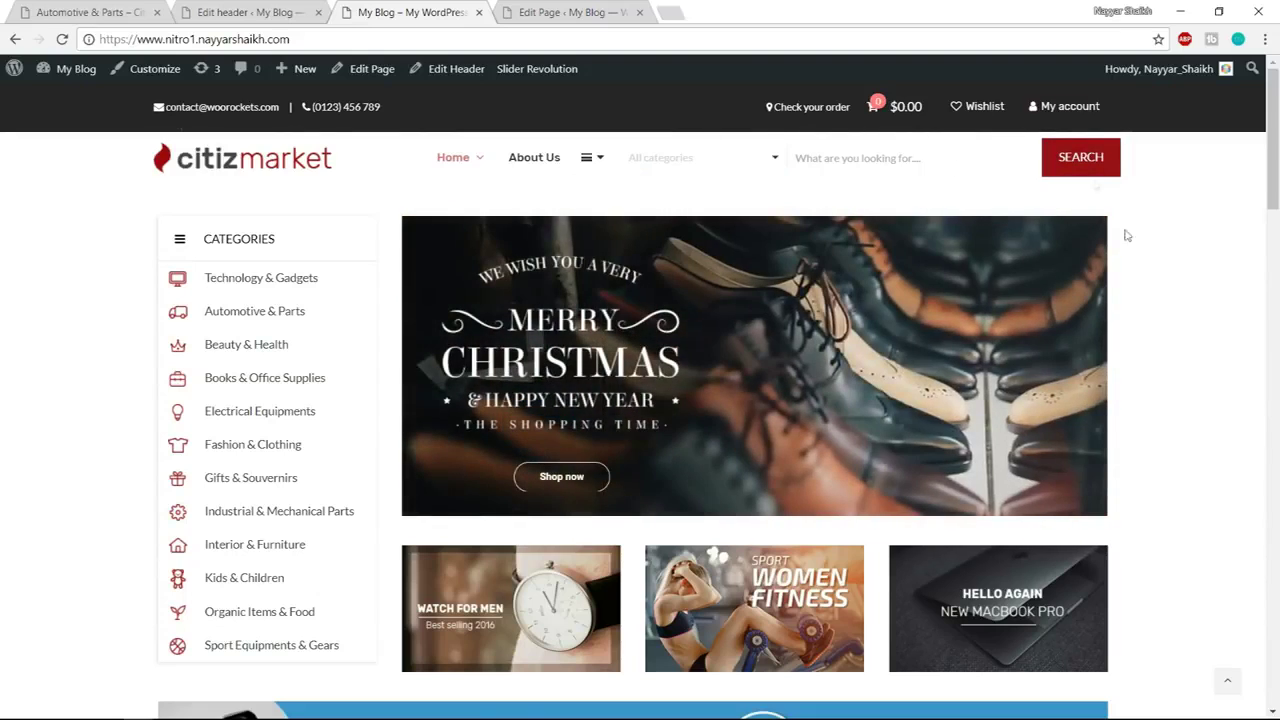
left_click(155, 72)
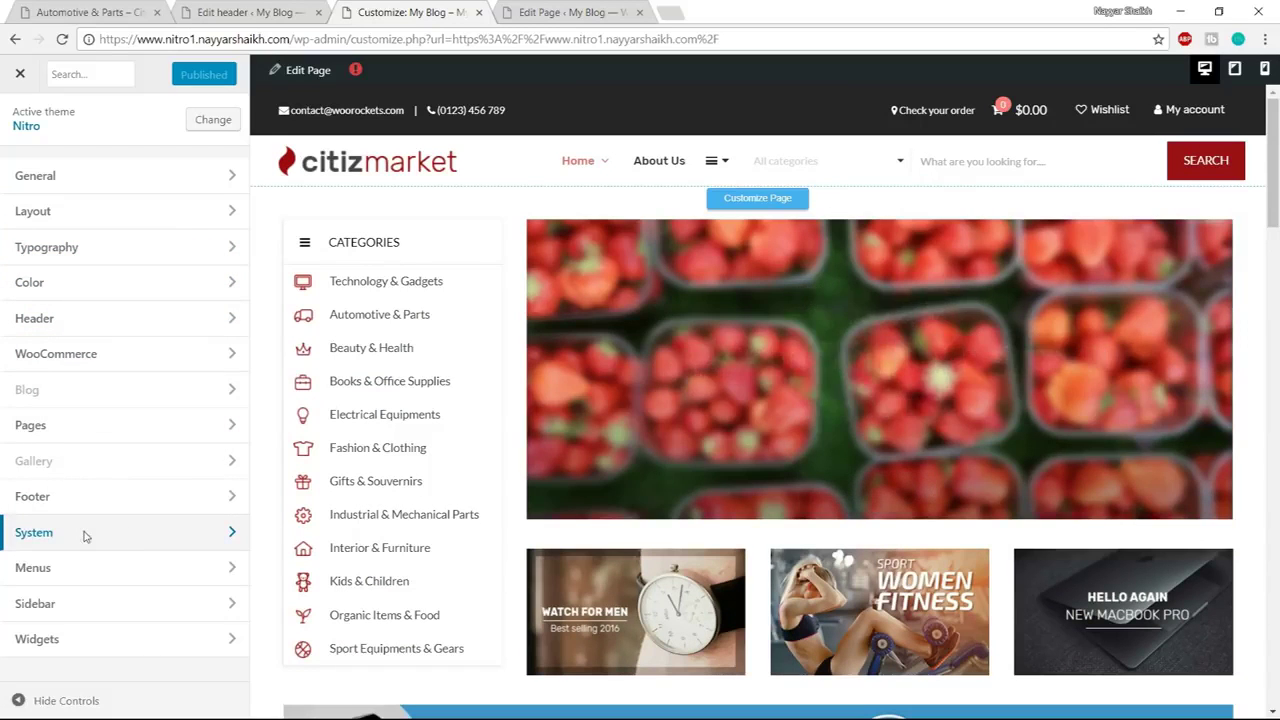
Open System > Custom CSS Set Code and select the editor's placeholder comment
left_click(85, 537)
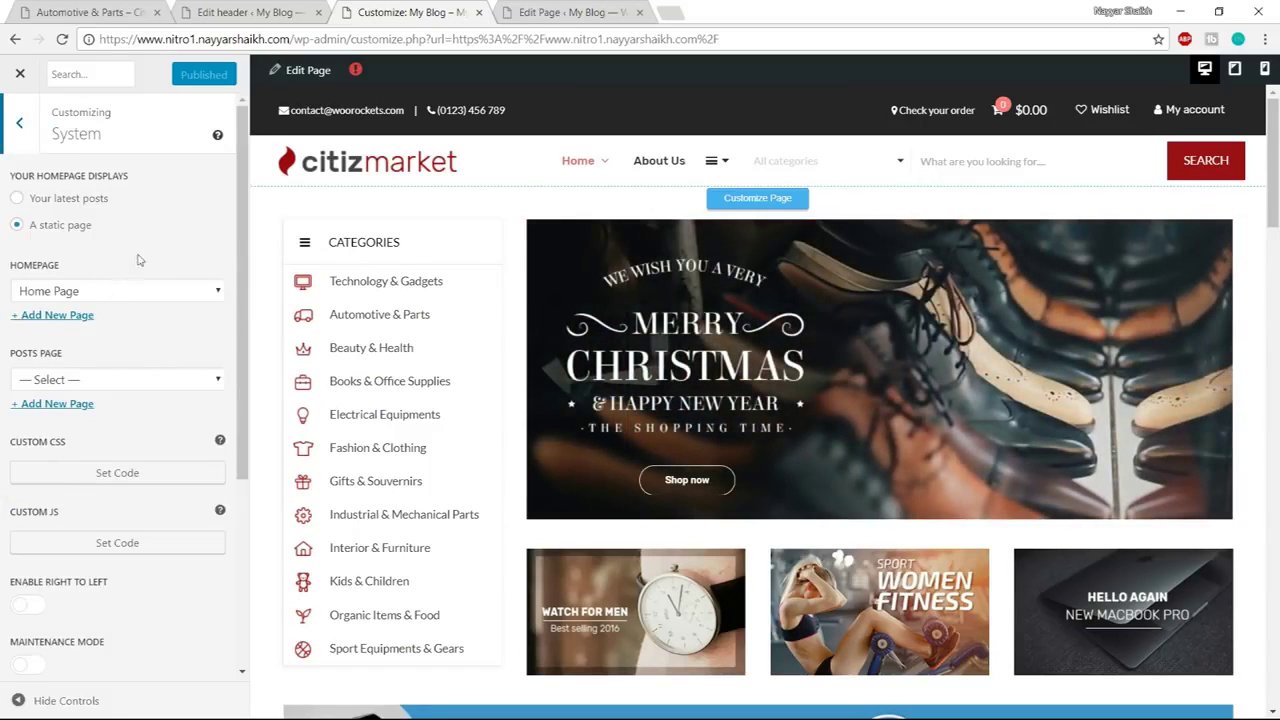
scroll(150, 263, "down", 3)
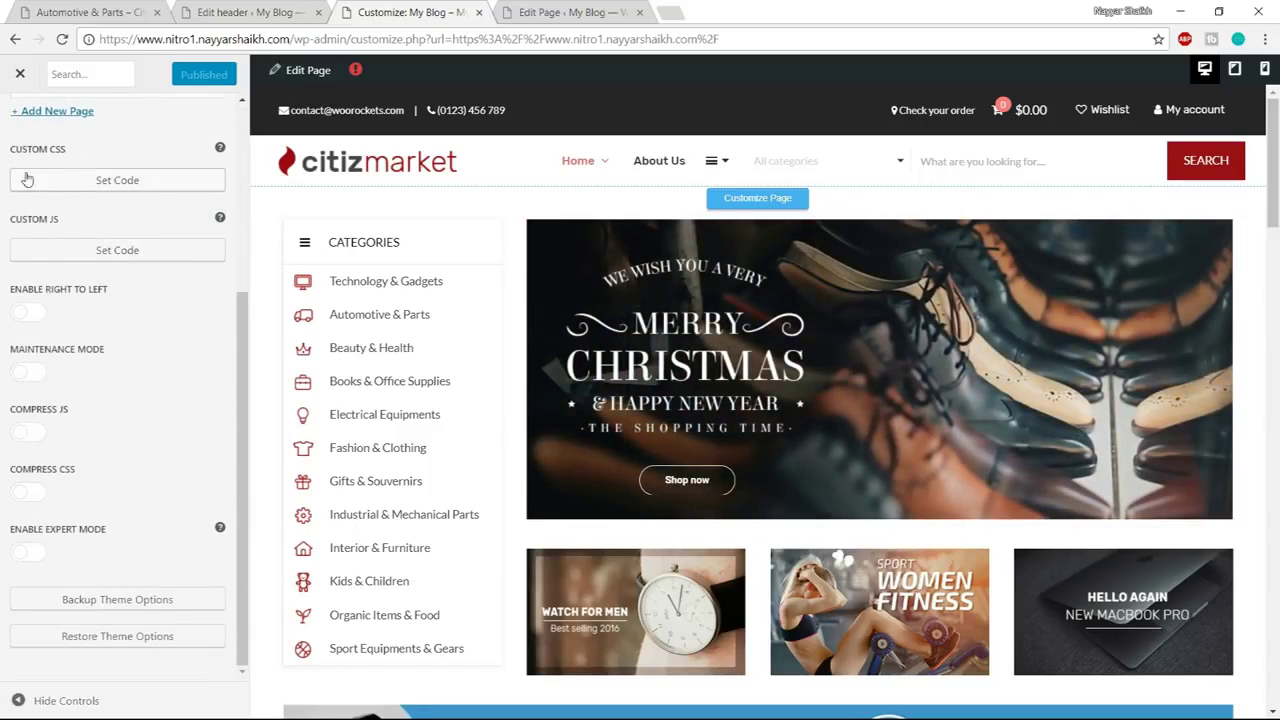
left_click(117, 181)
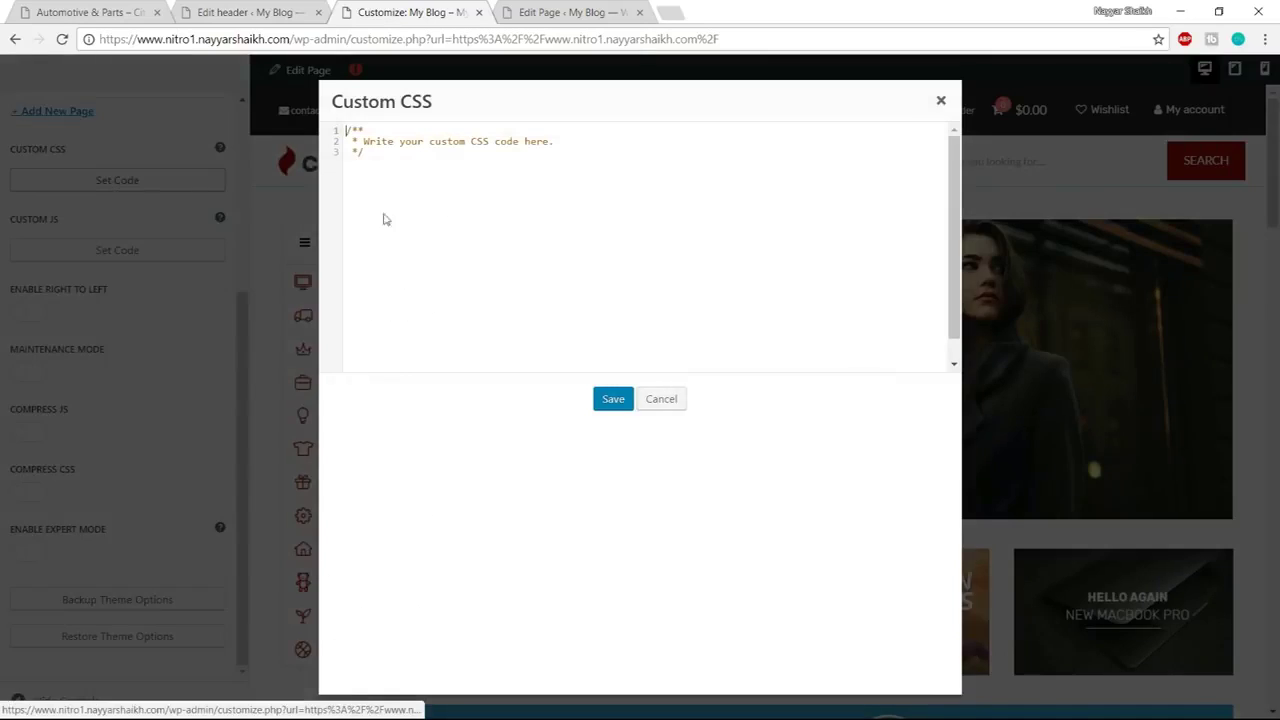
left_click_drag(461, 206, 346, 131)
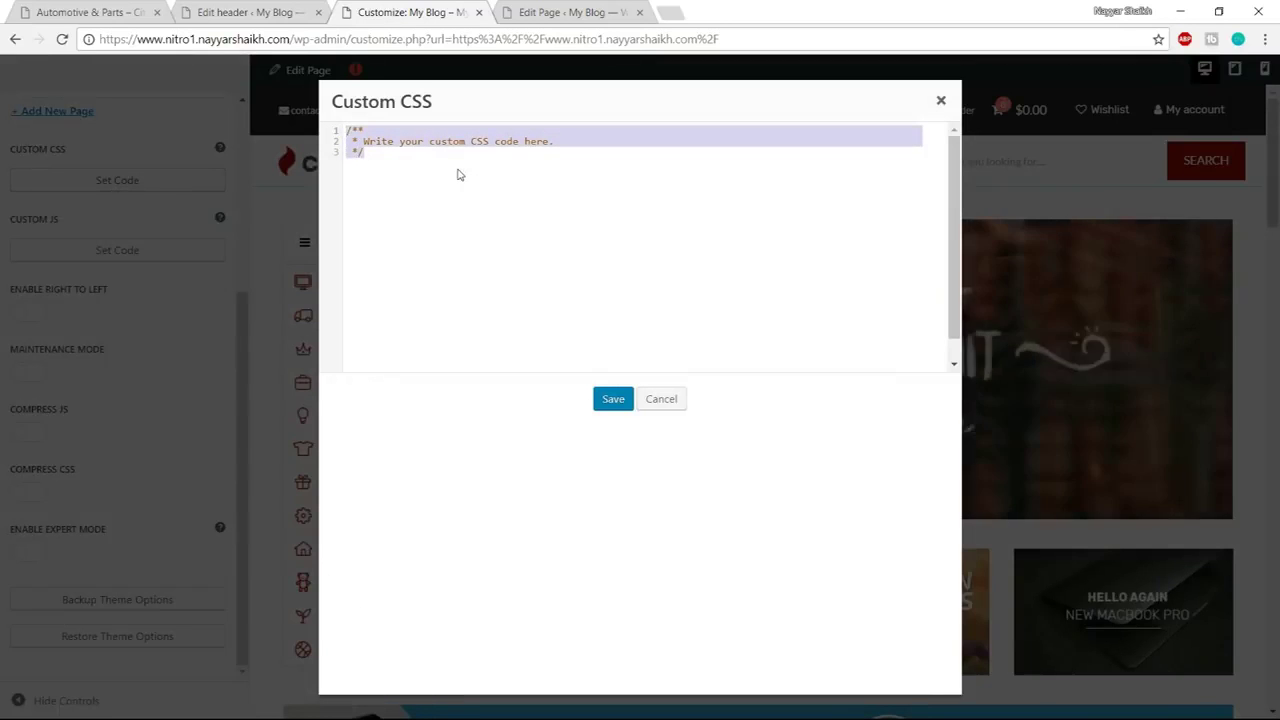
left_click(20, 708)
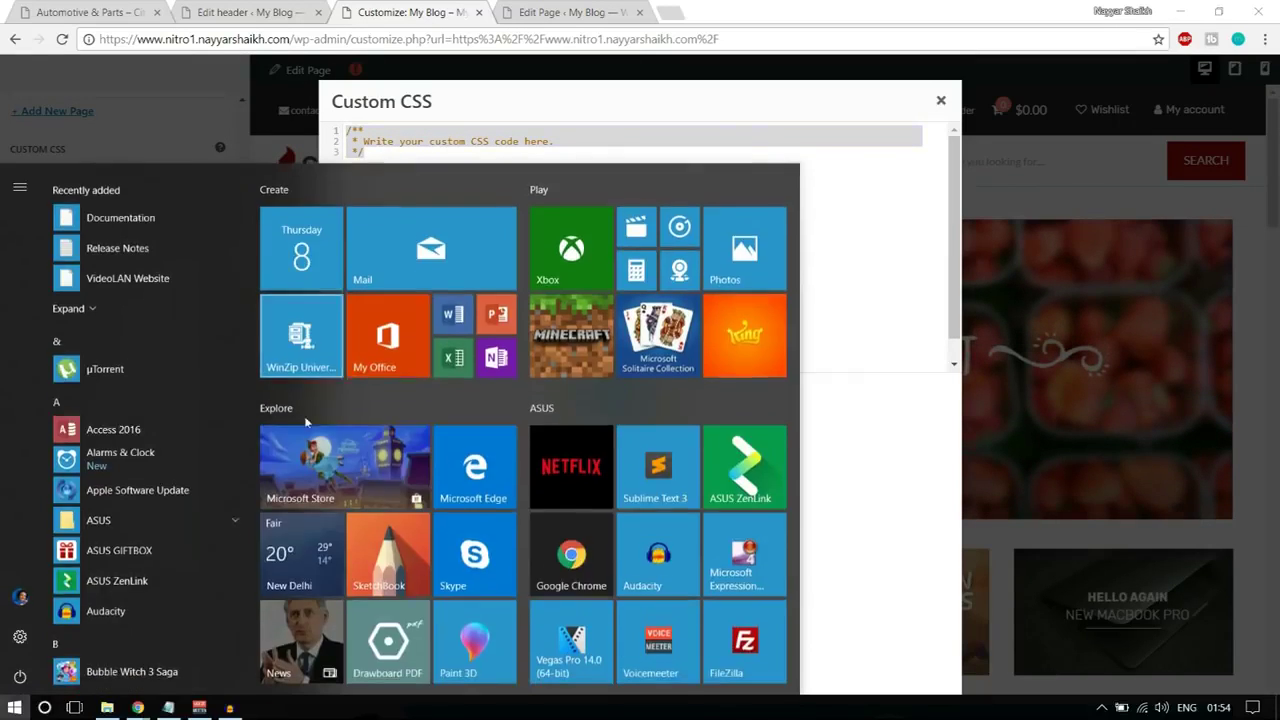
Open E:\Nitro's Customizer CSS file in Notepad, copy all its CSS, and close Notepad
left_click(108, 707)
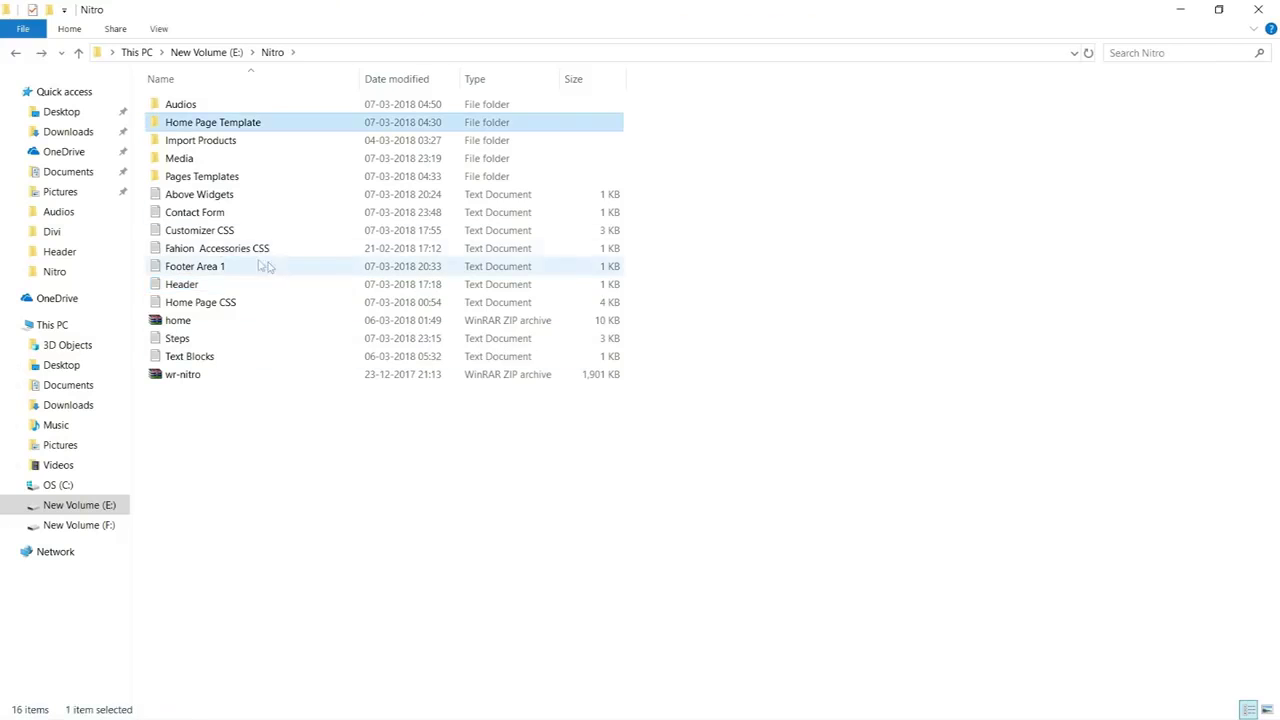
left_click(224, 231)
double_click(233, 231)
key("ctrl+a")
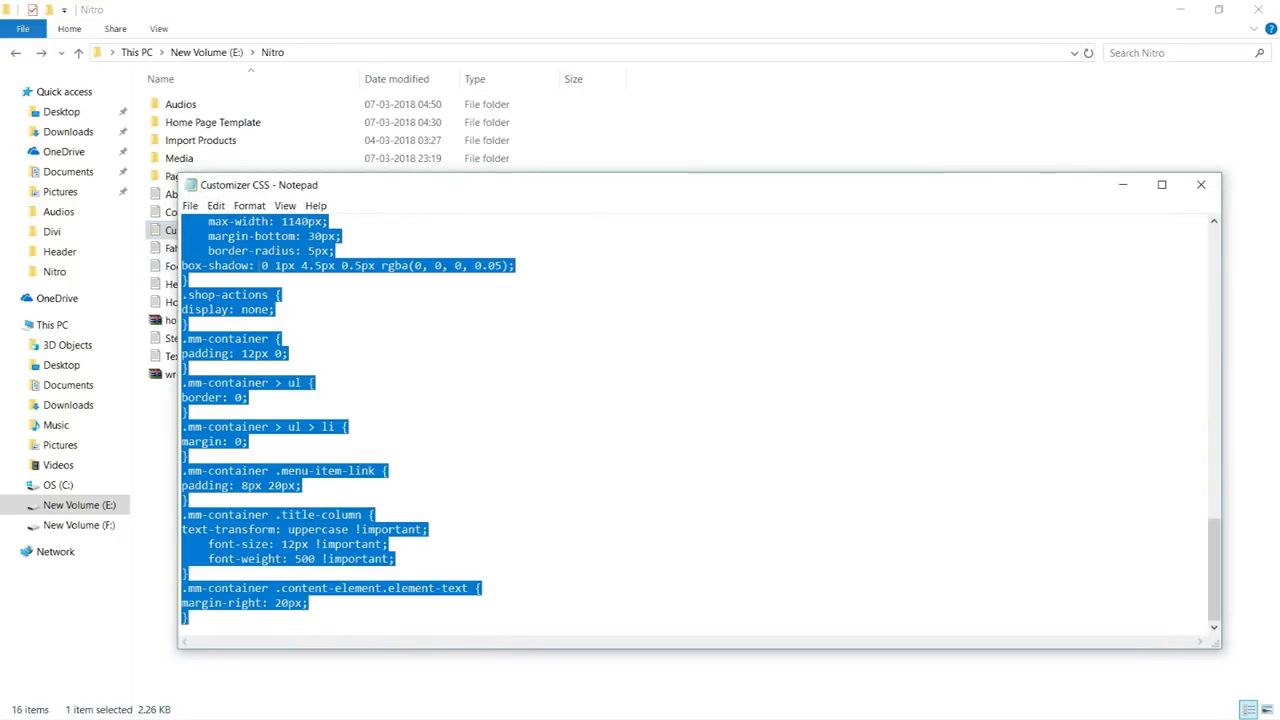
left_click(1212, 186)
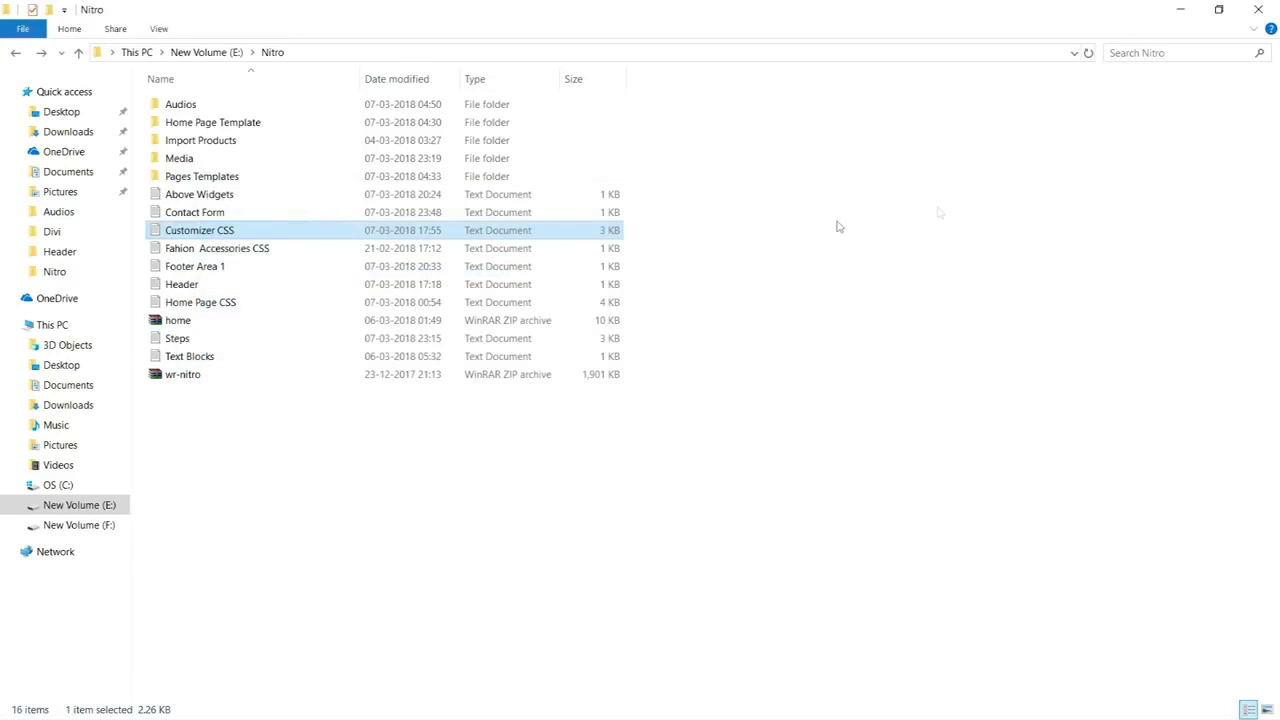
Paste the copied CSS into the Custom CSS editor, save, publish, and exit the Customizer
key("alt+Tab")
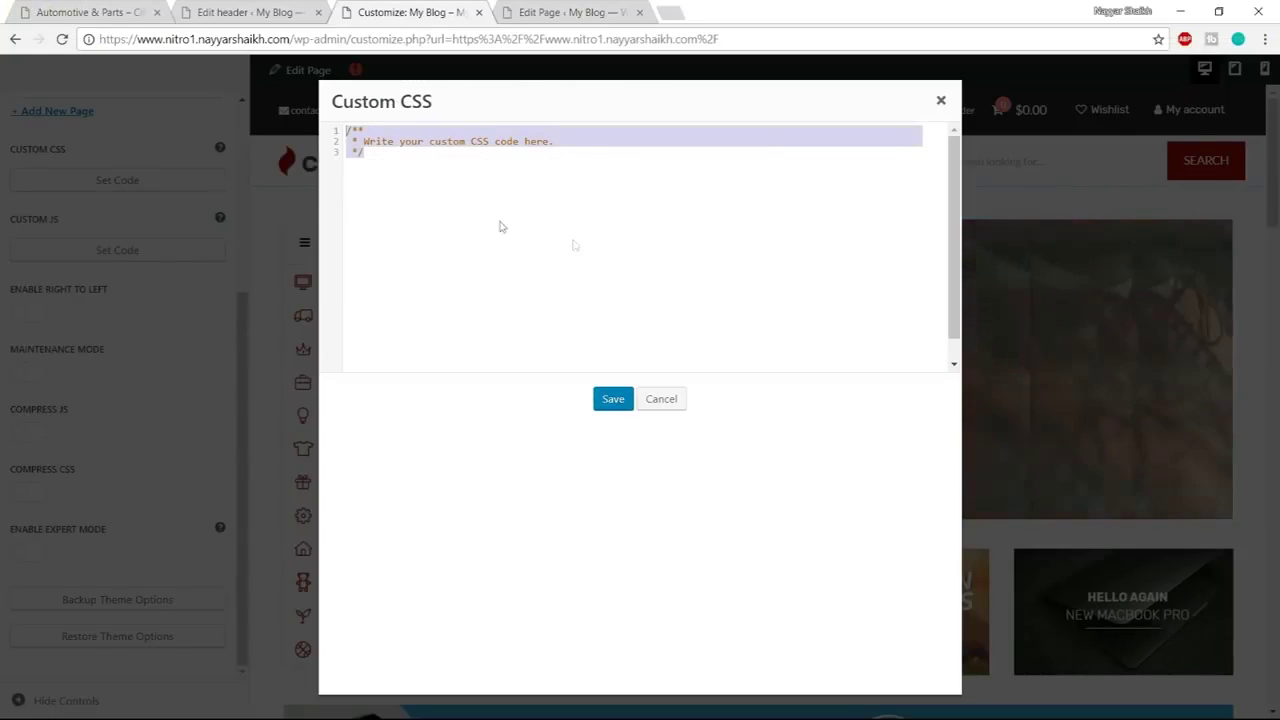
key("ctrl+v")
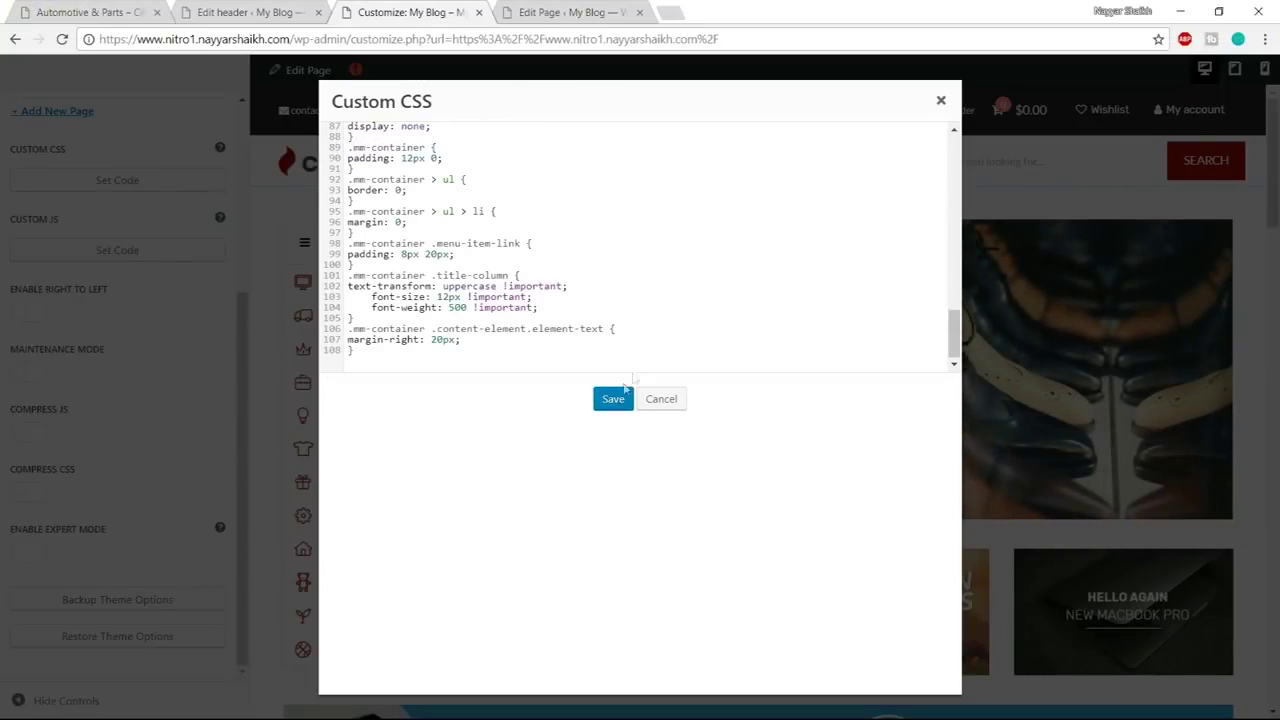
left_click(614, 399)
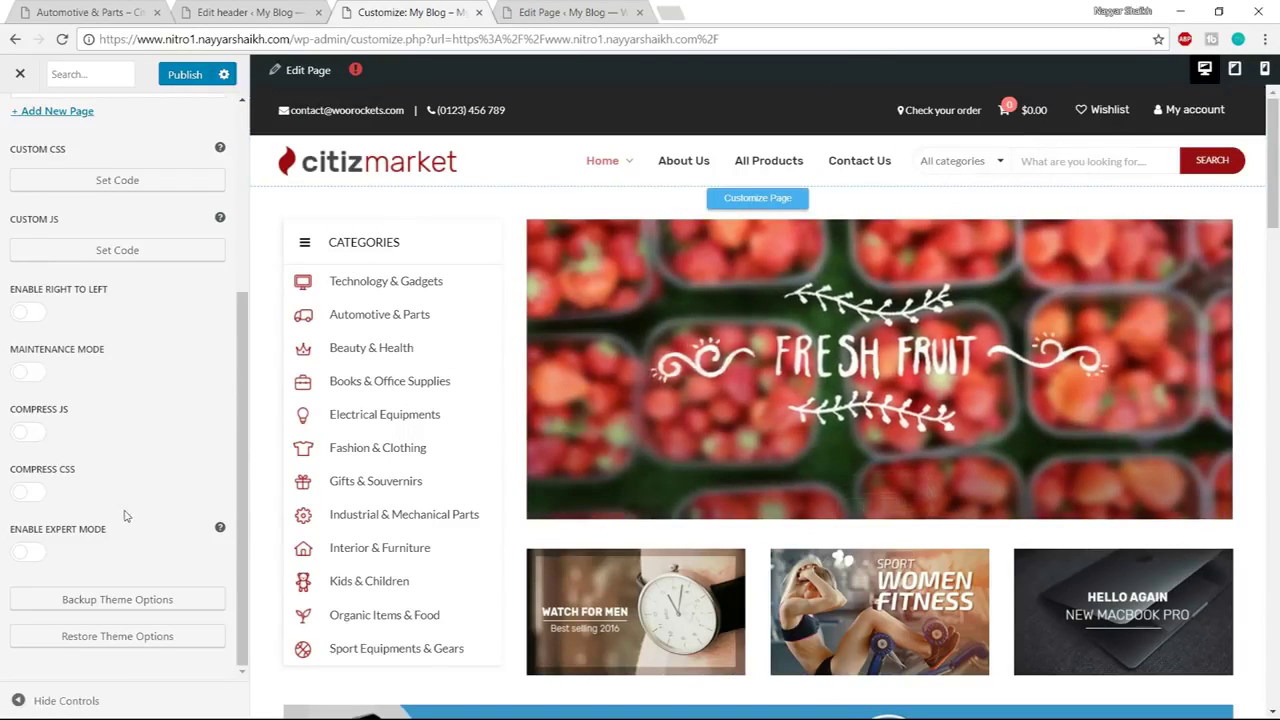
scroll(221, 505, "up", 3)
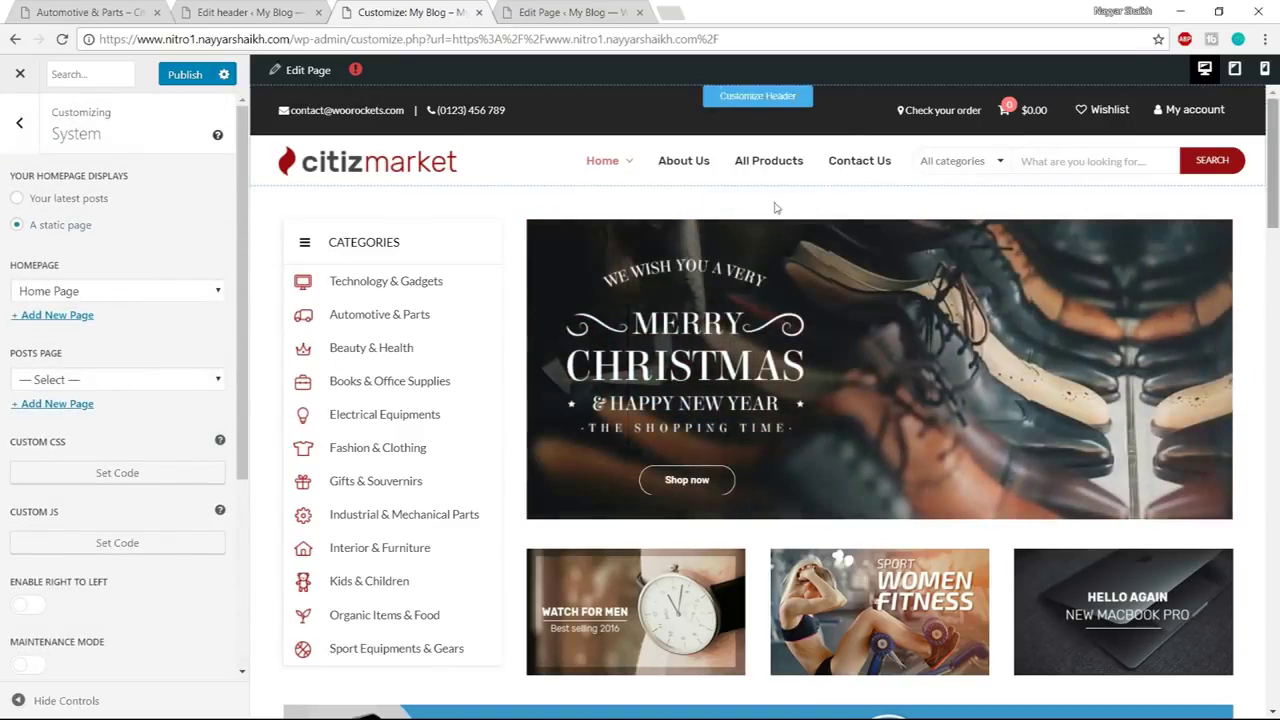
left_click(184, 76)
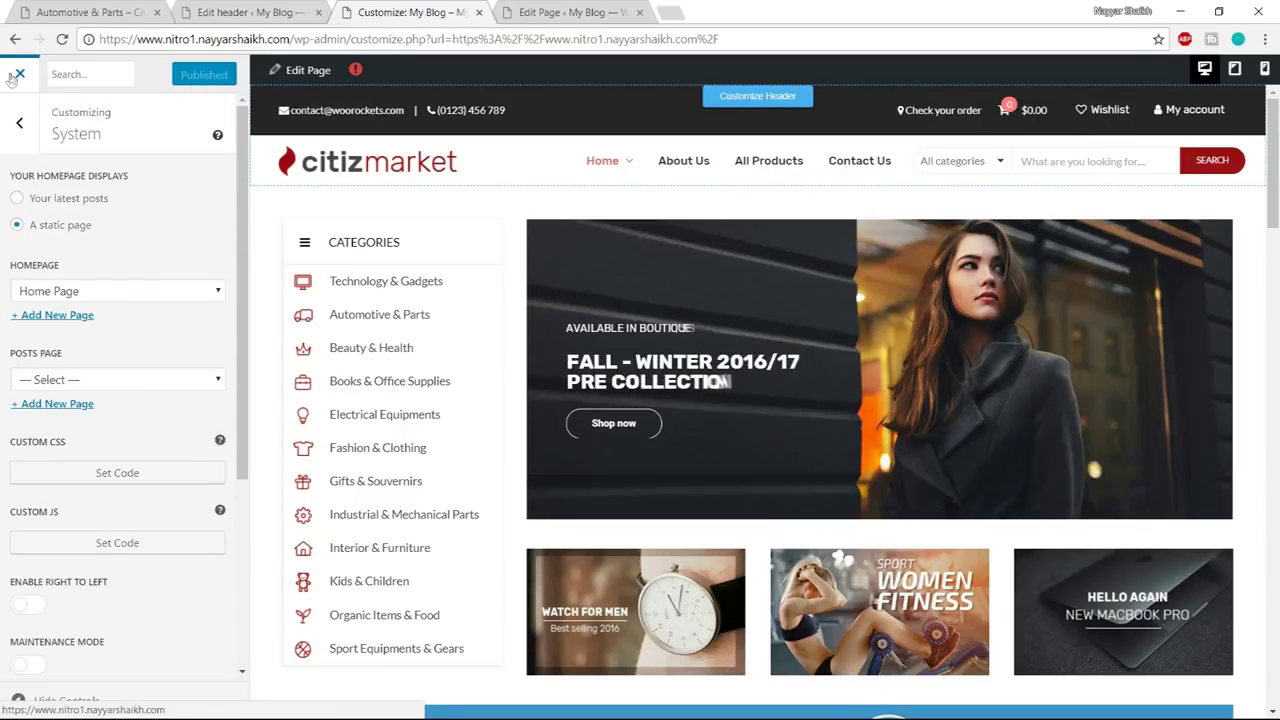
left_click(18, 74)
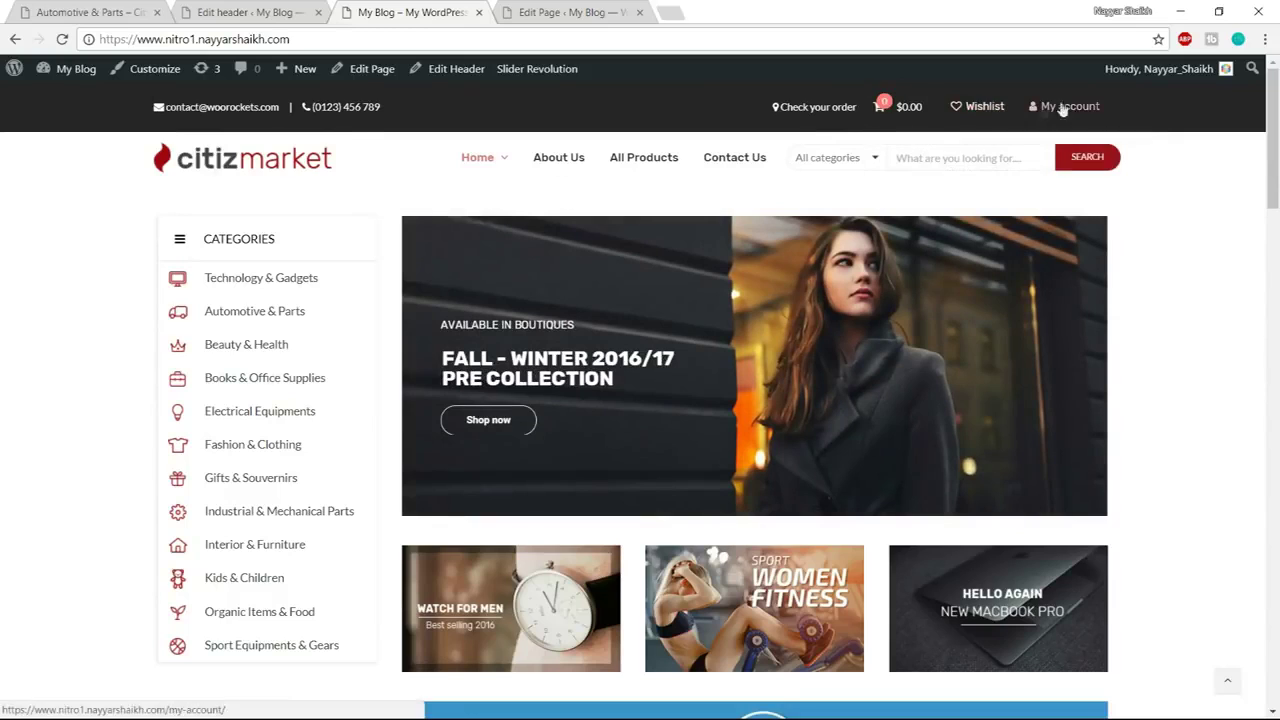
Browse the All Products shop page's product grid, then close the Edit header tab
scroll(1117, 240, "down", 2)
scroll(1121, 241, "up", 2)
left_click(662, 160)
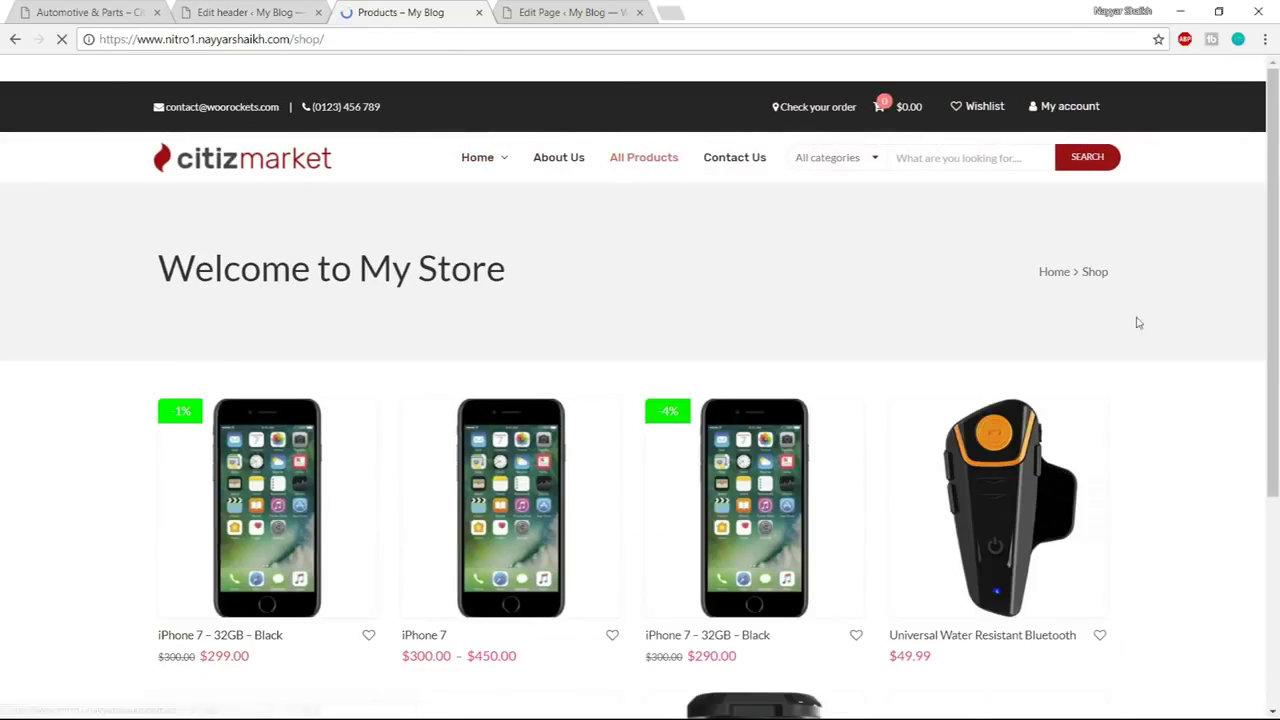
scroll(1140, 330, "down", 5)
scroll(1149, 349, "up", 5)
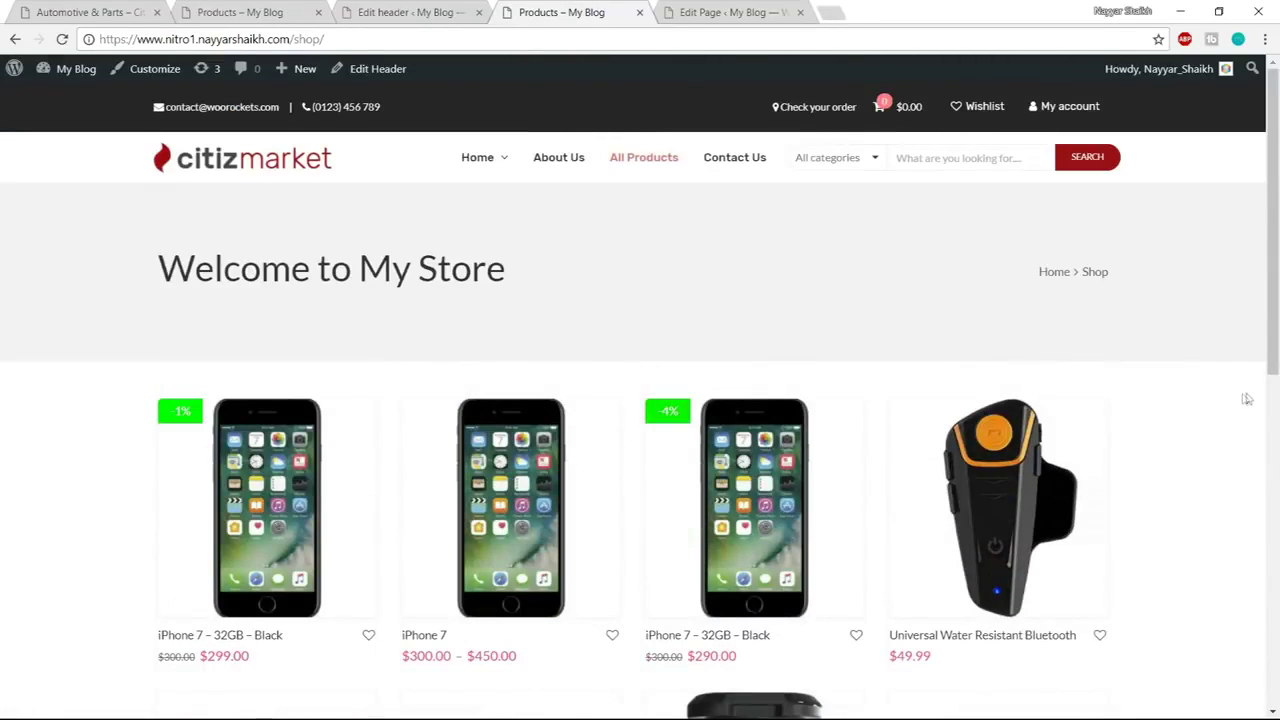
scroll(1212, 444, "down", 7)
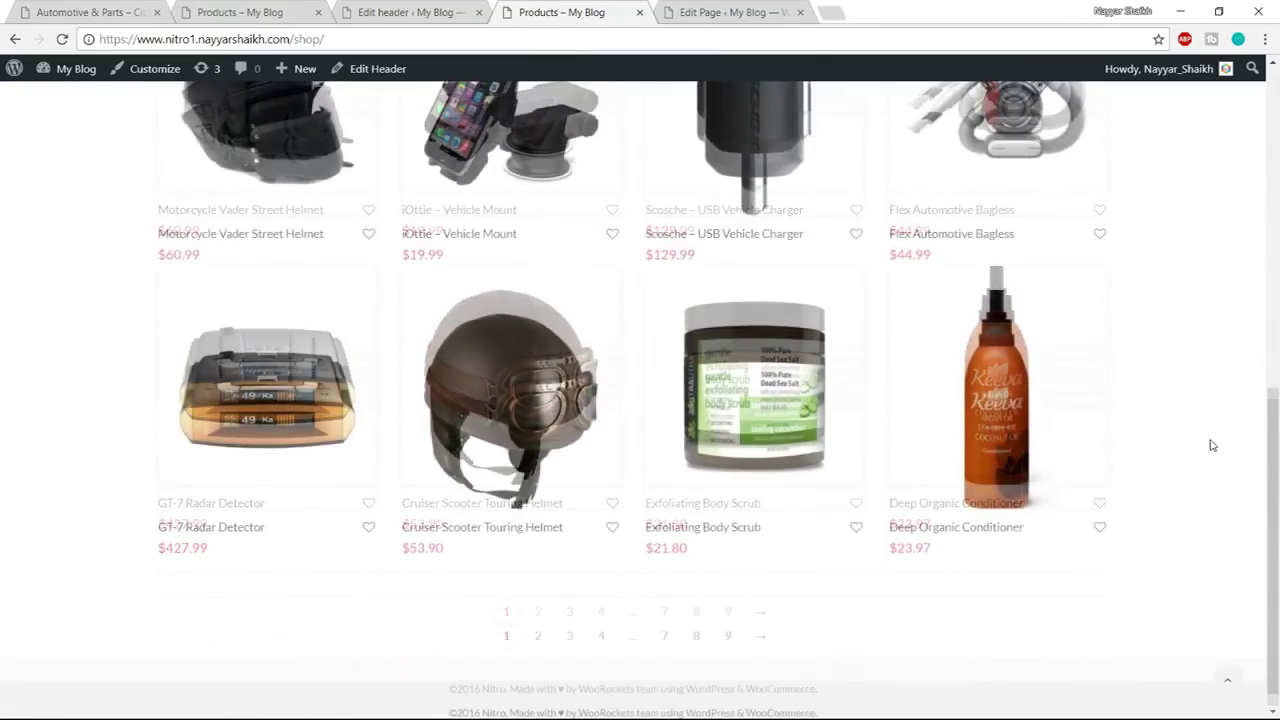
scroll(1212, 444, "up", 6)
scroll(1212, 444, "up", 2)
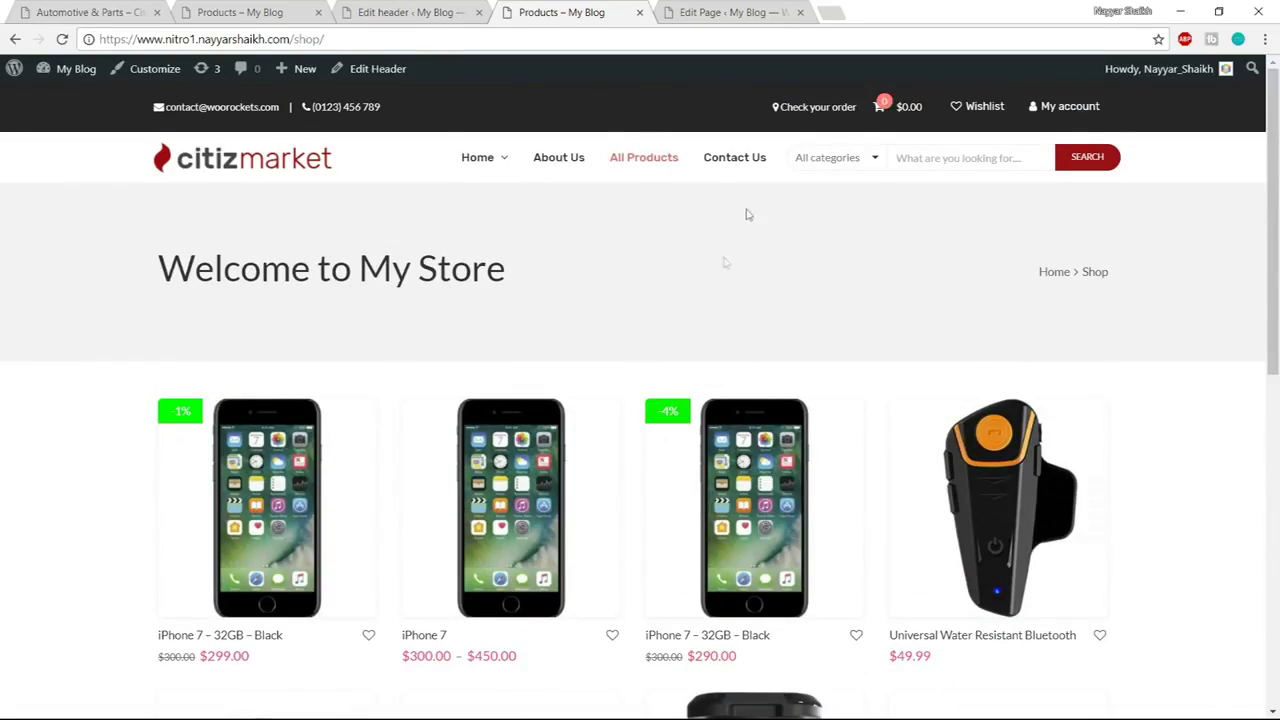
scroll(1122, 470, "down", 2)
scroll(1122, 470, "down", 5)
scroll(1123, 520, "up", 7)
left_click(436, 8)
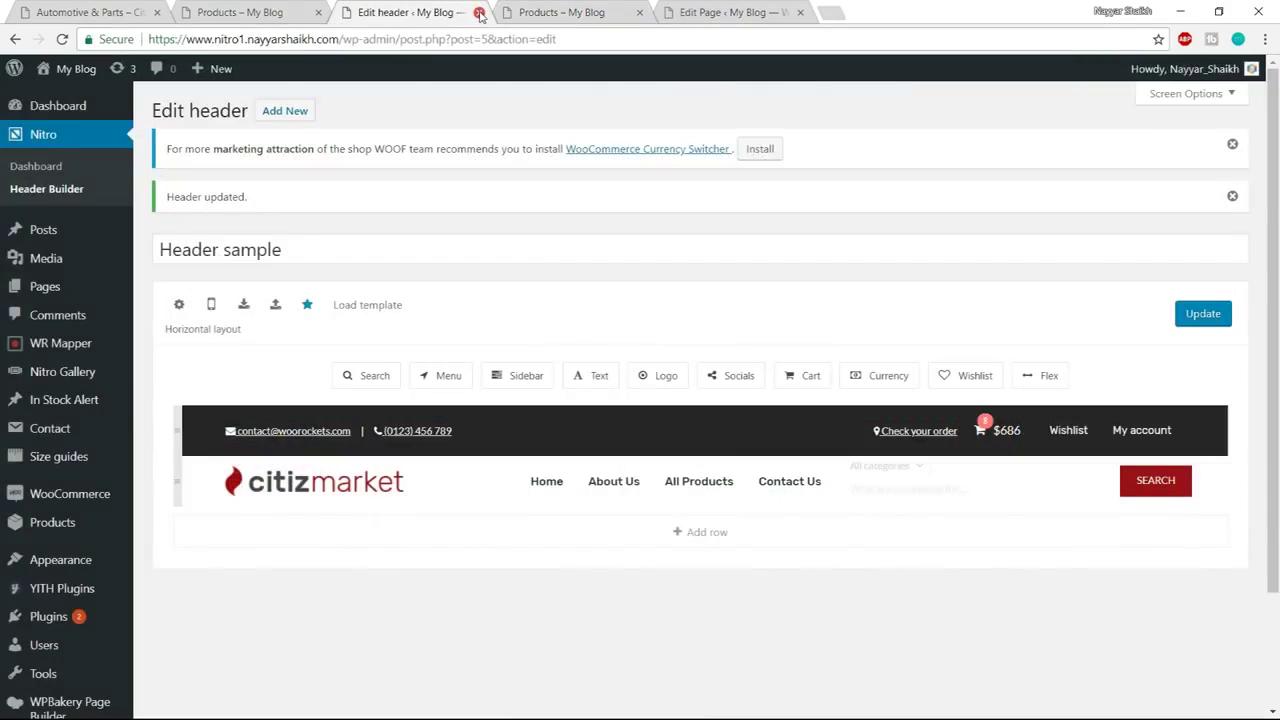
left_click(479, 12)
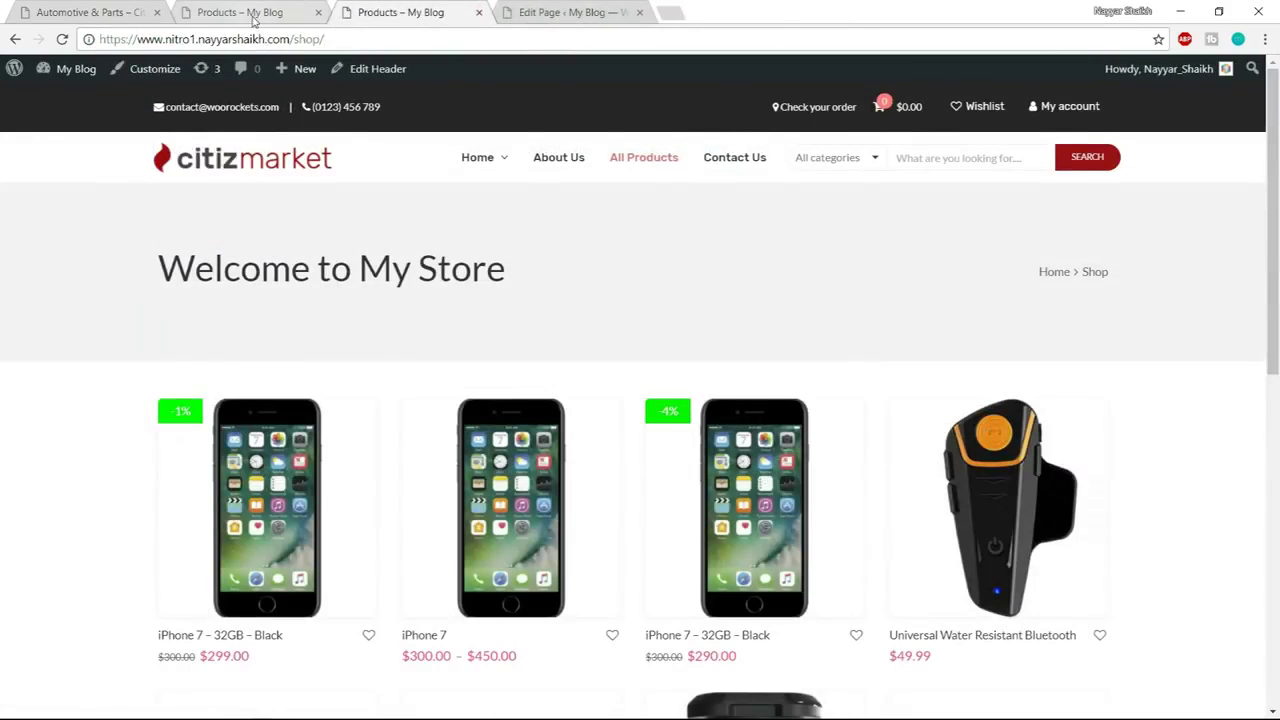
left_click(253, 12)
scroll(411, 466, "down", 10)
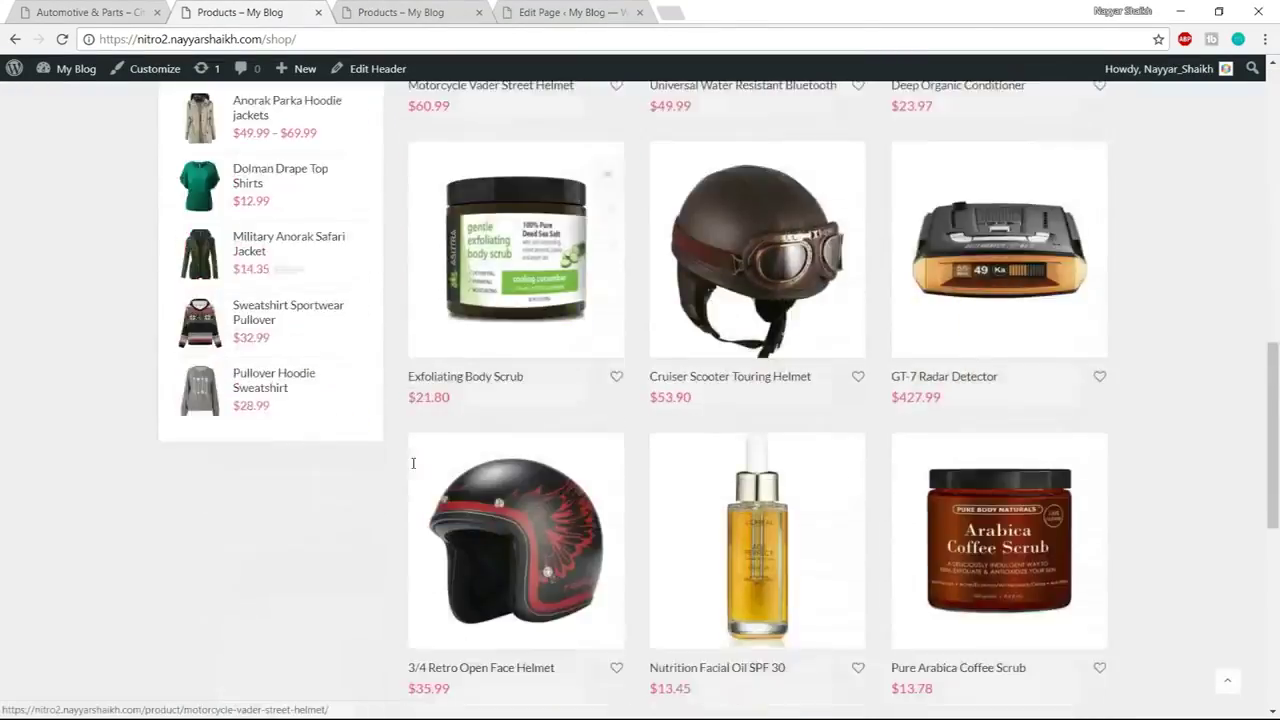
scroll(414, 490, "up", 7)
scroll(487, 463, "up", 3)
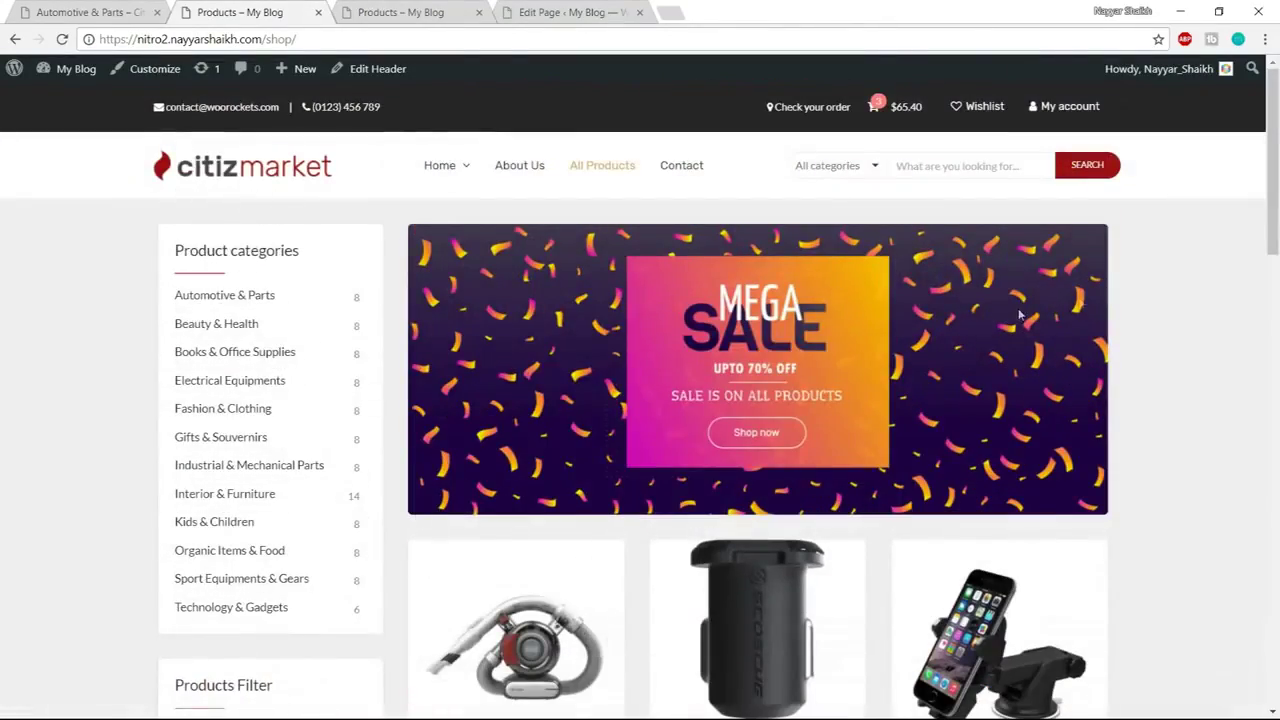
scroll(1221, 286, "down", 1)
scroll(1249, 409, "down", 9)
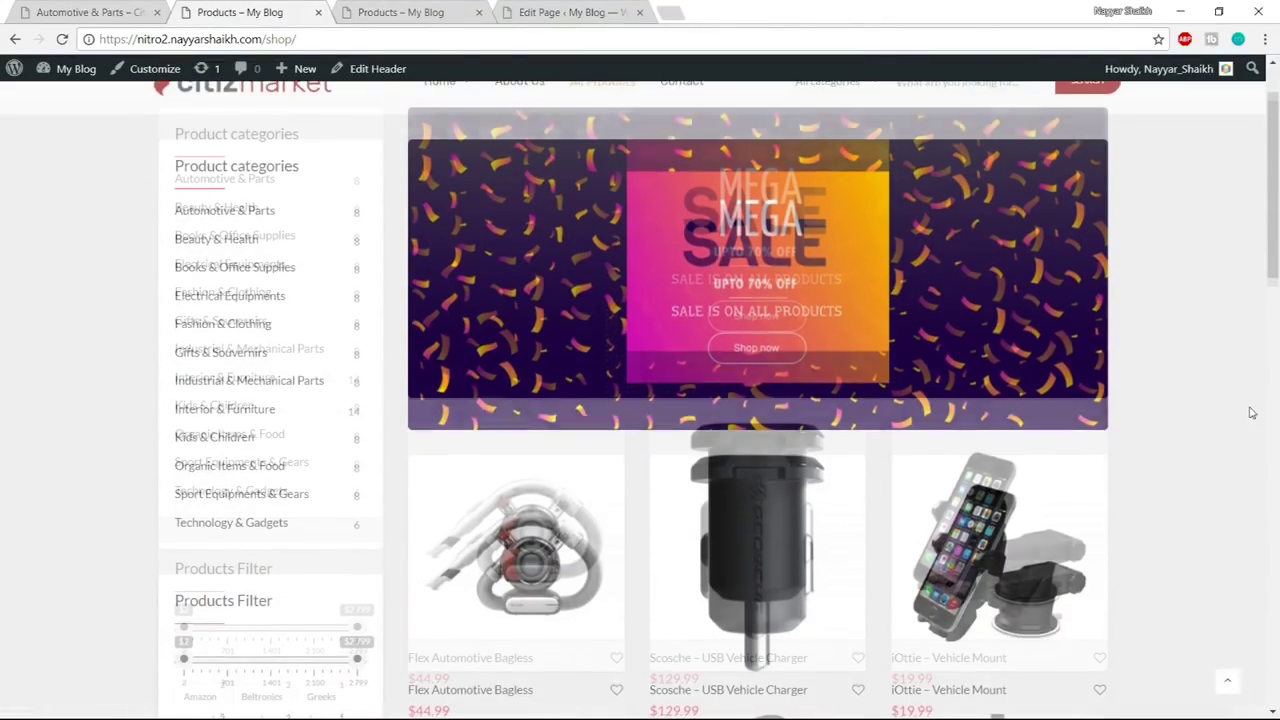
scroll(1250, 411, "up", 10)
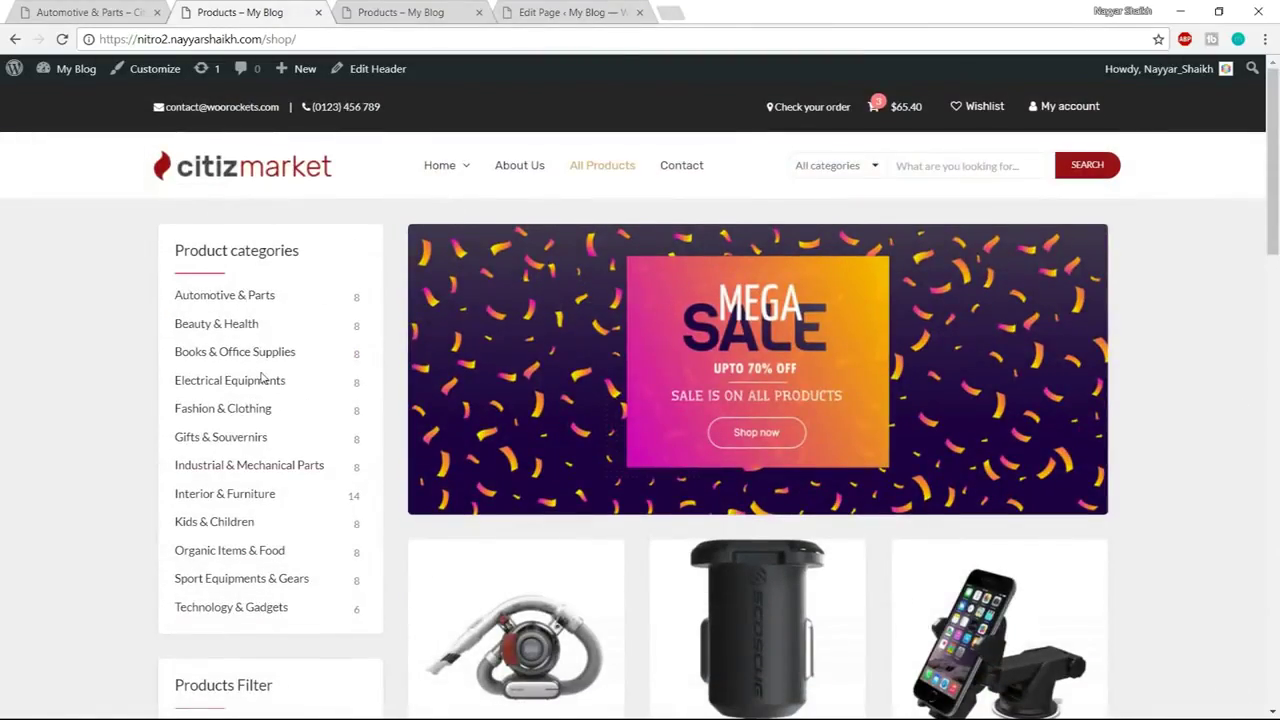
scroll(262, 377, "down", 1)
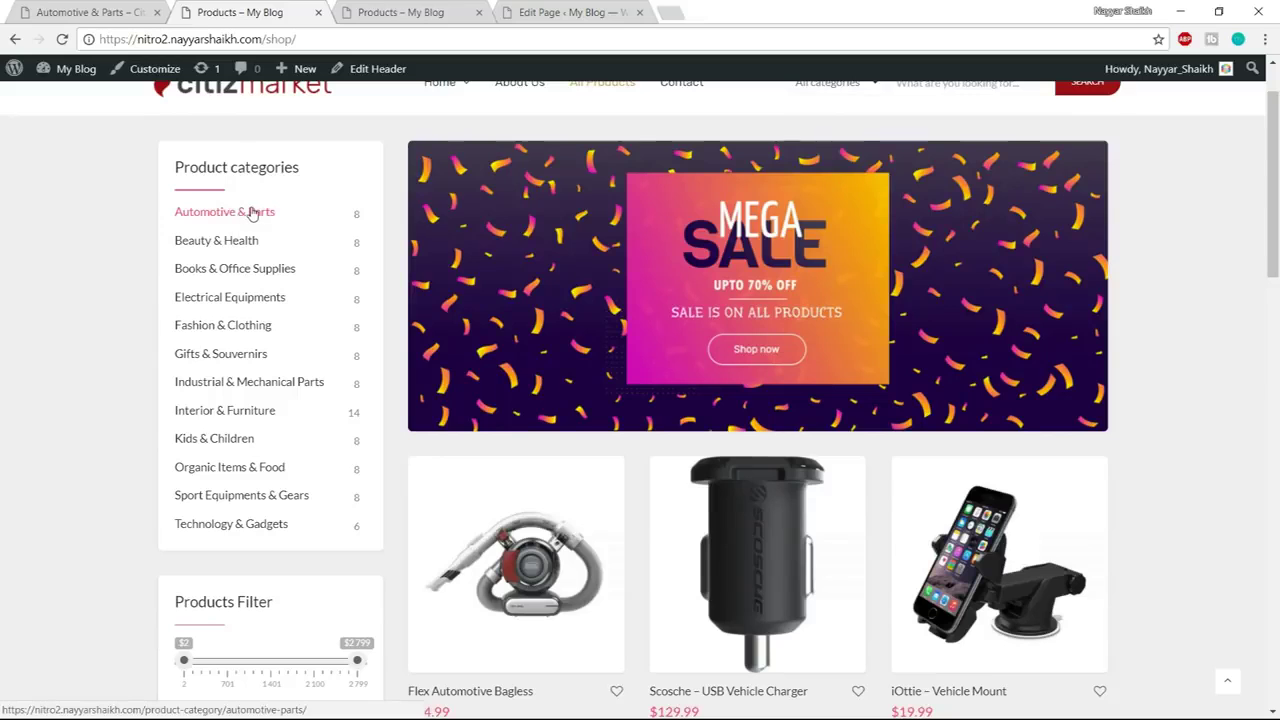
scroll(318, 345, "down", 4)
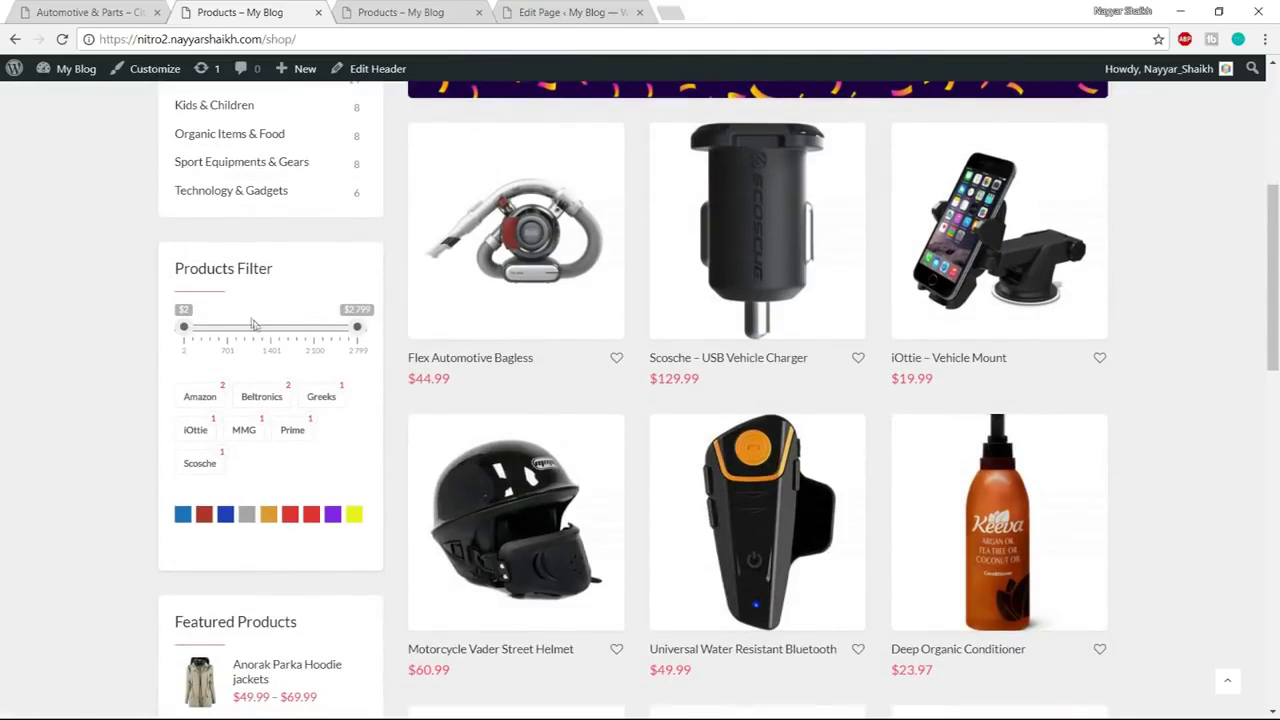
left_click_drag(357, 330, 250, 330)
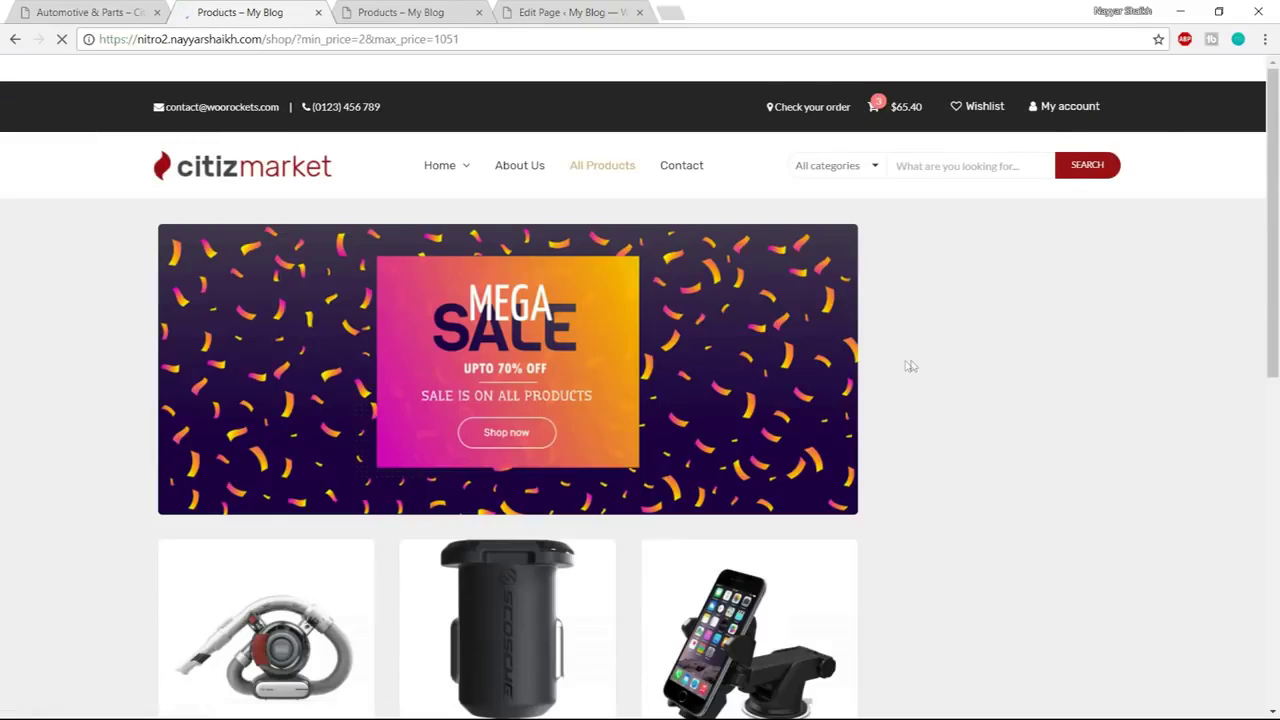
scroll(906, 366, "down", 2)
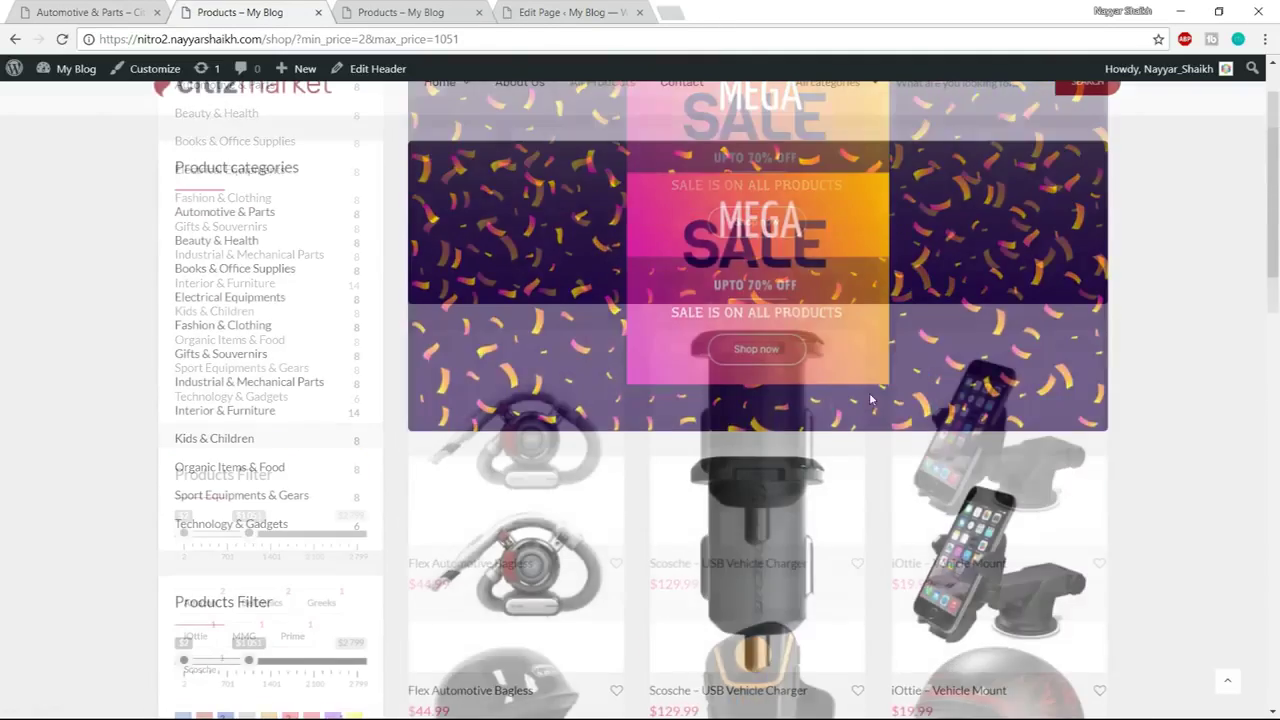
scroll(214, 371, "down", 2)
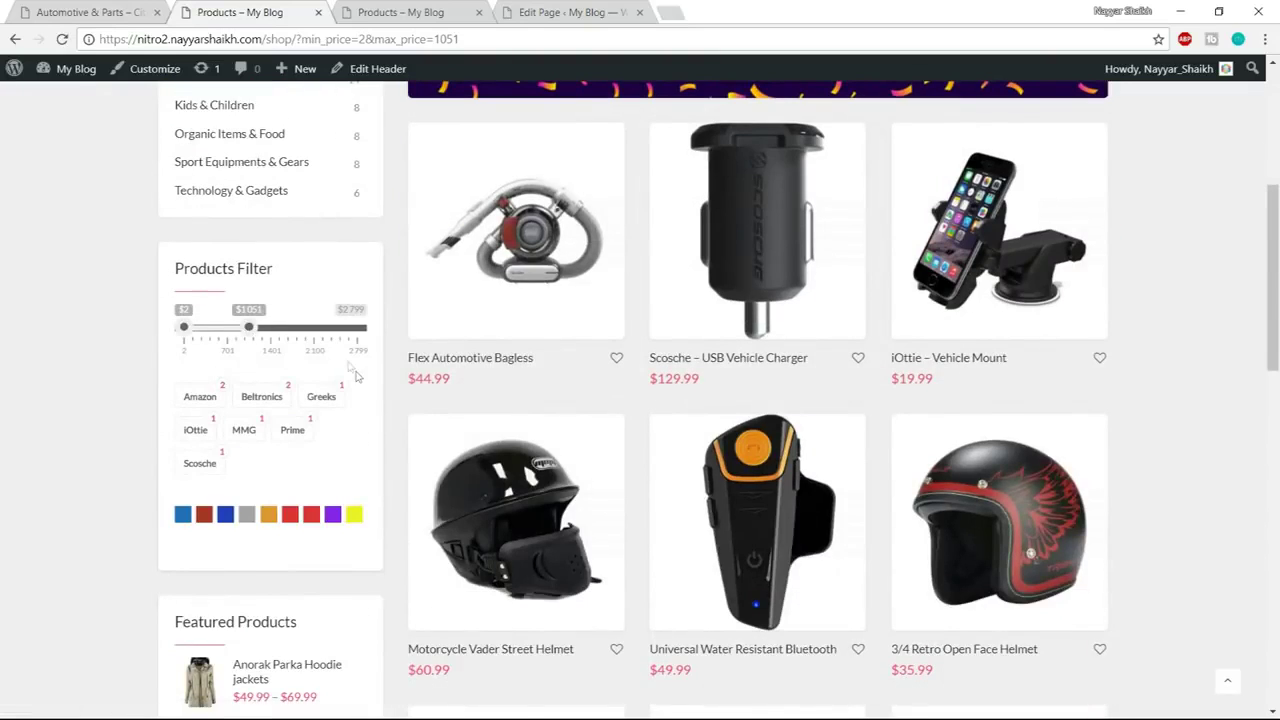
scroll(360, 390, "down", 2)
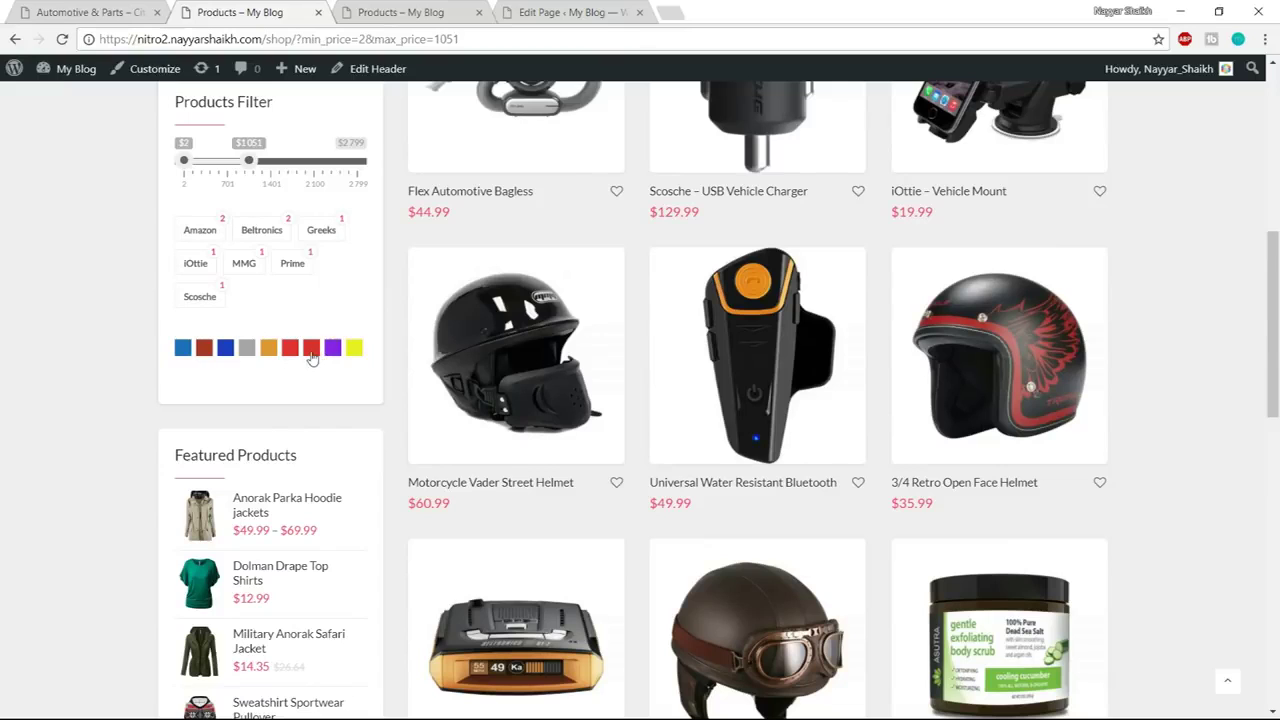
scroll(312, 360, "up", 2)
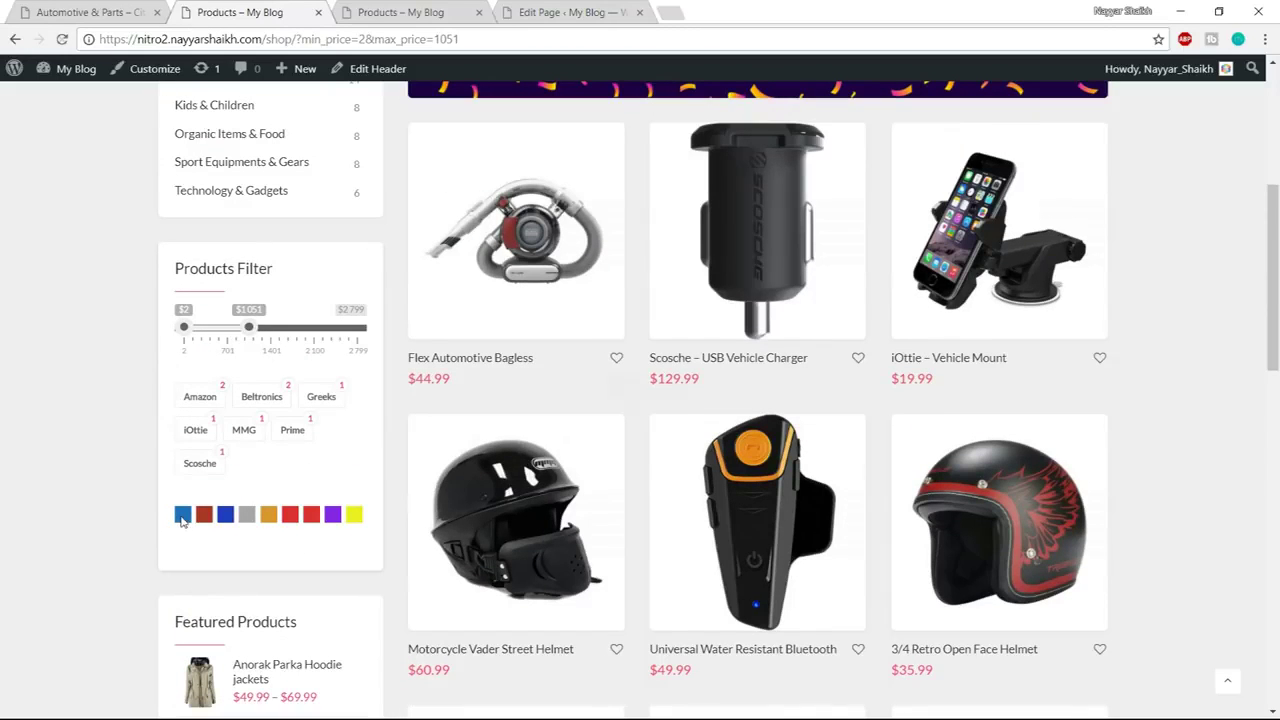
left_click(182, 515)
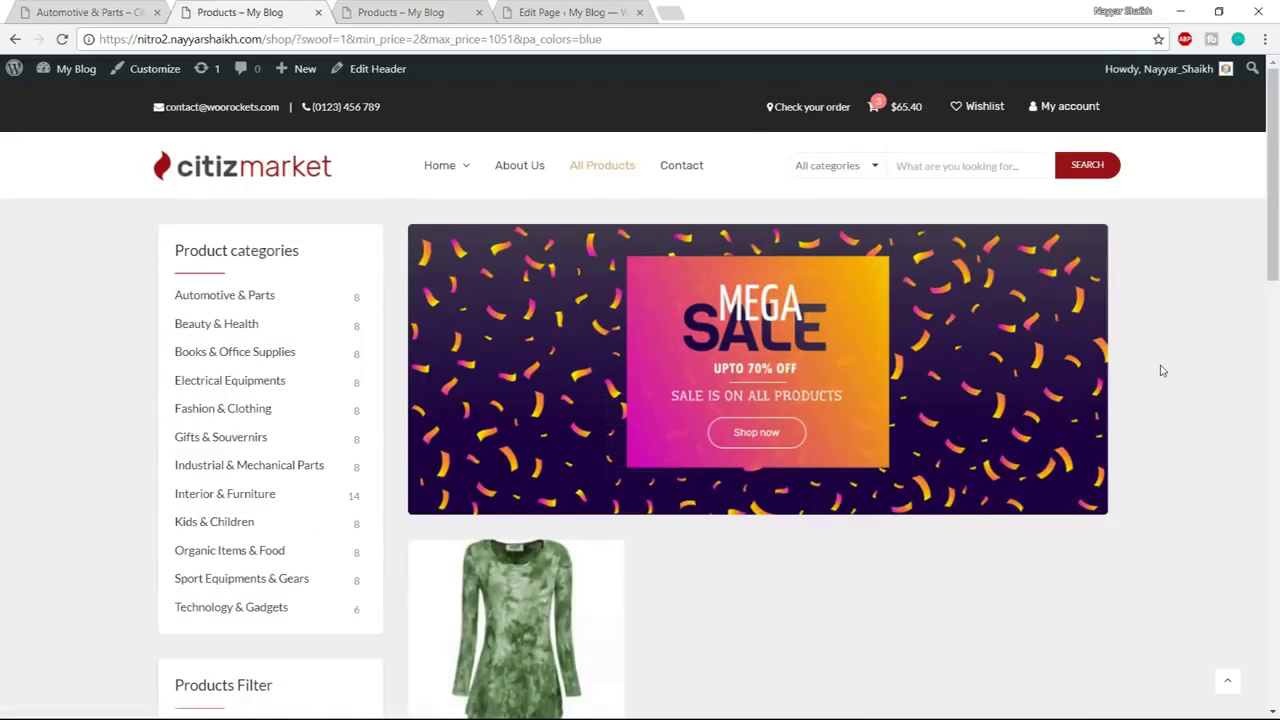
scroll(637, 434, "down", 3)
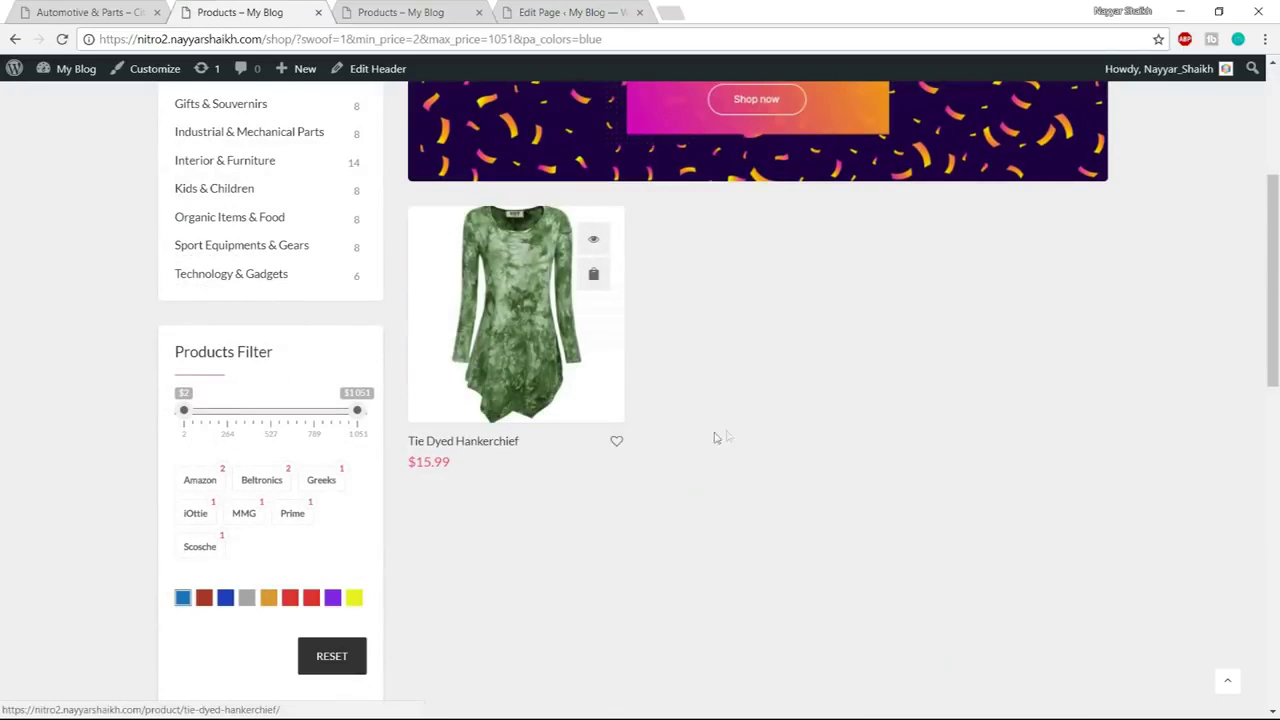
scroll(720, 437, "down", 2)
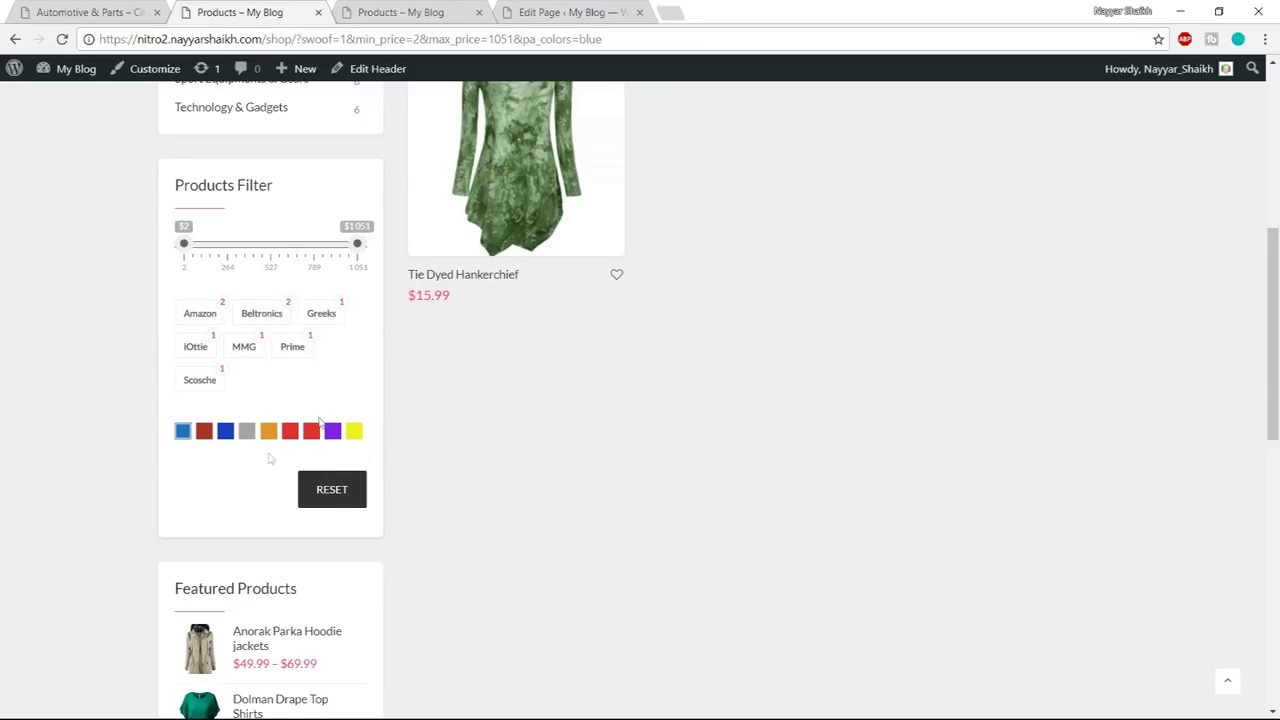
scroll(340, 354, "down", 3)
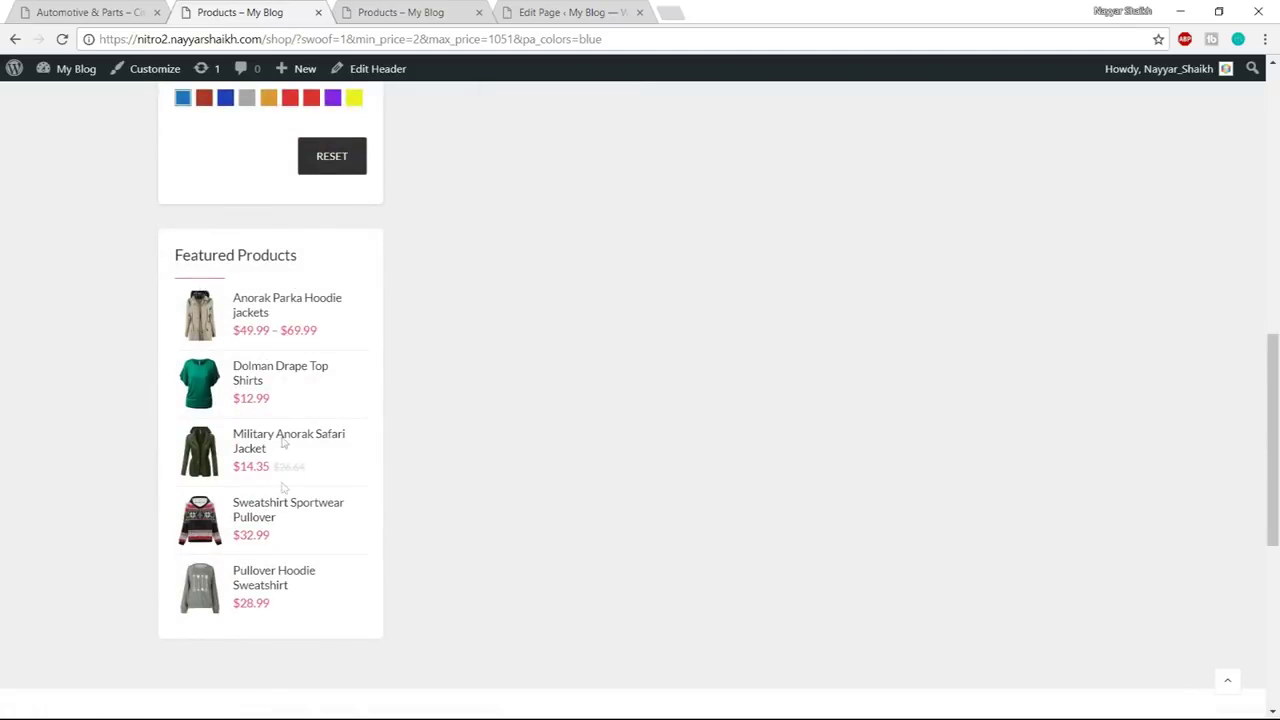
scroll(300, 500, "up", 8)
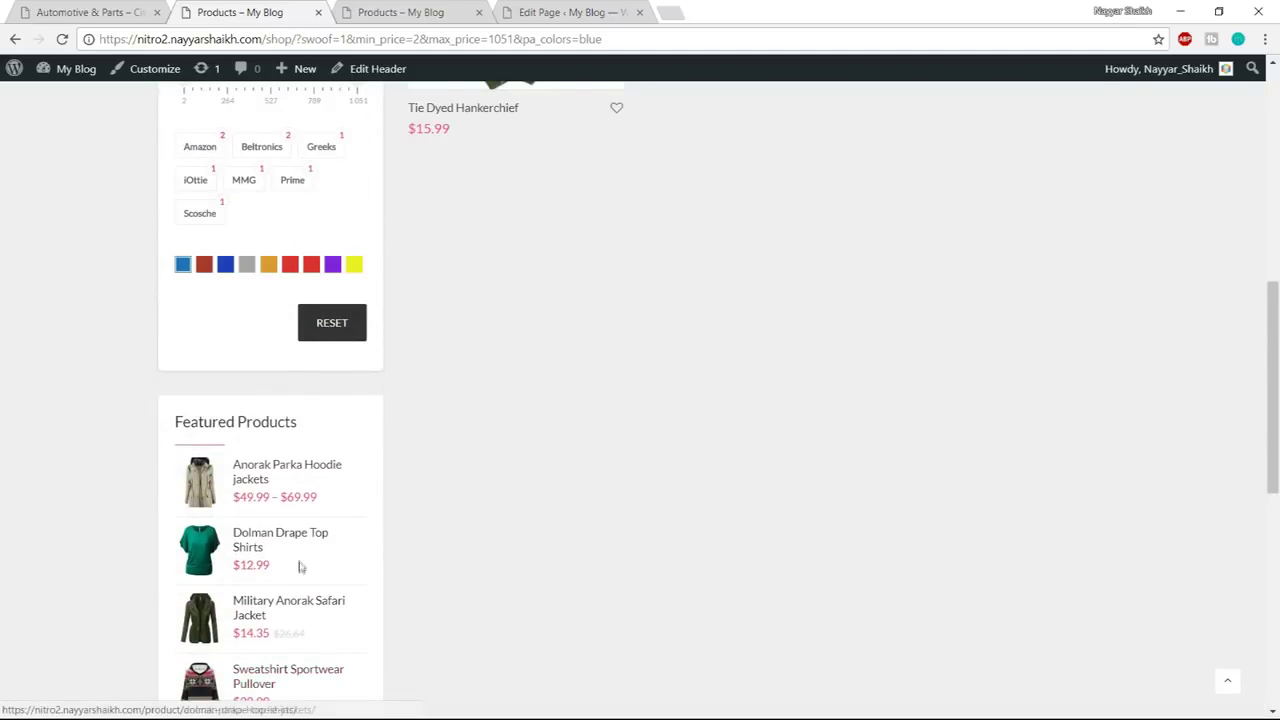
scroll(337, 566, "down", 3)
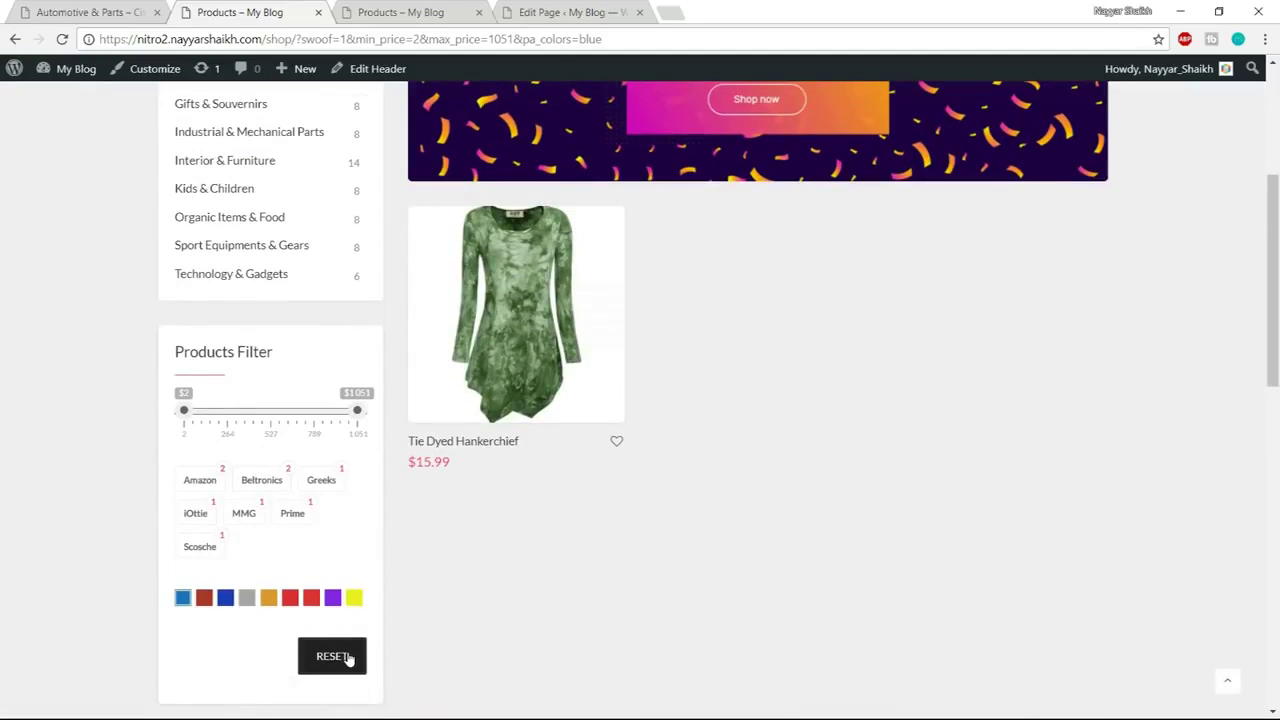
left_click(346, 658)
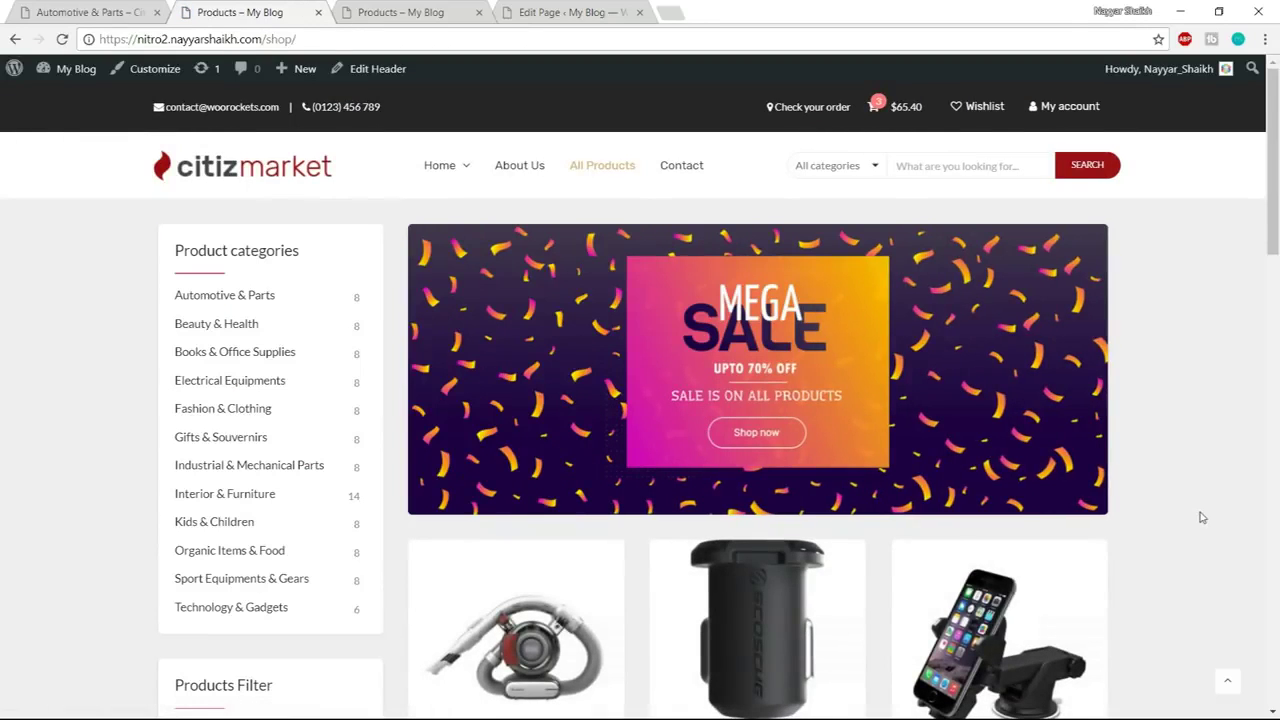
scroll(1197, 518, "down", 15)
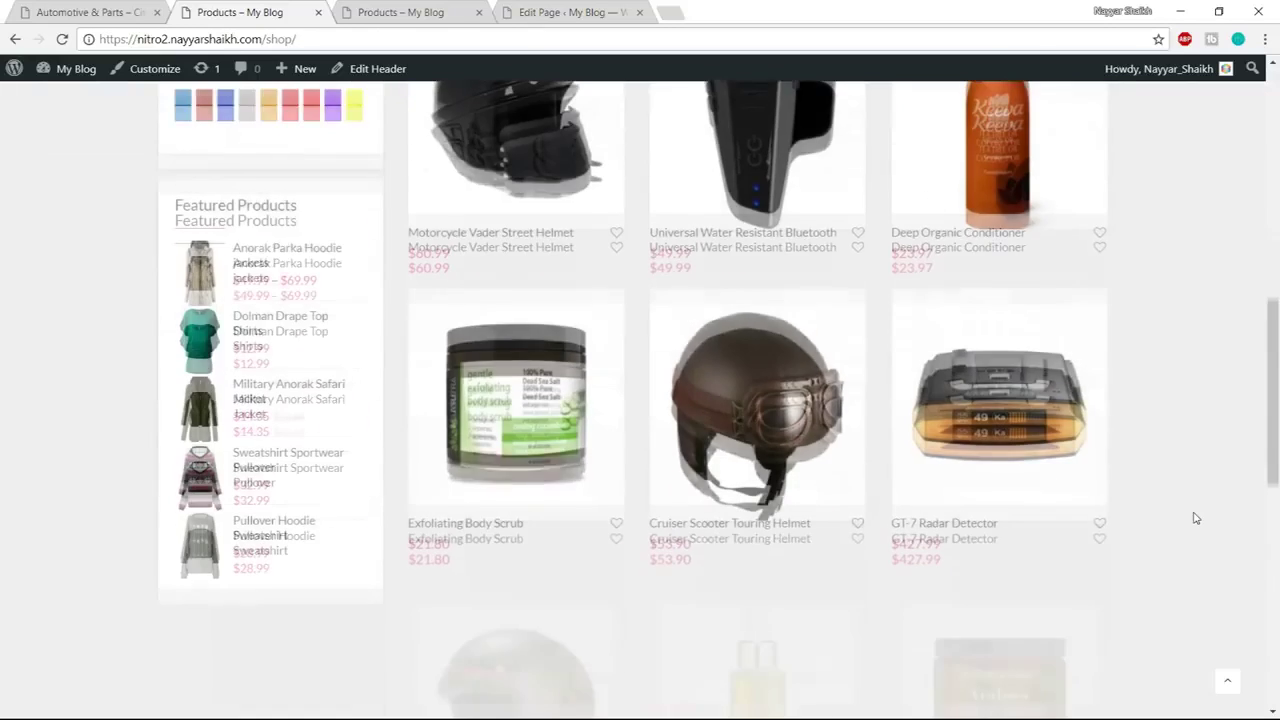
scroll(1197, 519, "up", 15)
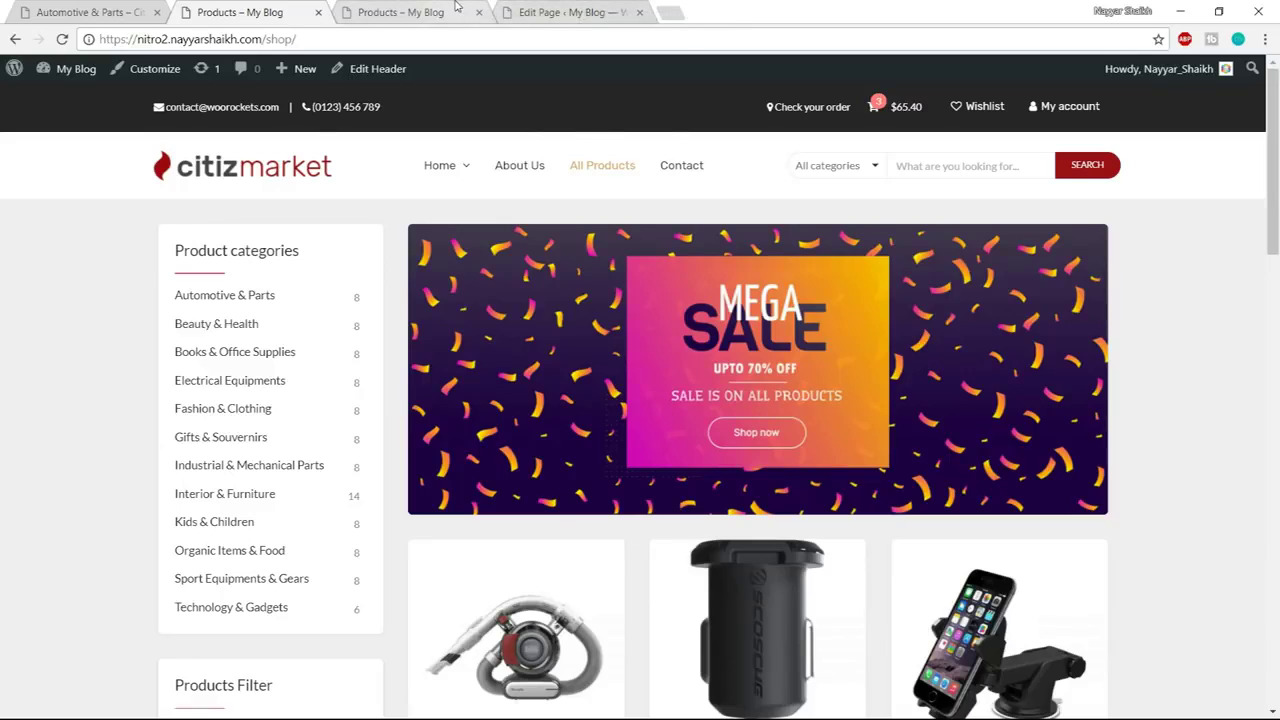
left_click(458, 9)
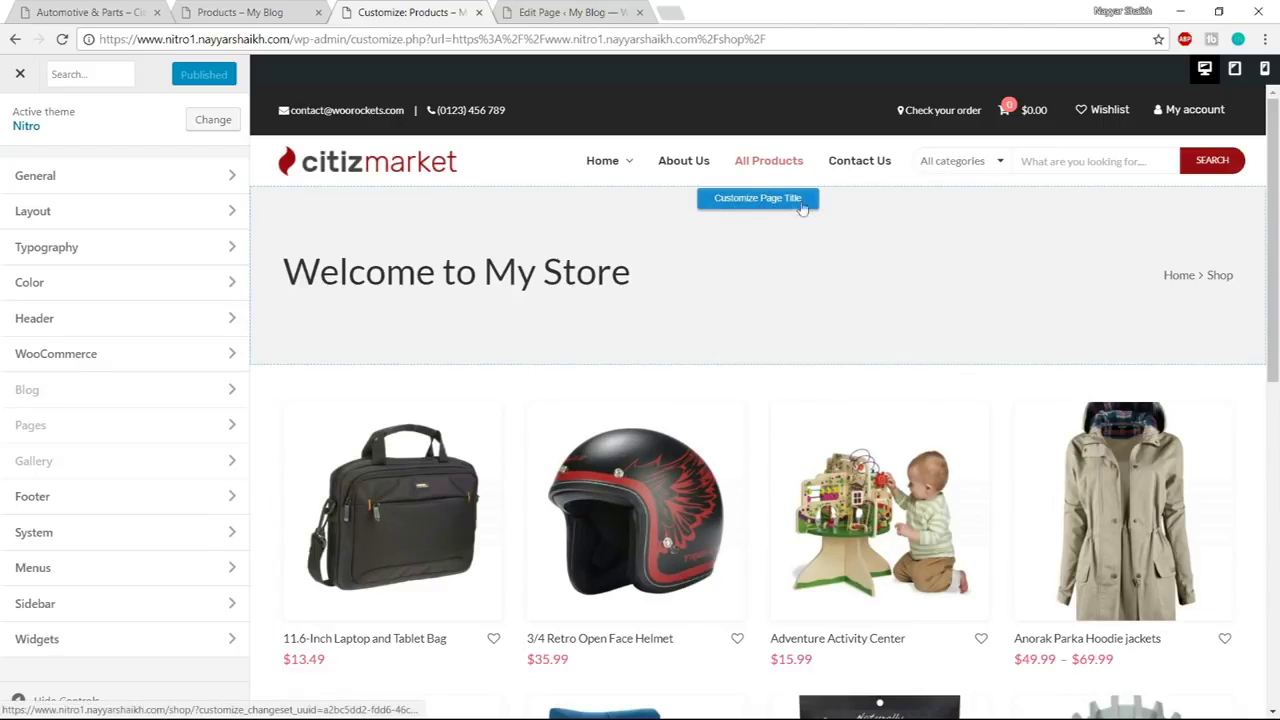
Turn off Show Page Title, then bring up the WooCommerce Product Category settings
left_click(771, 206)
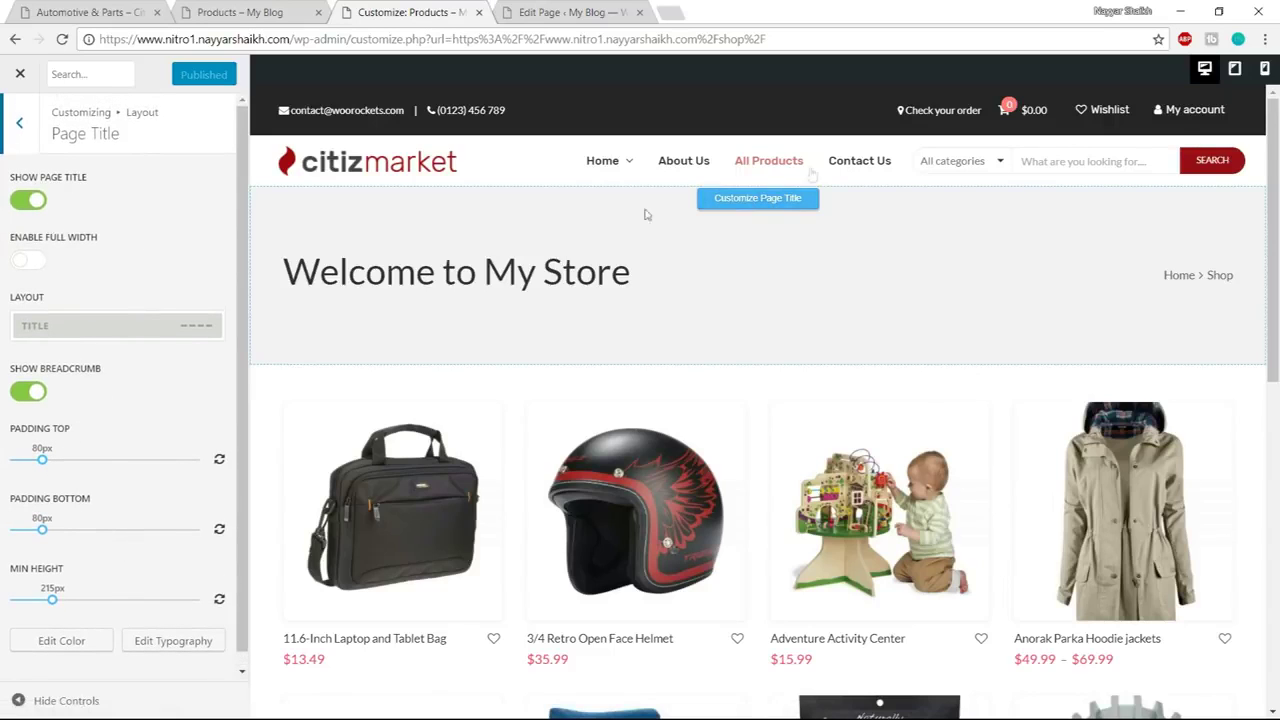
left_click(32, 208)
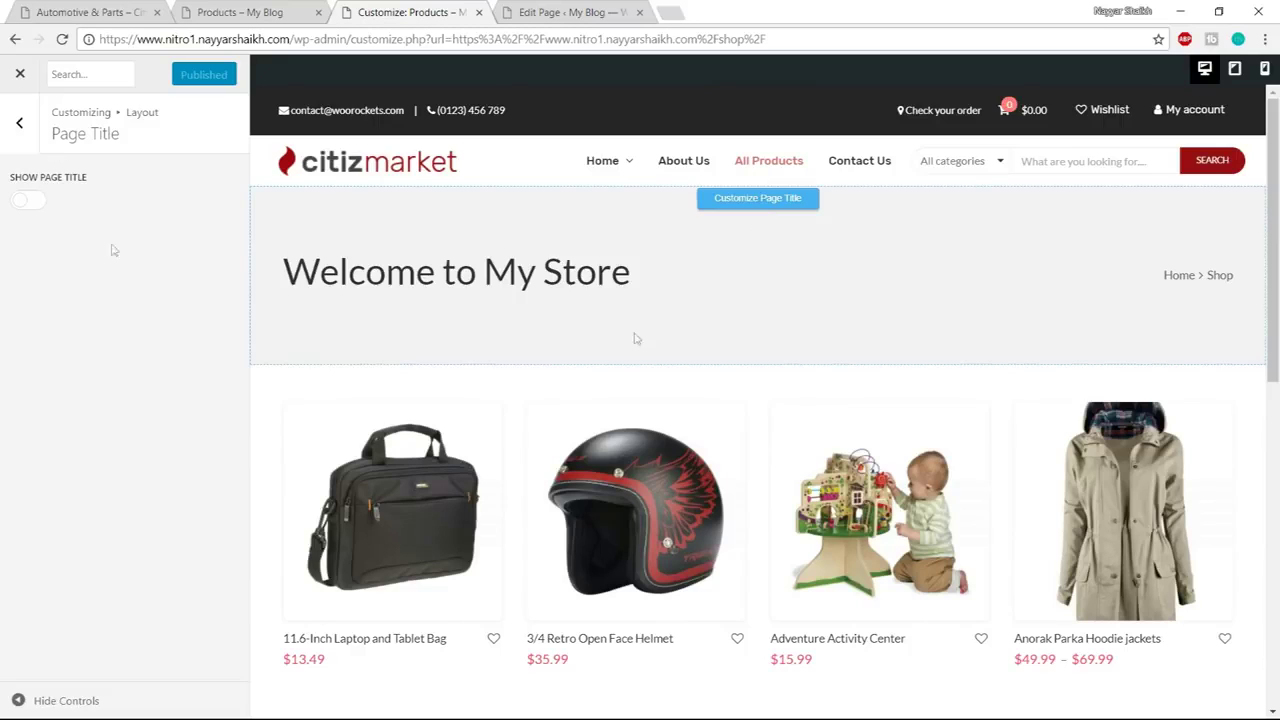
left_click(770, 410)
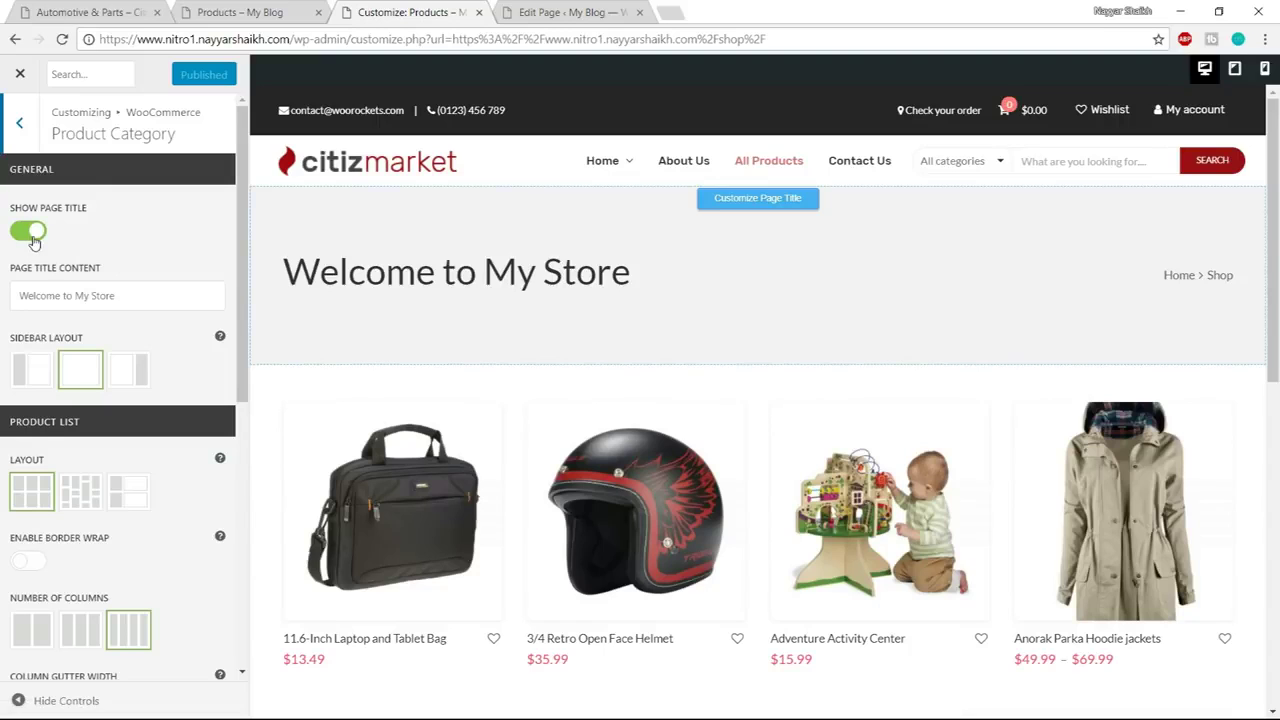
Hide the shop page title, place the sidebar on the left, and show products in three columns
left_click(32, 236)
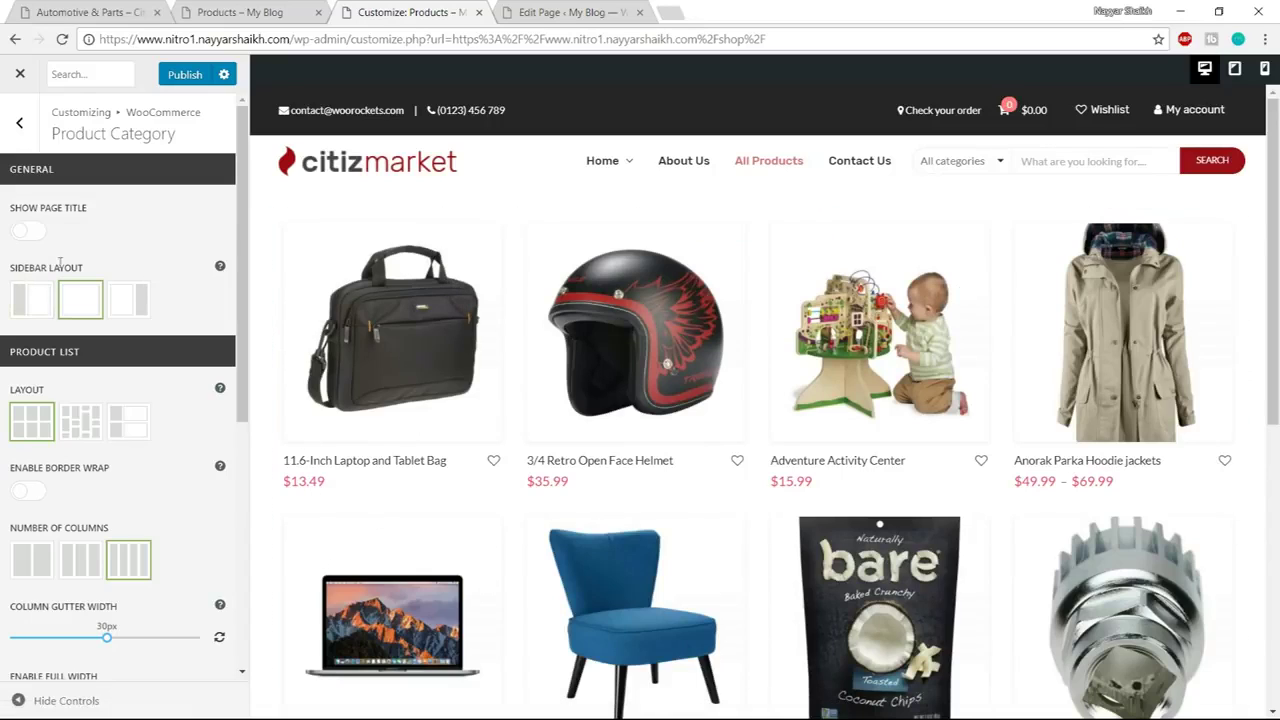
left_click_drag(12, 268, 89, 268)
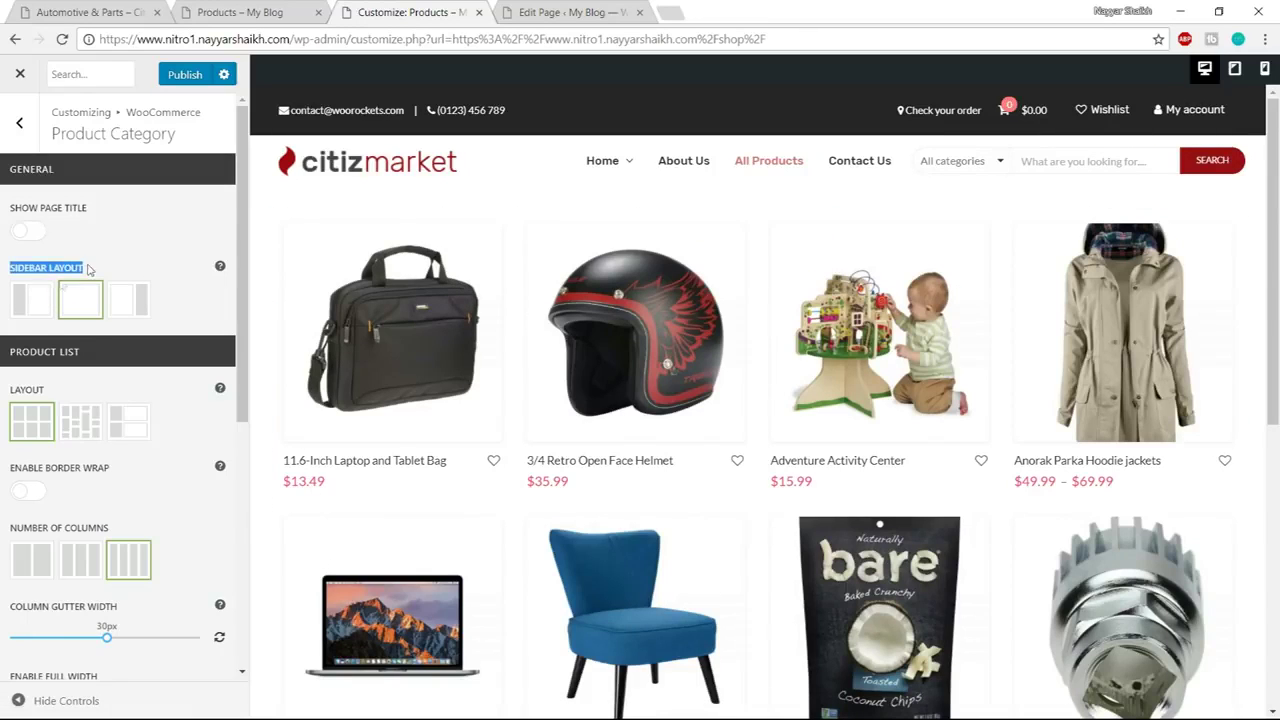
left_click(39, 314)
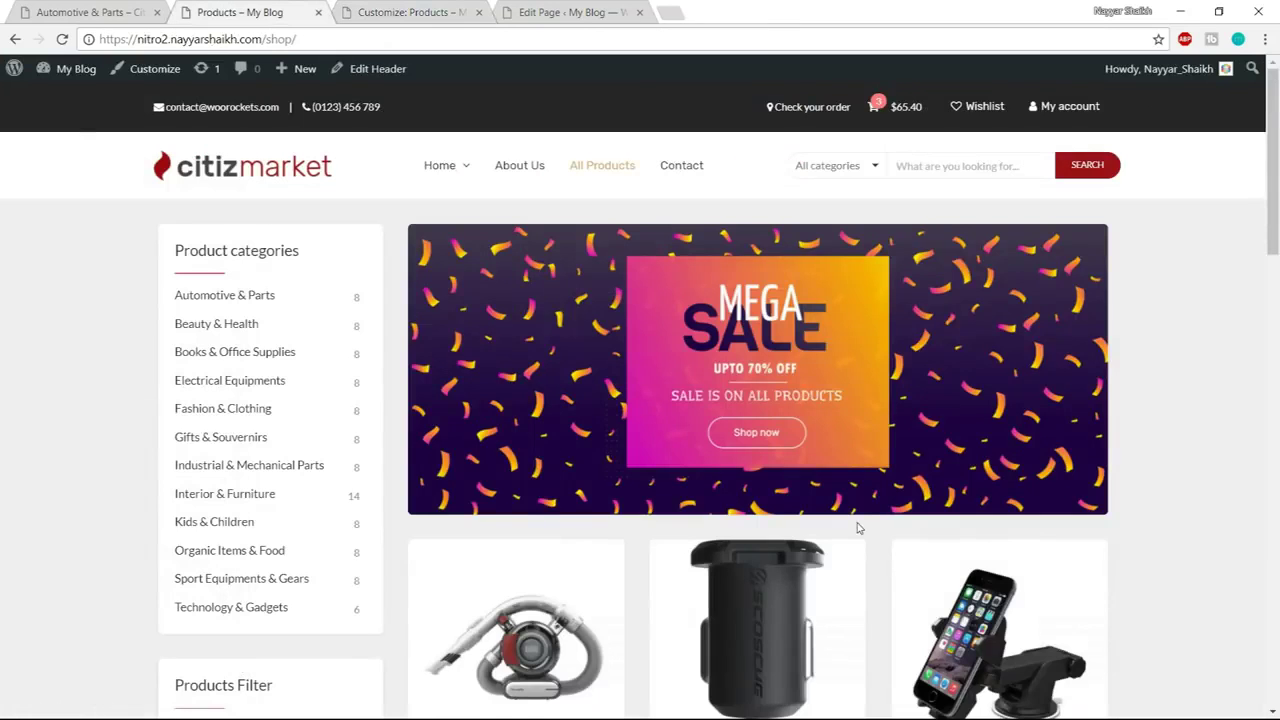
scroll(857, 527, "down", 3)
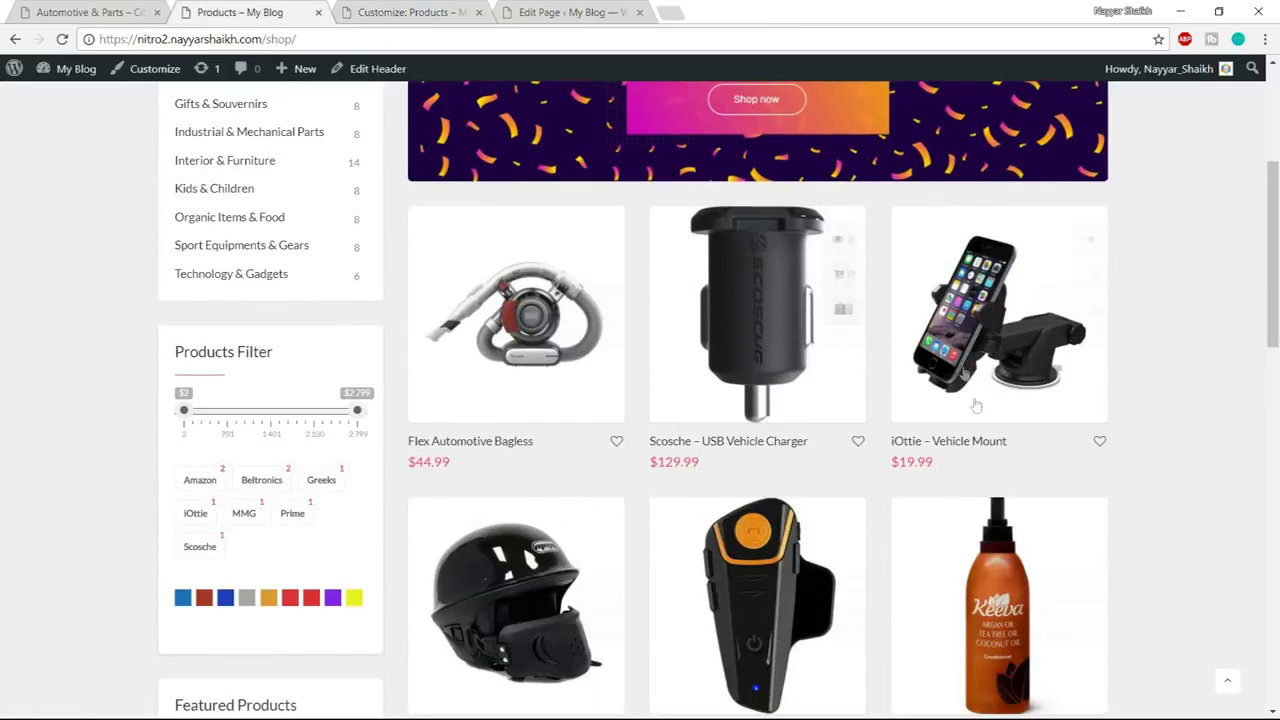
left_click(357, 10)
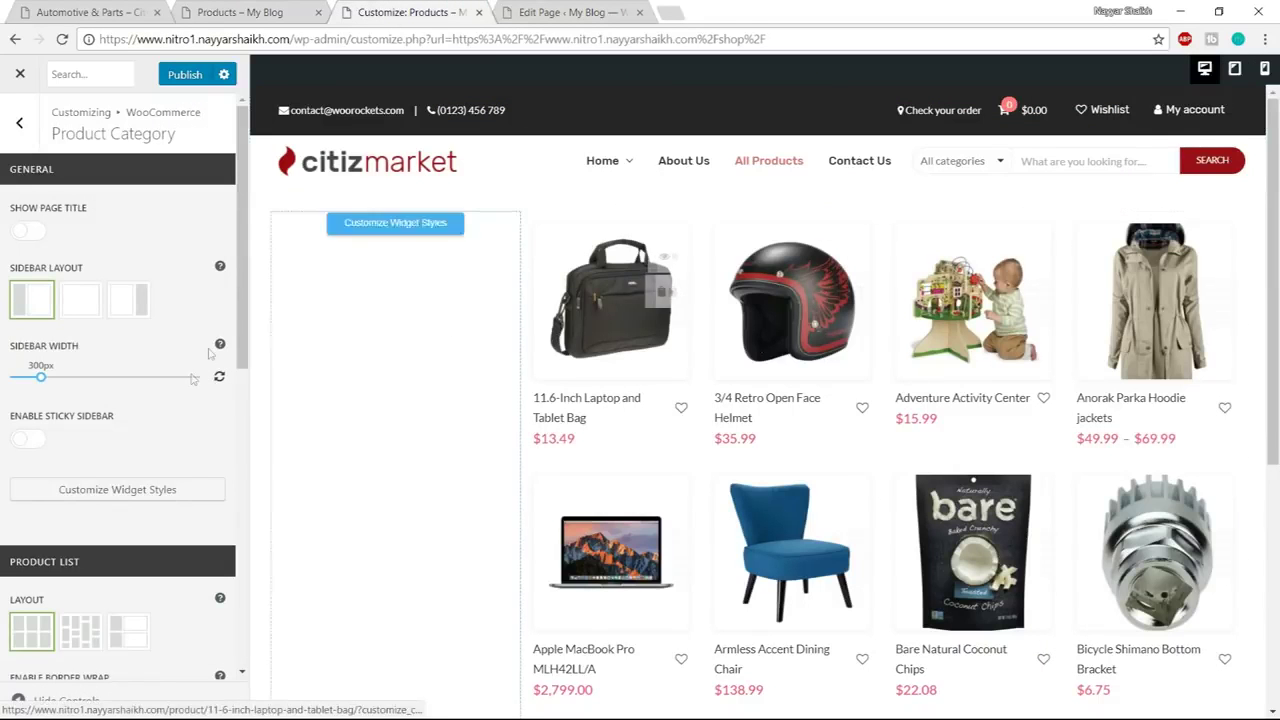
scroll(190, 385, "down", 3)
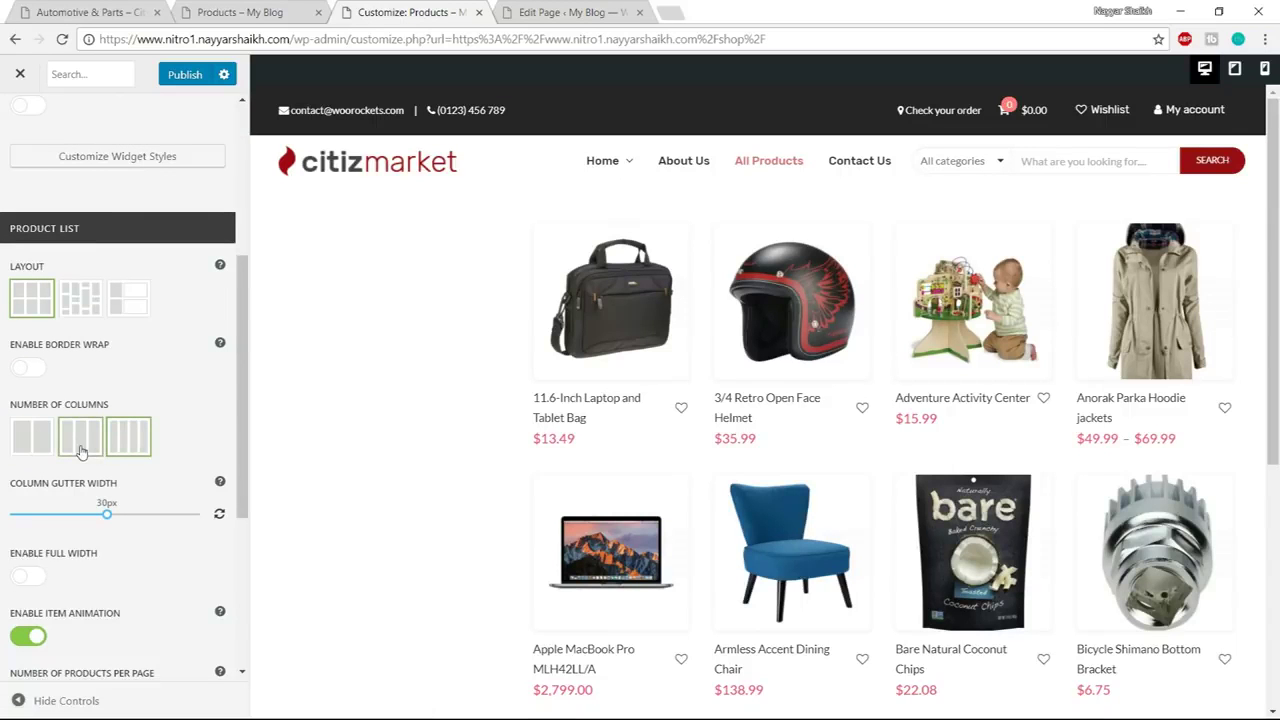
left_click(87, 443)
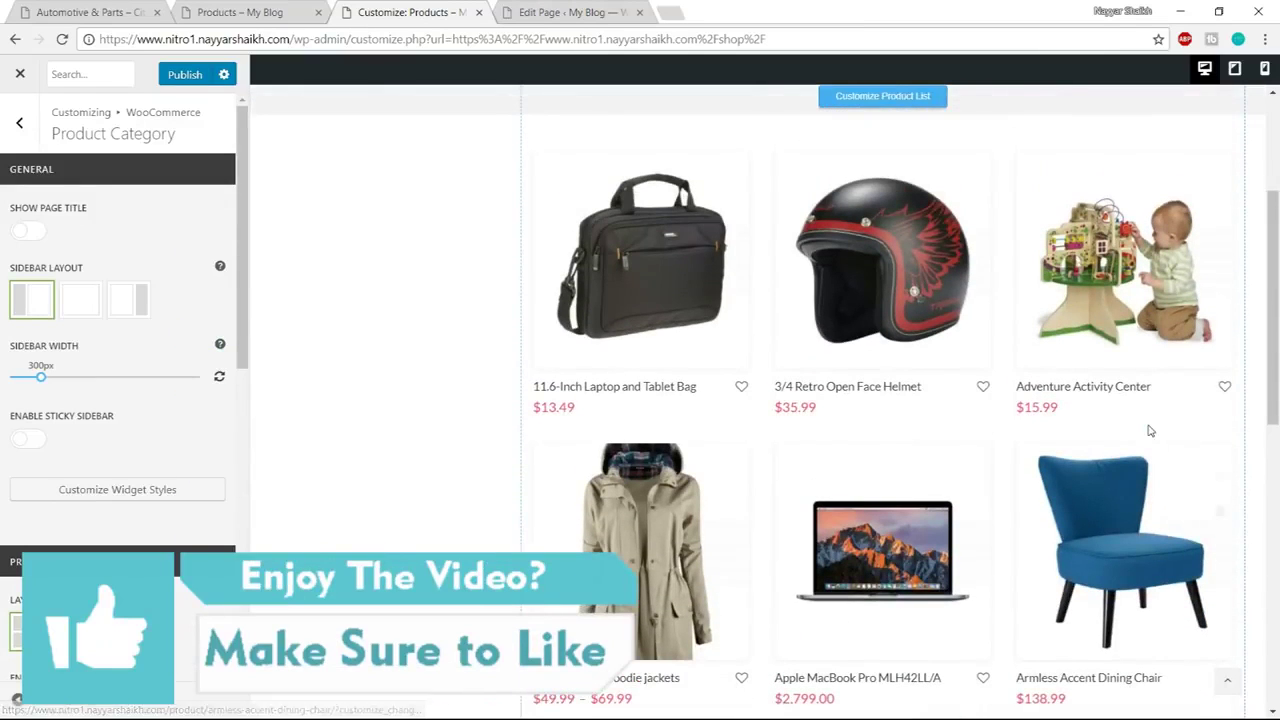
Try the second product-item layout, revert to the first, then publish and close the Customizer
scroll(150, 450, "down", 4)
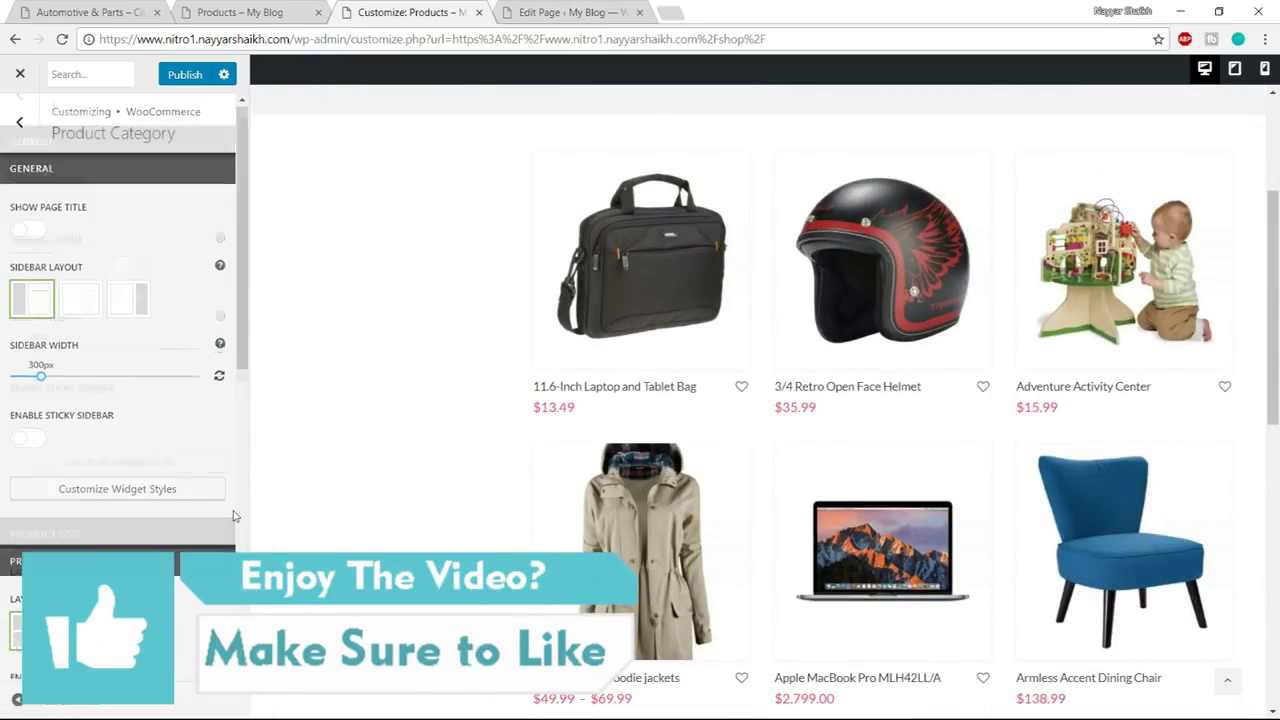
scroll(233, 515, "down", 2)
scroll(233, 515, "down", 2)
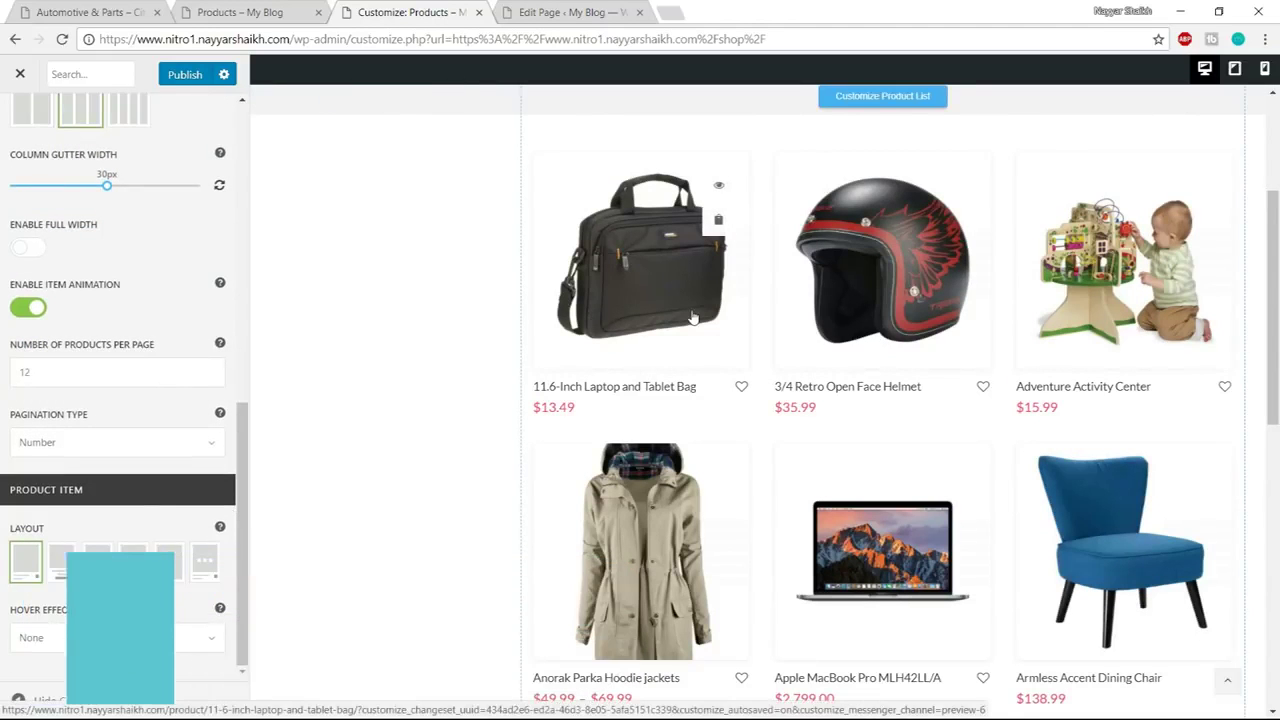
scroll(690, 315, "up", 1)
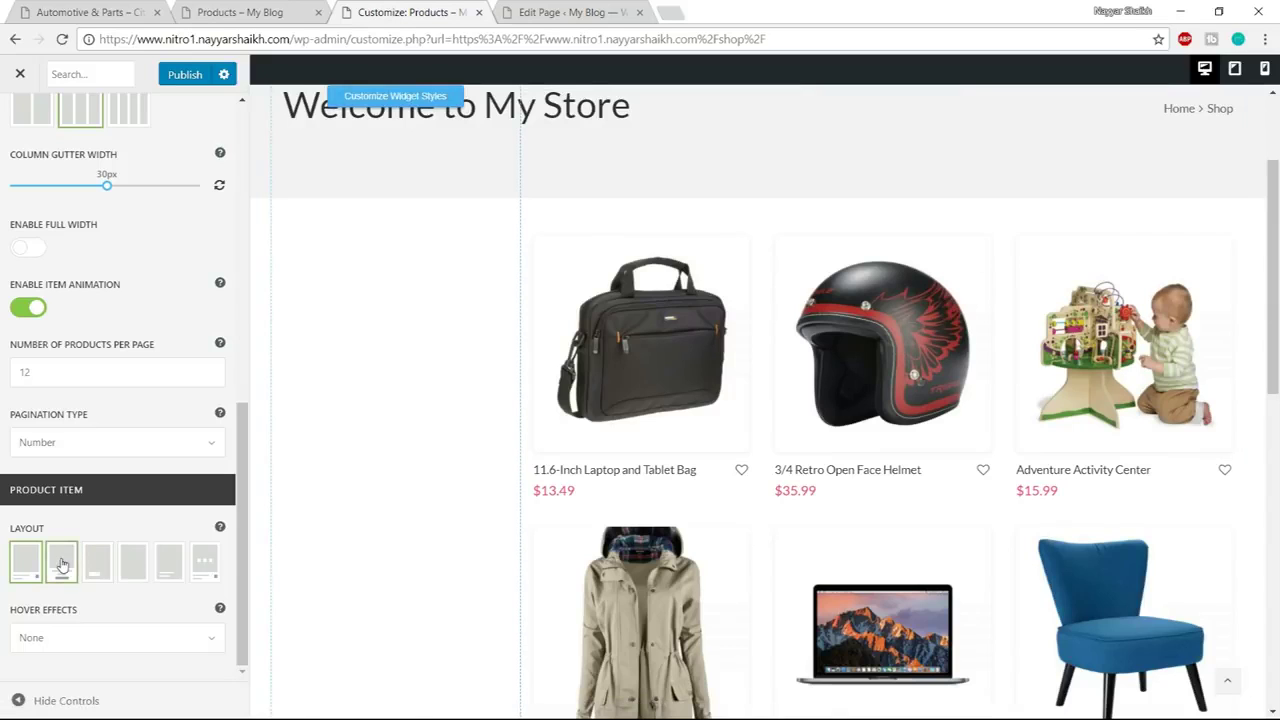
left_click(60, 565)
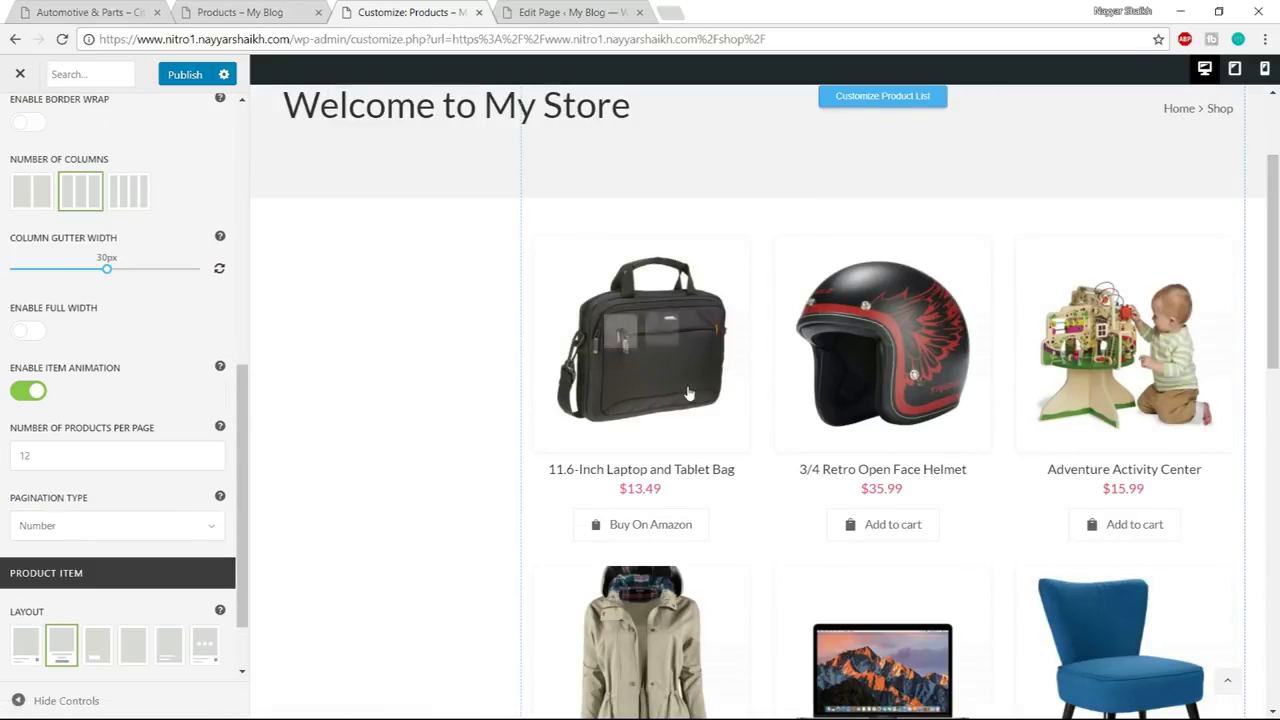
scroll(700, 400, "down", 1)
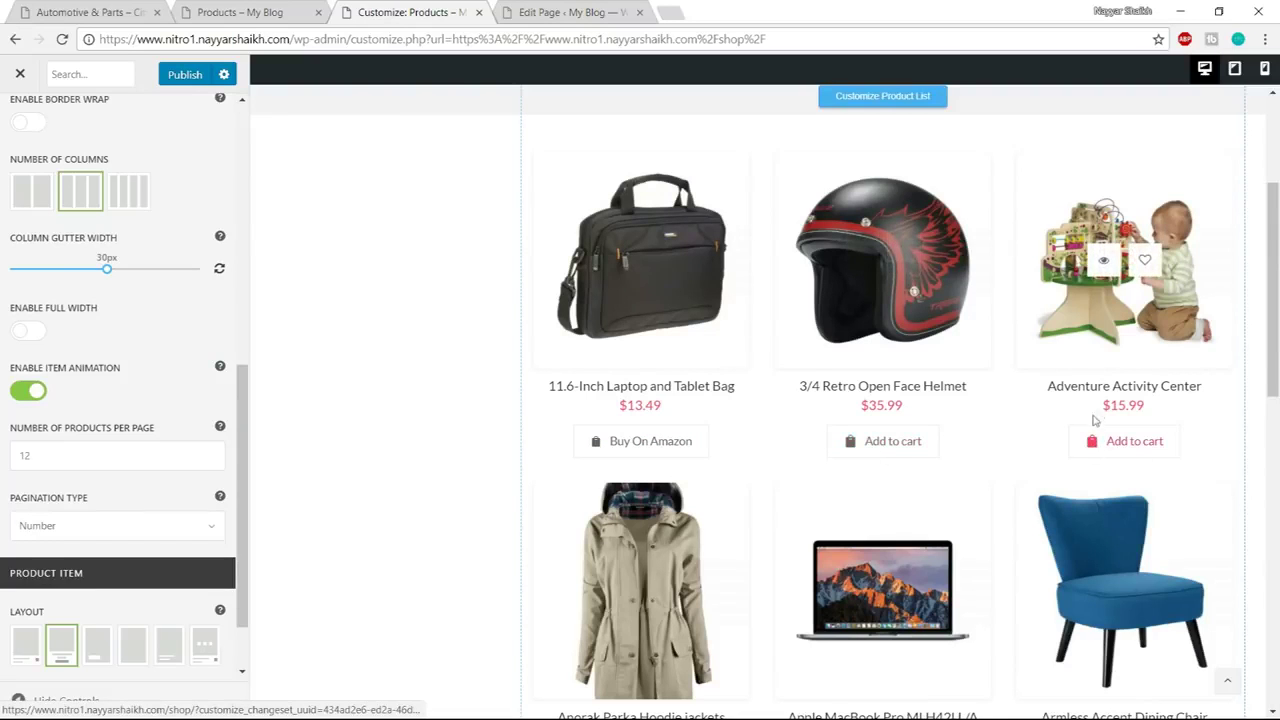
scroll(75, 565, "down", 1)
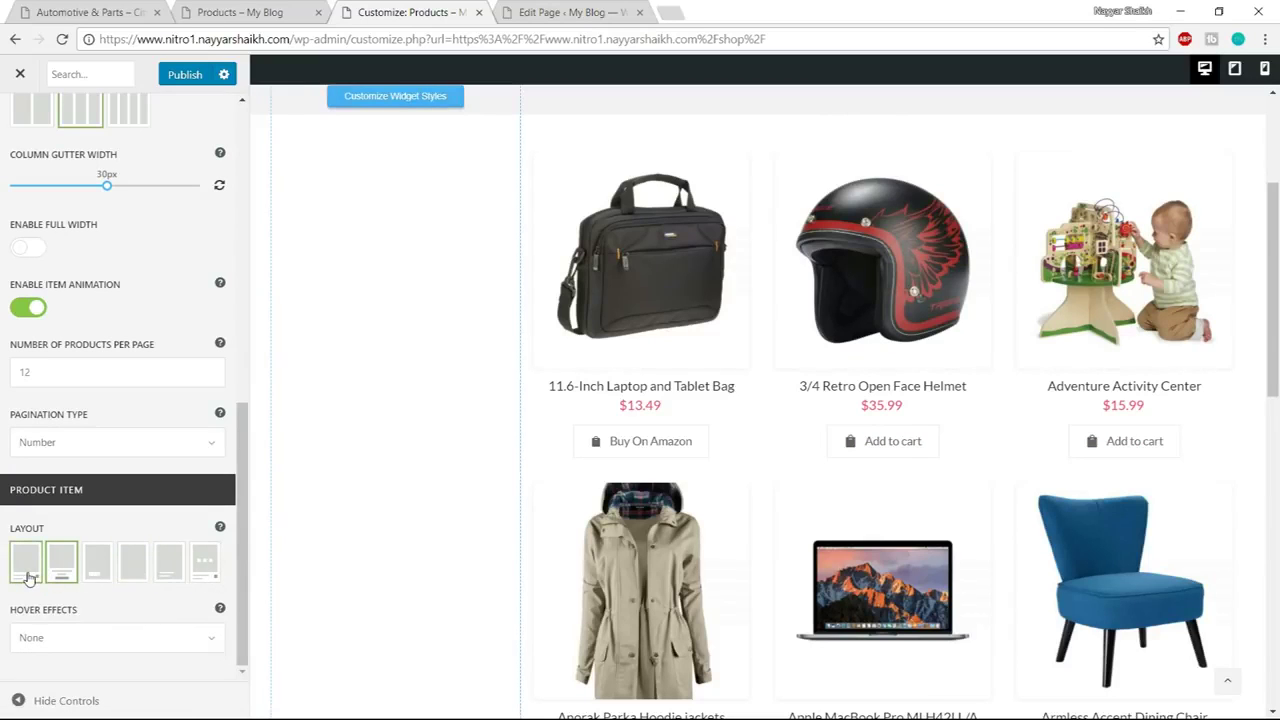
left_click(27, 577)
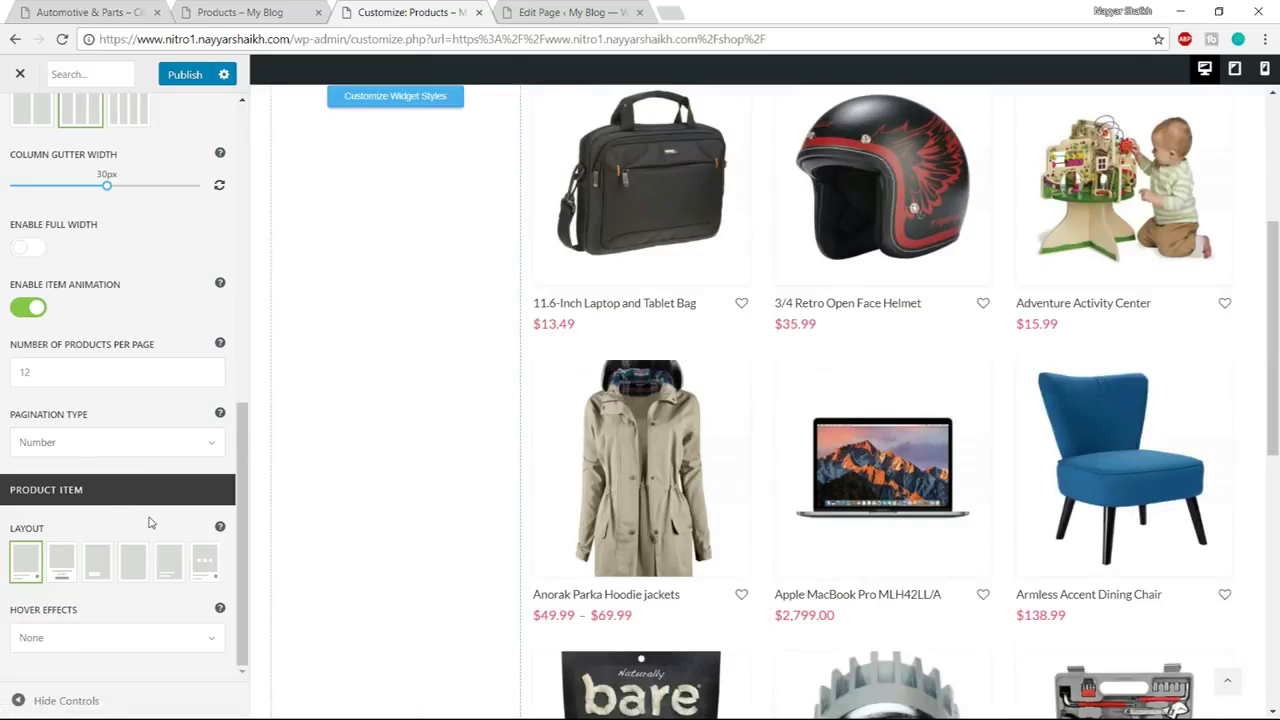
left_click(190, 76)
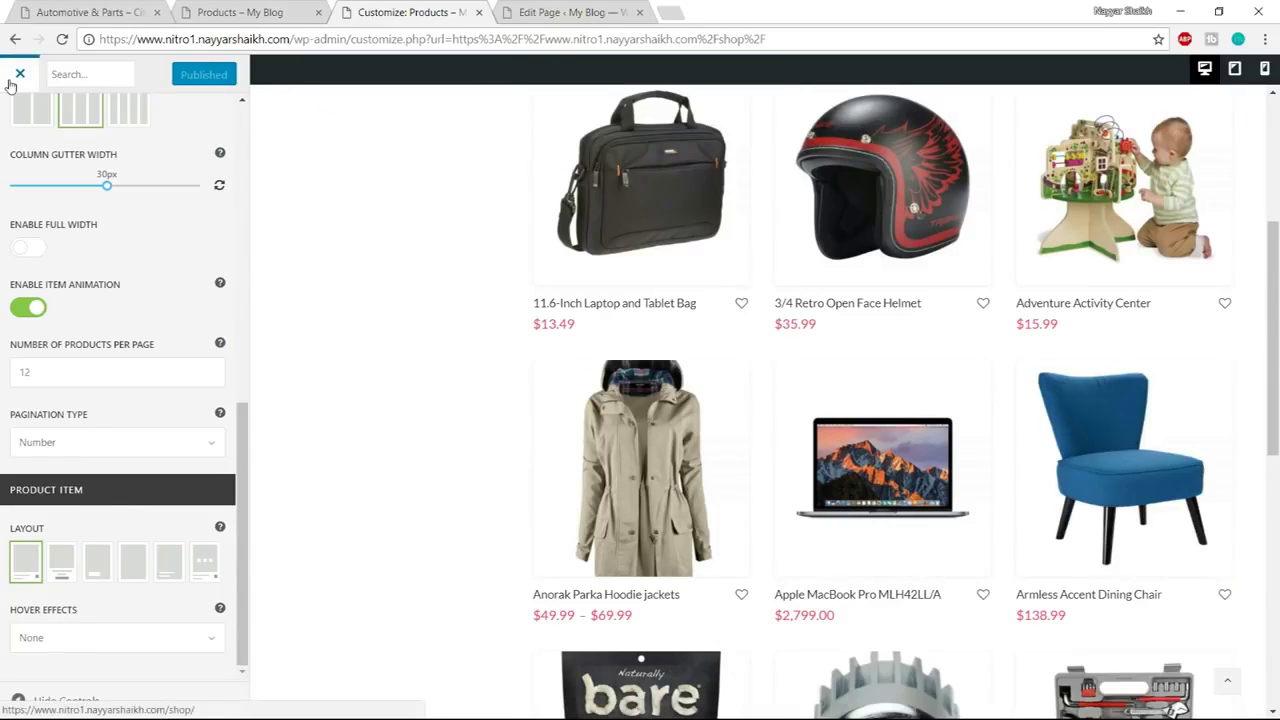
left_click(14, 78)
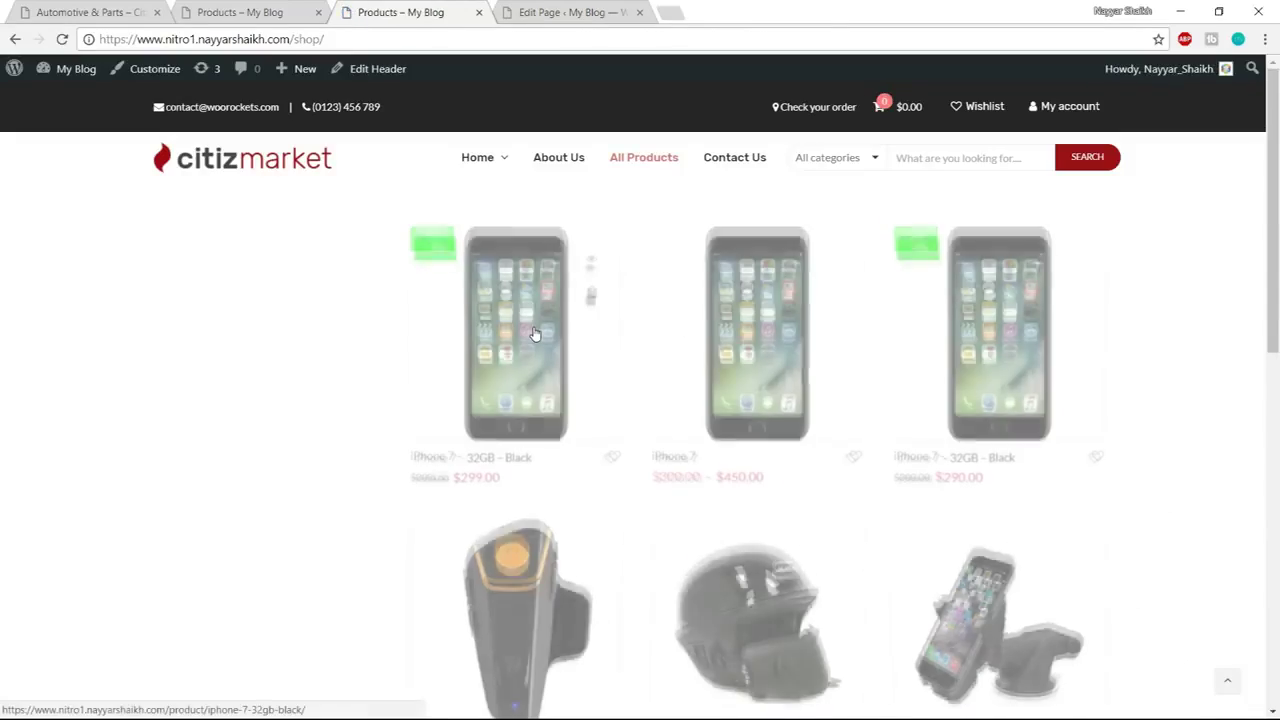
Compare the site's live shop page with the nitro2 demo shop page
scroll(533, 333, "down", 7)
scroll(537, 374, "up", 7)
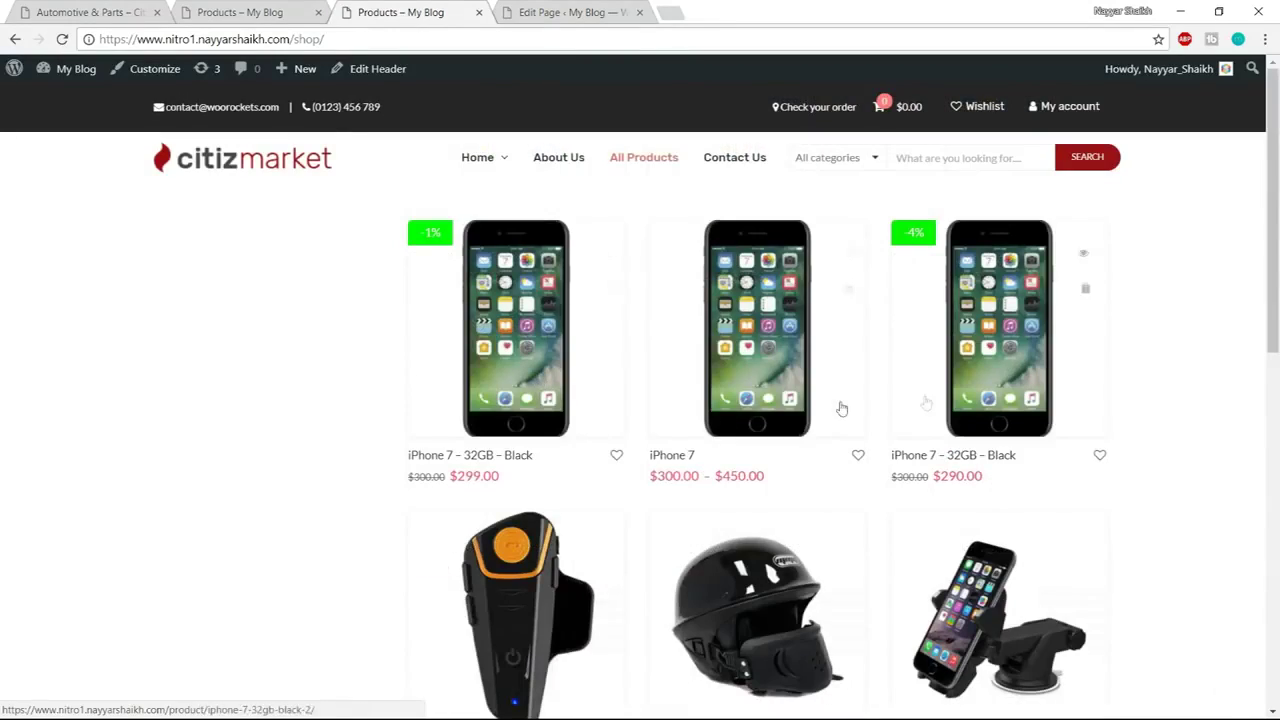
left_click(207, 12)
scroll(228, 302, "up", 4)
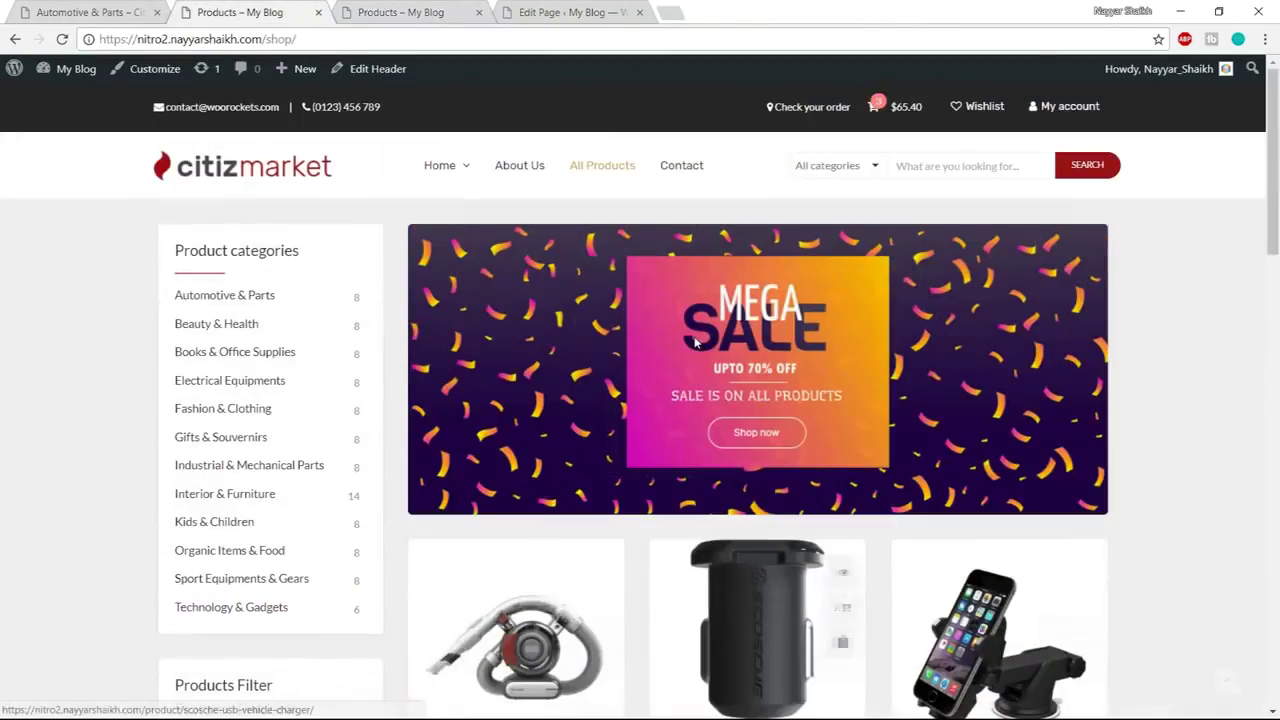
scroll(228, 302, "down", 6)
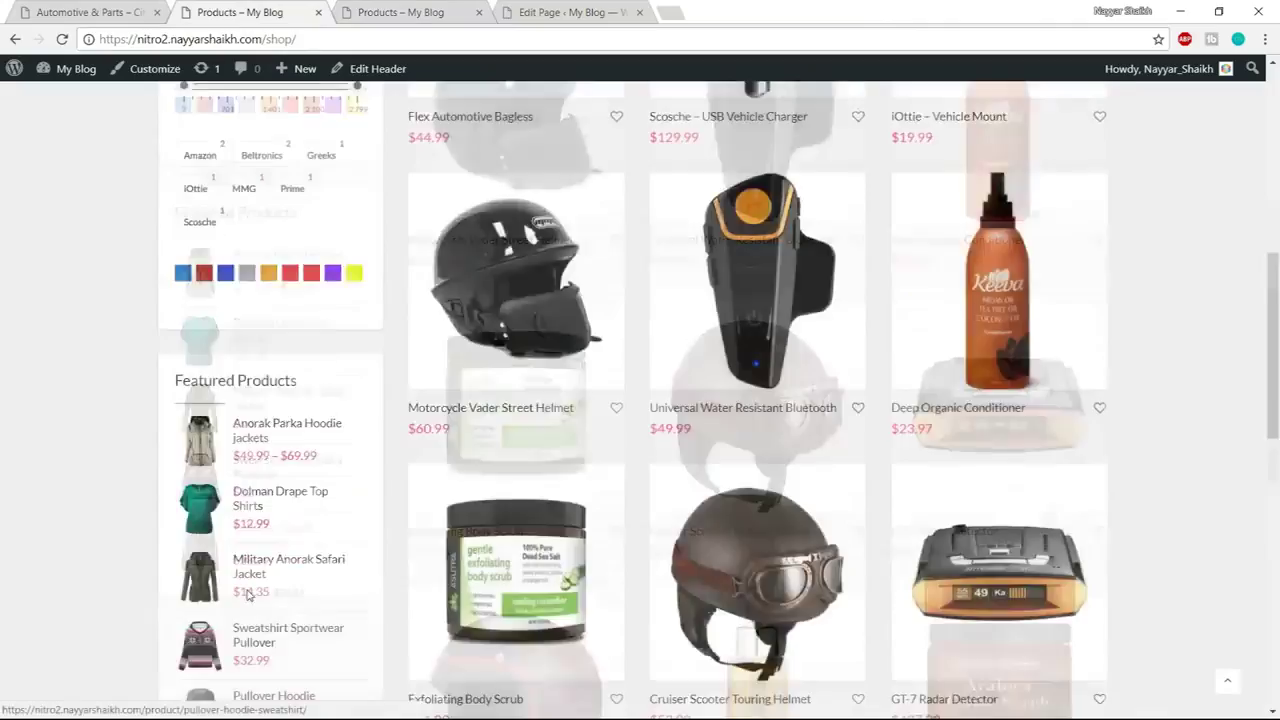
scroll(248, 595, "up", 6)
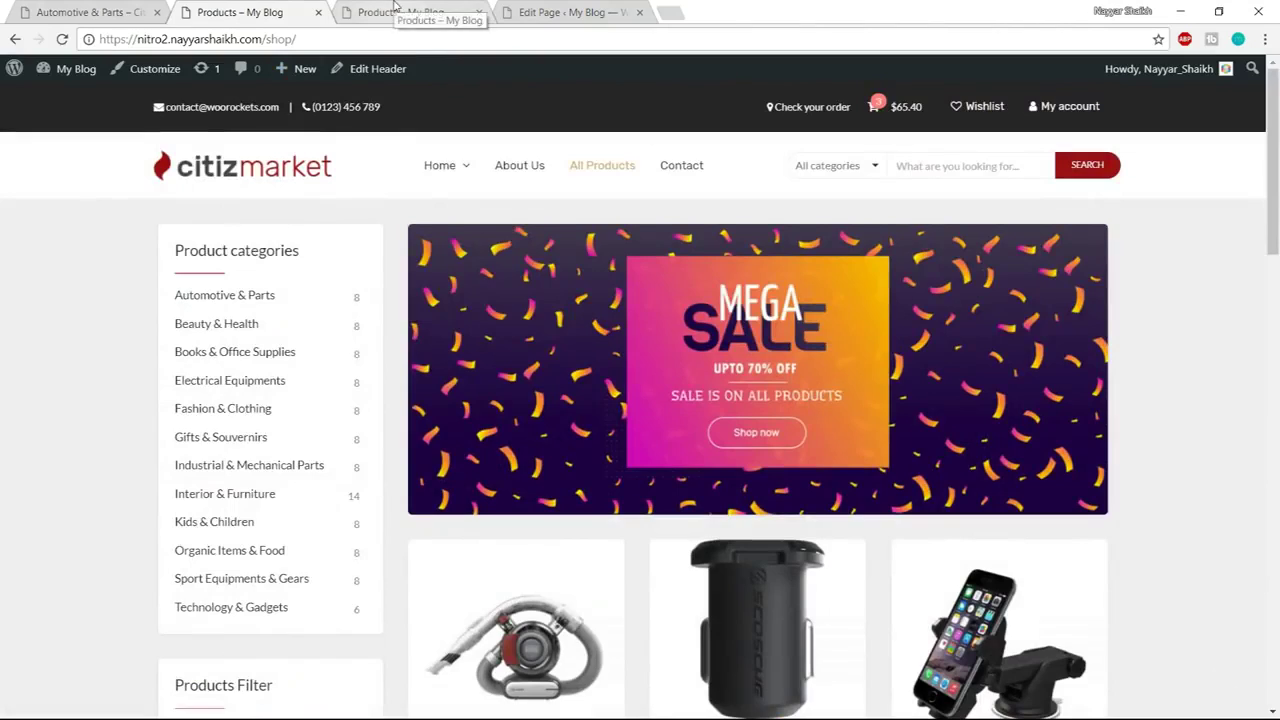
left_click(395, 9)
Open Widgets in a new tab, close the Edit Page tab, and select the demo's Product categories heading
mouse_move(75, 72)
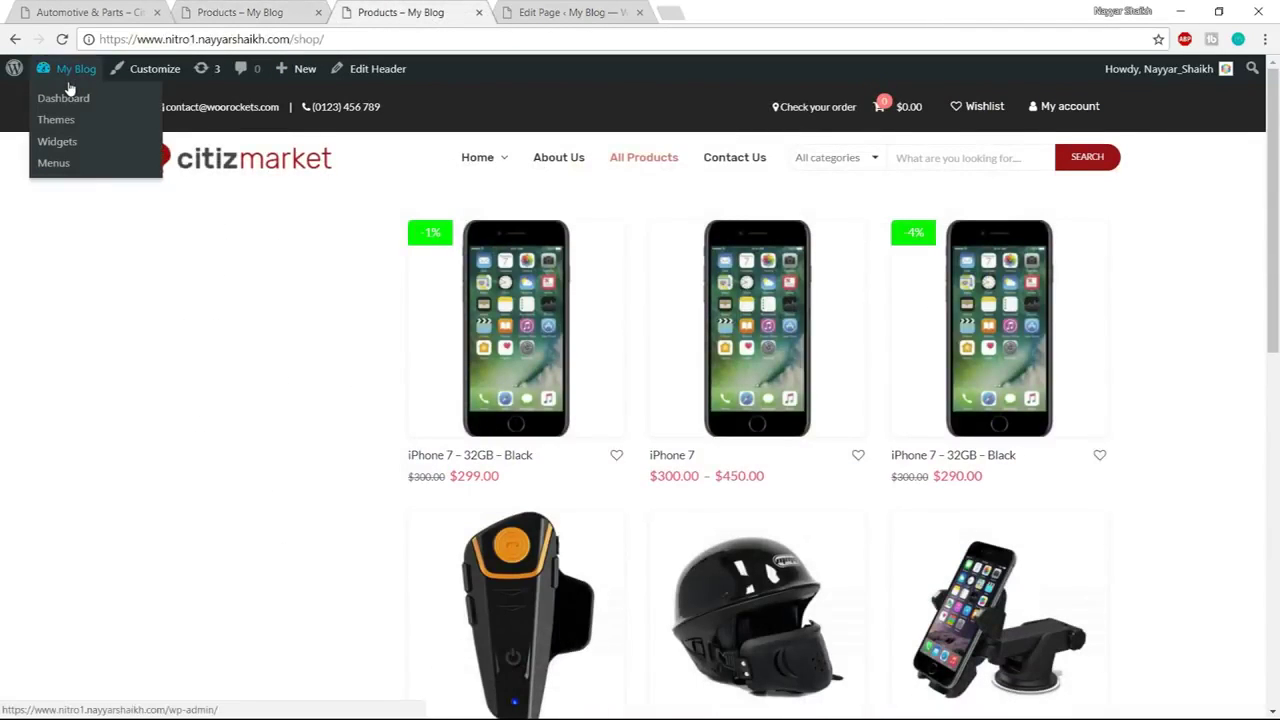
right_click(66, 148)
left_click(88, 160)
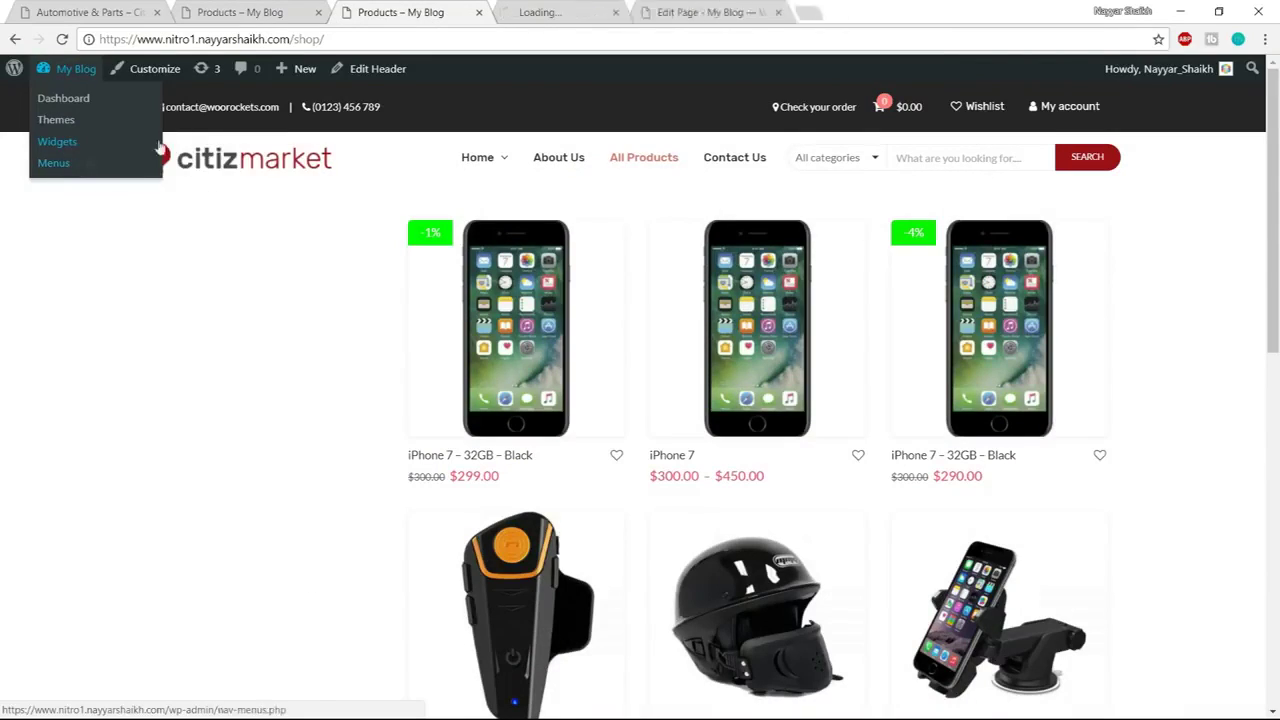
left_click(570, 12)
middle_click(735, 10)
left_click(240, 12)
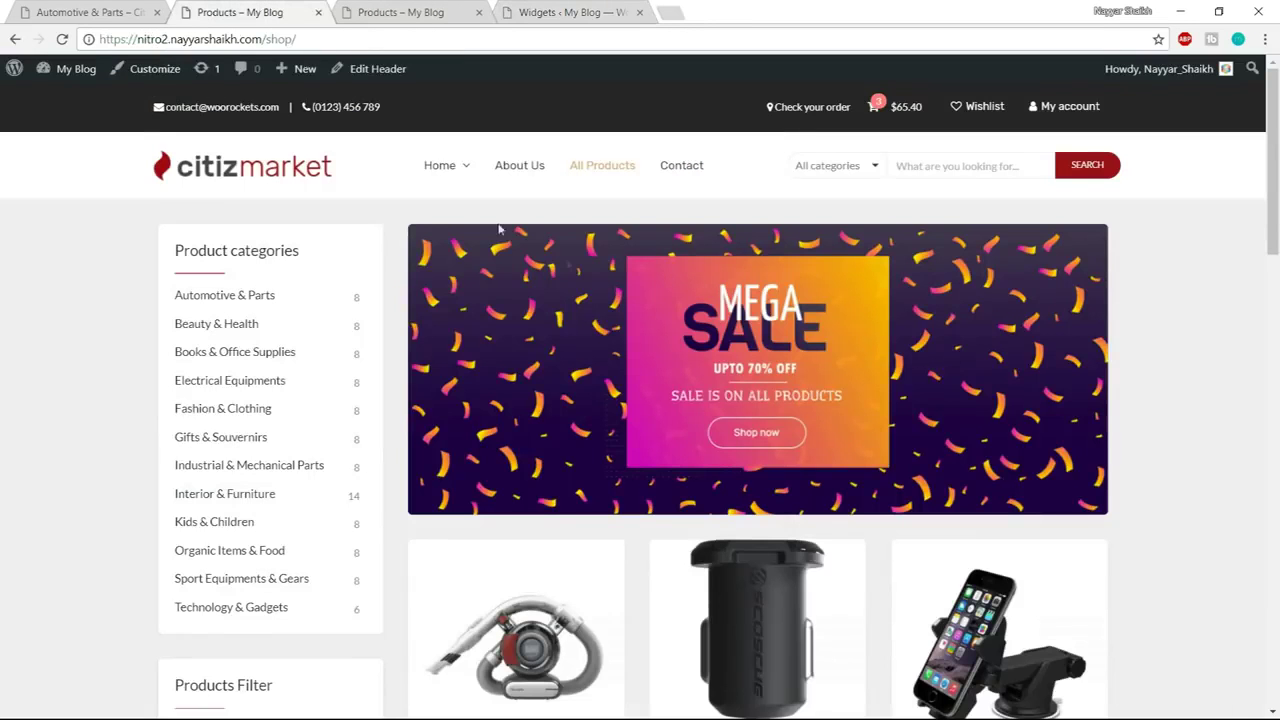
left_click_drag(176, 247, 351, 245)
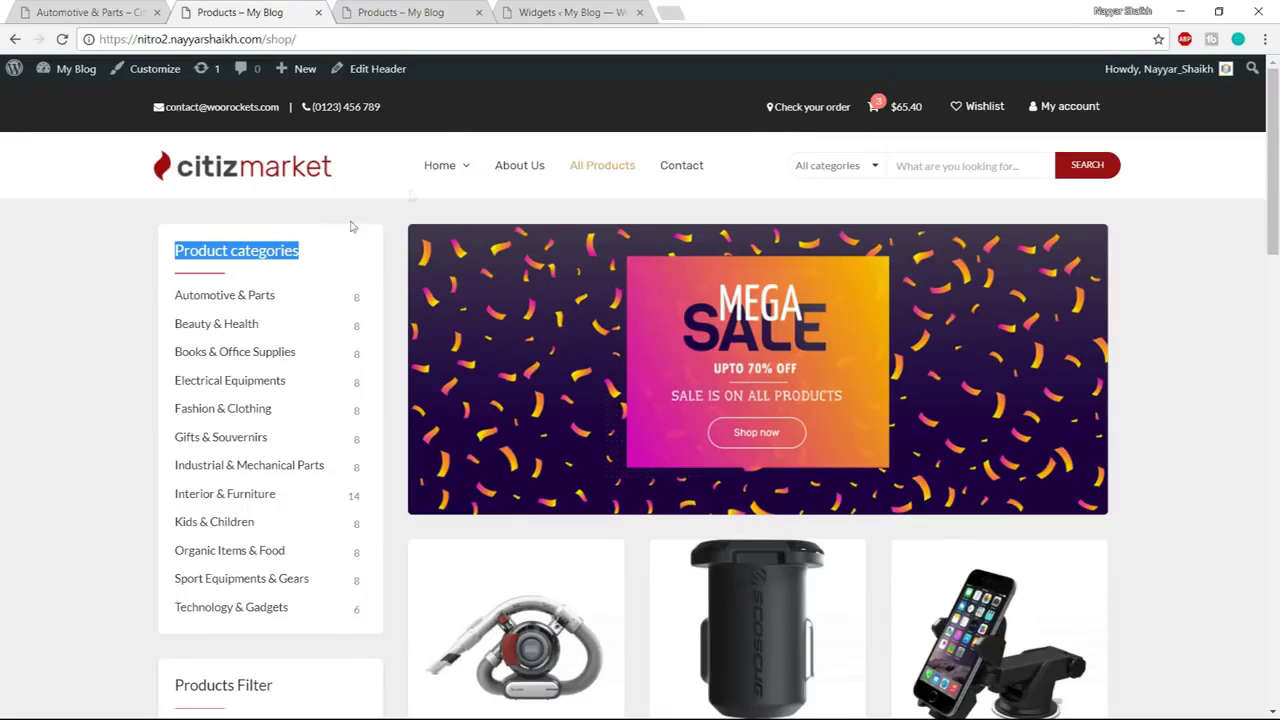
Add a Product Categories widget to the WooCommerce Sidebar, keeping the title 'Product categories'
left_click(575, 12)
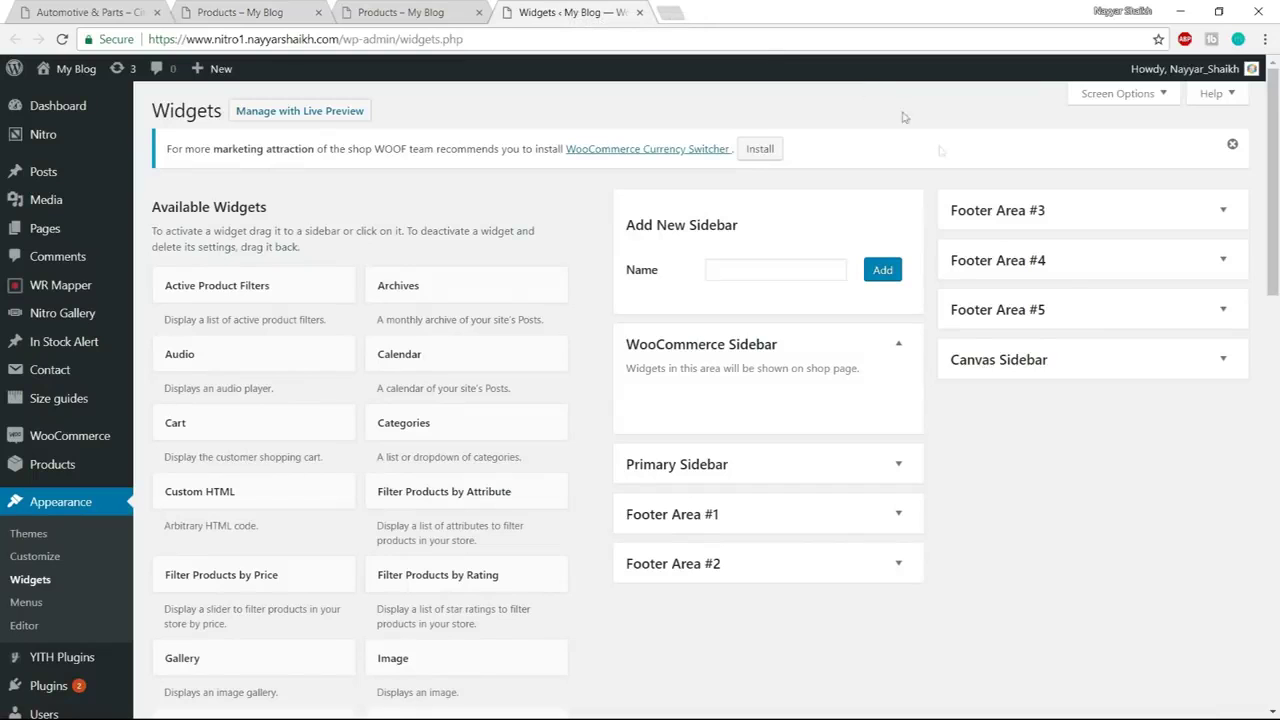
scroll(494, 448, "down", 5)
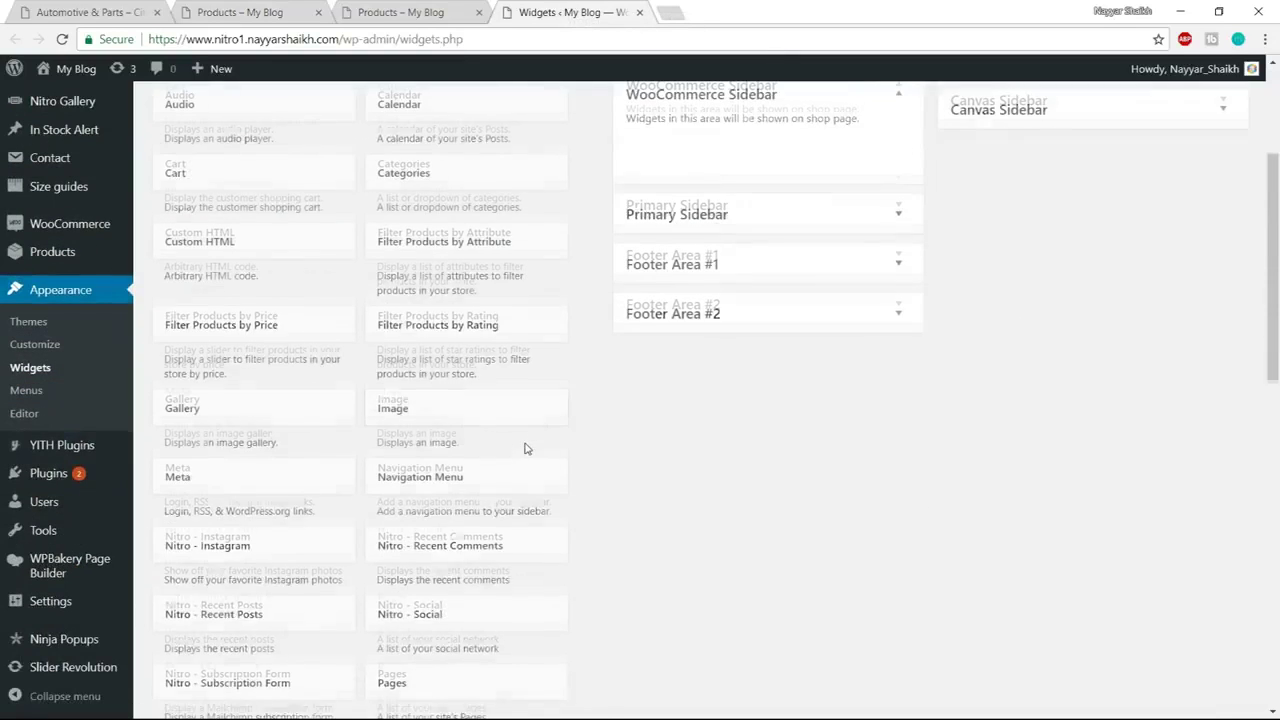
scroll(284, 427, "down", 4)
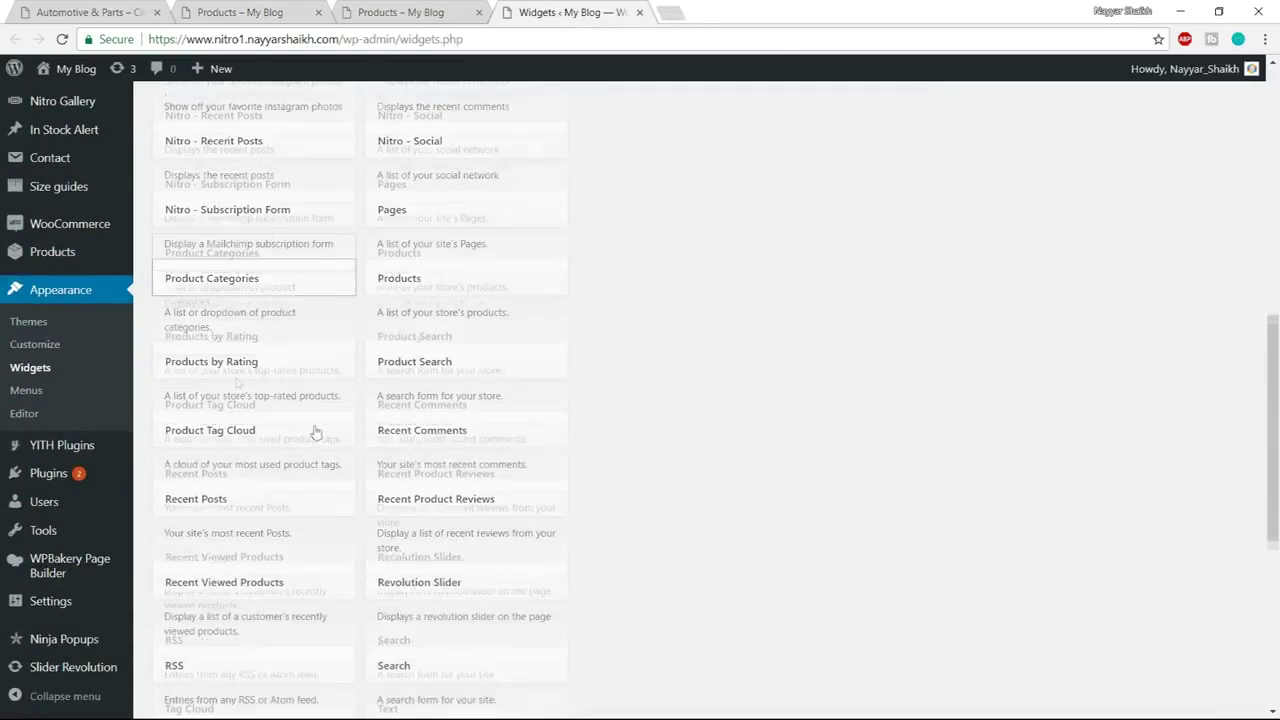
left_click(241, 254)
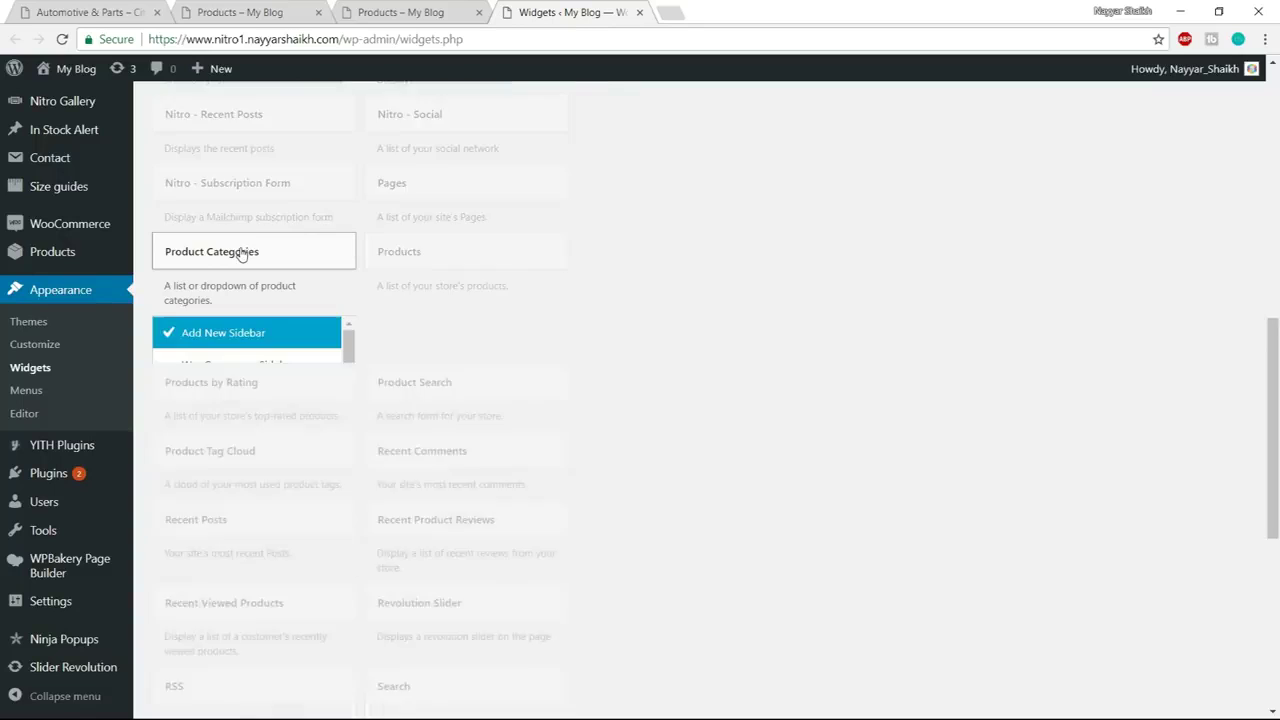
left_click(262, 366)
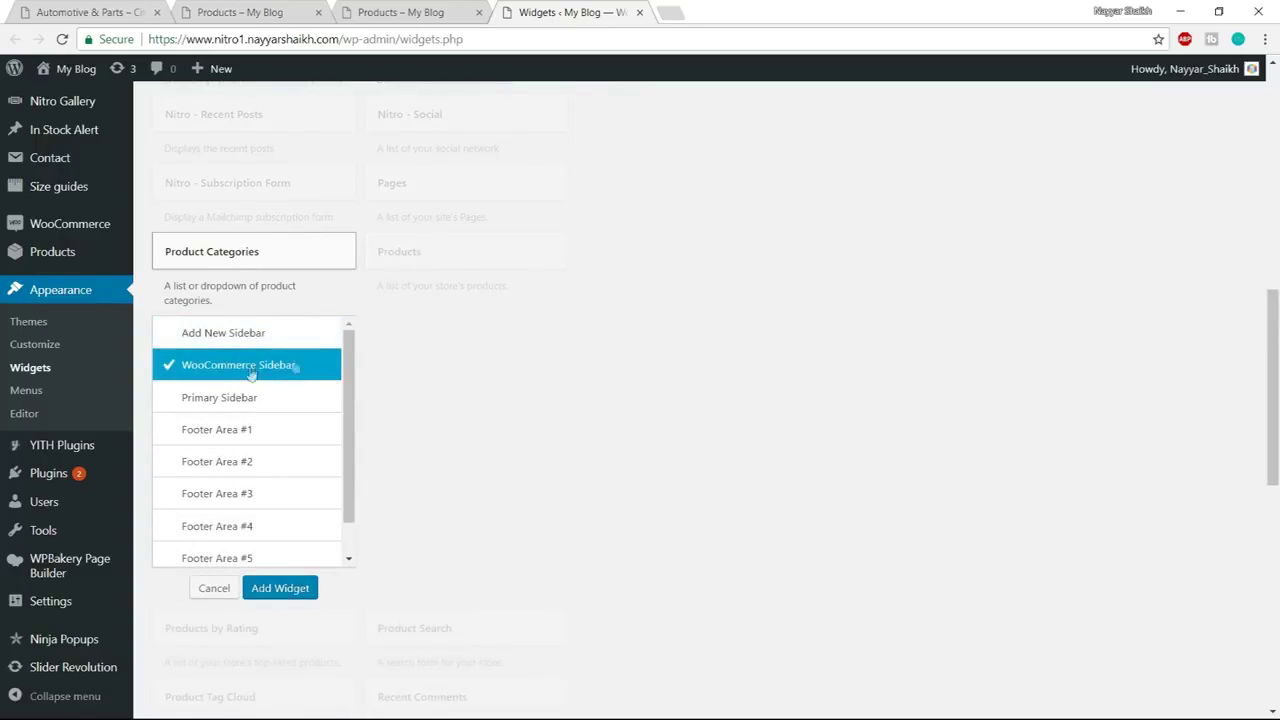
left_click(280, 590)
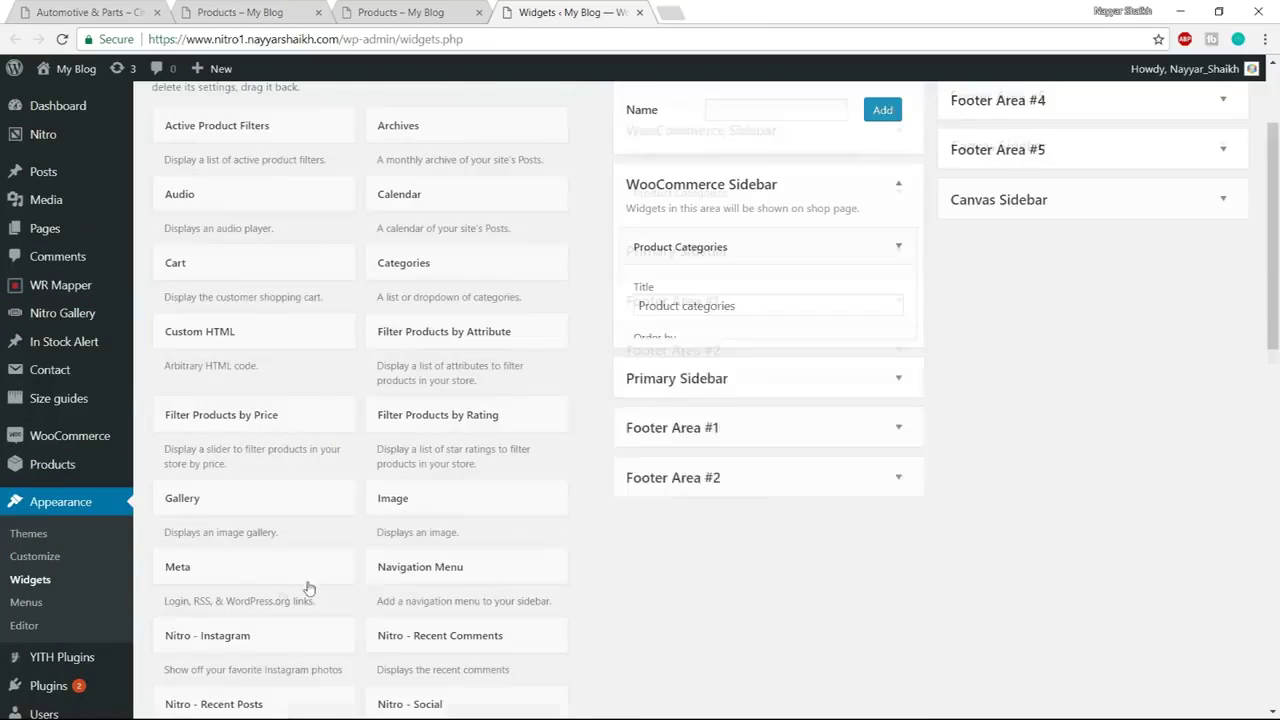
left_click_drag(749, 306, 637, 307)
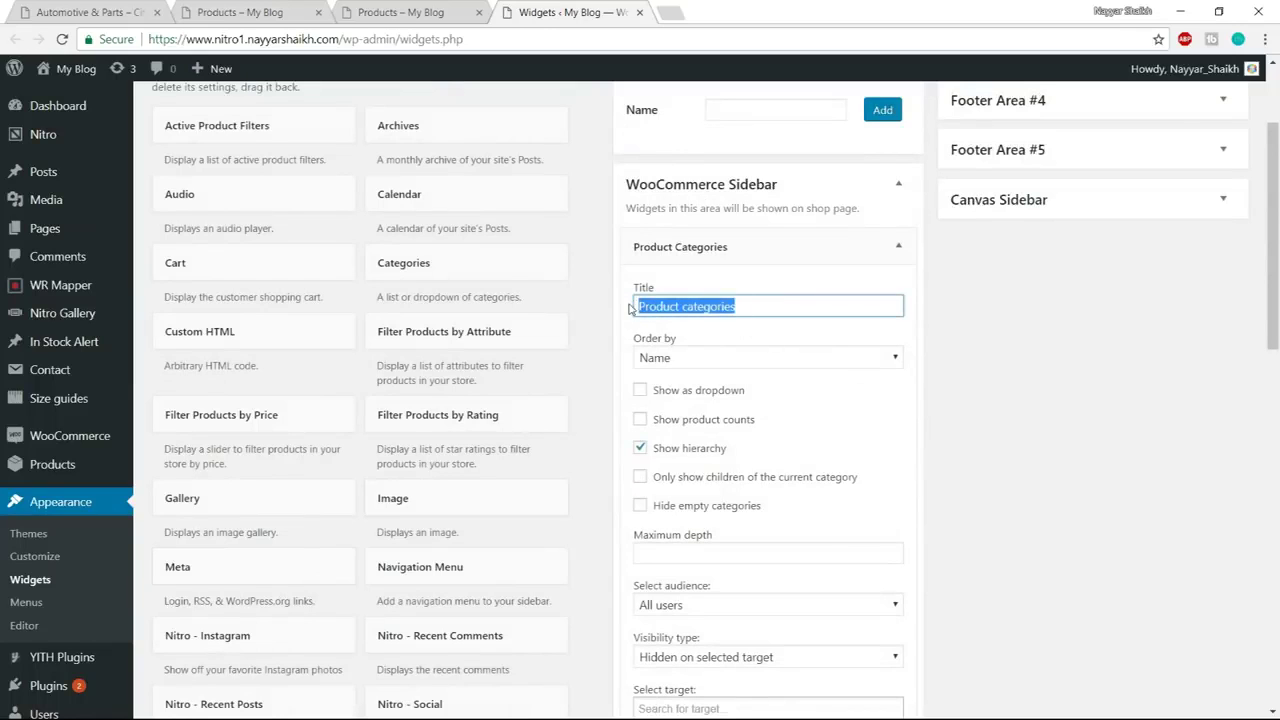
key("Right")
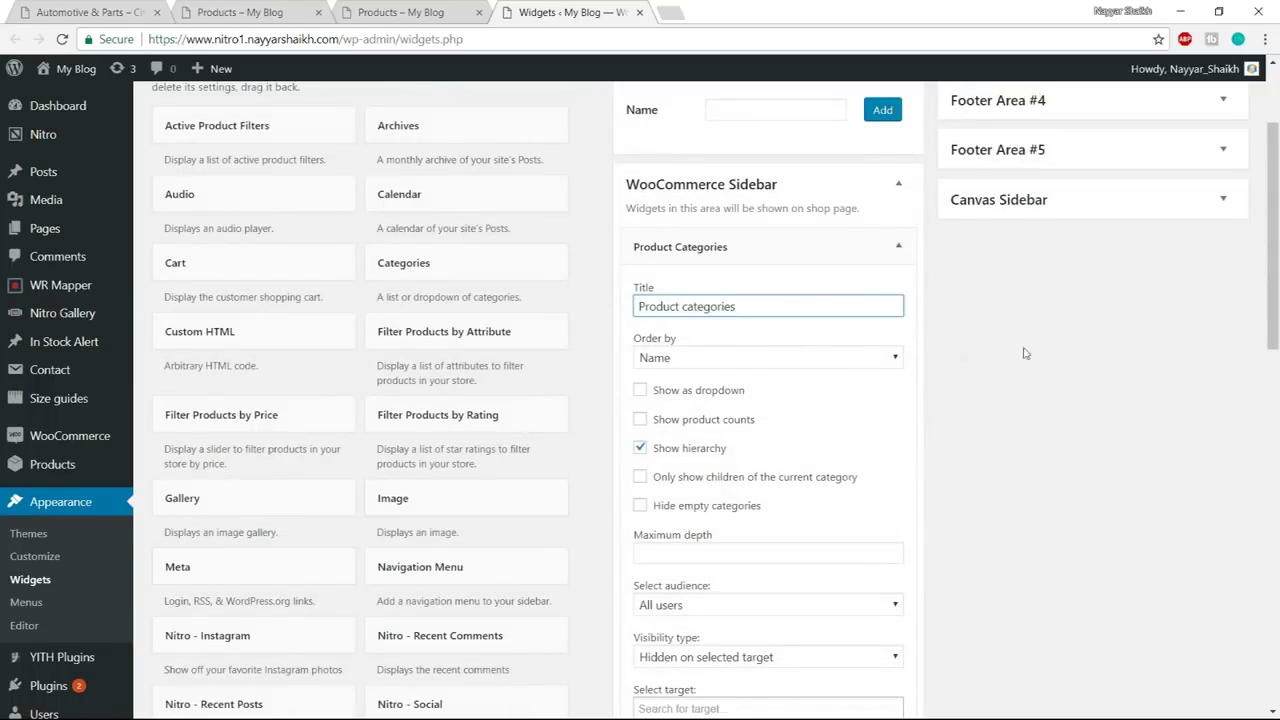
Turn off Show hierarchy, turn on Show product counts, and save the widget
scroll(1024, 353, "down", 1)
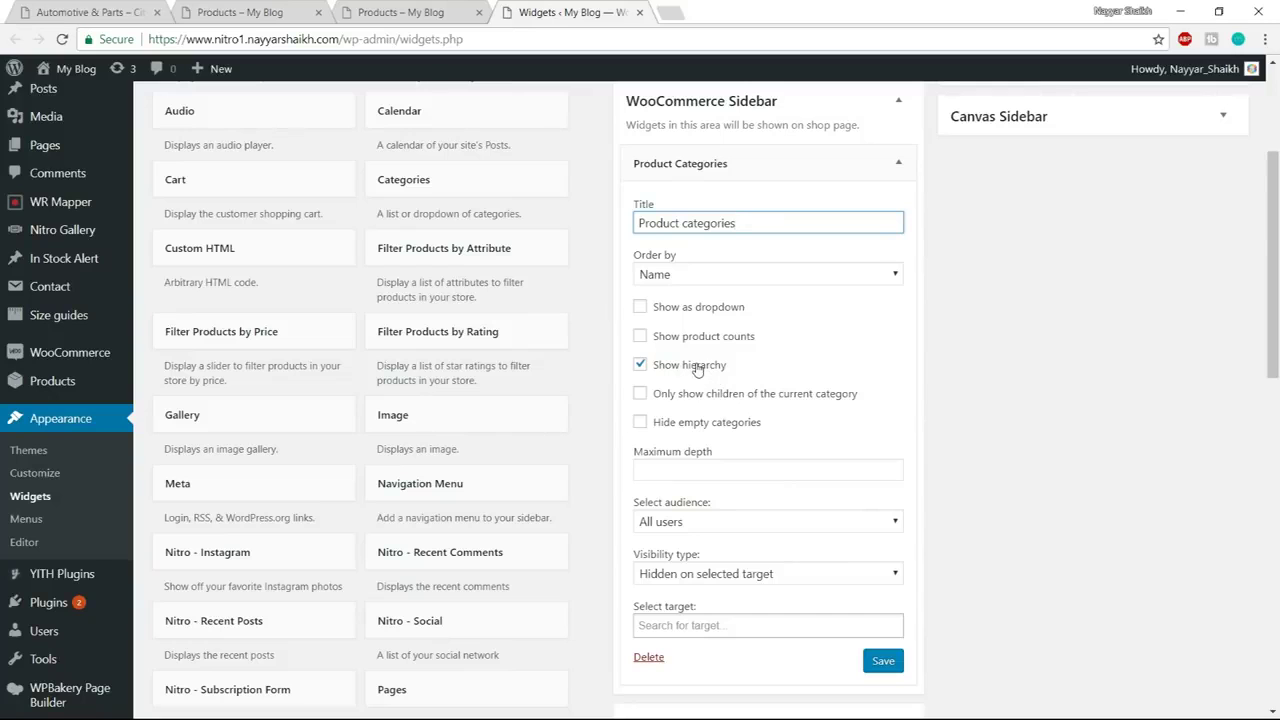
left_click(697, 370)
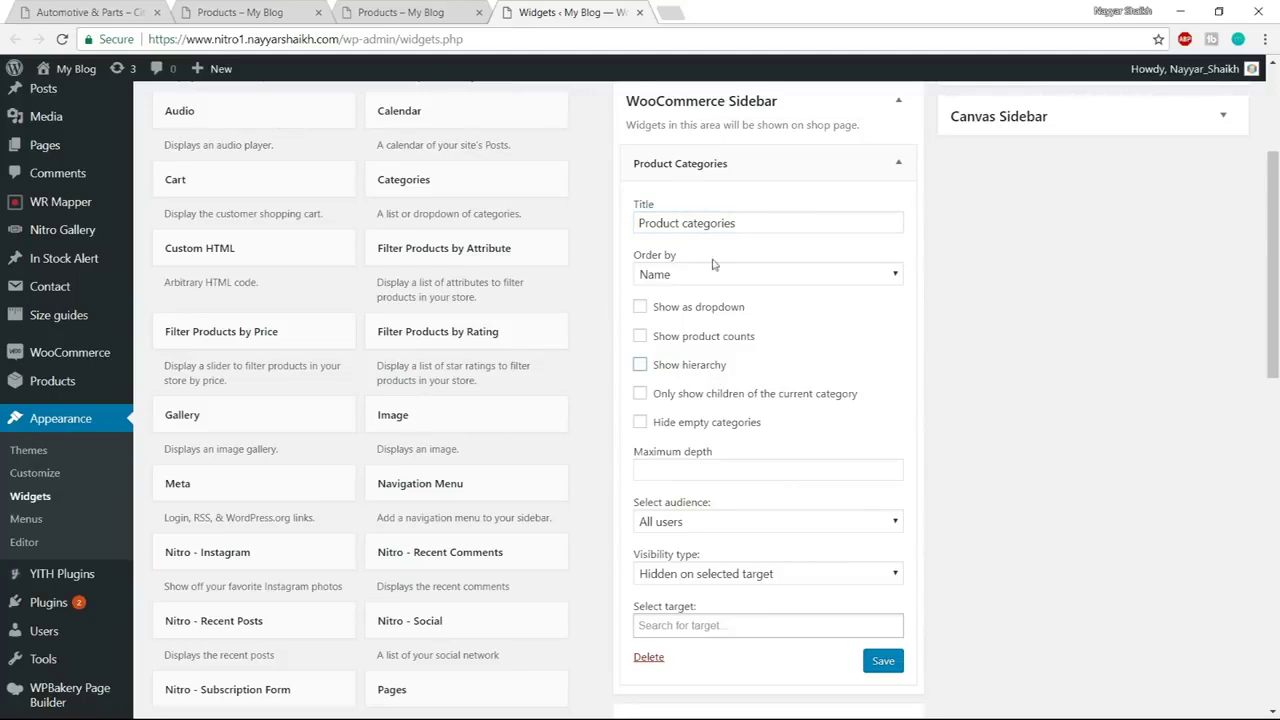
left_click(703, 337)
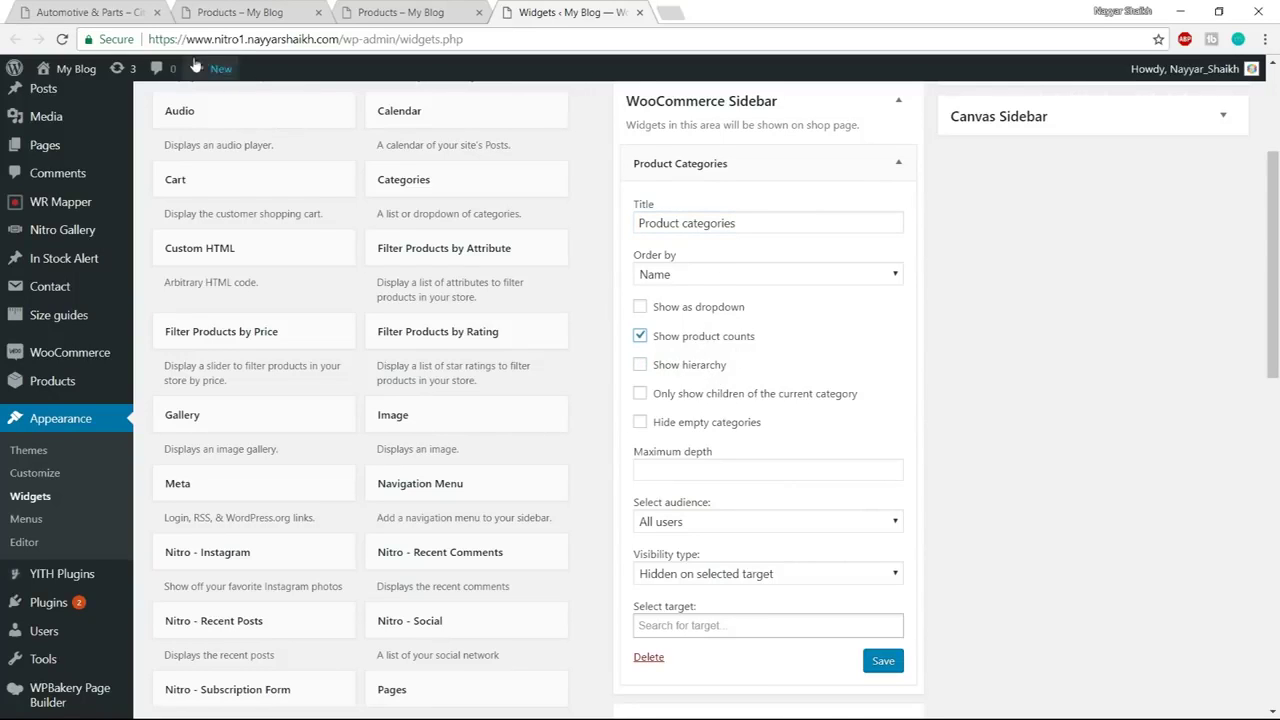
key("ctrl+2")
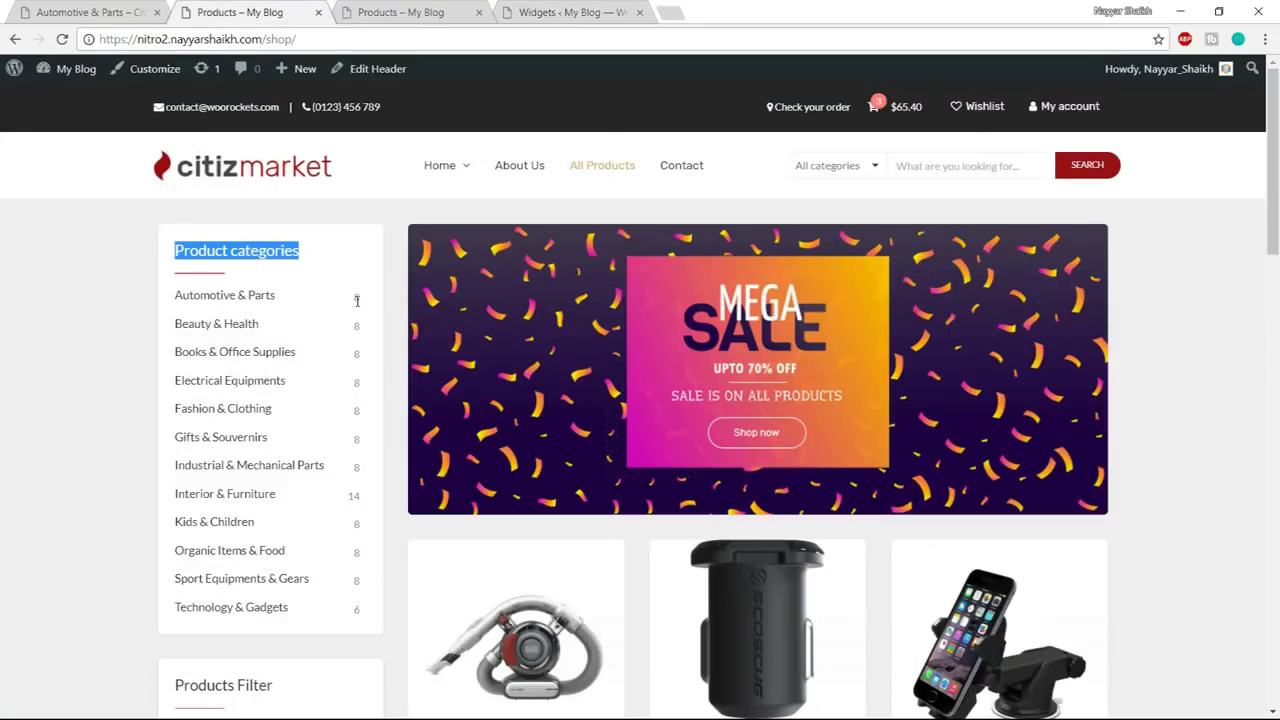
left_click(370, 302)
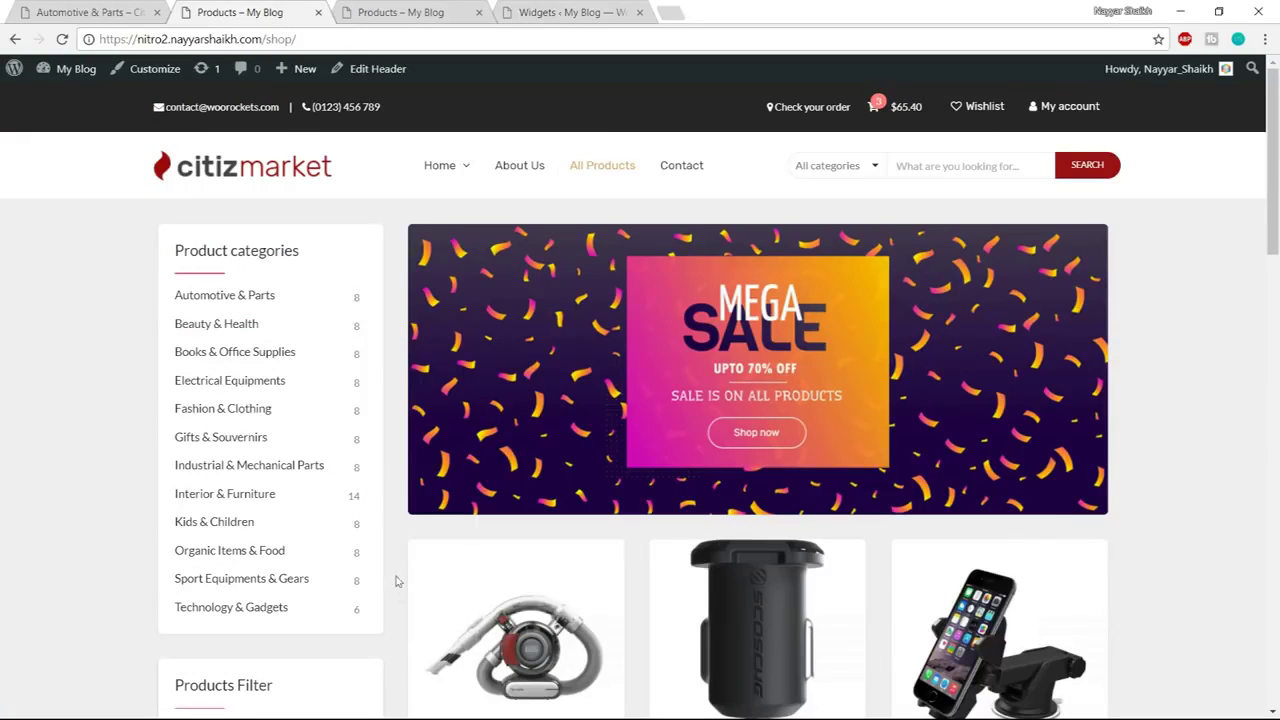
left_click(582, 10)
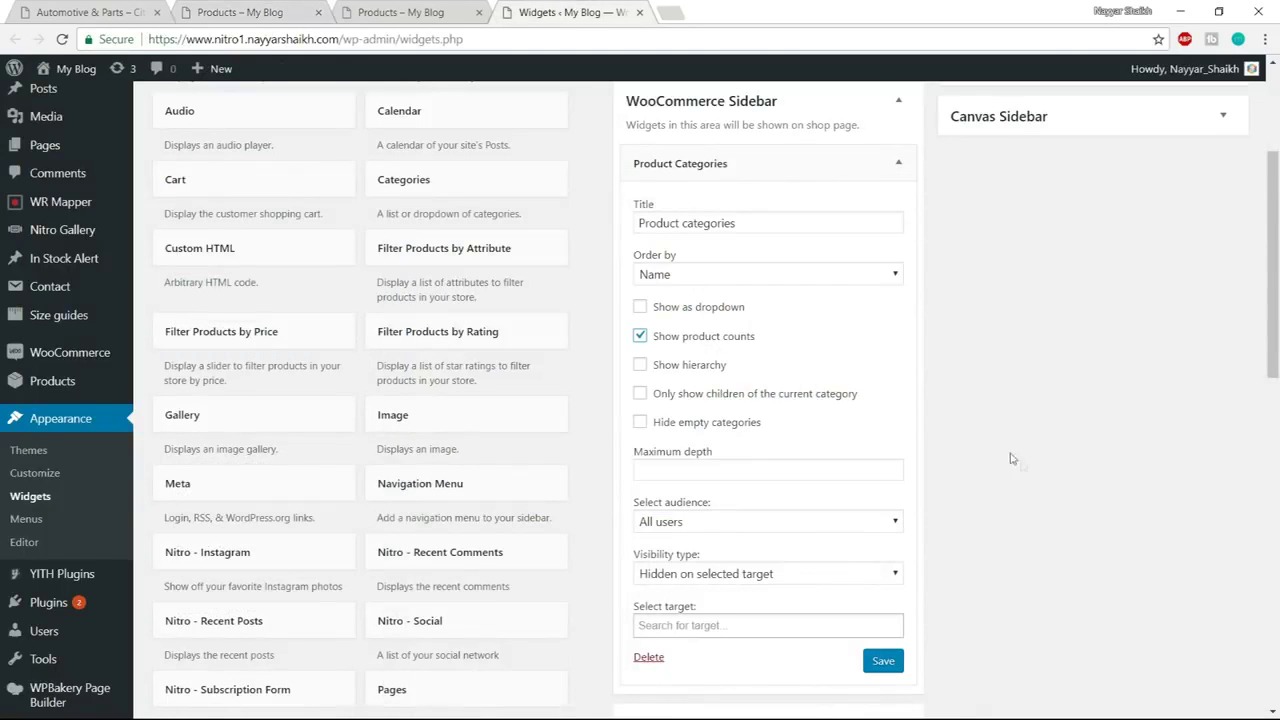
scroll(1036, 463, "down", 1)
left_click(883, 578)
scroll(884, 560, "up", 3)
left_click(897, 268)
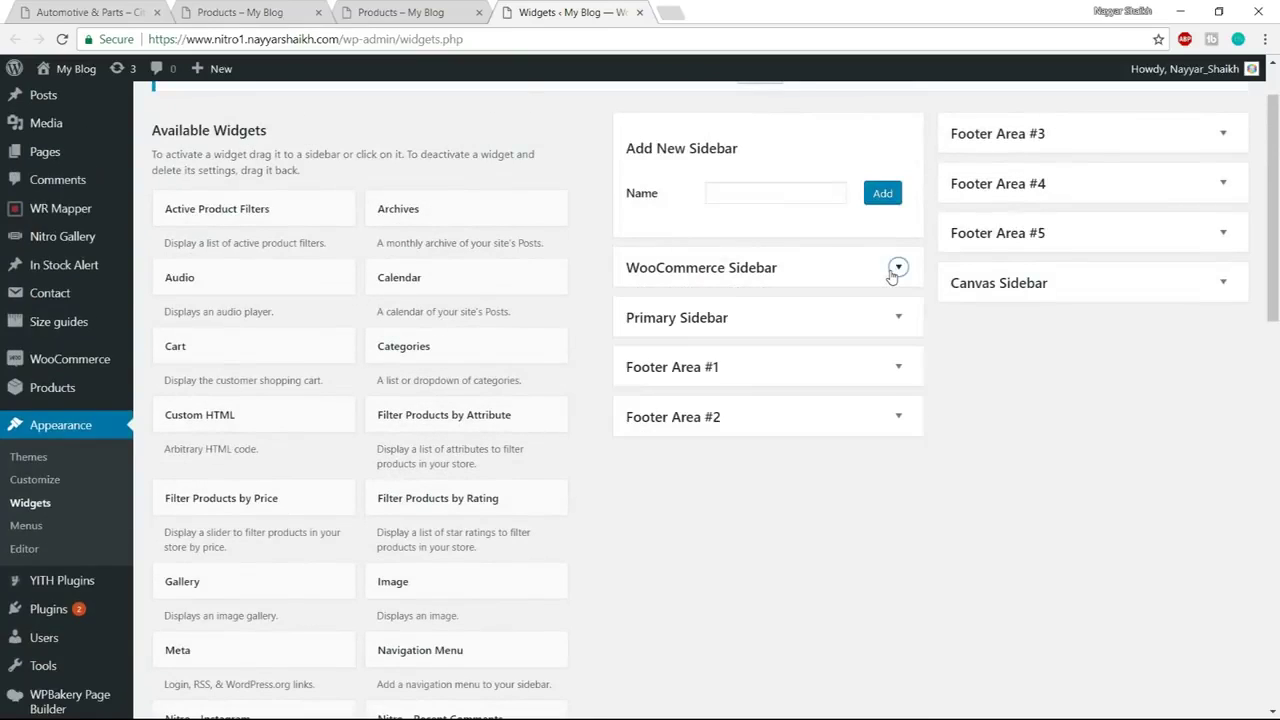
Check the nitro2 demo's Featured Products heading for reference before adding the widget
left_click(418, 9)
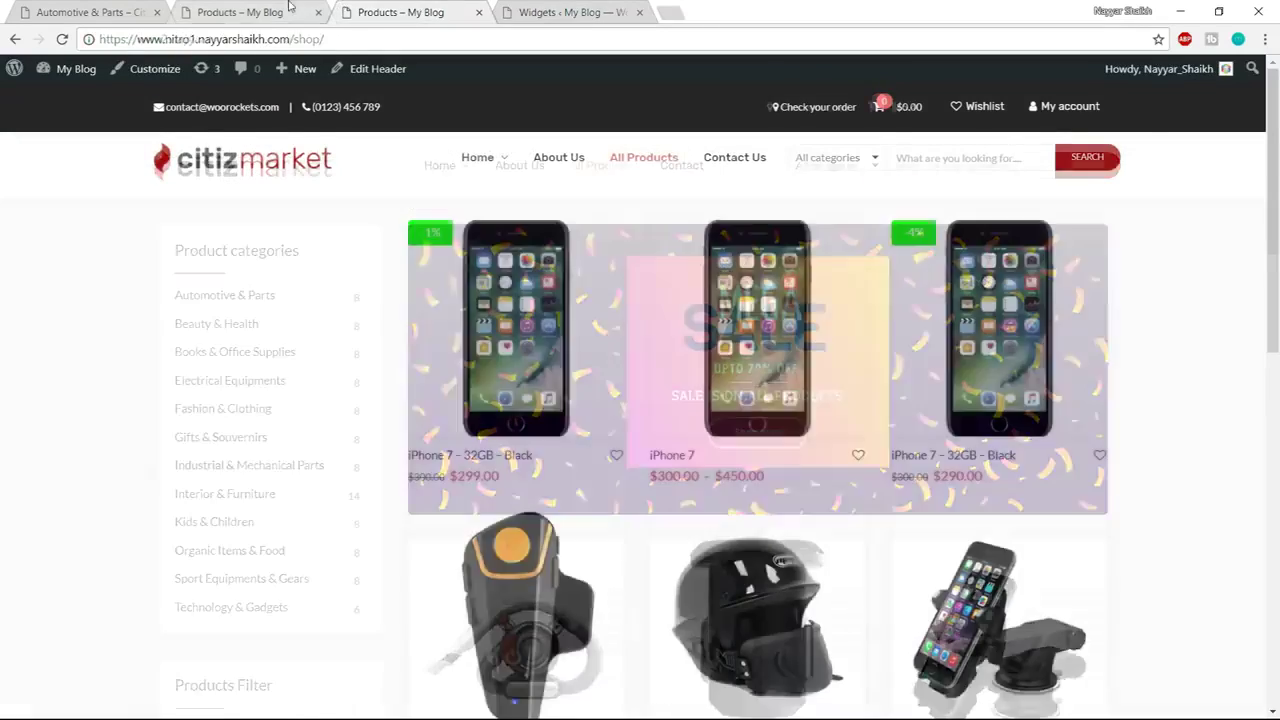
left_click(288, 9)
scroll(306, 360, "down", 5)
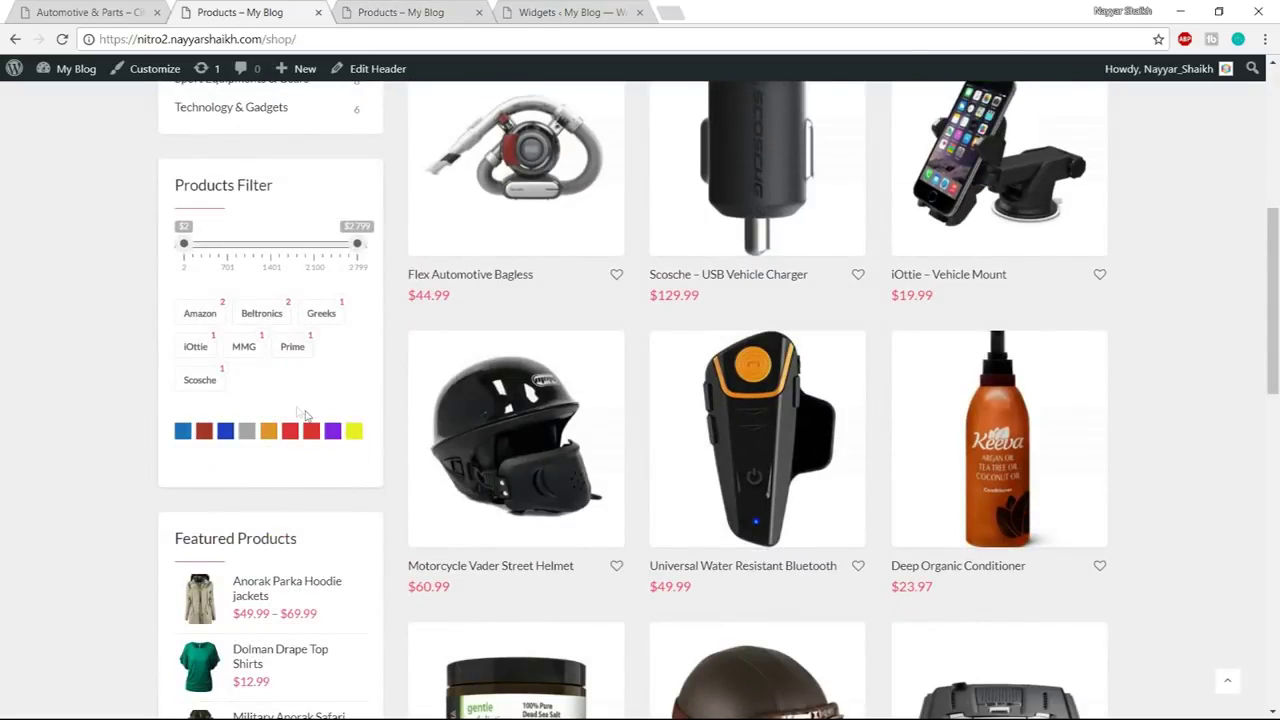
scroll(258, 430, "down", 3)
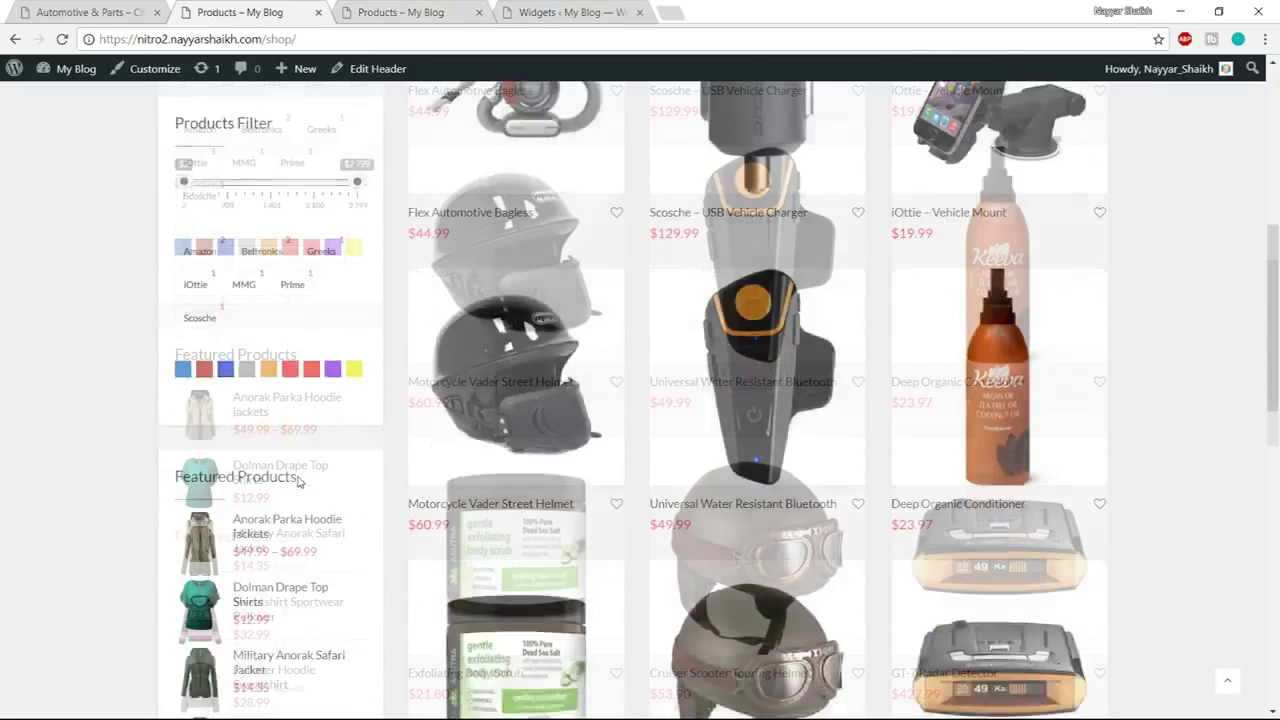
left_click_drag(174, 289, 300, 287)
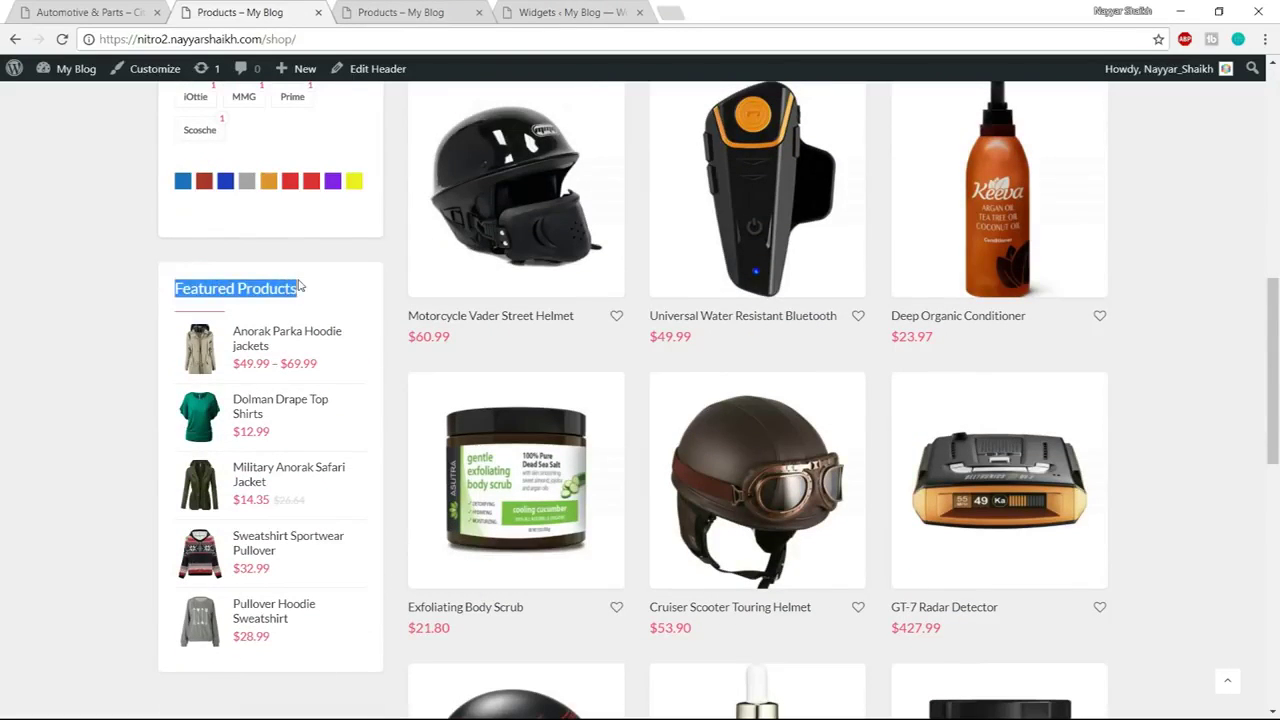
left_click(668, 11)
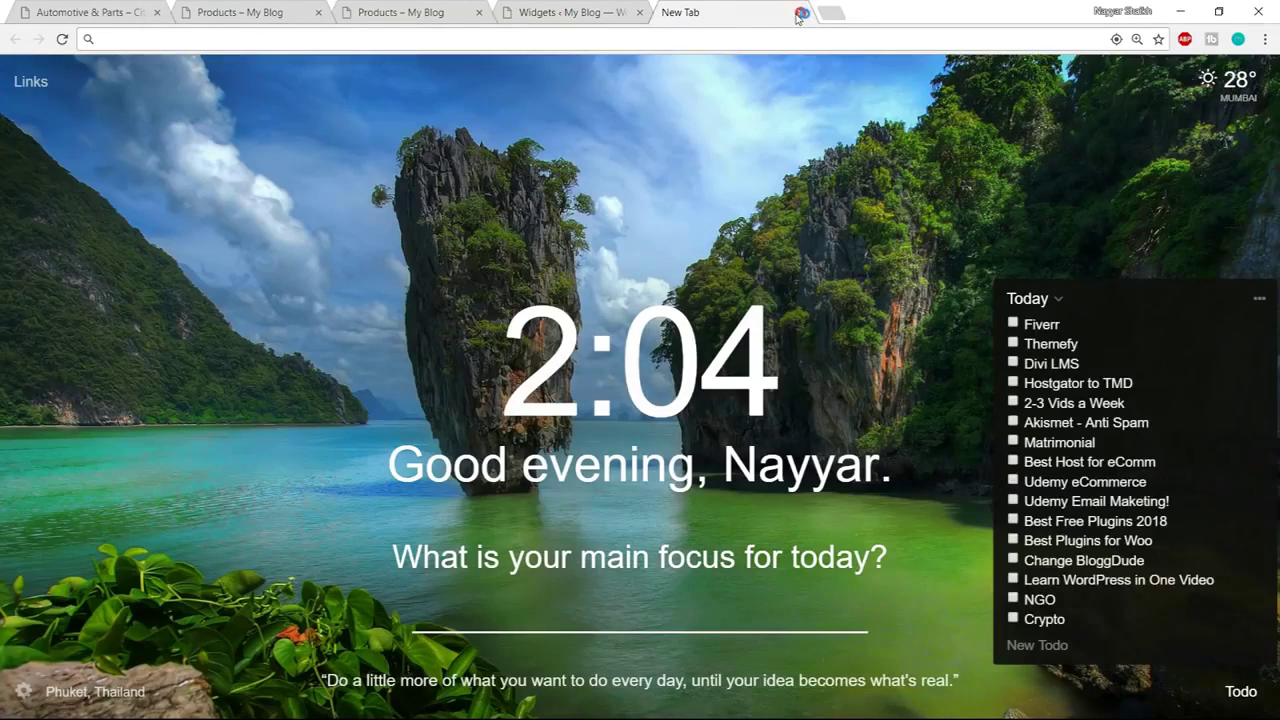
left_click(800, 12)
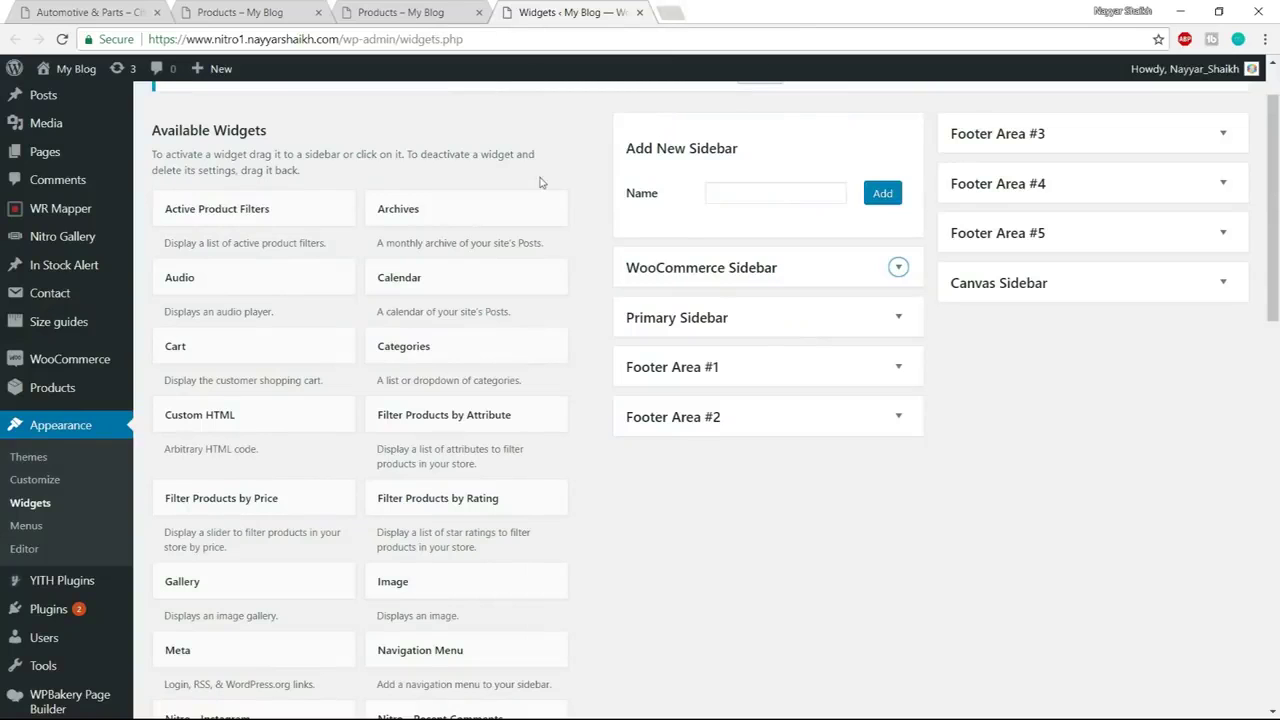
scroll(586, 320, "down", 3)
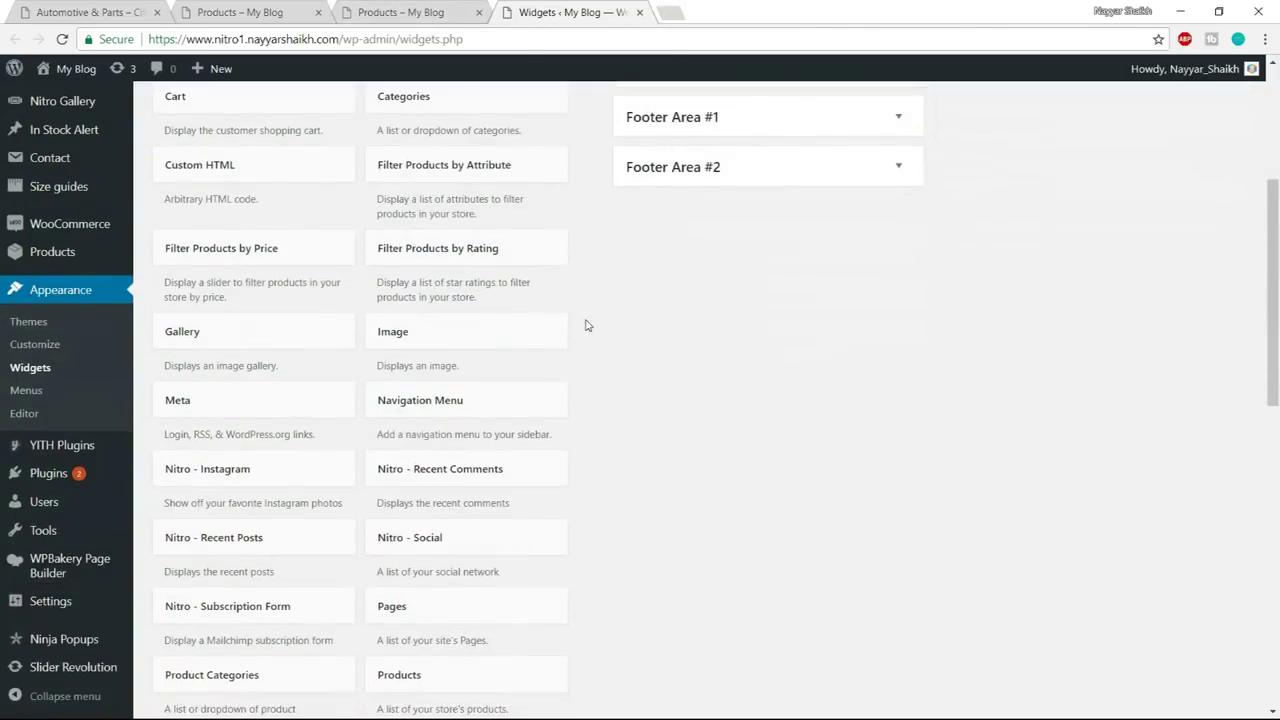
scroll(587, 325, "down", 2)
scroll(772, 426, "down", 2)
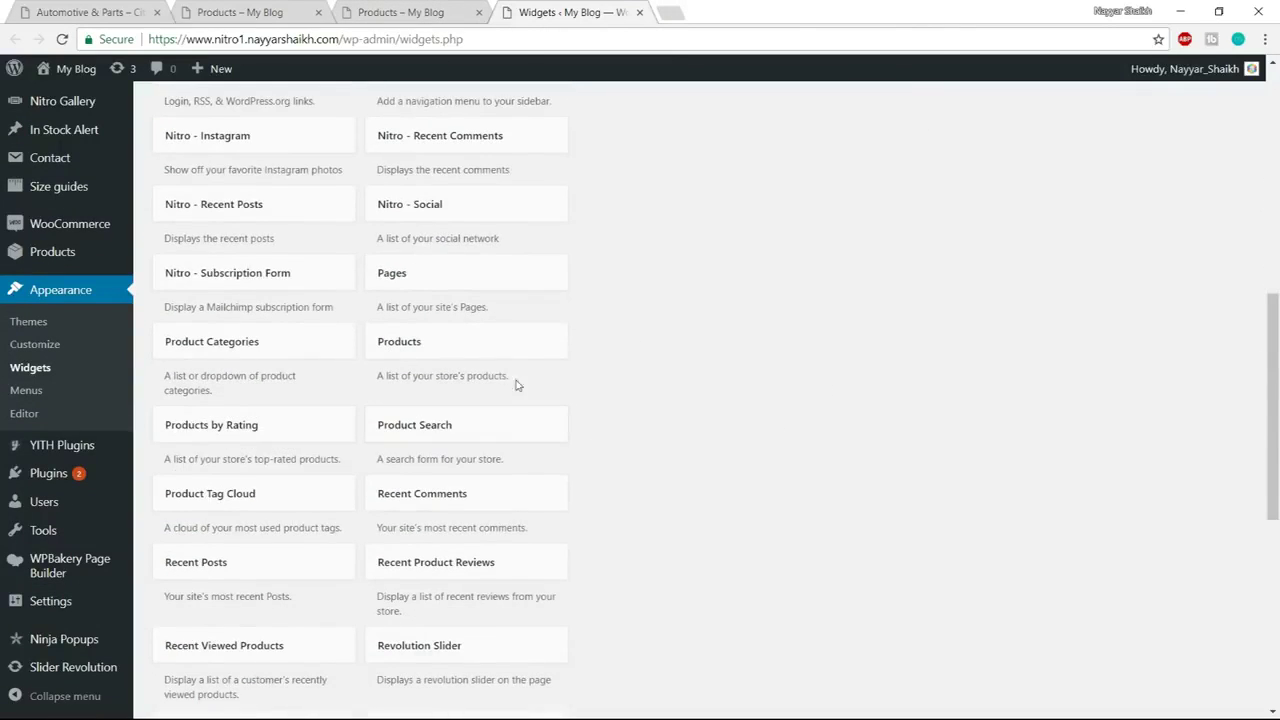
Add a Products widget to the WooCommerce Sidebar titled 'Featured Products'
left_click(494, 343)
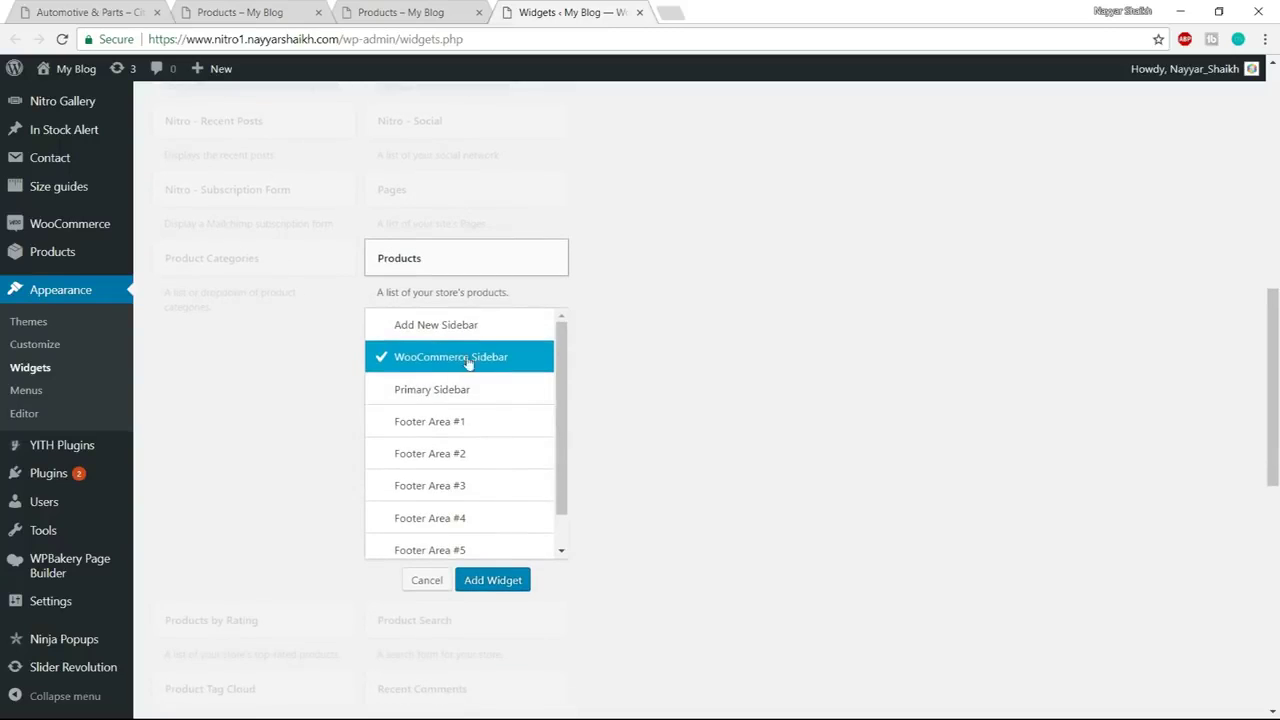
left_click(494, 578)
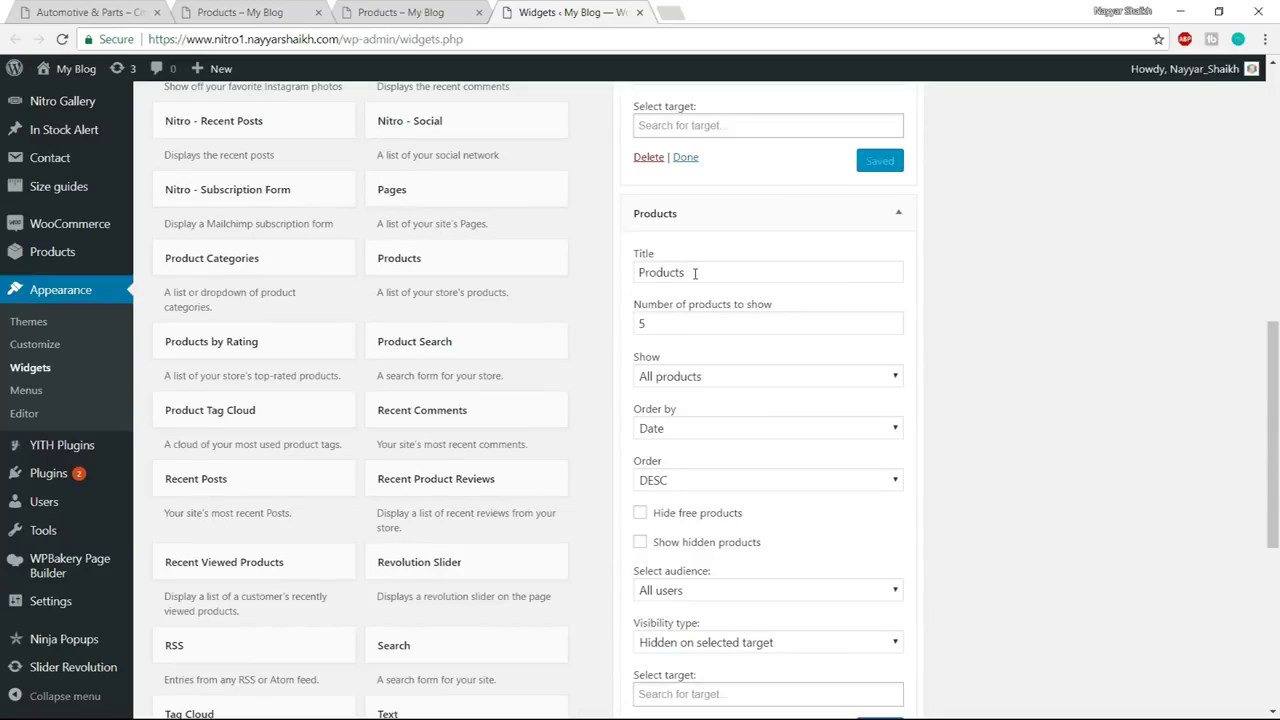
left_click_drag(695, 274, 633, 272)
left_click(642, 276)
type("Featured")
Set the widget to show Featured products, tick Hide free products, and save it
scroll(777, 314, "down", 1)
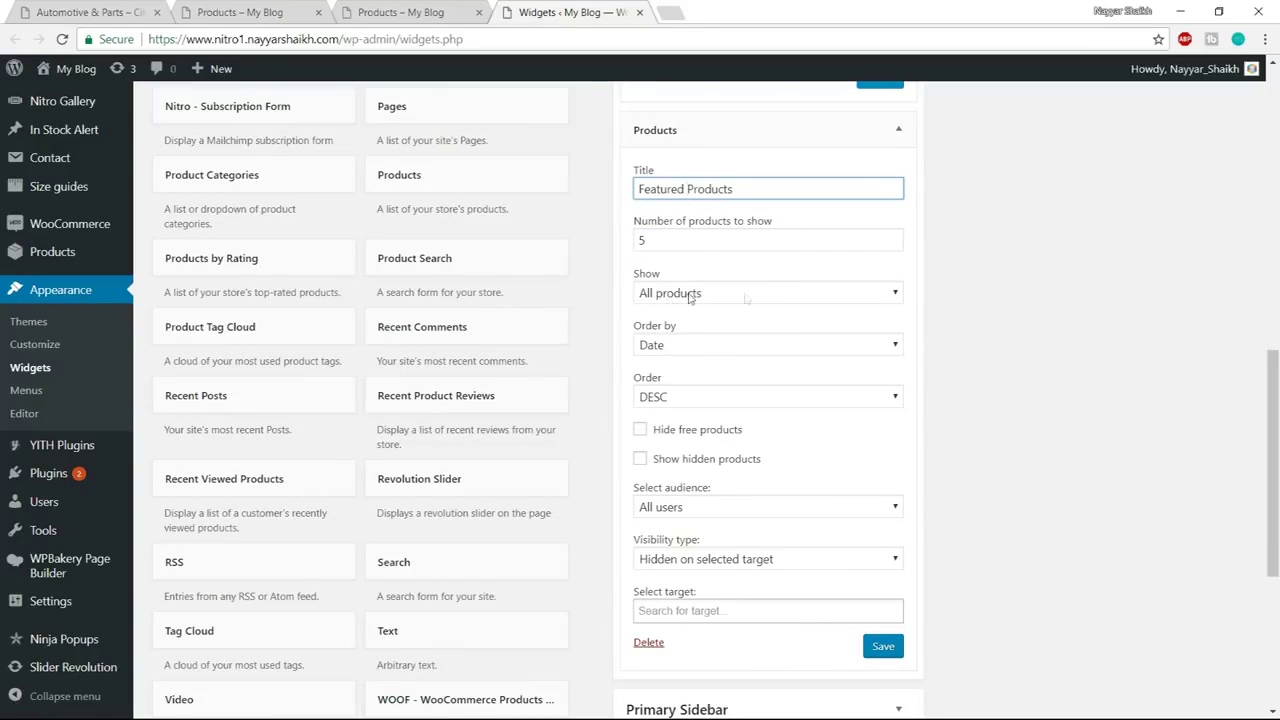
left_click(750, 296)
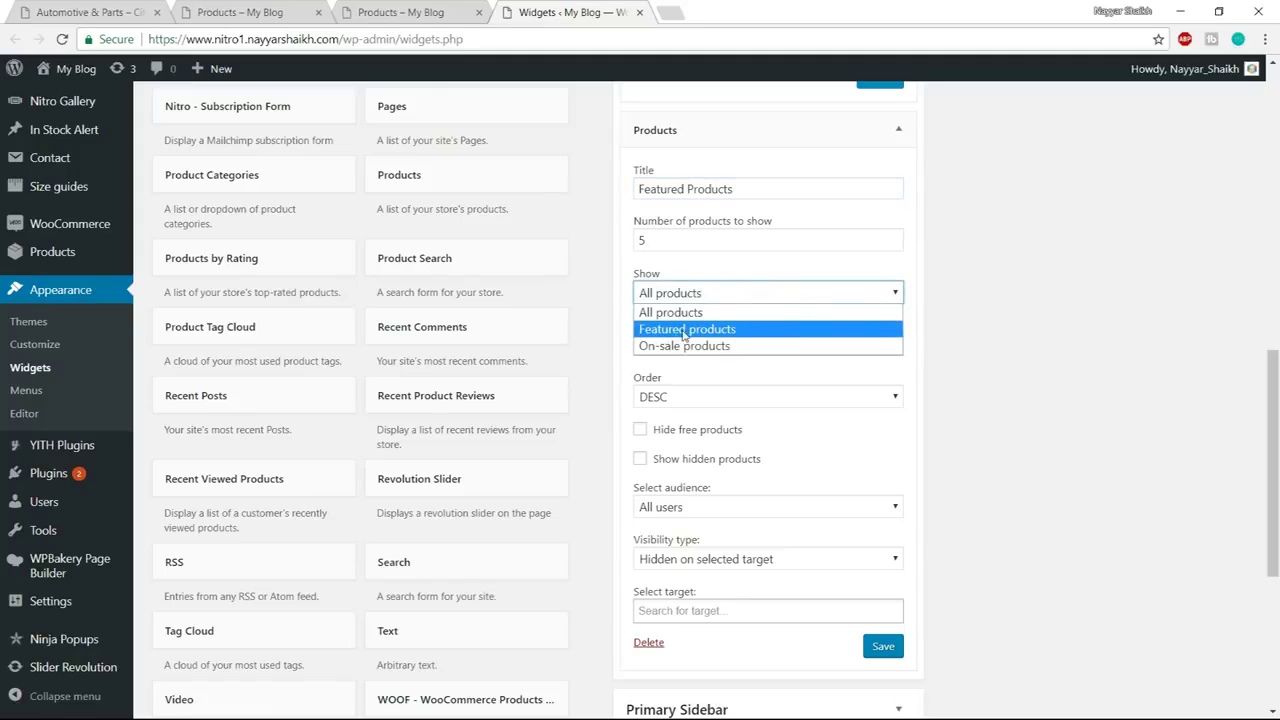
left_click(719, 331)
scroll(1085, 310, "down", 3)
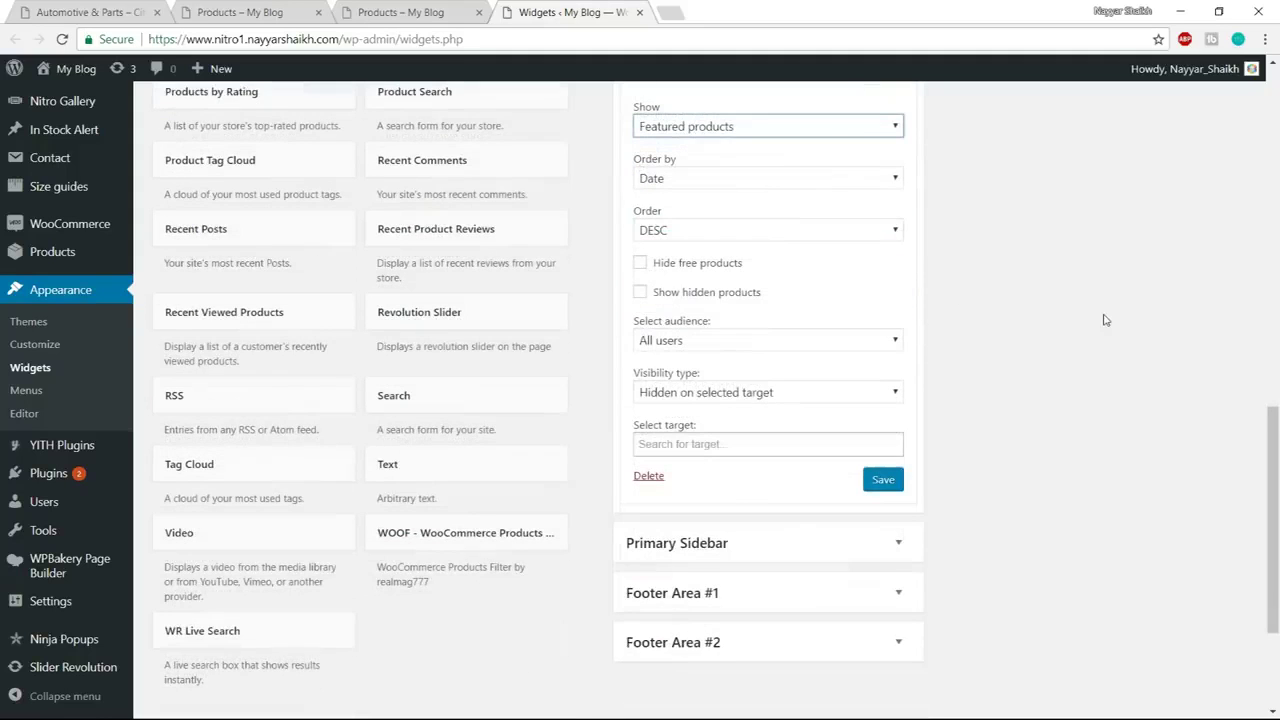
left_click(679, 265)
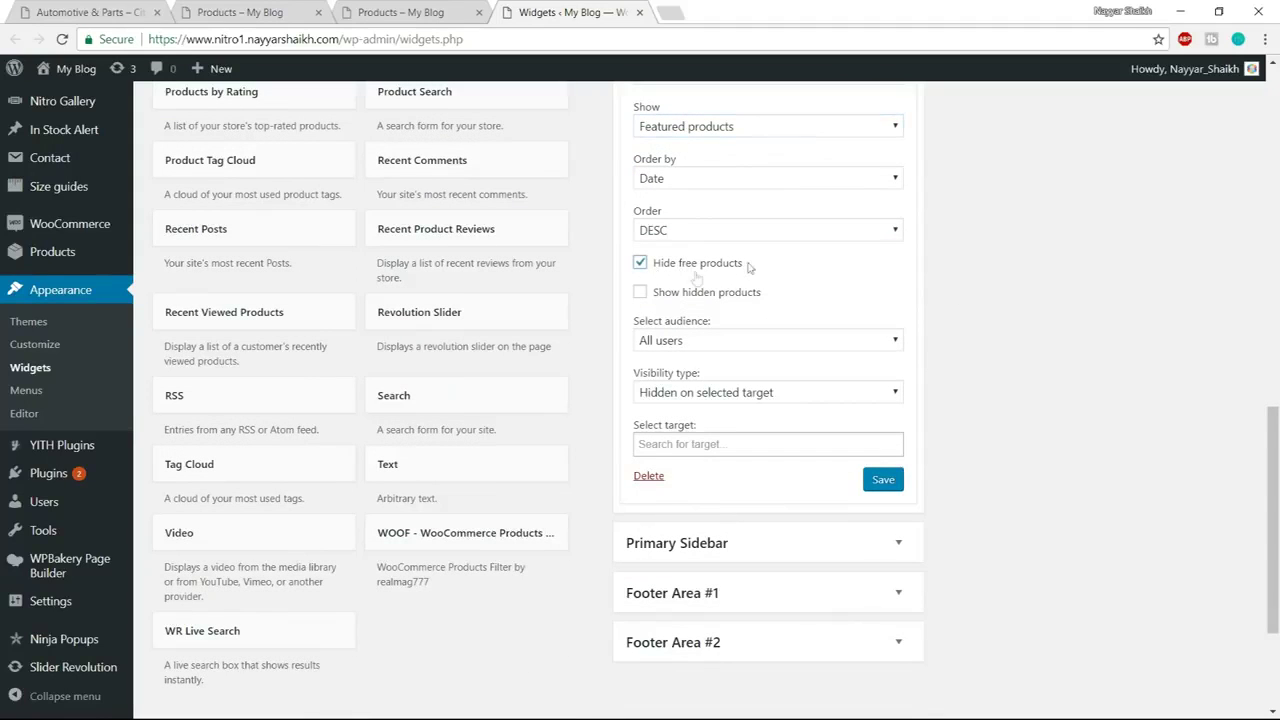
left_click(893, 485)
Collapse both sidebar widgets and reload the nitro1 shop page to view them
scroll(1000, 480, "up", 5)
scroll(920, 332, "up", 4)
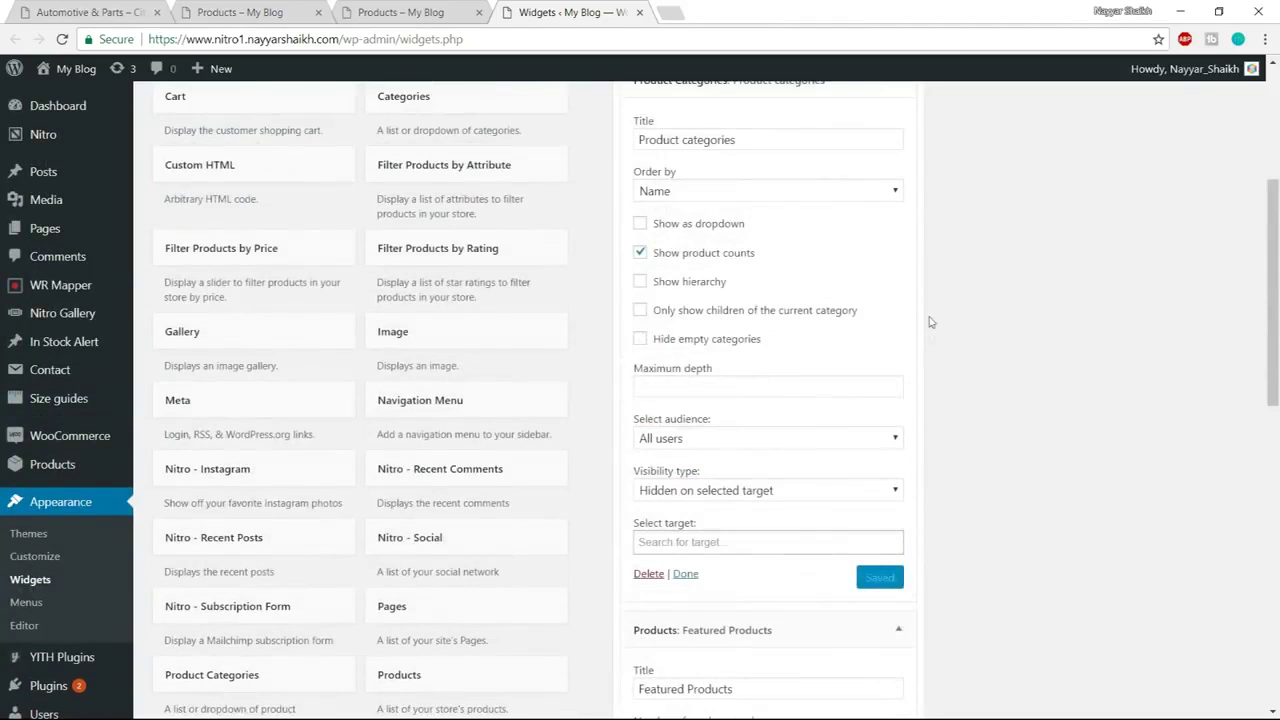
left_click(899, 330)
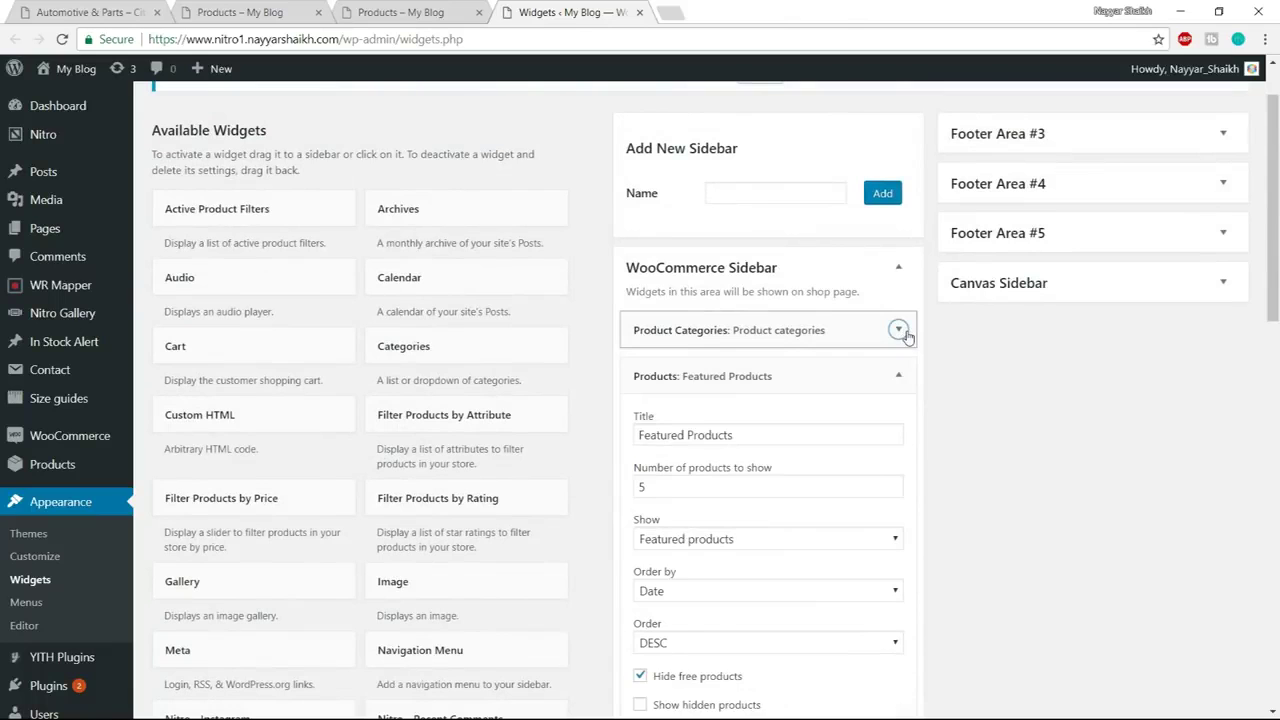
left_click(899, 375)
left_click(385, 12)
left_click(393, 31)
key("Return")
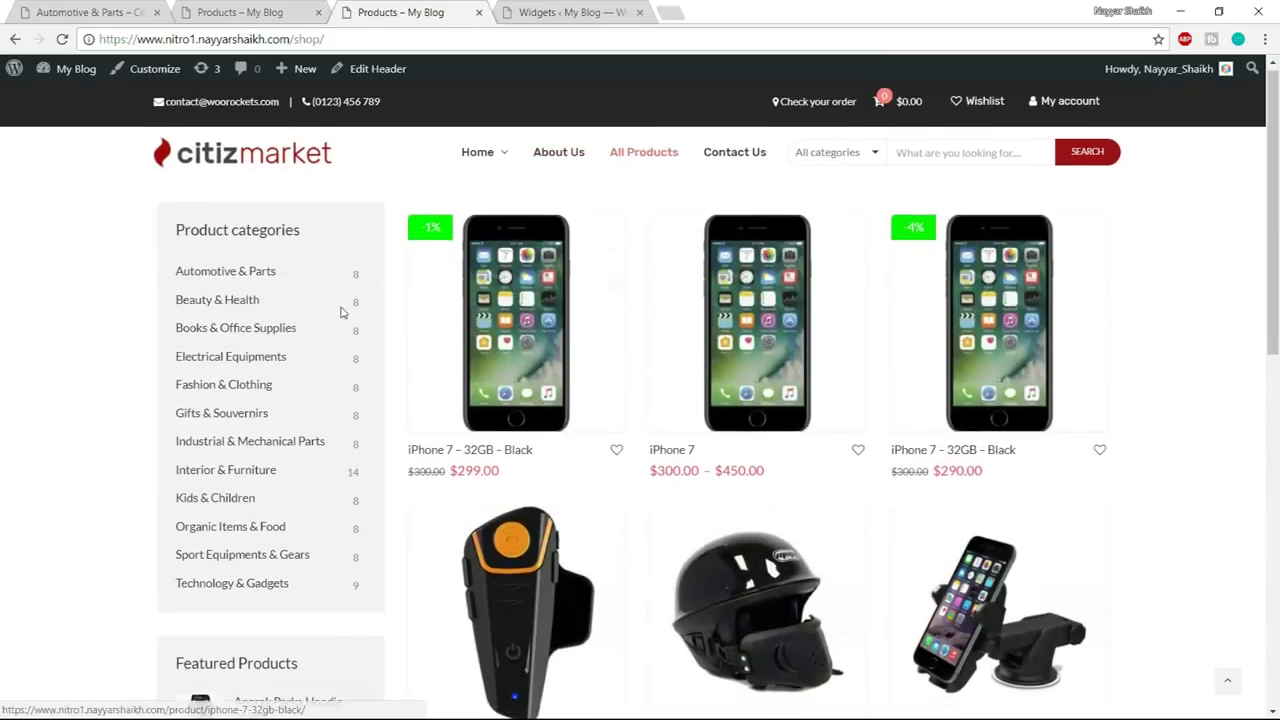
scroll(342, 310, "down", 5)
scroll(305, 414, "up", 5)
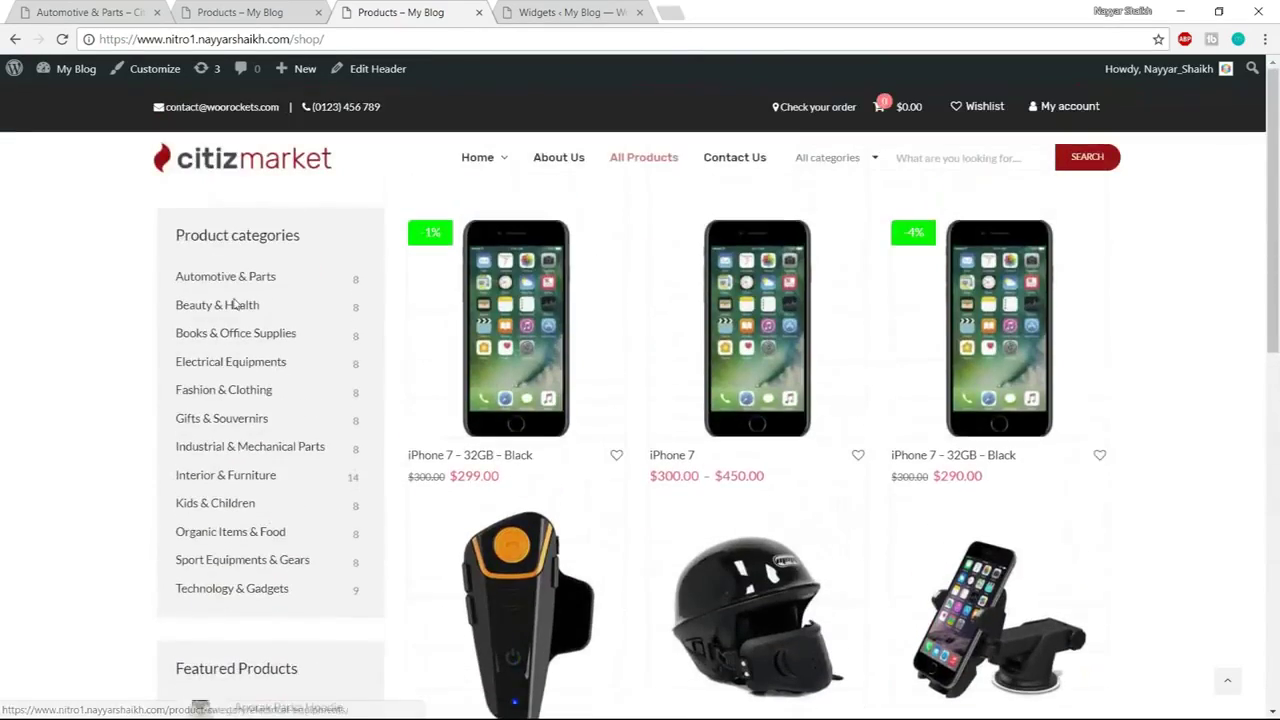
left_click_drag(176, 233, 316, 236)
left_click(338, 270)
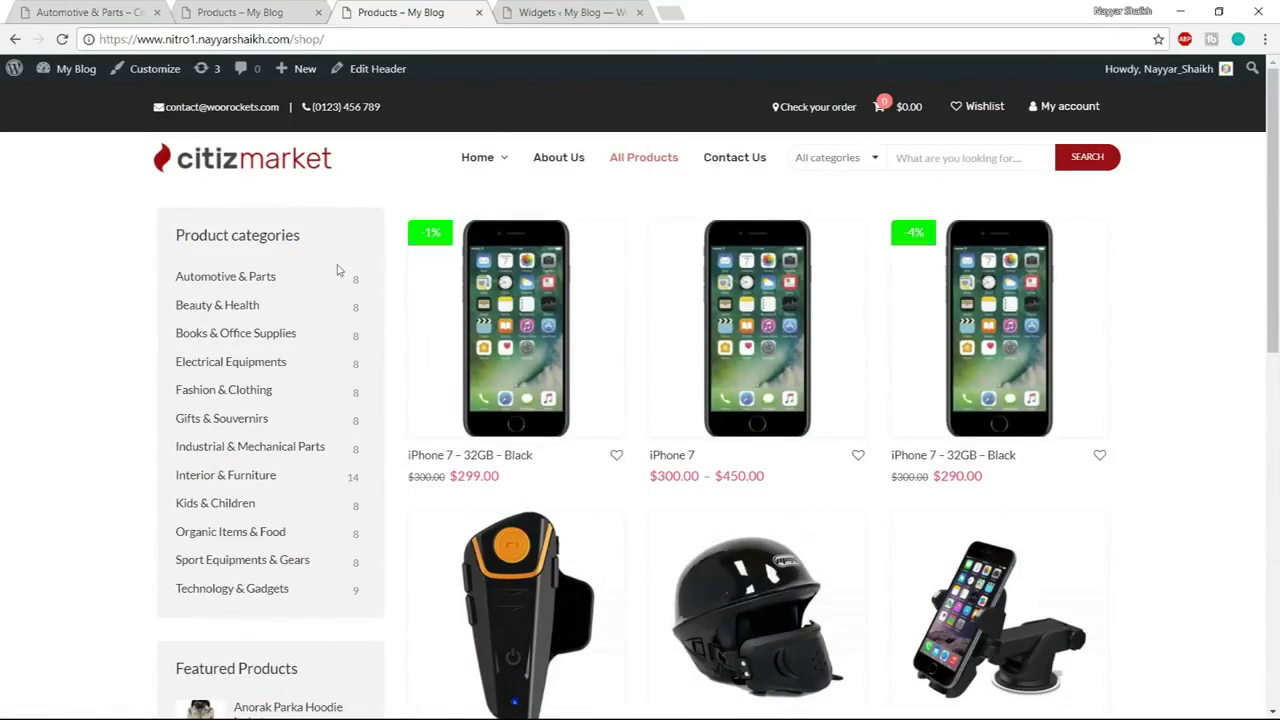
scroll(320, 400, "down", 4)
scroll(297, 480, "up", 3)
left_click(95, 11)
left_click(280, 11)
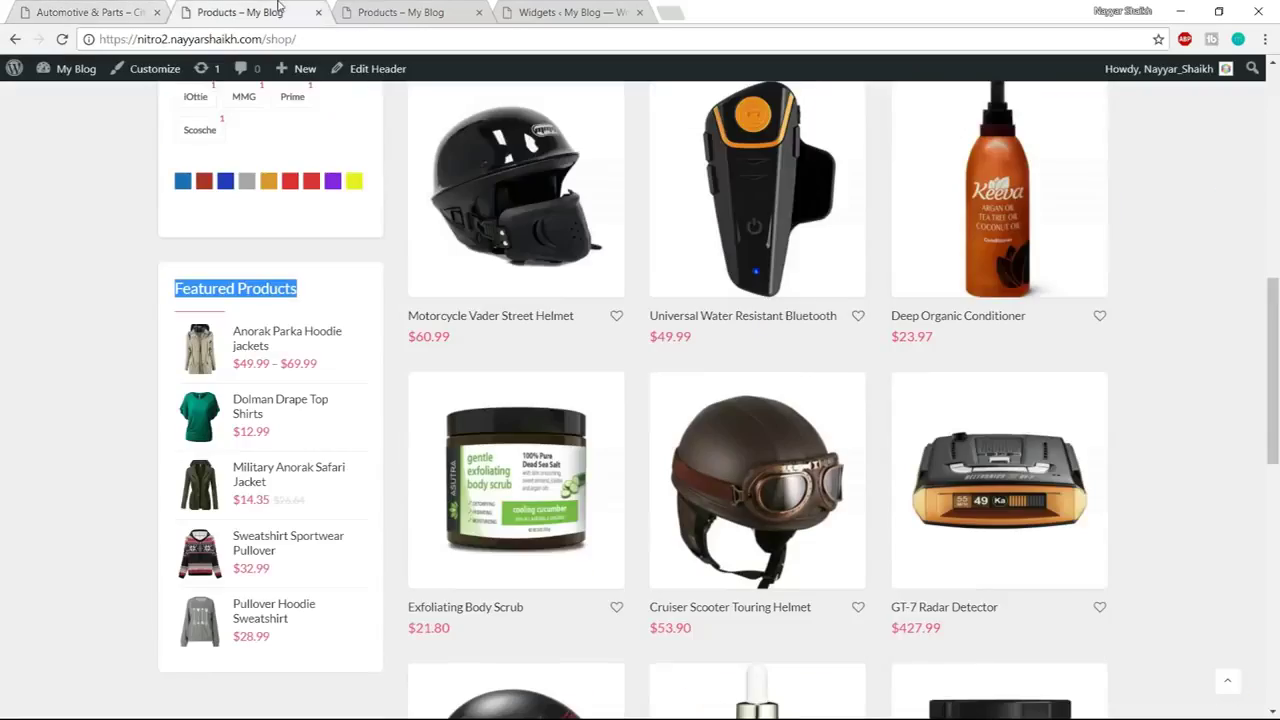
scroll(450, 398, "up", 3)
scroll(450, 398, "up", 4)
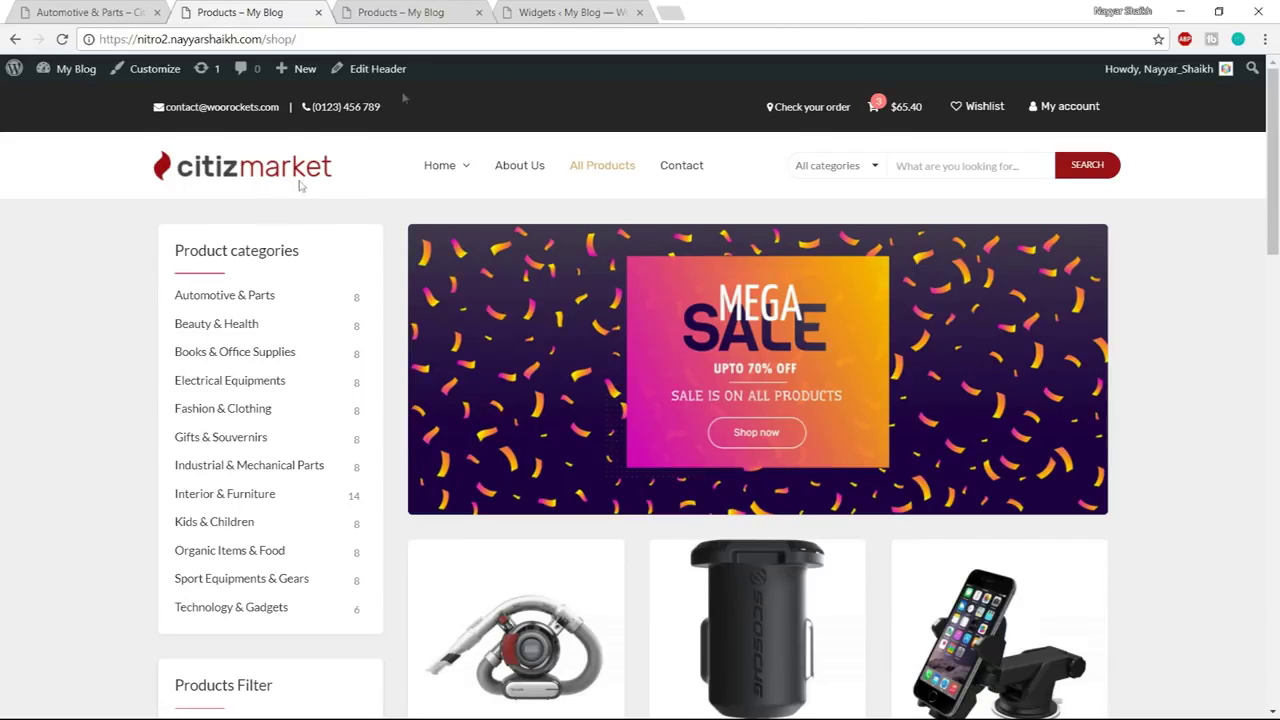
left_click(452, 8)
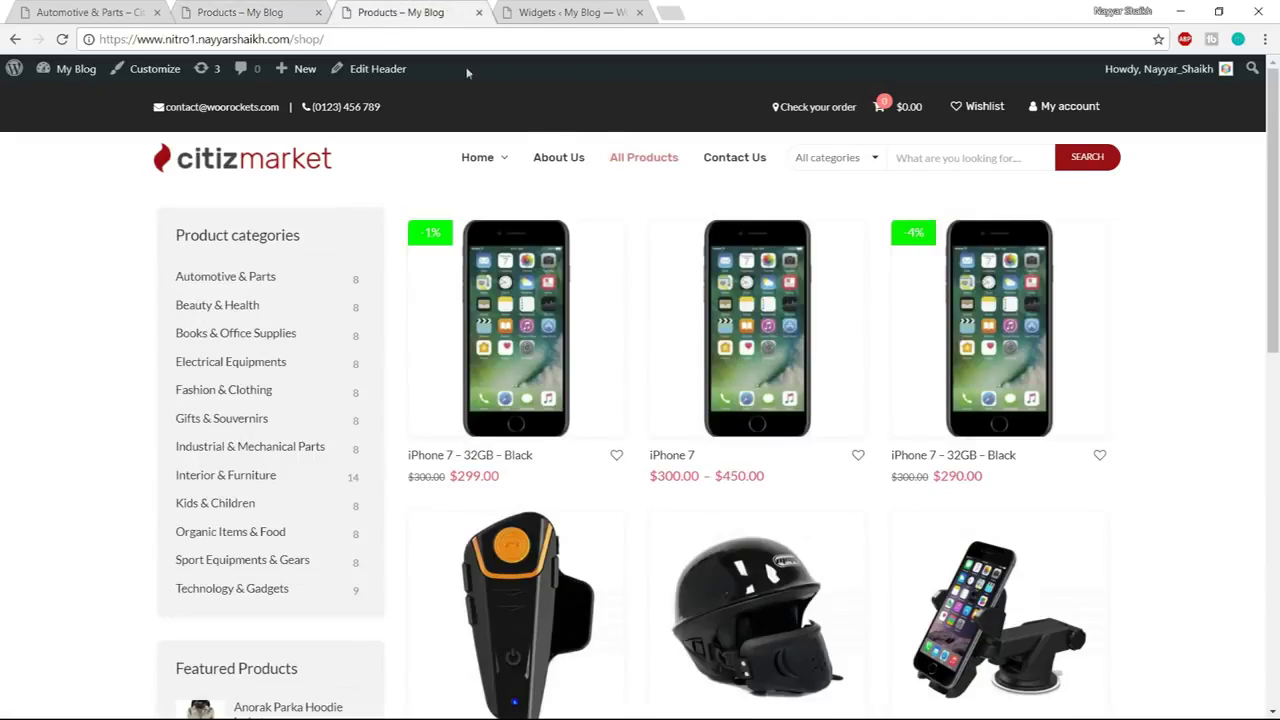
In the Customizer, remove widget borders and title dividers, and switch widgets to Style 2
left_click(150, 70)
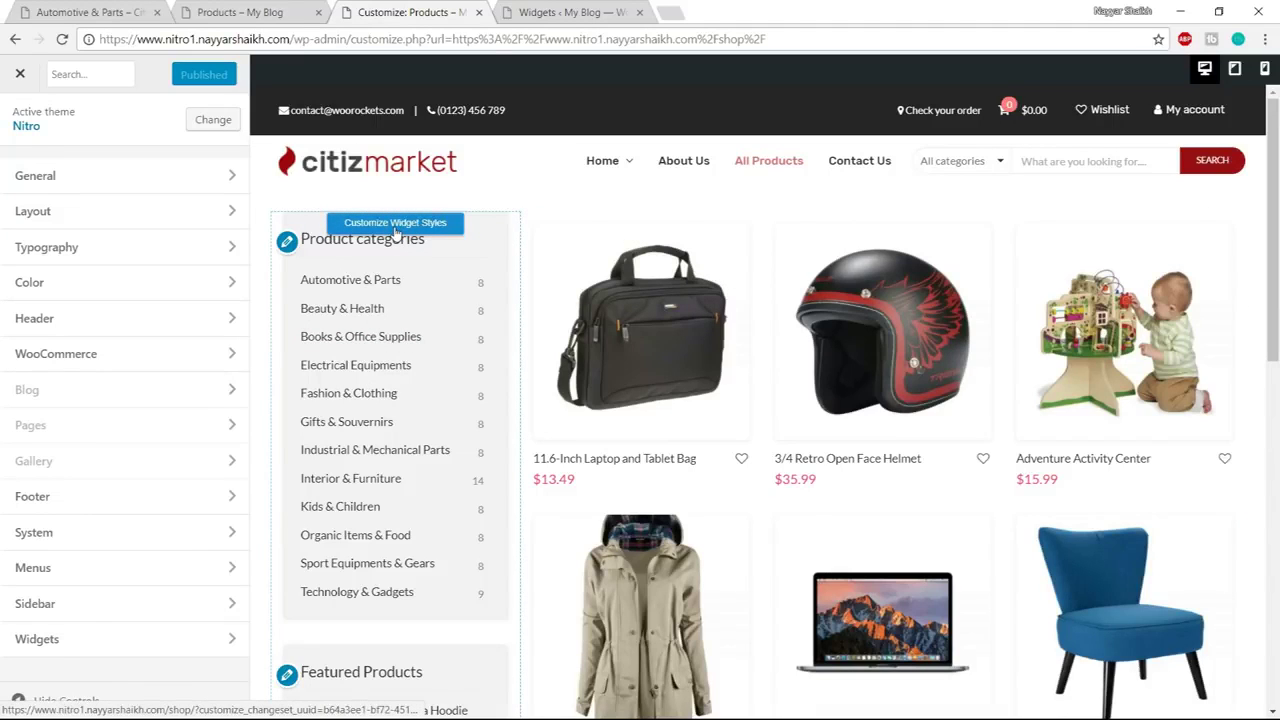
left_click(416, 232)
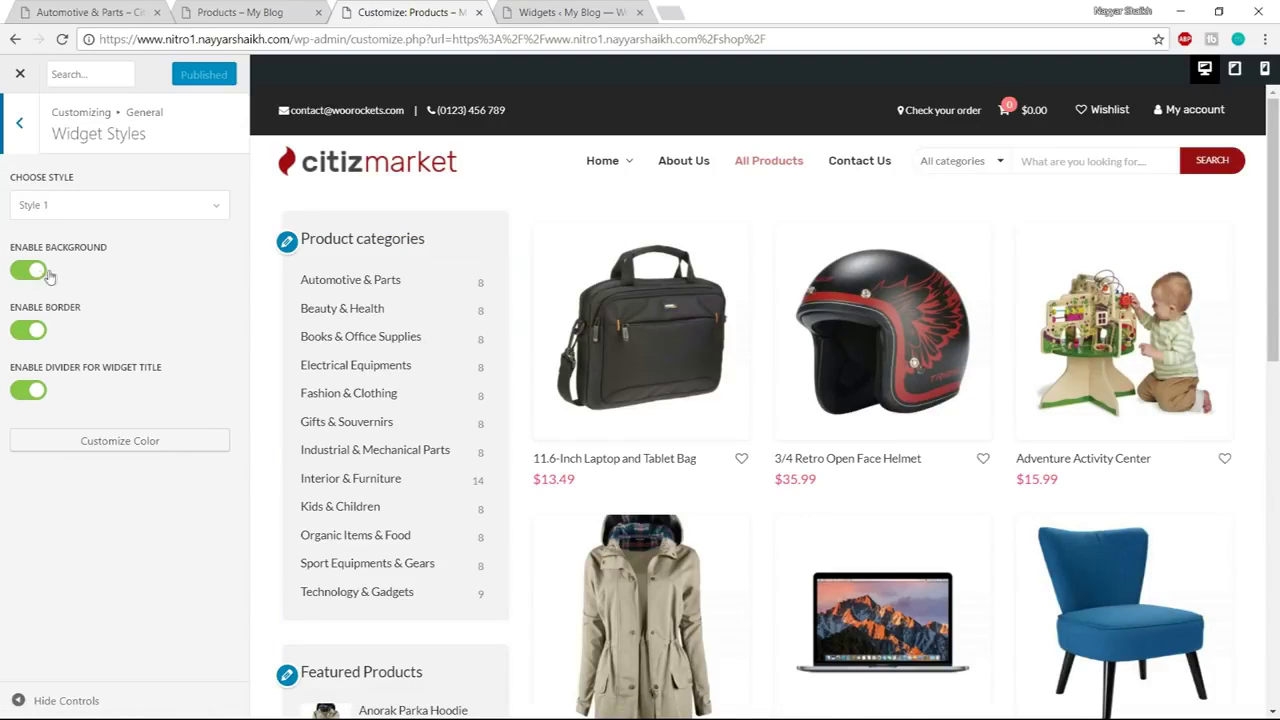
left_click(28, 331)
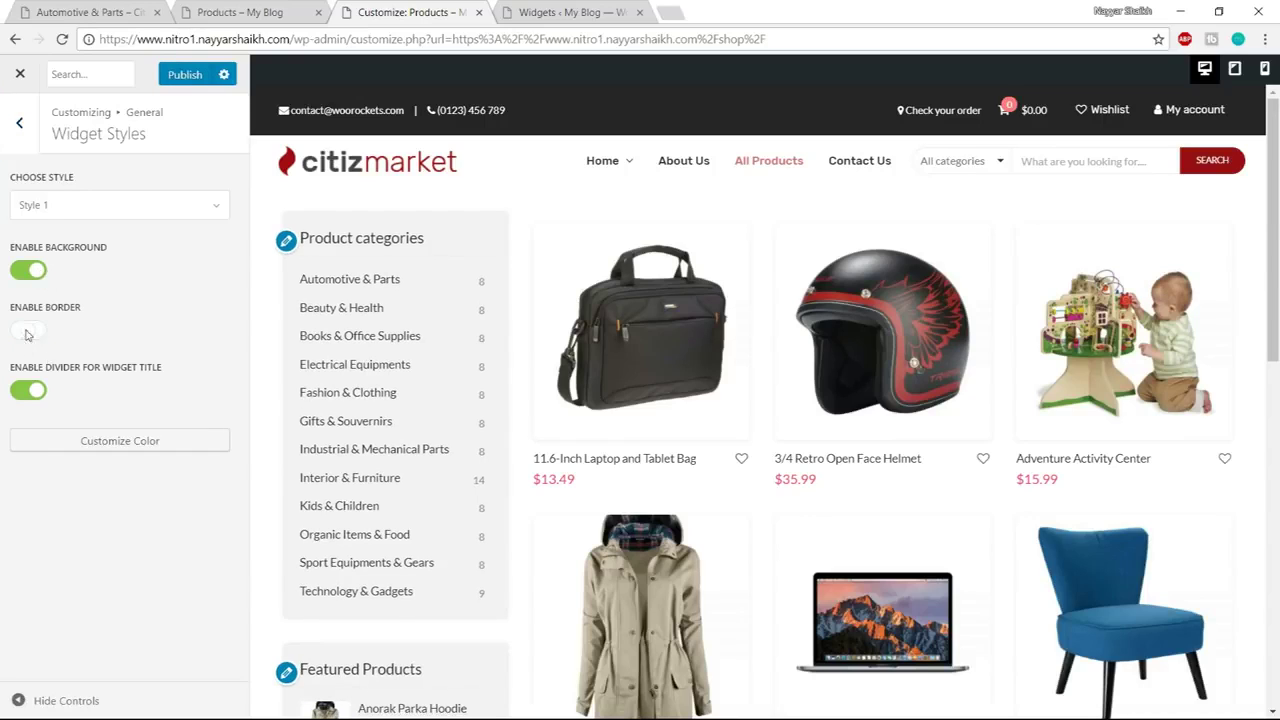
left_click(28, 391)
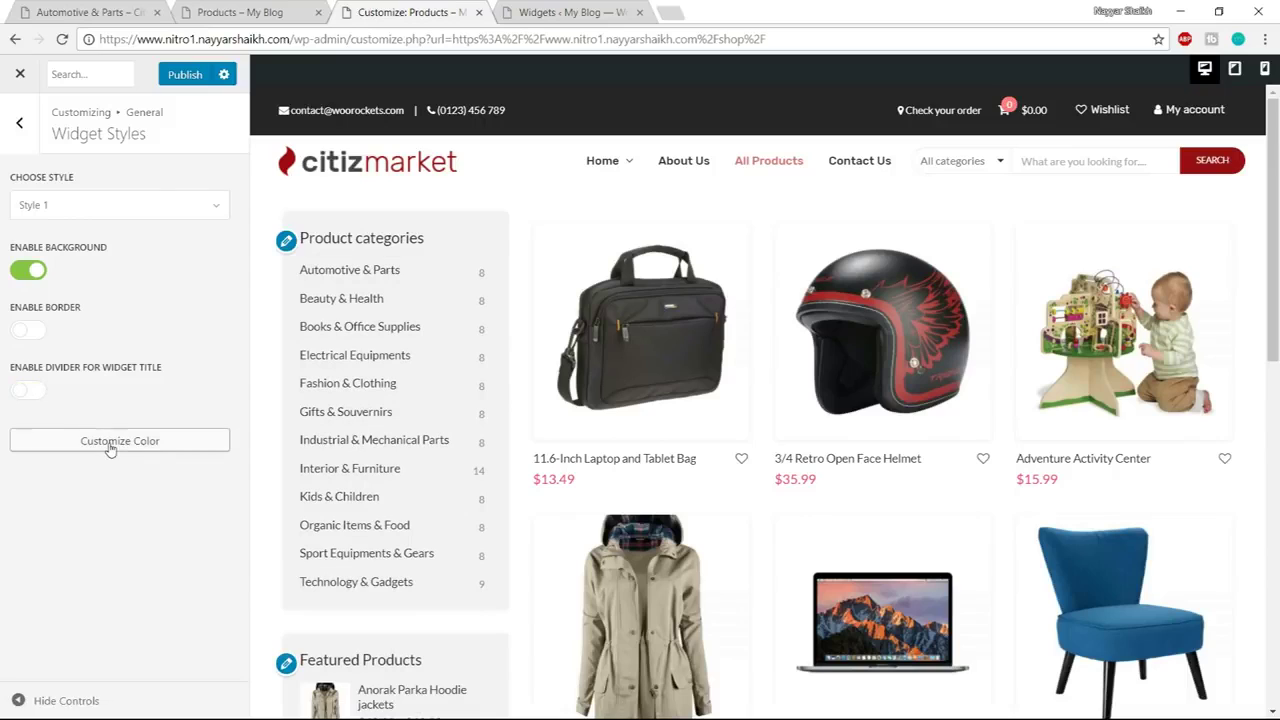
left_click(117, 208)
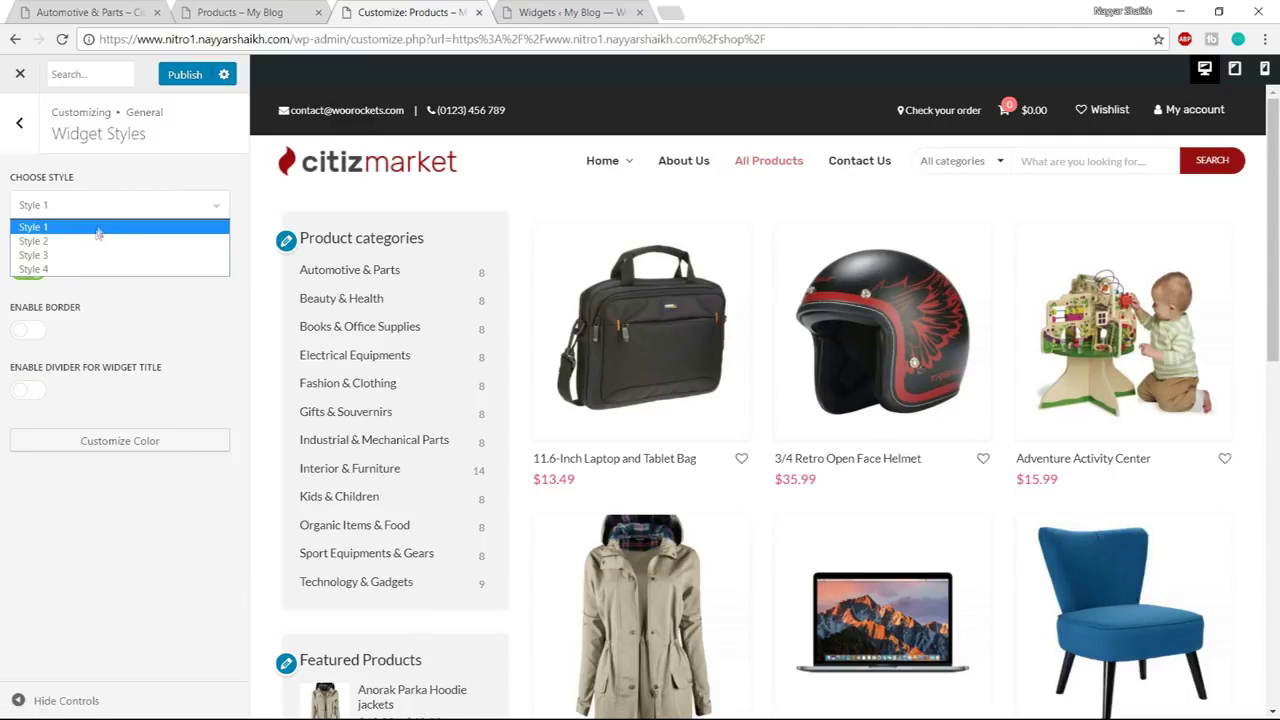
left_click(91, 242)
mouse_move(340, 255)
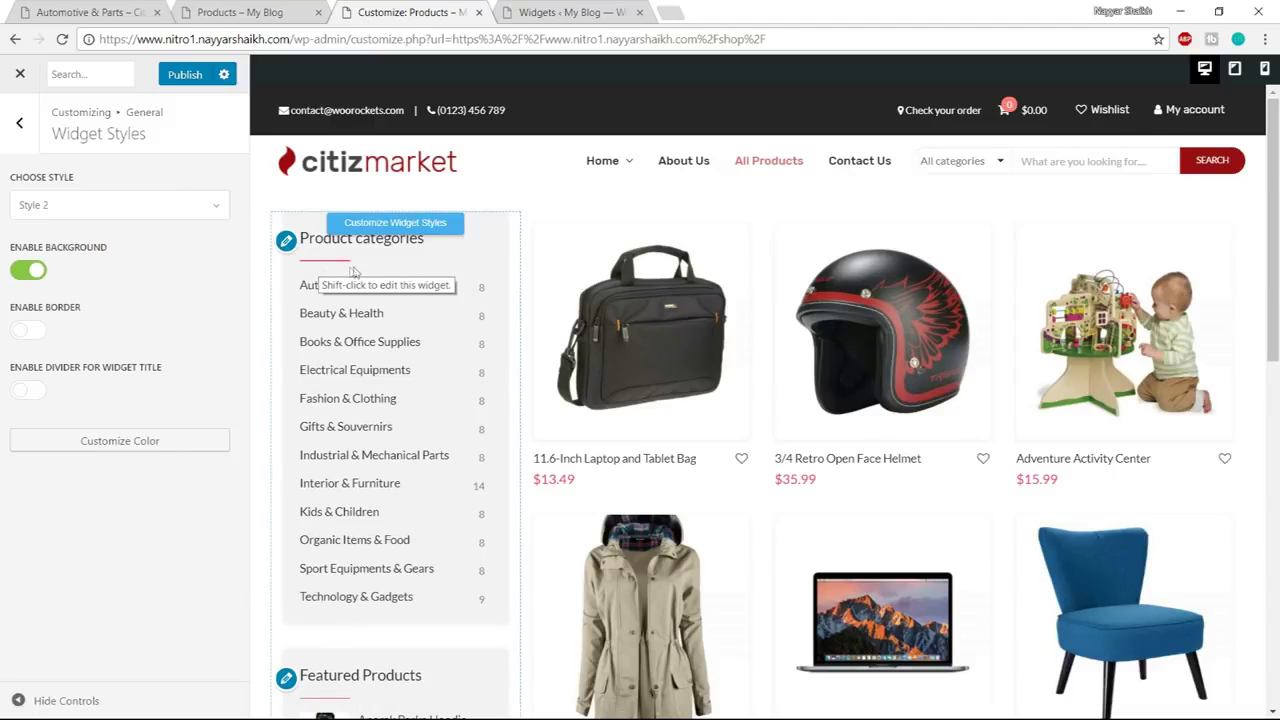
In the colour settings, change Secondary BG from #f2f2f2 to white #ffffff
left_click(161, 446)
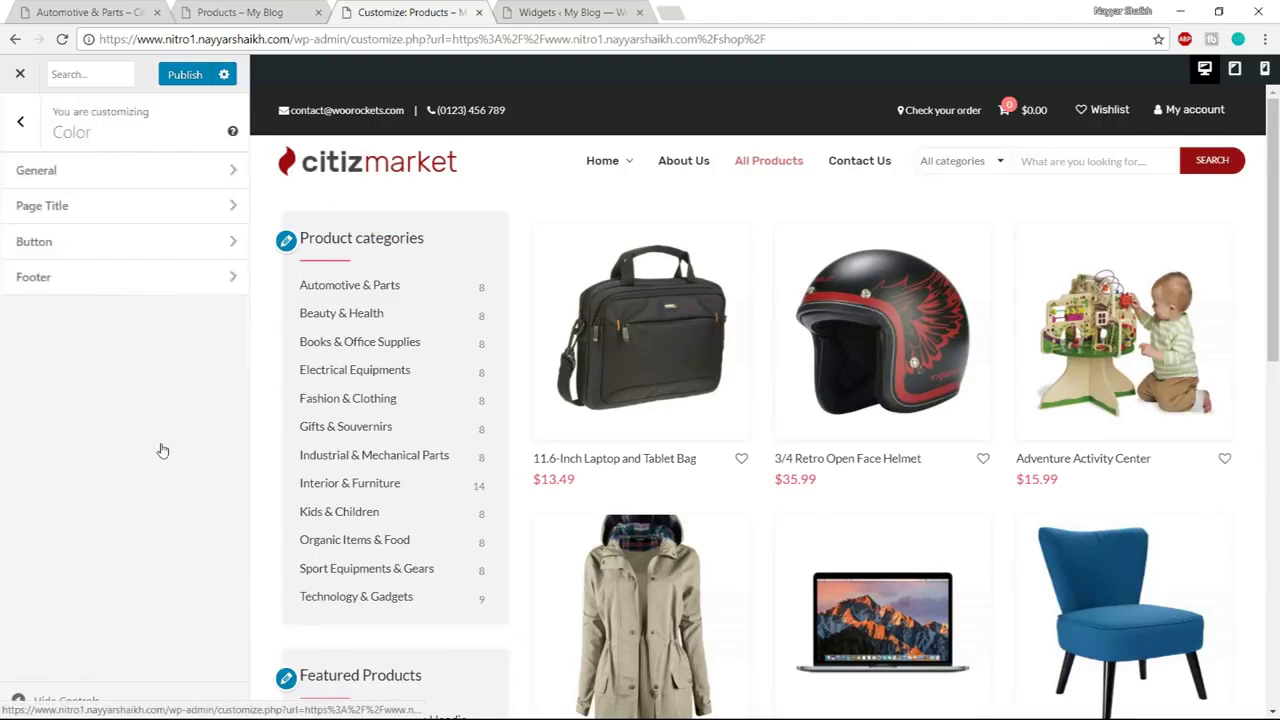
scroll(183, 430, "down", 1)
scroll(183, 430, "up", 1)
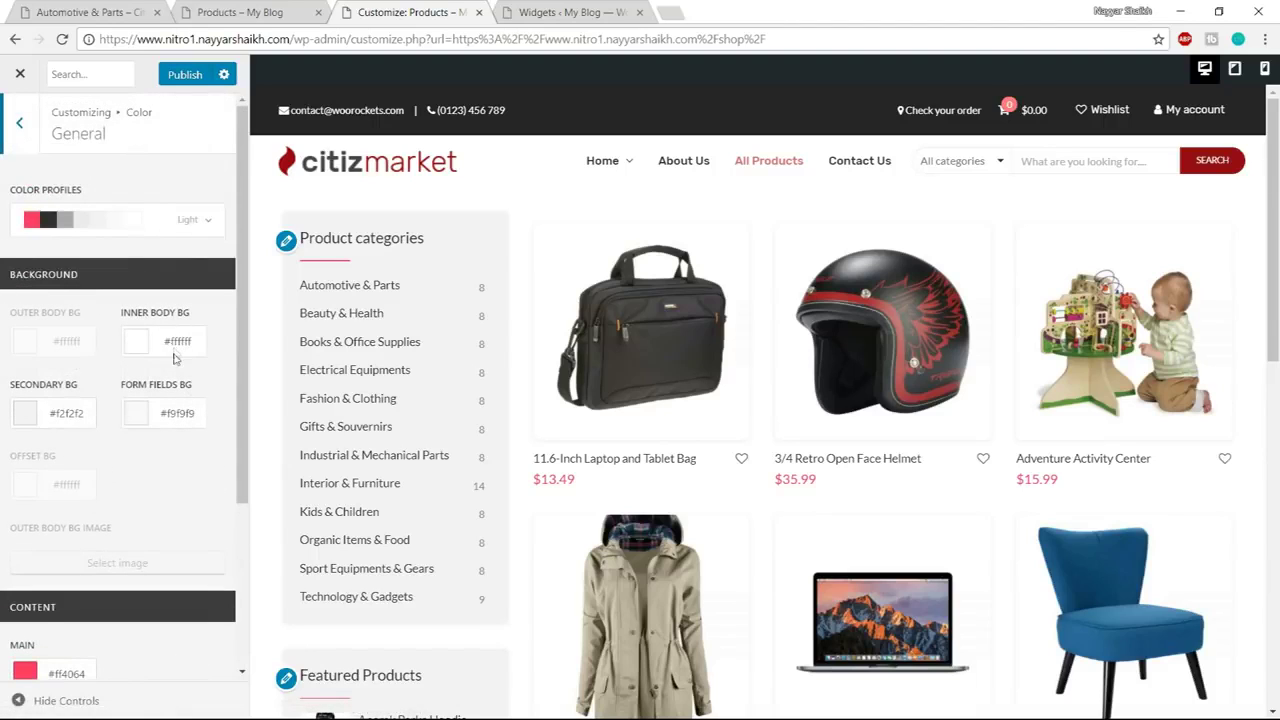
scroll(175, 352, "down", 1)
left_click_drag(8, 308, 87, 307)
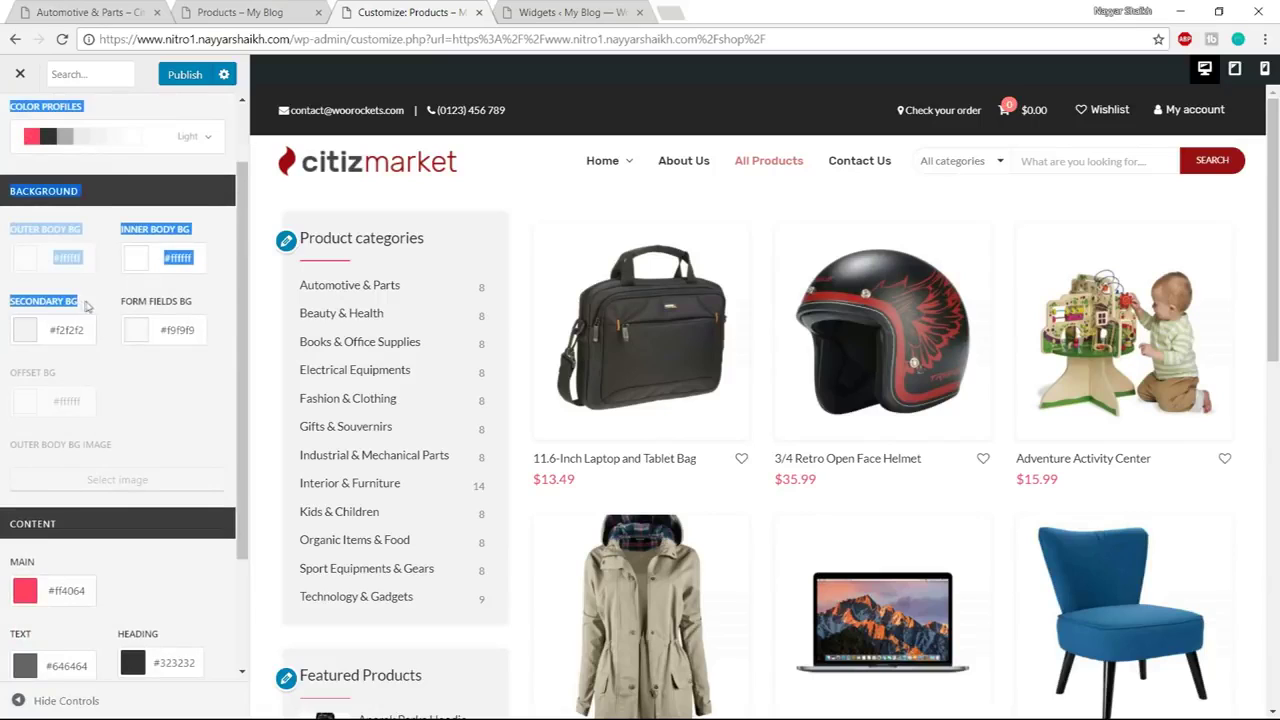
left_click(86, 314)
left_click(25, 330)
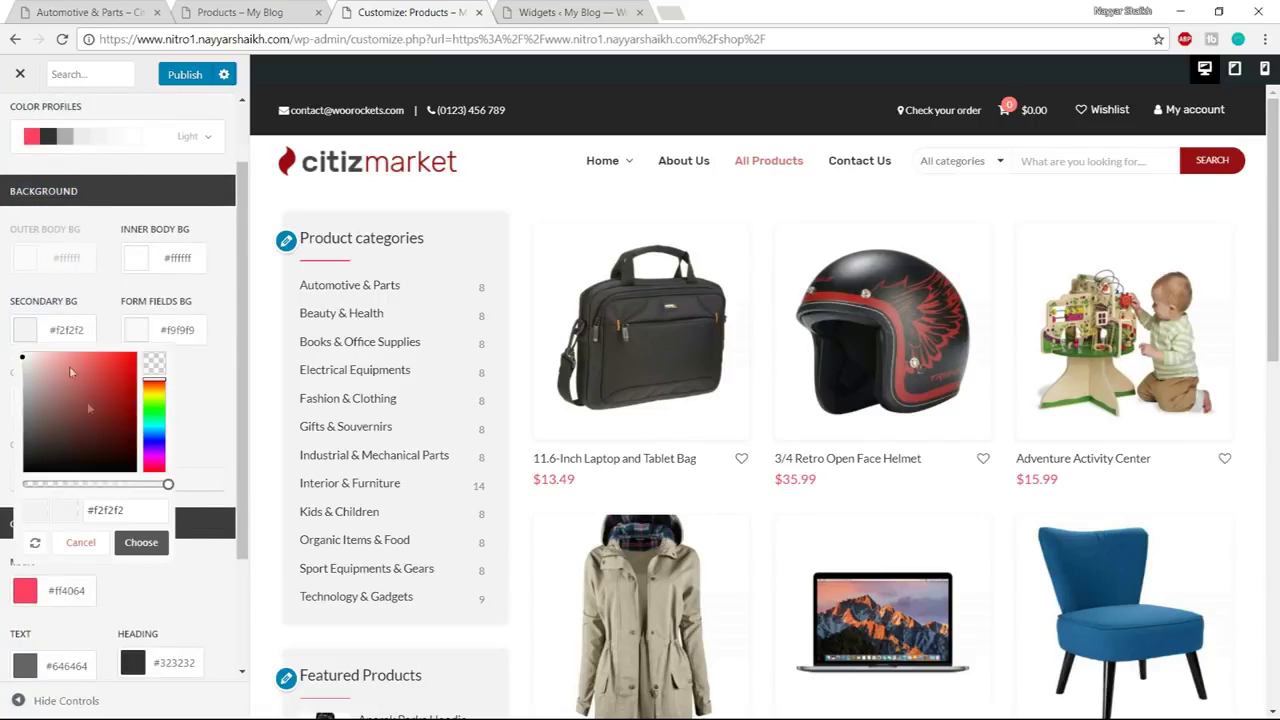
left_click_drag(93, 434, 7, 333)
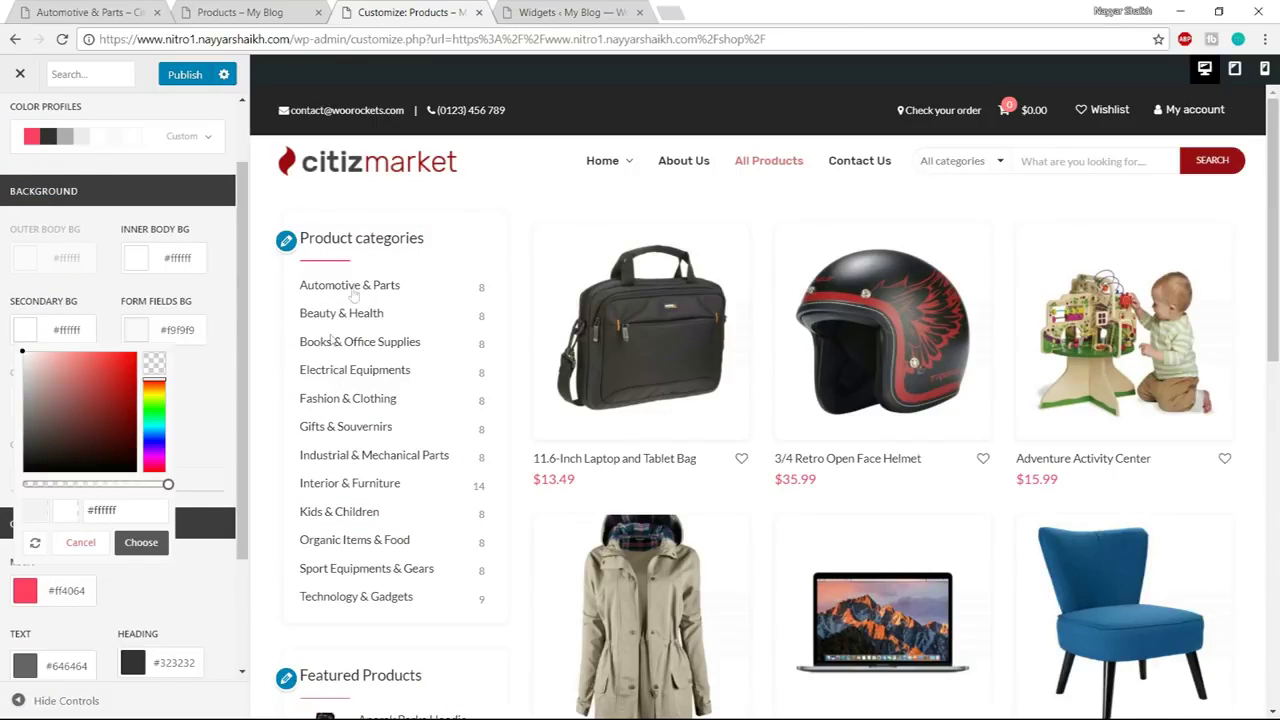
scroll(535, 337, "down", 1)
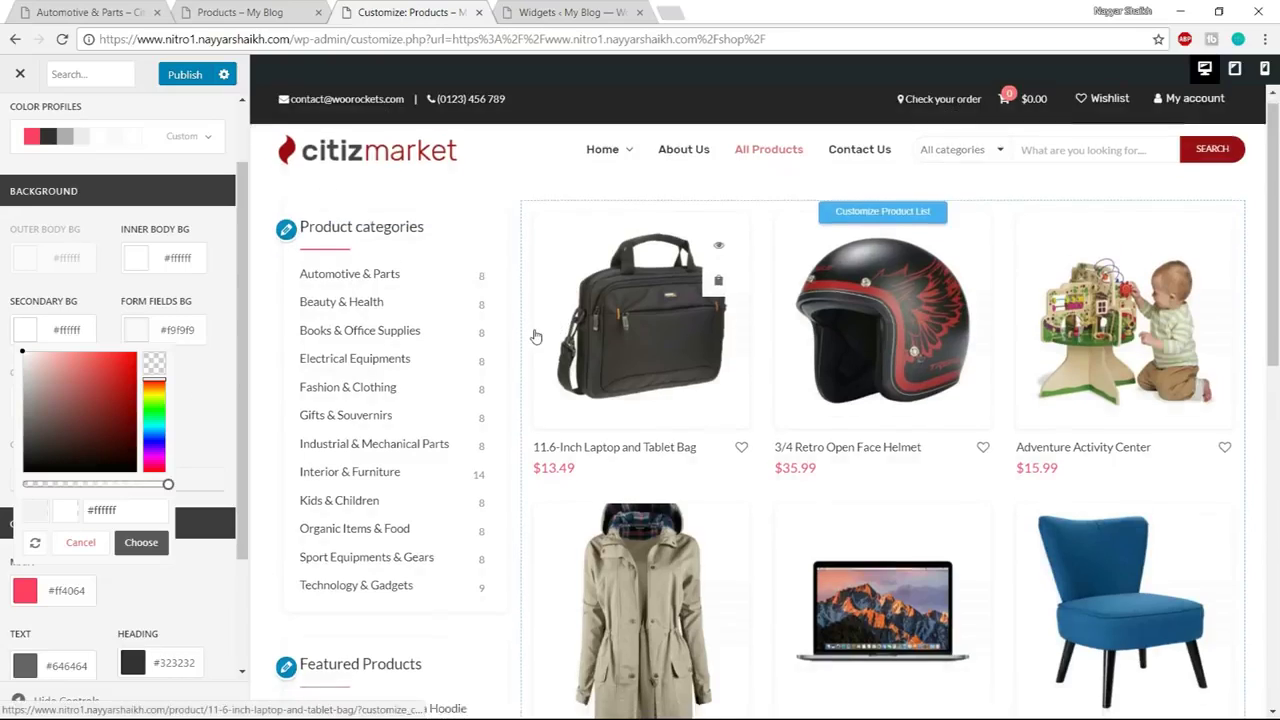
left_click(140, 543)
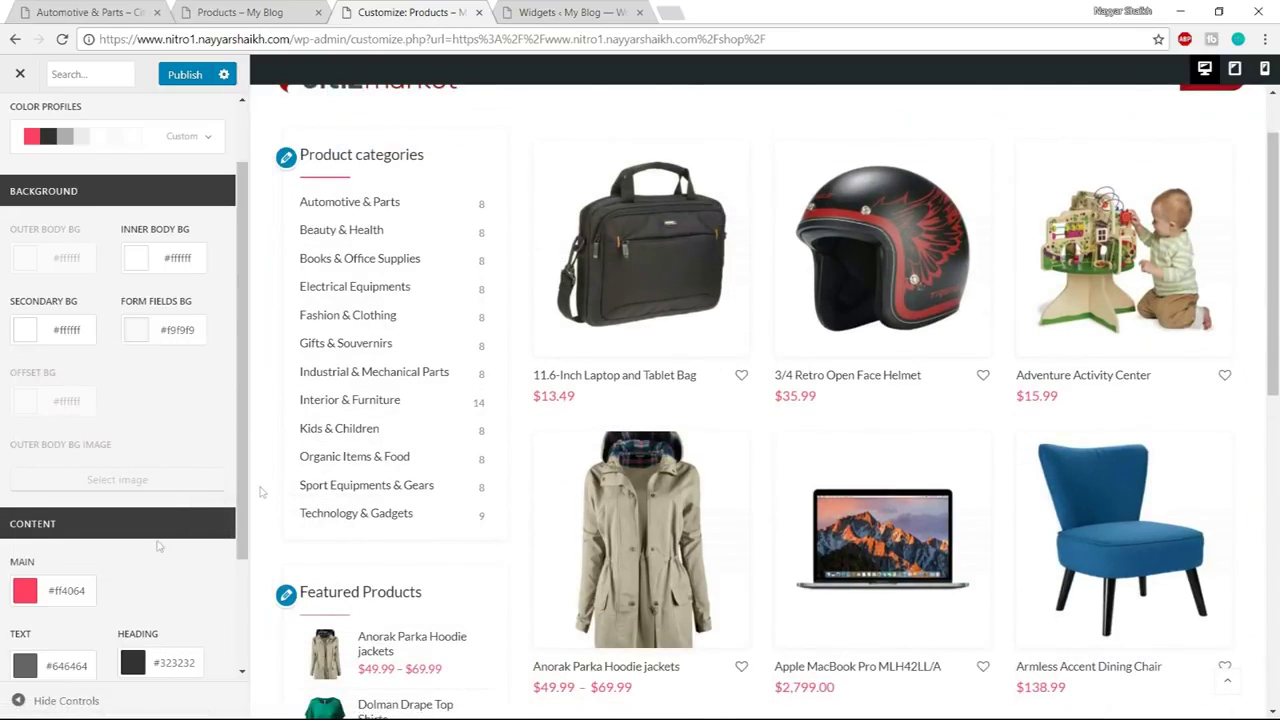
Publish the white background change and compare the live shop with the nitro2 demo
left_click(188, 78)
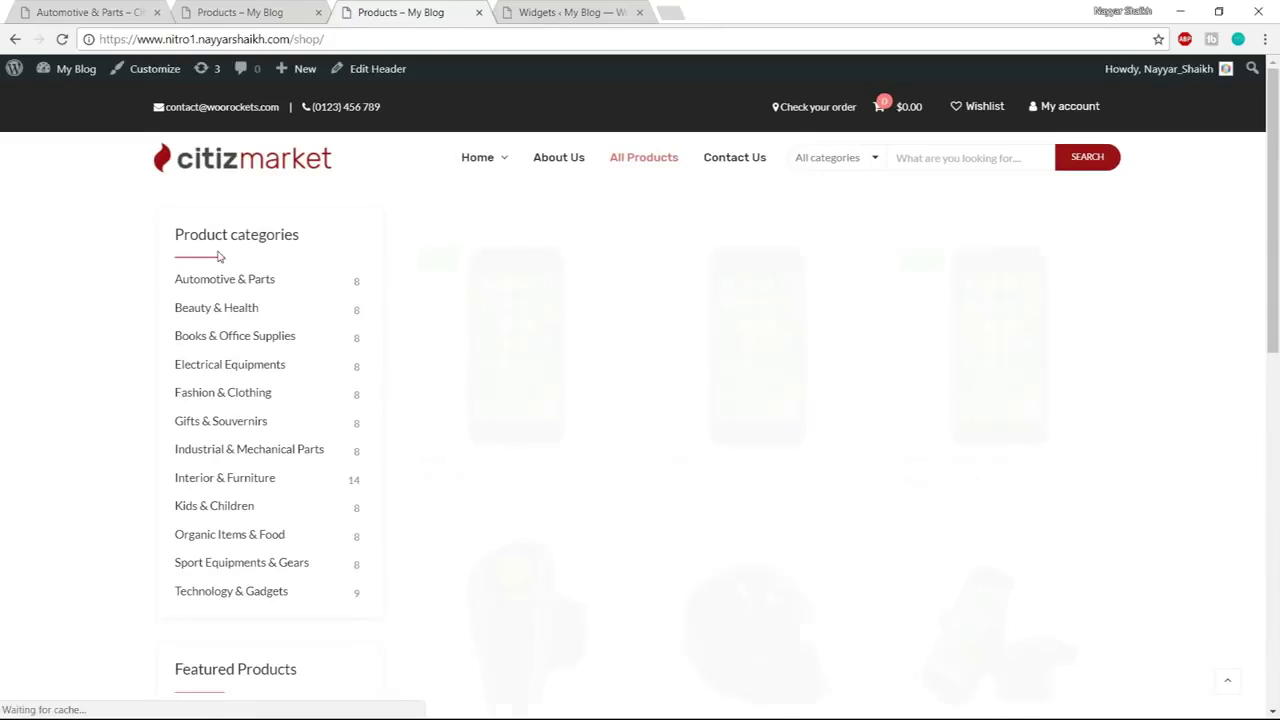
scroll(325, 446, "down", 3)
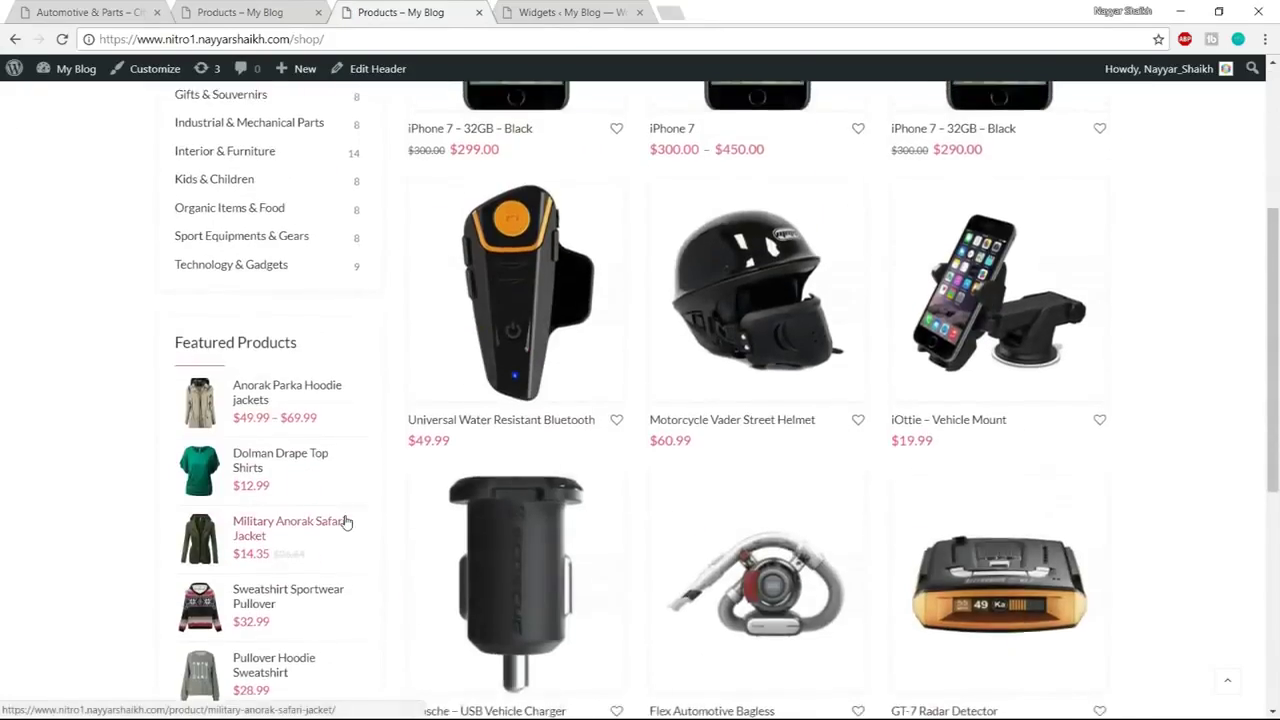
scroll(345, 518, "up", 3)
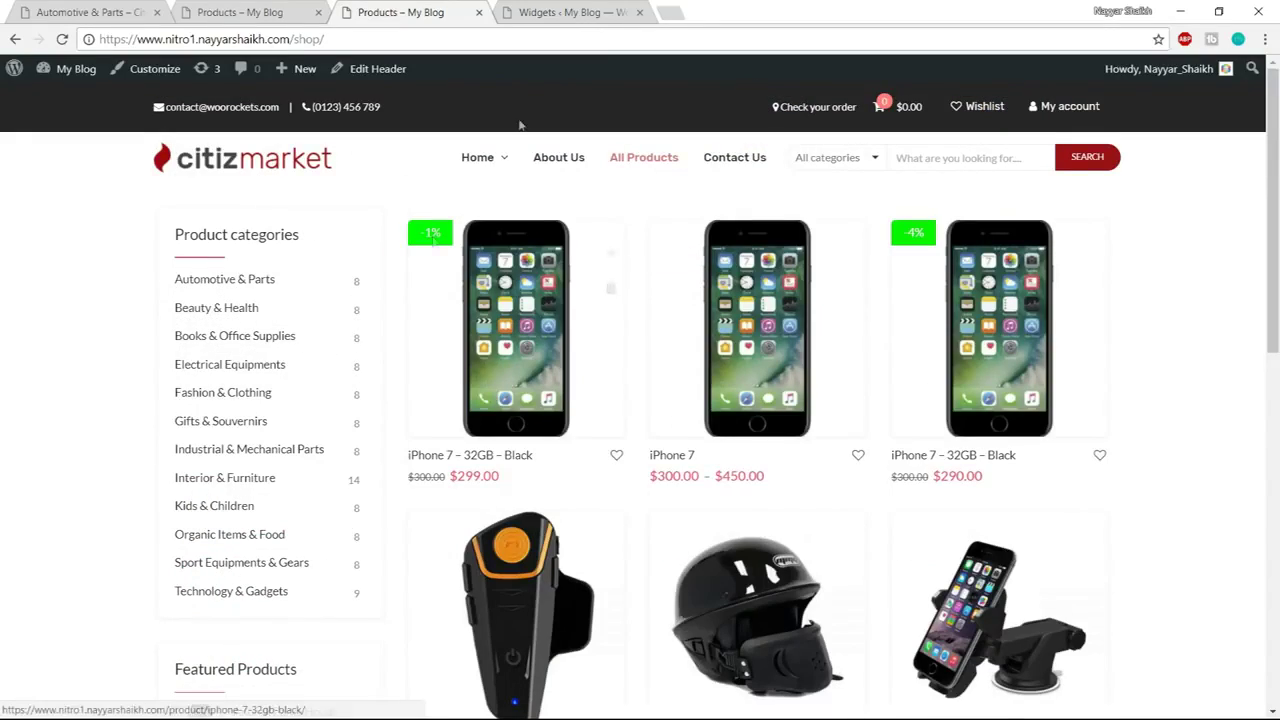
scroll(1263, 341, "down", 3)
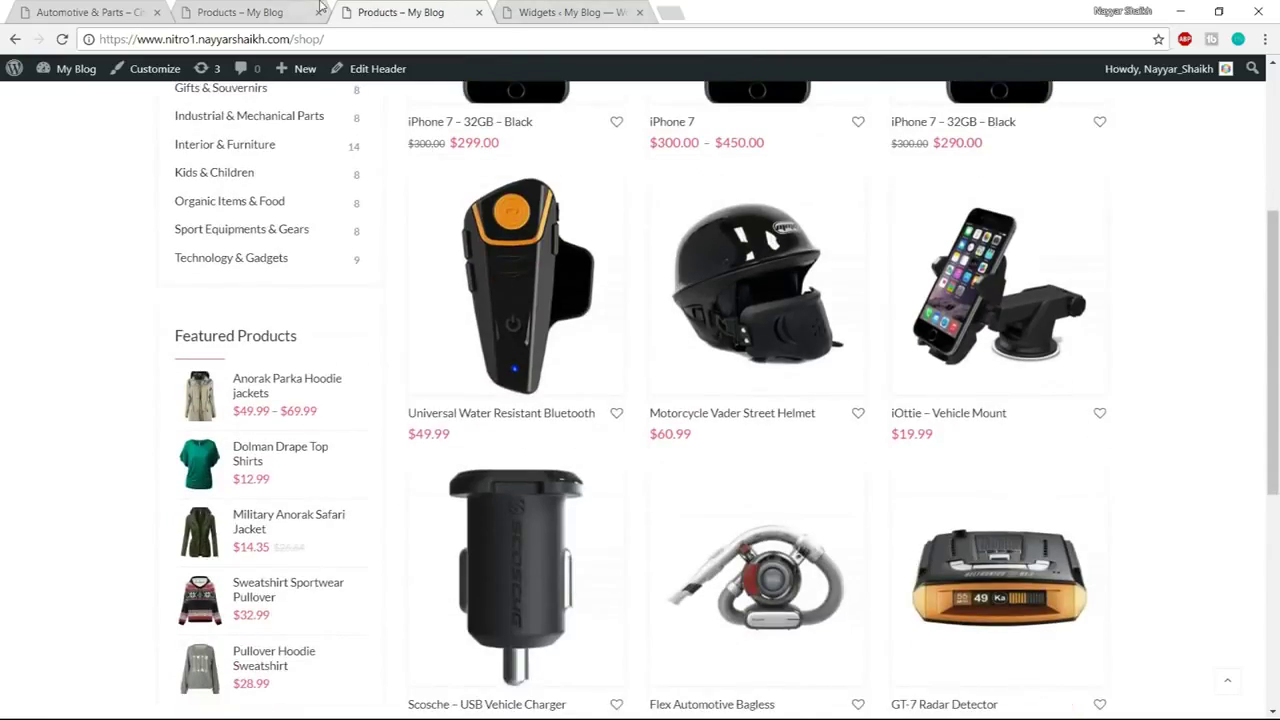
left_click(300, 12)
scroll(364, 410, "down", 5)
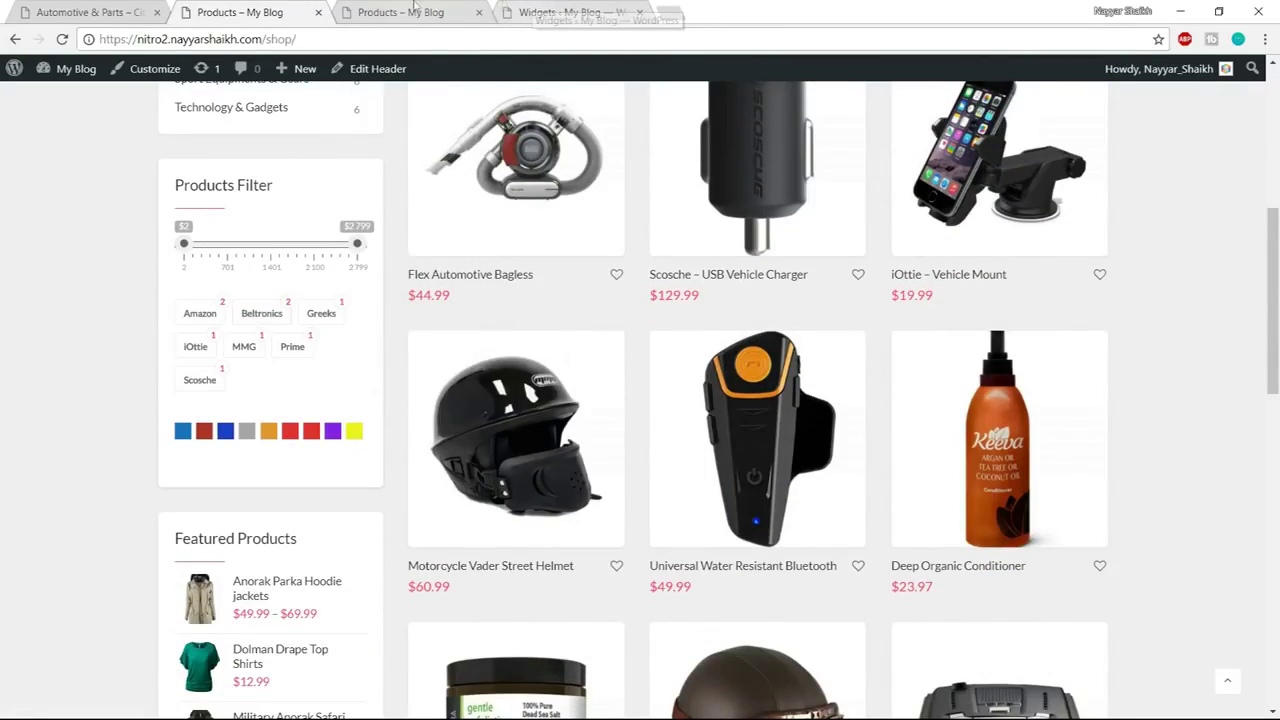
left_click(529, 6)
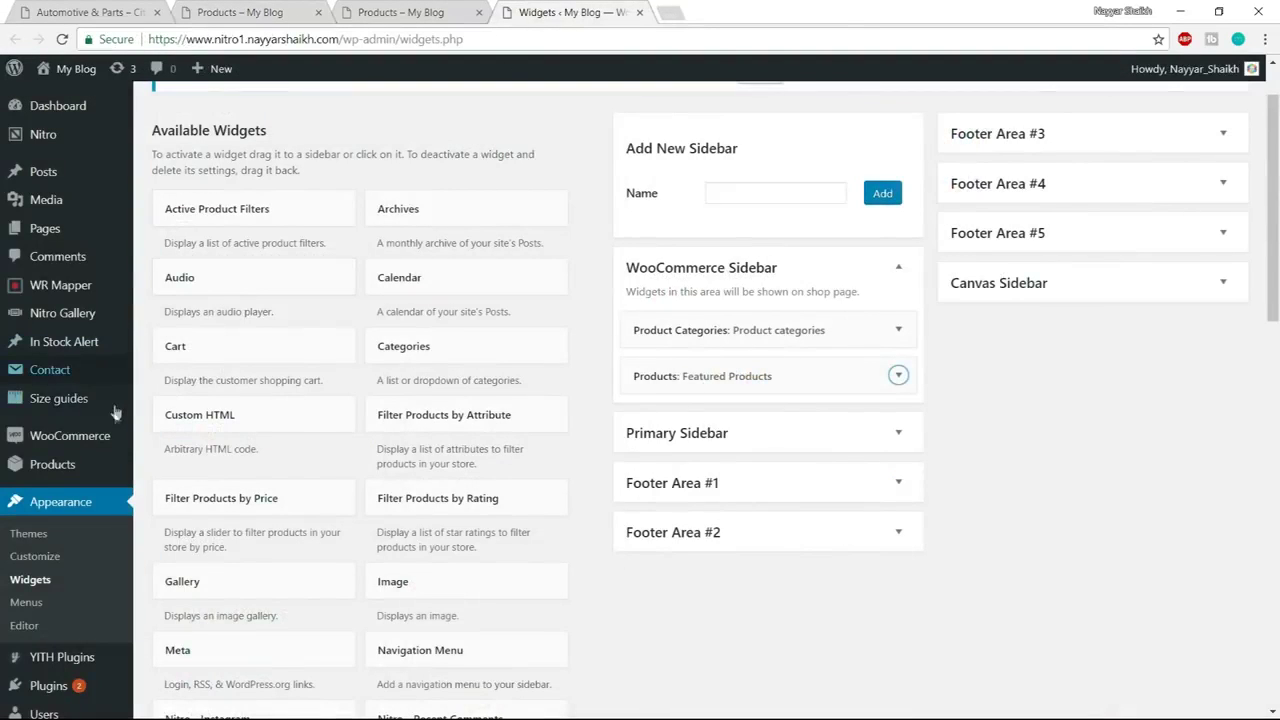
left_click(244, 10)
On the demo, filter by Beltronics brand and try the Tie Dyed Hankerchief's blue and red variants
scroll(354, 297, "down", 5)
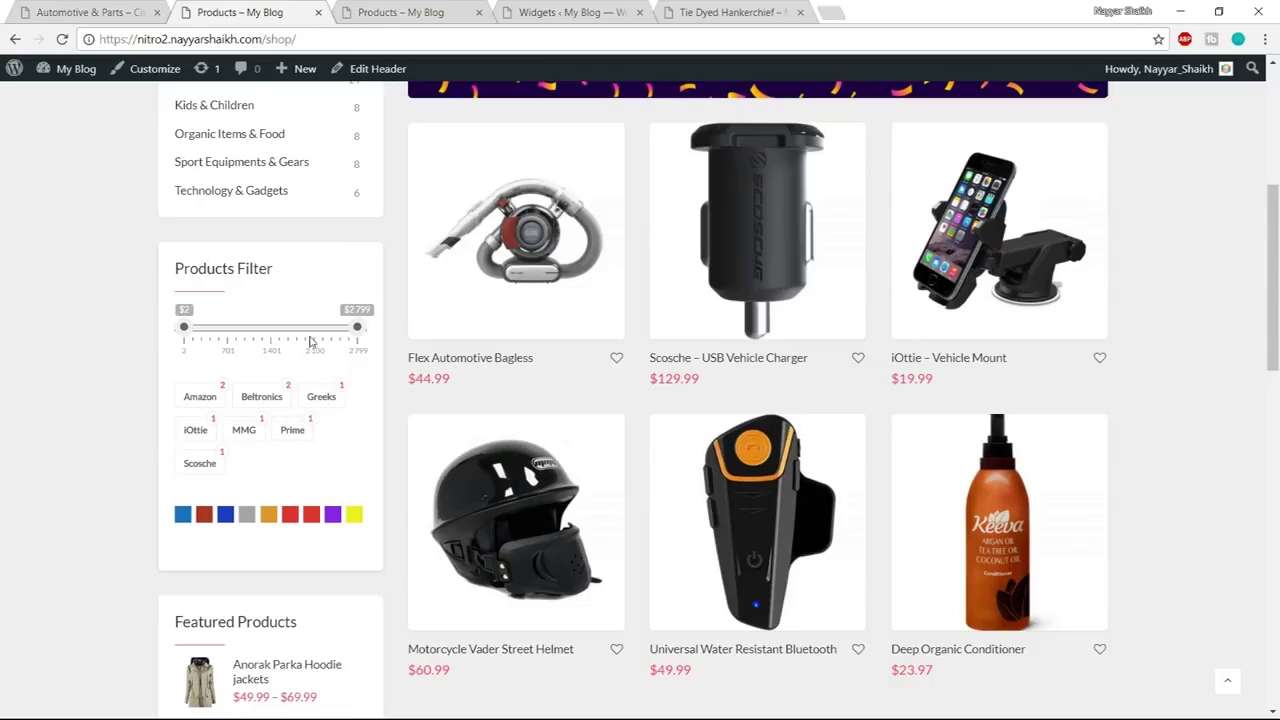
left_click(260, 400)
left_click(738, 12)
scroll(1032, 372, "down", 2)
scroll(1000, 300, "up", 1)
scroll(988, 297, "up", 1)
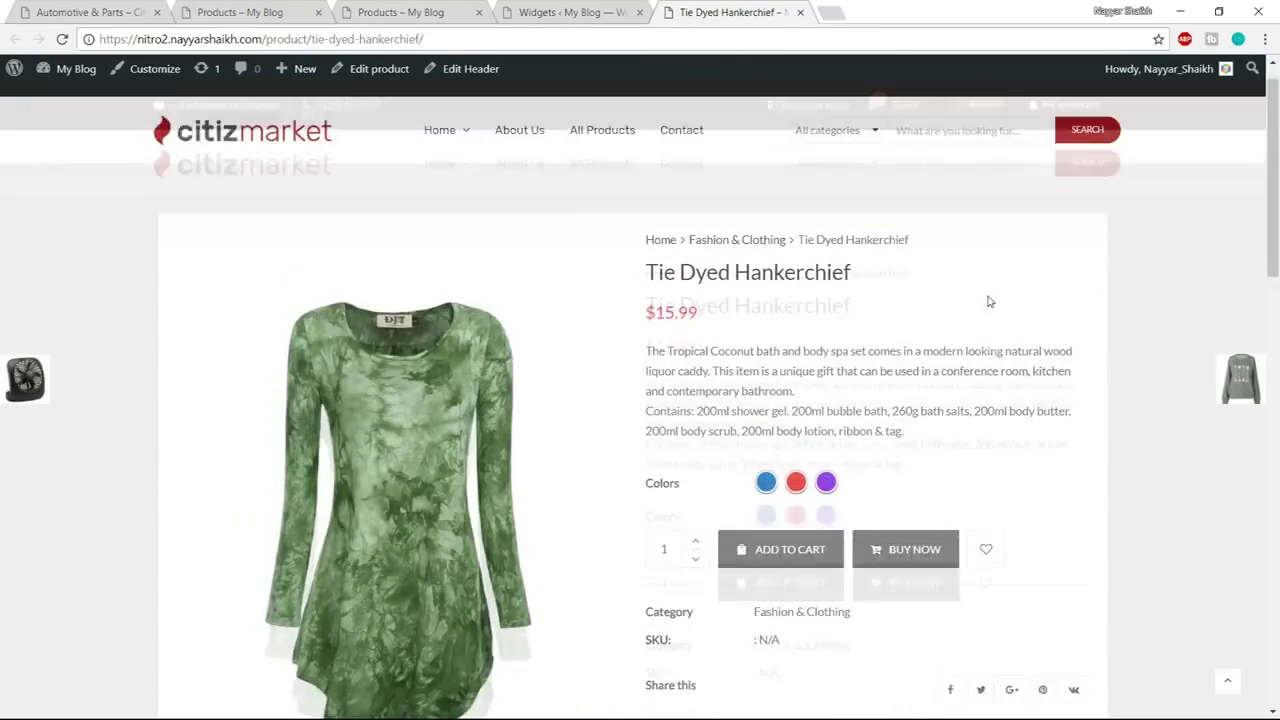
scroll(960, 320, "down", 1)
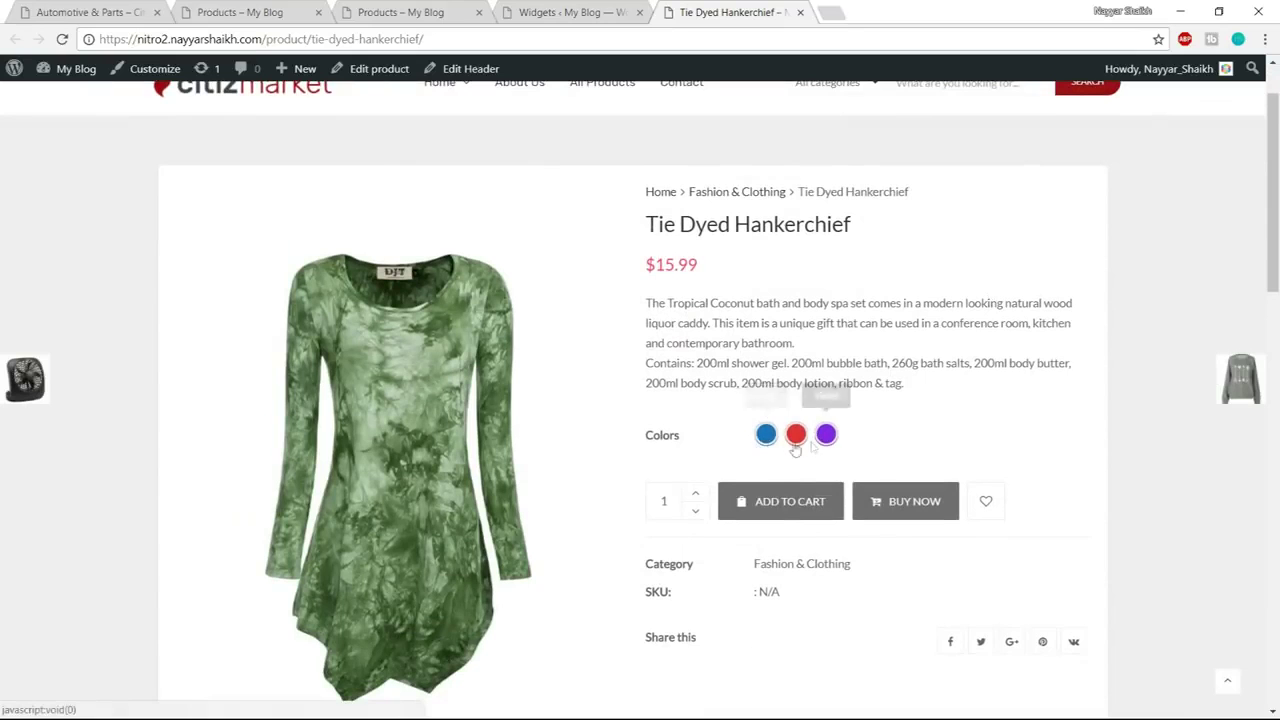
scroll(900, 420, "down", 1)
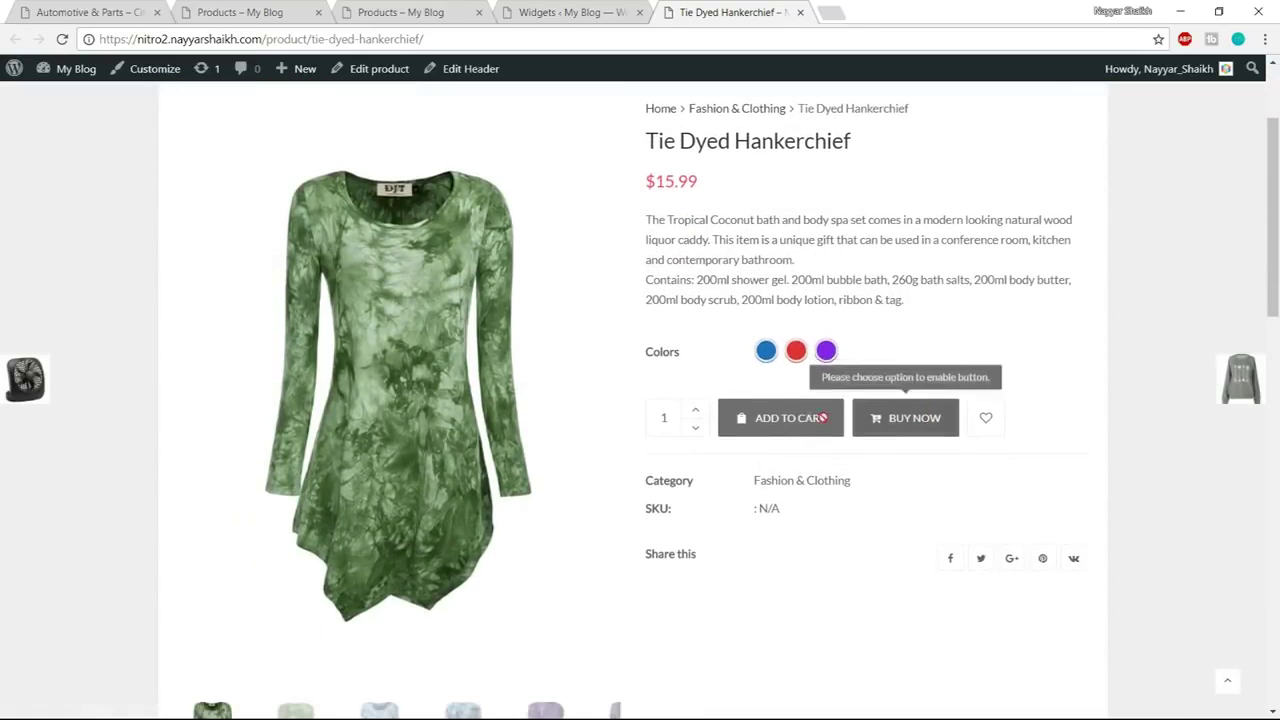
left_click(766, 350)
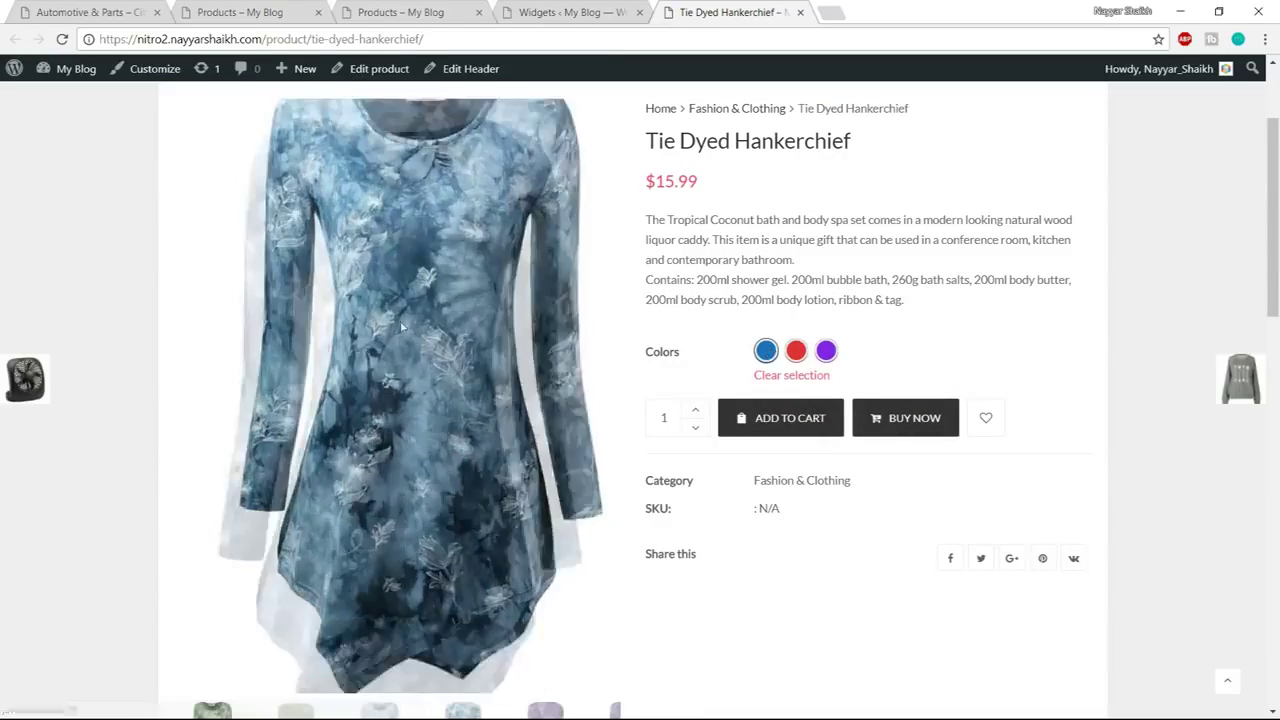
left_click(797, 352)
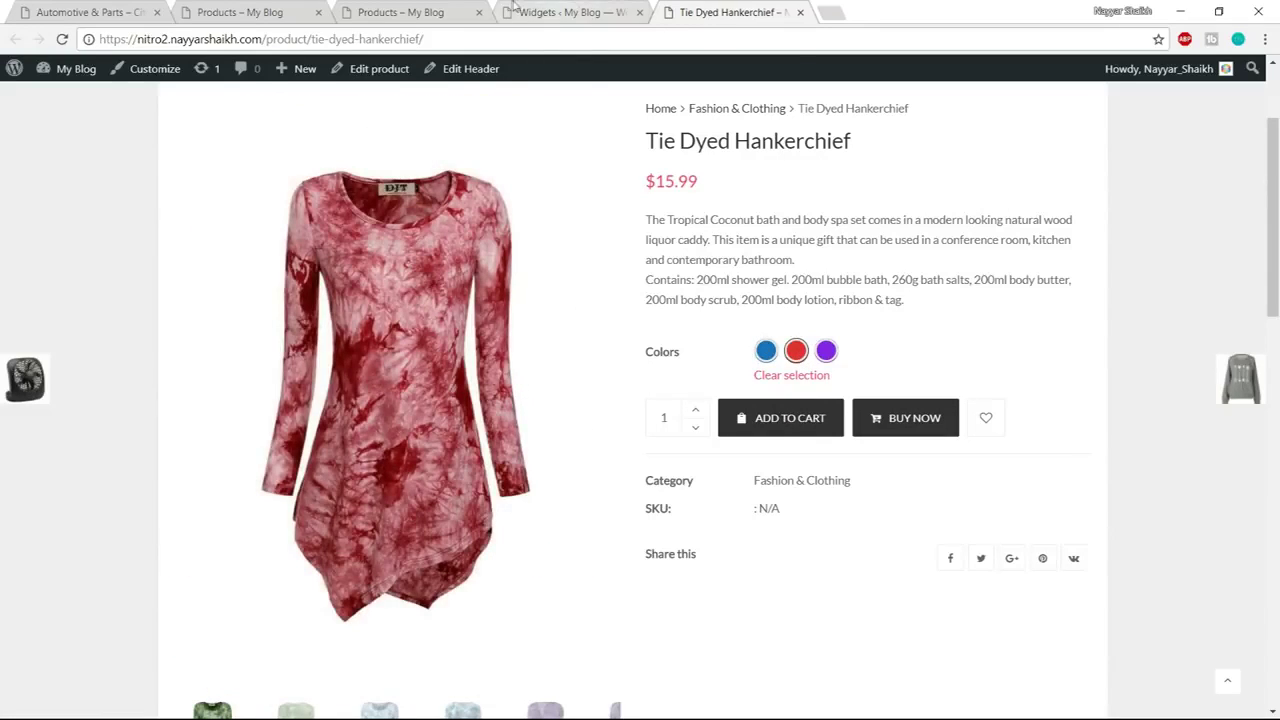
Compare the live shop and demo tabs, then close the Tie Dyed Hankerchief product page
left_click(437, 8)
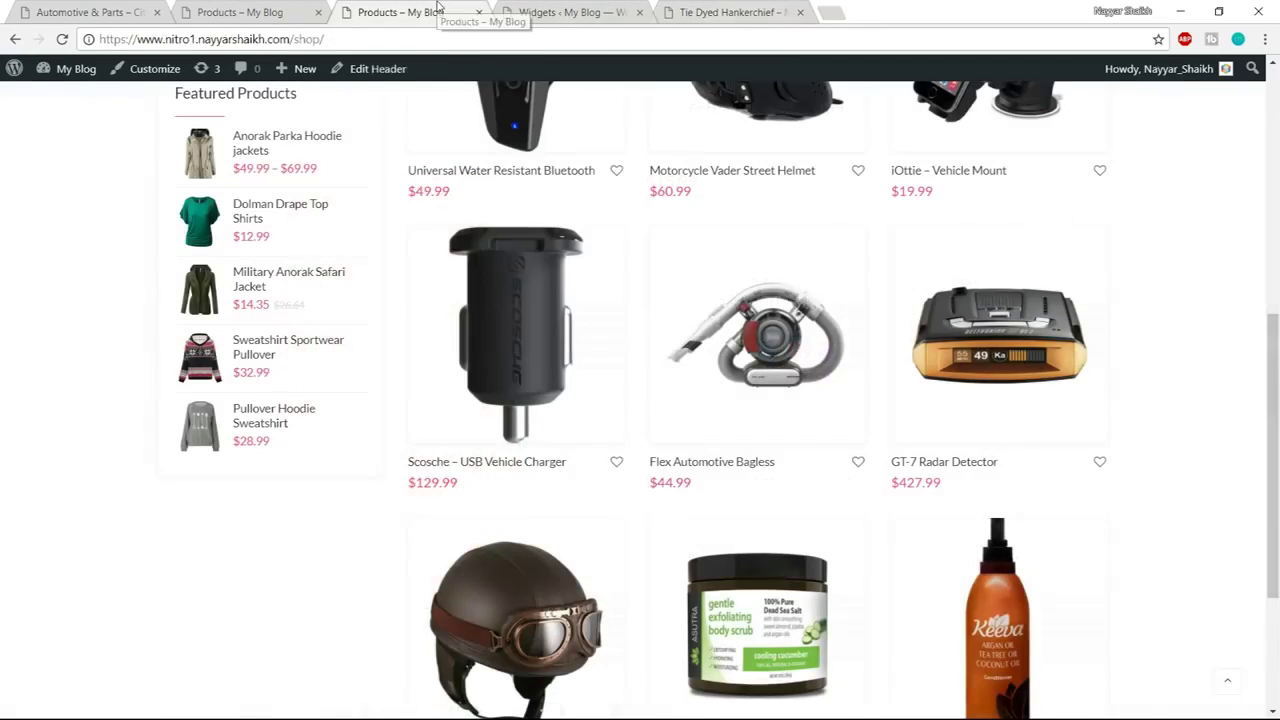
left_click(785, 8)
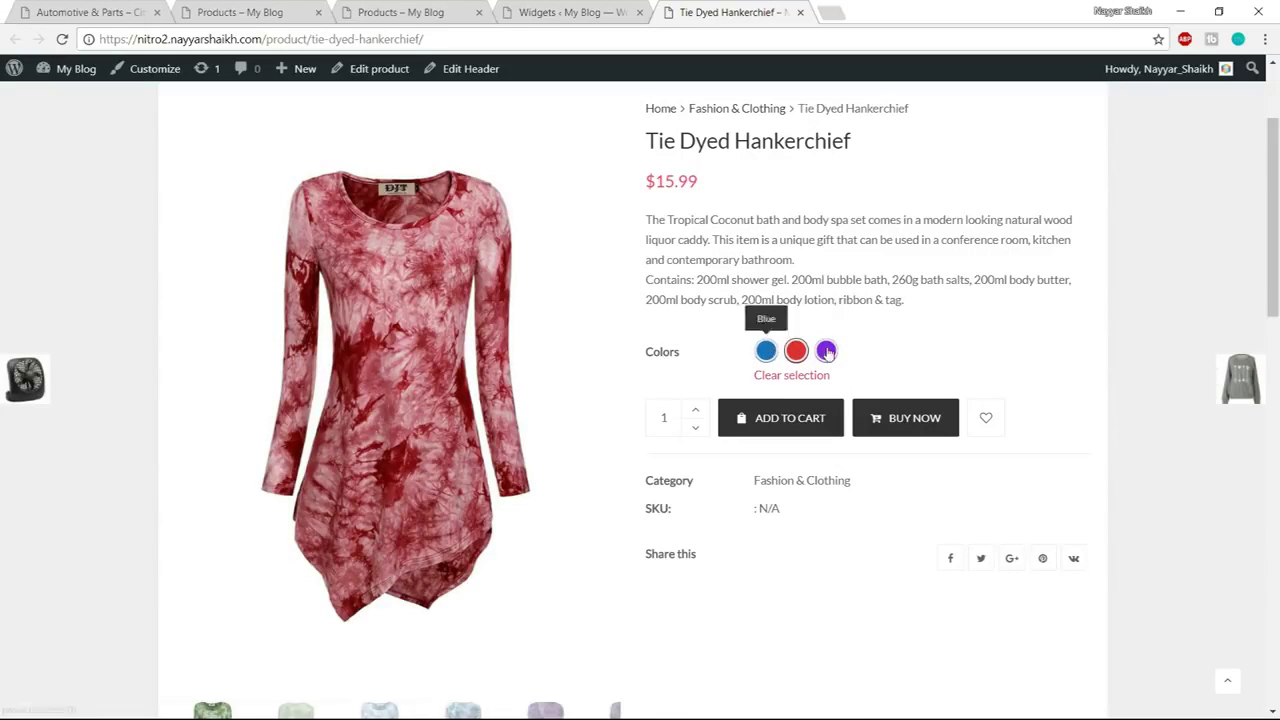
left_click(281, 10)
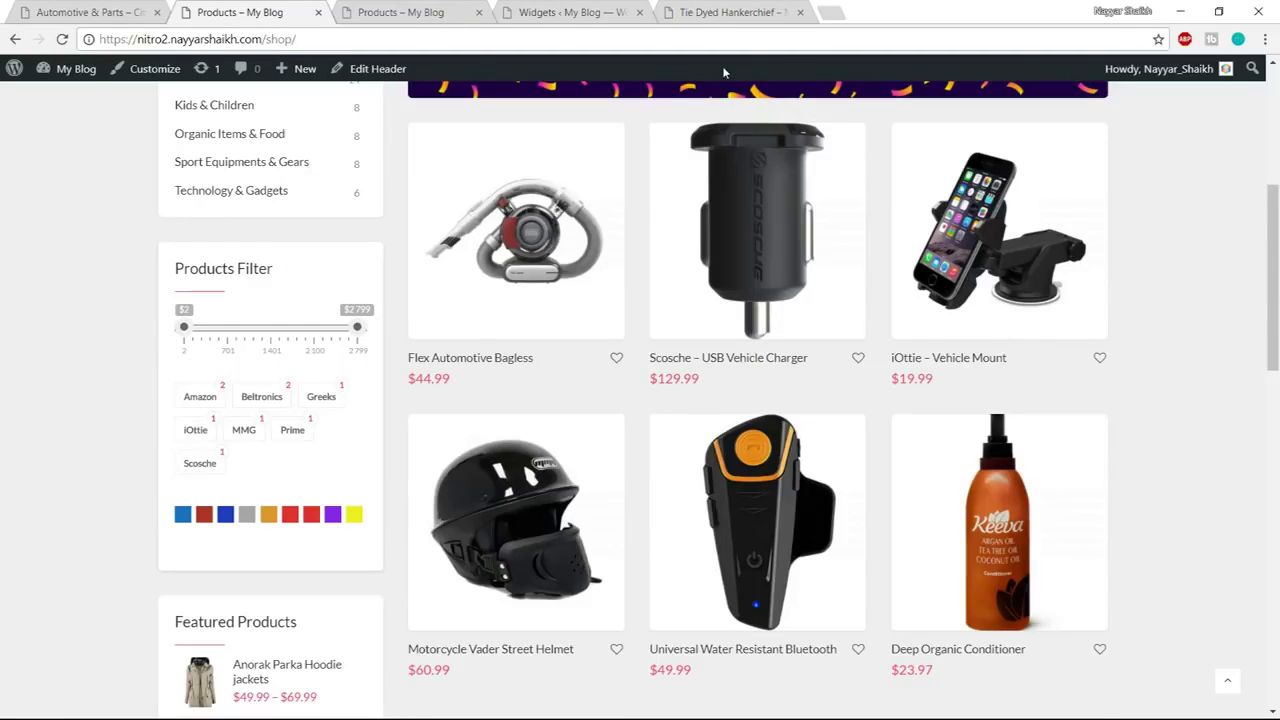
left_click(752, 8)
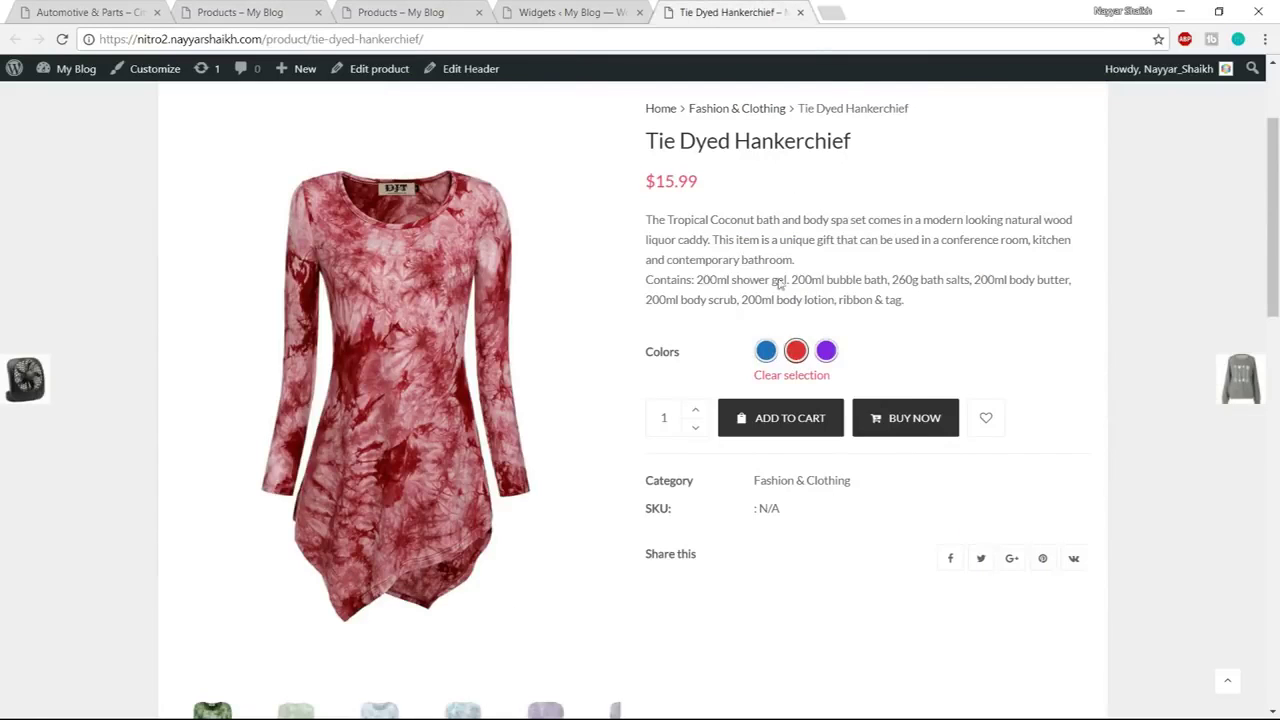
left_click(800, 13)
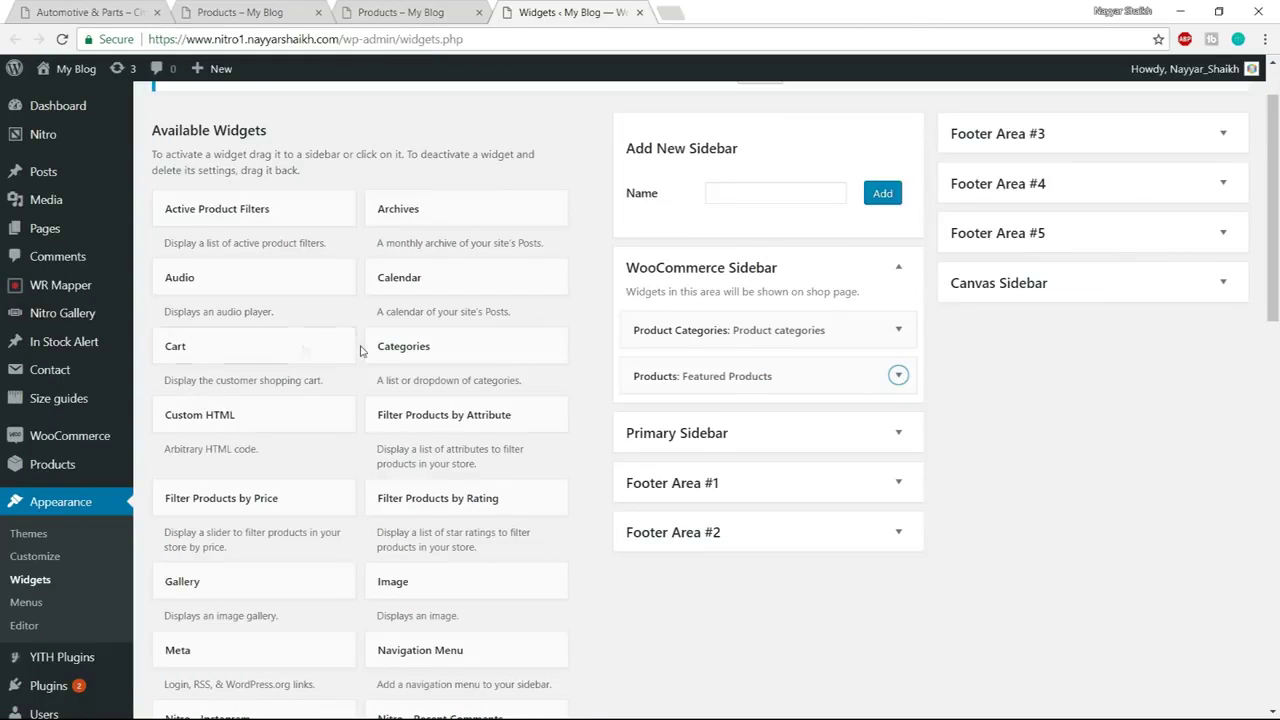
Go to Products › Attributes from the admin sidebar
mouse_move(68, 474)
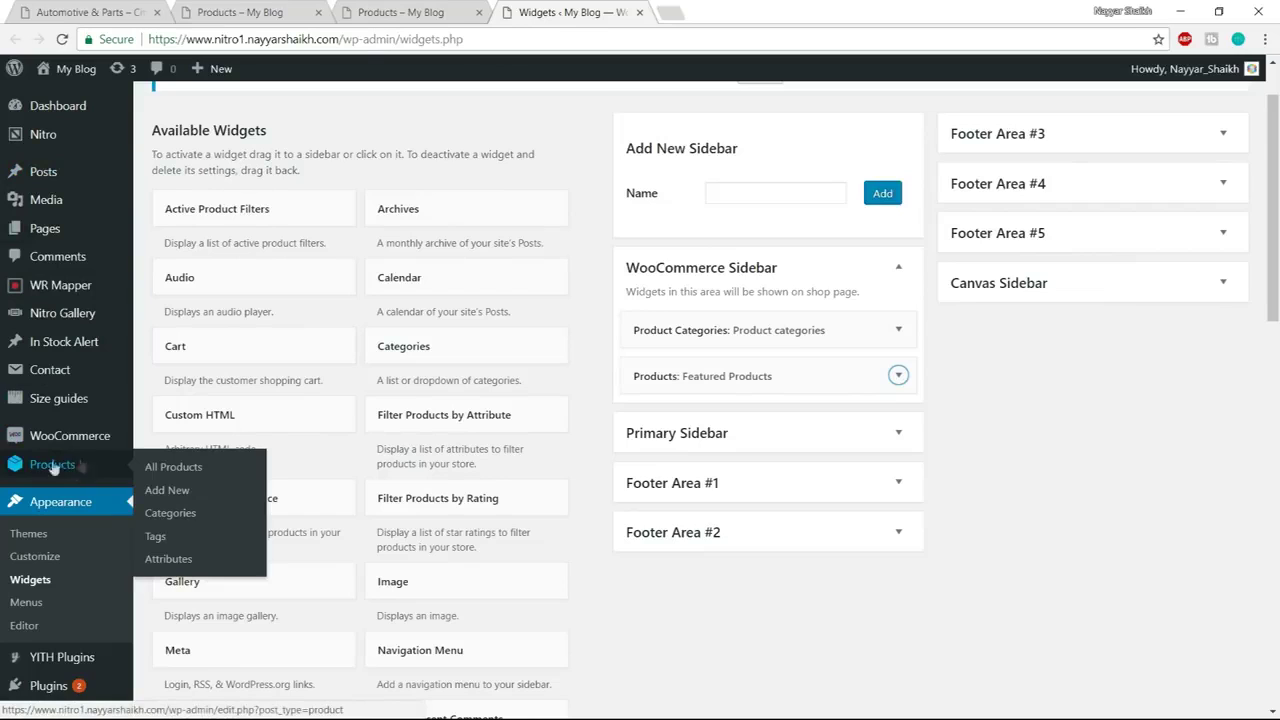
left_click(178, 559)
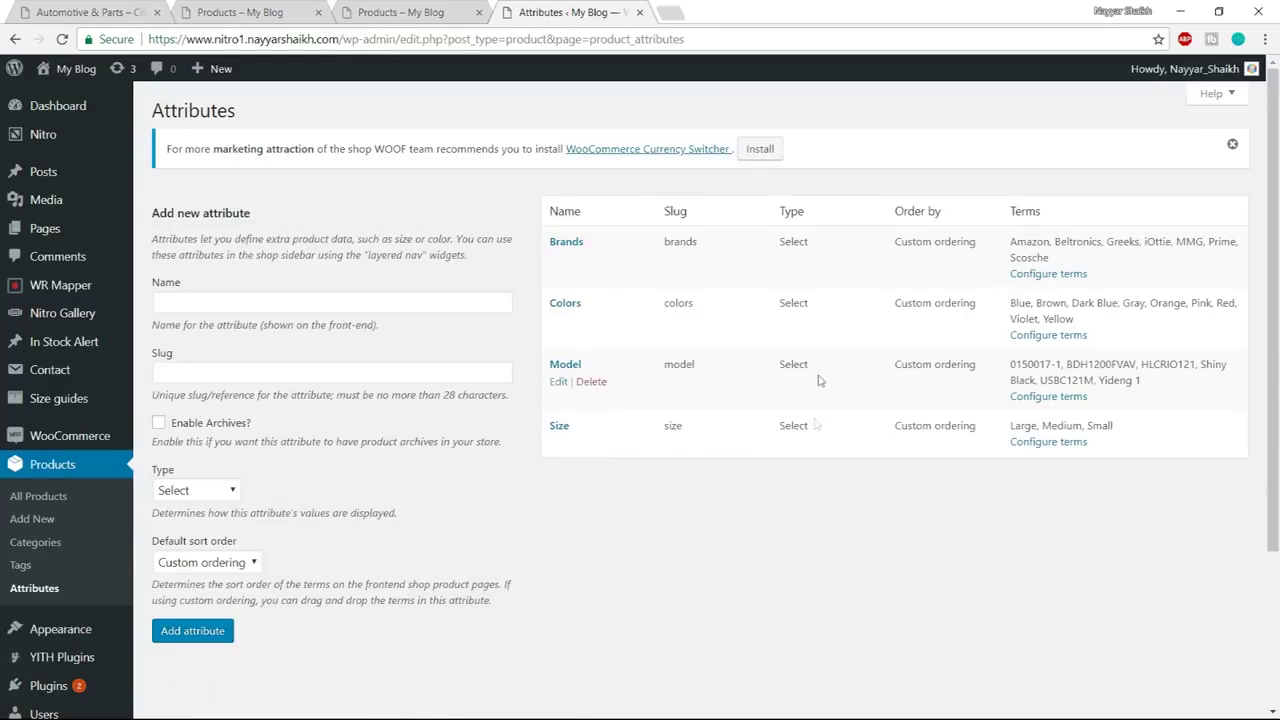
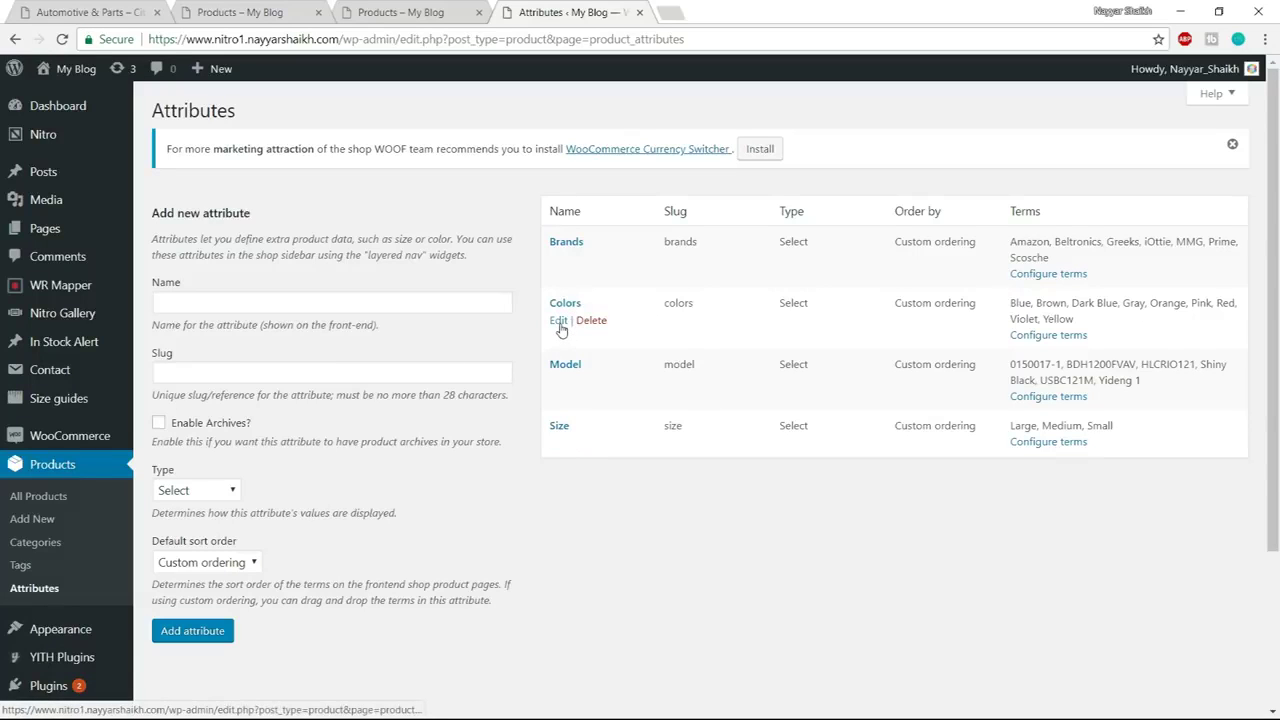
Switch the Colors attribute type from Select to Color Picker, update it, and return to Attributes
left_click(559, 322)
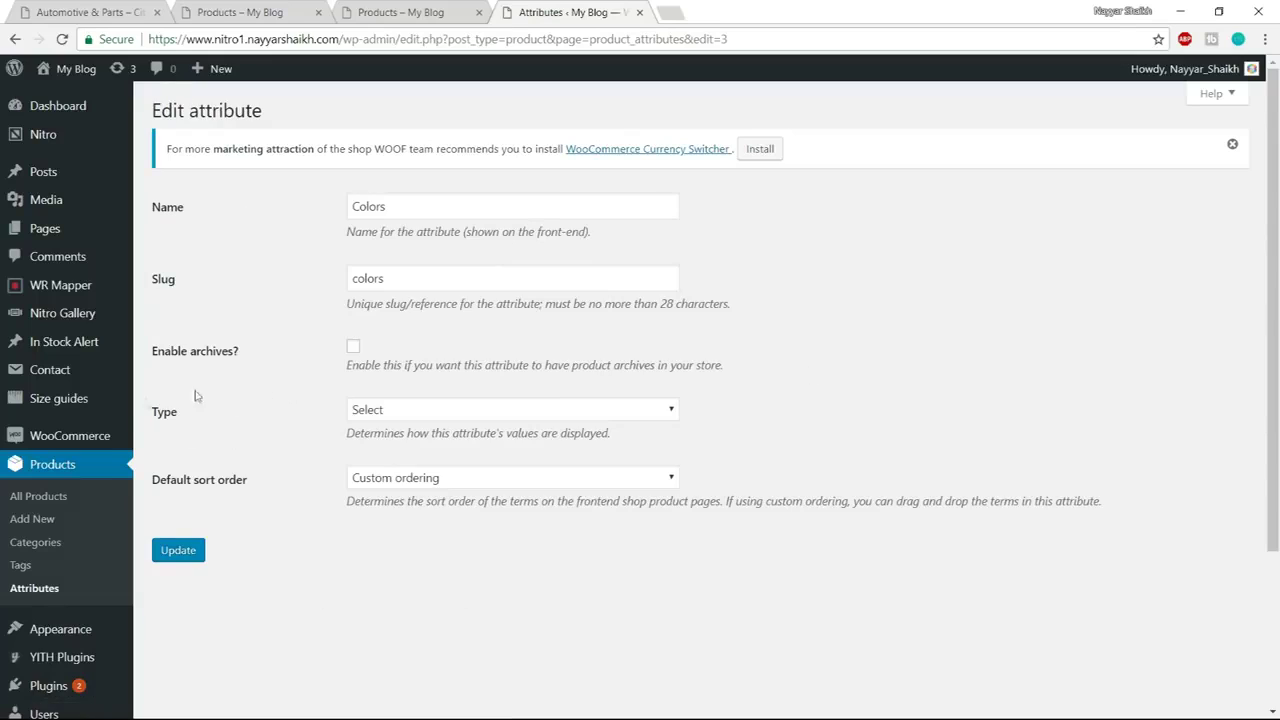
left_click_drag(155, 418, 189, 423)
left_click(192, 425)
left_click(416, 418)
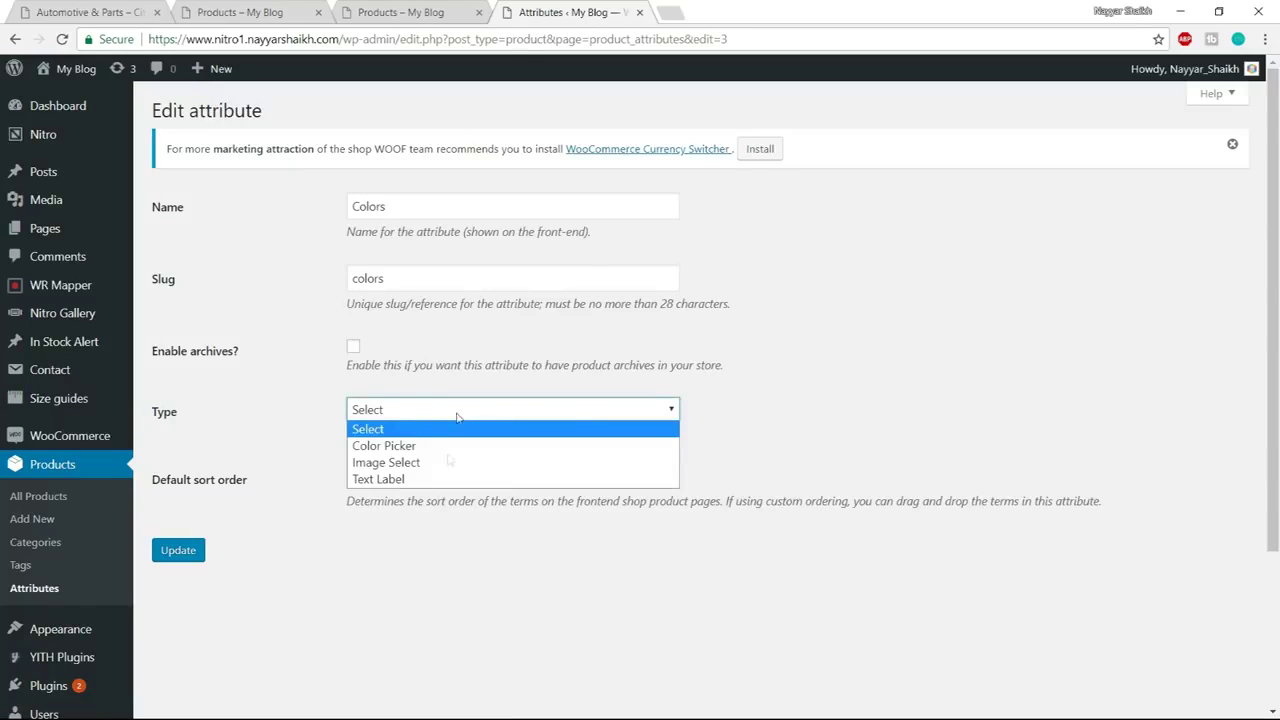
left_click(428, 446)
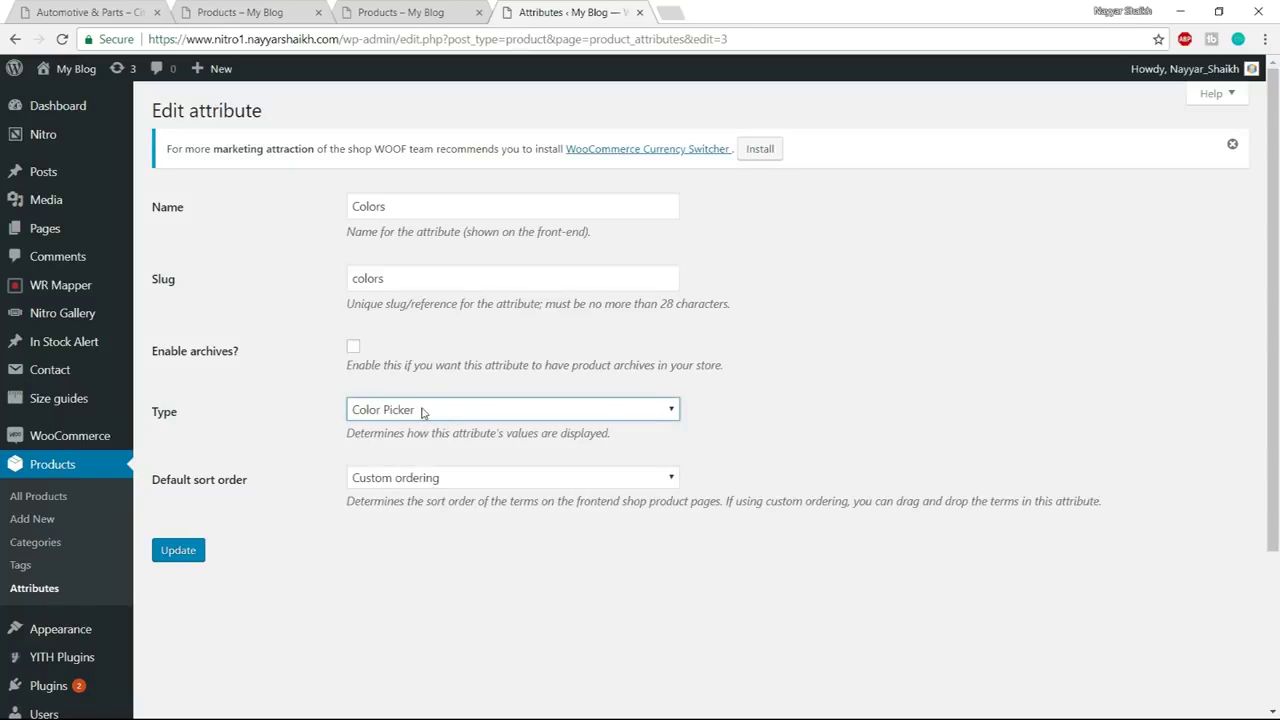
left_click(180, 551)
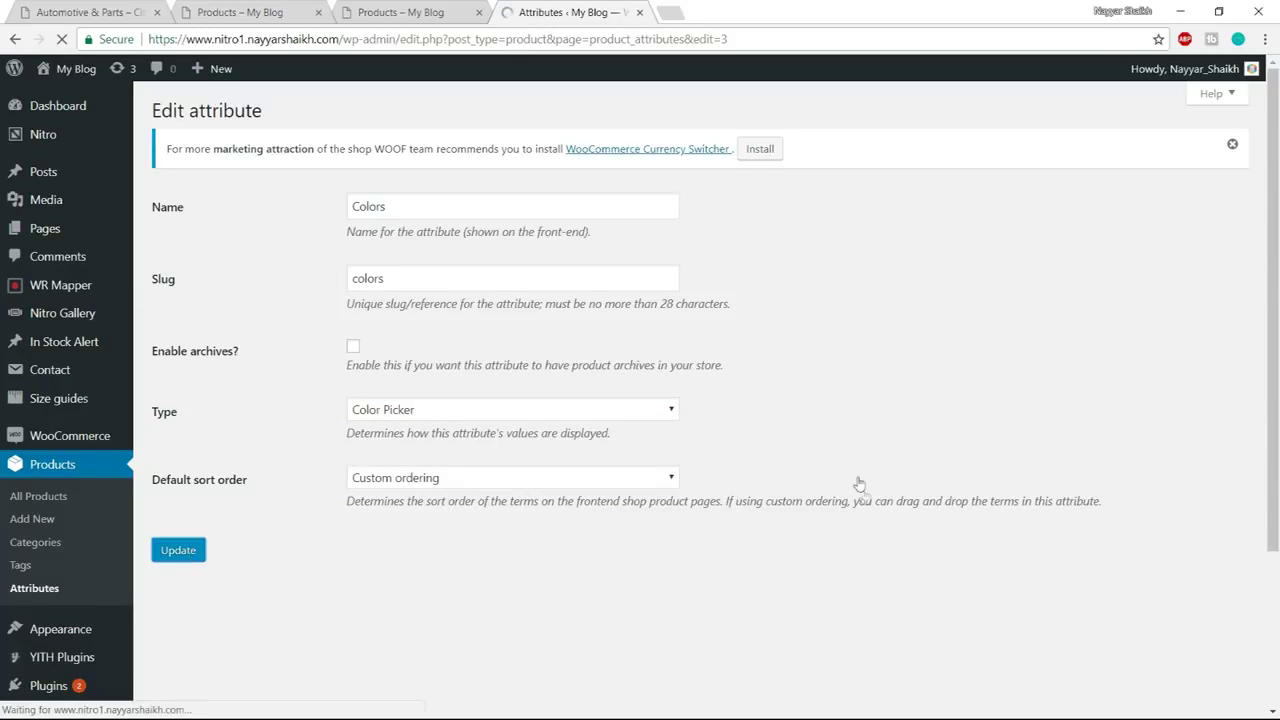
left_click(212, 223)
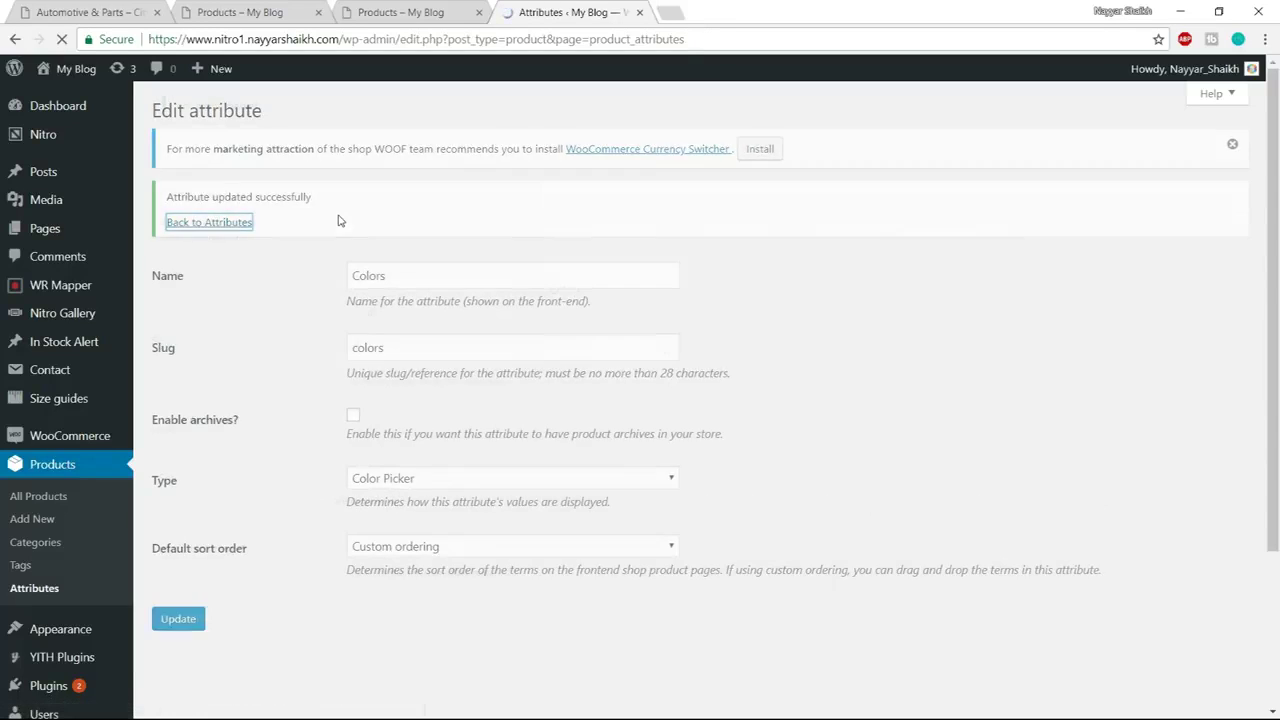
mouse_move(557, 308)
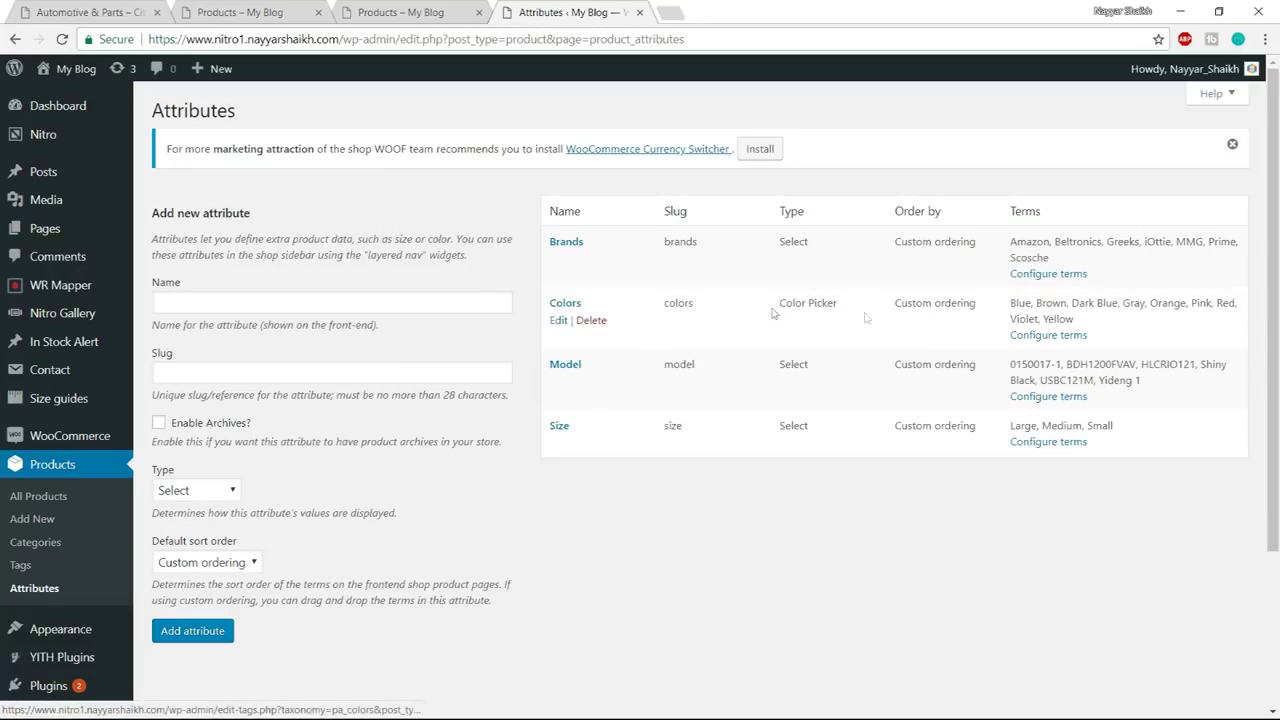
Open the Colors terms list and start editing the Blue term
left_click(1049, 336)
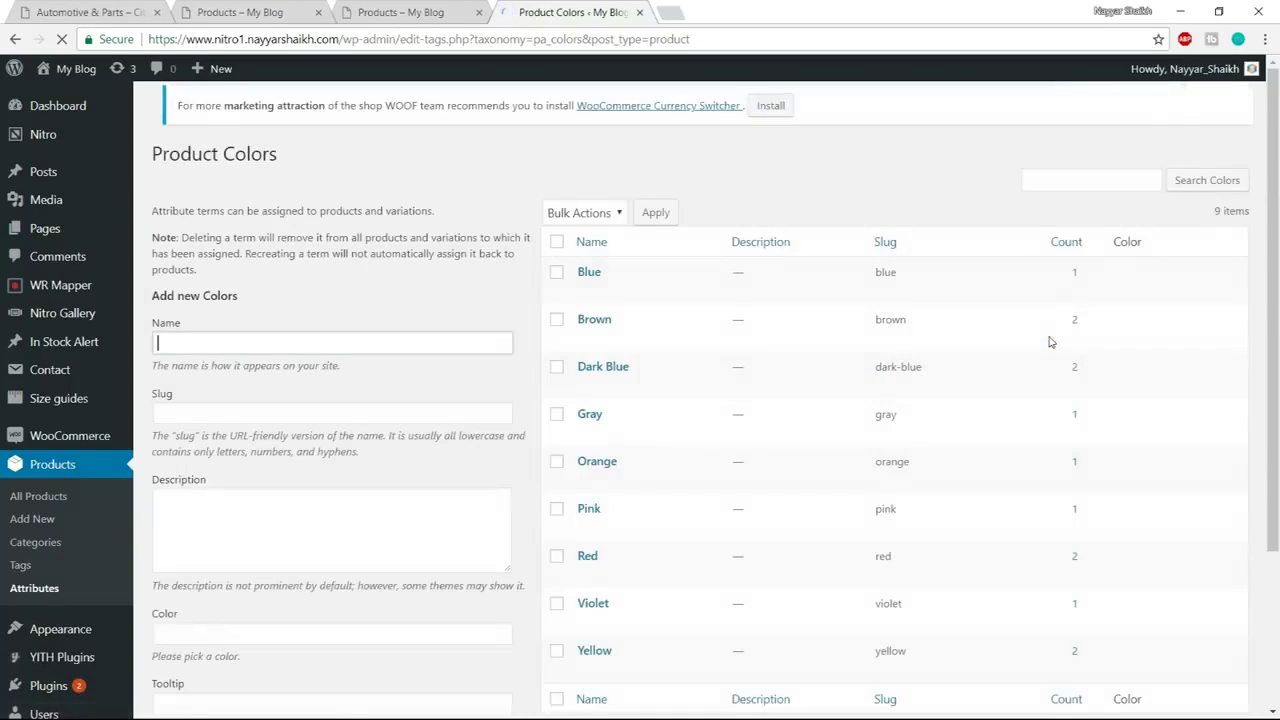
mouse_move(586, 292)
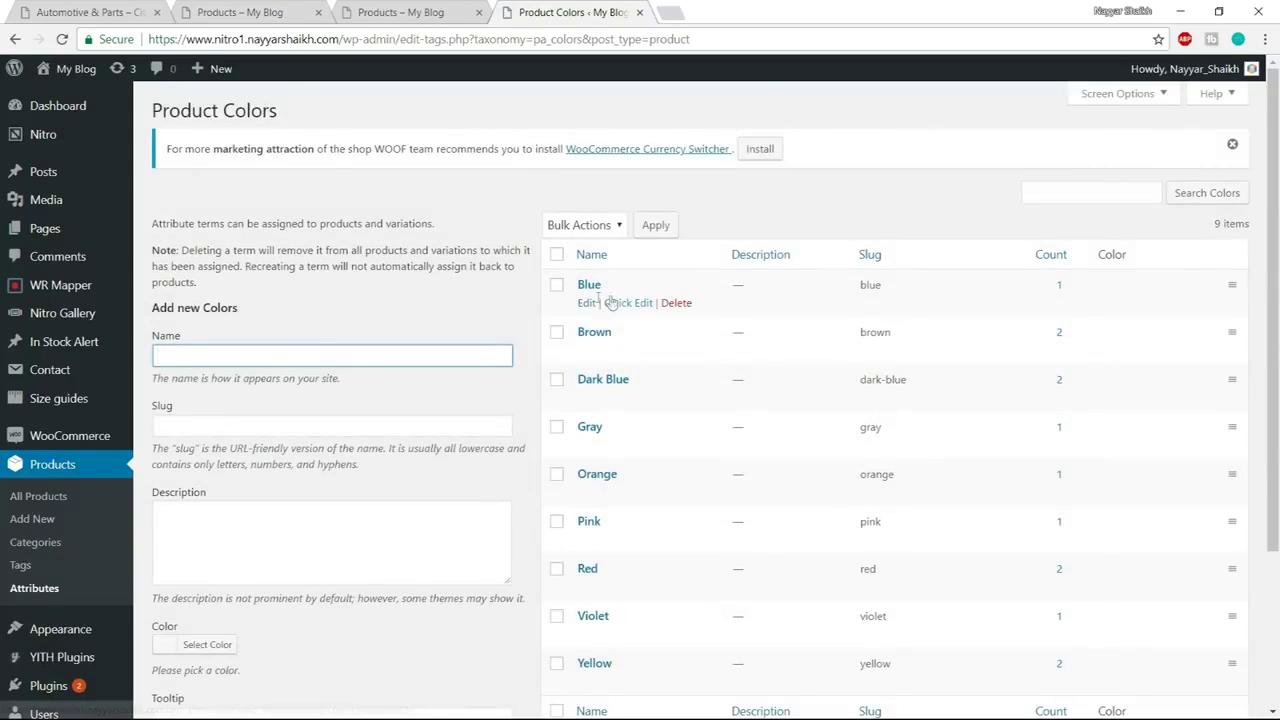
mouse_move(600, 398)
mouse_move(1141, 432)
mouse_move(614, 332)
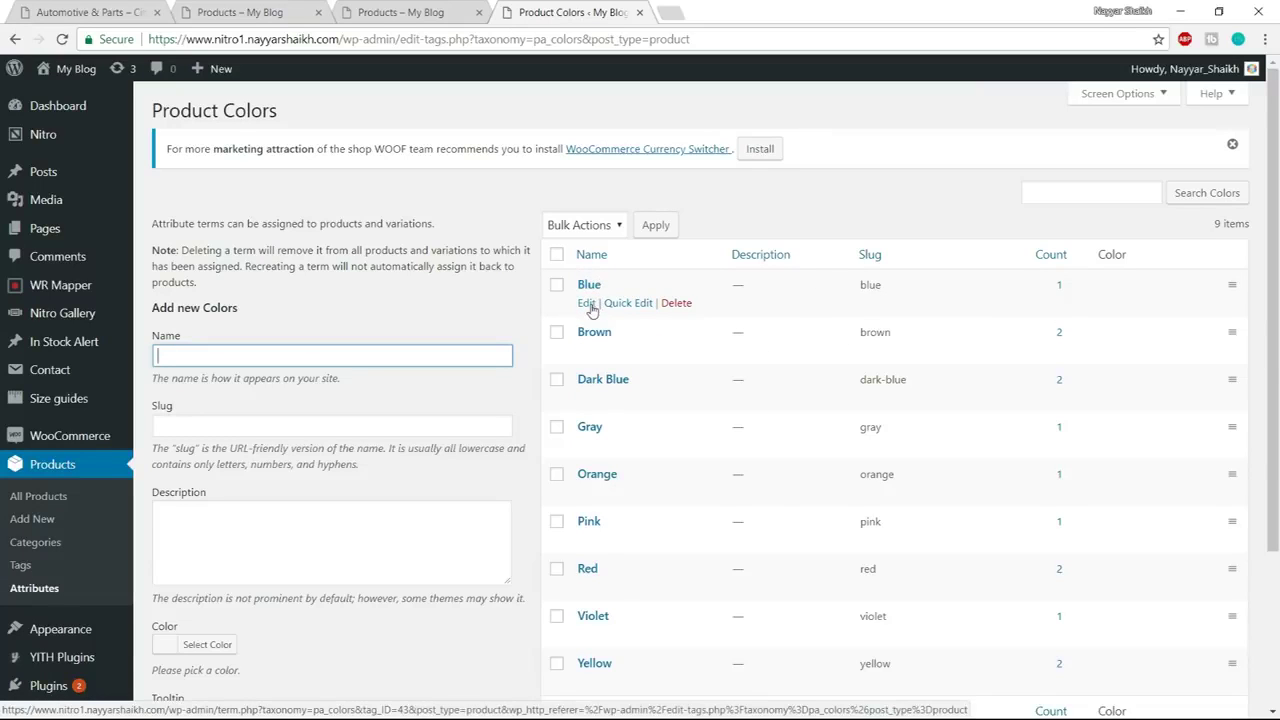
left_click(590, 305)
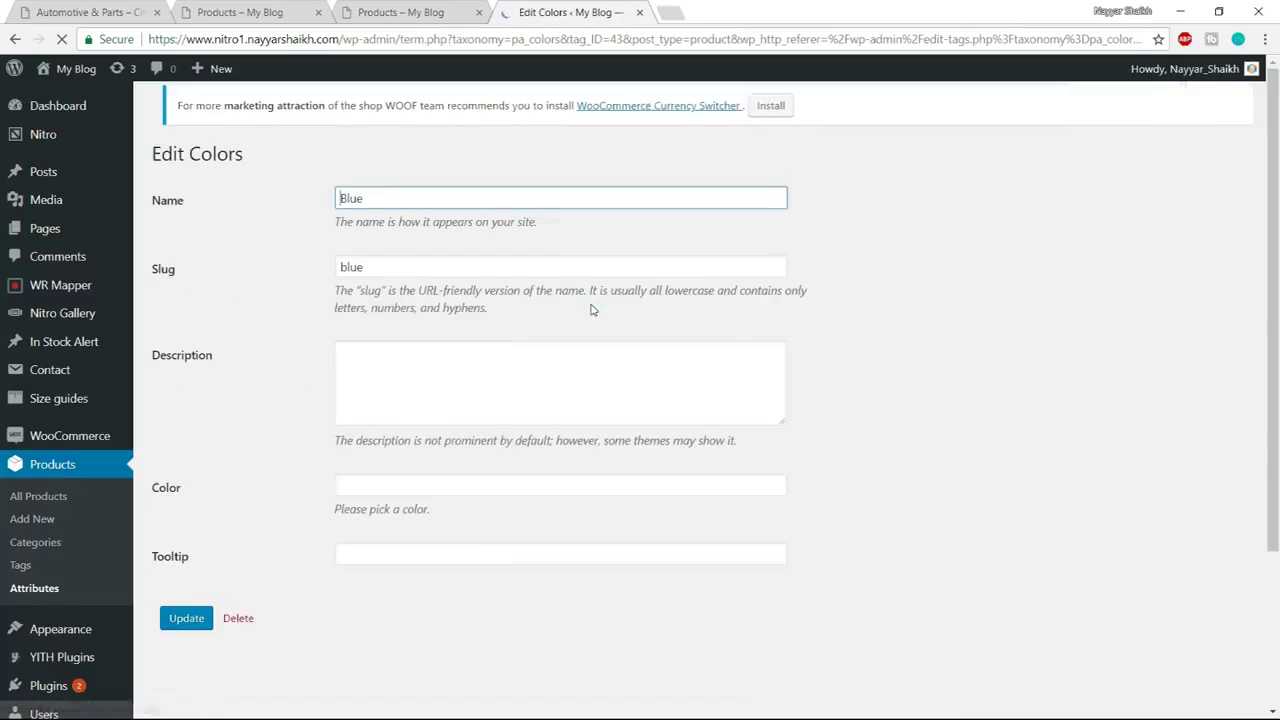
Pick the blue palette swatch for Blue, update the term, and go back to Product Colors
scroll(960, 343, "down", 2)
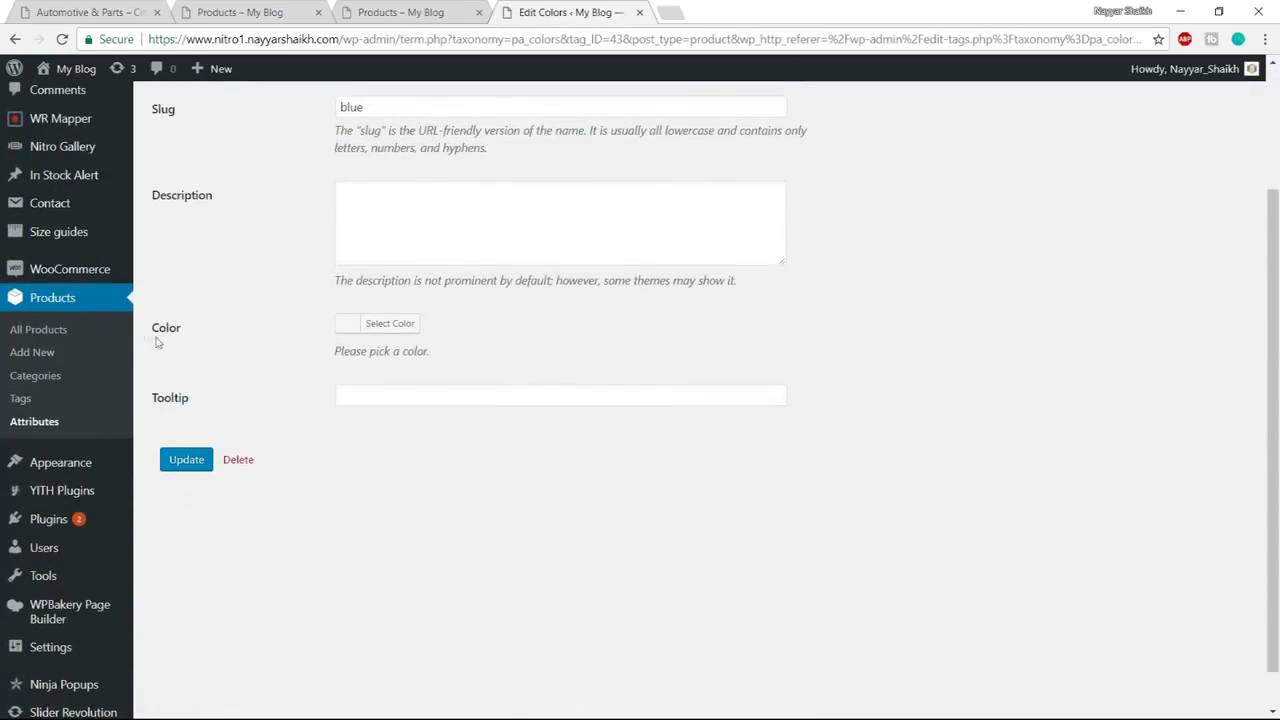
left_click_drag(153, 334, 189, 331)
left_click(223, 331)
left_click(403, 331)
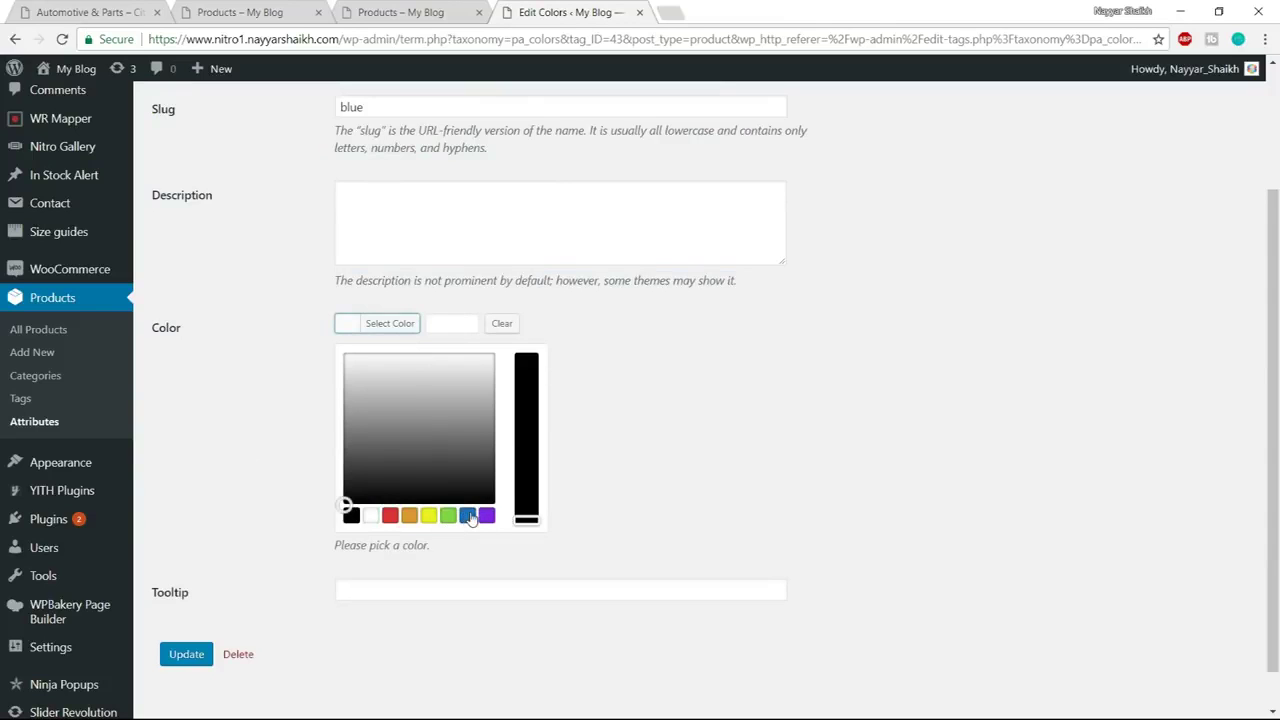
left_click(468, 515)
left_click(403, 326)
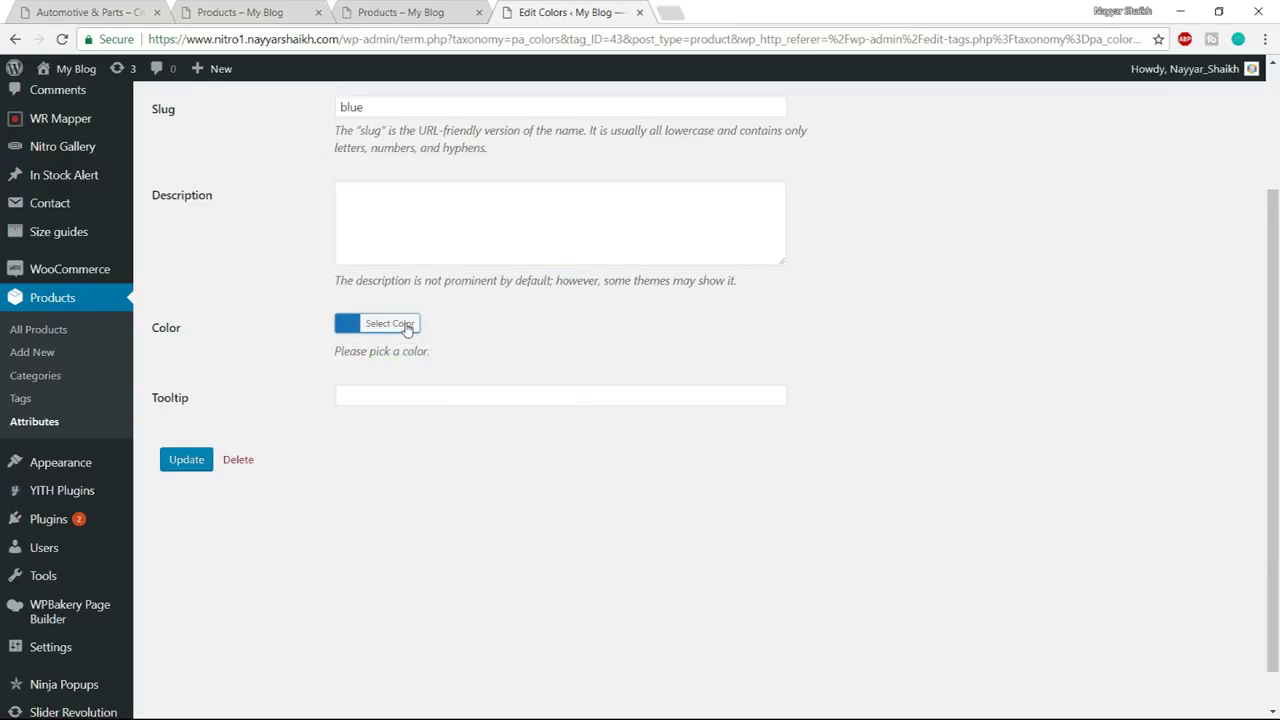
left_click(196, 466)
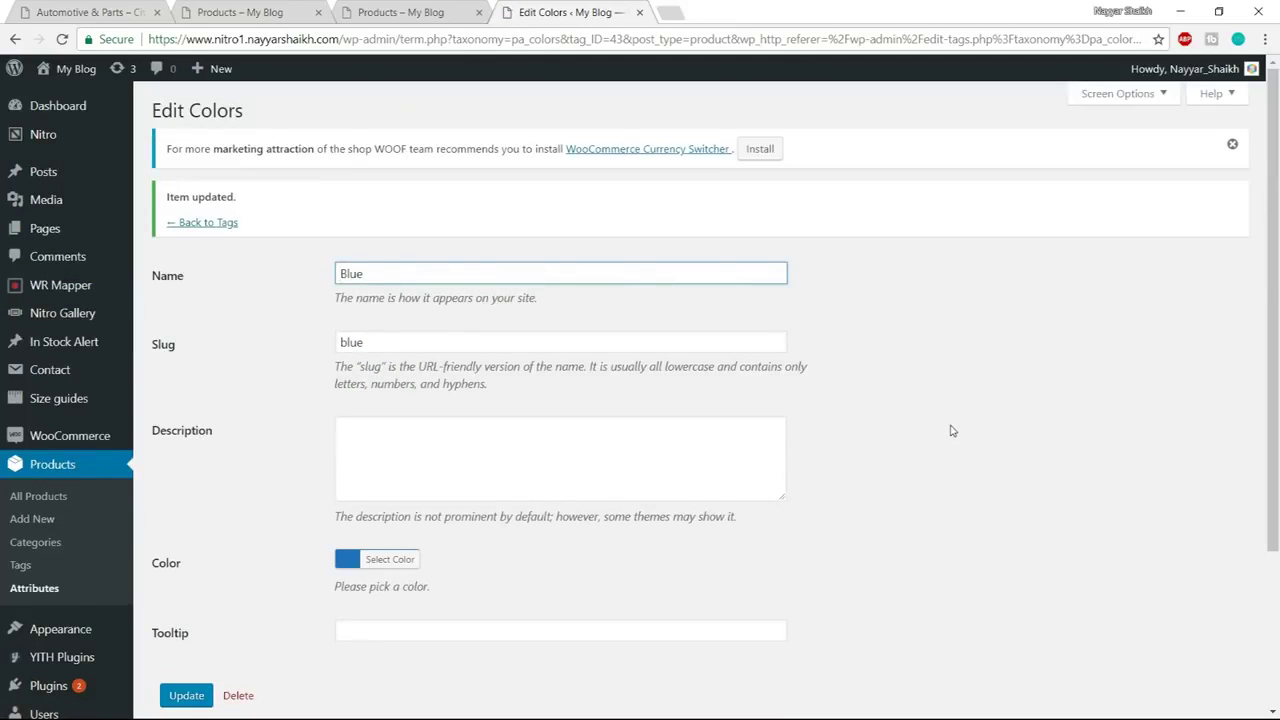
left_click(218, 226)
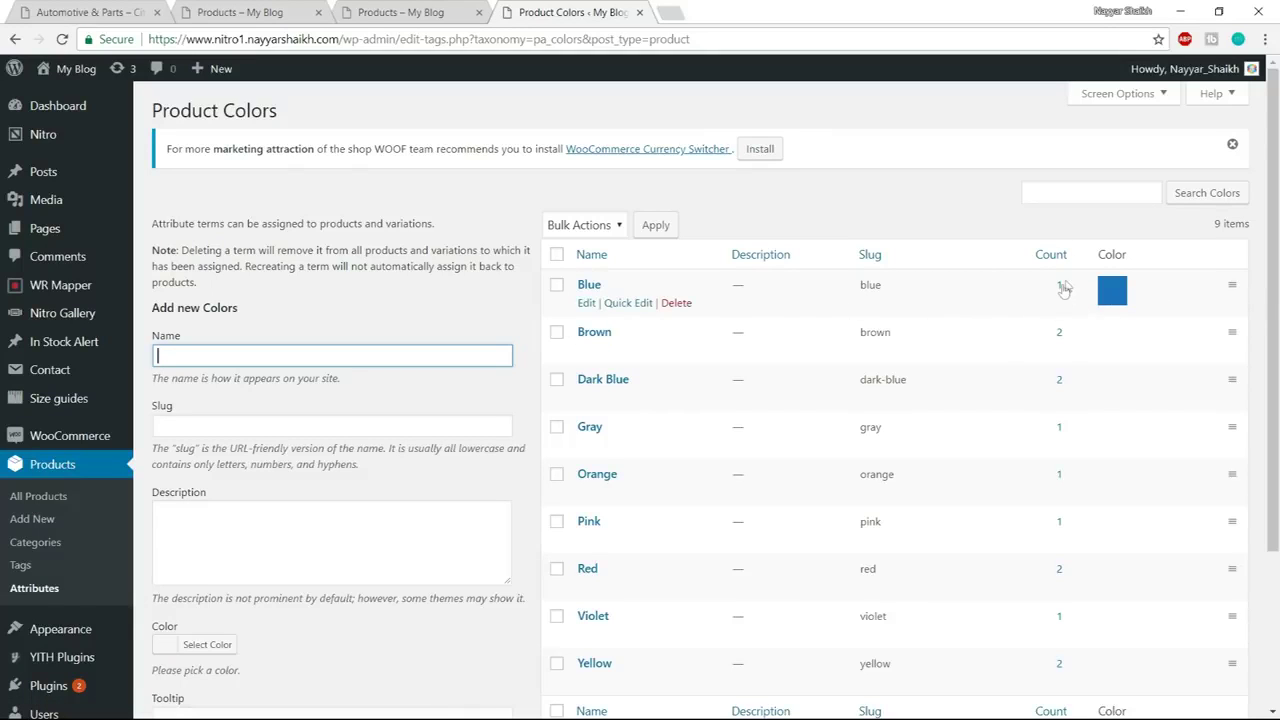
Open Blue's products in a new tab and view the Tie Dyed Hankerchief product page
right_click(1061, 291)
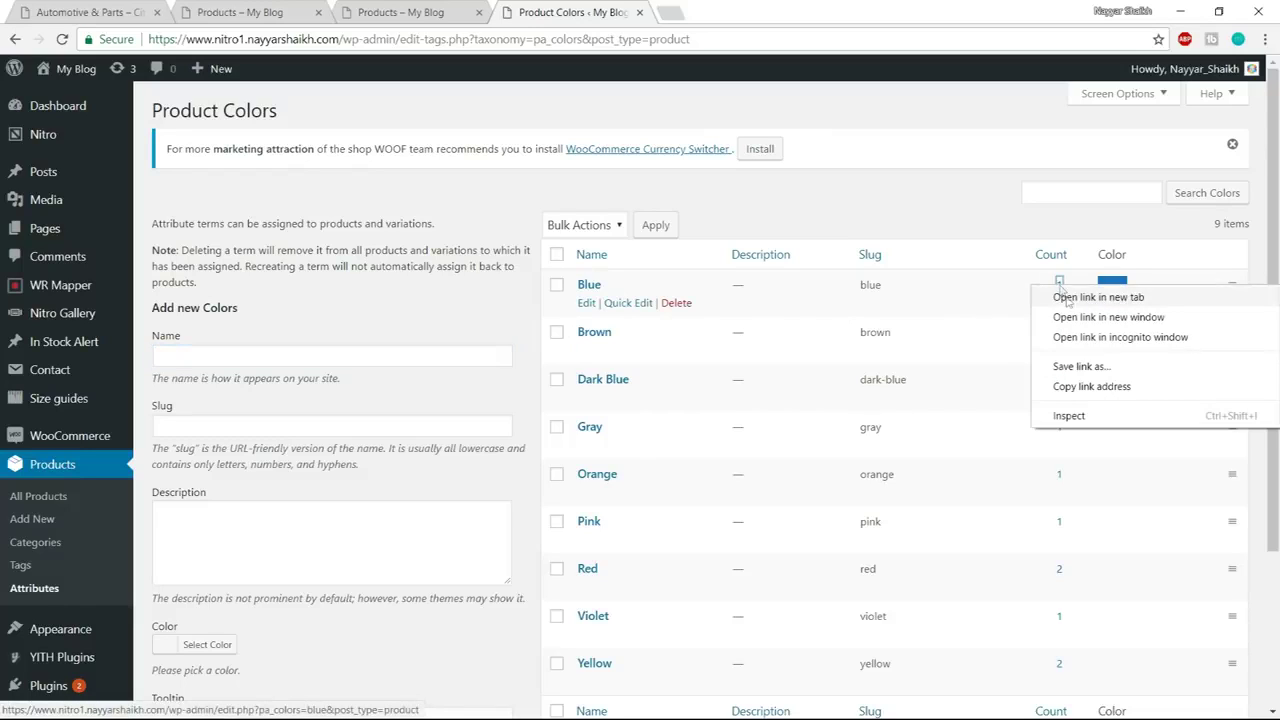
left_click(1090, 295)
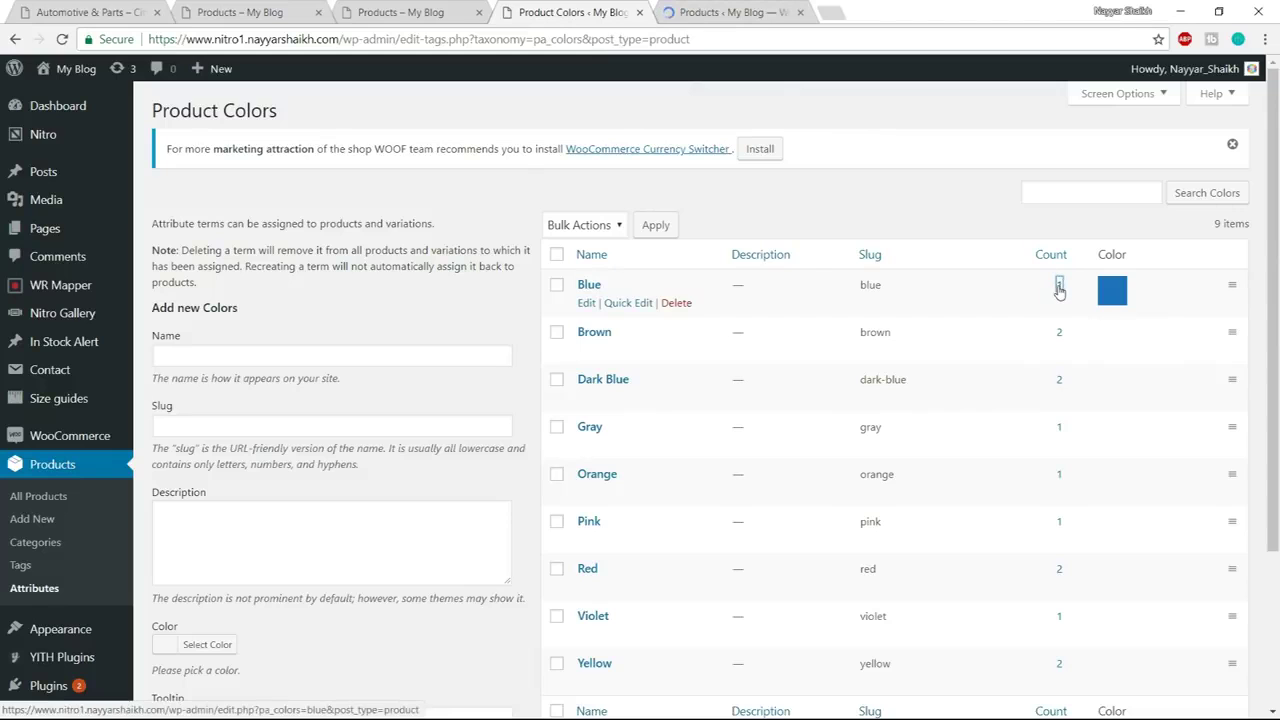
left_click(710, 12)
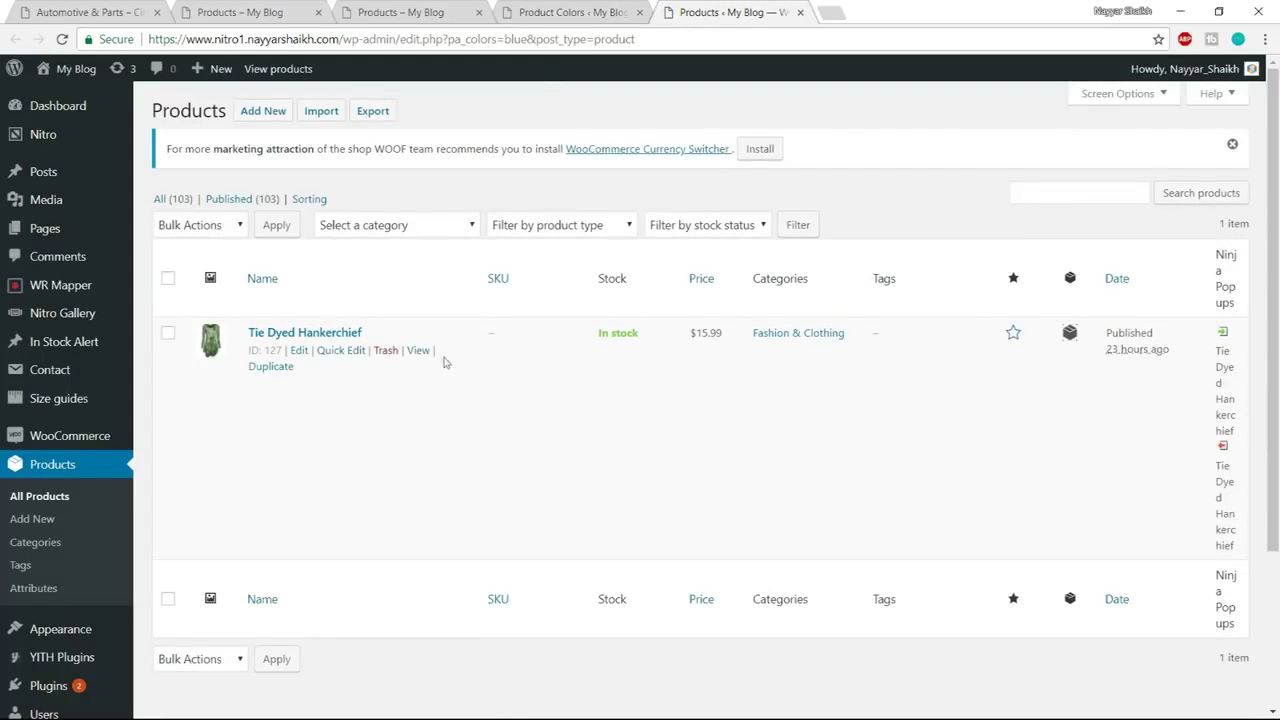
left_click(418, 351)
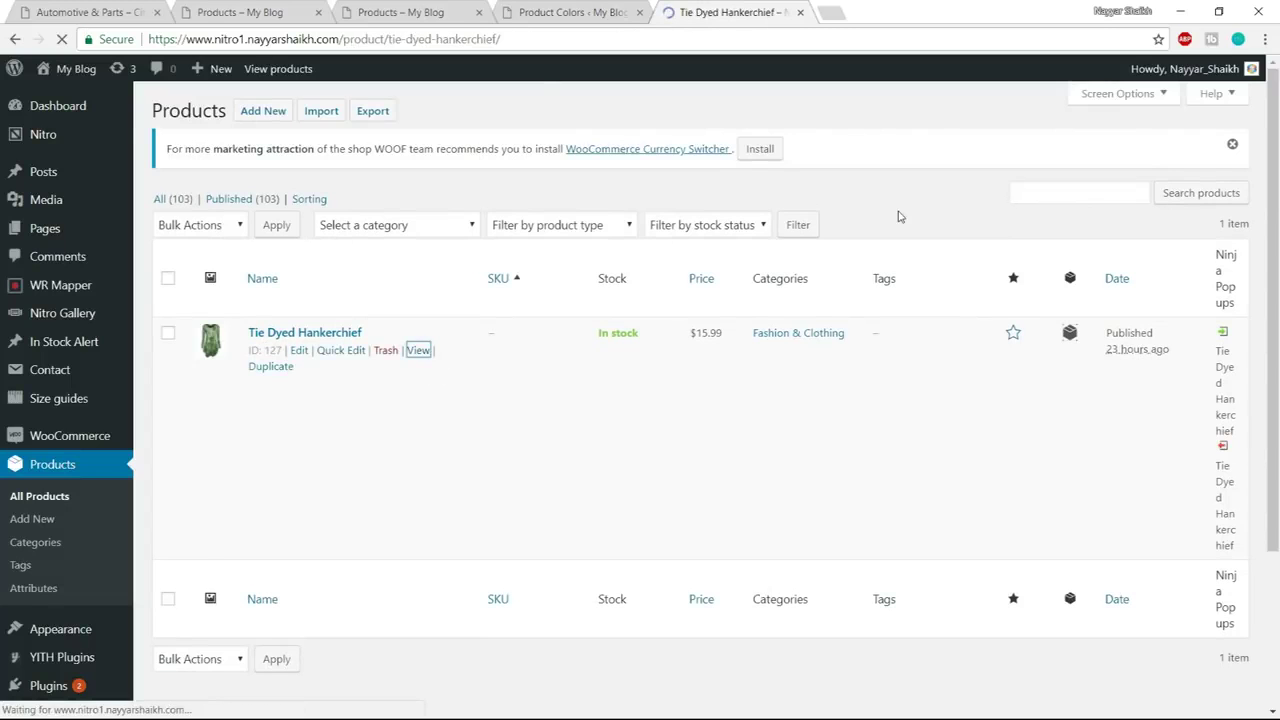
Try the white and blue colour swatches on the product, then return to Product Colors
scroll(894, 211, "down", 3)
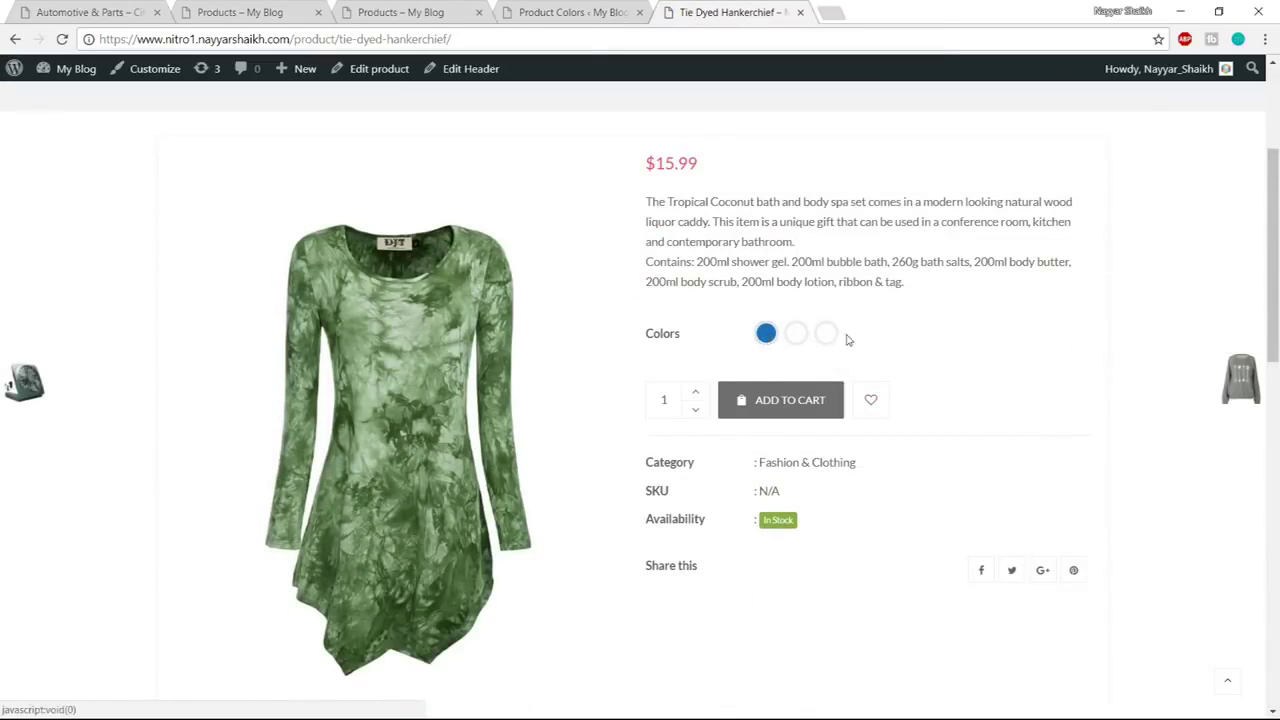
left_click(807, 341)
left_click(760, 338)
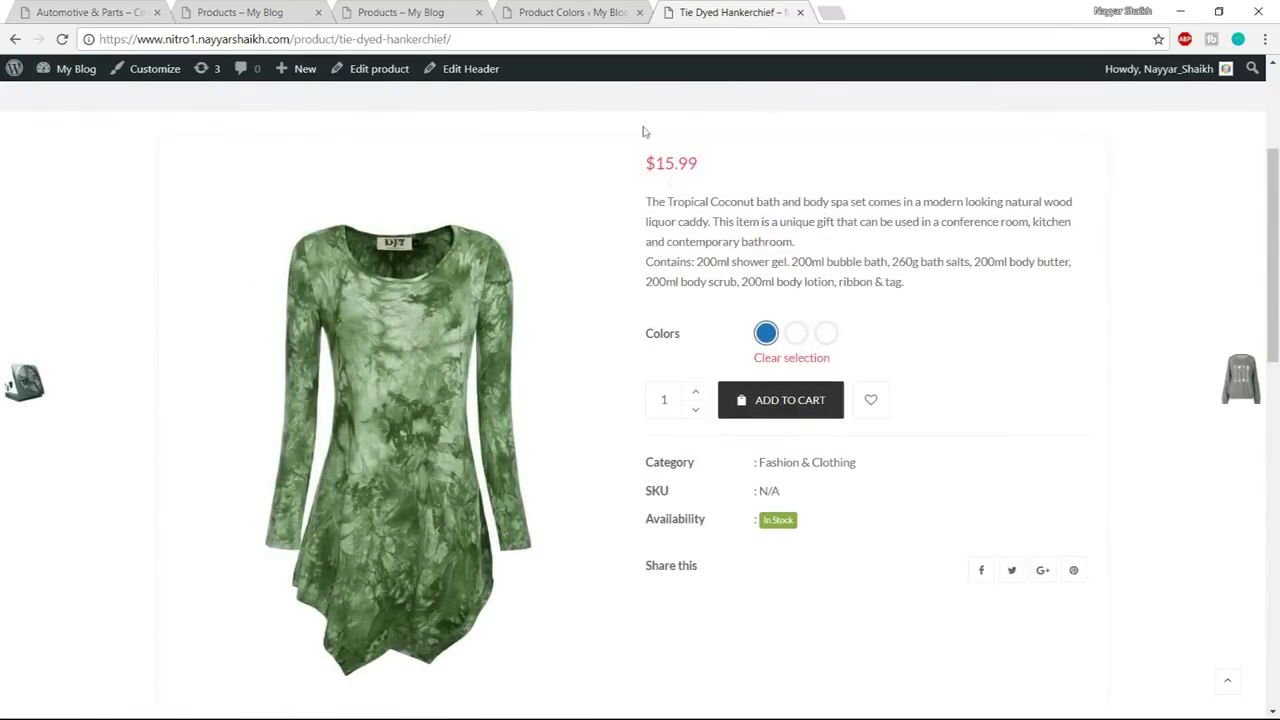
left_click(585, 8)
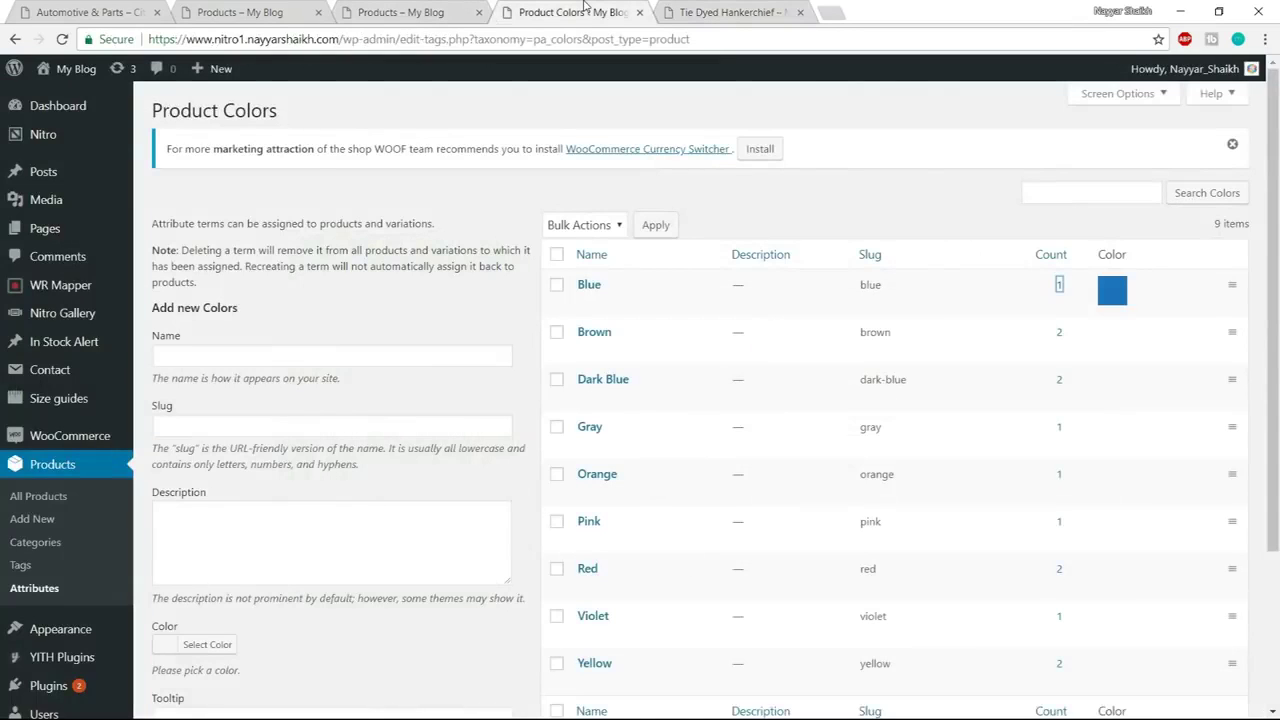
left_click(733, 12)
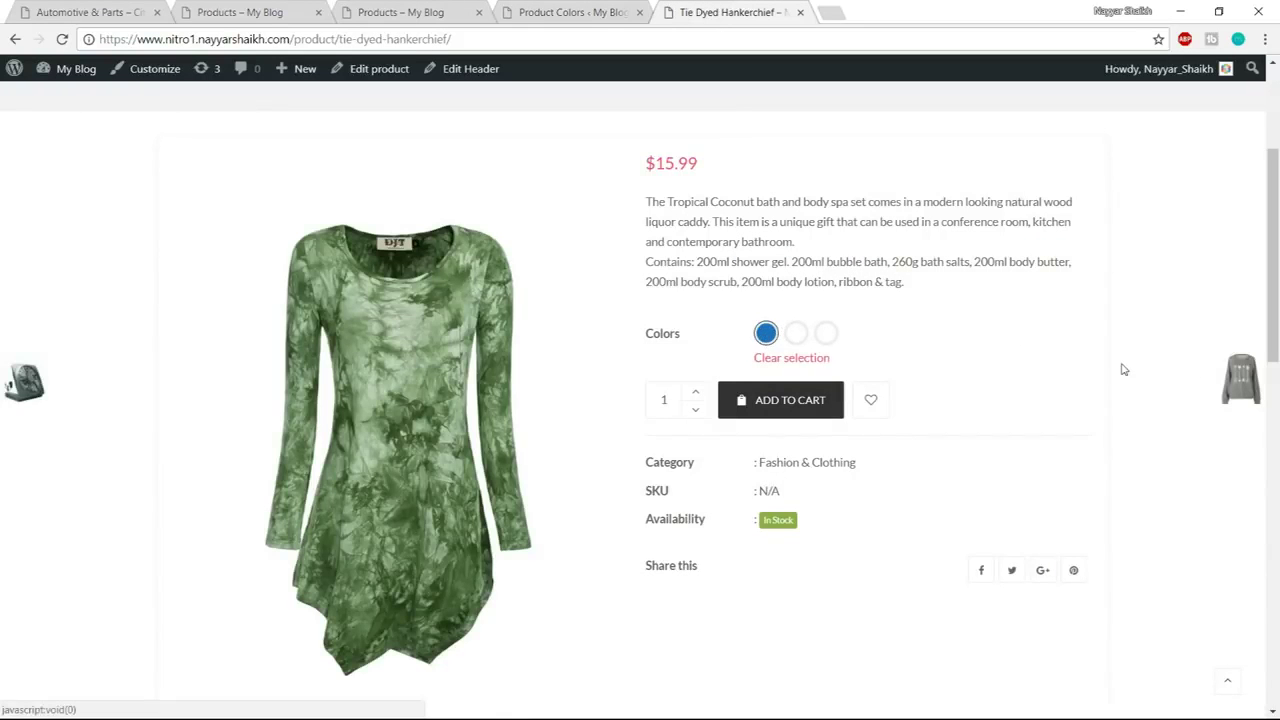
mouse_move(1122, 369)
left_click(525, 8)
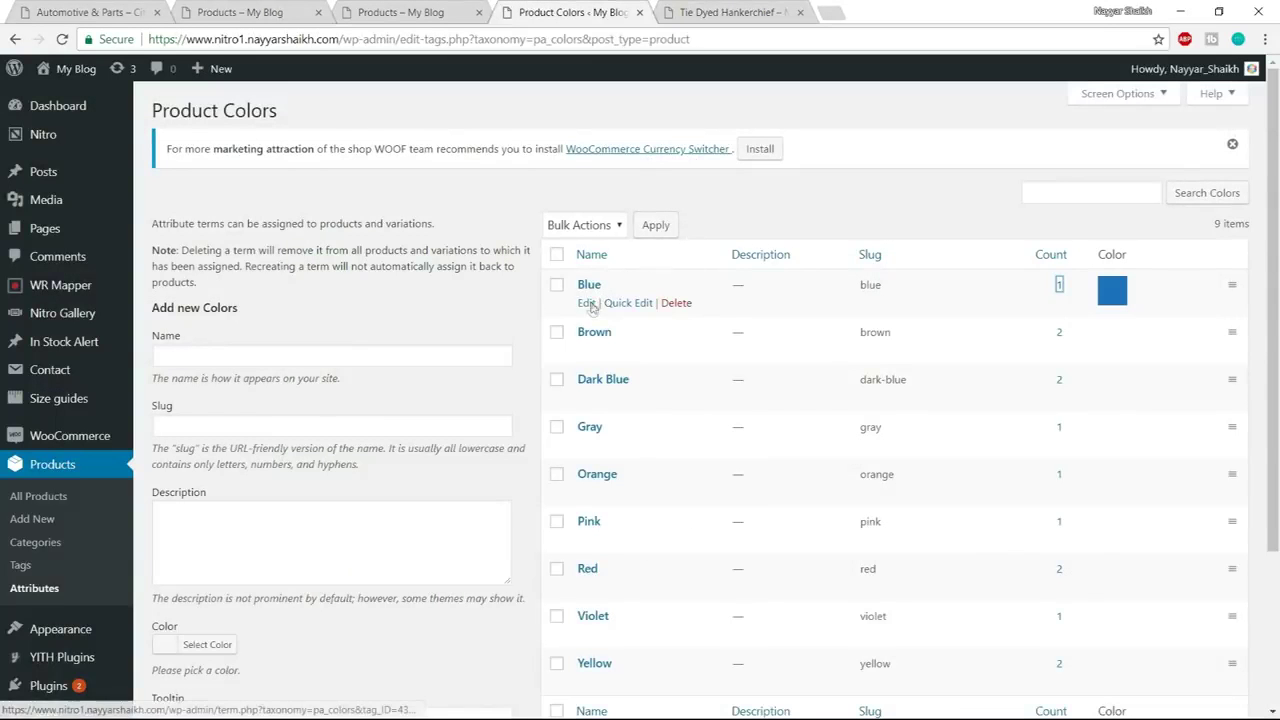
Give the Blue term the tooltip 'Blue', save it, and scroll through the colour terms
left_click(587, 303)
scroll(914, 416, "down", 3)
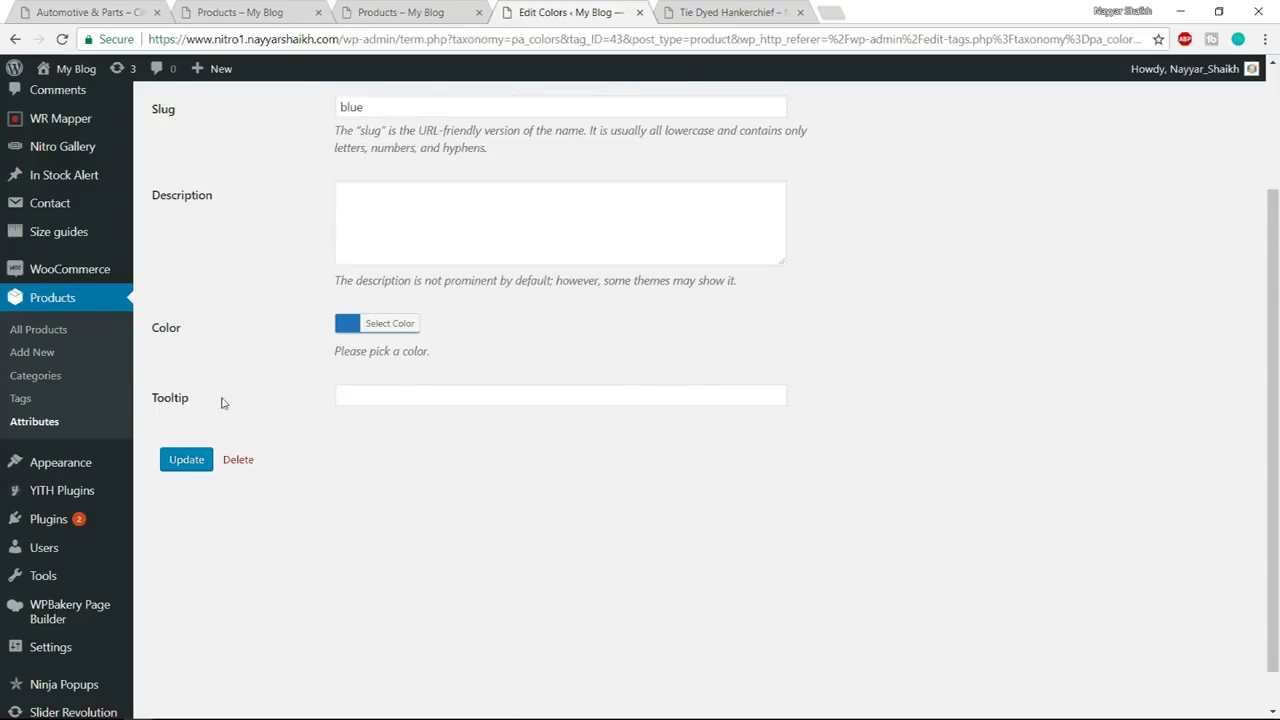
left_click(409, 398)
type("Blue")
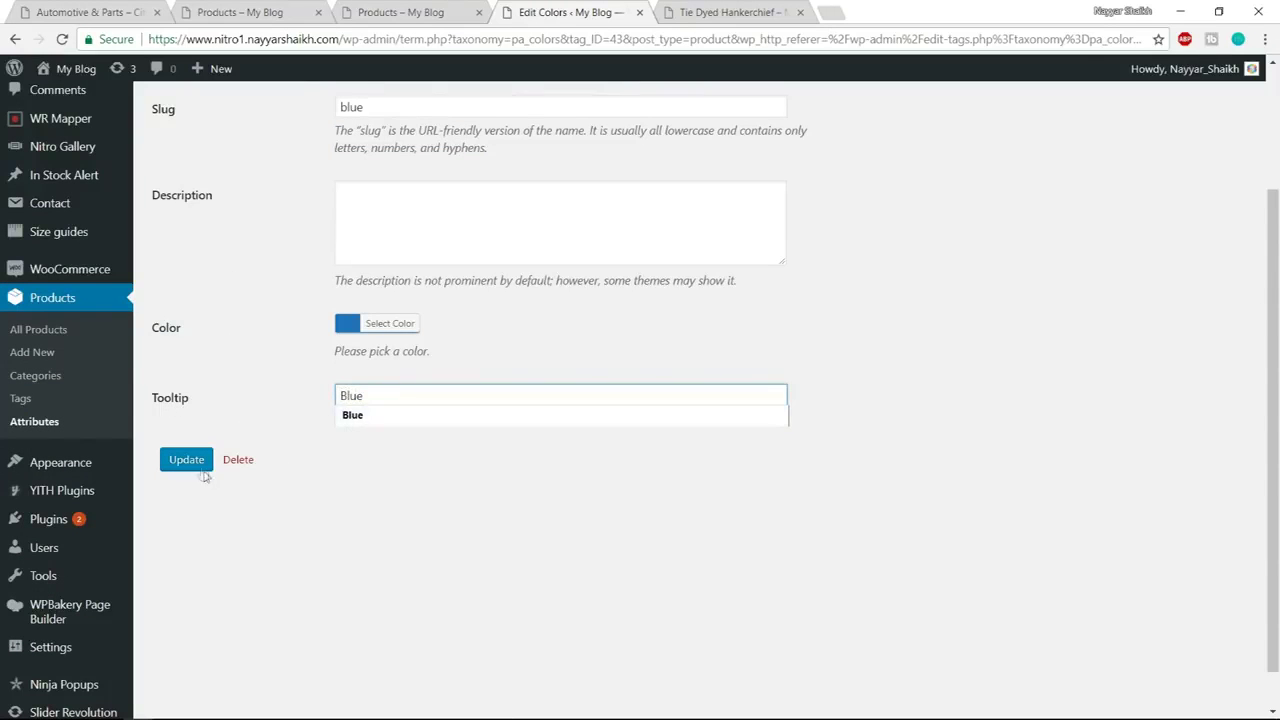
left_click(197, 465)
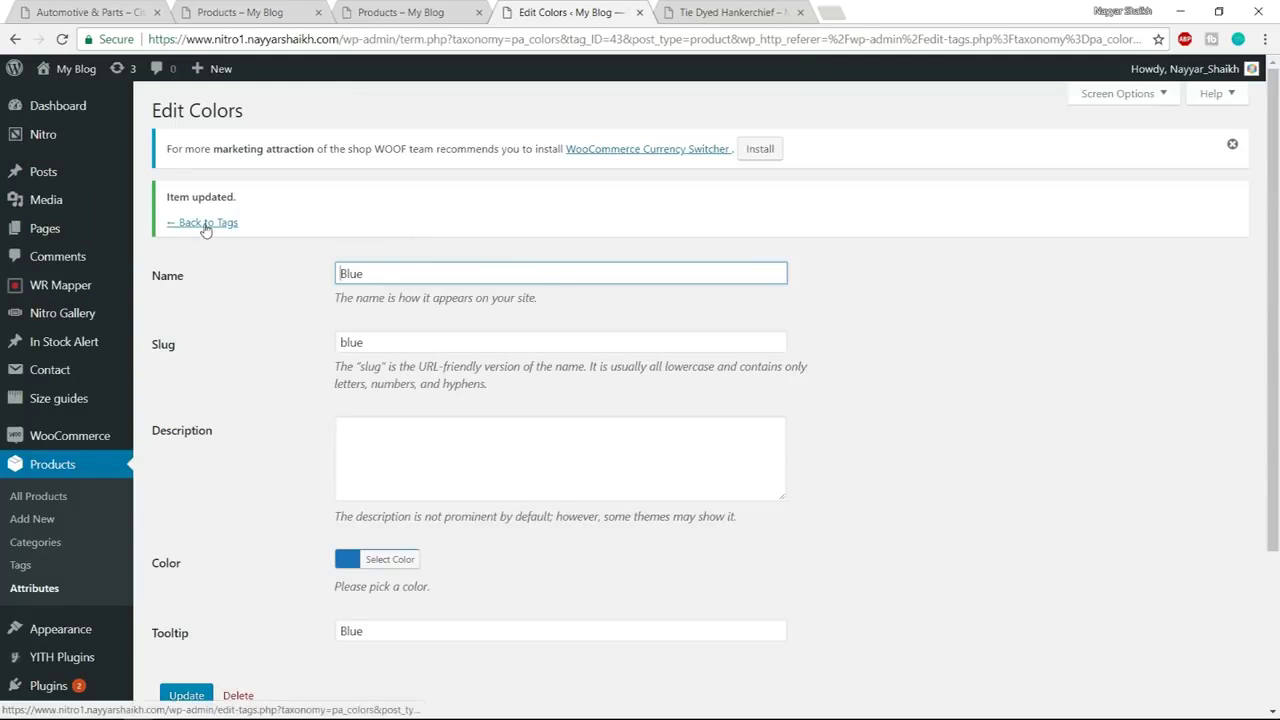
left_click(205, 224)
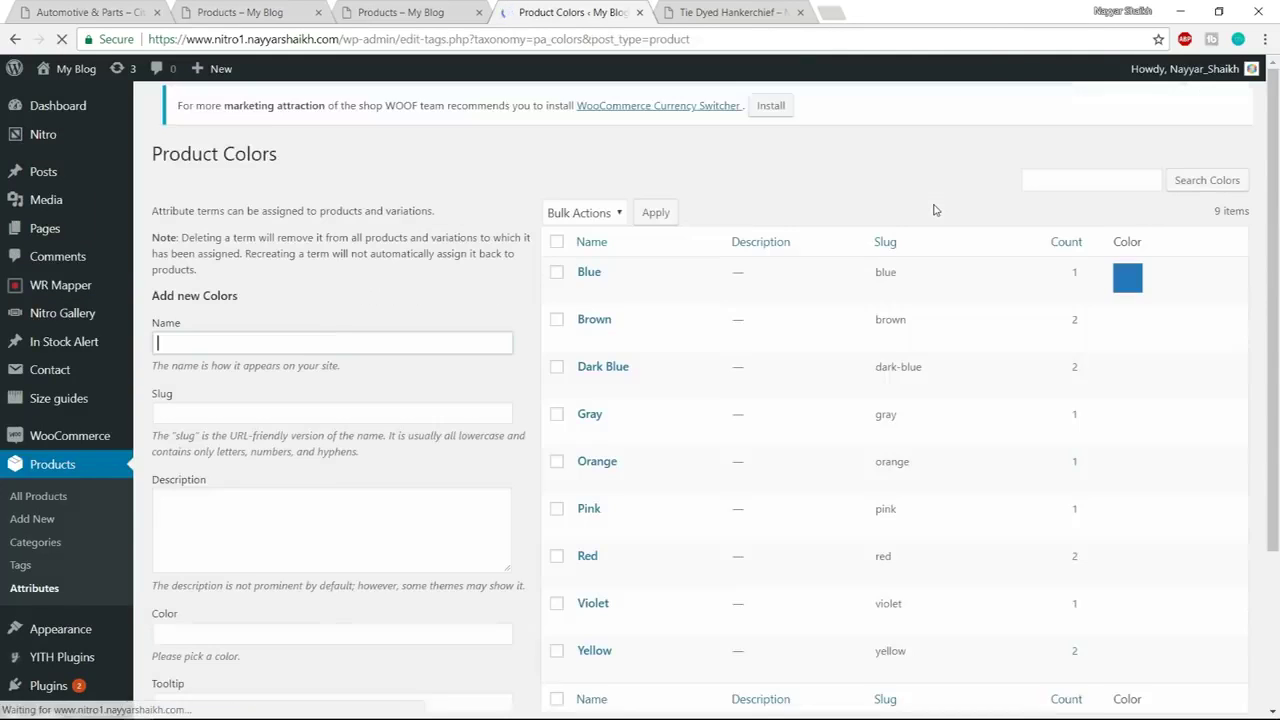
scroll(750, 420, "down", 3)
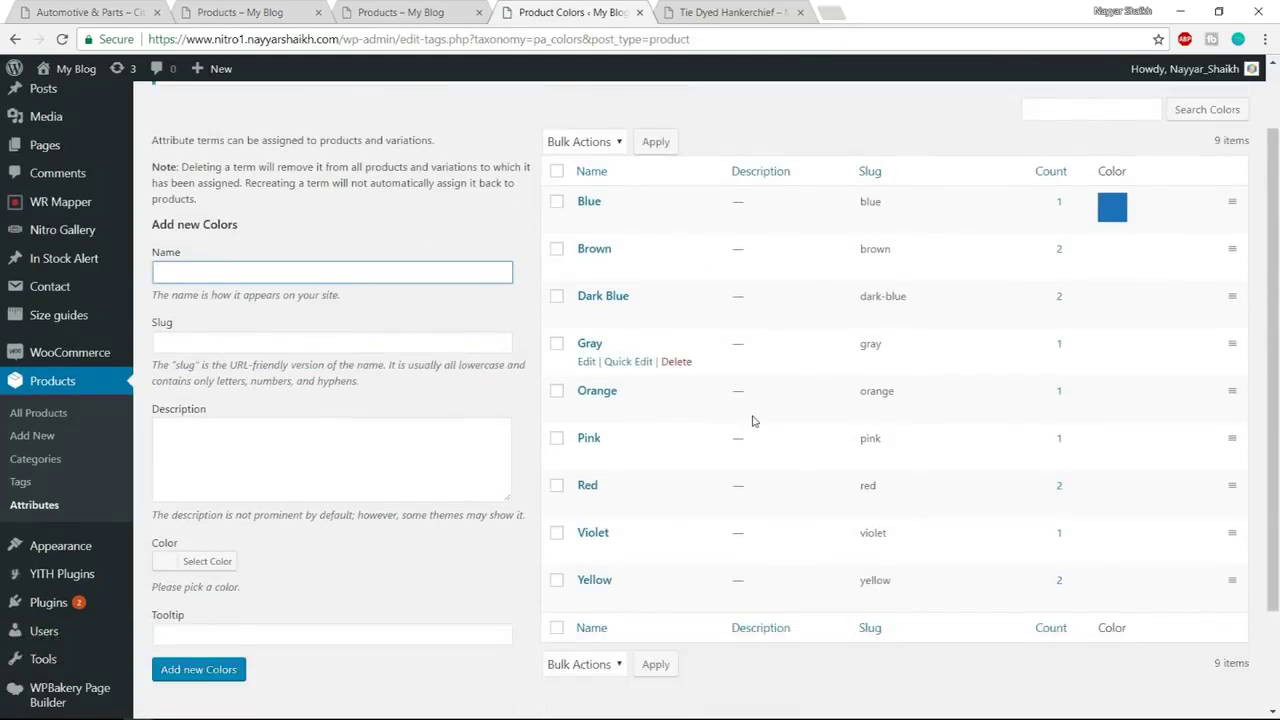
scroll(755, 422, "up", 3)
scroll(623, 443, "down", 1)
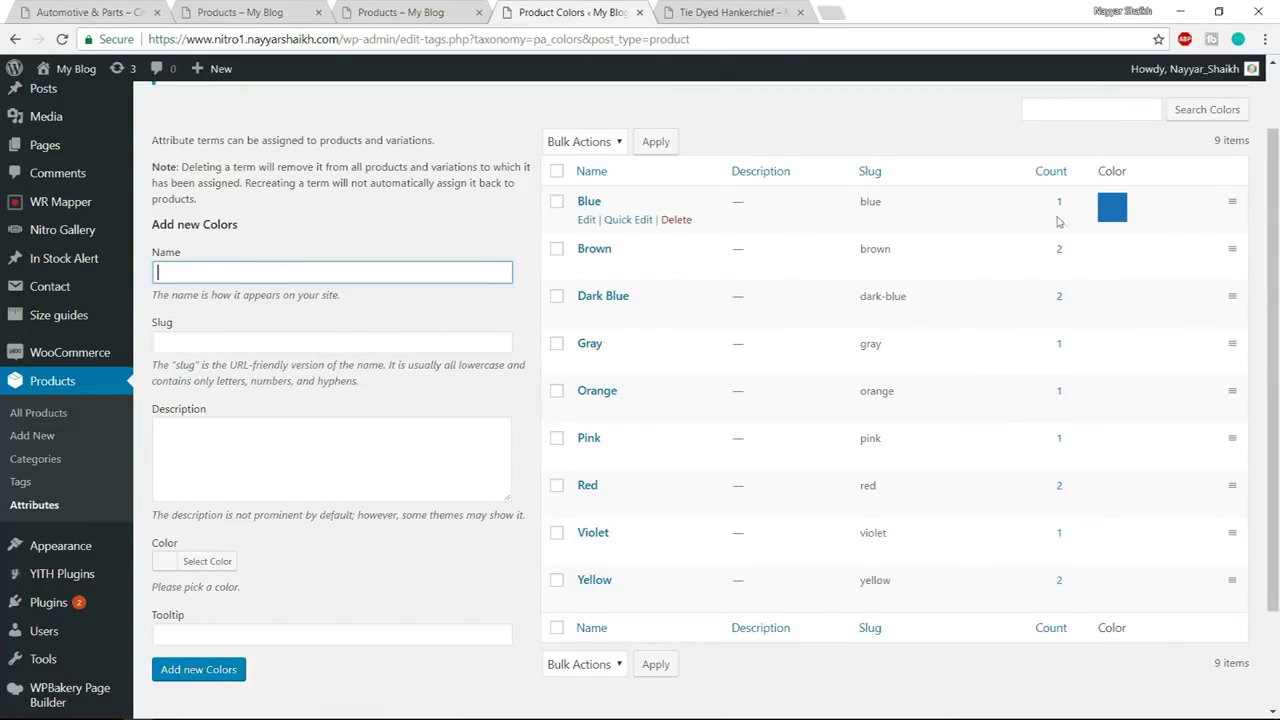
Reload the Tie Dyed Hankerchief page, pick the Blue swatch, then close it and return to Product Colors
left_click(755, 10)
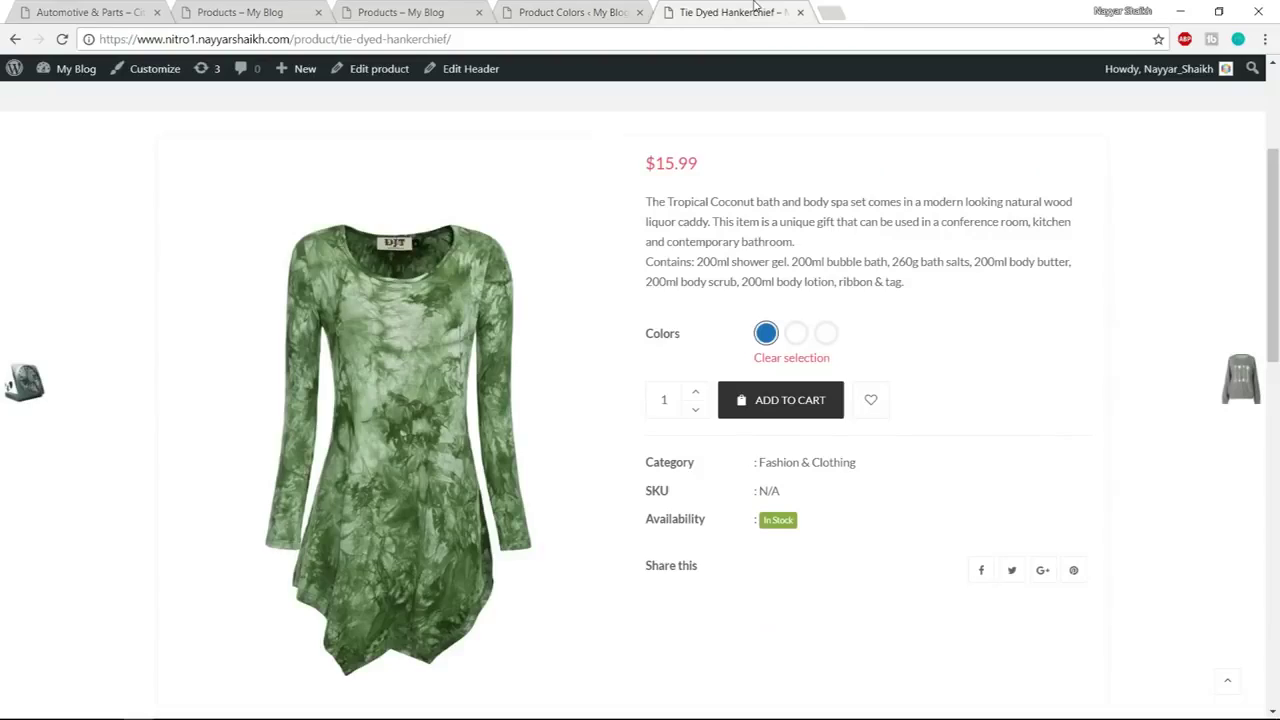
left_click(747, 37)
key("Return")
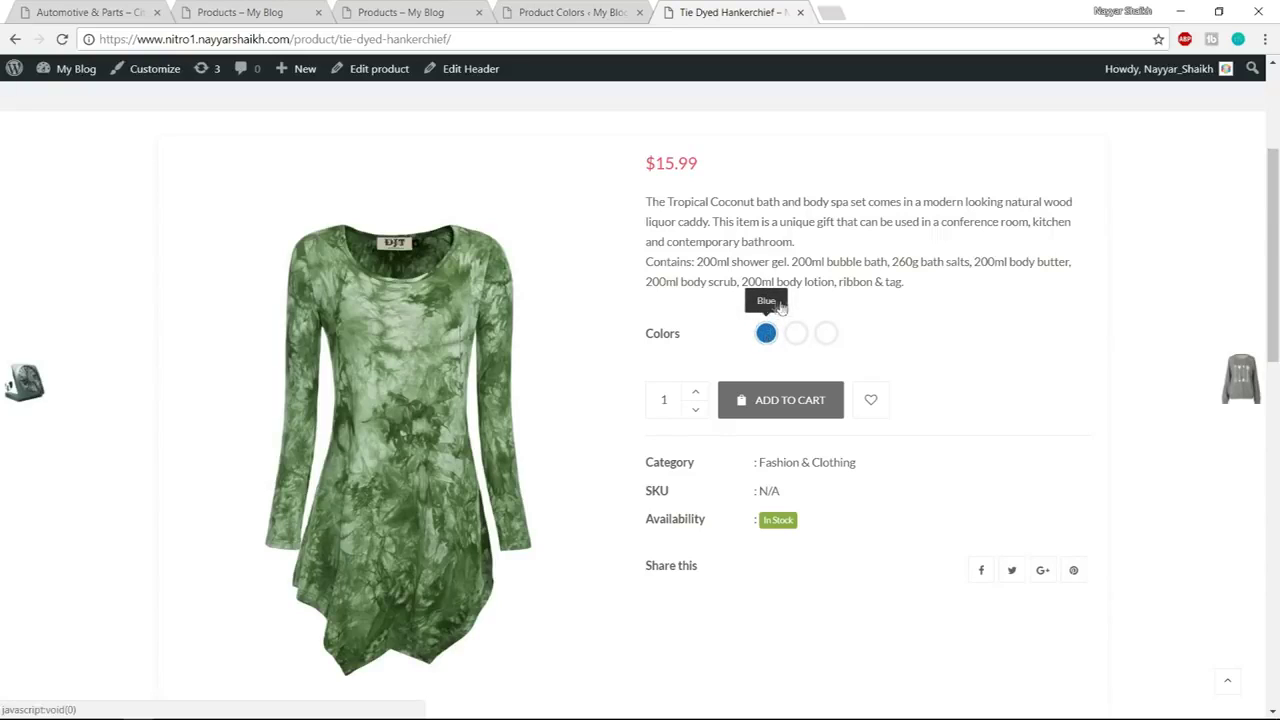
left_click(767, 338)
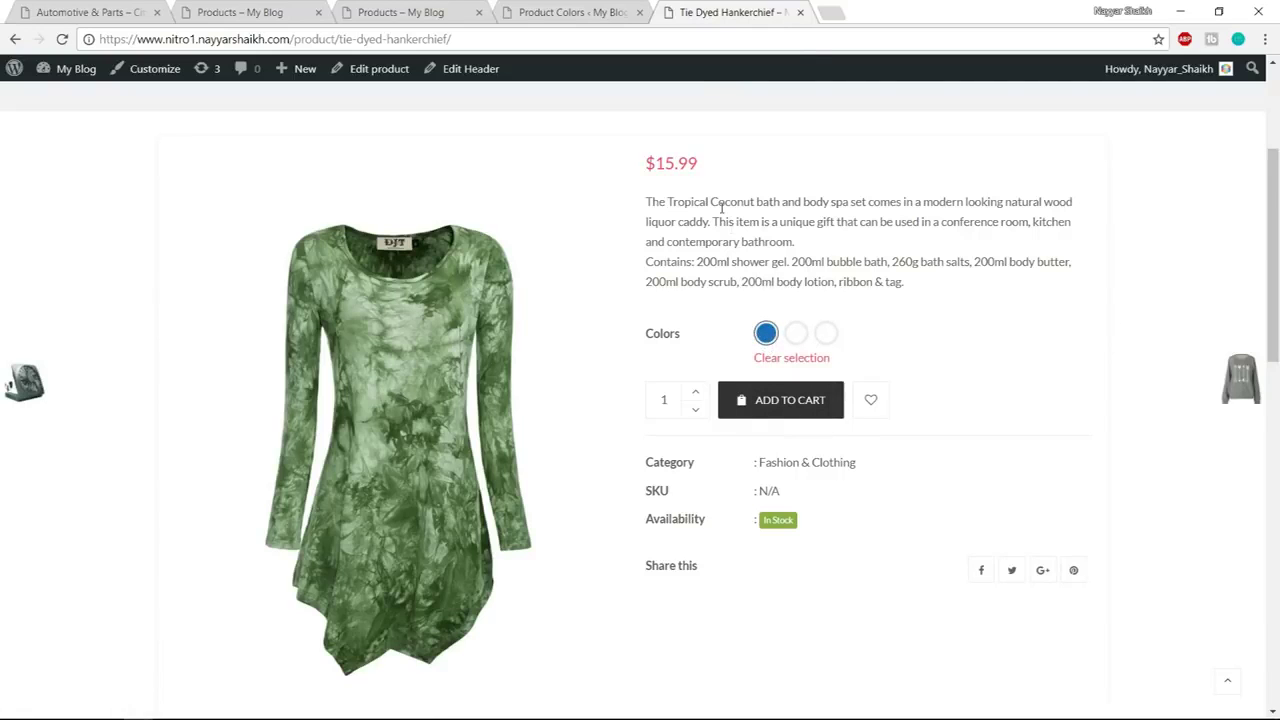
left_click(800, 13)
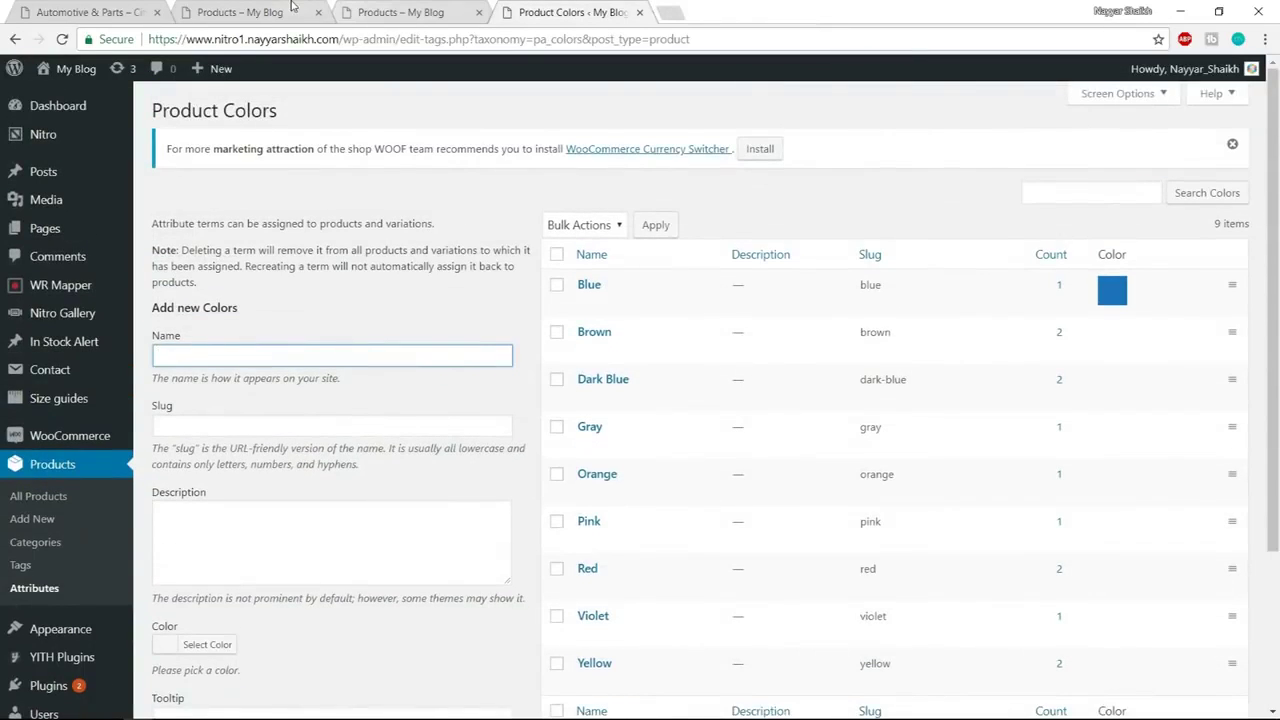
left_click(292, 8)
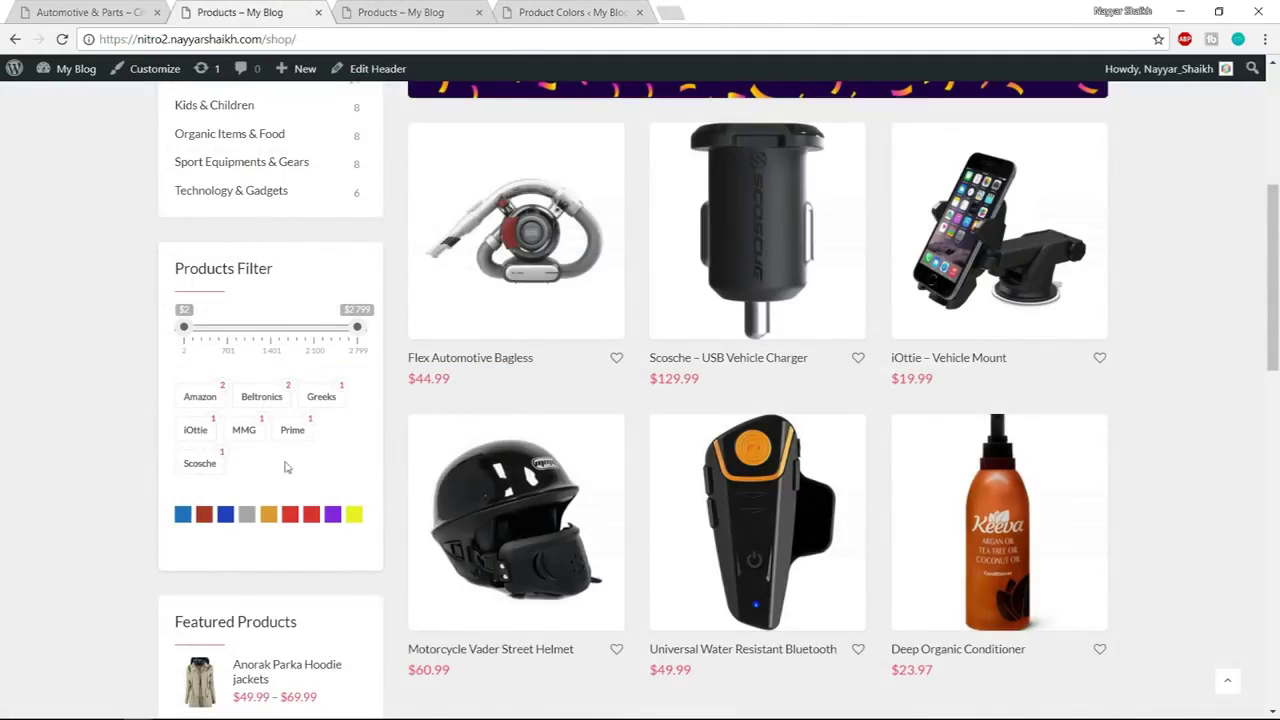
left_click(590, 10)
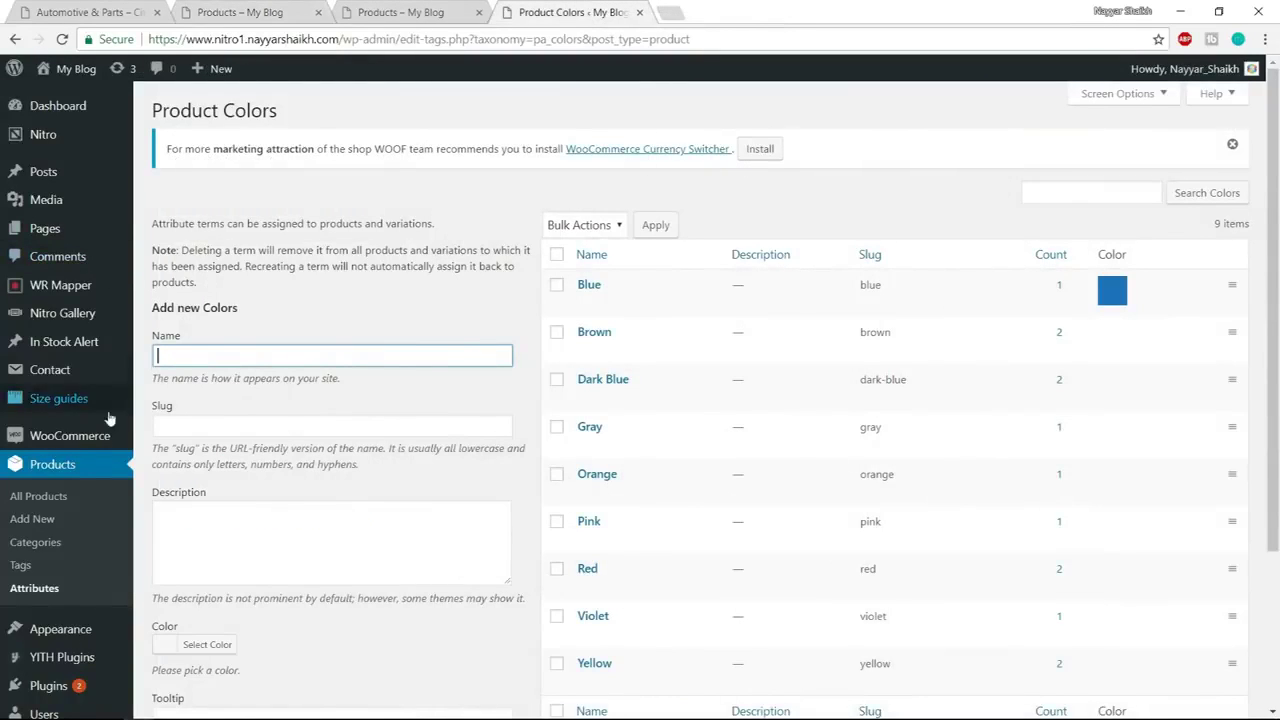
mouse_move(90, 436)
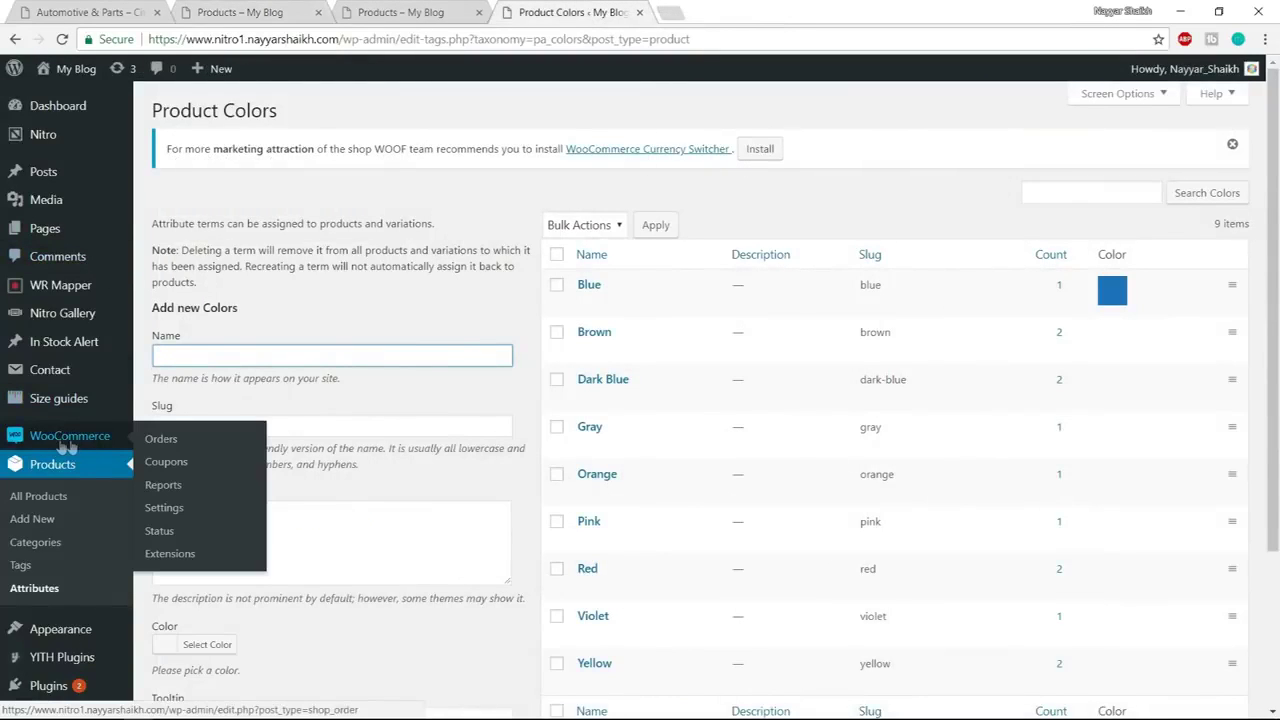
In WooCommerce Products Filter settings, set Search by Price to 'As ion range-slider'
left_click(164, 510)
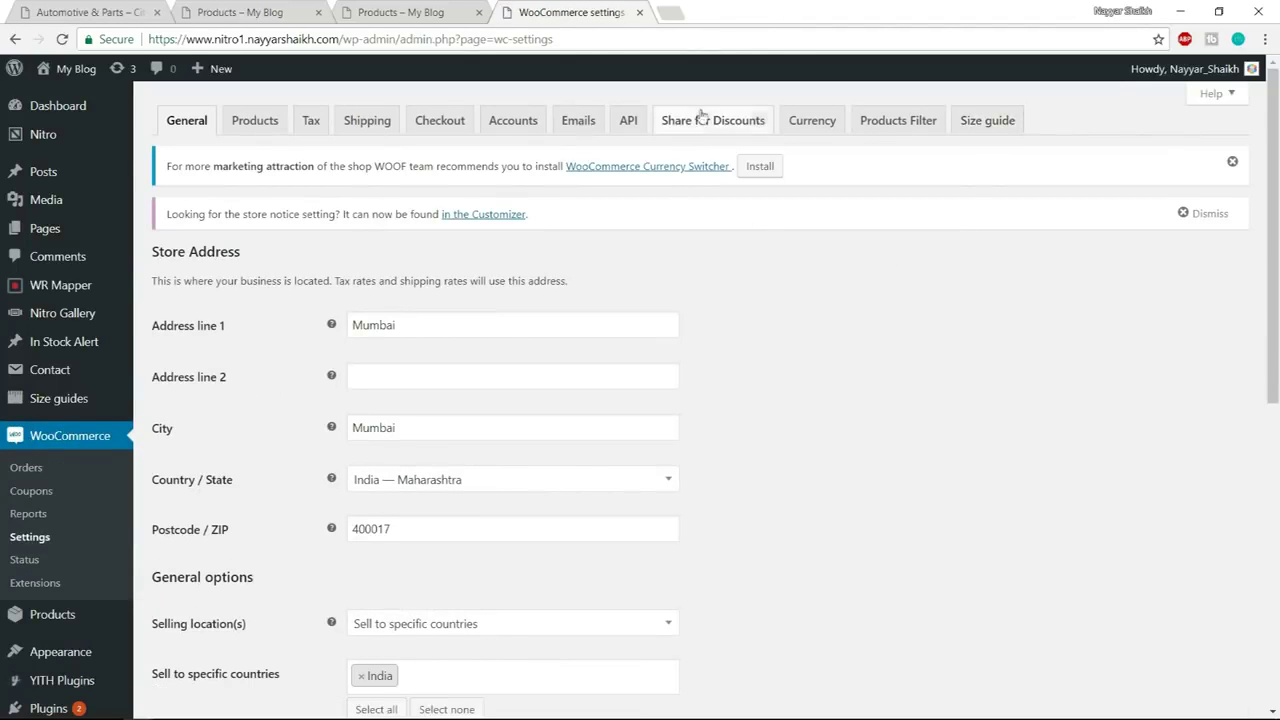
left_click(895, 130)
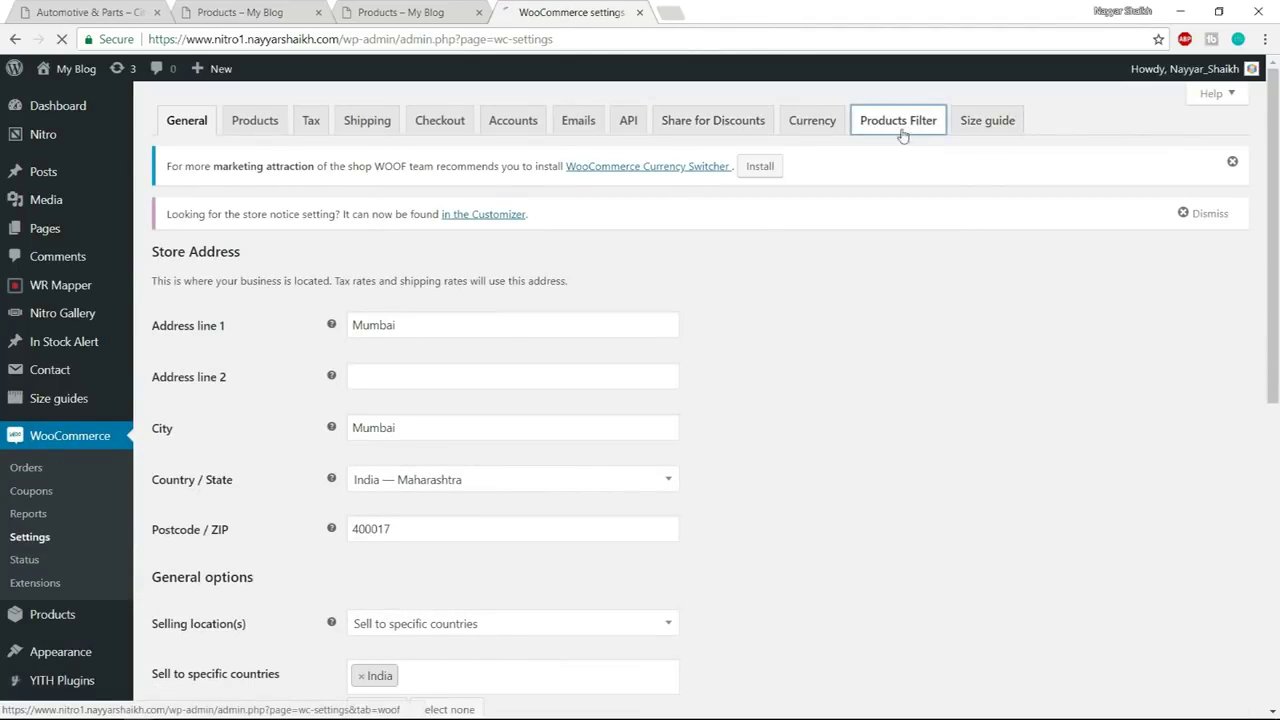
scroll(1140, 283, "down", 1)
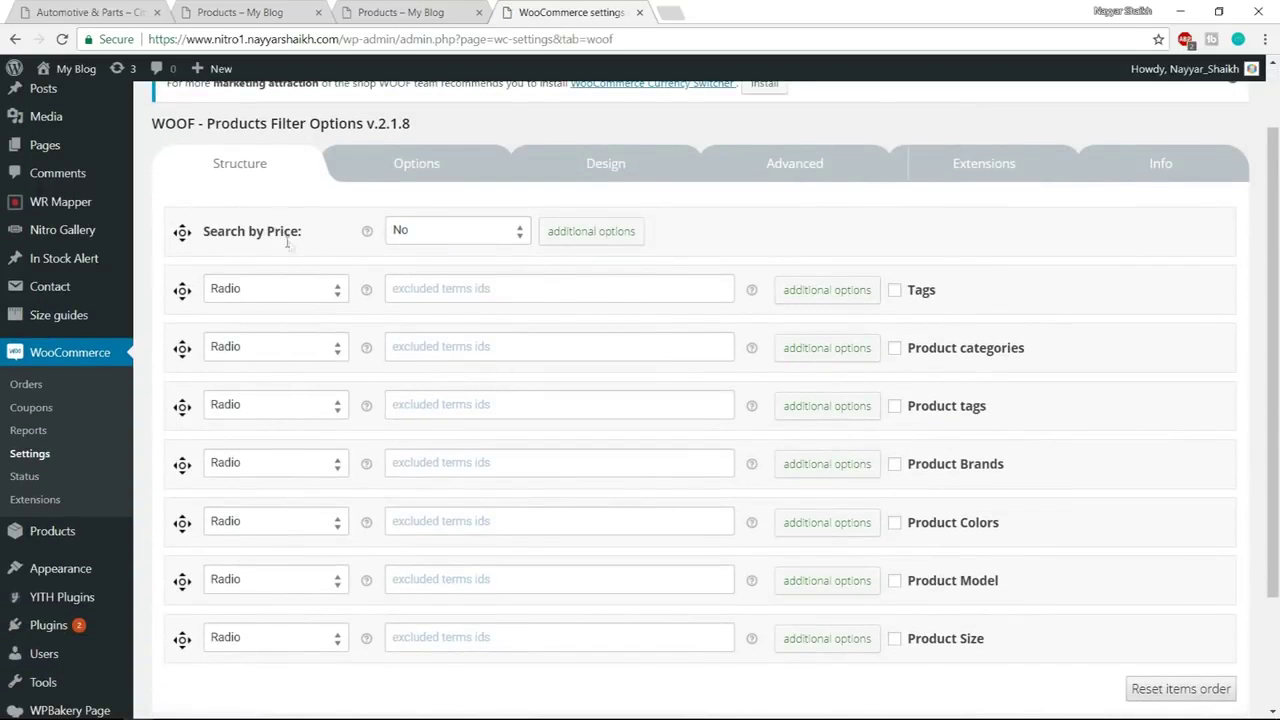
left_click(432, 238)
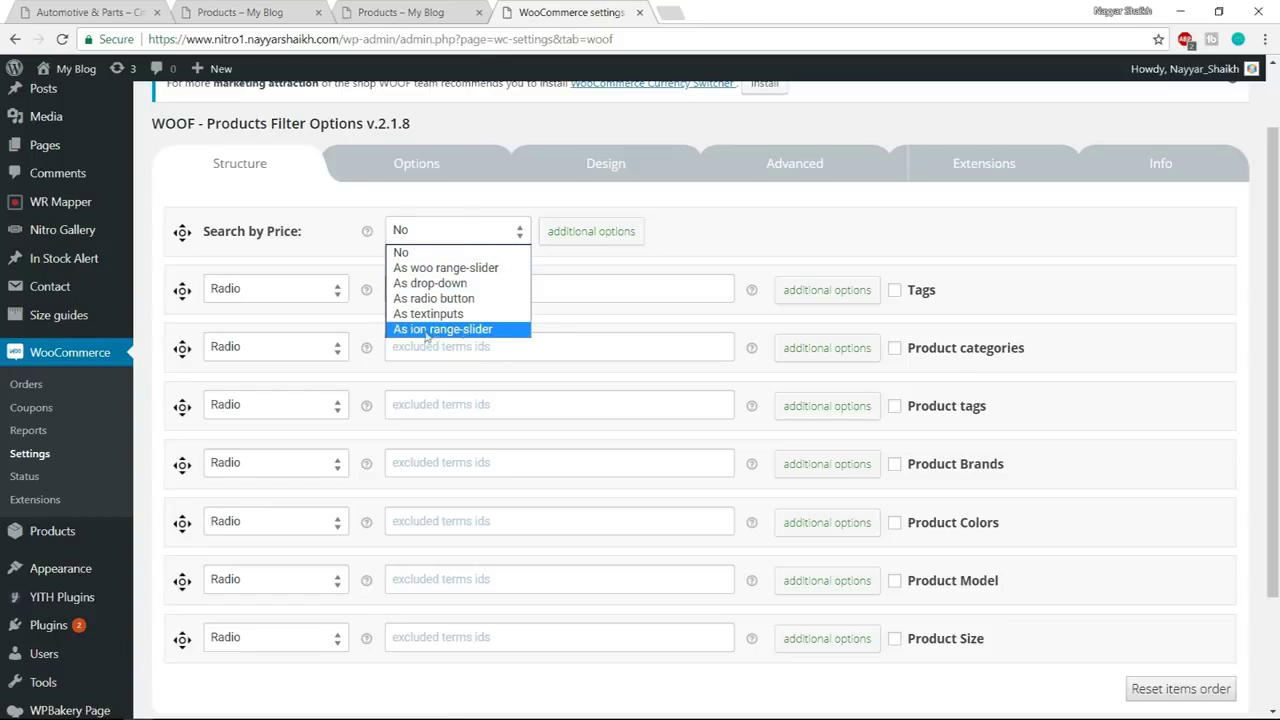
left_click(447, 330)
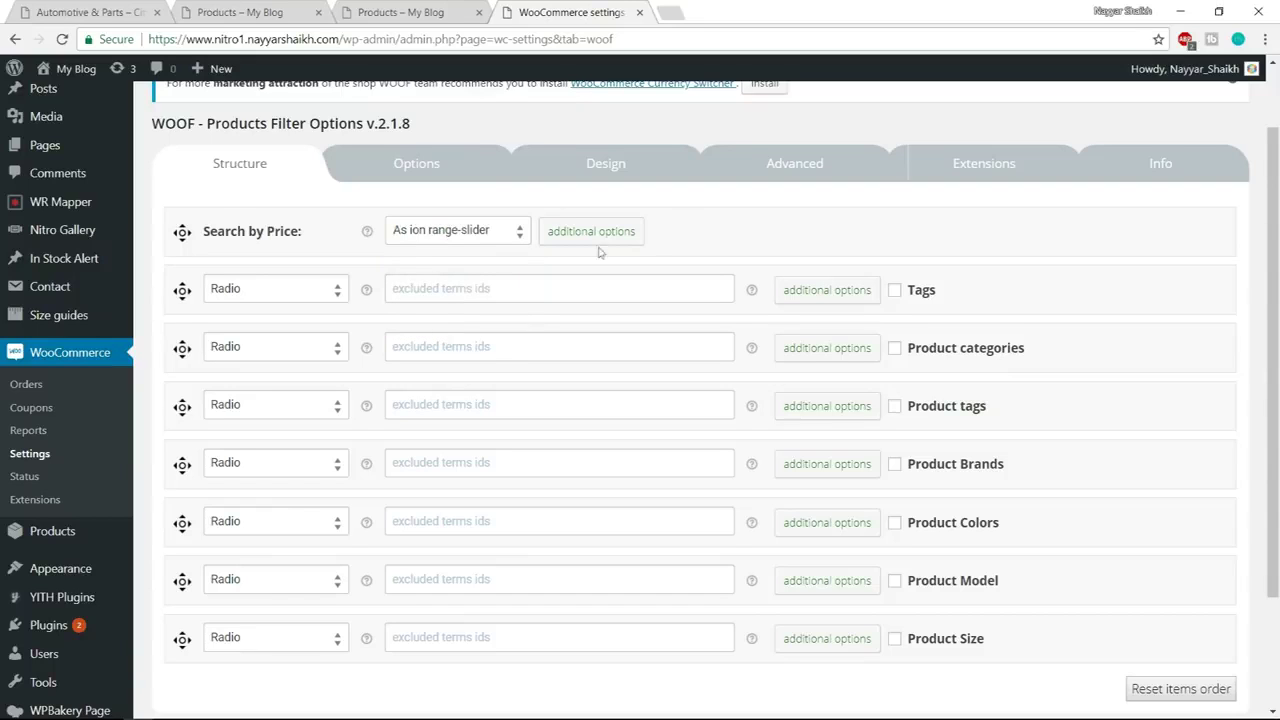
Include Product Brands in the products filter and save the settings
scroll(1000, 251, "down", 2)
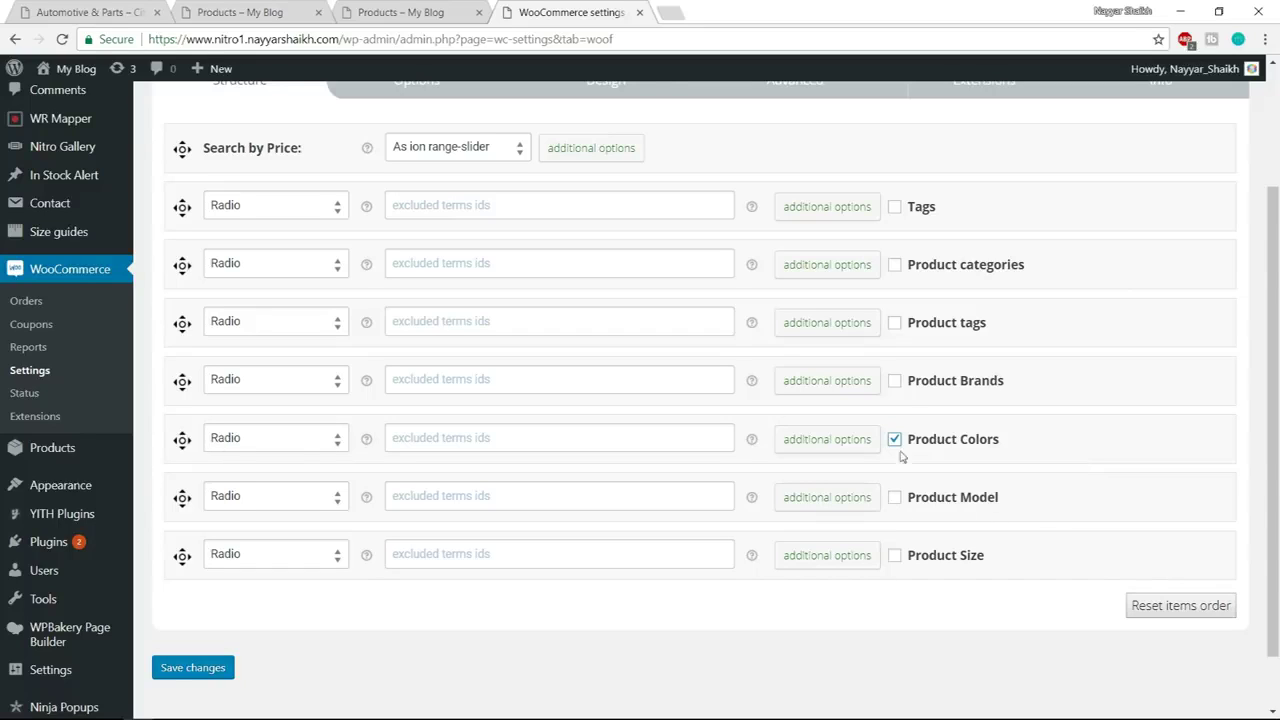
left_click(895, 385)
scroll(940, 487, "up", 2)
scroll(920, 423, "down", 2)
left_click(200, 668)
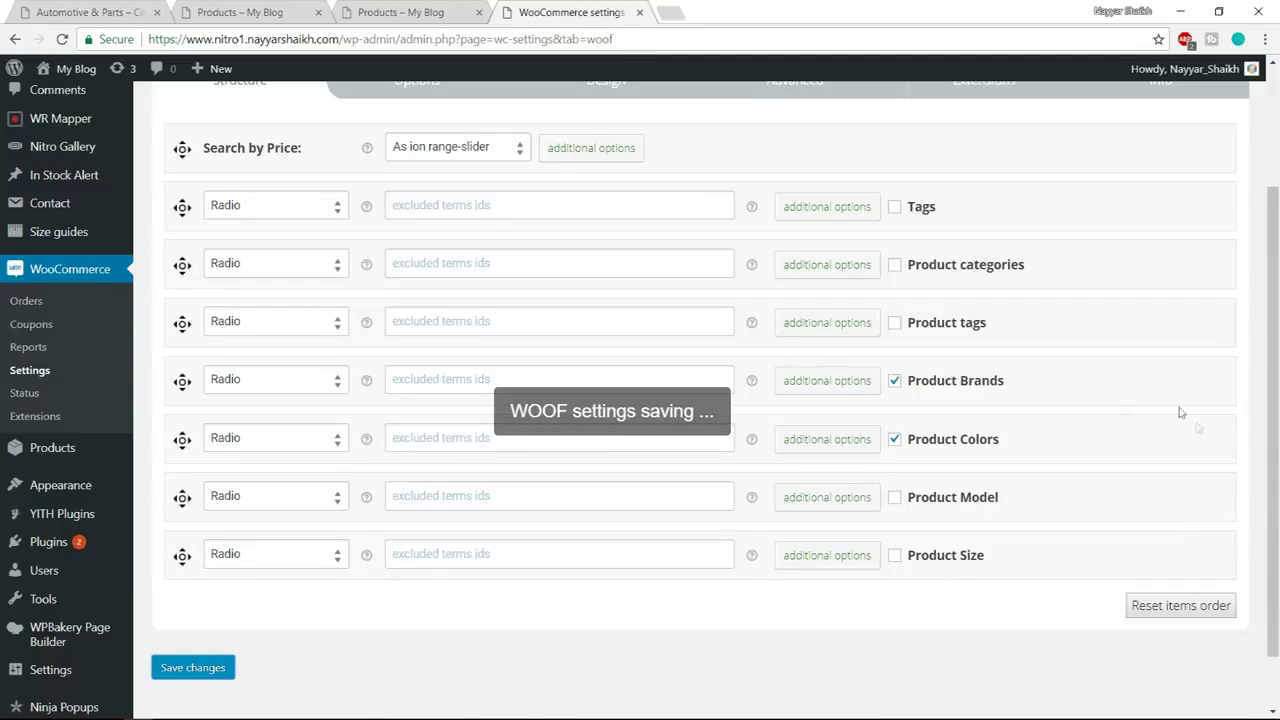
Review the Product Colors and Product Brands display type choices and check the shop page
scroll(1203, 414, "down", 3)
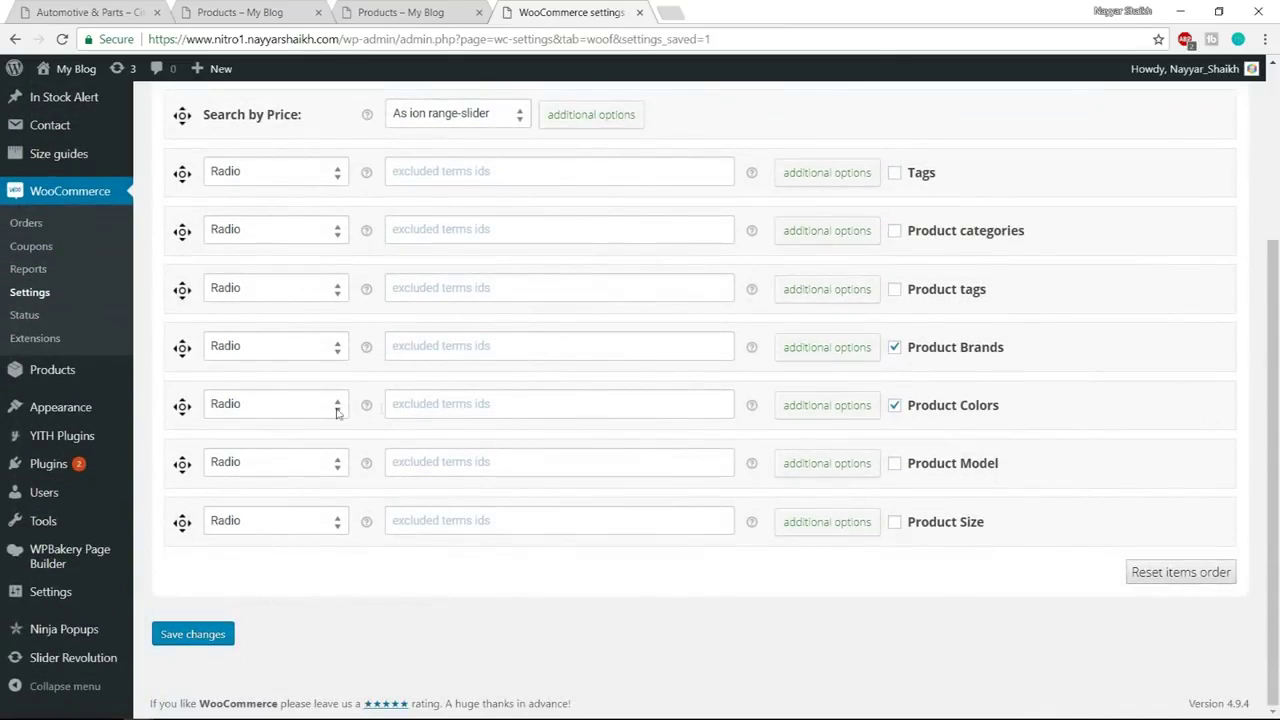
left_click(262, 410)
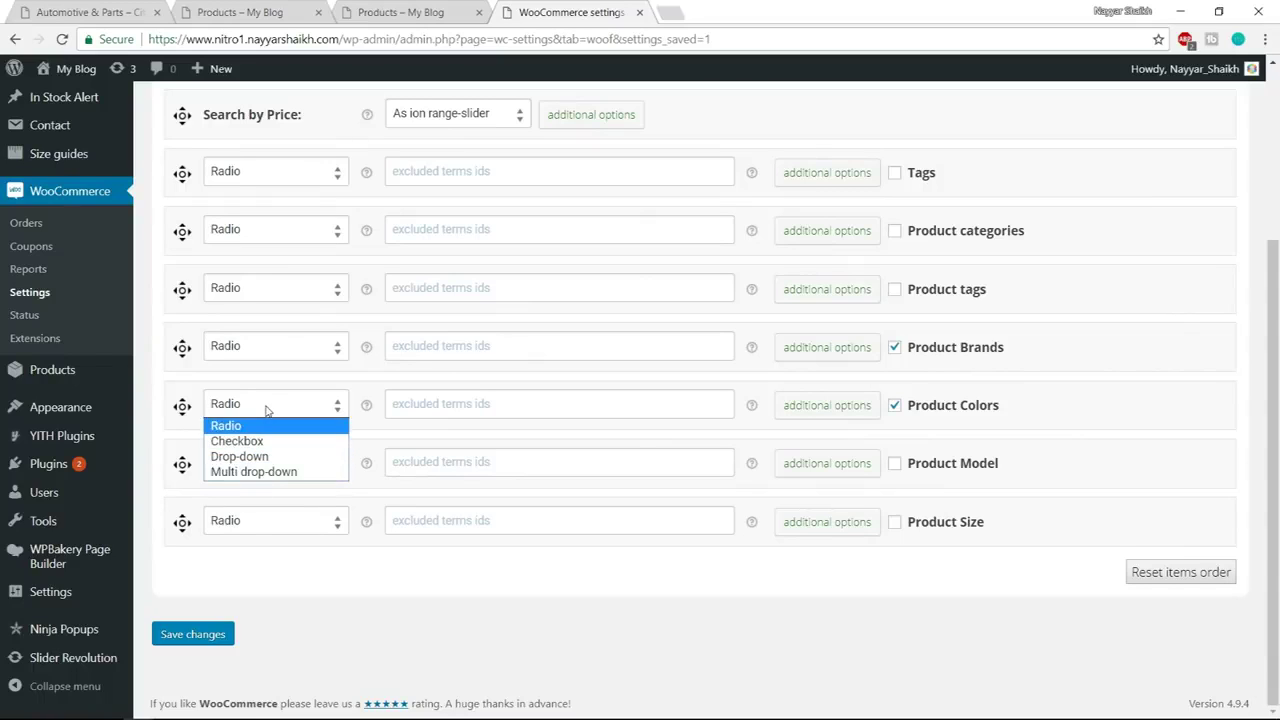
left_click(266, 410)
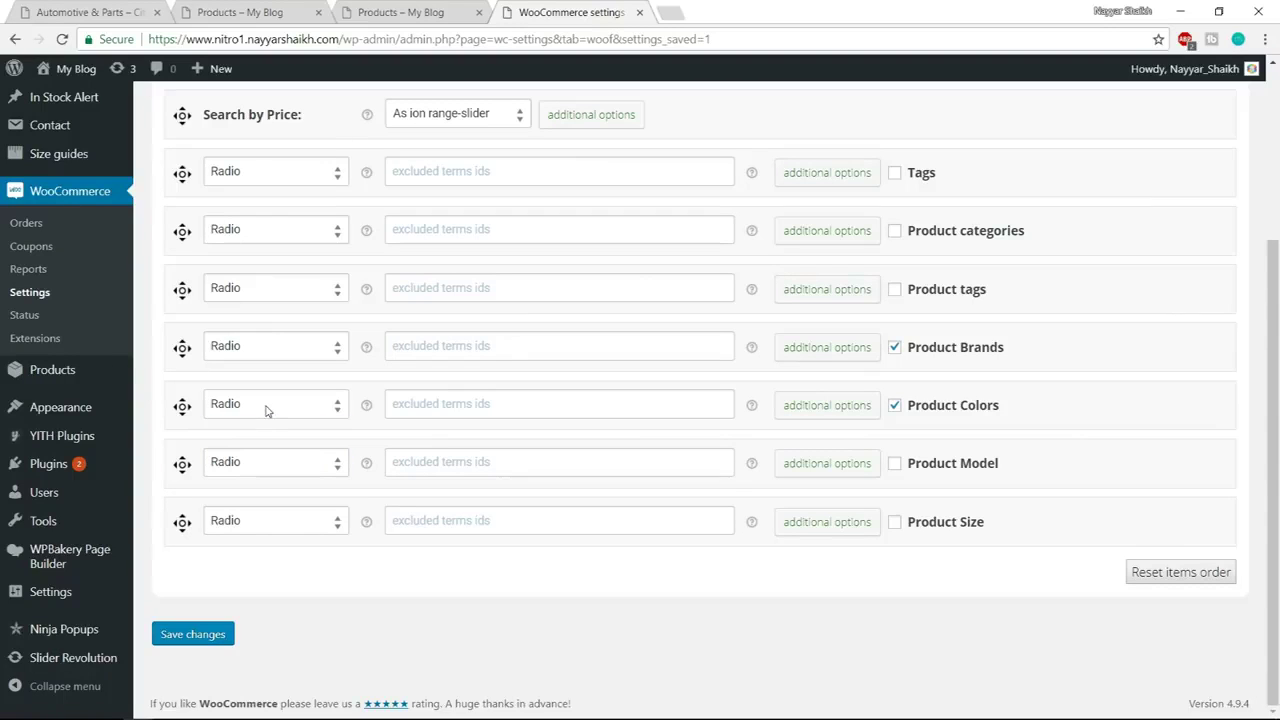
left_click(300, 357)
left_click(255, 14)
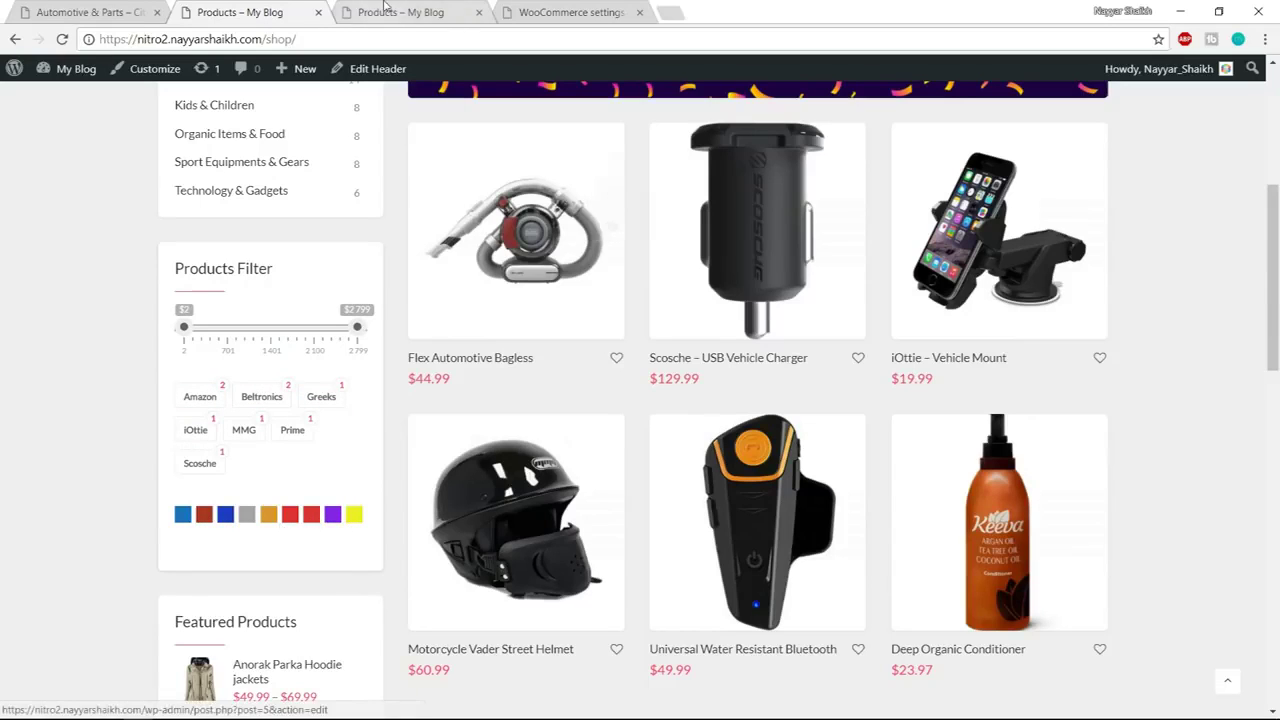
left_click(565, 12)
left_click(303, 410)
left_click(397, 411)
scroll(659, 466, "up", 3)
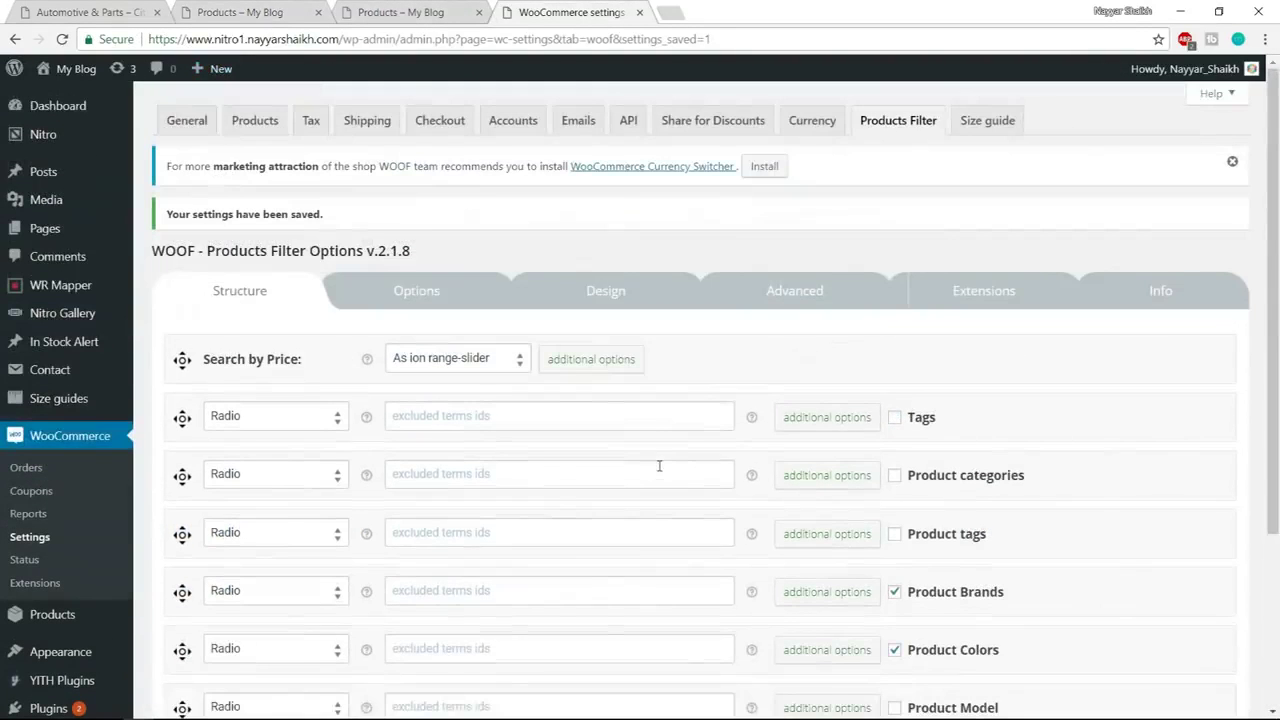
Enable the Image and Labels filter extensions in the Extensions tab and save
left_click(990, 294)
scroll(423, 423, "down", 2)
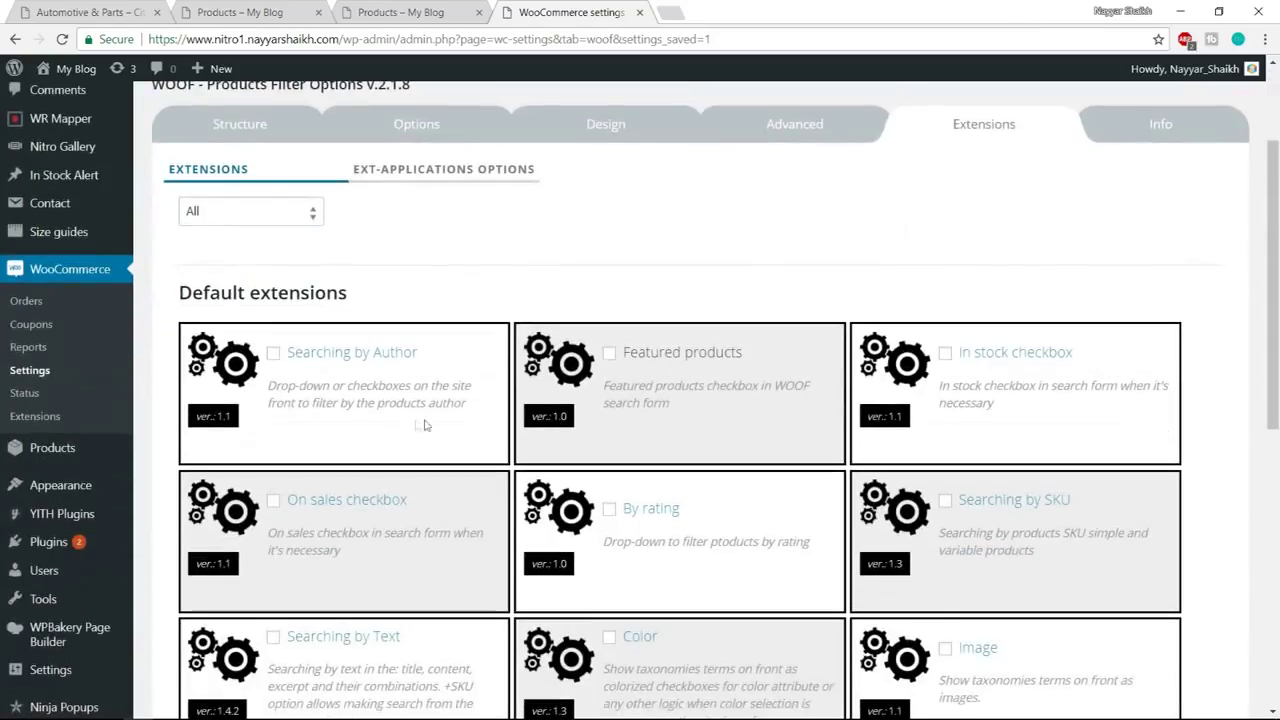
scroll(673, 393, "down", 3)
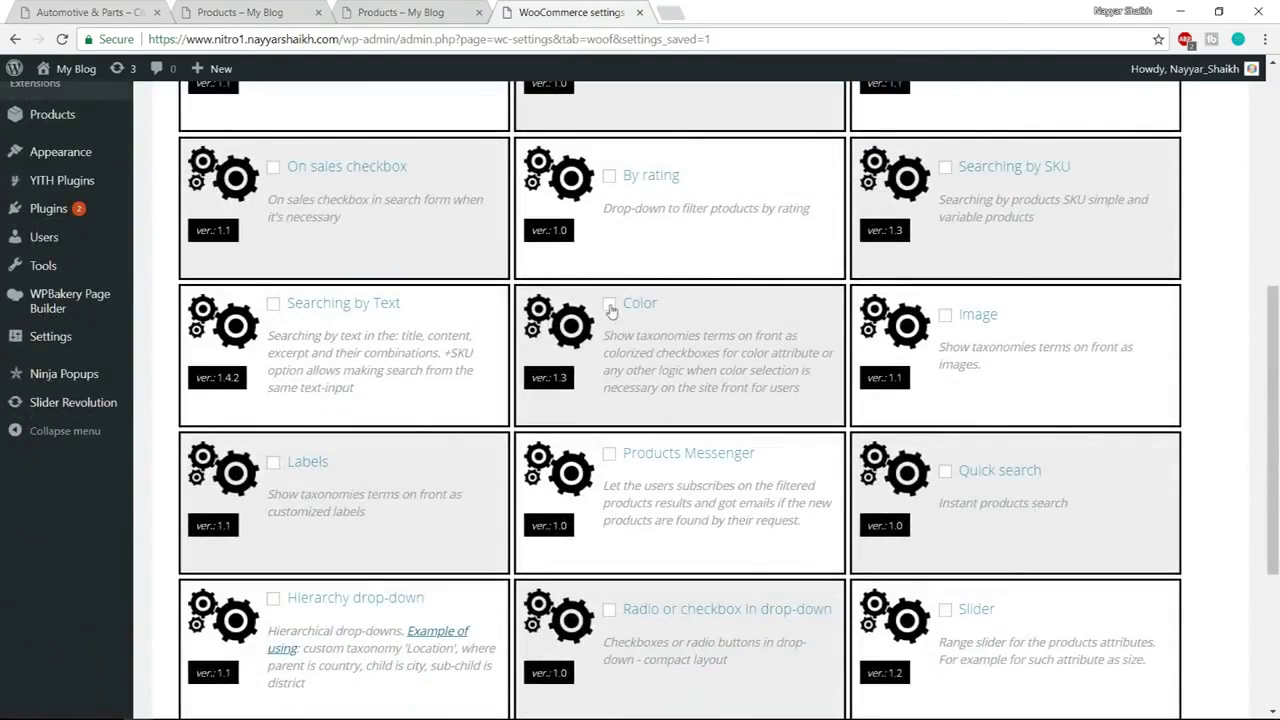
scroll(1272, 430, "down", 1)
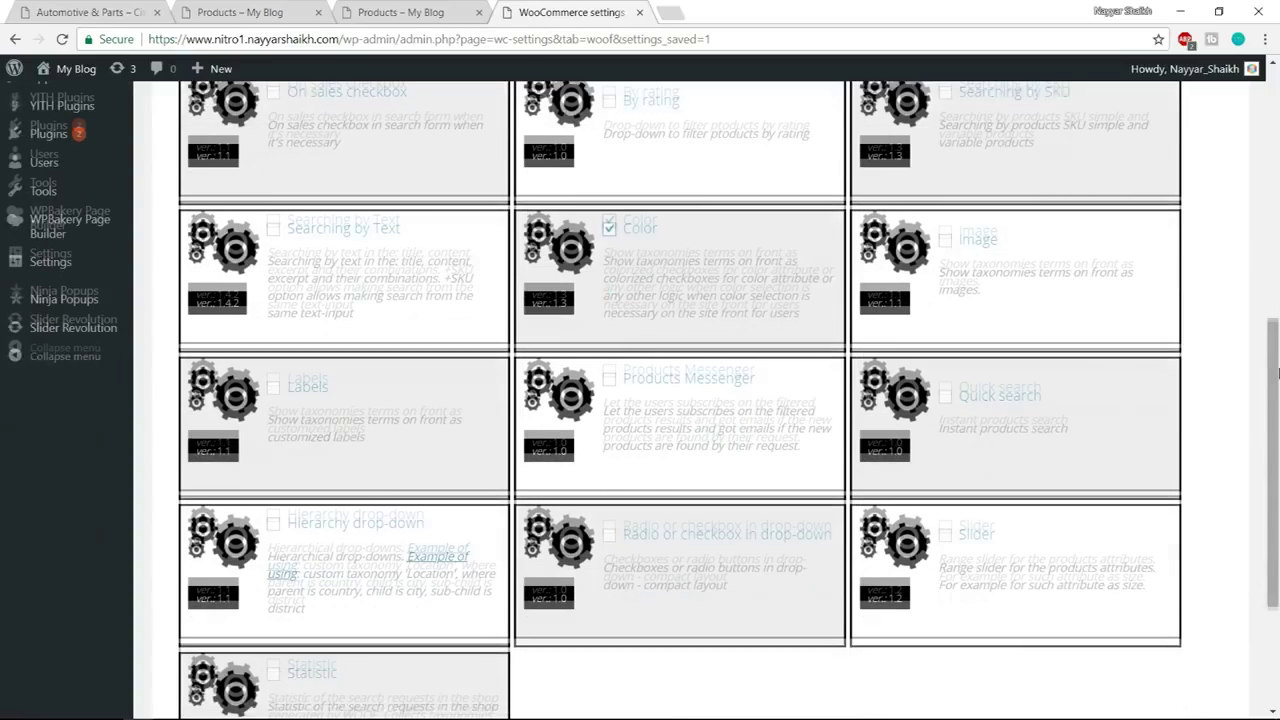
left_click(943, 237)
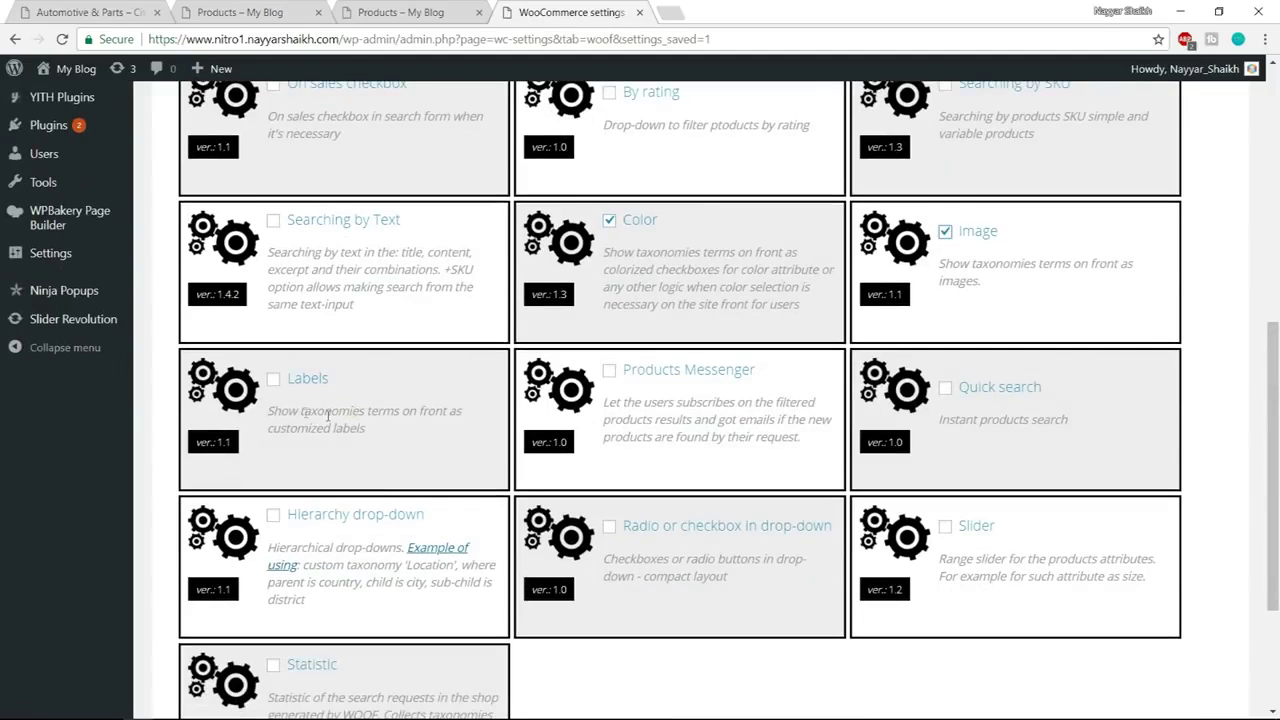
left_click(274, 384)
scroll(581, 399, "down", 3)
left_click(172, 635)
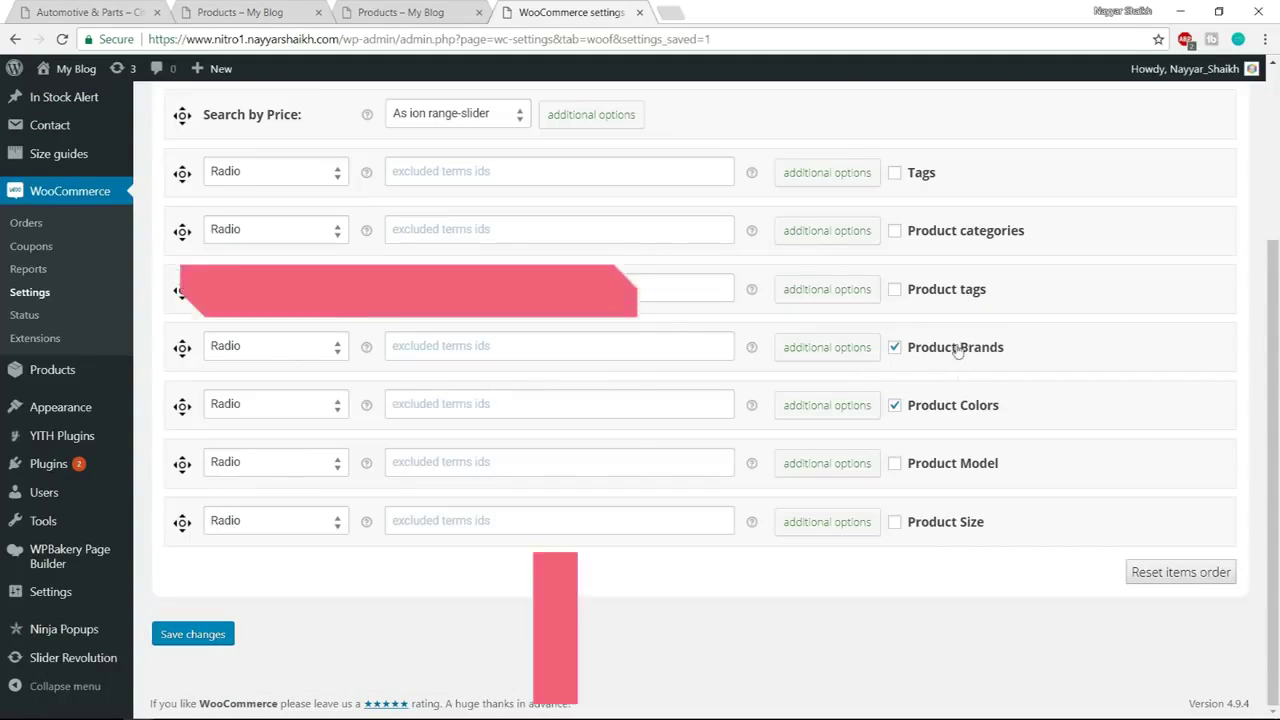
Set Product Colors to the Color display type and Product Brands to Label, then save
left_click(277, 406)
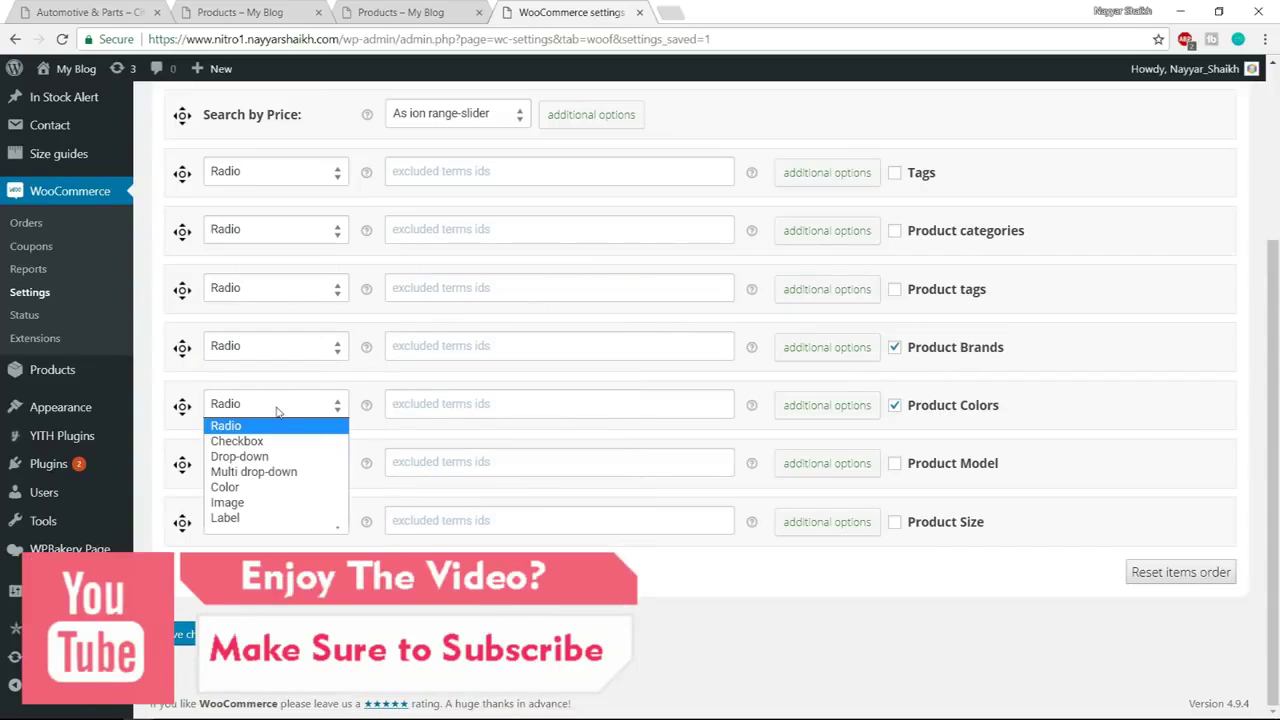
left_click(237, 489)
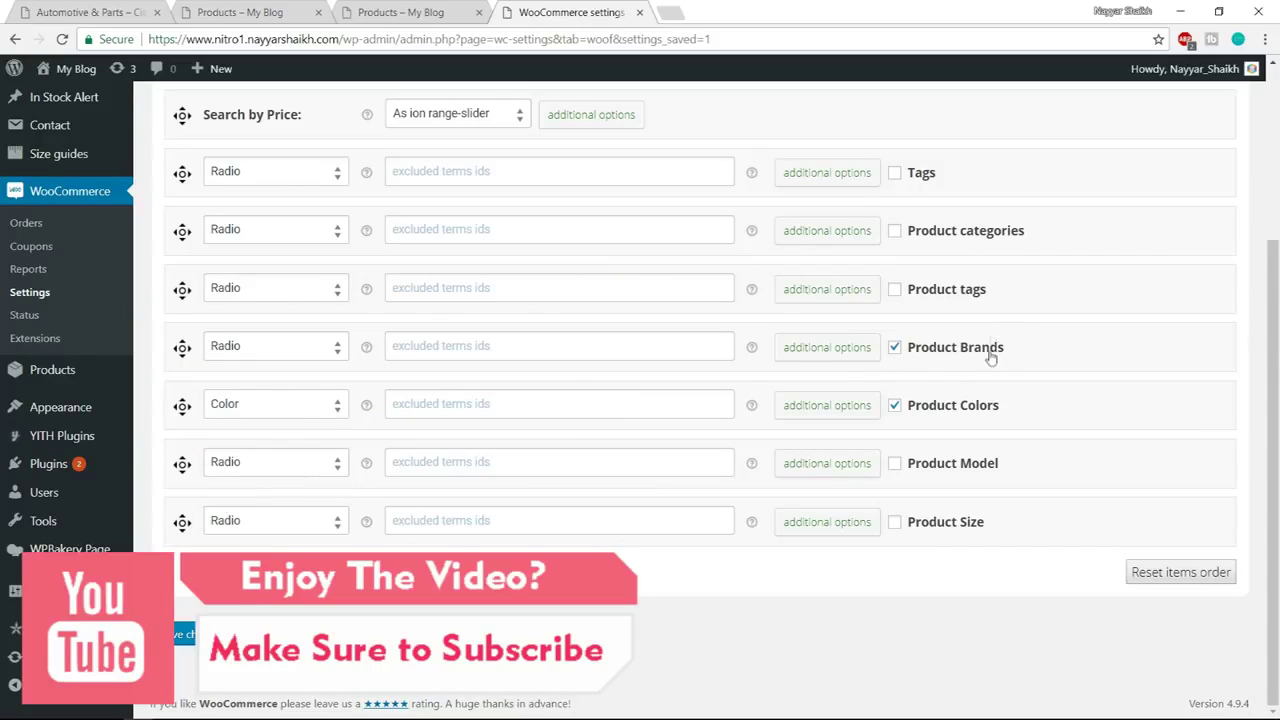
left_click(284, 355)
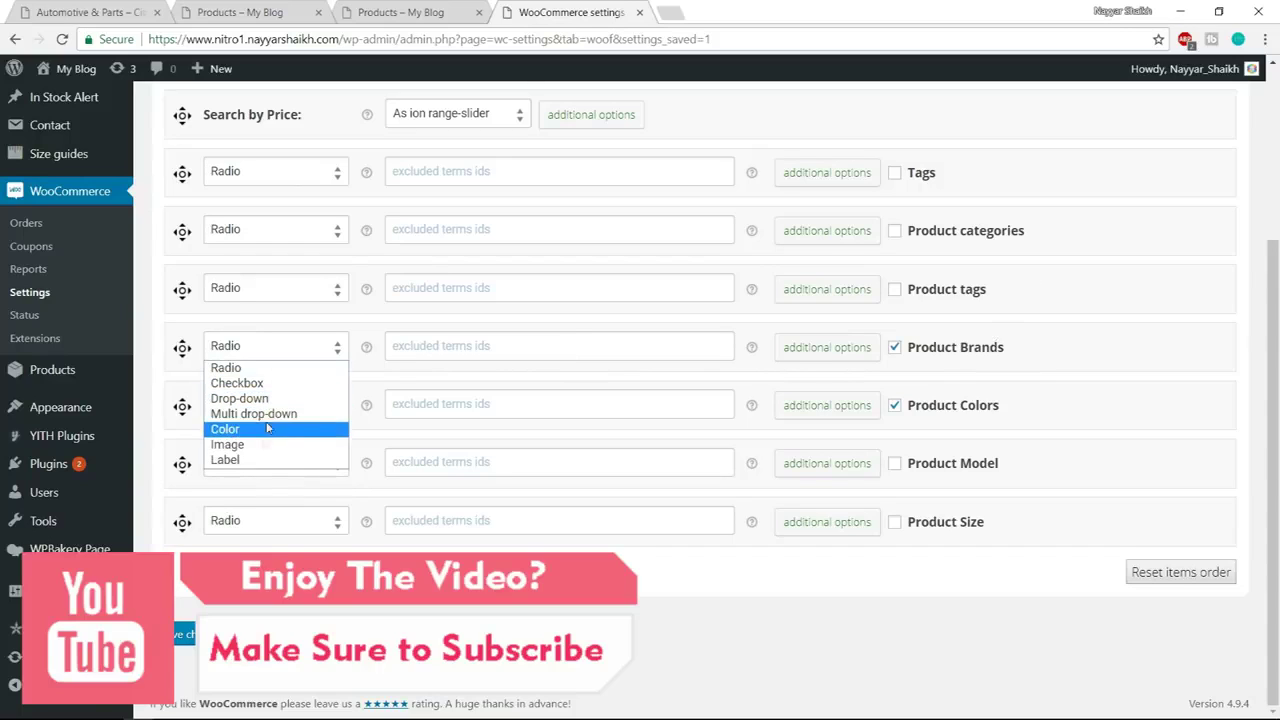
left_click(258, 461)
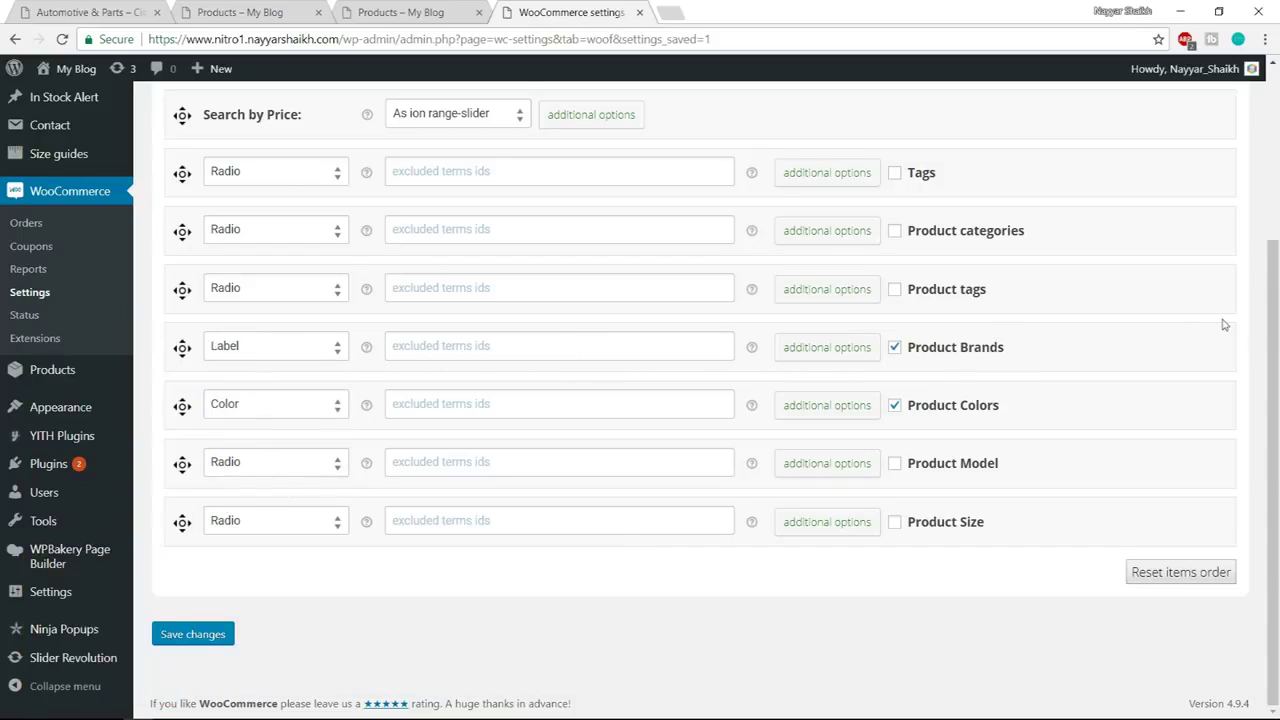
left_click(816, 414)
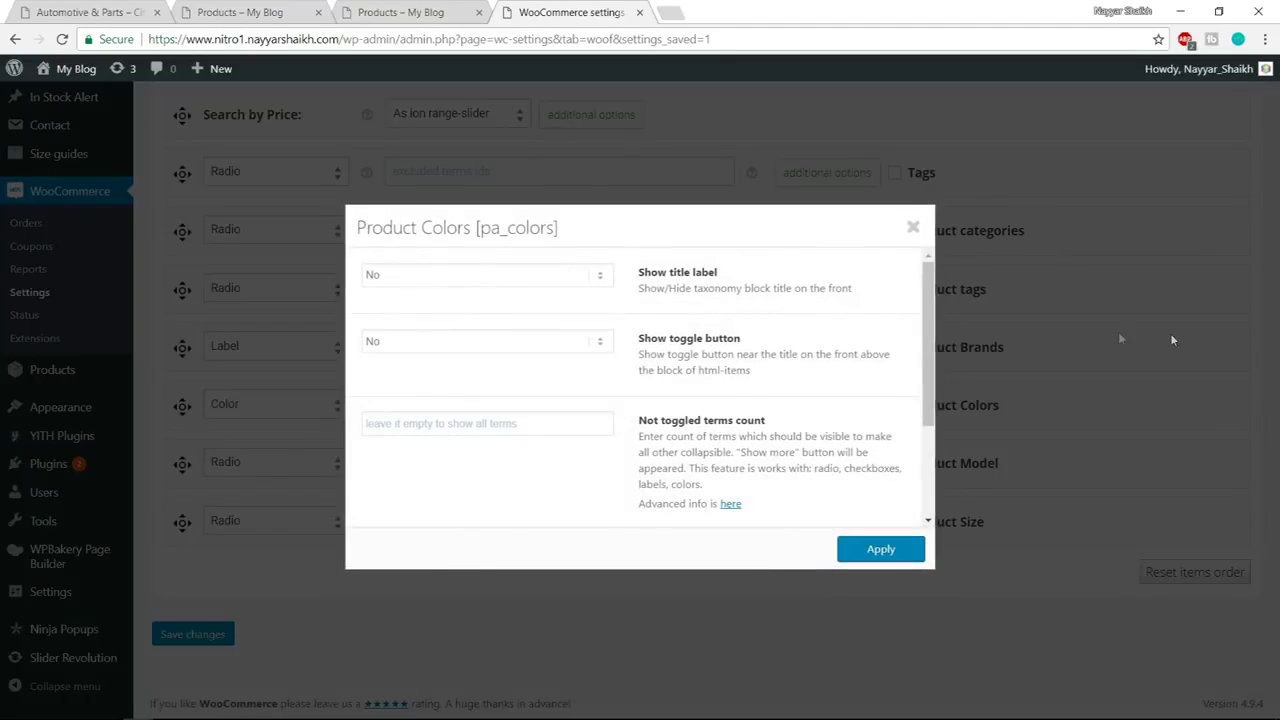
left_click(1170, 333)
left_click(193, 636)
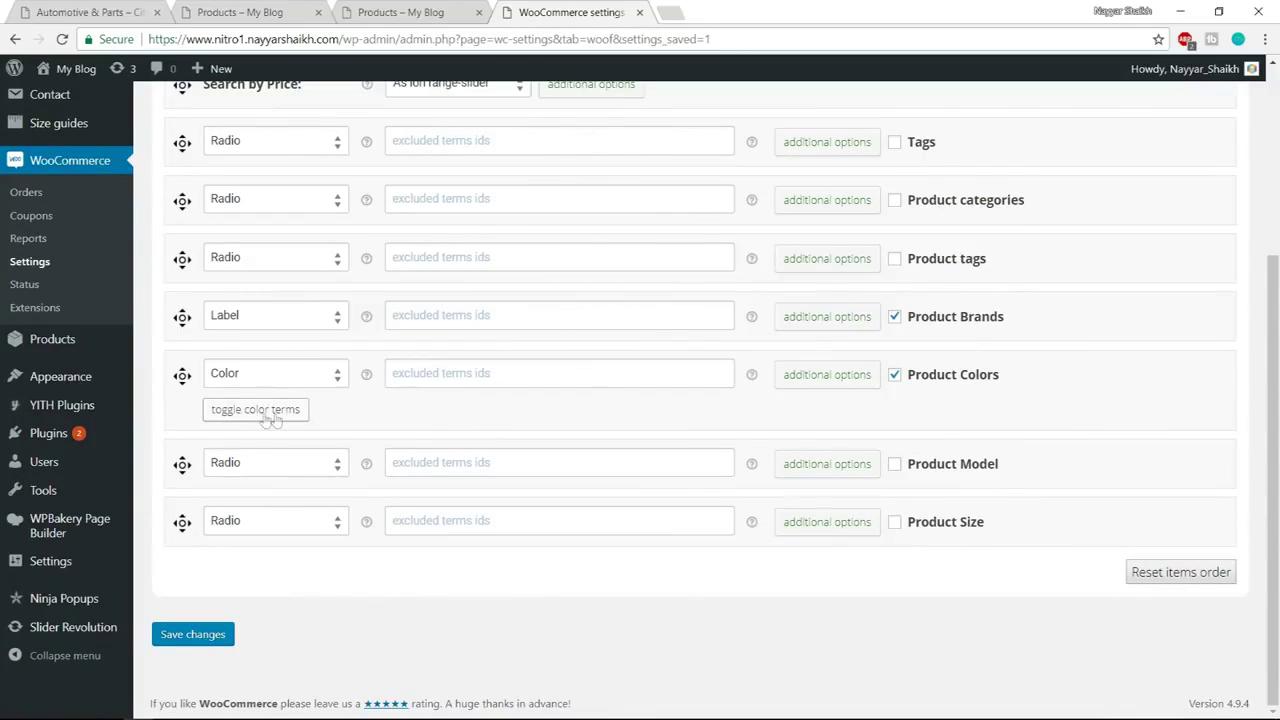
Reveal the colour terms and give blue, brown (reddish brown) and dark blue matching swatches
left_click(256, 410)
scroll(1057, 357, "down", 3)
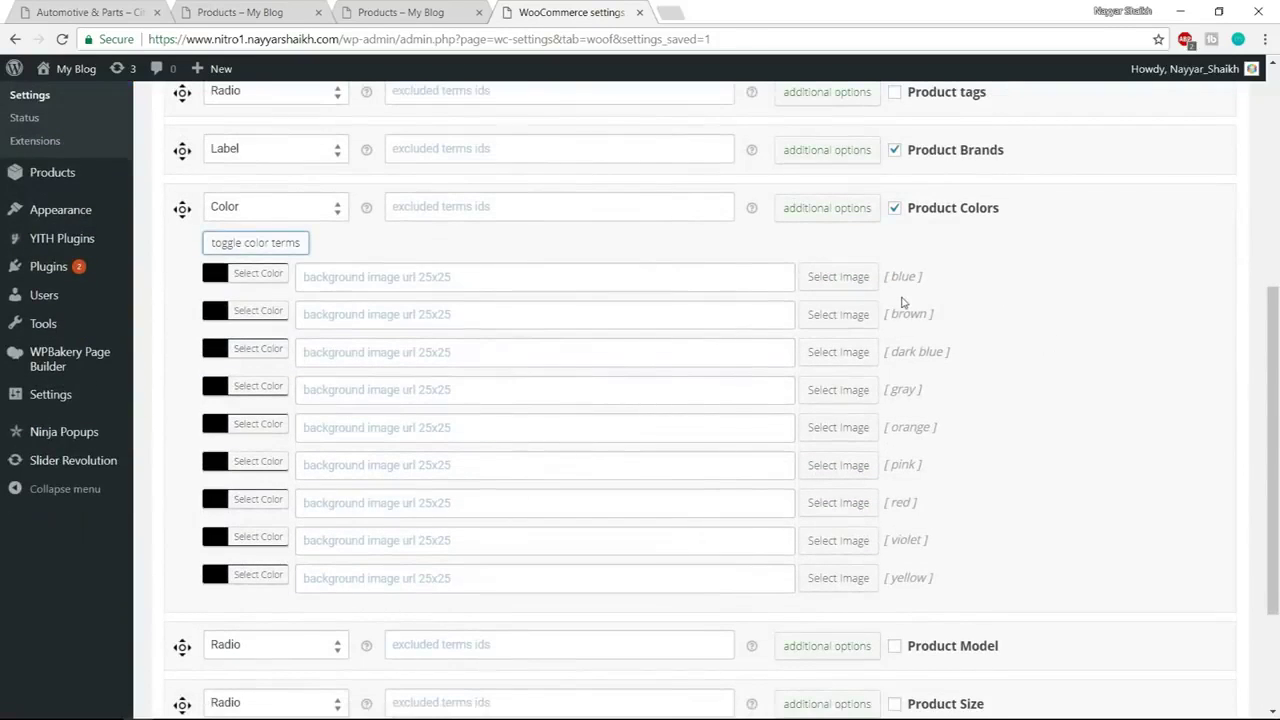
scroll(940, 265, "down", 2)
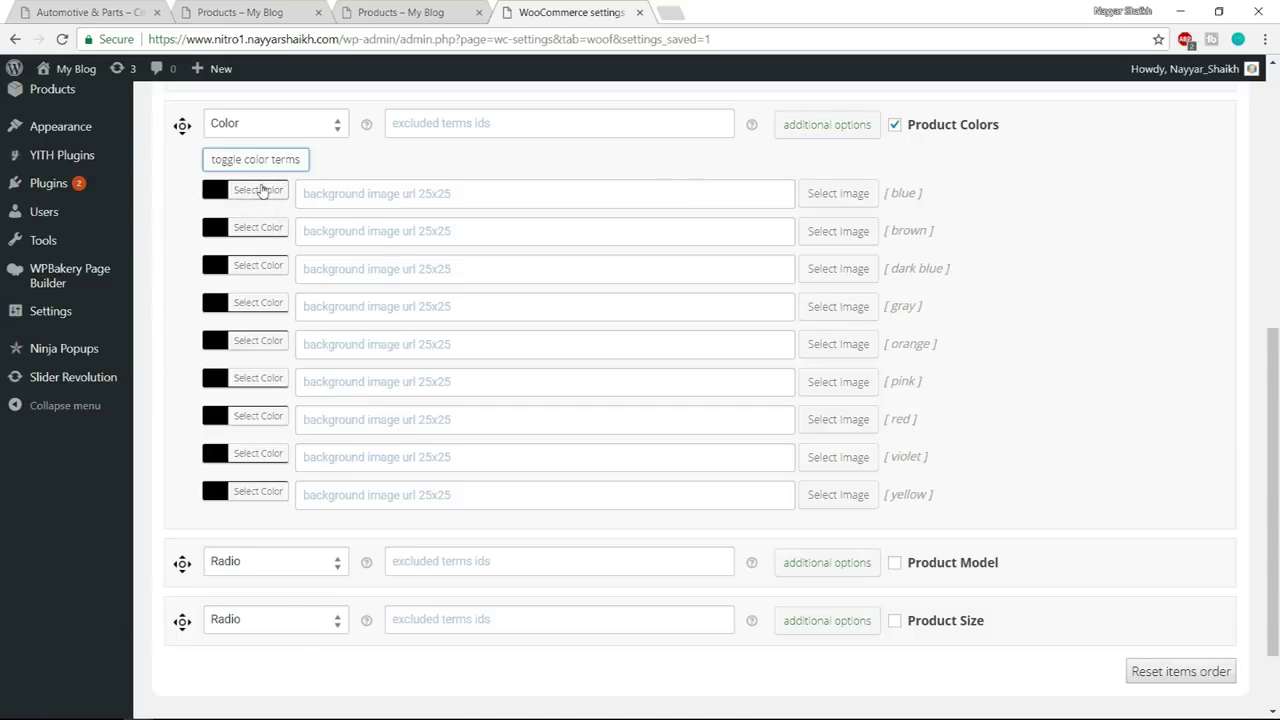
left_click(260, 190)
left_click(335, 381)
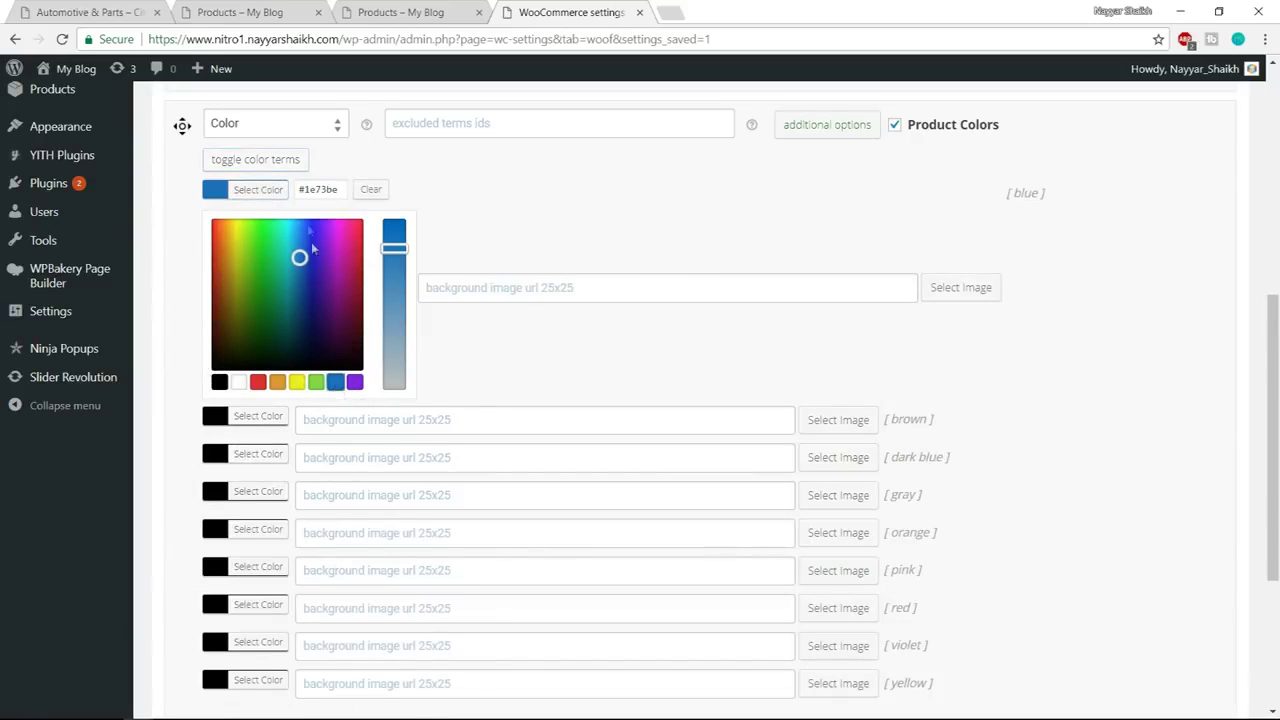
left_click(258, 190)
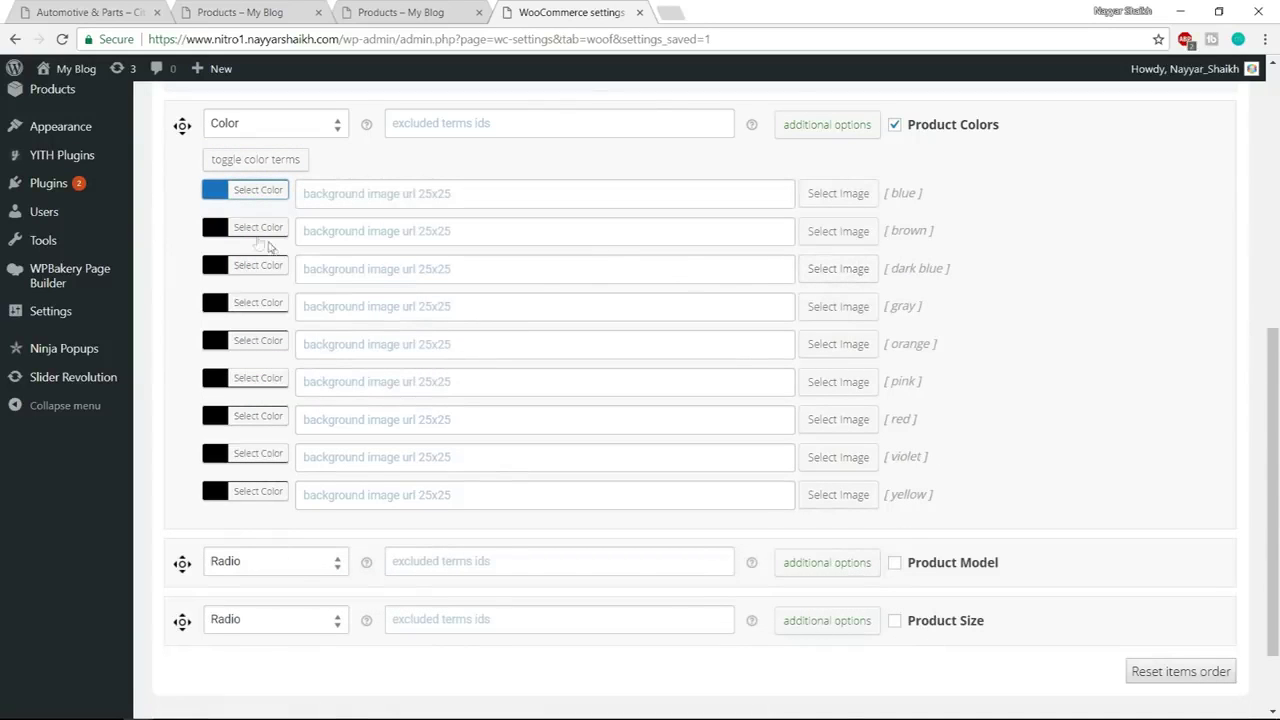
left_click(252, 228)
left_click(276, 421)
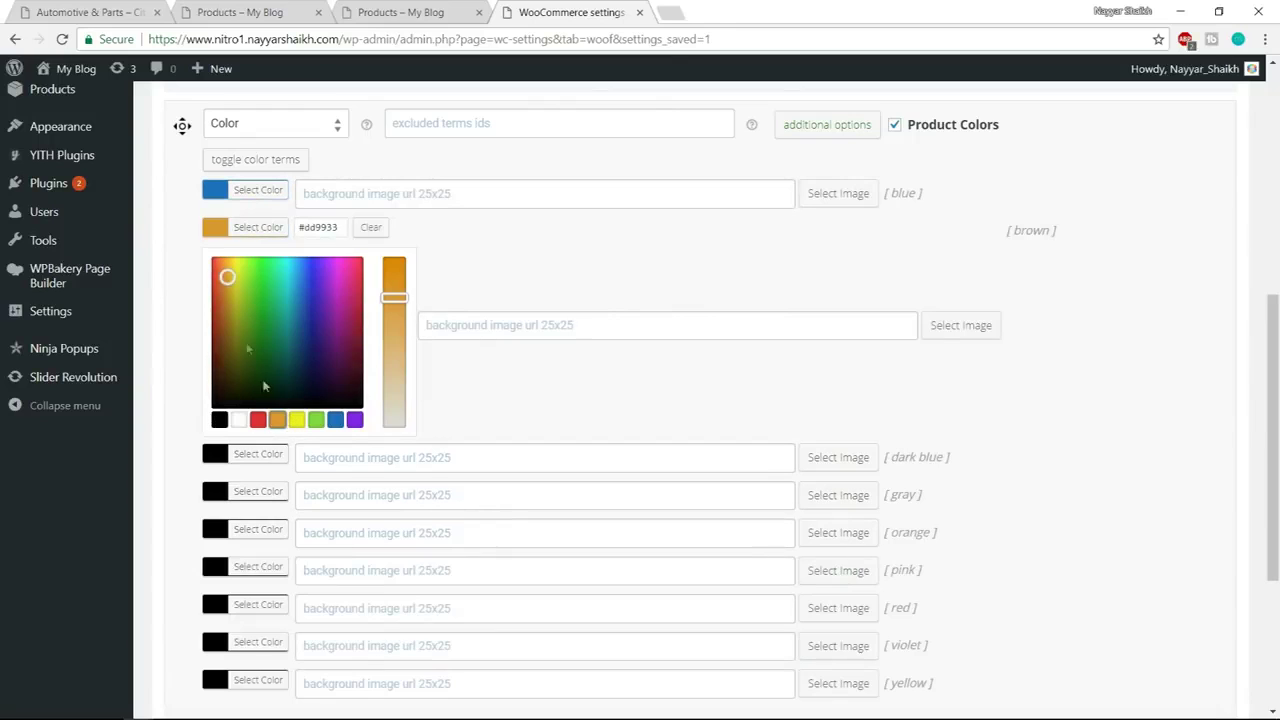
left_click_drag(226, 277, 221, 279)
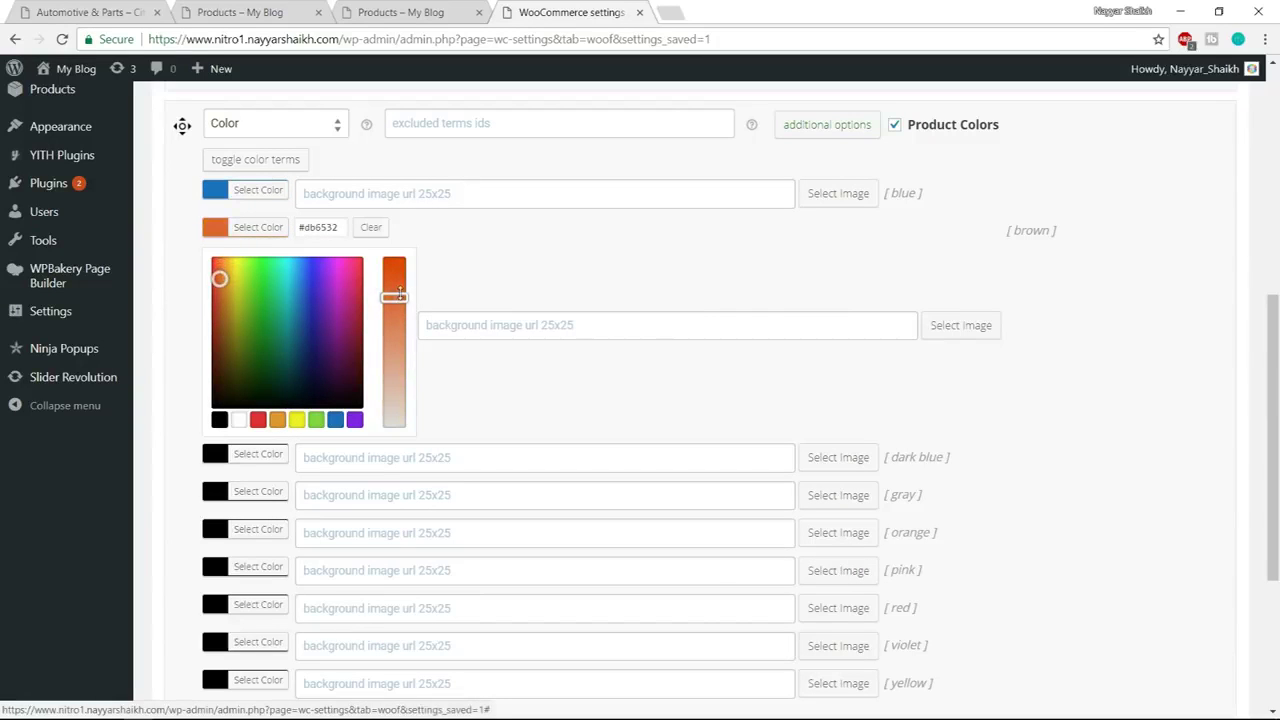
left_click(258, 236)
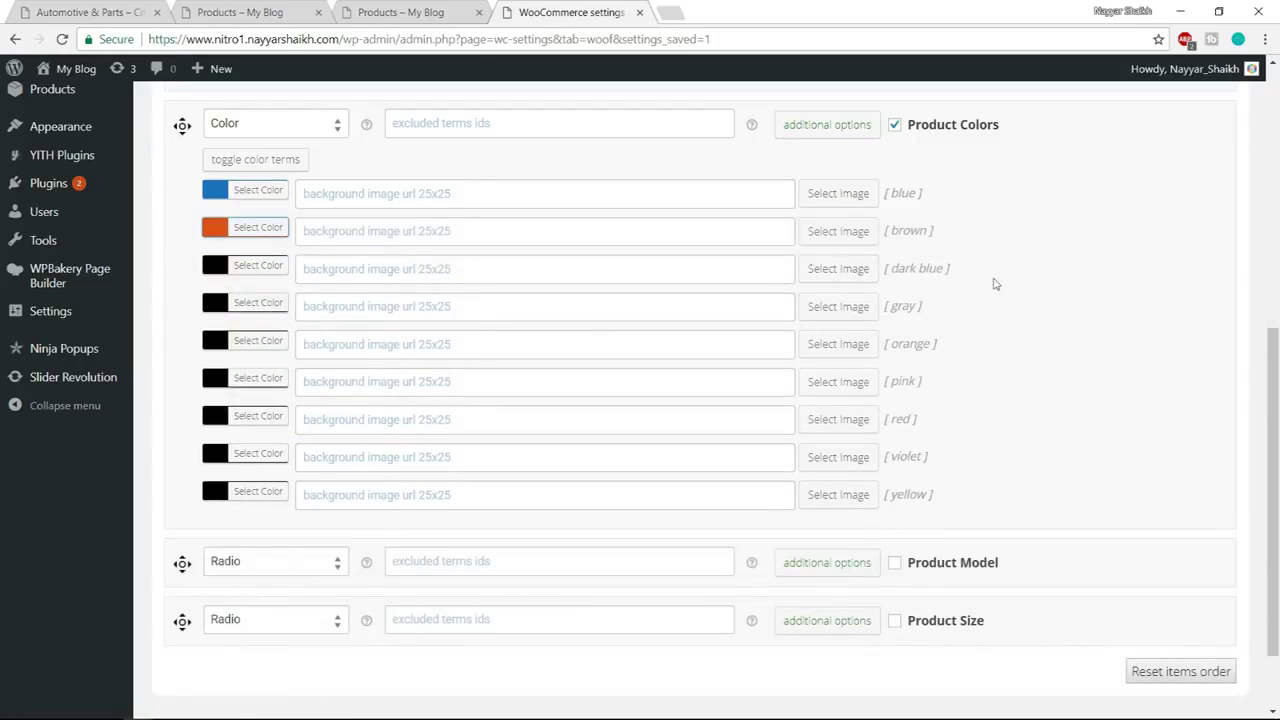
left_click(255, 266)
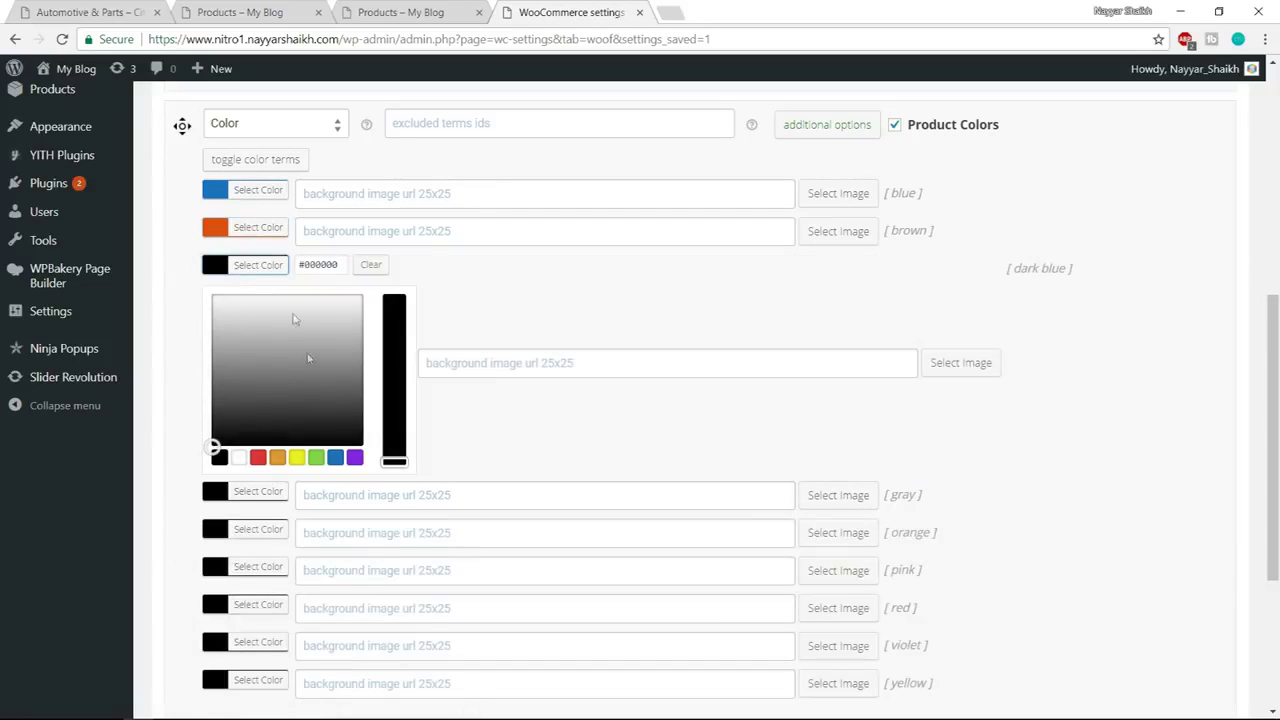
left_click(336, 458)
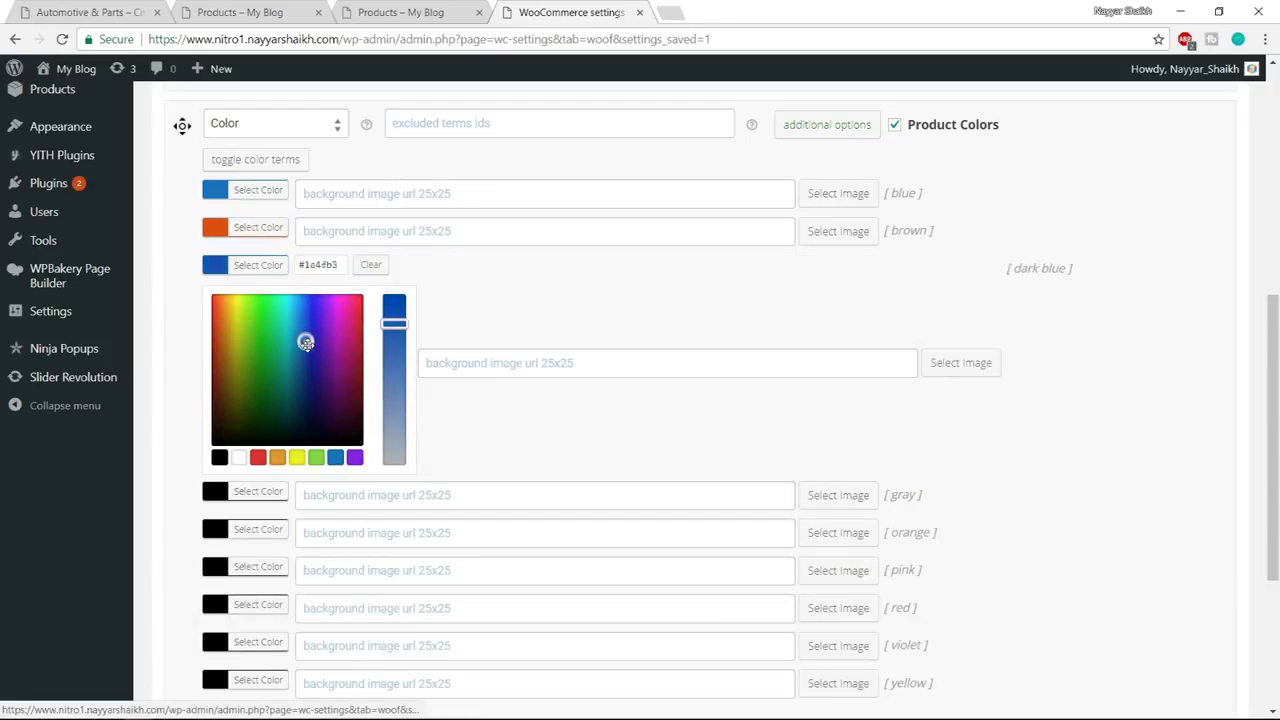
left_click(258, 265)
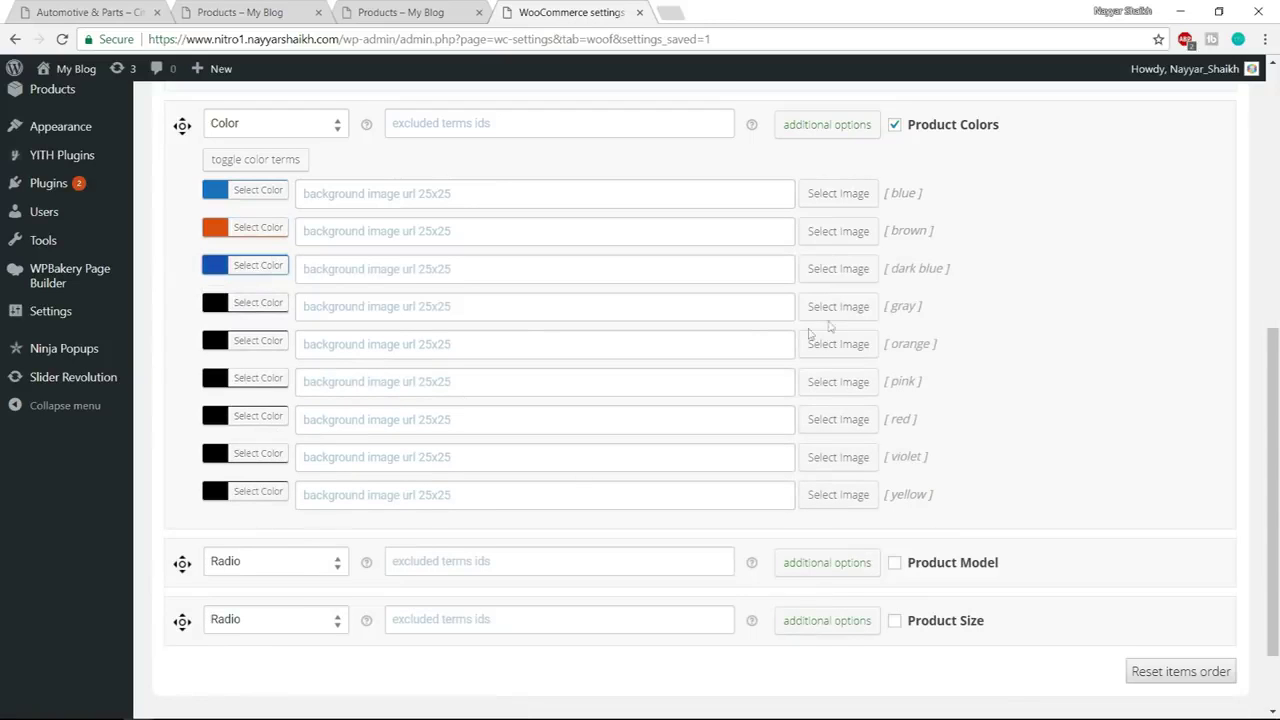
Set gray, orange and pinkish-red swatches for the gray, orange and pink terms
left_click(265, 309)
left_click_drag(218, 421, 189, 407)
left_click(249, 303)
left_click(271, 346)
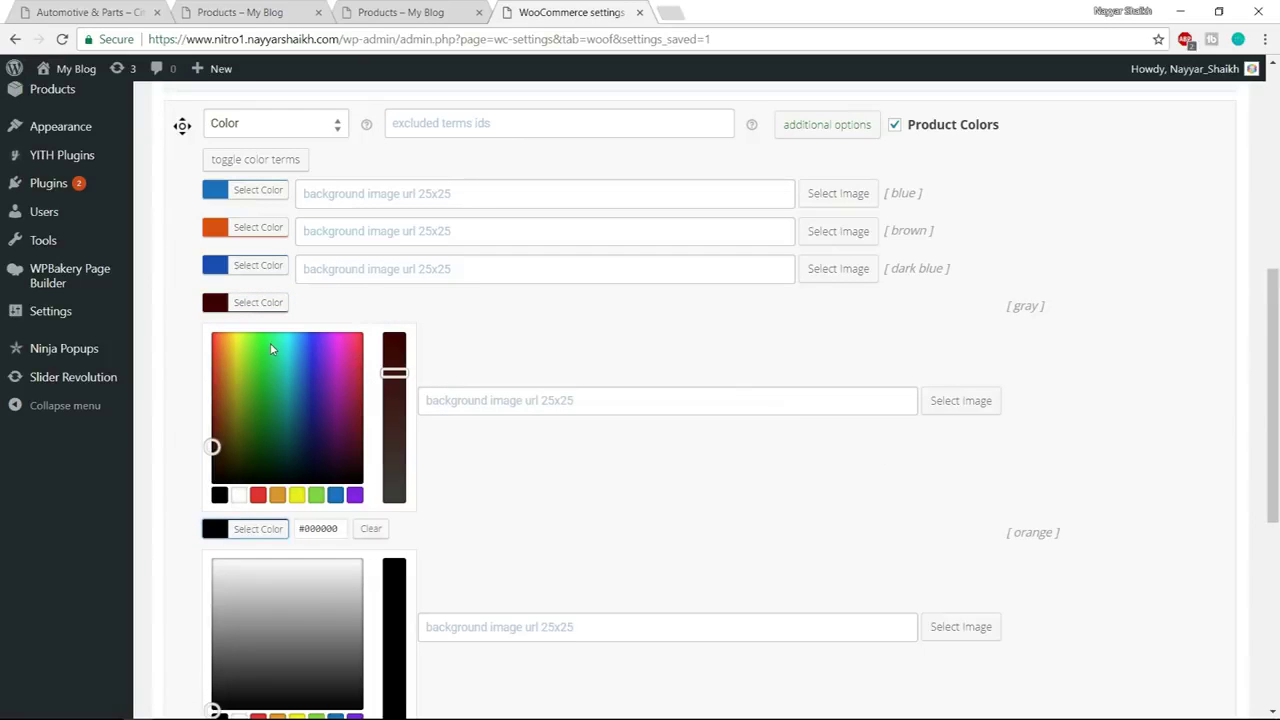
scroll(305, 516, "down", 4)
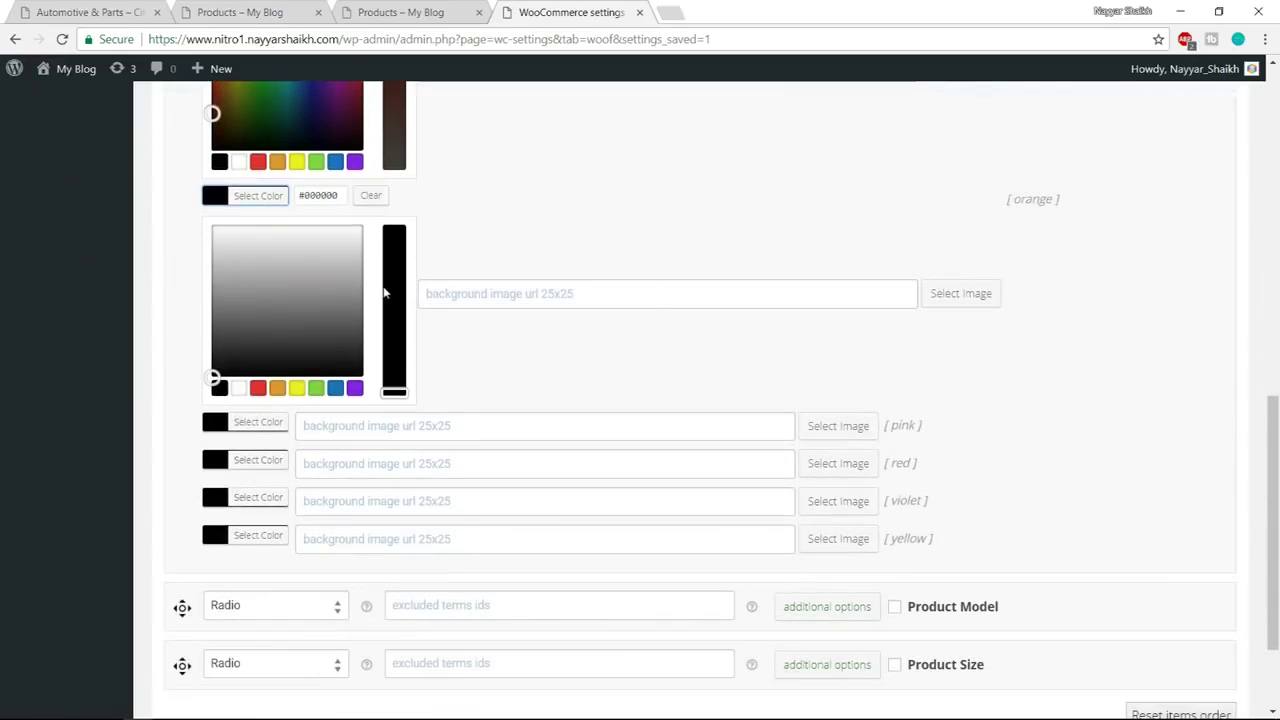
left_click(277, 388)
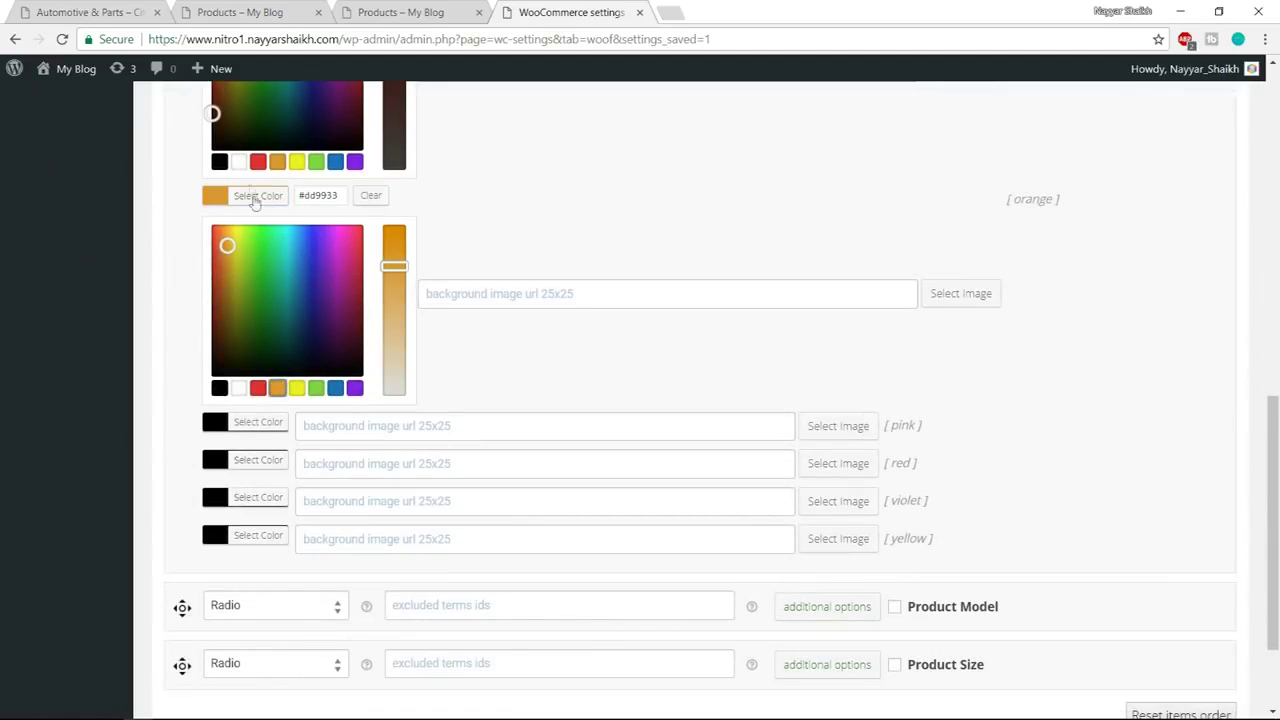
scroll(254, 204, "down", 2)
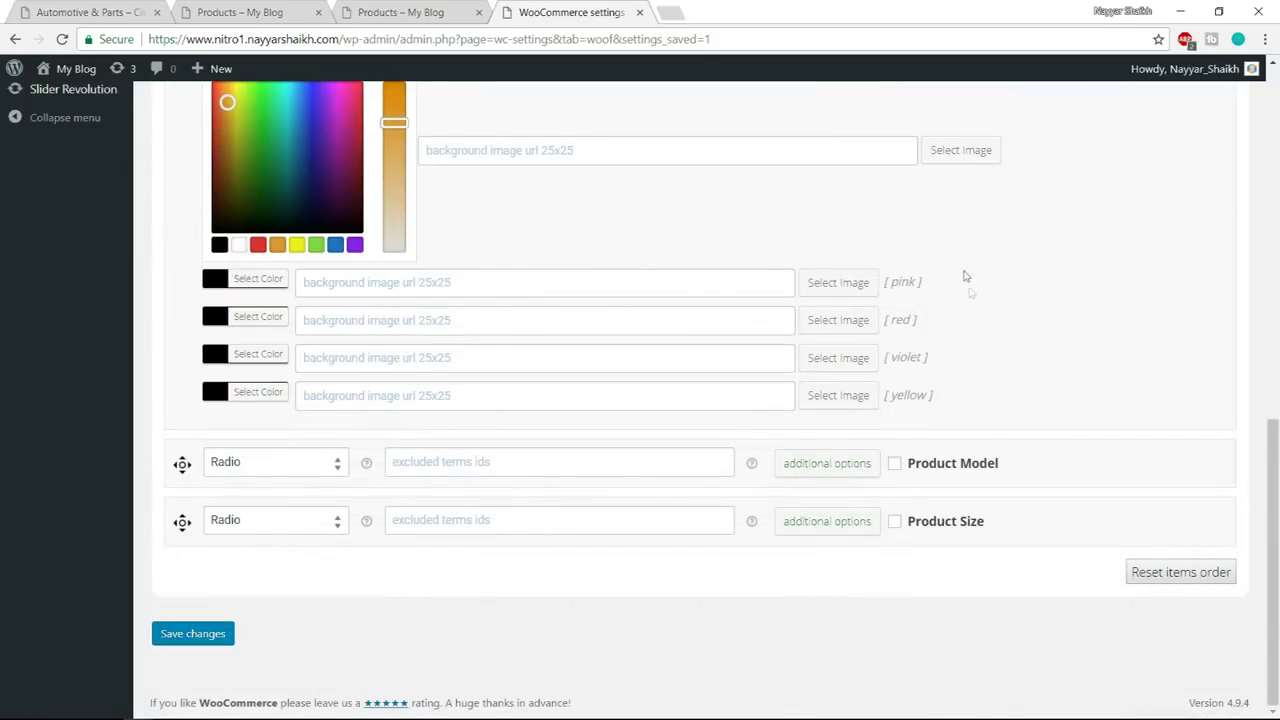
scroll(980, 300, "up", 2)
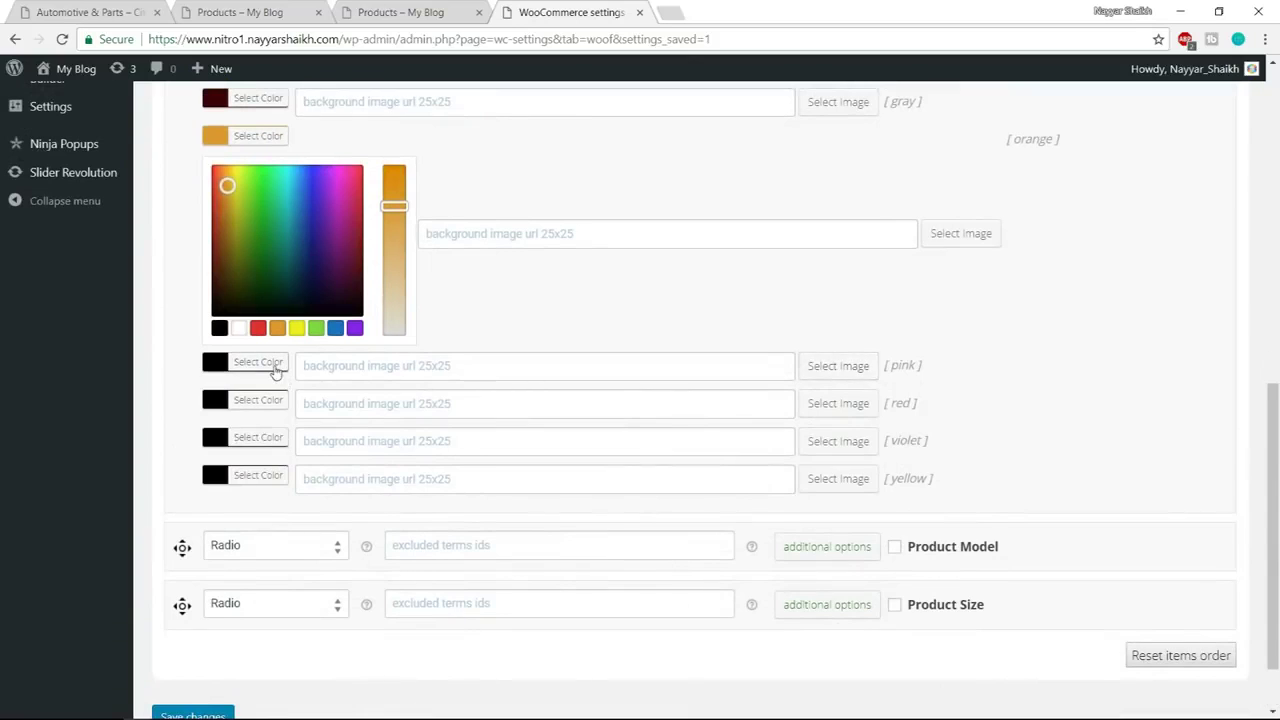
left_click(262, 363)
scroll(1189, 320, "down", 1)
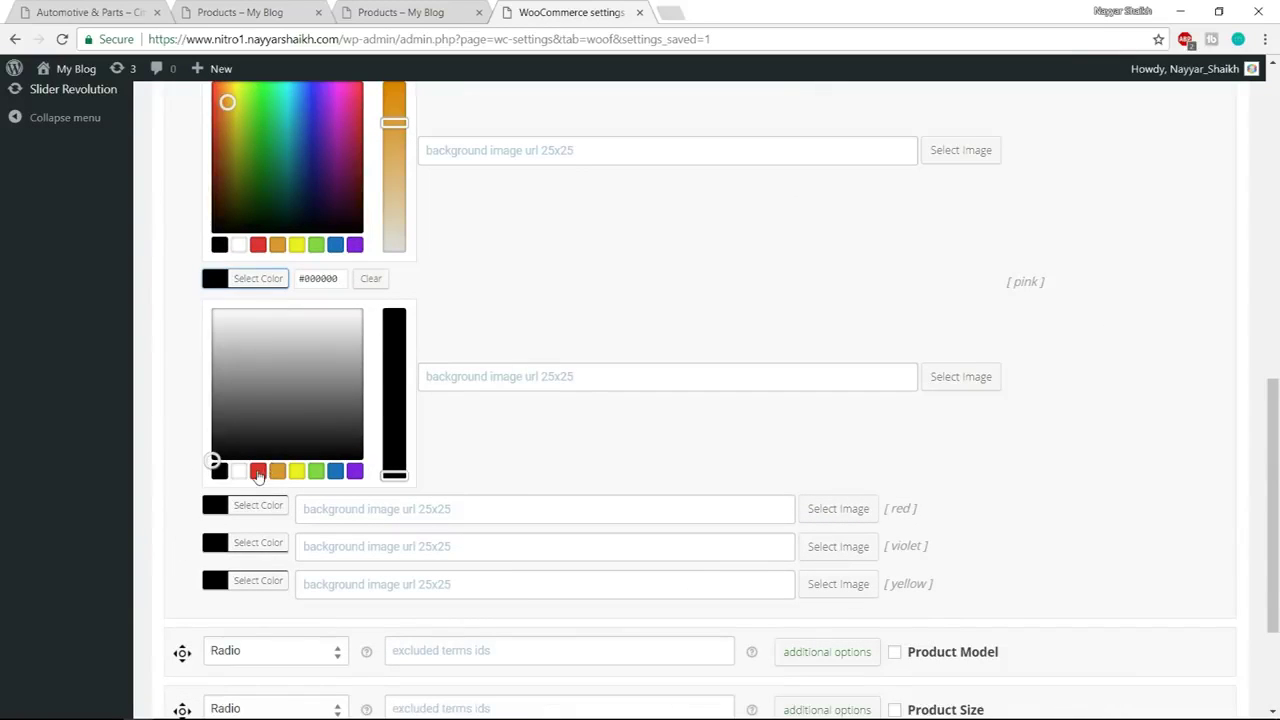
left_click(258, 472)
left_click_drag(393, 348, 396, 384)
left_click(262, 279)
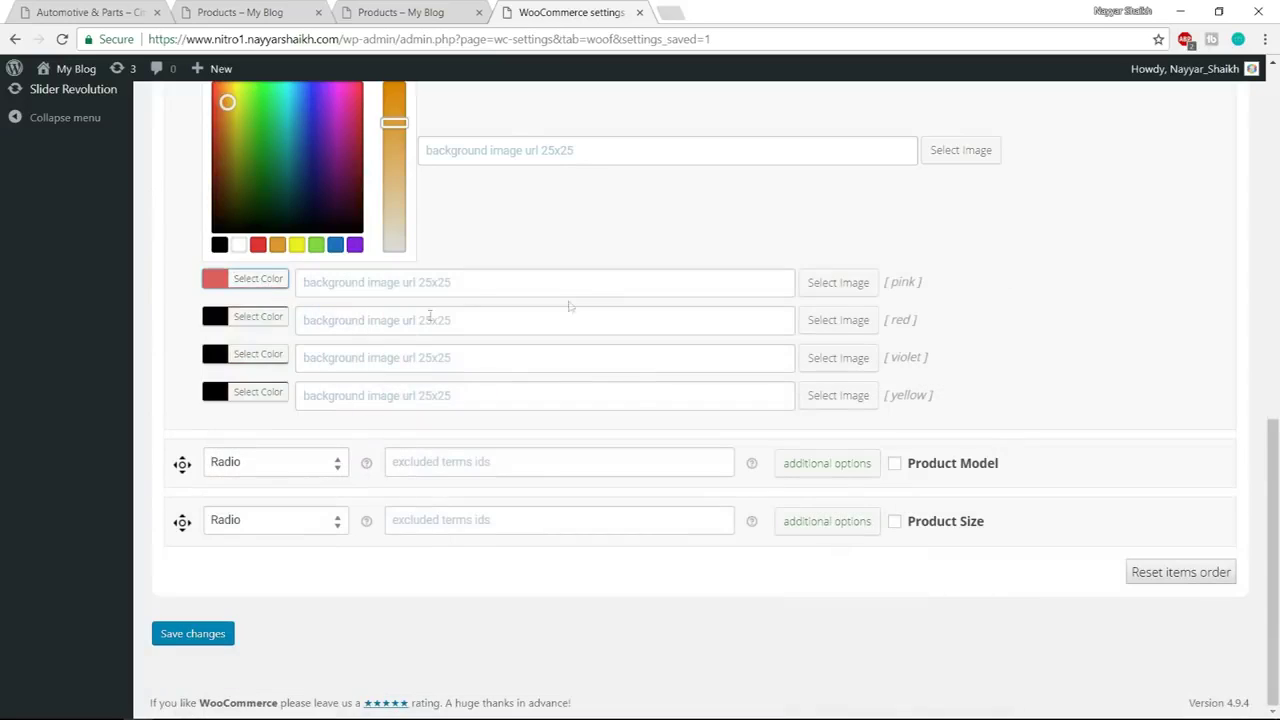
Set red, violet and yellow swatches, save, and check the updated shop filter
left_click(258, 318)
left_click(258, 508)
left_click(249, 318)
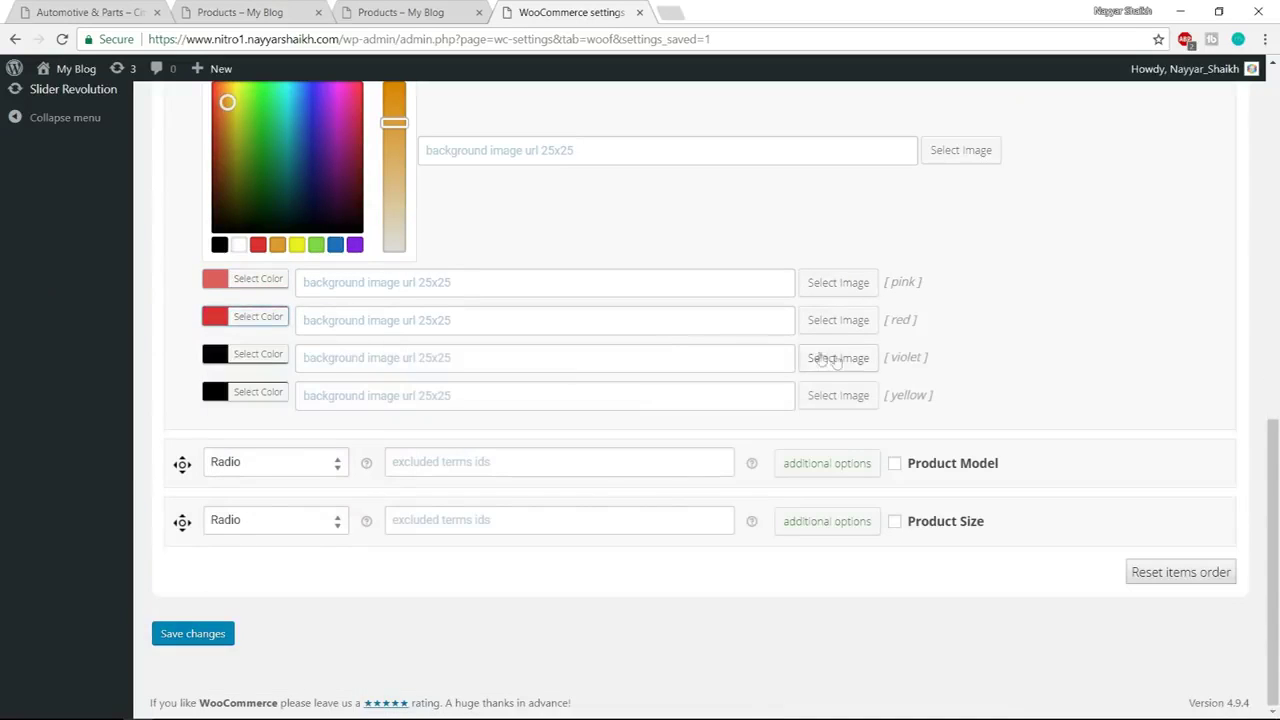
left_click(248, 356)
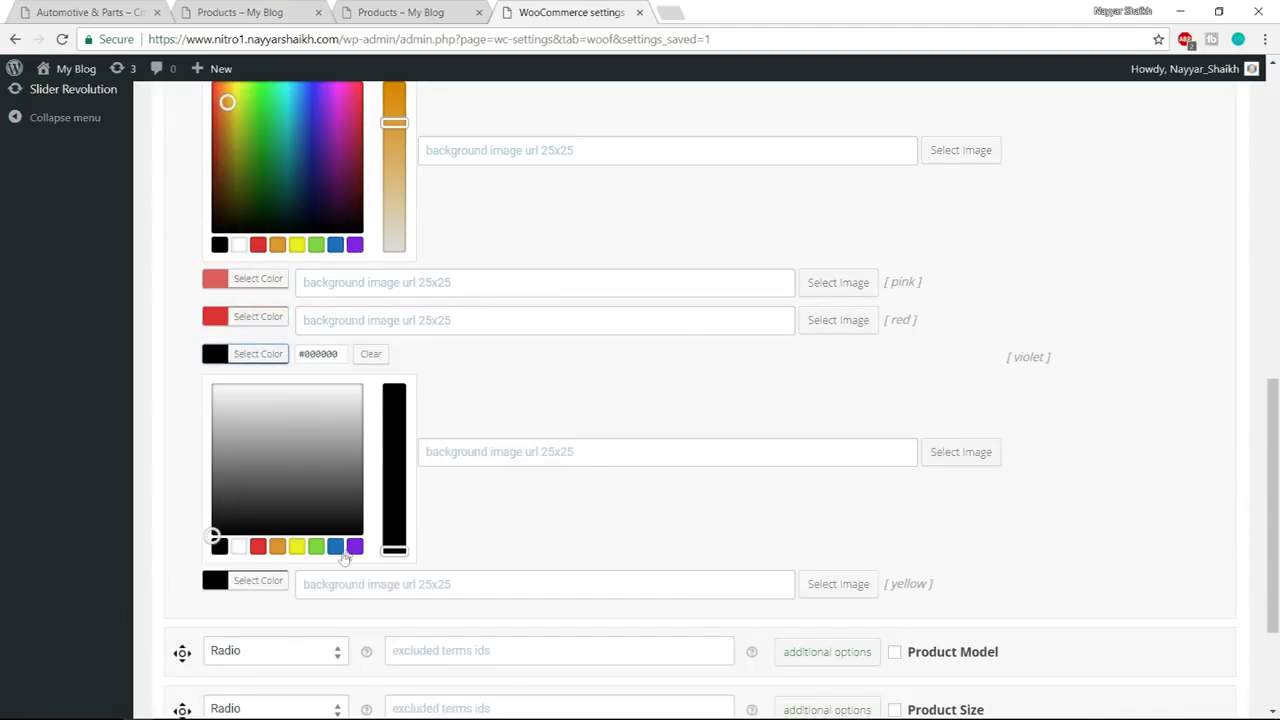
left_click(355, 546)
left_click(232, 356)
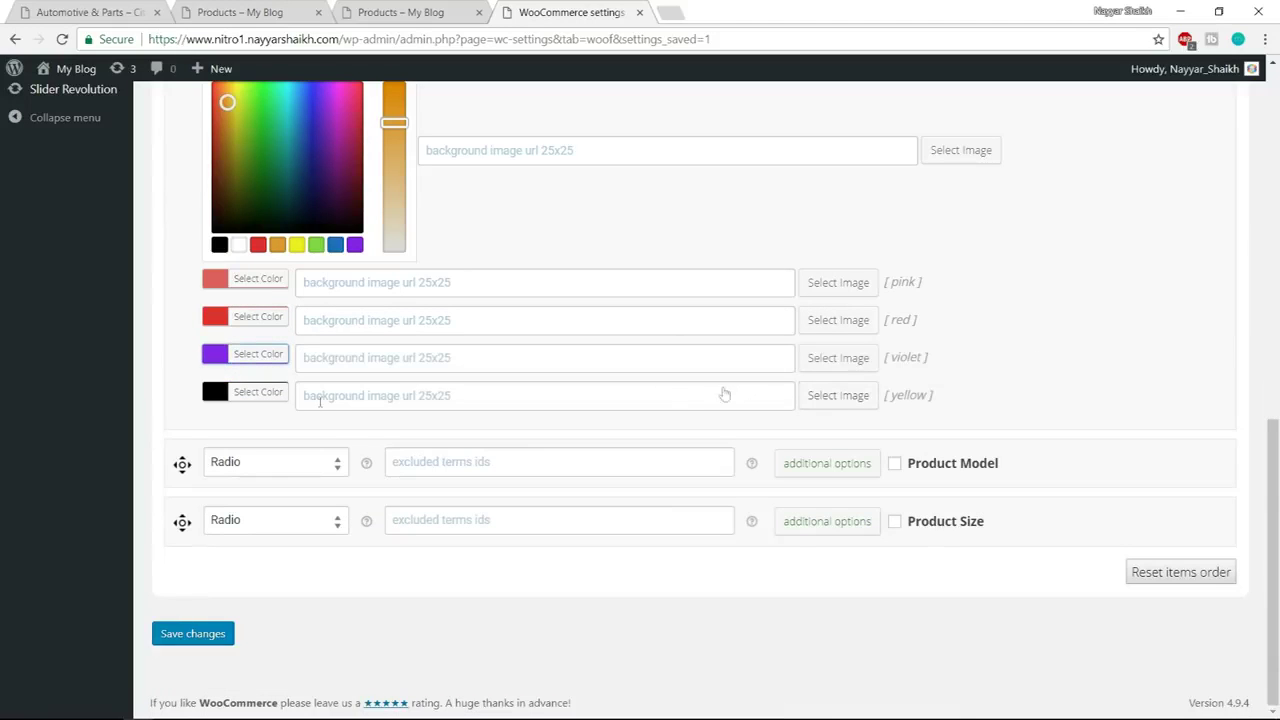
left_click(257, 394)
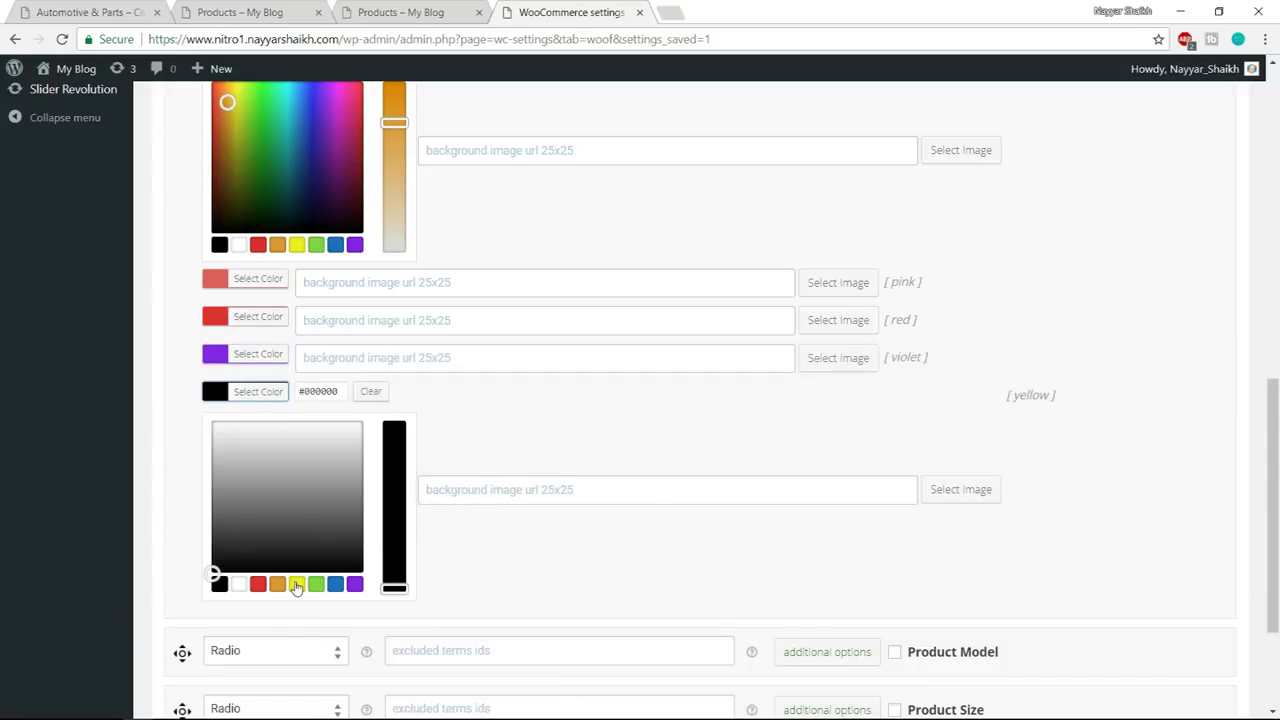
left_click(297, 584)
left_click(243, 395)
left_click(229, 634)
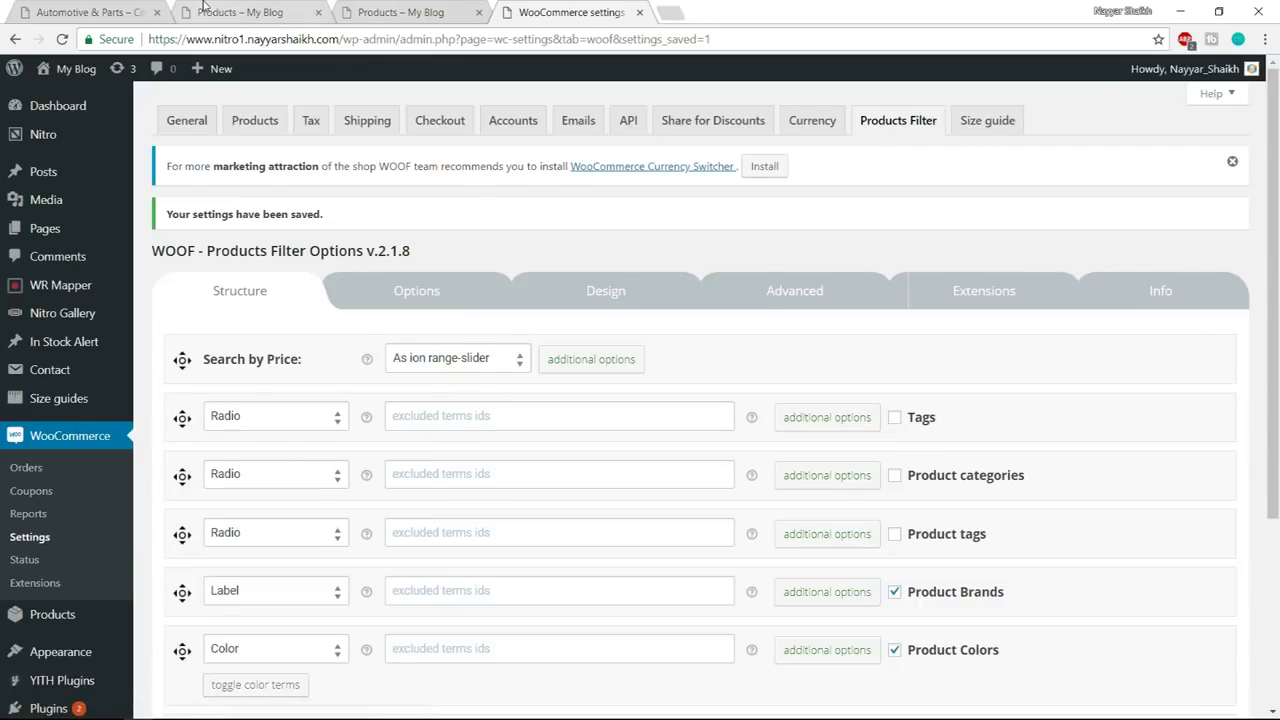
left_click(205, 13)
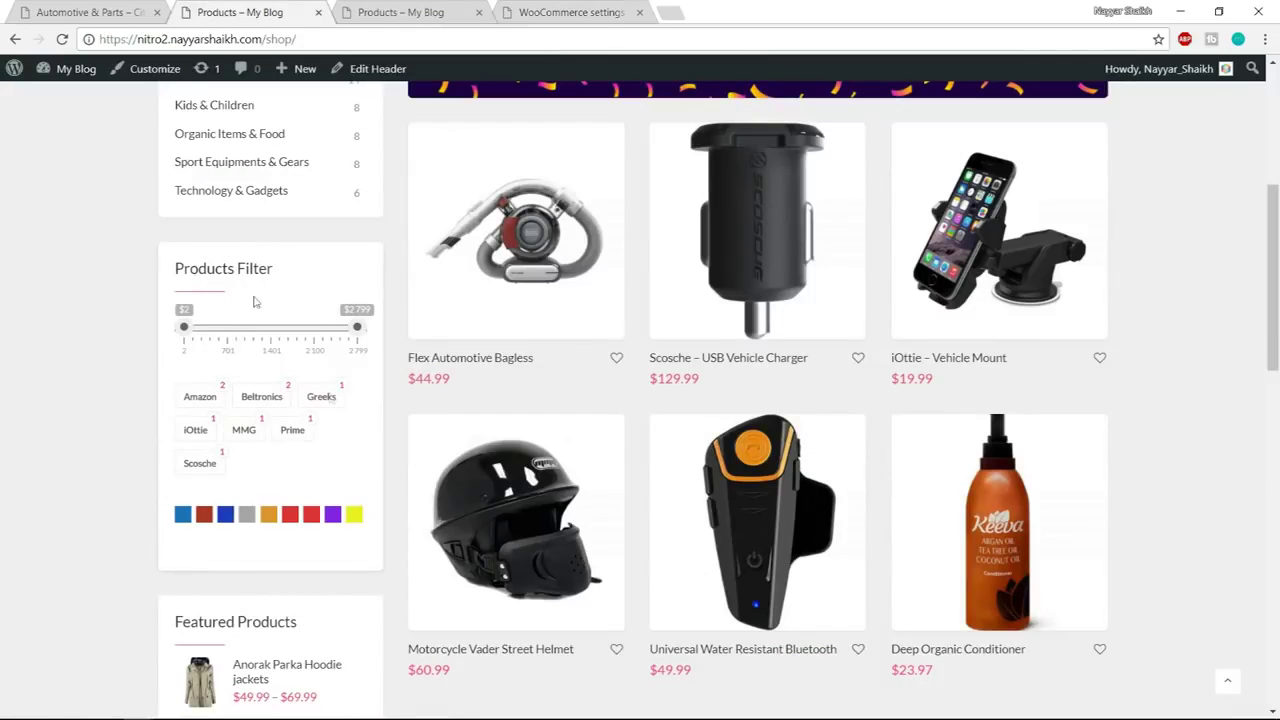
left_click(586, 10)
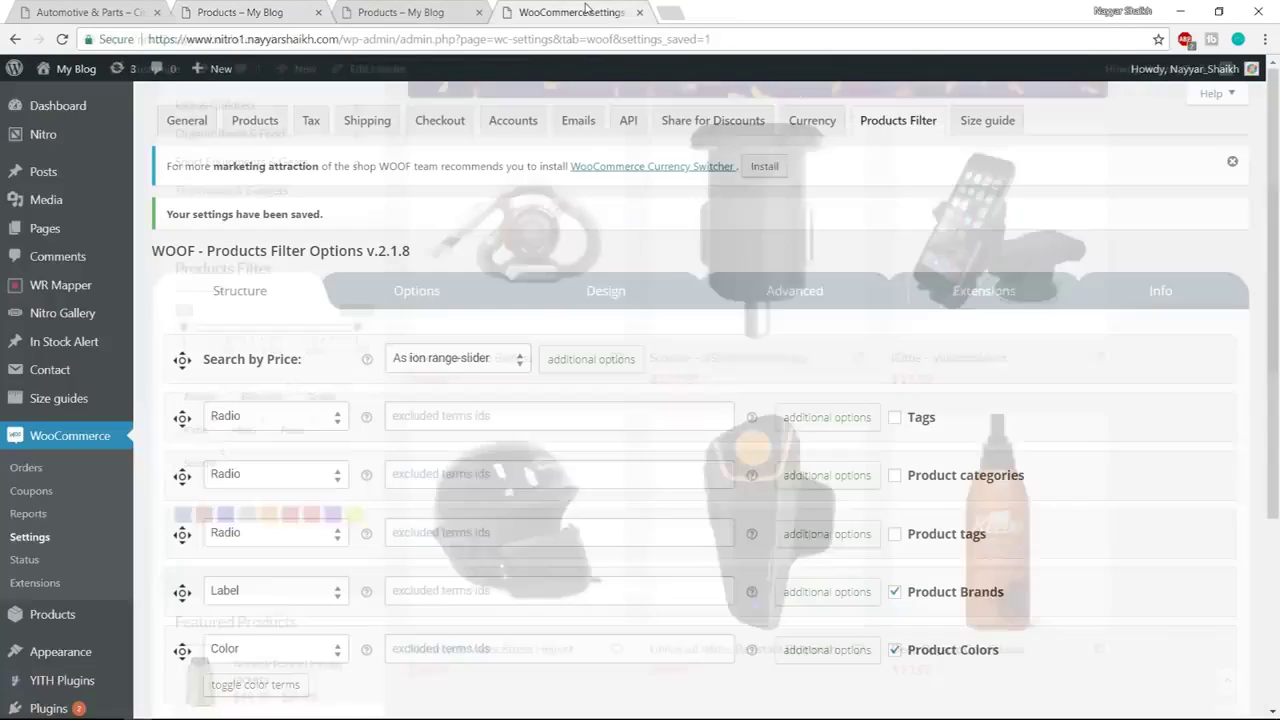
Add the WOOF products filter widget to the WooCommerce Sidebar
scroll(105, 420, "down", 2)
mouse_move(110, 472)
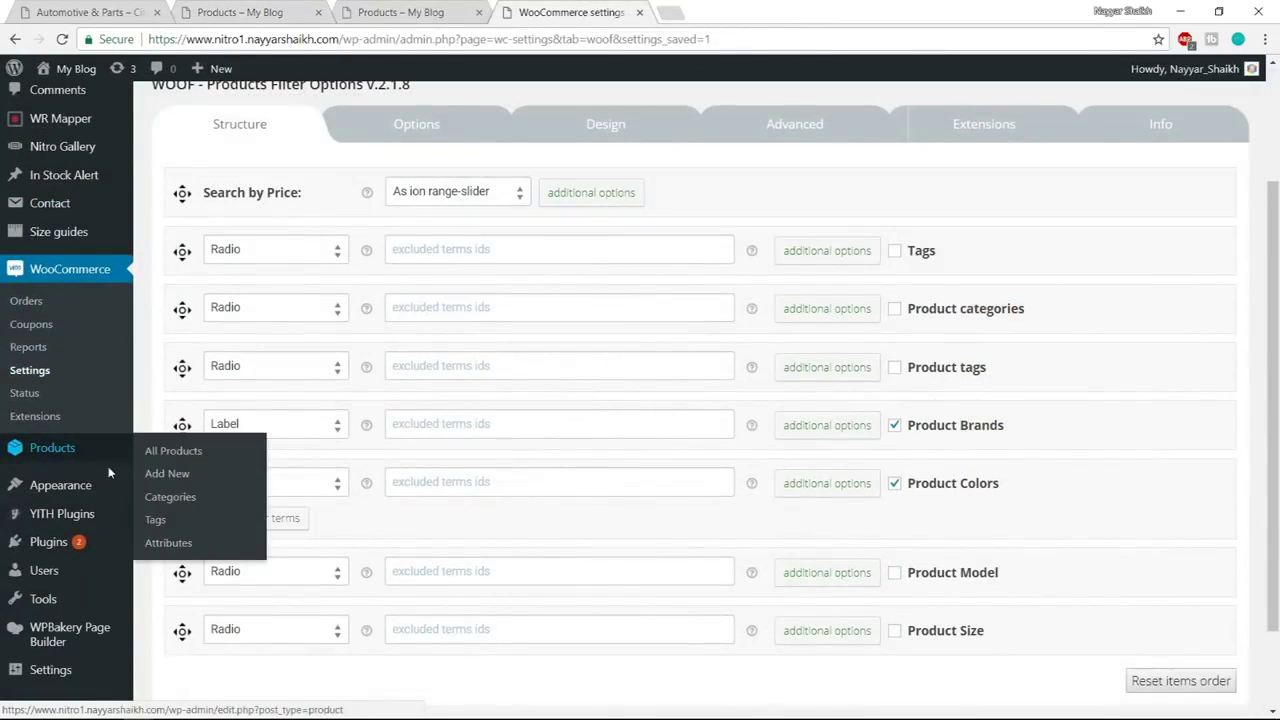
mouse_move(84, 490)
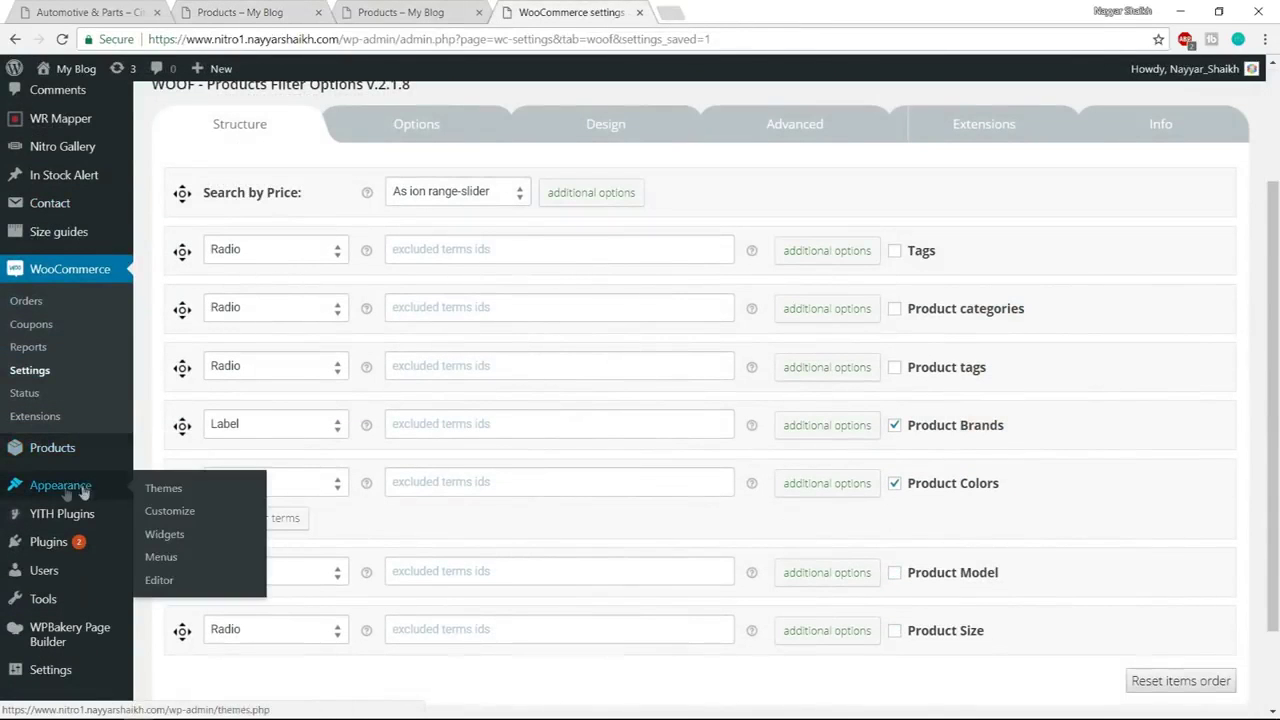
left_click(164, 535)
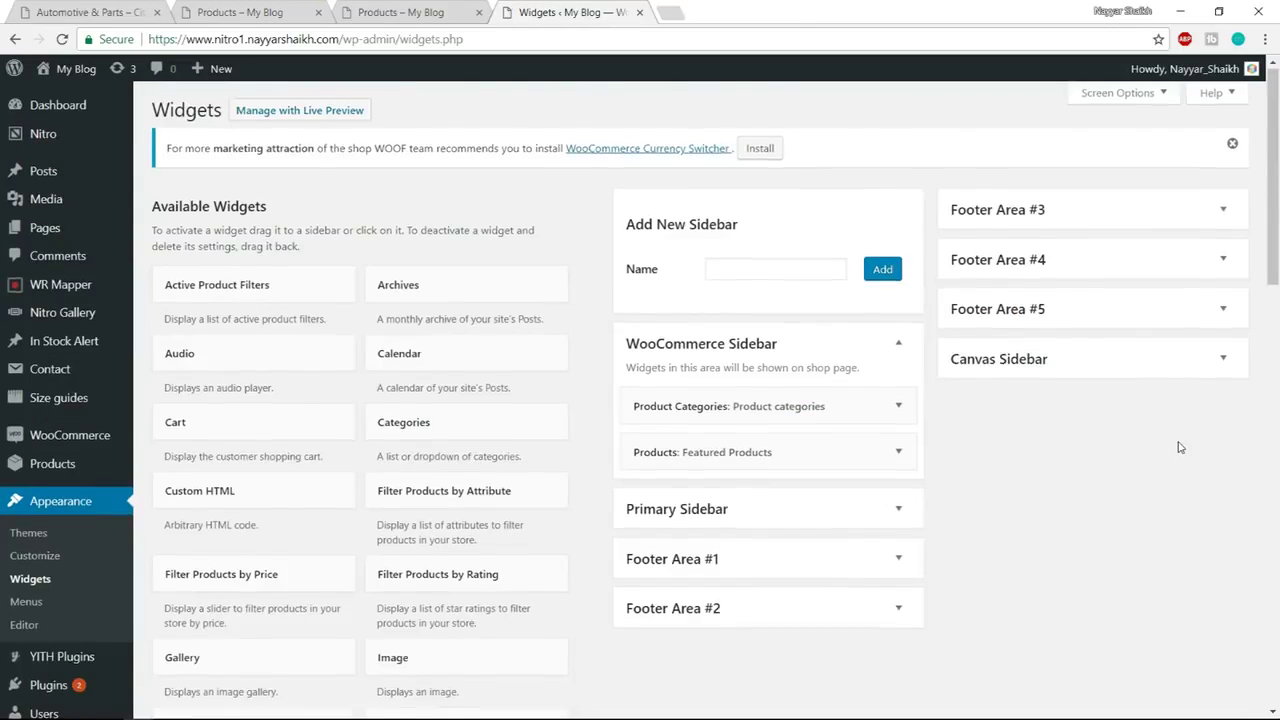
scroll(1176, 456, "down", 4)
scroll(1175, 455, "down", 5)
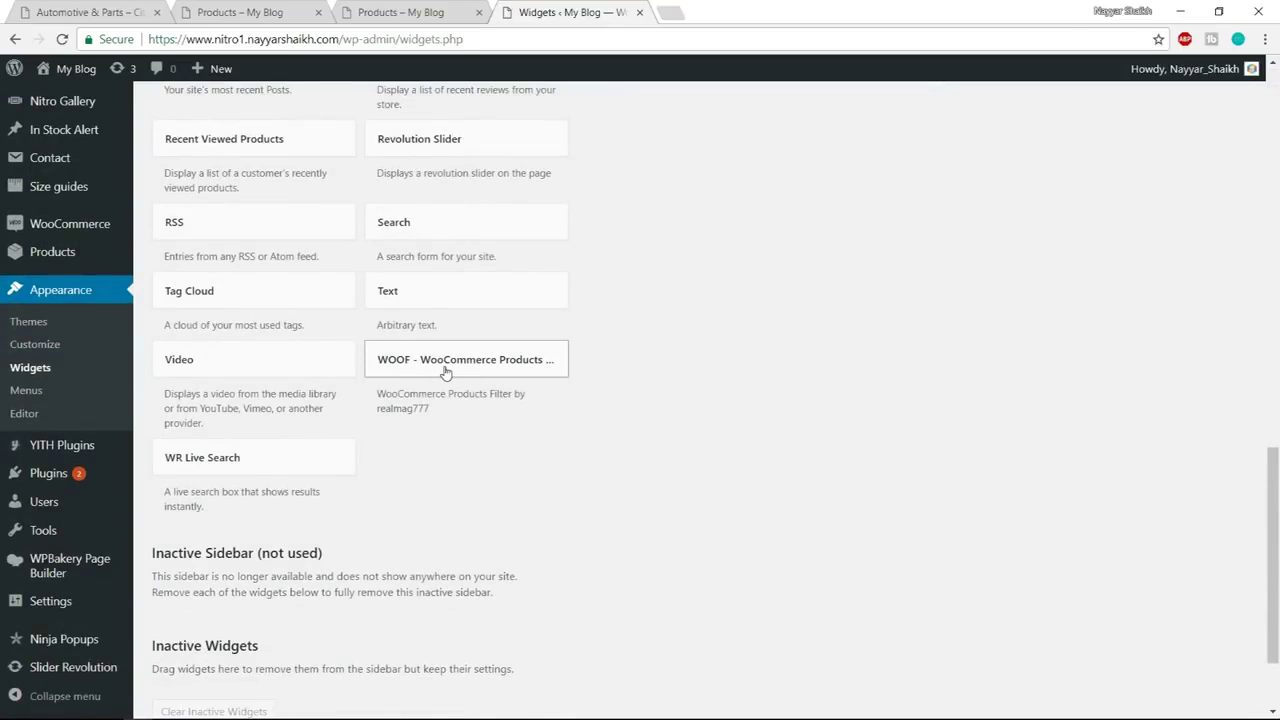
left_click(445, 372)
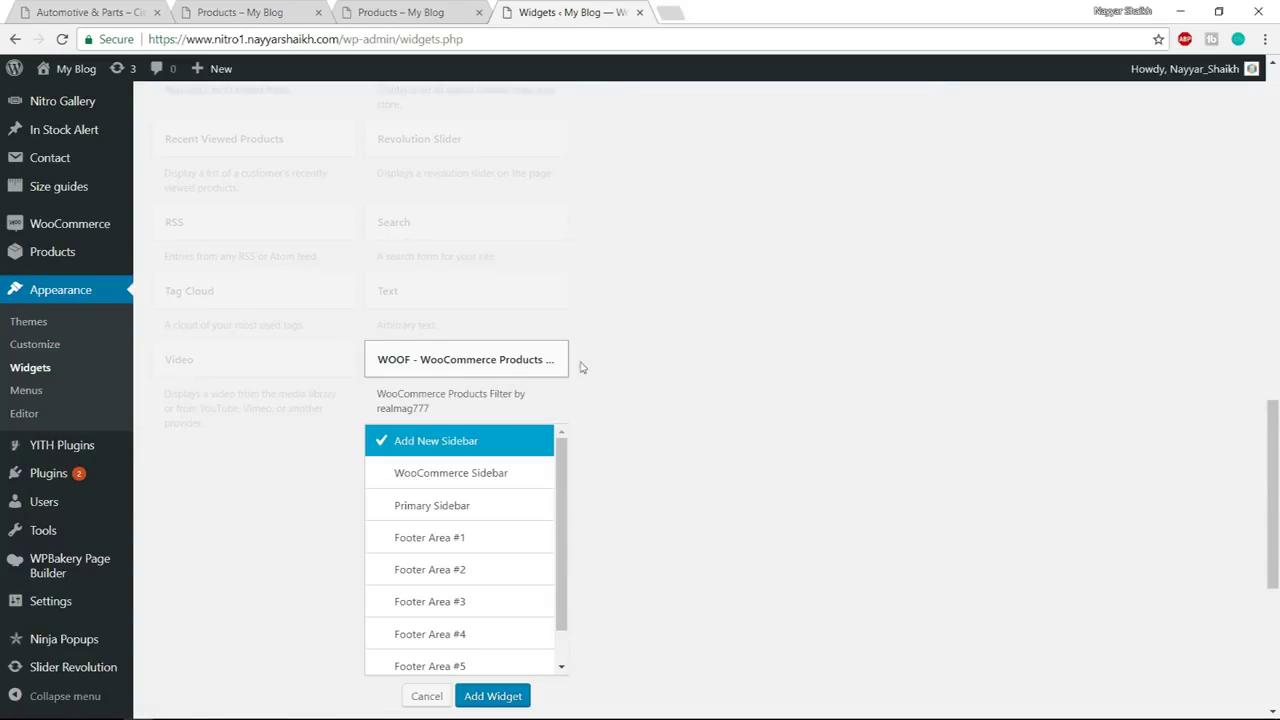
left_click(467, 479)
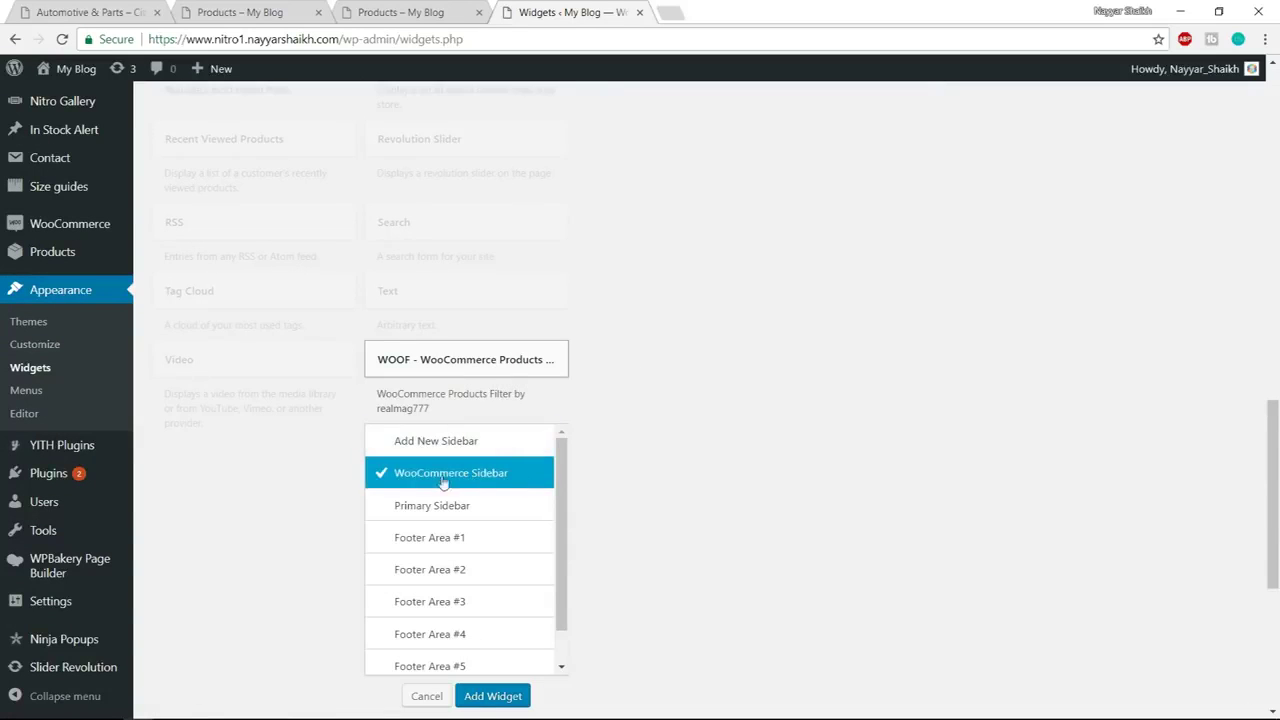
left_click(492, 697)
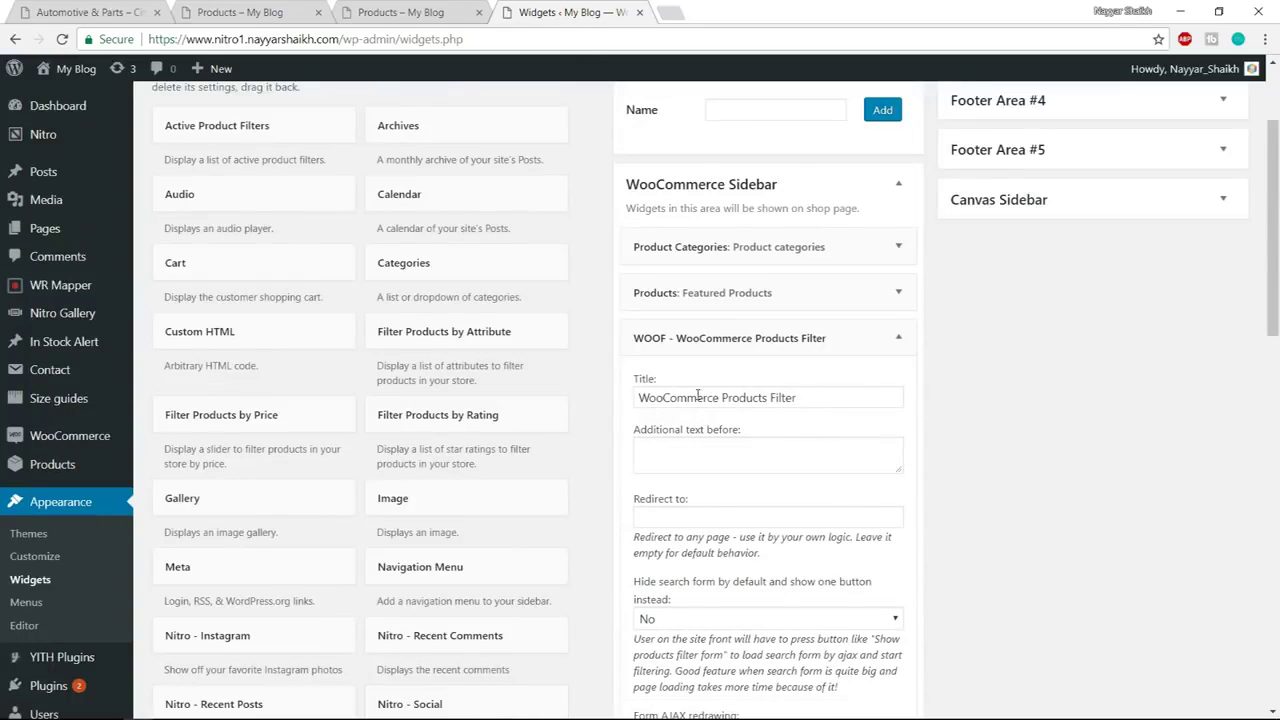
Title the filter widget 'Products Filter', save it, and move it above Featured Products
left_click_drag(723, 396, 614, 409)
key("BackSpace")
scroll(1006, 391, "down", 6)
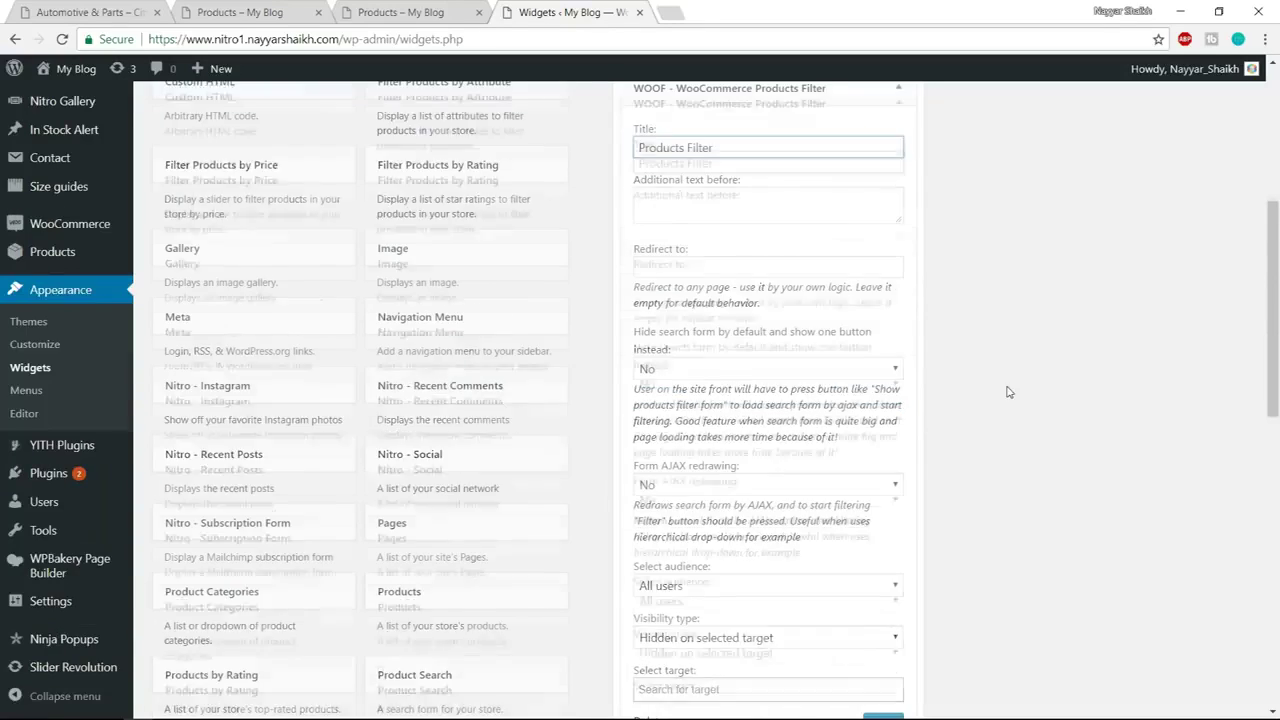
left_click(884, 392)
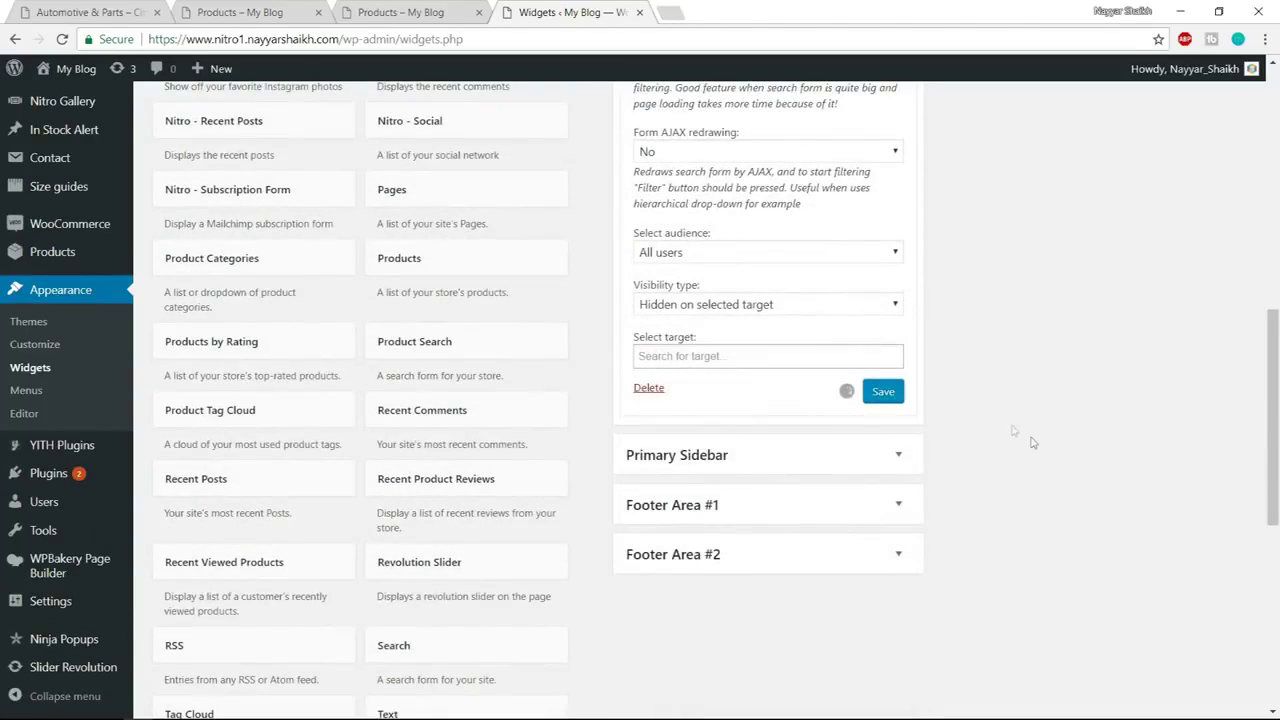
scroll(1031, 360, "up", 6)
left_click(899, 338)
left_click_drag(789, 334, 753, 297)
Reload the nitro1 shop page to show the new Products Filter
left_click(240, 12)
scroll(240, 400, "up", 1)
scroll(367, 455, "down", 2)
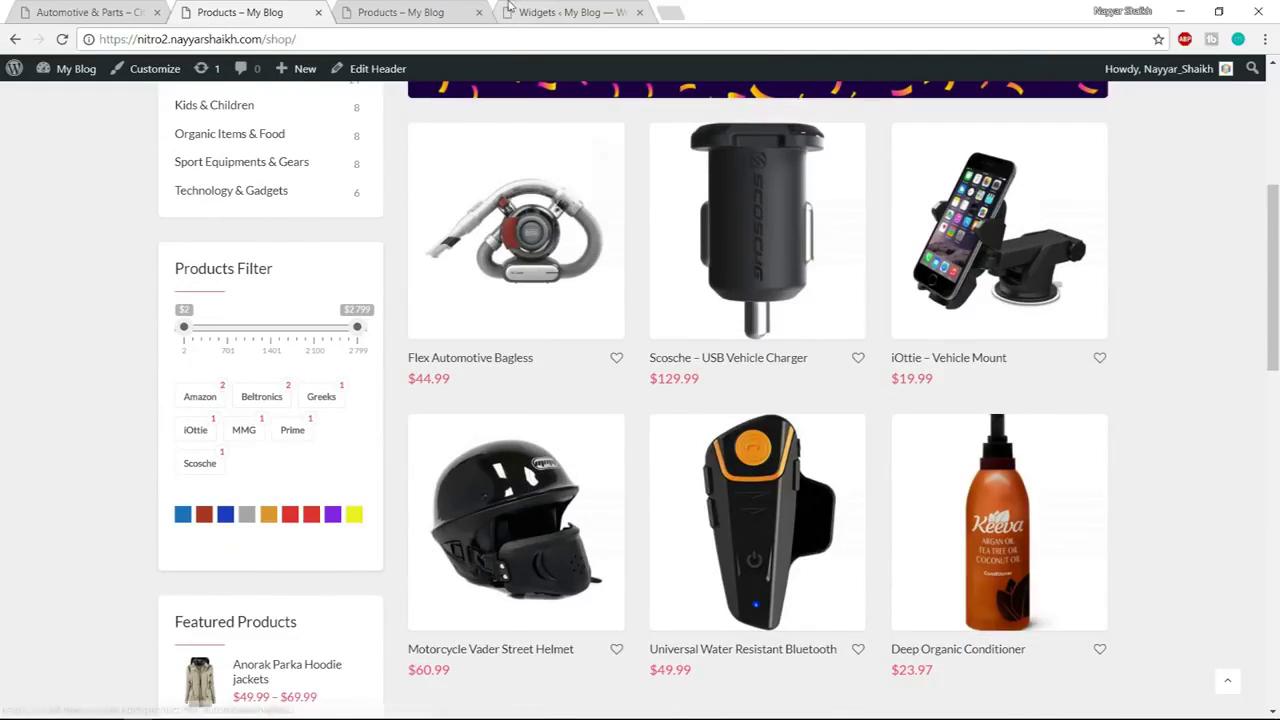
left_click(400, 12)
left_click(575, 12)
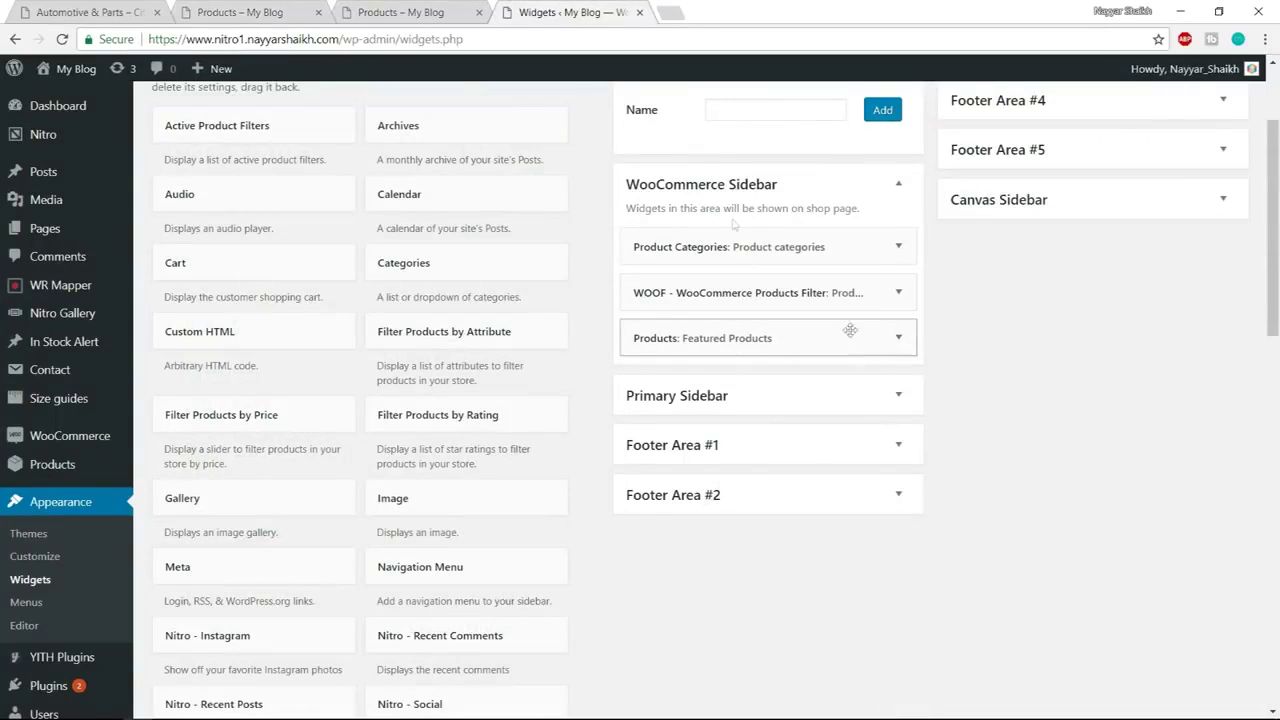
scroll(904, 216, "up", 1)
scroll(904, 216, "up", 2)
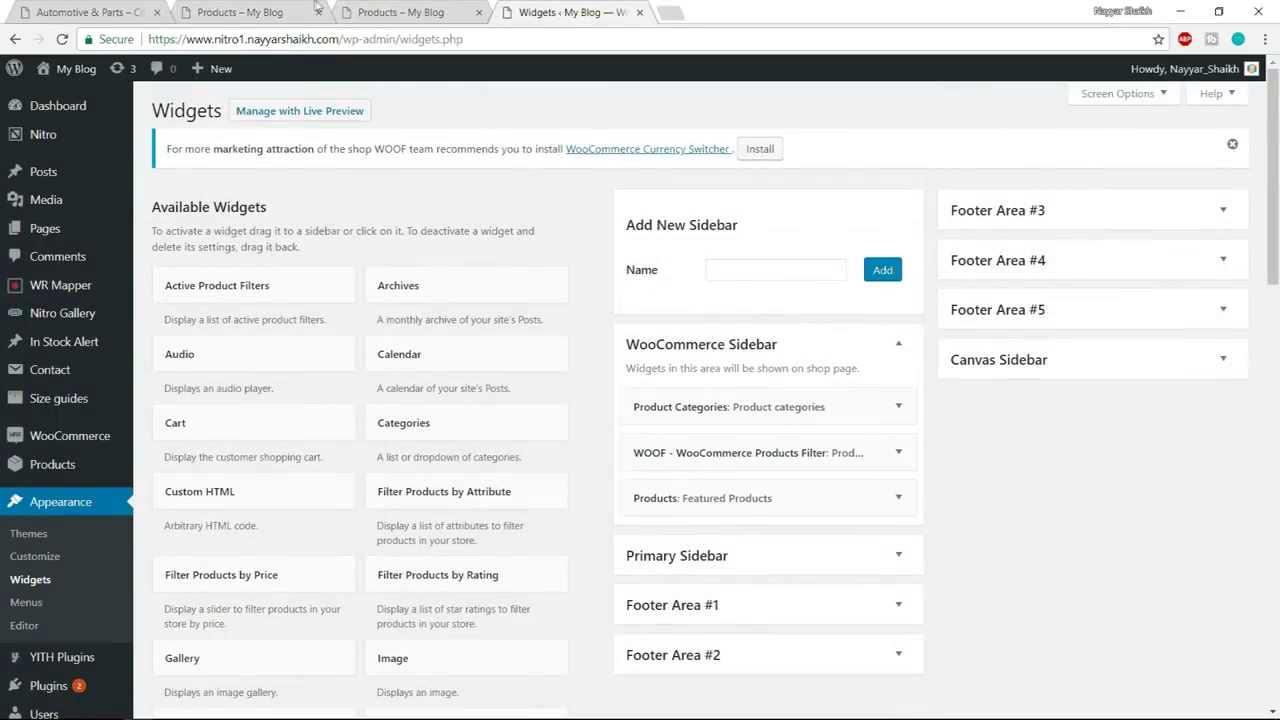
left_click(387, 10)
left_click(423, 44)
key("Return")
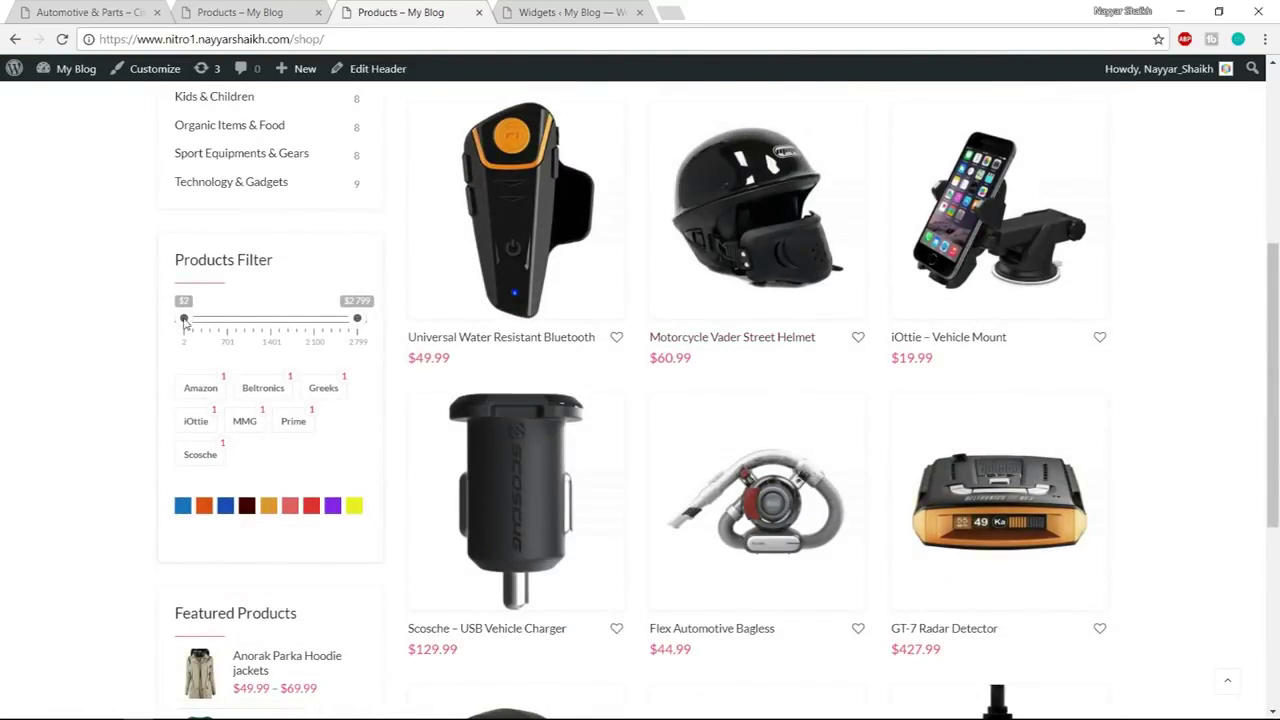
Filter the shop products to a $1495 price cap and the blue colour
left_click_drag(357, 320, 277, 342)
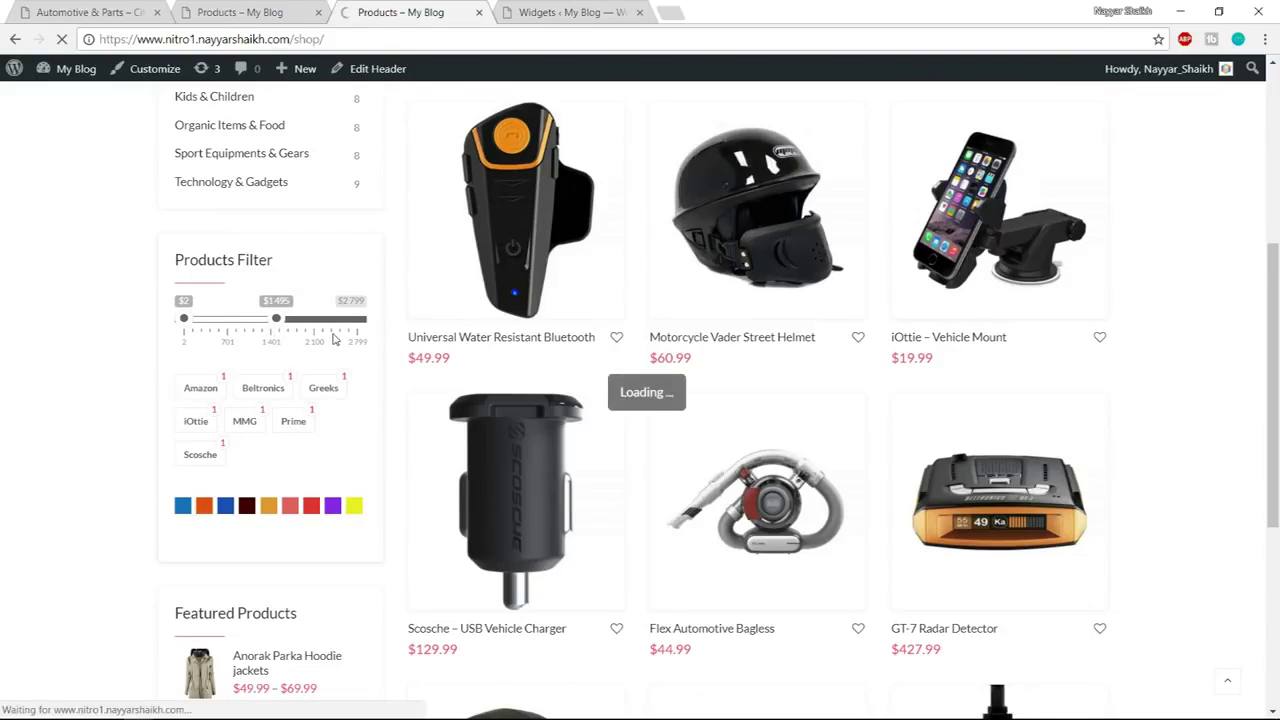
scroll(788, 365, "down", 15)
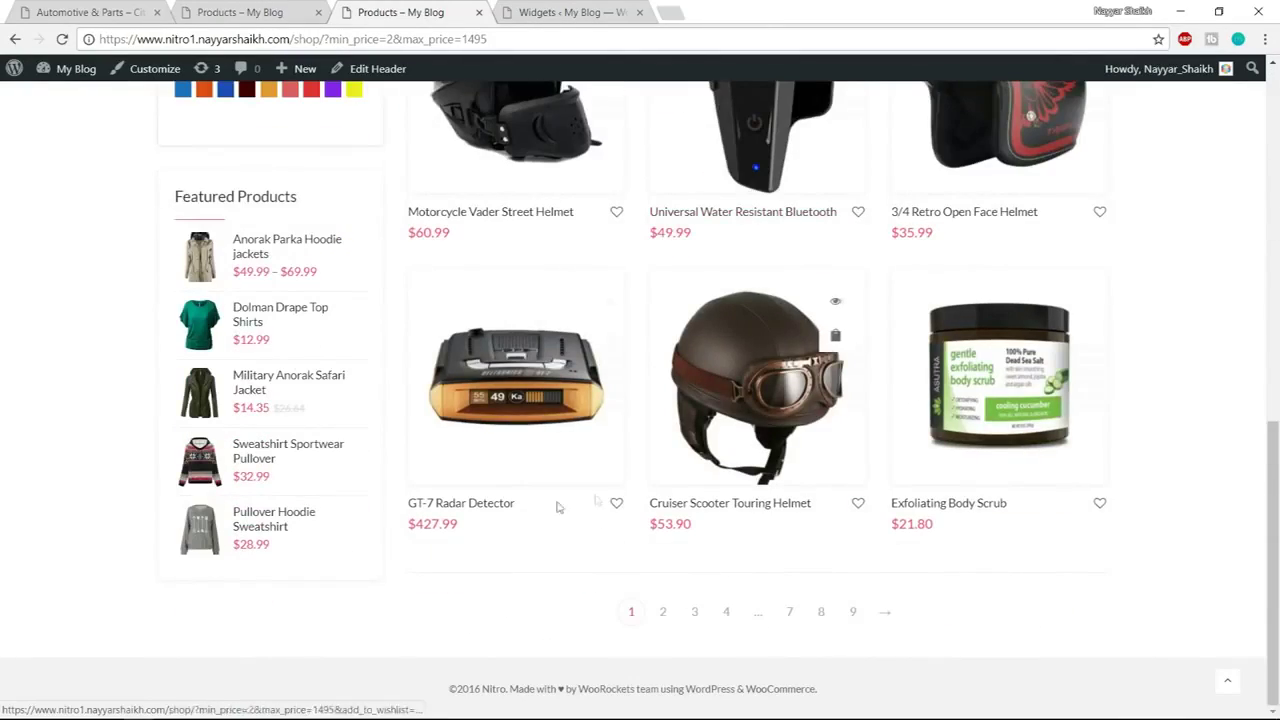
scroll(985, 485, "up", 4)
scroll(985, 485, "up", 2)
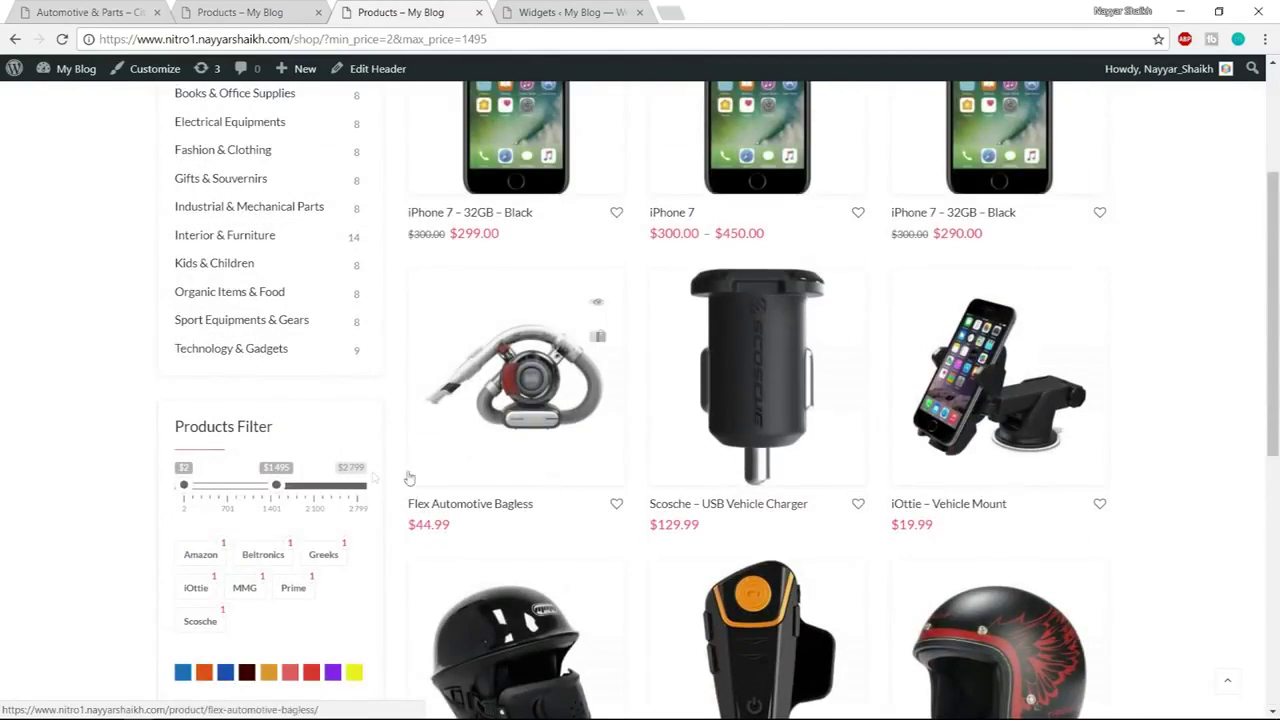
scroll(594, 551, "down", 2)
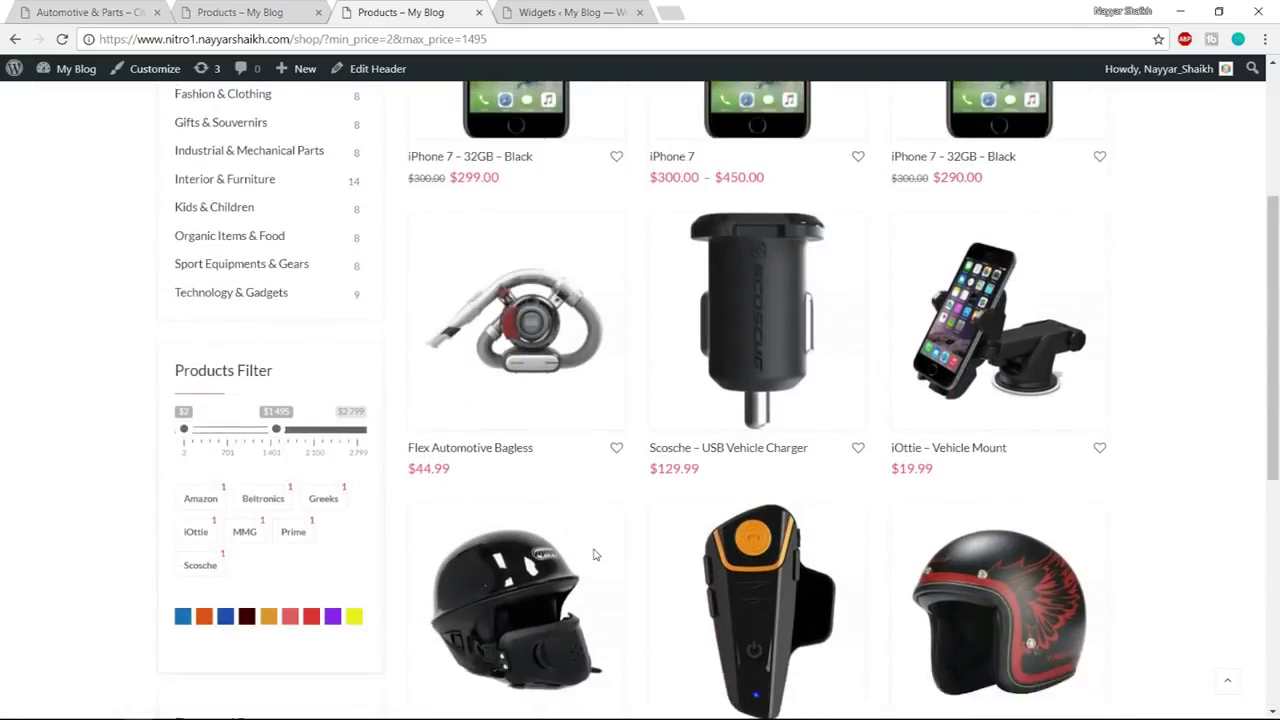
left_click(182, 507)
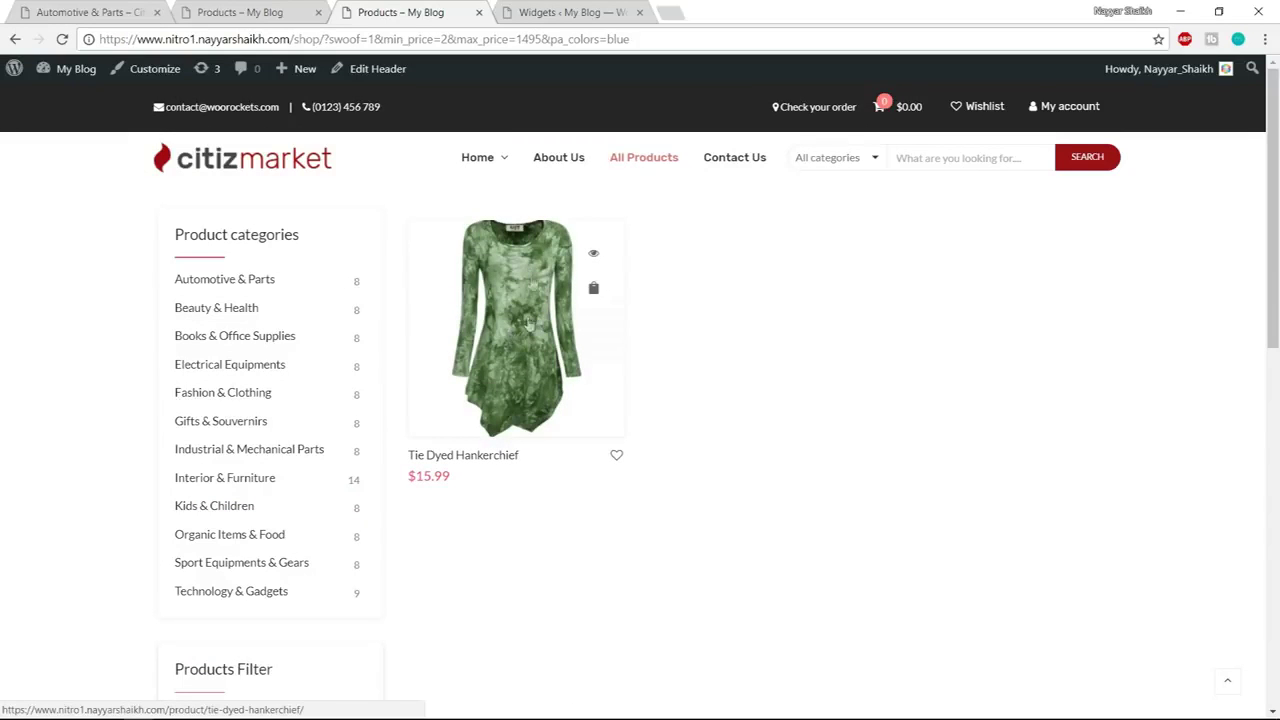
Reset all shop filters and bring up the second shop's page
scroll(263, 547, "down", 3)
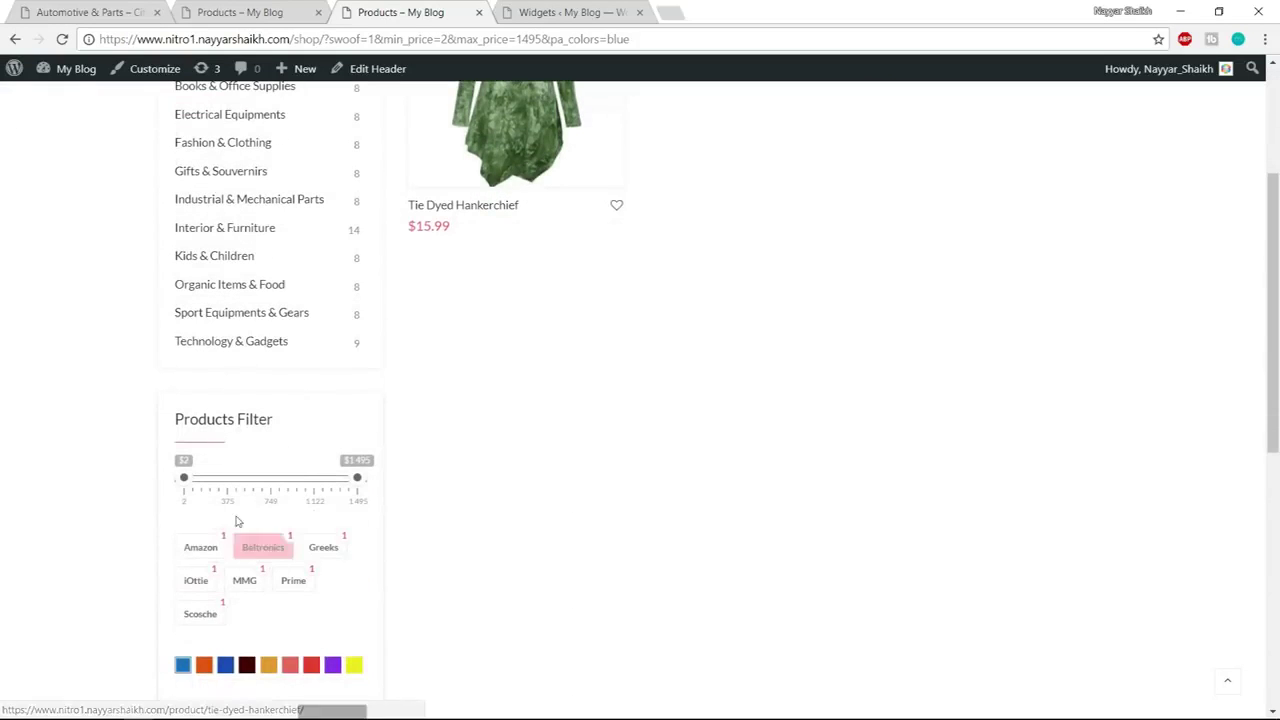
scroll(270, 596, "down", 1)
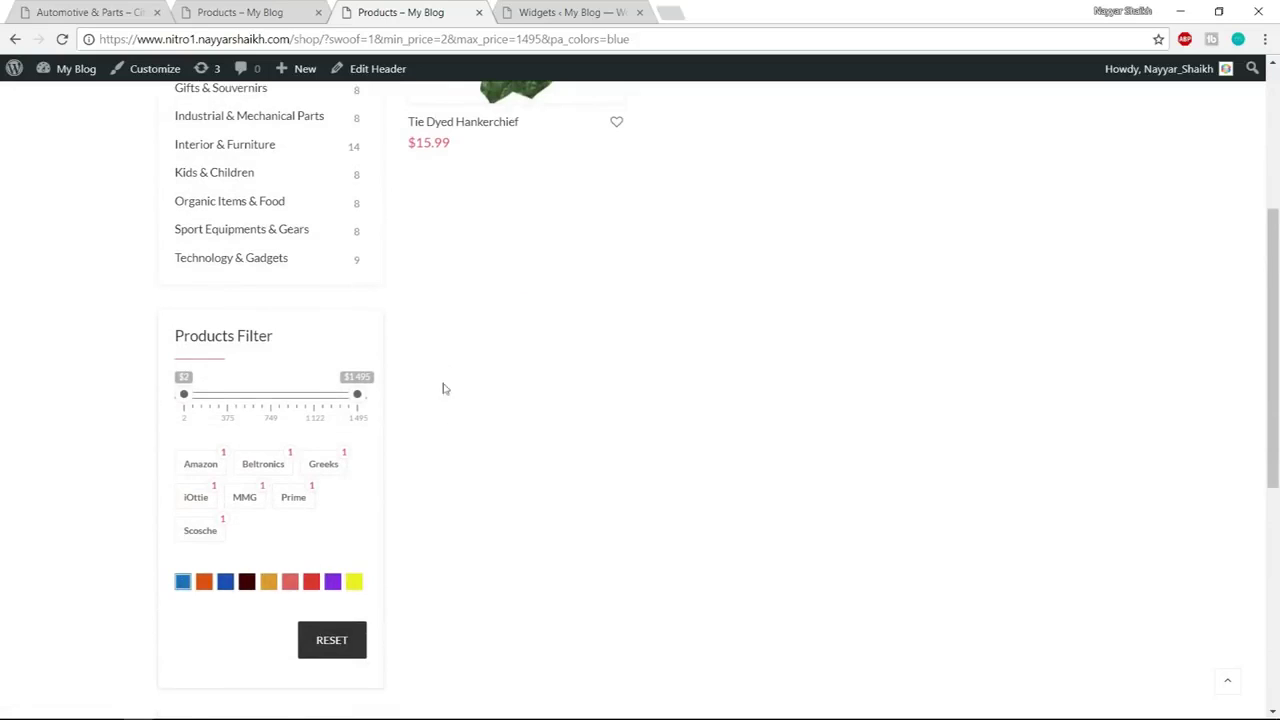
scroll(530, 335, "down", 1)
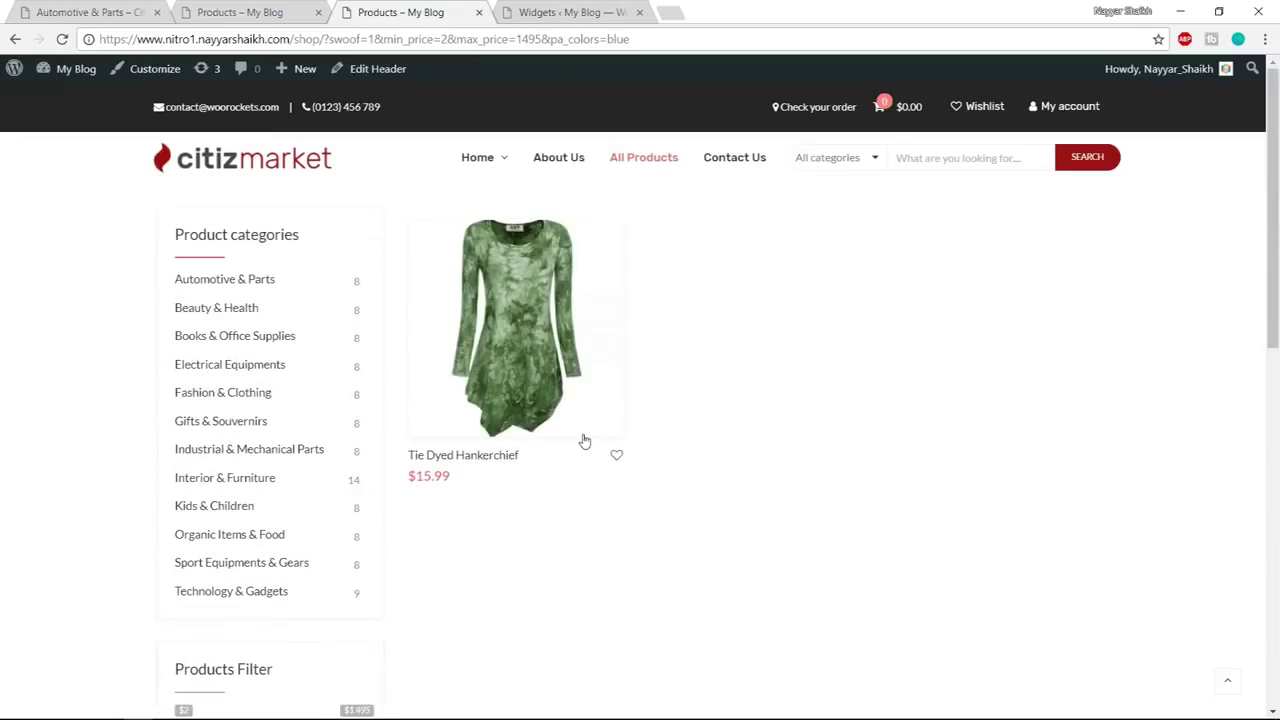
scroll(1131, 414, "down", 3)
scroll(368, 627, "down", 2)
left_click(331, 484)
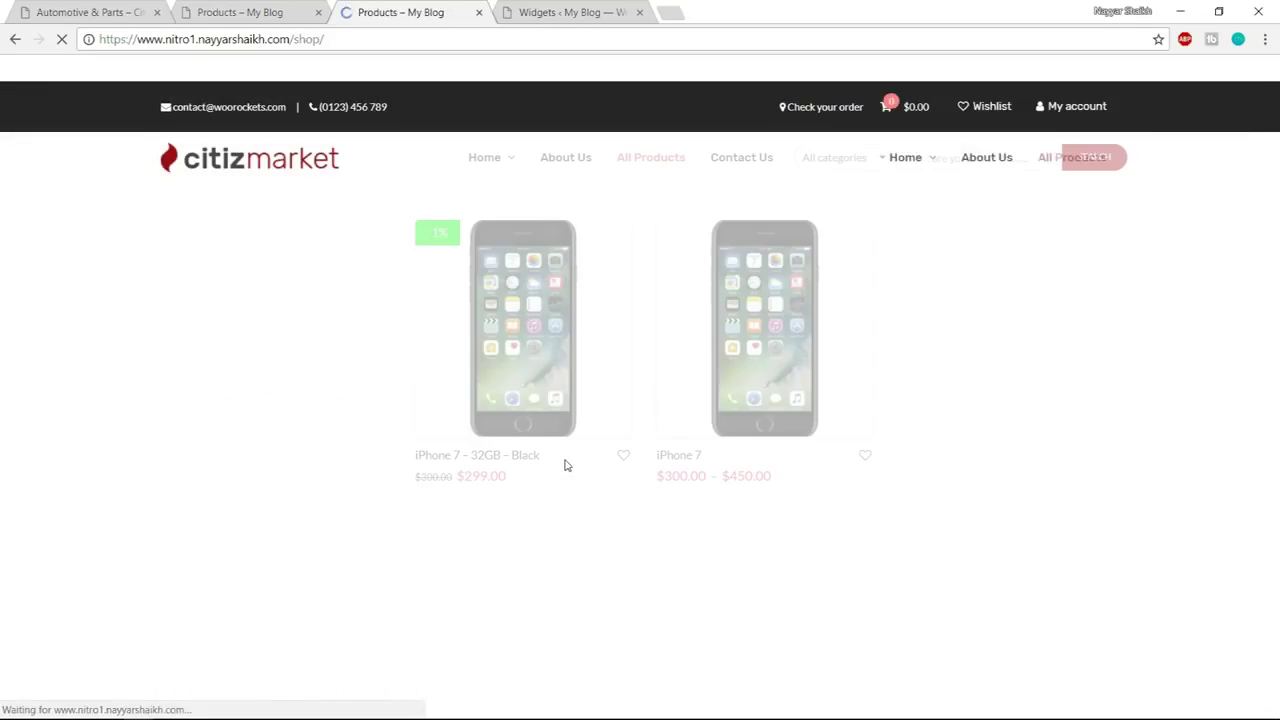
left_click(230, 12)
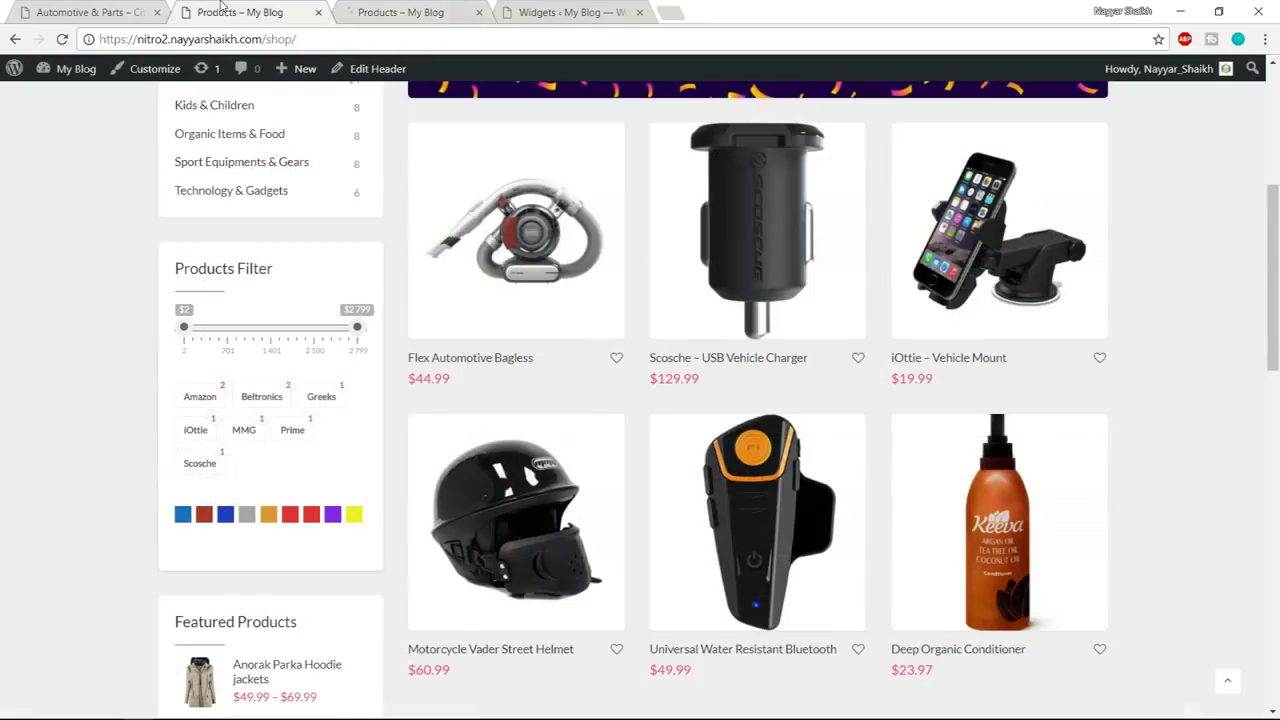
Collapse the WooCommerce Sidebar area on the Widgets admin page
scroll(607, 298, "up", 4)
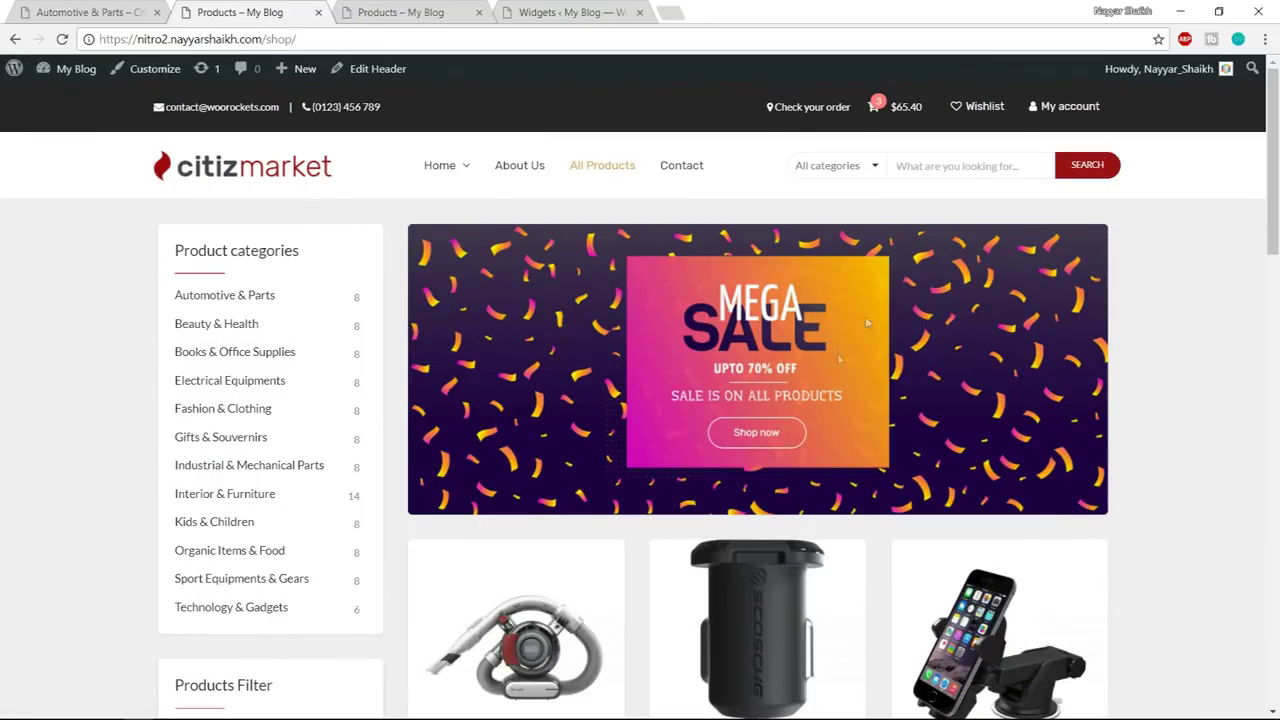
left_click(563, 13)
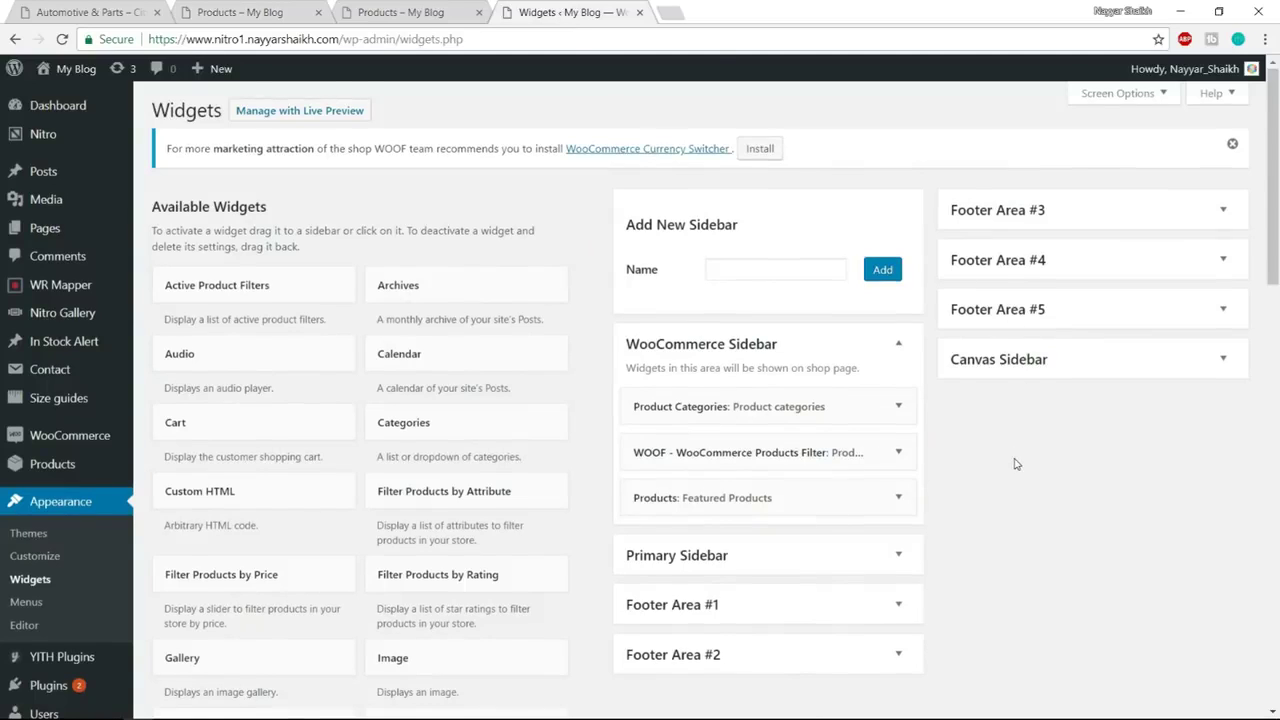
scroll(1015, 463, "down", 3)
scroll(960, 310, "up", 3)
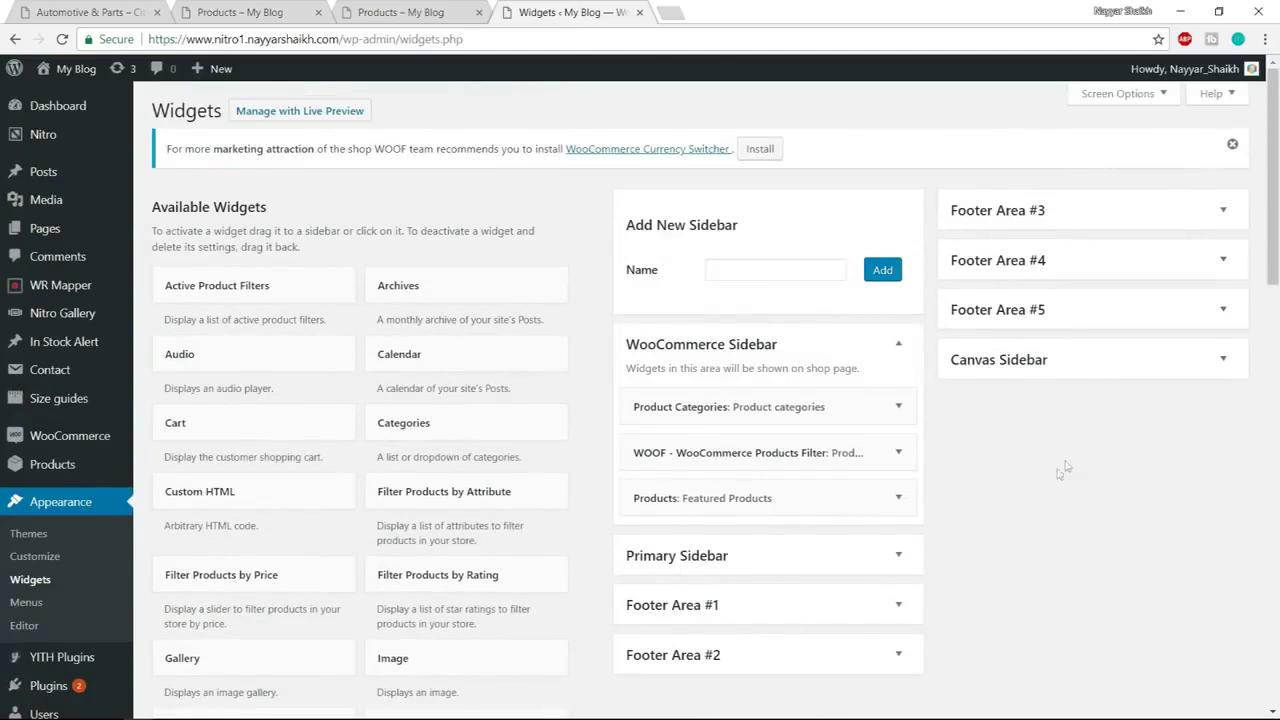
scroll(997, 497, "down", 1)
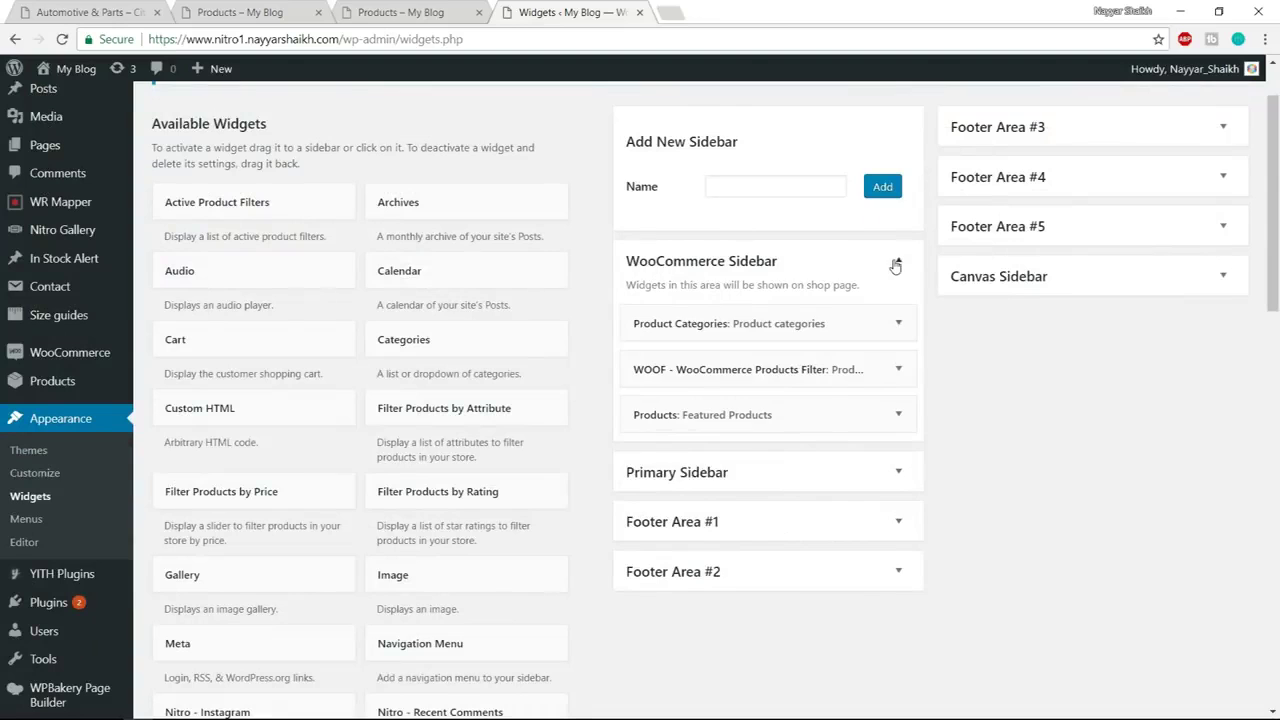
left_click(896, 265)
scroll(1034, 437, "up", 1)
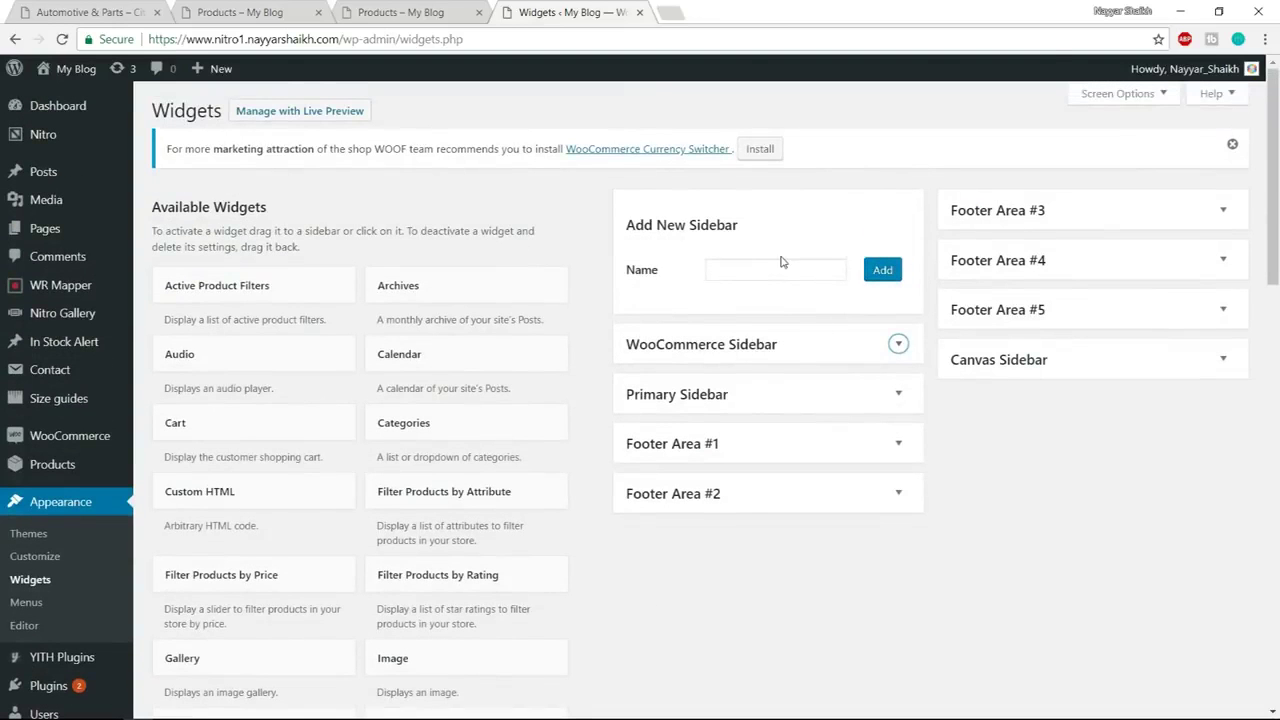
left_click(255, 10)
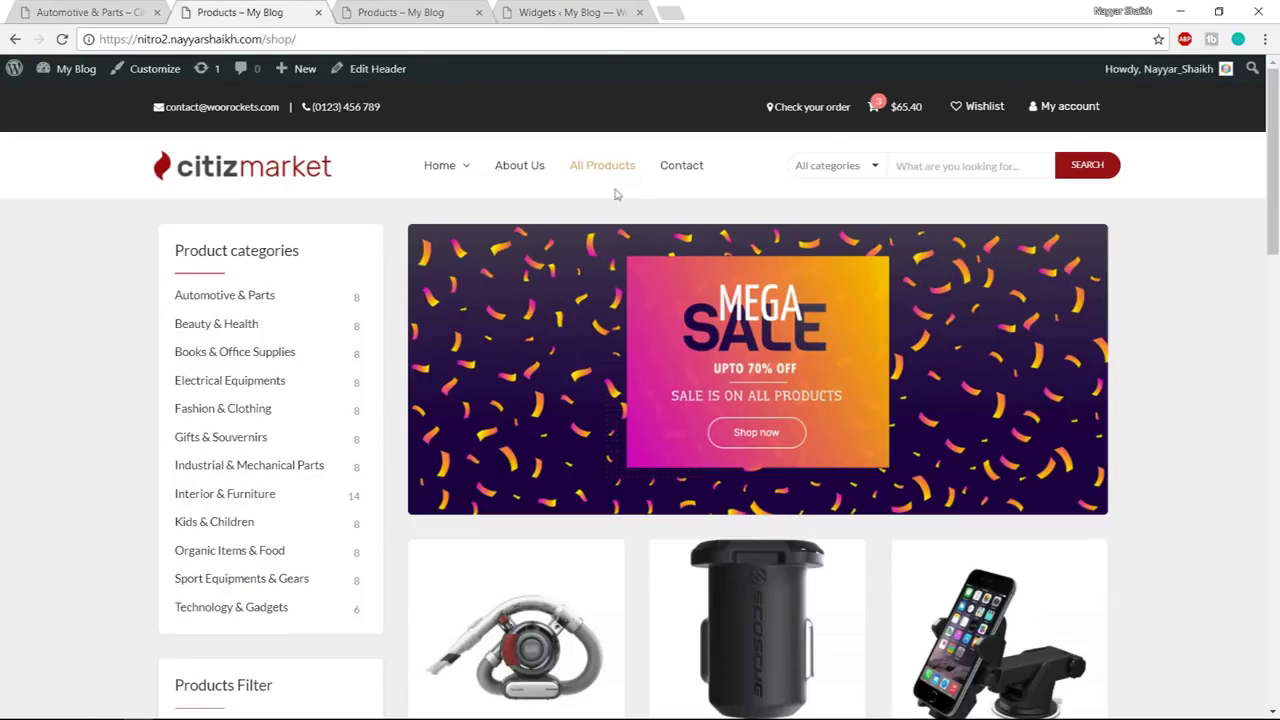
left_click(575, 13)
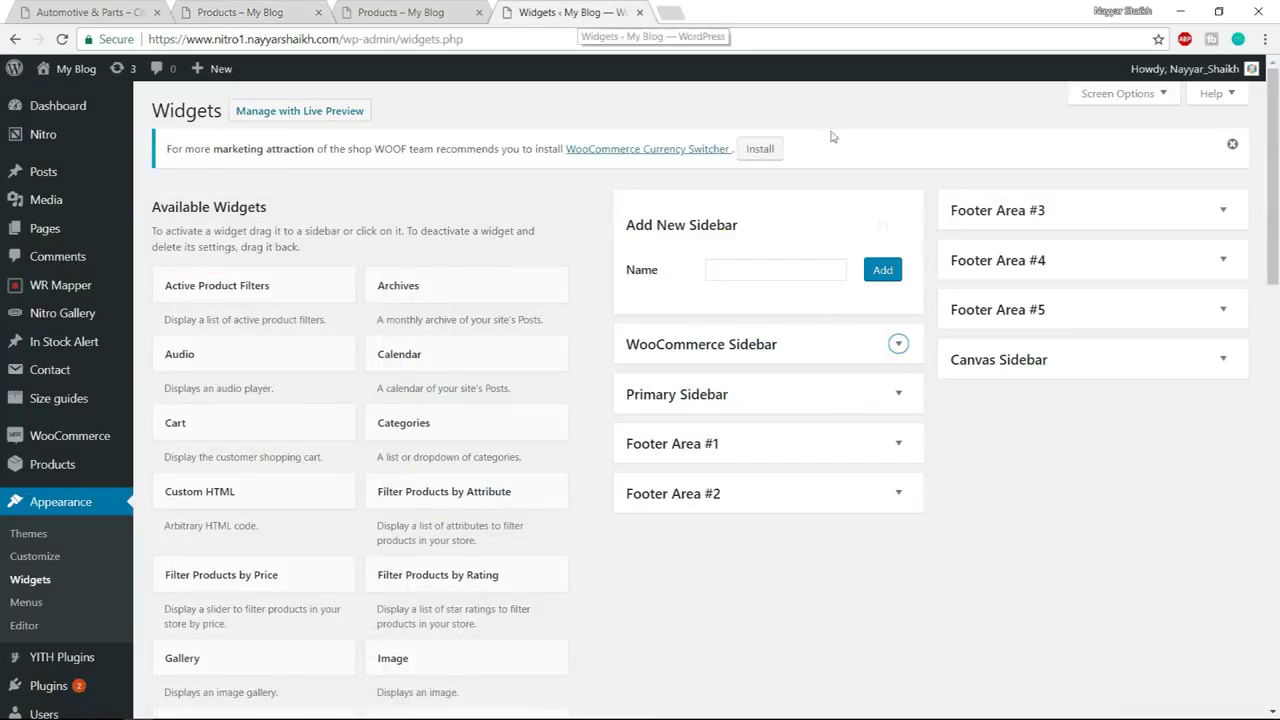
Add a new sidebar named 'Above Categories' through Add New Sidebar
left_click(753, 266)
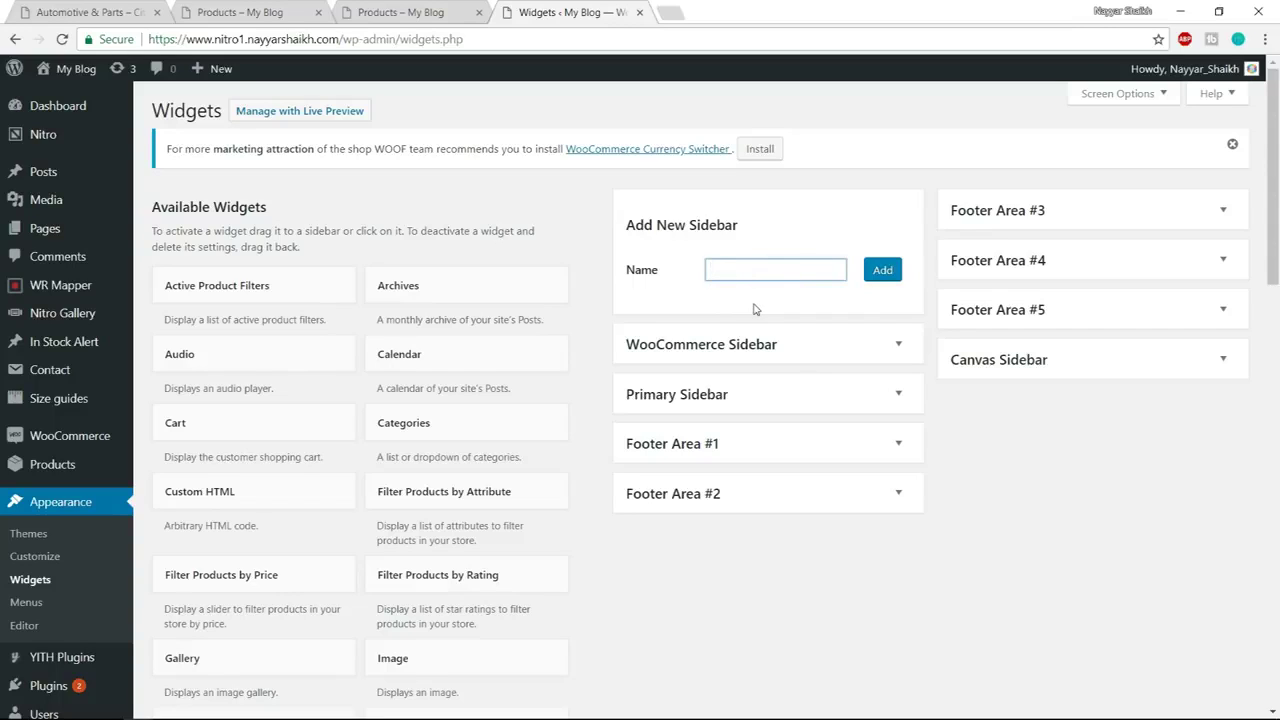
type("Top")
key("BackSpace")
type("Ab")
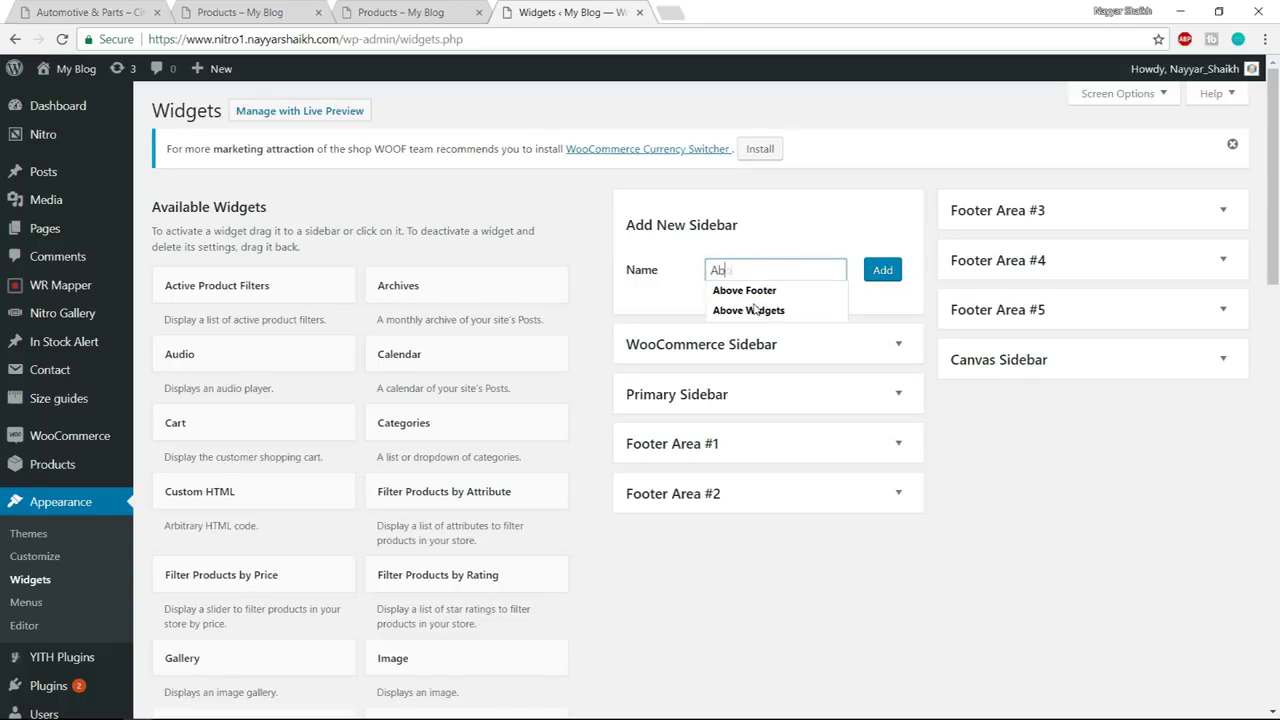
type("ove CAtegories")
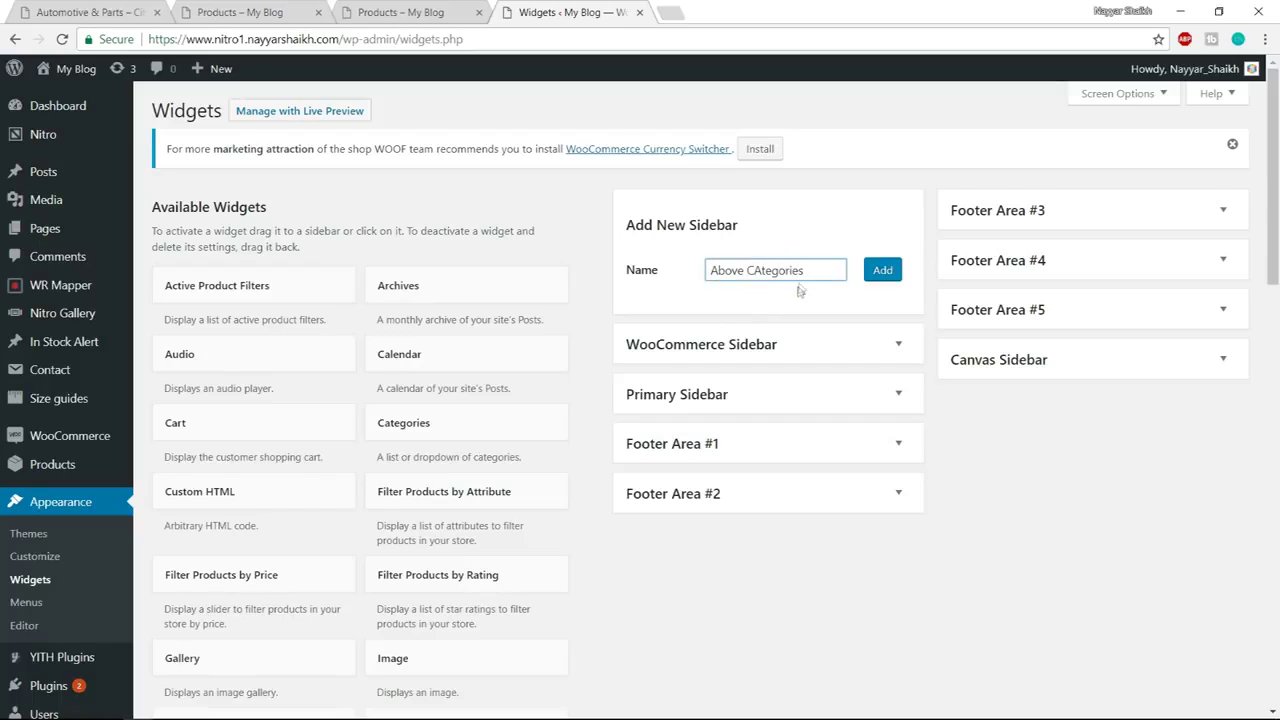
left_click(895, 269)
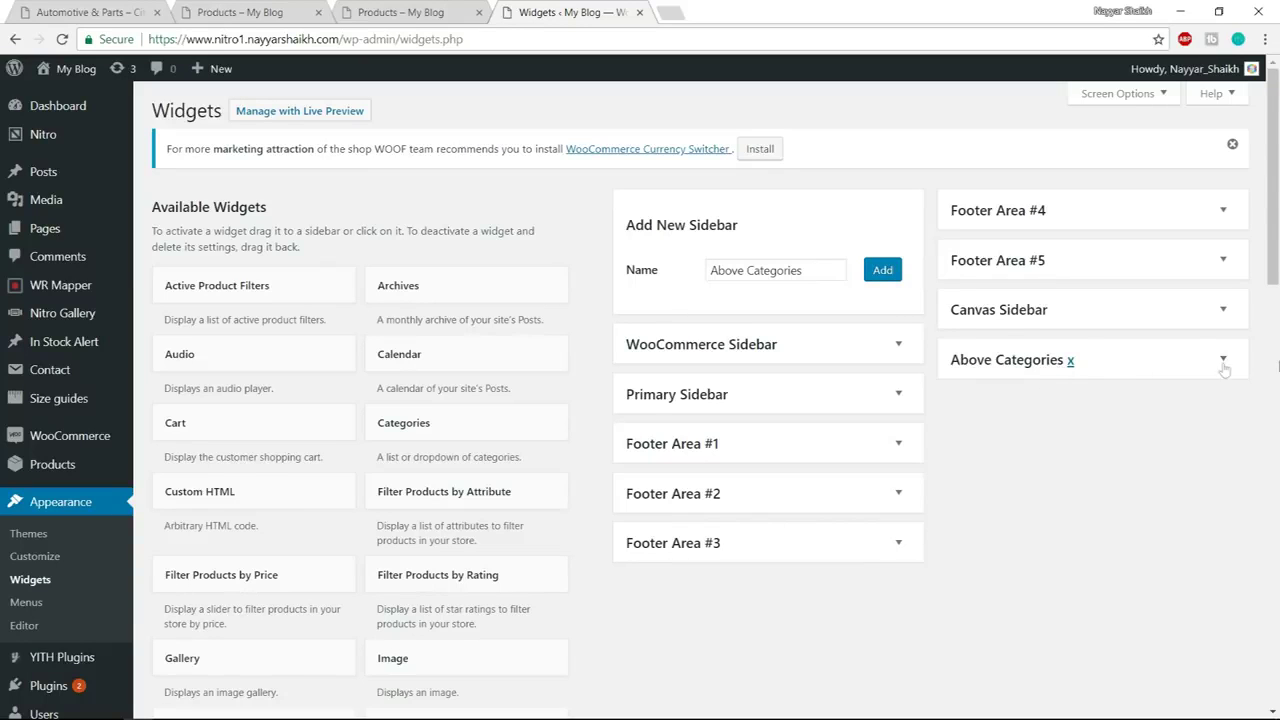
left_click(245, 12)
left_click(575, 10)
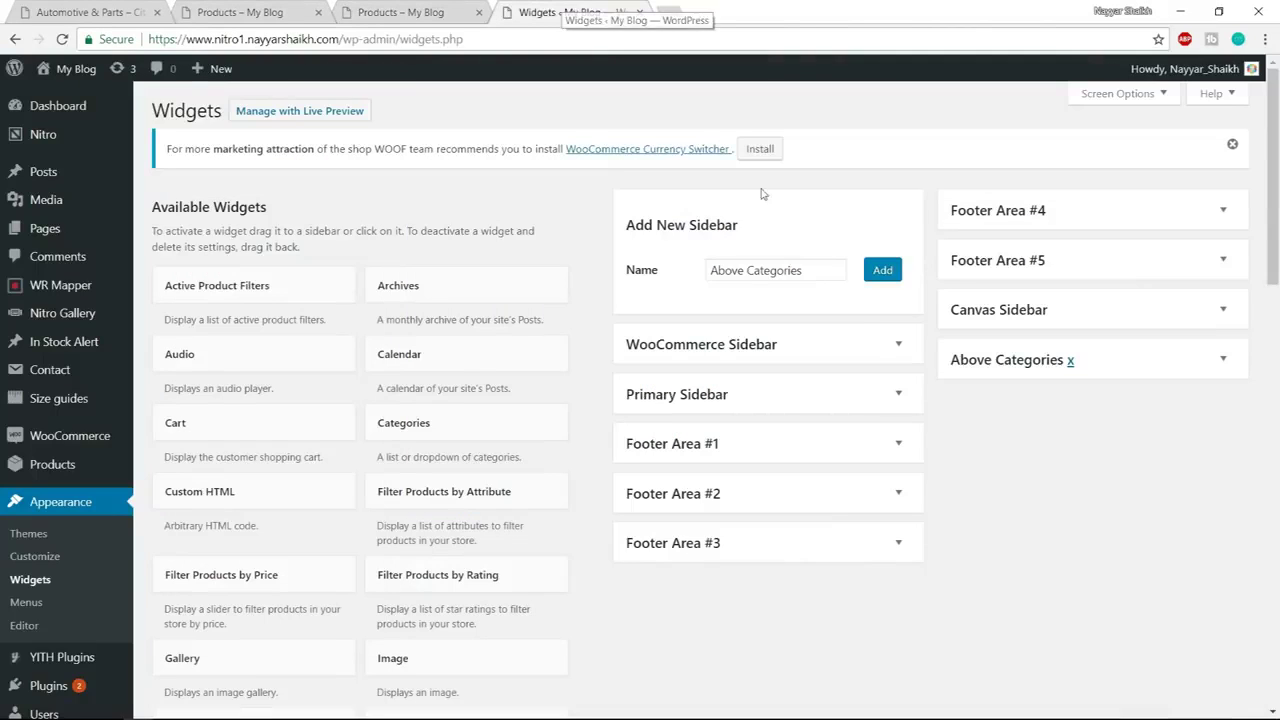
Add an Image widget to the Above Categories sidebar
scroll(889, 442, "down", 3)
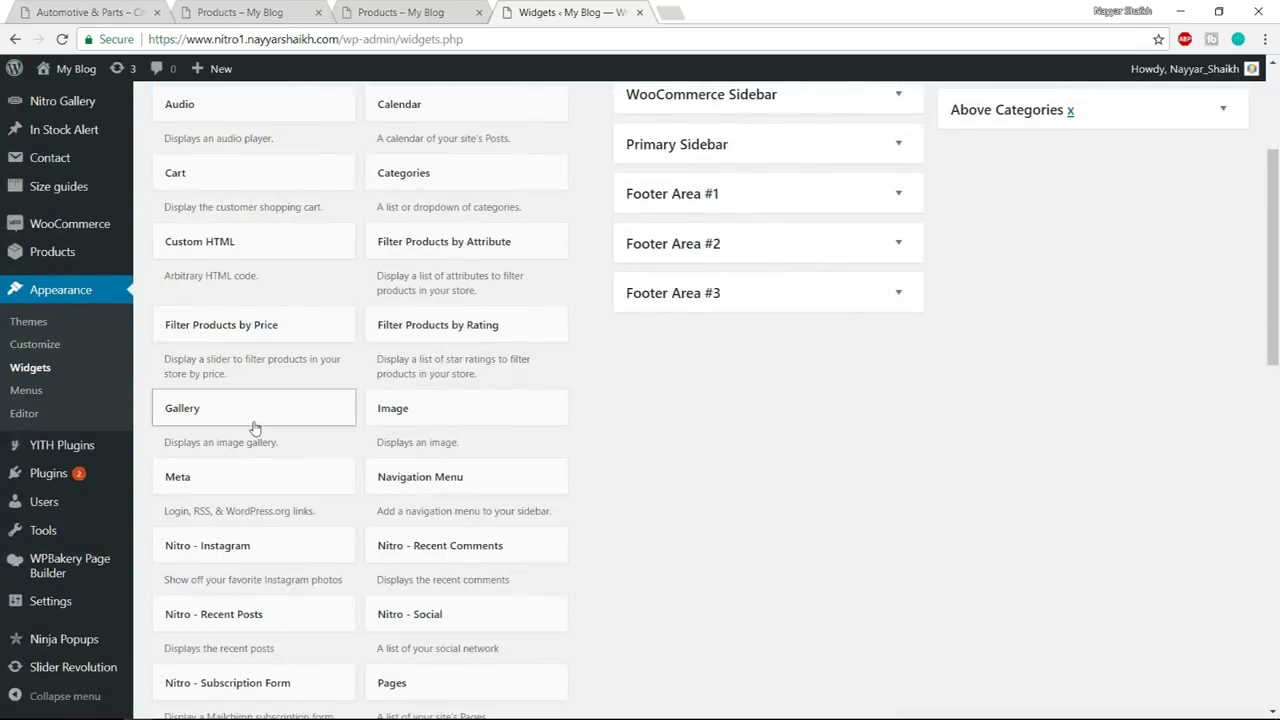
left_click(488, 417)
scroll(510, 430, "down", 3)
scroll(493, 482, "down", 3)
left_click(463, 530)
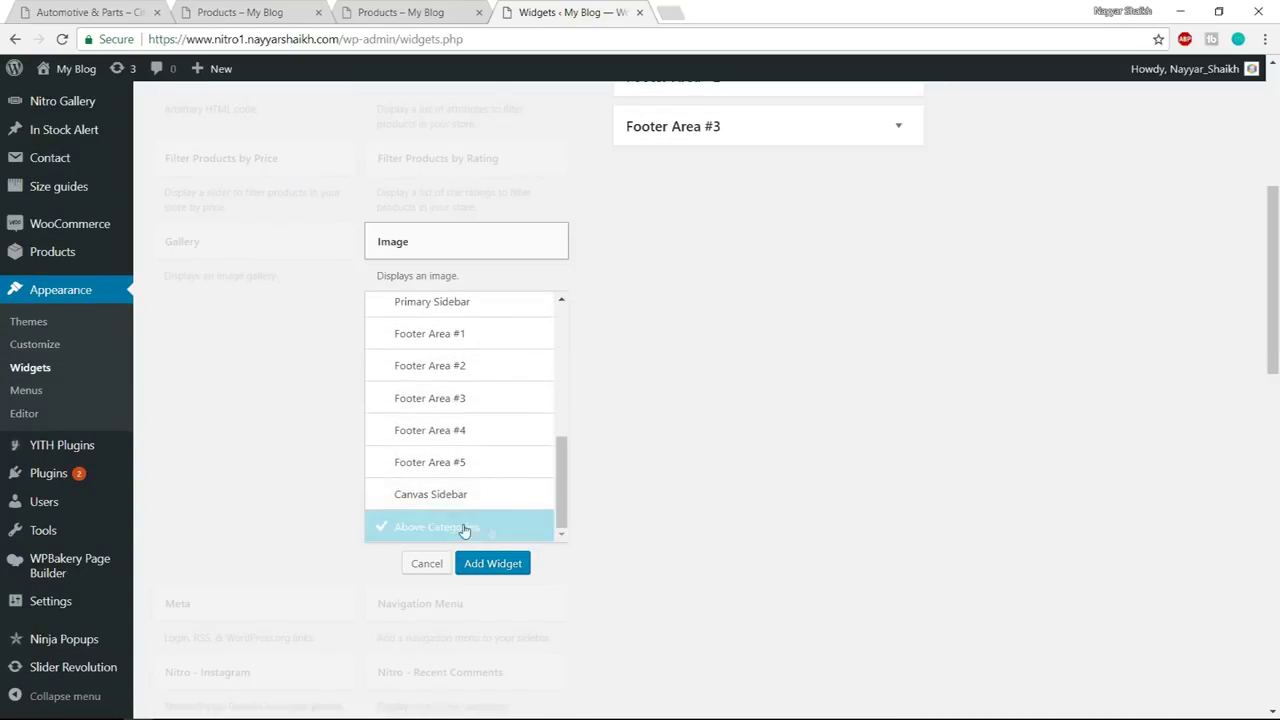
left_click(518, 568)
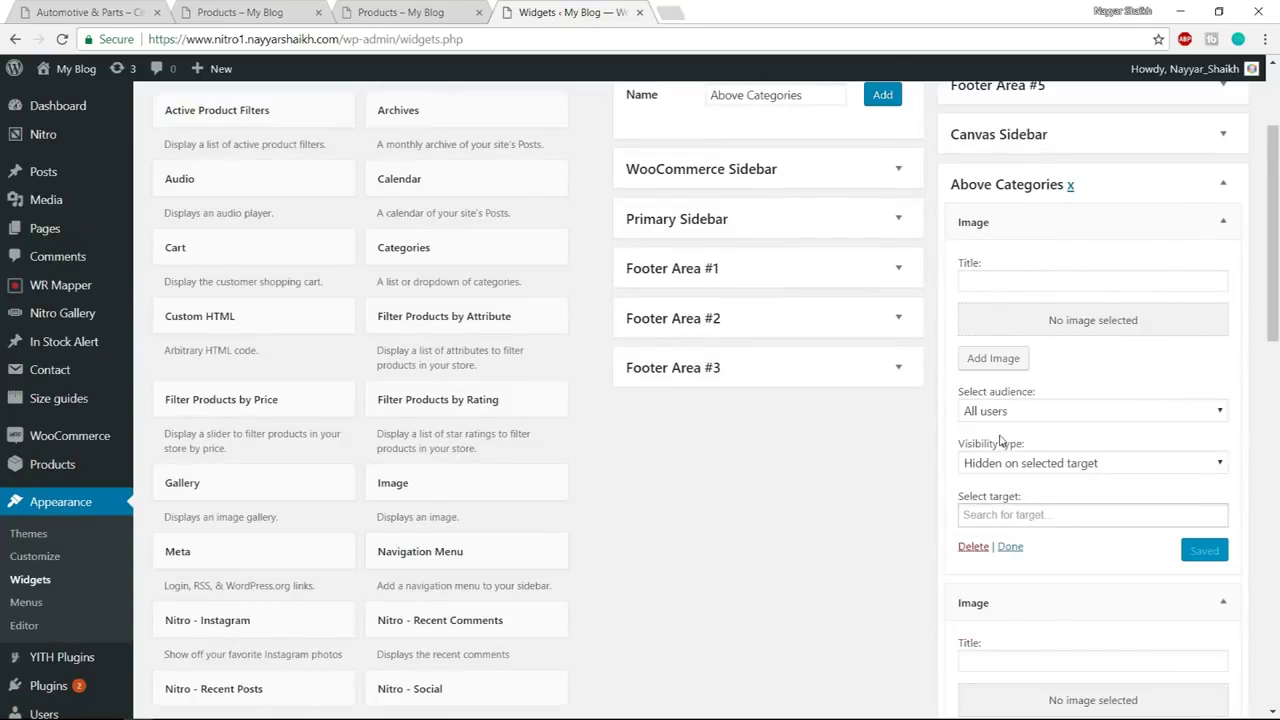
Upload banner_sale from the Categories Top Images folder and insert it at Full Size 840 × 349
left_click(988, 368)
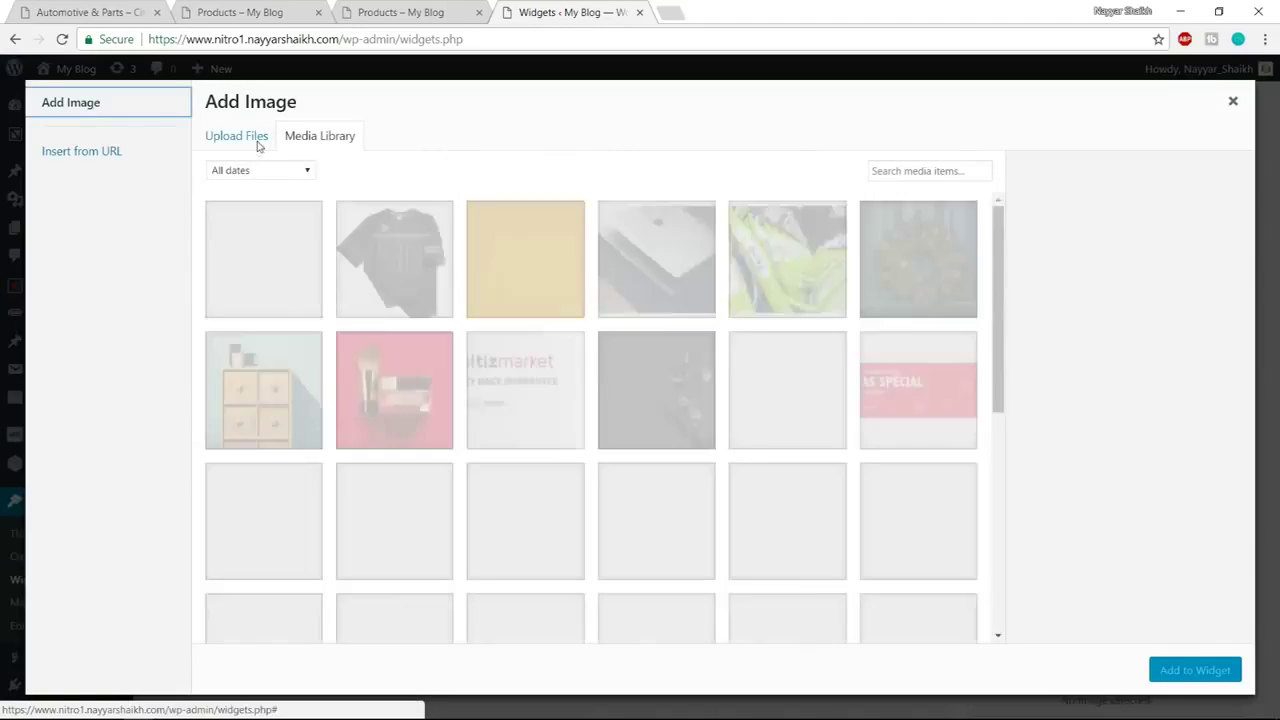
left_click(257, 141)
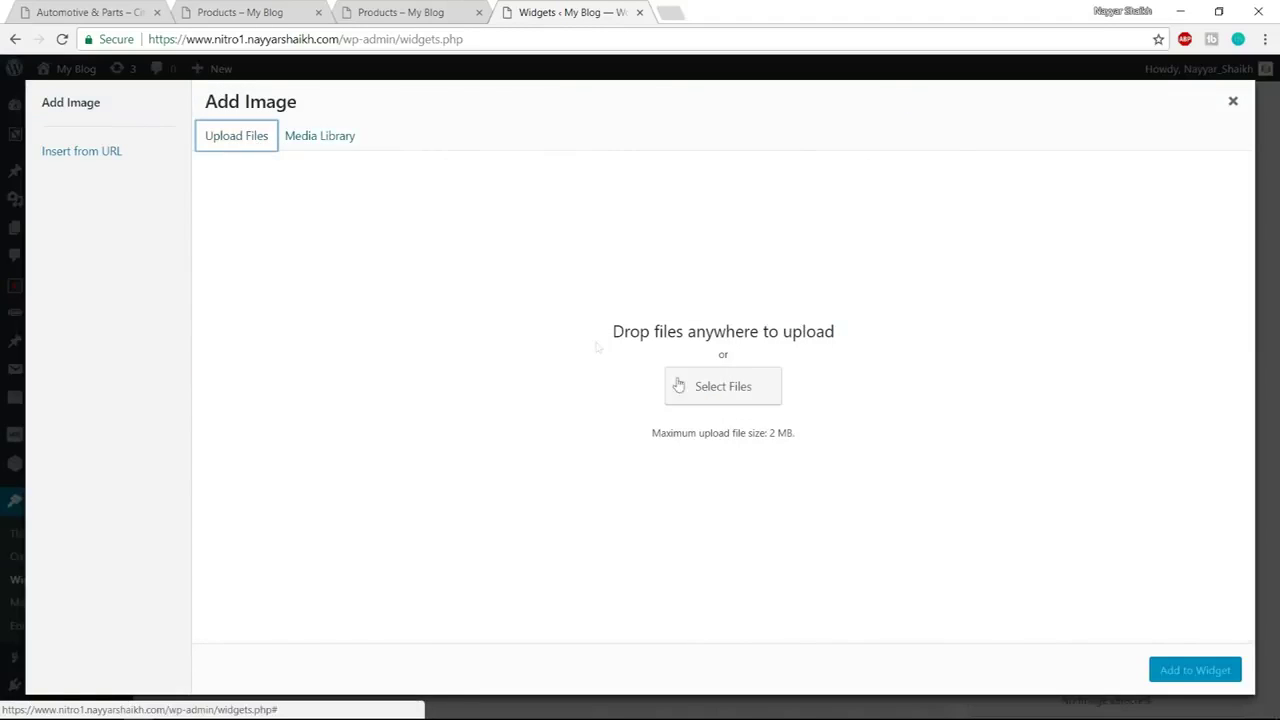
left_click(737, 383)
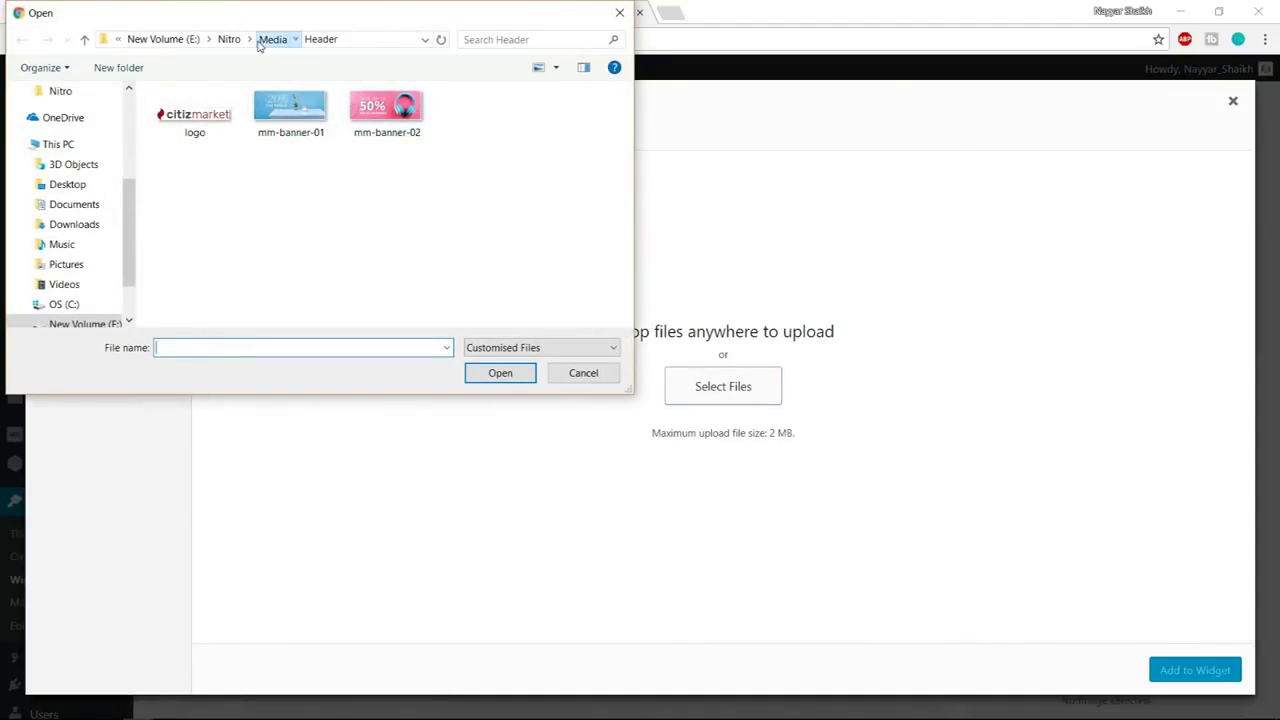
left_click(272, 39)
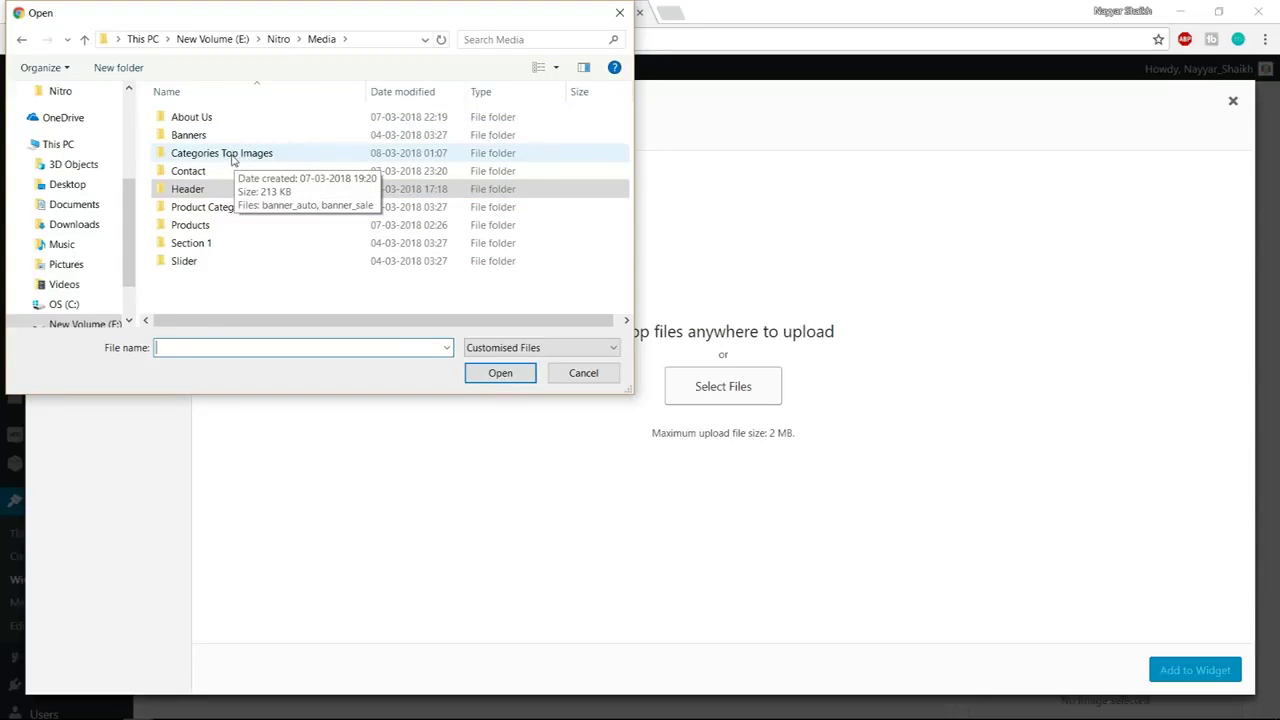
double_click(231, 158)
left_click(270, 122)
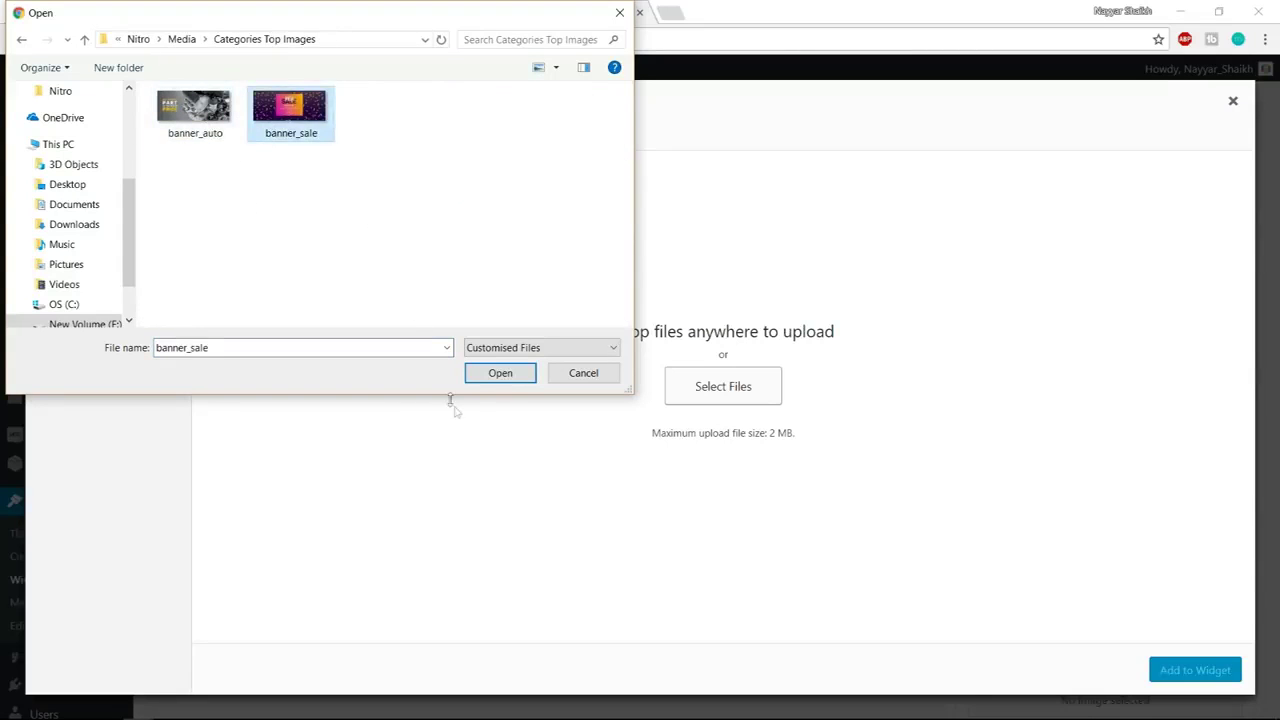
left_click(487, 373)
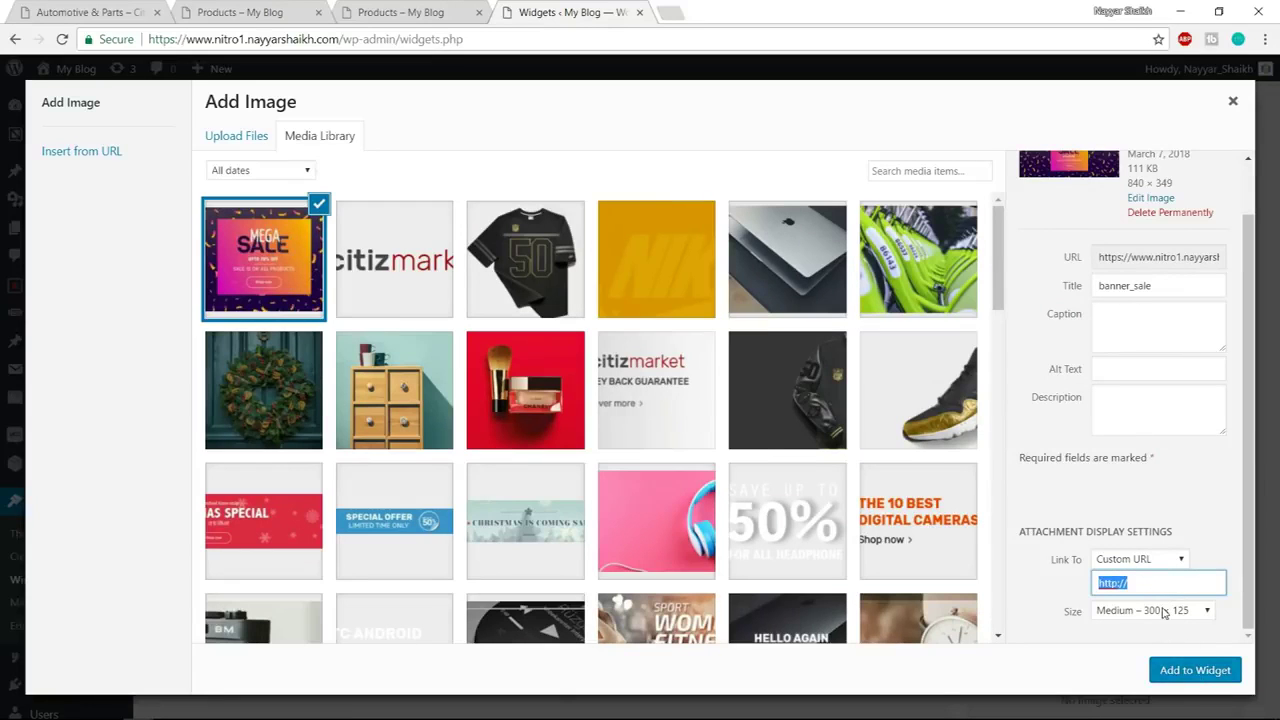
left_click(1163, 612)
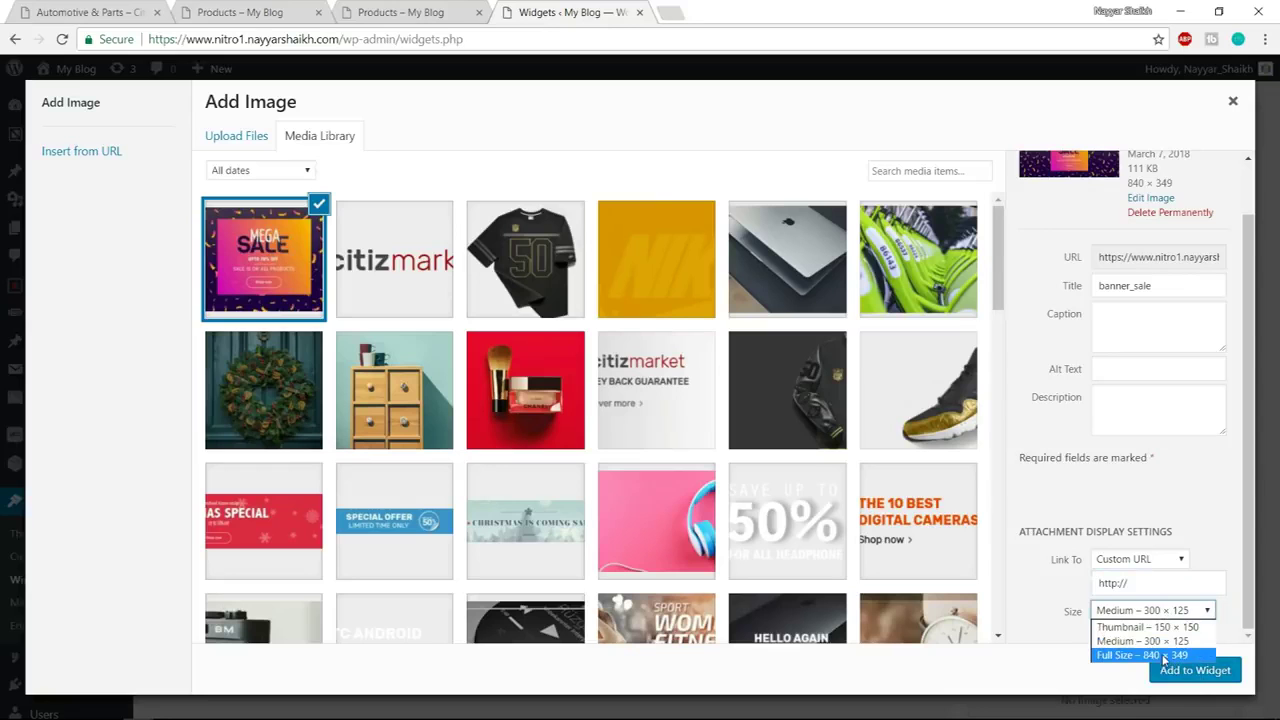
left_click(1163, 655)
left_click(1140, 653)
left_click_drag(1141, 581, 1100, 584)
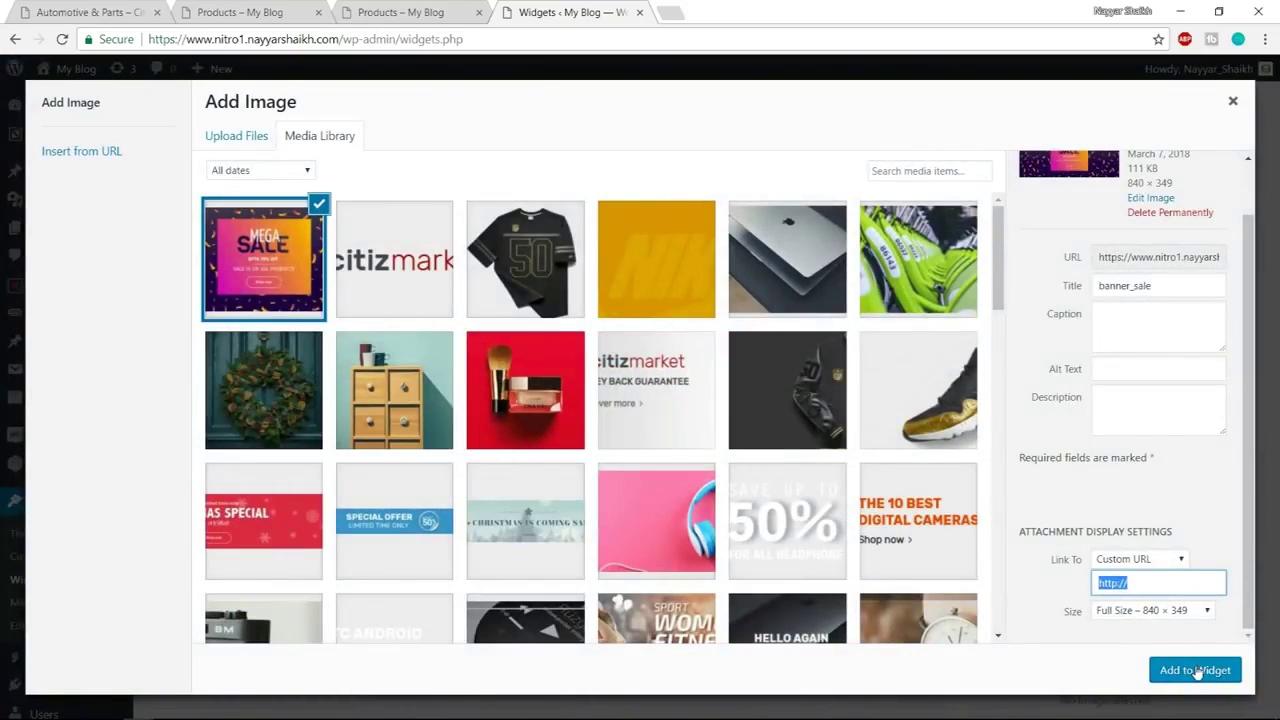
left_click(1197, 670)
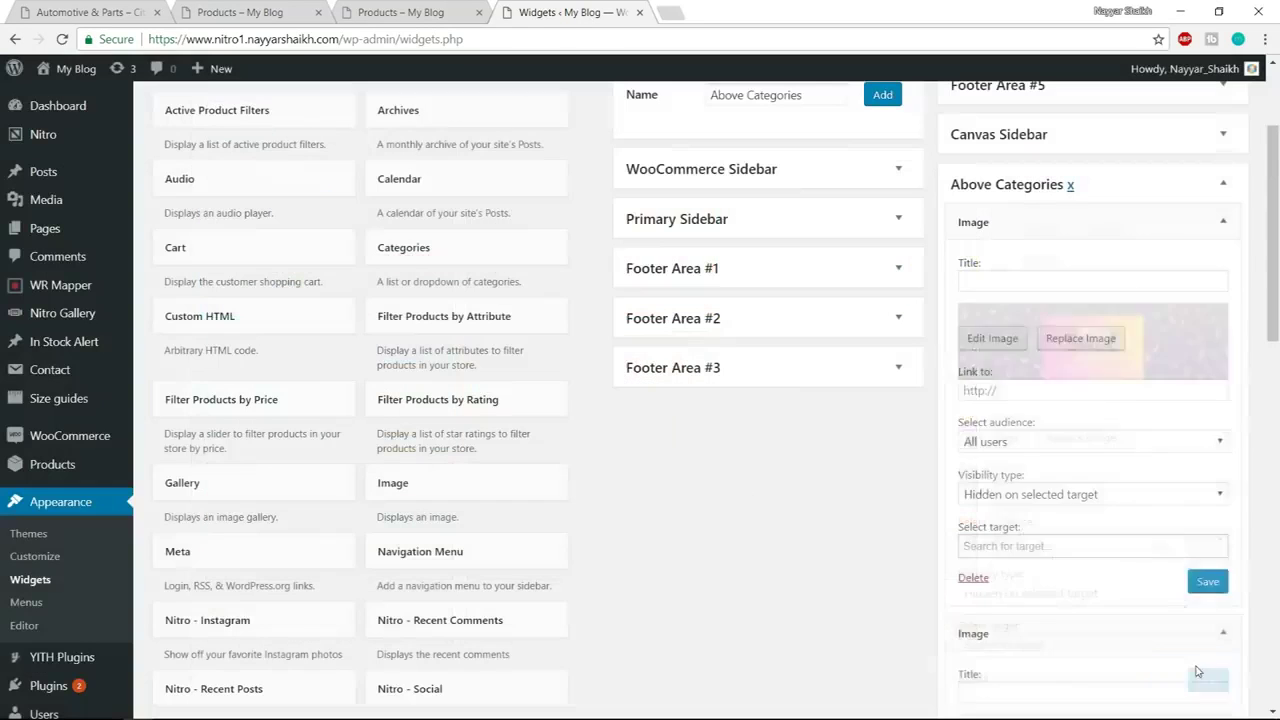
Make the banner widget visible only on the two Shop pages and save it
scroll(1140, 530, "down", 2)
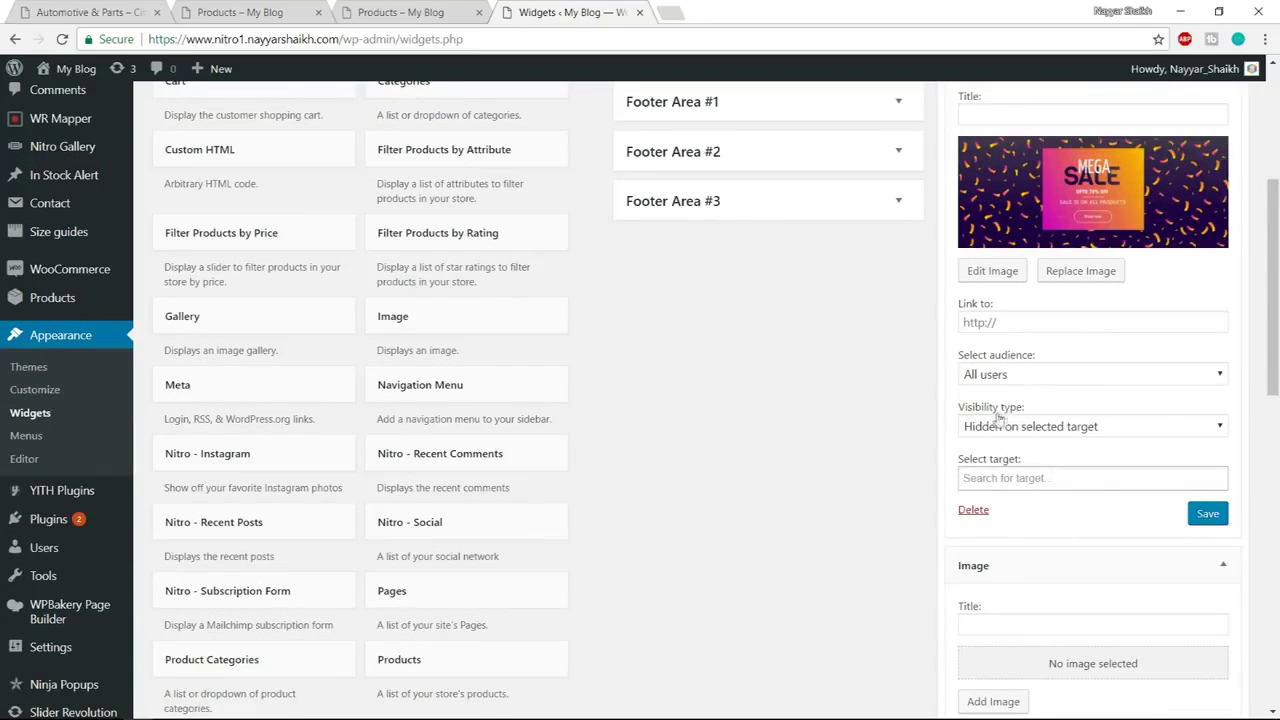
left_click(1025, 430)
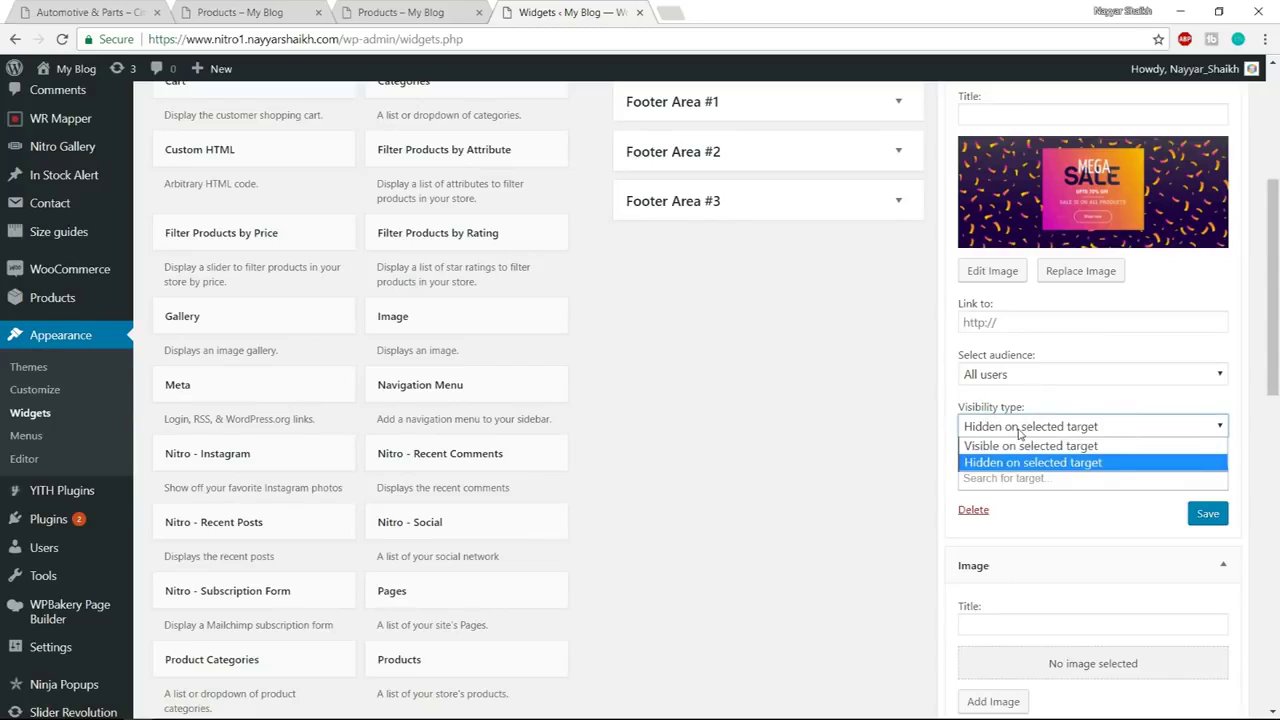
left_click(1053, 450)
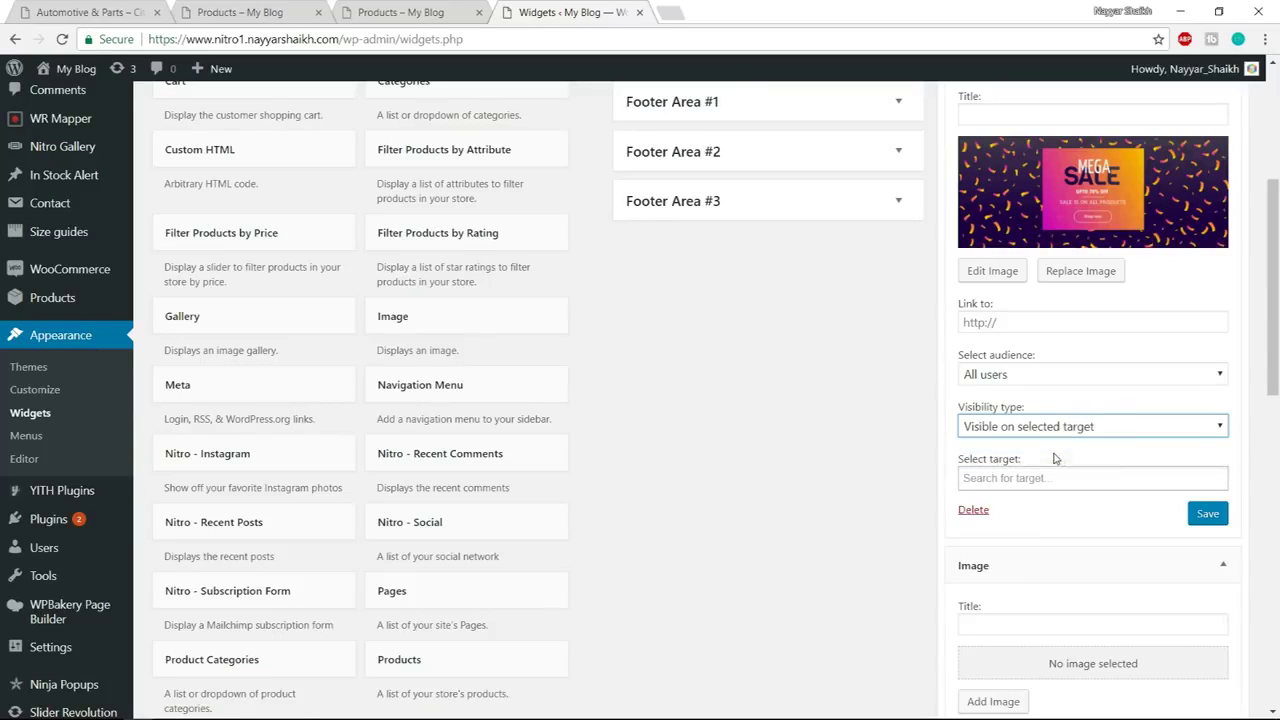
left_click(1043, 478)
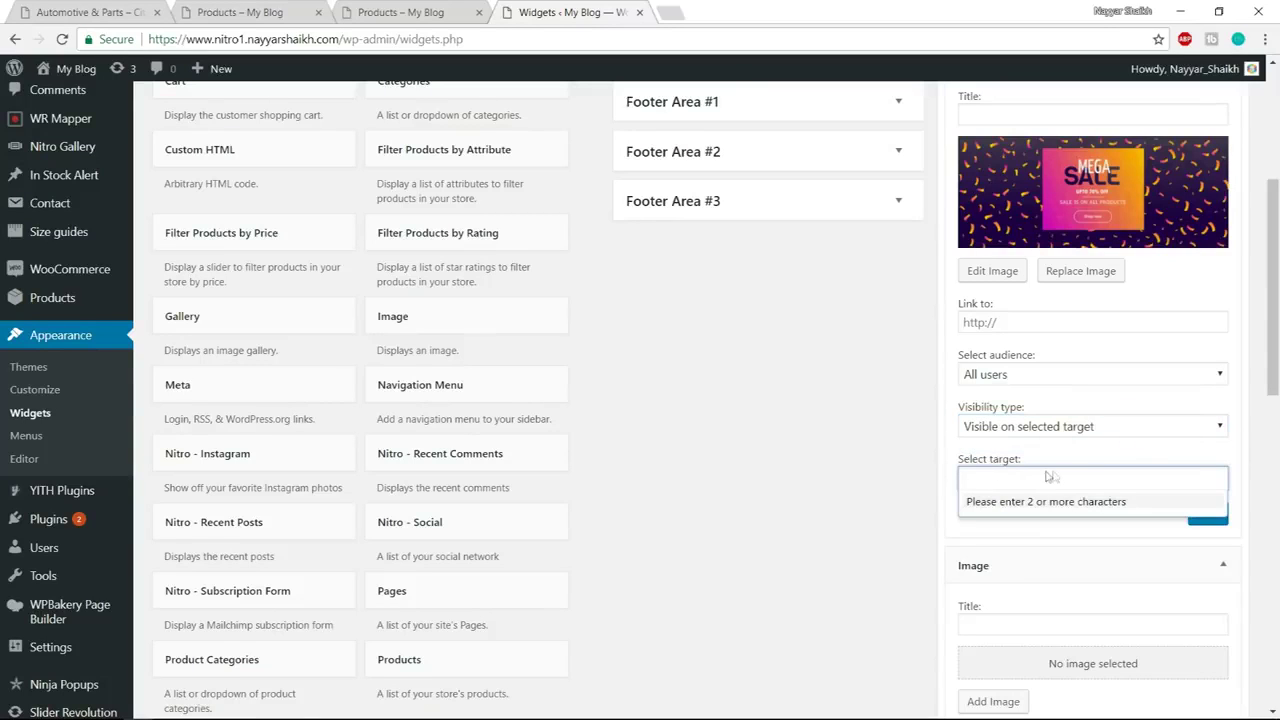
type("shop")
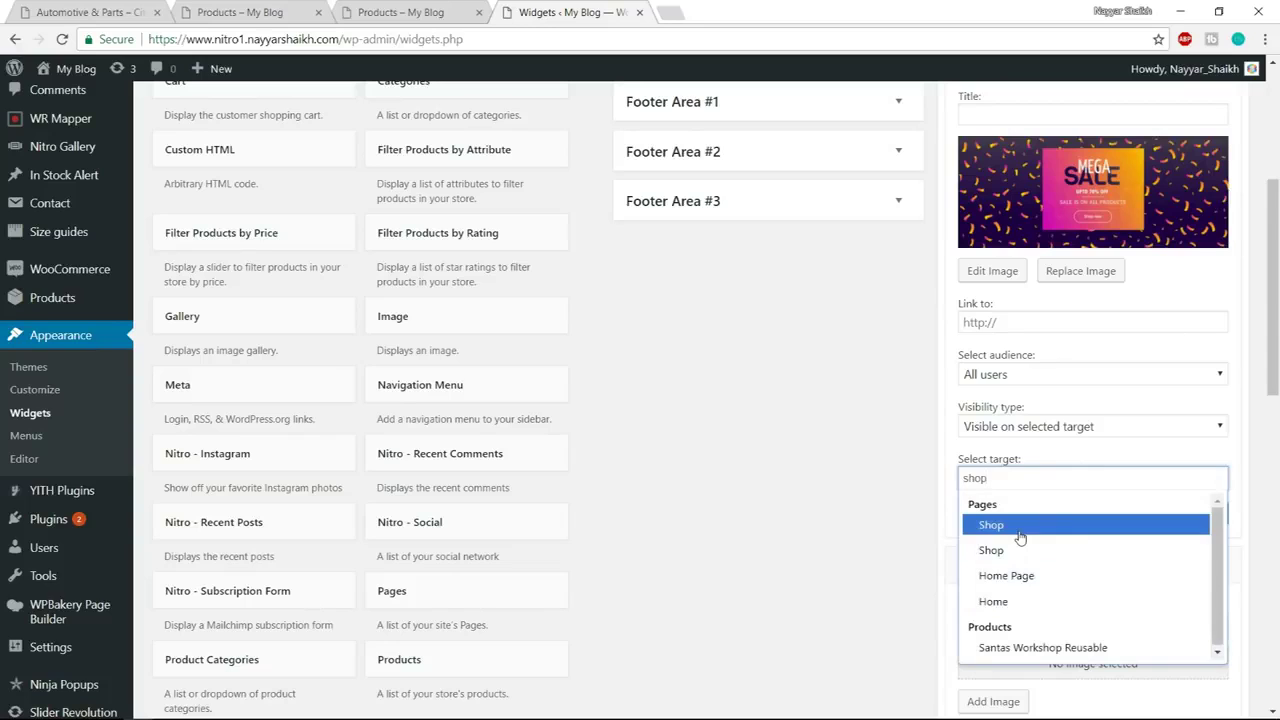
left_click(1020, 538)
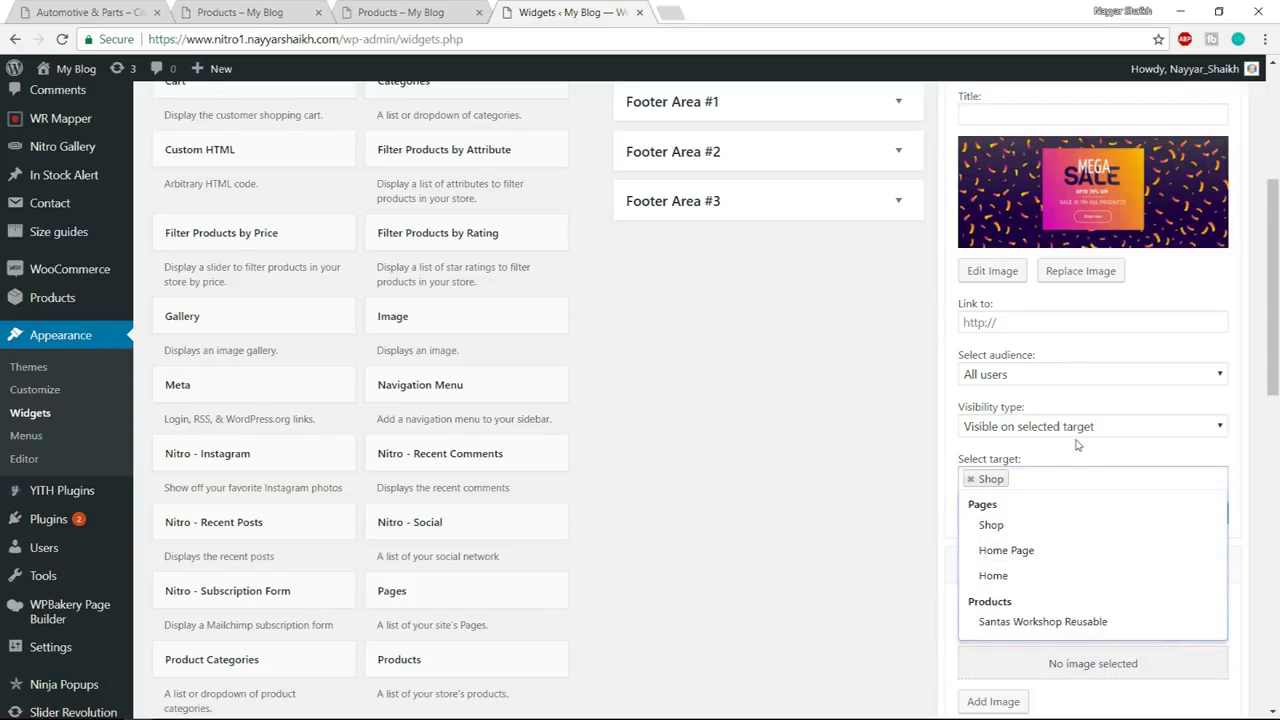
left_click(1022, 537)
left_click(1213, 454)
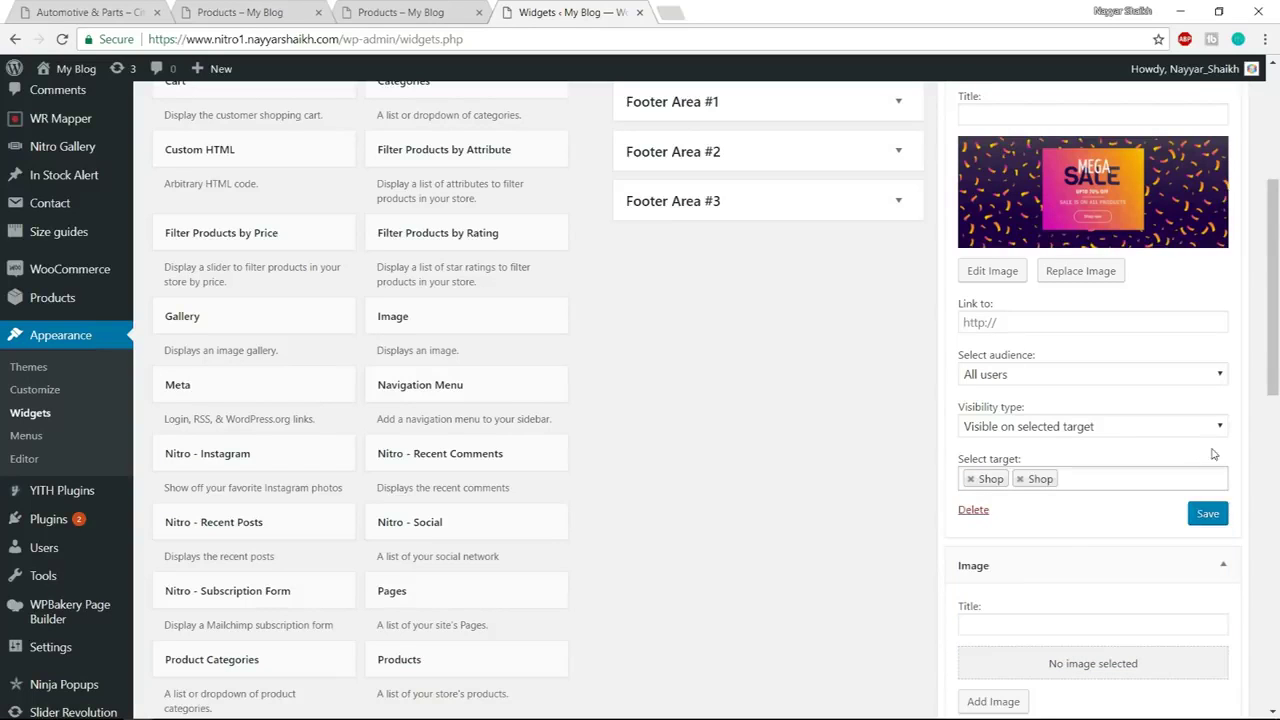
left_click(1212, 514)
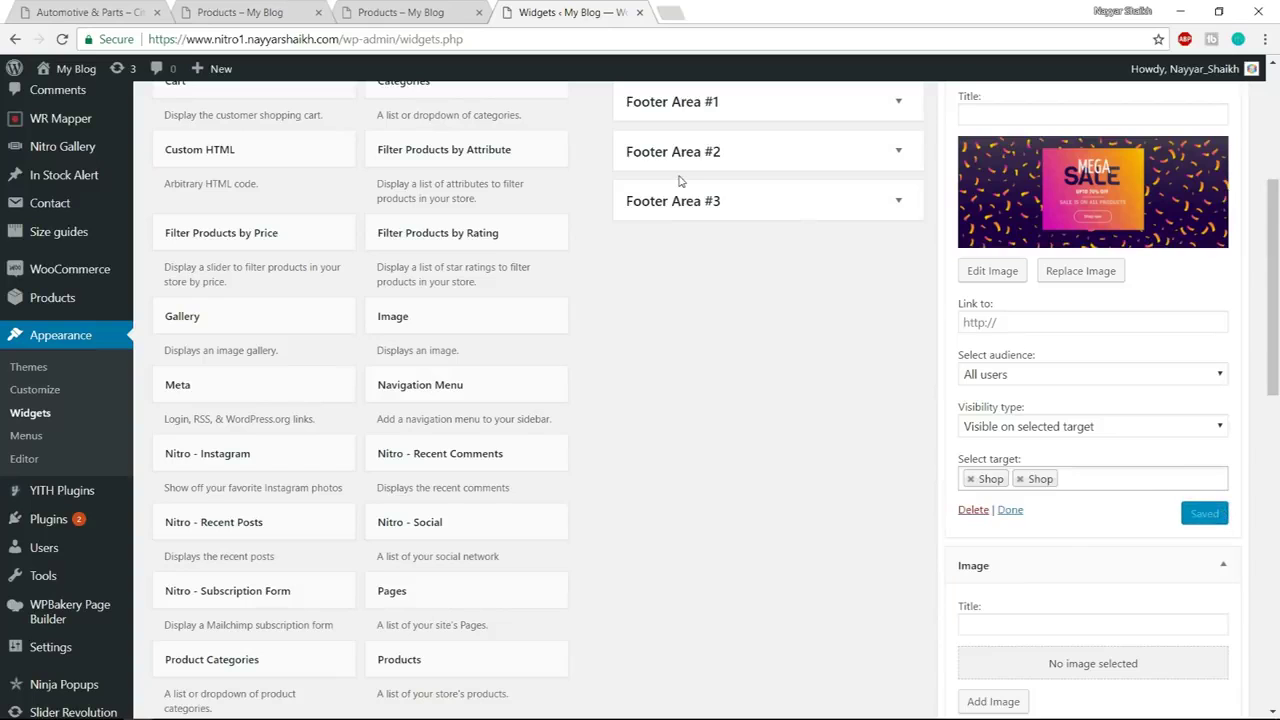
Reload the storefront shop page to check the banner
scroll(679, 181, "up", 5)
left_click(402, 12)
left_click(411, 39)
key("Return")
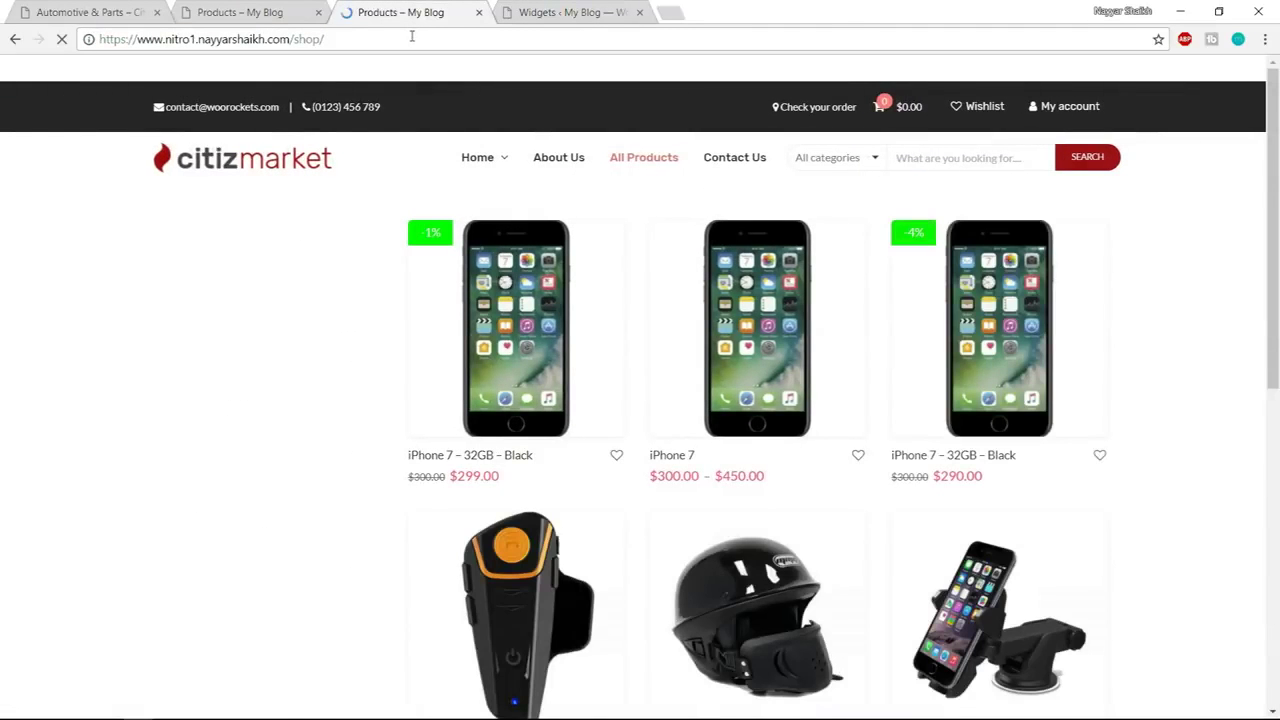
Set Sidebar Above Product List to Above Categories in the Customizer and publish it
scroll(446, 360, "down", 6)
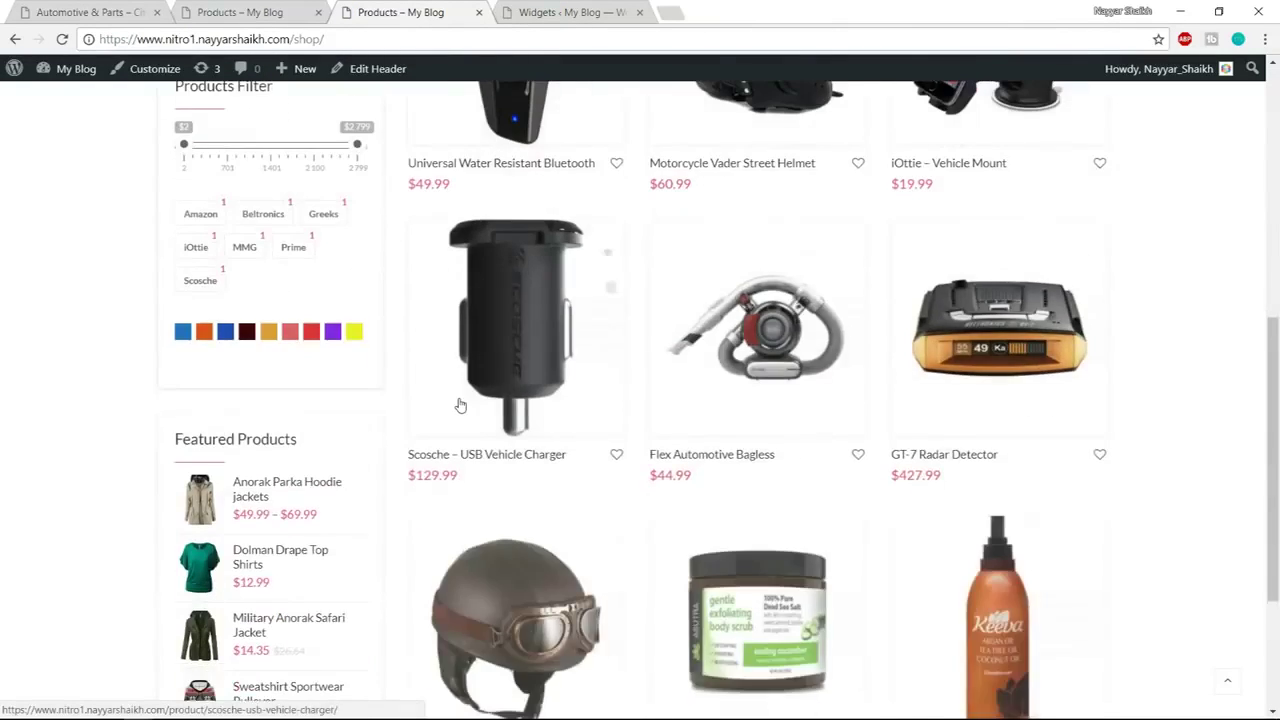
scroll(460, 405, "up", 7)
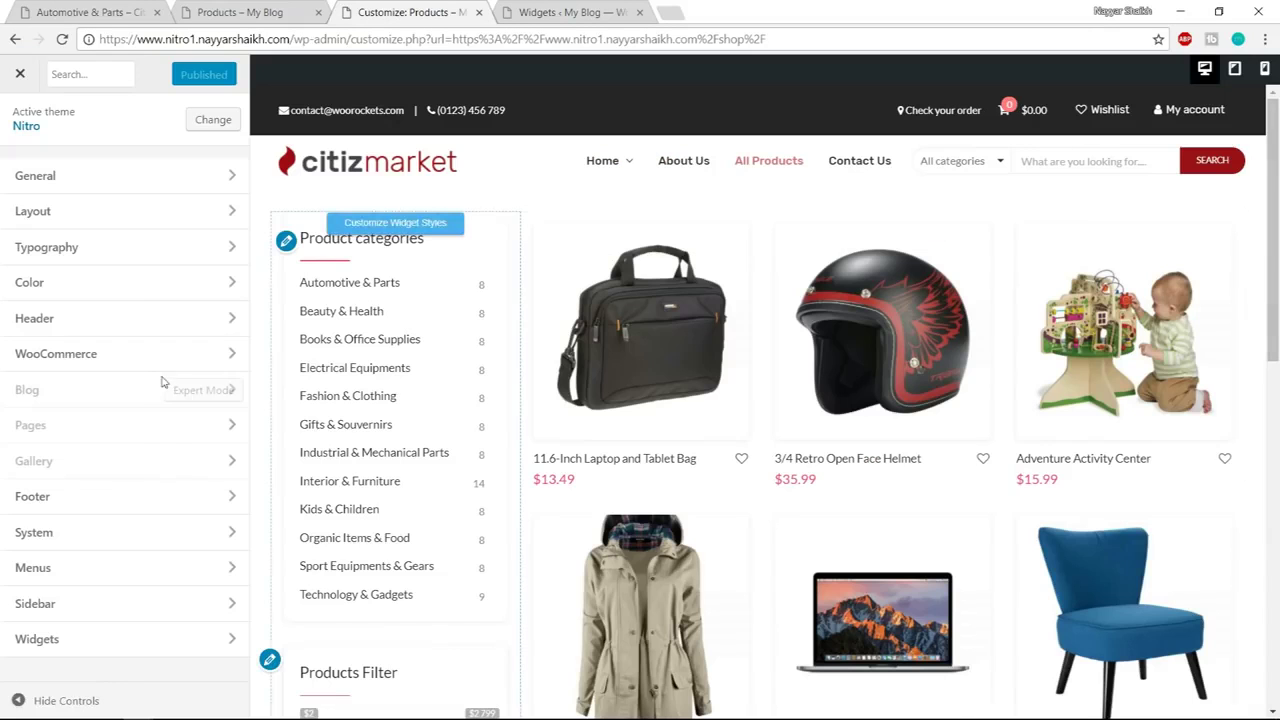
left_click(71, 607)
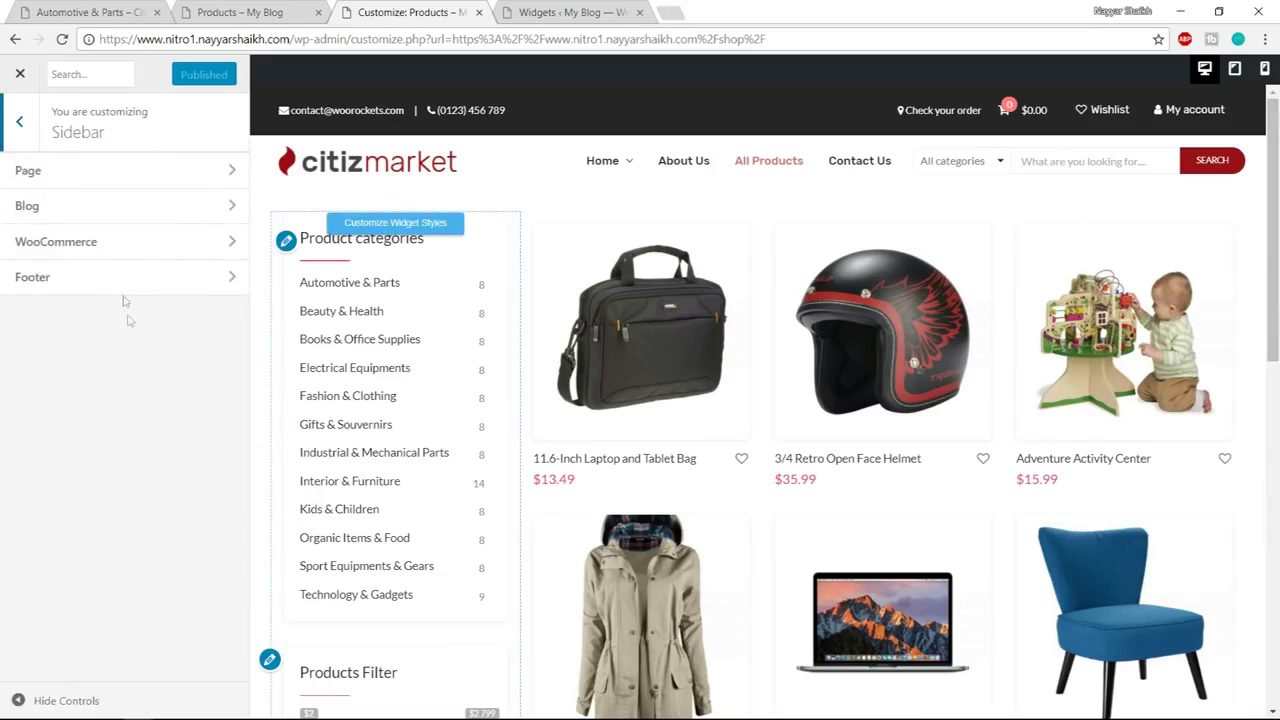
left_click(120, 250)
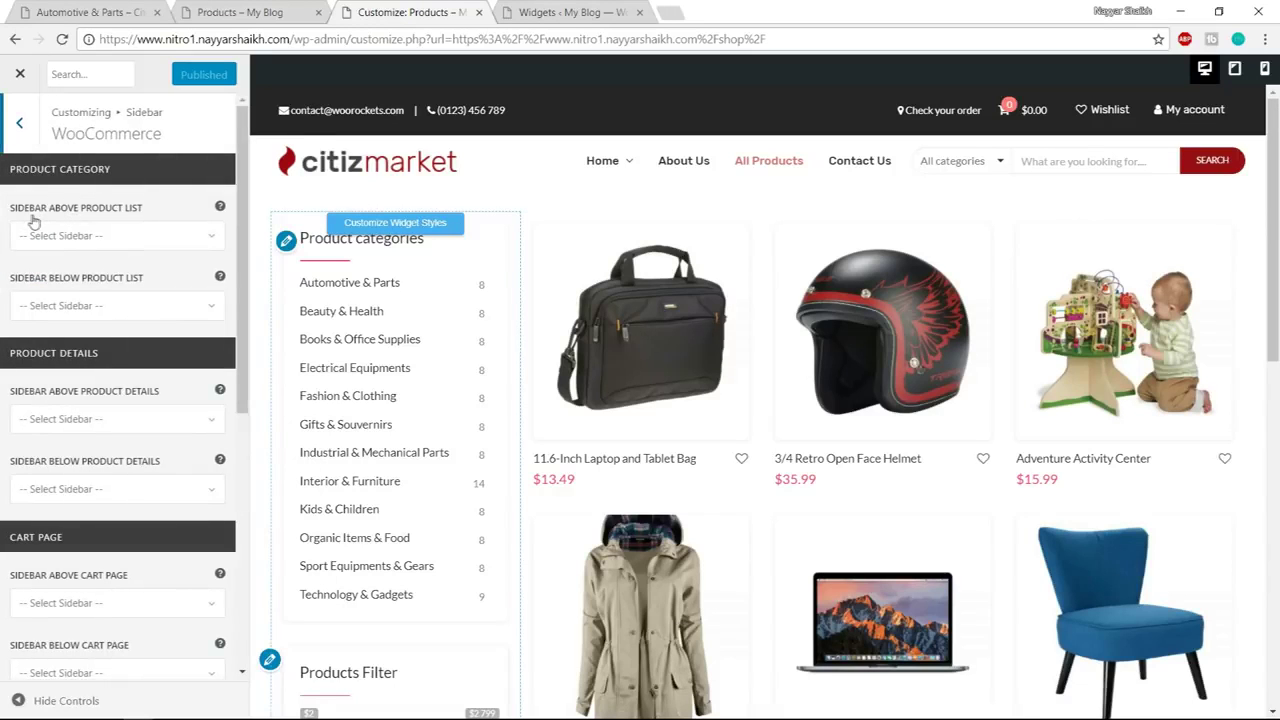
left_click(113, 238)
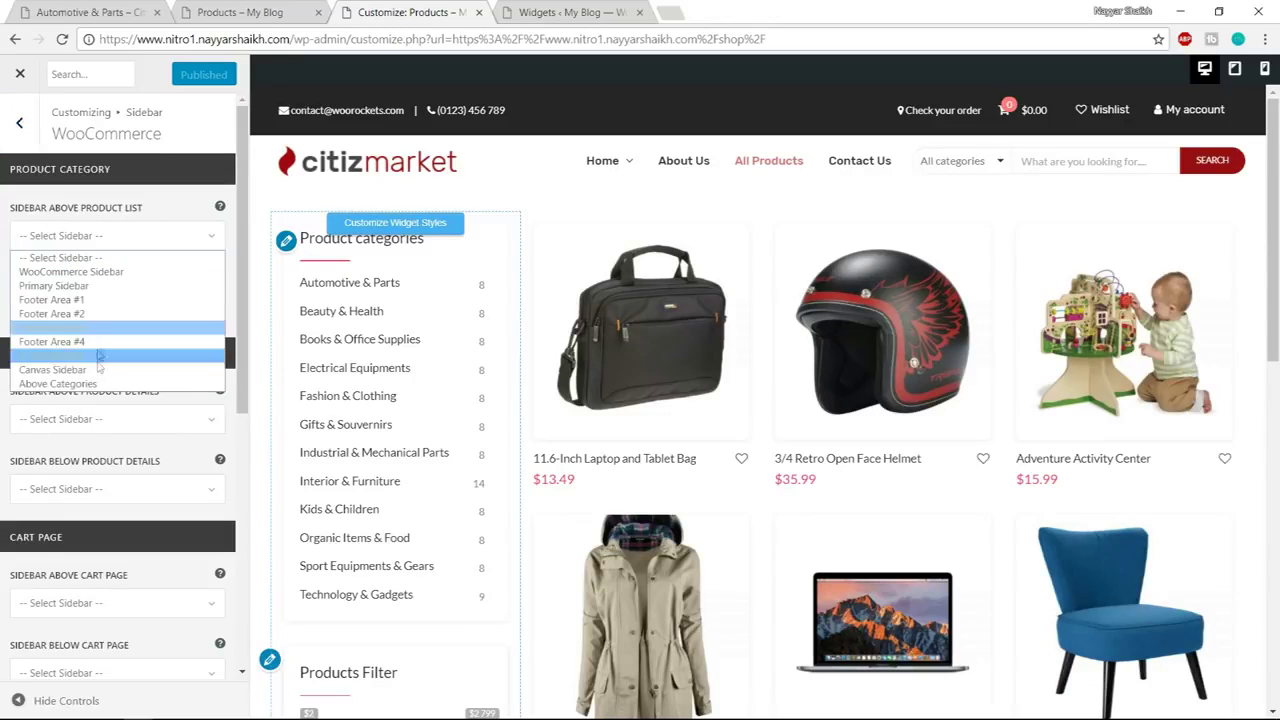
left_click(78, 384)
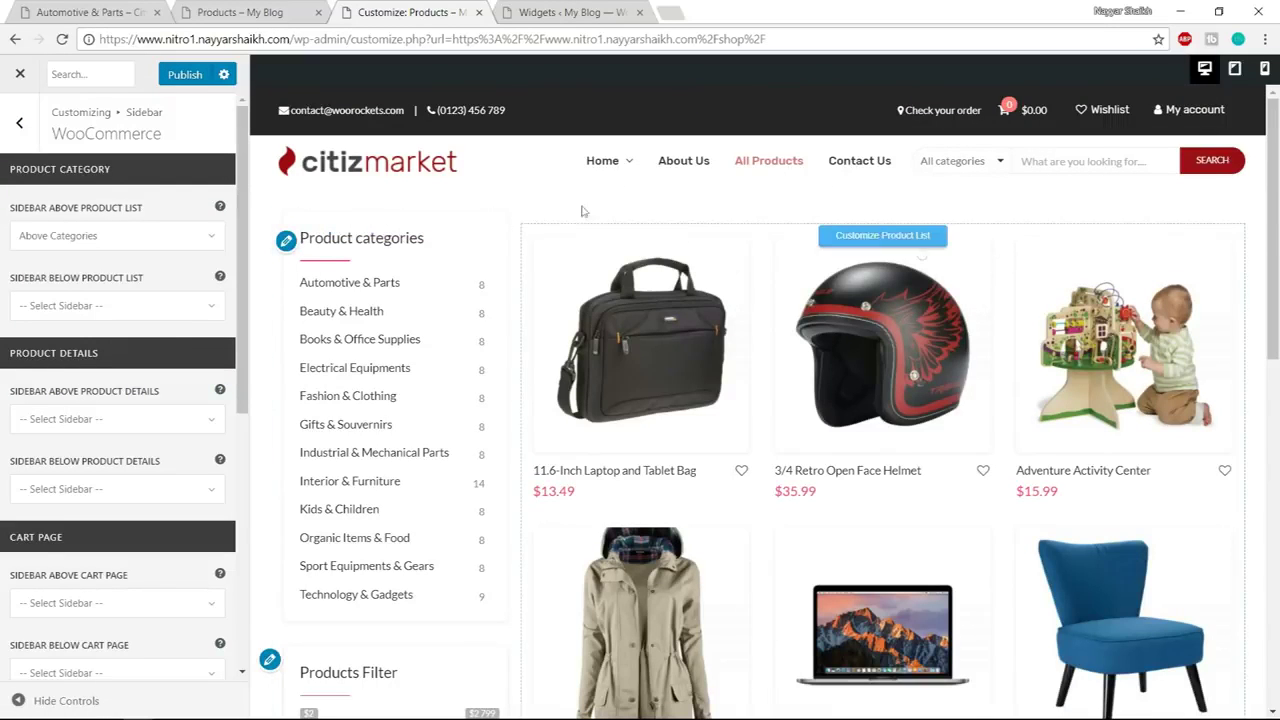
left_click(194, 82)
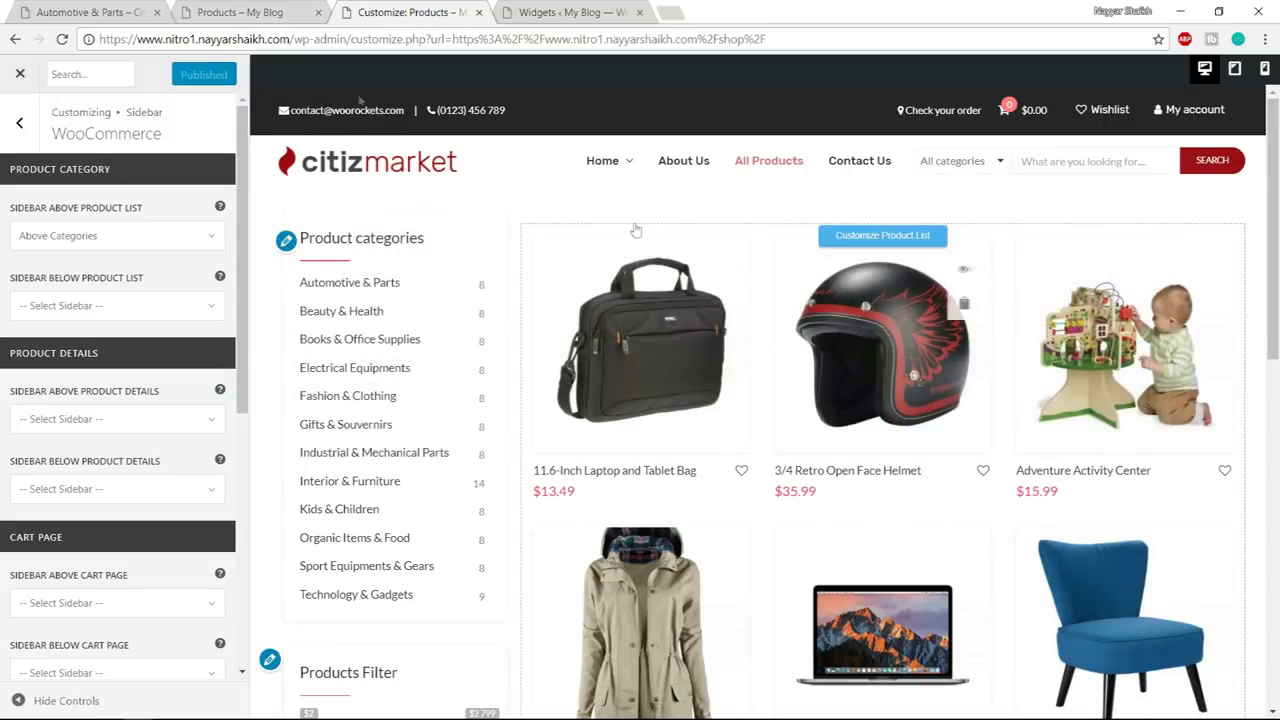
left_click(15, 77)
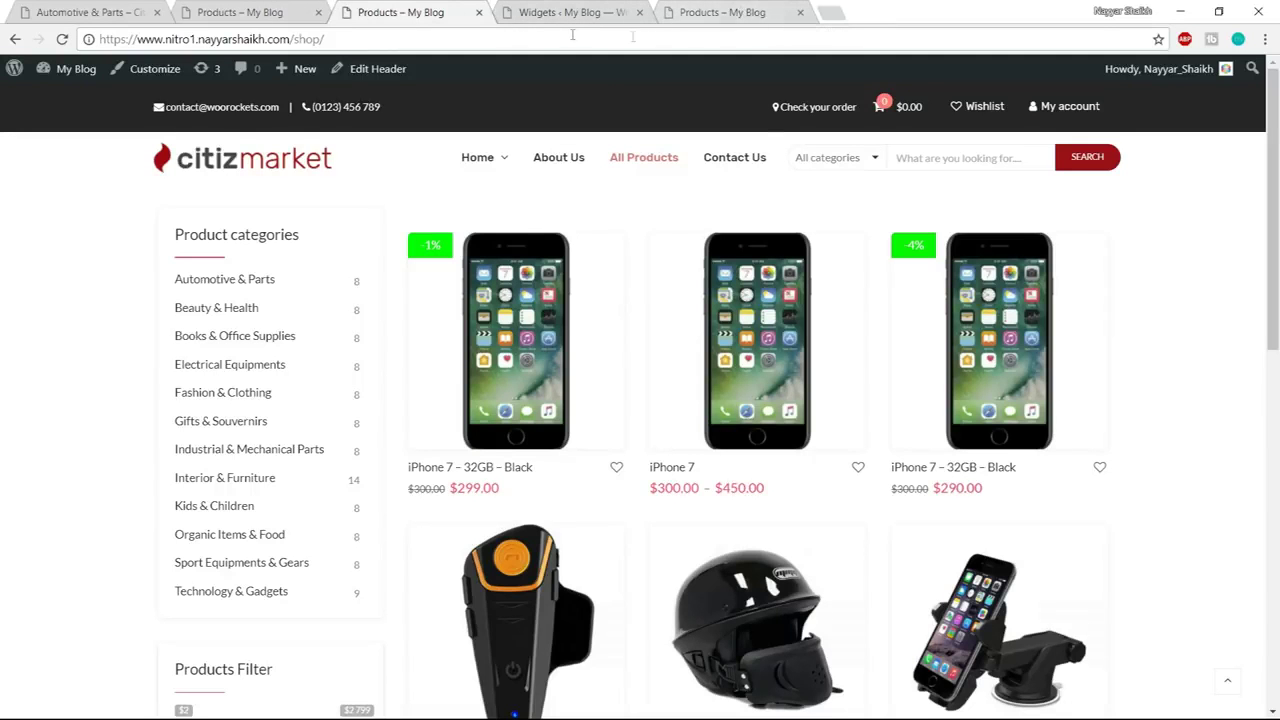
Inspect the reference shop's Trade Alert footer subscription bar, then go back to Widgets
scroll(1160, 234, "down", 10)
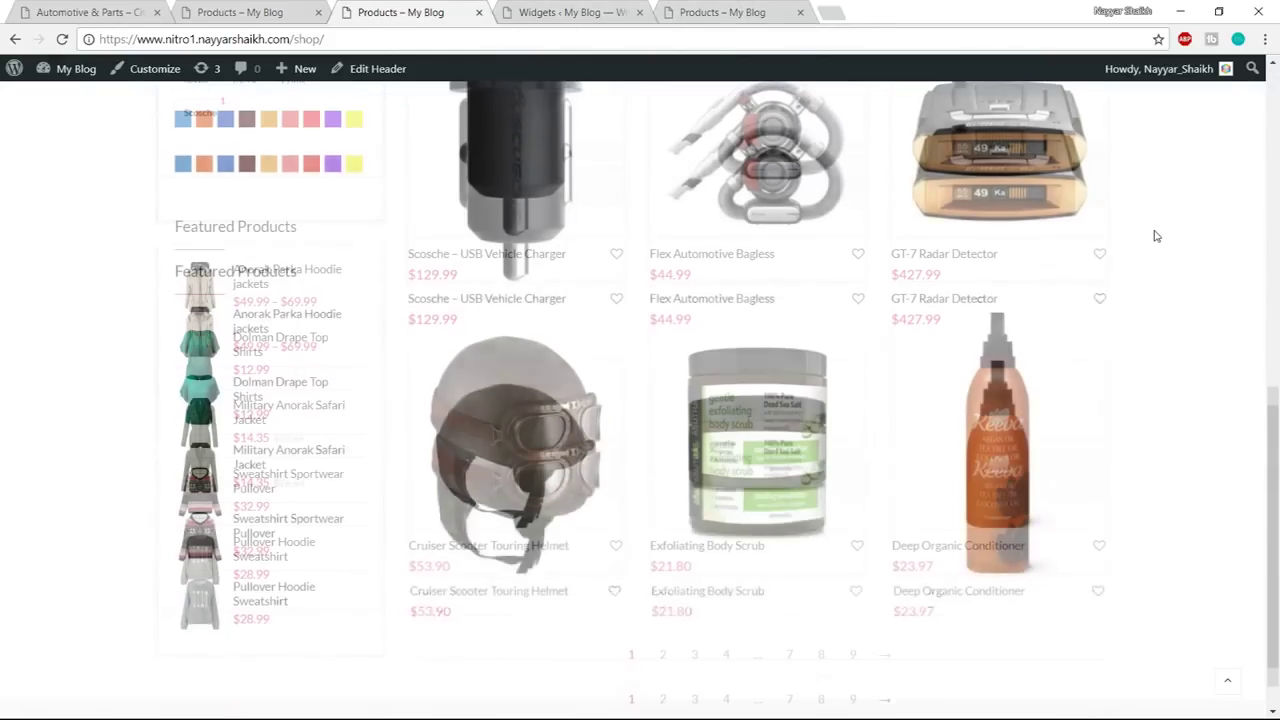
scroll(1138, 281, "up", 10)
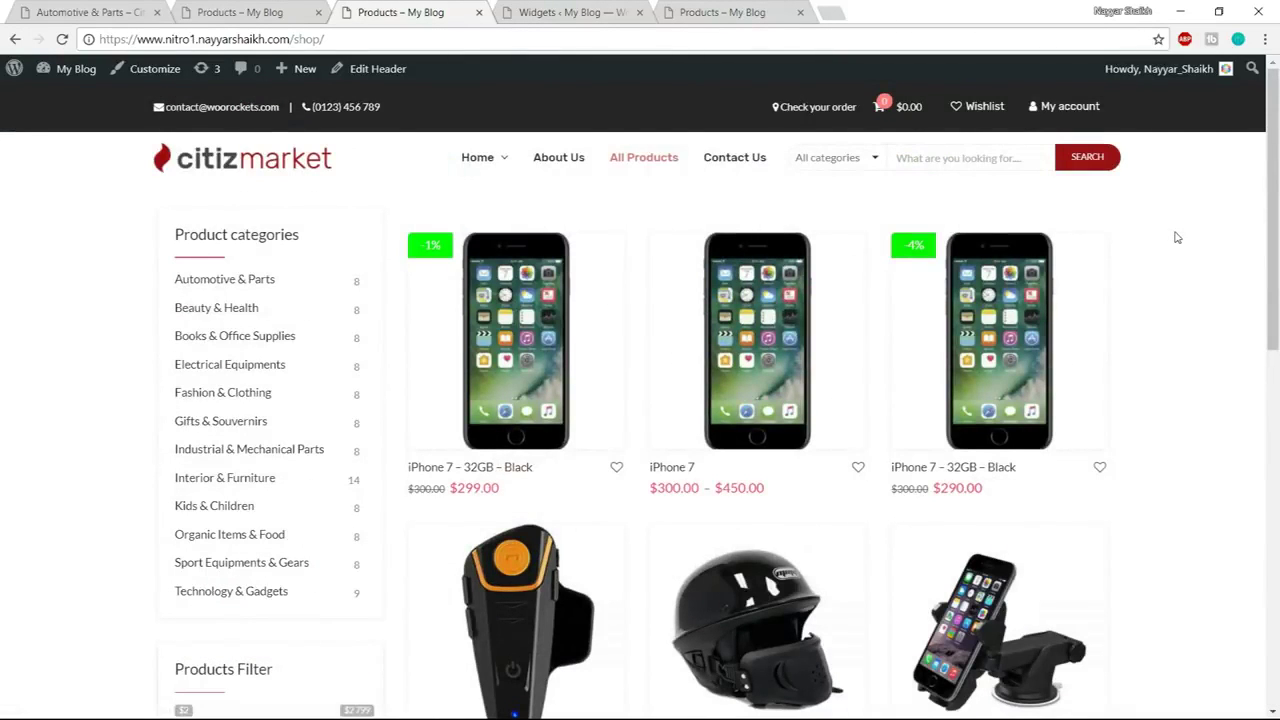
scroll(1182, 446, "down", 10)
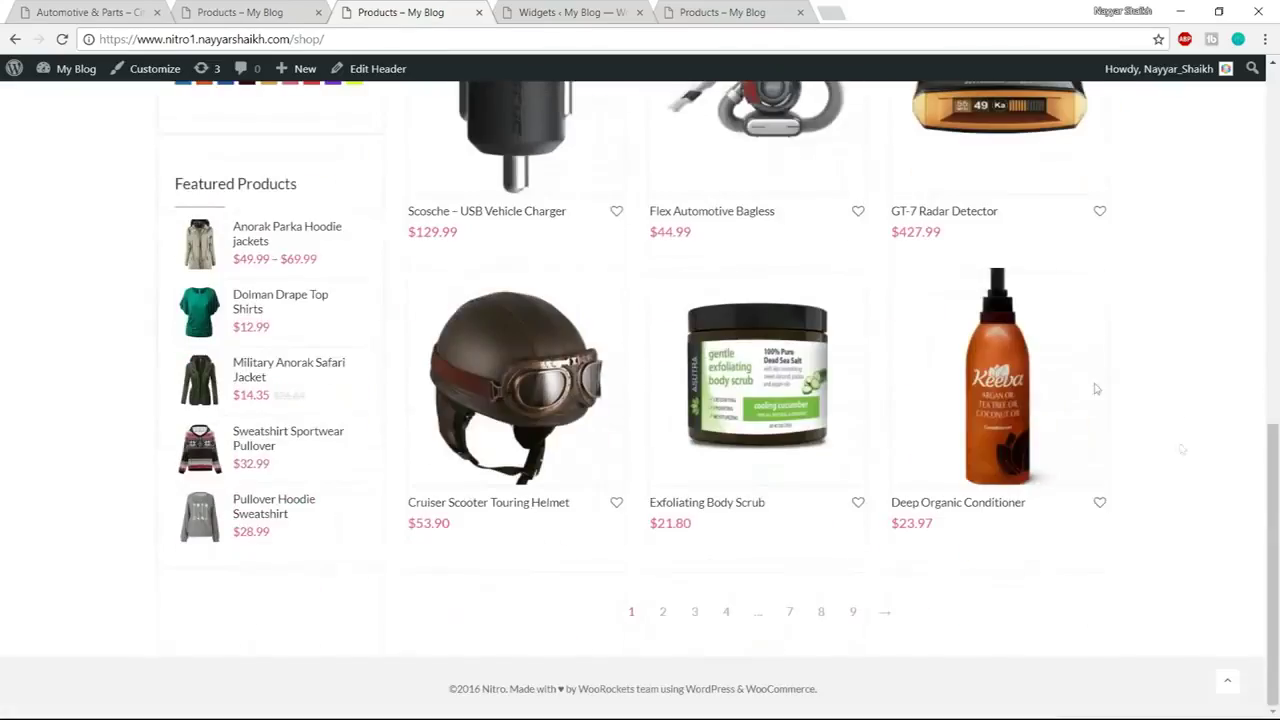
left_click(95, 12)
left_click(258, 10)
scroll(643, 334, "down", 10)
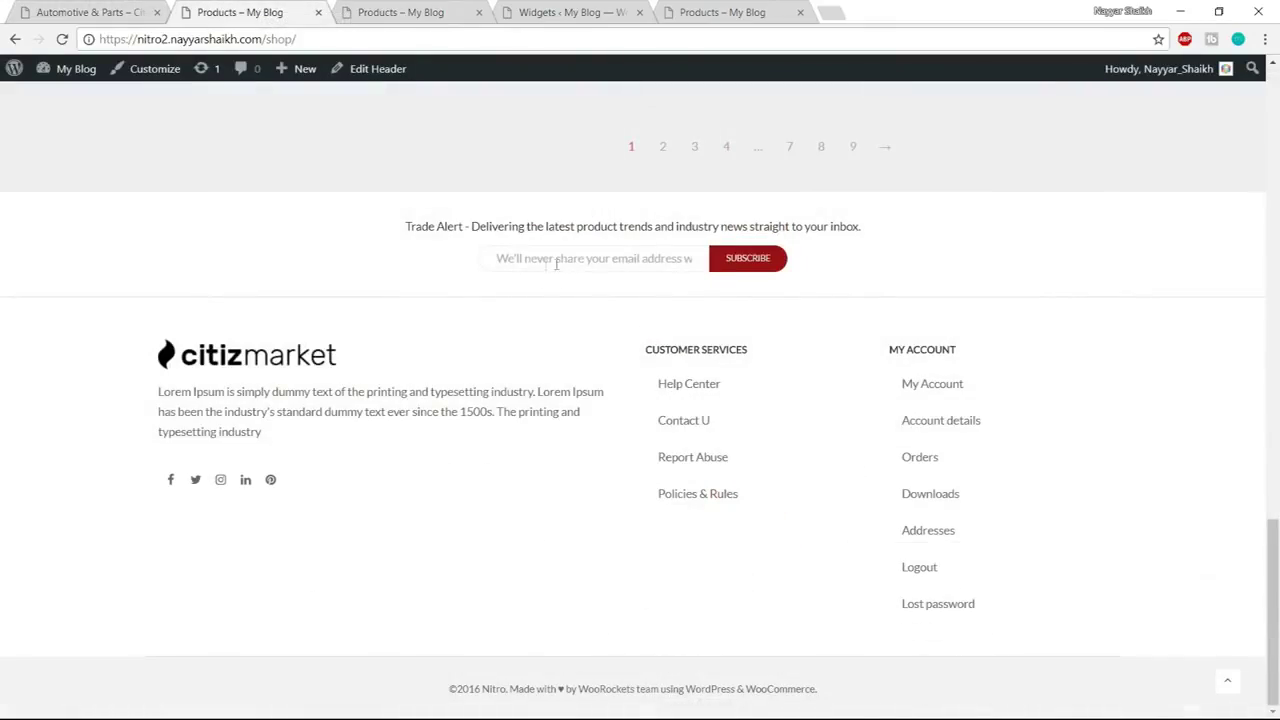
left_click(518, 257)
left_click(575, 10)
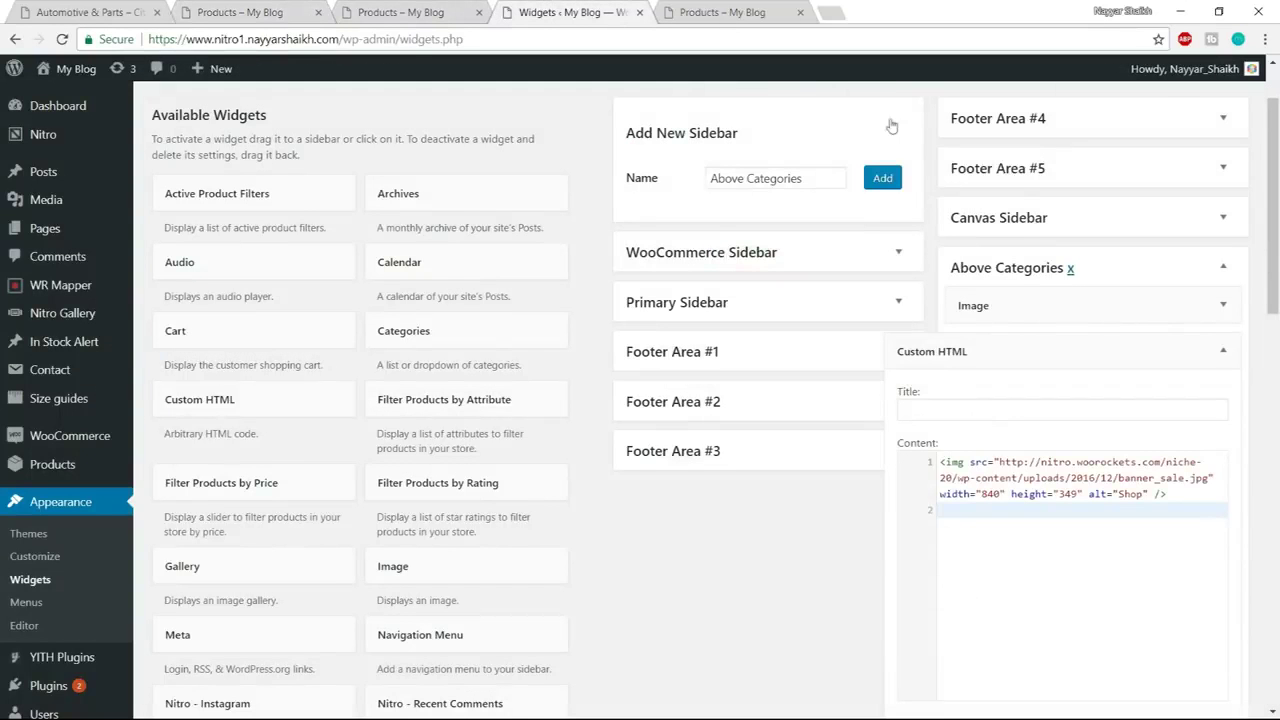
Collapse the open widget areas and add a new sidebar named 'Above Footer'
left_click(1223, 351)
left_click(1223, 267)
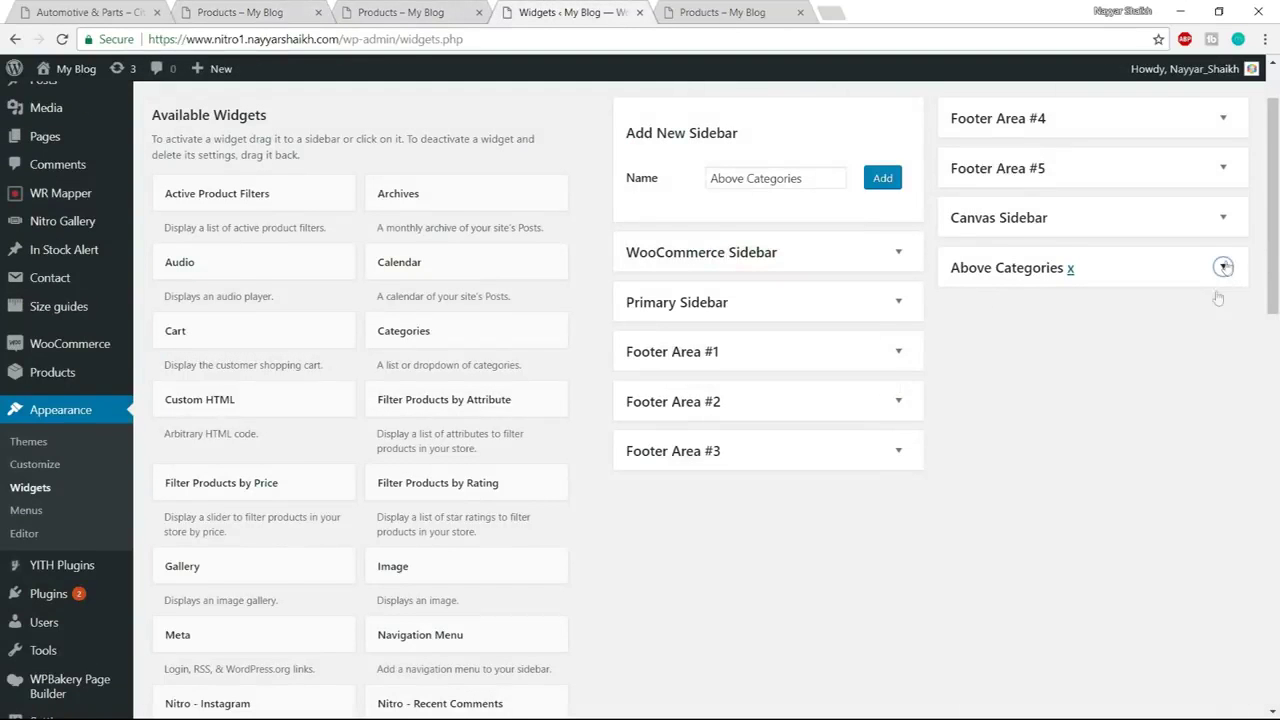
scroll(976, 391, "up", 2)
triple_click(808, 268)
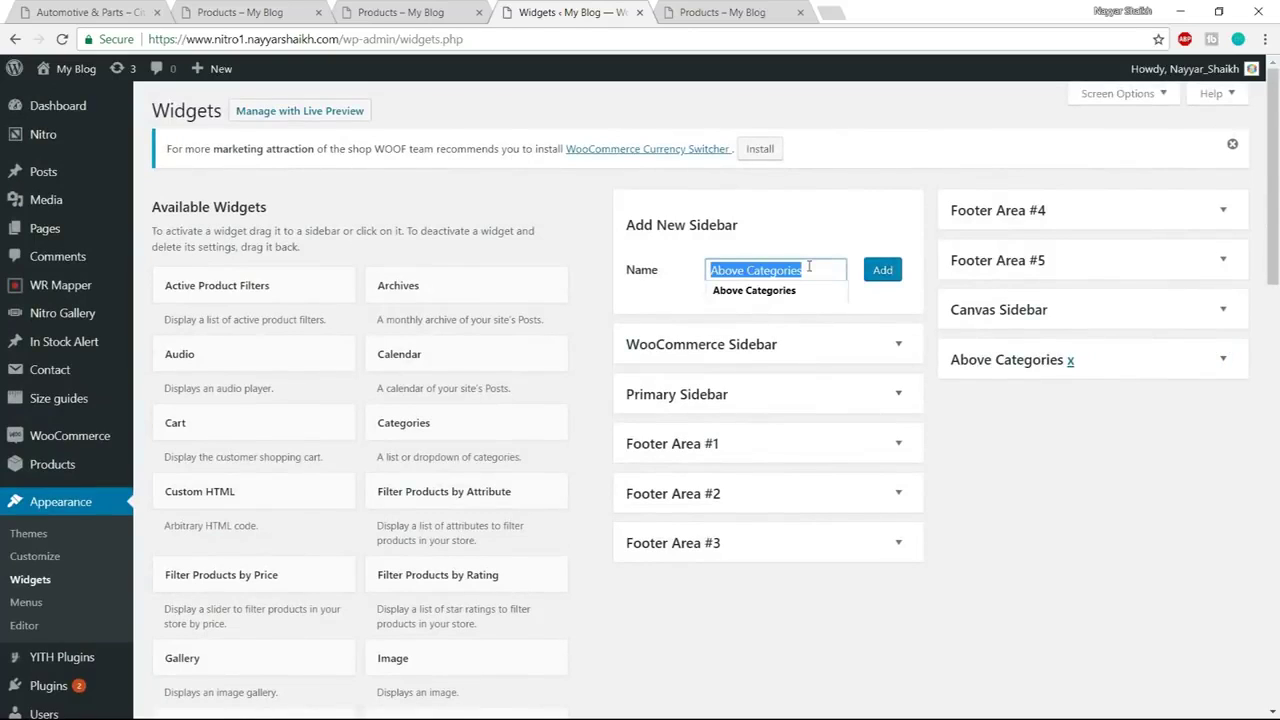
type("A")
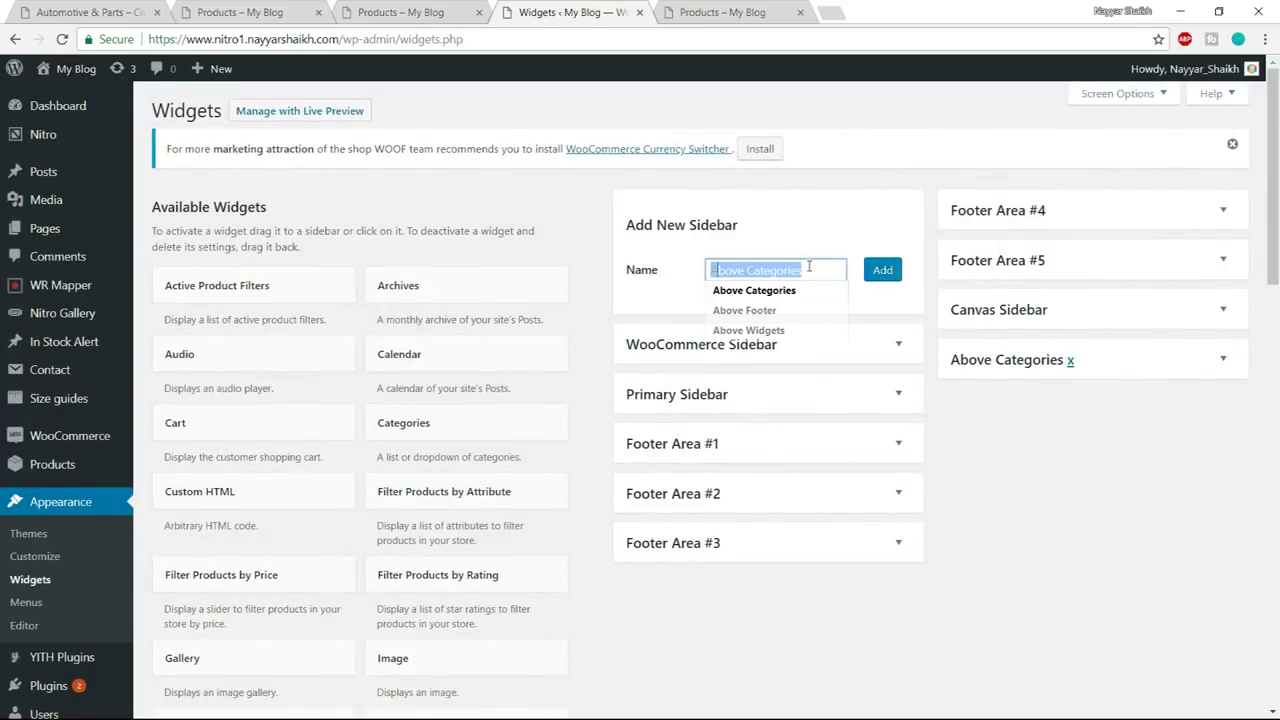
type("bove")
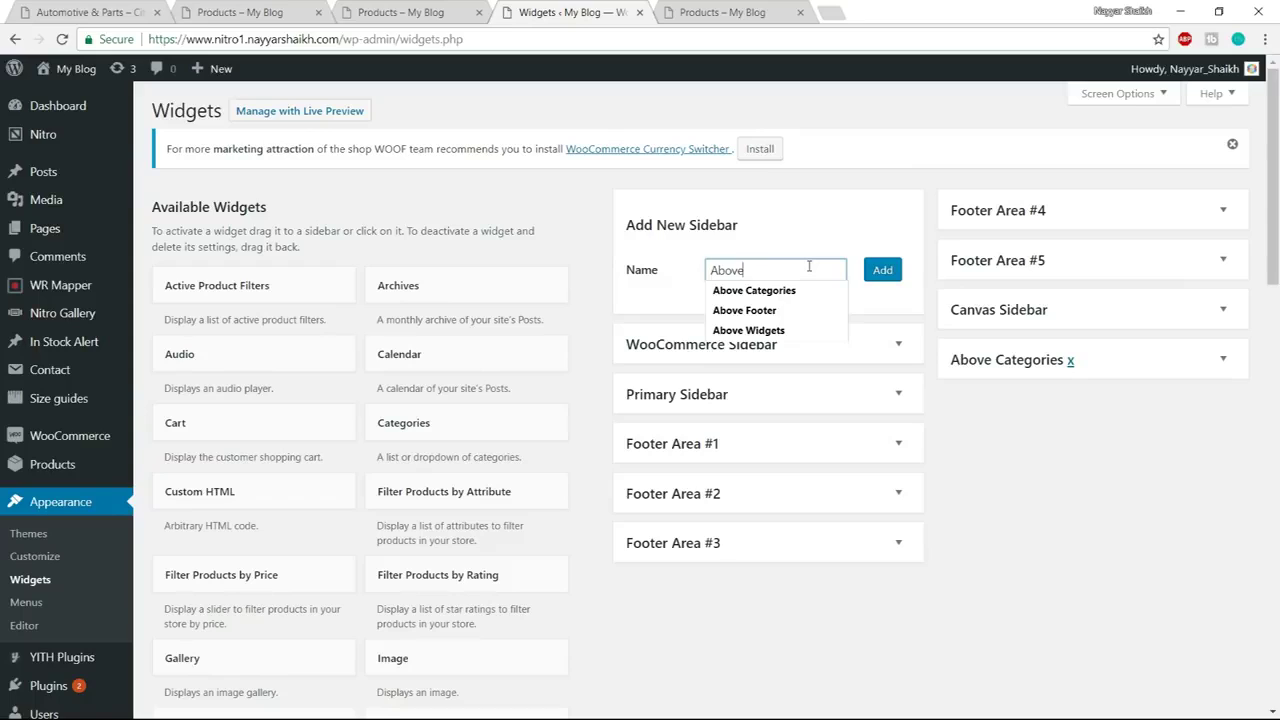
type(" Footer")
left_click(888, 278)
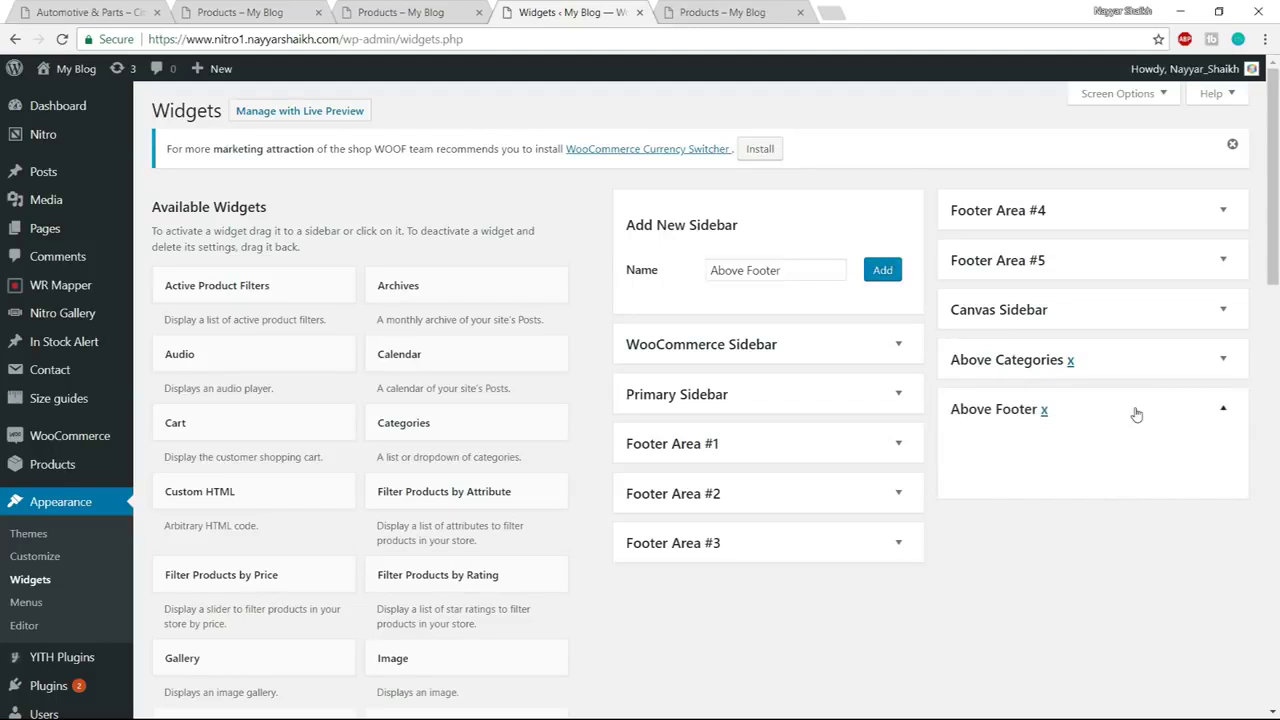
Select the Trade Alert footer text on the reference shop page
left_click(297, 10)
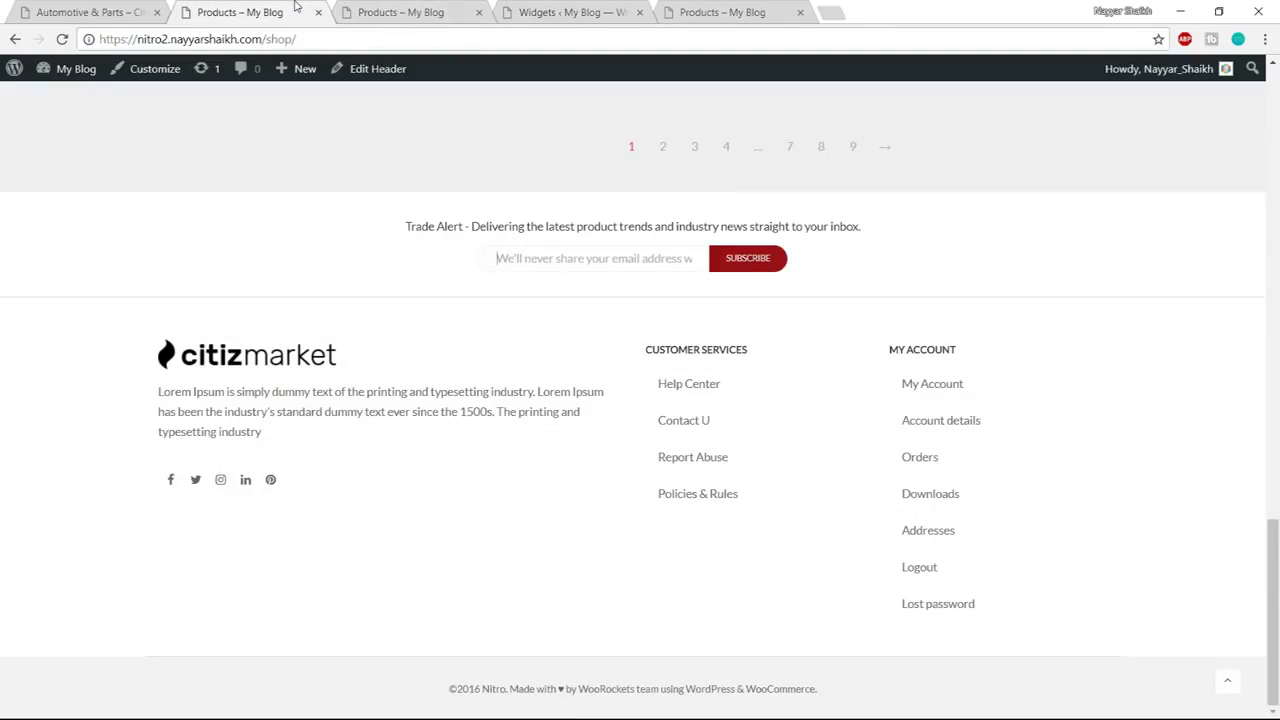
left_click_drag(405, 229, 918, 227)
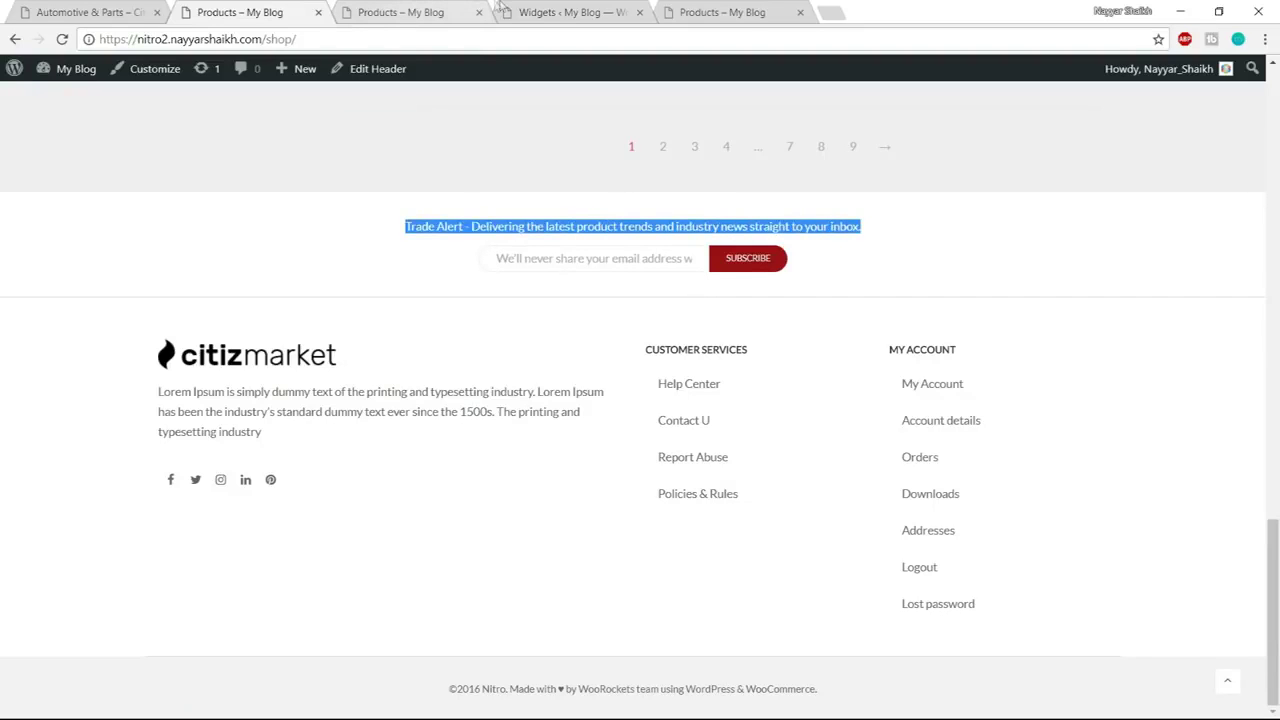
left_click(601, 8)
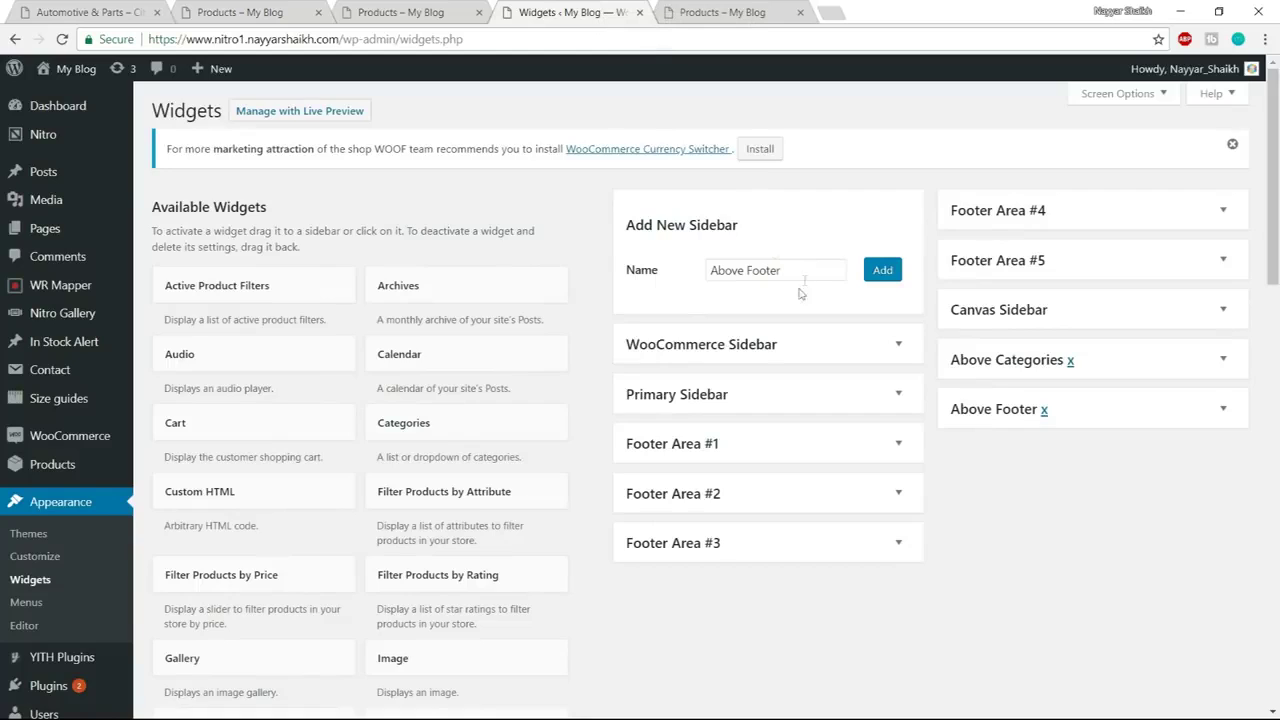
Add a Custom HTML widget to Above Footer and paste in the Trade Alert HTML from the notes
scroll(386, 360, "down", 3)
left_click_drag(364, 312, 1055, 270)
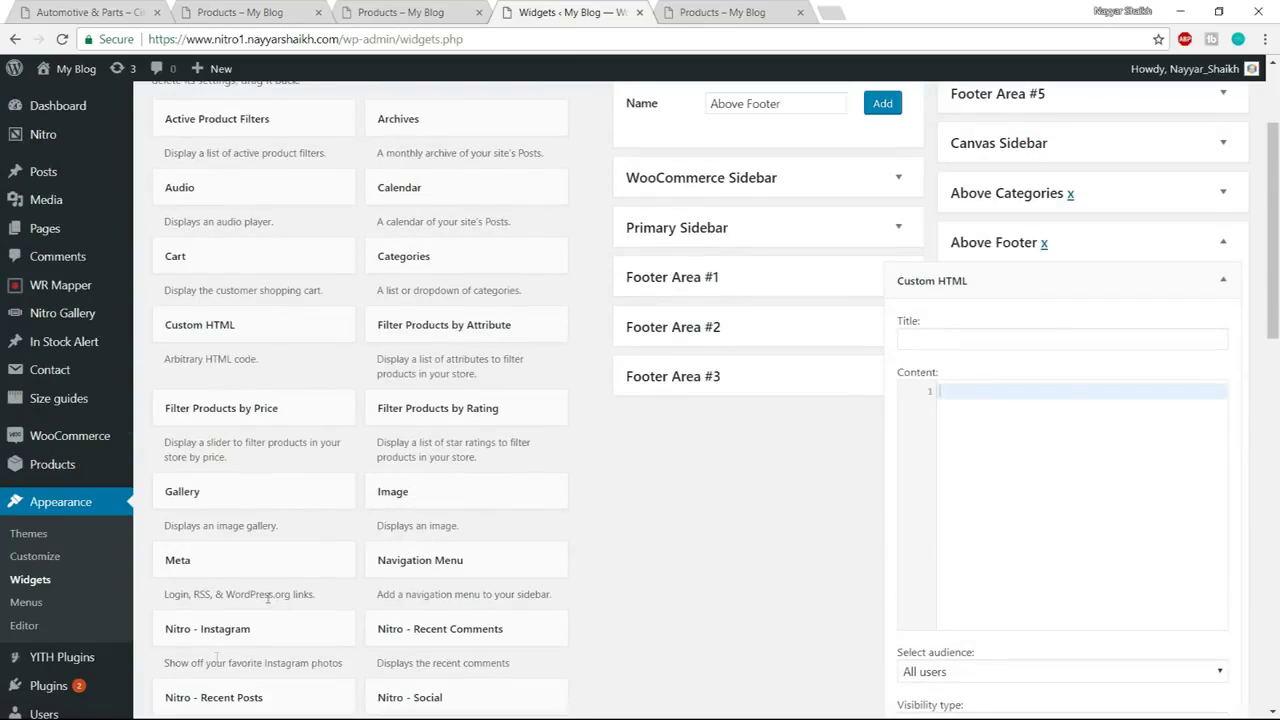
key("super")
mouse_move(168, 708)
left_click(268, 636)
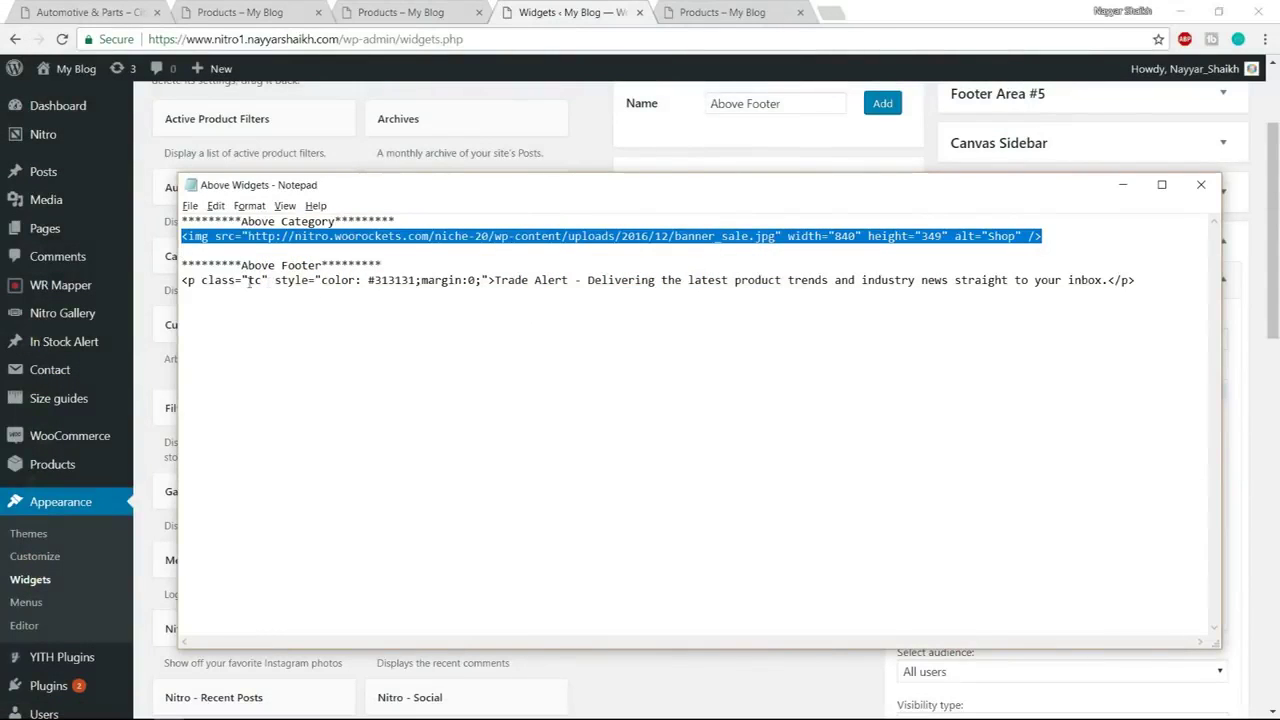
left_click(183, 283)
left_click_drag(183, 283, 1171, 280)
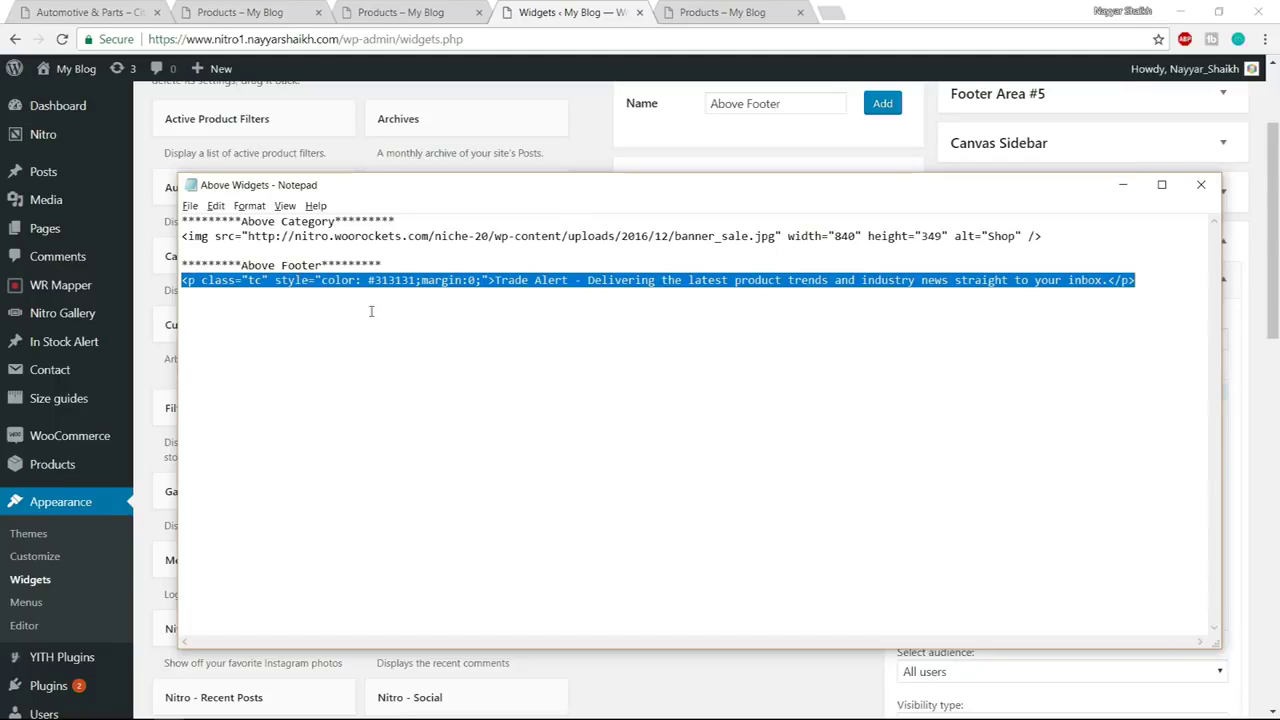
left_click(148, 143)
type("<p class=\"tc\" style=\"color:#313131;margin:0;\">Trade Alert - Delivering the latest product trends and industry news straight to your inbox.</p>")
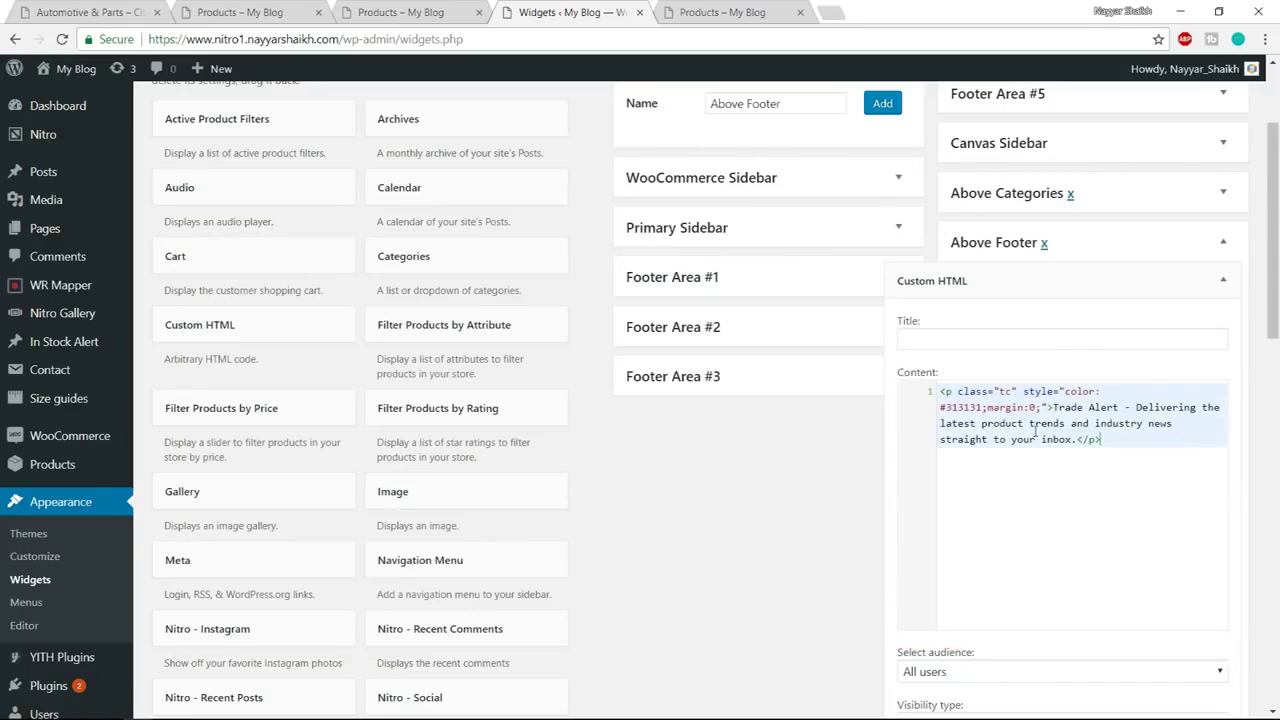
Compare the widget with the reference footer tagline, then save and collapse the Custom HTML widget
scroll(1045, 445, "down", 3)
scroll(1023, 465, "up", 1)
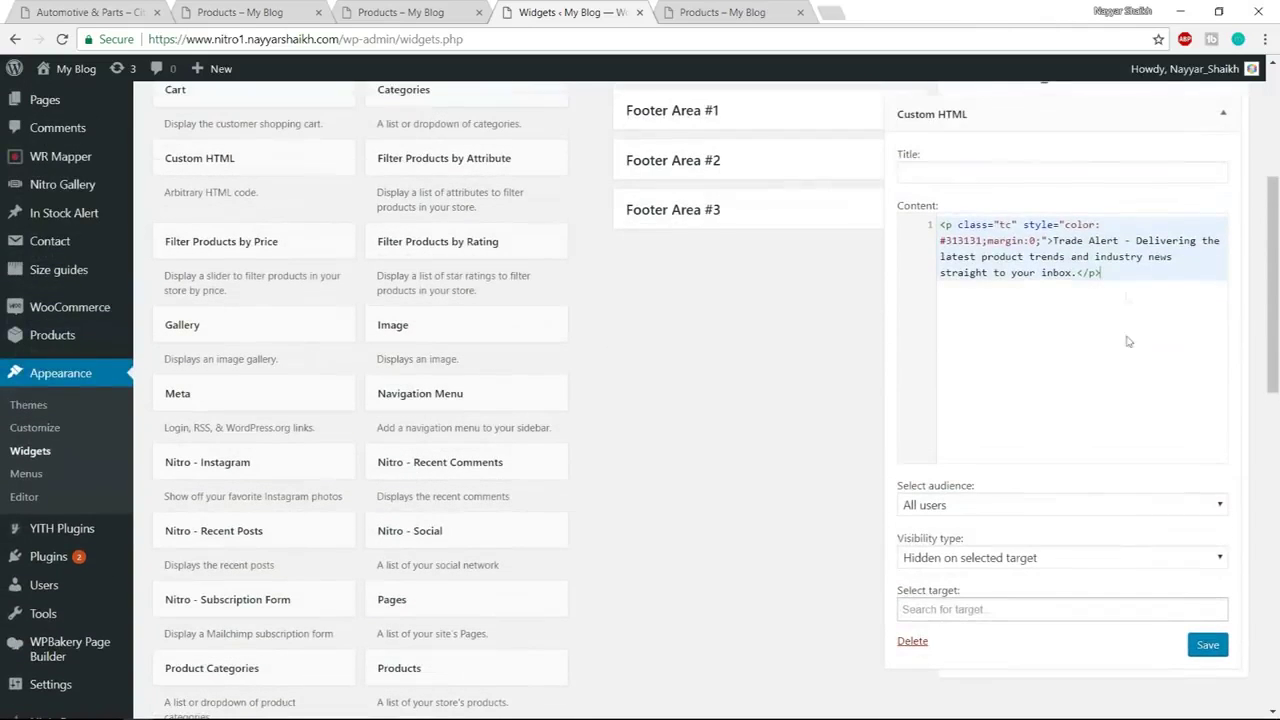
left_click(257, 8)
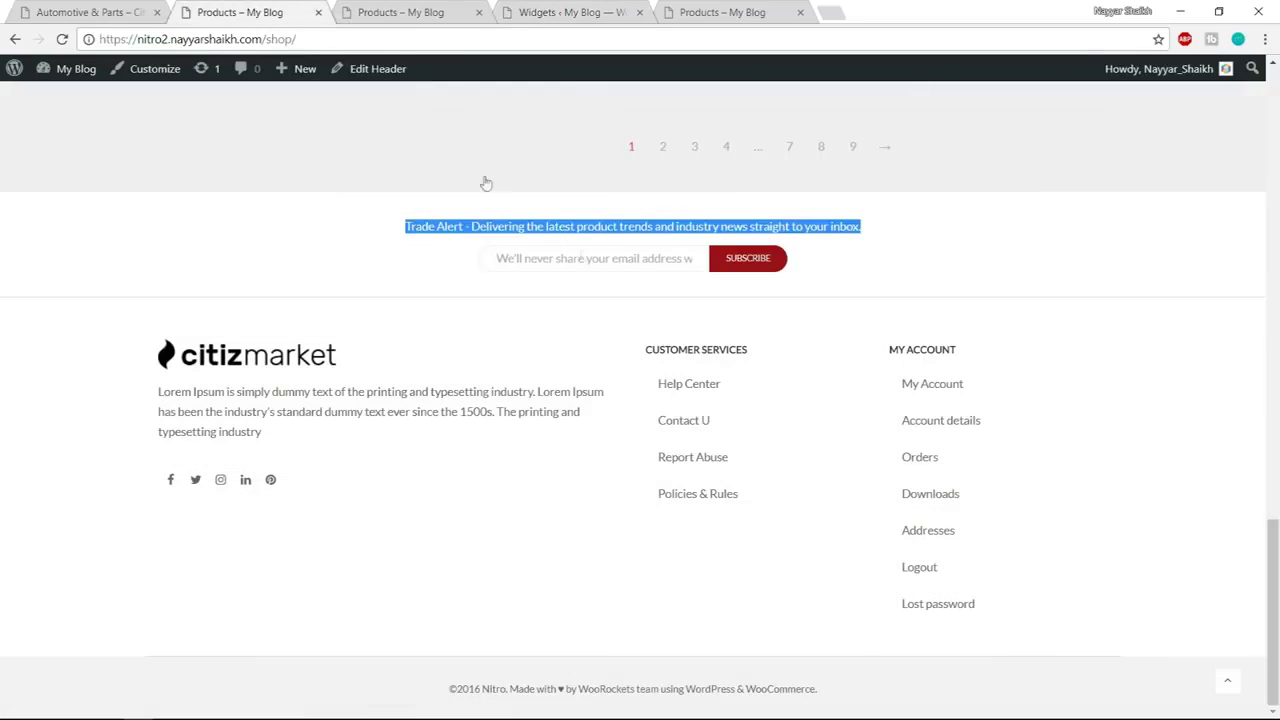
left_click(407, 228)
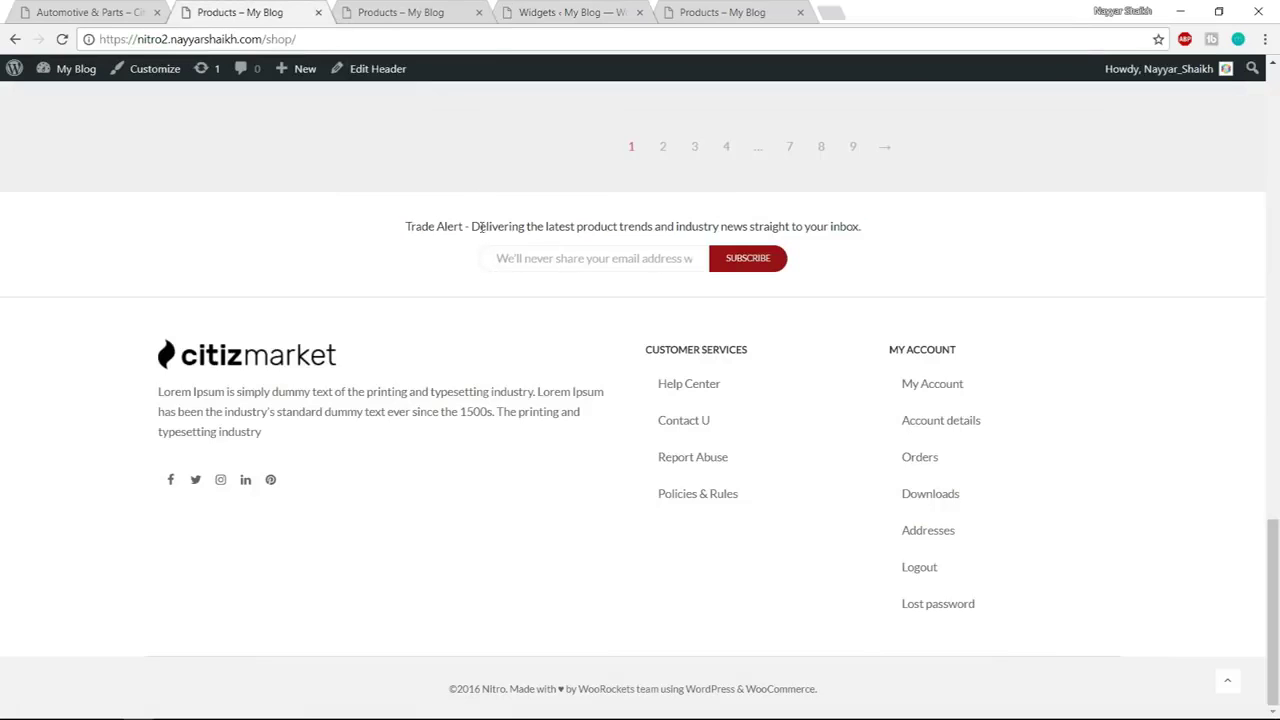
left_click_drag(472, 226, 752, 228)
left_click(740, 12)
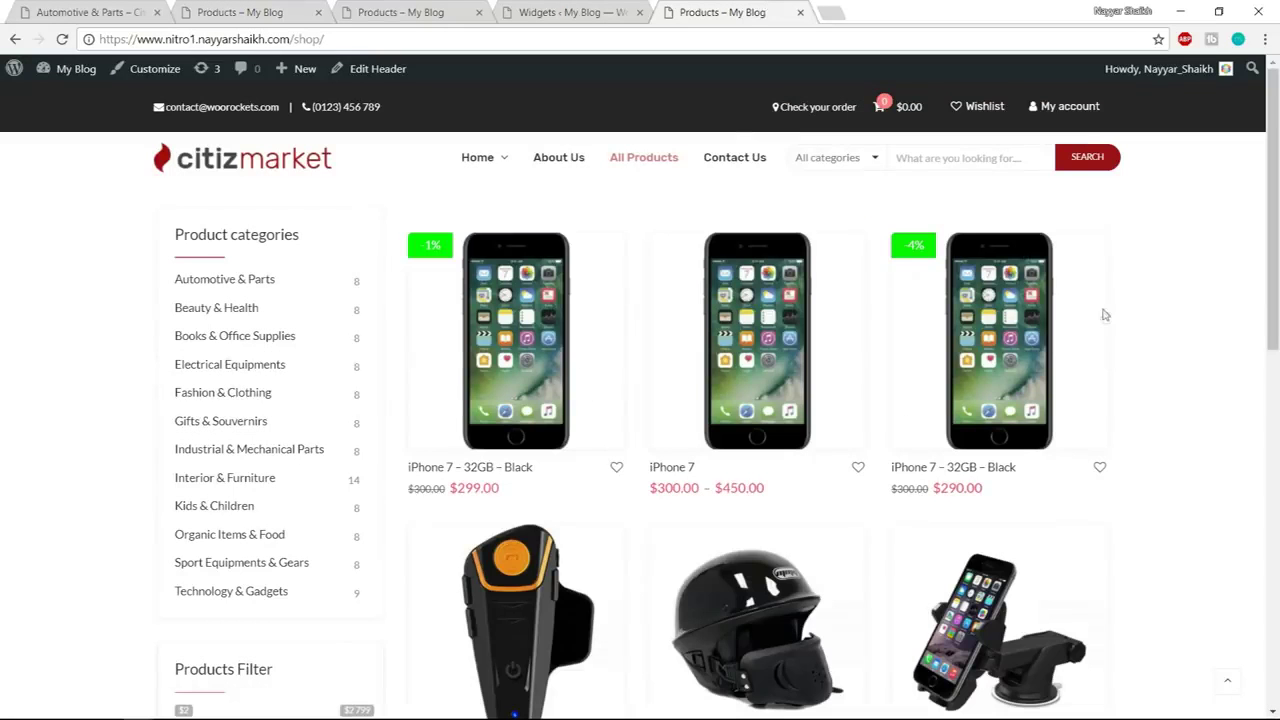
left_click(573, 10)
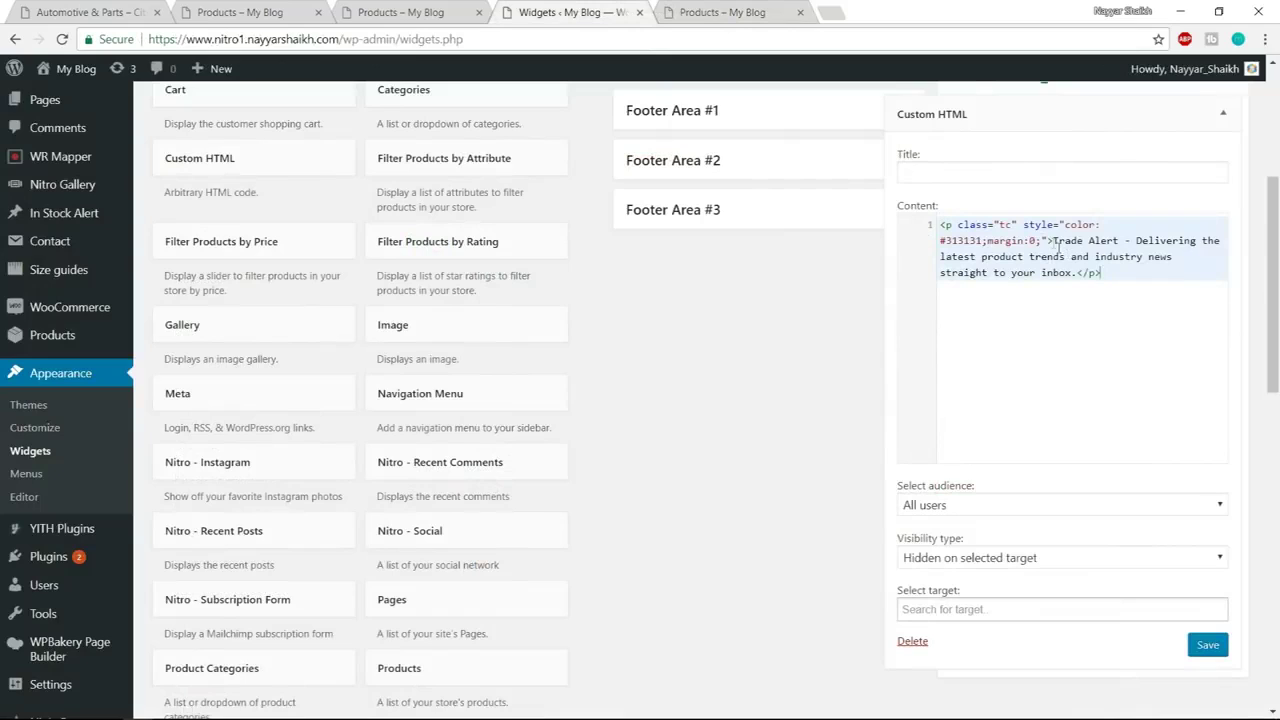
left_click_drag(1053, 240, 1080, 272)
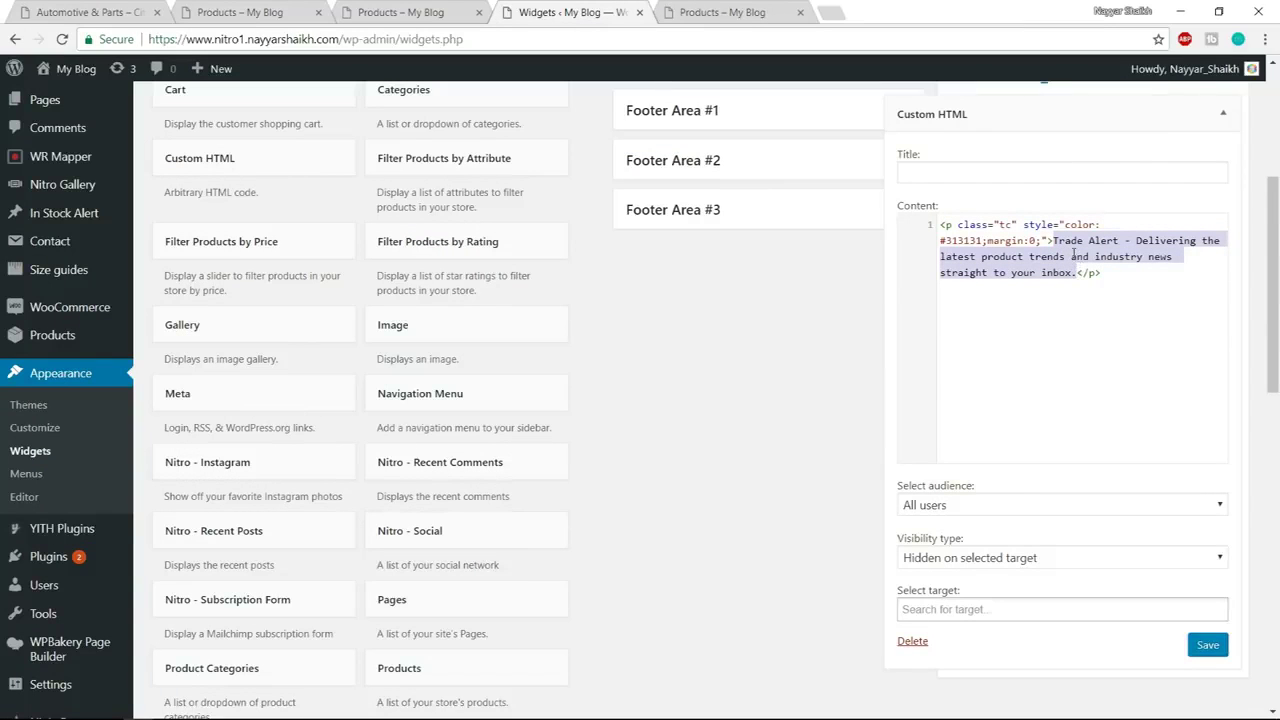
left_click(1219, 645)
left_click(1222, 113)
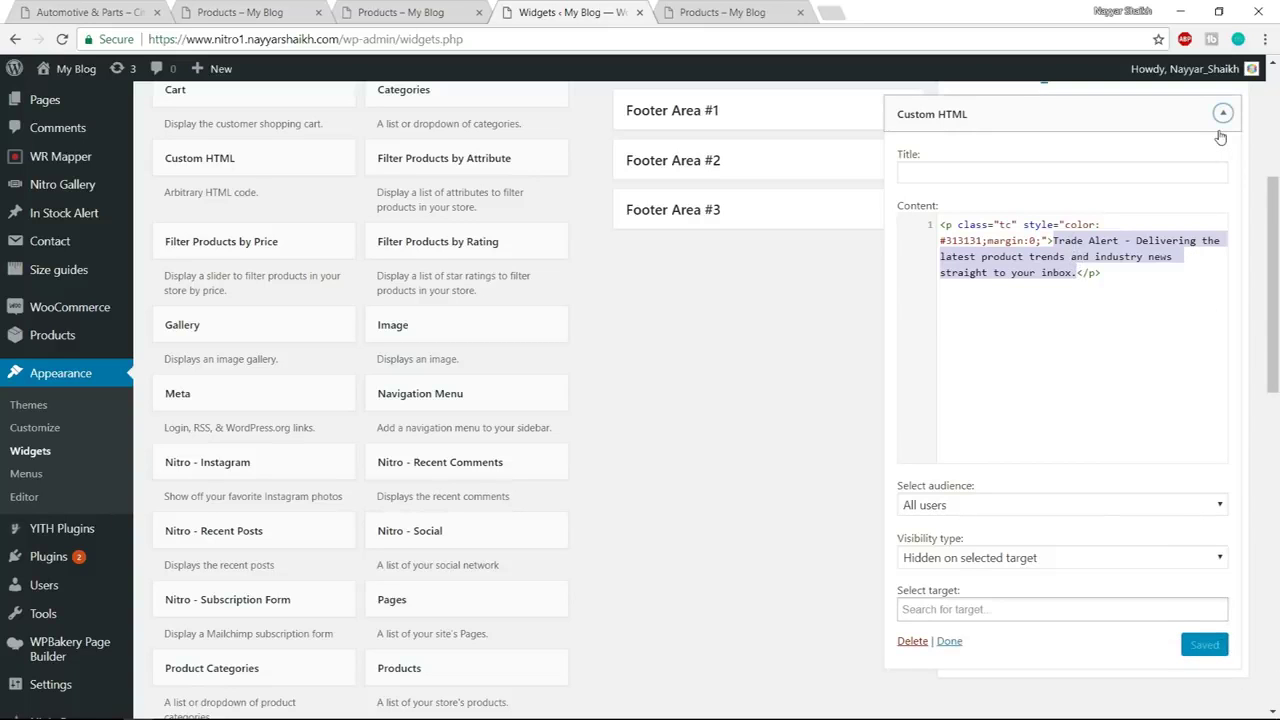
scroll(1063, 260, "up", 2)
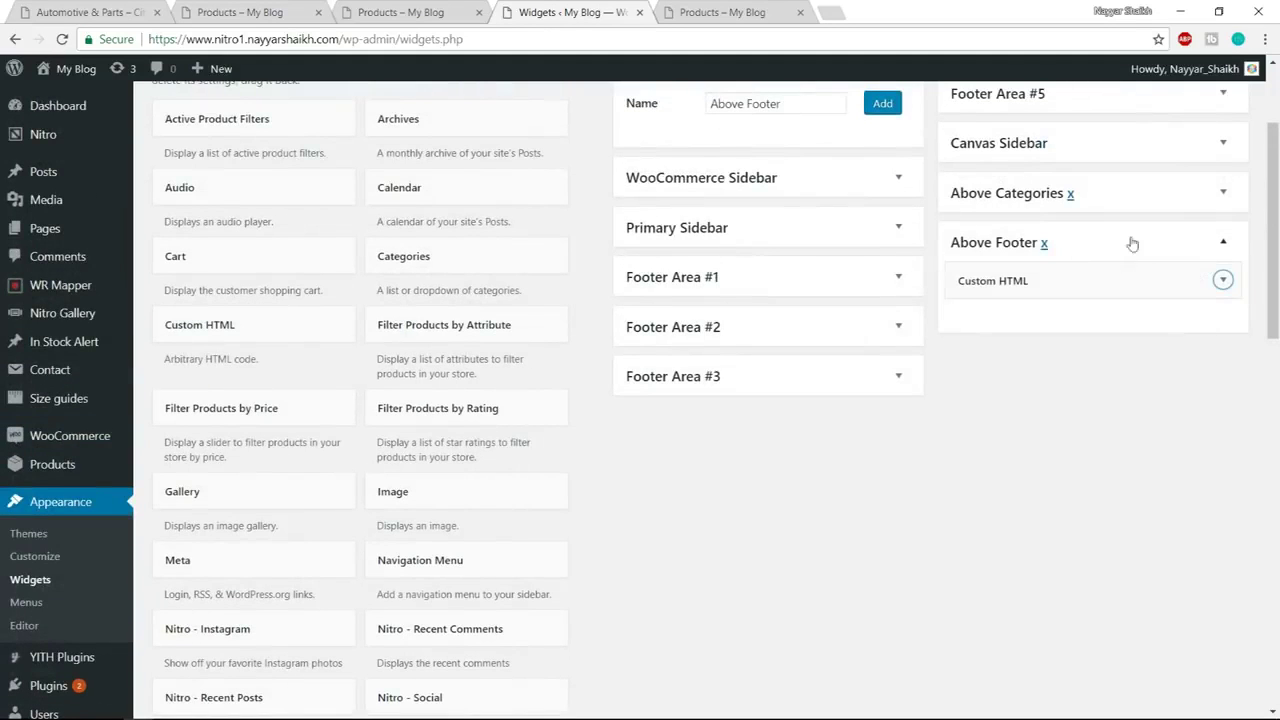
Open the theme Customizer for the shop page
left_click(377, 10)
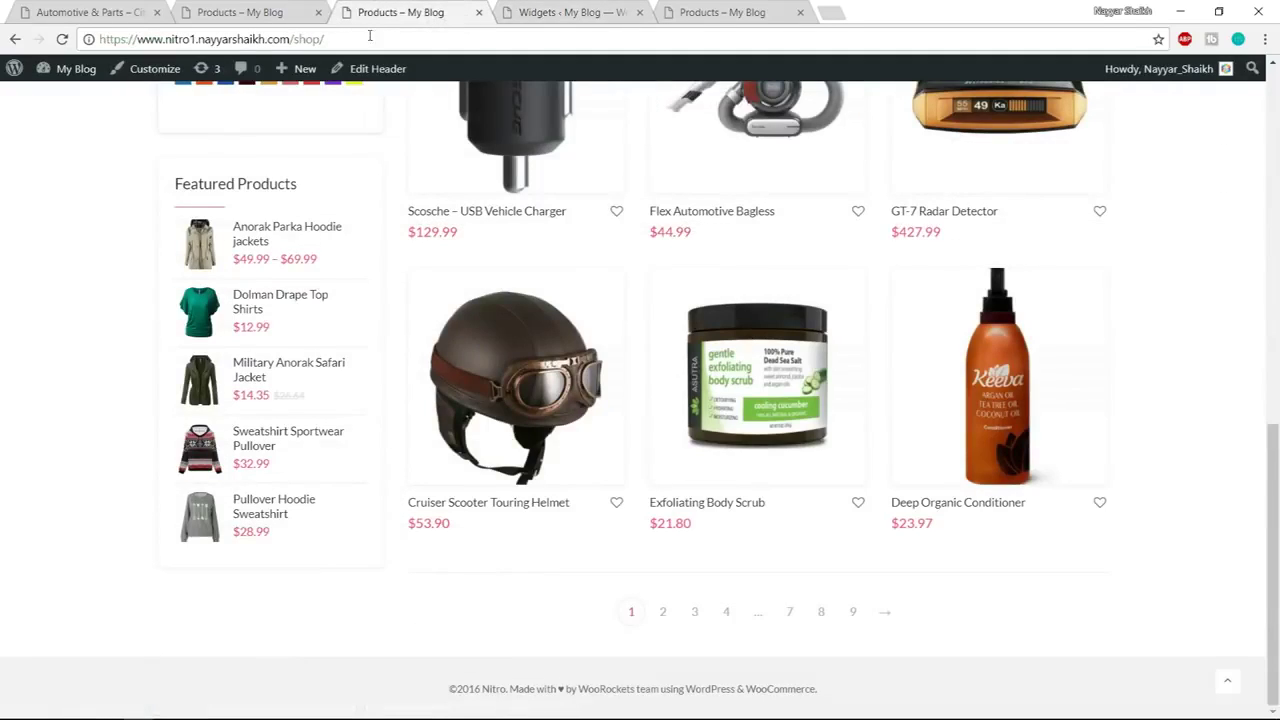
scroll(384, 130, "up", 10)
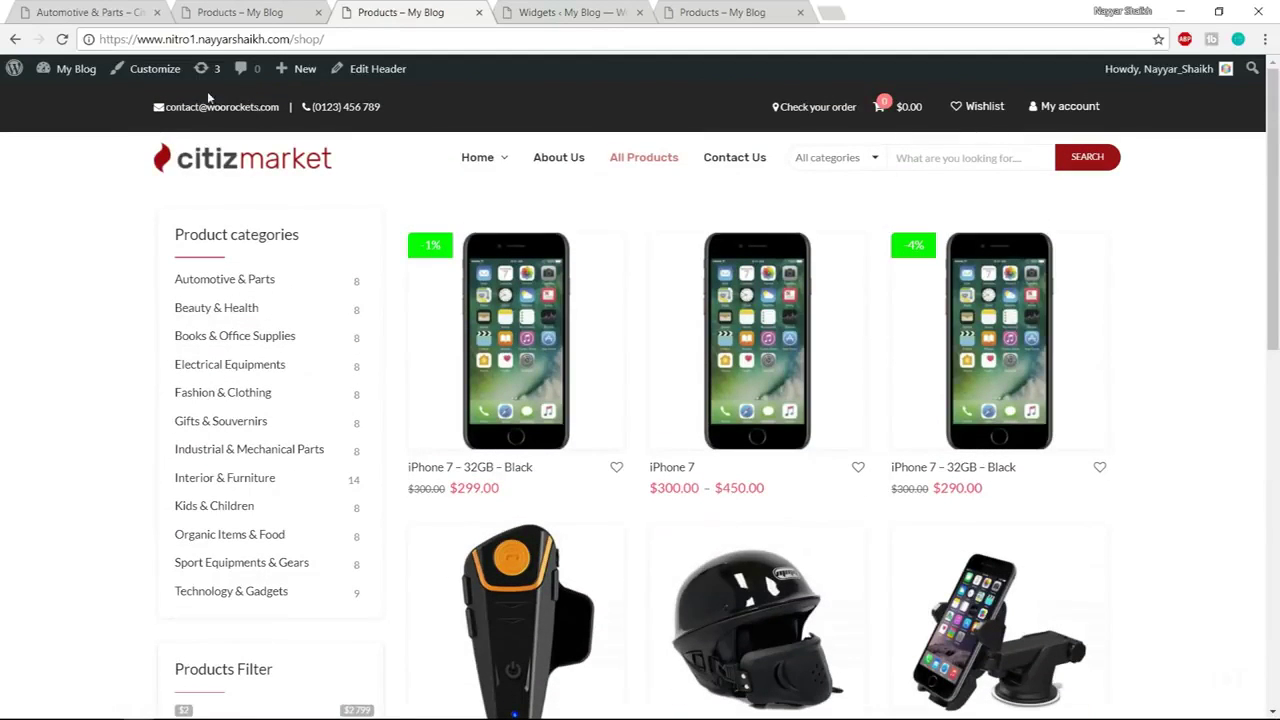
left_click(157, 70)
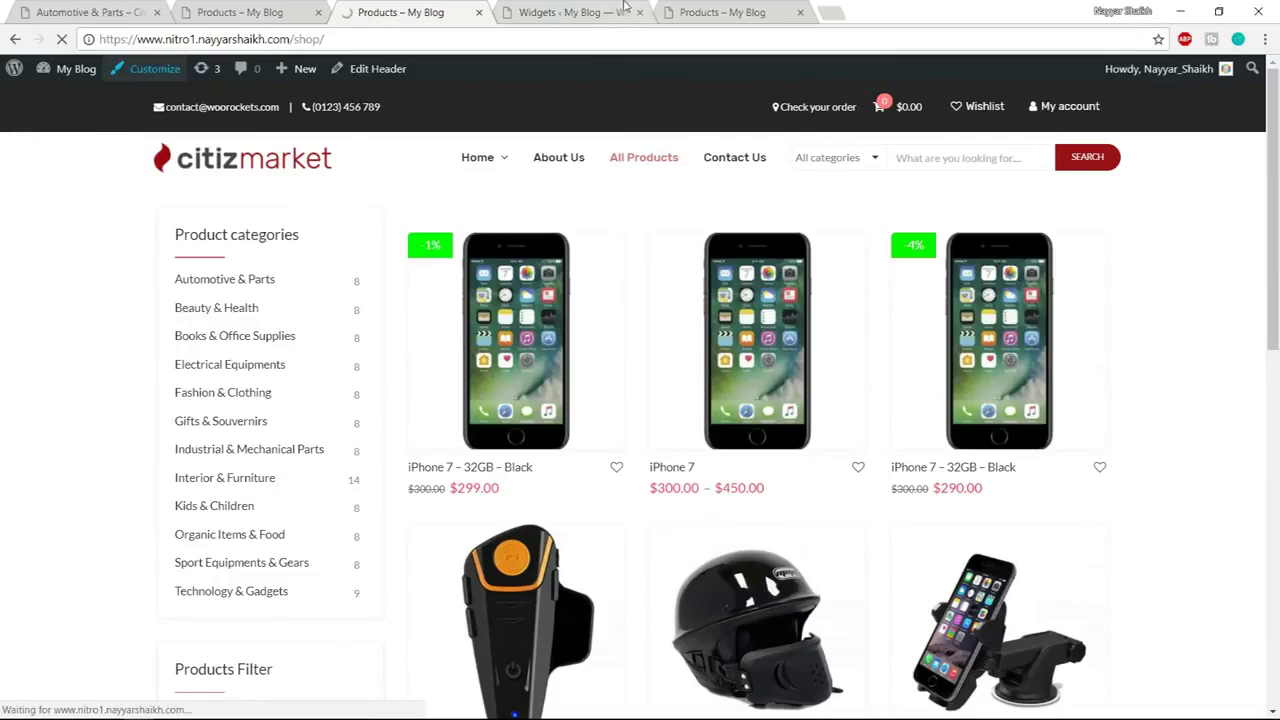
left_click(615, 8)
left_click(401, 10)
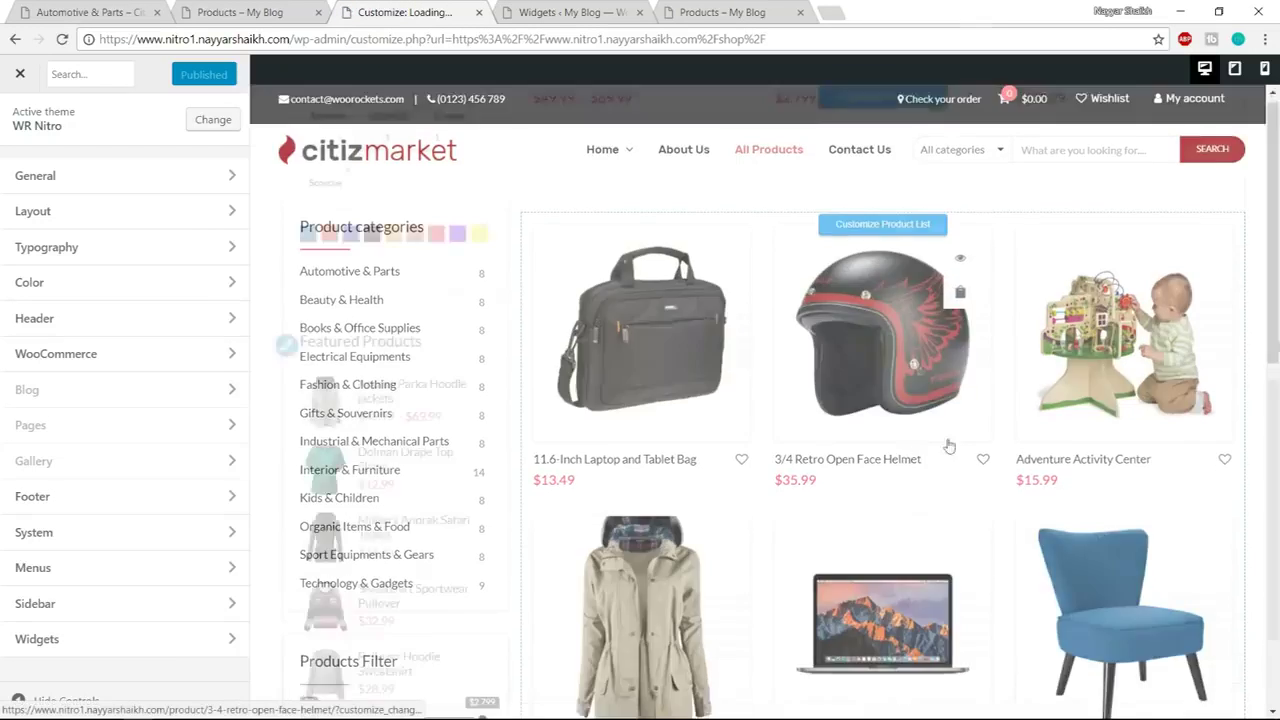
scroll(1275, 370, "down", 15)
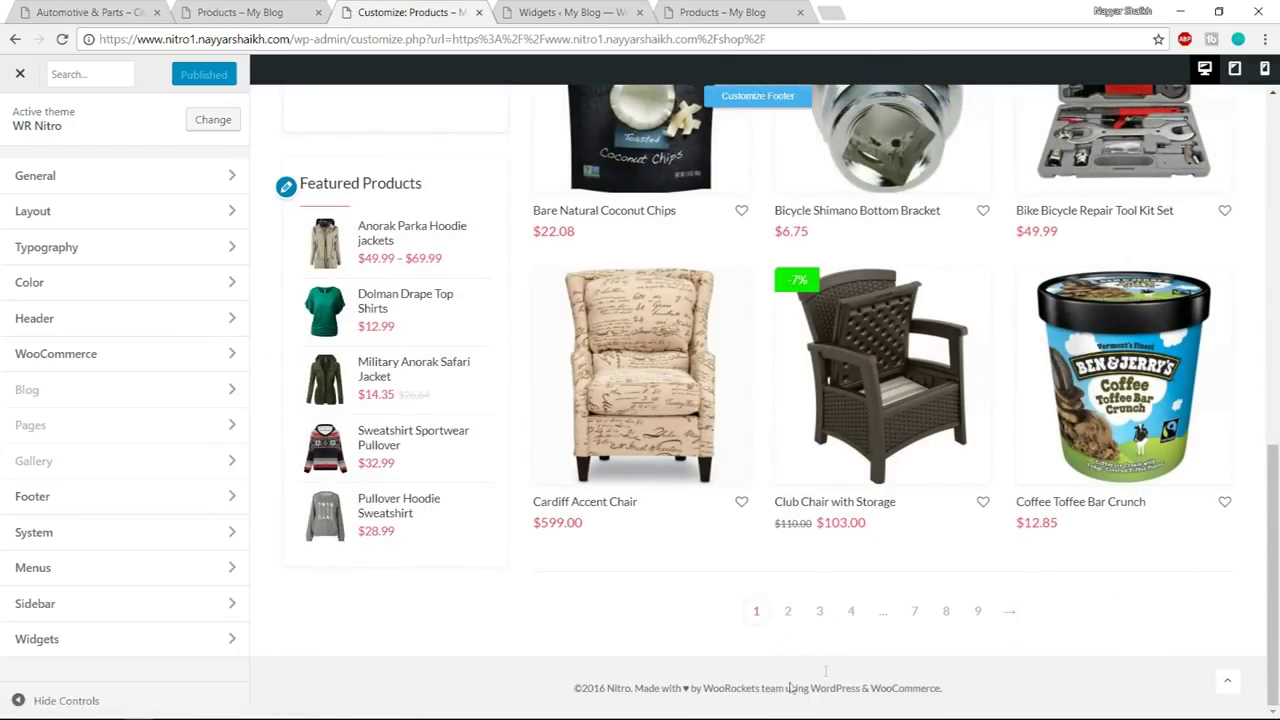
Under Sidebar > Footer, set Sidebar Above Footer Widget to Above Footer and check the Trade Alert line
left_click(94, 604)
left_click(104, 287)
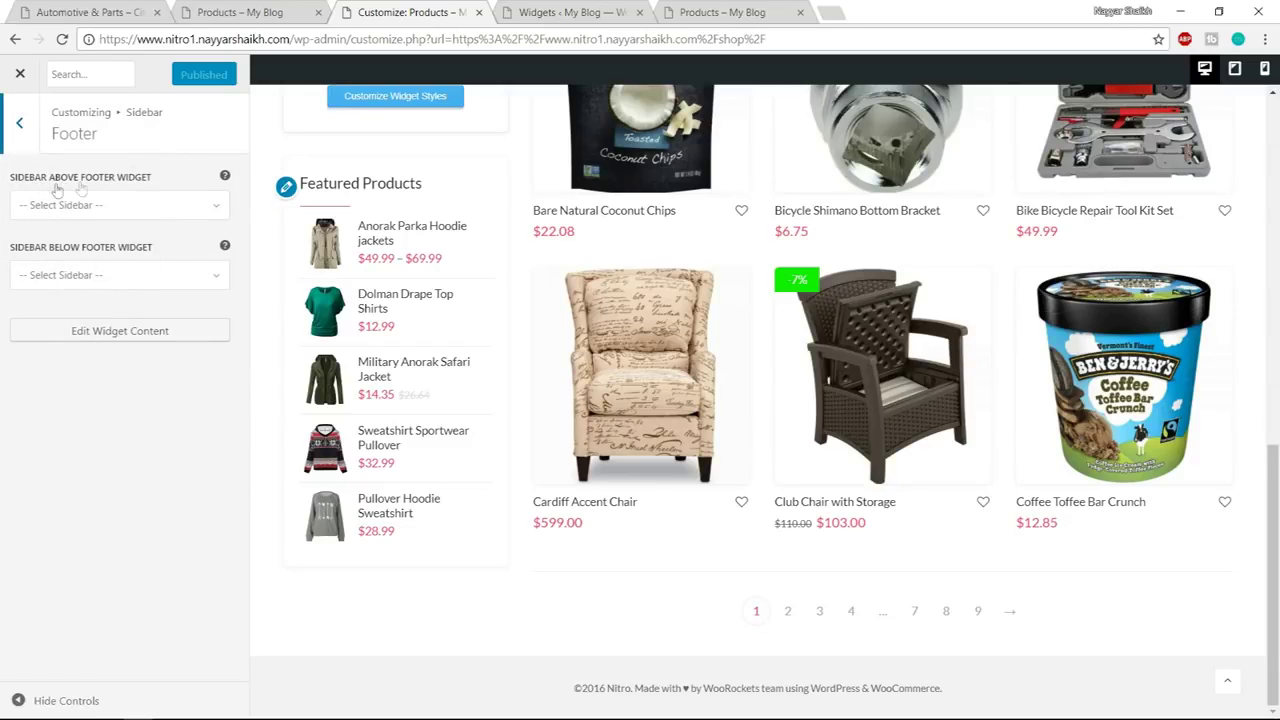
left_click(156, 207)
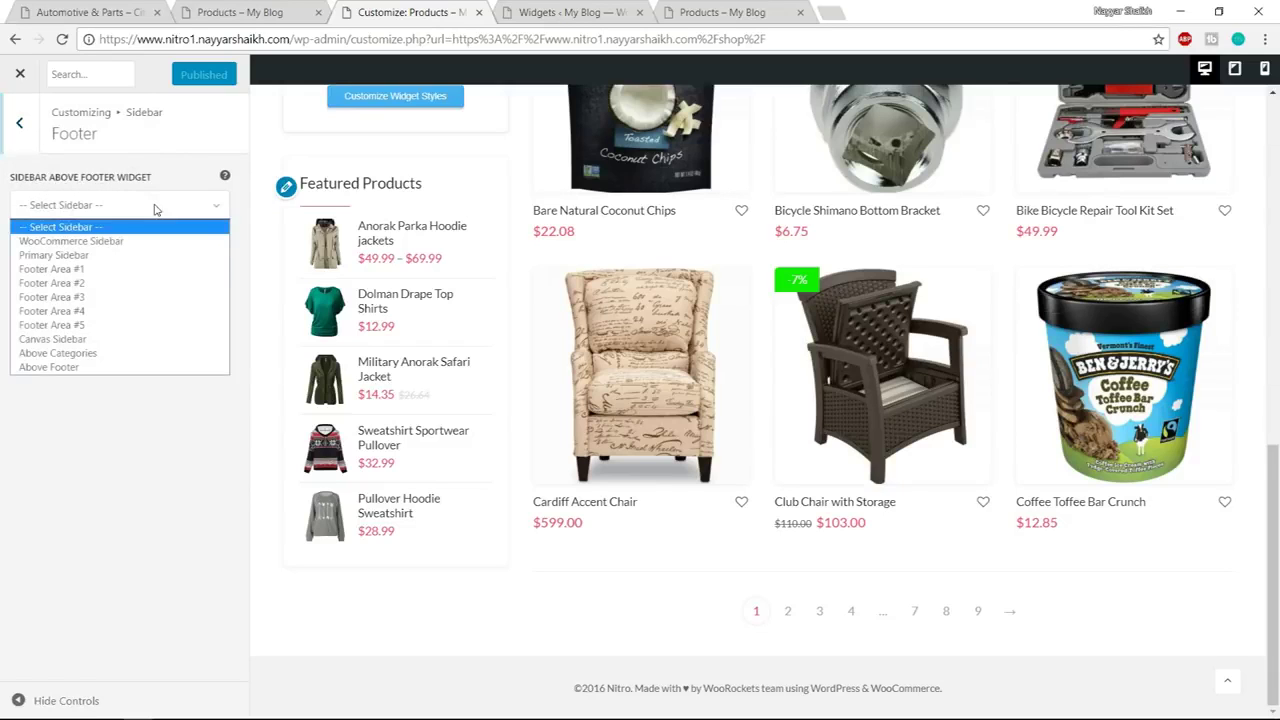
left_click(73, 368)
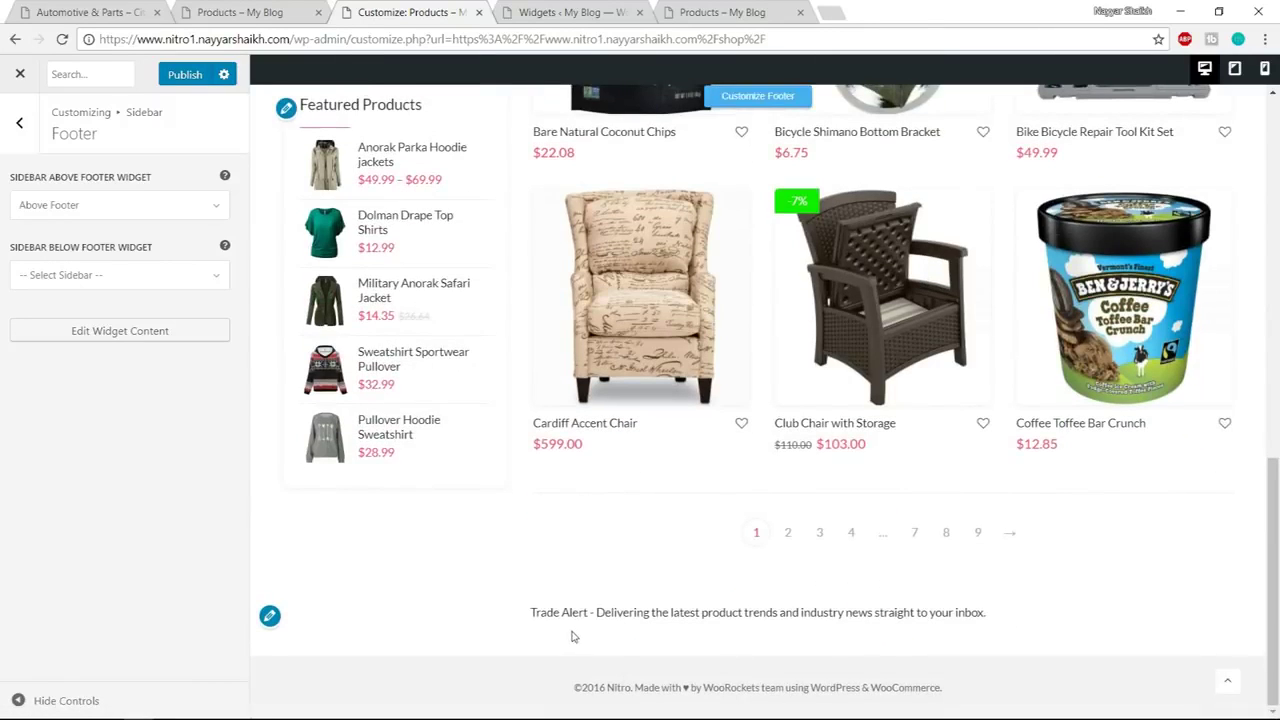
left_click_drag(531, 613, 1000, 613)
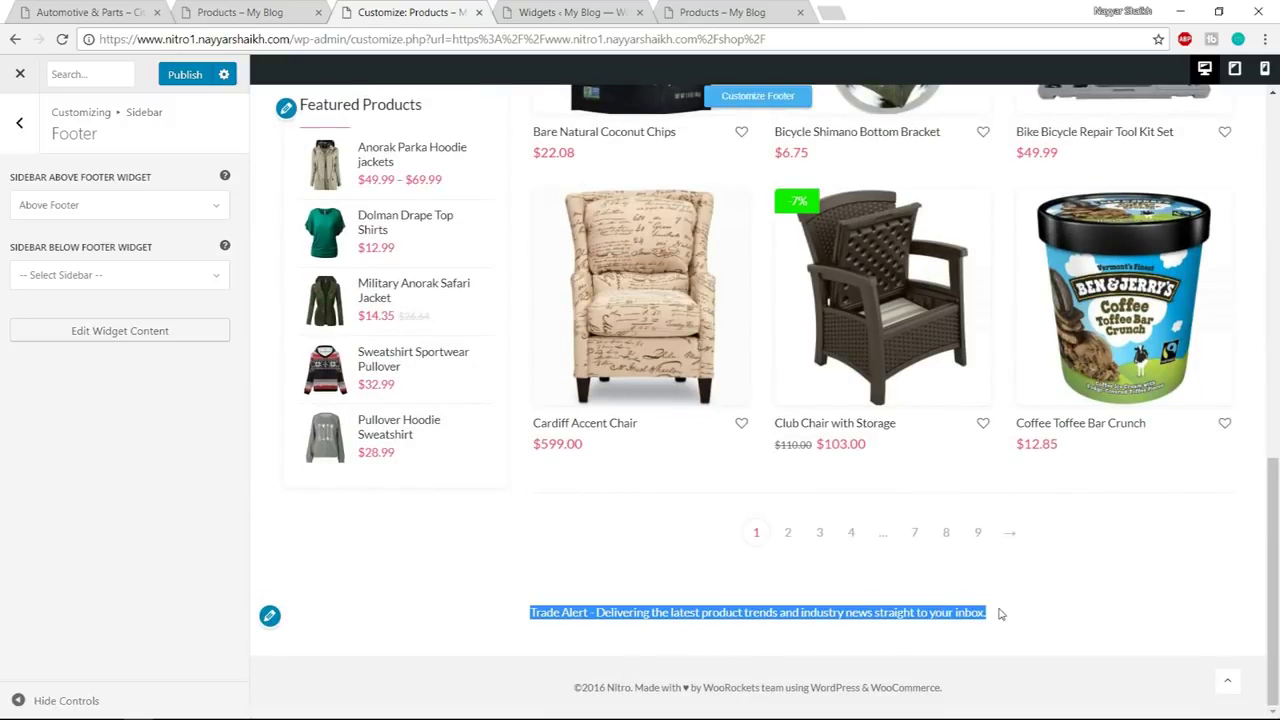
Publish the Above Footer assignment, close the Customizer, check the shop footer, and return to Widgets
left_click(184, 76)
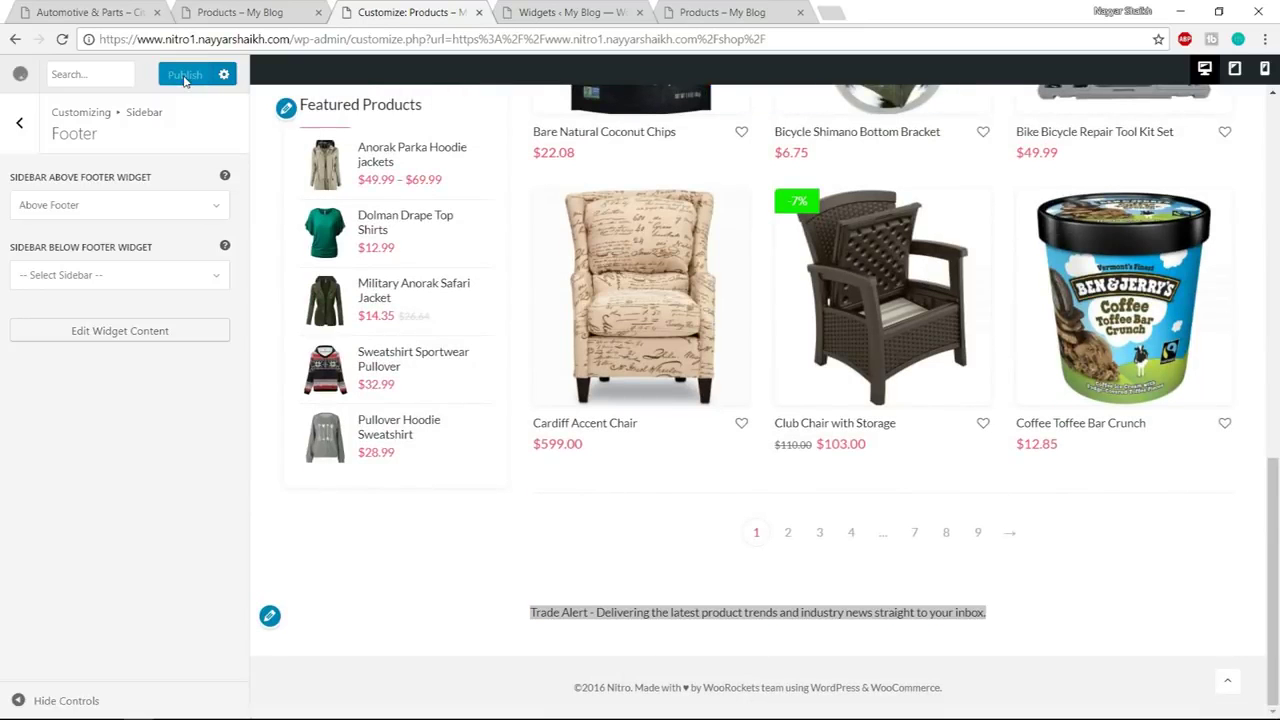
scroll(930, 382, "up", 15)
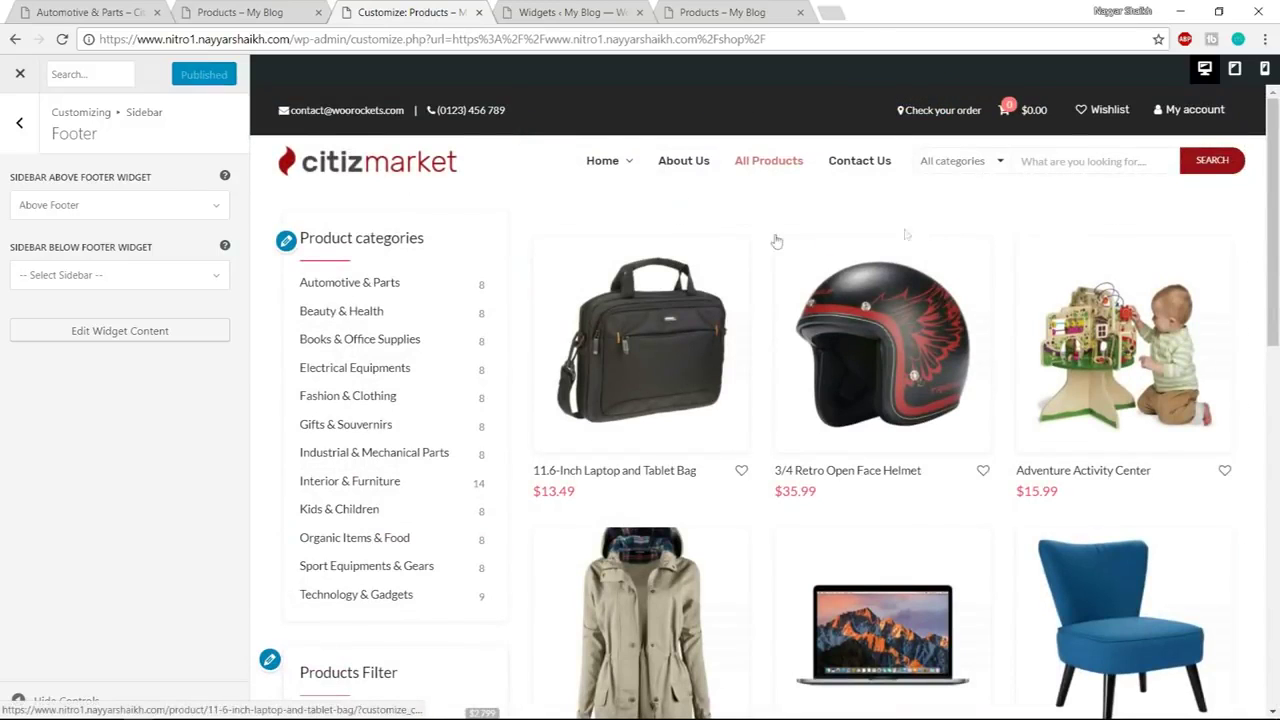
left_click(18, 76)
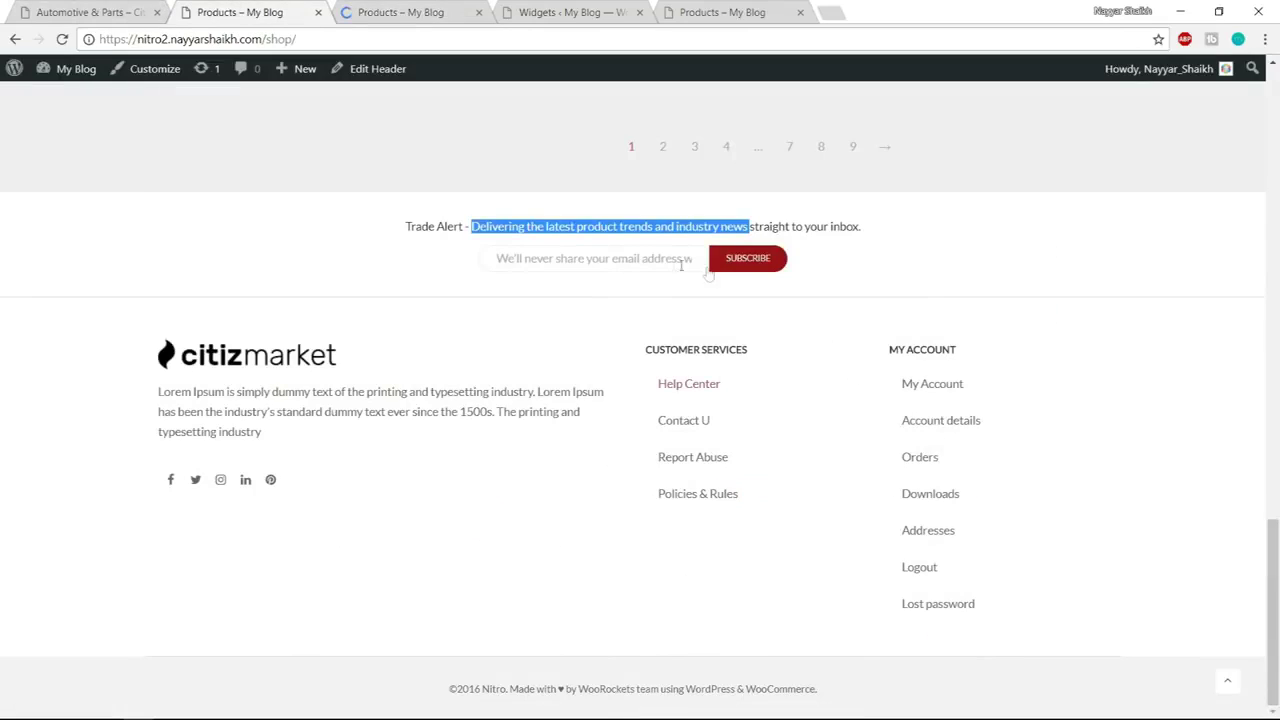
left_click(656, 262)
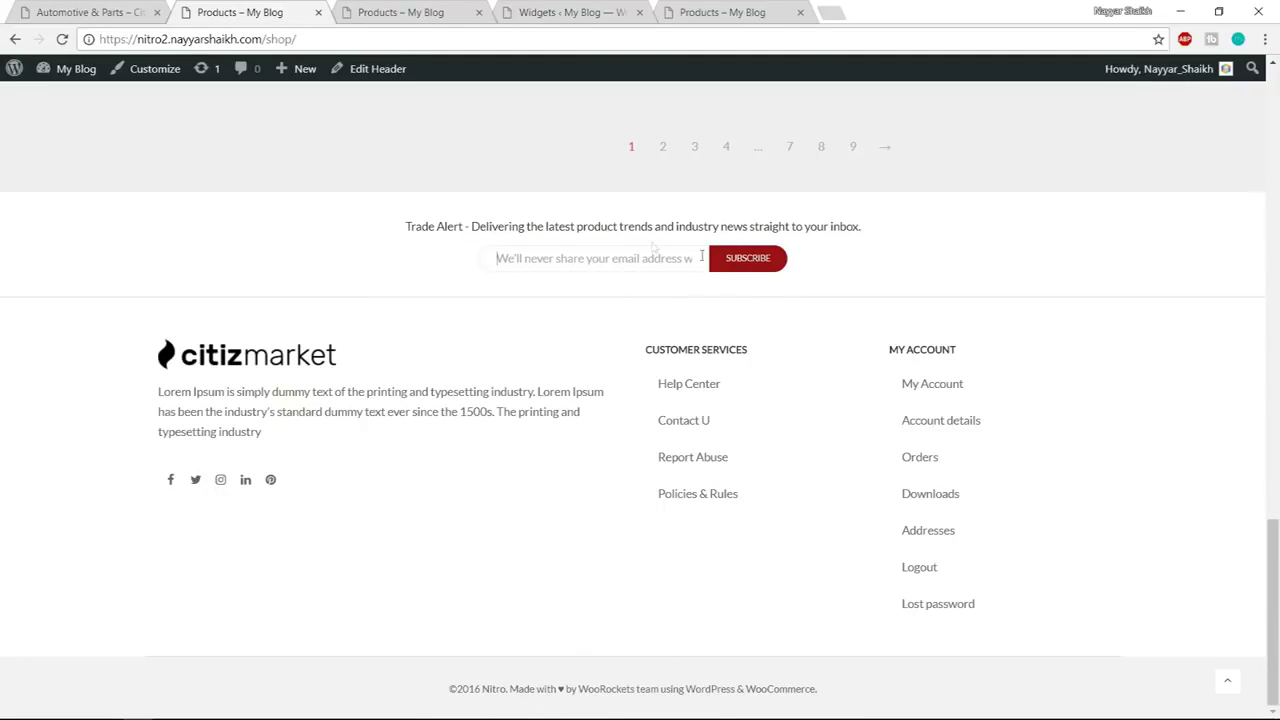
left_click(575, 14)
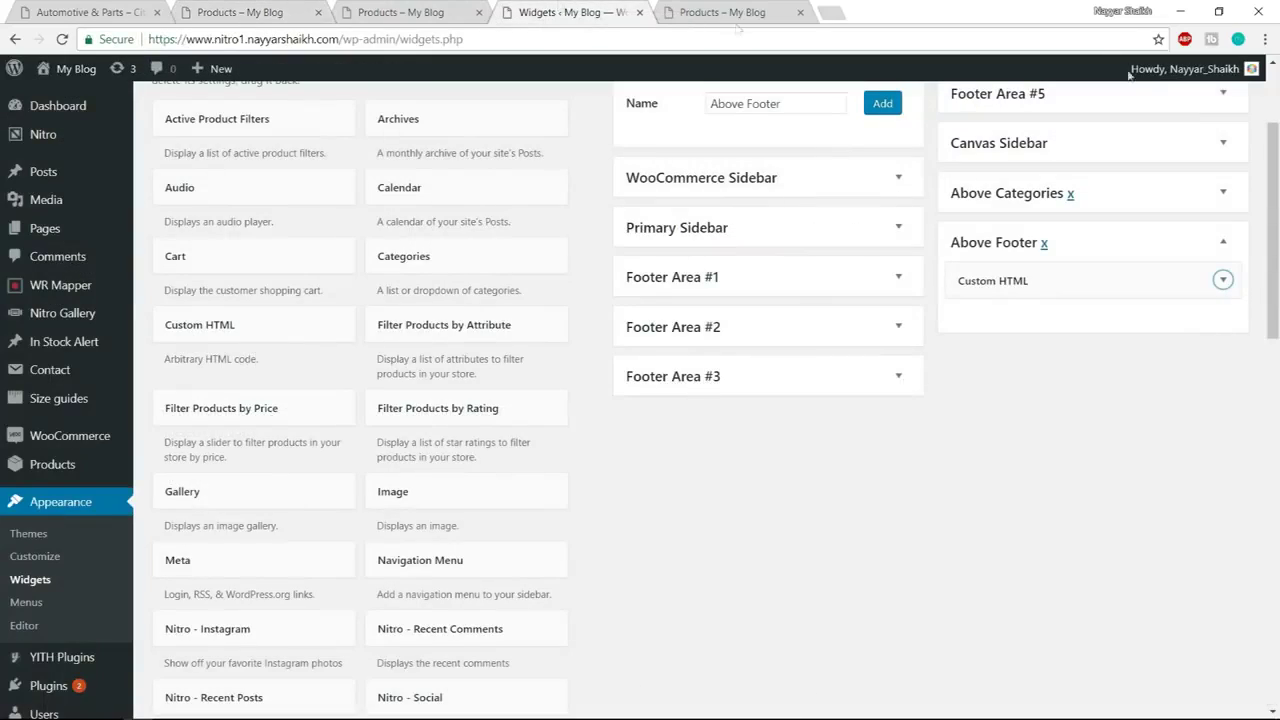
Add a Nitro - Subscription Form widget to the Above Footer area
scroll(1266, 371, "up", 1)
scroll(979, 369, "down", 1)
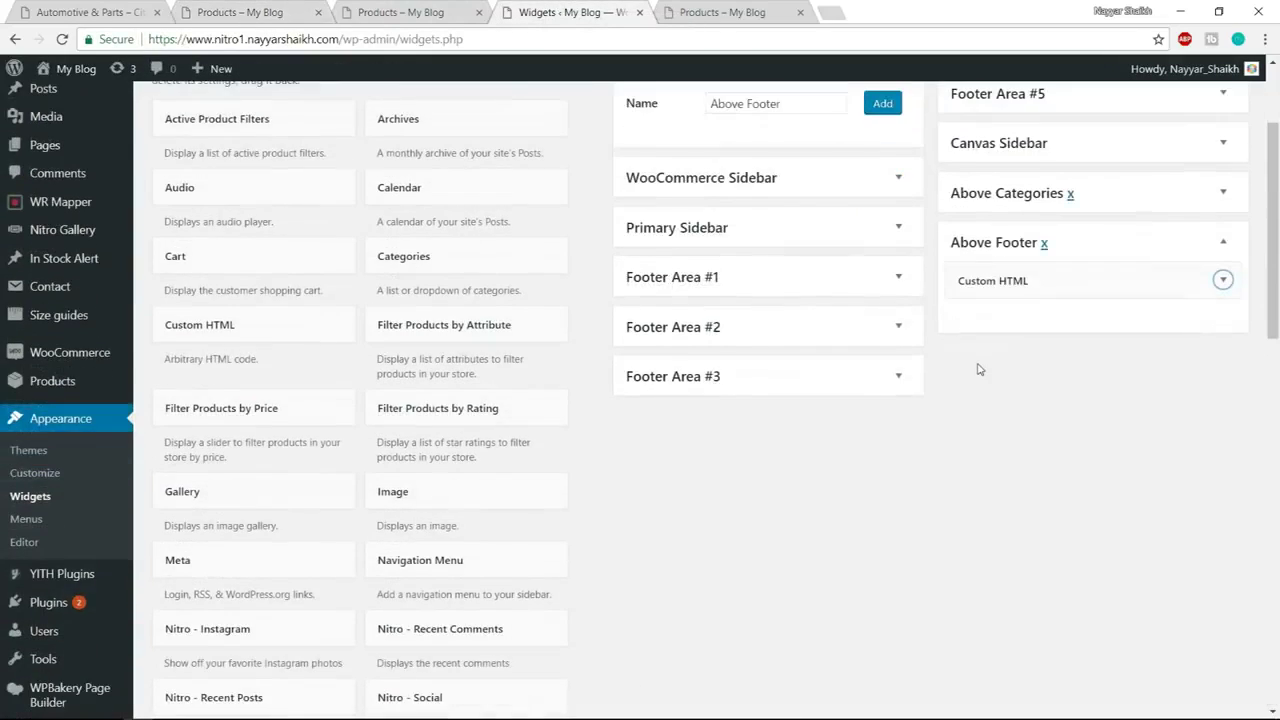
scroll(979, 369, "down", 8)
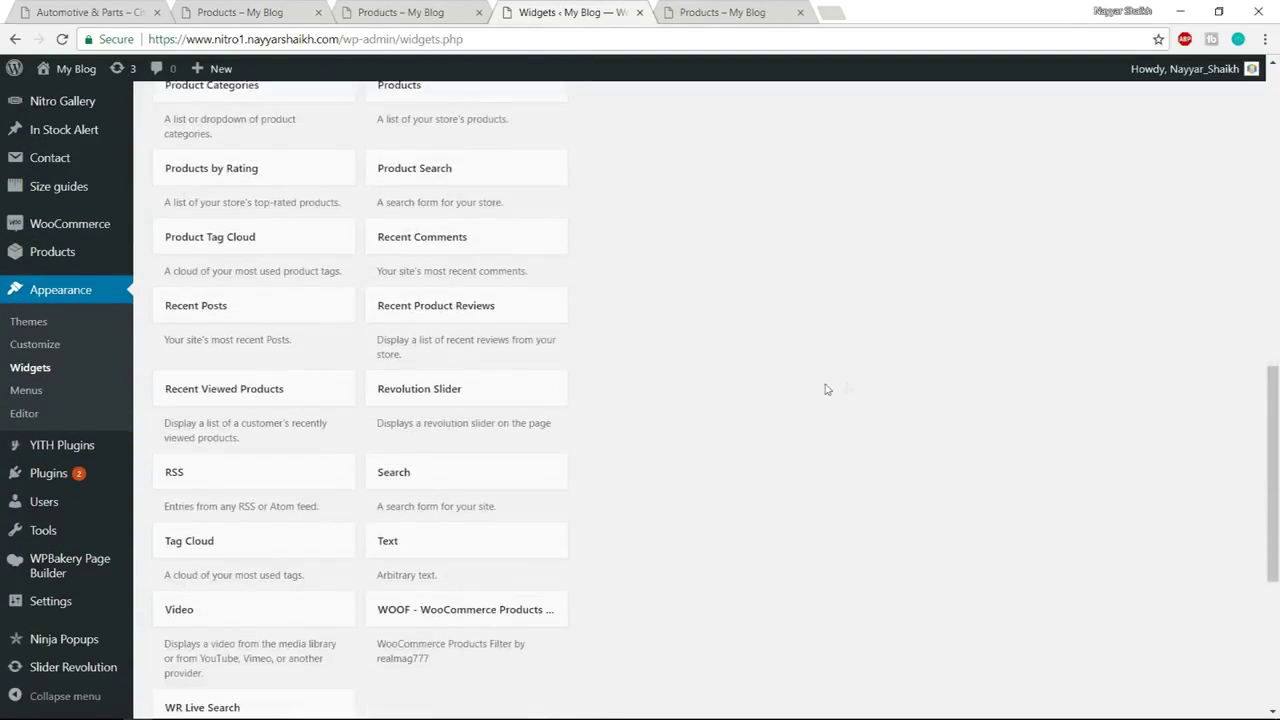
scroll(823, 389, "down", 2)
scroll(823, 389, "up", 6)
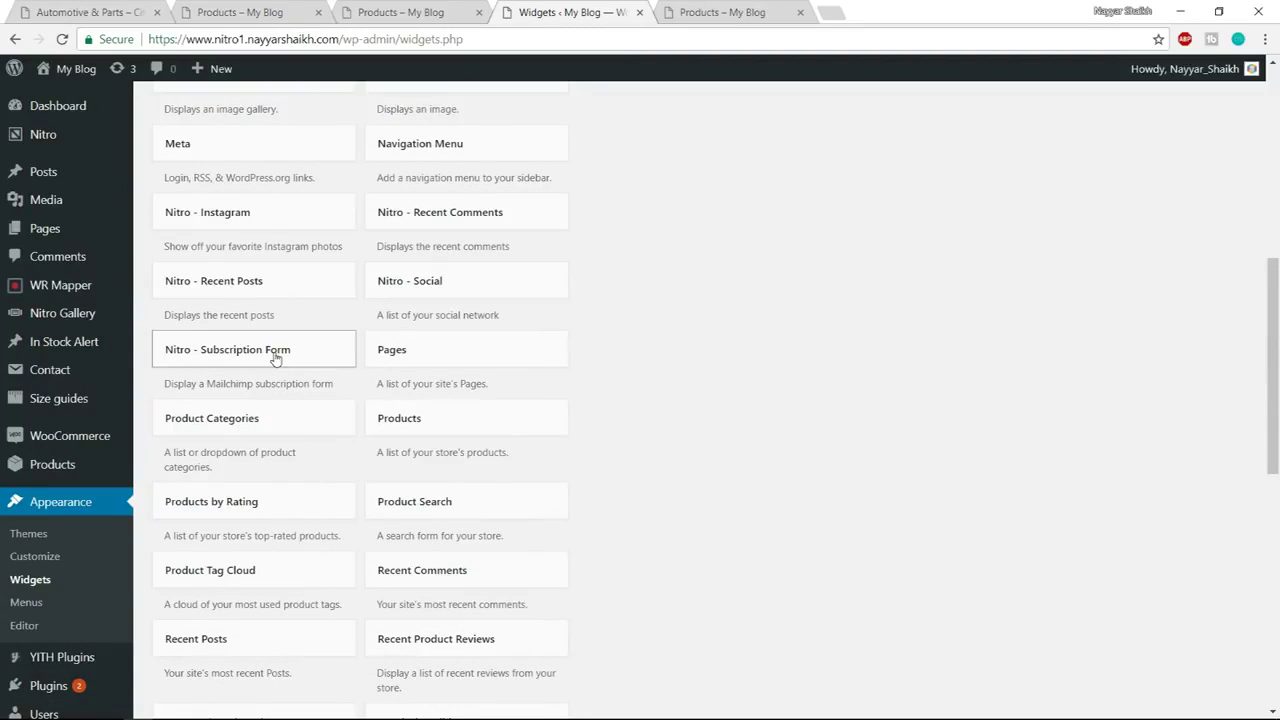
left_click(275, 358)
scroll(263, 490, "down", 3)
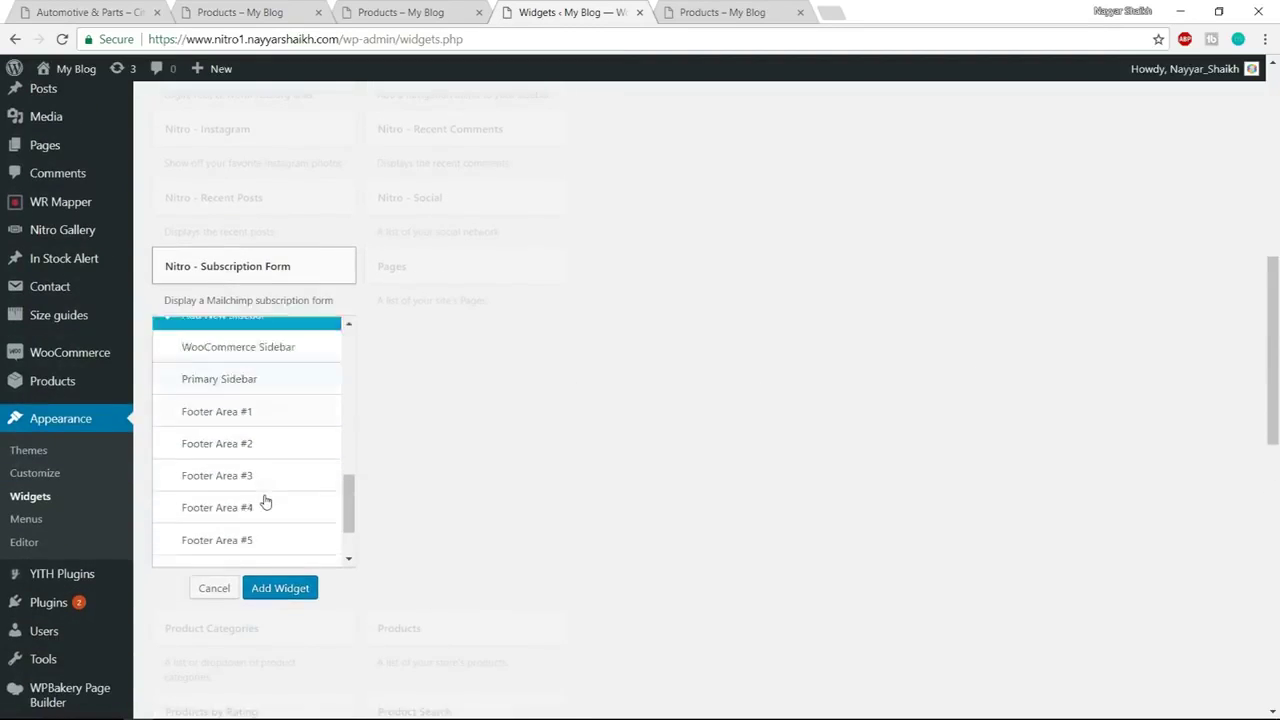
scroll(258, 518, "down", 2)
left_click(222, 398)
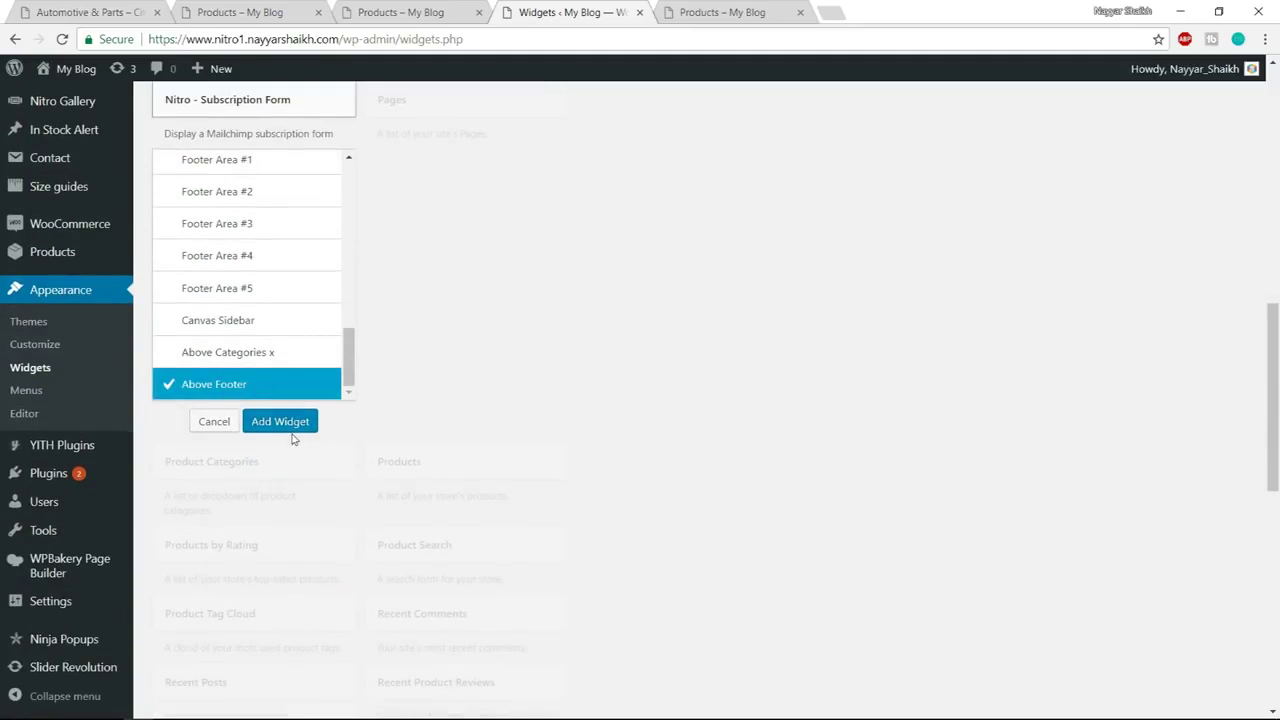
left_click(280, 421)
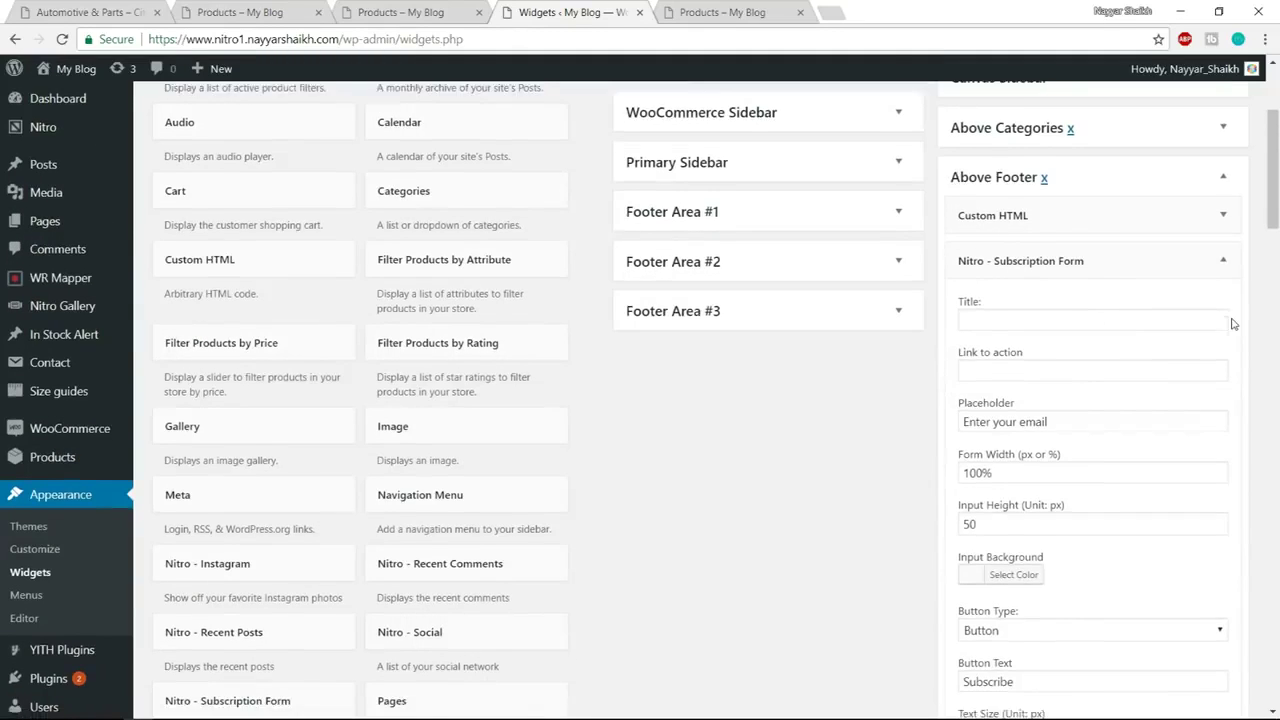
Review the widget's Title and Link to action fields against the shop footer, then open a new tab
left_click(1020, 240)
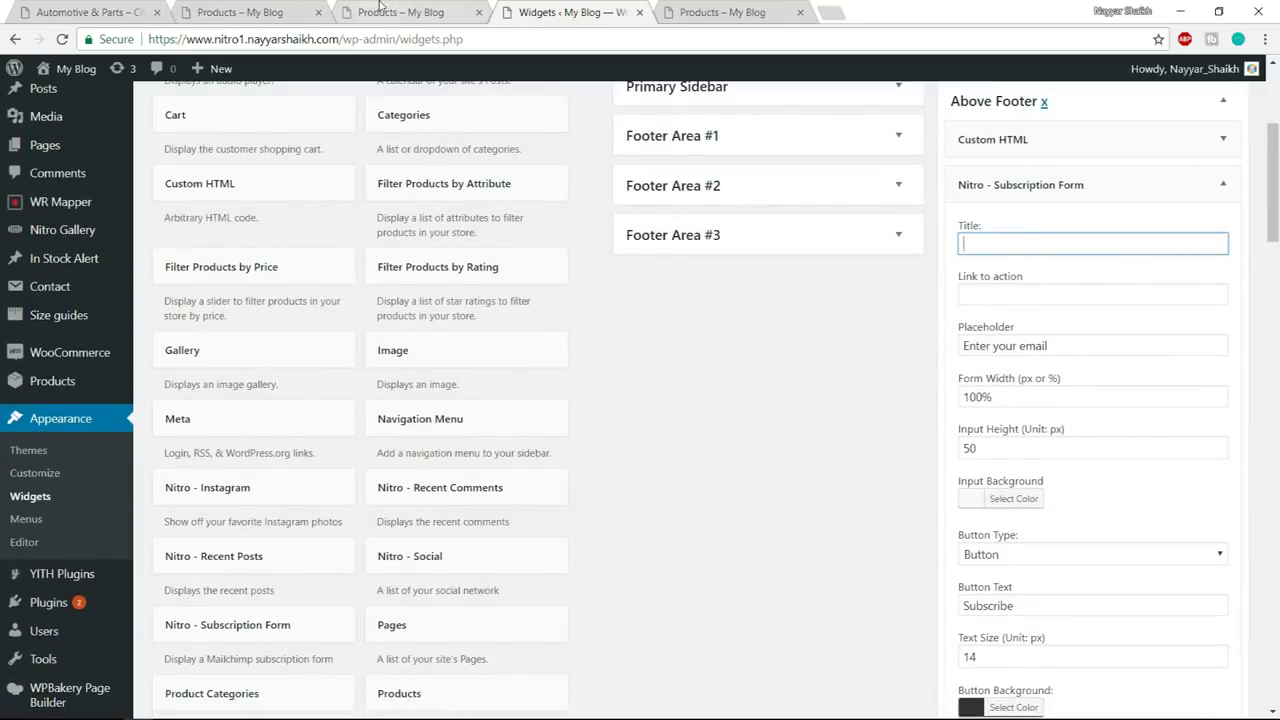
left_click(245, 12)
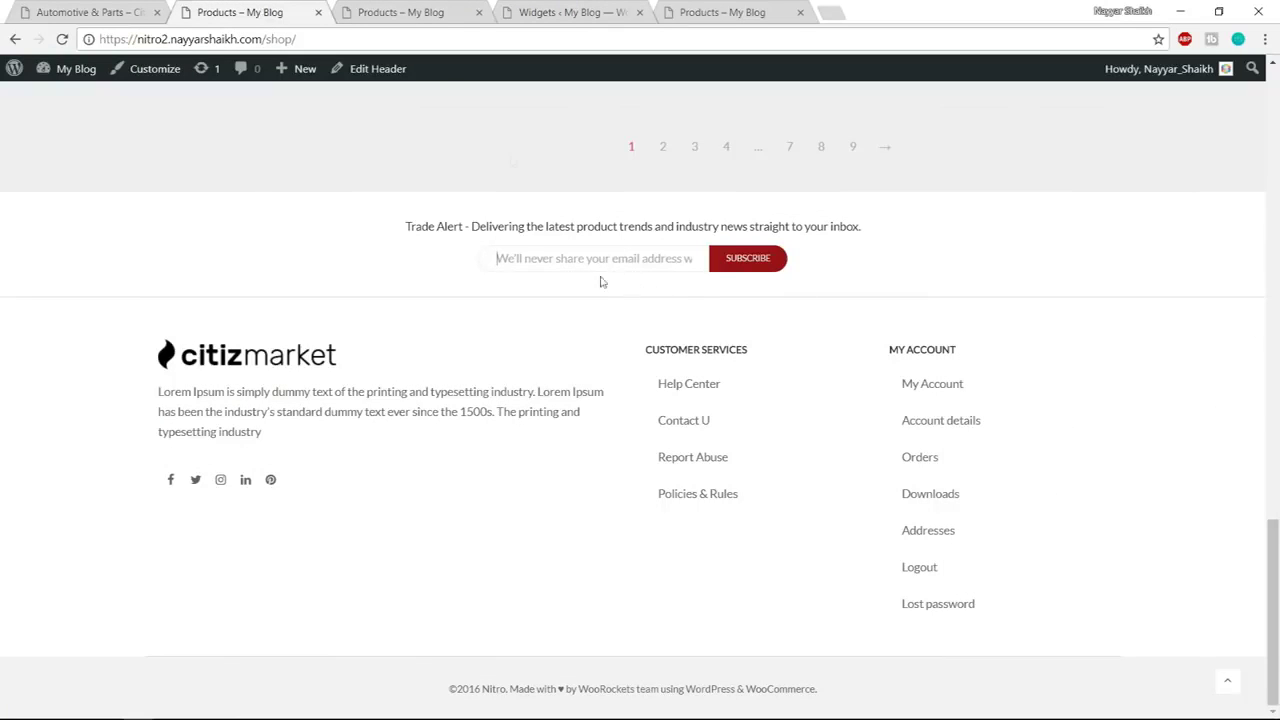
left_click(593, 8)
left_click(988, 295)
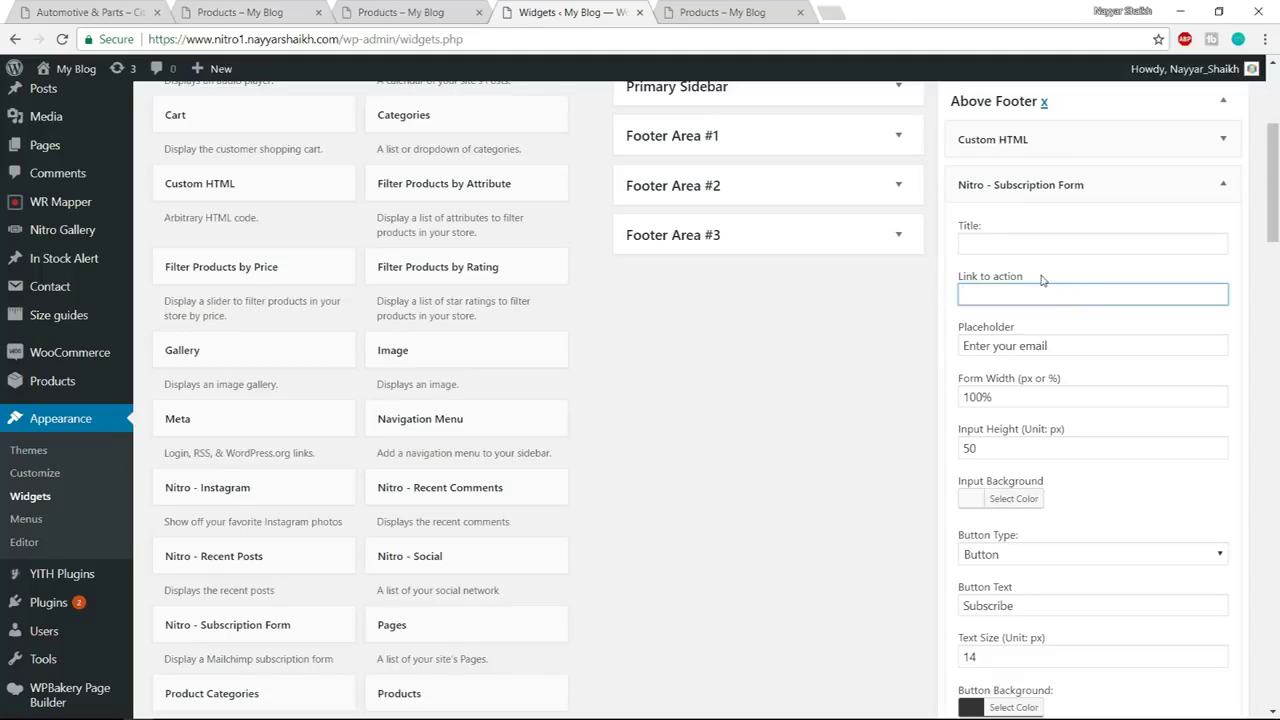
left_click(832, 12)
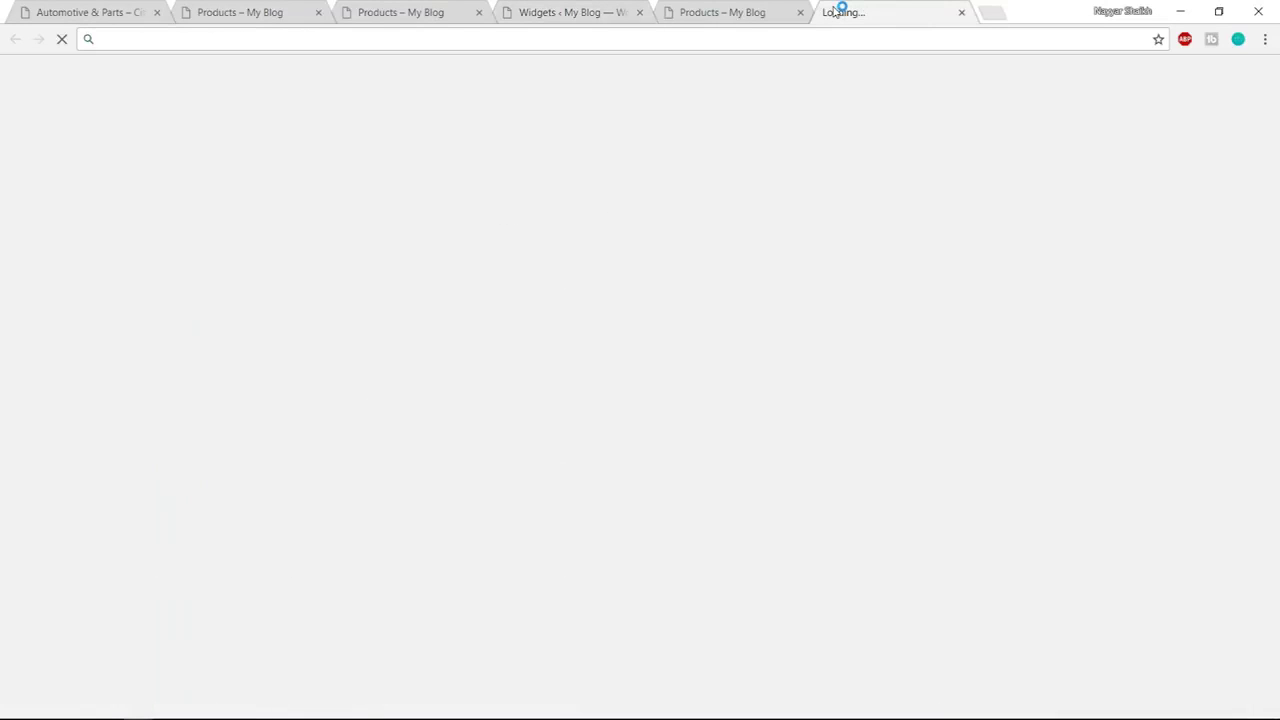
Load Mailchimp, log in, and open the first list's Signup forms page
type("mailc")
key("Return")
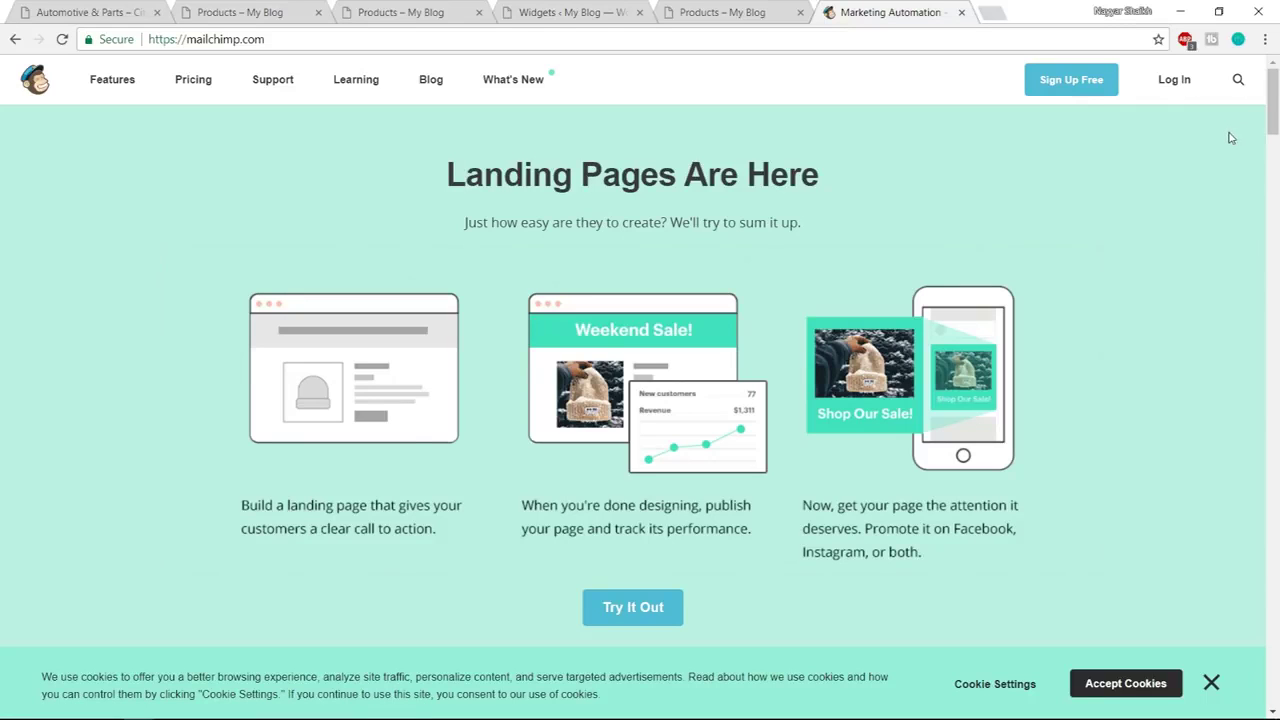
left_click(1176, 89)
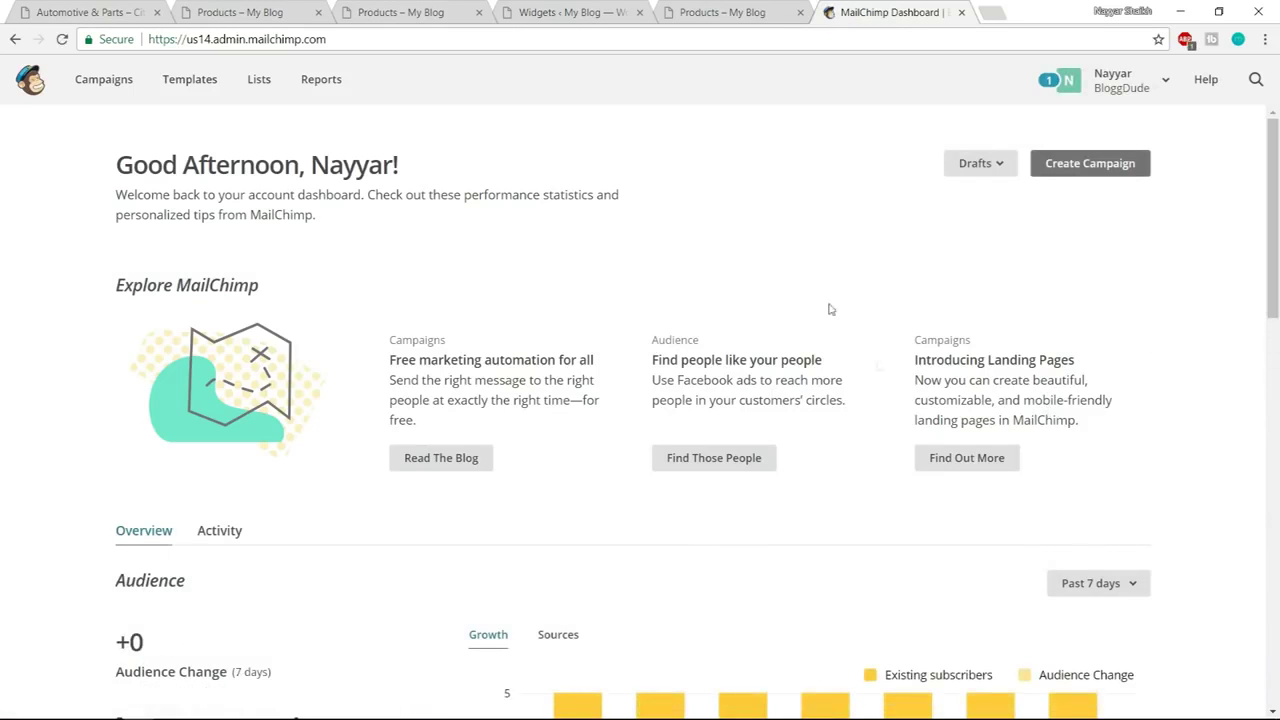
left_click(263, 92)
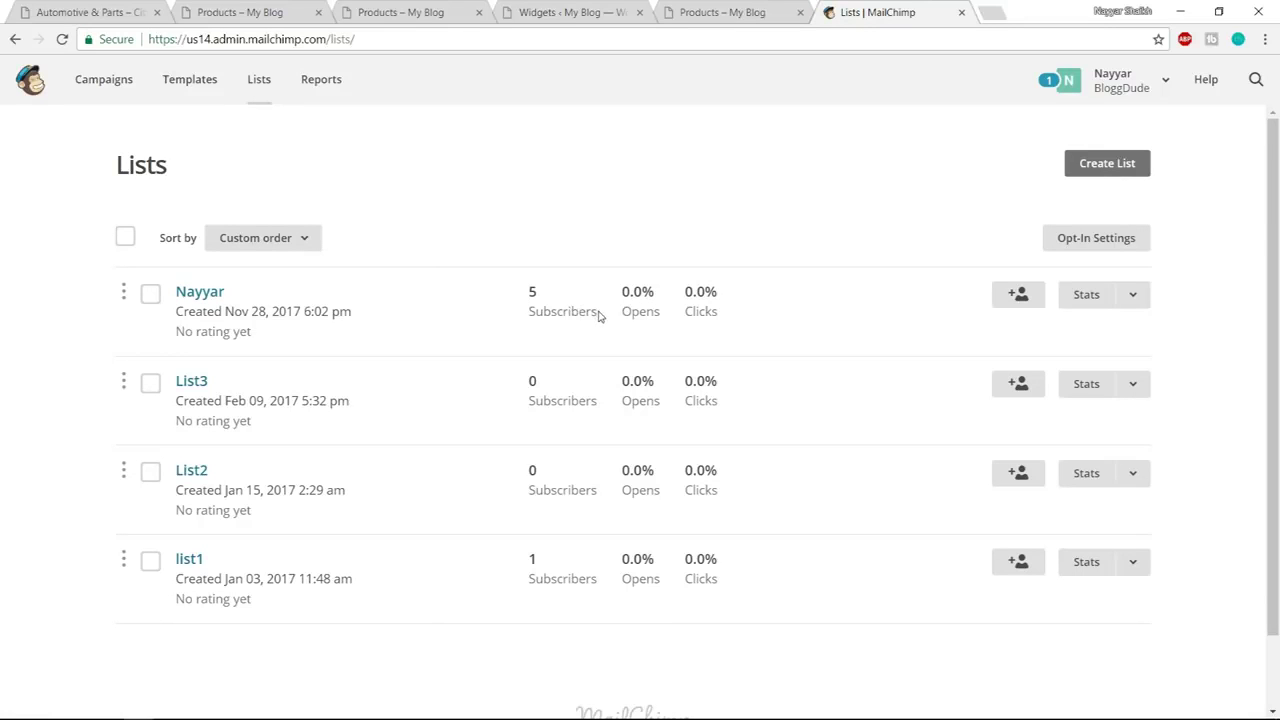
left_click(187, 292)
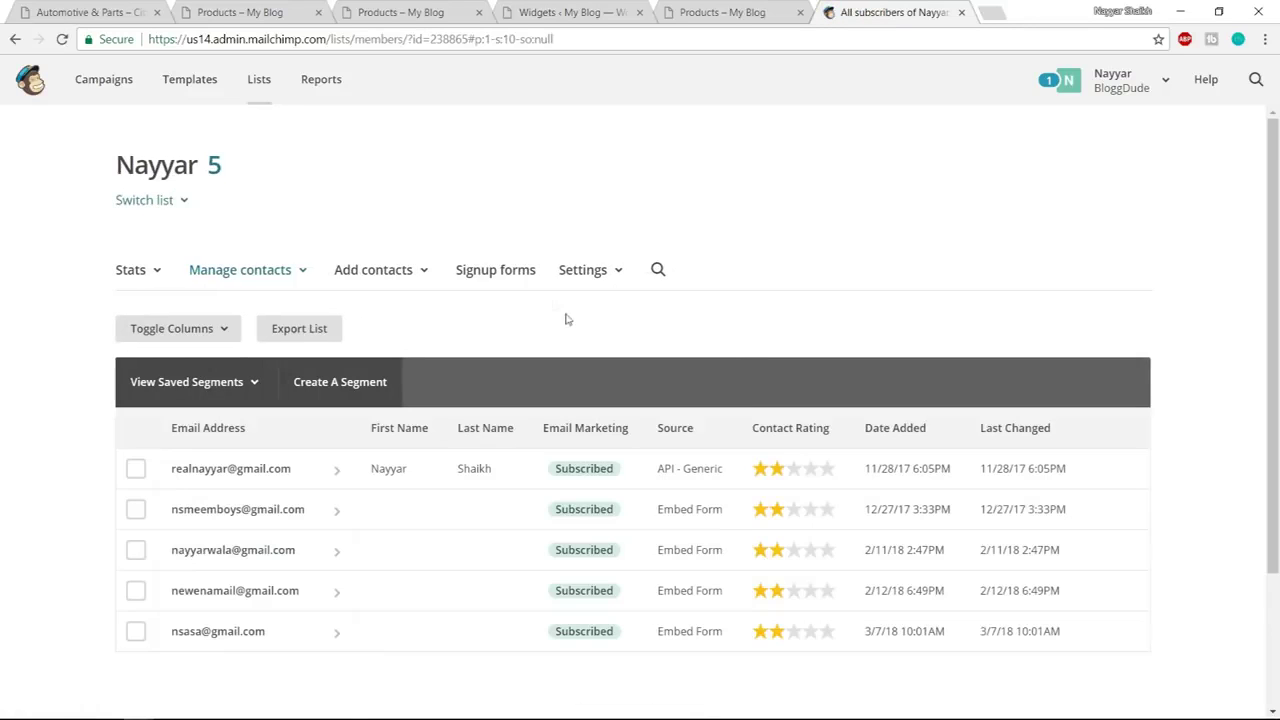
left_click(502, 286)
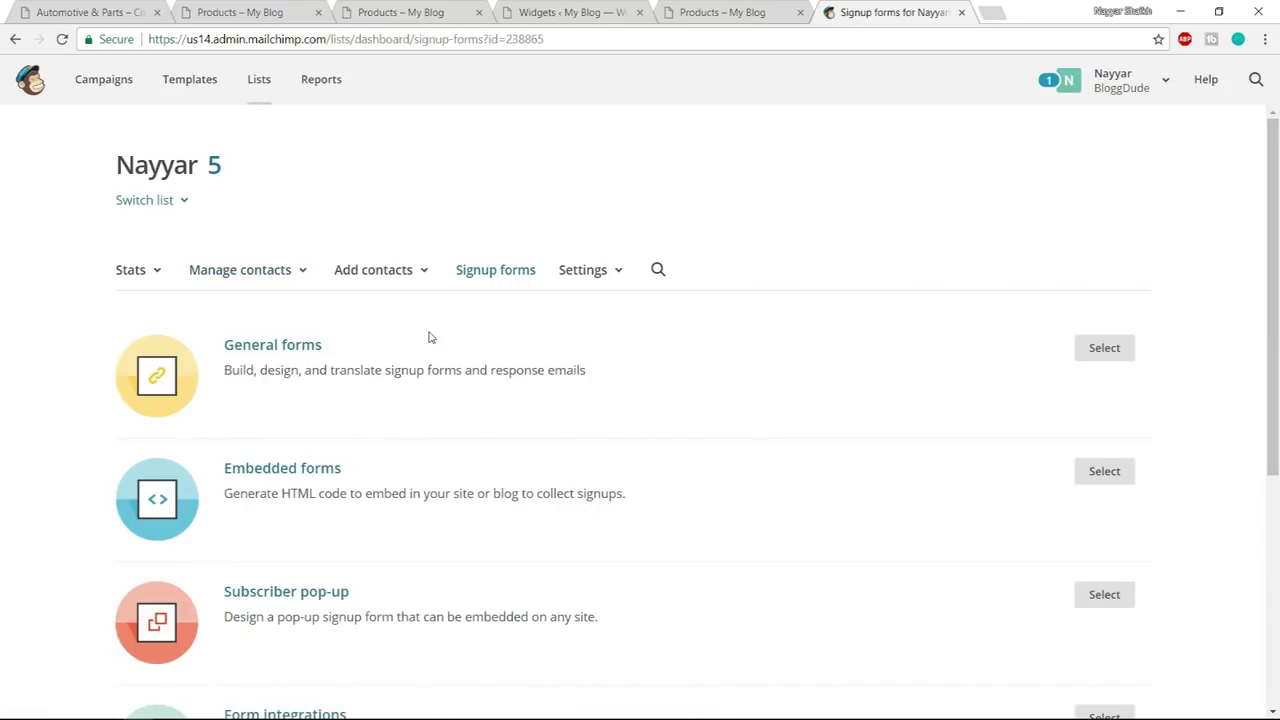
scroll(614, 394, "down", 1)
Open the Embedded forms option to show the signup form code
left_click(308, 310)
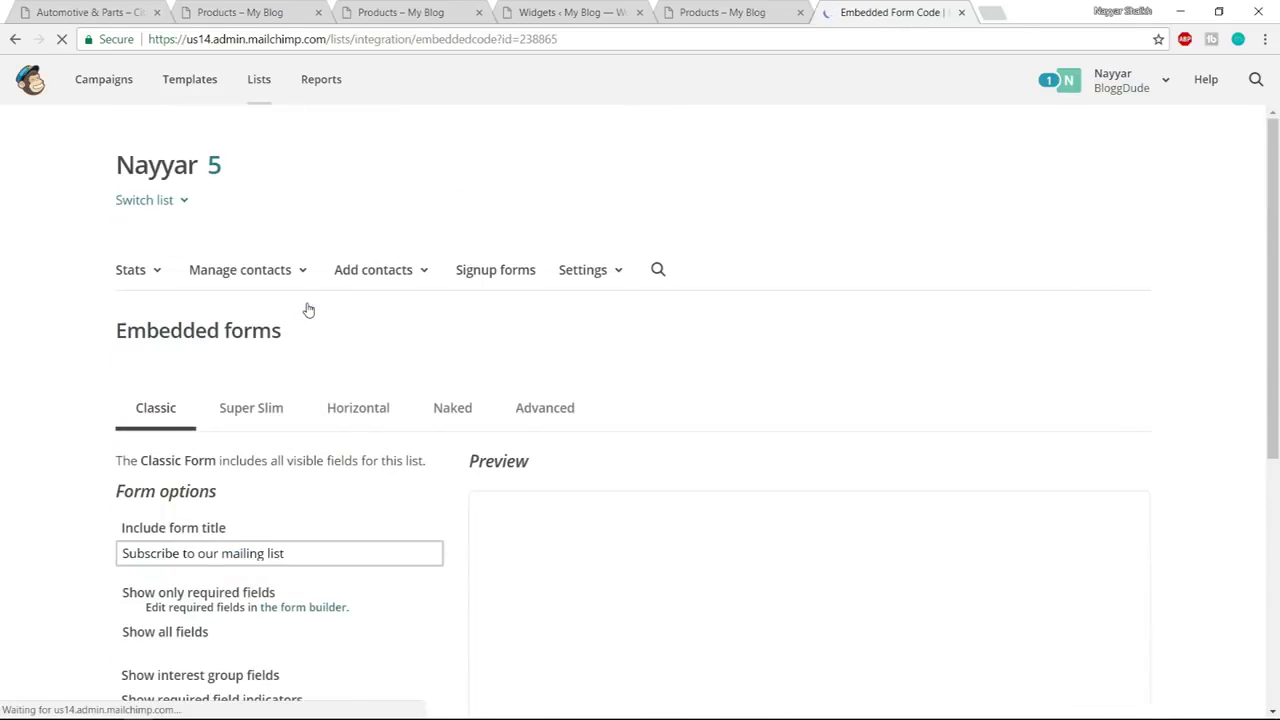
scroll(897, 417, "down", 1)
scroll(897, 417, "down", 5)
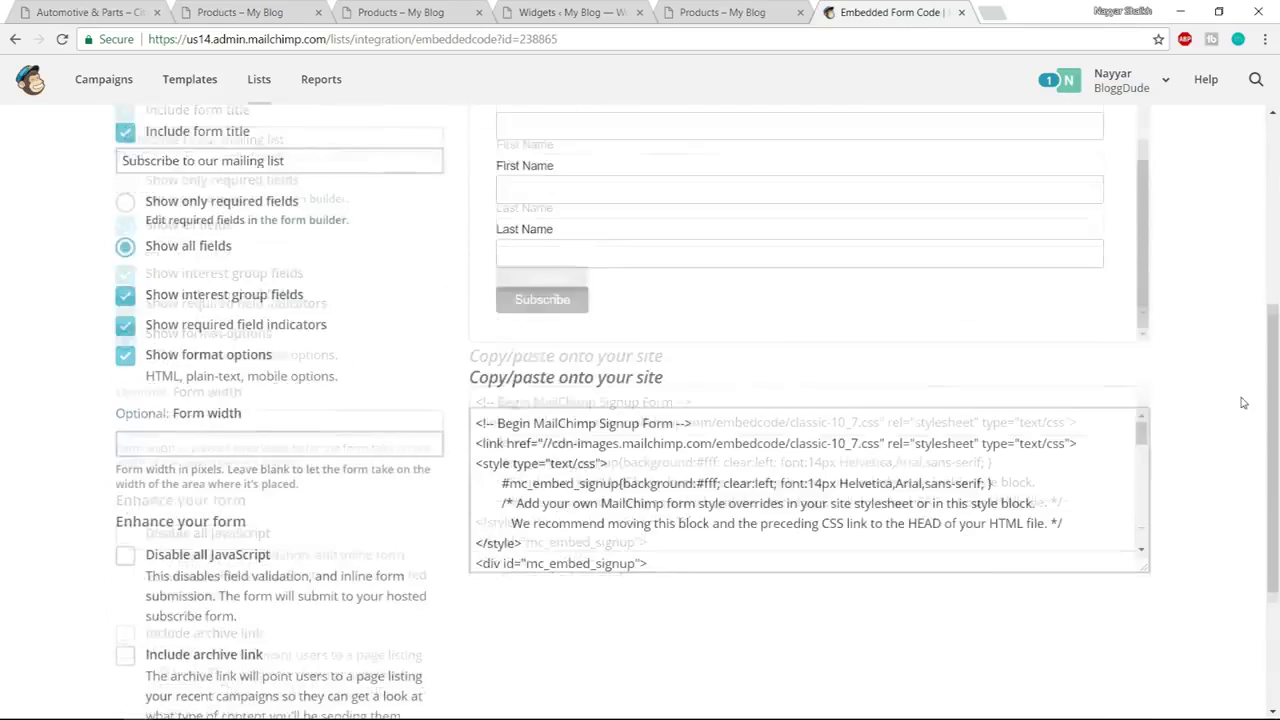
scroll(677, 313, "down", 3)
scroll(677, 313, "up", 2)
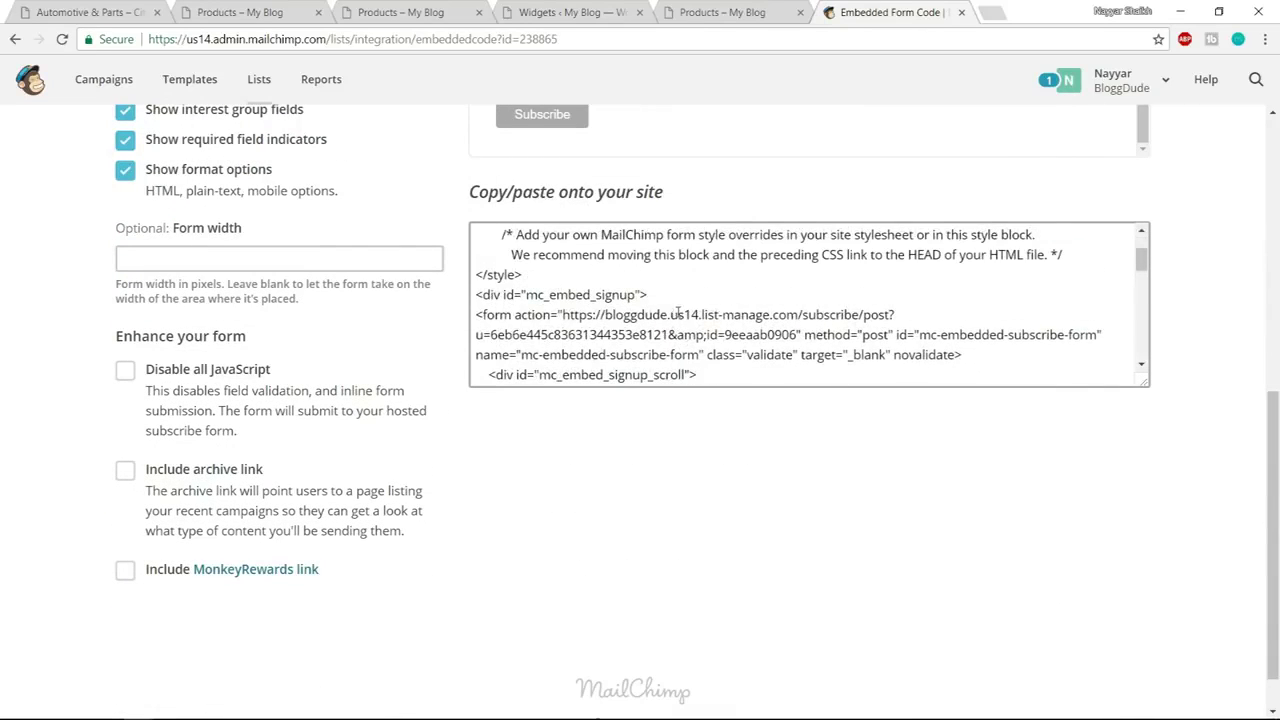
Try to select the subscribe URL in the form action line of the embed code
left_click_drag(477, 318, 775, 336)
key("ctrl+a")
left_click(741, 333)
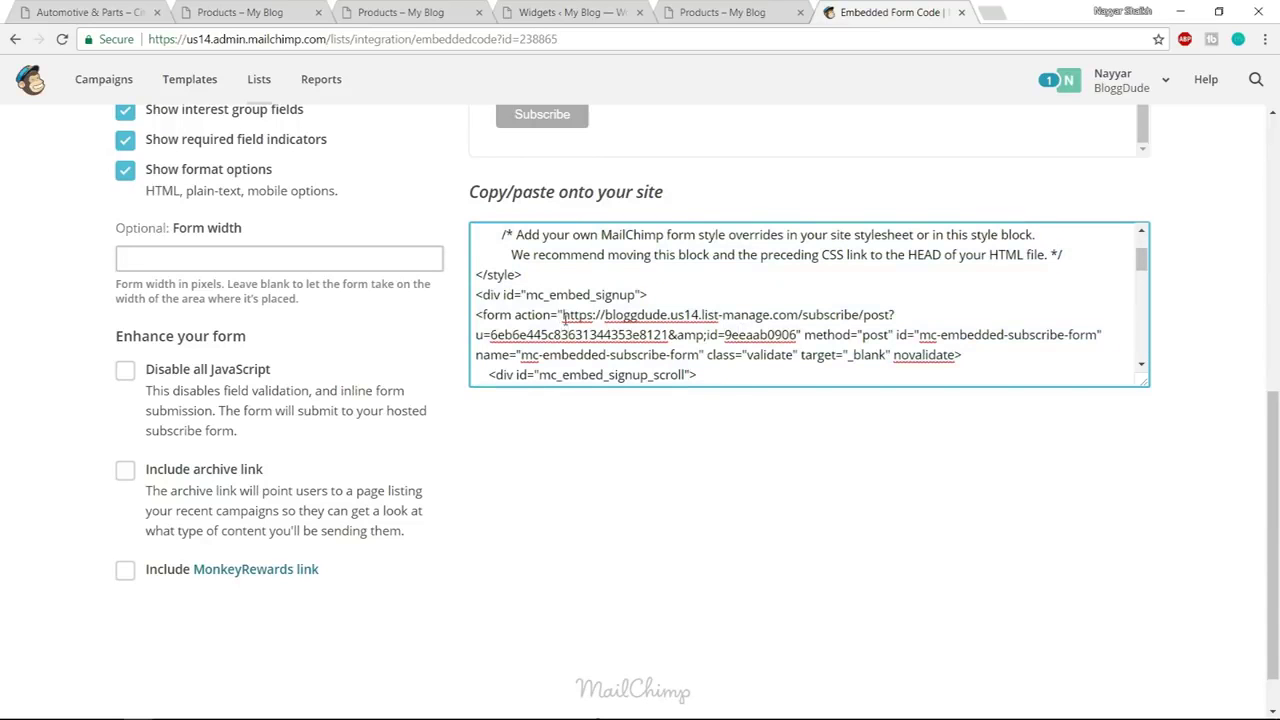
key("ctrl+a")
left_click_drag(477, 316, 590, 354)
key("ctrl+a")
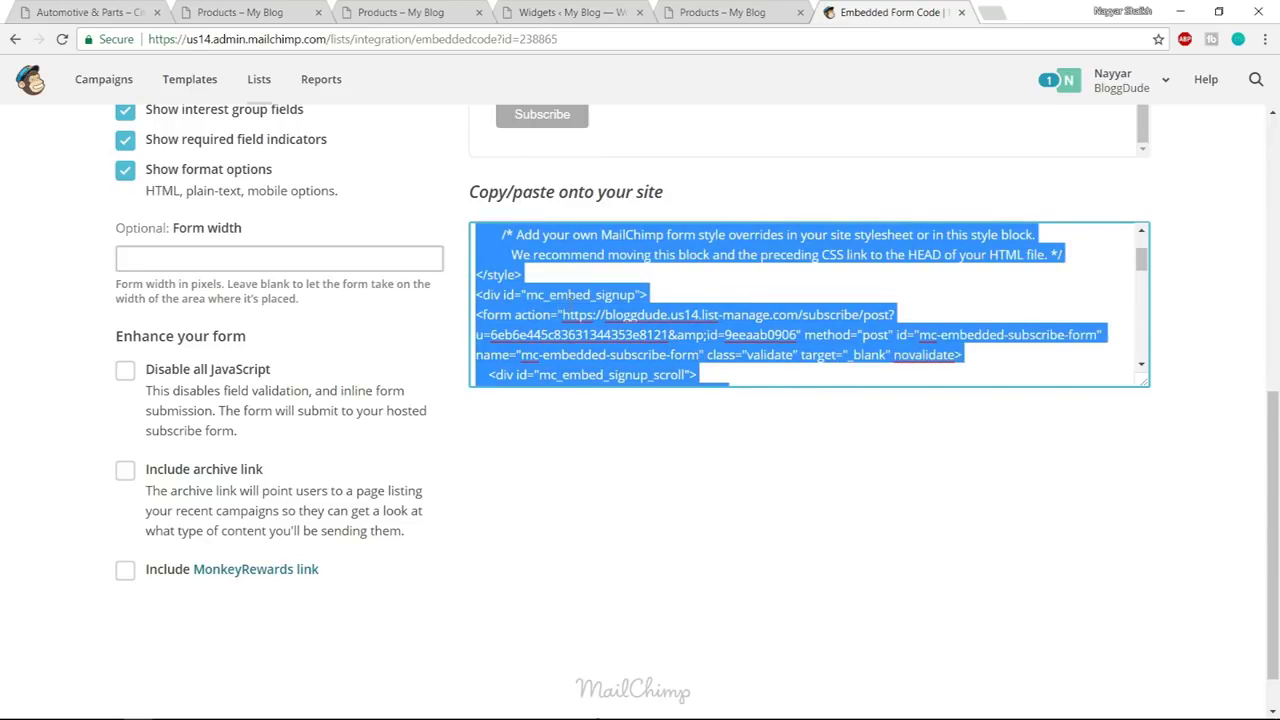
double_click(579, 314)
key("ctrl+a")
left_click(668, 335)
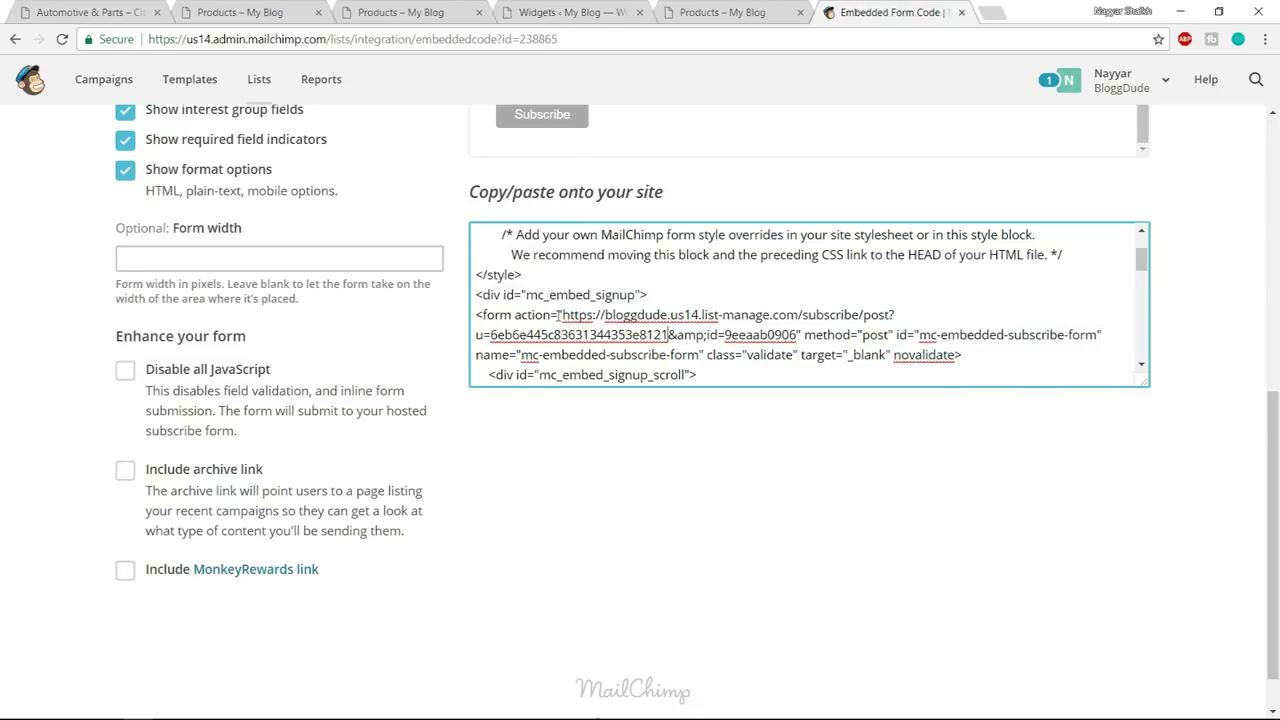
left_click_drag(560, 315, 798, 335)
key("ctrl+c")
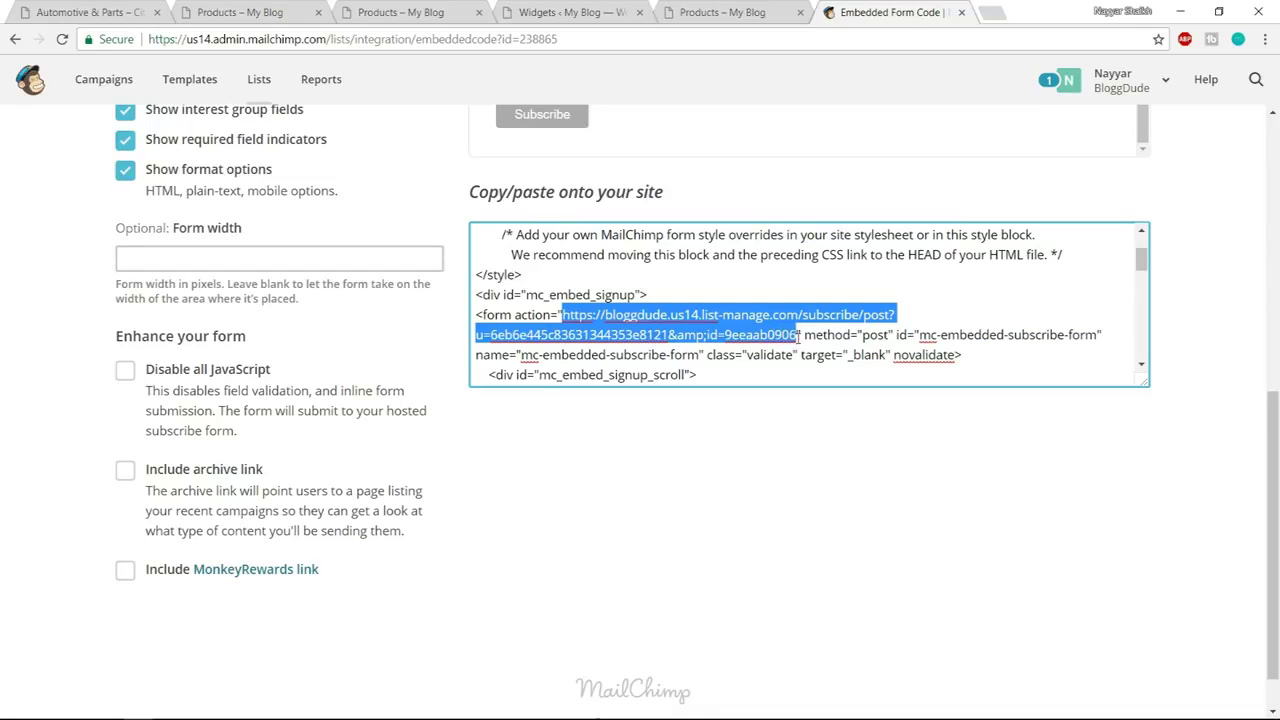
key("ctrl+a")
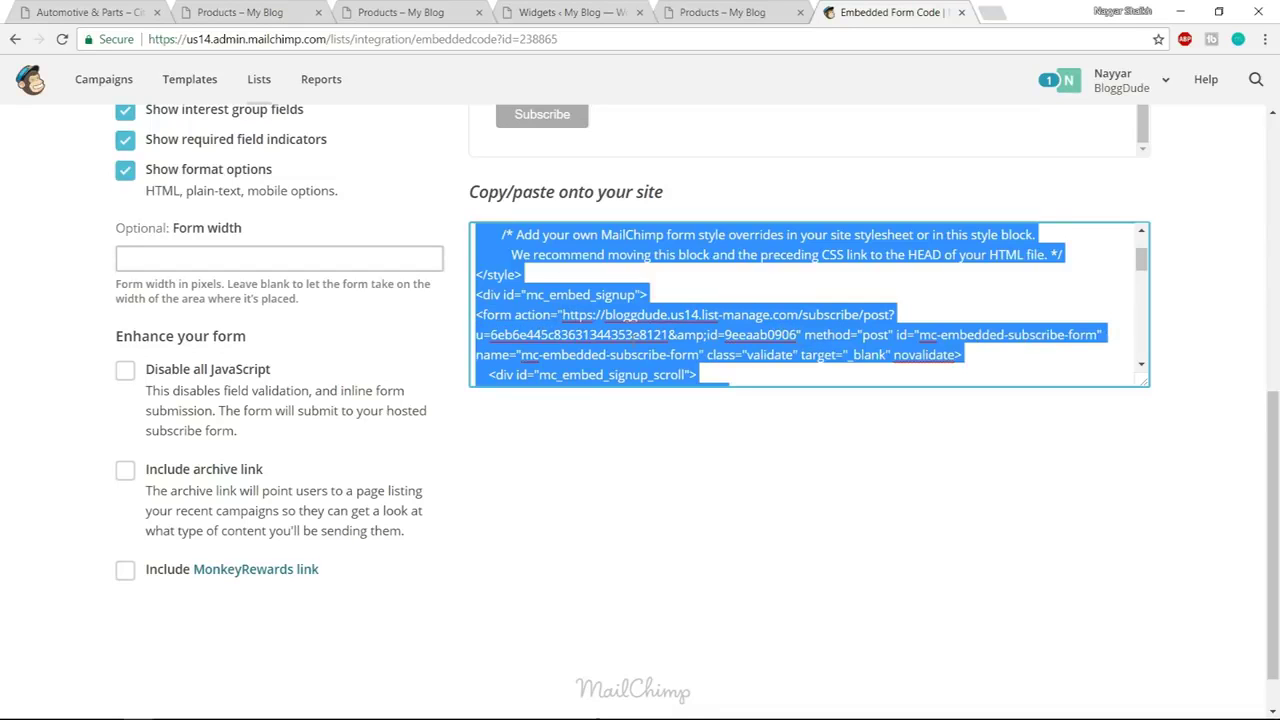
Select and copy the subscribe URL, then go back to the WordPress Widgets page
left_click(563, 315)
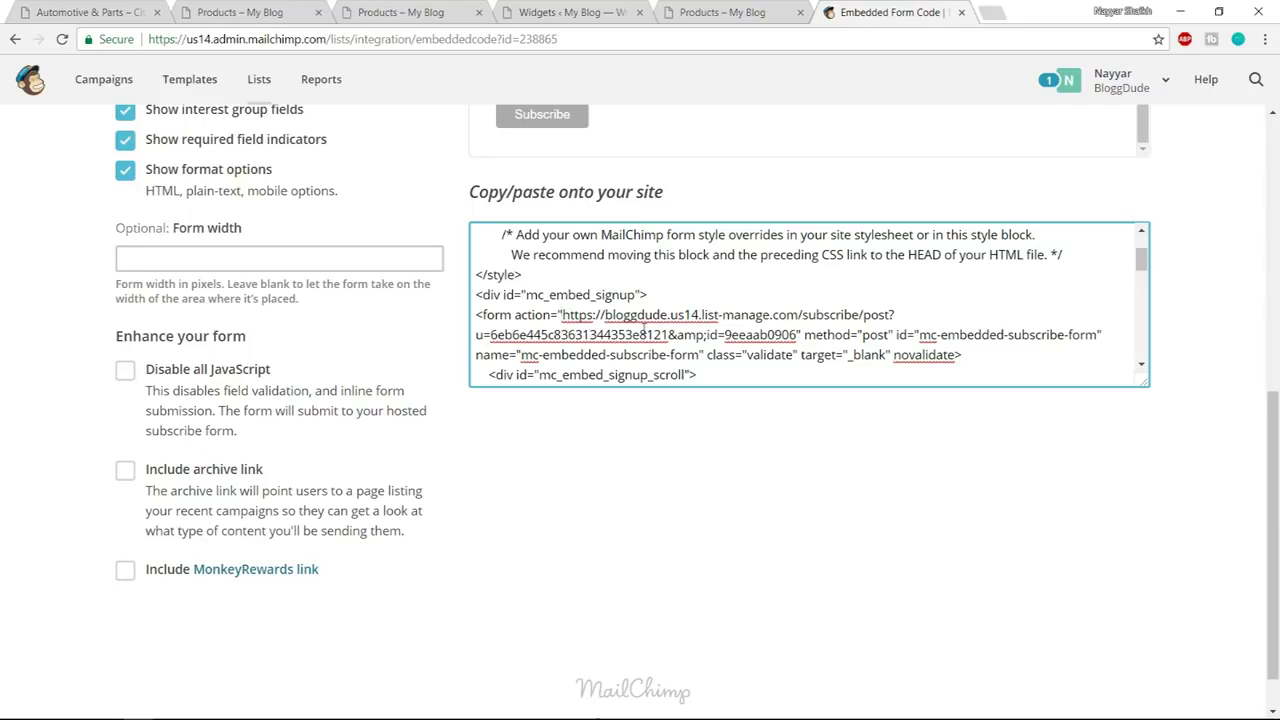
key("shift+Down")
key("shift+Right")
key("shift+Right")
key("shift+Right")
key("shift+Right")
key("shift+Right")
key("shift+Right")
key("shift+Right")
key("shift+Right")
key("shift+Right")
key("shift+Right")
key("shift+Right")
key("shift+Right")
key("shift+Right")
key("shift+Right")
key("shift+Right")
key("shift+Right")
key("shift+Right")
key("shift+Right")
key("shift+Right")
key("shift+Right")
key("shift+Right")
key("shift+Right")
key("shift+Right")
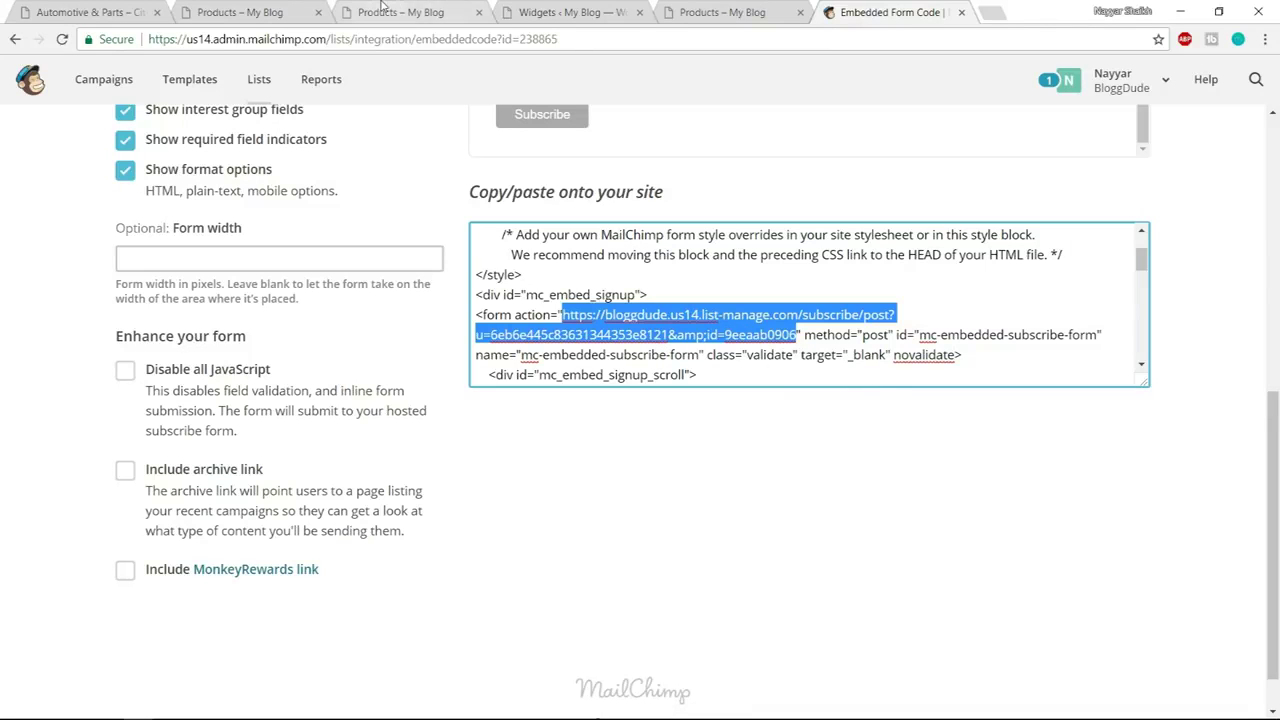
left_click(580, 12)
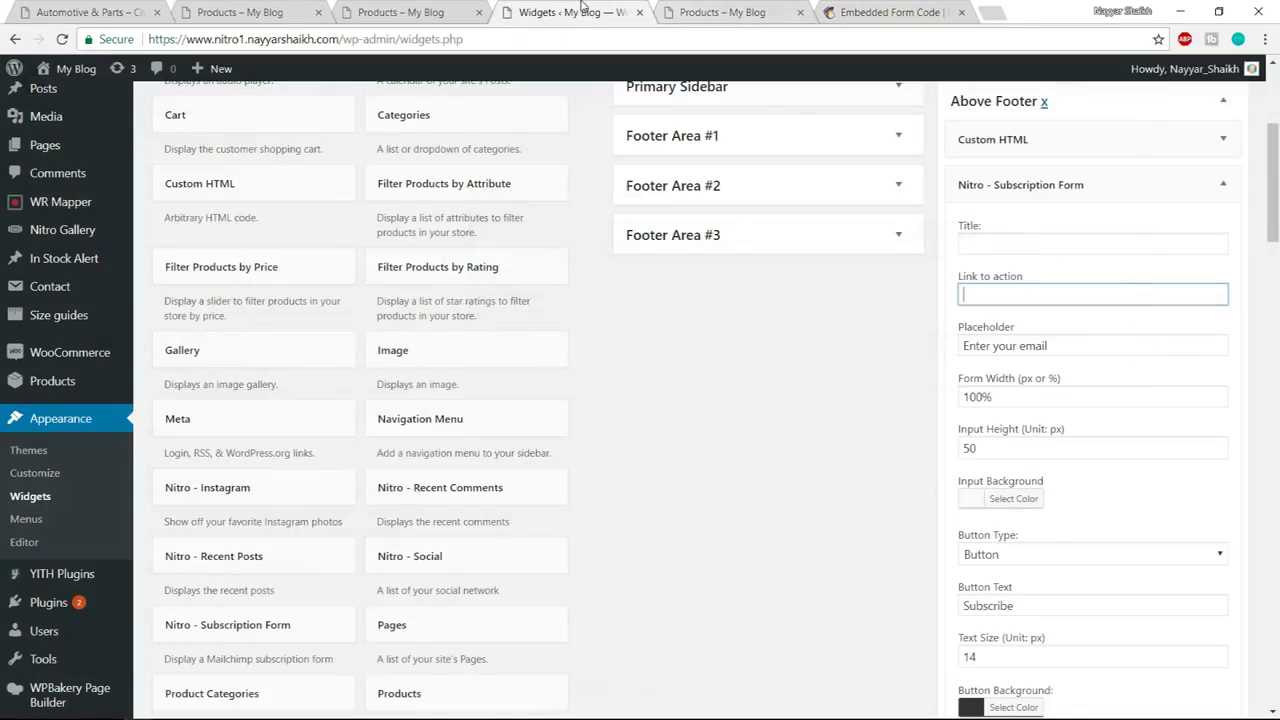
Paste the Mailchimp subscribe URL into Link to action and compare with the shop footer
key("ctrl+v")
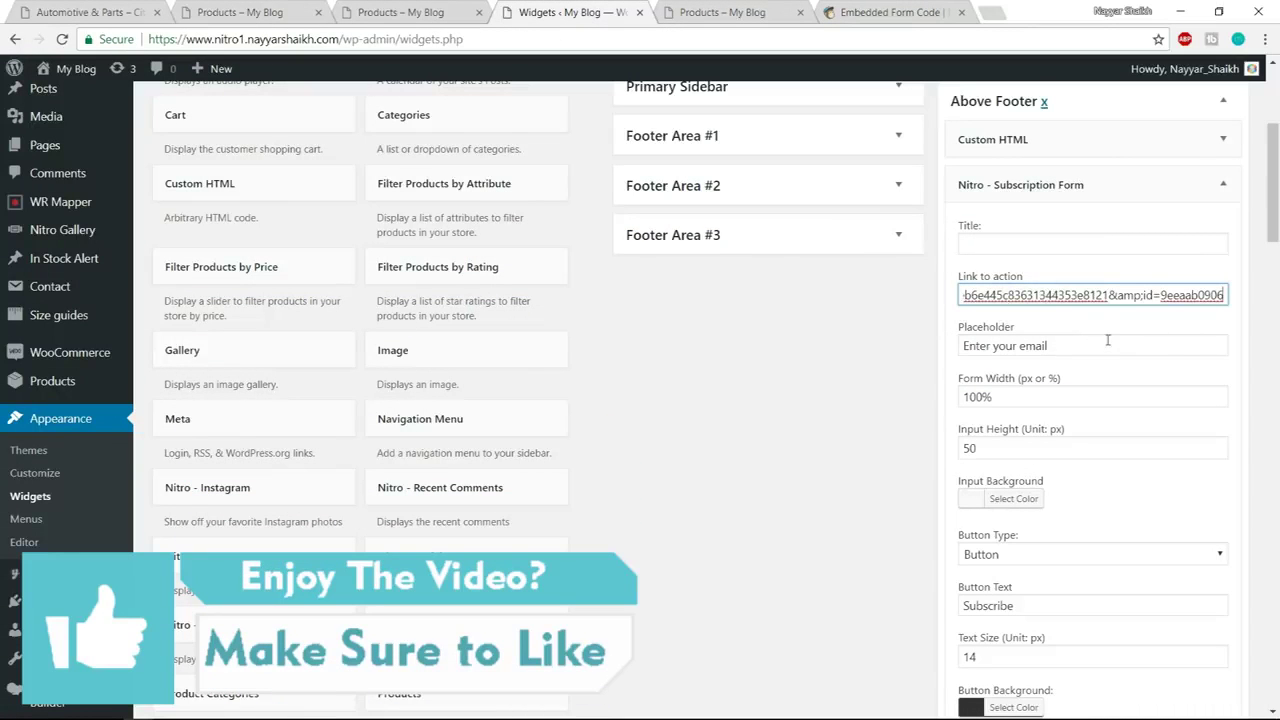
left_click(265, 12)
left_click(543, 261)
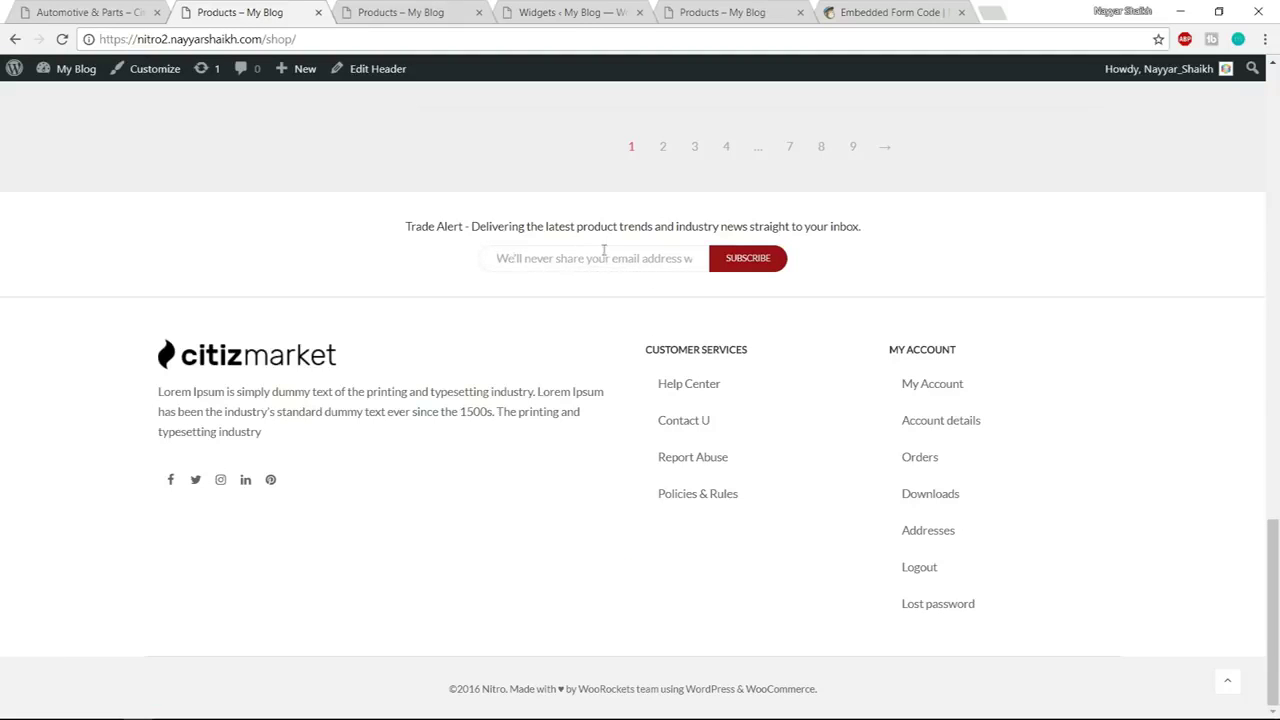
left_click(734, 6)
left_click(570, 12)
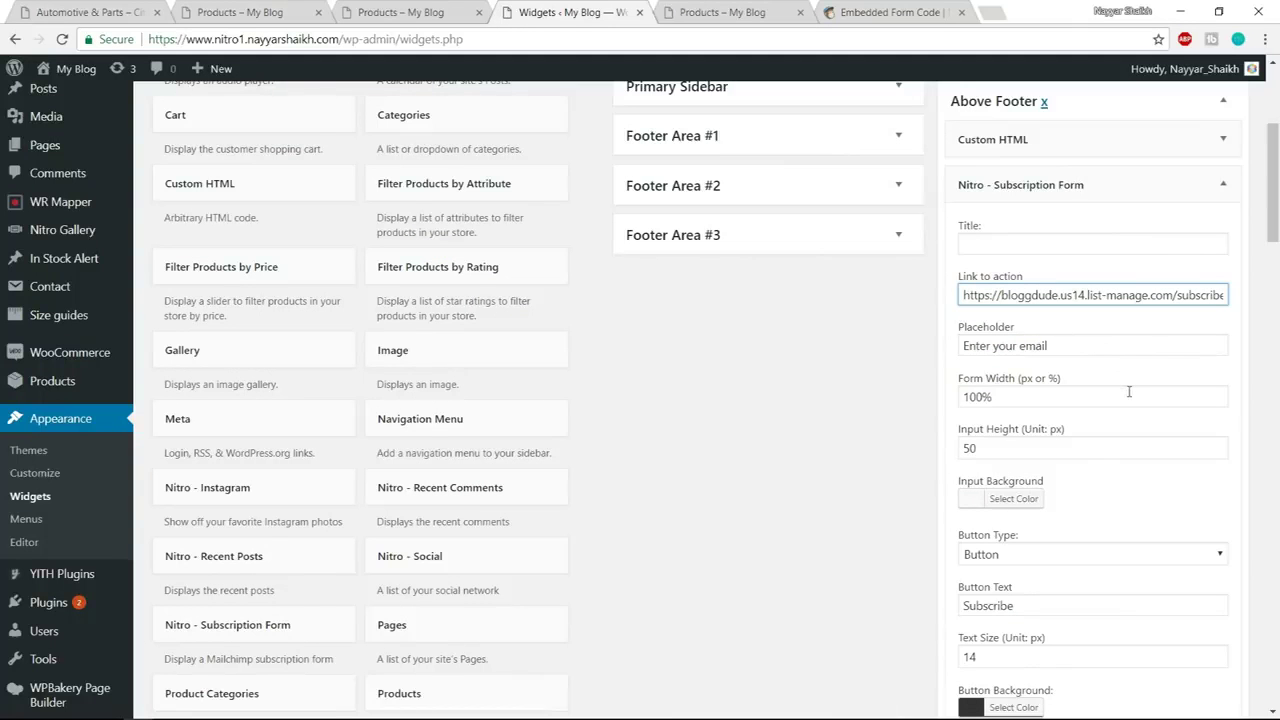
scroll(1129, 400, "down", 2)
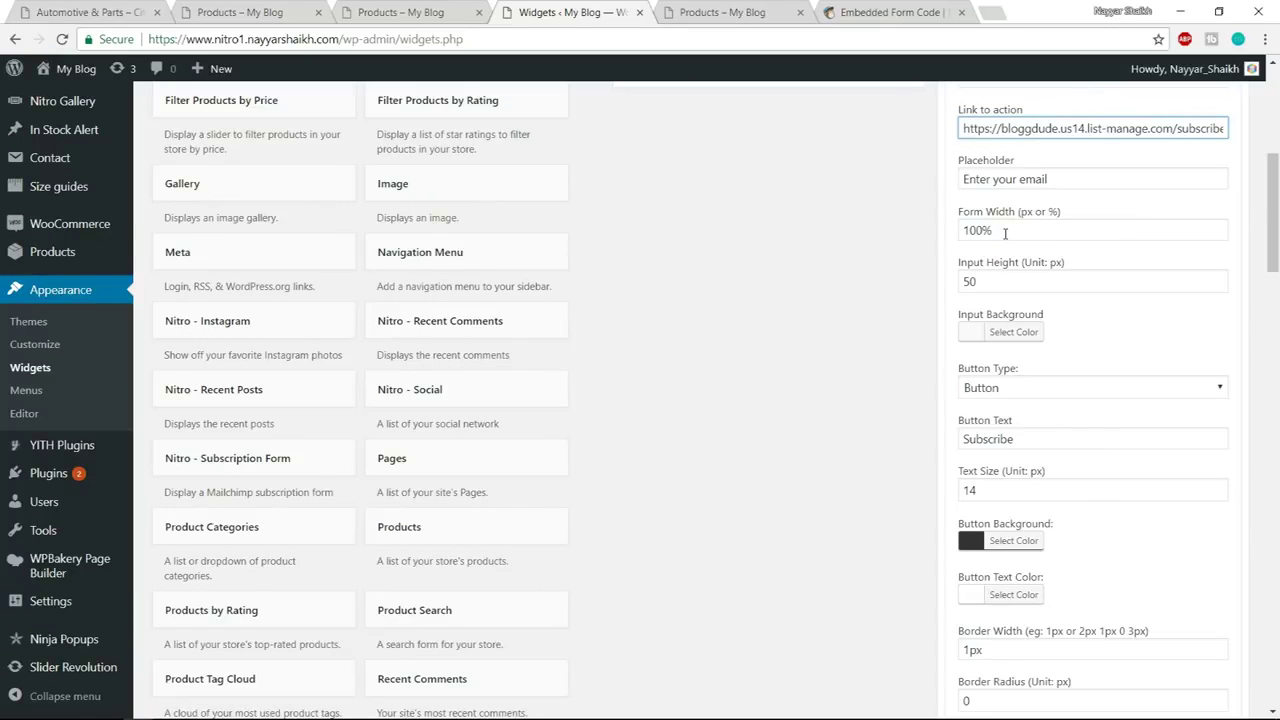
left_click(218, 10)
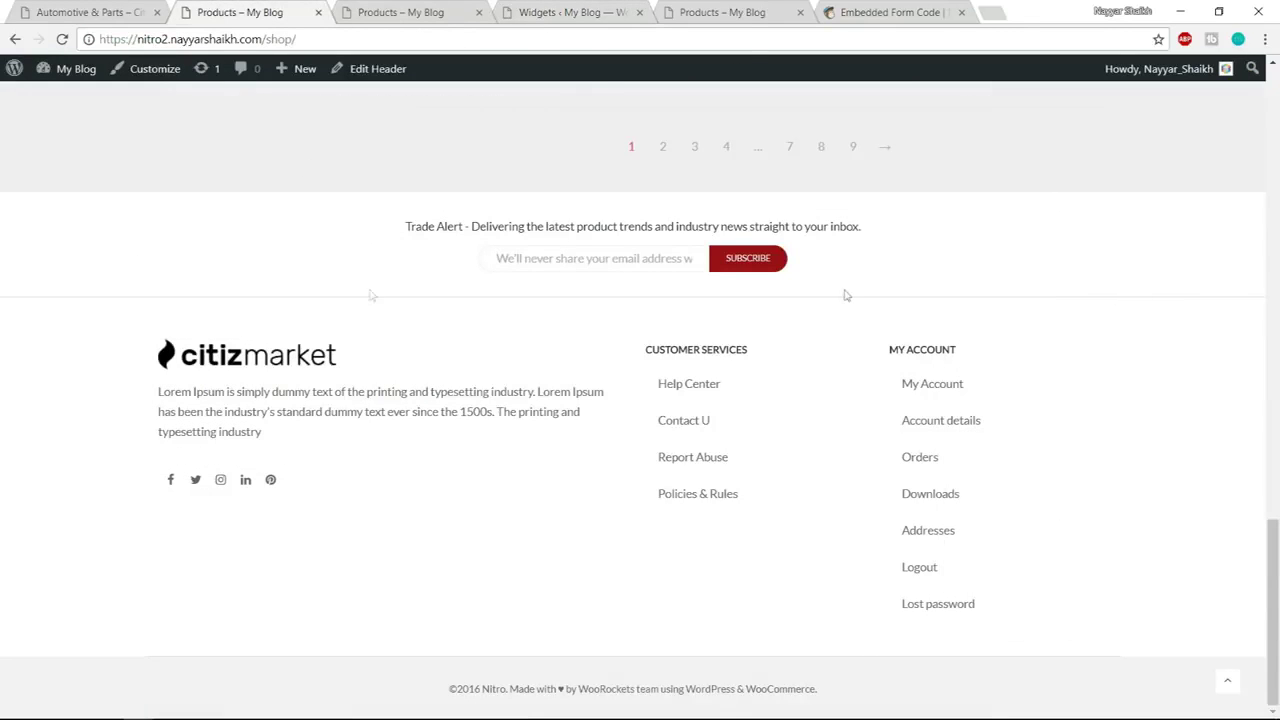
left_click(592, 8)
Set Form Width to 370px and Input Height to 32, keeping Button as the button type
left_click_drag(1005, 230, 925, 240)
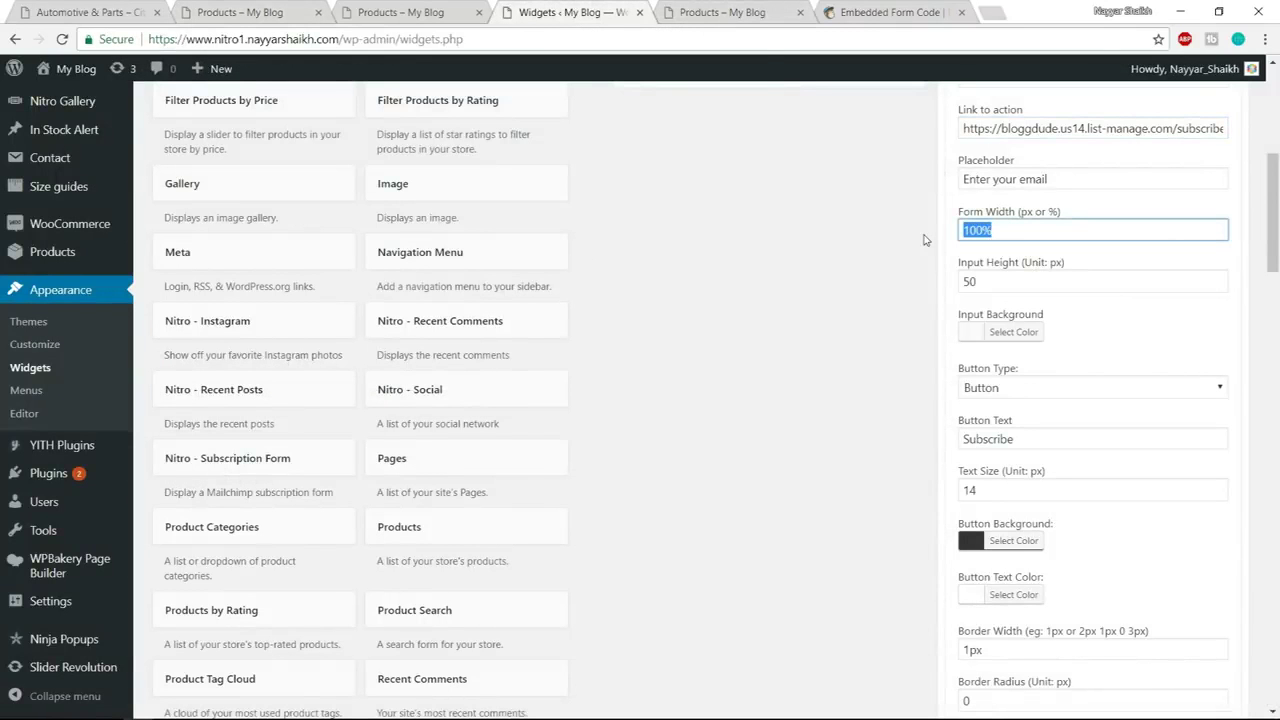
type("370")
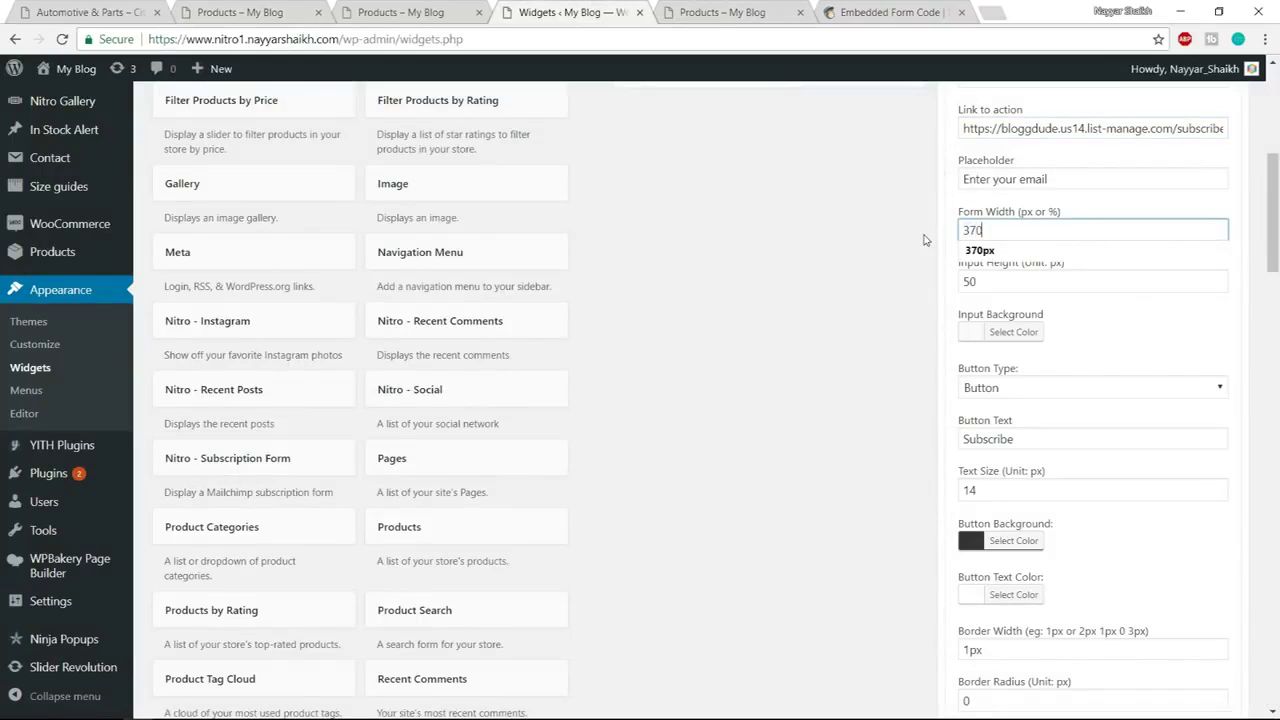
type("px")
left_click(1040, 281)
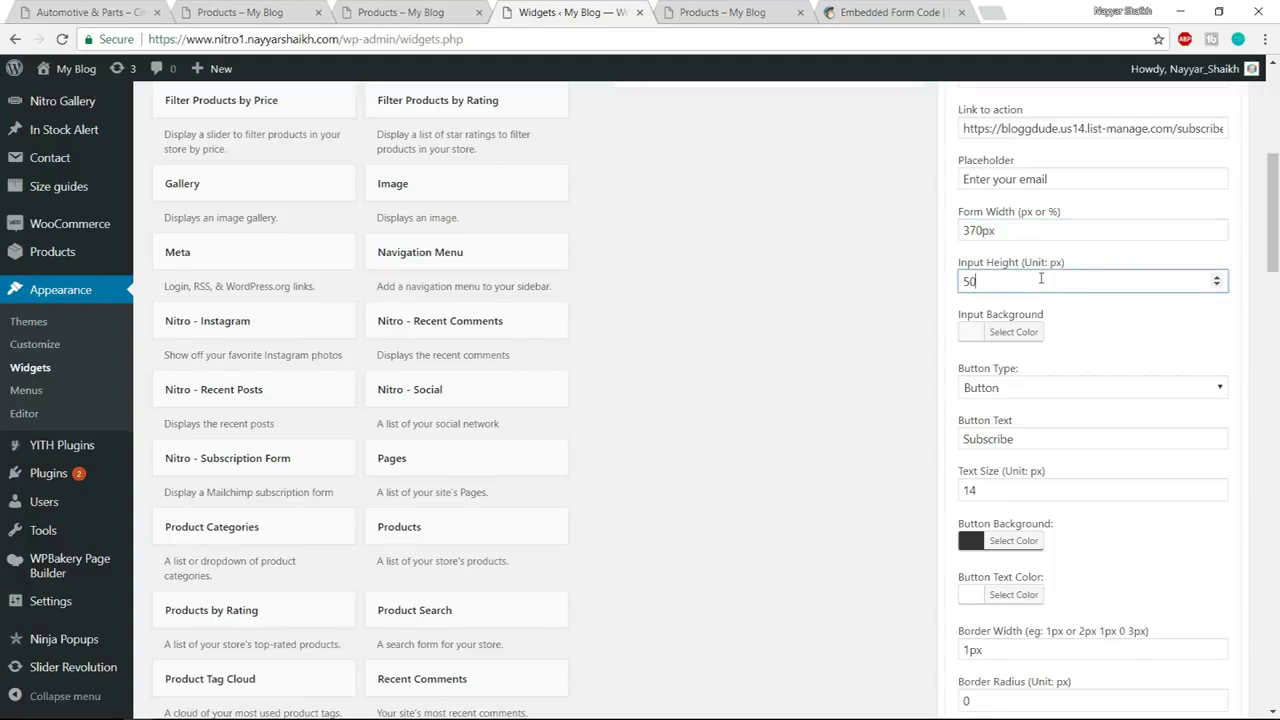
left_click_drag(1015, 280, 920, 291)
type("32")
left_click(1085, 322)
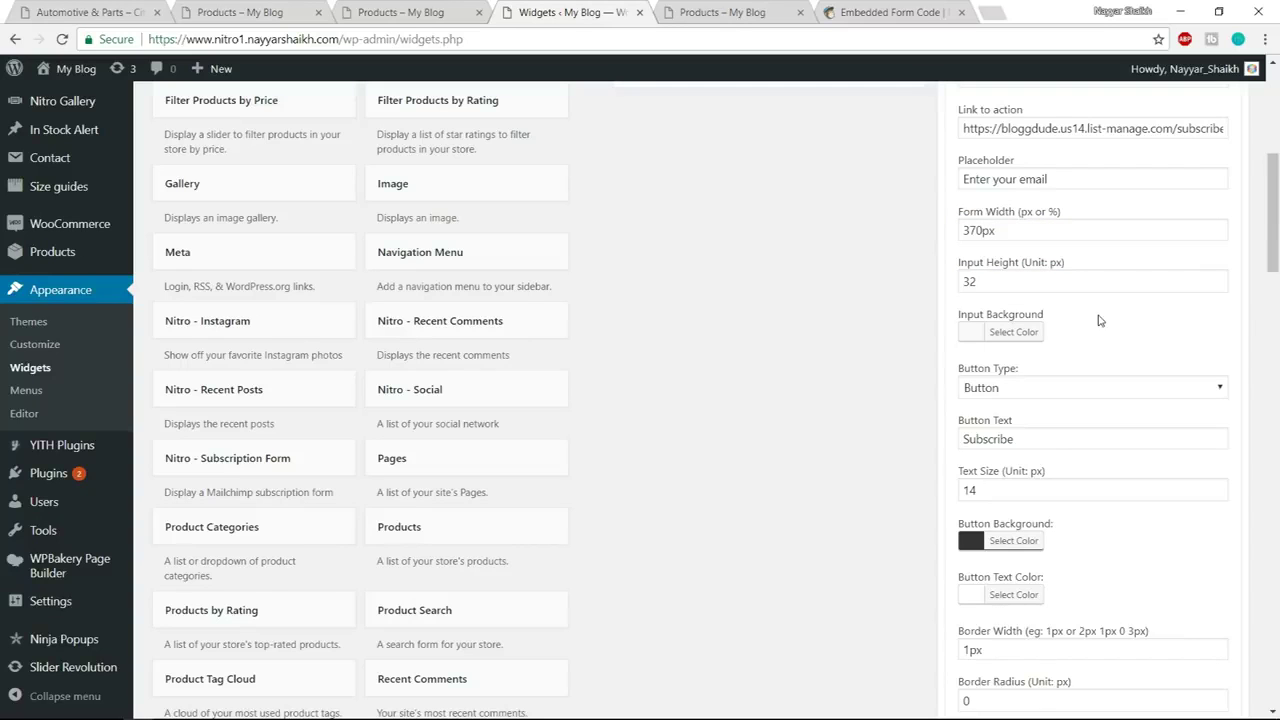
scroll(1112, 345, "down", 2)
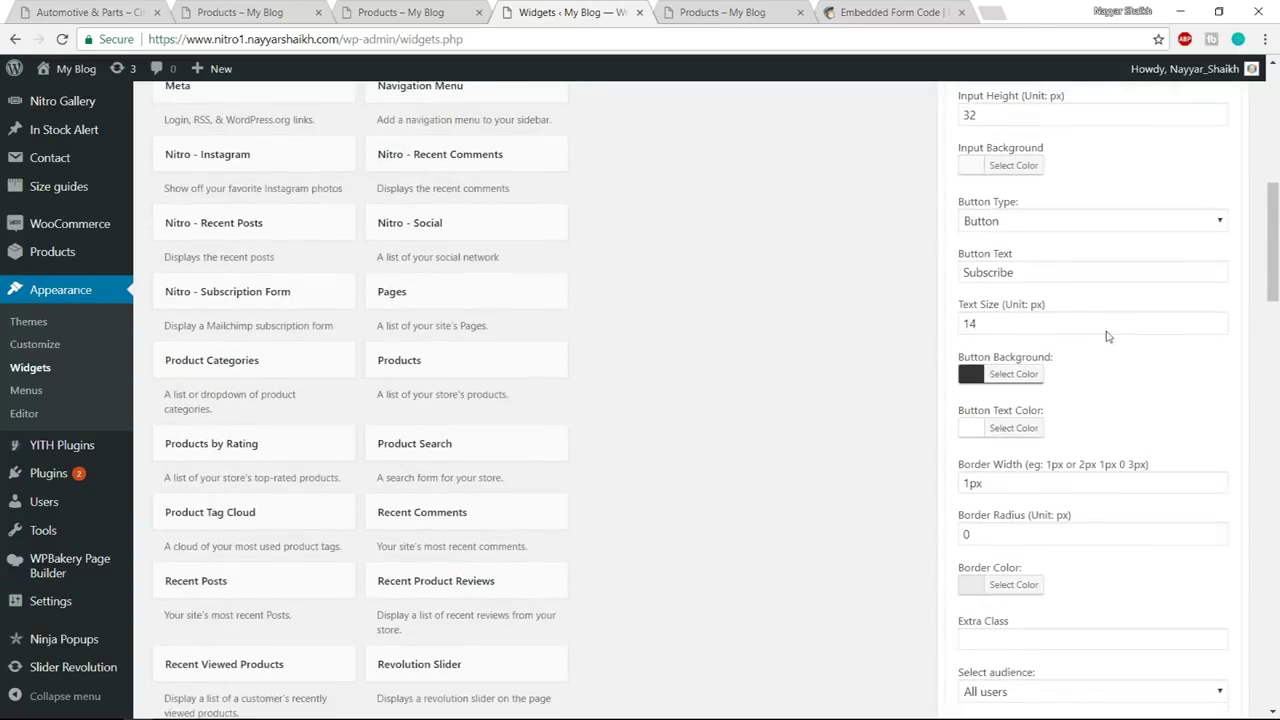
left_click(1042, 220)
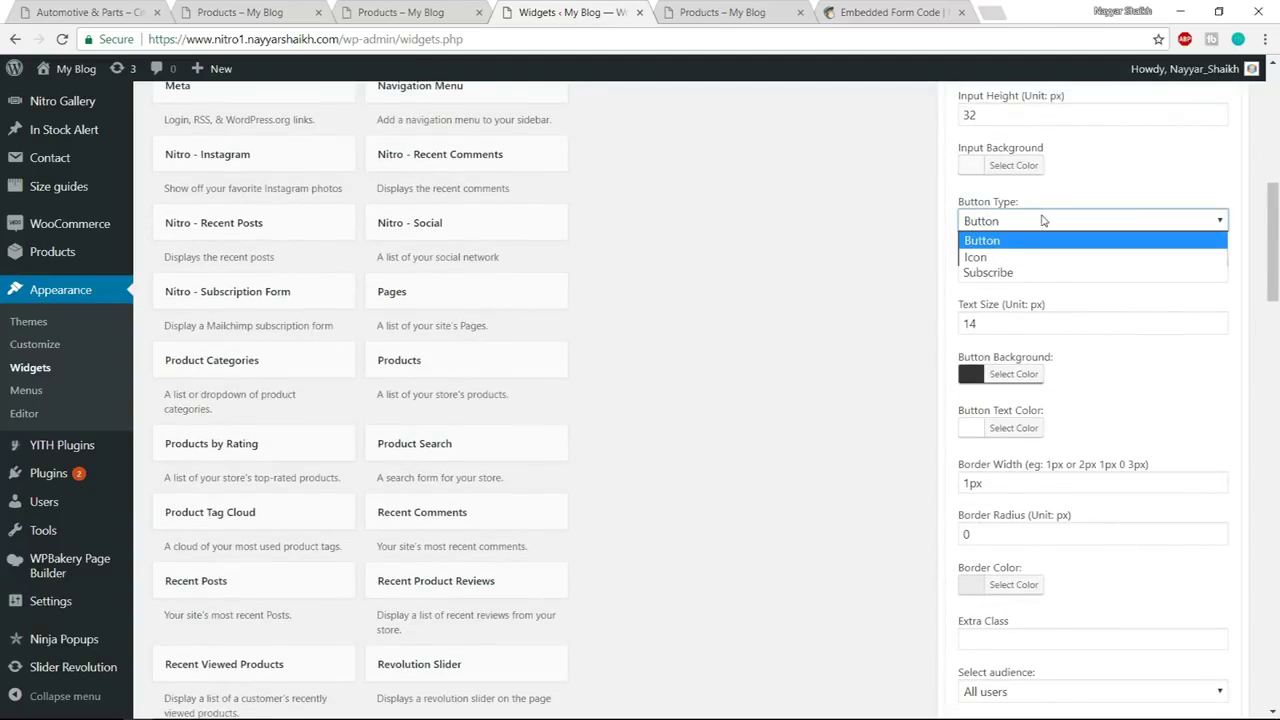
left_click(1040, 226)
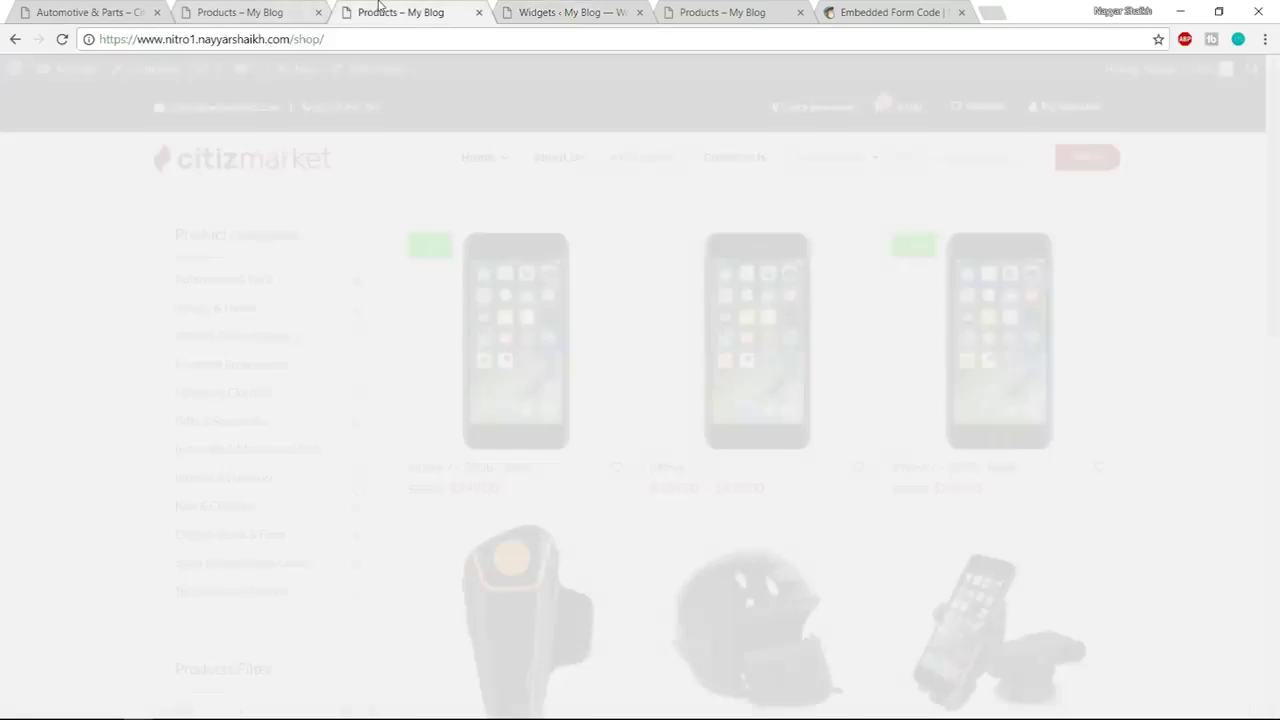
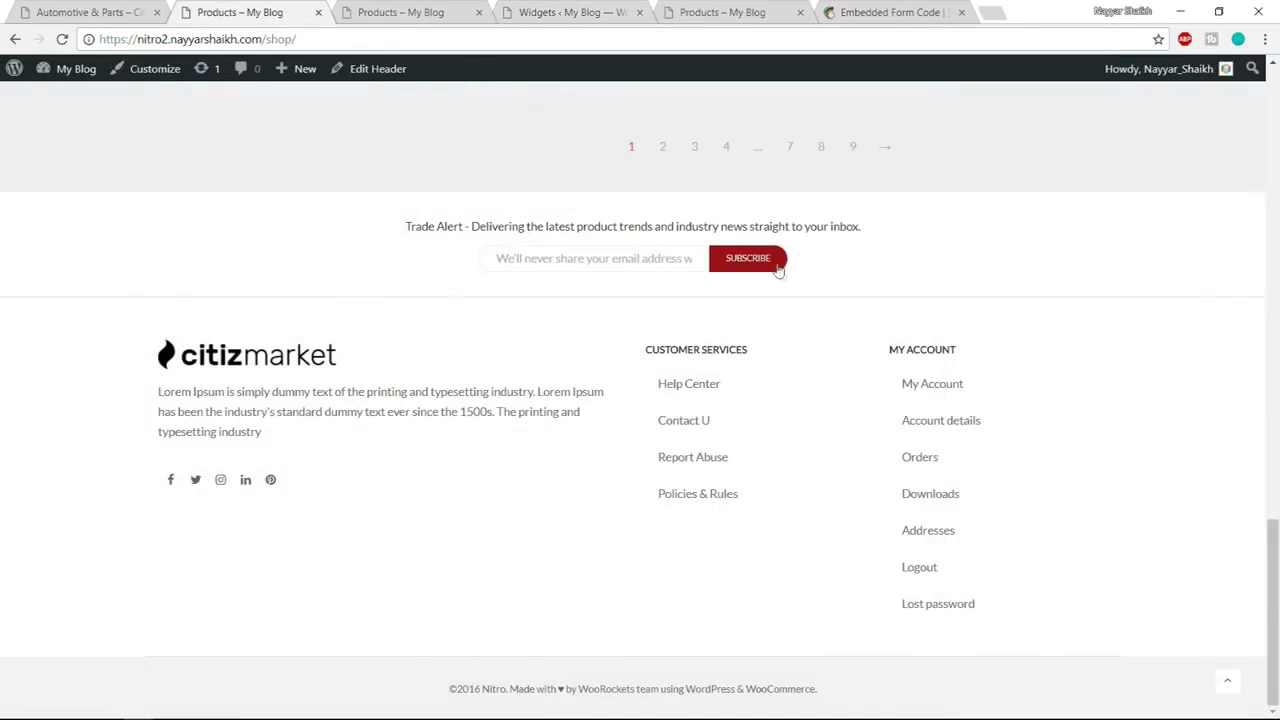
Copy the subscribe button's #9c0f17 background colour from the browser inspector
right_click(778, 269)
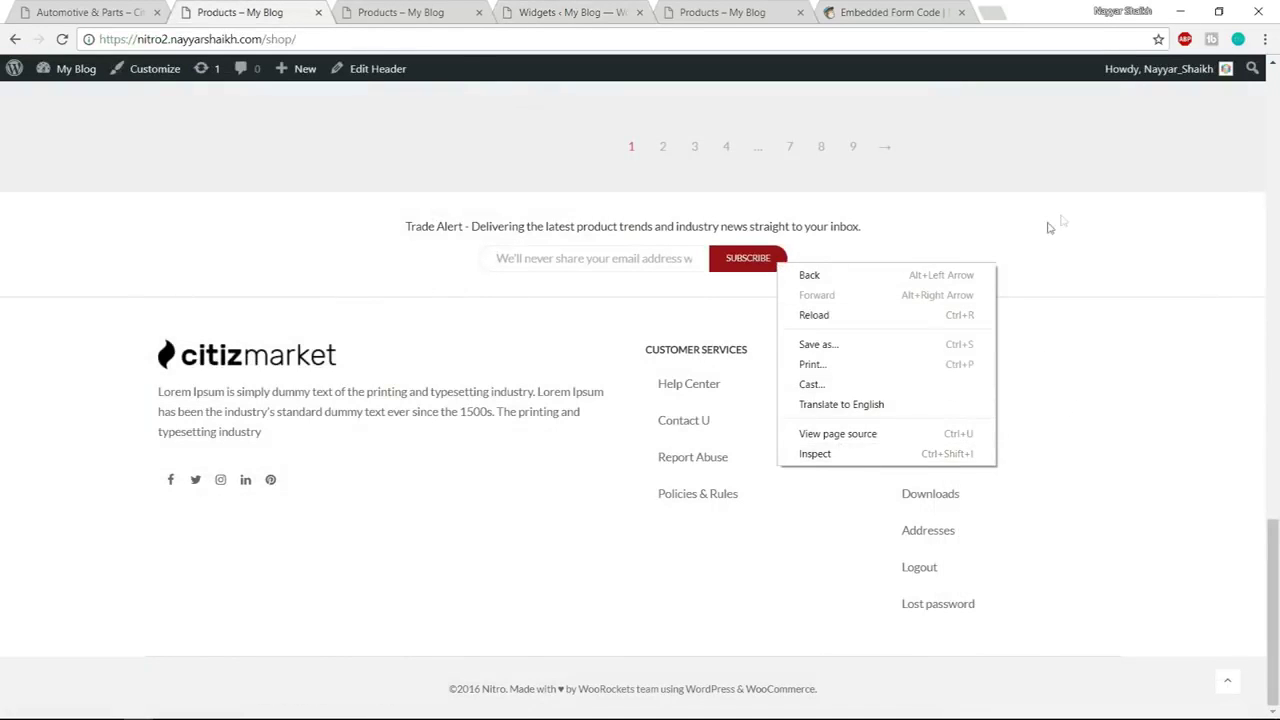
left_click(818, 453)
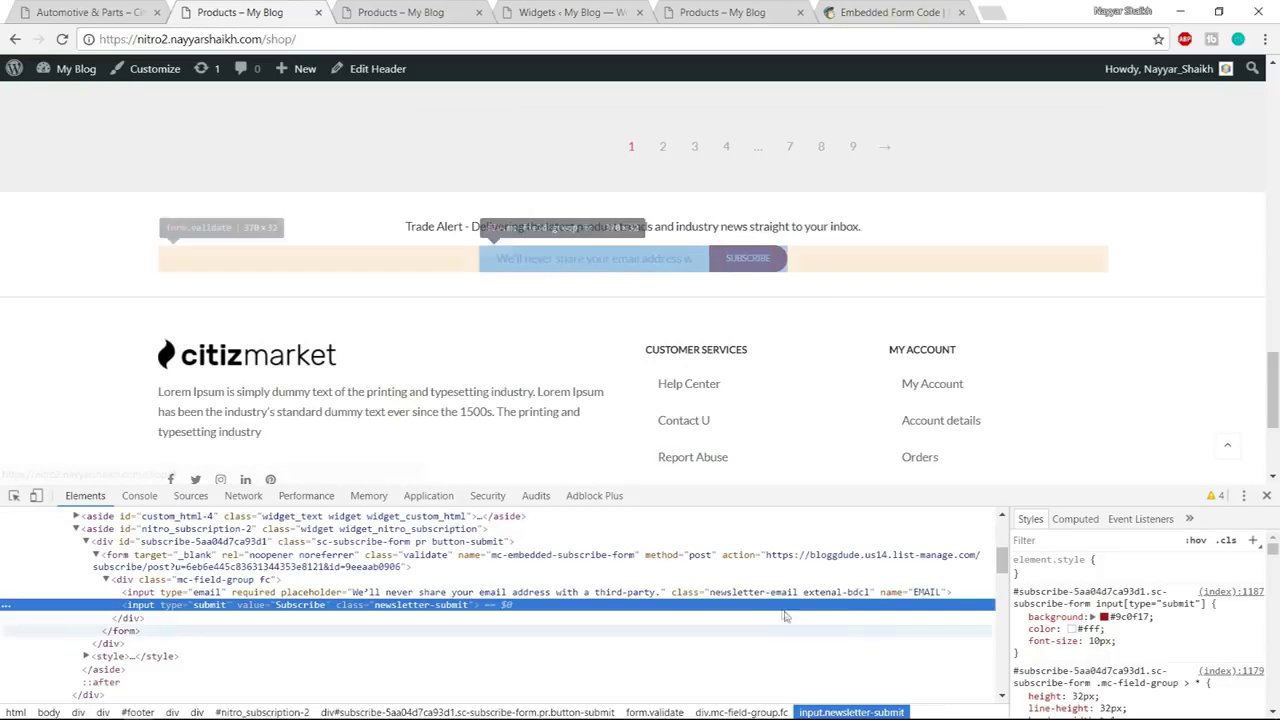
left_click(1118, 618)
key("ctrl+c")
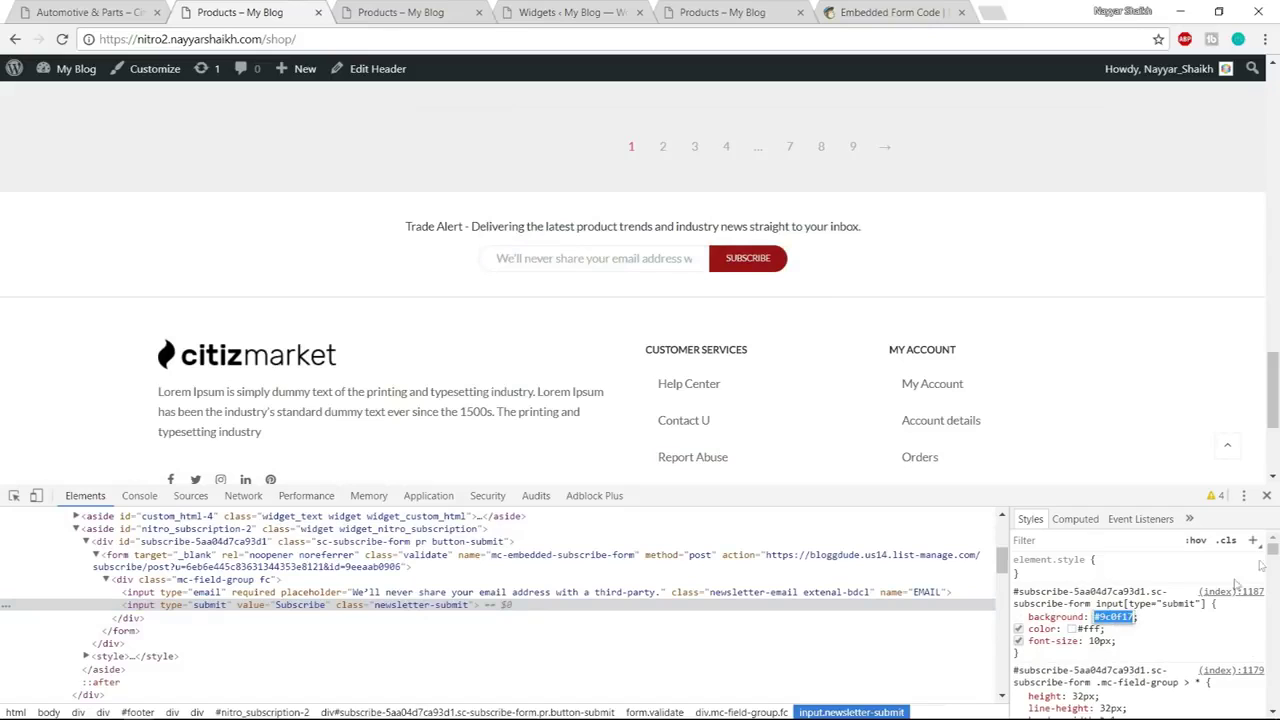
left_click(1268, 497)
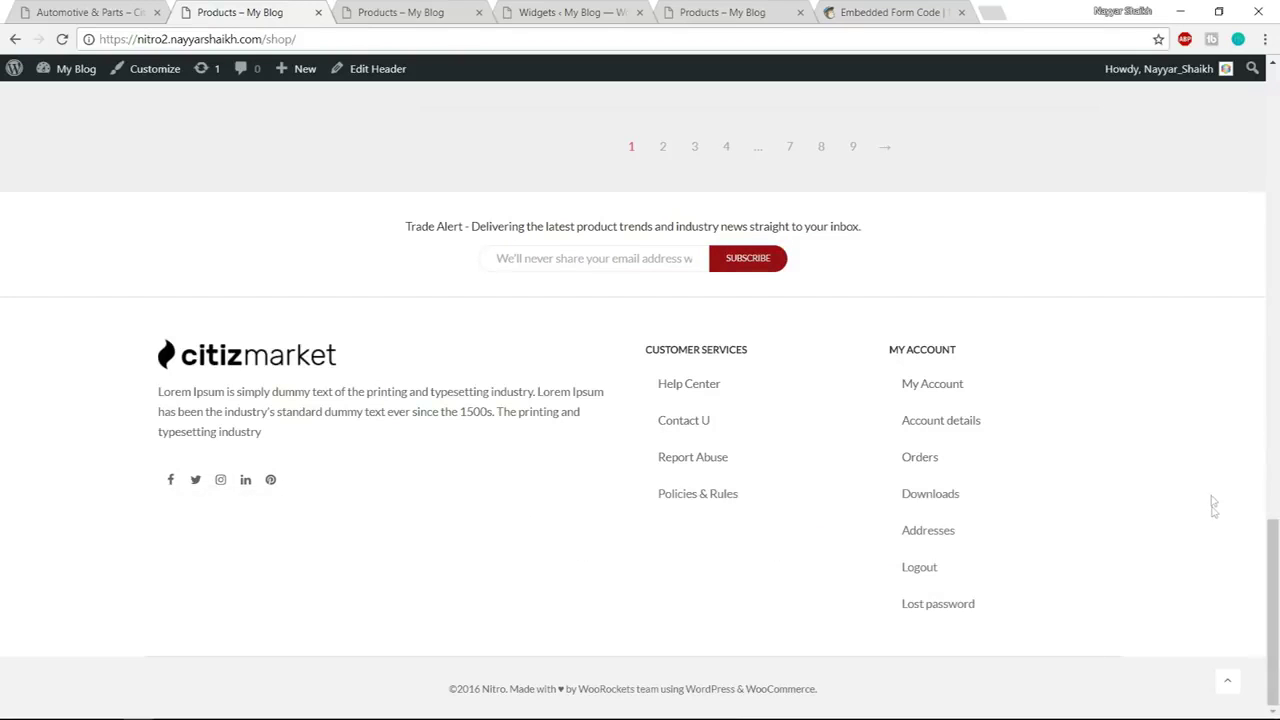
right_click(781, 265)
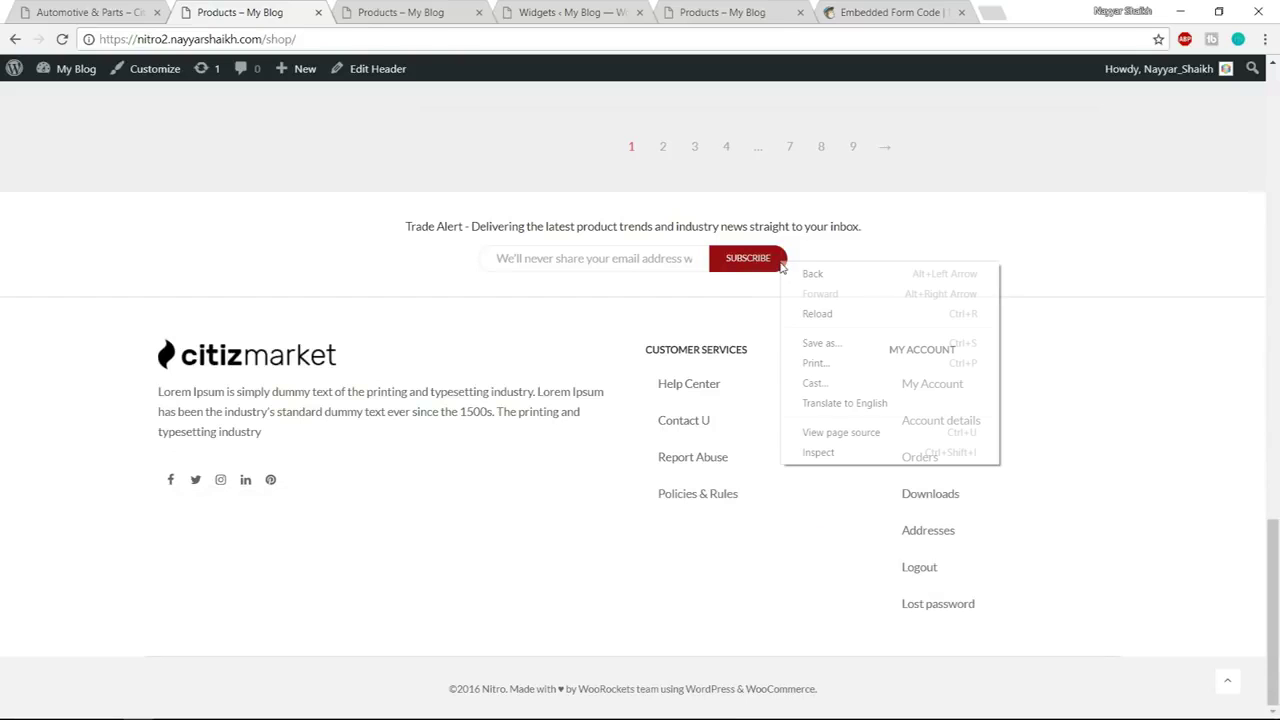
left_click(853, 457)
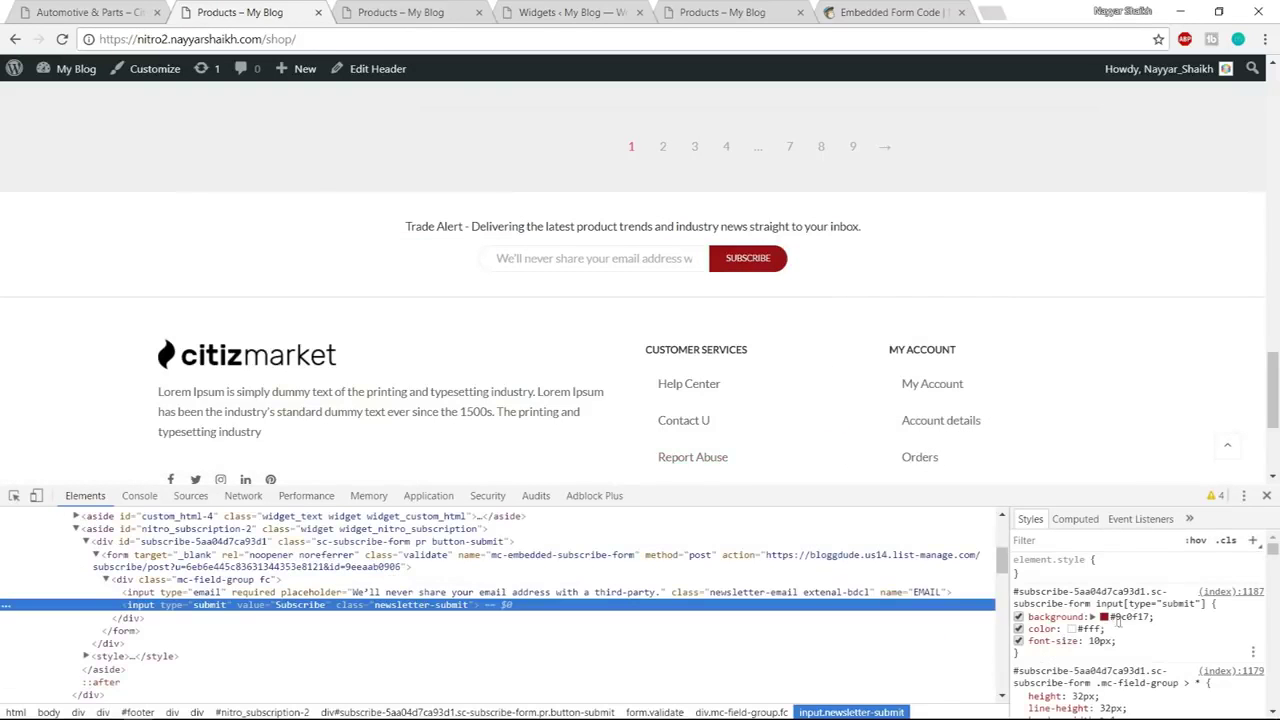
left_click(1266, 495)
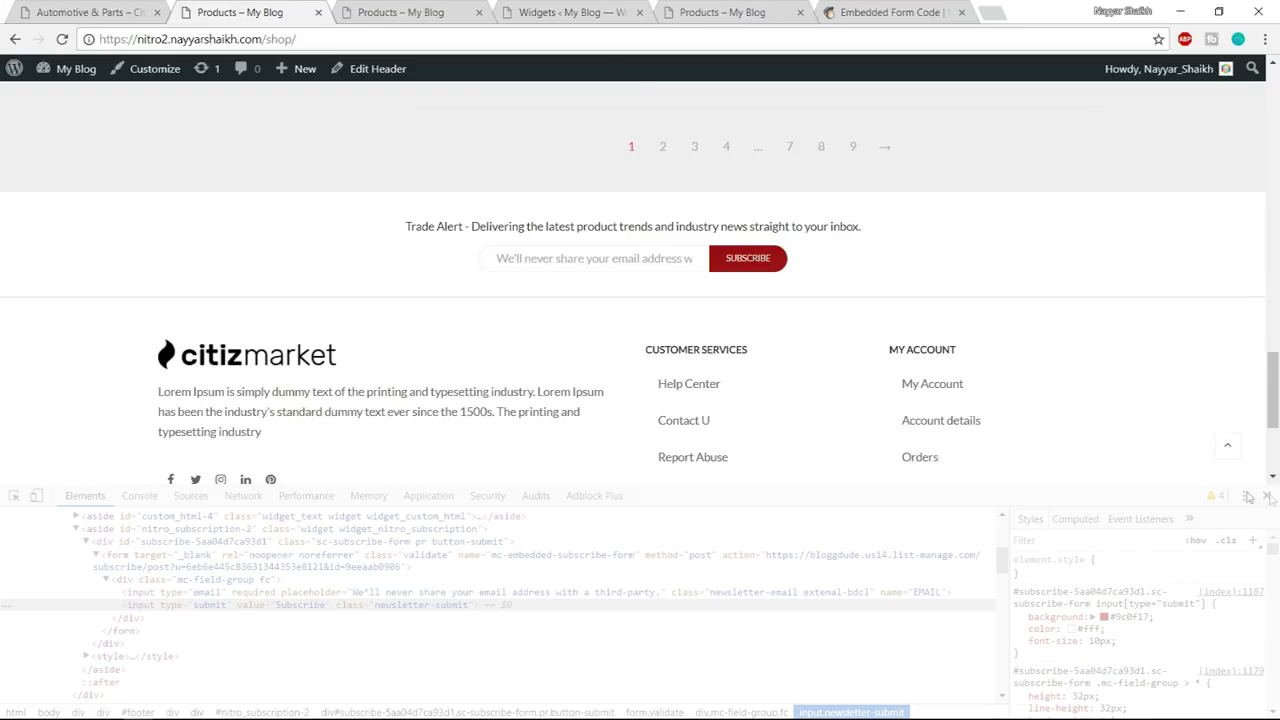
left_click(563, 12)
Paste #9c0f17 as the button background, set text size to 10 and border width to 0
left_click(1014, 373)
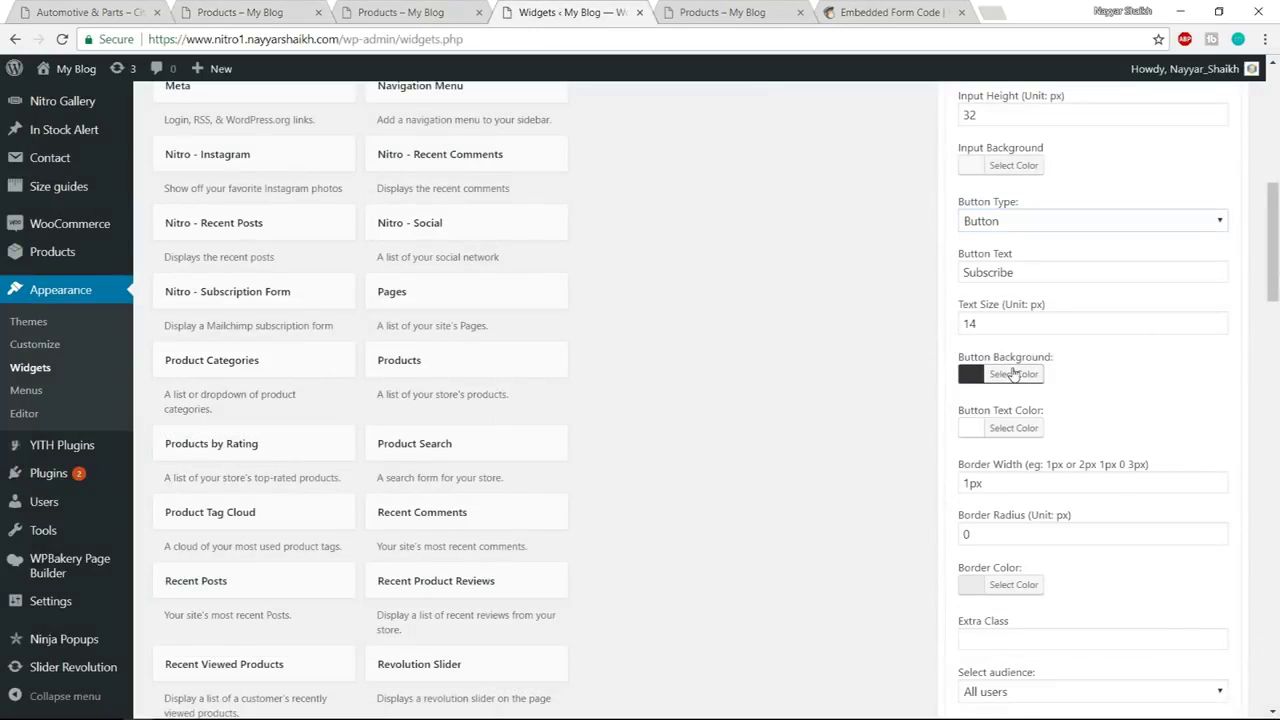
triple_click(1059, 373)
key("ctrl+v")
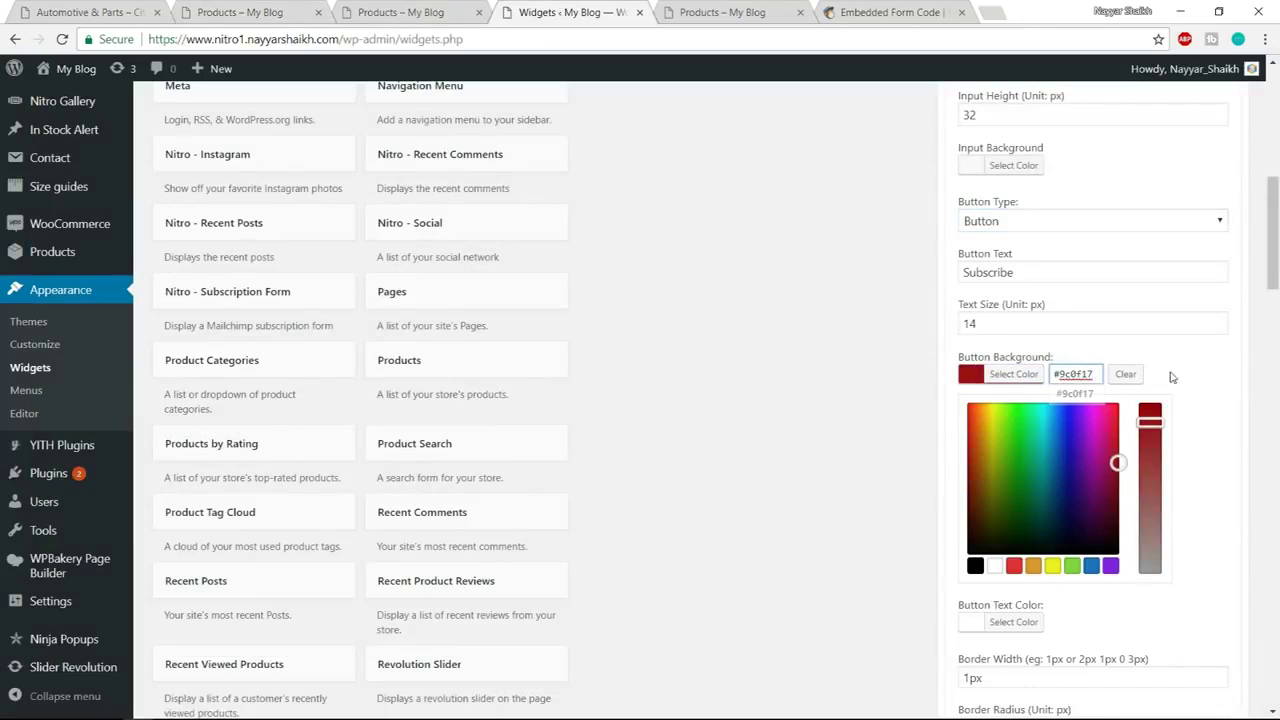
left_click_drag(985, 322, 941, 327)
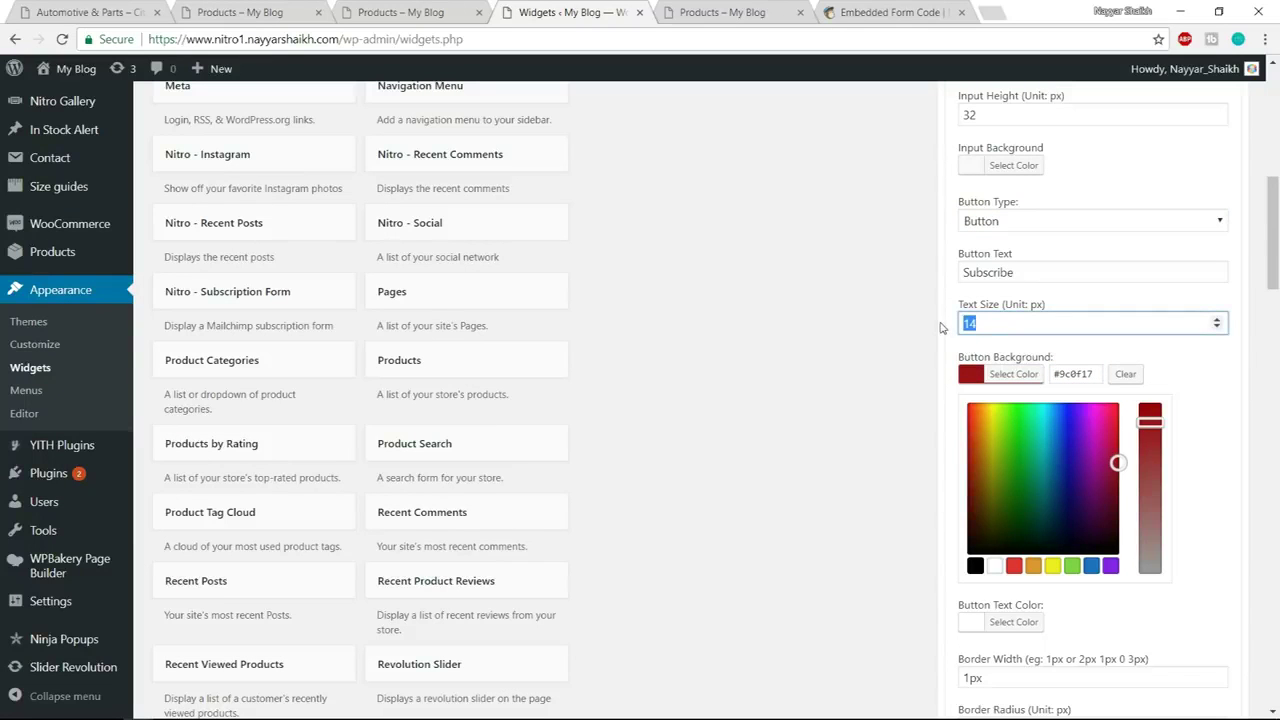
left_click(1028, 372)
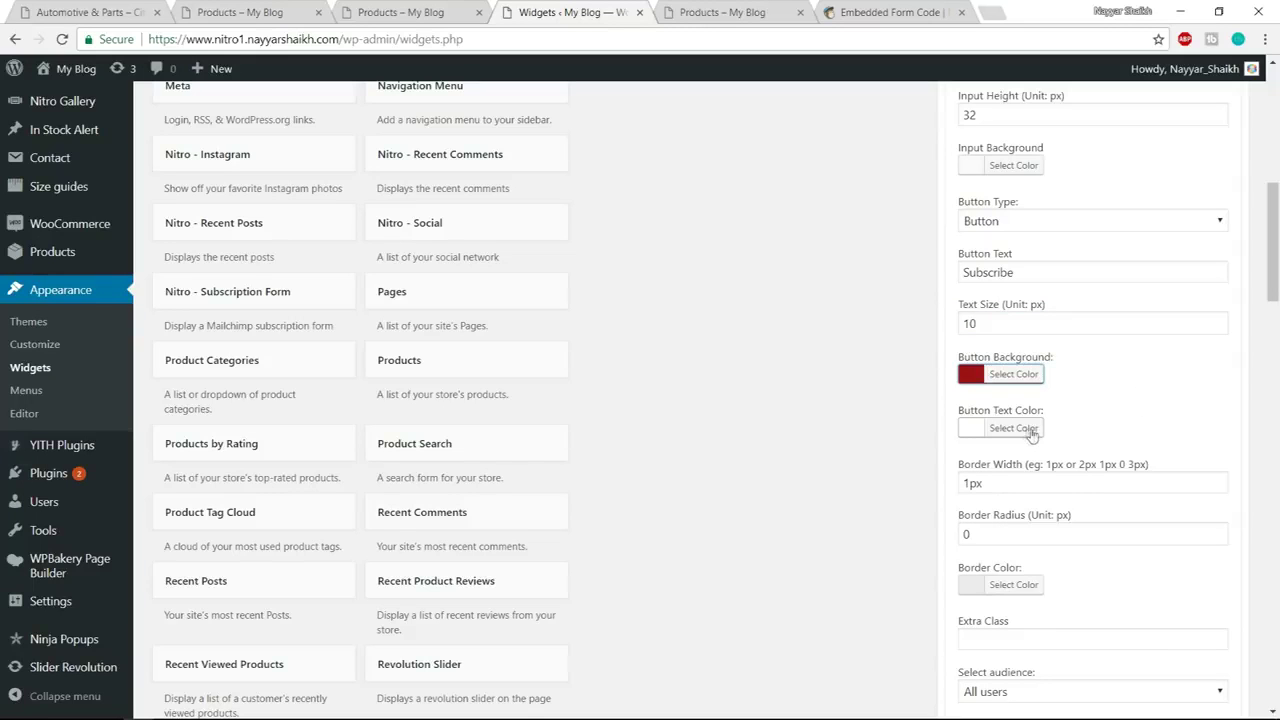
scroll(1060, 424, "down", 1)
left_click_drag(999, 400, 937, 405)
type("0")
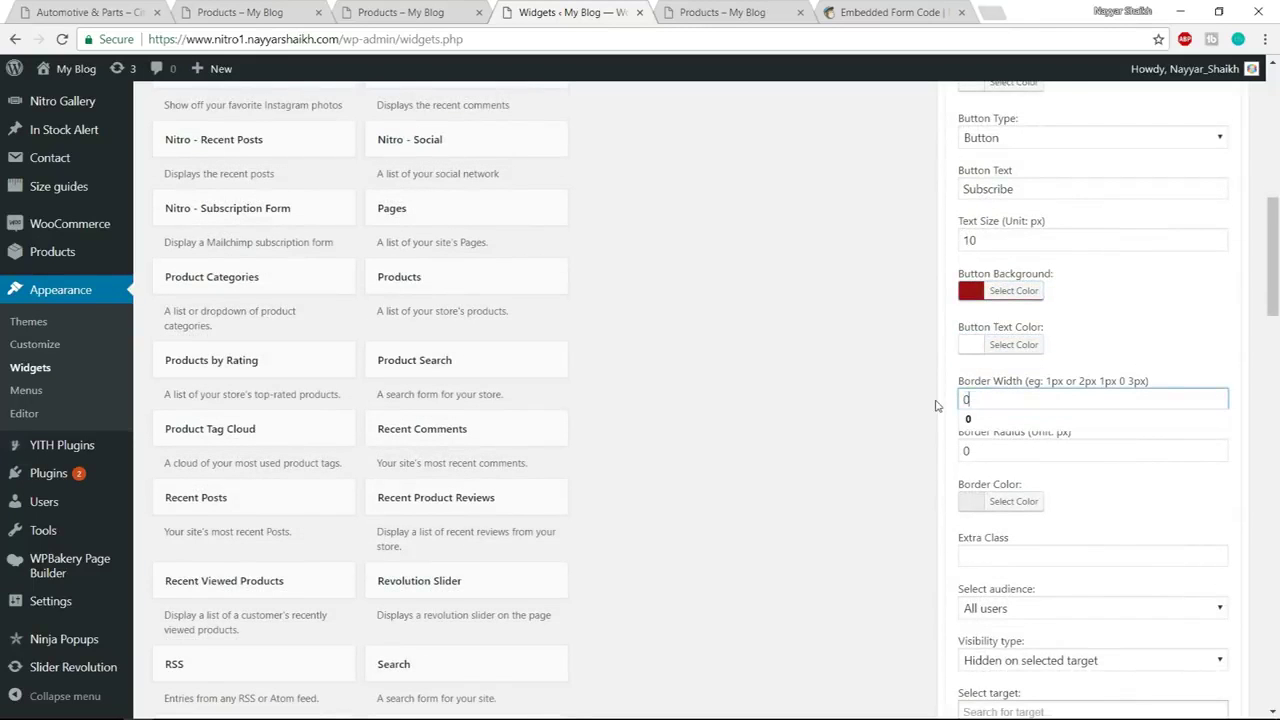
left_click(1086, 348)
Save the subscription form widget and collapse it
scroll(1123, 453, "down", 3)
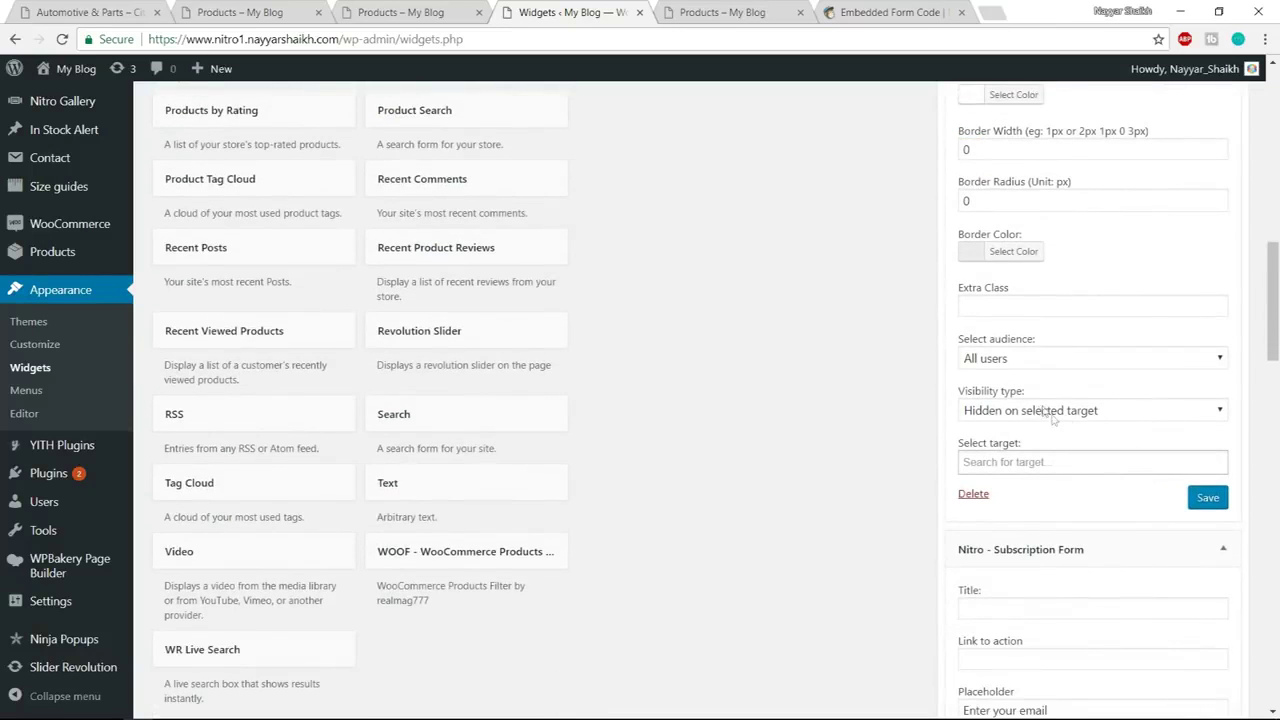
left_click(1207, 500)
scroll(1208, 480, "down", 5)
scroll(1211, 412, "up", 2)
scroll(1218, 562, "up", 1)
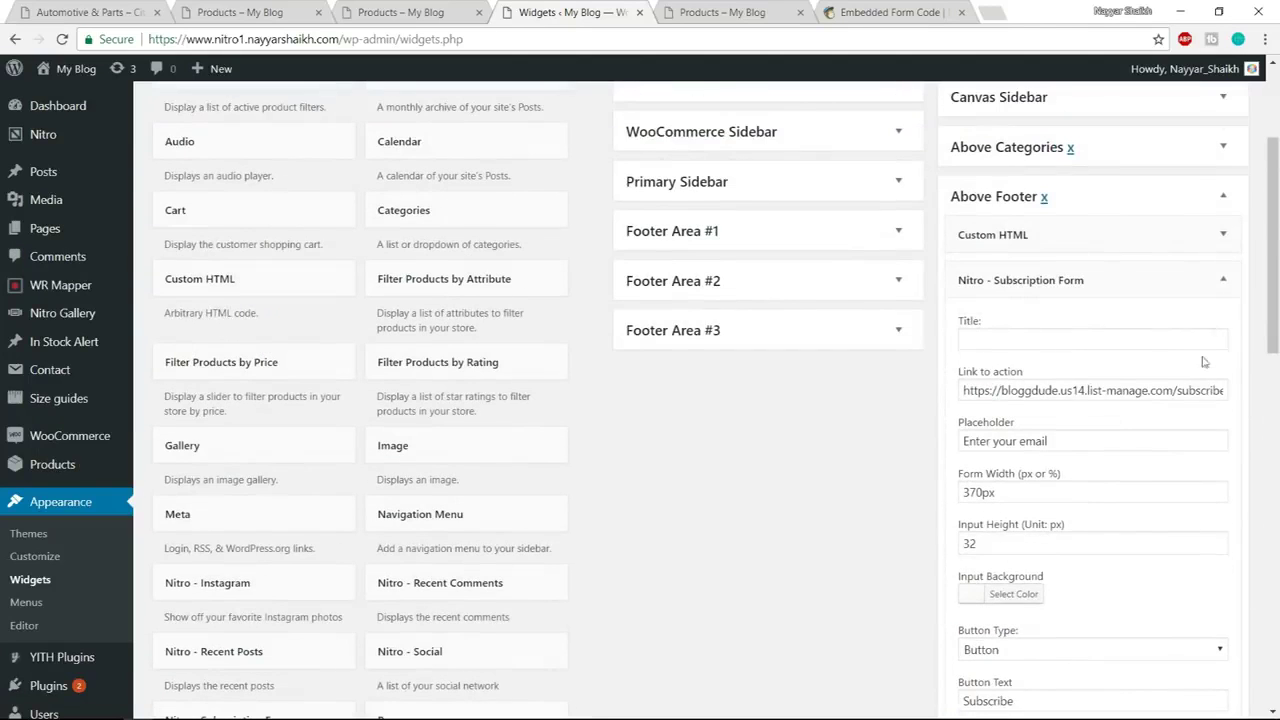
left_click(1222, 280)
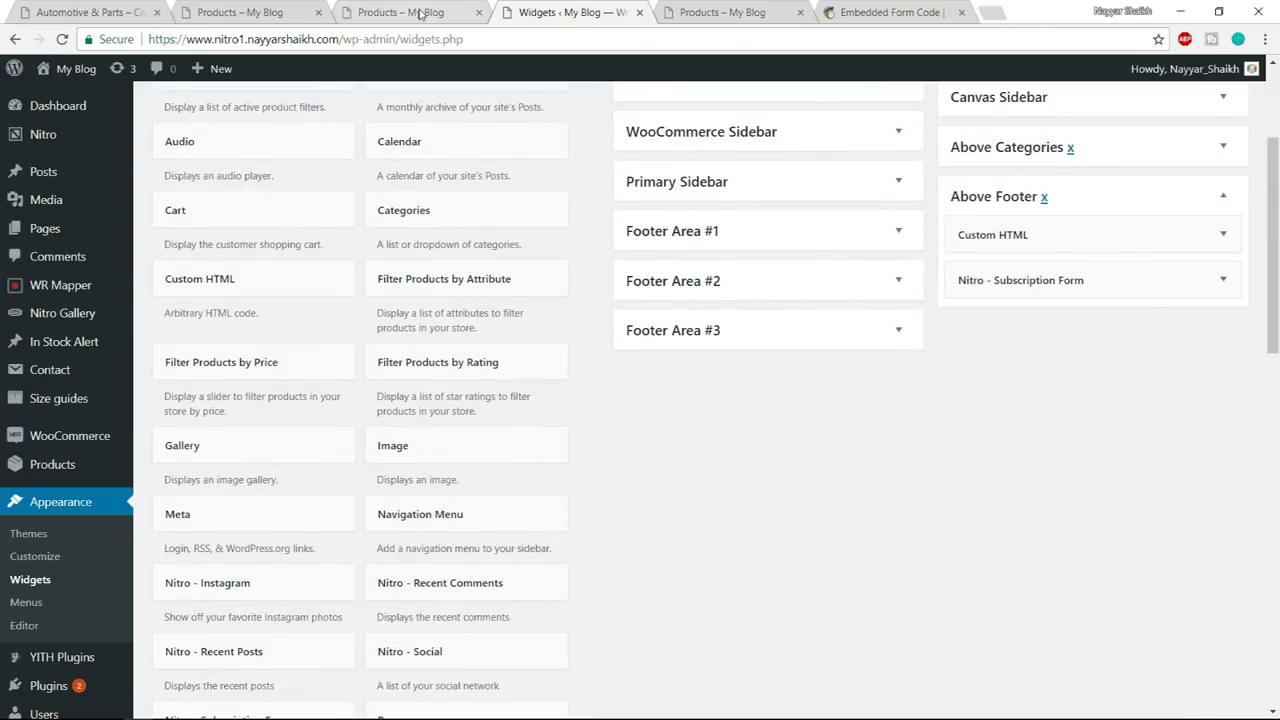
Reload the shop page to see the restyled footer form, then view the MailChimp lists
left_click(420, 12)
scroll(597, 397, "down", 10)
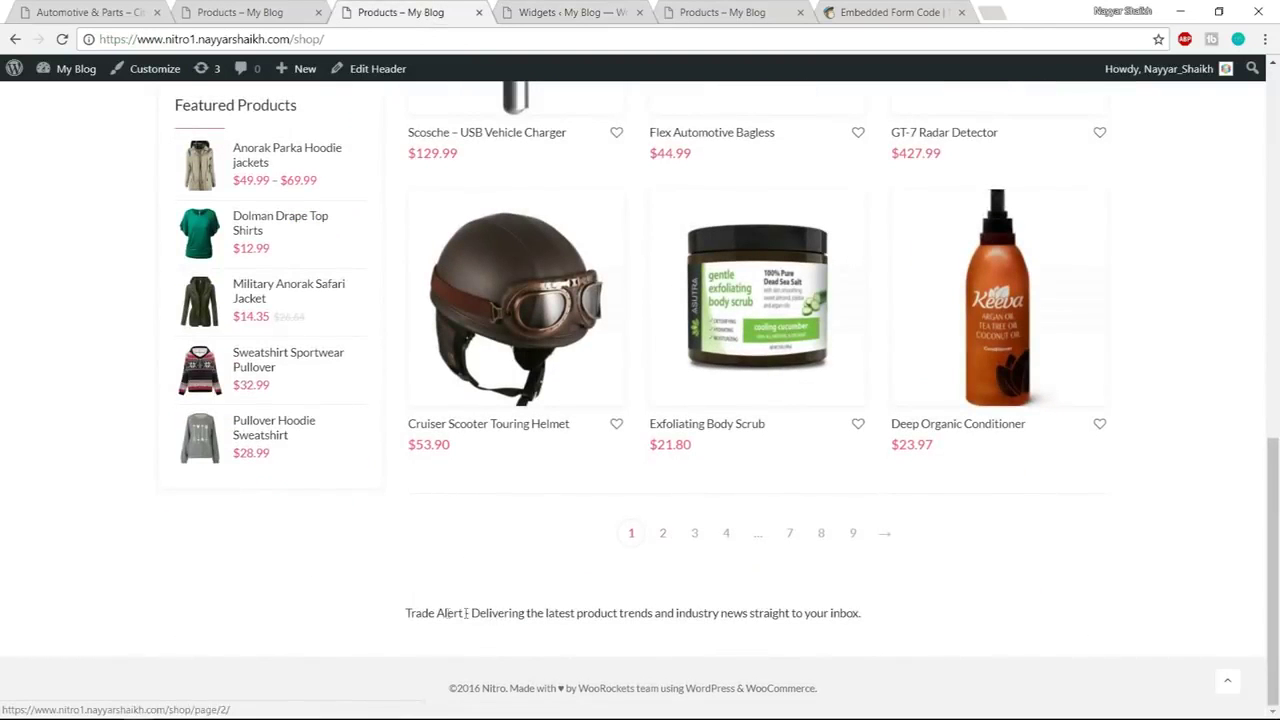
left_click_drag(402, 615, 982, 612)
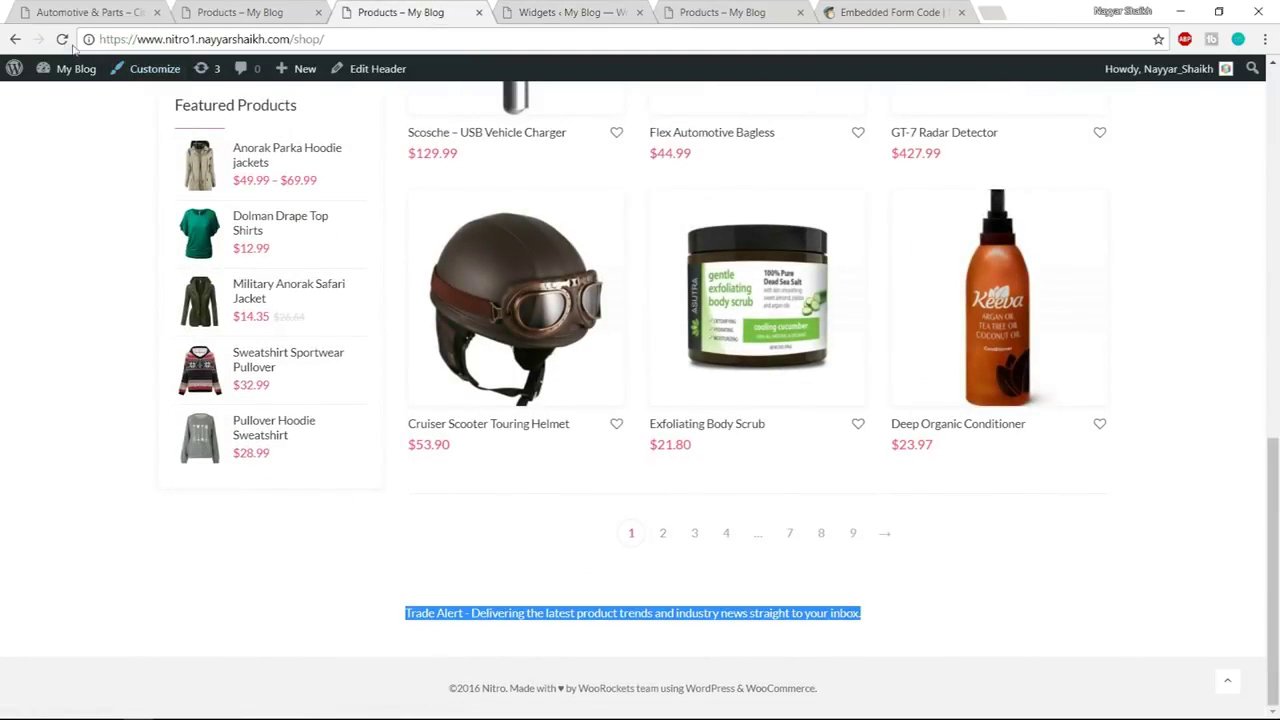
left_click(62, 42)
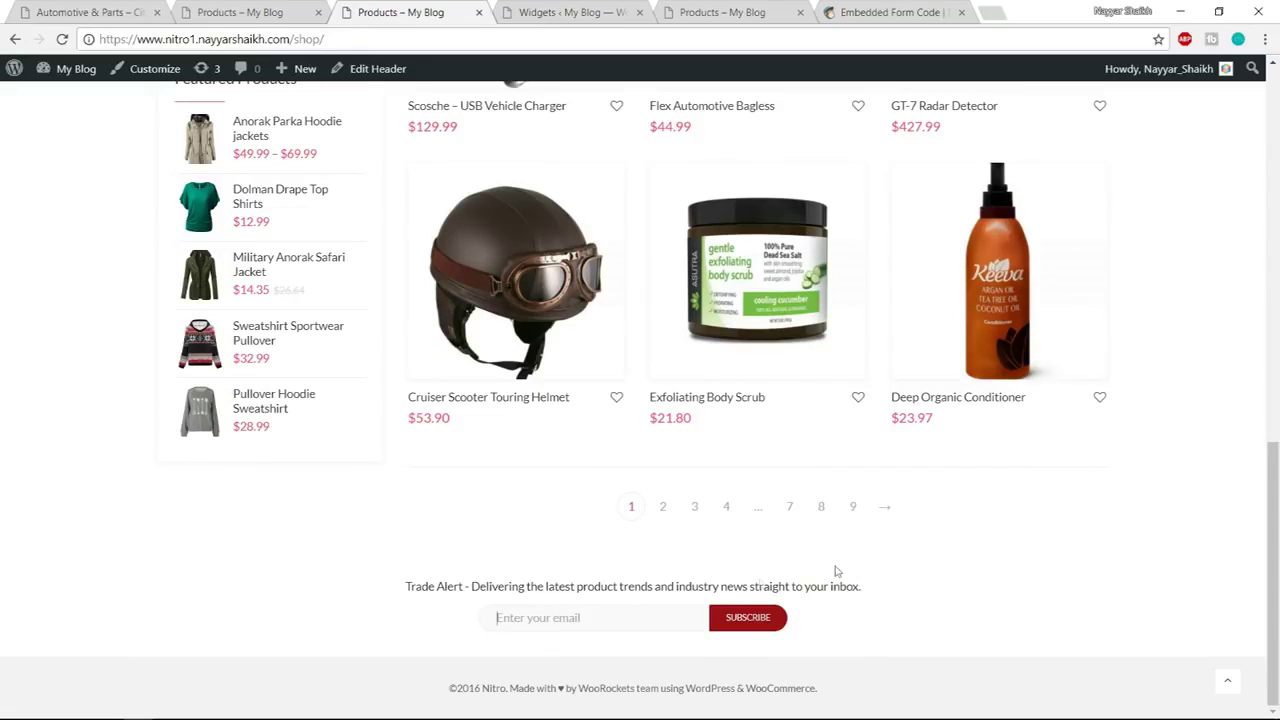
left_click(888, 12)
scroll(394, 286, "up", 3)
left_click(244, 93)
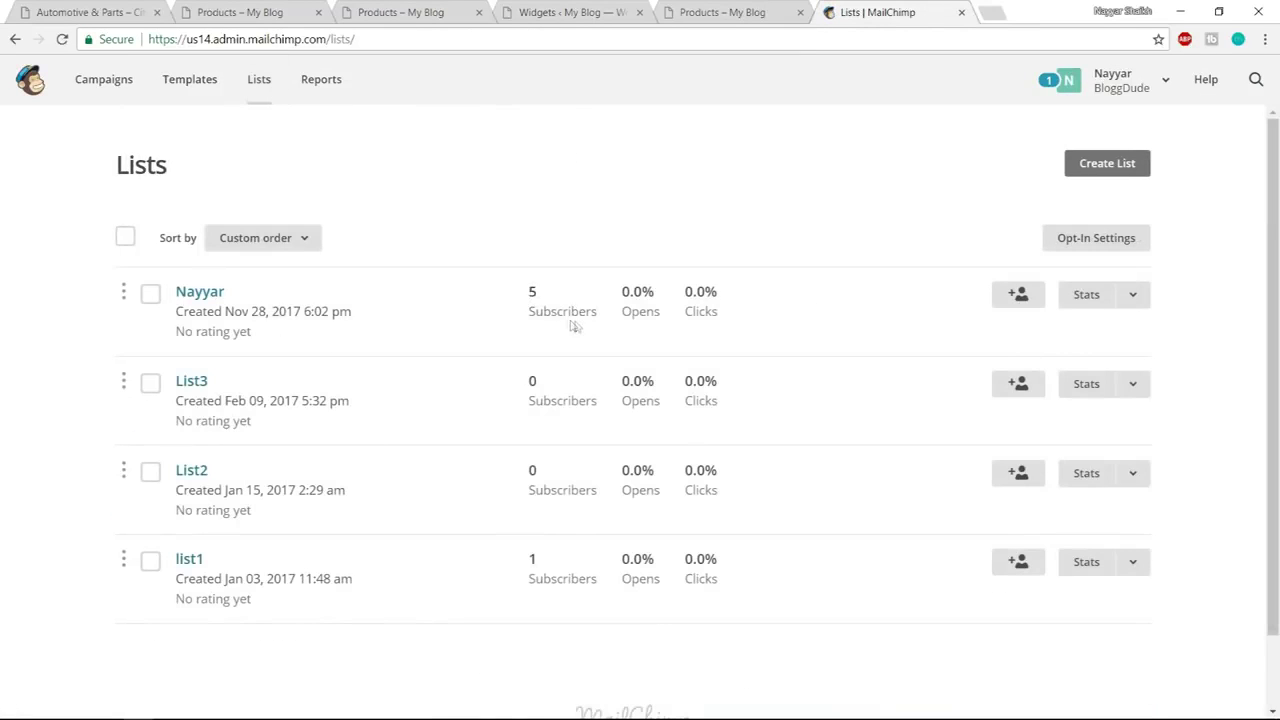
Subscribe a test email through the footer form and confirm the MailChimp list shows 6 subscribers
left_click(438, 12)
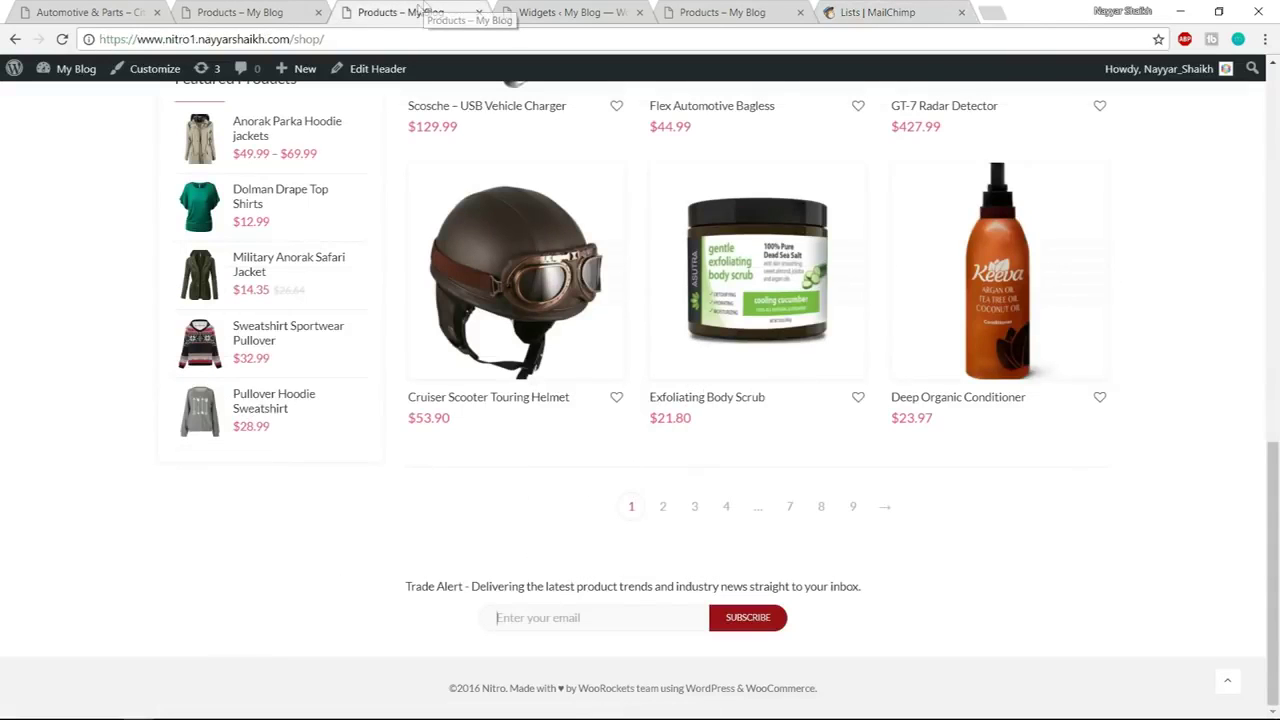
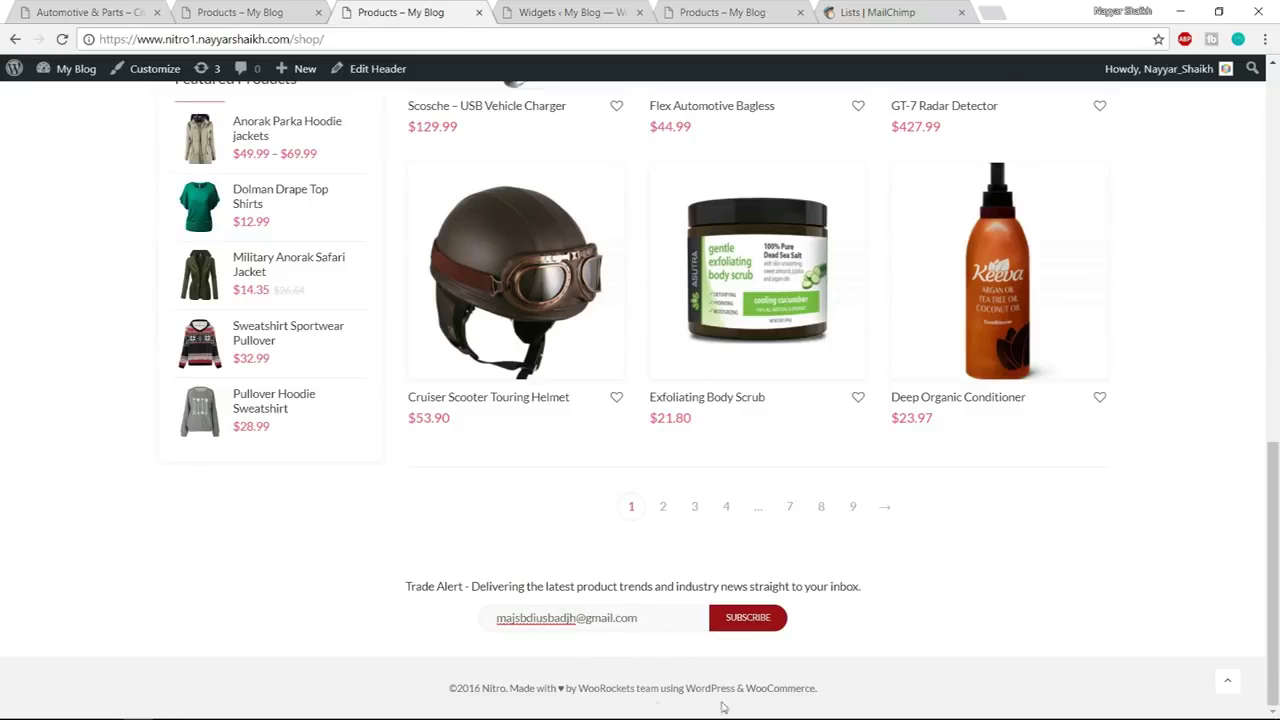
left_click(748, 618)
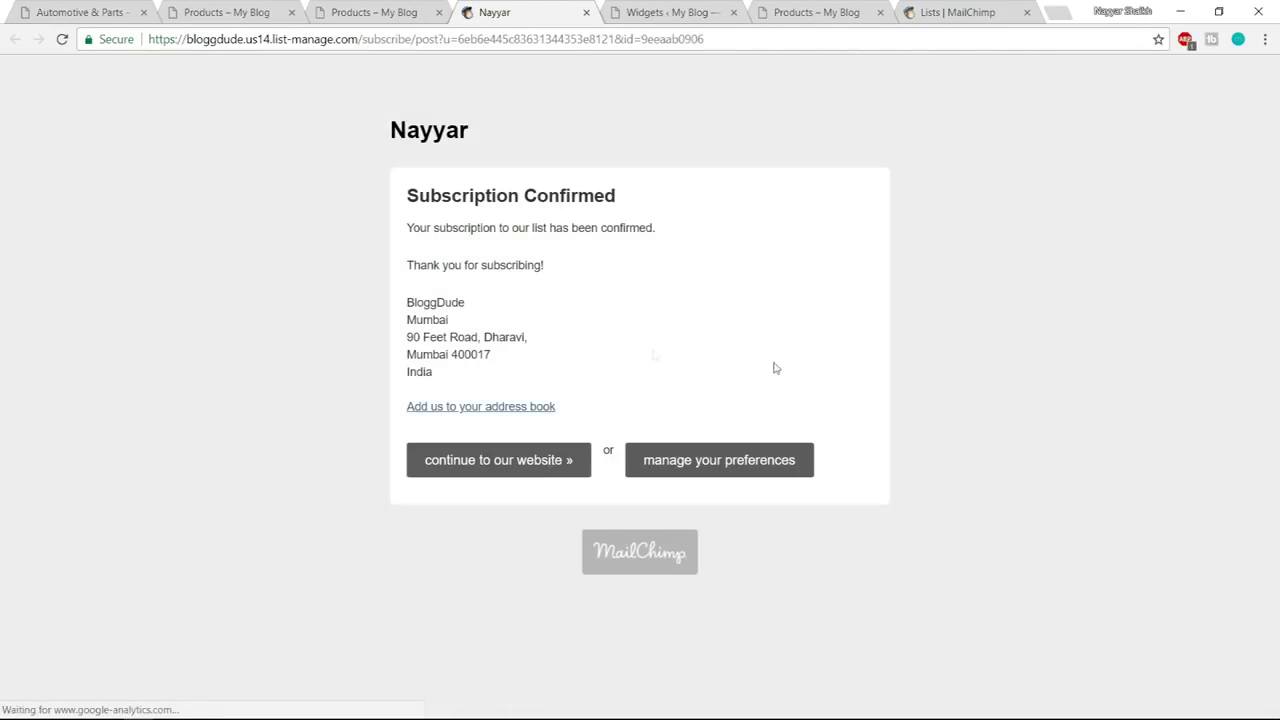
left_click(587, 12)
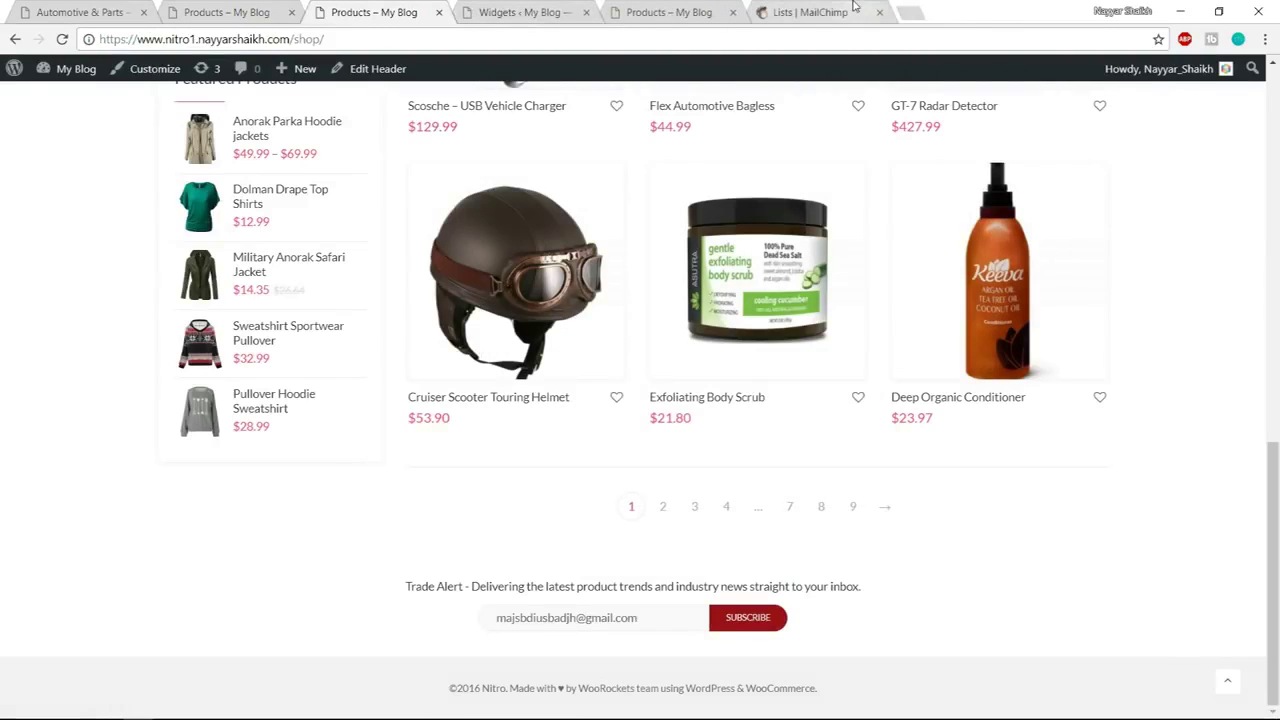
left_click(860, 12)
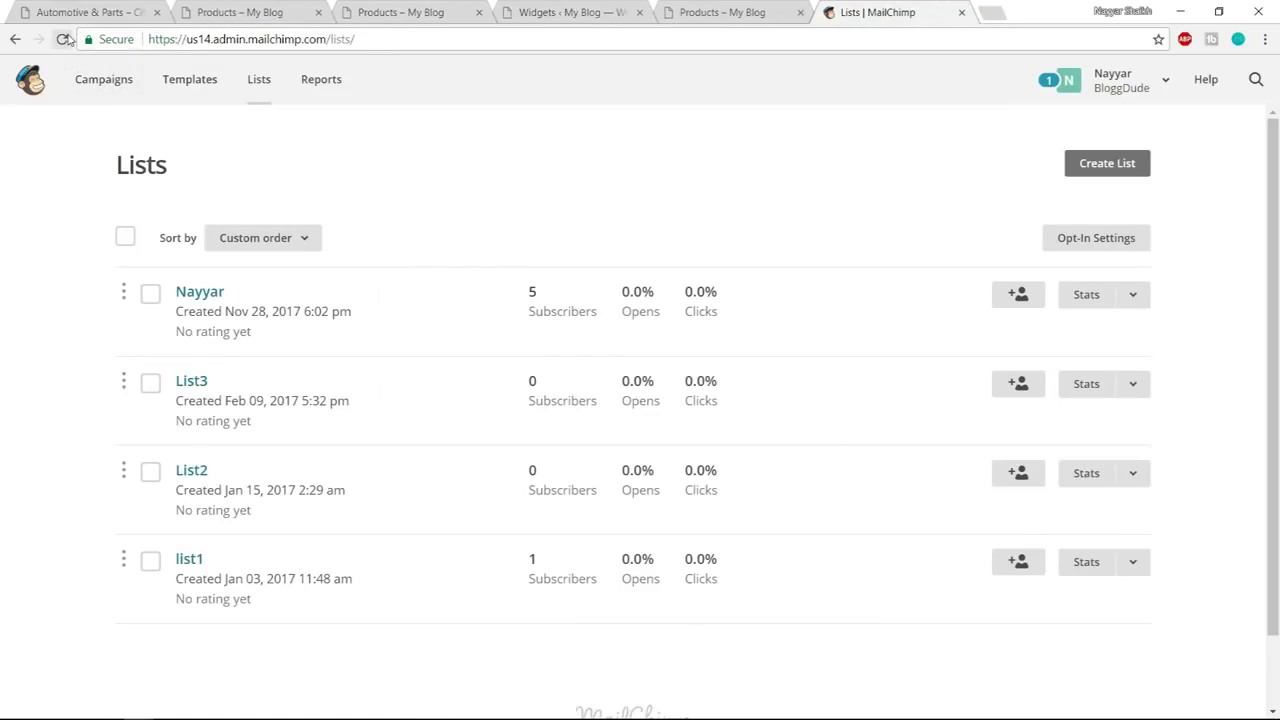
left_click(64, 40)
left_click(300, 12)
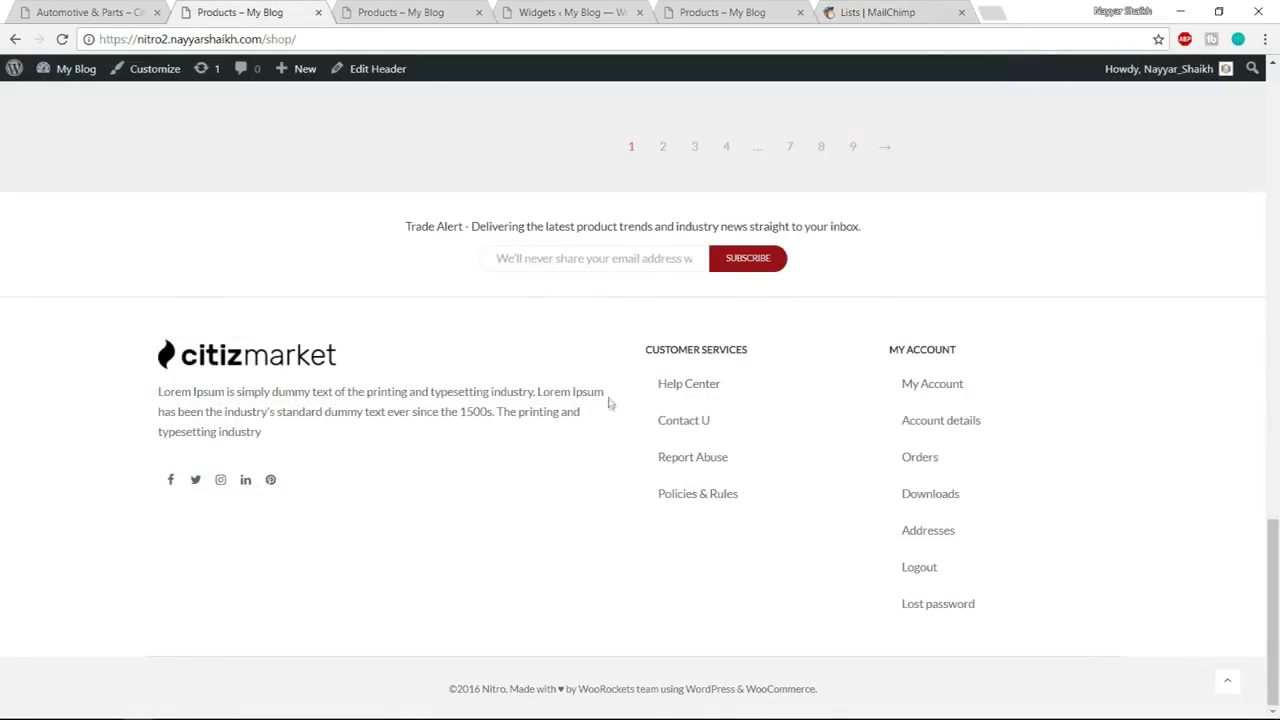
Choose the three-column footer layout in the theme's footer customizer settings
left_click(468, 14)
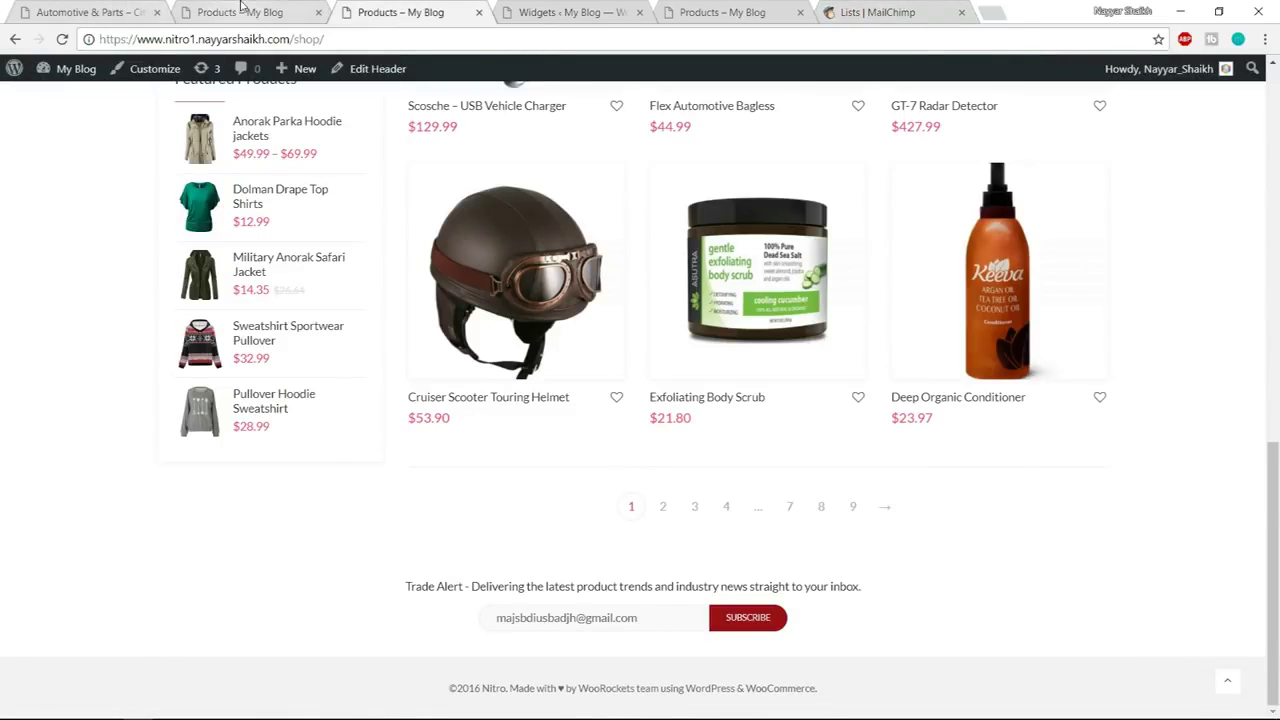
key("ctrl+shift+Tab")
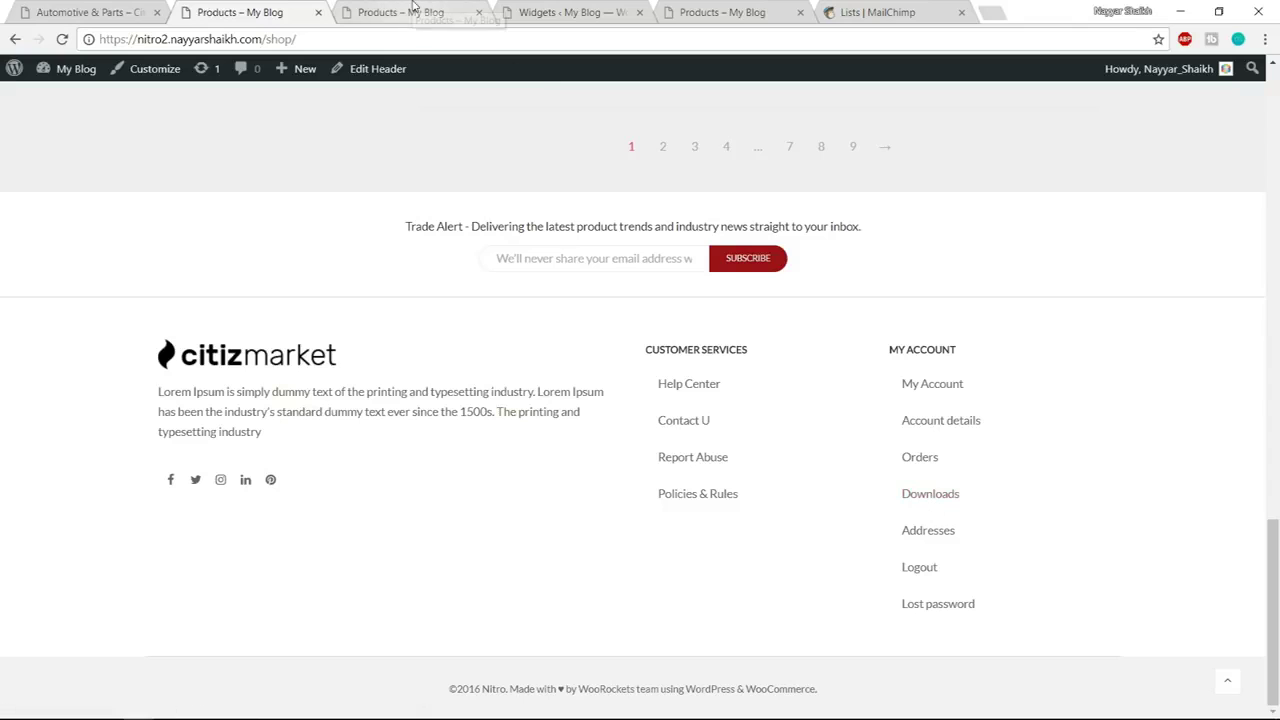
left_click(604, 8)
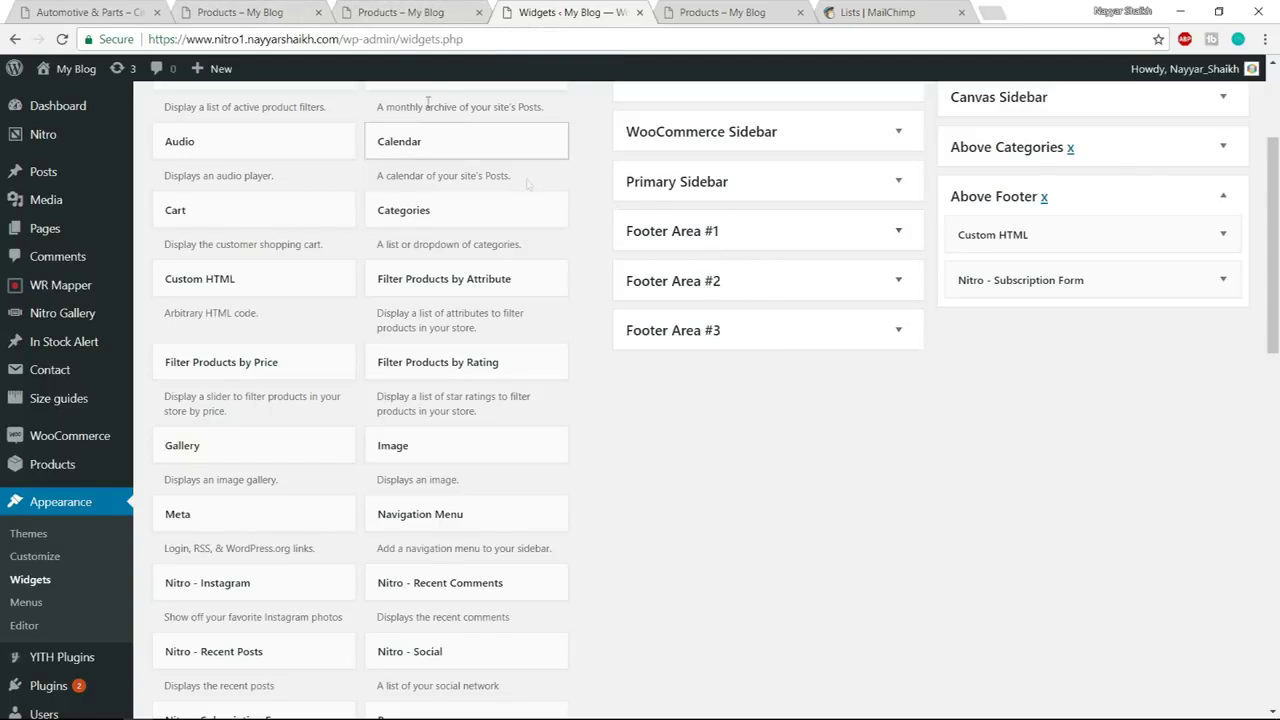
left_click(414, 8)
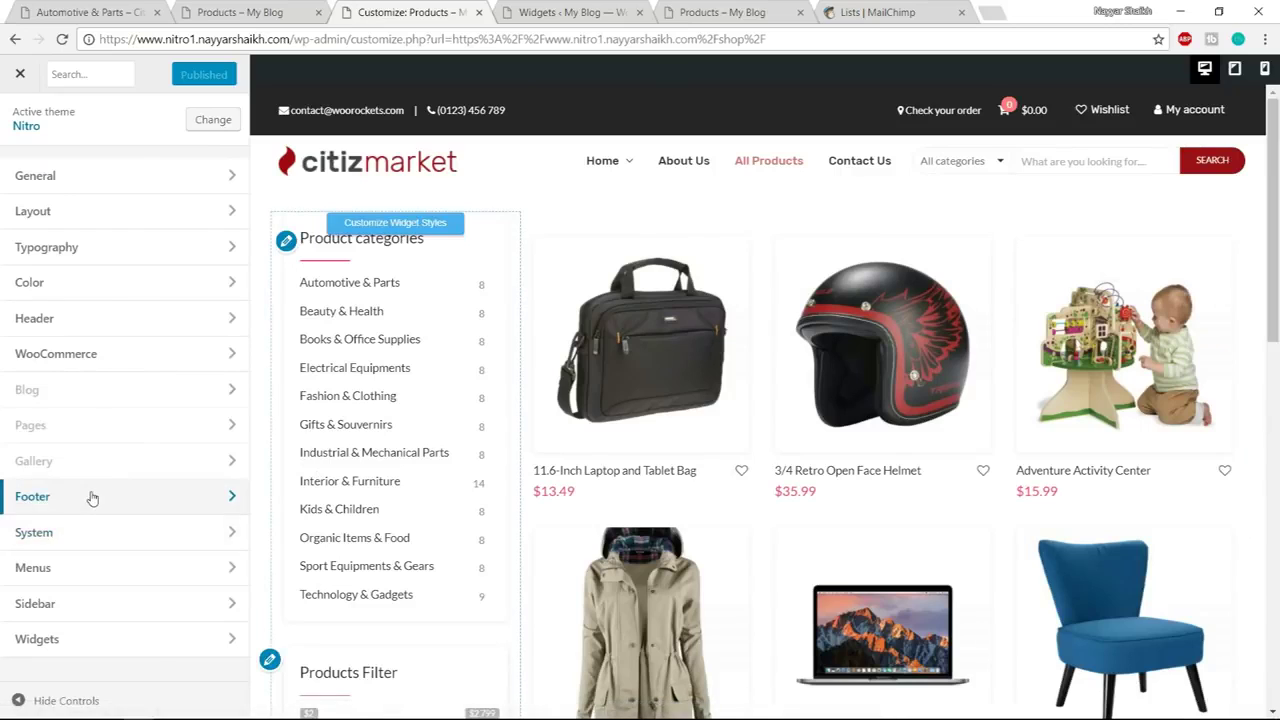
left_click(89, 497)
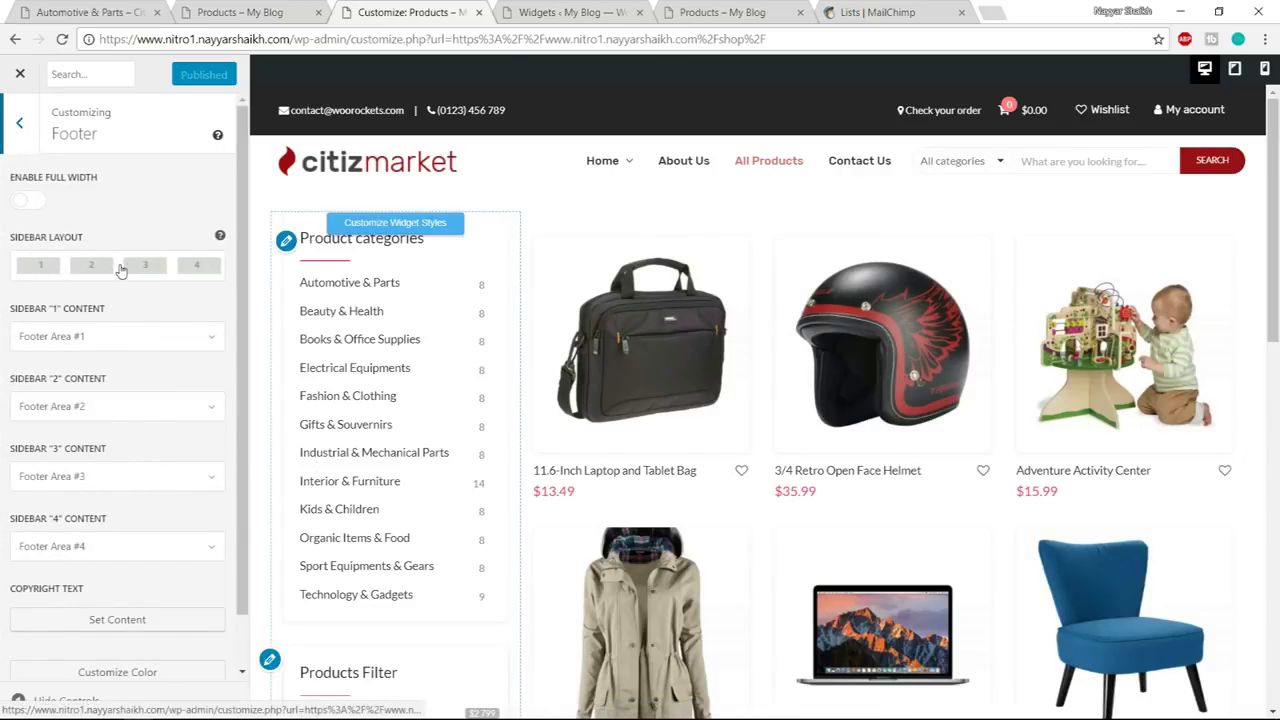
left_click(120, 282)
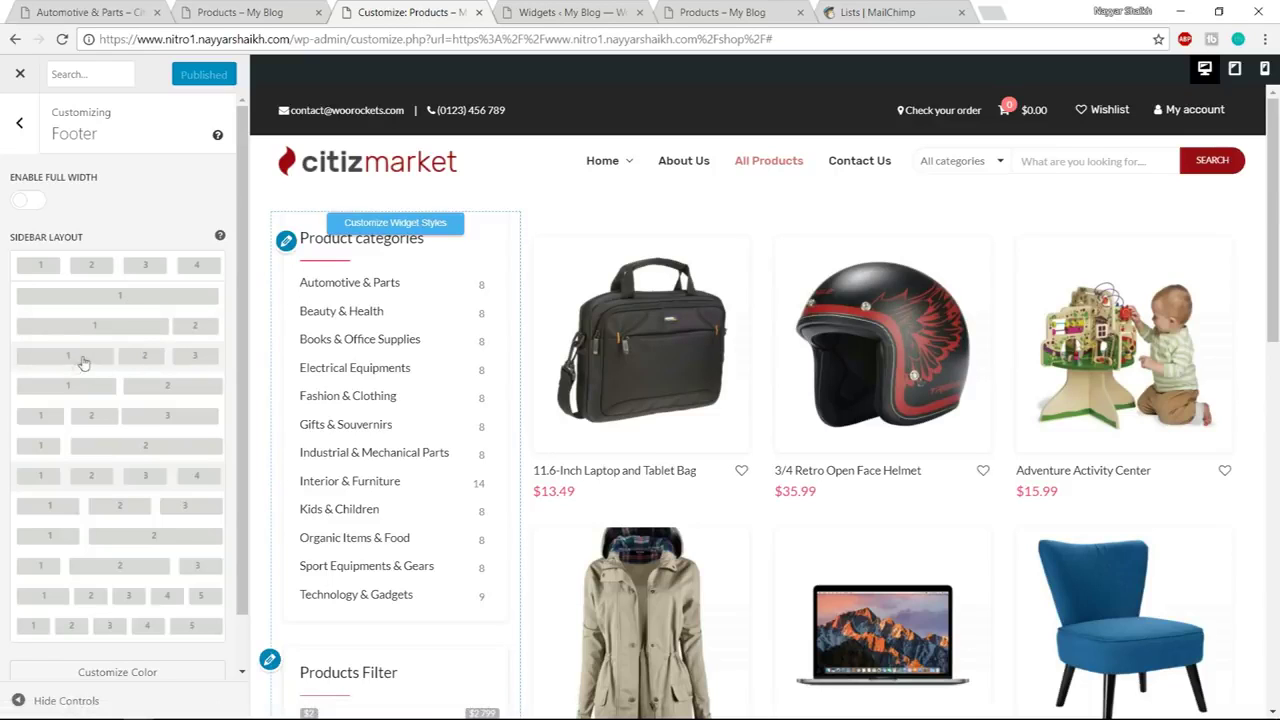
left_click(103, 358)
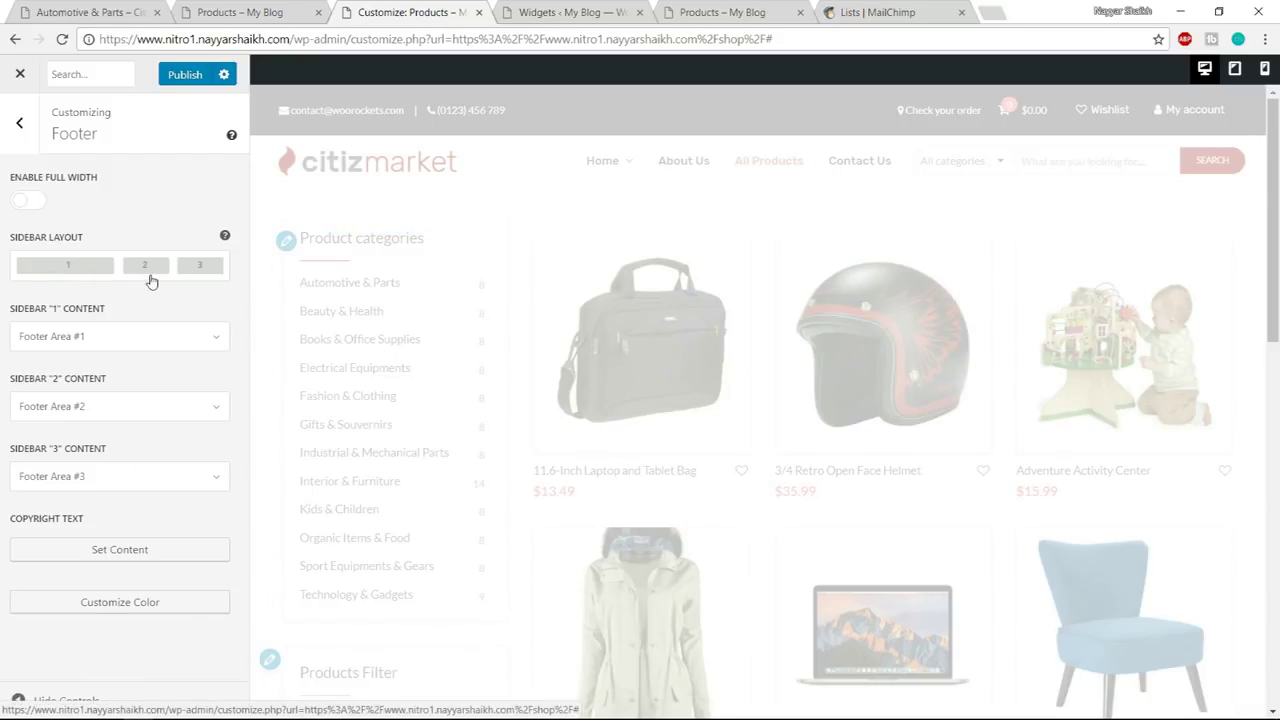
Publish the footer settings, close the customizer and return to the Widgets page
scroll(380, 420, "down", 10)
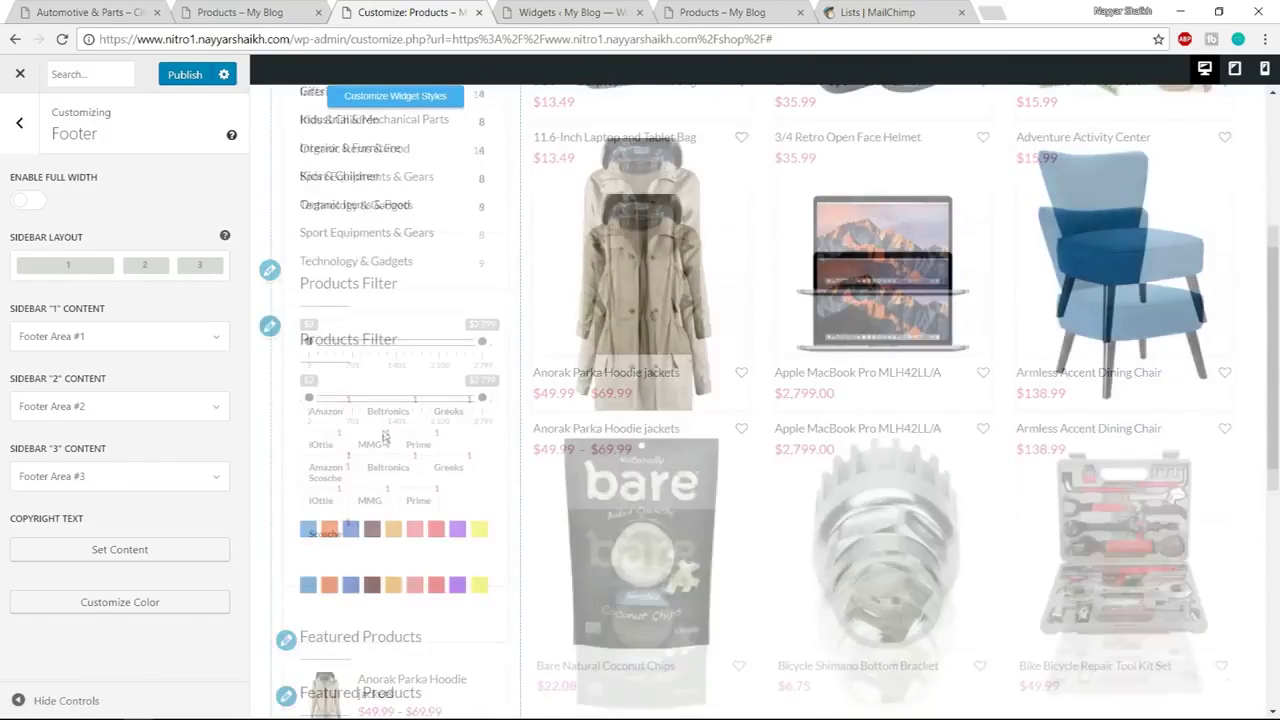
left_click(173, 80)
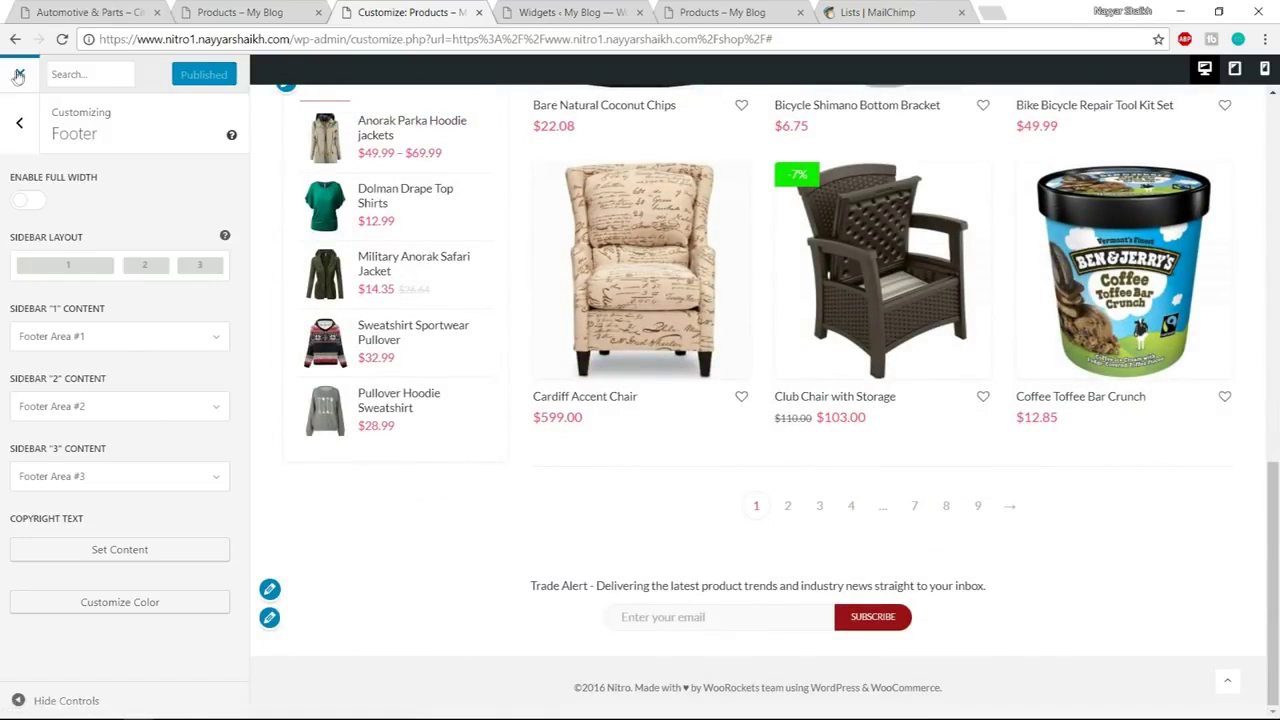
left_click(18, 76)
left_click(565, 12)
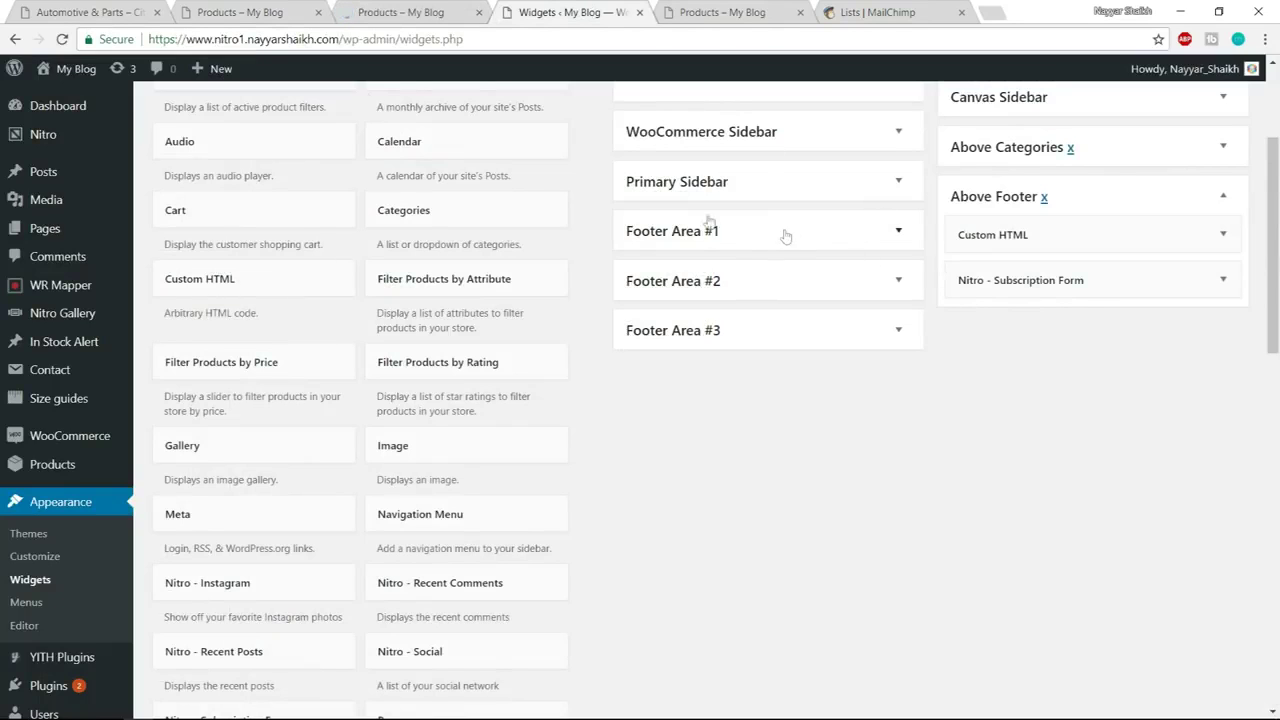
Copy the footer logo and Lorem Ipsum paragraph from the shop page
left_click(240, 12)
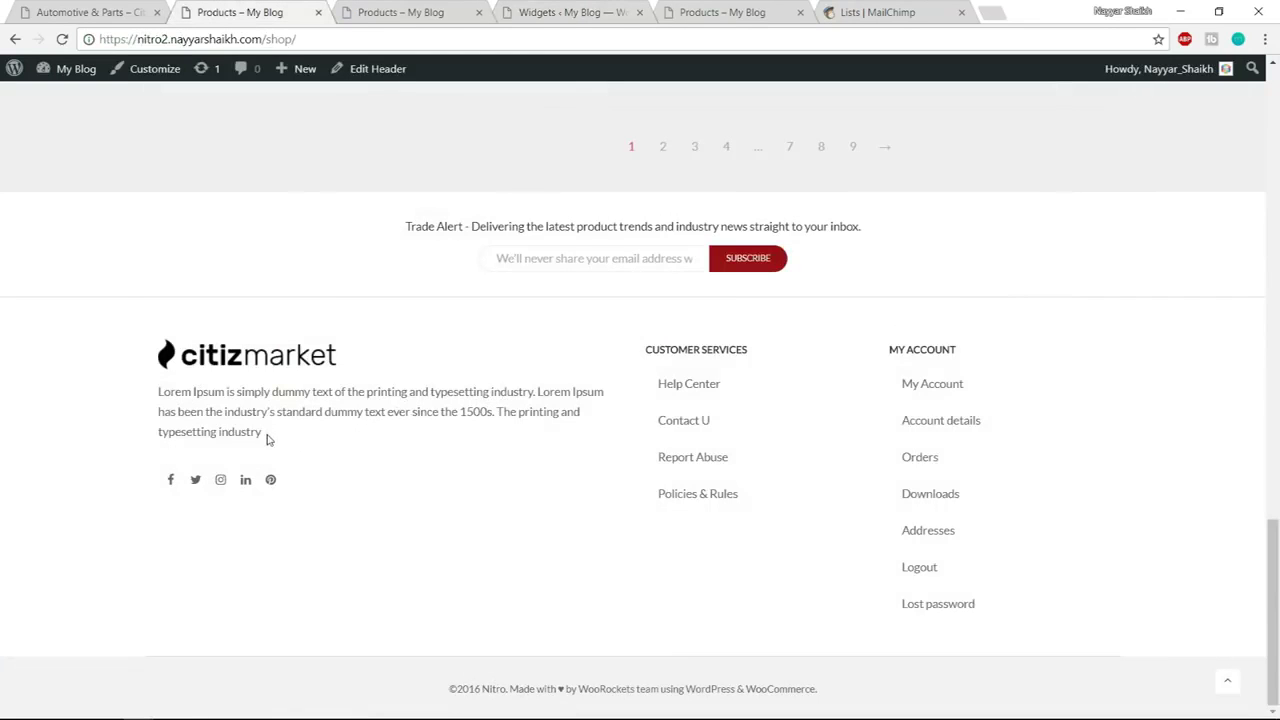
left_click_drag(277, 440, 170, 365)
key("ctrl+c")
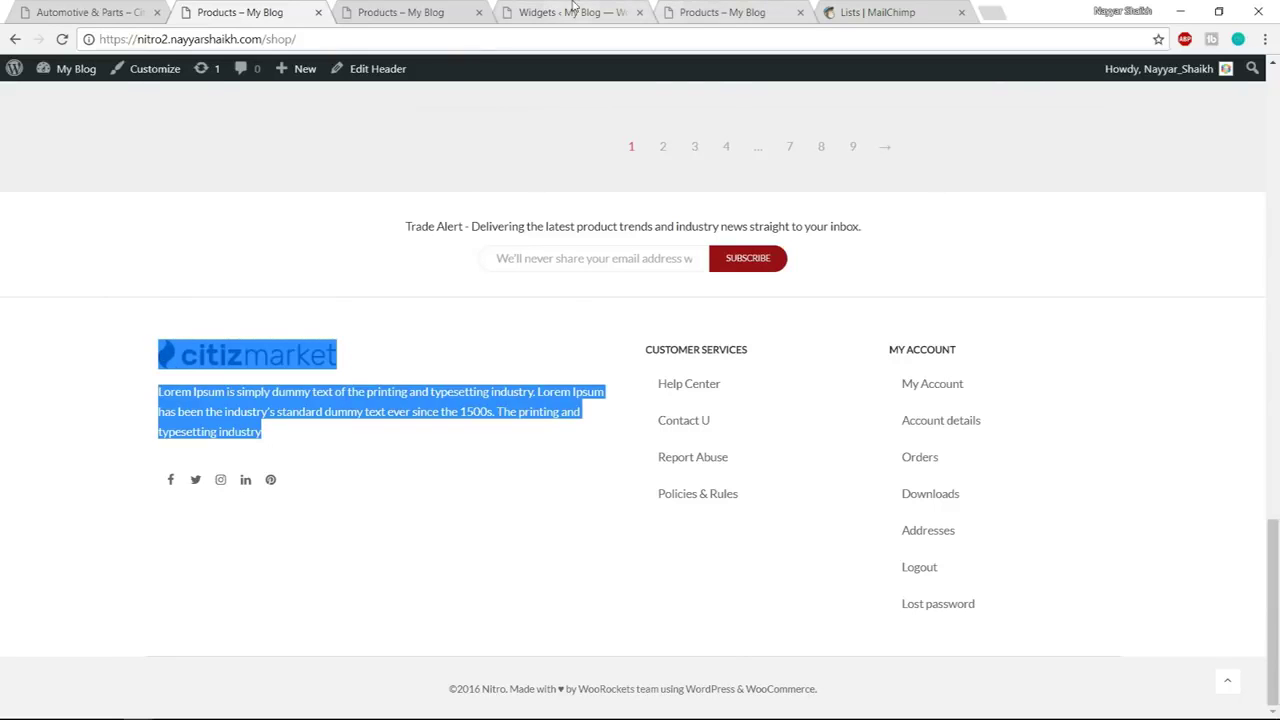
left_click(632, 10)
Add a Text widget to Footer Area #1, paste the logo and paragraph, and save it
scroll(427, 399, "down", 5)
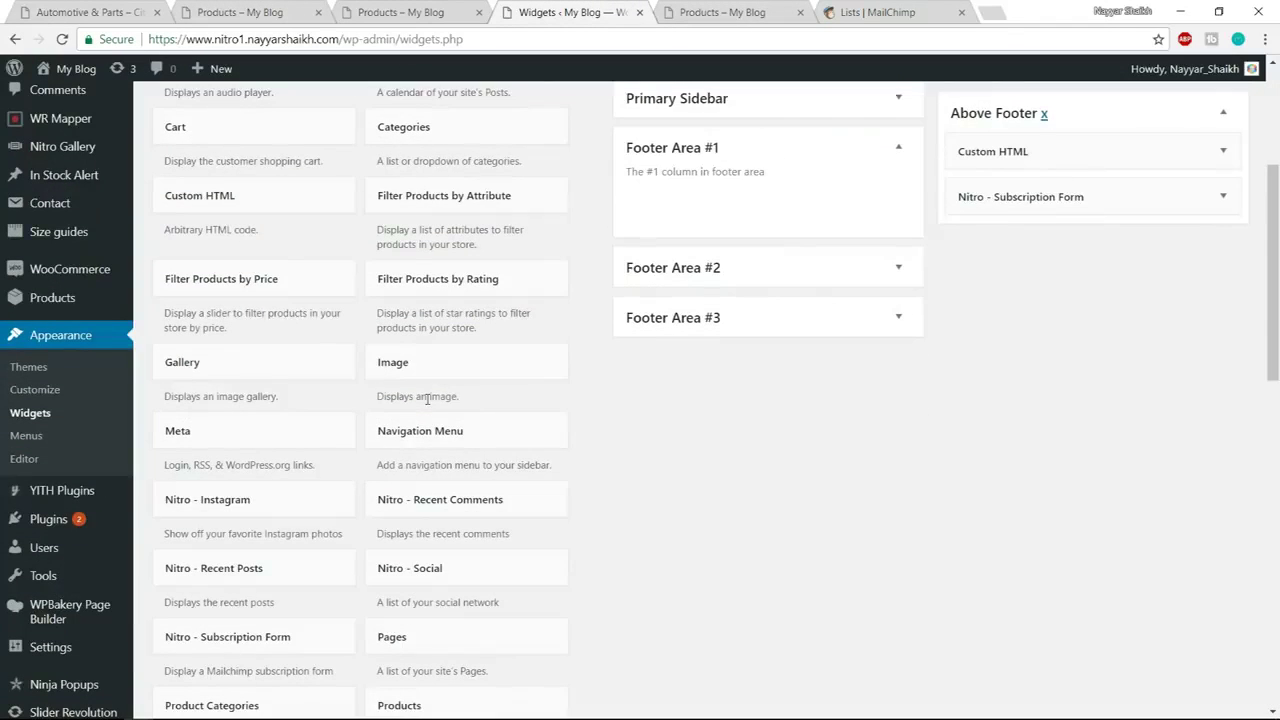
scroll(644, 457, "down", 5)
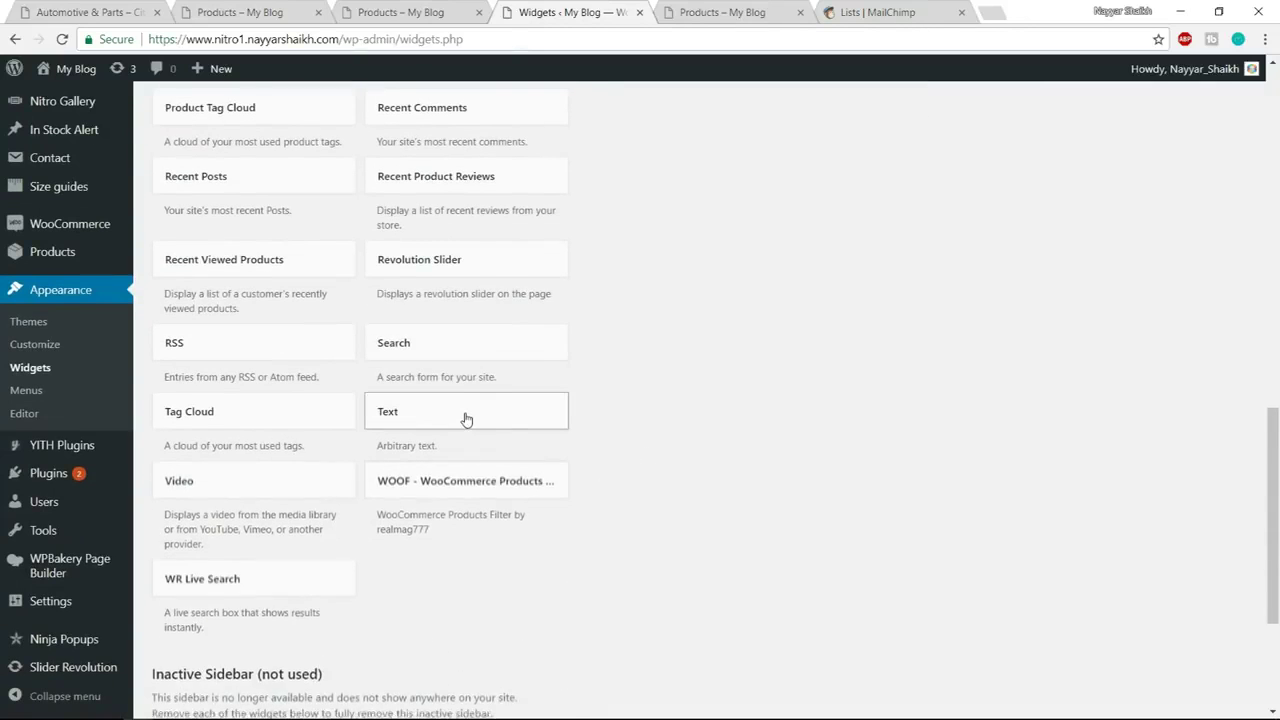
left_click(465, 421)
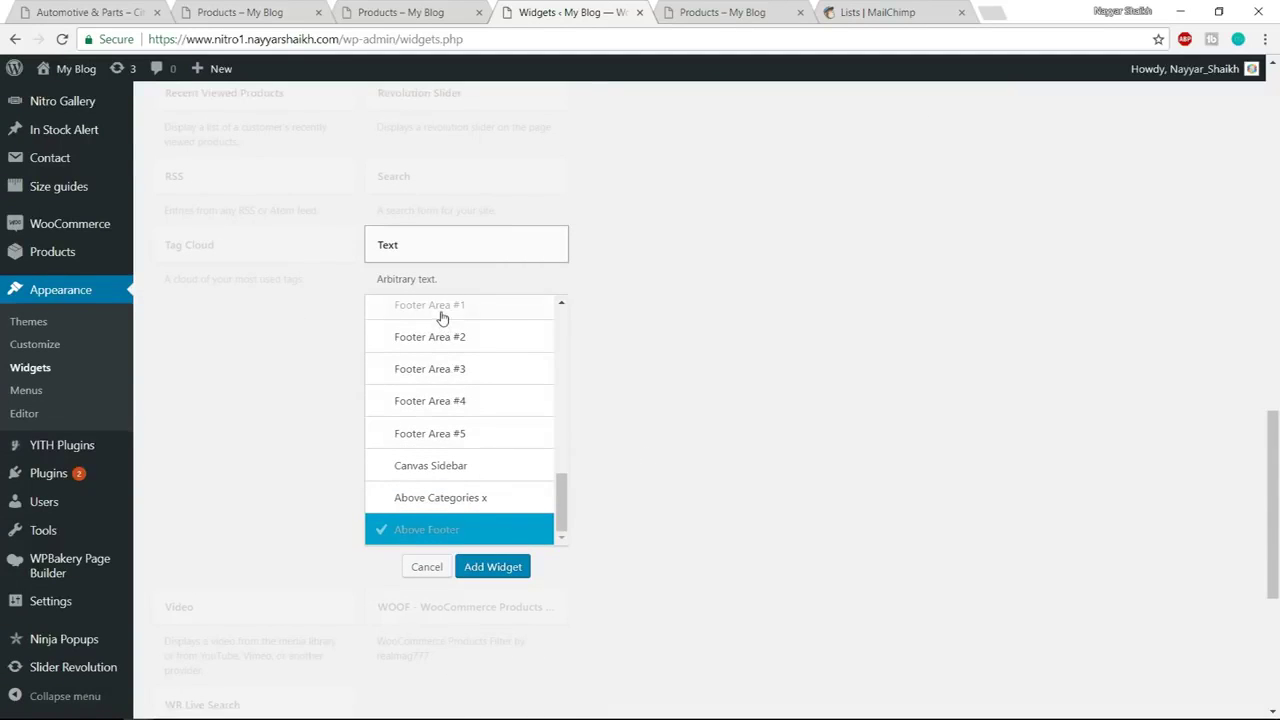
left_click(445, 308)
left_click(500, 567)
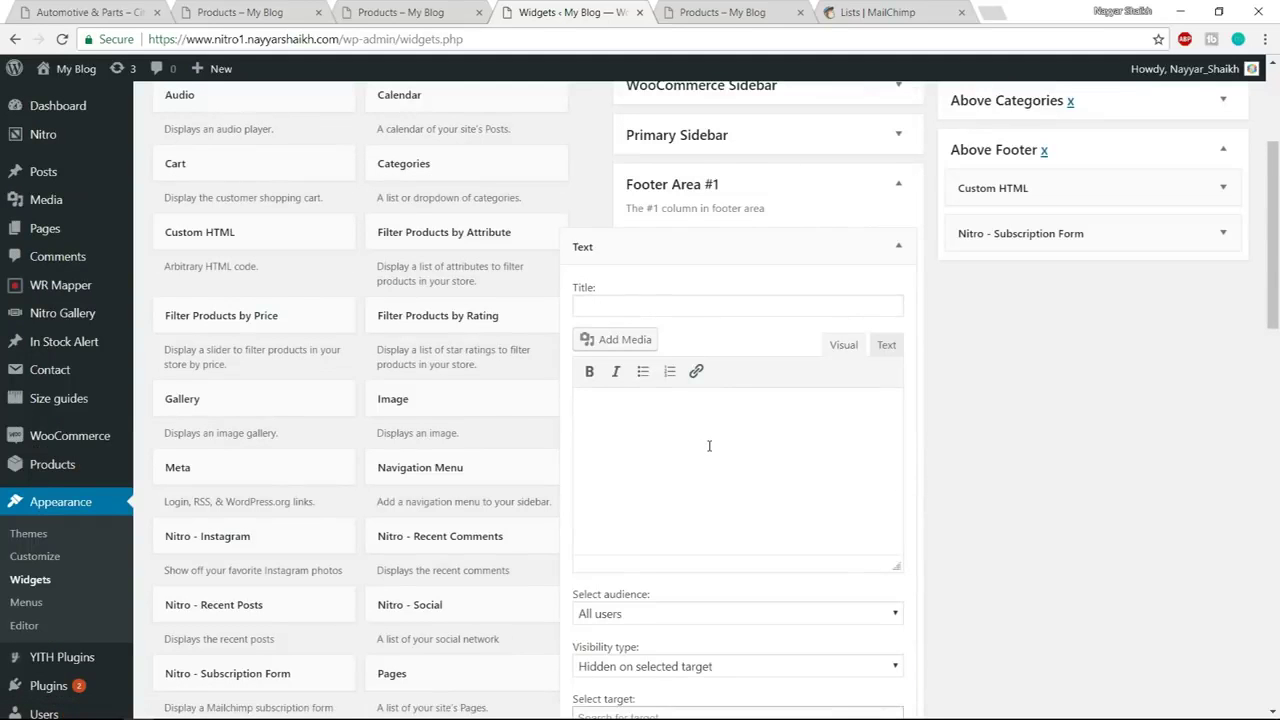
key("ctrl+v")
scroll(812, 474, "down", 1)
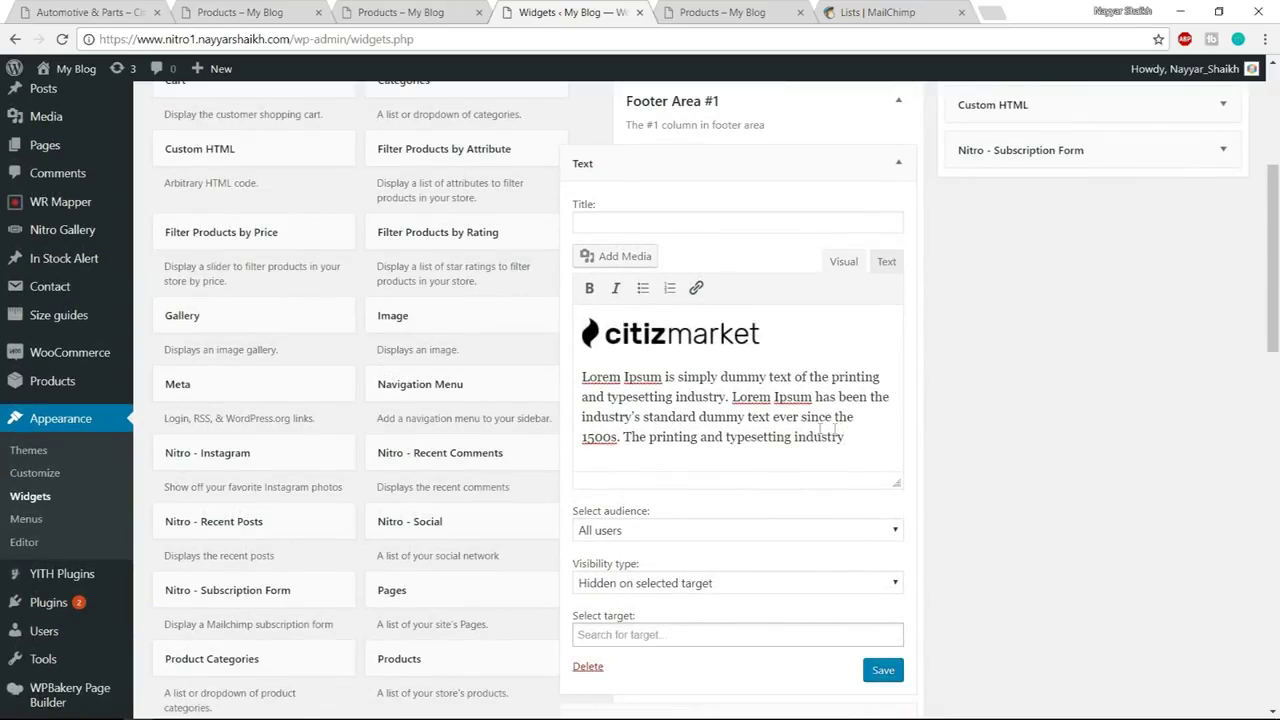
left_click(877, 670)
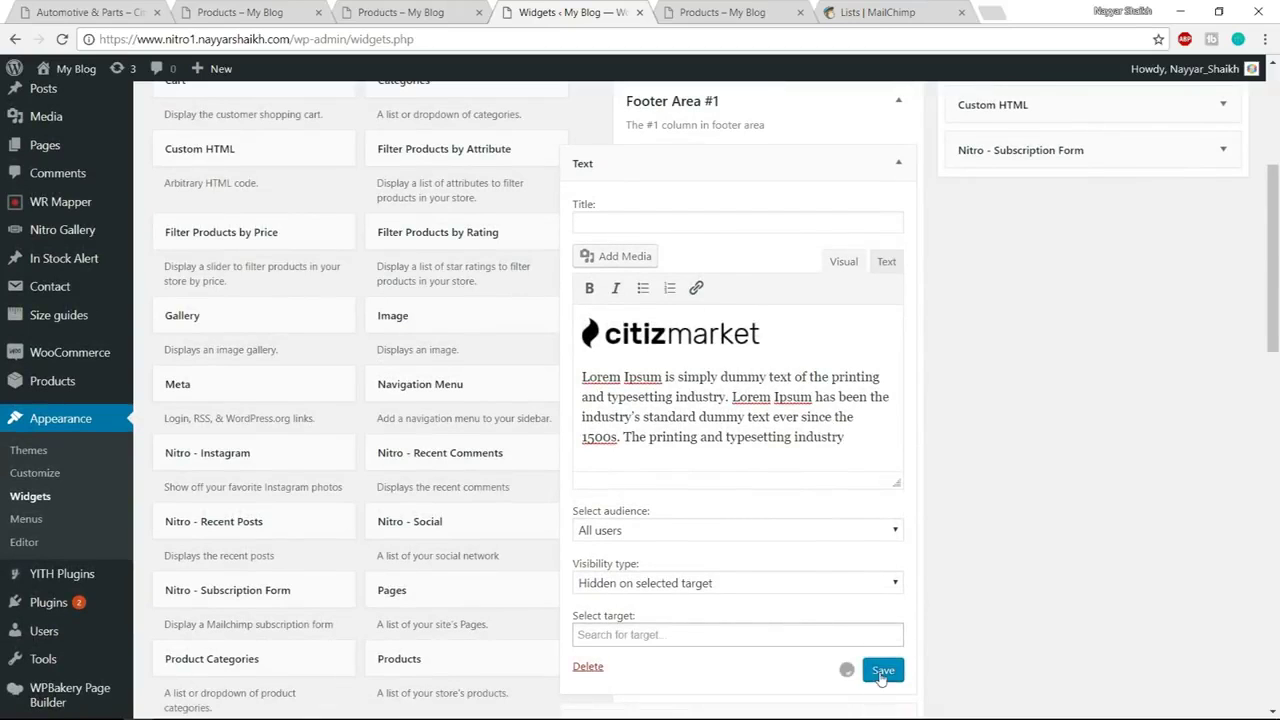
left_click(898, 162)
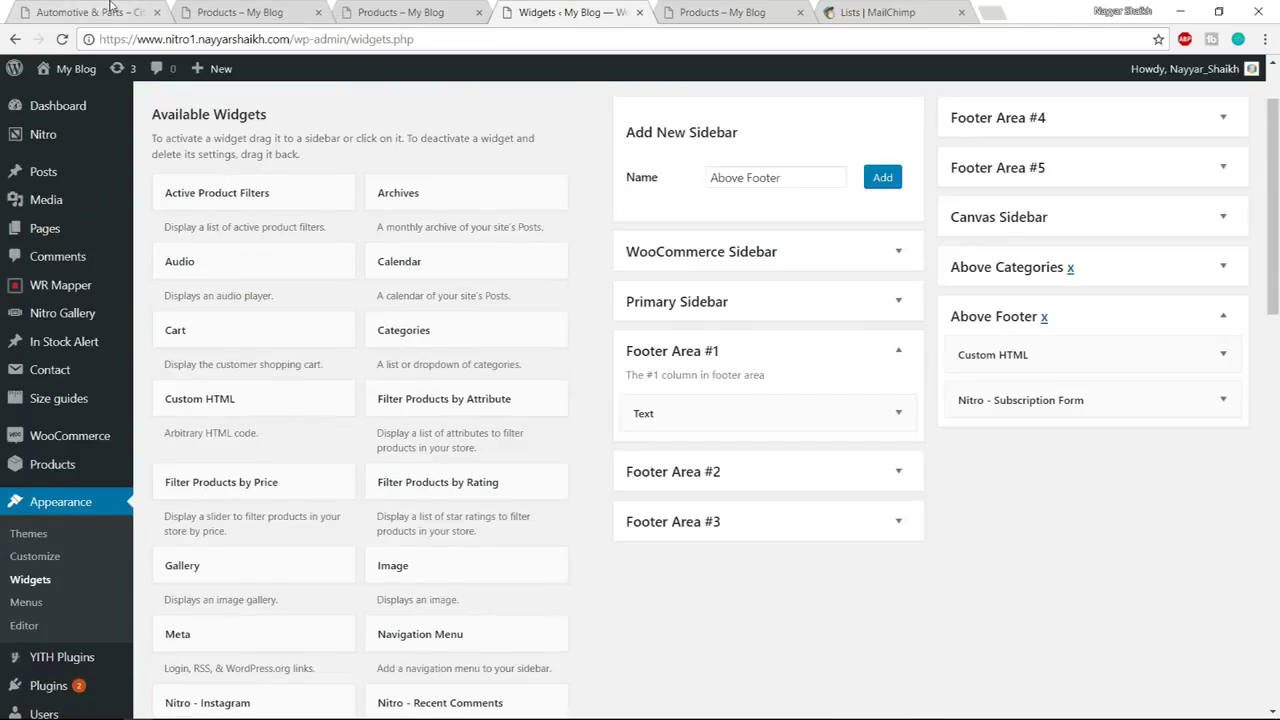
After checking the storefront footer, add Nitro - Social to Footer Area #1 under the Text widget
left_click(108, 10)
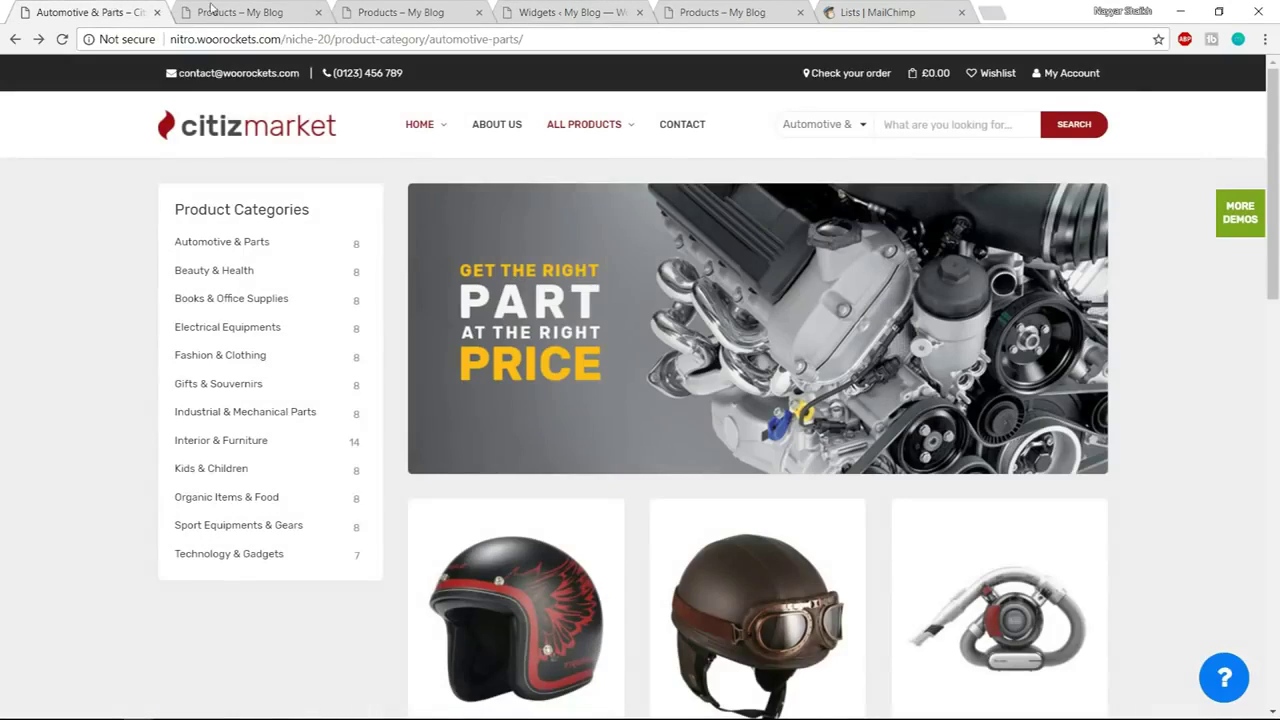
left_click(211, 9)
left_click(349, 551)
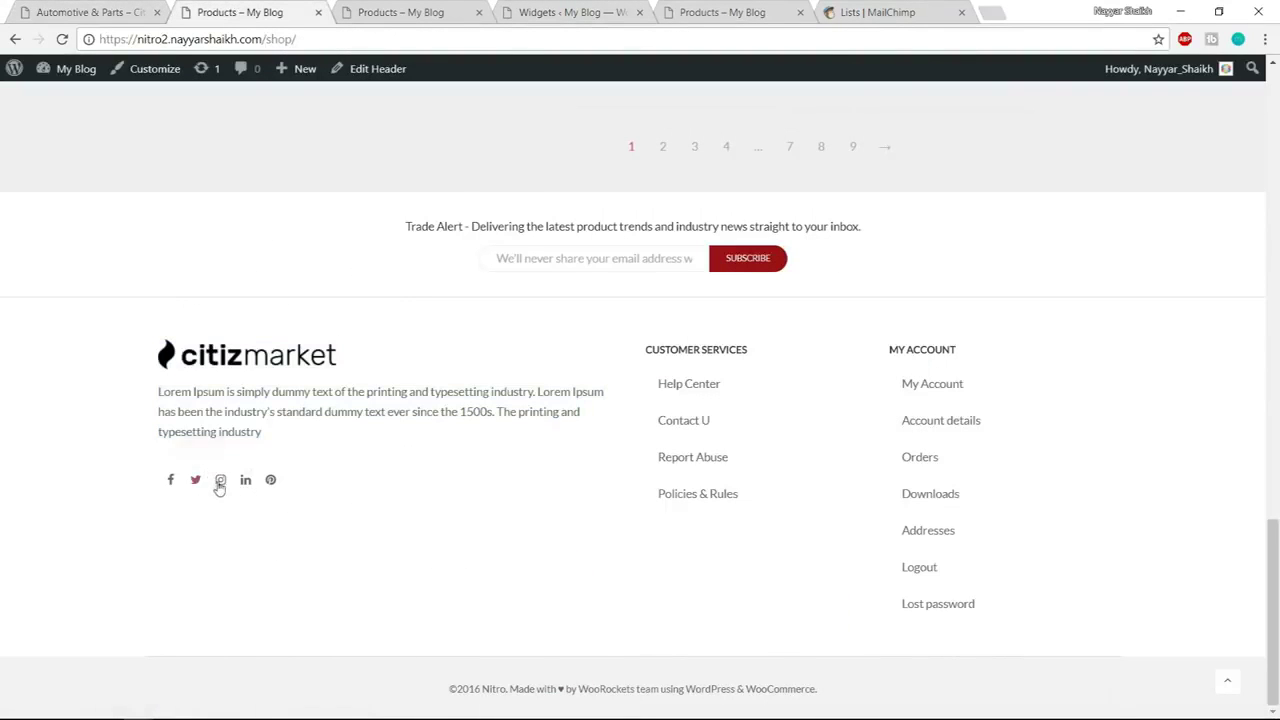
left_click(460, 14)
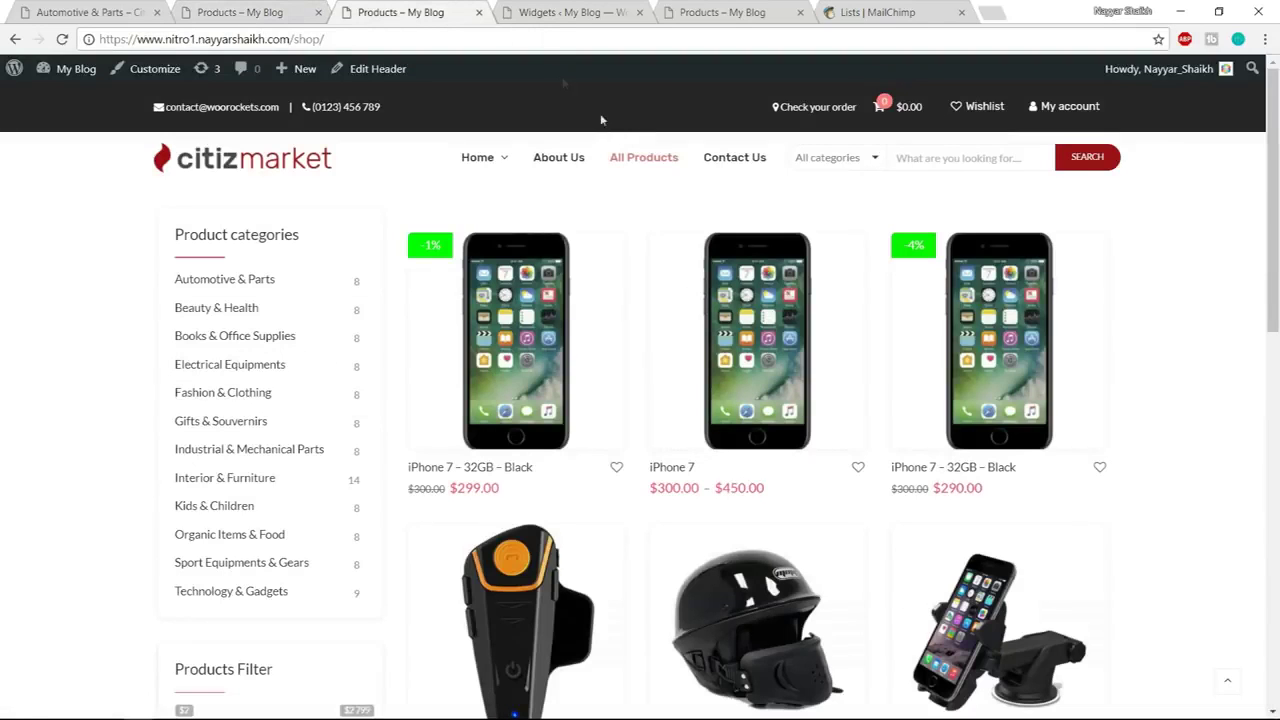
left_click(600, 7)
scroll(991, 480, "down", 5)
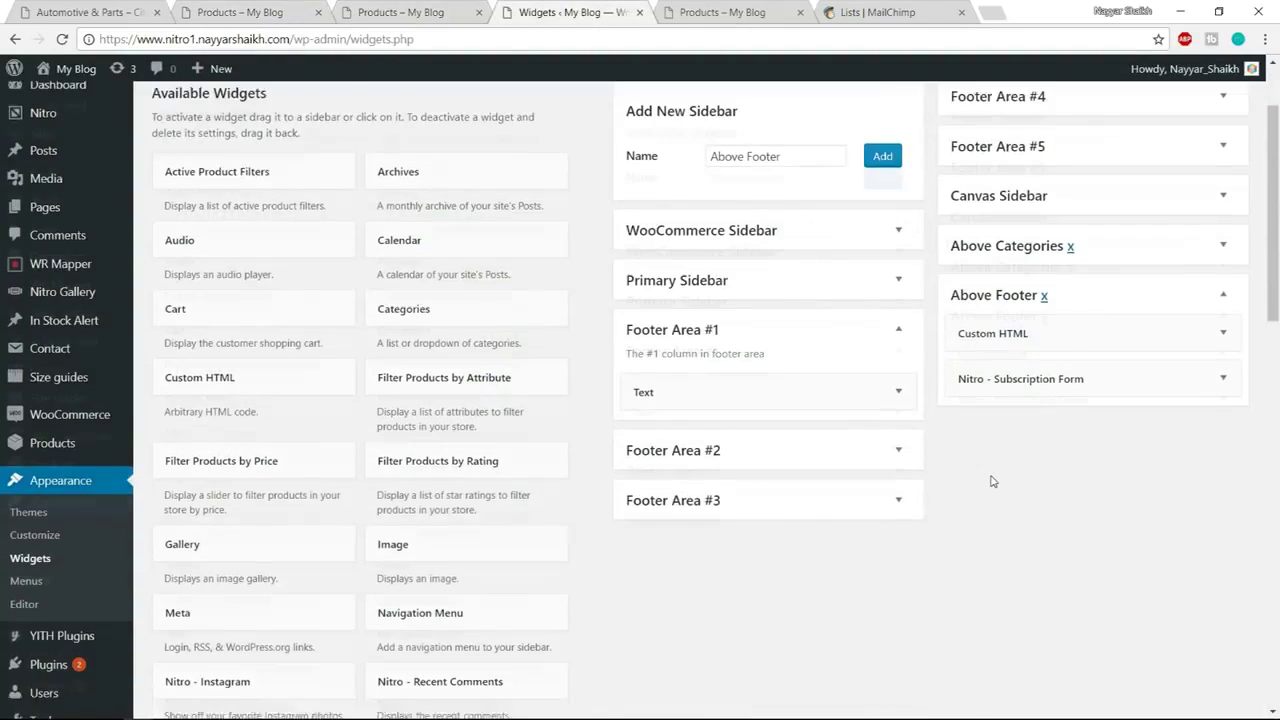
scroll(251, 449, "down", 1)
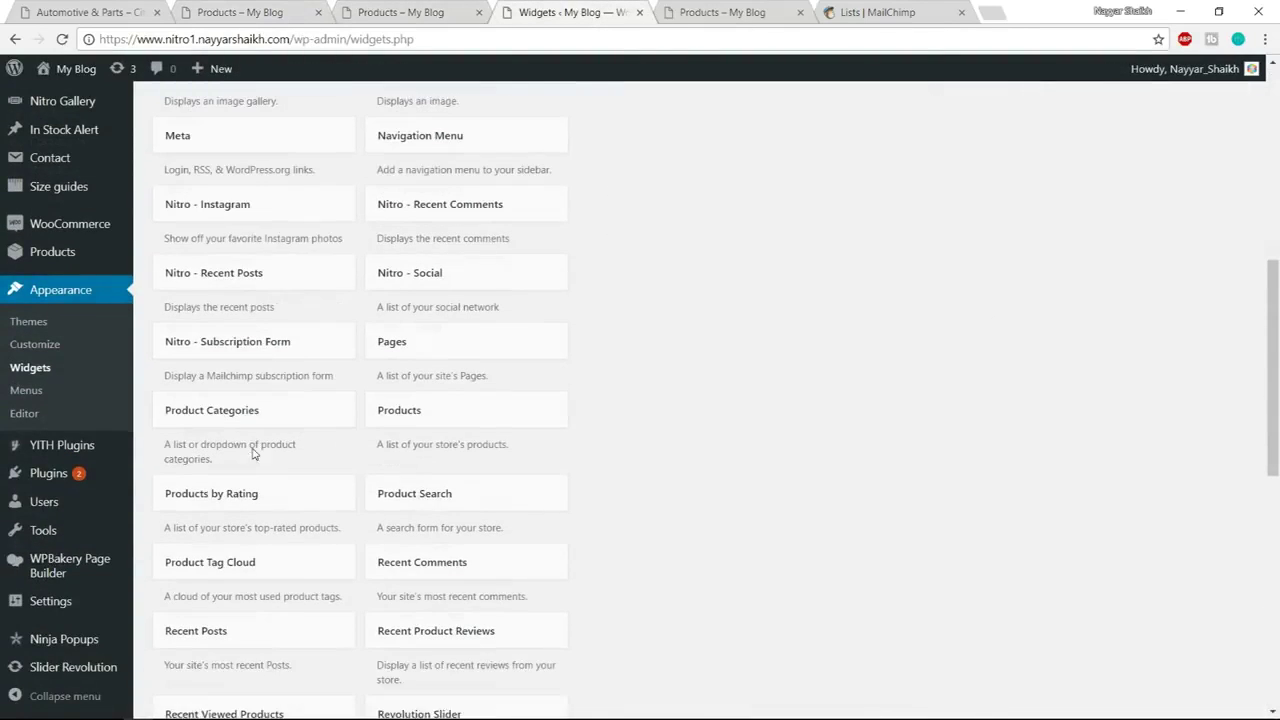
left_click(437, 277)
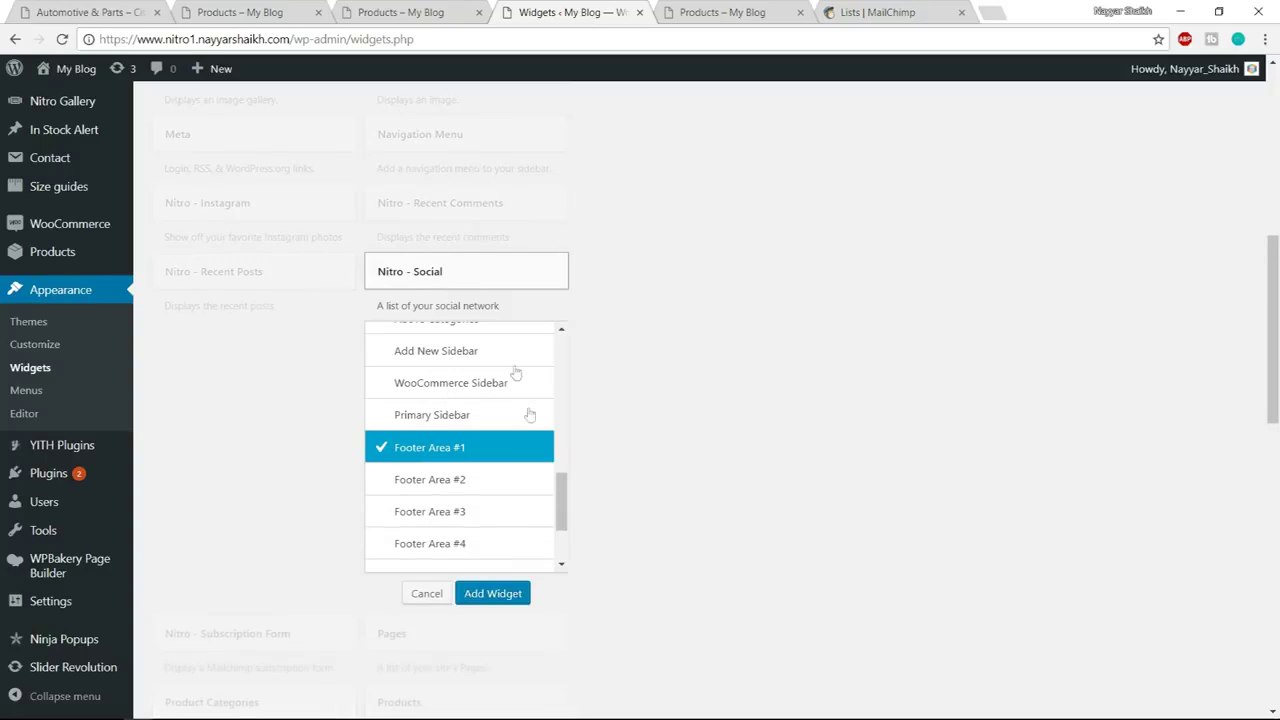
left_click(493, 594)
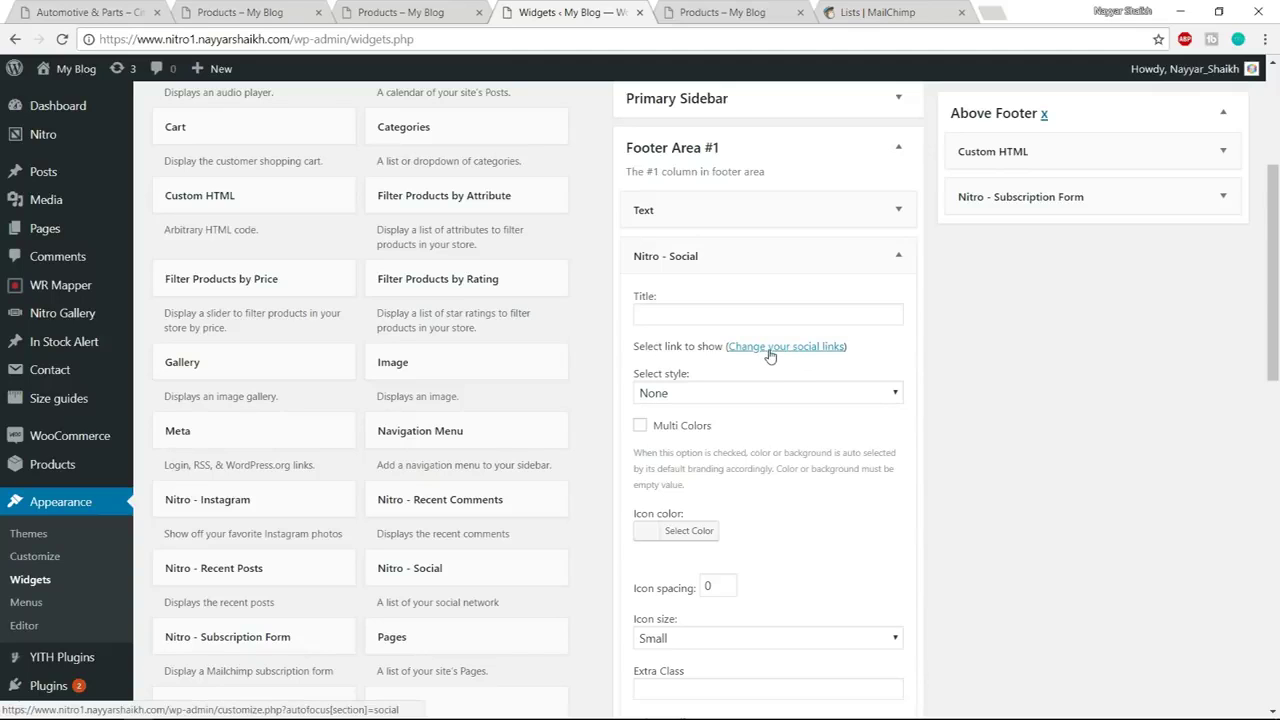
Set the Facebook, Twitter, Instagram, LinkedIn and Pinterest links to # and publish them
left_click(770, 348)
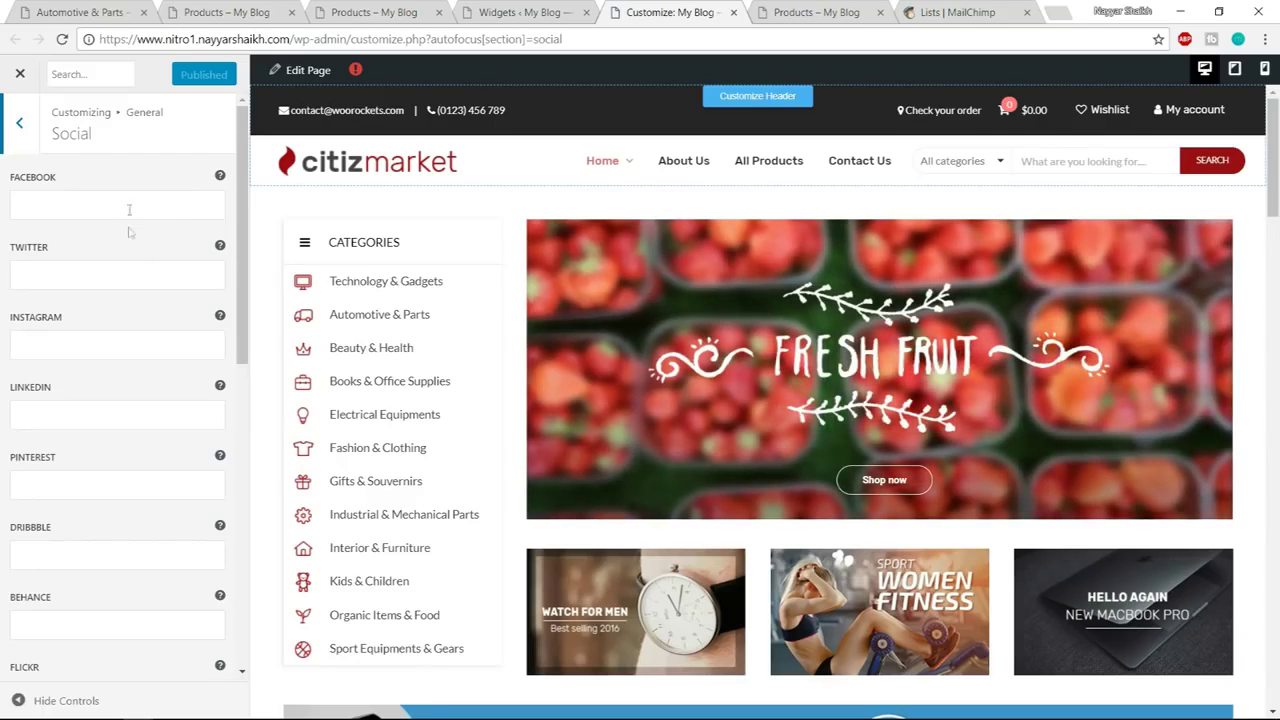
scroll(160, 290, "down", 2)
scroll(115, 242, "up", 2)
left_click(97, 206)
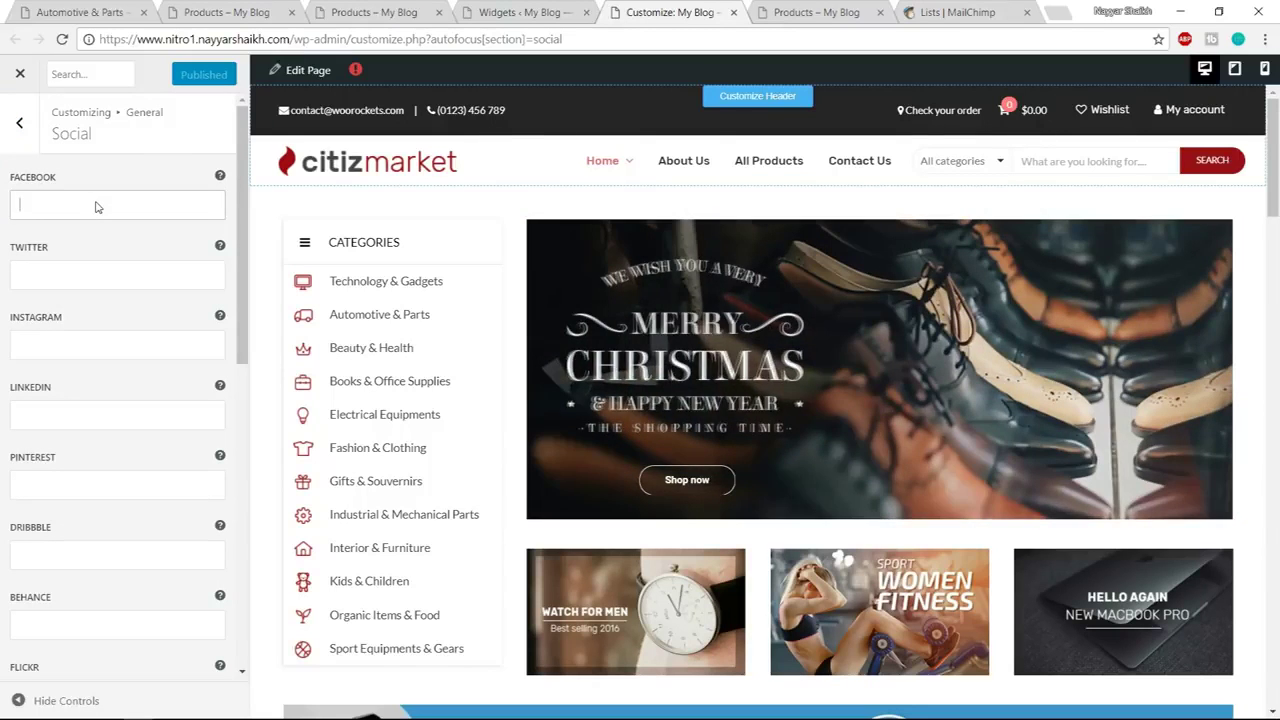
left_click(62, 270)
type("#")
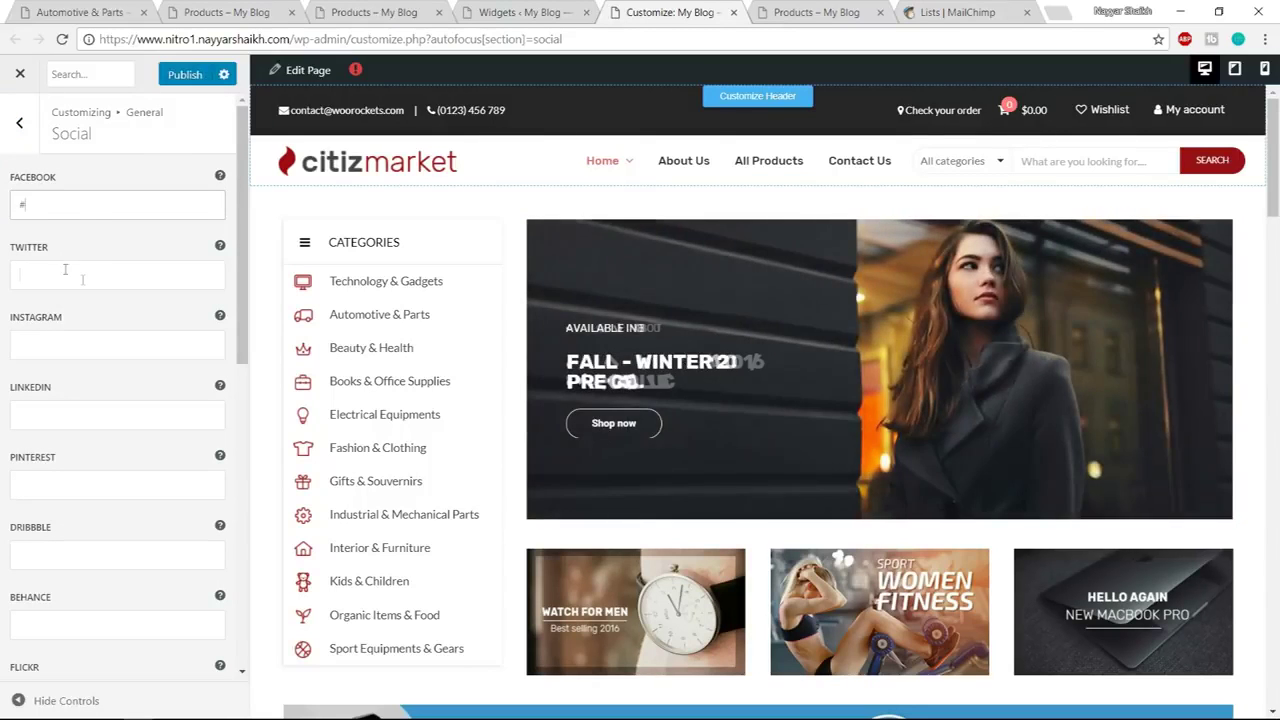
left_click(83, 347)
left_click(75, 414)
type("#")
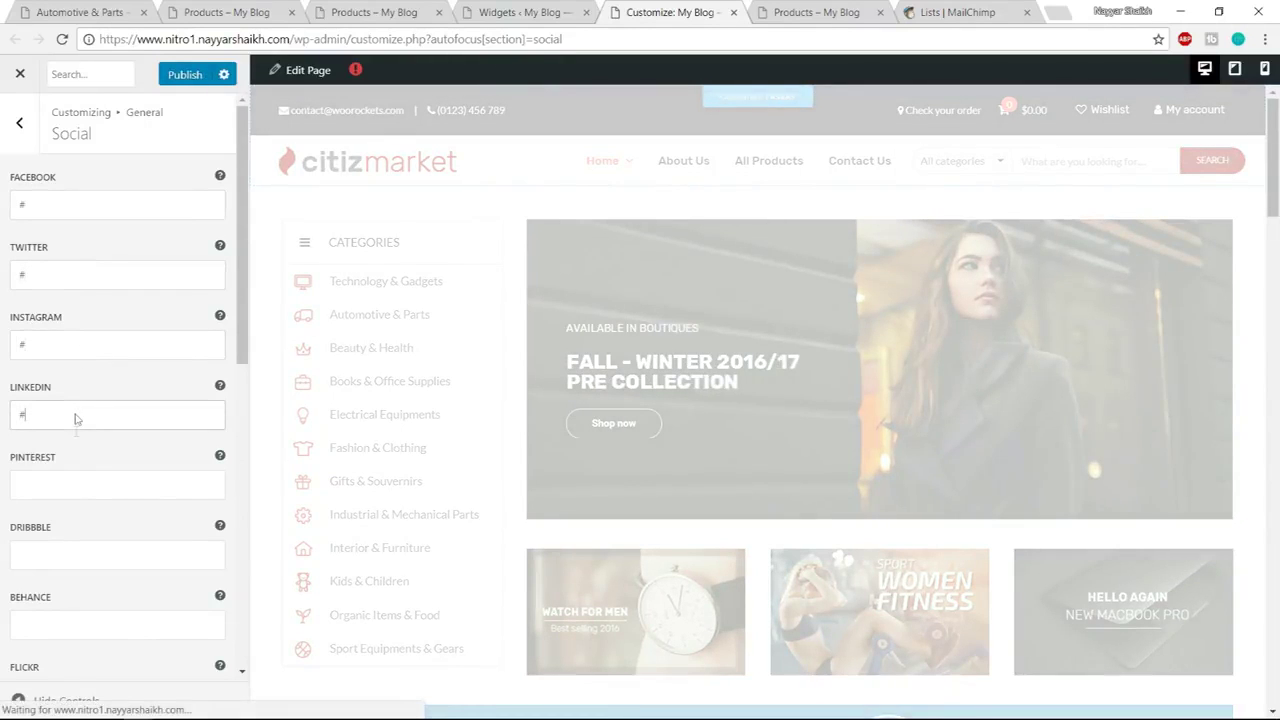
type("#")
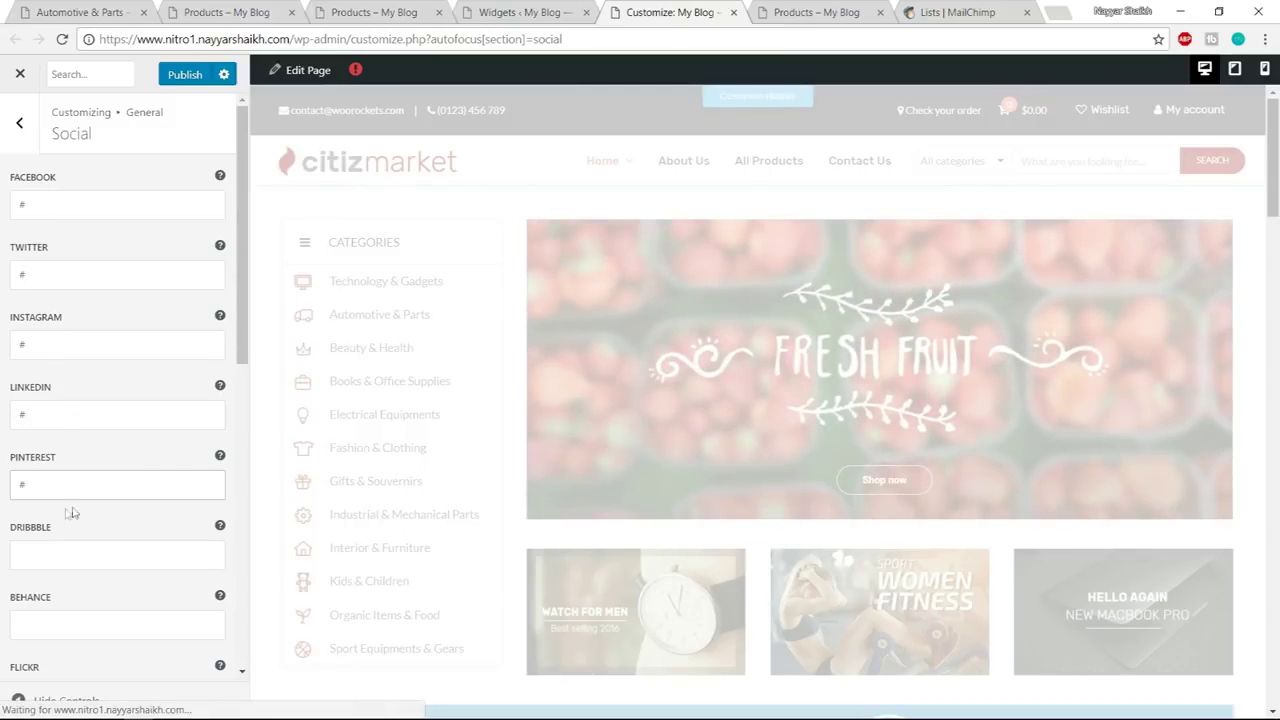
left_click(181, 75)
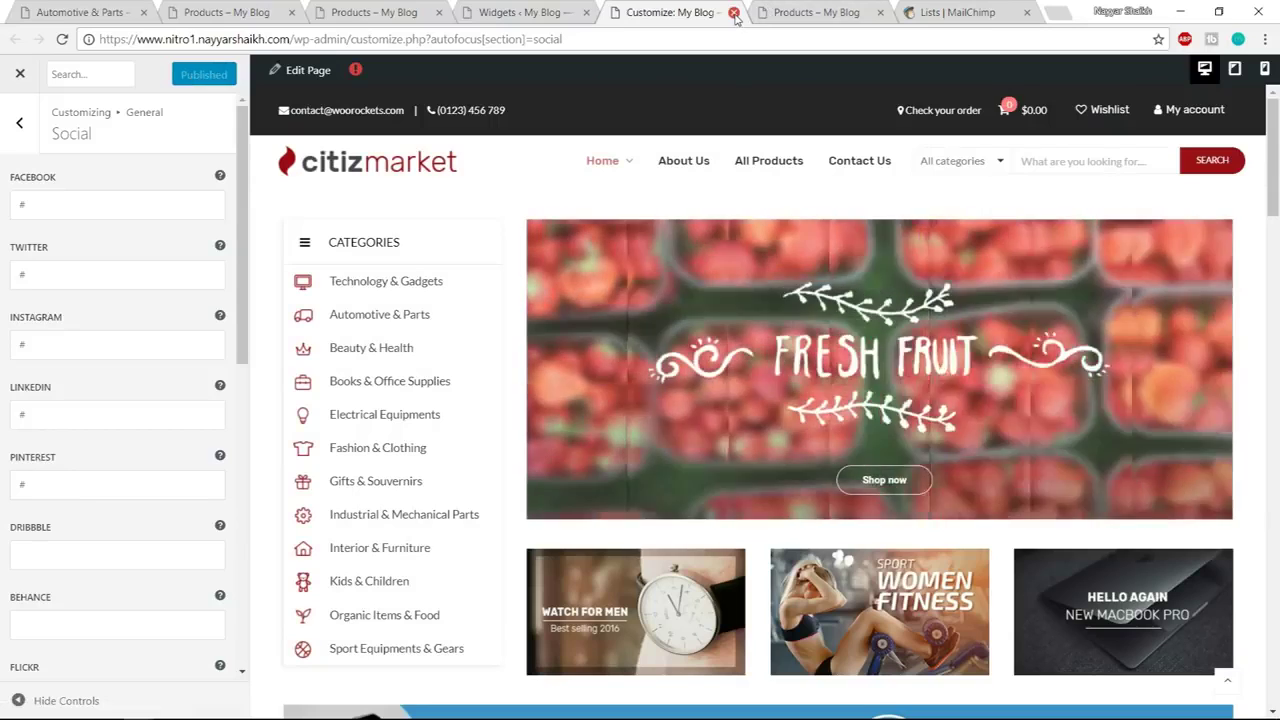
left_click(734, 12)
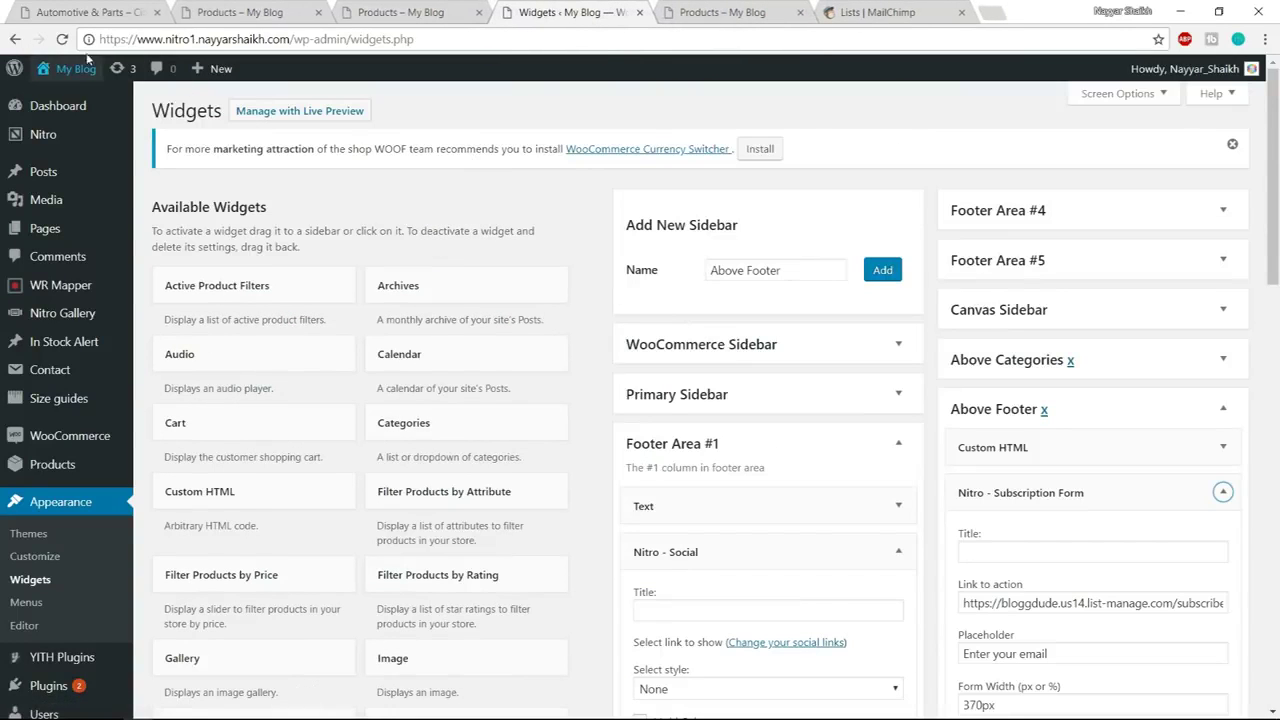
Reload the Widgets page and drag Nitro - Social under the Text widget in Footer Area #1
left_click(62, 39)
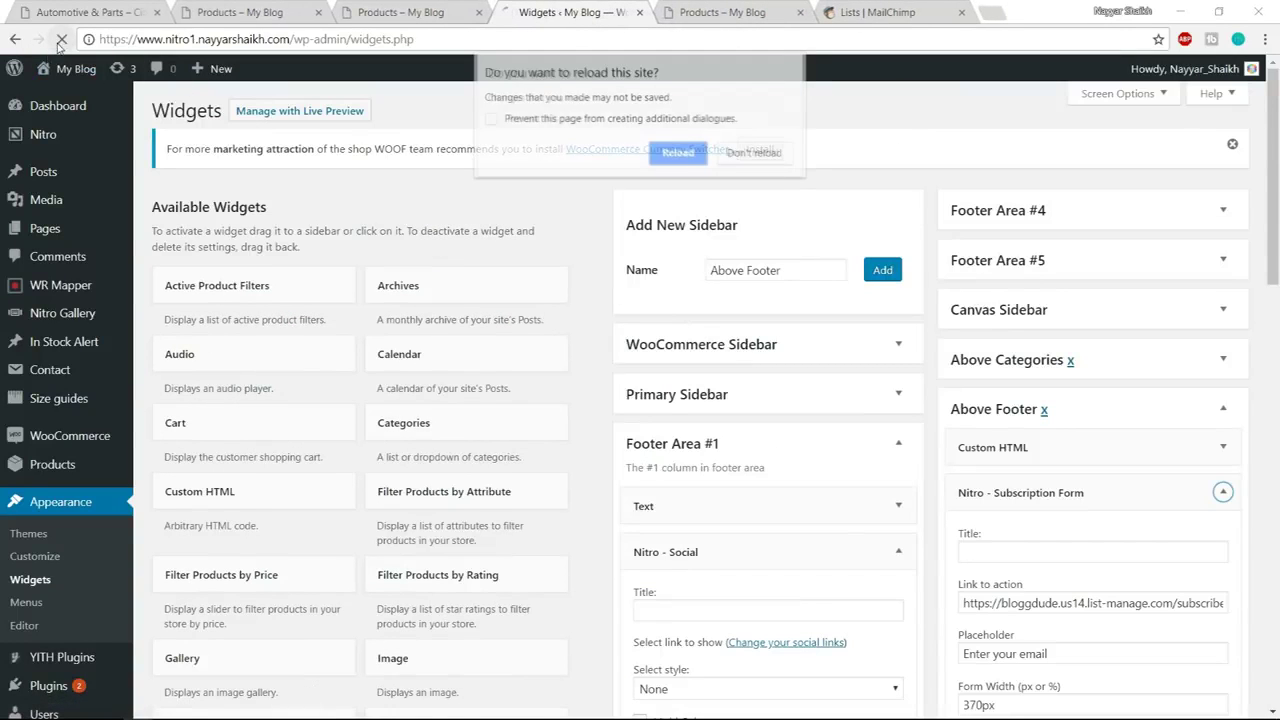
left_click(700, 153)
left_click(873, 352)
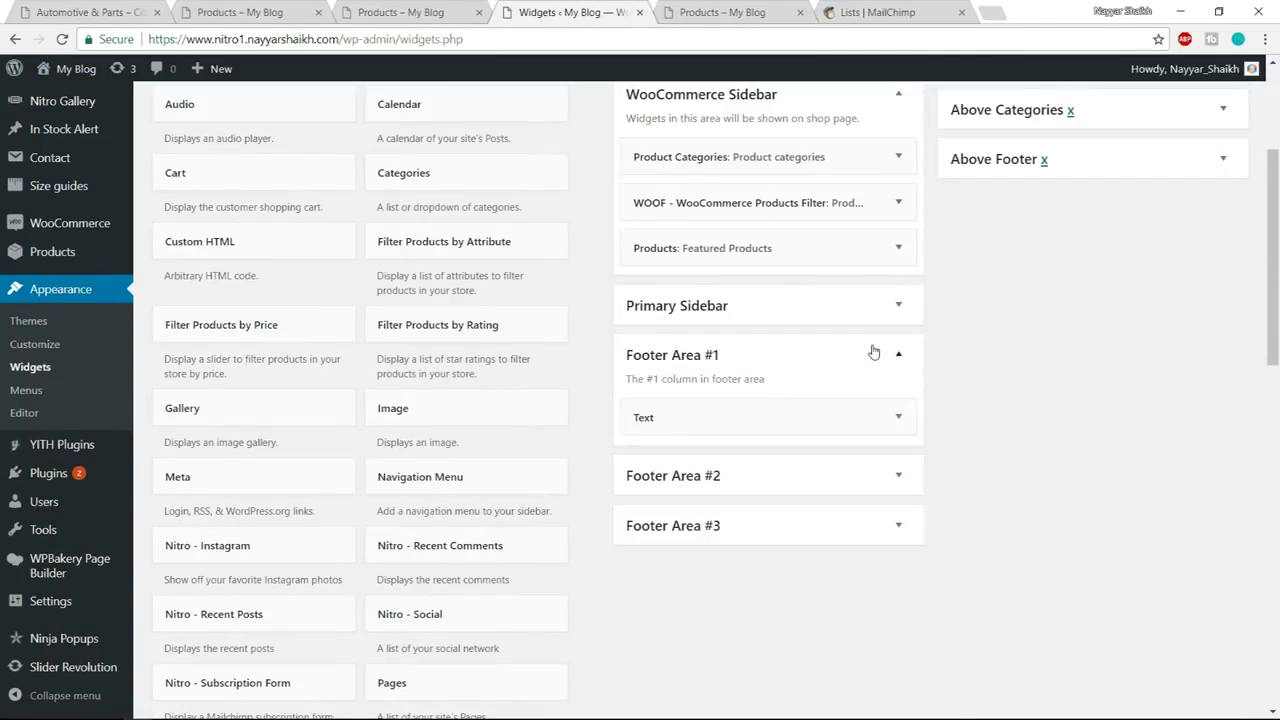
scroll(894, 337, "down", 1)
left_click(898, 336)
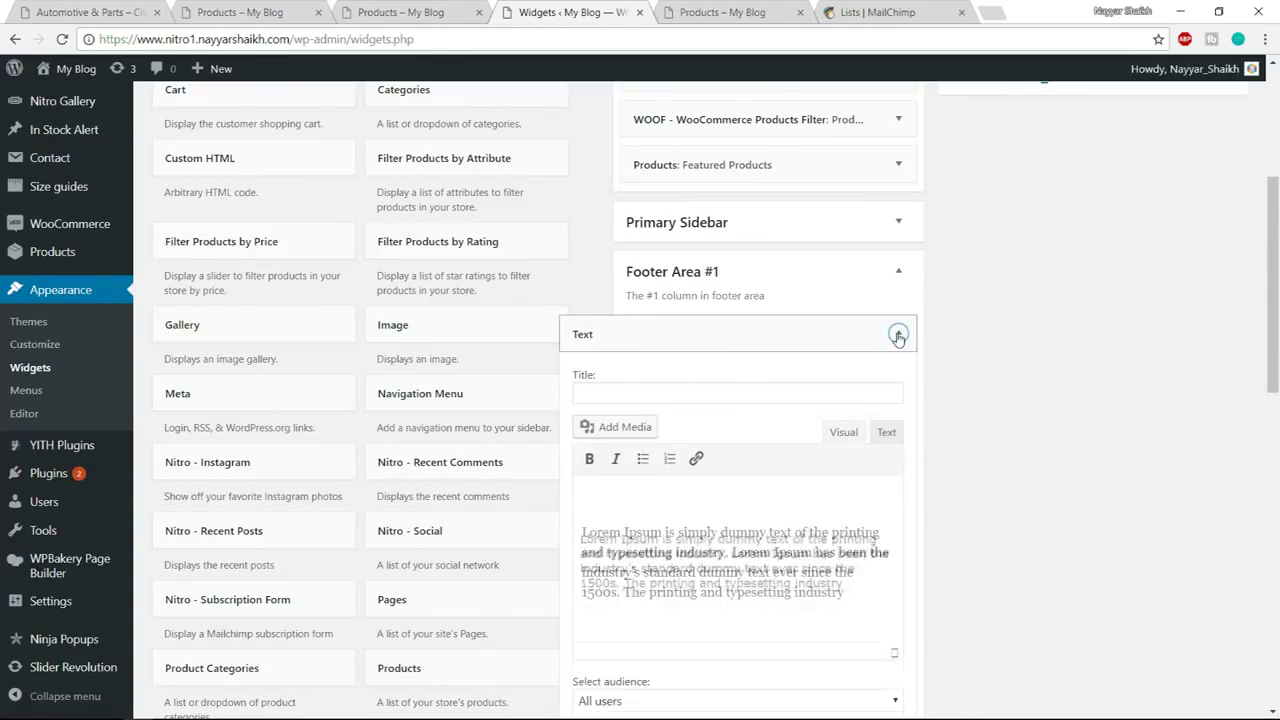
left_click(898, 336)
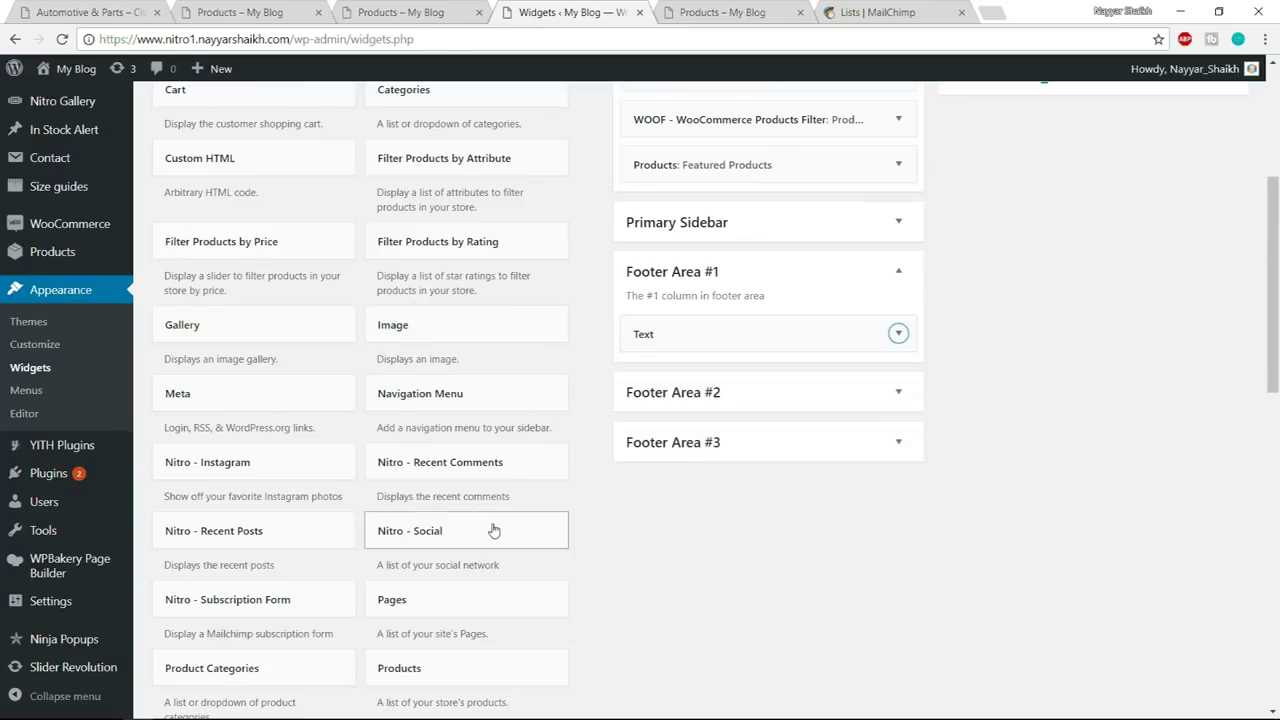
left_click_drag(463, 537, 795, 382)
Enable the Facebook, Instagram, Pinterest and LinkedIn icons in the social widget and save it
scroll(980, 382, "down", 2)
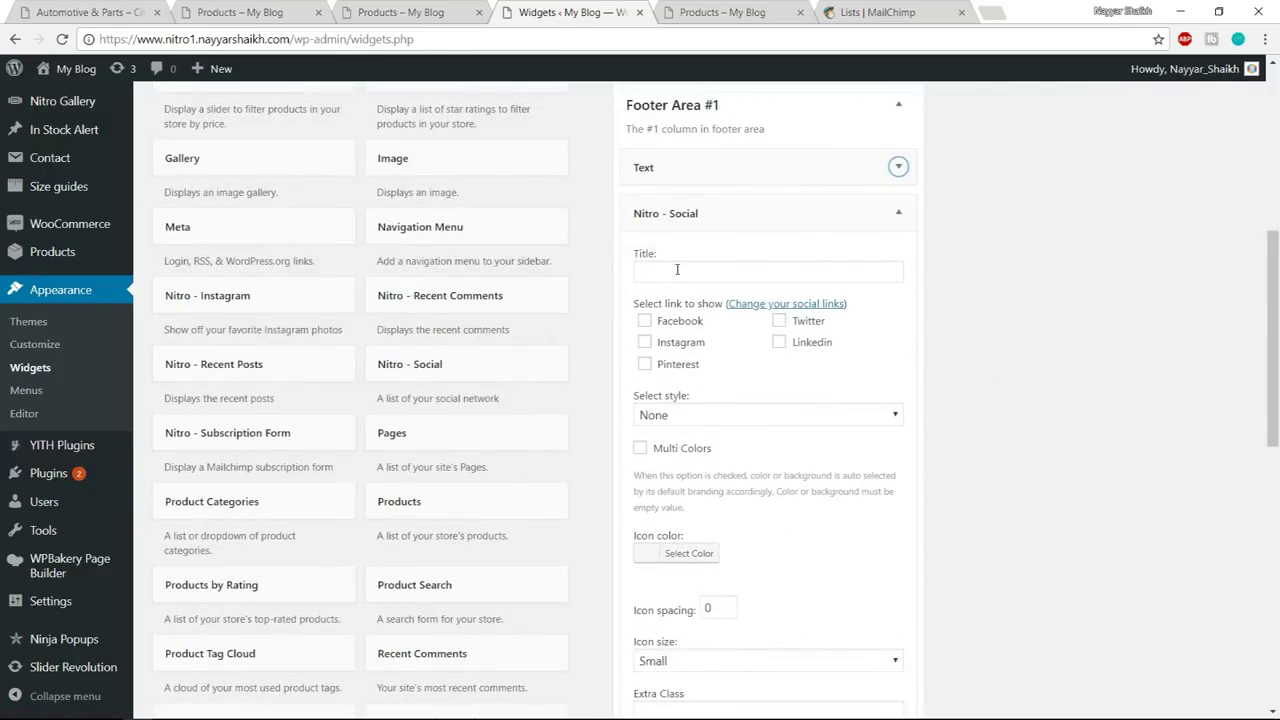
left_click(681, 323)
left_click(678, 345)
left_click(698, 366)
left_click(818, 344)
scroll(1074, 358, "down", 1)
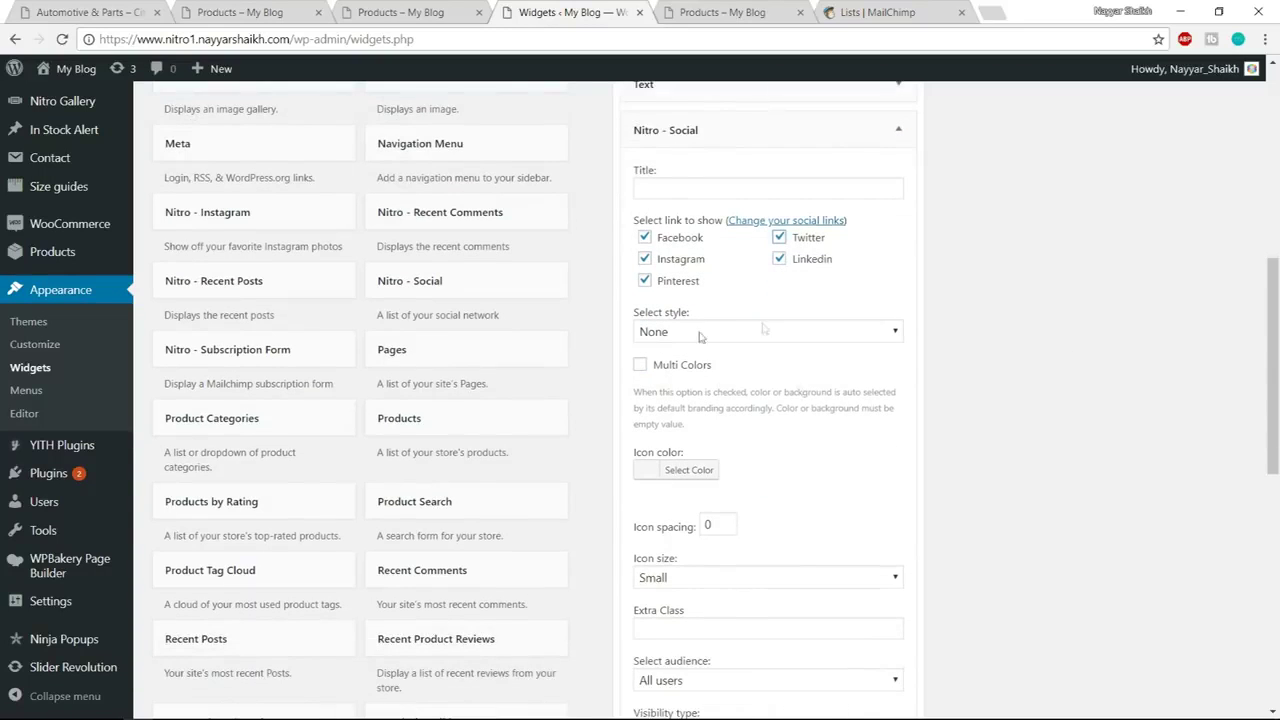
scroll(802, 391, "down", 3)
left_click(883, 571)
Reload the shop page and check the footer logo, blurb and social icons
left_click(420, 12)
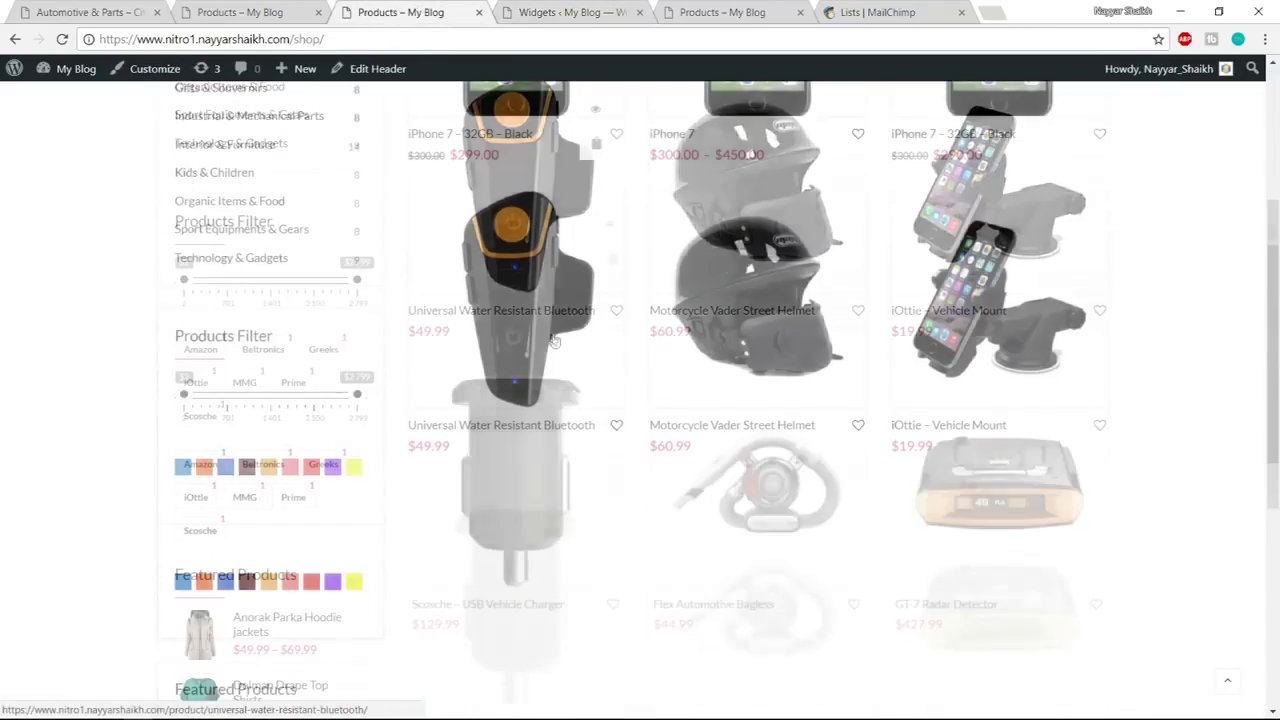
scroll(519, 335, "down", 3)
scroll(519, 335, "down", 2)
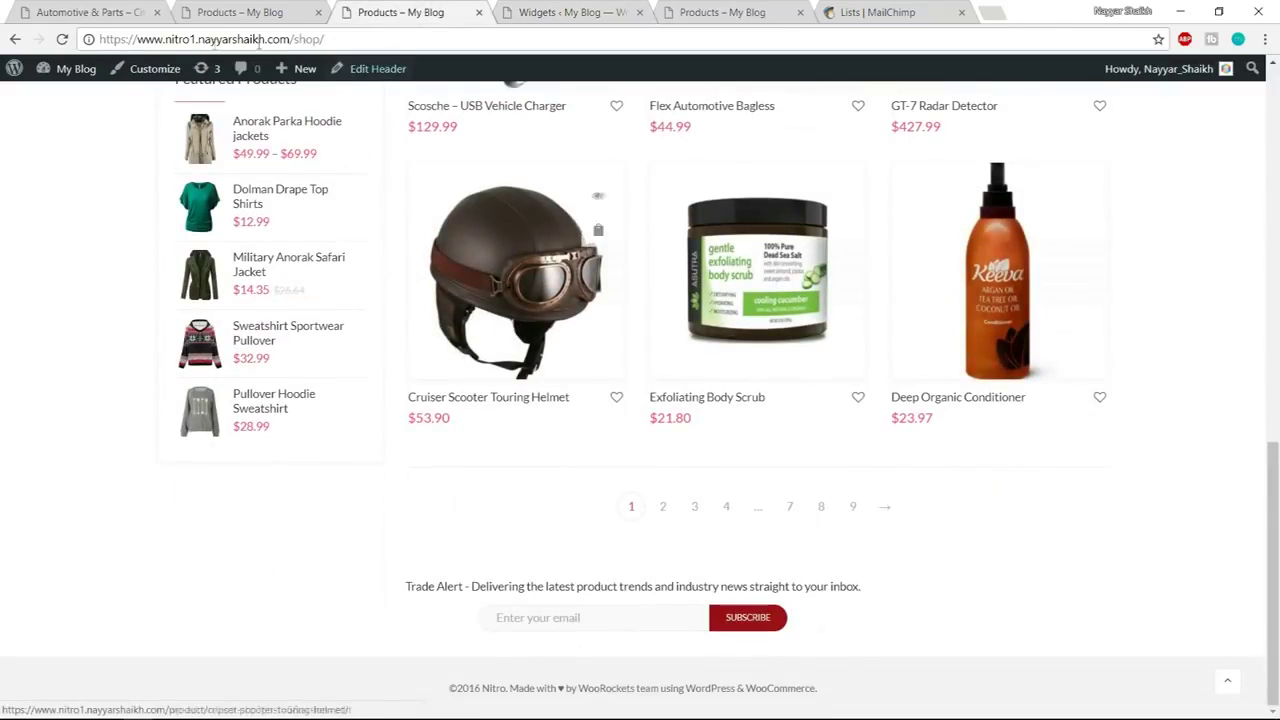
left_click(62, 39)
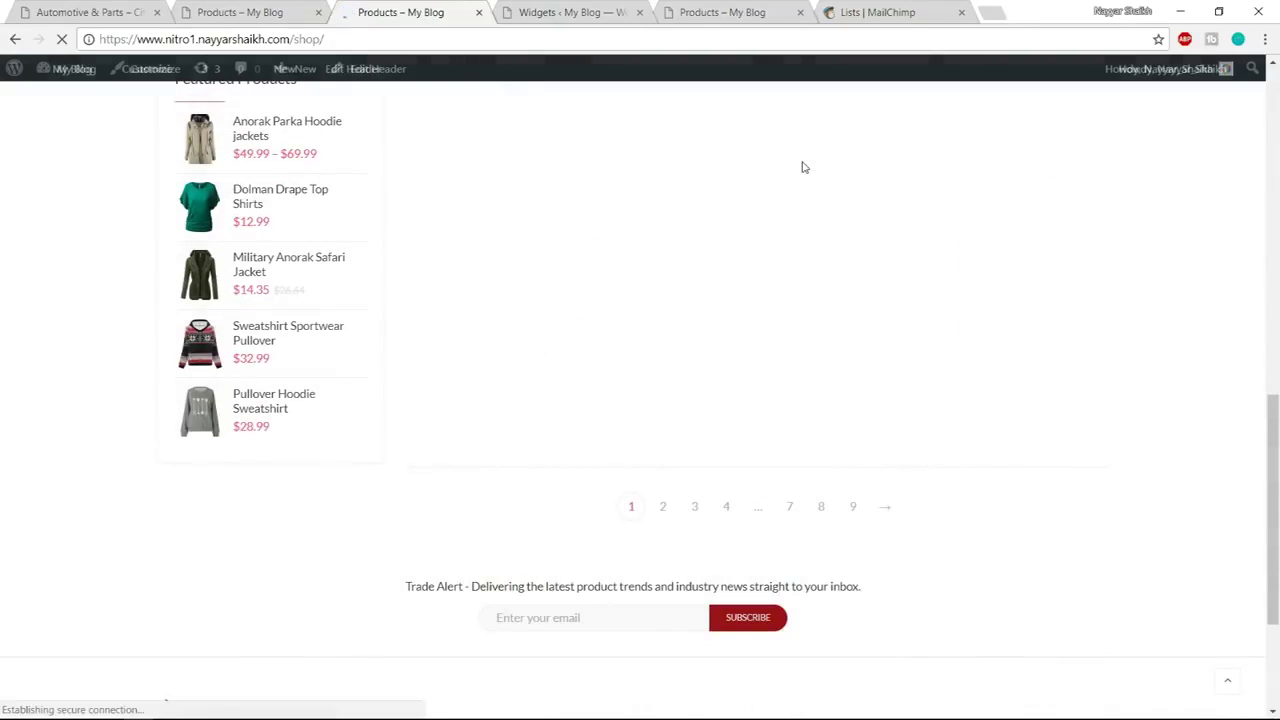
scroll(893, 305, "down", 2)
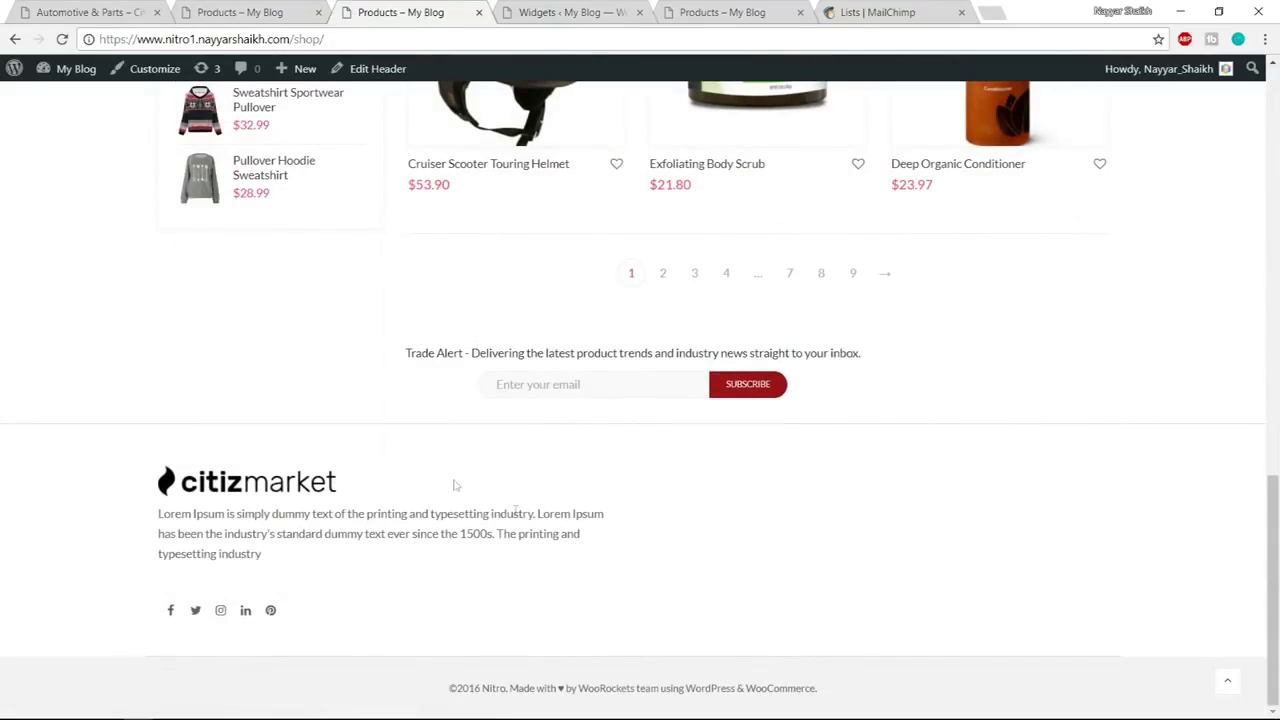
left_click_drag(151, 479, 346, 591)
left_click(346, 594)
left_click(566, 10)
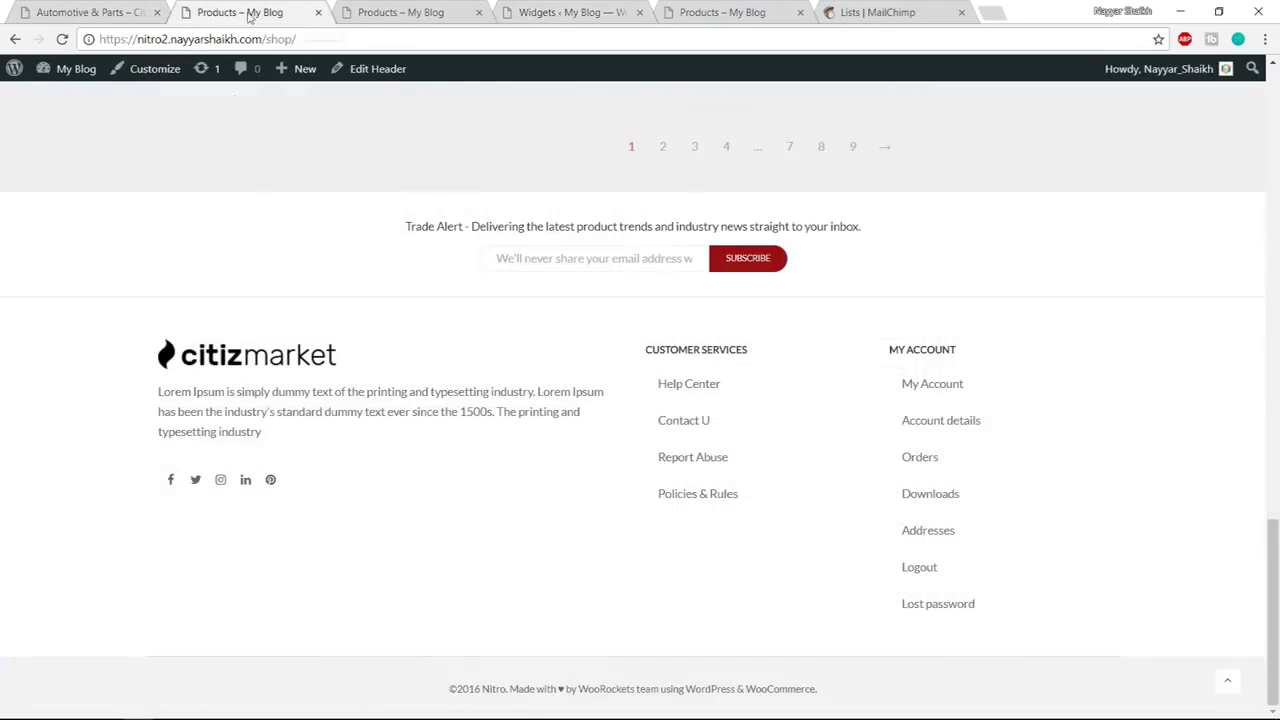
Review the CUSTOMER SERVICES heading and links in the shop page footer
left_click(225, 12)
left_click_drag(646, 349, 761, 358)
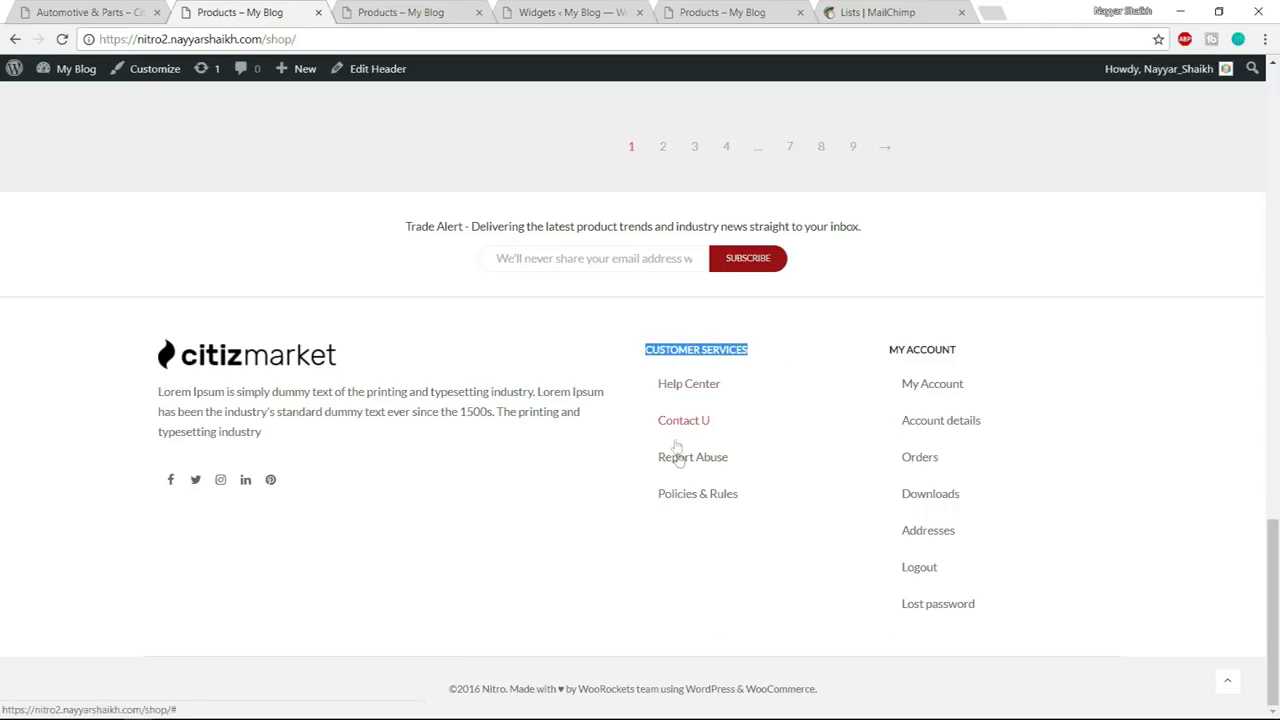
key("ctrl+4")
left_click(226, 9)
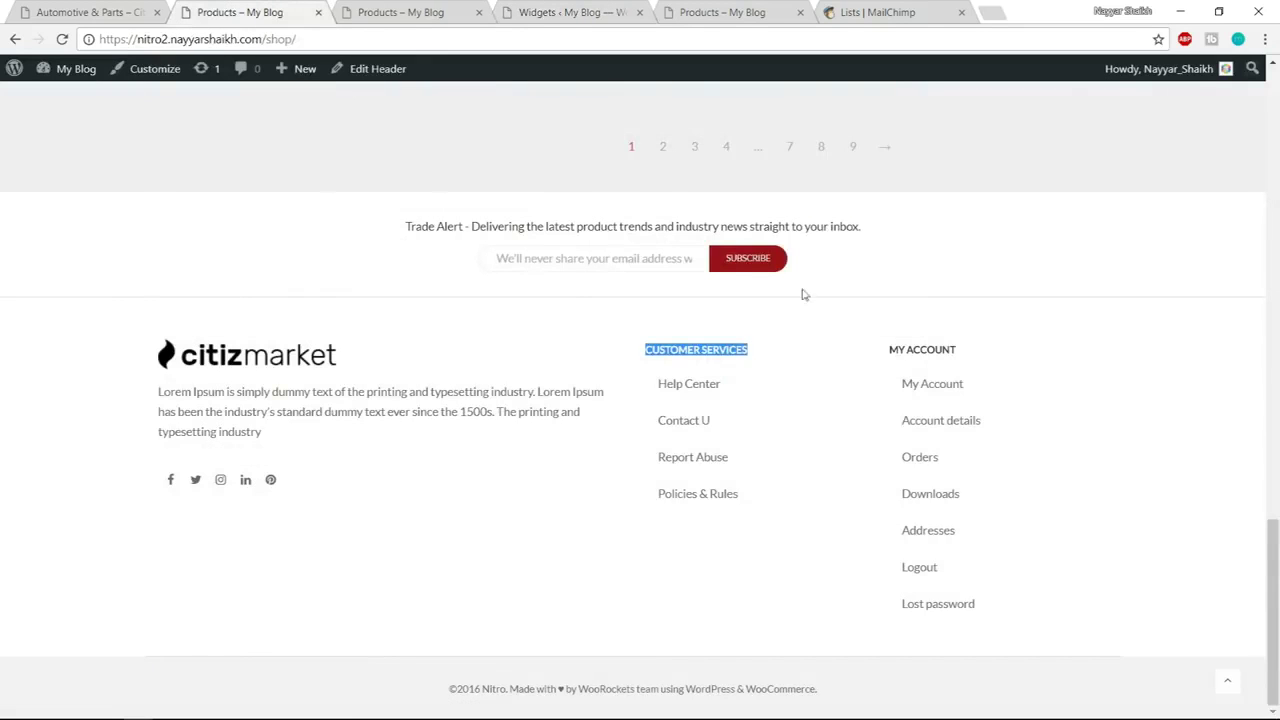
left_click(780, 392)
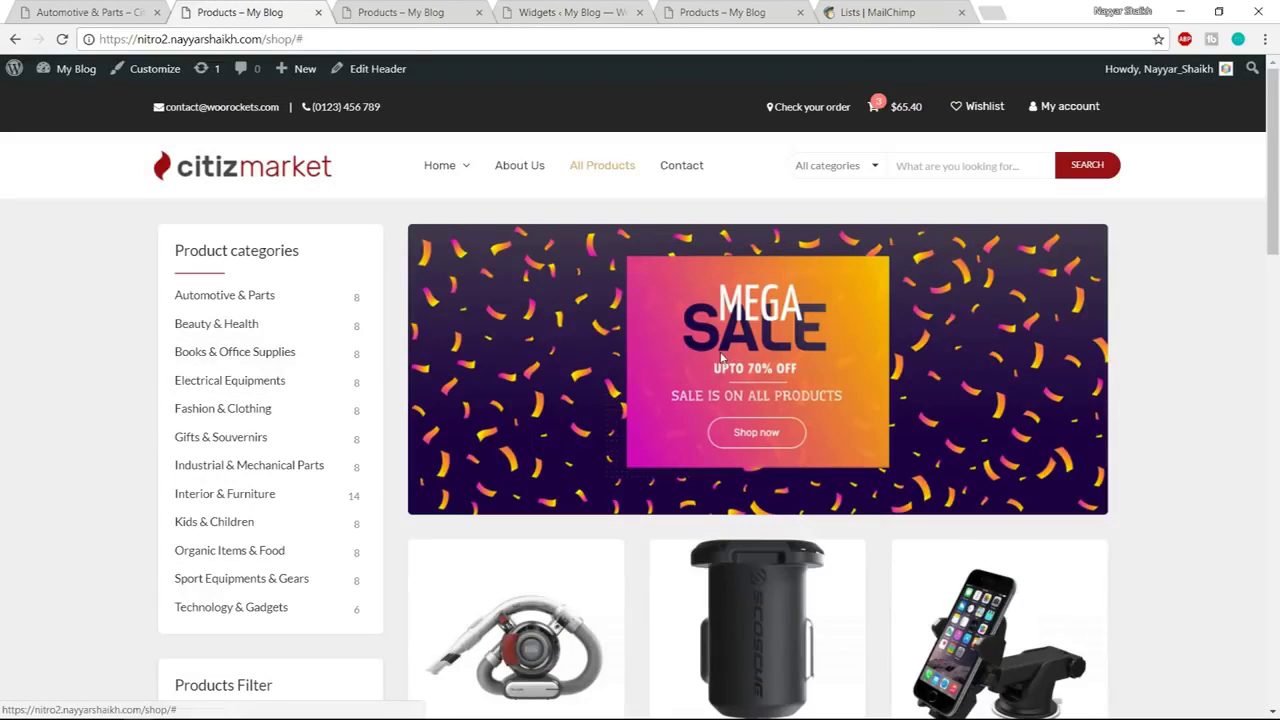
scroll(912, 400, "down", 20)
scroll(920, 455, "down", 2)
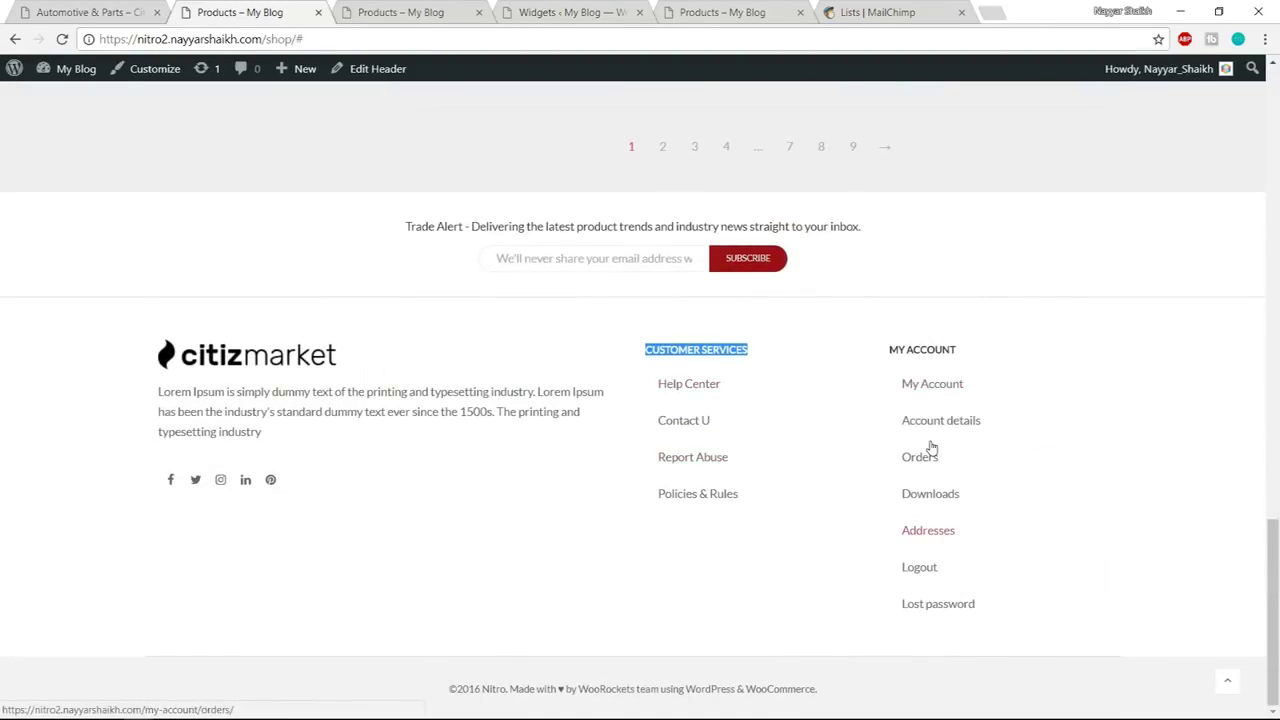
left_click(808, 546)
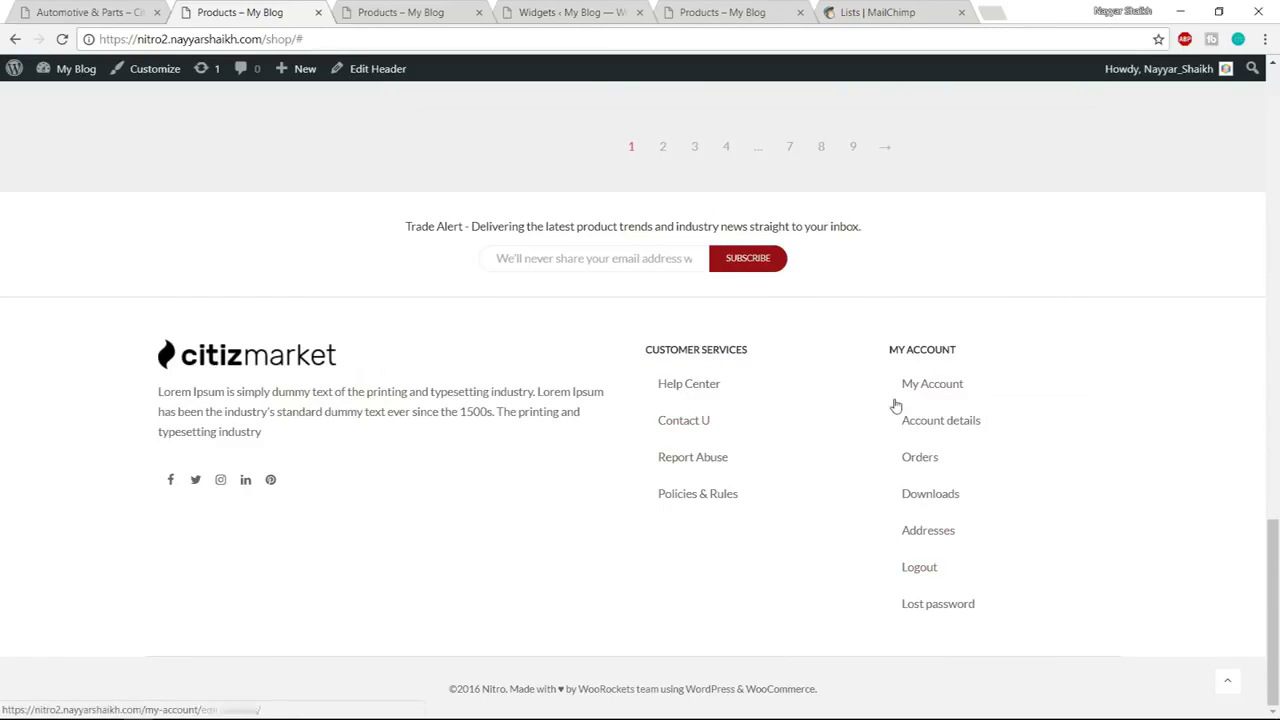
Go to Appearance > Menus to view the Primary Menu structure
left_click(585, 8)
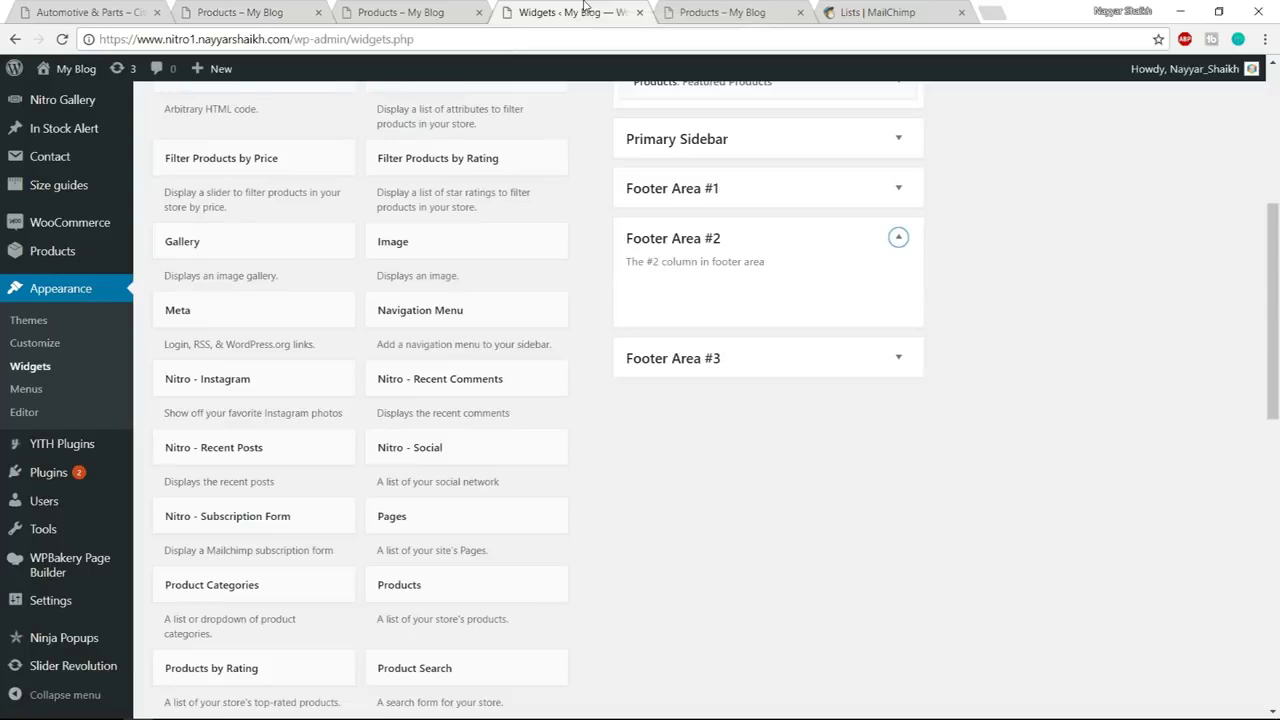
left_click(32, 397)
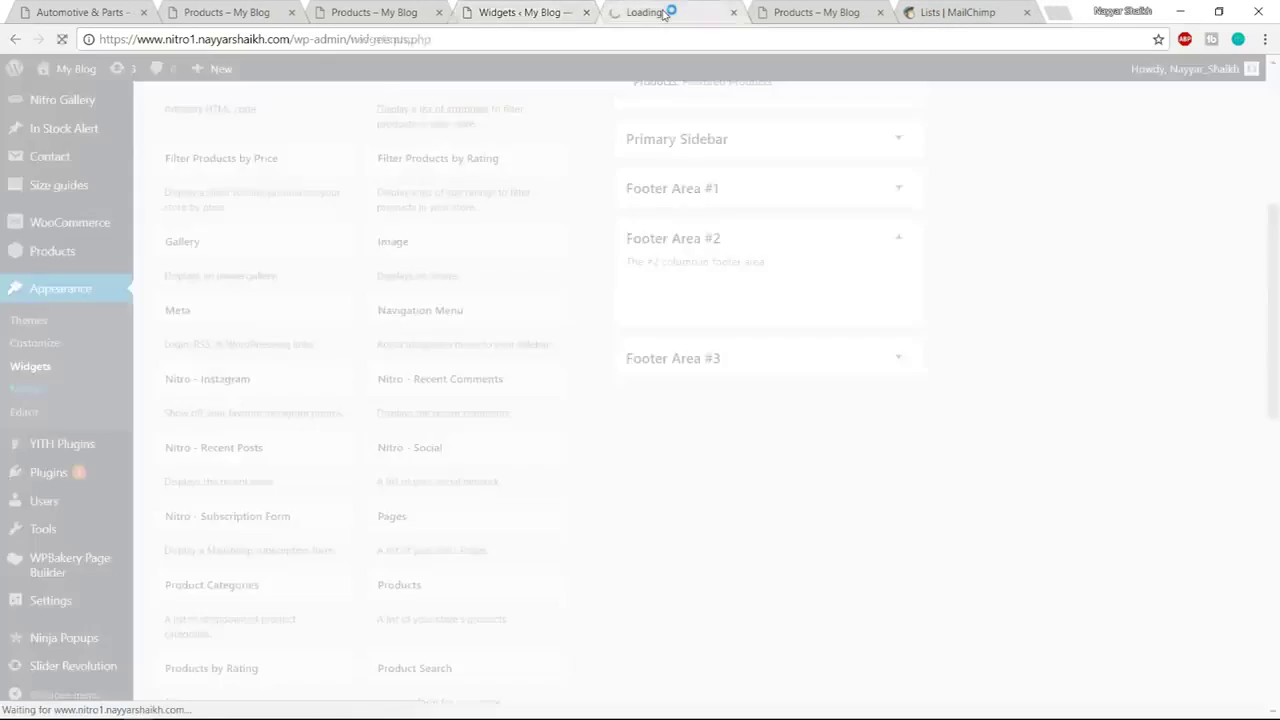
left_click(281, 6)
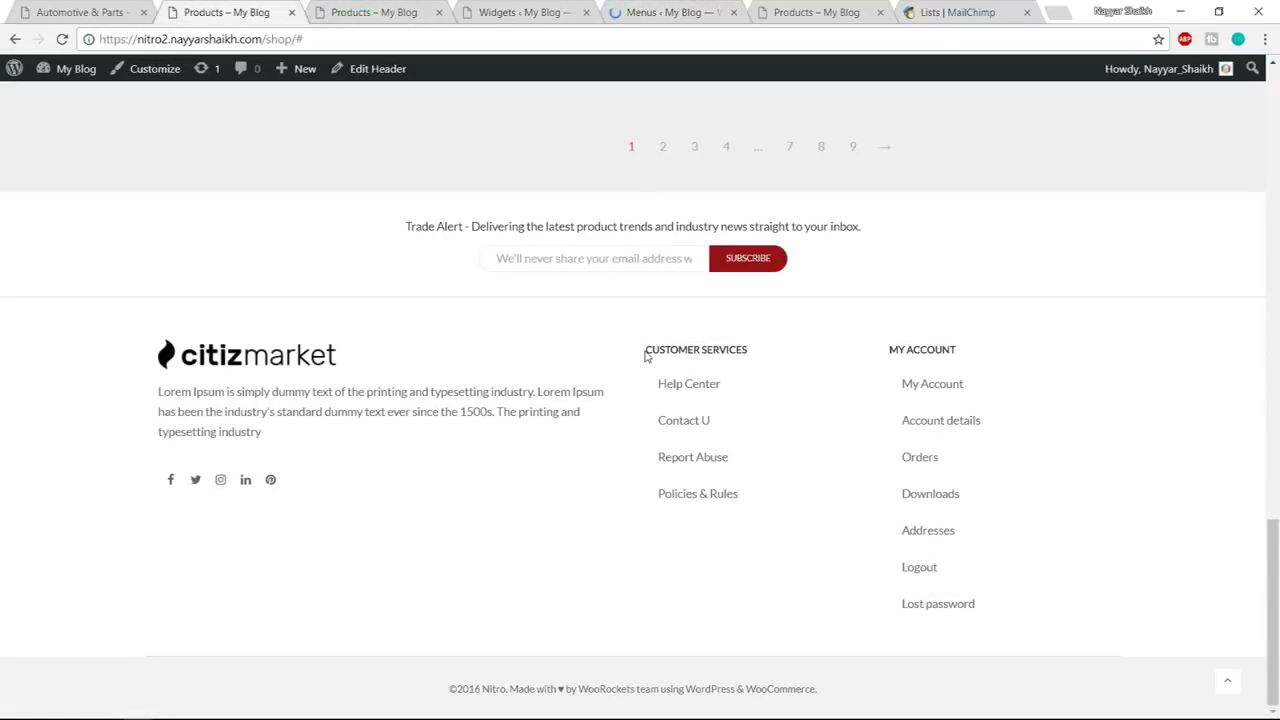
left_click(703, 22)
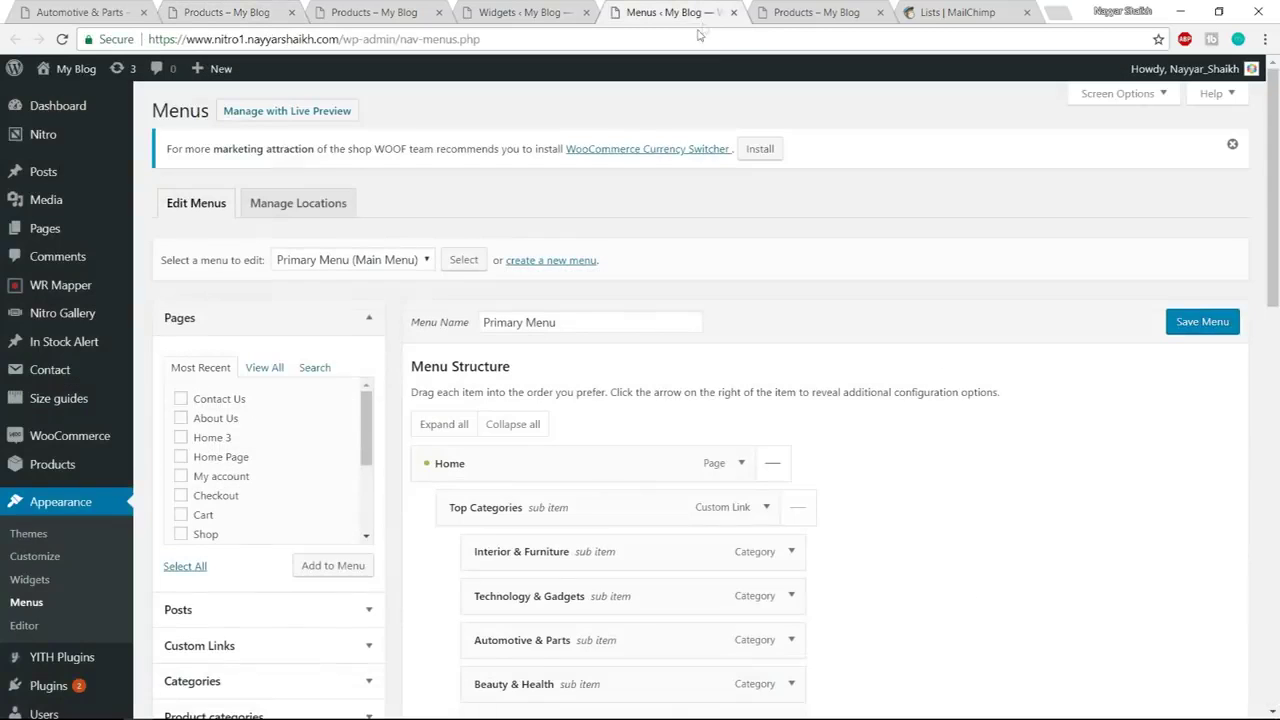
Create a new menu named CUSTOMER SERVICES, checking the shop footer's link names
left_click(551, 262)
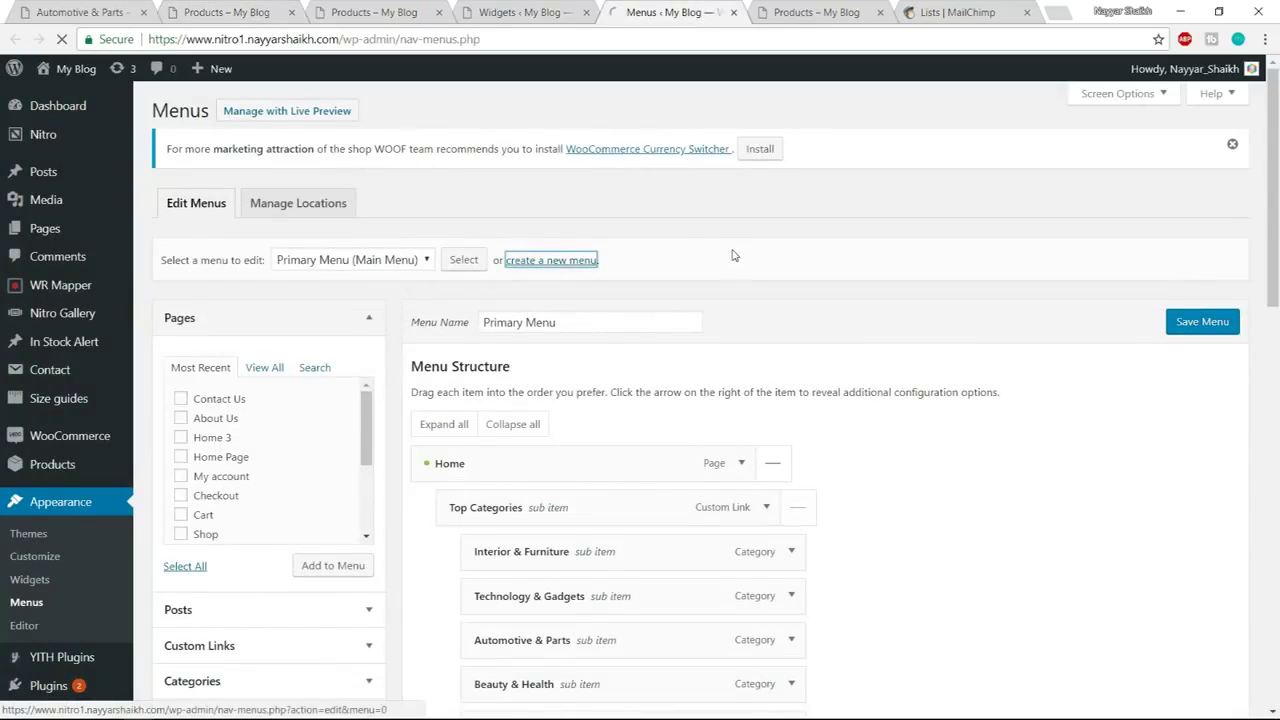
type("CUSTOMER SERVICES")
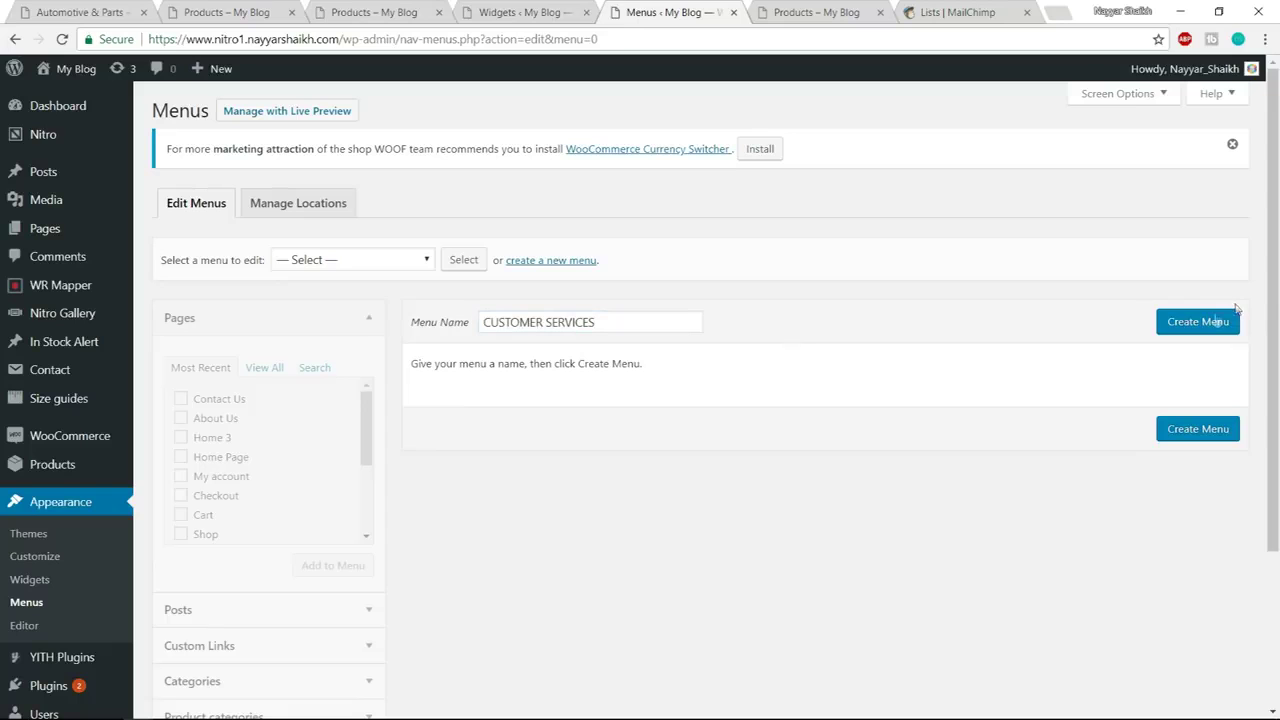
left_click(1200, 322)
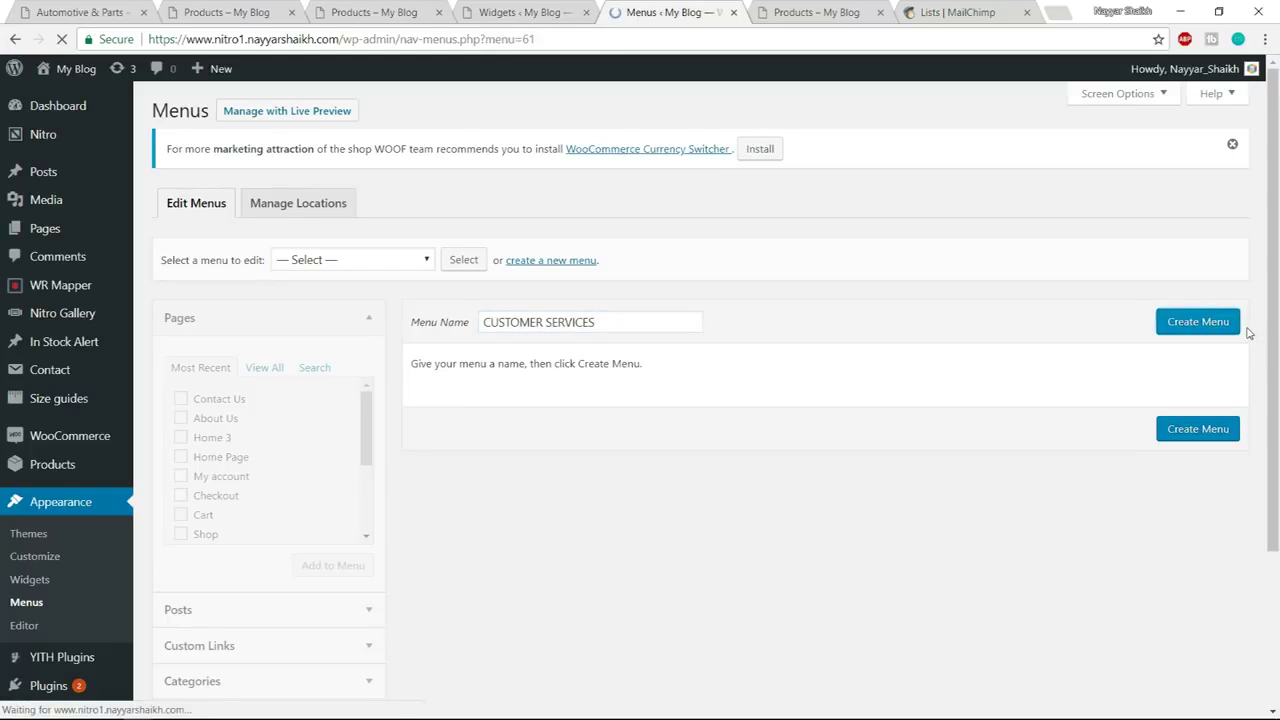
left_click(270, 12)
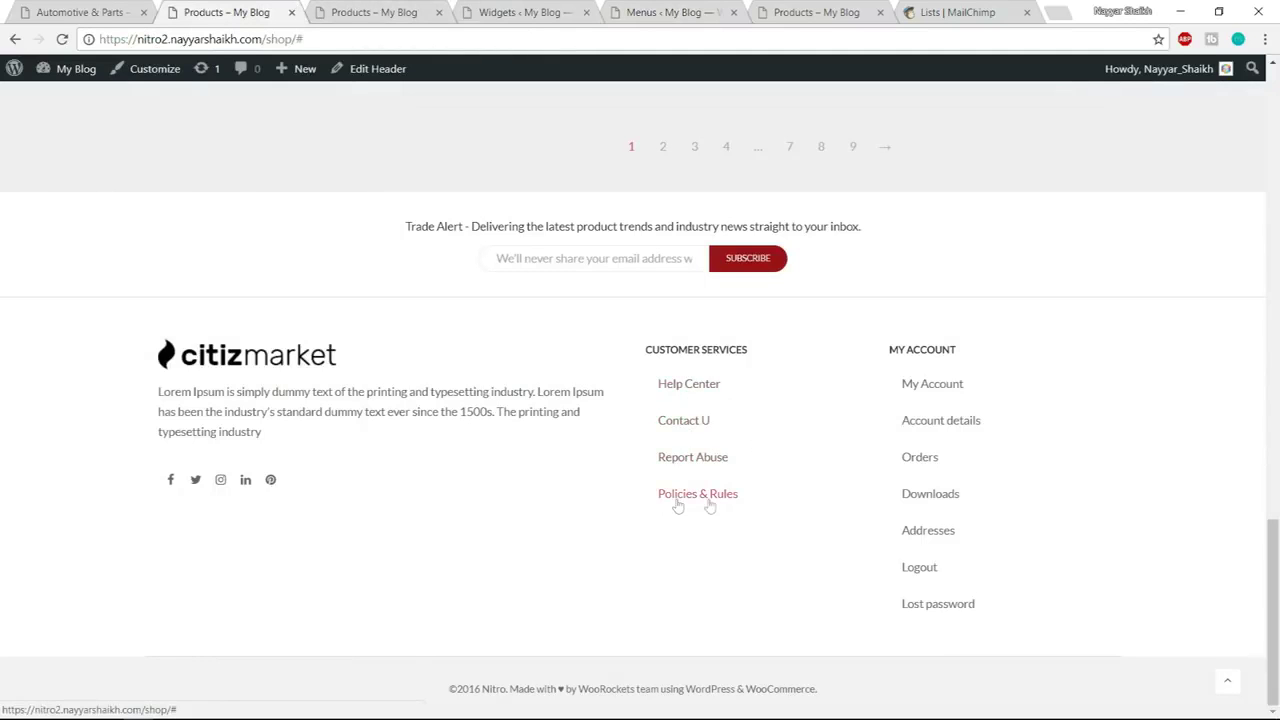
left_click(612, 12)
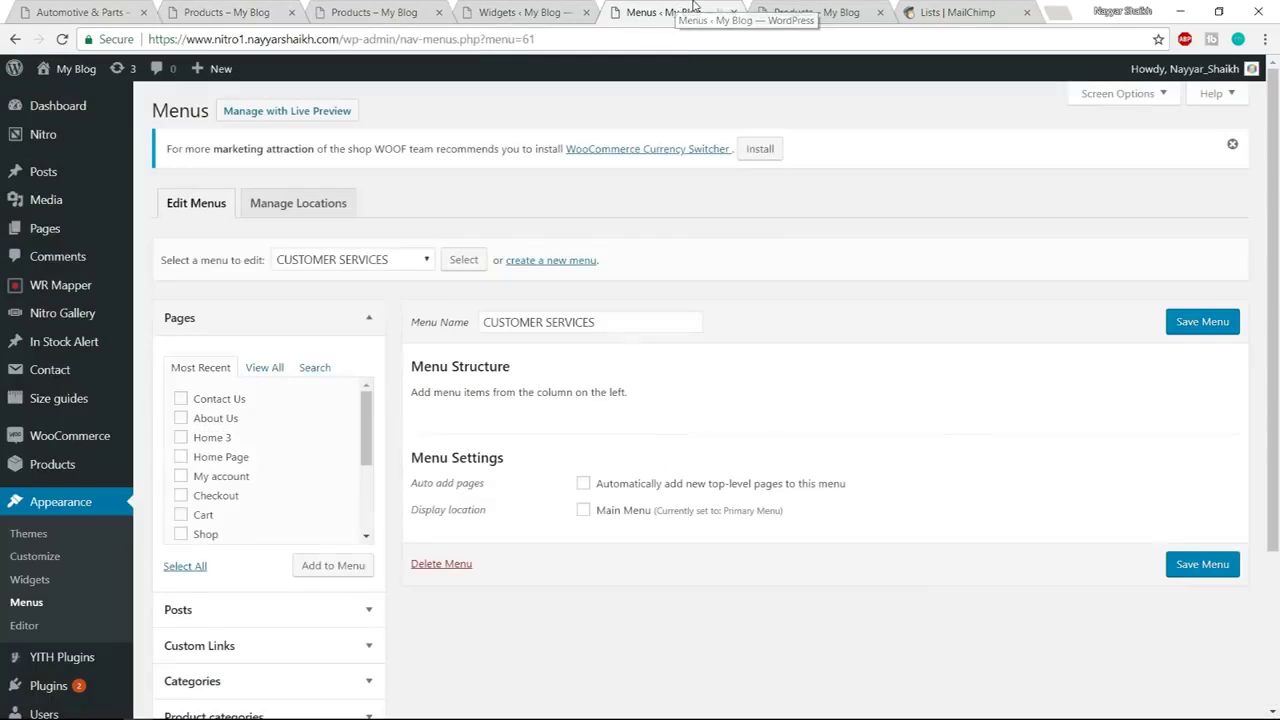
Add Contact Us and Refund Policies as custom links with URL #
scroll(663, 420, "down", 2)
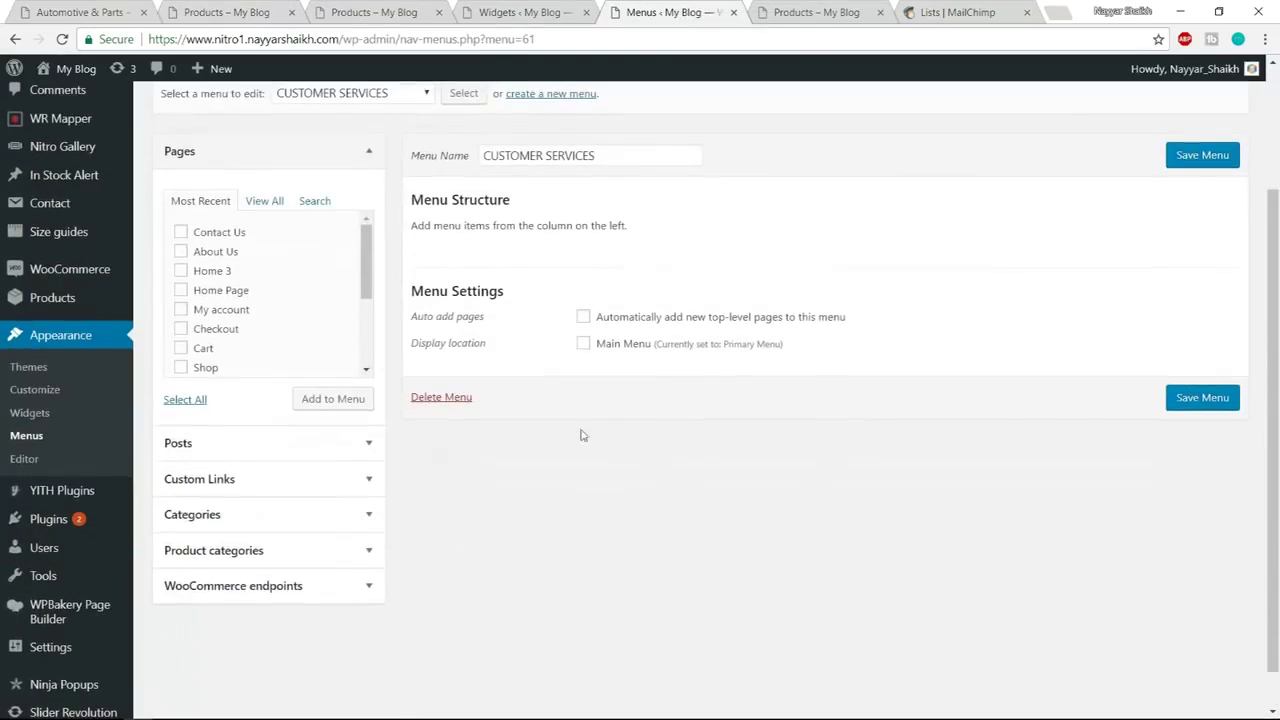
left_click(274, 479)
left_click_drag(288, 277, 199, 277)
type("#")
key("Tab")
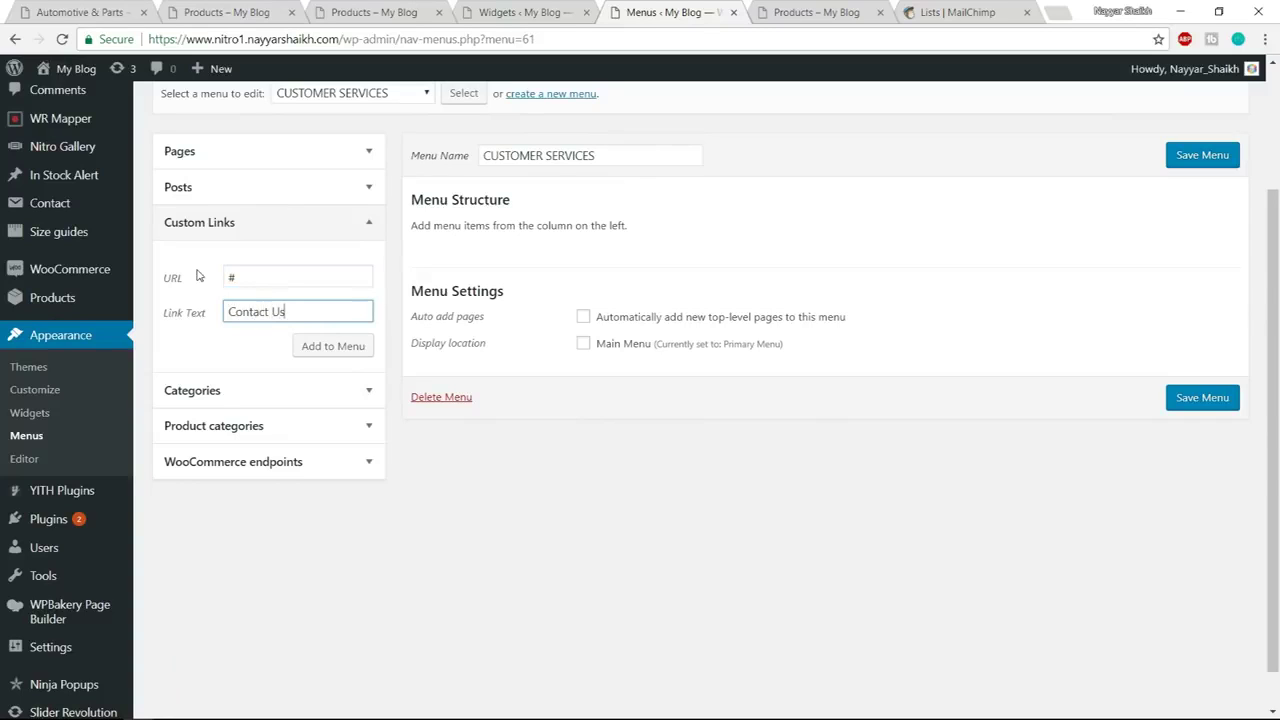
left_click(298, 345)
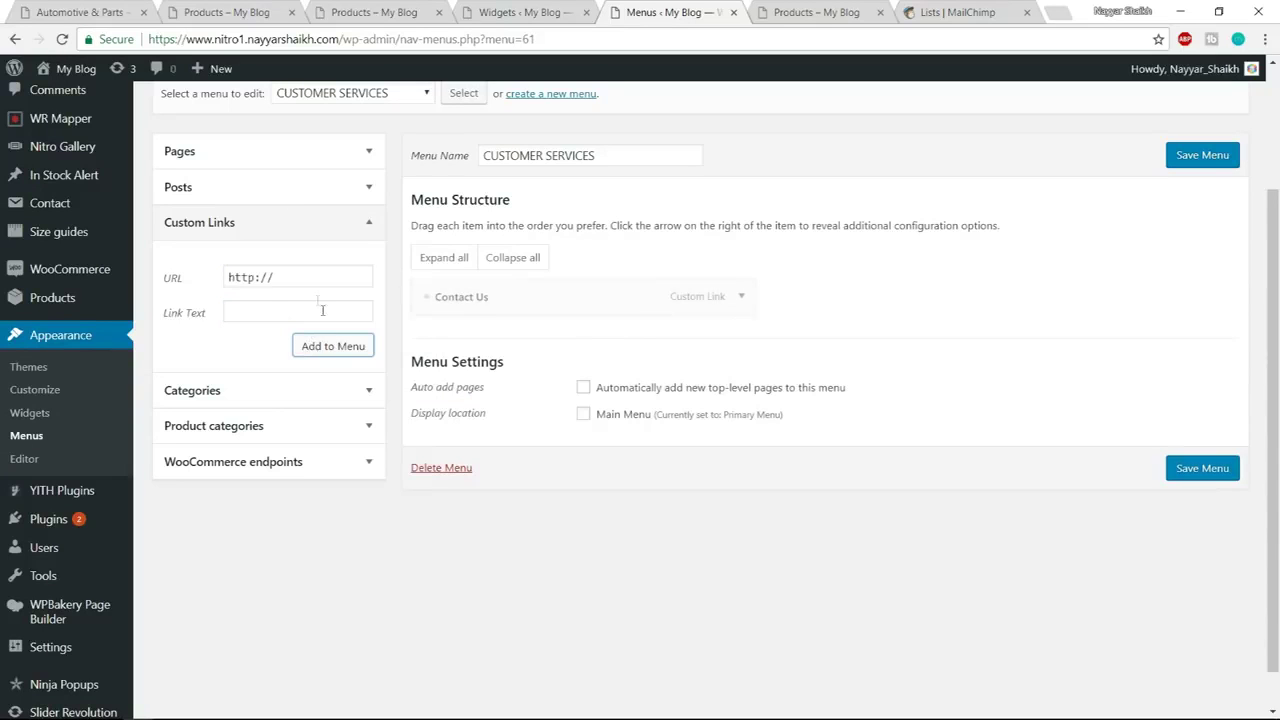
left_click_drag(302, 281, 137, 287)
type("#")
key("Tab")
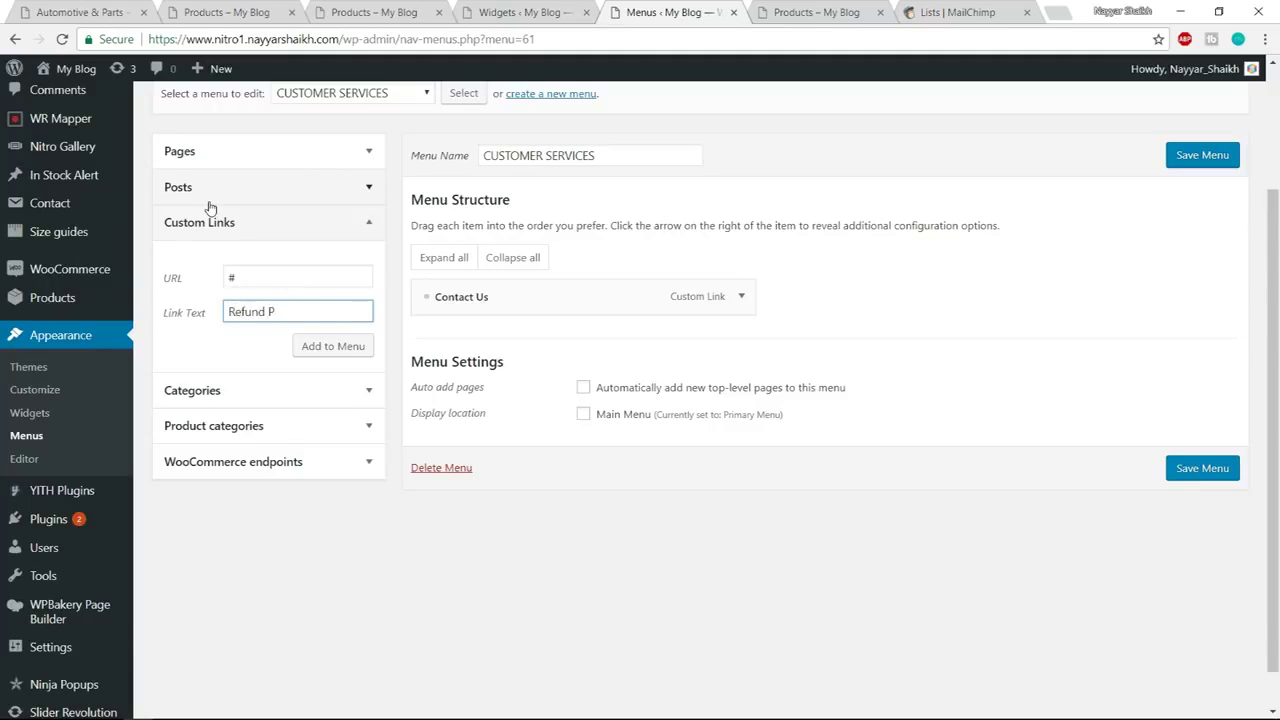
left_click(331, 345)
Add a Report Abuse custom link with URL #
left_click(228, 10)
key("ctrl+5")
key("ctrl+a")
type("#")
key("Tab")
type("R")
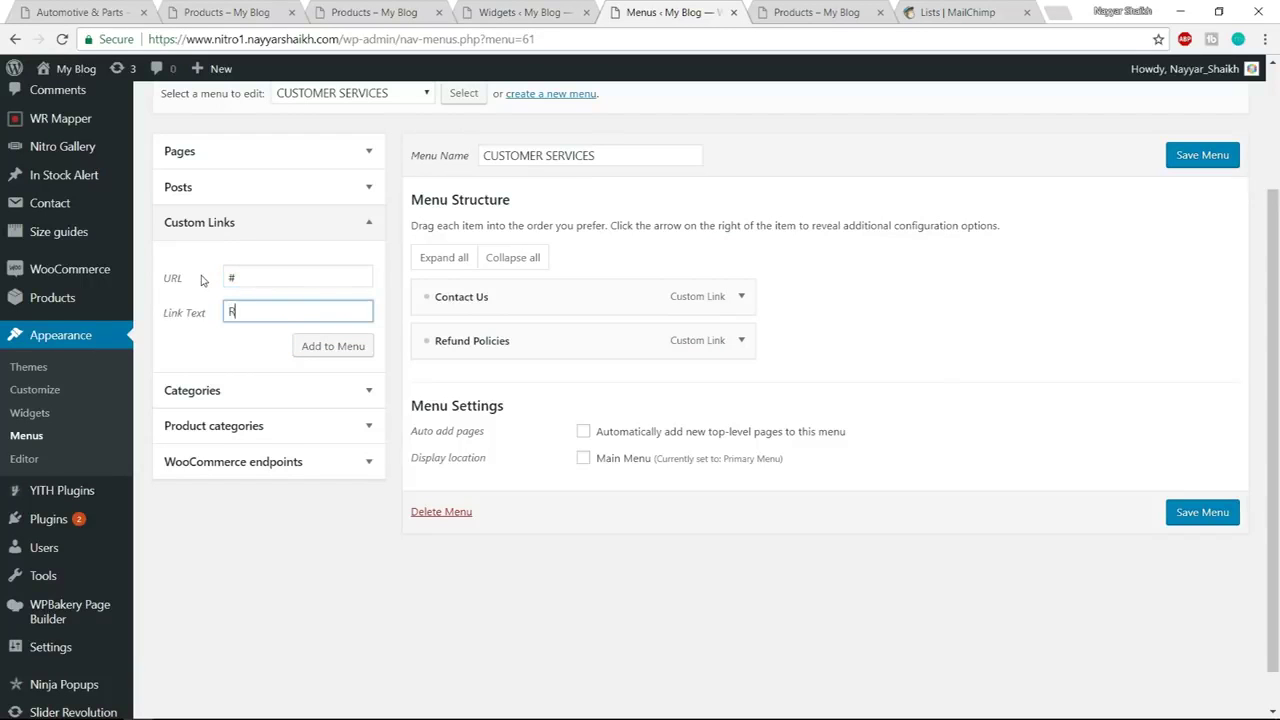
type("eport Abvu")
key("BackSpace")
key("BackSpace")
type("use")
key("Return")
left_click(297, 283)
Add a Help Center custom link with URL #
key("ctrl+a")
type("#")
key("Tab")
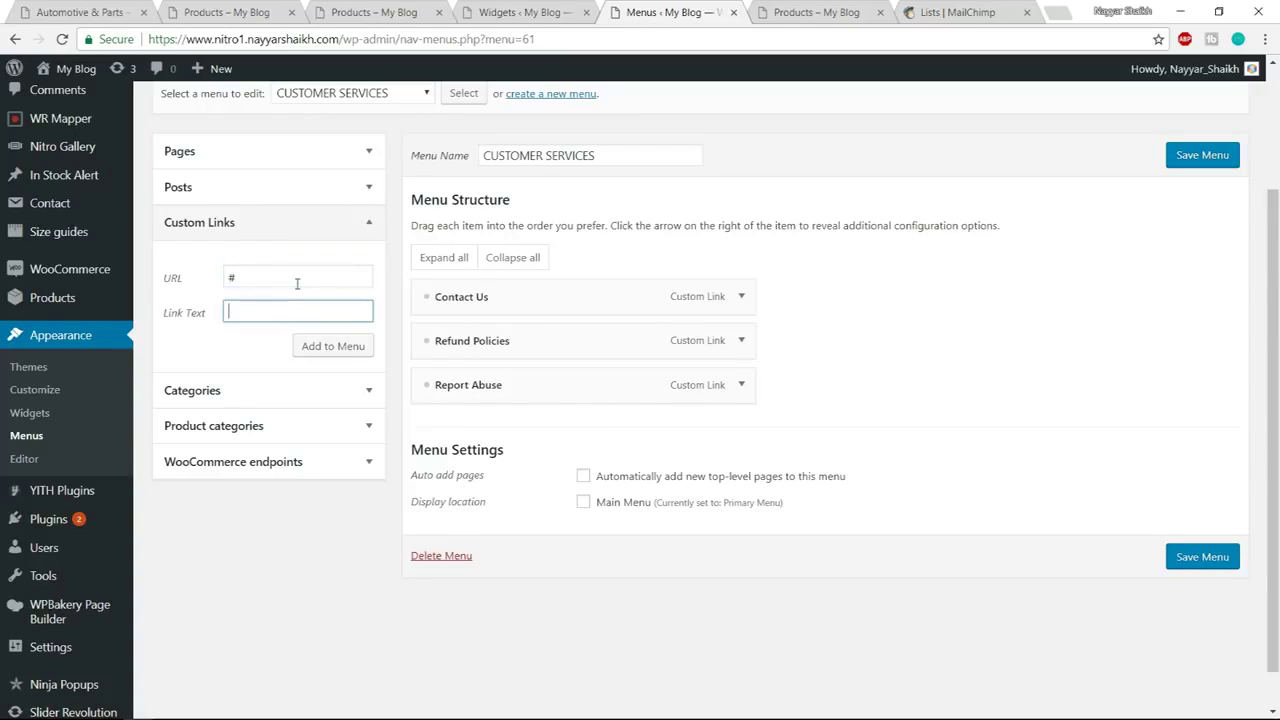
left_click(254, 8)
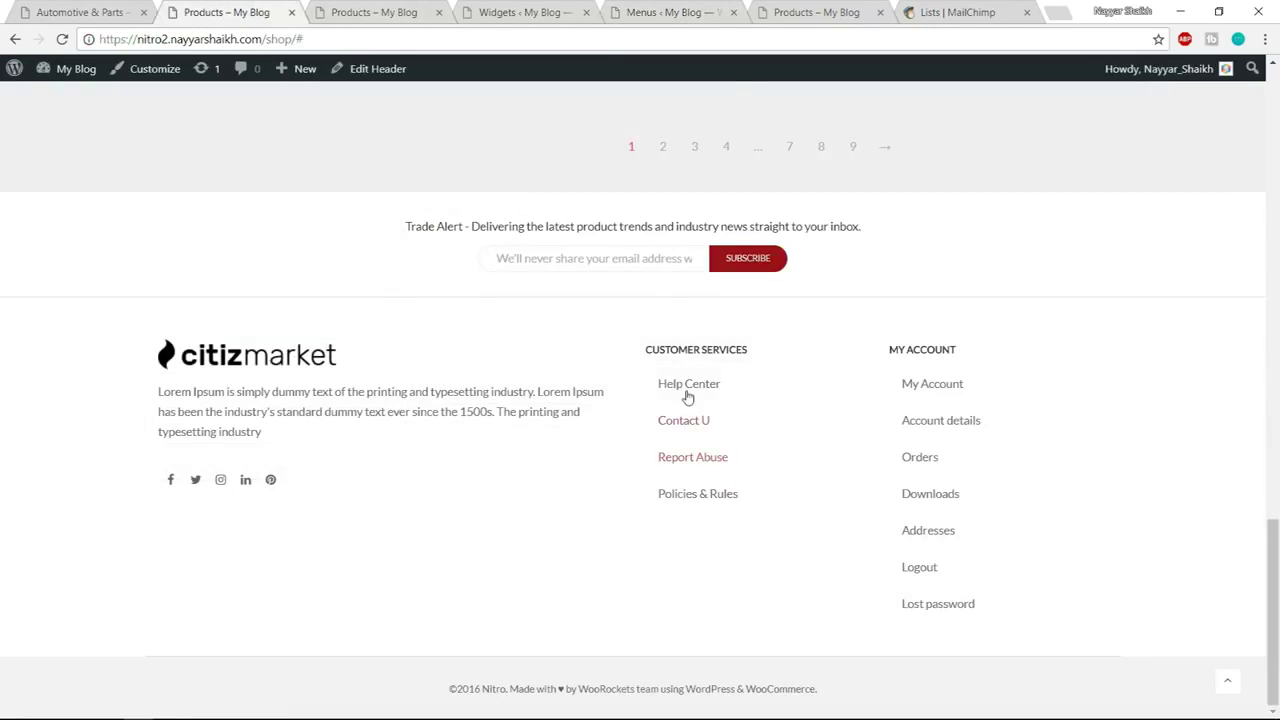
left_click(791, 11)
left_click(672, 12)
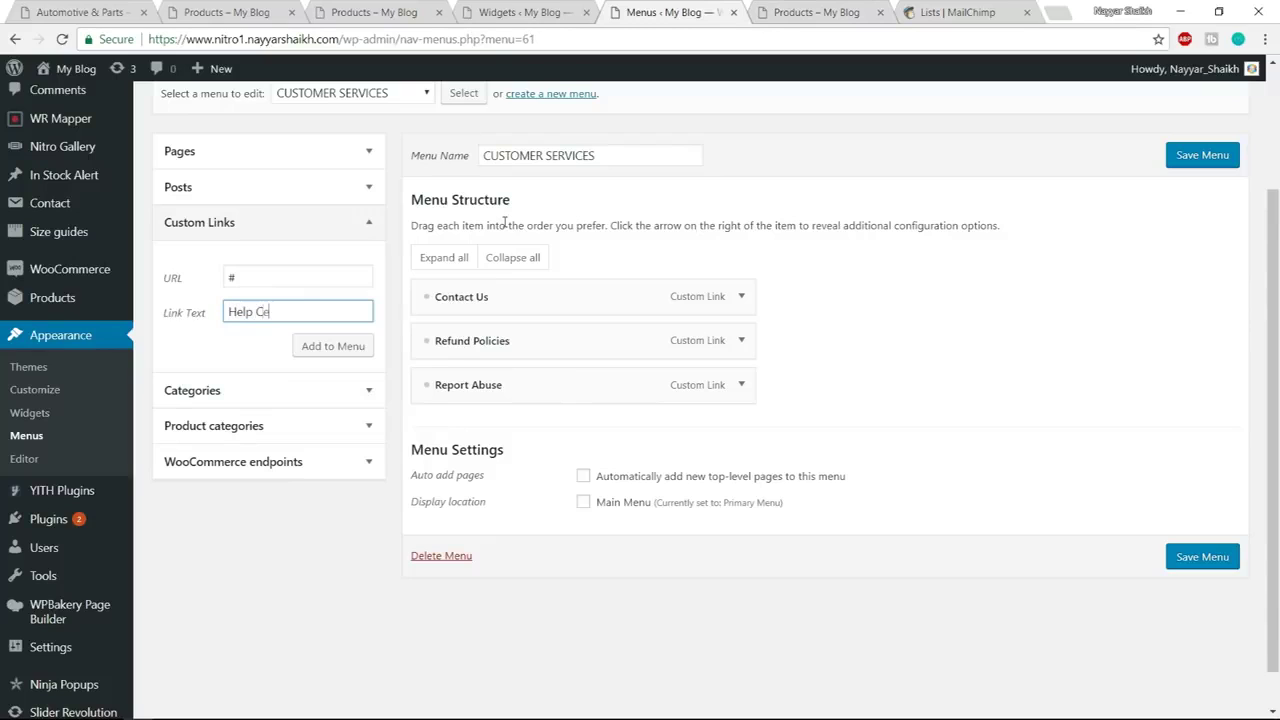
left_click(333, 346)
Save the CUSTOMER SERVICES menu and check the shop footer's MY ACCOUNT heading
left_click(1185, 601)
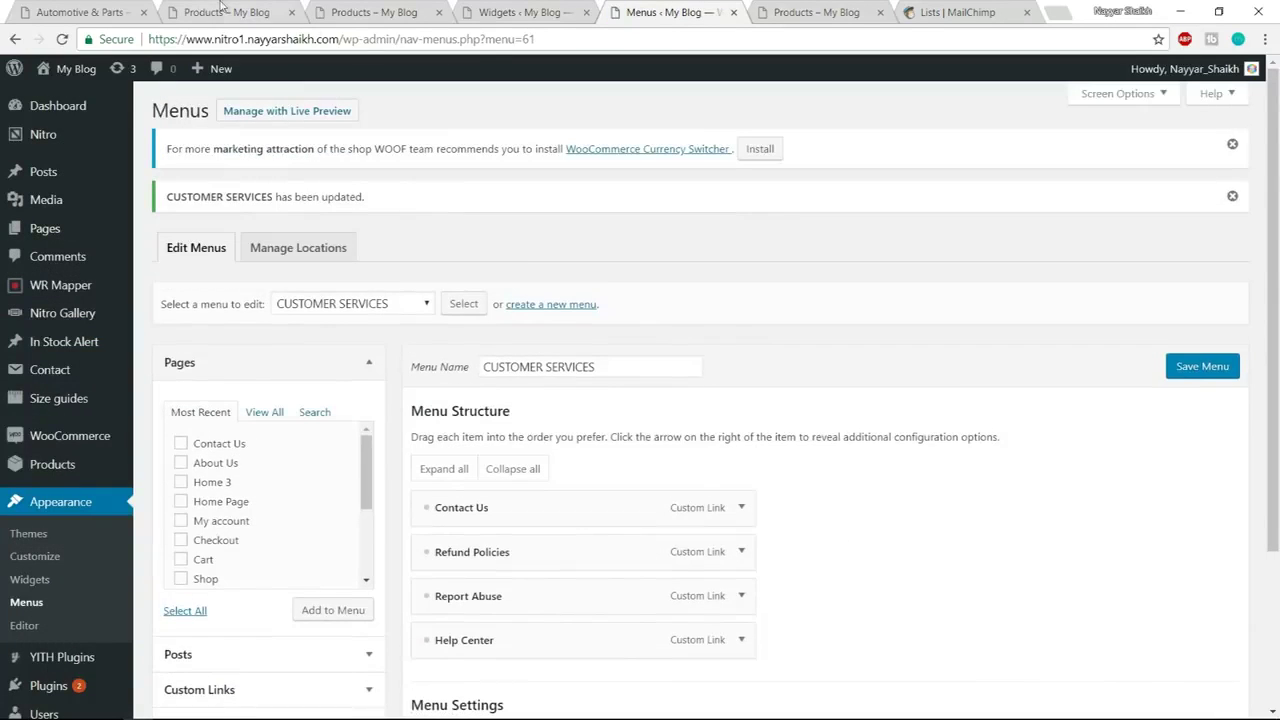
key("ctrl+2")
left_click_drag(889, 352, 963, 346)
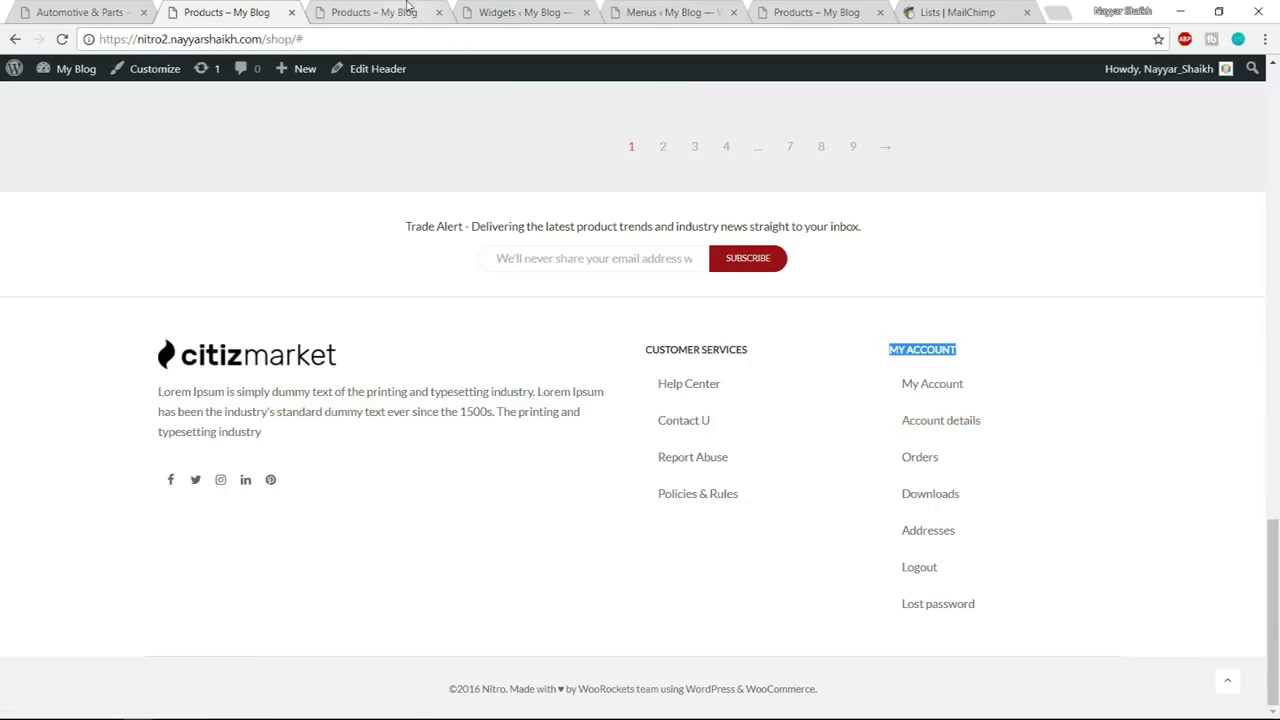
left_click(668, 12)
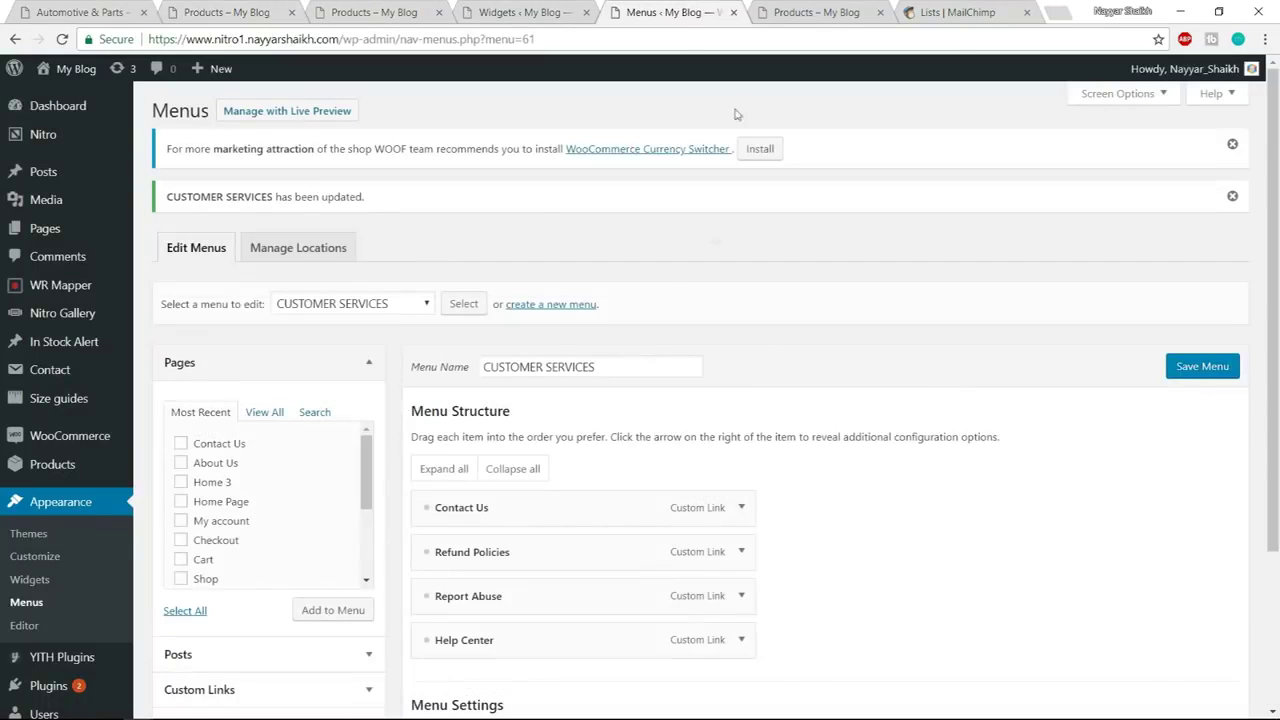
Create a new menu named MY ACCOUNT
left_click(545, 304)
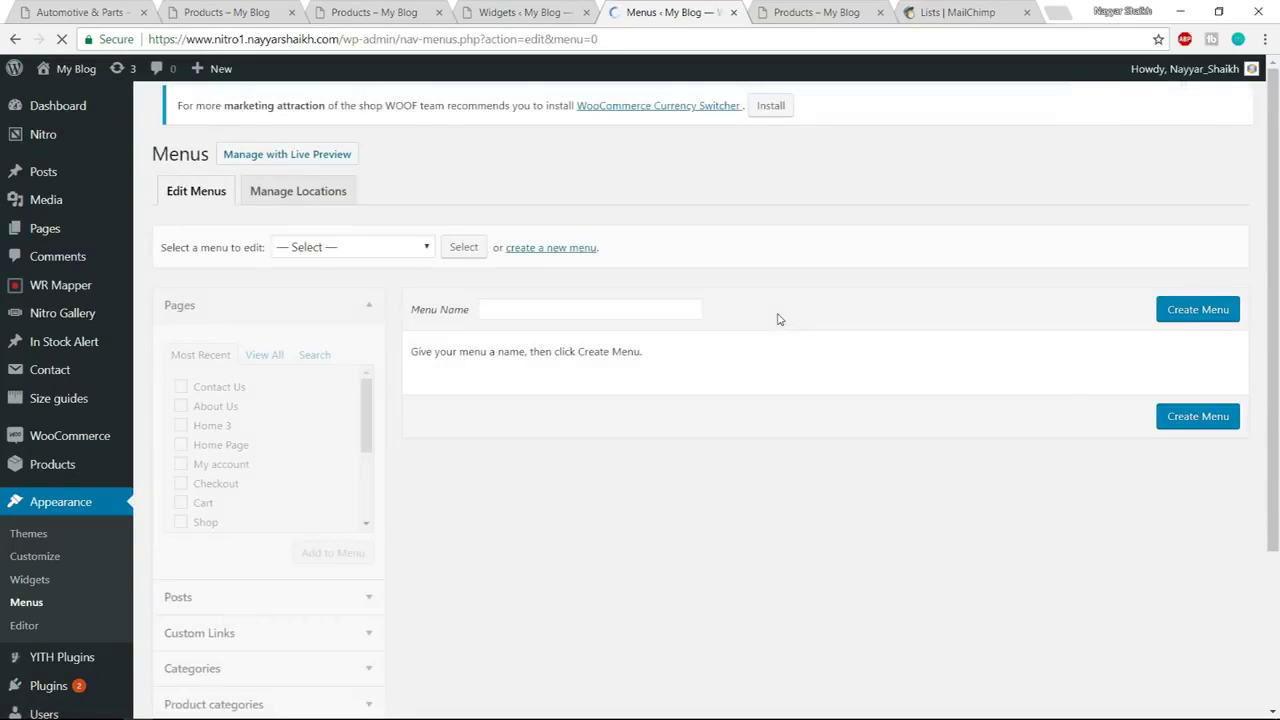
left_click(556, 324)
type("MY ACCOUNT")
left_click(1192, 322)
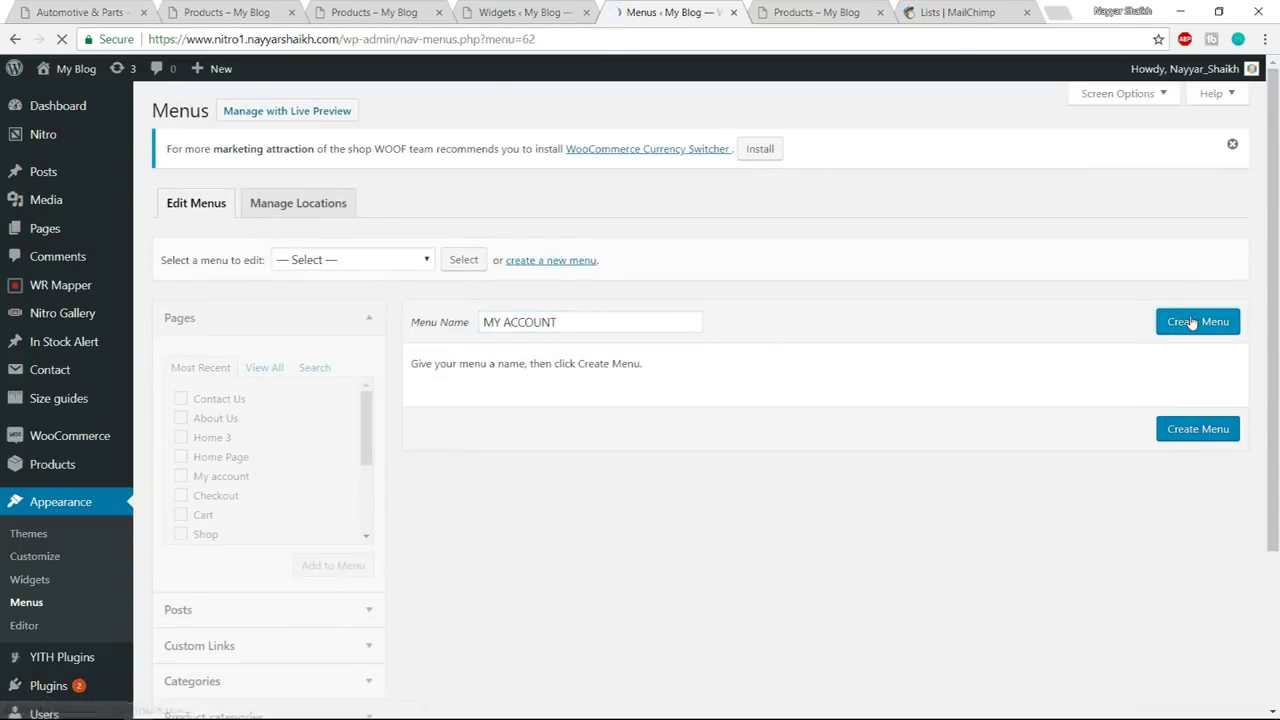
Add the Orders, Downloads, Addresses, Account details and Logout endpoints to the menu
scroll(508, 388, "down", 2)
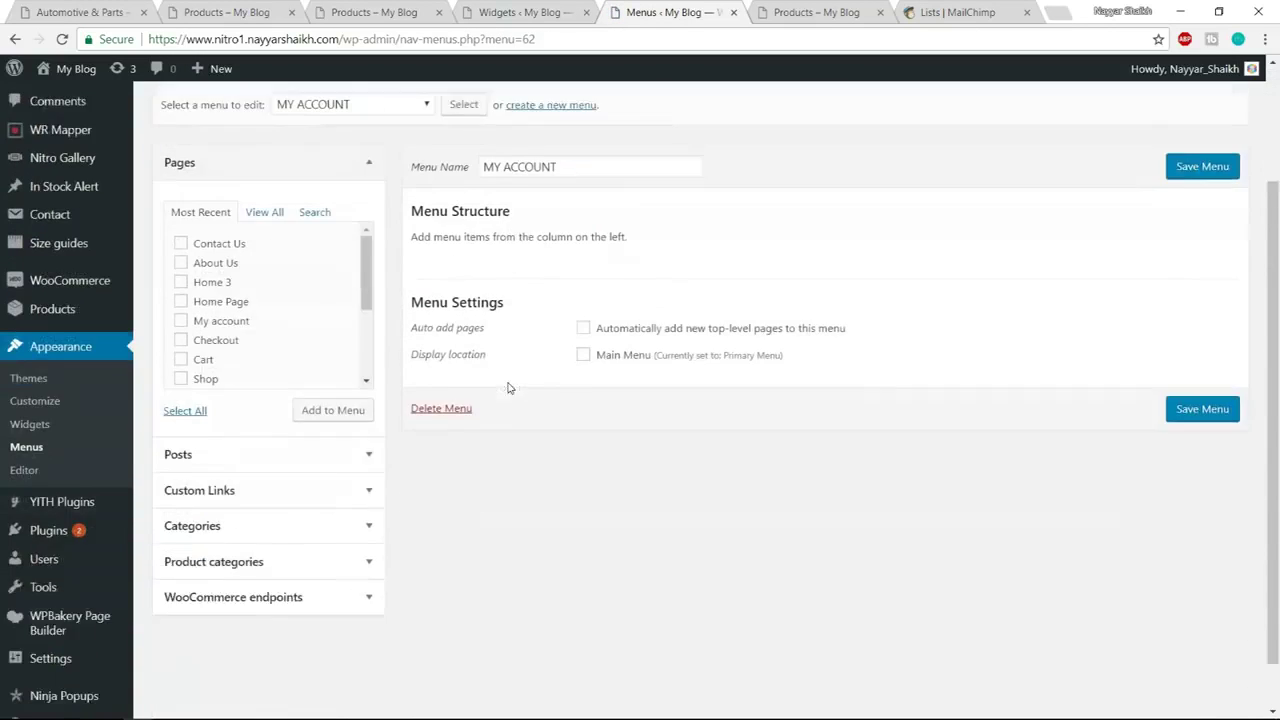
scroll(508, 388, "down", 1)
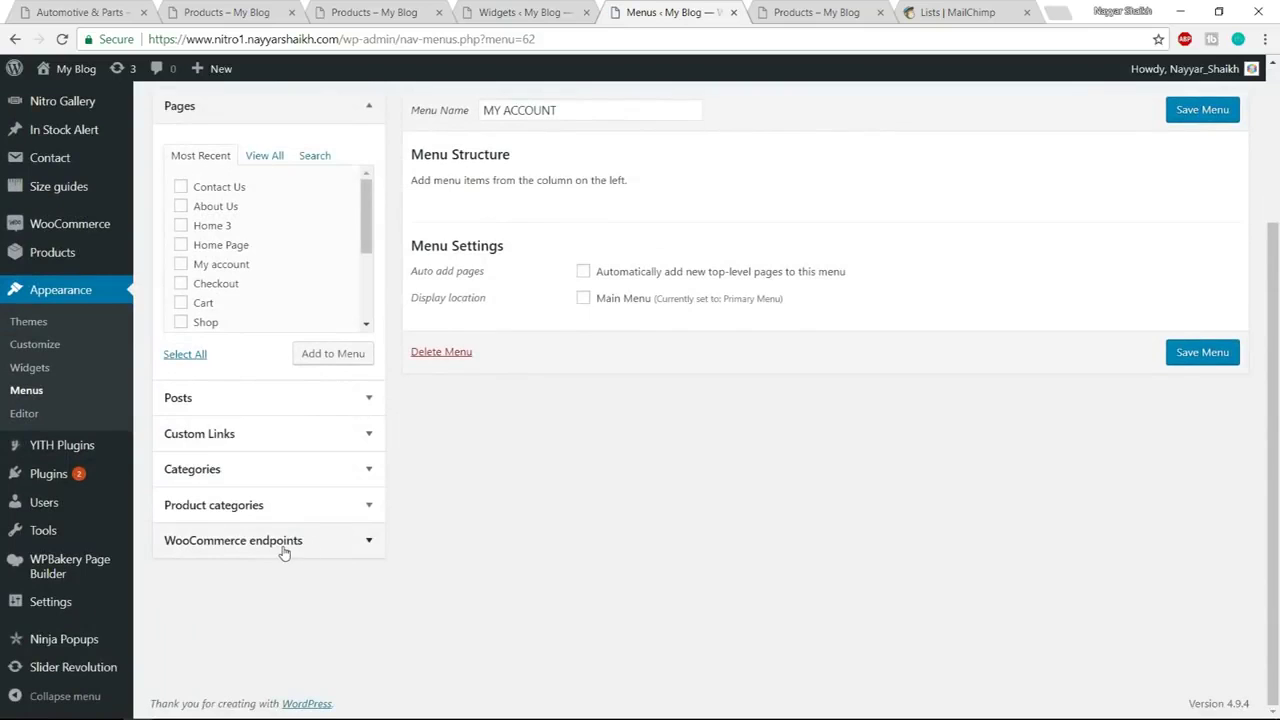
left_click(310, 541)
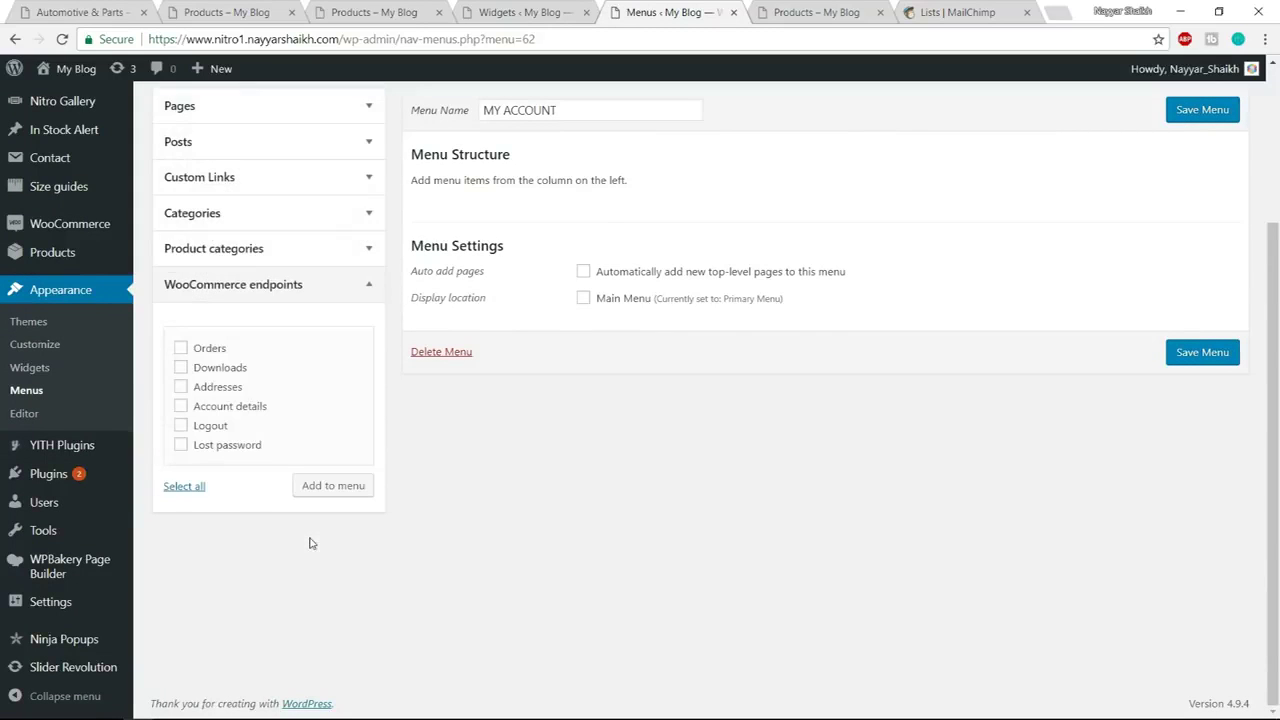
left_click(198, 352)
left_click(208, 389)
left_click(180, 367)
left_click(180, 406)
left_click(180, 425)
left_click(341, 485)
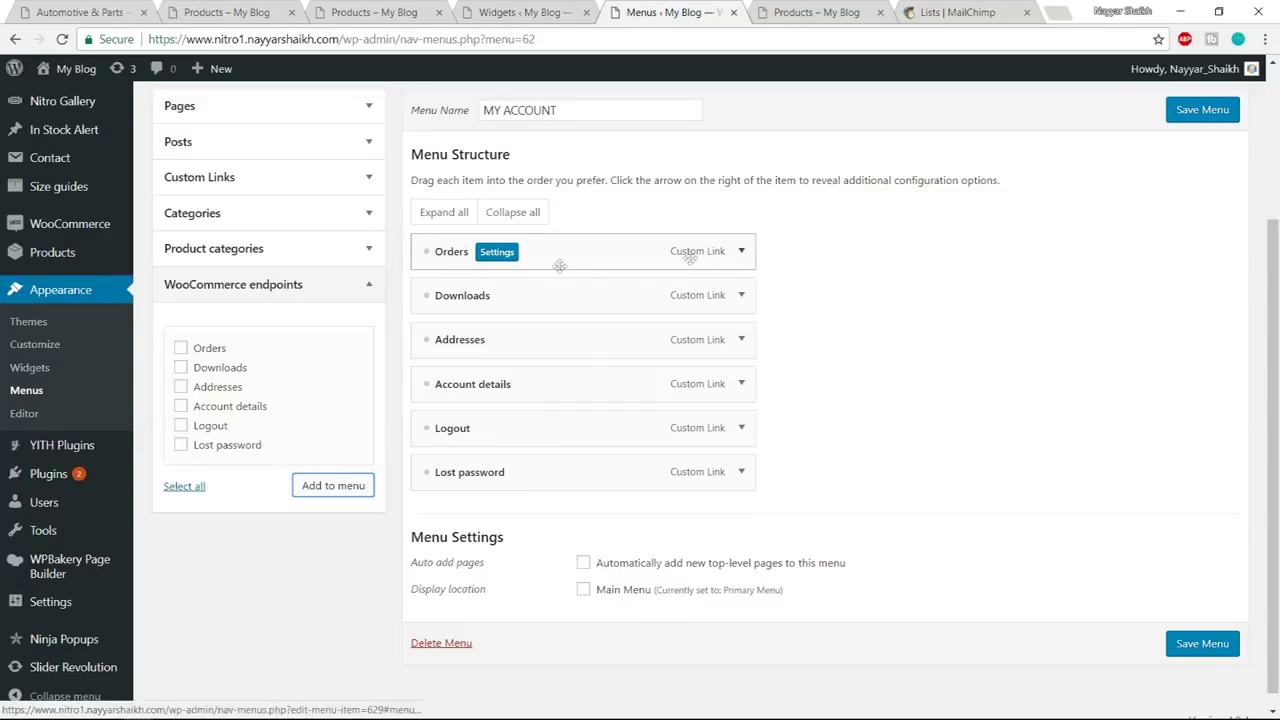
Add a My Account custom link using the my-account address copied from Orders
left_click(742, 252)
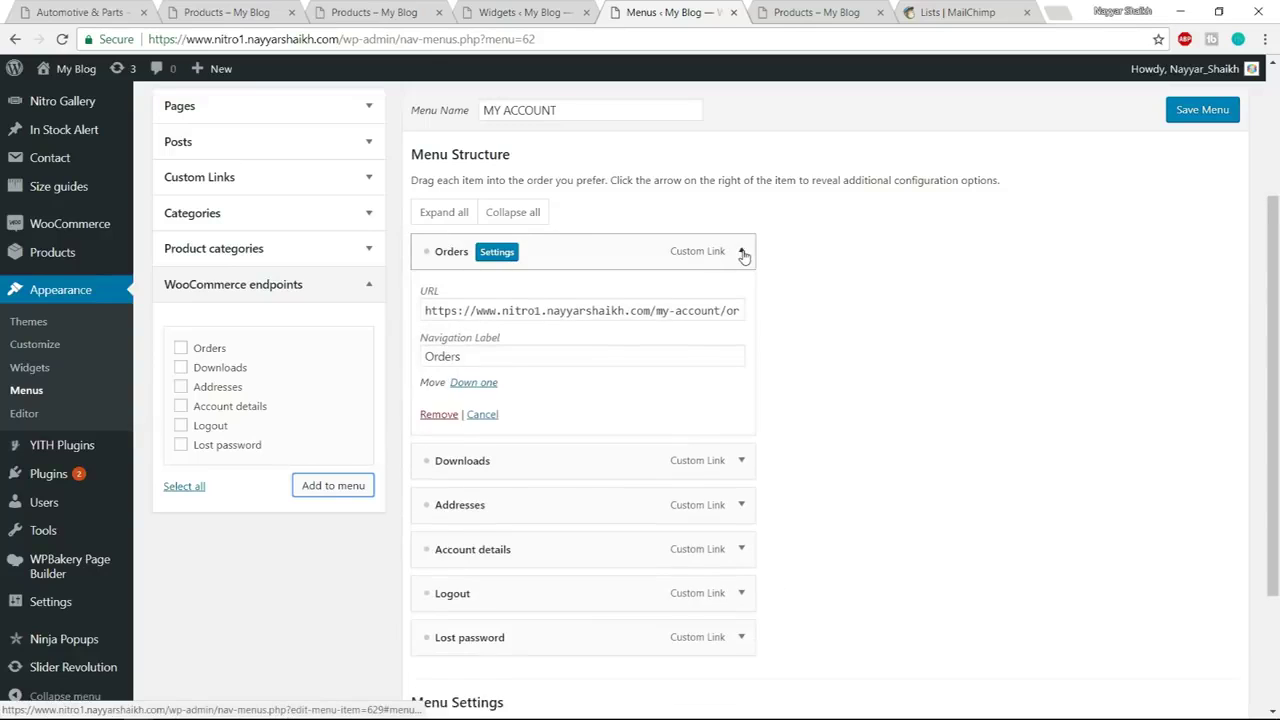
left_click_drag(427, 310, 718, 314)
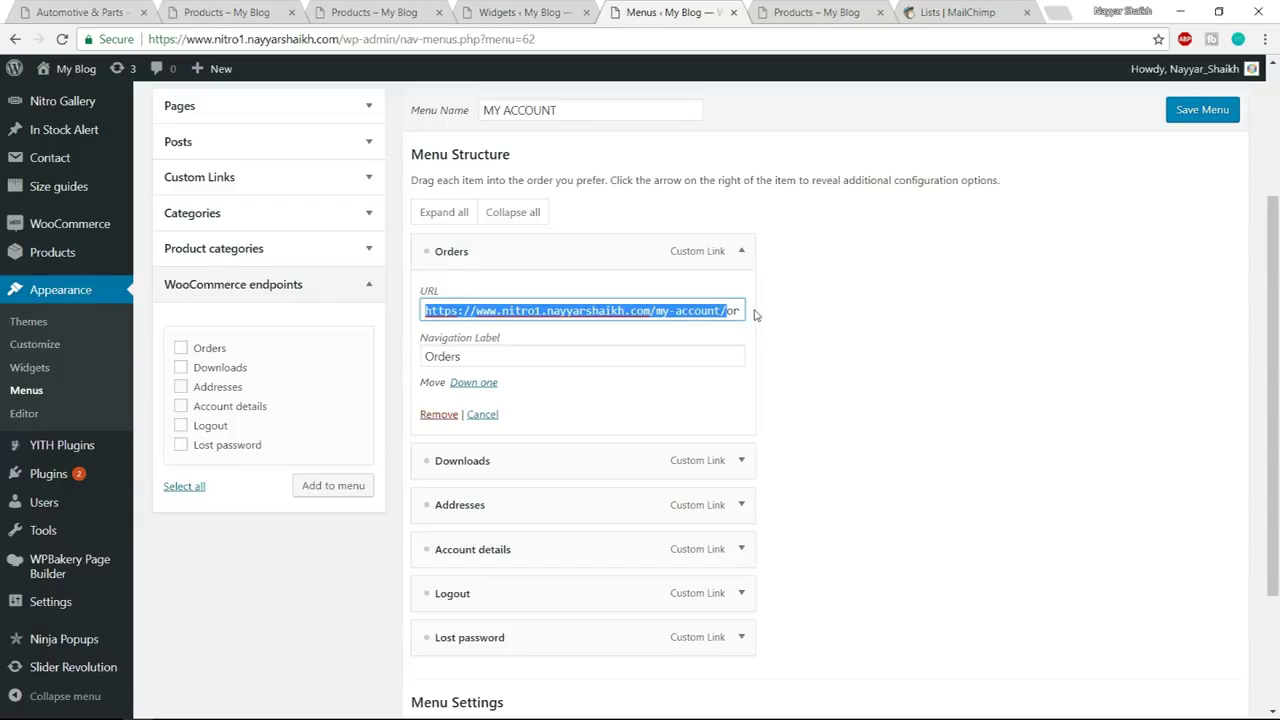
left_click(742, 252)
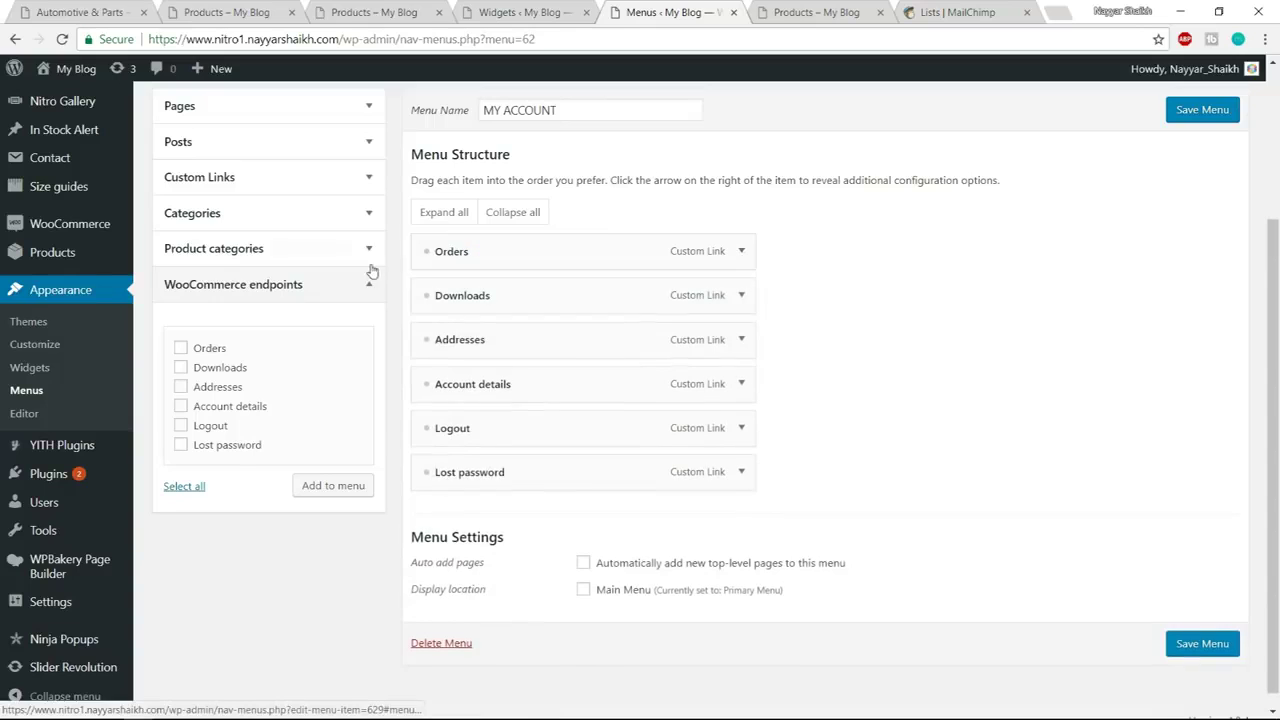
left_click(293, 180)
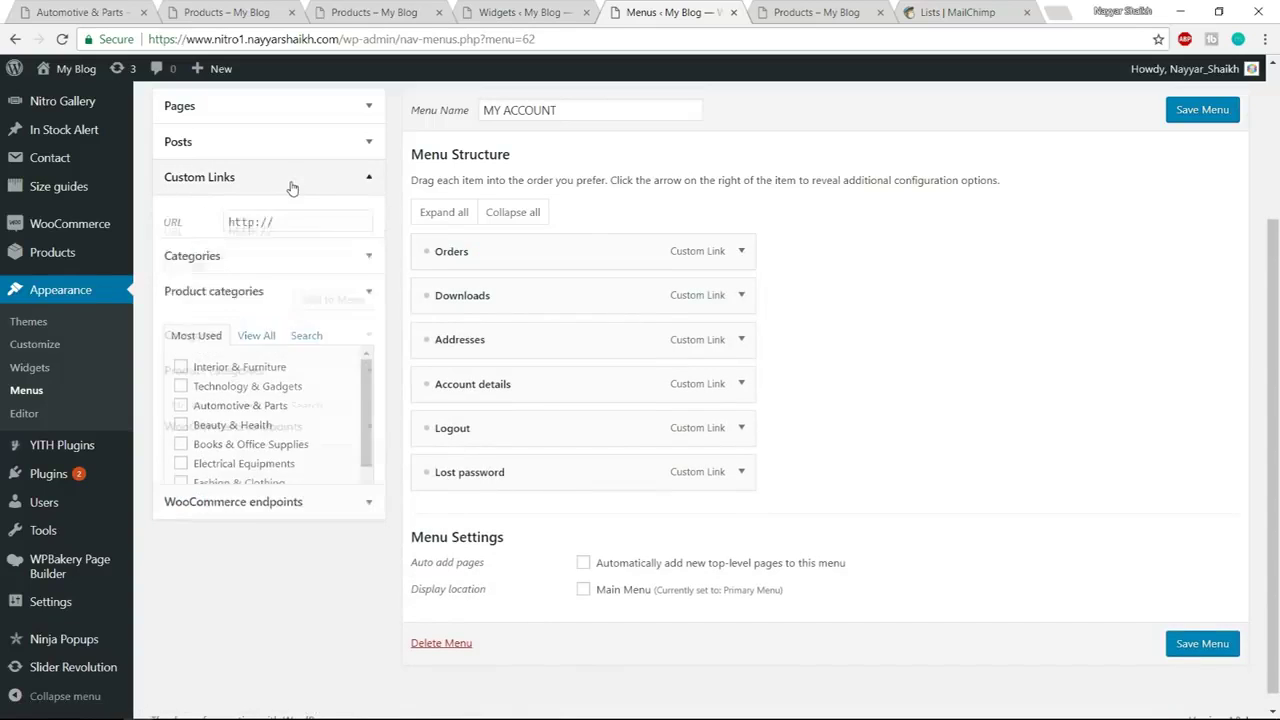
left_click_drag(298, 232, 223, 234)
type("https://www.nitro1.nayyarshaikh.com/my-account/")
left_click(278, 266)
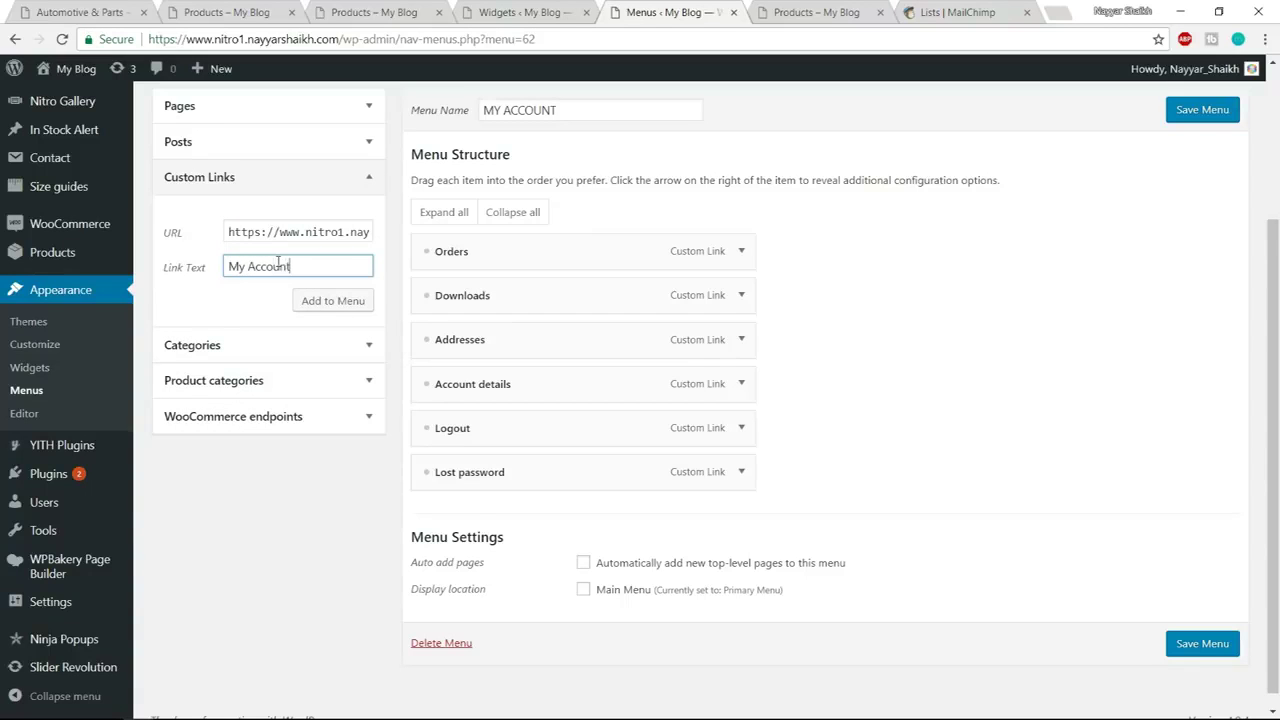
left_click(326, 302)
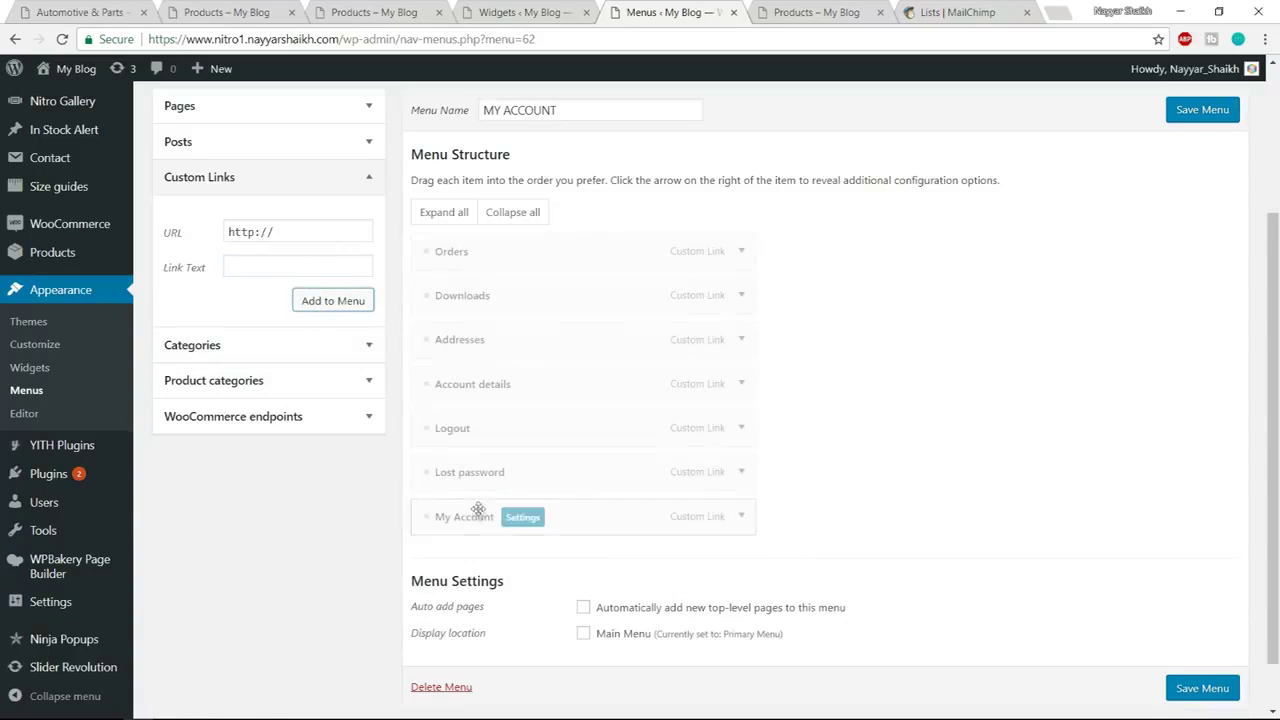
Move My Account to the top of the menu and save it
left_click_drag(441, 531, 458, 251)
left_click(1218, 688)
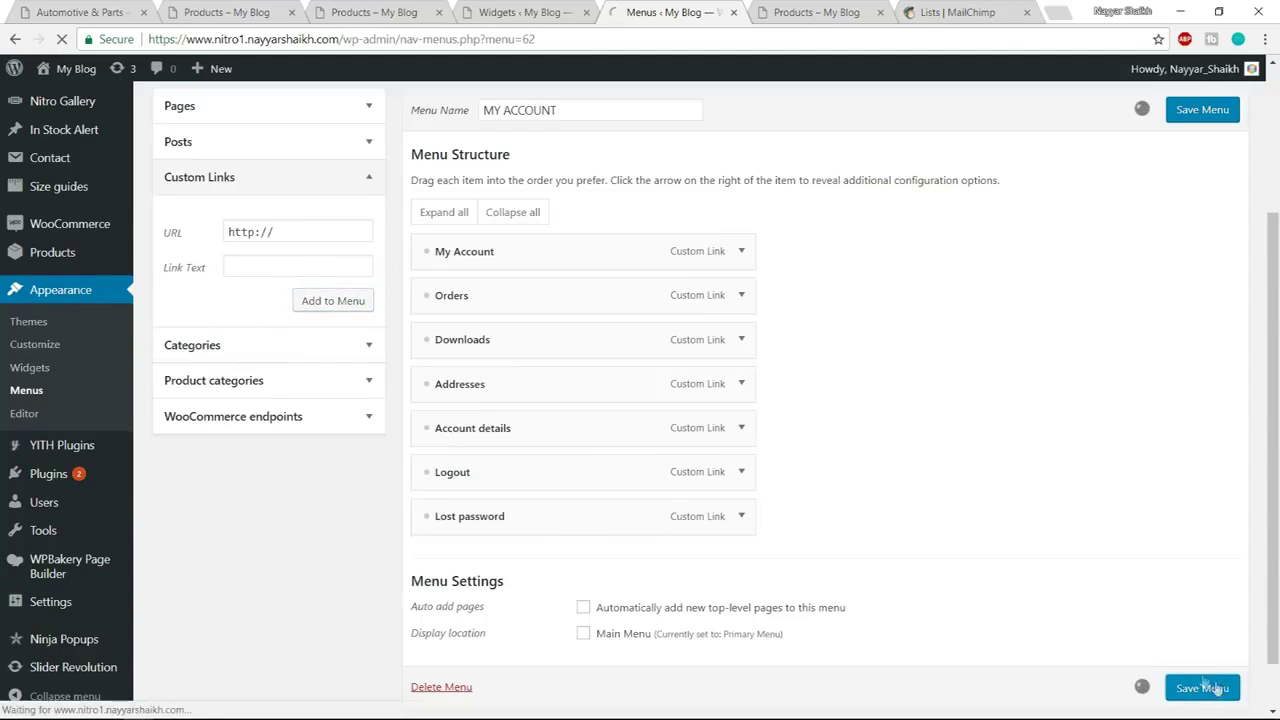
left_click(540, 10)
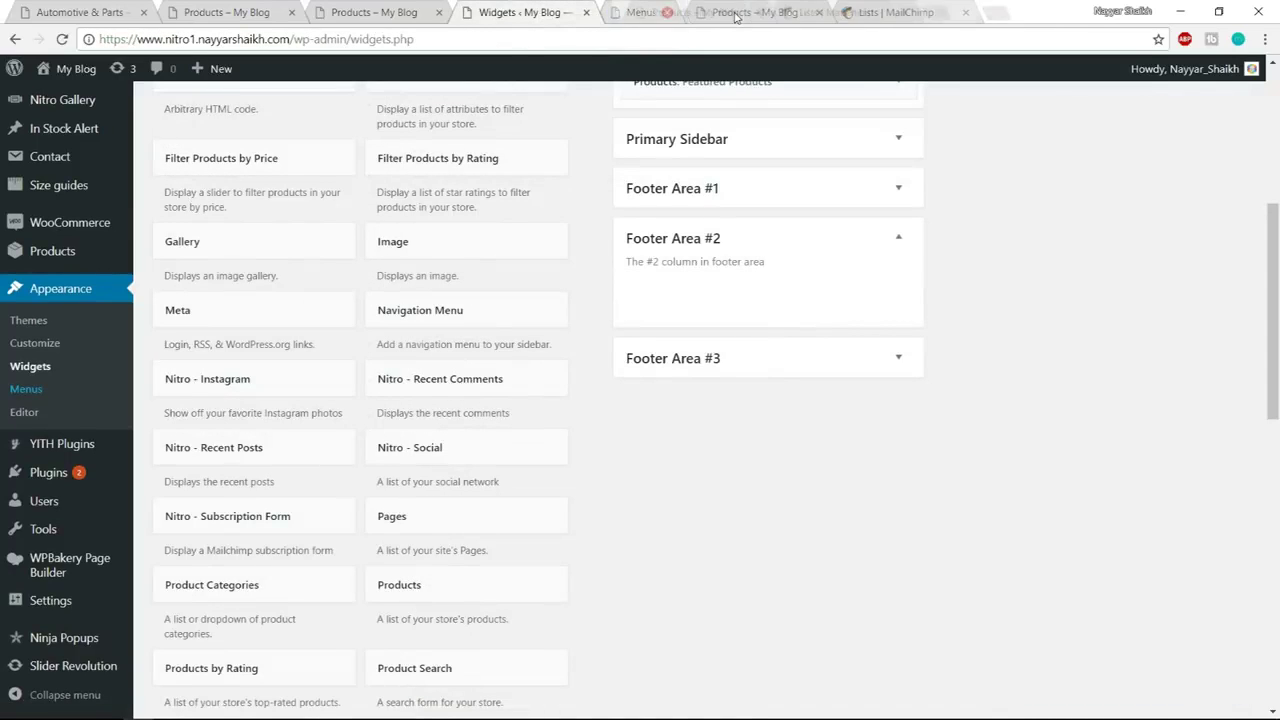
Close the leftover Products and MailChimp pages and reload the Widgets page
left_click(734, 12)
left_click(734, 12)
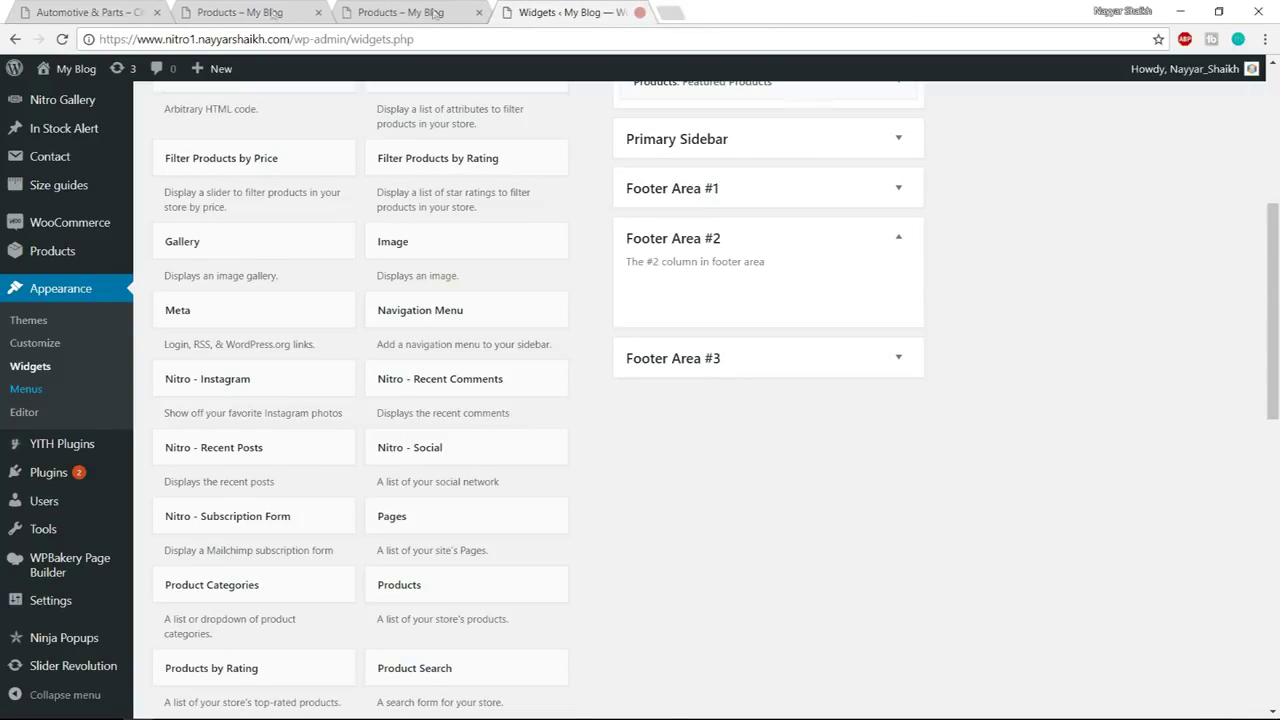
left_click(62, 40)
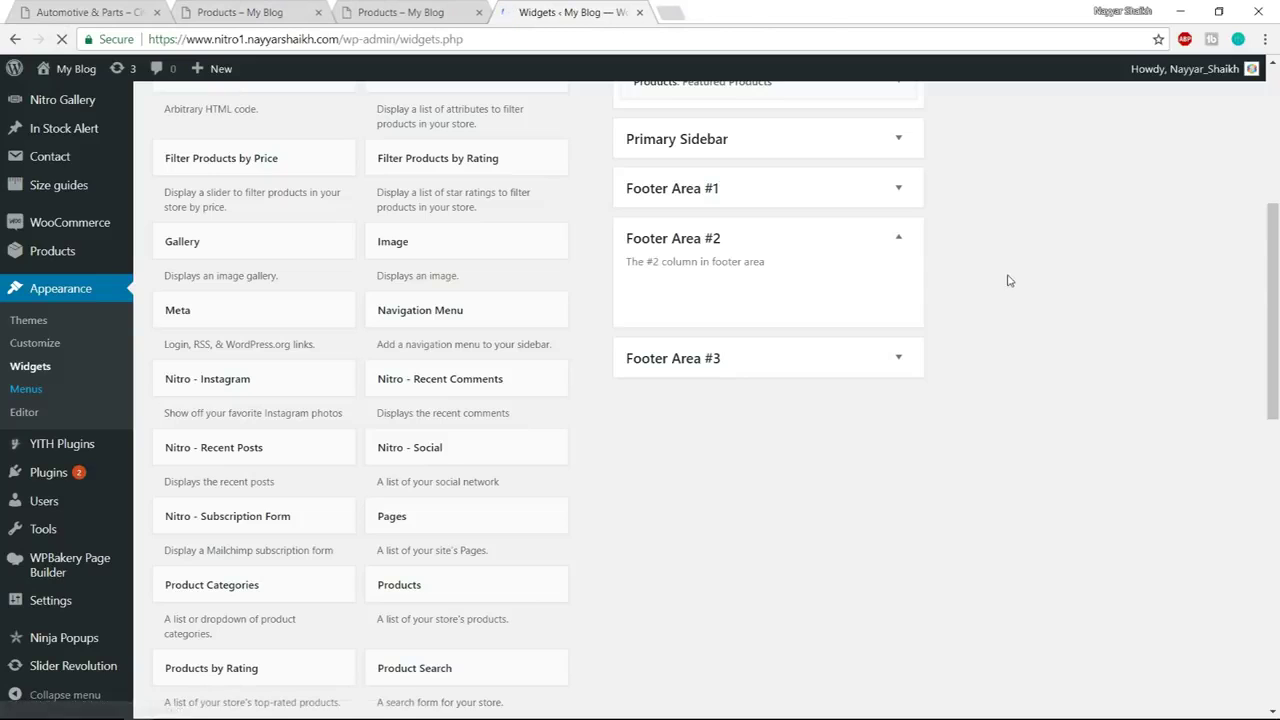
scroll(1024, 447, "down", 1)
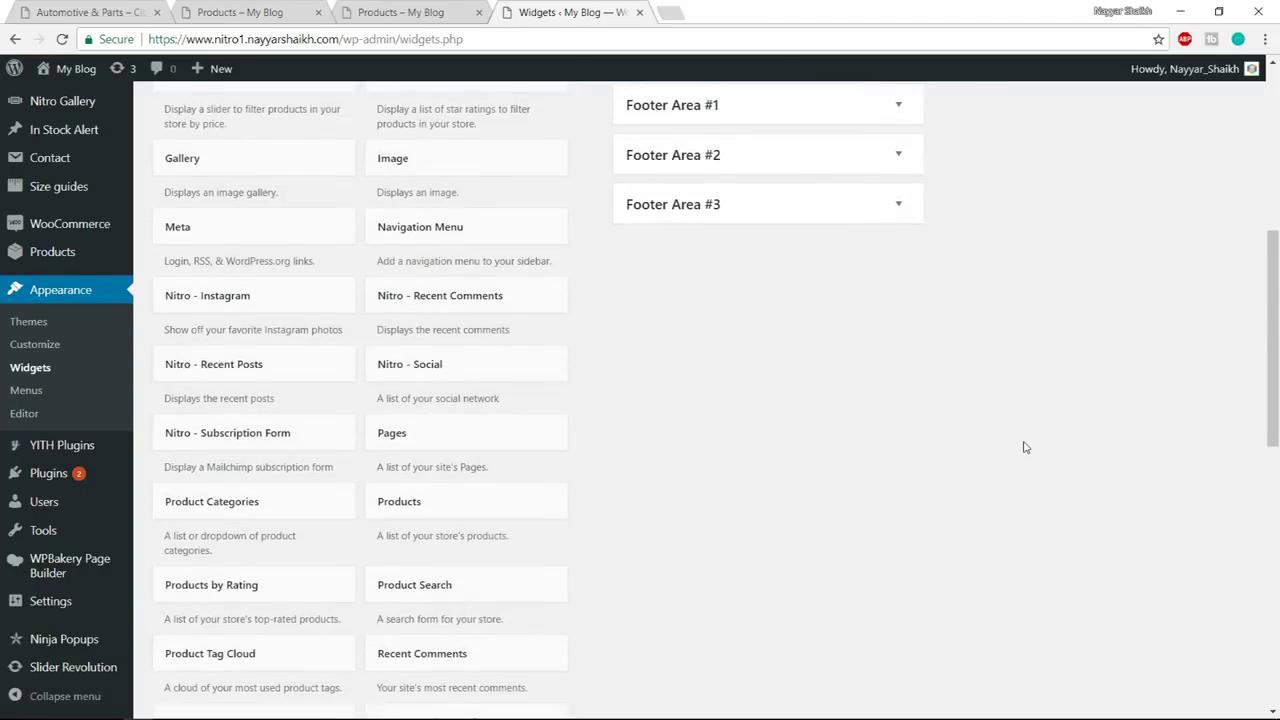
scroll(654, 428, "down", 2)
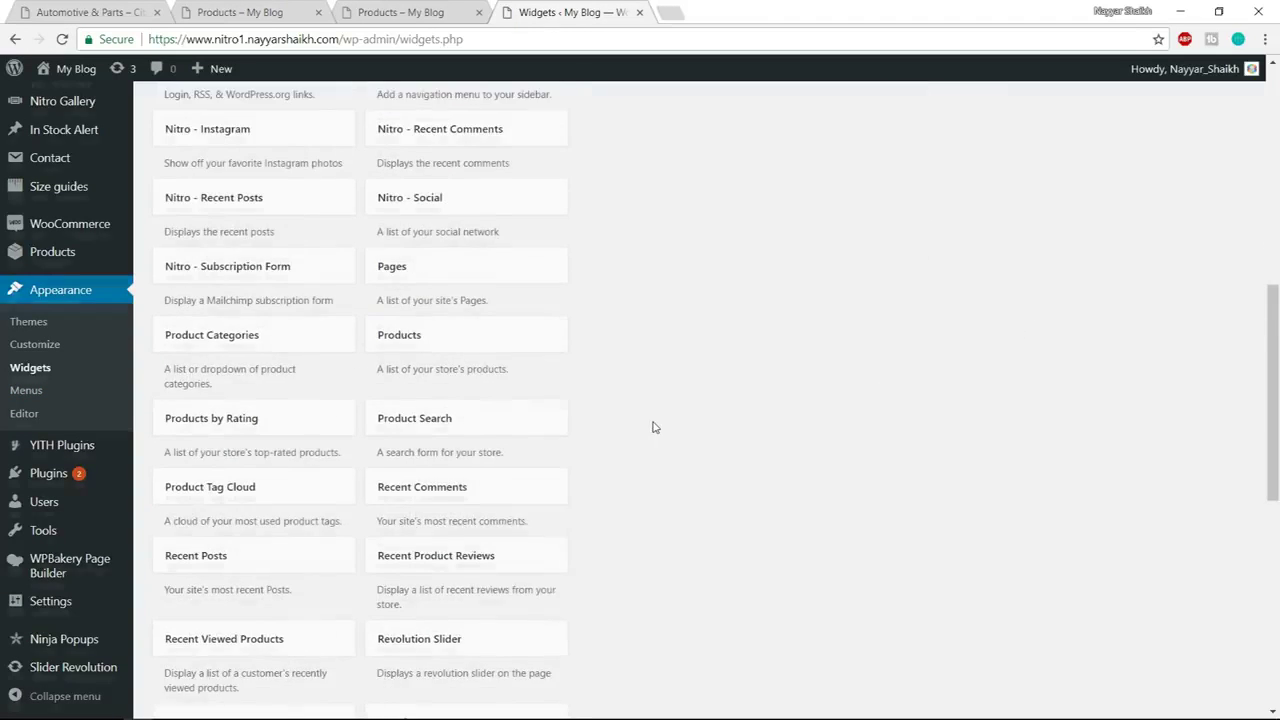
scroll(600, 400, "up", 2)
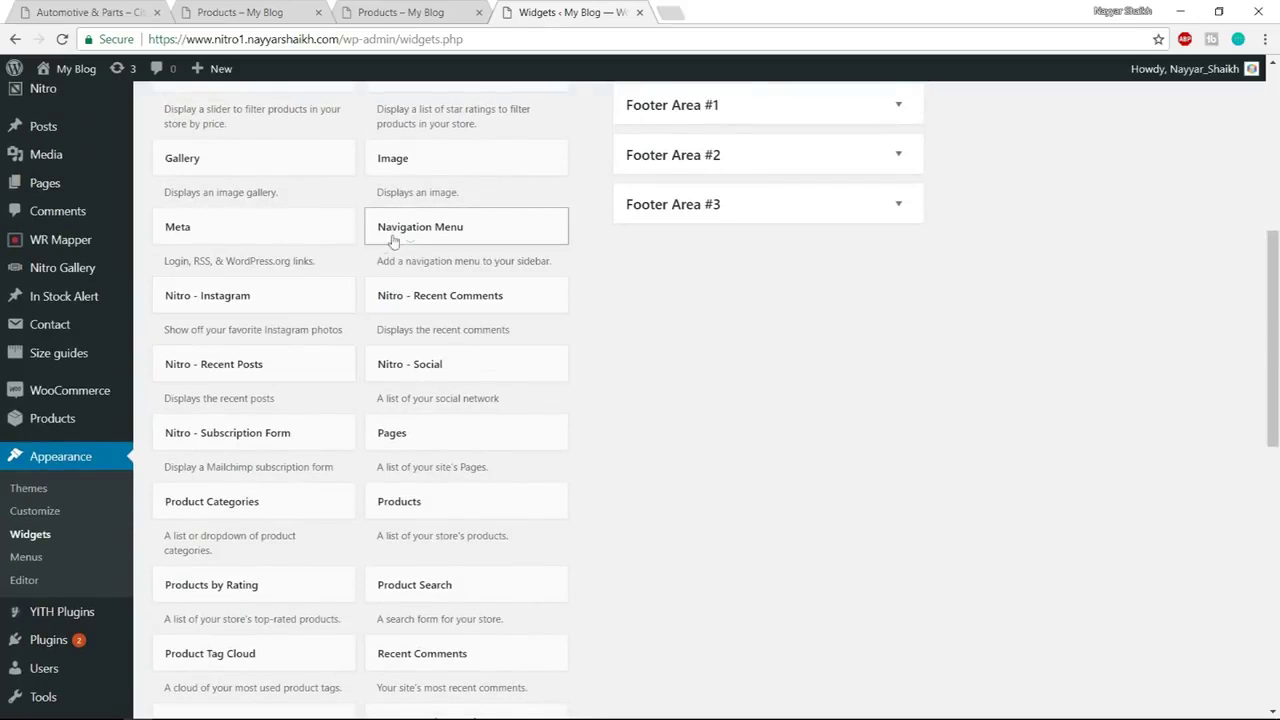
Add a Navigation Menu widget to Footer Area #2 showing CUSTOMER SERVICES, titled CUSTOMER SERVICES, and save
left_click_drag(414, 229, 760, 180)
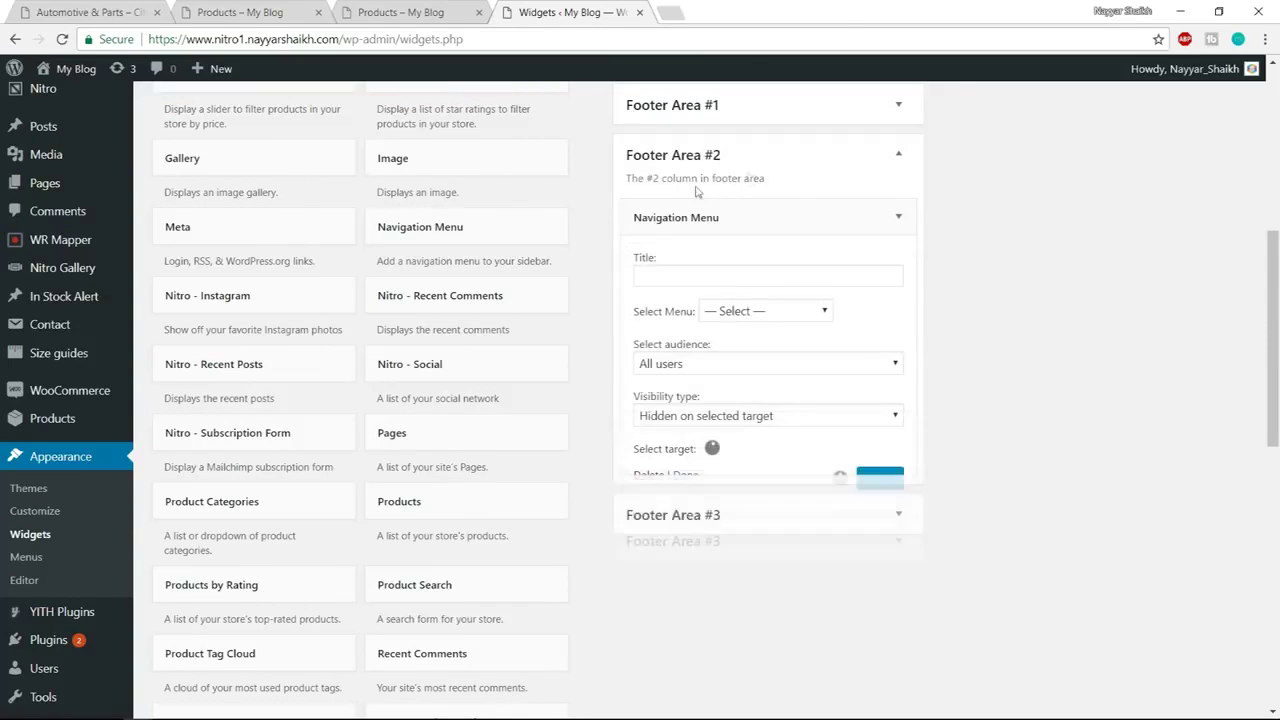
left_click(767, 312)
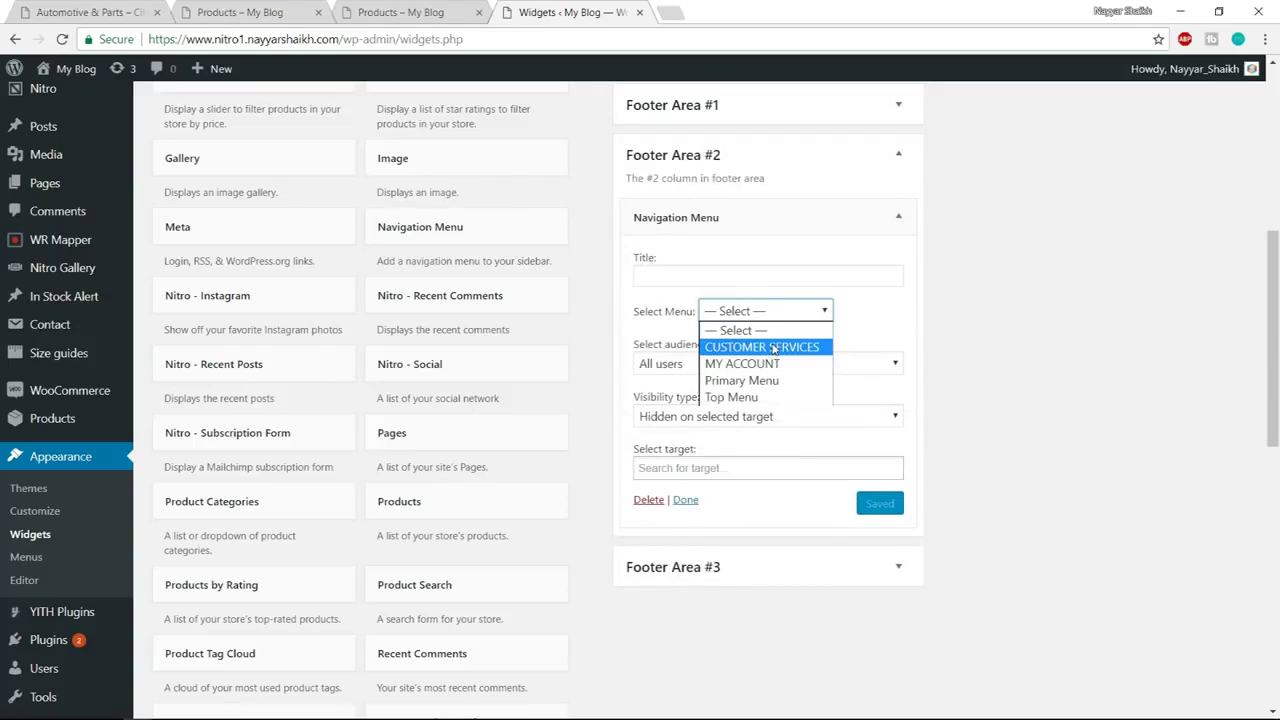
left_click(773, 347)
left_click(245, 12)
double_click(715, 347)
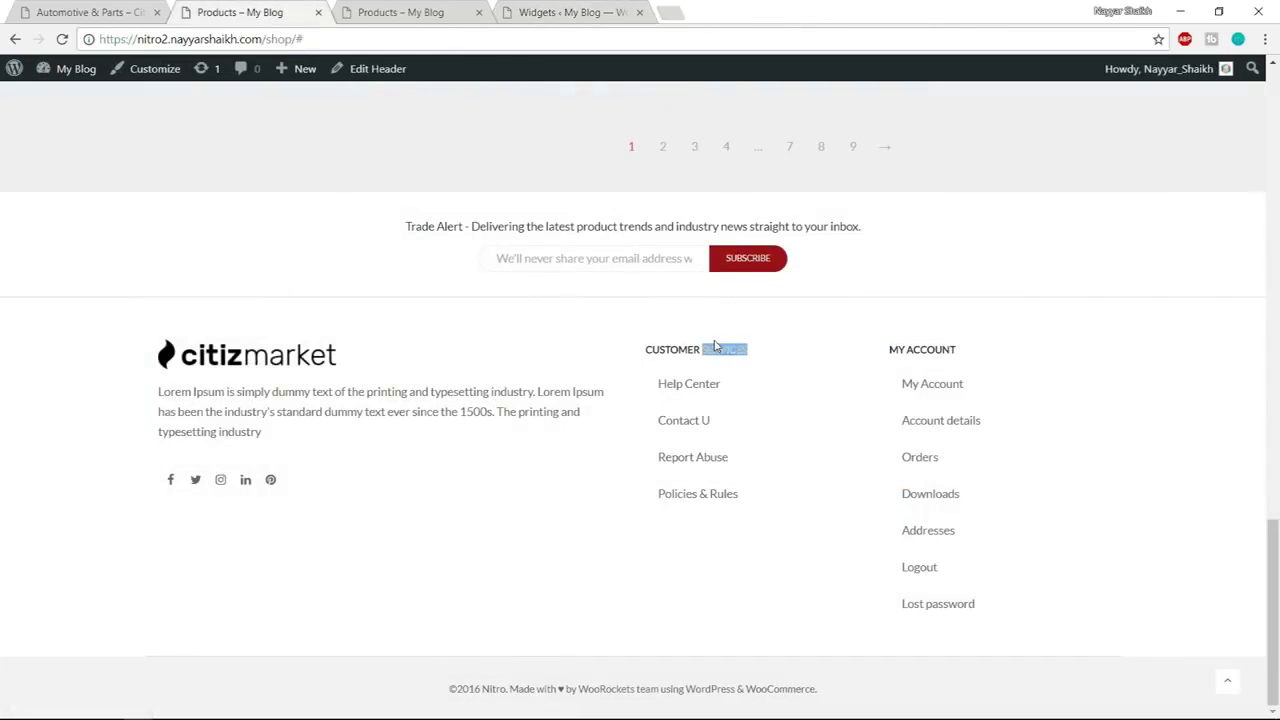
left_click(715, 347)
key("ctrl+c")
left_click(575, 12)
left_click(752, 272)
key("ctrl+v")
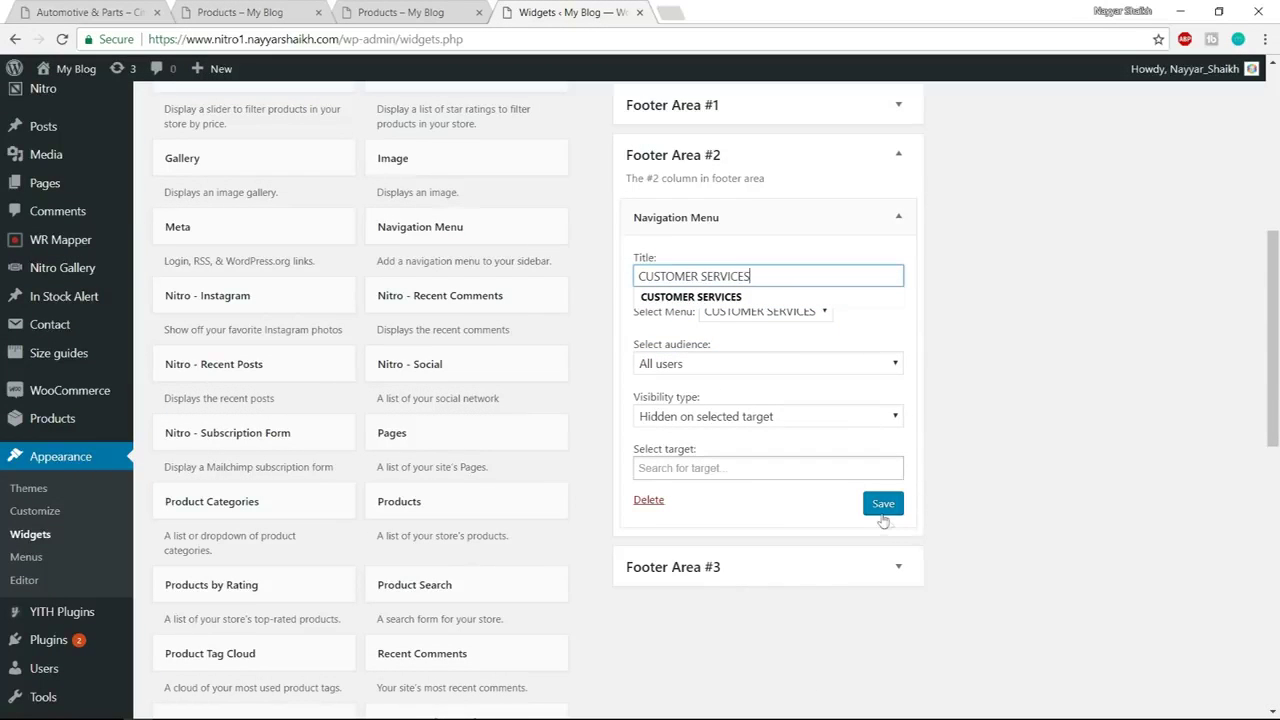
left_click(883, 507)
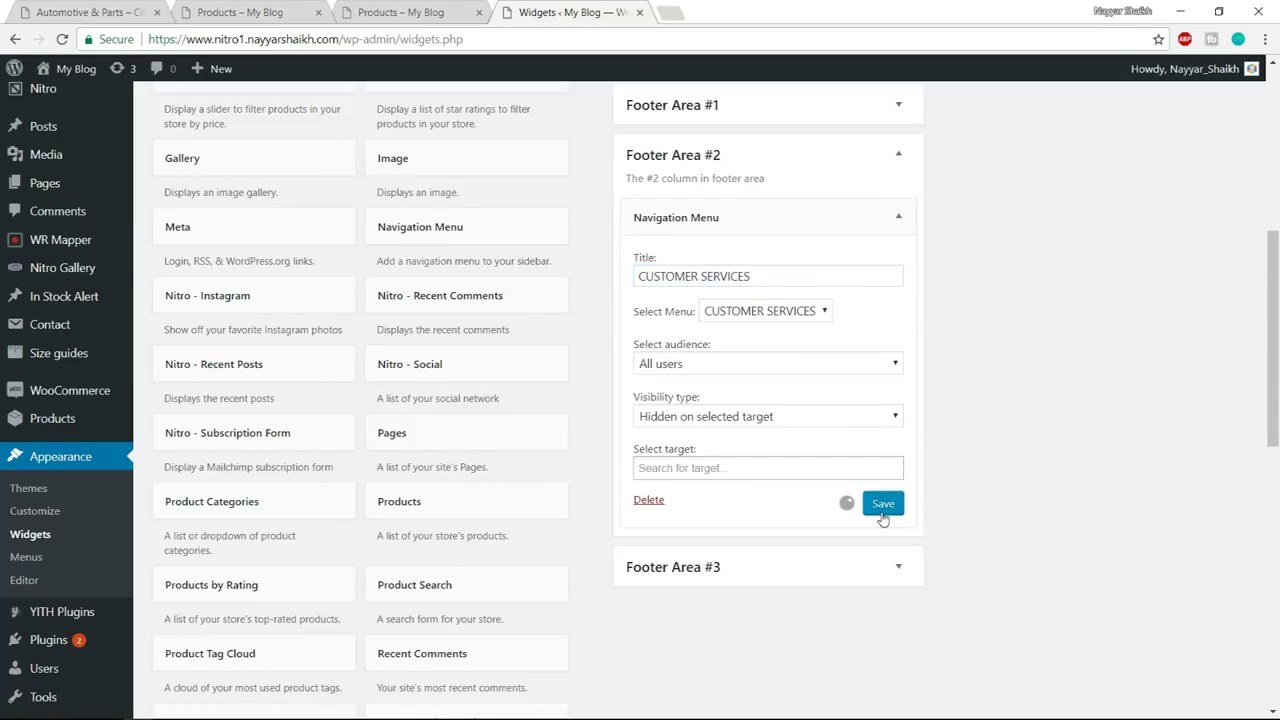
left_click(897, 218)
Add a Navigation Menu widget to Footer Area #3 showing MY ACCOUNT, titled MY ACCOUNT, and save
left_click_drag(455, 232, 756, 326)
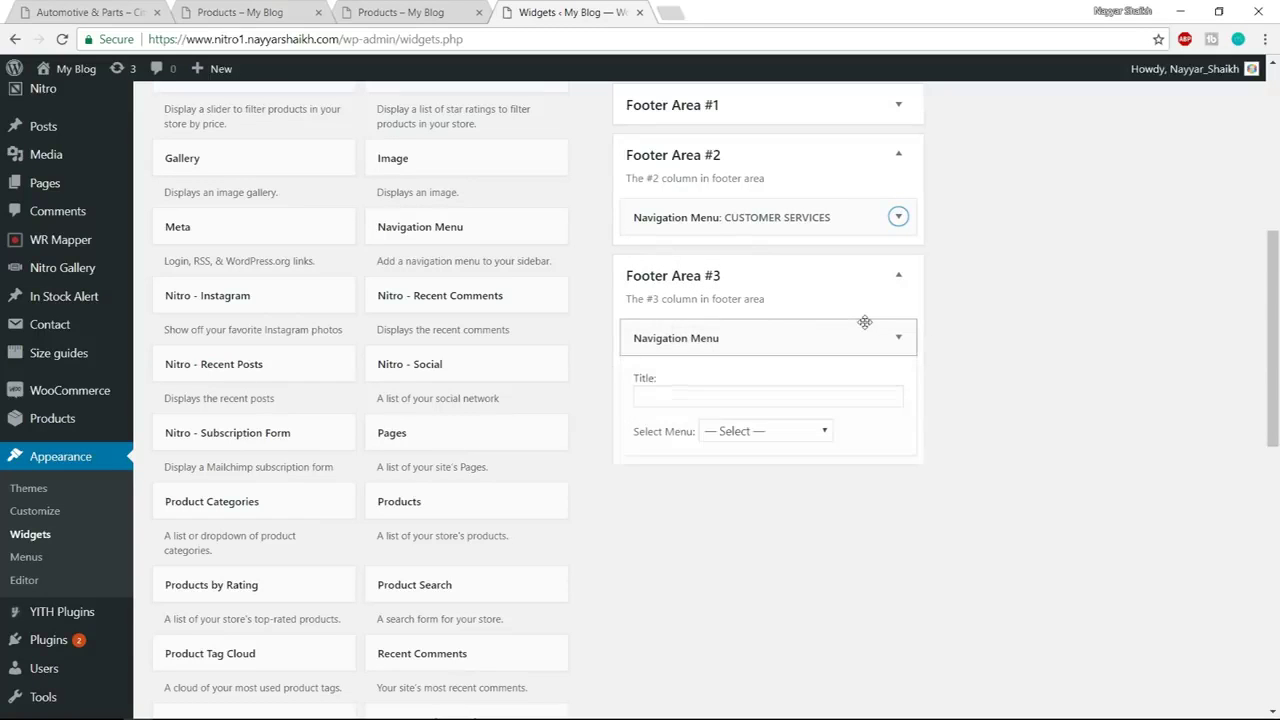
left_click(778, 430)
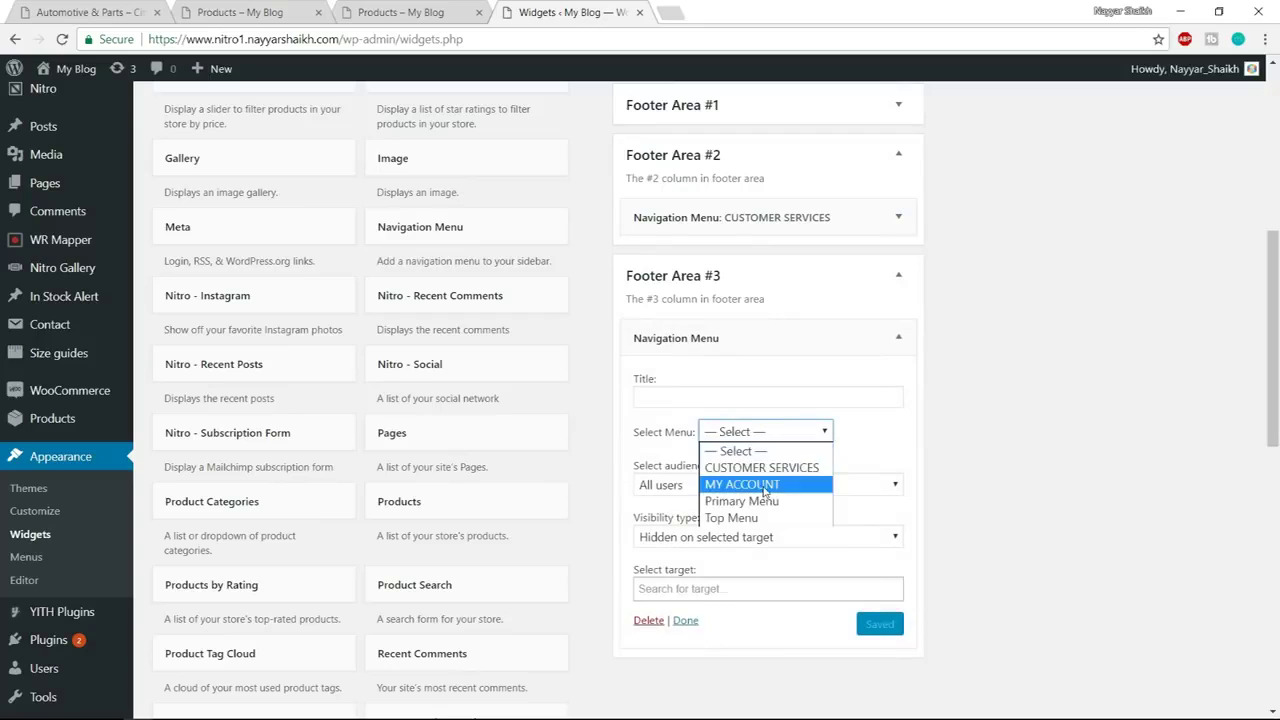
left_click(767, 488)
left_click(718, 401)
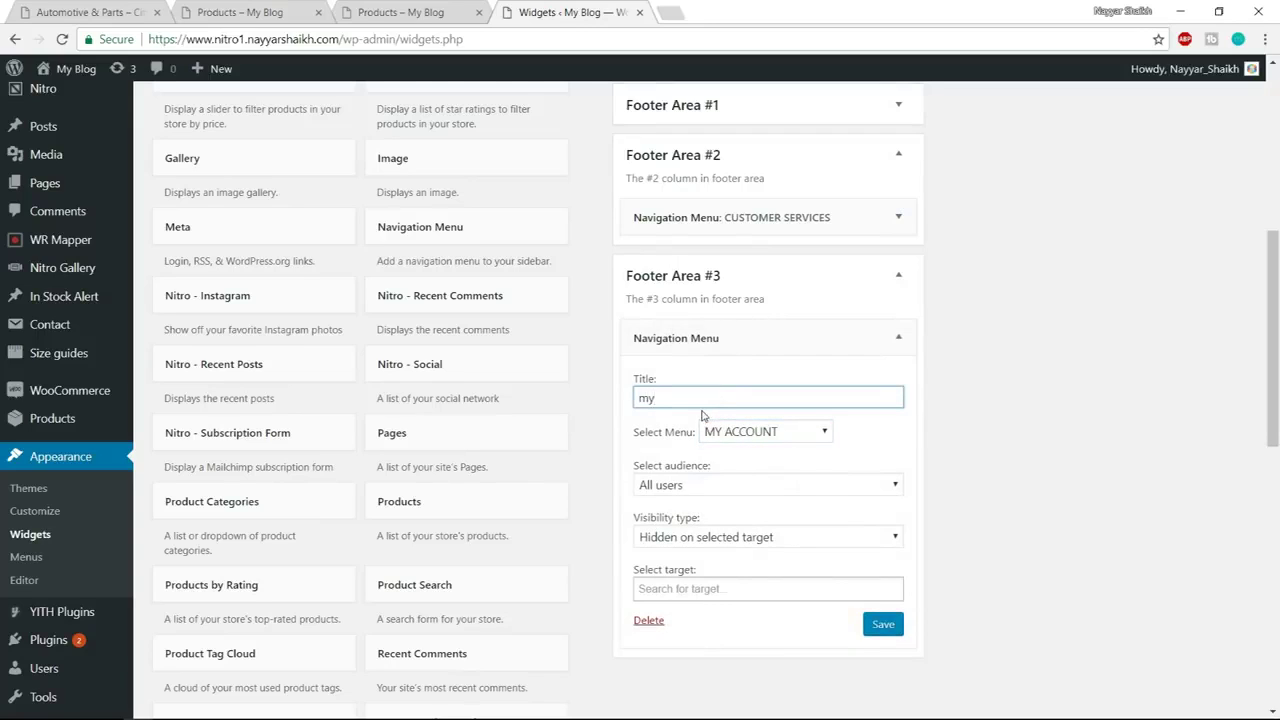
left_click_drag(700, 401, 590, 407)
type("MY ACCOUNT")
left_click(893, 627)
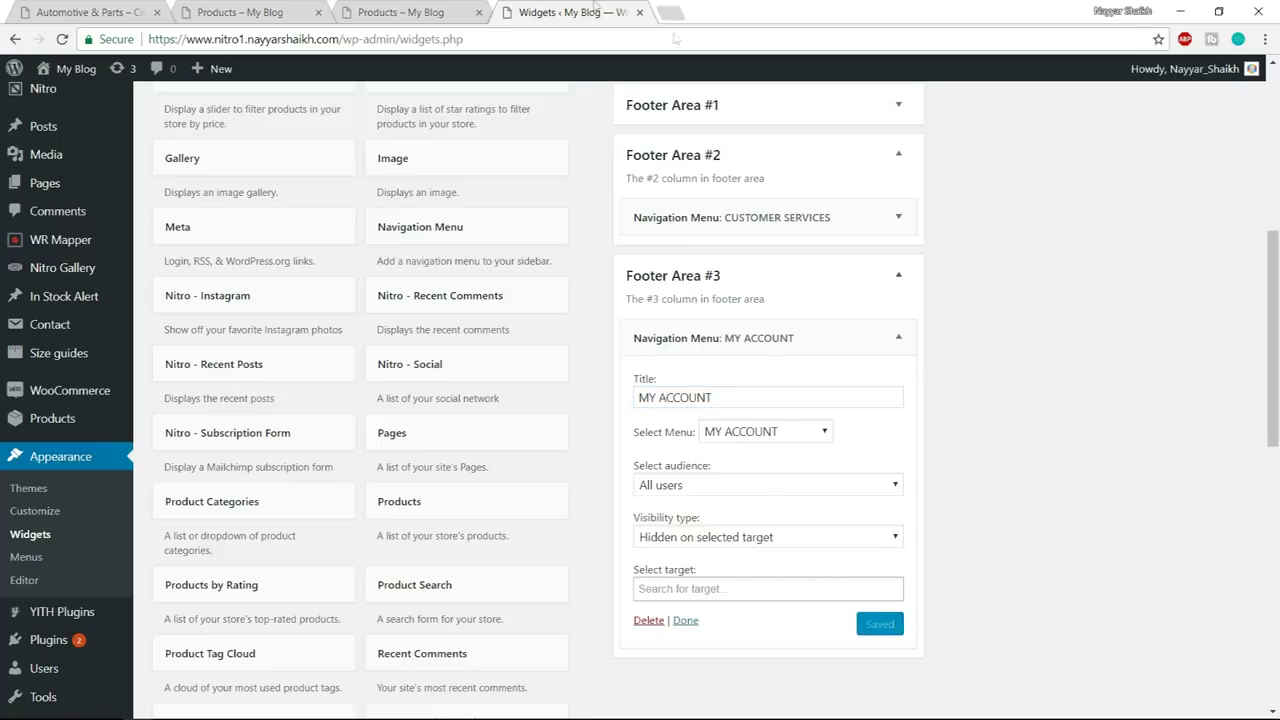
Reload the shop page to see the updated footer
left_click(400, 12)
key("F5")
left_click(443, 38)
key("Return")
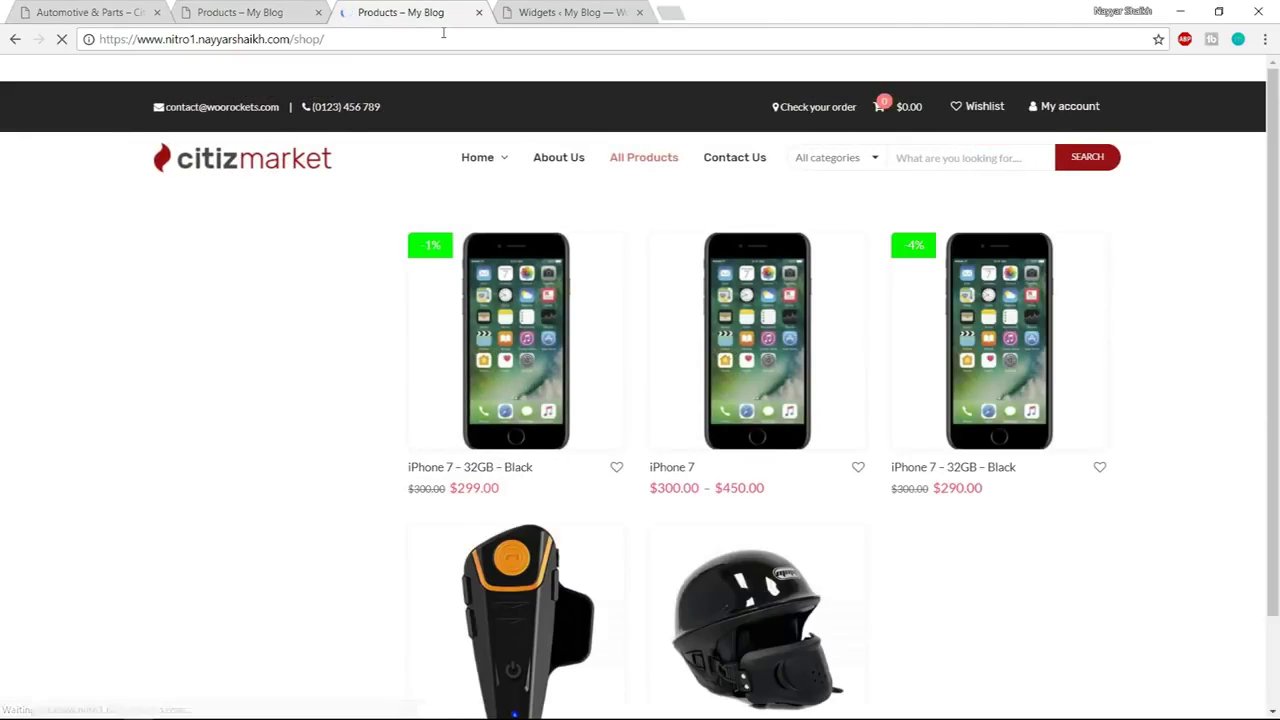
Review the new footer menus and copyright line on the shop page, then open the Customizer
scroll(720, 266, "down", 15)
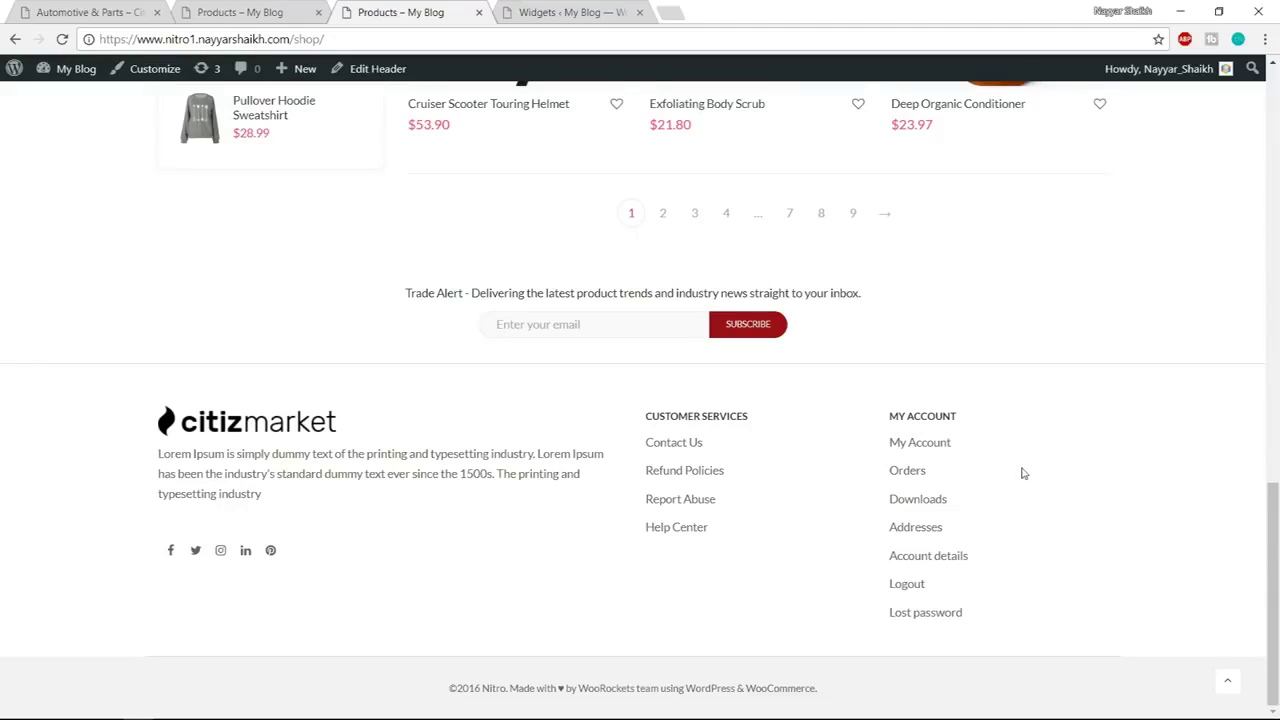
left_click_drag(451, 687, 830, 708)
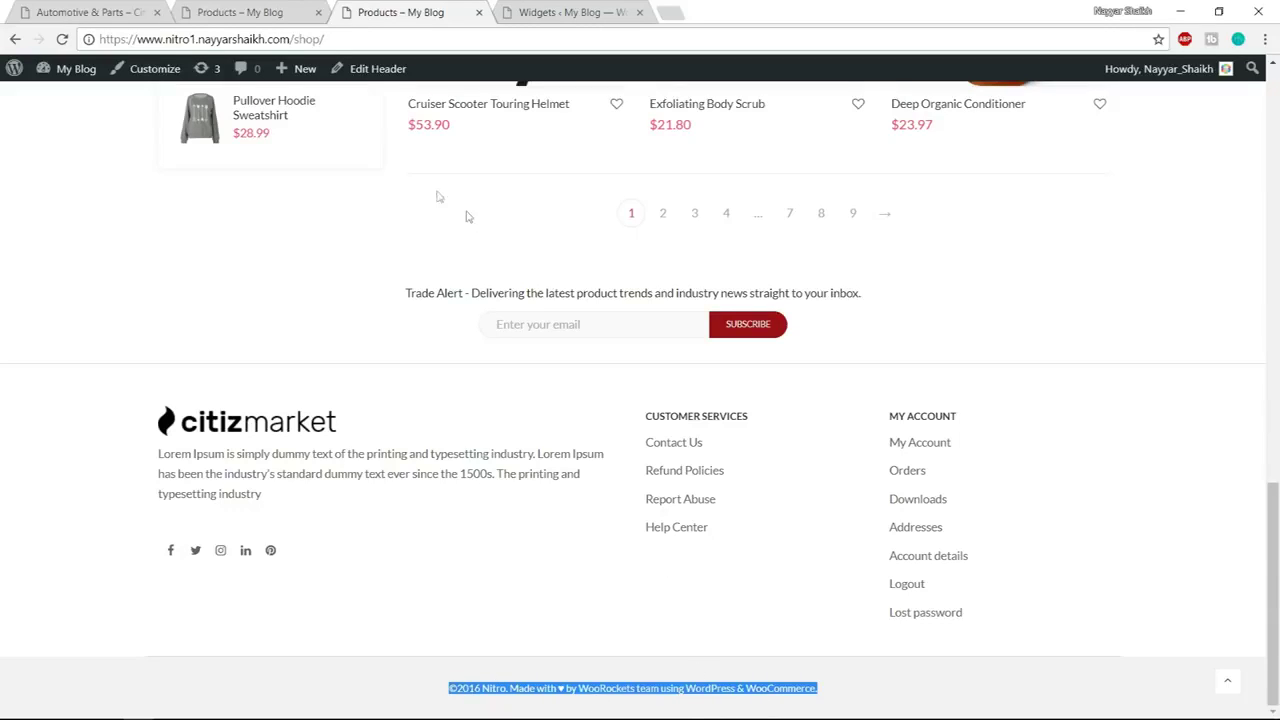
left_click(155, 78)
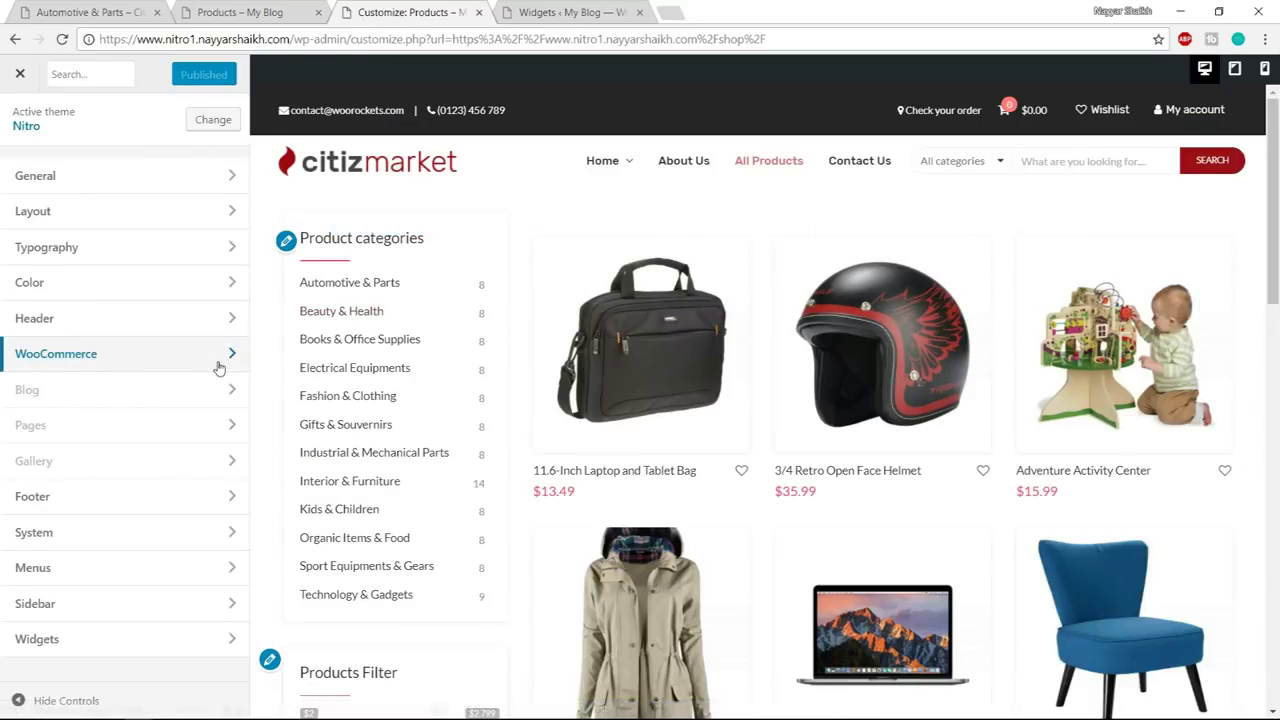
Open the footer copyright text and replace Nitro with BloggDude
left_click(110, 505)
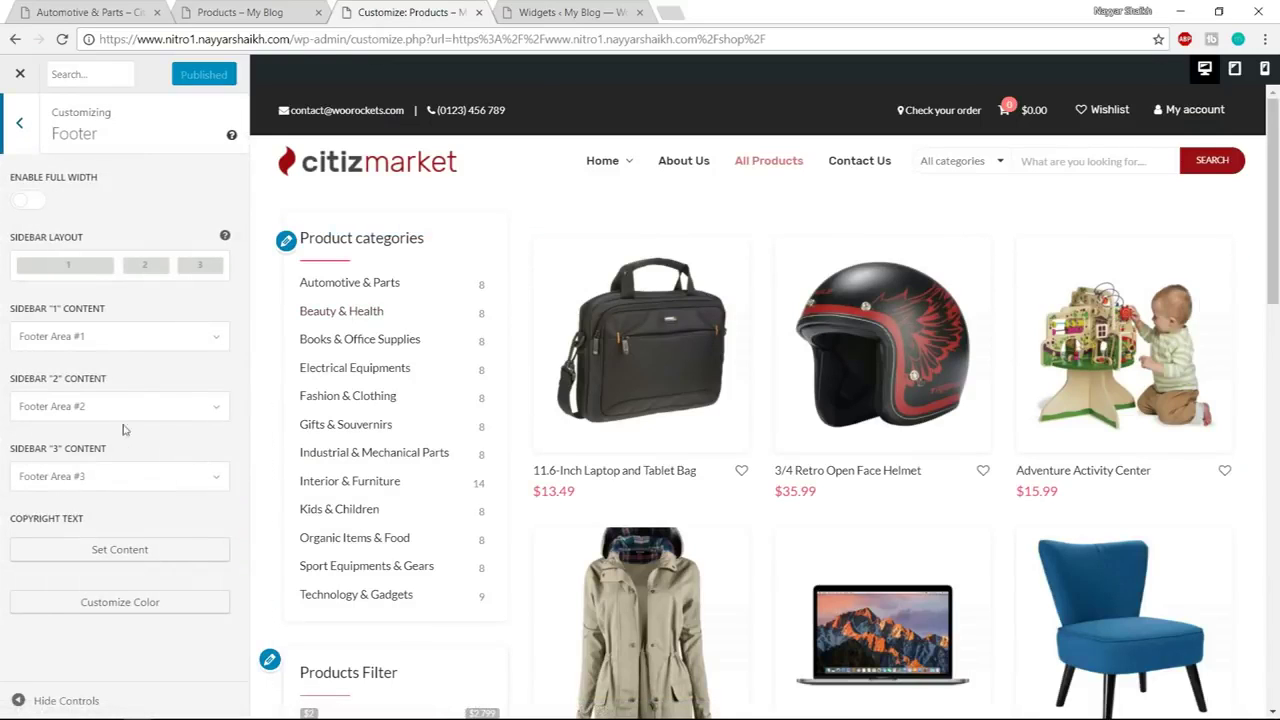
left_click(133, 553)
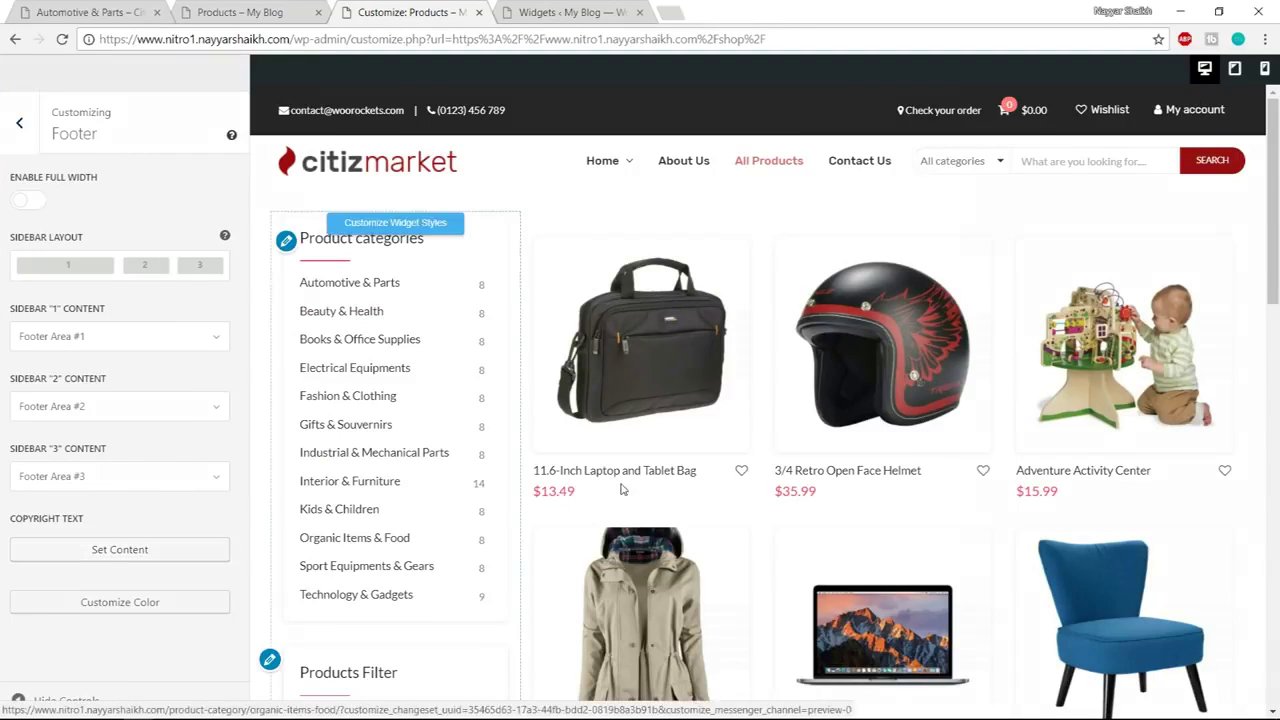
scroll(1044, 430, "down", 4)
scroll(1044, 430, "down", 3)
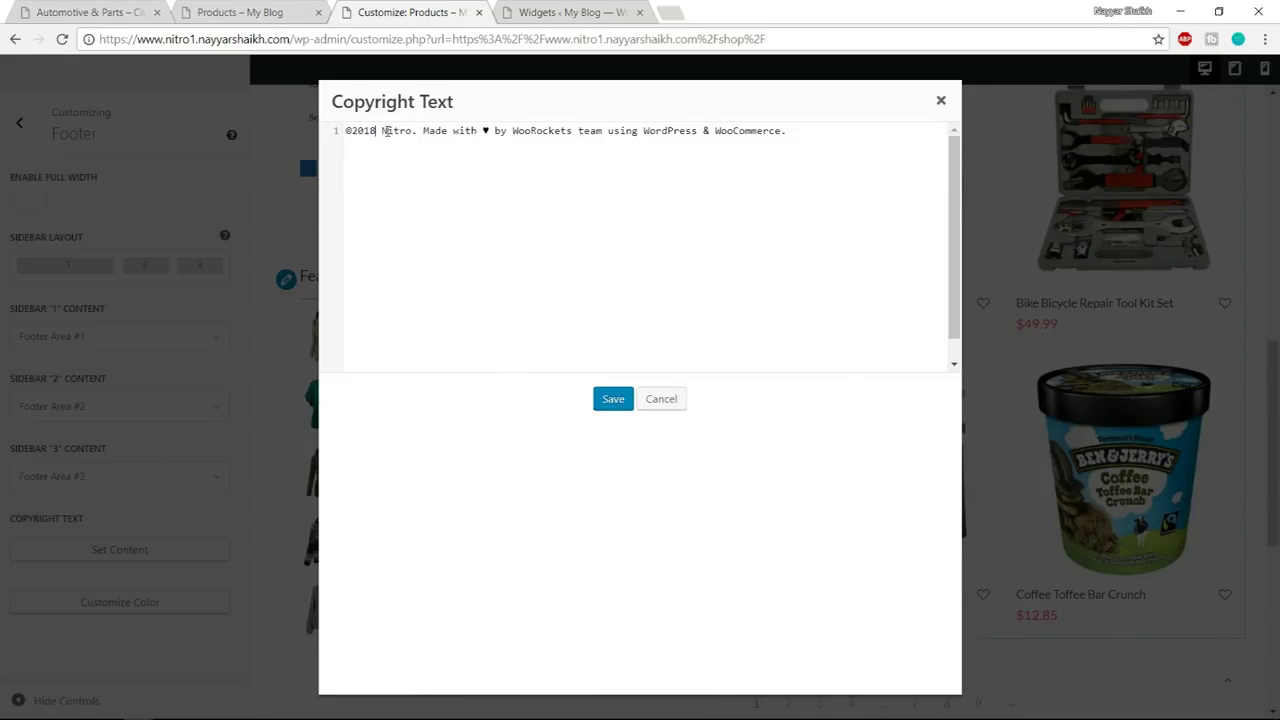
left_click_drag(383, 131, 410, 132)
type("Blogg")
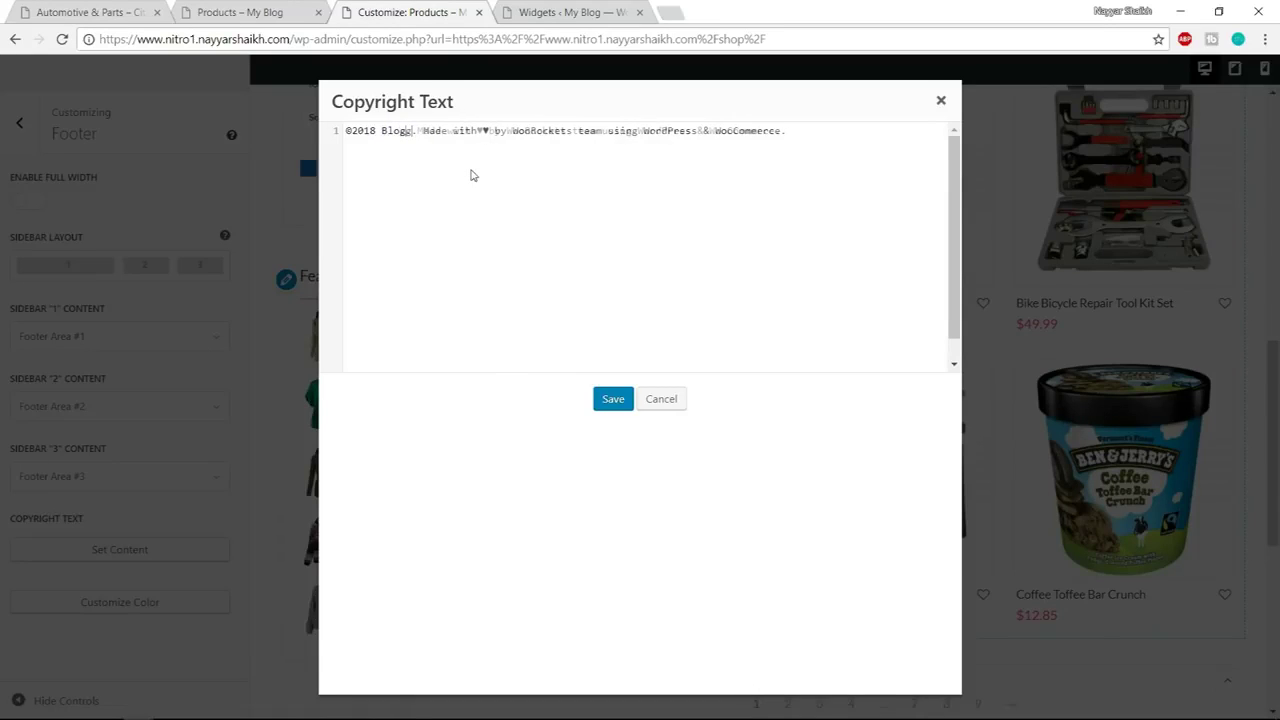
type("Dude")
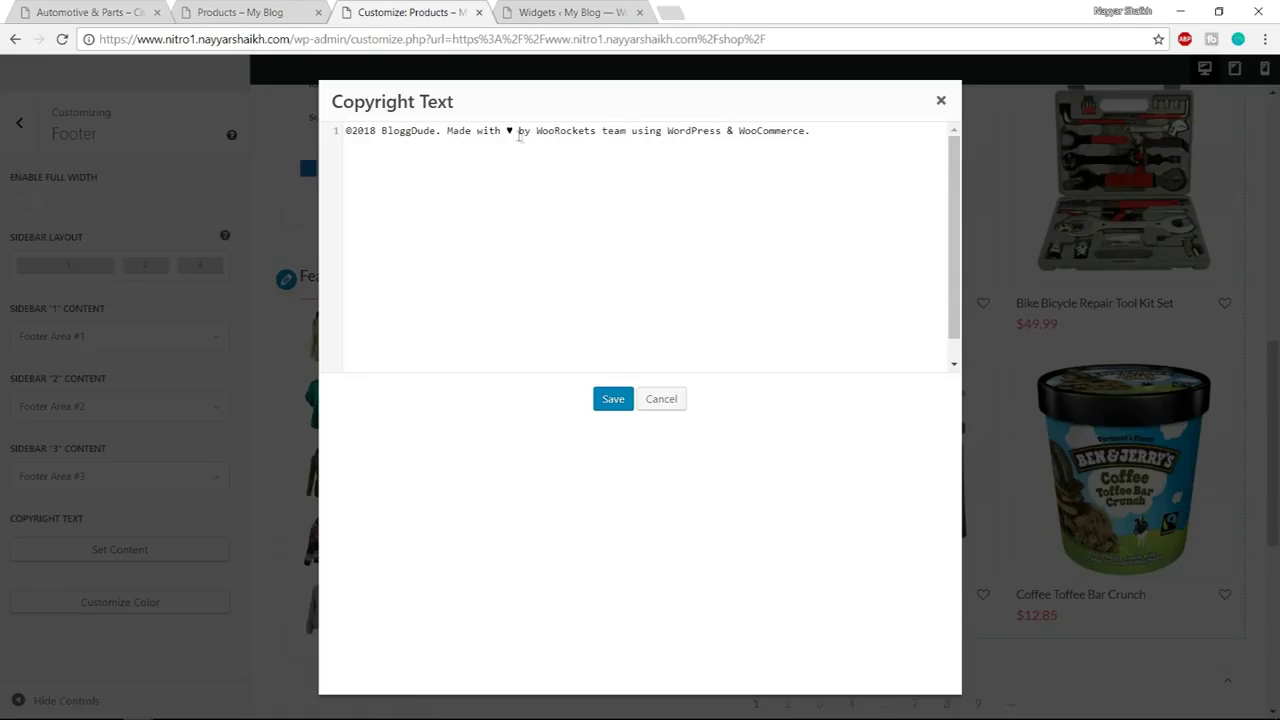
Replace the theme team credit with the site owner's name, save, and publish
left_click_drag(536, 131, 811, 128)
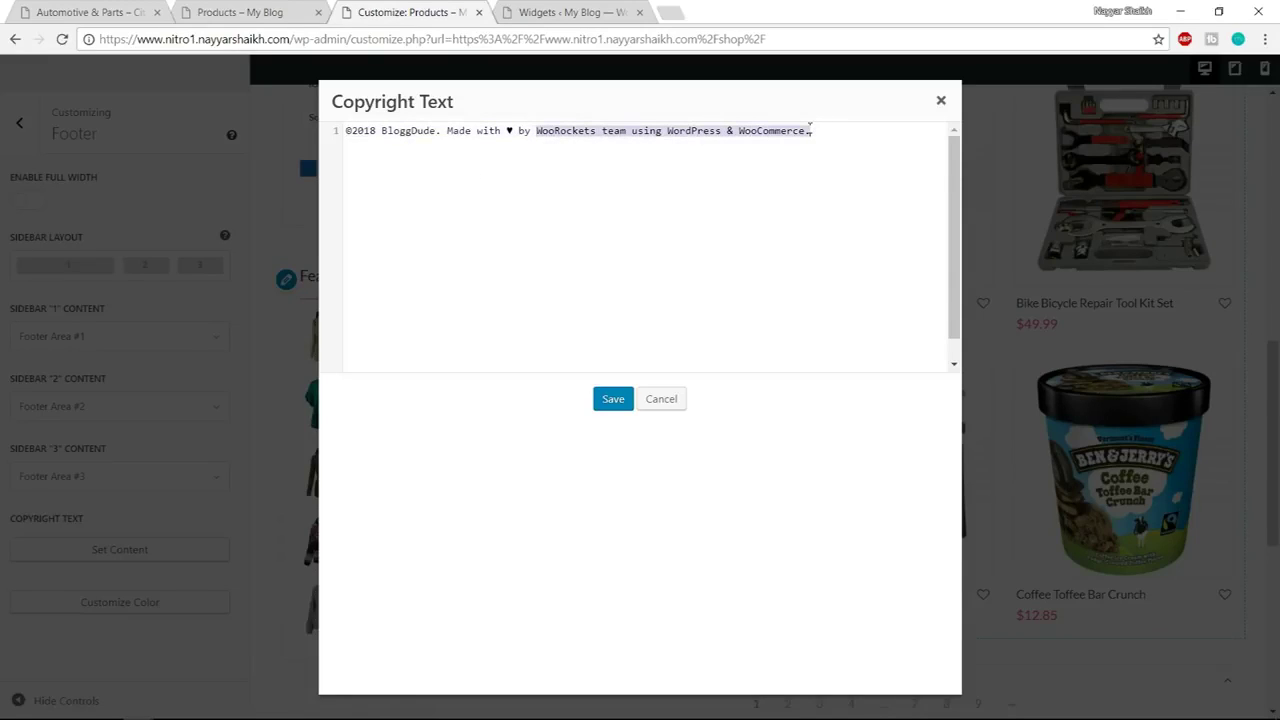
type("Nayyar Shaikh.")
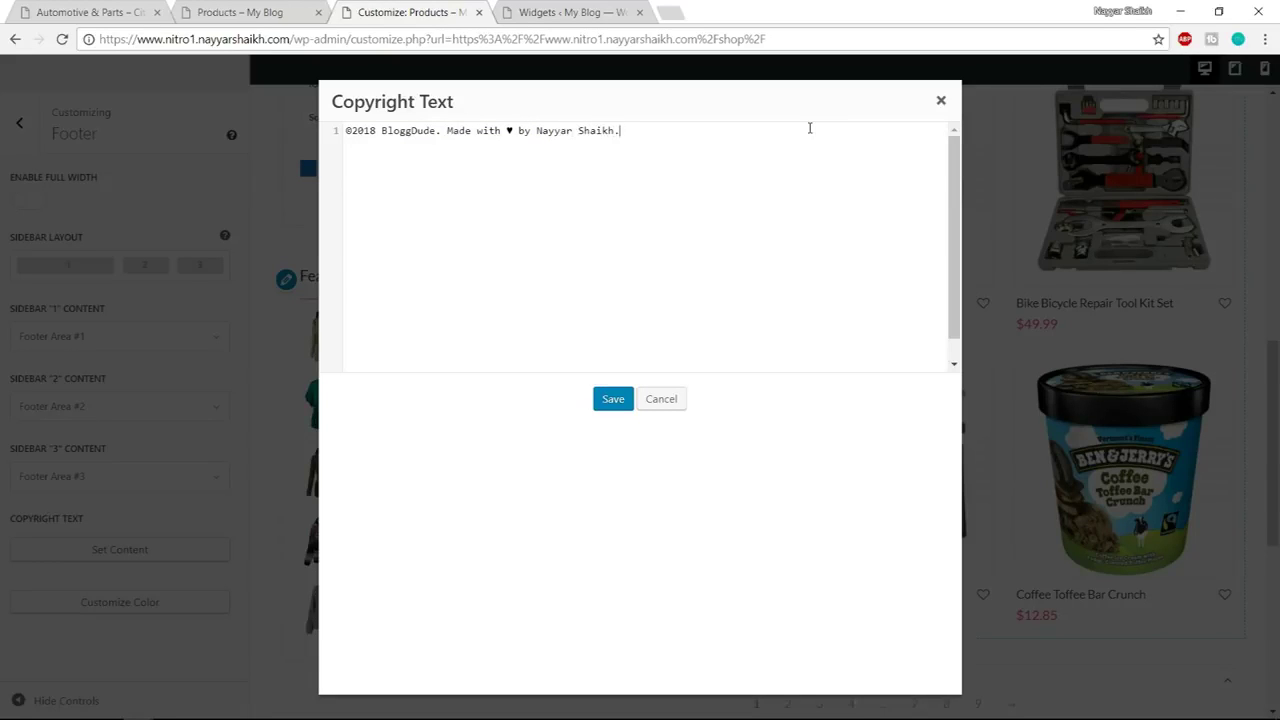
left_click(613, 399)
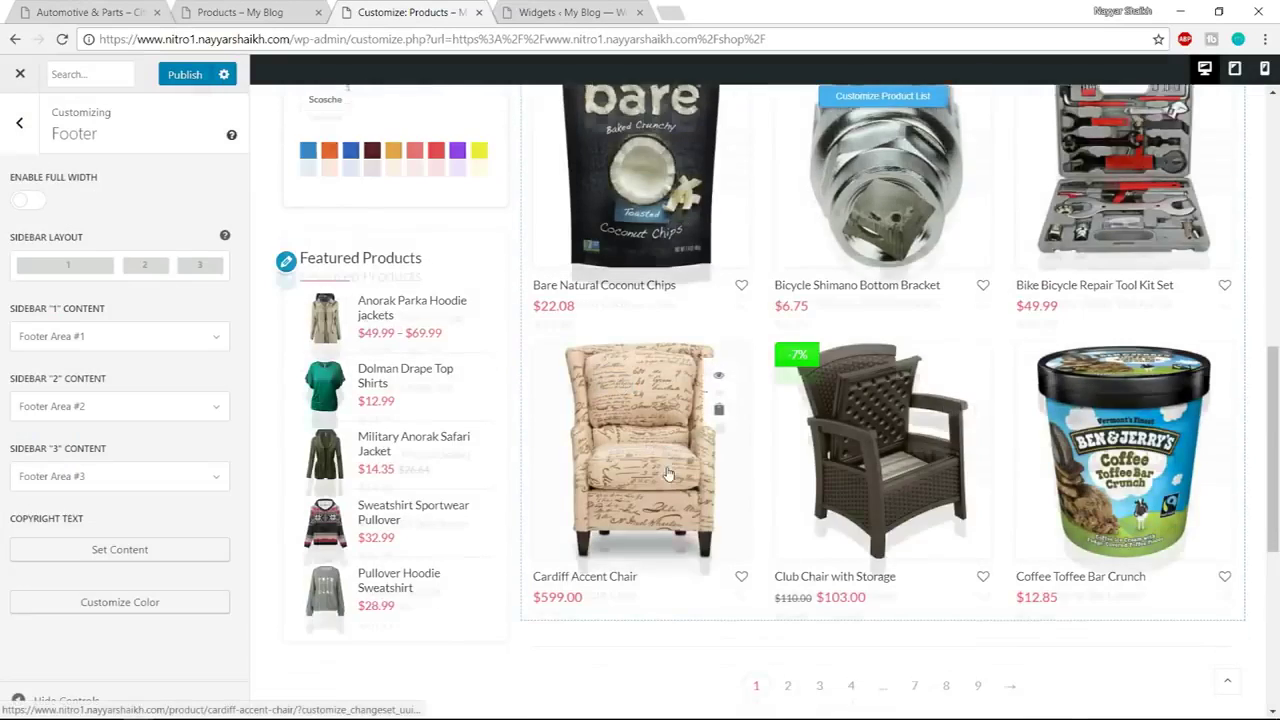
scroll(668, 474, "down", 5)
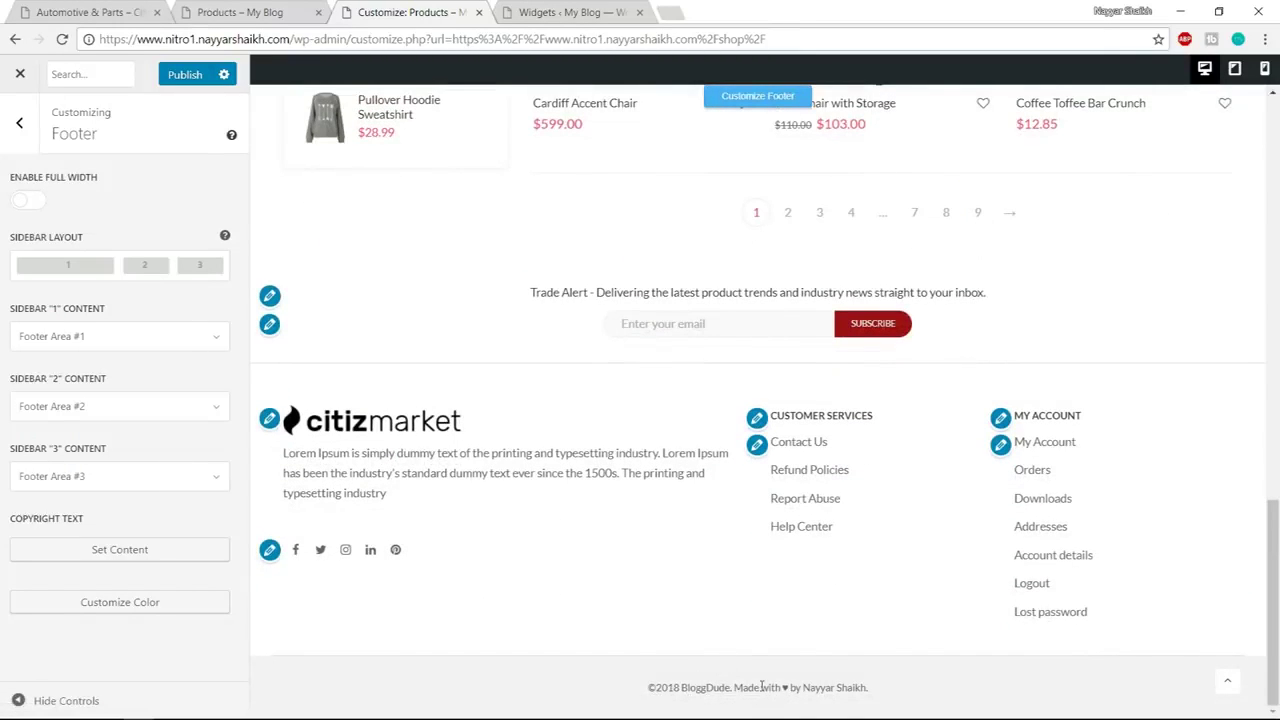
left_click(197, 76)
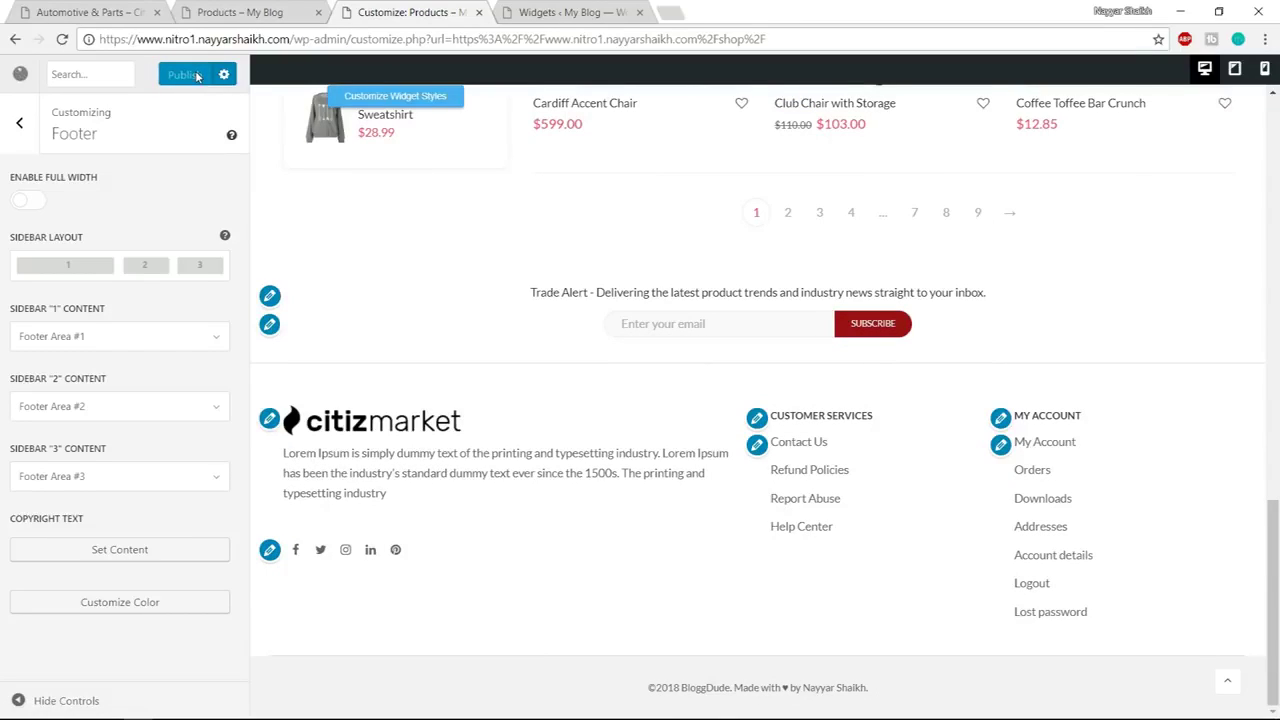
left_click(9, 78)
Close the duplicate products tab and go to the site's About Us page
scroll(1200, 329, "down", 10)
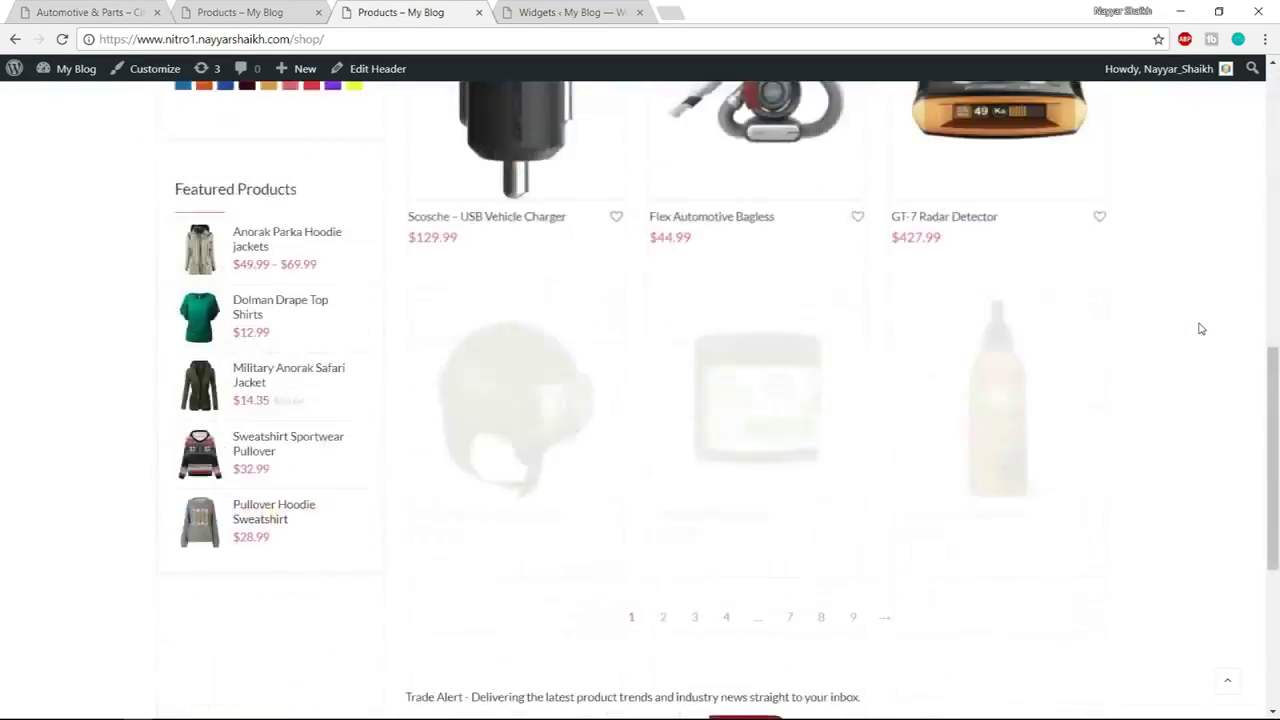
scroll(1200, 329, "down", 4)
scroll(1200, 329, "up", 15)
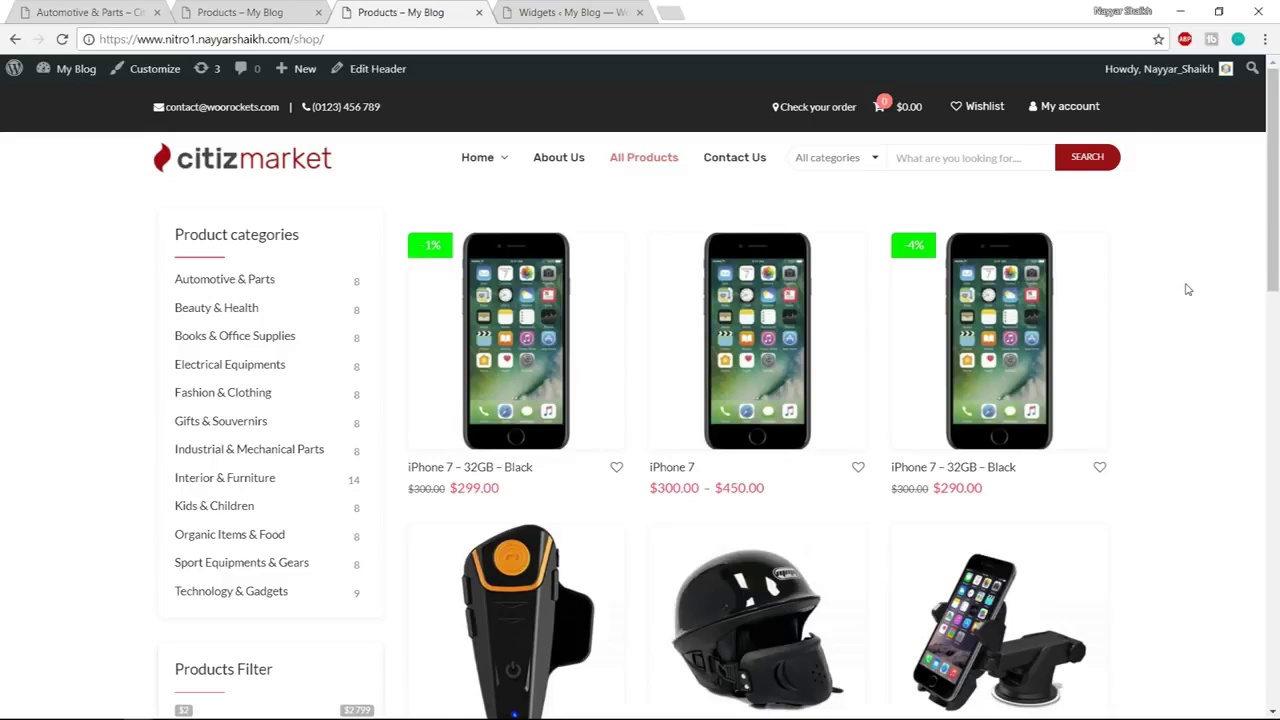
key("ctrl+w")
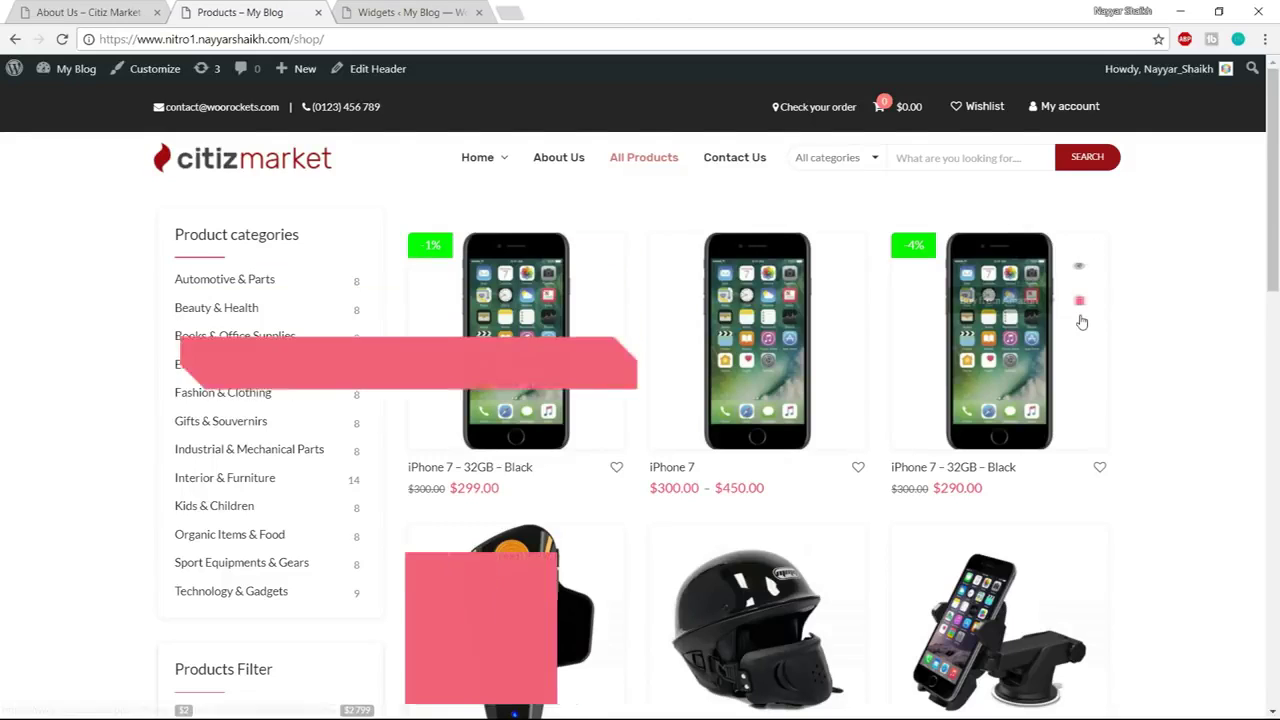
mouse_move(303, 77)
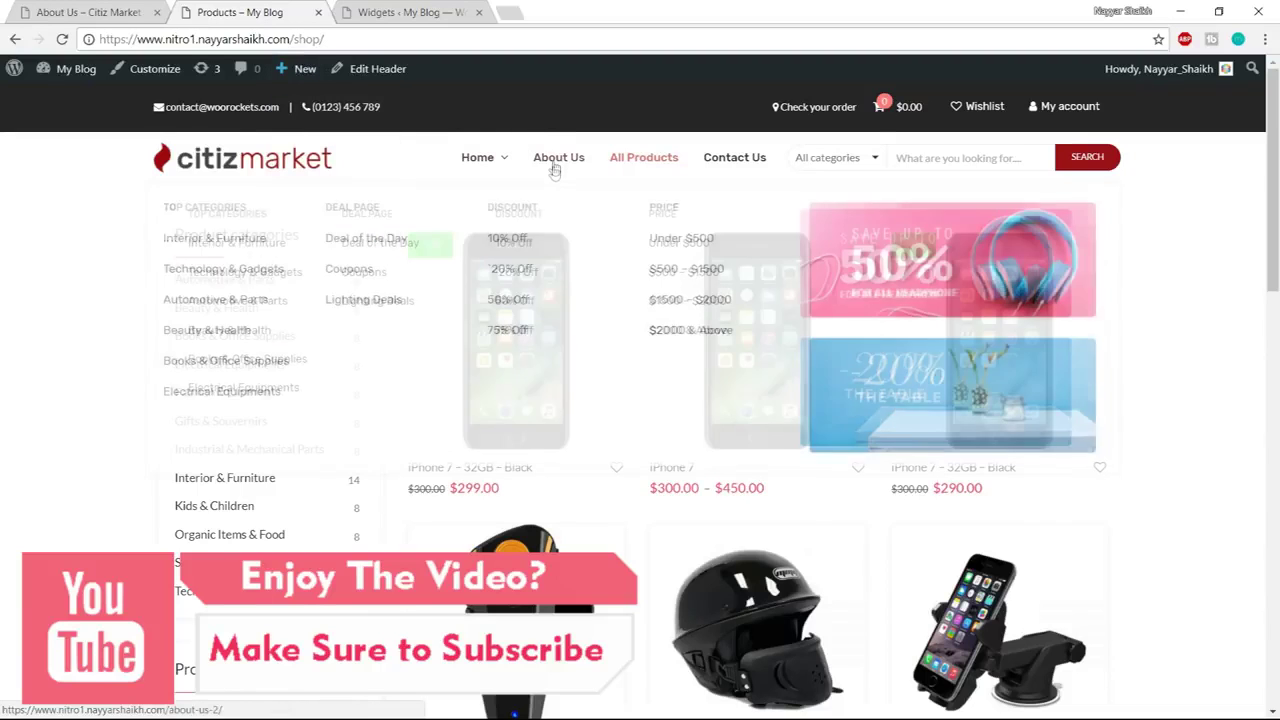
mouse_move(554, 166)
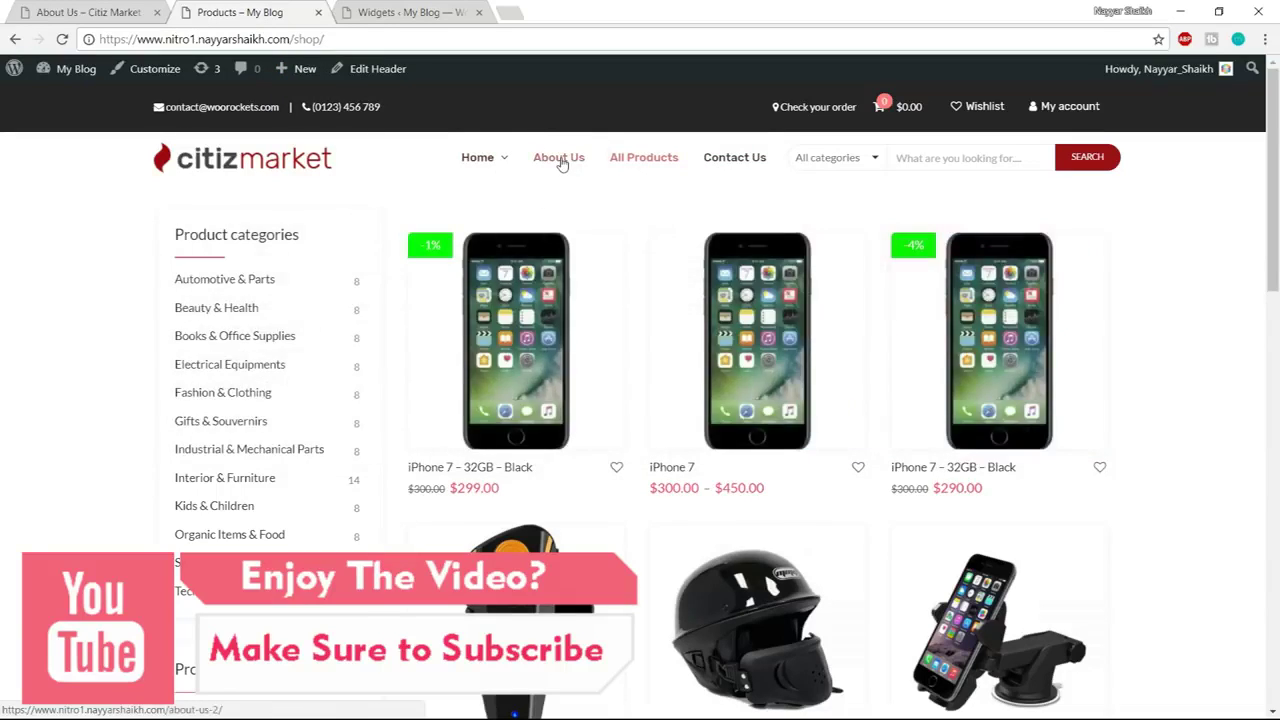
left_click(575, 166)
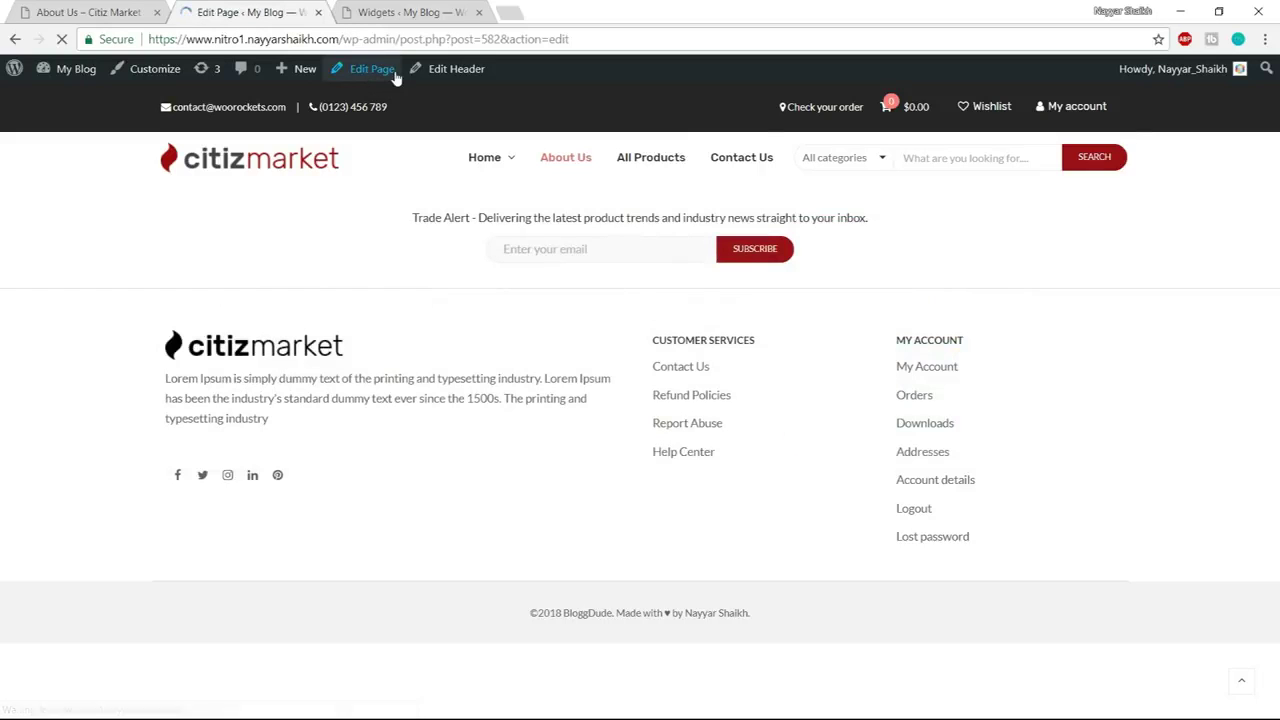
Compare with the demo About Us page and open About Us in the WPBakery backend editor
left_click(70, 12)
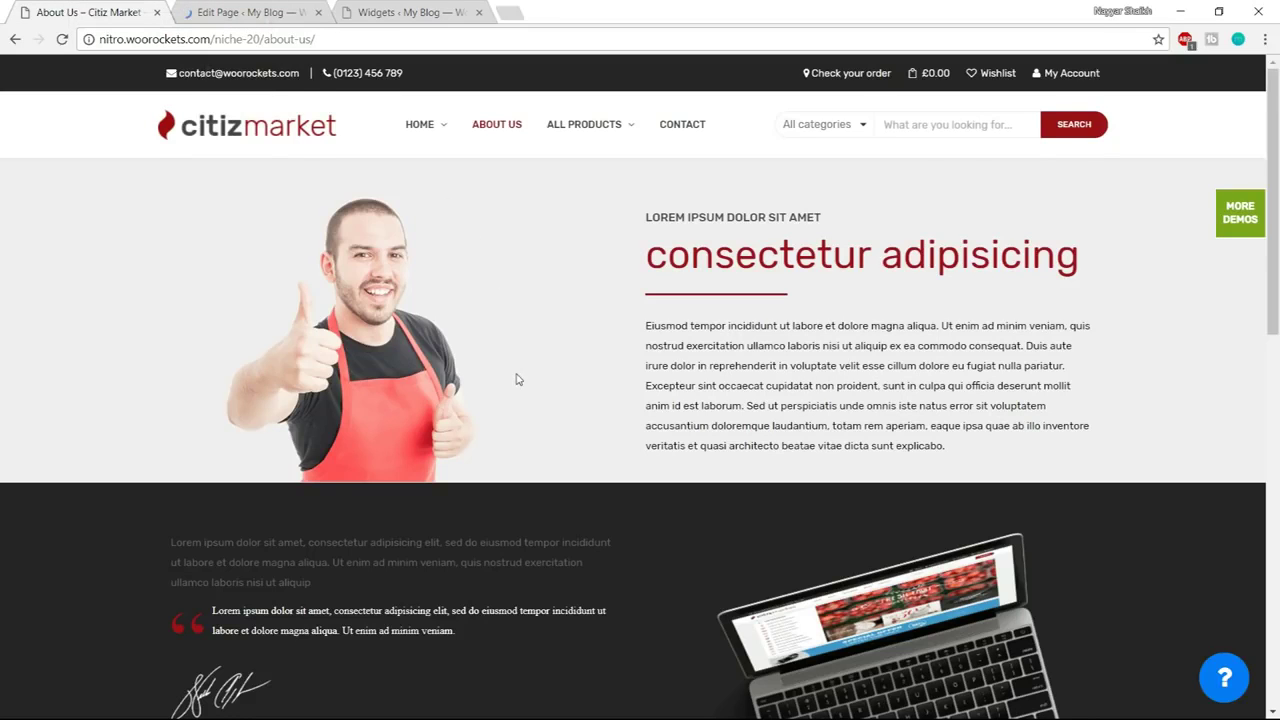
scroll(517, 379, "down", 3)
scroll(514, 375, "down", 5)
scroll(540, 446, "up", 10)
left_click(224, 10)
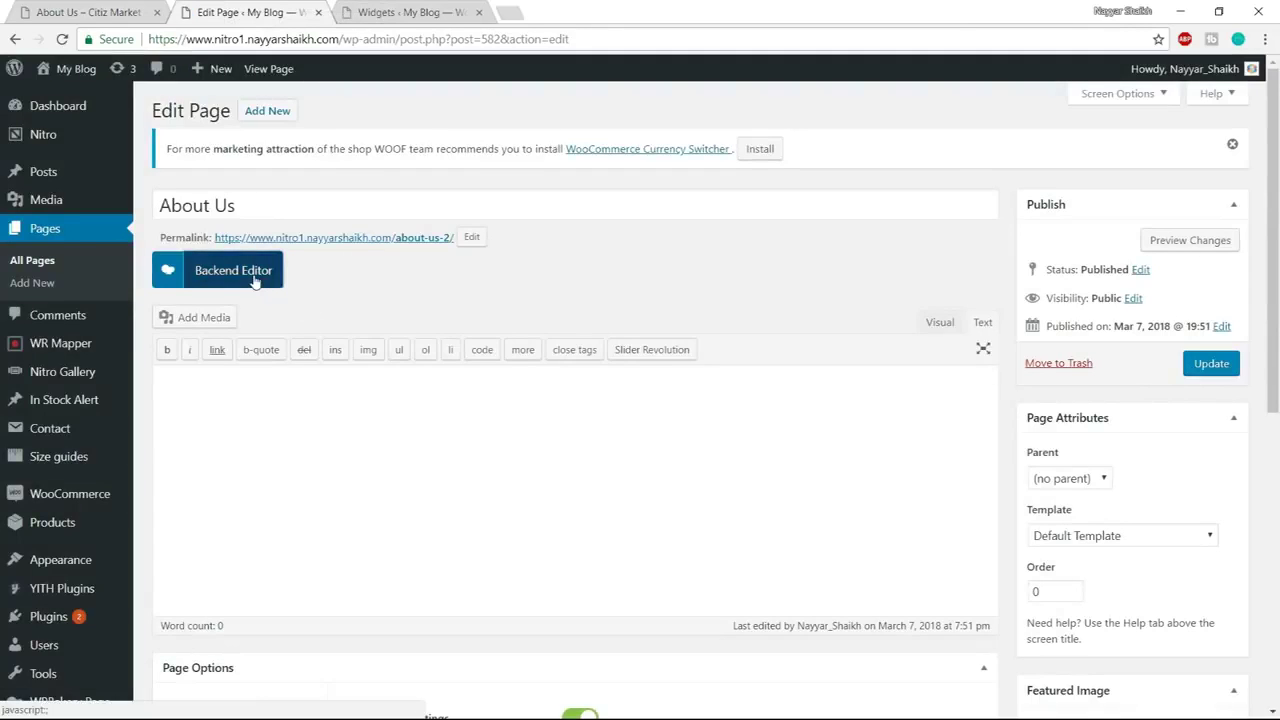
left_click(258, 276)
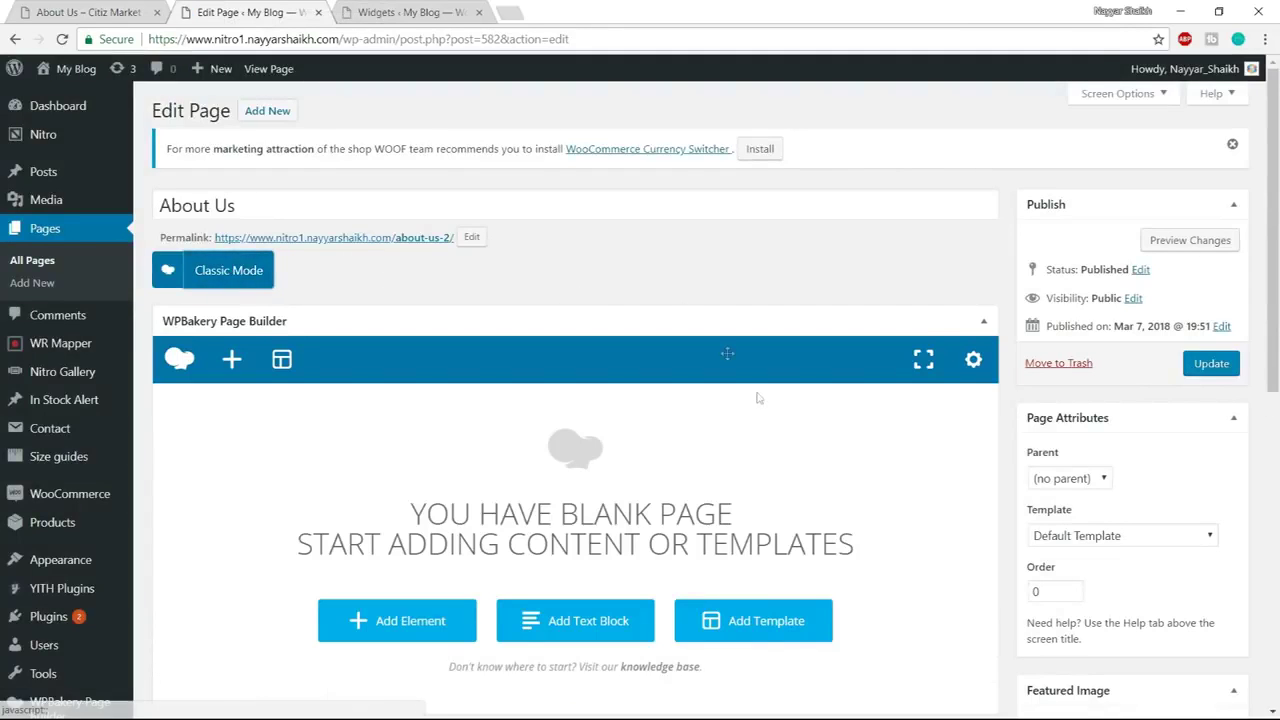
scroll(727, 353, "down", 2)
left_click(88, 12)
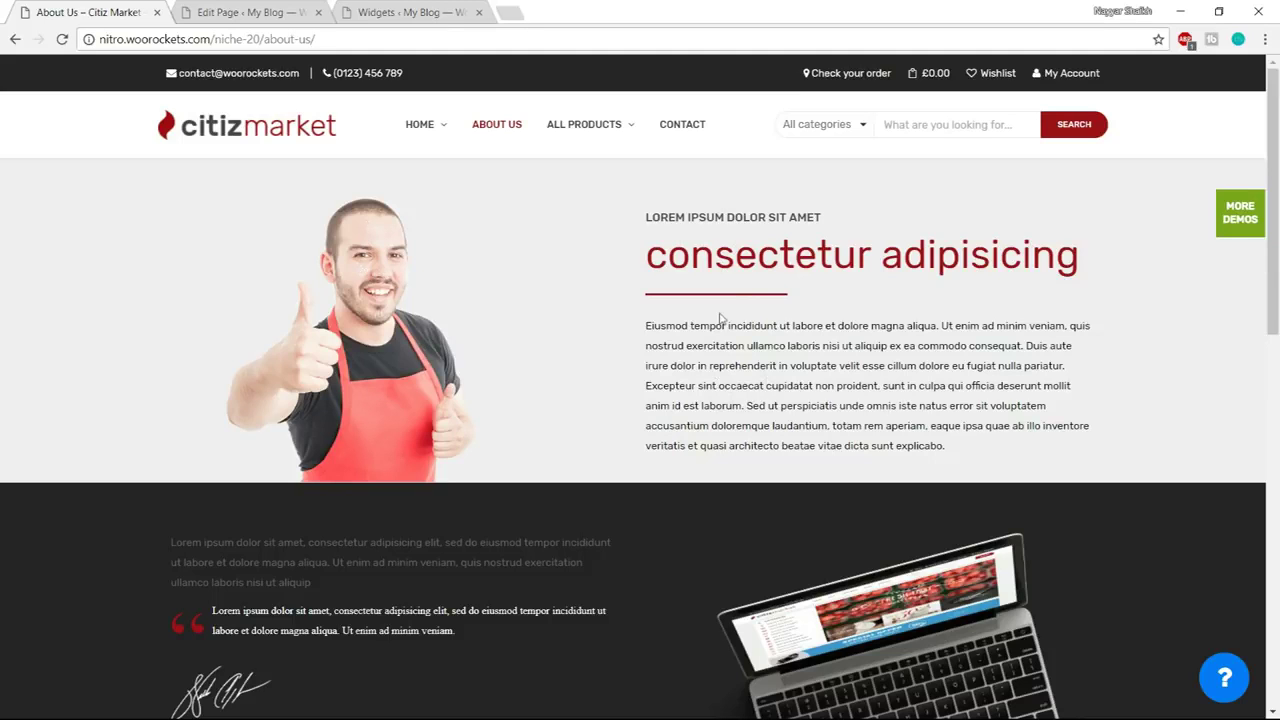
left_click(245, 12)
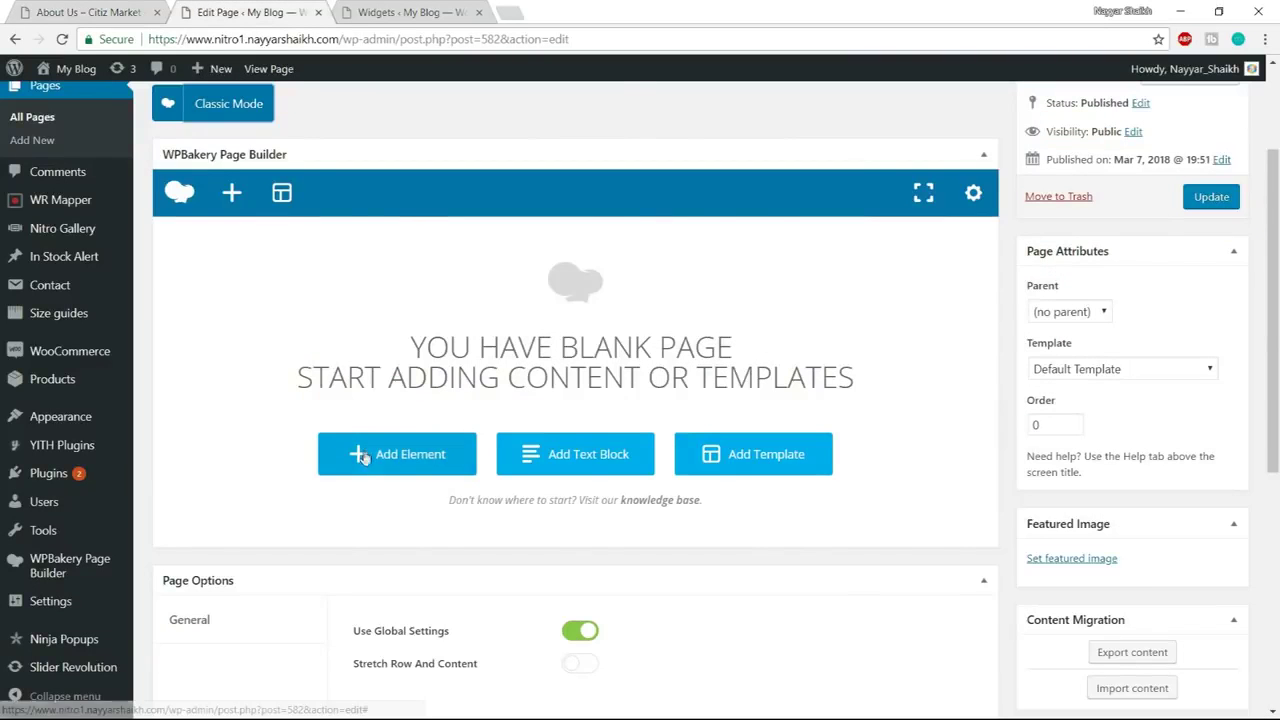
Add a Single Image element and upload about.png from the About Us folder as its image
left_click(364, 455)
type("sing")
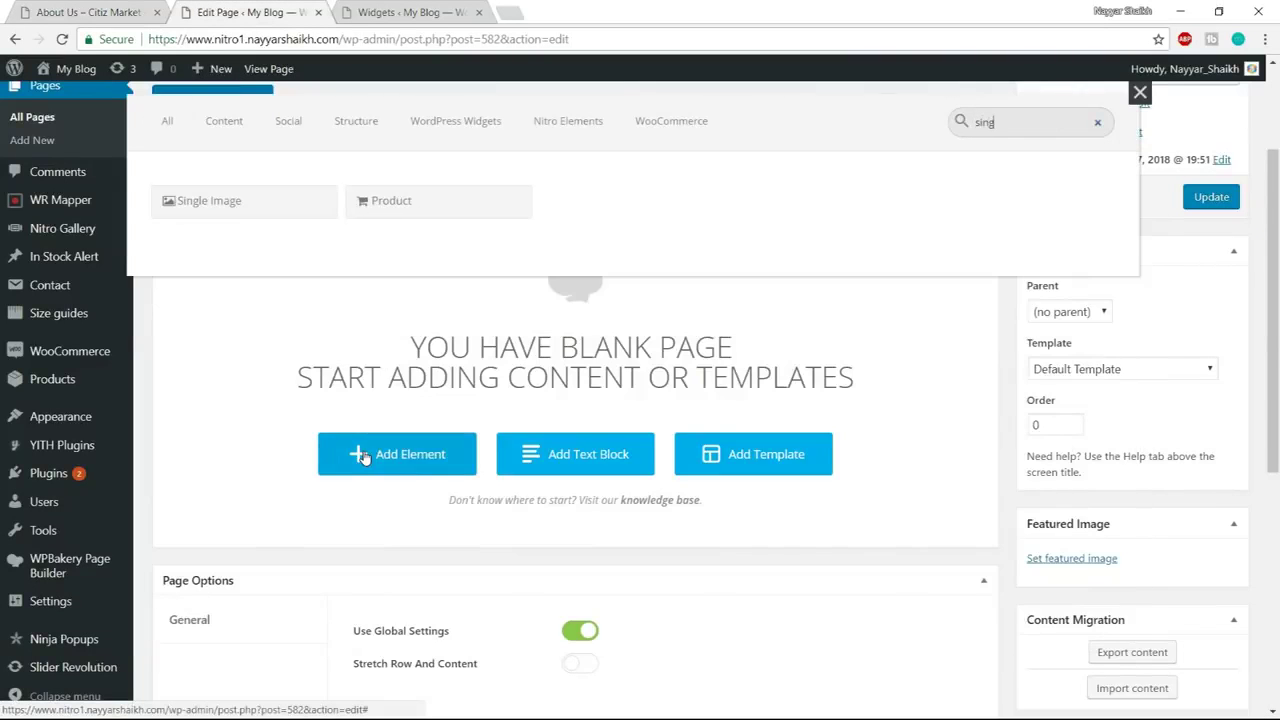
left_click(244, 203)
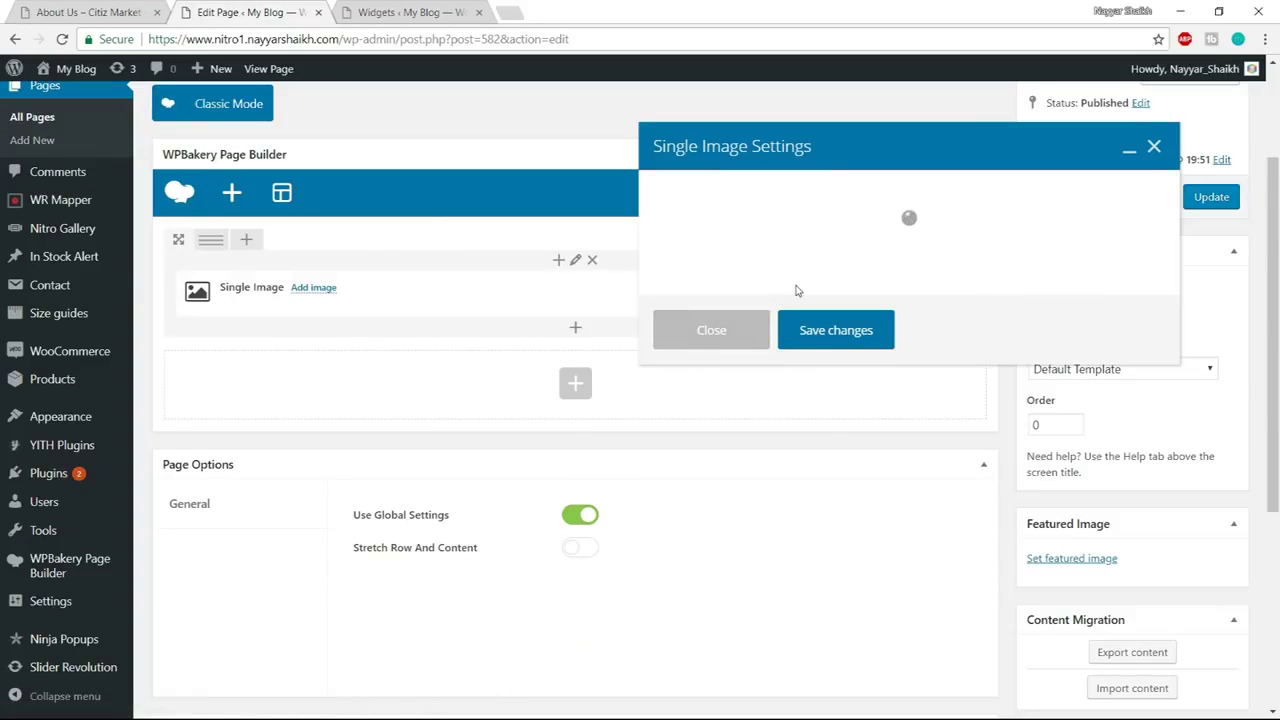
scroll(743, 372, "down", 1)
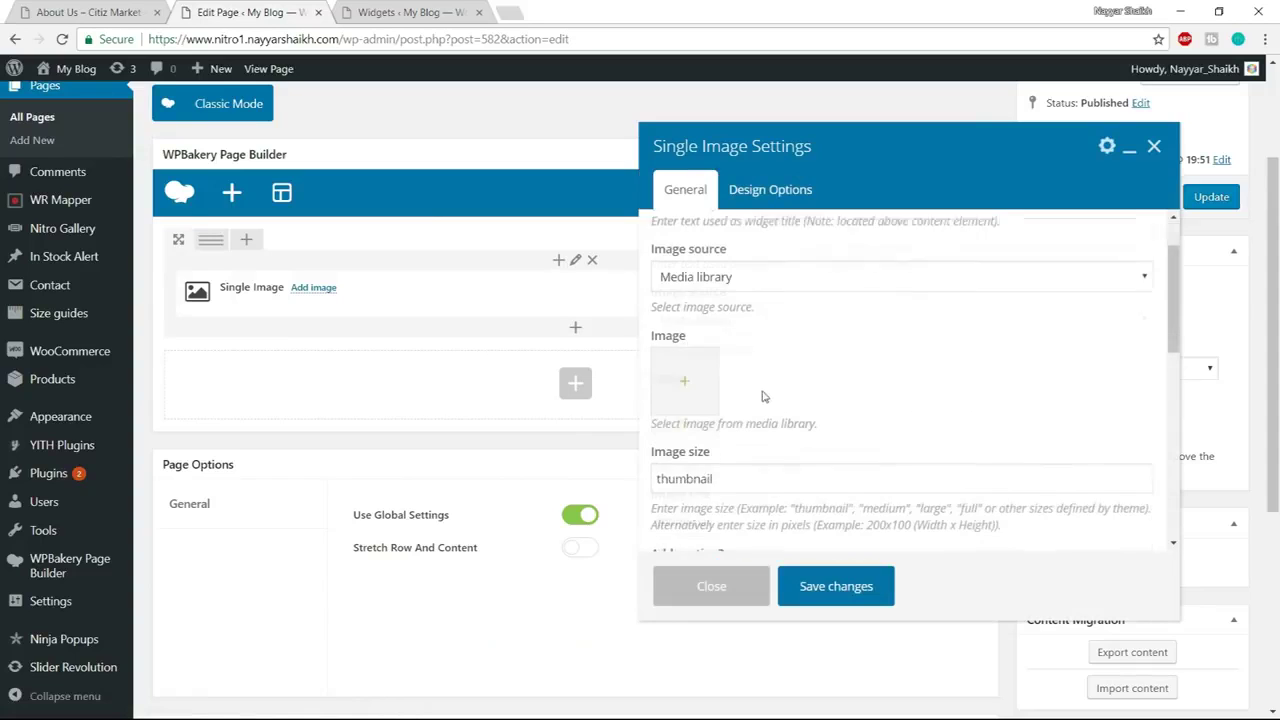
left_click(686, 372)
left_click(83, 140)
left_click(689, 383)
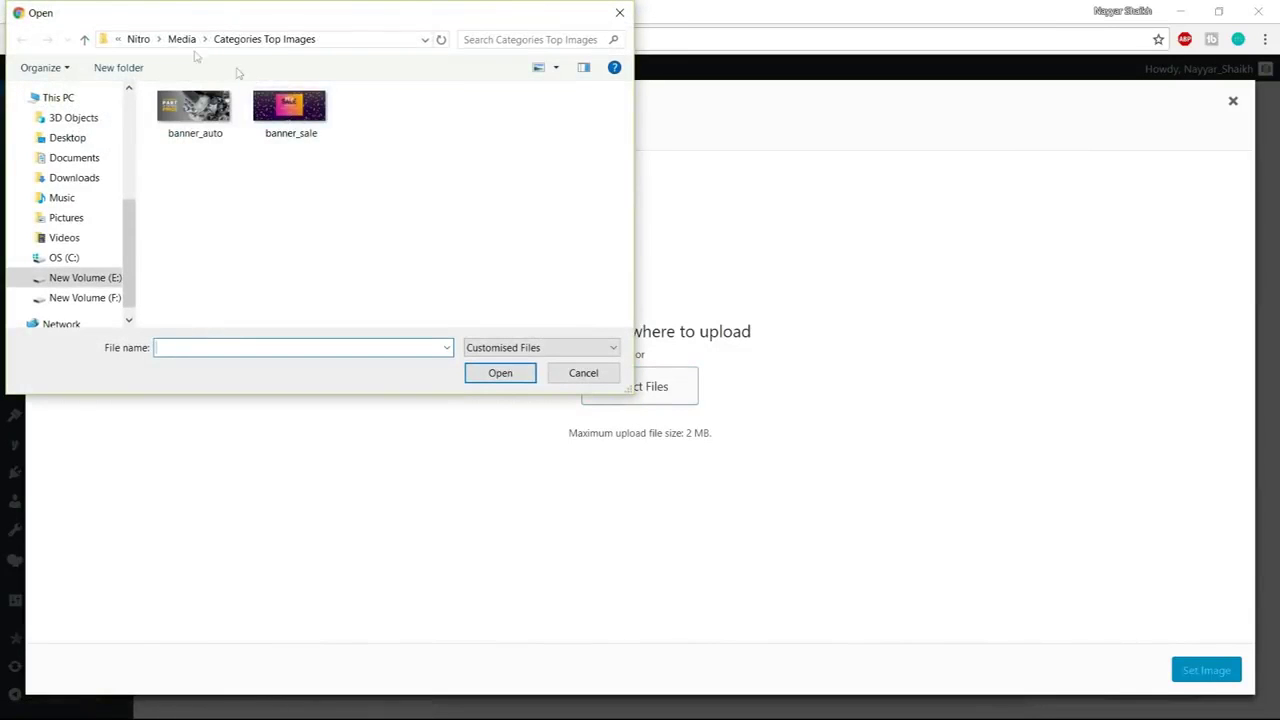
left_click(182, 39)
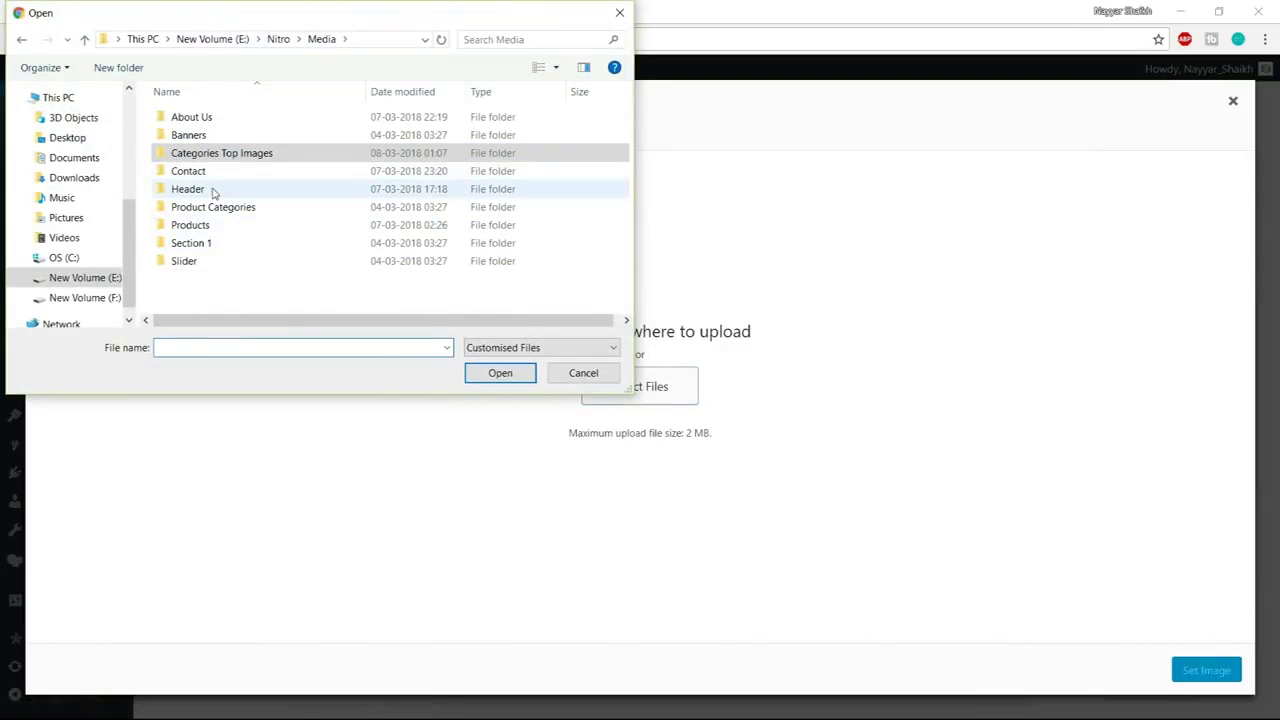
double_click(228, 119)
left_click(193, 133)
left_click(497, 378)
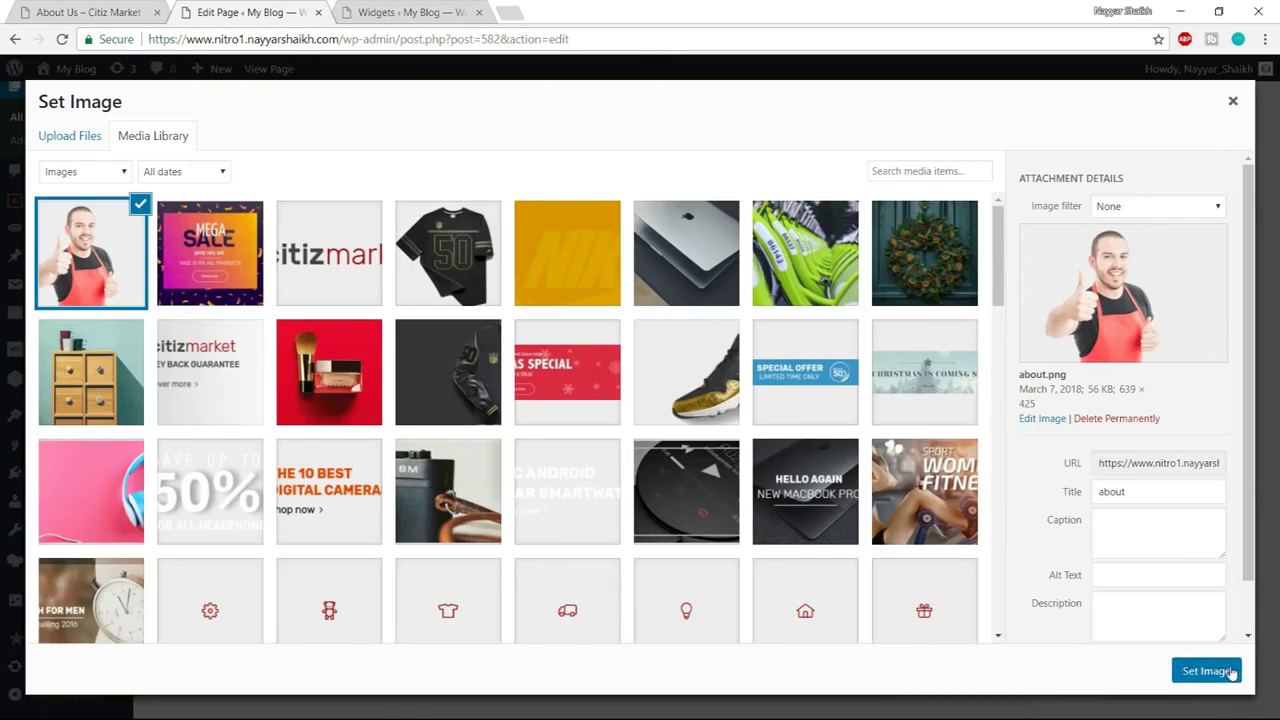
left_click(1205, 668)
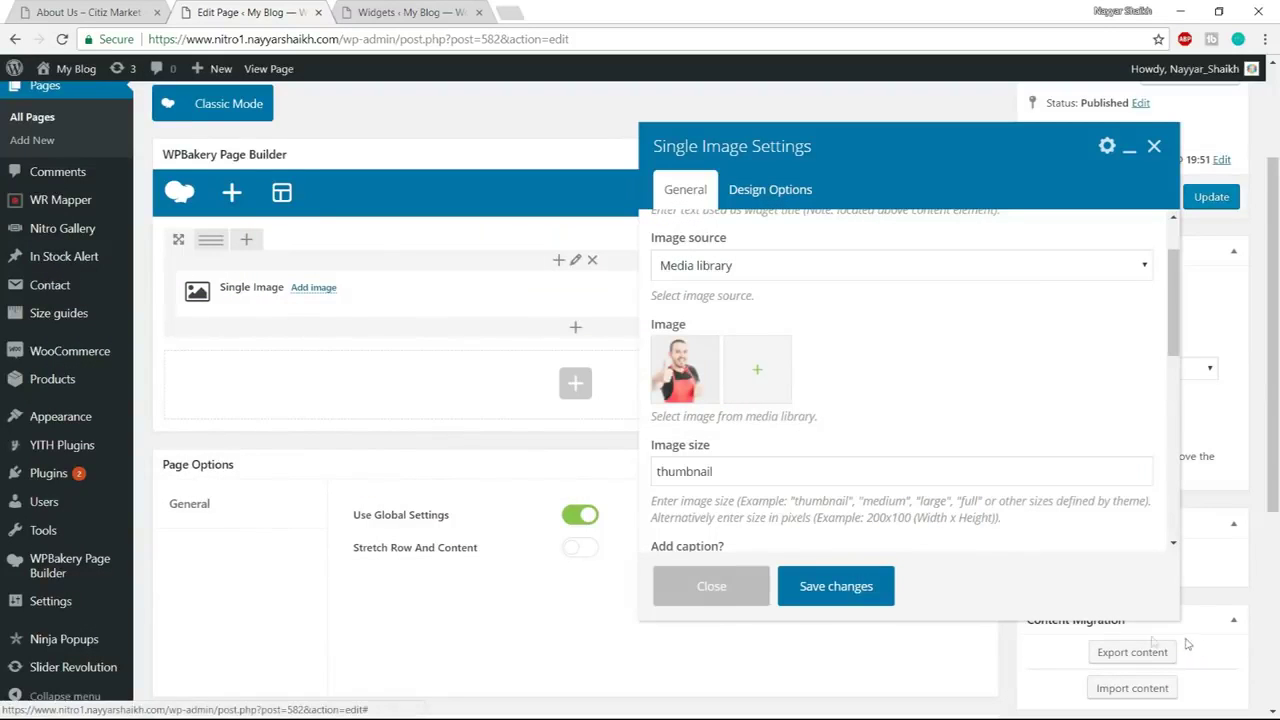
Set the image size to full, adjust its bottom margin, and save the element
left_click(767, 465)
left_click_drag(767, 465, 633, 464)
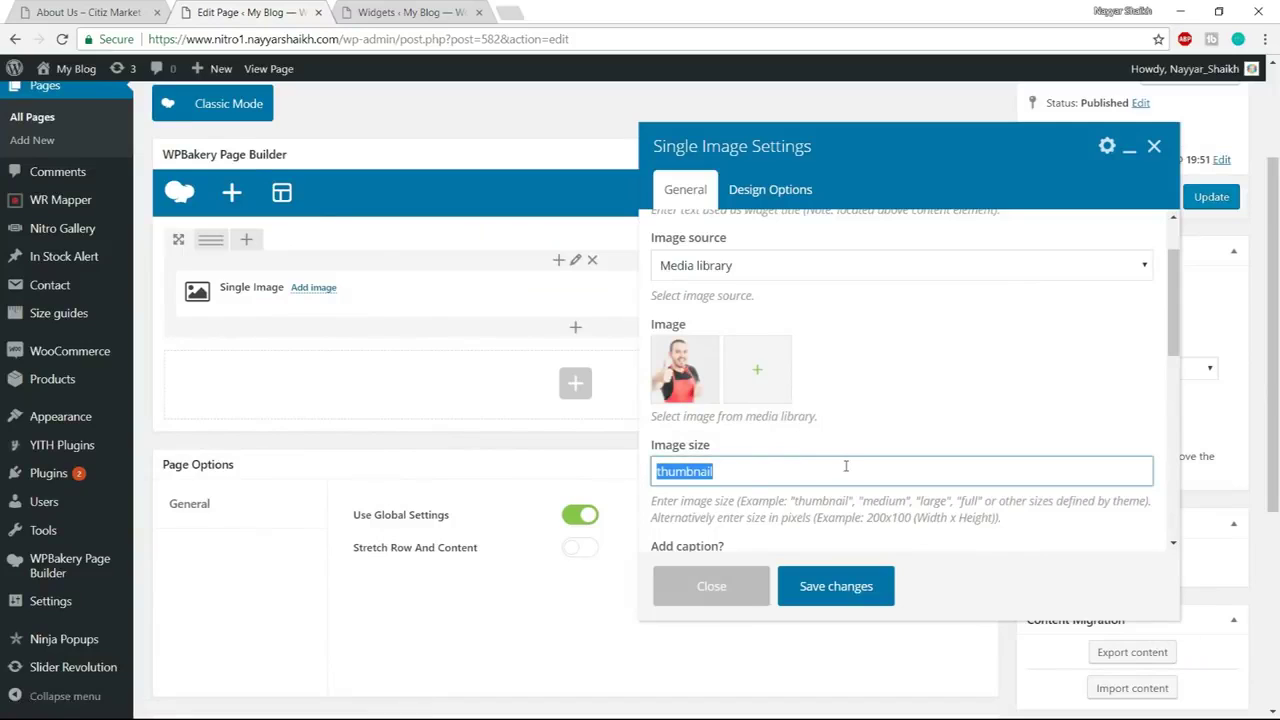
type("full")
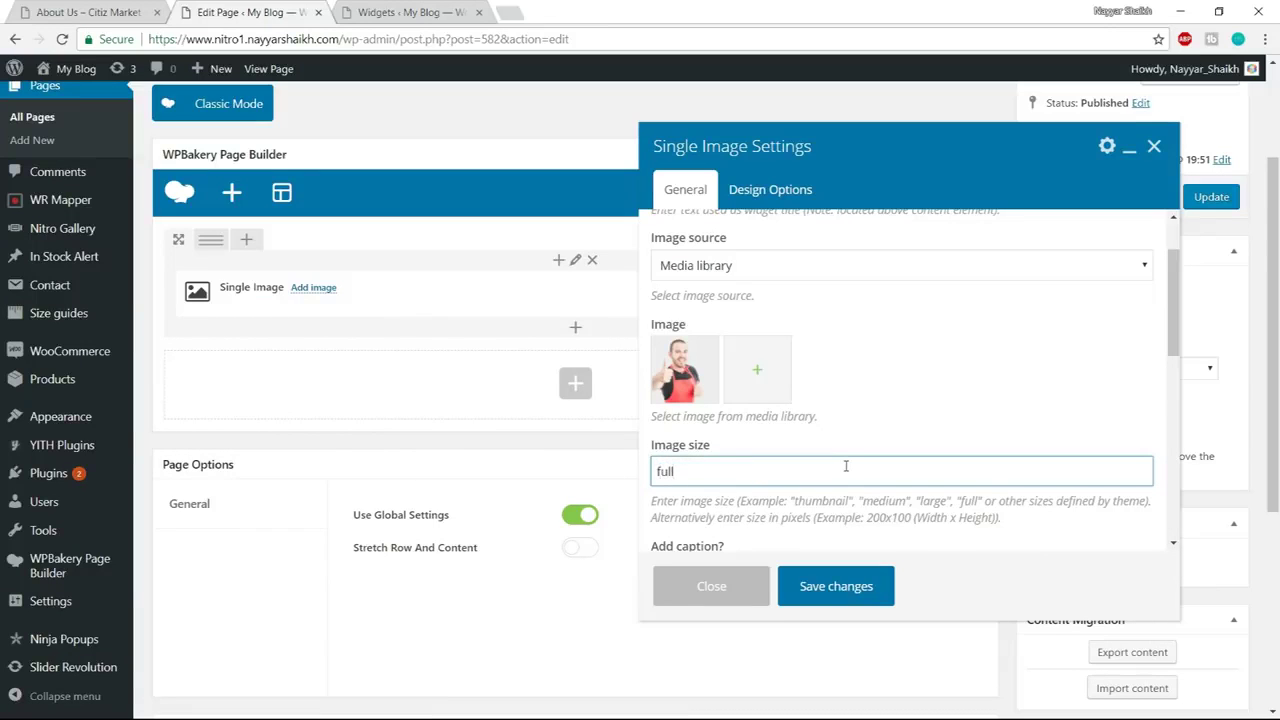
left_click(768, 189)
scroll(812, 475, "down", 1)
scroll(813, 477, "up", 3)
left_click(800, 494)
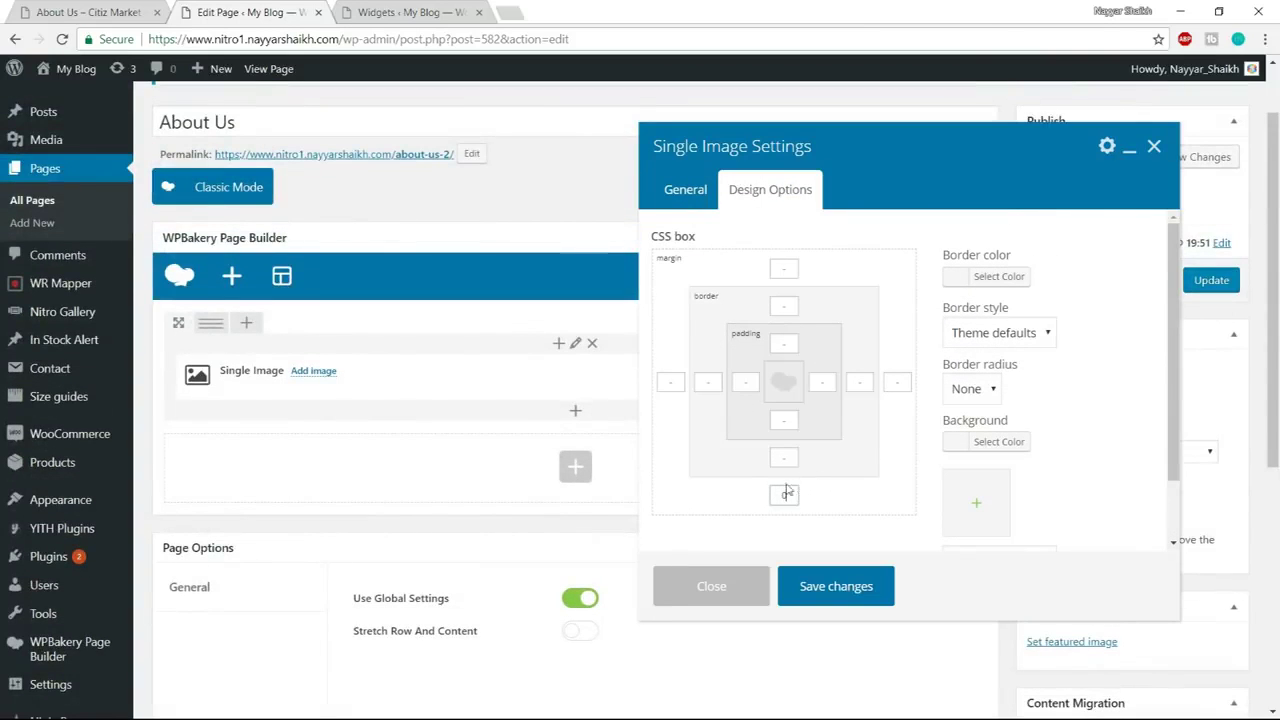
left_click(845, 588)
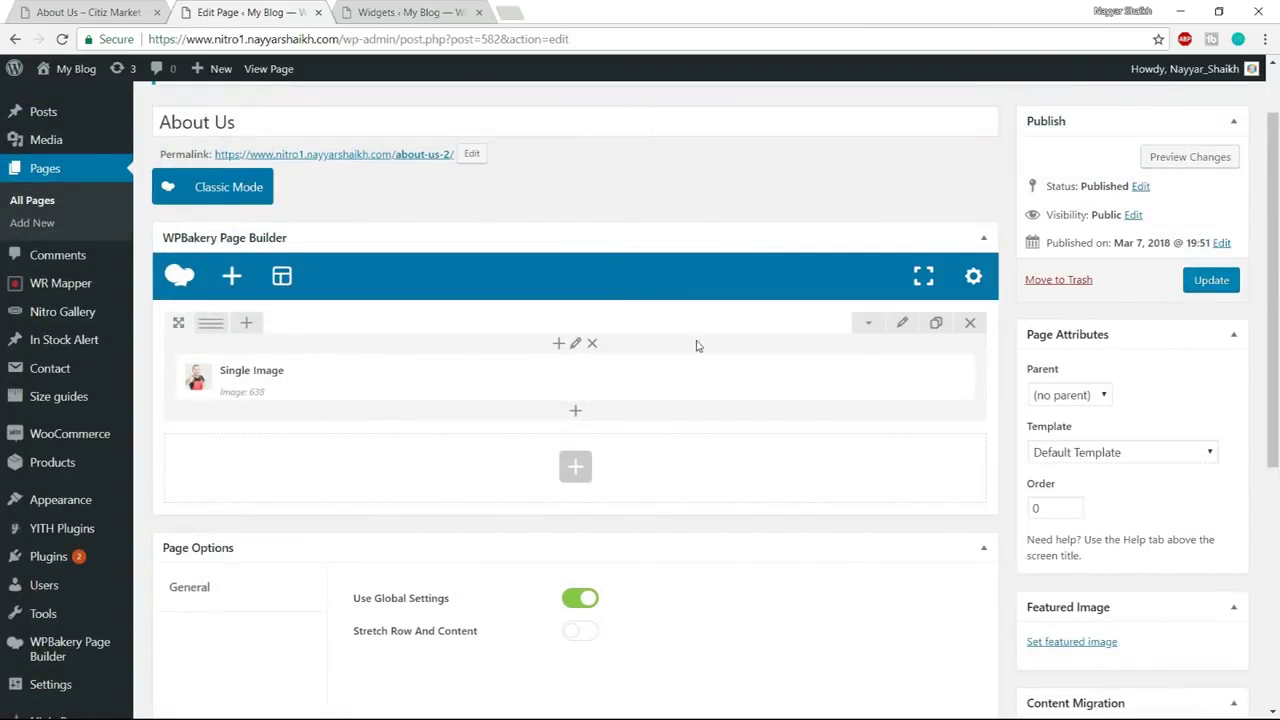
Split the row into two equal columns and check the demo page's sub-heading for reference
left_click(217, 332)
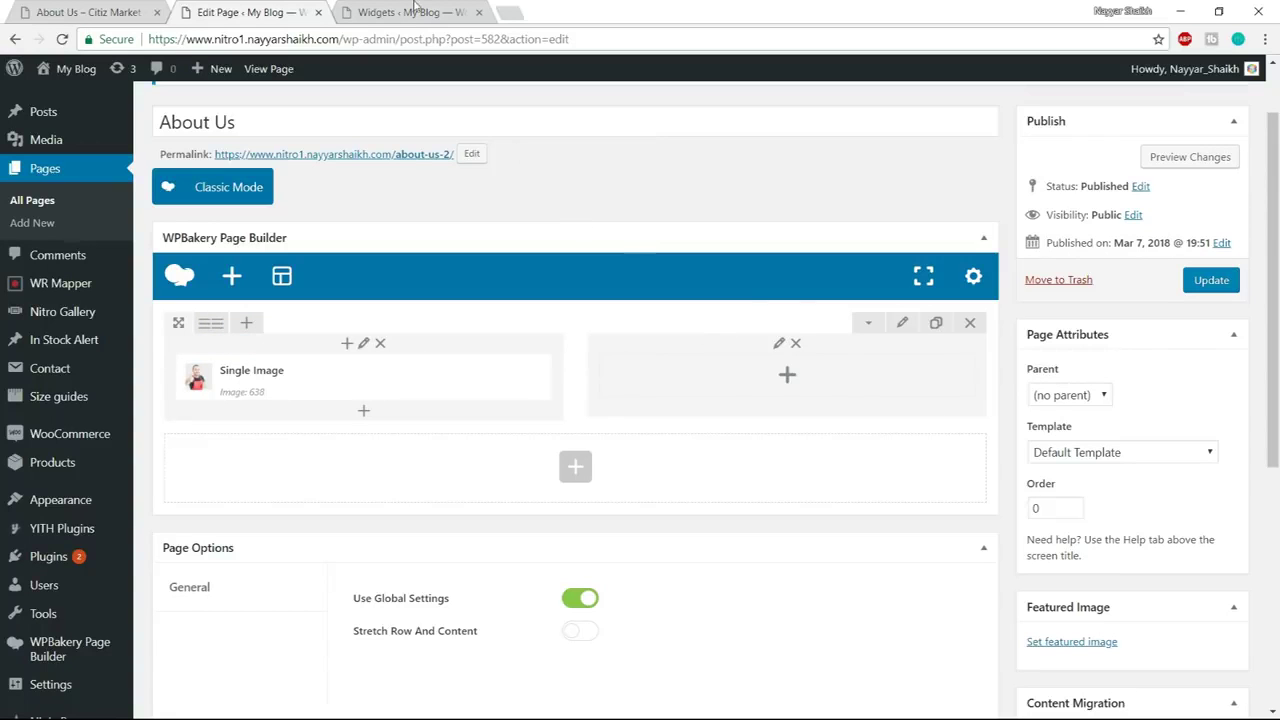
left_click(100, 7)
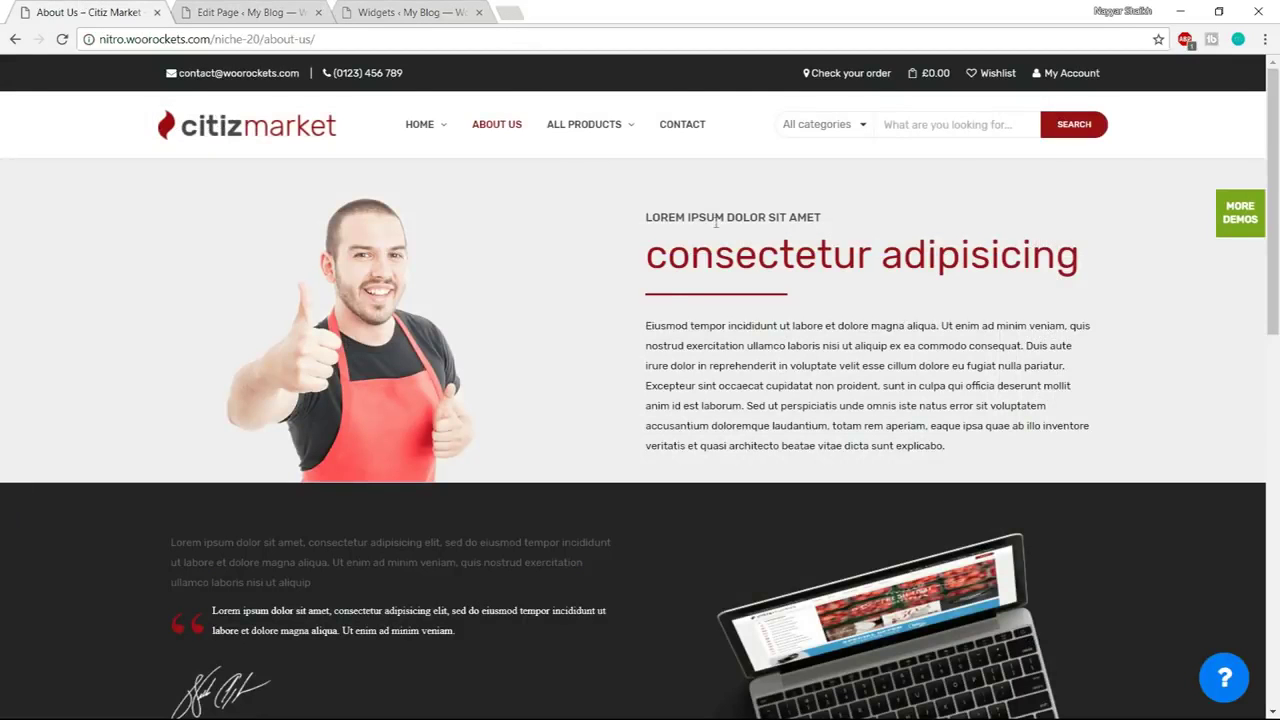
left_click_drag(637, 216, 857, 213)
left_click(857, 213)
left_click(250, 11)
Insert a Nitro Custom Heading into the empty right column via a 'cus' element search
left_click(788, 376)
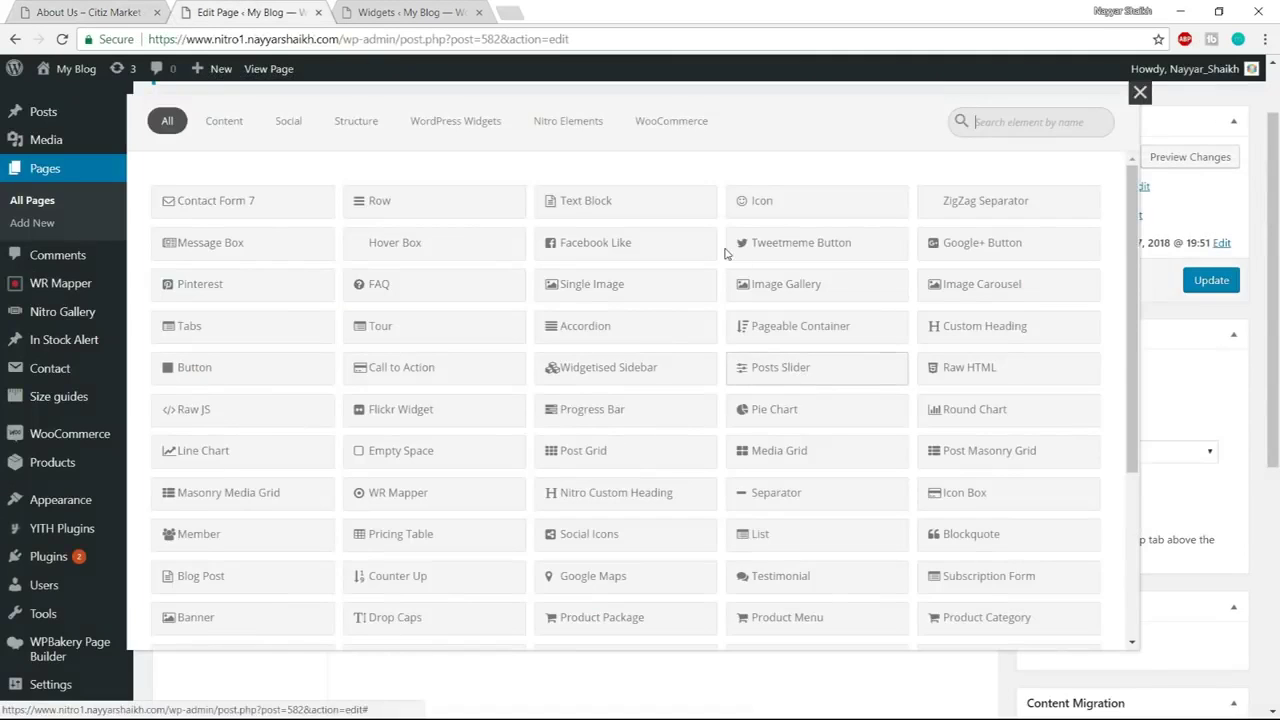
type("cust")
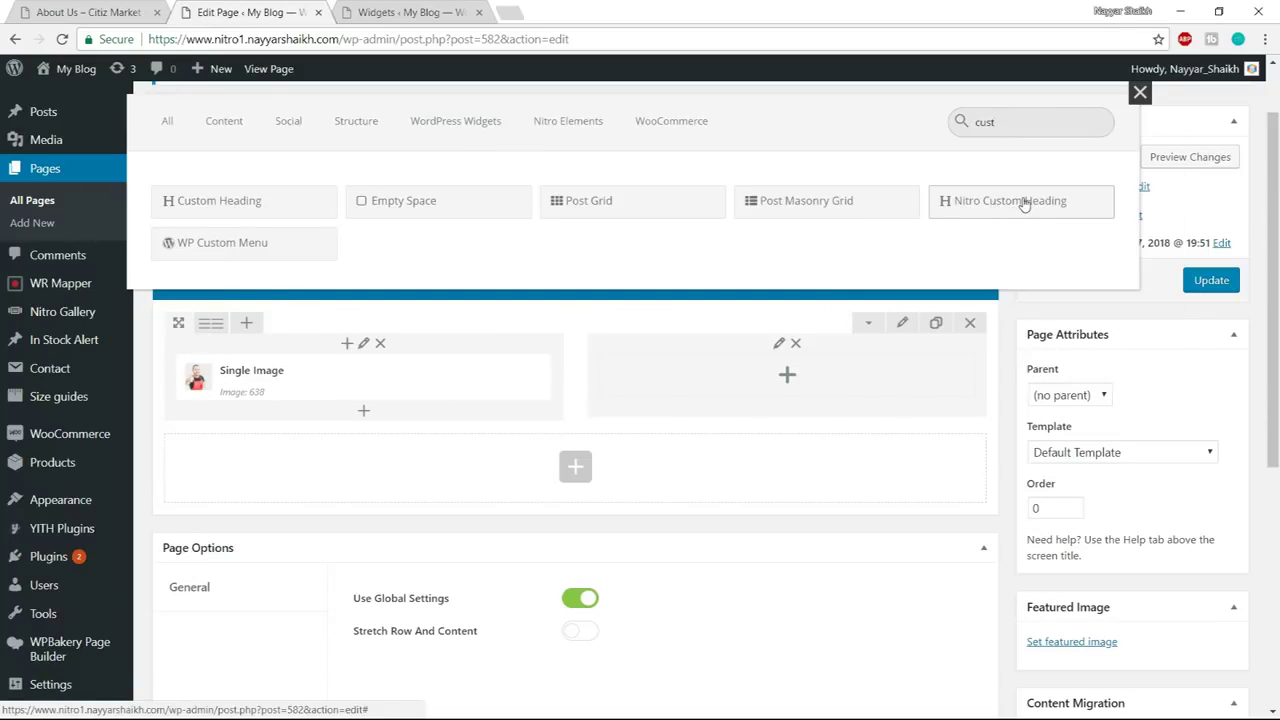
left_click(990, 202)
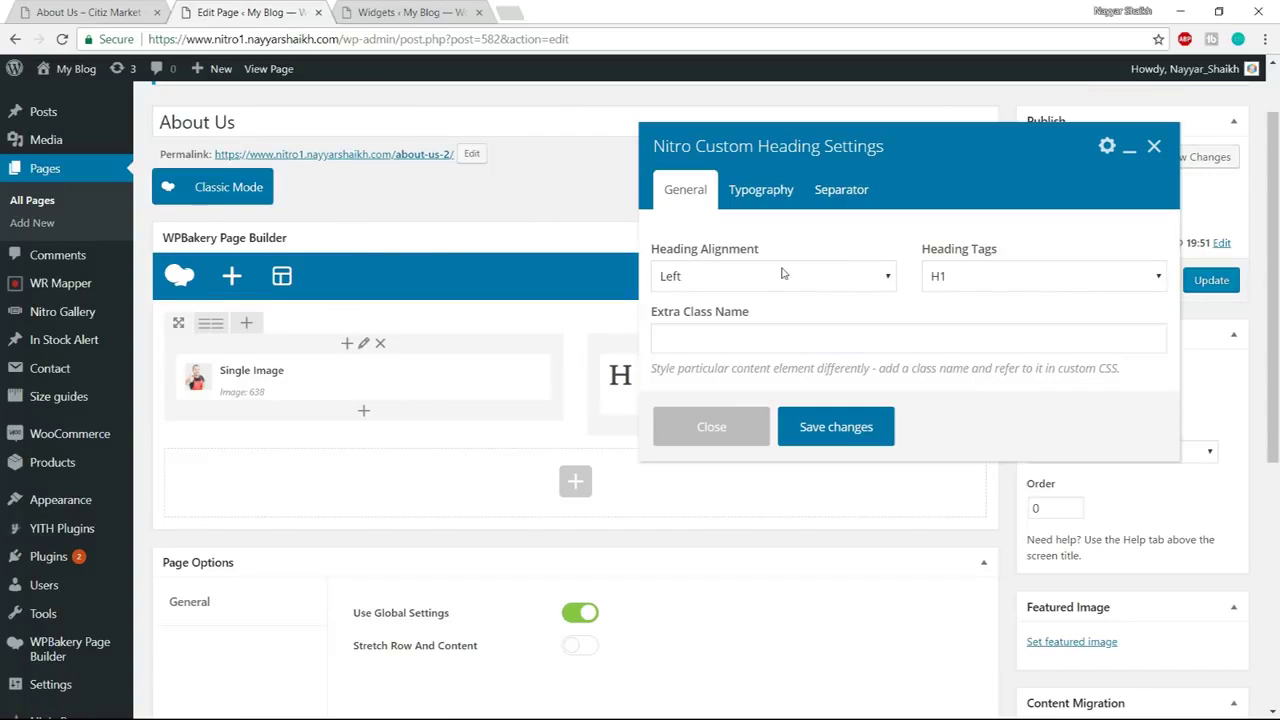
Make the heading an H3 and paste the demo's 'LOREM IPSUM DOLOR SIT AMET' as subheading
left_click(966, 284)
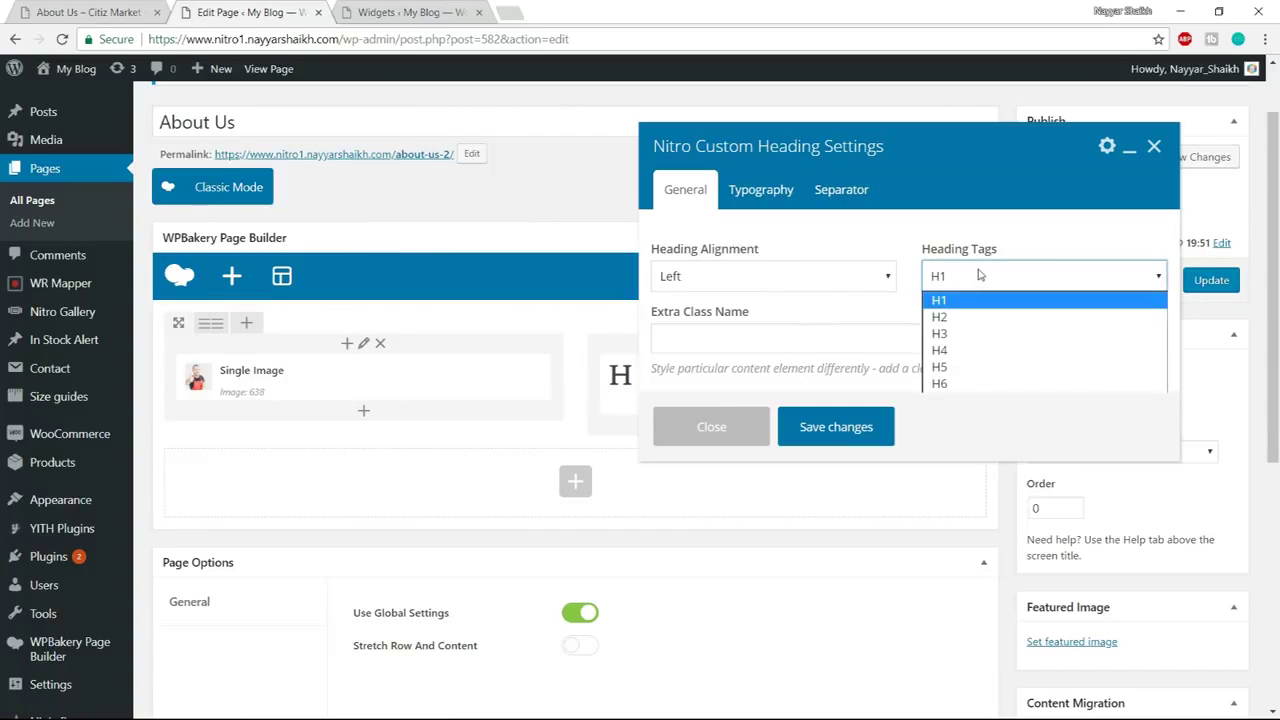
left_click(976, 333)
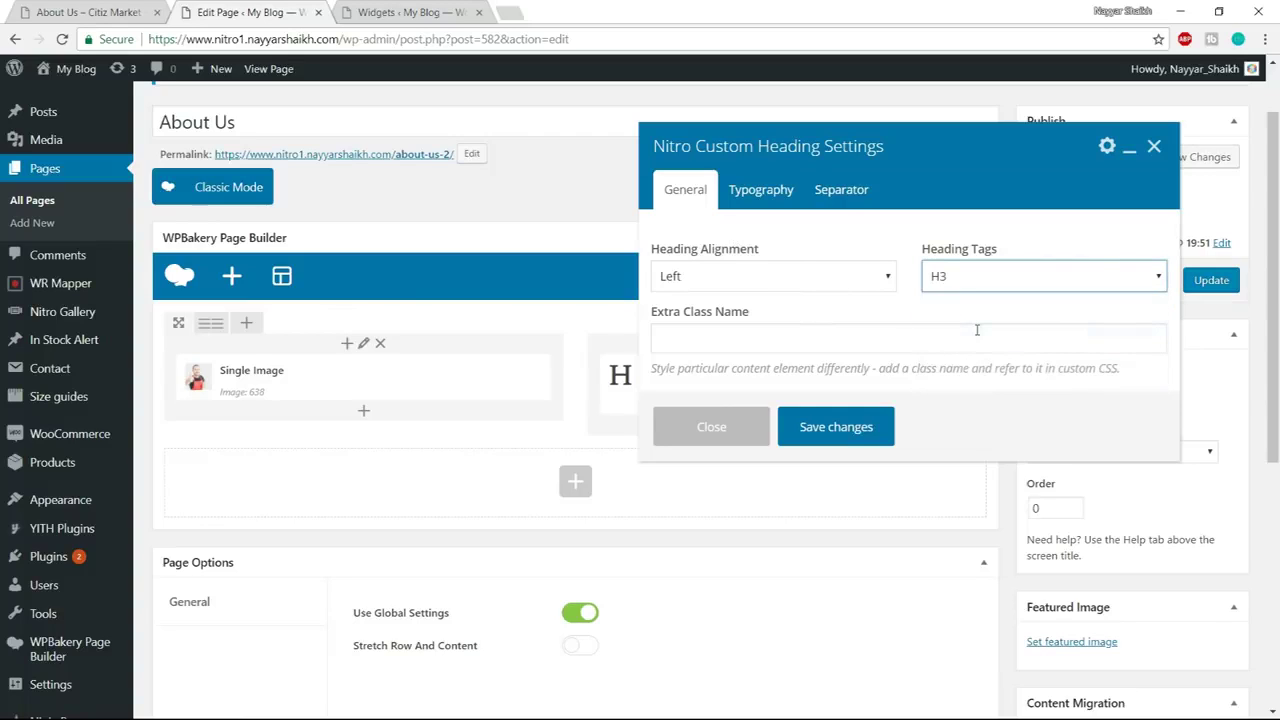
left_click(790, 193)
left_click_drag(835, 330, 651, 310)
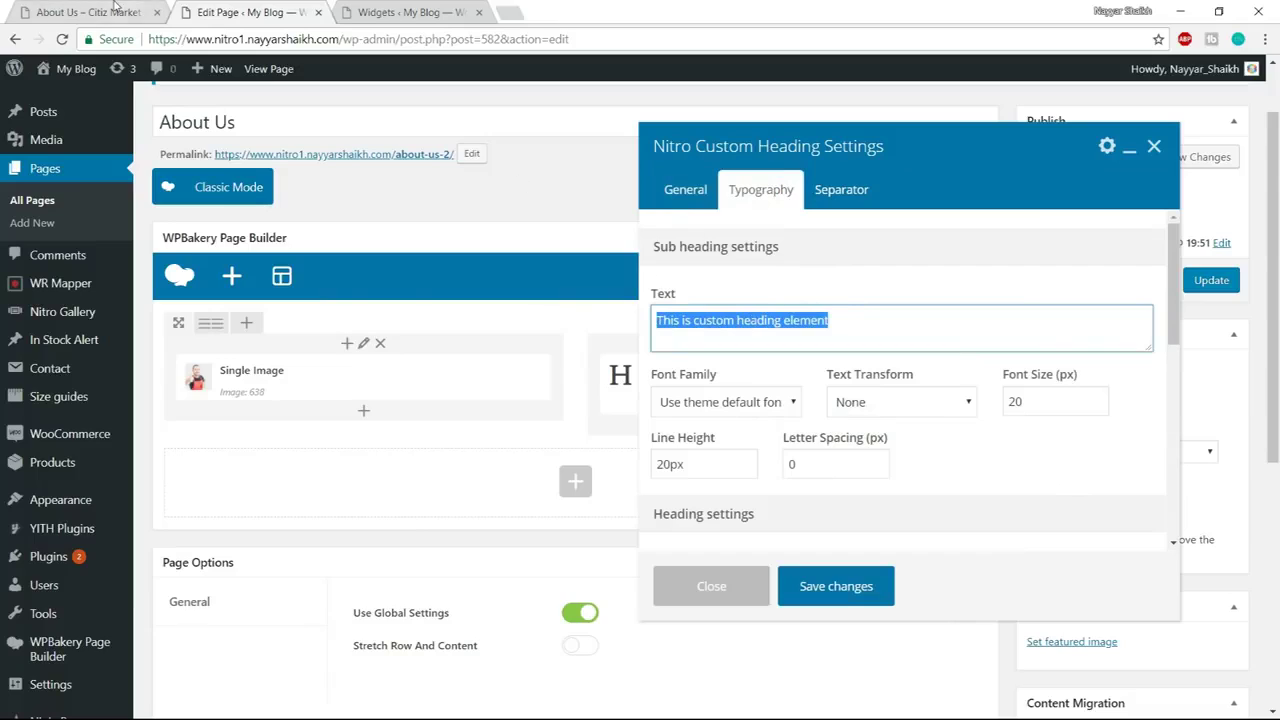
left_click(113, 10)
left_click_drag(645, 224, 847, 223)
key("ctrl+c")
left_click(245, 12)
key("ctrl+v")
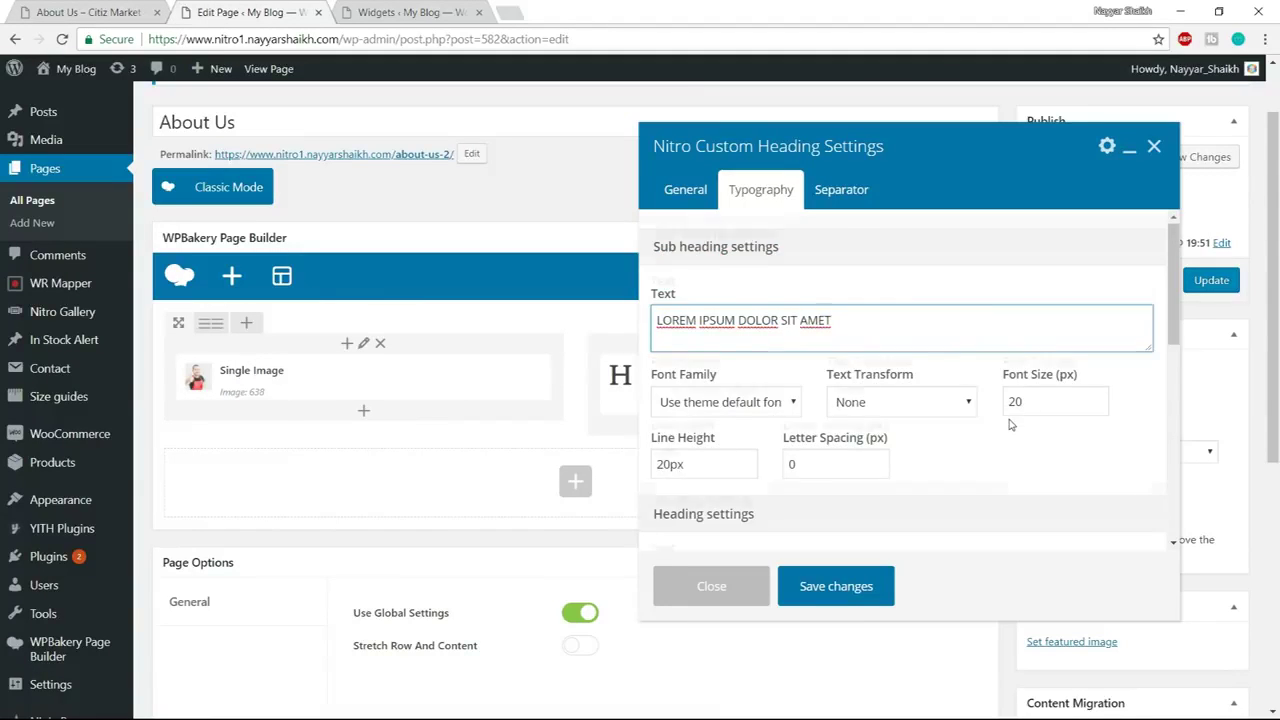
Style the subheading in Rubik, weight 500, uppercase
scroll(1010, 425, "down", 1)
left_click(727, 320)
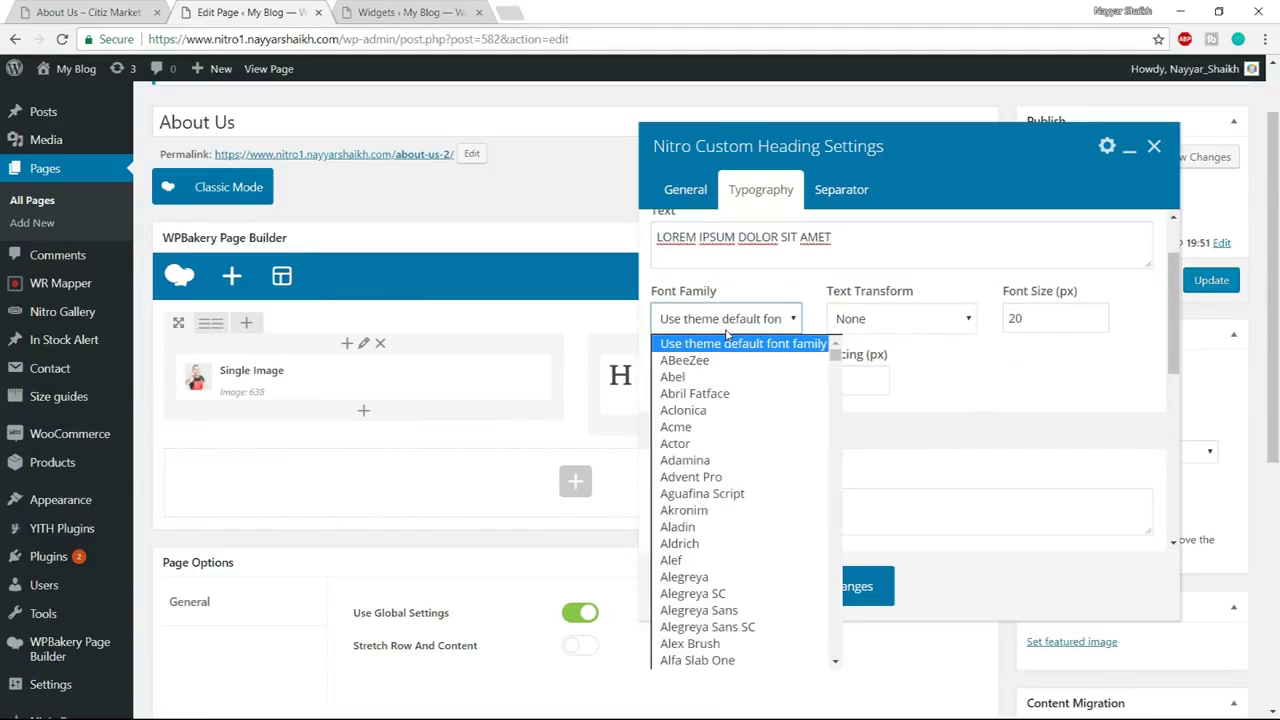
type("ru")
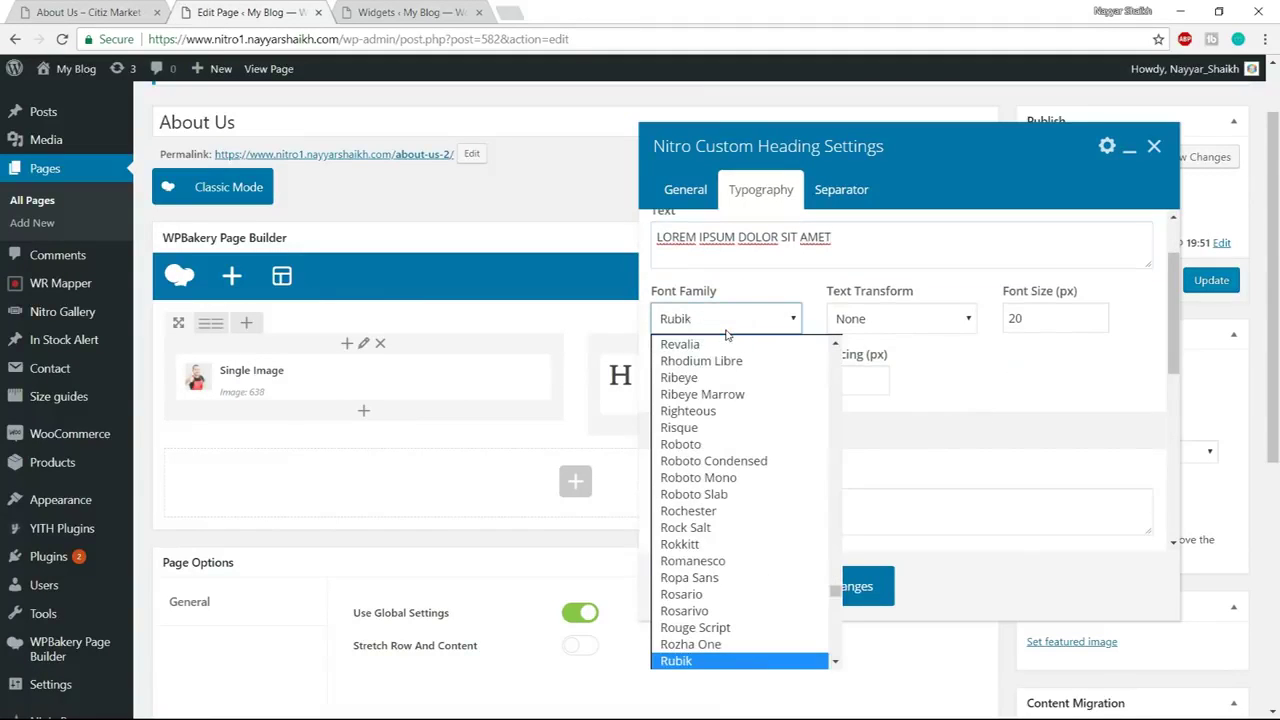
left_click(748, 662)
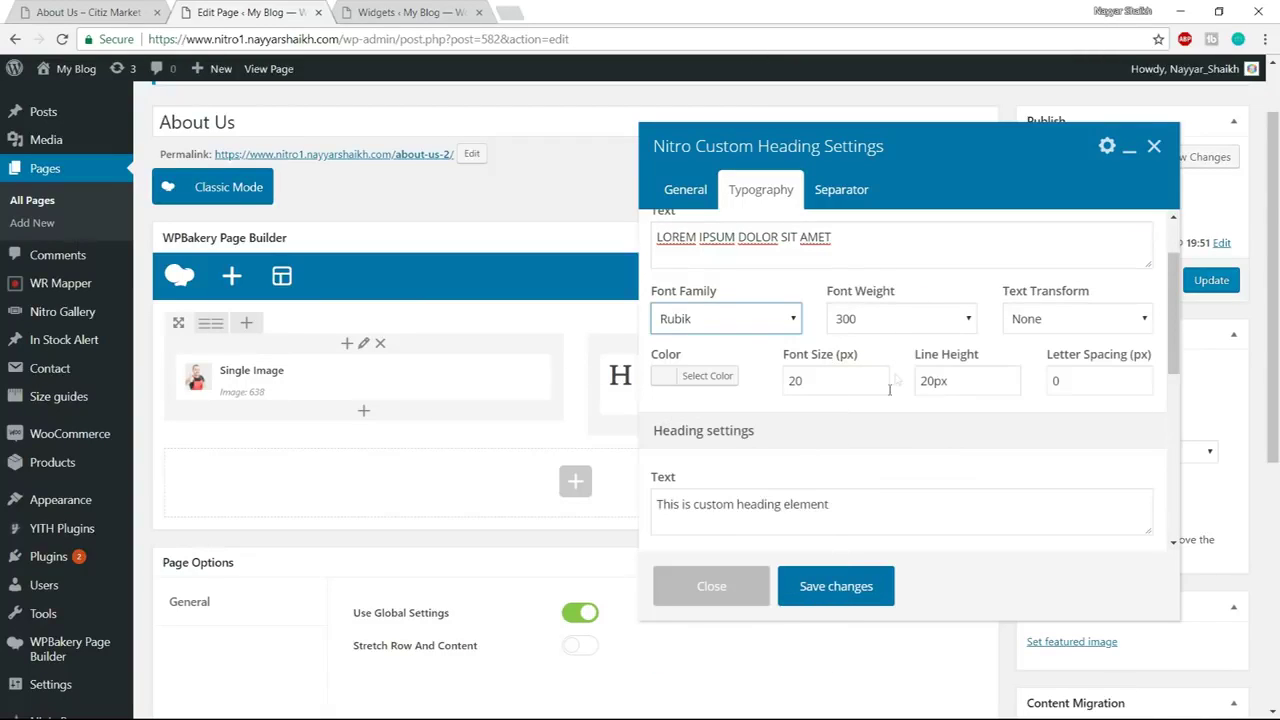
left_click(902, 322)
left_click(892, 377)
left_click(1050, 322)
left_click(1060, 365)
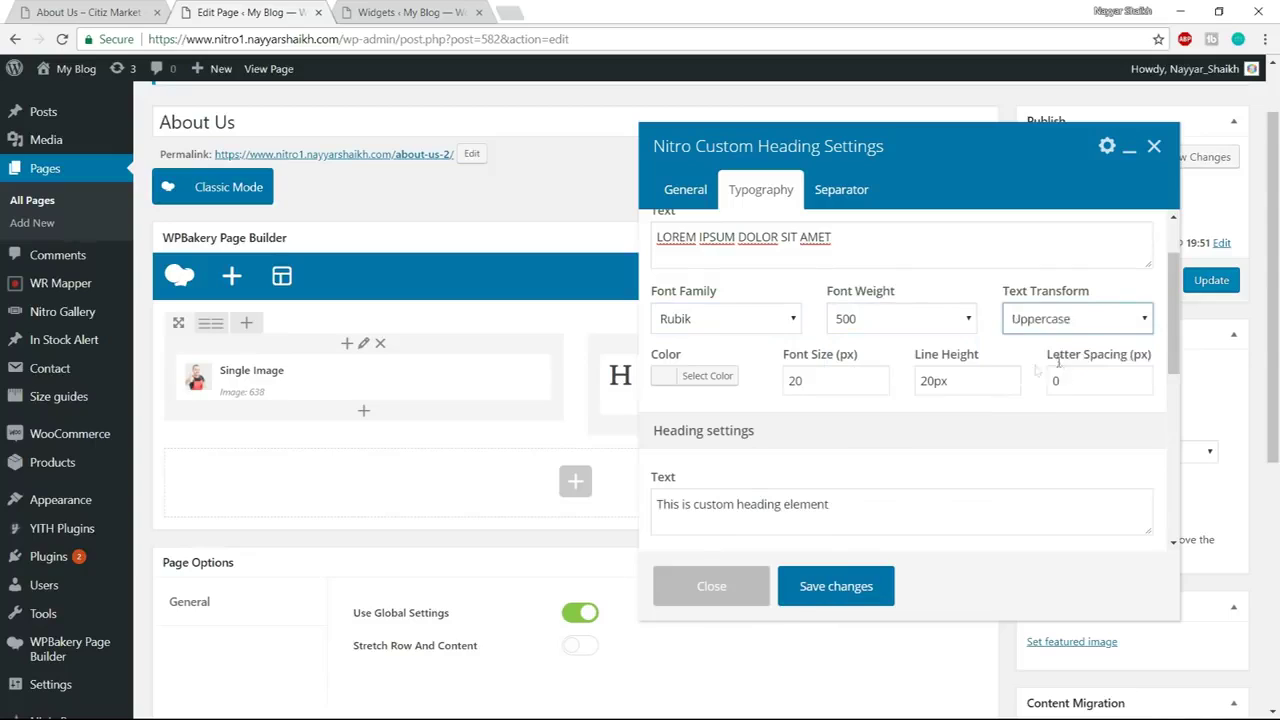
double_click(806, 380)
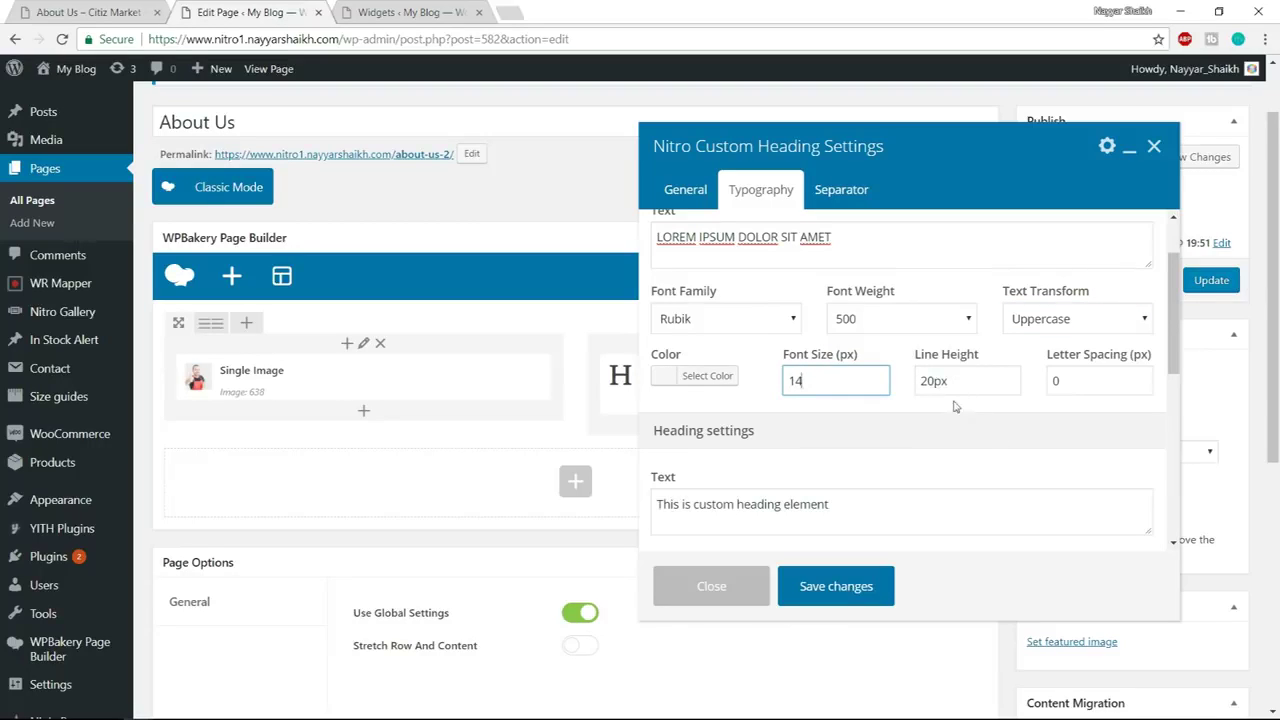
Set the main heading text to 'consectetur adipisicing' in Rubik, weight 400
scroll(982, 440, "down", 2)
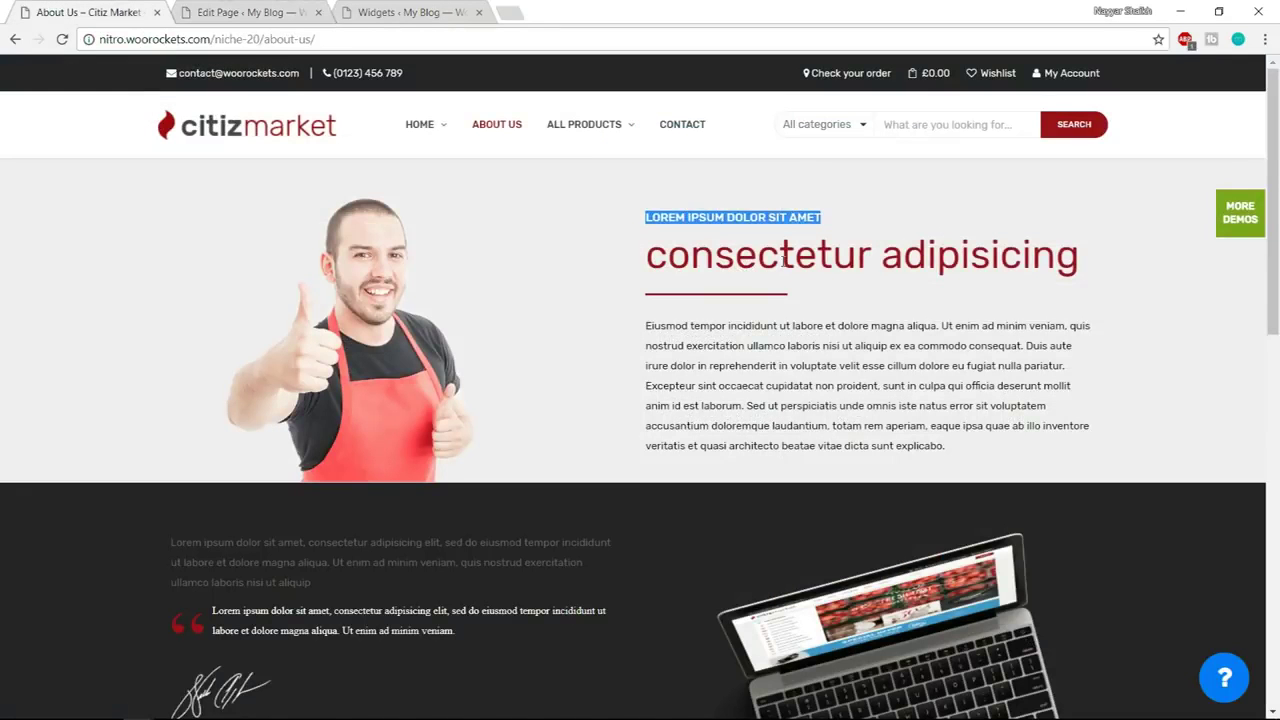
left_click_drag(637, 261, 1151, 253)
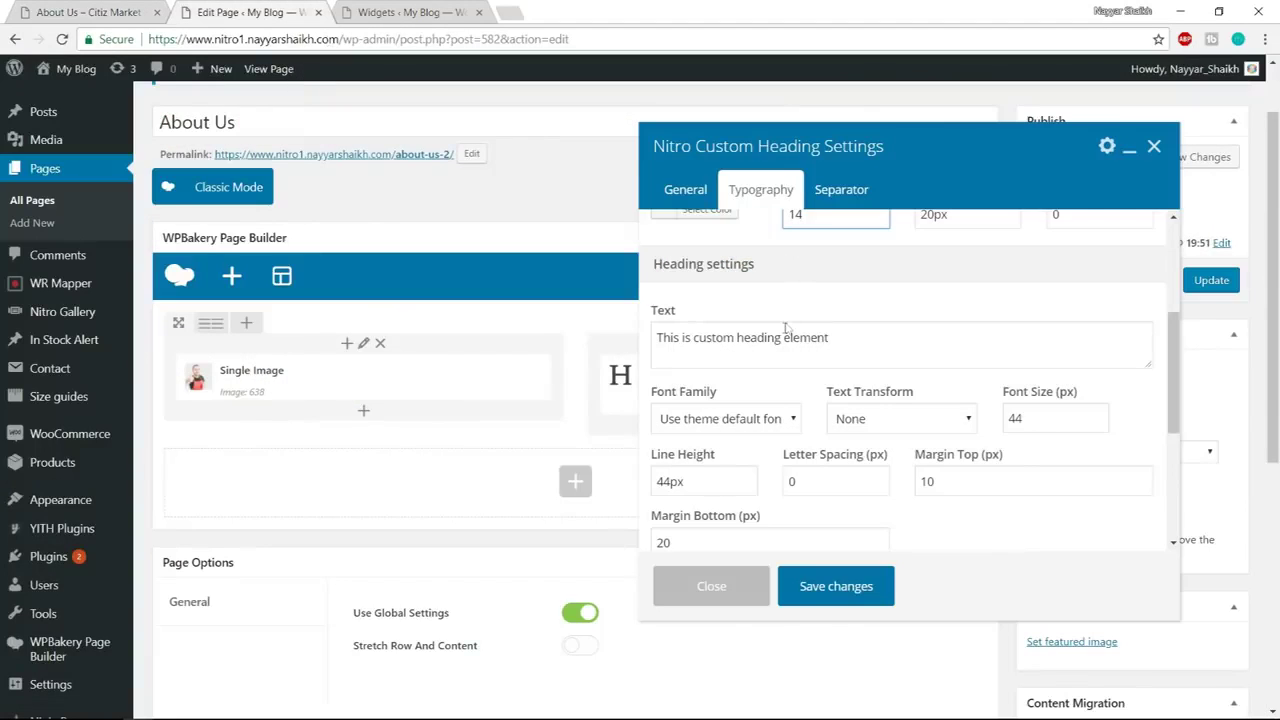
left_click(794, 336)
key("ctrl+a")
key("ctrl+v")
left_click(742, 422)
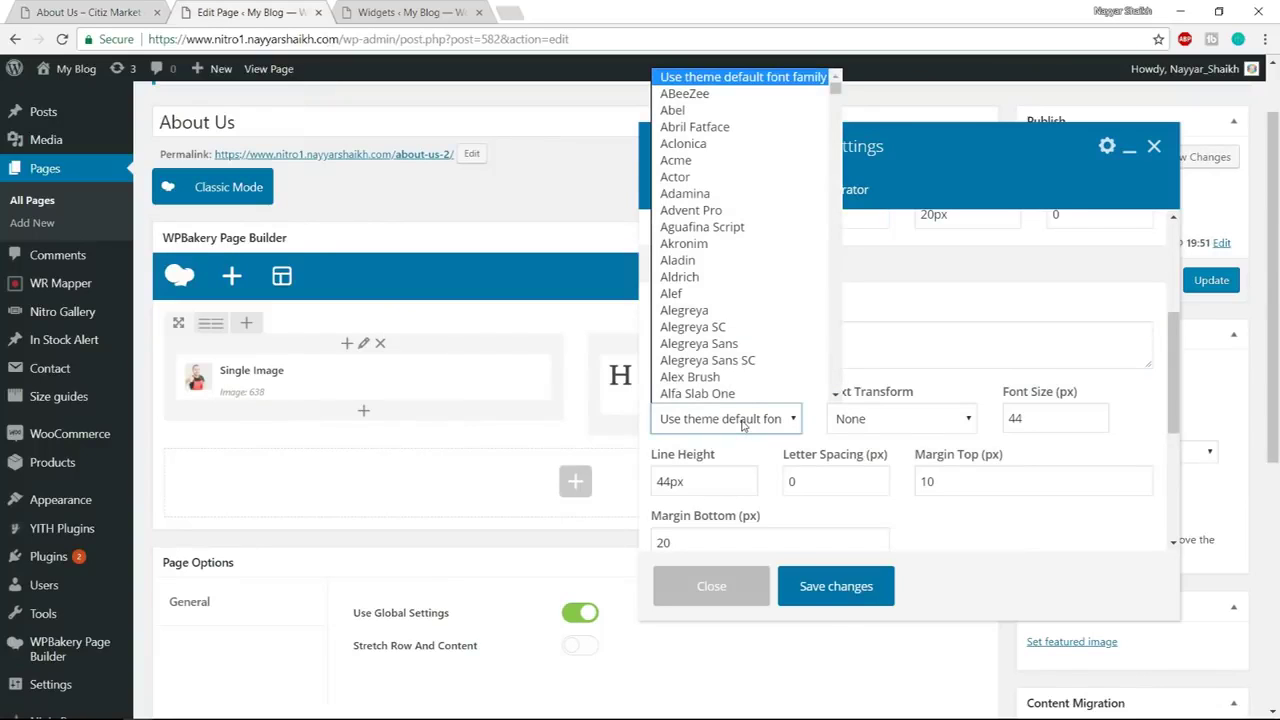
type("ru")
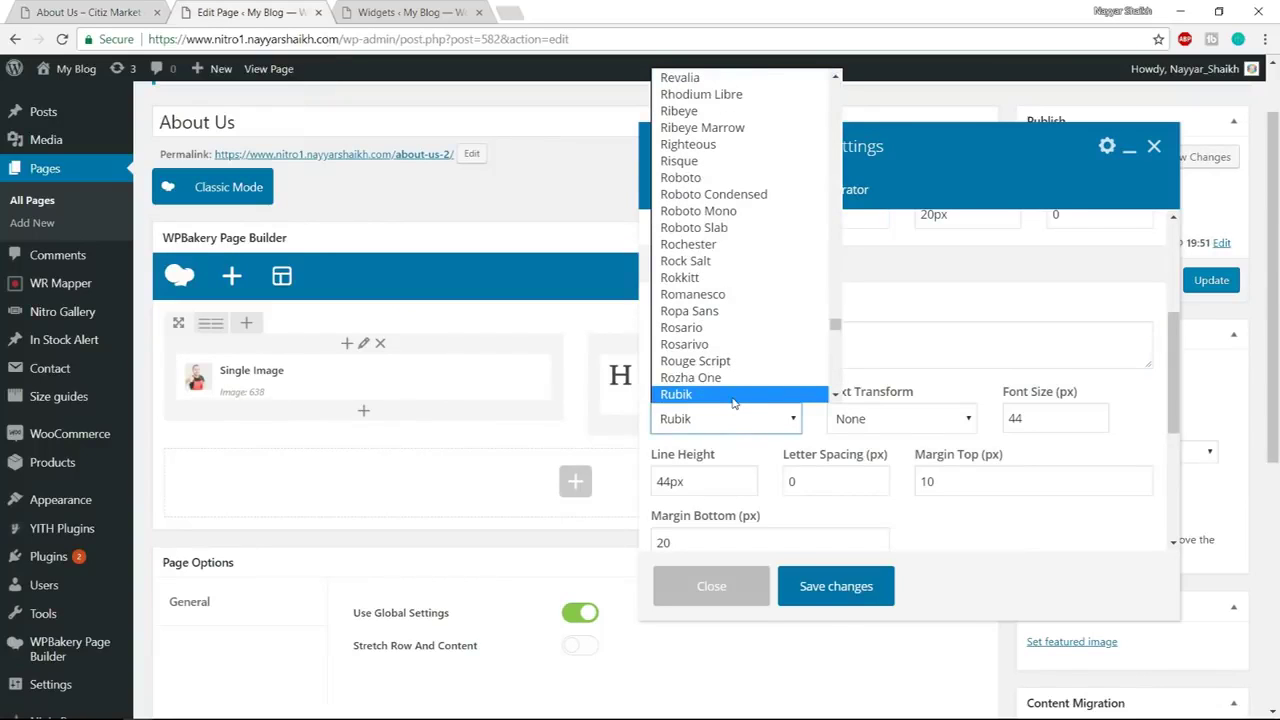
left_click(733, 398)
left_click(897, 420)
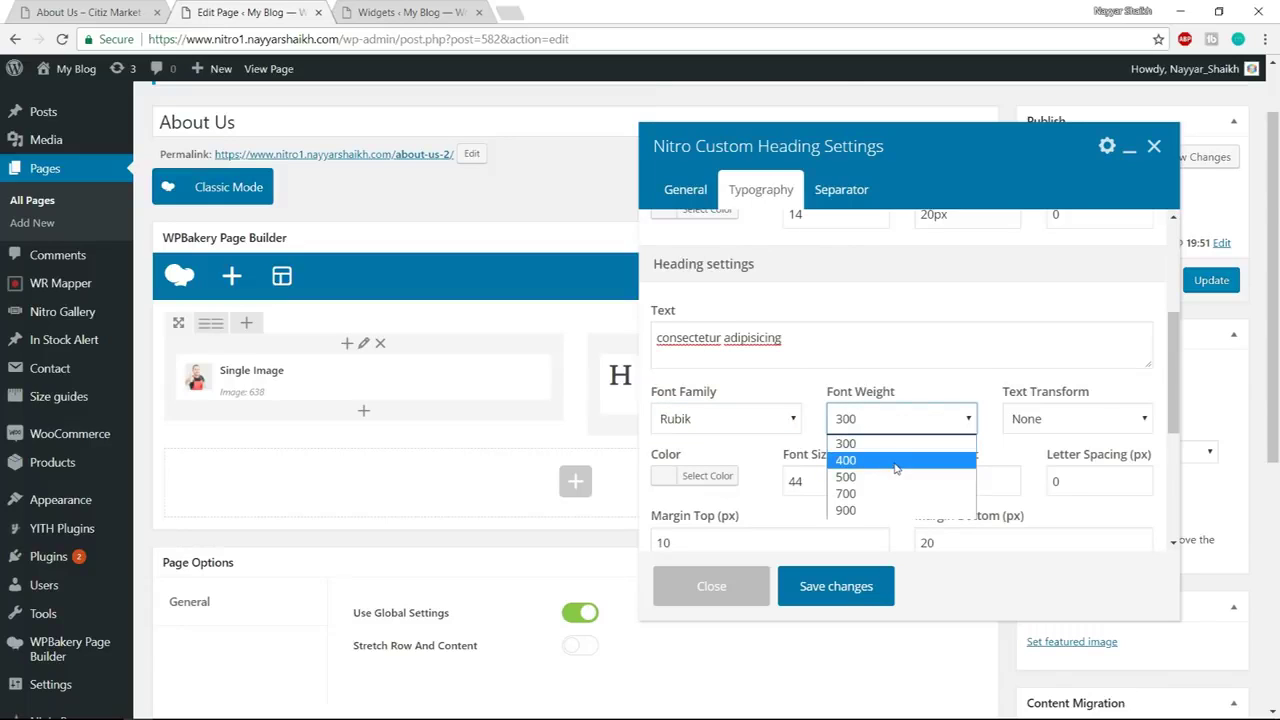
left_click(897, 461)
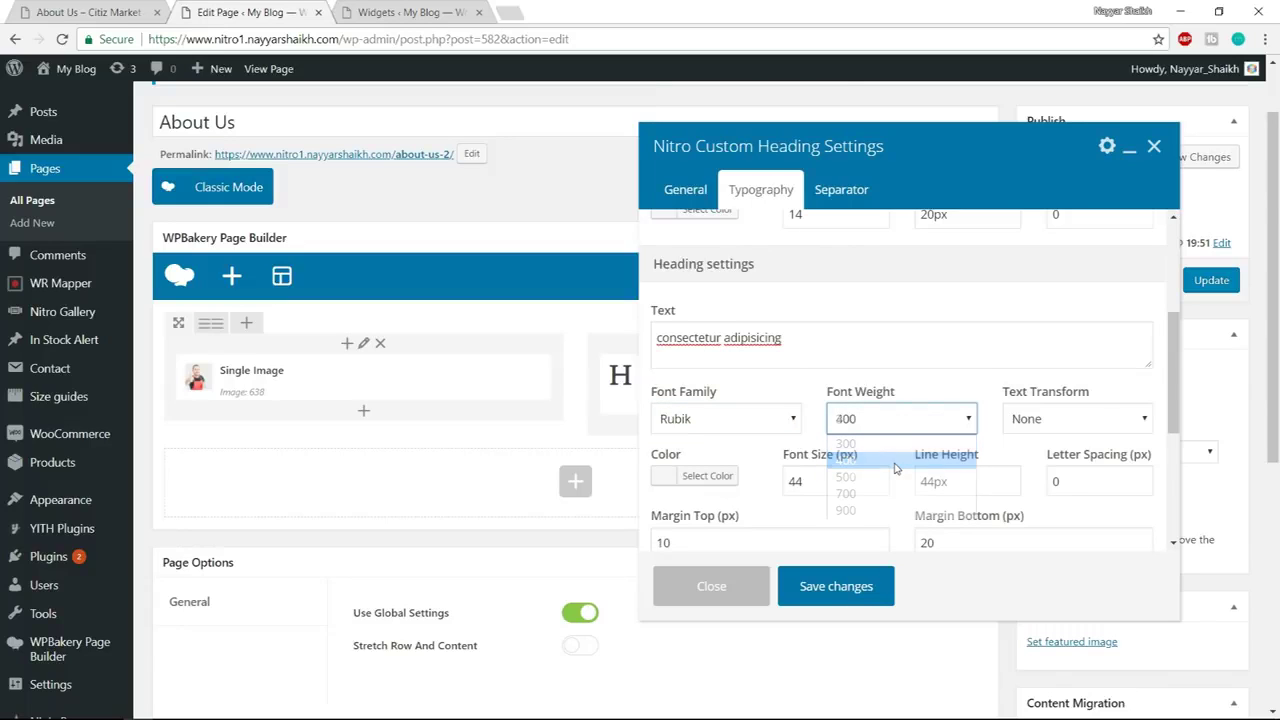
Colour the main heading #9c0f17, copied from the demo heading's styles
left_click(716, 478)
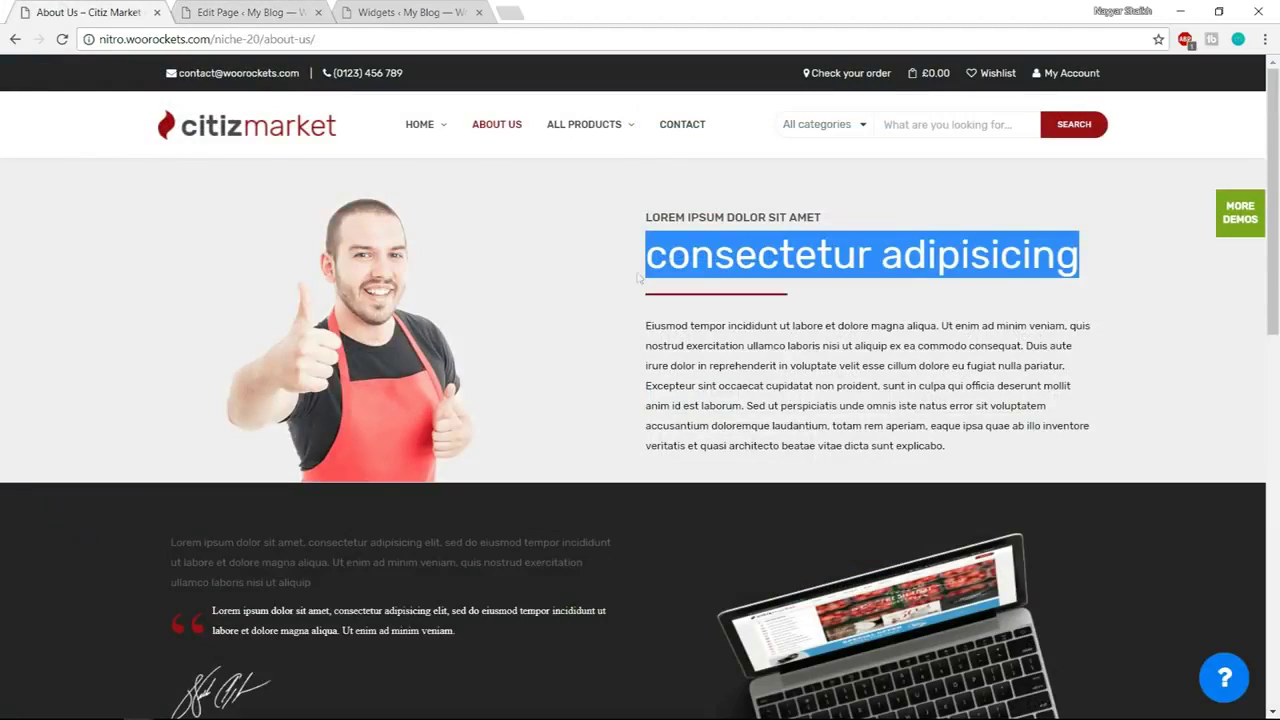
right_click(650, 258)
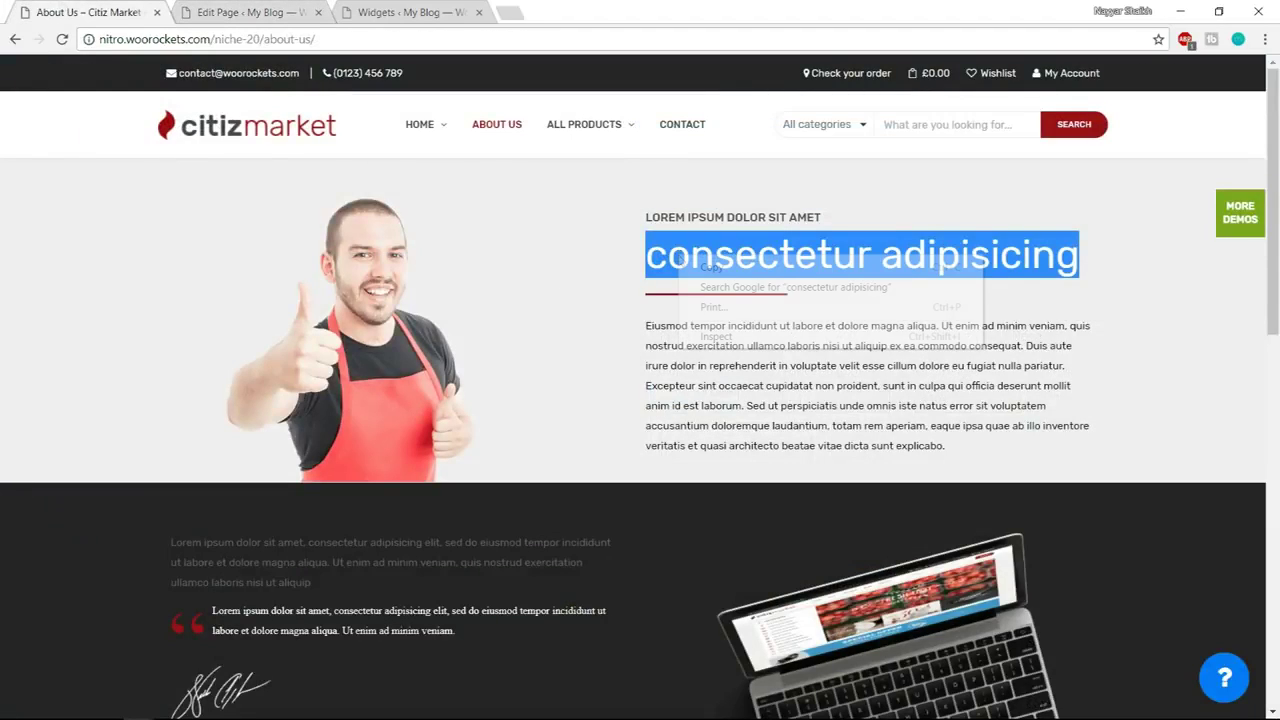
left_click(733, 333)
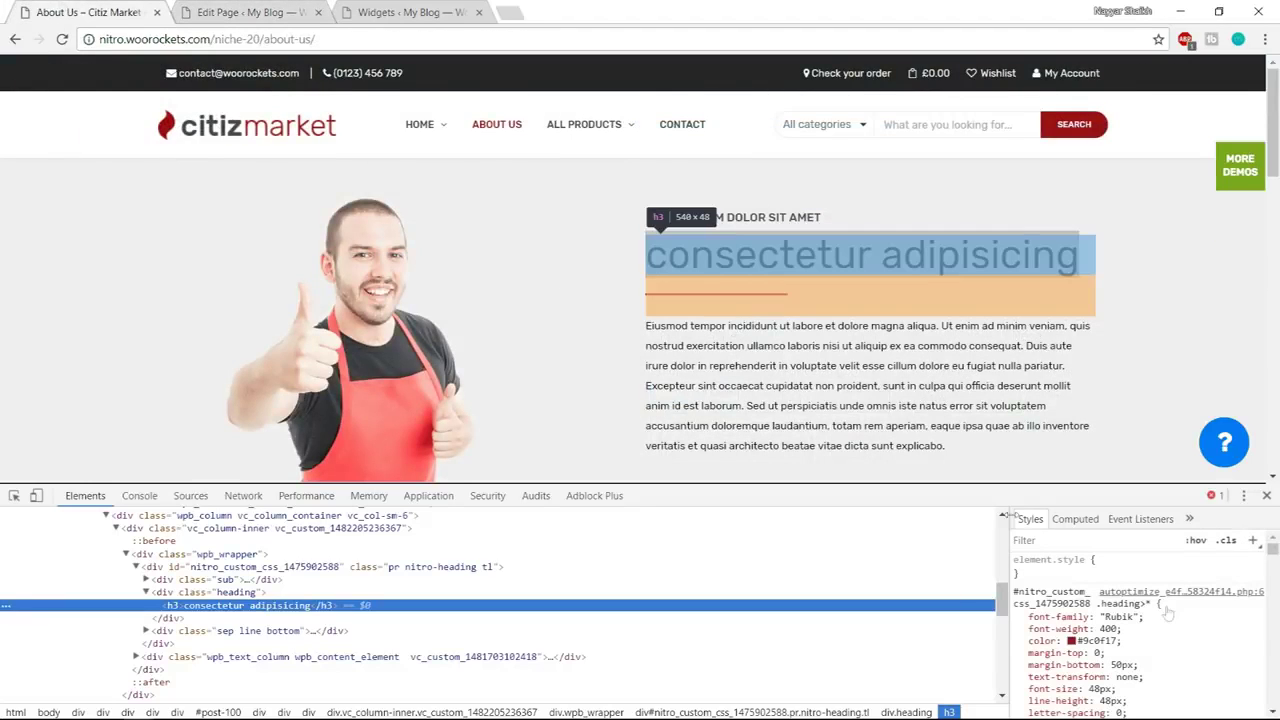
left_click(1100, 640)
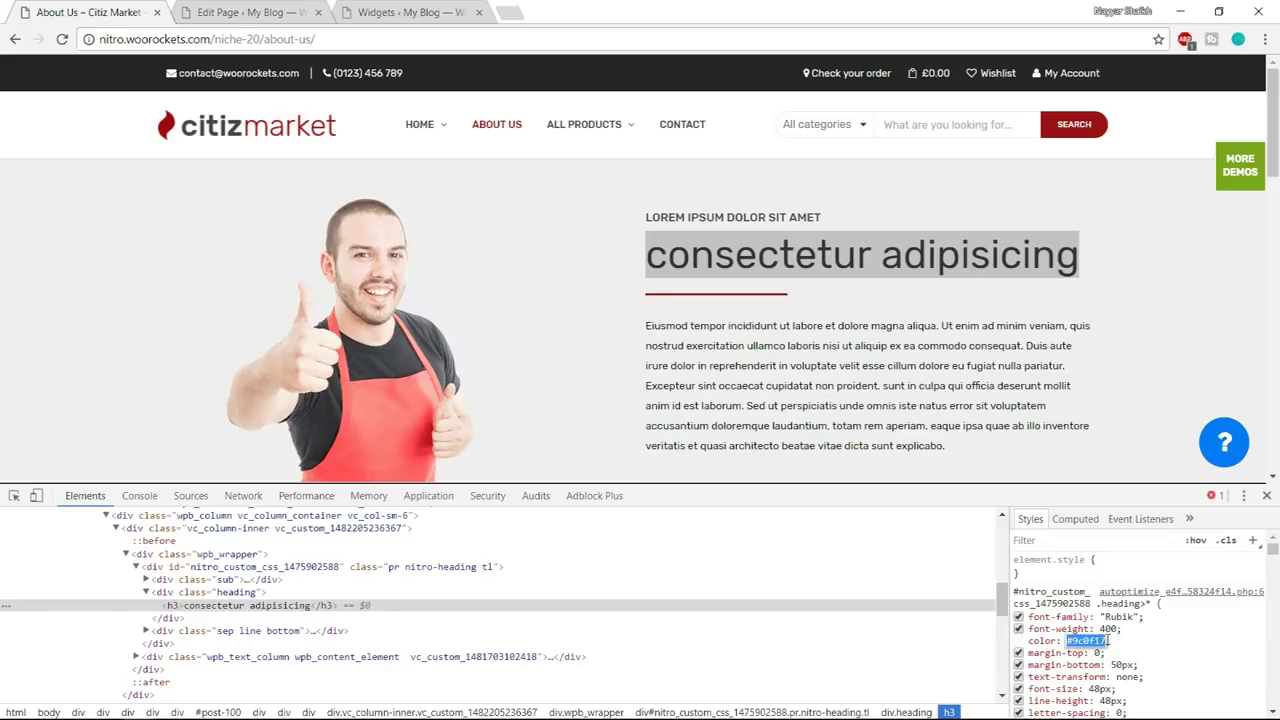
left_click(1266, 496)
left_click(290, 12)
left_click(680, 392)
left_click(700, 395)
left_click(765, 397)
key("ctrl+v")
left_click(772, 403)
Give the main heading size 48, line height 48, top margin 0 and bottom margin 50
double_click(816, 397)
type("48")
key("Tab")
type("4")
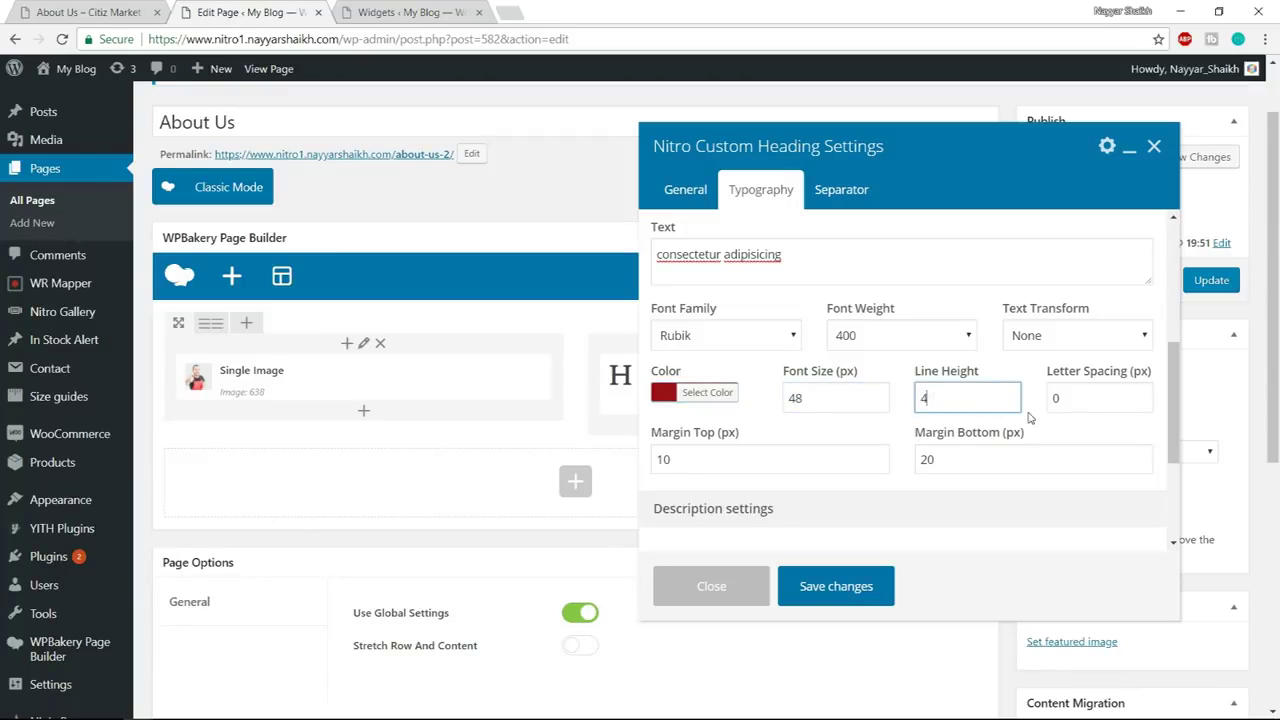
left_click(751, 456)
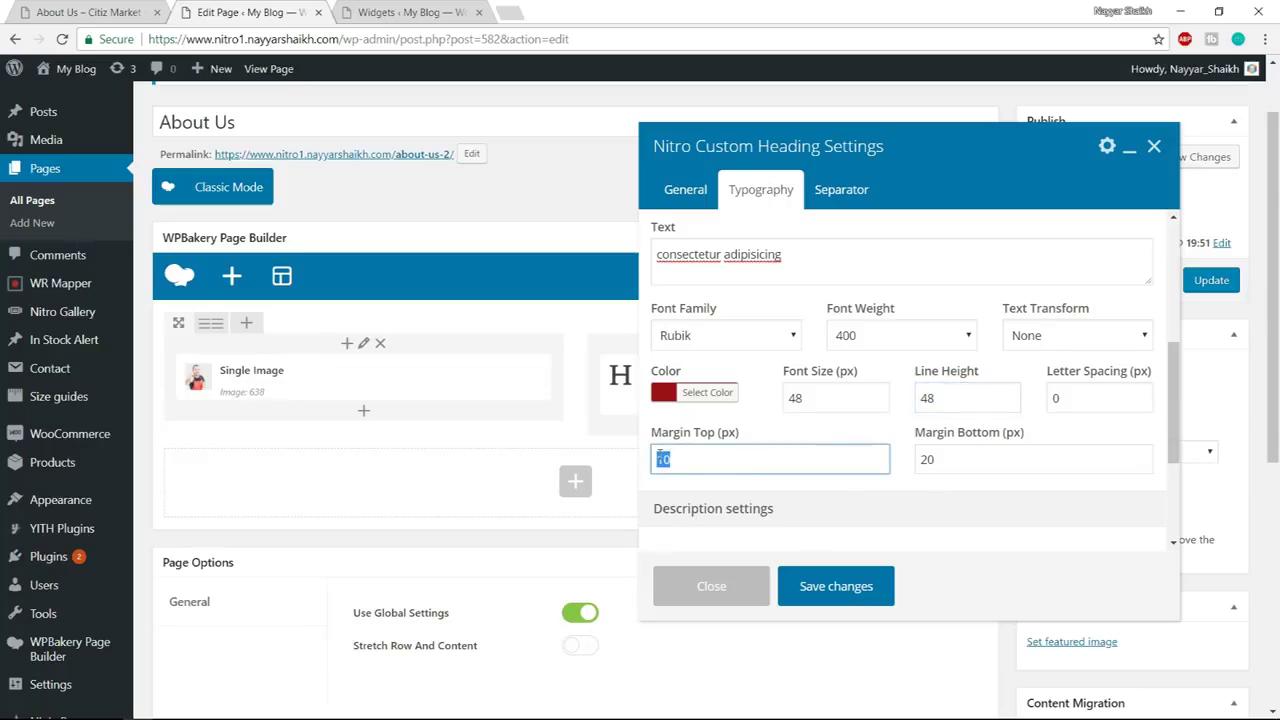
type("0")
key("Tab")
type("5")
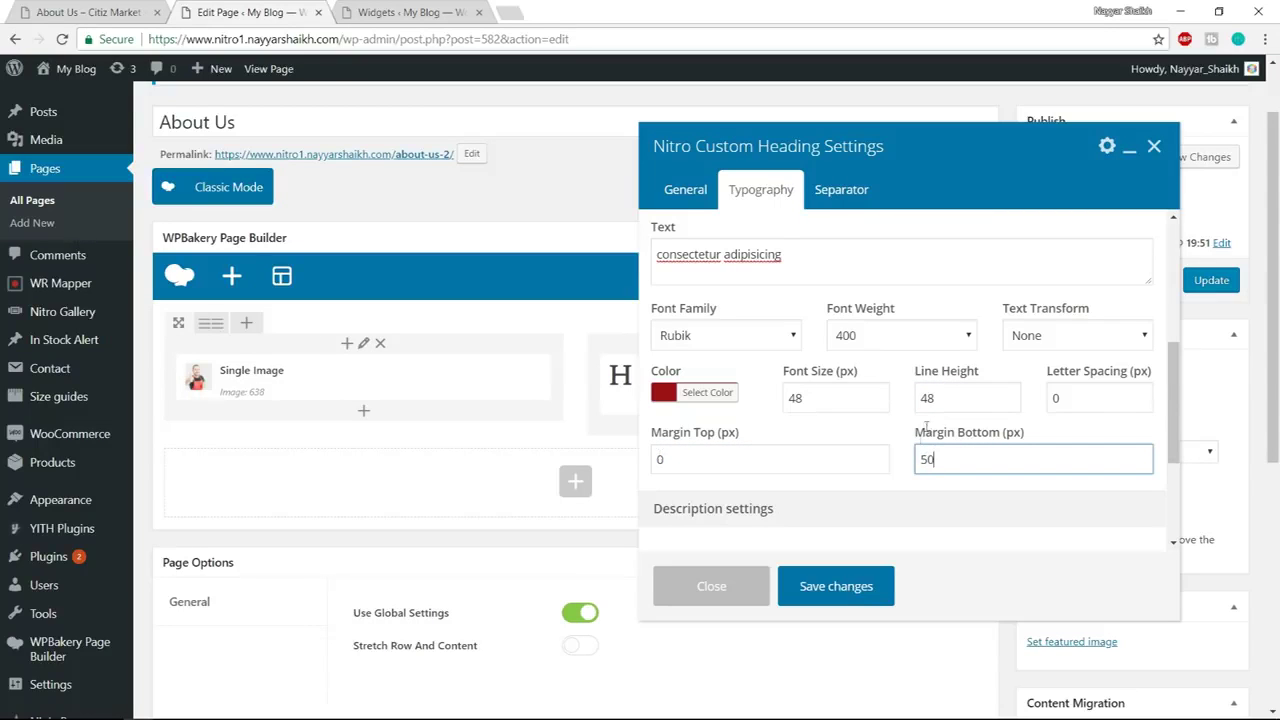
left_click(848, 194)
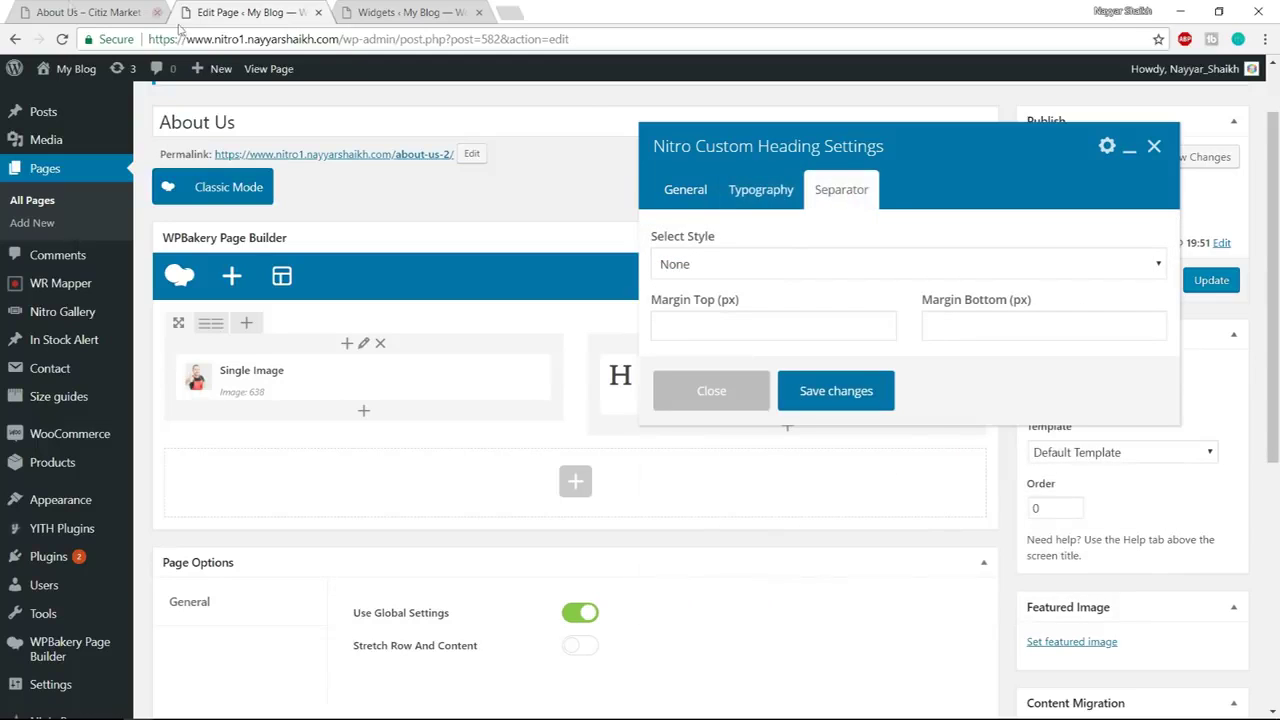
Compare with the demo page's underline and add a Short Line separator to the heading
left_click(70, 12)
left_click(657, 307)
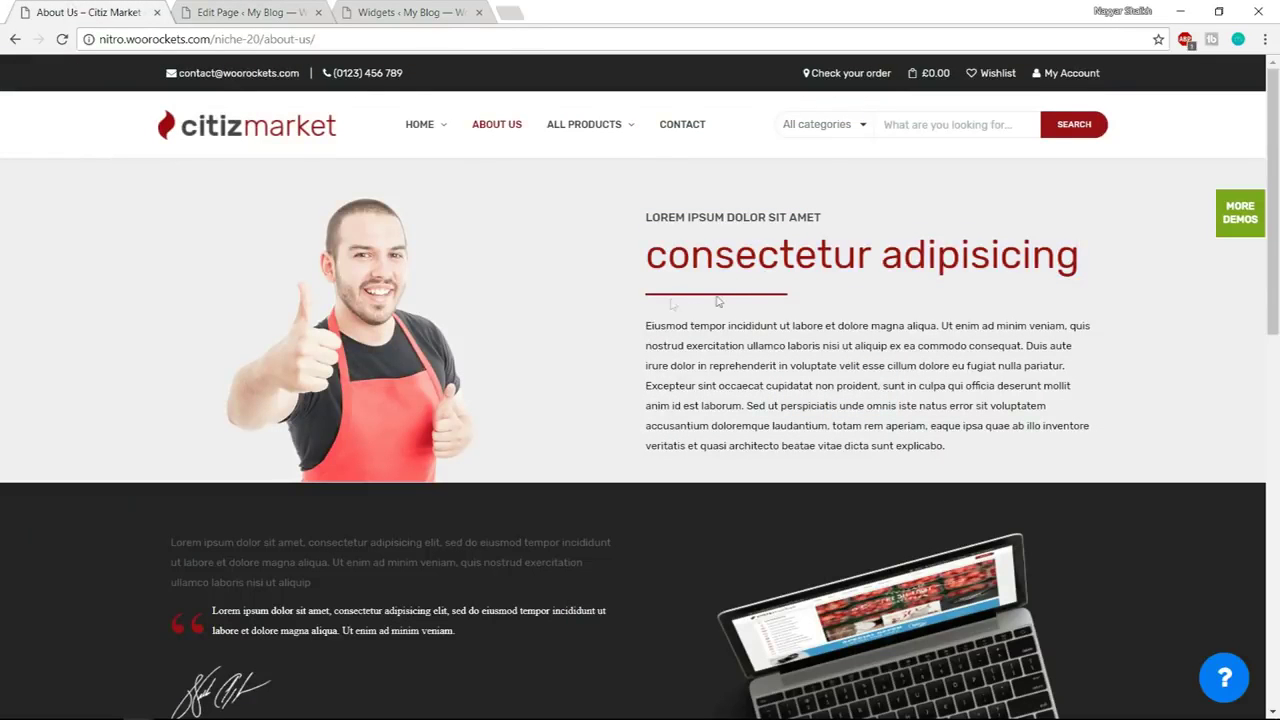
left_click(243, 12)
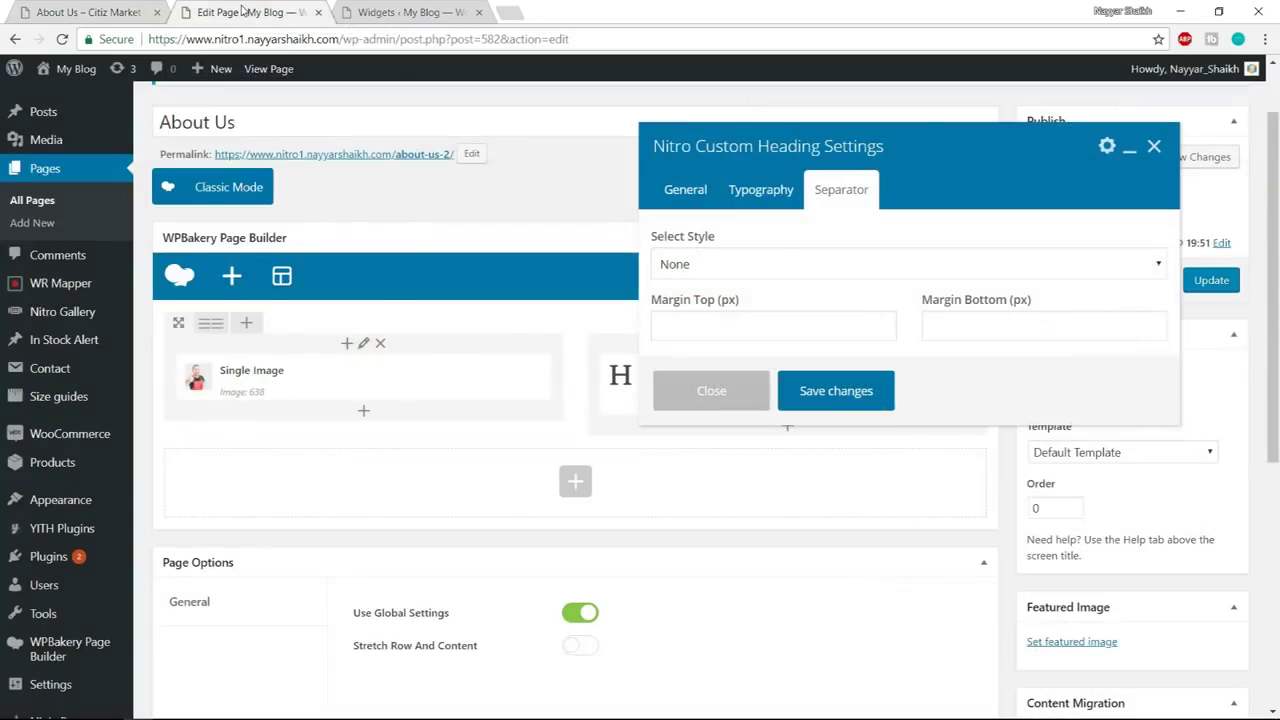
left_click(734, 265)
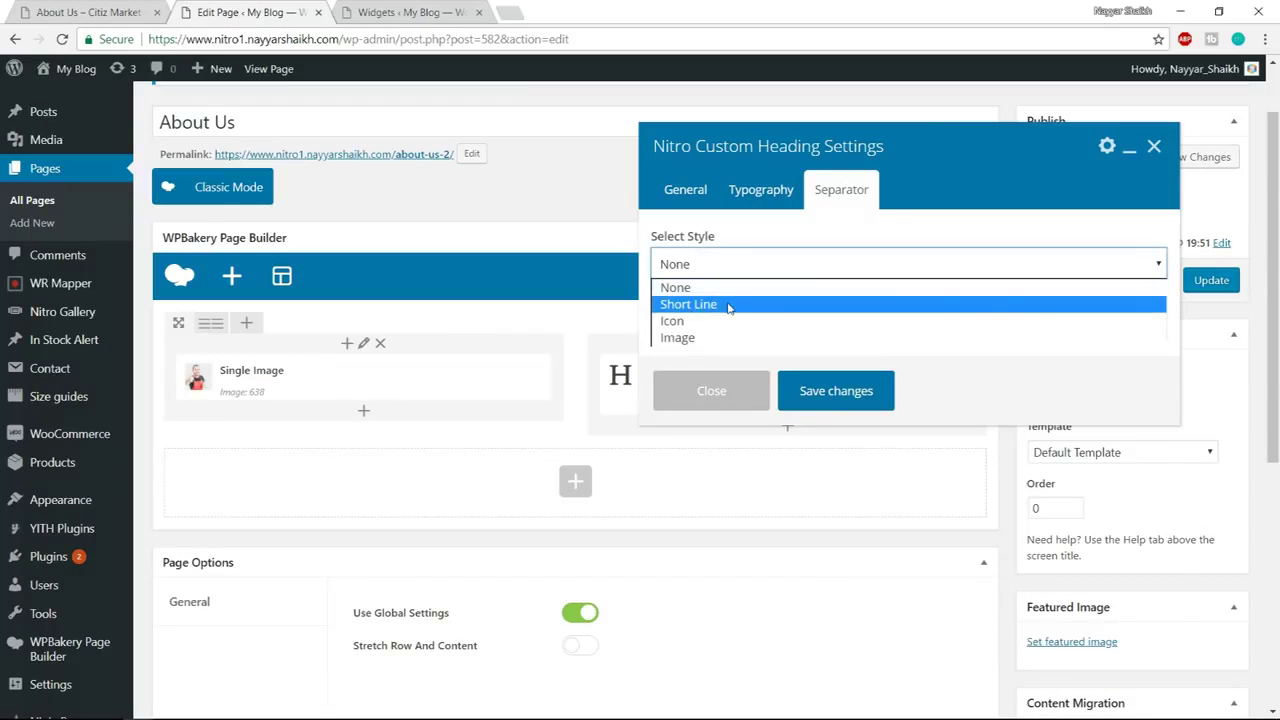
left_click(729, 305)
Make the separator 170×2 px, positioned at the bottom in #9c0f17, and save
left_click(758, 322)
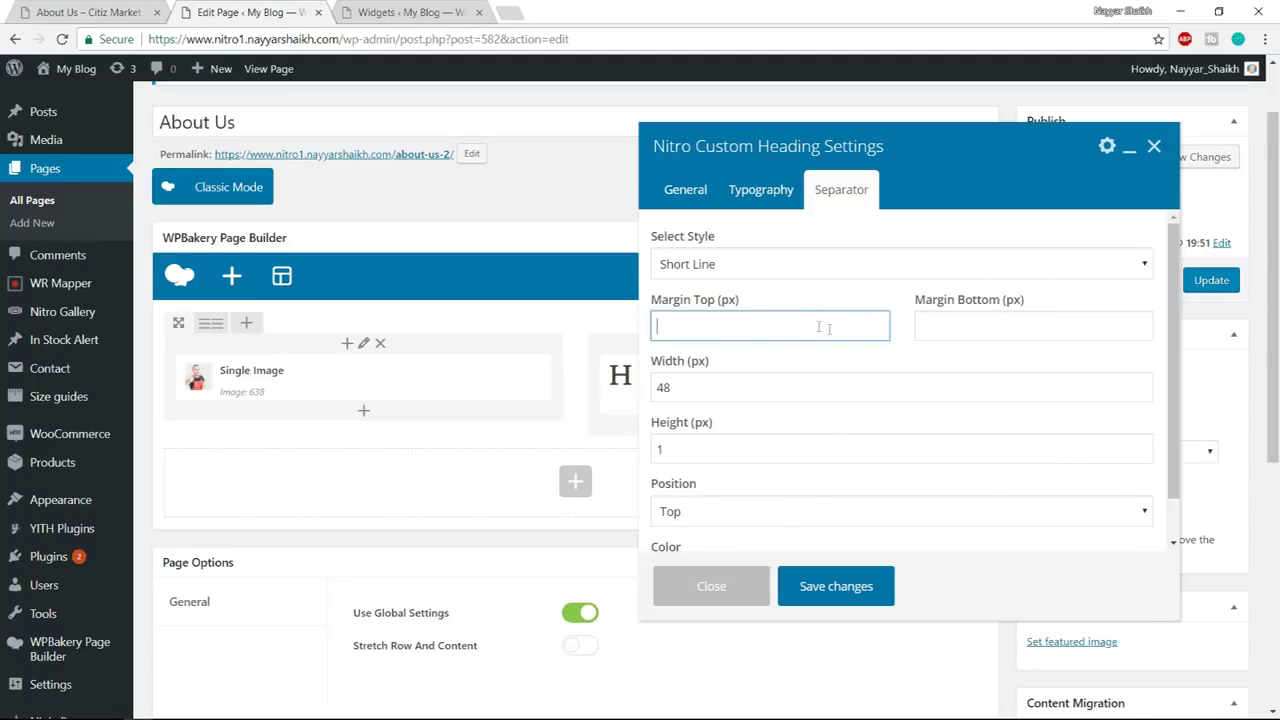
left_click_drag(805, 387, 651, 391)
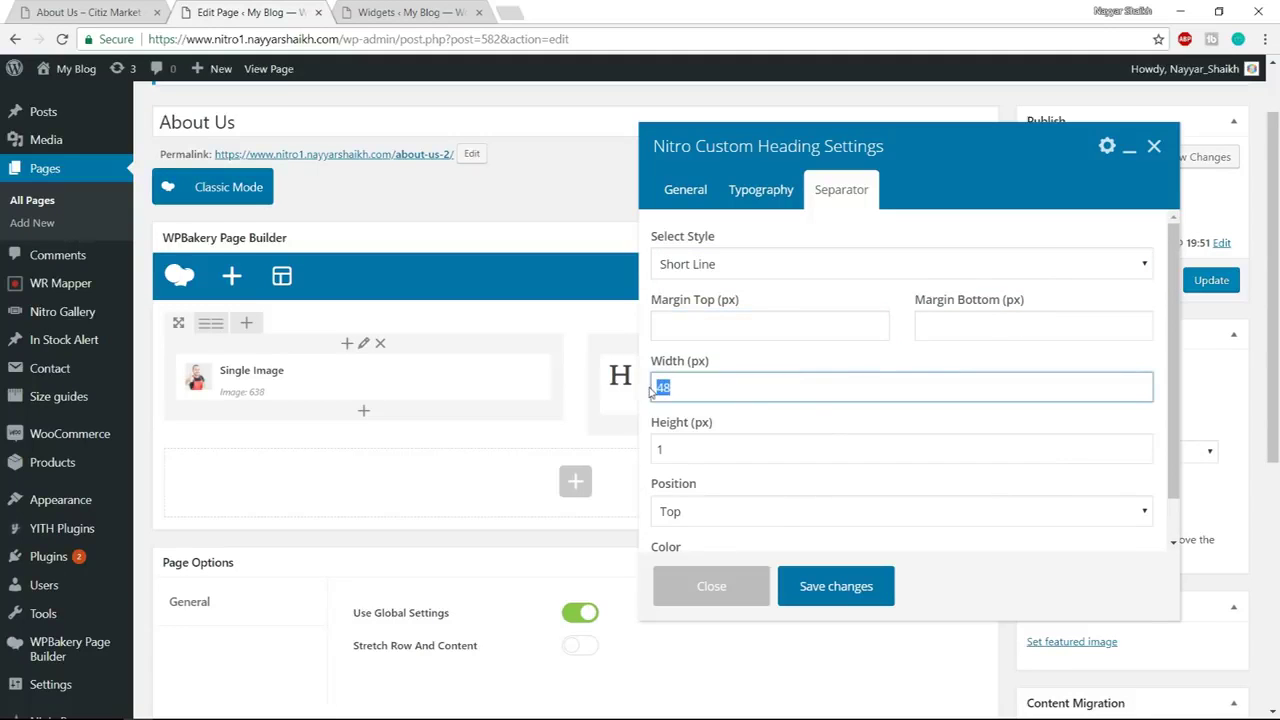
type("170")
left_click_drag(790, 452, 643, 453)
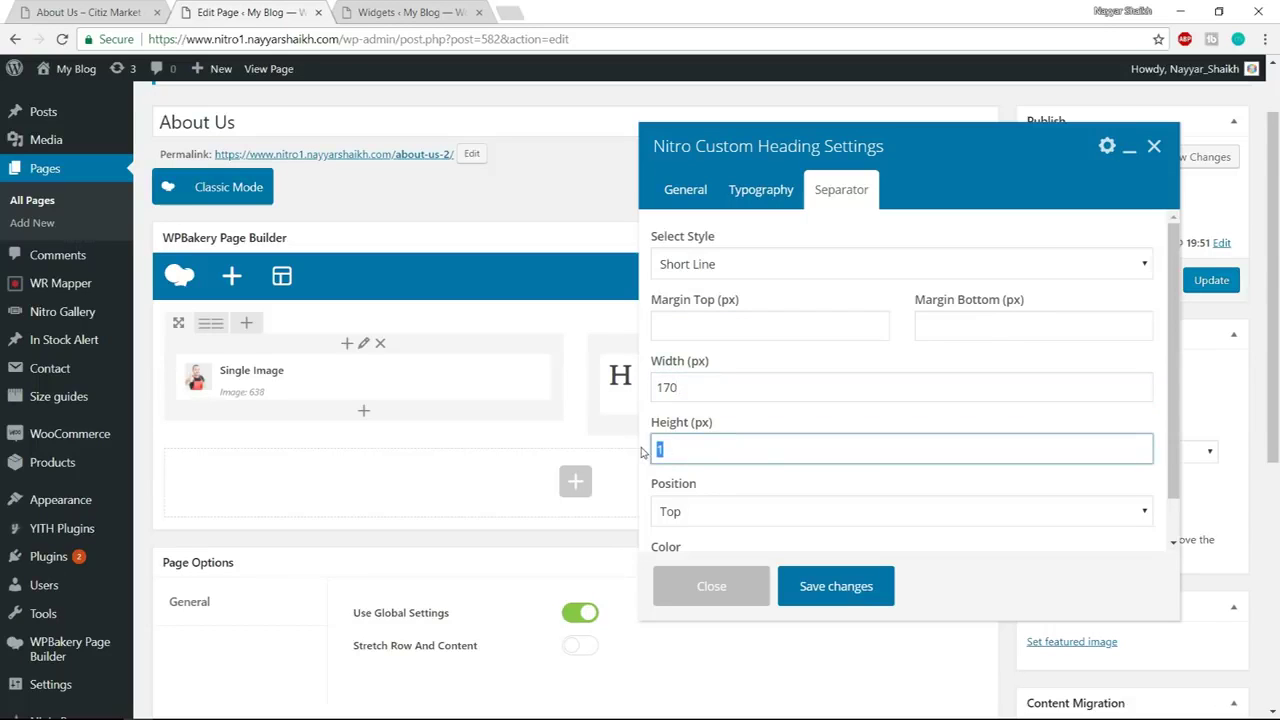
scroll(972, 362, "down", 1)
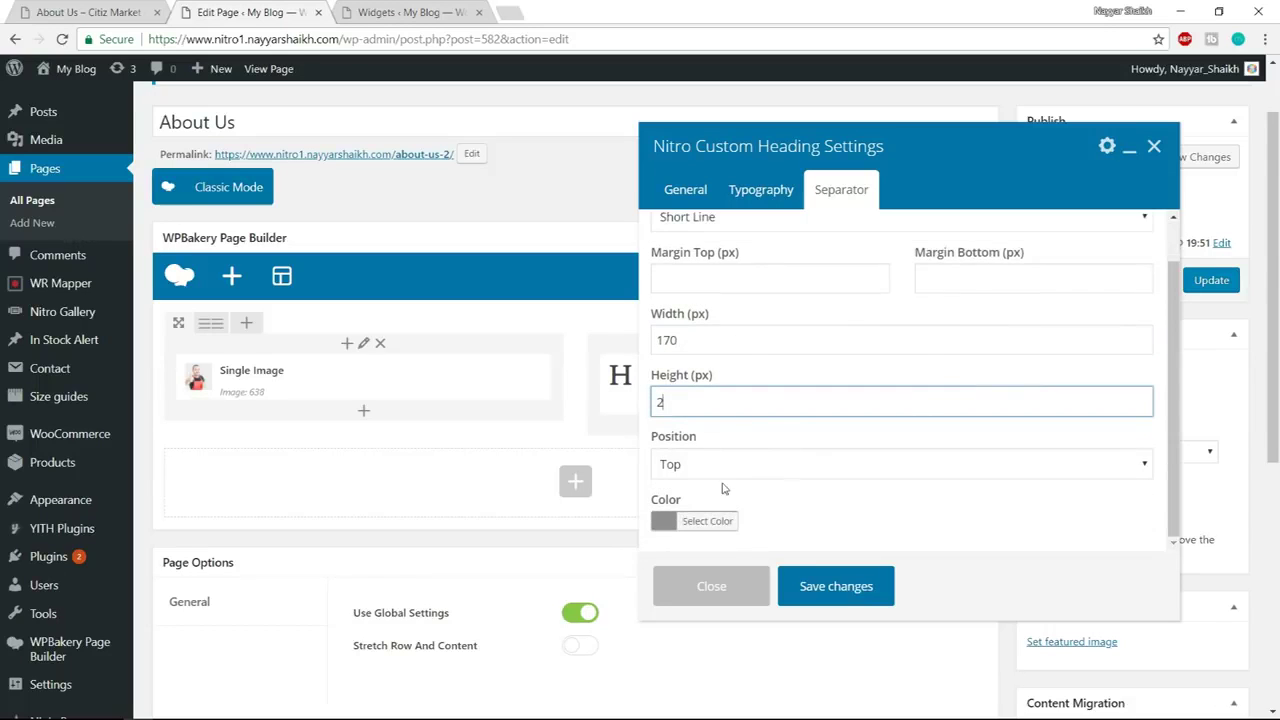
left_click(731, 466)
left_click(718, 502)
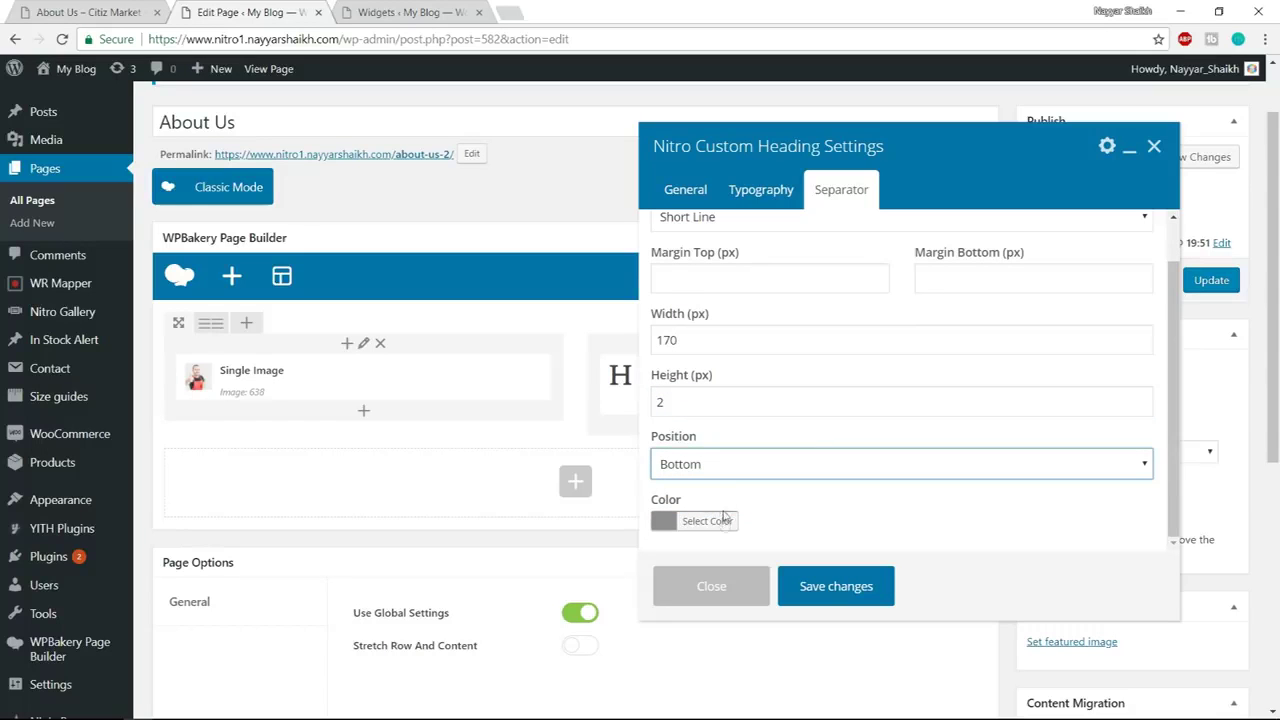
left_click(724, 522)
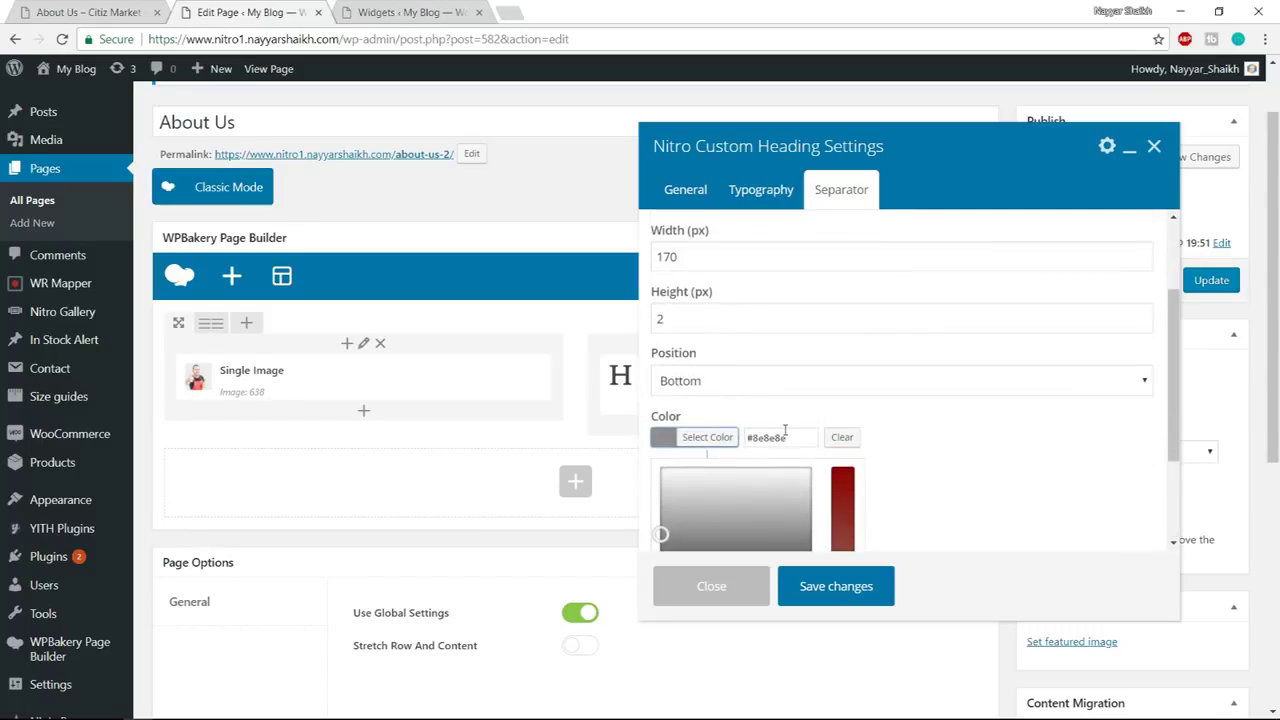
key("ctrl+v")
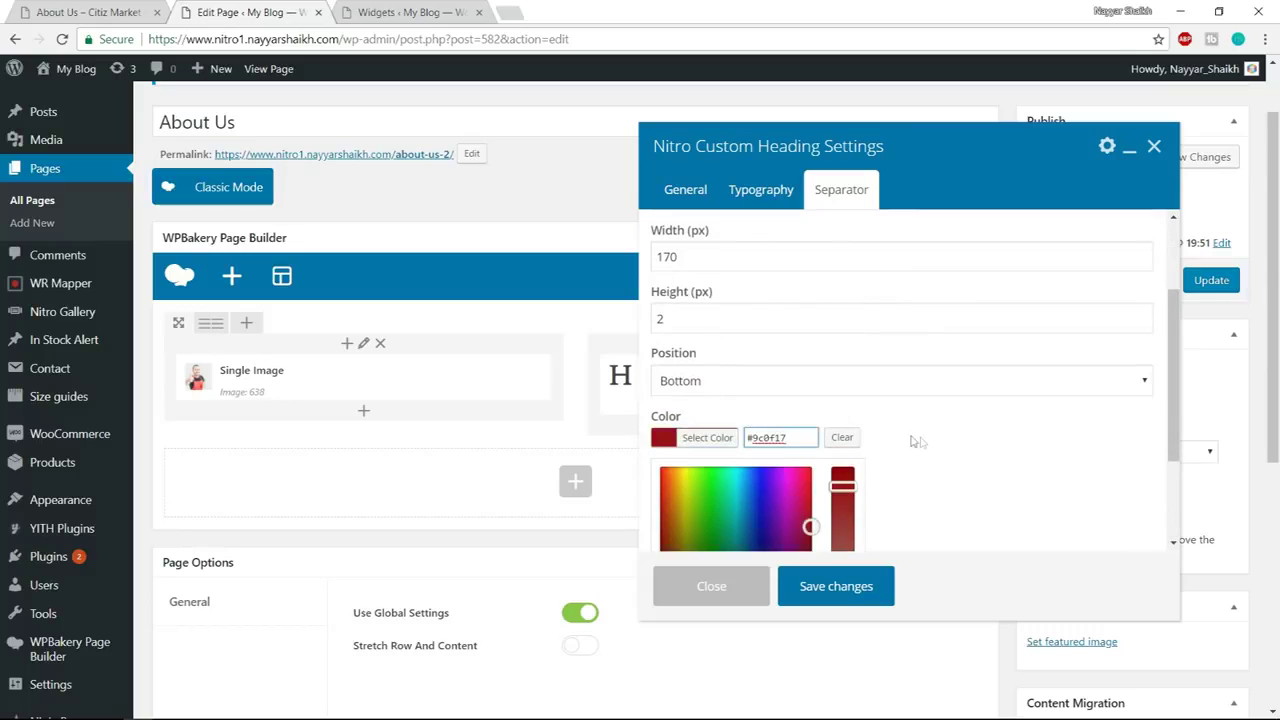
left_click(920, 440)
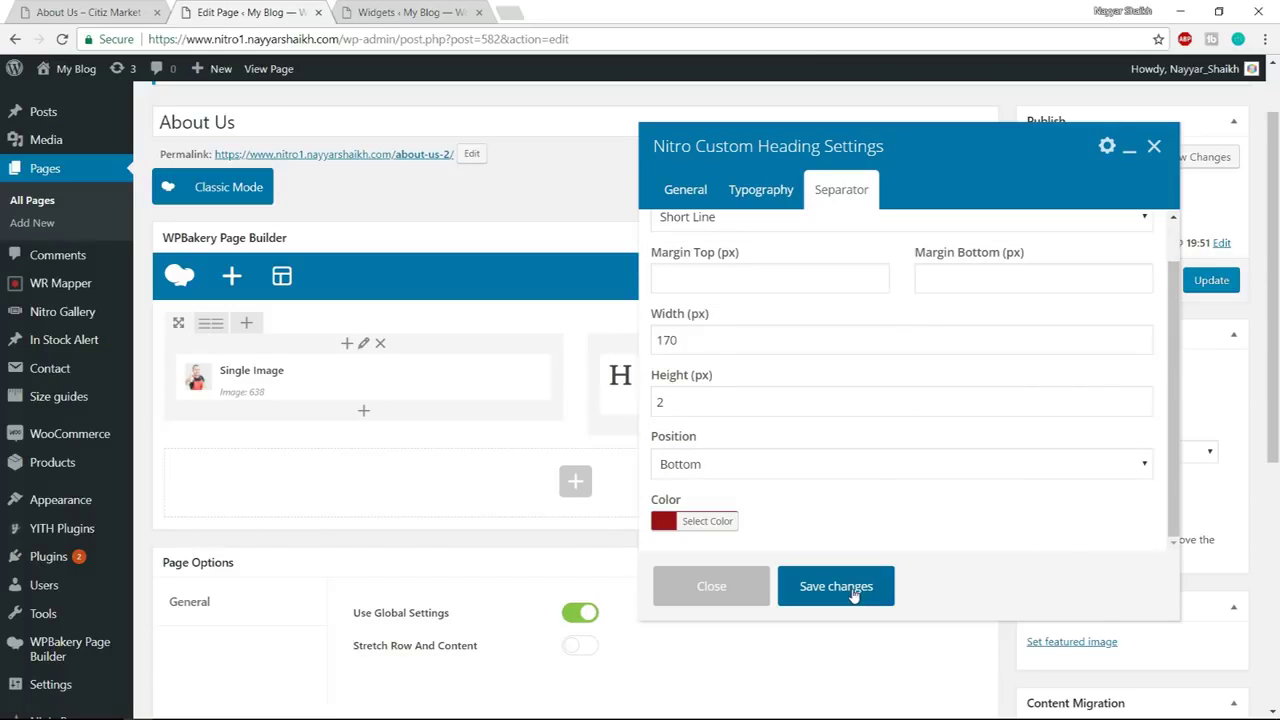
left_click(855, 593)
left_click(90, 11)
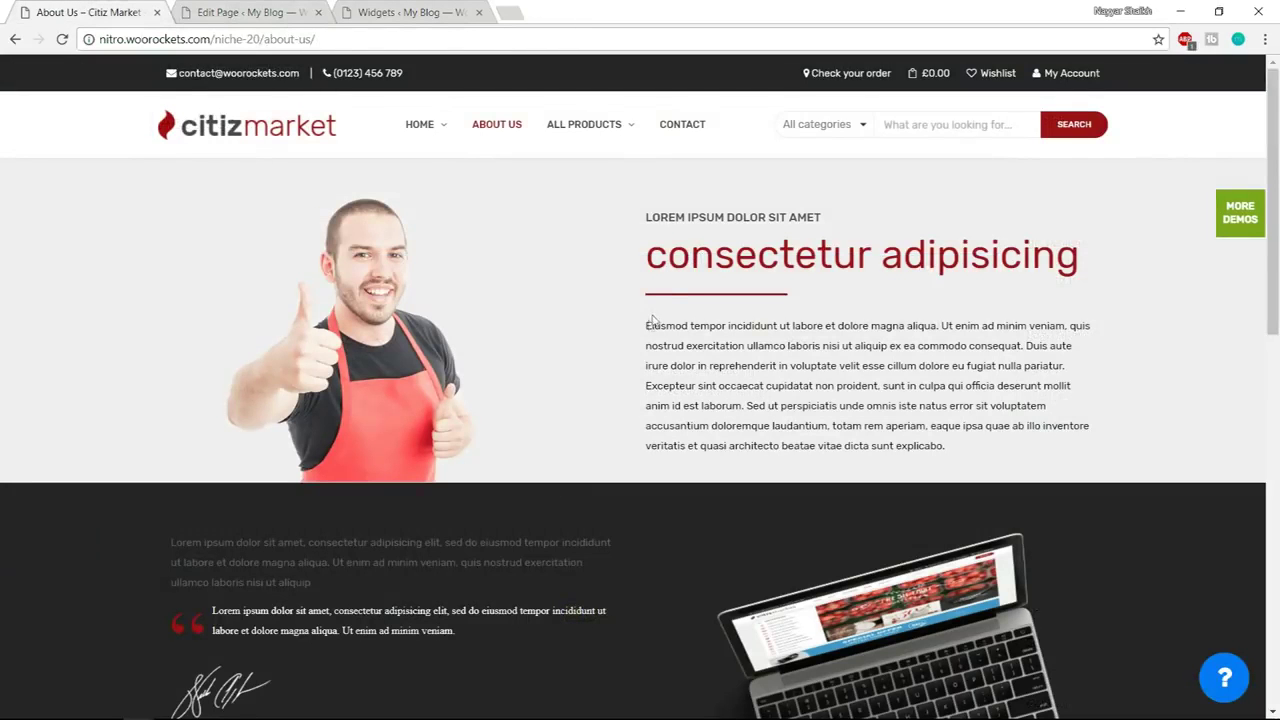
Add a Text Block under the heading containing the lorem ipsum paragraph copied from the reference page
left_click_drag(644, 328, 1076, 472)
key("ctrl+c")
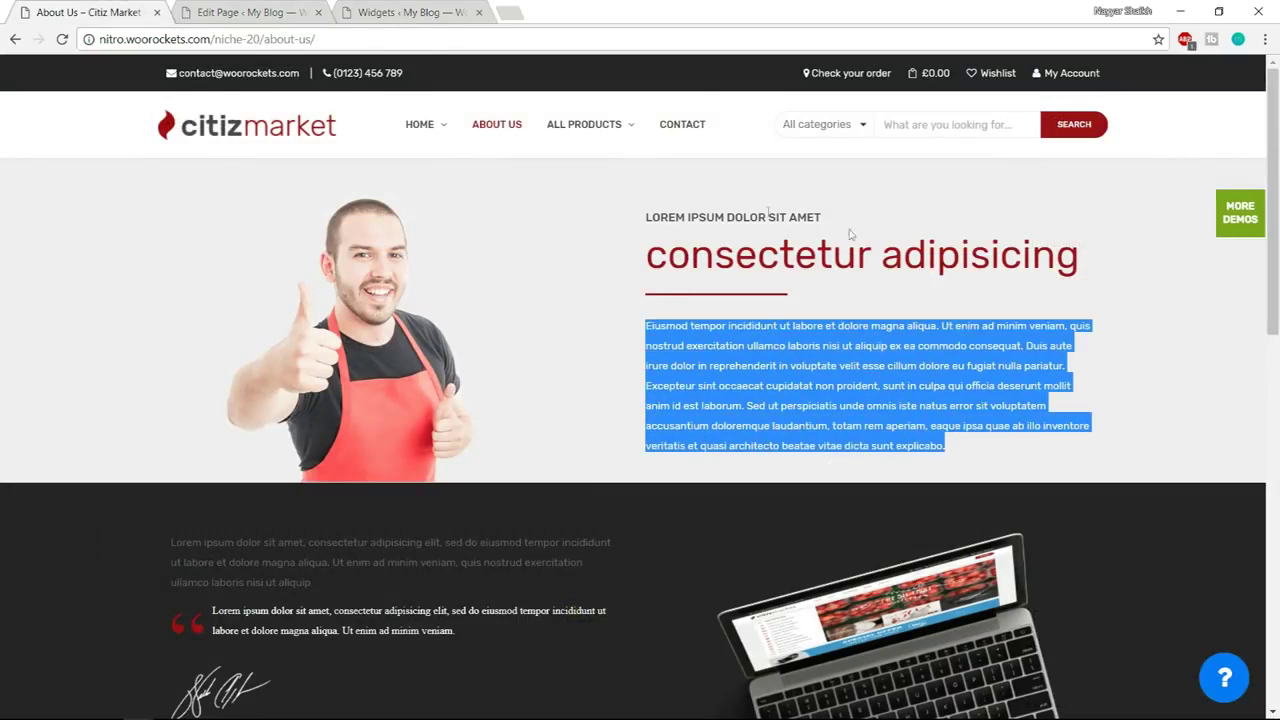
left_click(290, 5)
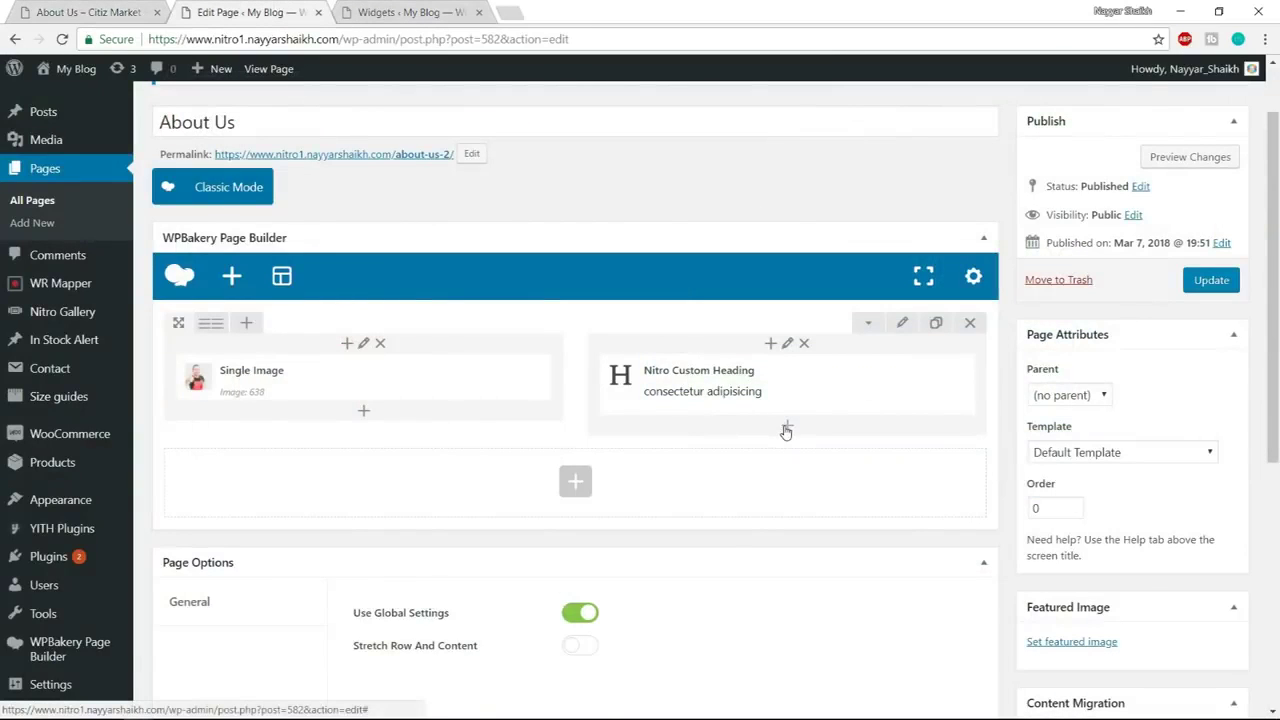
left_click(785, 427)
type("text")
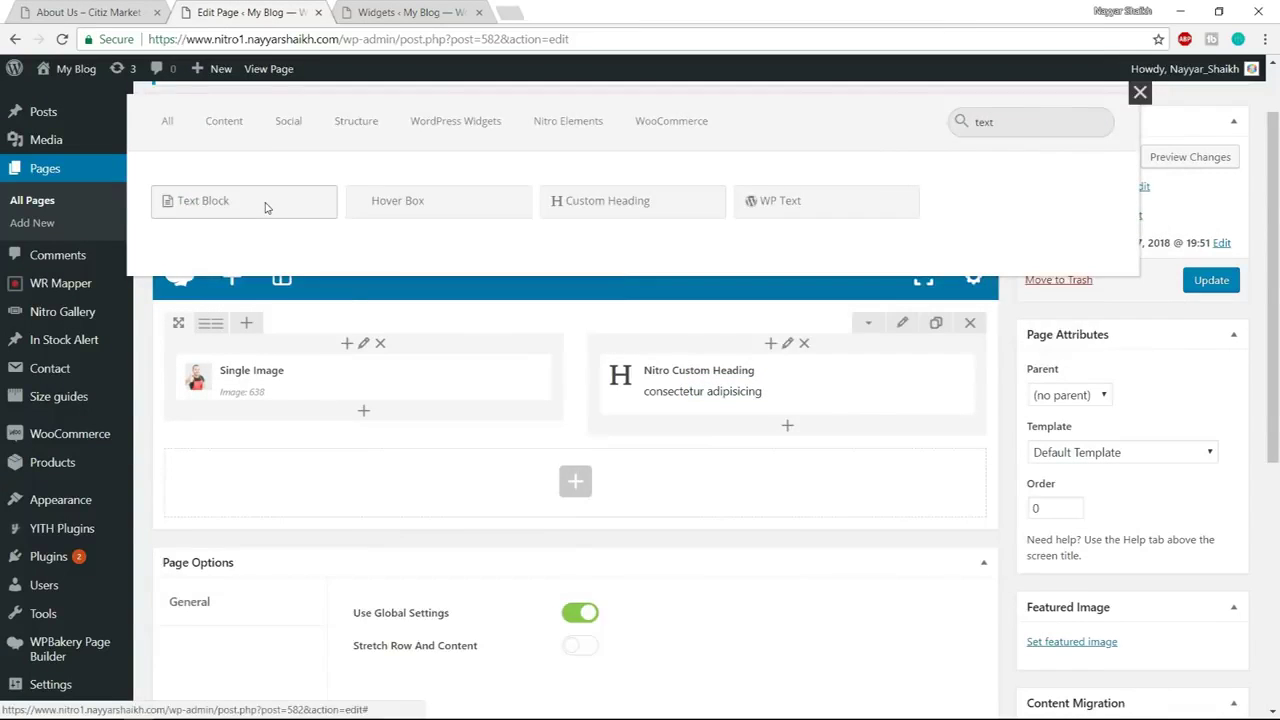
left_click(266, 205)
left_click(1134, 263)
triple_click(1033, 360)
key("ctrl+v")
left_click(866, 605)
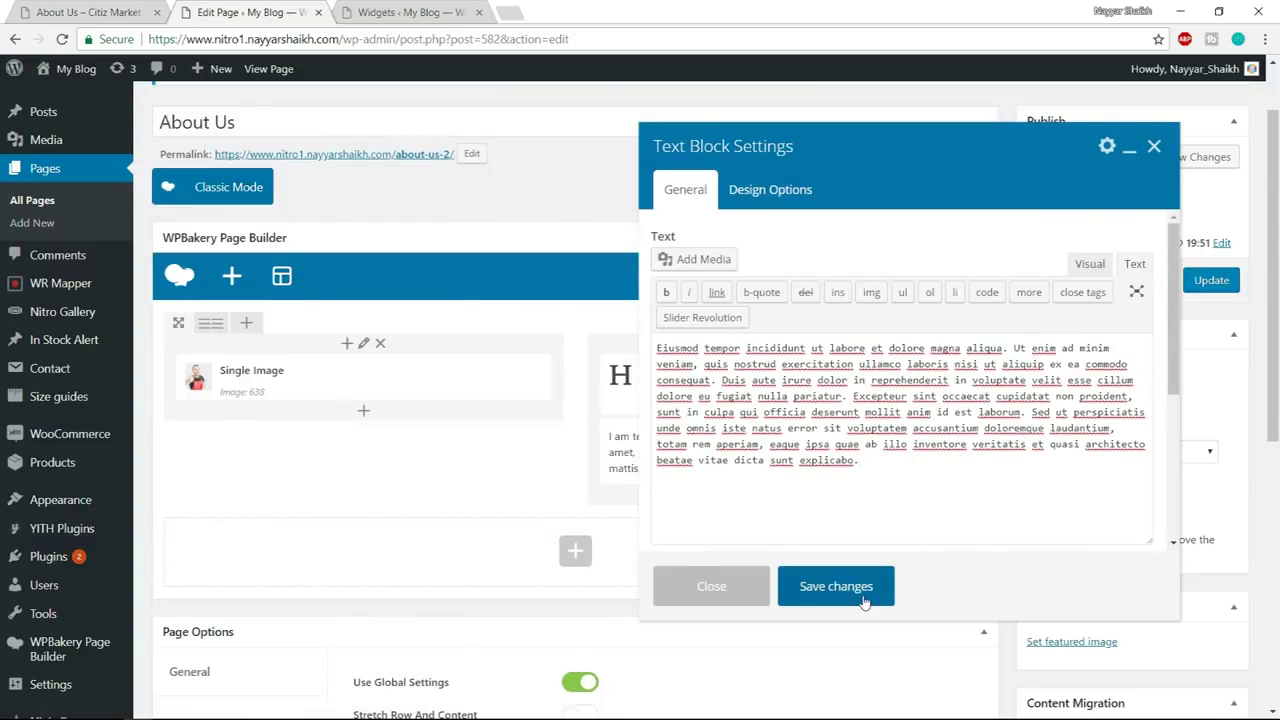
Update the published About Us page and view it live in a new tab
left_click(1211, 280)
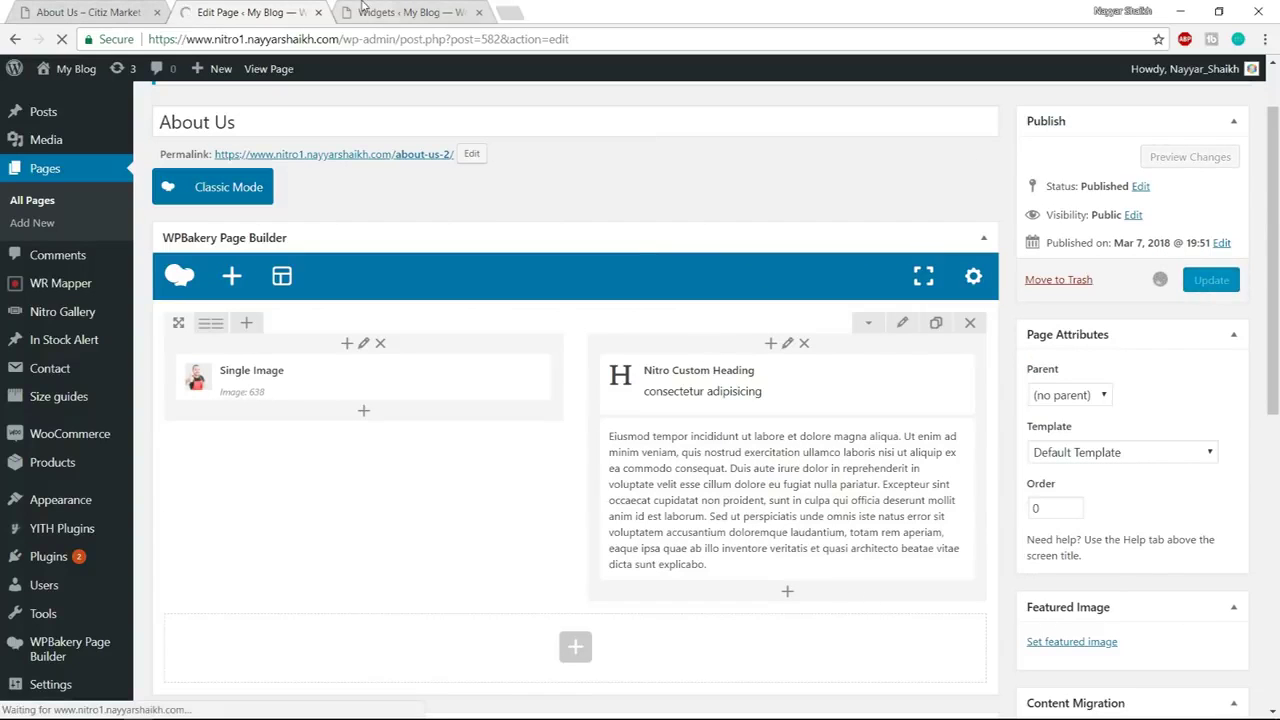
left_click(460, 14)
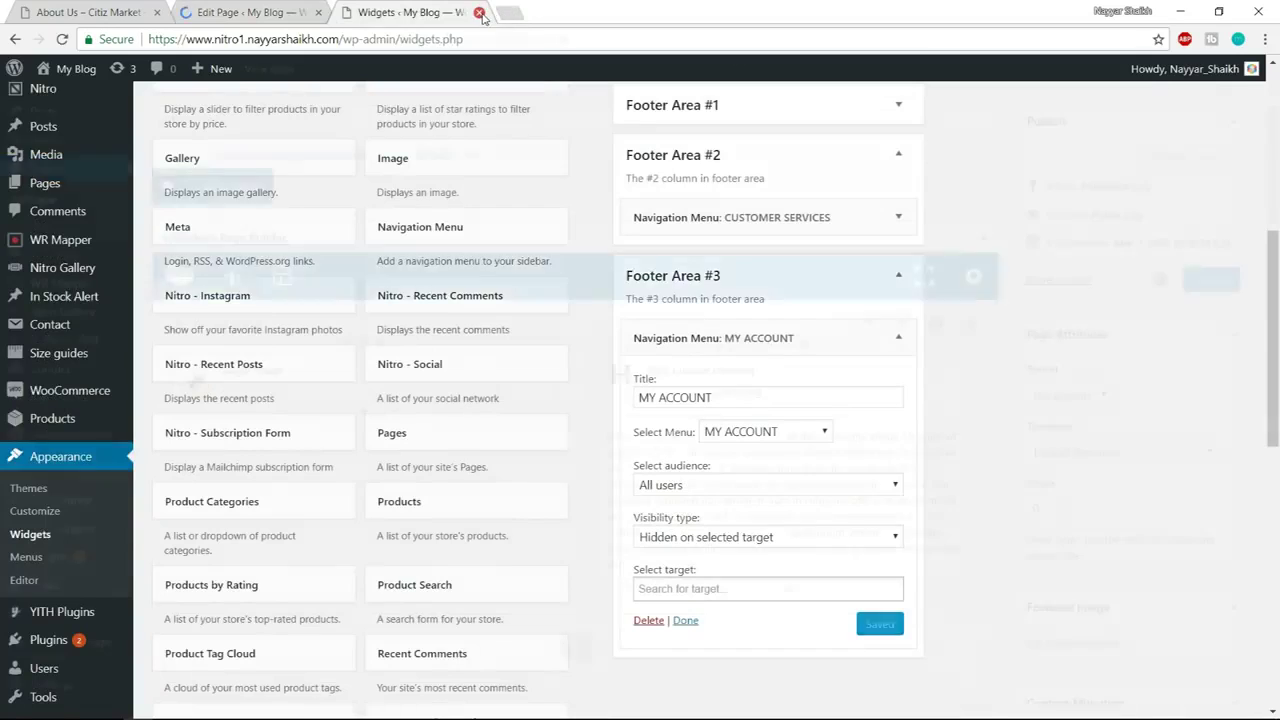
left_click(480, 13)
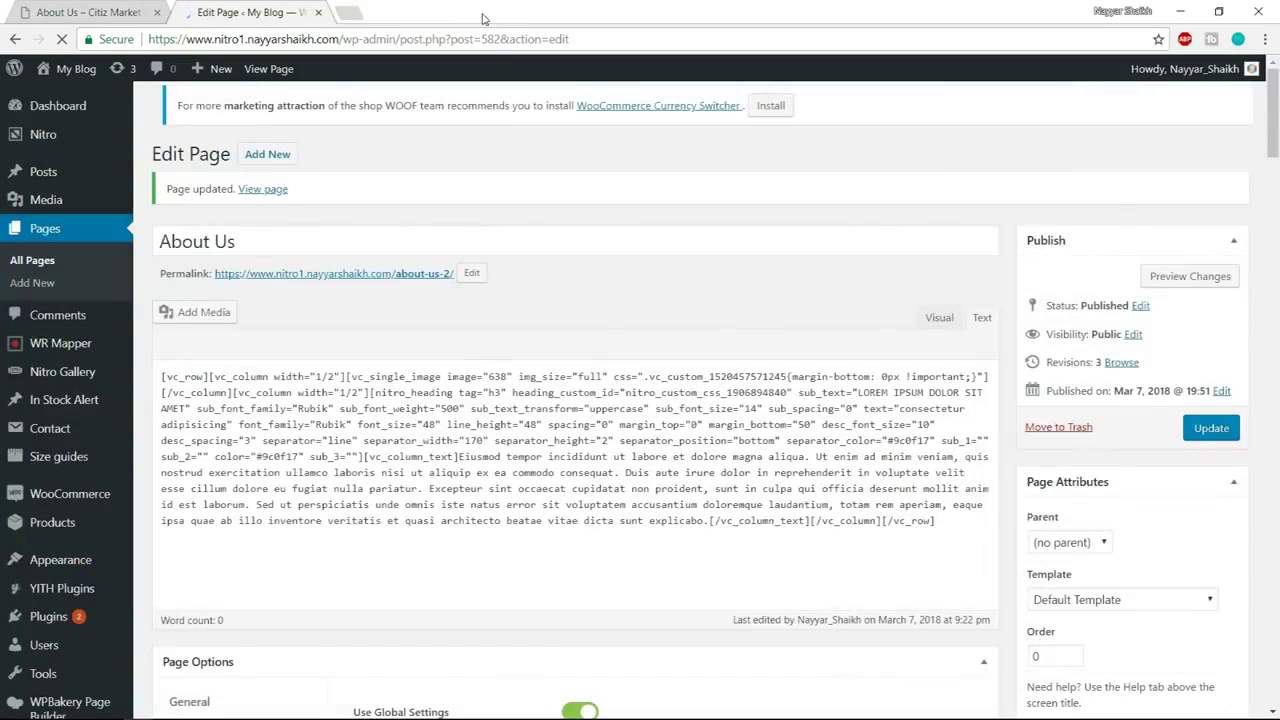
right_click(275, 71)
left_click(282, 85)
left_click(410, 12)
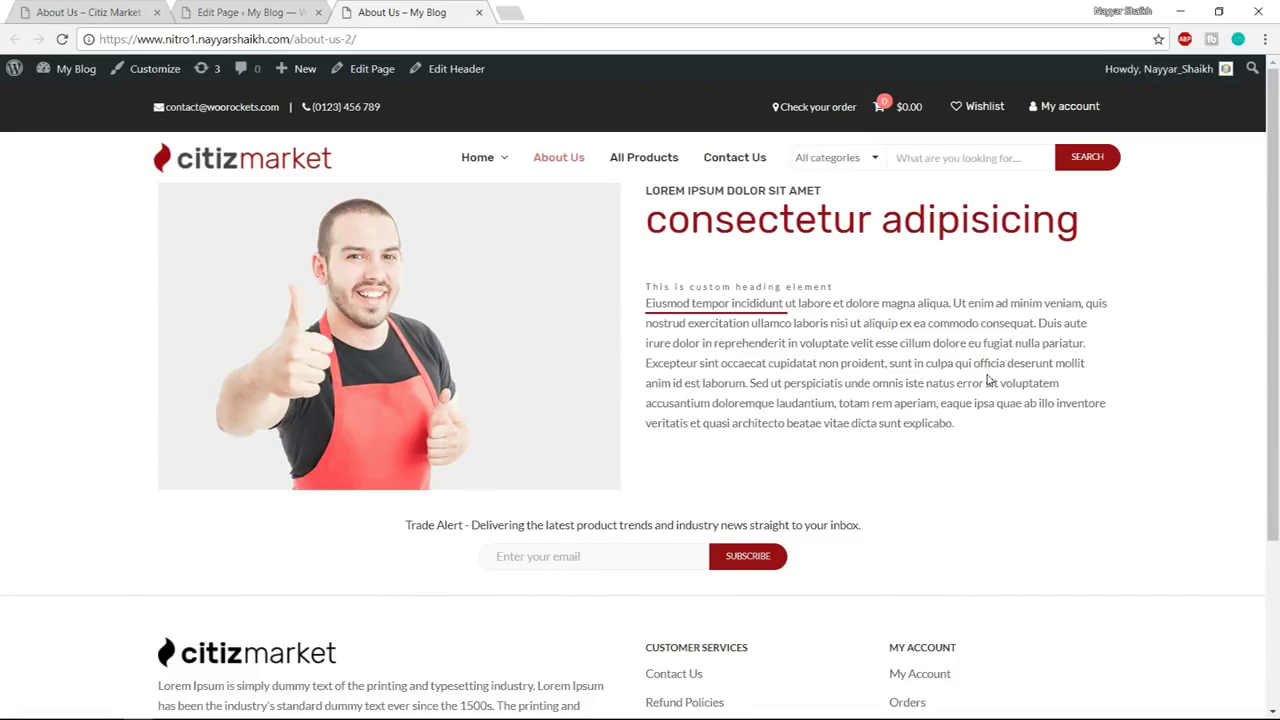
left_click_drag(645, 287, 833, 287)
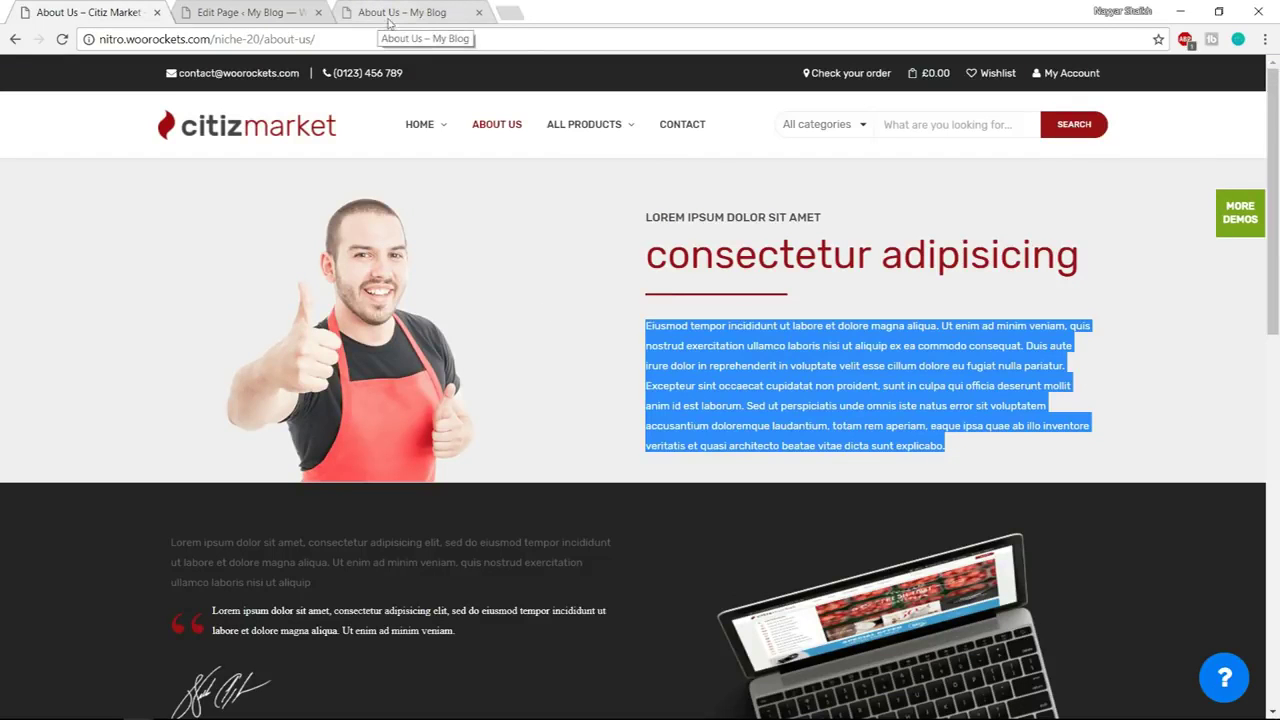
left_click(258, 12)
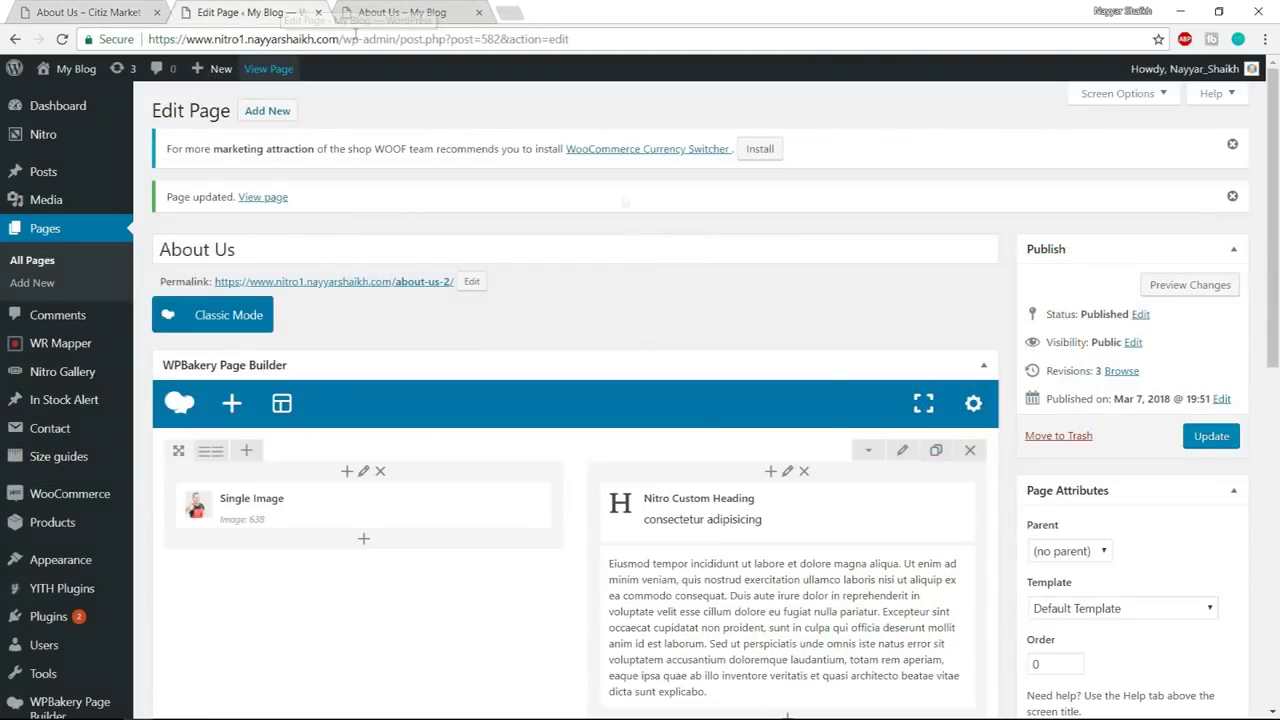
Set the About Us row's Row stretch option to Stretch row
scroll(903, 297, "down", 2)
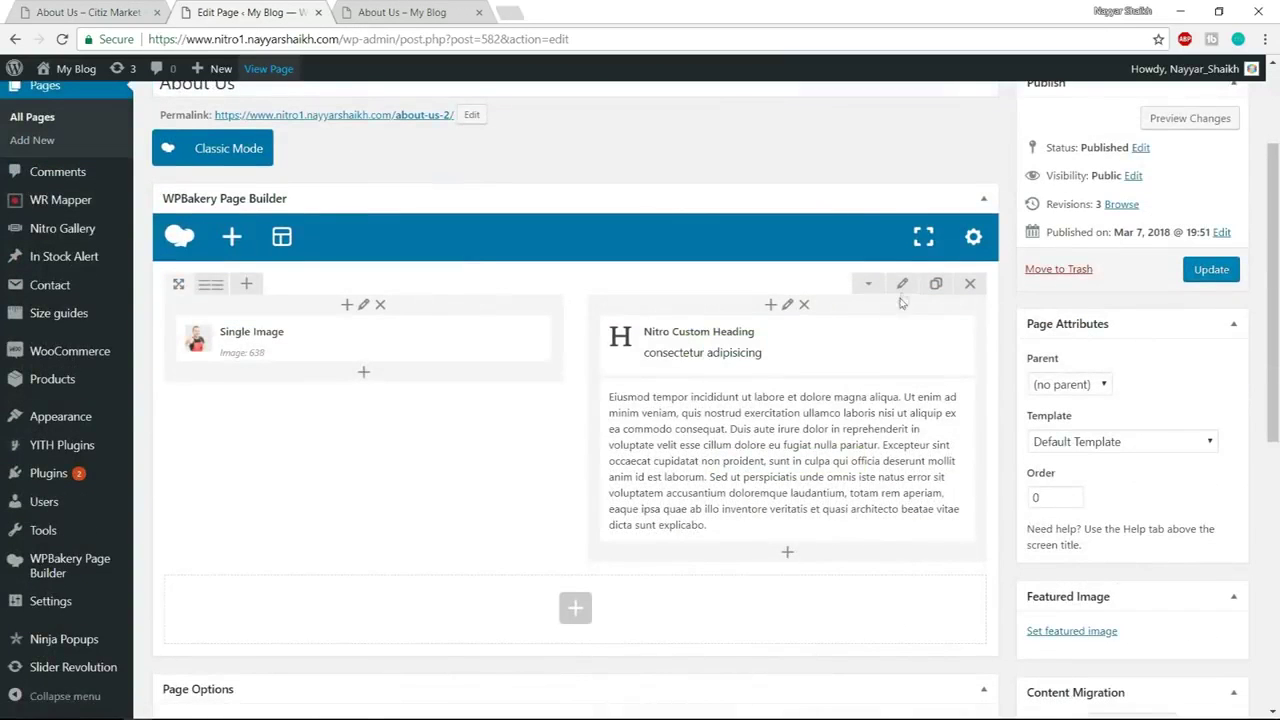
left_click(902, 288)
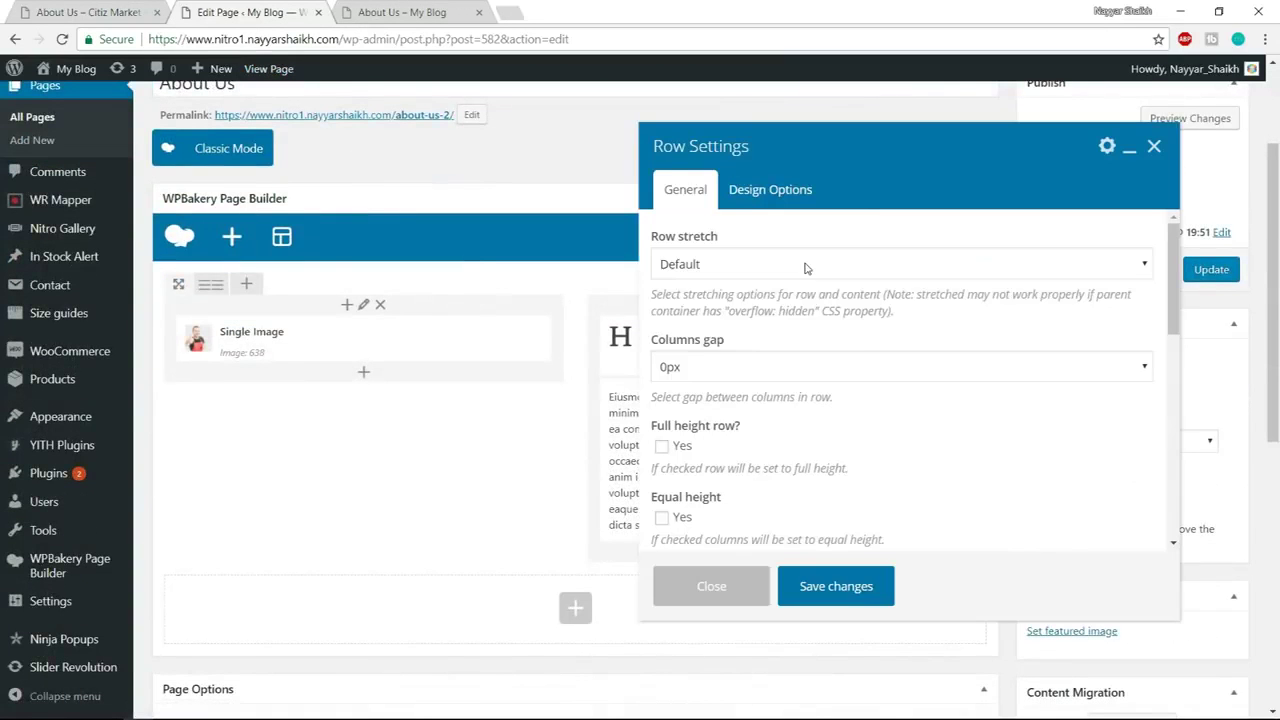
left_click(806, 264)
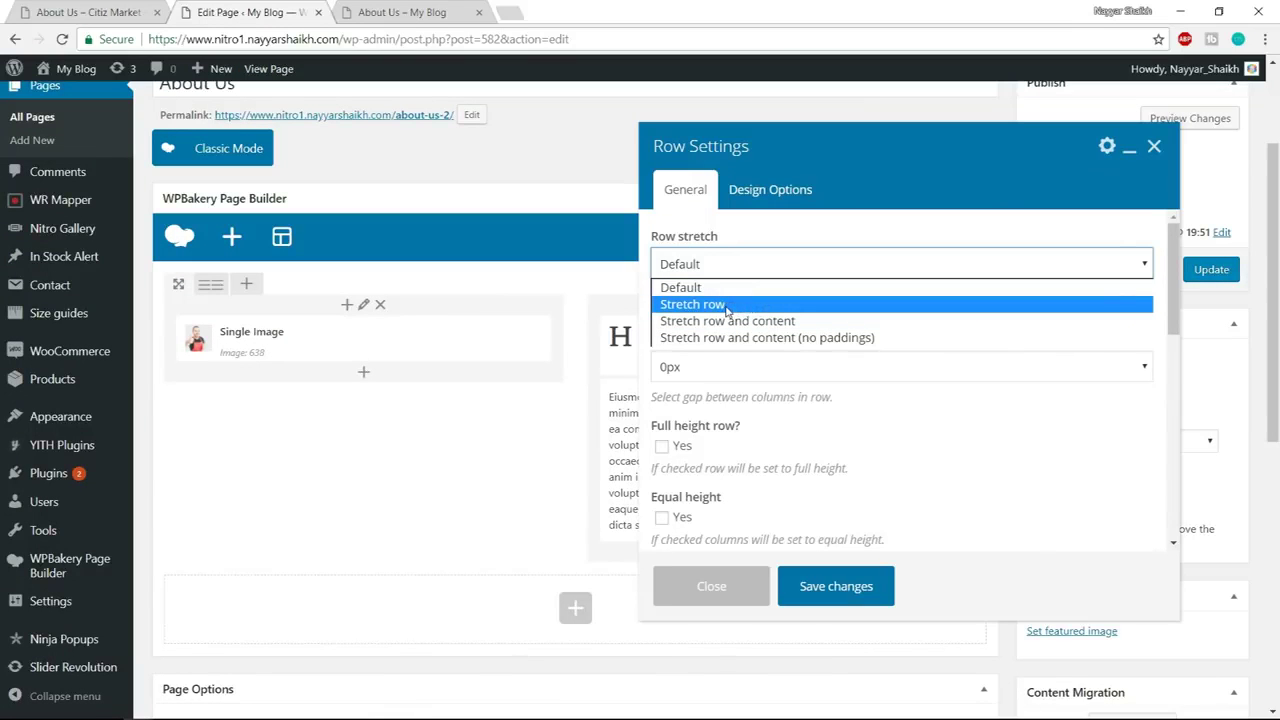
left_click(727, 305)
Give the row a #f2f5f7 background colour in Design Options, comparing with the live and reference pages
left_click(770, 189)
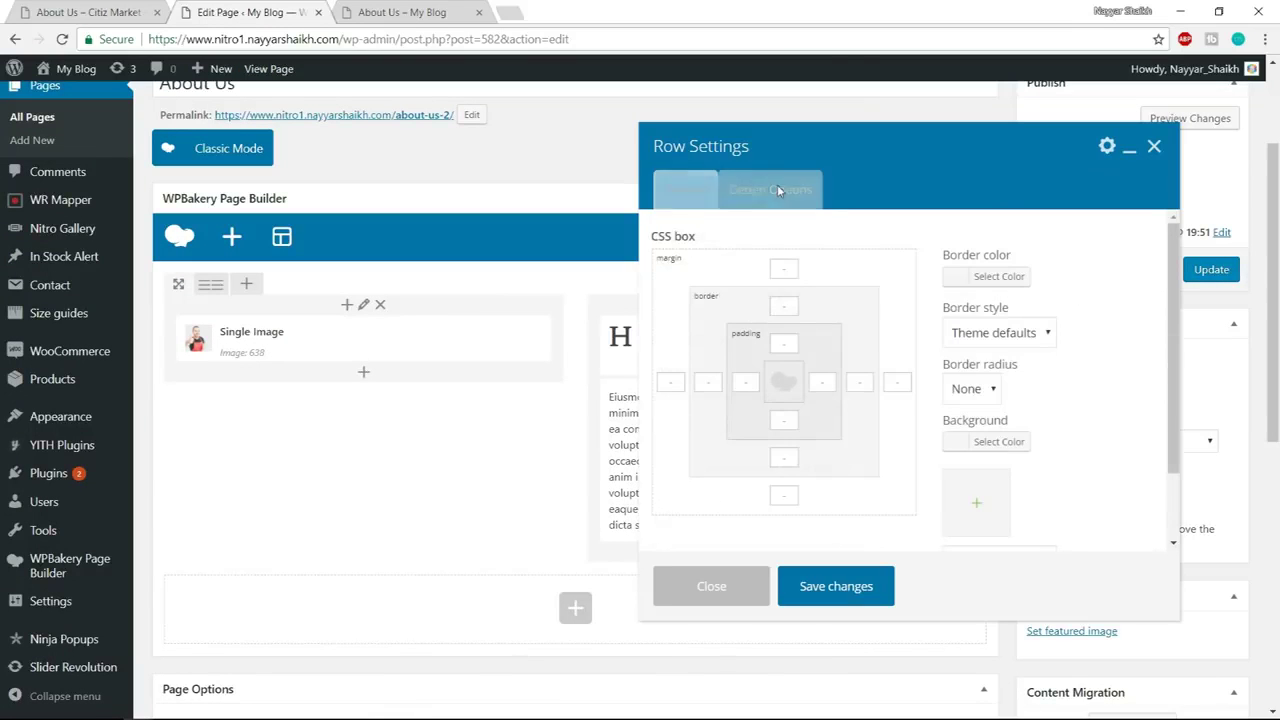
left_click(999, 445)
scroll(1000, 455, "down", 1)
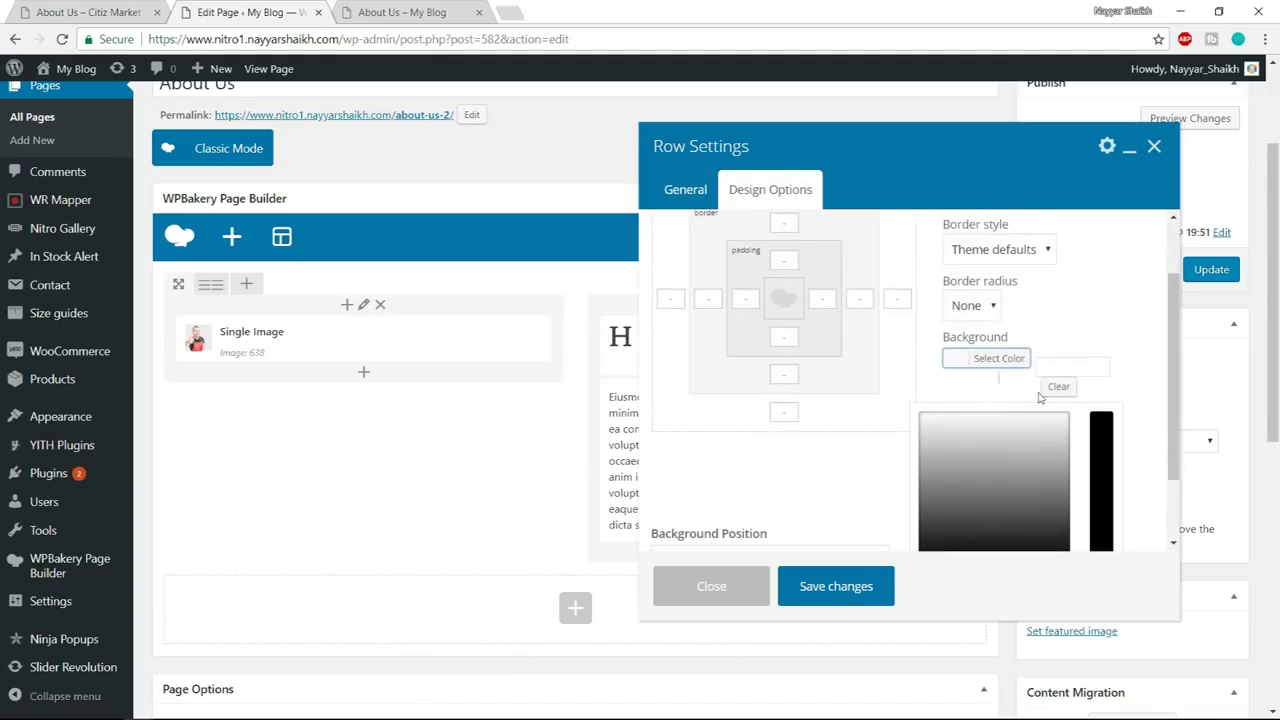
left_click(1059, 366)
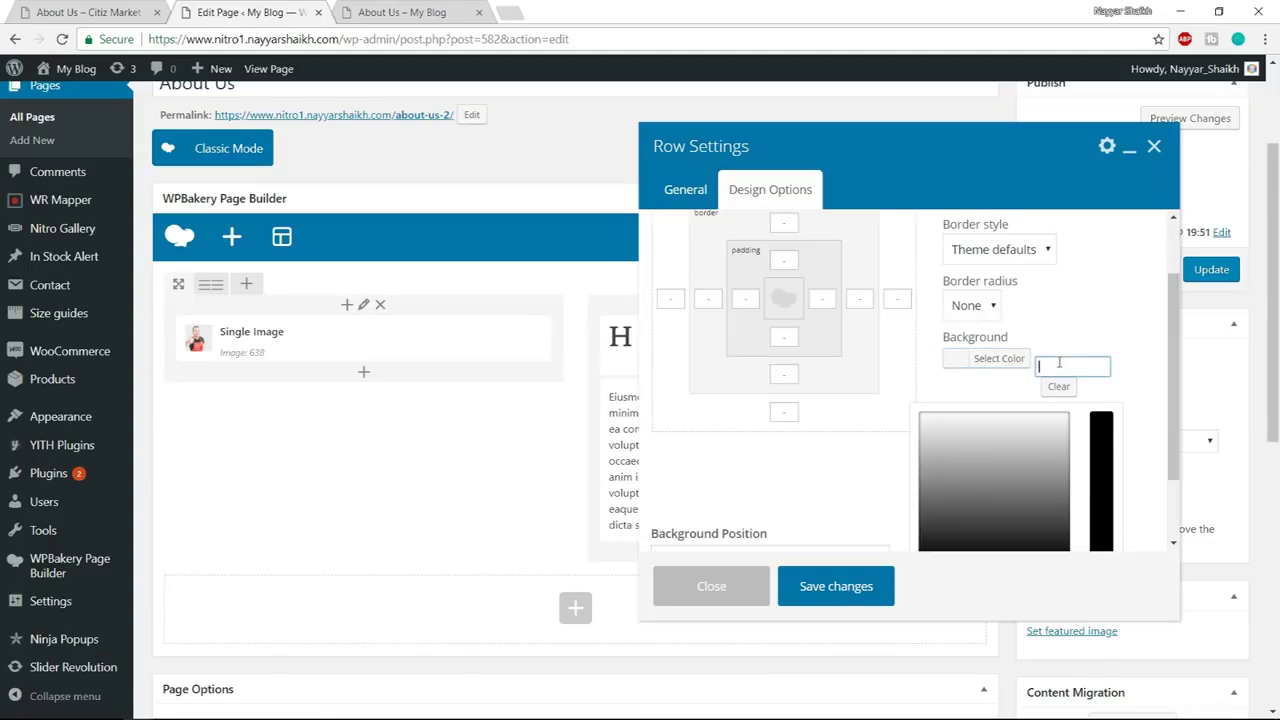
type("#f2f5")
type("f7")
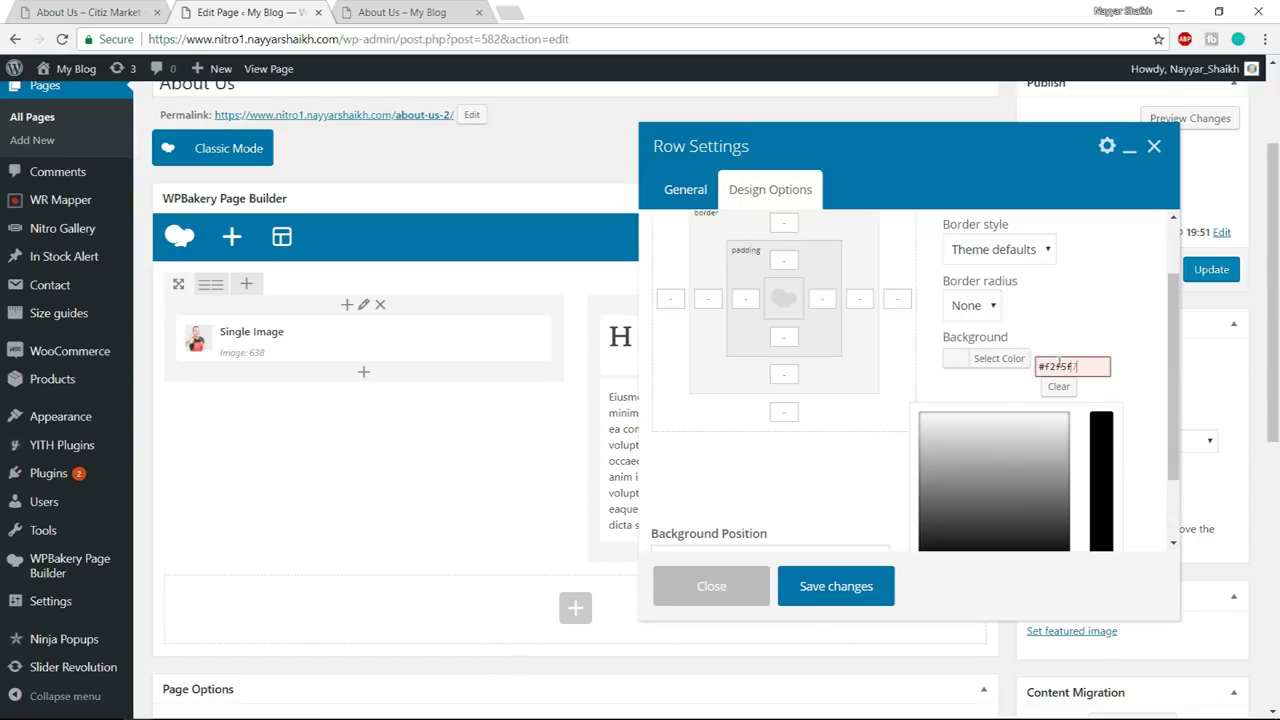
left_click(1115, 326)
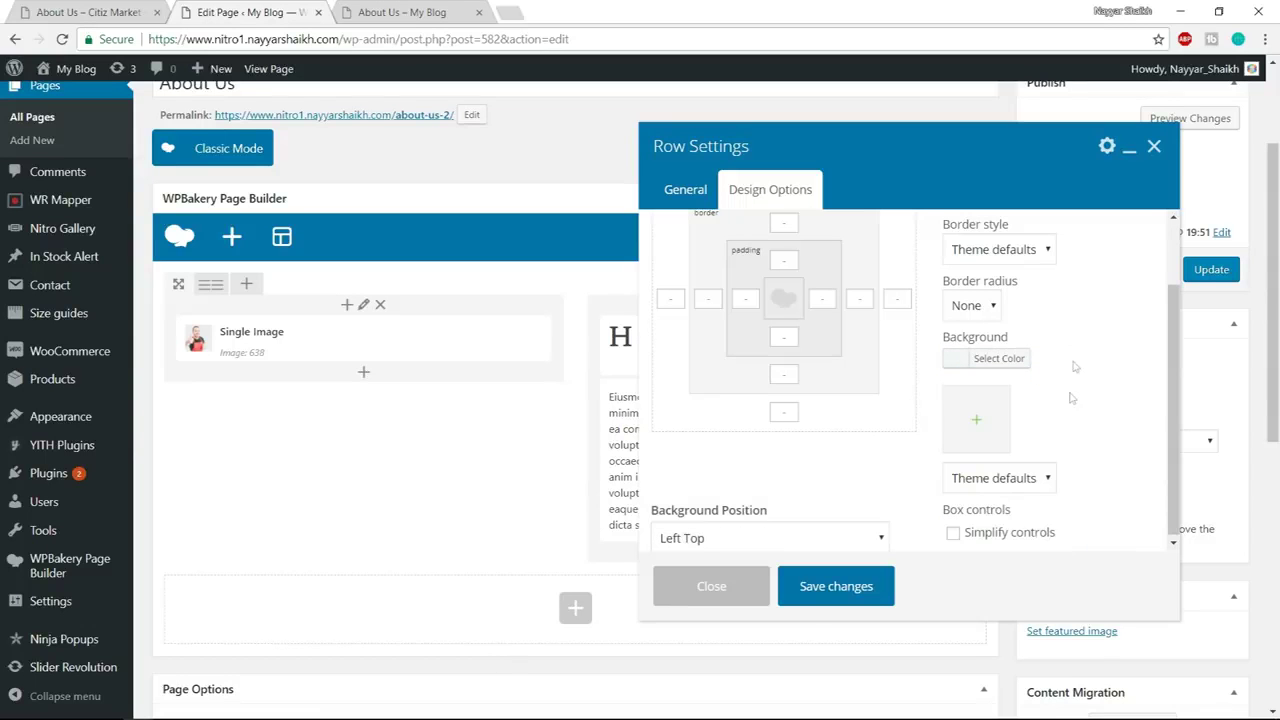
key("ctrl+Tab")
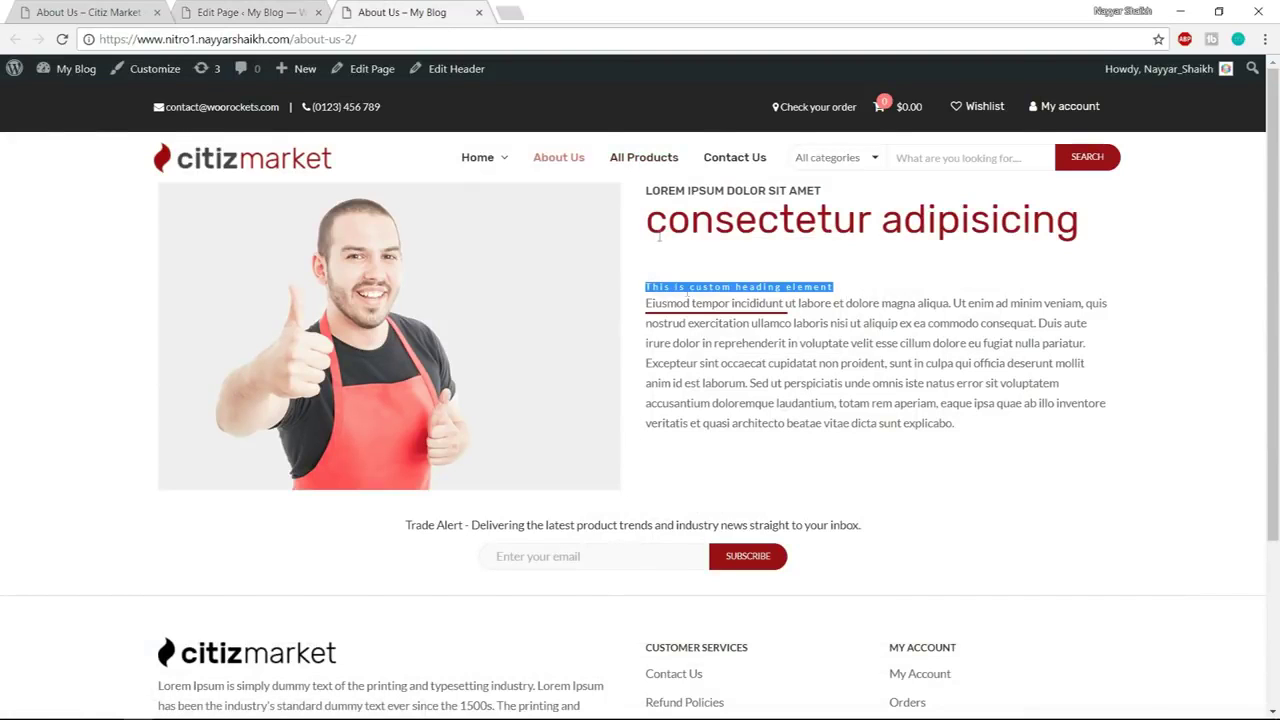
left_click(163, 8)
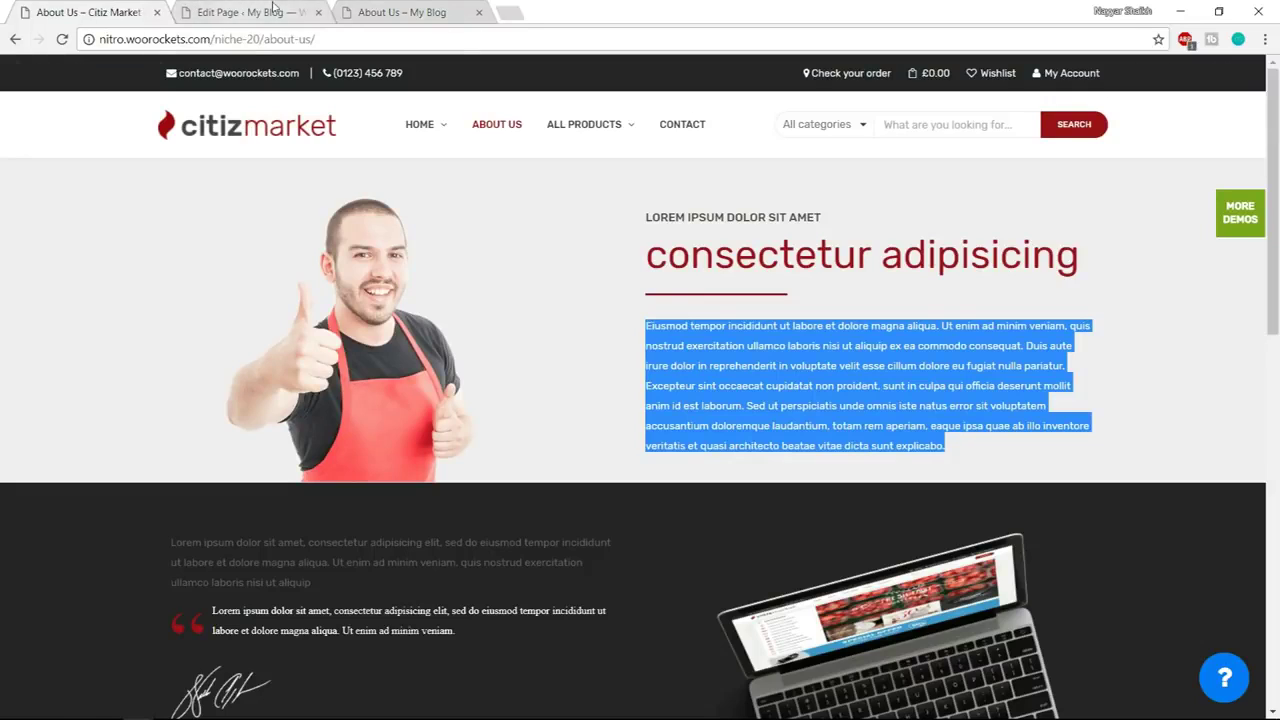
left_click(273, 8)
scroll(784, 336, "up", 1)
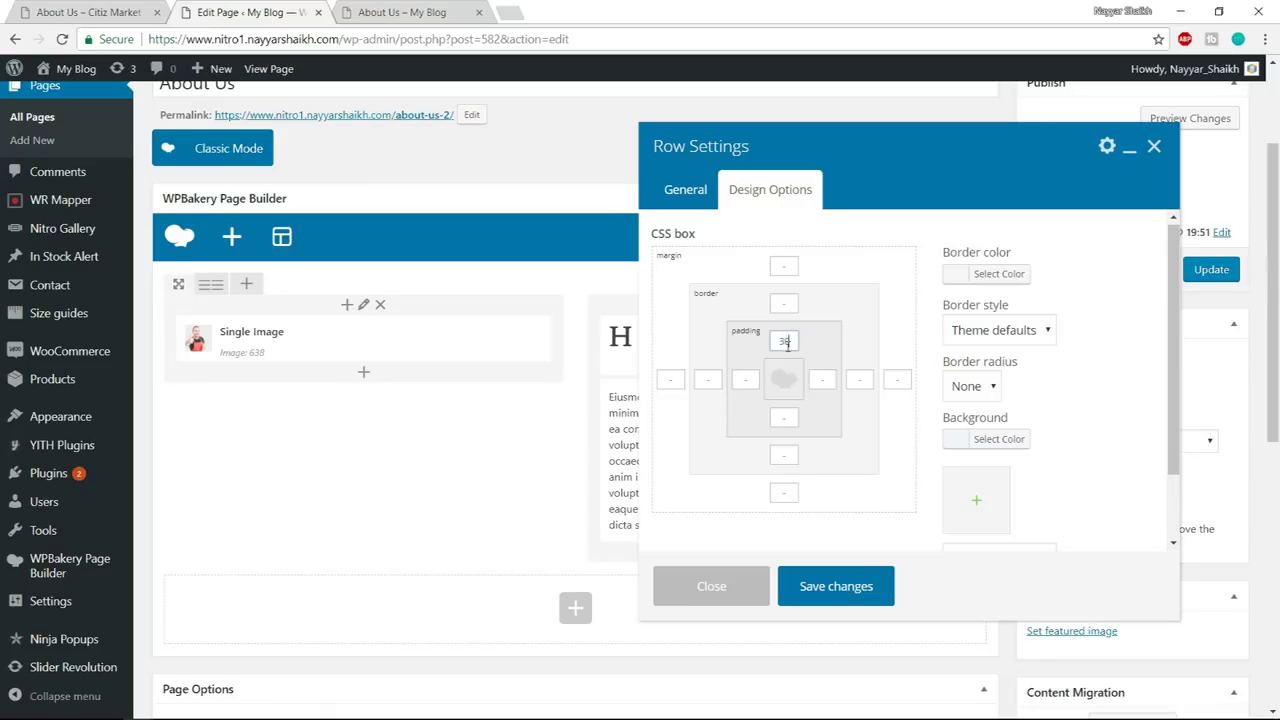
Save the row's padding change, update the page, and reload the live About Us page
left_click(836, 586)
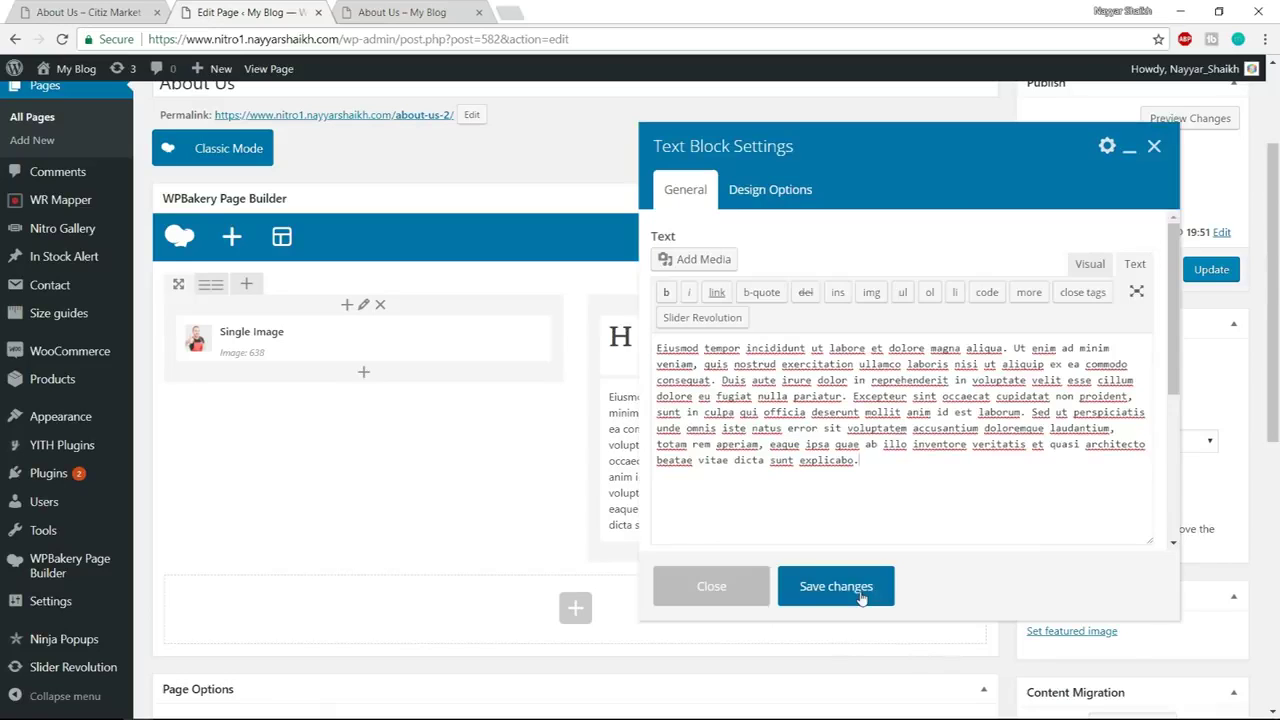
left_click(829, 586)
left_click(1207, 282)
left_click(444, 12)
left_click(444, 36)
key("Return")
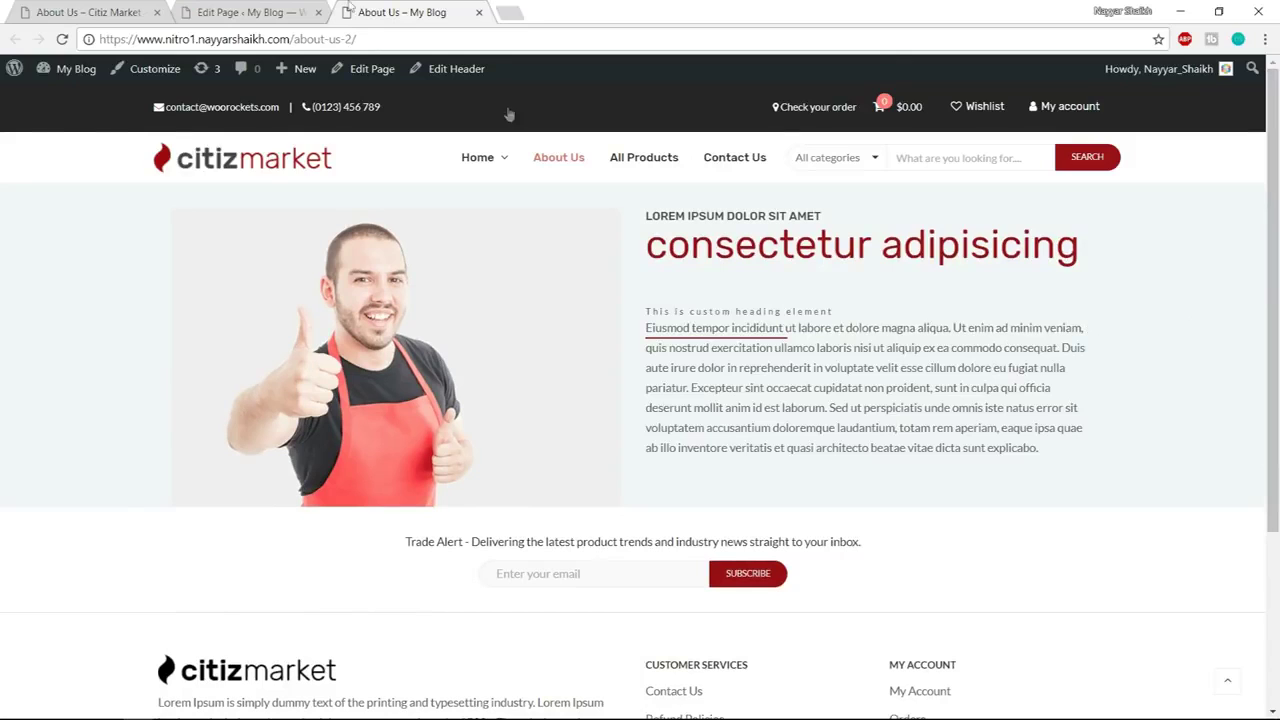
Inspect the Citiz demo hero row in DevTools and find its #f0f0f0 background colour
left_click(88, 12)
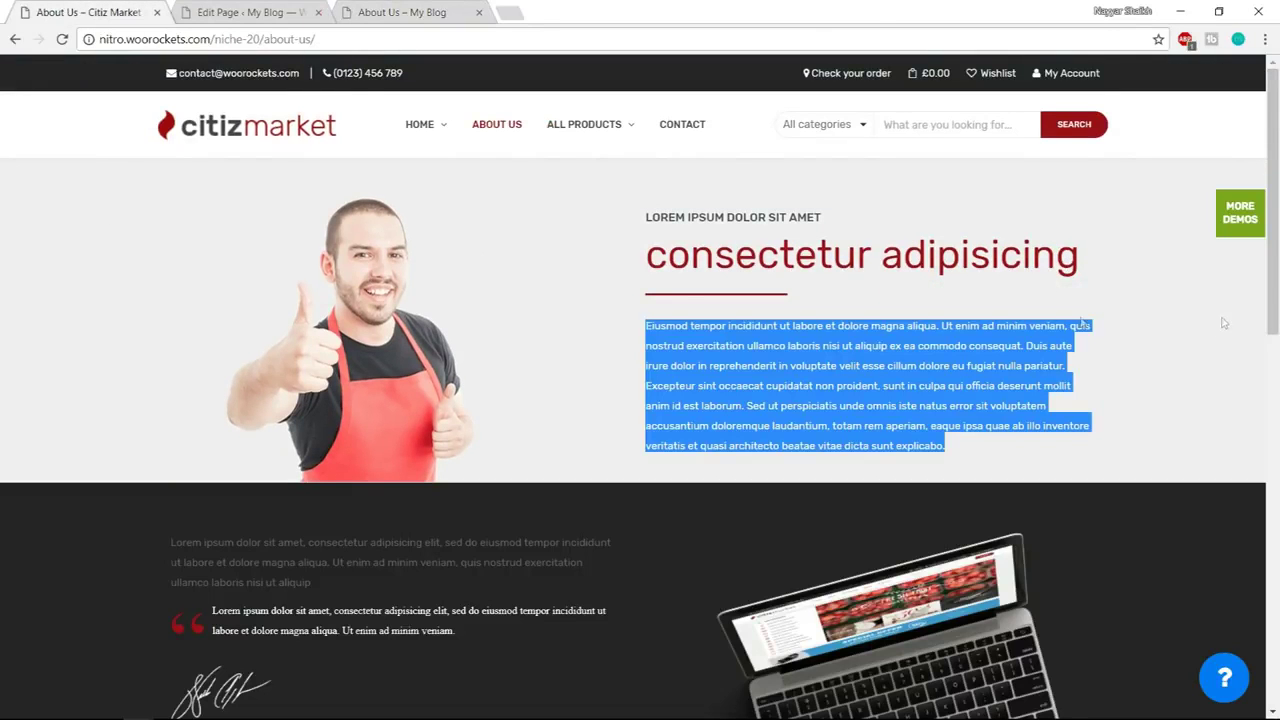
right_click(17, 181)
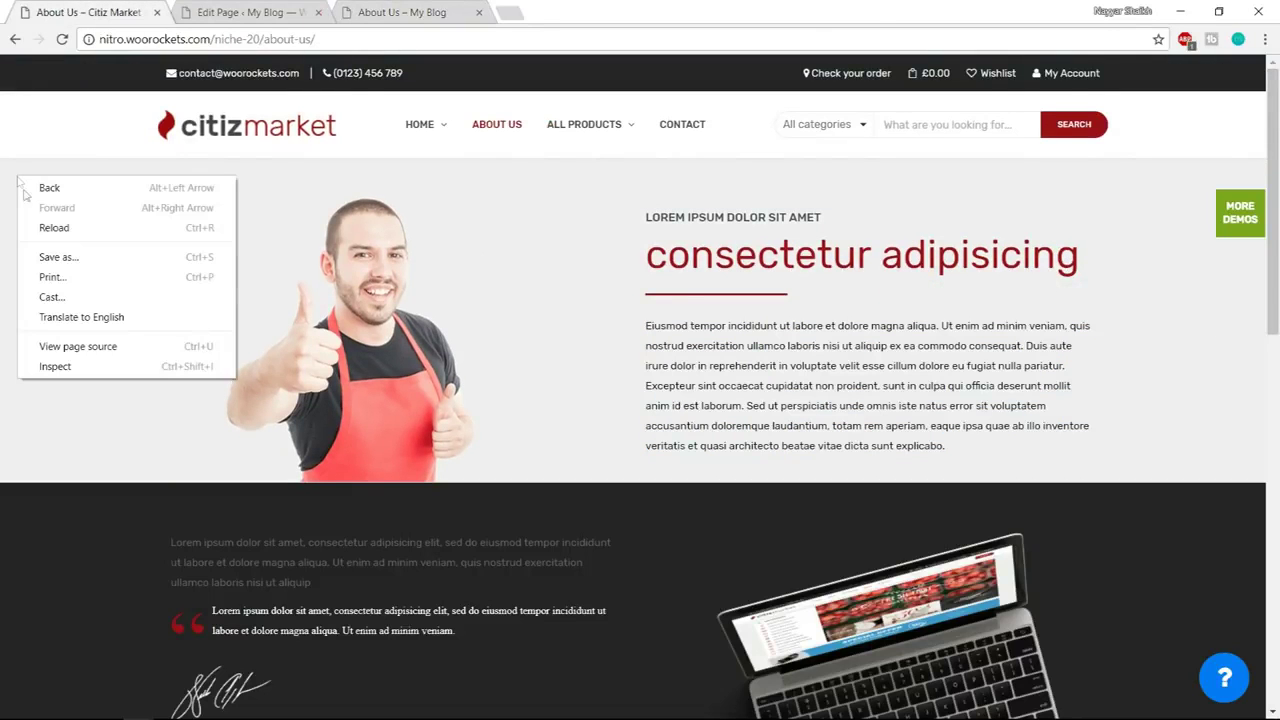
left_click(86, 369)
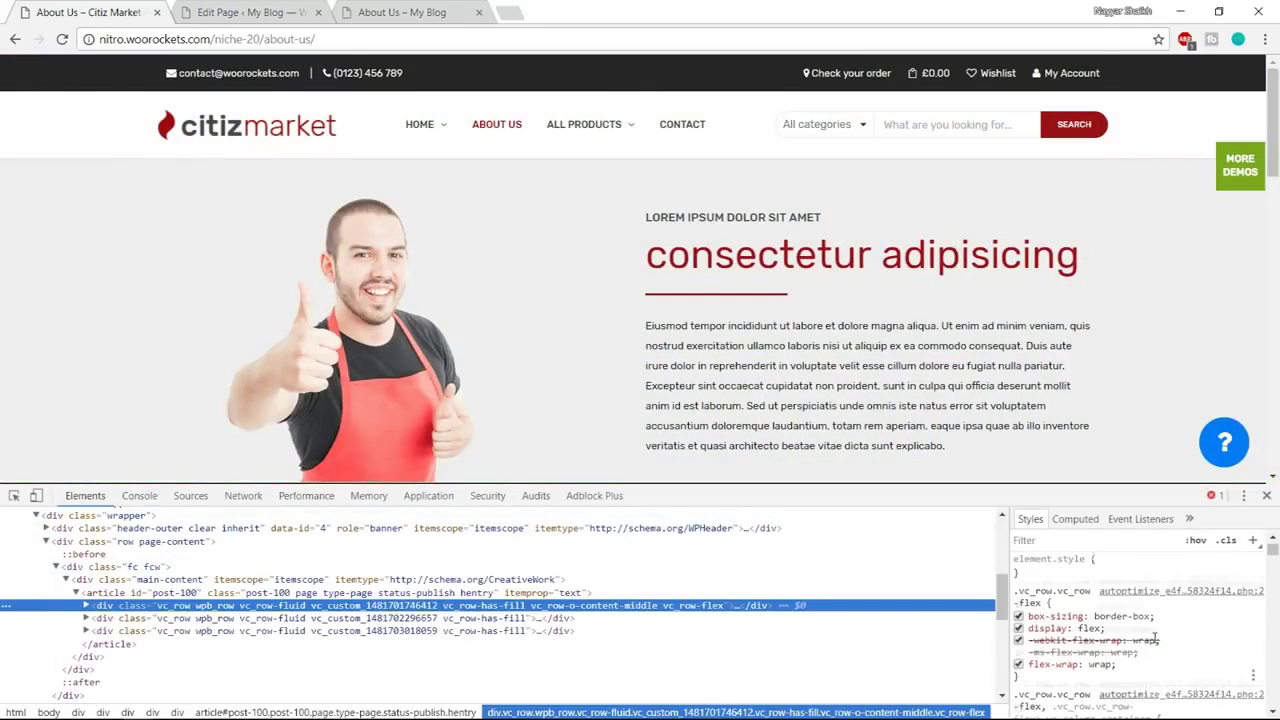
scroll(1154, 637, "down", 3)
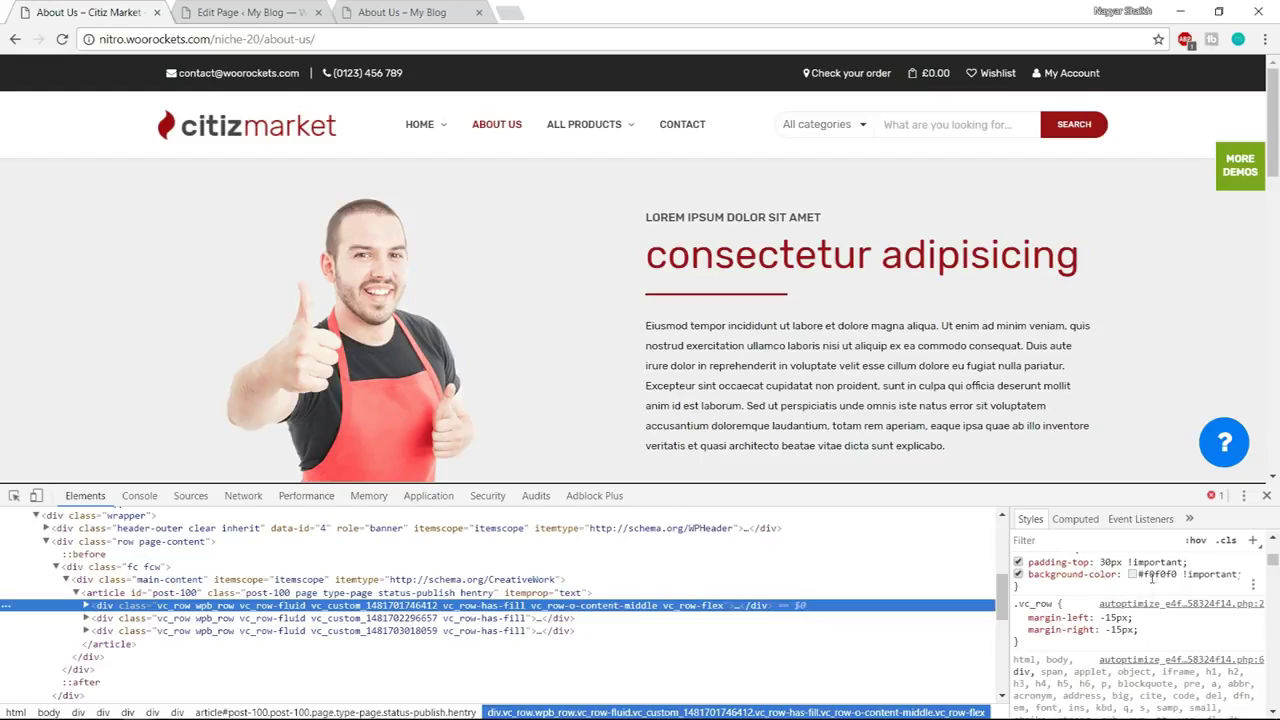
left_click(1018, 576)
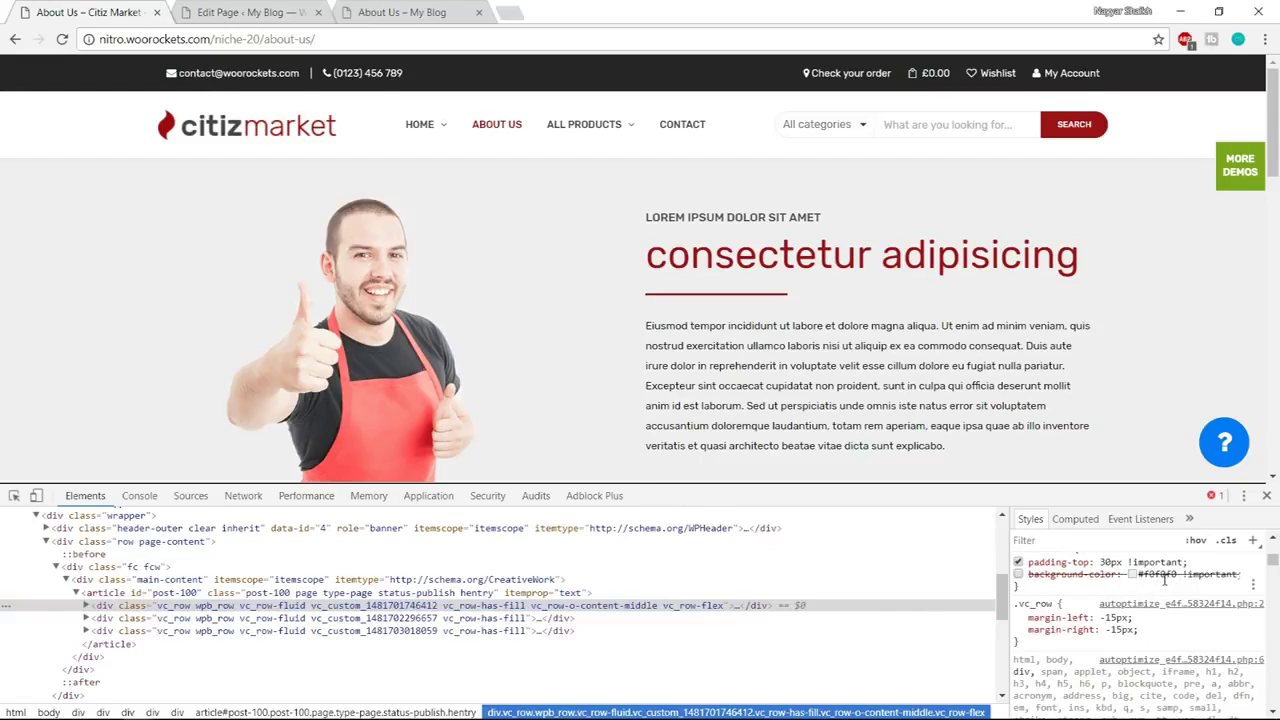
left_click(1018, 575)
left_click(1166, 576)
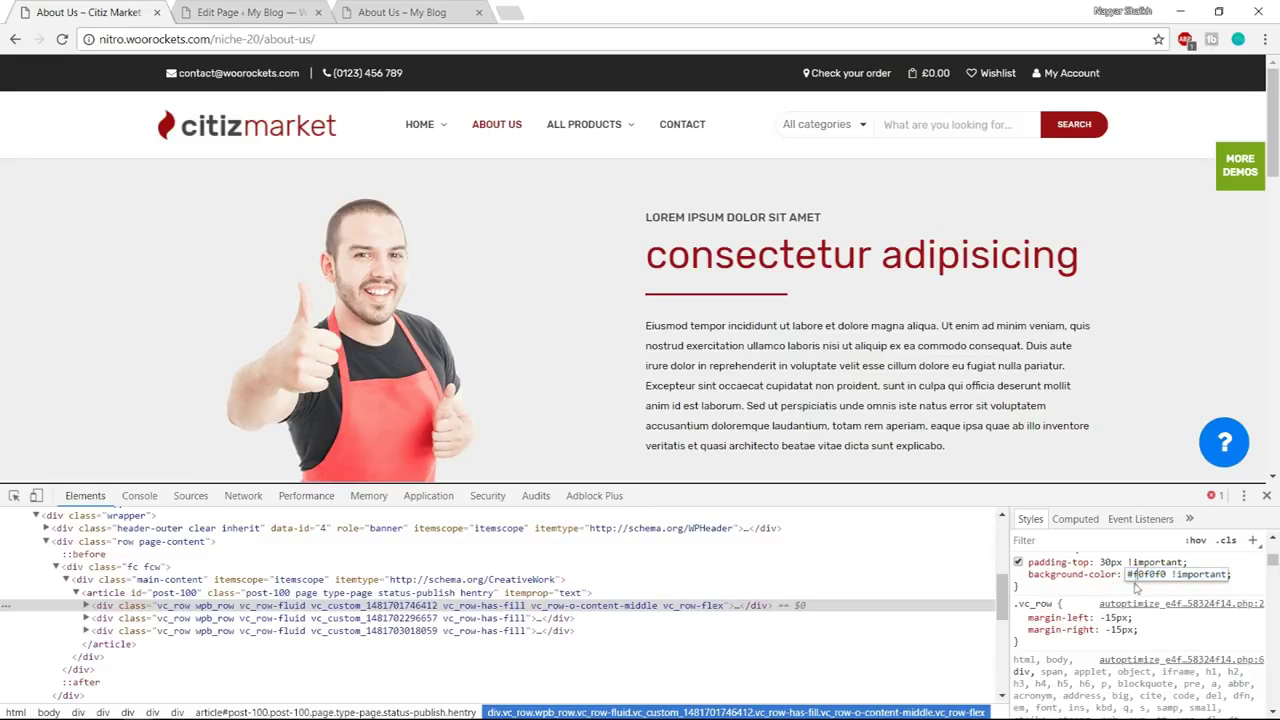
key("Escape")
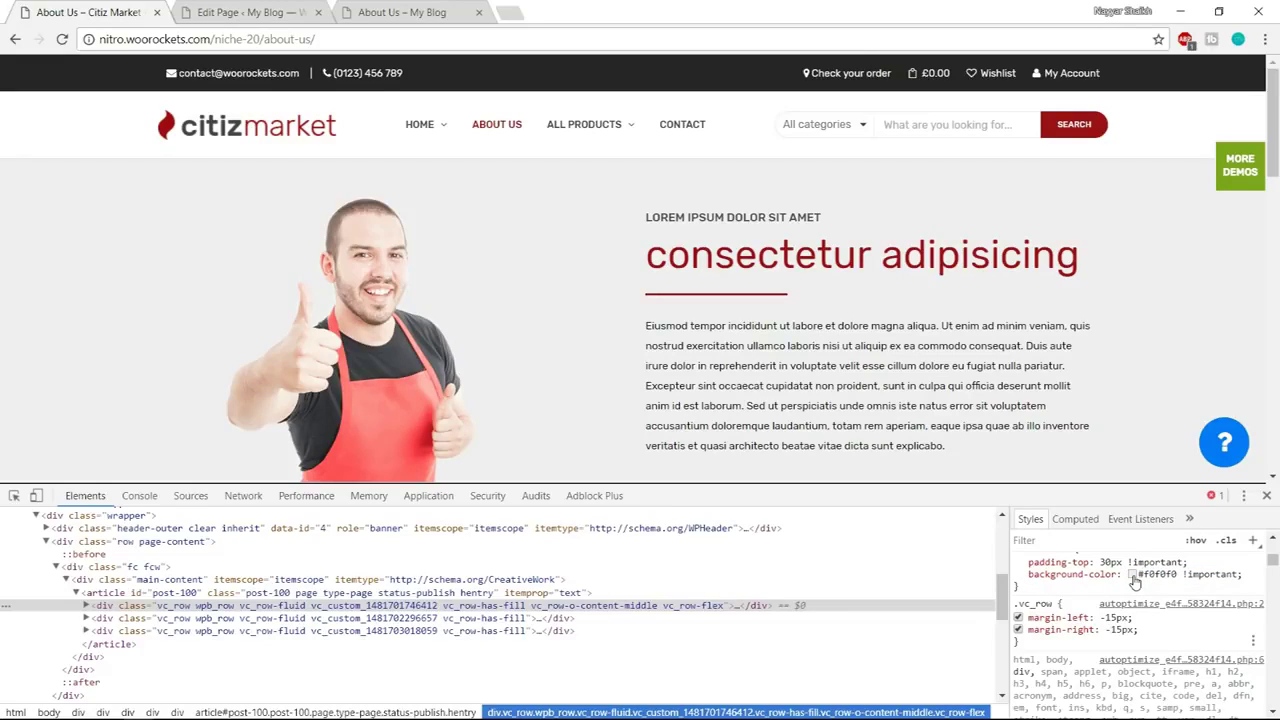
Test a red hero background in DevTools, undo it, and return to your own About Us page
left_click(1140, 576)
type("red")
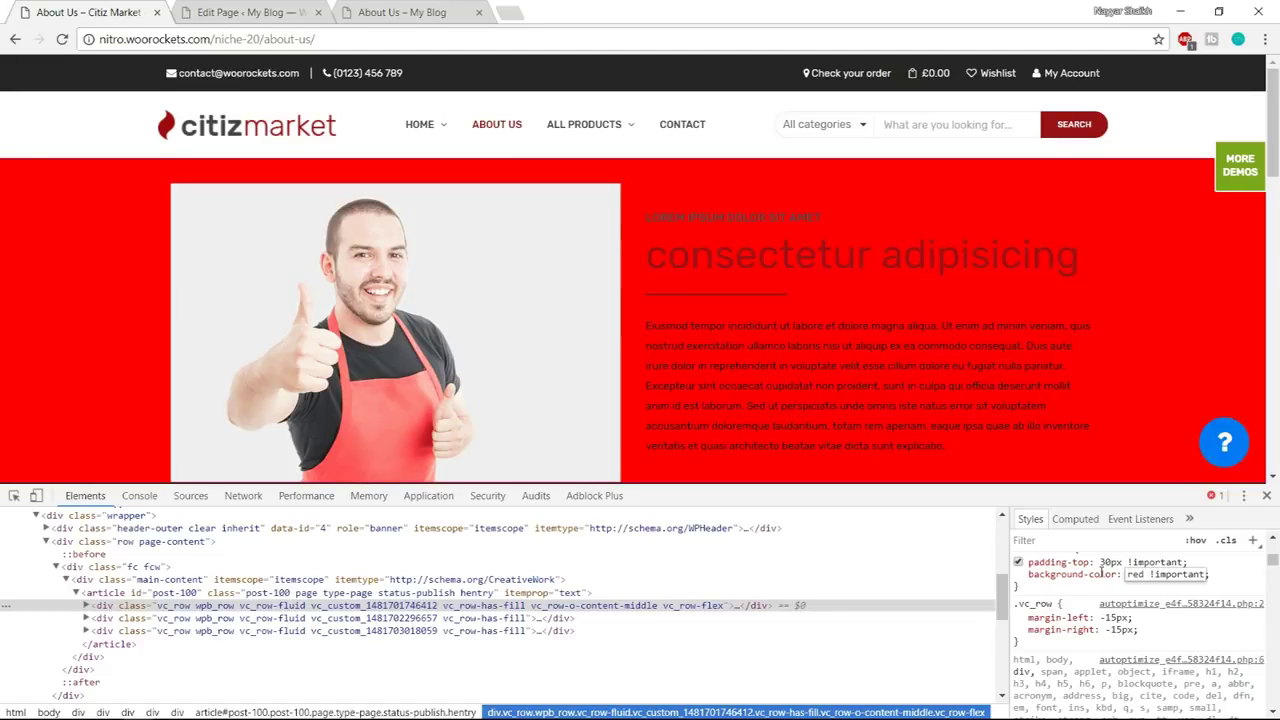
left_click(1118, 597)
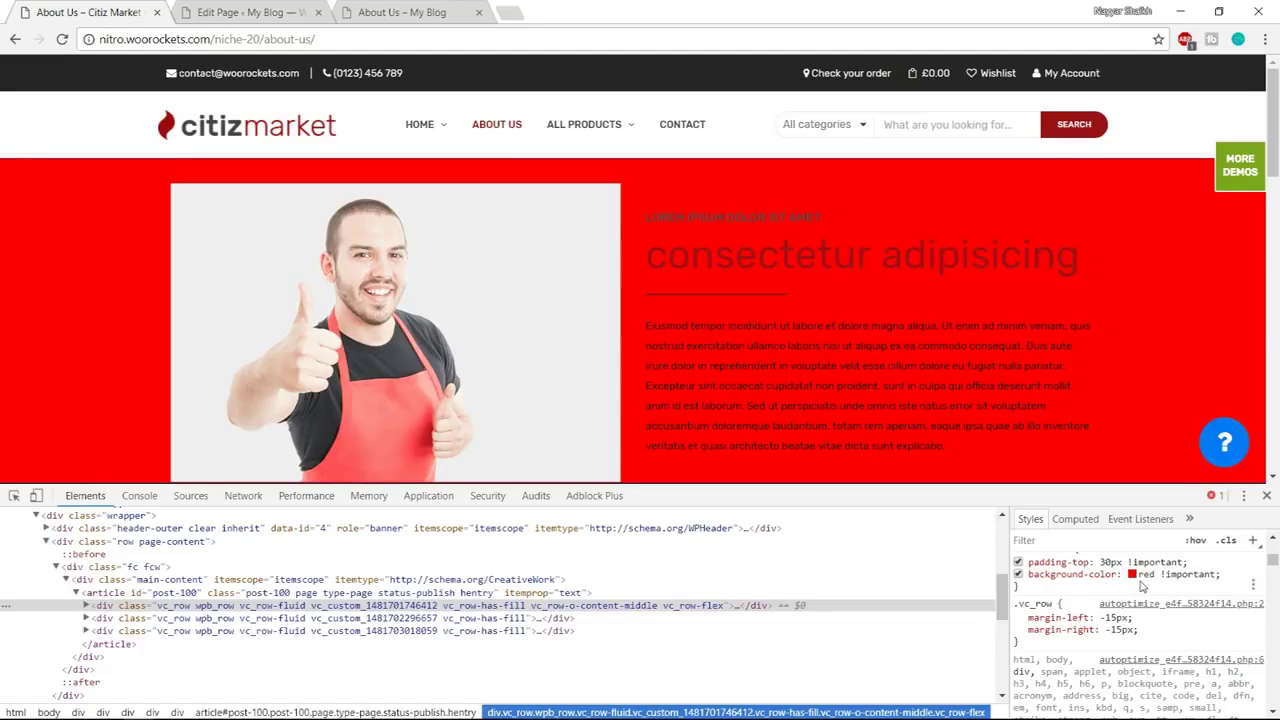
key("ctrl+z")
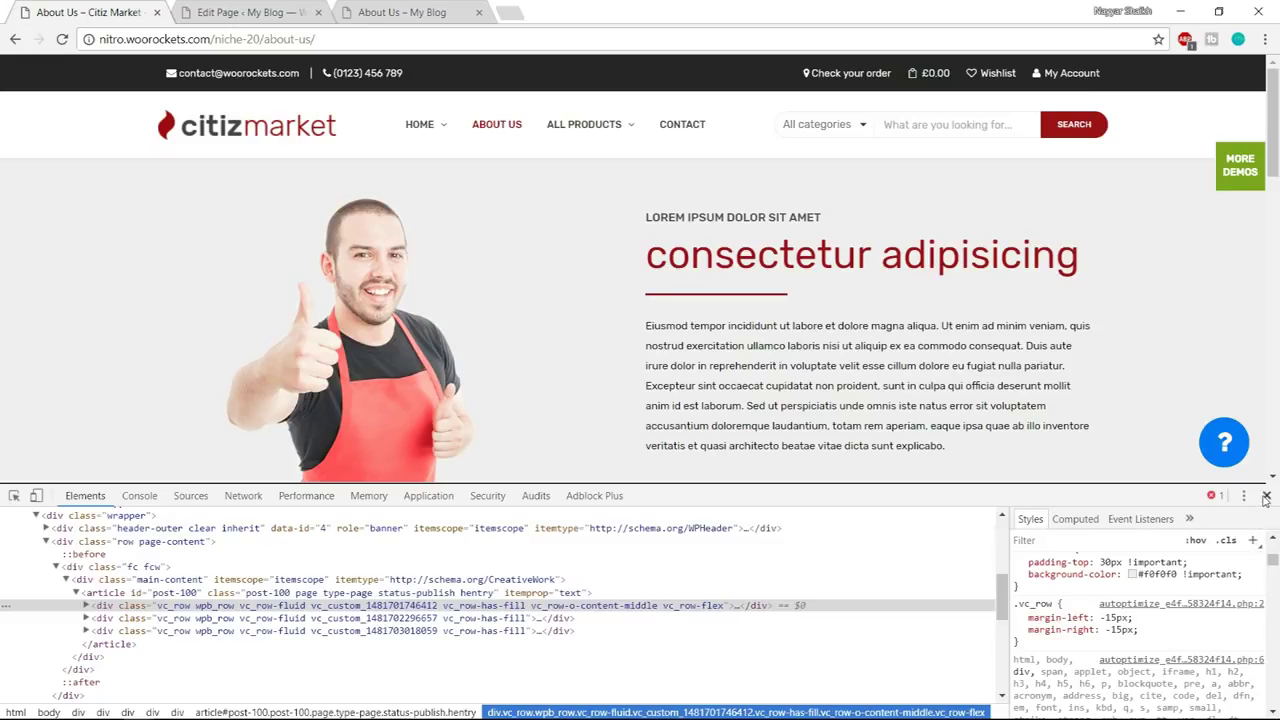
left_click(1265, 496)
left_click(428, 7)
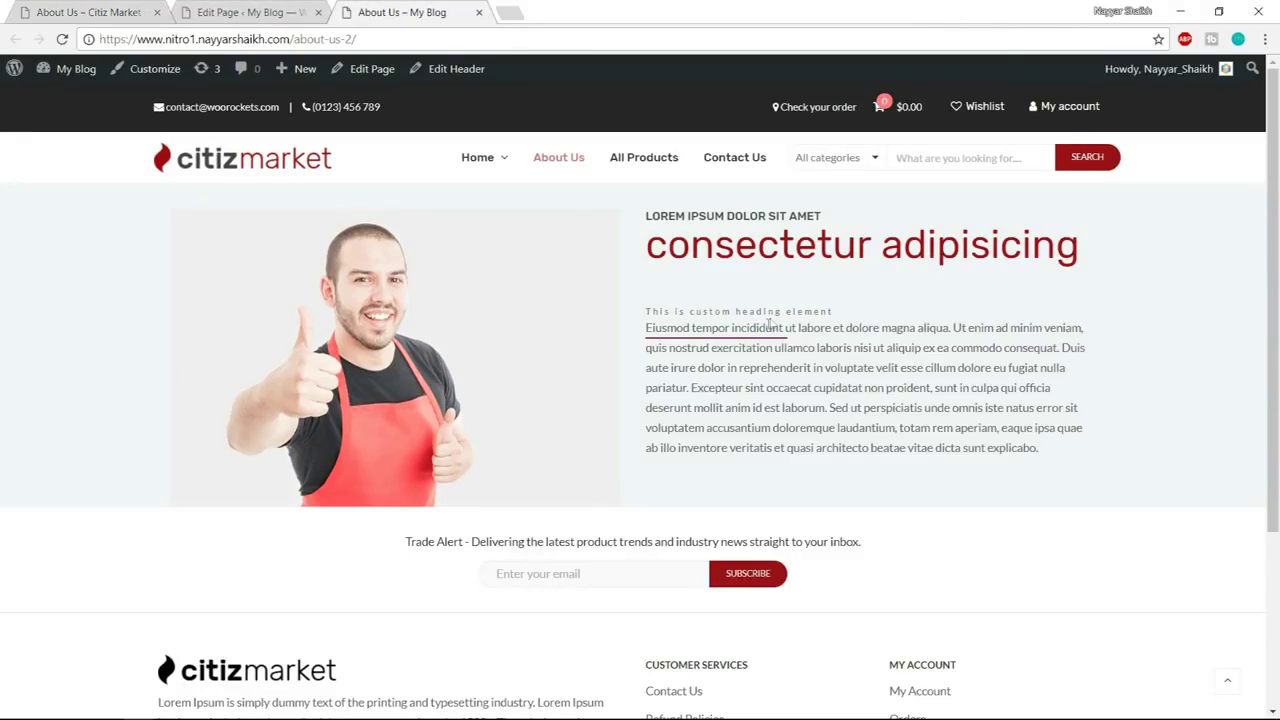
Empty the Nitro Custom Heading's 'This is custom heading element' text and save it
left_click_drag(645, 312, 838, 316)
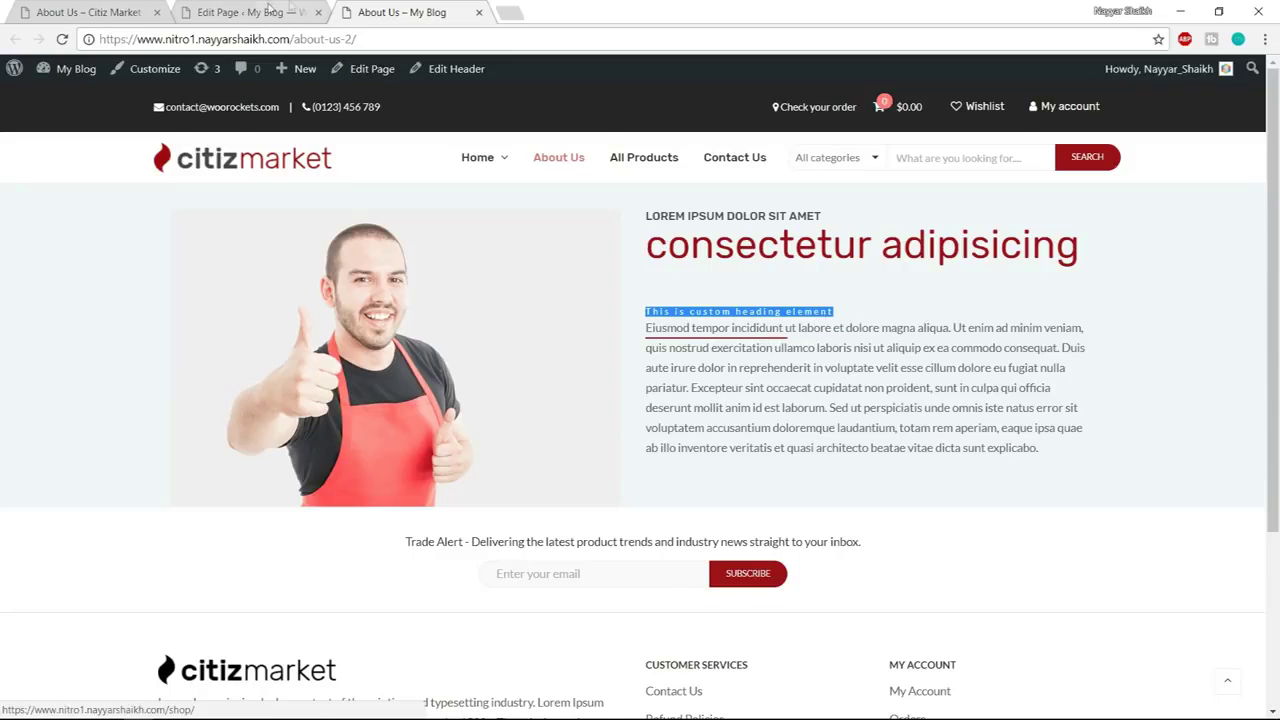
left_click(290, 8)
mouse_move(806, 455)
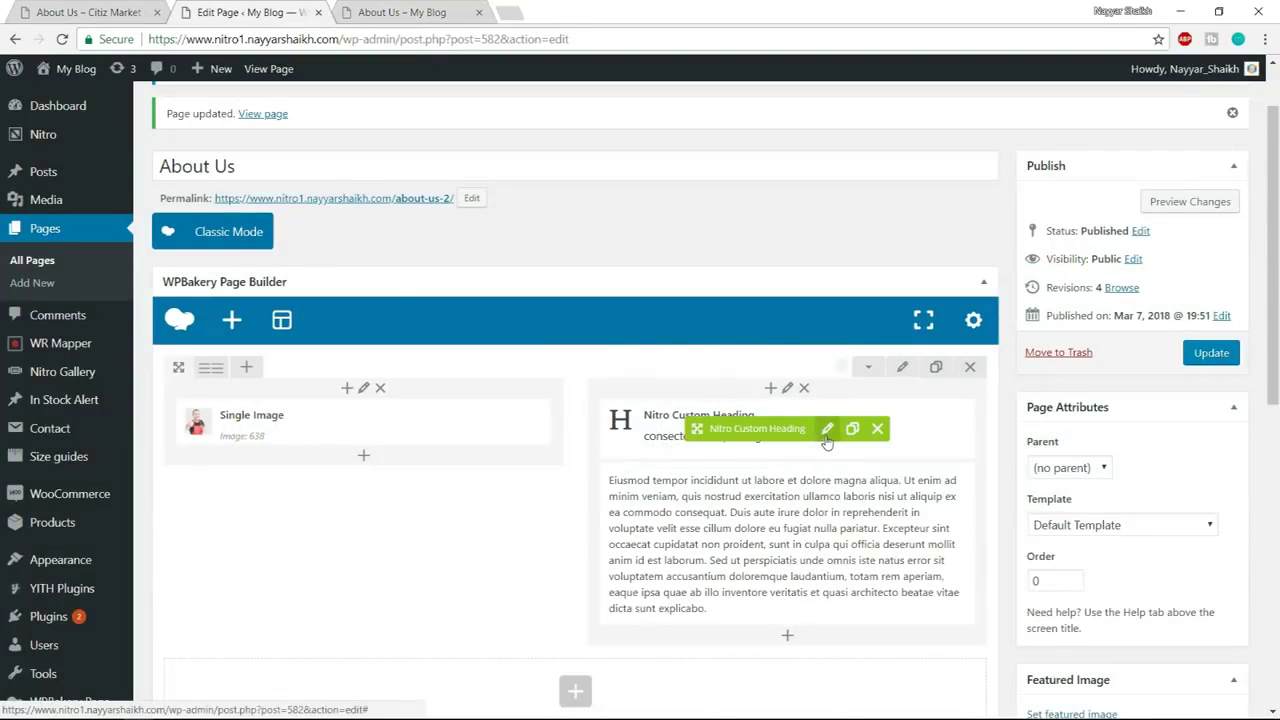
left_click(826, 432)
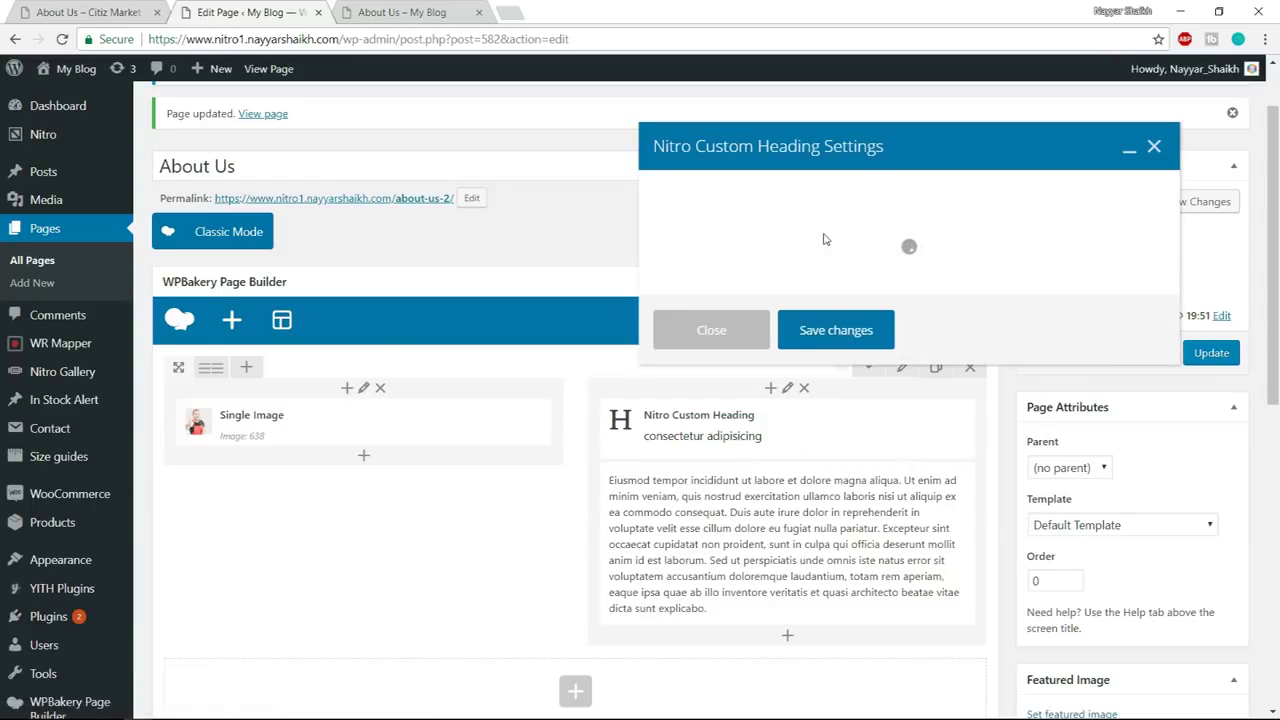
left_click(755, 190)
scroll(940, 340, "down", 4)
scroll(950, 363, "down", 3)
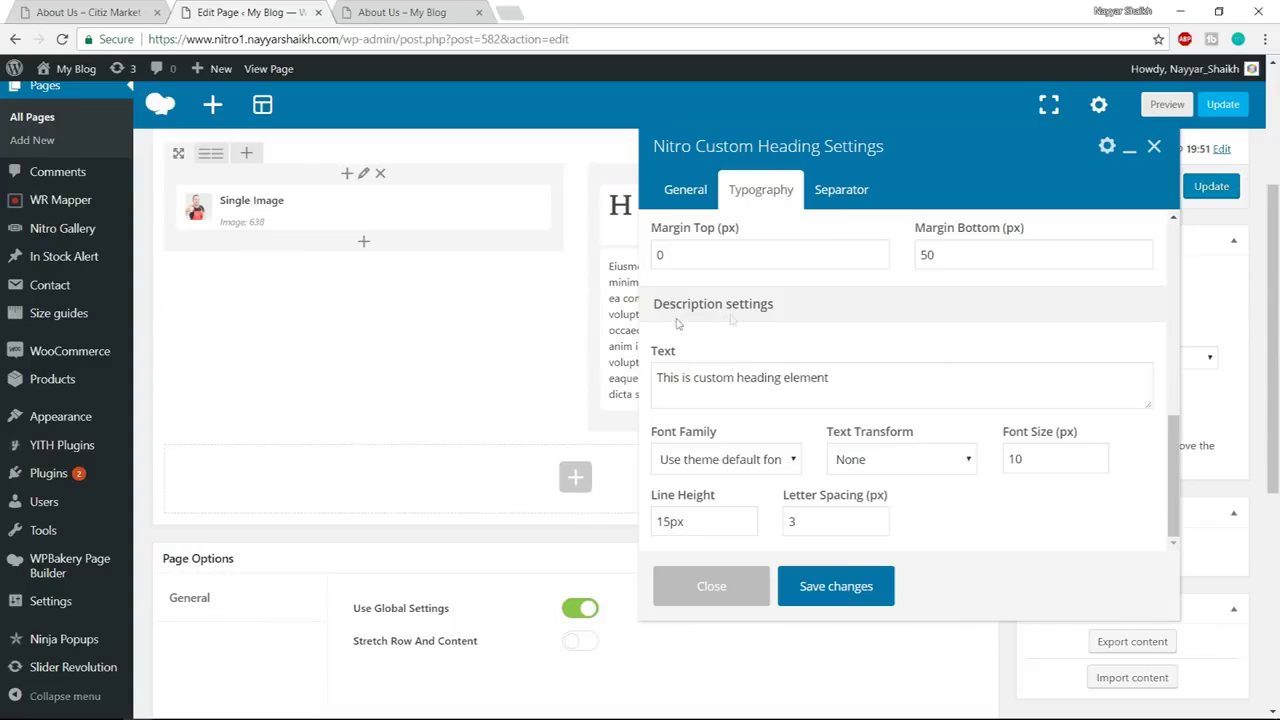
left_click_drag(876, 377, 650, 366)
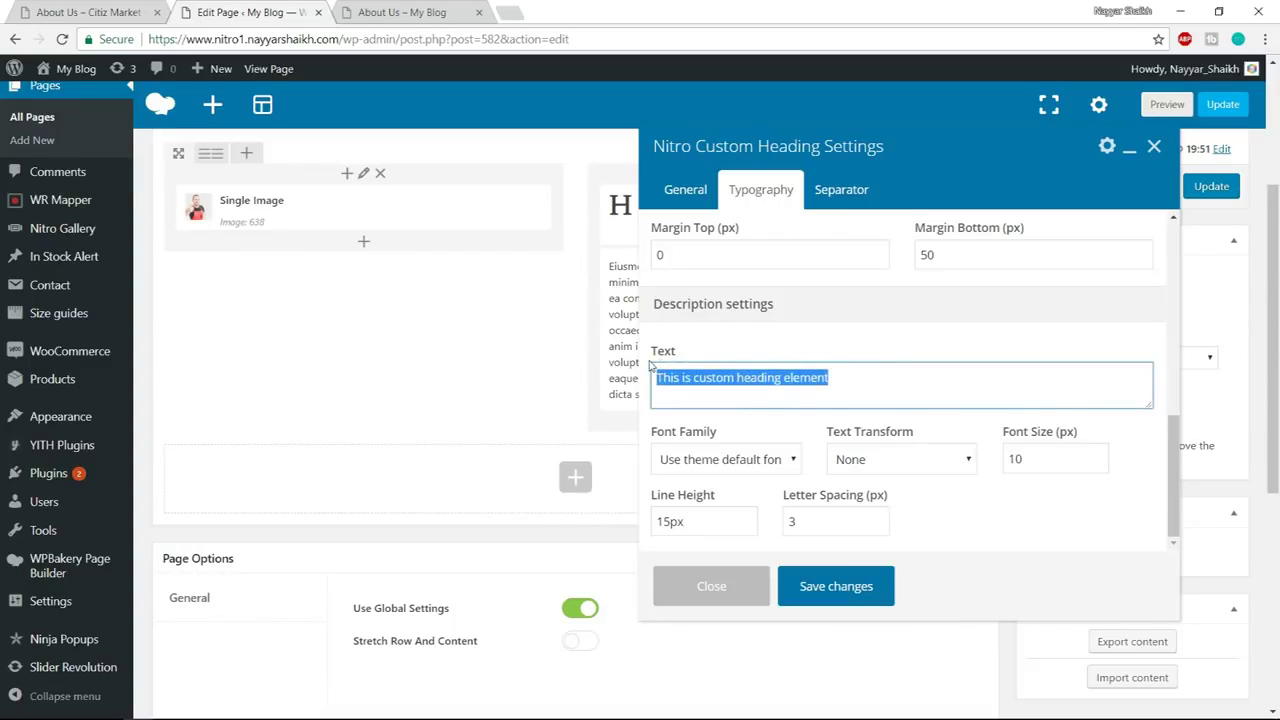
key("BackSpace")
left_click(870, 587)
Set the row's Design Options background colour to #f0f0f0 and save
scroll(880, 523, "up", 3)
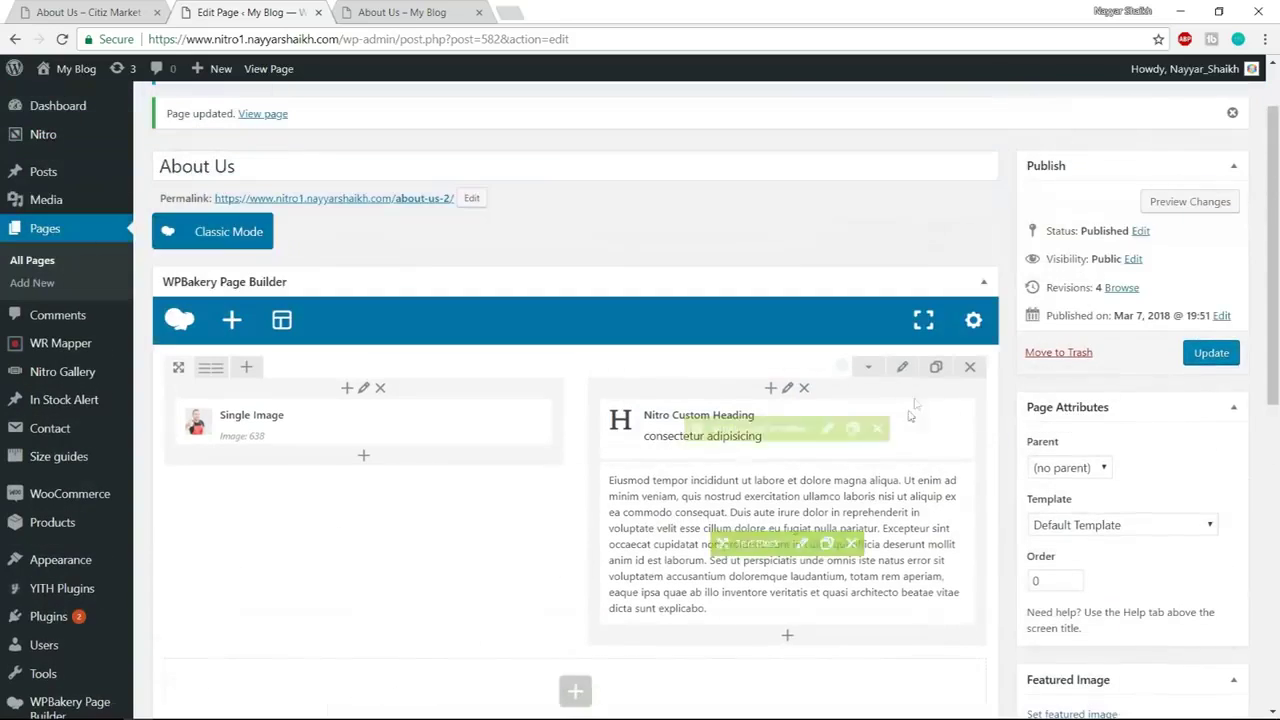
left_click(902, 368)
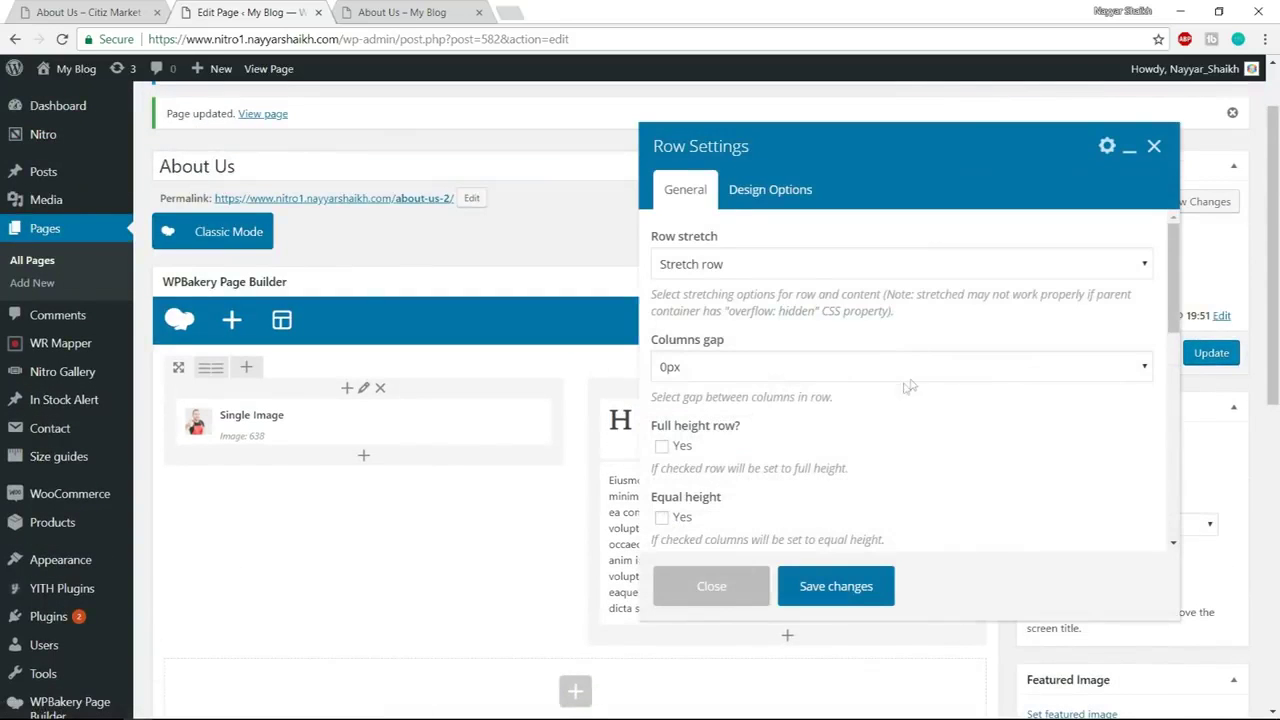
left_click(770, 189)
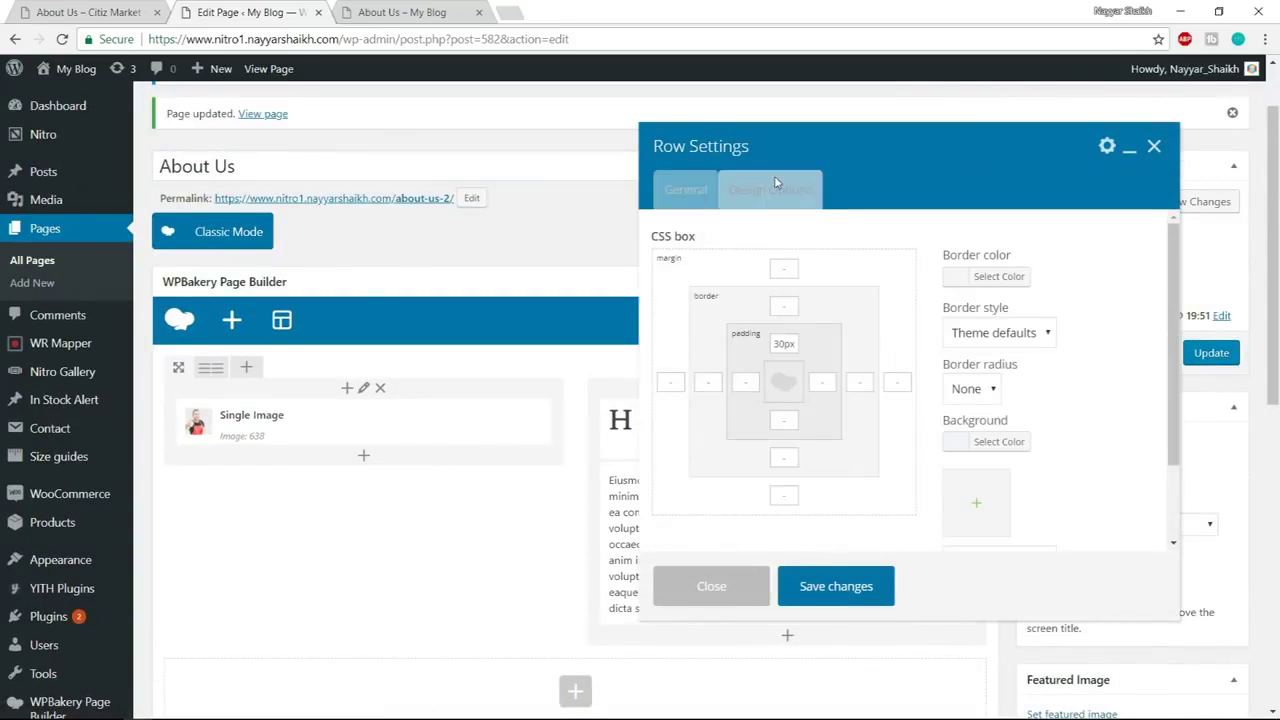
left_click(1000, 443)
left_click(1045, 450)
key("ctrl+a")
key("ctrl+v")
key("ctrl+a")
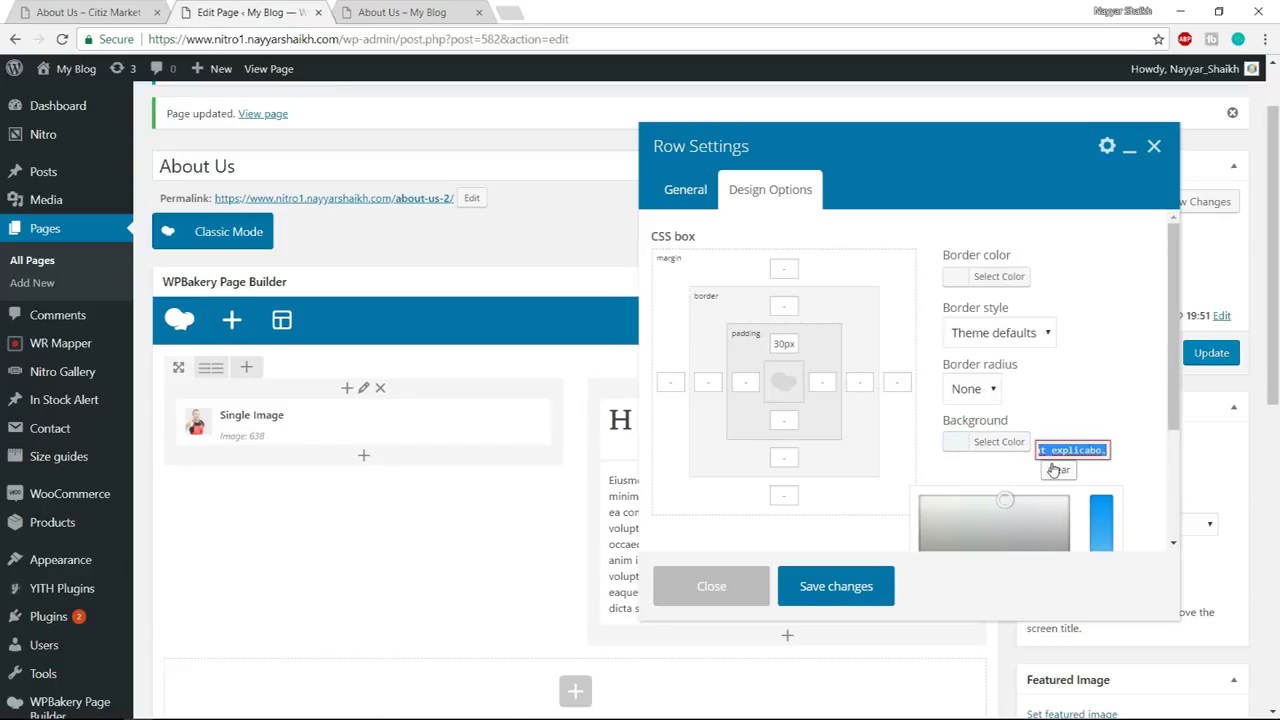
type("#f0f0f0")
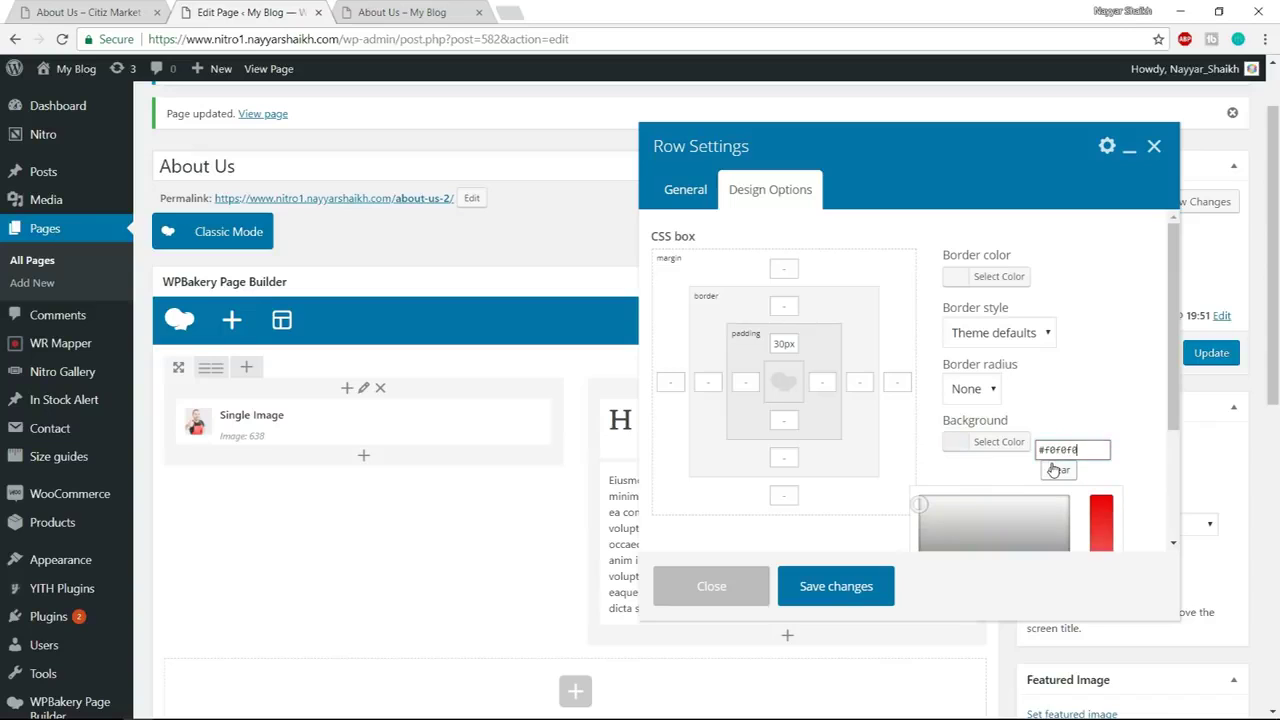
left_click(850, 590)
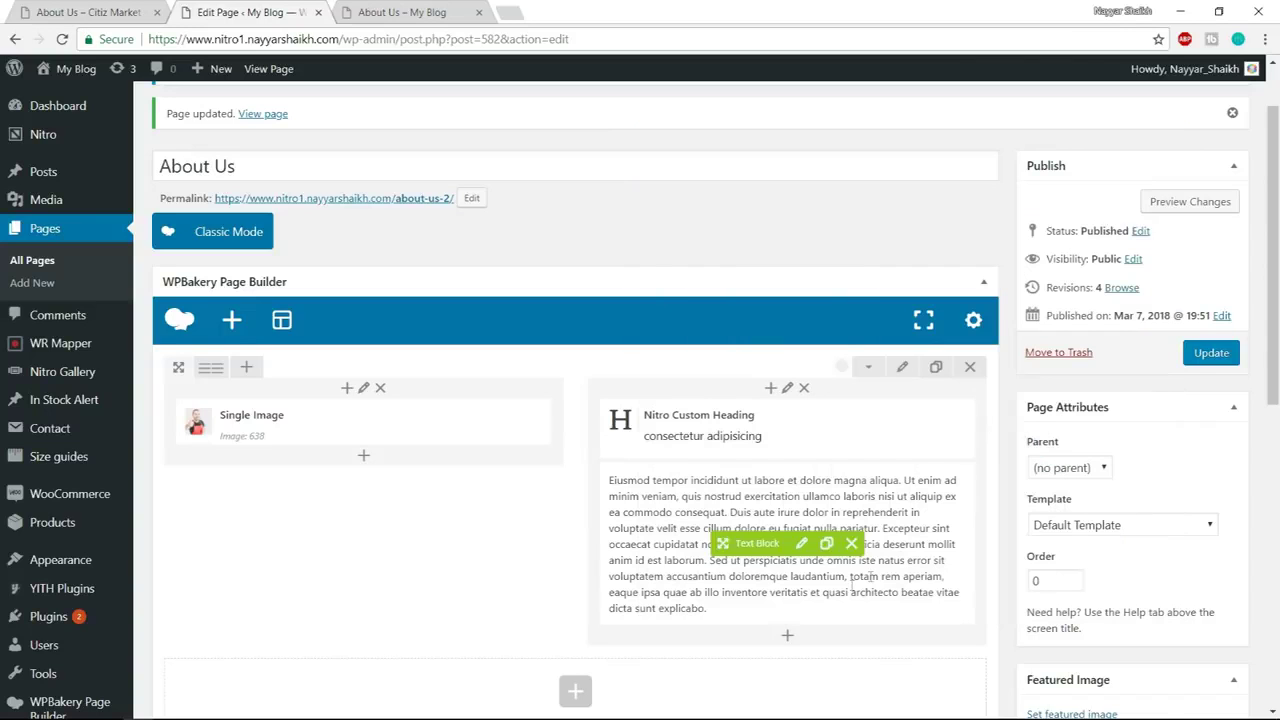
Update the page and reload the live About Us page
left_click(1212, 354)
left_click(467, 8)
left_click(441, 39)
key("Return")
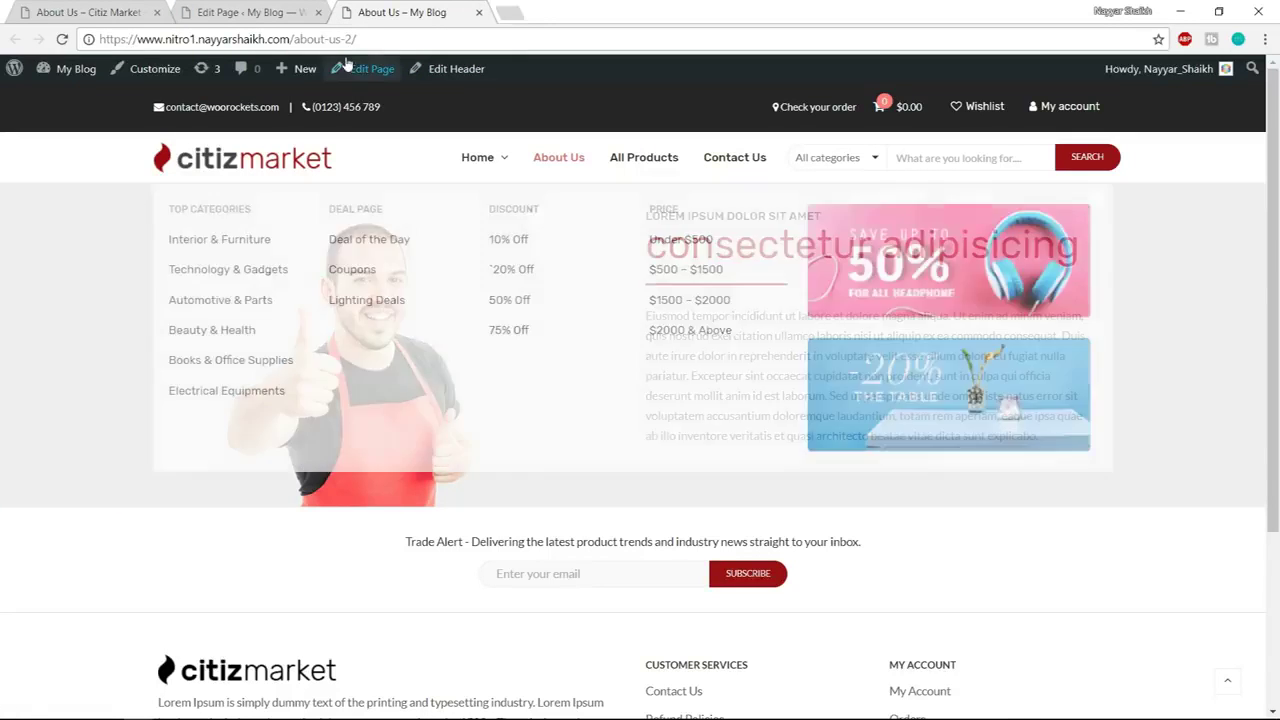
Compare your About Us page against the scrolled Citiz Market demo, then go back to the editor
left_click(68, 8)
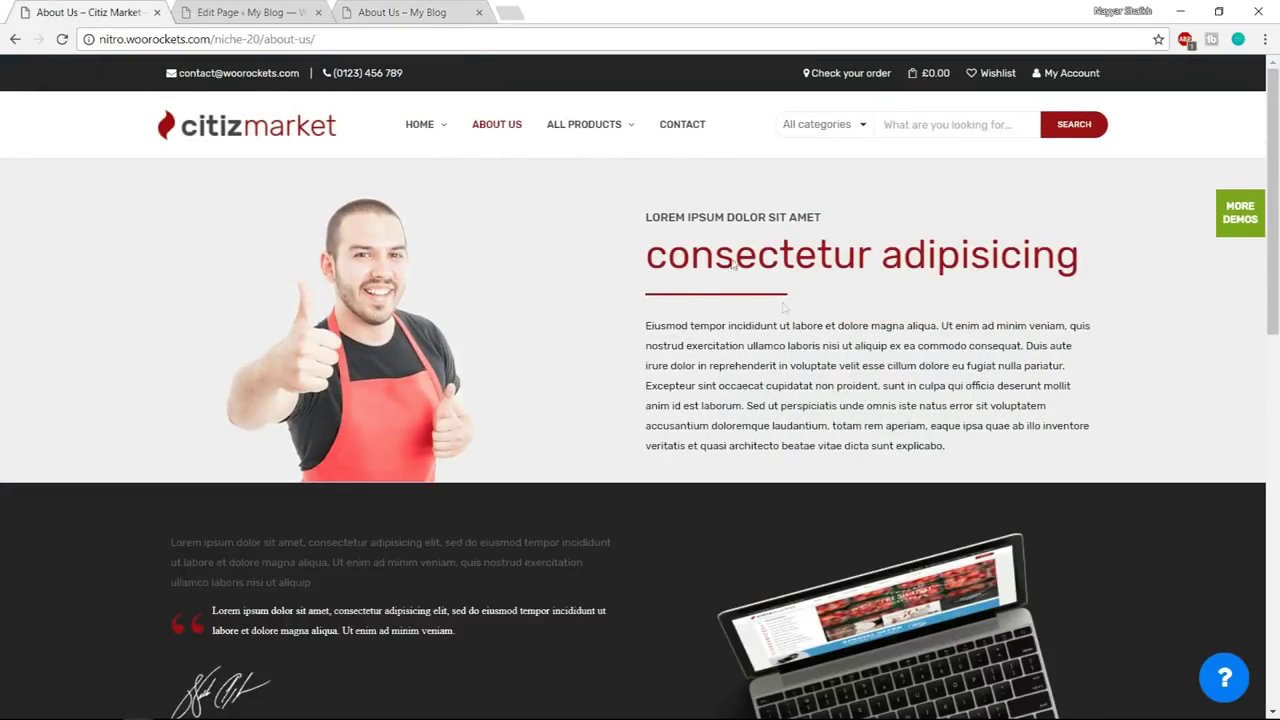
scroll(222, 340, "down", 2)
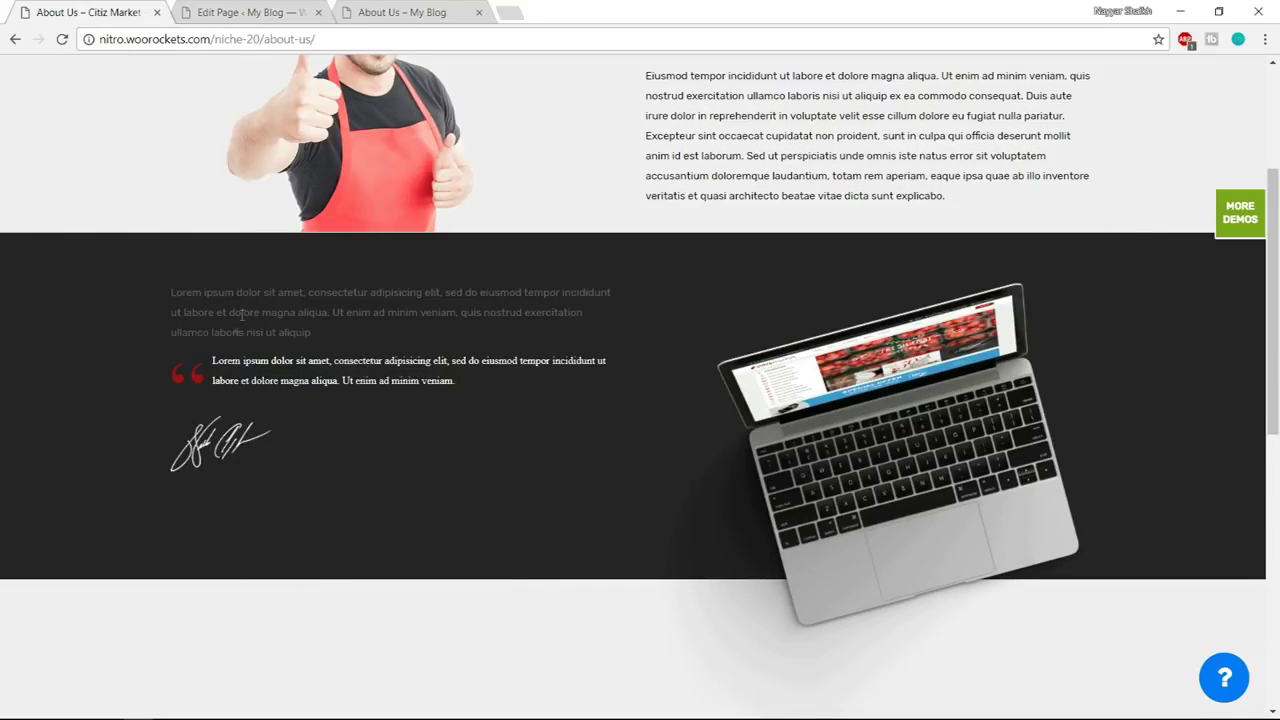
left_click(272, 8)
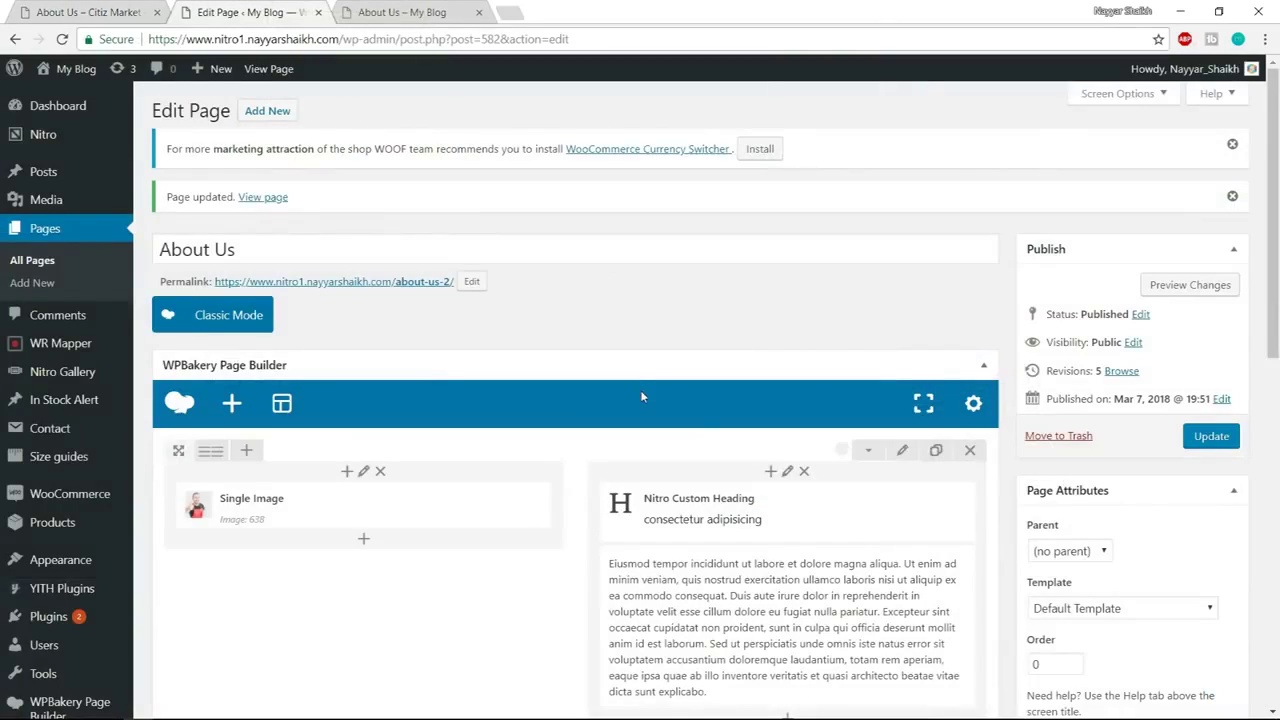
scroll(642, 397, "down", 4)
Copy the demo's grey intro paragraph and add a Text Block element to the row
left_click(574, 394)
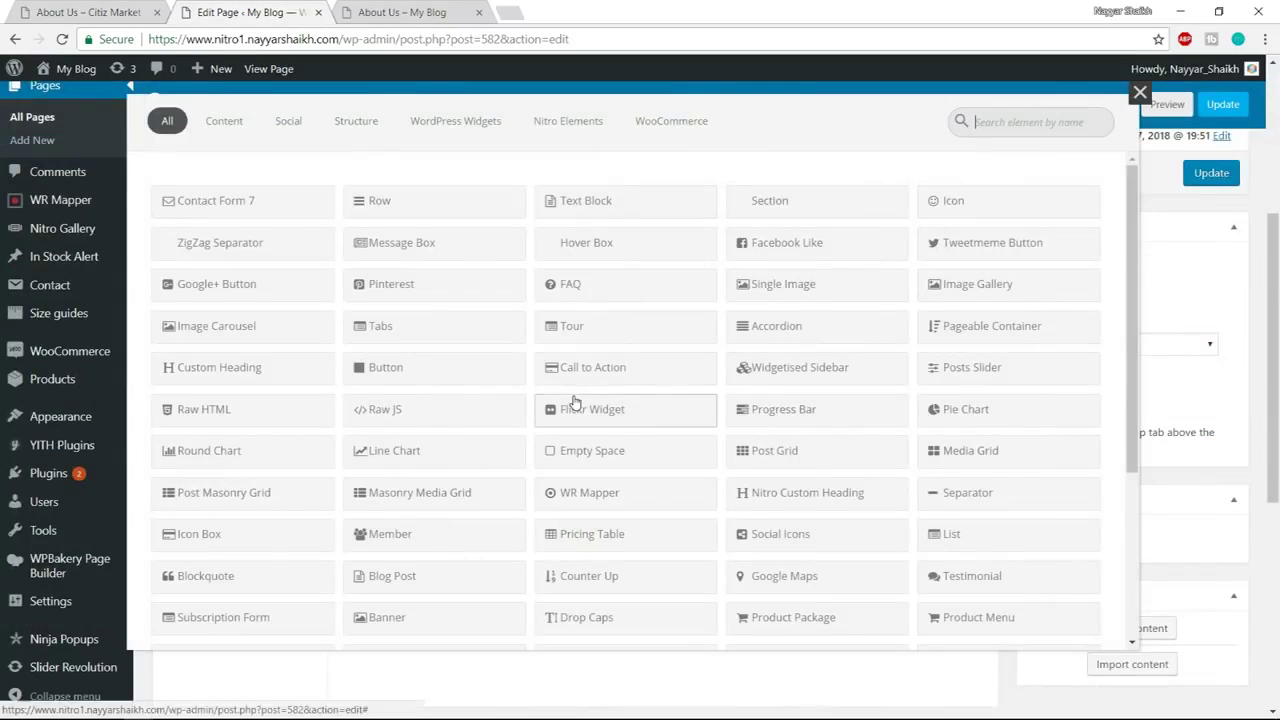
key("ctrl+1")
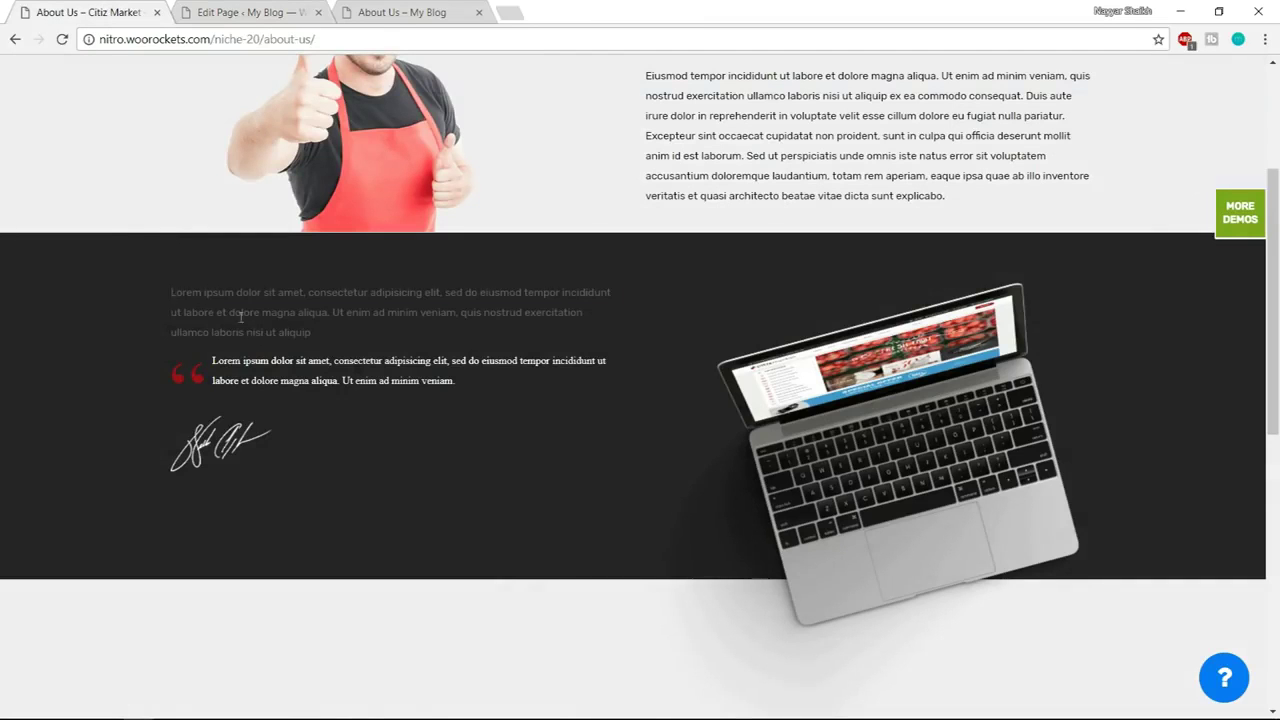
left_click_drag(171, 292, 308, 338)
key("ctrl+c")
left_click(258, 10)
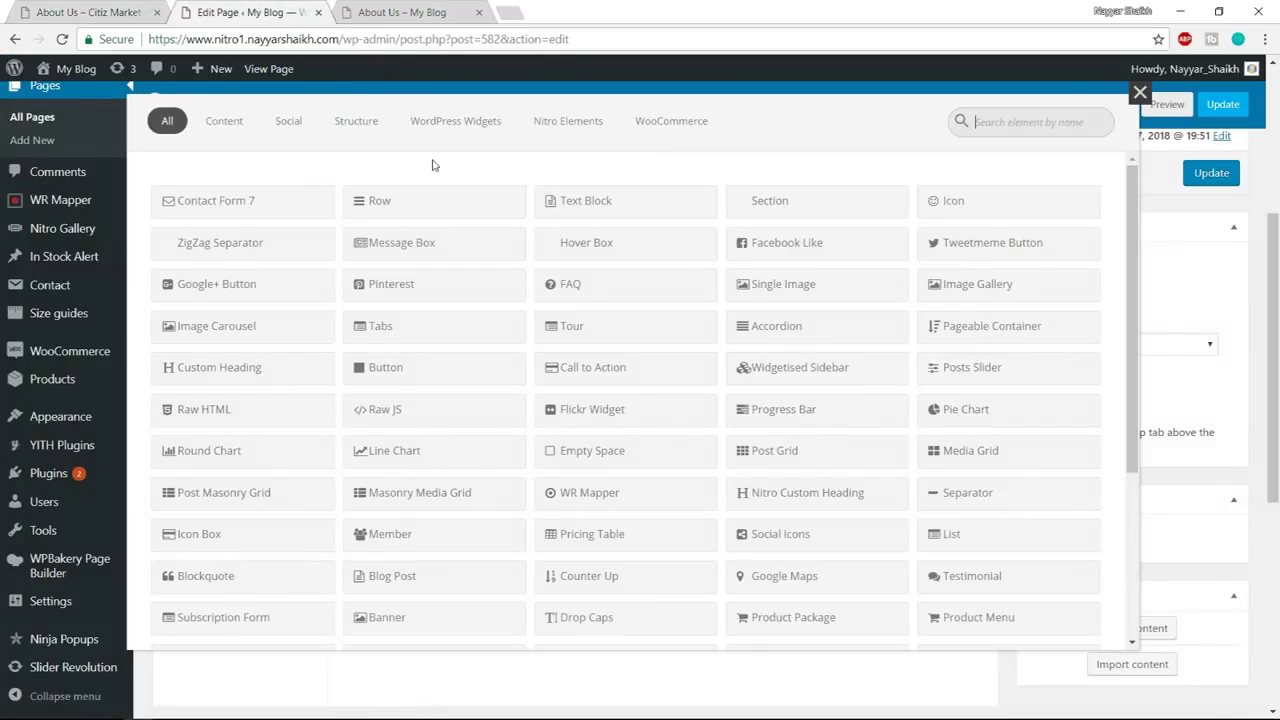
type("text")
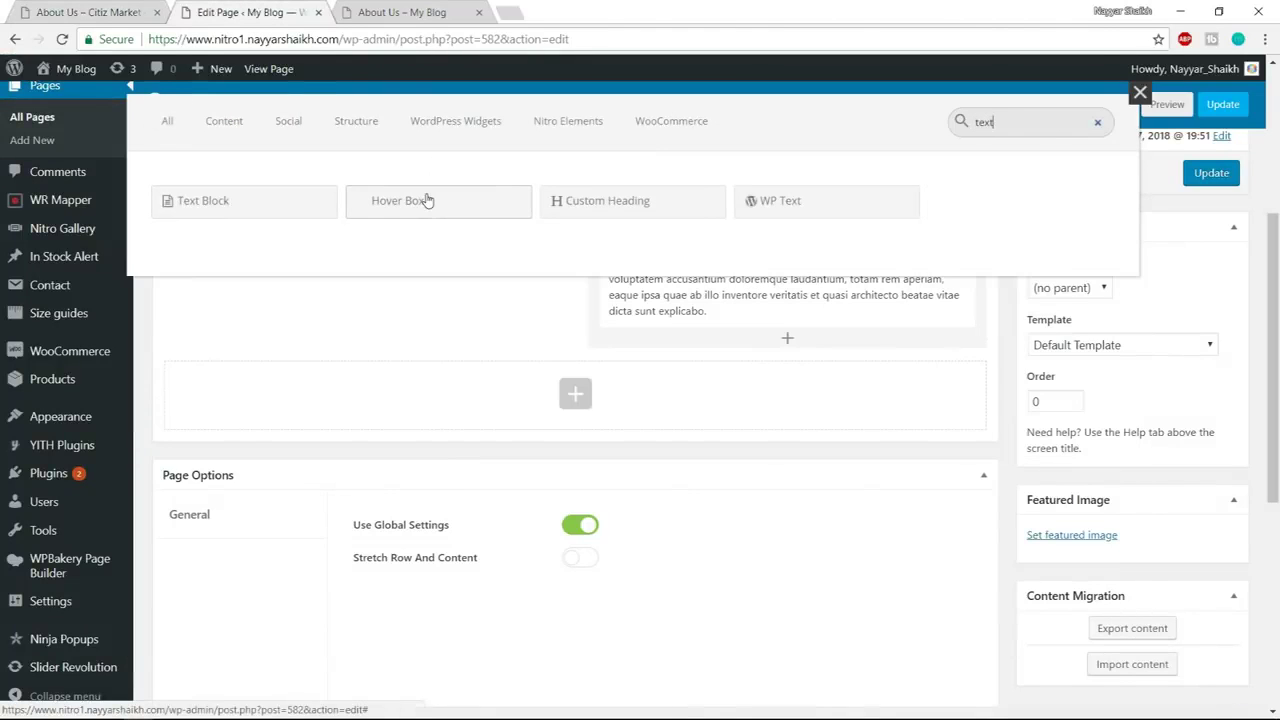
left_click(260, 206)
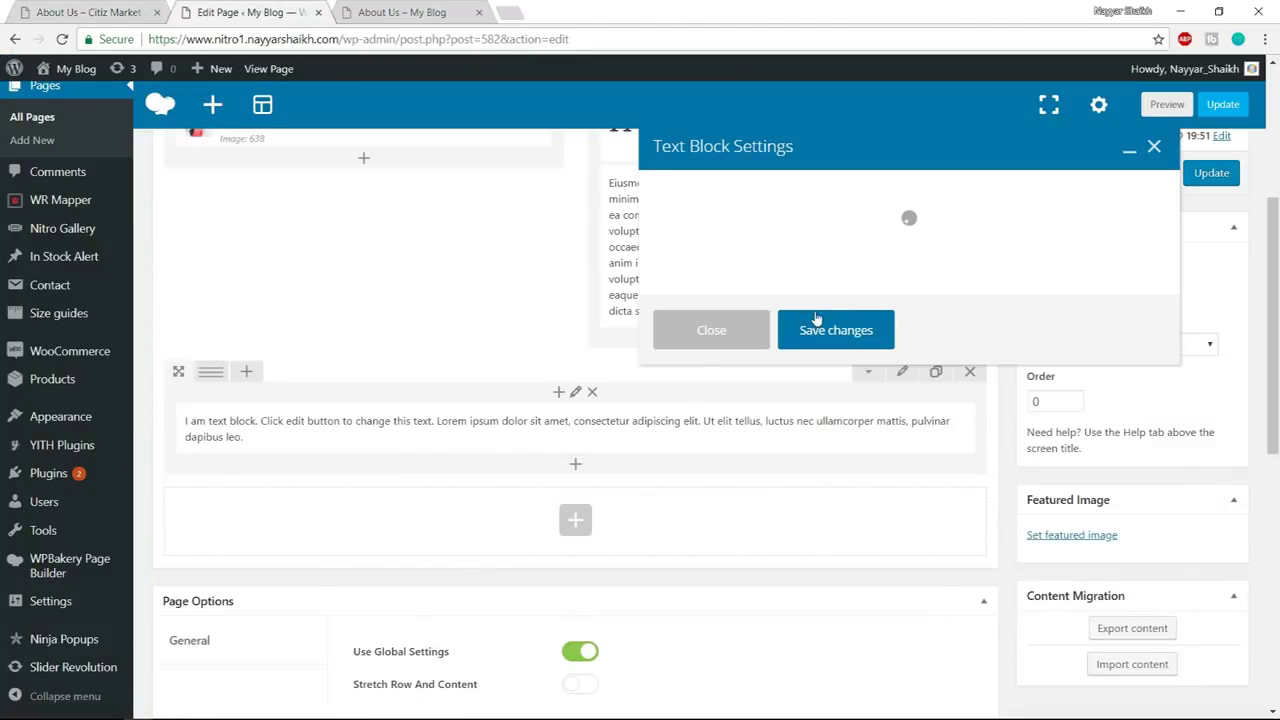
Replace the placeholder with the pasted Lorem ipsum paragraph in Text mode
left_click(1133, 264)
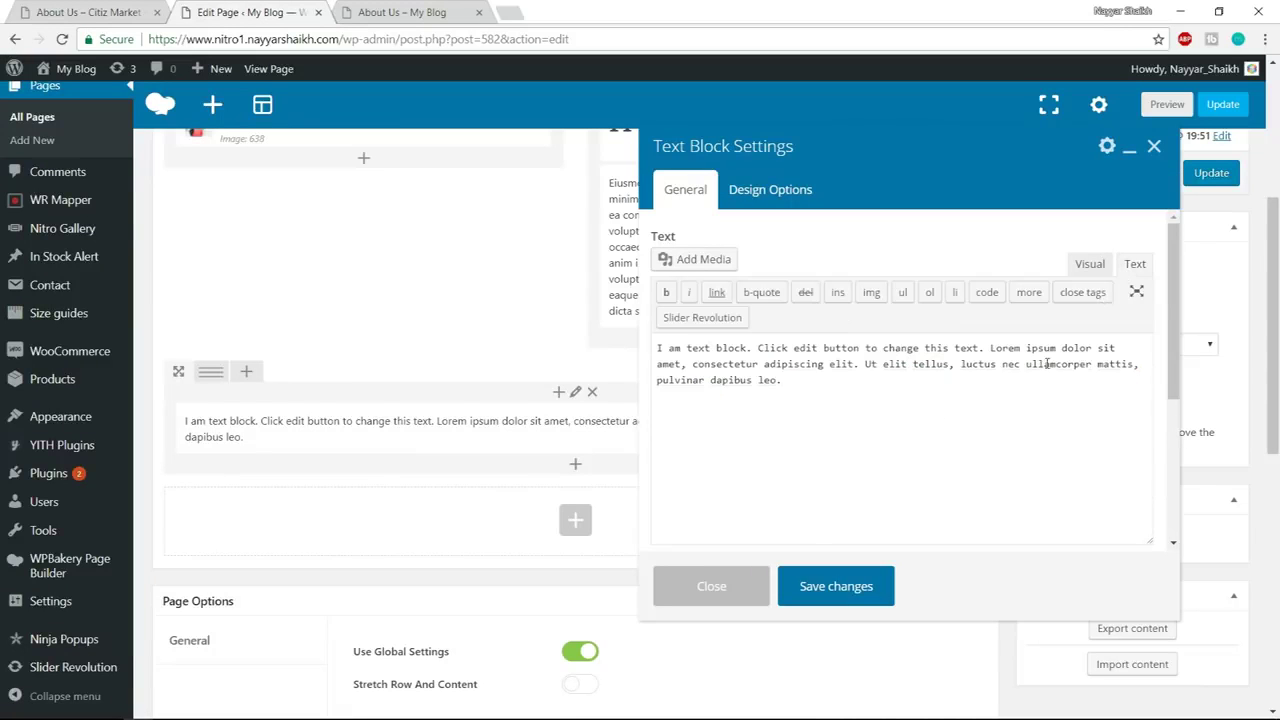
key("ctrl+a")
key("ctrl+v")
left_click(1089, 264)
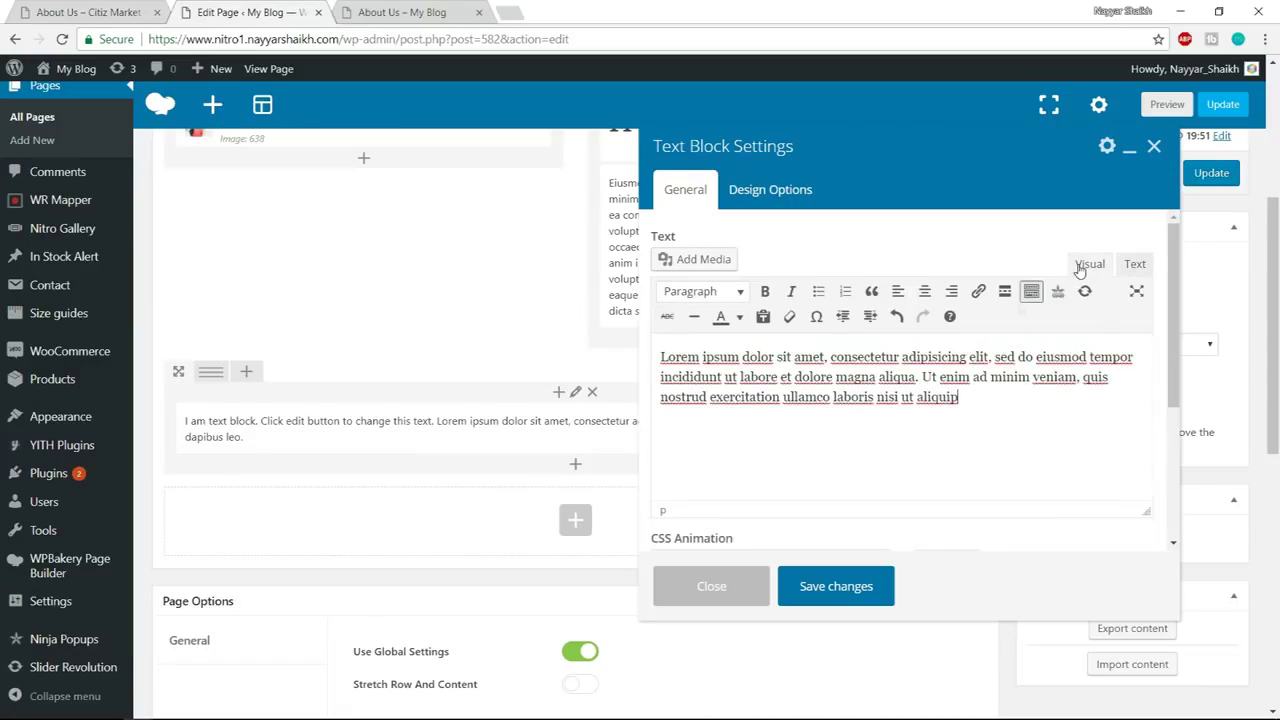
Re-examine the grey Lorem ipsum paragraph on the demo page
left_click(120, 10)
left_click_drag(315, 332, 307, 331)
triple_click(307, 331)
left_click(325, 353)
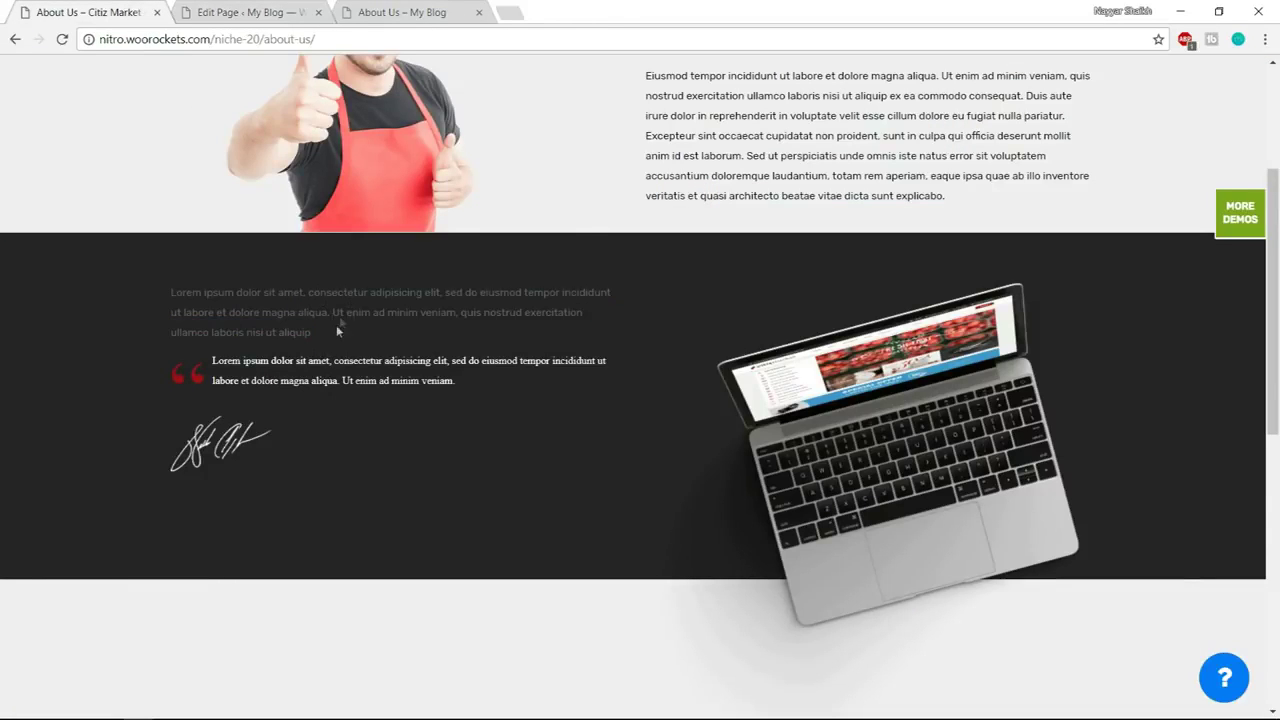
left_click(217, 8)
Colour the whole paragraph medium grey and save the text block
left_click_drag(970, 399, 632, 318)
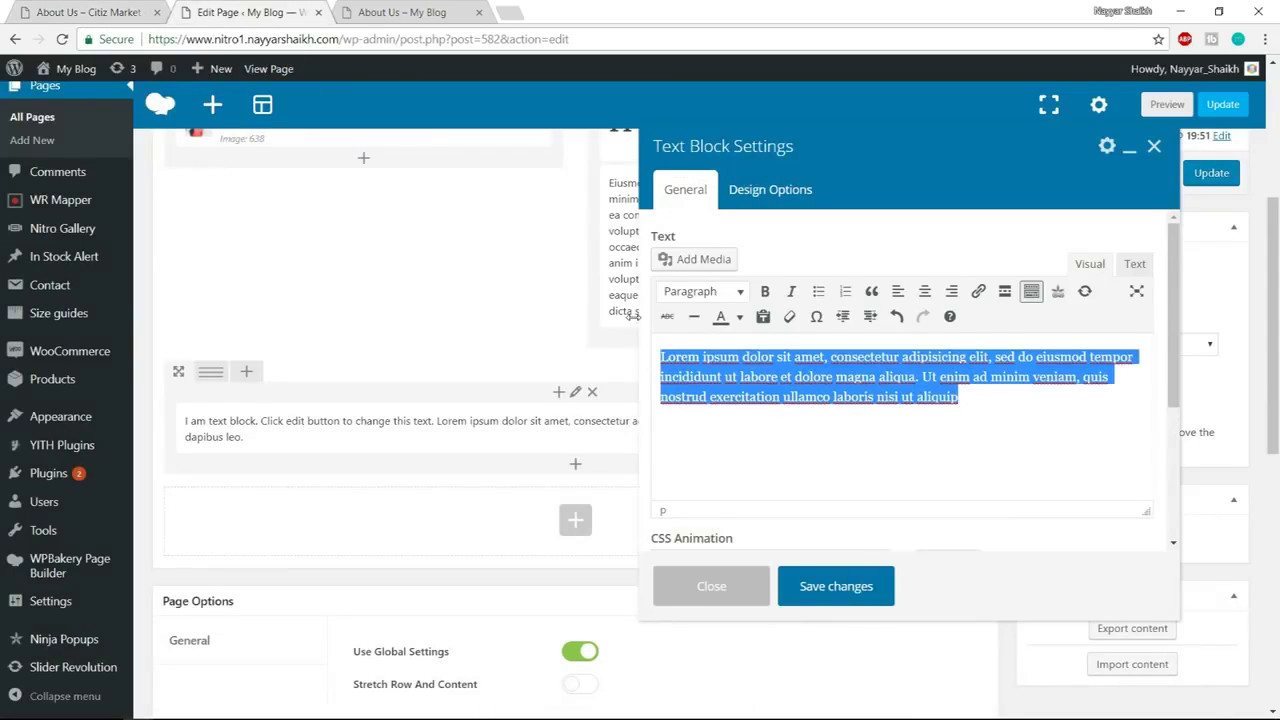
left_click(740, 318)
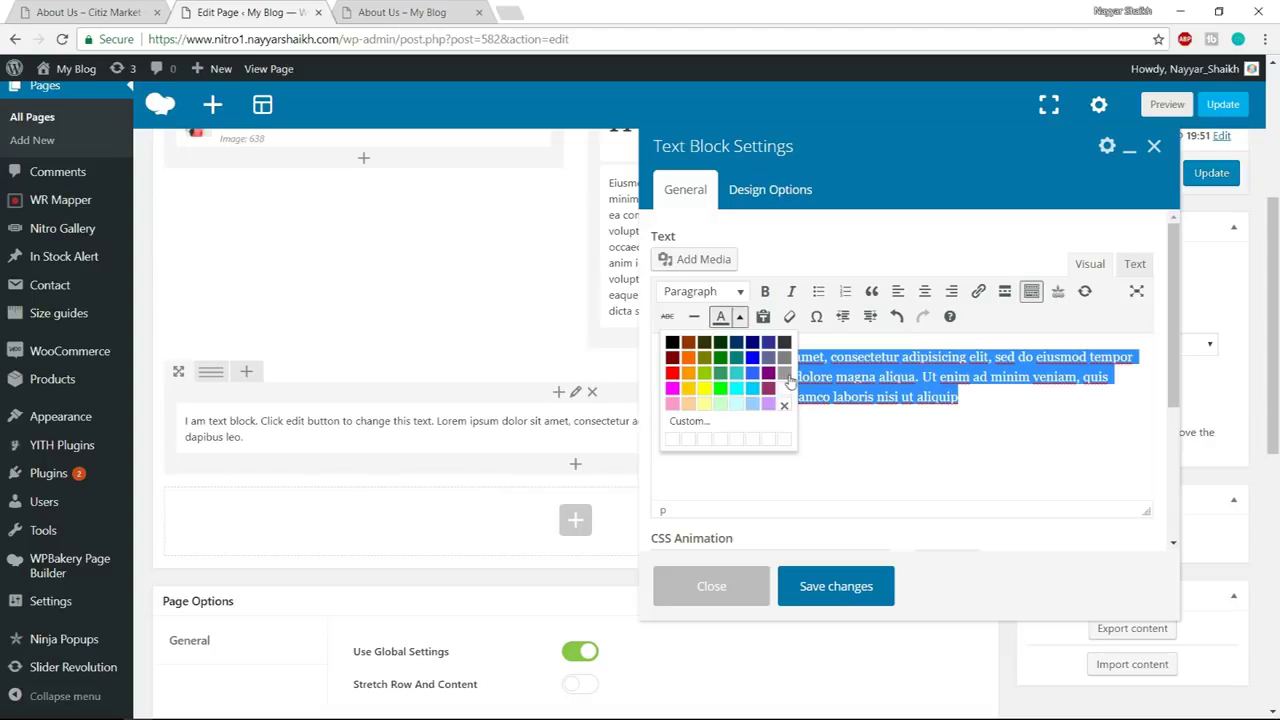
left_click(789, 378)
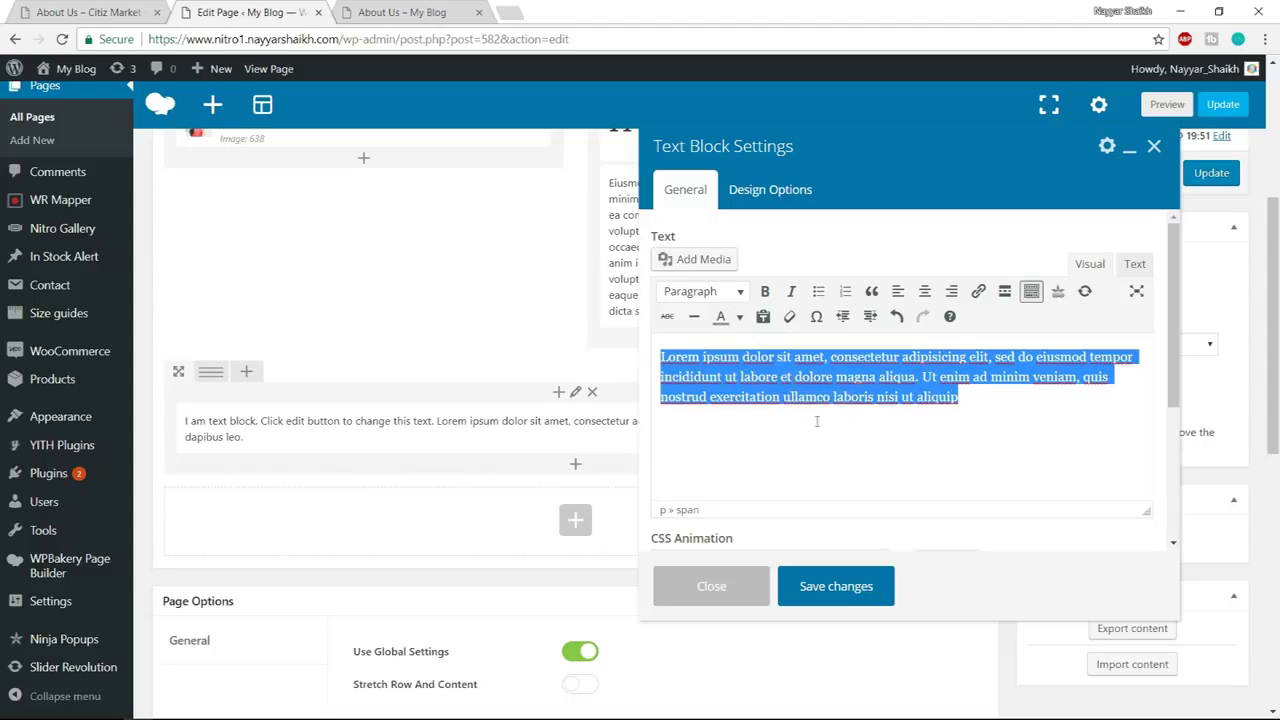
left_click(834, 586)
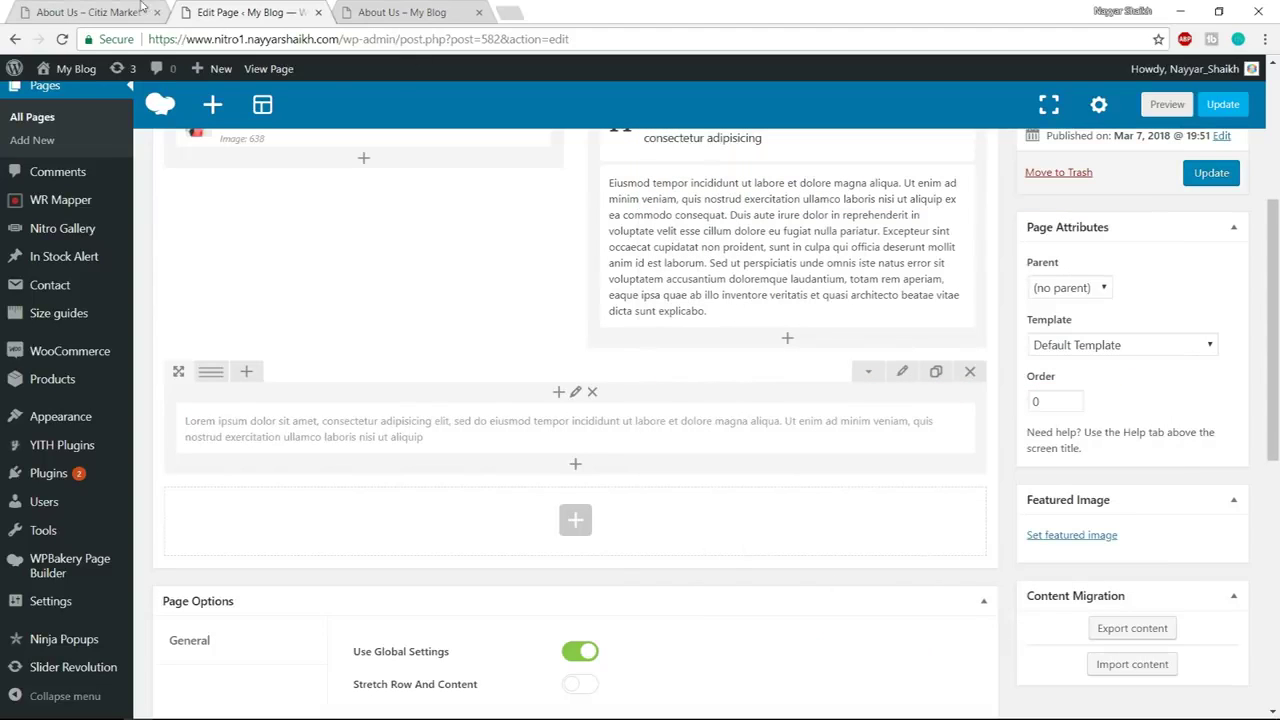
left_click(105, 10)
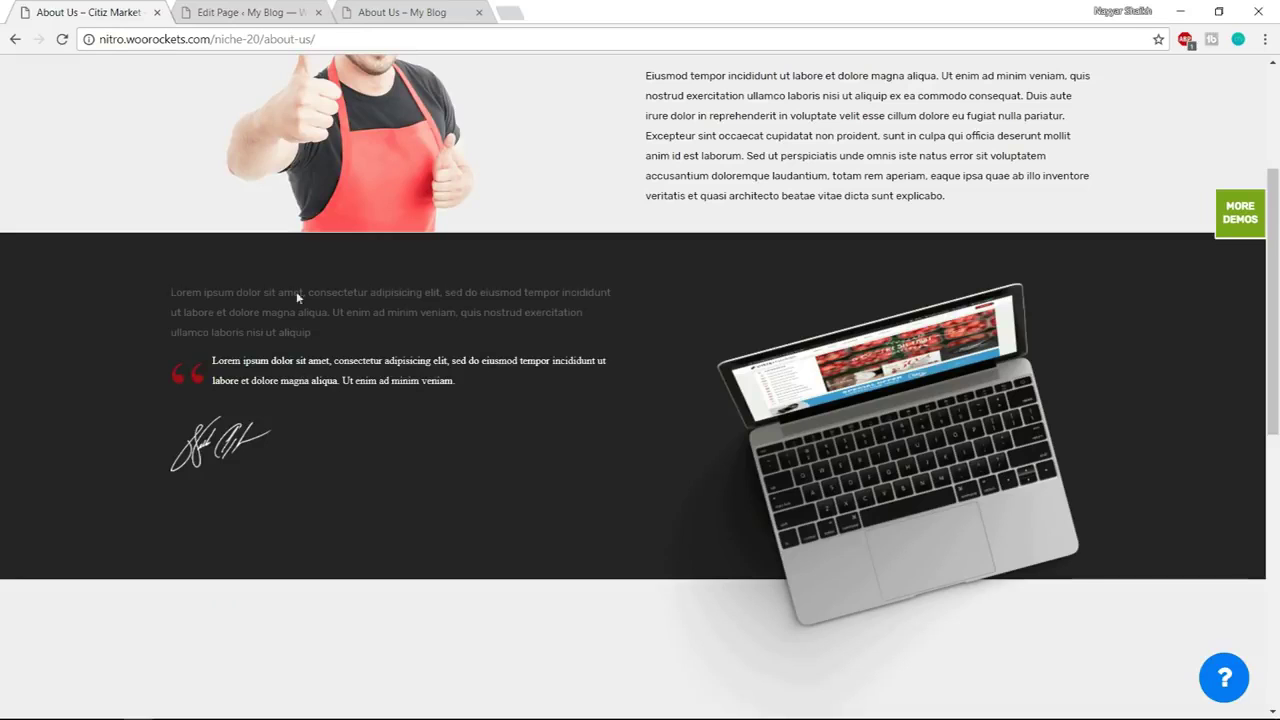
Add a Blockquote element to the row with the Quote With Icon style
left_click(245, 12)
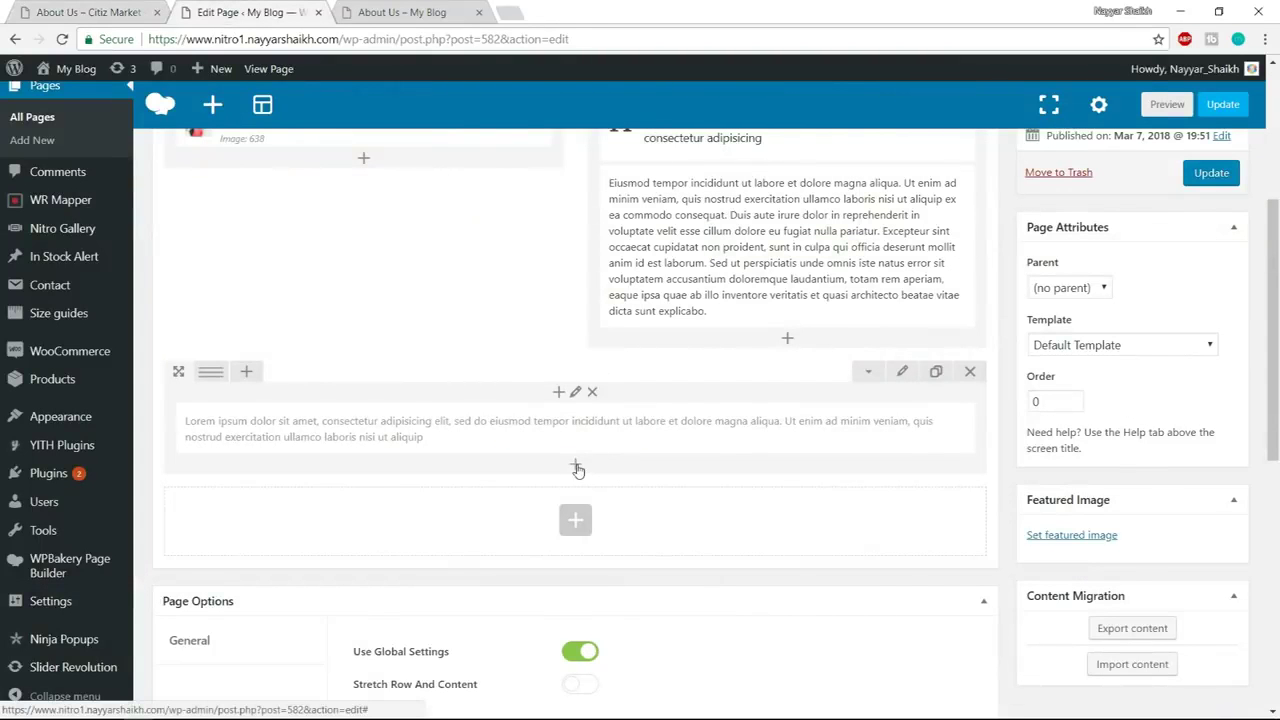
left_click(576, 467)
type("block")
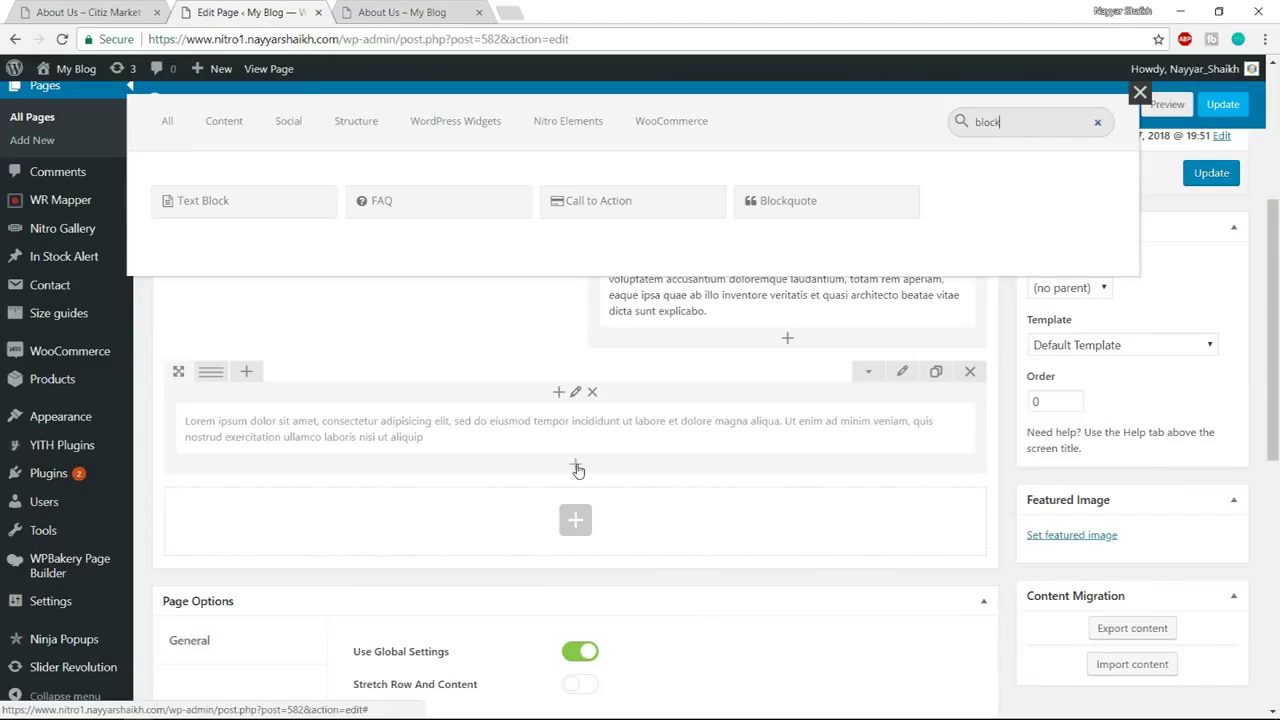
left_click(820, 205)
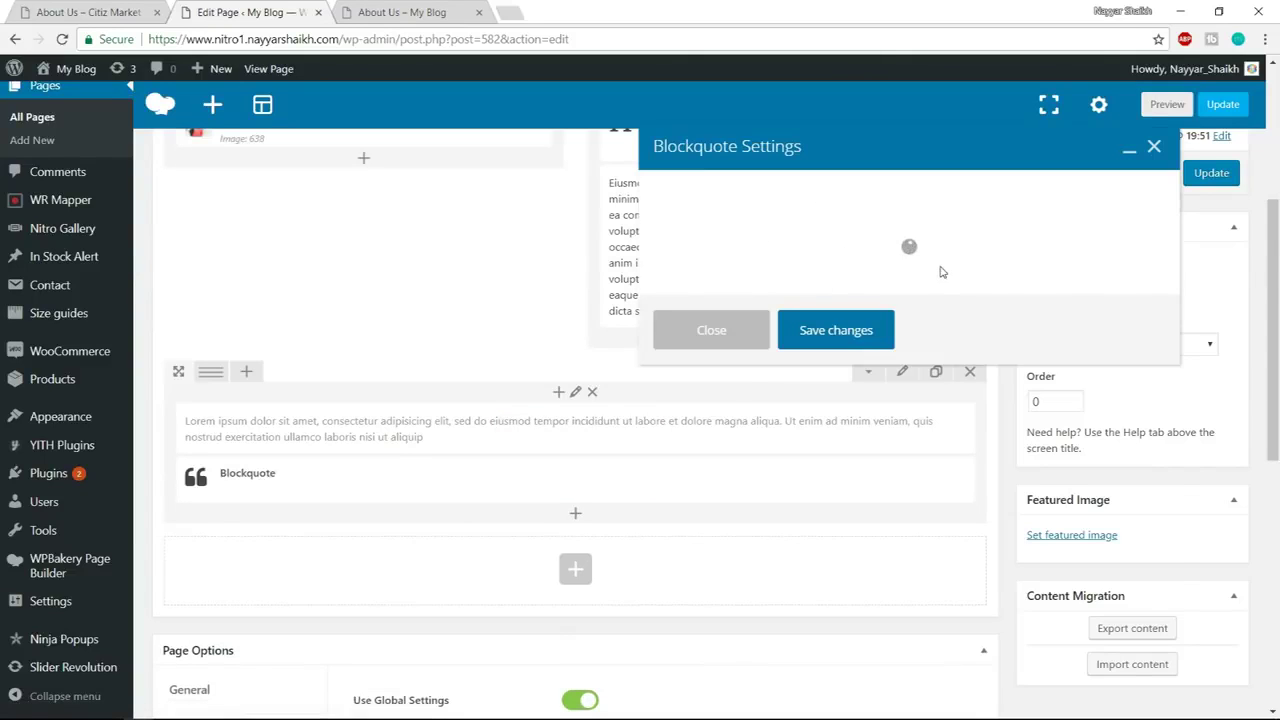
left_click(814, 223)
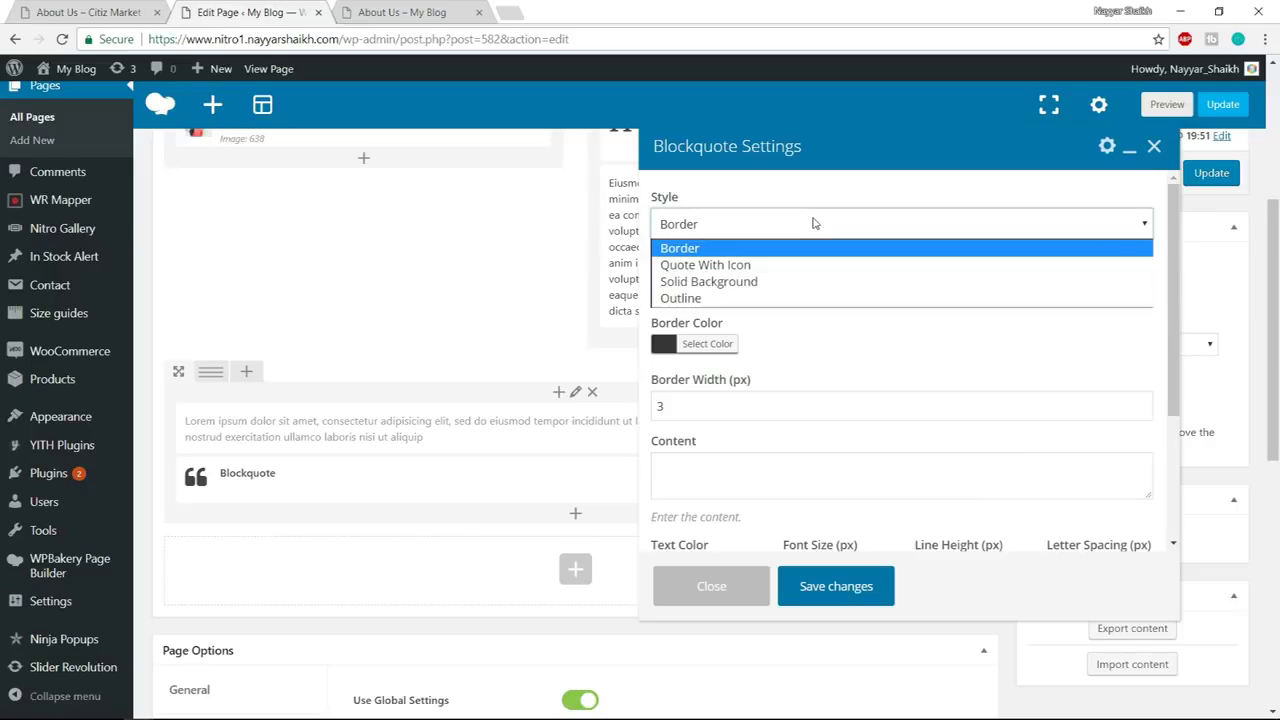
left_click(742, 266)
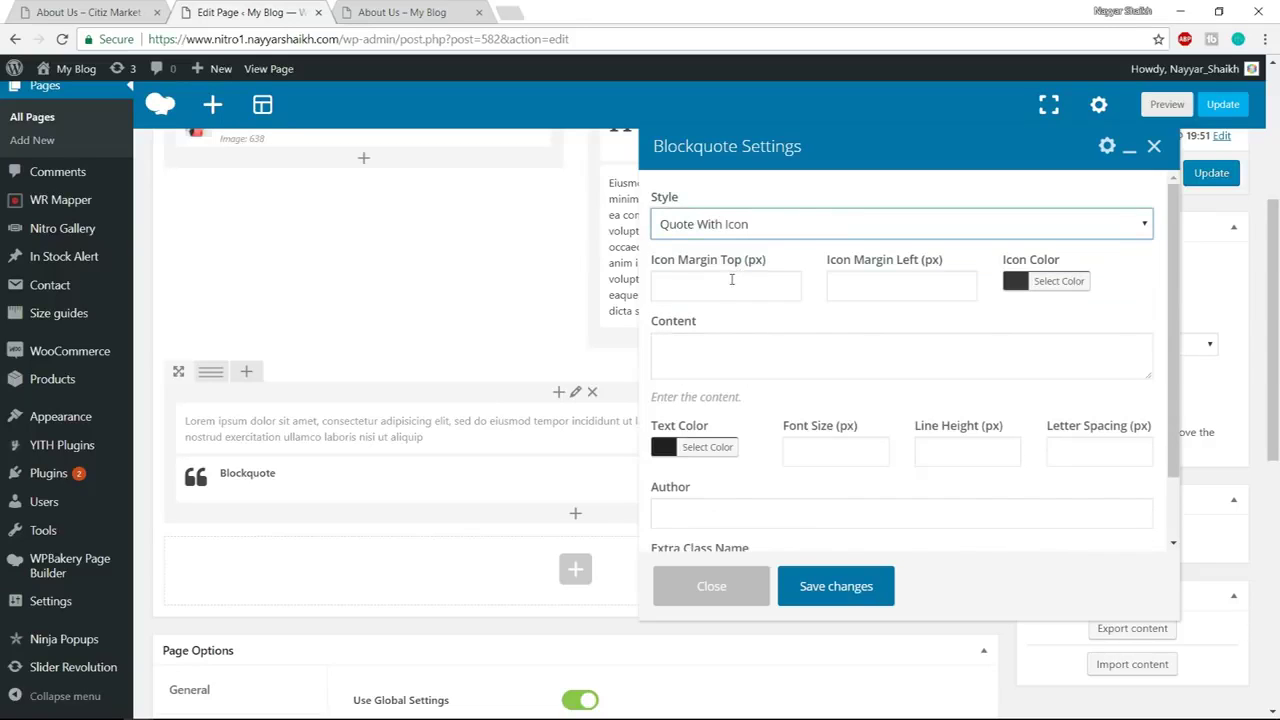
Copy the demo quote icon's rgb(156, 15, 23) fill colour from DevTools
left_click(1058, 281)
left_click(58, 7)
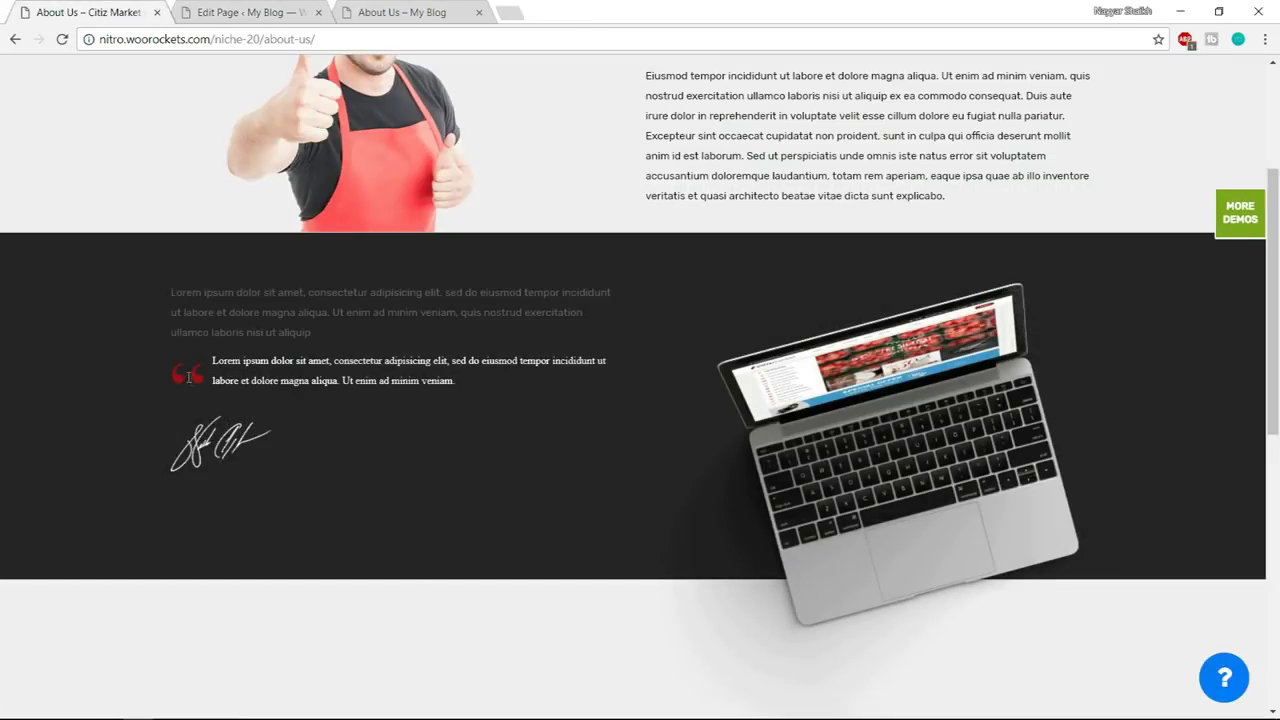
right_click(195, 373)
left_click(288, 565)
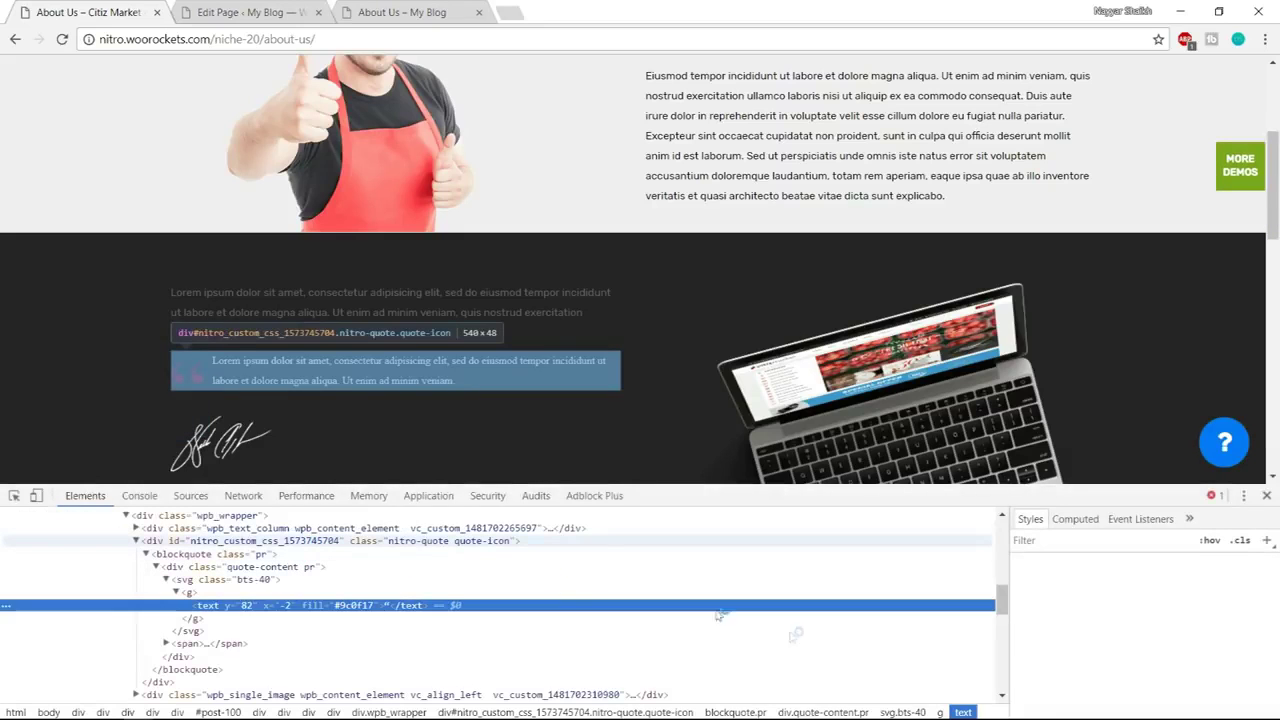
scroll(1188, 635, "down", 3)
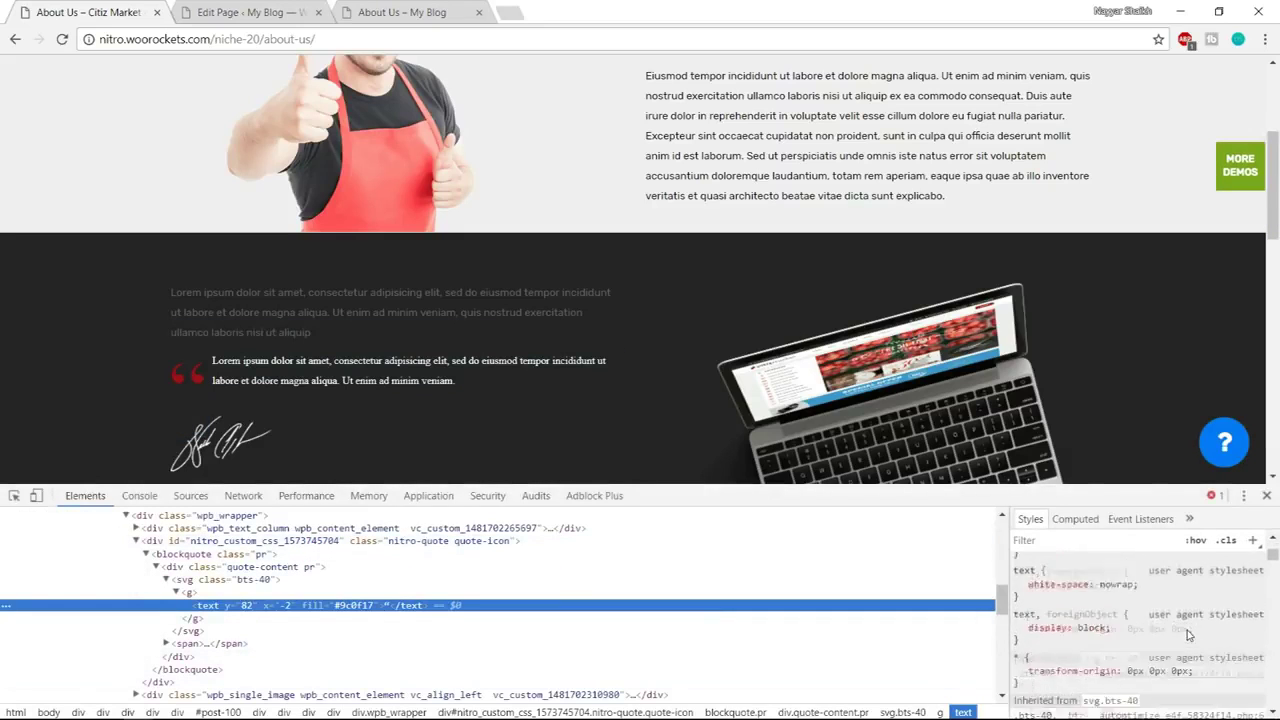
left_click(1114, 660)
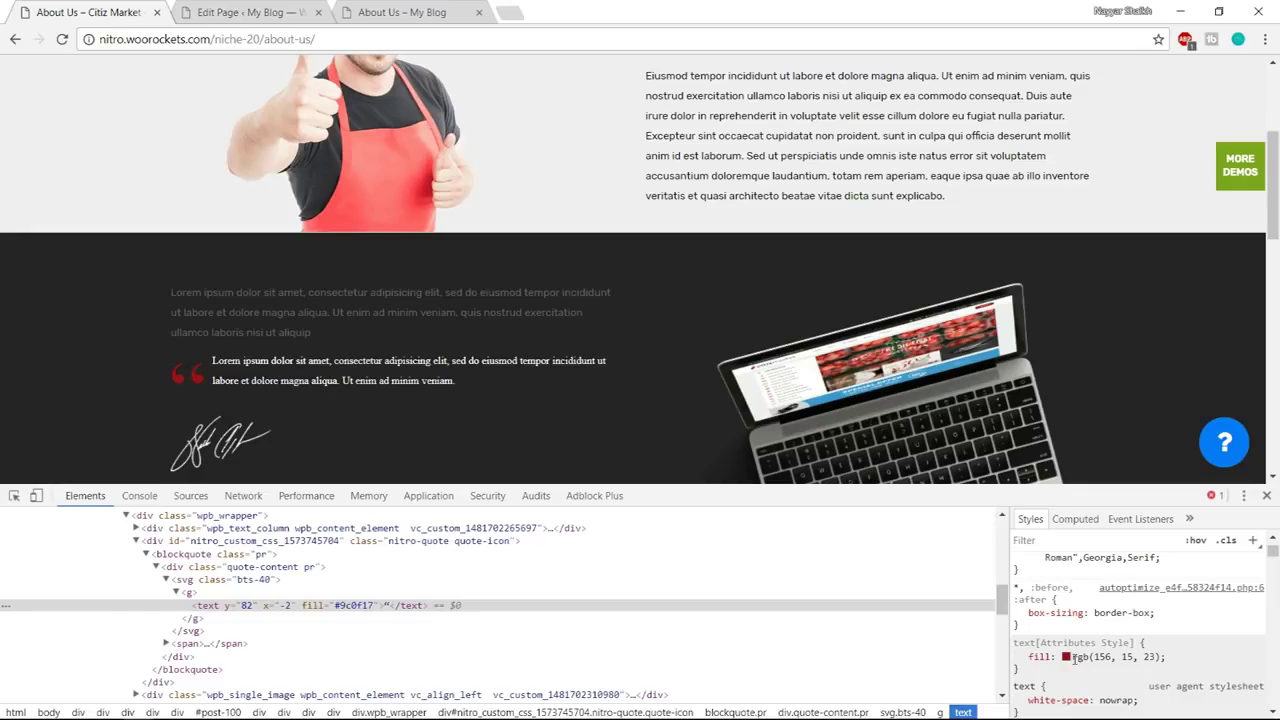
left_click_drag(1071, 657, 1152, 657)
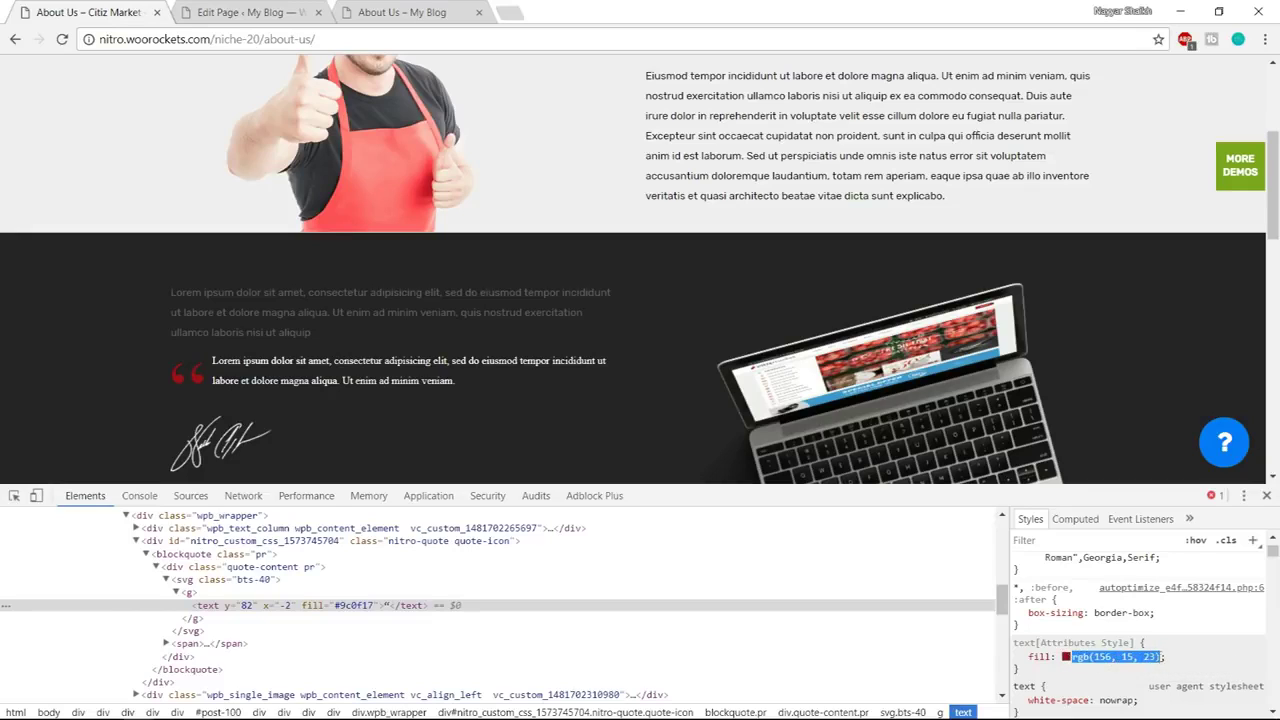
Paste rgb(156, 15, 23) as the blockquote's icon colour
left_click(245, 10)
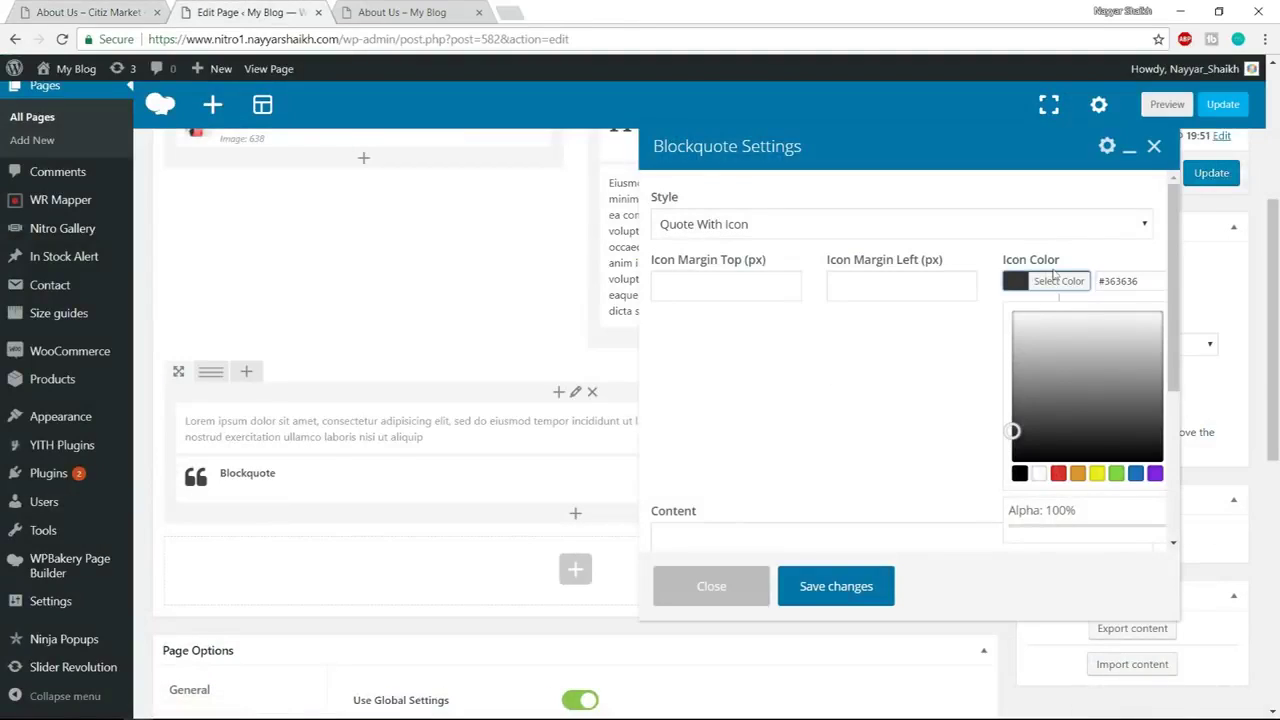
triple_click(1139, 285)
type("rgb(156, 15, 23)")
left_click(1101, 266)
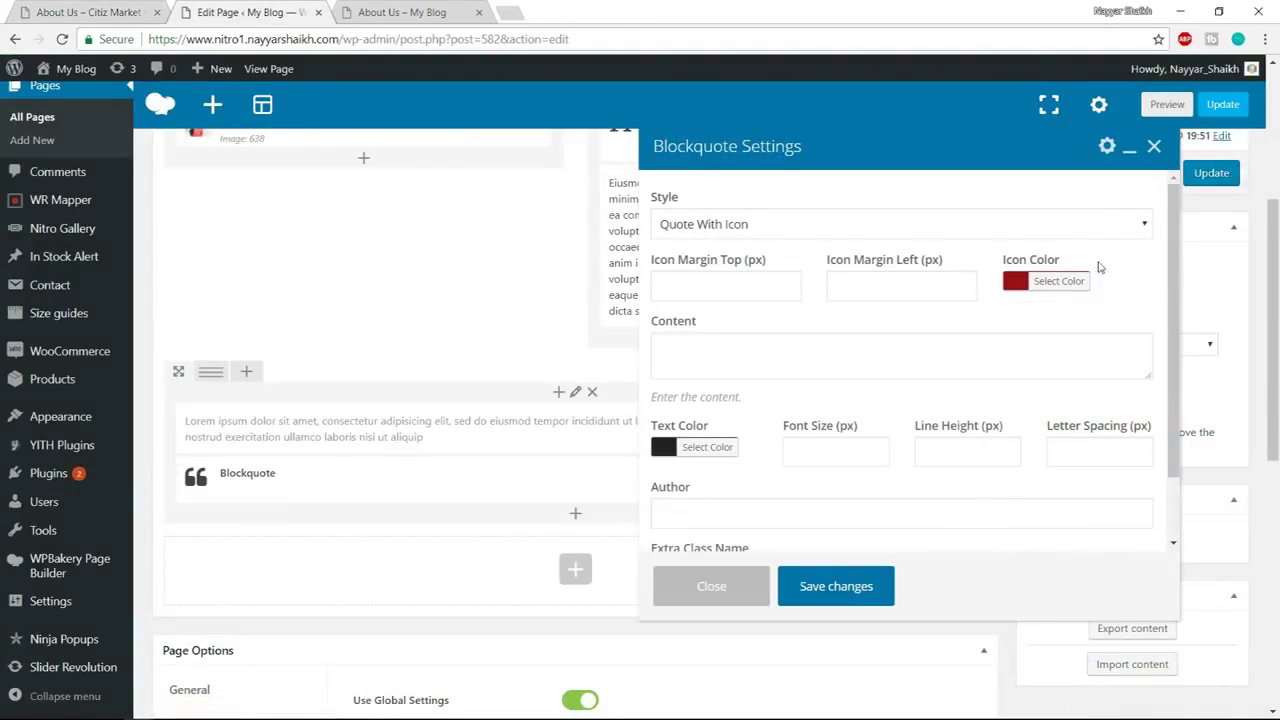
Keep the quote text colour white, save the blockquote, and close DevTools on the demo
scroll(1062, 337, "down", 2)
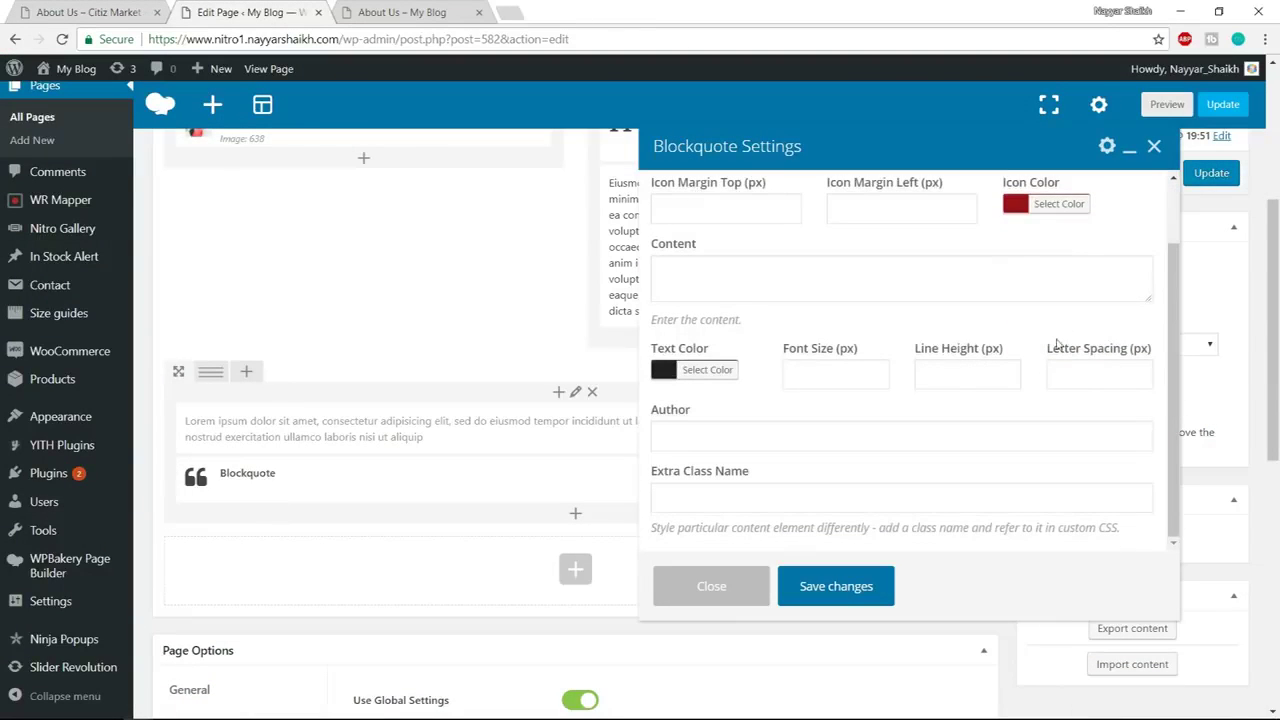
left_click(721, 372)
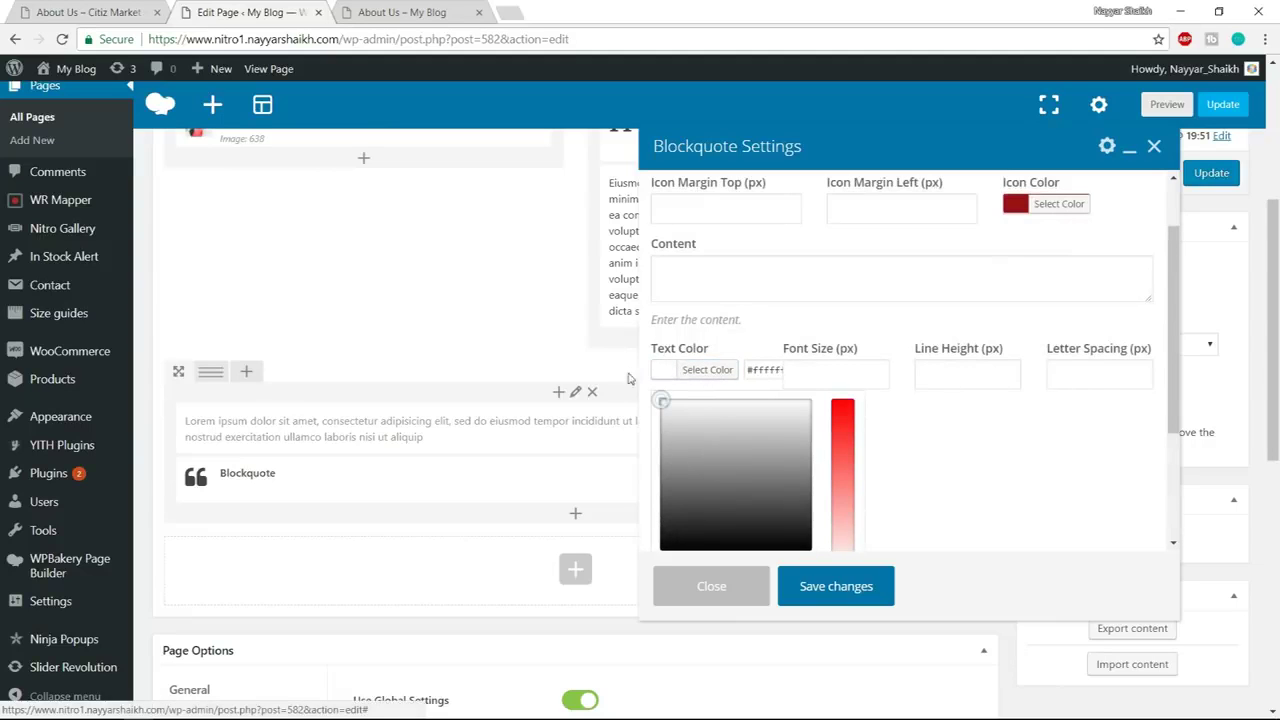
left_click(802, 323)
scroll(863, 512, "down", 2)
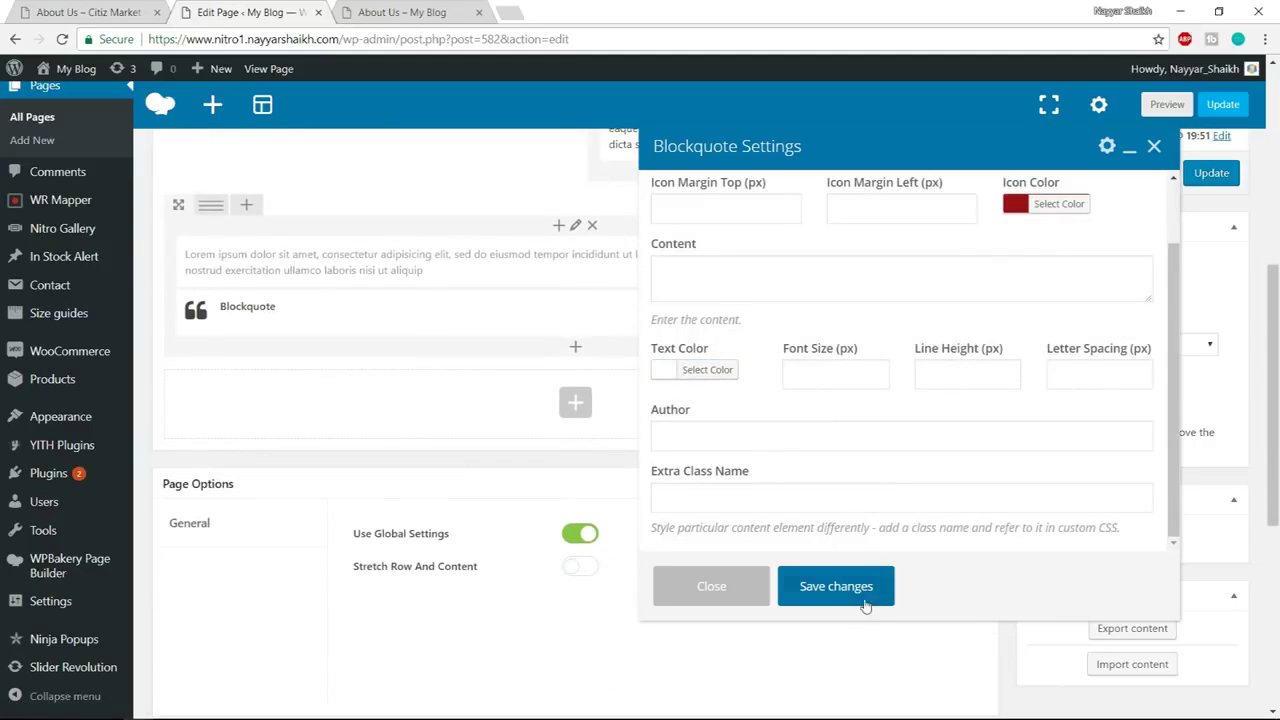
left_click(836, 586)
left_click(100, 12)
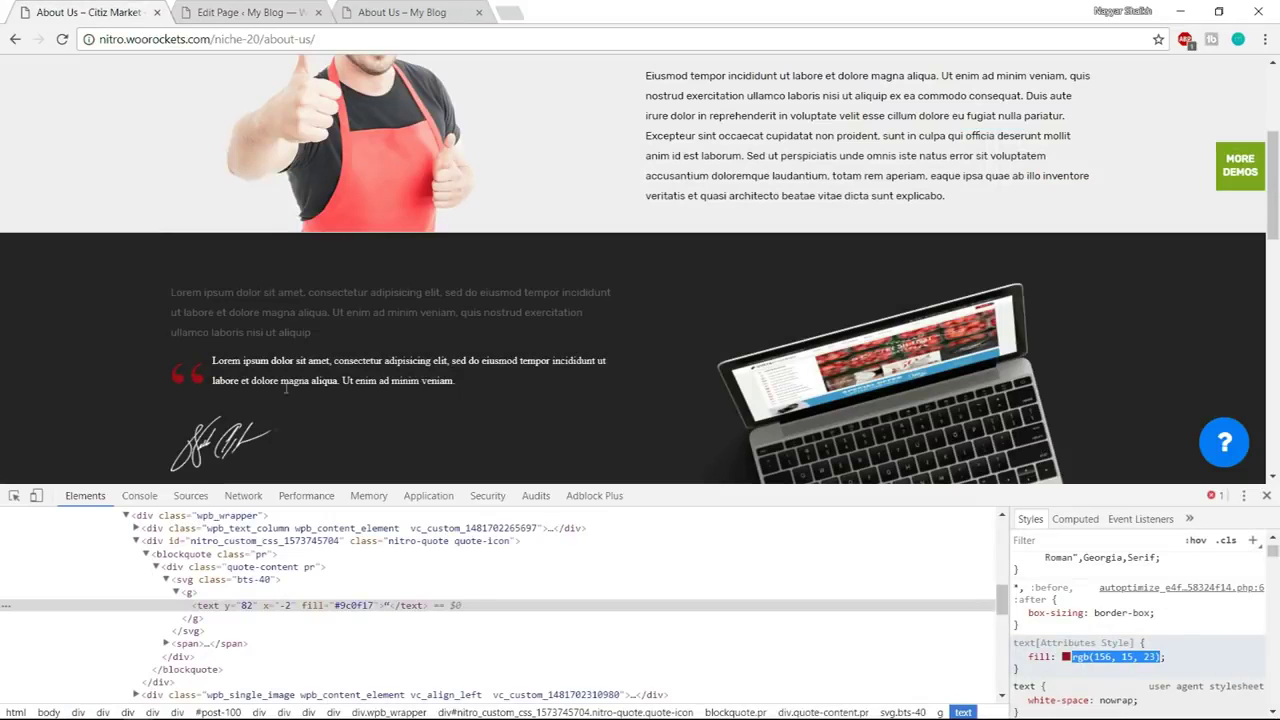
left_click(1266, 497)
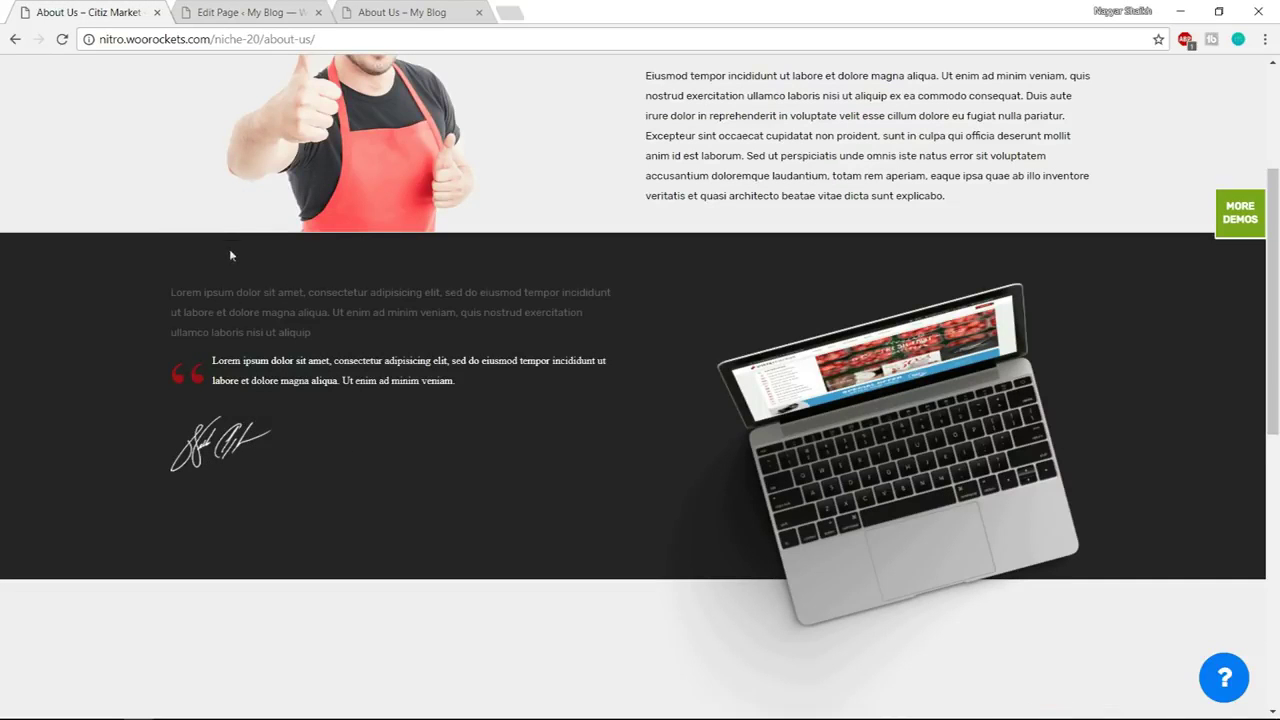
left_click(272, 8)
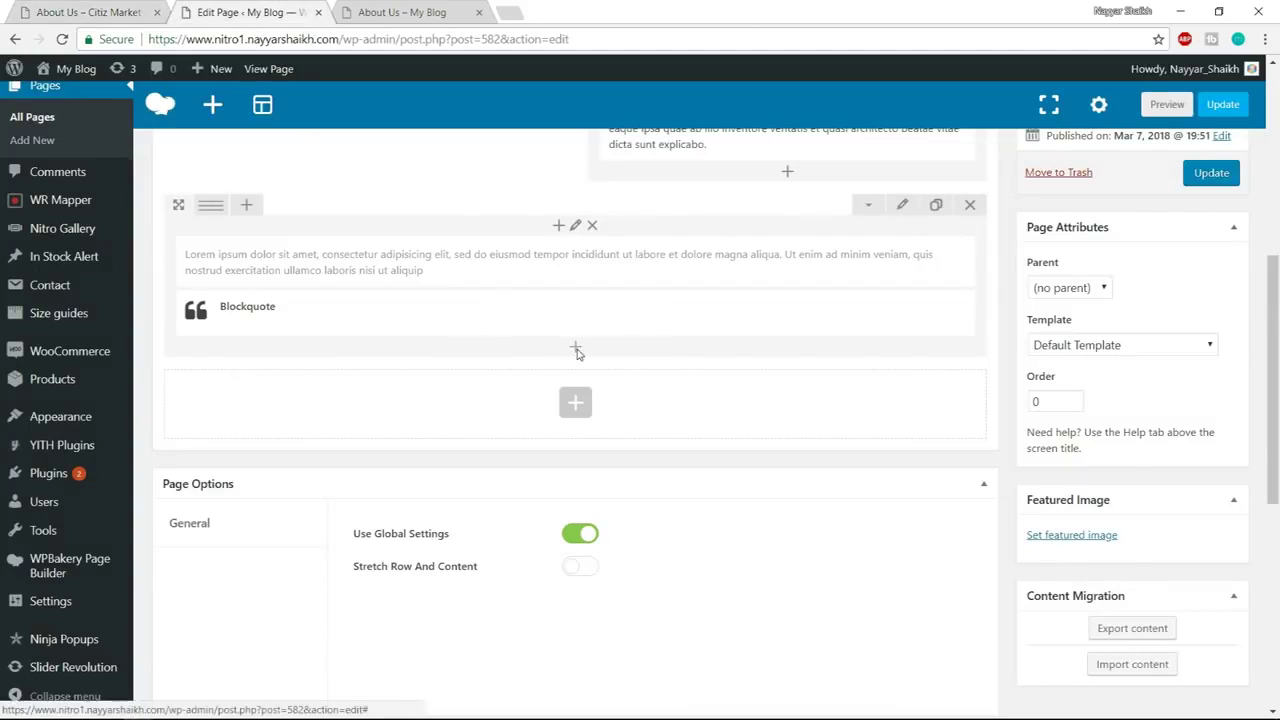
Add a Single Image element and upload sign.png into it
left_click(575, 350)
type("sin")
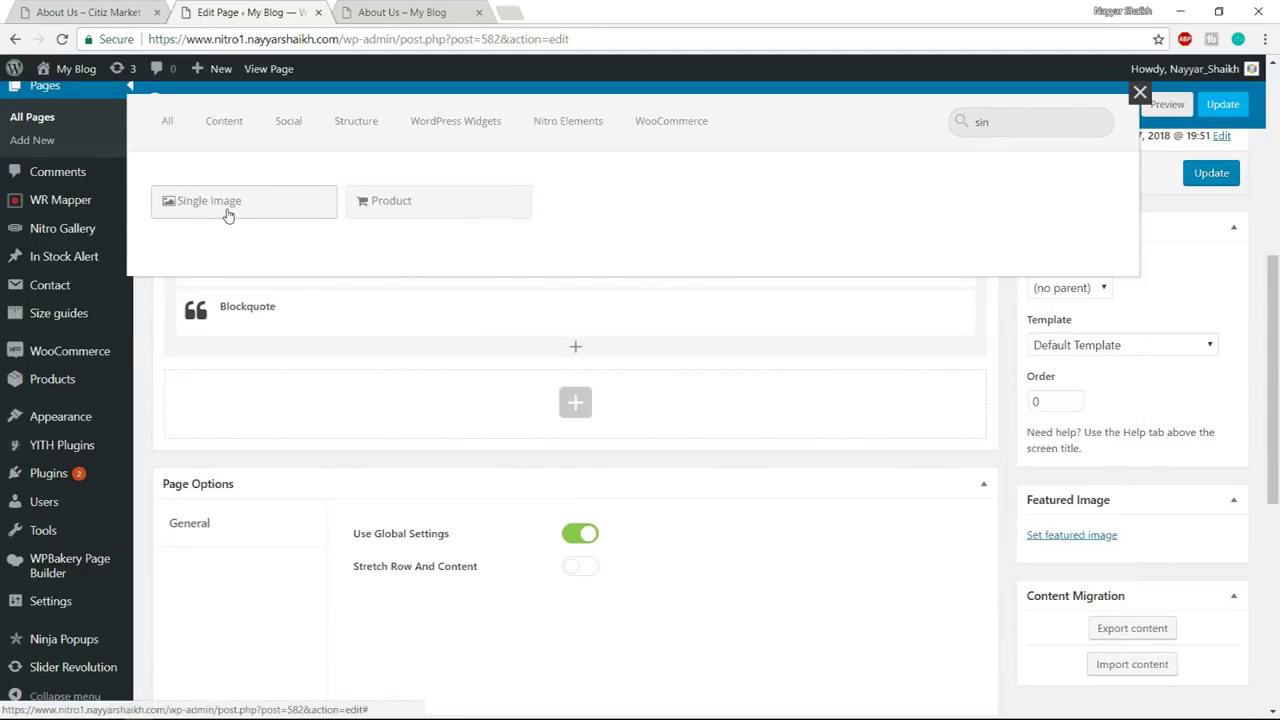
left_click(229, 212)
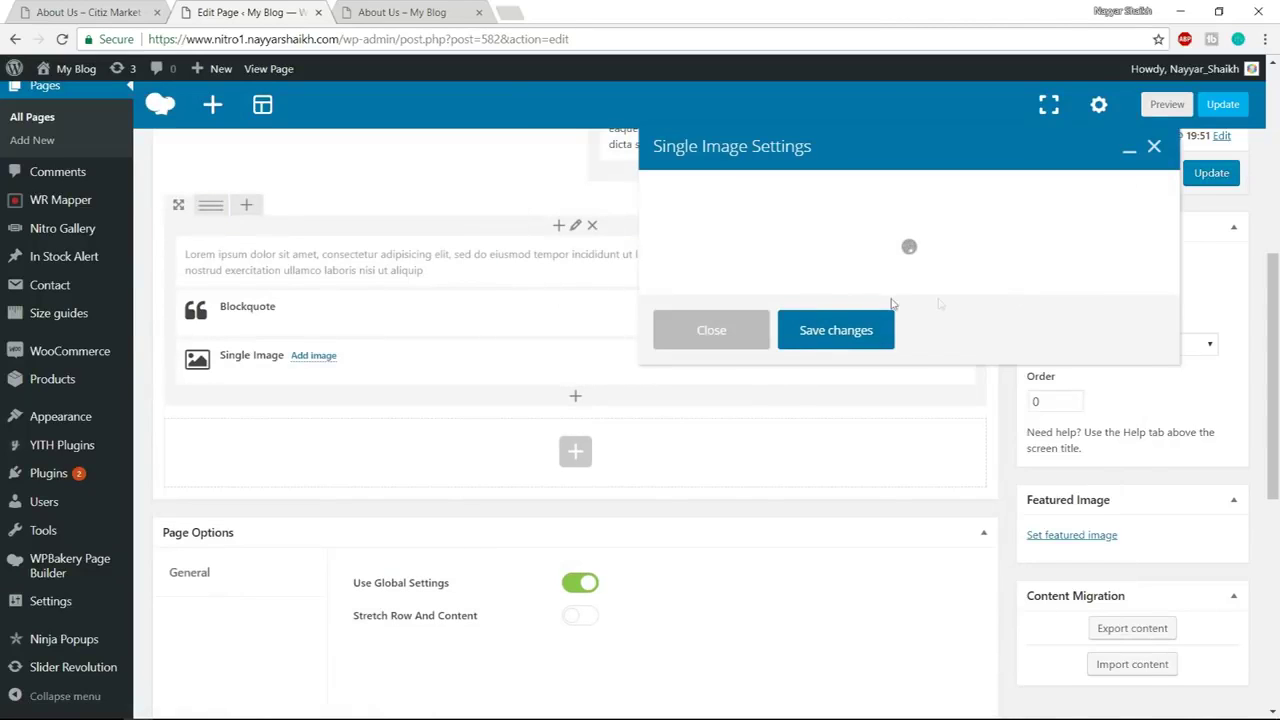
scroll(740, 433, "down", 2)
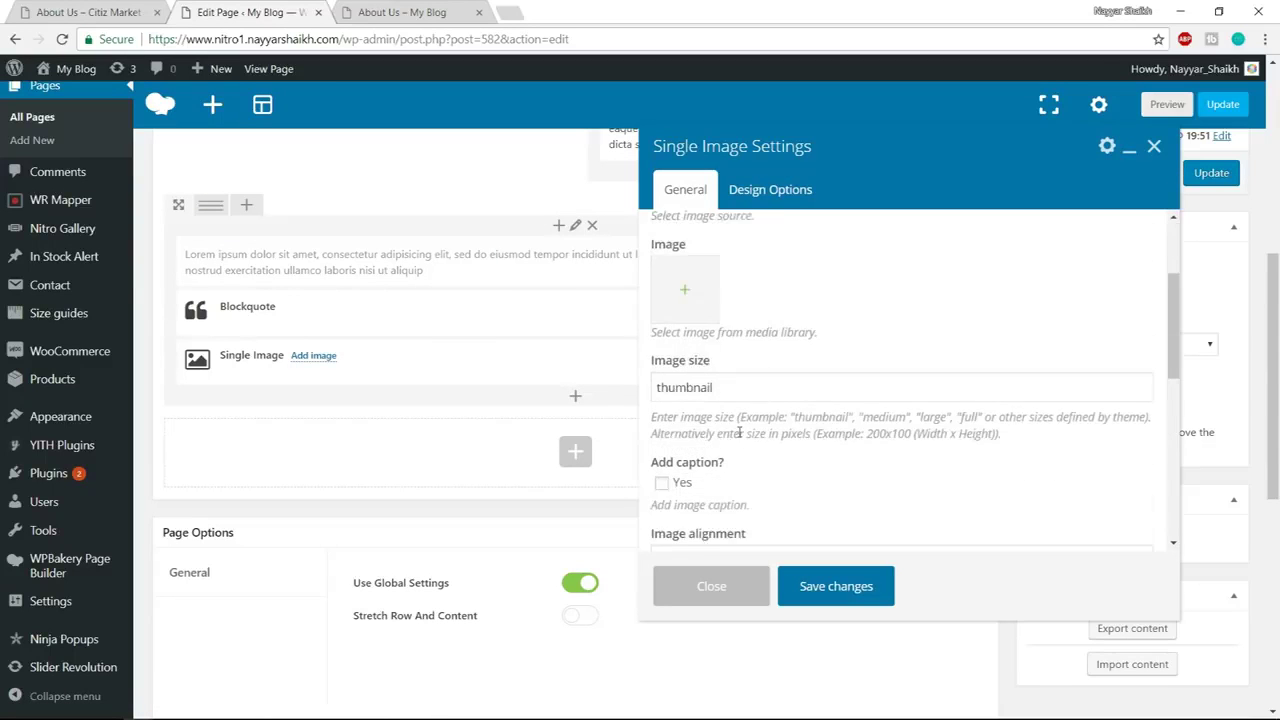
left_click(695, 298)
left_click(89, 135)
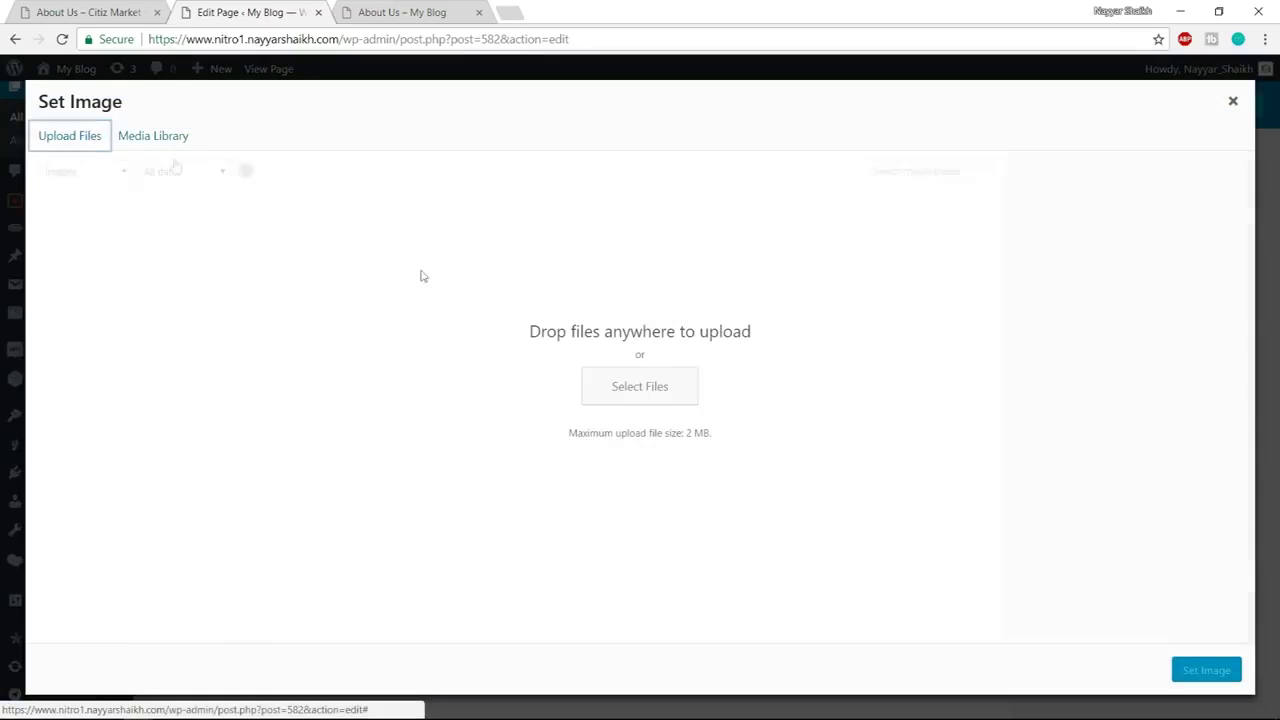
left_click(652, 385)
left_click(360, 166)
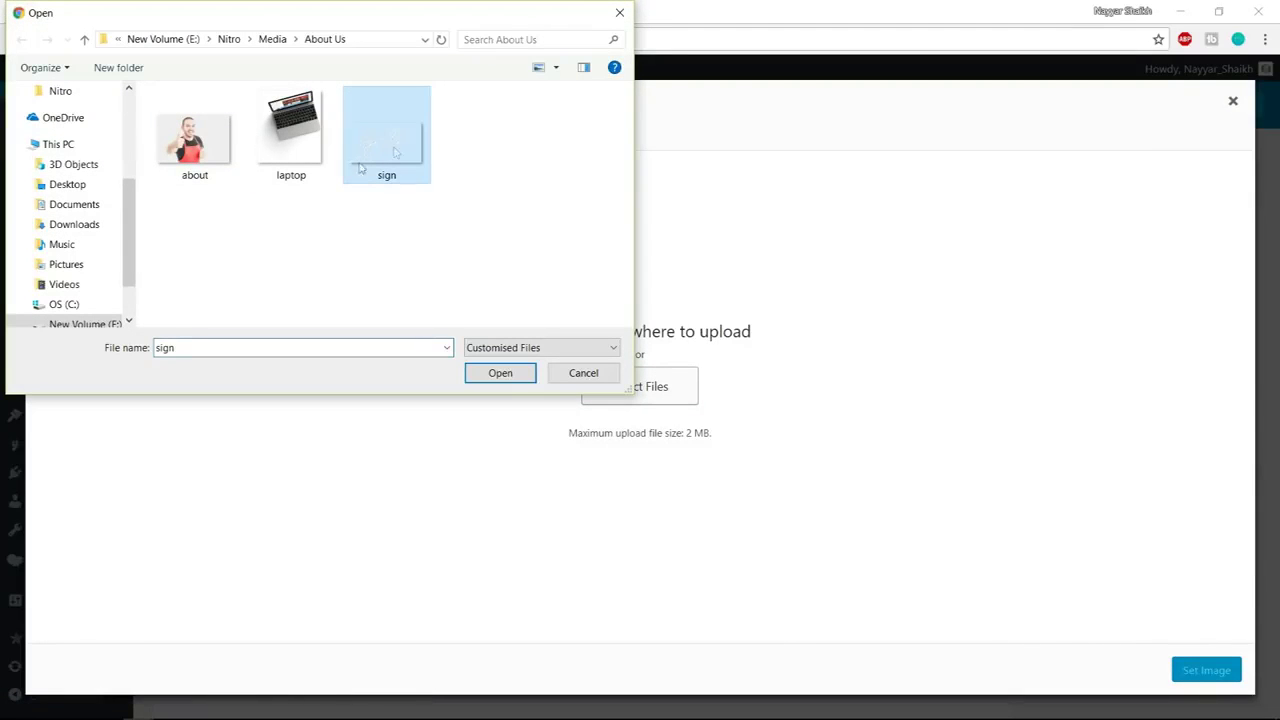
left_click(503, 376)
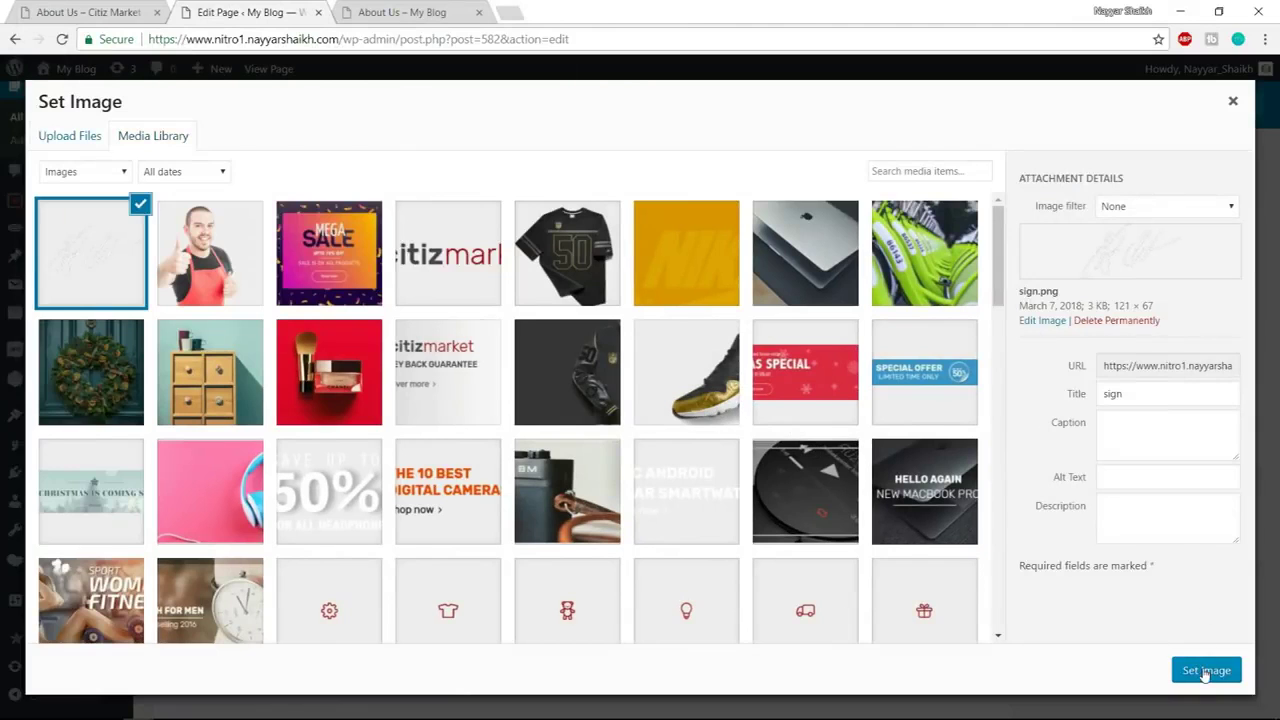
left_click(1205, 671)
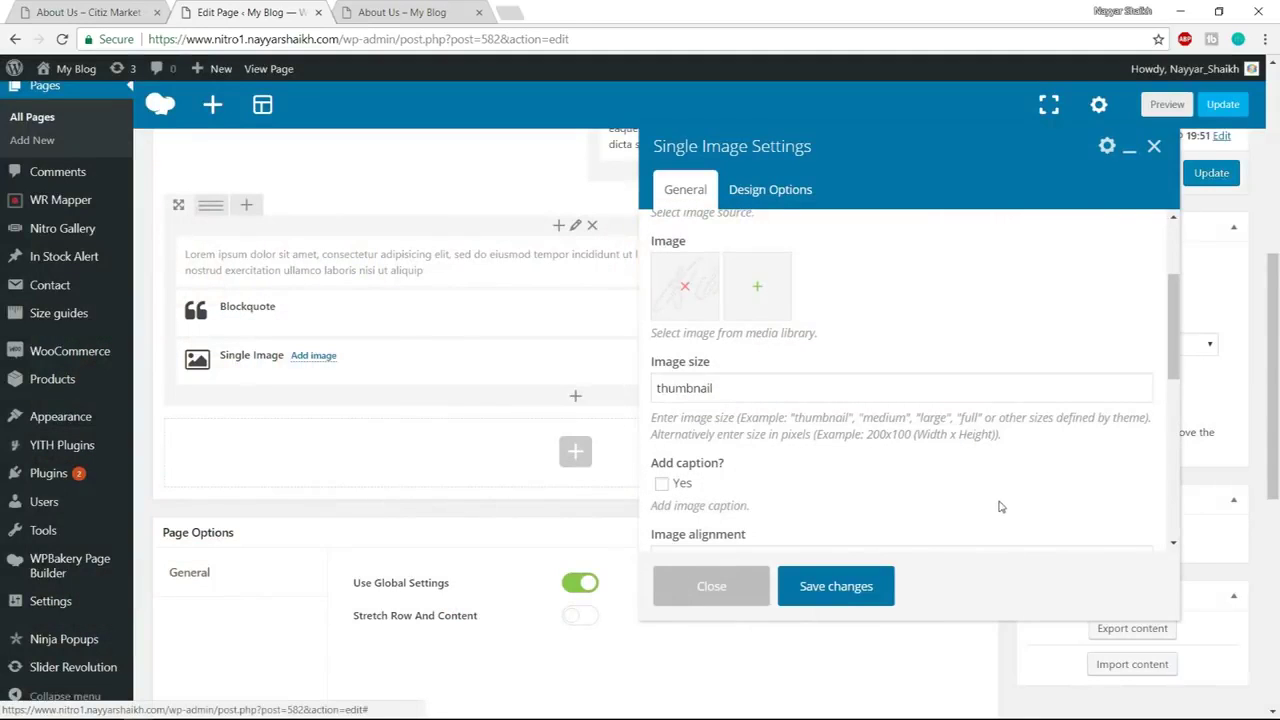
Change the image size from thumbnail to full and save
left_click_drag(737, 384, 597, 395)
type("full")
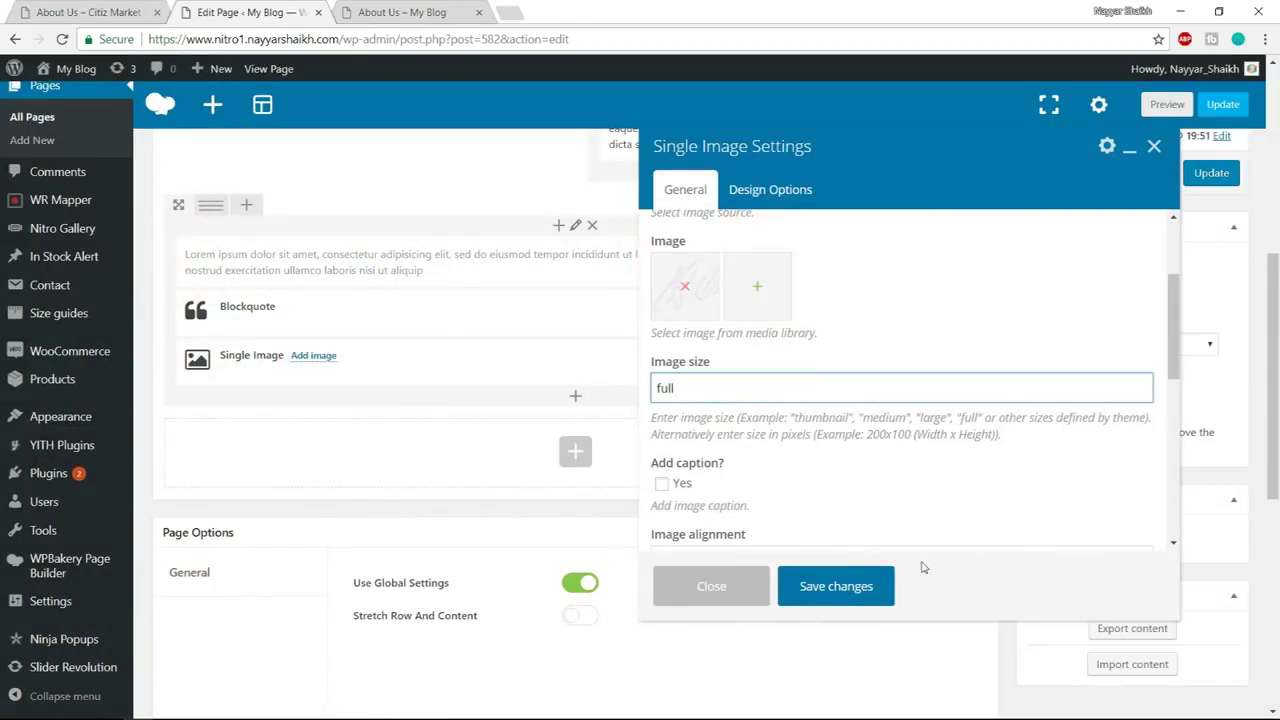
left_click(843, 586)
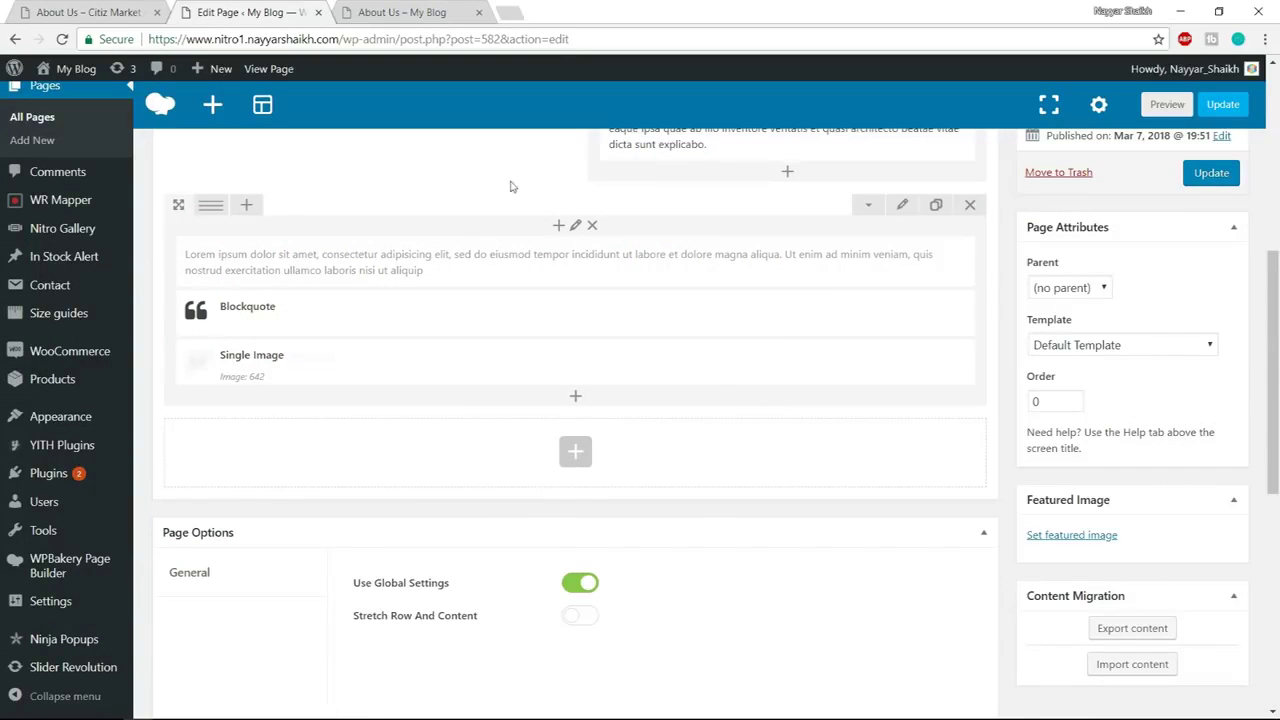
Split the row into a 1/2 + 1/2 two-column layout, checking the demo for reference
left_click(130, 9)
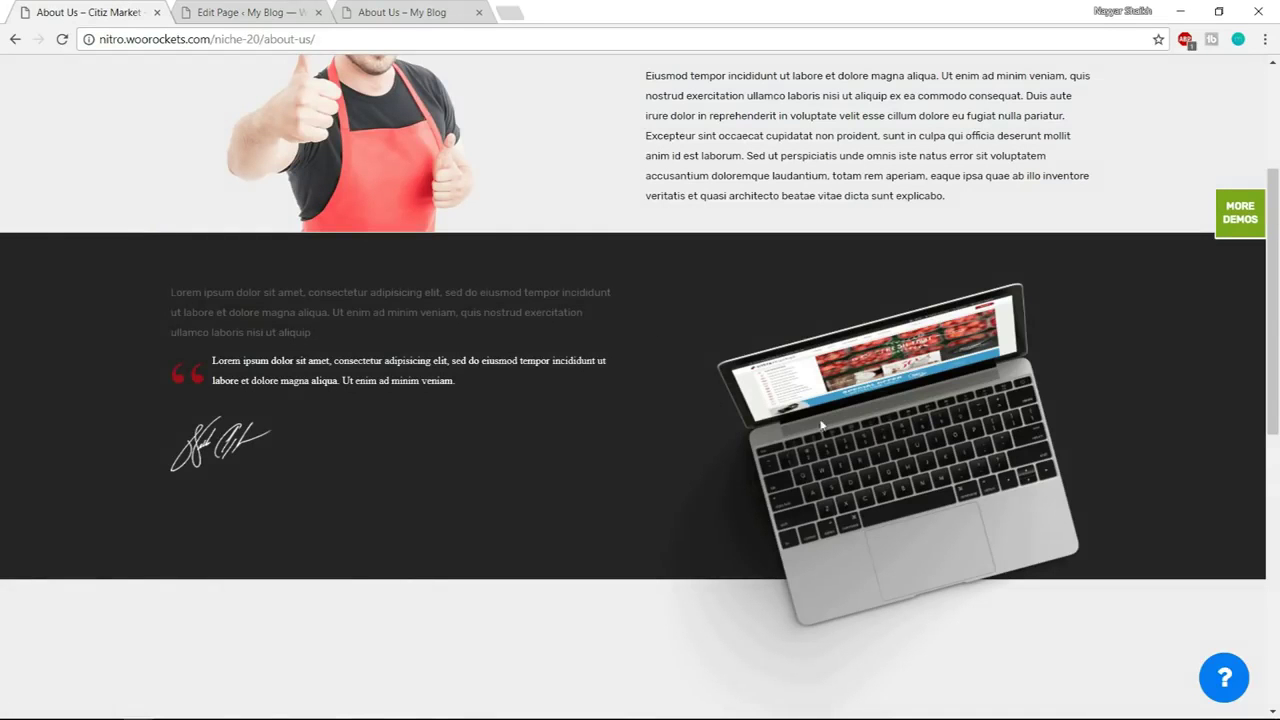
left_click(250, 12)
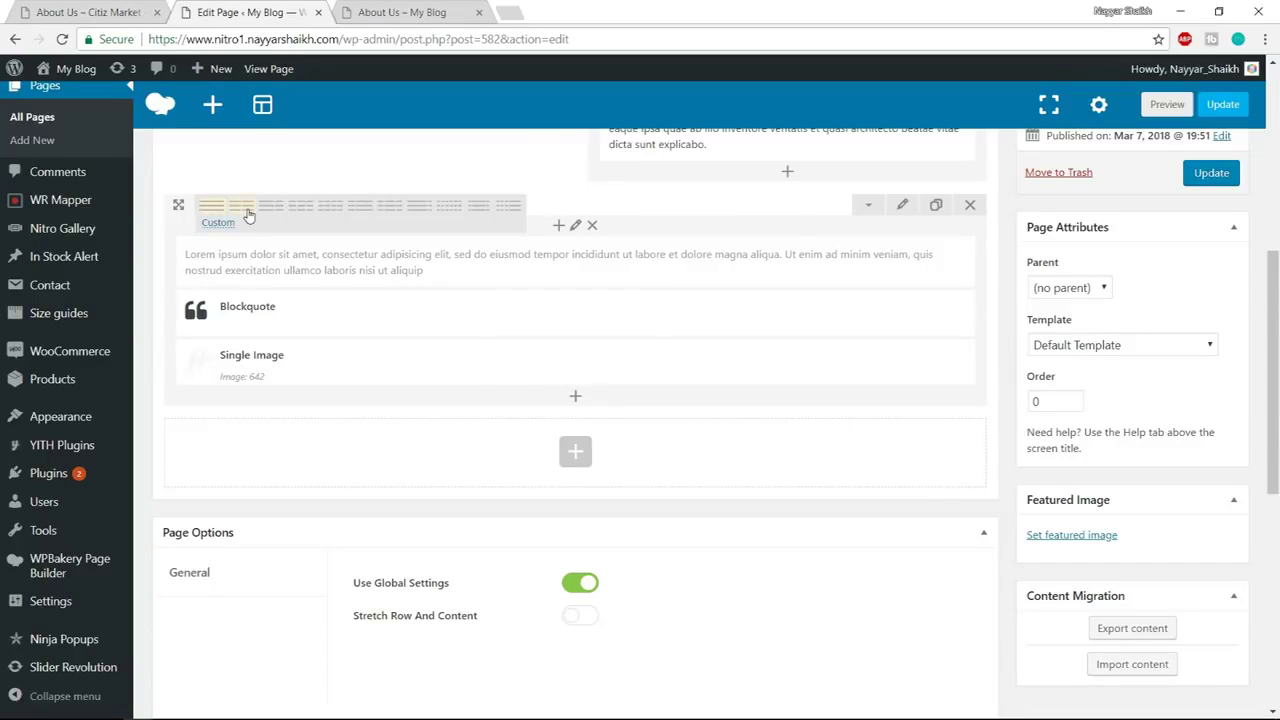
left_click(246, 207)
left_click(130, 9)
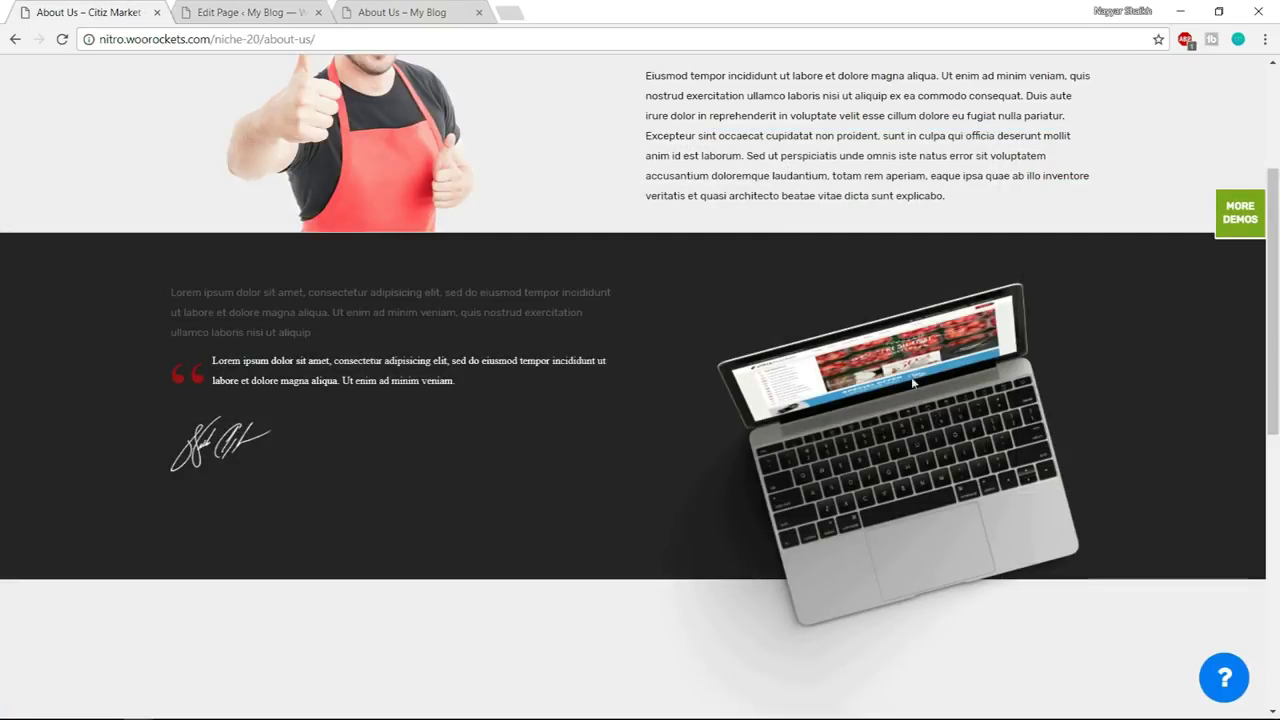
left_click(283, 8)
Add a Single Image to the new column with an uploaded laptop.png
left_click(786, 257)
type("single")
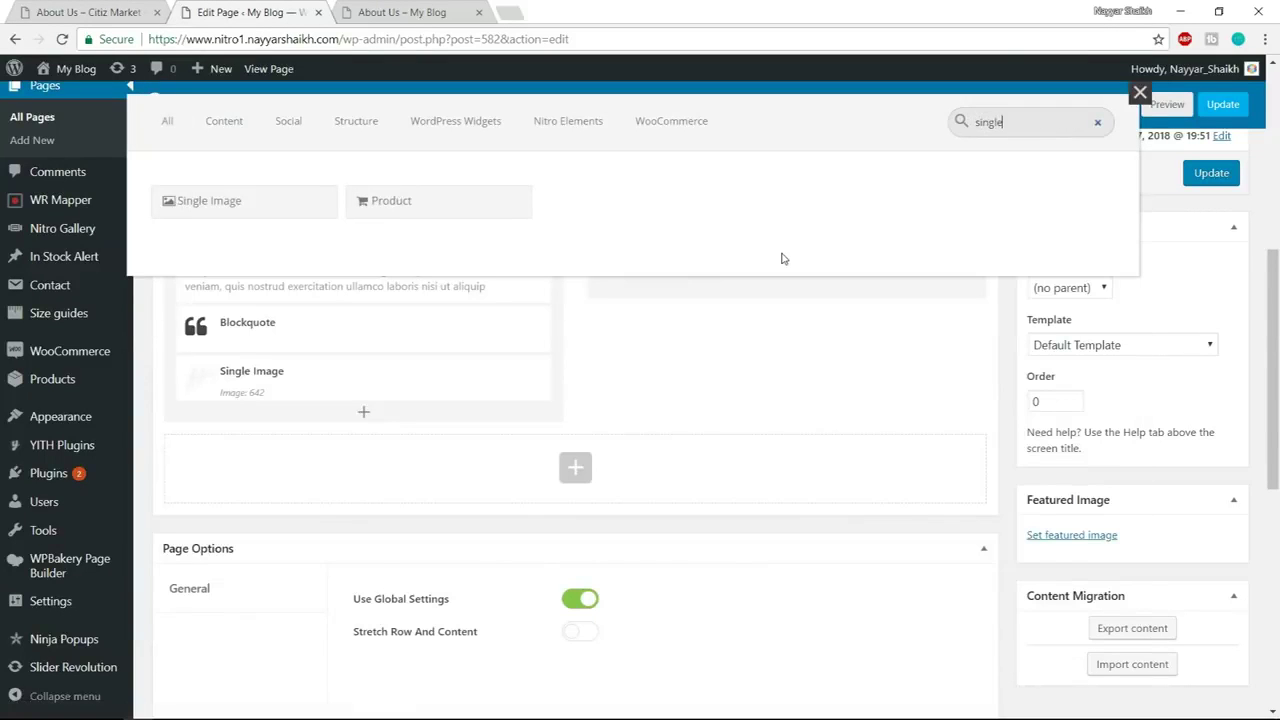
left_click(268, 213)
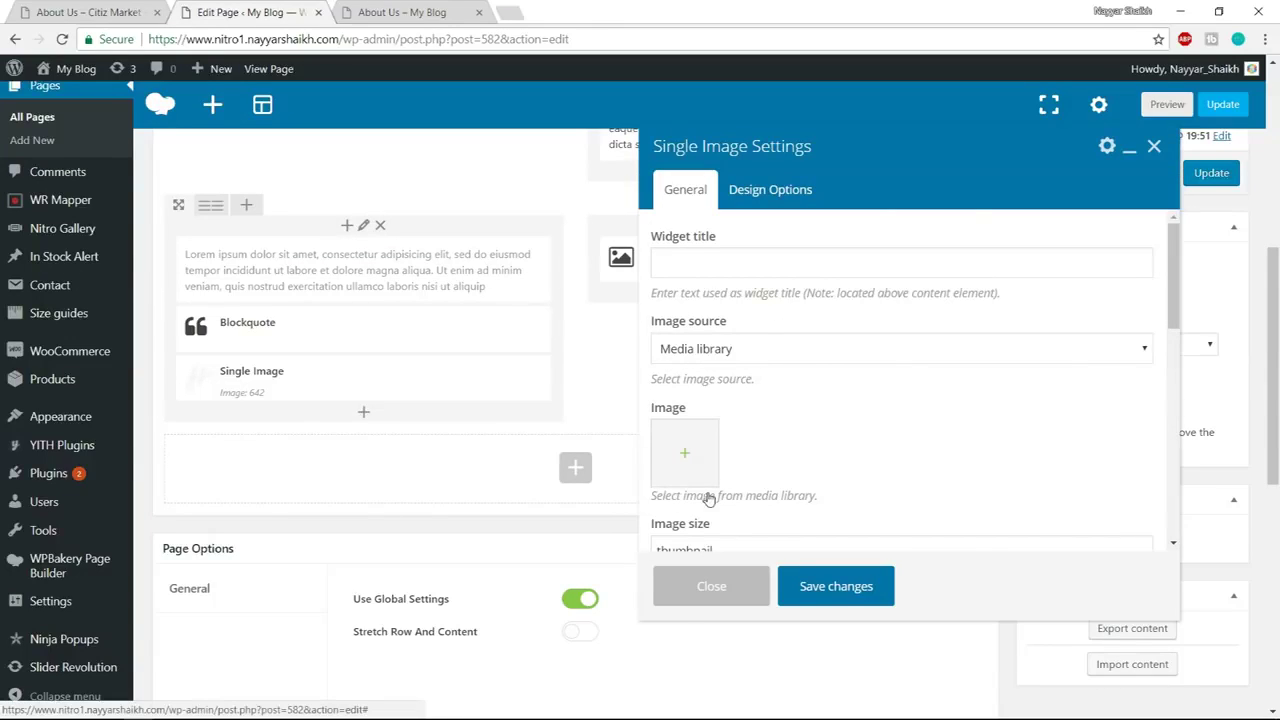
left_click(700, 482)
left_click(69, 135)
left_click(661, 402)
left_click(291, 130)
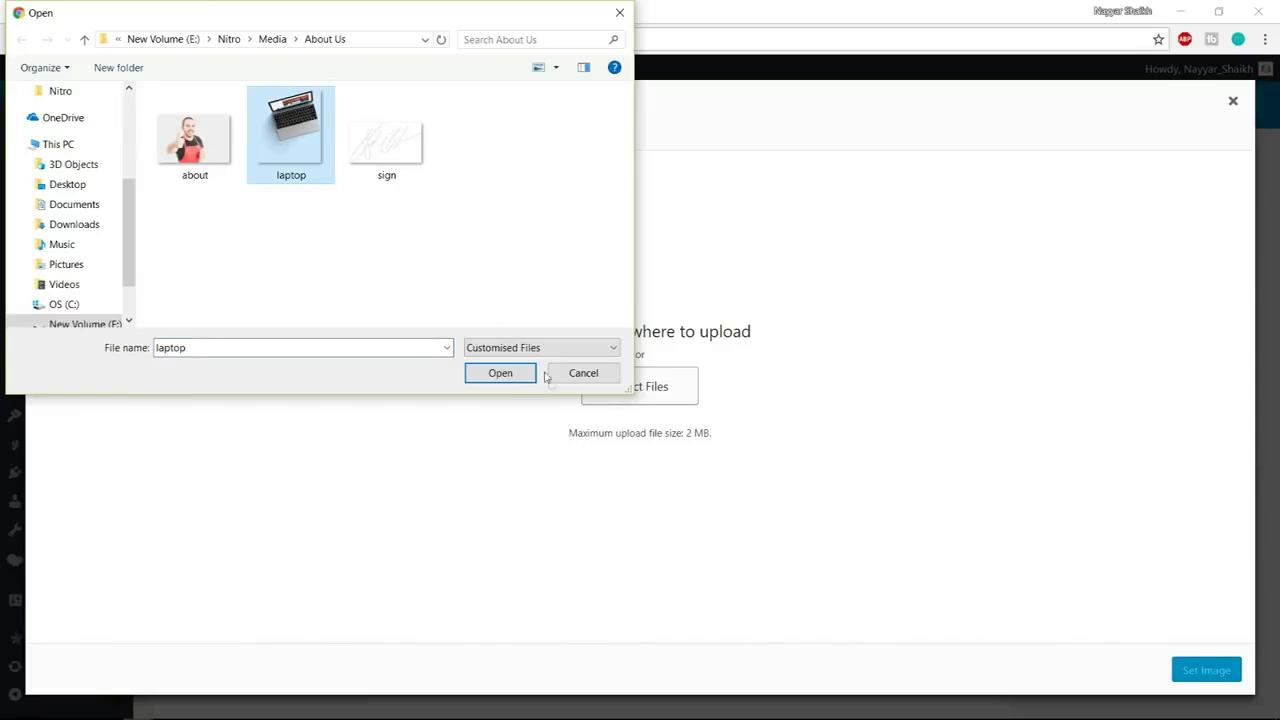
left_click(499, 372)
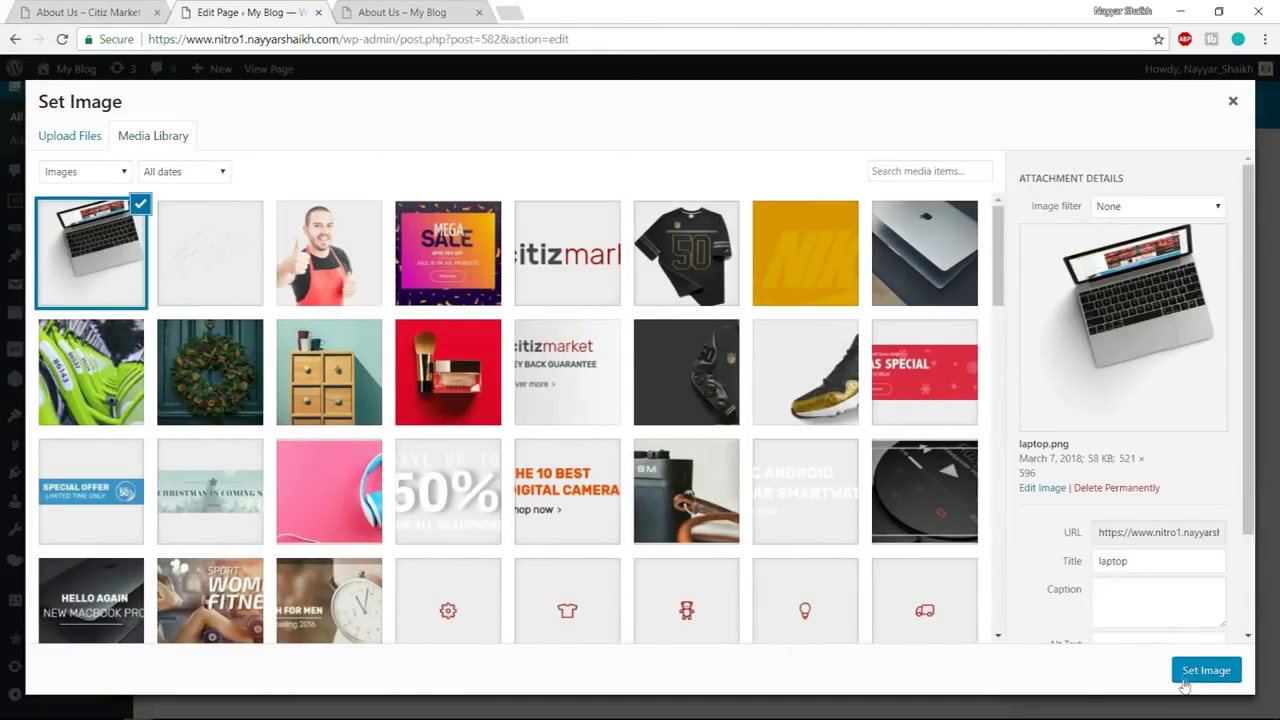
left_click(1188, 681)
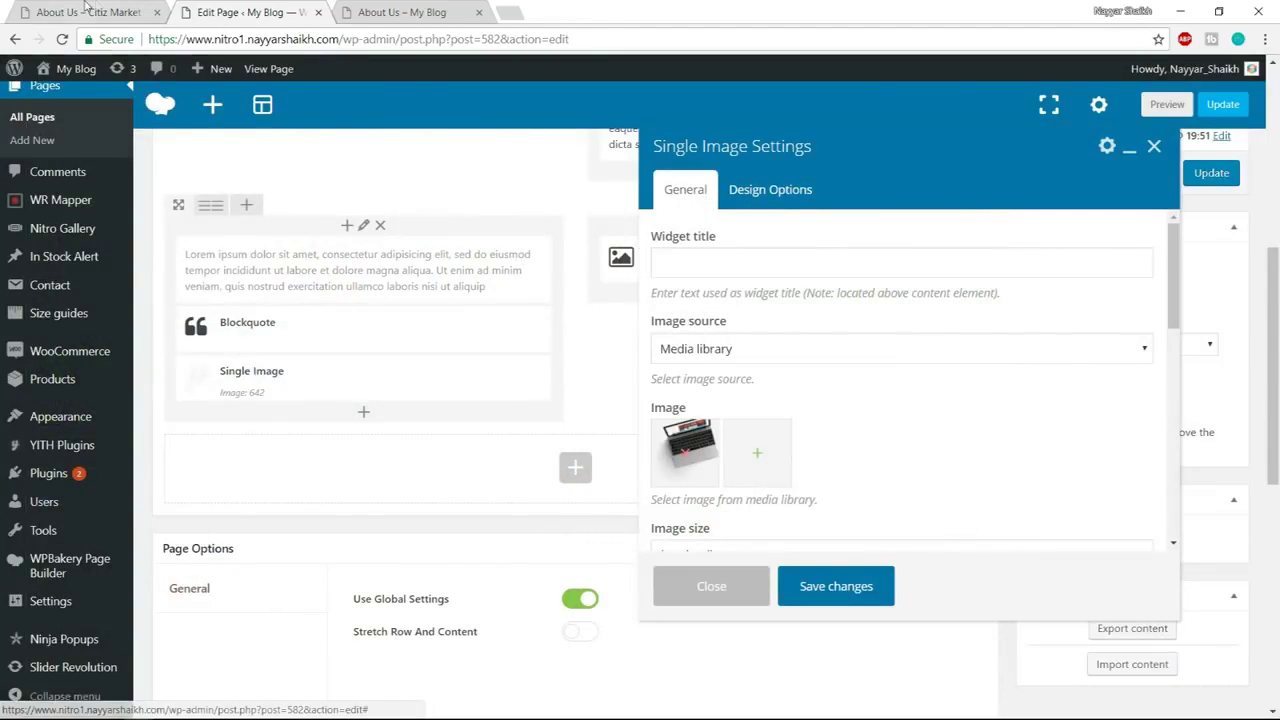
key("ctrl+1")
scroll(920, 425, "down", 3)
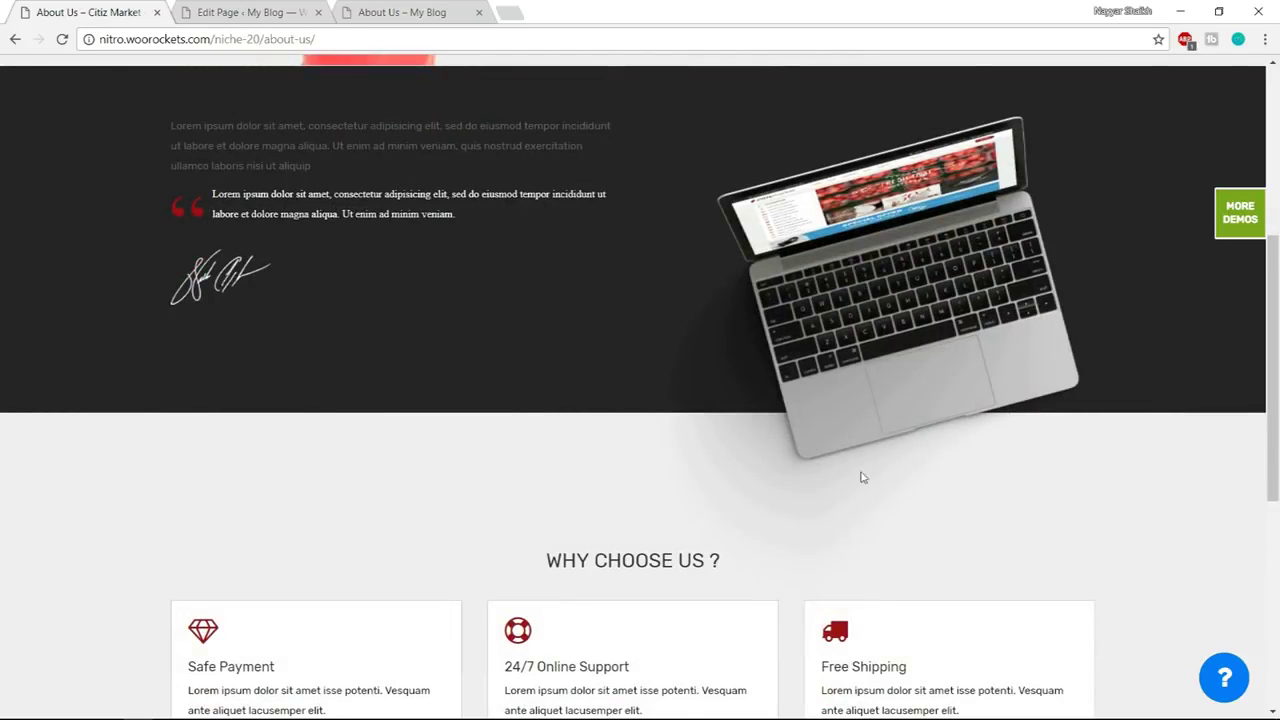
Enter a -300 bottom margin in the laptop image's Design Options and save
scroll(1100, 451, "down", 1)
scroll(1157, 392, "up", 2)
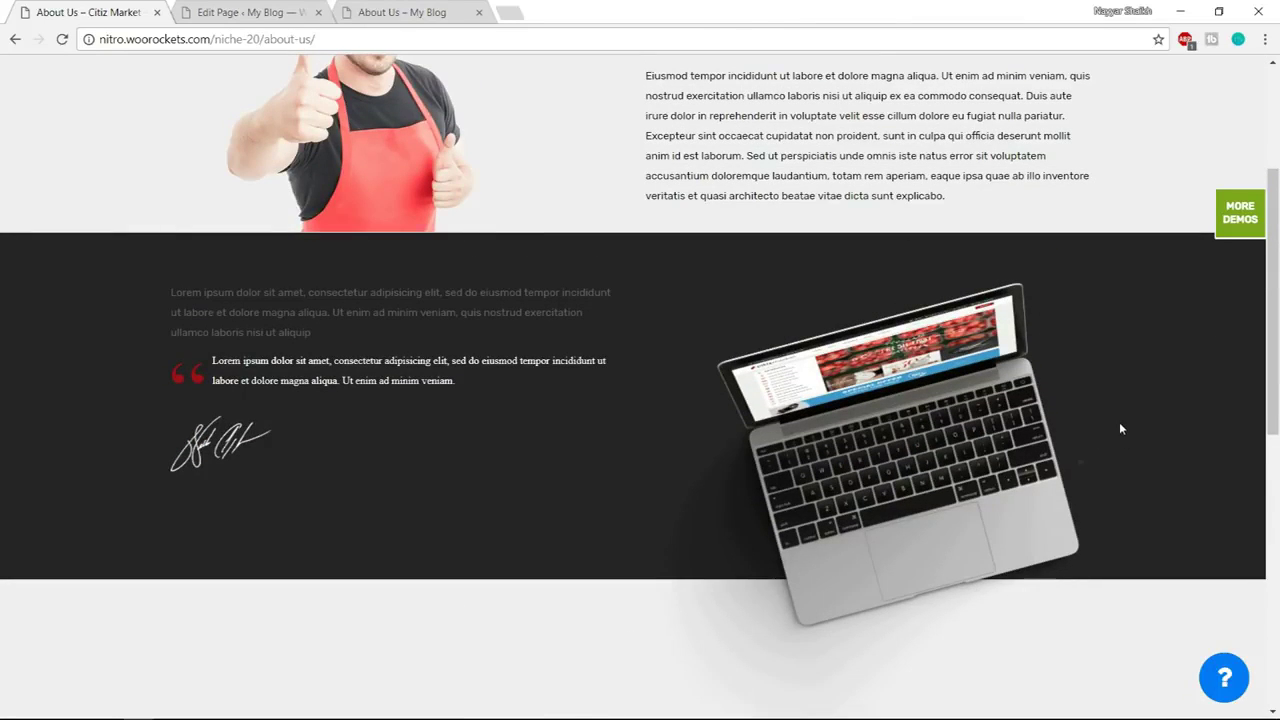
scroll(1120, 435, "down", 2)
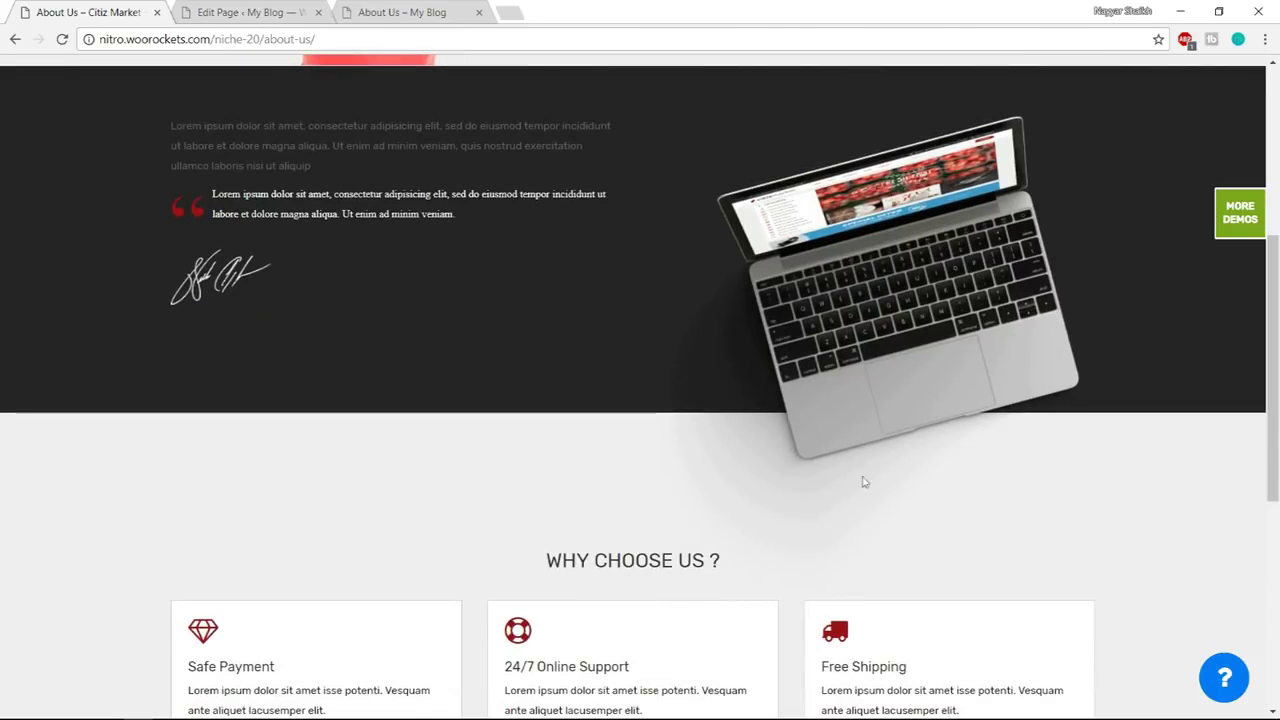
scroll(815, 440, "down", 1)
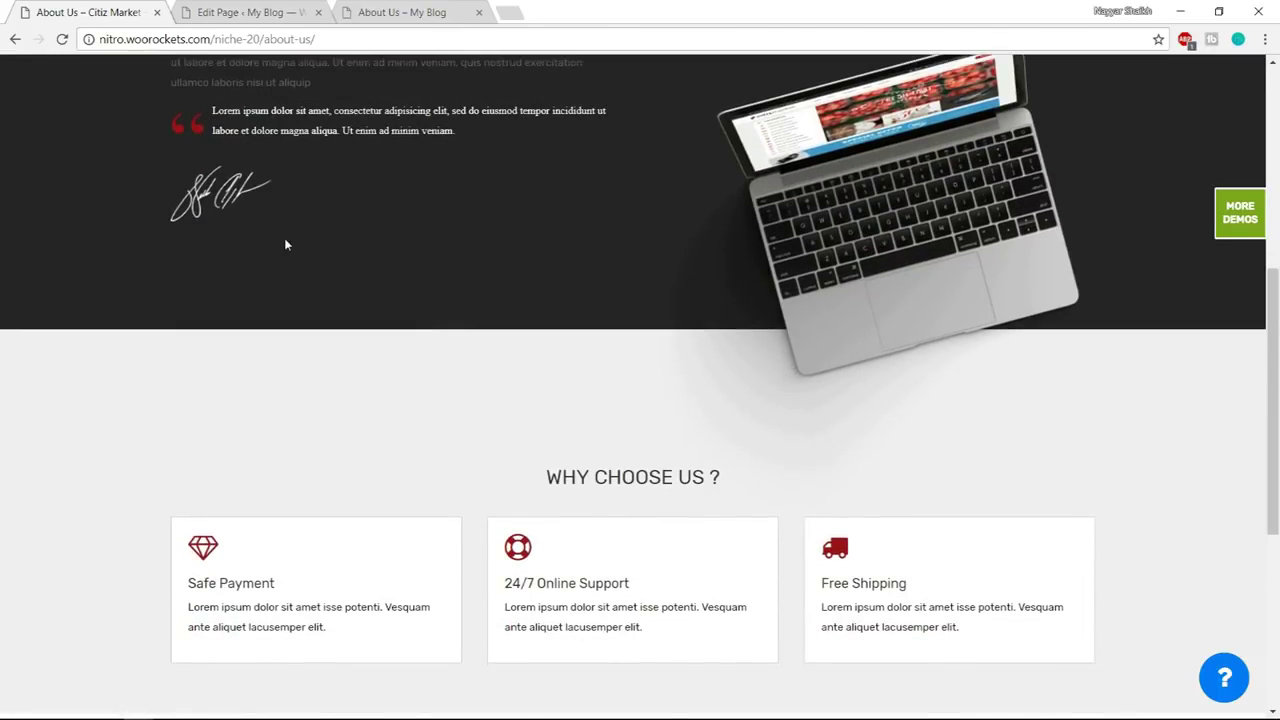
left_click(240, 8)
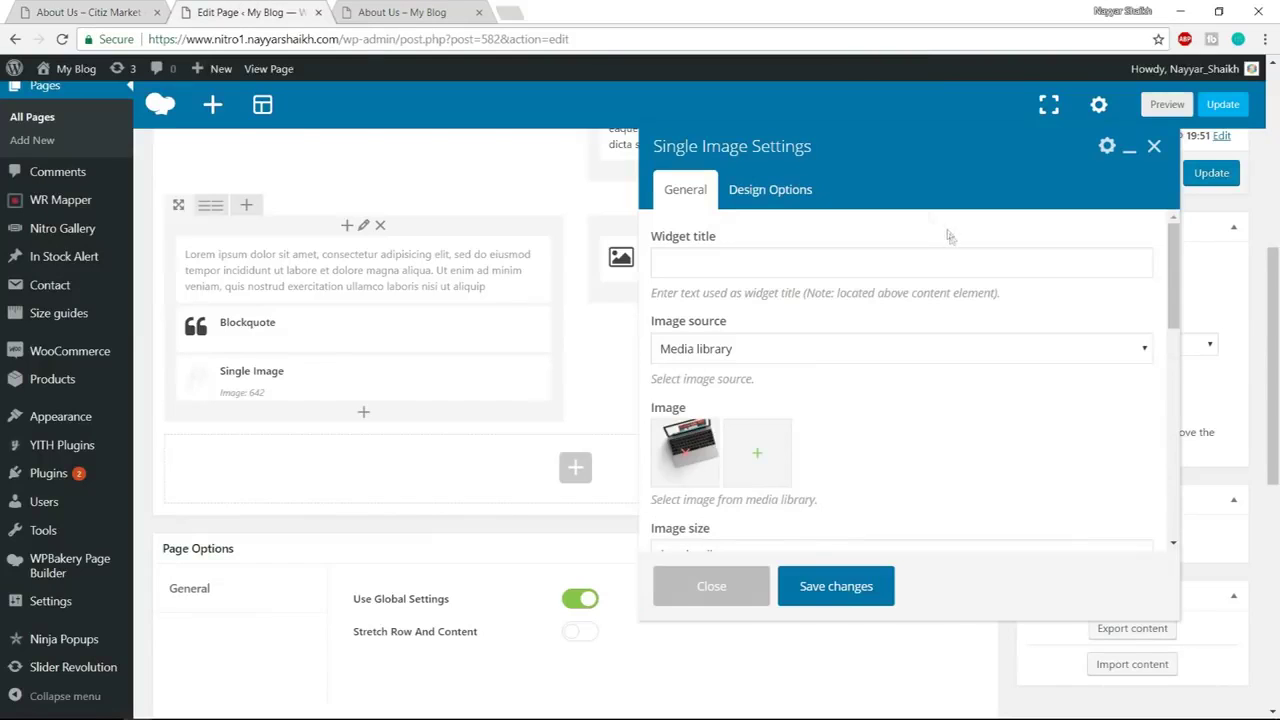
left_click(767, 196)
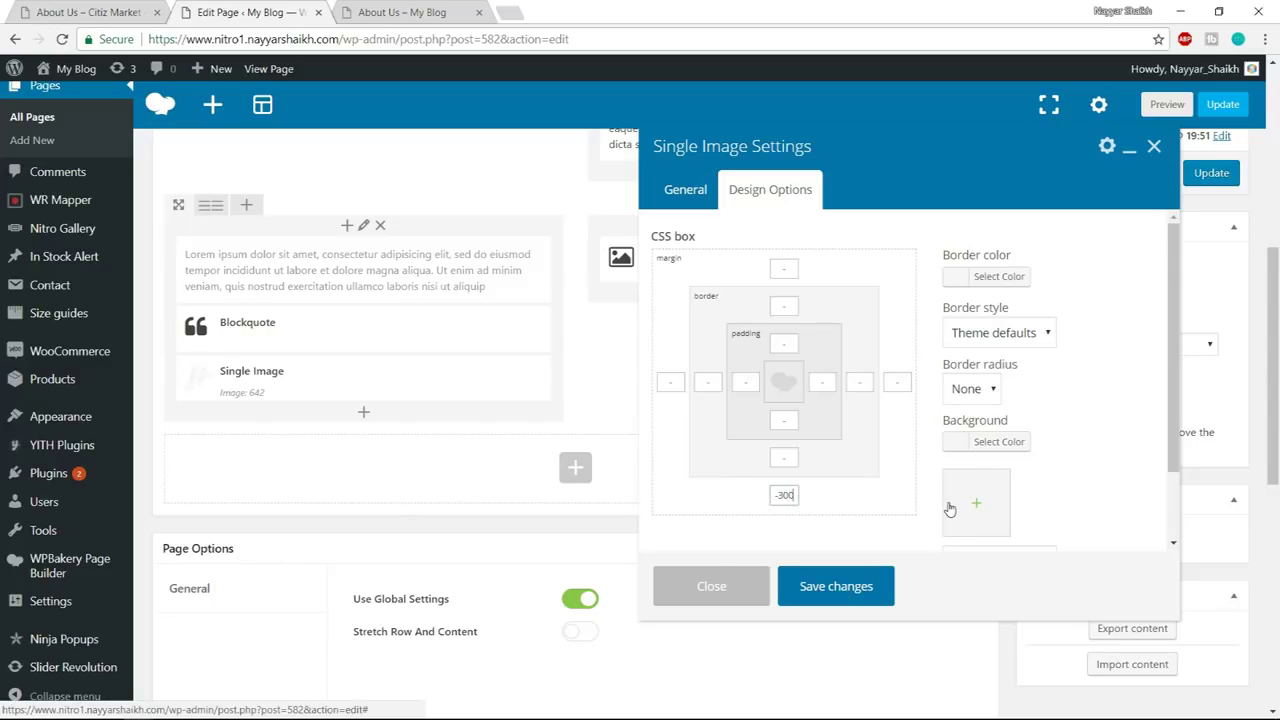
left_click(862, 588)
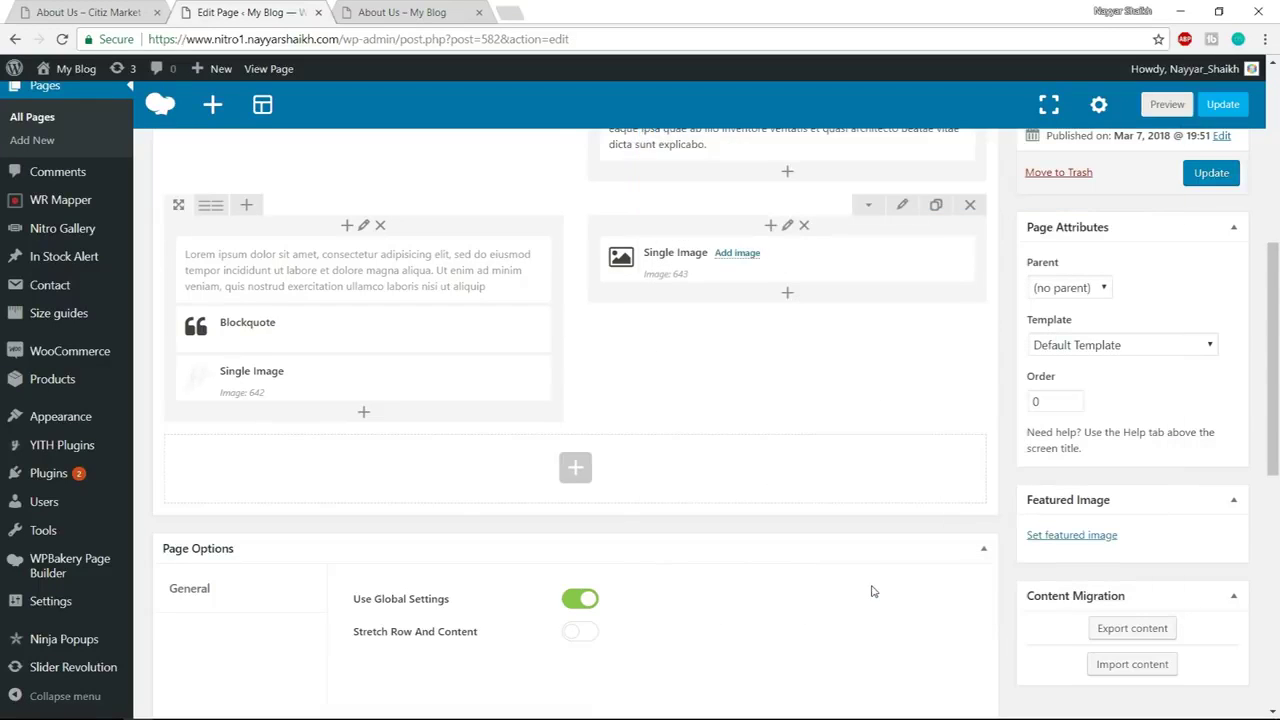
After checking the demo page, set the two-column row to Stretch row
left_click(90, 12)
scroll(443, 383, "up", 5)
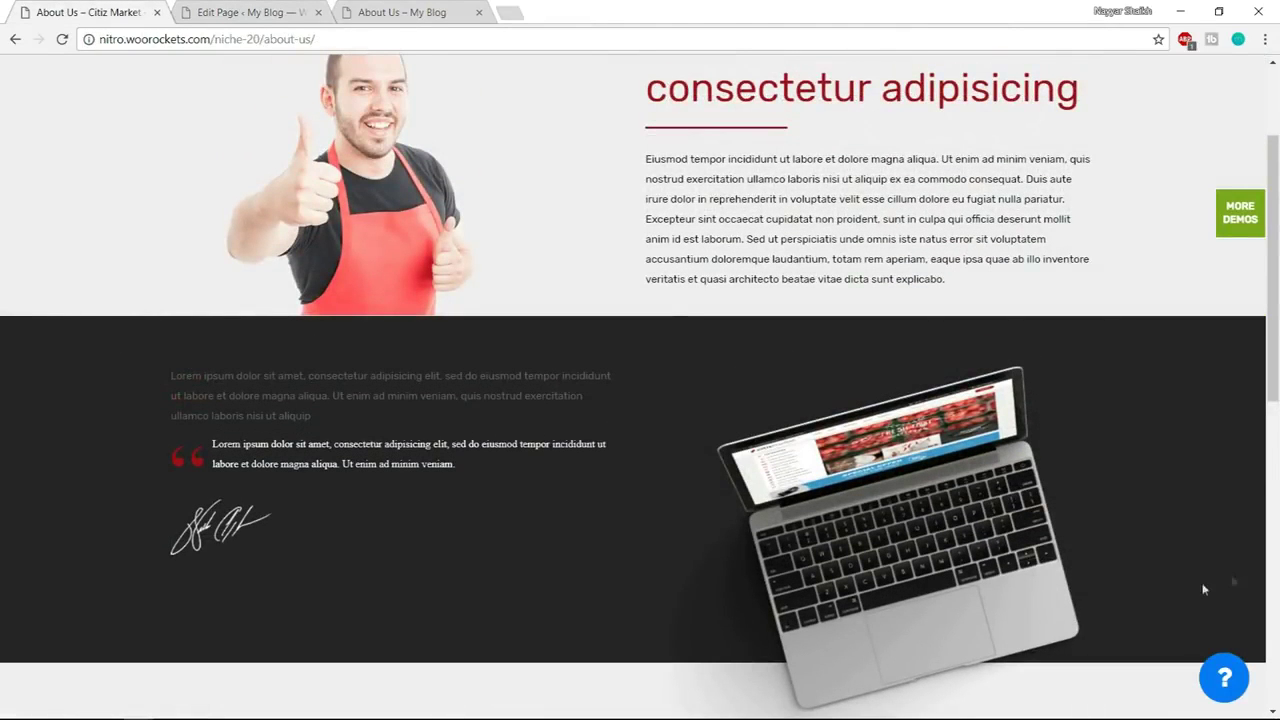
left_click(230, 14)
left_click(904, 207)
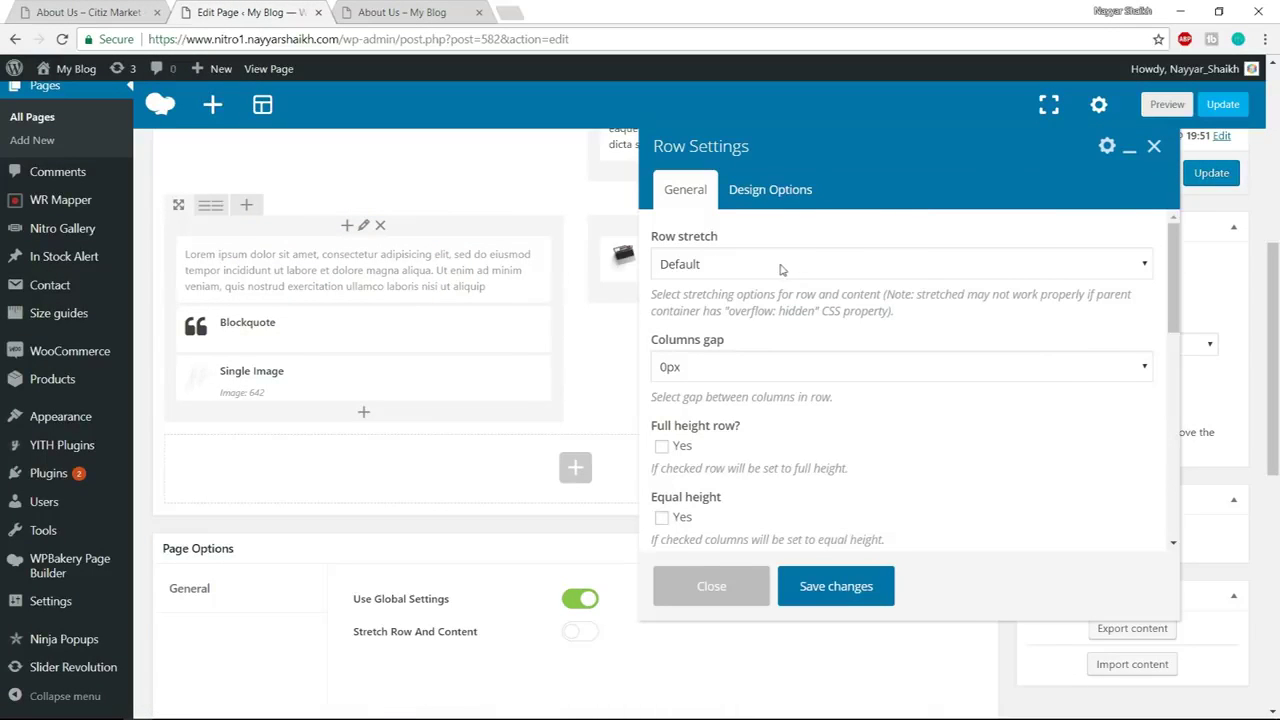
left_click(757, 266)
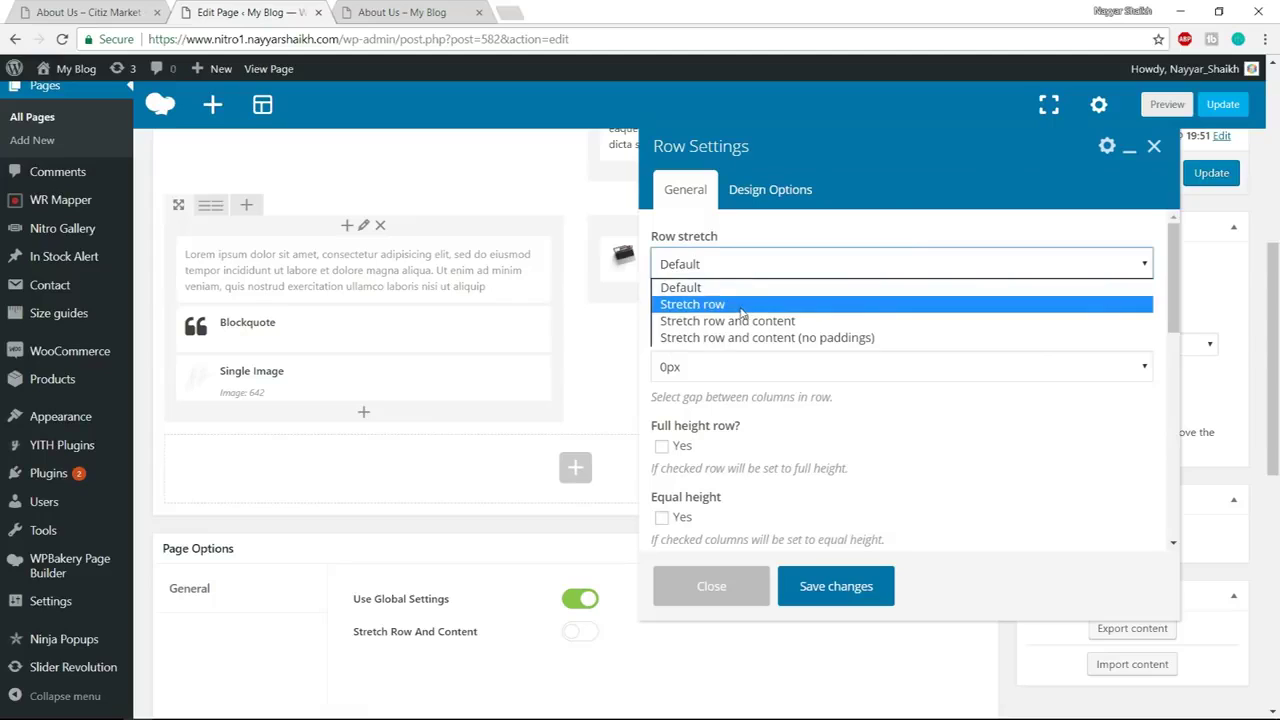
left_click(745, 302)
Give the row a #242424 dark grey background colour
left_click(768, 190)
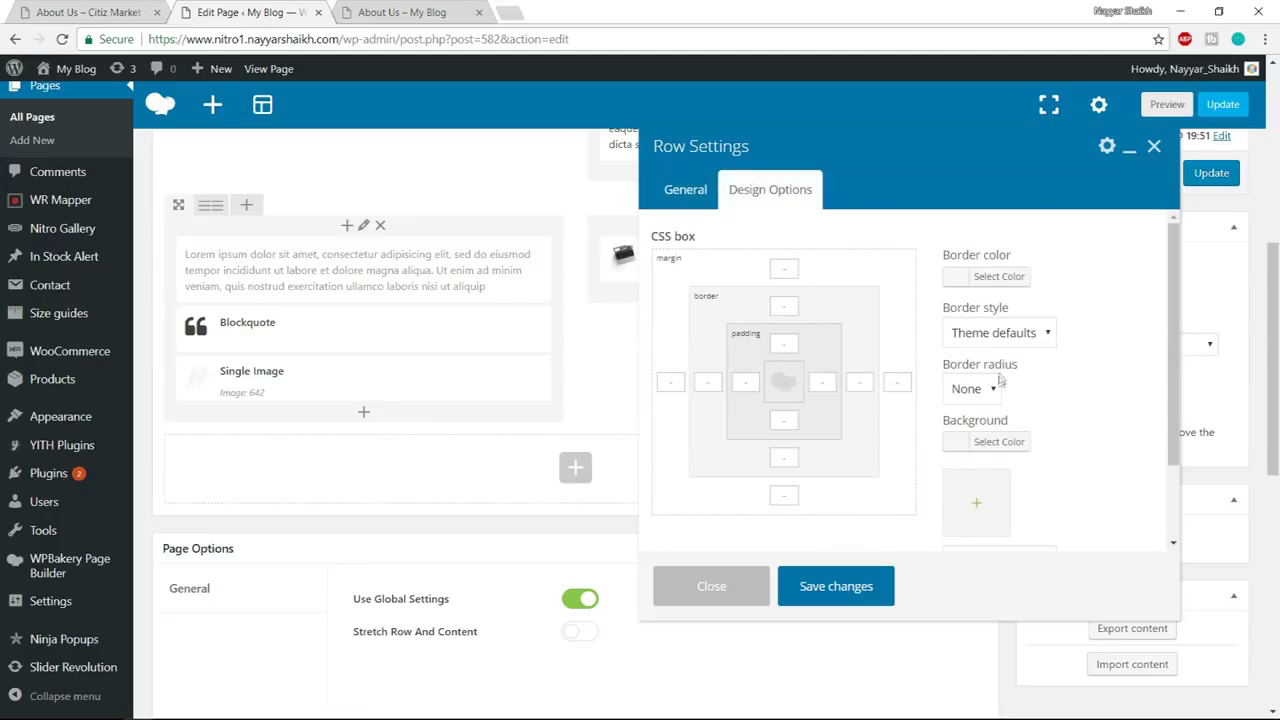
left_click(983, 441)
left_click(1072, 447)
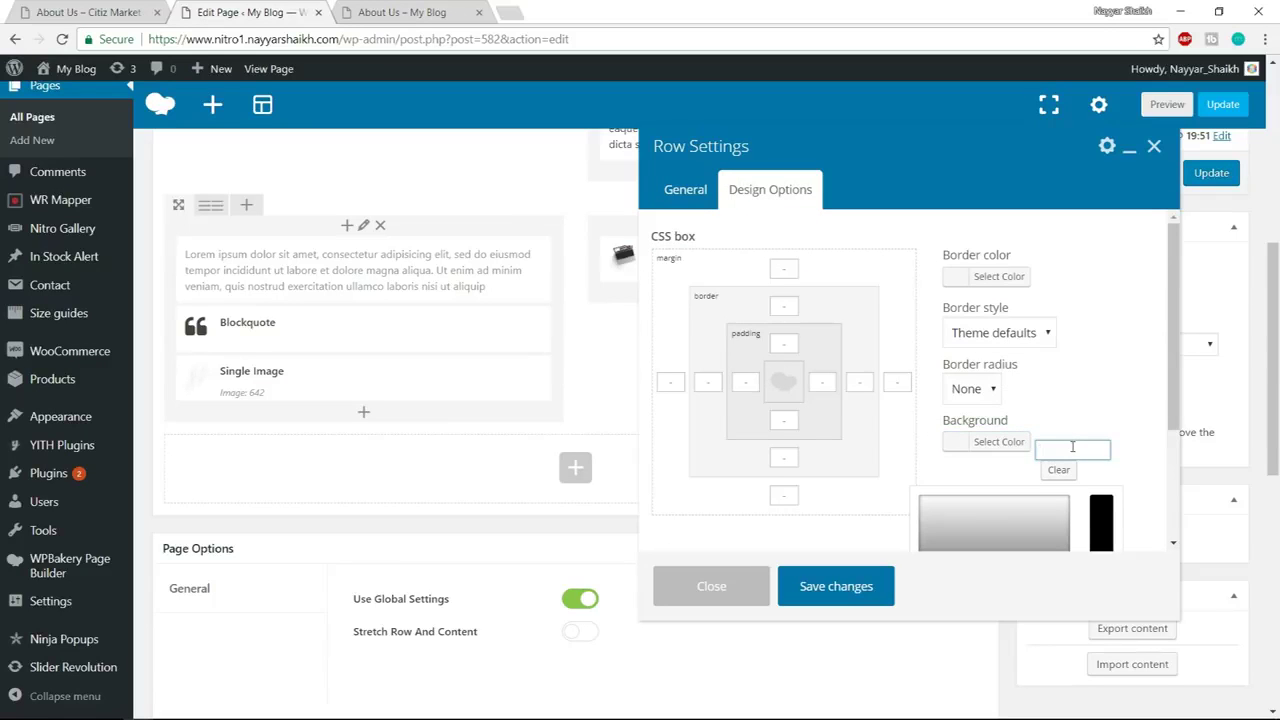
type("#242424")
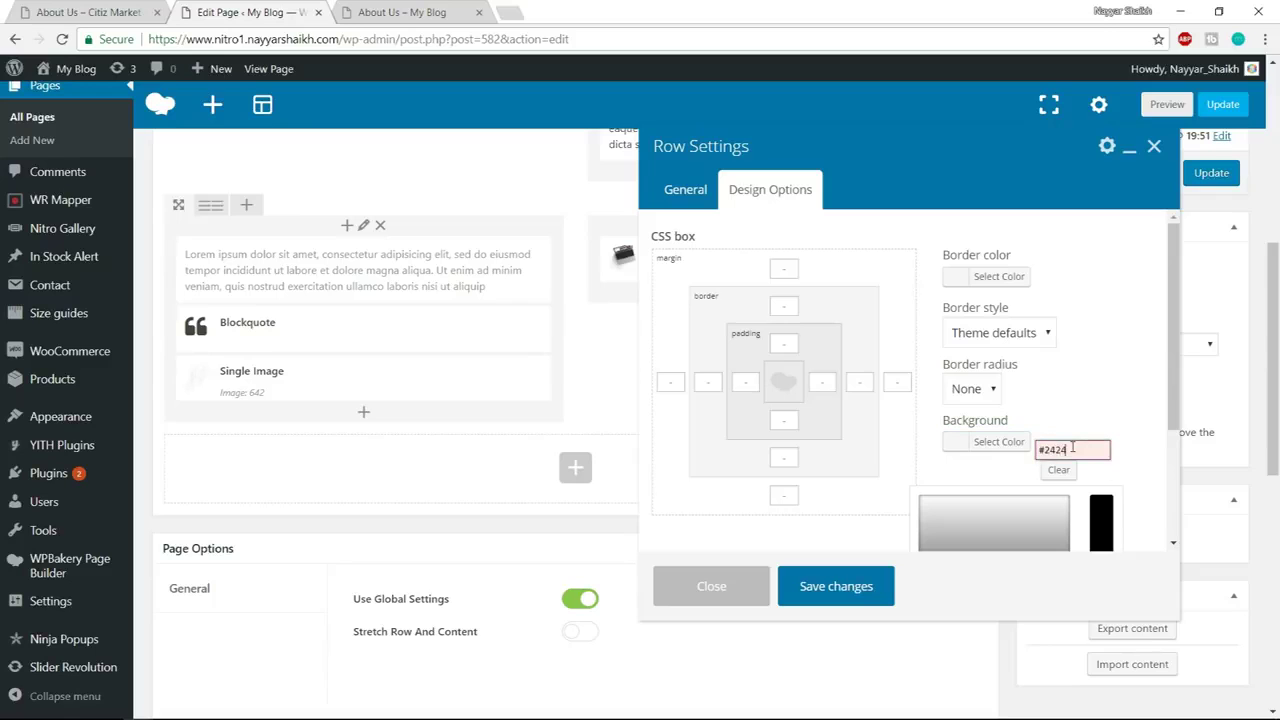
left_click(1092, 398)
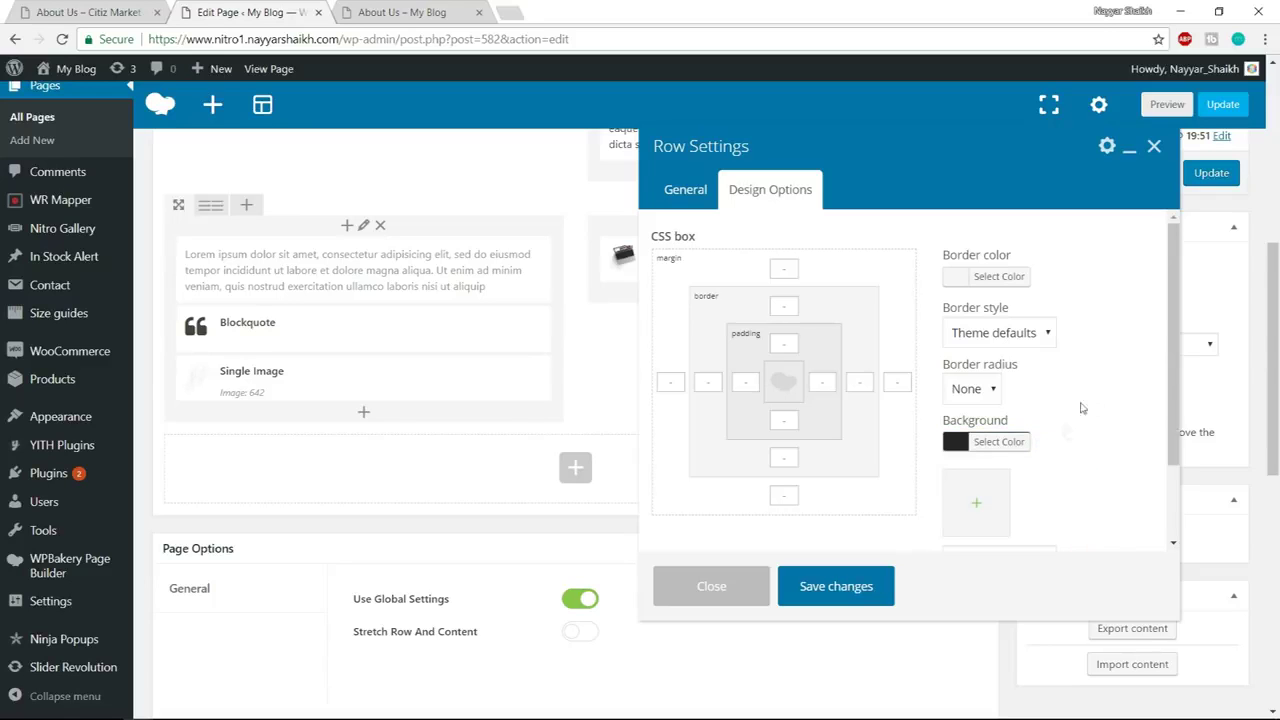
Compare with the demo's dark section, then set the row's top padding to 50 and save
left_click(91, 8)
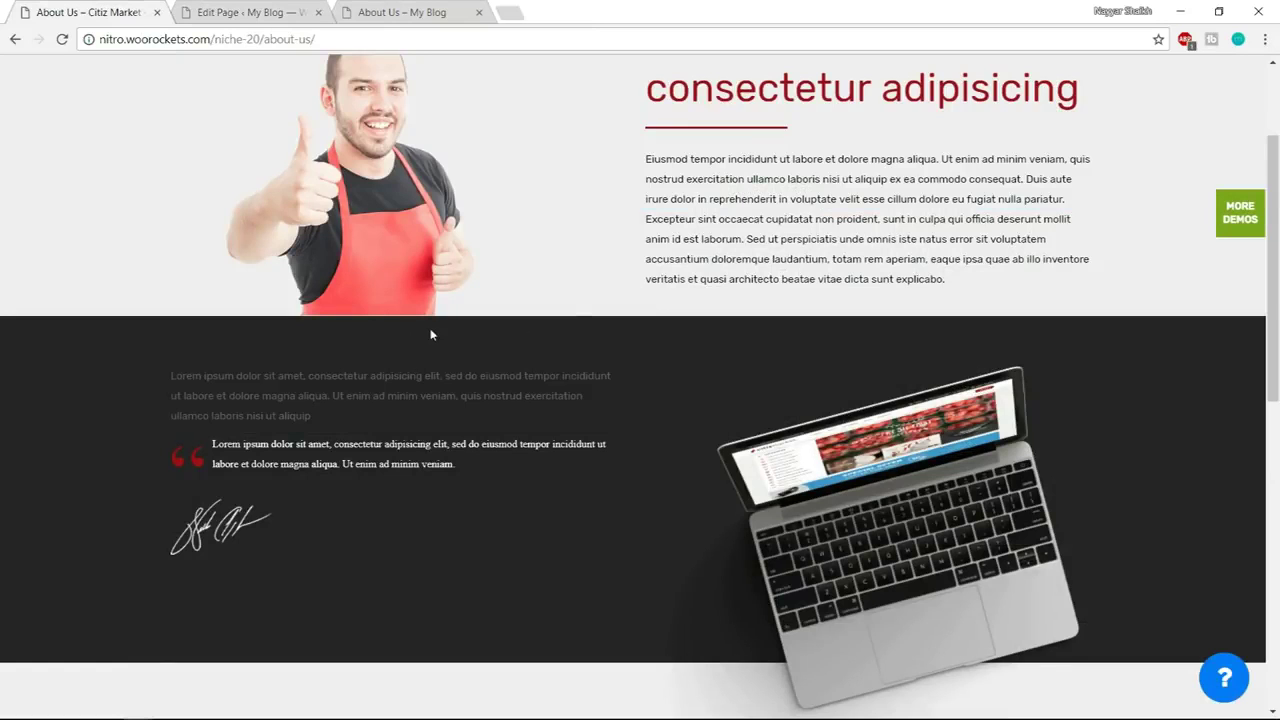
left_click(295, 10)
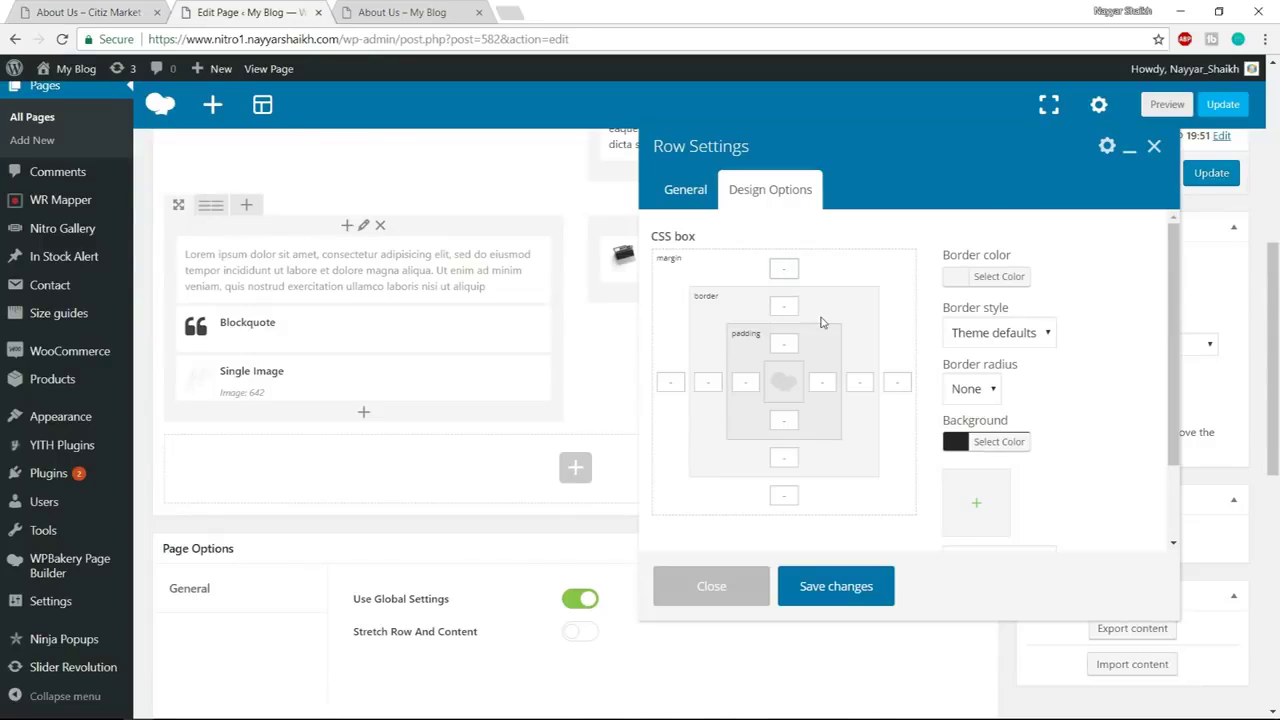
left_click(786, 344)
type("50")
left_click(836, 590)
Update the page and reload the live About Us page
left_click(1200, 173)
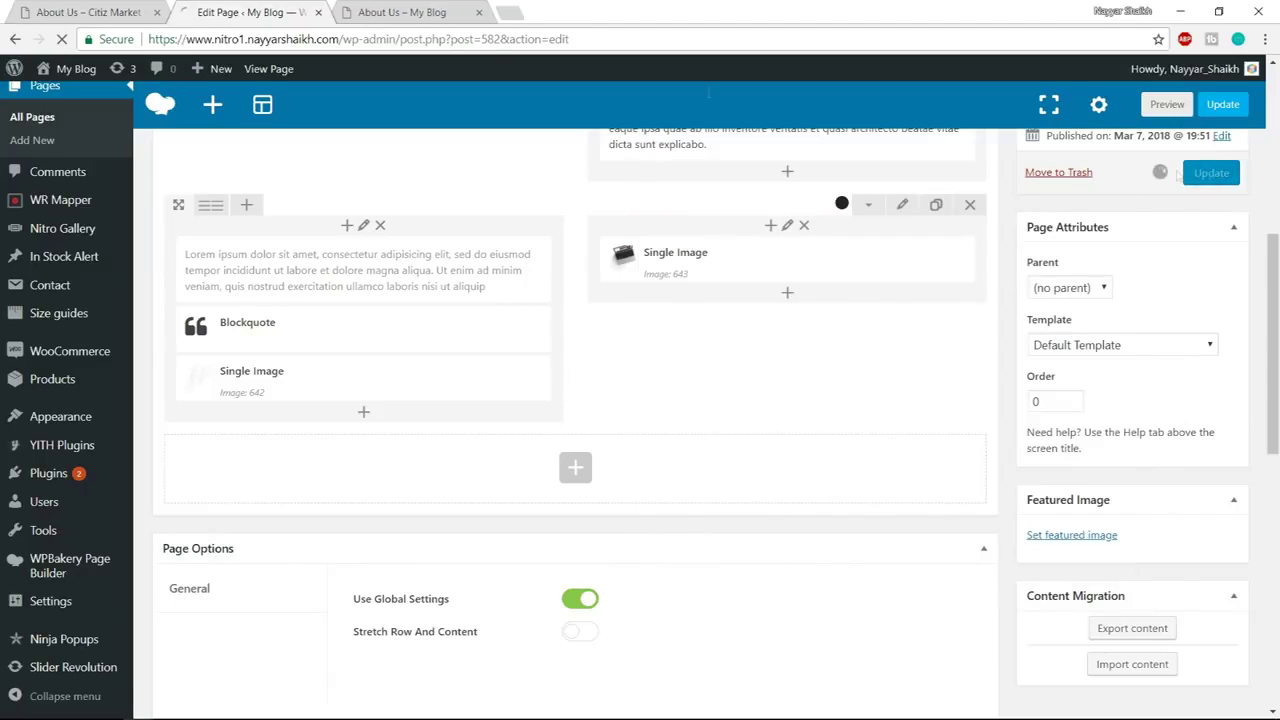
left_click(418, 12)
left_click(425, 38)
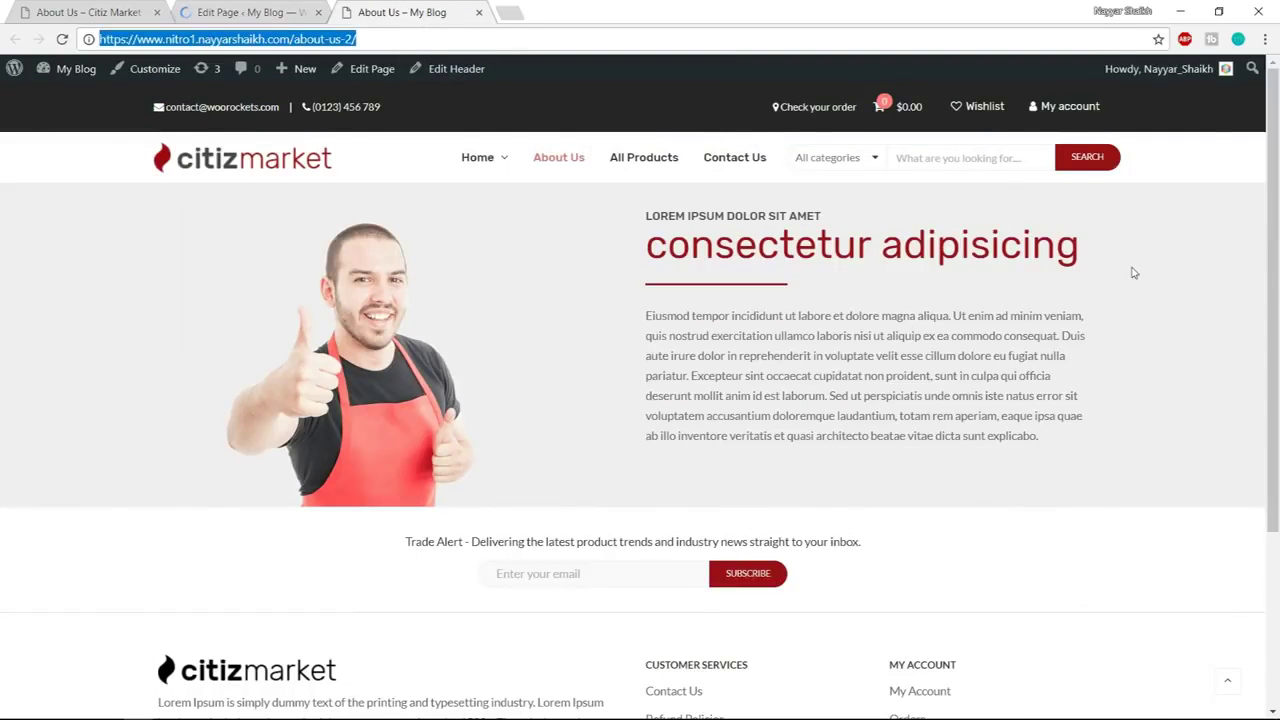
Change the laptop image element's size to 'full' and save it
scroll(1188, 395, "down", 5)
scroll(1191, 406, "up", 3)
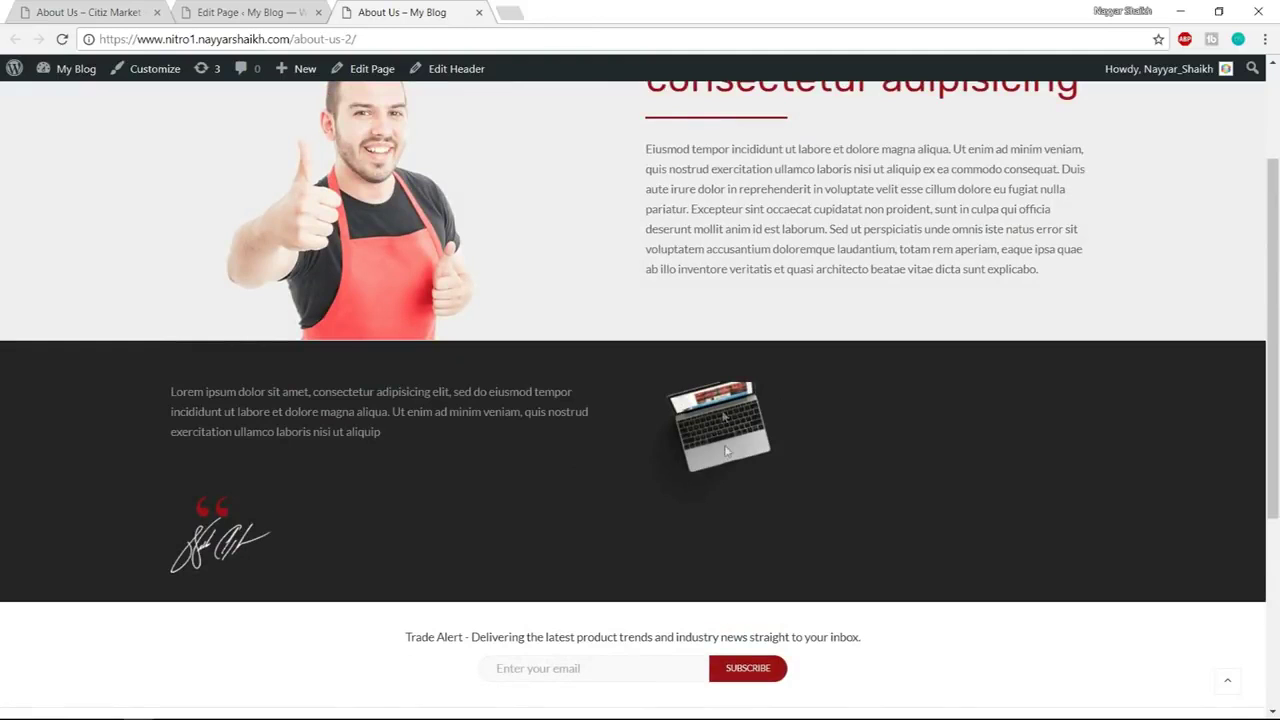
left_click(278, 10)
scroll(864, 376, "down", 3)
left_click(809, 345)
scroll(928, 338, "down", 2)
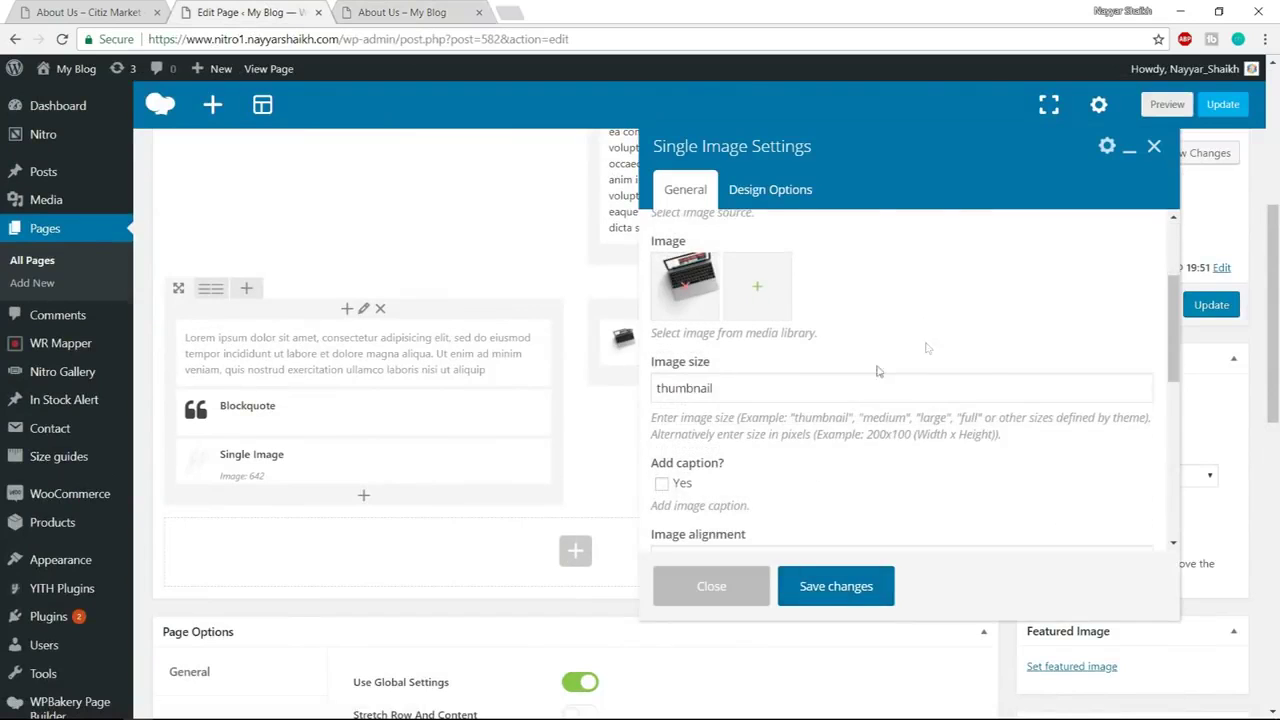
double_click(759, 392)
type("fu")
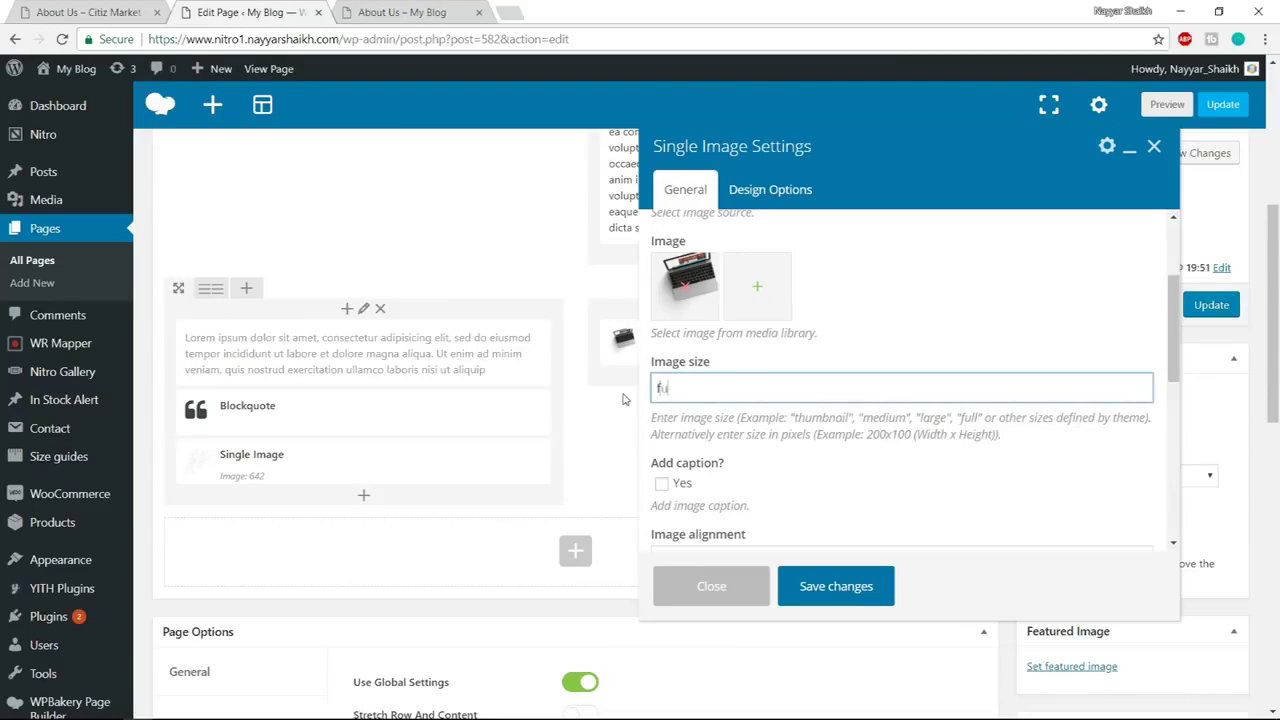
type("ll")
left_click(850, 588)
Update the page and reload the live About Us page to review it
left_click(1210, 305)
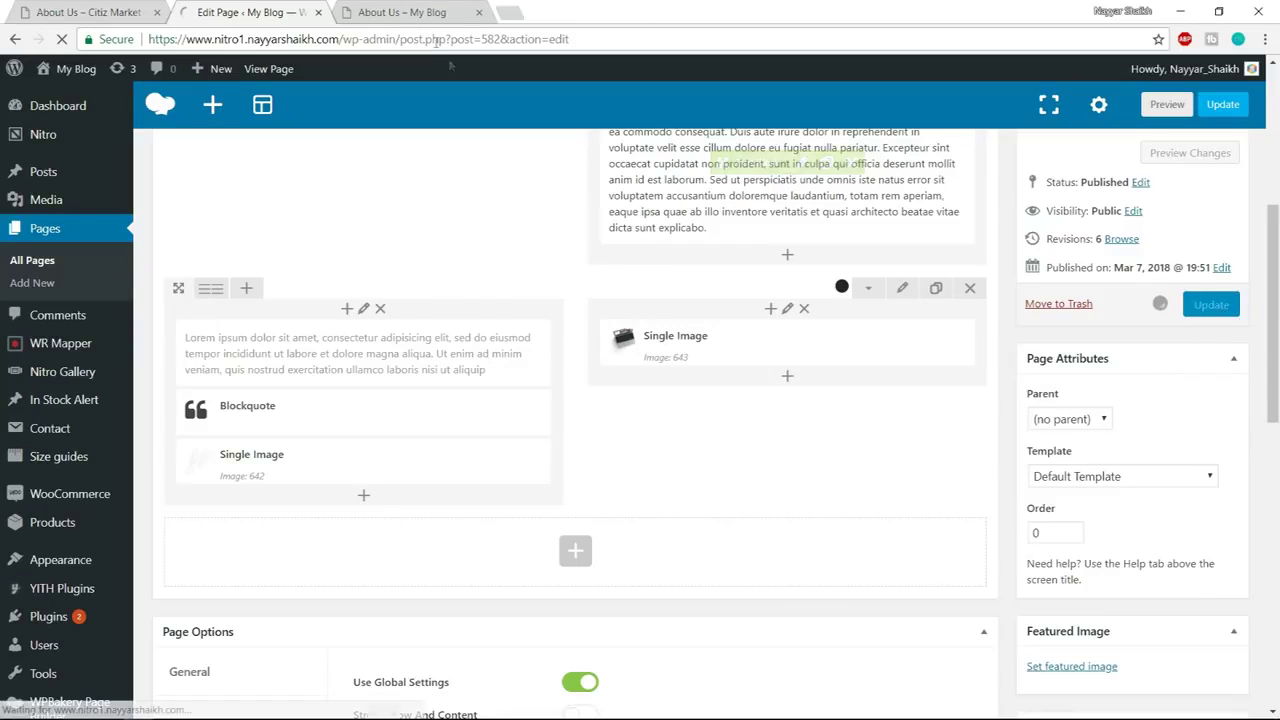
left_click(404, 14)
left_click(404, 34)
key("Return")
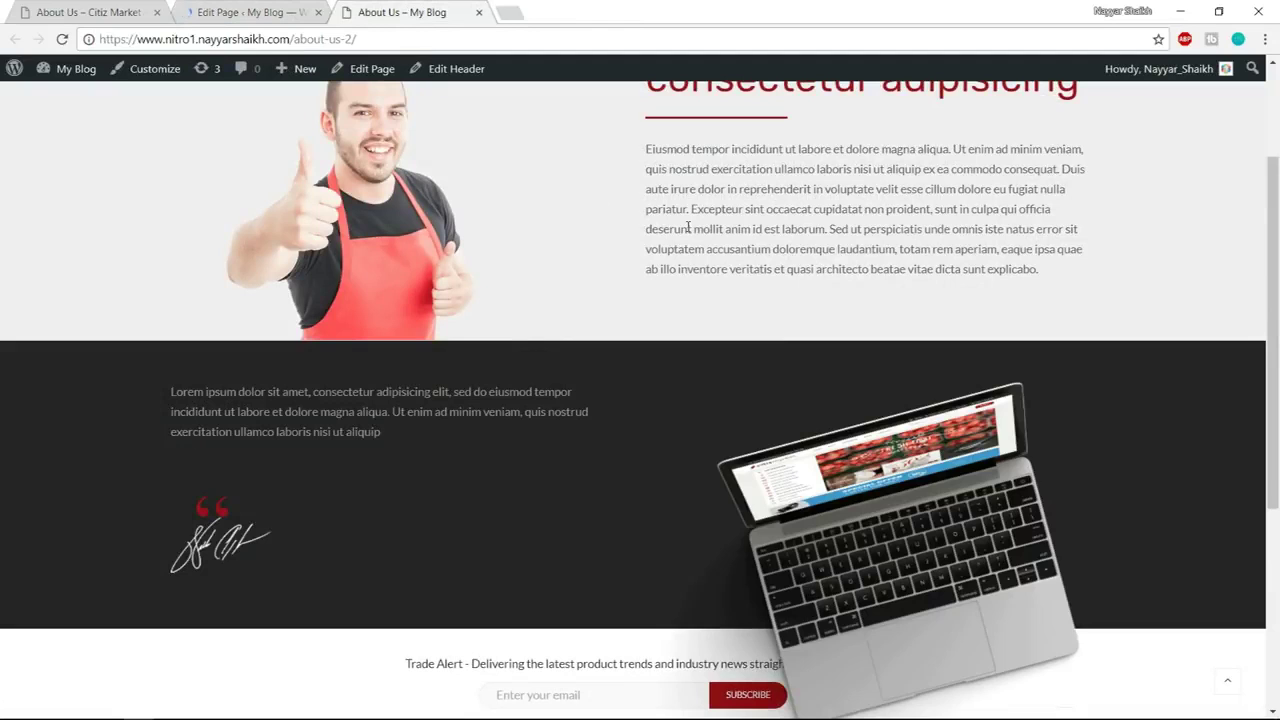
scroll(1019, 357, "down", 3)
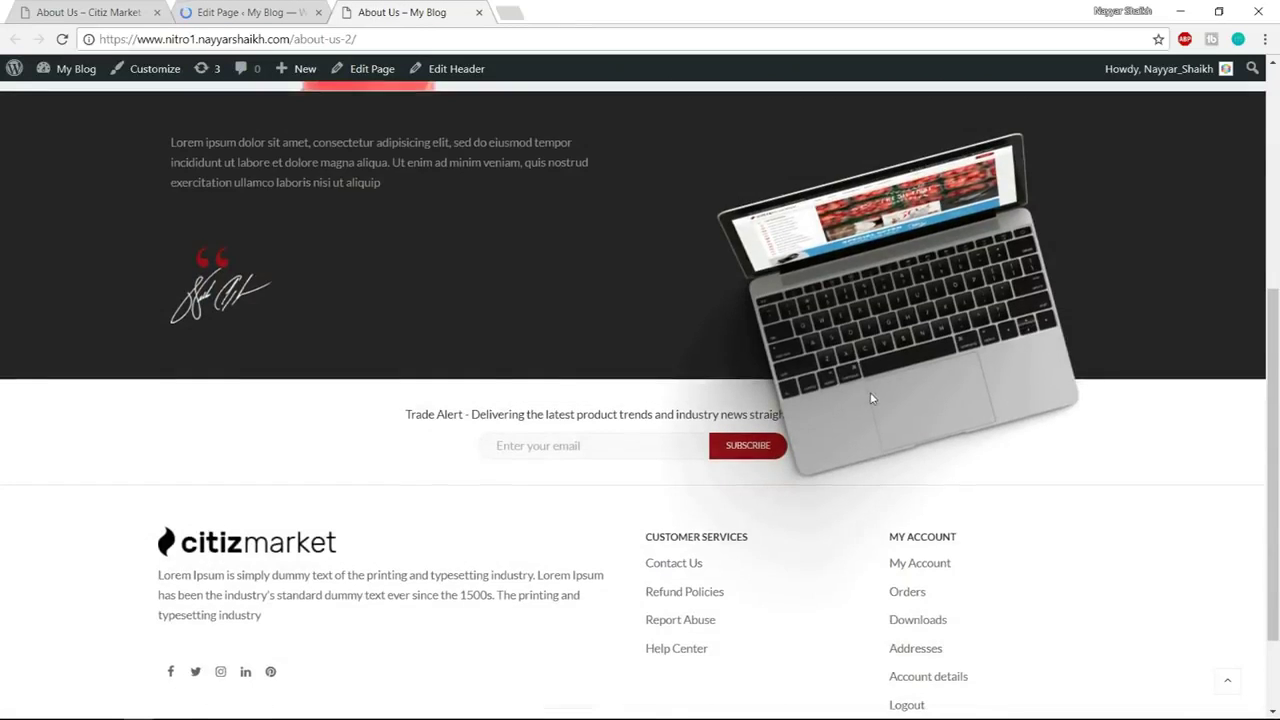
scroll(944, 451, "up", 3)
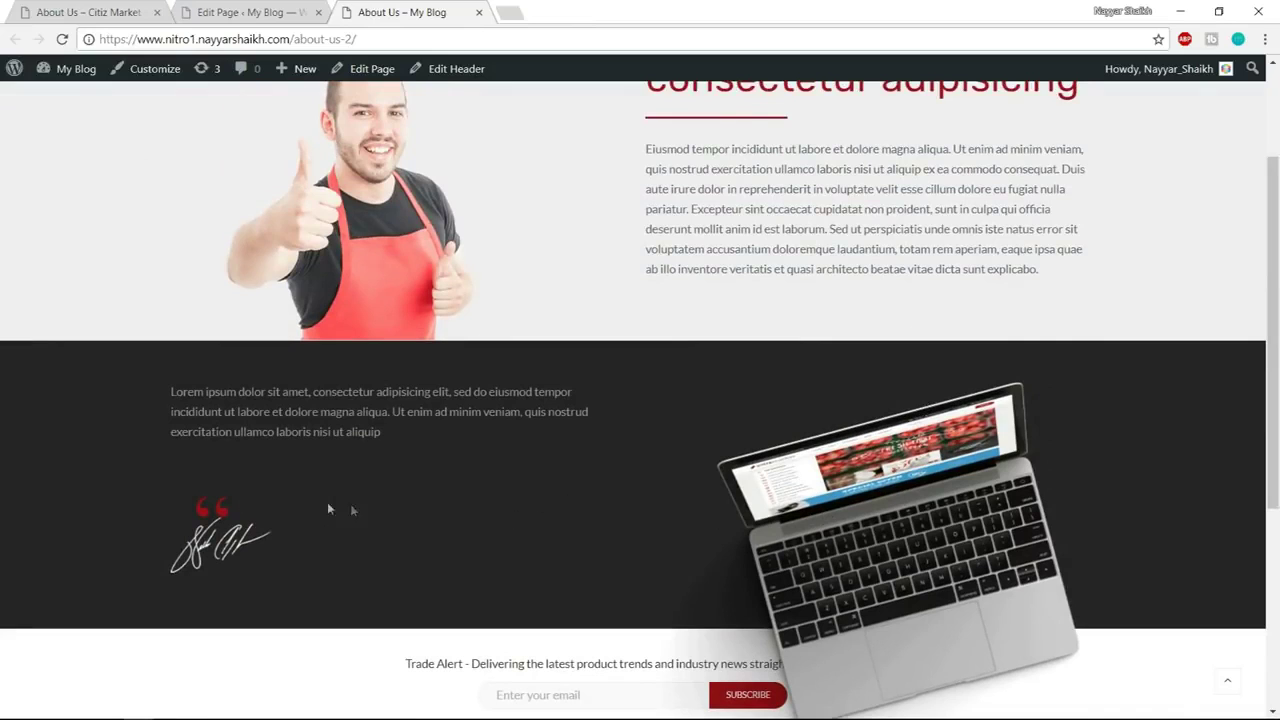
Select the quote paragraph on the Citiz Market demo page to copy it
key("ctrl+1")
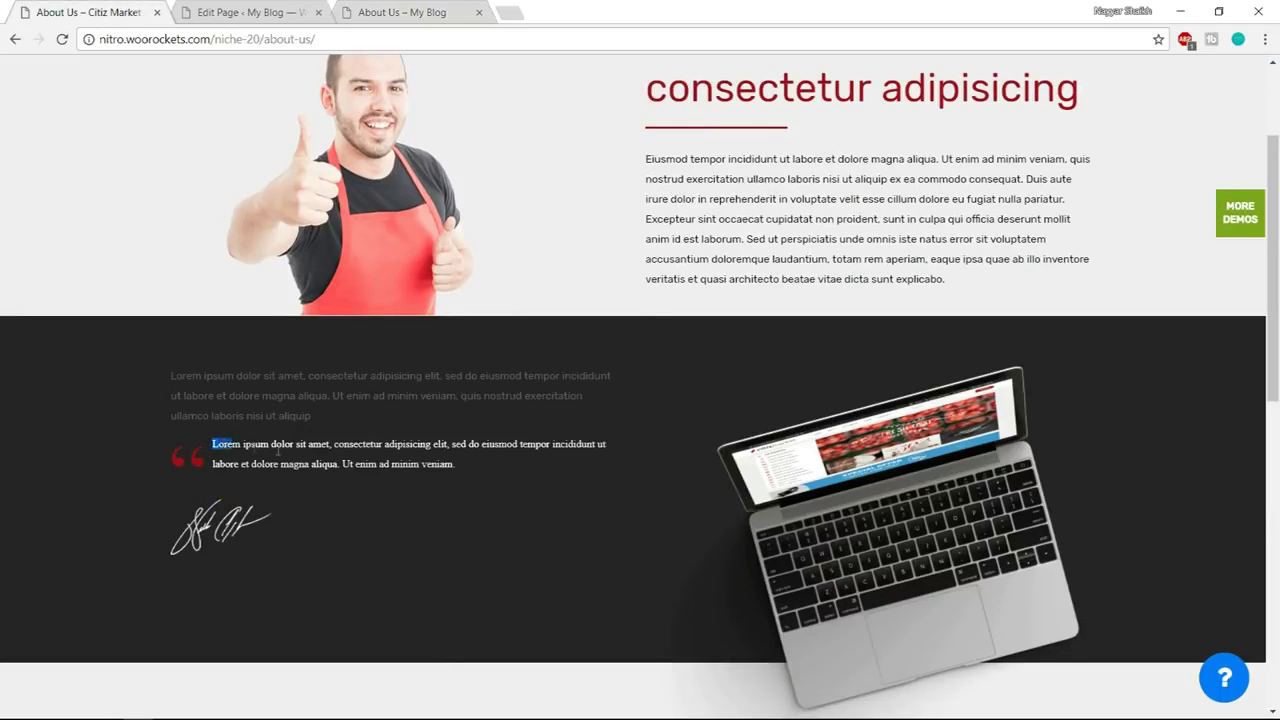
left_click_drag(277, 450, 482, 461)
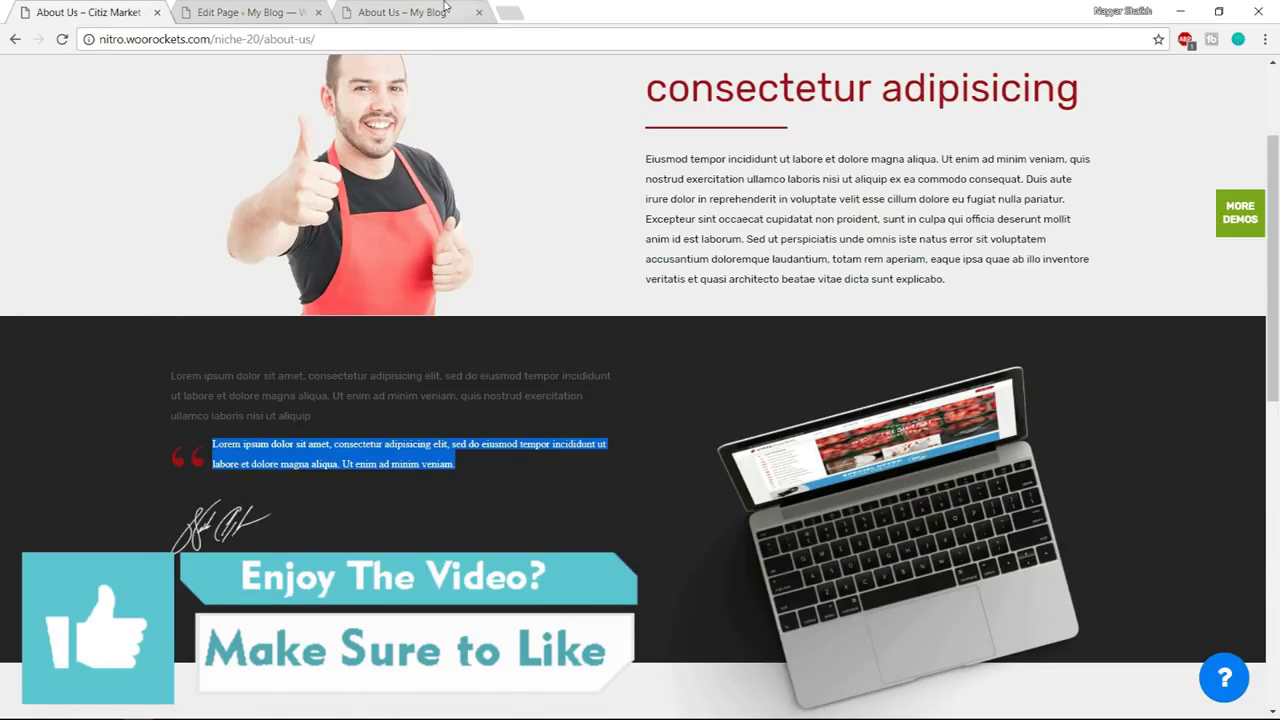
left_click(445, 6)
left_click(270, 6)
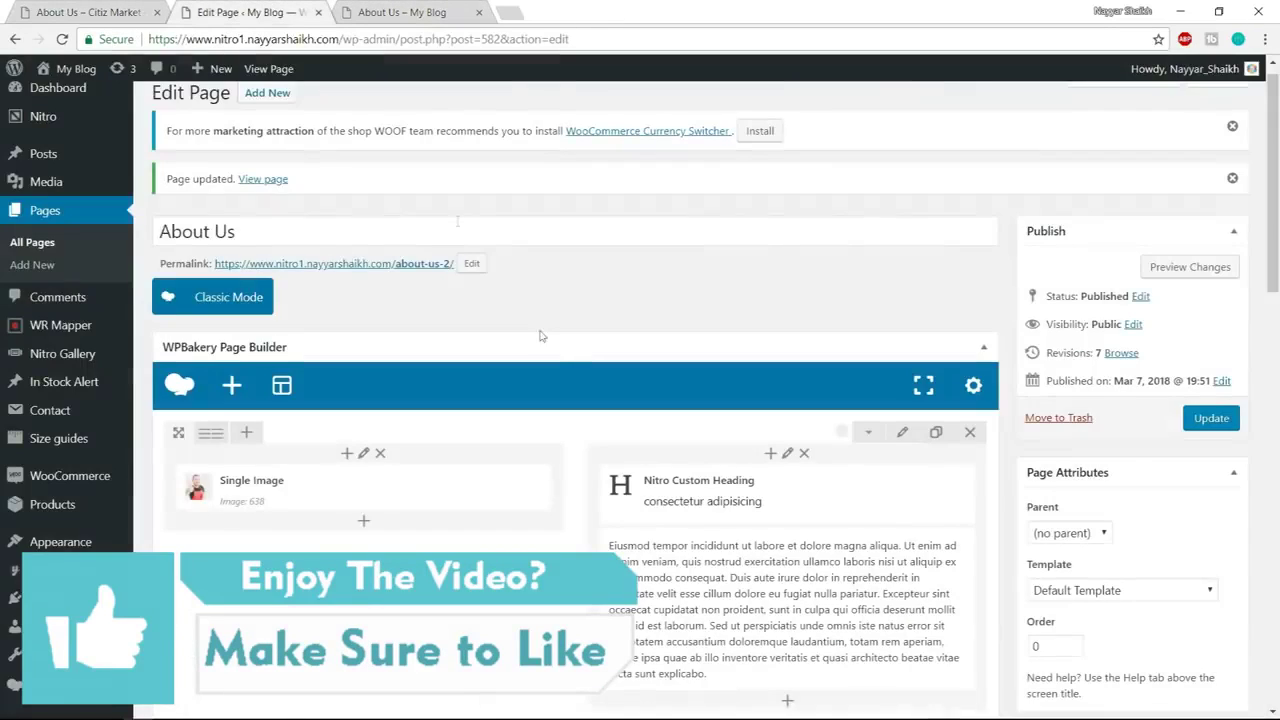
scroll(580, 435, "down", 5)
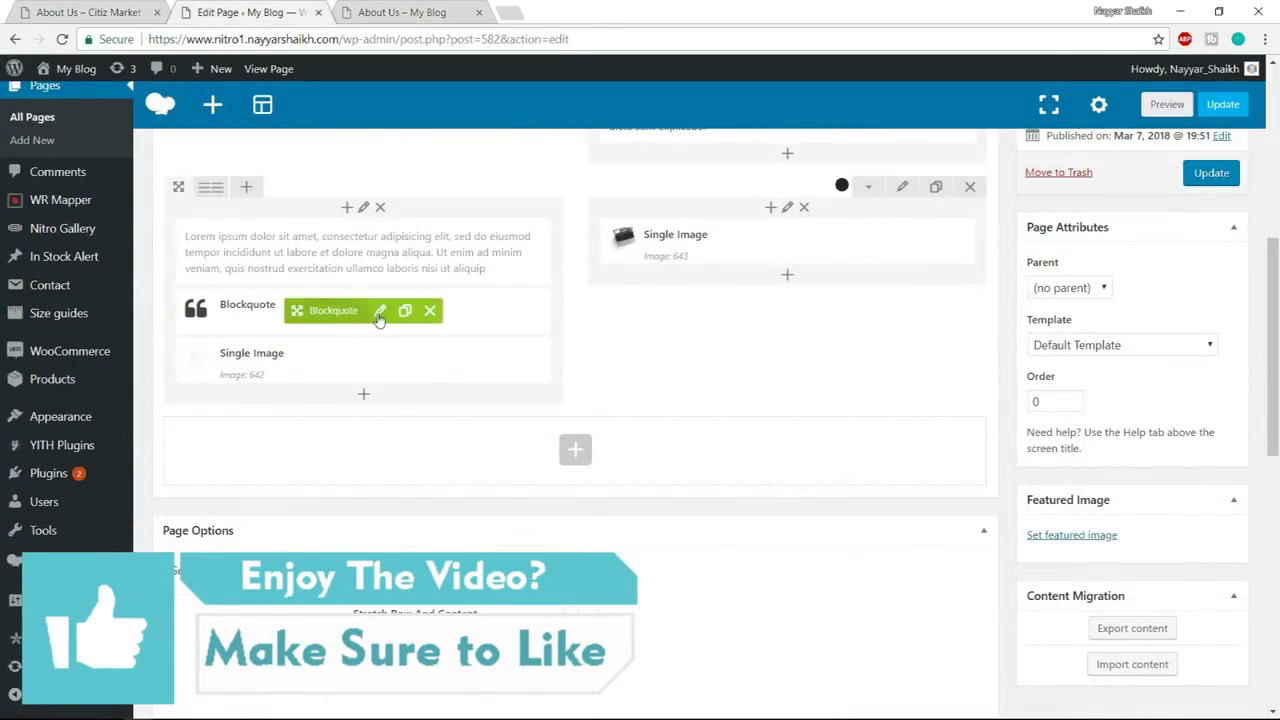
Paste the copied lorem ipsum quote into the Blockquote content and save it
left_click(380, 310)
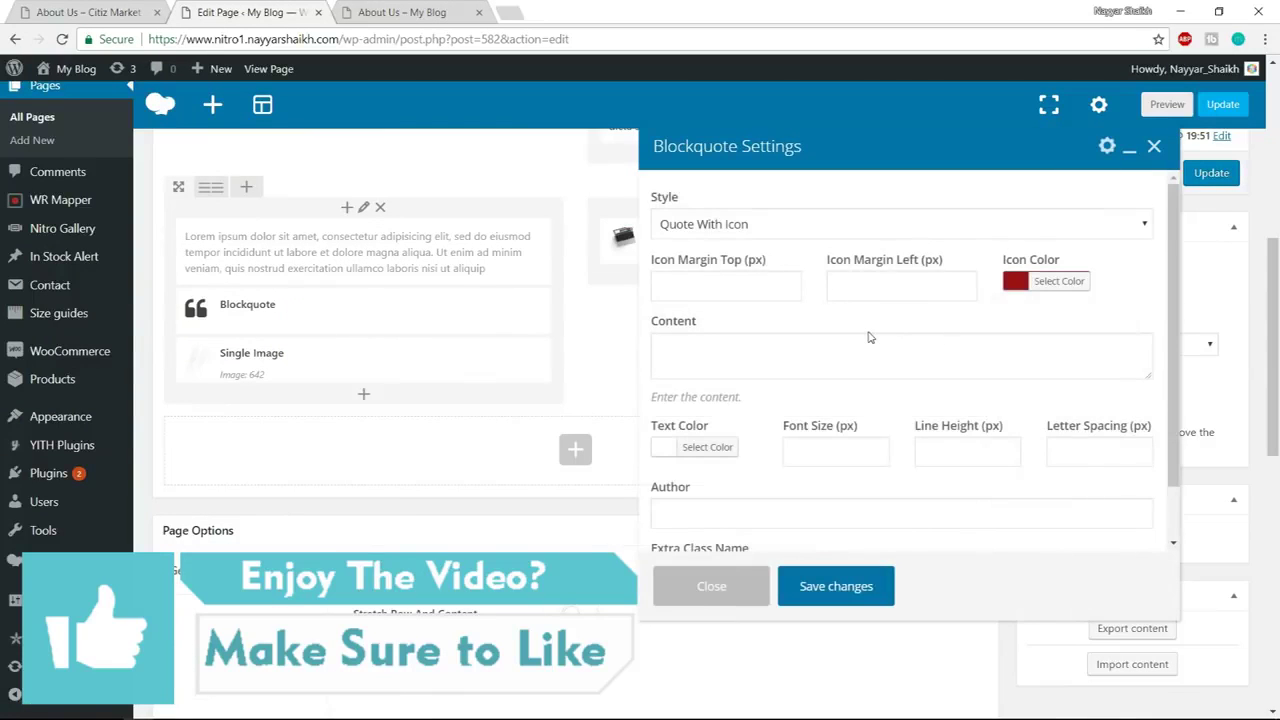
scroll(869, 337, "down", 1)
left_click(750, 287)
type("Lorem ipsum dolor sit amet, consectetur adipisicing elit, sed do eiusmod tempor incididunt ut labore et dolore magna aliqua. Ut enim ad minim veniam,")
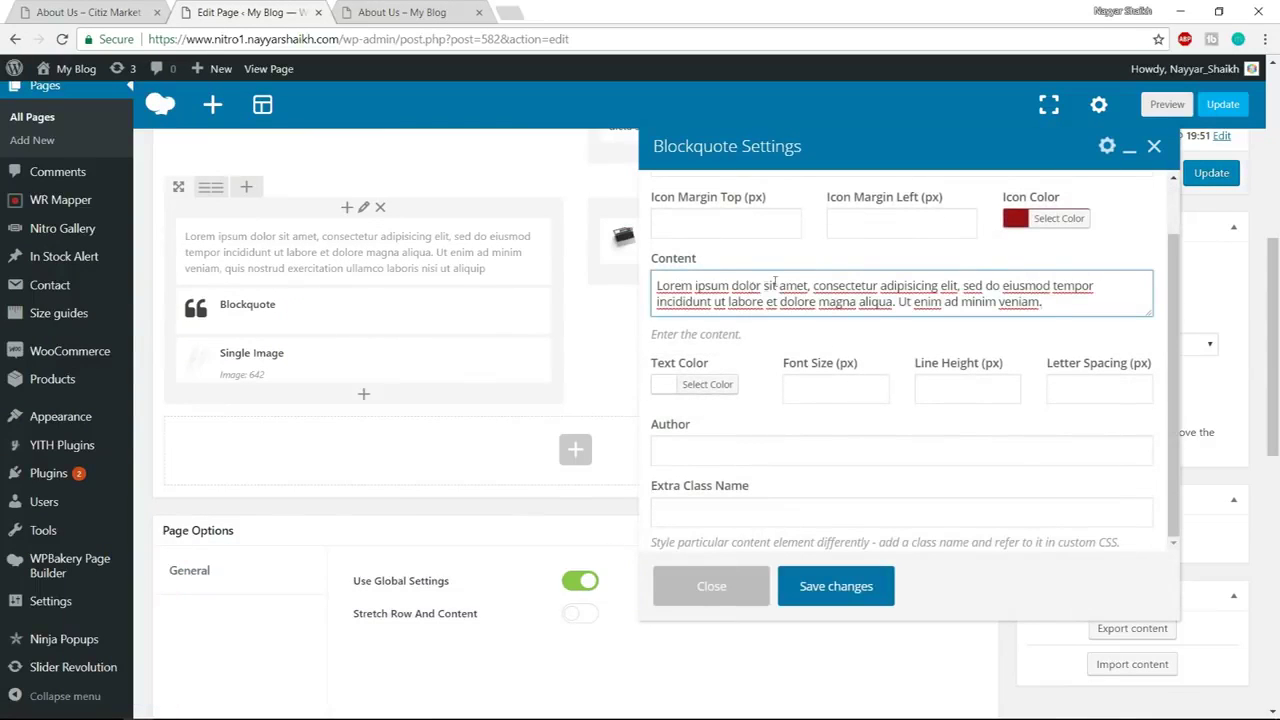
left_click(878, 589)
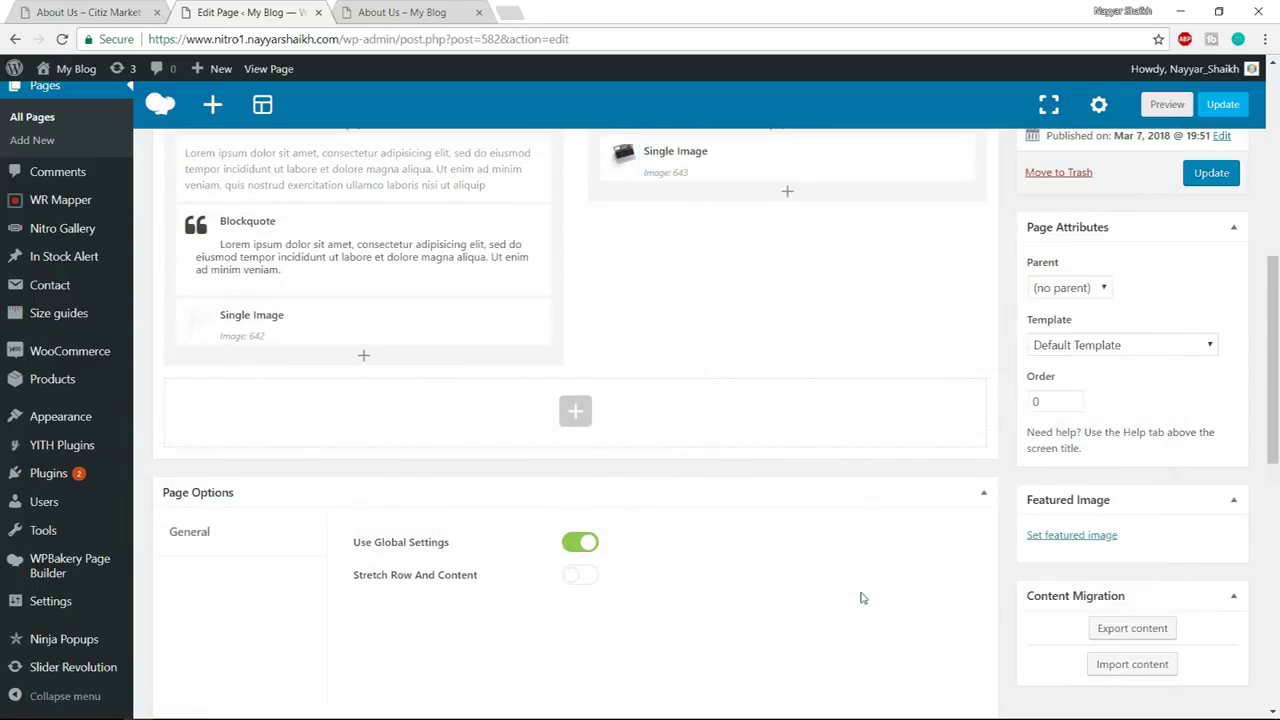
Update the page, check the quote on the live About Us page, then select the next heading text
left_click(1211, 173)
left_click(444, 11)
left_click(436, 41)
key("Return")
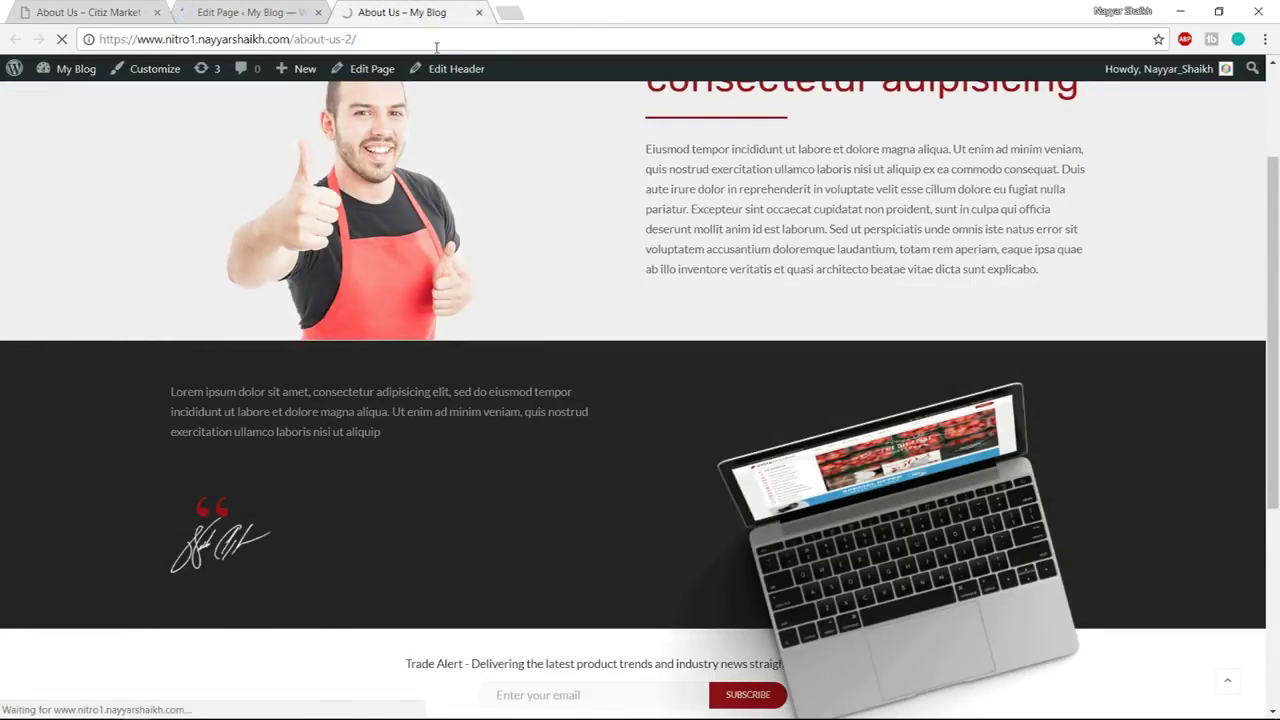
scroll(497, 448, "down", 1)
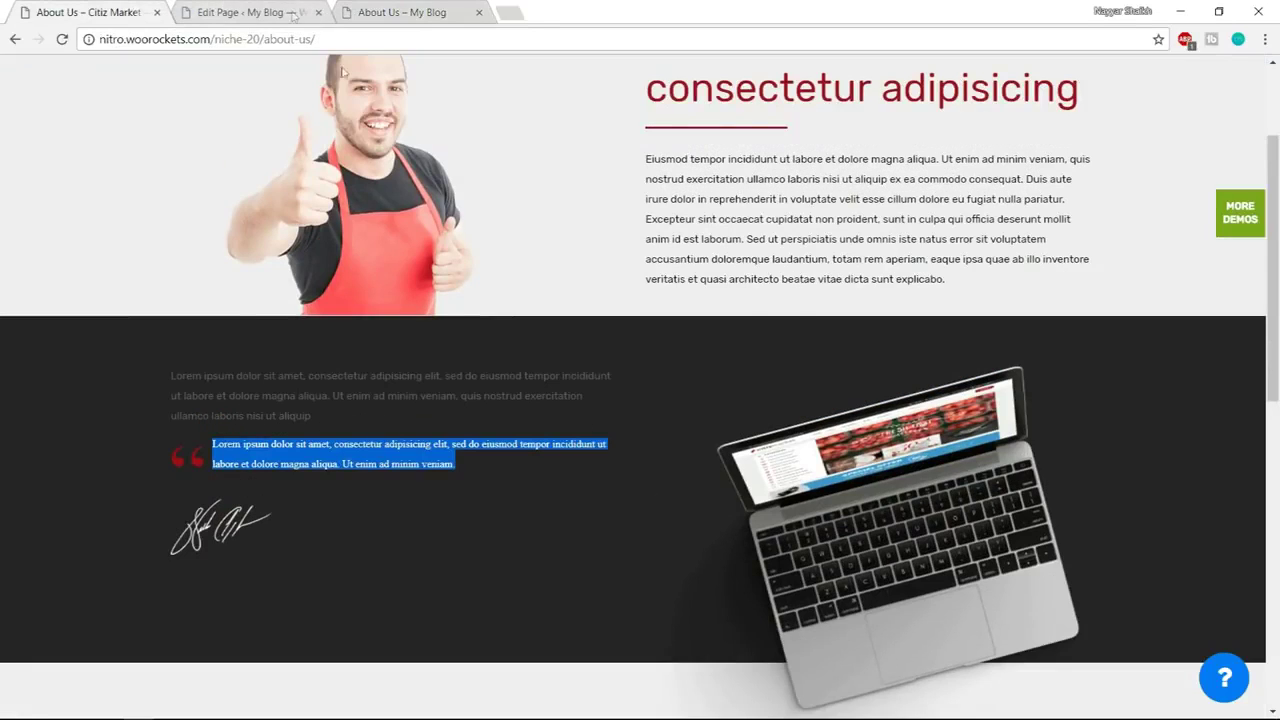
scroll(446, 294, "down", 6)
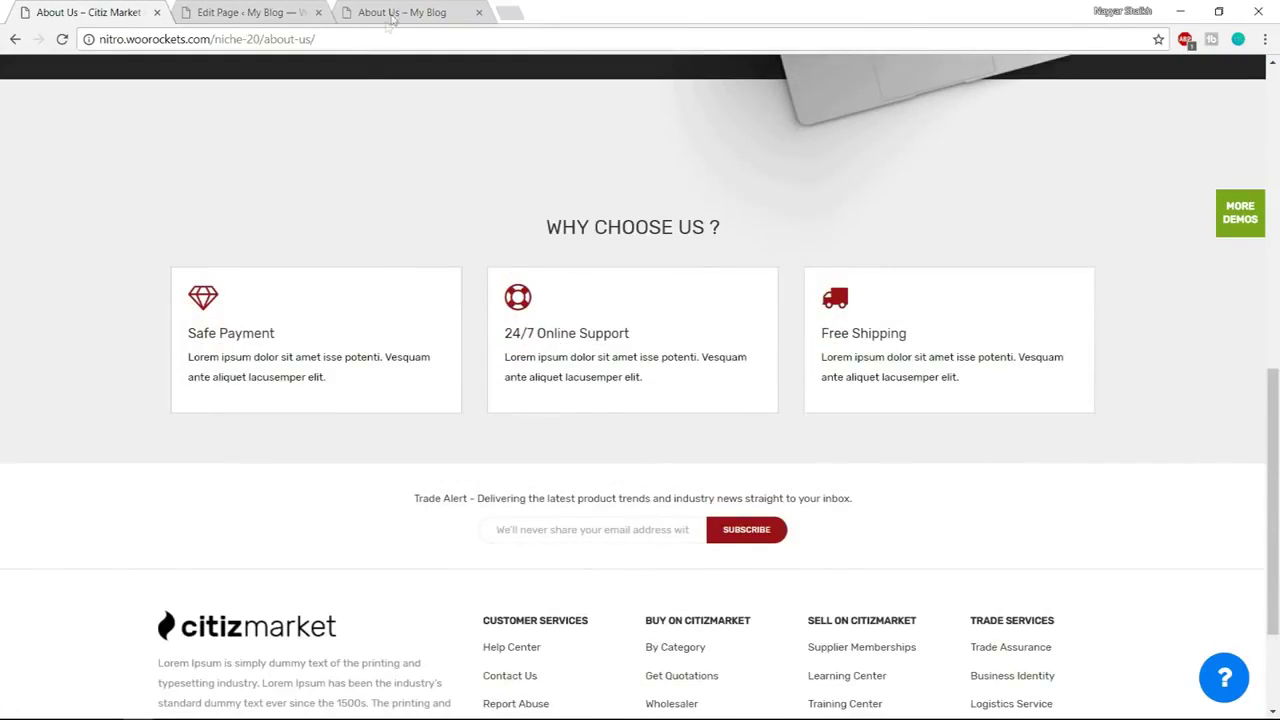
left_click(280, 10)
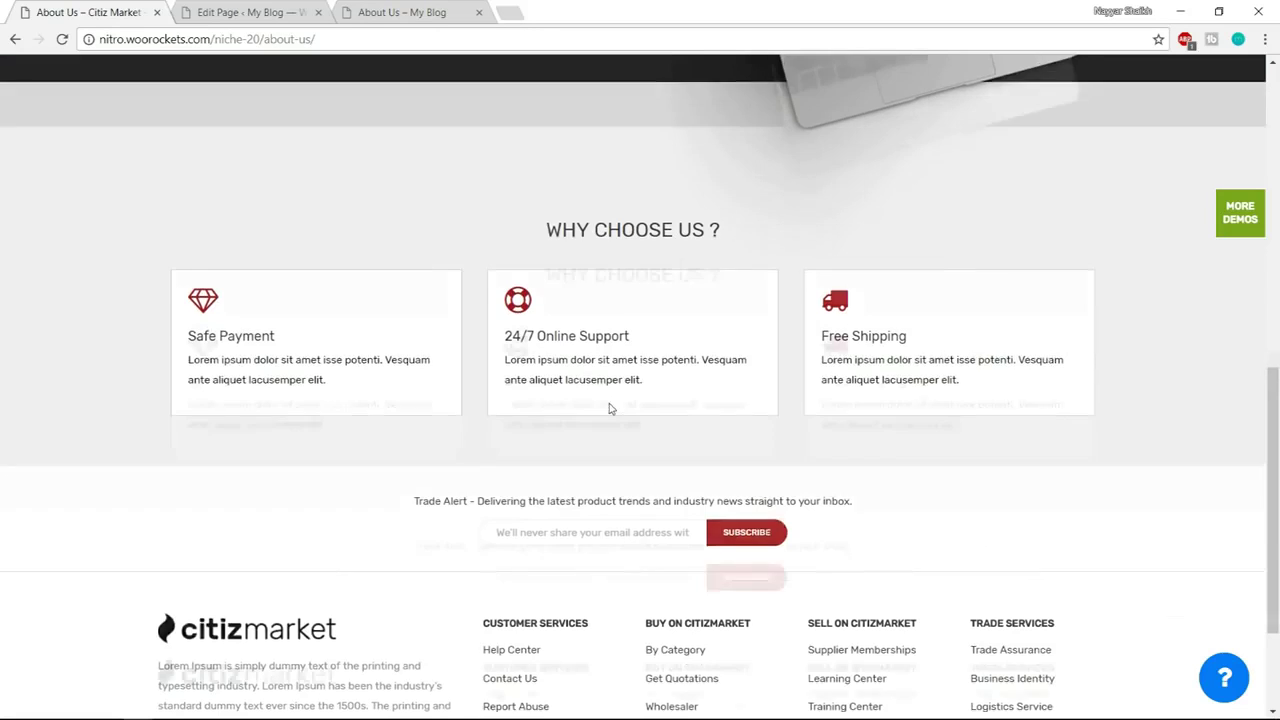
scroll(609, 409, "up", 1)
left_click_drag(546, 311, 745, 316)
key("ctrl+c")
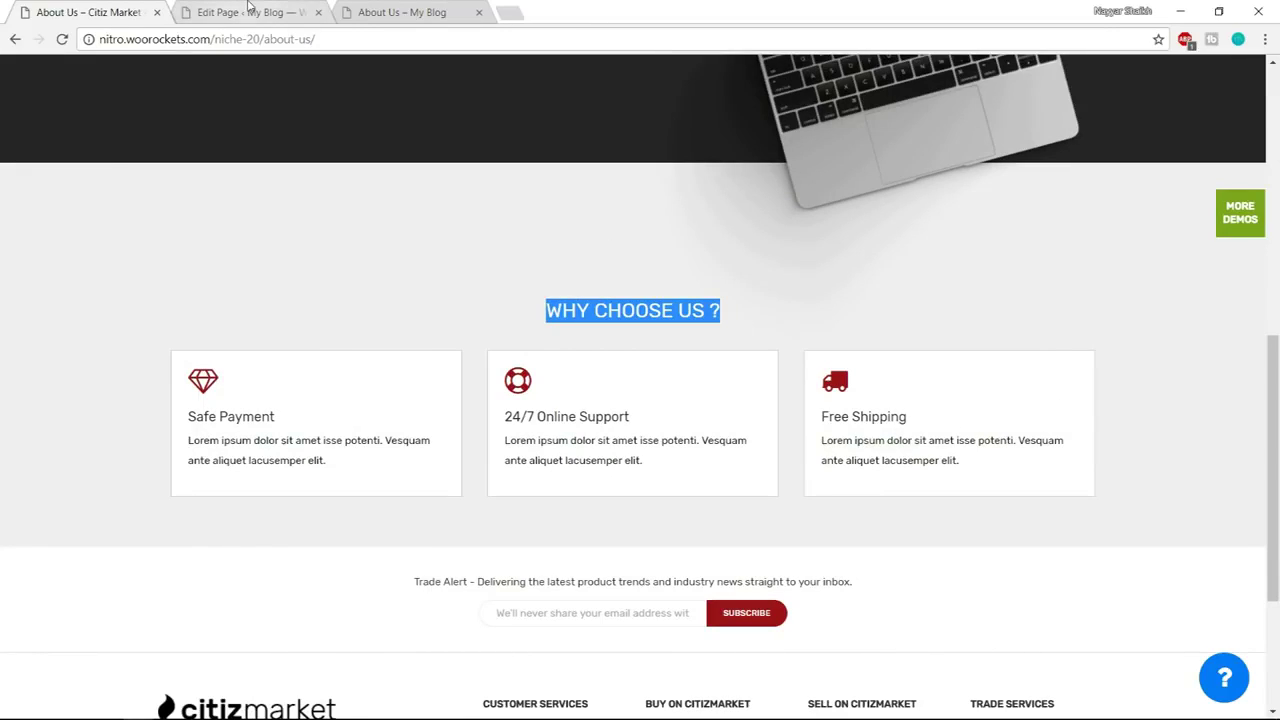
Add a Custom Heading element and replace its placeholder with 'WHY CHOOSE US ?'
left_click(245, 12)
left_click(574, 328)
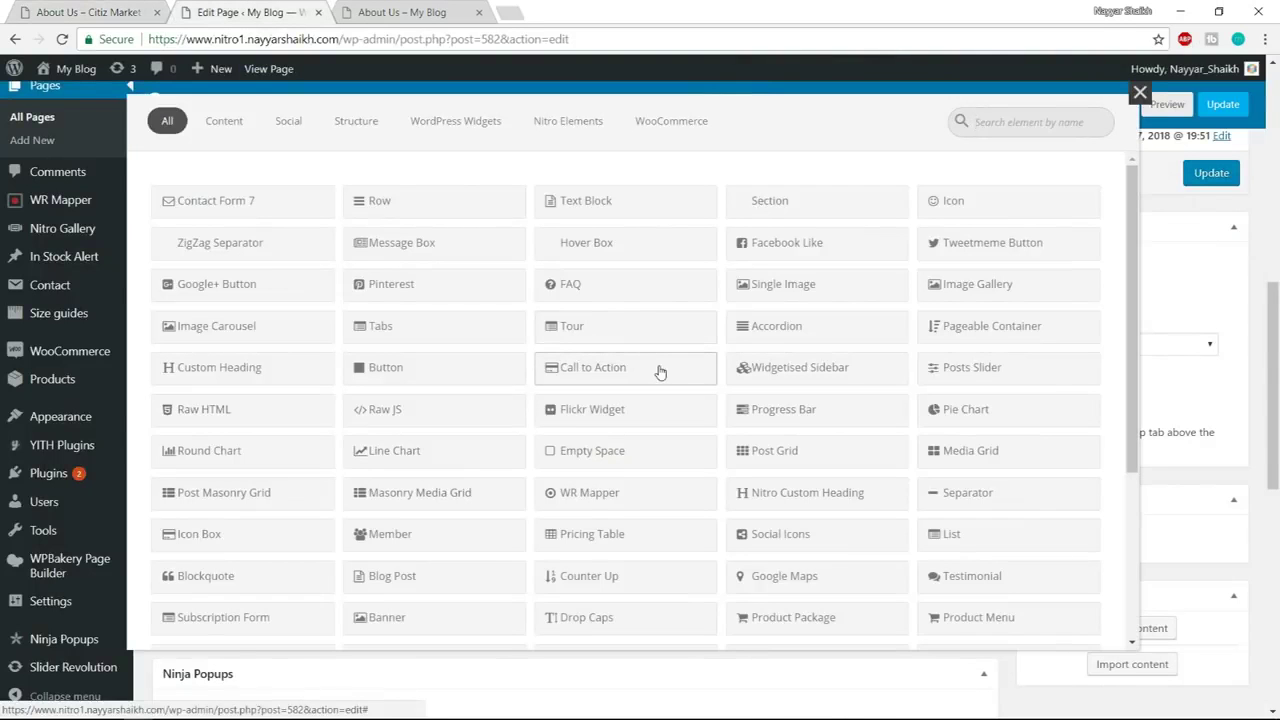
type("cust")
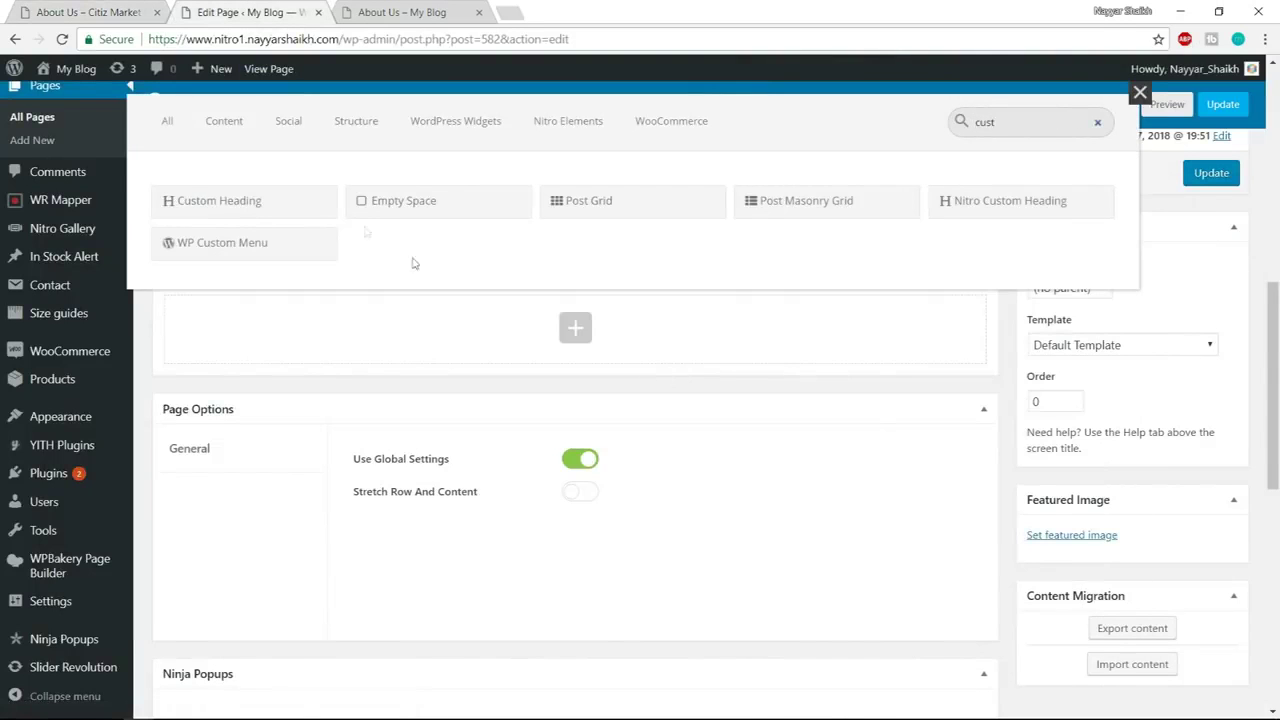
left_click(244, 201)
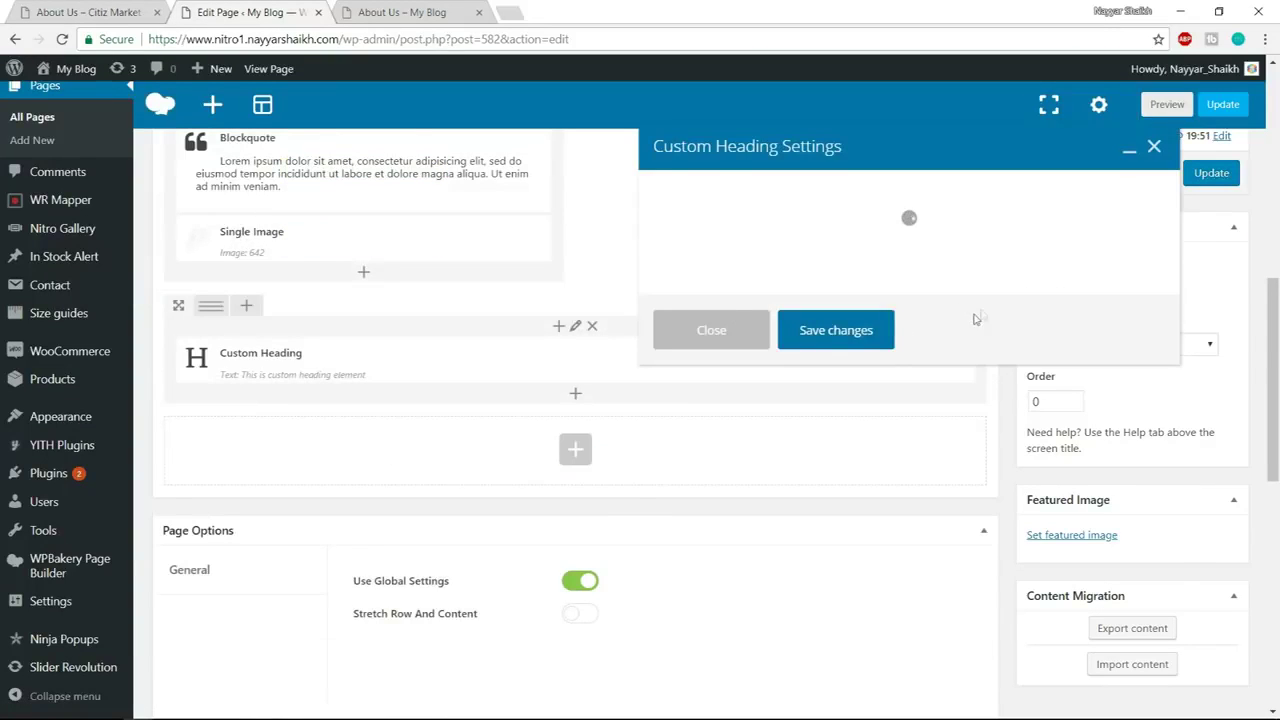
left_click_drag(890, 350, 693, 350)
key("ctrl+v")
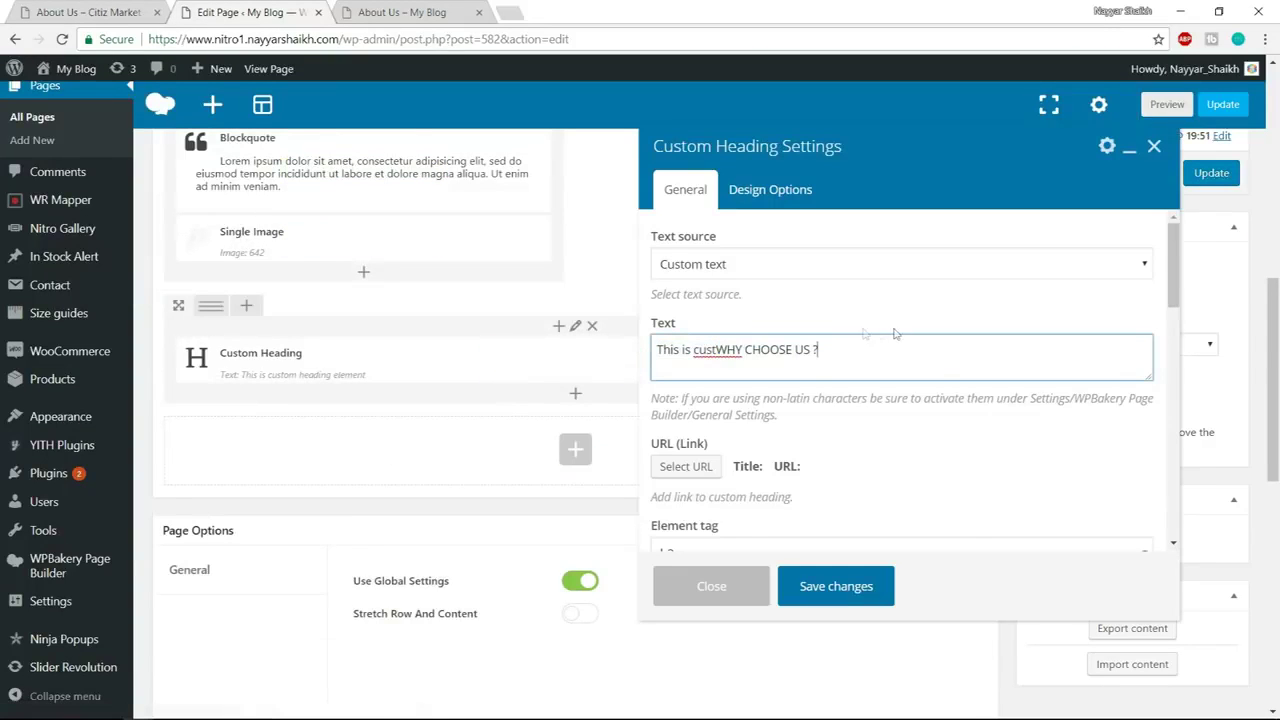
Make the heading an h3, centre-aligned, with font size 24
scroll(938, 388, "down", 2)
left_click(700, 386)
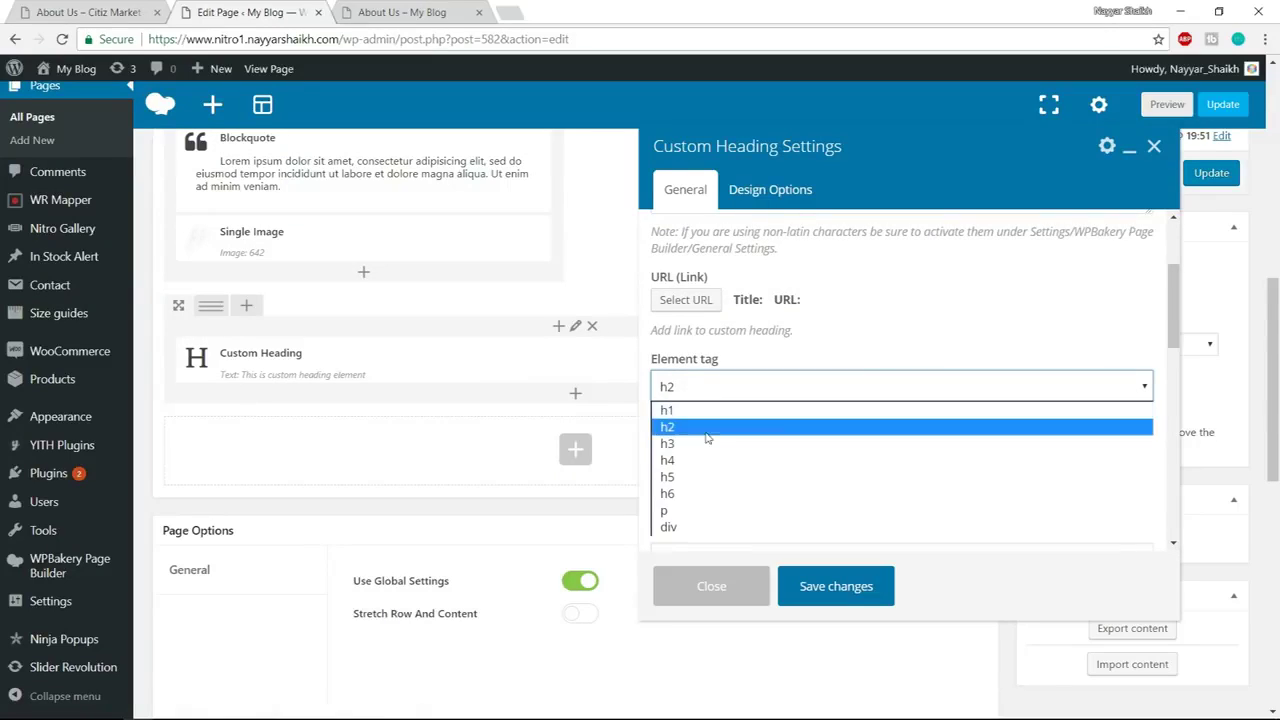
left_click(704, 444)
scroll(710, 420, "down", 2)
left_click(700, 305)
left_click(716, 363)
scroll(751, 389, "down", 2)
left_click(728, 310)
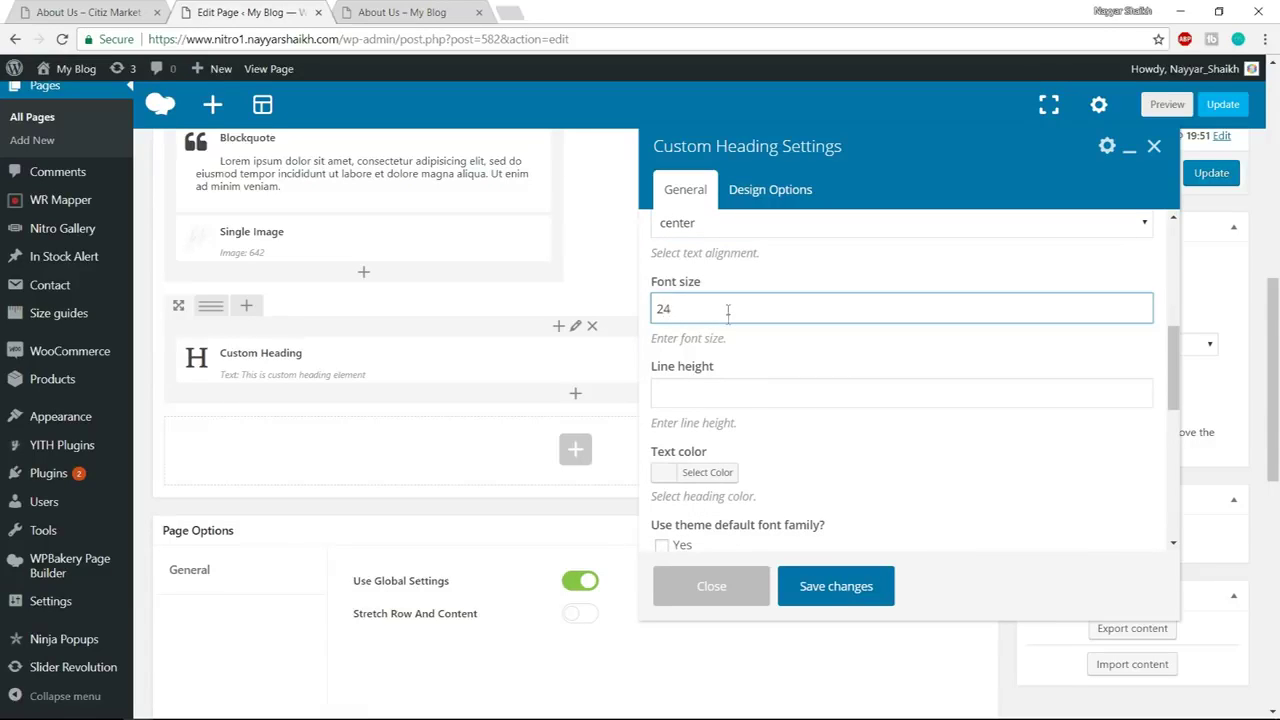
type("24")
scroll(740, 390, "down", 1)
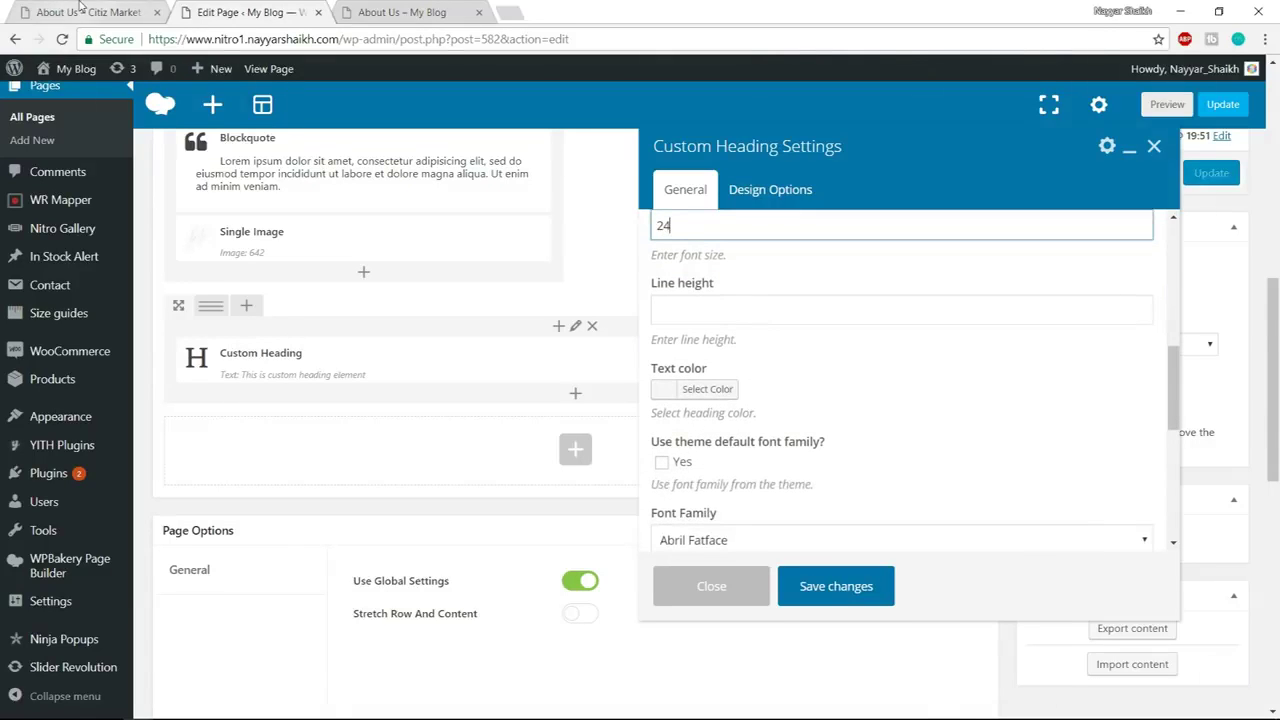
Set the heading's font family to Roboto
left_click(80, 10)
left_click(836, 322)
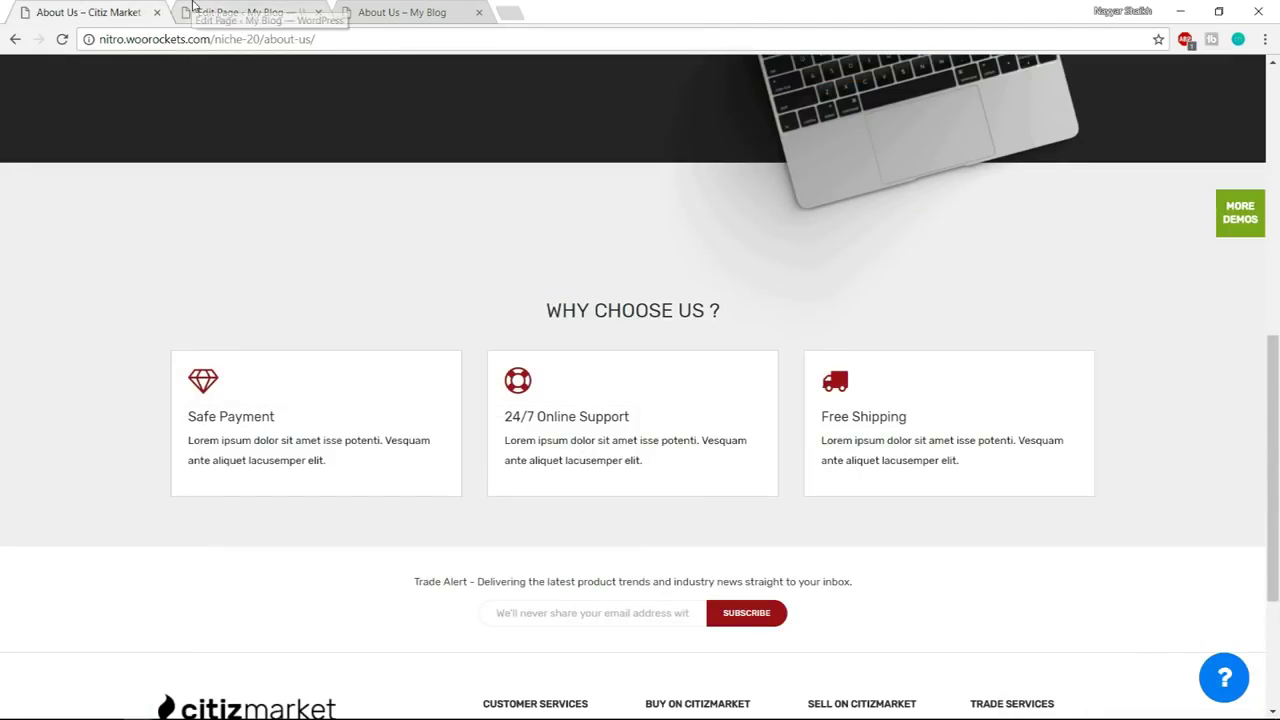
left_click(193, 8)
scroll(900, 350, "down", 3)
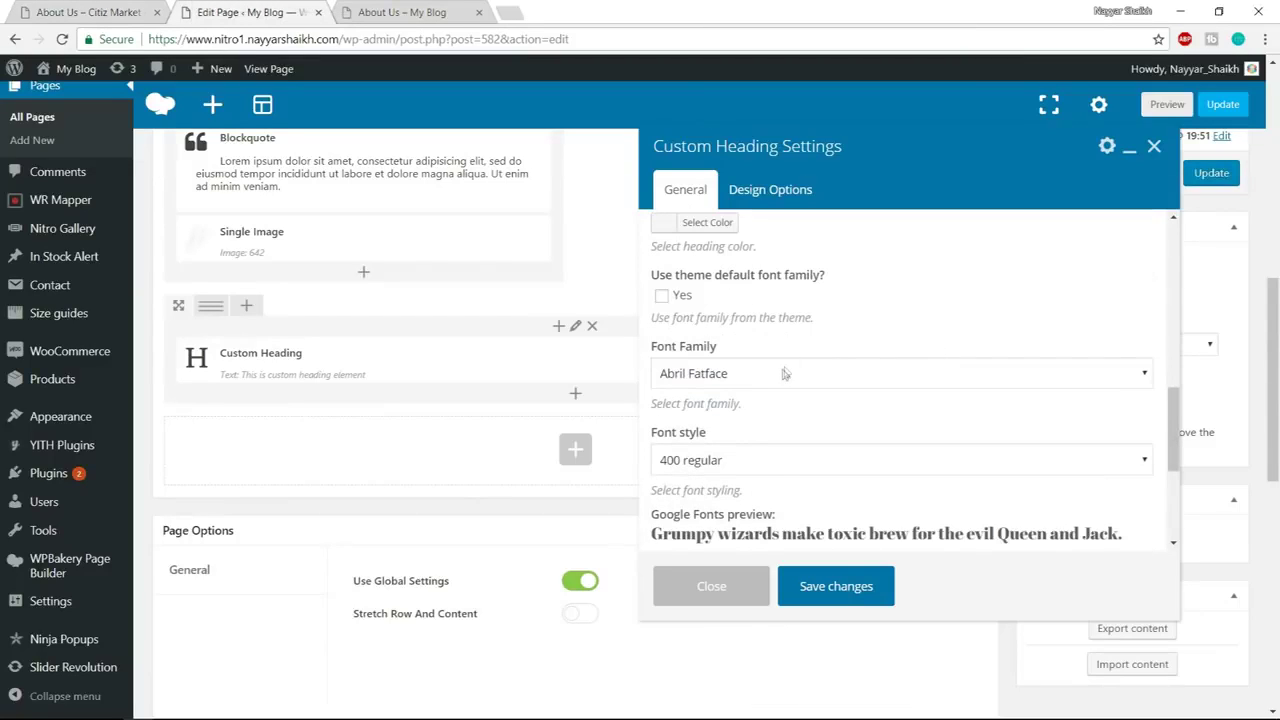
left_click(782, 377)
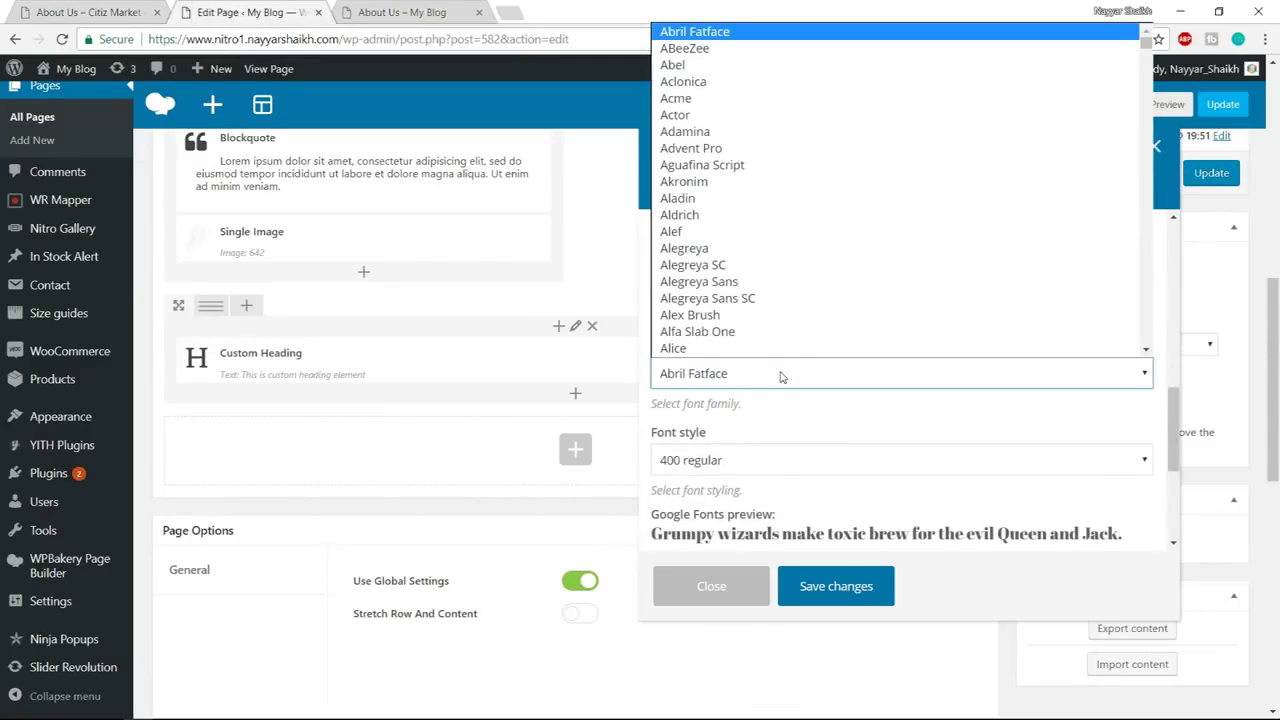
type("roboto")
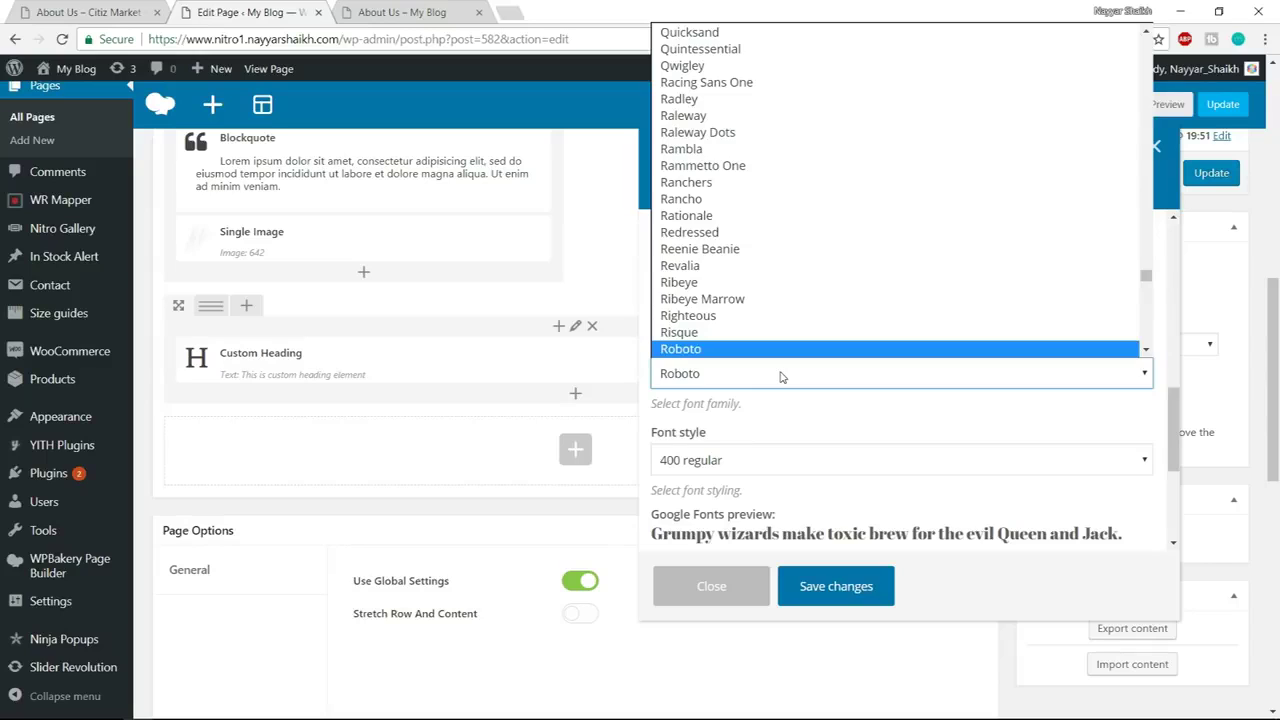
key("Return")
scroll(860, 340, "down", 5)
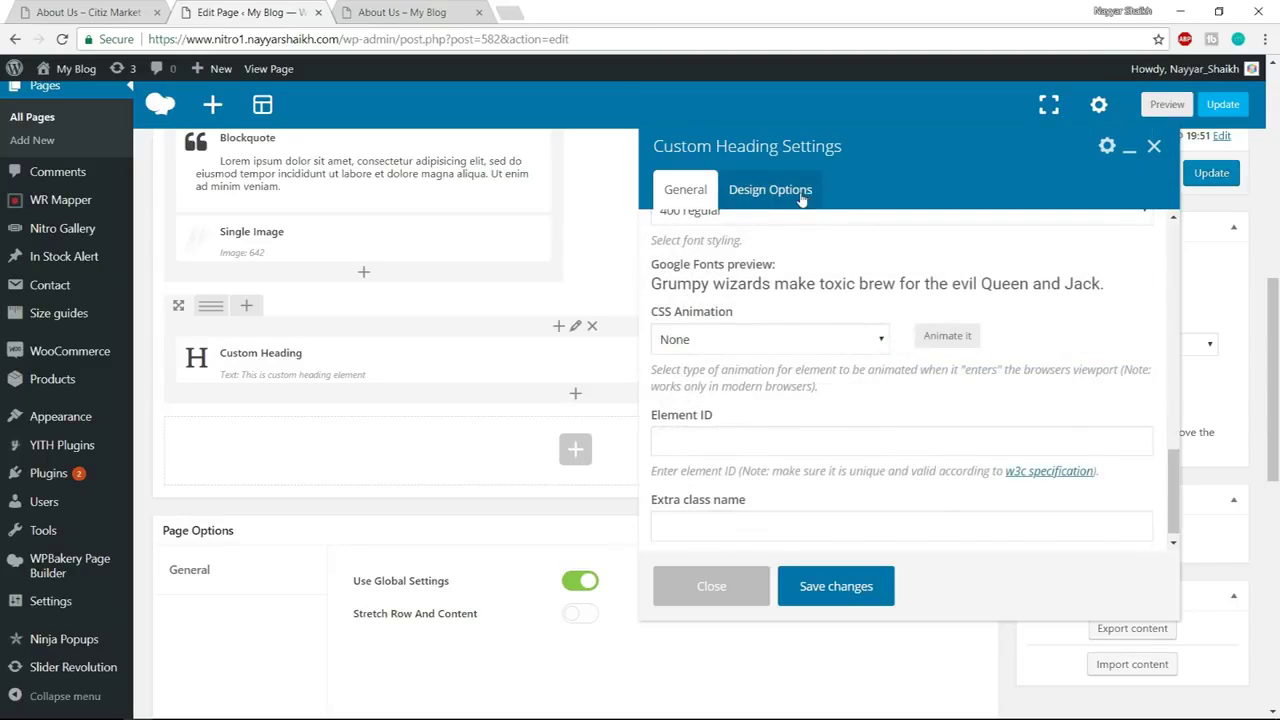
Save the Custom Heading settings and compare with the Citiz Market demo
left_click(801, 196)
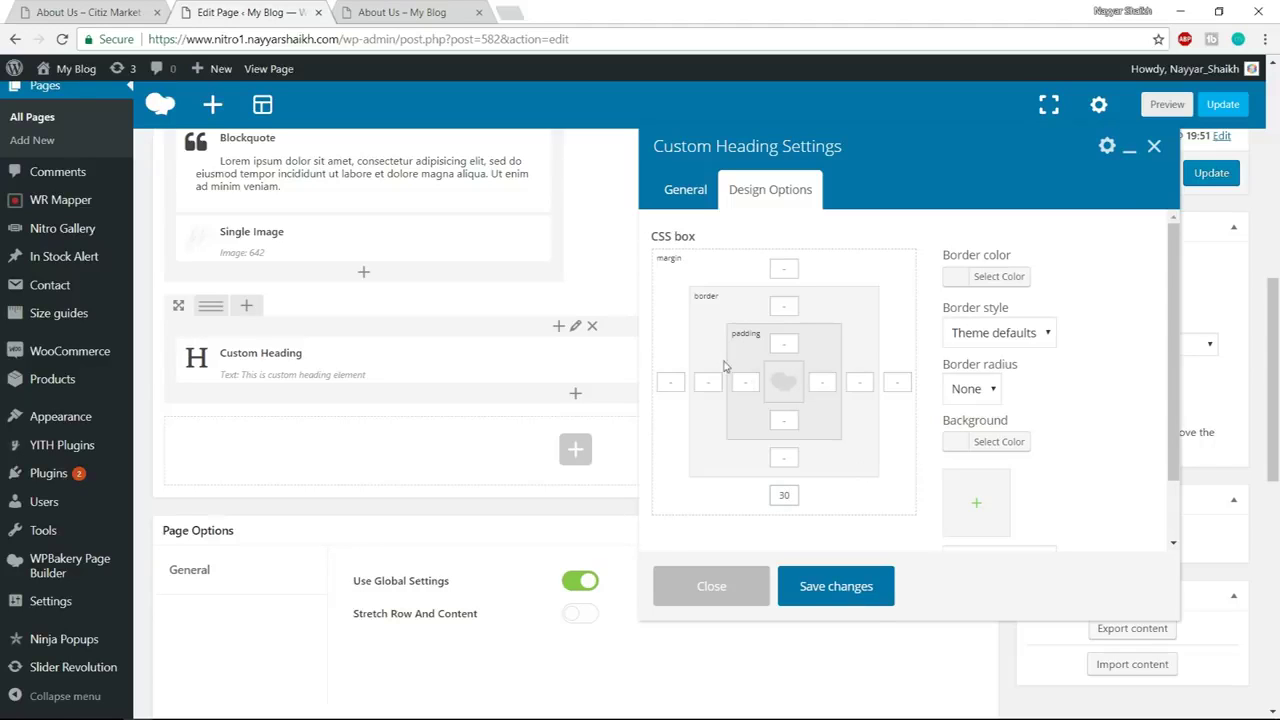
left_click(835, 586)
left_click(100, 12)
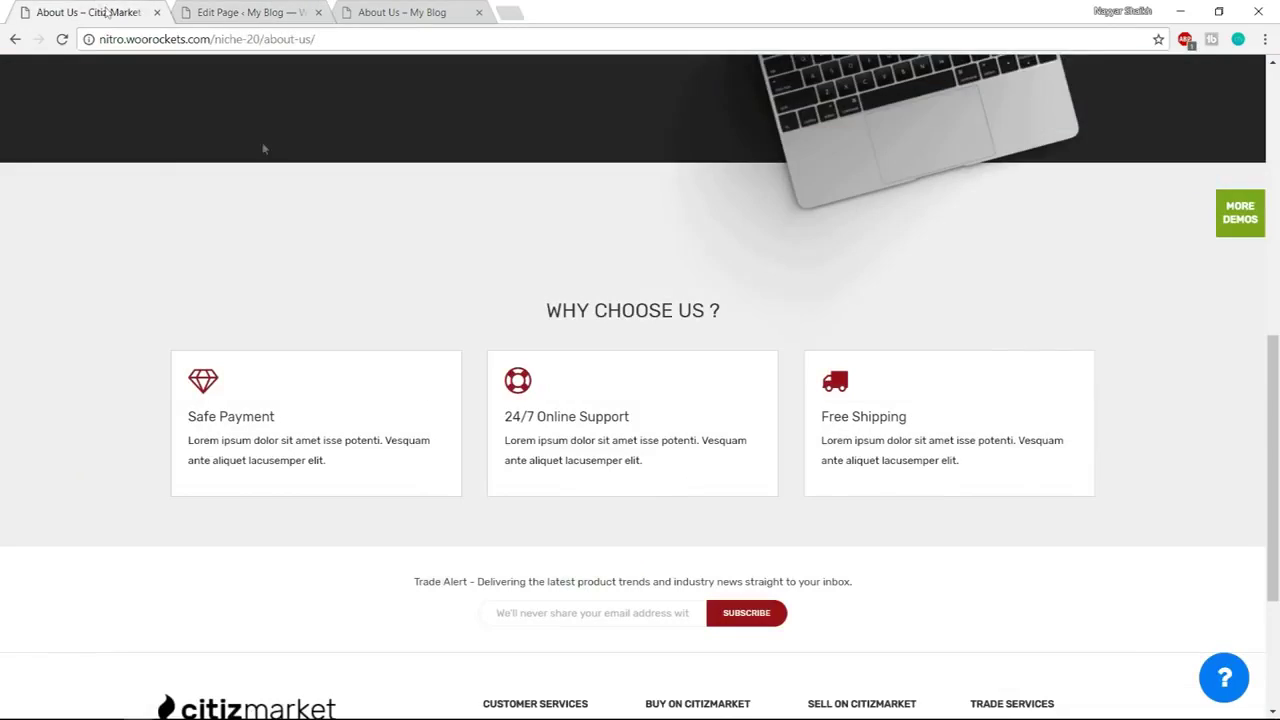
scroll(1258, 383, "up", 2)
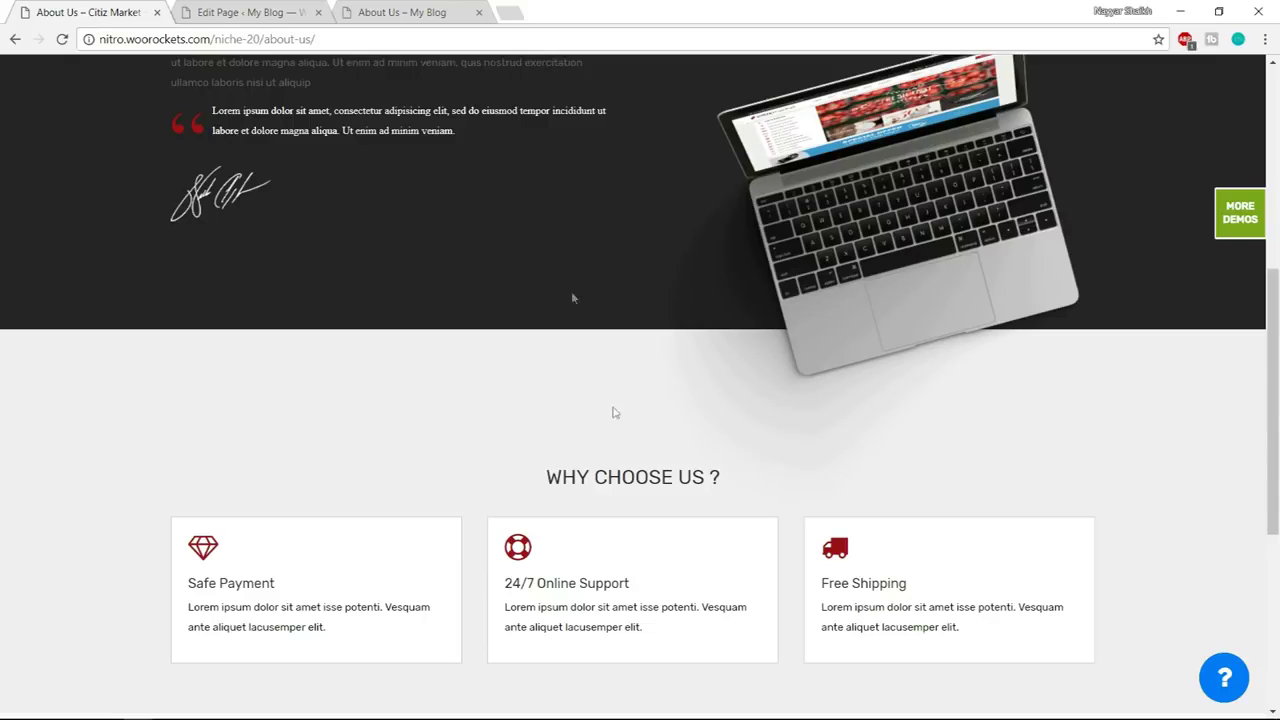
left_click(250, 12)
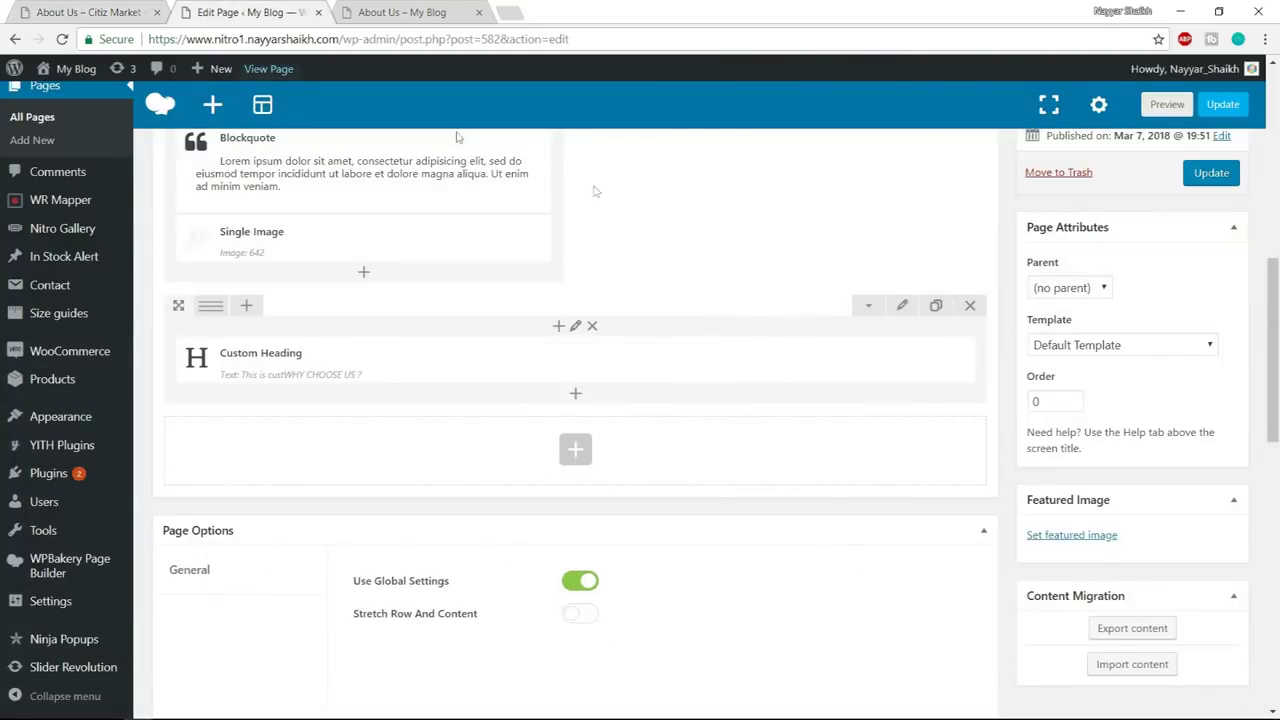
Set the WHY CHOOSE US row to Stretch row with 150 top and 60 bottom padding
left_click(906, 307)
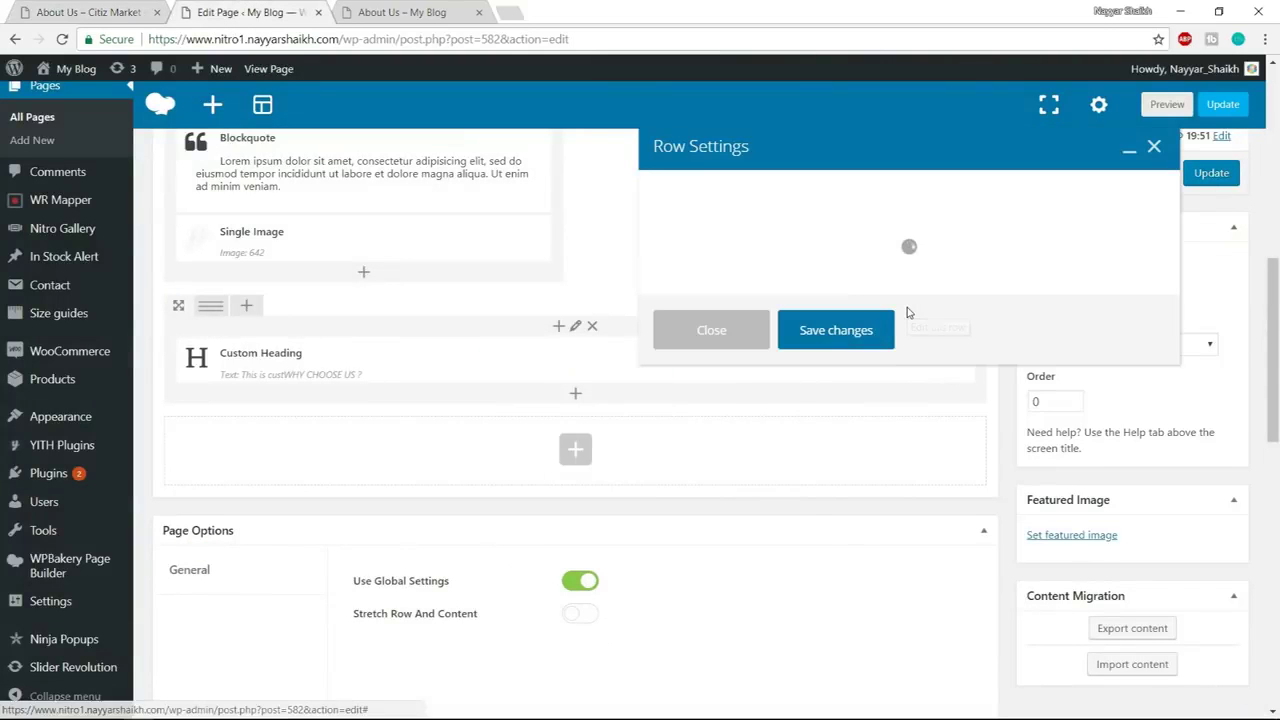
left_click(712, 266)
left_click(712, 305)
left_click(770, 190)
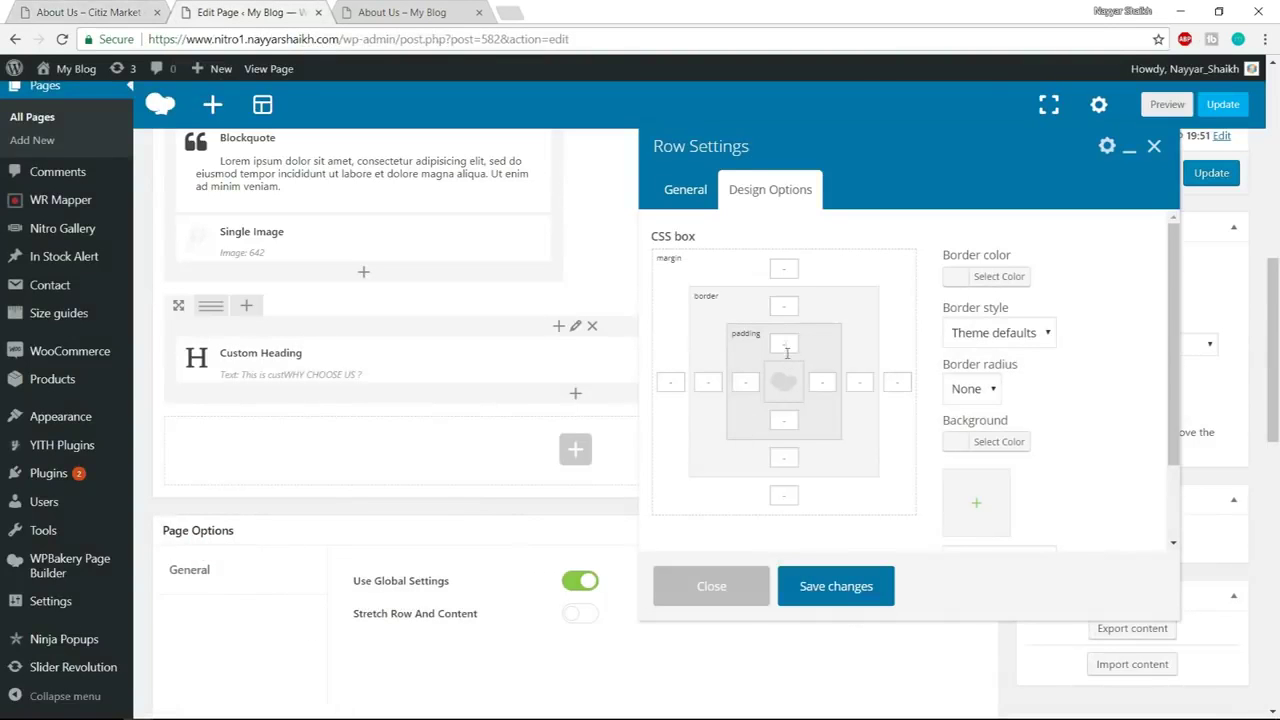
left_click(786, 346)
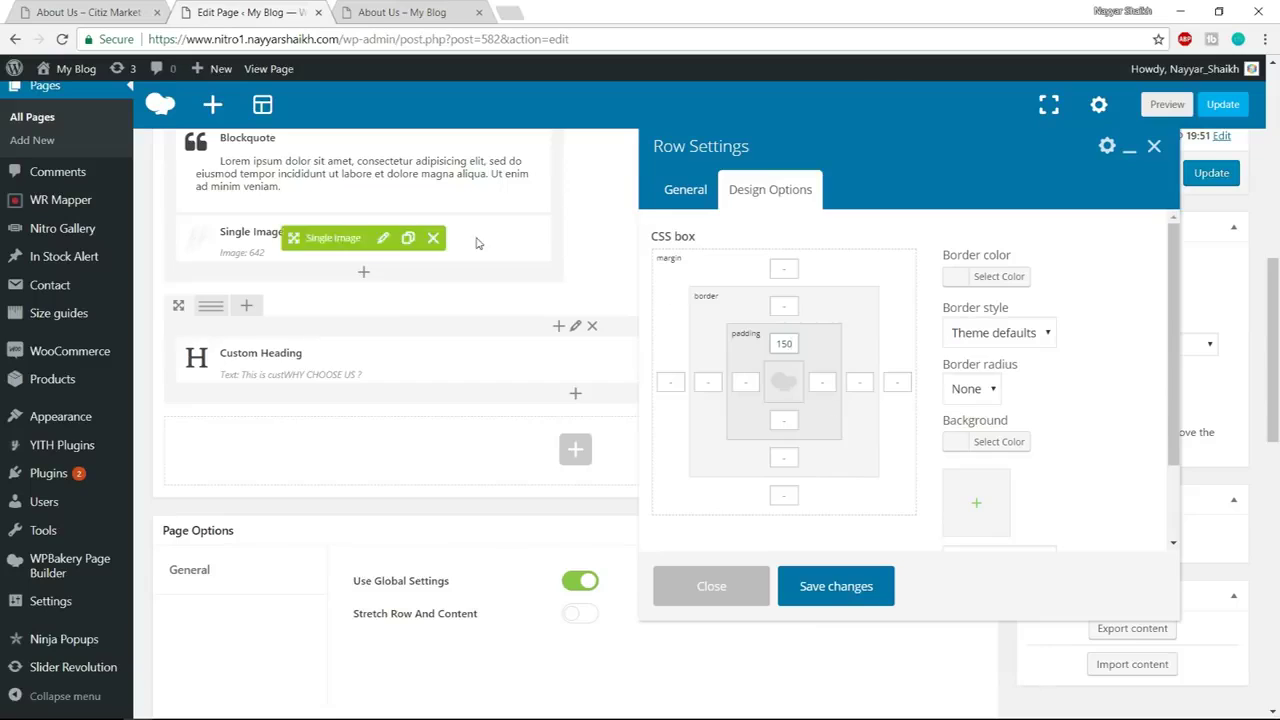
left_click(789, 421)
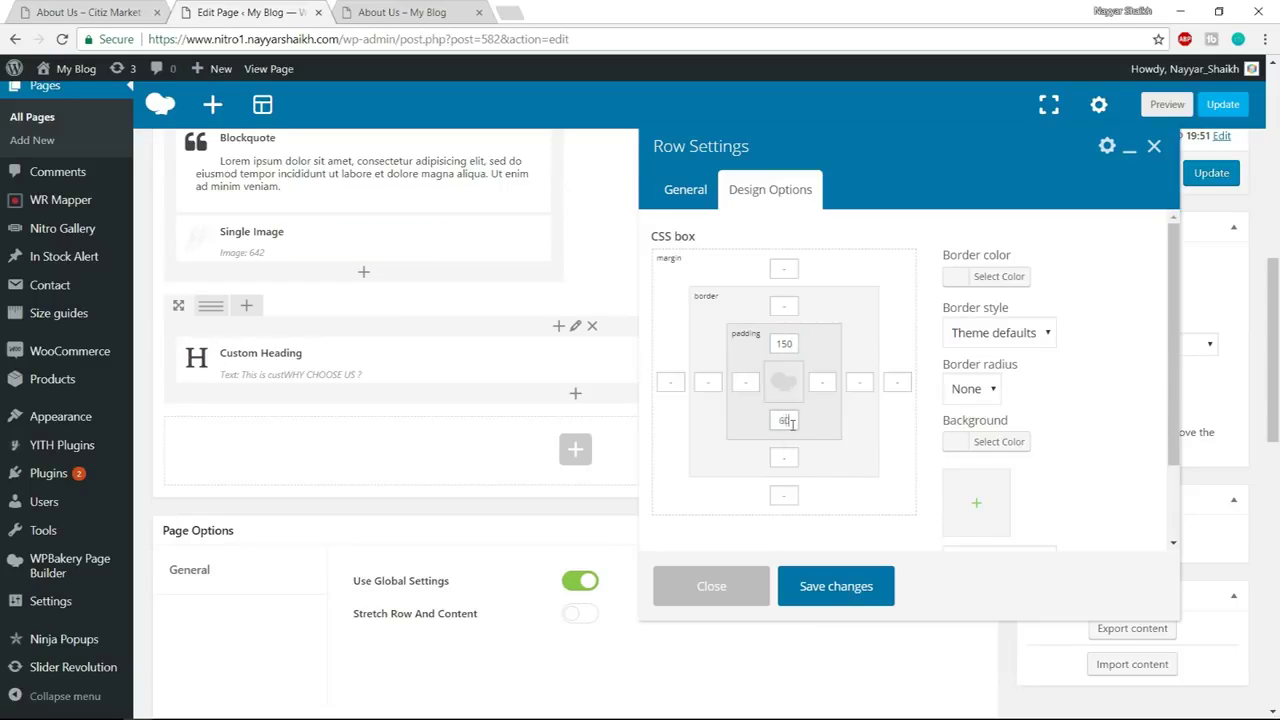
Give the row a light grey #f0f0f0 background, save, and compare with the reference page
left_click(993, 446)
left_click(1060, 448)
type("#")
type("feef0f")
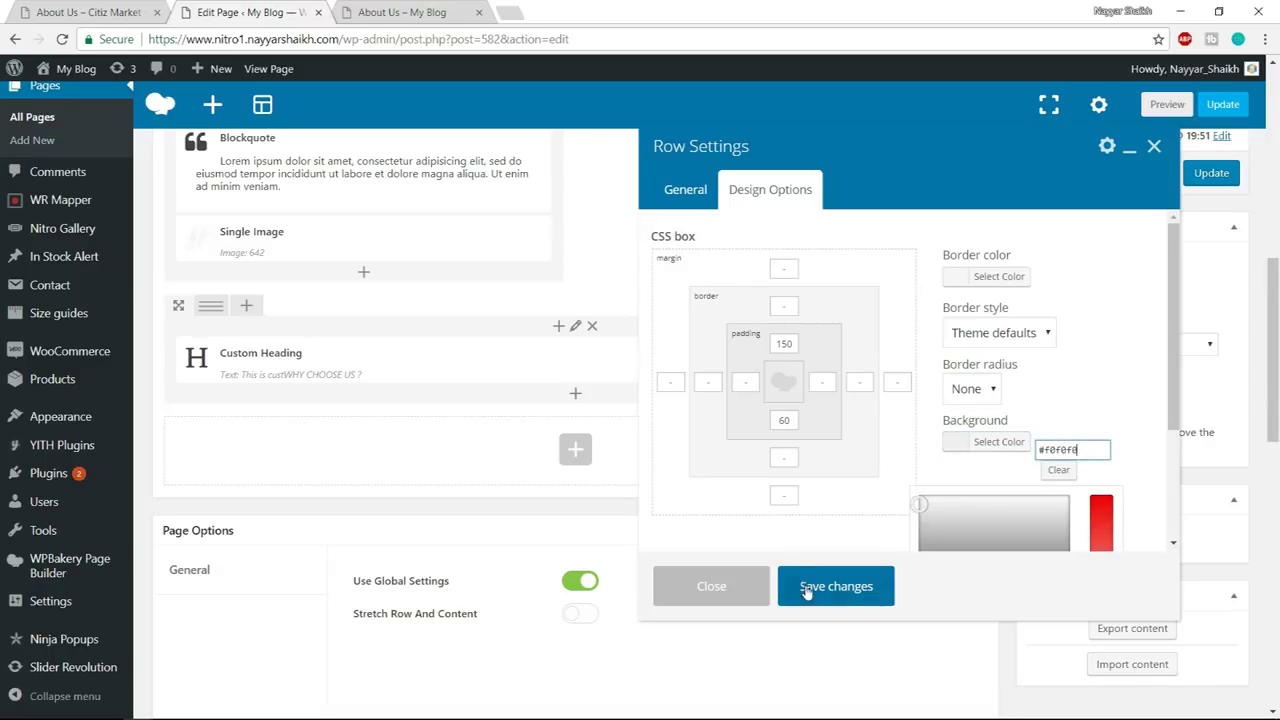
left_click(810, 588)
left_click(106, 8)
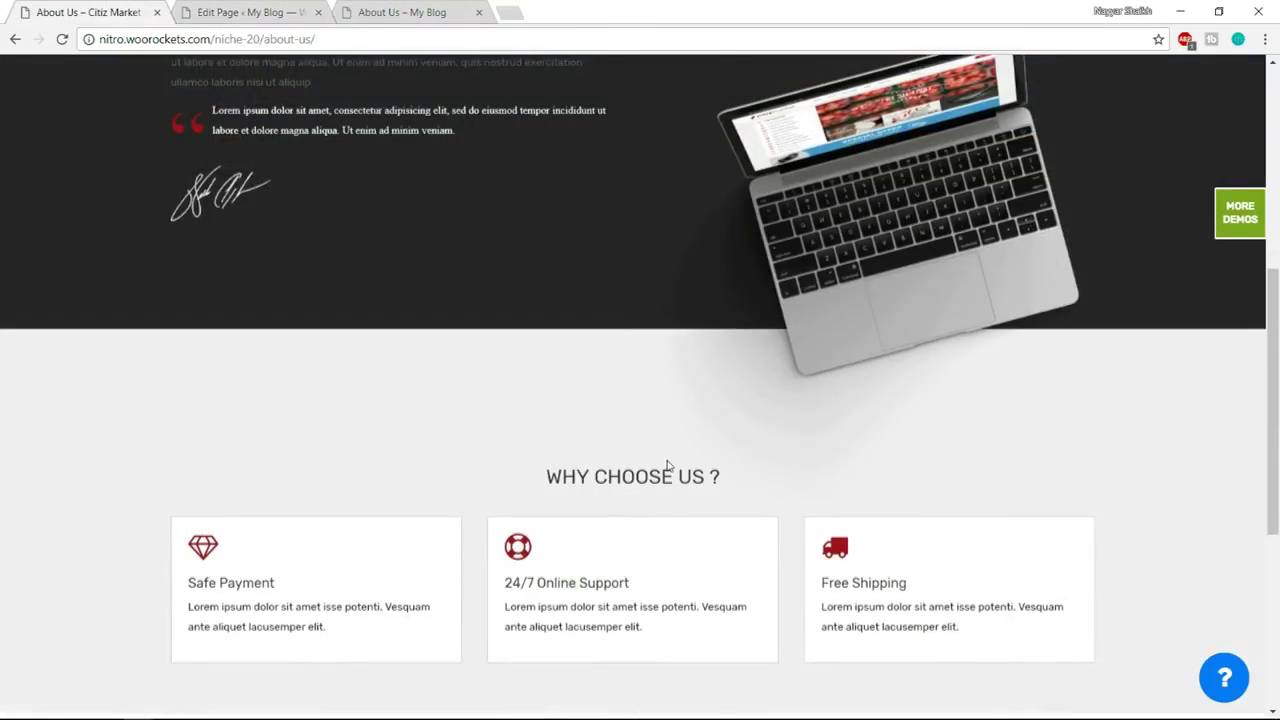
scroll(285, 397, "down", 2)
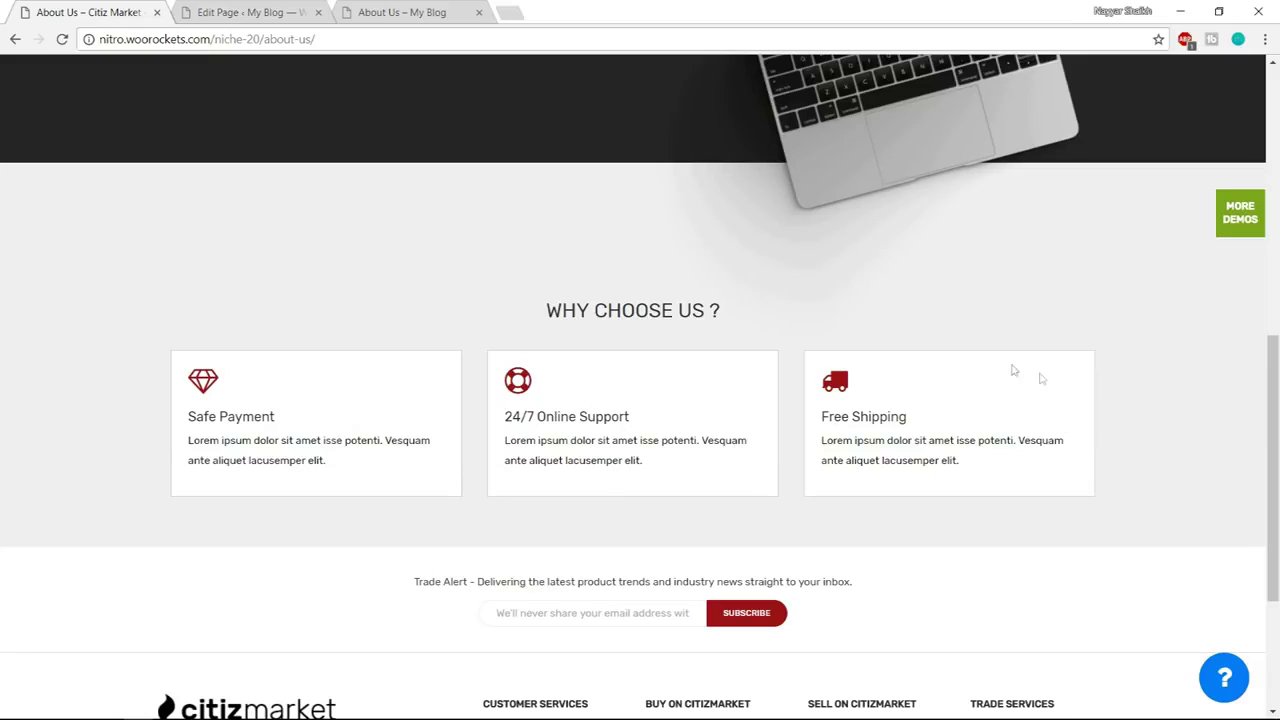
left_click(268, 10)
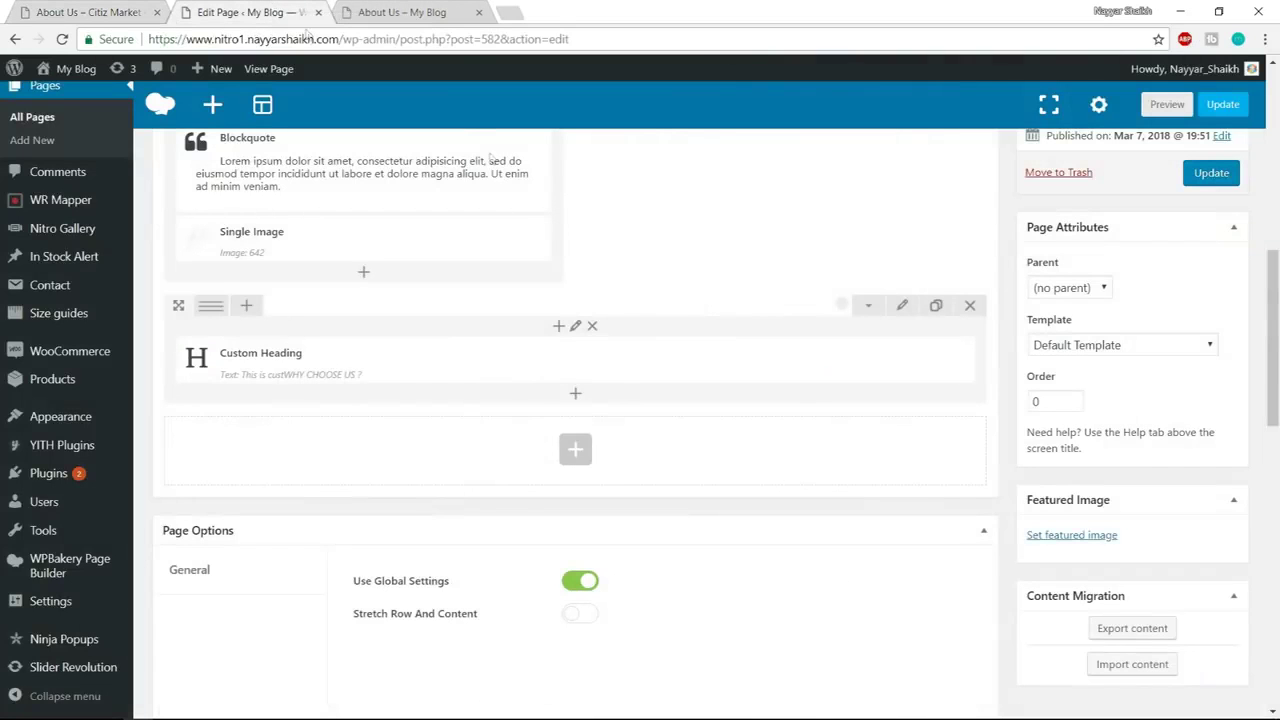
Add an inner row under the heading split into three equal 1/3 columns
left_click(576, 397)
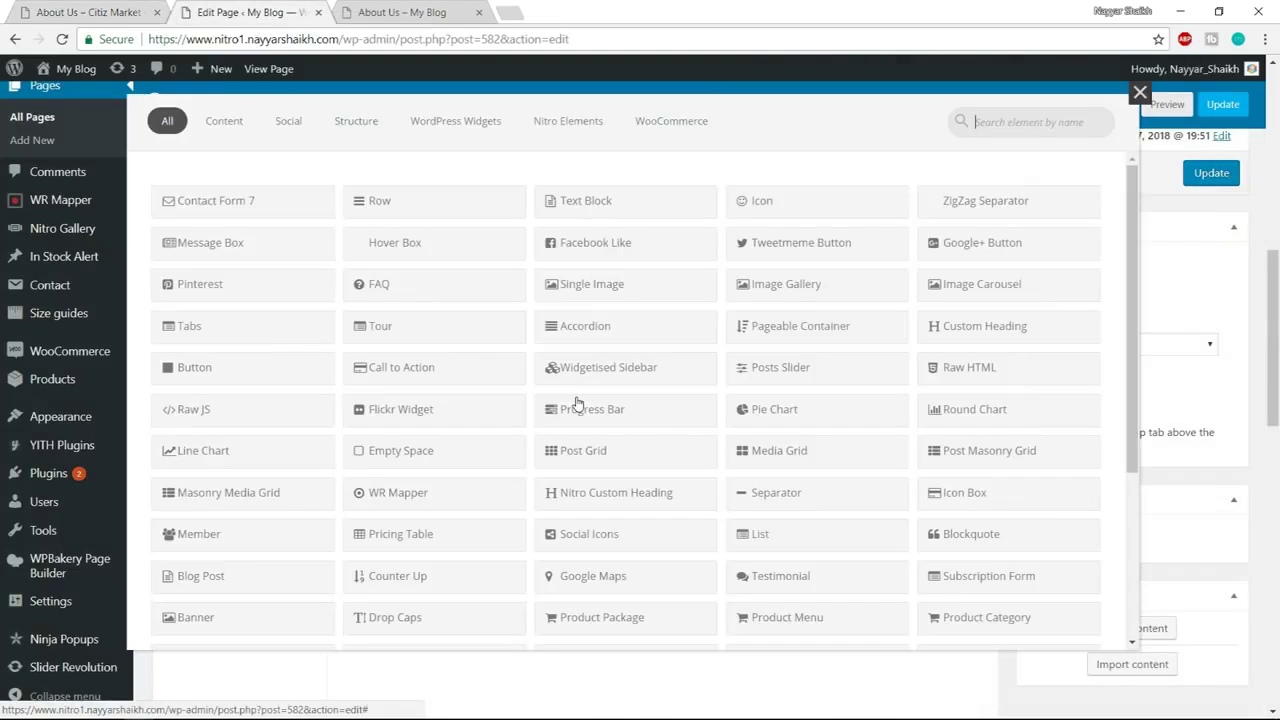
left_click(421, 211)
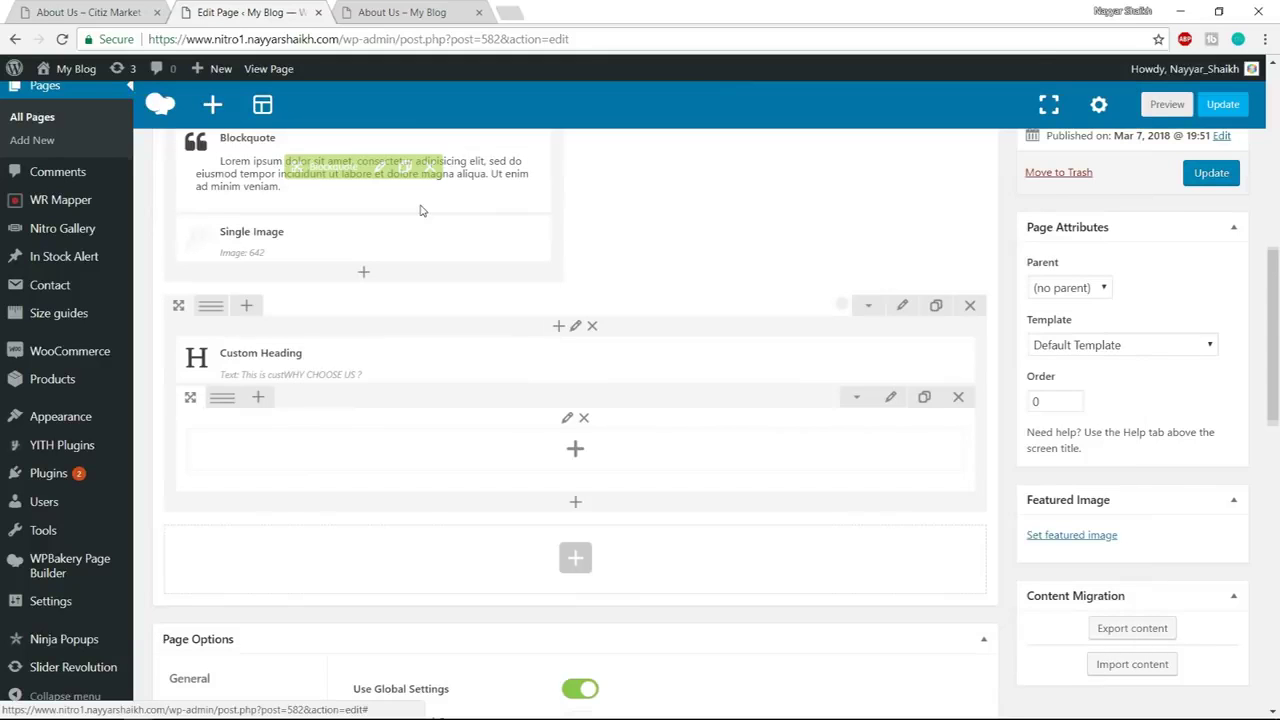
left_click(60, 12)
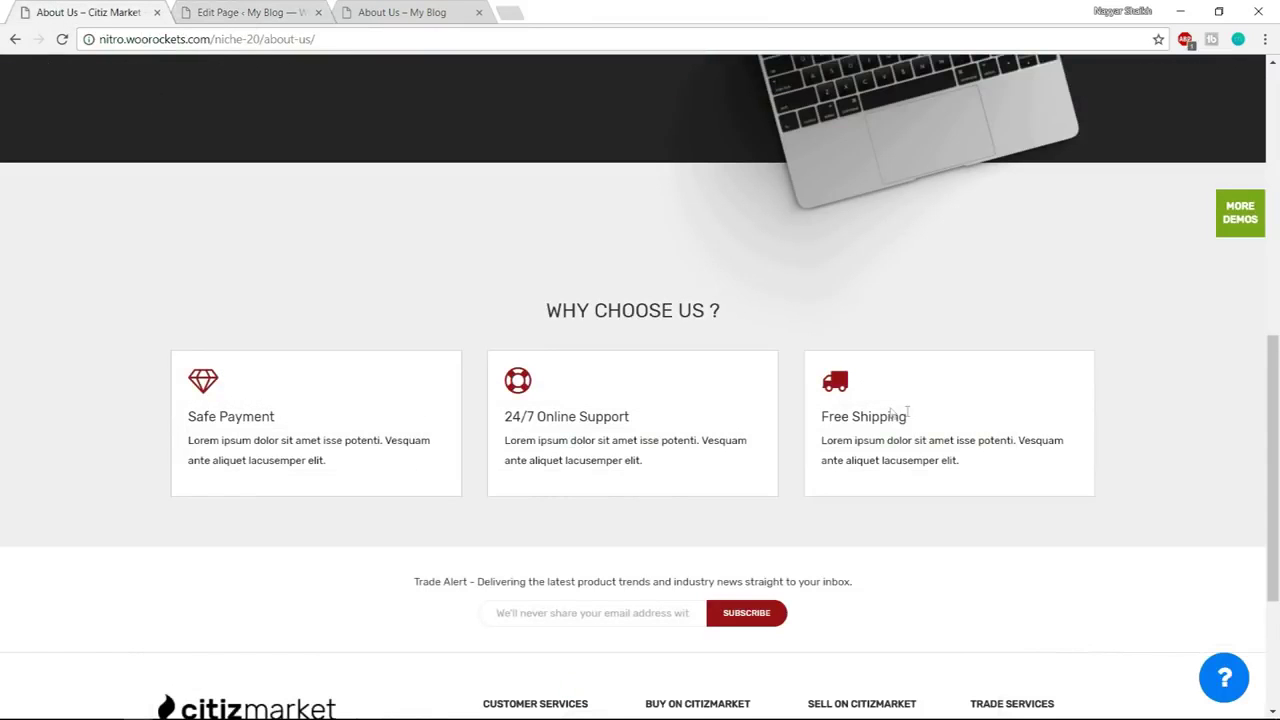
left_click(213, 10)
mouse_move(230, 409)
left_click(311, 401)
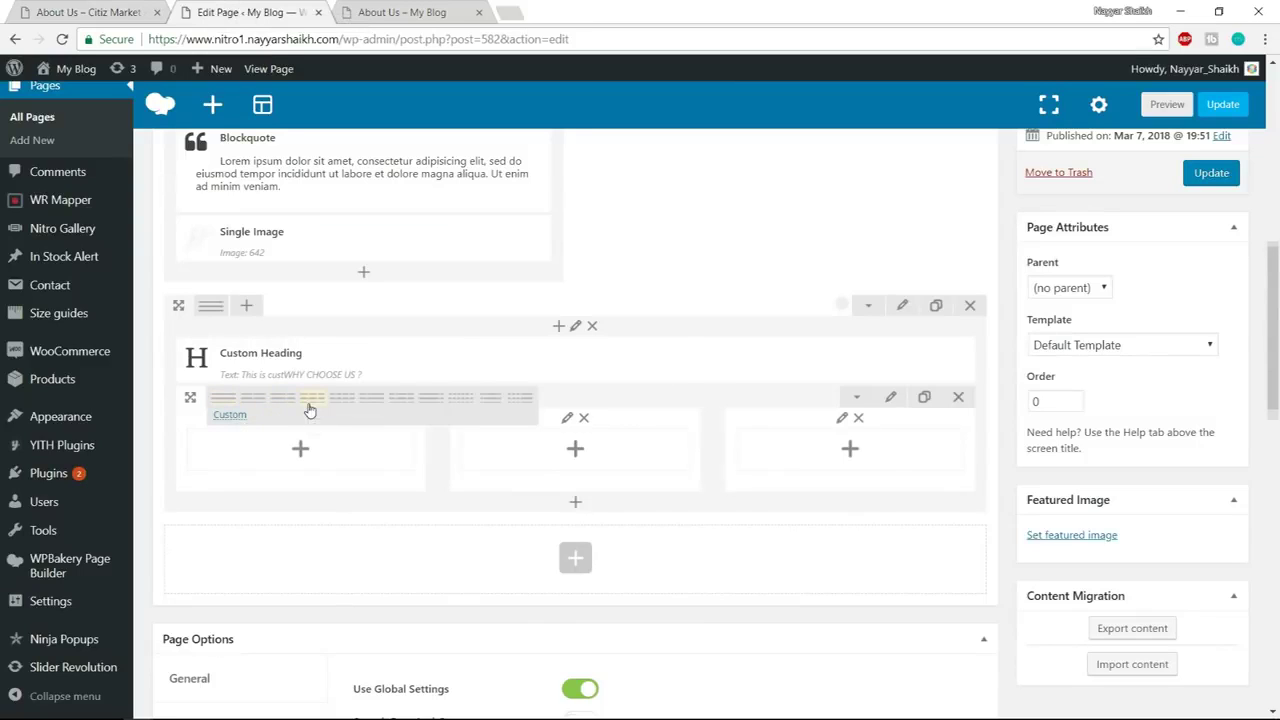
Add an Icon Box to the first column and set its style to Icon
left_click(299, 448)
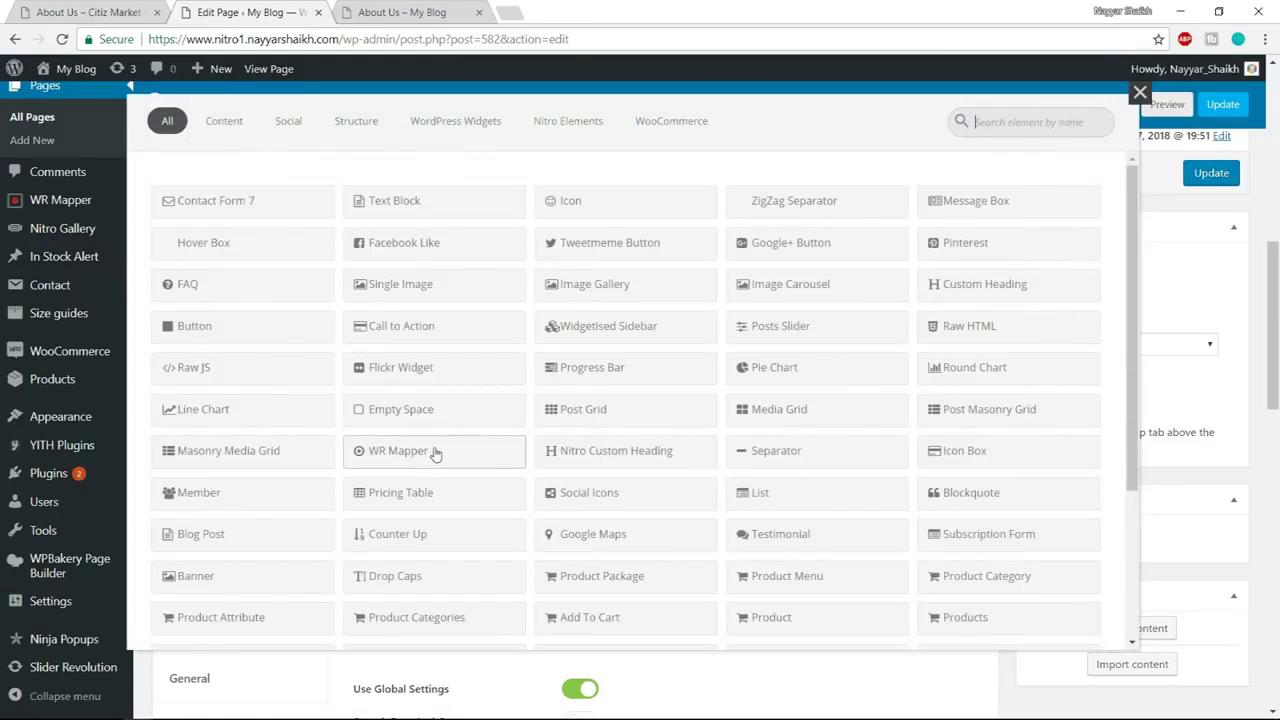
type("icon")
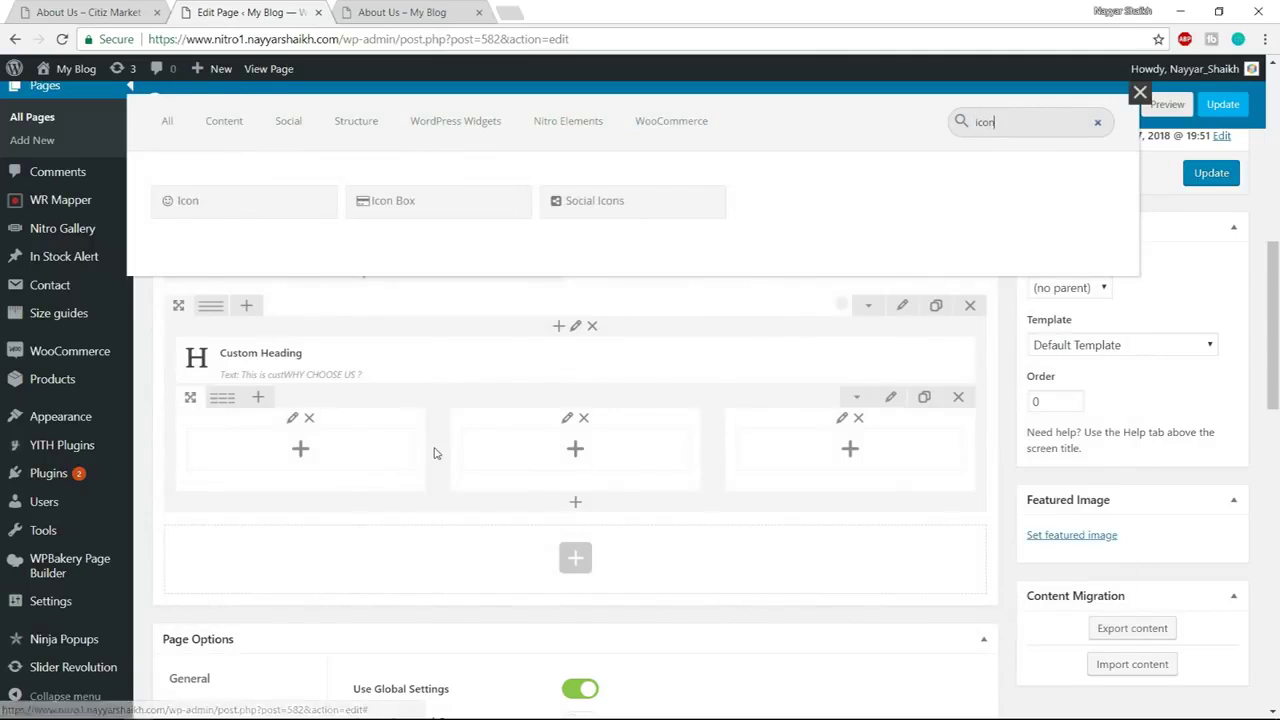
left_click(397, 206)
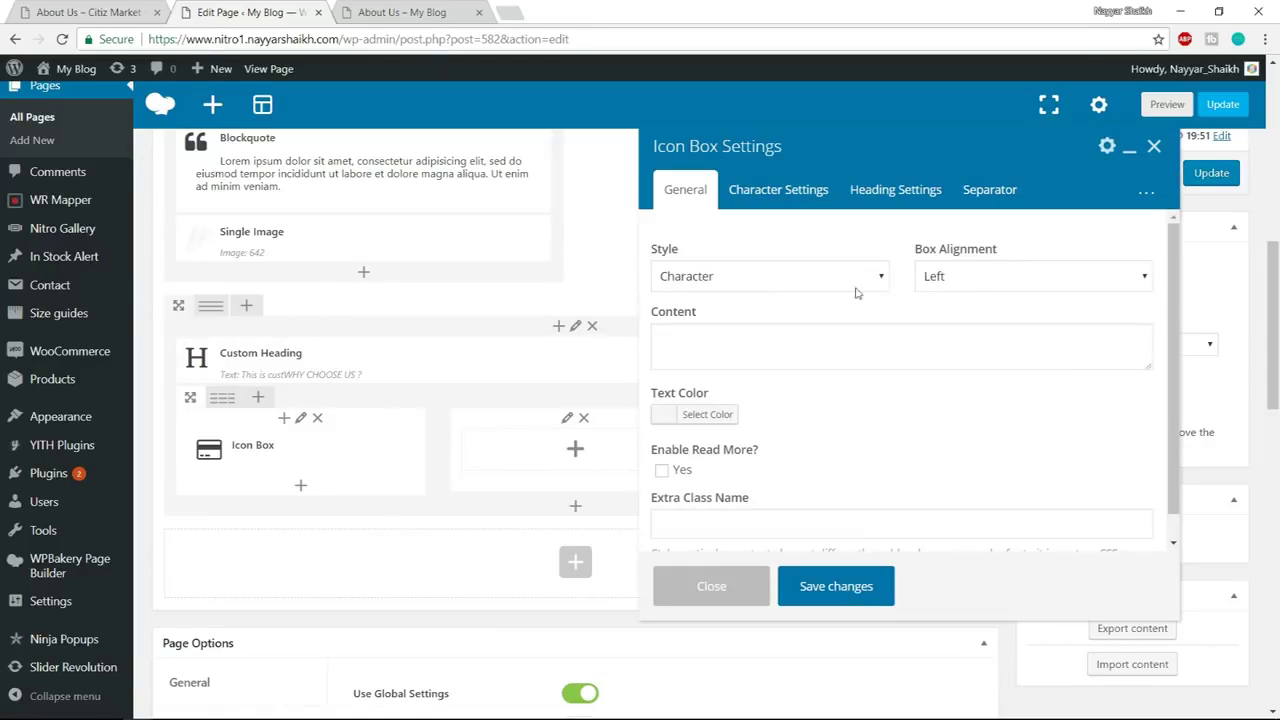
left_click(751, 277)
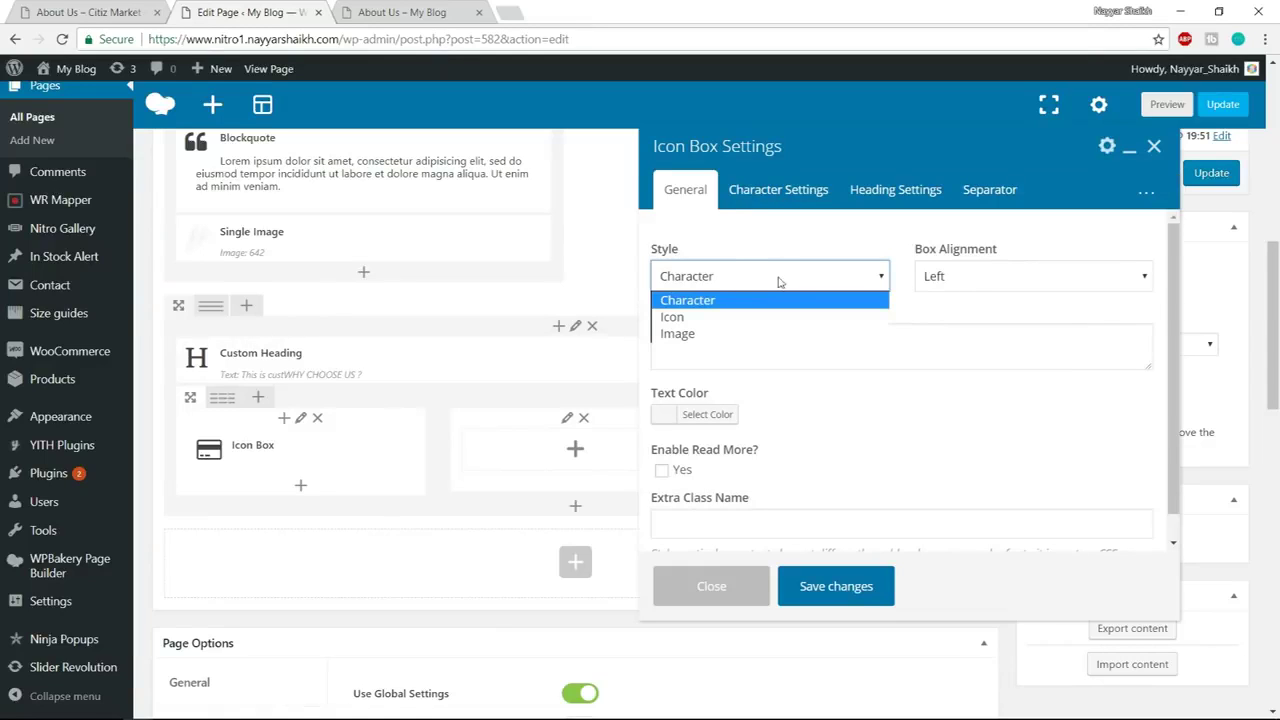
left_click(706, 320)
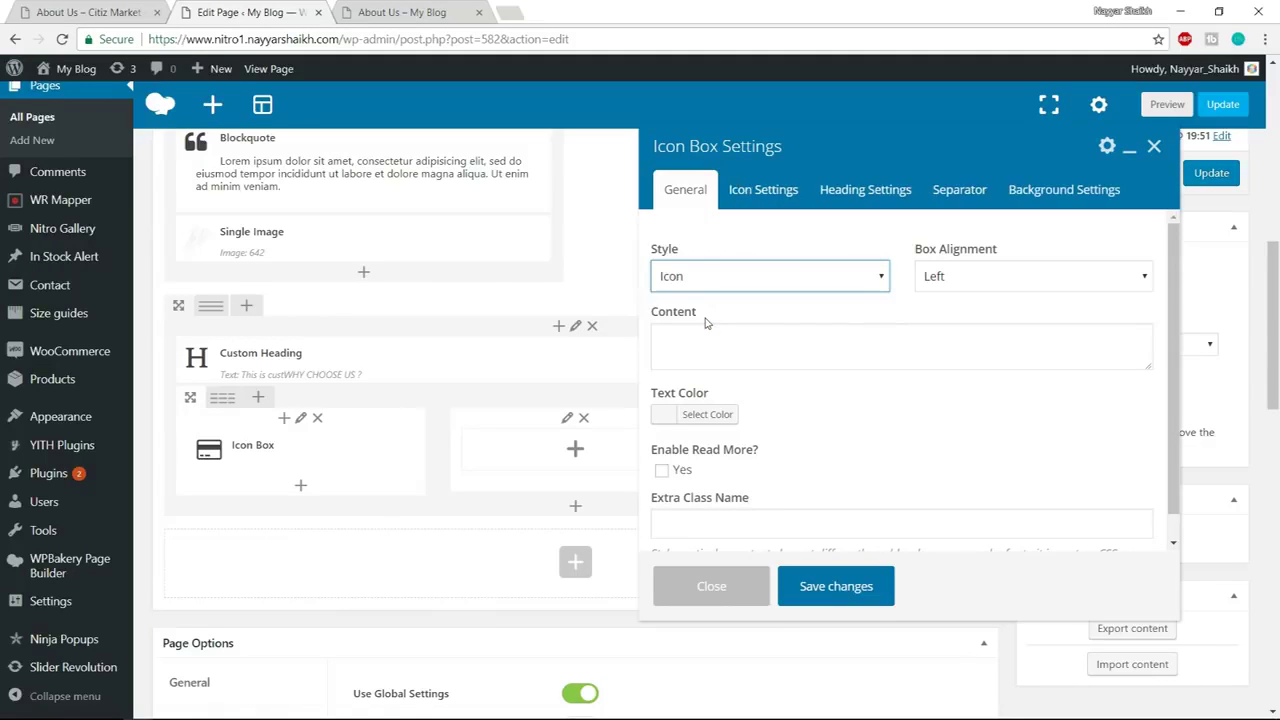
Copy the demo's Safe Payment Lorem ipsum description into the Icon Box content
left_click(735, 340)
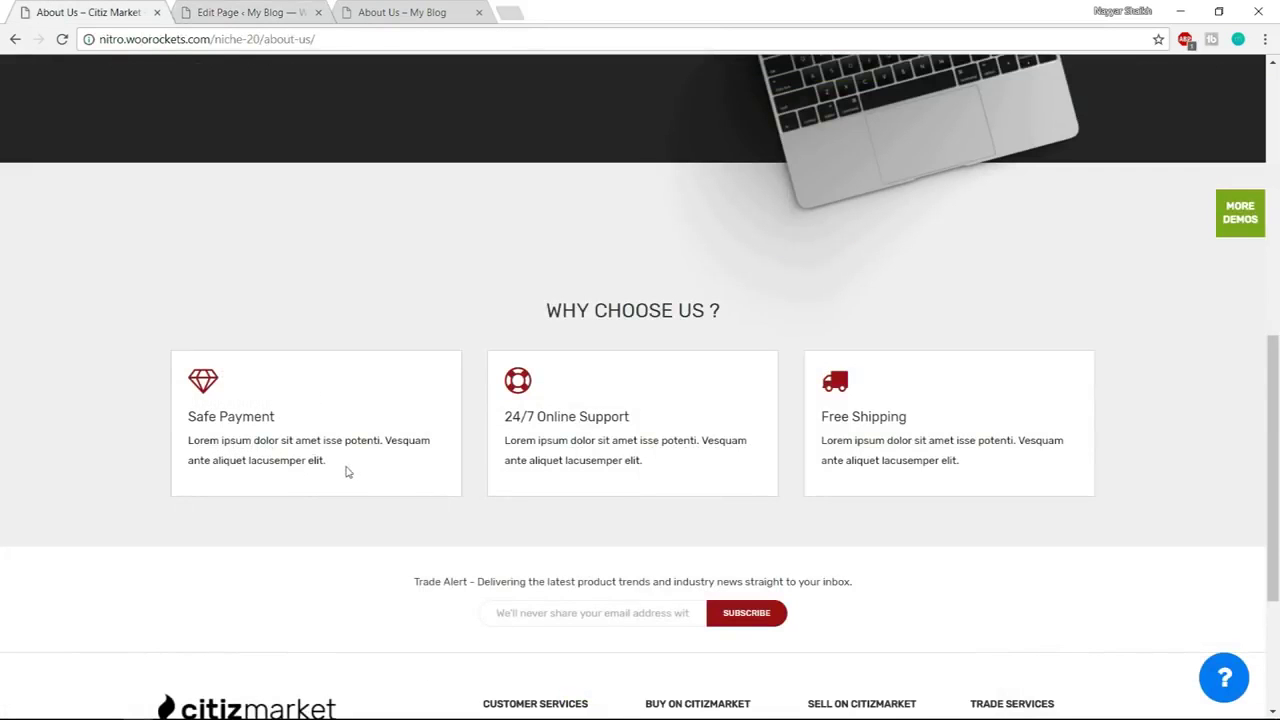
left_click_drag(347, 472, 186, 442)
key("ctrl+c")
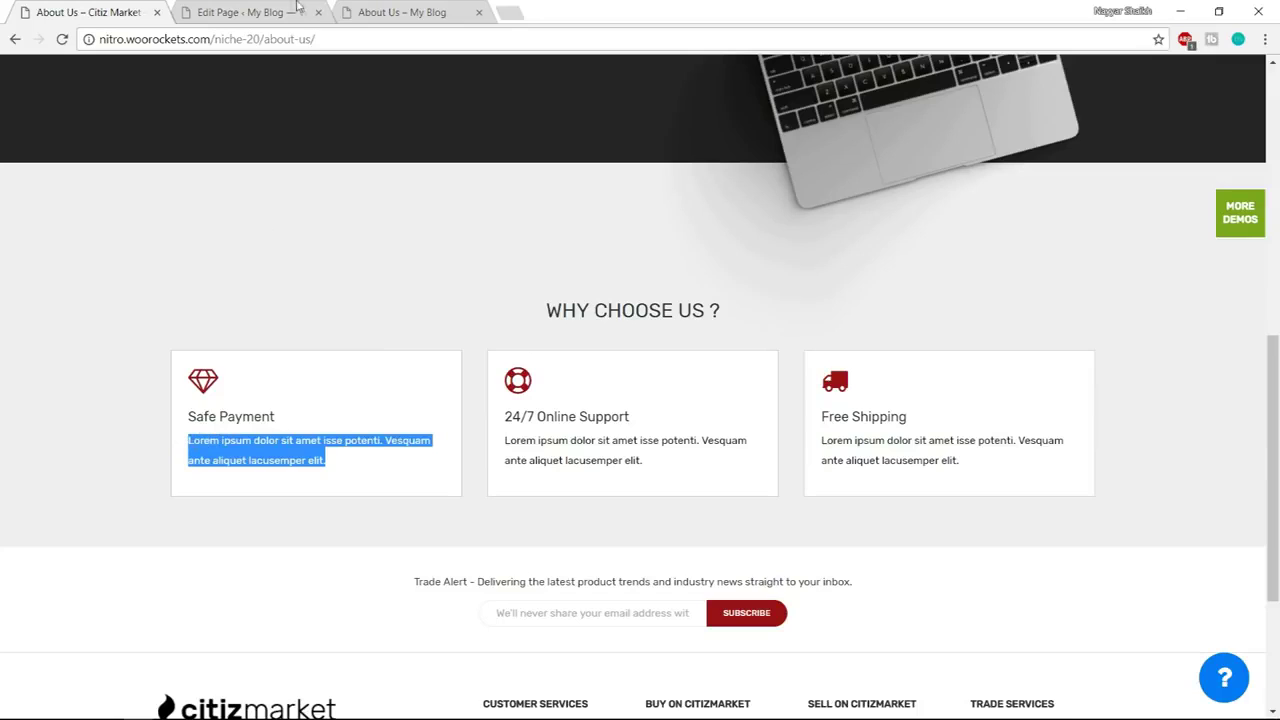
left_click(297, 9)
key("ctrl+v")
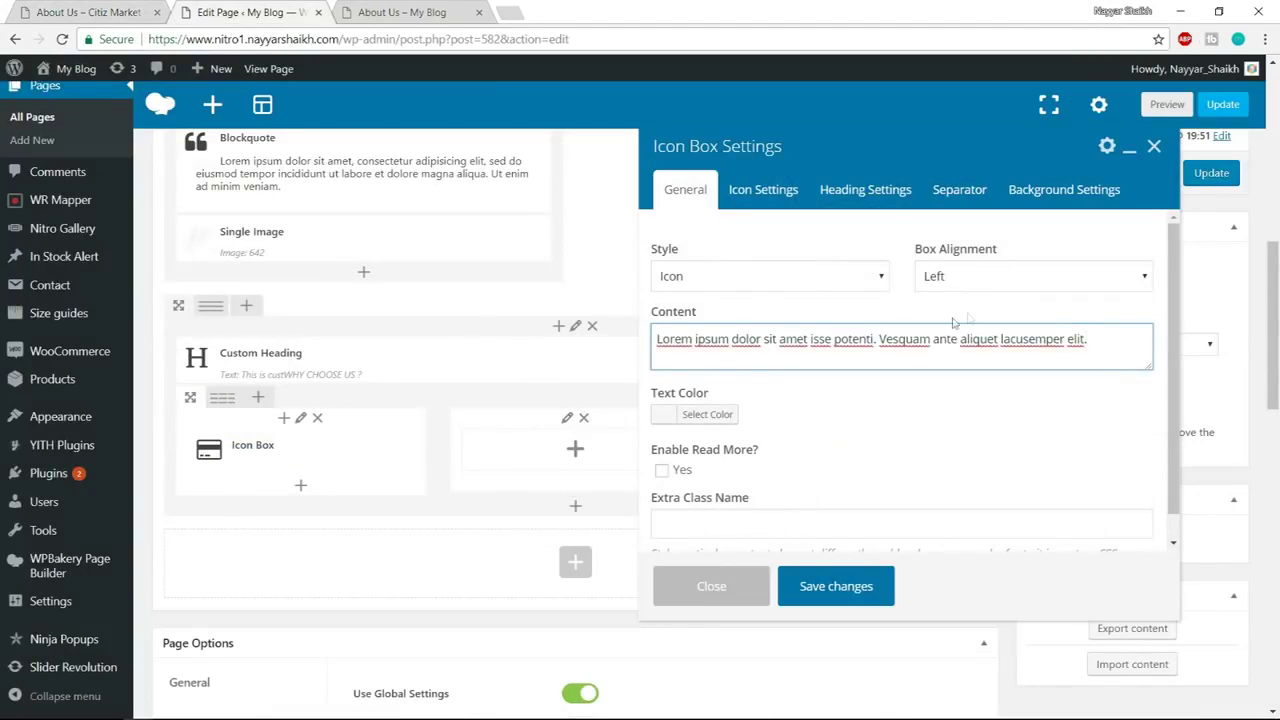
scroll(1058, 366, "down", 1)
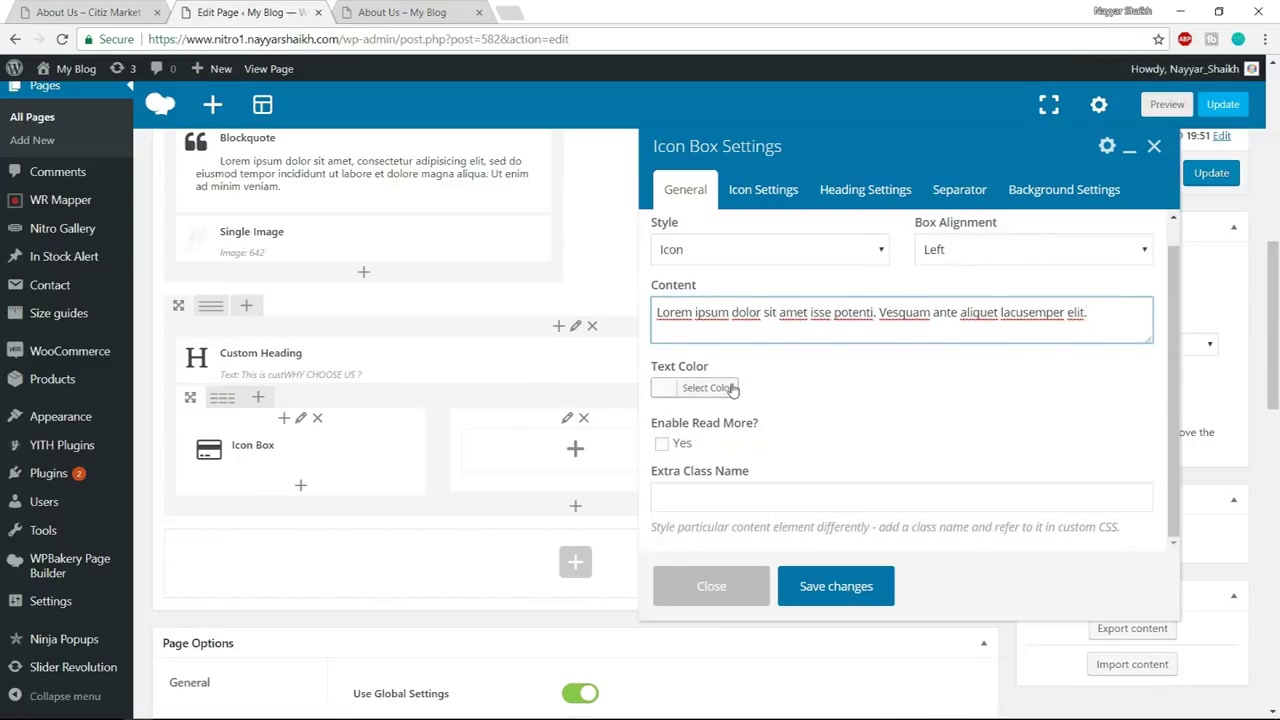
left_click(88, 12)
left_click(335, 415)
left_click(245, 12)
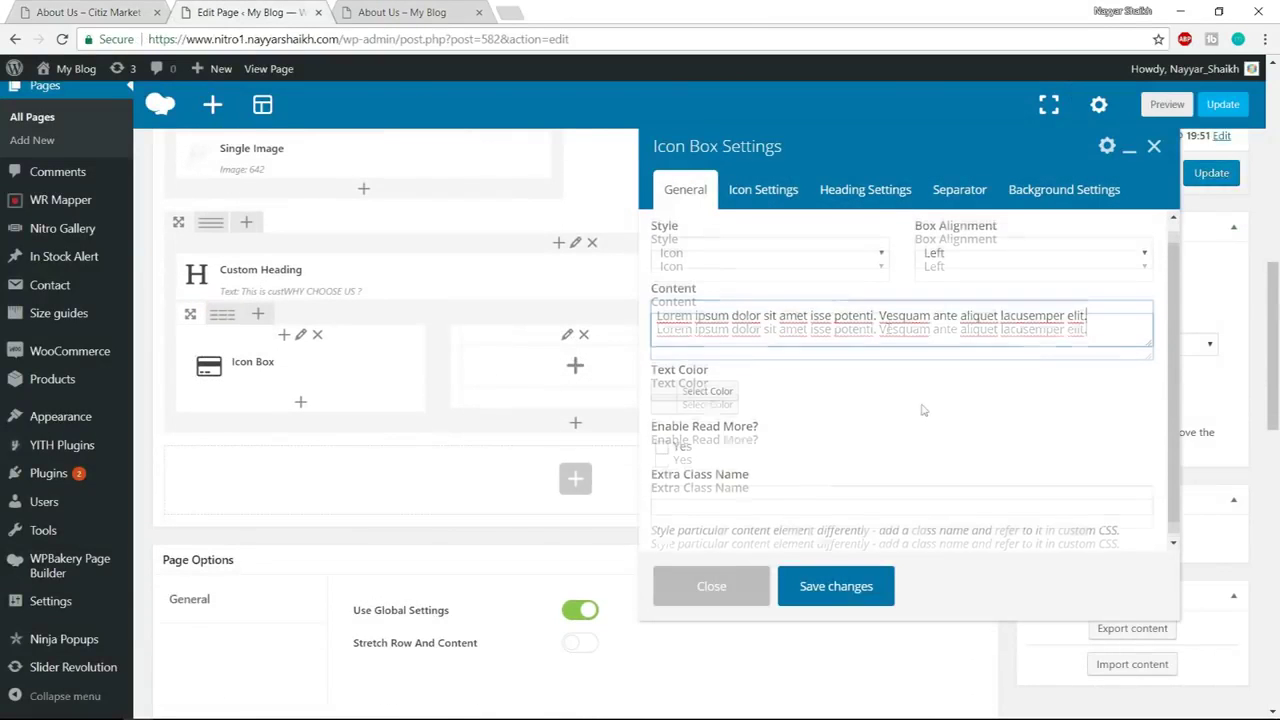
left_click(763, 190)
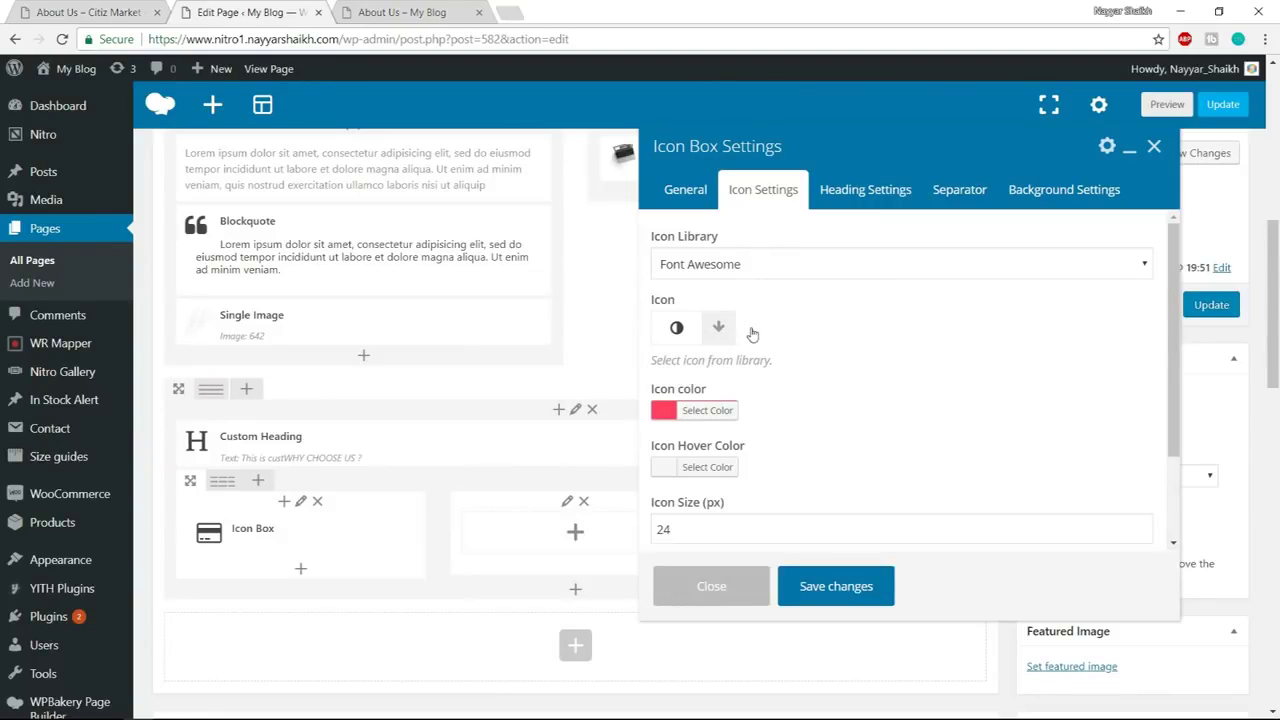
Search the icon library for 'diam' and pick the diamond icon
left_click(718, 327)
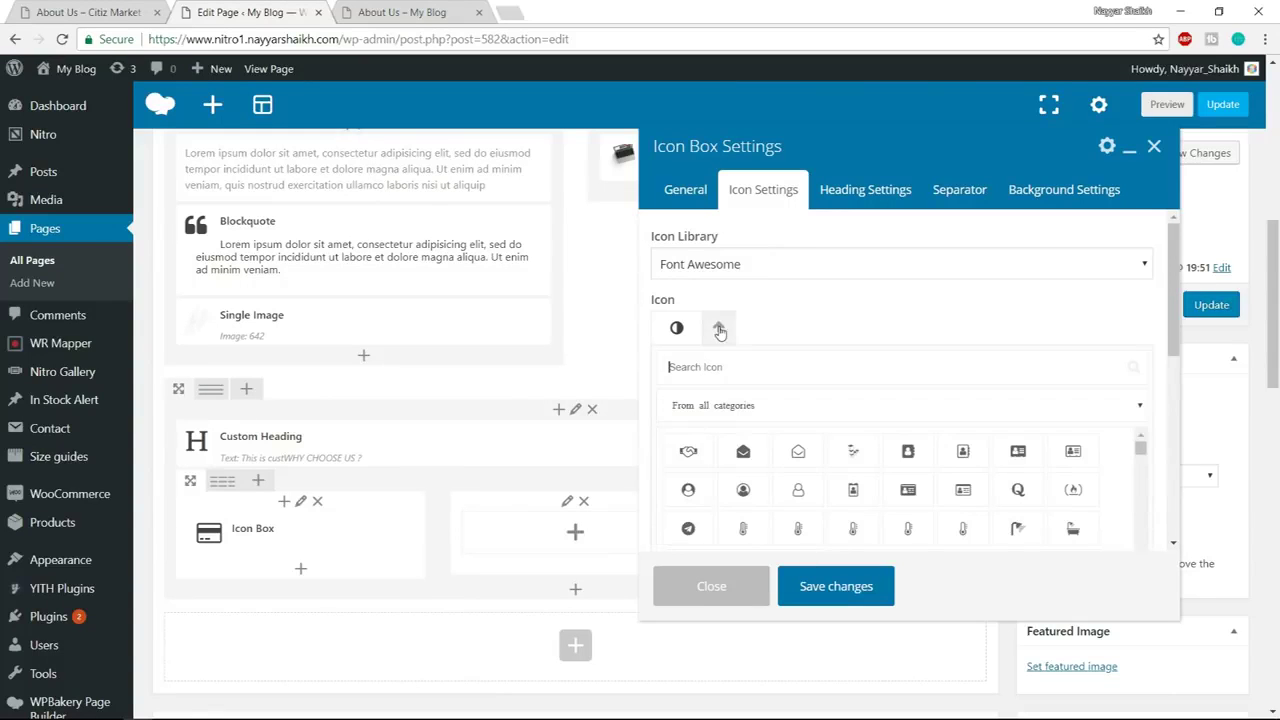
left_click(778, 360)
type("diam")
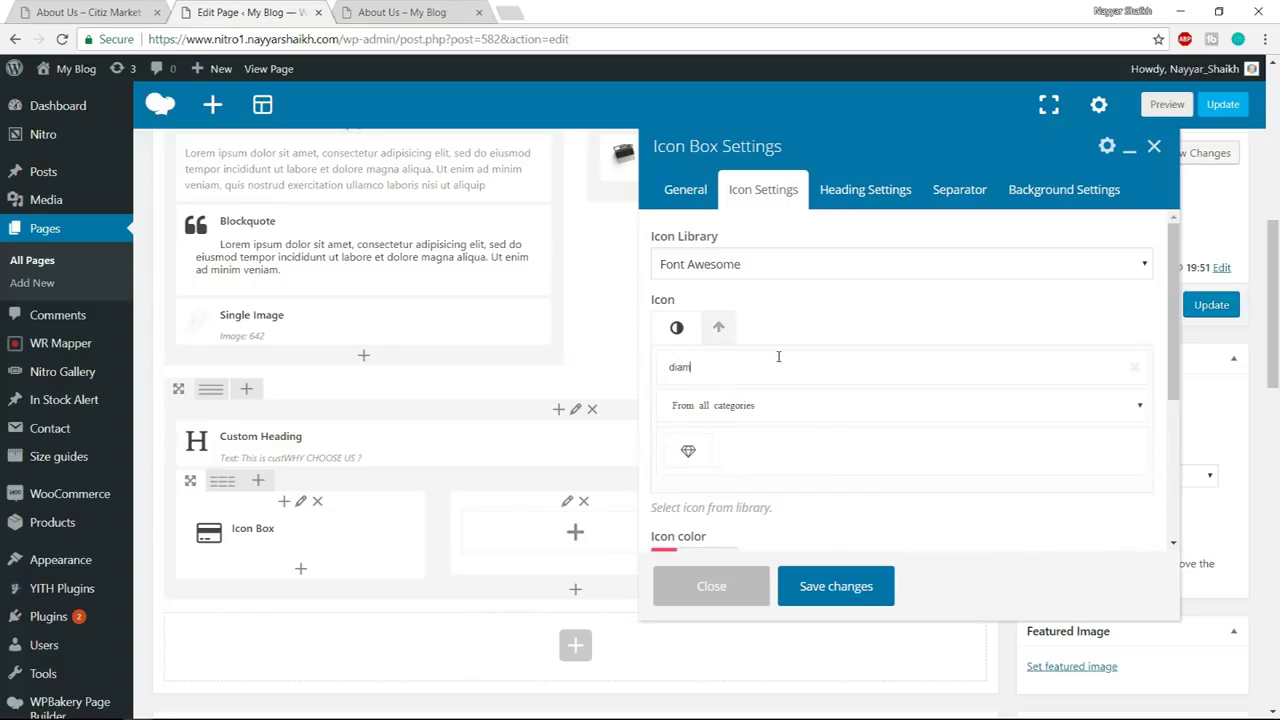
left_click(689, 451)
Set the icon colour to #a5294a, size 32 and bottom margin 15
left_click(704, 418)
scroll(880, 400, "down", 2)
left_click_drag(806, 362, 833, 412)
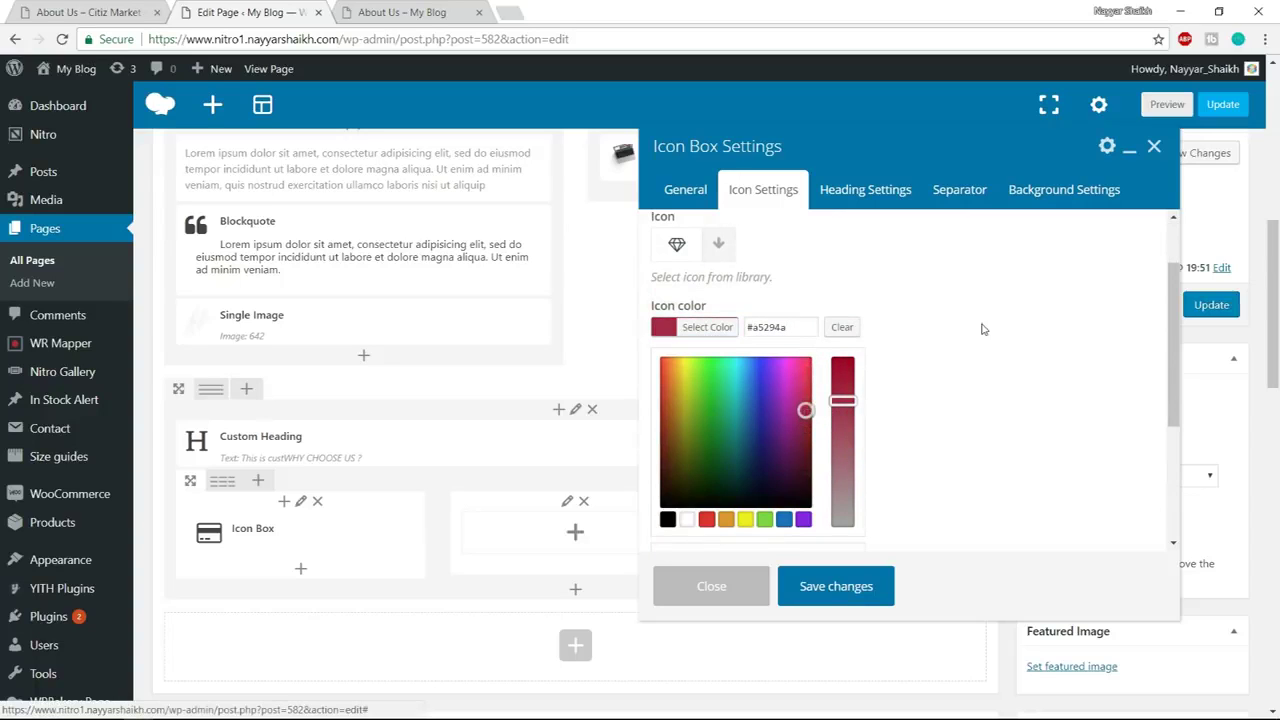
left_click(718, 328)
scroll(1020, 344, "down", 1)
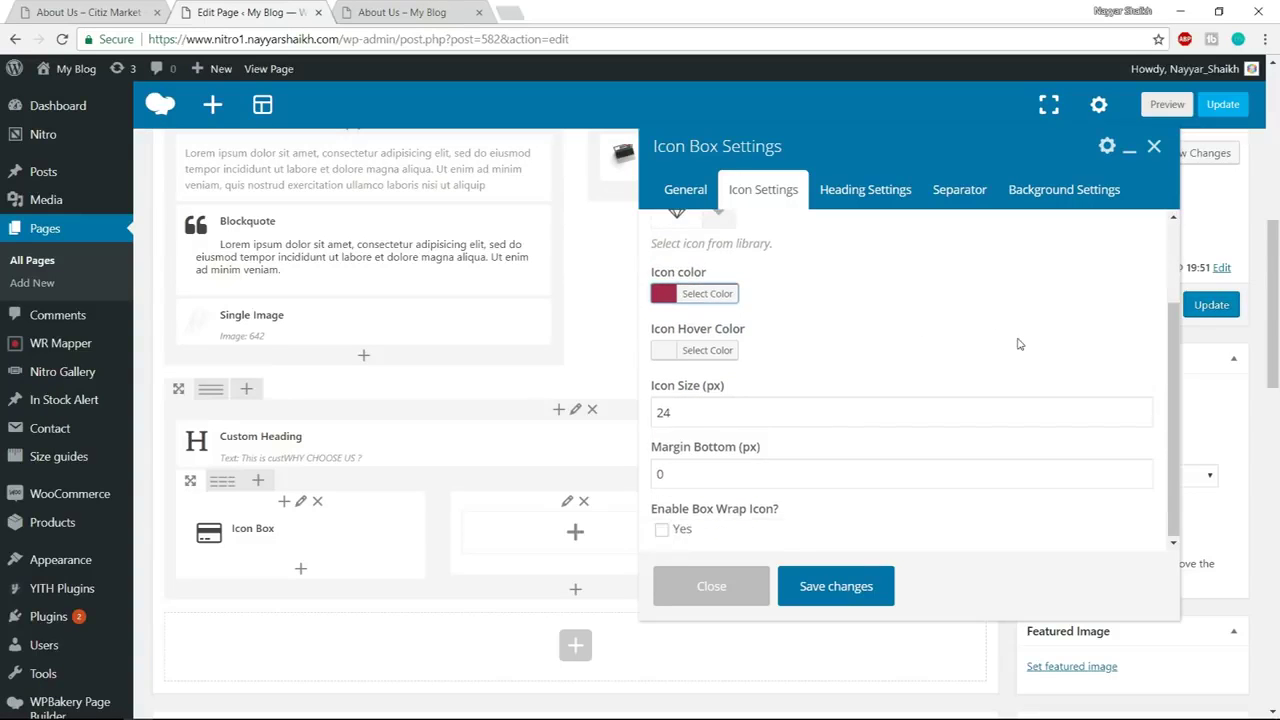
double_click(685, 413)
type("32")
key("Tab")
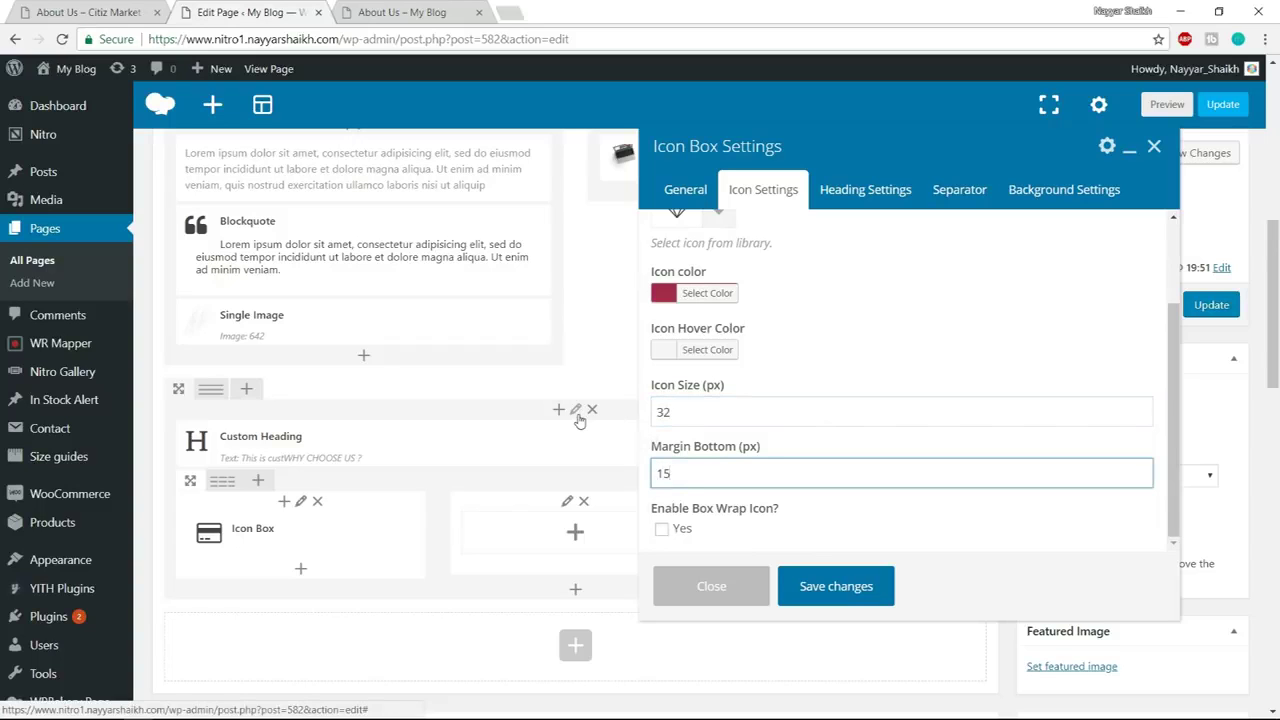
left_click(884, 197)
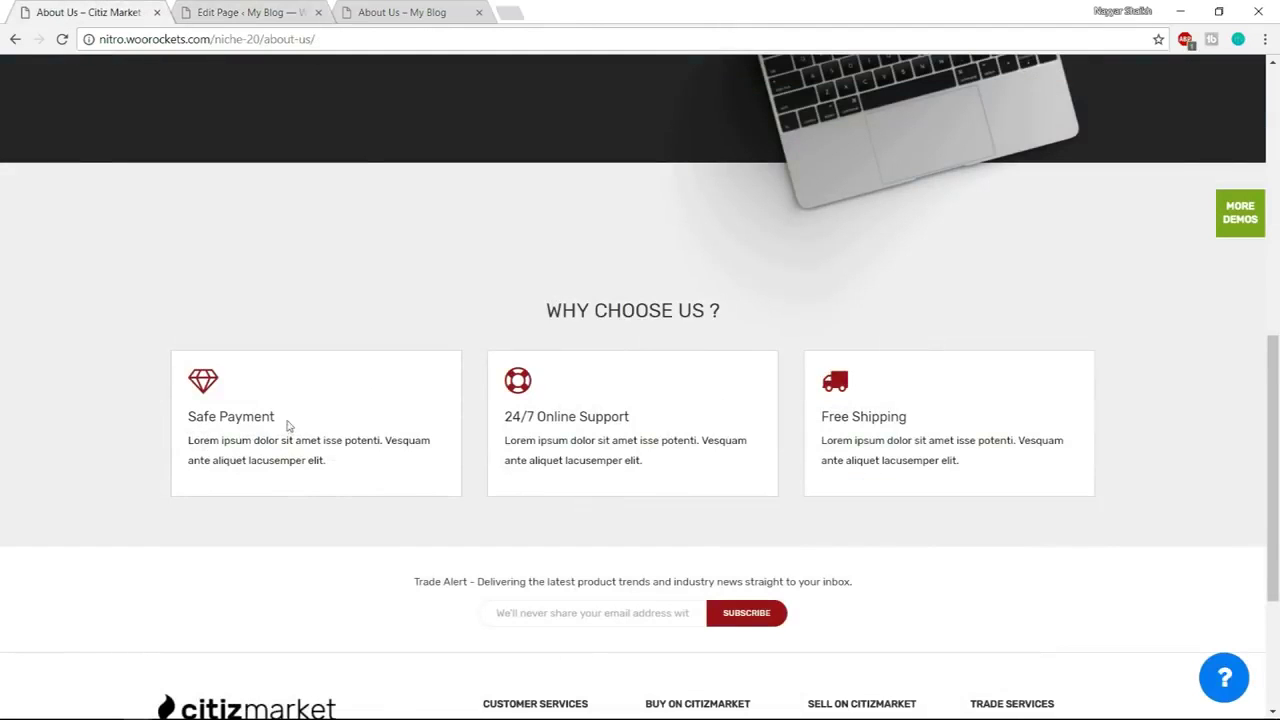
Copy 'Safe Payment' from the demo into the Icon Box heading
left_click_drag(286, 423, 172, 422)
key("ctrl+c")
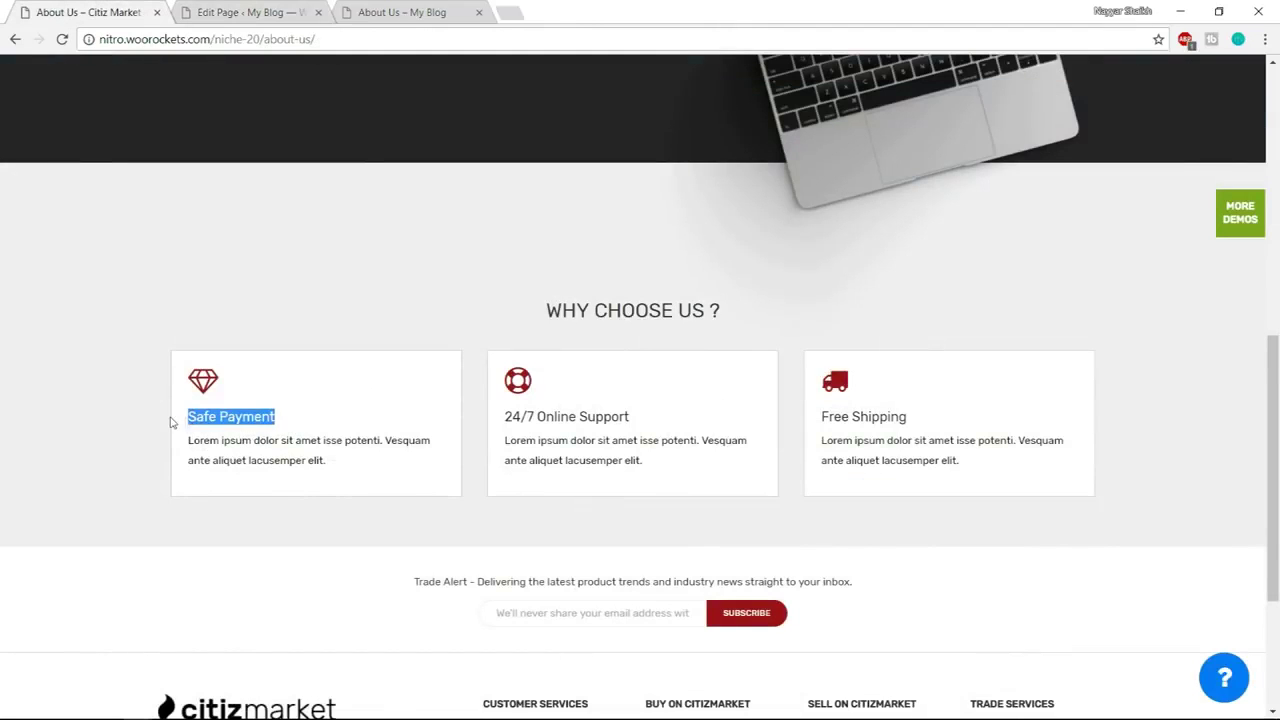
left_click(255, 12)
left_click(784, 286)
key("ctrl+v")
Keep the heading in Rubik at size 24 and reduce its bottom margin to 10
left_click(730, 357)
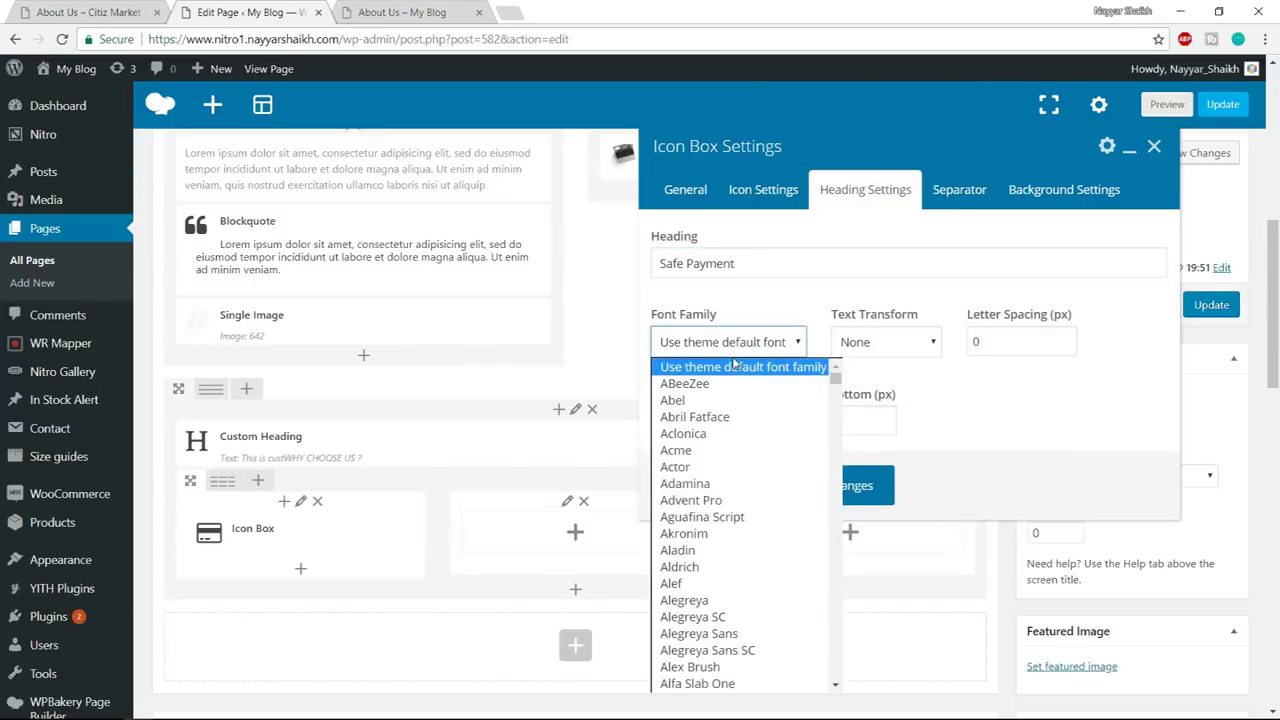
type("rubik")
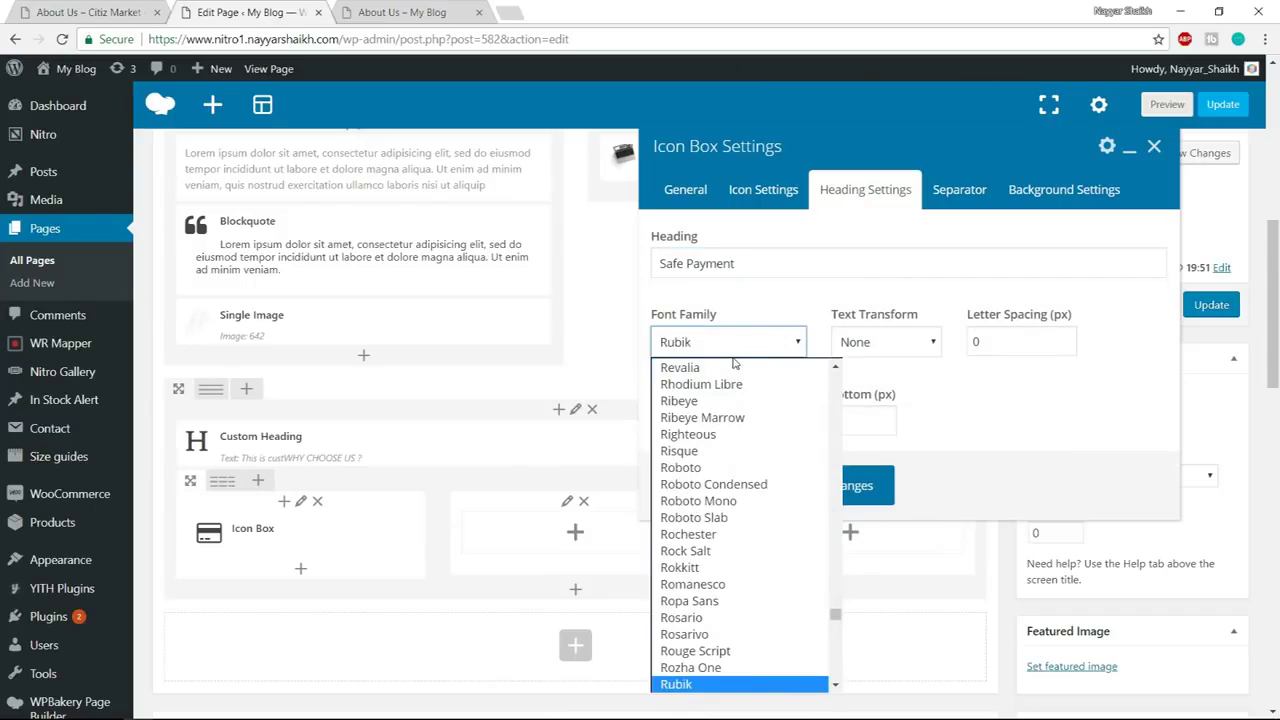
left_click(722, 686)
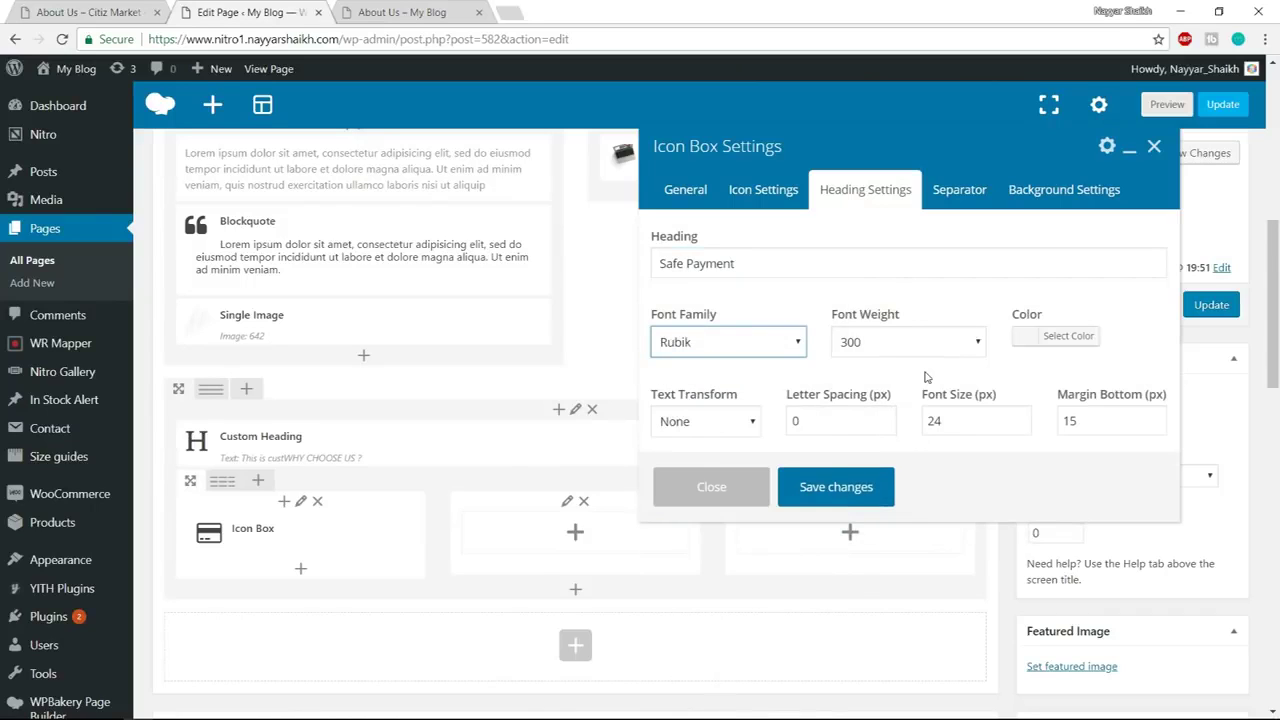
double_click(958, 425)
key("Tab")
type("1")
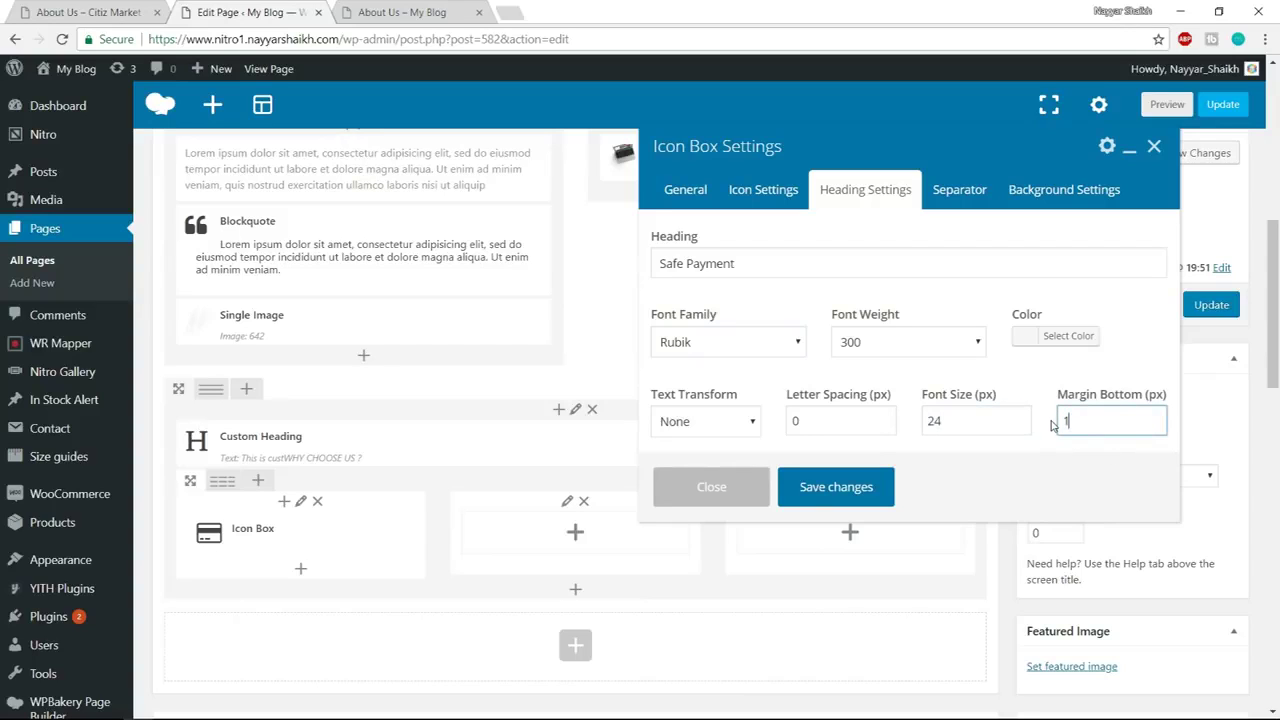
left_click(1001, 440)
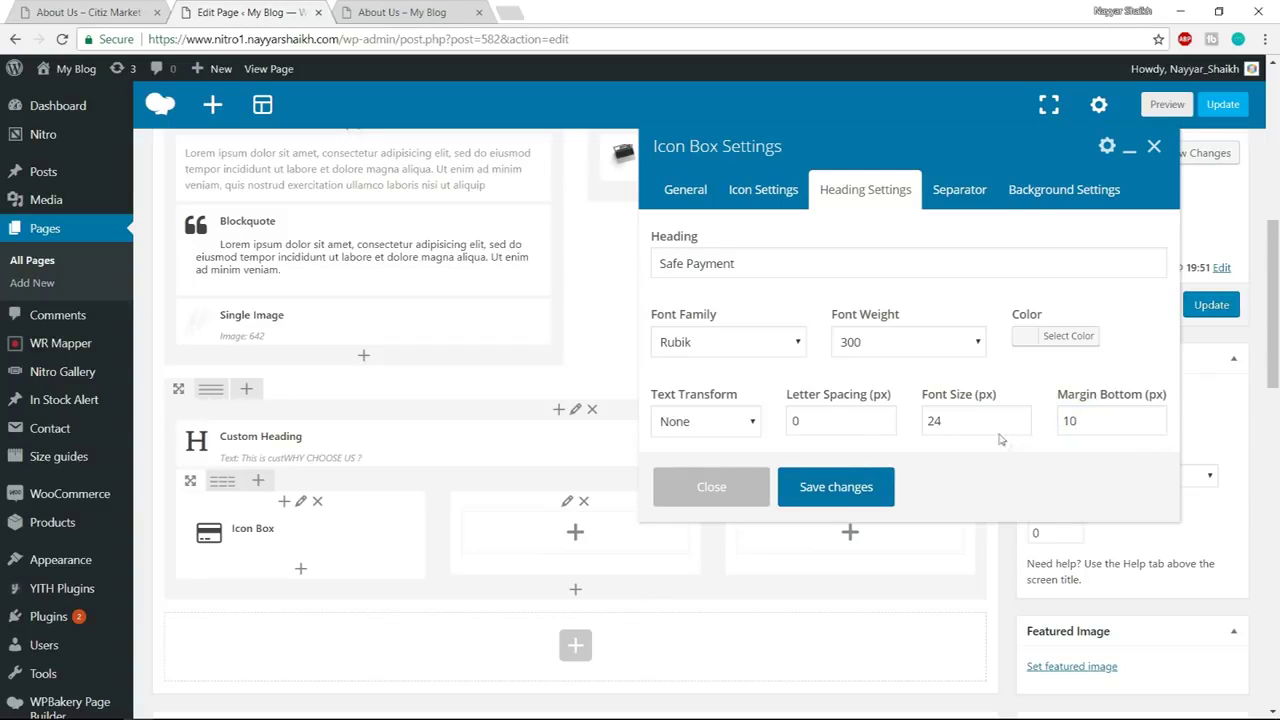
left_click(991, 197)
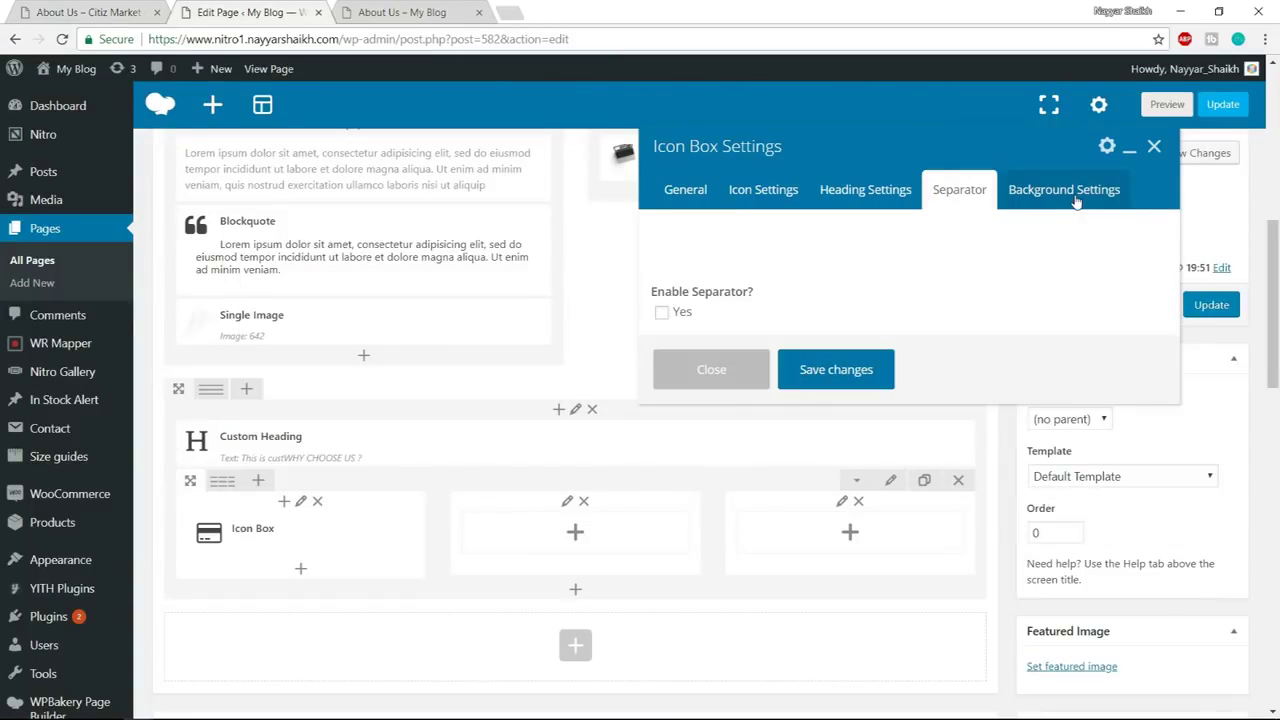
Set the Safe Payment icon box's top, left and bottom padding to 20
left_click(1076, 200)
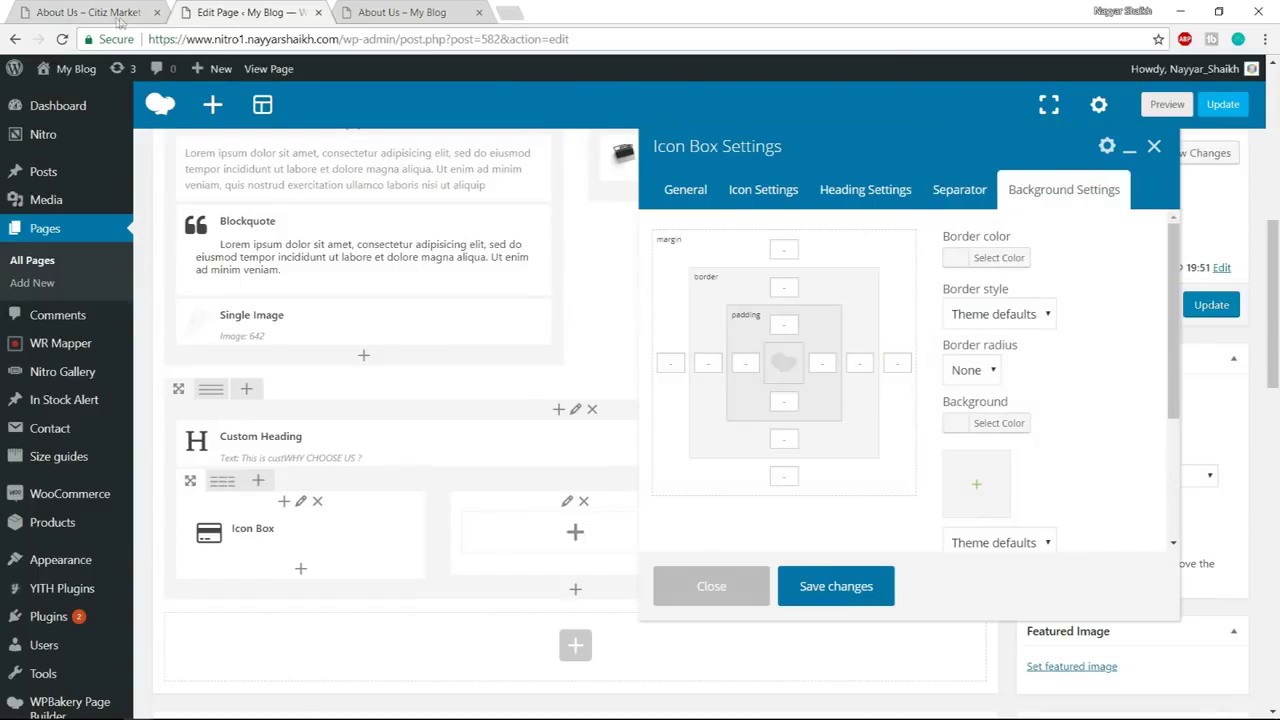
left_click(118, 20)
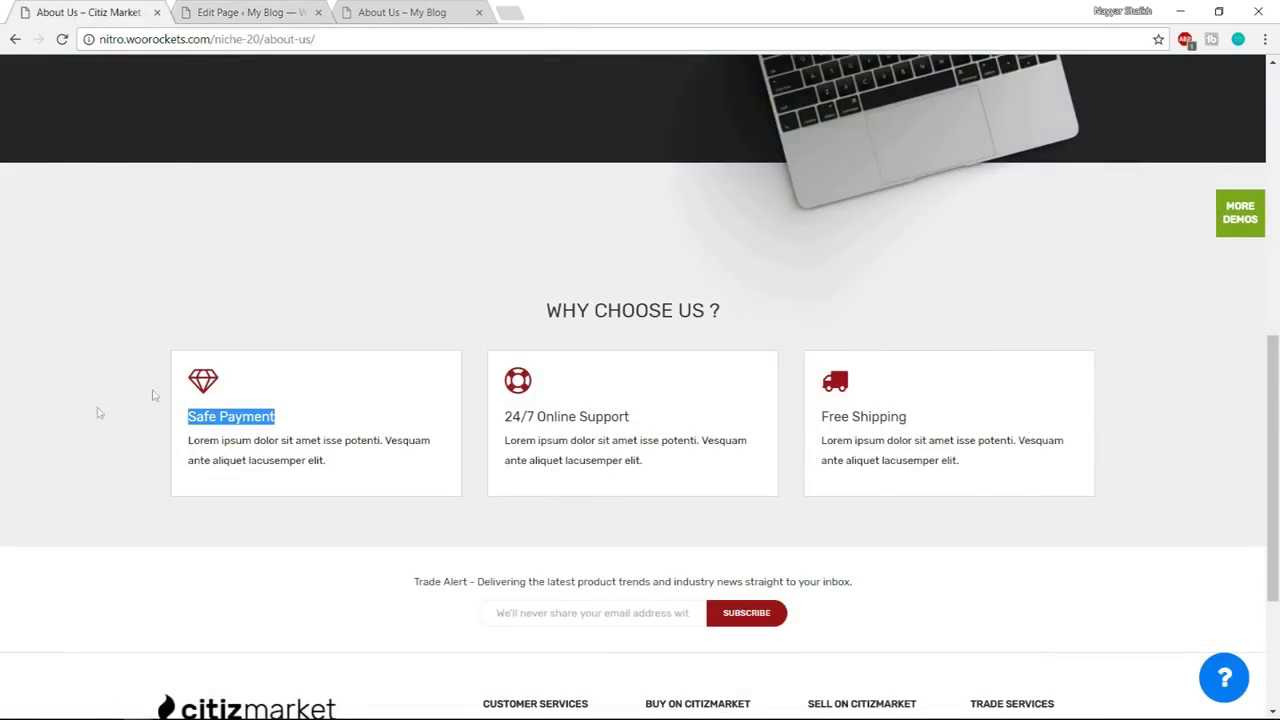
left_click(203, 384)
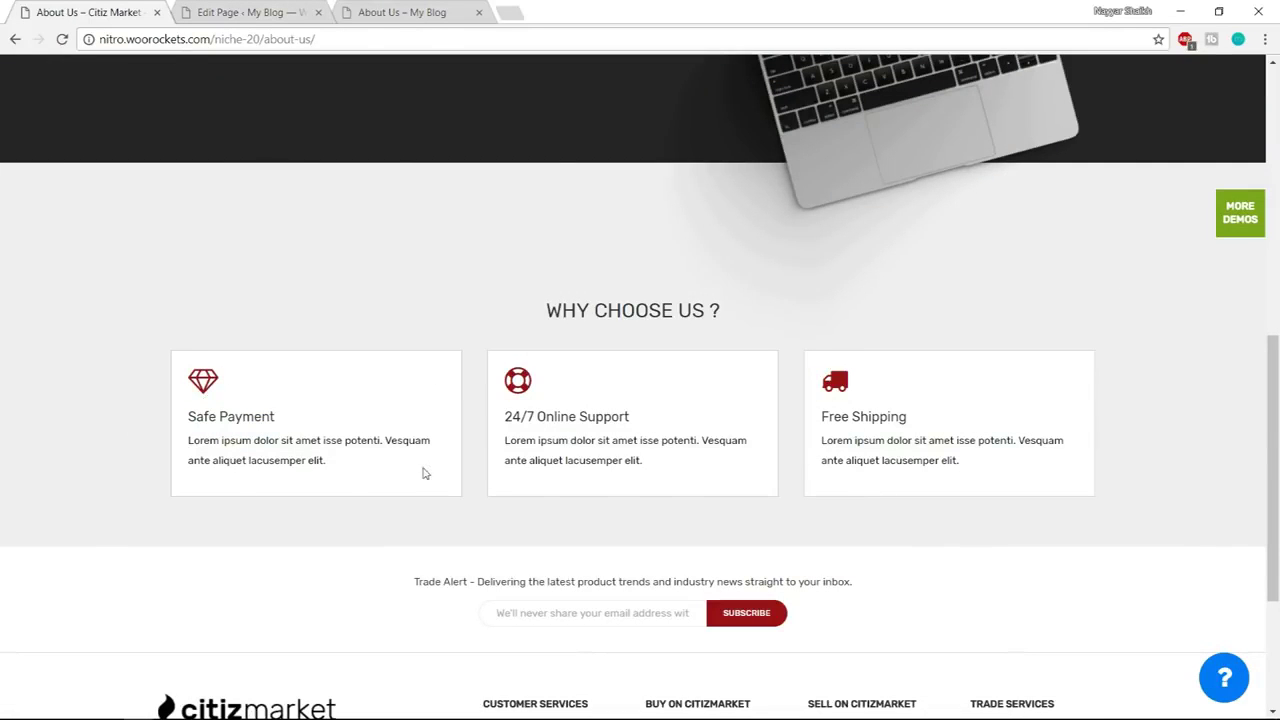
left_click(216, 12)
left_click(1005, 424)
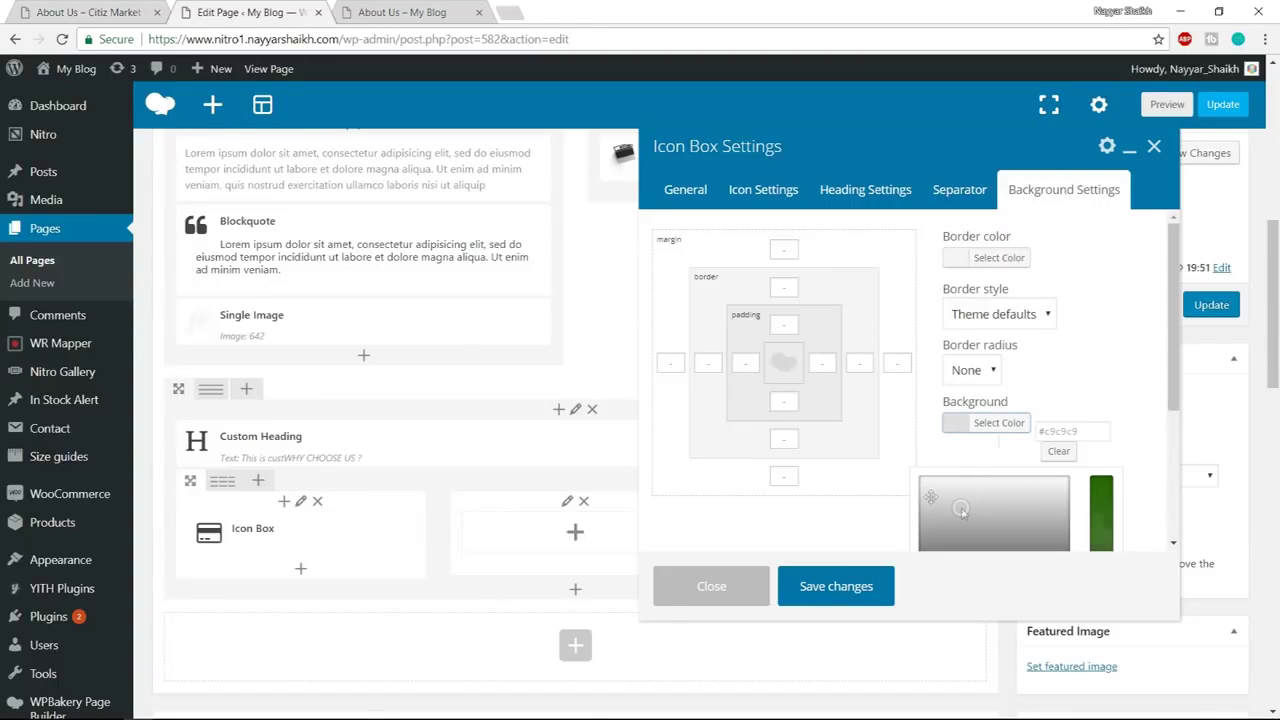
left_click(900, 468)
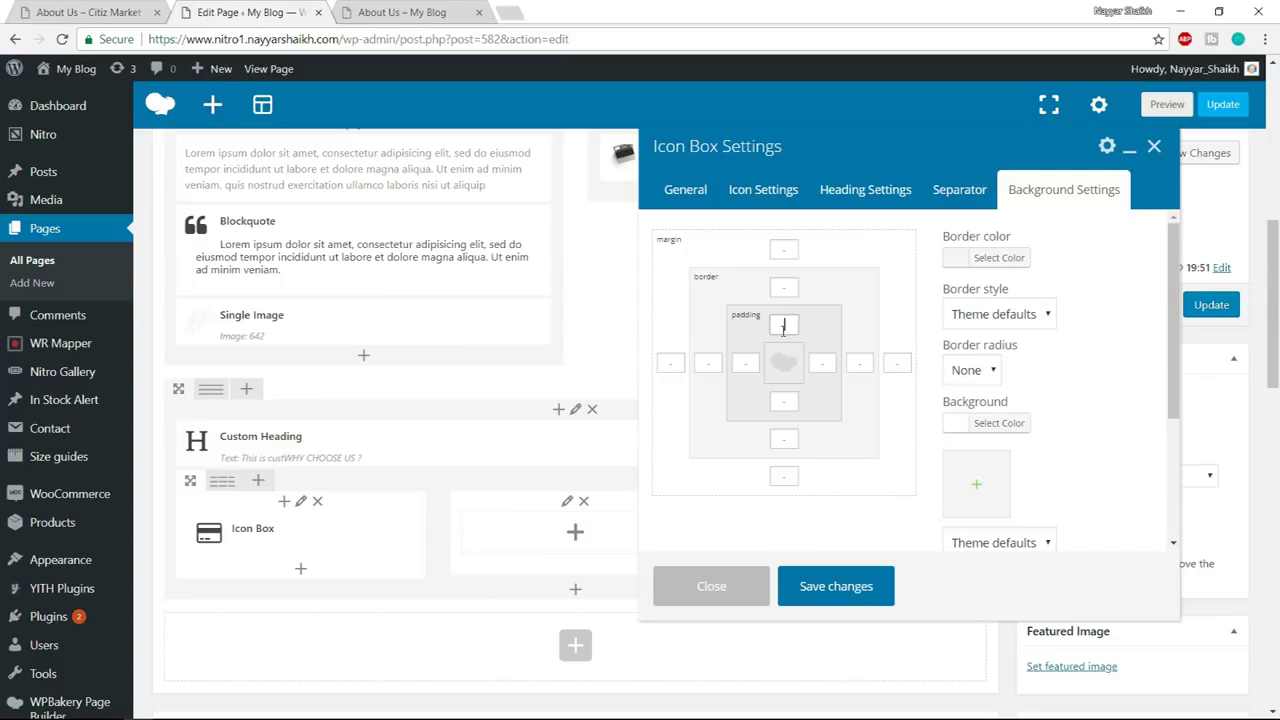
left_click(784, 324)
type("20")
left_click(746, 363)
type("20")
left_click(784, 401)
type("20")
Make the icon box border Solid with width 1 on top, left and right
left_click(70, 11)
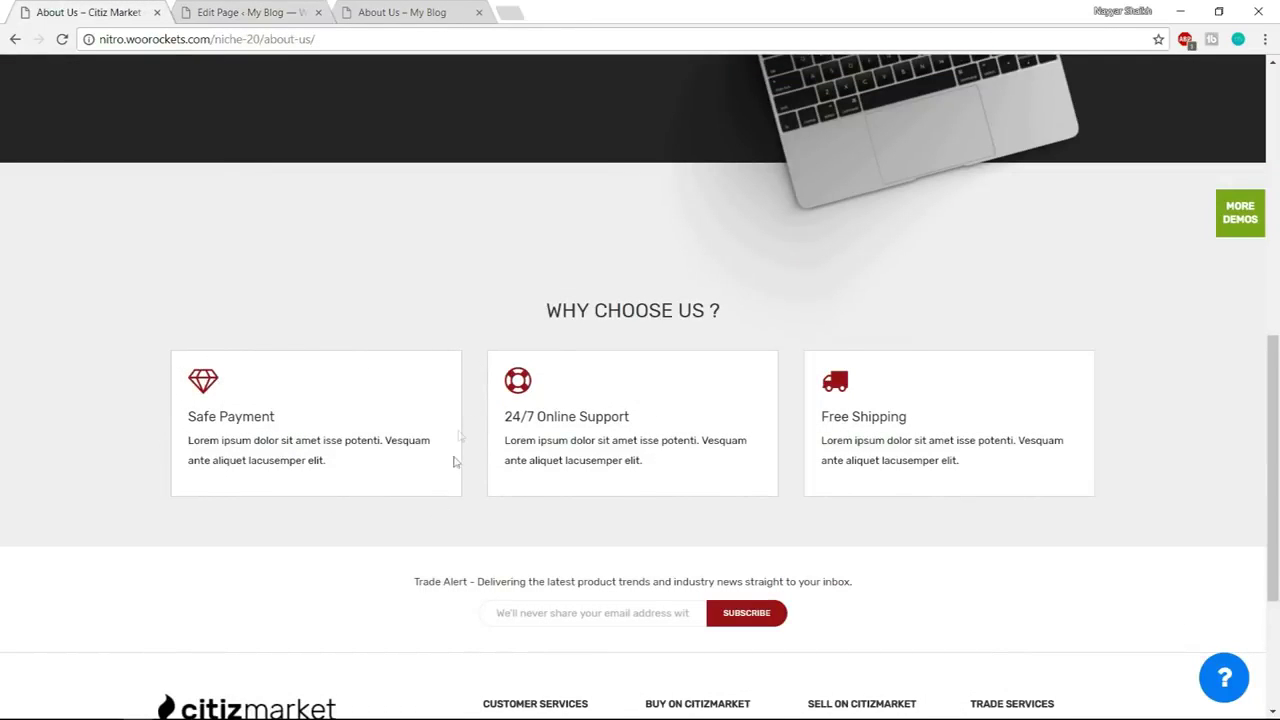
left_click(245, 9)
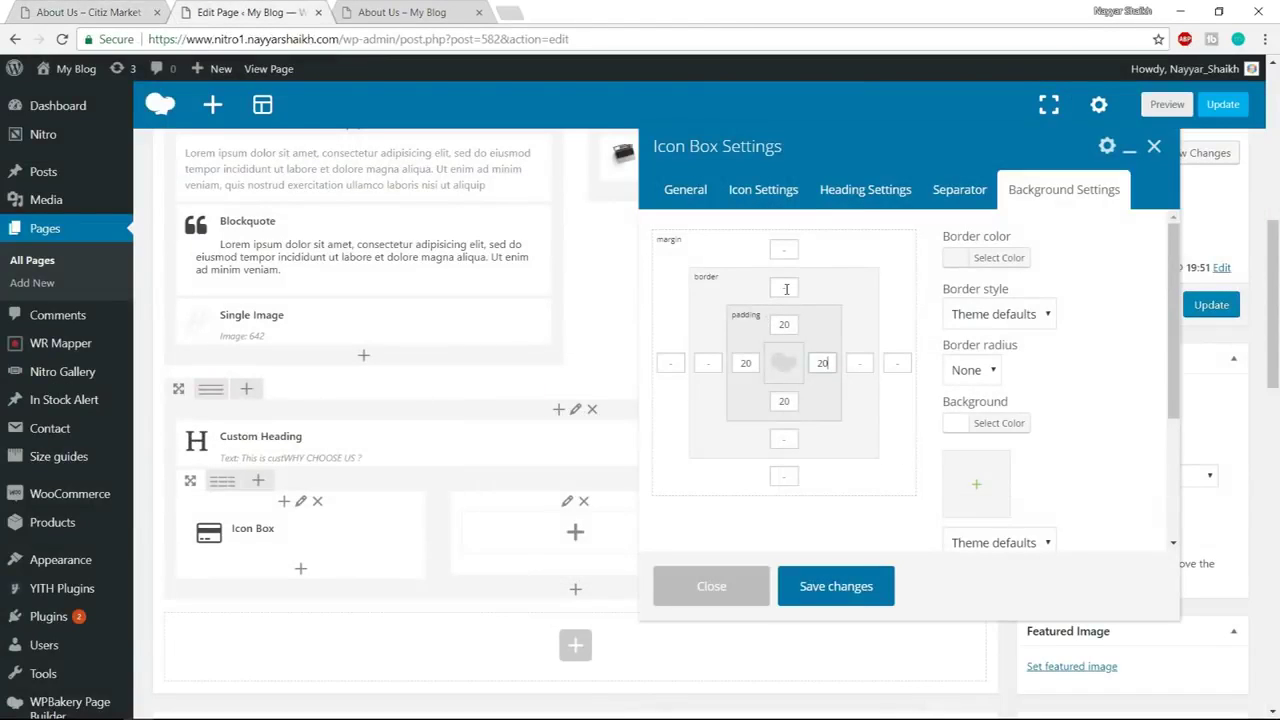
left_click(1012, 314)
left_click(1005, 356)
left_click(796, 291)
type("1")
key("Tab")
type("1")
left_click(859, 363)
type("1")
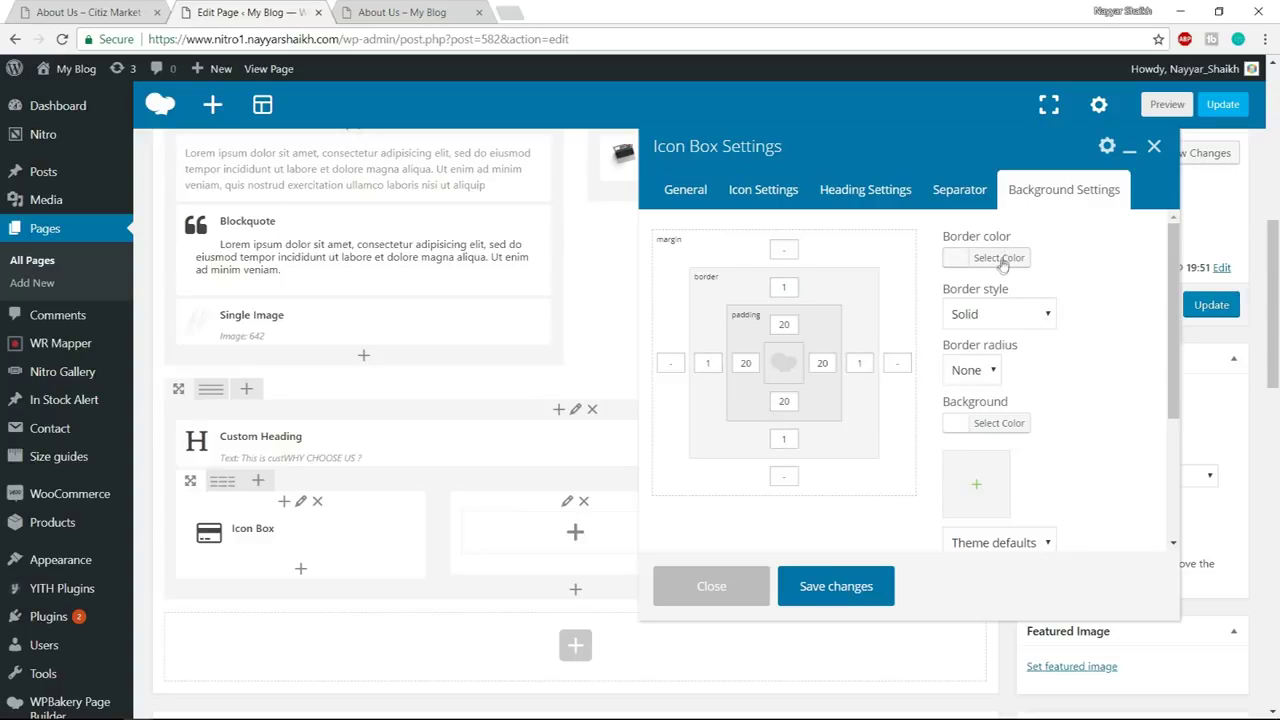
Pick a grey border colour and save the icon box settings
left_click(1000, 259)
mouse_move(932, 415)
left_mouse_down()
mouse_move(920, 363)
mouse_move(920, 420)
mouse_move(889, 398)
left_mouse_up()
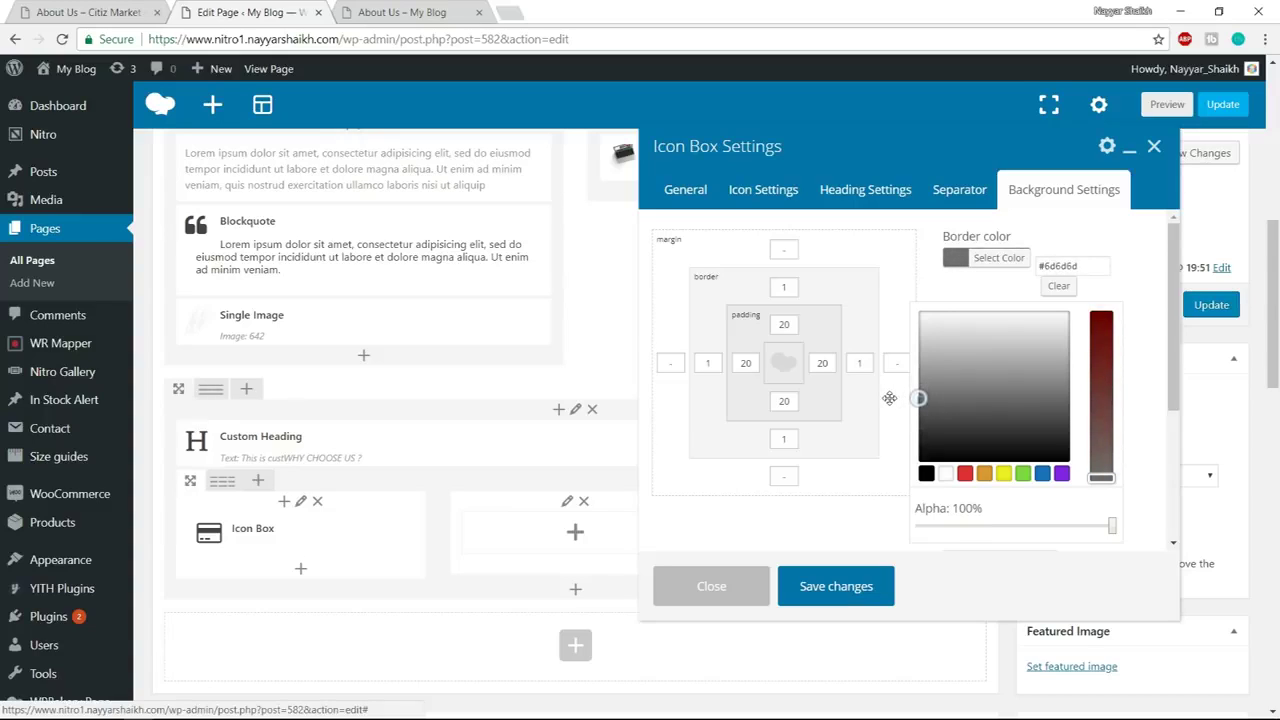
left_click(1028, 262)
left_click(1028, 262)
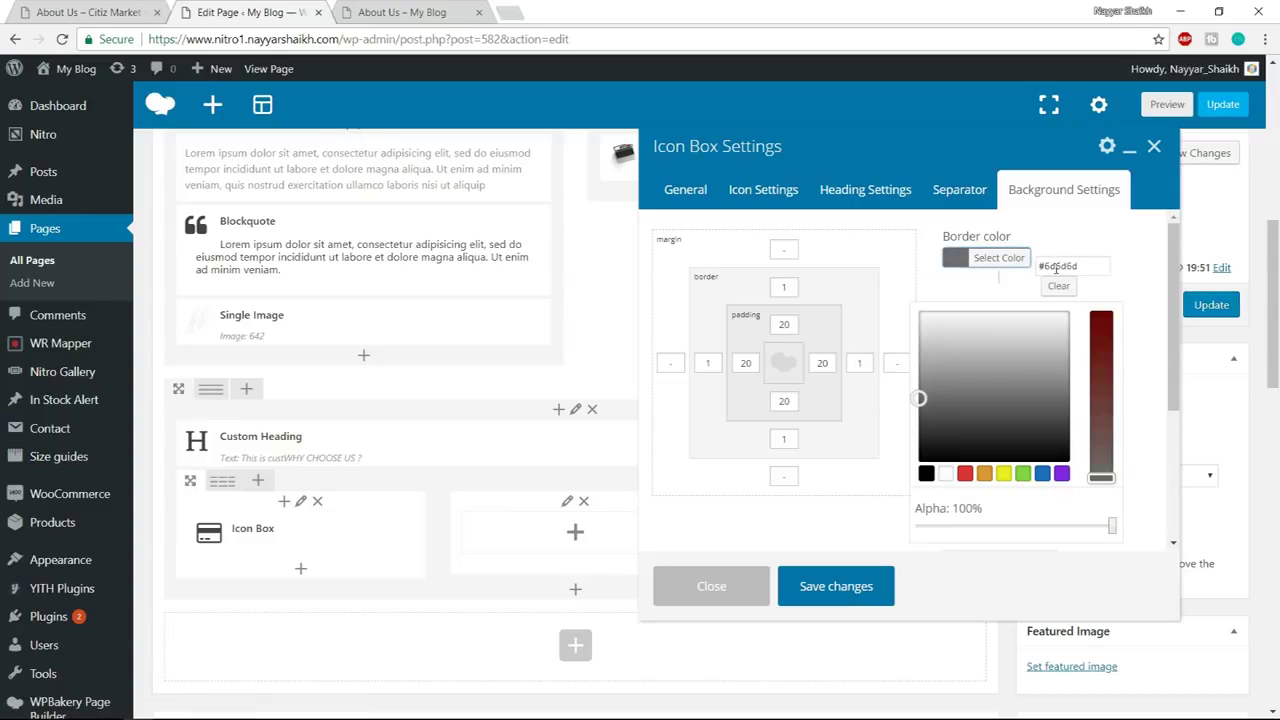
left_click(853, 586)
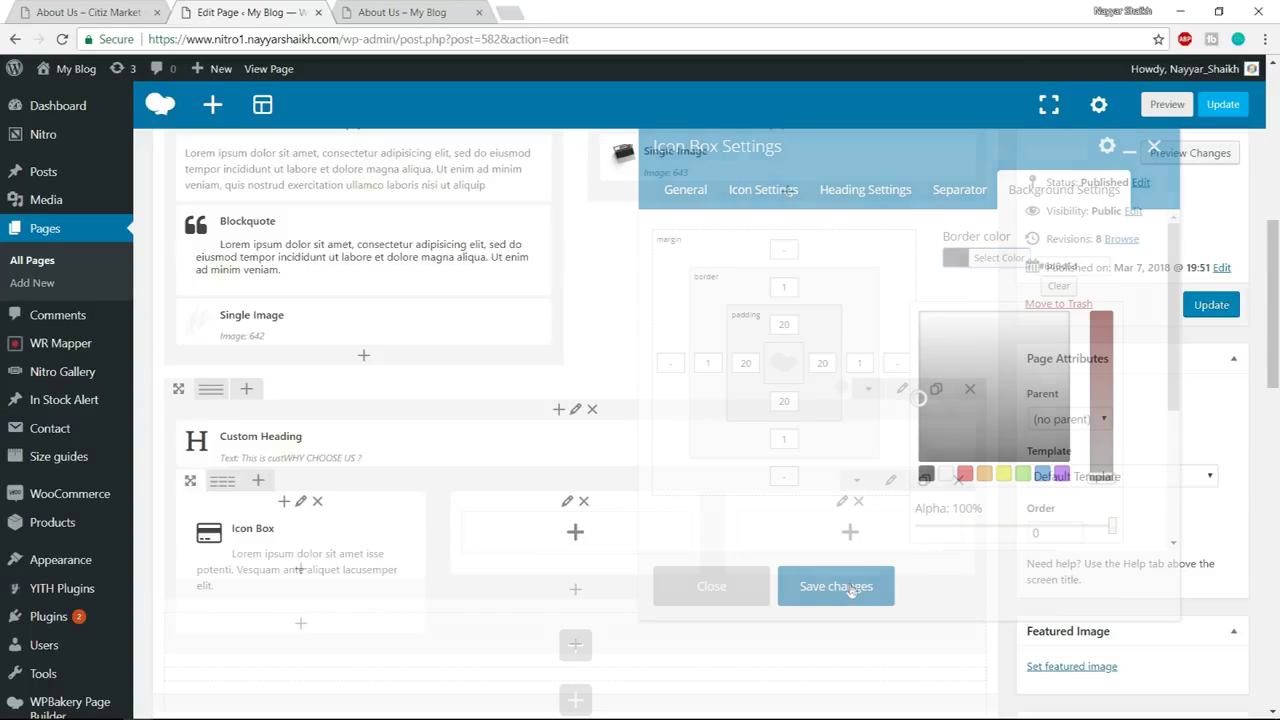
Update the page and reload the live About Us page to see the bordered box
left_click(1205, 305)
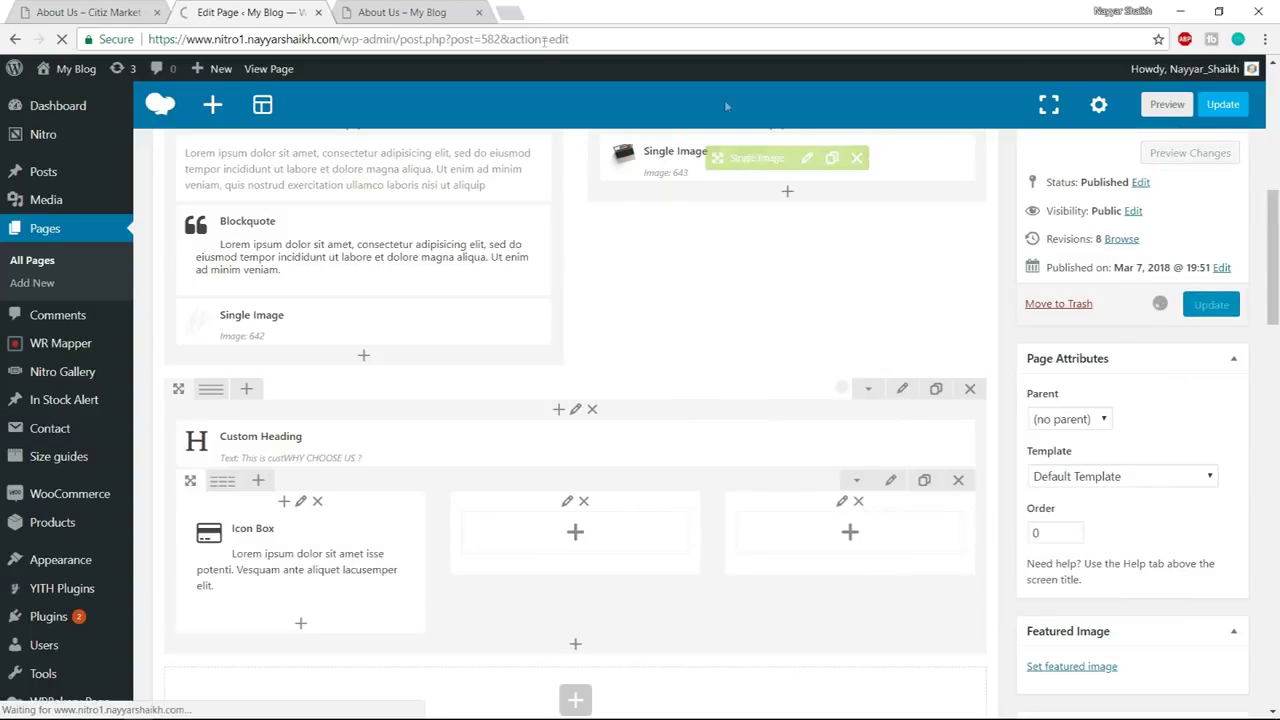
left_click(450, 11)
left_click(455, 48)
key("Return")
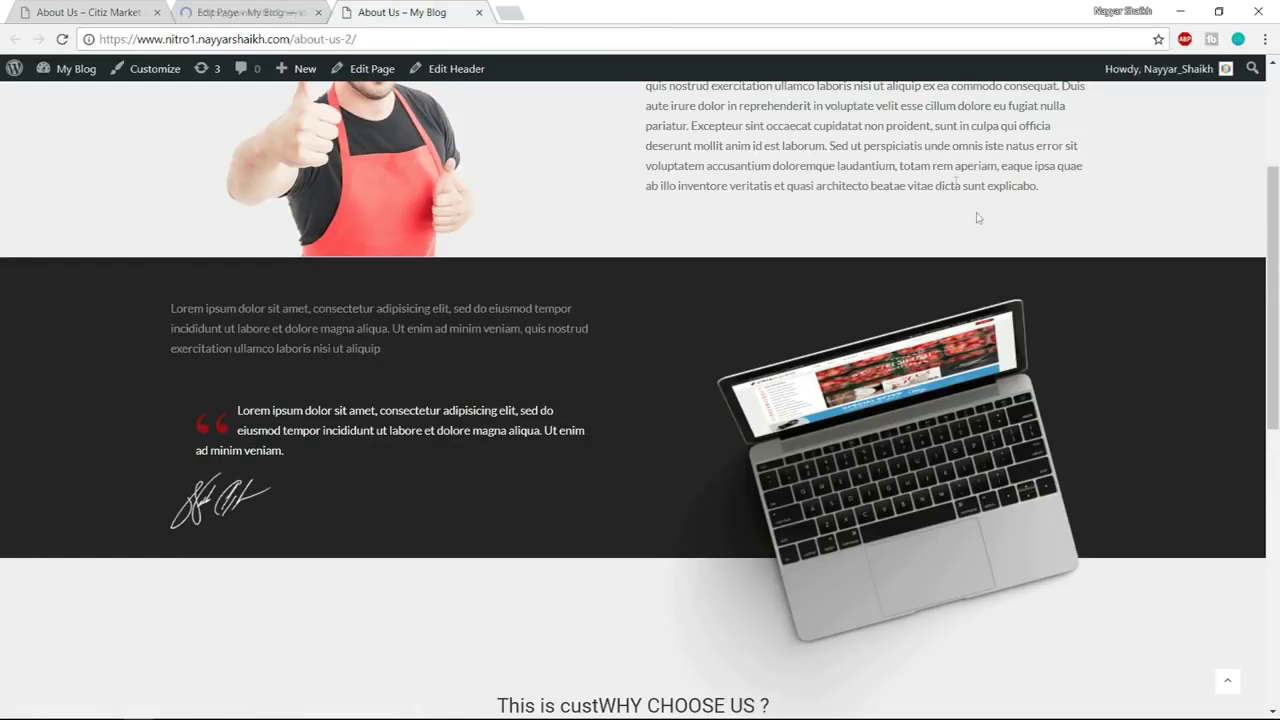
scroll(1040, 315, "down", 6)
scroll(1040, 328, "up", 1)
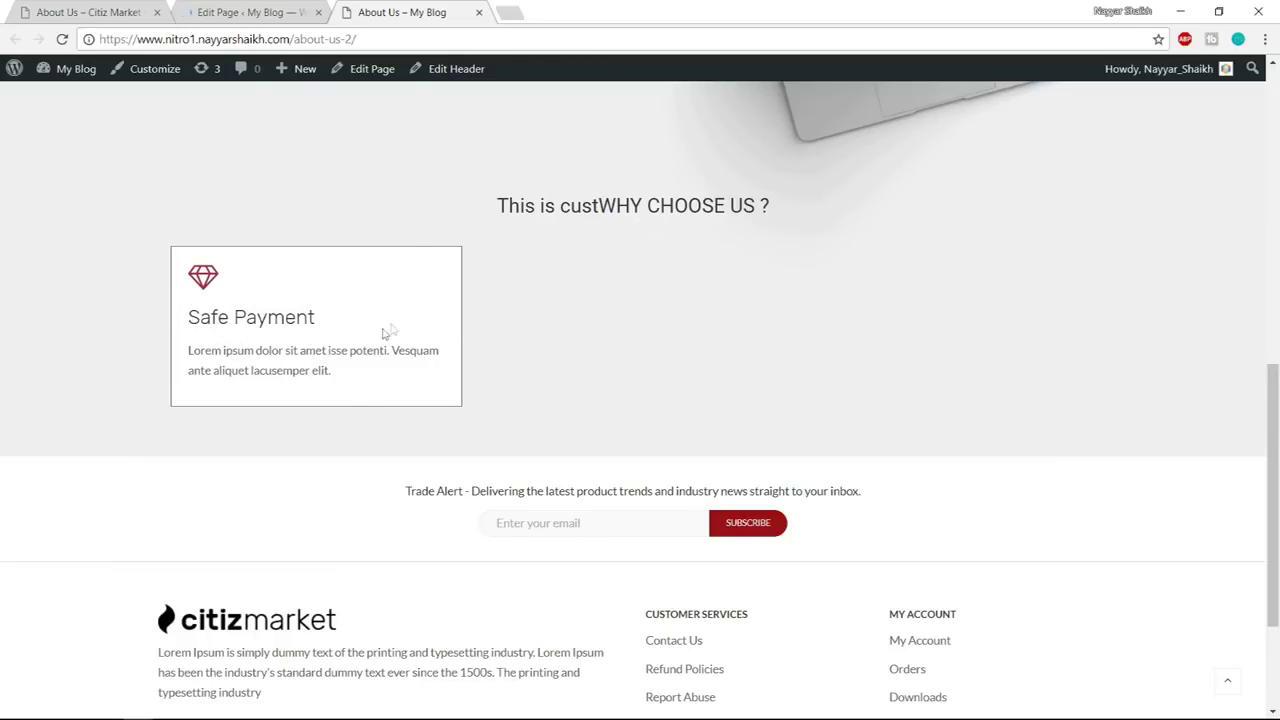
Compare the editor with the live page, highlighting the heading's unwanted prefix
left_click(245, 12)
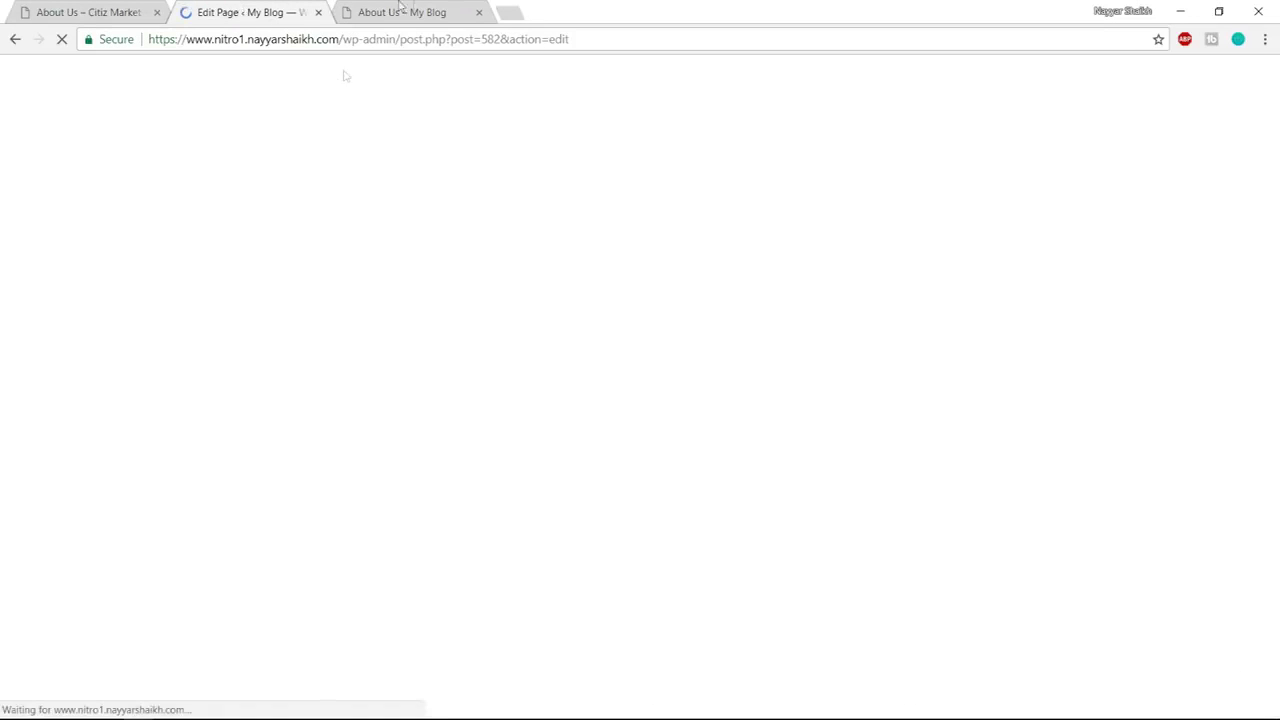
left_click(400, 12)
left_click_drag(508, 206, 600, 210)
scroll(691, 229, "up", 3)
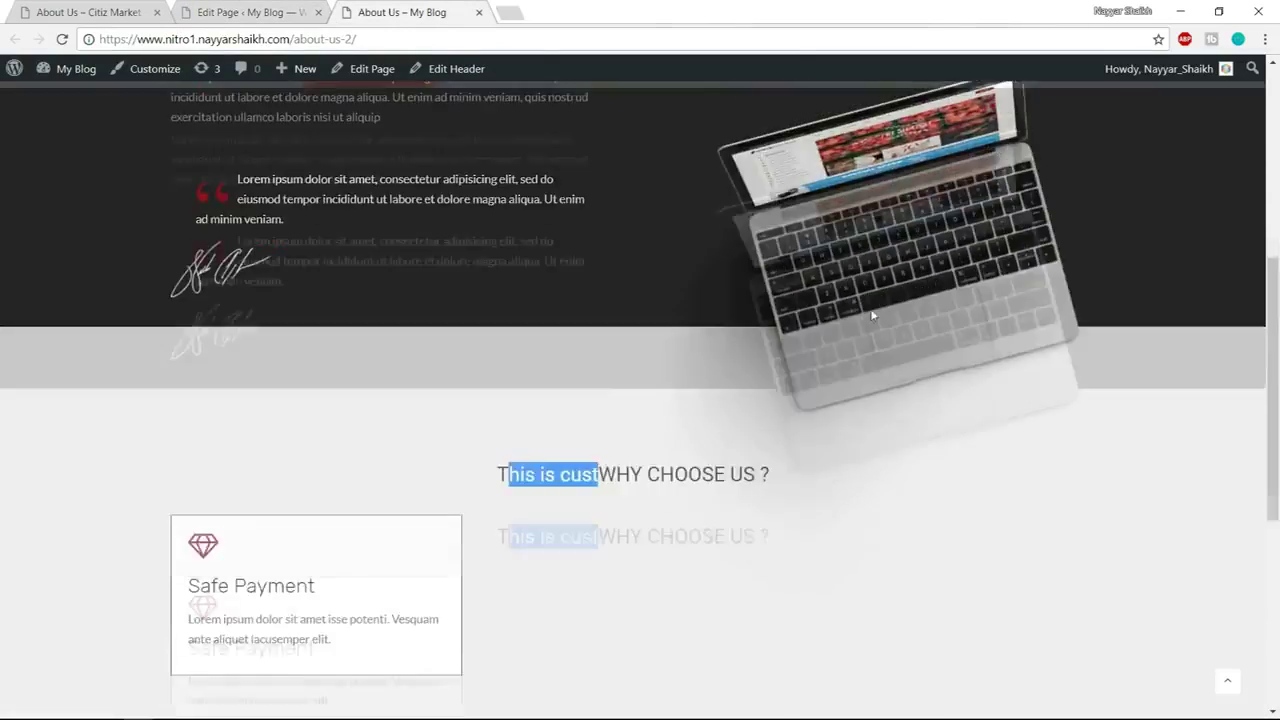
scroll(871, 308, "down", 2)
left_click(230, 12)
scroll(591, 434, "down", 10)
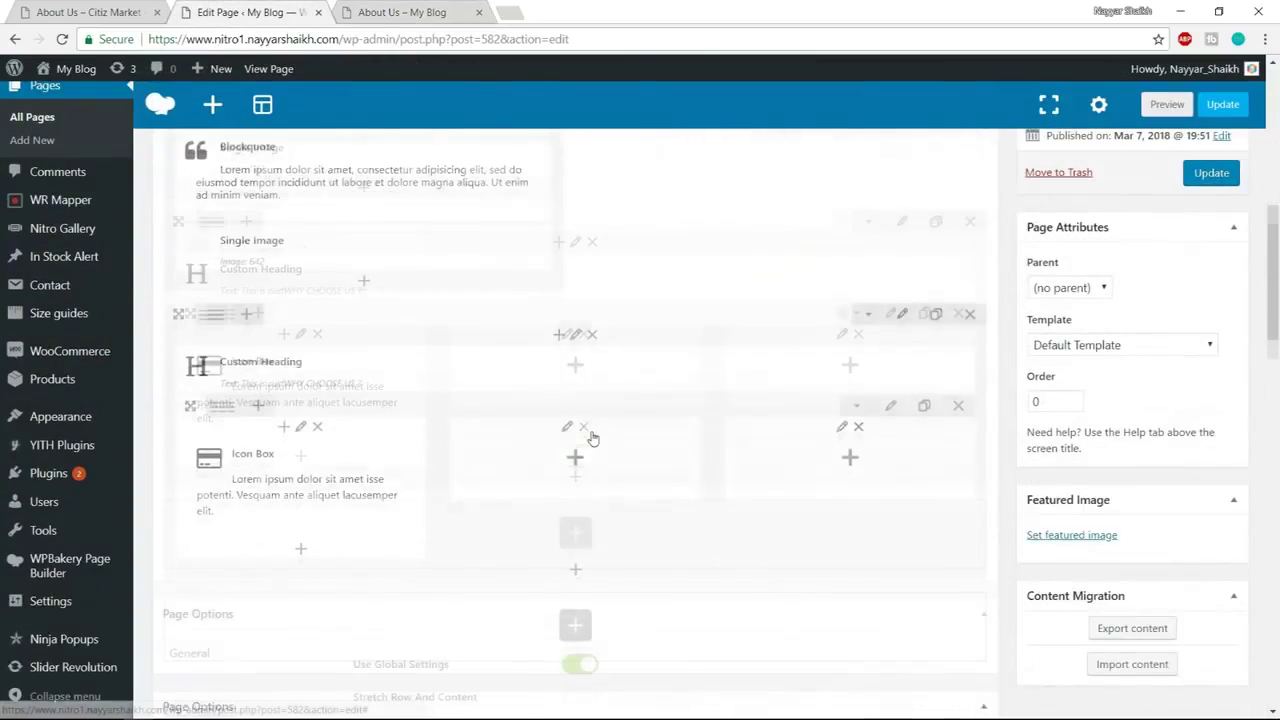
scroll(449, 337, "up", 2)
Clone the icon box twice, move the copies into columns two and three, and update
left_click(338, 247)
left_click(338, 247)
left_click_drag(240, 247, 597, 229)
left_click_drag(422, 241, 850, 240)
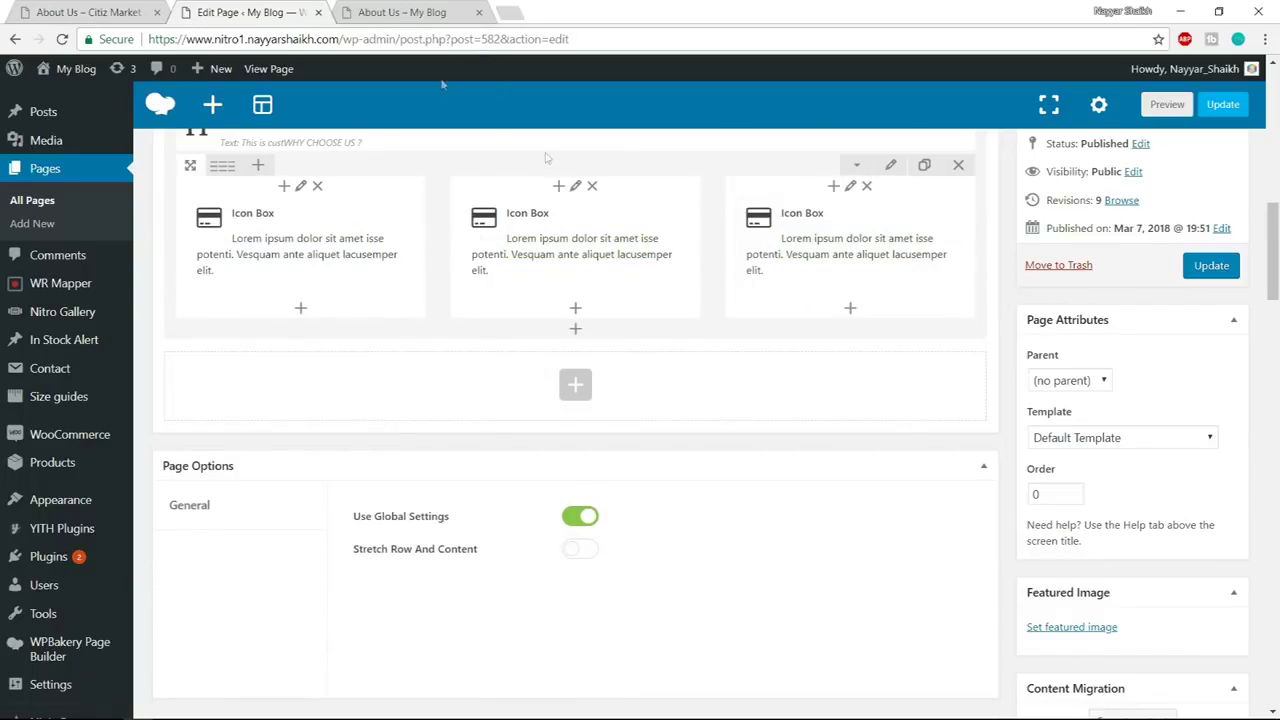
left_click(1211, 266)
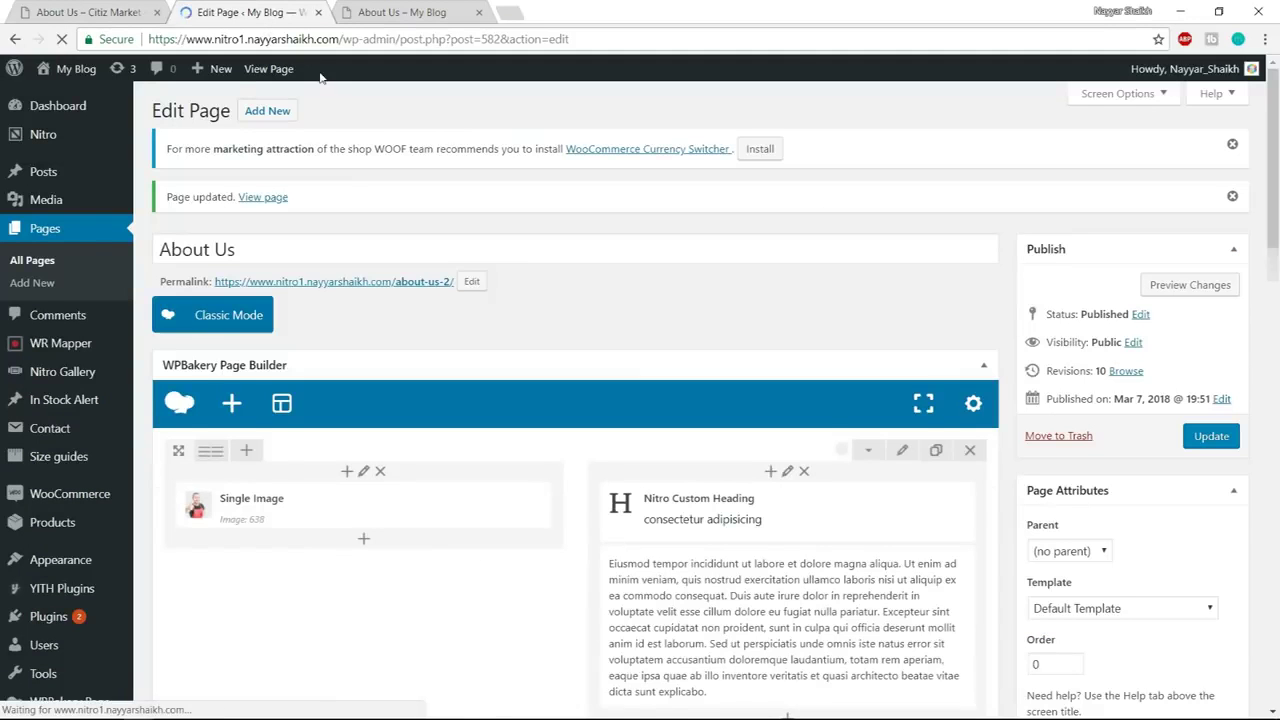
left_click(77, 5)
scroll(850, 340, "up", 10)
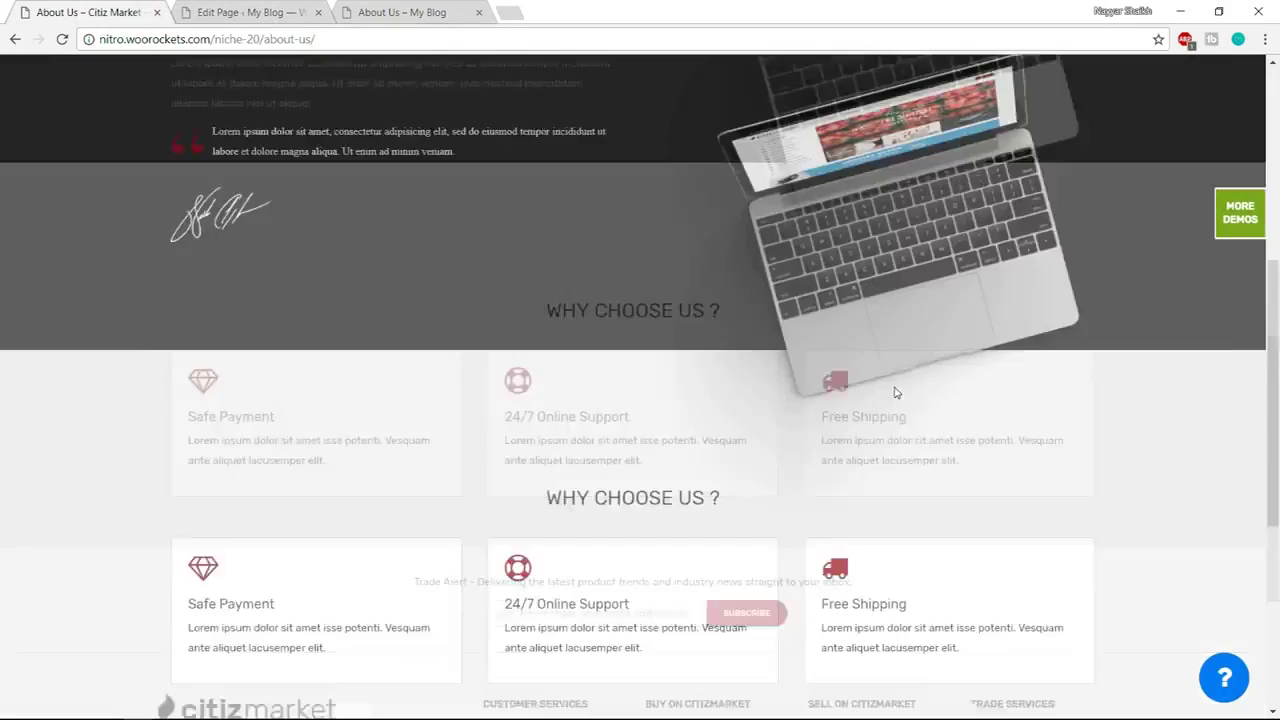
Browse the Citiz Market demo's Contact page map and form, then return to WordPress
left_click(688, 131)
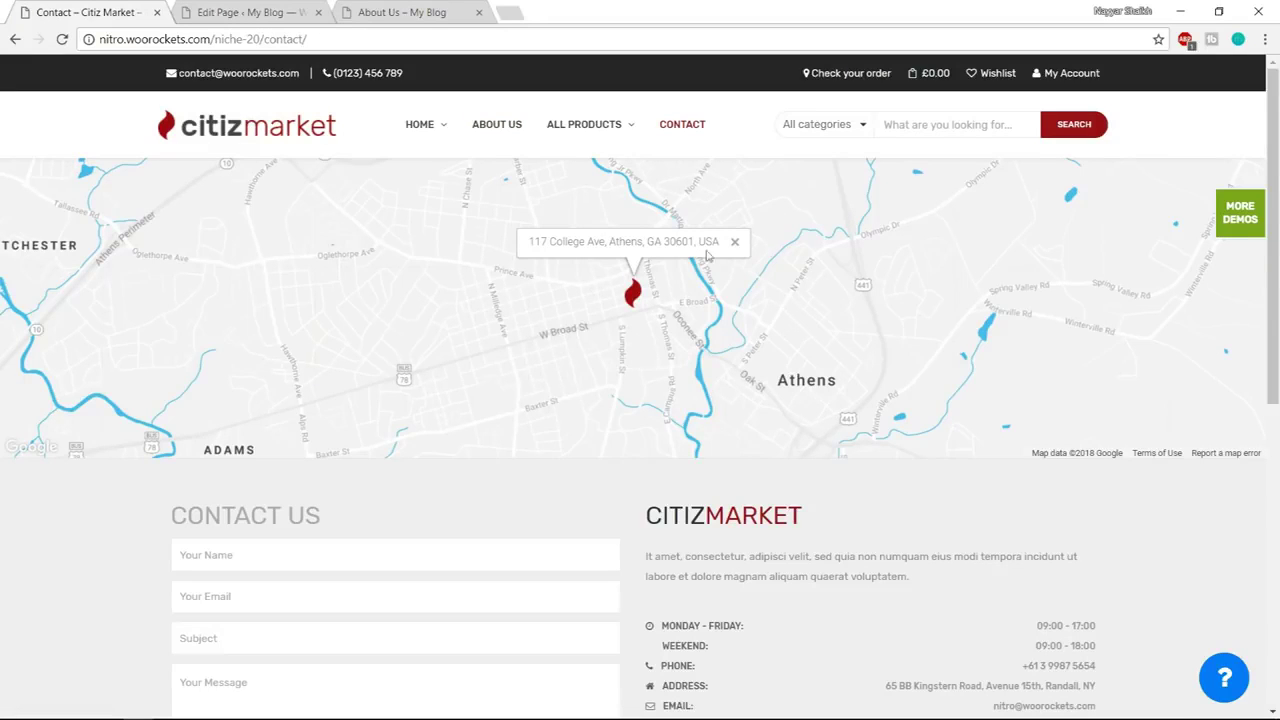
scroll(904, 341, "down", 3)
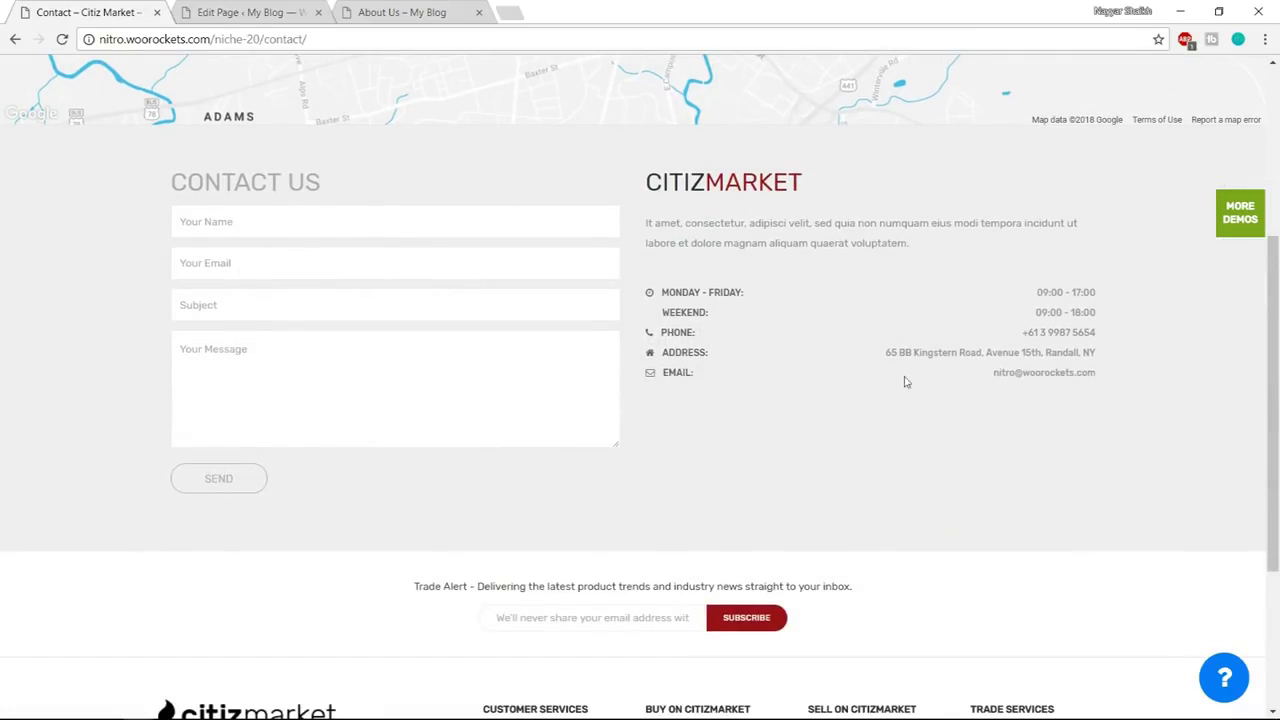
scroll(857, 394, "up", 4)
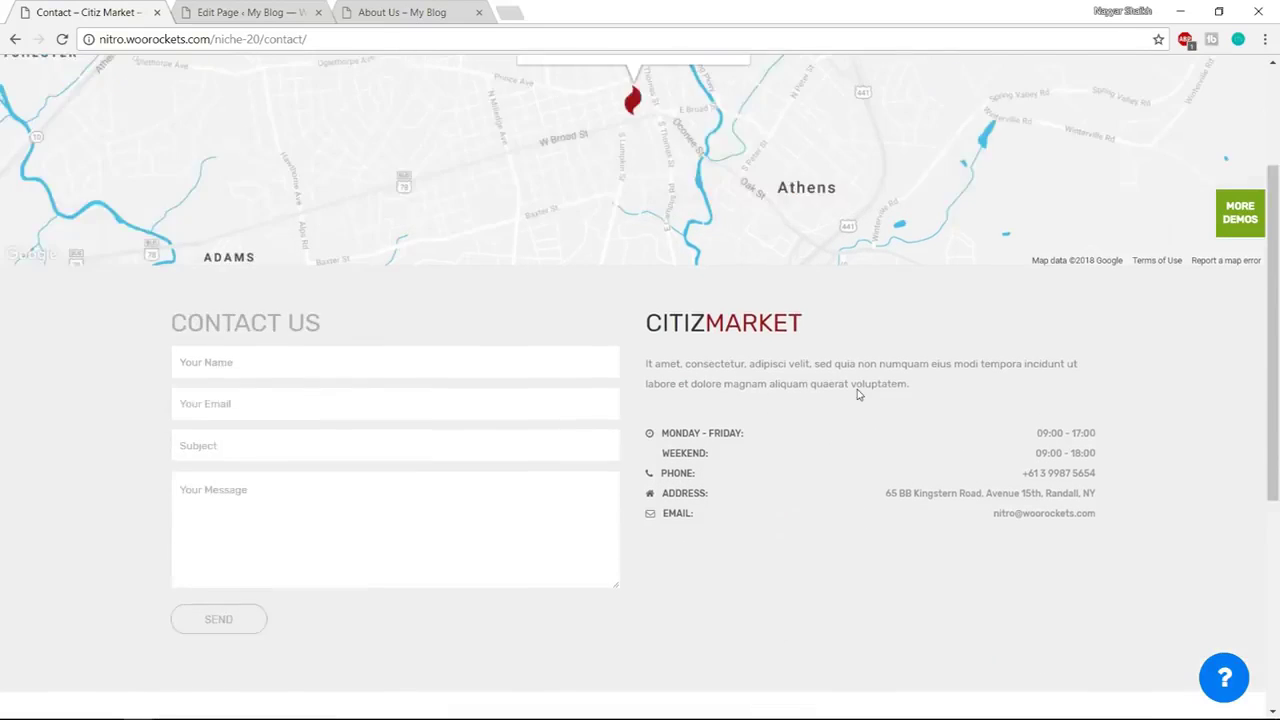
left_click(242, 12)
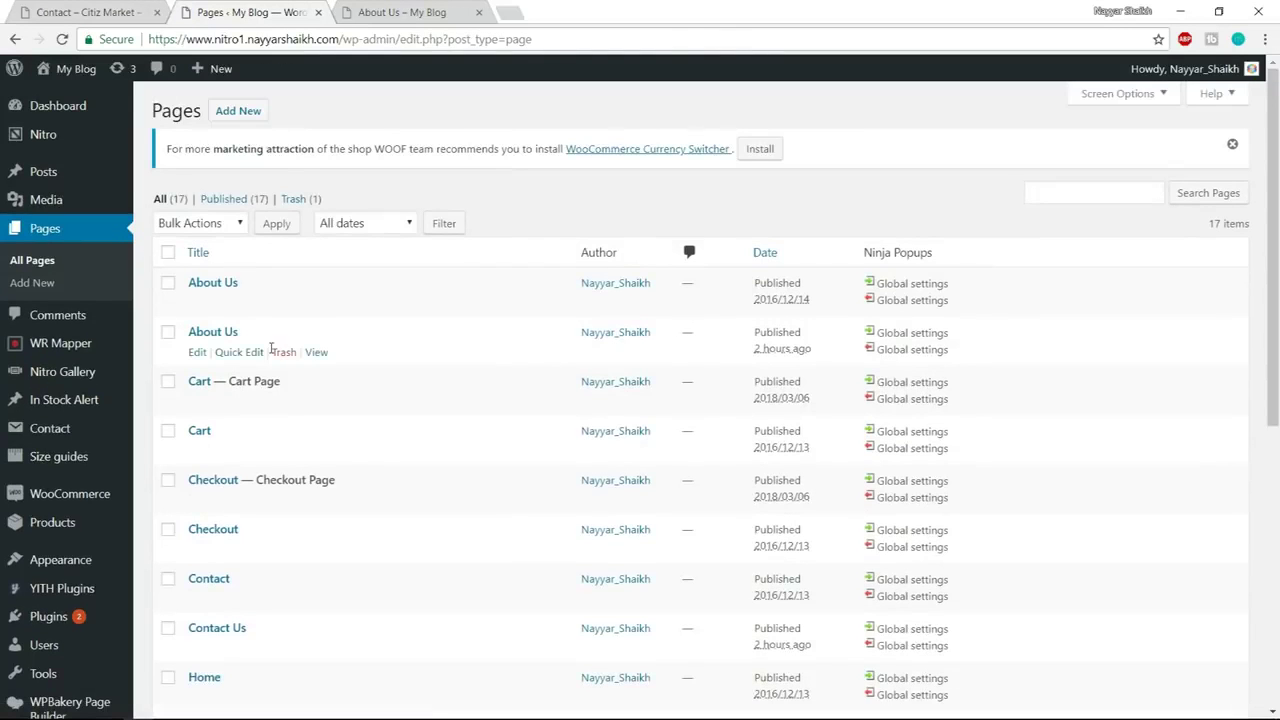
Open Contact Us in the page builder and add a Google Maps element found via 'map'
scroll(403, 383, "down", 3)
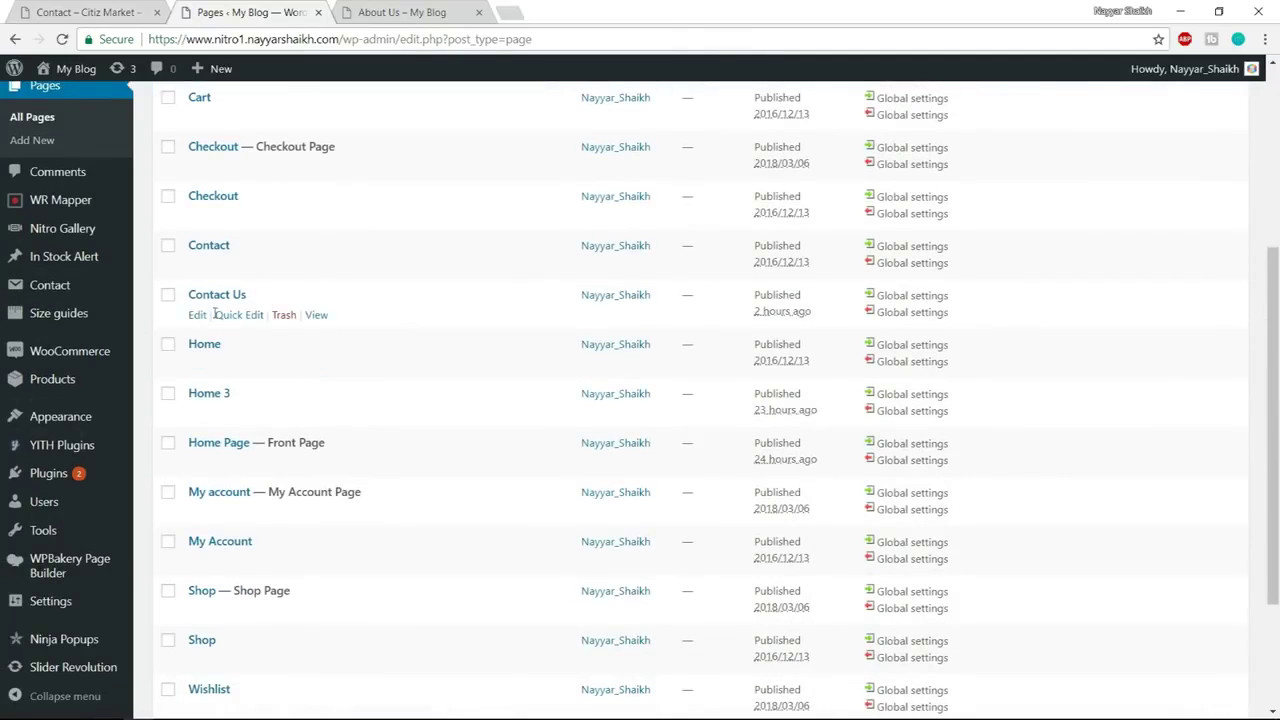
left_click(198, 318)
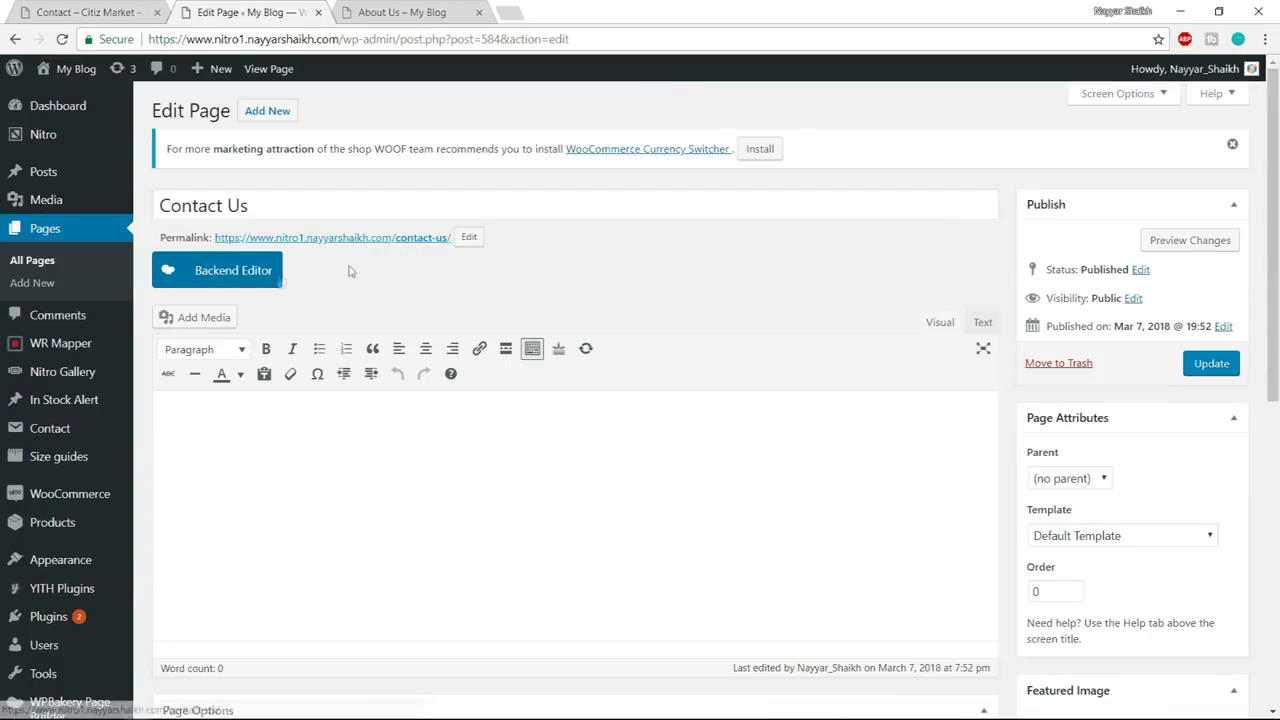
left_click(265, 275)
scroll(714, 352, "down", 2)
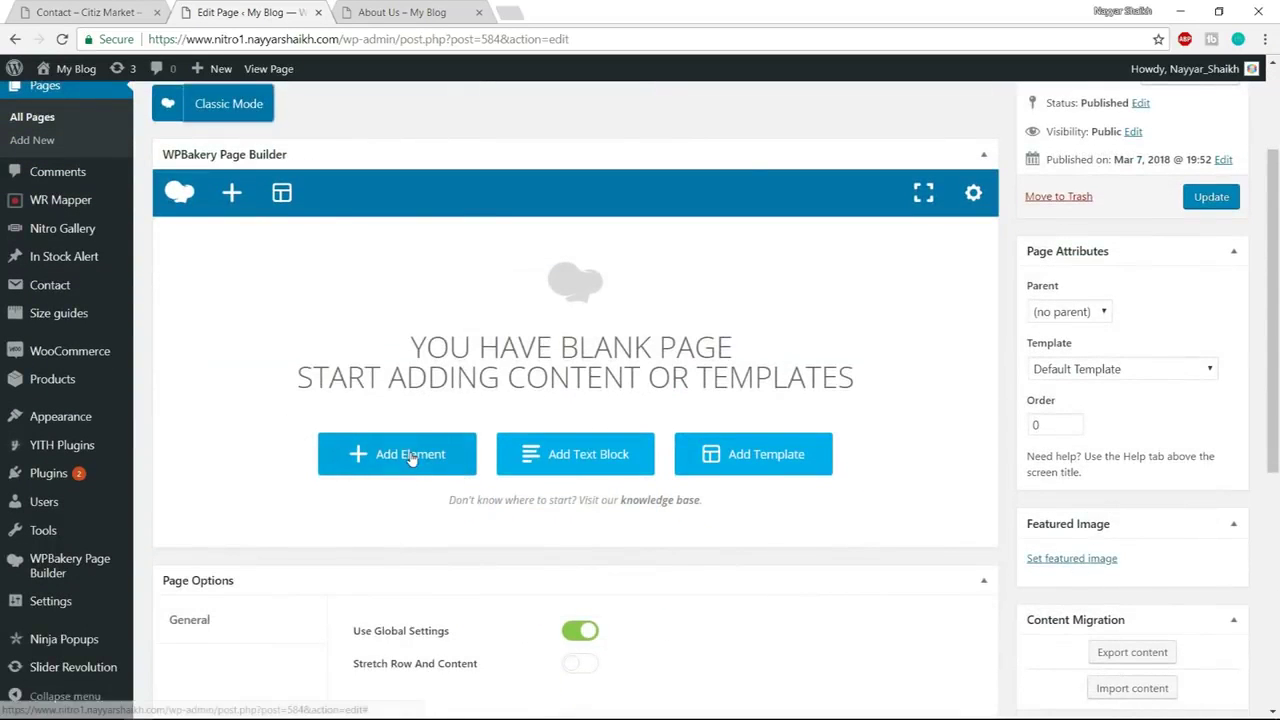
left_click(410, 455)
type("map")
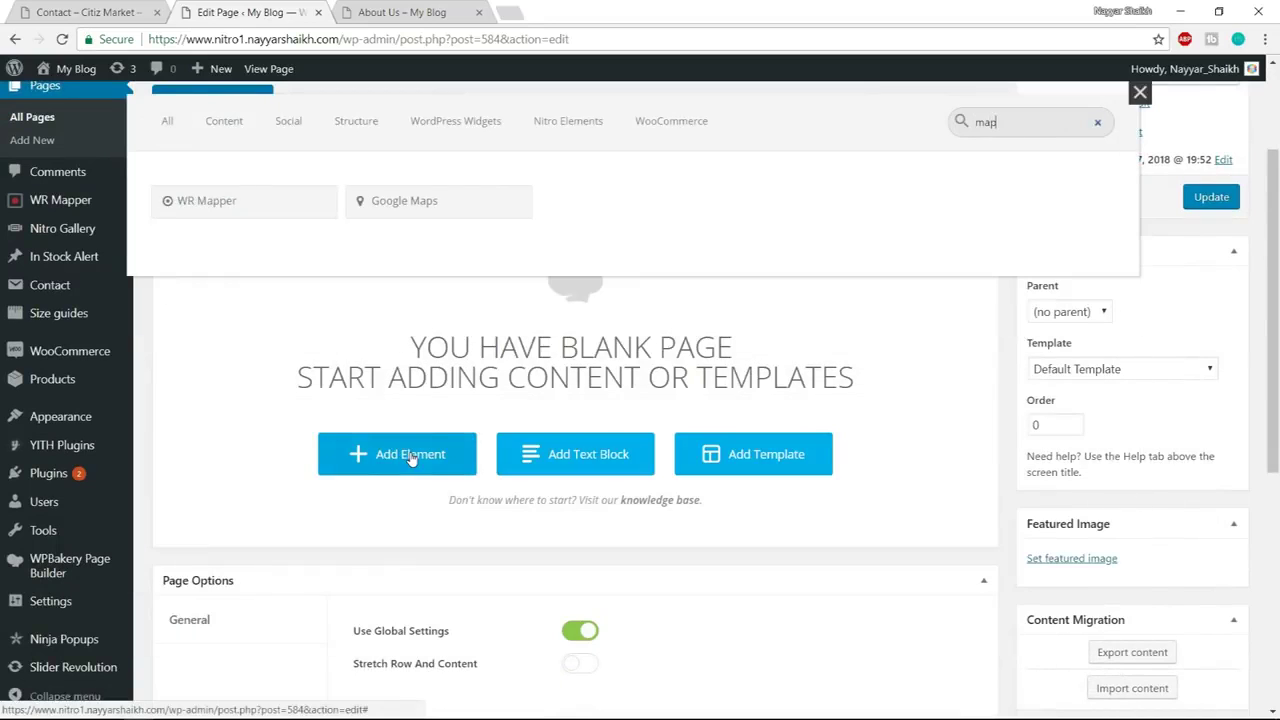
left_click(473, 197)
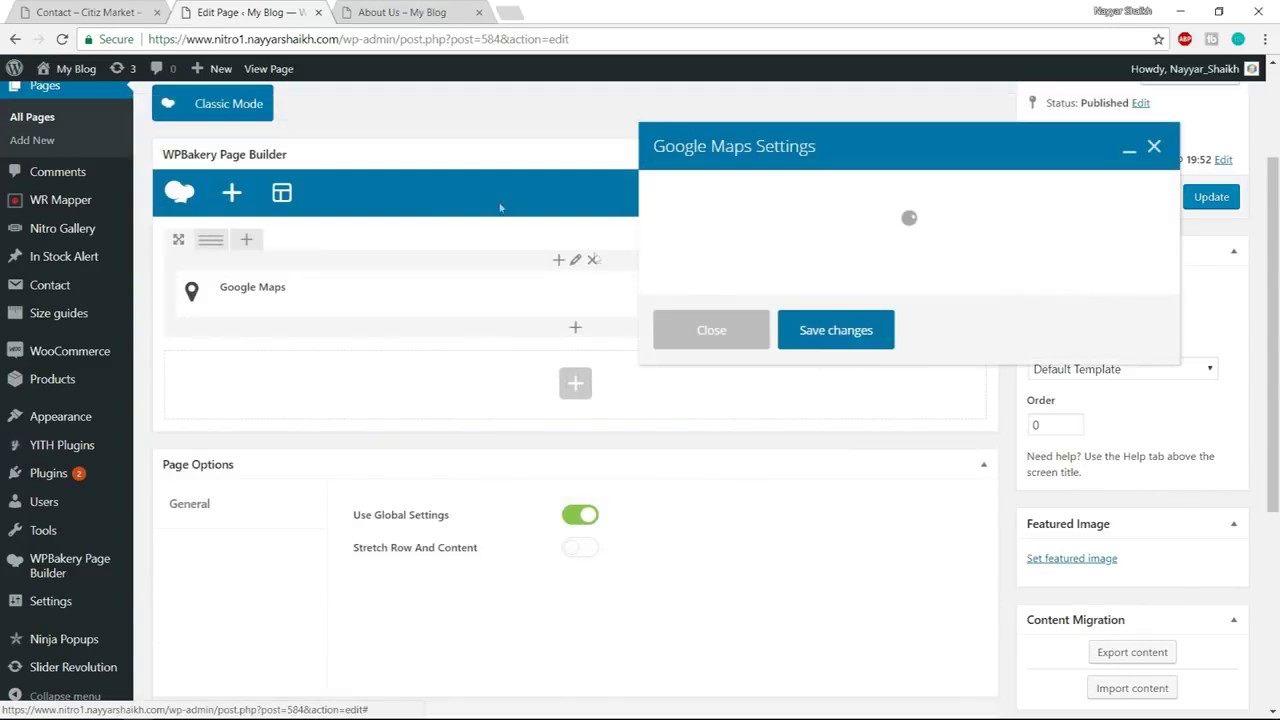
left_click(742, 240)
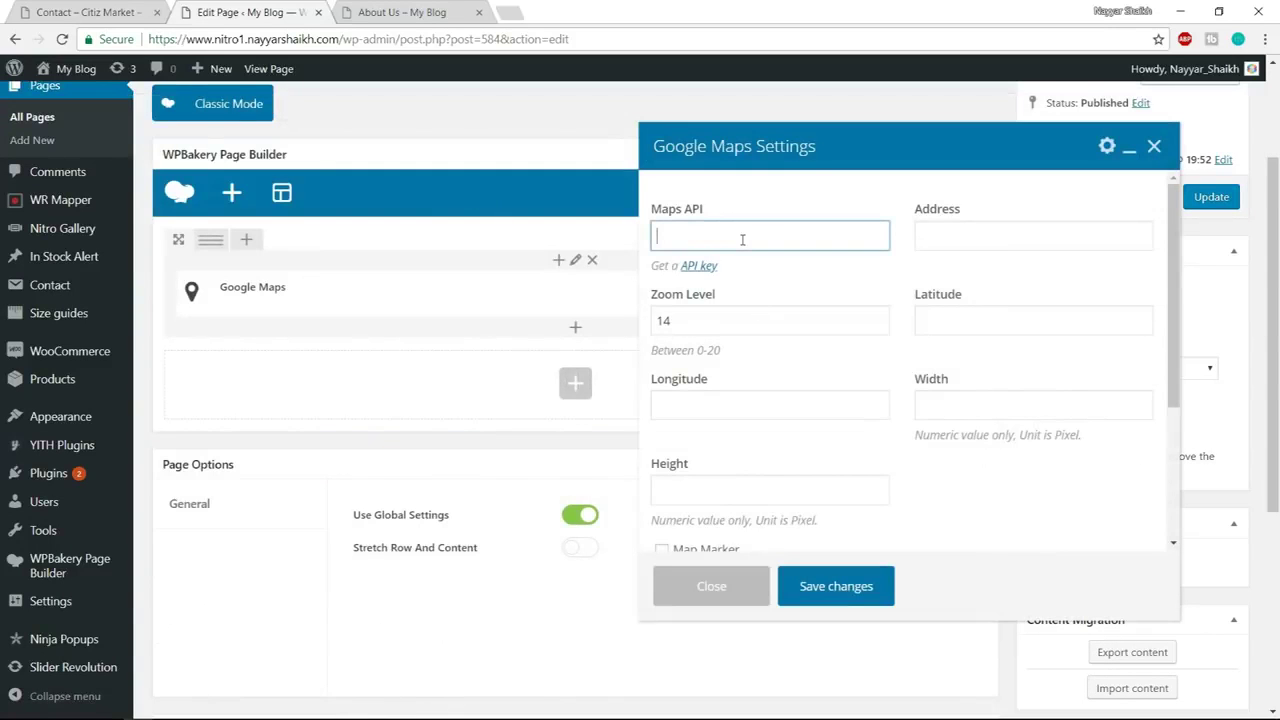
left_click(514, 10)
Go to the Google API console and create a new project named NitroProject
type("cao")
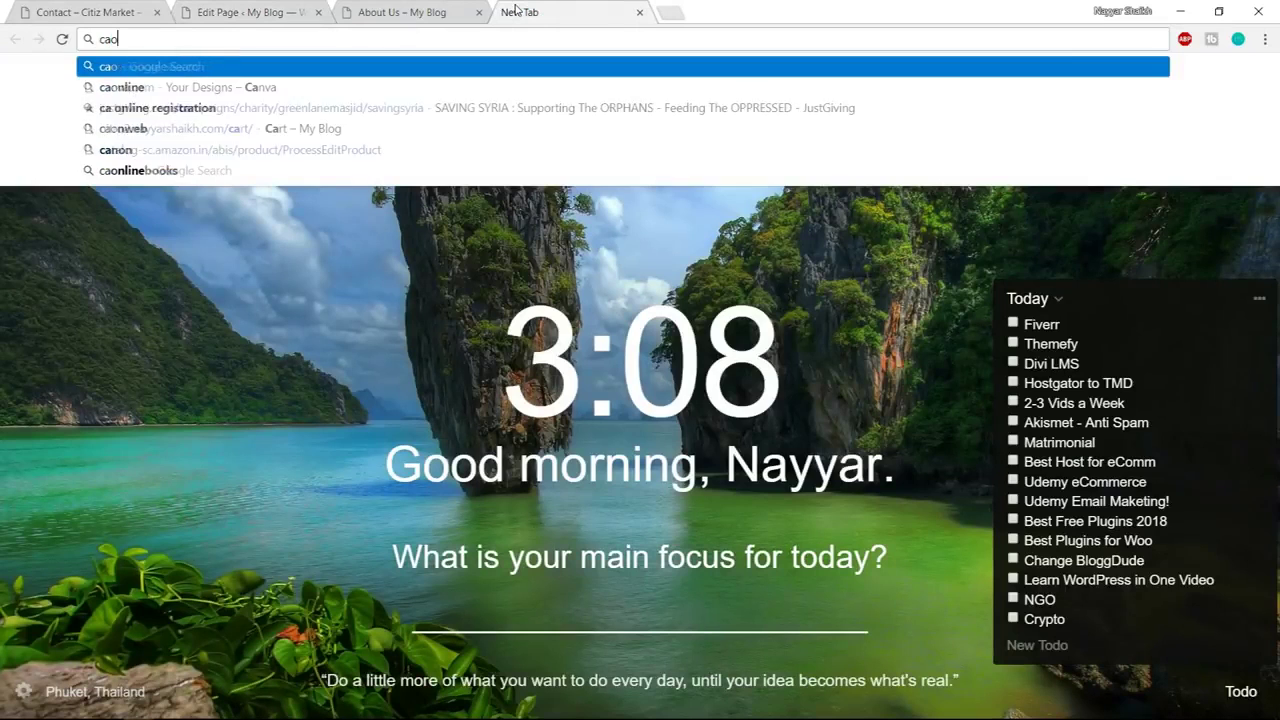
key("BackSpace")
key("BackSpace")
key("BackSpace")
type("com")
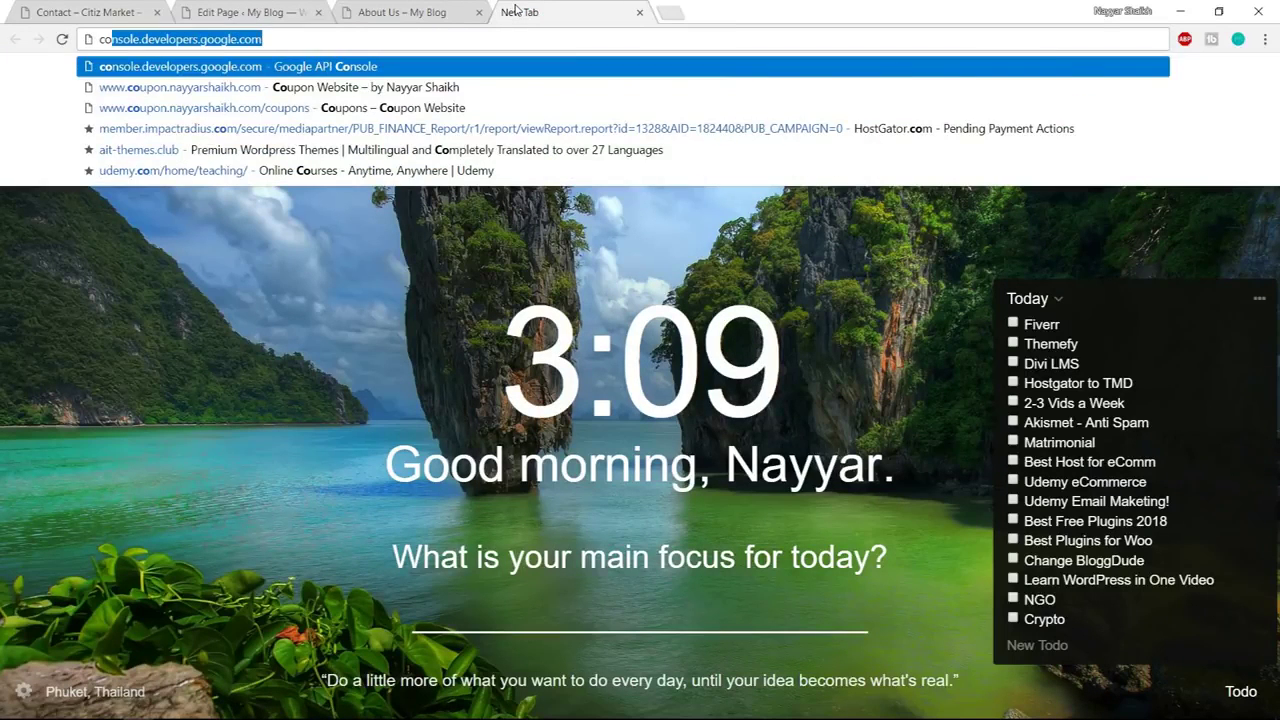
key("Return")
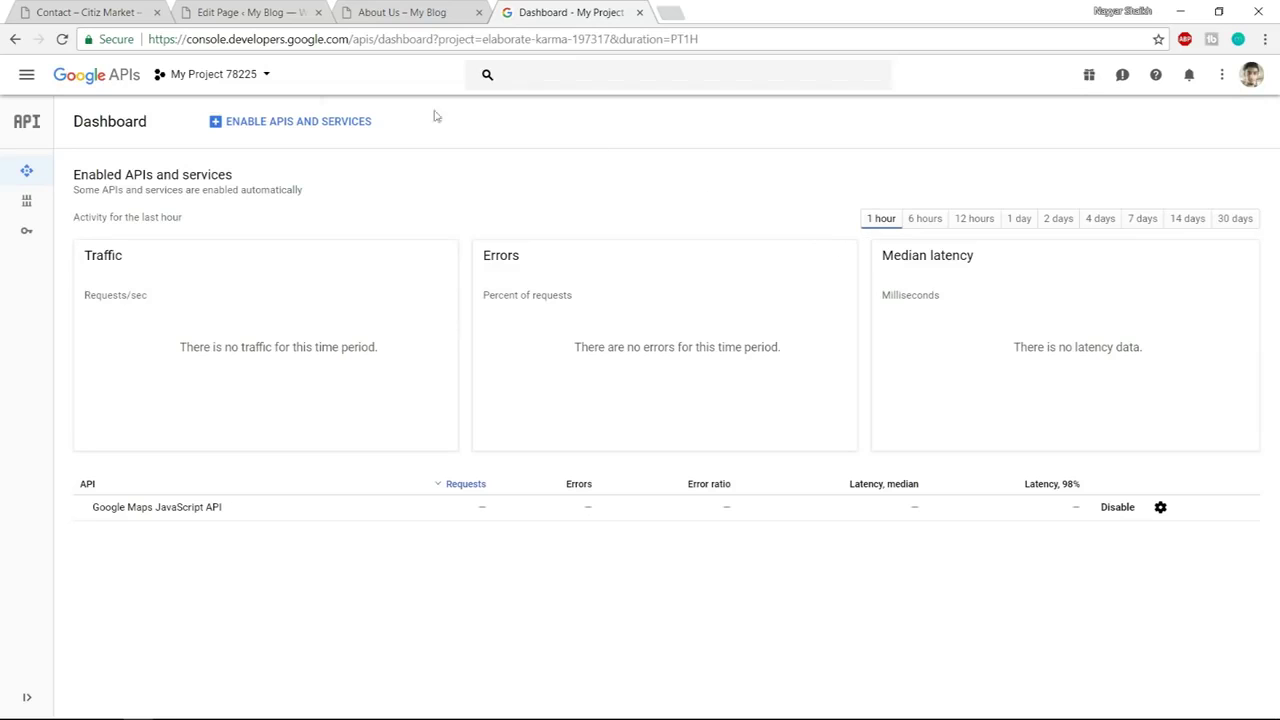
left_click(280, 77)
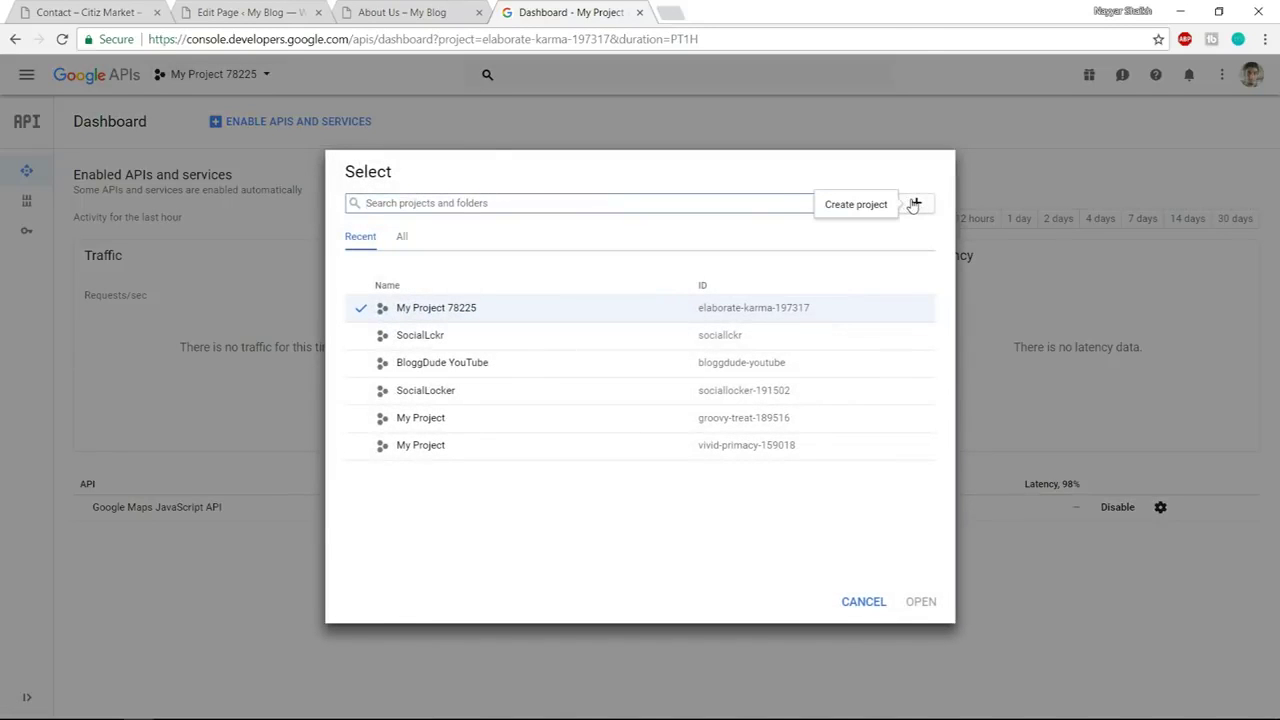
left_click(916, 205)
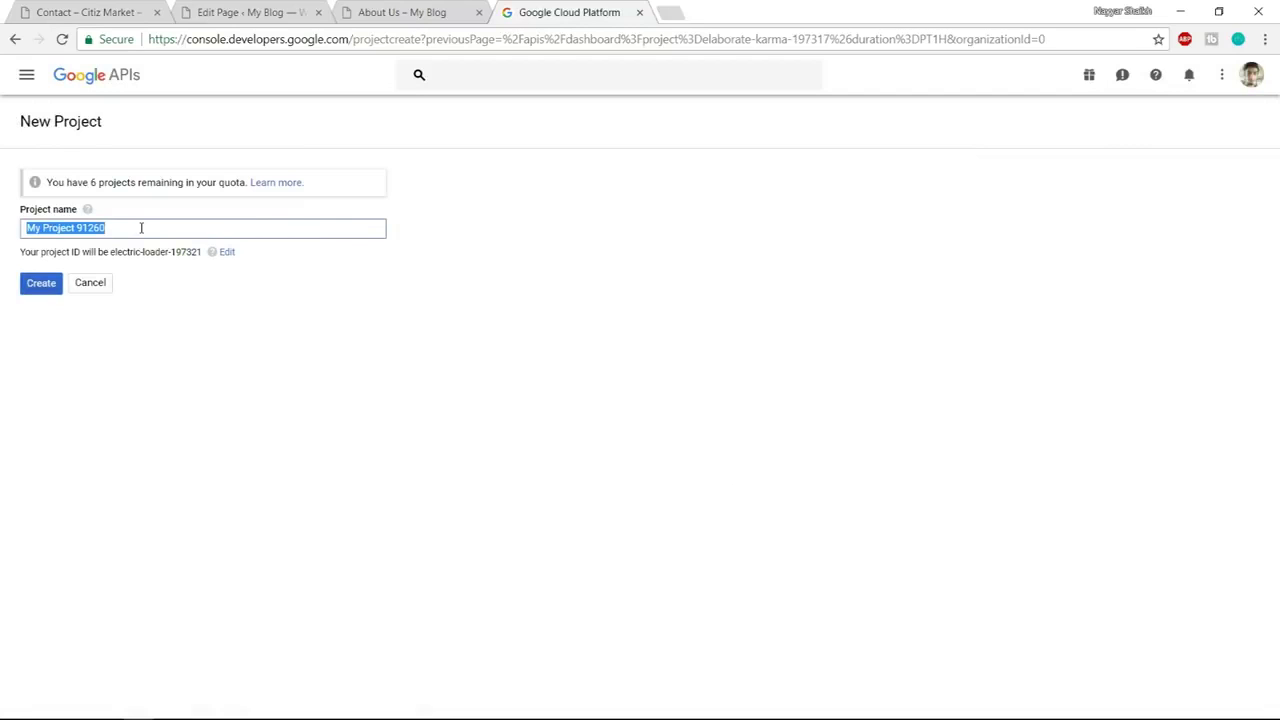
type("NitroProject")
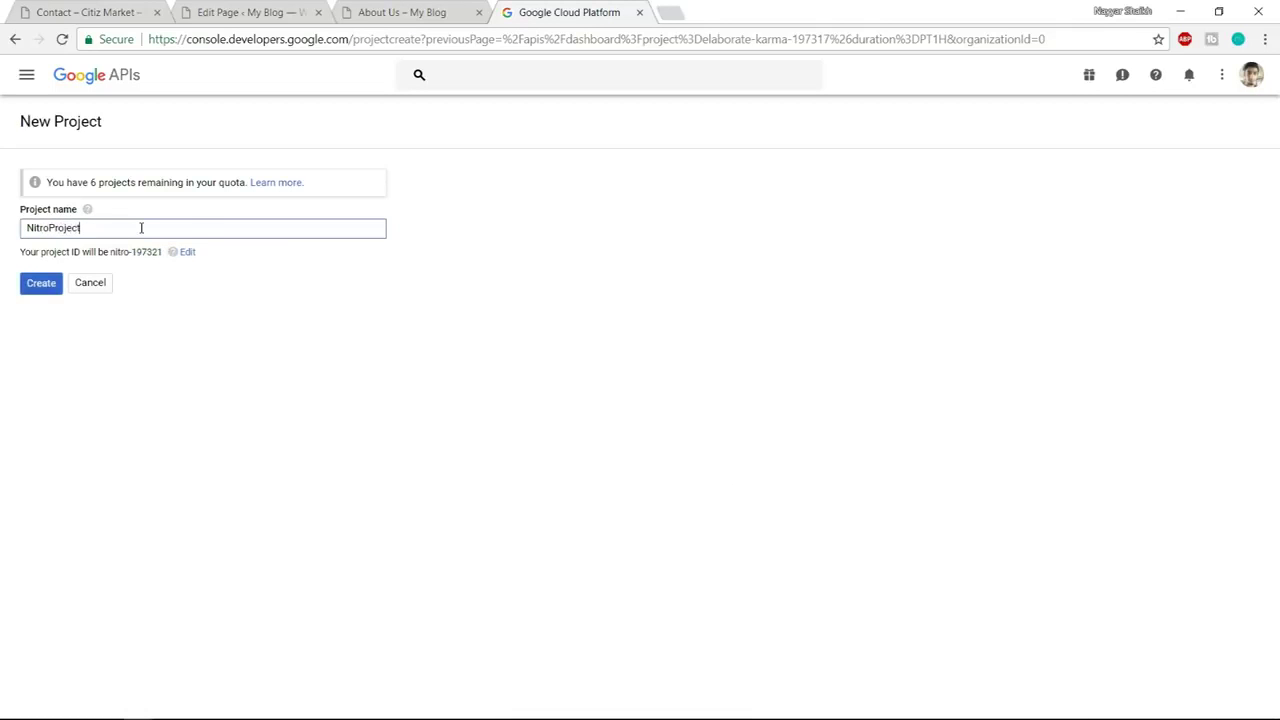
left_click(44, 286)
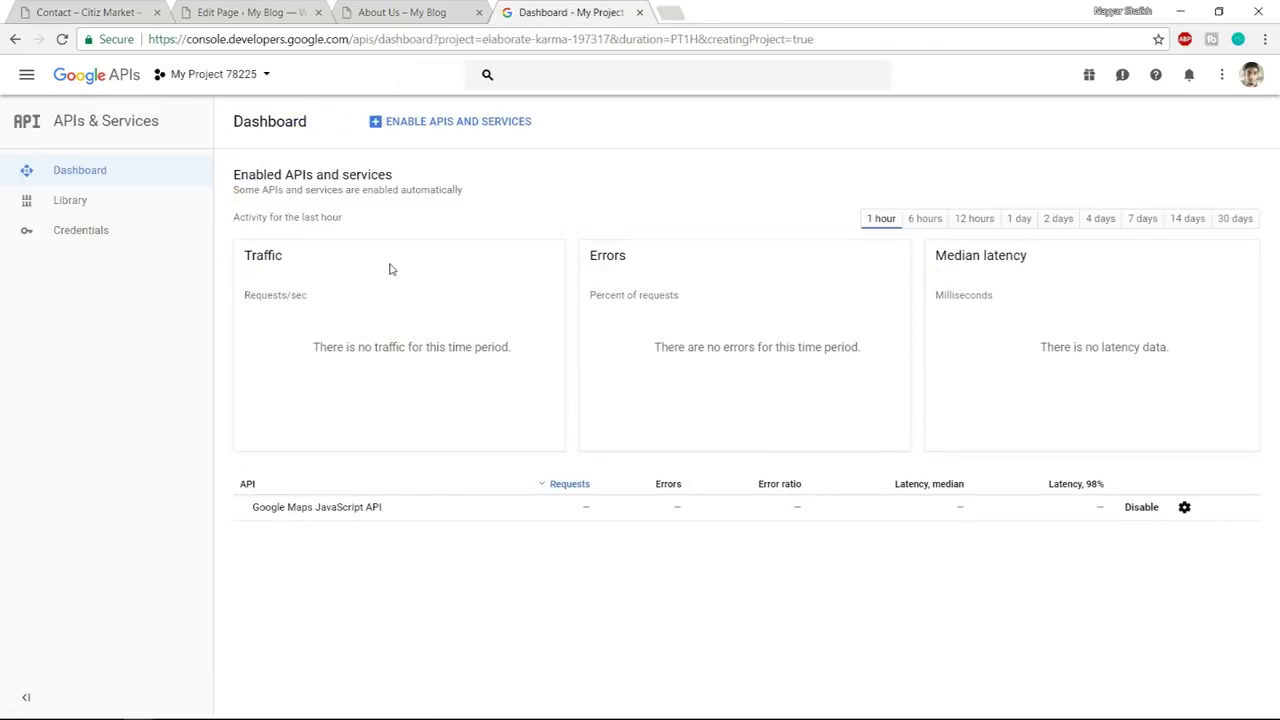
Switch to NitroProject and enable the Google Maps JavaScript API from the library
left_click(428, 128)
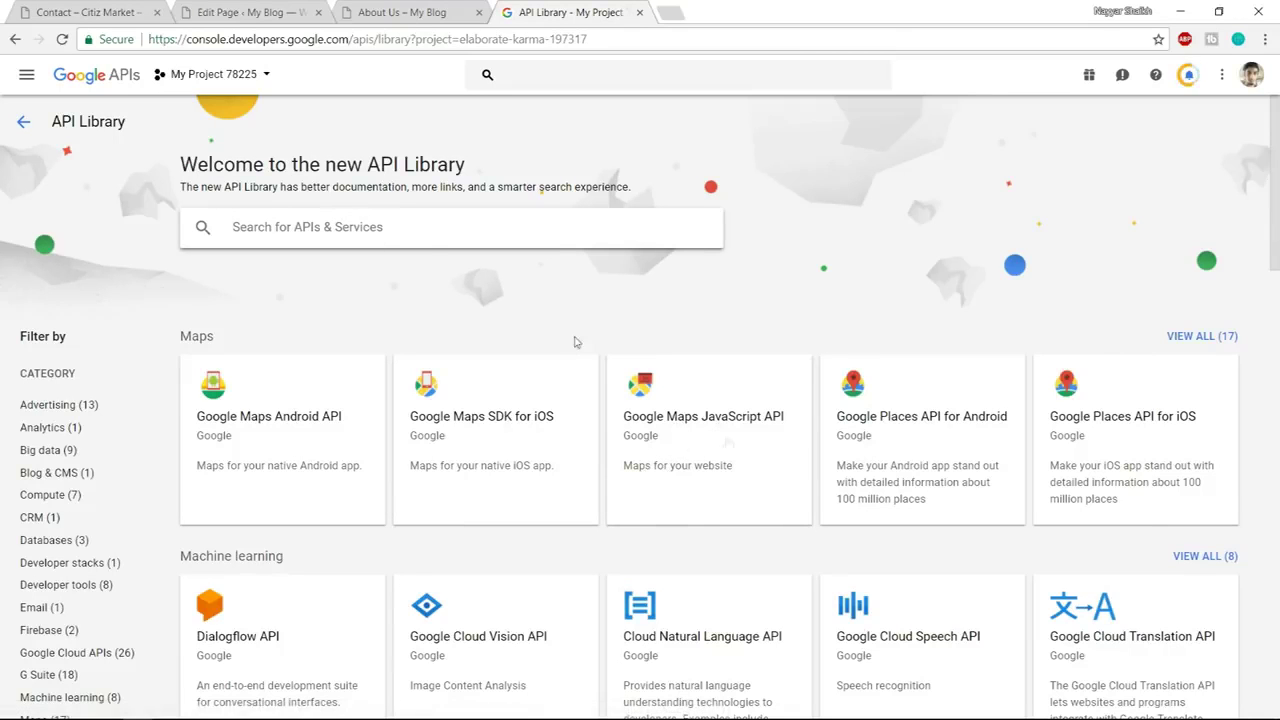
left_click(681, 425)
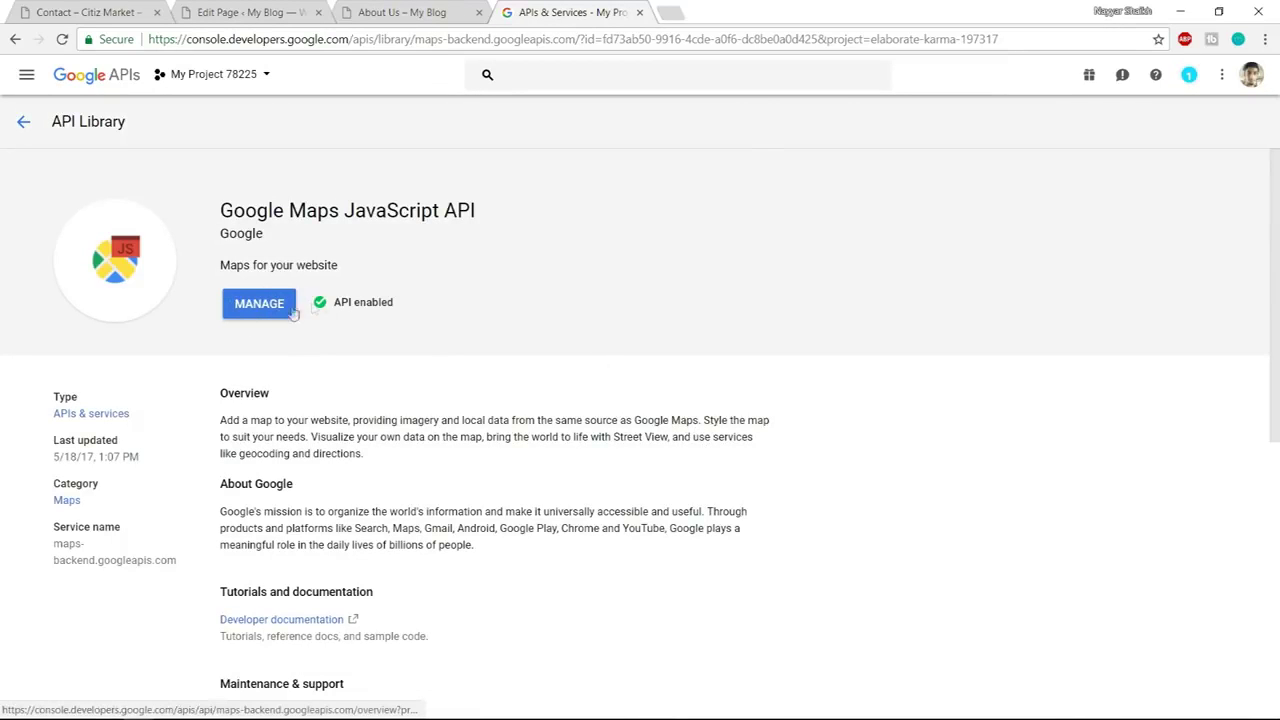
left_click(233, 82)
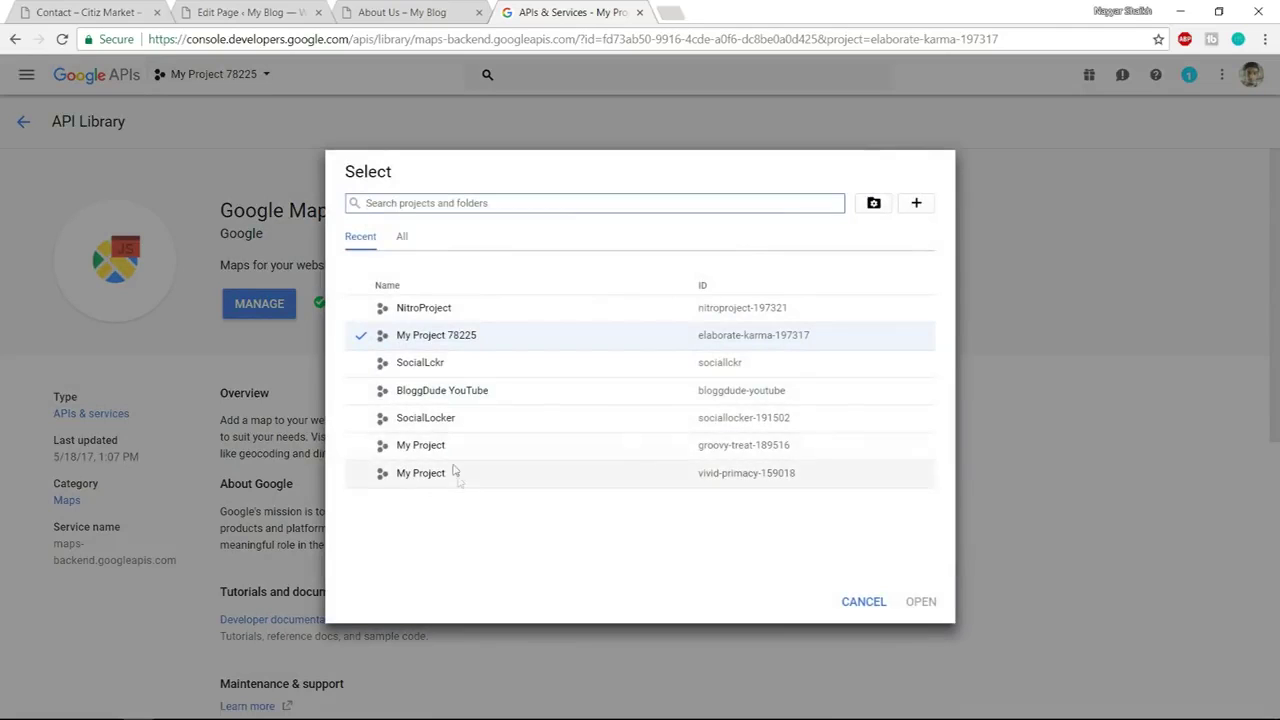
left_click(437, 310)
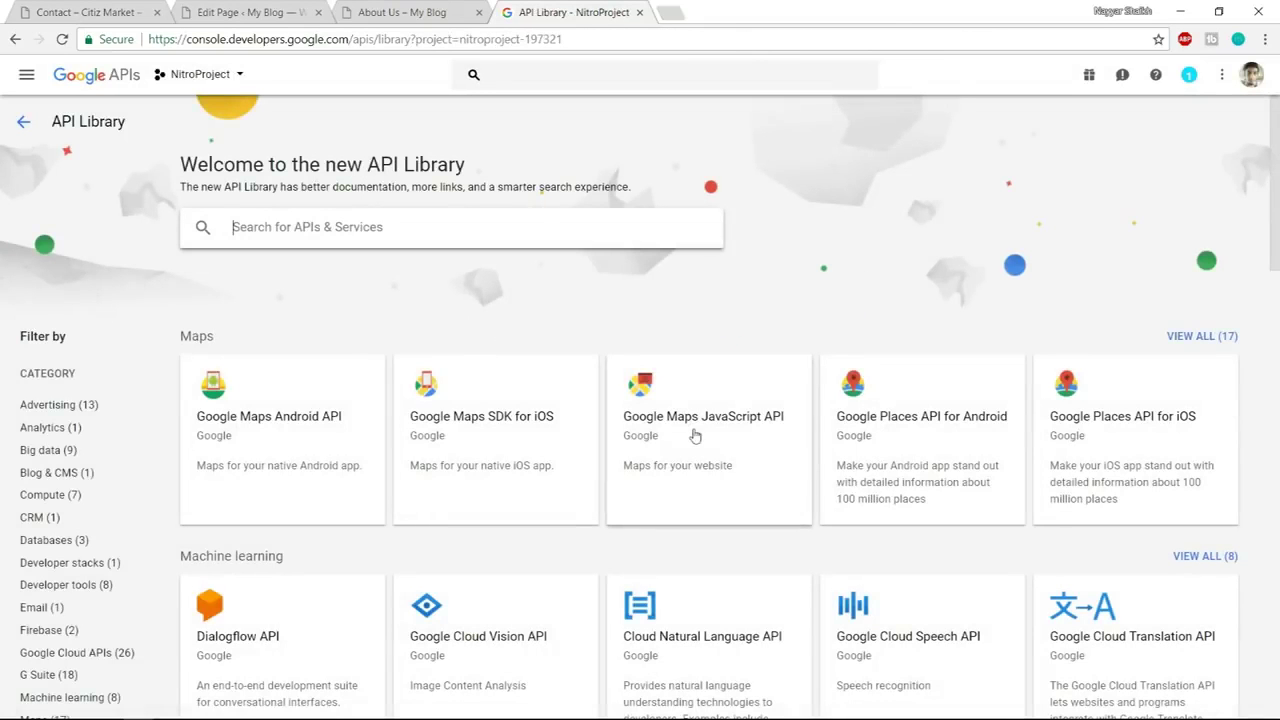
left_click(690, 428)
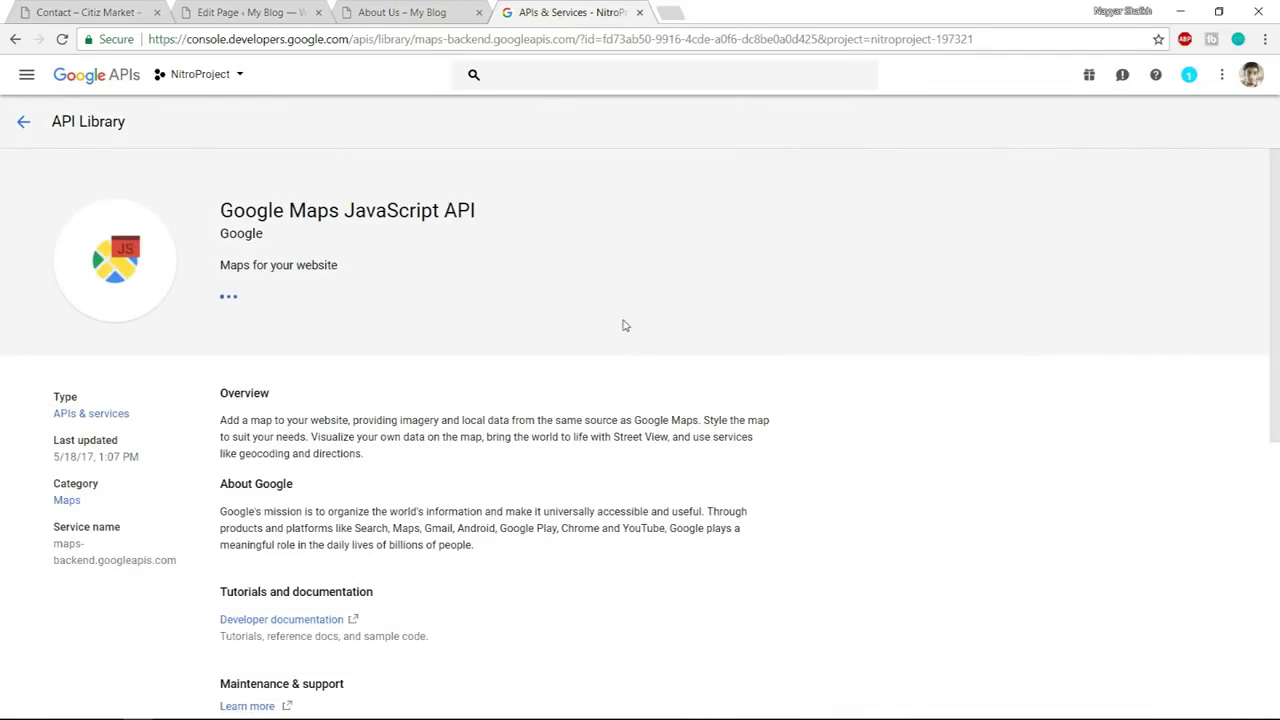
left_click(252, 313)
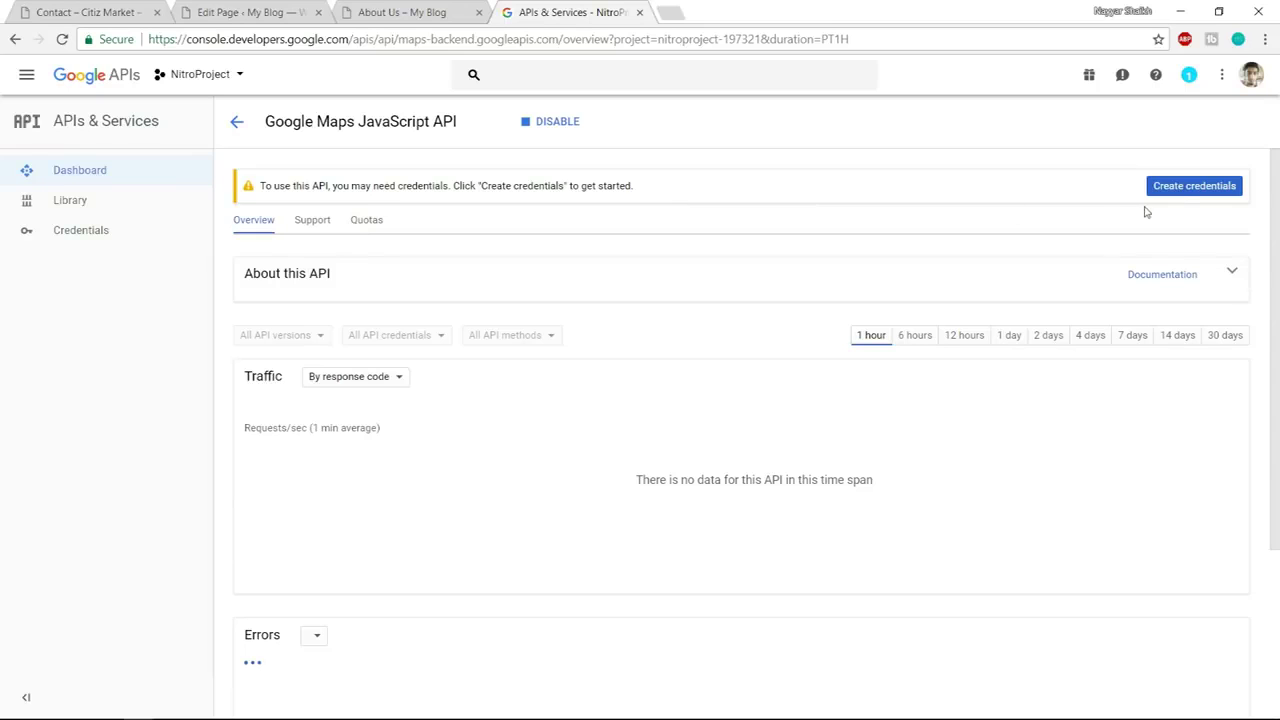
left_click(1186, 192)
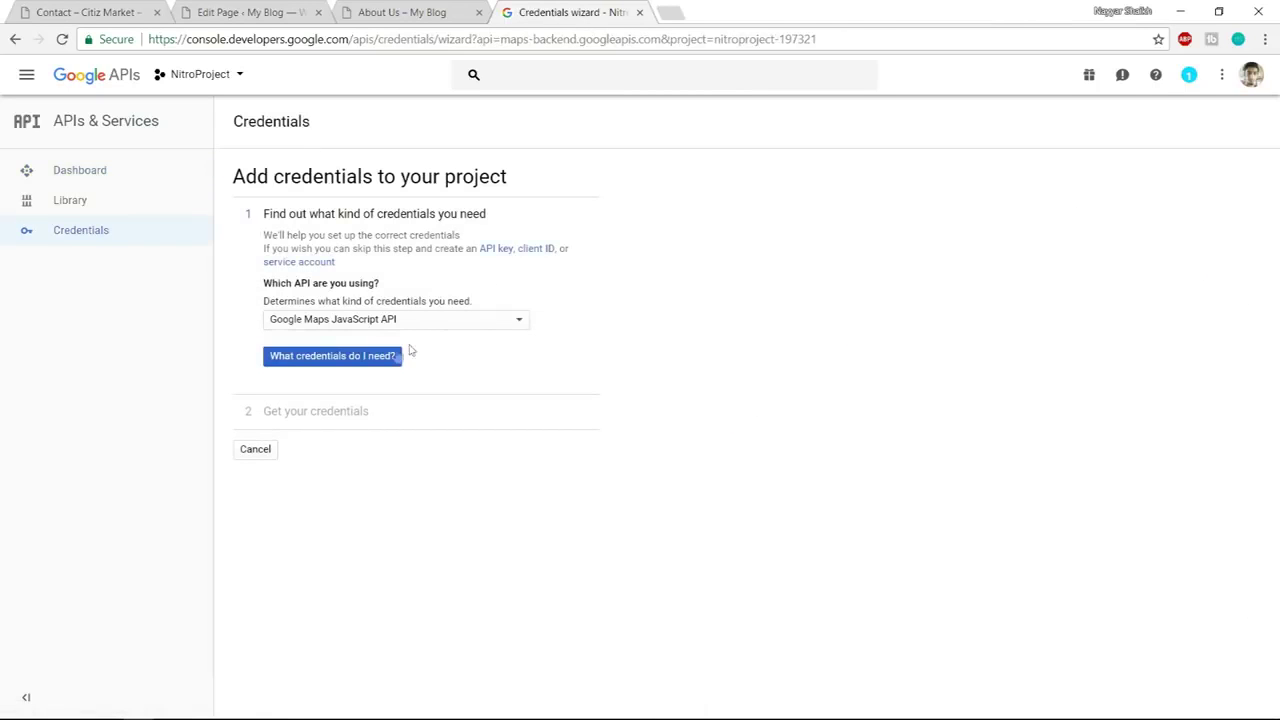
Create an API key for Google Maps JavaScript API, then open Domain verification
left_click(366, 324)
left_click(366, 324)
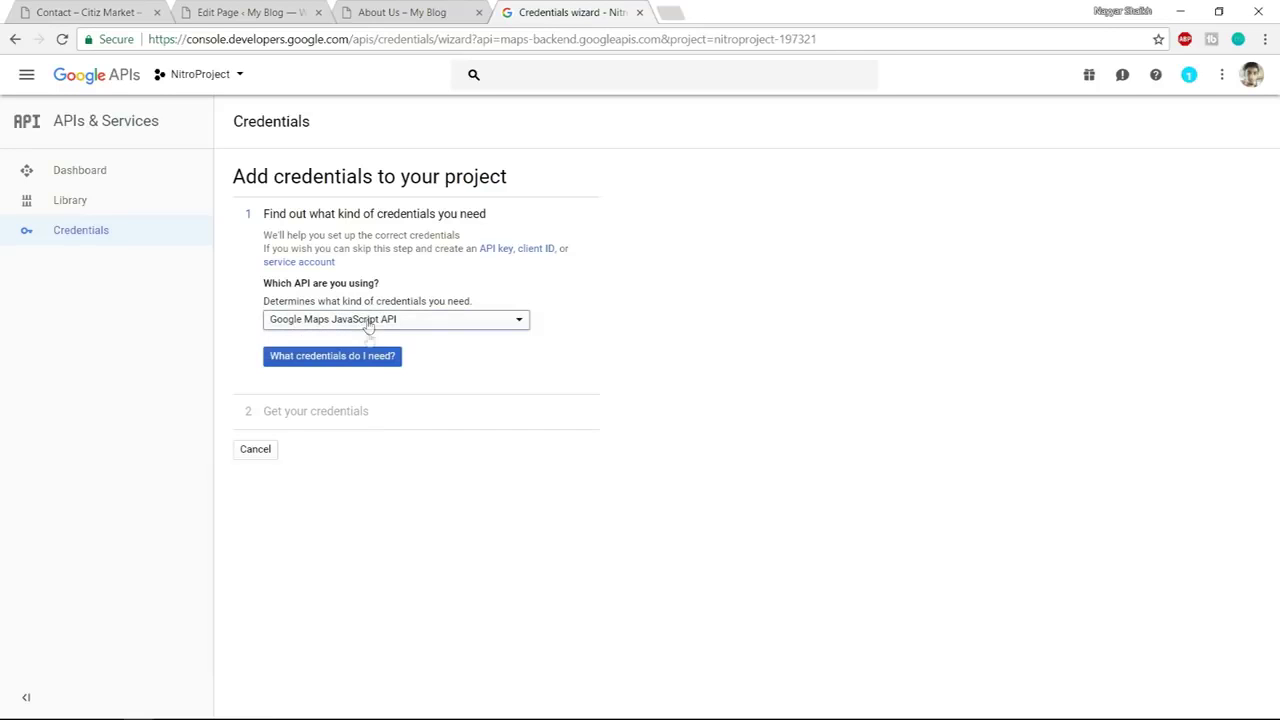
left_click(343, 366)
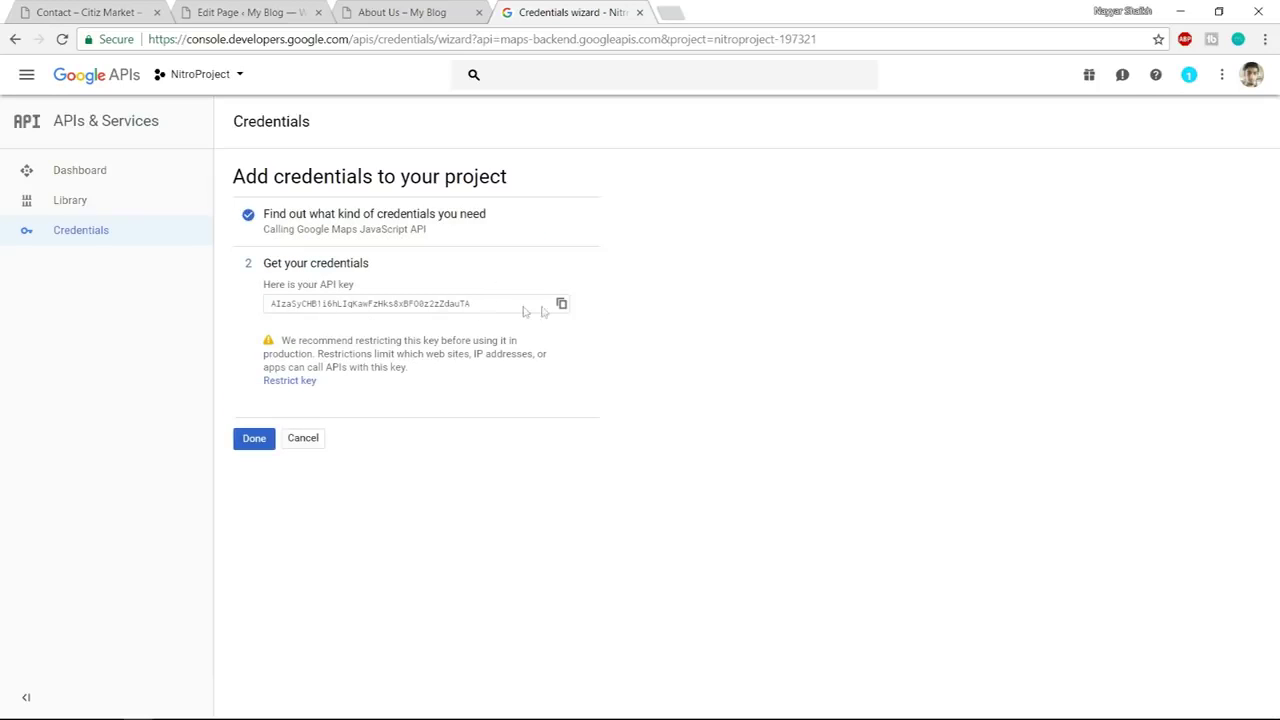
left_click(255, 440)
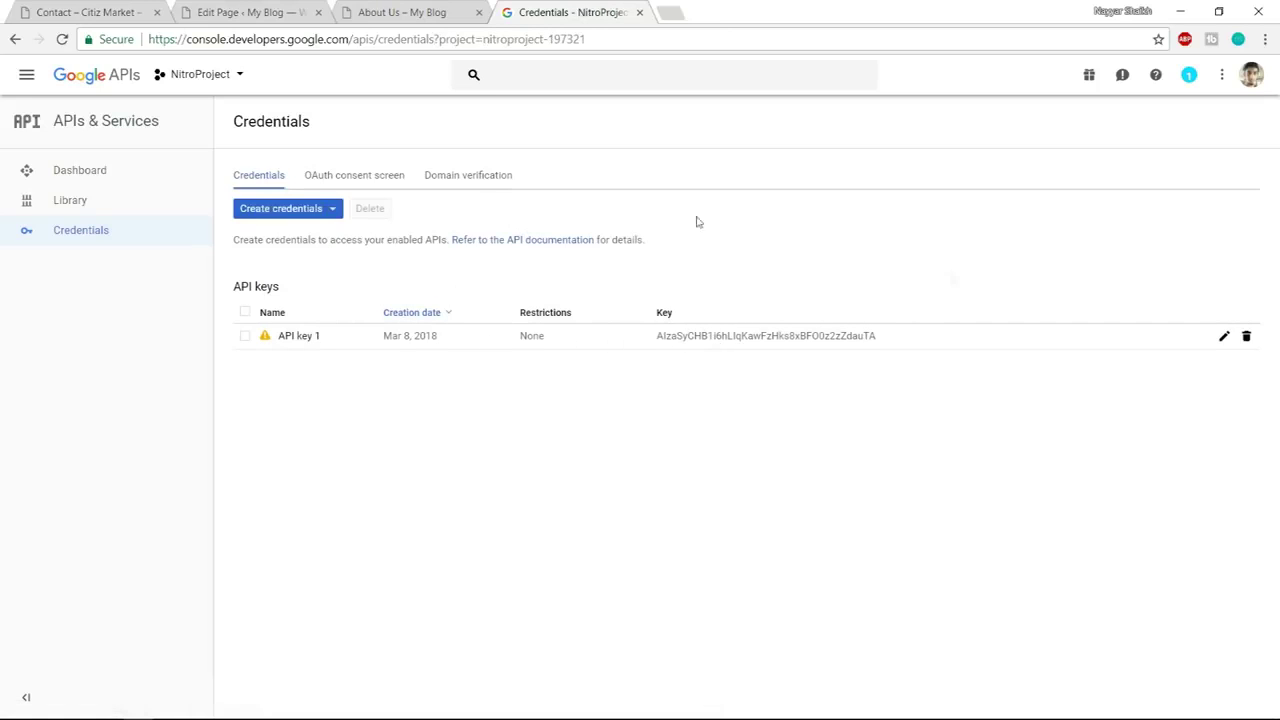
left_click(486, 180)
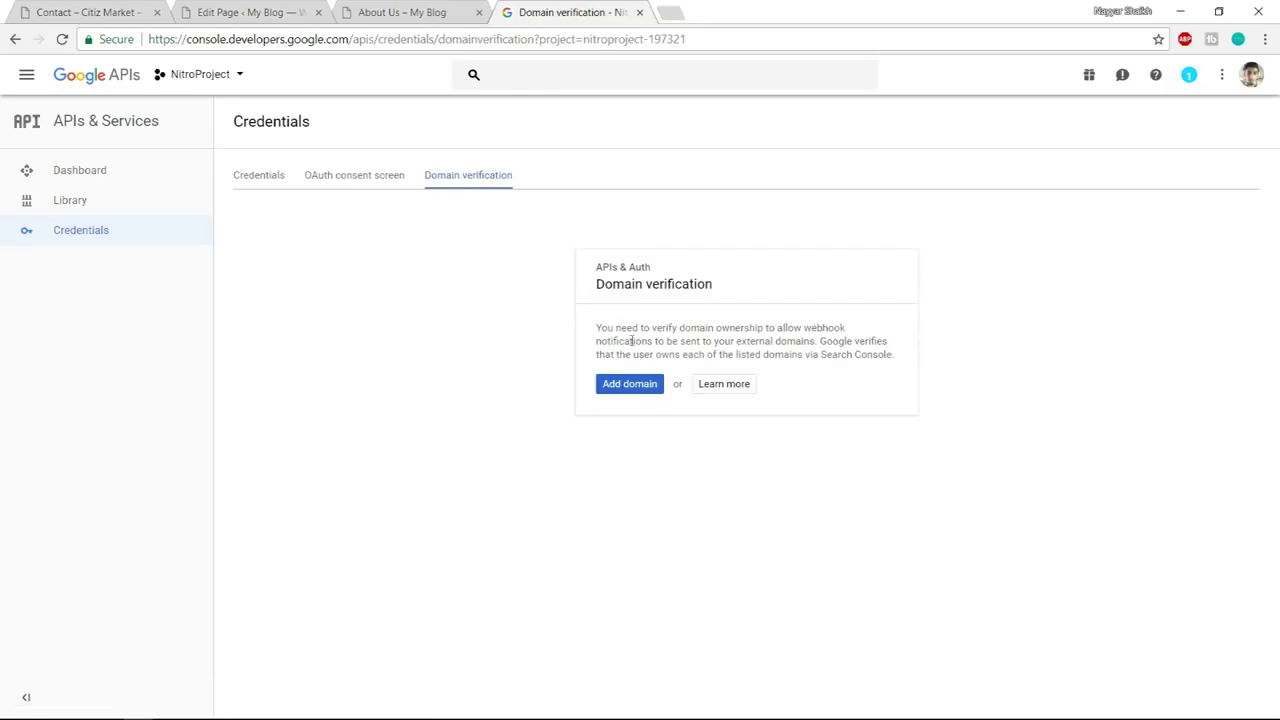
Copy the site's base address from the About Us tab and add it as a verification domain
left_click(295, 12)
left_click(397, 10)
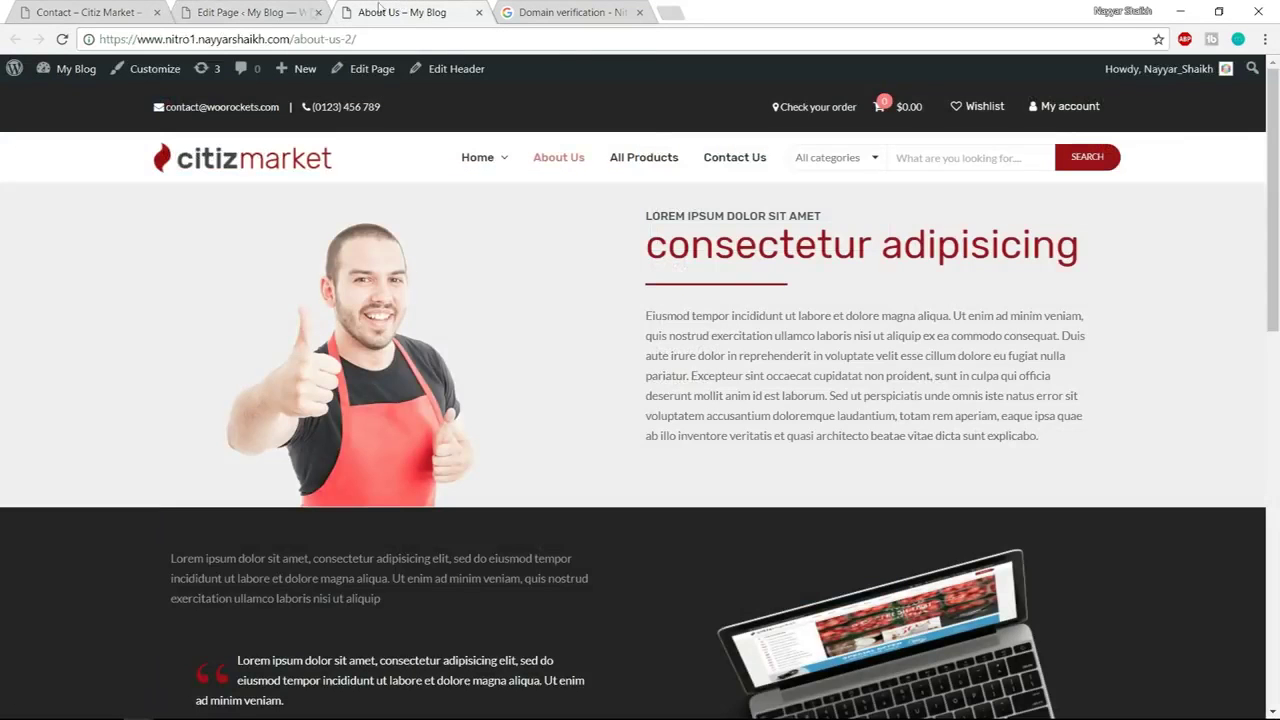
left_click_drag(292, 38, 85, 48)
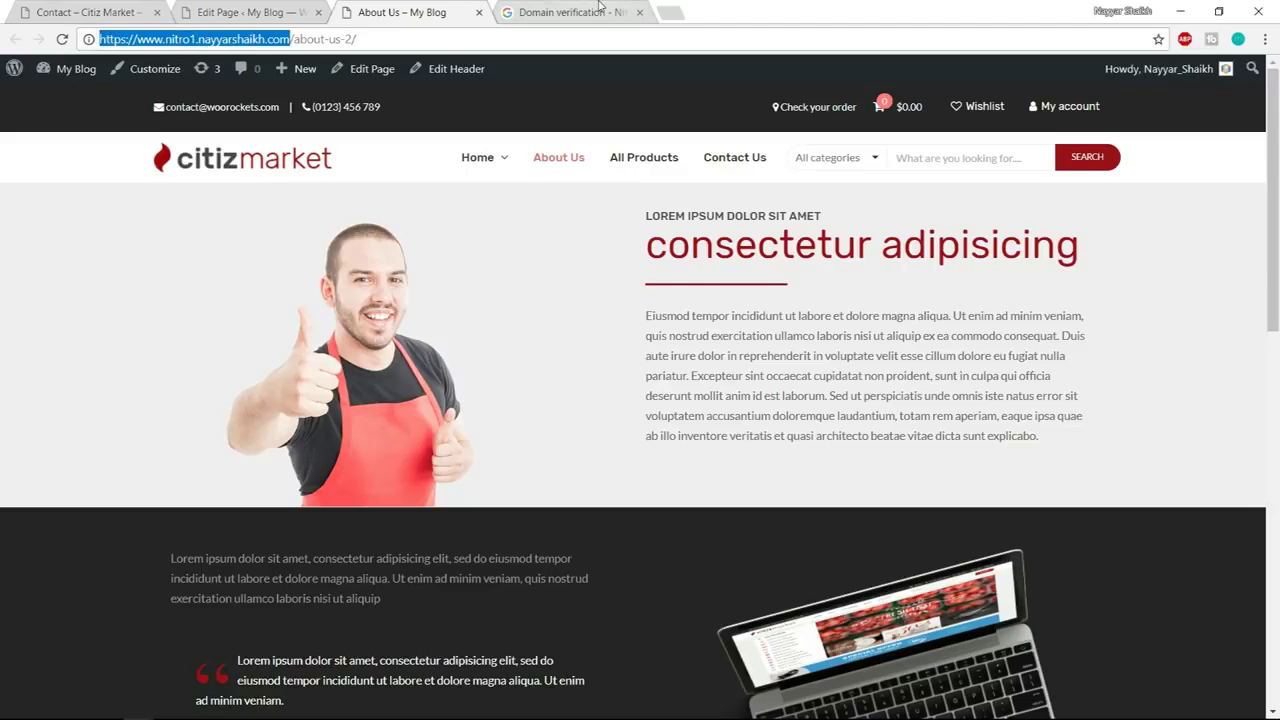
left_click(600, 8)
left_click(637, 387)
key("ctrl+v")
left_click(841, 498)
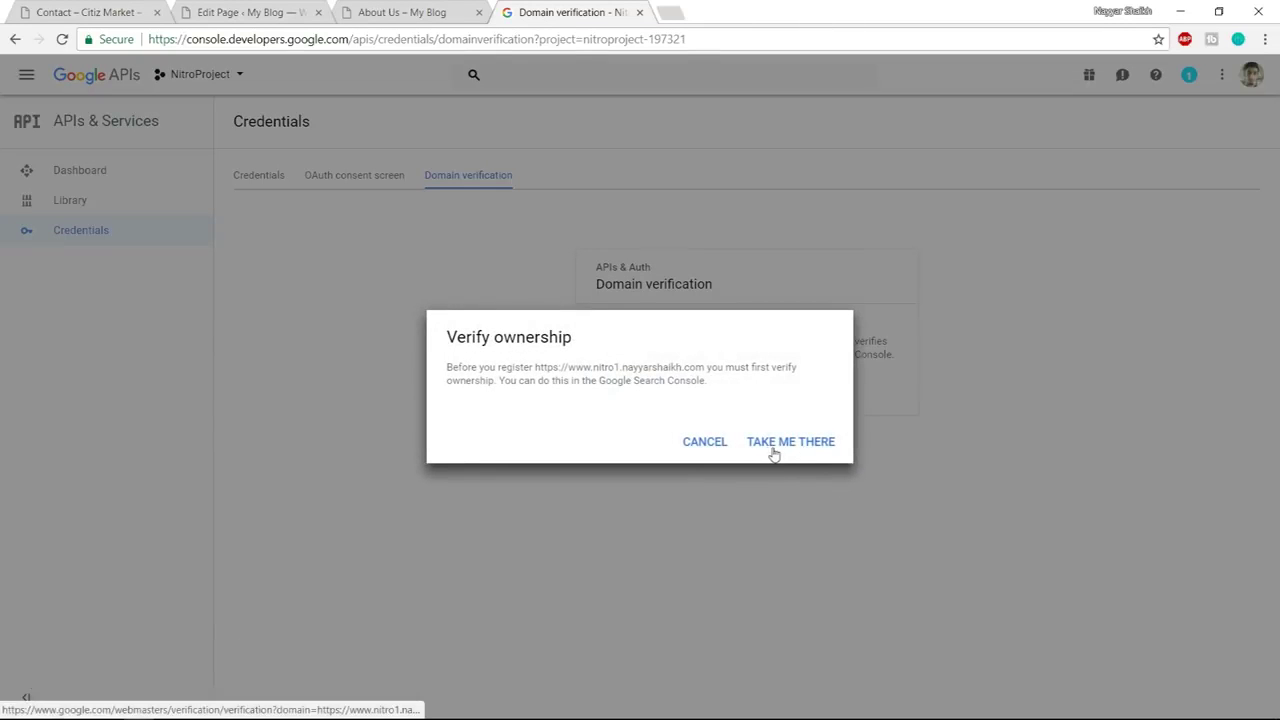
left_click(773, 443)
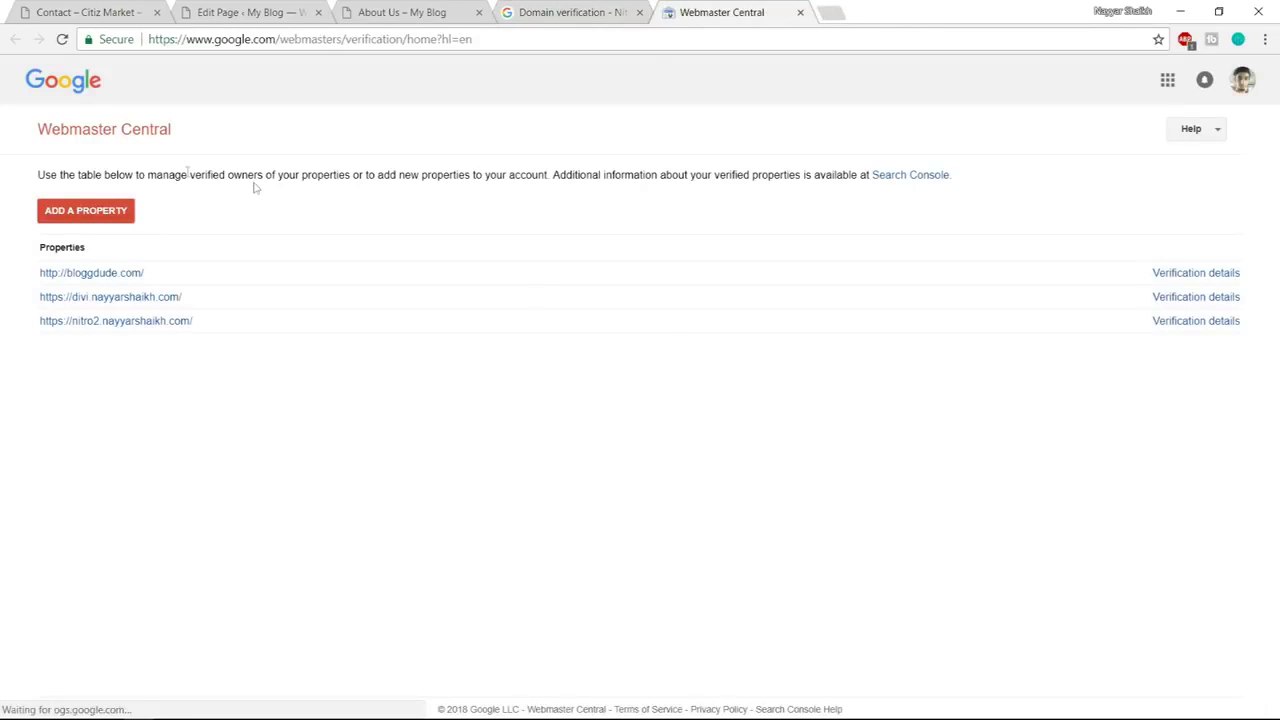
Add the site as a Webmaster Central property and download its HTML verification file
left_click(88, 218)
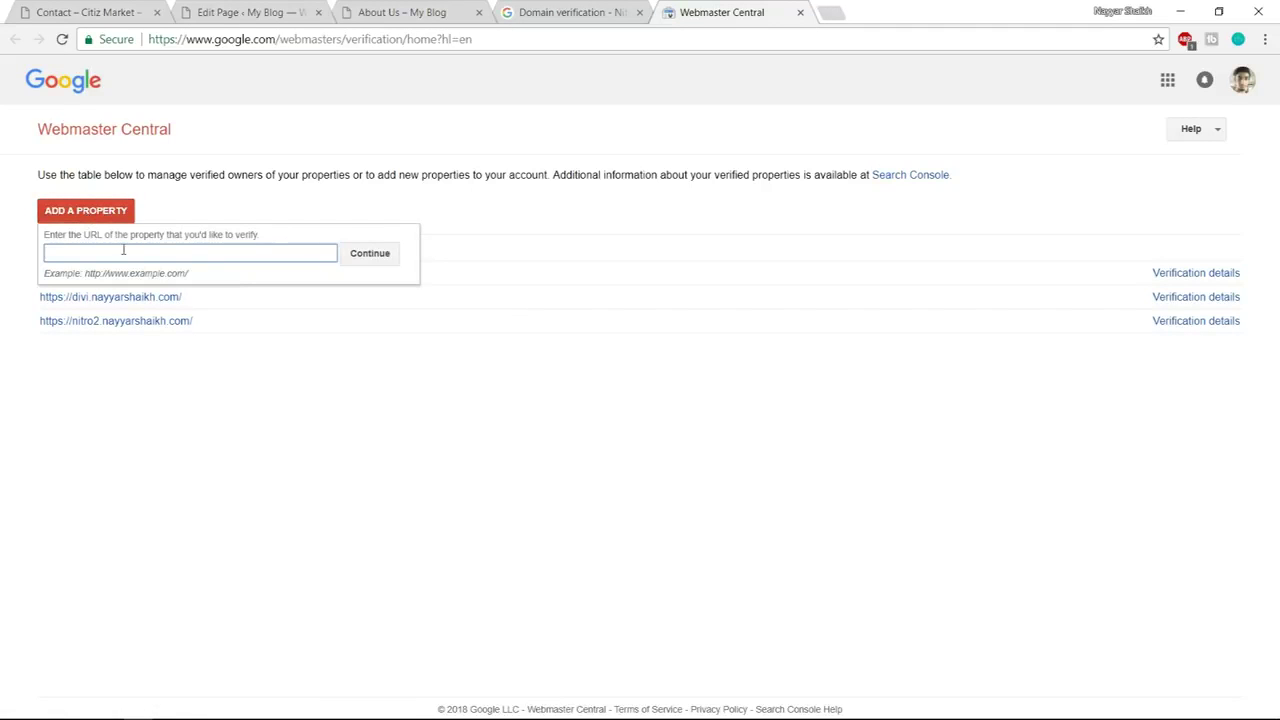
key("ctrl+v")
left_click(384, 262)
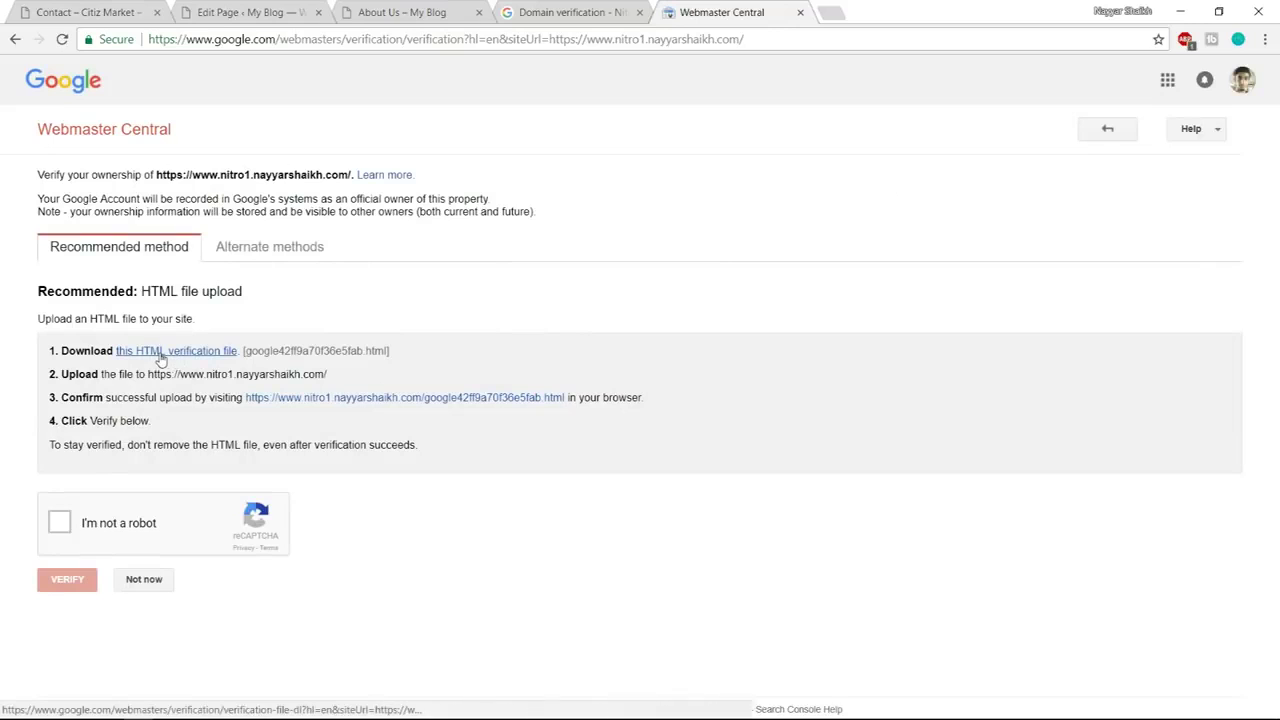
left_click(160, 356)
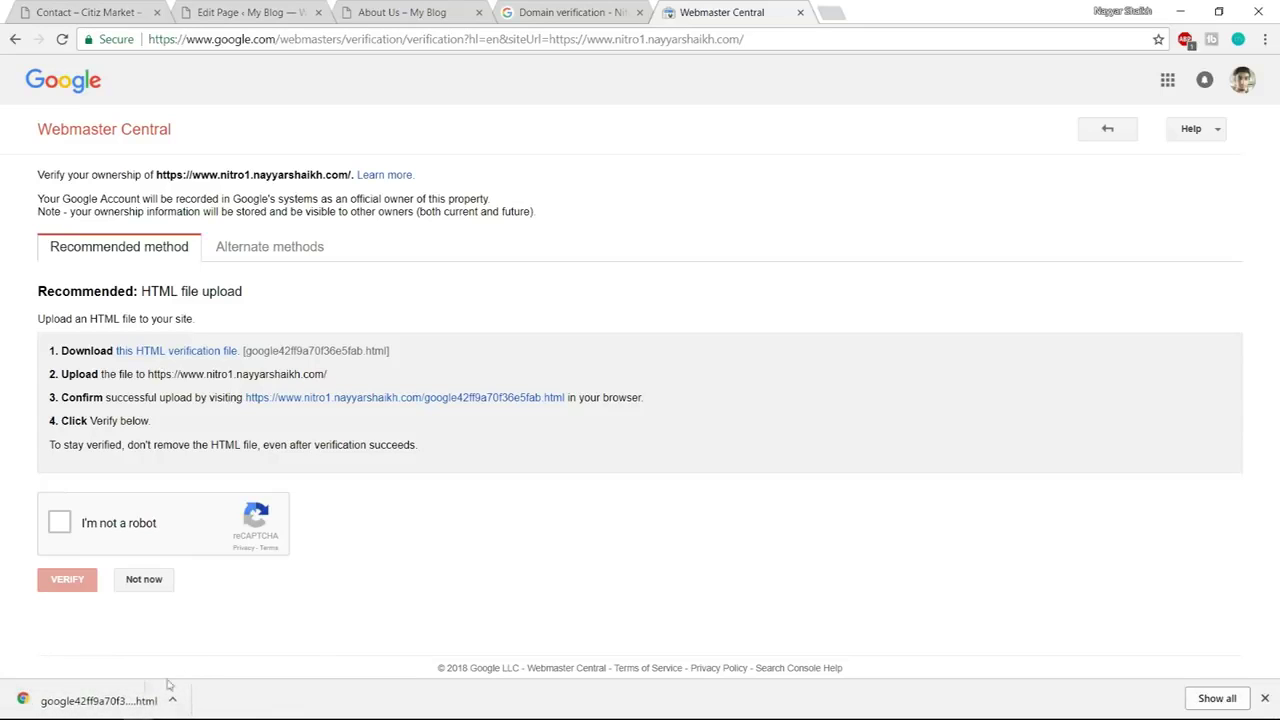
left_click(1265, 700)
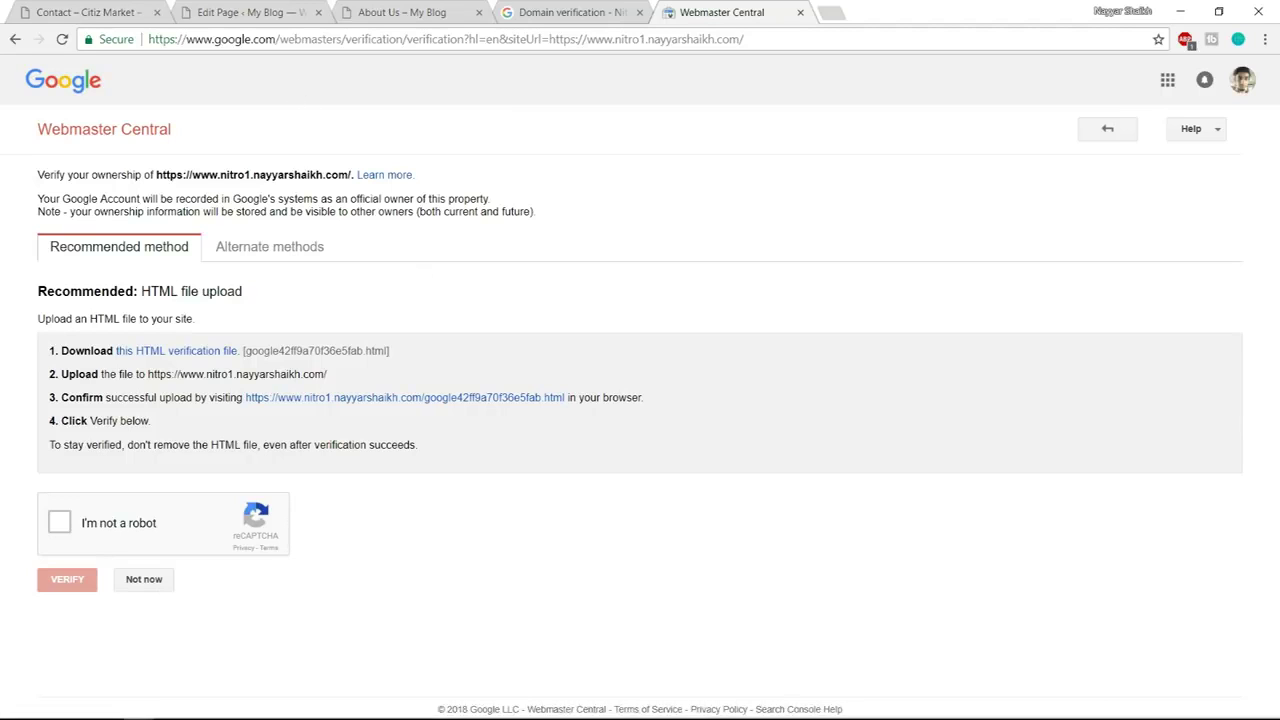
mouse_move(181, 714)
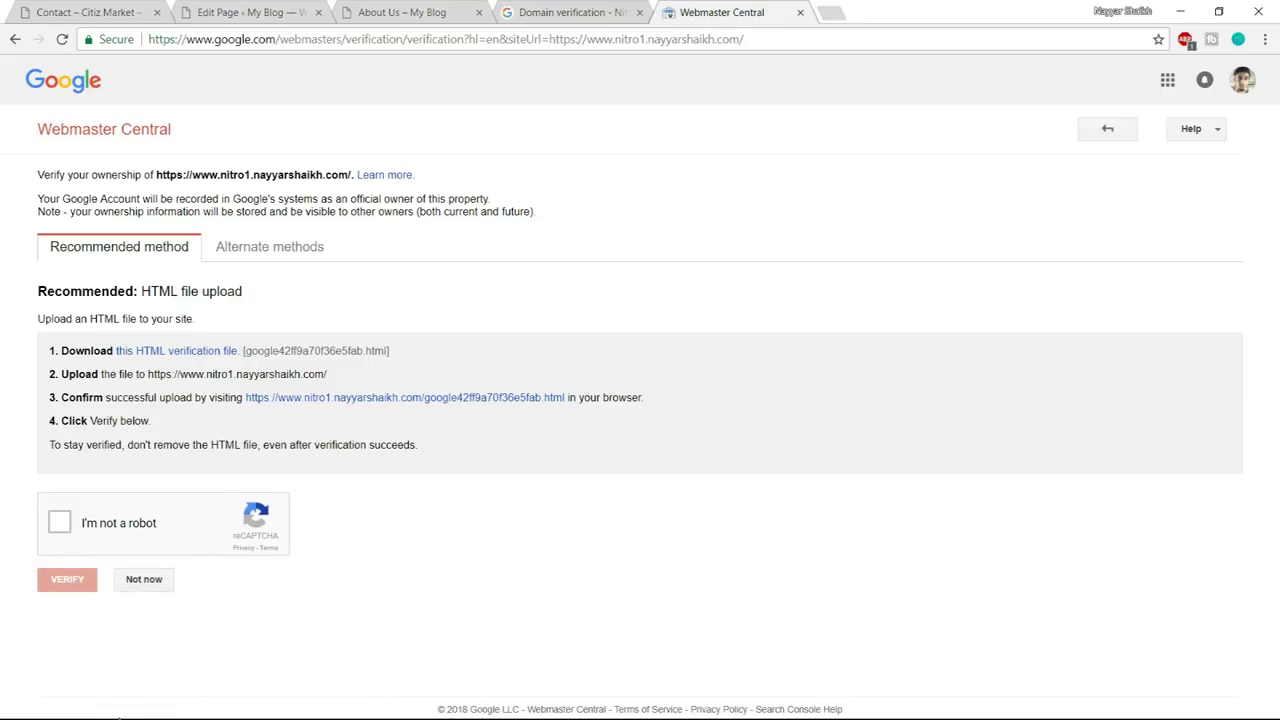
key("super")
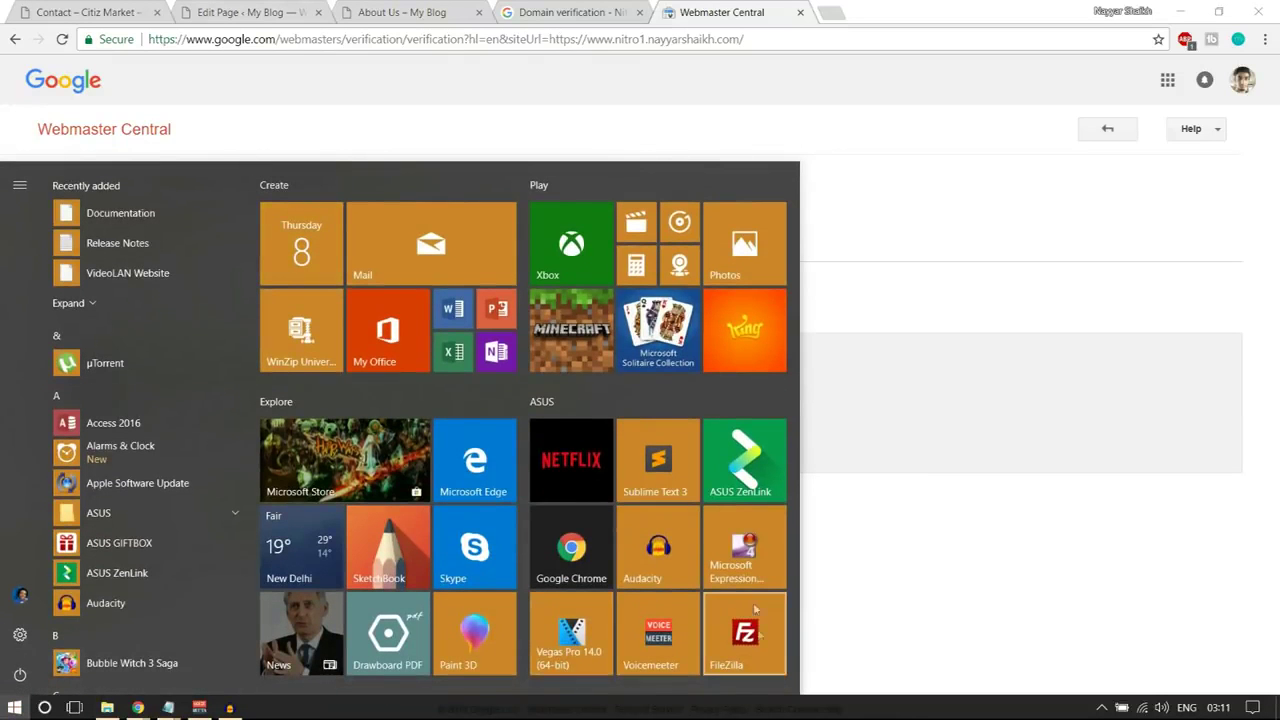
Upload the google…html verification file from the local pane into the remote nitro1.nayyarshaikh.com folder
left_click(761, 640)
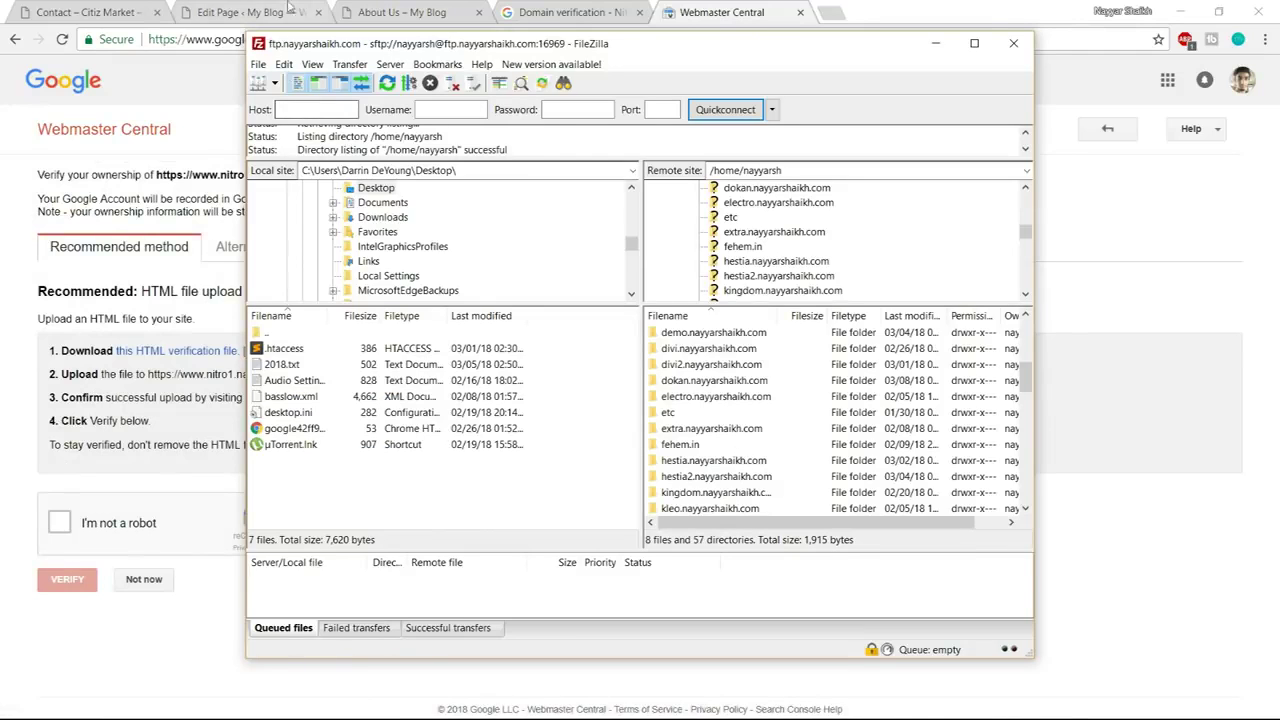
left_click(268, 10)
left_click_drag(195, 37, 340, 39)
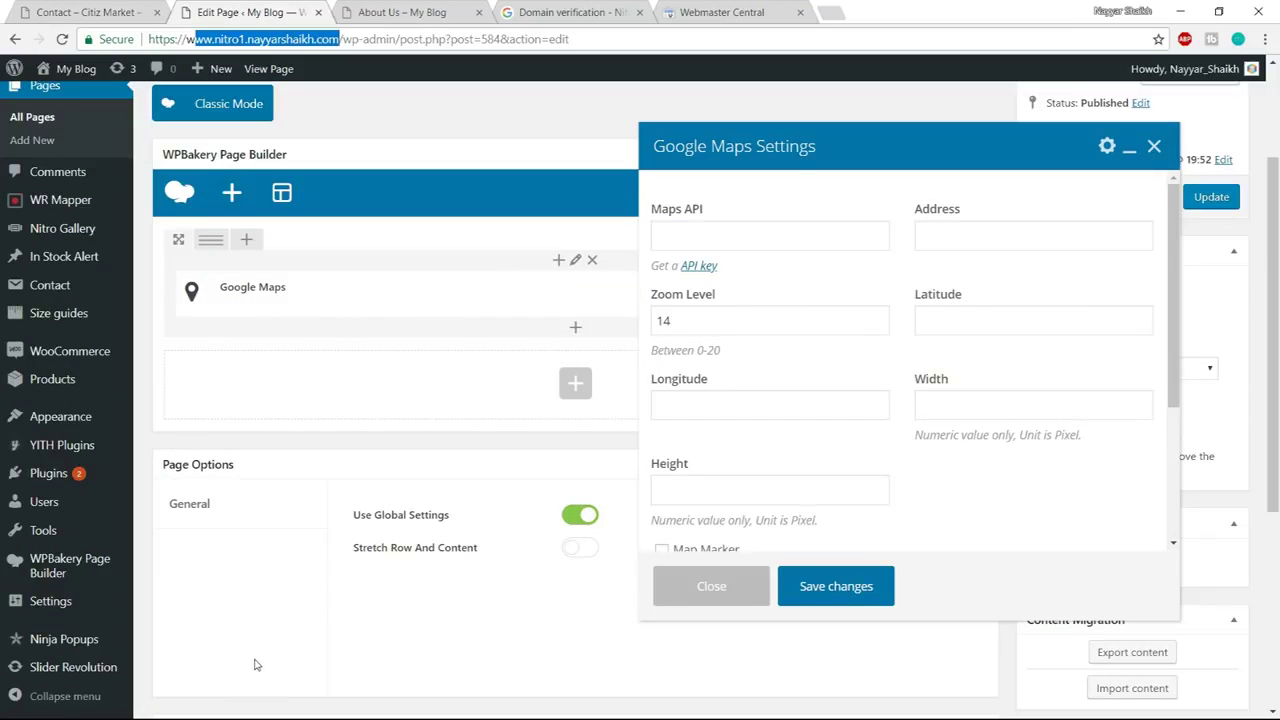
key("super")
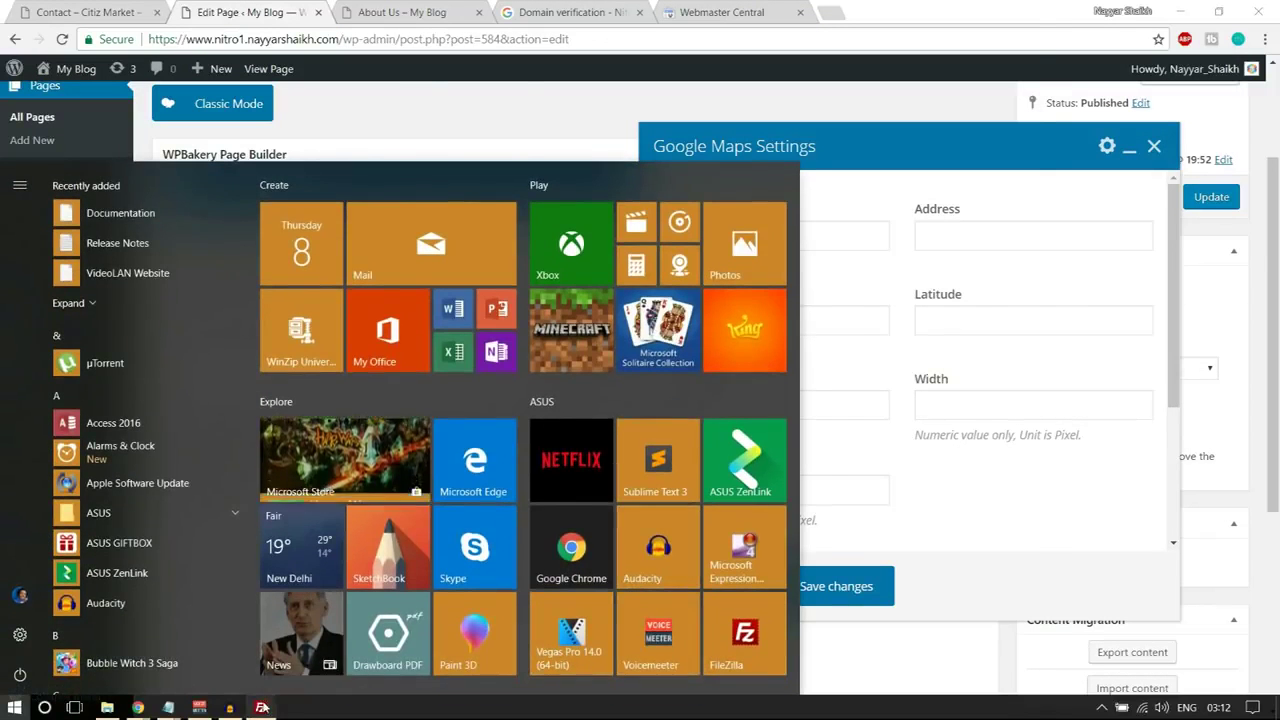
left_click(262, 707)
scroll(748, 440, "down", 4)
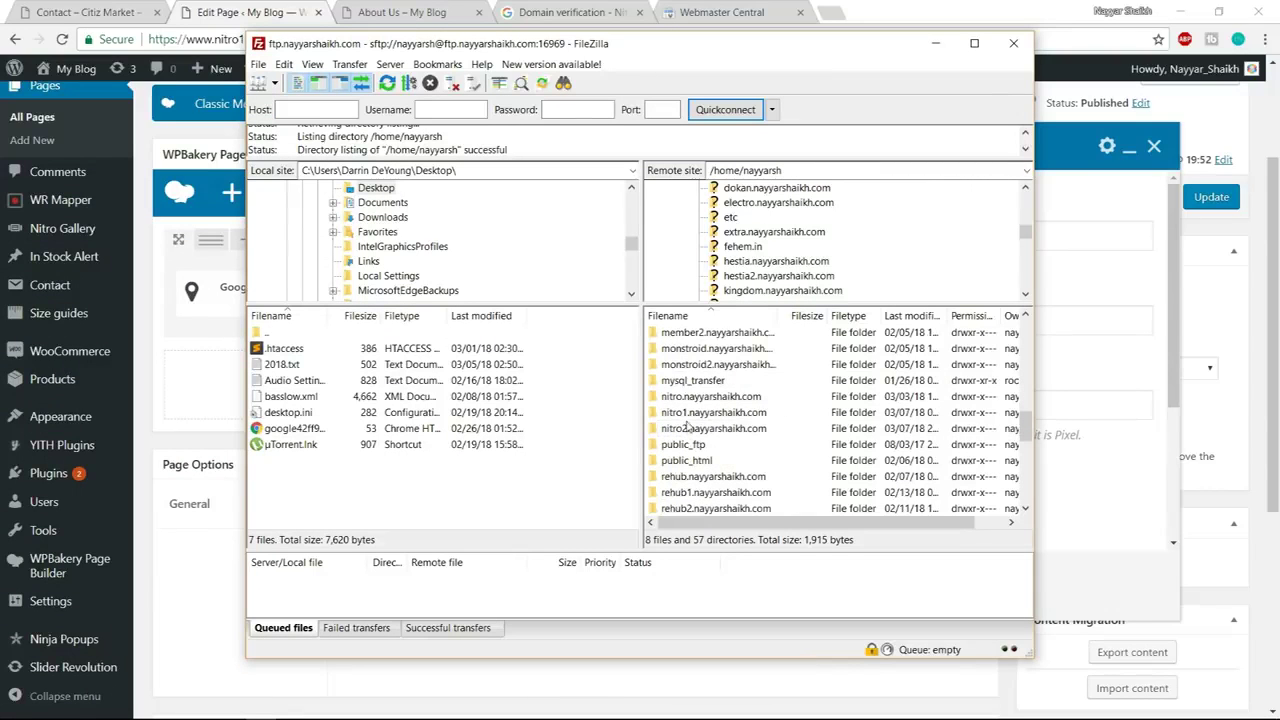
double_click(724, 414)
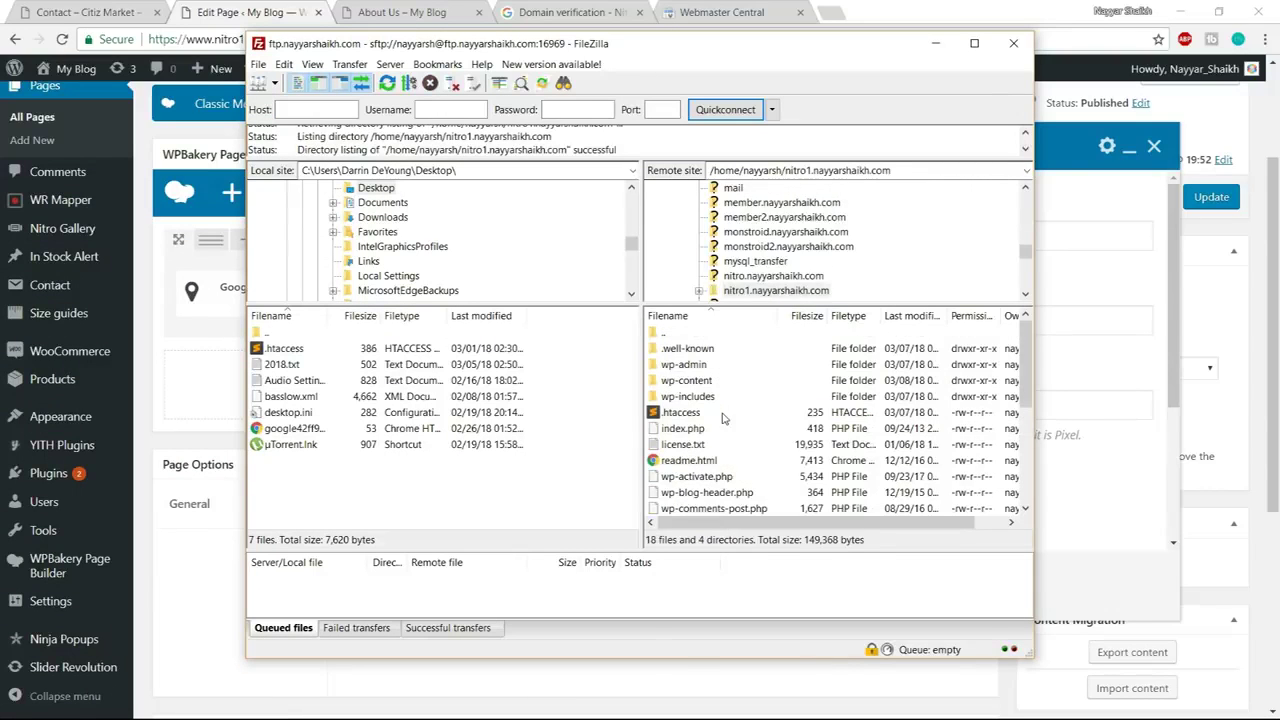
left_click(300, 429)
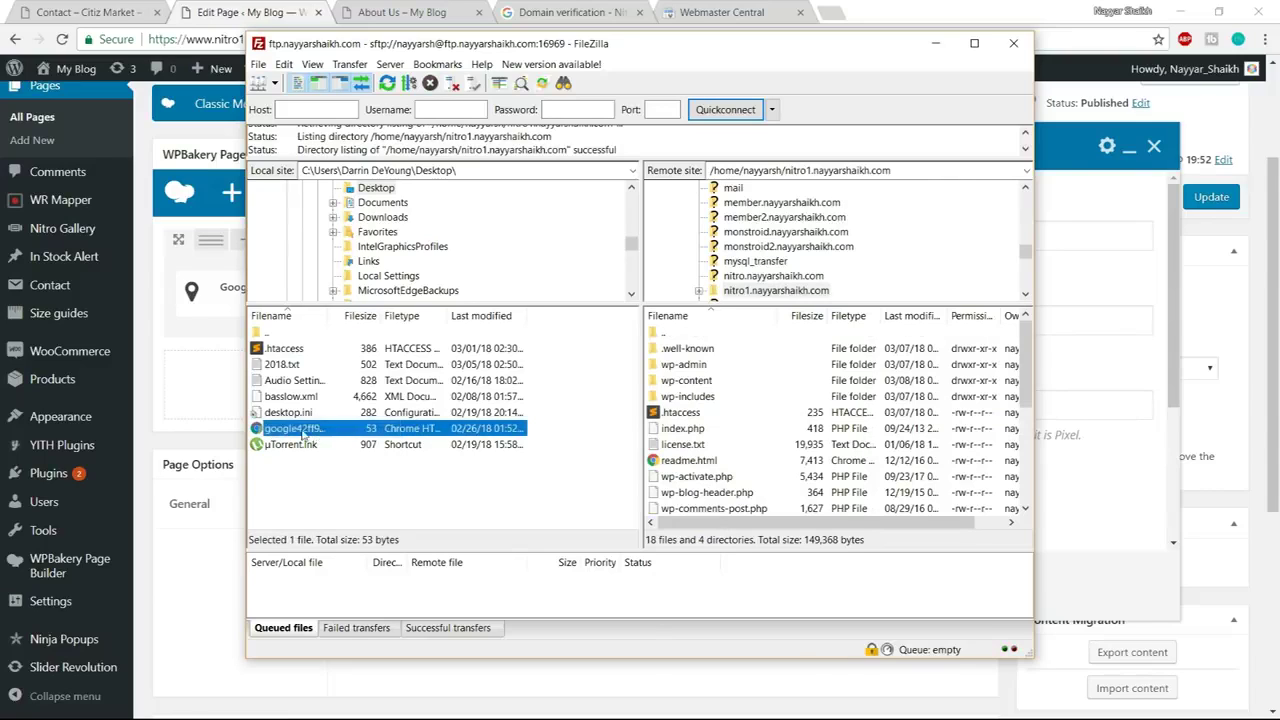
left_click_drag(282, 435, 732, 460)
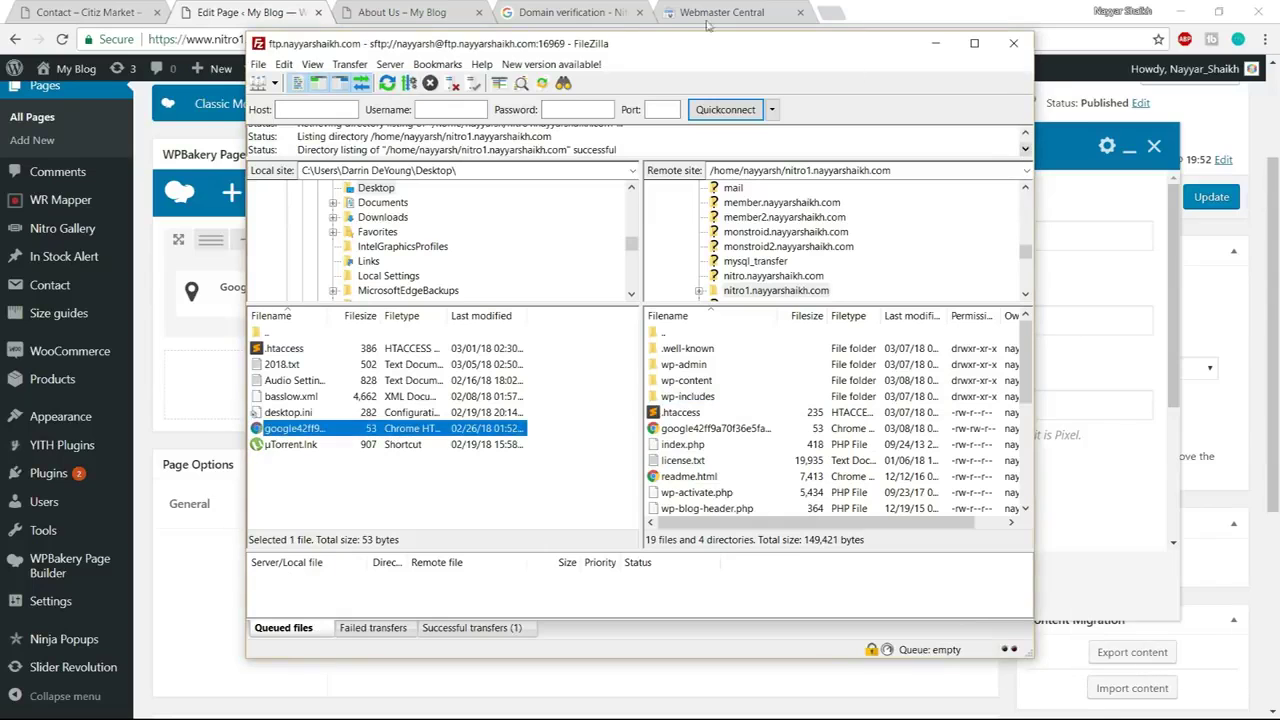
left_click(622, 6)
left_click(626, 383)
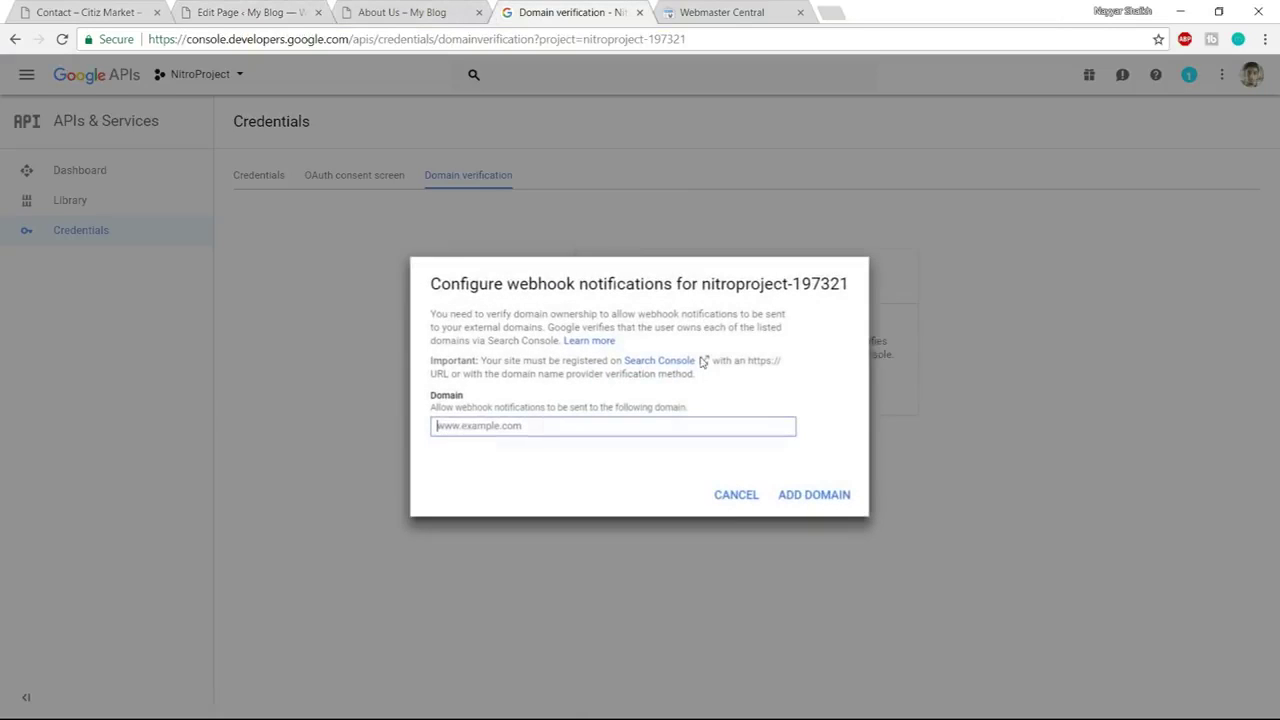
left_click(690, 6)
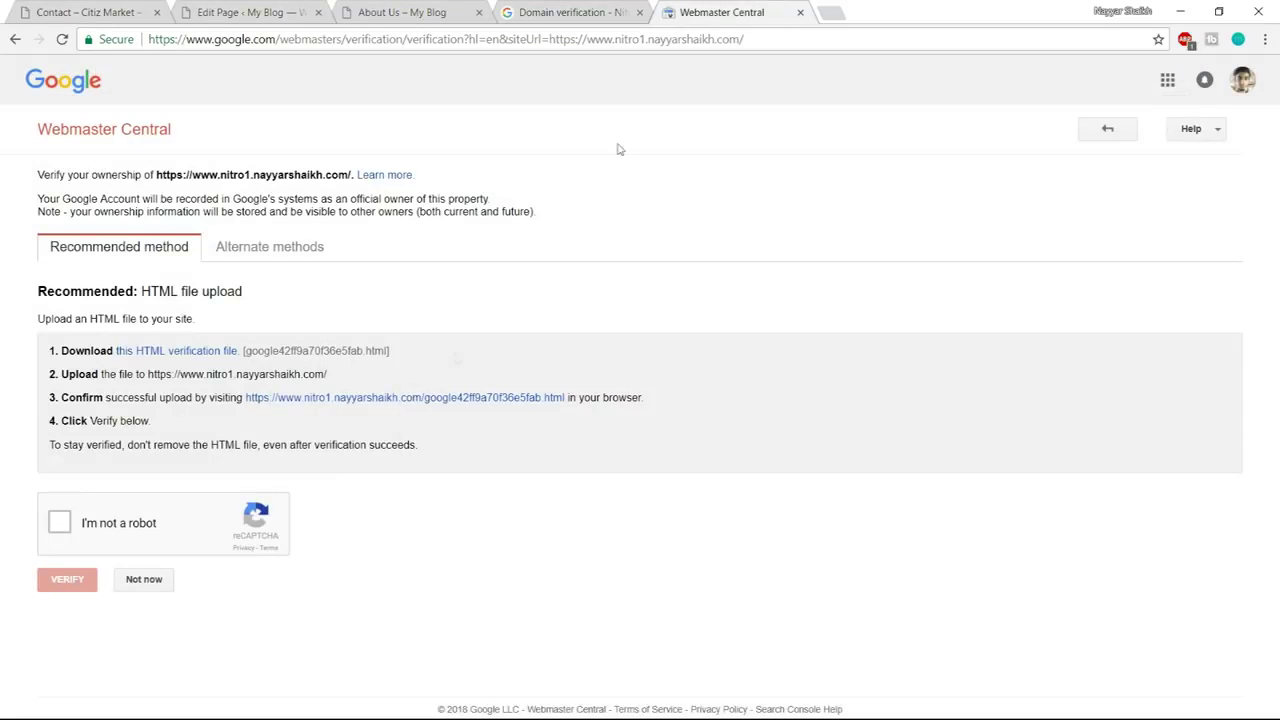
left_click(61, 521)
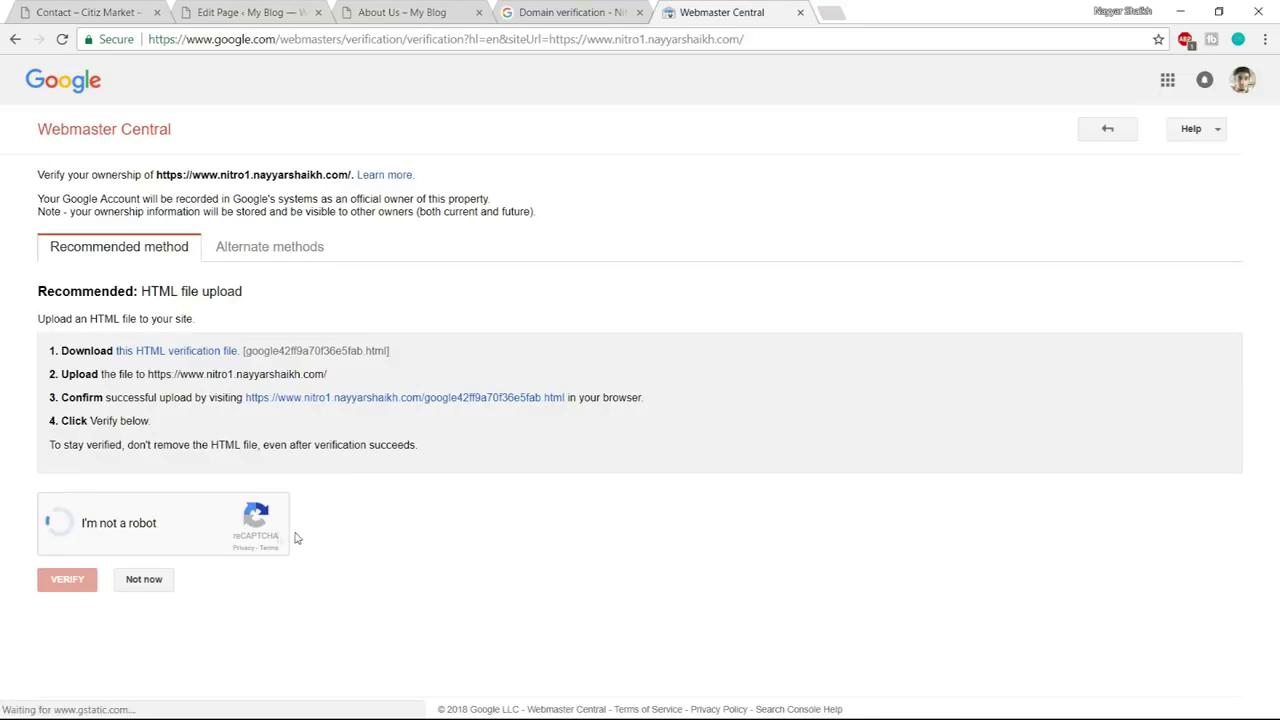
left_click(62, 587)
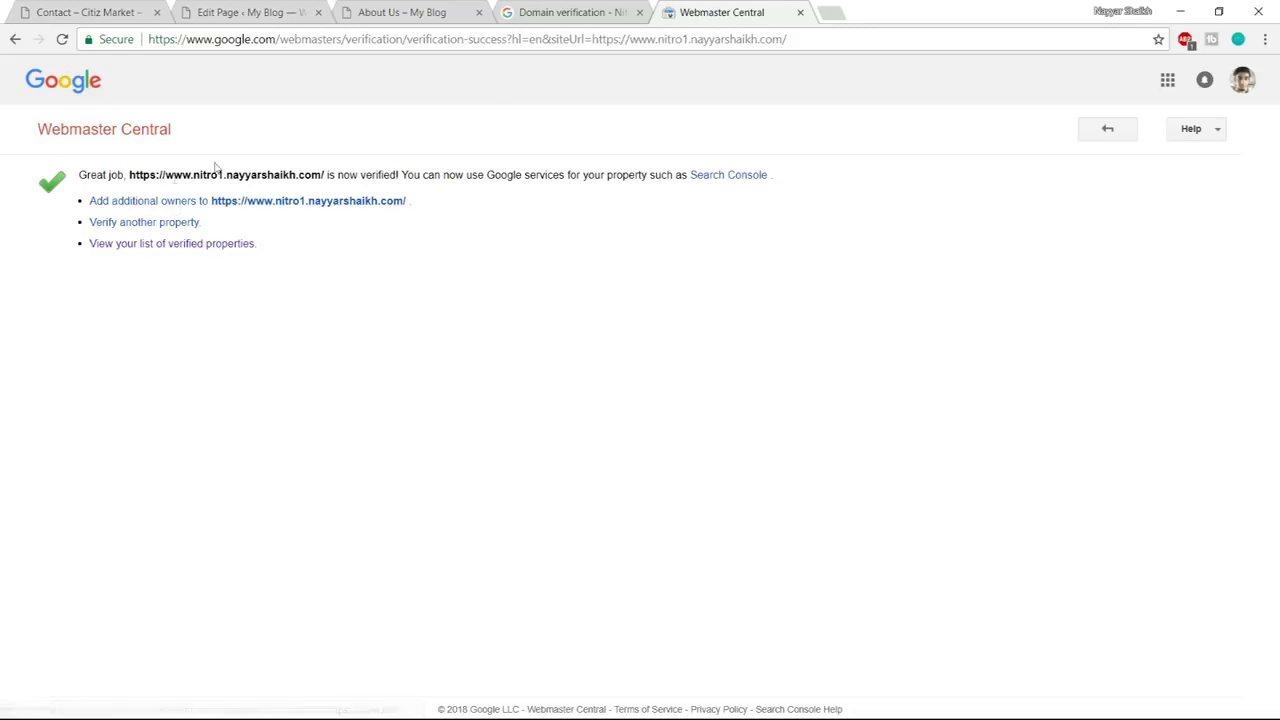
left_click(577, 14)
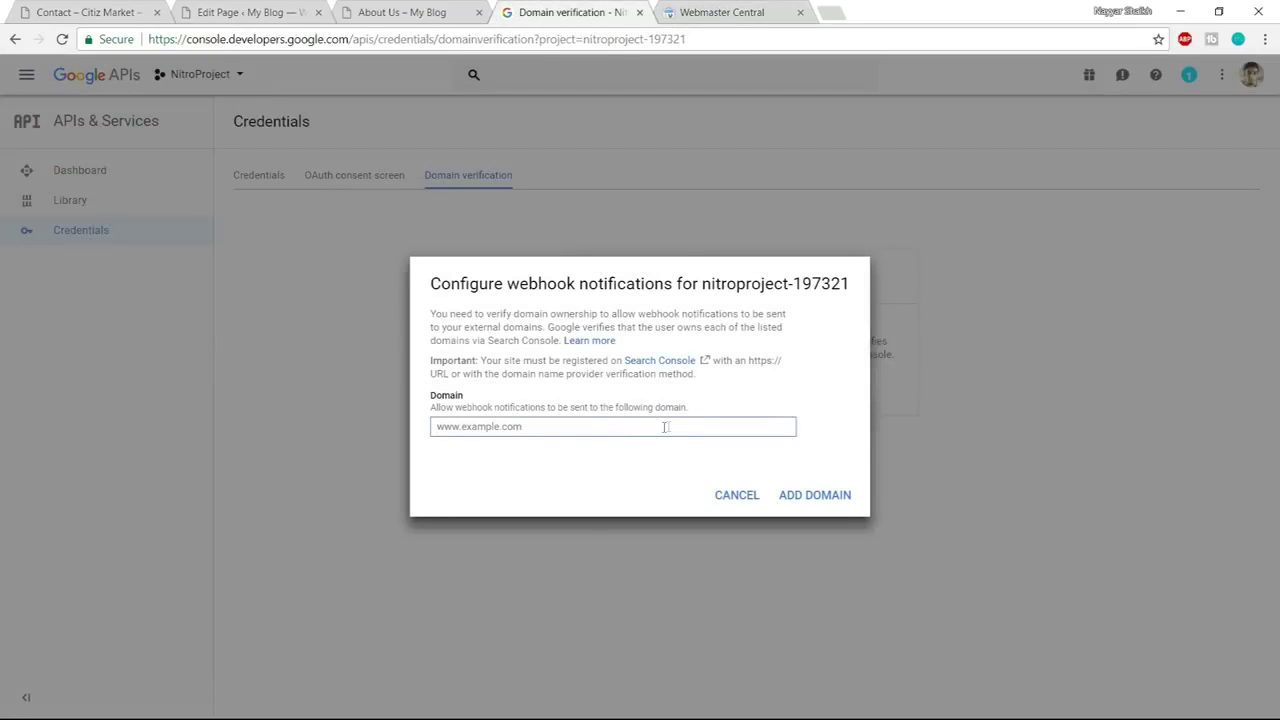
type("https://www.nitro1.nayyarshaikh.com")
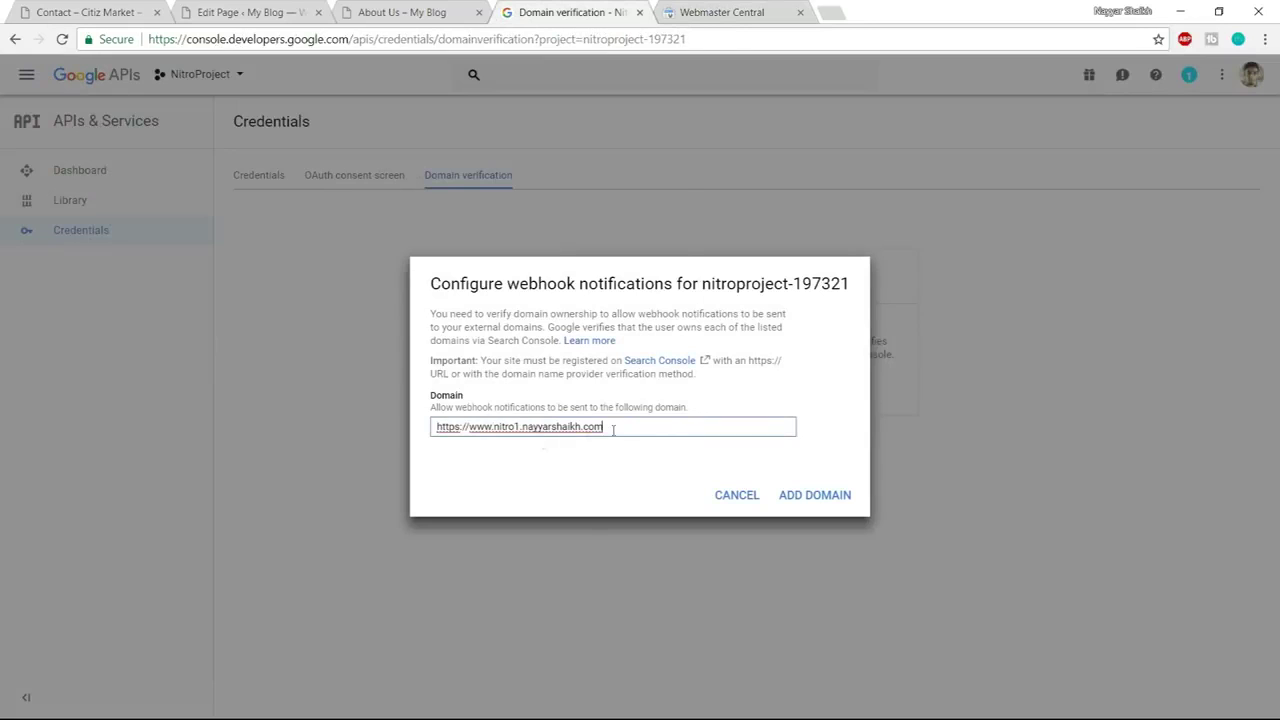
left_click(792, 494)
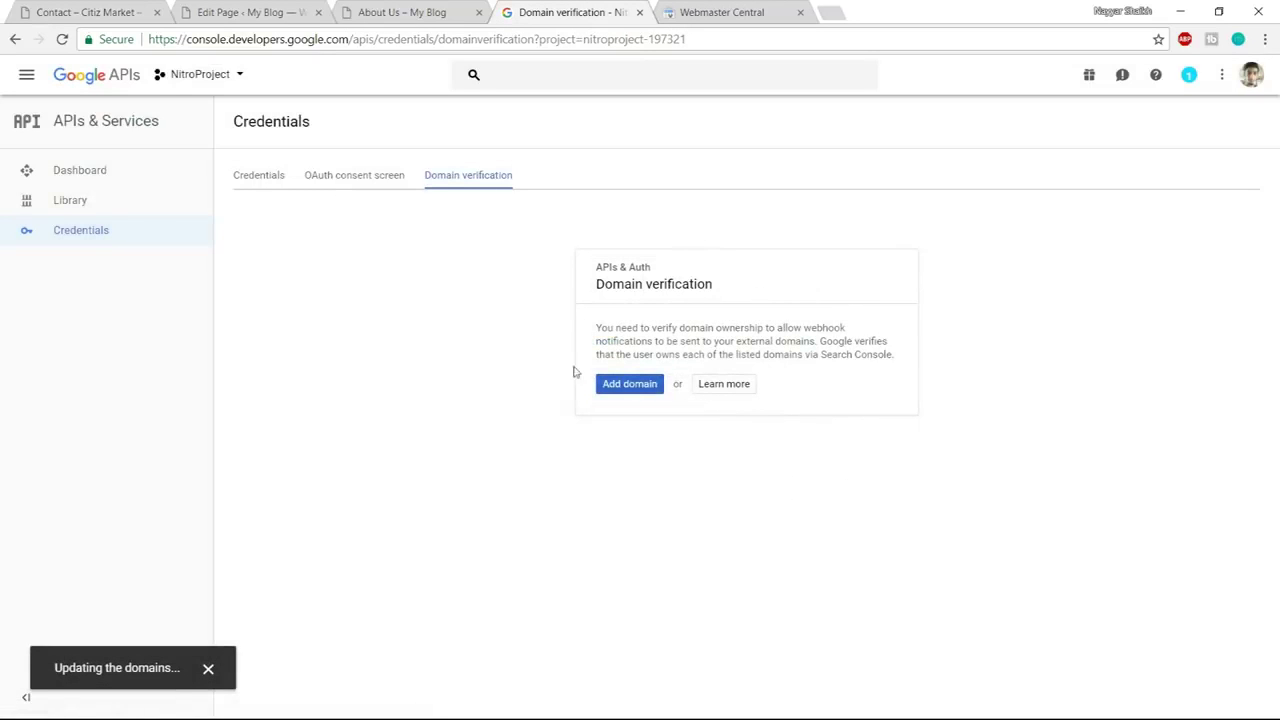
left_click_drag(438, 266, 261, 273)
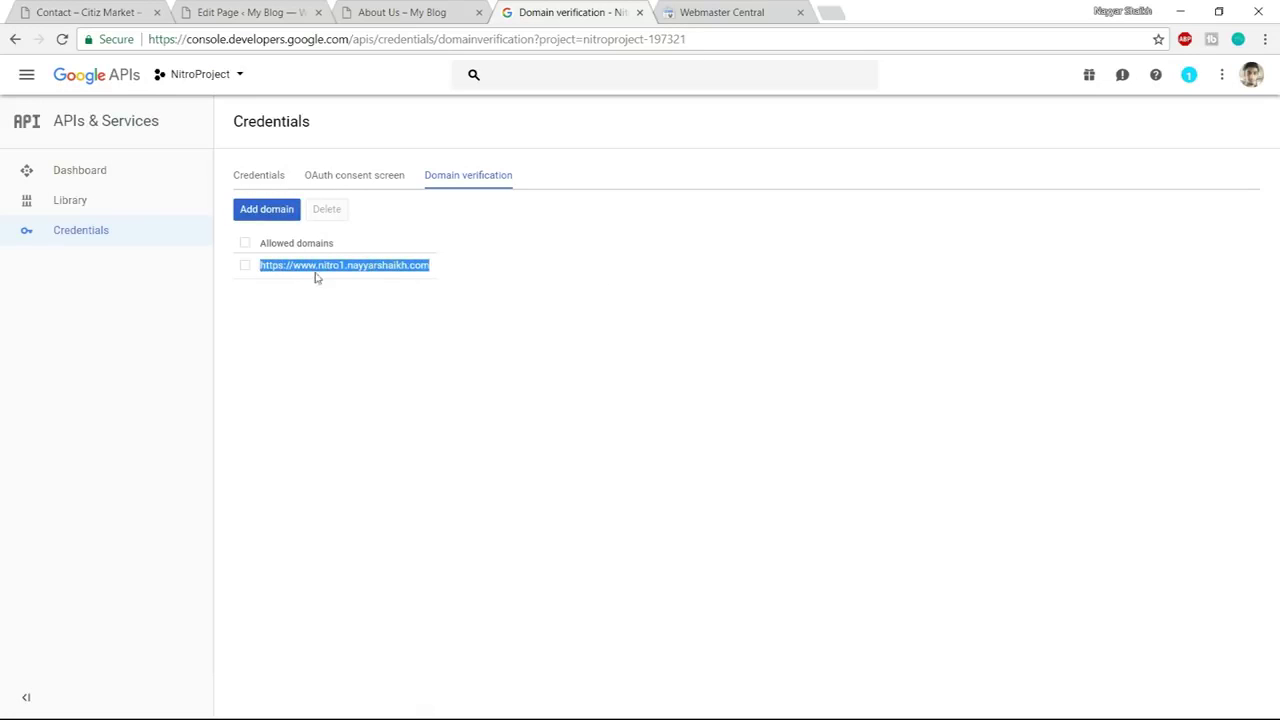
Copy API key 1 from the project's Credentials page
left_click(240, 180)
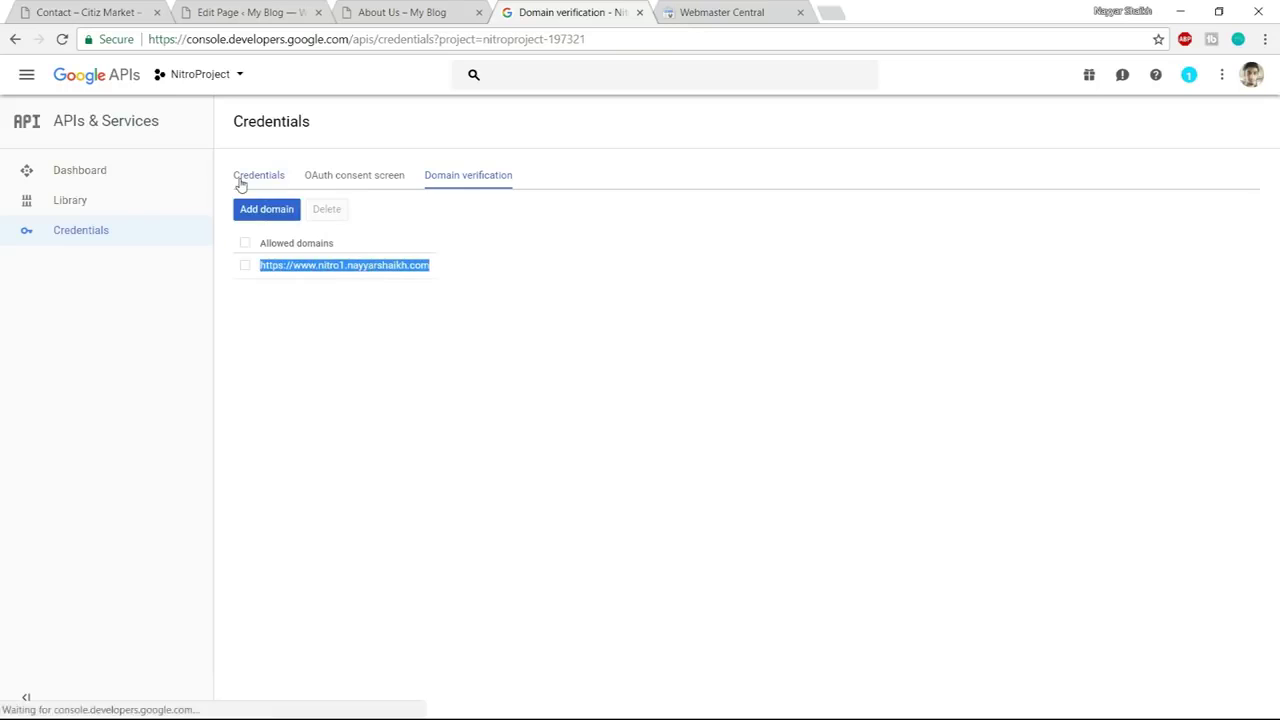
left_click(395, 408)
left_click_drag(893, 342, 651, 347)
key("ctrl+c")
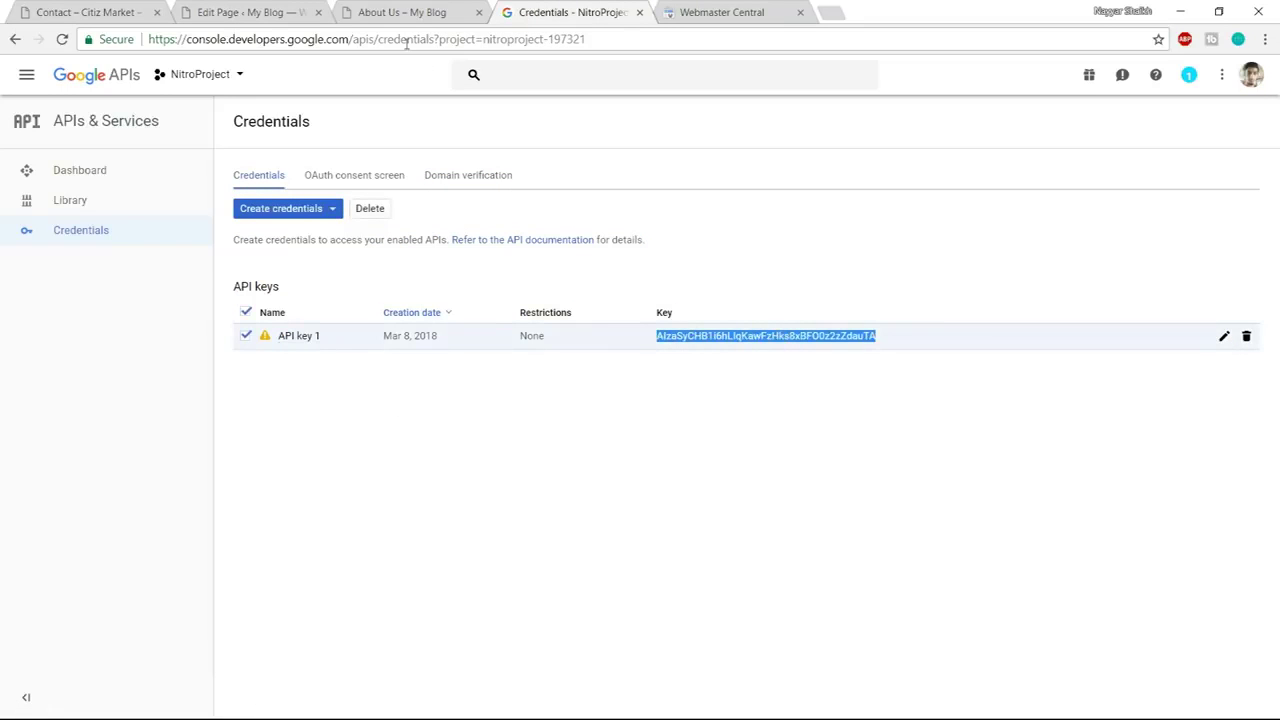
Paste the API key into Maps API and enter Mumbai as the map address
left_click(285, 12)
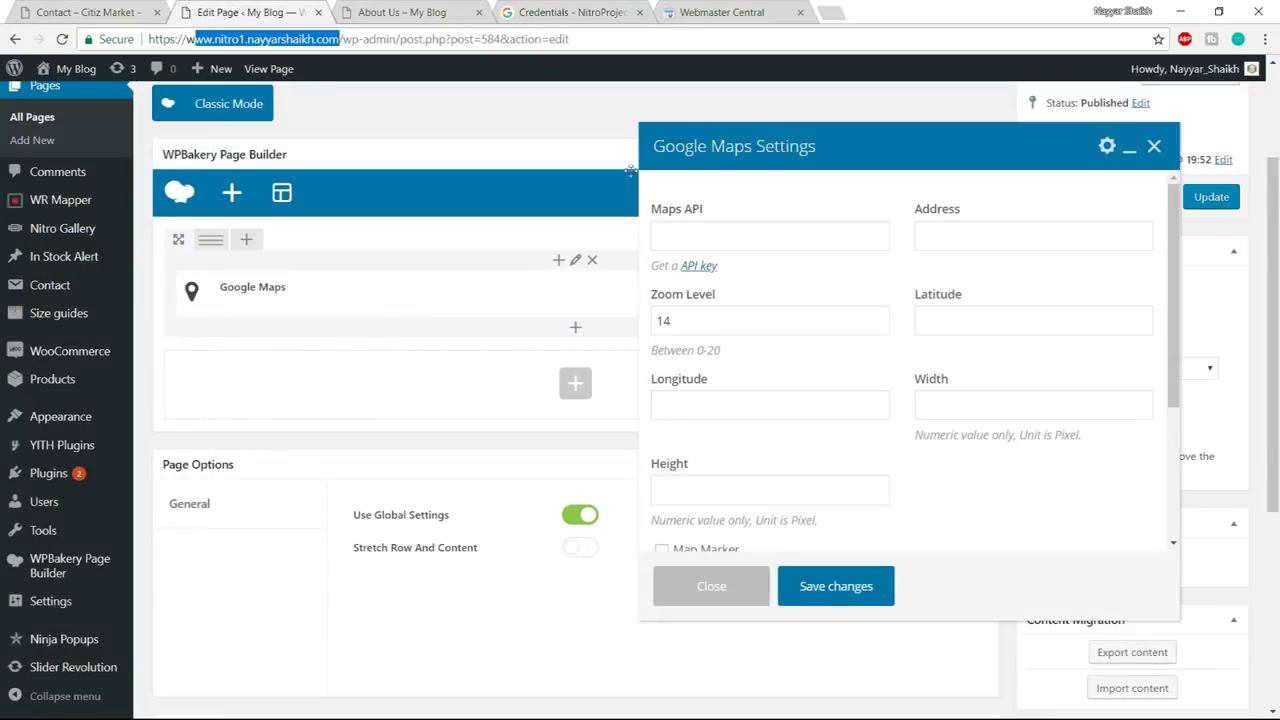
left_click(782, 229)
key("ctrl+v")
left_click(1013, 232)
type("Mum")
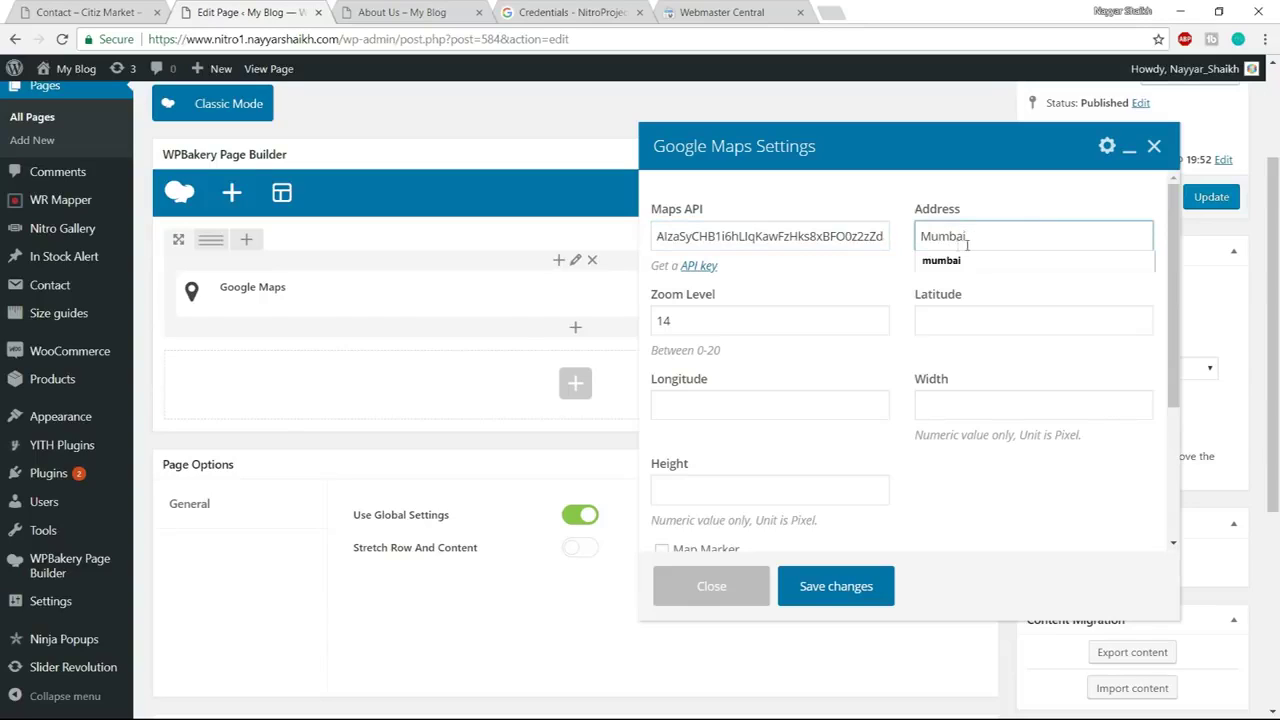
left_click(736, 332)
left_click(916, 320)
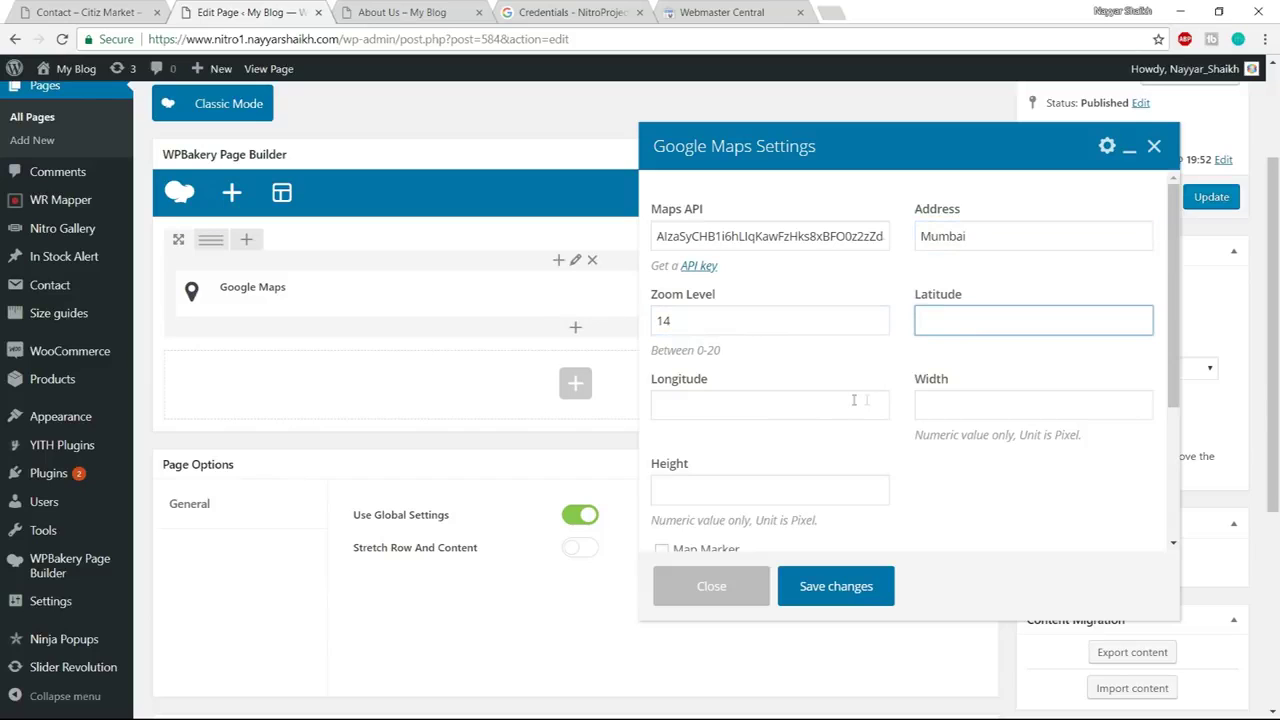
Close the Google Credentials and Webmaster Central browser tabs
left_click(615, 12)
left_click(639, 12)
left_click(639, 12)
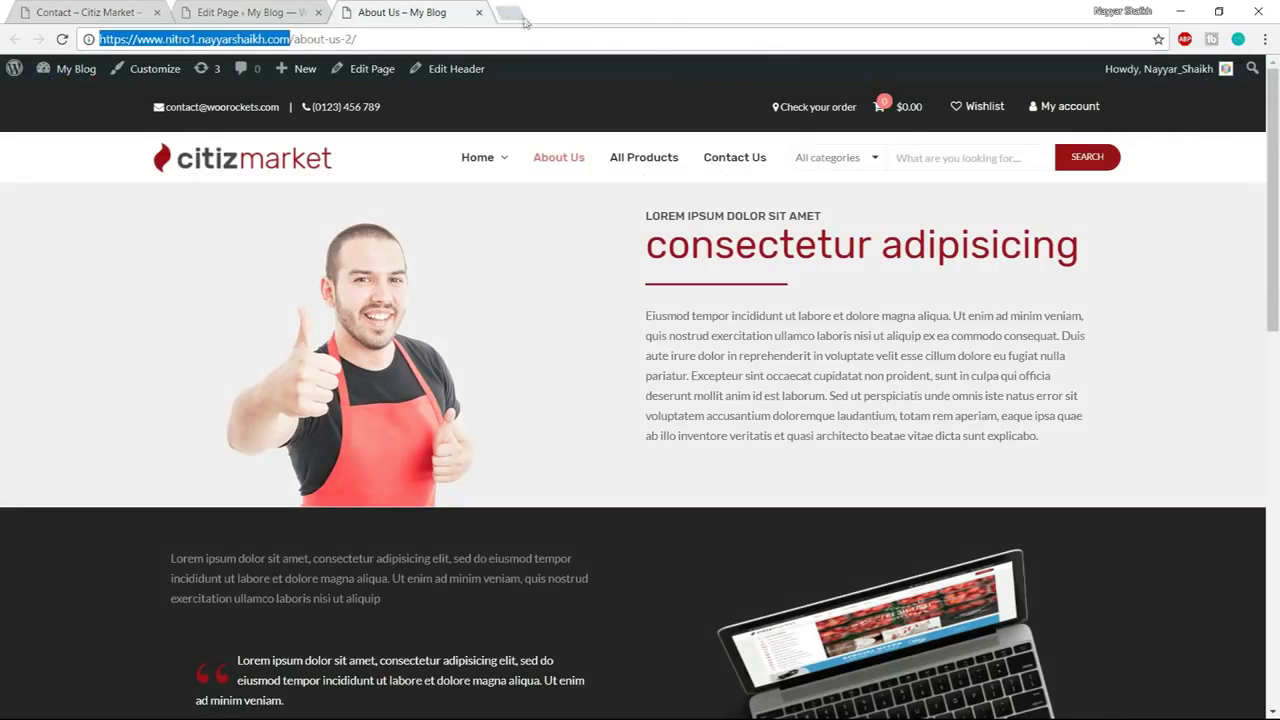
Look up Mumbai on latlong.net and copy its latitude
left_click(516, 8)
type("latlong.net")
key("Return")
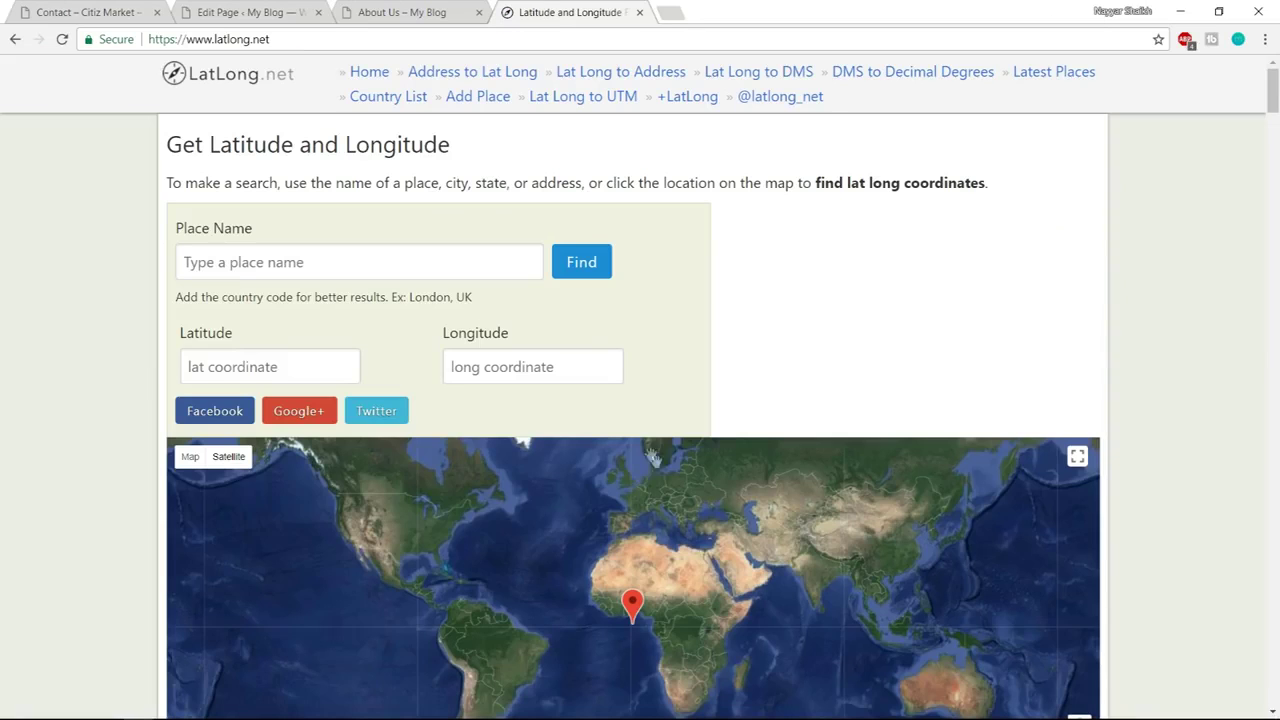
left_click(451, 252)
type("mum")
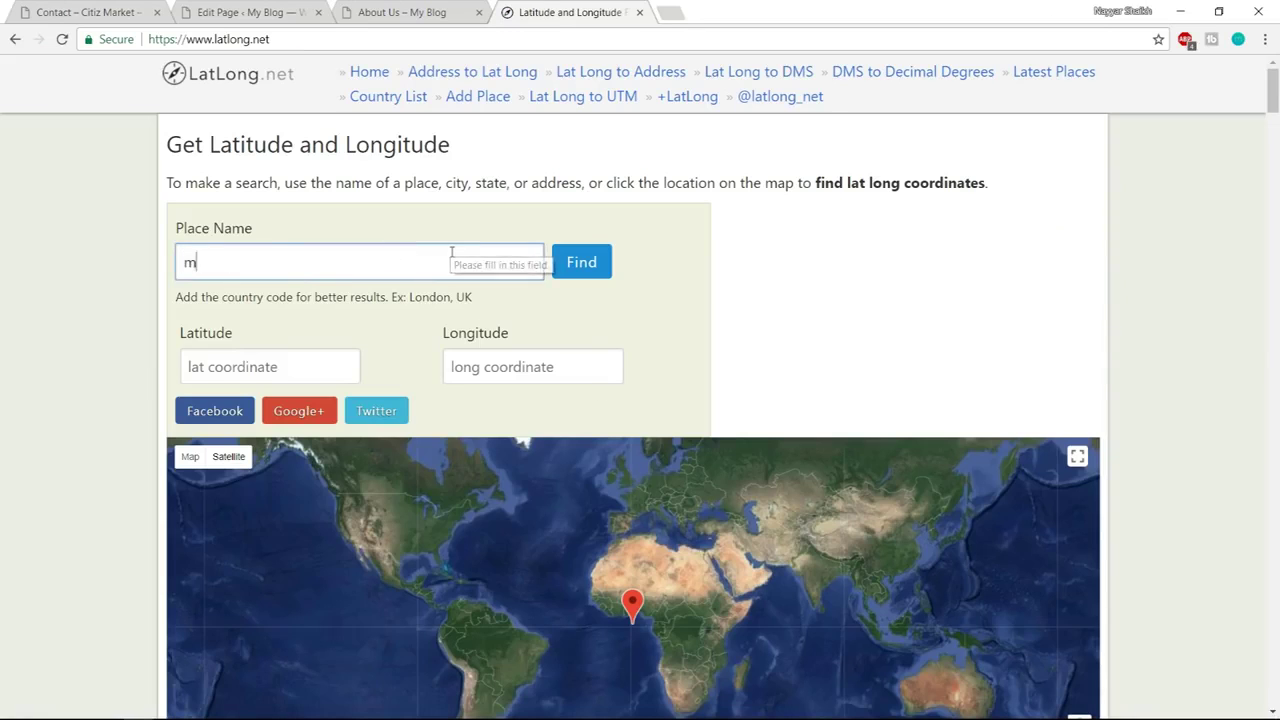
left_click(580, 262)
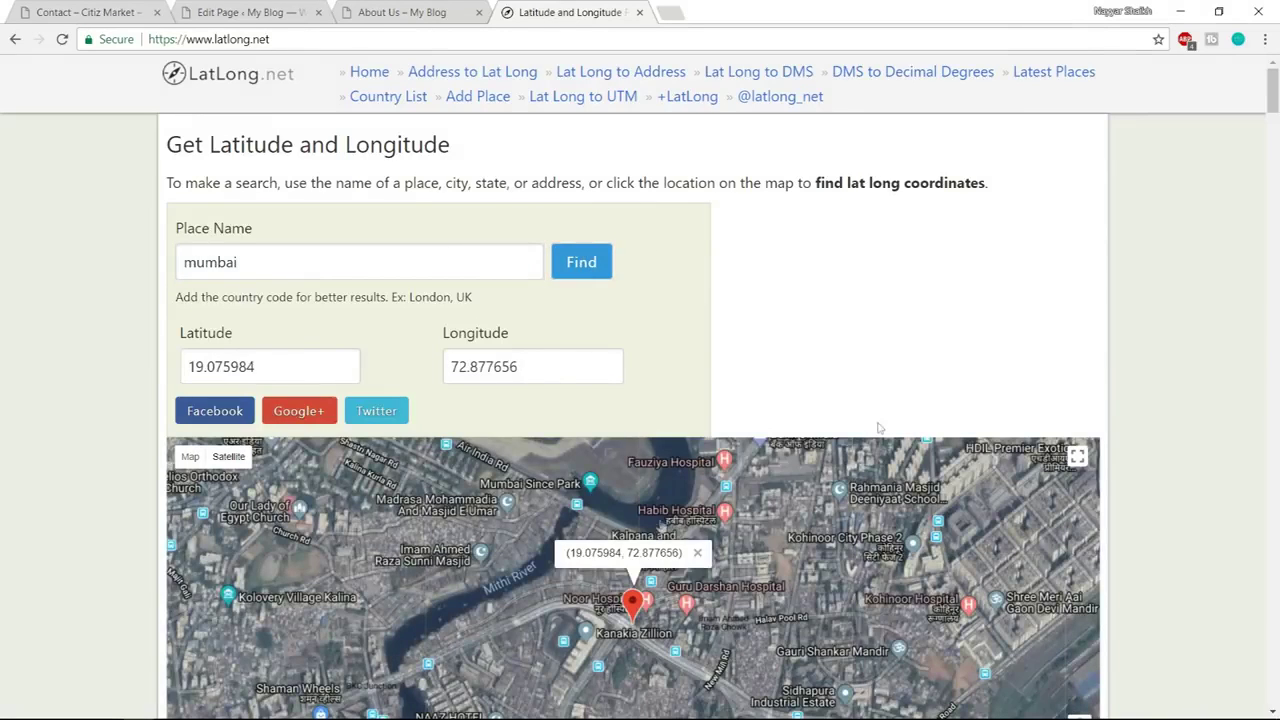
scroll(879, 428, "down", 1)
left_click_drag(357, 283, 165, 287)
key("ctrl+c")
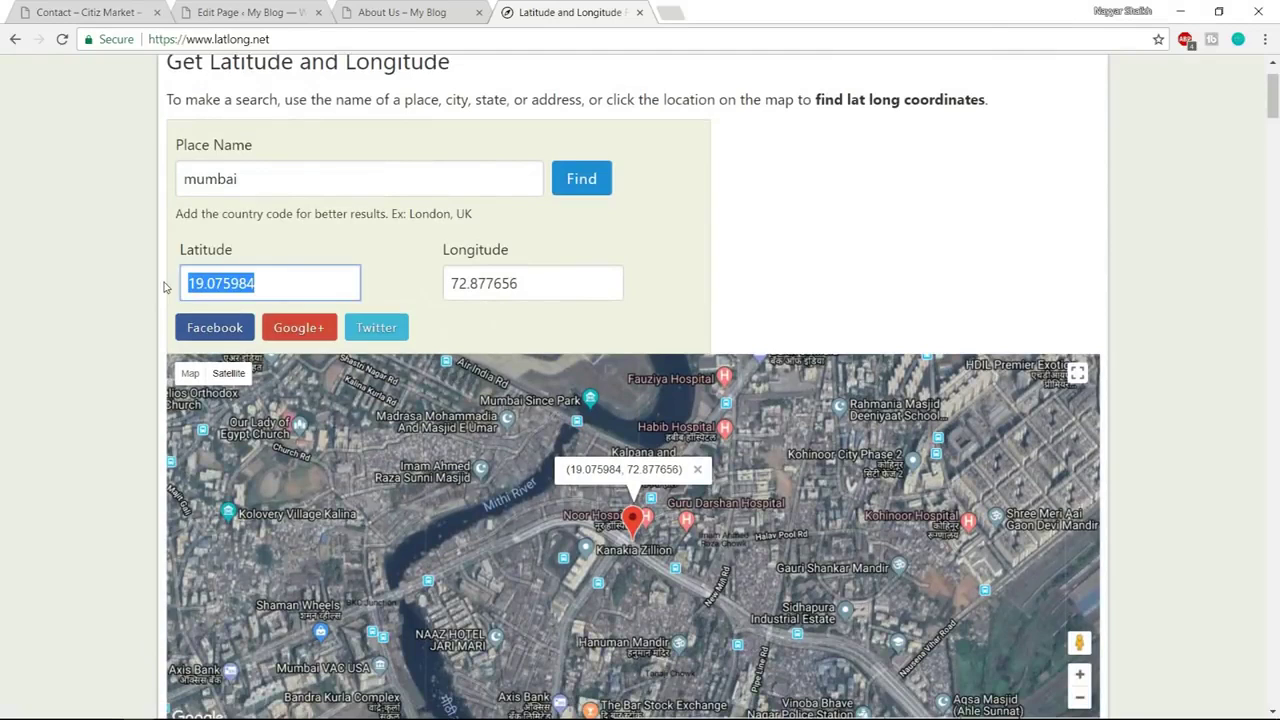
Fill Latitude 19.075984 and Longitude 72.877656 into the Google Maps settings
left_click(300, 12)
key("ctrl+v")
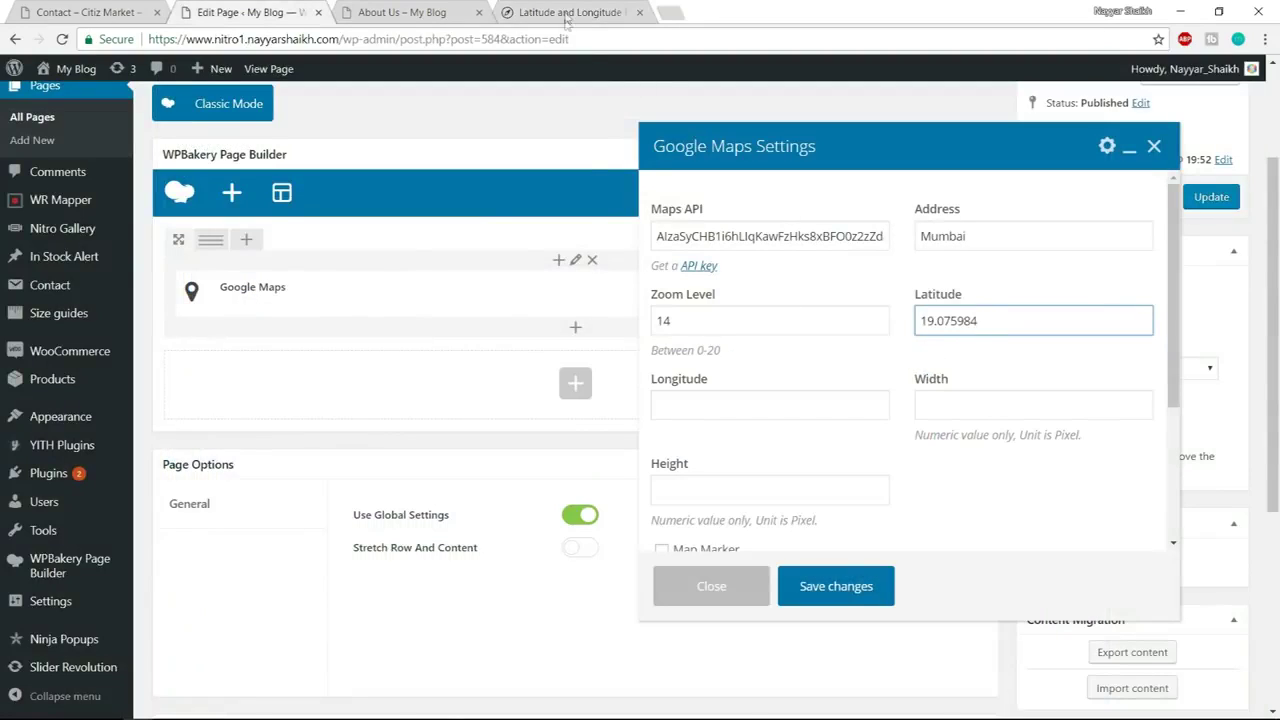
left_click(566, 14)
left_click_drag(551, 288, 445, 285)
key("ctrl+c")
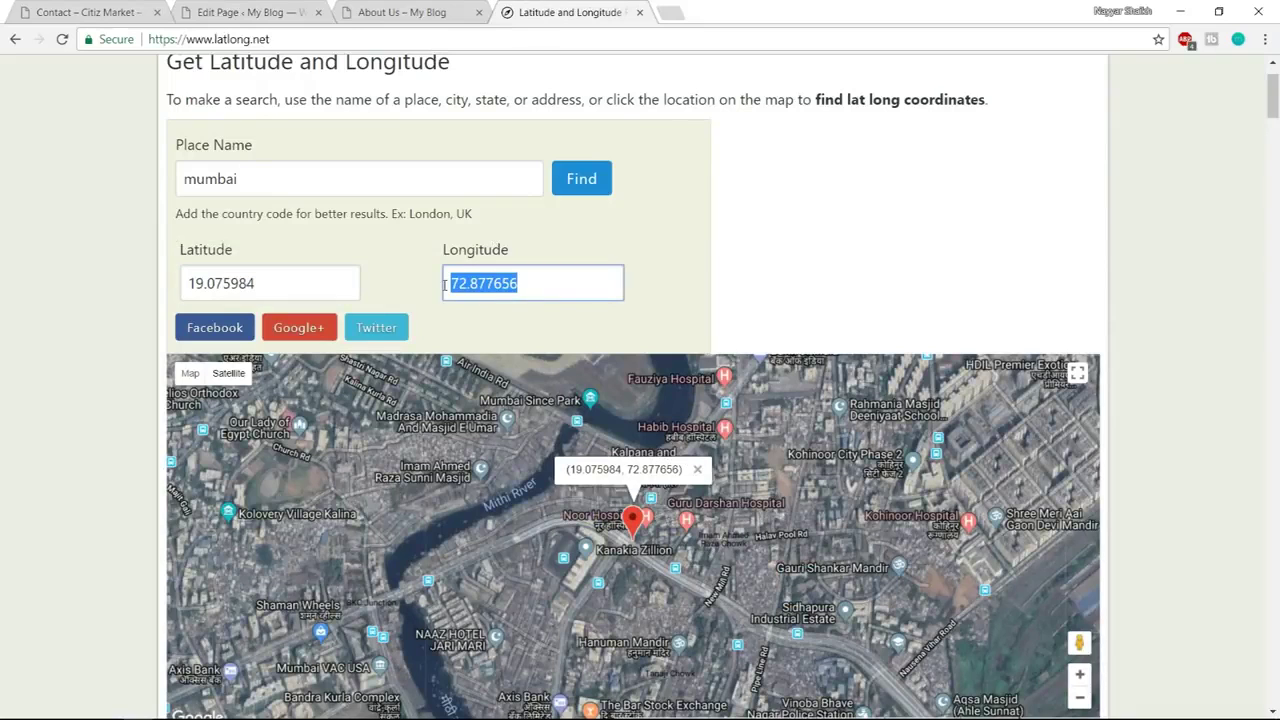
left_click(232, 14)
left_click(791, 403)
key("ctrl+v")
left_click(959, 411)
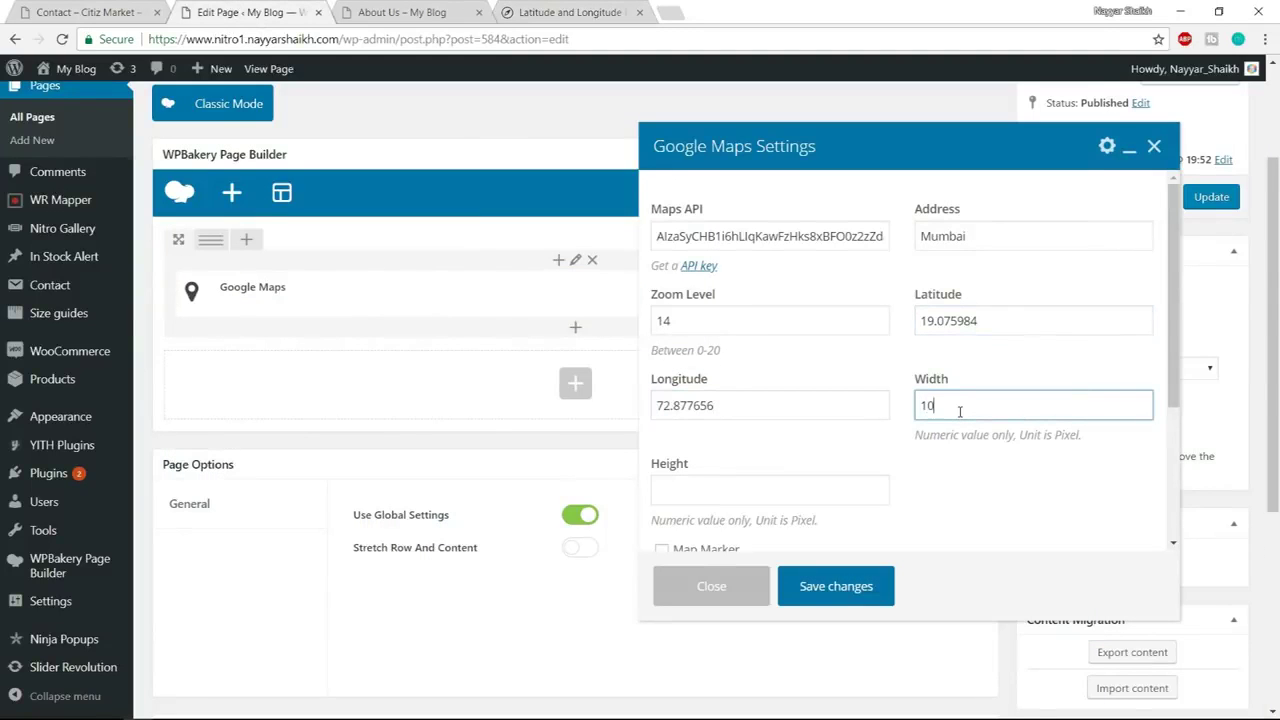
Enable the map marker on the Google Maps element
left_click(803, 500)
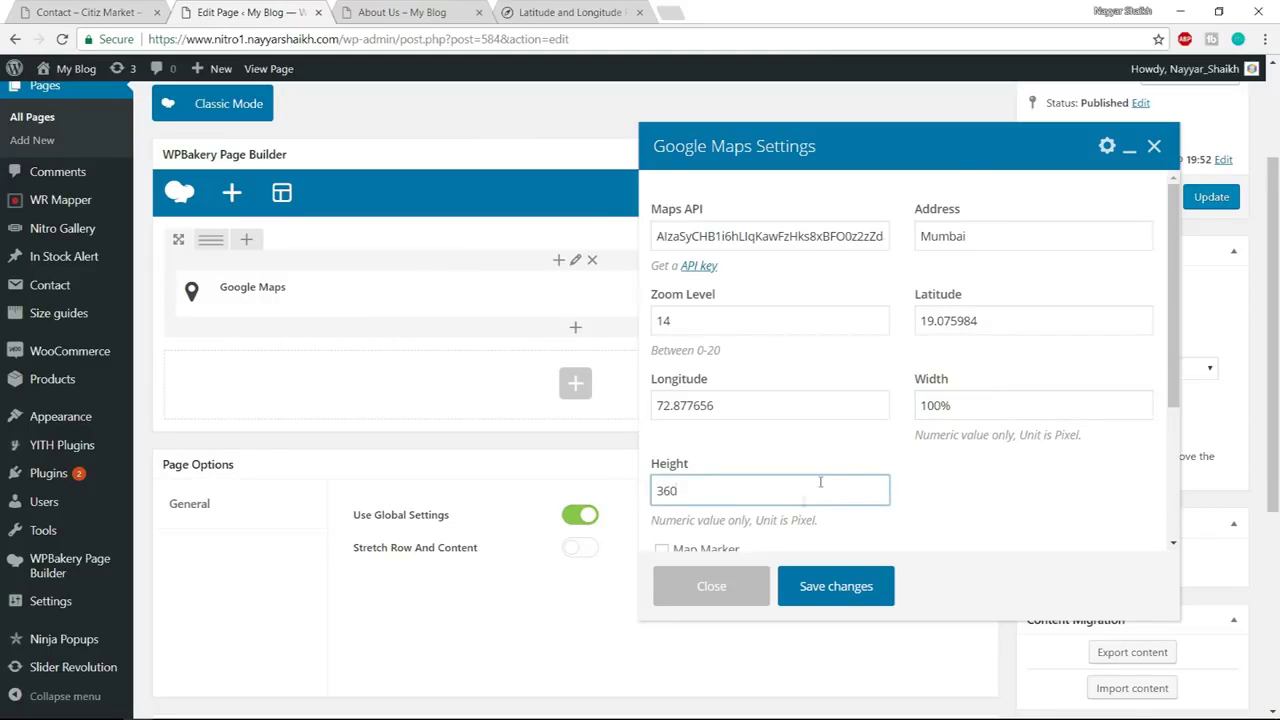
scroll(803, 500, "down", 5)
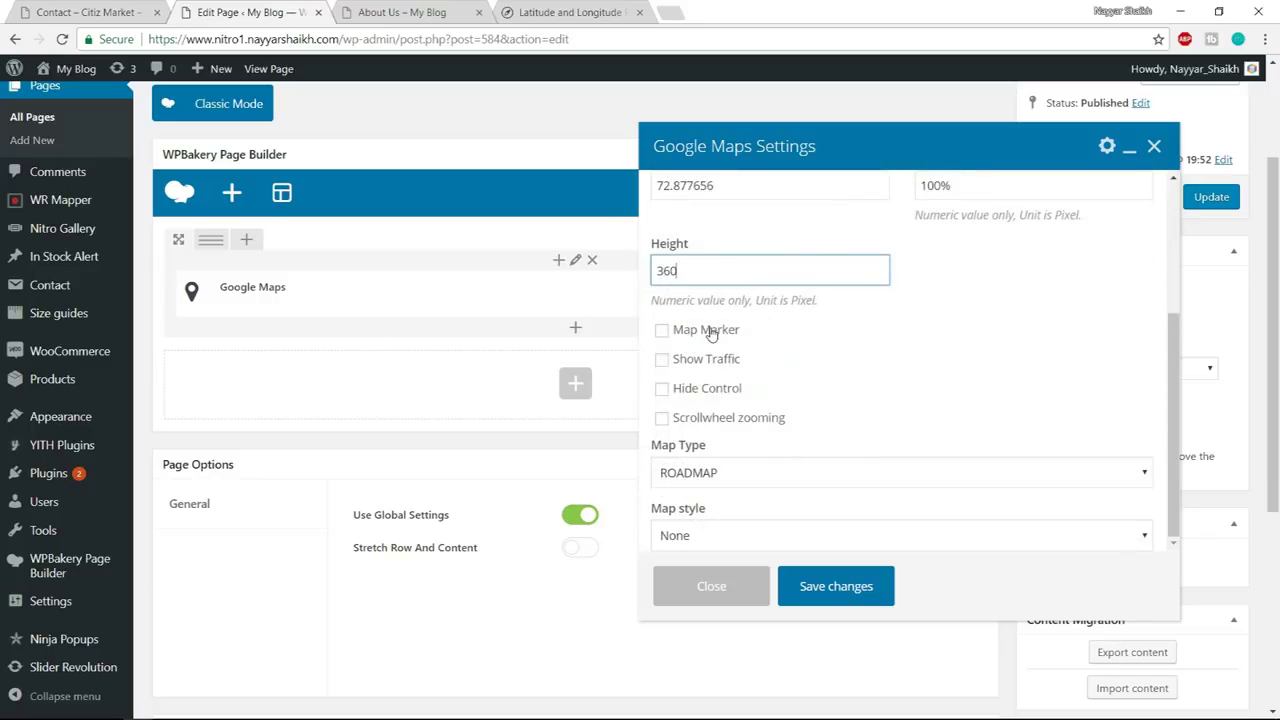
left_click(708, 331)
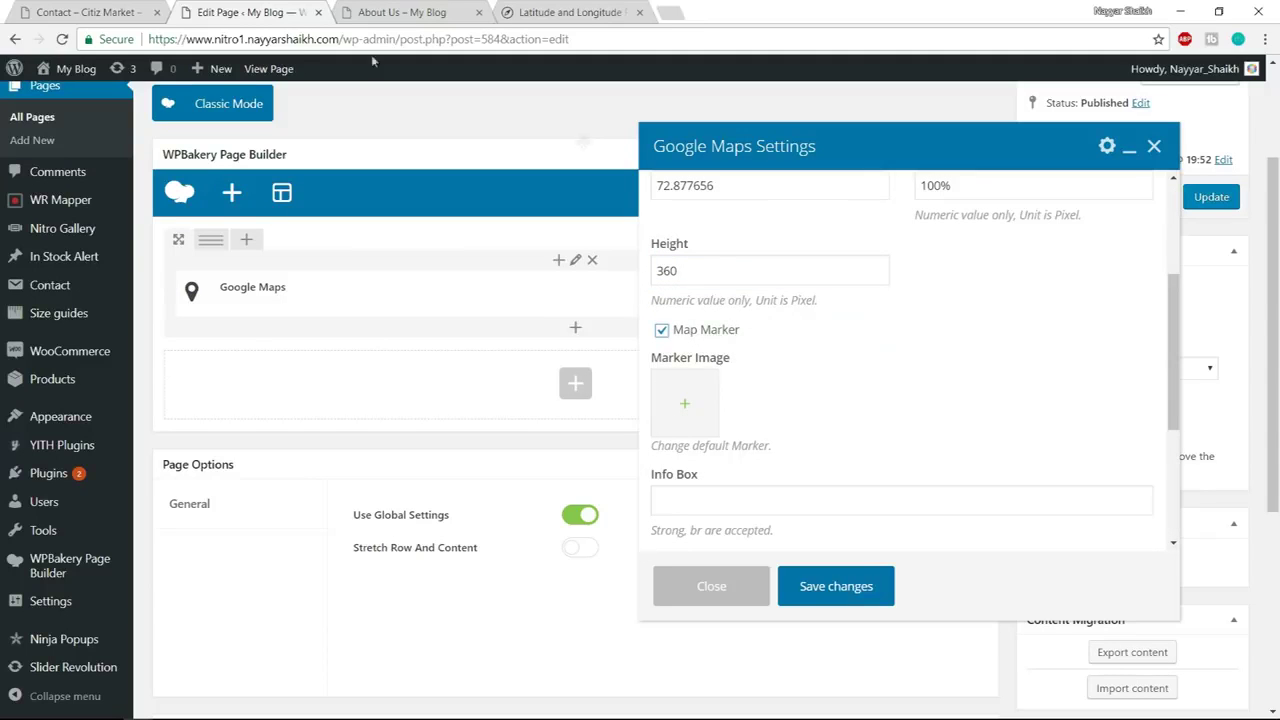
left_click(88, 12)
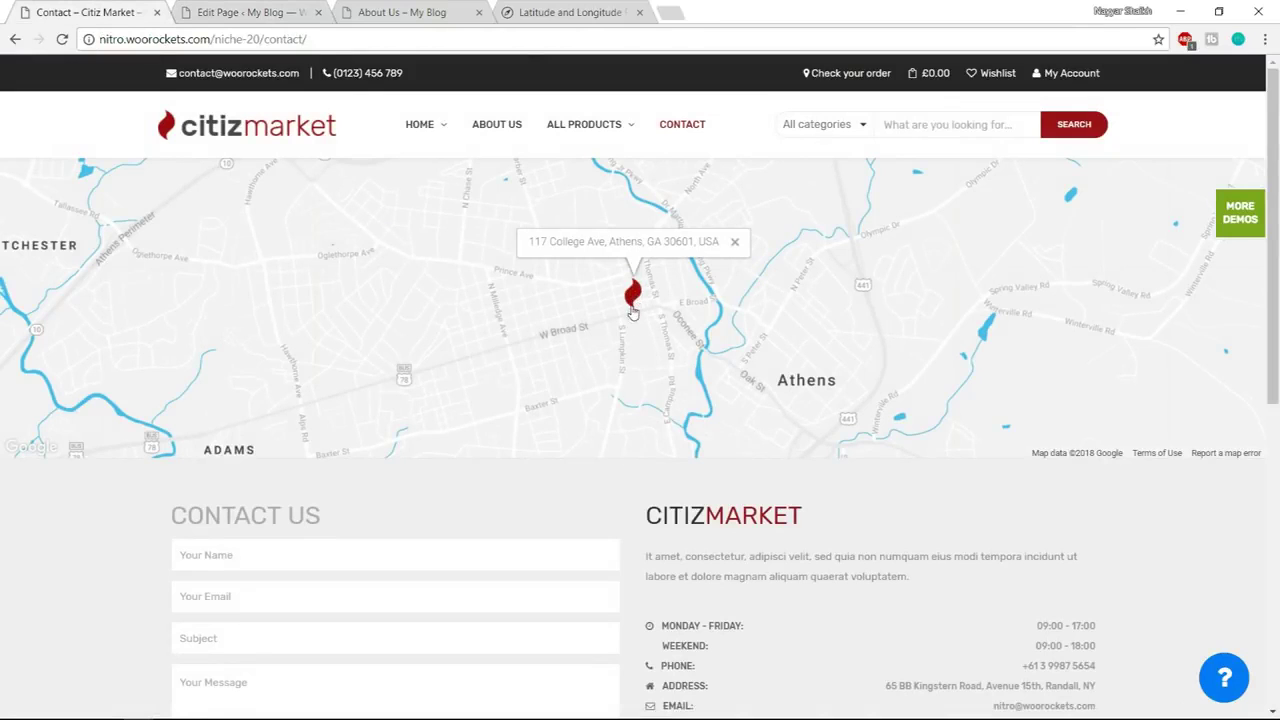
left_click(255, 12)
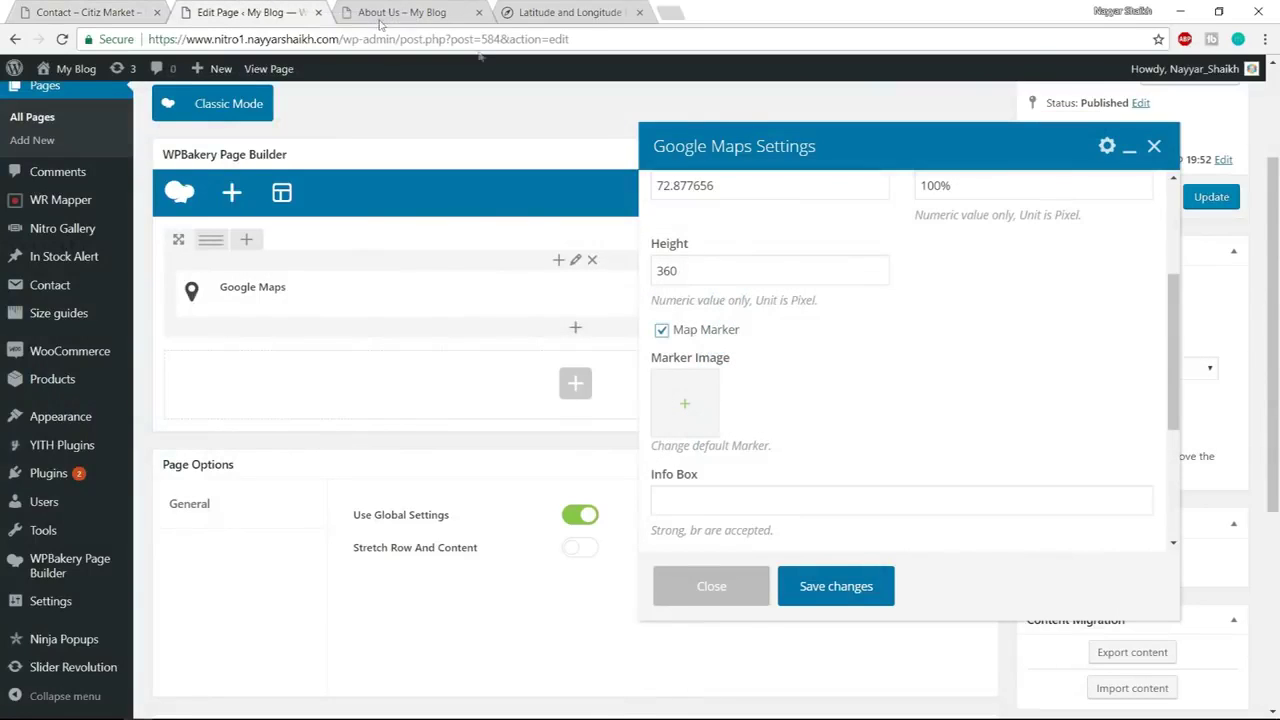
scroll(877, 374, "down", 1)
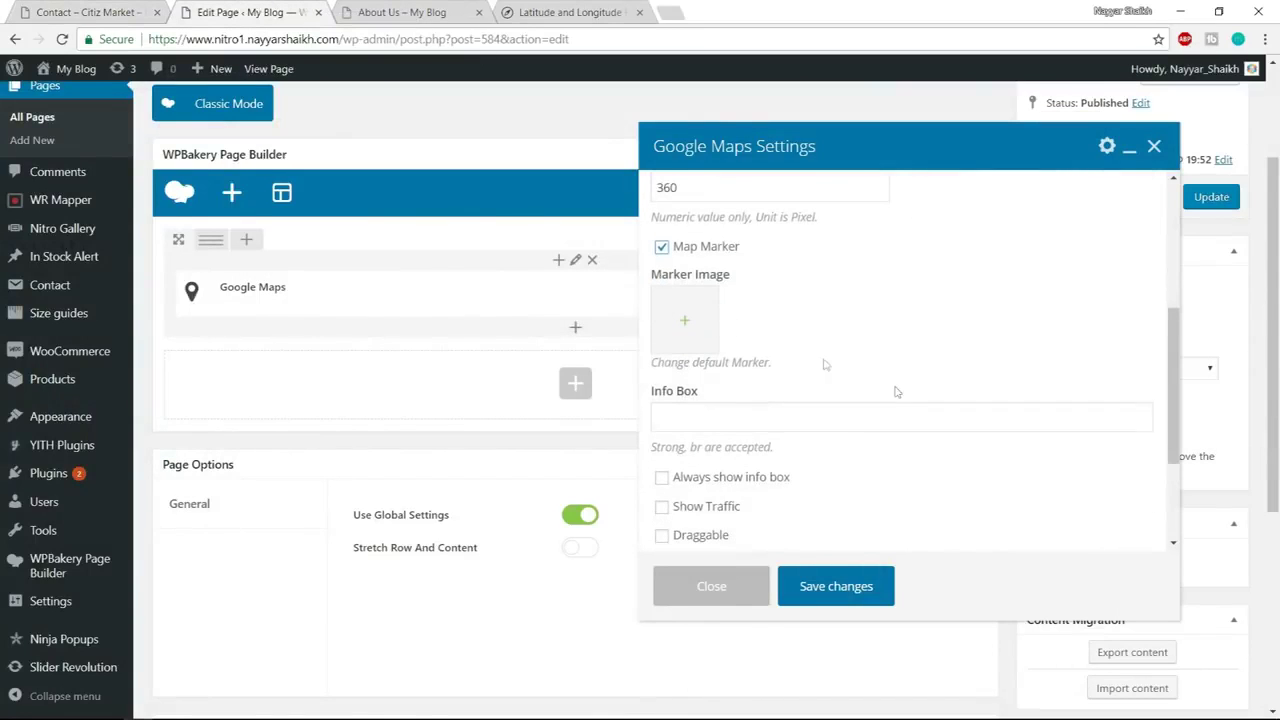
Upload map-maker.png from the Media/Contact folder and set it as the marker image
left_click(689, 323)
left_click(85, 135)
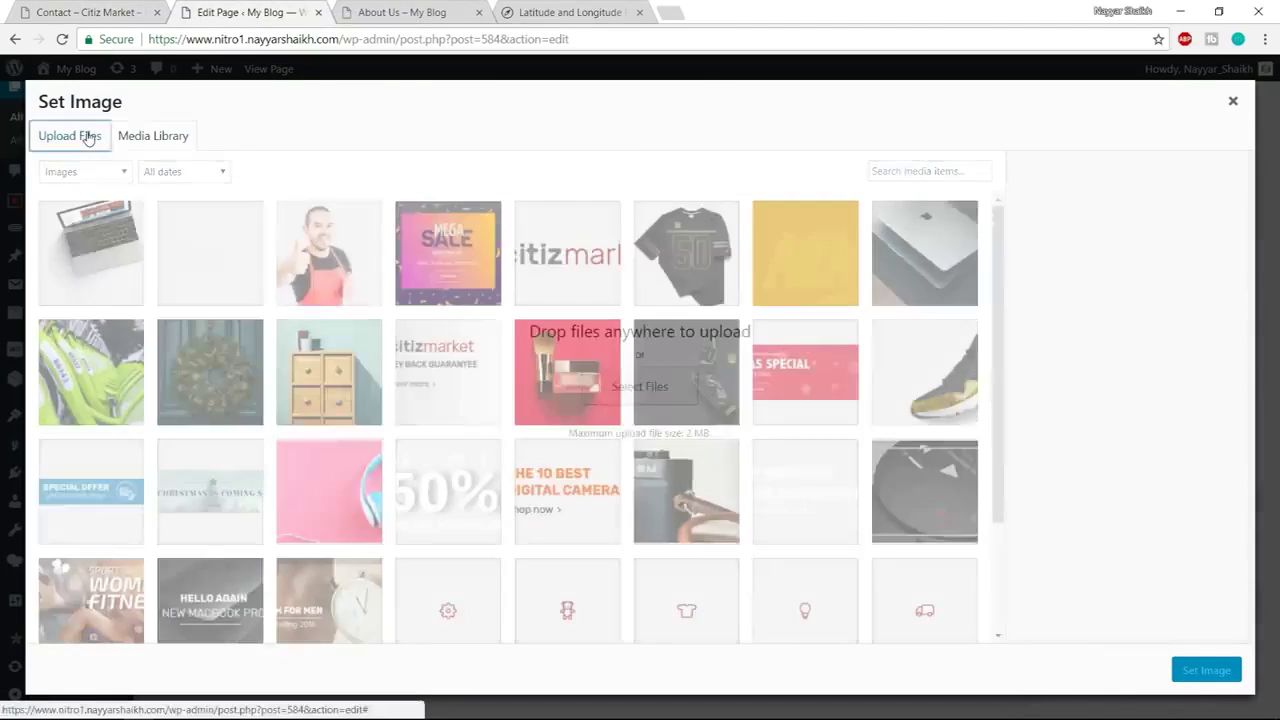
left_click(631, 390)
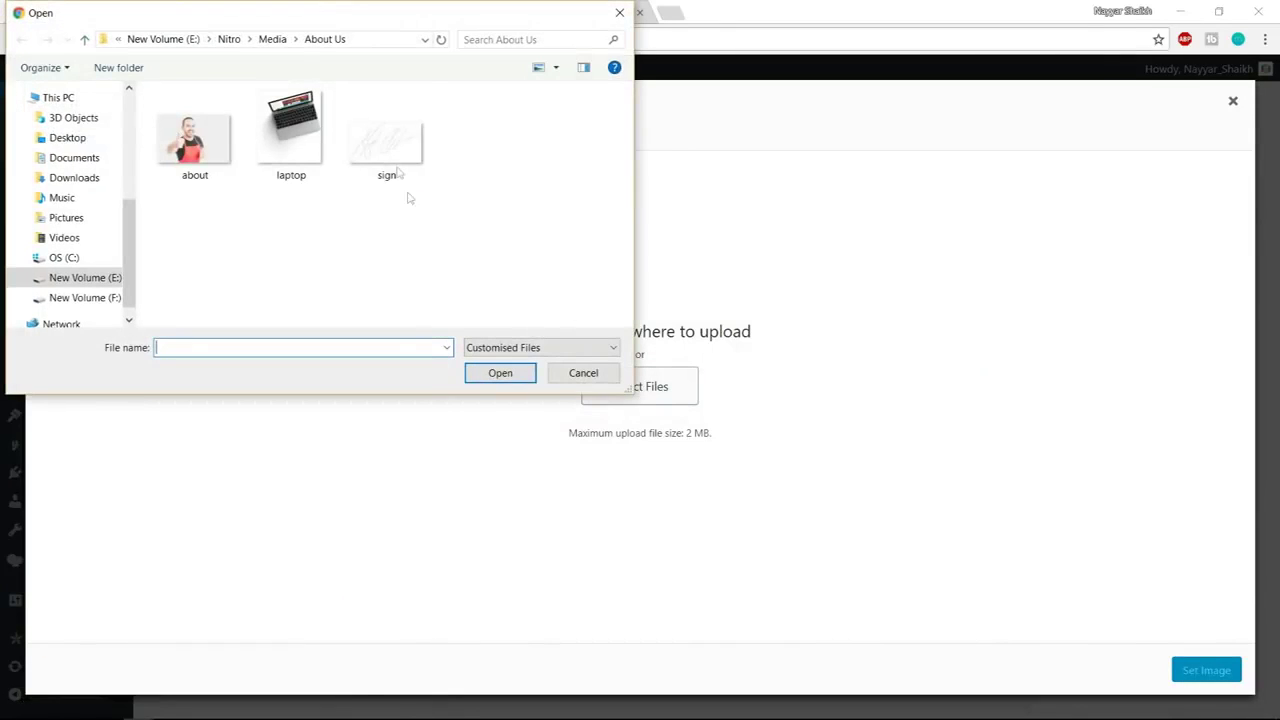
left_click(272, 39)
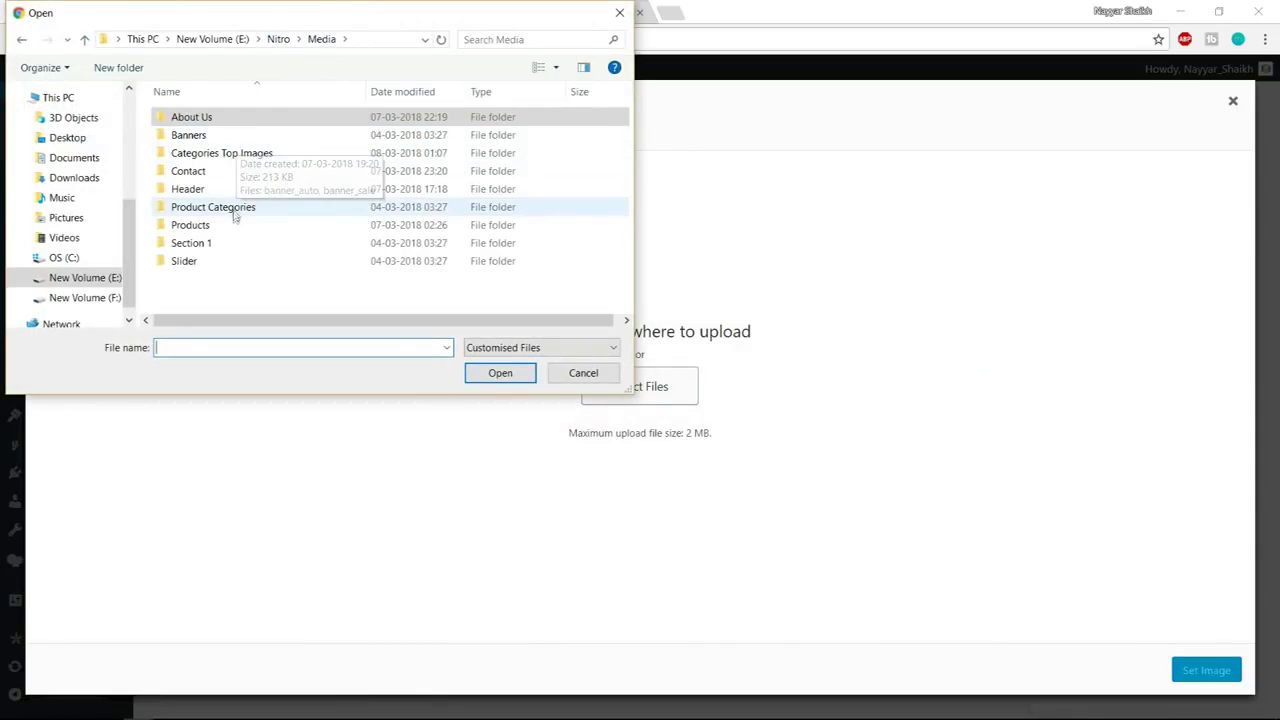
double_click(212, 173)
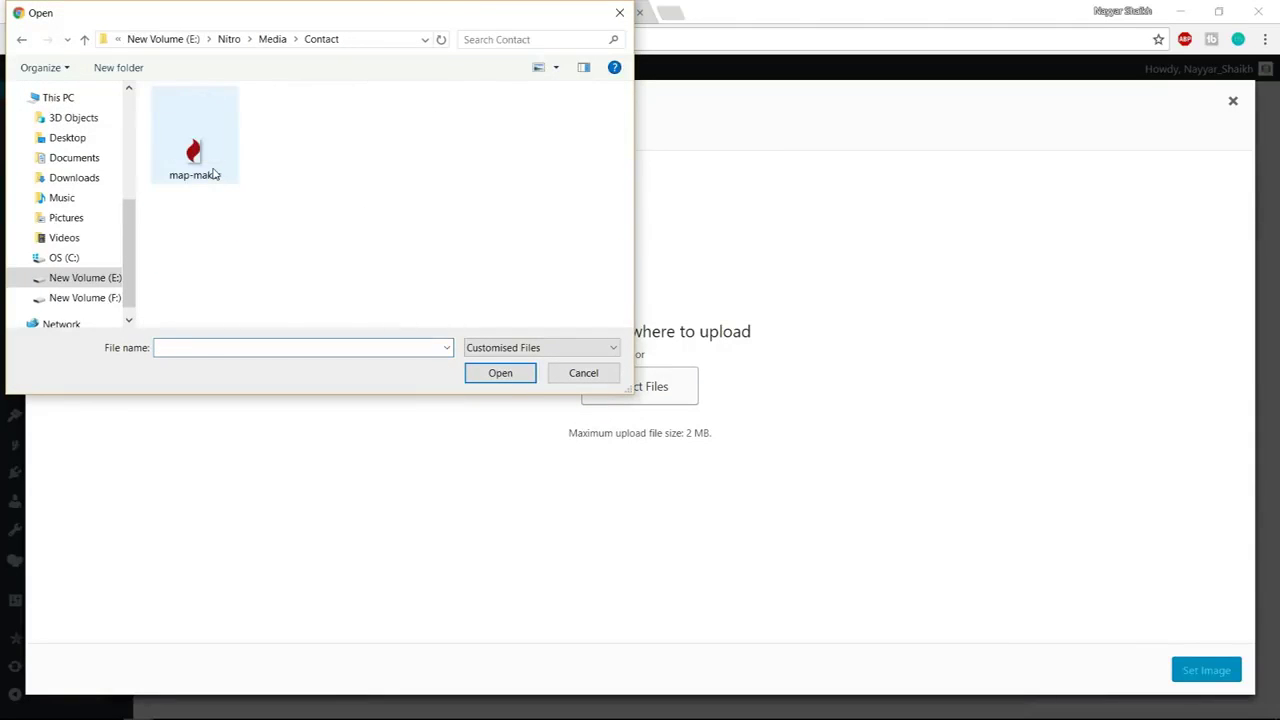
left_click(205, 162)
left_click(490, 374)
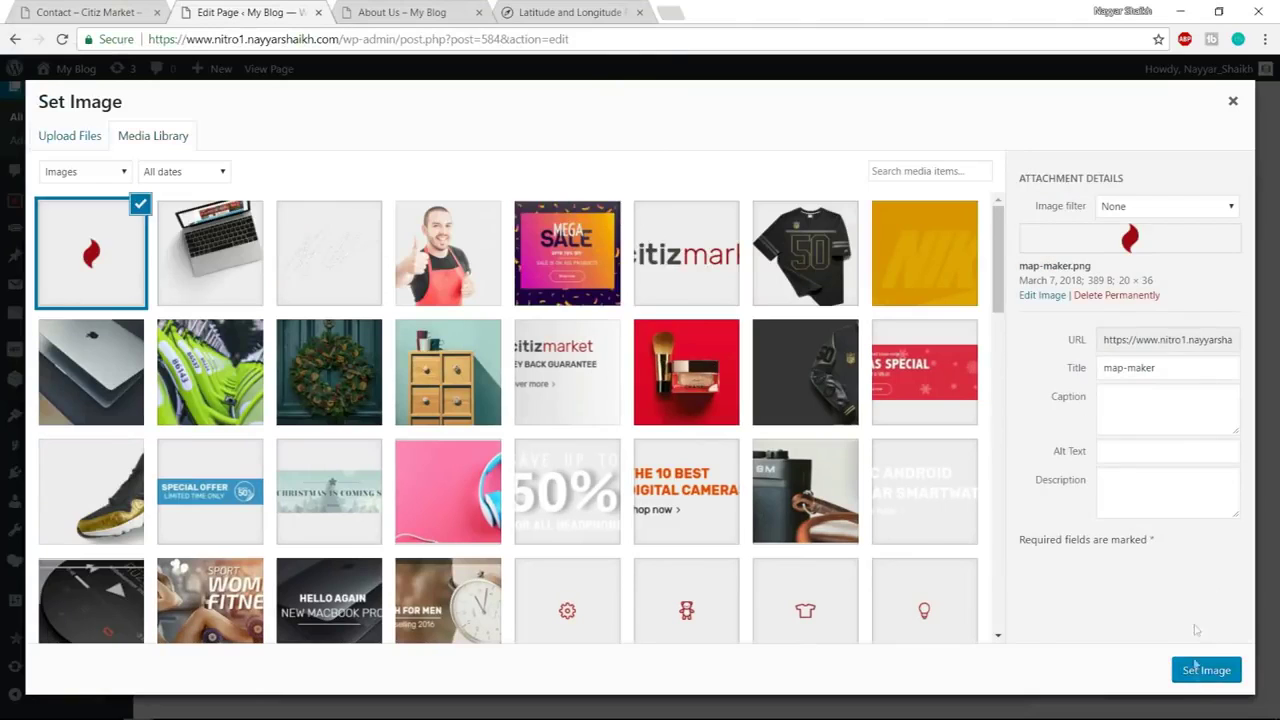
left_click(1197, 677)
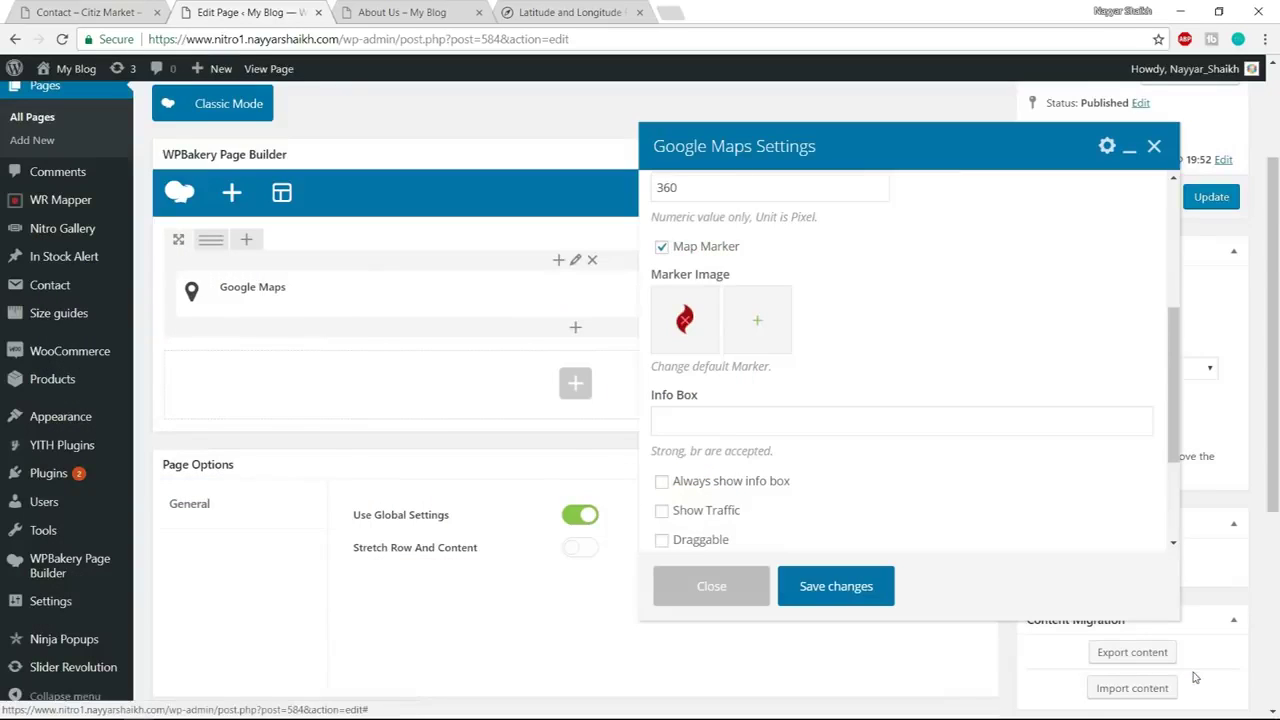
Copy the demo map's Athens address and paste it into the Info Box field
scroll(909, 357, "down", 1)
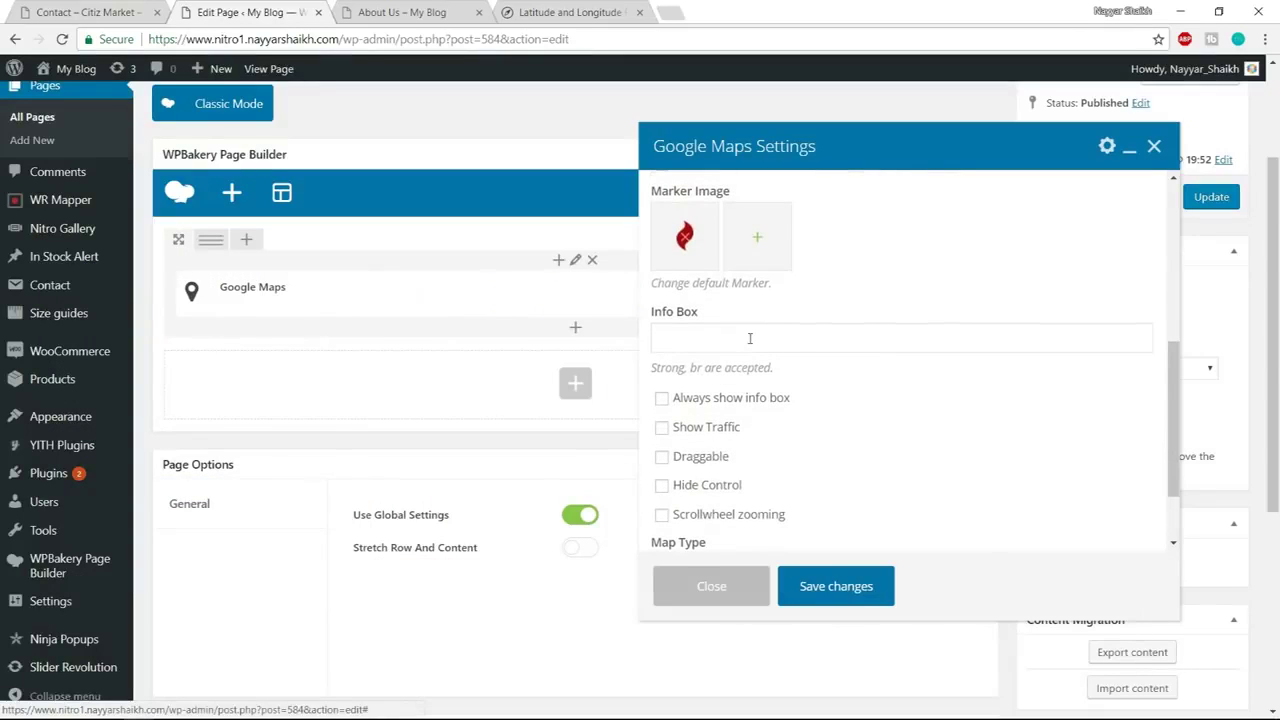
left_click(160, 10)
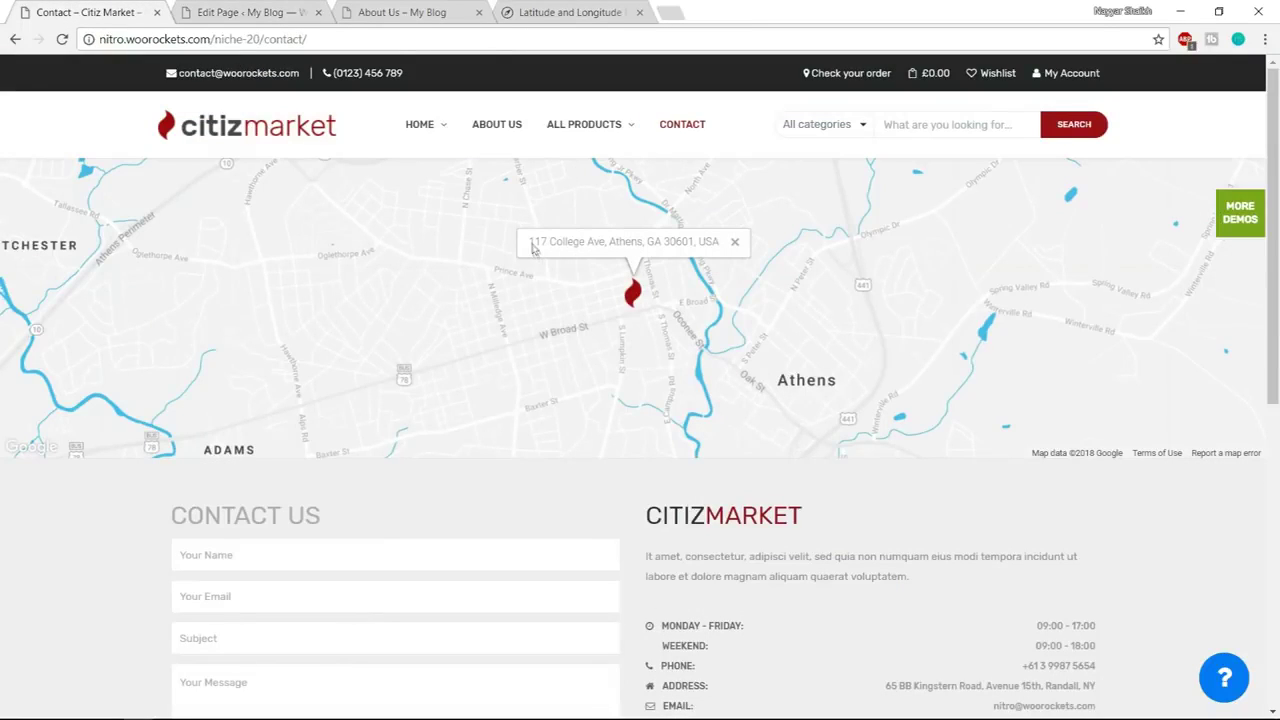
left_click_drag(530, 246, 732, 246)
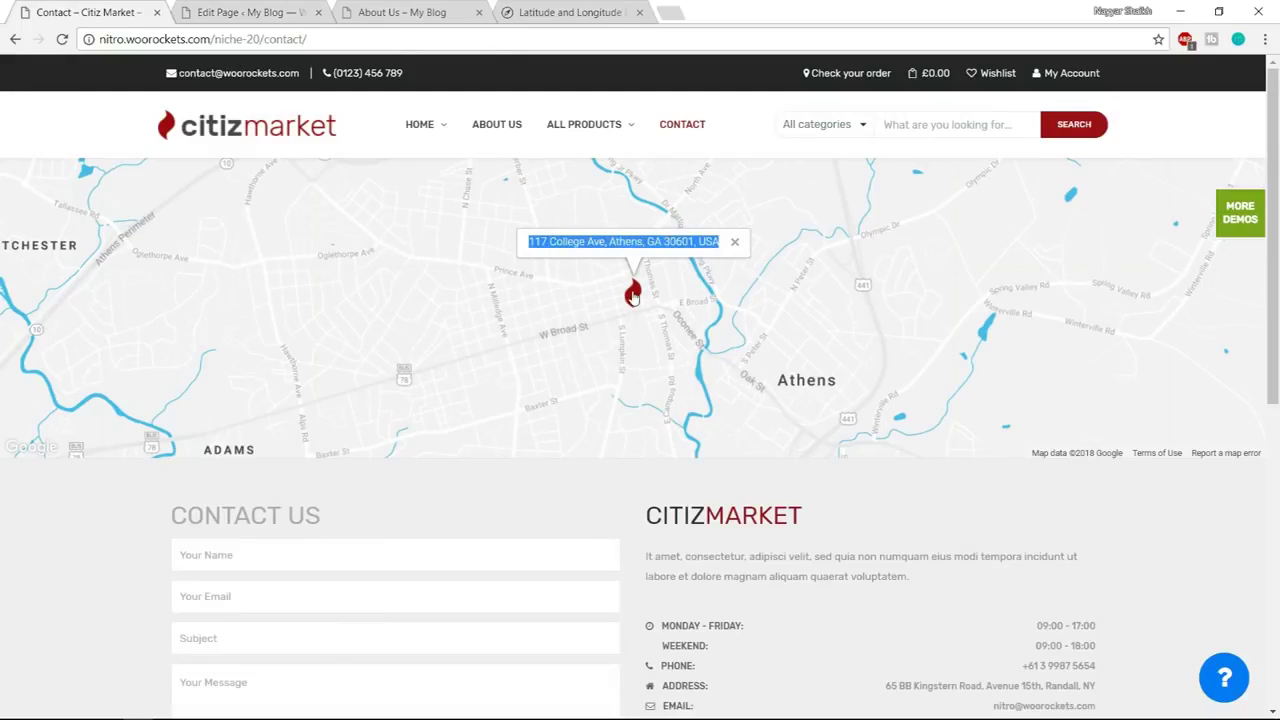
left_click(294, 11)
left_click(780, 337)
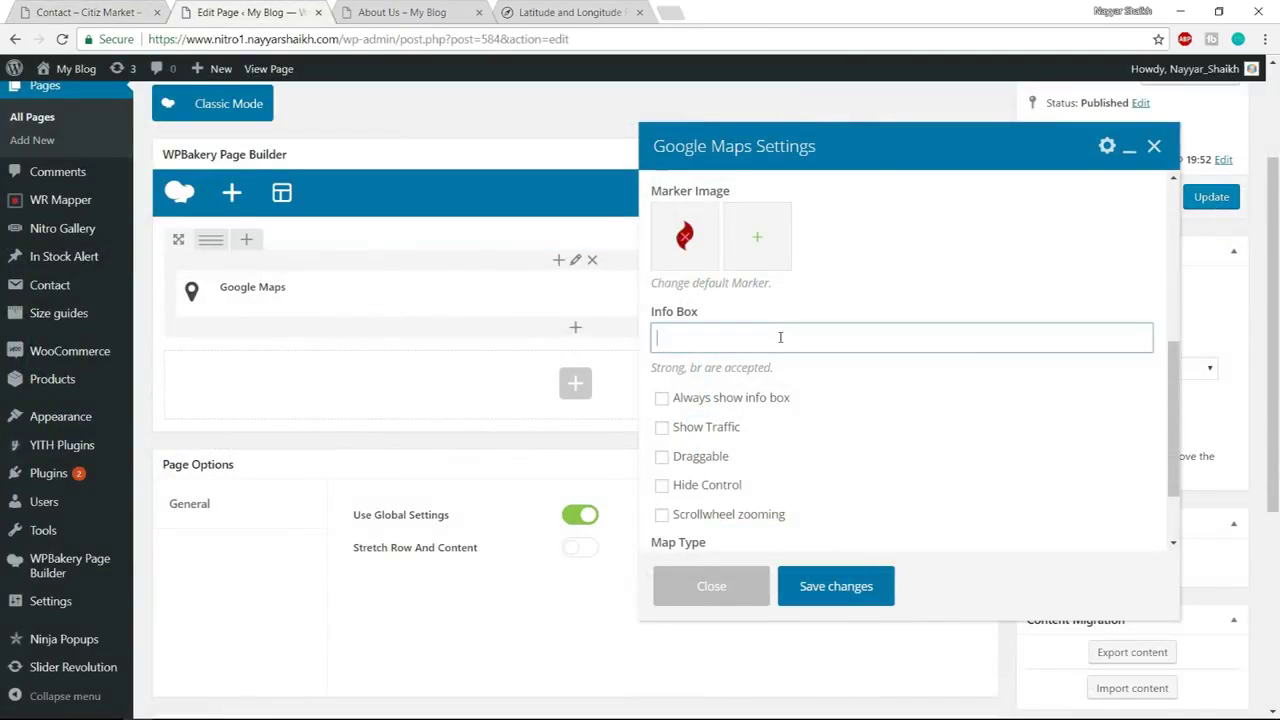
Always show the info box, hide map controls, apply the Blue water style, and save
scroll(943, 389, "down", 1)
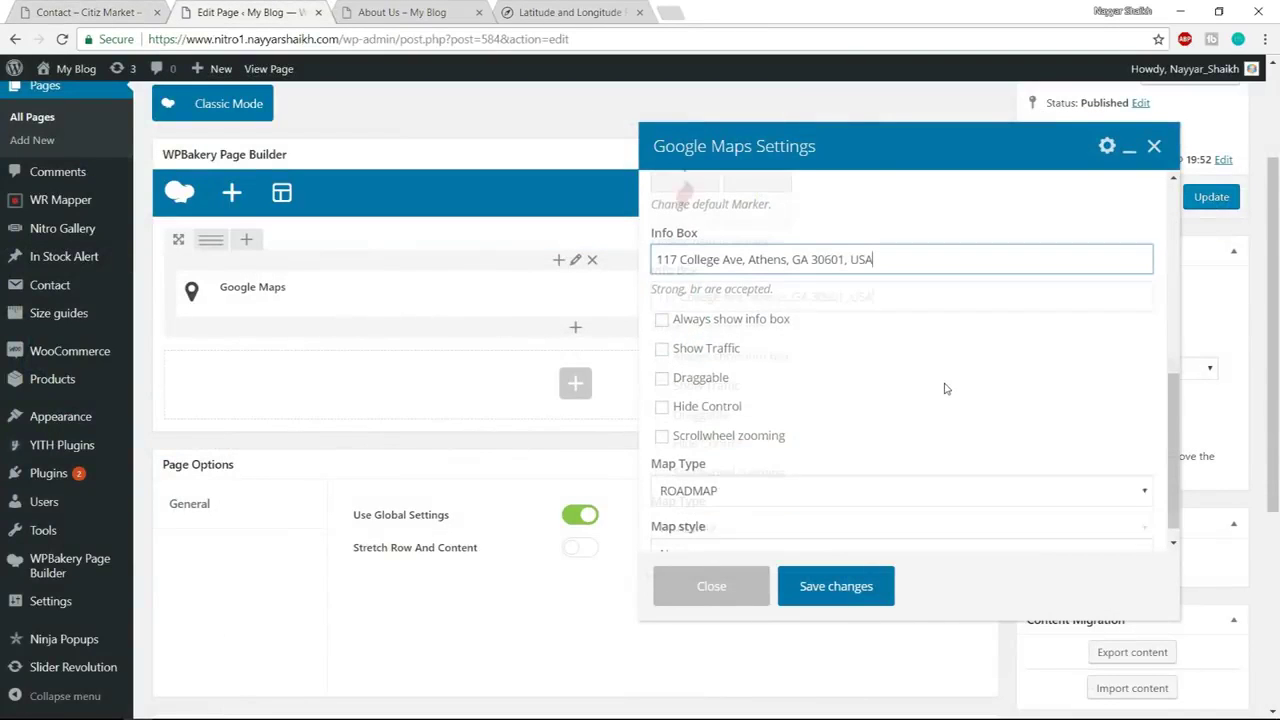
left_click(686, 318)
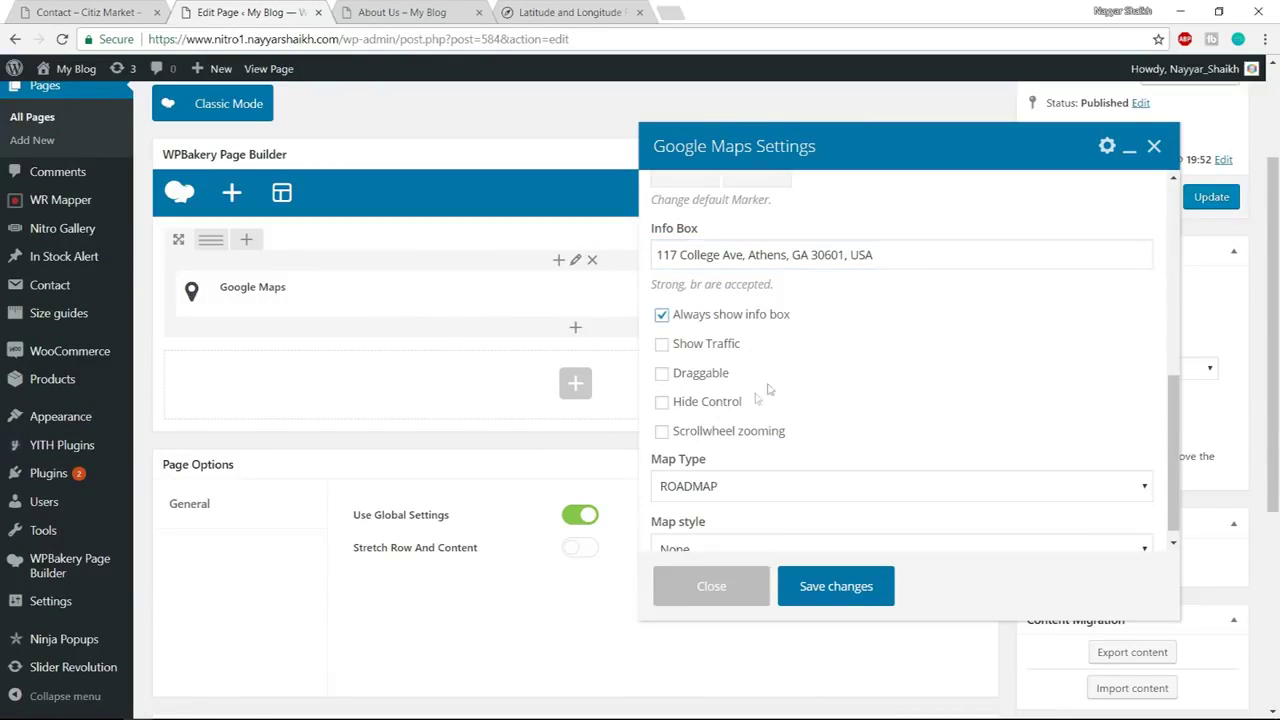
left_click(695, 404)
scroll(1010, 360, "down", 1)
scroll(1010, 360, "down", 1)
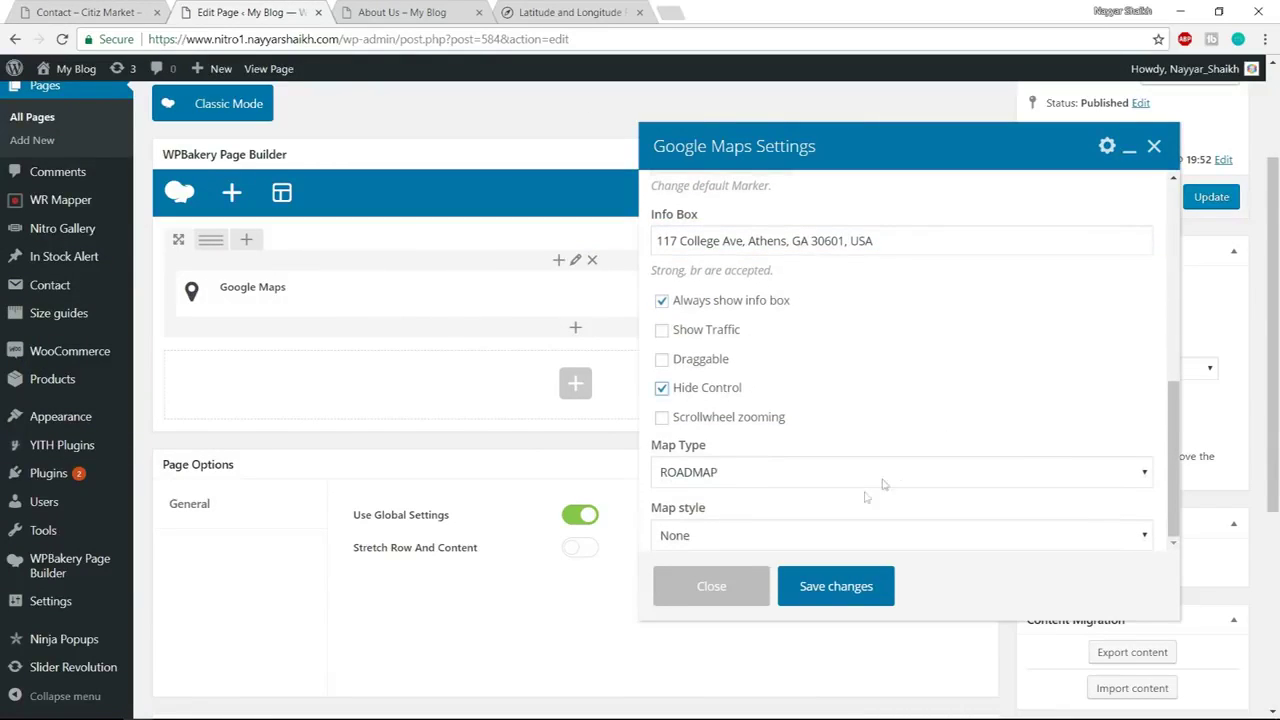
left_click(768, 530)
left_click(760, 594)
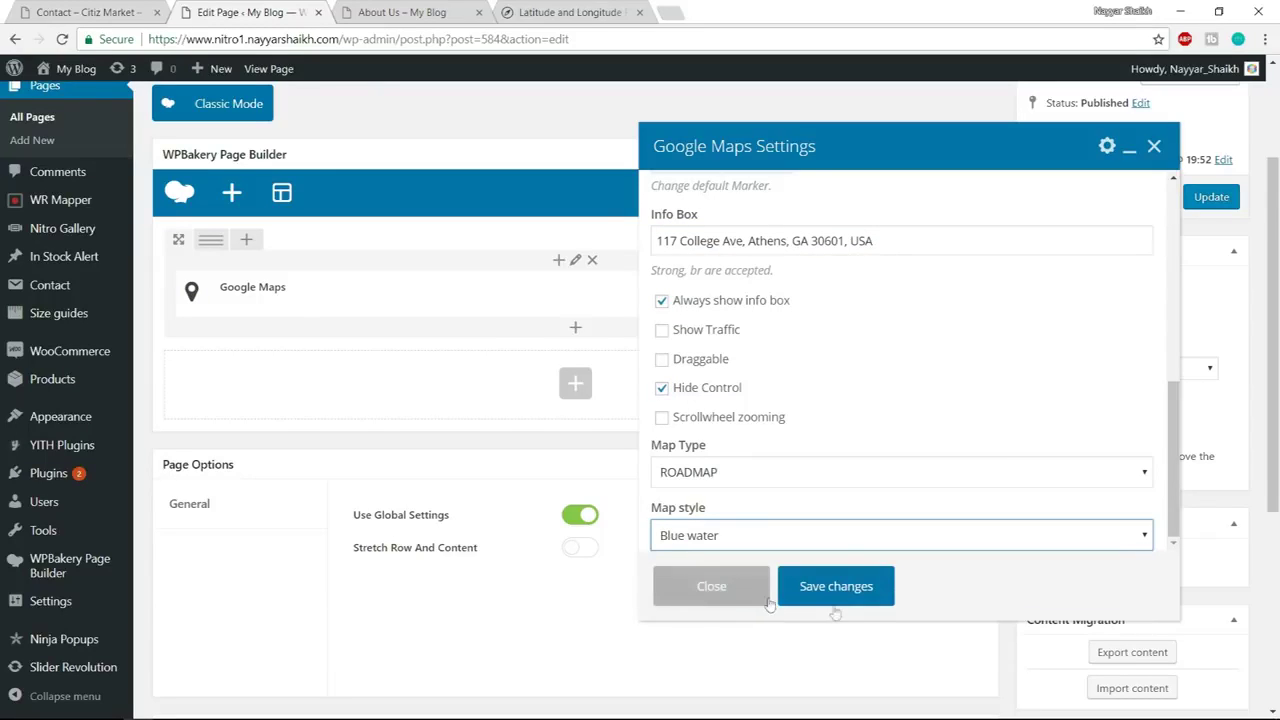
left_click(150, 12)
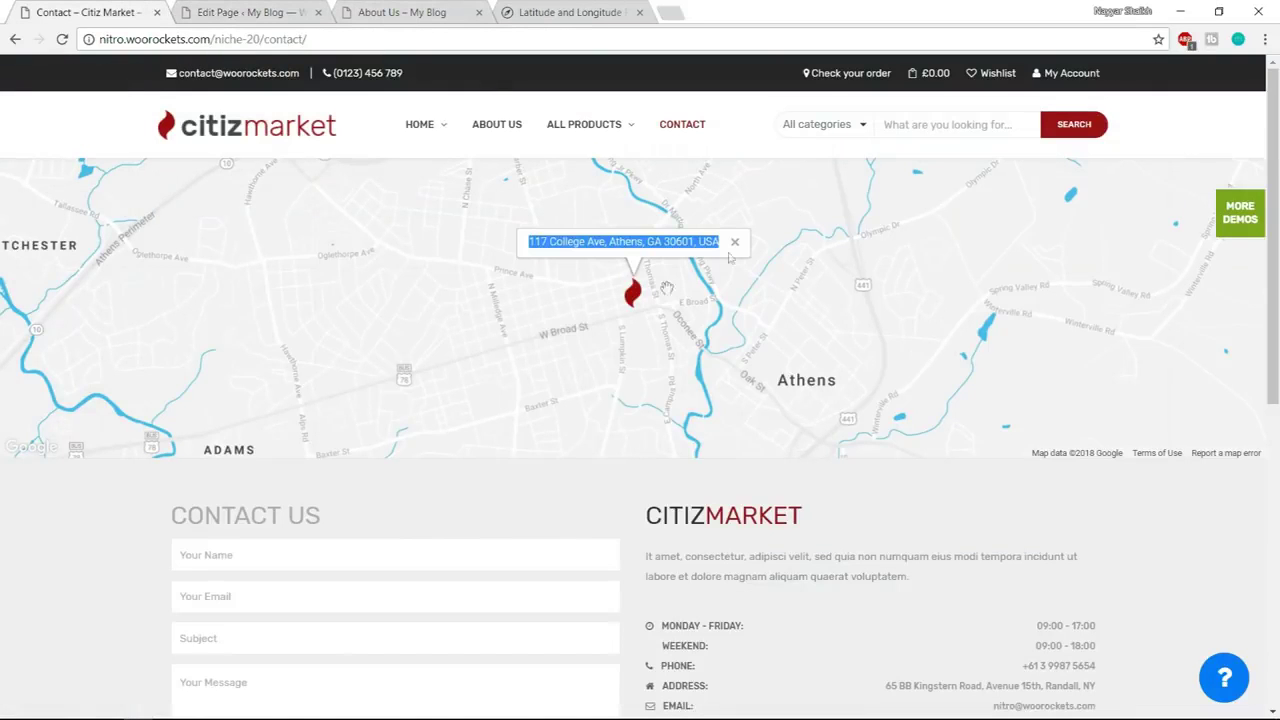
left_click(287, 9)
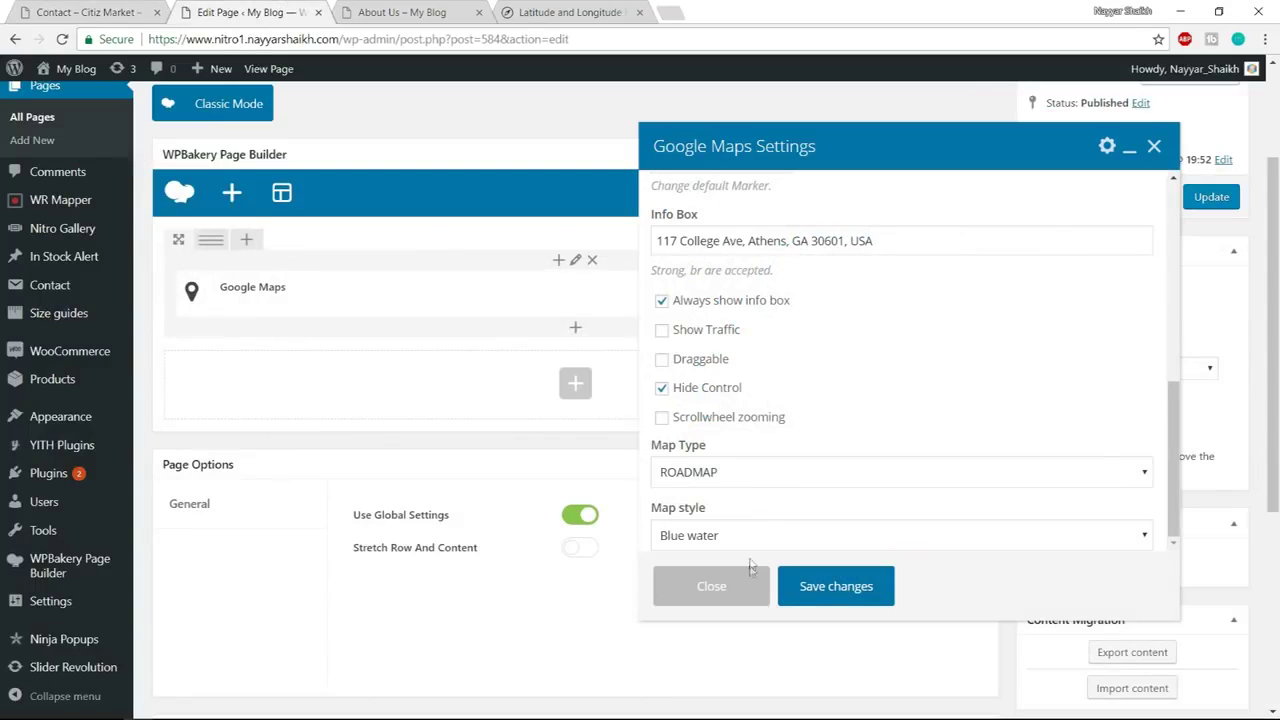
left_click(836, 590)
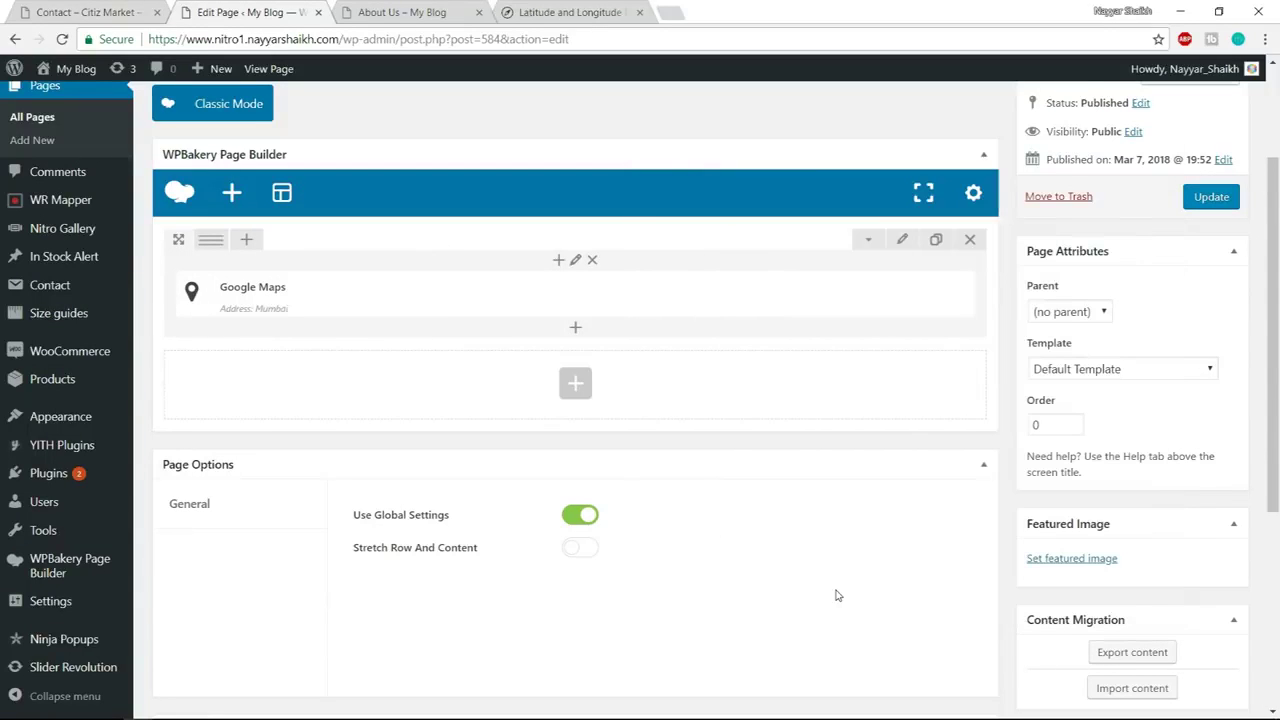
Set the map row to 'Stretch row and content (no paddings)'
left_click(90, 12)
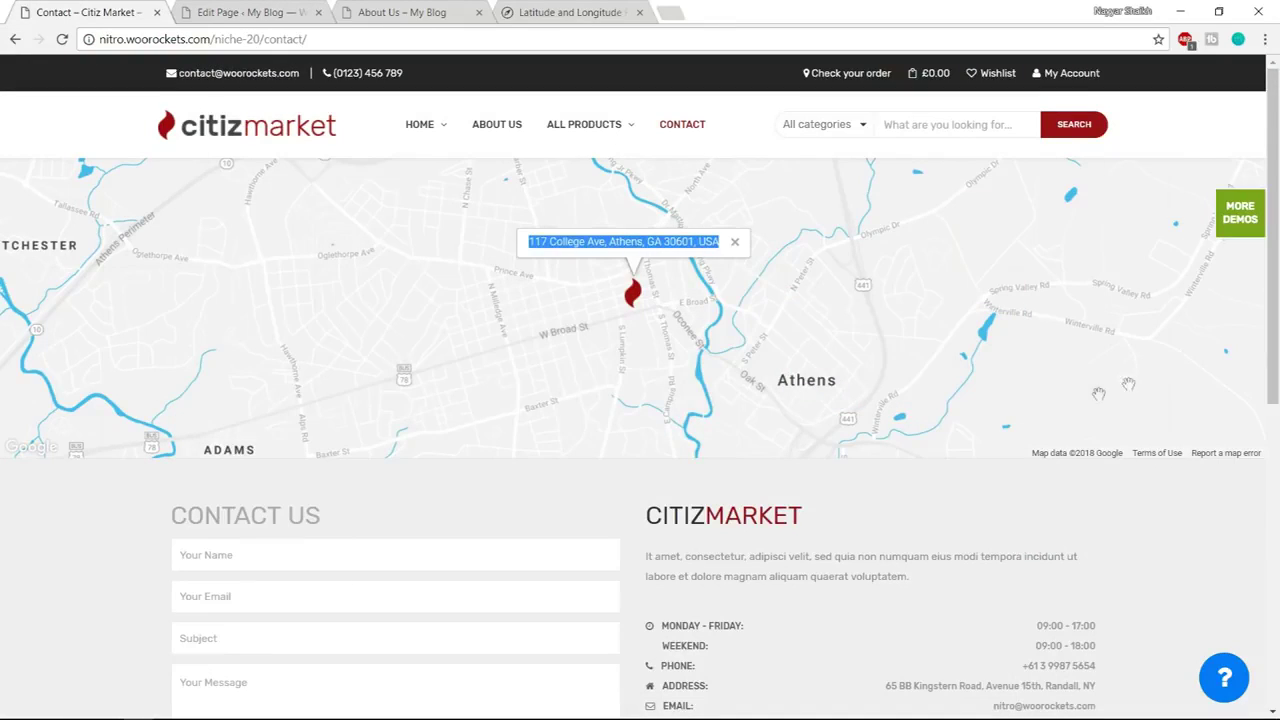
left_click(276, 10)
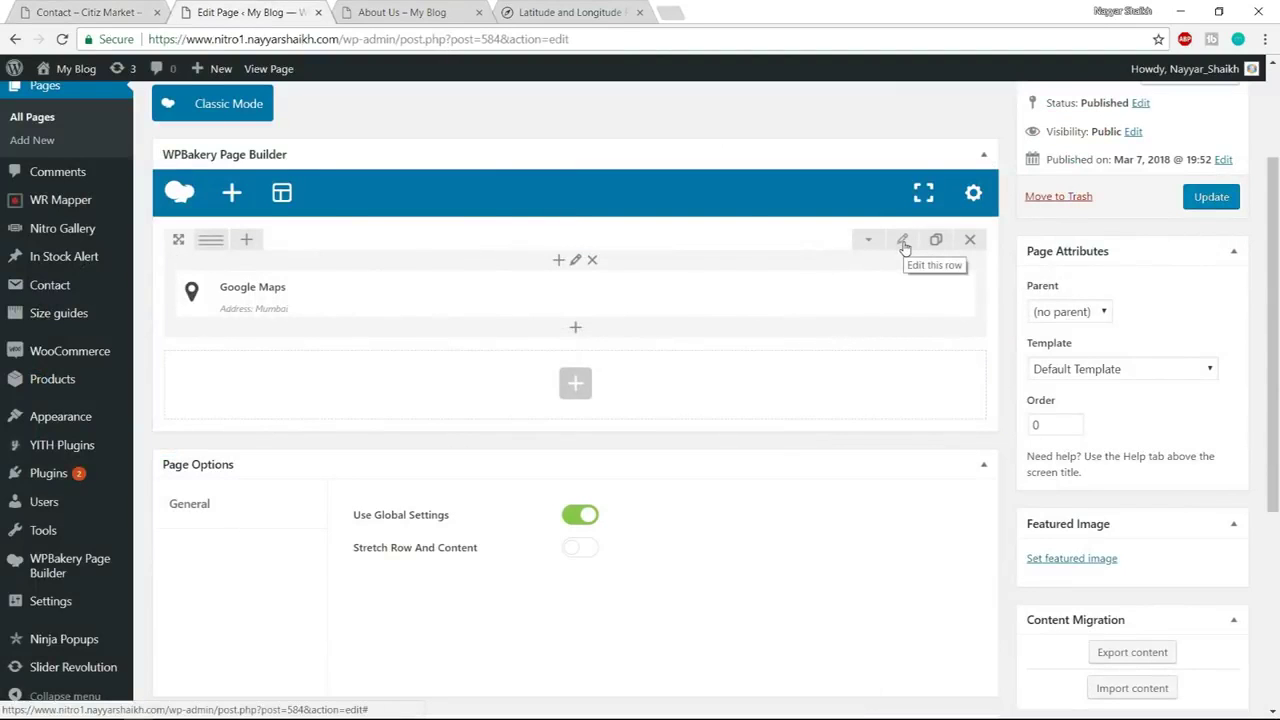
left_click(903, 242)
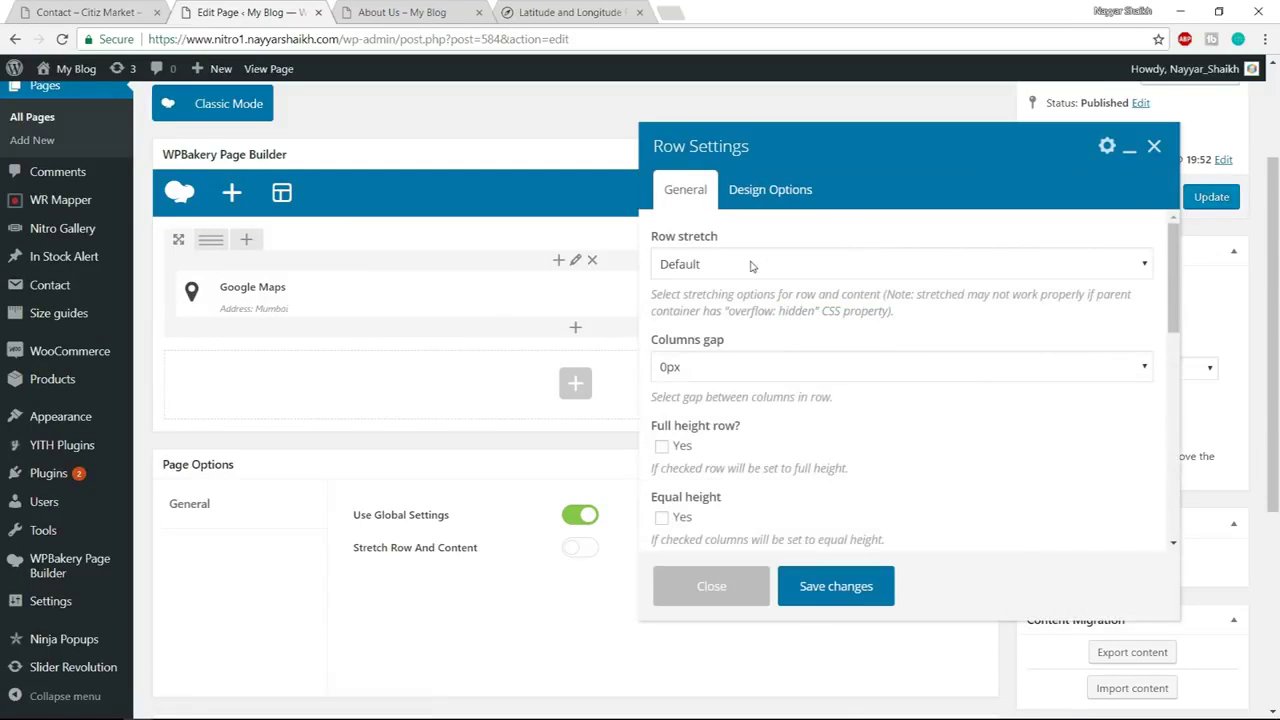
left_click(752, 266)
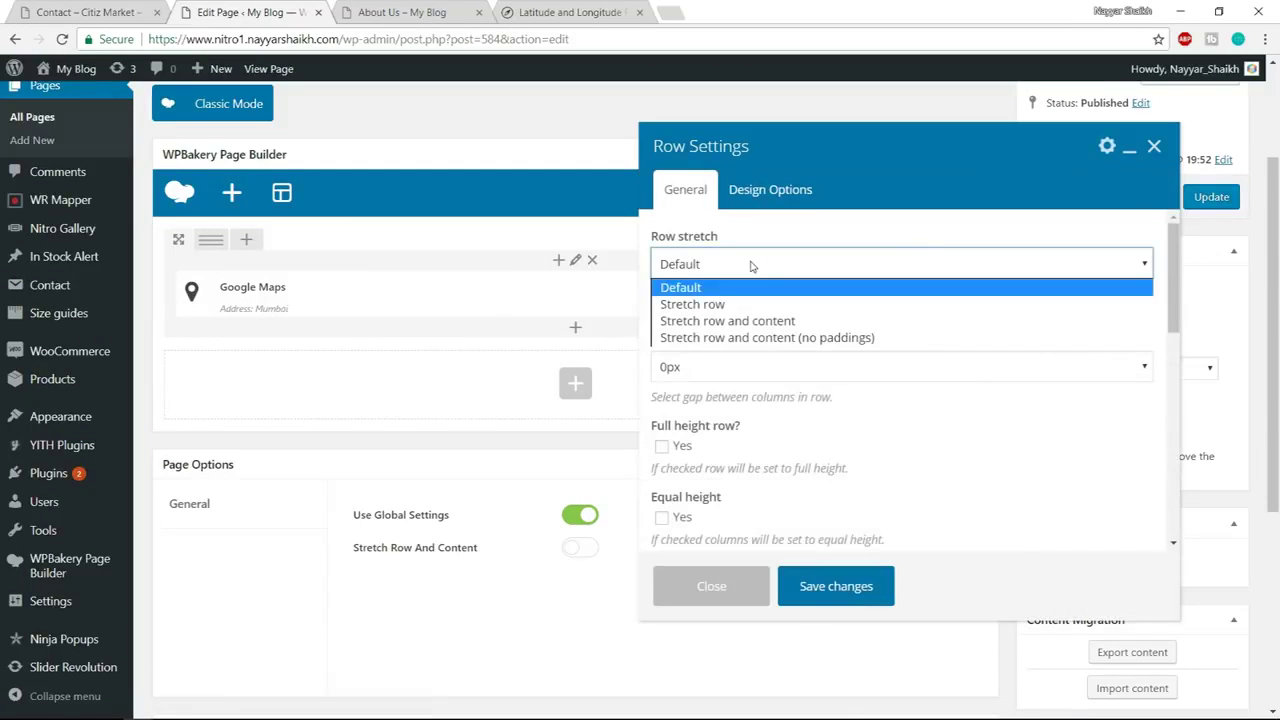
left_click(806, 340)
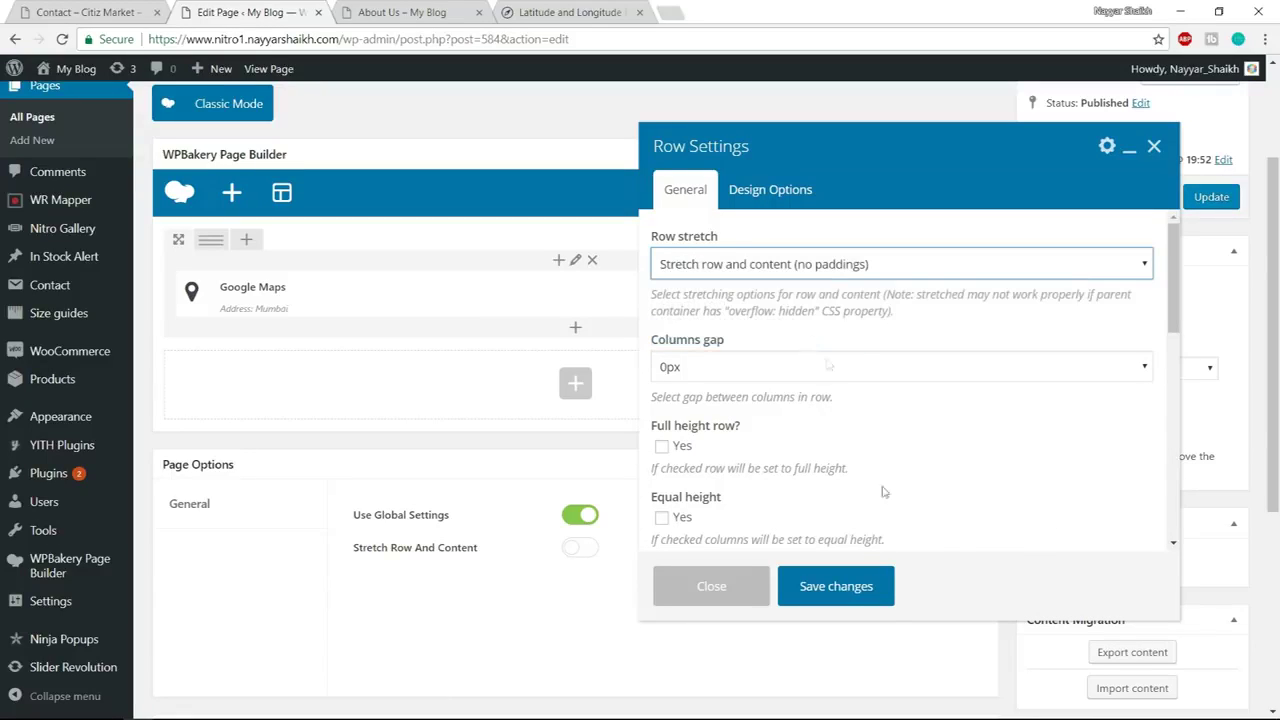
left_click(850, 597)
Update the Contact Us page and open the live page in a new tab
left_click(1200, 204)
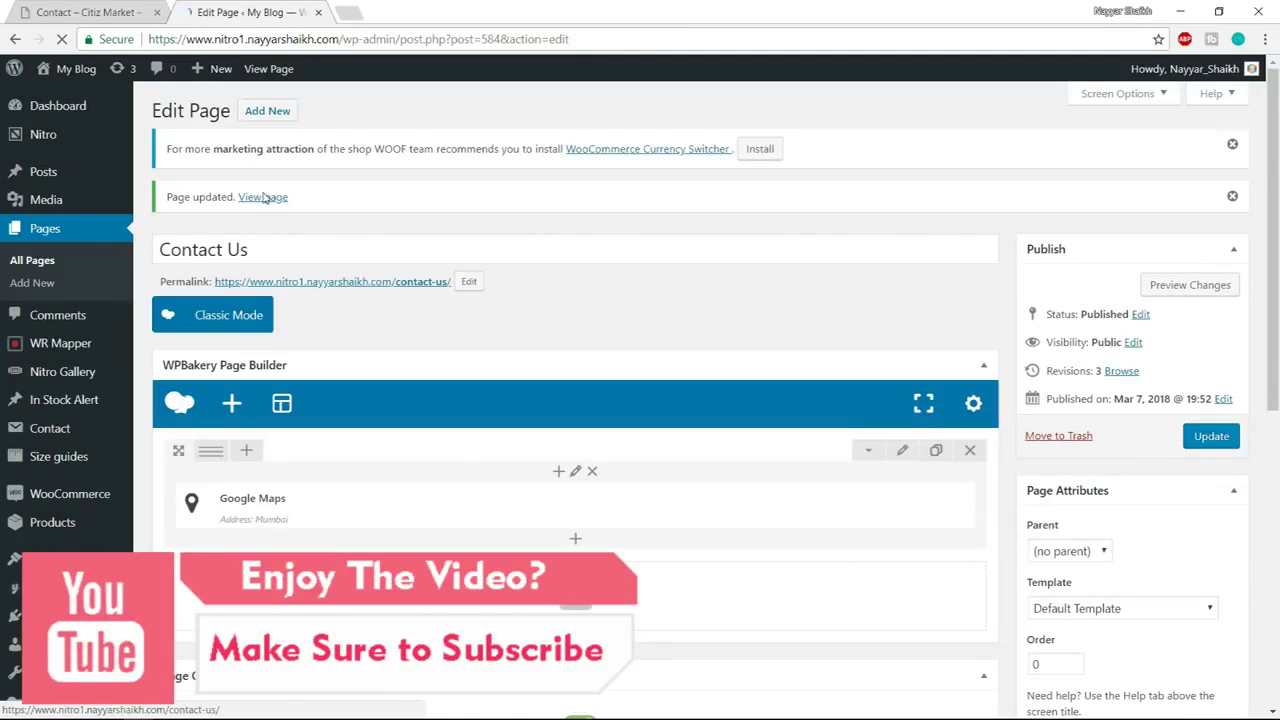
right_click(263, 196)
left_click(320, 203)
Check the live Contact Us map, dismiss its geocoding alert, and compare with the demo page
left_click(420, 8)
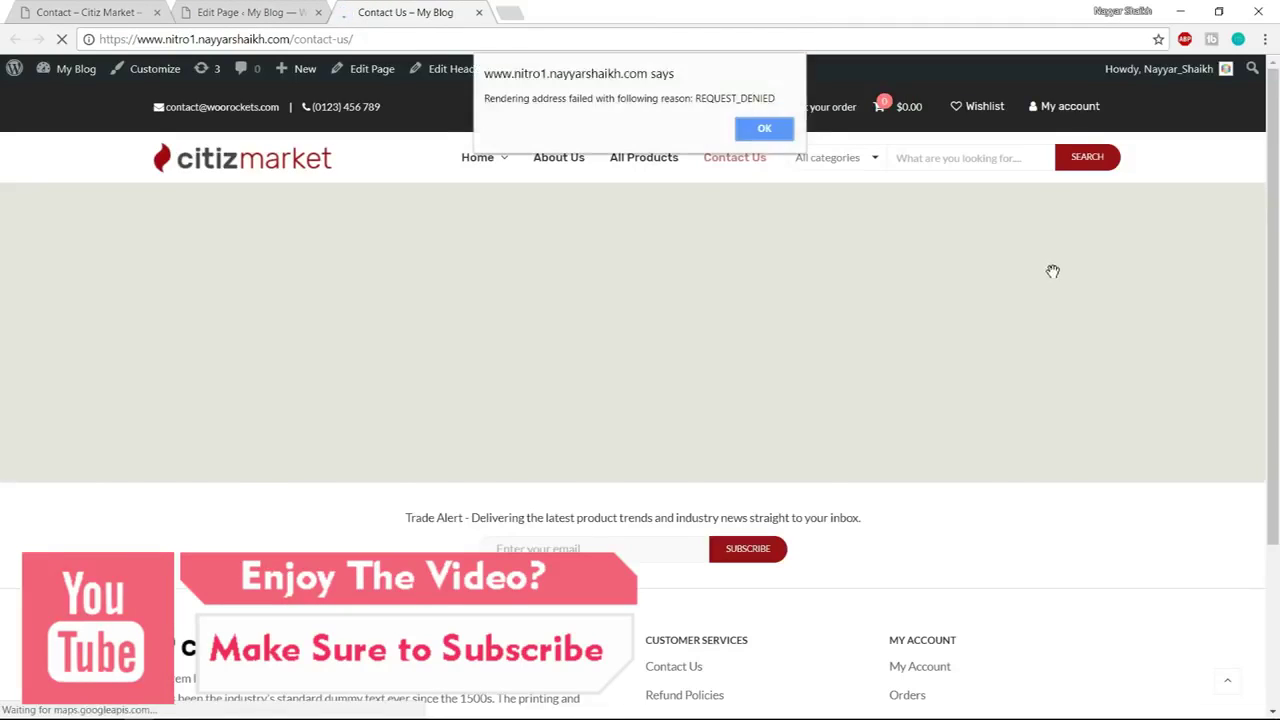
key("Return")
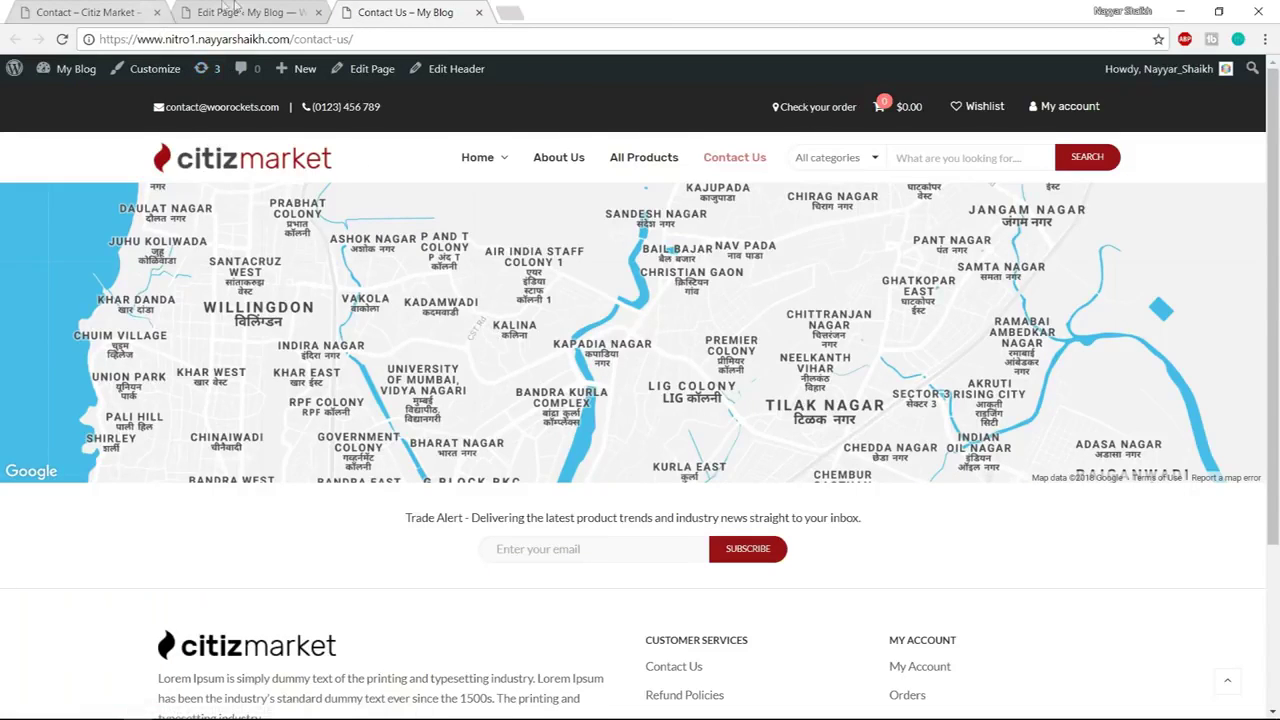
left_click(132, 14)
scroll(532, 398, "down", 3)
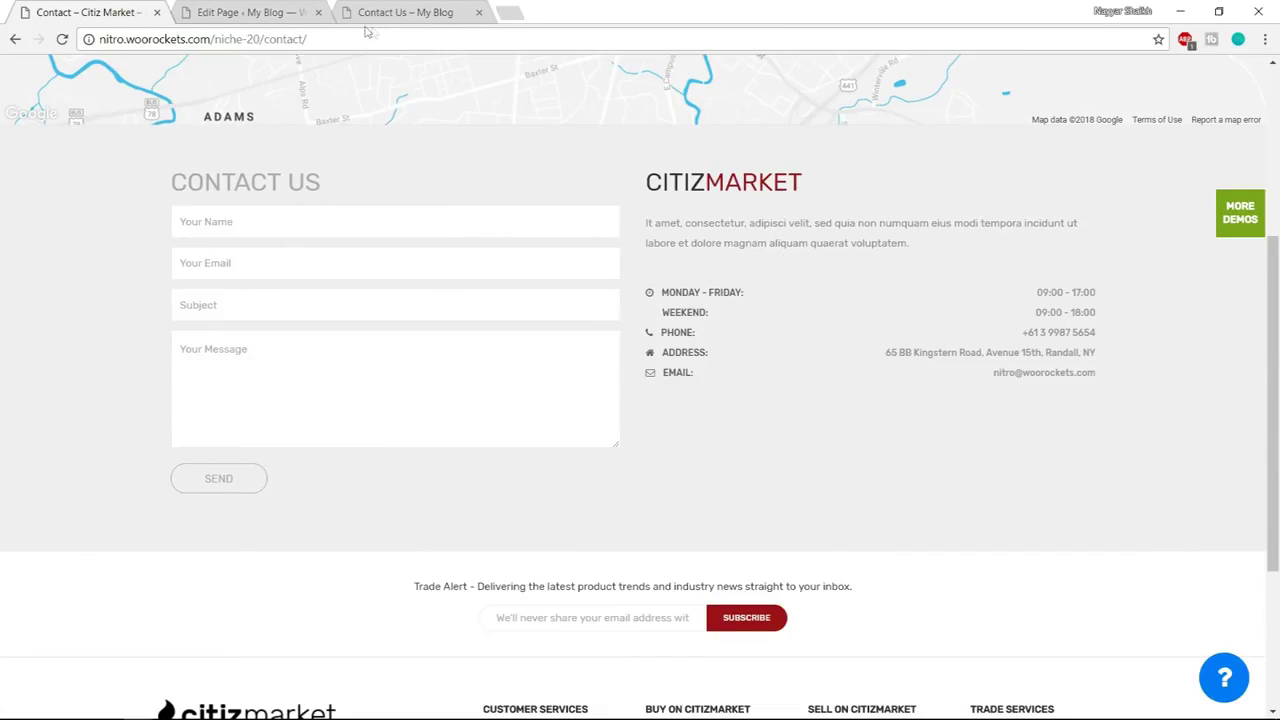
left_click(262, 12)
left_click(649, 290)
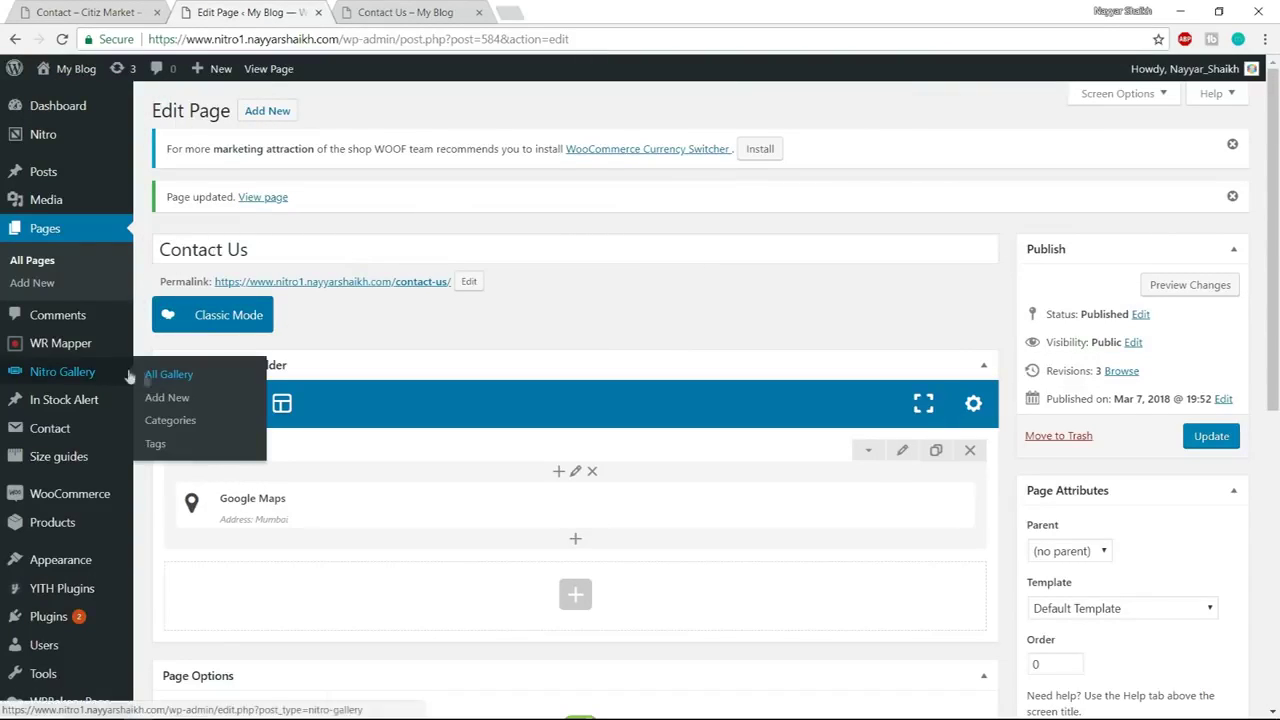
Open Contact › Add New in a new tab and focus the new form's title field
mouse_move(66, 428)
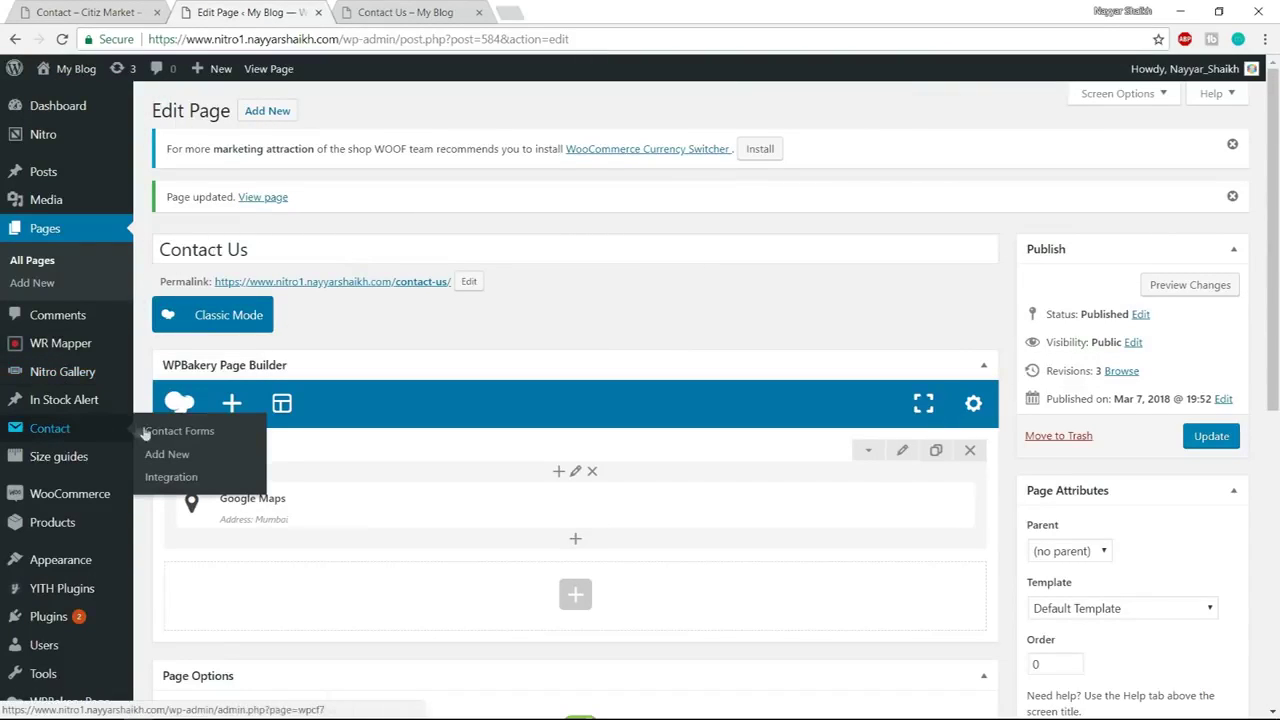
left_click(181, 460)
middle_click(181, 460)
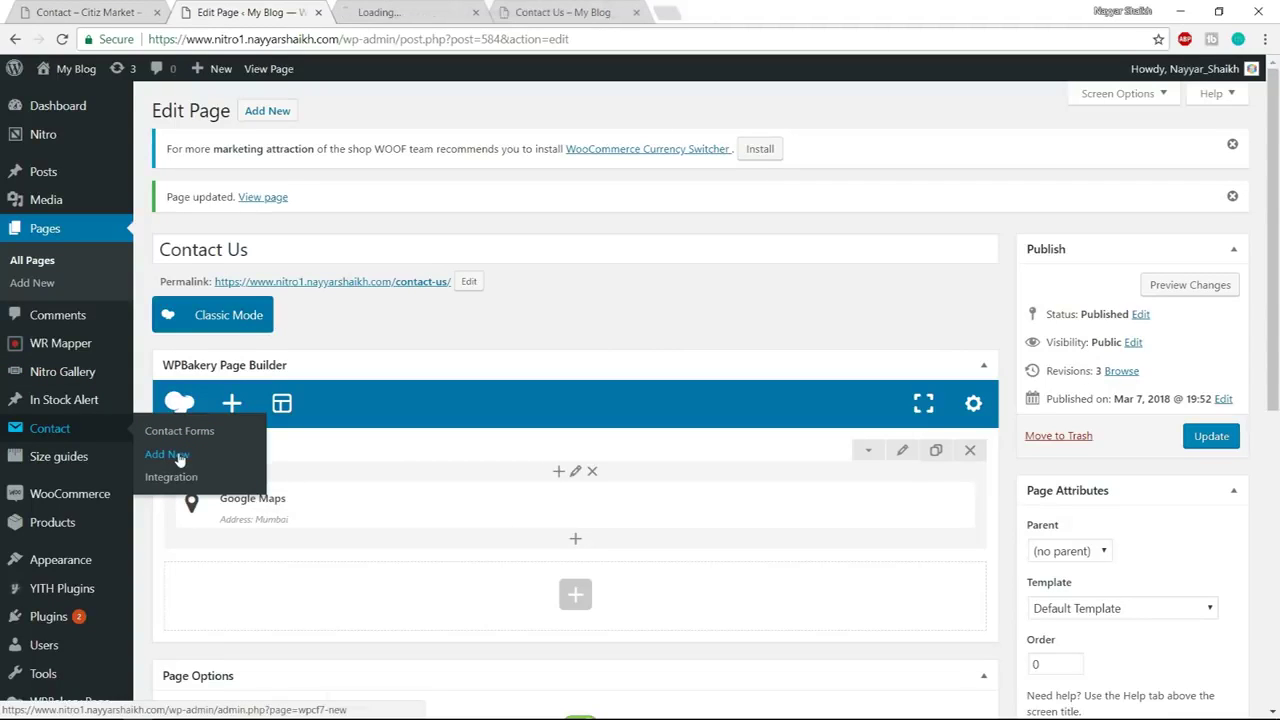
left_click(400, 6)
left_click(283, 205)
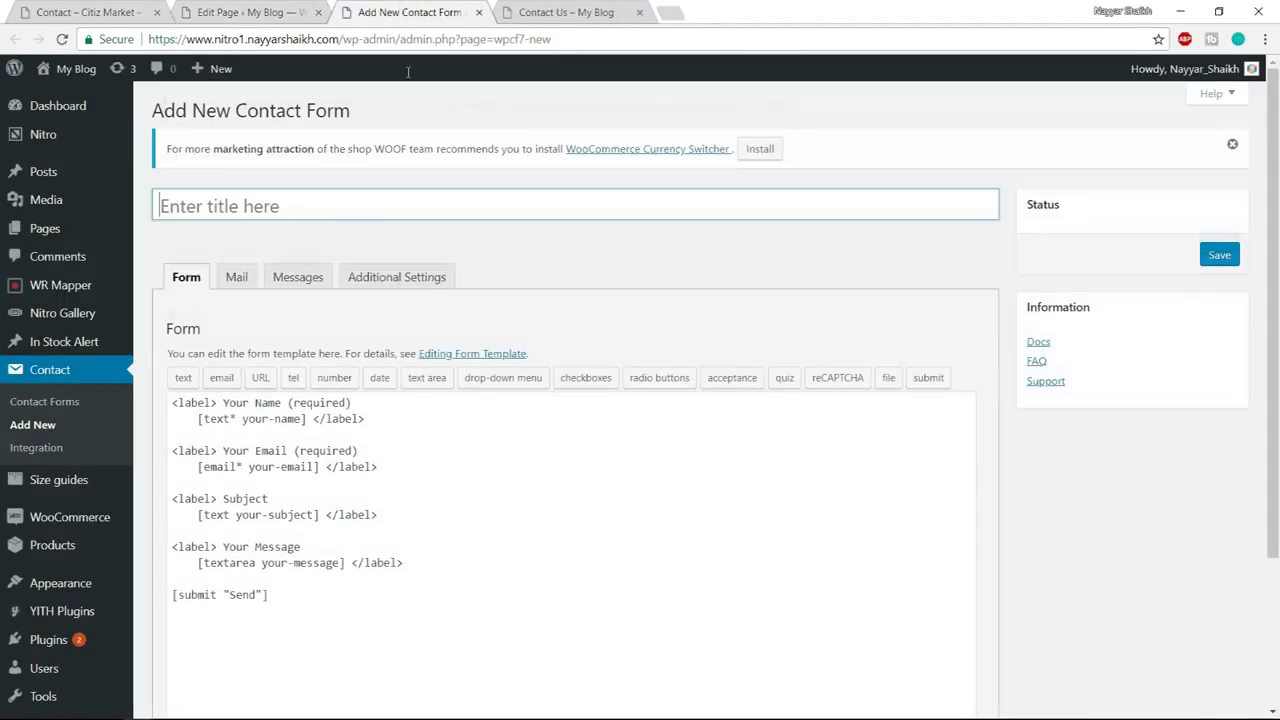
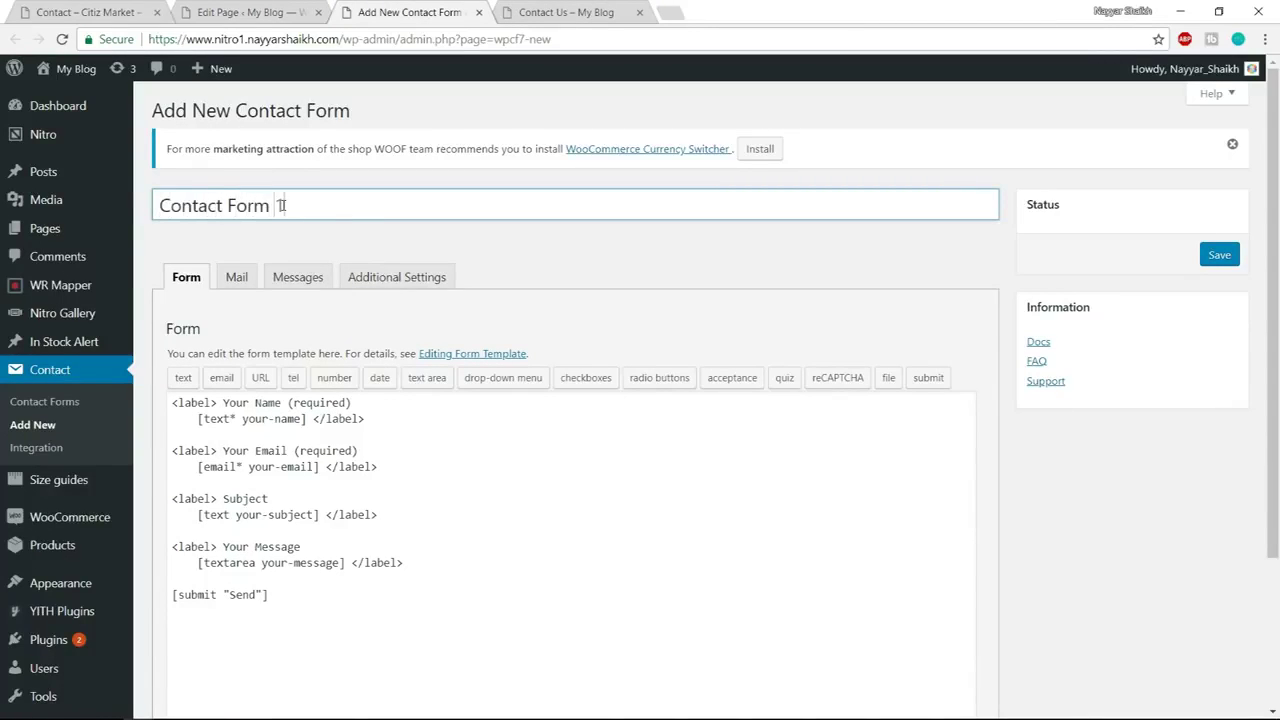
Select the default contact form template text and switch to the Nitro folder in File Explorer
scroll(313, 247, "down", 1)
left_click_drag(405, 482, 138, 316)
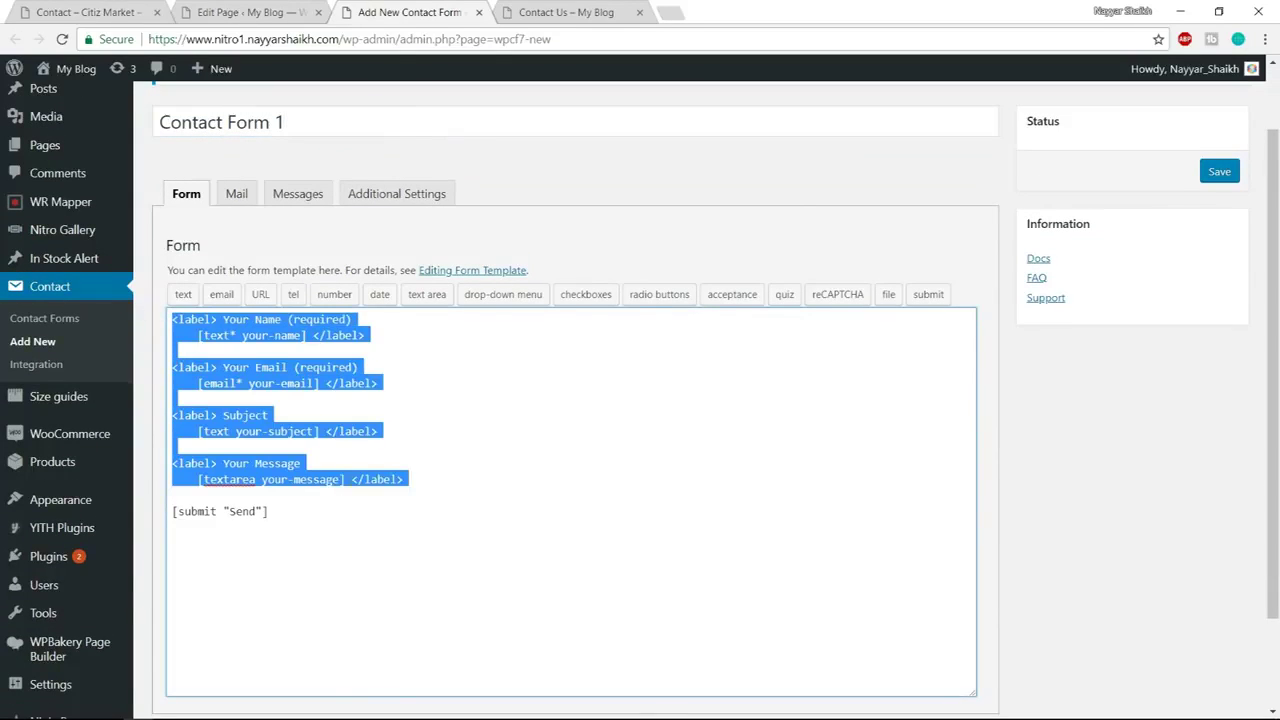
key("super")
left_click(131, 708)
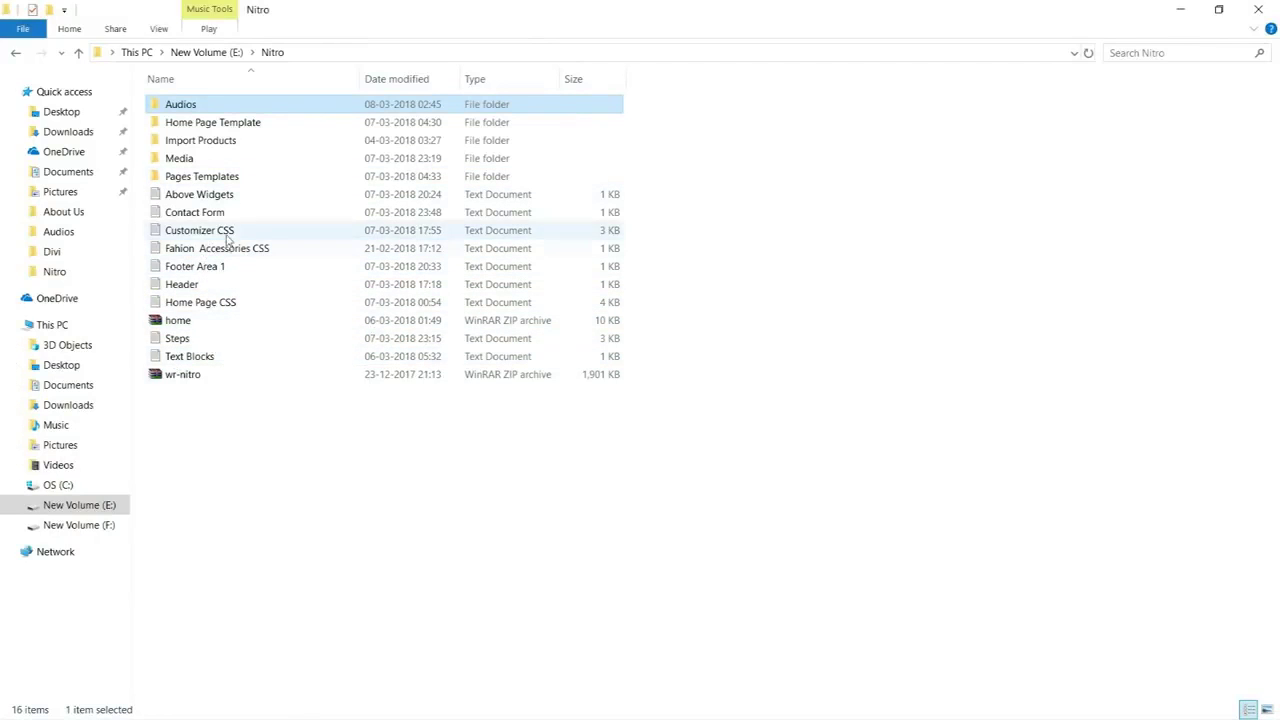
Open the Contact Form notes in Notepad and select its placeholder-style field lines
double_click(198, 213)
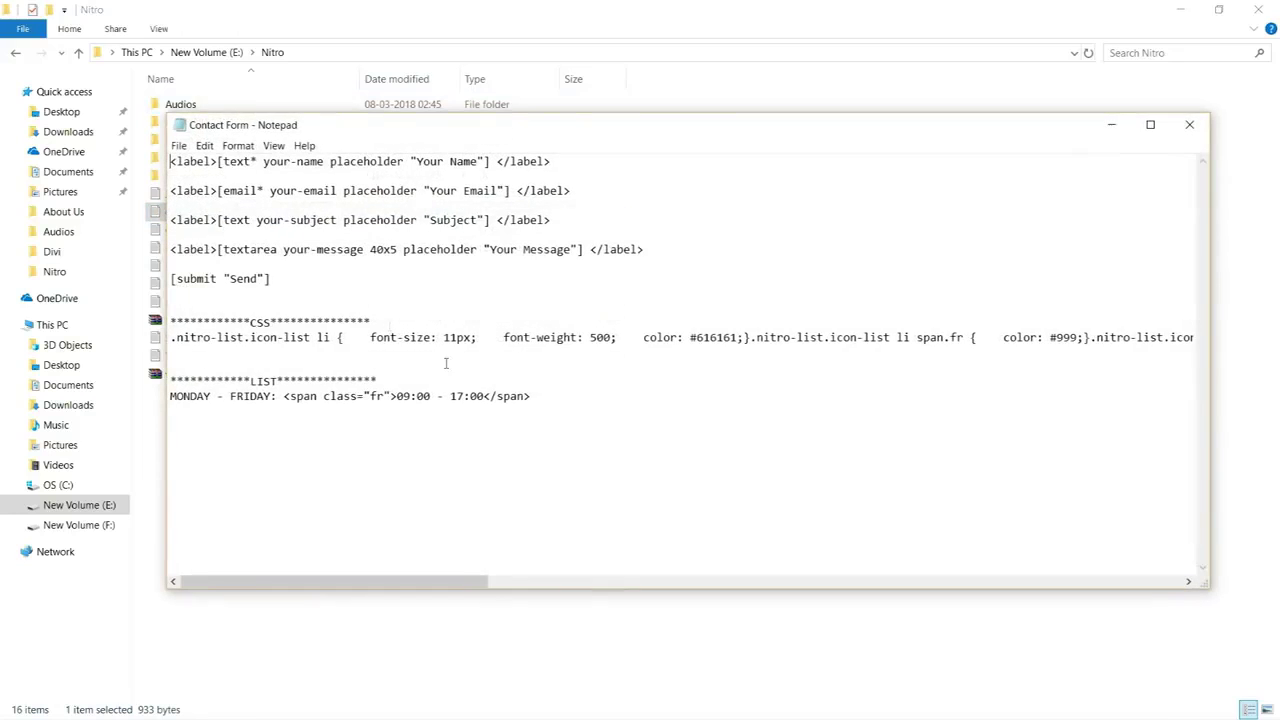
left_click_drag(282, 280, 141, 136)
key("ctrl+c")
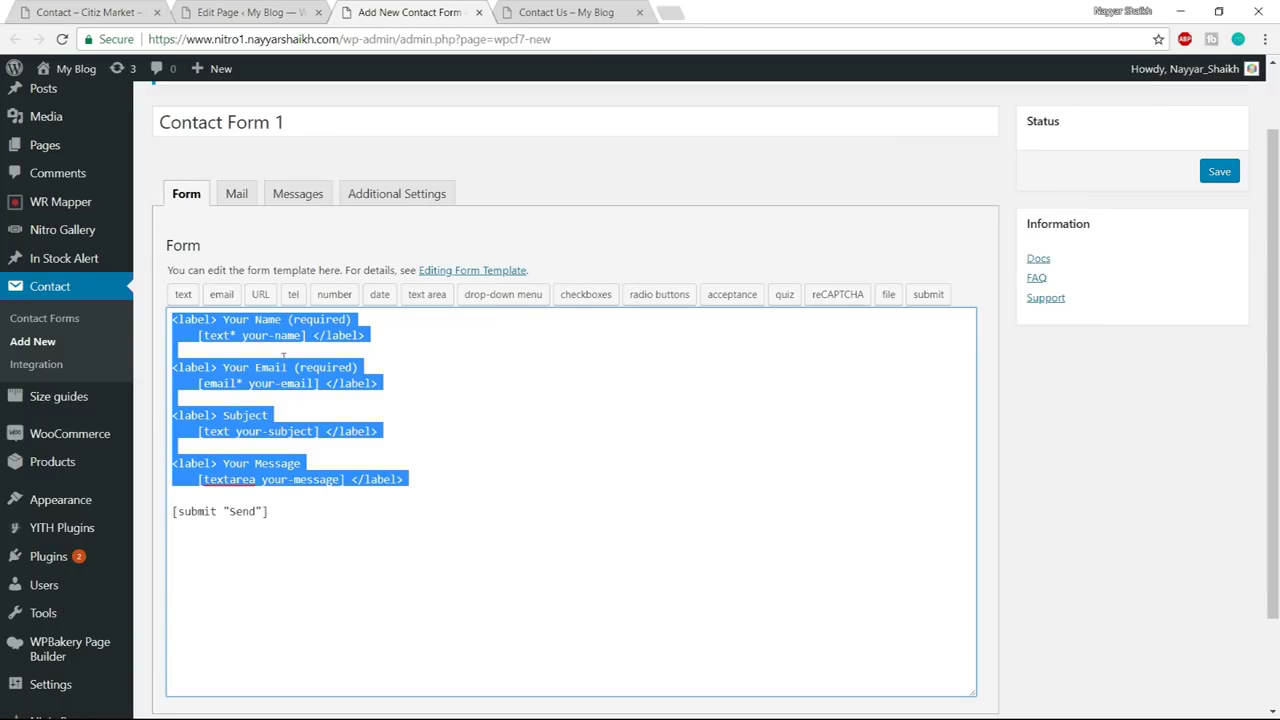
Replace the template with the pasted placeholder fields, check the Mail recipient, and save Contact Form 1
key("ctrl+a")
key("ctrl+v")
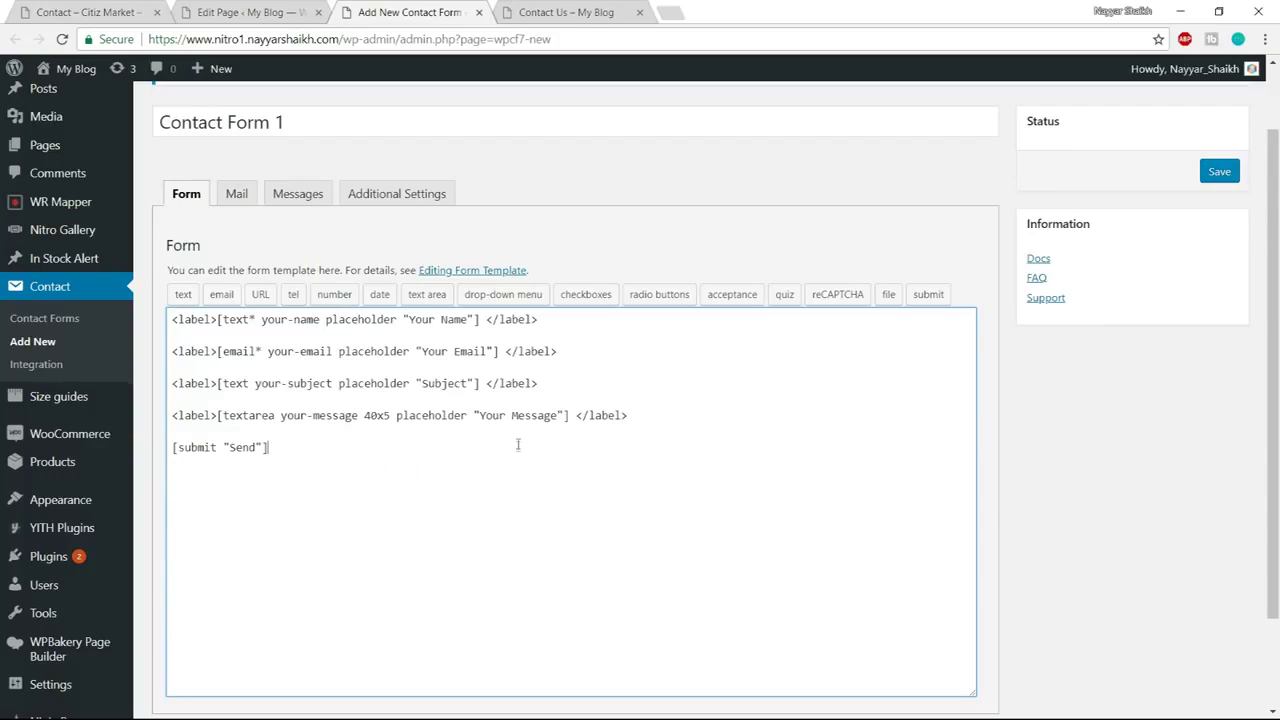
left_click(236, 194)
scroll(363, 301, "down", 1)
left_click_drag(423, 265, 272, 268)
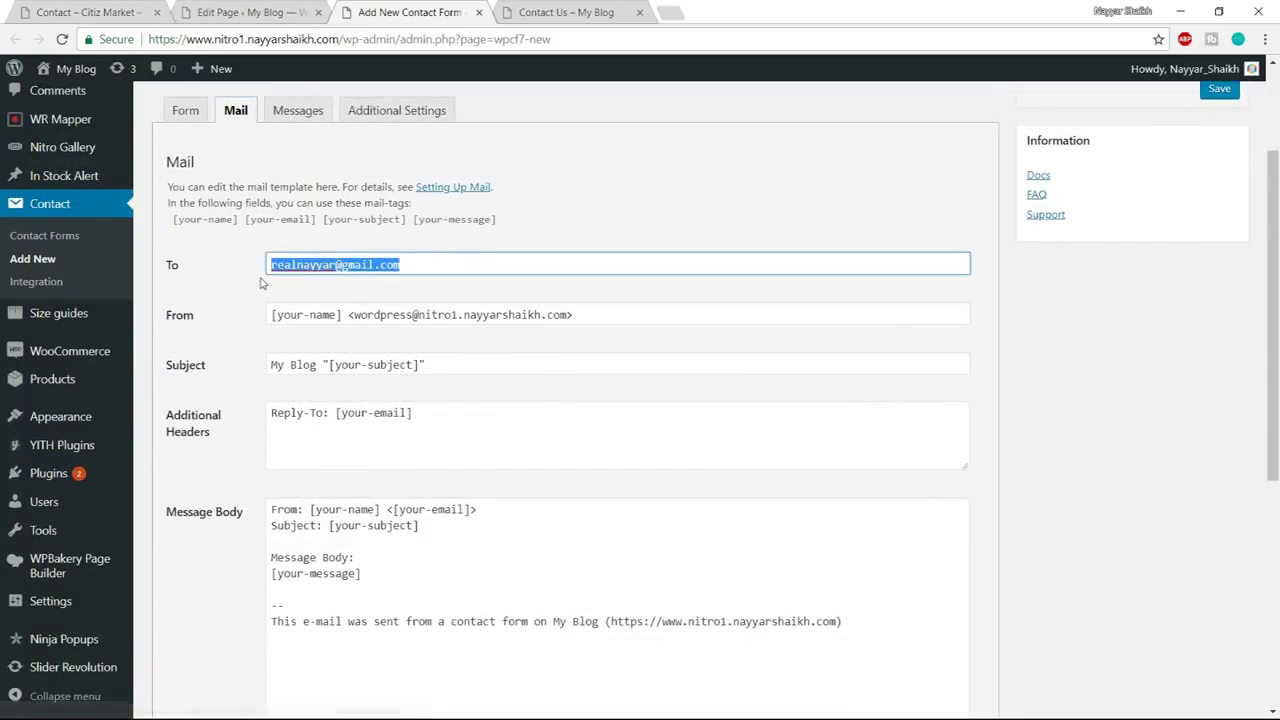
scroll(486, 345, "down", 2)
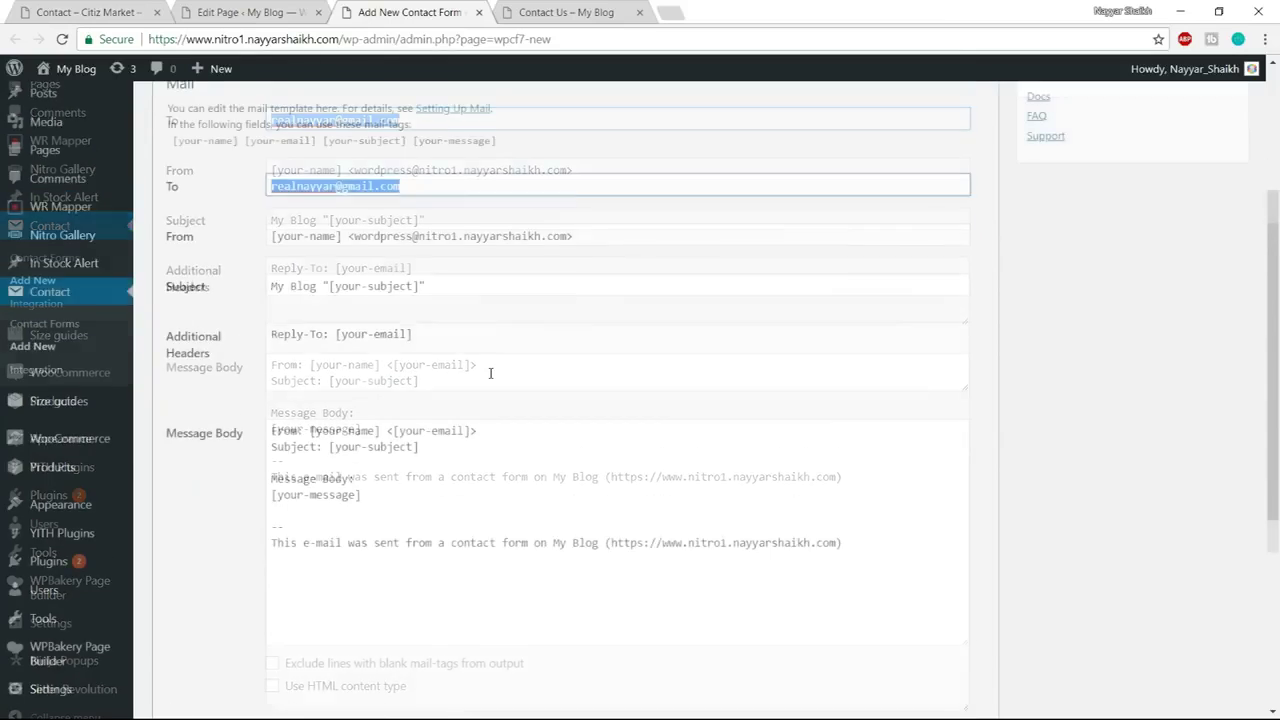
scroll(489, 369, "up", 2)
scroll(514, 398, "up", 2)
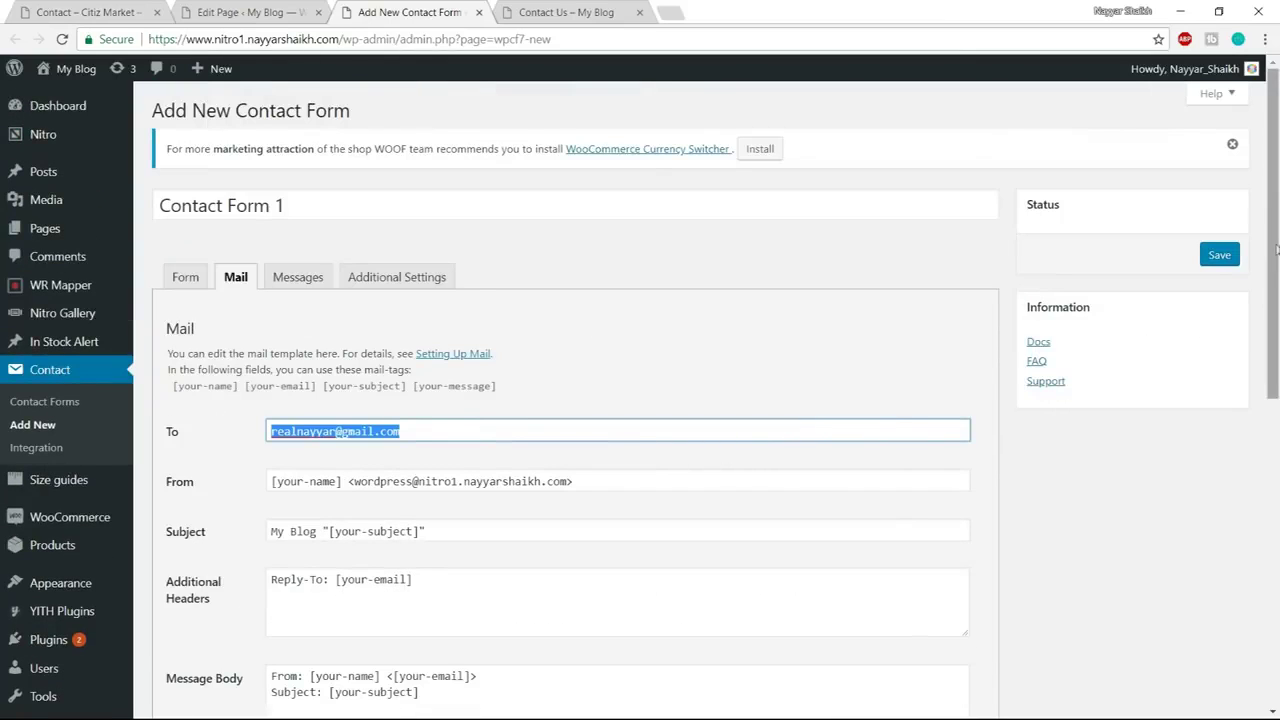
left_click(1226, 256)
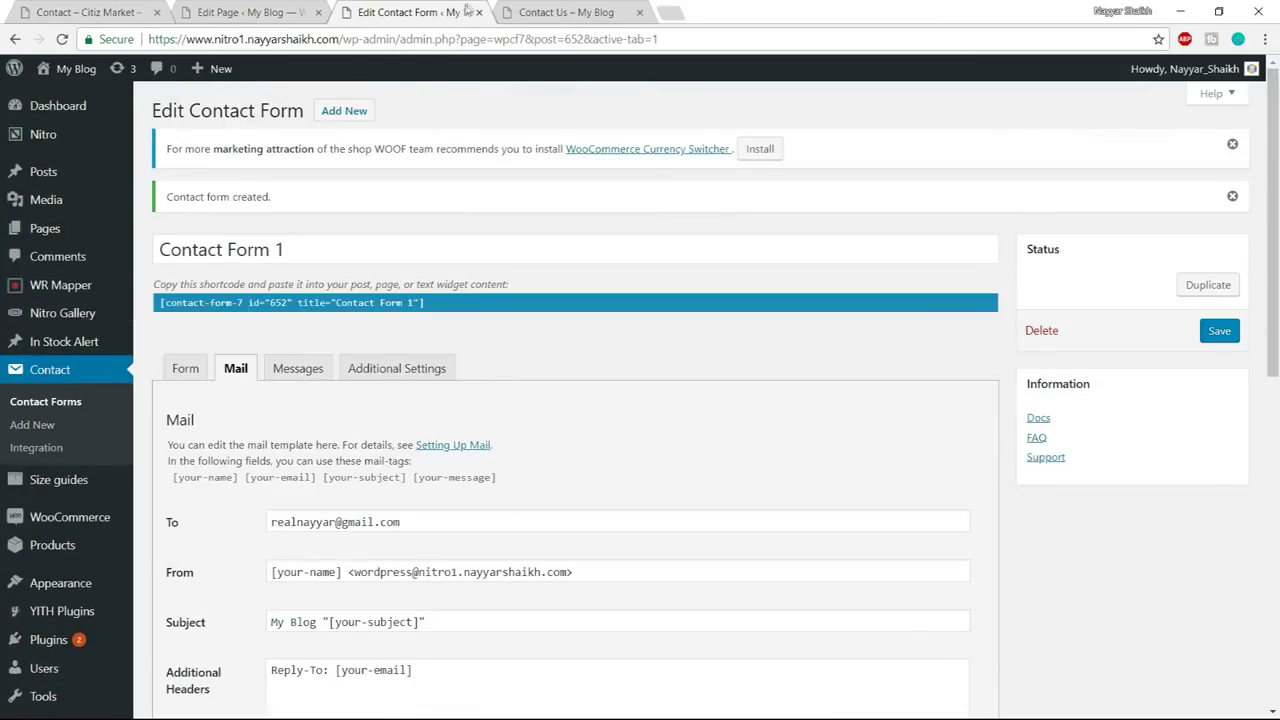
left_click(479, 12)
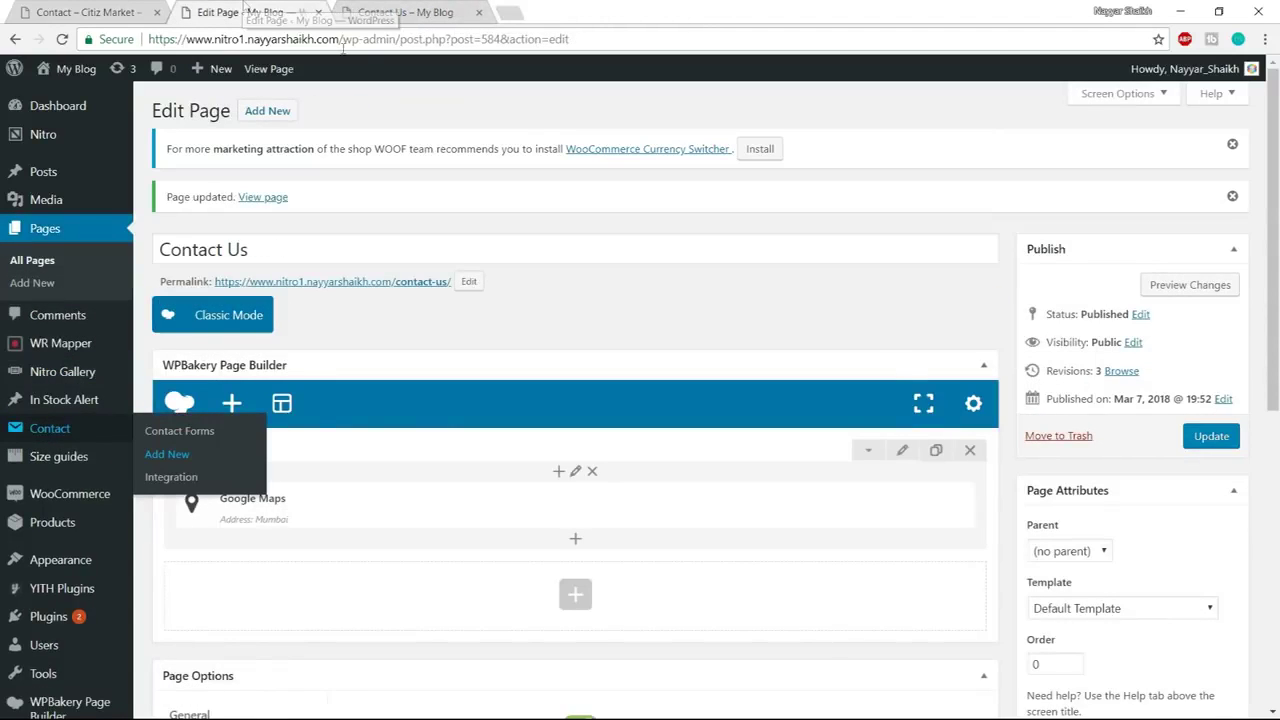
Add a Contact Form 7 element using Contact Form 1 to the empty second row
scroll(600, 450, "down", 1)
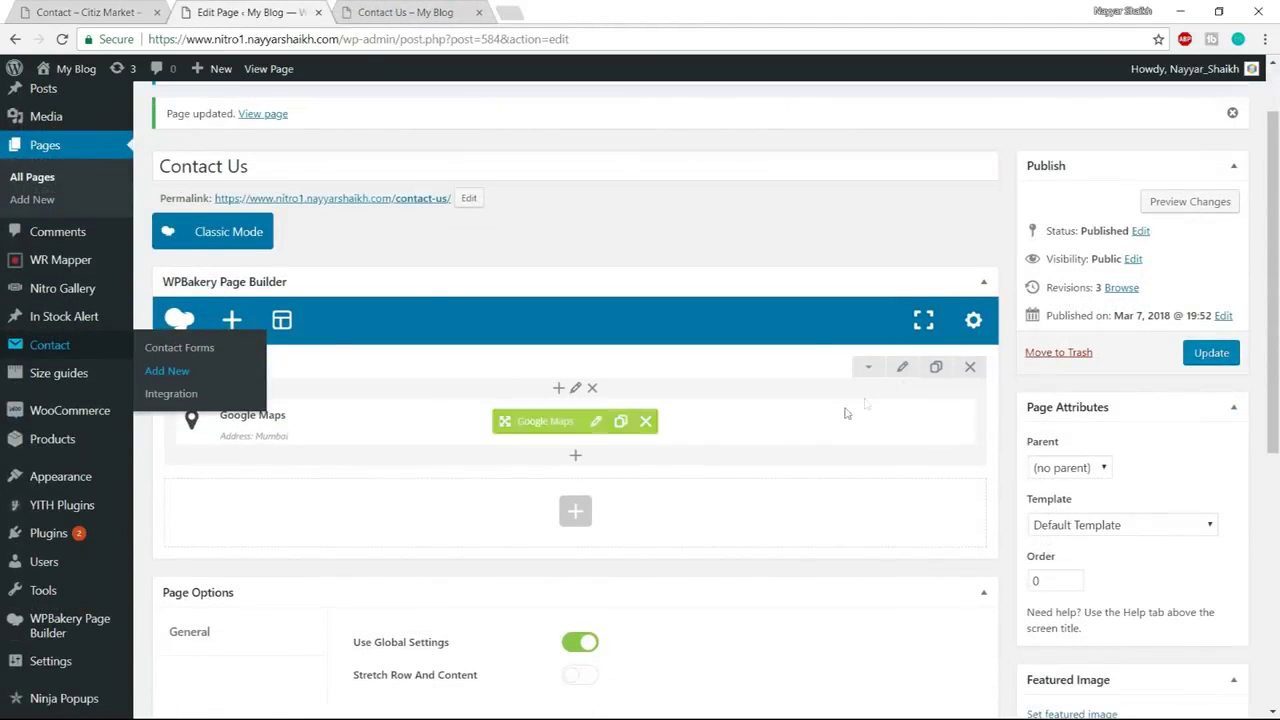
left_click(571, 510)
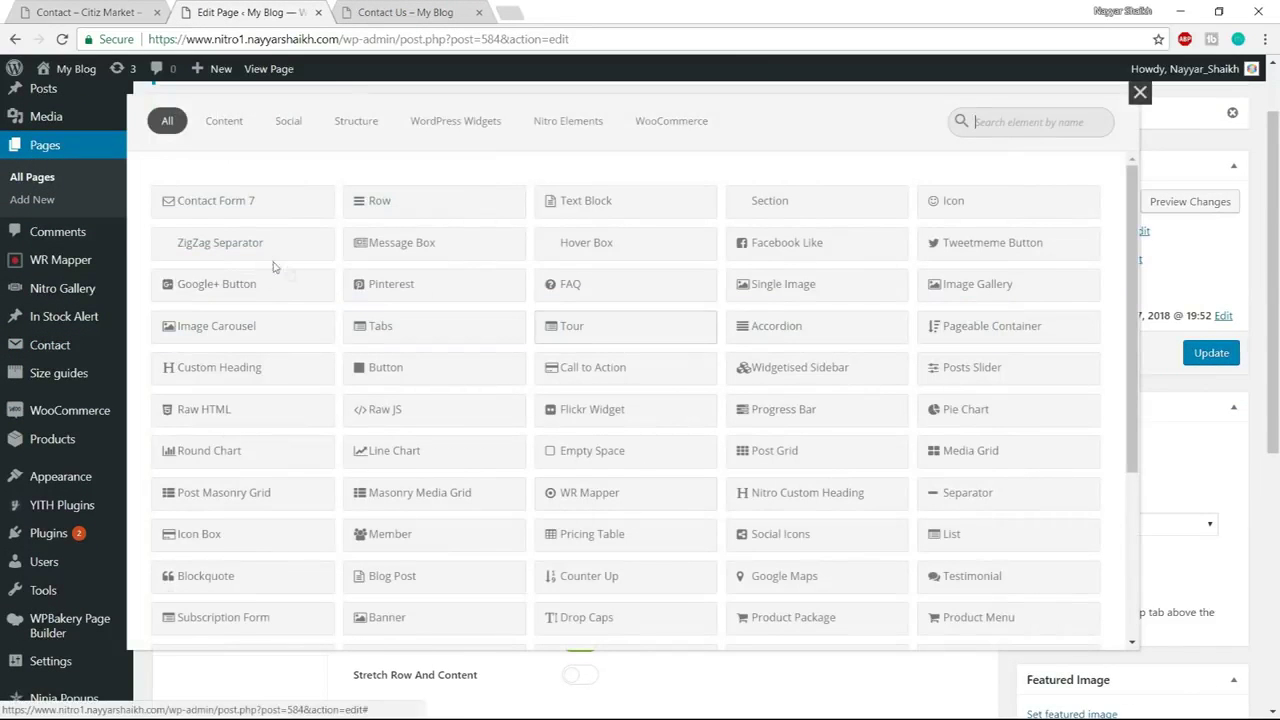
left_click(259, 213)
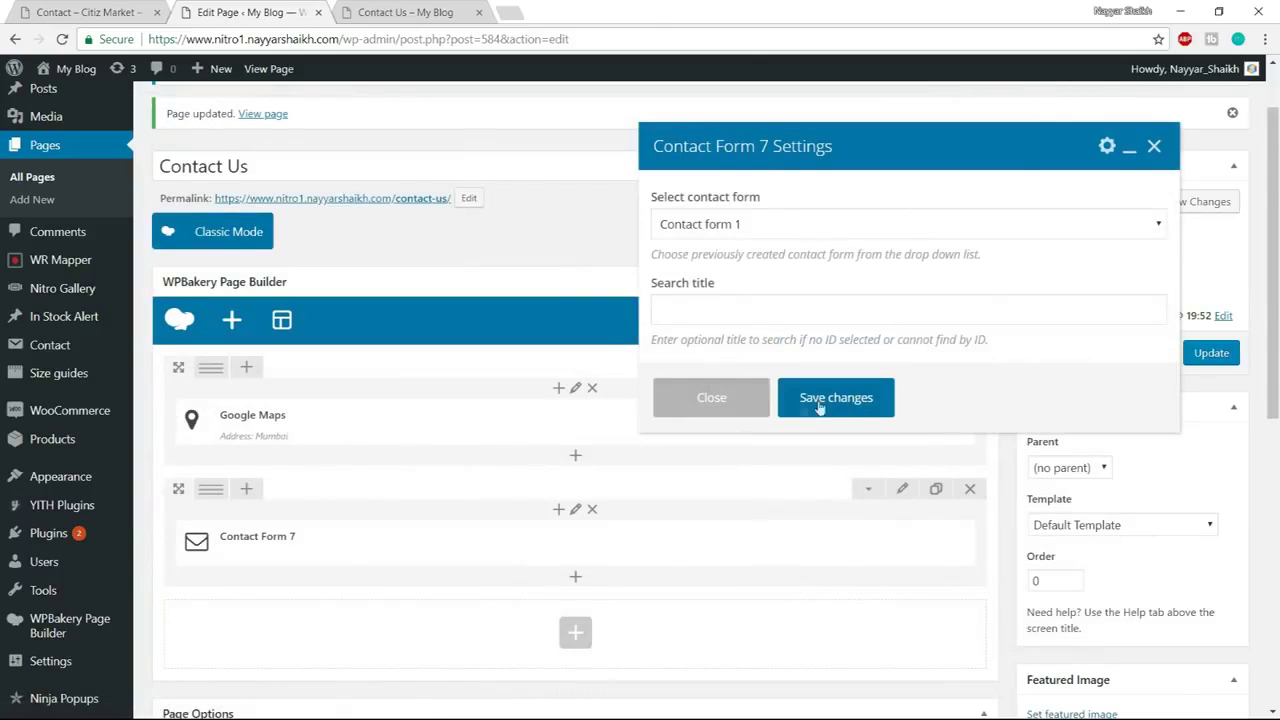
left_click(789, 224)
left_click(789, 251)
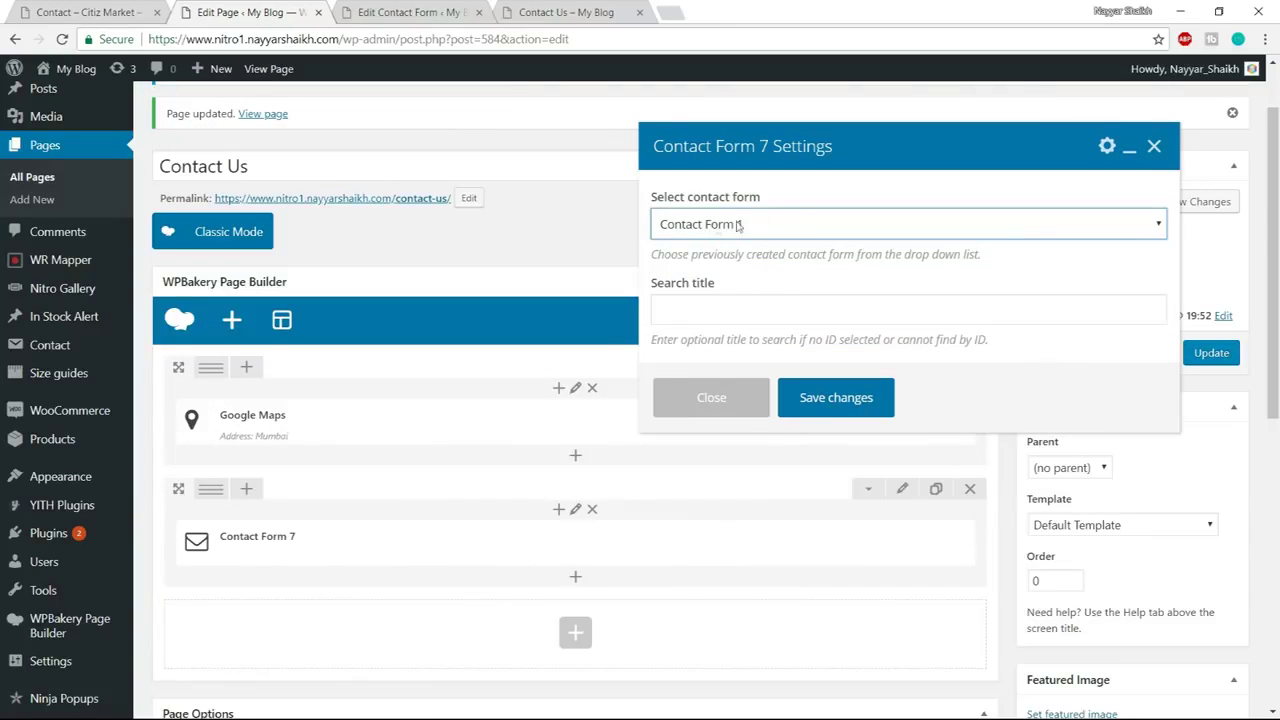
left_click(851, 395)
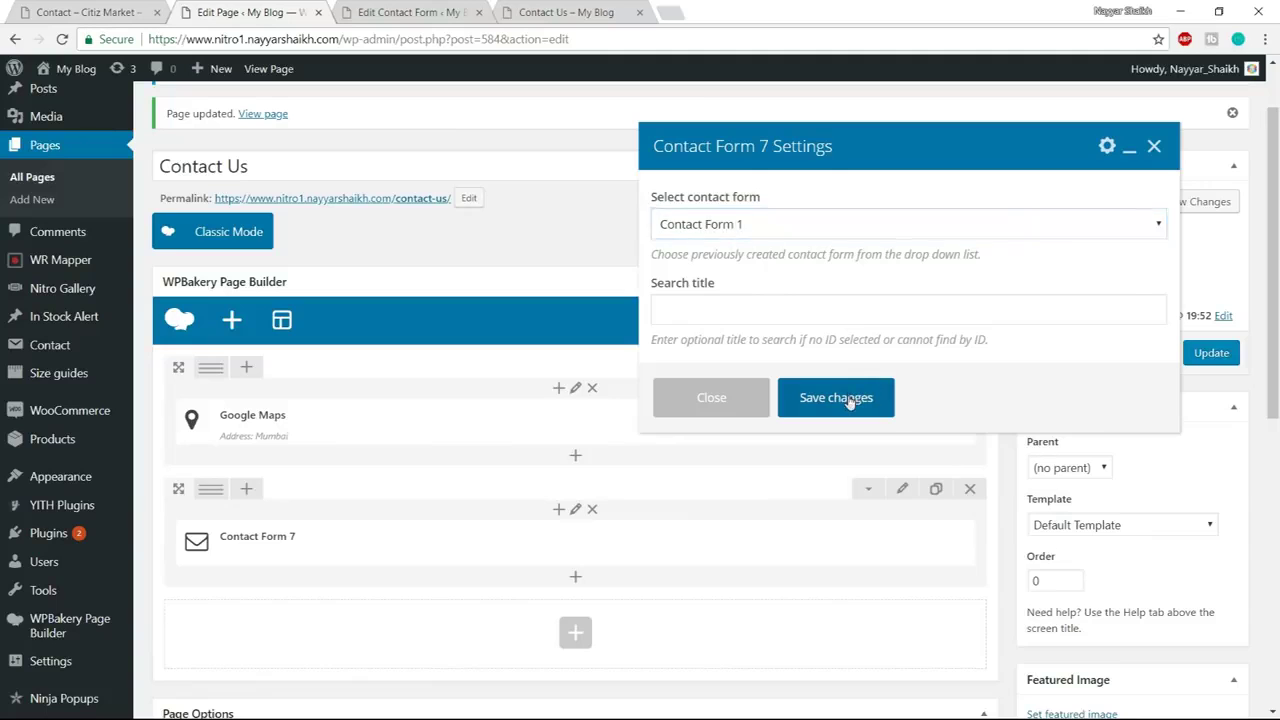
Close the contact forms list tab and bring up the Citiz Market demo page
left_click(398, 10)
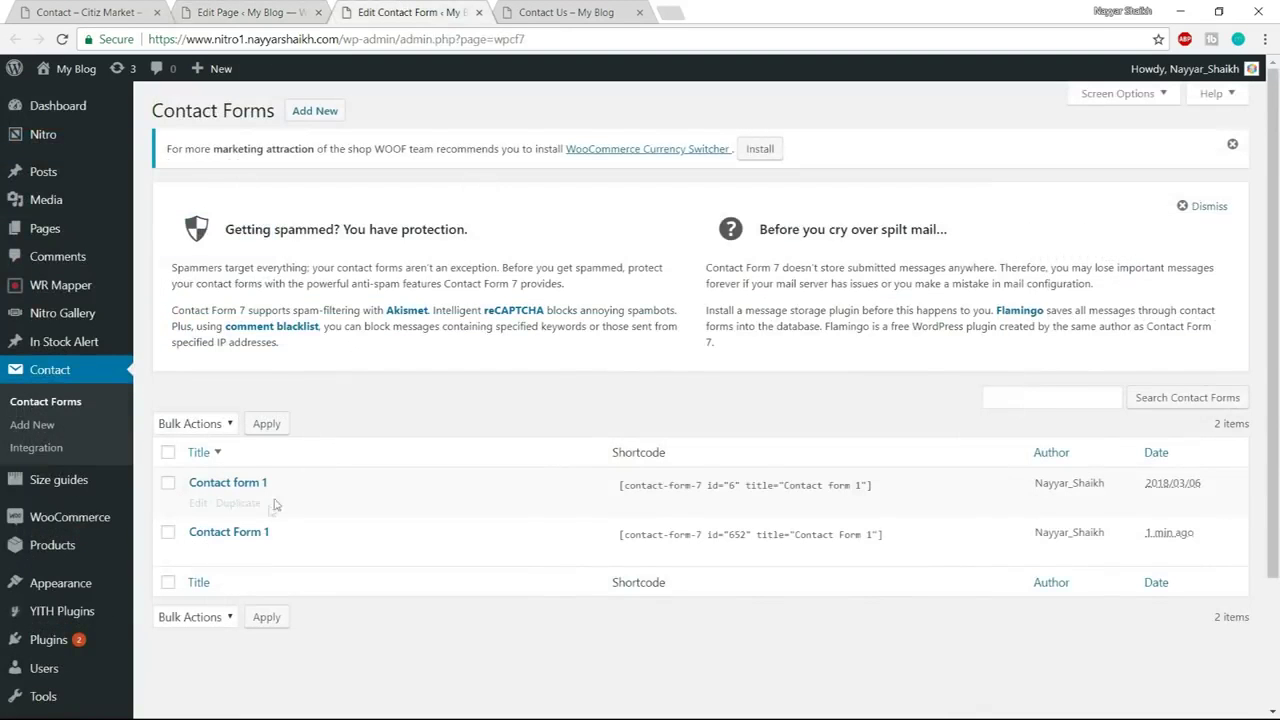
left_click(479, 12)
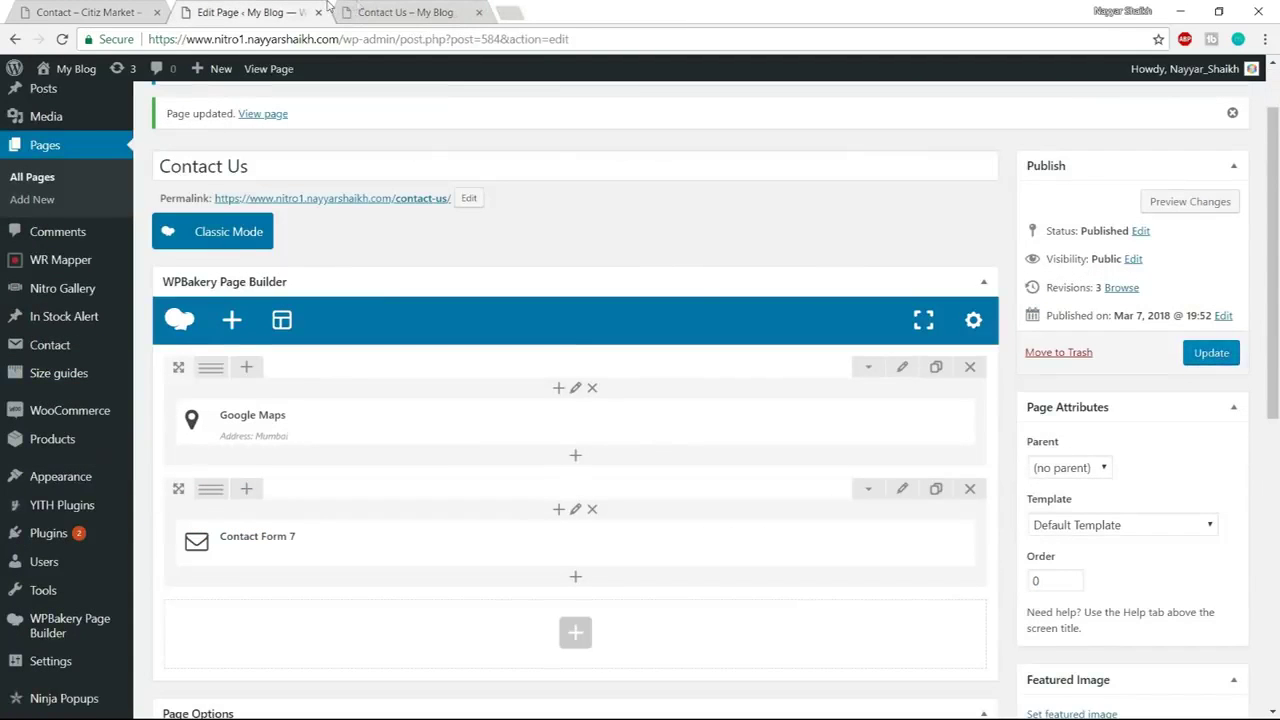
left_click(130, 12)
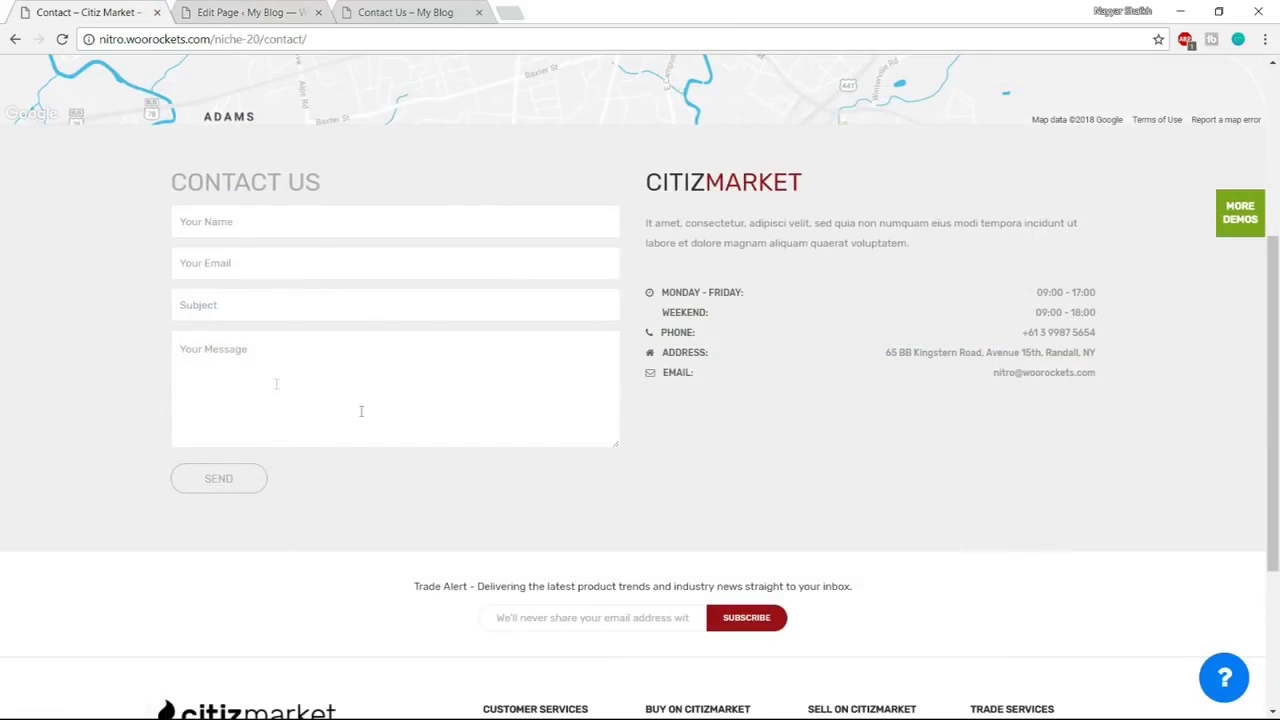
Add a Custom Heading below the contact form reading CONTACT US, matching the demo
scroll(314, 440, "up", 1)
left_click_drag(175, 265, 329, 265)
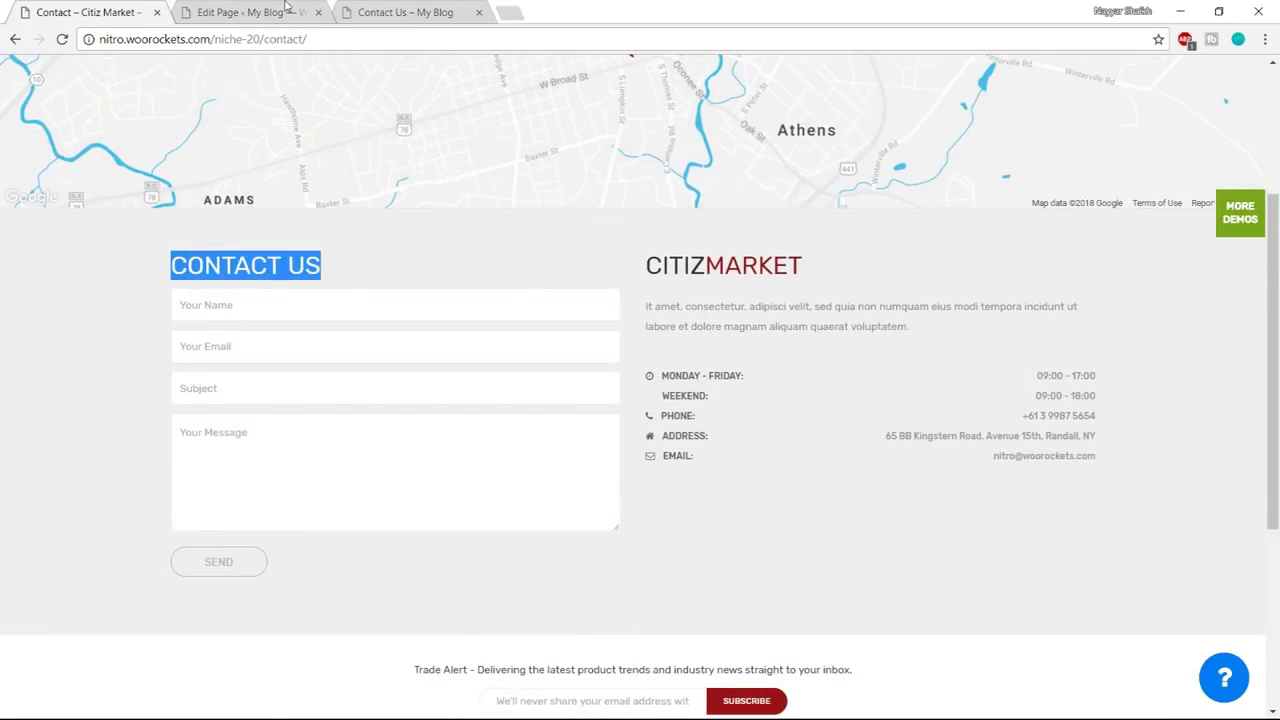
left_click(287, 10)
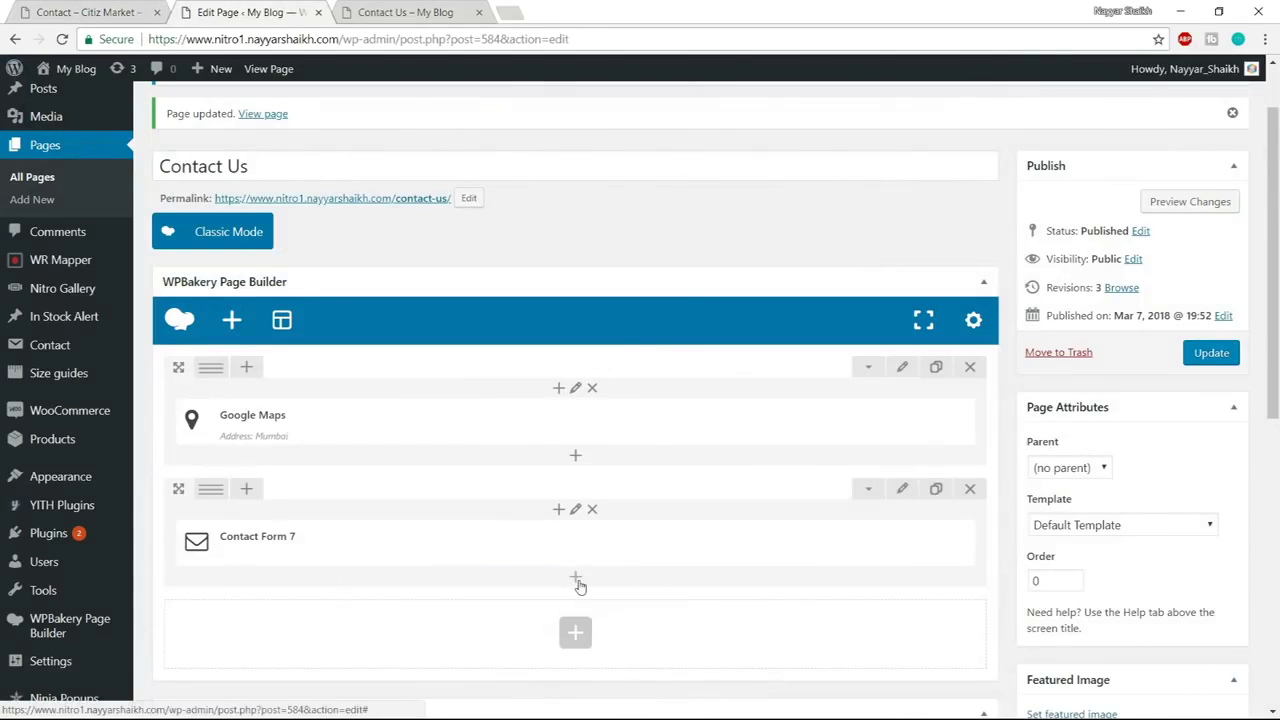
left_click(577, 580)
type("cust")
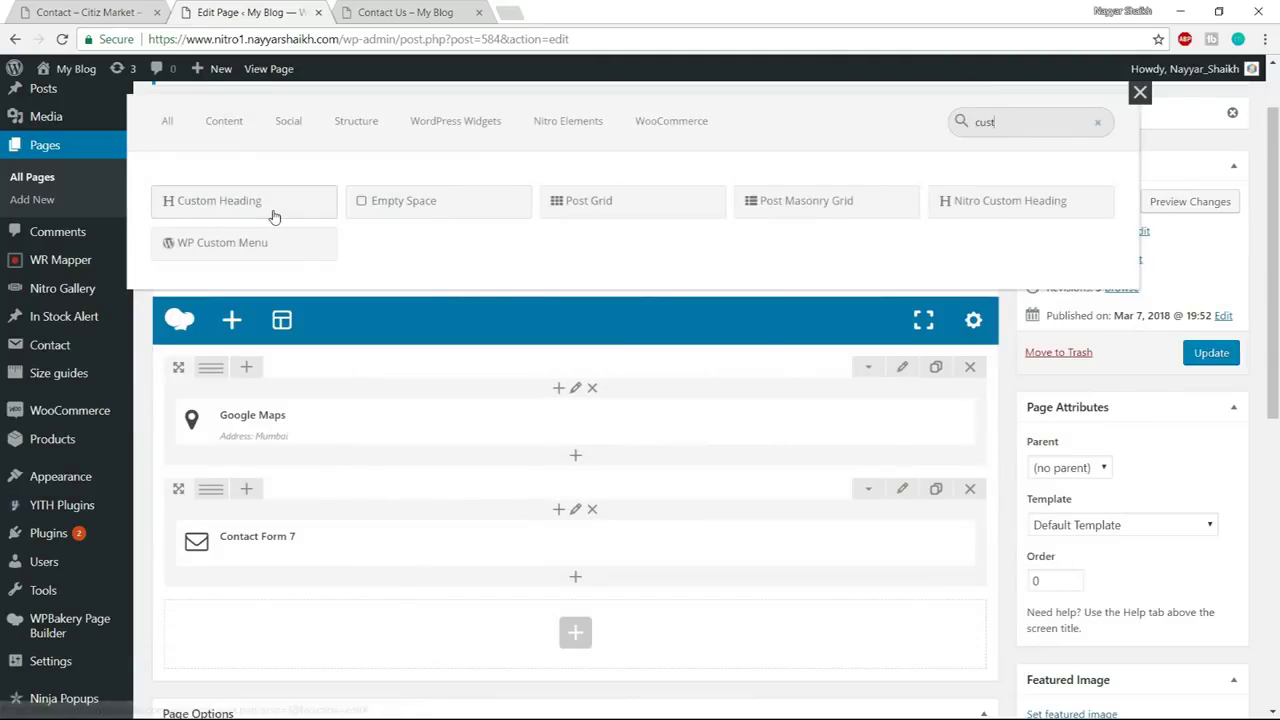
left_click(270, 206)
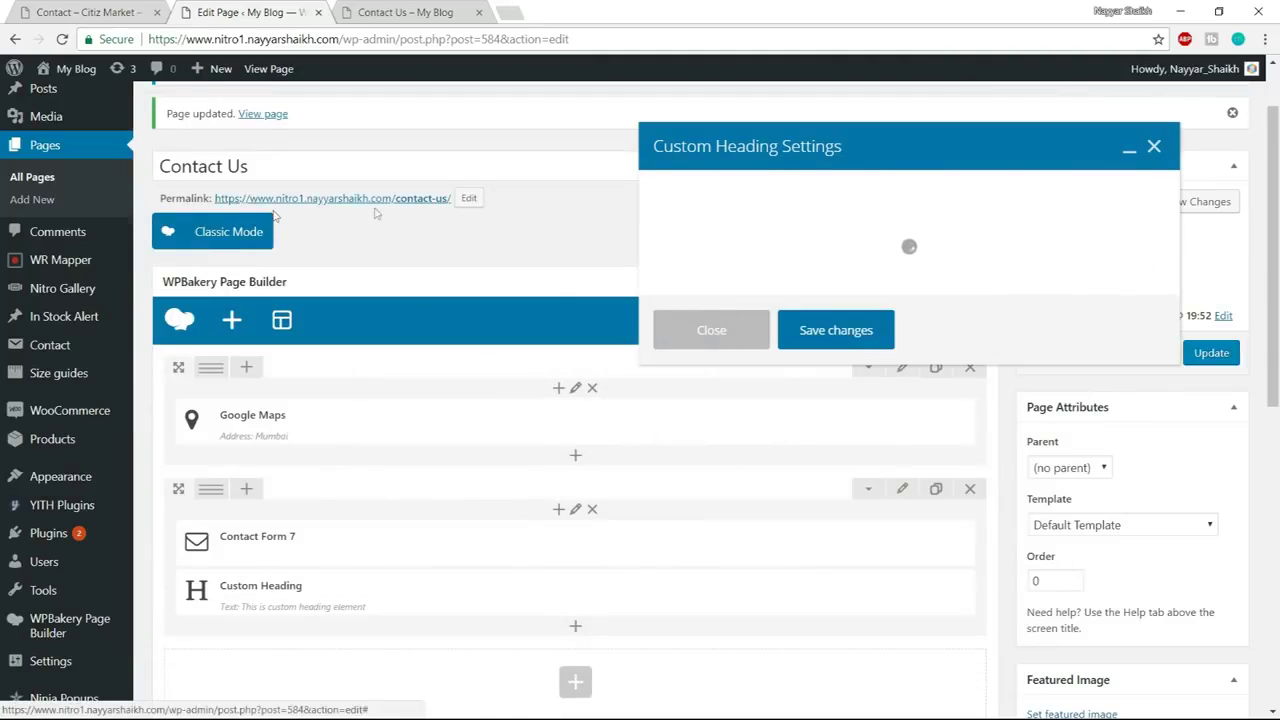
left_click(780, 352)
key("ctrl+a")
type("CONTACT US")
Make the heading h3 at size 24 in the Roboto font and save it
scroll(943, 347, "down", 1)
scroll(943, 347, "down", 1)
left_click(720, 386)
left_click(716, 445)
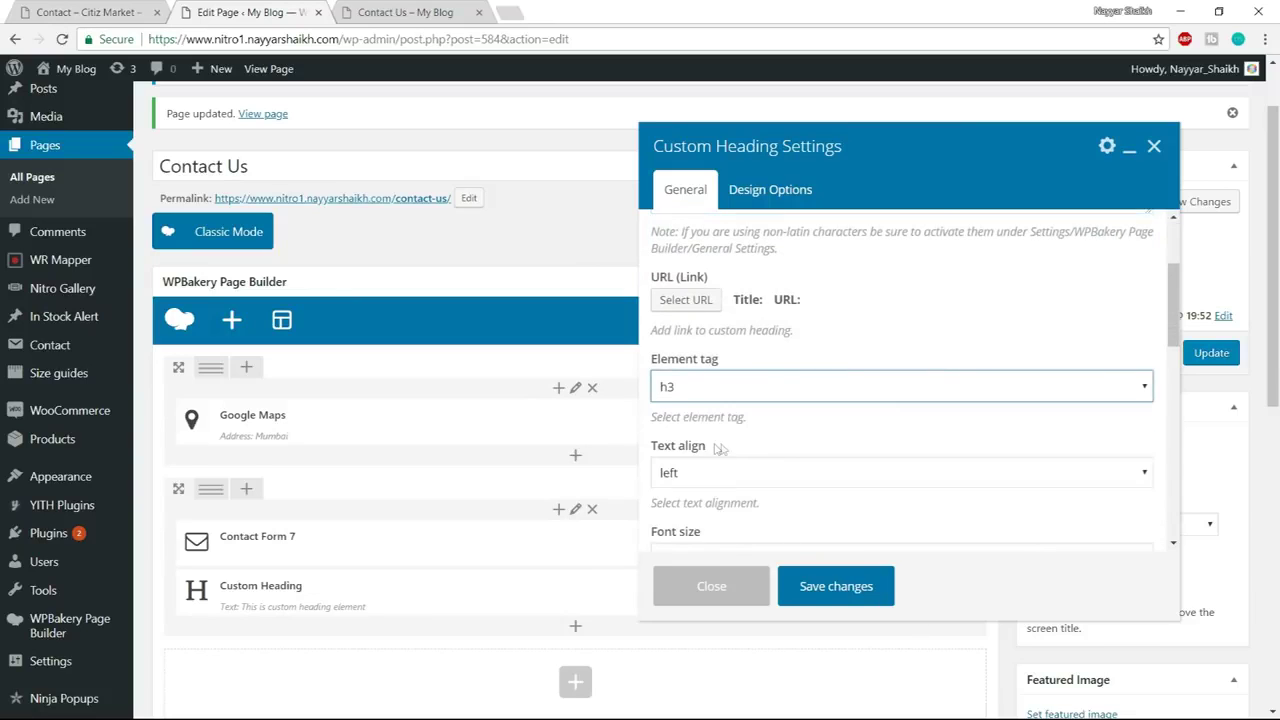
scroll(716, 449, "down", 2)
left_click(736, 386)
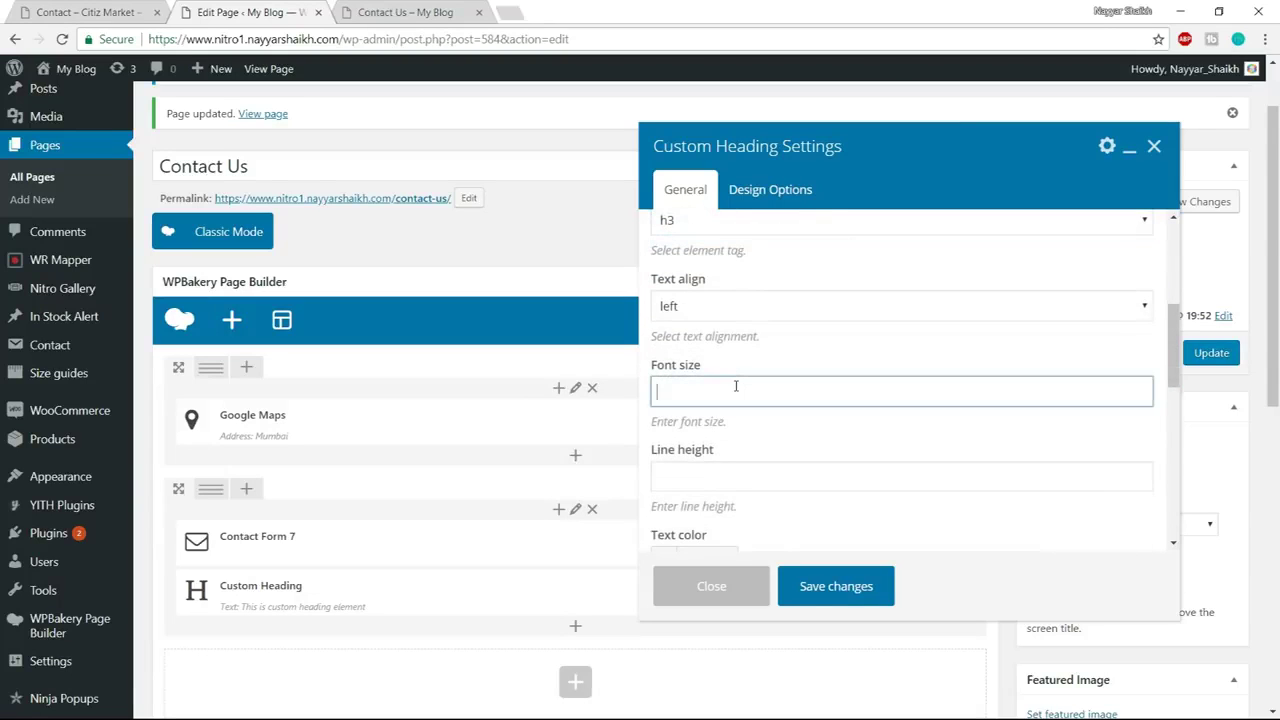
scroll(736, 386, "down", 3)
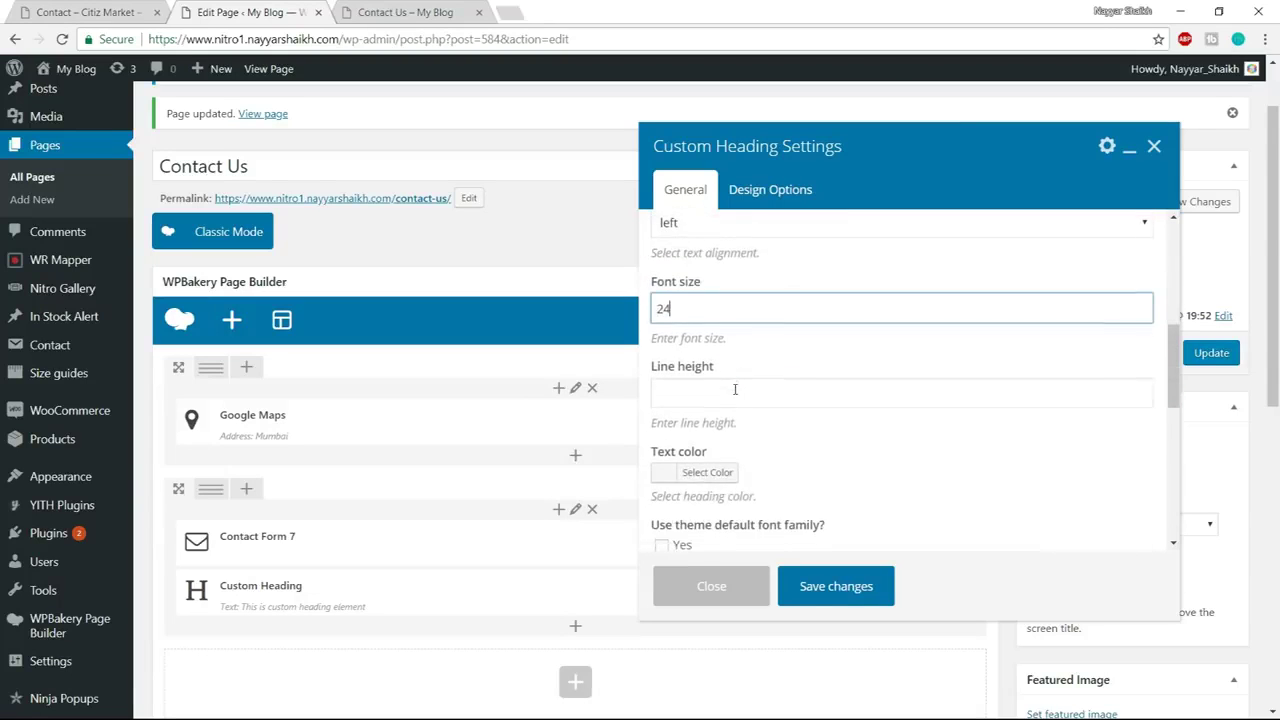
scroll(866, 328, "down", 2)
left_click(763, 290)
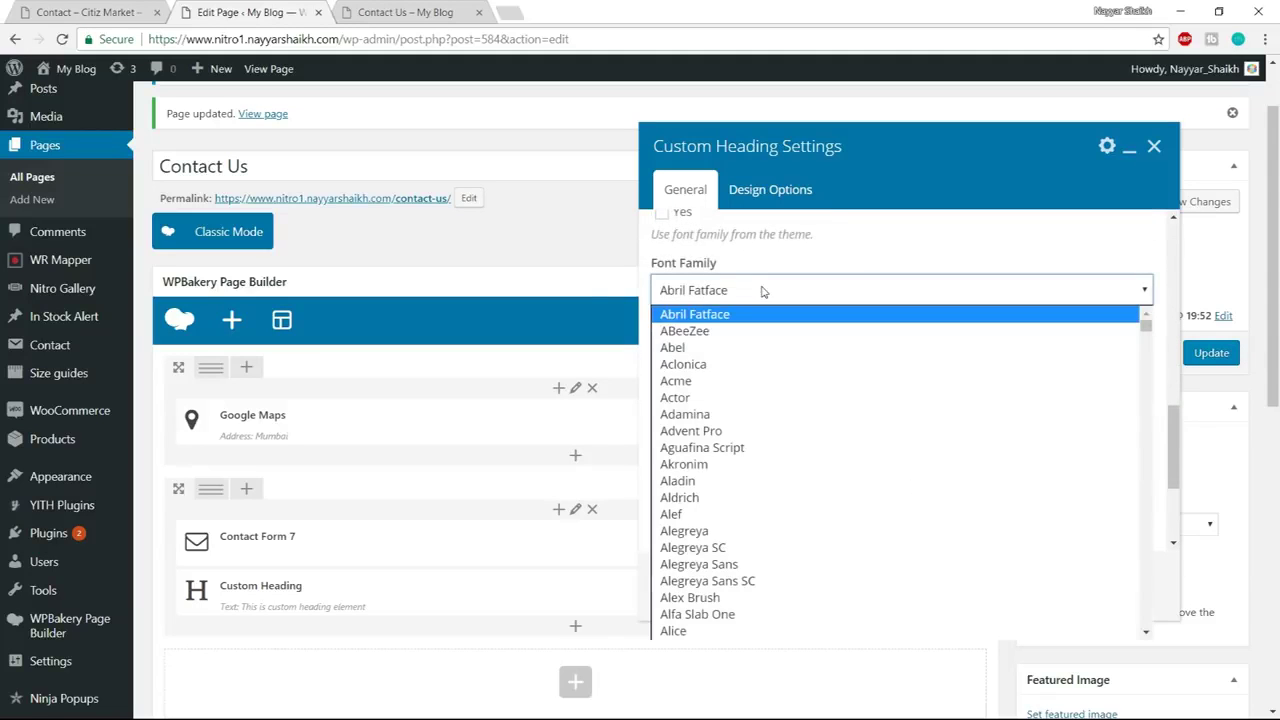
type("ro")
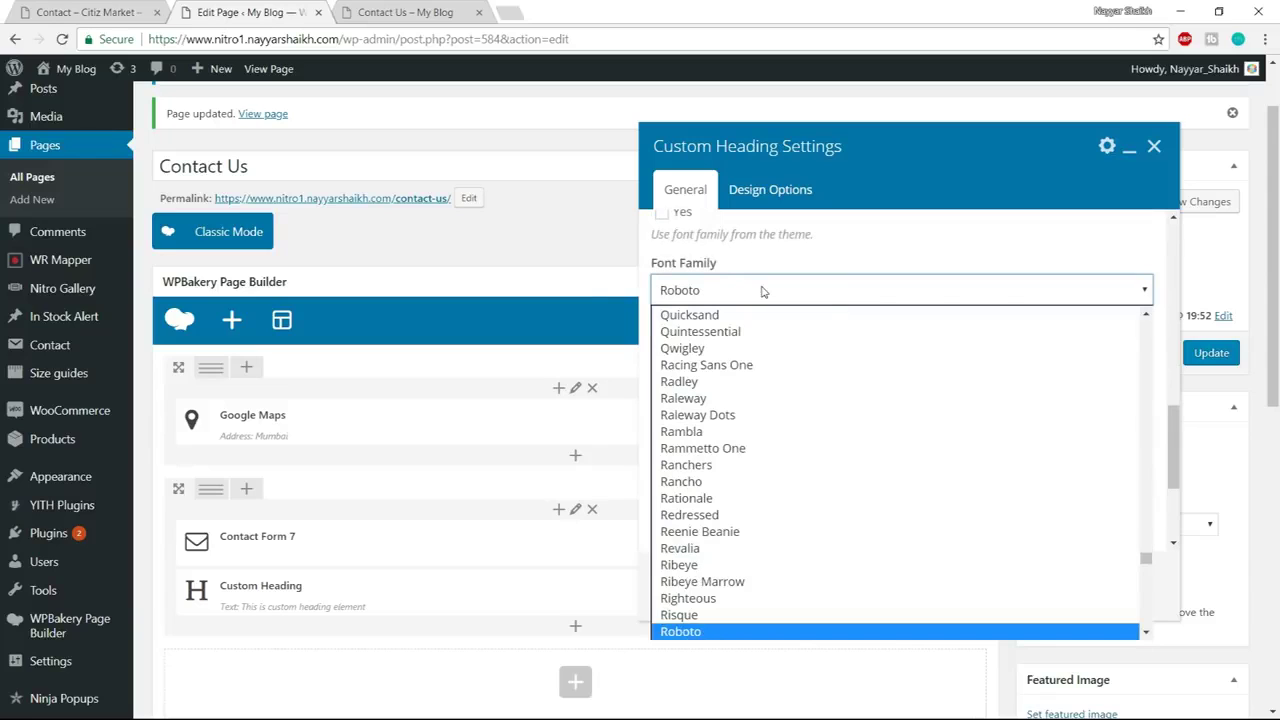
key("Return")
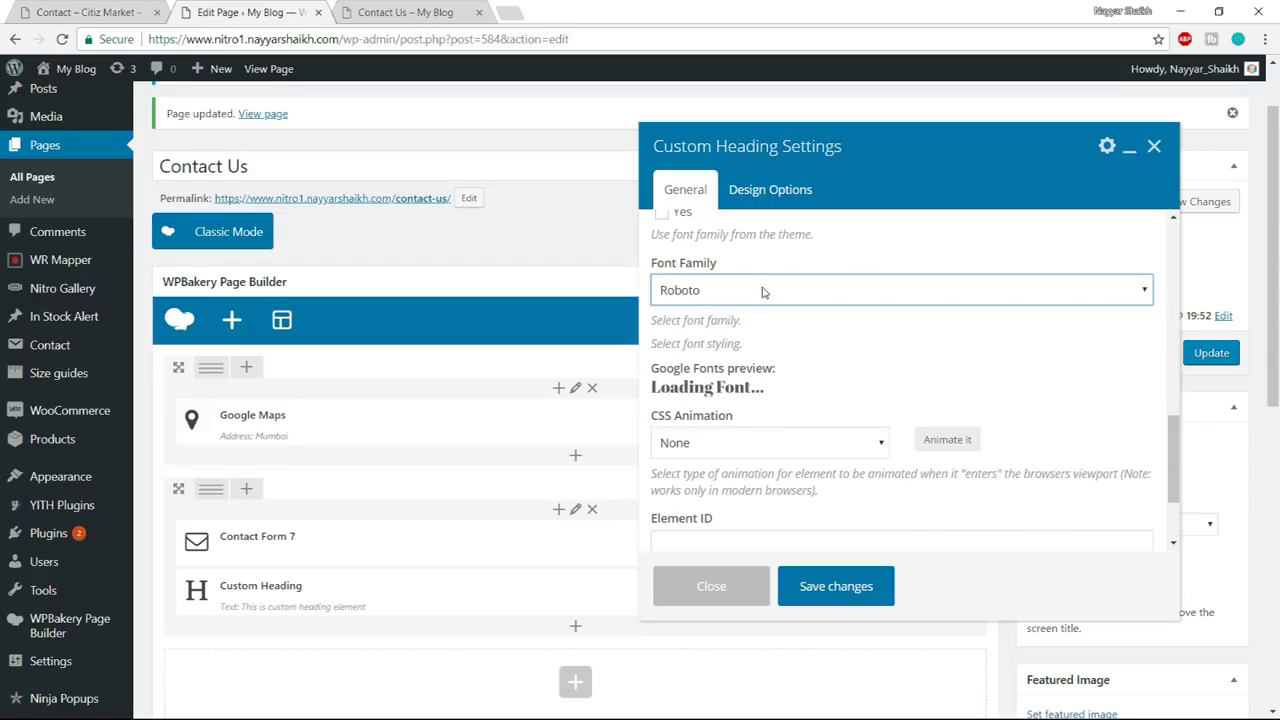
left_click(877, 598)
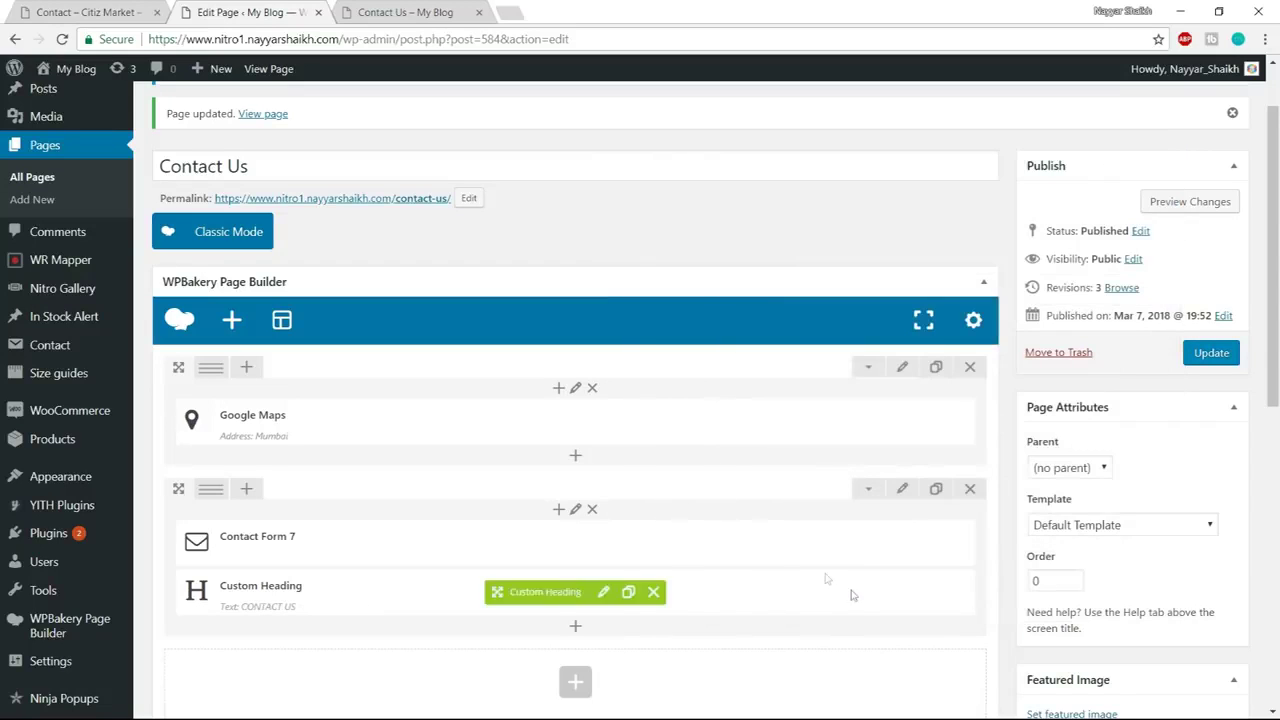
Move the CONTACT US heading above the contact form and split the row into 1/2 + 1/2 columns
left_click_drag(527, 594, 357, 491)
scroll(340, 570, "down", 1)
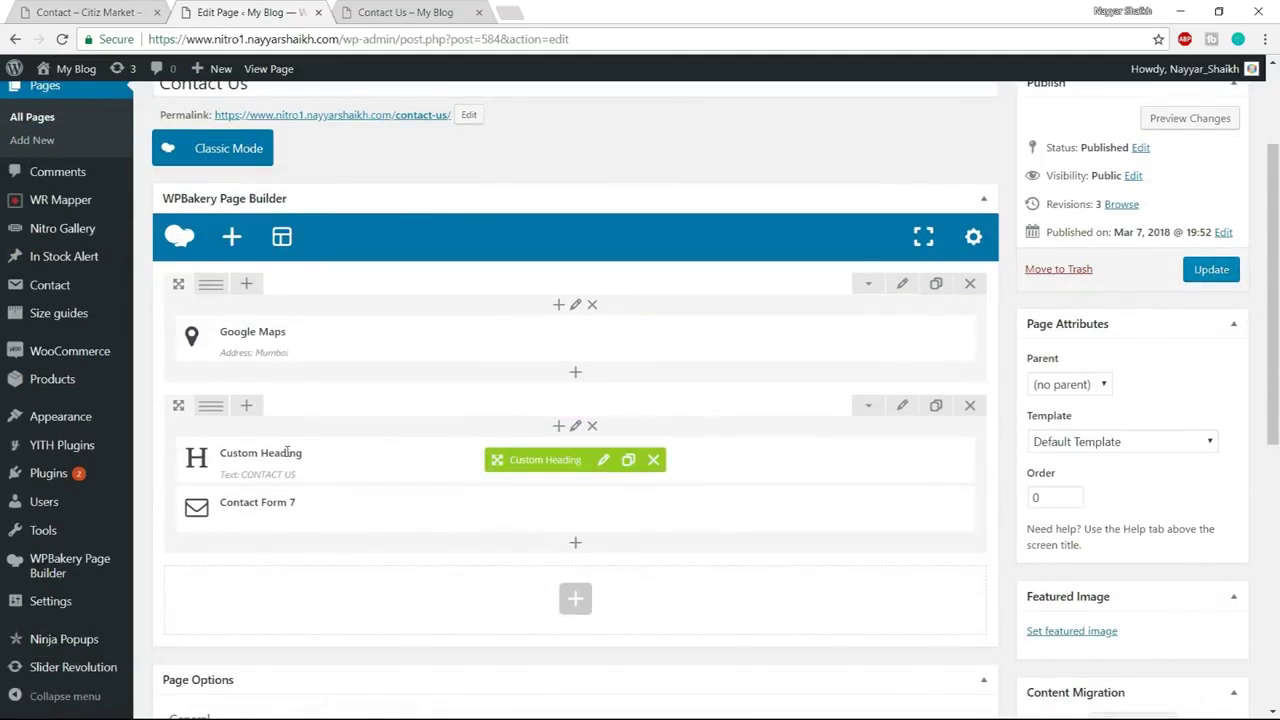
mouse_move(220, 424)
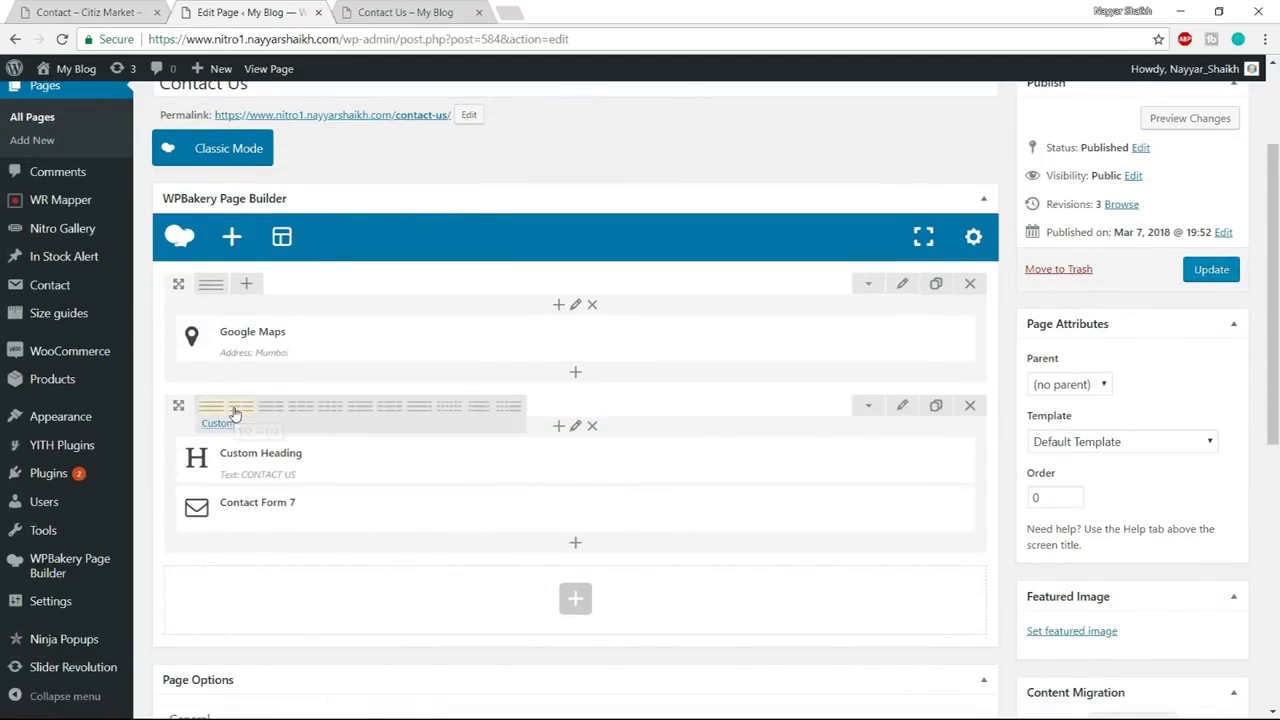
left_click(234, 410)
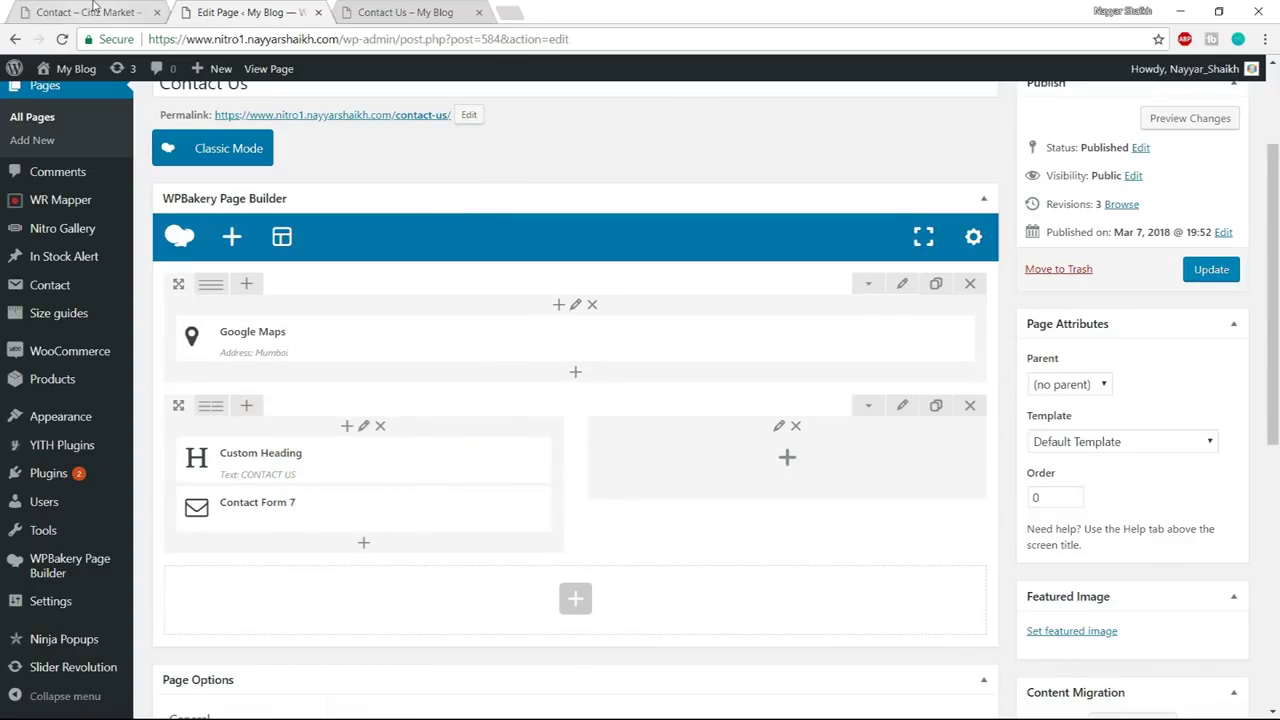
Select the CITIZMARKET title and paragraph on the reference contact page
left_click(88, 12)
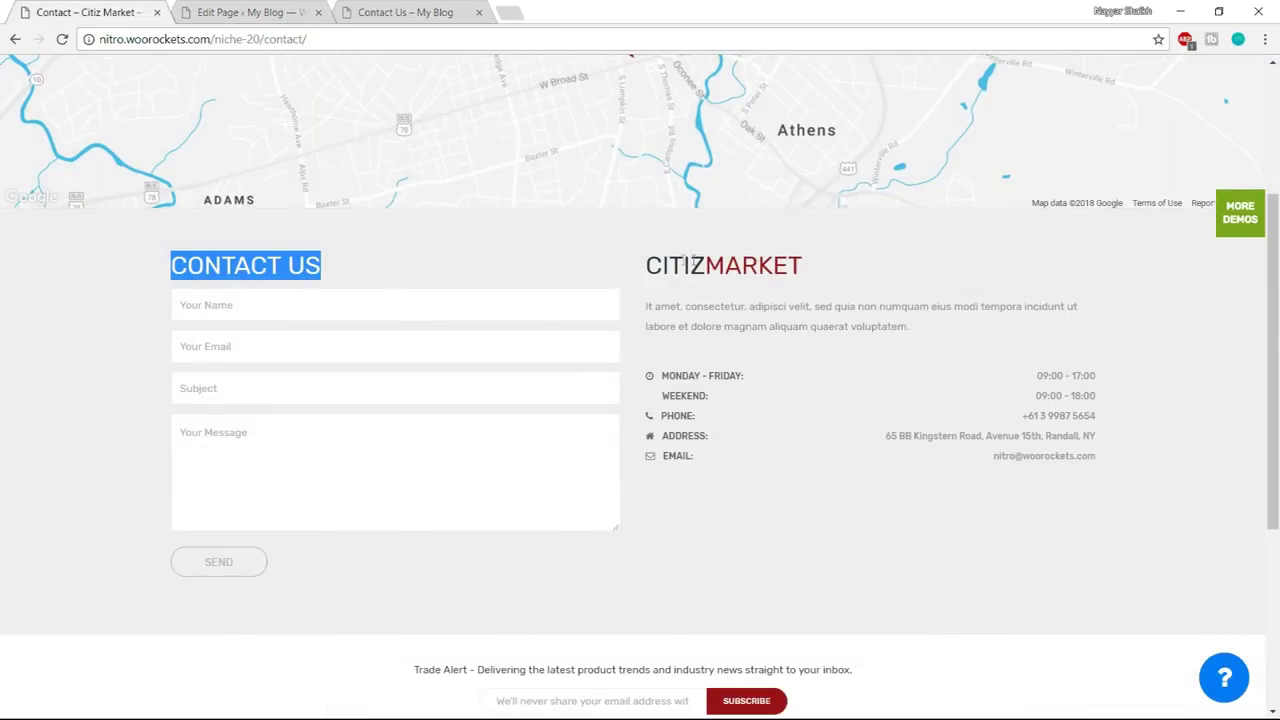
left_click_drag(909, 327, 648, 263)
key("ctrl+c")
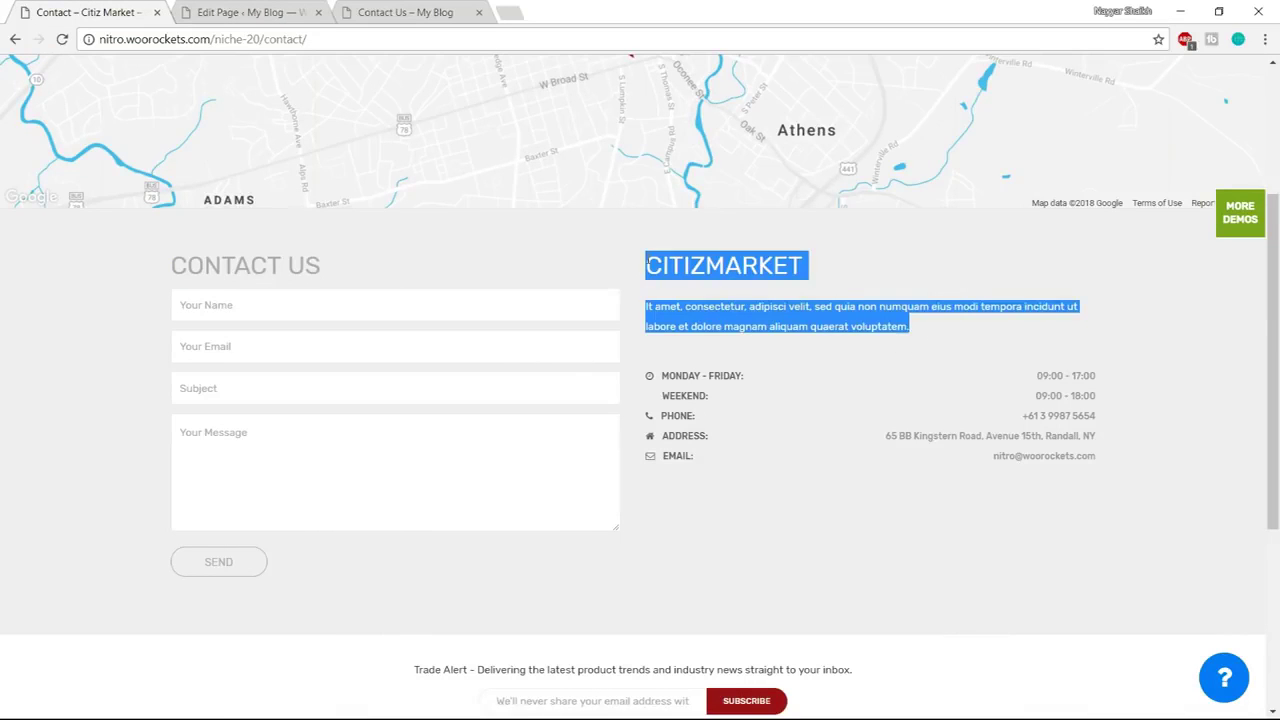
left_click(323, 8)
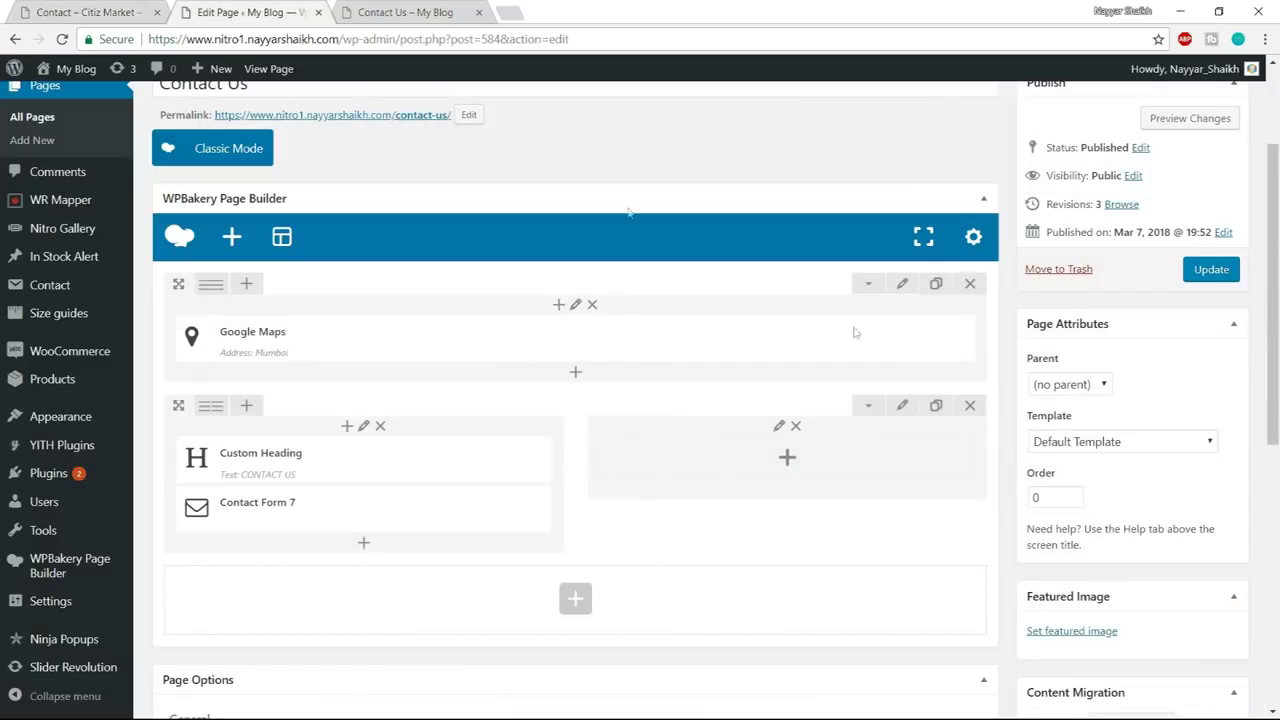
Add a Text Block to the right column containing the pasted CITIZMARKET title and paragraph
left_click(788, 460)
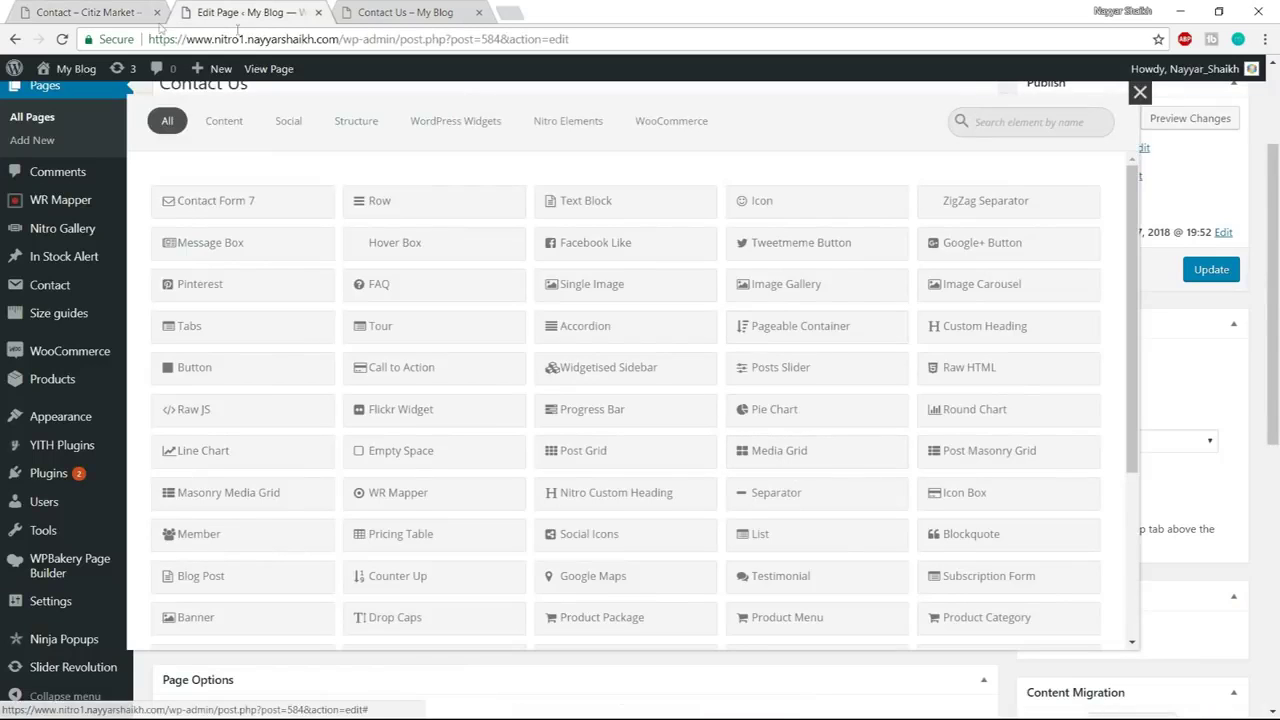
left_click(120, 12)
left_click(229, 8)
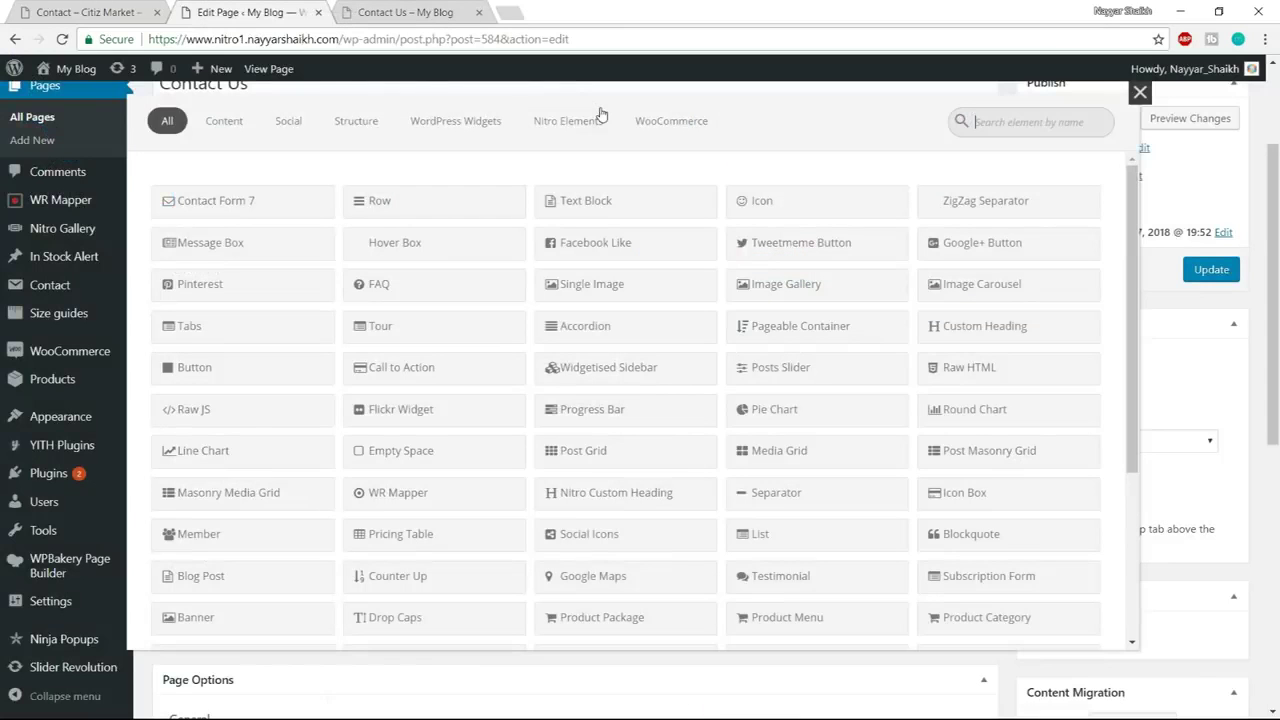
type("text")
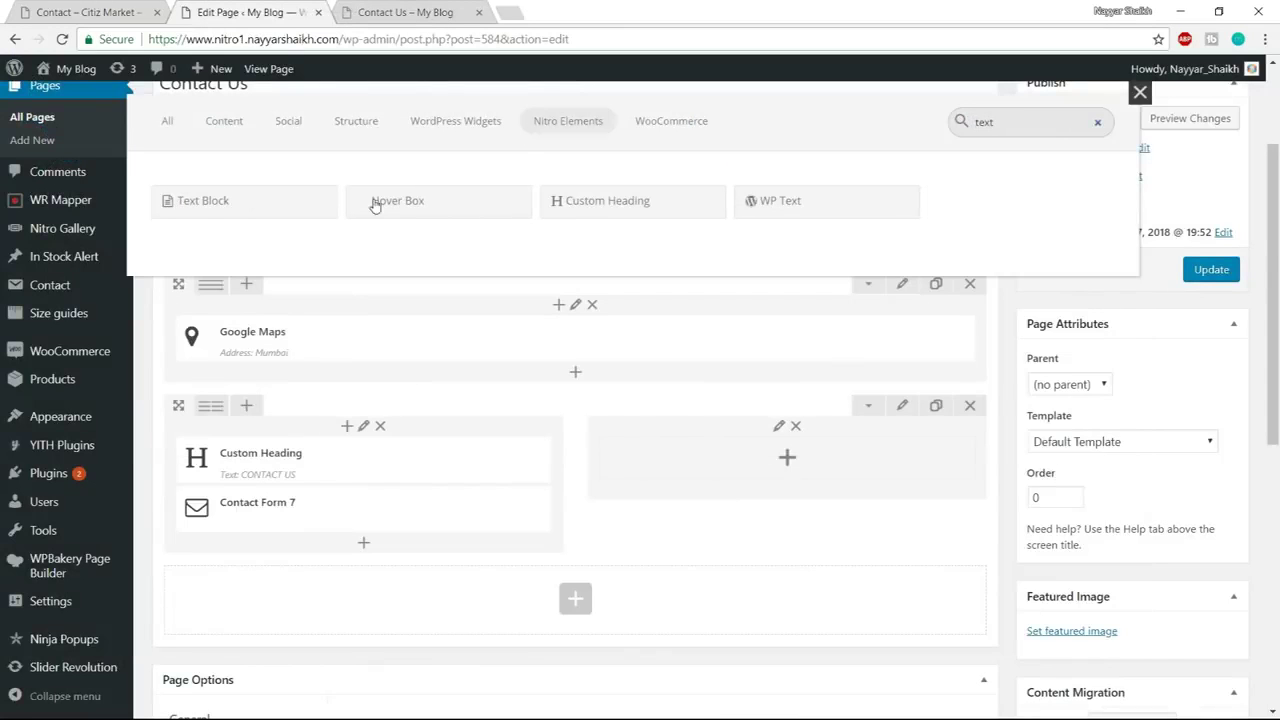
left_click(286, 205)
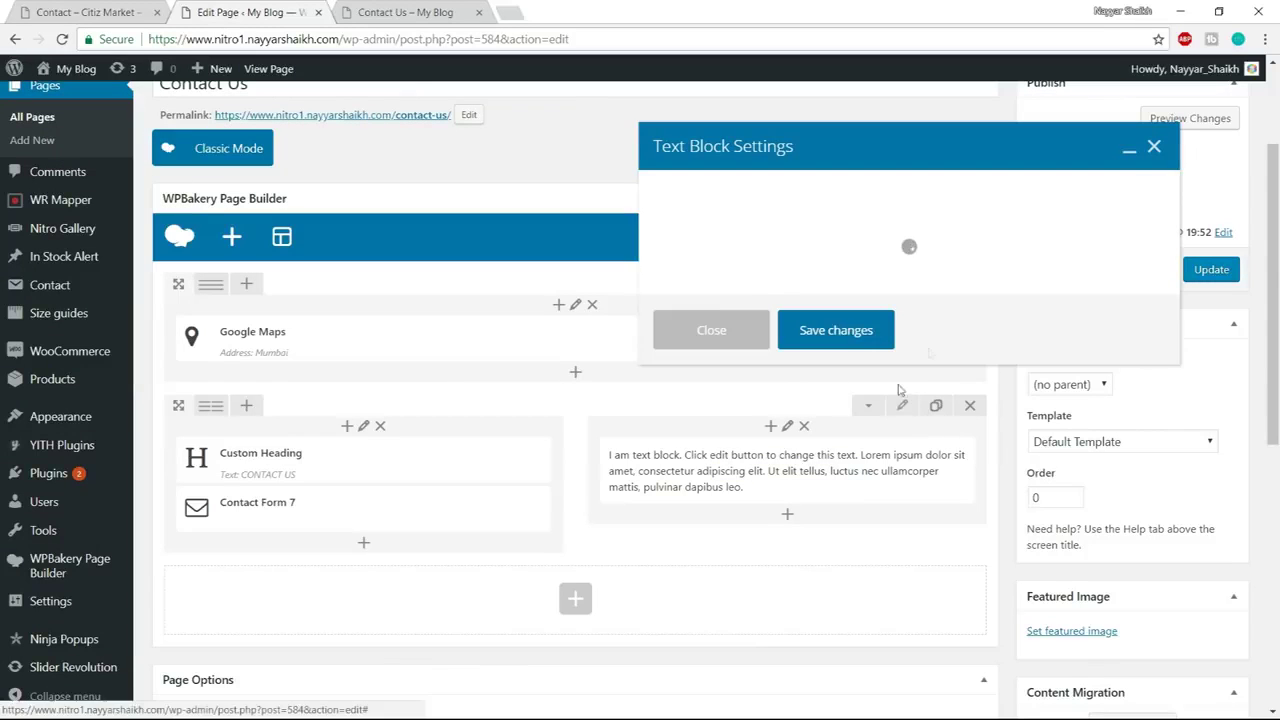
left_click(880, 437)
key("ctrl+a")
key("ctrl+v")
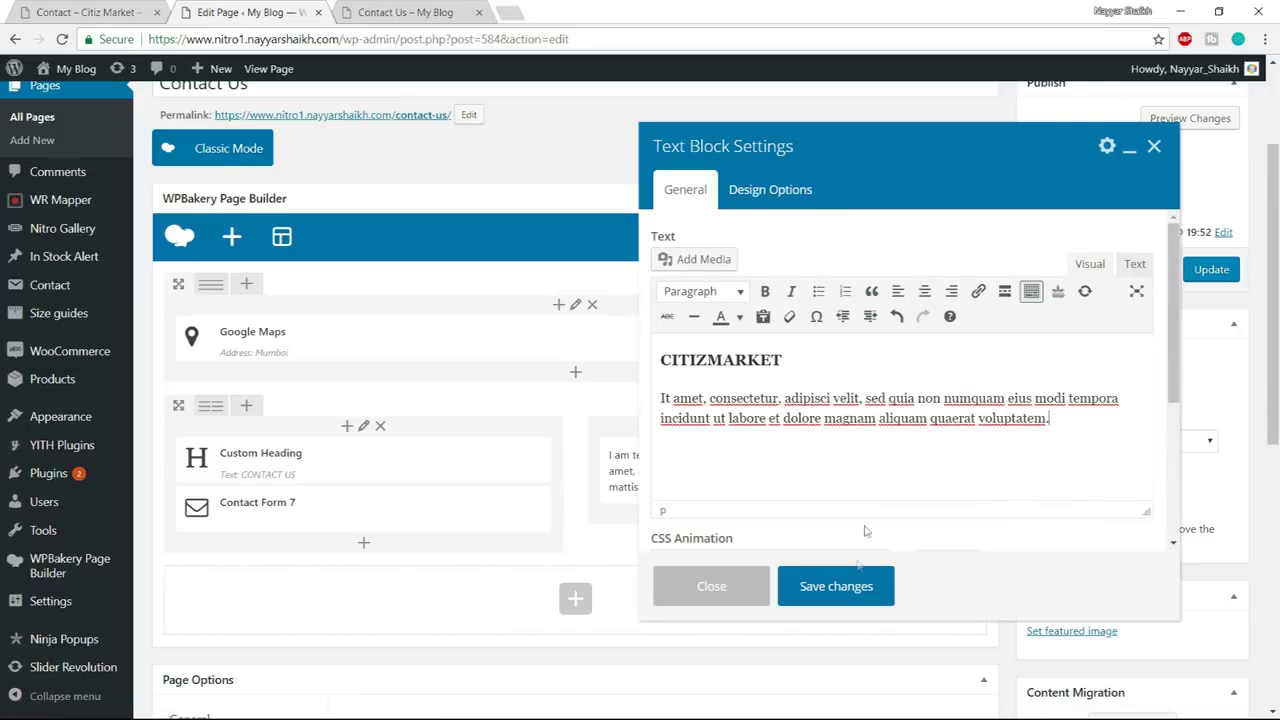
left_click(836, 586)
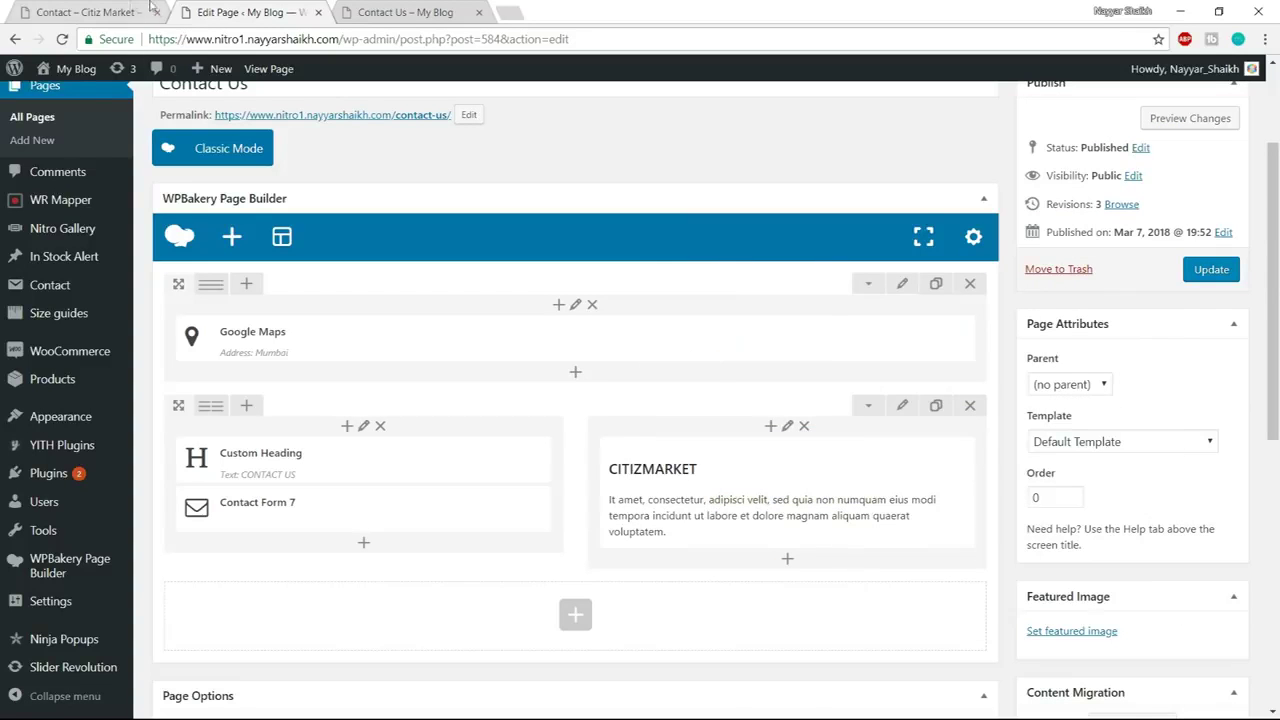
Compare with the reference page and start adding another element below the CITIZMARKET text
left_click(150, 10)
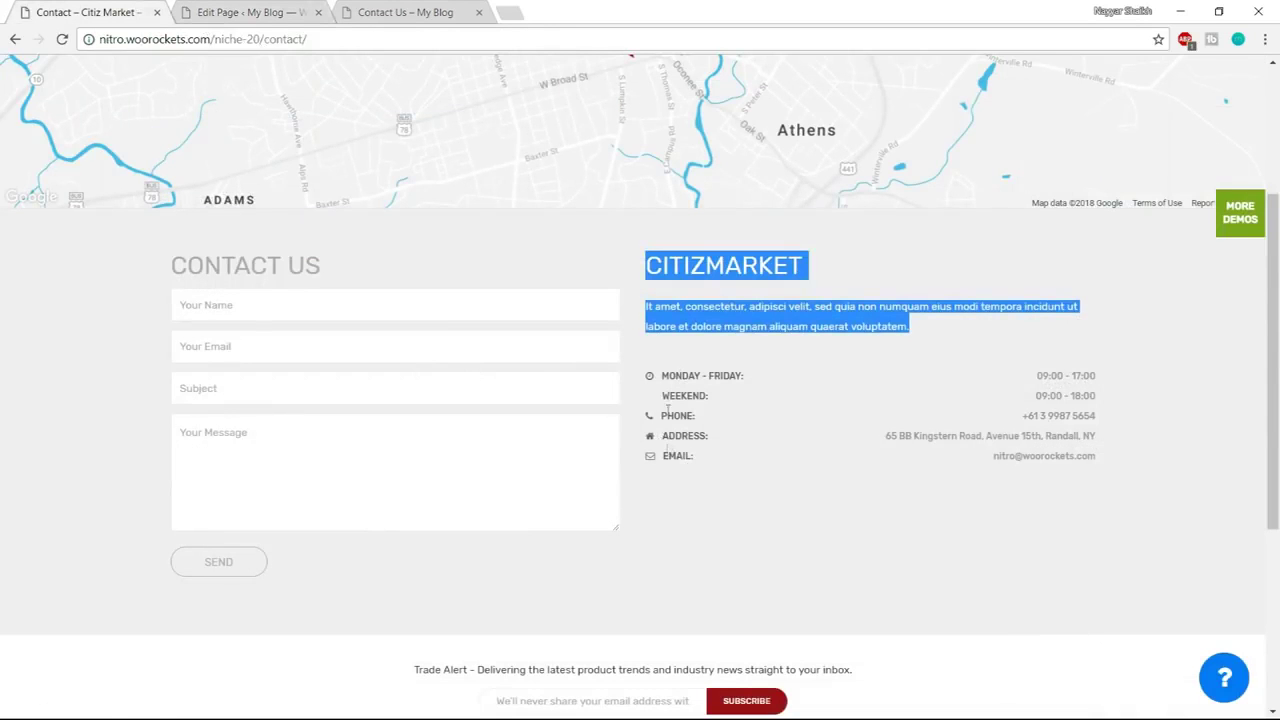
left_click(260, 12)
left_click(90, 12)
left_click(262, 14)
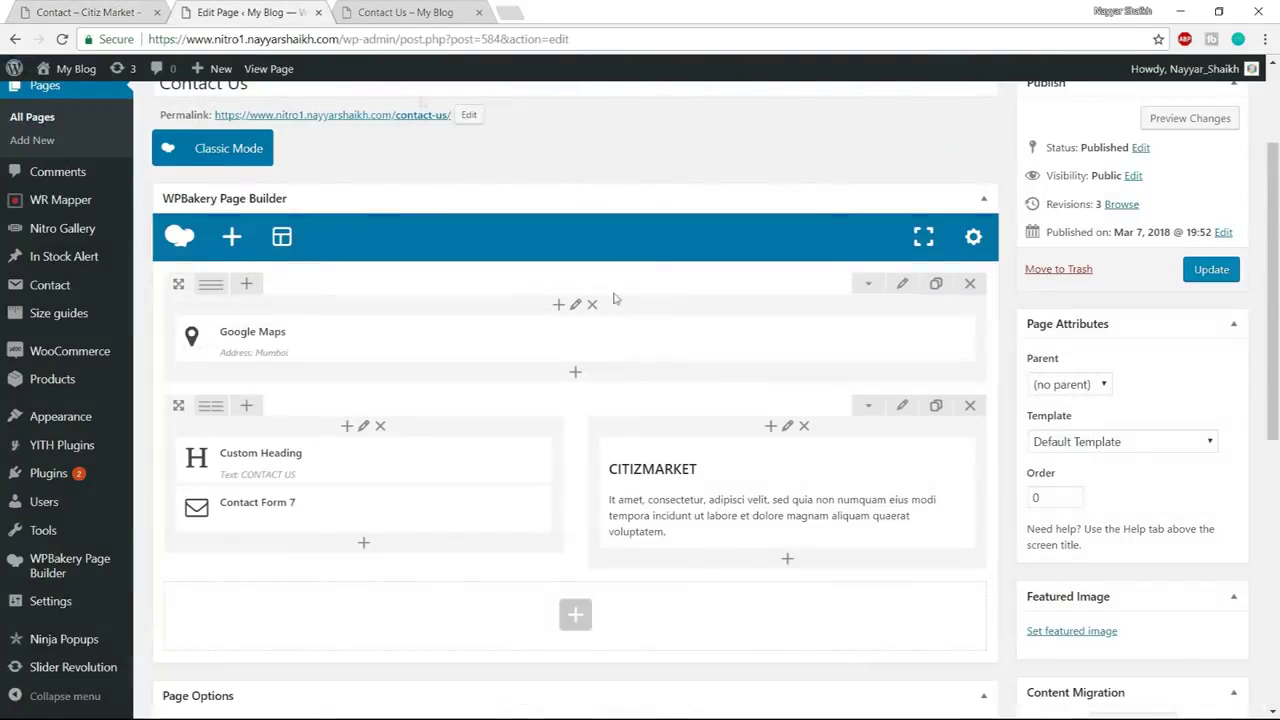
left_click(789, 559)
Add an icon-style List element to the right column and expand its first item
type("listy")
key("BackSpace")
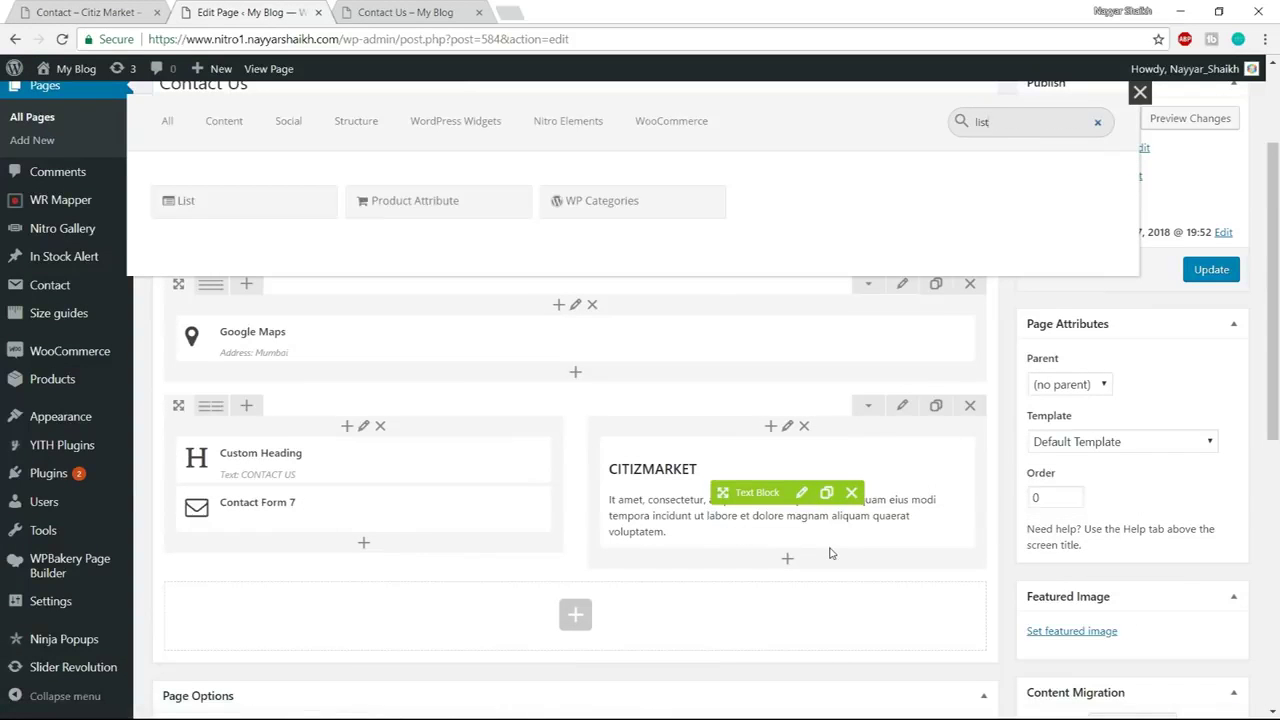
left_click(273, 207)
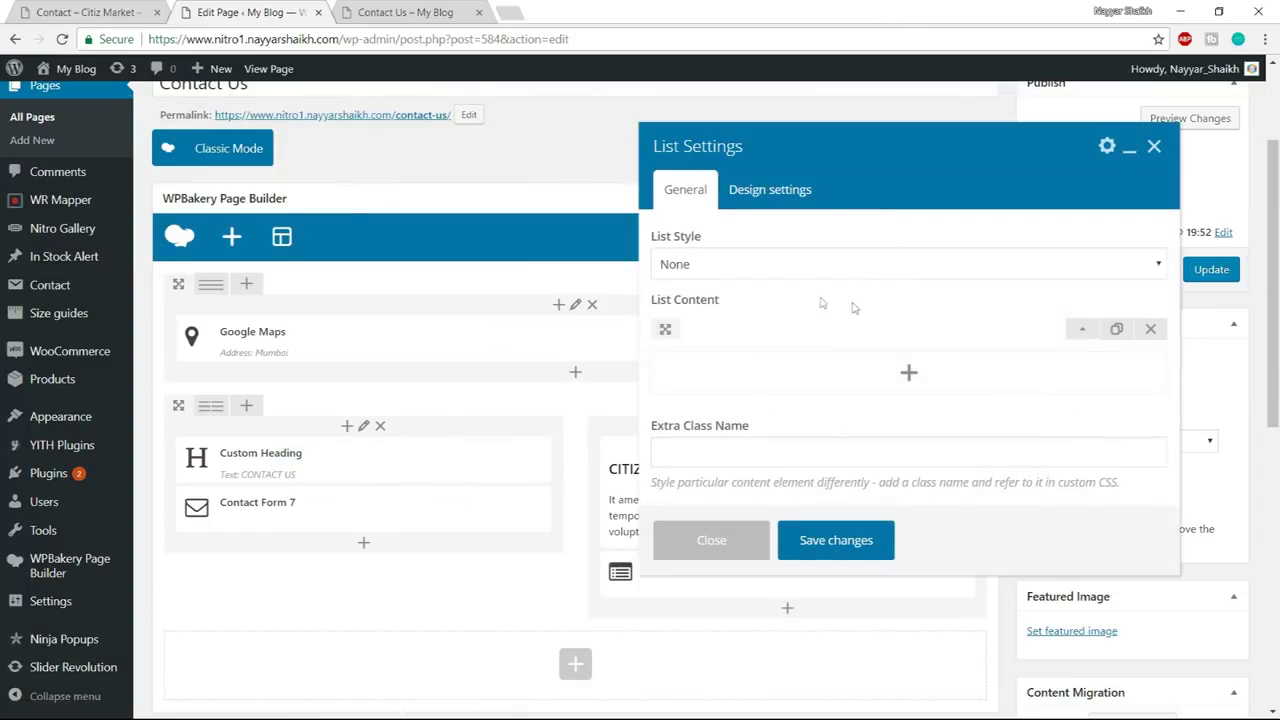
left_click(745, 263)
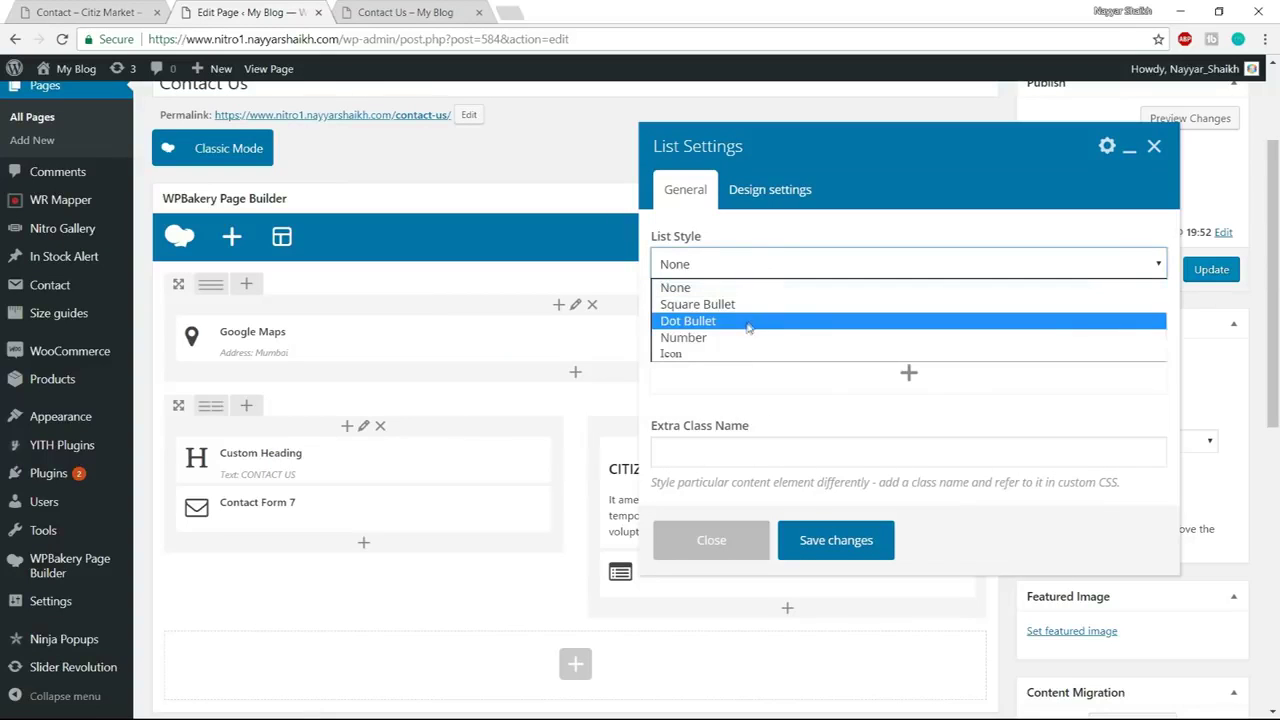
left_click(744, 354)
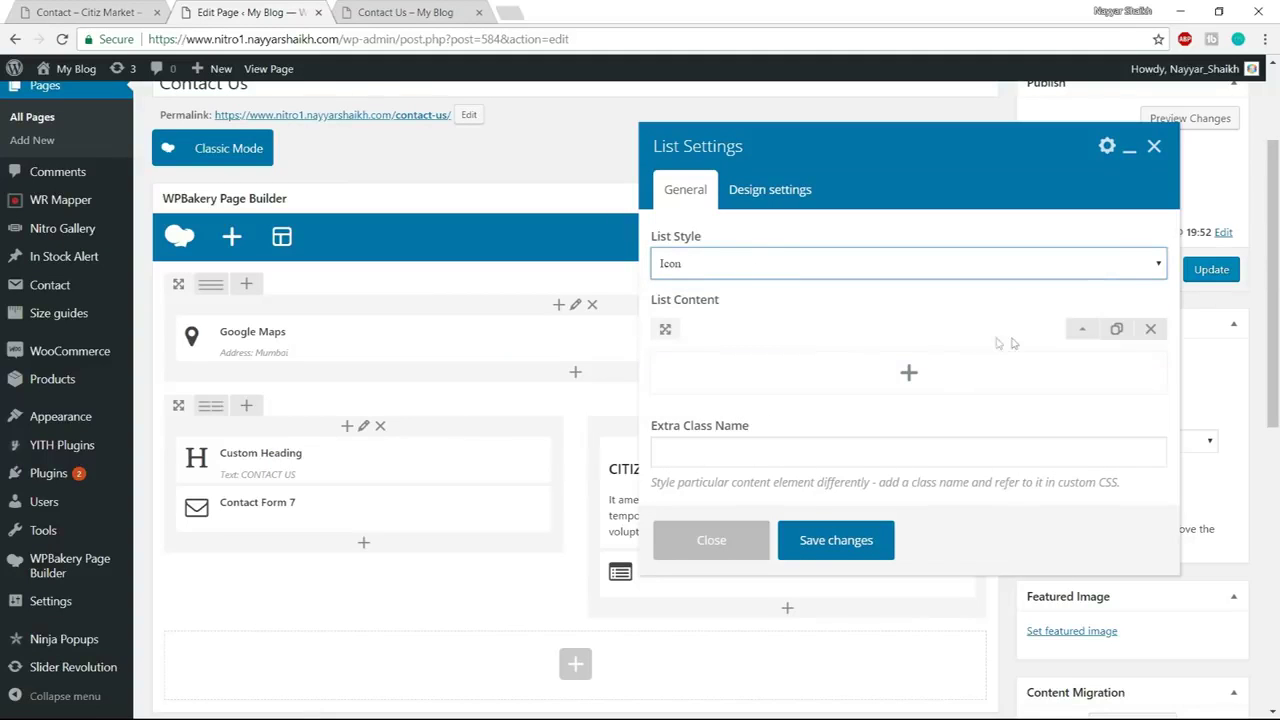
left_click(1084, 333)
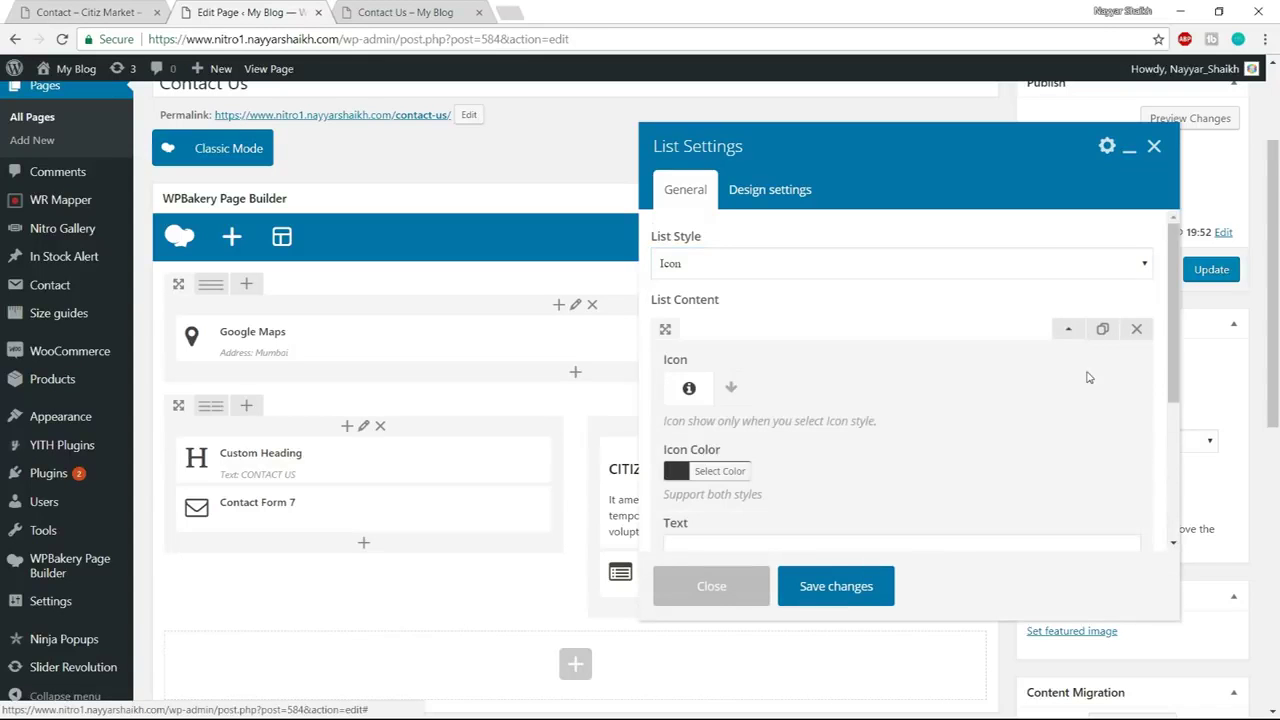
scroll(1086, 374, "down", 1)
Give the first list item a clock icon, then switch to the Nitro folder for its text
left_click(90, 12)
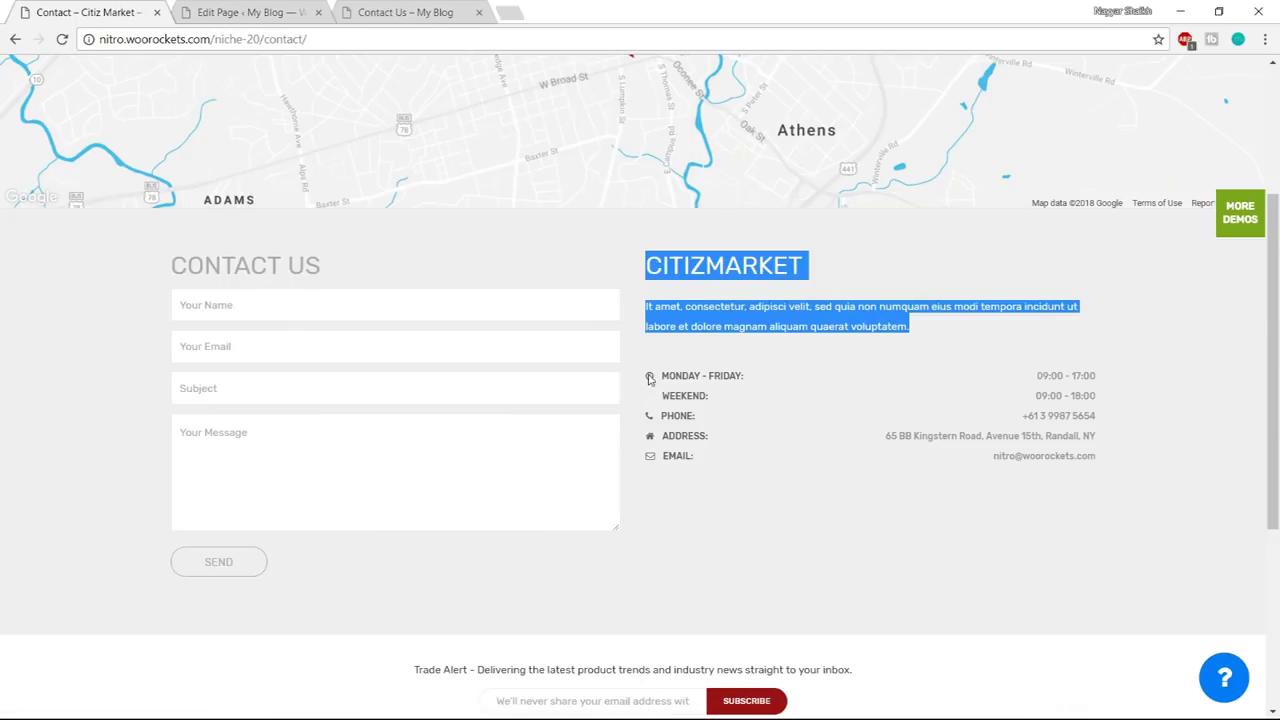
left_click(240, 12)
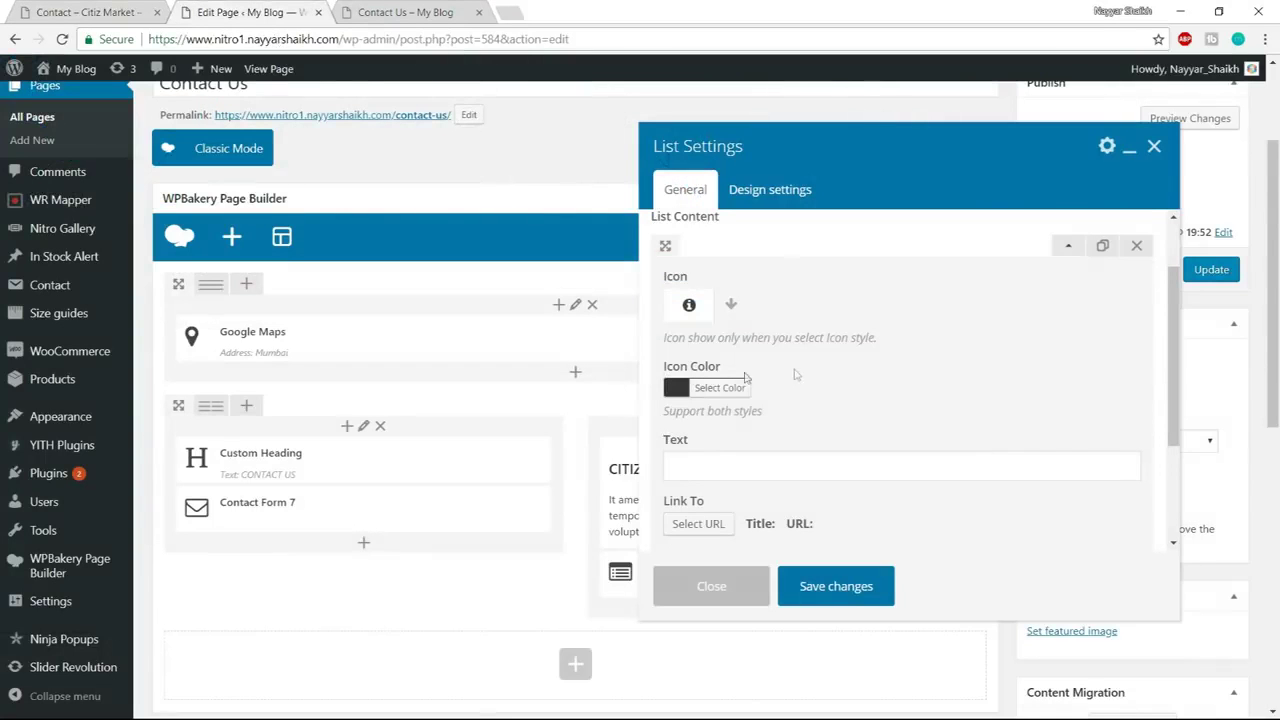
left_click(731, 306)
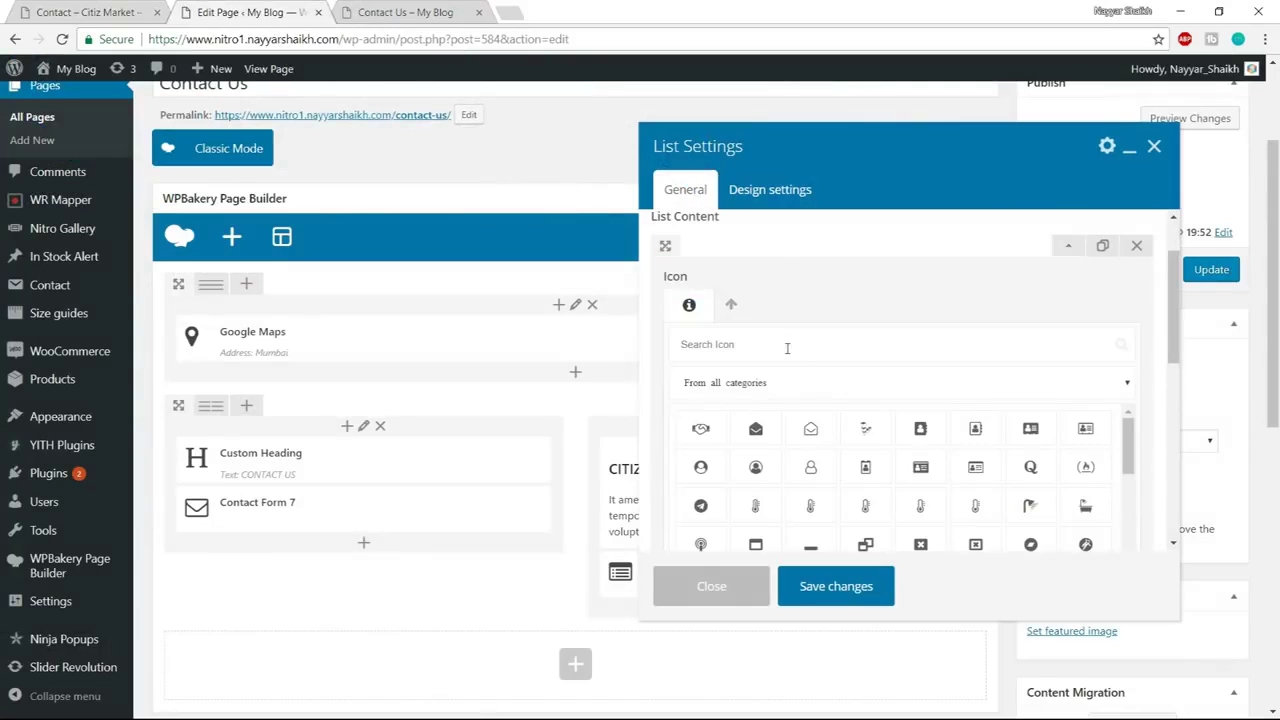
type("clock")
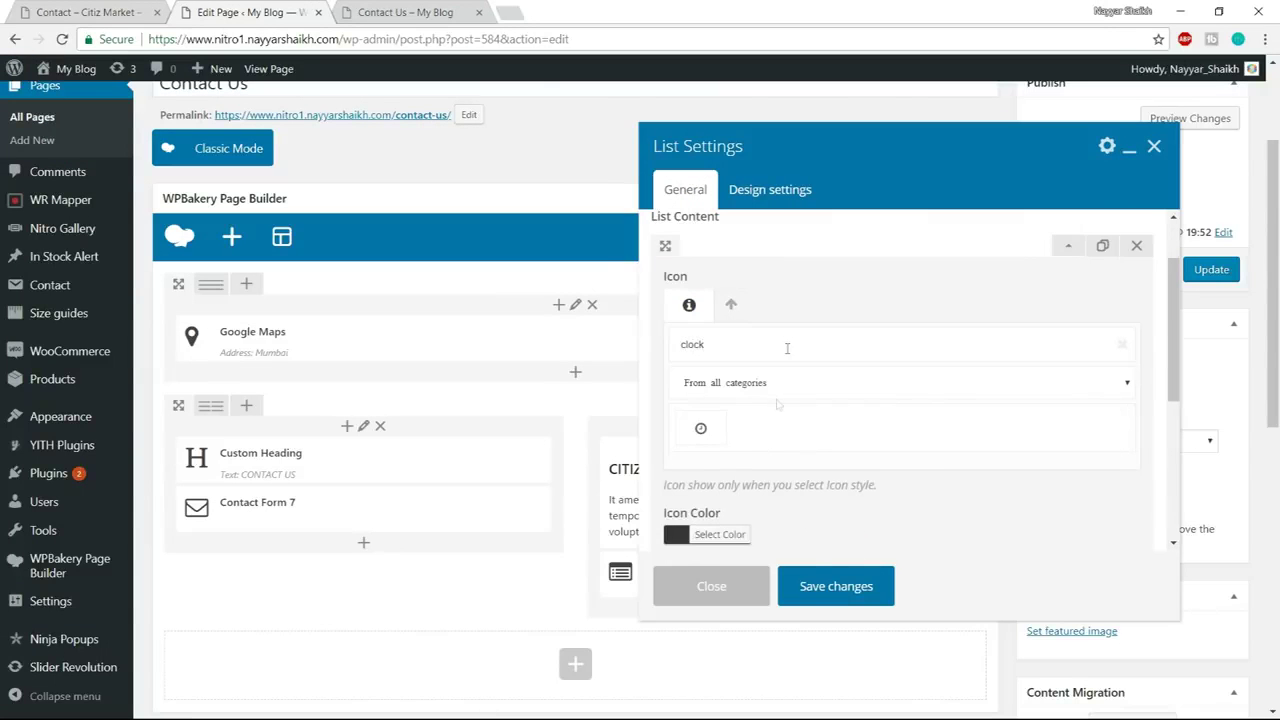
left_click(701, 428)
scroll(748, 323, "down", 1)
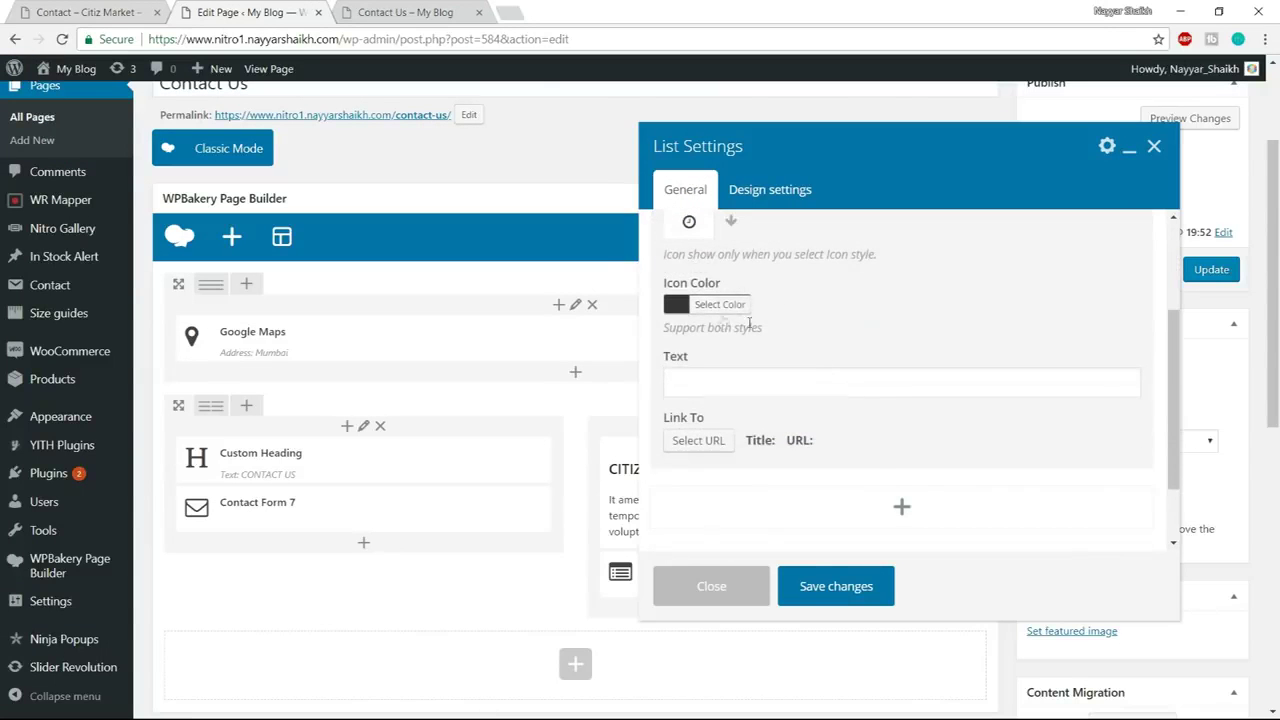
left_click(98, 10)
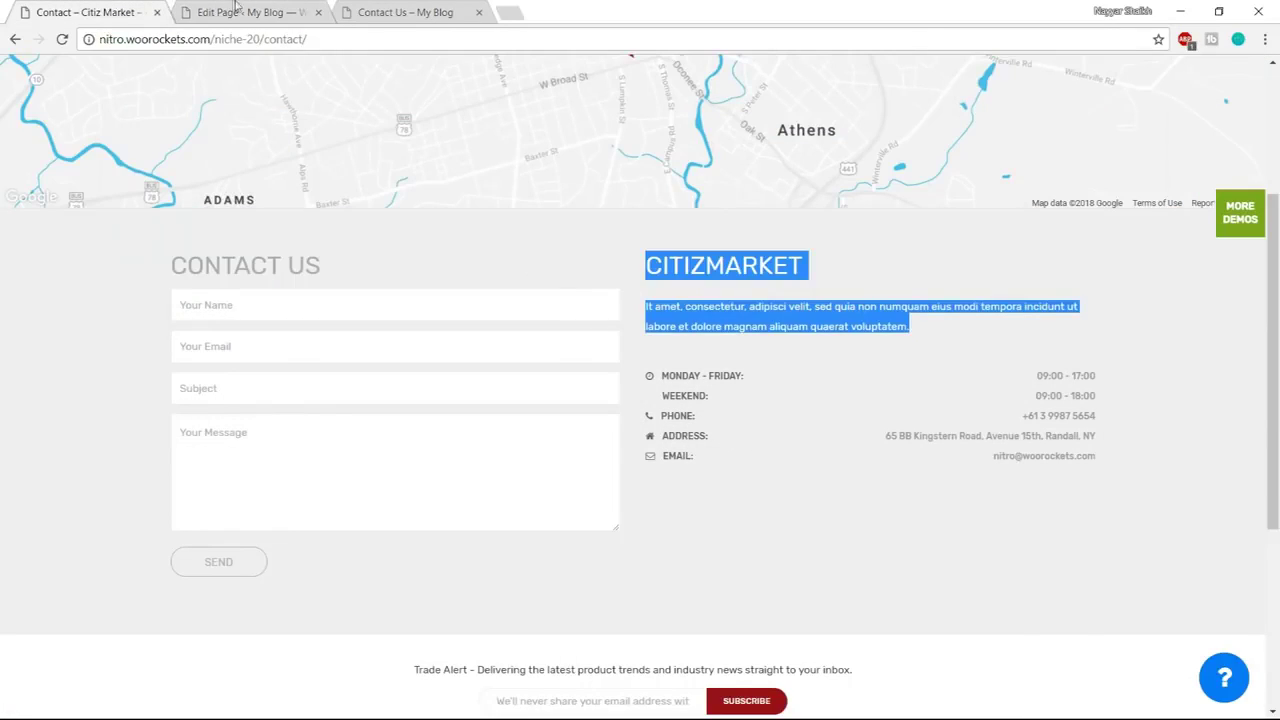
left_click(236, 8)
left_click(829, 387)
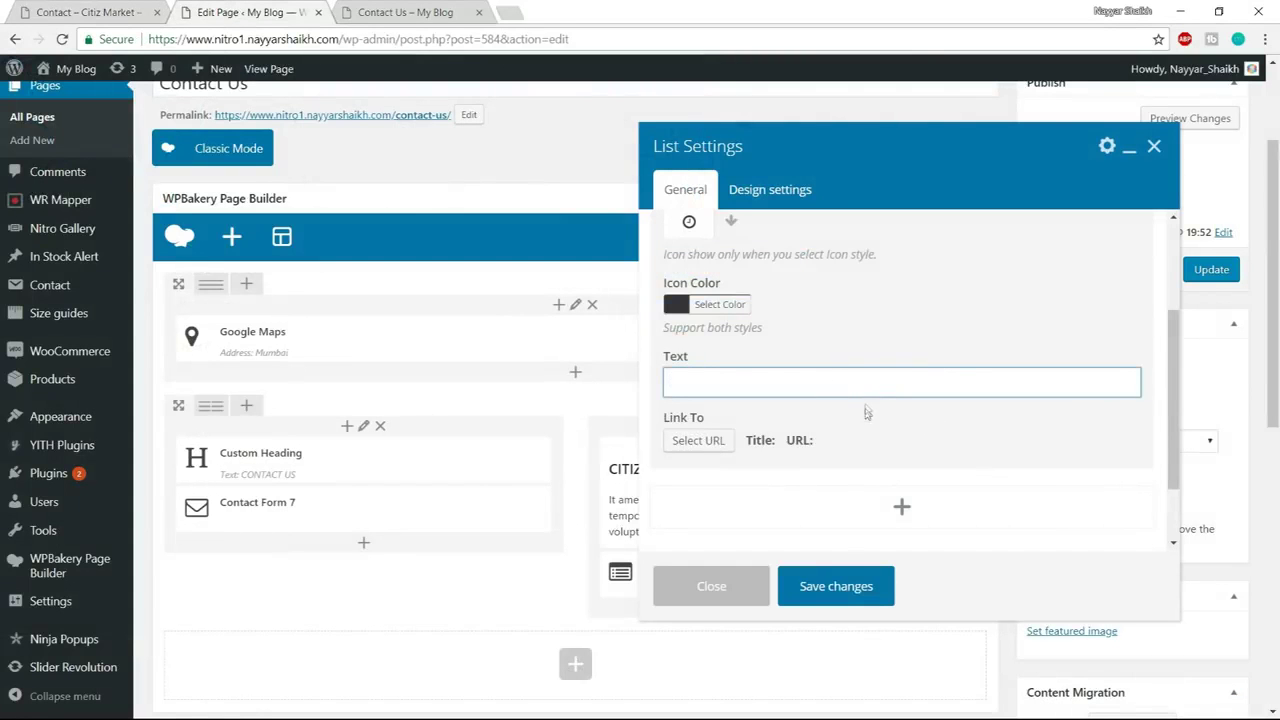
key("super")
left_click(116, 714)
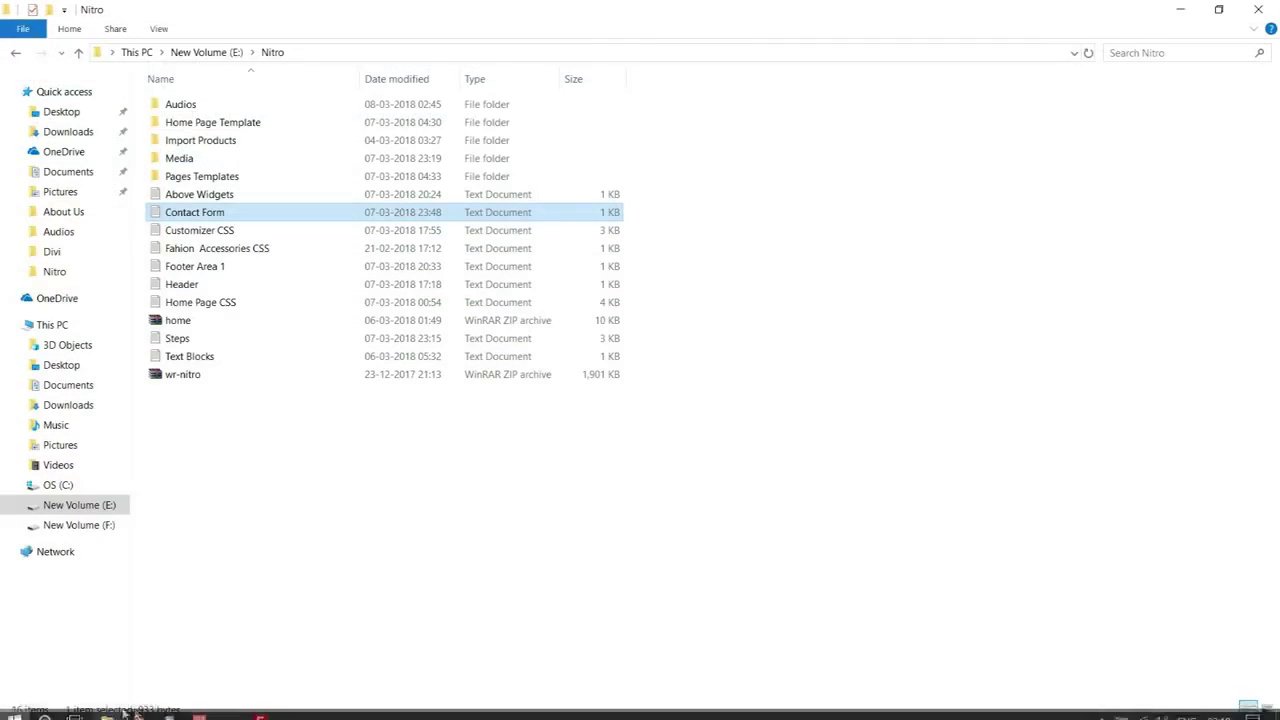
Copy the MONDAY - FRIDAY 09:00 - 17:00 hours line from Contact Form.txt
double_click(220, 212)
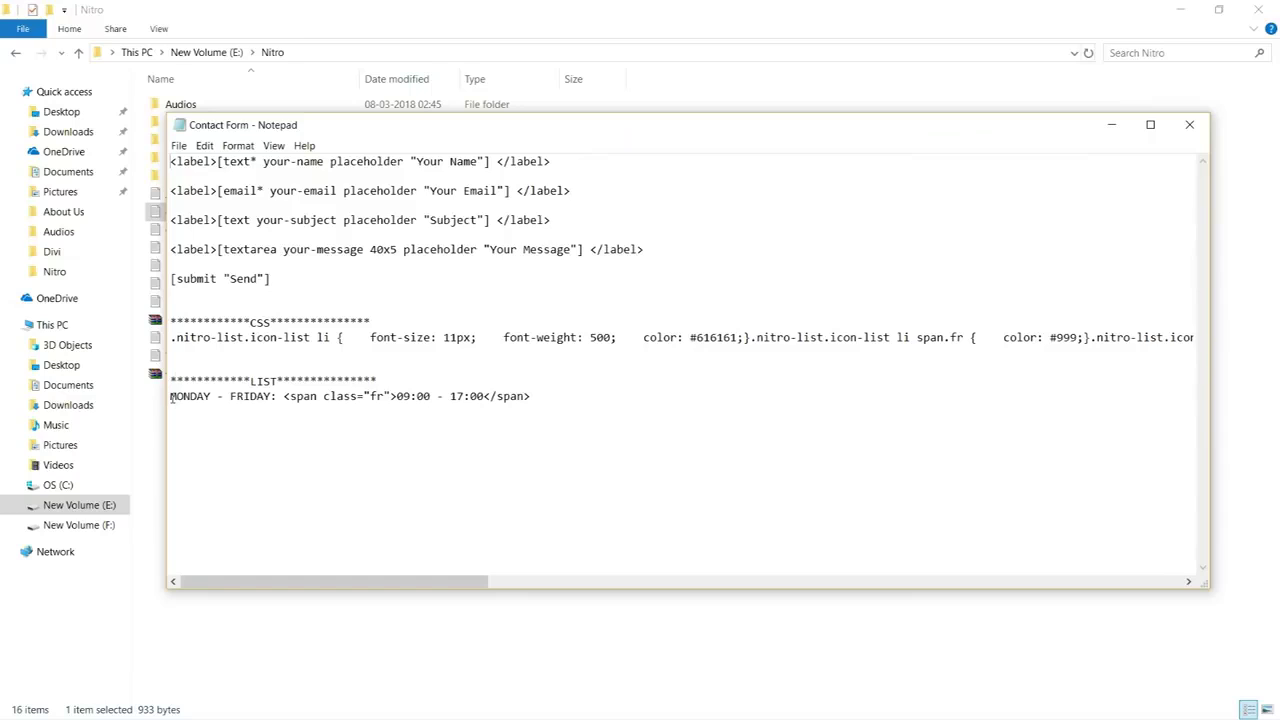
left_click_drag(170, 396, 549, 399)
key("ctrl+c")
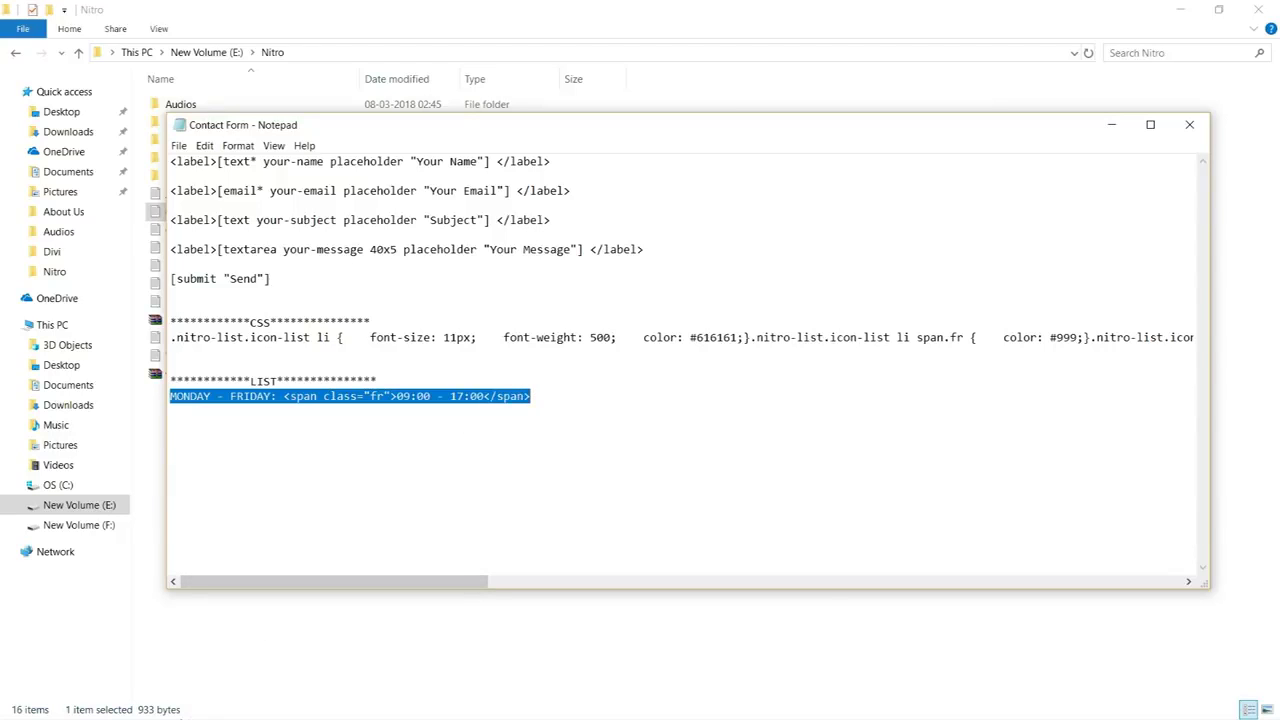
key("super")
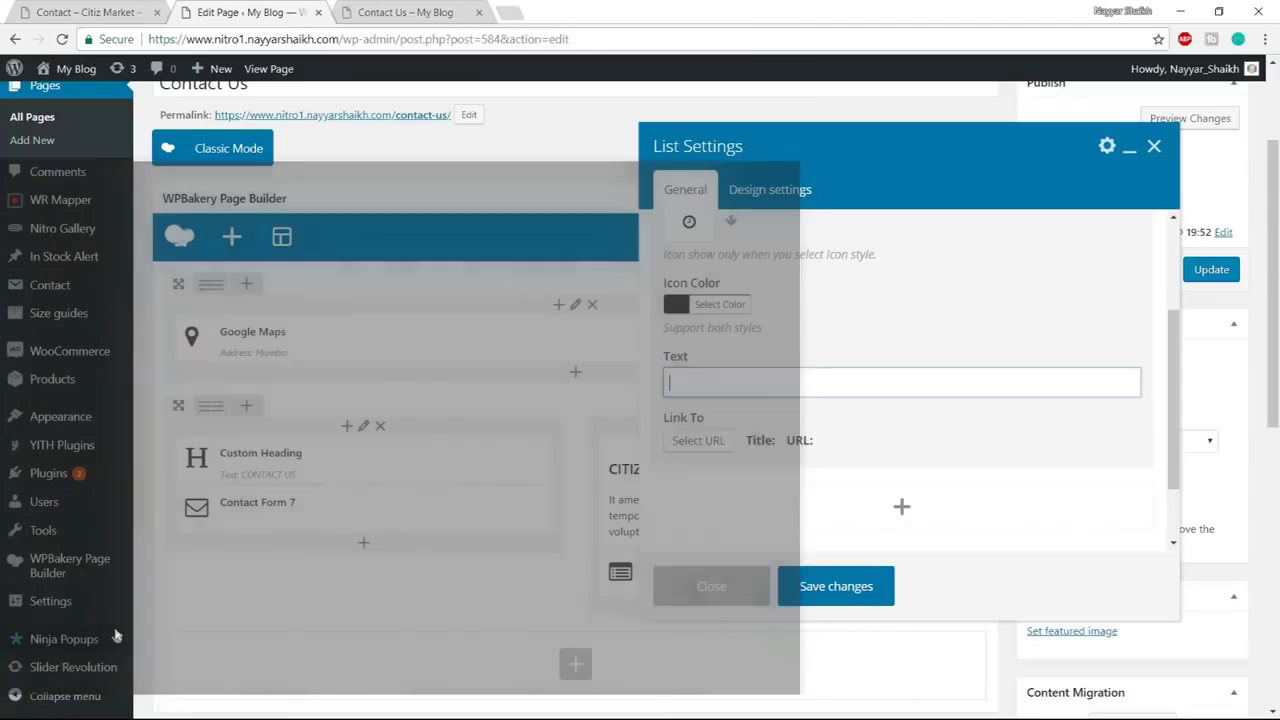
Paste MONDAY - FRIDAY 09:00 - 17:00 as the first list item's text
key("ctrl+v")
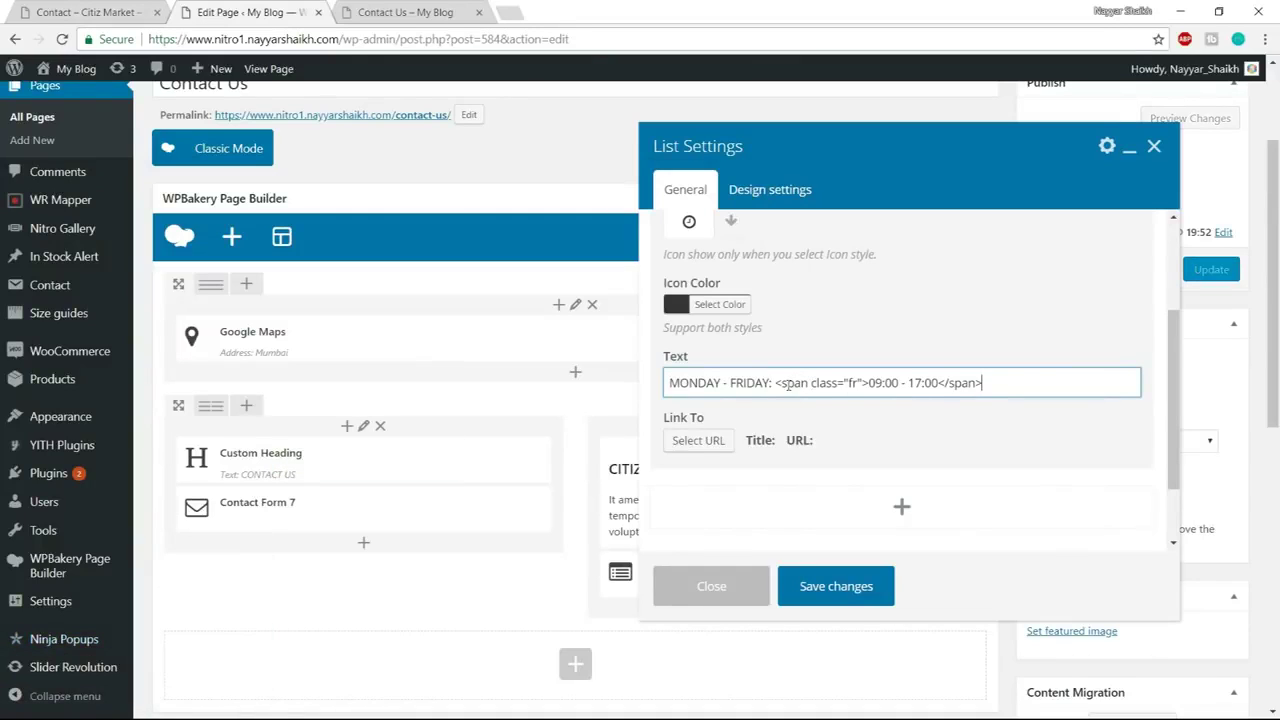
left_click_drag(862, 384, 930, 384)
left_click(932, 384)
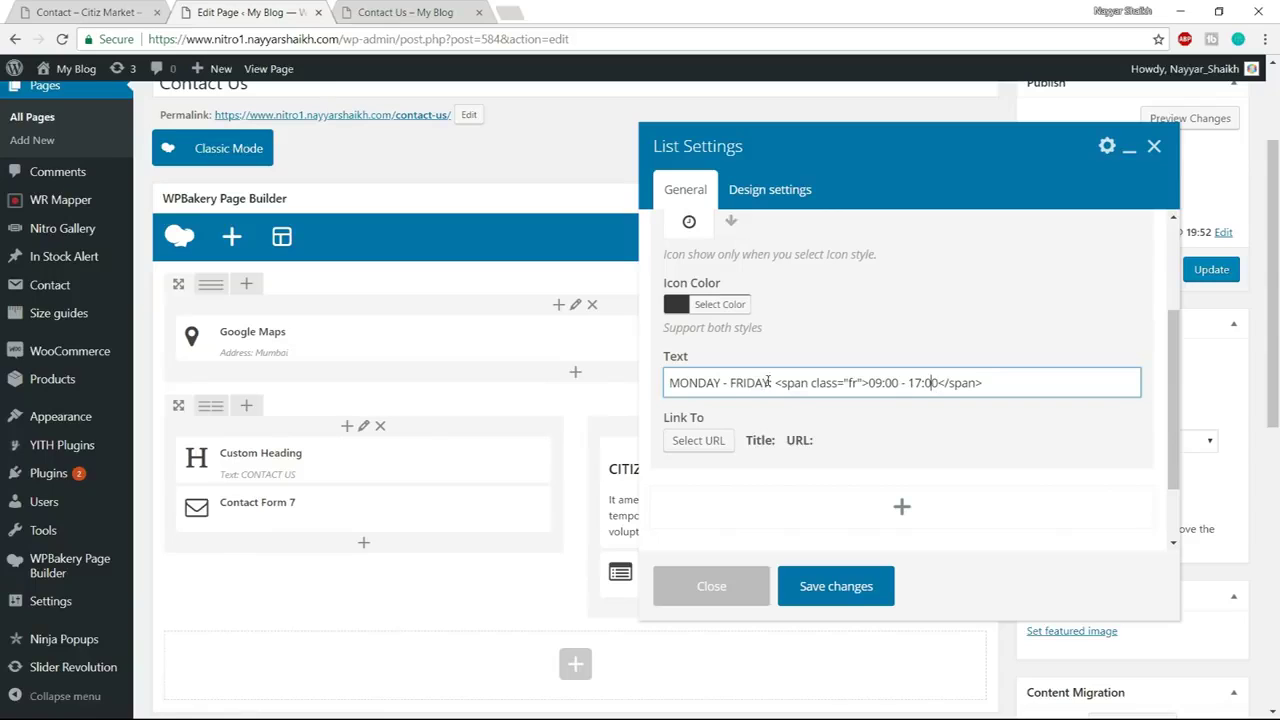
left_click_drag(769, 383, 723, 383)
scroll(813, 372, "up", 3)
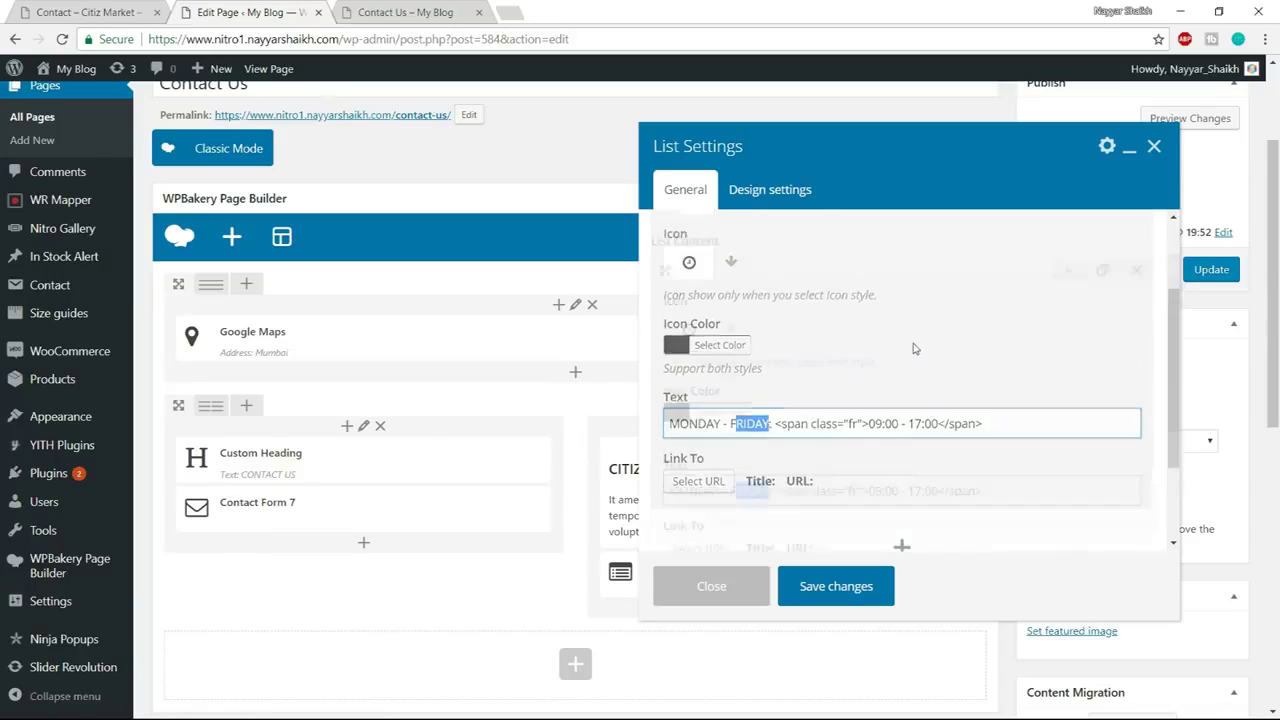
left_click(1081, 329)
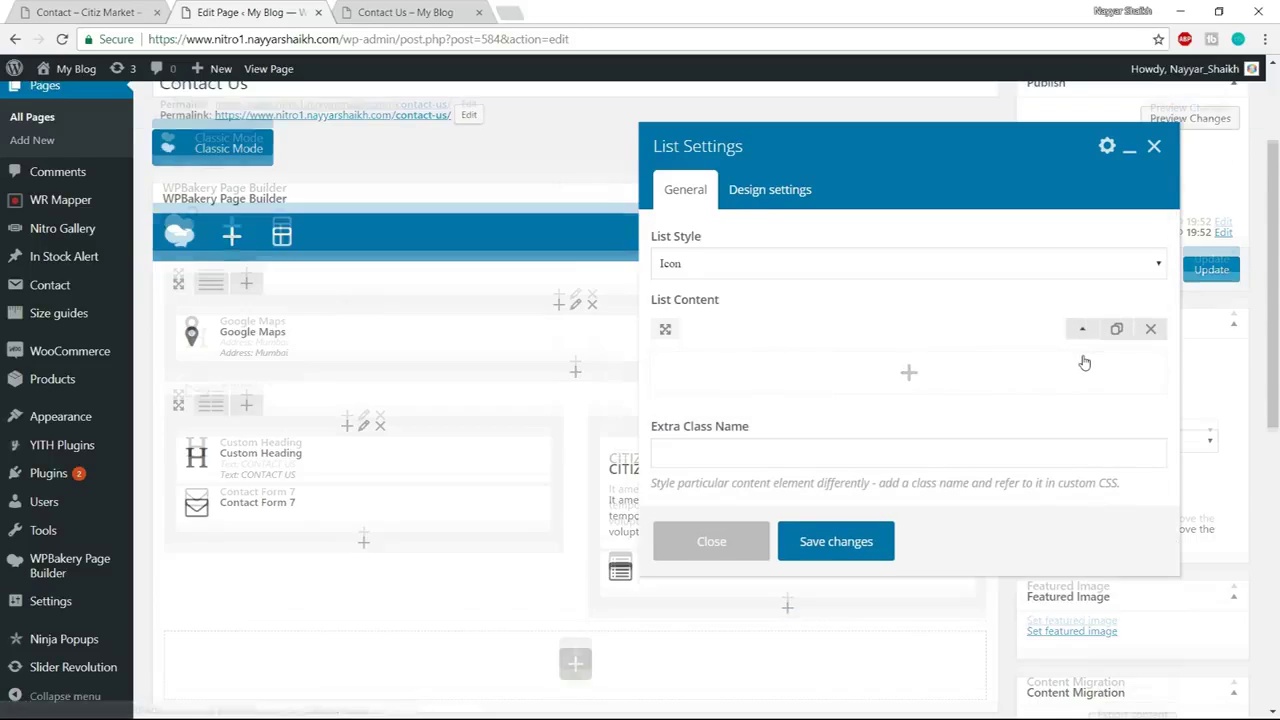
Duplicate the first list item and give the copy a phone icon
scroll(1095, 345, "down", 2)
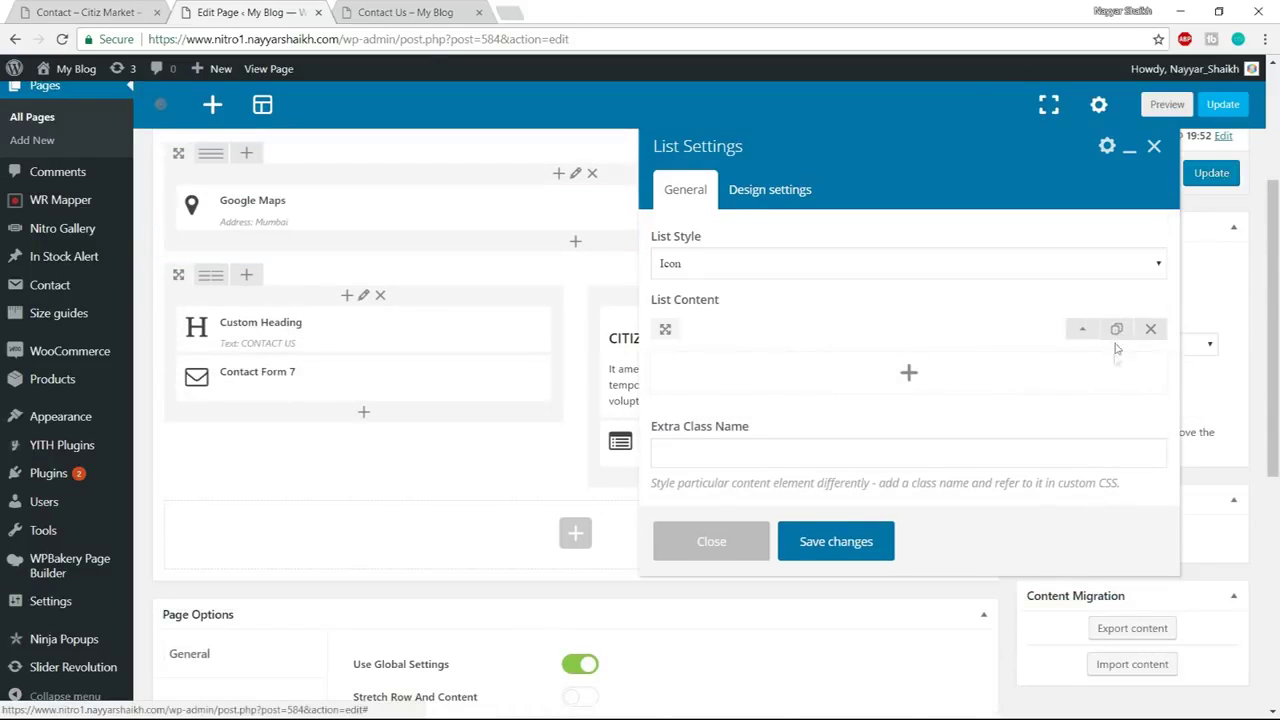
left_click(1116, 331)
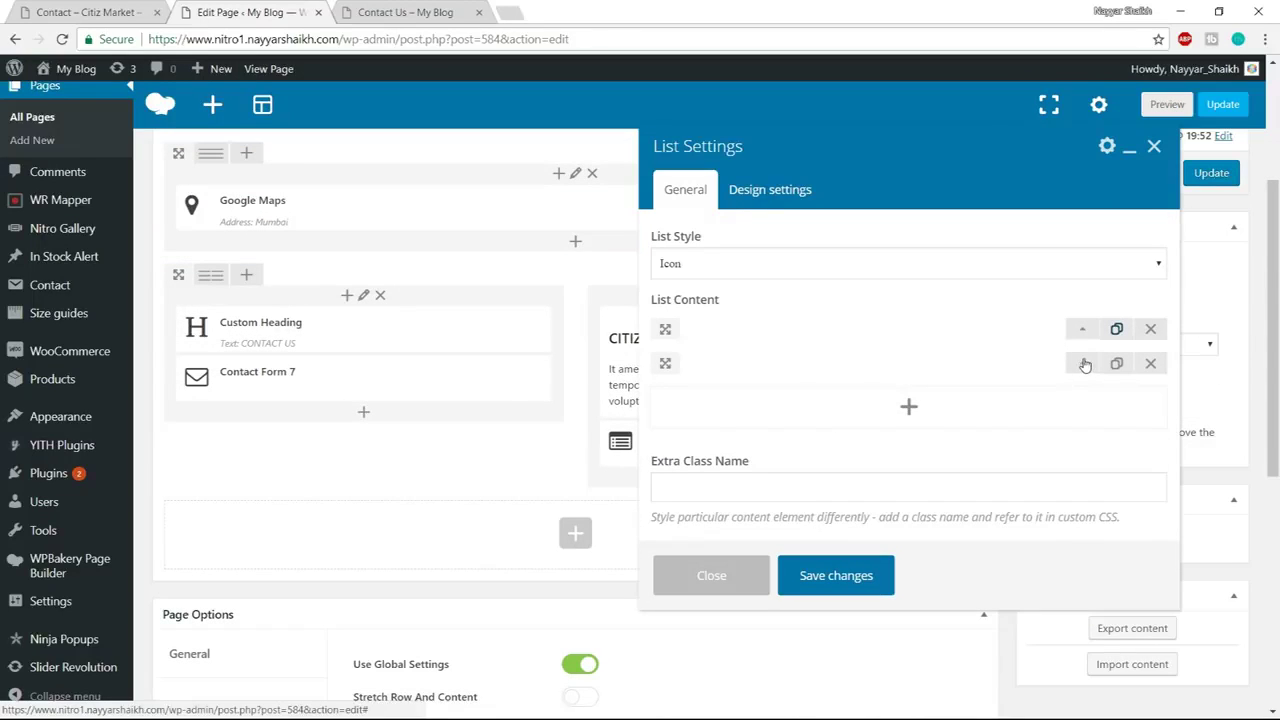
left_click(1082, 364)
scroll(1032, 386, "down", 1)
key("ctrl+shift+Tab")
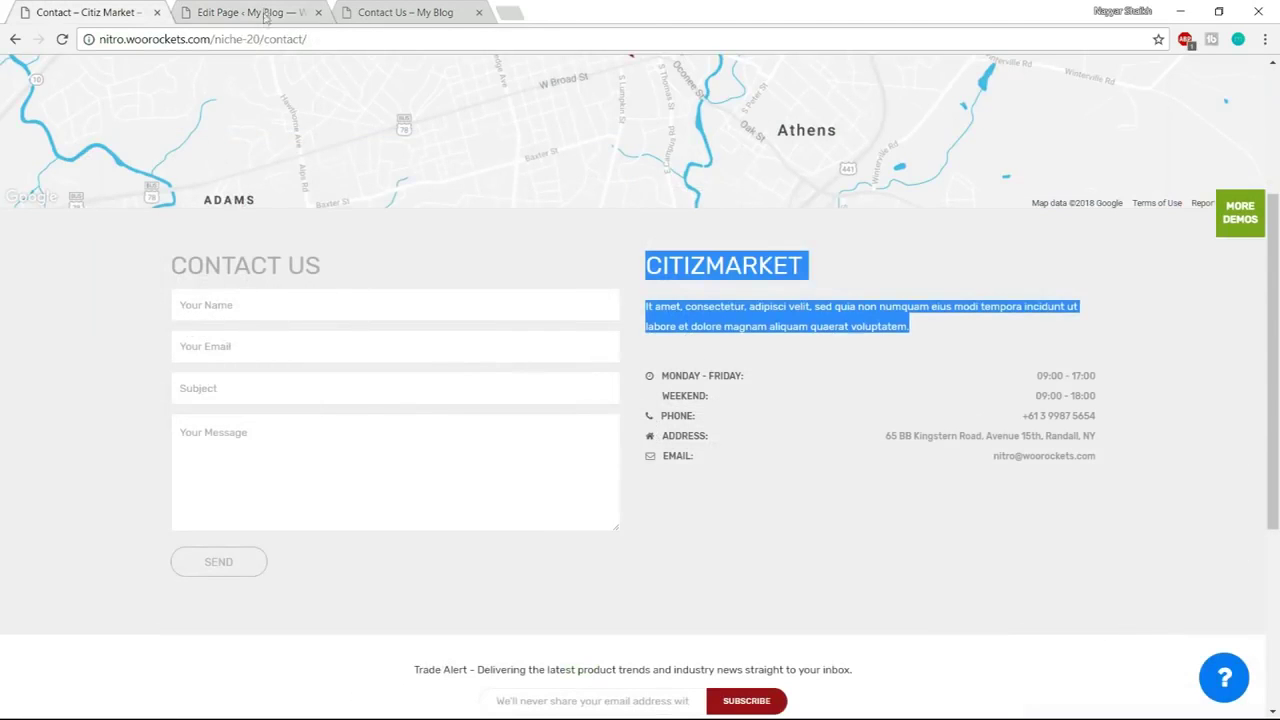
left_click(265, 14)
left_click(732, 342)
left_click(766, 372)
type("phone")
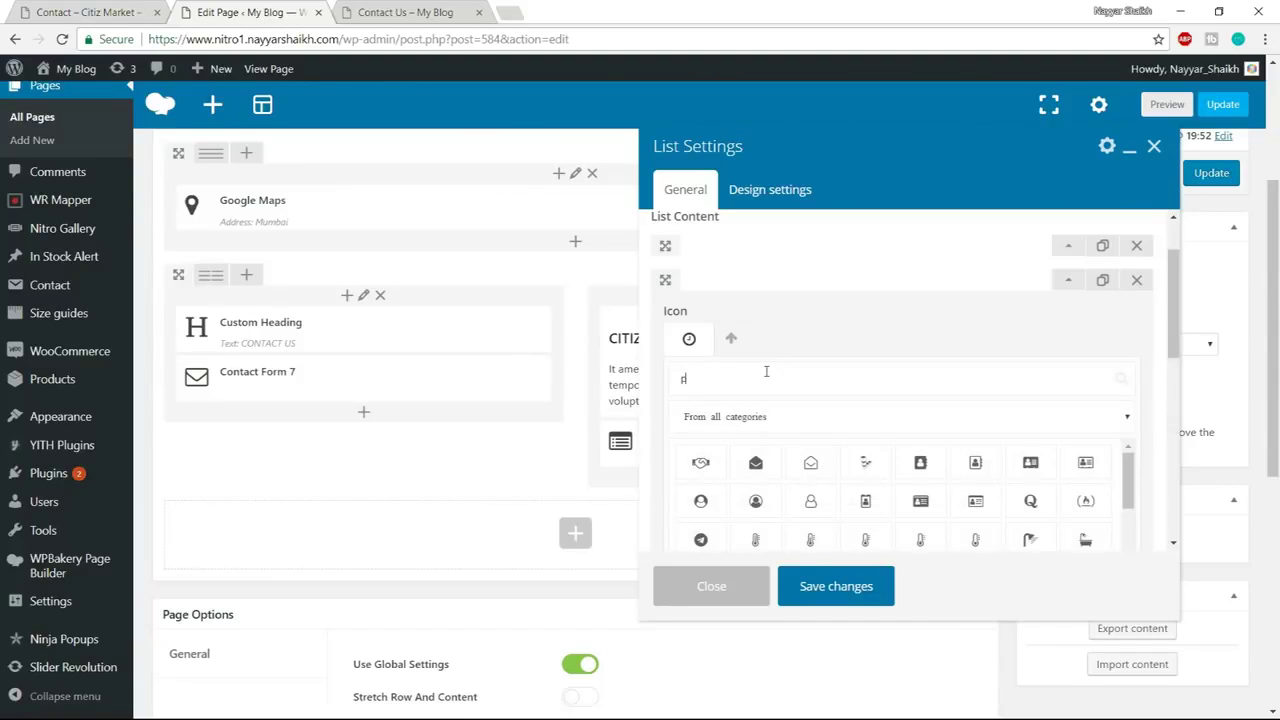
left_click(755, 464)
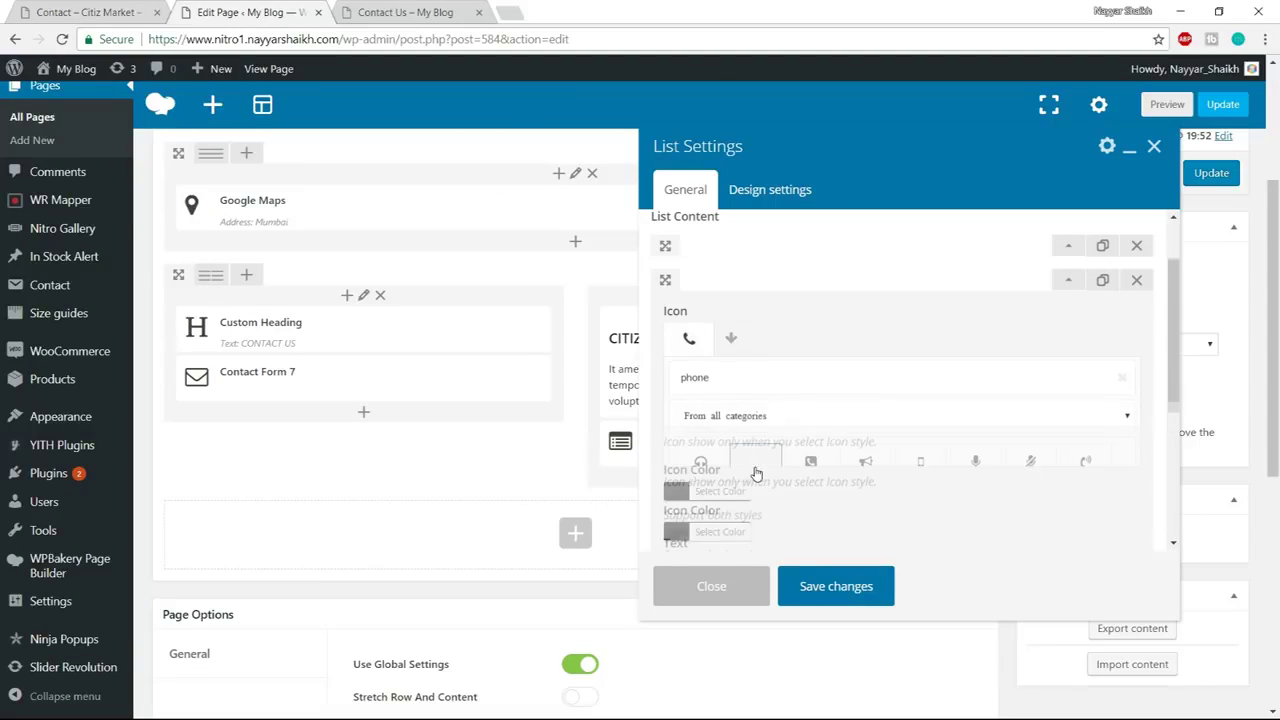
Replace the second item's MONDAY - FRIDAY label with PHONE: copied from the reference page
scroll(835, 413, "down", 1)
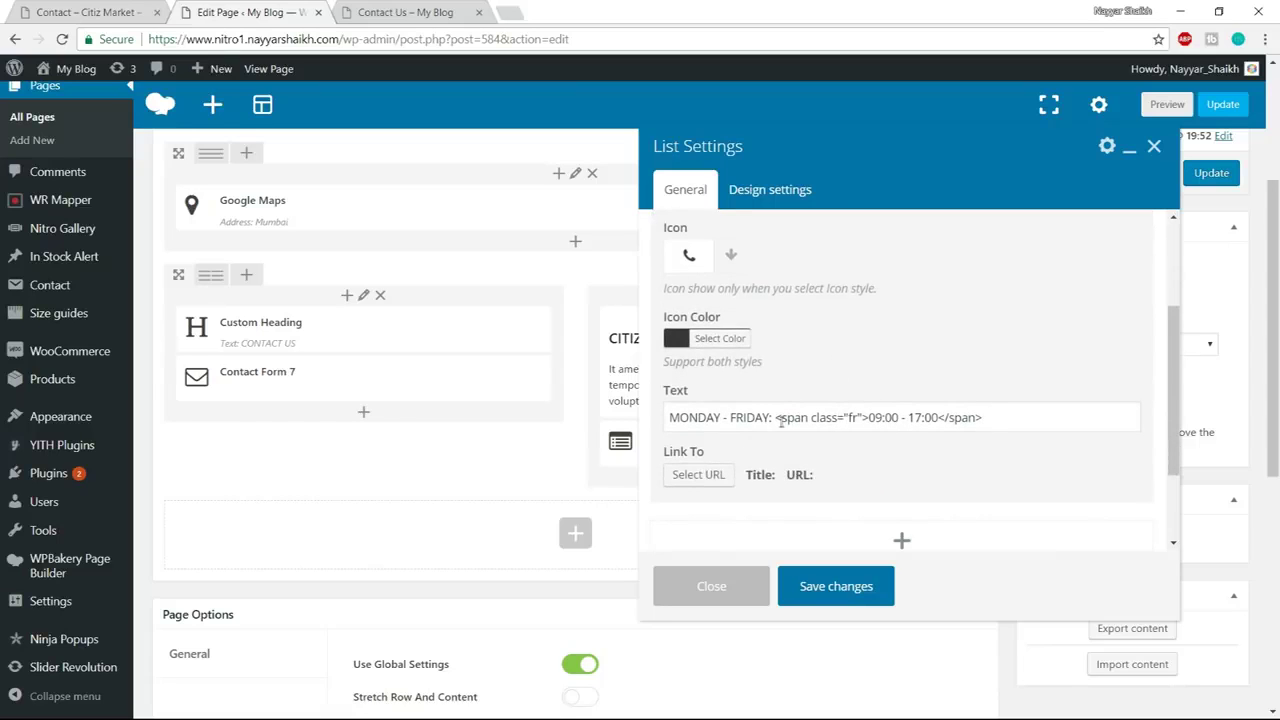
left_click(92, 10)
left_click_drag(700, 418, 665, 416)
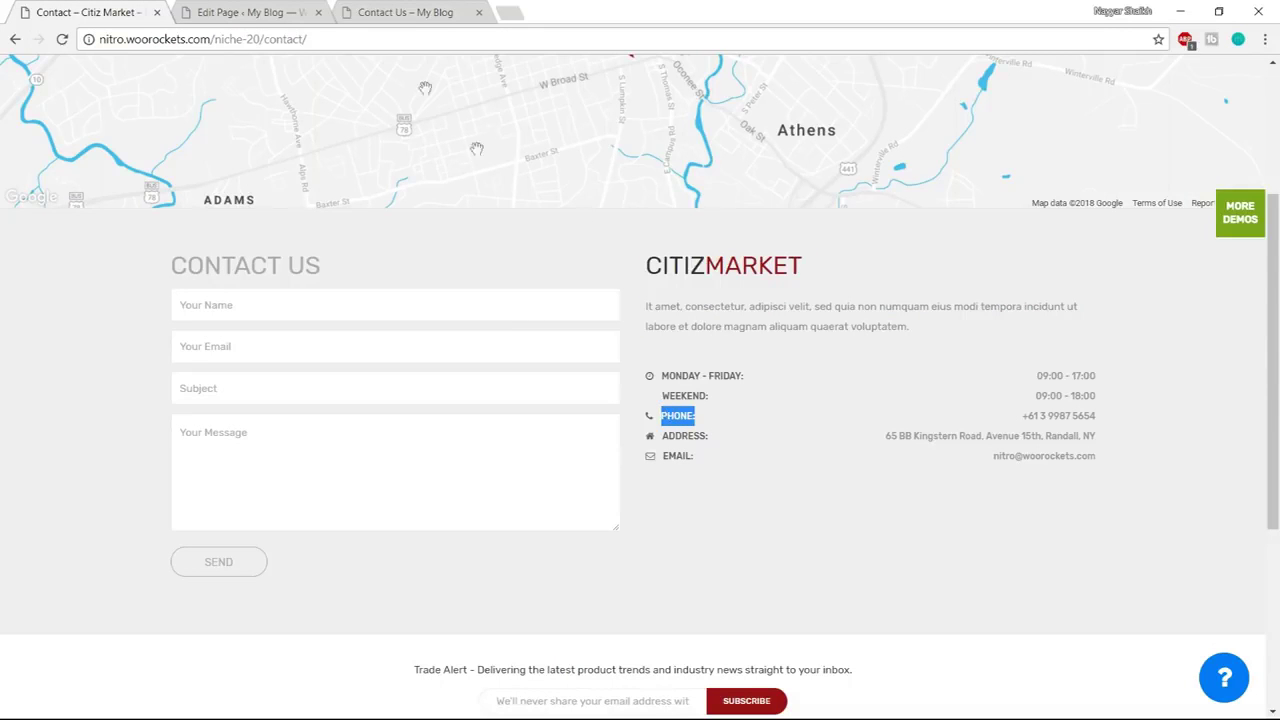
left_click(258, 10)
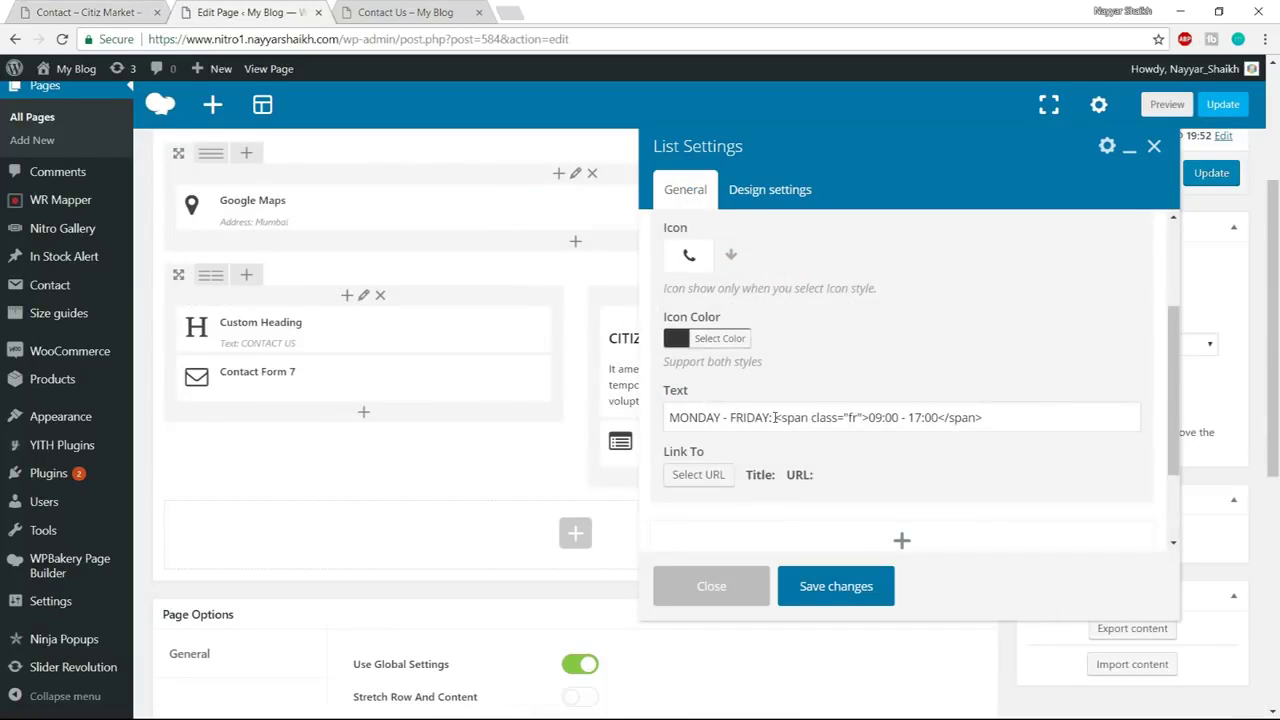
left_click_drag(772, 417, 620, 415)
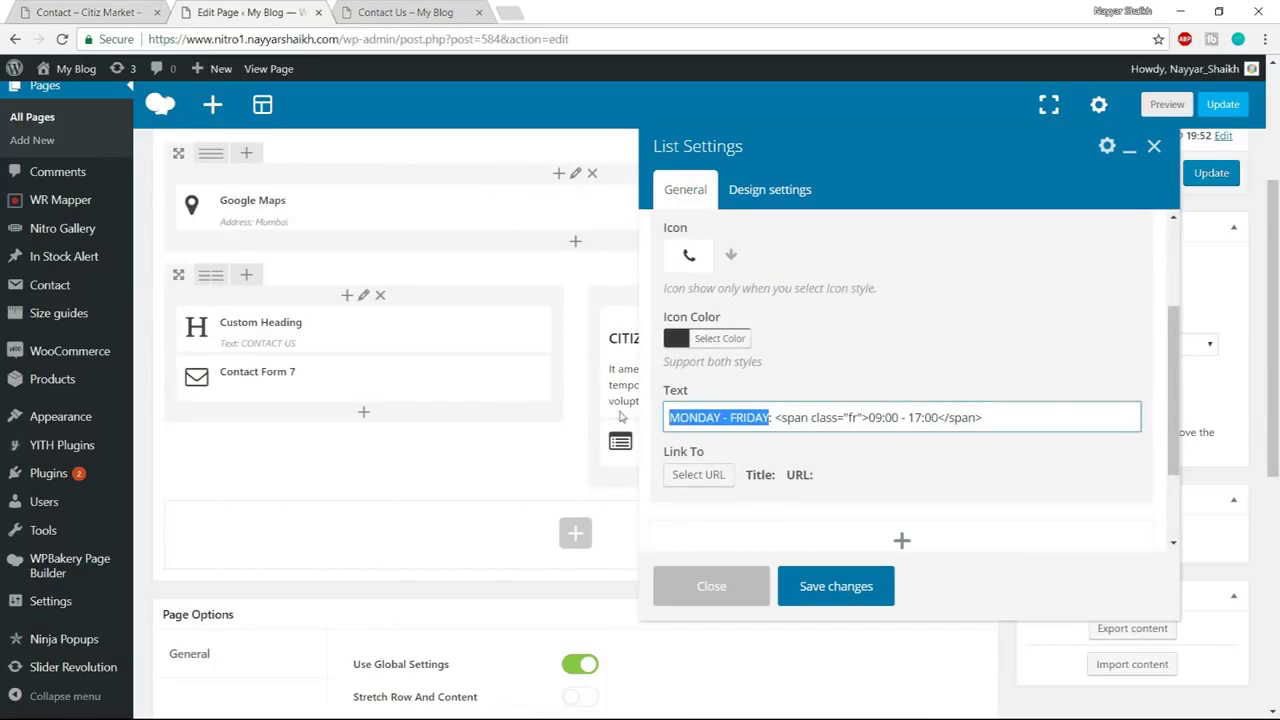
key("BackSpace")
type("PHONE:")
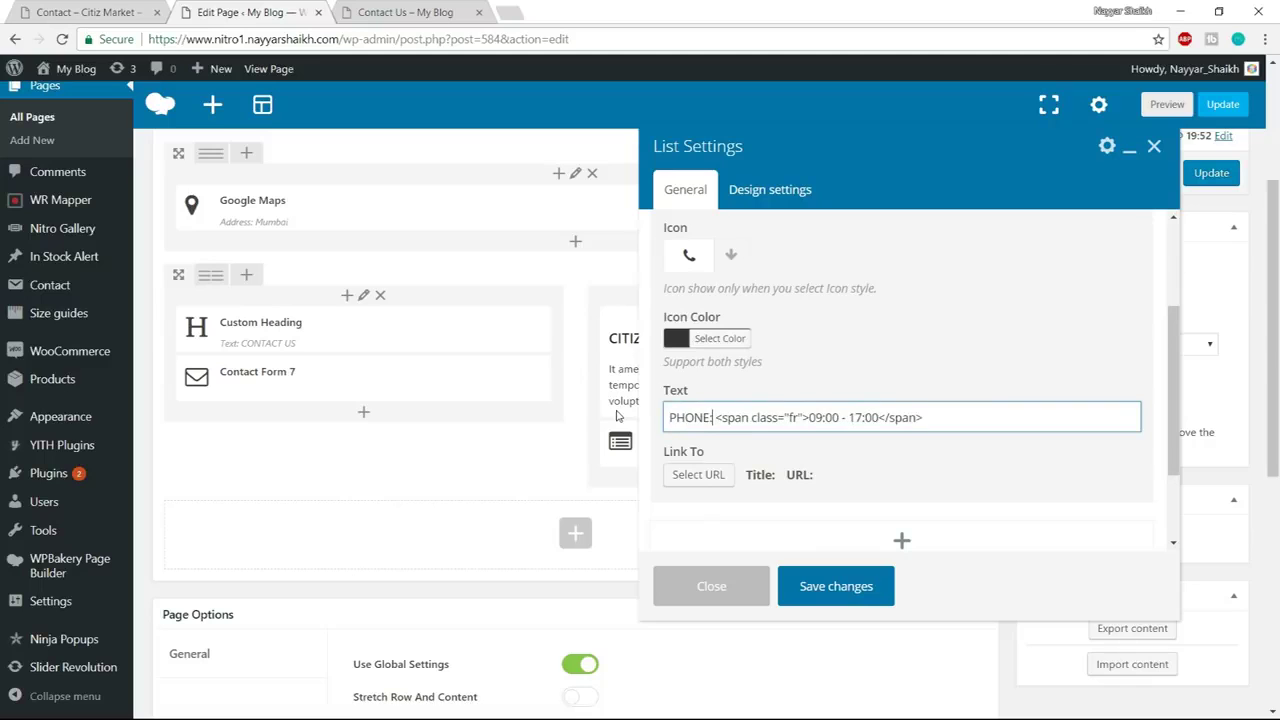
Replace the second item's 09:00 - 17:00 hours with the demo's phone number
left_click(45, 10)
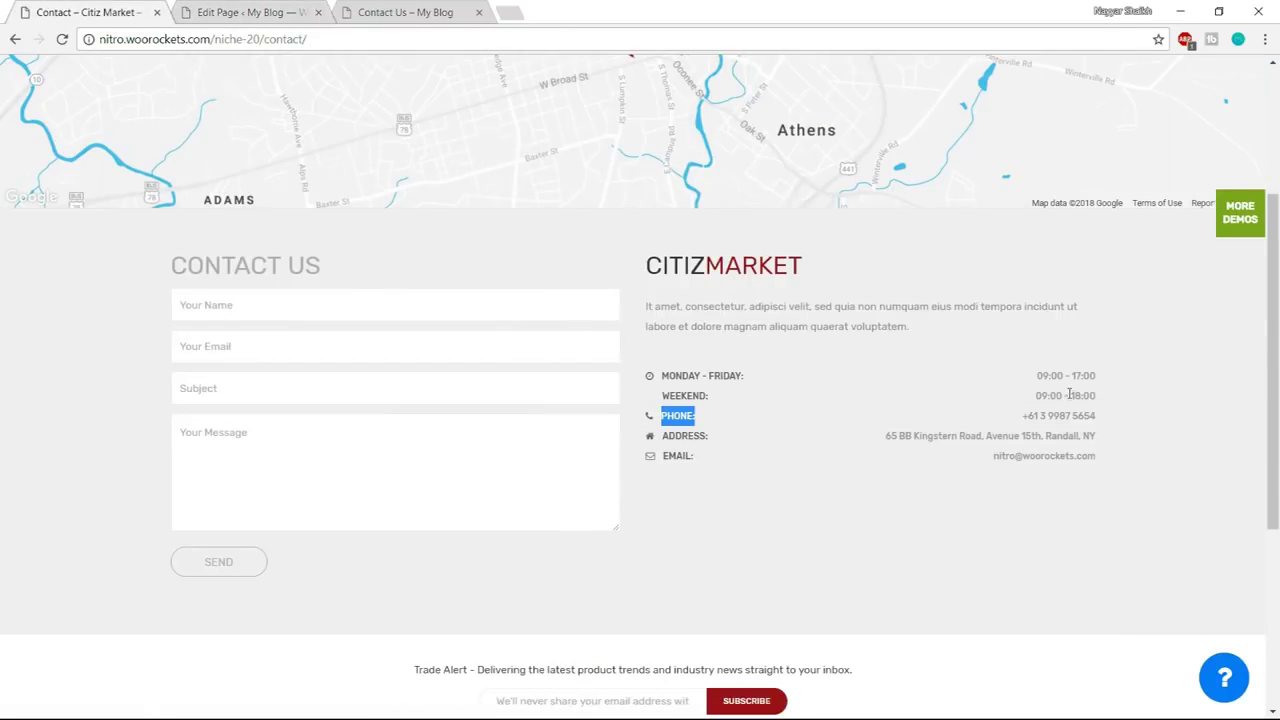
left_click(1106, 421)
left_click_drag(1020, 421, 1102, 418)
left_click(1096, 416)
triple_click(1083, 421)
key("ctrl+c")
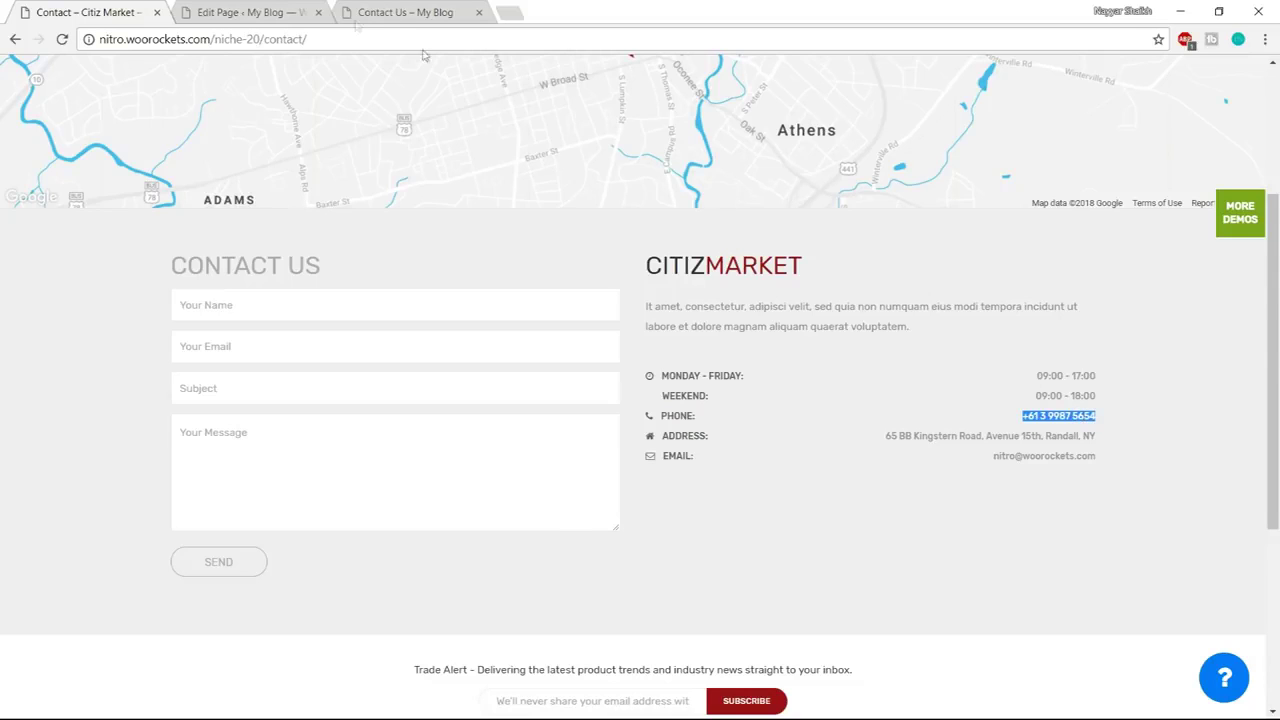
left_click(260, 12)
left_click_drag(810, 418, 880, 419)
key("BackSpace")
key("ctrl+v")
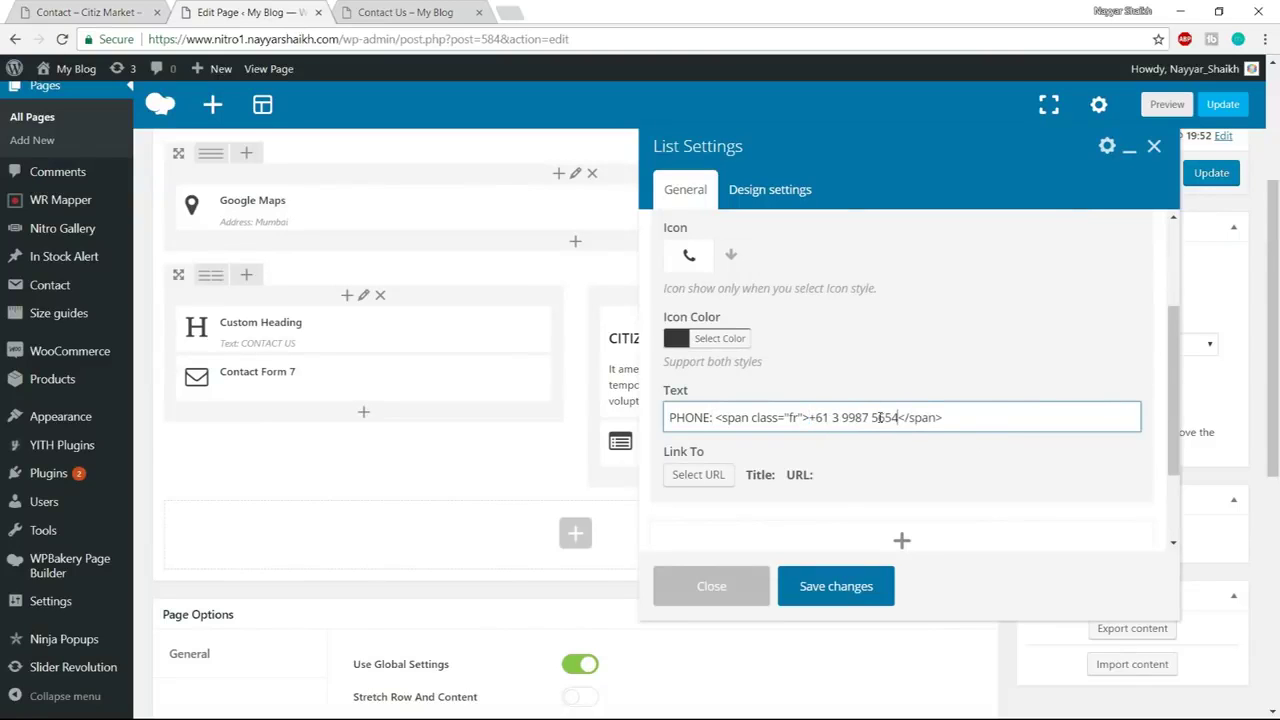
scroll(886, 405, "up", 1)
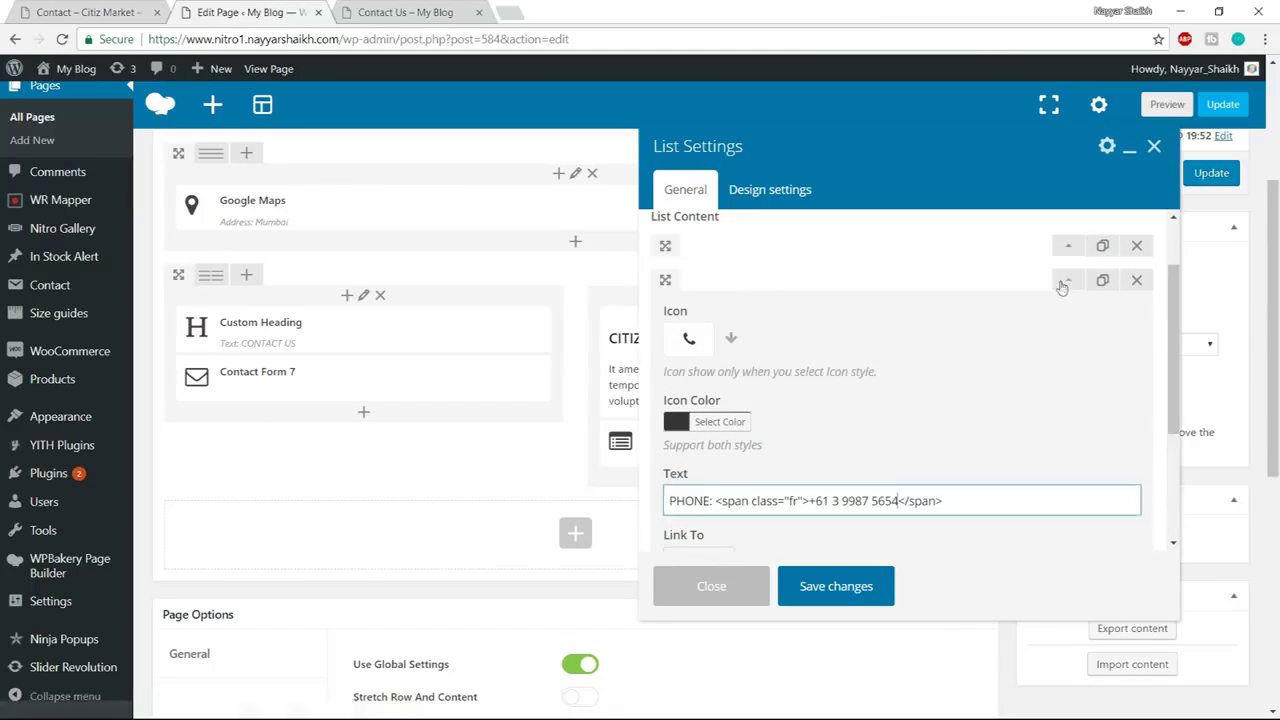
left_click(1056, 284)
Select the ADDRESS label on the reference page for the next list entry
left_click(80, 11)
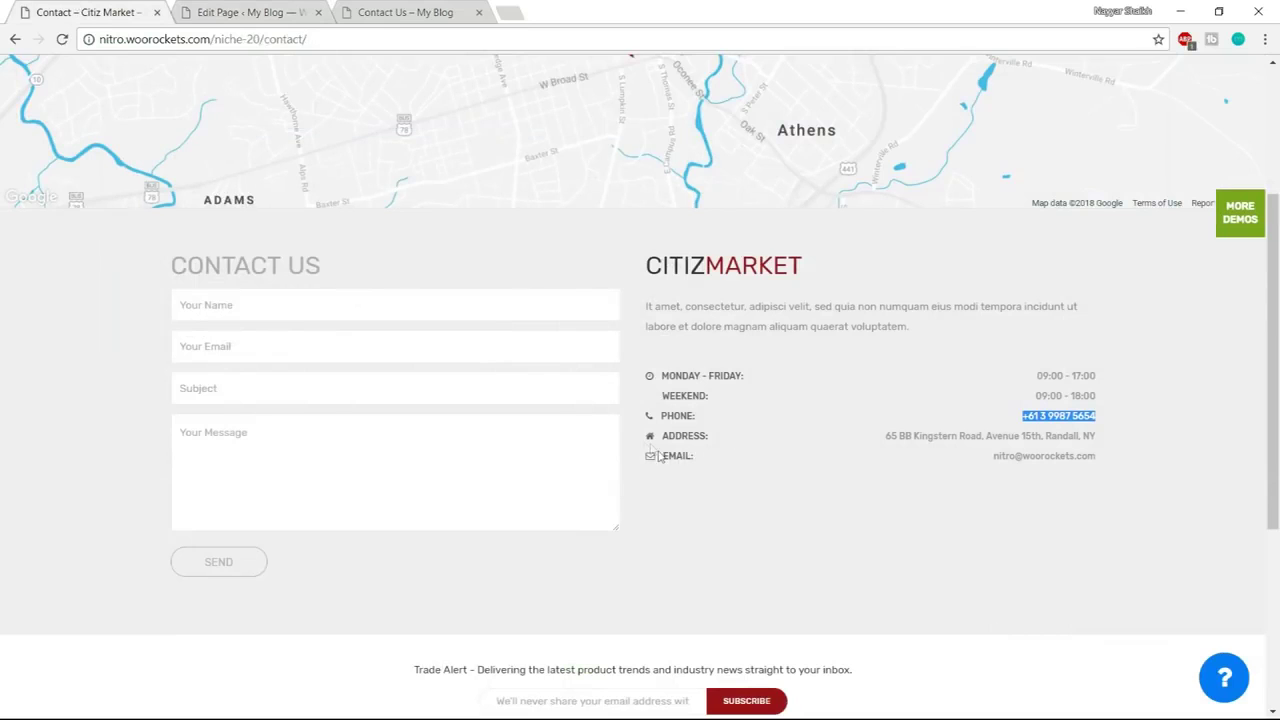
left_click_drag(663, 437, 737, 440)
left_click(289, 14)
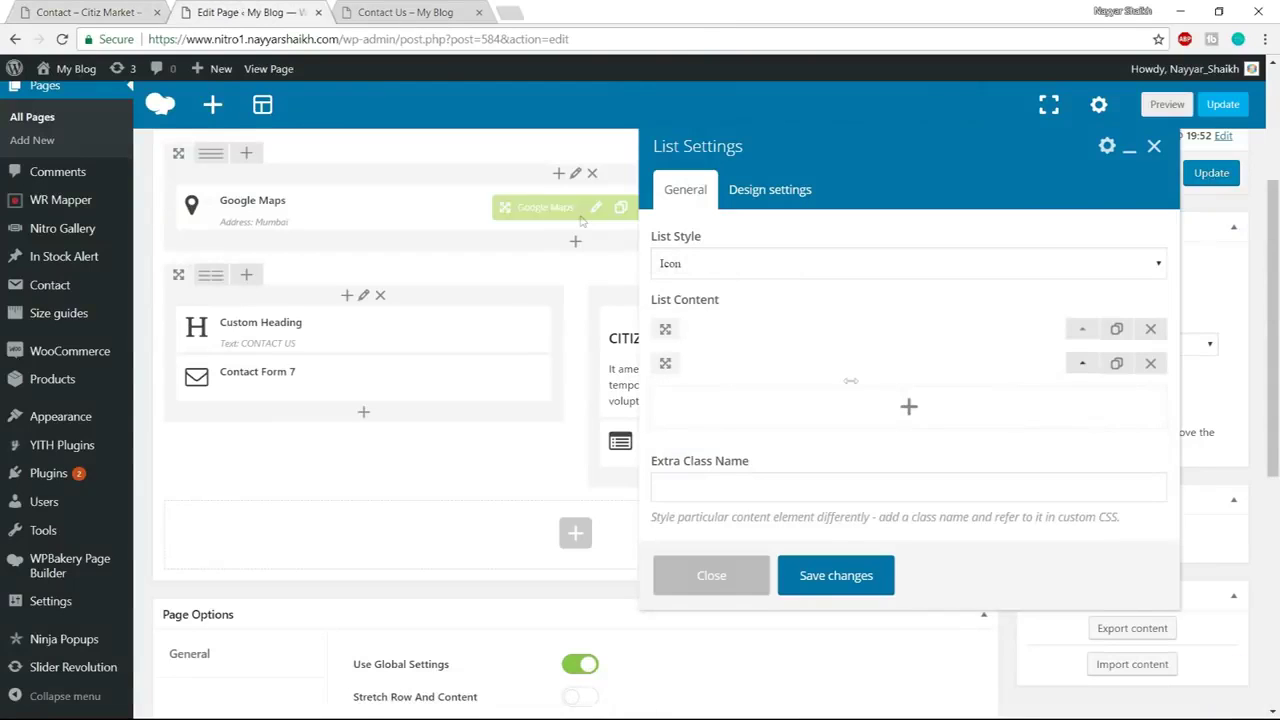
Duplicate the phone list item and give the third item a home icon
left_click(1121, 366)
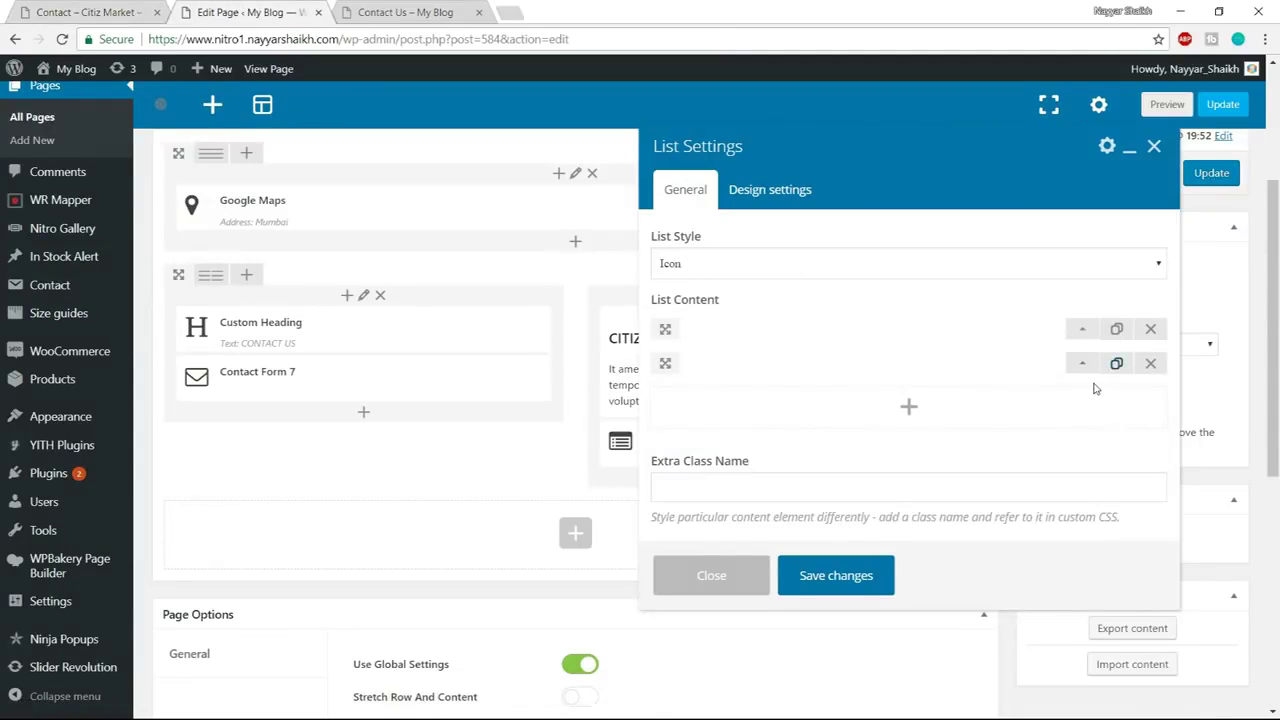
left_click(1065, 400)
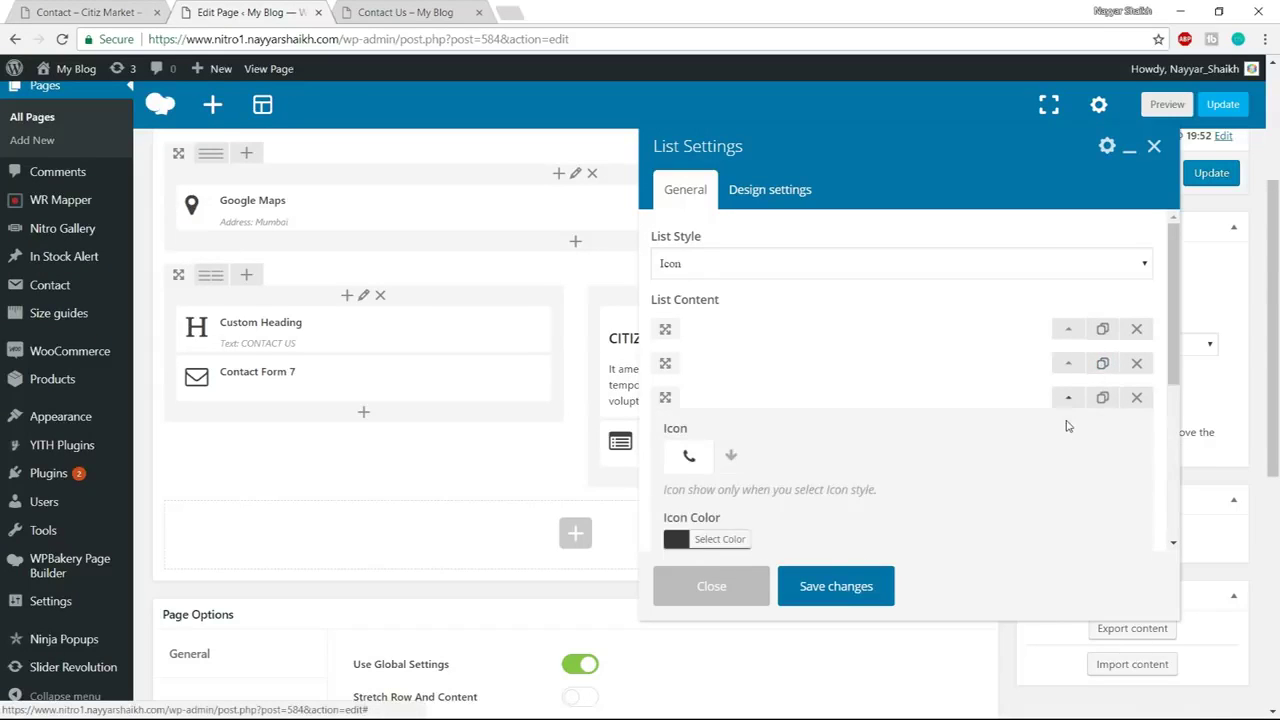
scroll(733, 428, "down", 1)
left_click(728, 374)
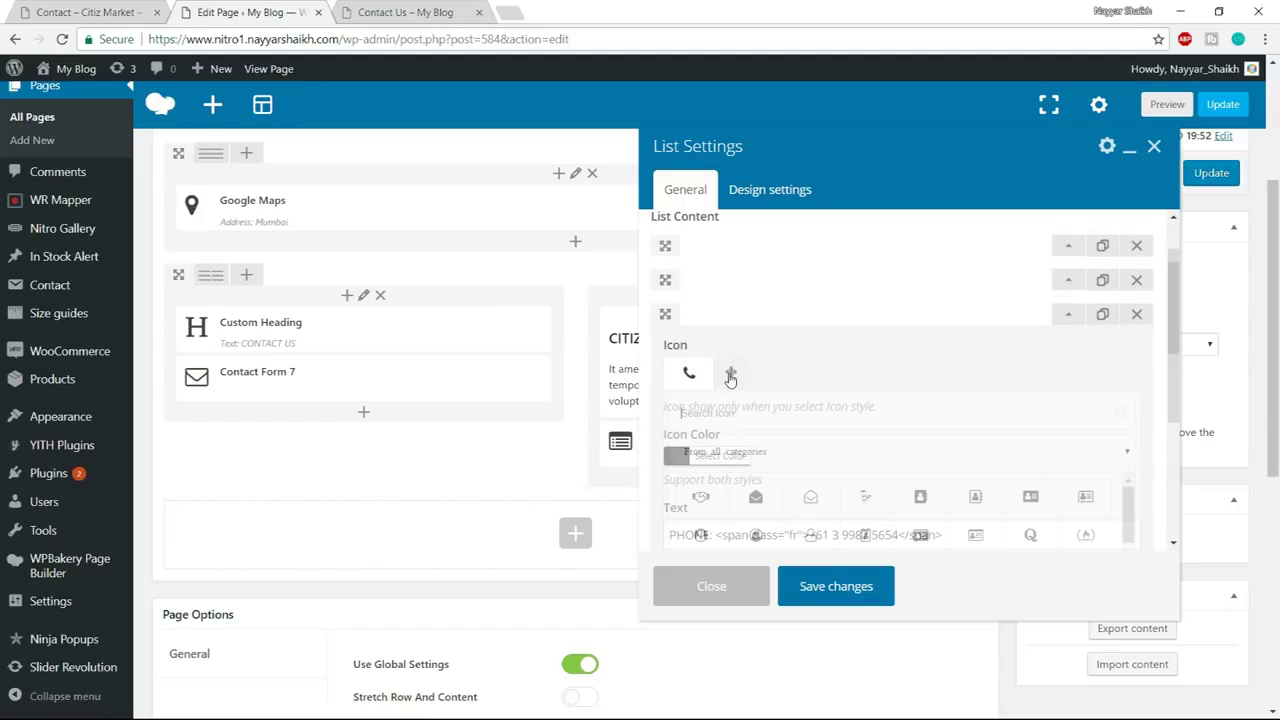
type("h")
key("BackSpace")
type("home")
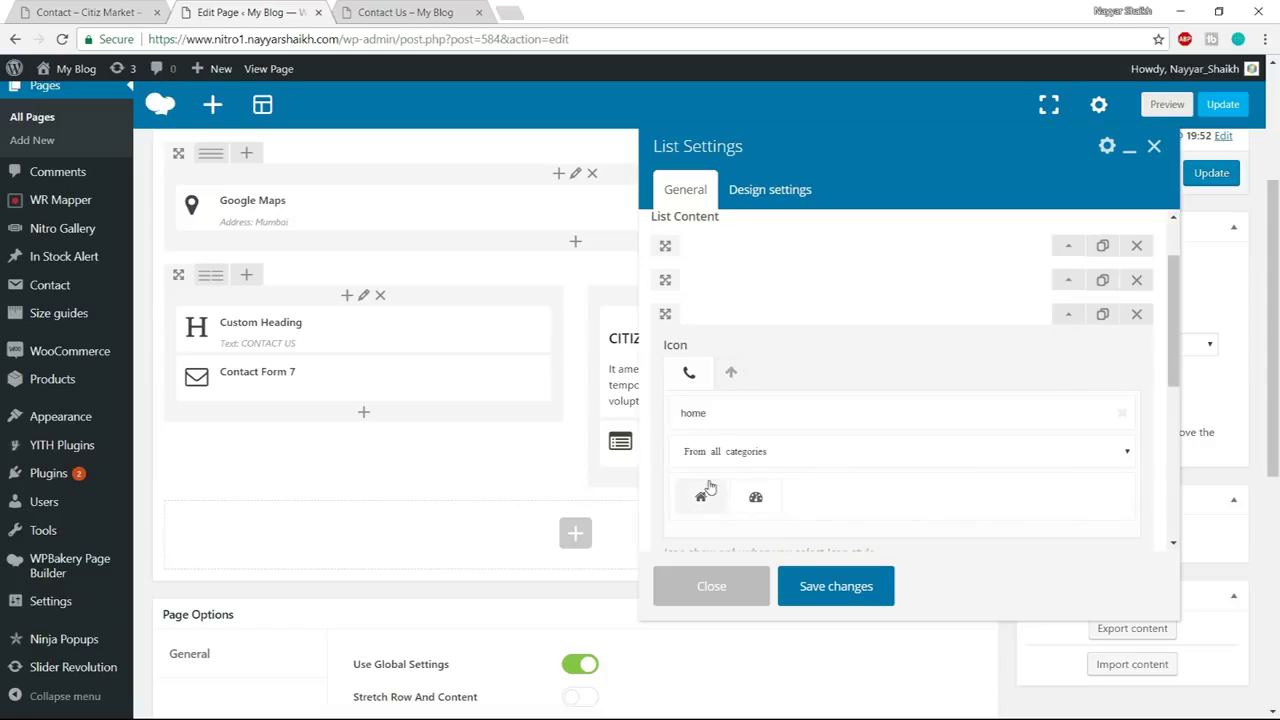
left_click(703, 493)
Relabel the third item's text ADDRESS: and delete the old phone number, checking the demo page
scroll(850, 450, "down", 1)
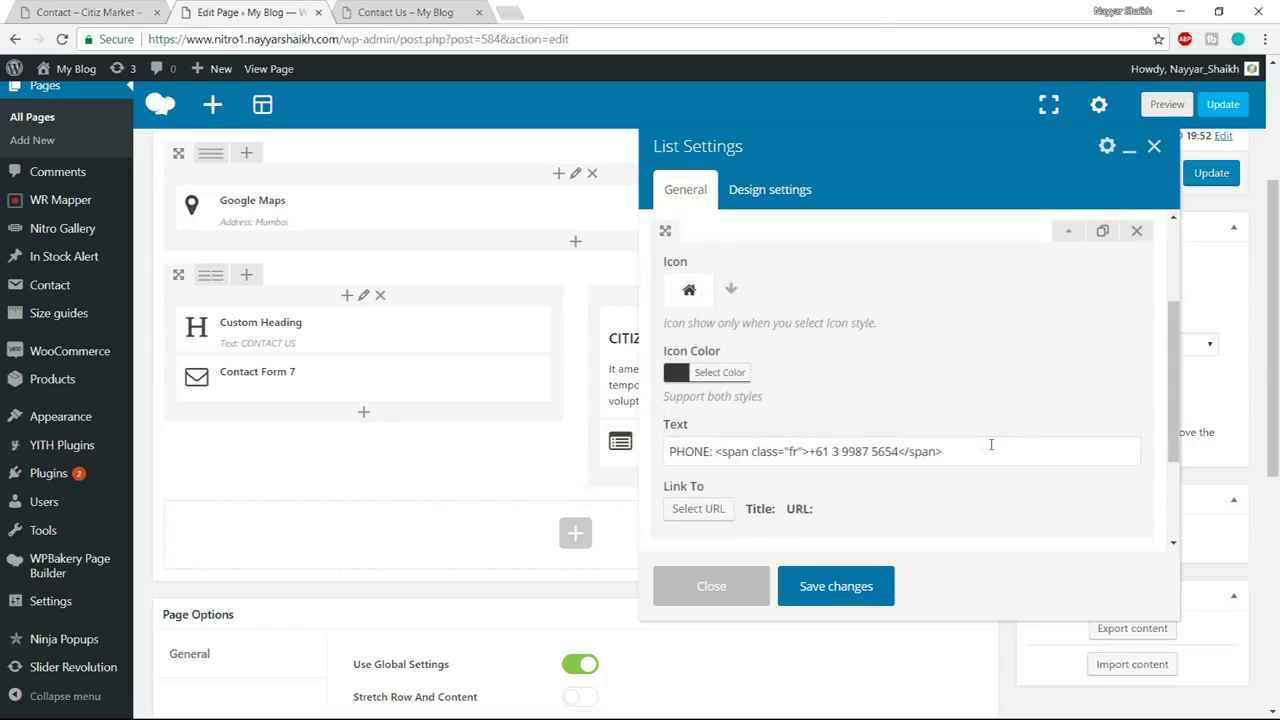
left_click_drag(712, 452, 668, 452)
type("ADDRESS:")
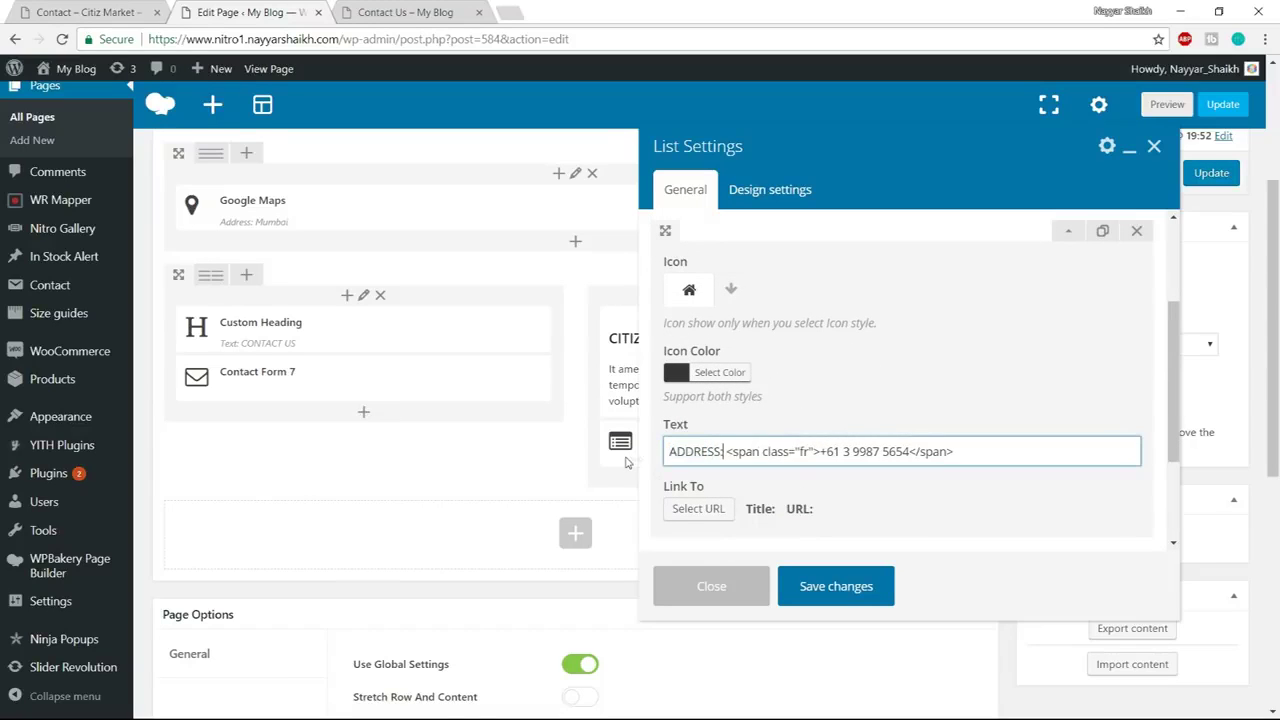
left_click(88, 10)
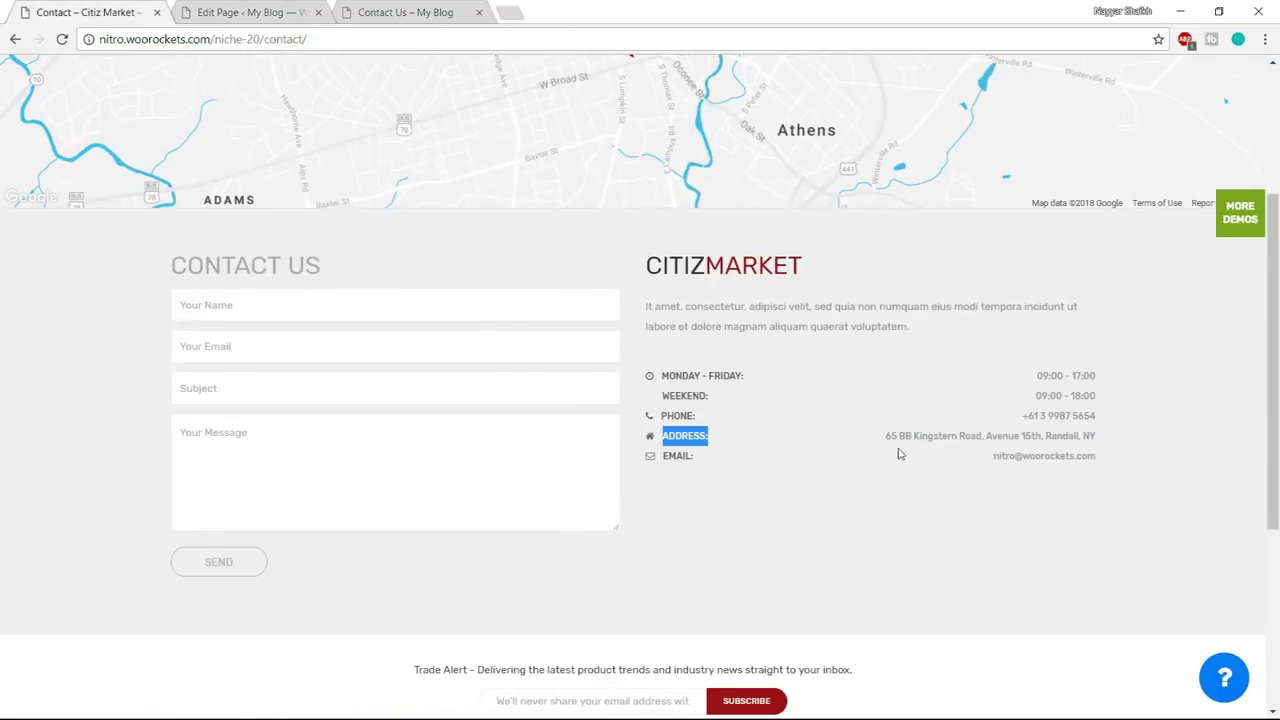
left_click_drag(885, 436, 1113, 440)
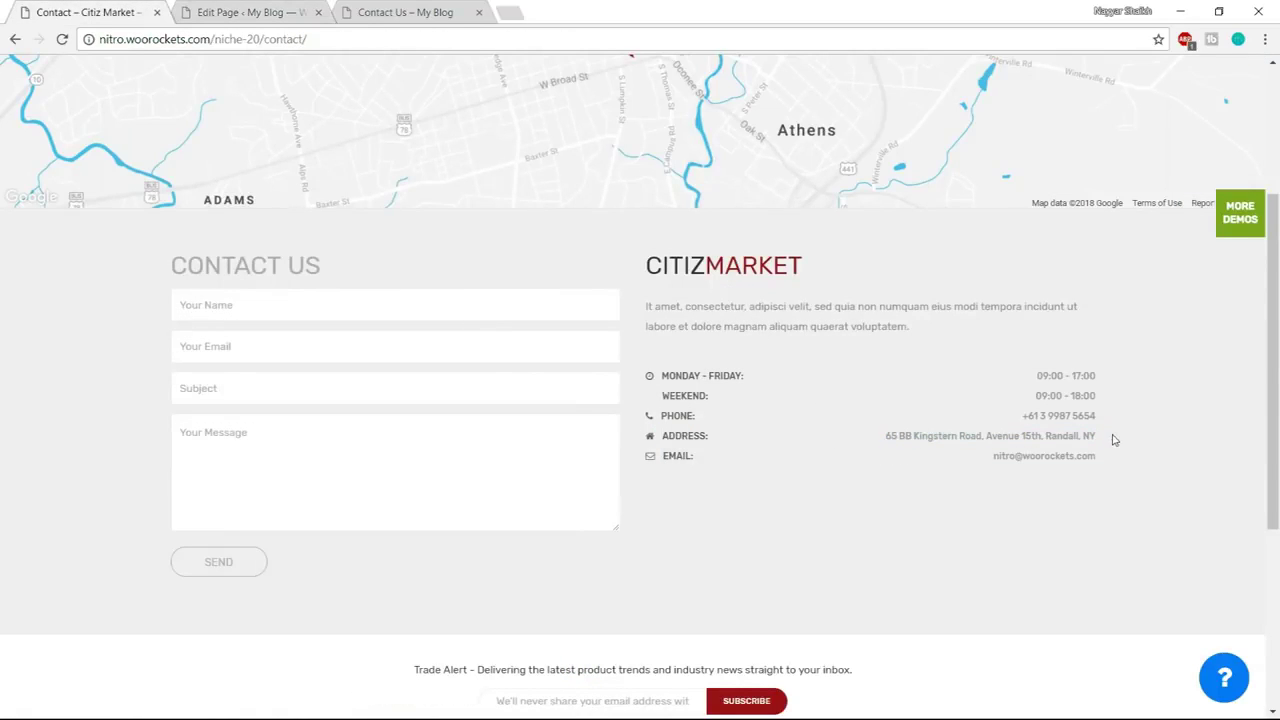
left_click(250, 12)
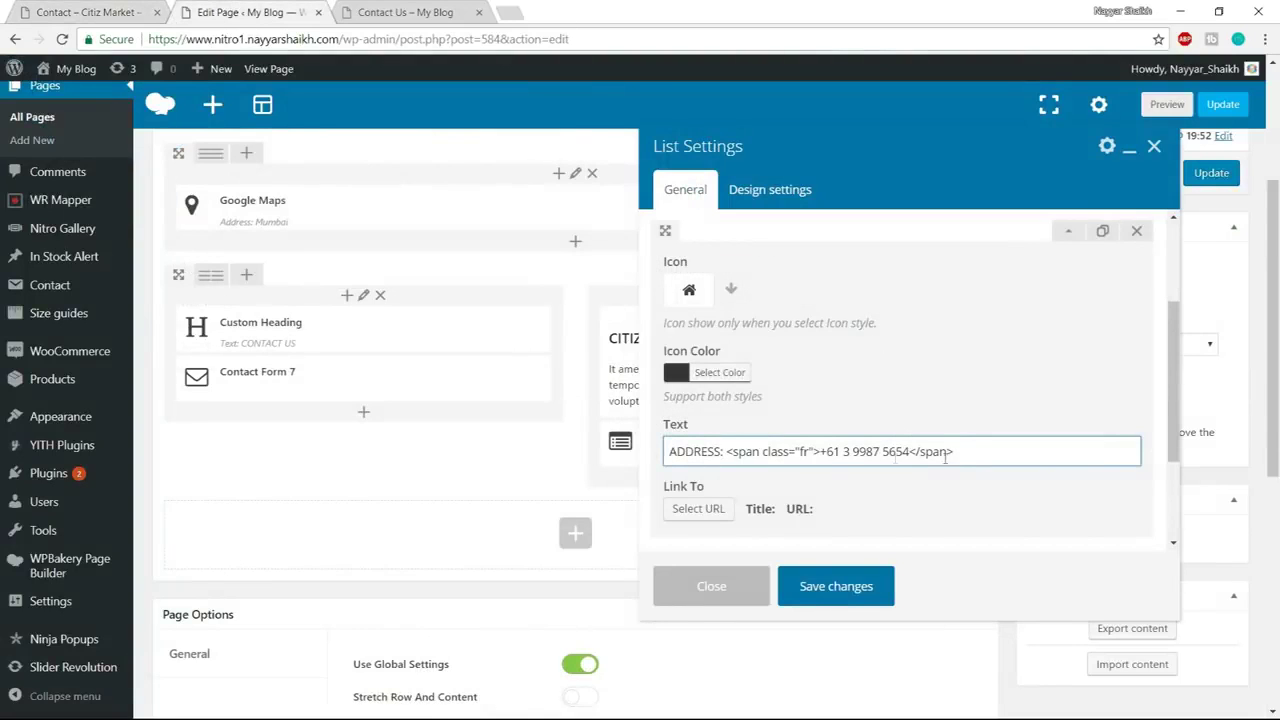
left_click_drag(820, 452, 909, 452)
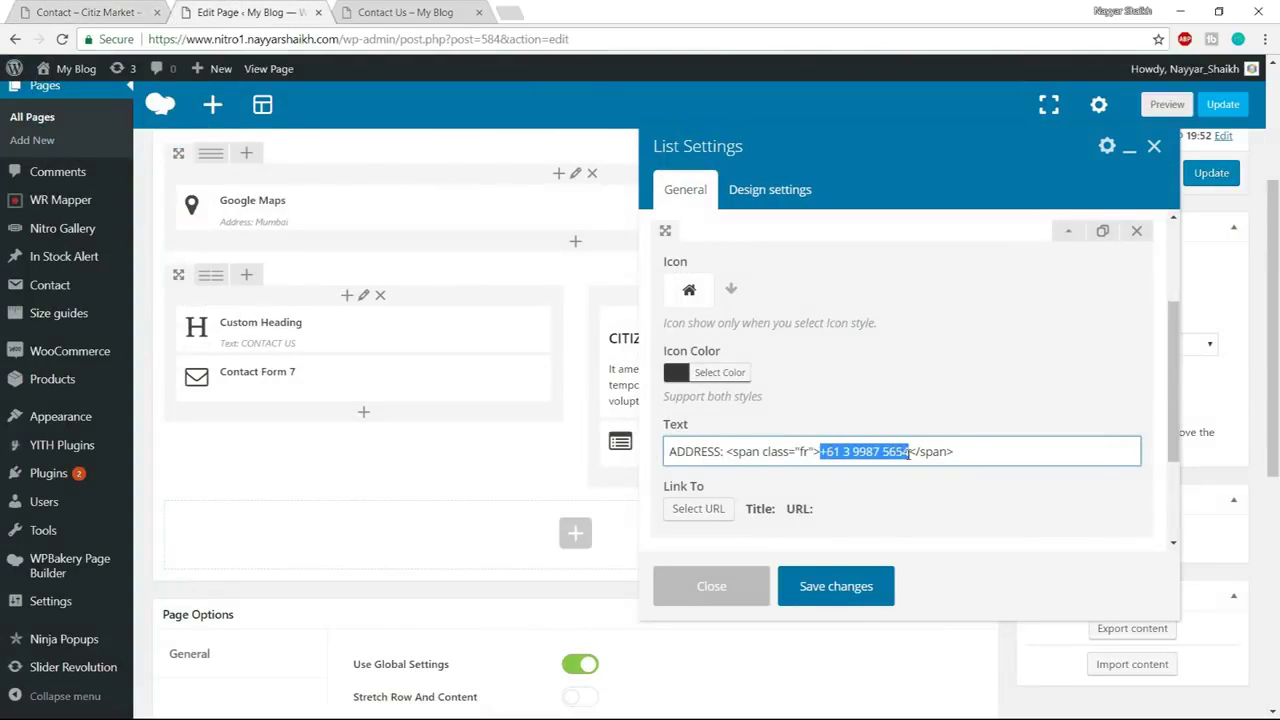
key("BackSpace")
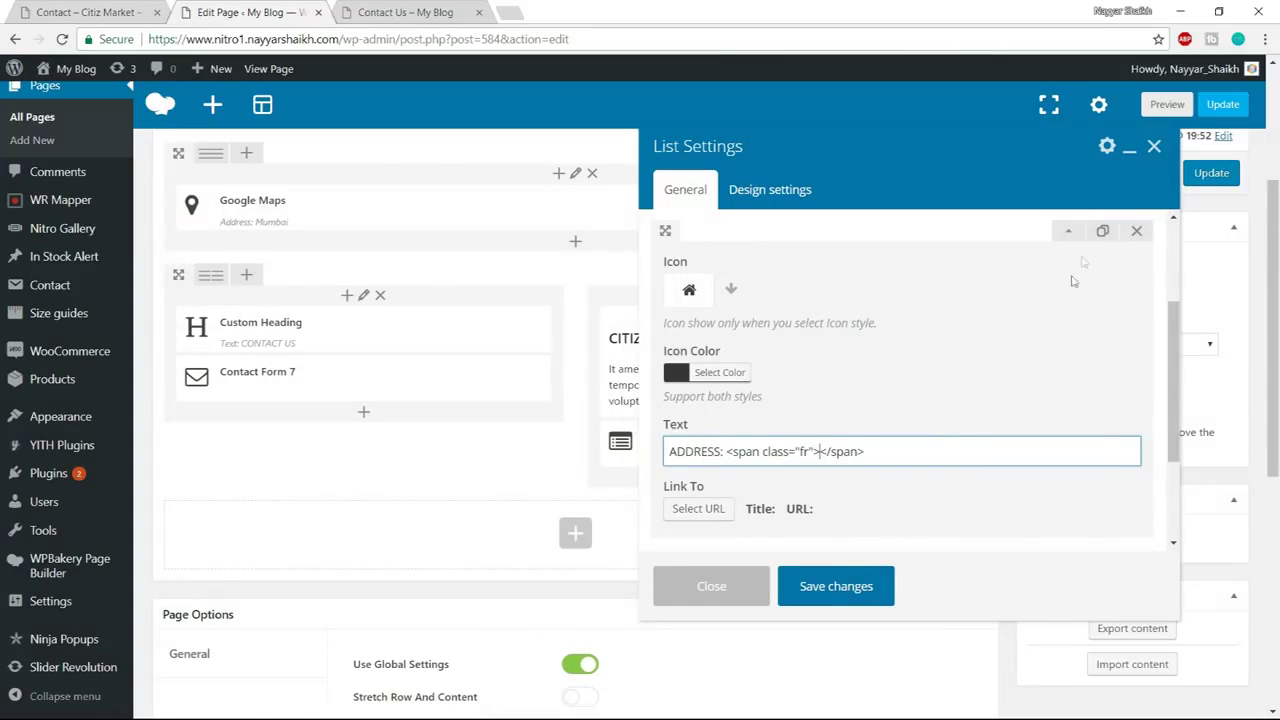
left_click(1068, 231)
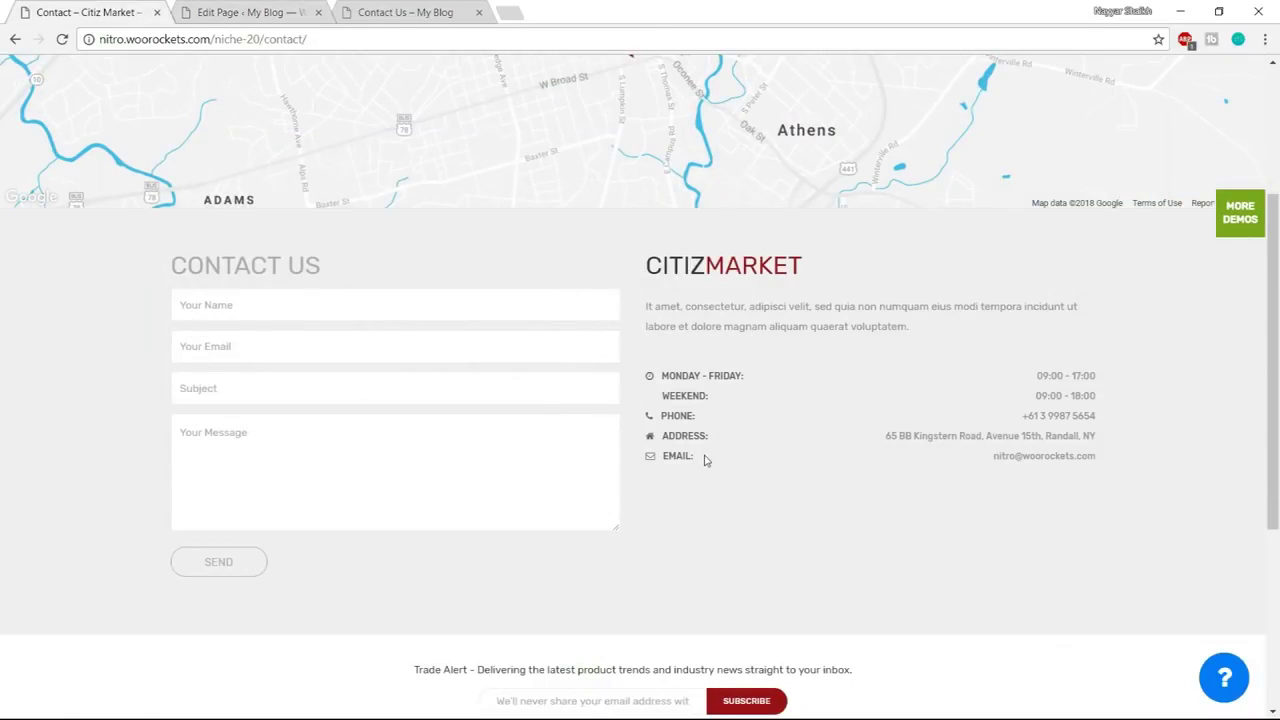
Check the demo's EMAIL: label and expand the fourth list item
left_click_drag(704, 459, 660, 460)
left_click(240, 13)
left_click(1067, 373)
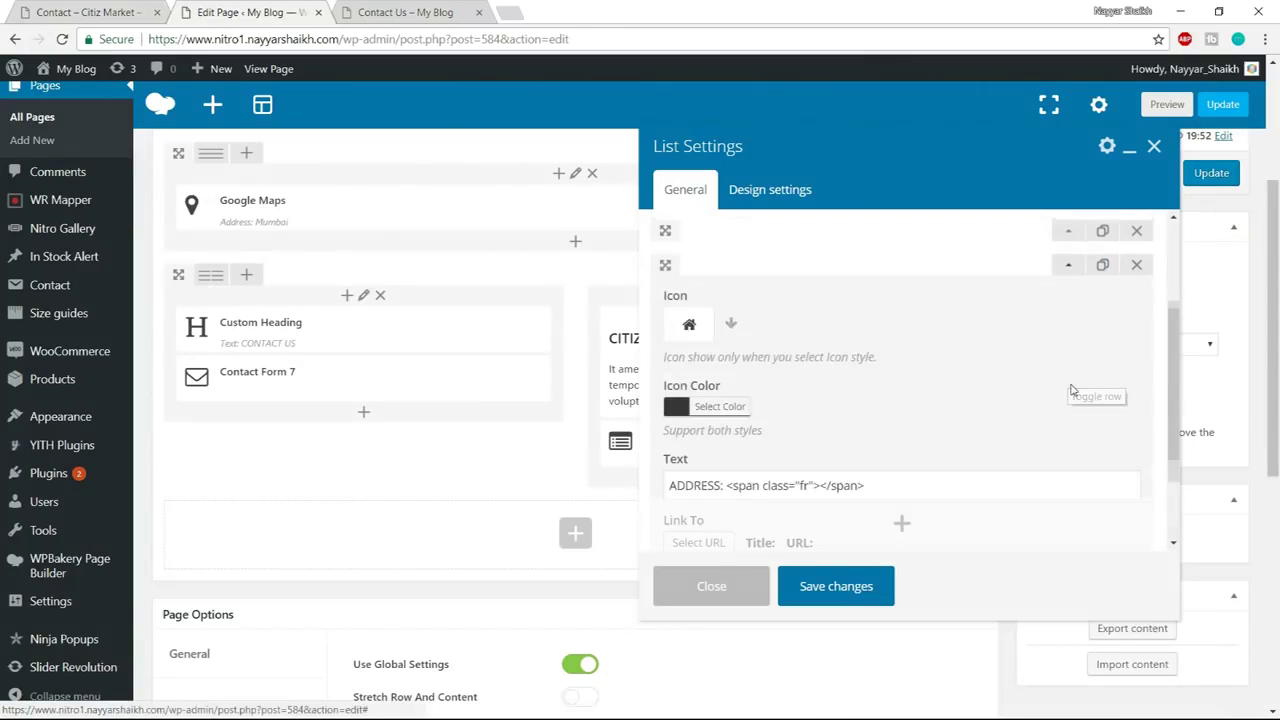
Give the fourth item a filled envelope icon and change its label to EMAIL:
left_click(727, 325)
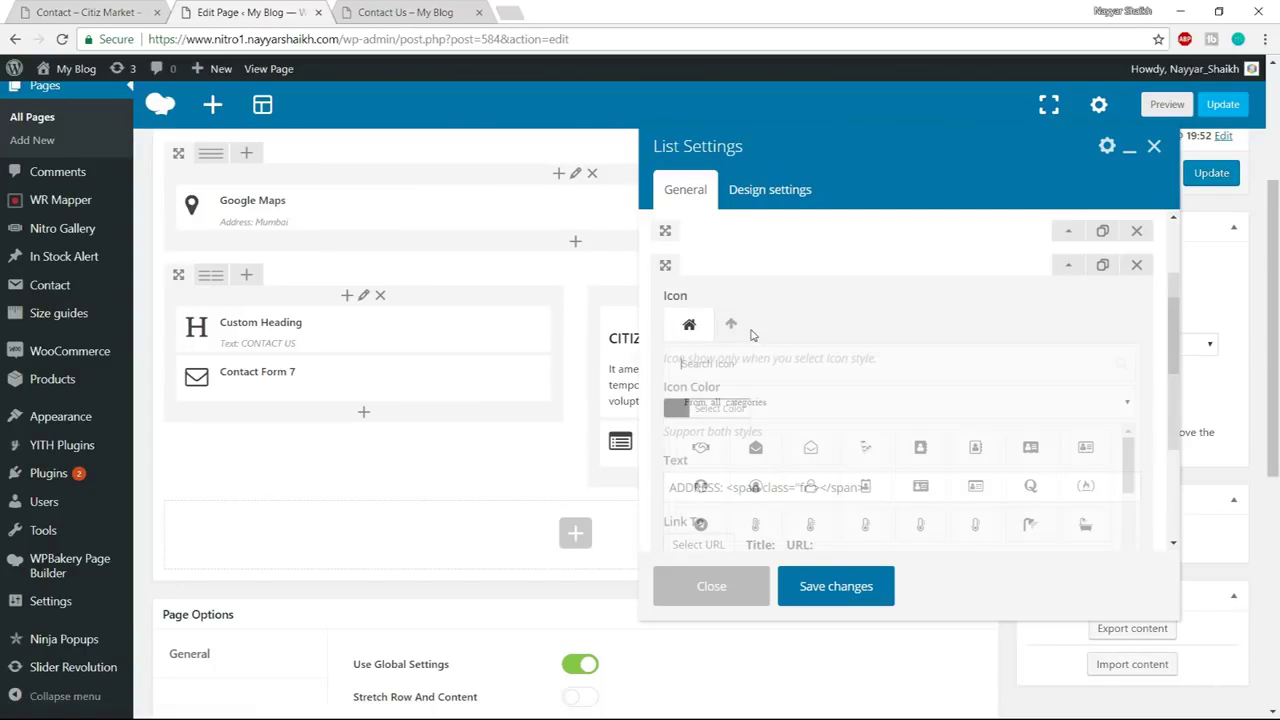
type("env")
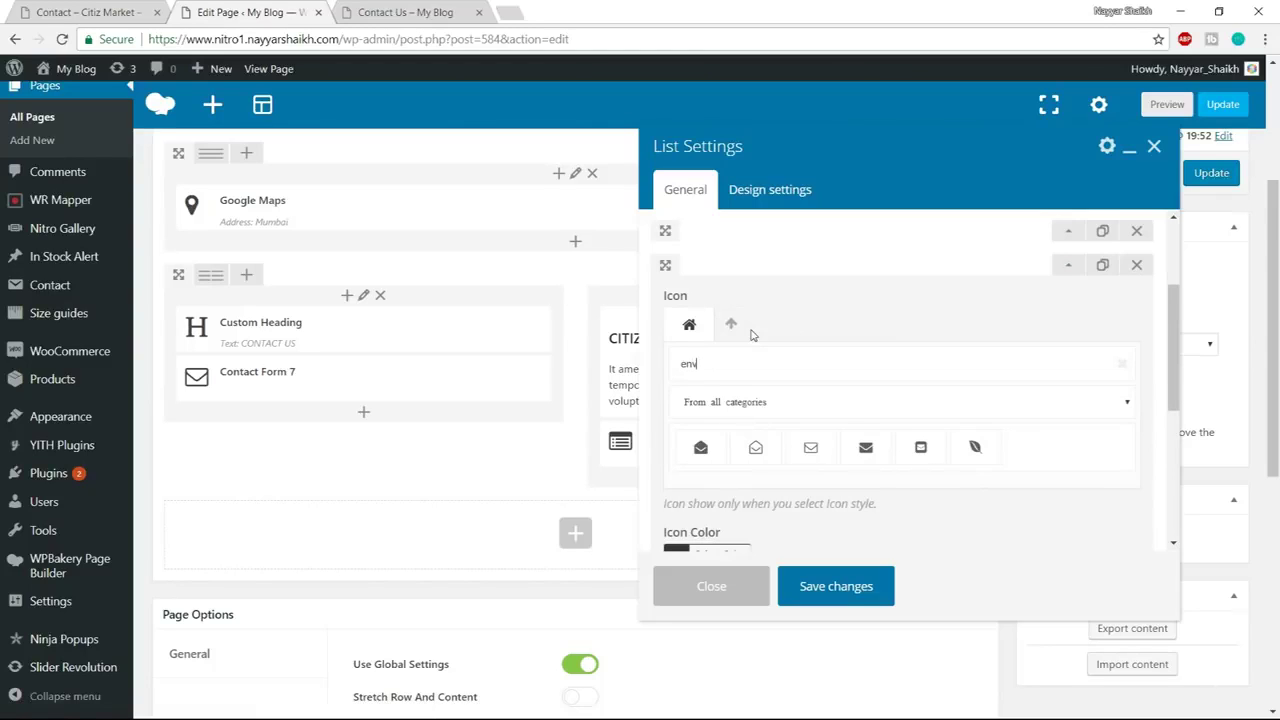
left_click(865, 449)
scroll(760, 430, "down", 2)
left_click(725, 401)
left_click_drag(725, 401, 669, 401)
type("EMAIL: <span class=\"fr\"></span>")
Copy the email address from the demo page into the fourth item's text span
left_click(107, 8)
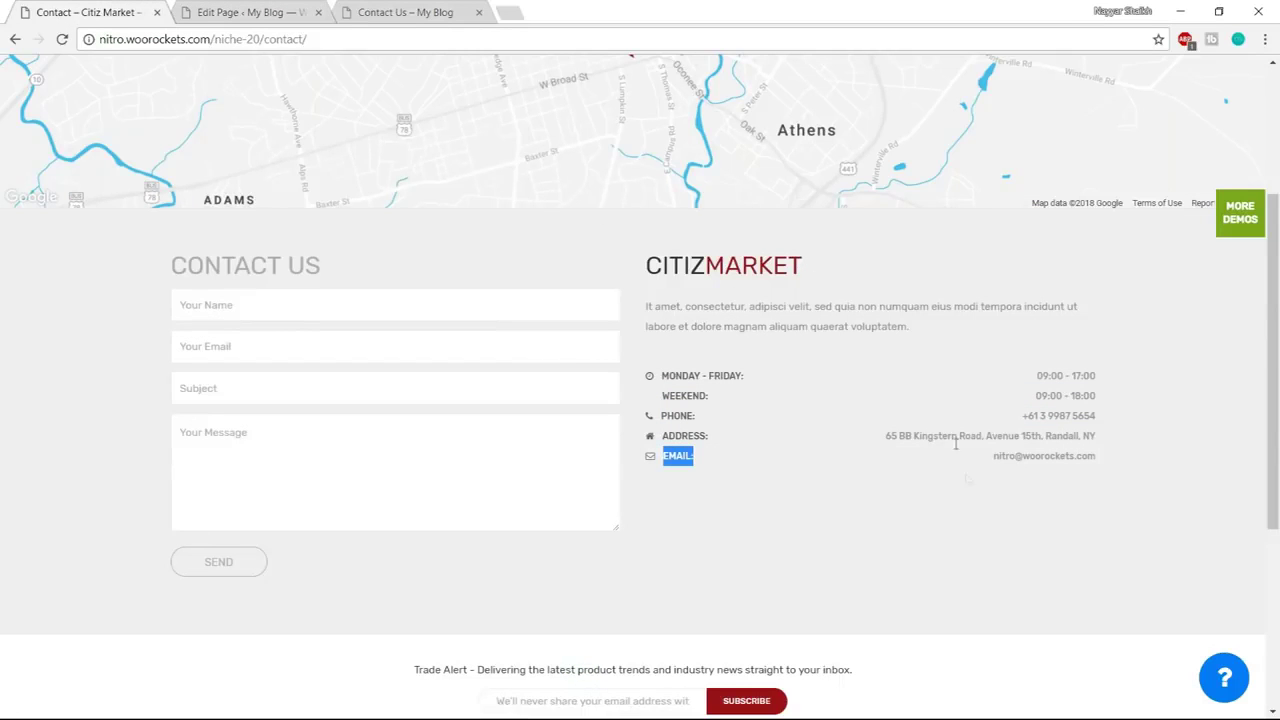
left_click_drag(994, 457, 1104, 461)
left_click(1104, 461)
triple_click(1097, 457)
key("ctrl+c")
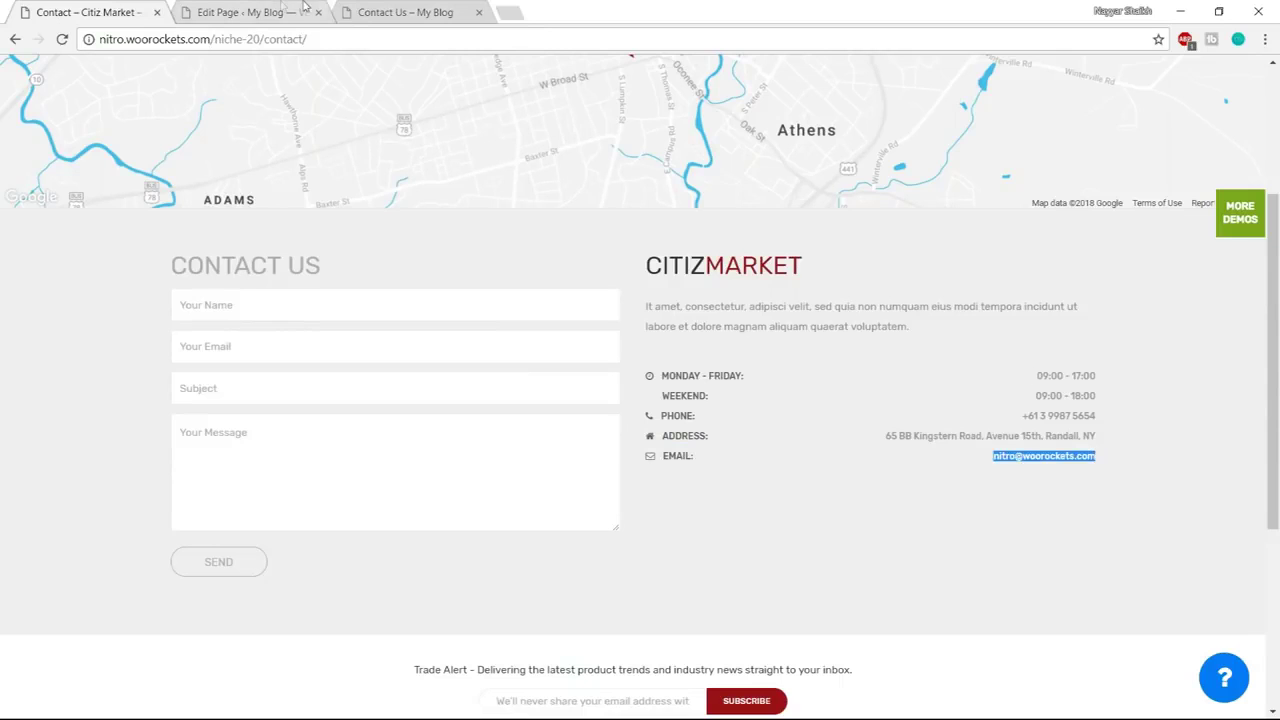
left_click(280, 9)
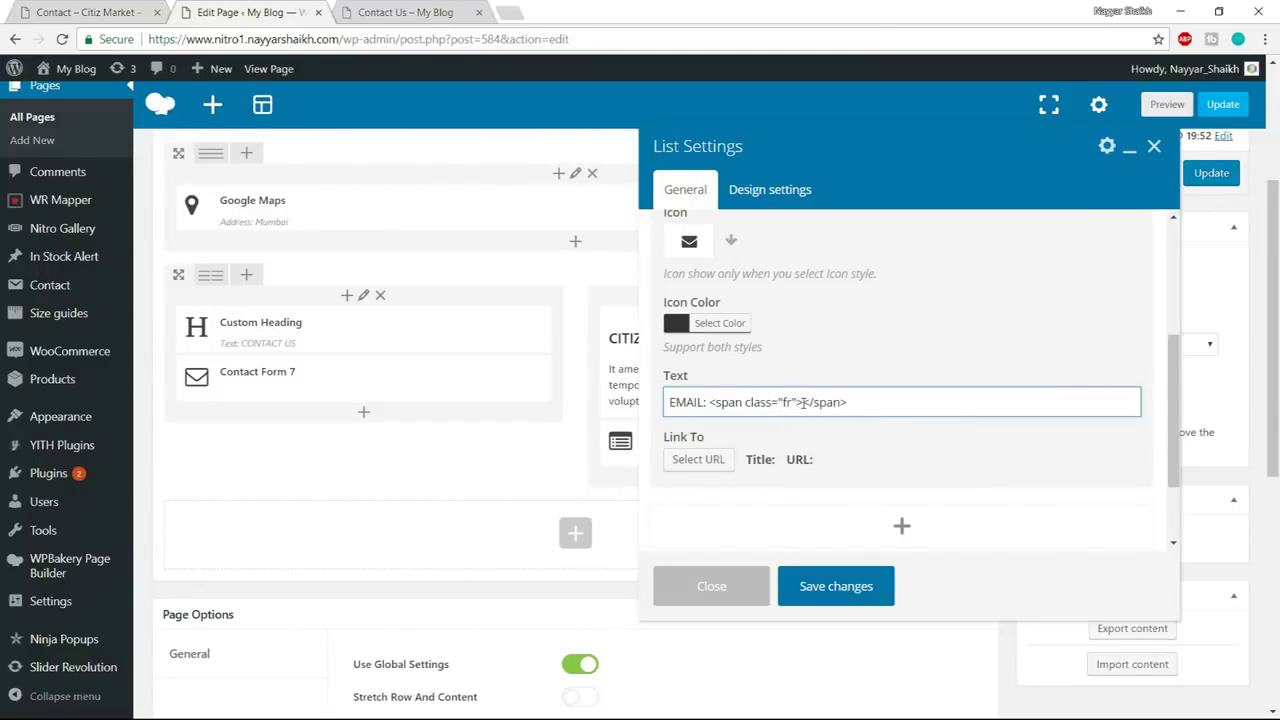
key("ctrl+v")
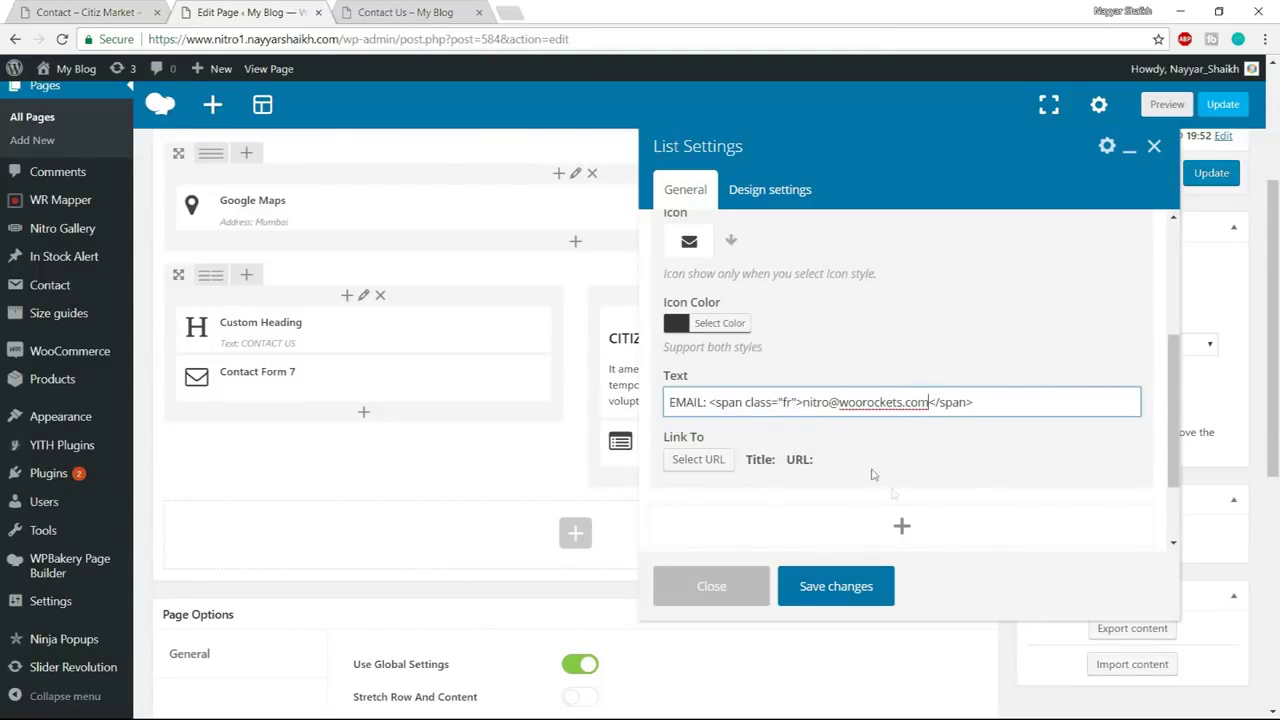
Collapse the item, save the list settings, and compare against the demo contact page
scroll(898, 493, "up", 3)
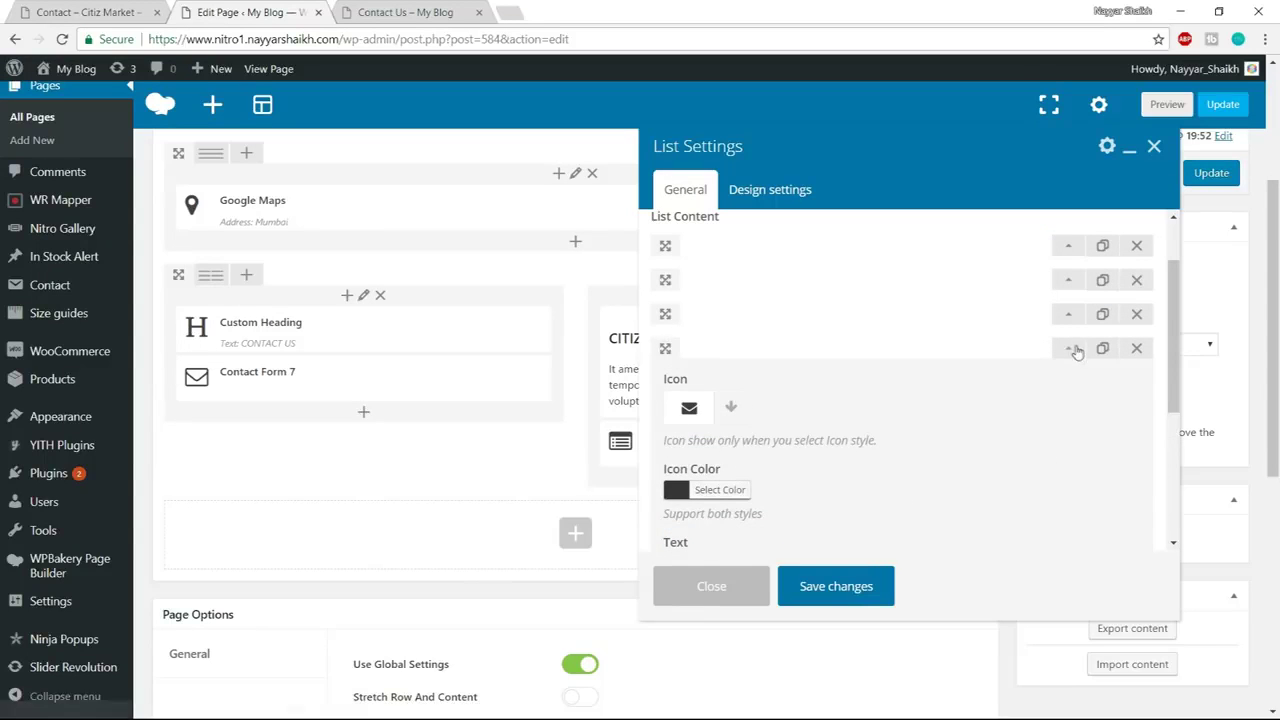
left_click(1074, 348)
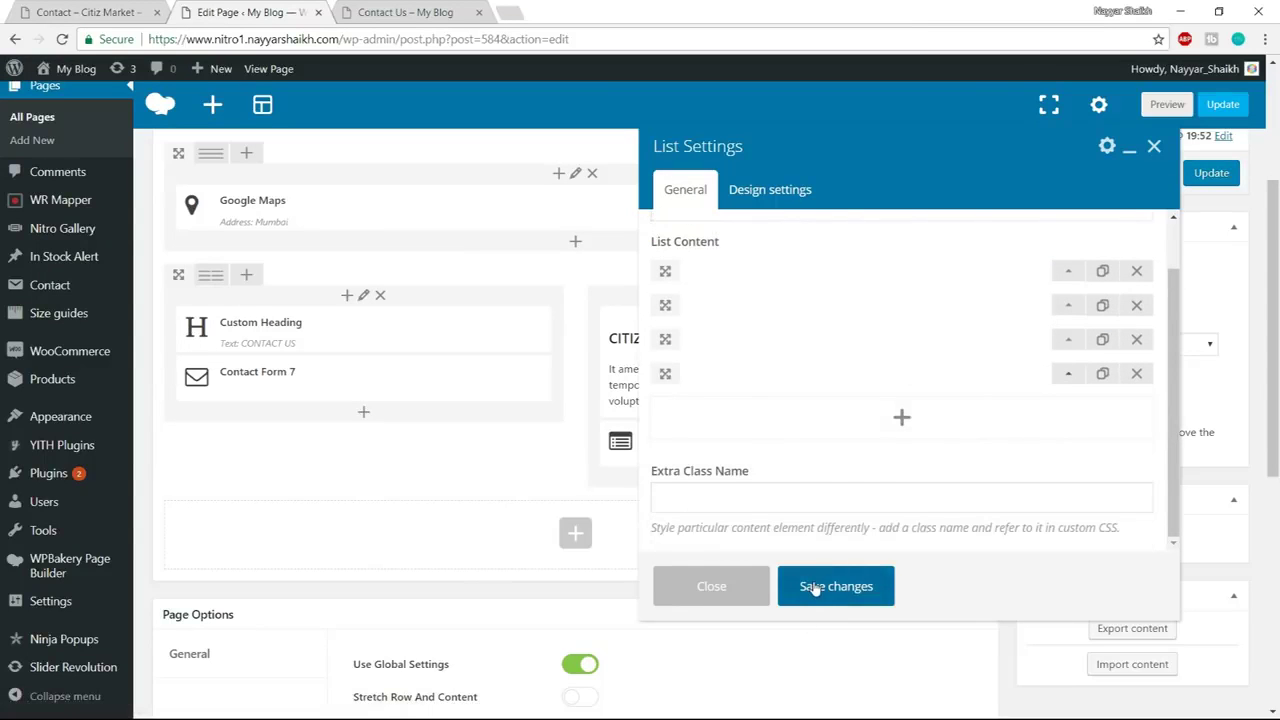
left_click(845, 585)
key("ctrl+1")
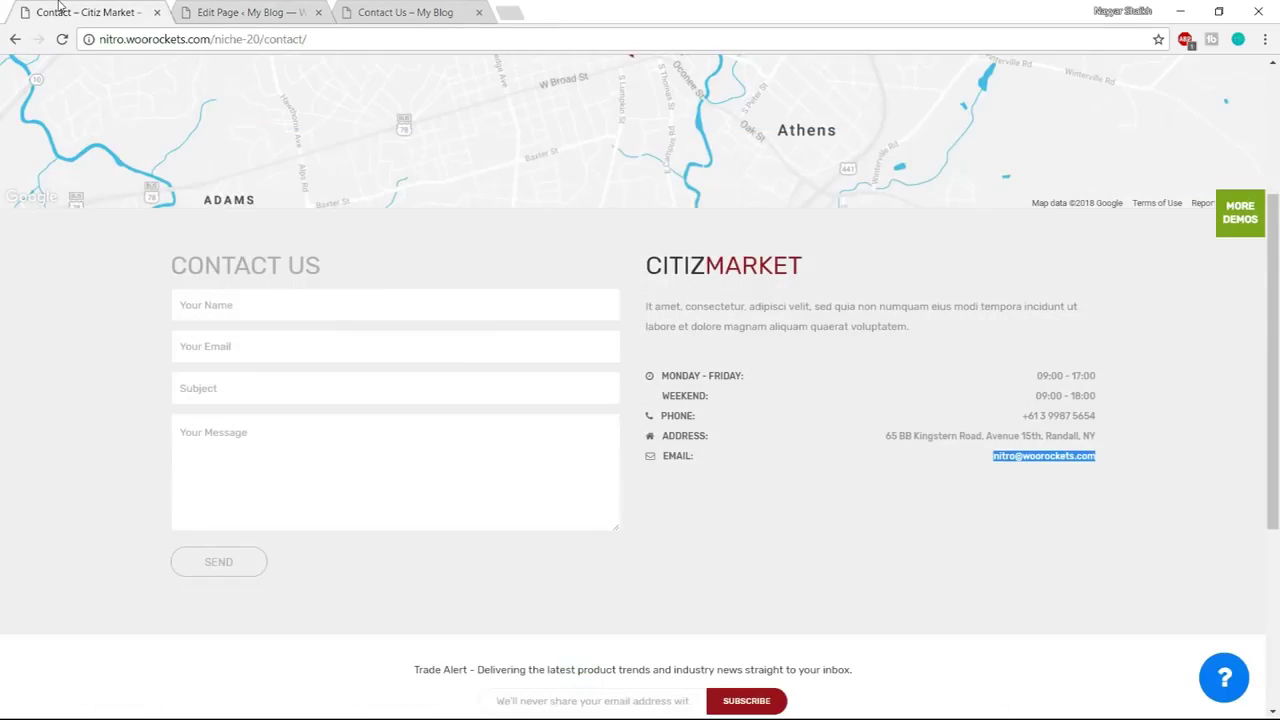
scroll(484, 408, "down", 2)
left_click(262, 12)
Set the contact row to stretch full width in its Row Settings
left_click(903, 285)
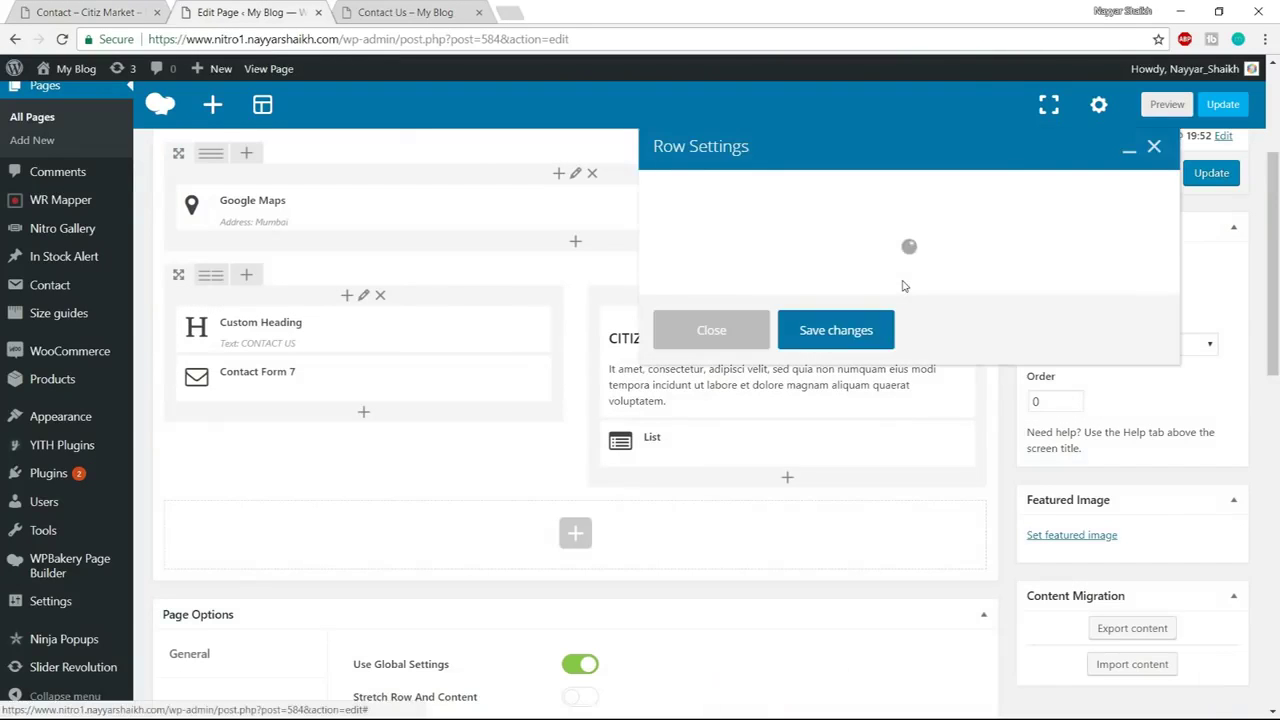
left_click(756, 265)
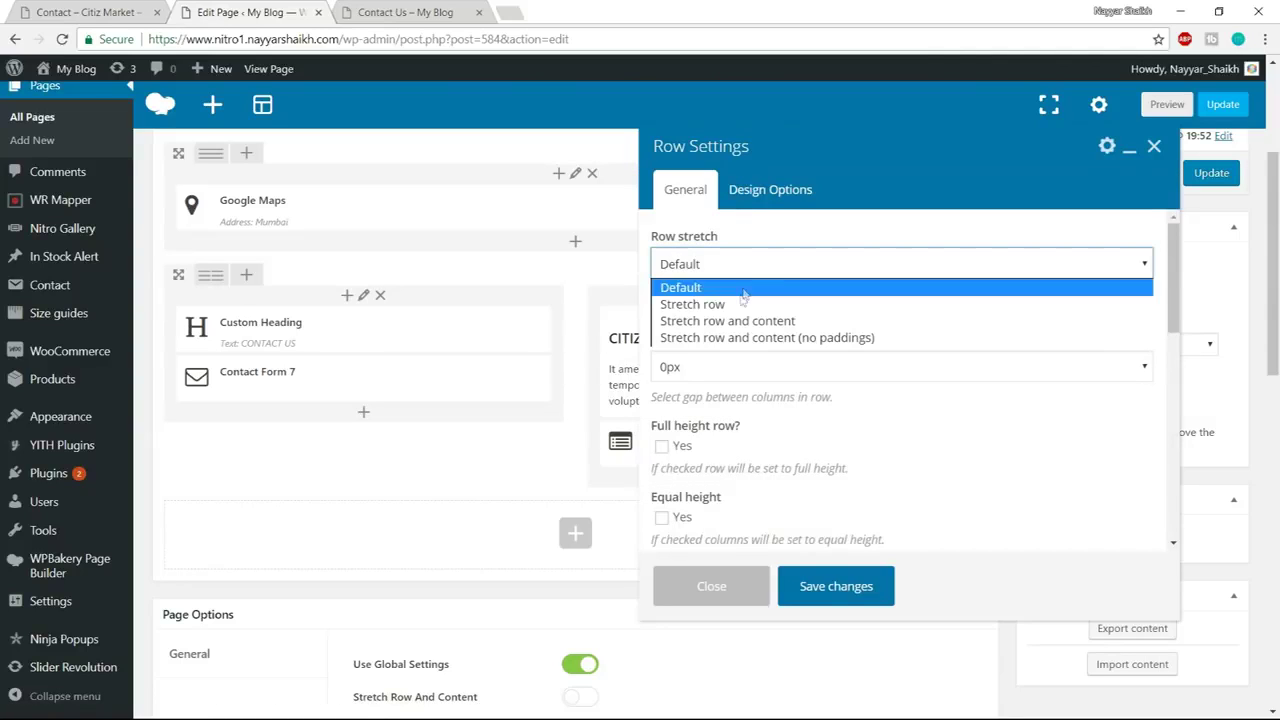
left_click(740, 304)
left_click(770, 192)
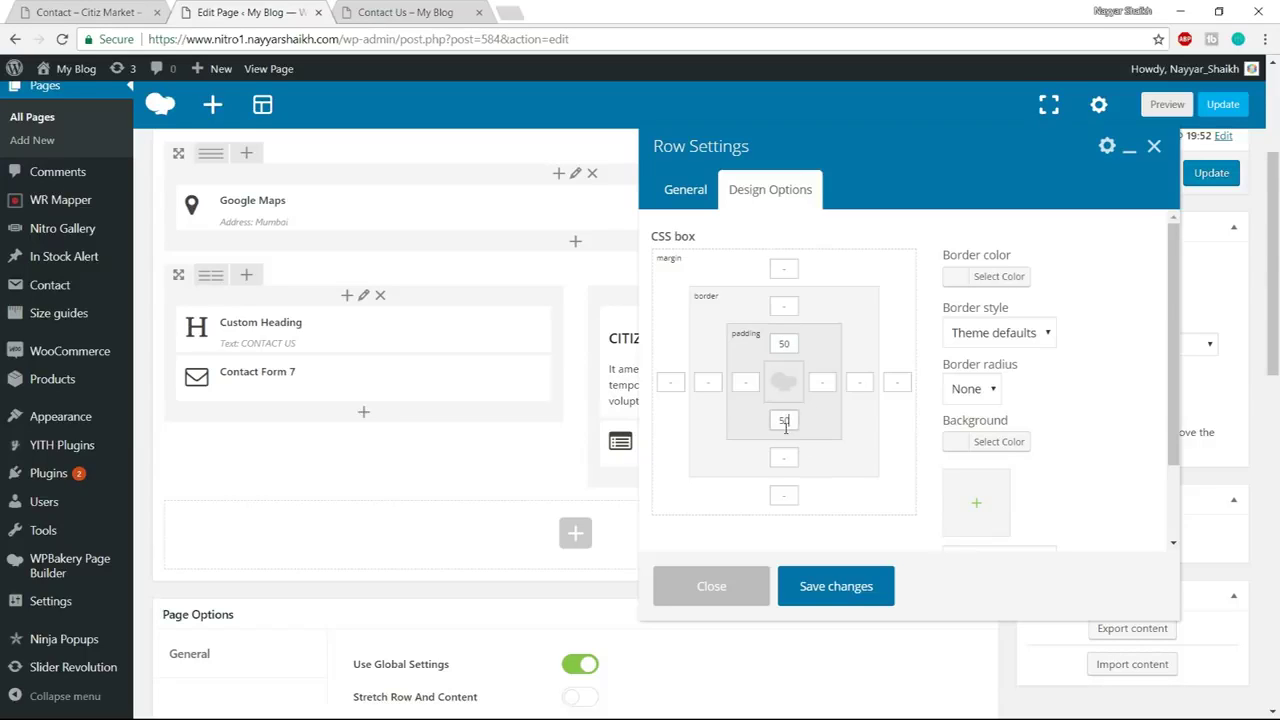
Give the row a #f0f0f0 background, save the row settings, and update the page
left_click(1037, 442)
left_click(1077, 448)
type("#")
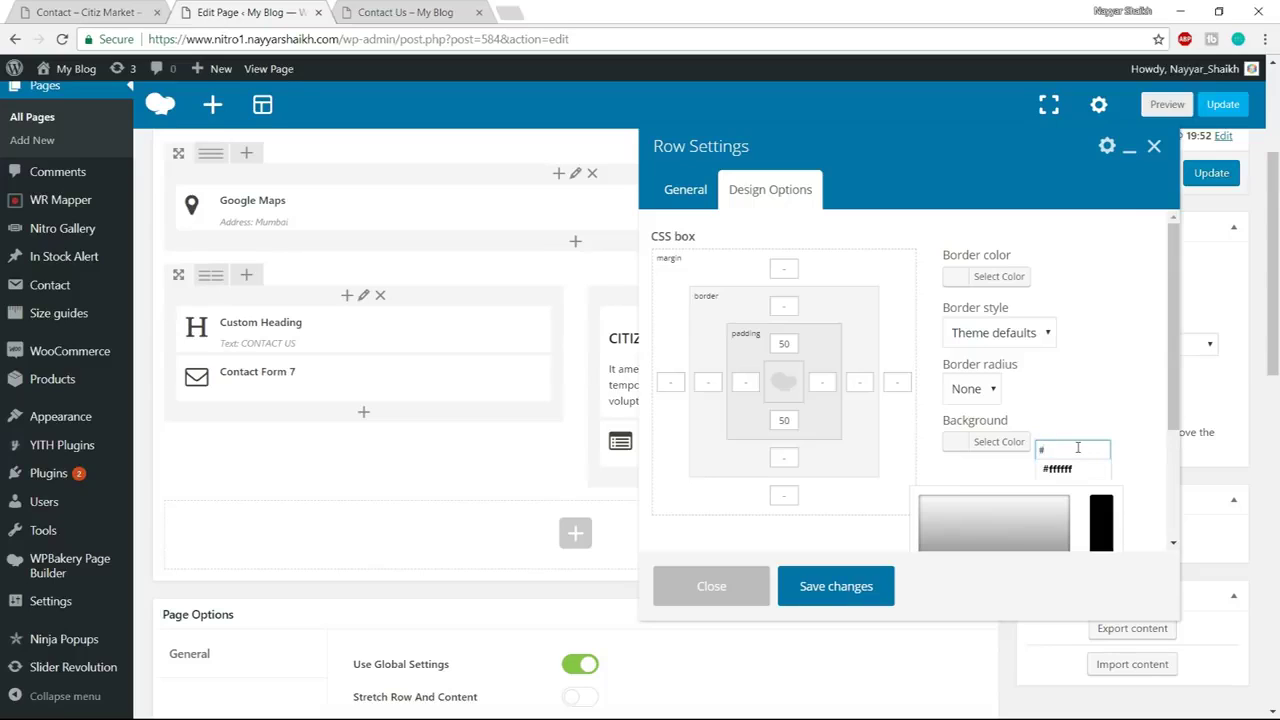
type("f0f0f")
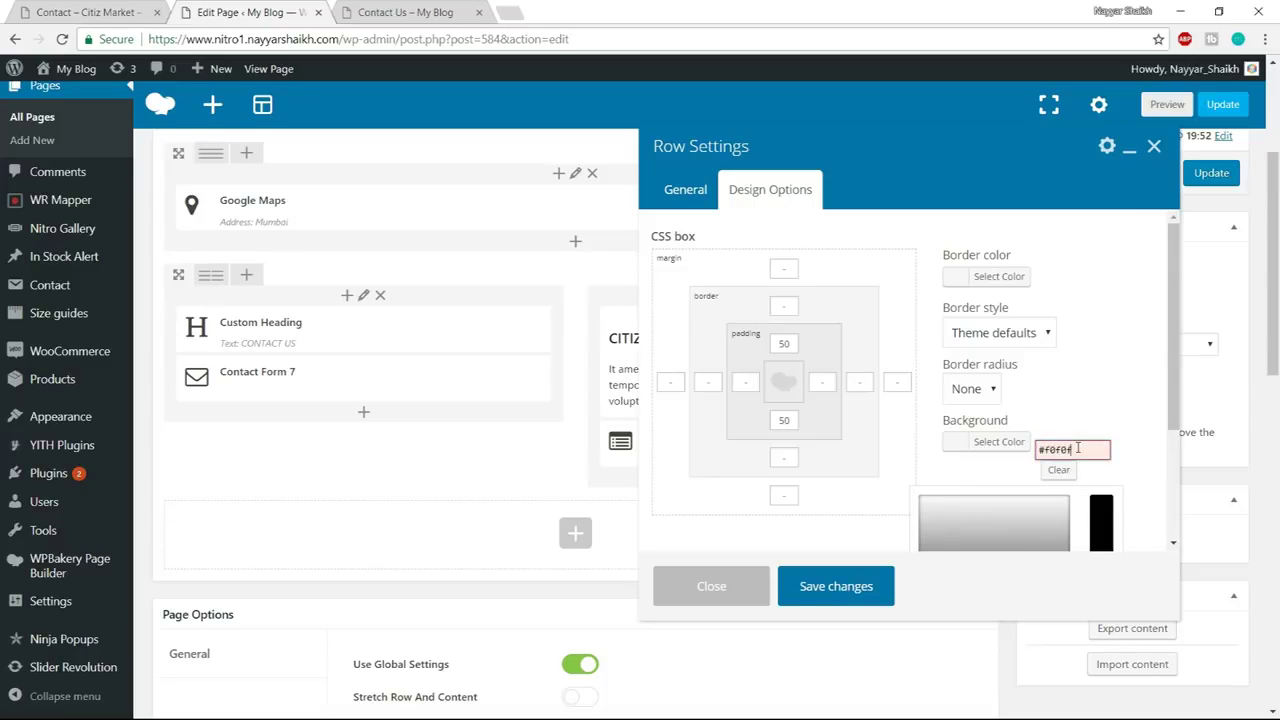
type("0")
left_click(862, 598)
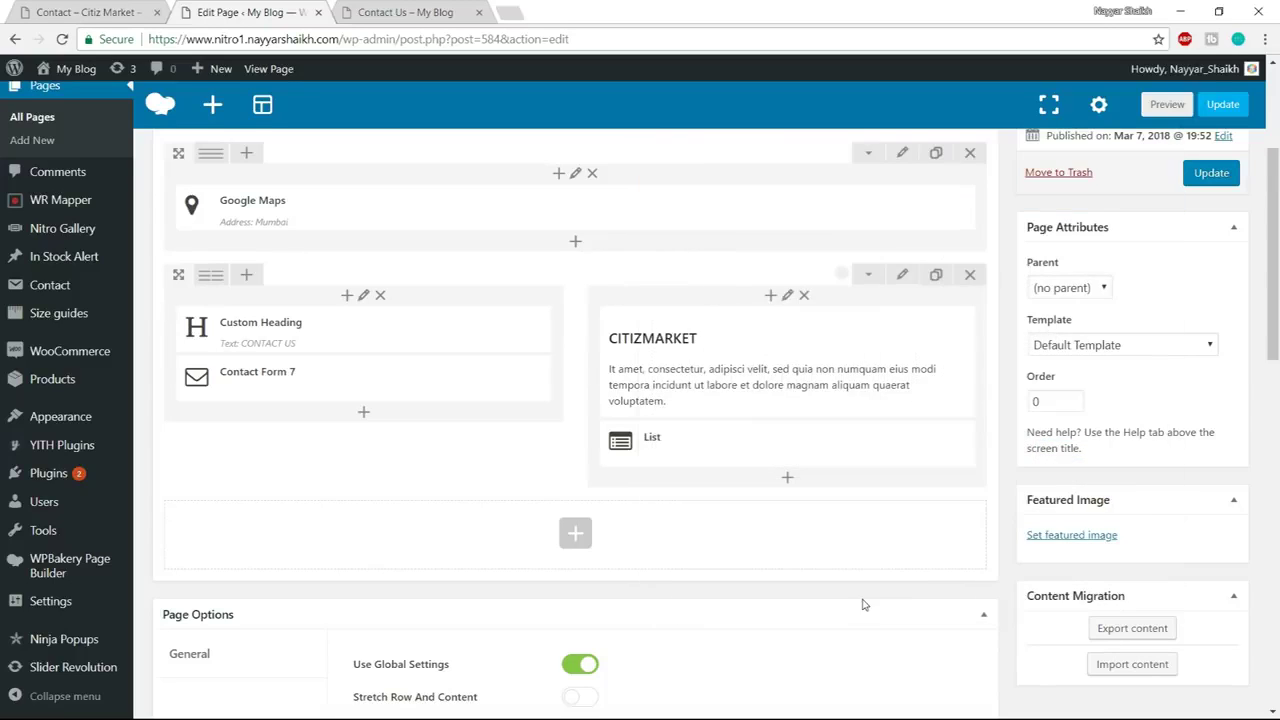
left_click(1210, 173)
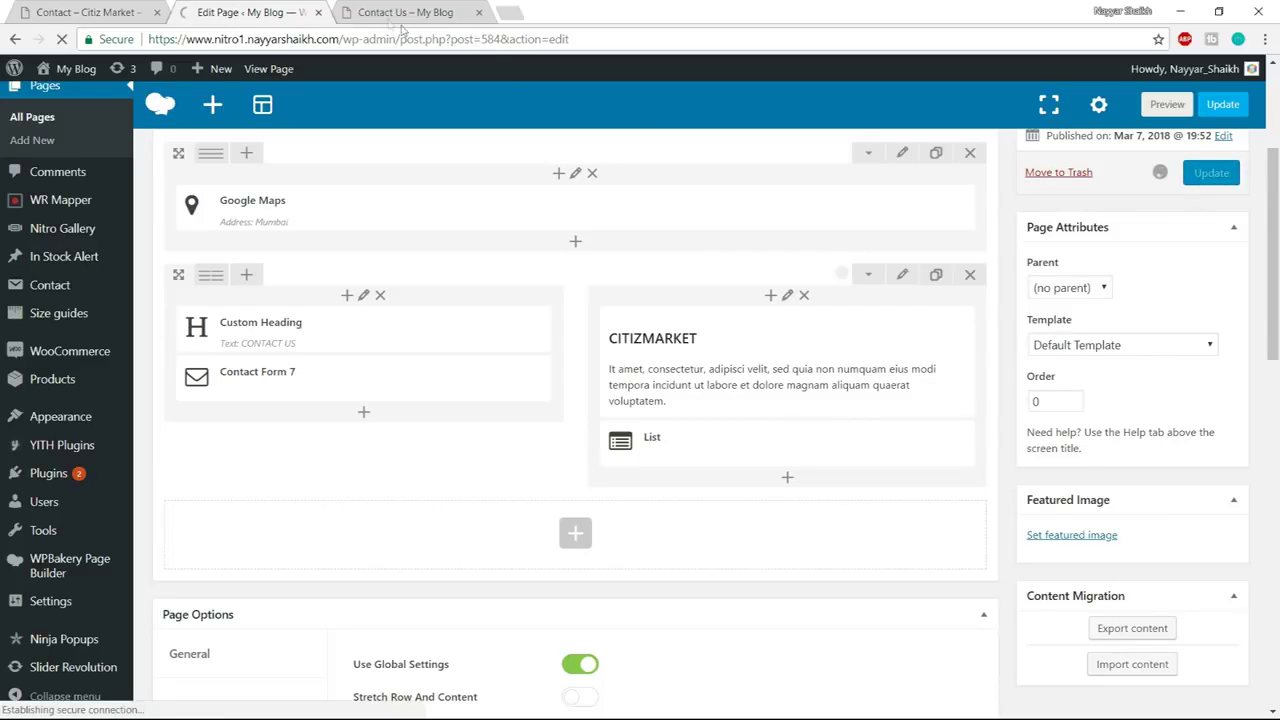
Reload the live Contact Us page and scroll down to review it
left_click(400, 14)
left_click(409, 40)
key("Return")
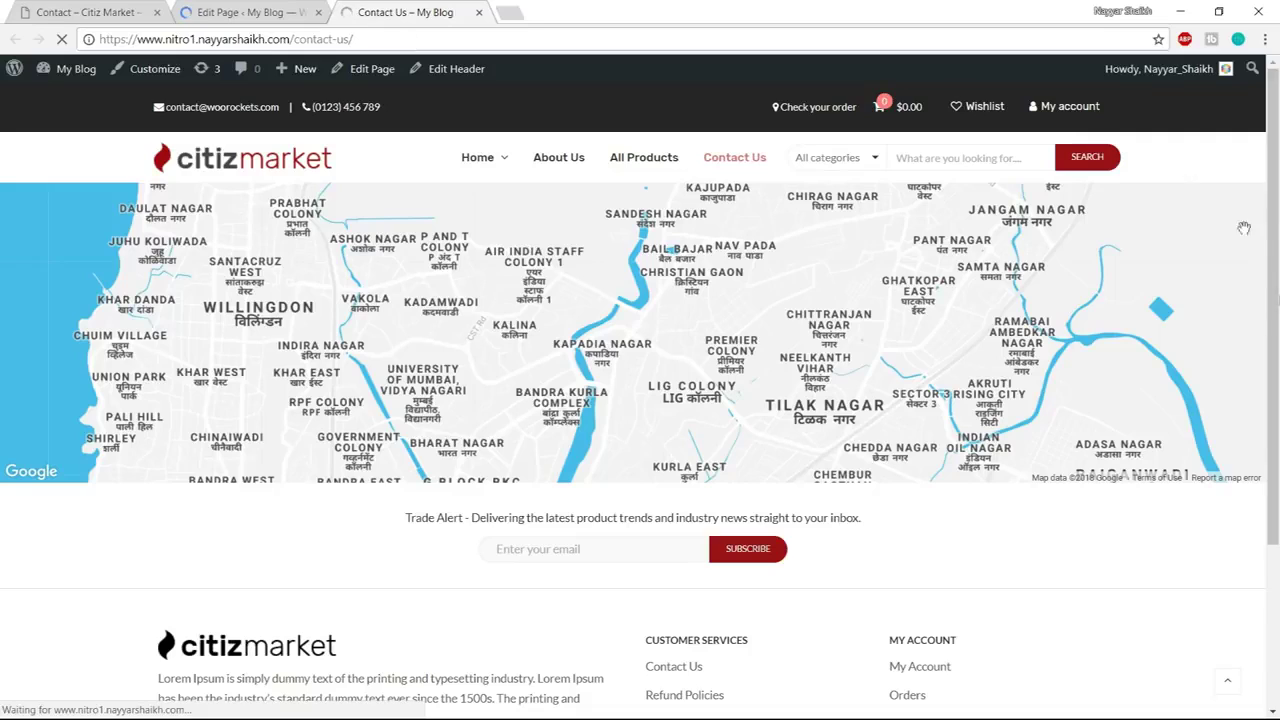
scroll(106, 400, "down", 3)
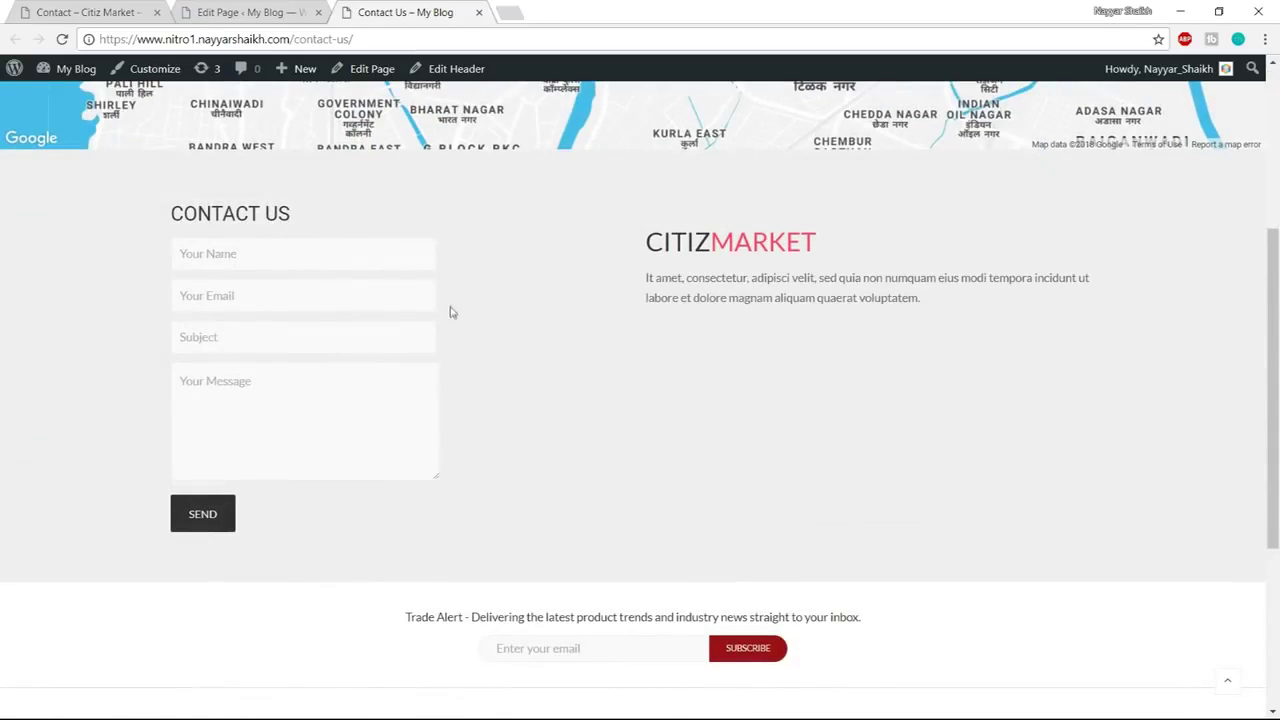
Compare the live page with the demo contact page, then return to the editor
left_click(120, 10)
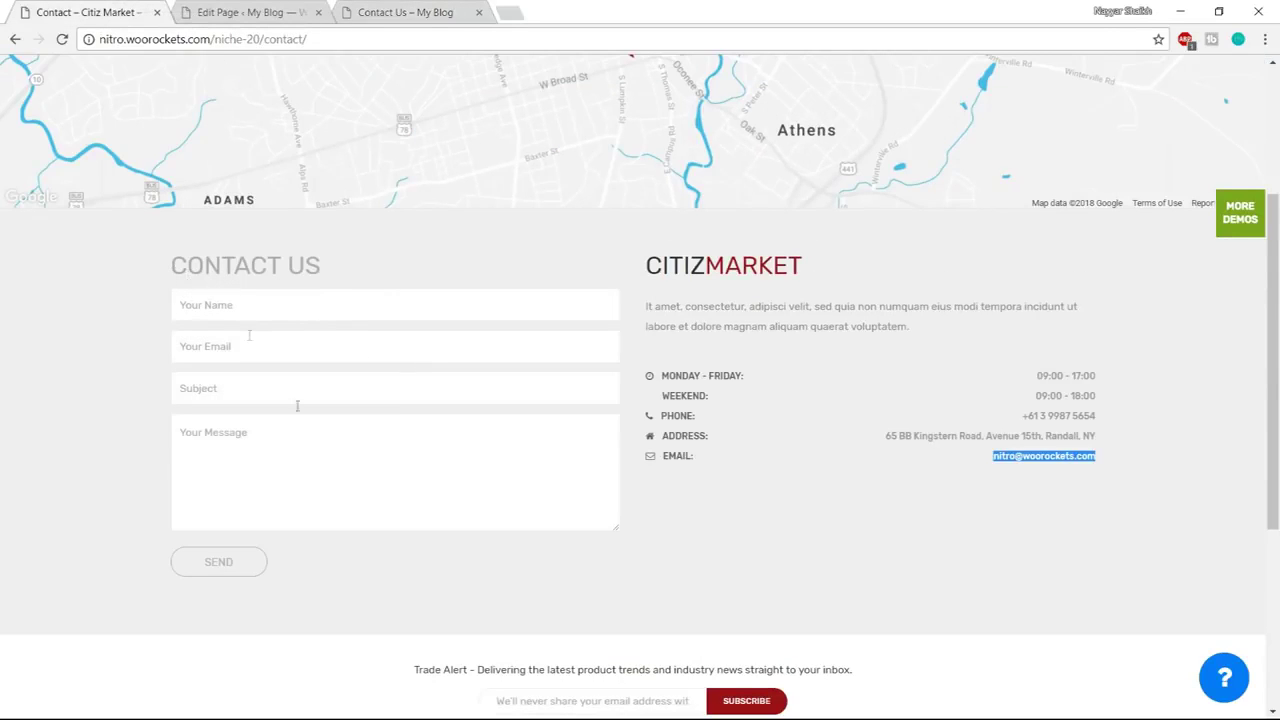
left_click(408, 8)
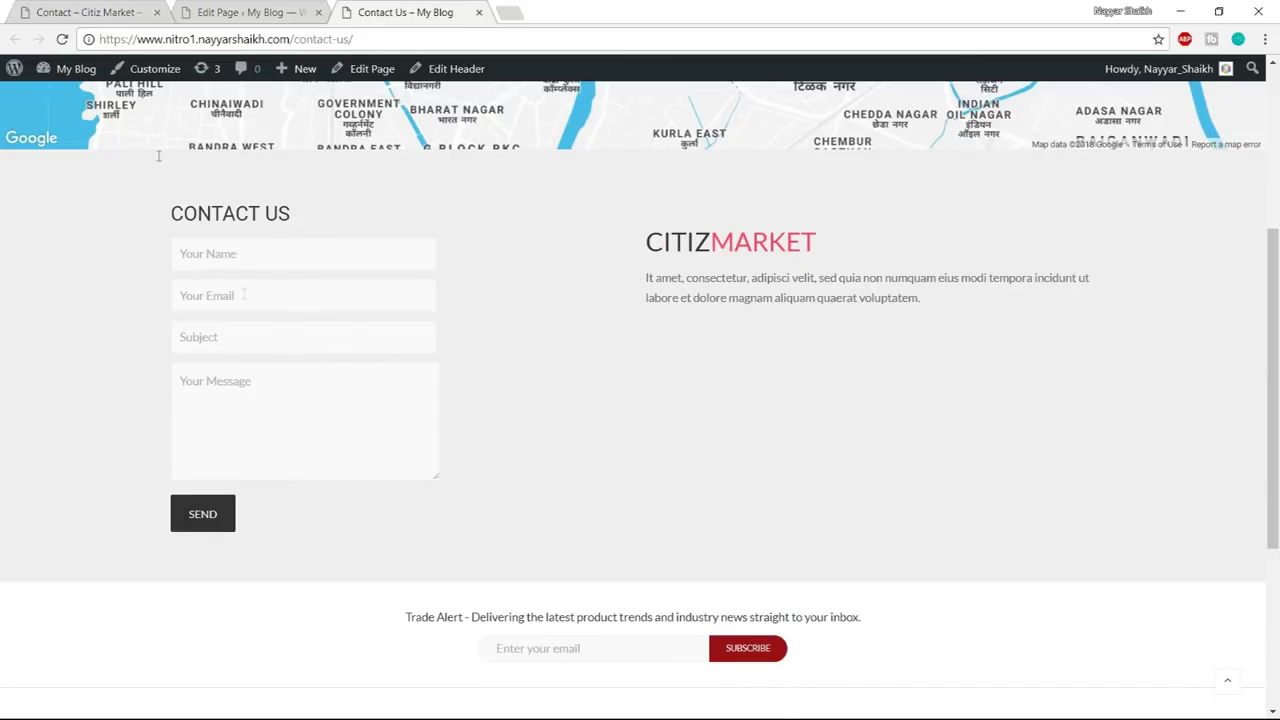
left_click(106, 8)
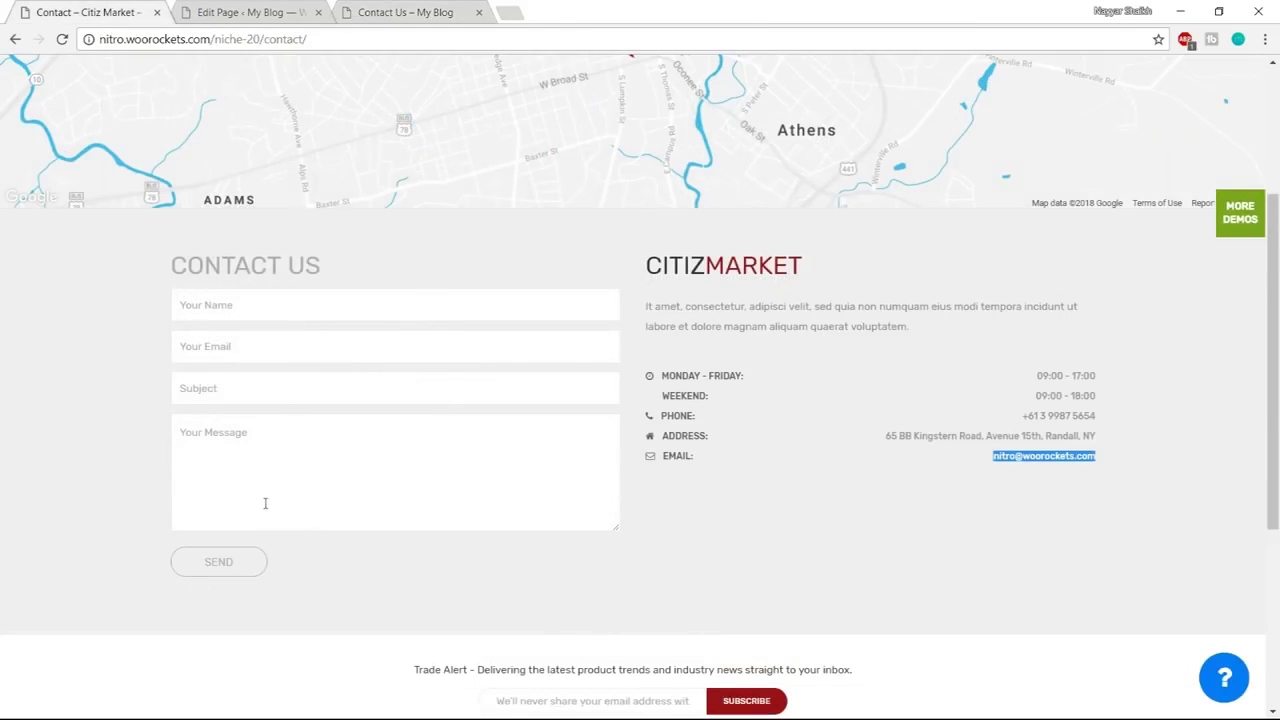
left_click(382, 14)
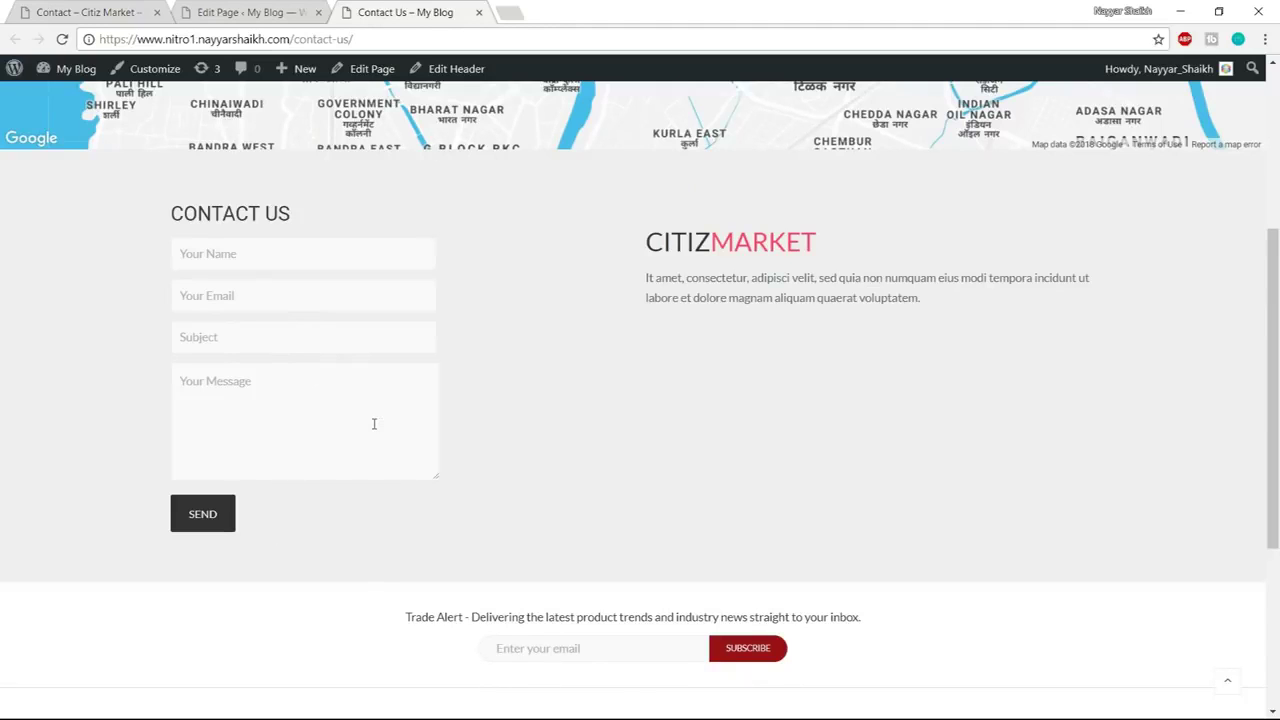
left_click(115, 8)
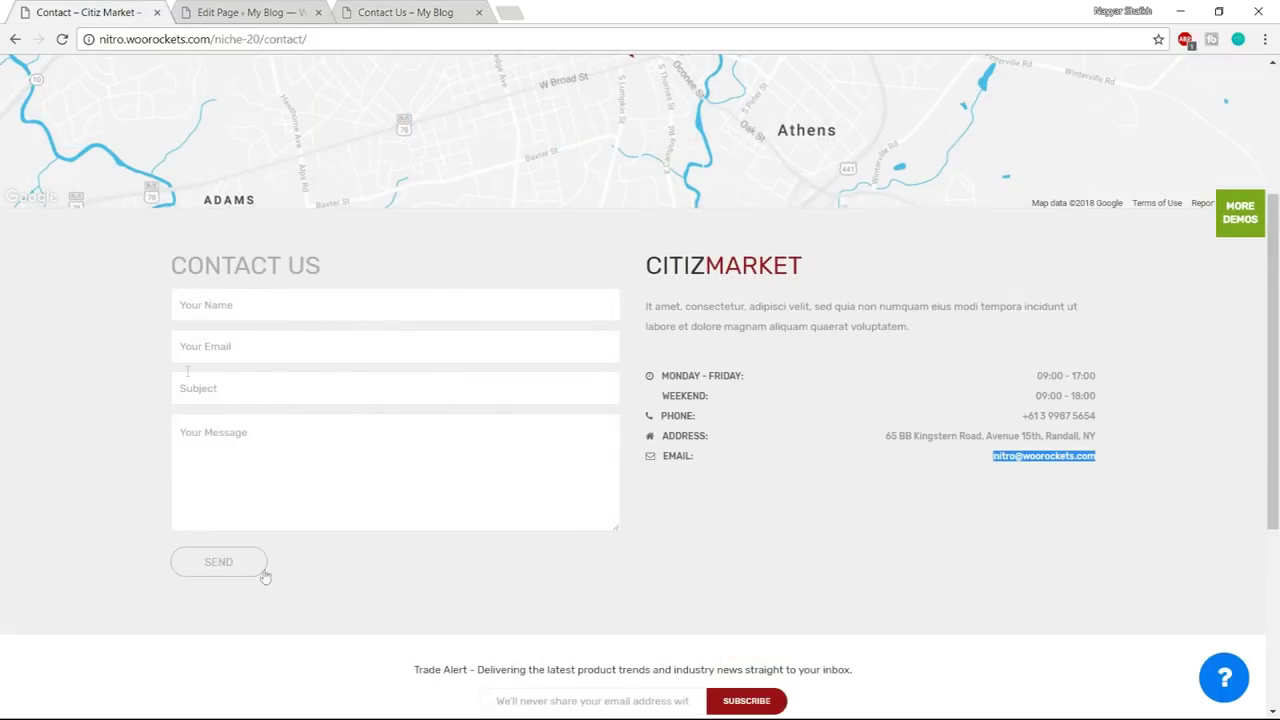
left_click(298, 10)
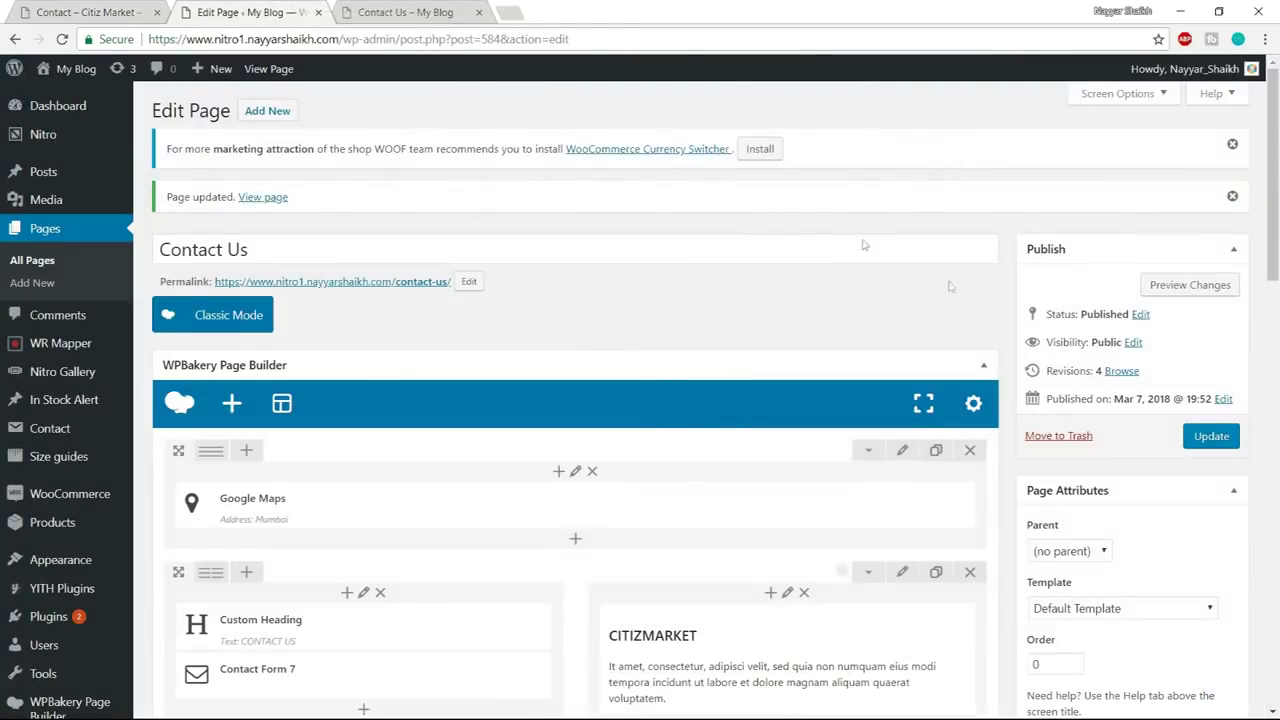
Copy the prepared list and form CSS from the Contact Form notes in Notepad
scroll(942, 394, "down", 1)
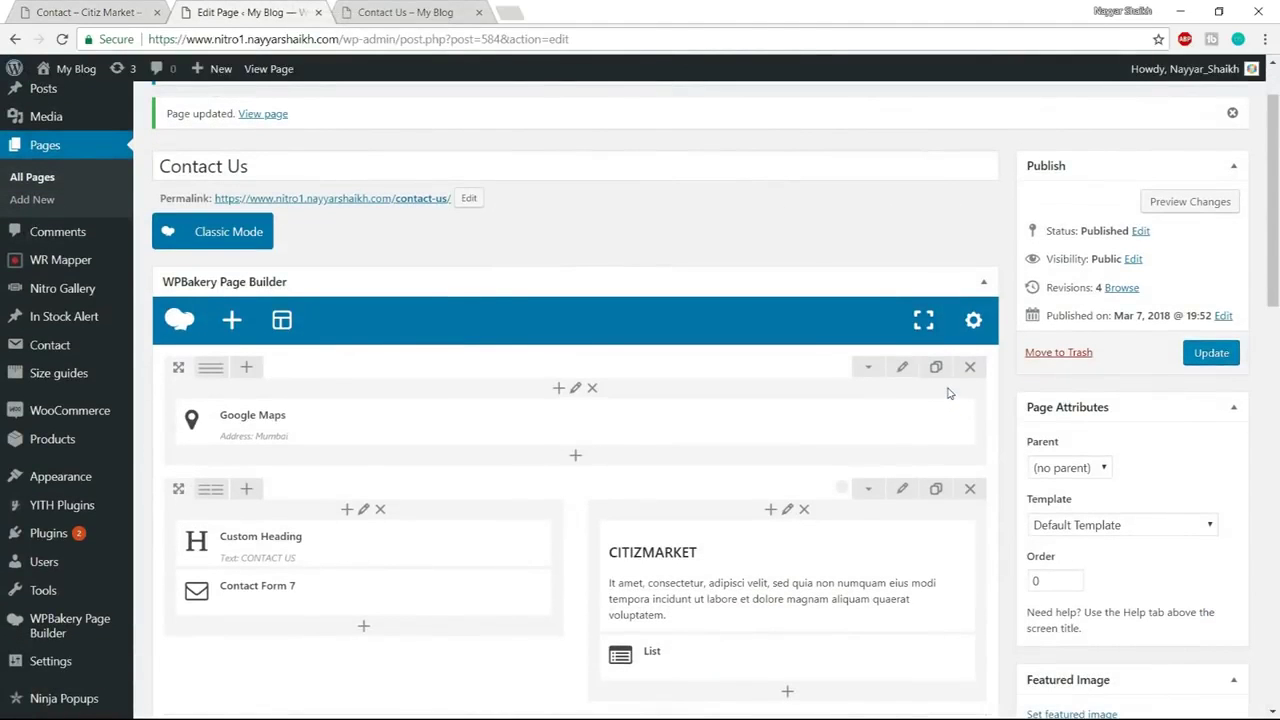
key("super")
mouse_move(168, 707)
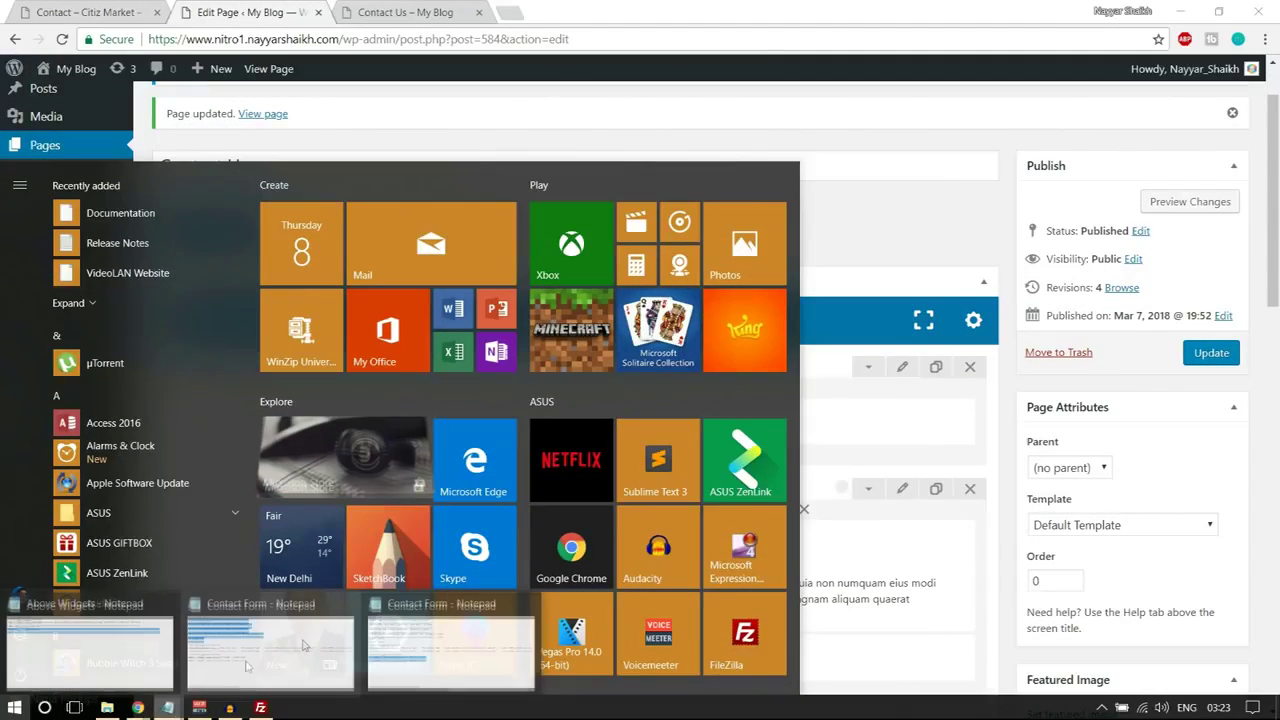
left_click(380, 635)
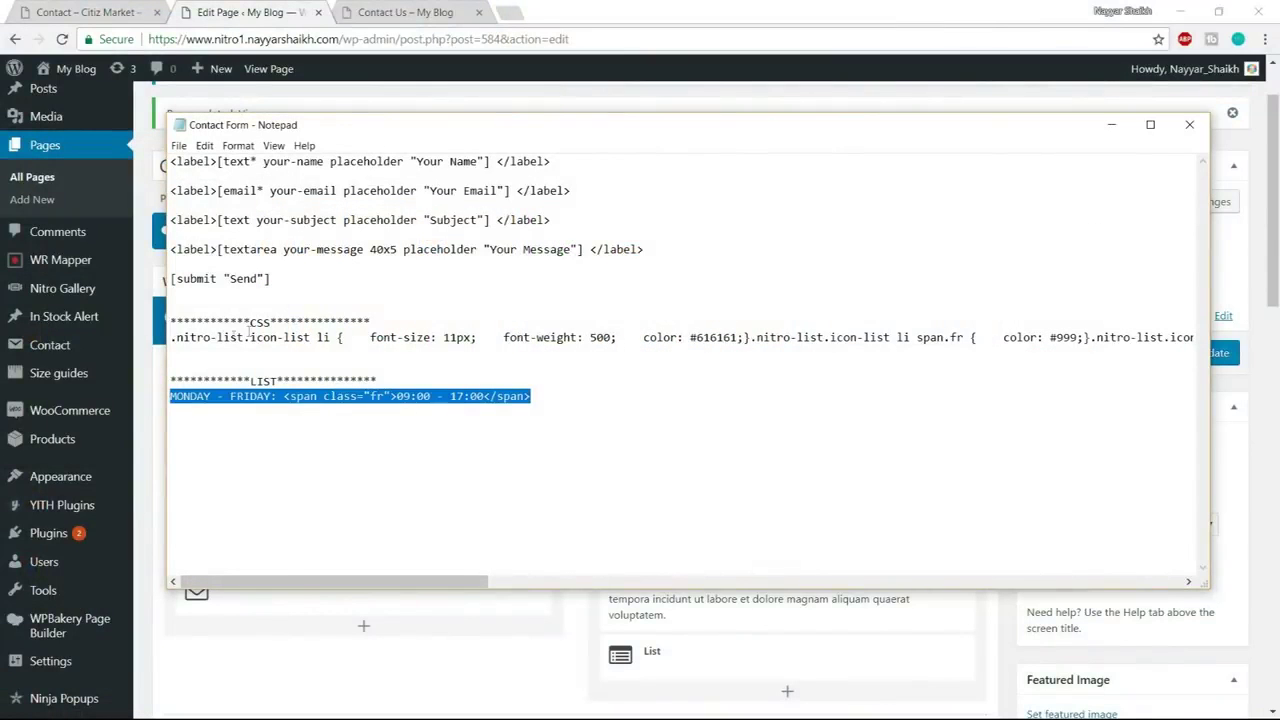
left_click_drag(170, 338, 1200, 362)
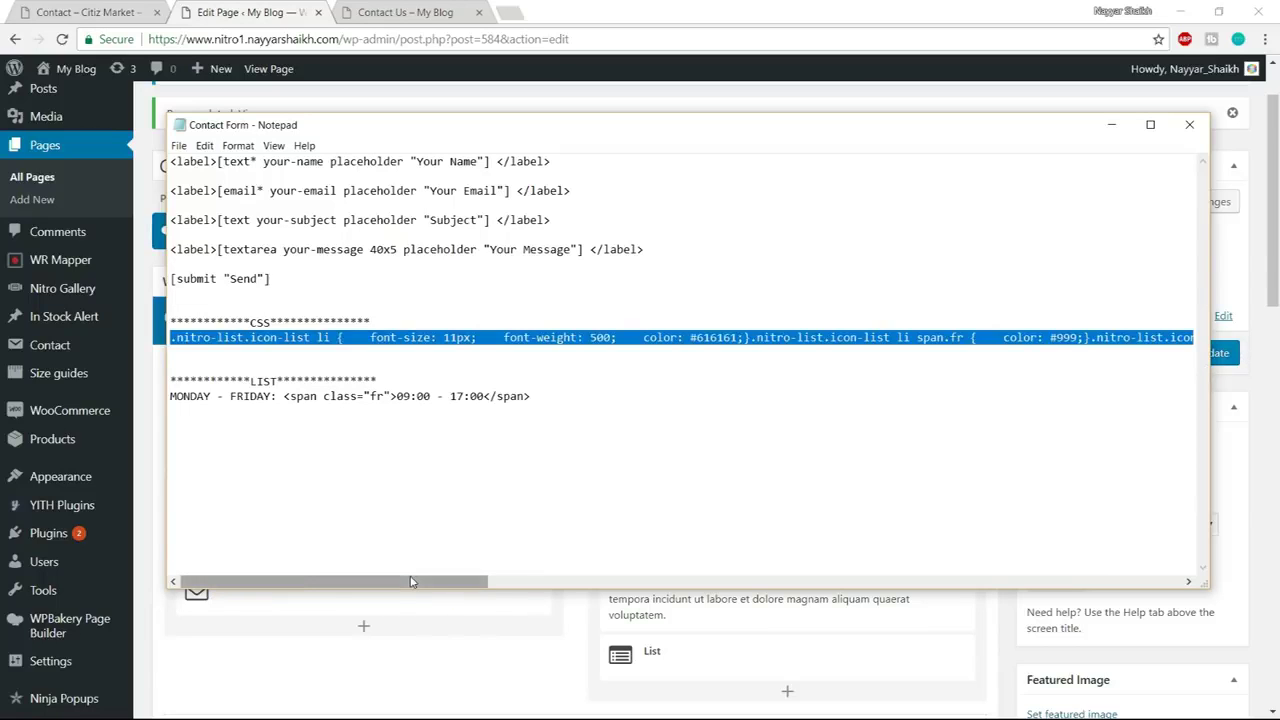
left_click_drag(412, 582, 1113, 495)
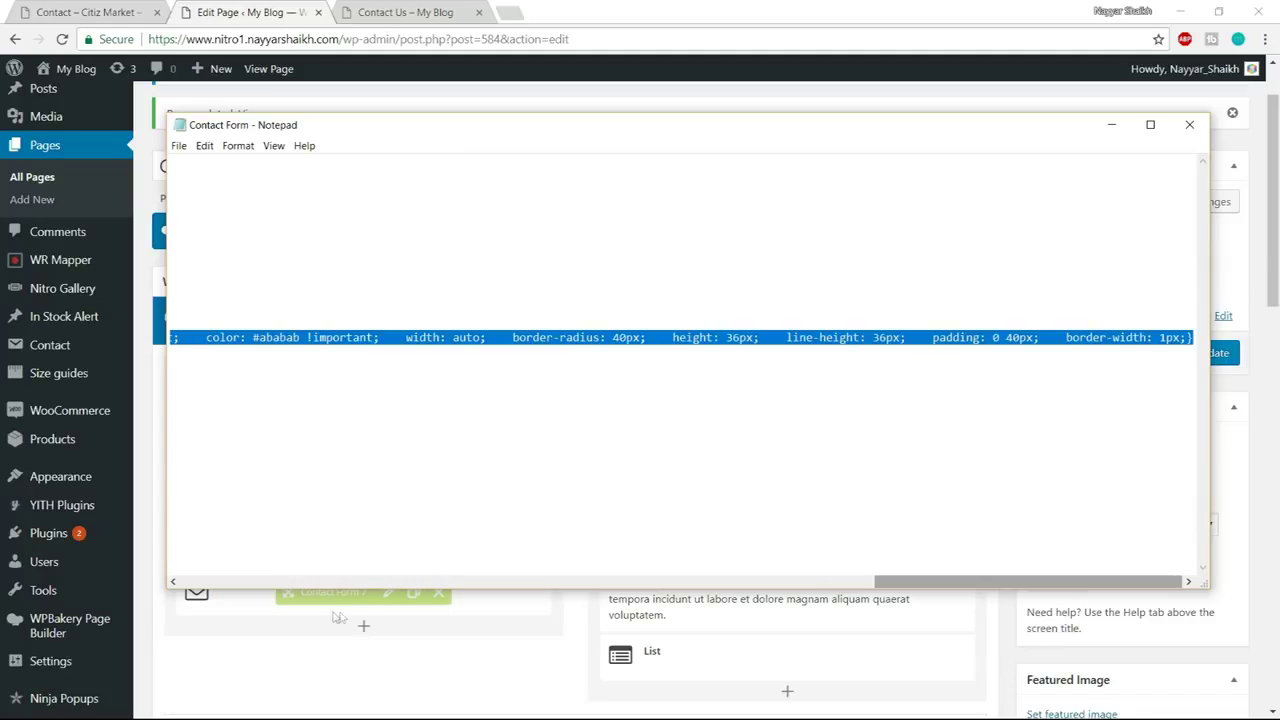
left_click(218, 652)
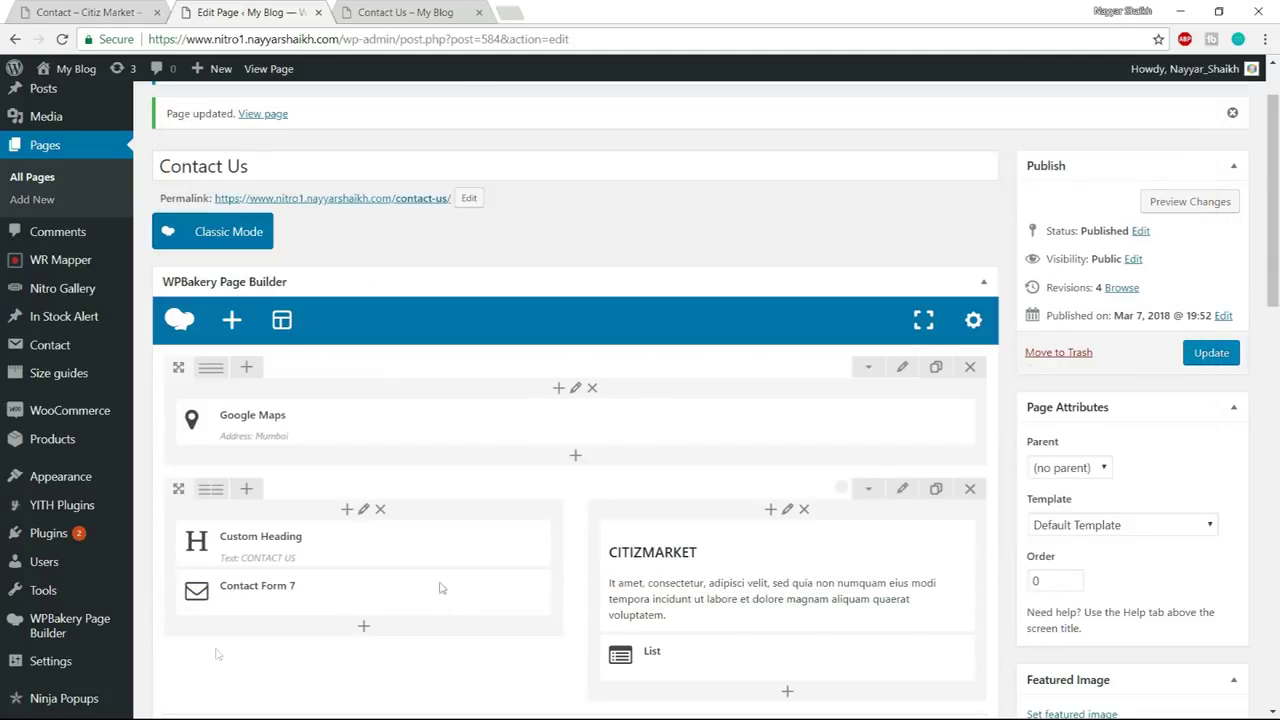
Paste the CSS into the page's custom CSS settings, save, and update the page
left_click(967, 333)
key("ctrl+v")
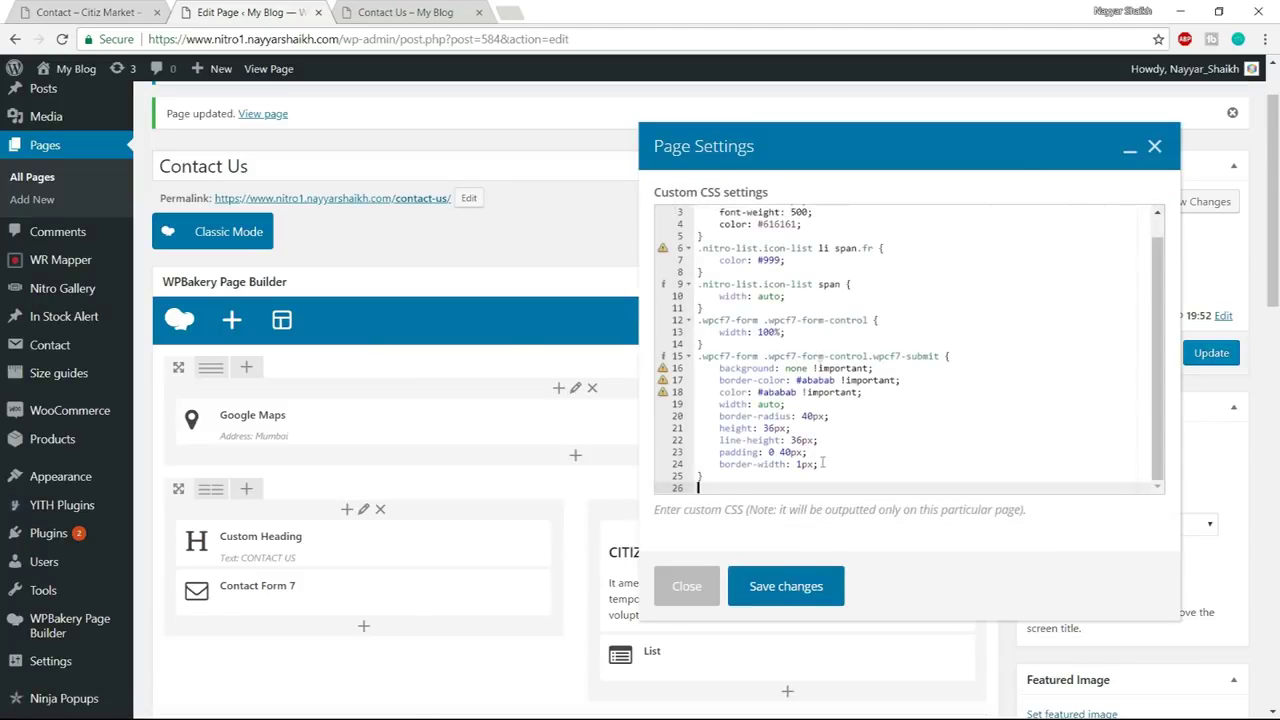
left_click(812, 586)
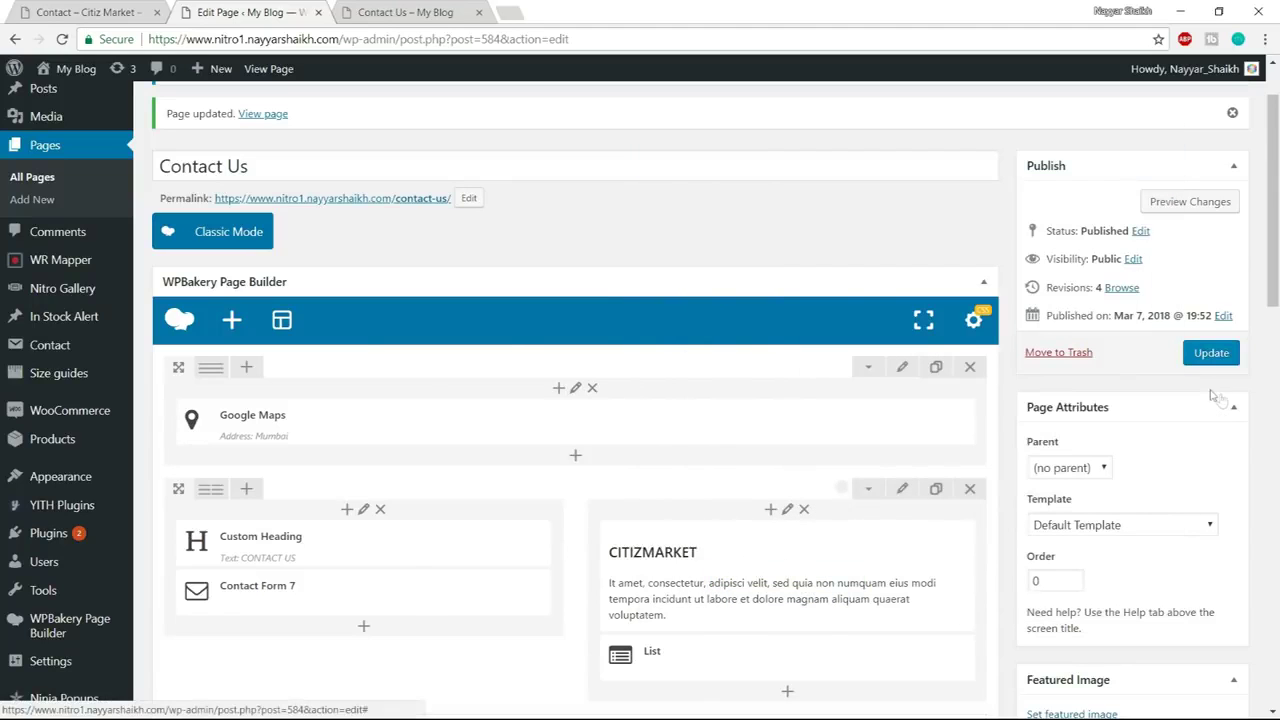
left_click(1211, 353)
Reload the live Contact Us page, dismiss the map error alert, and scroll to the top
left_click(410, 12)
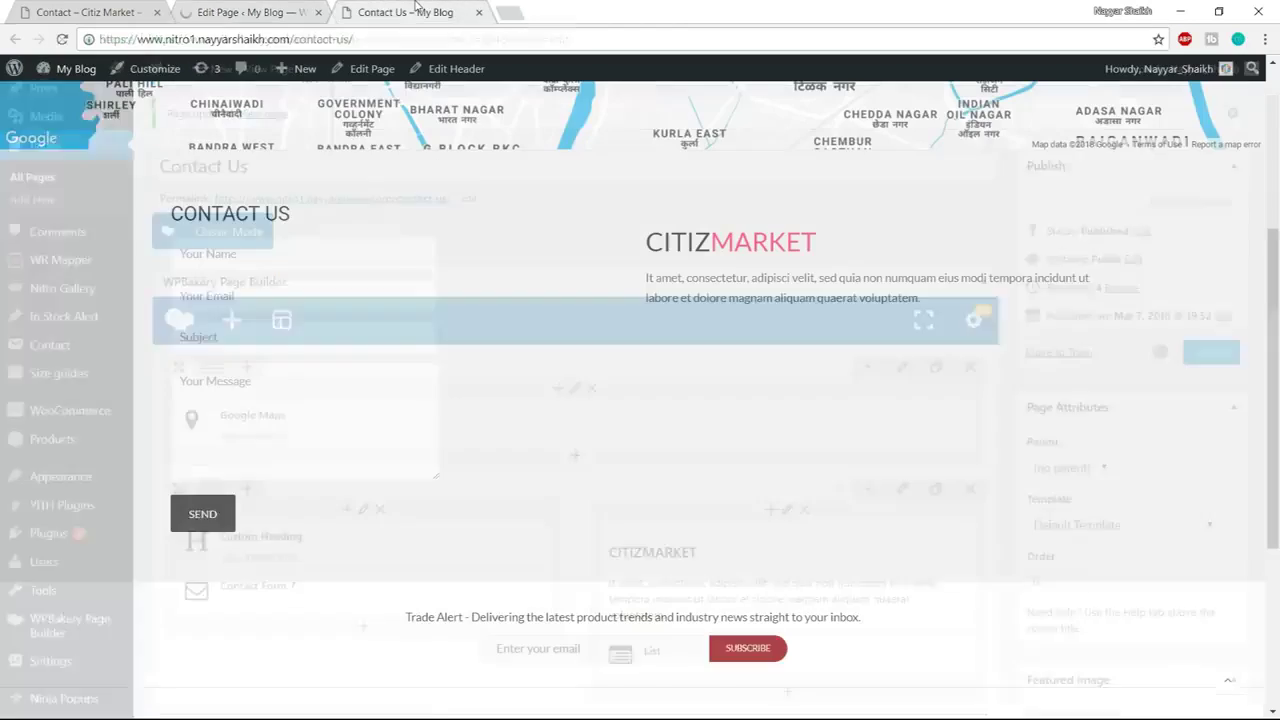
left_click(419, 31)
key("Return")
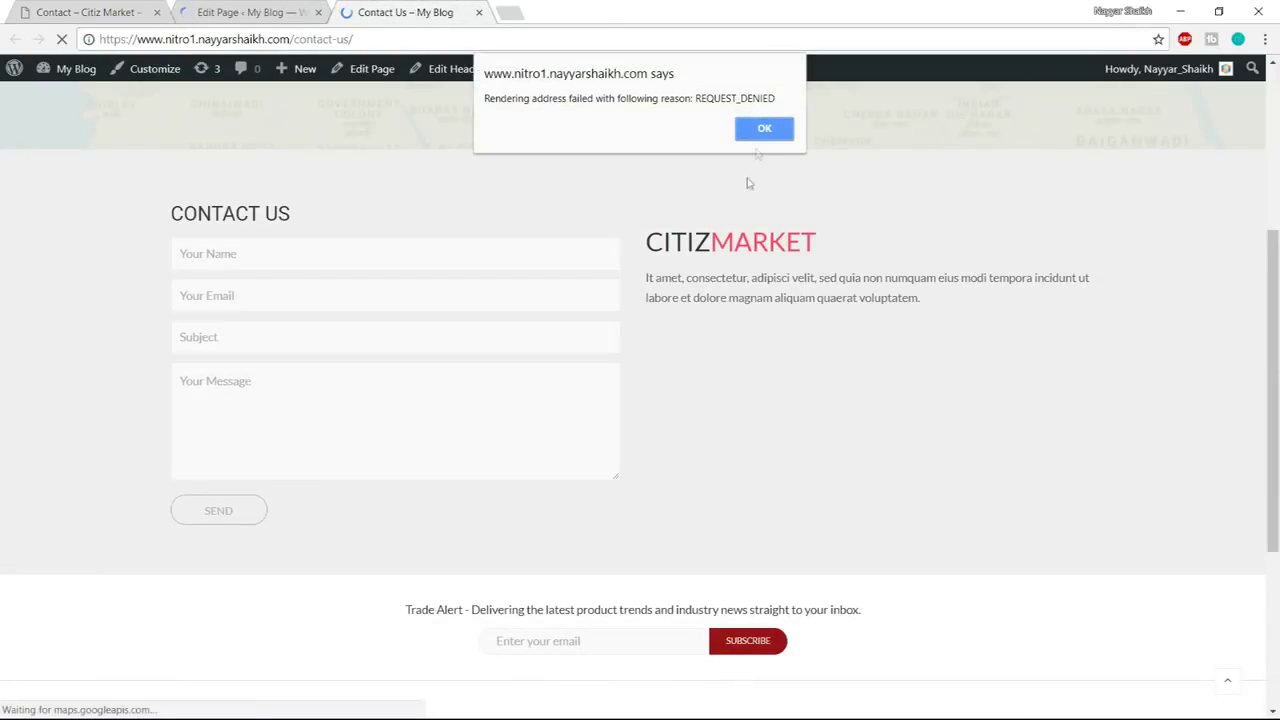
left_click(764, 128)
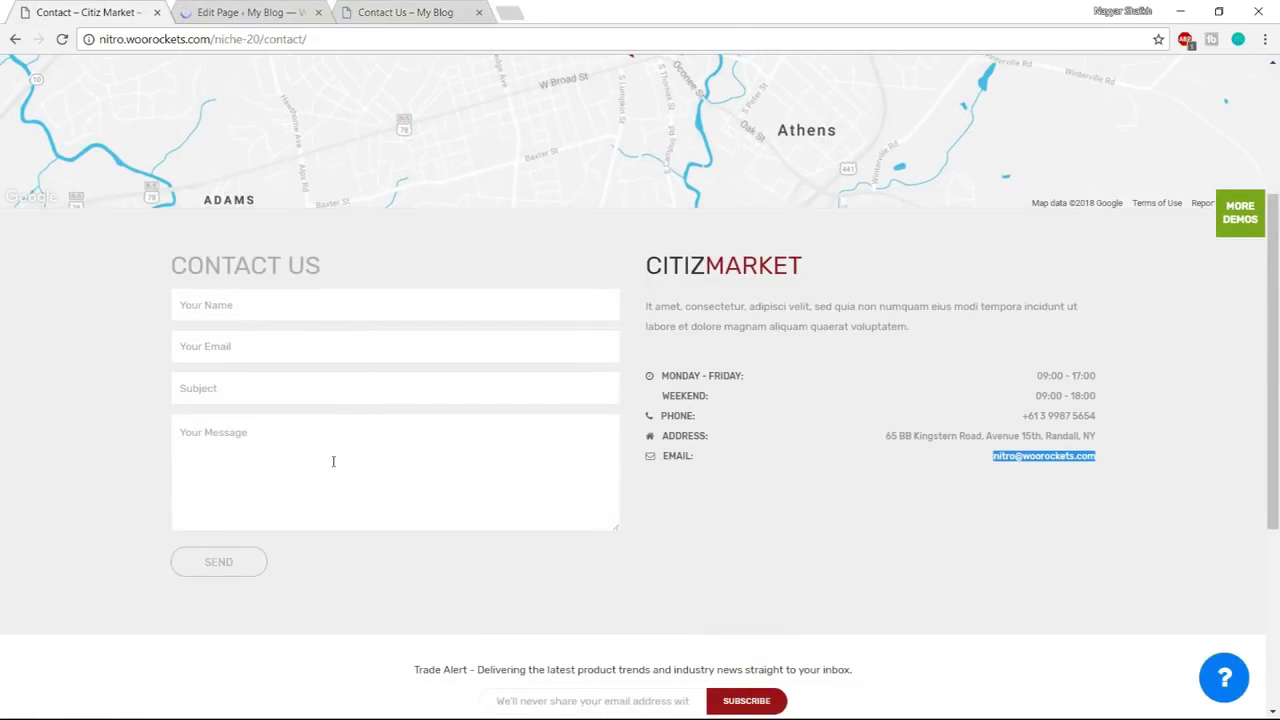
scroll(388, 463, "up", 1)
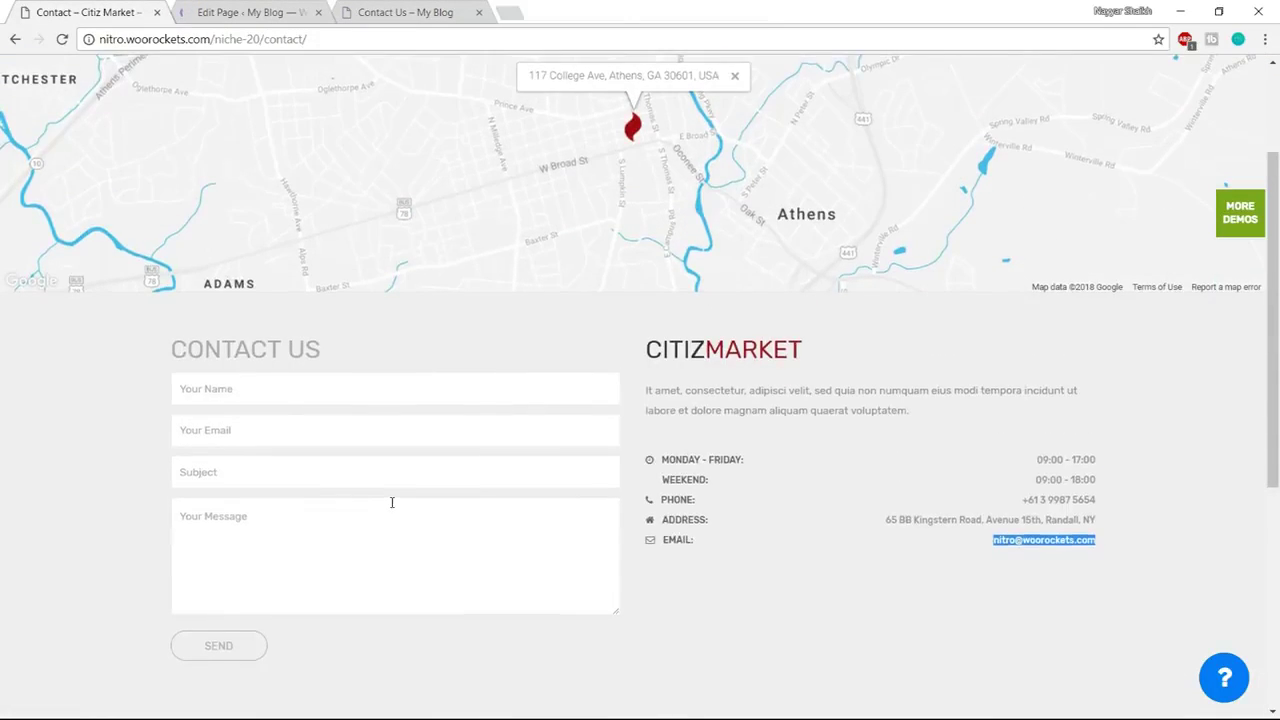
scroll(390, 500, "up", 2)
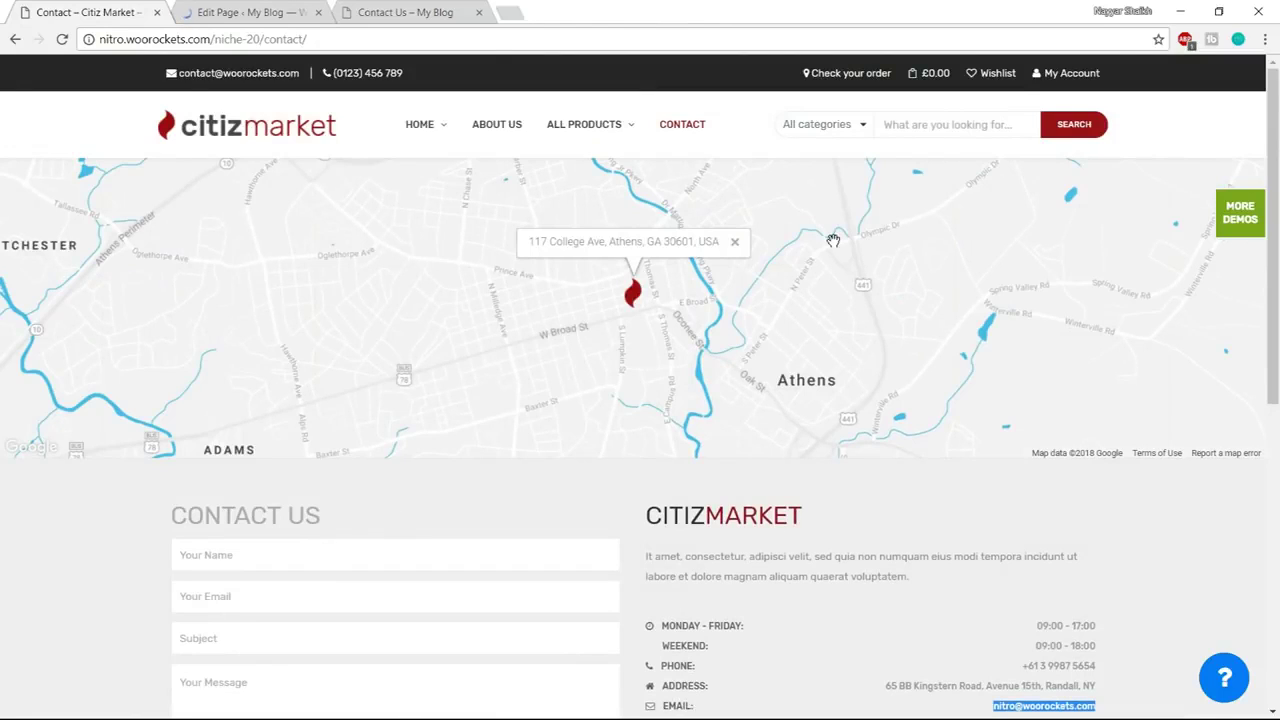